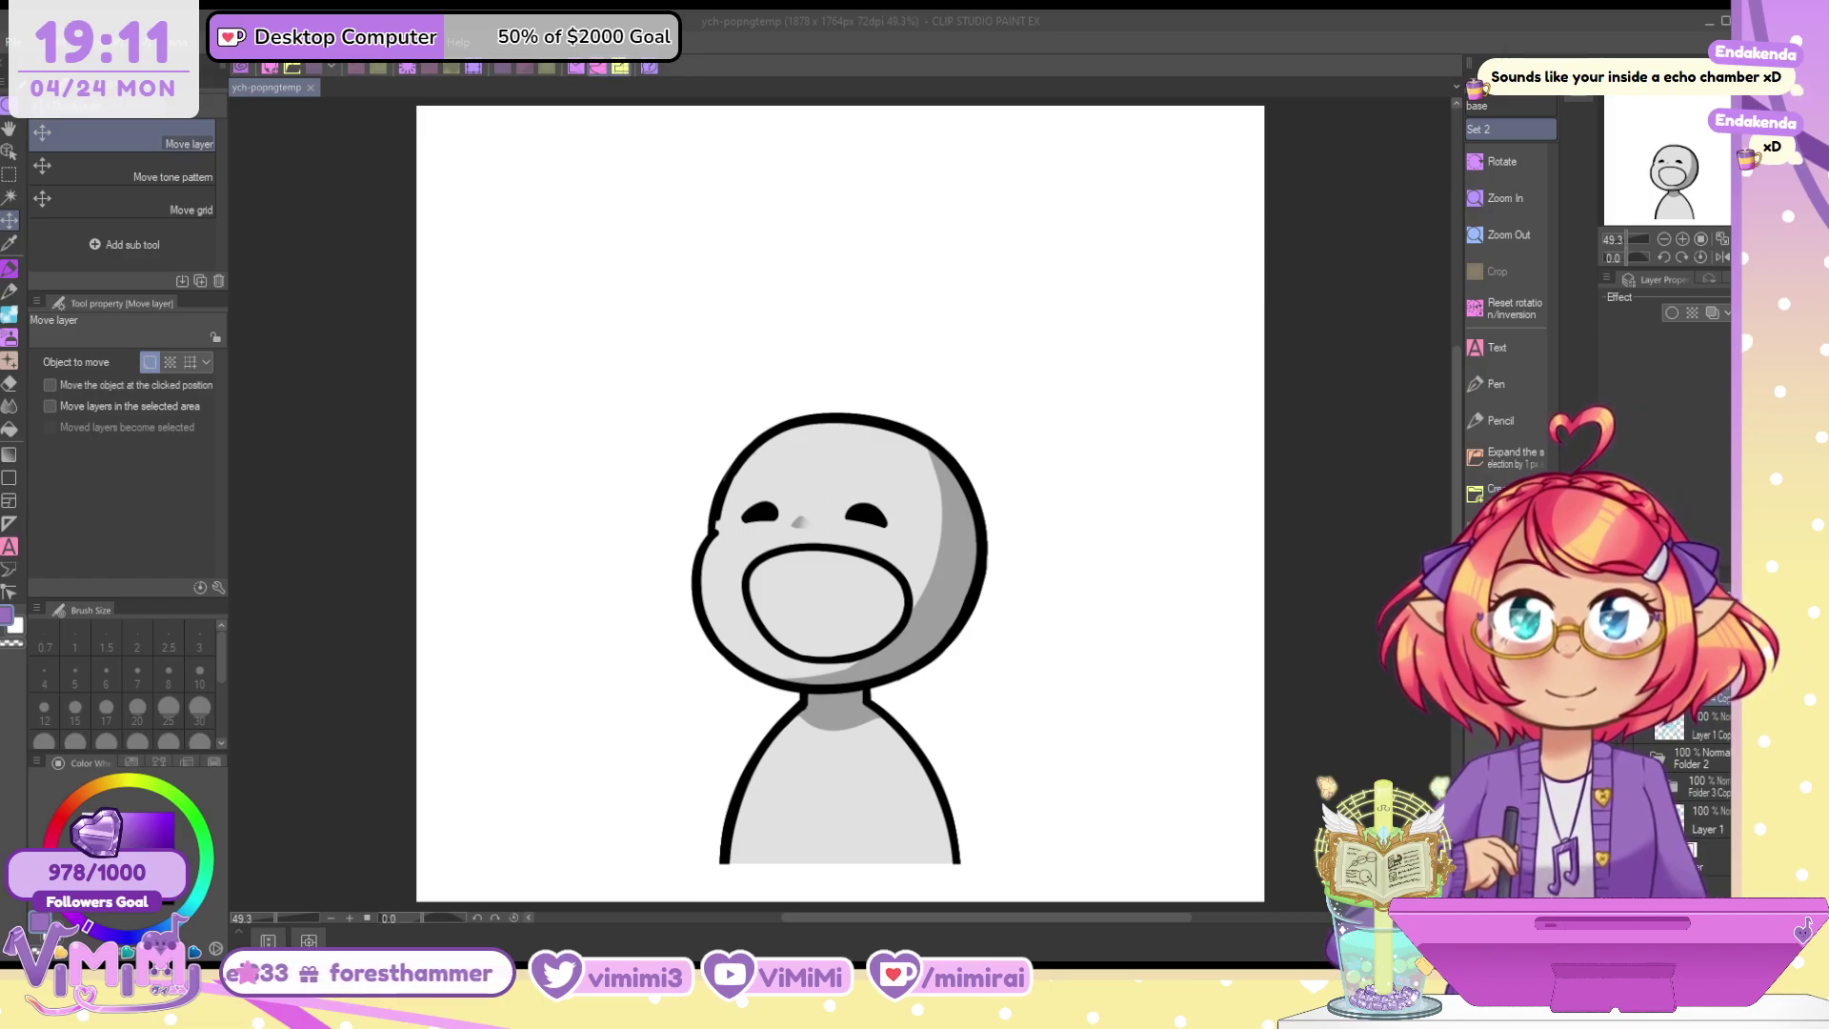
key("ctrl+v")
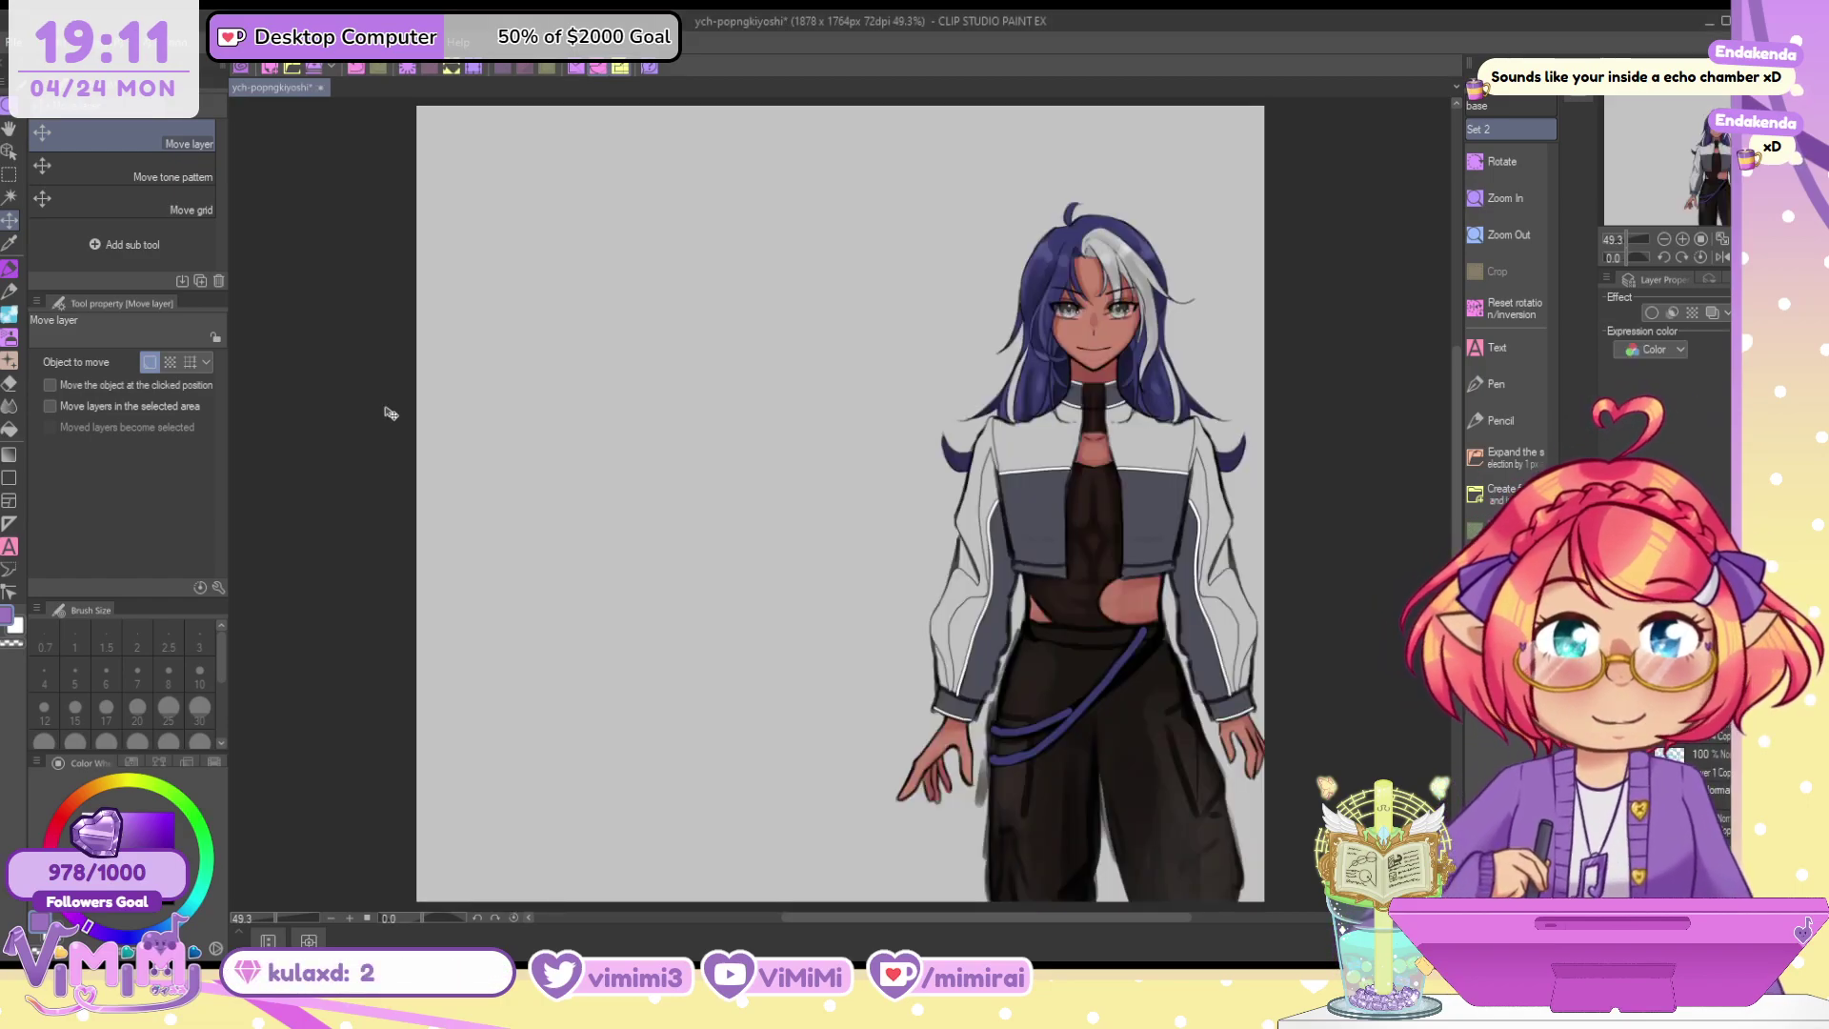
left_click_drag(1036, 499, 574, 371)
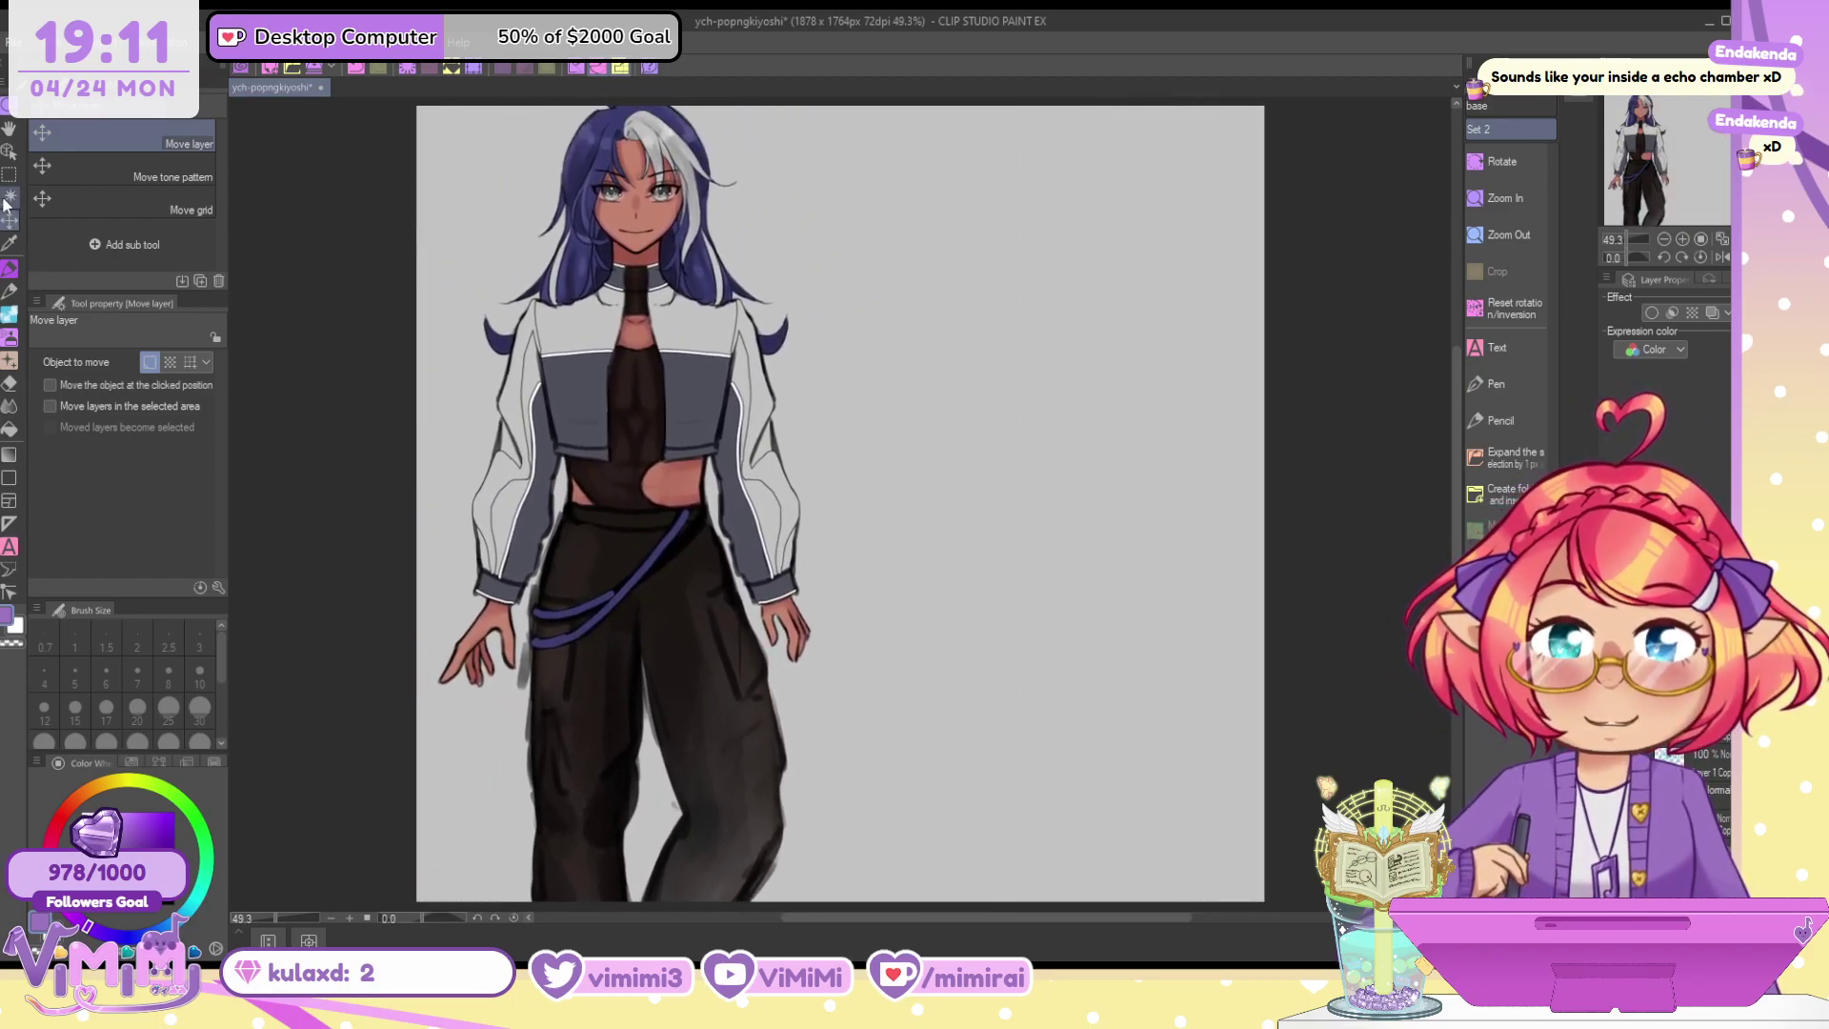
key("m")
left_click_drag(857, 109, 1437, 911)
key("ctrl+d")
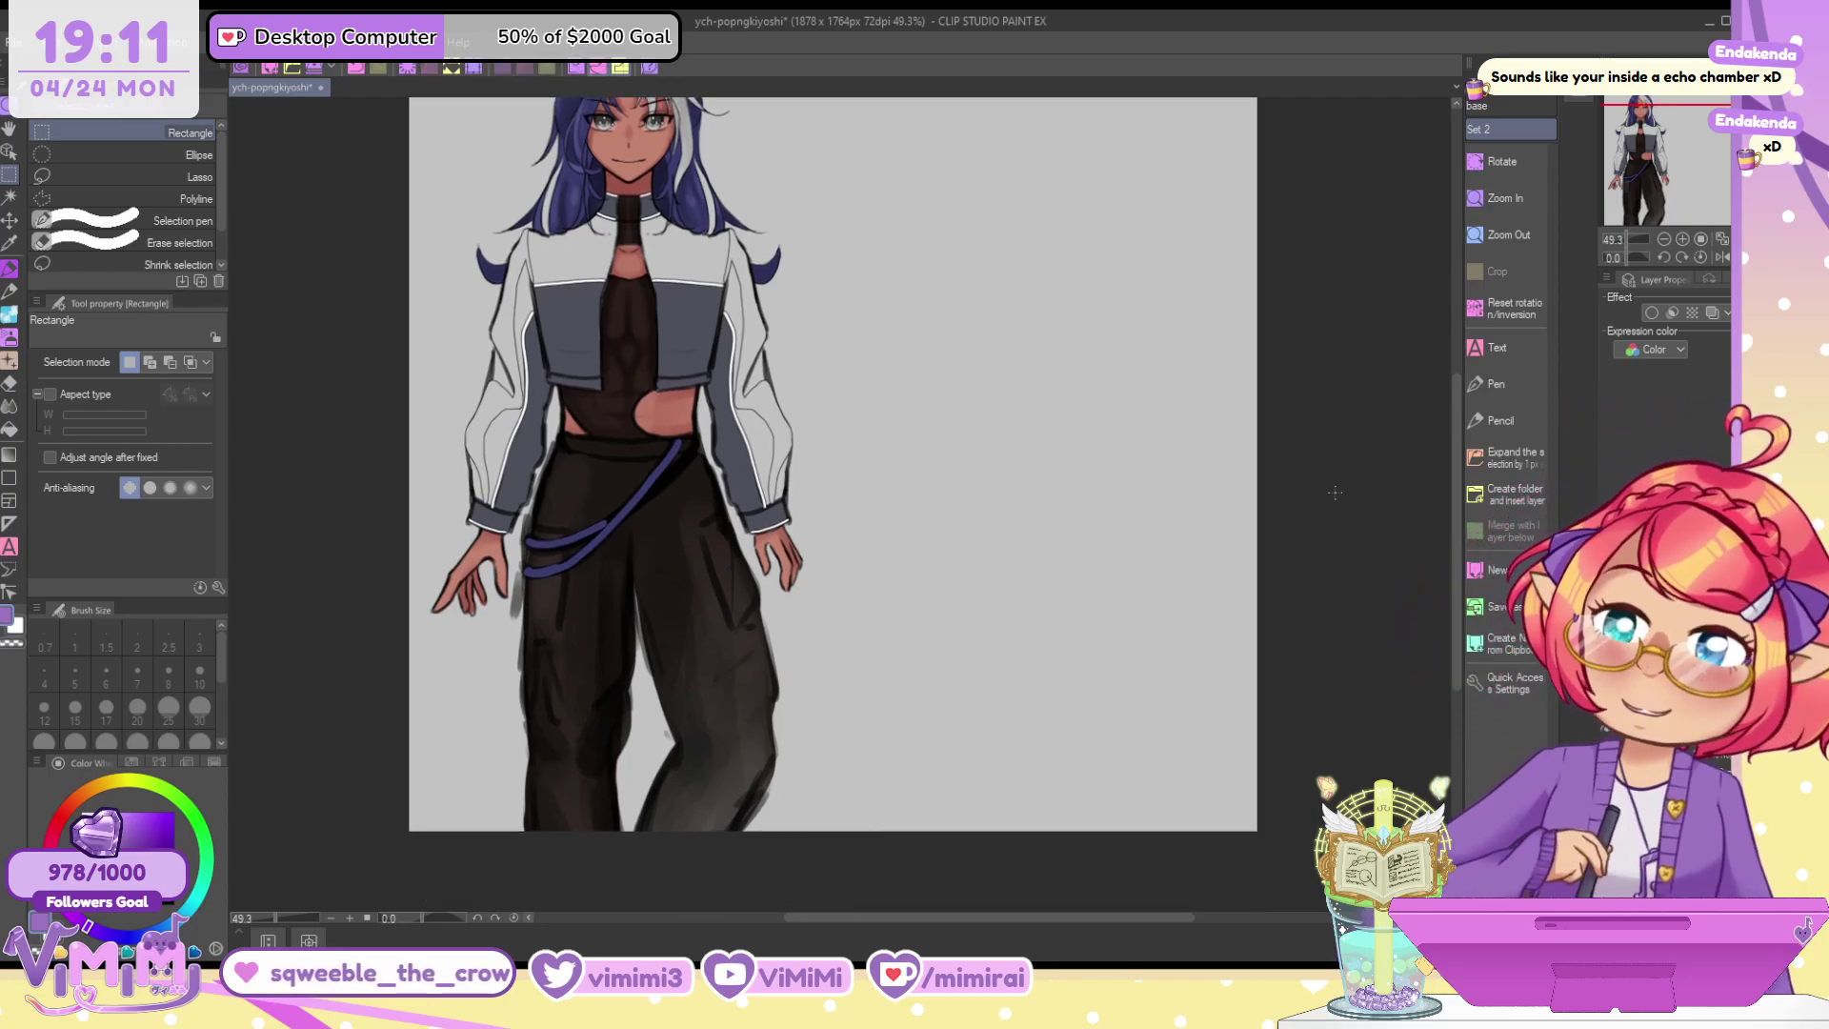
key("ctrl+z")
key("ctrl+z")
key("ctrl+z")
key("ctrl+z")
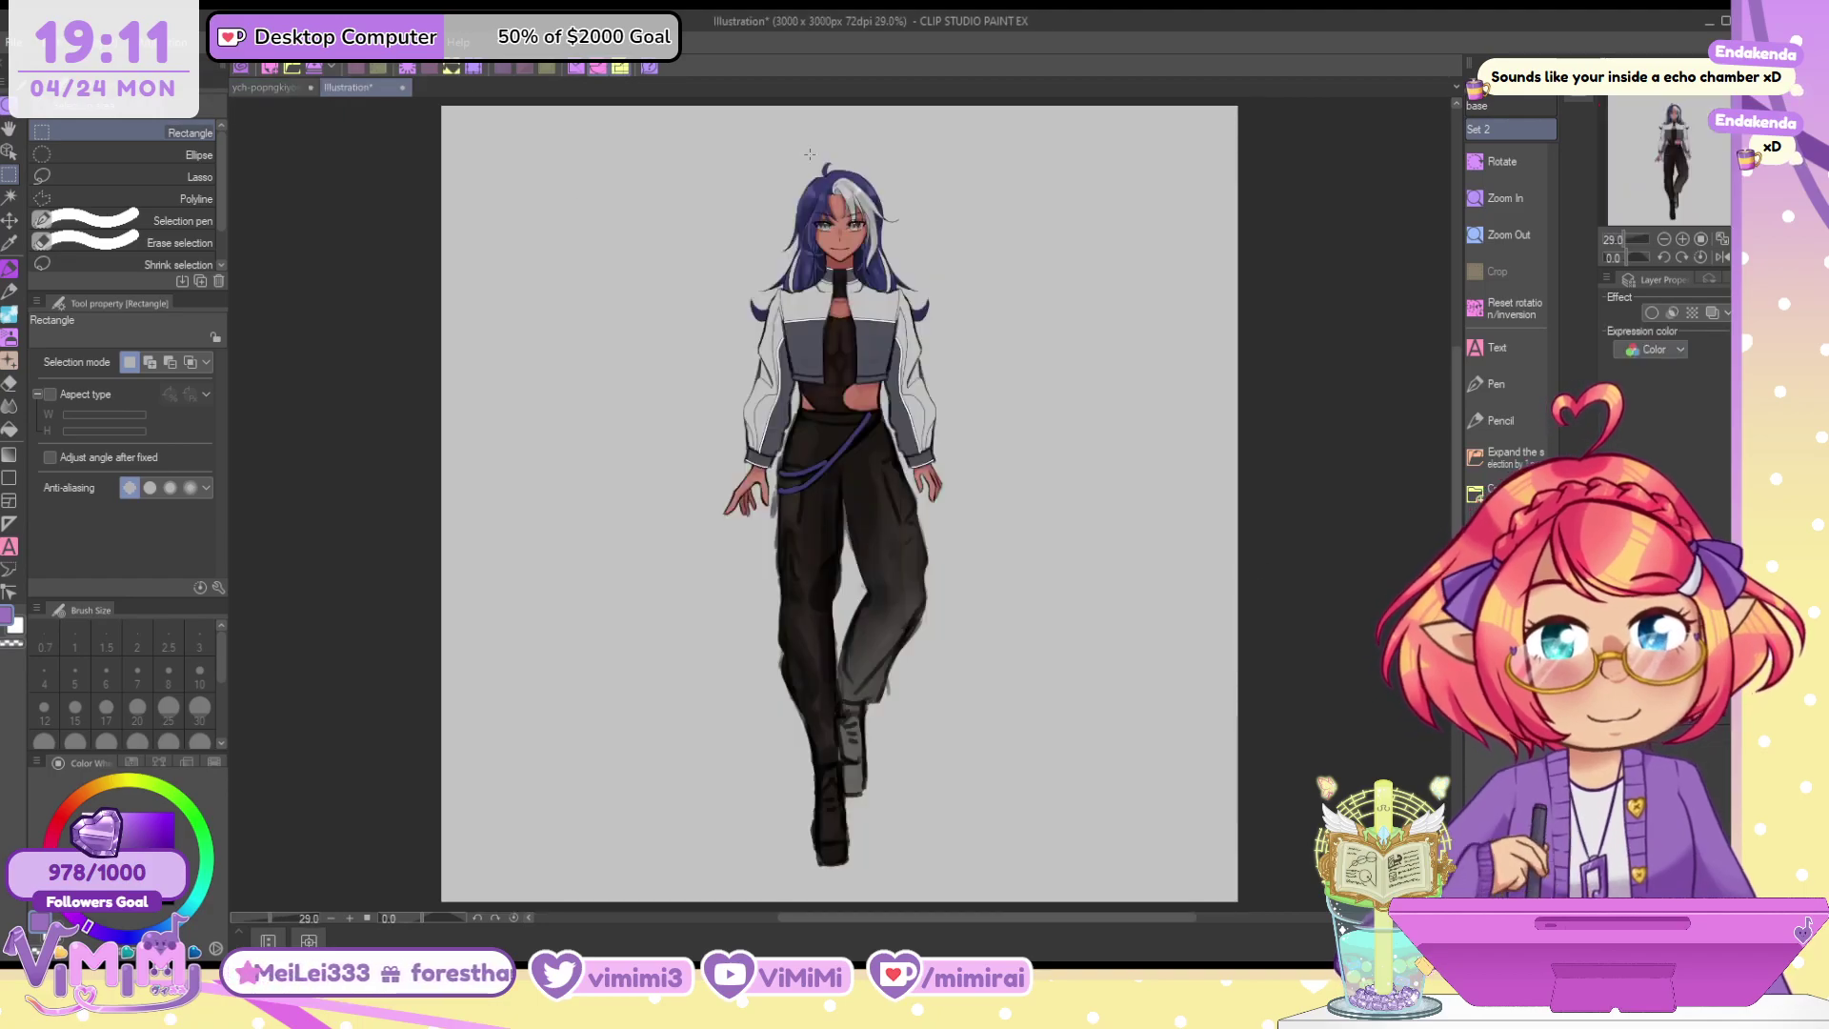
Cut the character's head and torso out of the reference illustration, close it without saving, and paste the cutout into the YCH template
left_click_drag(711, 131, 998, 539)
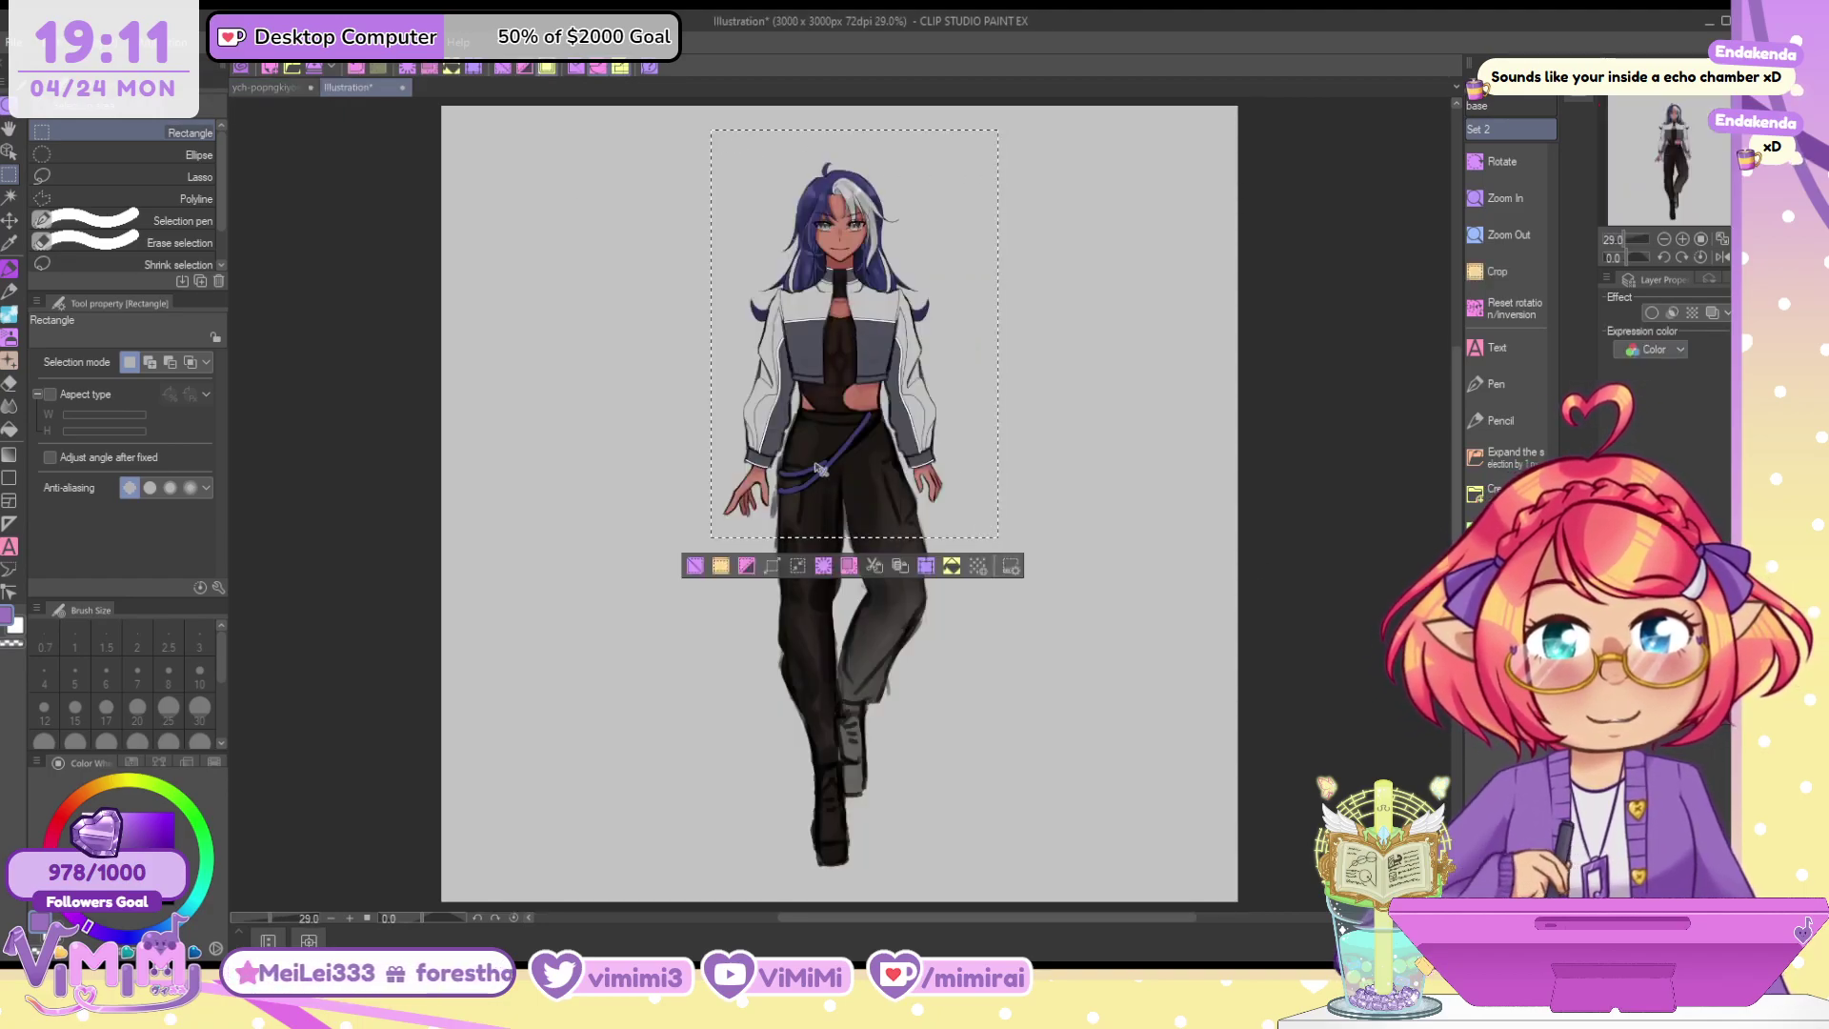
key("Delete")
left_click(402, 87)
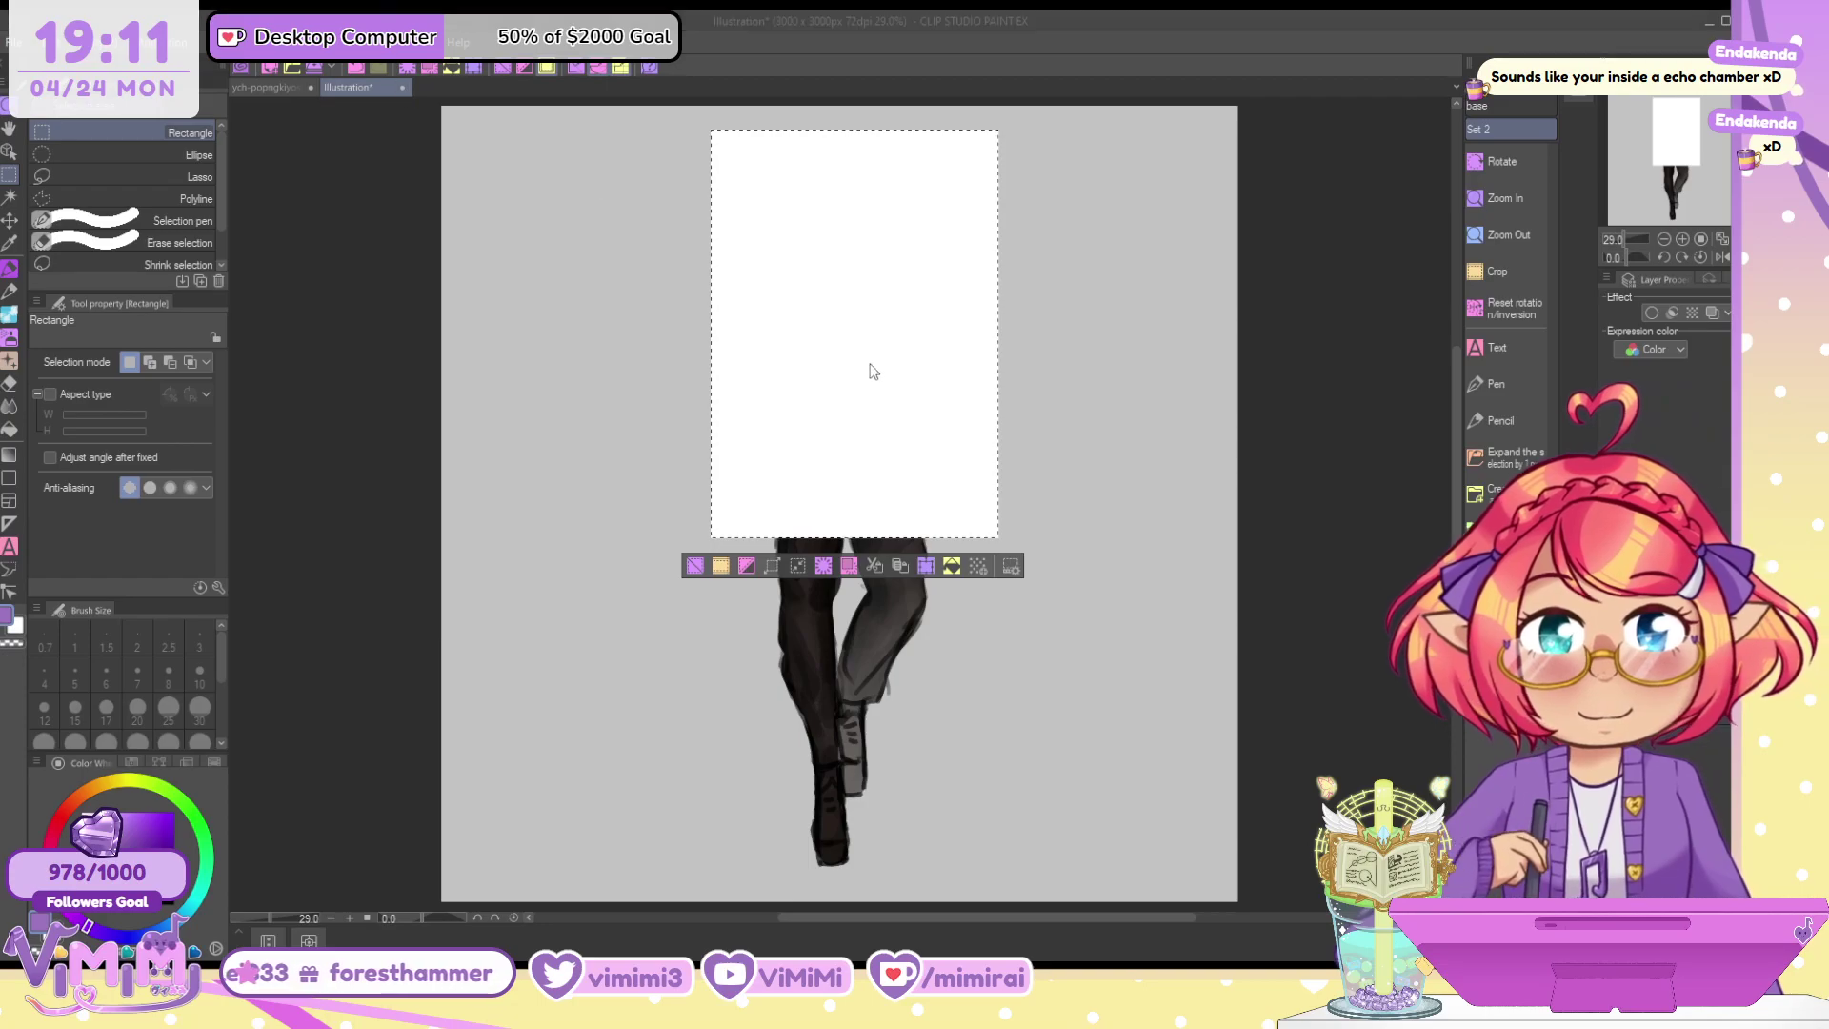
left_click(897, 376)
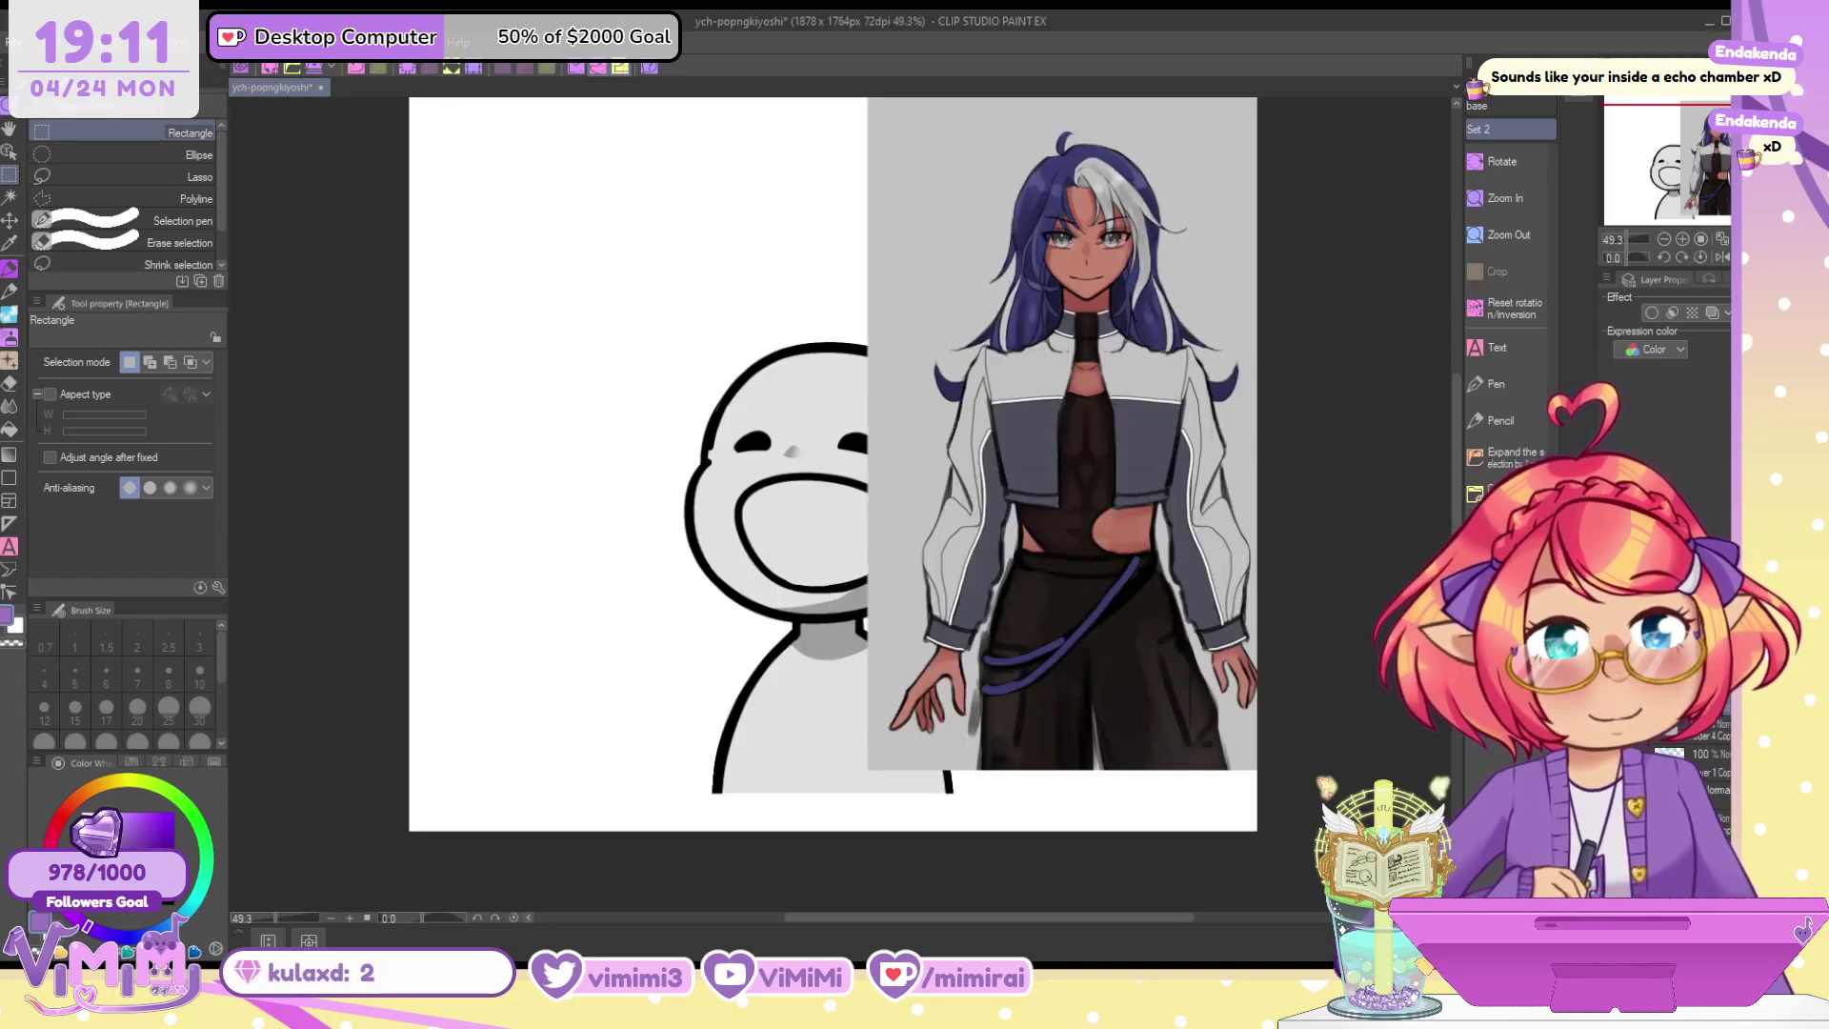
Move the pasted character reference to the upper-left corner of the template canvas
left_click(11, 219)
left_click_drag(972, 359, 547, 202)
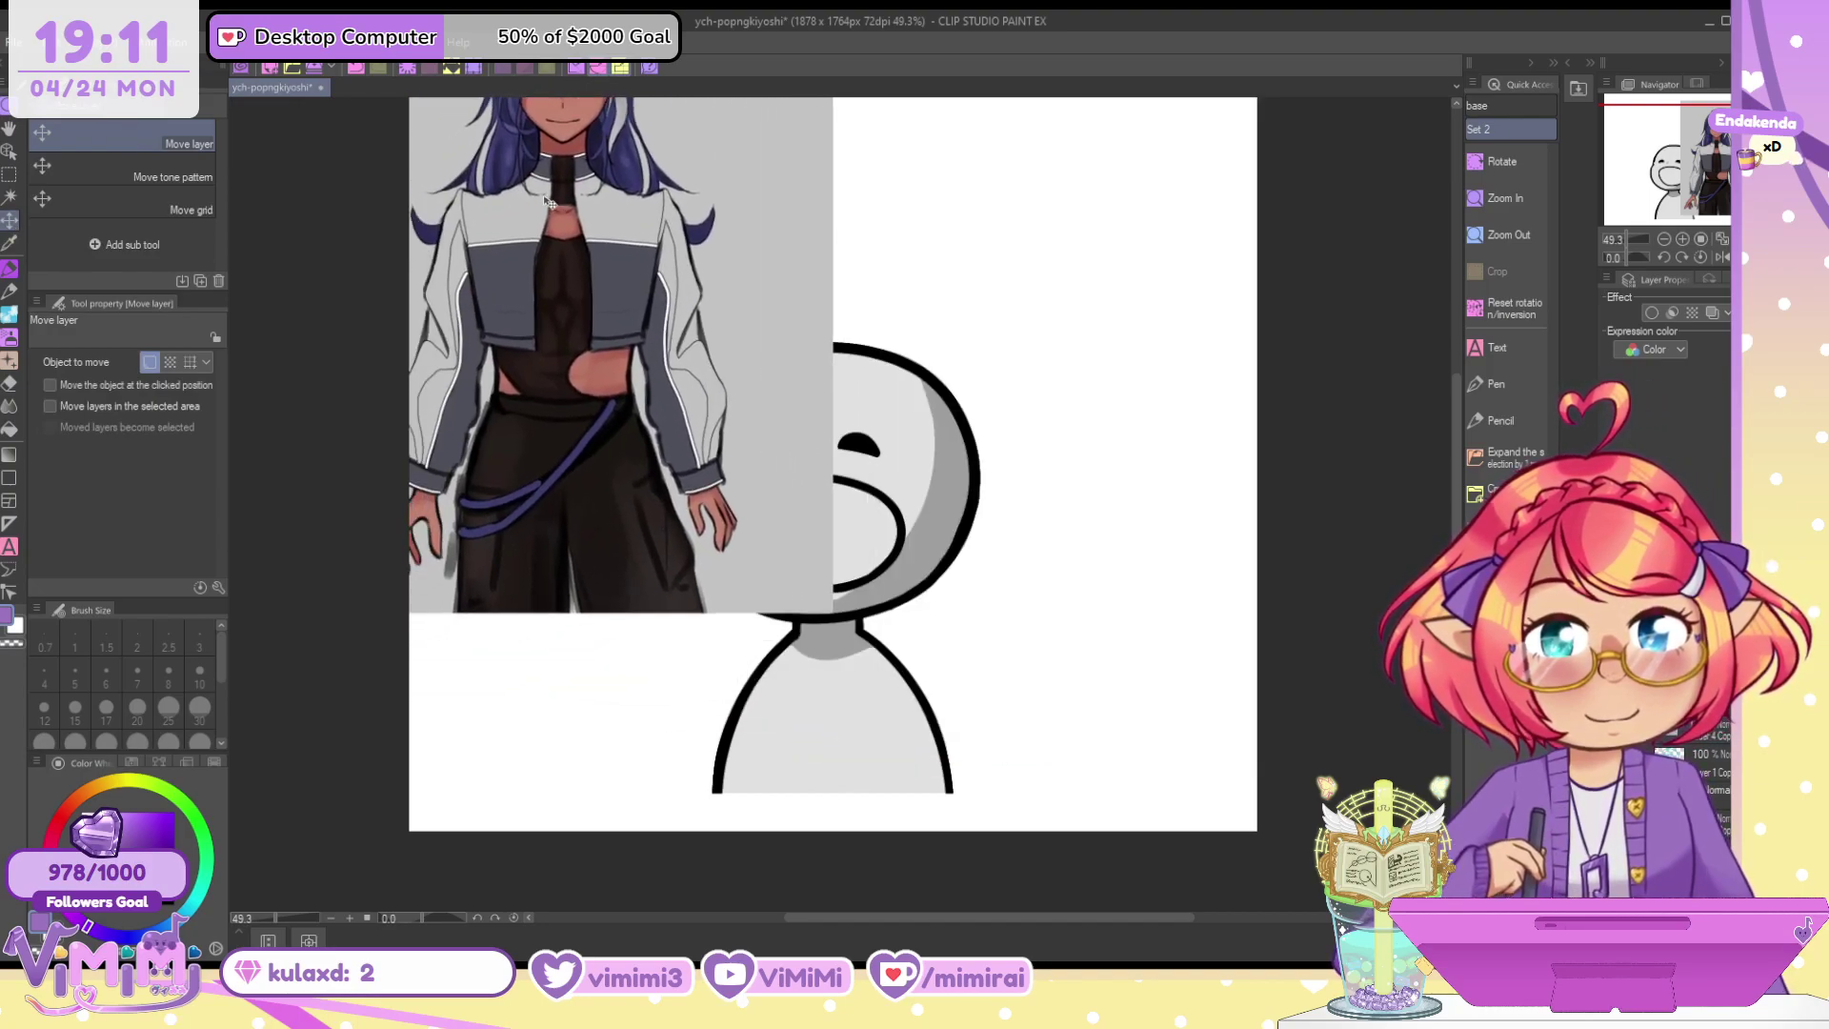
left_click_drag(1694, 131, 1693, 118)
left_click_drag(884, 342, 903, 417)
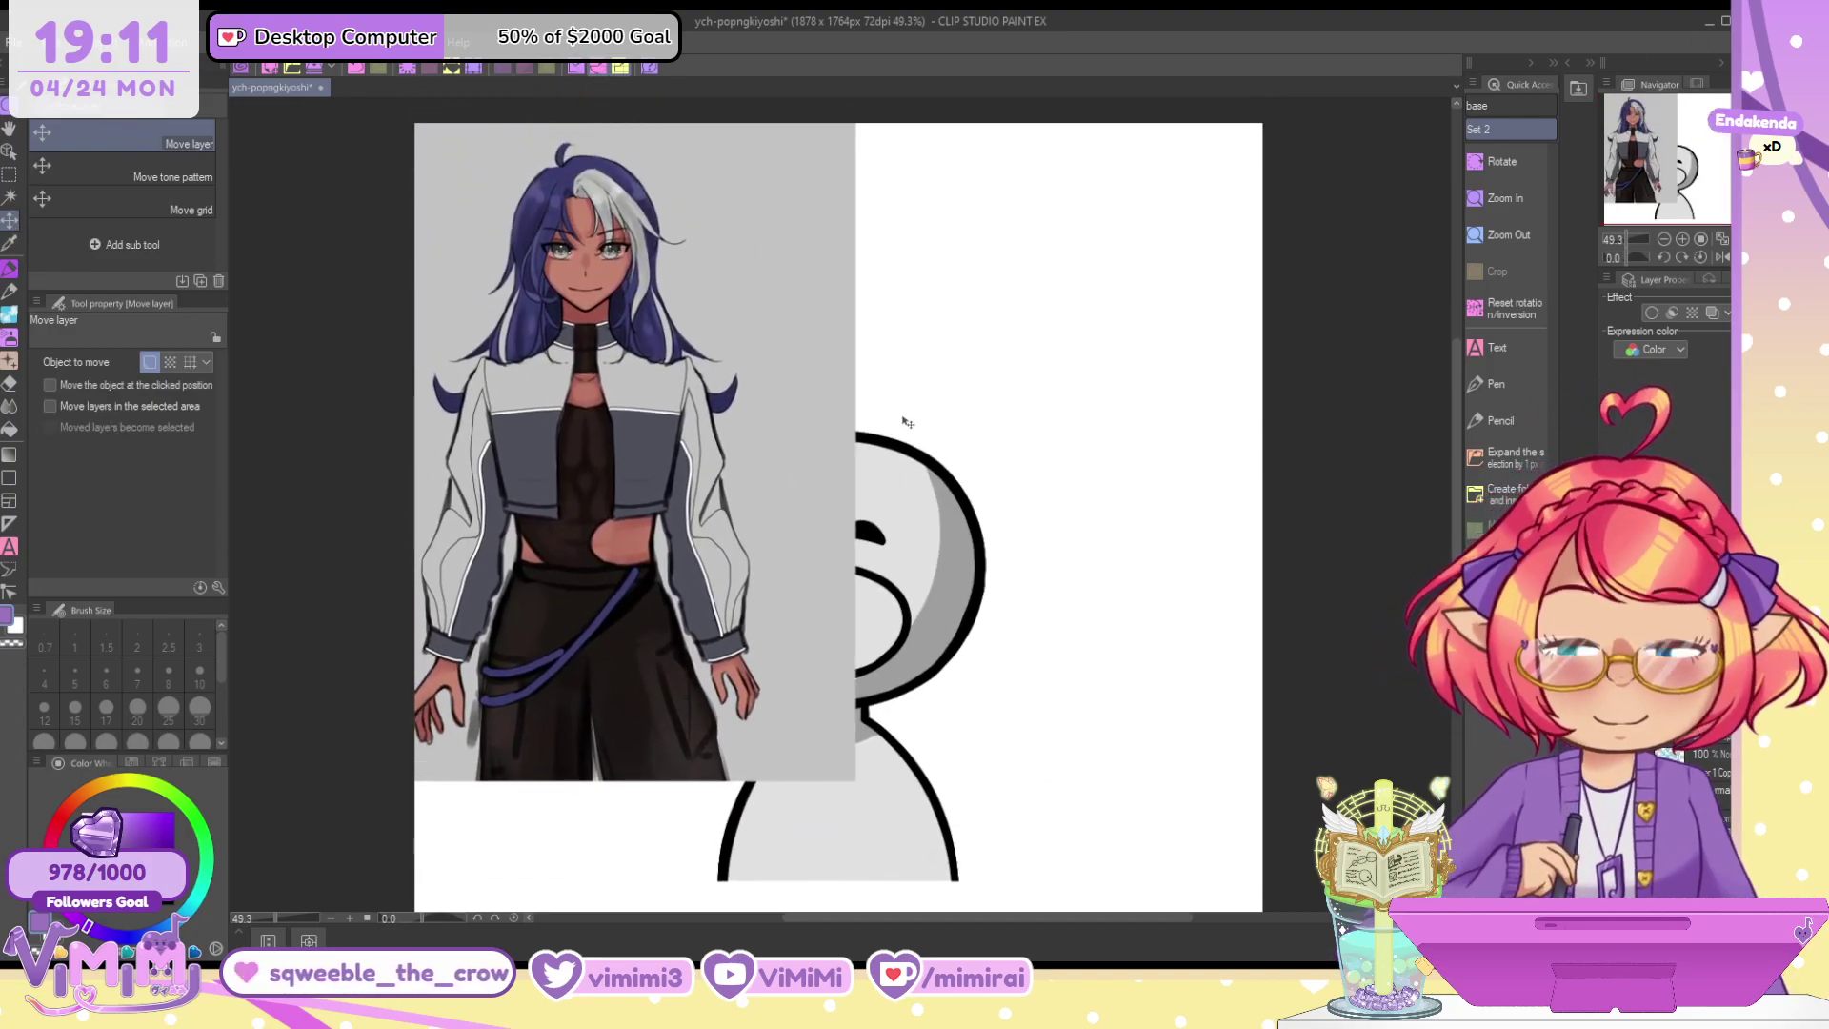
Scale the character reference to 67%, fit it in the canvas's upper-left corner beside the template head, and save the file
key("ctrl+t")
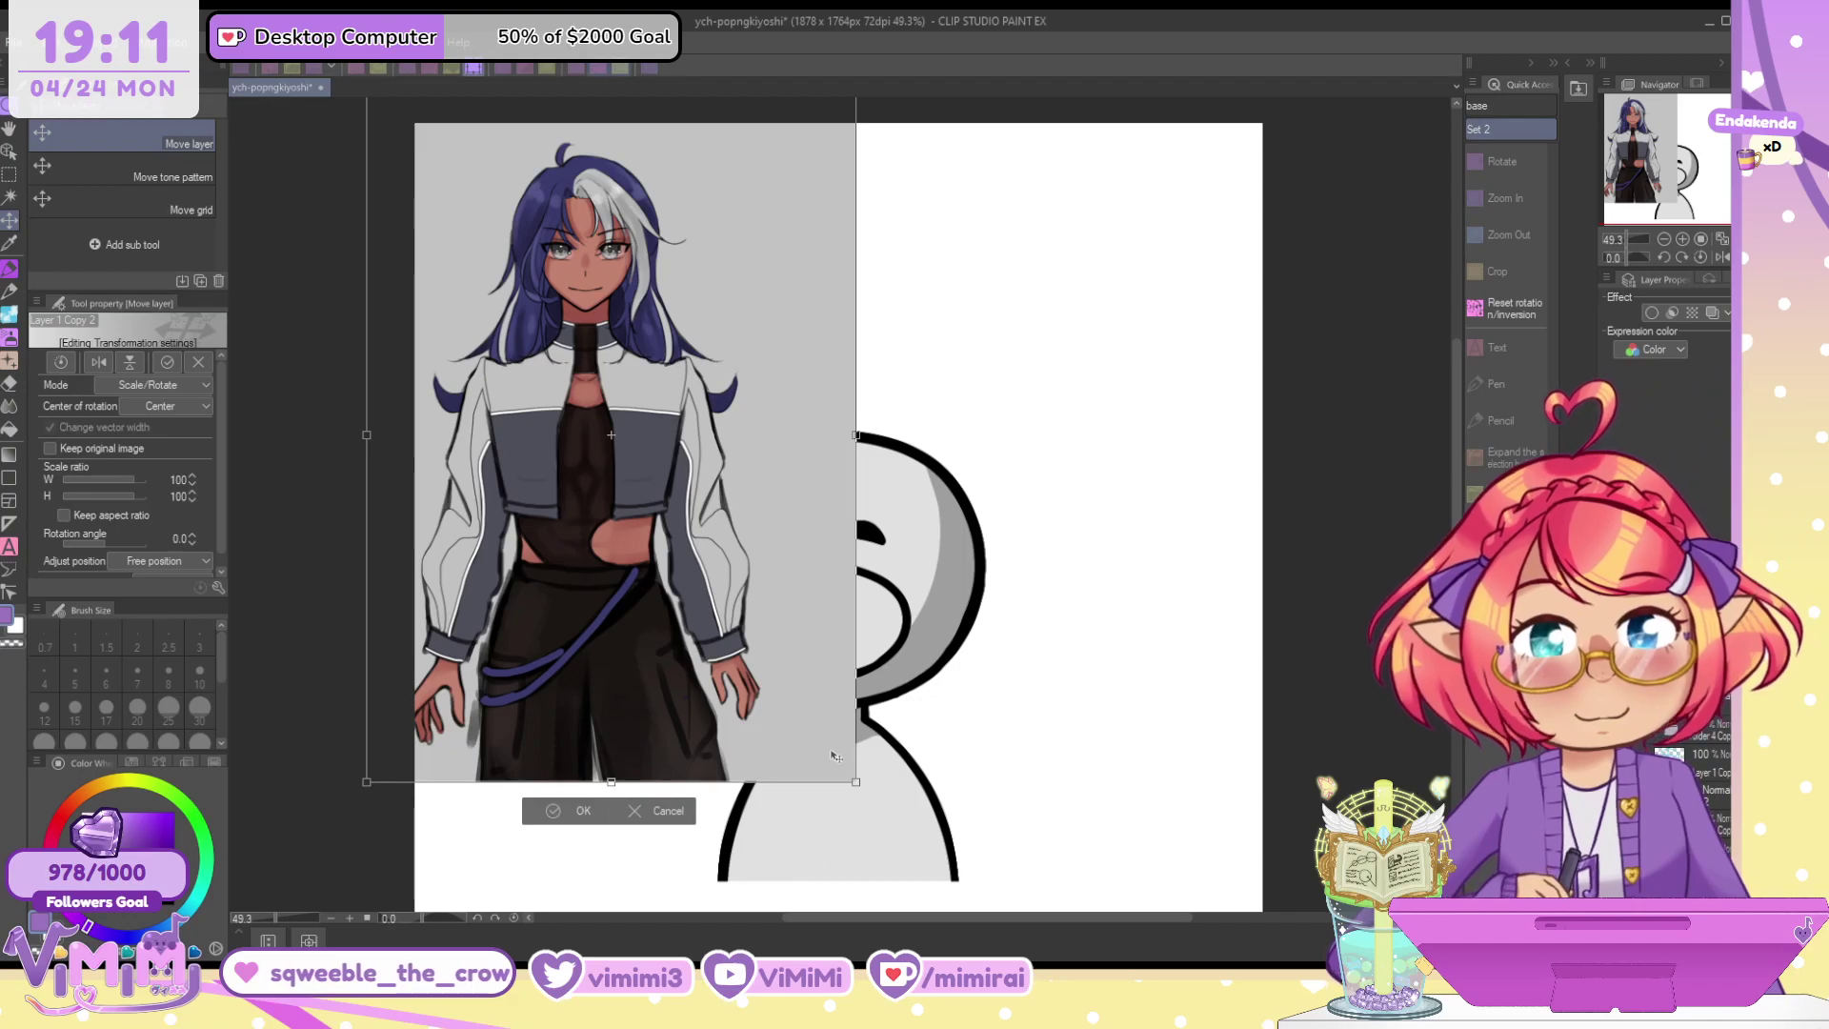
left_click_drag(855, 780, 693, 555)
mouse_move(577, 457)
left_mouse_down()
mouse_move(1282, 475)
mouse_move(598, 477)
left_mouse_up()
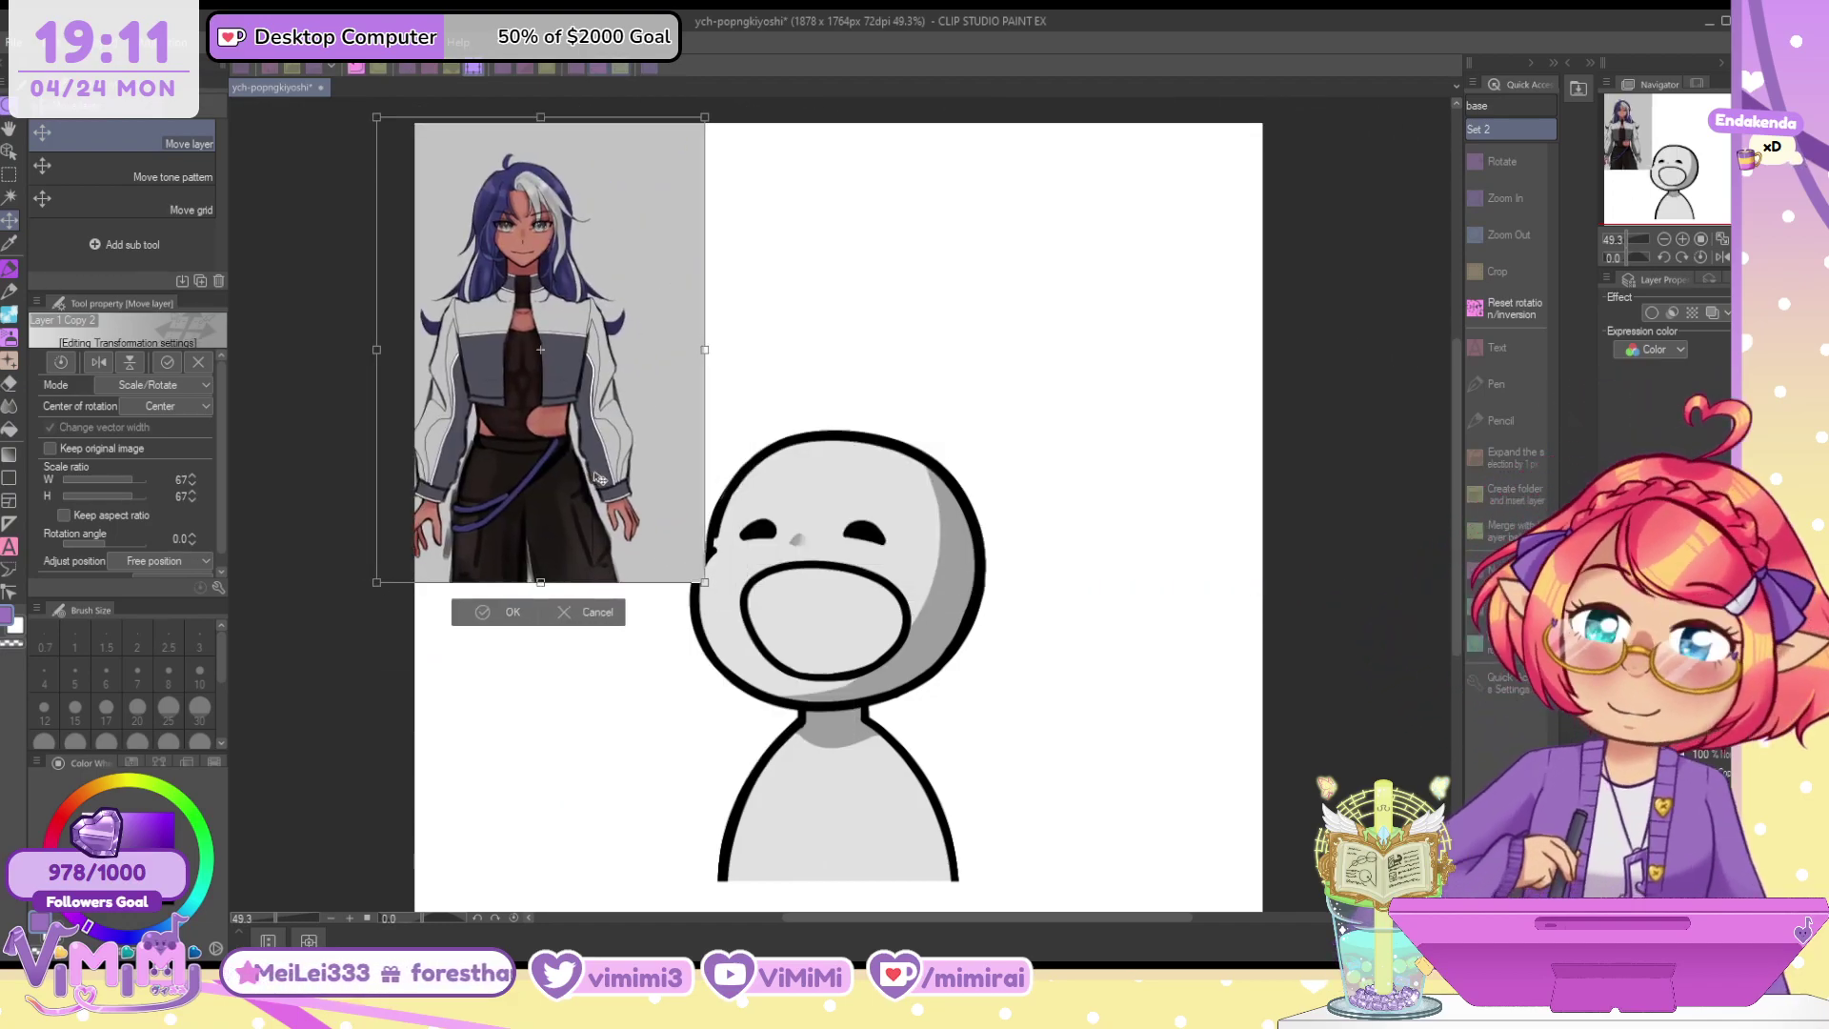
key("Return")
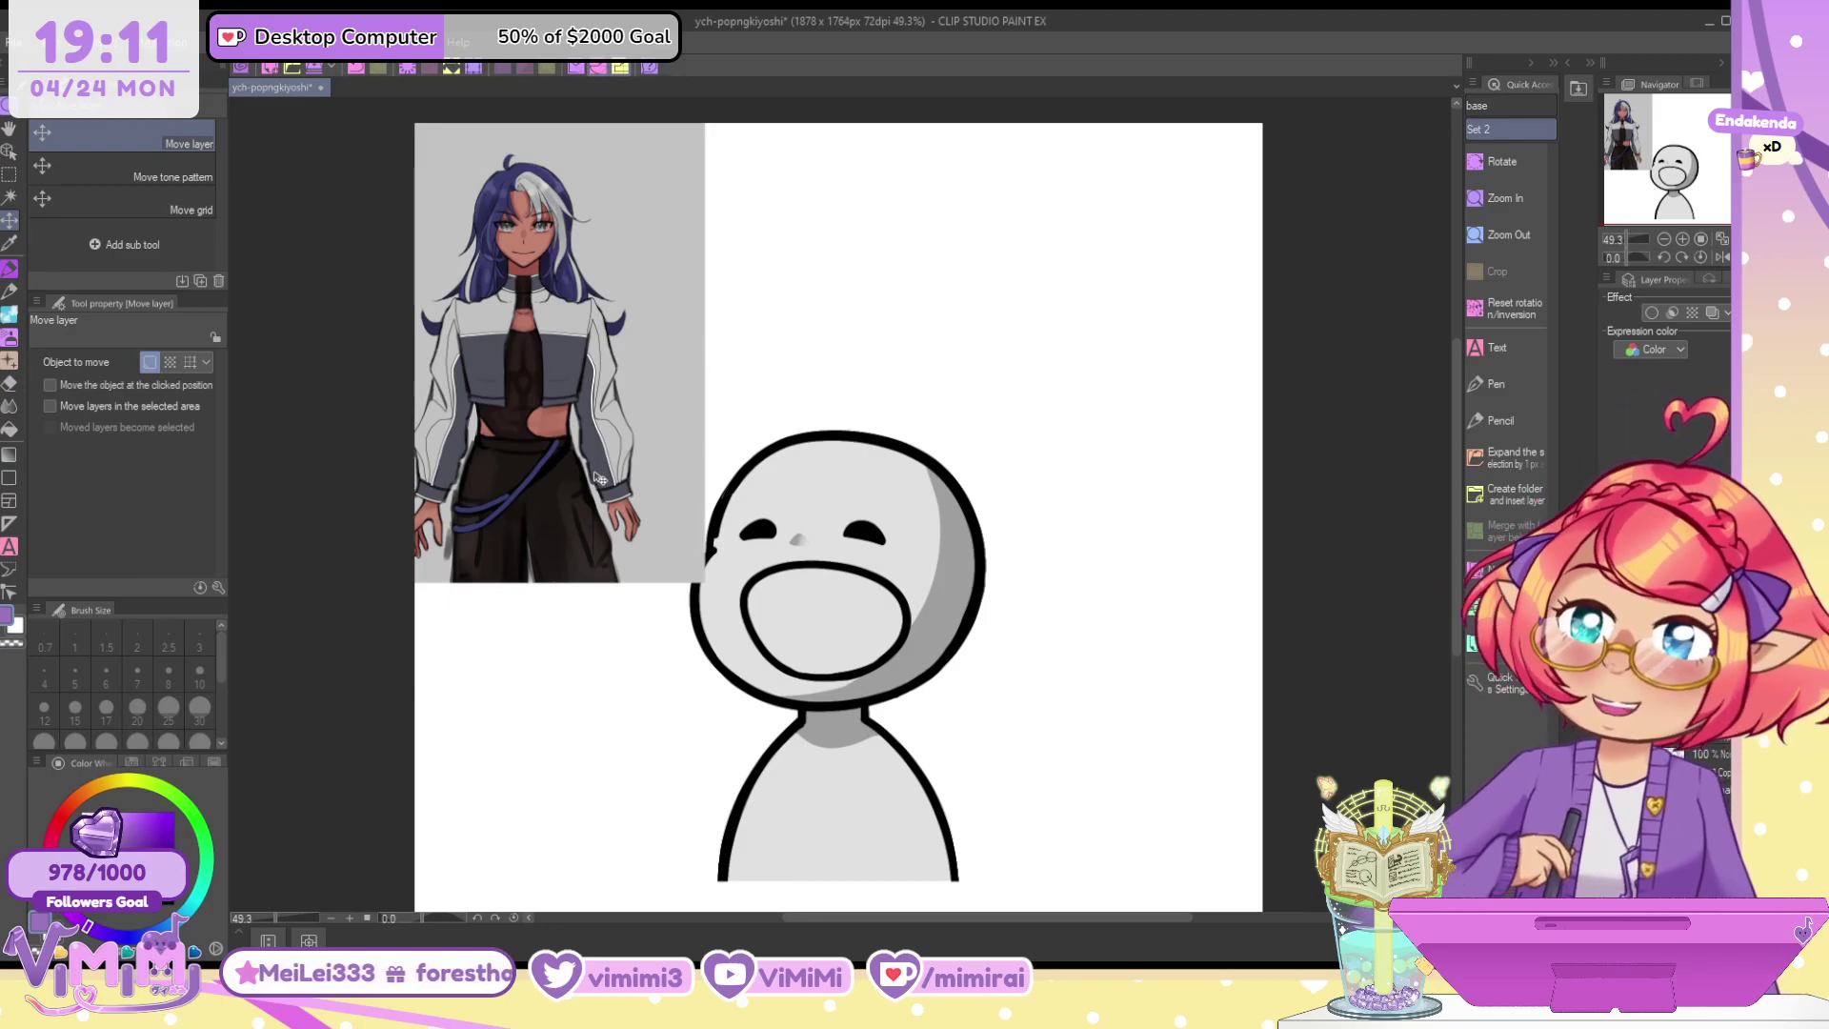
key("ctrl+s")
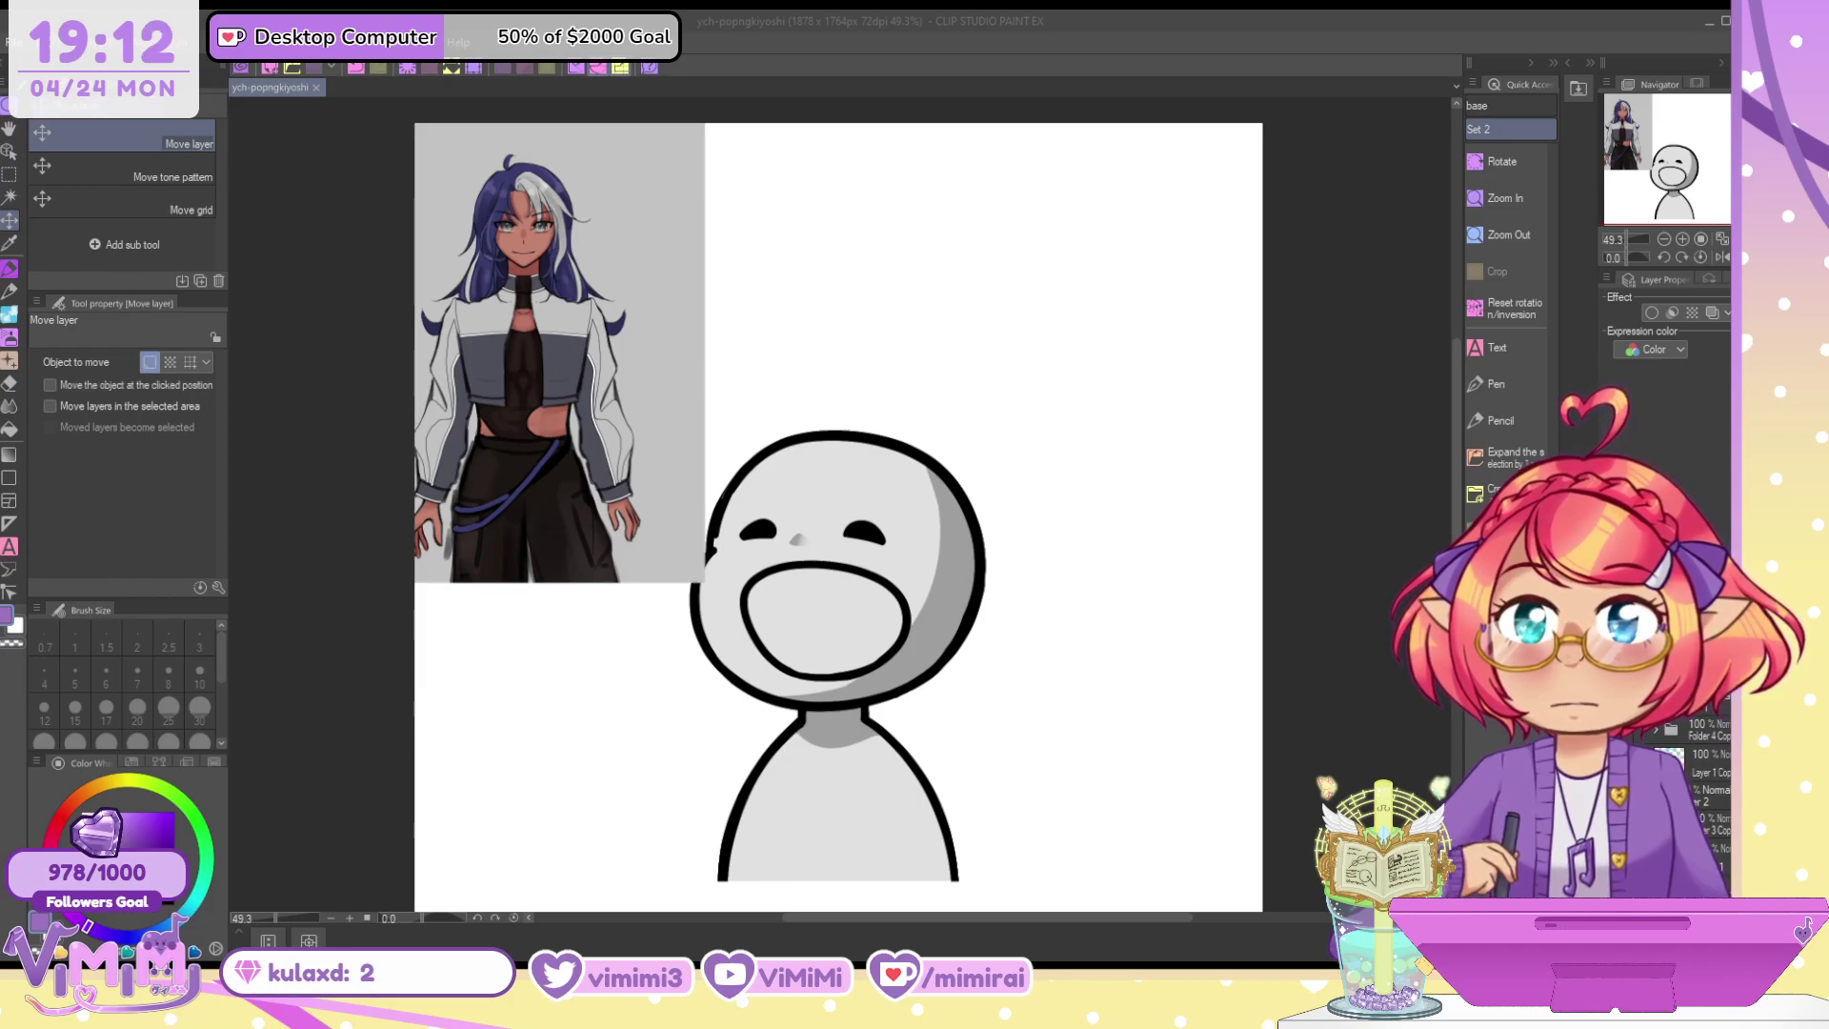
Create a 2000 x 2000 px canvas at 300 dpi and set the hard pencil to dark purple at size 40
key("Return")
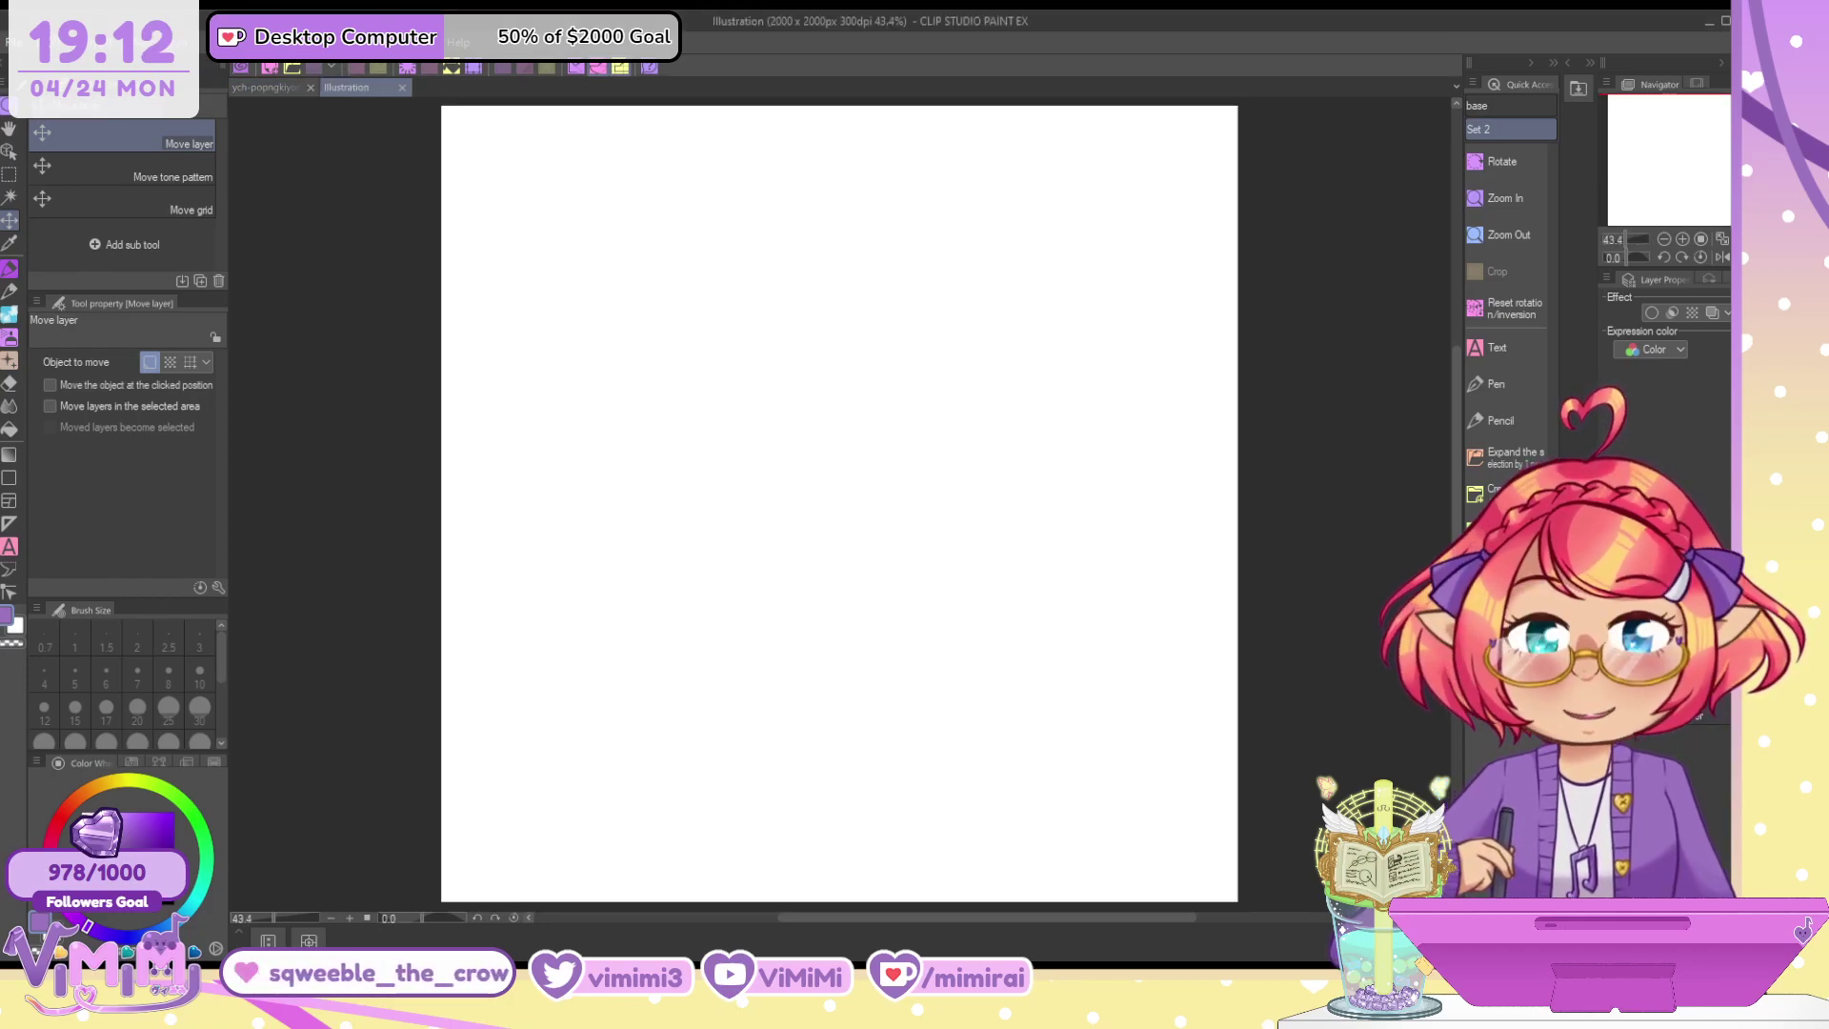
left_click(9, 291)
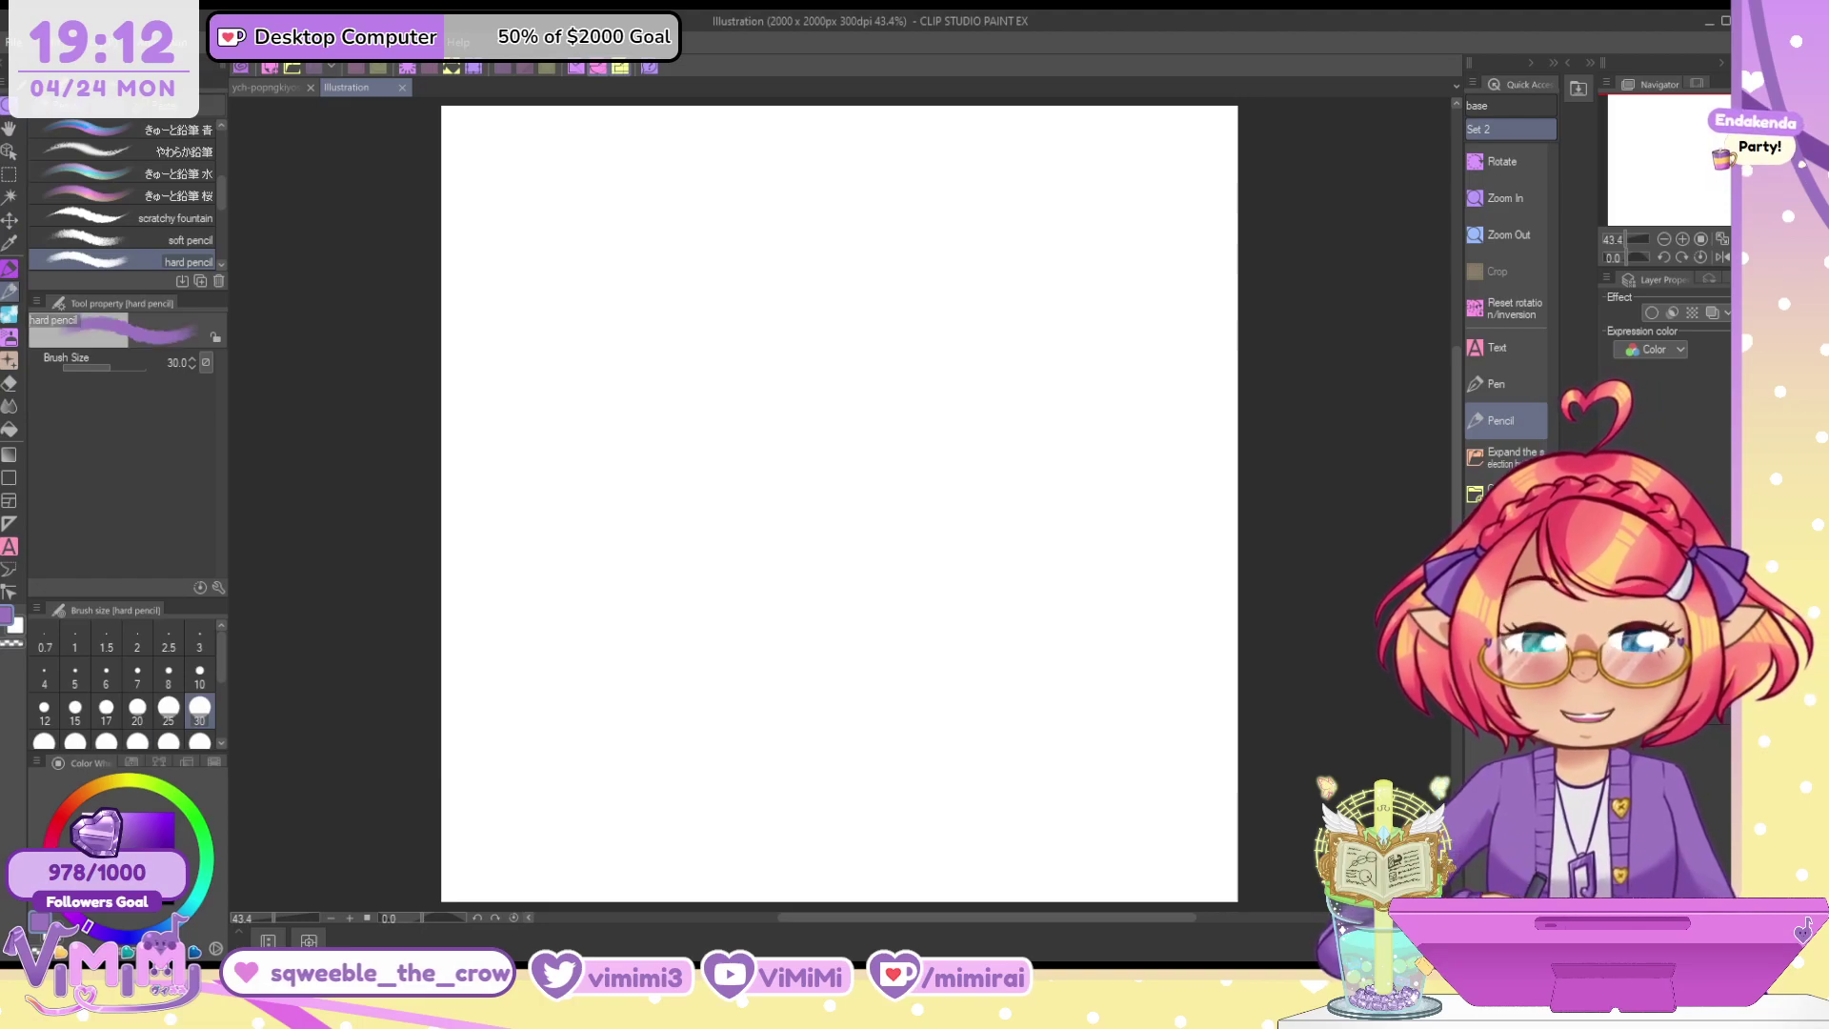
left_click(96, 875)
left_click_drag(95, 874, 84, 900)
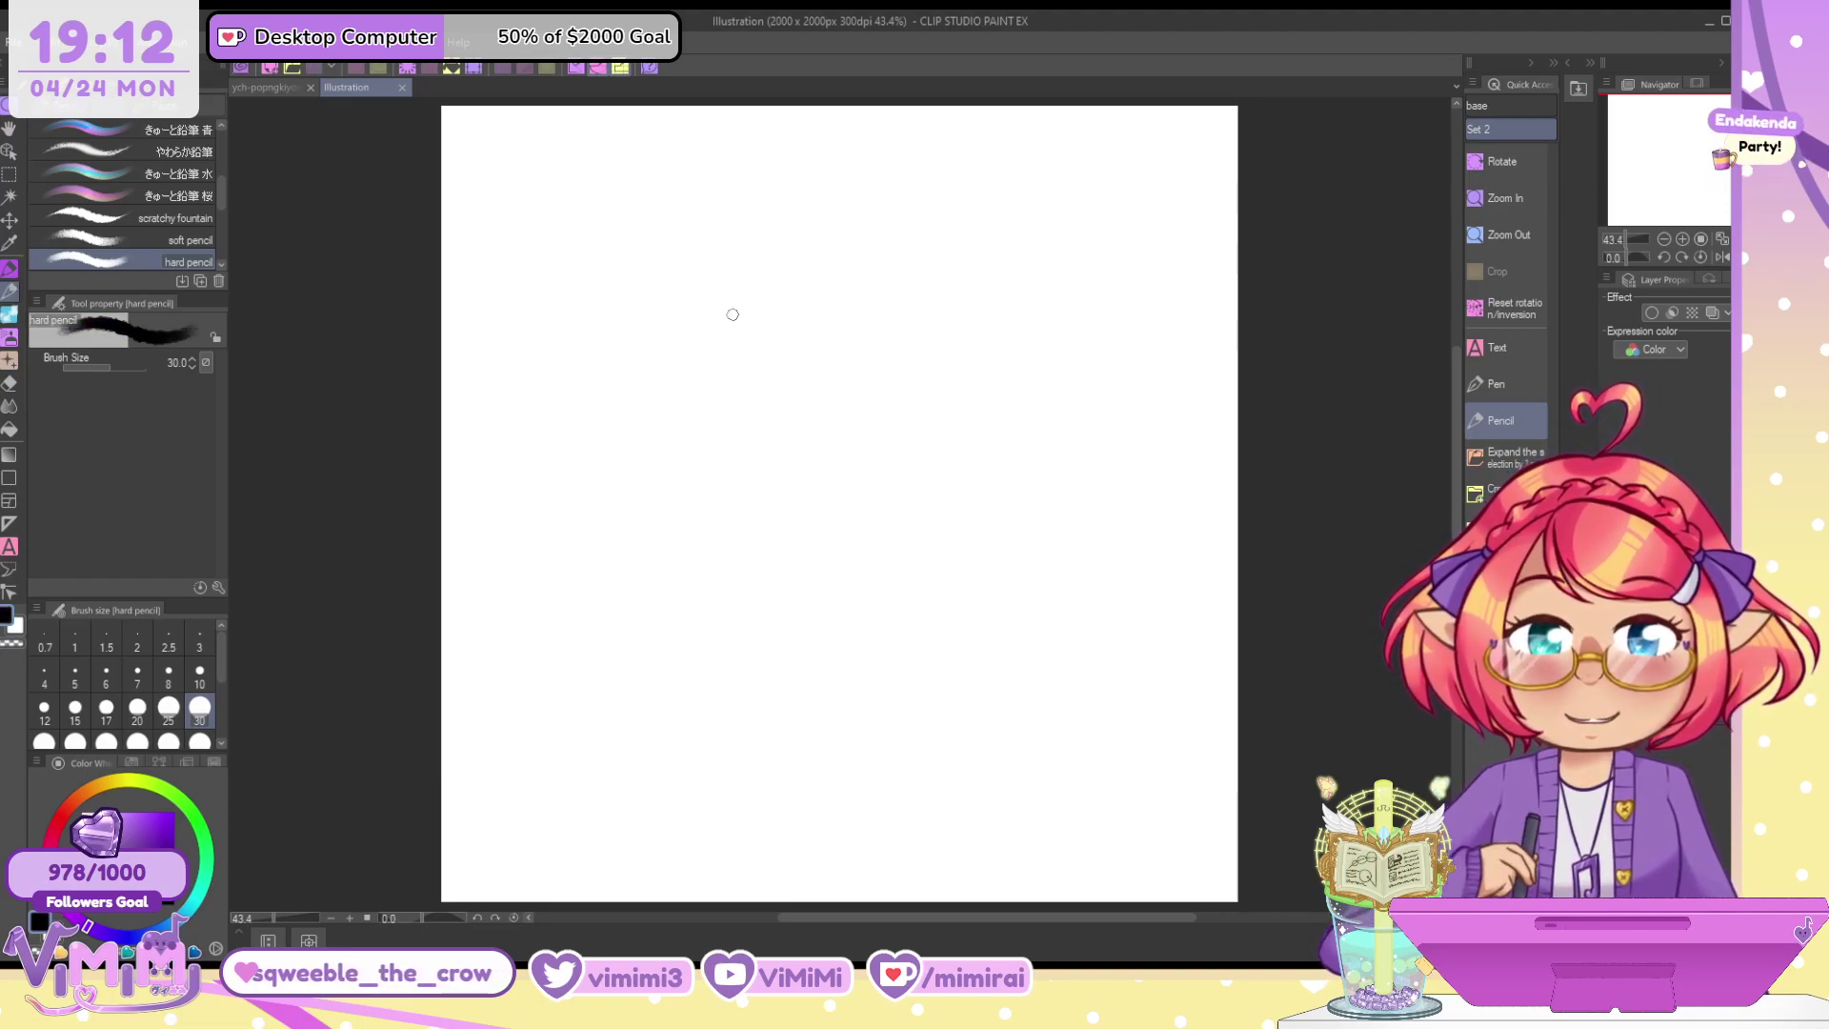
left_click(155, 845)
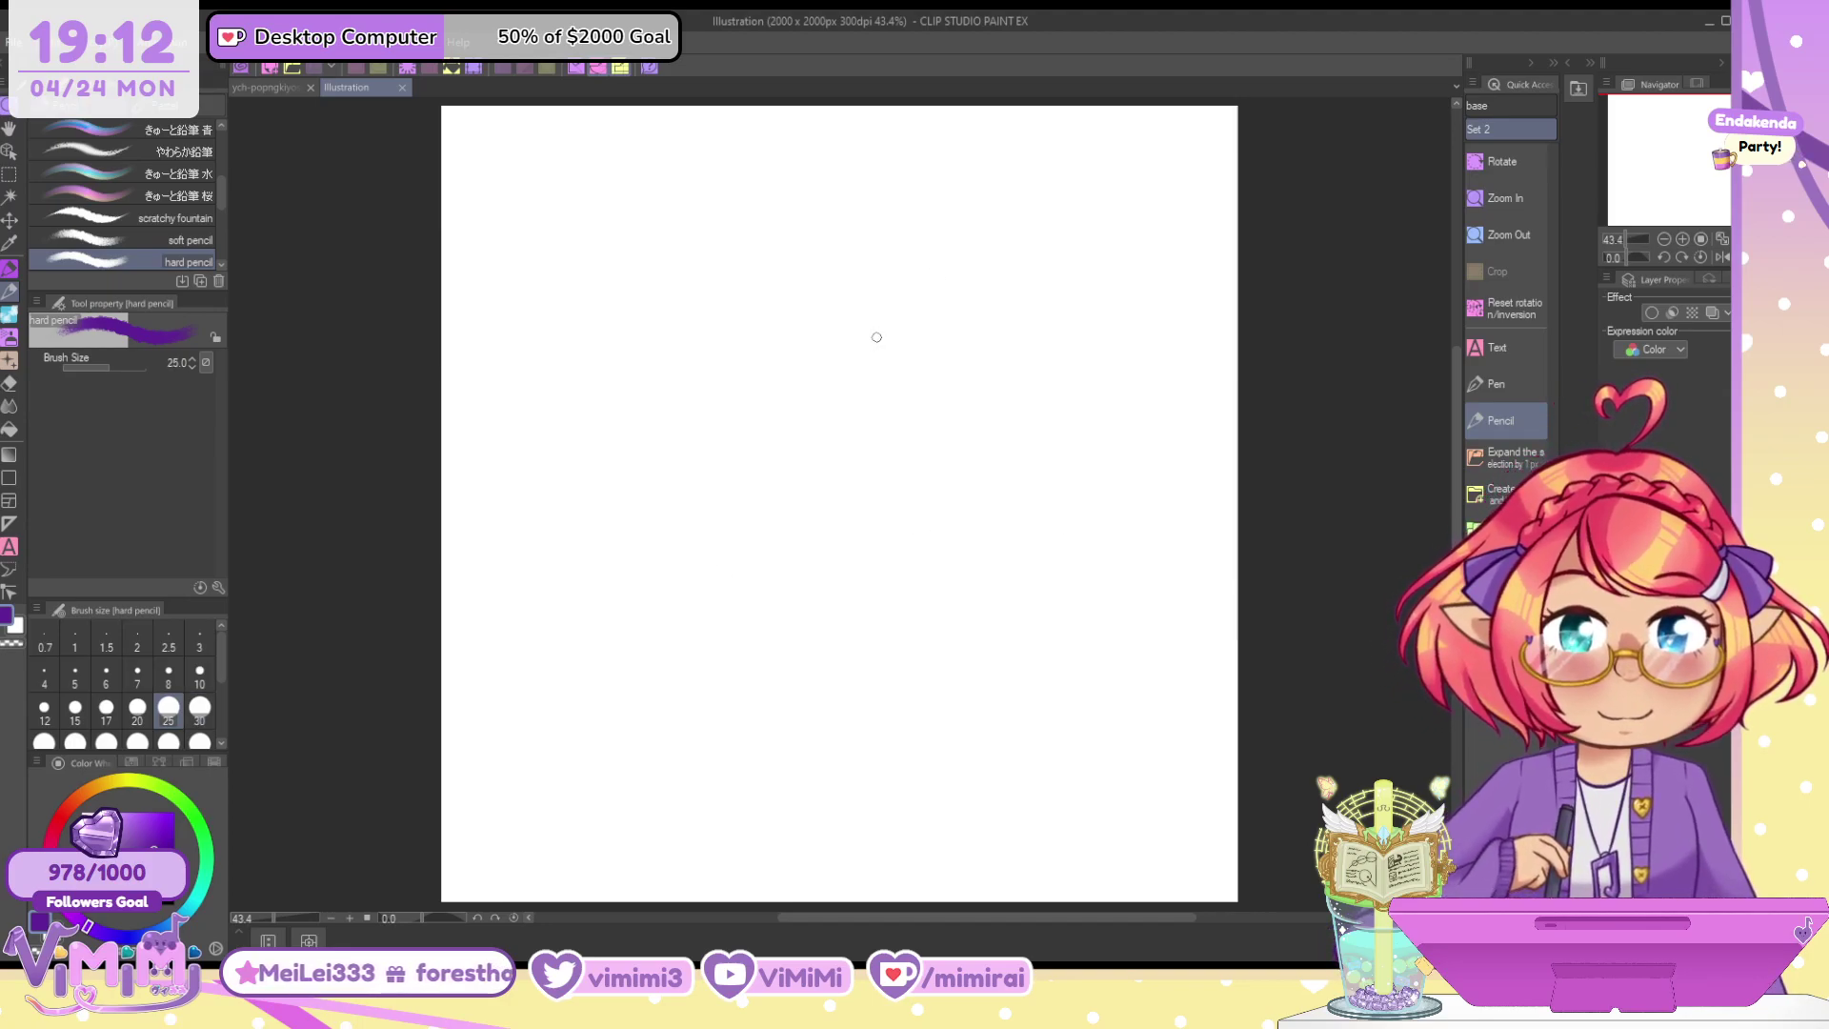
scroll(876, 337, "up", 3)
key("bracketright")
scroll(874, 339, "down", 2)
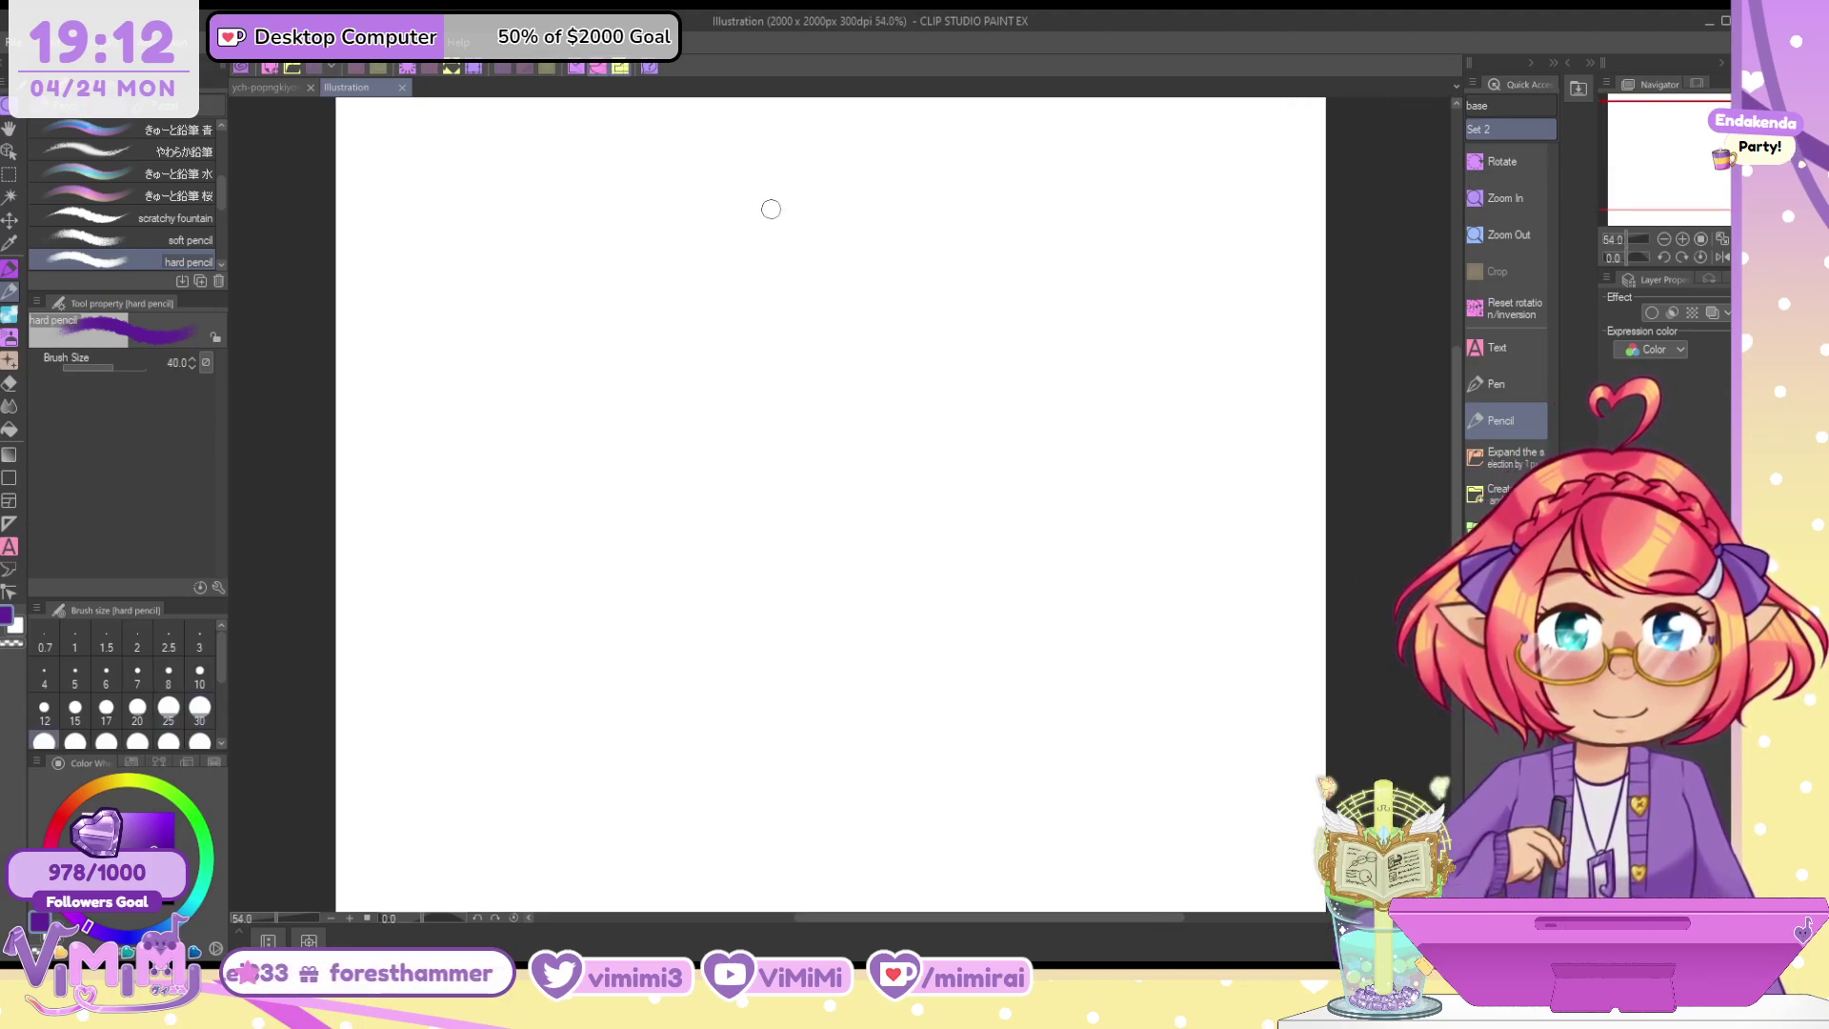
mouse_move(817, 220)
left_mouse_down()
mouse_move(749, 437)
mouse_move(741, 225)
mouse_move(837, 200)
mouse_move(925, 344)
left_mouse_up()
key("ctrl+z")
key("ctrl+z")
mouse_move(815, 200)
left_mouse_down()
mouse_move(916, 346)
mouse_move(928, 272)
mouse_move(856, 212)
left_mouse_up()
mouse_move(767, 220)
left_mouse_down()
mouse_move(906, 226)
mouse_move(907, 322)
left_mouse_up()
key("ctrl+z")
key("ctrl+z")
Sketch a round head outline in the upper part of the canvas with a short horizontal shoulder line beneath it
mouse_move(805, 191)
left_mouse_down()
mouse_move(849, 197)
mouse_move(921, 354)
left_mouse_up()
left_click_drag(920, 371, 861, 440)
mouse_move(798, 201)
left_mouse_down()
mouse_move(817, 436)
mouse_move(791, 462)
mouse_move(896, 460)
left_mouse_up()
key("ctrl+z")
key("ctrl+z")
mouse_move(742, 463)
left_mouse_down()
mouse_move(895, 458)
mouse_move(747, 600)
mouse_move(743, 632)
left_mouse_up()
key("ctrl+z")
mouse_move(741, 464)
left_mouse_down()
mouse_move(730, 659)
mouse_move(892, 670)
left_mouse_up()
key("ctrl+z")
key("ctrl+z")
key("ctrl+z")
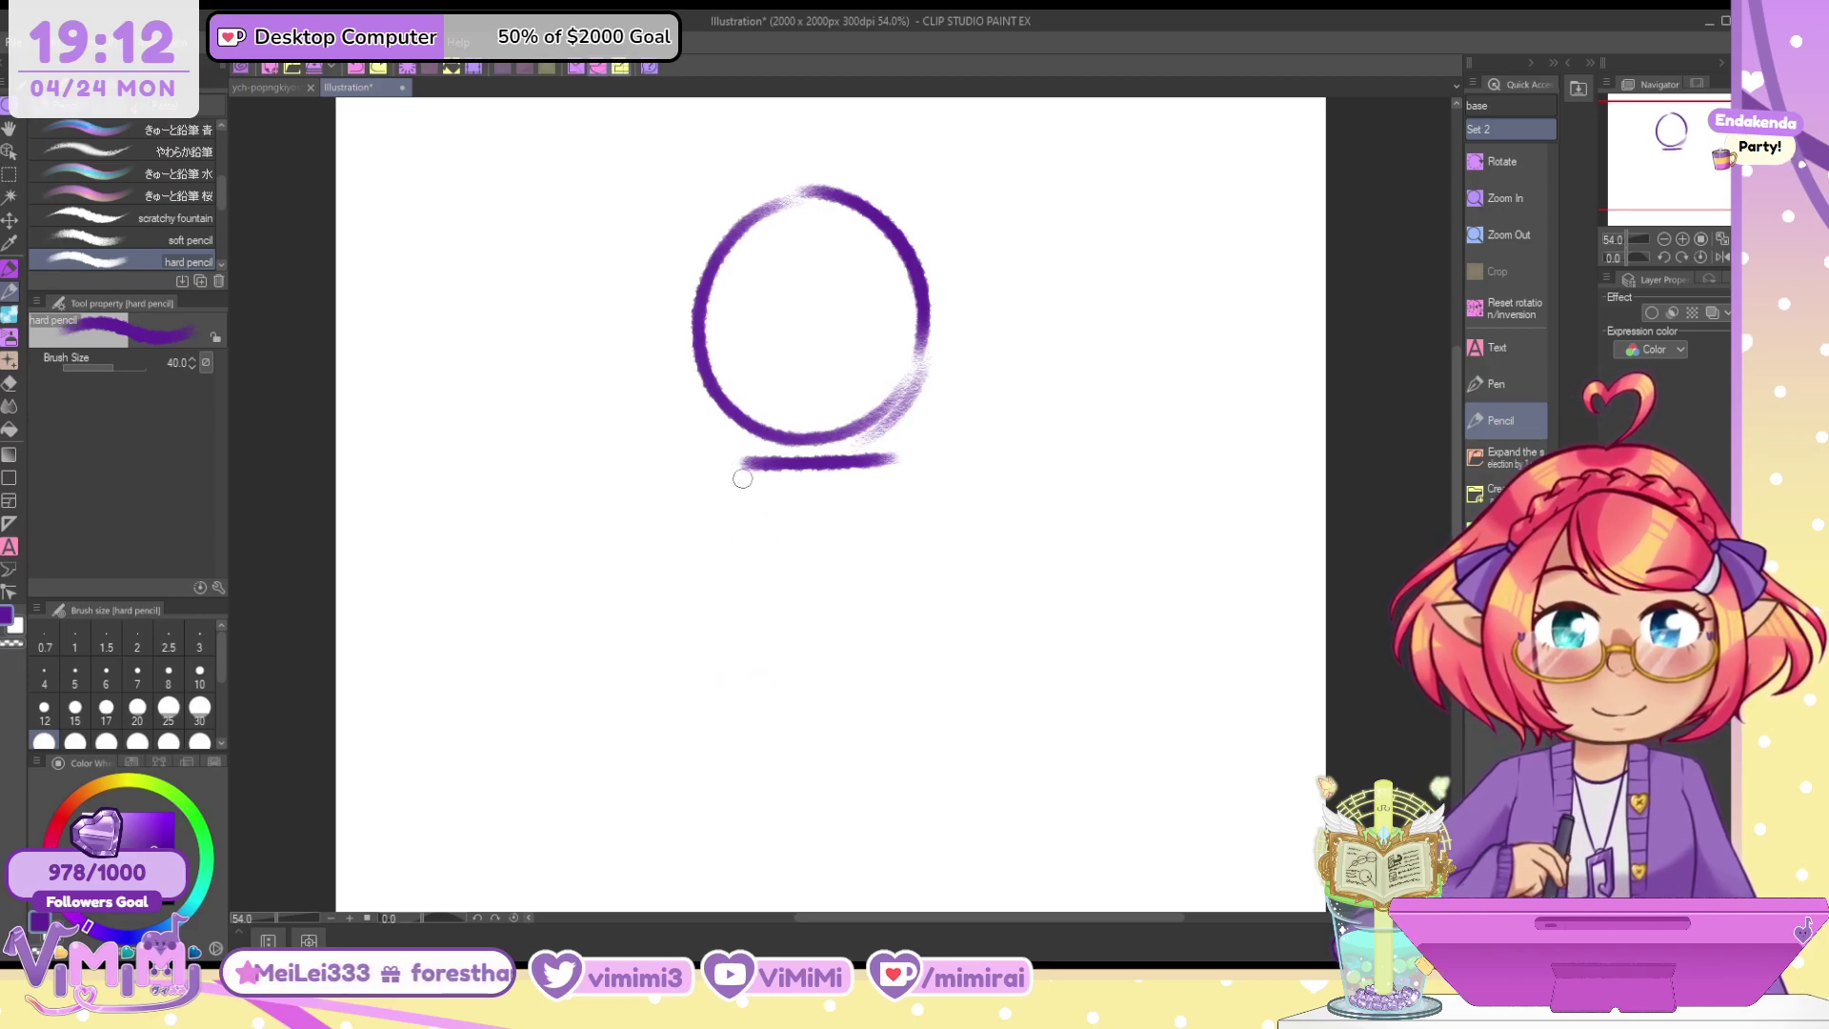
Sketch both sides of the torso tapering to the waist, flaring hips, and a curved line closing the pelvis
mouse_move(742, 464)
left_mouse_down()
mouse_move(751, 578)
mouse_move(726, 656)
left_mouse_up()
left_click_drag(895, 462, 870, 579)
left_click_drag(867, 602, 884, 649)
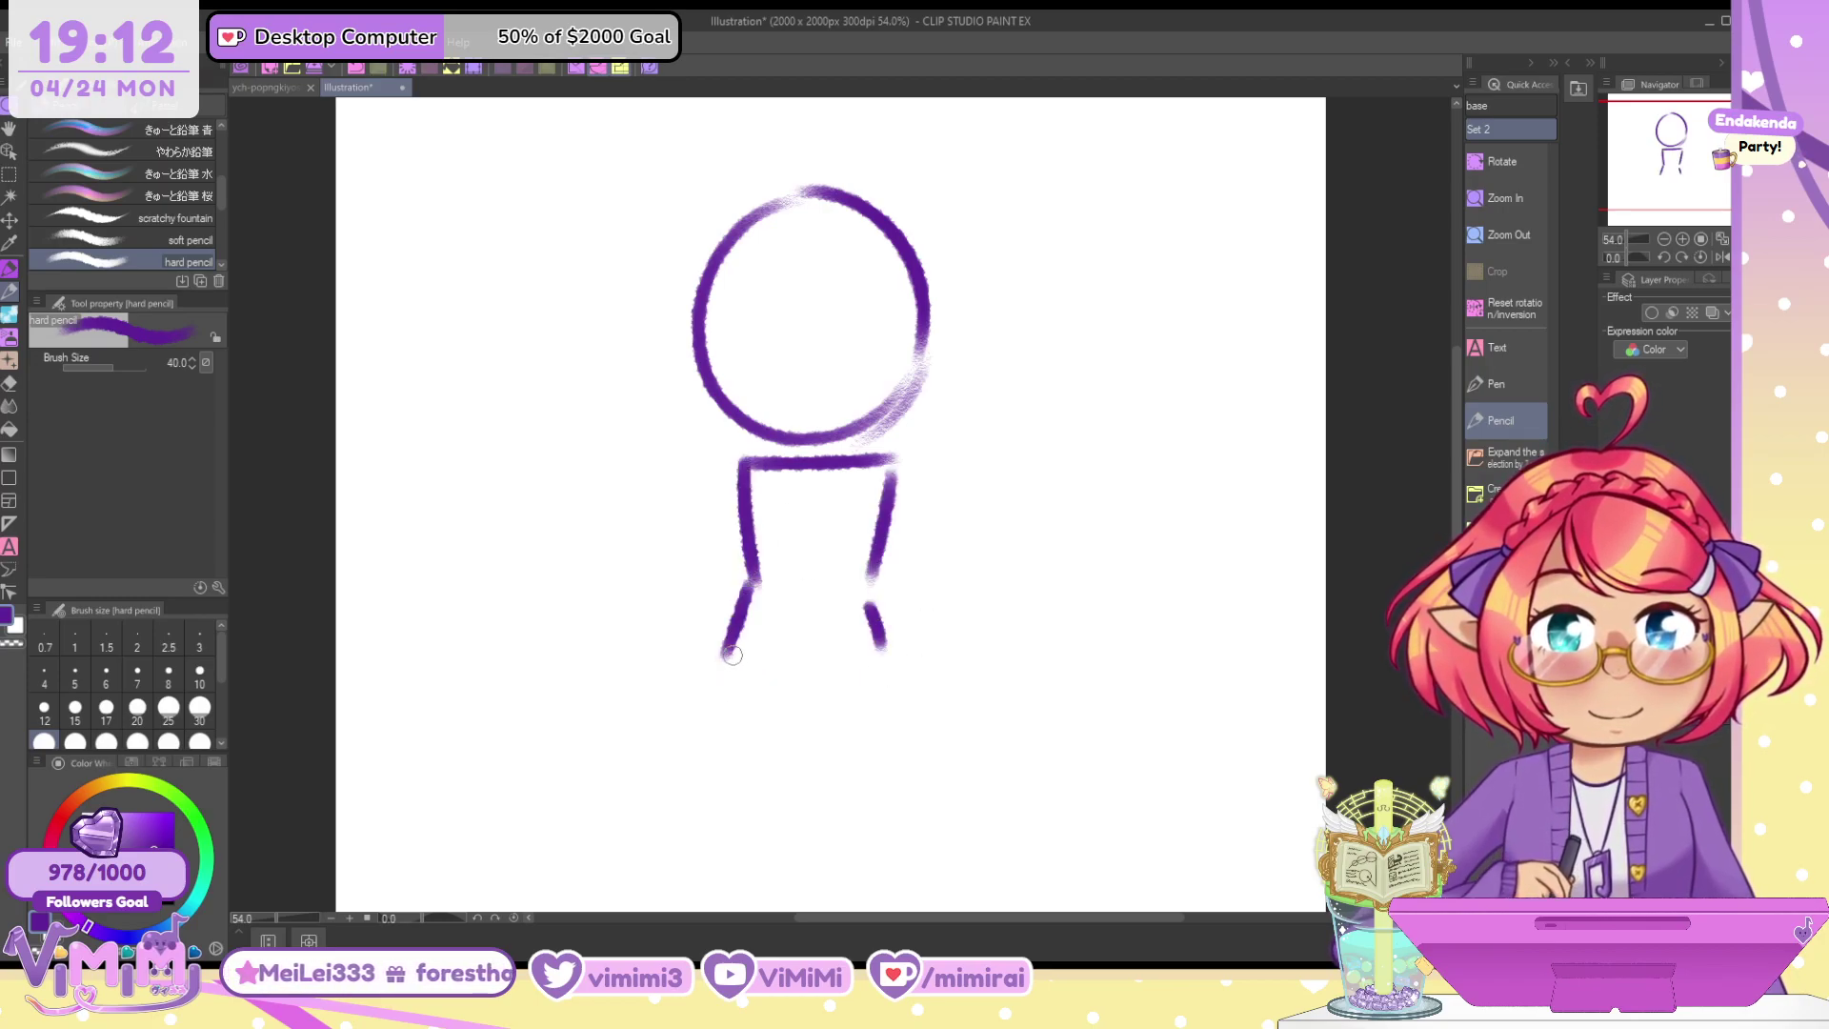
mouse_move(725, 656)
left_mouse_down()
mouse_move(772, 700)
mouse_move(824, 700)
left_mouse_up()
left_click_drag(1682, 147, 1661, 192)
left_click_drag(812, 413, 802, 579)
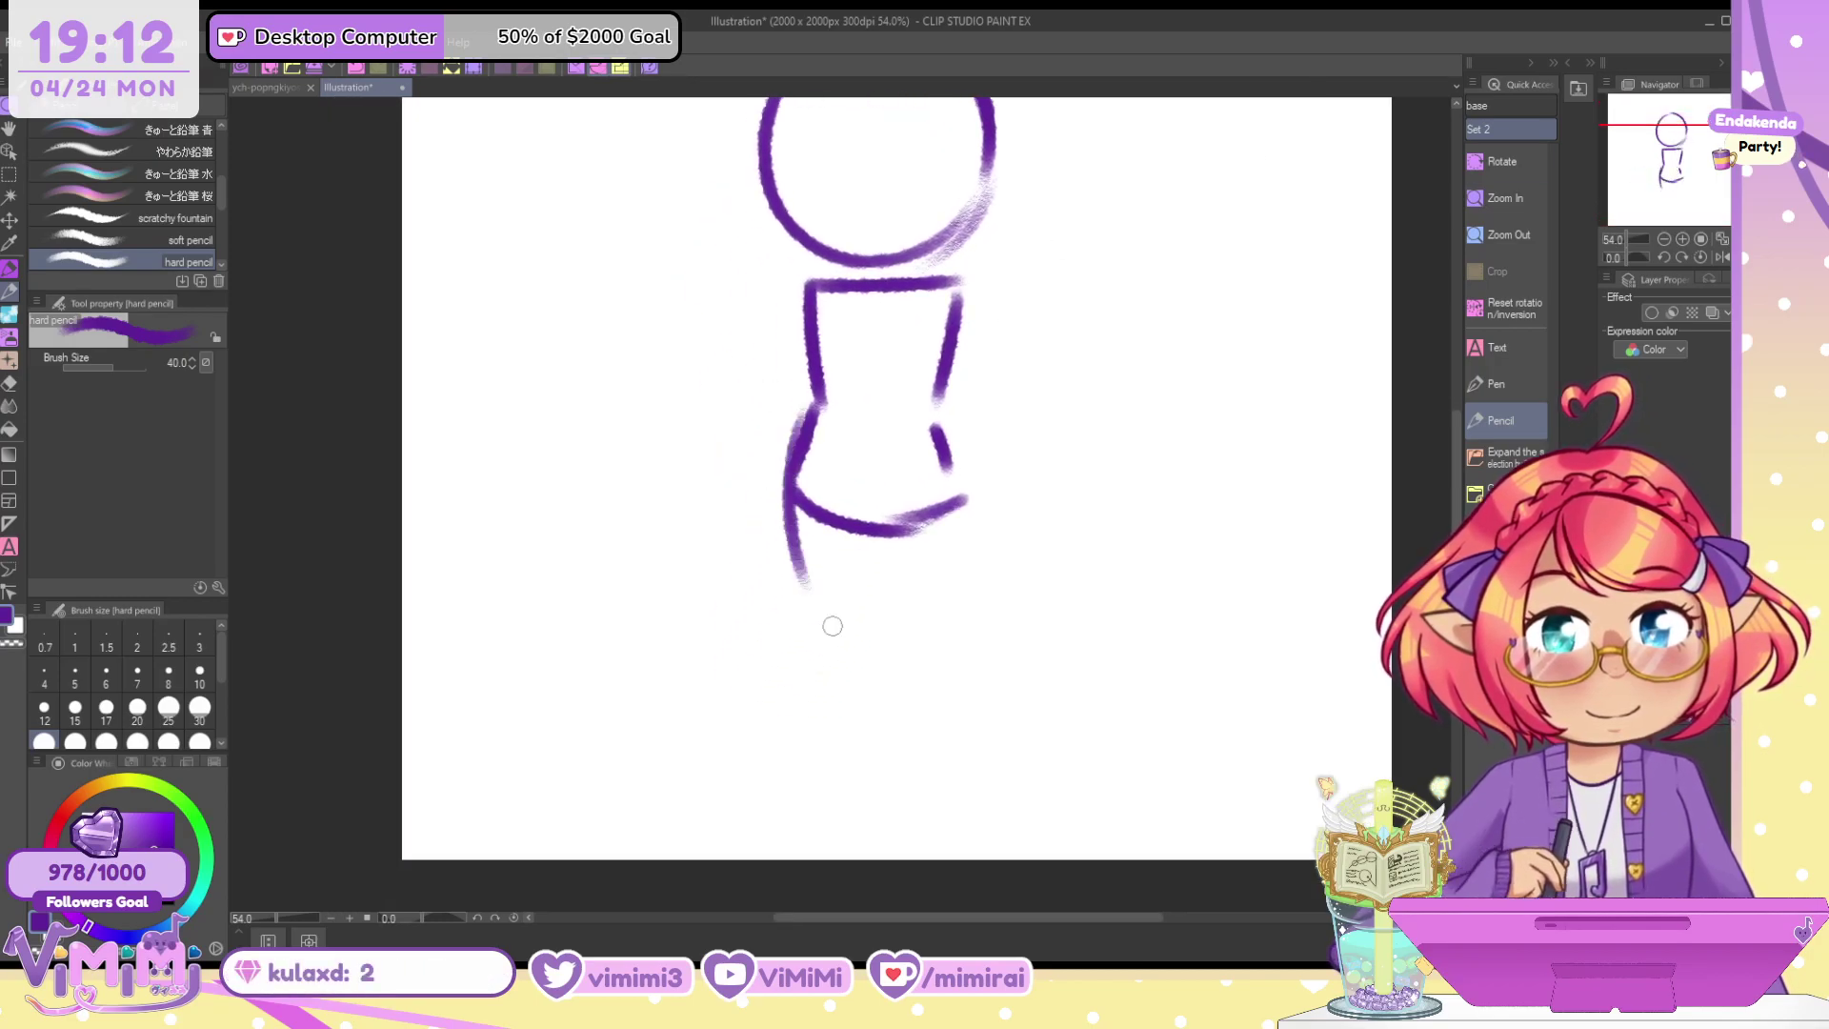
left_click_drag(805, 447, 845, 675)
left_click_drag(884, 515, 926, 467)
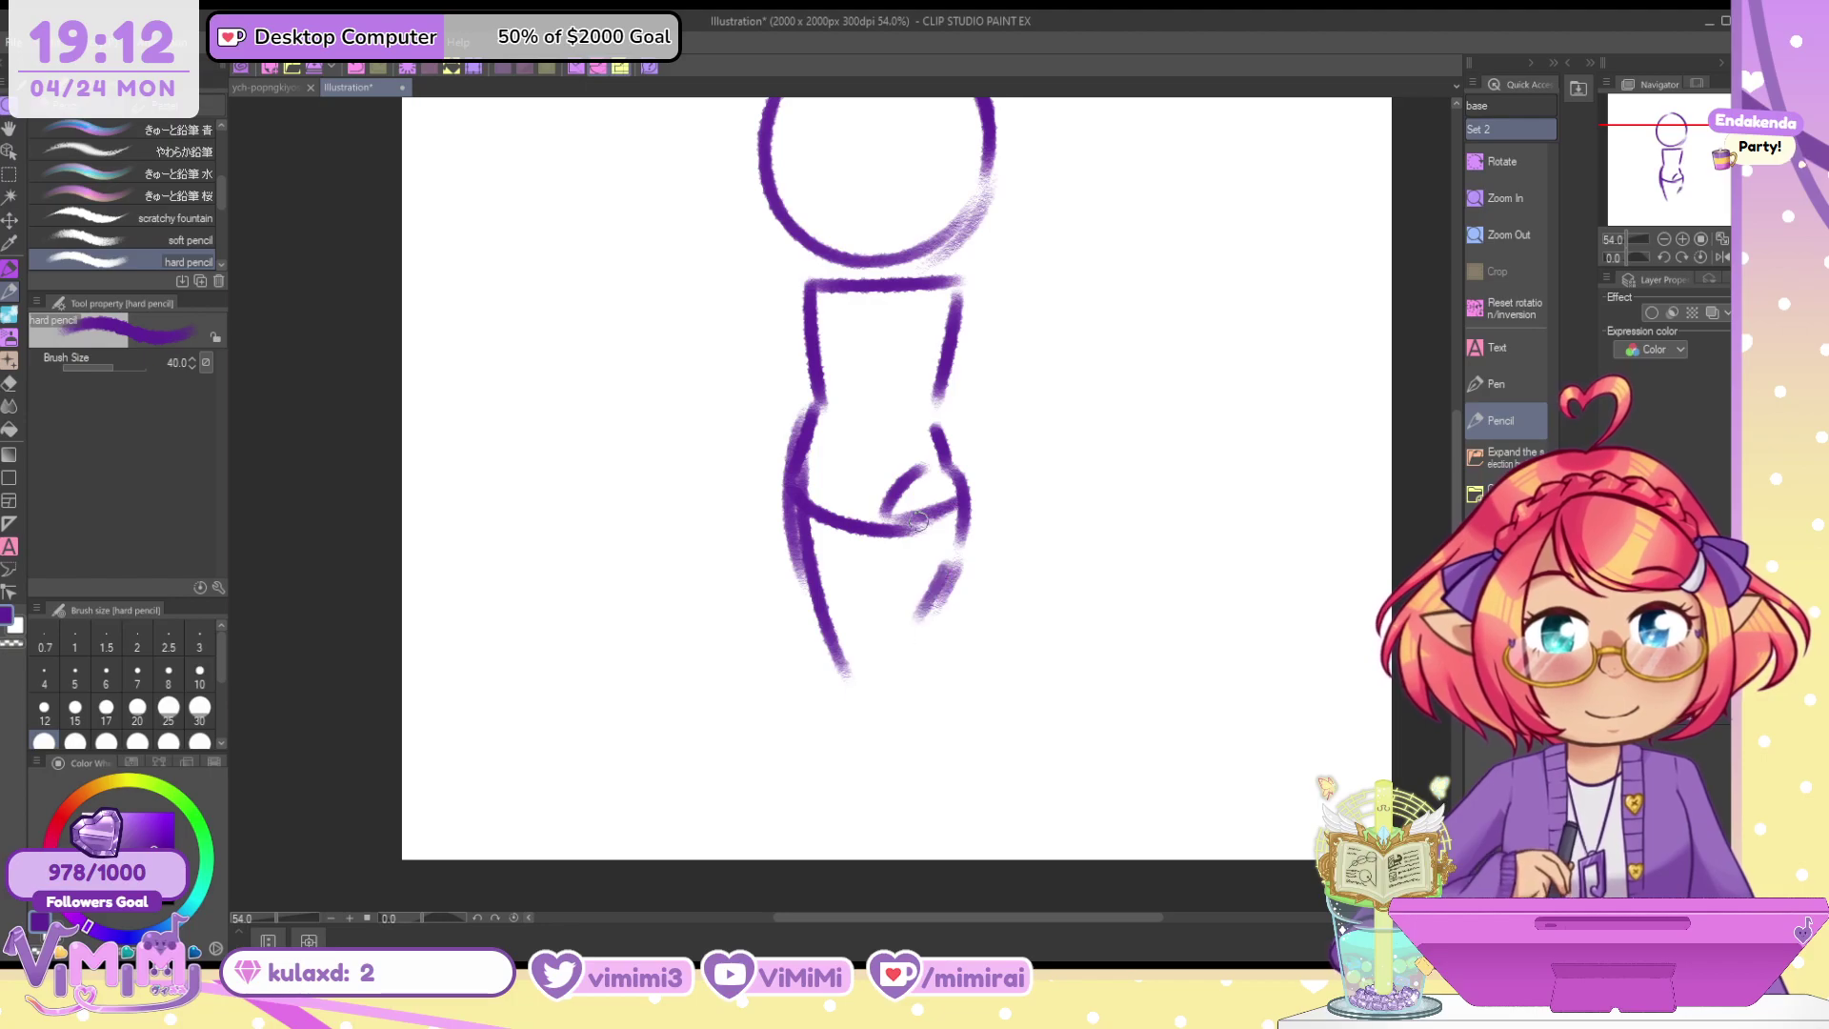
key("ctrl+z")
left_click_drag(898, 529, 958, 668)
left_click_drag(923, 577, 976, 663)
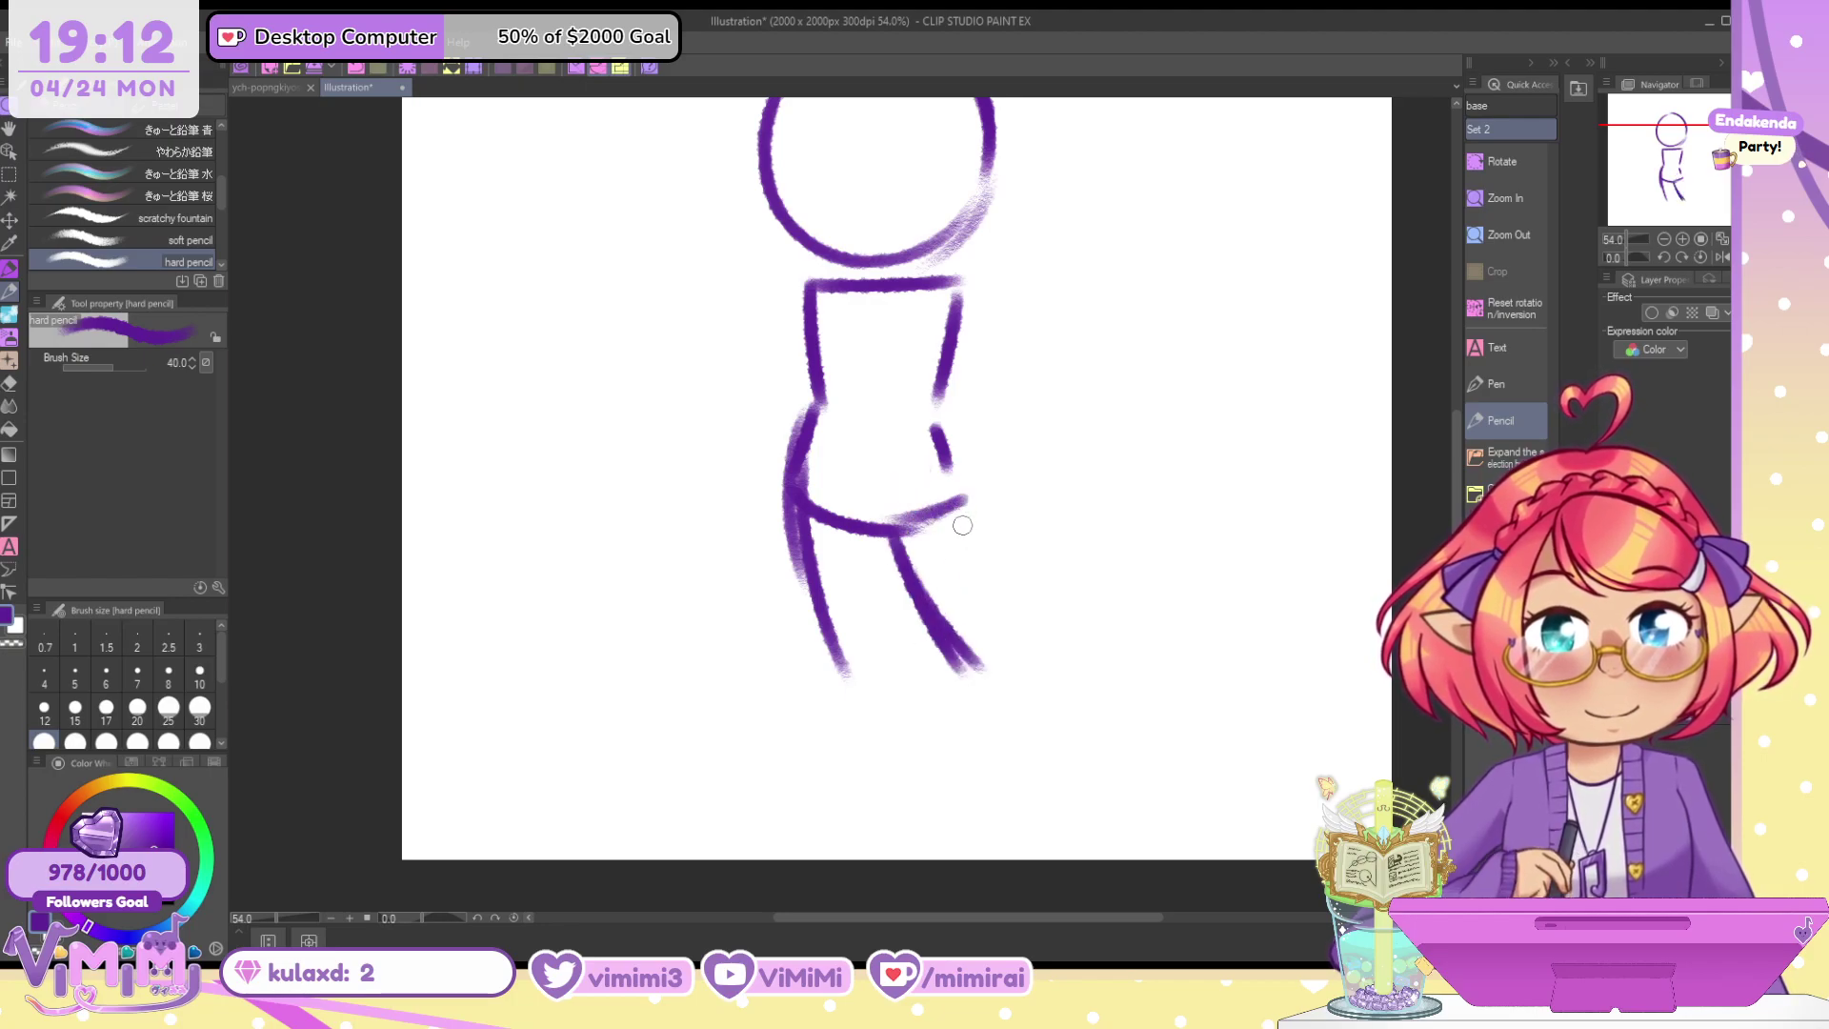
key("ctrl+z")
key("ctrl+z")
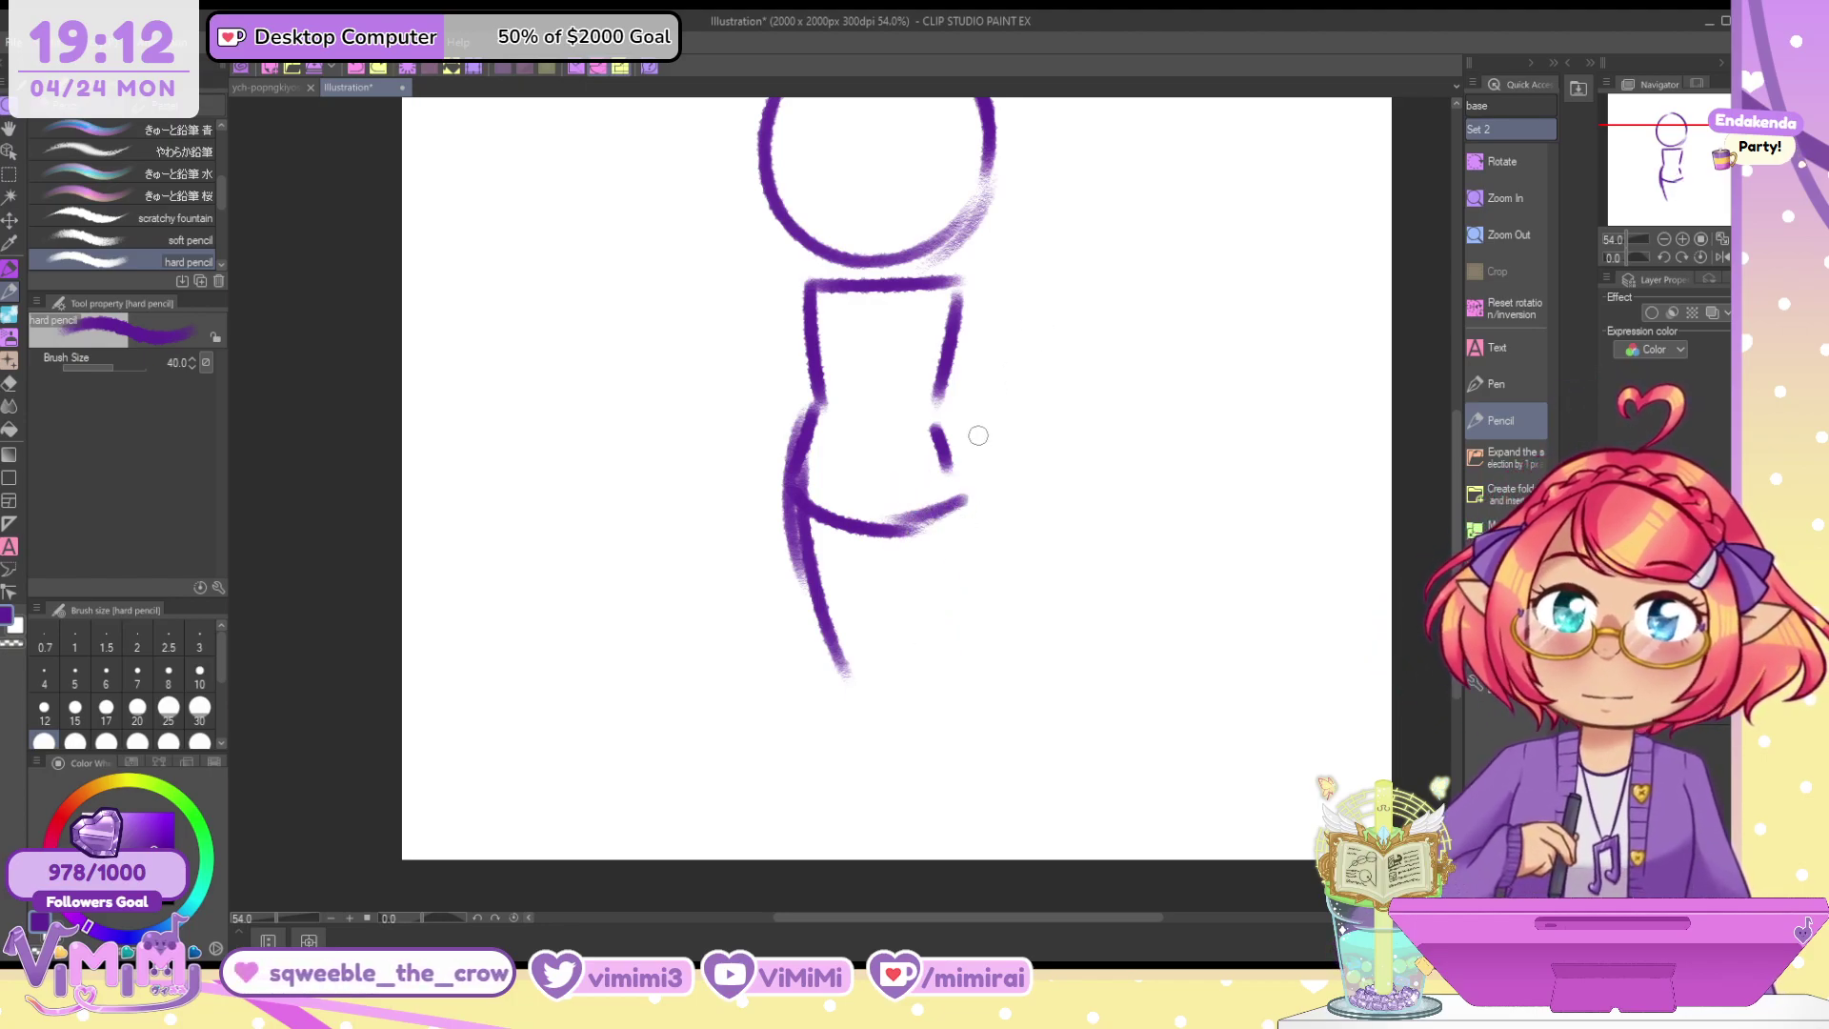
key("c")
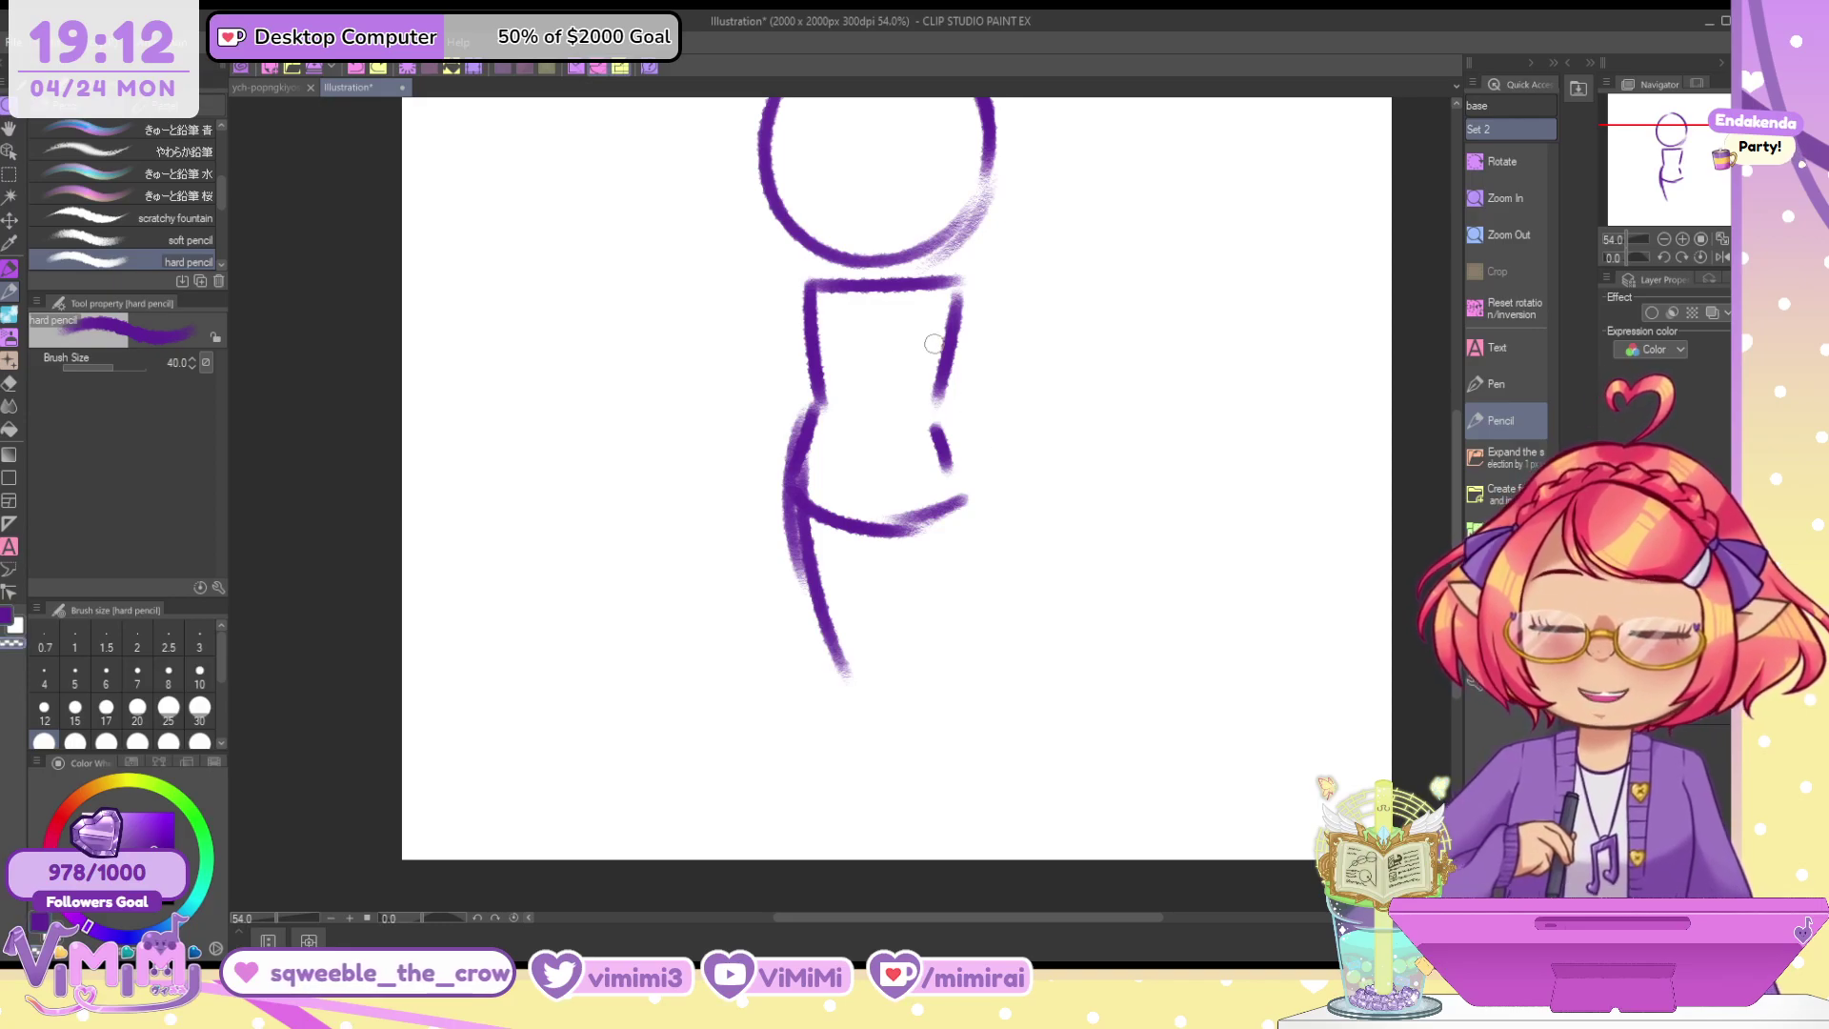
mouse_move(798, 514)
left_mouse_down()
mouse_move(821, 624)
mouse_move(793, 520)
mouse_move(831, 635)
left_mouse_up()
key("c")
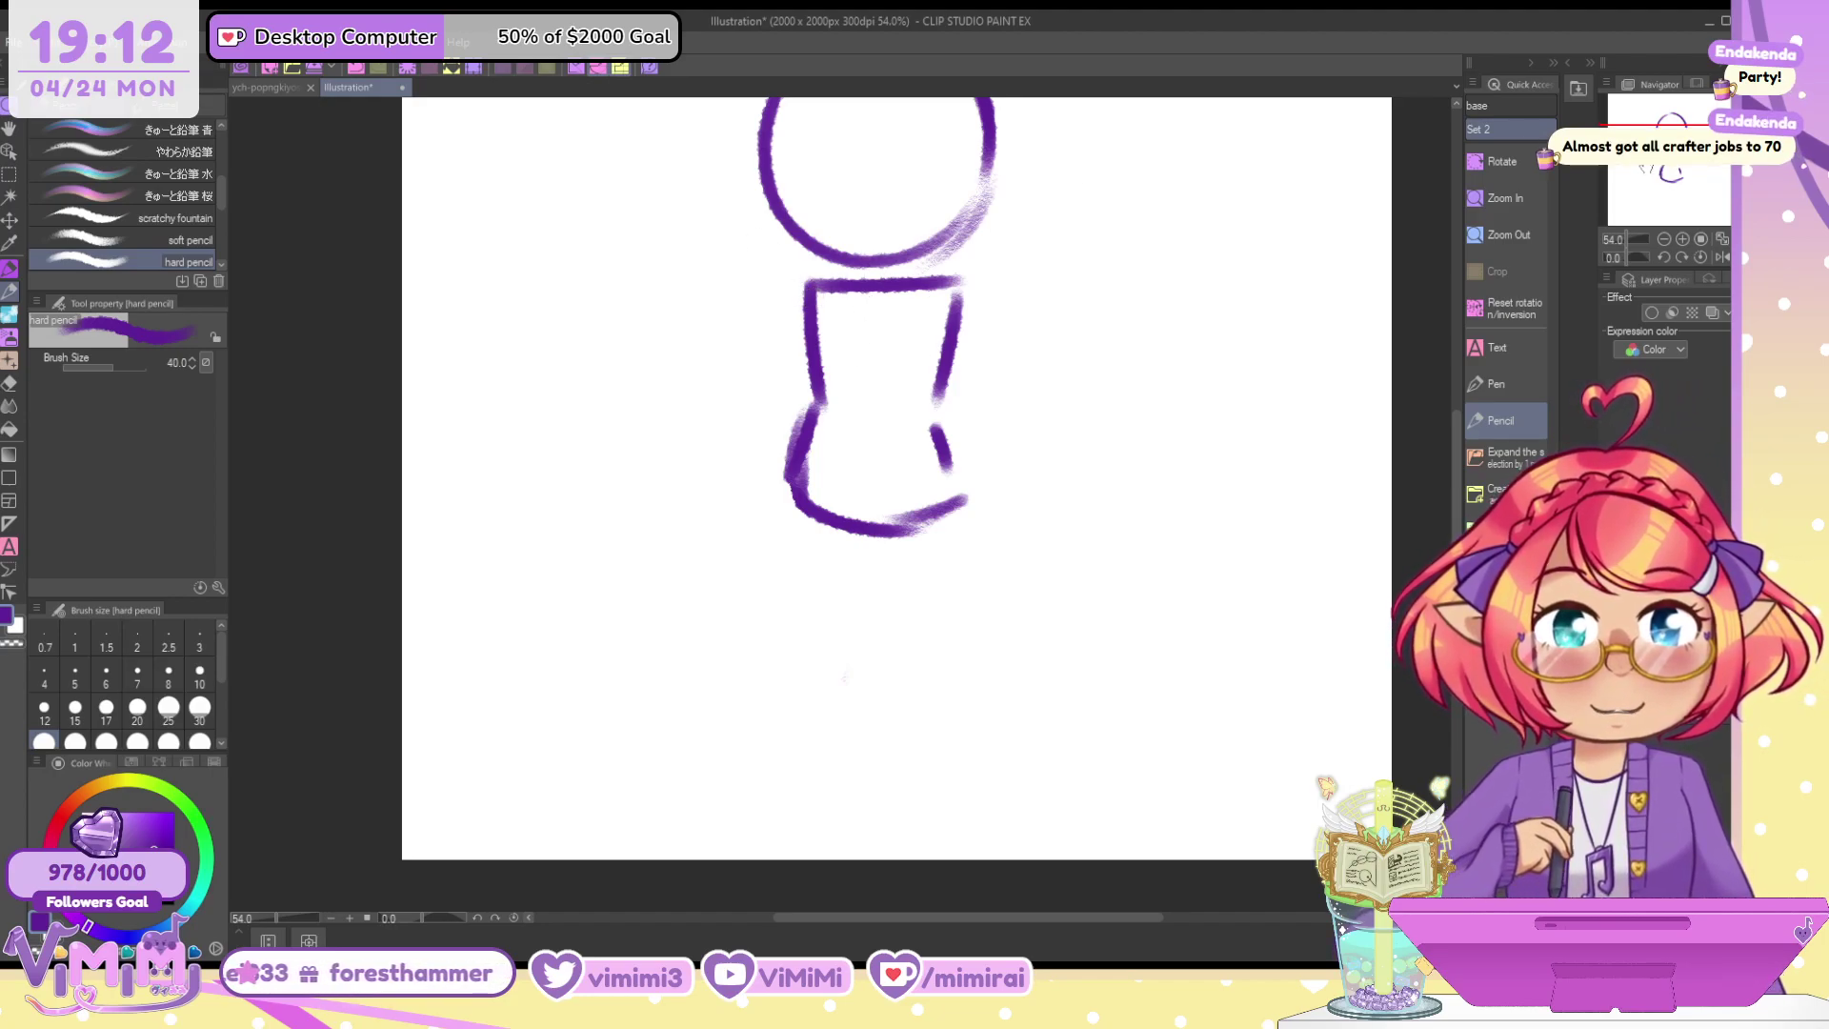
Sketch both arms raised from the shoulders with bent elbows and the hands placed on either side of the face
left_click_drag(1669, 173, 1661, 159)
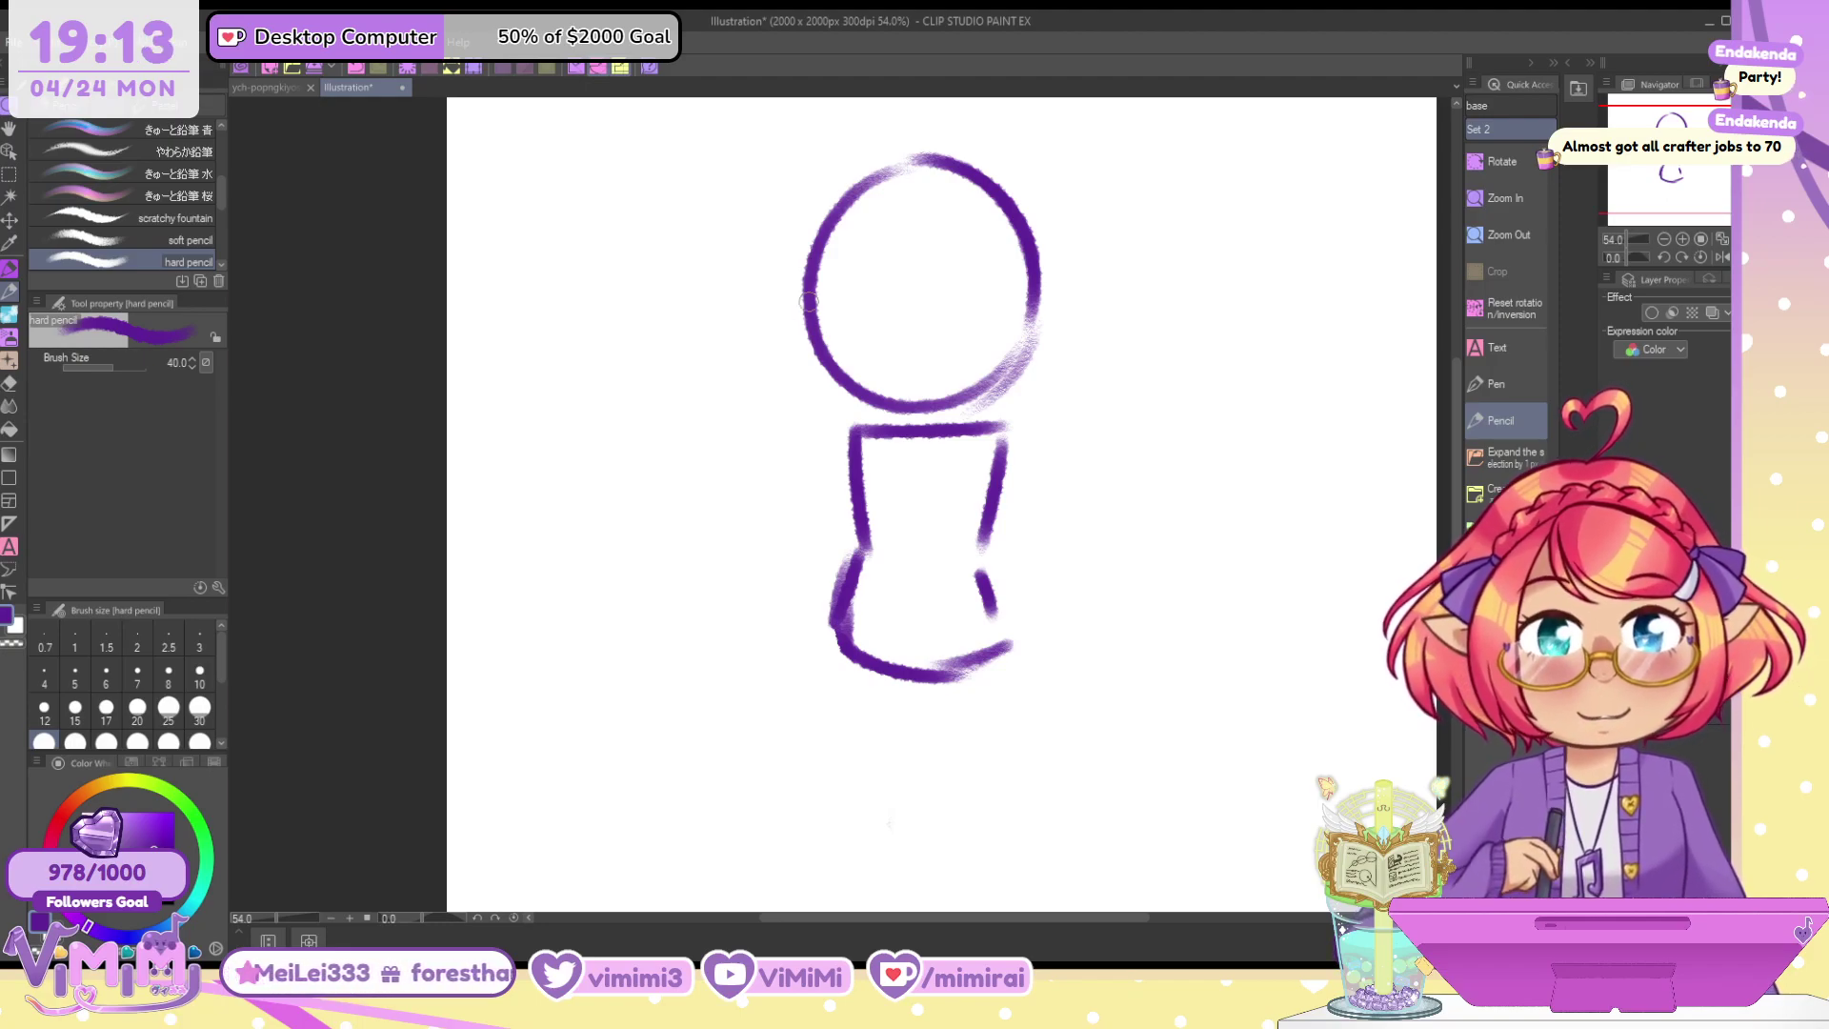
mouse_move(838, 436)
left_mouse_down()
mouse_move(729, 314)
mouse_move(768, 335)
mouse_move(834, 431)
left_mouse_up()
key("ctrl+z")
mouse_move(723, 231)
left_mouse_down()
mouse_move(849, 203)
mouse_move(825, 222)
mouse_move(880, 279)
left_mouse_up()
left_click_drag(813, 229, 830, 283)
left_click_drag(1006, 438, 1104, 311)
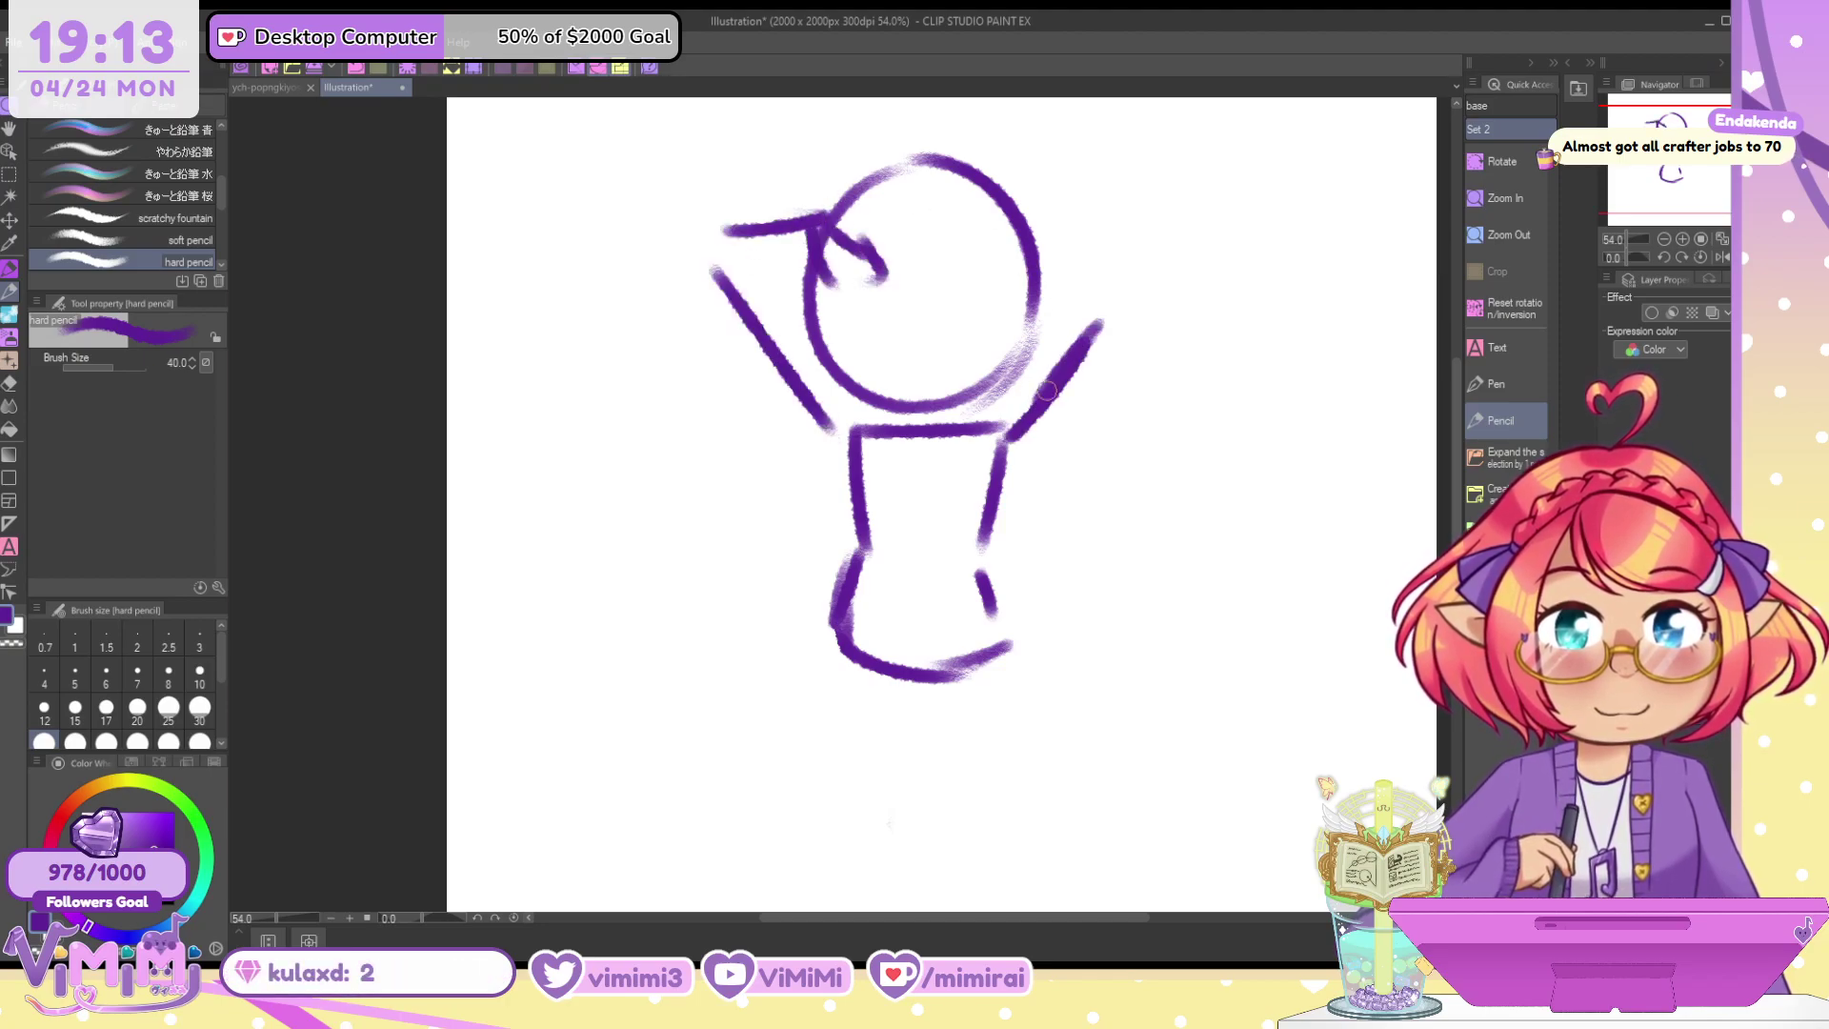
mouse_move(990, 255)
left_mouse_down()
mouse_move(1110, 284)
mouse_move(1125, 253)
mouse_move(1102, 311)
left_mouse_up()
key("ctrl+z")
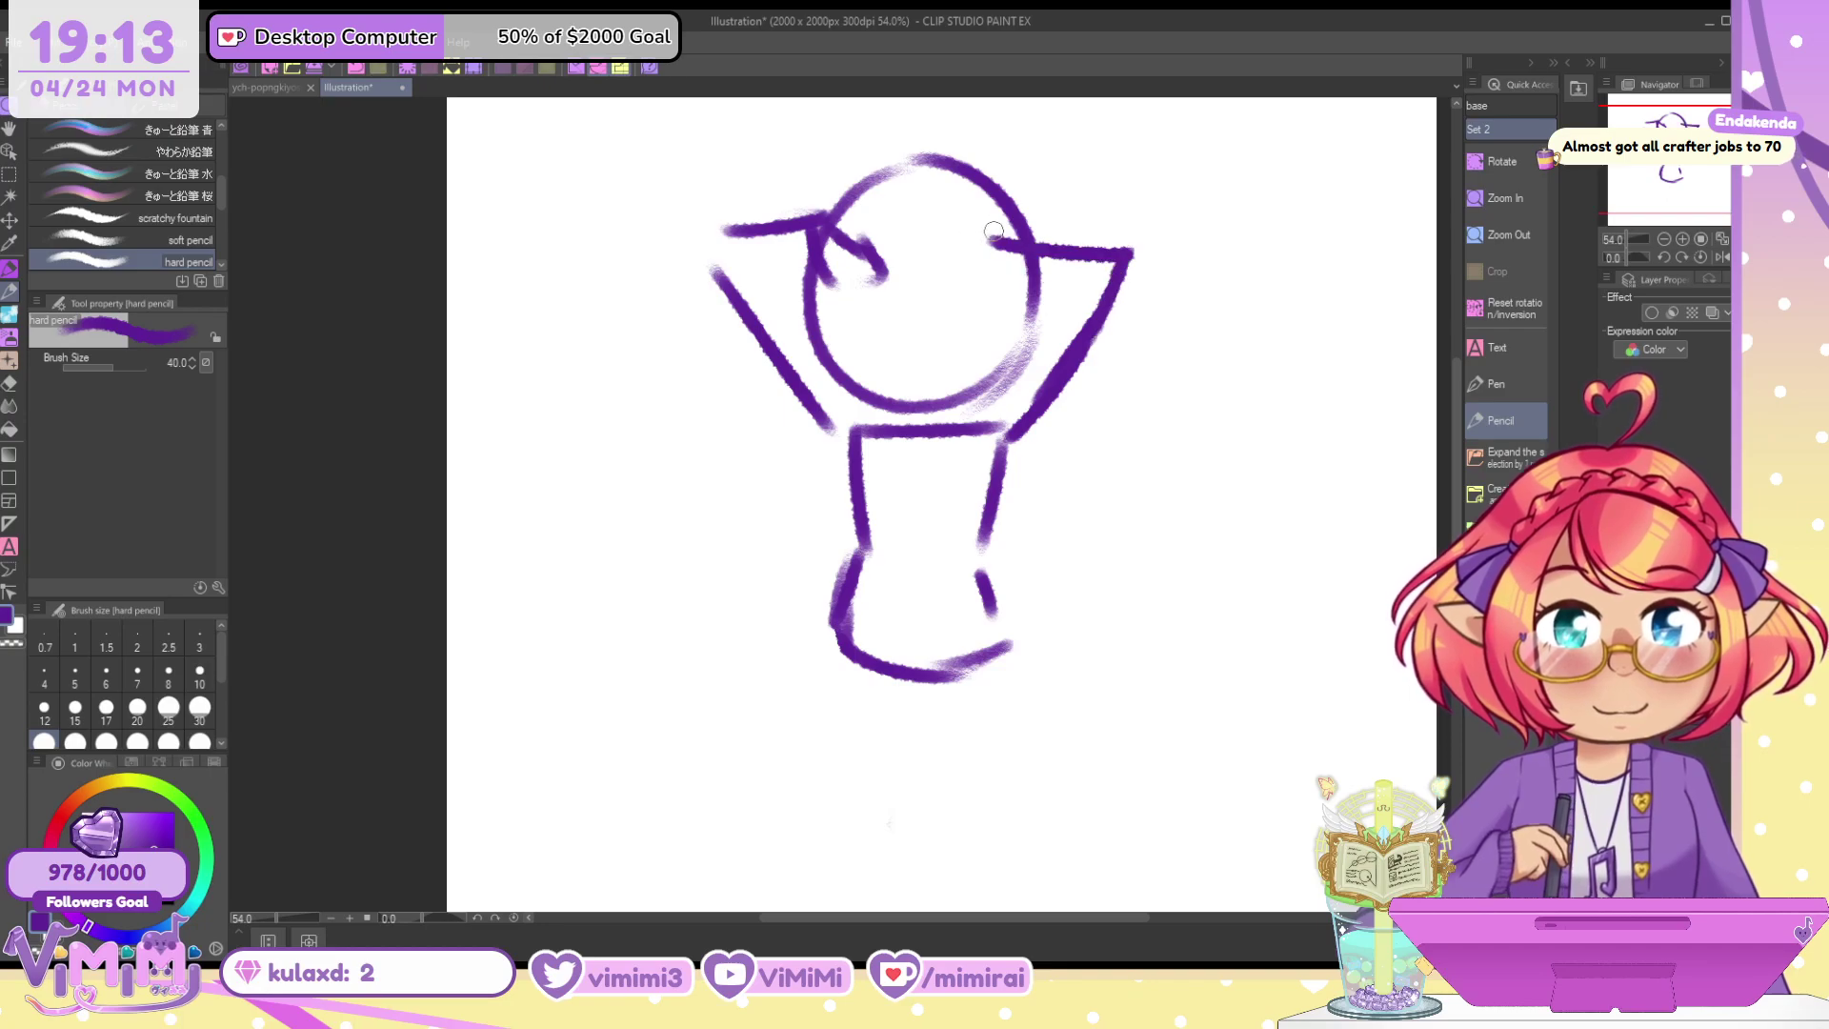
left_click_drag(995, 224, 954, 273)
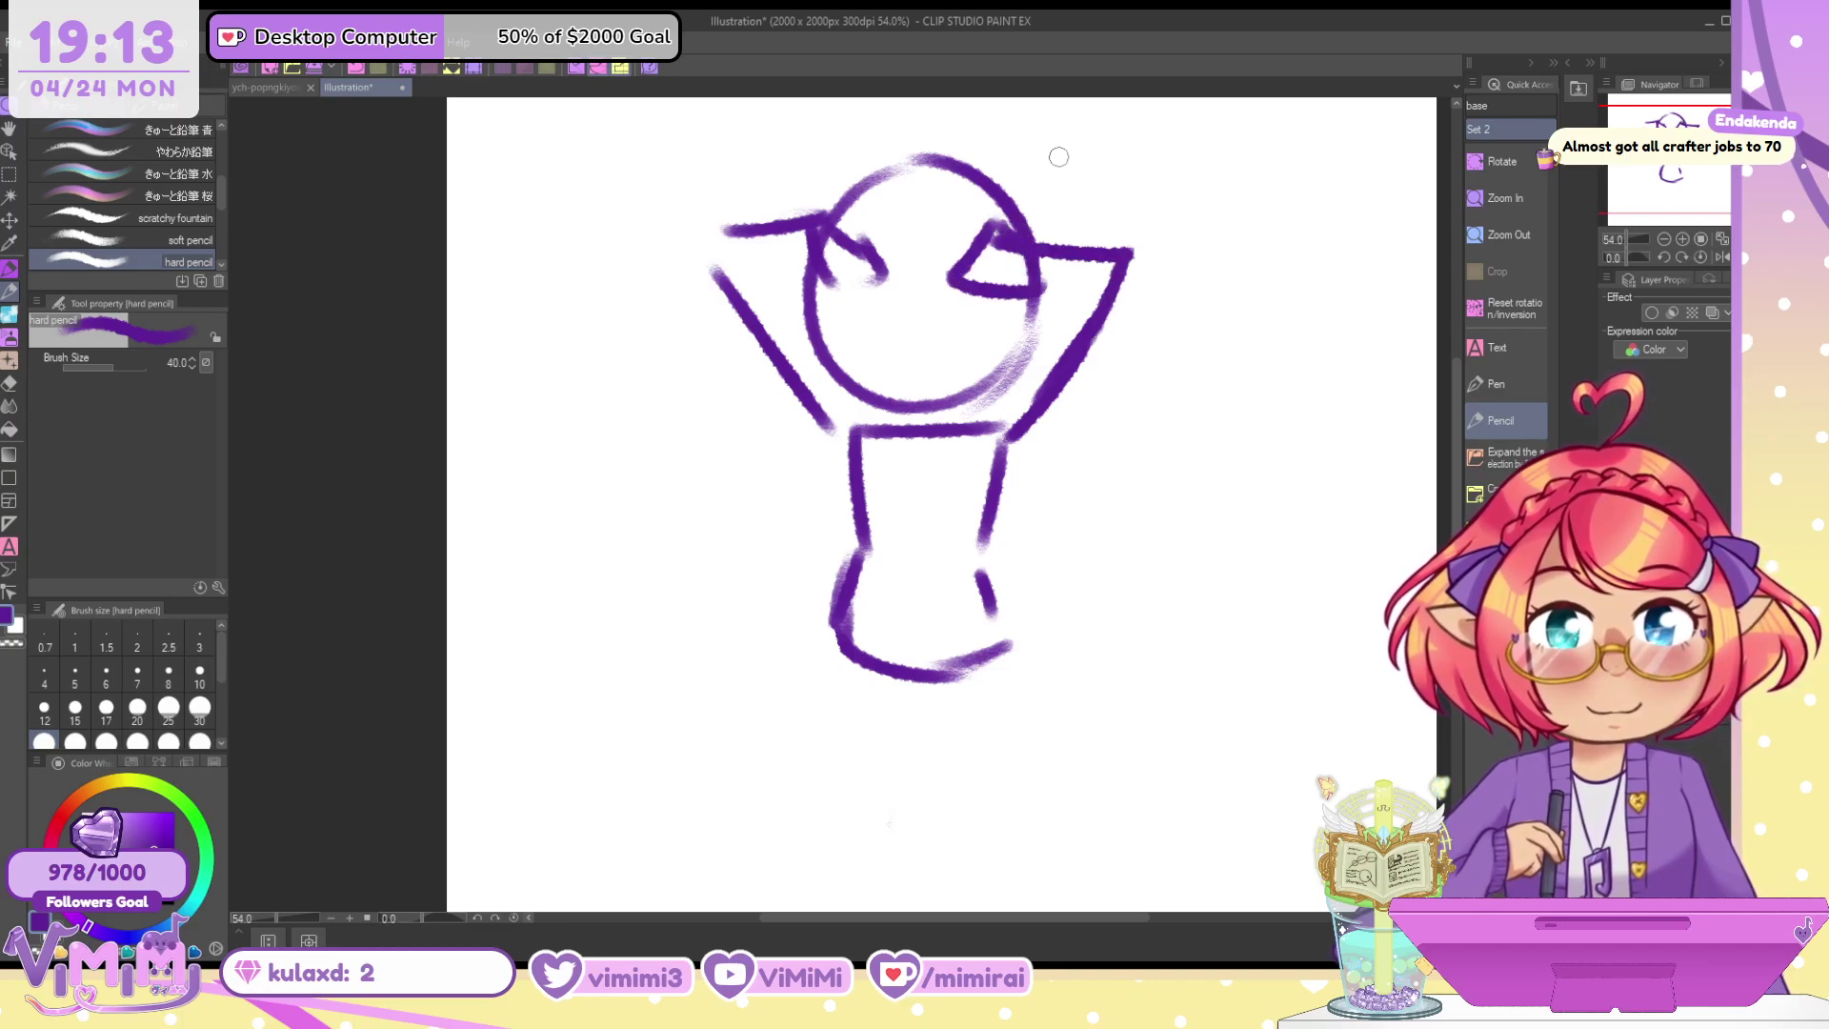
left_click_drag(914, 168, 917, 394)
left_click_drag(843, 297, 969, 295)
key("ctrl+z")
key("ctrl+z")
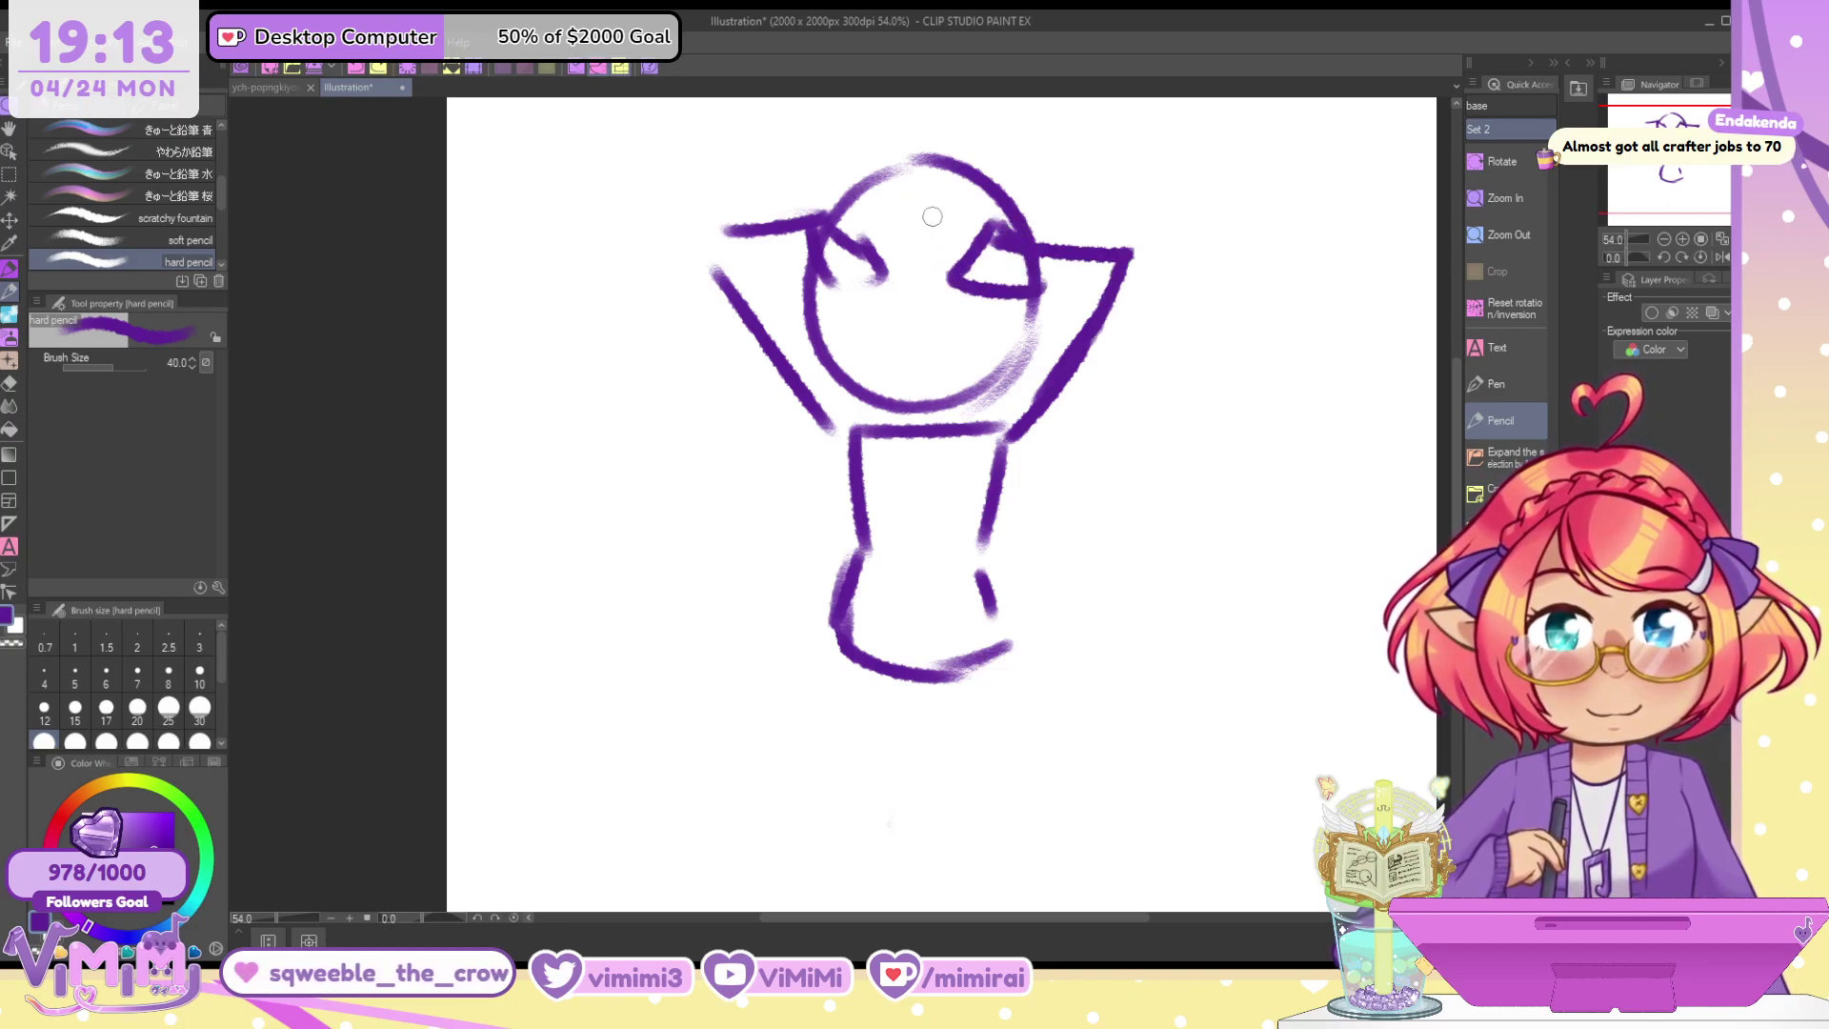
Reduce the pencil size to 30 and draw crossing vertical and horizontal face guidelines inside the head
key("bracketleft")
left_click_drag(909, 168, 922, 400)
left_click_drag(819, 305, 979, 290)
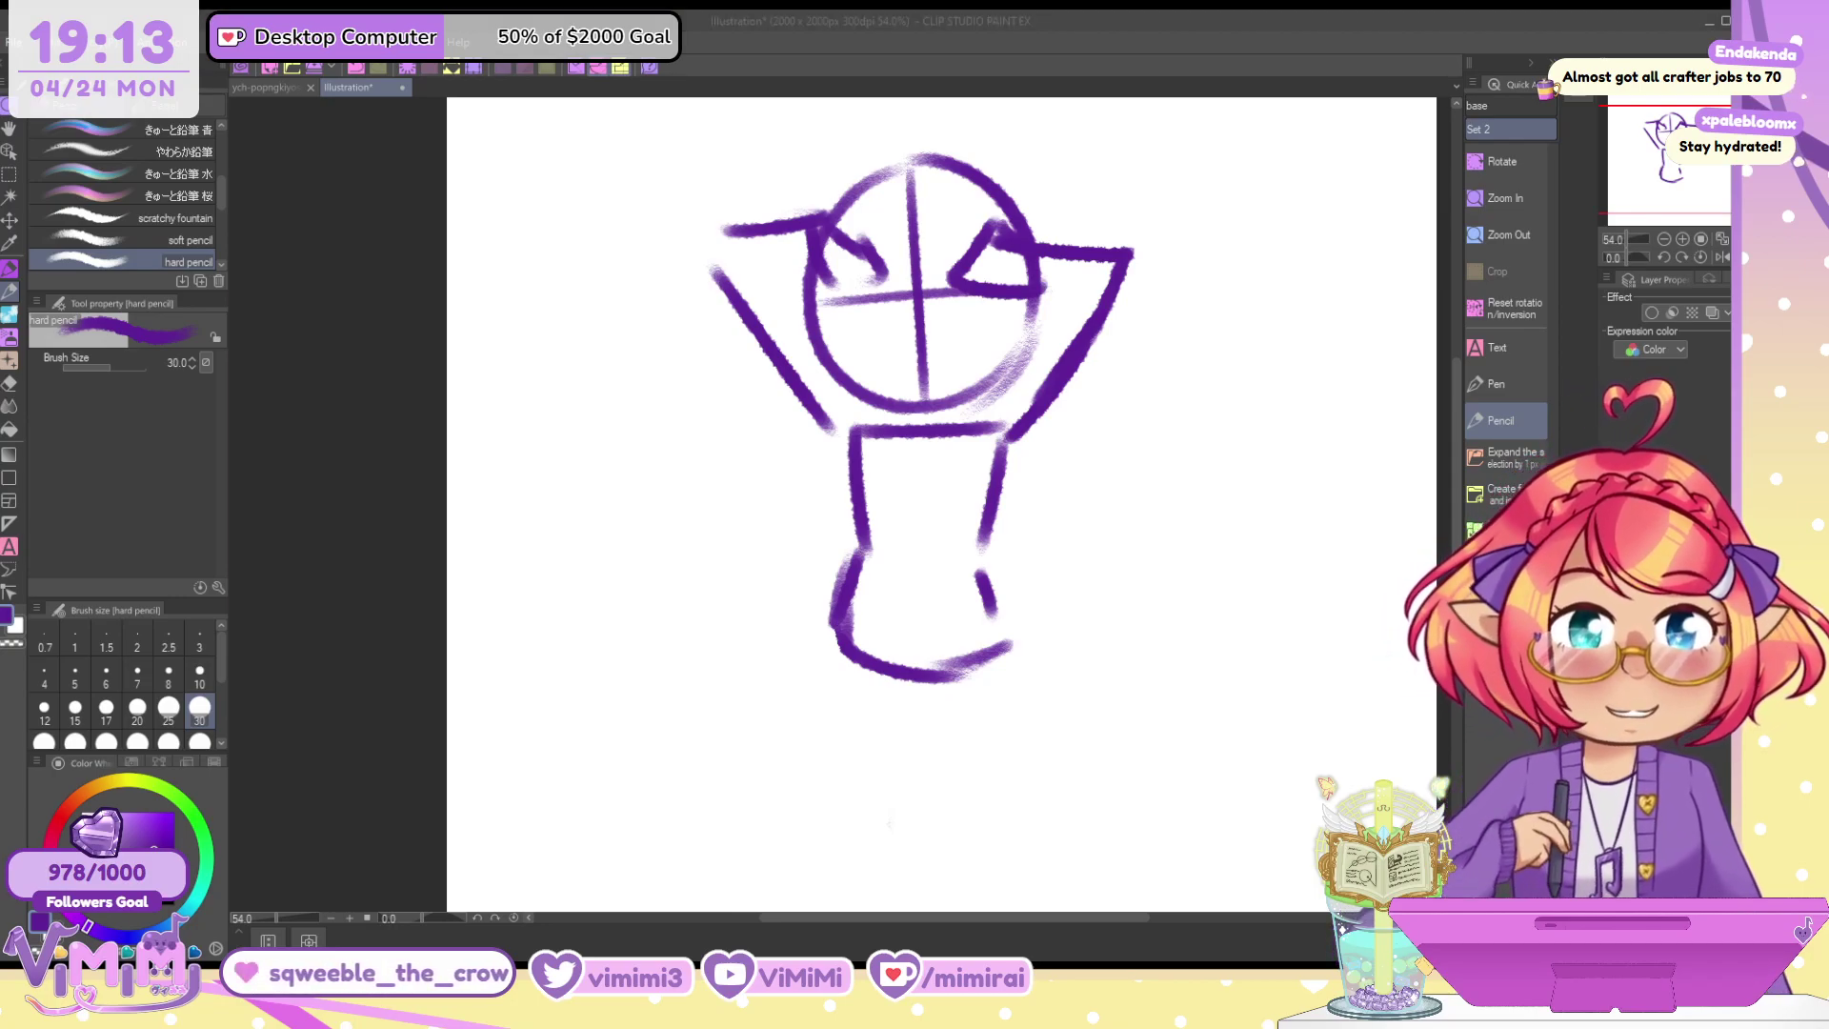
Try outlining the outer thigh below one hip with a downward curve, using pencil size 40
mouse_move(847, 562)
left_mouse_down()
mouse_move(852, 729)
mouse_move(895, 767)
left_mouse_up()
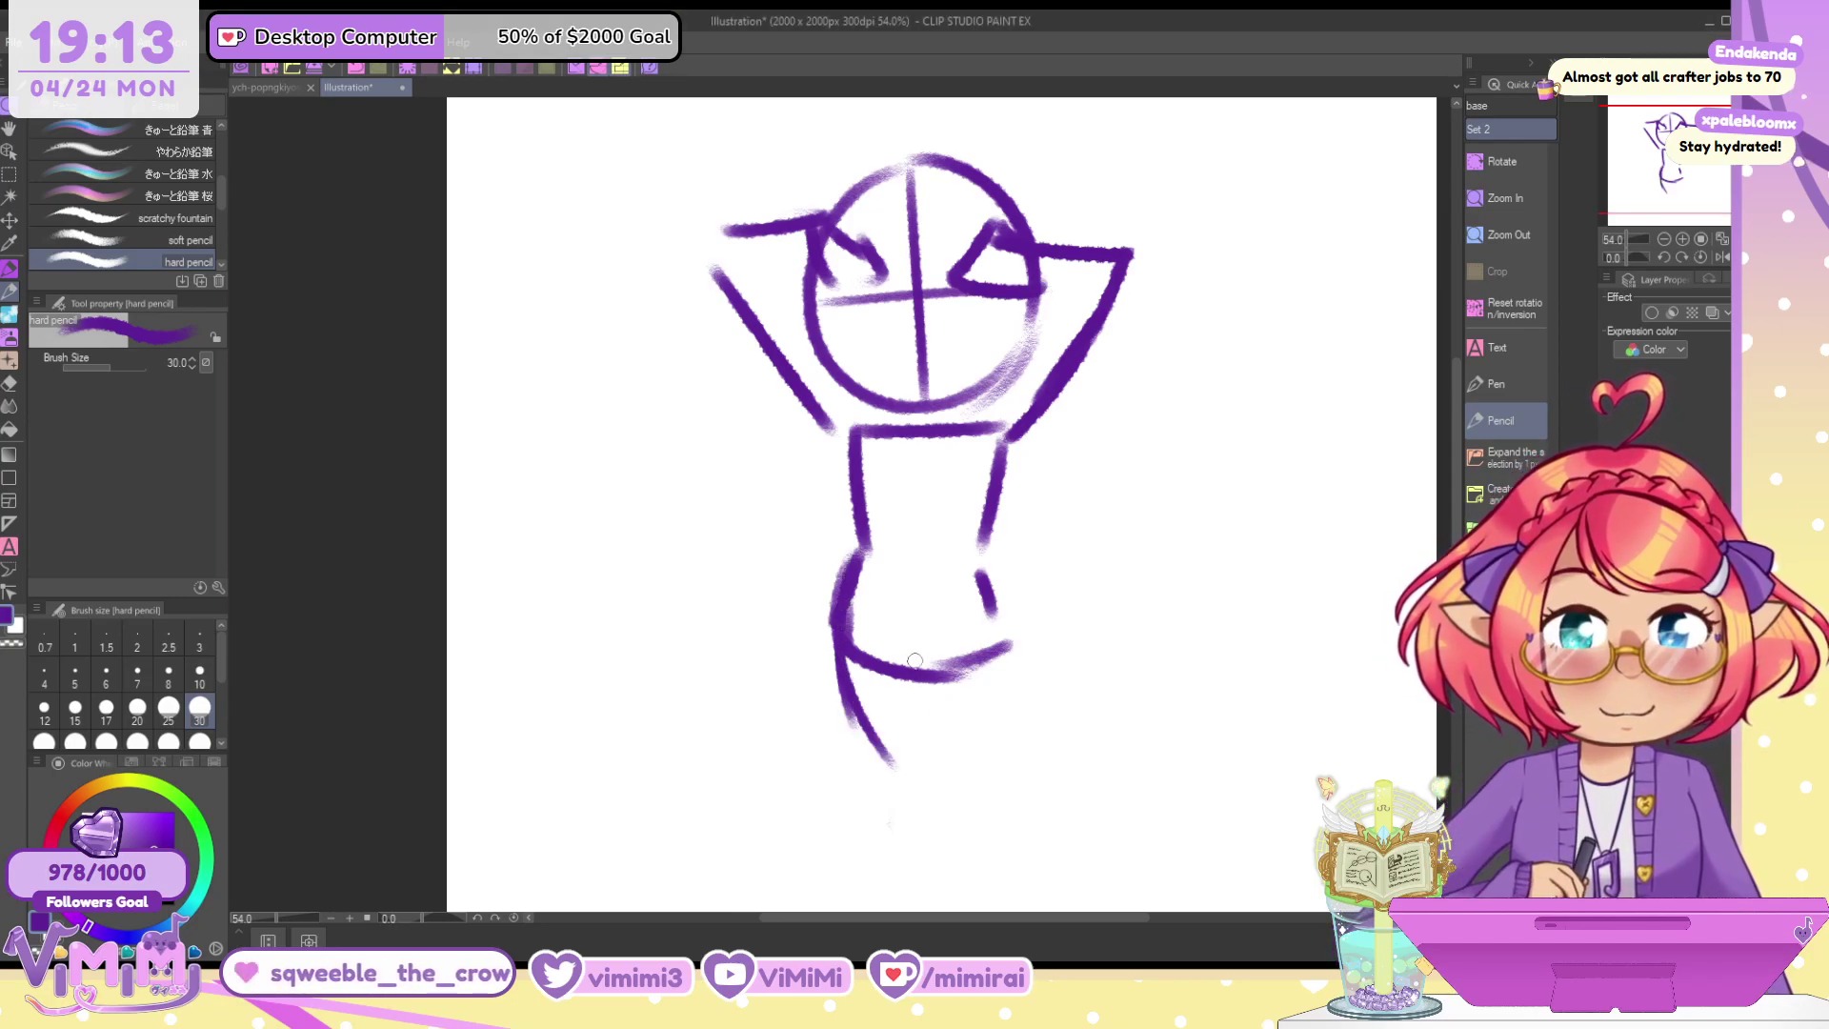
key("bracketright")
key("ctrl+z")
mouse_move(847, 561)
left_mouse_down()
mouse_move(843, 681)
mouse_move(909, 788)
left_mouse_up()
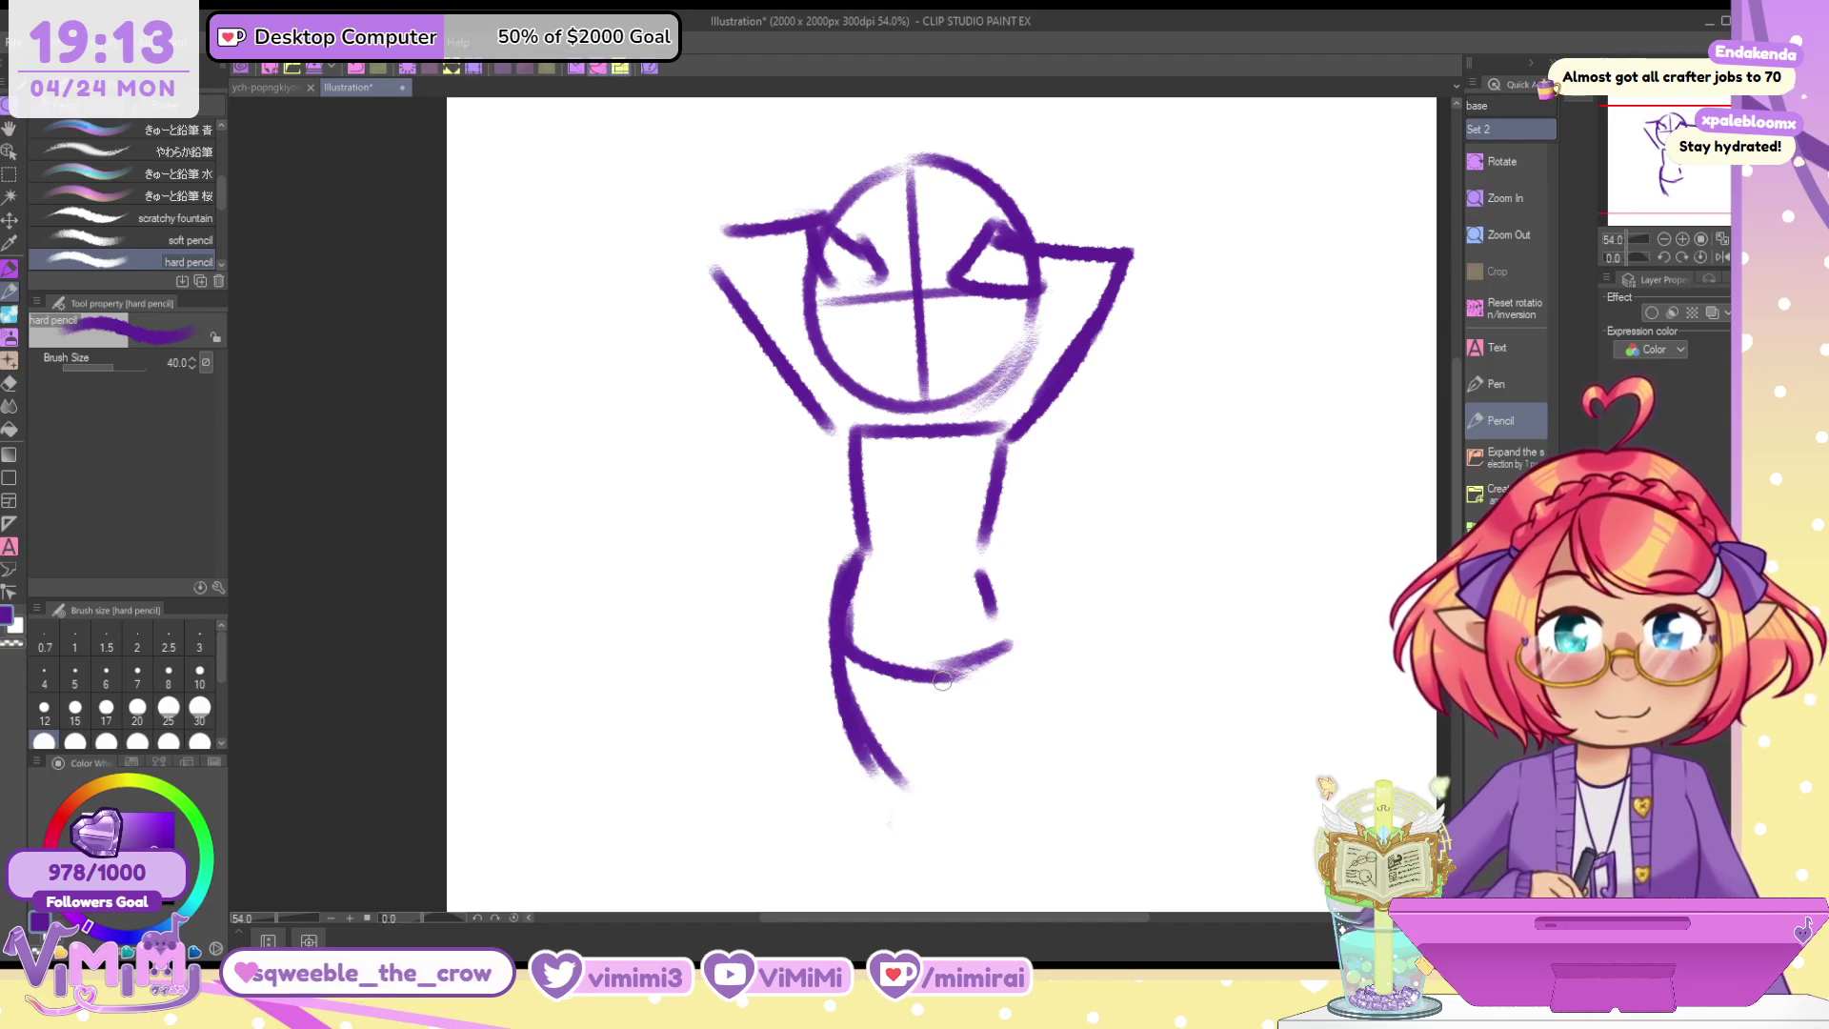
left_click_drag(966, 613, 1016, 522)
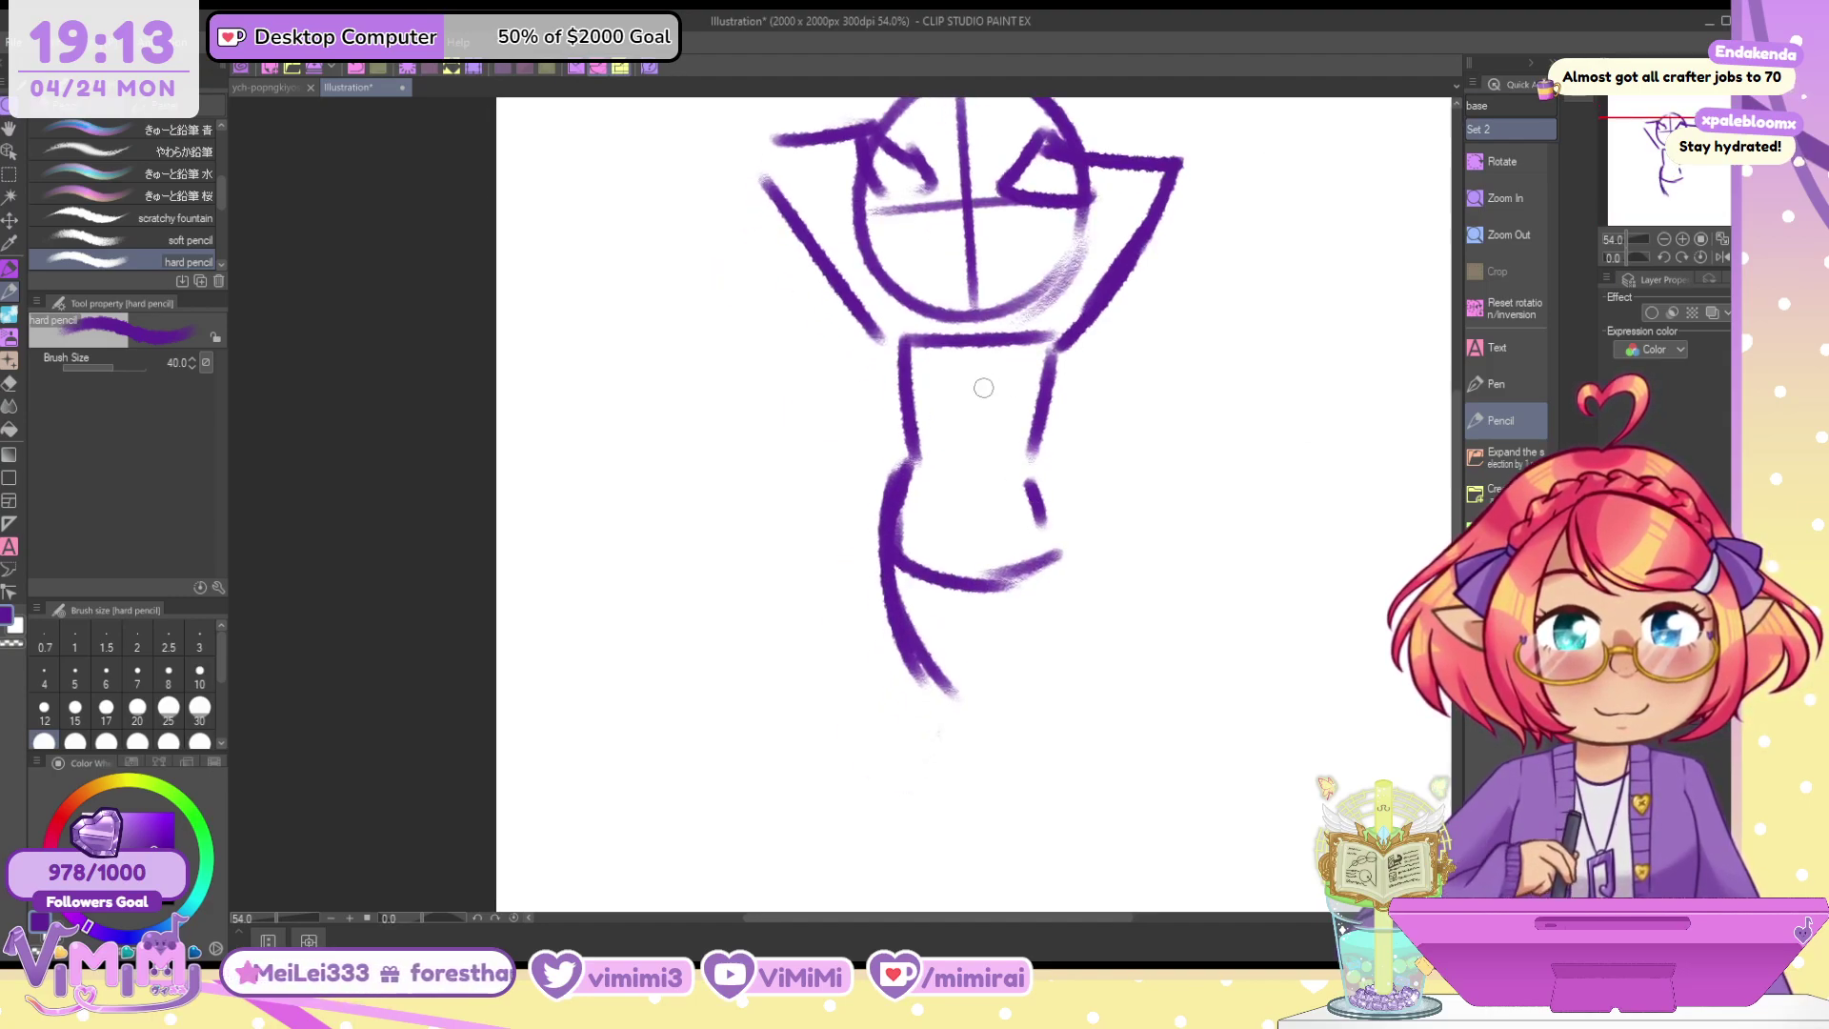
Erase the hip, pelvis and thigh strokes below the waist with a size 70 brush
key("bracketright")
key("bracketright")
key("bracketright")
mouse_move(923, 466)
left_mouse_down()
mouse_move(882, 565)
mouse_move(1008, 548)
mouse_move(911, 620)
mouse_move(944, 640)
mouse_move(869, 578)
mouse_move(977, 741)
left_mouse_up()
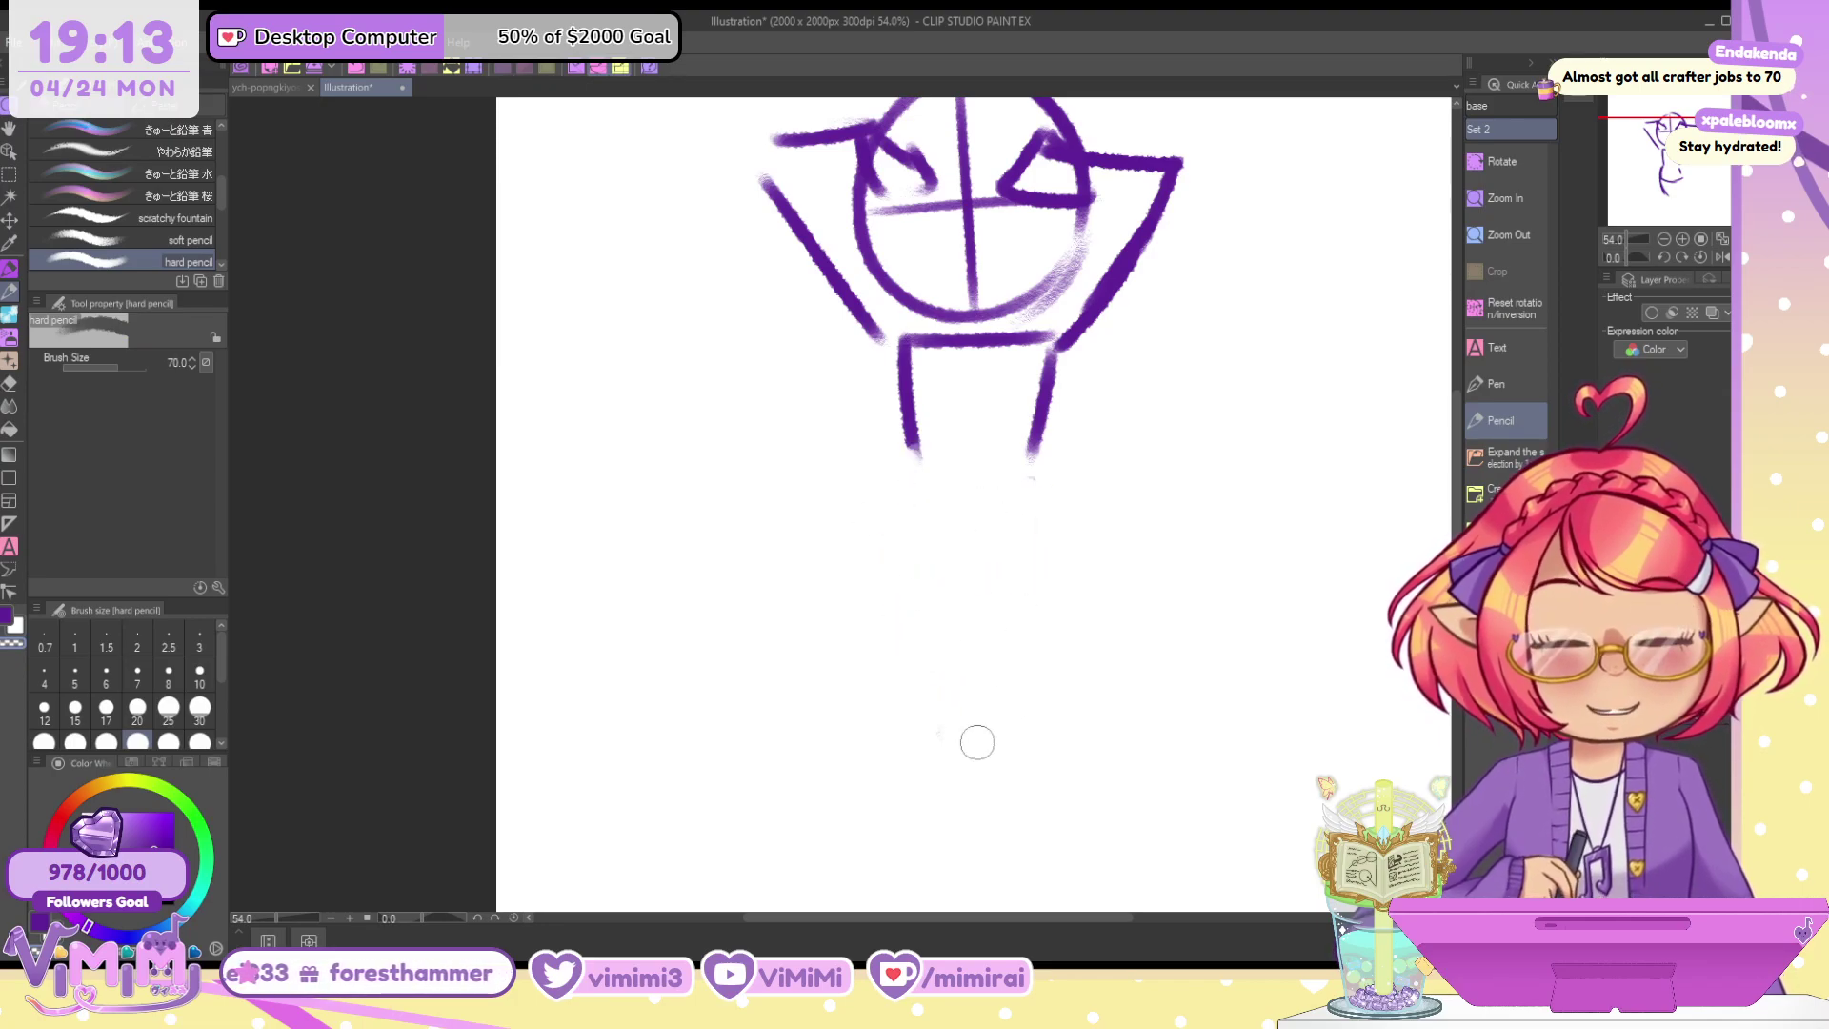
Redraw the flaring hips and the curved pelvis line below the waist, settling on pencil size 50
key("c")
mouse_move(913, 441)
left_mouse_down()
mouse_move(902, 510)
mouse_move(1048, 517)
mouse_move(1057, 440)
left_mouse_up()
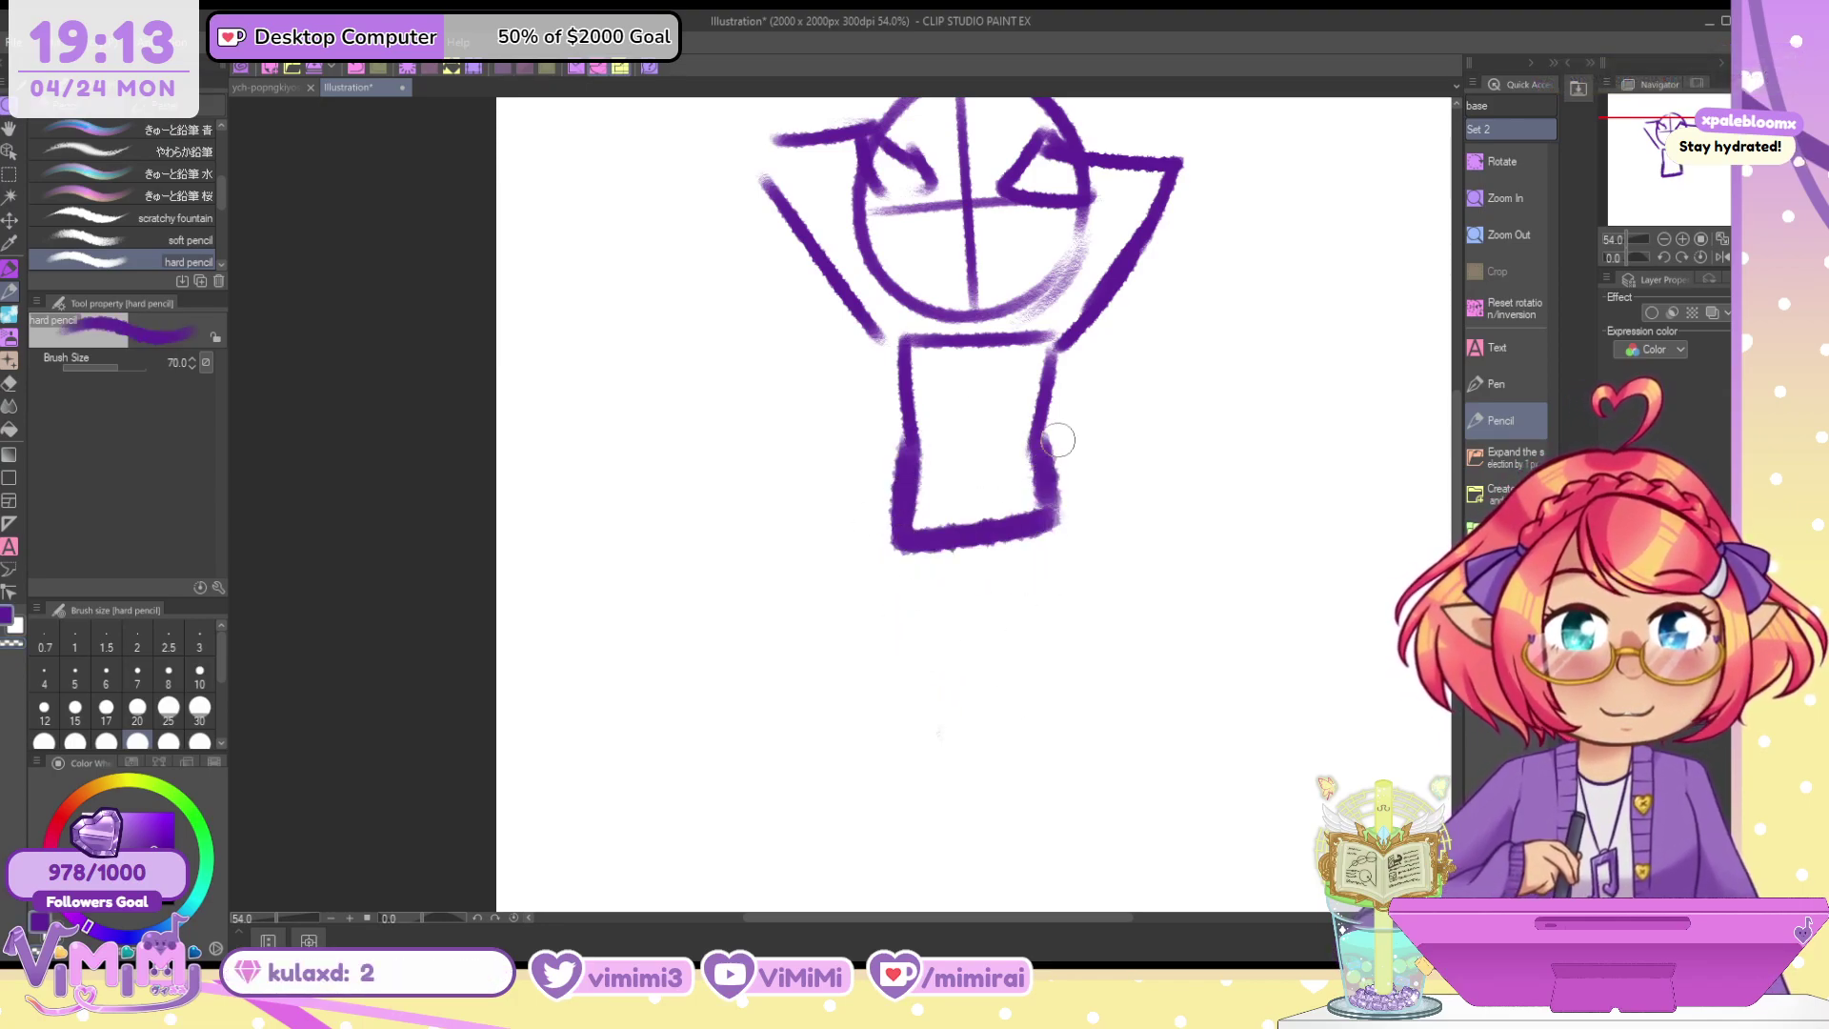
key("ctrl+z")
key("ctrl+z")
mouse_move(909, 456)
left_mouse_down()
mouse_move(899, 490)
mouse_move(1033, 533)
left_mouse_up()
left_click_drag(1029, 440, 1053, 517)
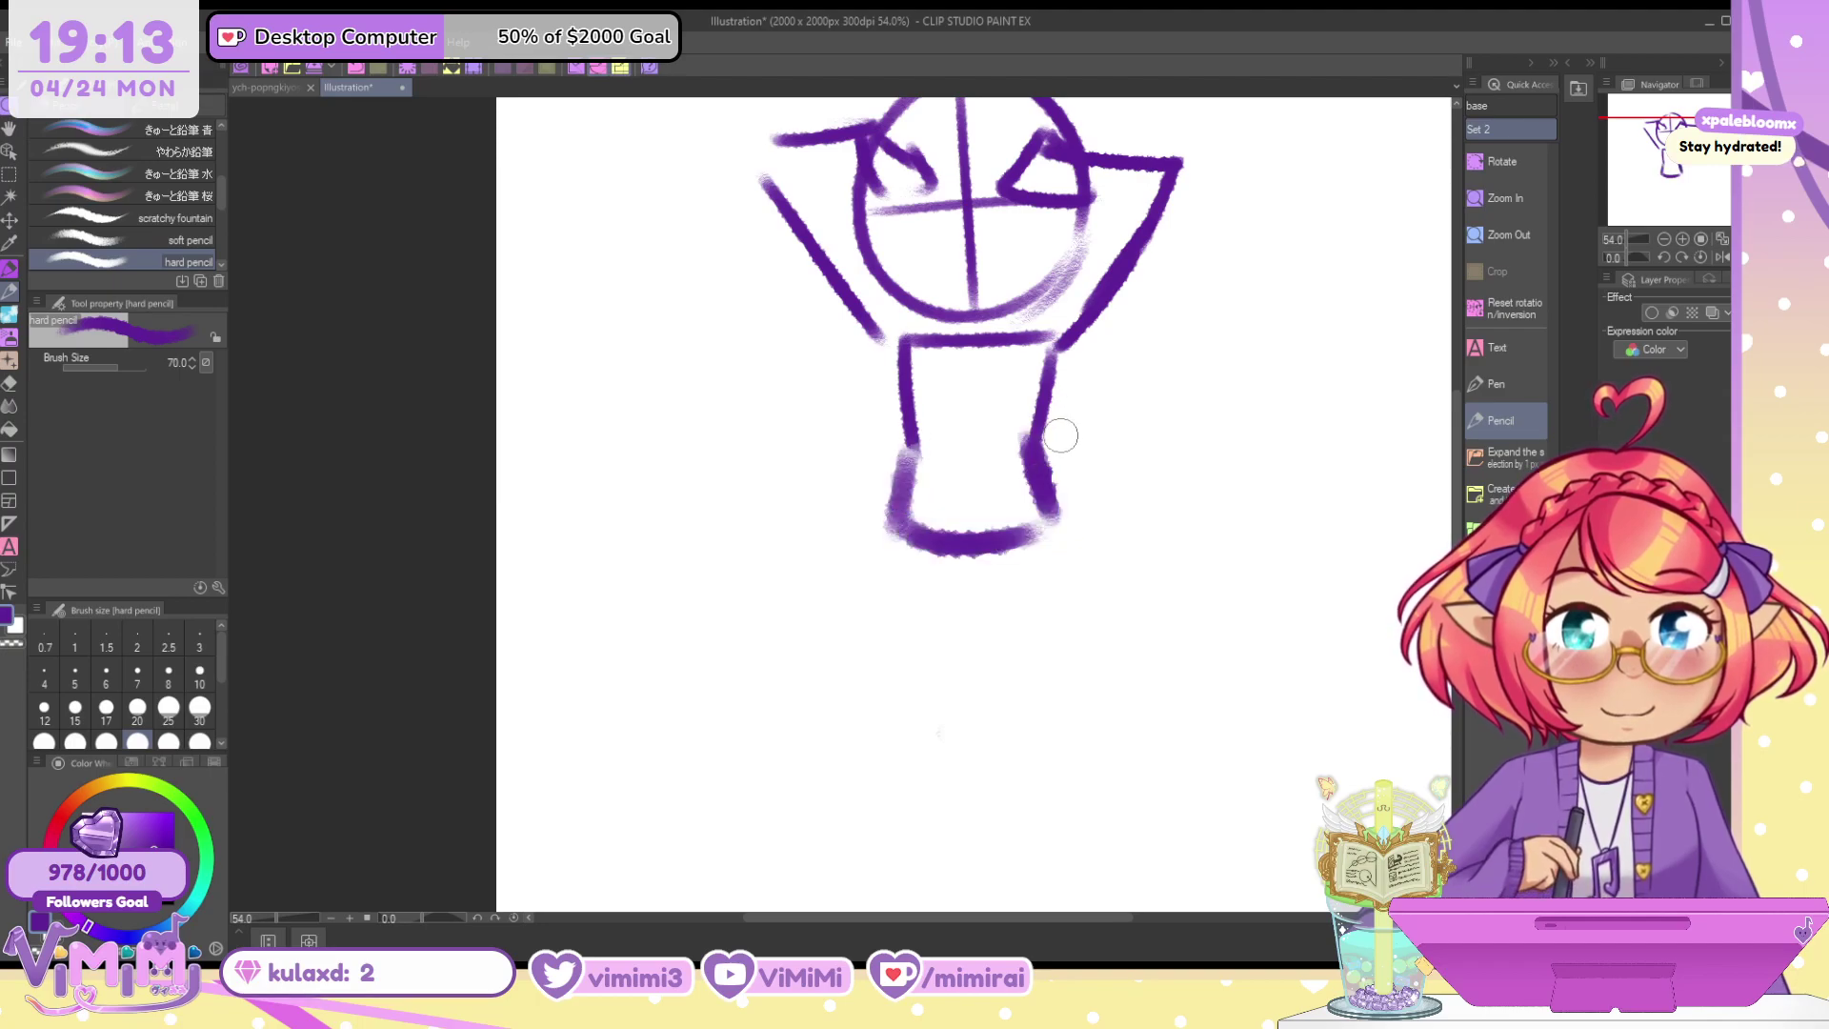
key("ctrl+z")
key("ctrl+z")
key("bracketleft")
key("bracketleft")
mouse_move(912, 445)
left_mouse_down()
mouse_move(1000, 544)
mouse_move(1046, 539)
left_mouse_up()
left_click_drag(1027, 431, 1053, 519)
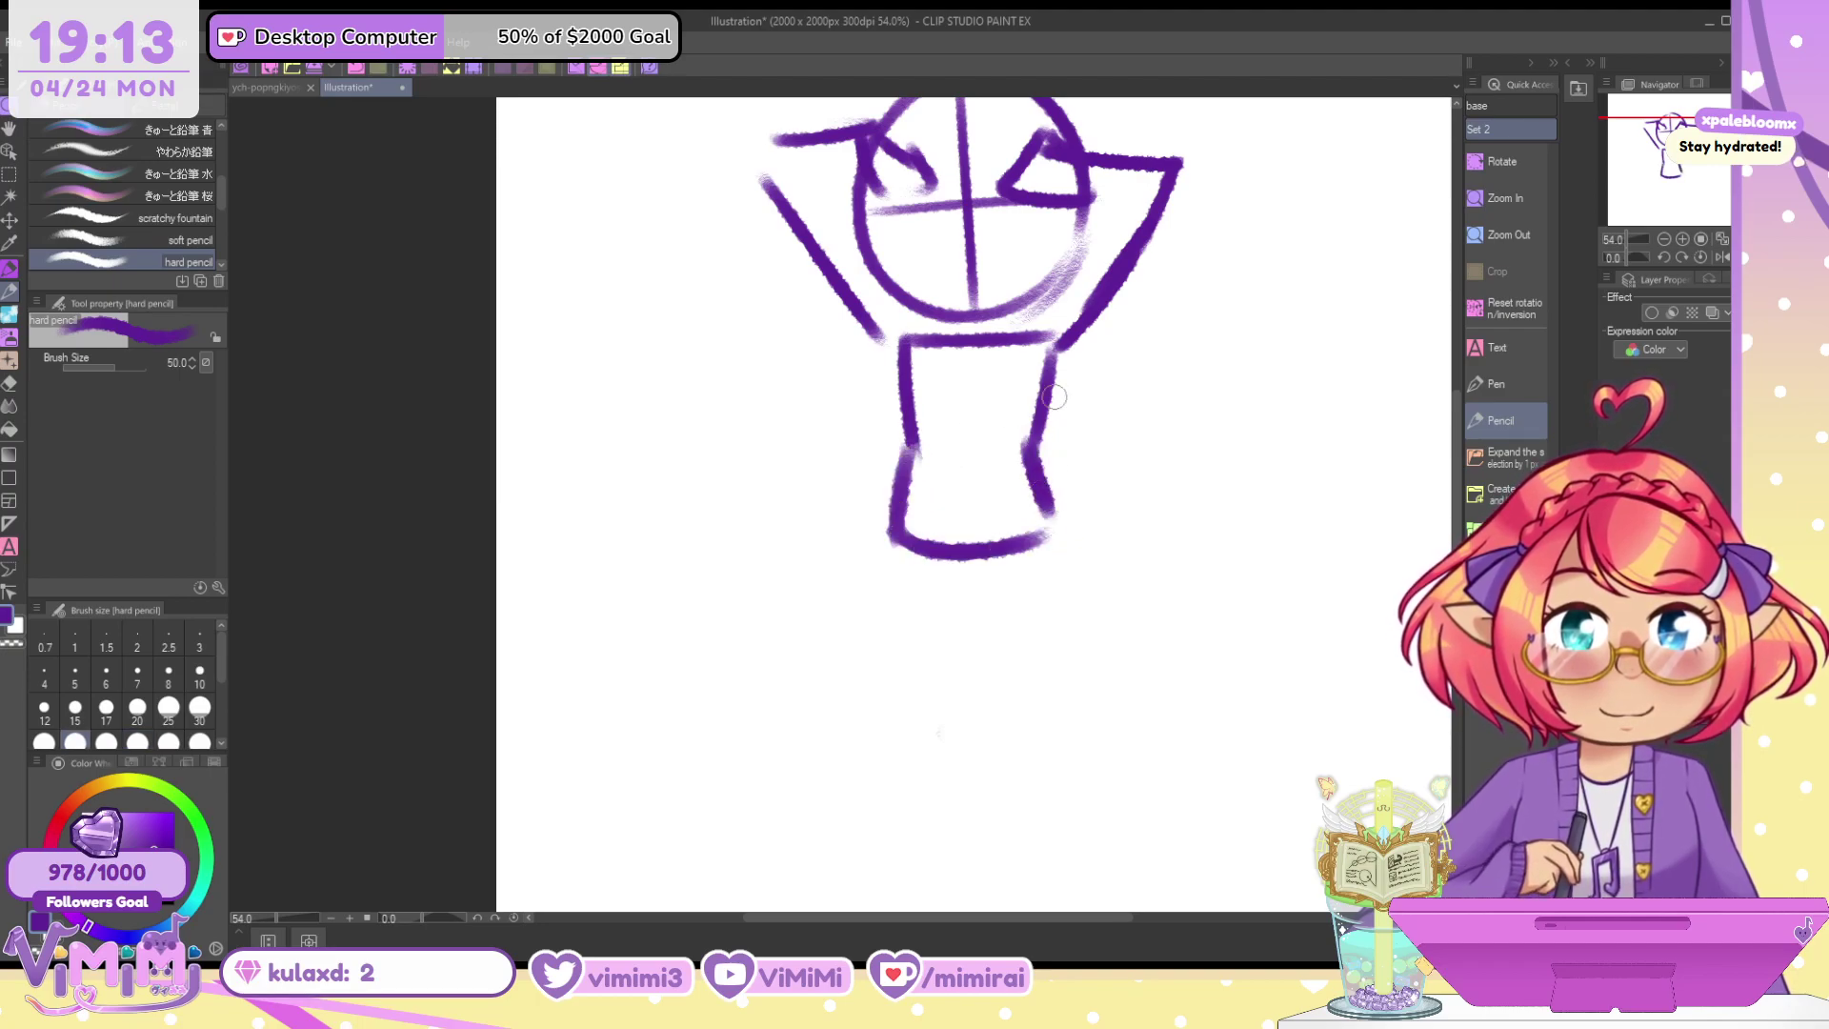
Sketch one tapering leg below the pelvis, ending in a small pointed foot
mouse_move(895, 504)
left_mouse_down()
mouse_move(939, 667)
mouse_move(1000, 709)
left_mouse_up()
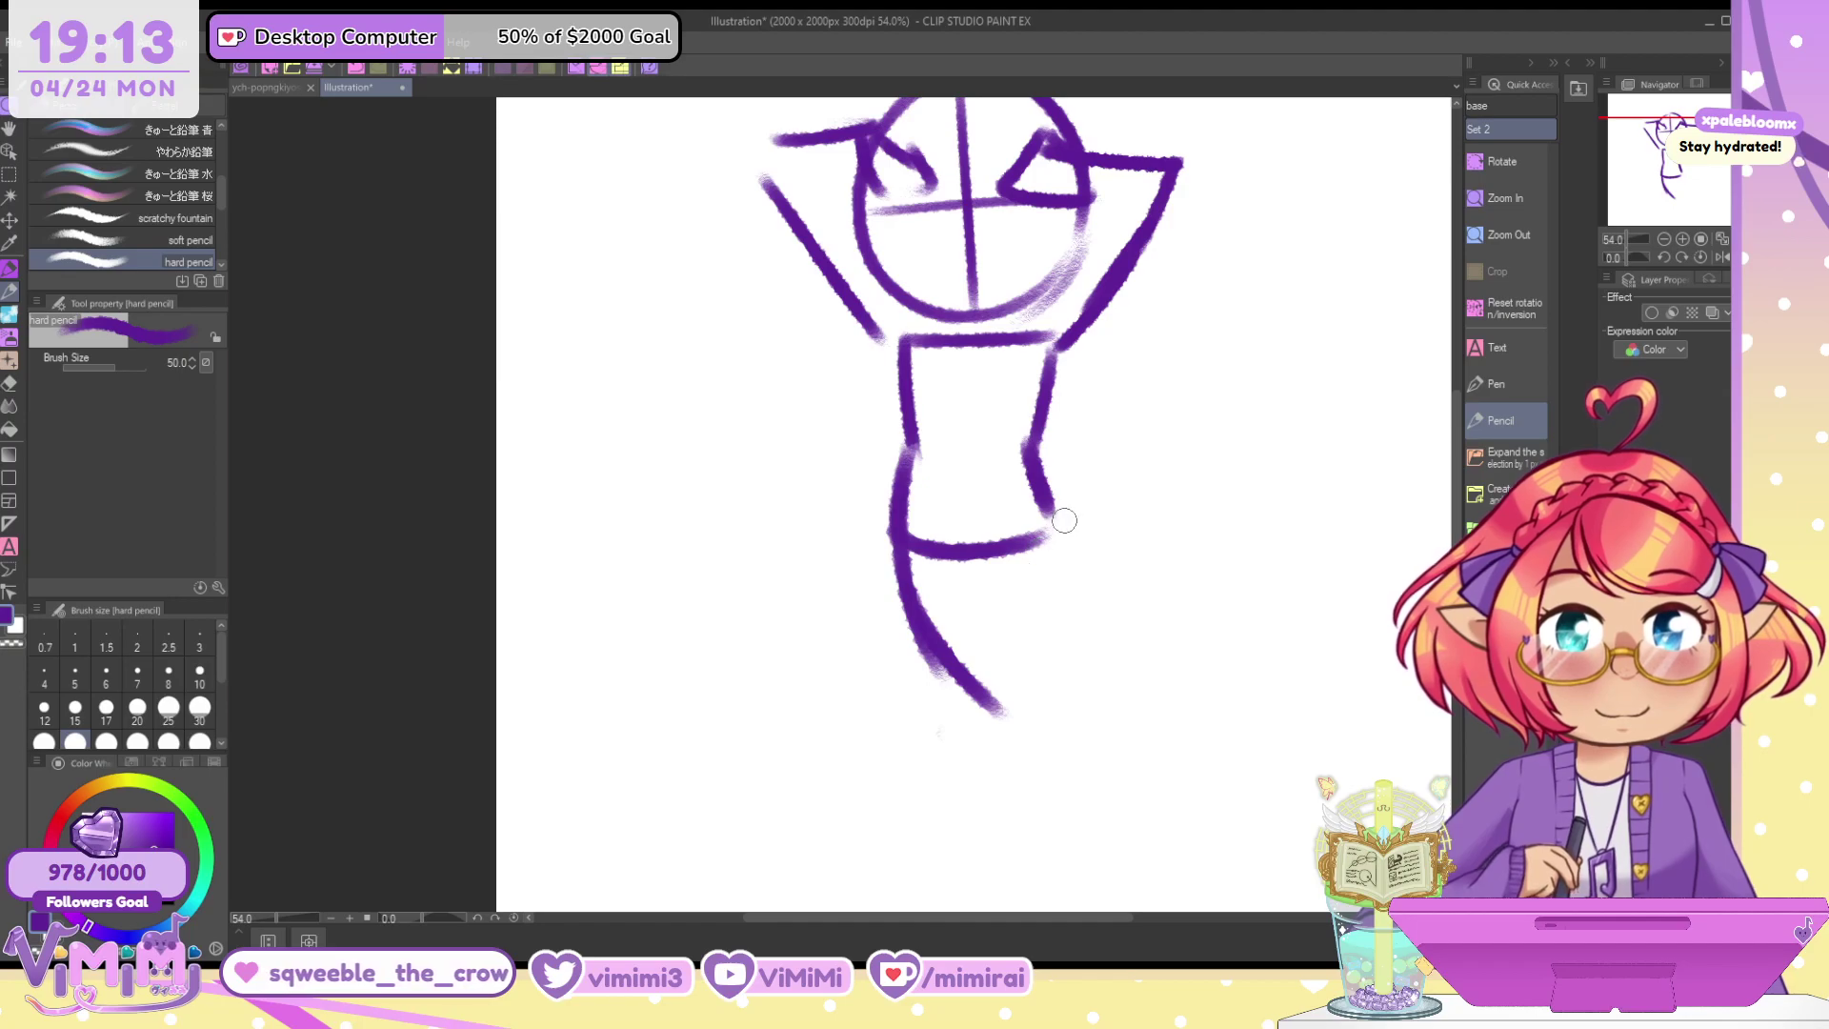
key("ctrl+z")
key("ctrl+z")
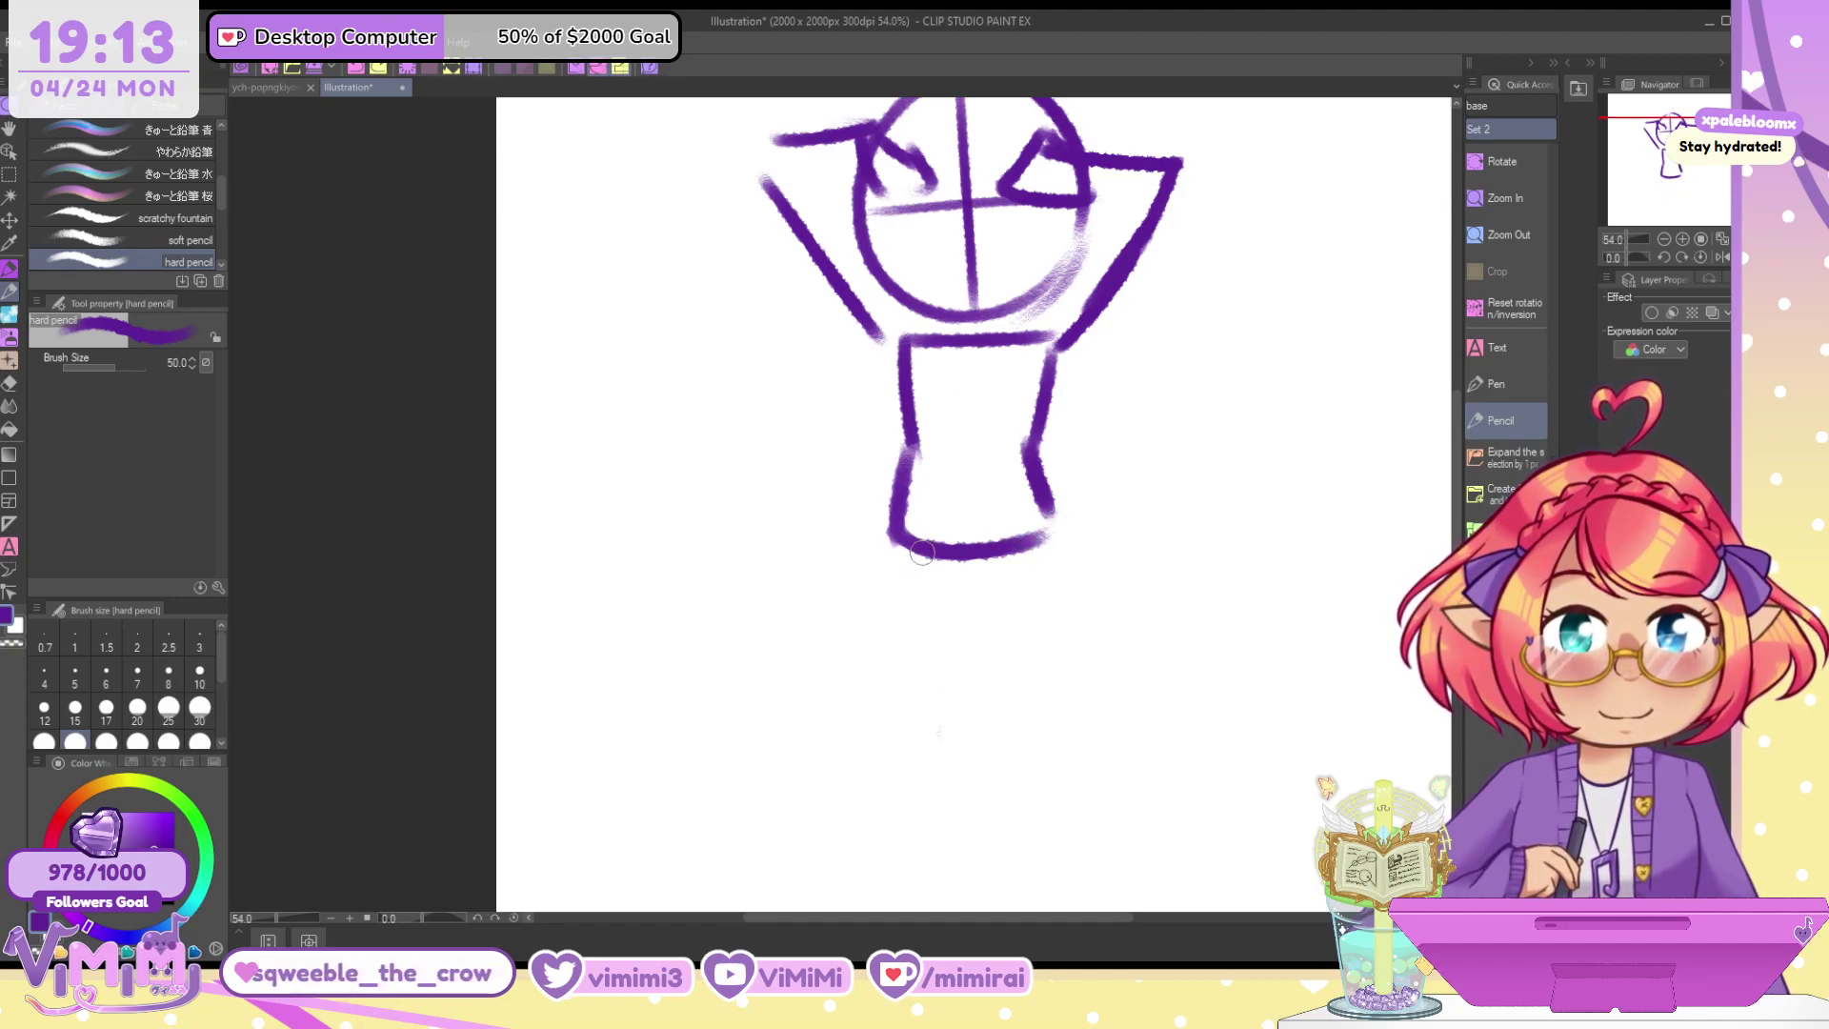
mouse_move(1034, 499)
left_mouse_down()
mouse_move(1038, 619)
mouse_move(996, 707)
left_mouse_up()
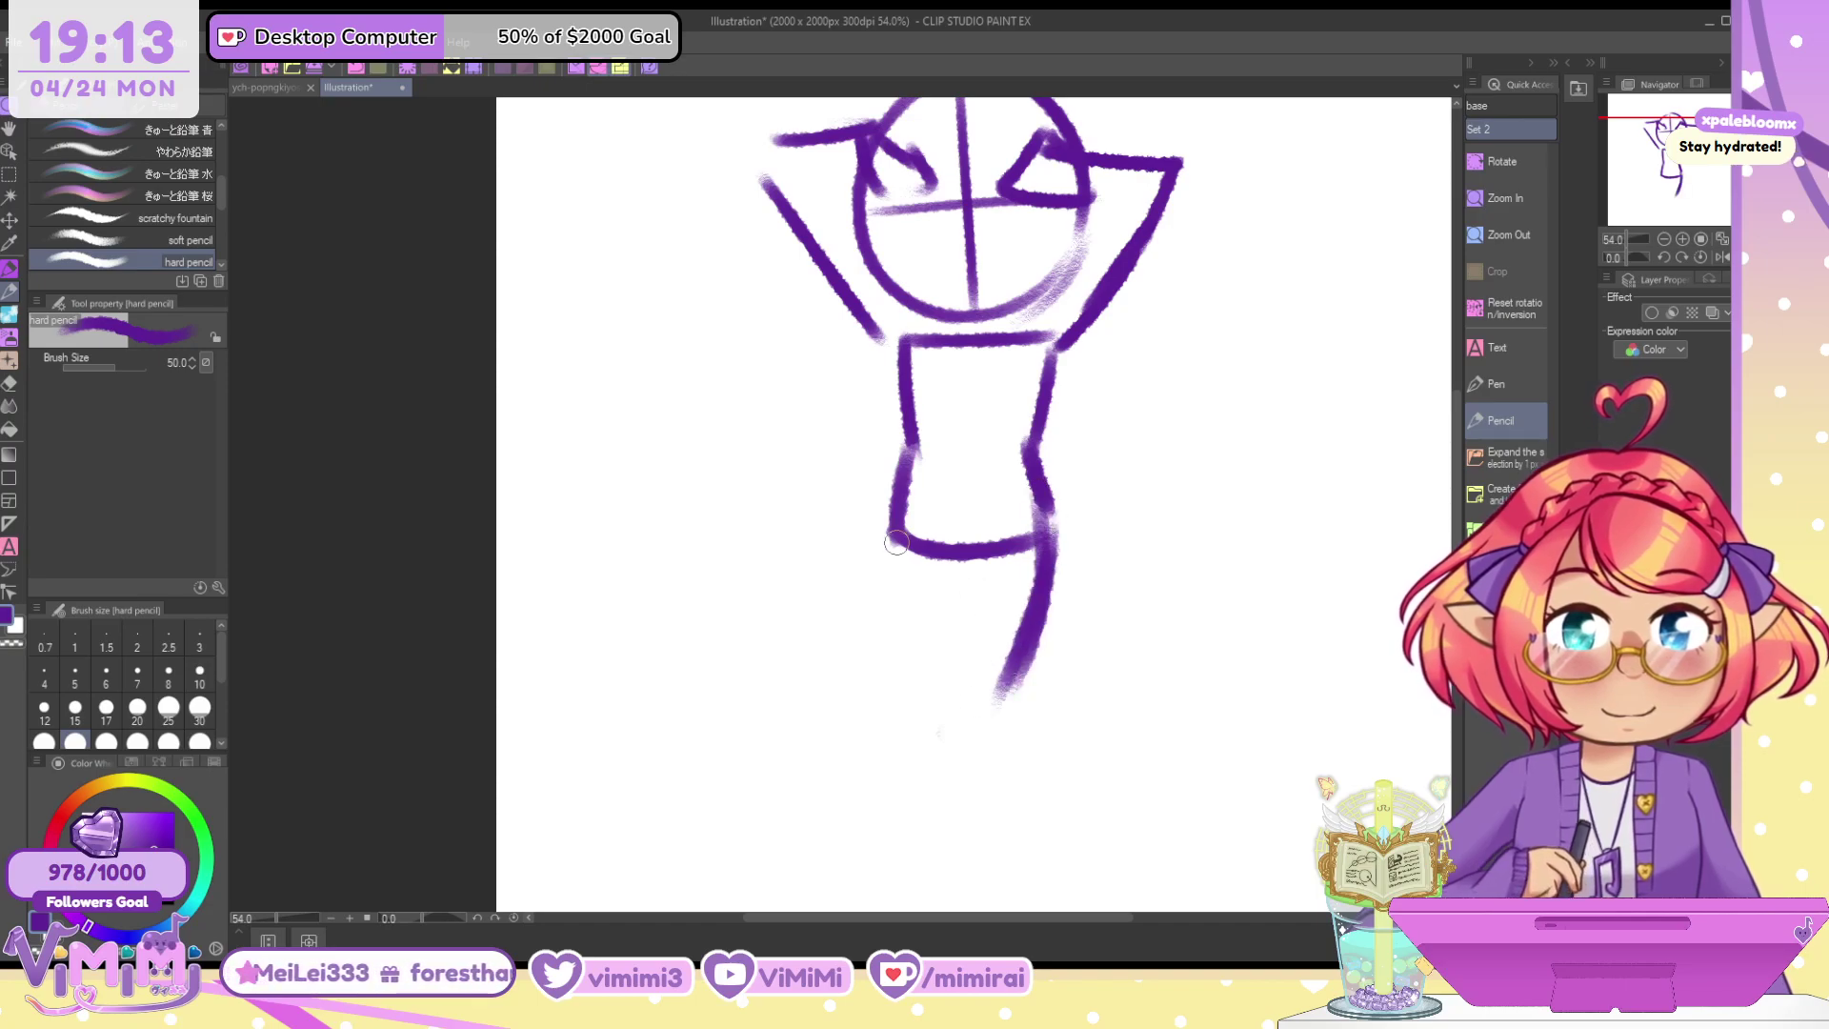
mouse_move(962, 570)
left_mouse_down()
mouse_move(970, 705)
mouse_move(991, 736)
mouse_move(1026, 662)
left_mouse_up()
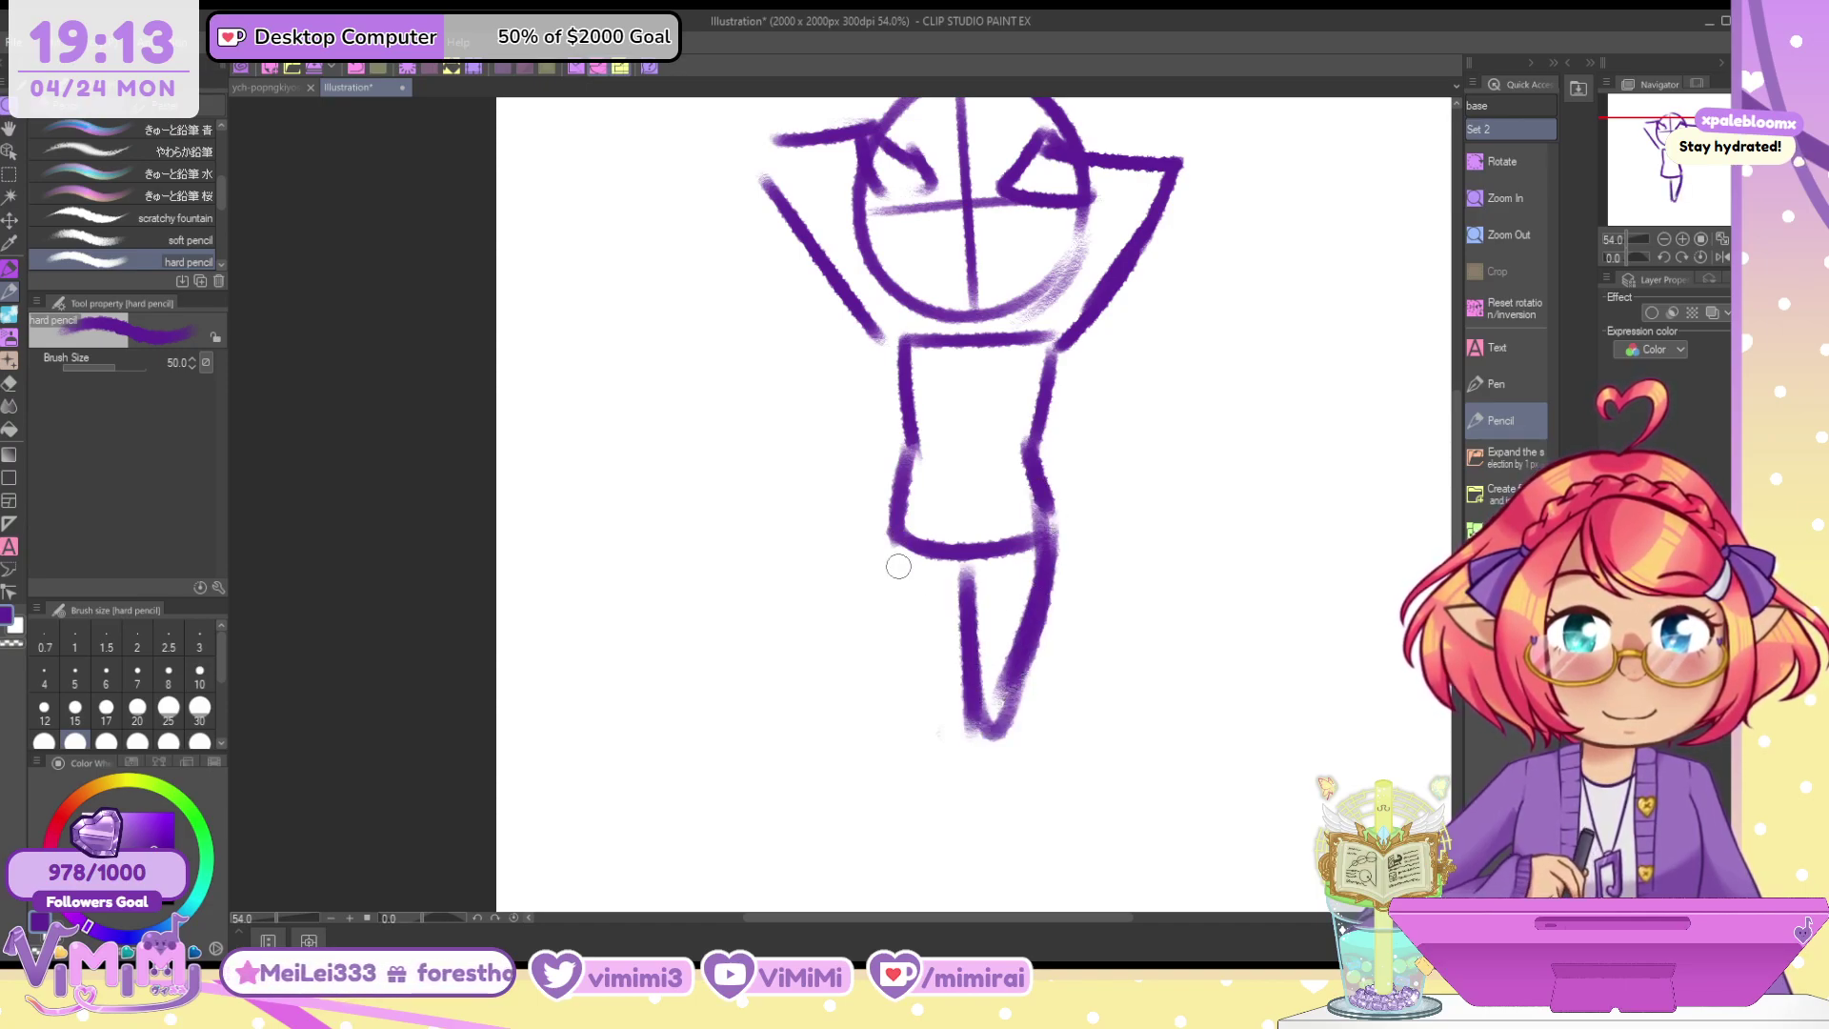
mouse_move(966, 733)
left_mouse_down()
mouse_move(976, 810)
mouse_move(1024, 729)
mouse_move(1023, 804)
left_mouse_up()
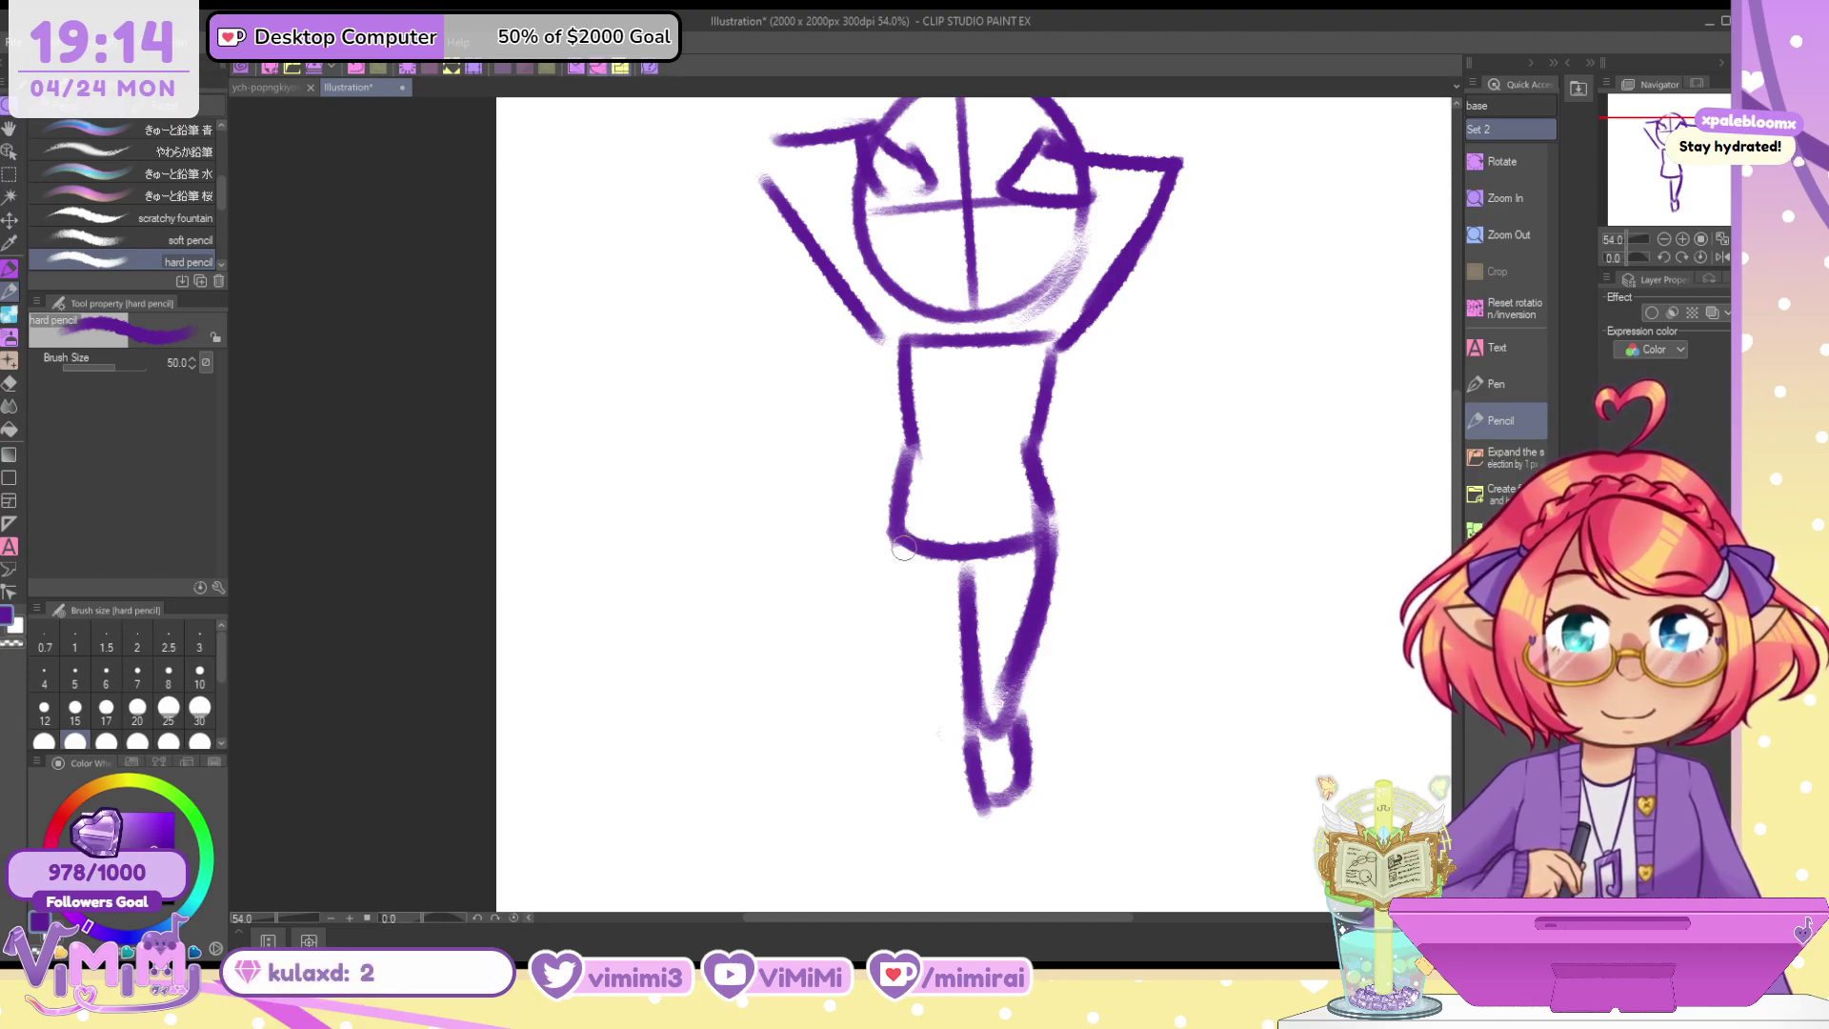
Try the second leg's outline, and erase both legs below the pelvis with a size 70 brush
mouse_move(890, 530)
left_mouse_down()
mouse_move(919, 656)
mouse_move(946, 658)
mouse_move(890, 620)
mouse_move(922, 710)
mouse_move(959, 608)
mouse_move(1008, 786)
mouse_move(1012, 694)
left_mouse_up()
key("c")
key("bracketright")
key("bracketright")
mouse_move(883, 563)
left_mouse_down()
mouse_move(1069, 596)
mouse_move(908, 681)
mouse_move(947, 739)
mouse_move(1088, 765)
mouse_move(1105, 853)
left_mouse_up()
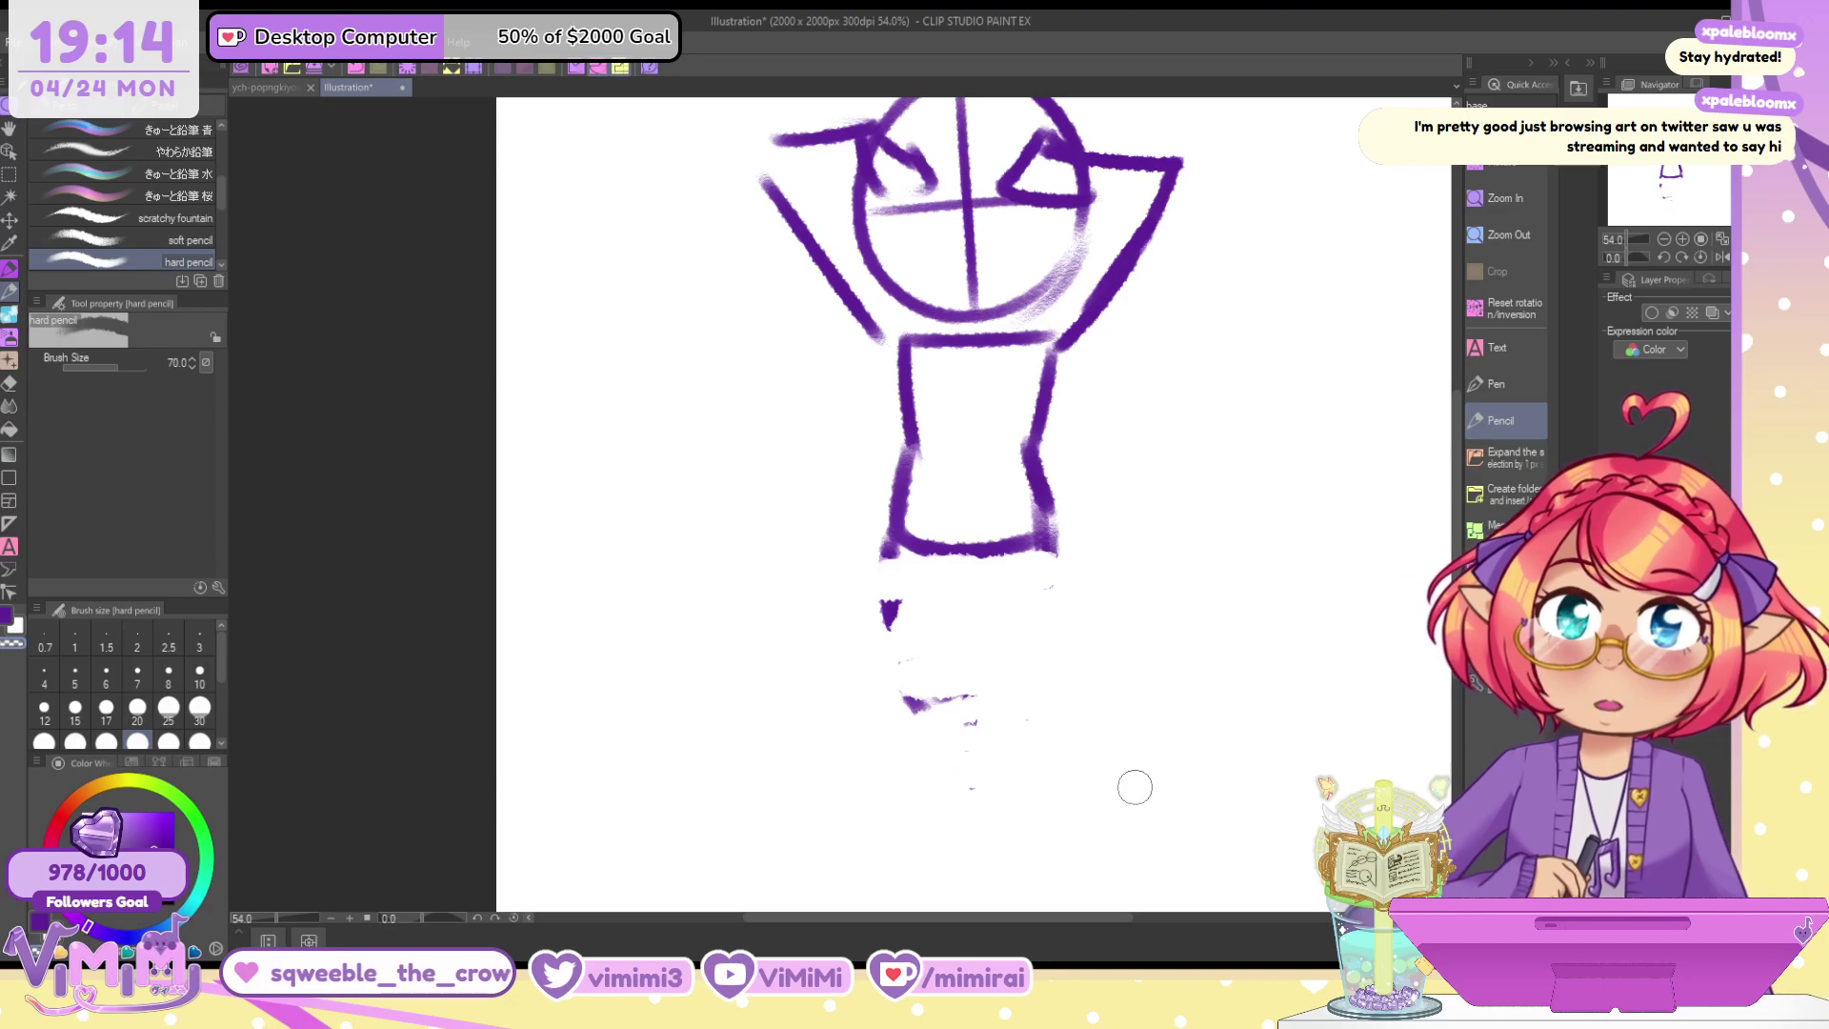
mouse_move(905, 592)
left_mouse_down()
mouse_move(906, 660)
mouse_move(867, 560)
mouse_move(901, 589)
mouse_move(951, 734)
mouse_move(1088, 551)
mouse_move(949, 733)
left_mouse_up()
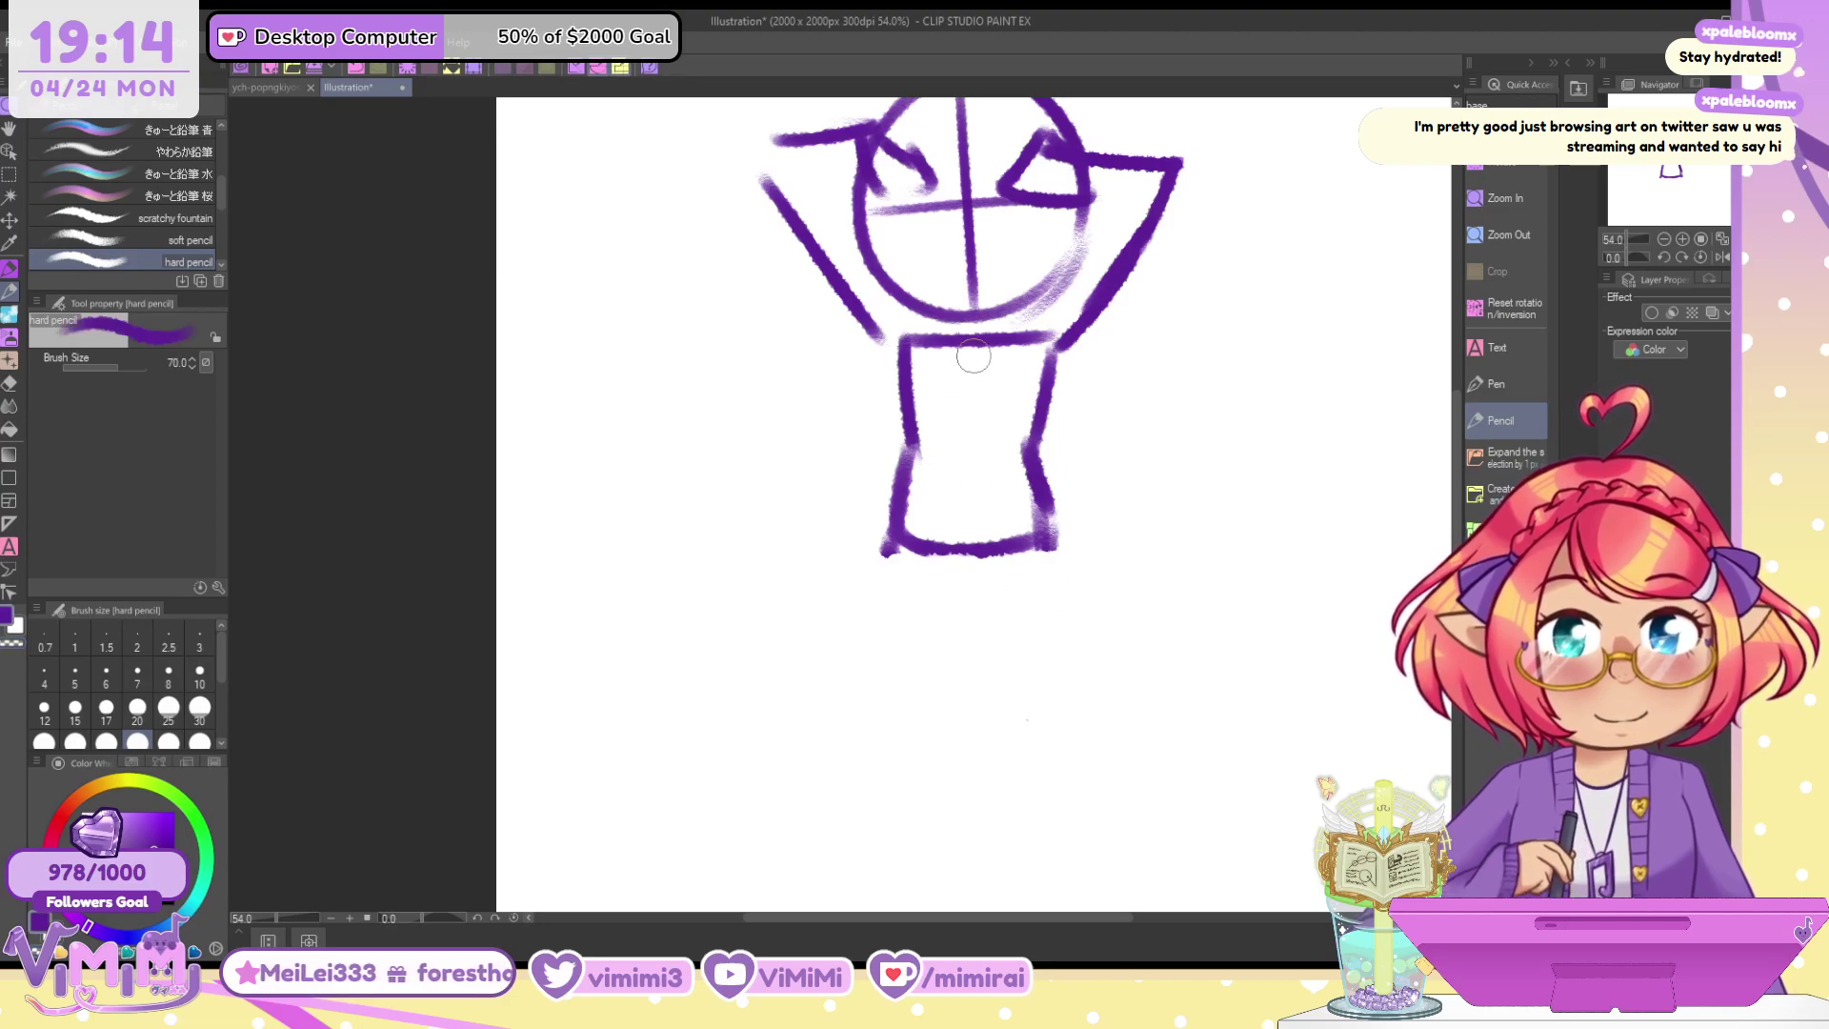
Redraw the legs at pencil size 50, with one full standing leg and foot beside a short outer thigh curve
key("bracketleft")
key("bracketleft")
left_click_drag(891, 528, 938, 668)
left_click_drag(964, 560, 979, 716)
key("ctrl+z")
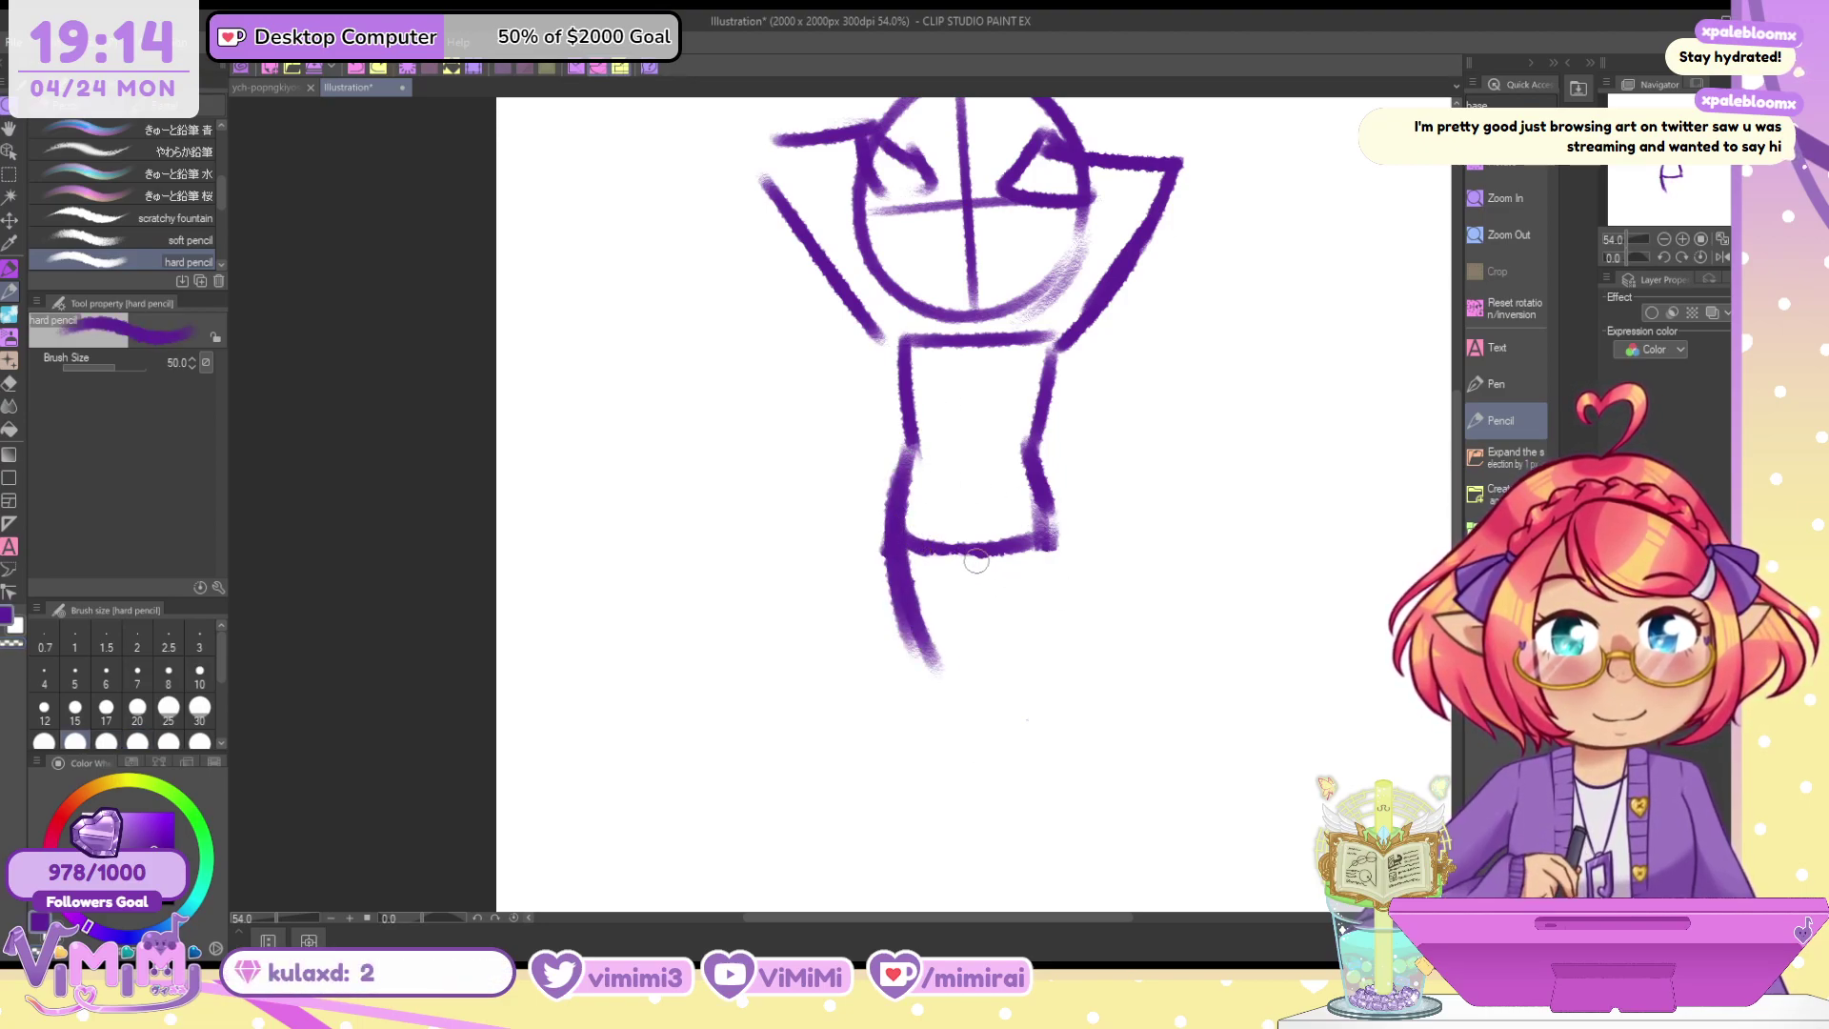
left_click_drag(971, 554, 955, 748)
mouse_move(1054, 529)
left_mouse_down()
mouse_move(1007, 710)
mouse_move(945, 810)
mouse_move(1005, 757)
mouse_move(957, 773)
mouse_move(929, 838)
mouse_move(998, 848)
left_mouse_up()
key("ctrl+z")
left_click_drag(1002, 747, 1004, 847)
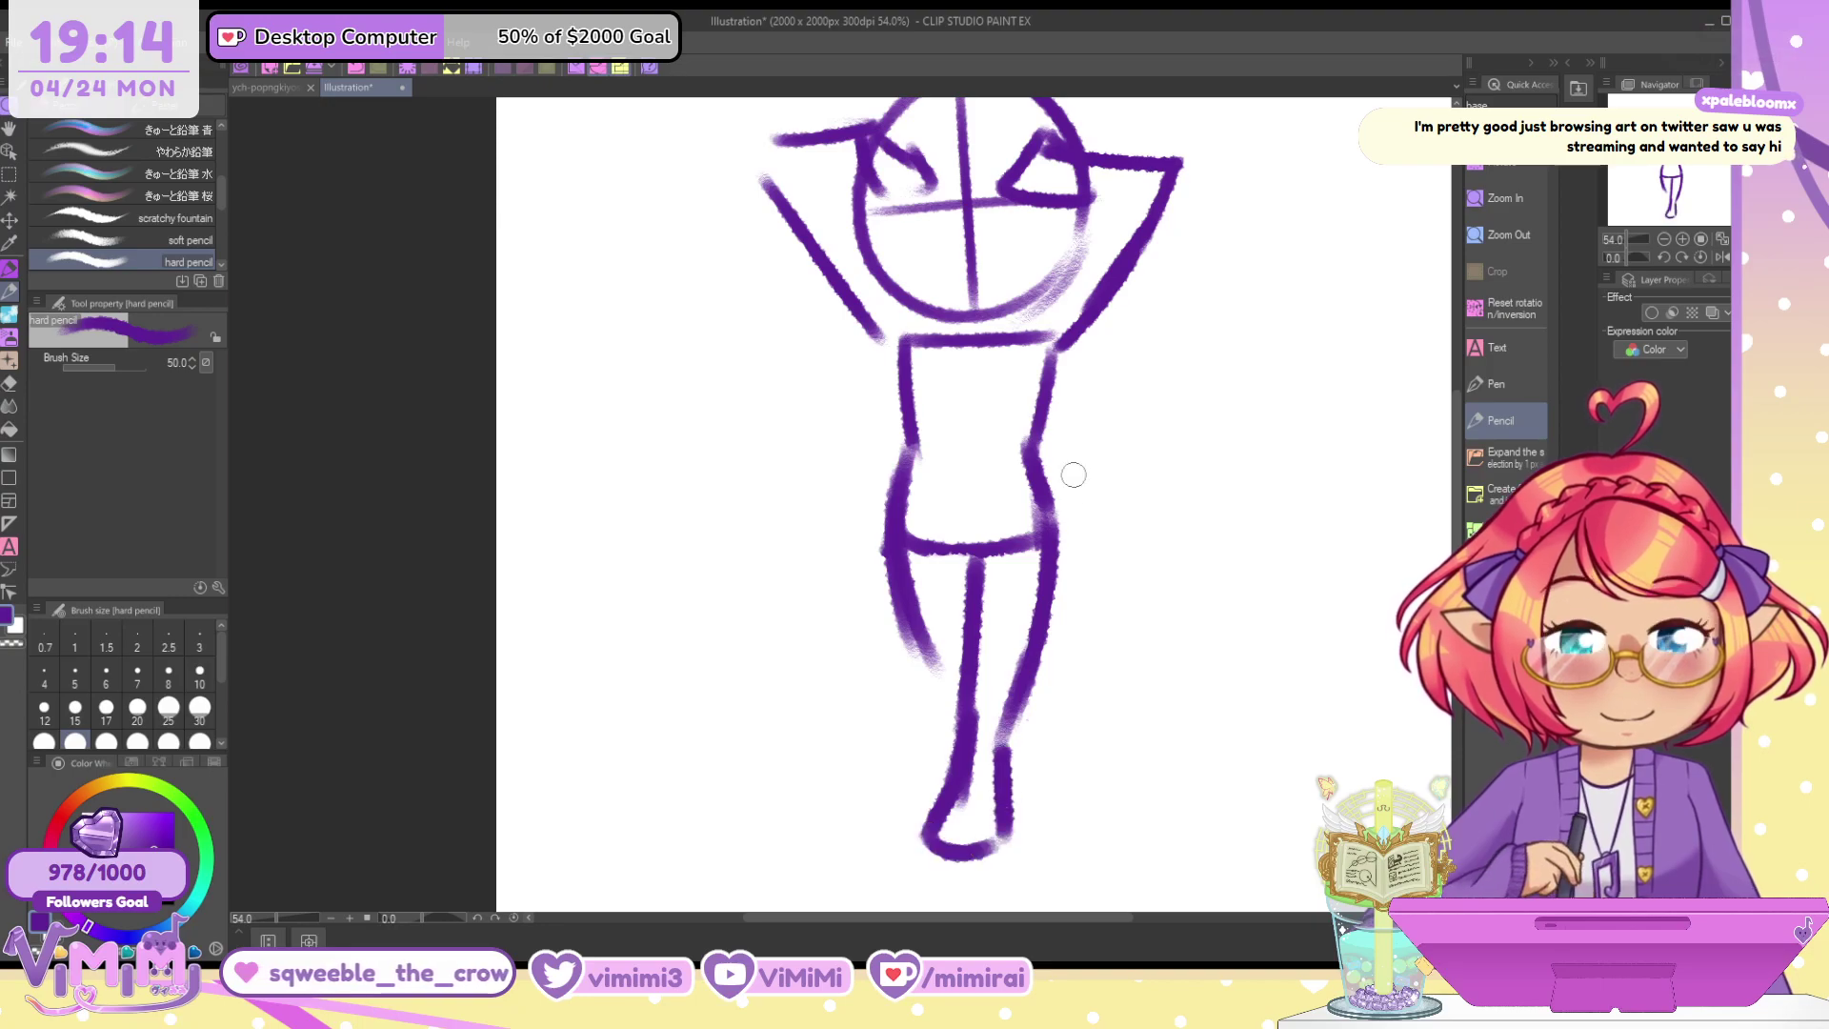
key("ctrl+z")
left_click_drag(1011, 720, 994, 837)
left_click_drag(963, 672, 952, 778)
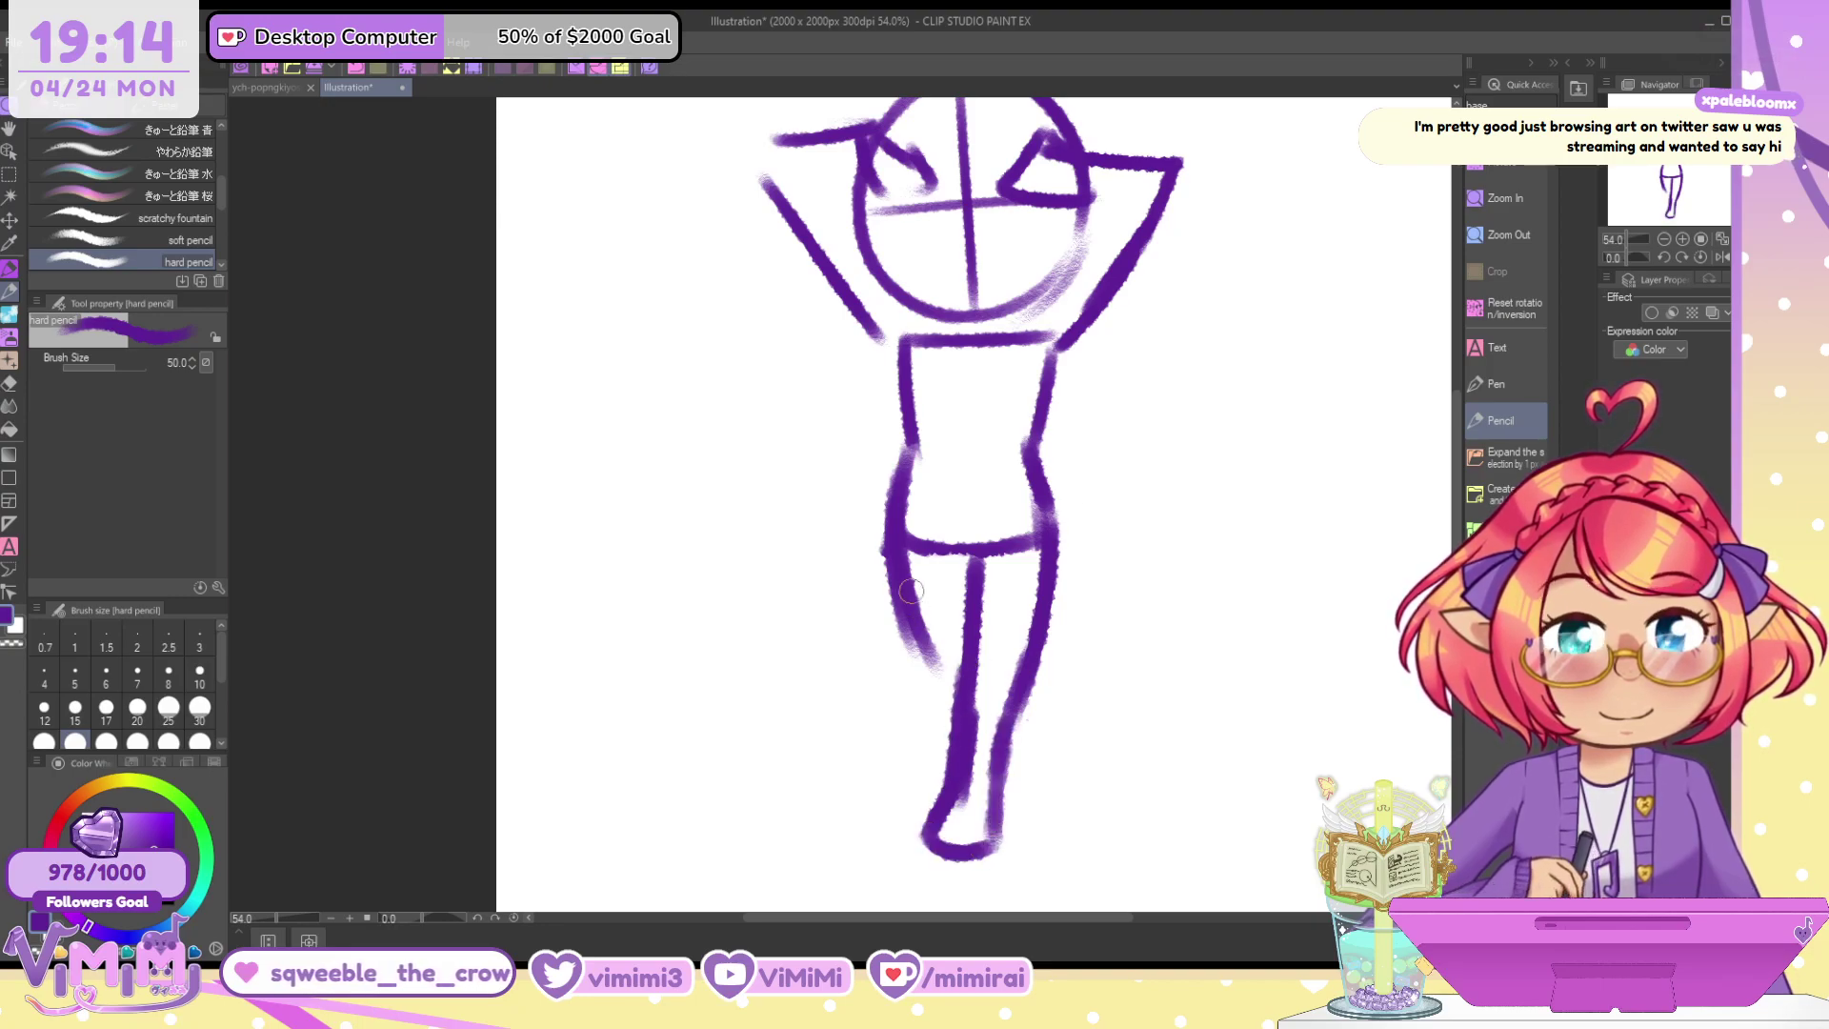
Undo the leg and pelvis redraws, the face guidelines and both raised arms
key("bracketright")
key("bracketright")
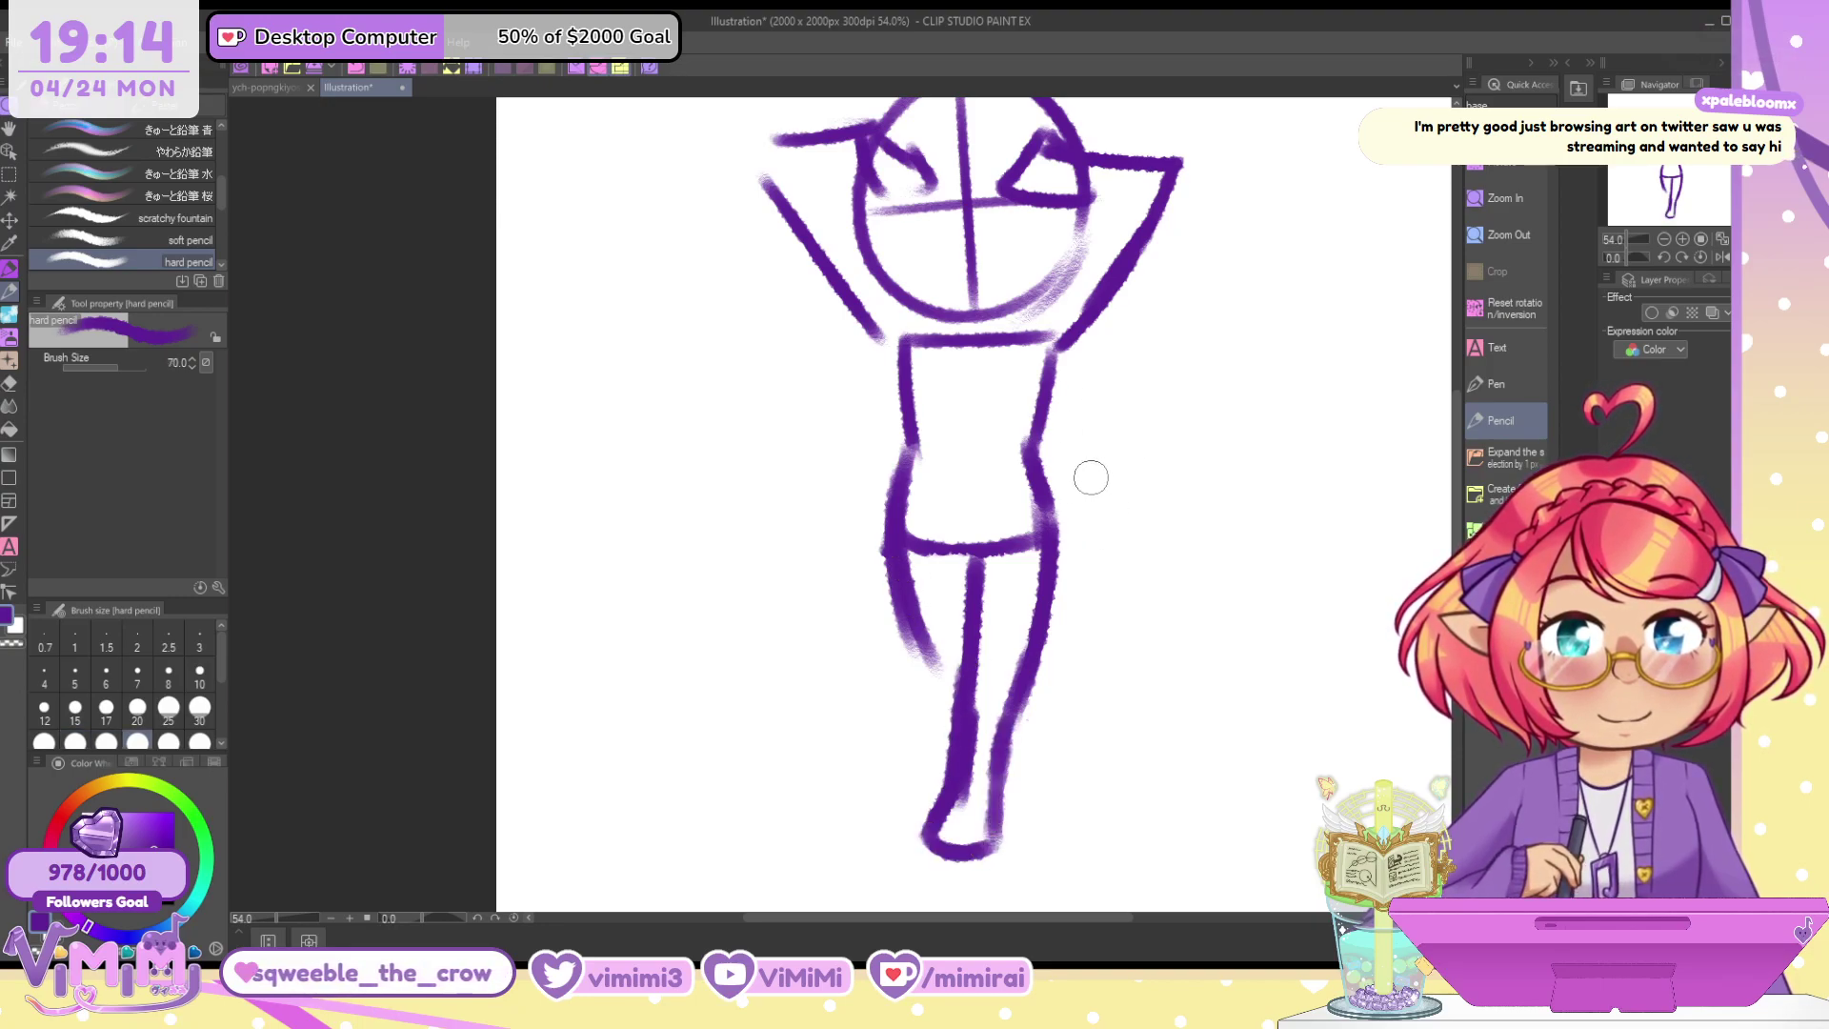
key("ctrl+z")
key("ctrl+z")
key("ctrl+z")
key("ctrl+z")
key("ctrl+z")
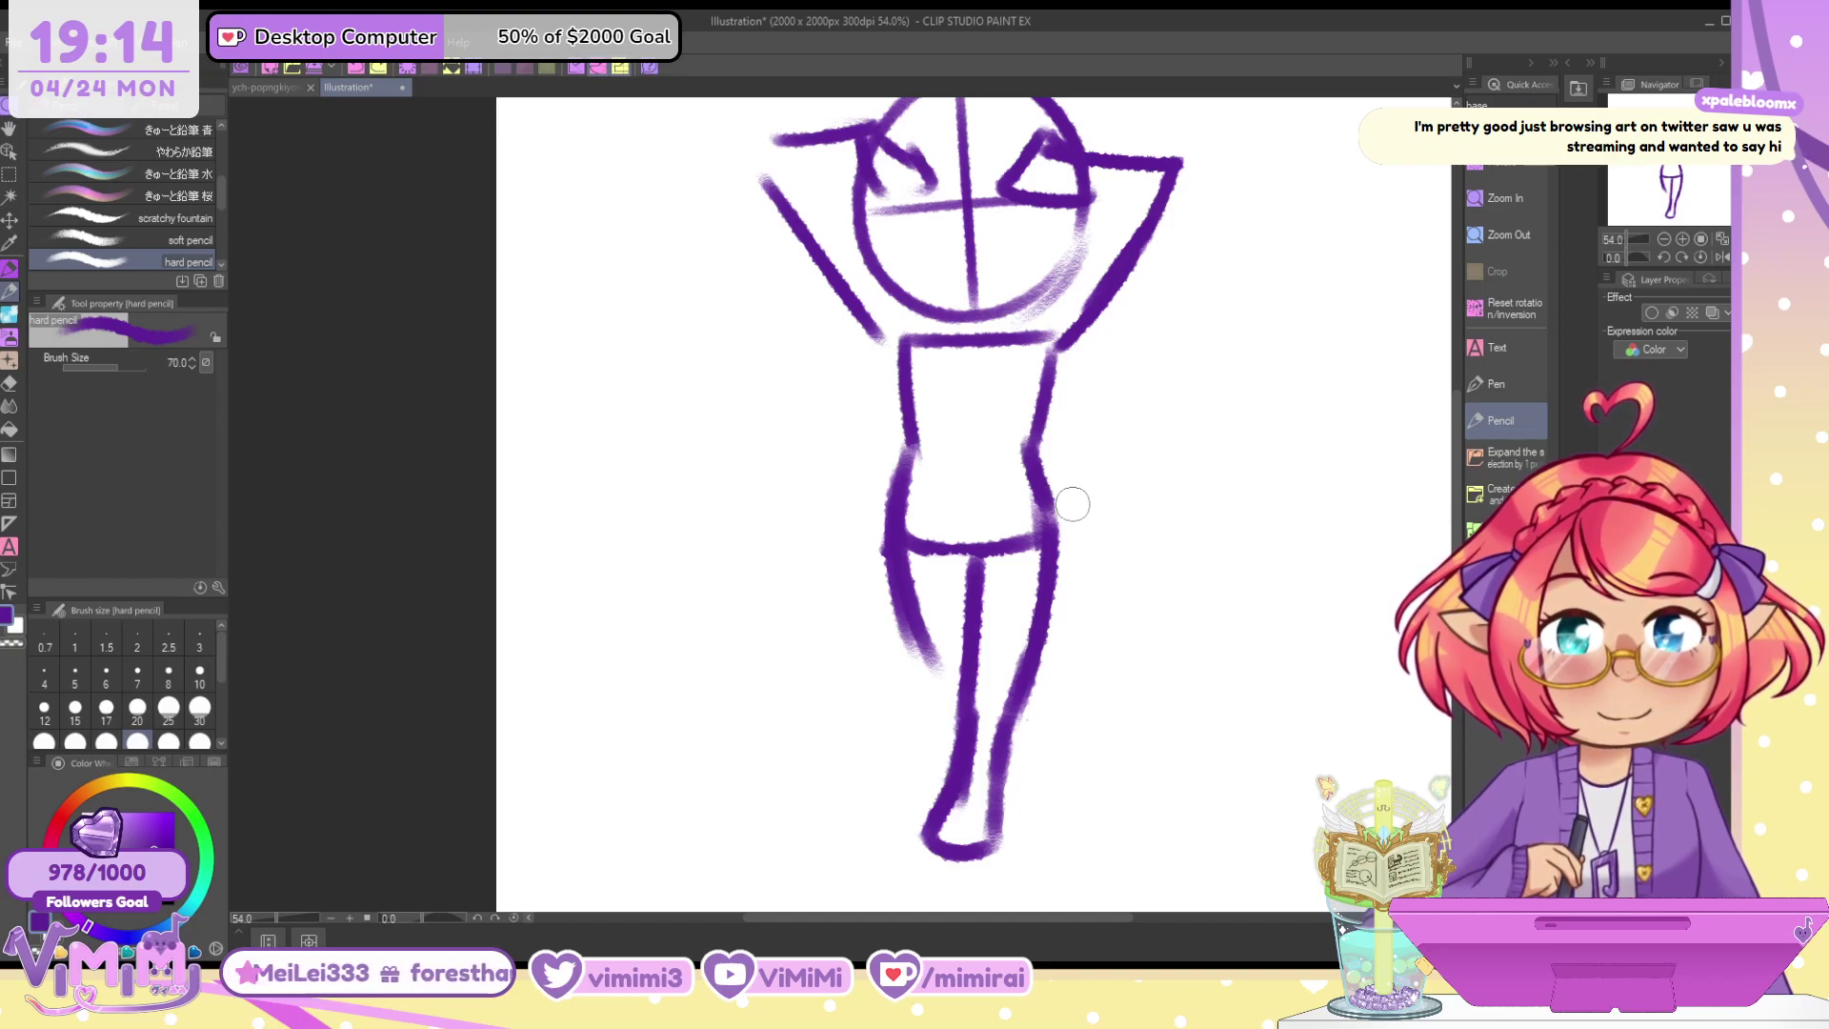
key("ctrl+z")
key("ctrl+z")
key("ctrl+z")
key("ctrl+z")
key("ctrl+z")
key("ctrl+z")
key("ctrl+z")
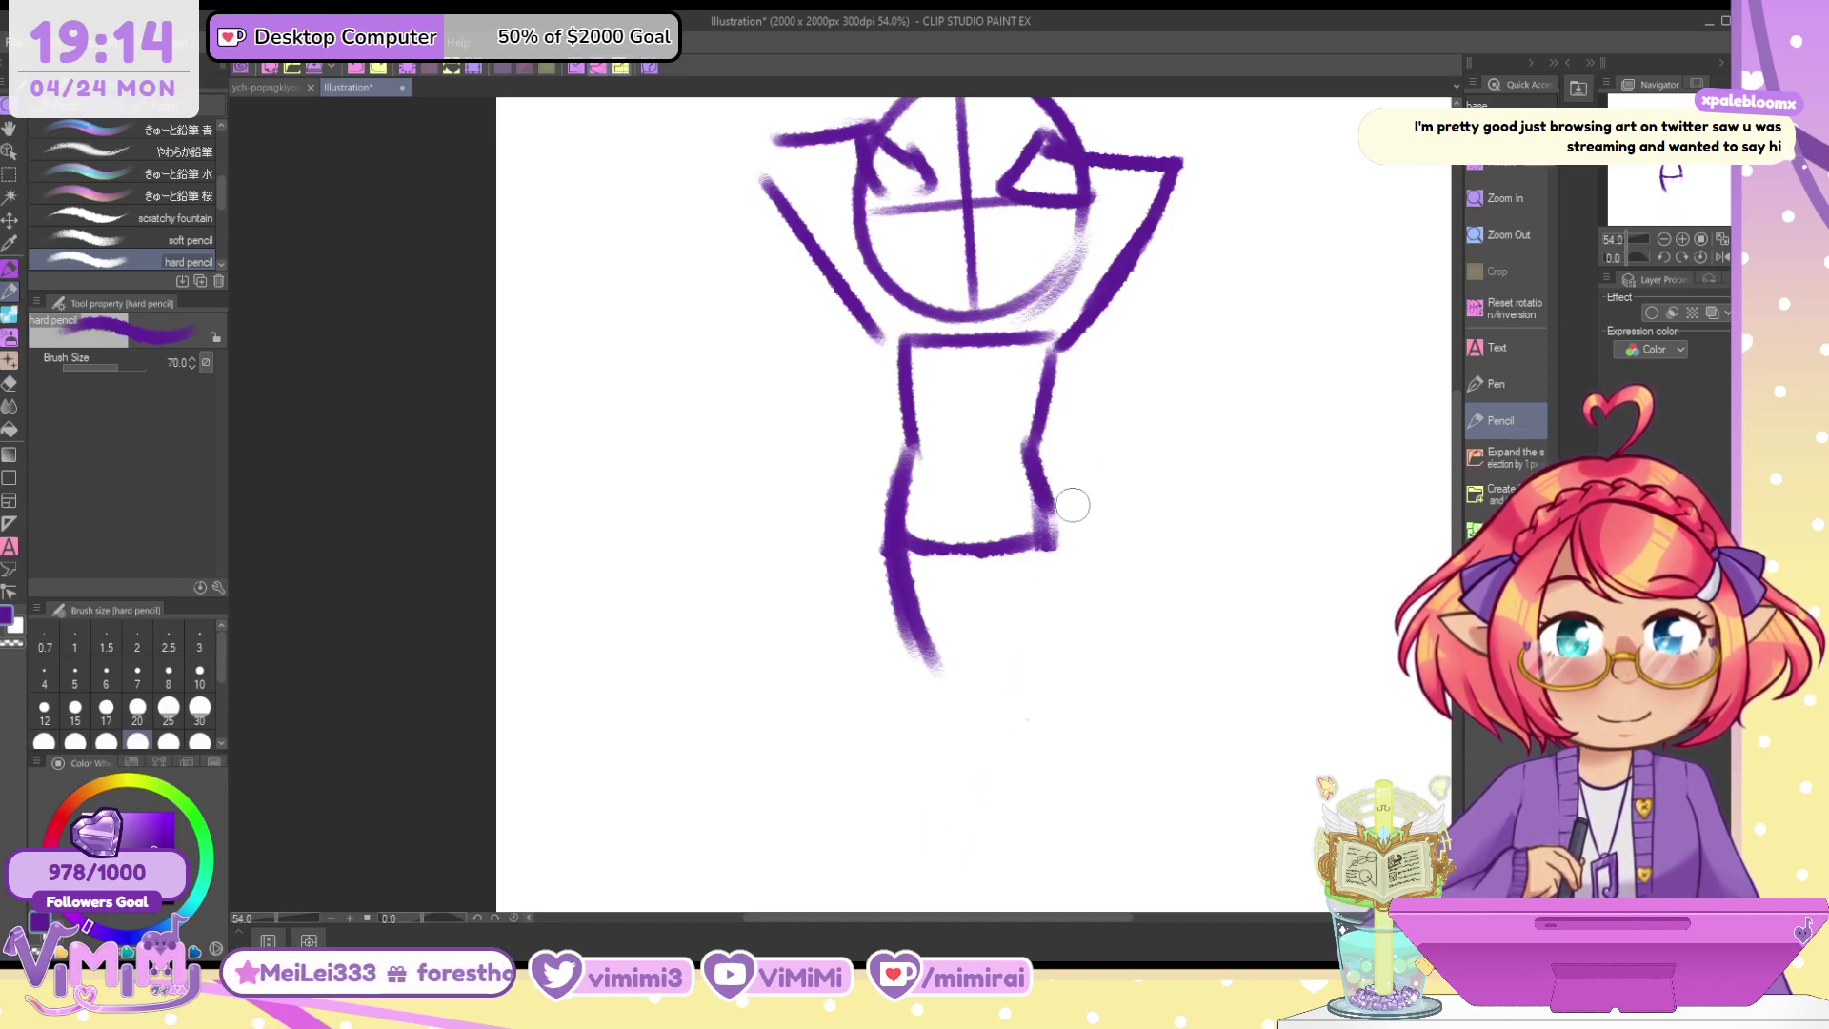
key("ctrl+z")
key("ctrl+z")
key("ctrl+z")
key("ctrl+z")
key("ctrl+z")
key("ctrl+z")
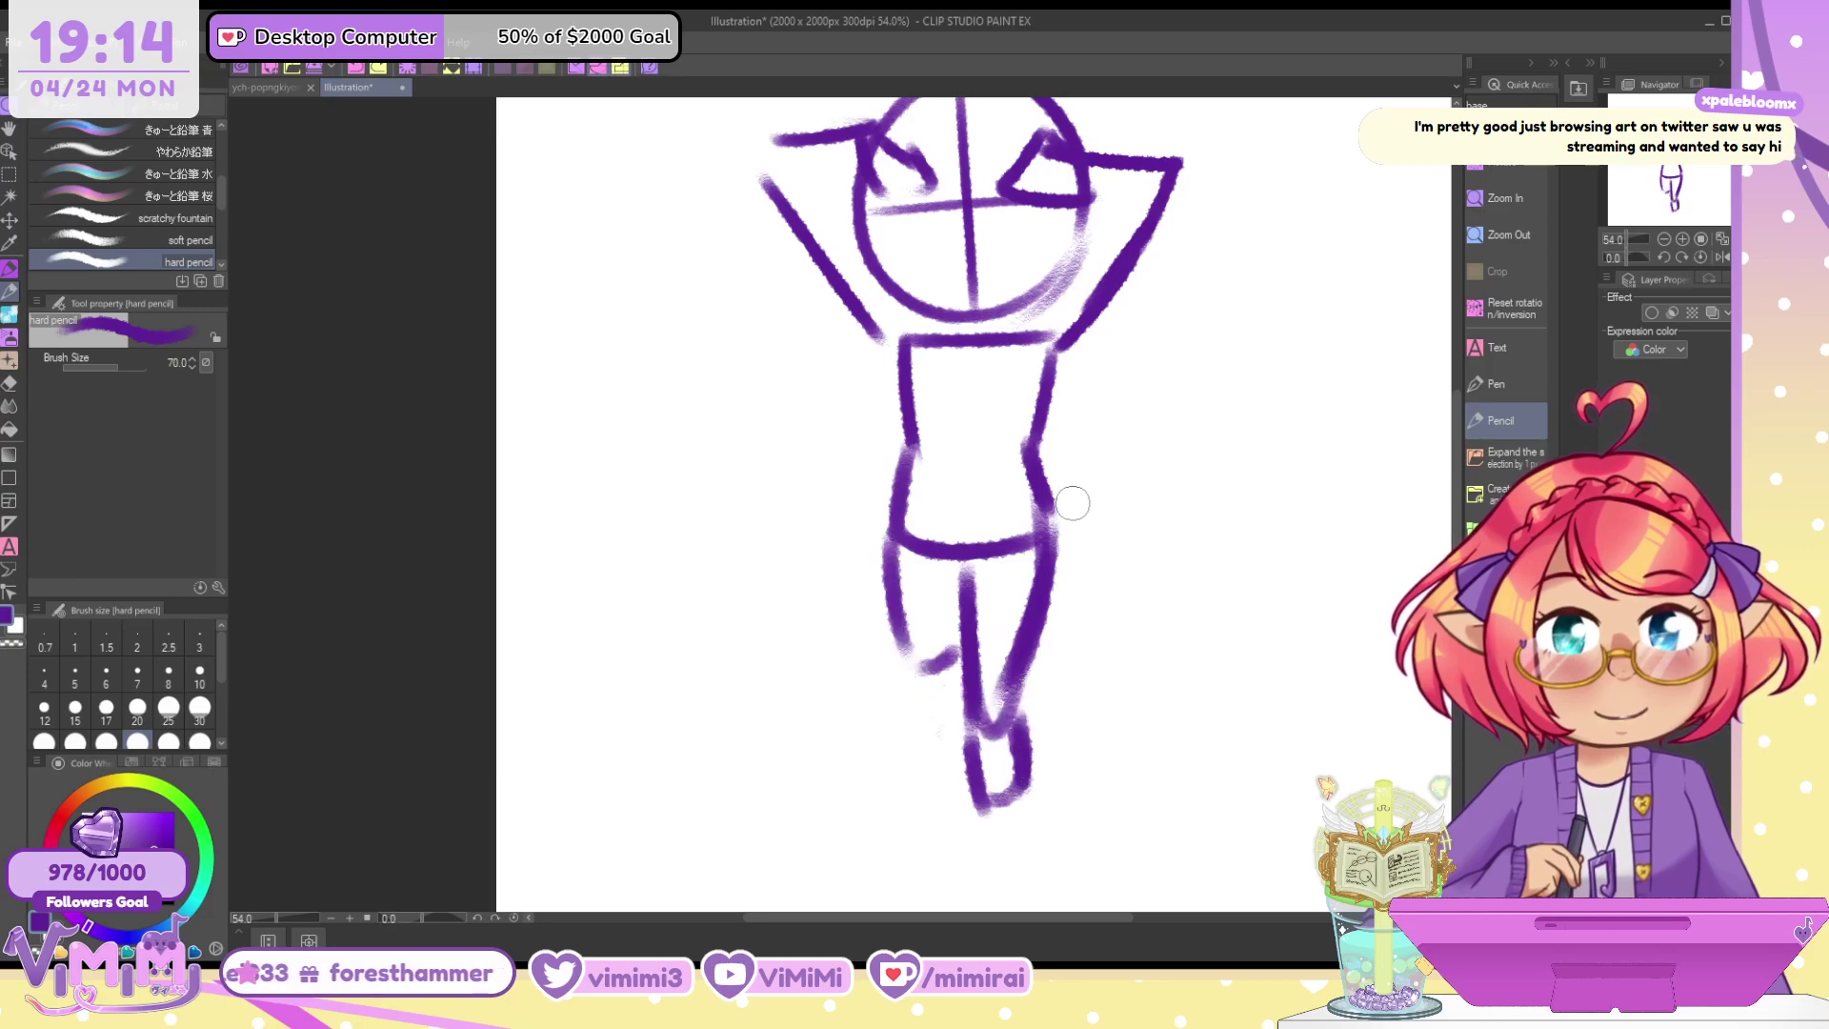
key("ctrl+z")
key("ctrl+z")
key("ctrl+z")
key("ctrl+z")
key("ctrl+z")
key("ctrl+z")
key("ctrl+z")
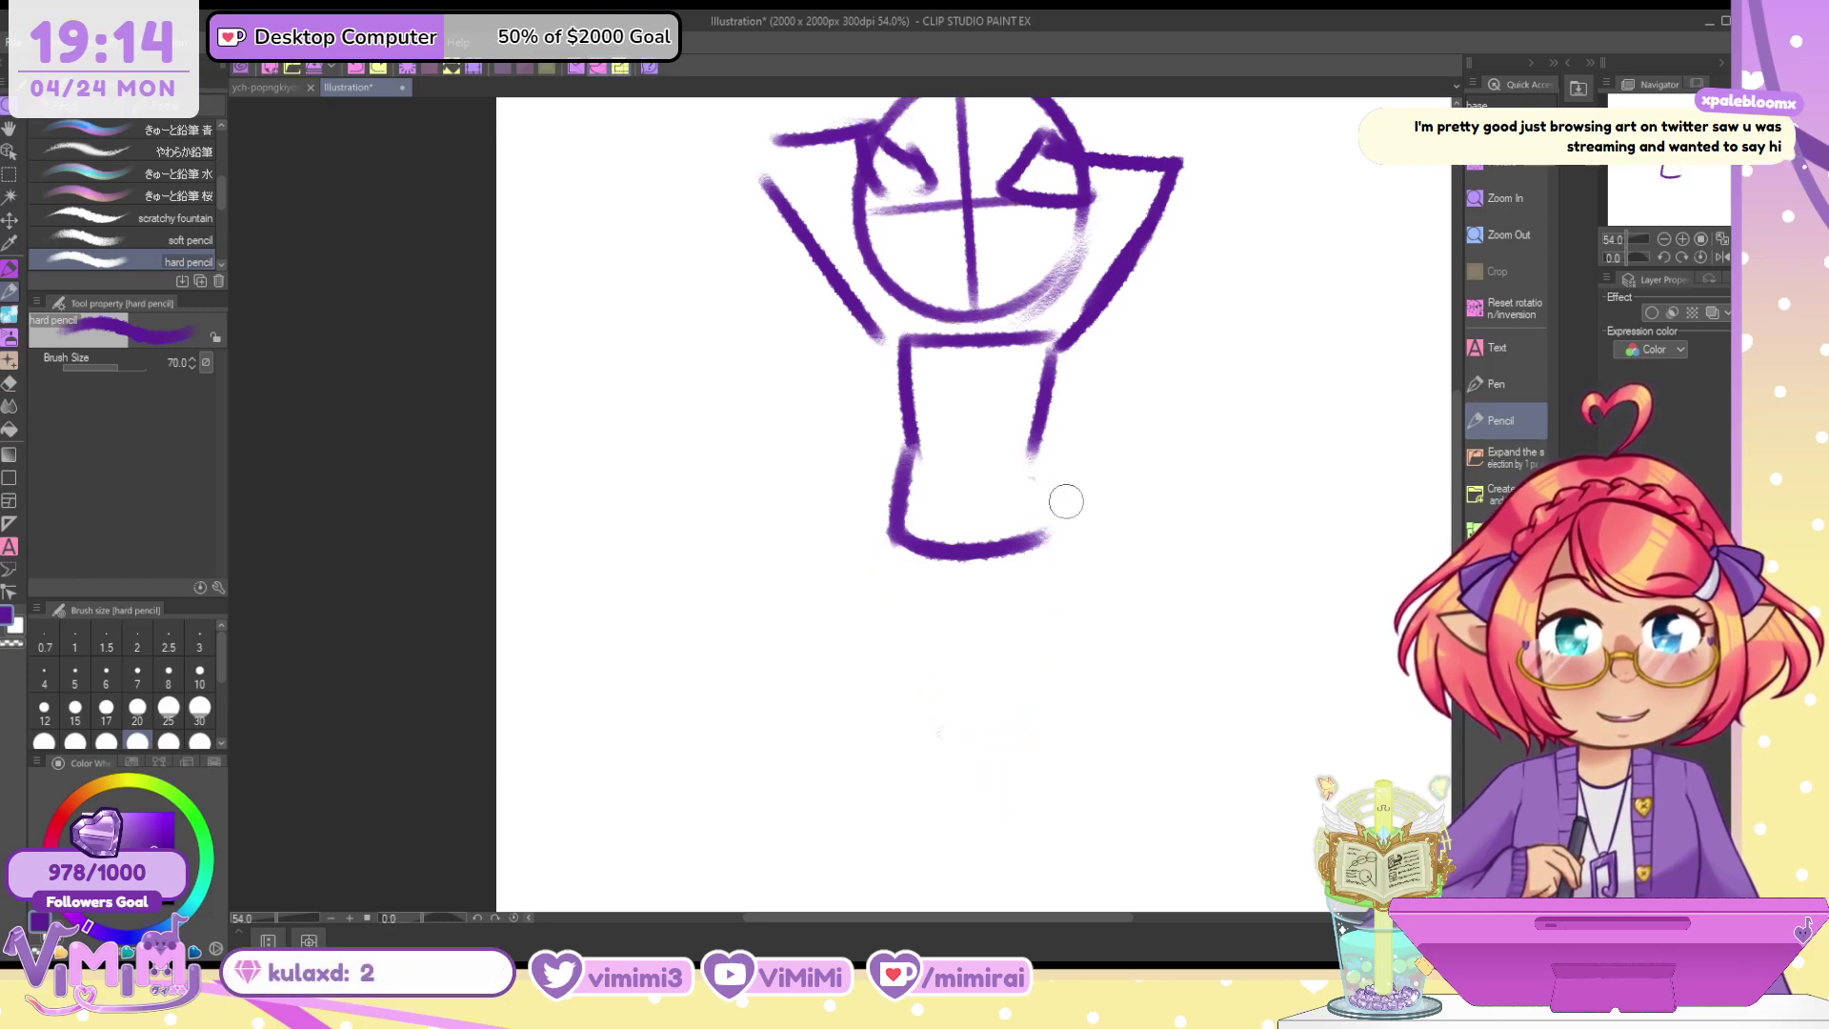
key("ctrl+z")
key("ctrl+z")
key("ctrl+z")
key("ctrl+z")
key("ctrl+z")
key("ctrl+z")
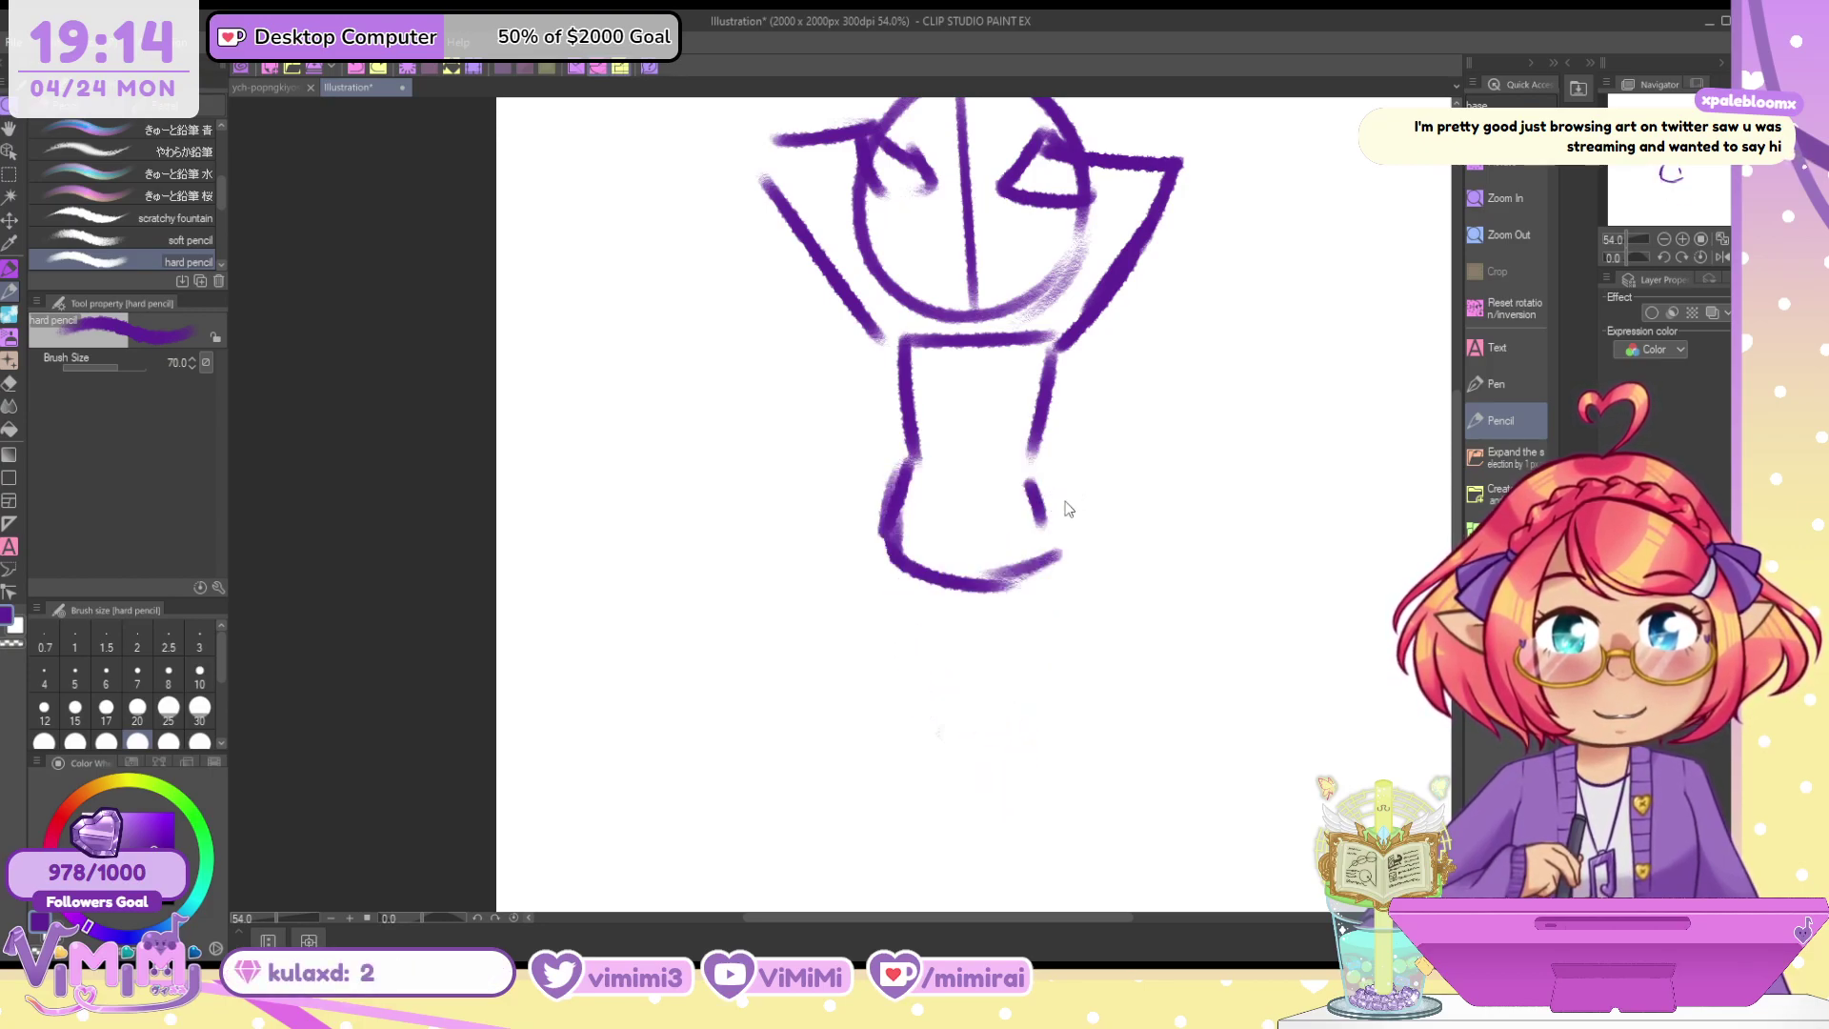
key("ctrl+z")
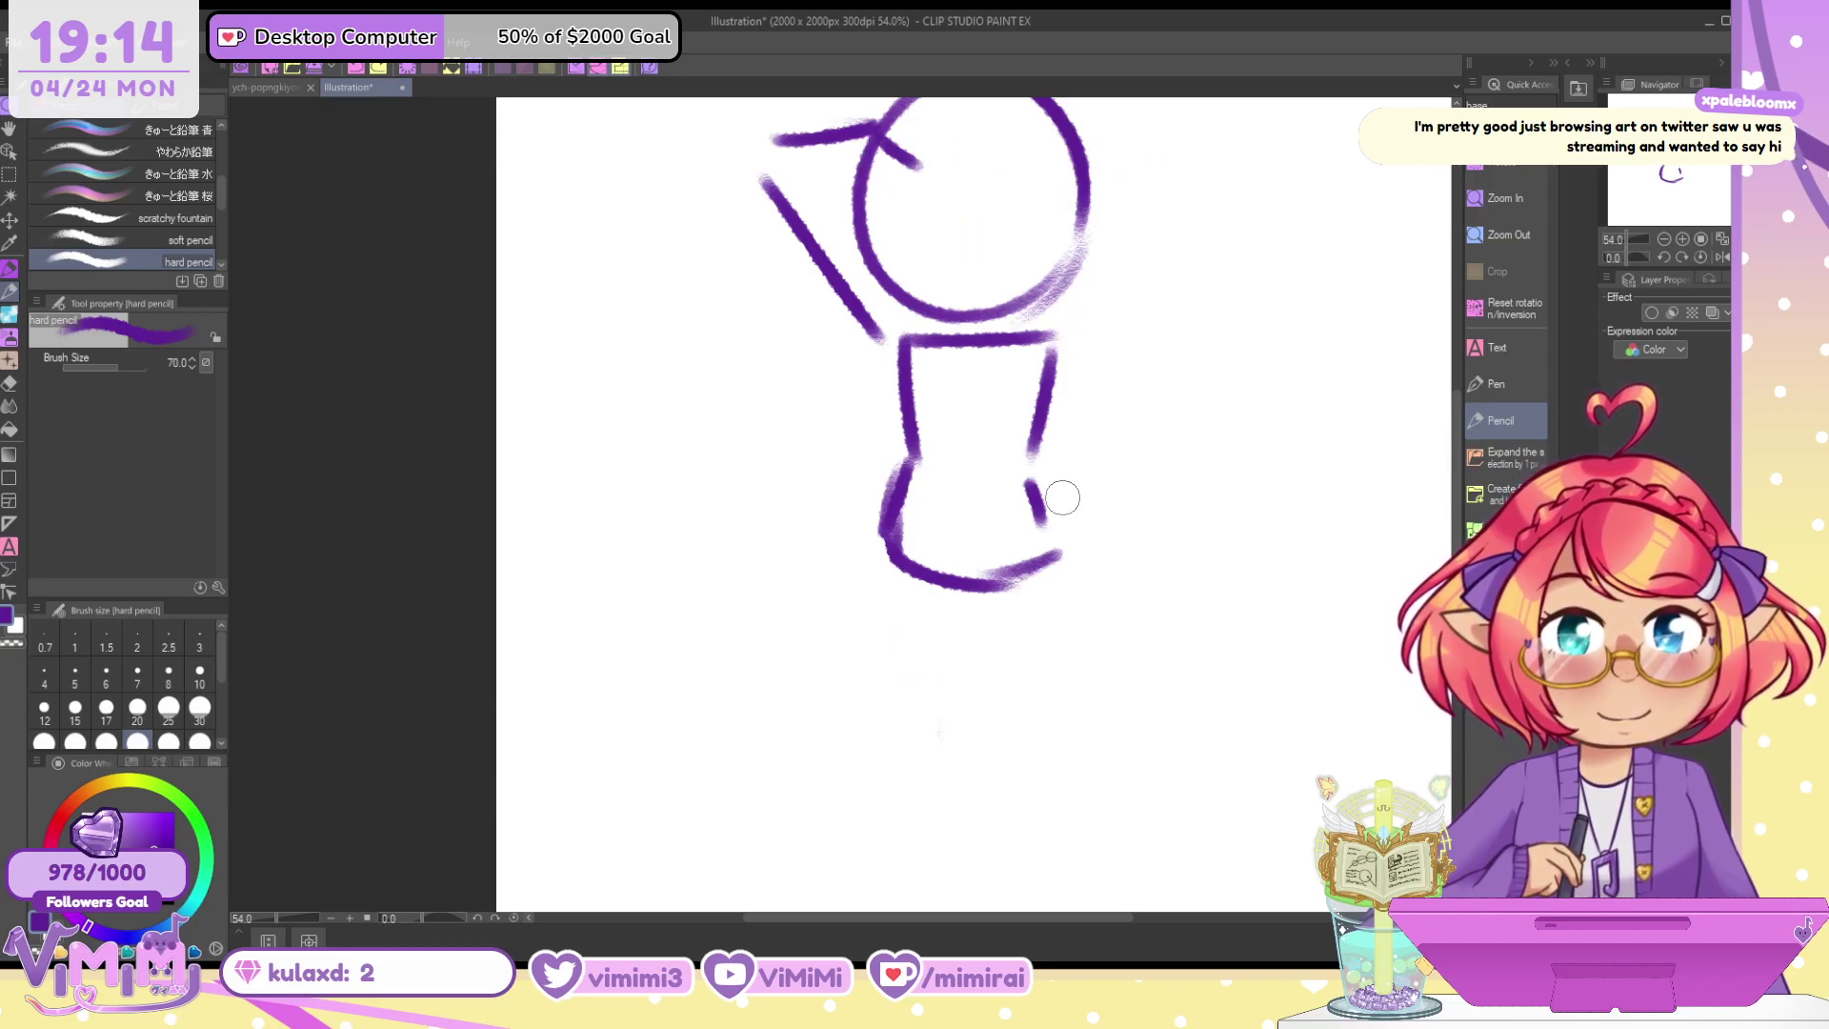
key("ctrl+z")
key("ctrl+z")
key("ctrl+z")
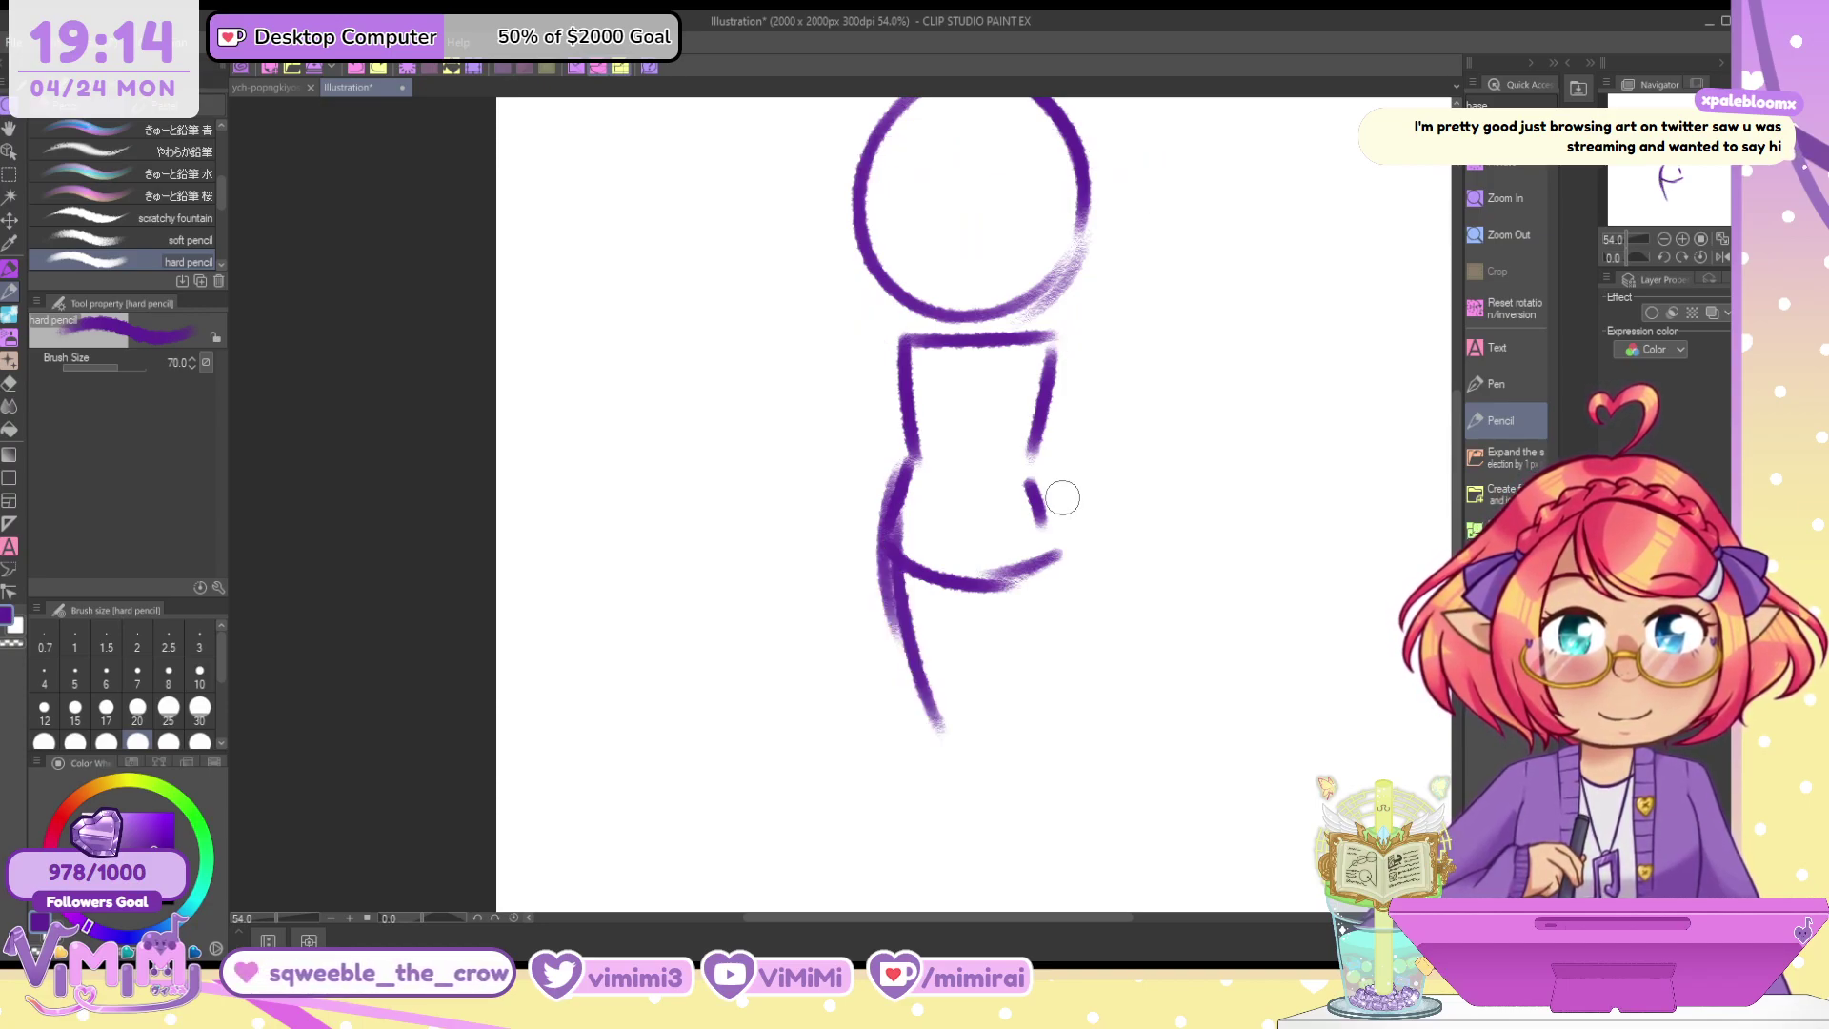
key("ctrl+y")
Erase all torso and hip strokes below the head circle, and set the pencil size to 50
key("c")
mouse_move(912, 367)
left_mouse_down()
mouse_move(1010, 351)
mouse_move(906, 352)
mouse_move(949, 367)
mouse_move(893, 488)
mouse_move(882, 602)
mouse_move(908, 580)
mouse_move(1050, 599)
mouse_move(992, 574)
mouse_move(1049, 570)
mouse_move(955, 569)
mouse_move(1050, 396)
mouse_move(1048, 593)
mouse_move(900, 357)
mouse_move(1053, 334)
mouse_move(929, 348)
left_mouse_up()
key("c")
key("bracketleft")
key("bracketleft")
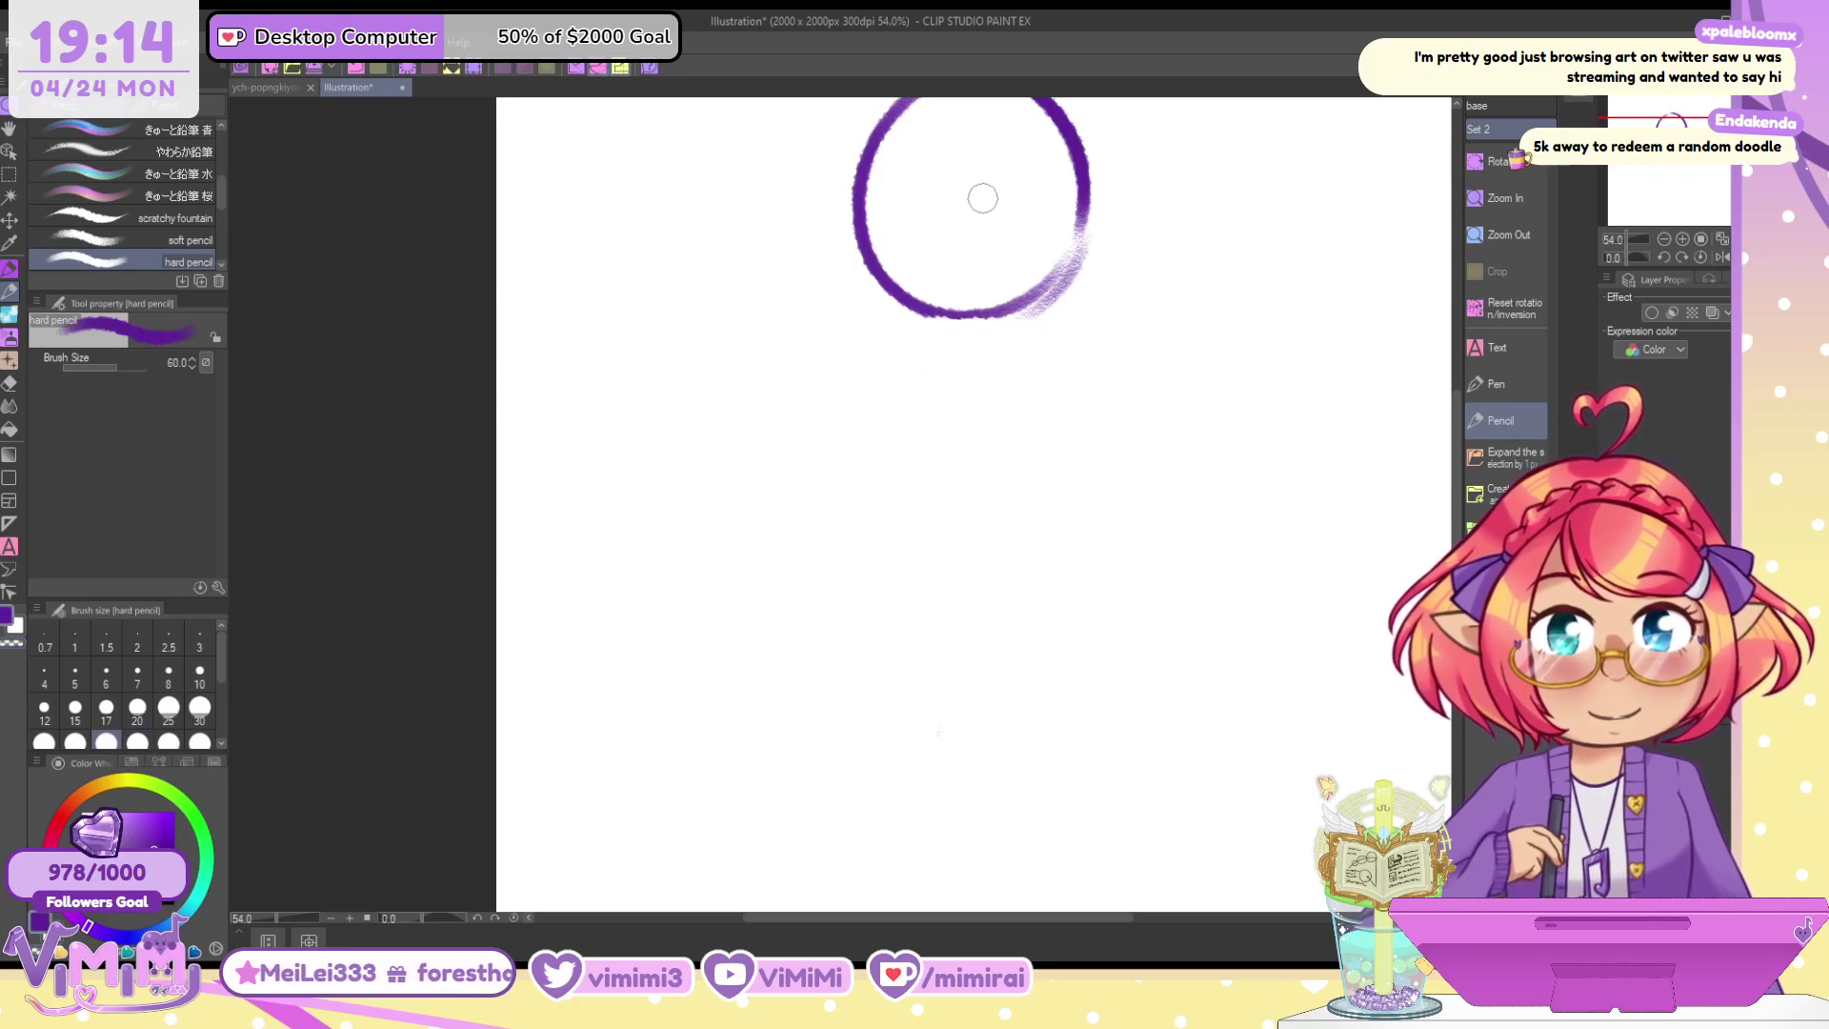
Draw a curved line of action from inside the head down through the torso area
mouse_move(971, 168)
left_mouse_down()
mouse_move(963, 465)
mouse_move(906, 593)
mouse_move(988, 404)
mouse_move(908, 585)
left_mouse_up()
key("ctrl+z")
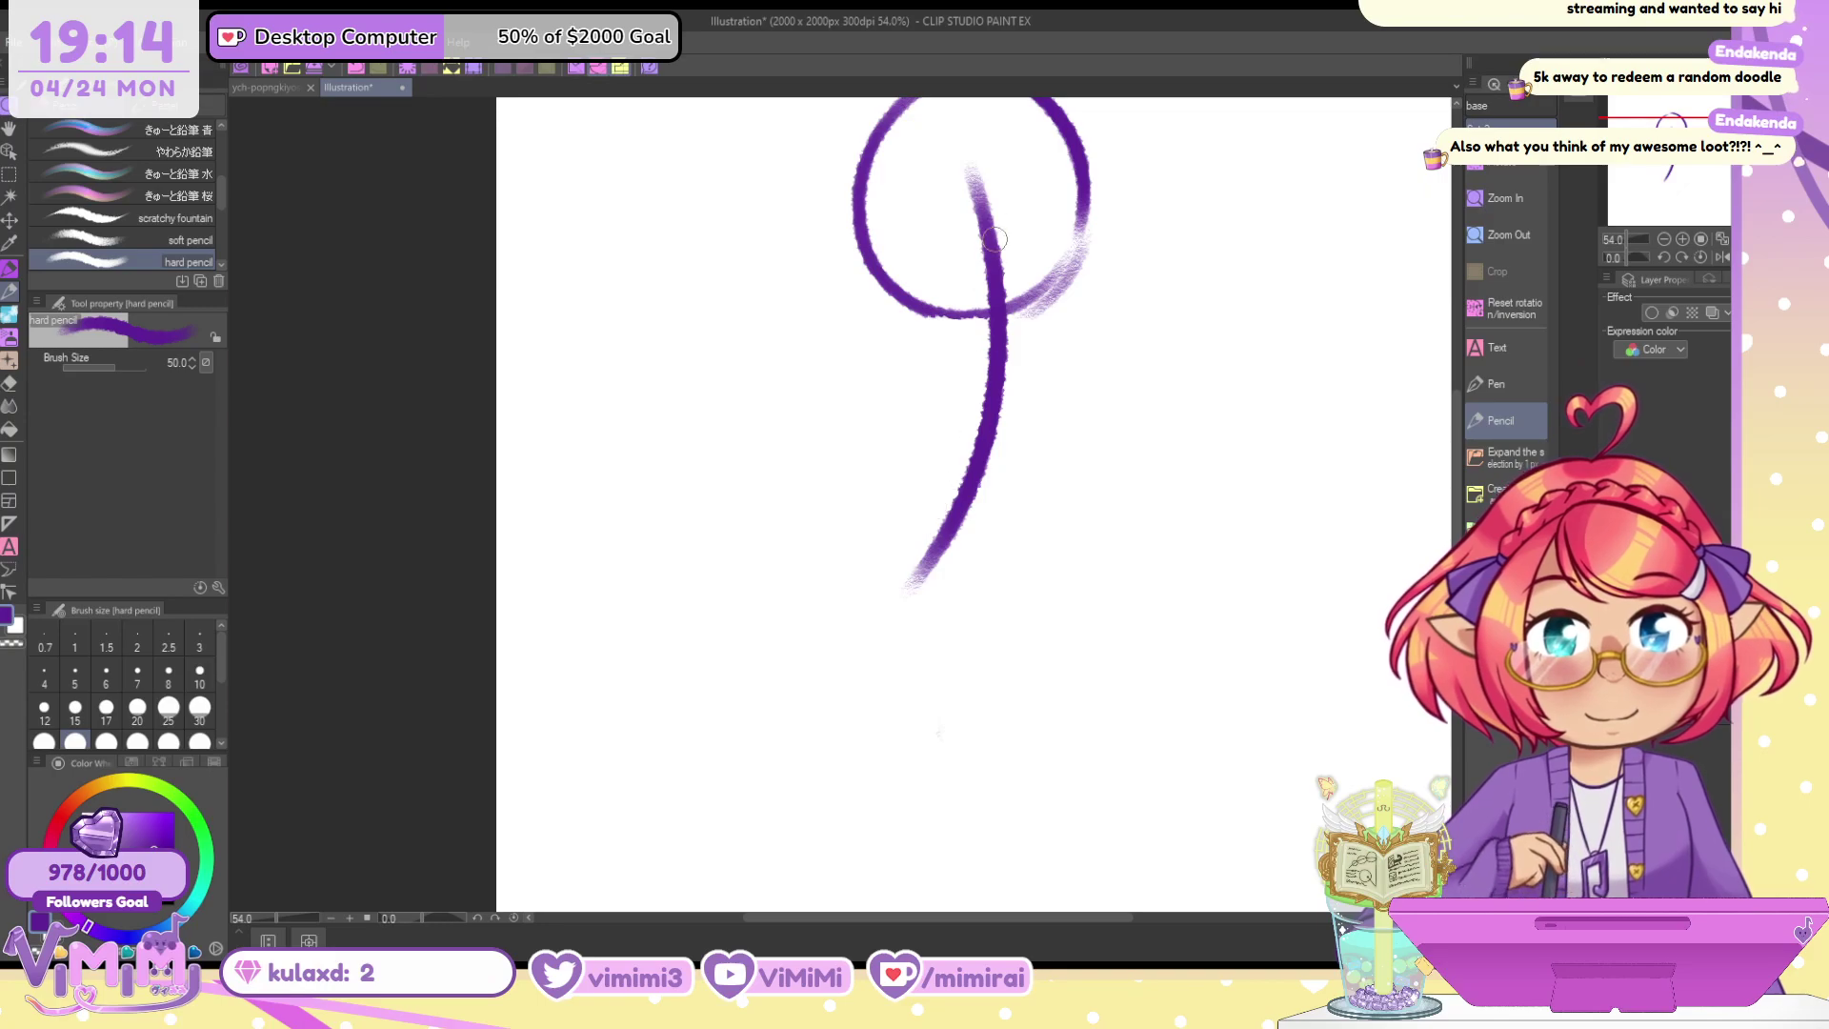
mouse_move(992, 242)
left_mouse_down()
mouse_move(964, 526)
mouse_move(1036, 552)
left_mouse_up()
key("ctrl+z")
key("ctrl+z")
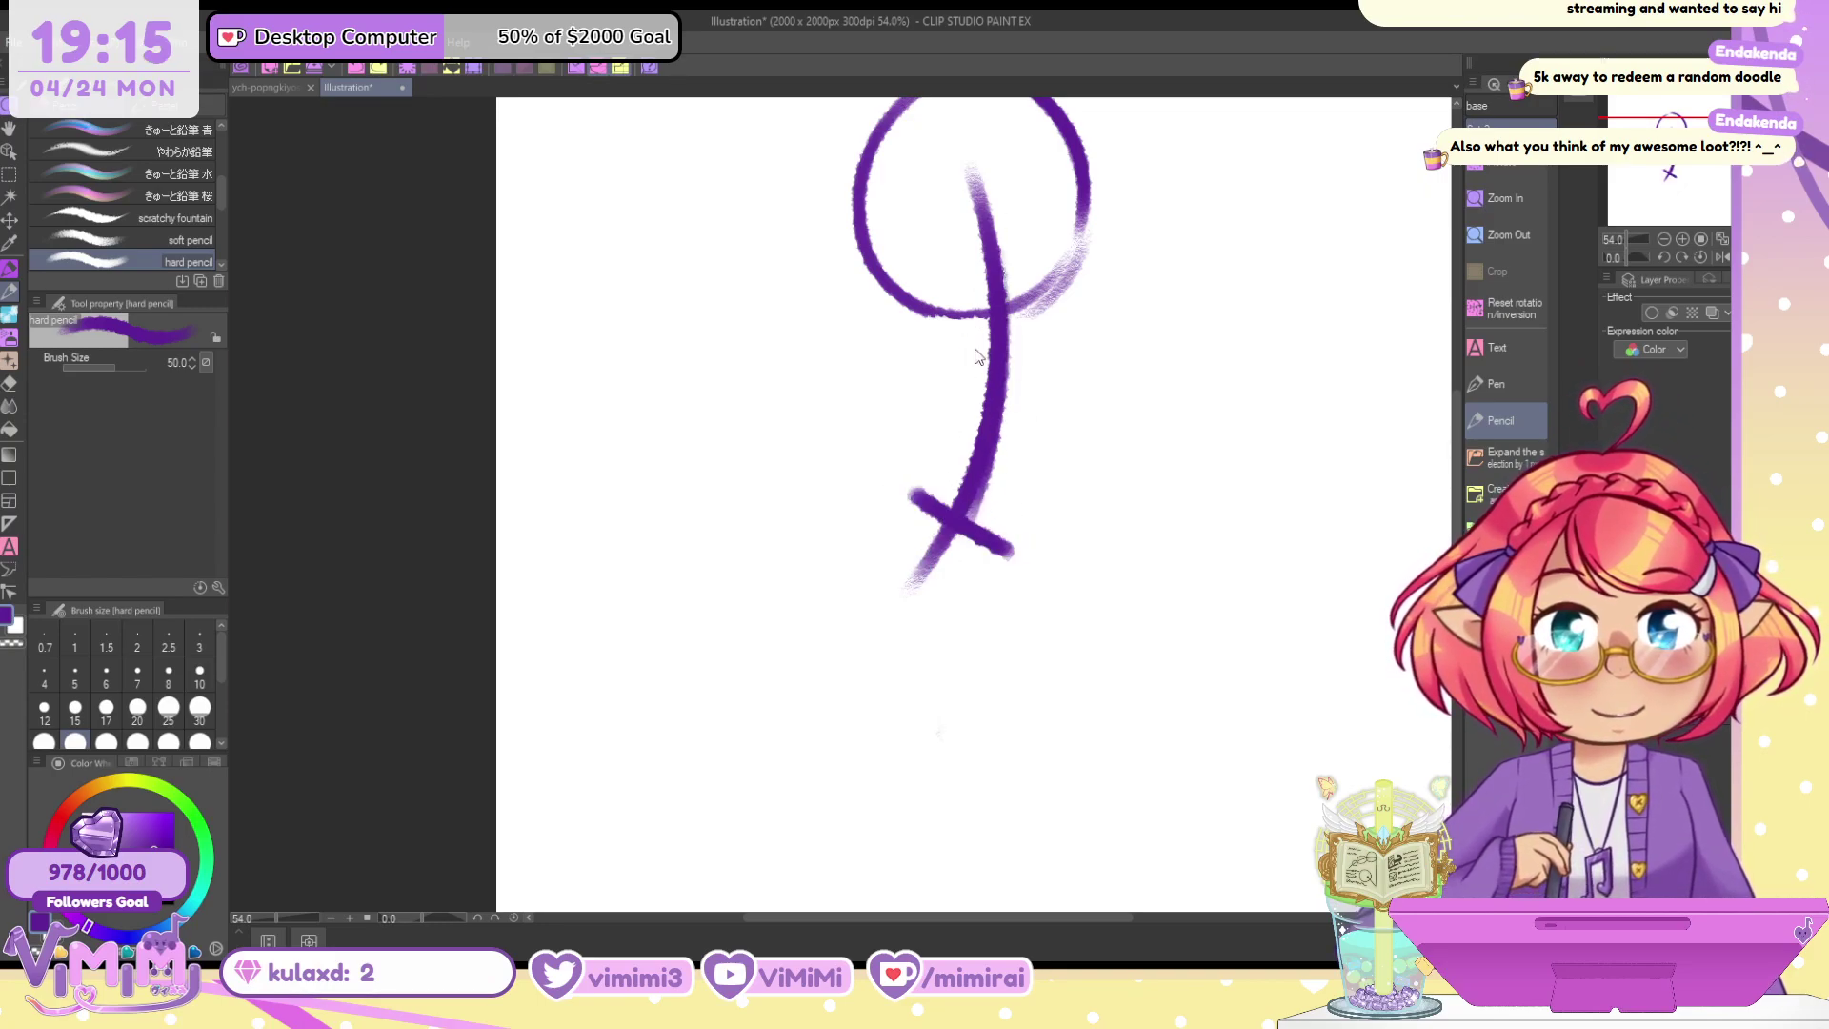
Sketch a slanted shoulder line, both torso sides and a tilted pelvis around the line of action
mouse_move(929, 334)
left_mouse_down()
mouse_move(1078, 350)
mouse_move(905, 493)
mouse_move(918, 373)
mouse_move(906, 491)
mouse_move(846, 516)
left_mouse_up()
key("ctrl+z")
left_click_drag(1095, 373, 1027, 526)
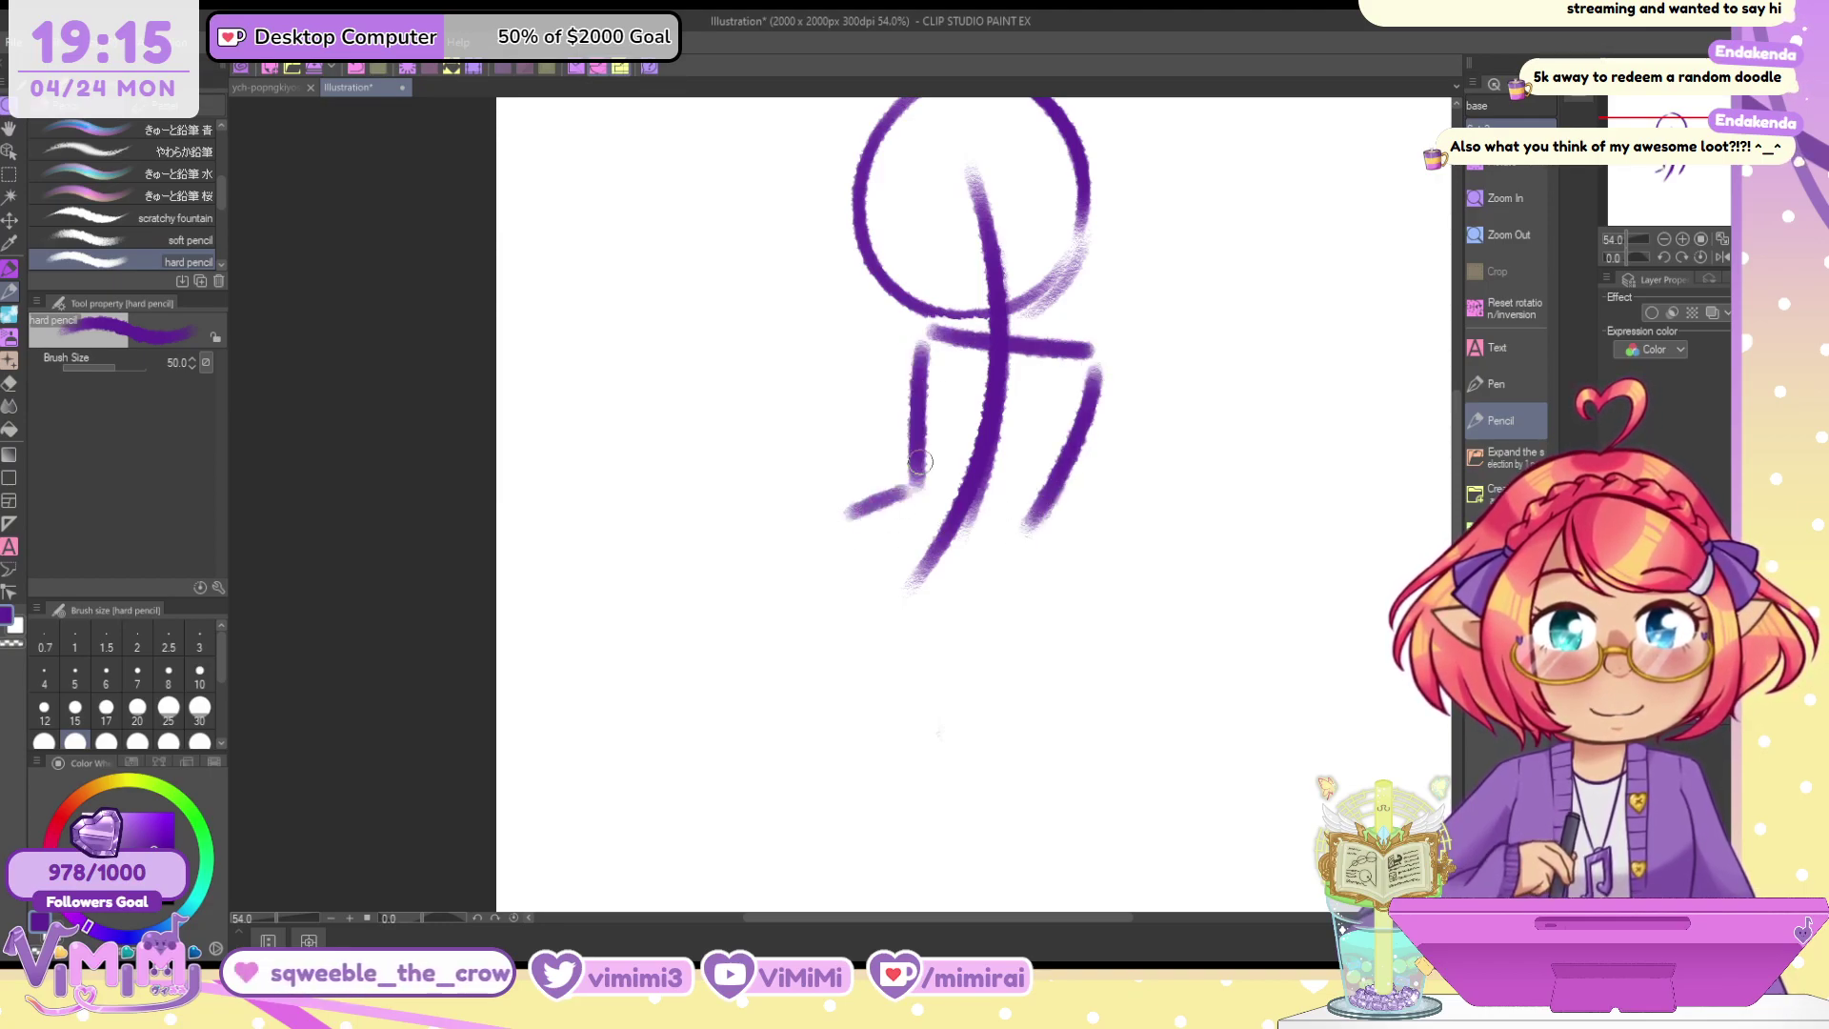
mouse_move(919, 419)
left_mouse_down()
mouse_move(911, 492)
mouse_move(986, 593)
mouse_move(1055, 500)
left_mouse_up()
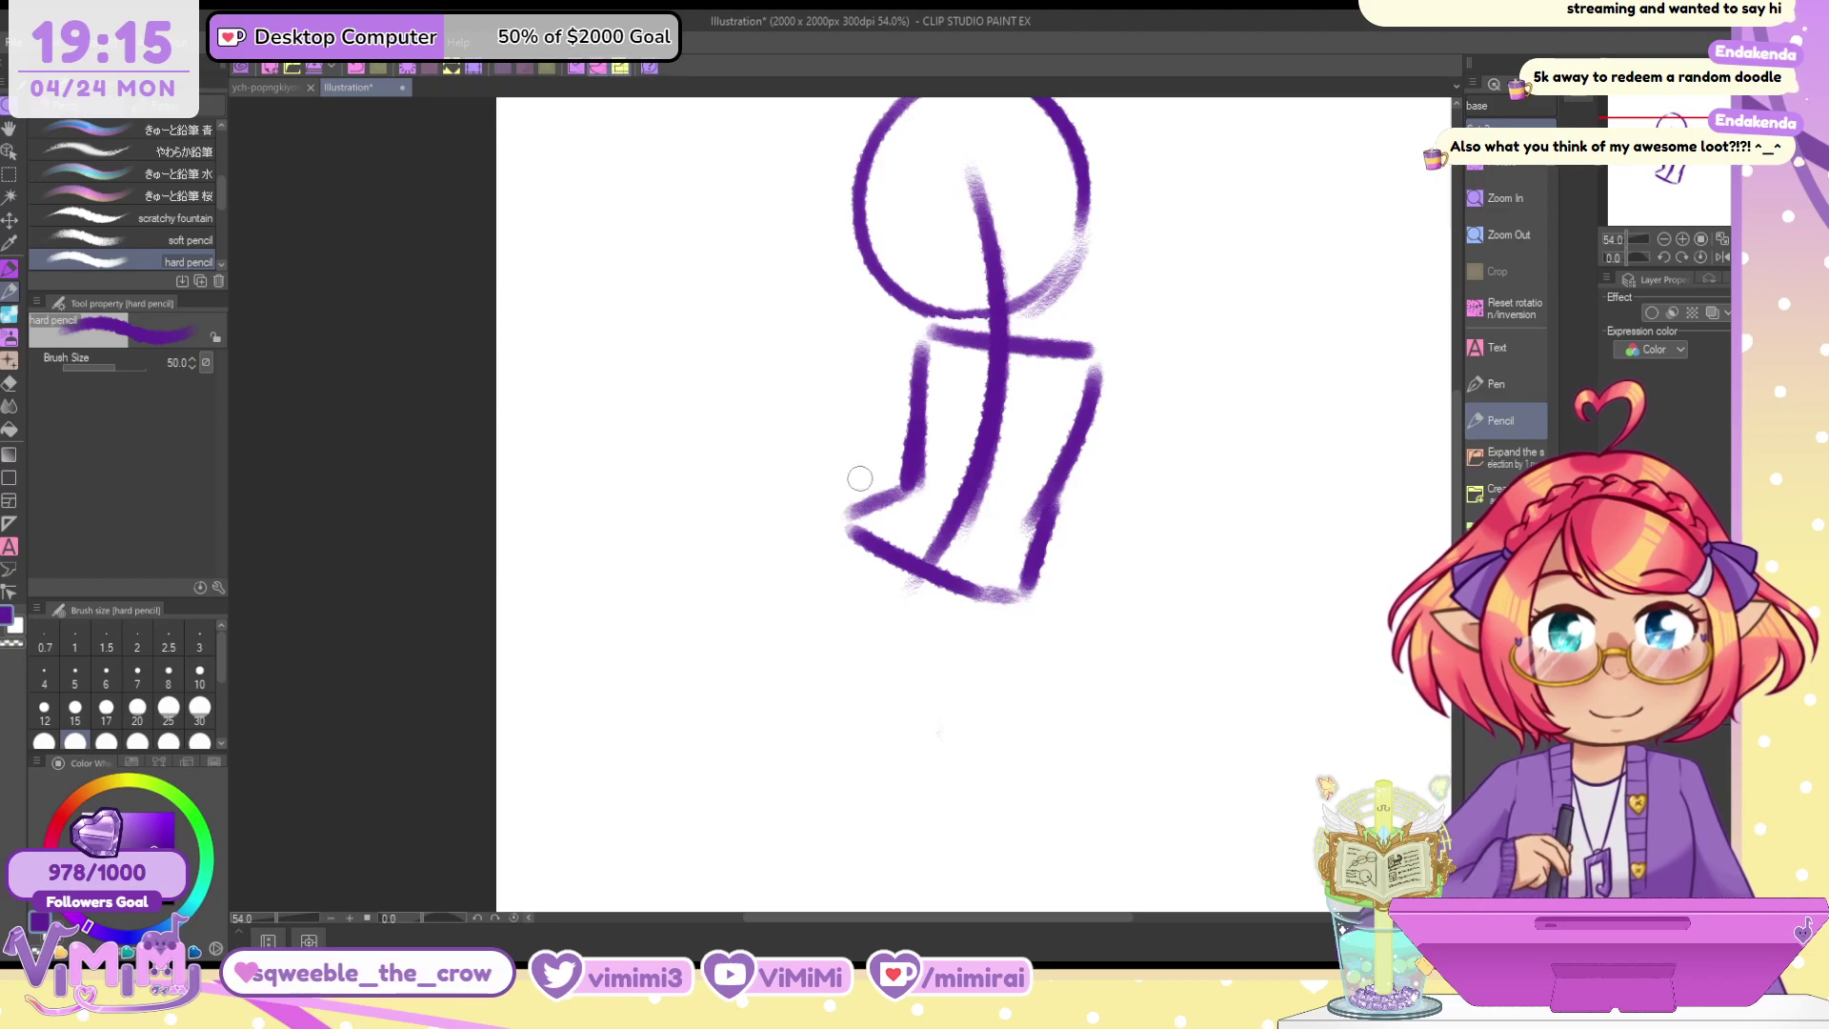
Try straight, slanting thigh lines running down from the tilted pelvis
mouse_move(861, 503)
left_mouse_down()
mouse_move(767, 510)
mouse_move(819, 714)
left_mouse_up()
key("ctrl+z")
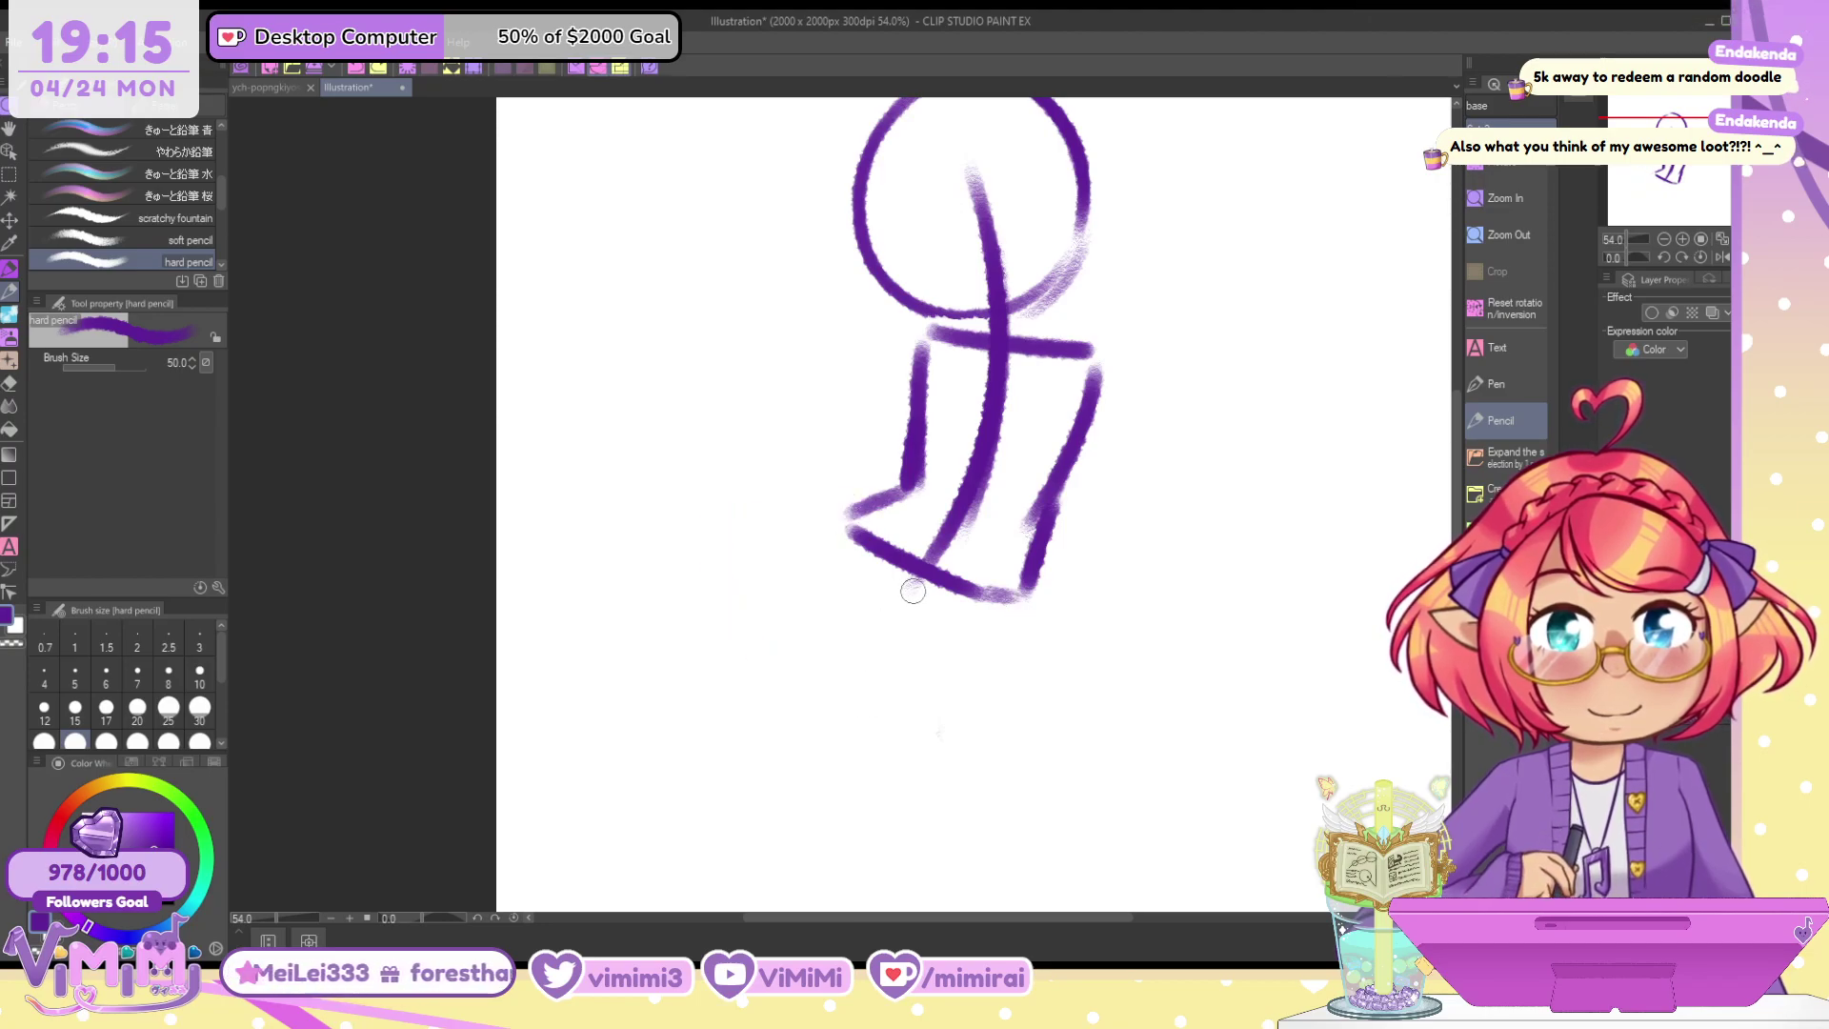
left_click_drag(1042, 569, 871, 788)
left_click_drag(933, 579, 857, 743)
key("ctrl+z")
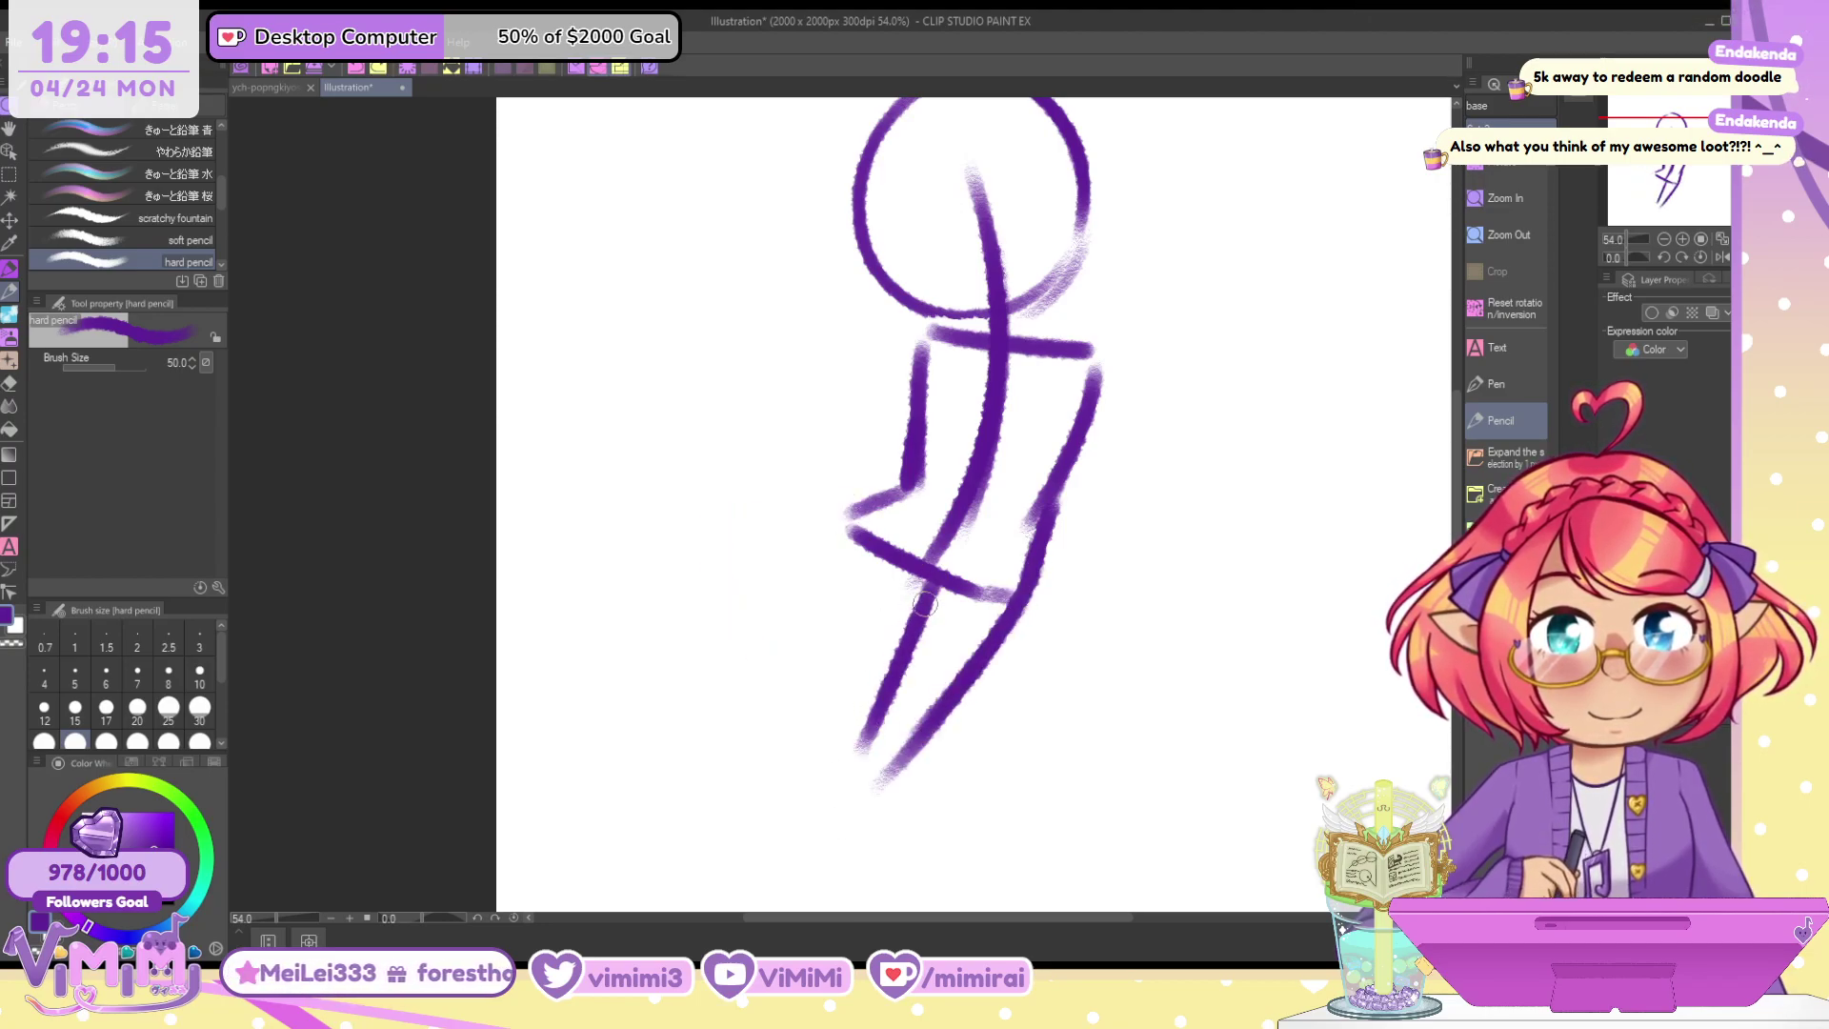
key("ctrl+z")
left_click_drag(929, 574, 857, 732)
left_click_drag(916, 610, 849, 747)
key("ctrl+z")
key("ctrl+z")
key("ctrl+z")
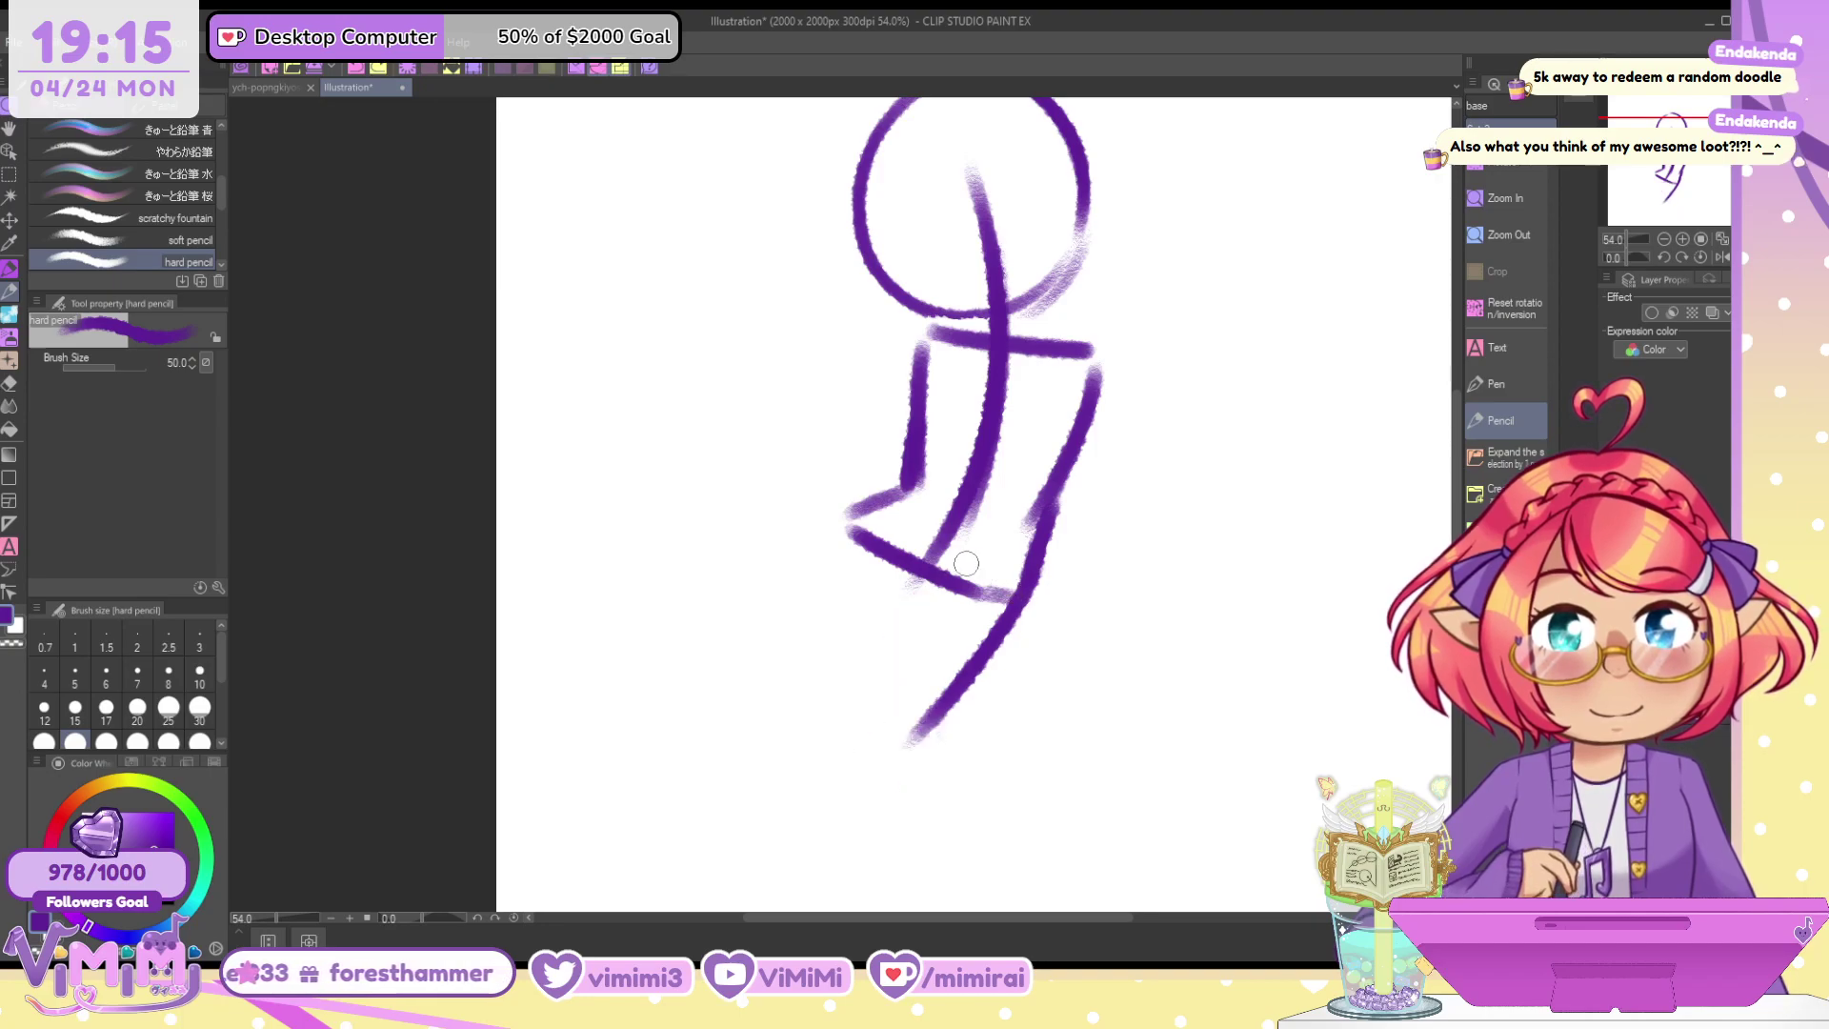
key("ctrl+z")
Sketch the supporting leg beneath the pelvis with a bent contour and a small pointed foot
mouse_move(1000, 562)
left_mouse_down()
mouse_move(900, 529)
mouse_move(904, 658)
mouse_move(862, 643)
mouse_move(961, 731)
left_mouse_up()
mouse_move(957, 615)
left_mouse_down()
mouse_move(1008, 732)
mouse_move(1030, 621)
left_mouse_up()
left_click_drag(1033, 533, 1024, 614)
Sketch the other leg extending diagonally outward from the hip, ending in a flat foot
left_click_drag(853, 538, 779, 626)
left_click_drag(890, 496, 757, 657)
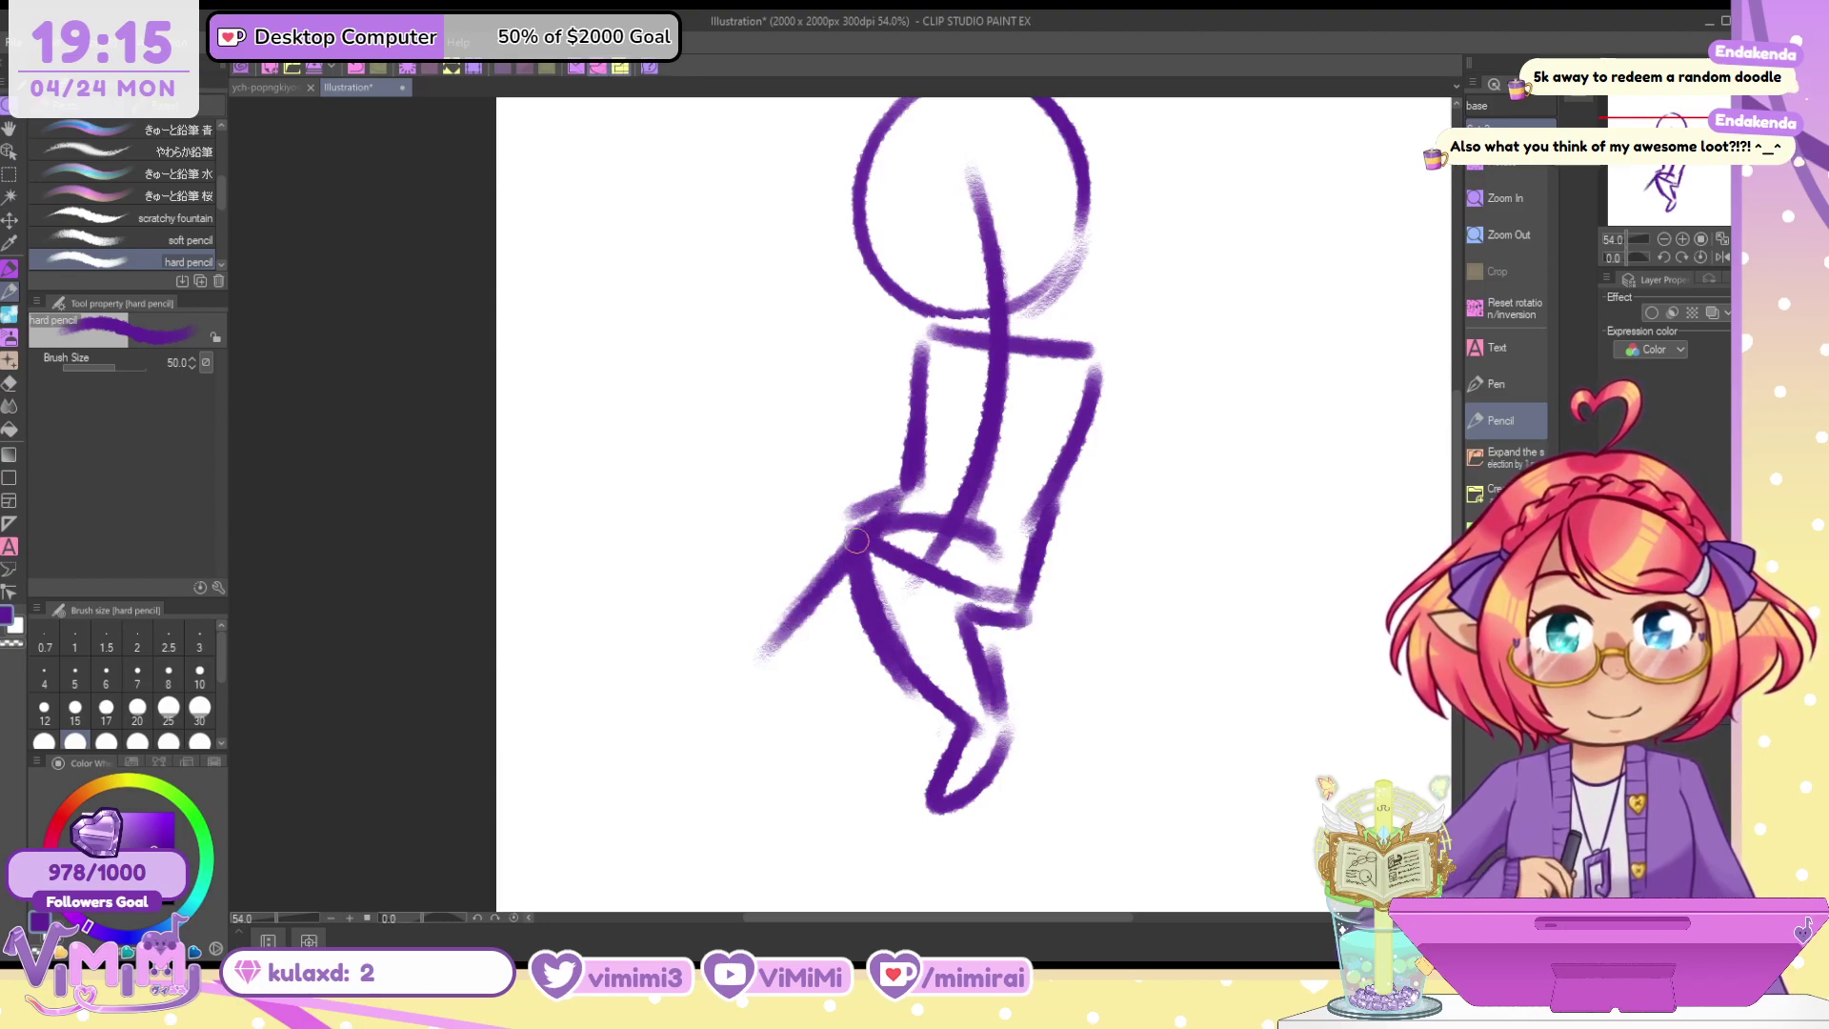
left_click_drag(914, 462, 735, 678)
left_click_drag(871, 614, 719, 750)
mouse_move(740, 682)
left_mouse_down()
mouse_move(666, 716)
mouse_move(728, 764)
left_mouse_up()
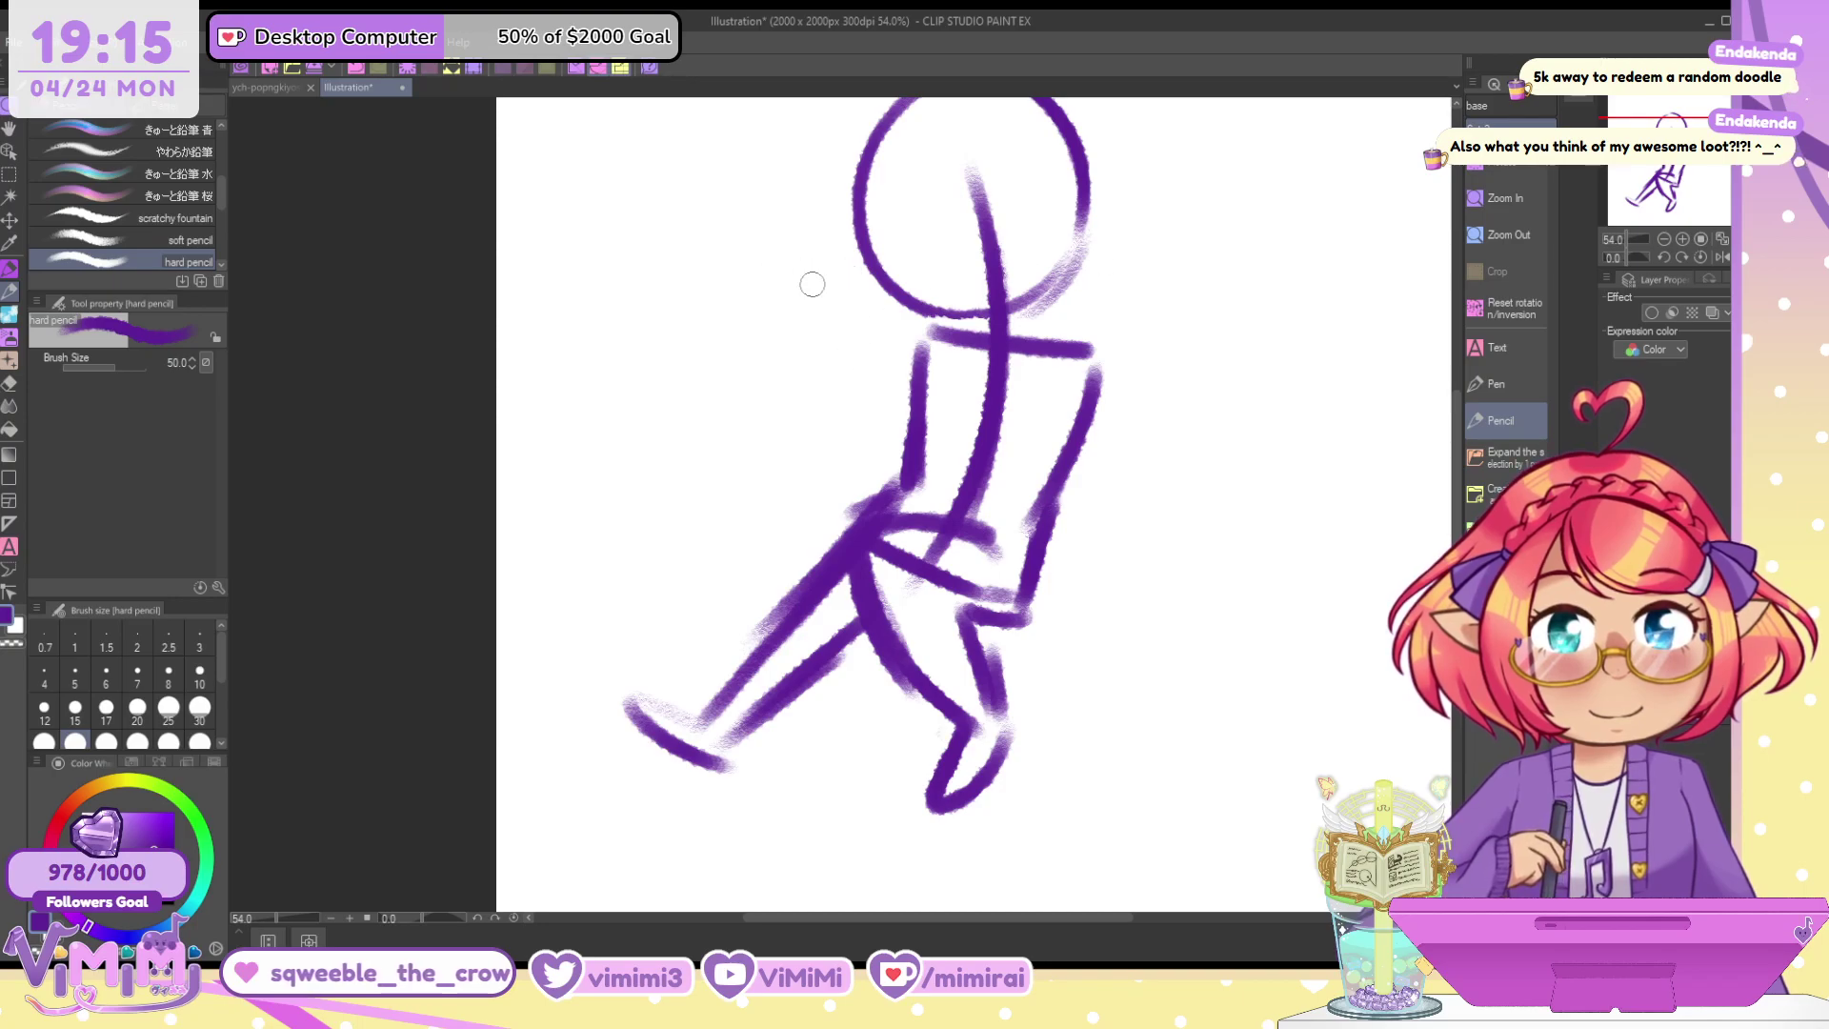
Try rough raised-arm strokes beside the head on the extended leg's side
mouse_move(783, 281)
left_mouse_down()
mouse_move(891, 221)
mouse_move(846, 313)
mouse_move(843, 388)
left_mouse_up()
key("ctrl+z")
mouse_move(798, 311)
left_mouse_down()
mouse_move(772, 389)
mouse_move(899, 382)
left_mouse_up()
key("ctrl+z")
key("ctrl+z")
key("ctrl+z")
key("ctrl+z")
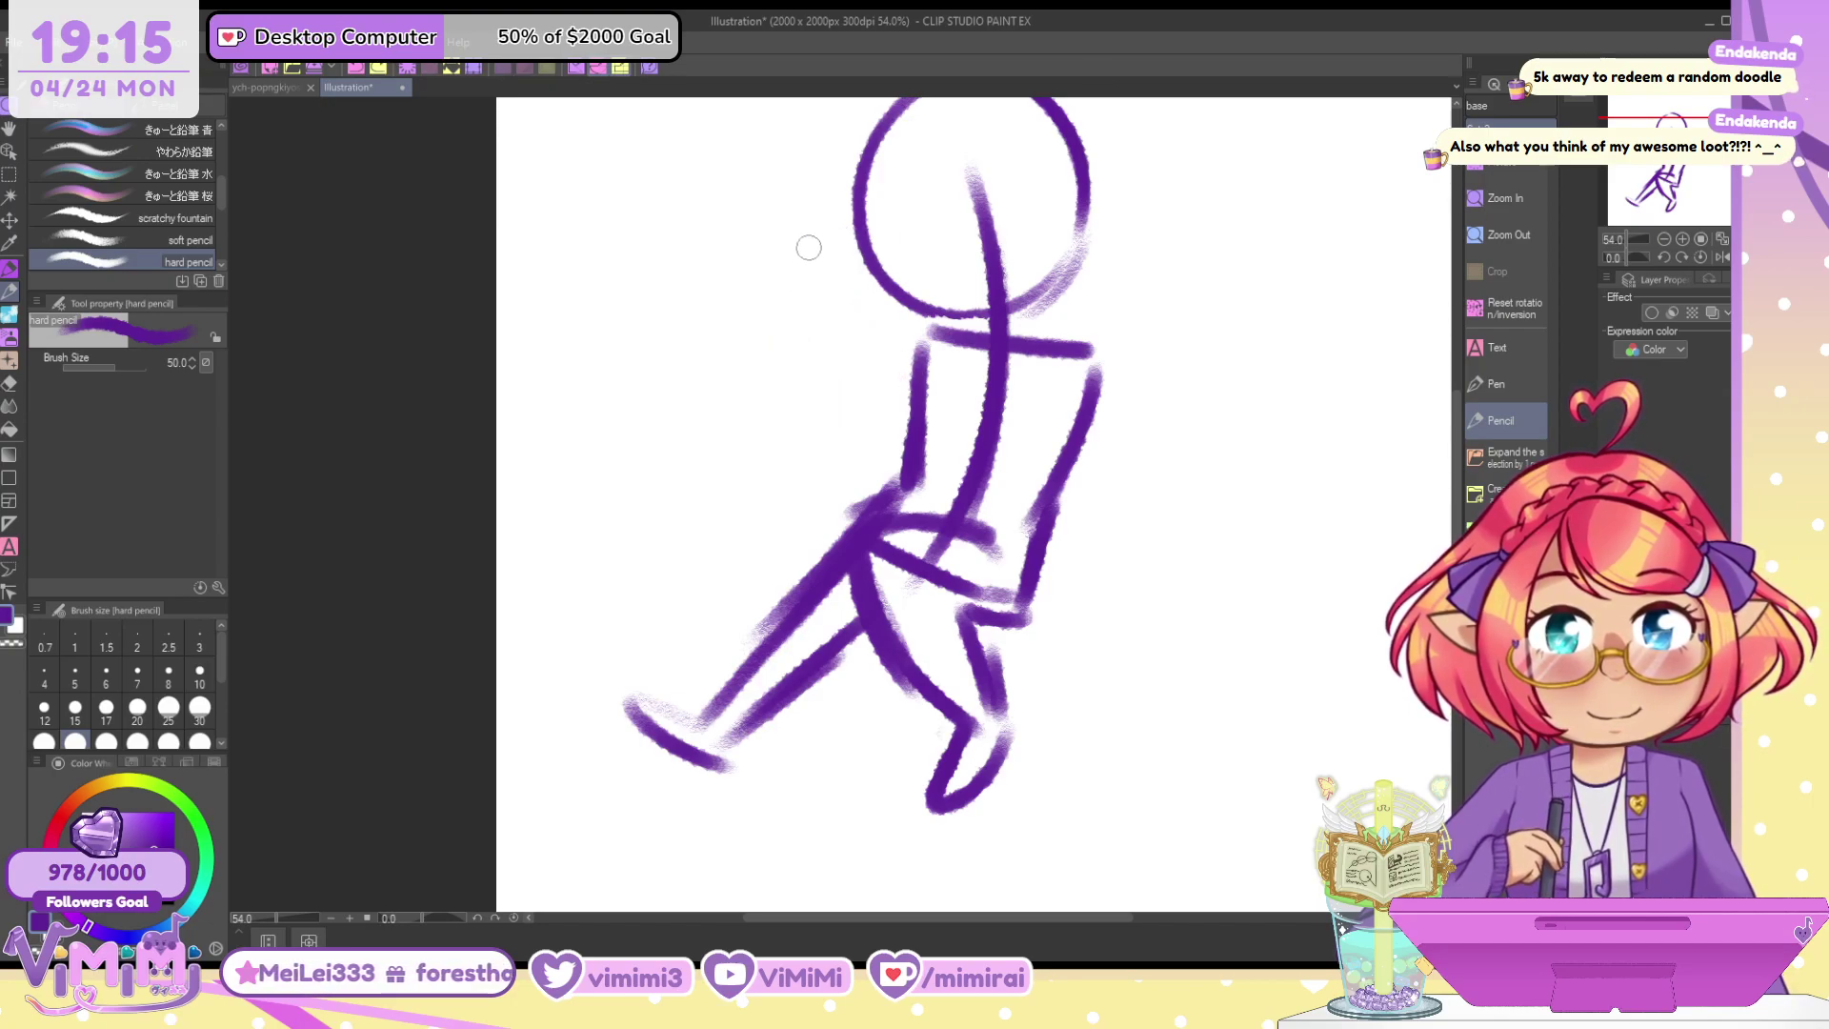
left_click_drag(825, 195, 807, 350)
key("ctrl+z")
mouse_move(792, 243)
left_mouse_down()
mouse_move(778, 379)
mouse_move(900, 369)
left_mouse_up()
key("ctrl+z")
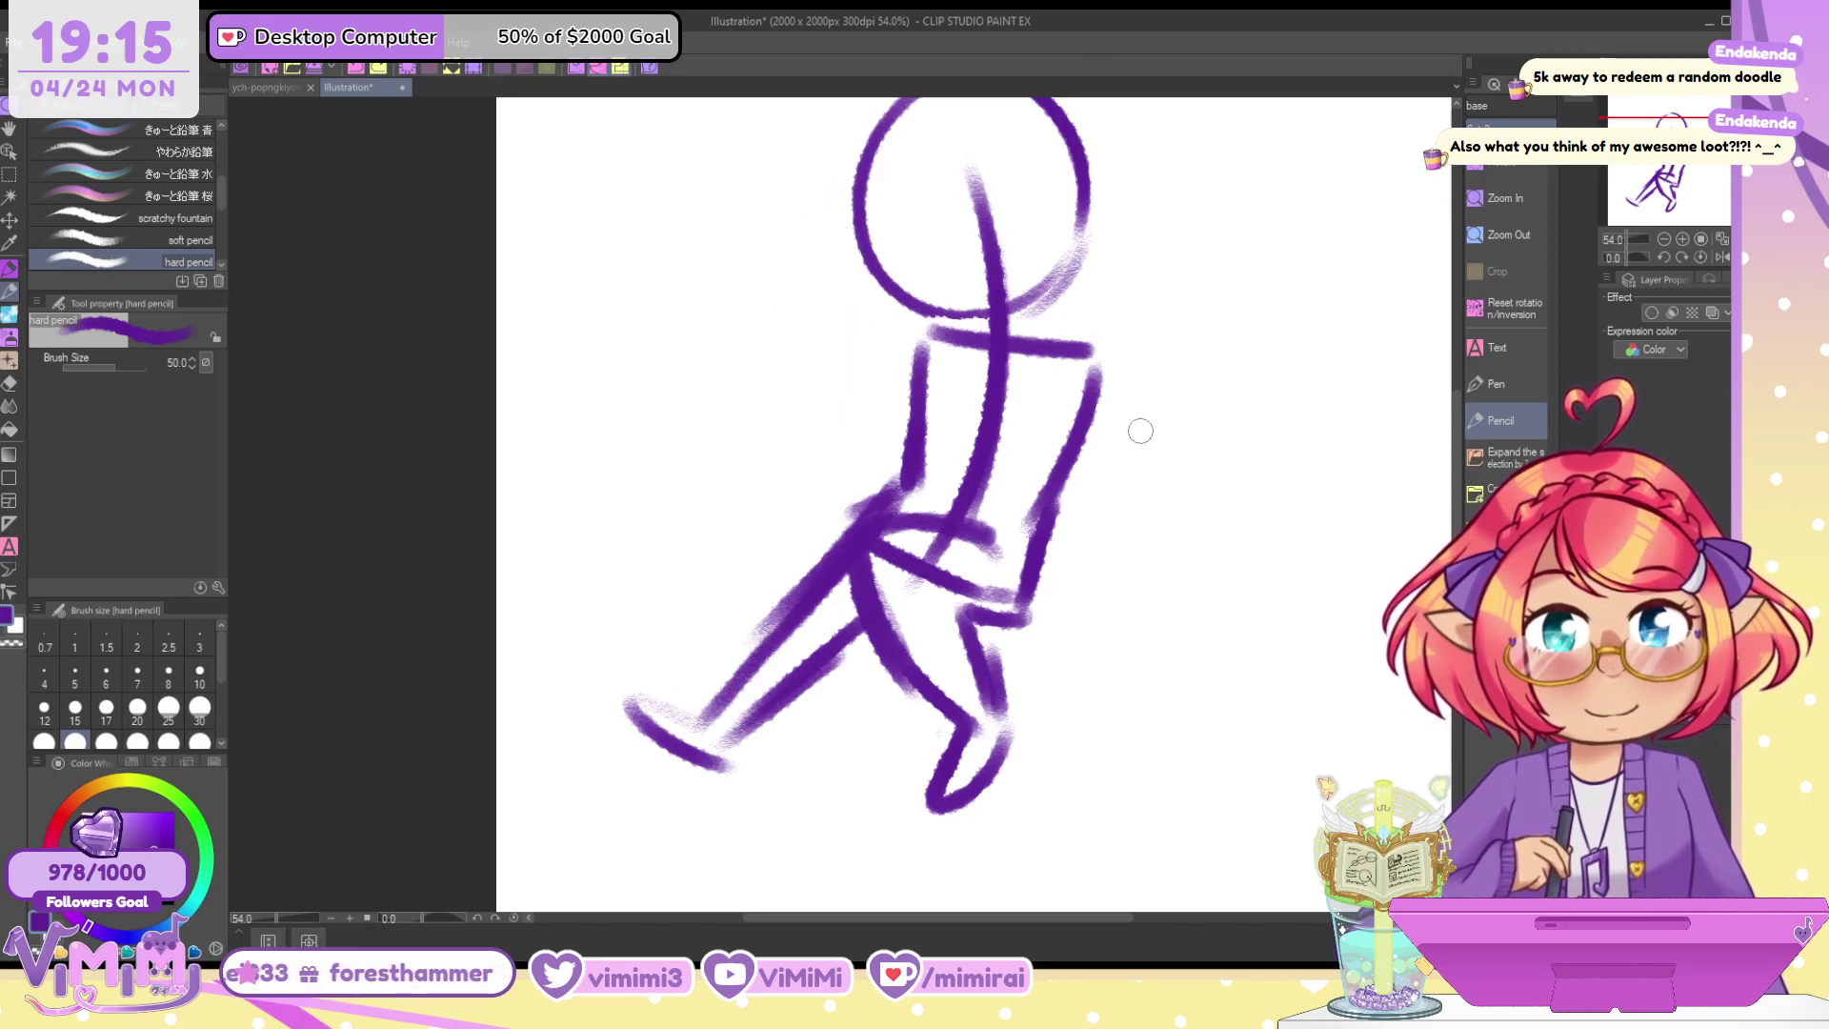
Clean up the overlapping hip lines, strengthen both leg contours and close the outline of the extended foot
key("c")
mouse_move(906, 540)
left_mouse_down()
mouse_move(884, 528)
mouse_move(872, 562)
mouse_move(888, 593)
mouse_move(1005, 594)
mouse_move(909, 522)
mouse_move(881, 667)
mouse_move(943, 583)
mouse_move(1011, 767)
left_mouse_up()
key("c")
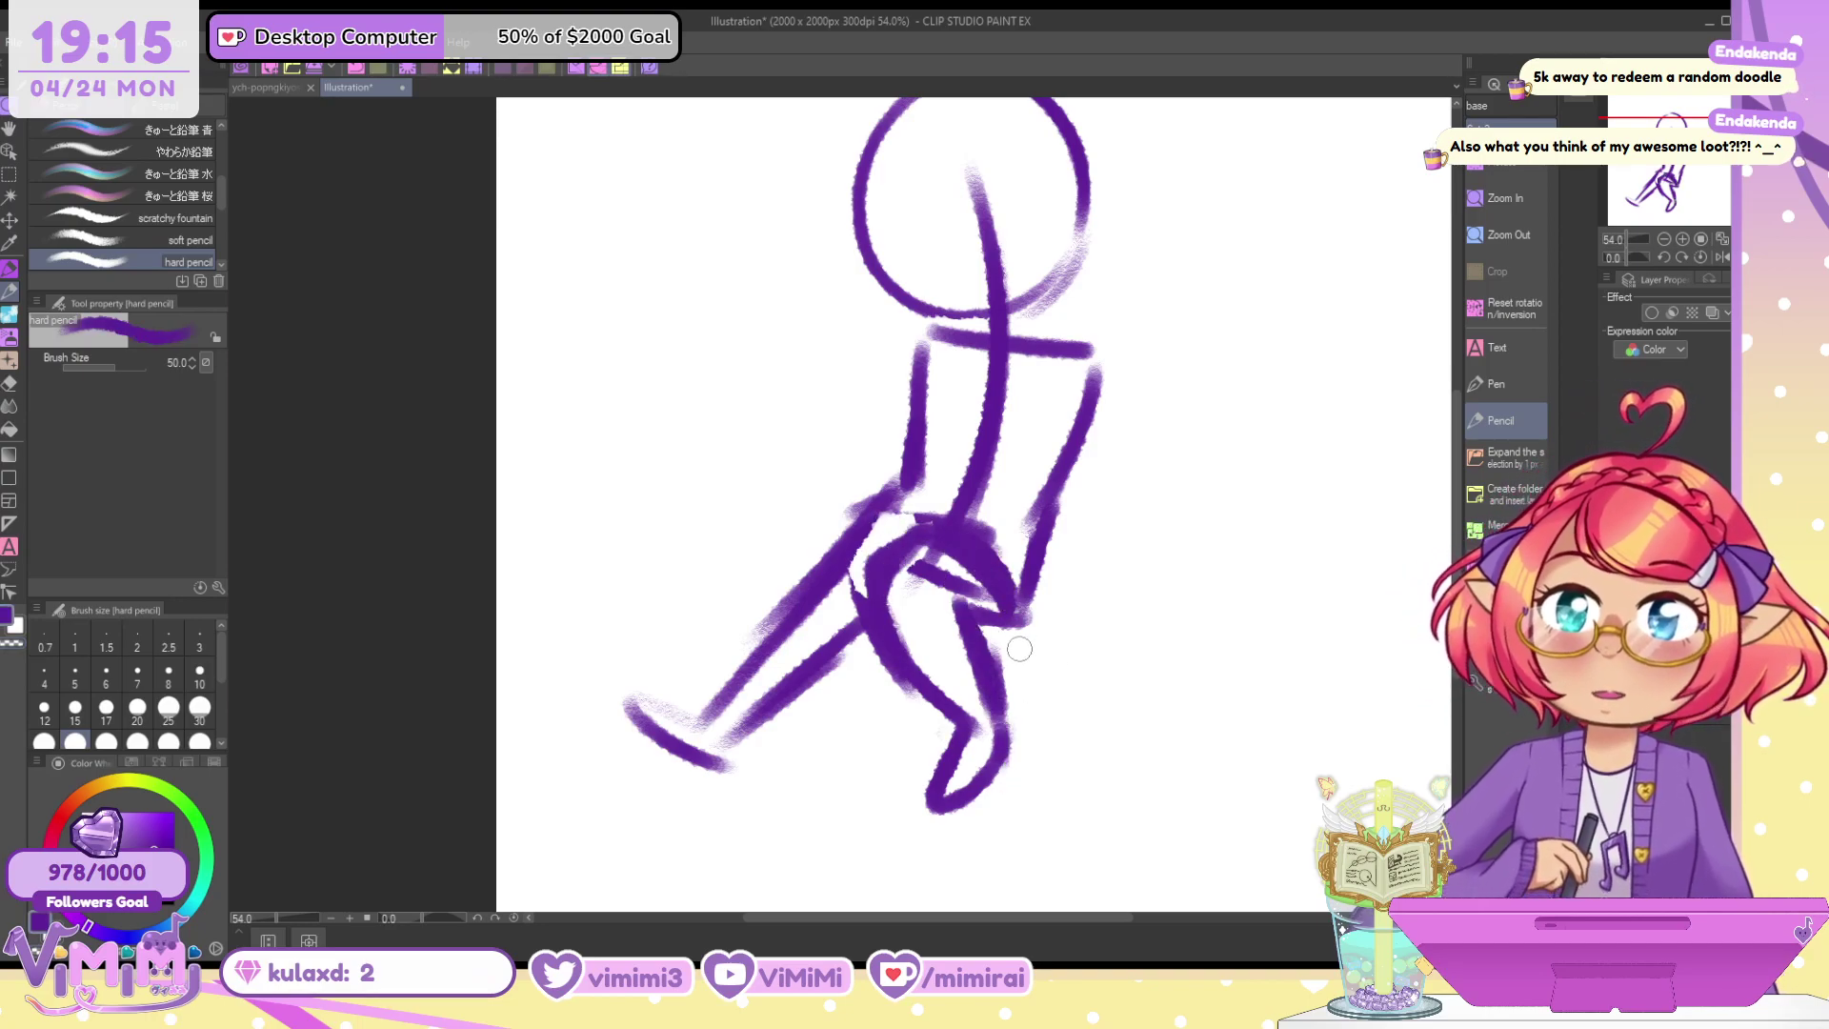
mouse_move(919, 481)
left_mouse_down()
mouse_move(753, 643)
mouse_move(734, 695)
left_mouse_up()
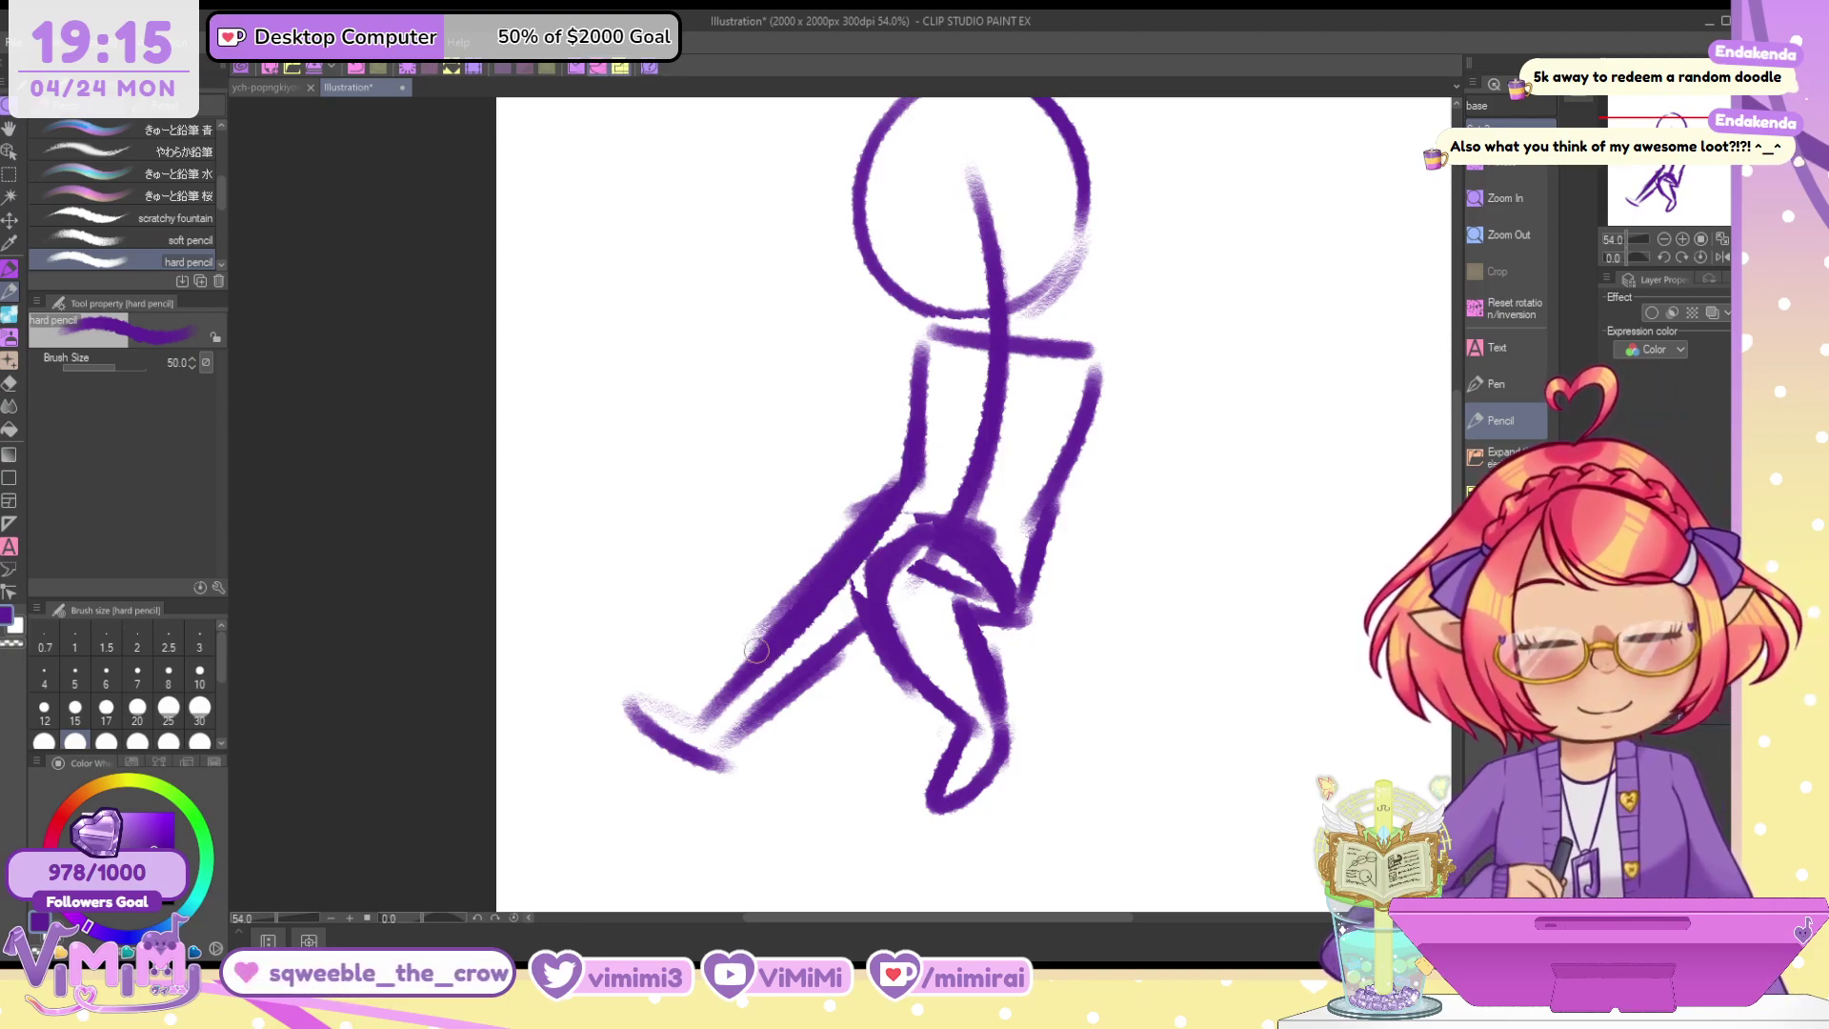
mouse_move(832, 566)
left_mouse_down()
mouse_move(640, 710)
mouse_move(723, 767)
left_mouse_up()
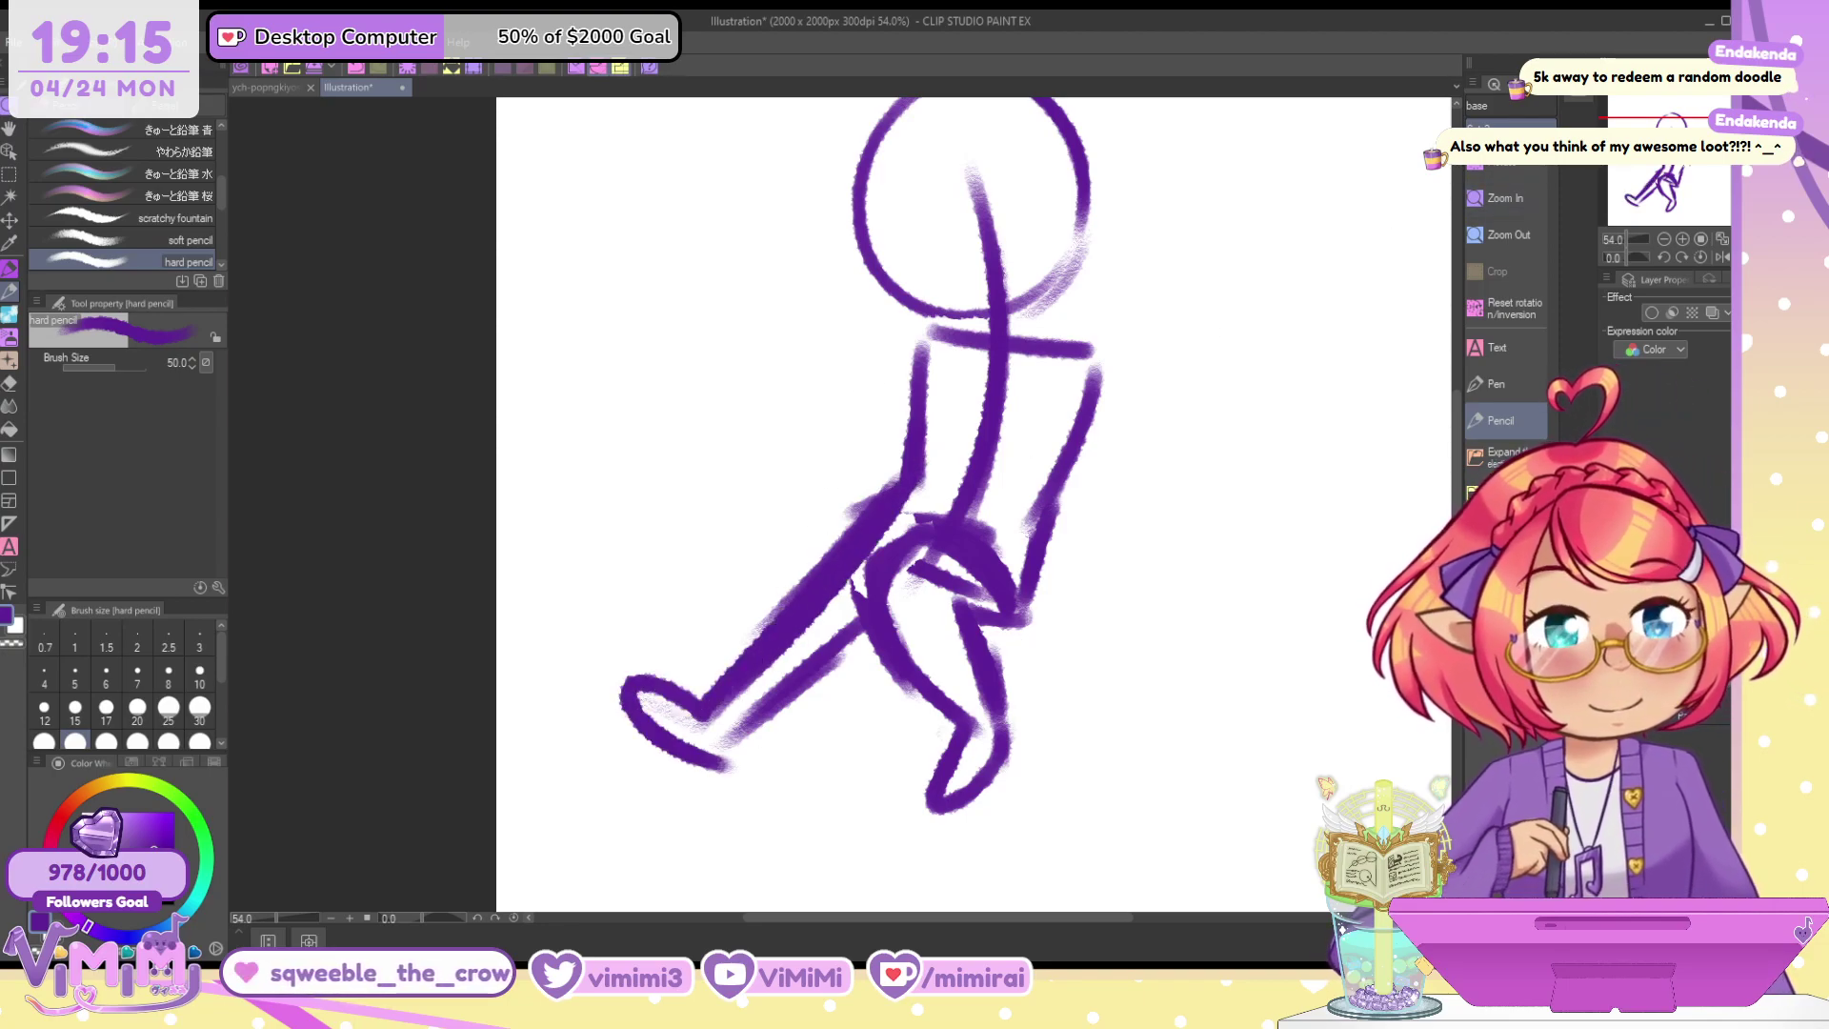
Sketch an arm curving from the rounded shoulder down alongside the torso, opposite the extended leg
left_click_drag(1400, 241, 1320, 385)
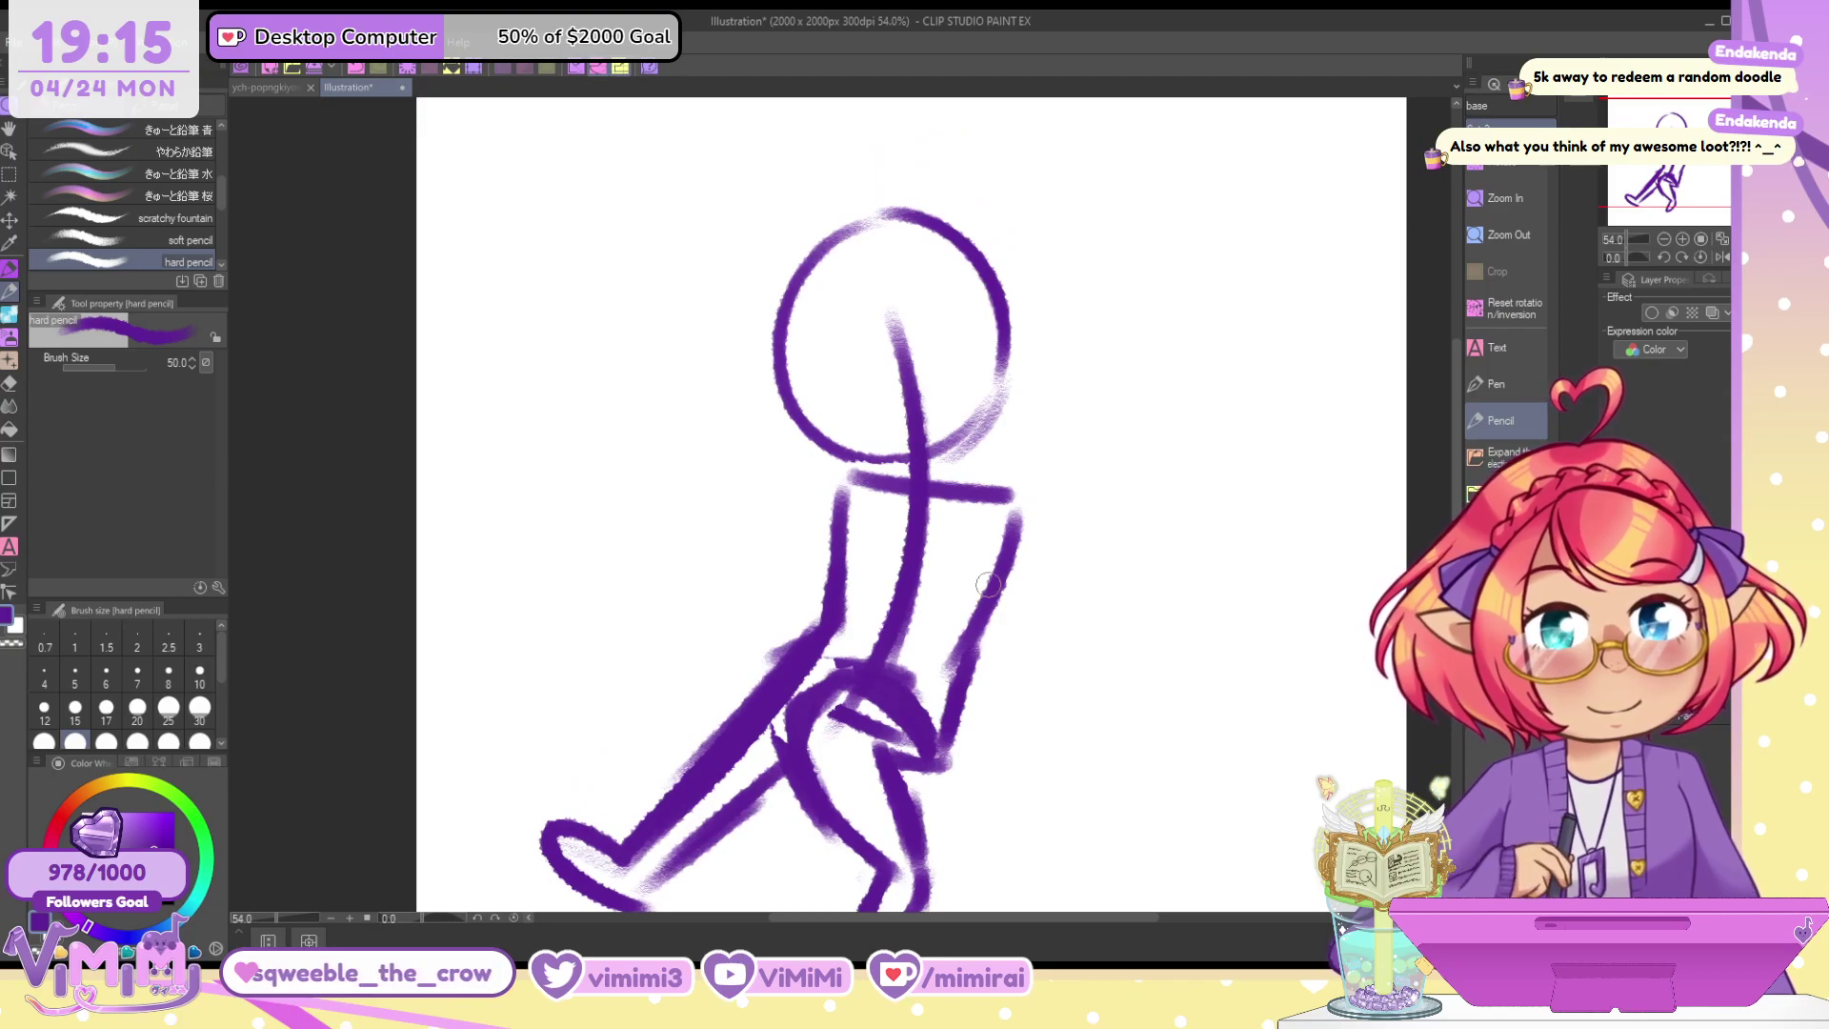
left_click_drag(1013, 517, 1094, 710)
key("ctrl+z")
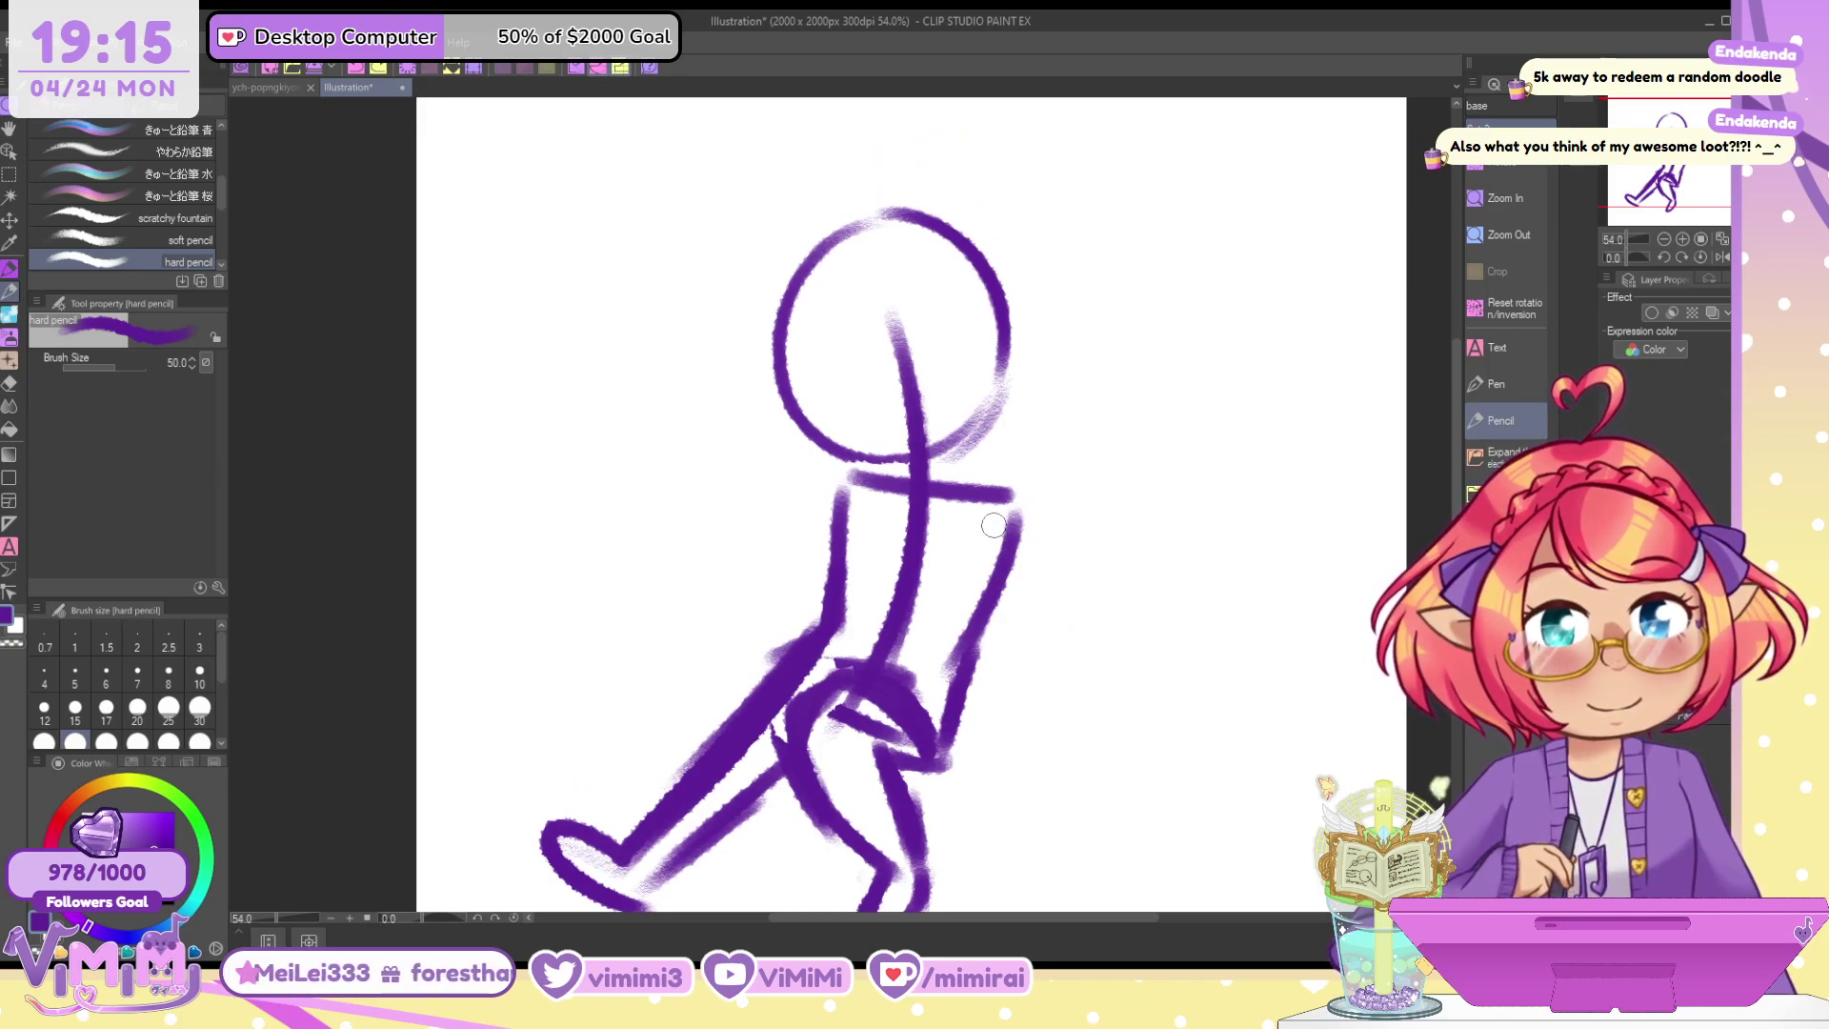
mouse_move(1014, 501)
left_mouse_down()
mouse_move(1012, 602)
mouse_move(955, 628)
left_mouse_up()
left_click_drag(999, 507, 949, 633)
key("ctrl+z")
key("ctrl+z")
key("ctrl+z")
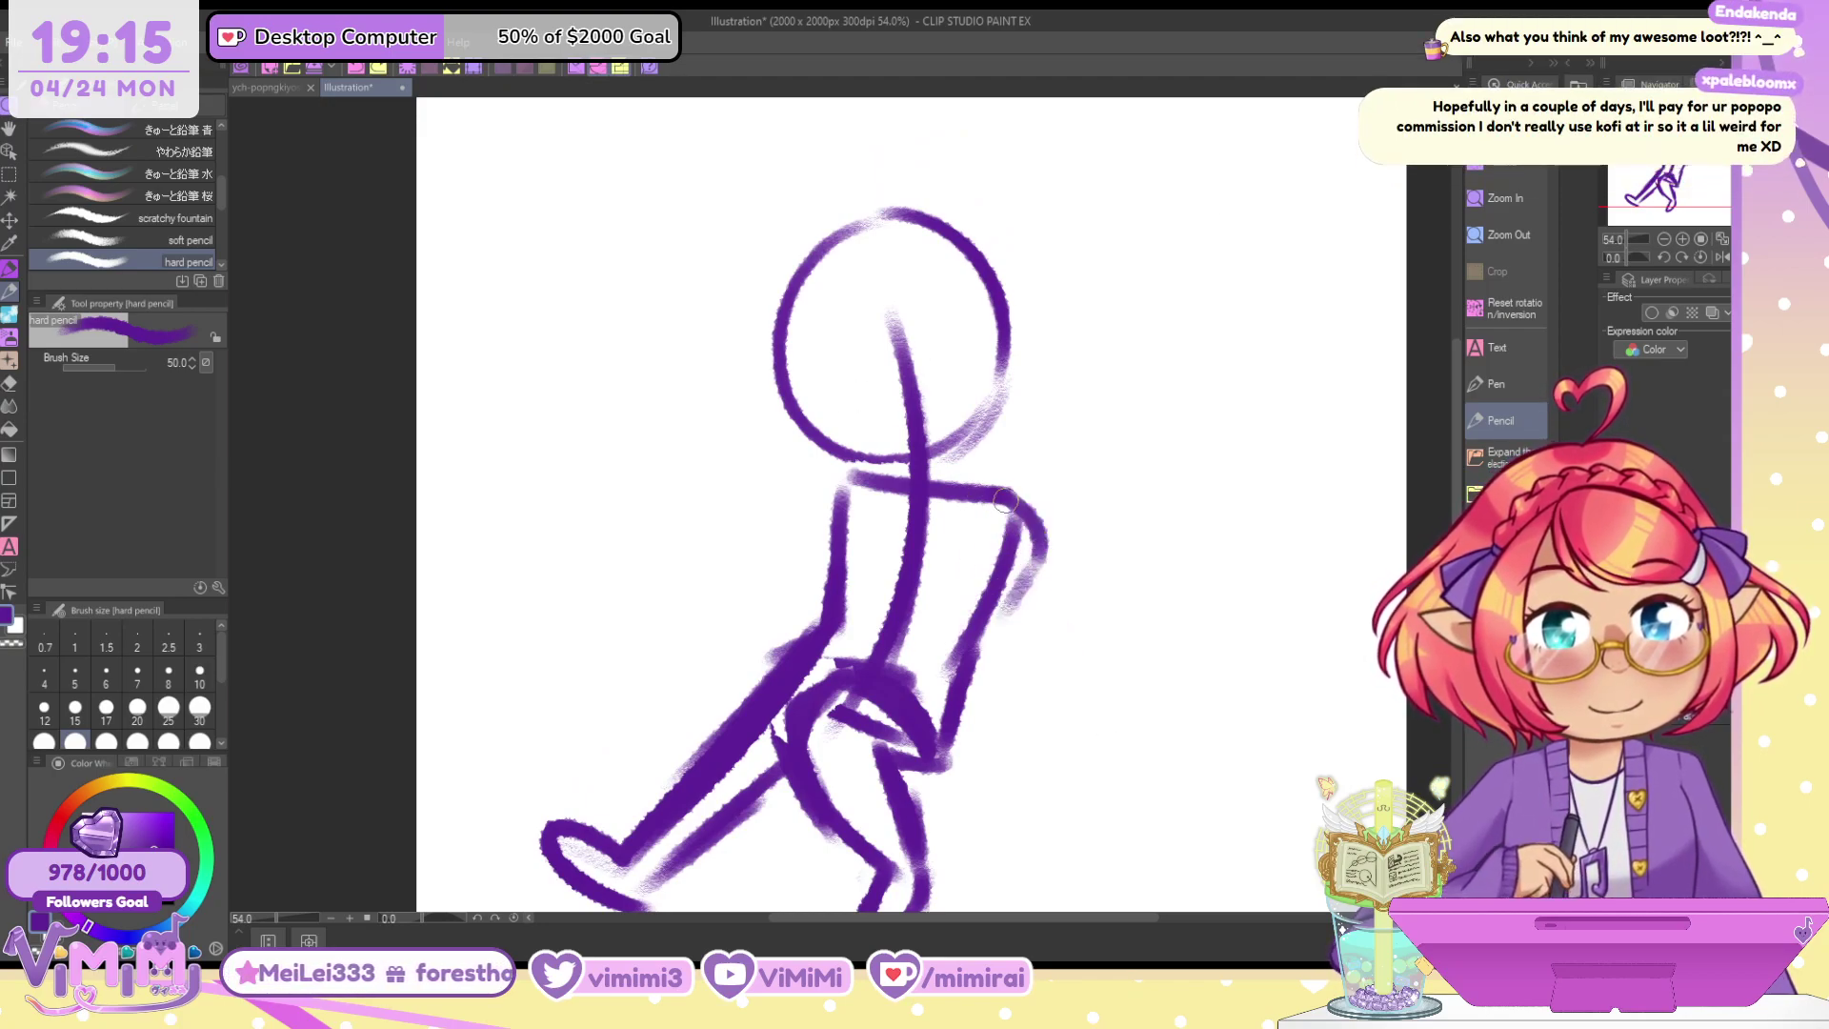
mouse_move(998, 493)
left_mouse_down()
mouse_move(1036, 516)
mouse_move(986, 643)
mouse_move(991, 542)
mouse_move(941, 620)
left_mouse_up()
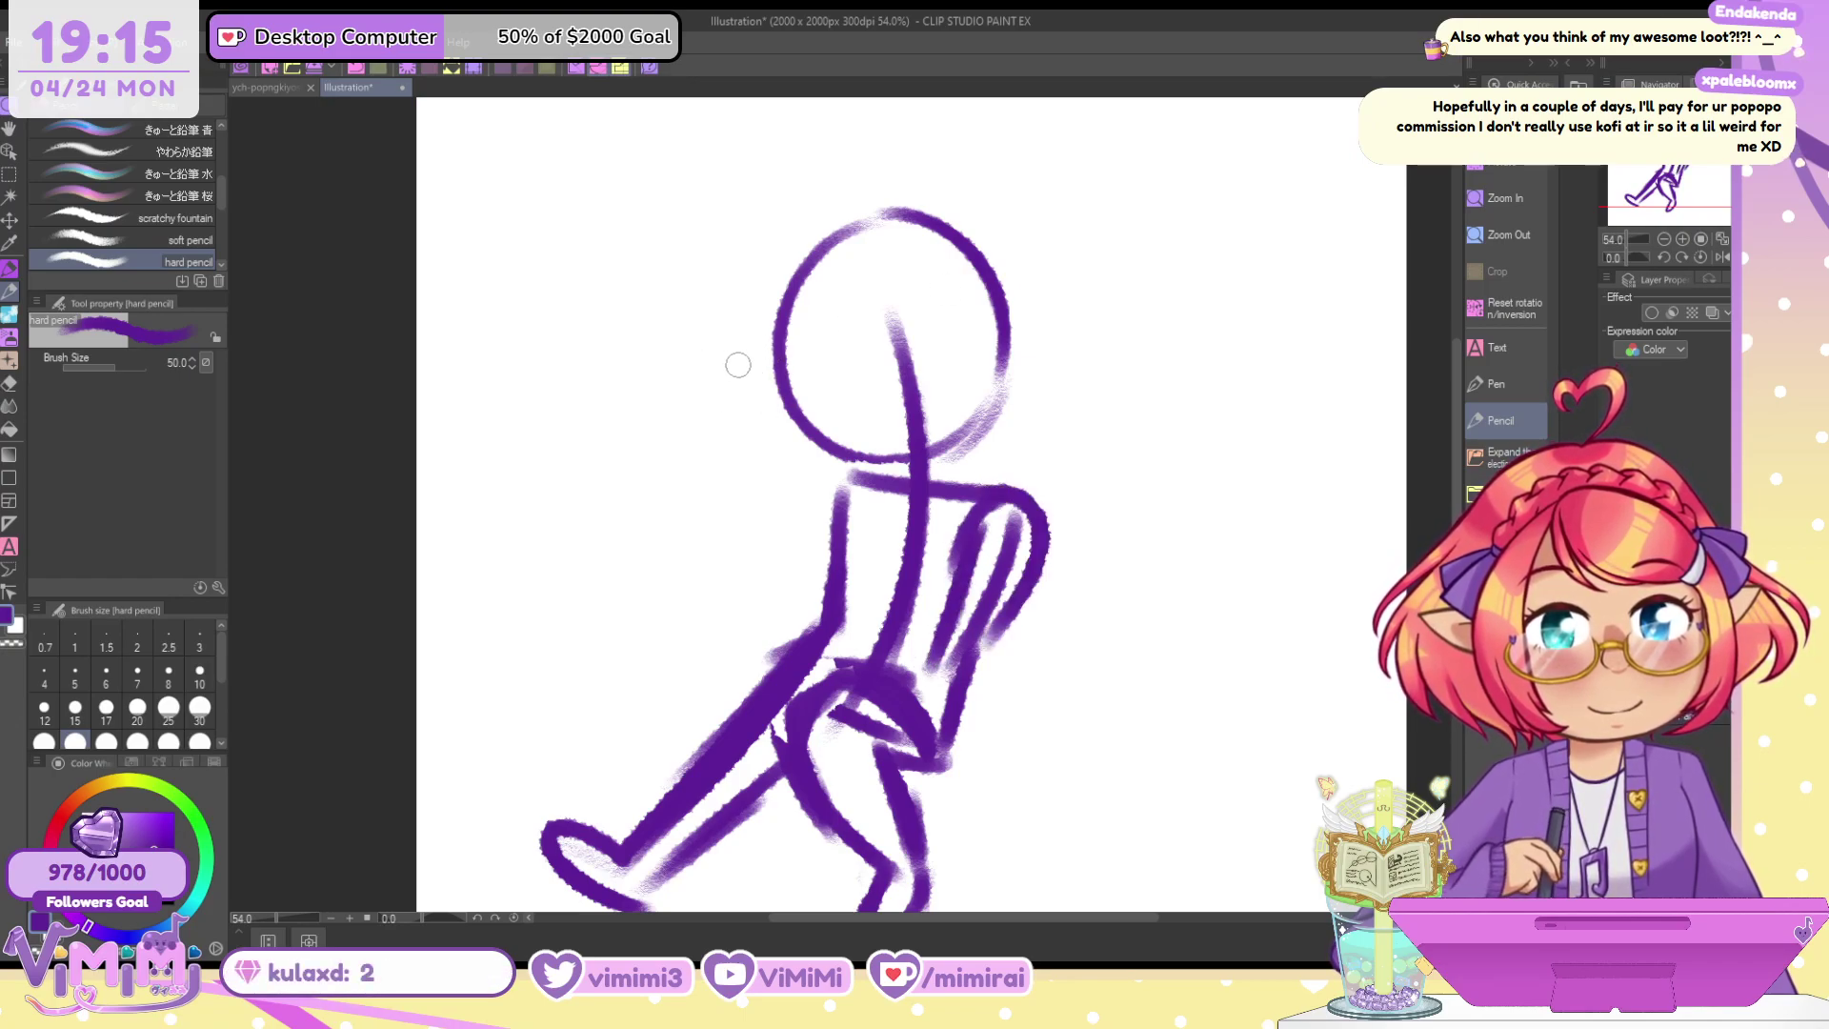
Sketch the other arm raised and bent at the elbow, with its hand reaching over the face
mouse_move(738, 365)
left_mouse_down()
mouse_move(819, 367)
mouse_move(752, 419)
left_mouse_up()
key("ctrl+z")
mouse_move(743, 317)
left_mouse_down()
mouse_move(813, 385)
mouse_move(746, 355)
mouse_move(759, 343)
mouse_move(705, 464)
left_mouse_up()
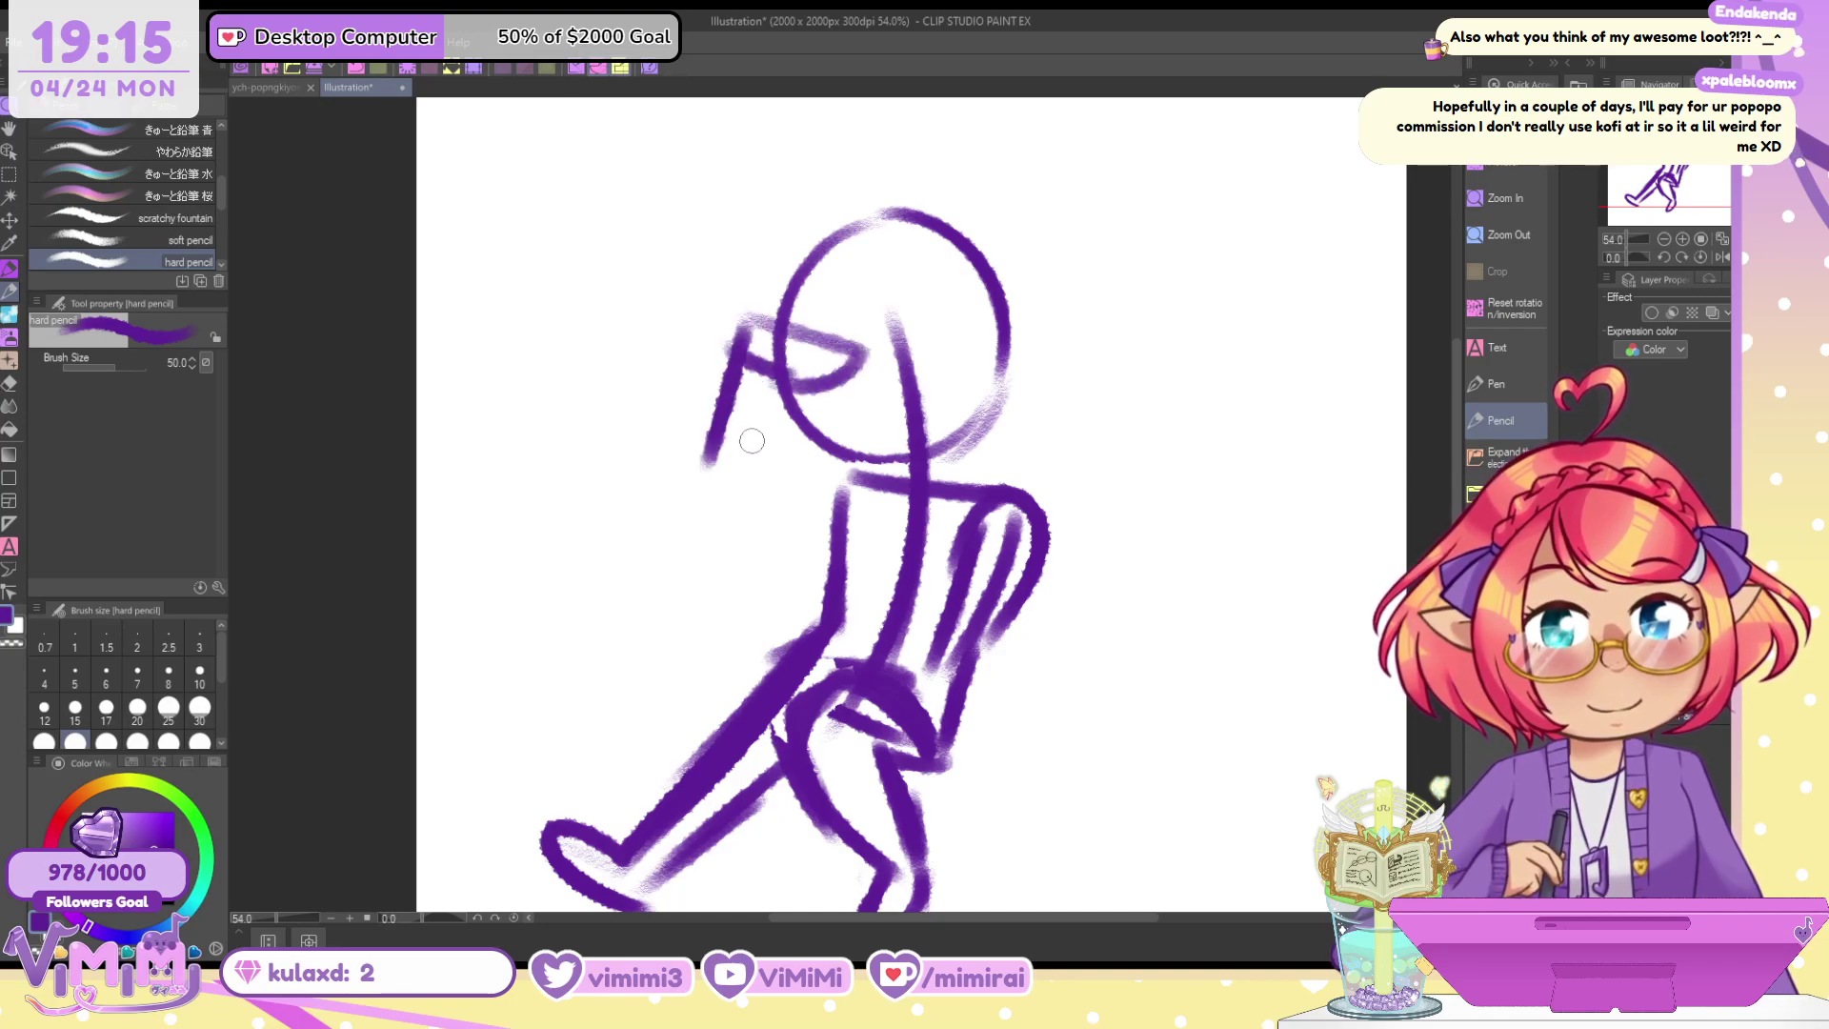
key("ctrl+z")
mouse_move(741, 345)
left_mouse_down()
mouse_move(669, 418)
mouse_move(823, 488)
left_mouse_up()
key("ctrl+z")
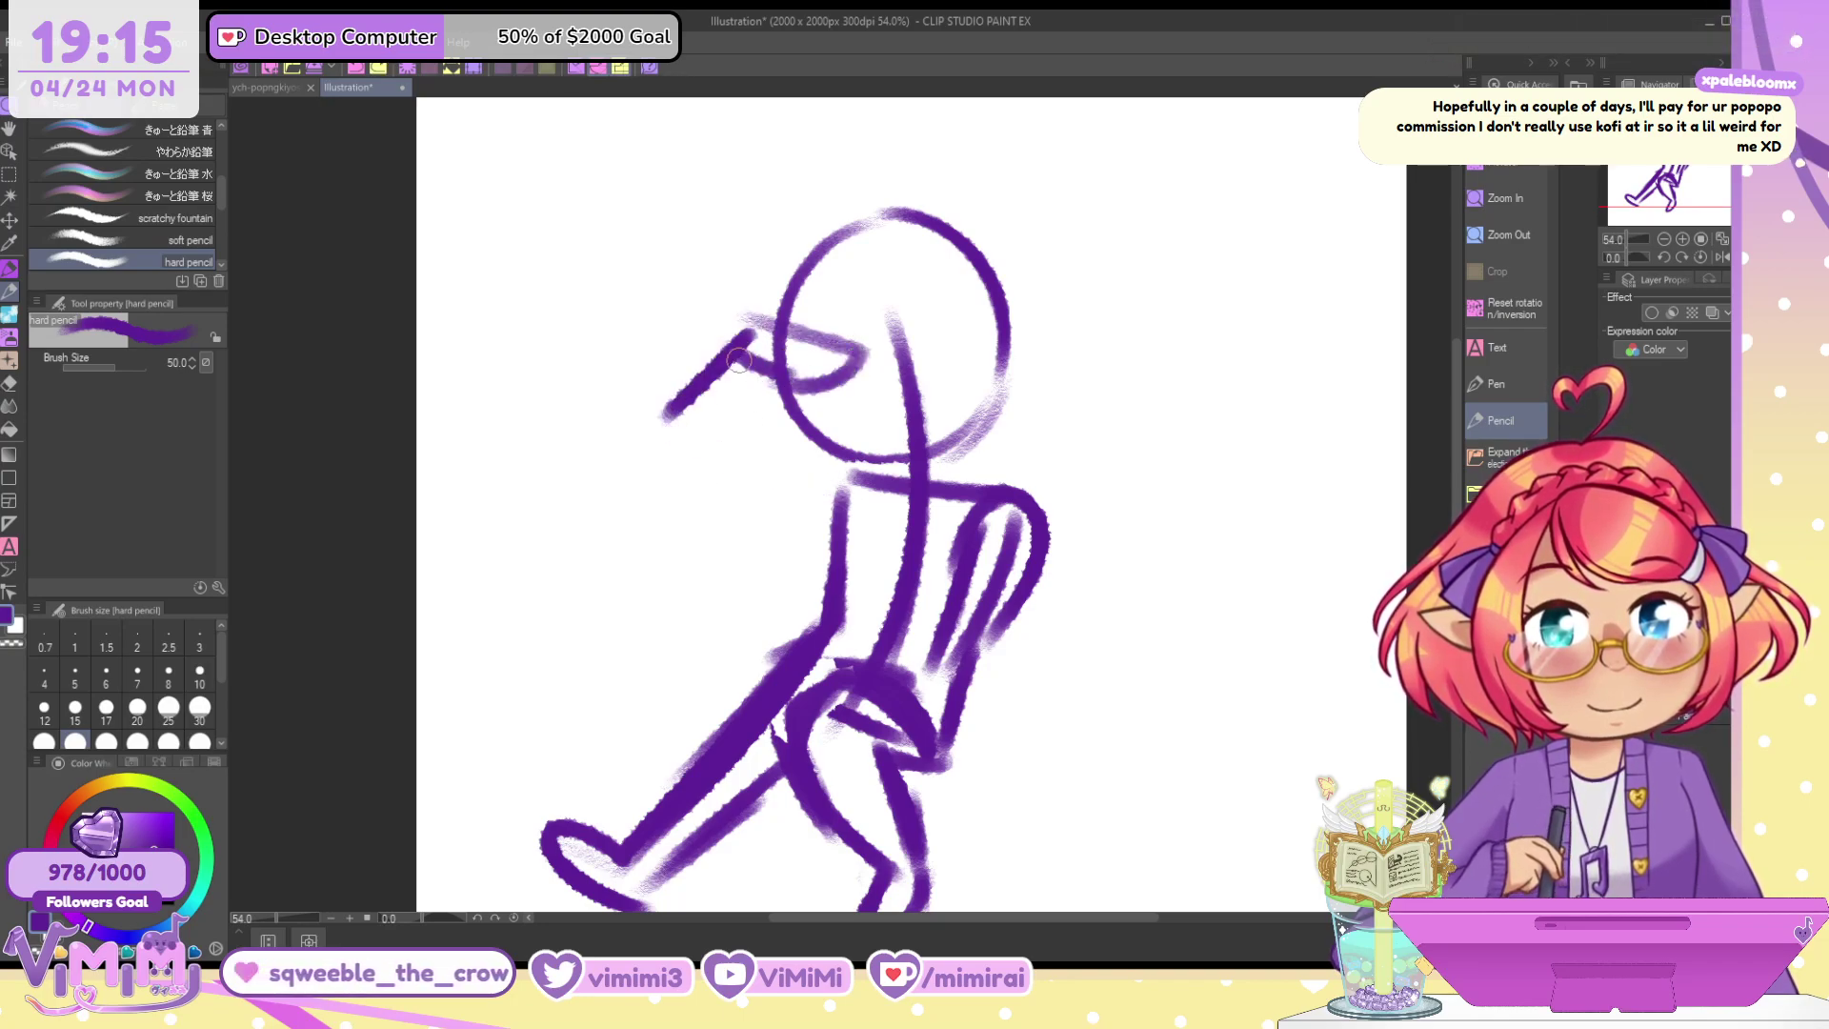
key("ctrl+z")
mouse_move(745, 341)
left_mouse_down()
mouse_move(695, 451)
mouse_move(833, 509)
left_mouse_up()
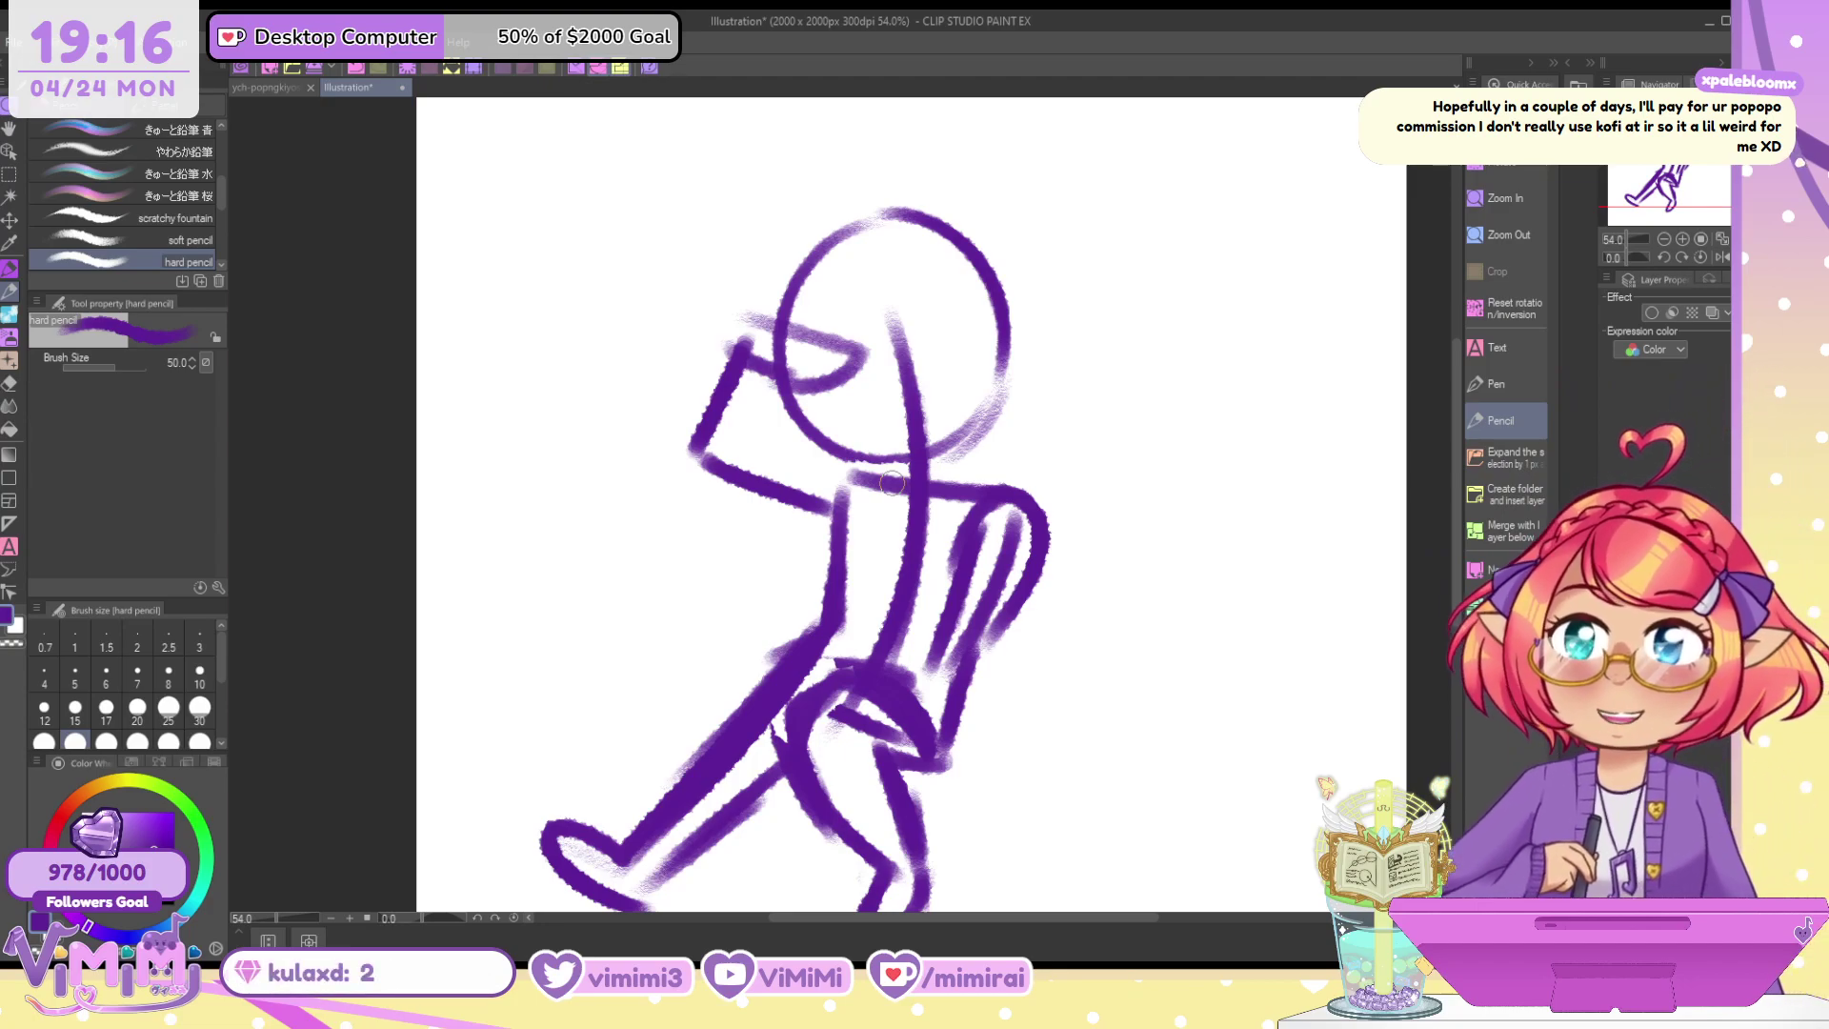
Enlarge the brush to 70 and erase both arms with transparent colour
key("bracketright")
left_click_drag(891, 483, 884, 435)
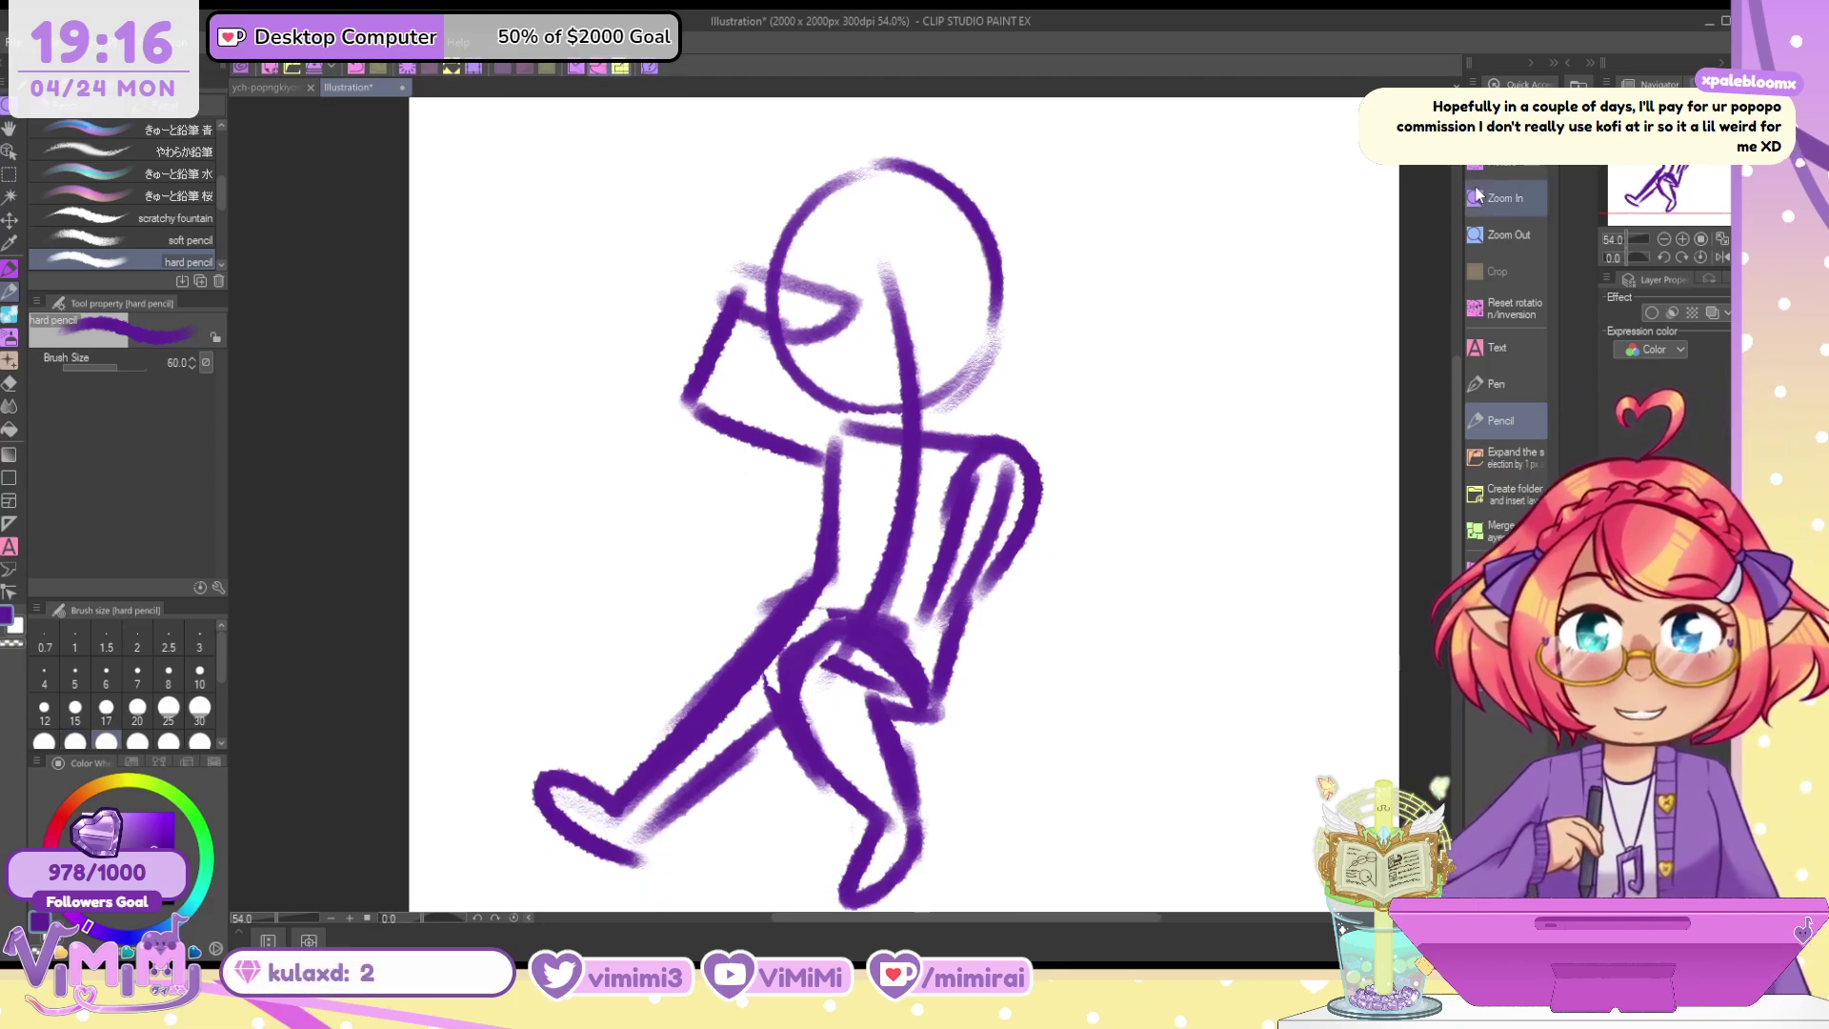
key("bracketright")
key("c")
mouse_move(828, 289)
left_mouse_down()
mouse_move(805, 286)
mouse_move(810, 323)
mouse_move(838, 300)
mouse_move(728, 333)
mouse_move(686, 400)
mouse_move(812, 463)
left_mouse_up()
mouse_move(988, 490)
left_mouse_down()
mouse_move(953, 581)
mouse_move(984, 584)
mouse_move(1010, 440)
mouse_move(961, 590)
left_mouse_up()
key("c")
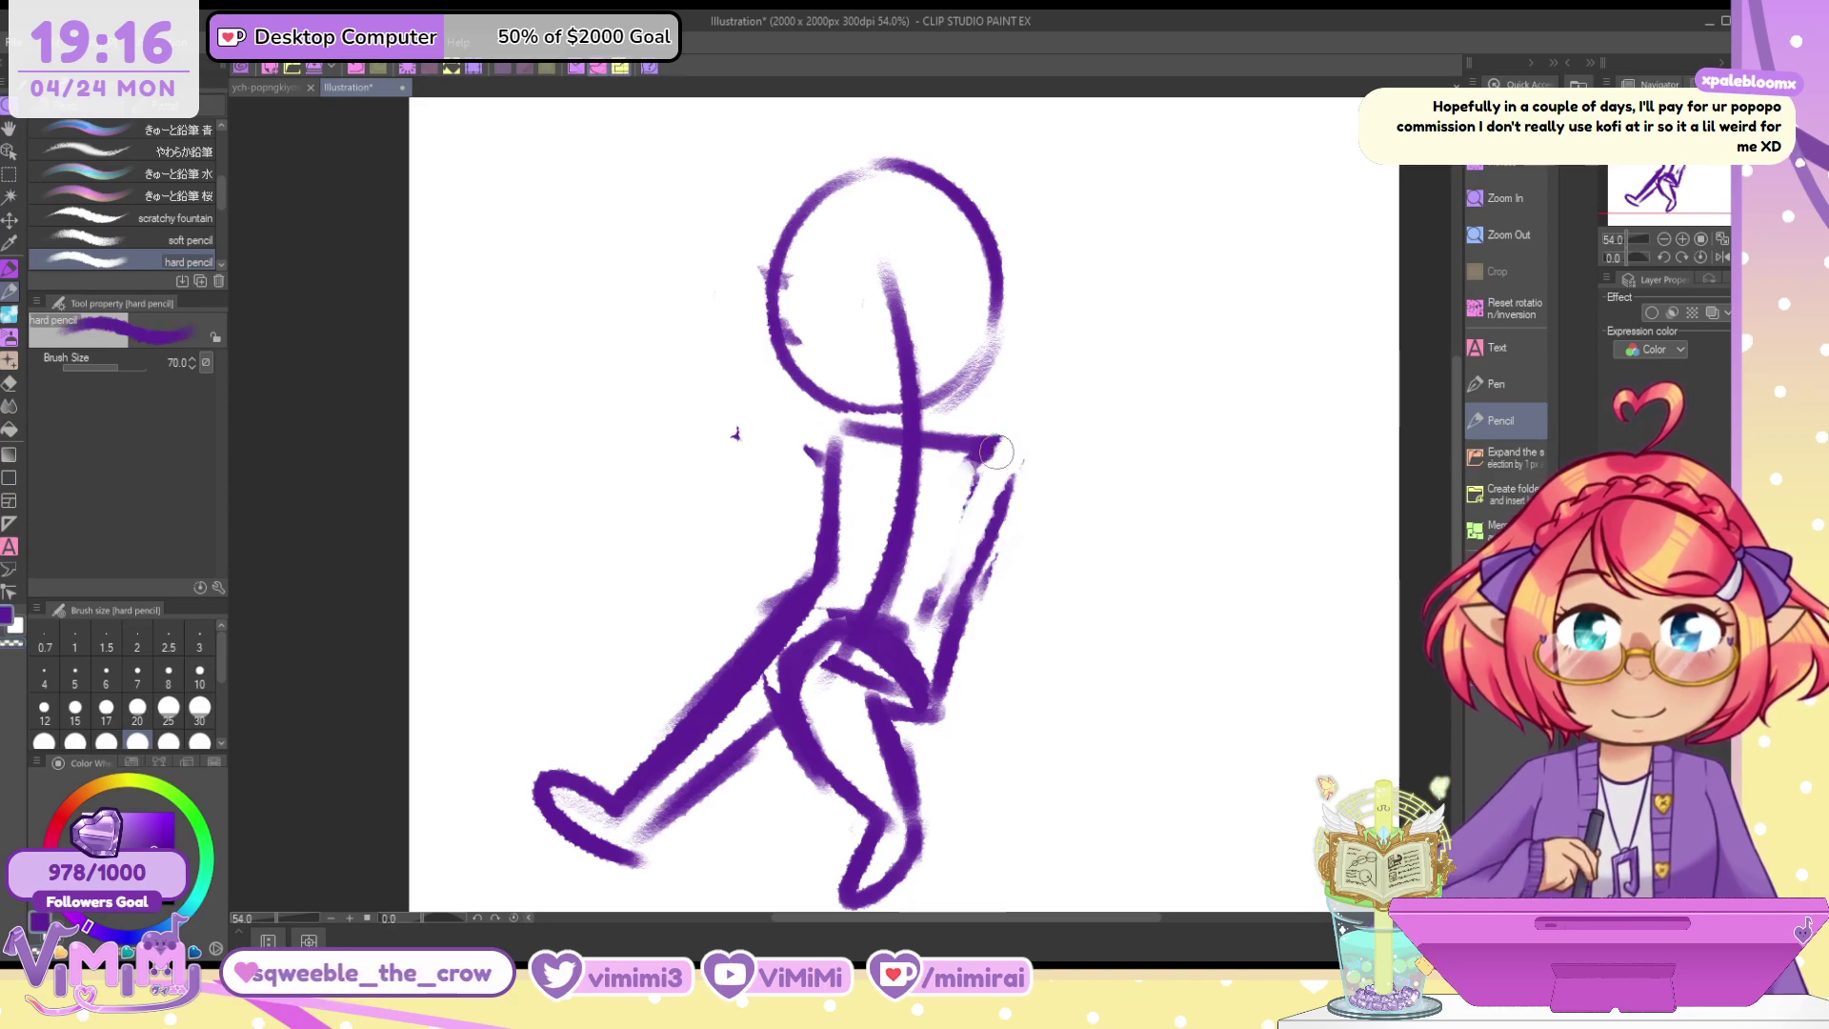
Try a raised arm on the opposite shoulder, with a sharply bent elbow and the hand resting against the head
key("bracketleft")
mouse_move(986, 468)
left_mouse_down()
mouse_move(1143, 347)
mouse_move(1013, 416)
mouse_move(1088, 343)
left_mouse_up()
key("ctrl+z")
key("bracketleft")
key("ctrl+z")
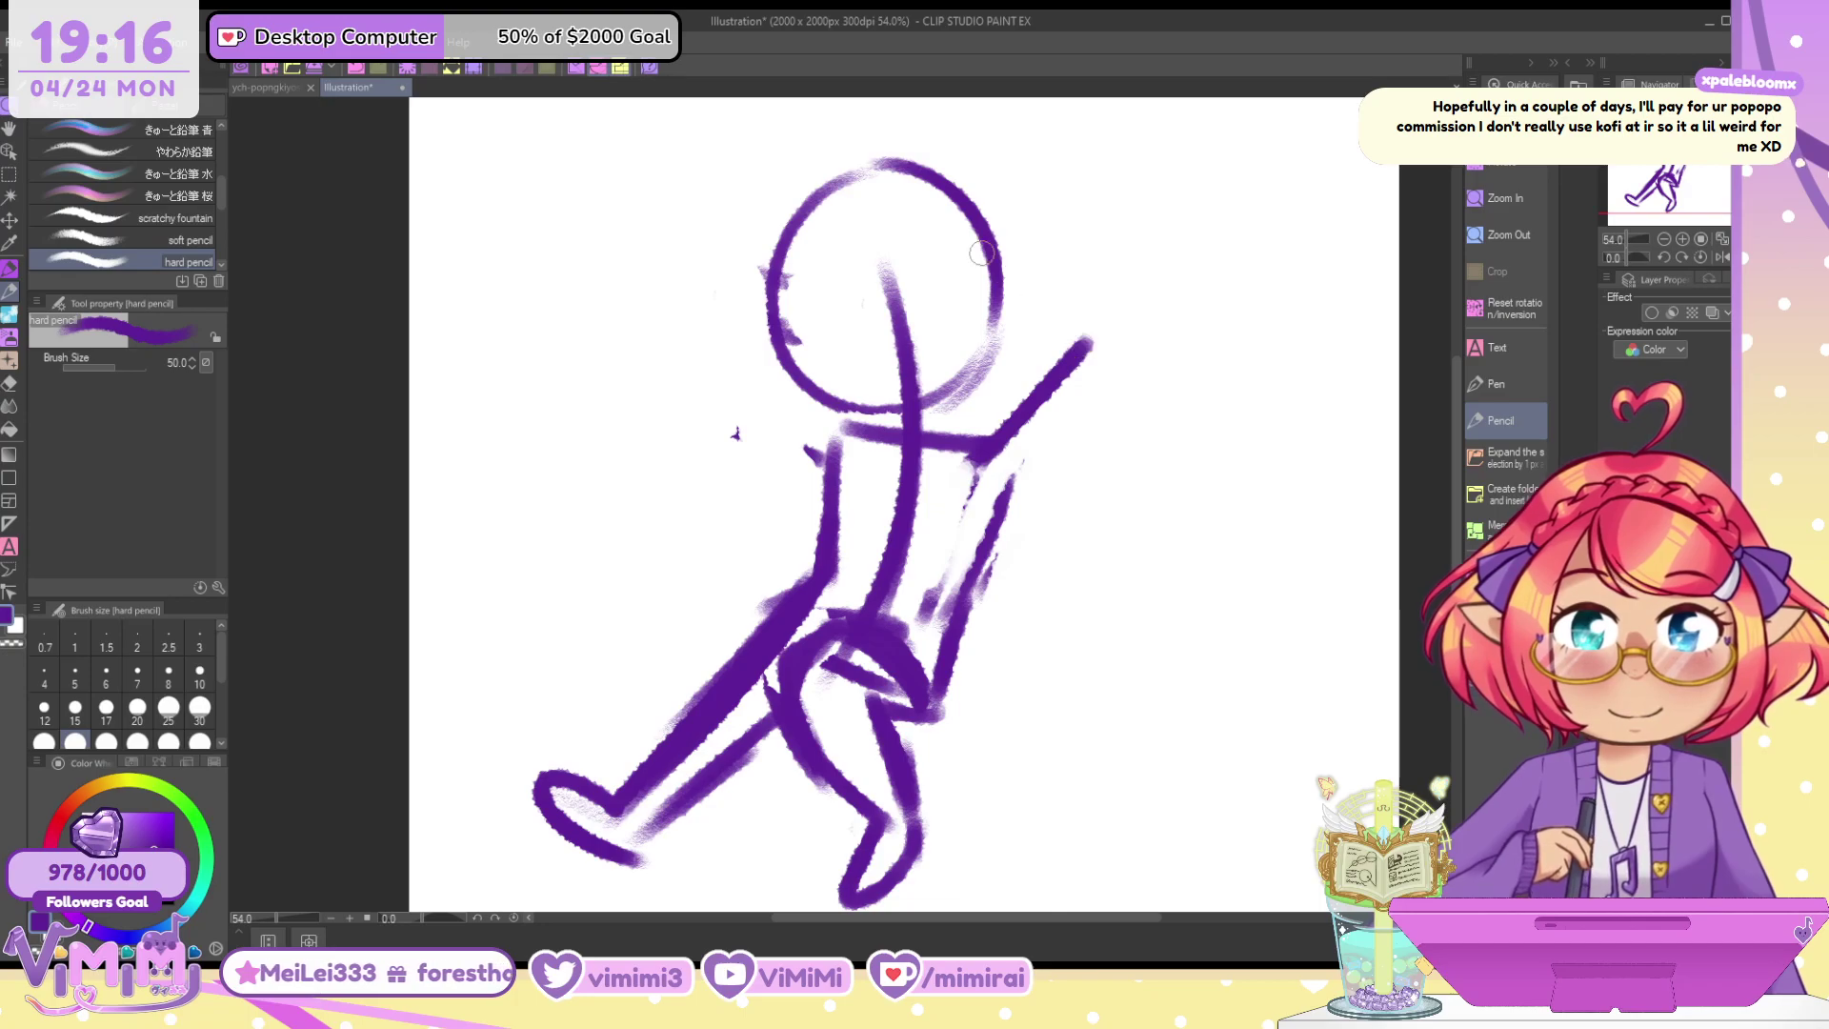
left_click_drag(972, 238, 1116, 315)
key("ctrl+z")
mouse_move(991, 238)
left_mouse_down()
mouse_move(1103, 317)
mouse_move(886, 221)
mouse_move(978, 271)
left_mouse_up()
key("ctrl+z")
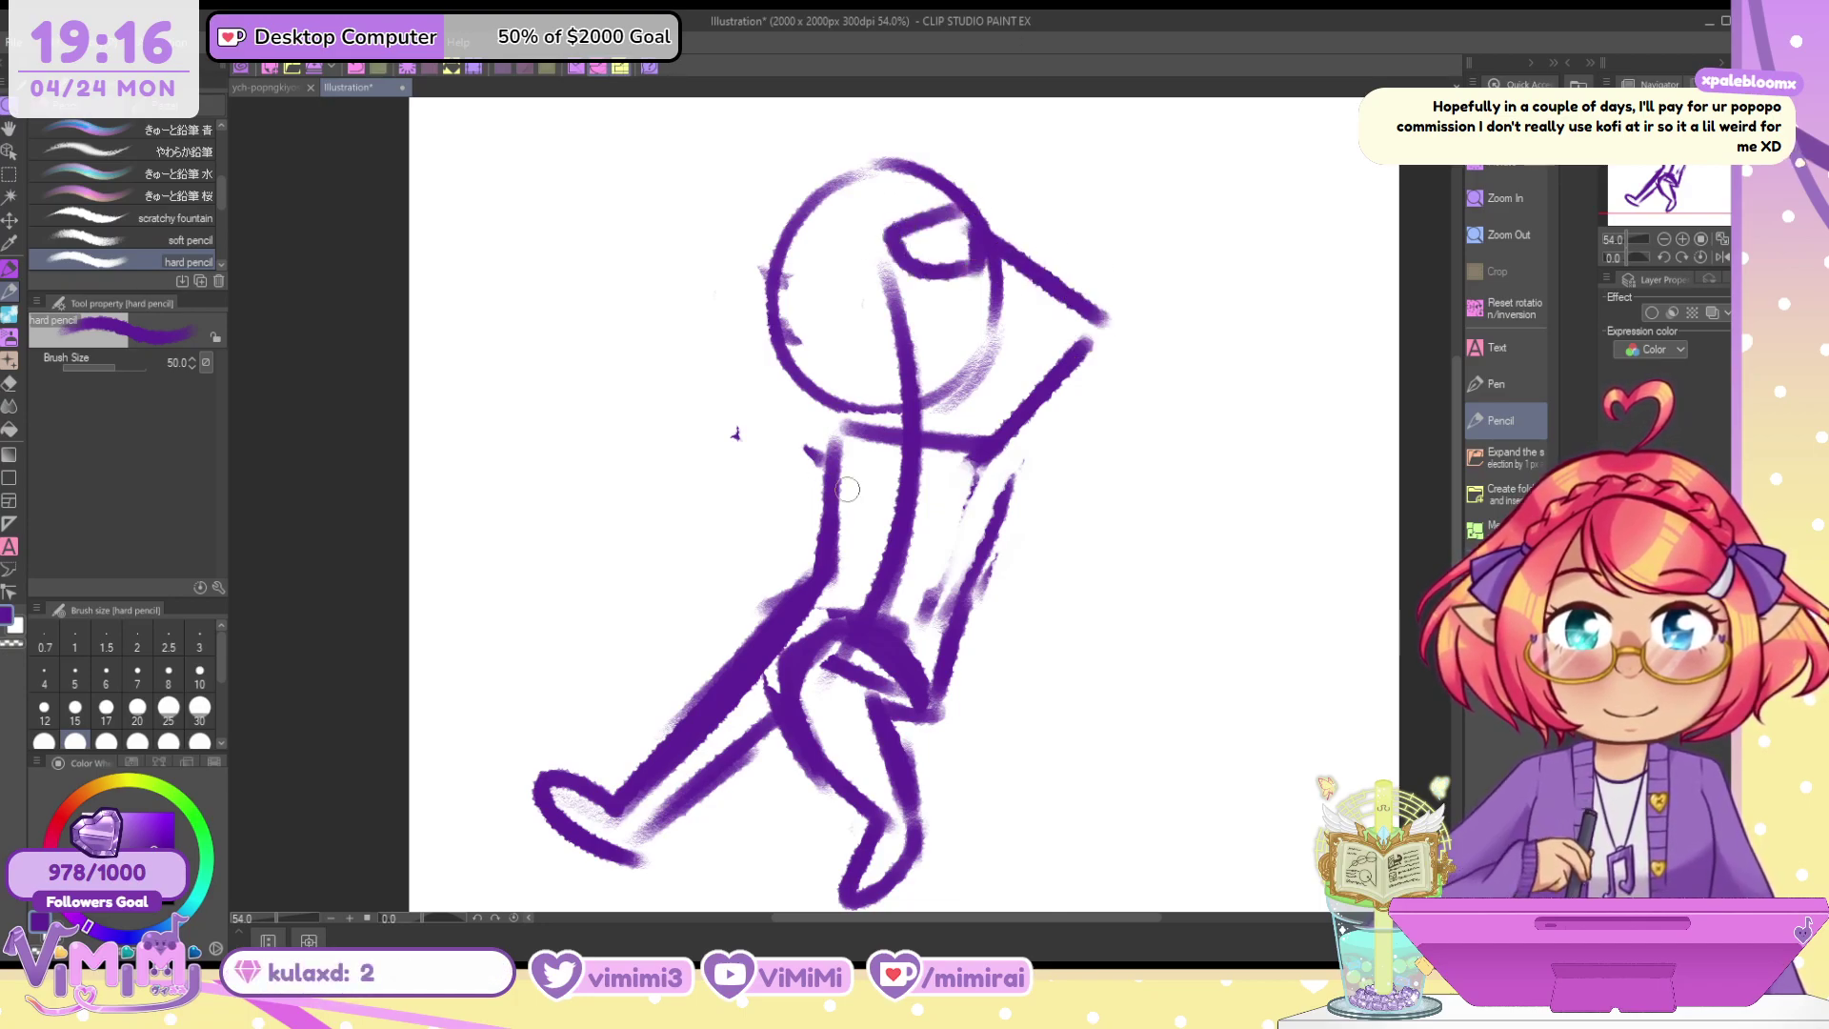
key("bracketright")
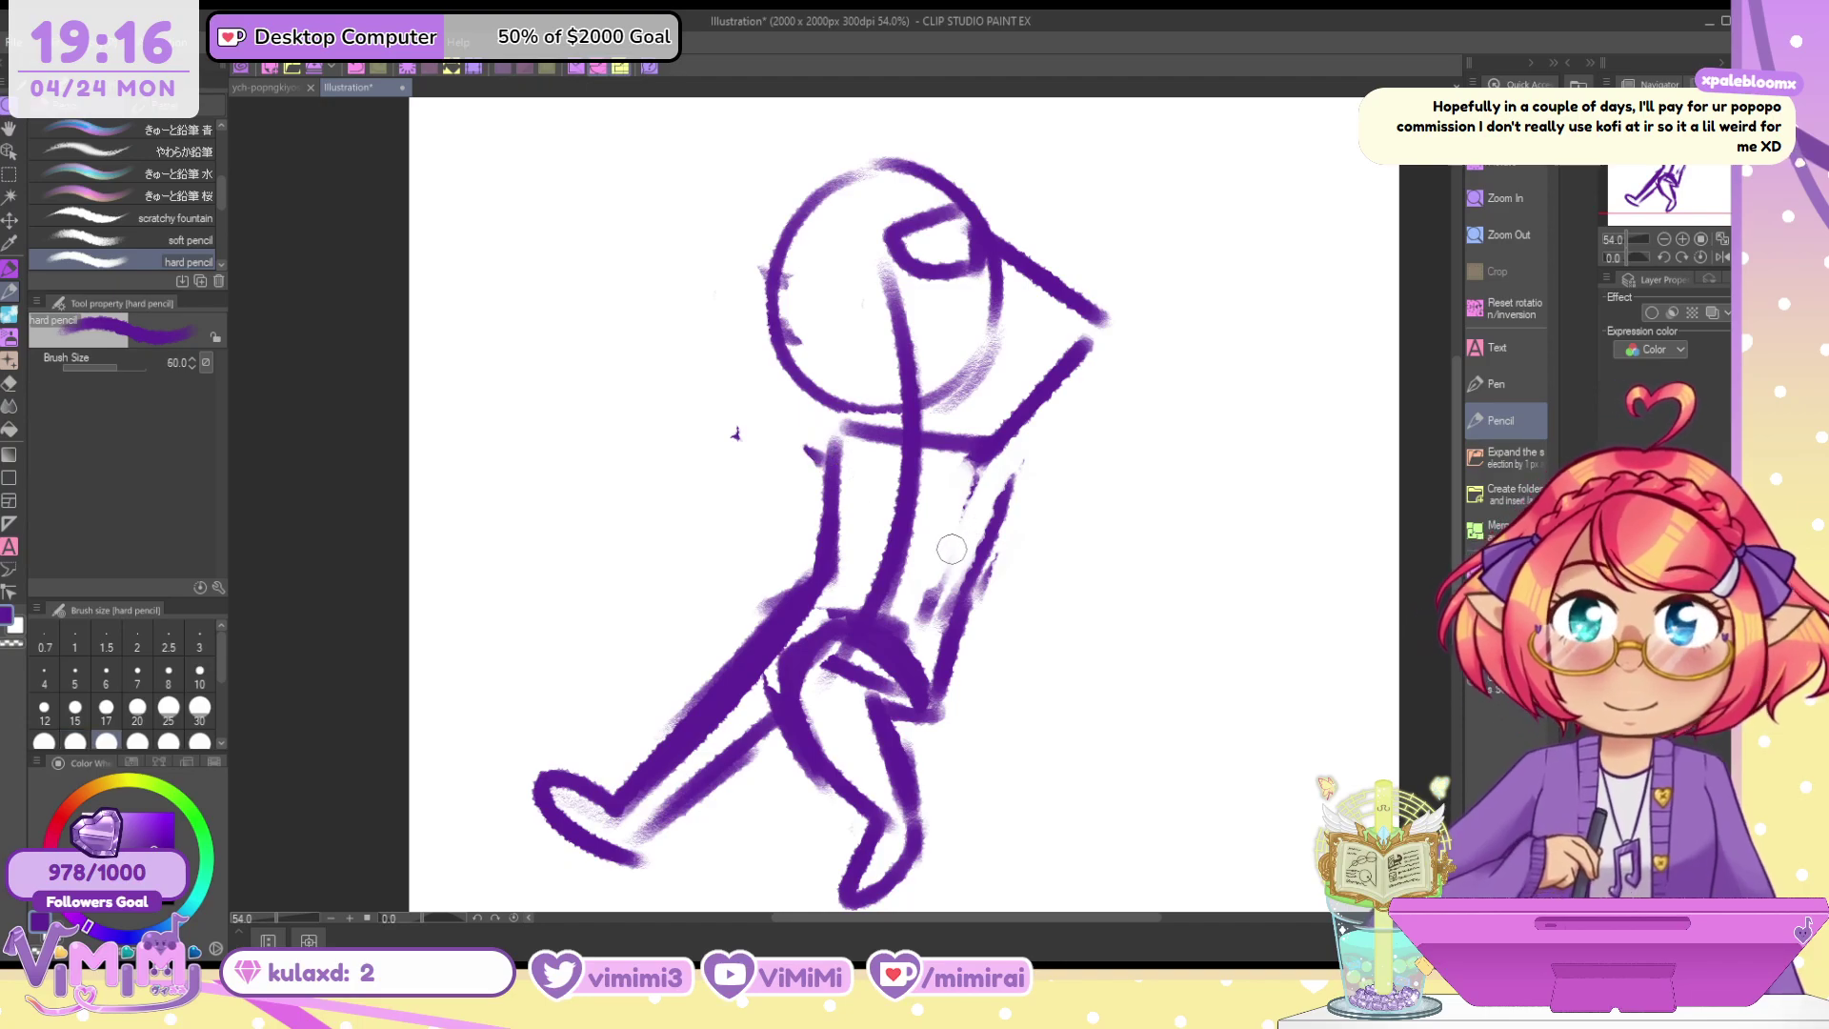
Undo the arms, legs, pelvis, torso and line of action back to the bare head circle
key("ctrl+z")
key("ctrl+z")
key("ctrl+z")
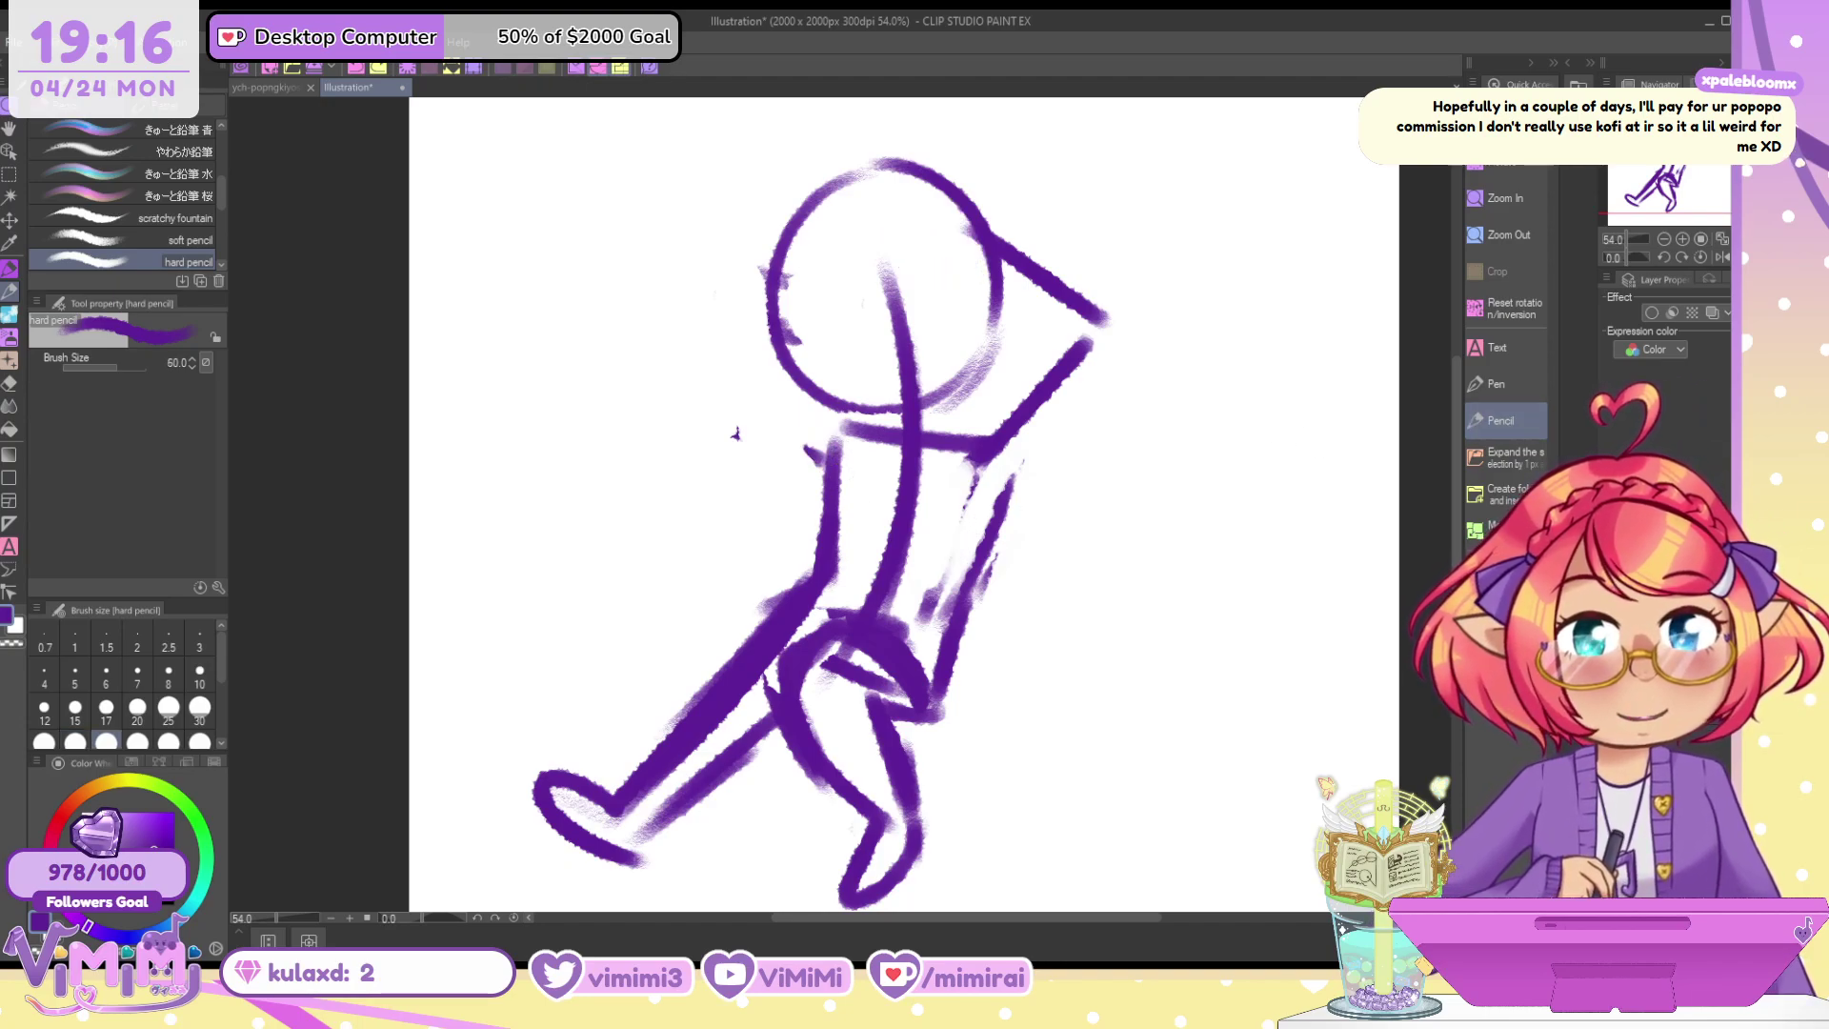
key("ctrl+z")
left_click_drag(996, 443, 953, 609)
key("ctrl+z")
key("ctrl+z")
key("ctrl+z")
key("ctrl+z")
key("ctrl+z")
key("ctrl+z")
key("ctrl+z")
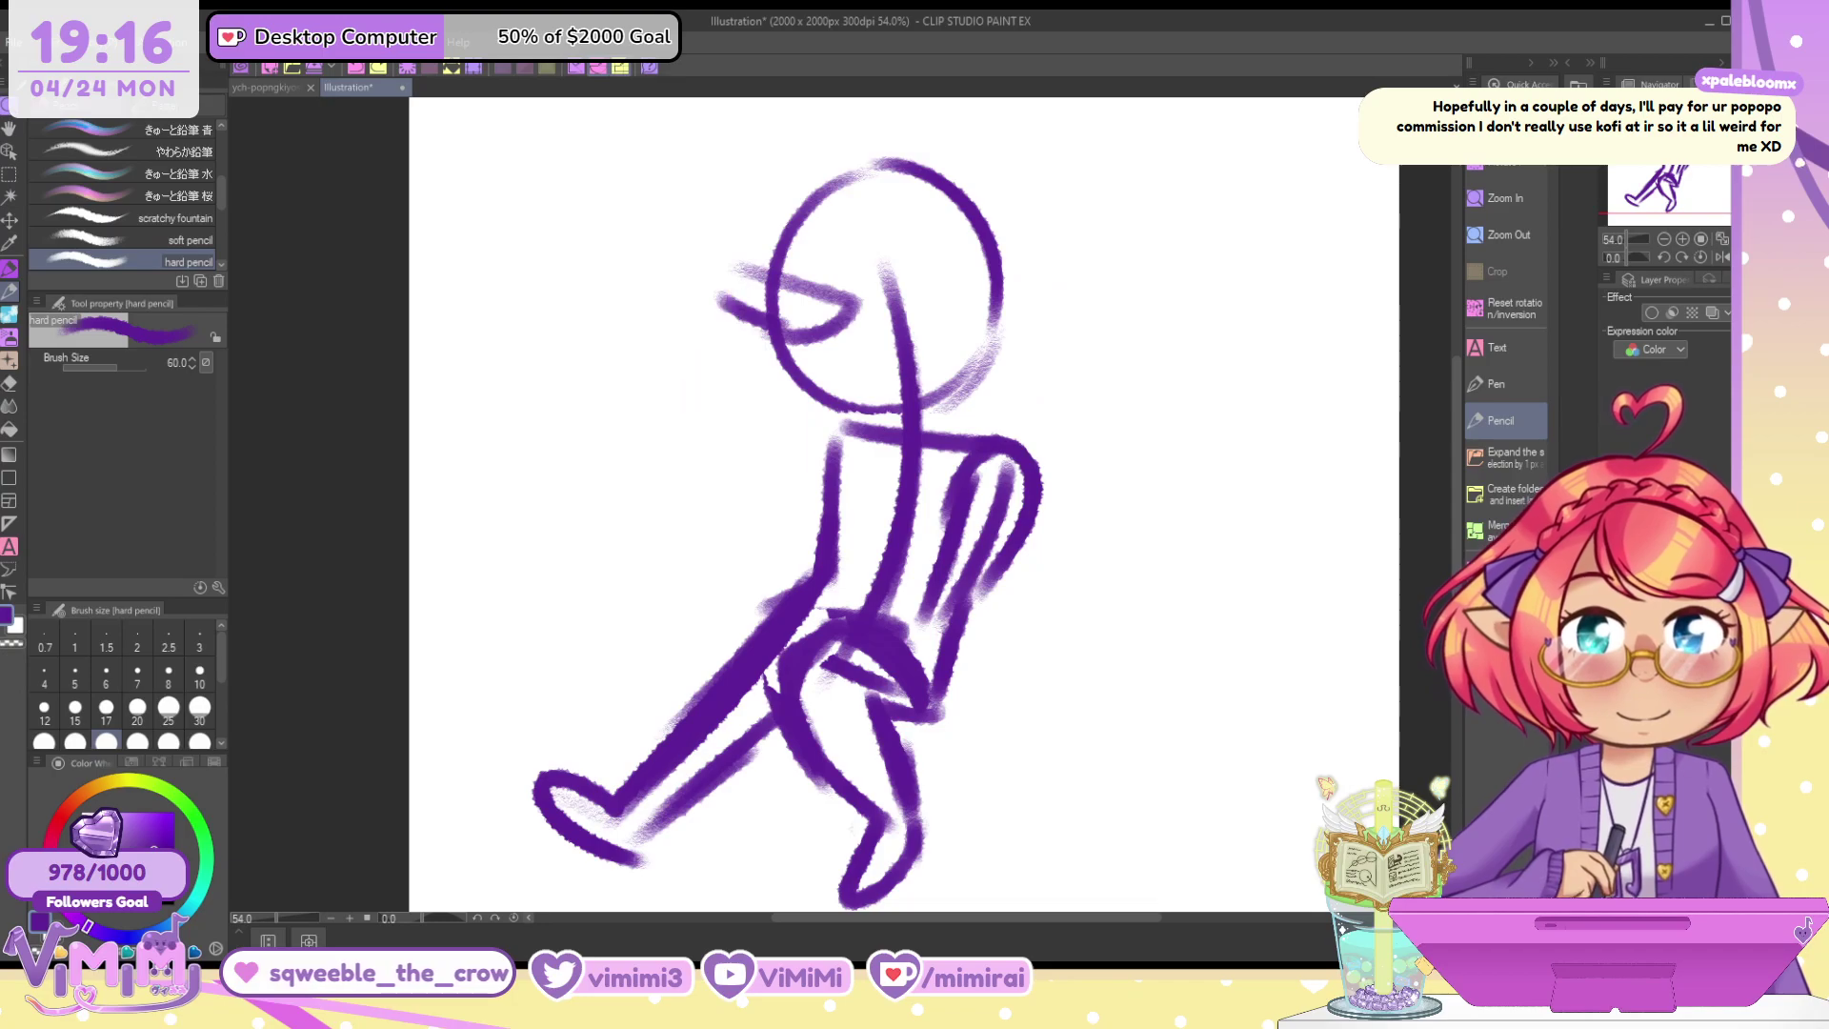
key("ctrl+z")
key("ctrl+z")
key("ctrl+z")
key("ctrl+z")
key("ctrl+z")
key("ctrl+z")
key("ctrl+z")
key("ctrl+z")
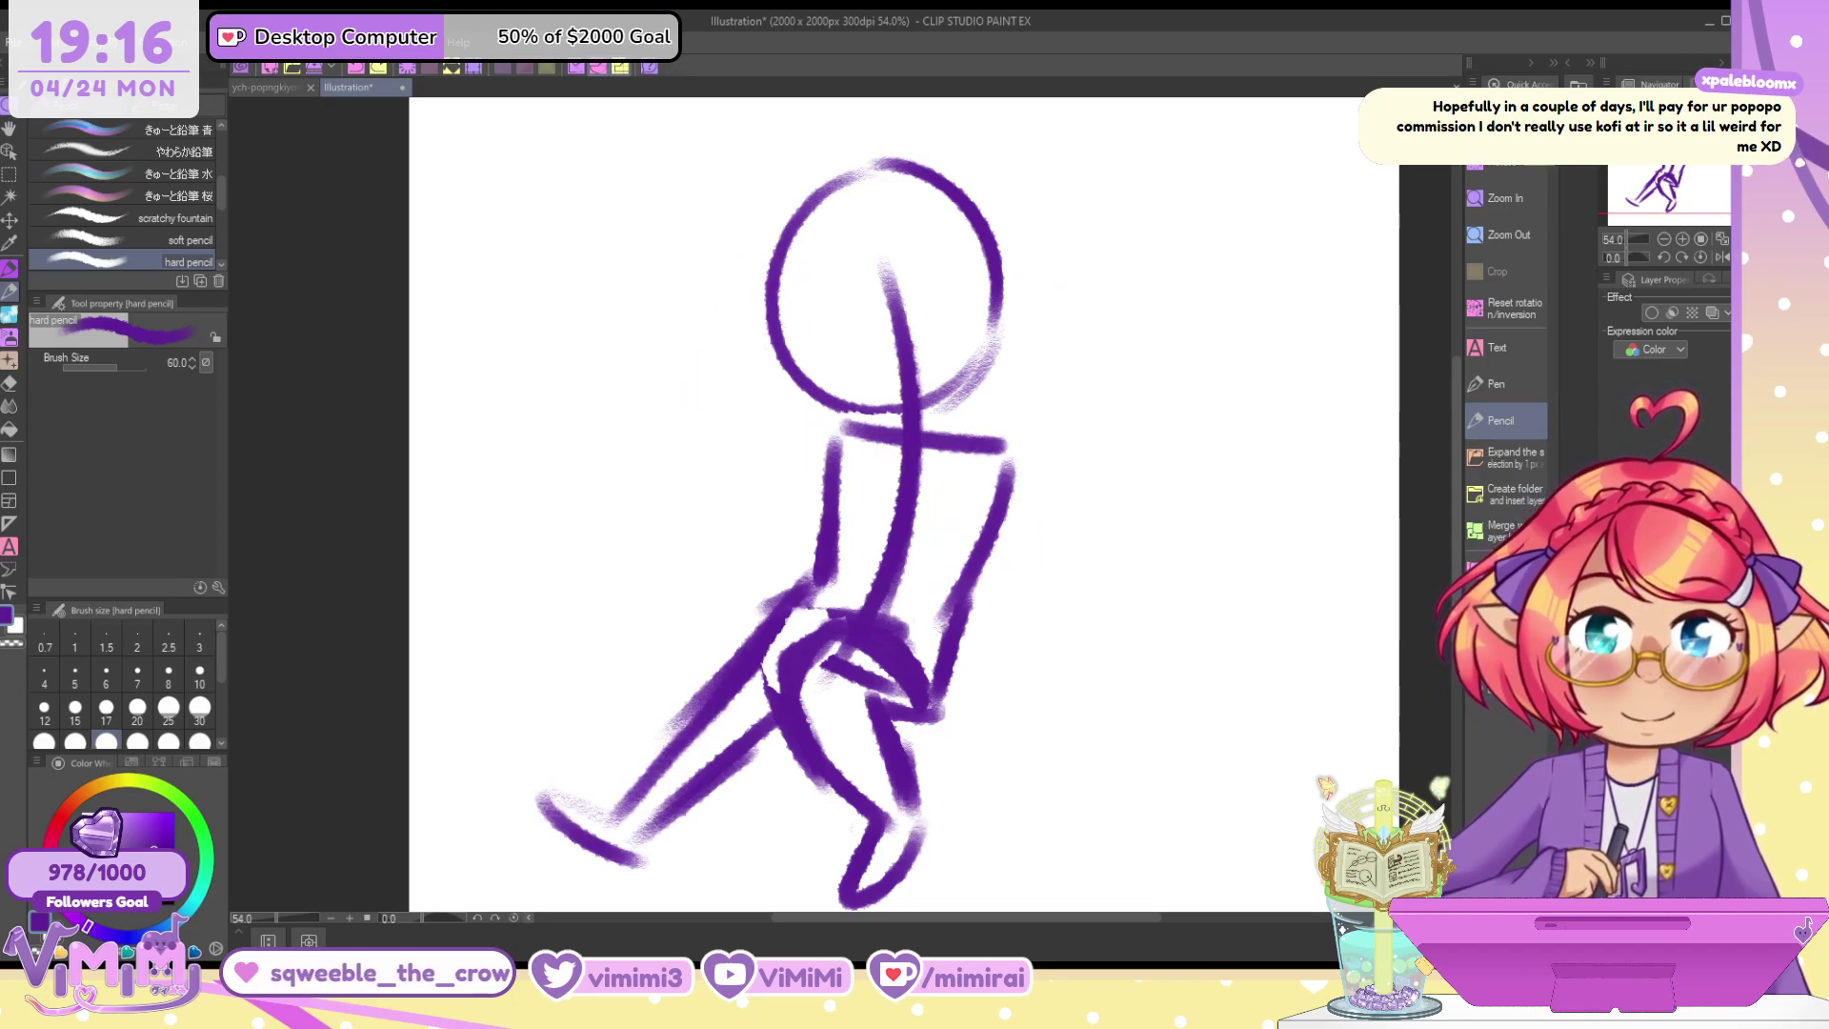
key("ctrl+z")
key("ctrl+z")
key("ctrl+z")
key("ctrl+z")
key("ctrl+z")
key("ctrl+z")
key("ctrl+z")
key("ctrl+z")
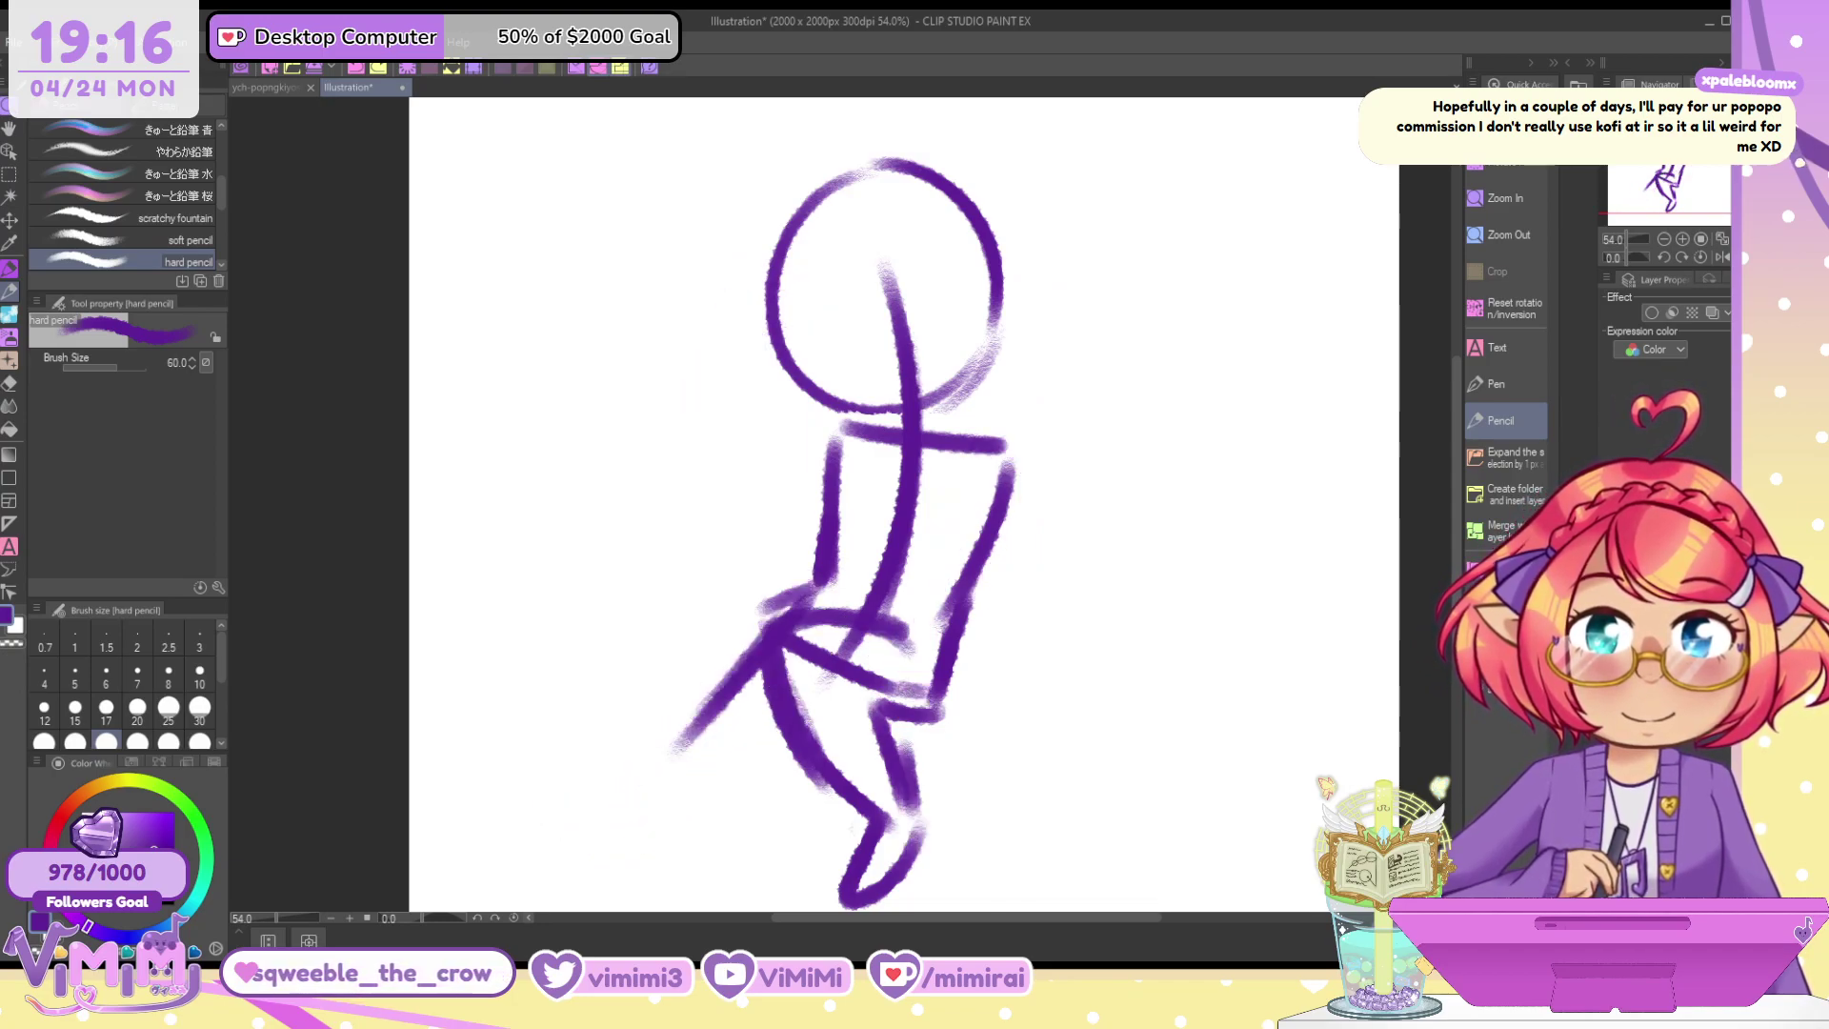
key("ctrl+z")
key("ctrl+z")
key("ctrl+z")
key("ctrl+z")
key("ctrl+z")
key("ctrl+z")
key("ctrl+z")
key("ctrl+z")
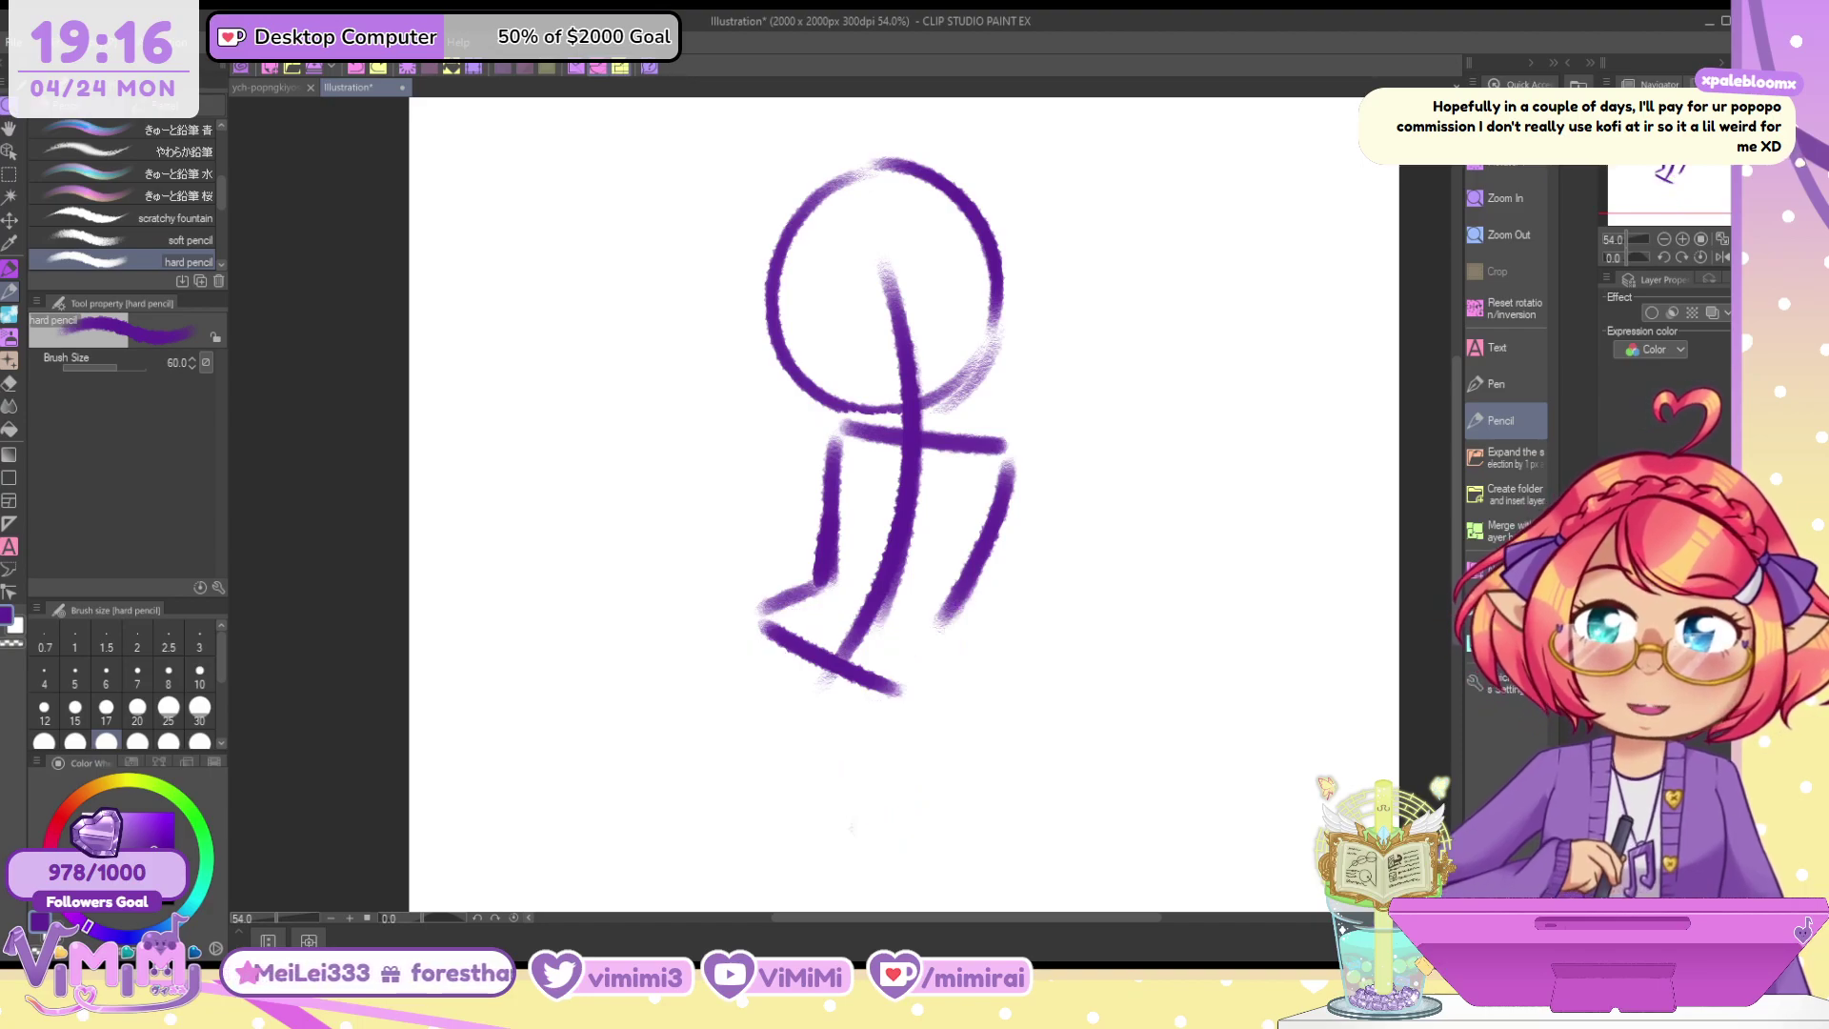
key("ctrl+z")
key("ctrl+z")
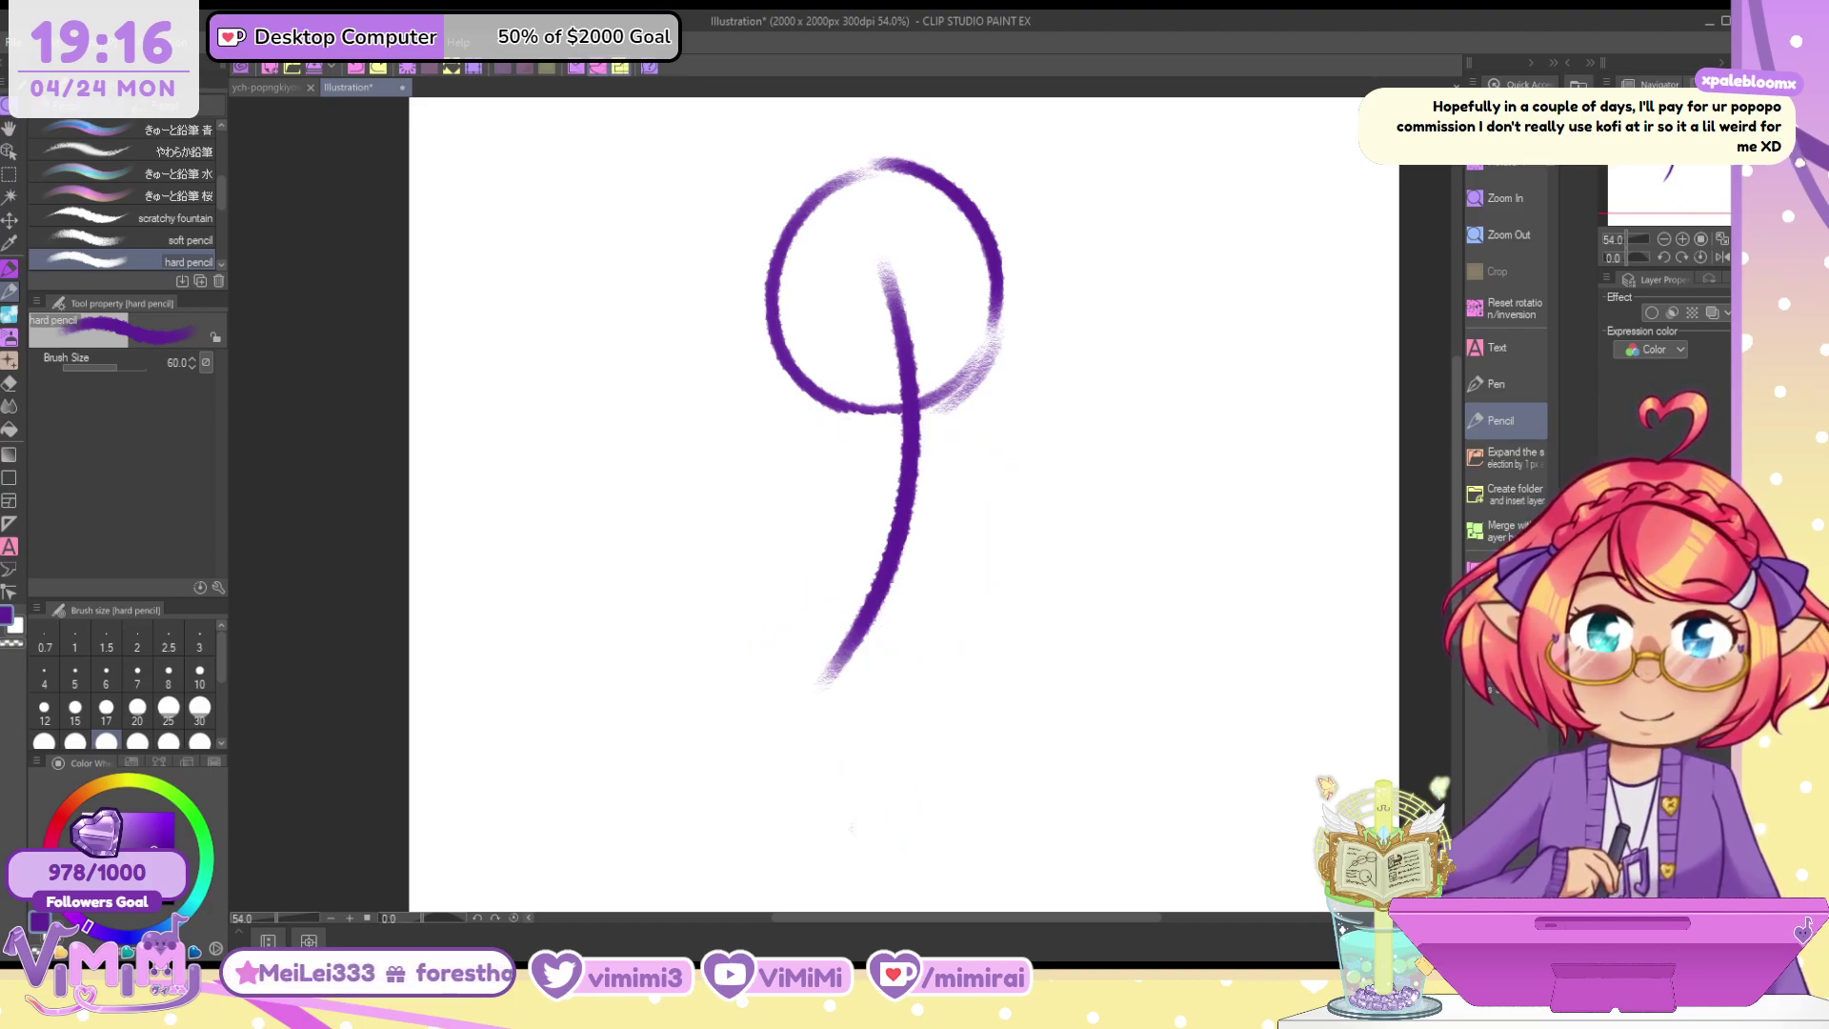
Set the brush size to 40 and sketch a new S-curved line of action running from the head down through the body
key("bracketleft")
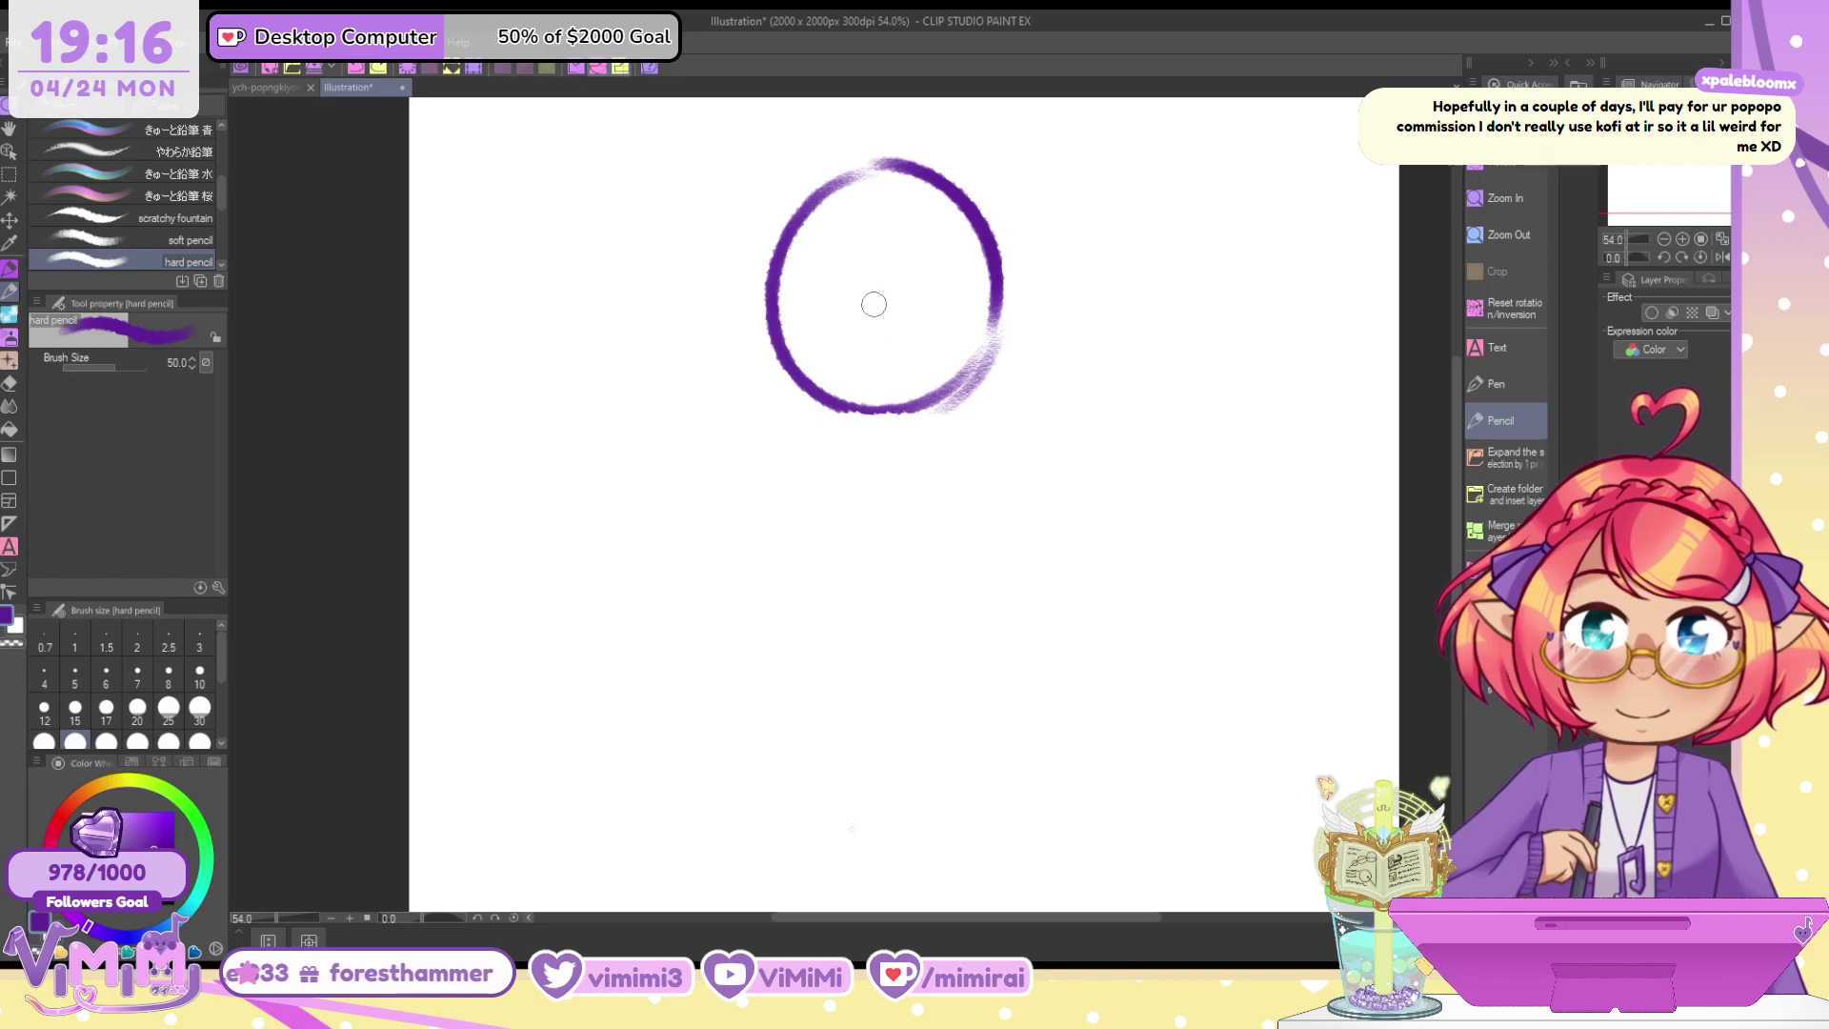
left_click_drag(877, 270, 960, 619)
key("ctrl+z")
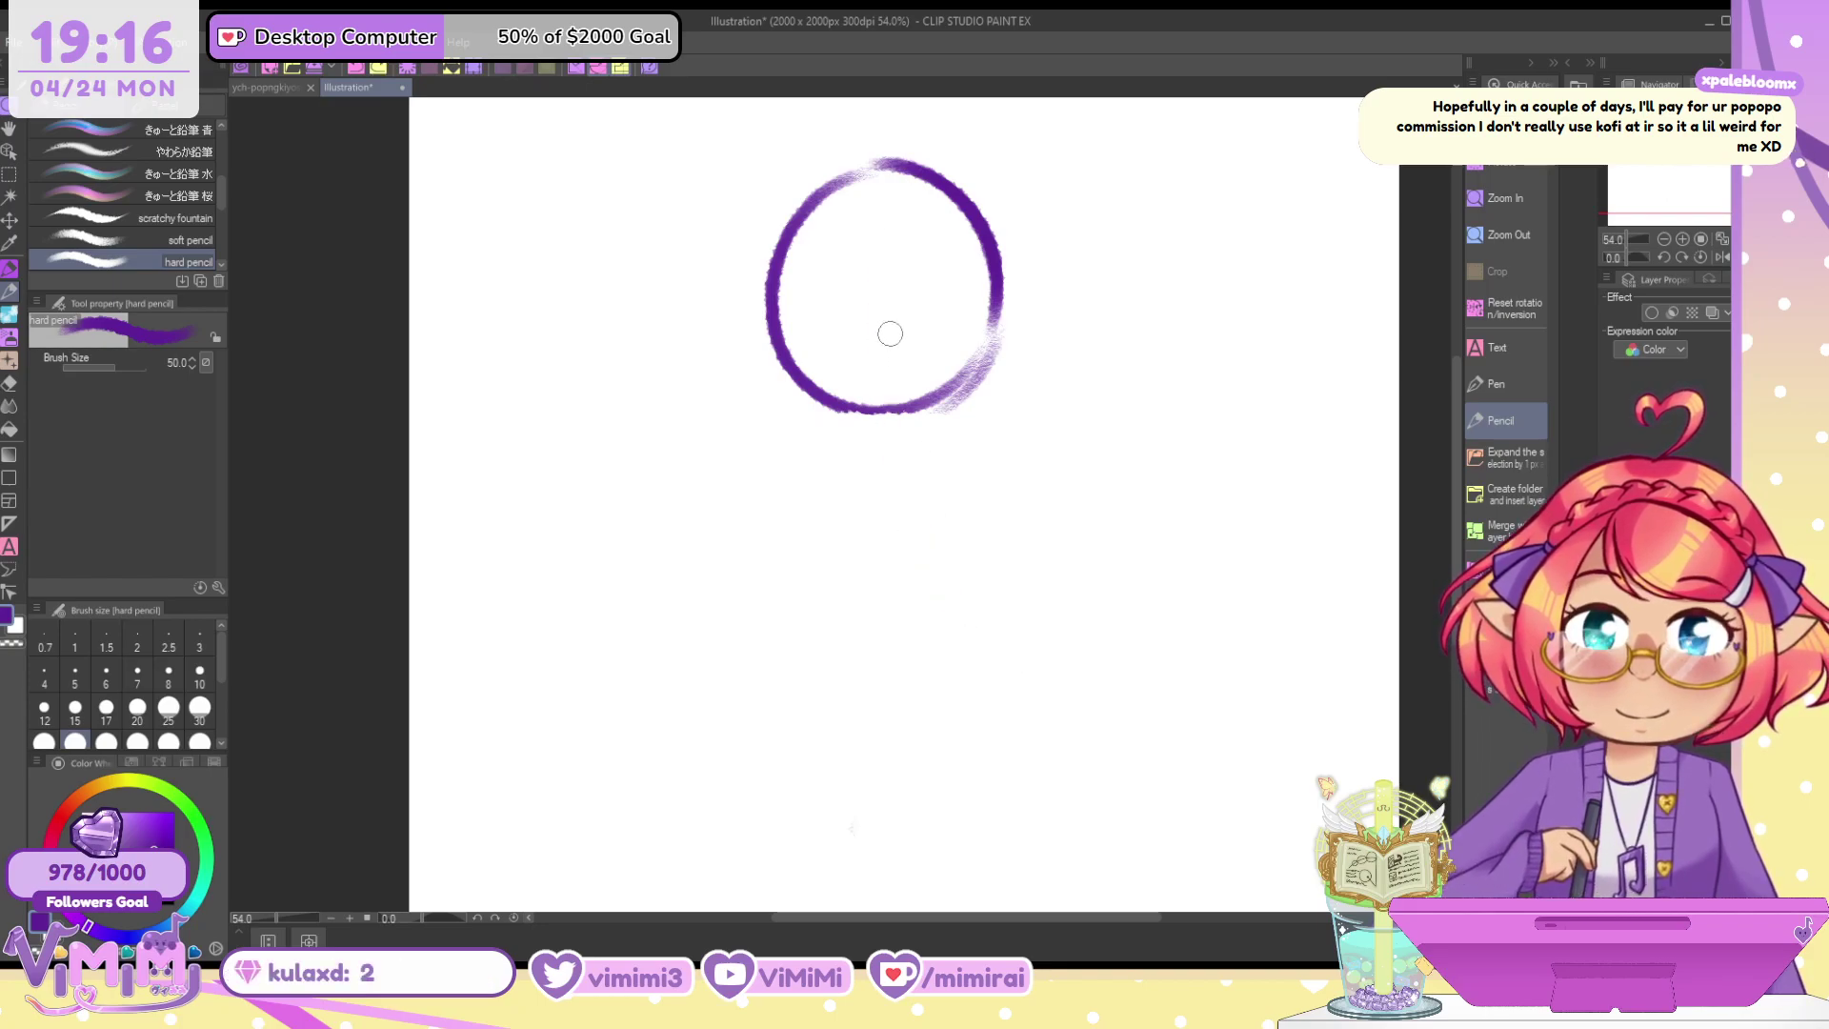
key("bracketleft")
left_click_drag(869, 243, 991, 640)
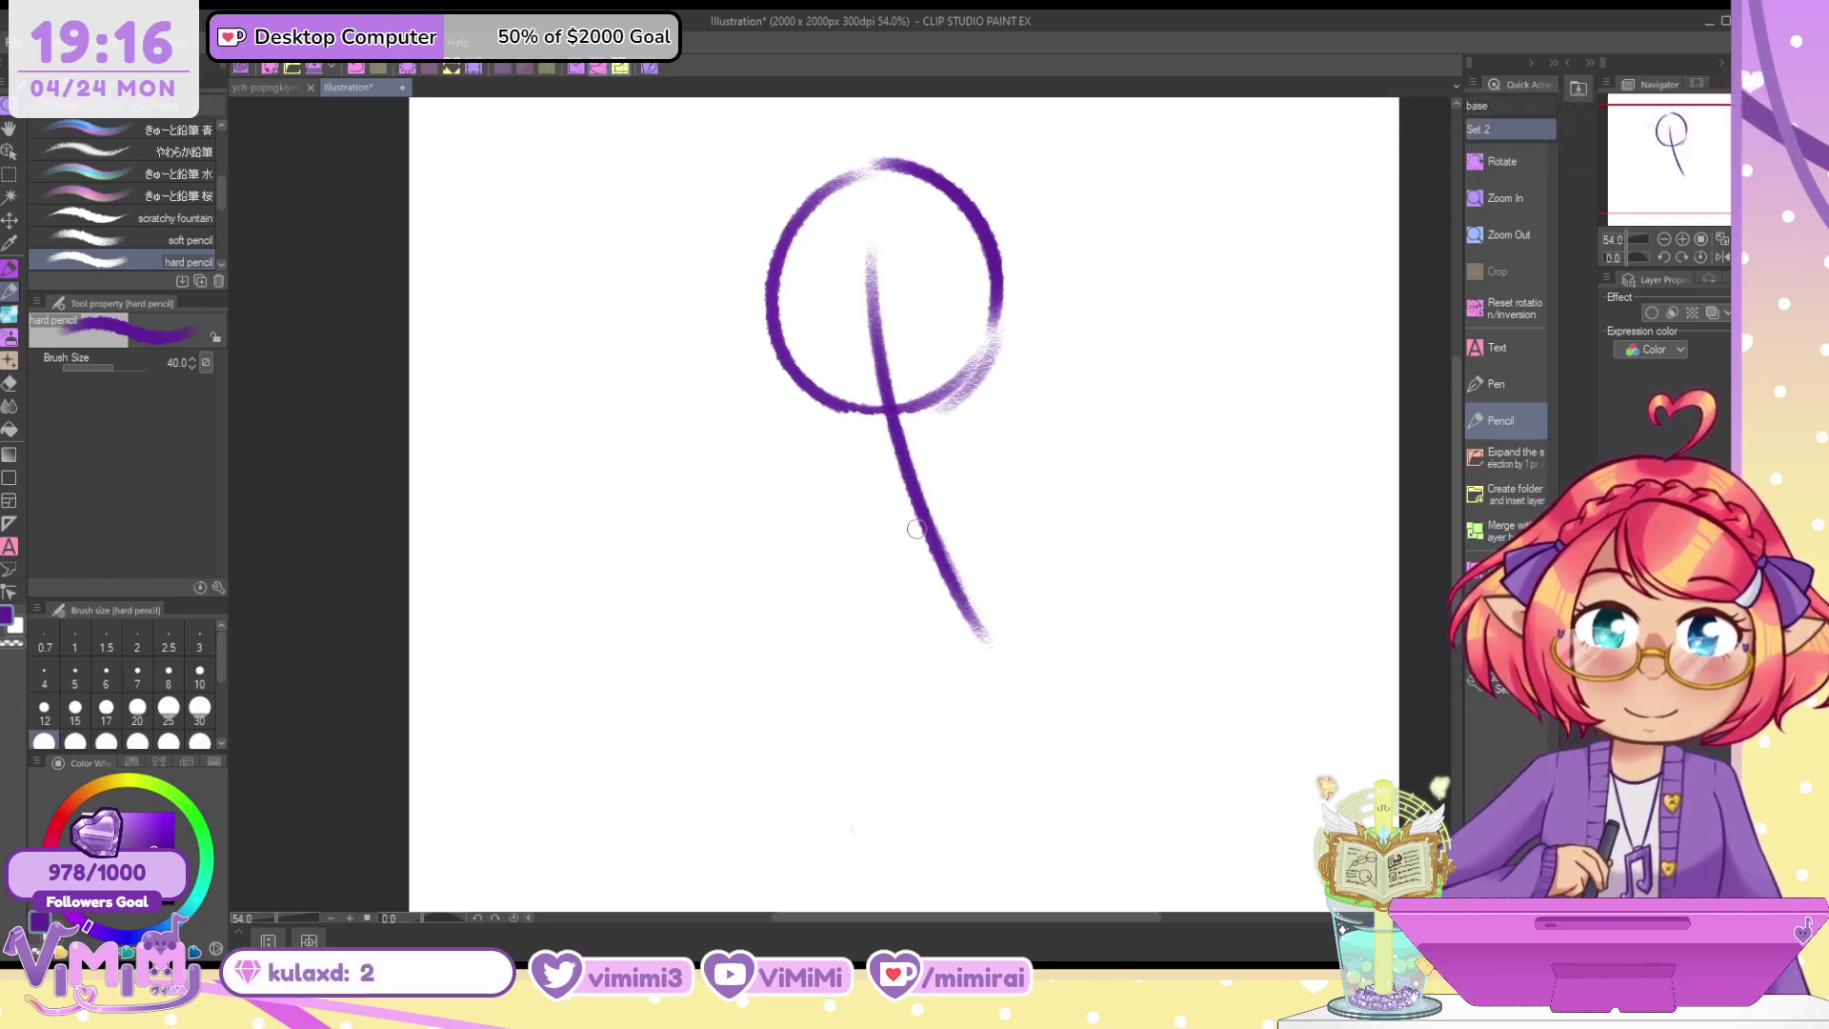
key("ctrl+z")
left_click_drag(877, 212, 952, 652)
mouse_move(881, 304)
left_mouse_down()
mouse_move(890, 439)
mouse_move(947, 623)
left_mouse_up()
left_click_drag(895, 472, 929, 781)
key("ctrl+z")
key("ctrl+z")
key("ctrl+z")
mouse_move(876, 246)
left_mouse_down()
mouse_move(924, 534)
mouse_move(871, 789)
left_mouse_up()
Sketch the pelvis line across the line of action, both tapering torso sides and the short hip contours
left_click_drag(862, 586, 1036, 615)
left_click_drag(840, 454, 905, 594)
left_click_drag(998, 430, 1006, 598)
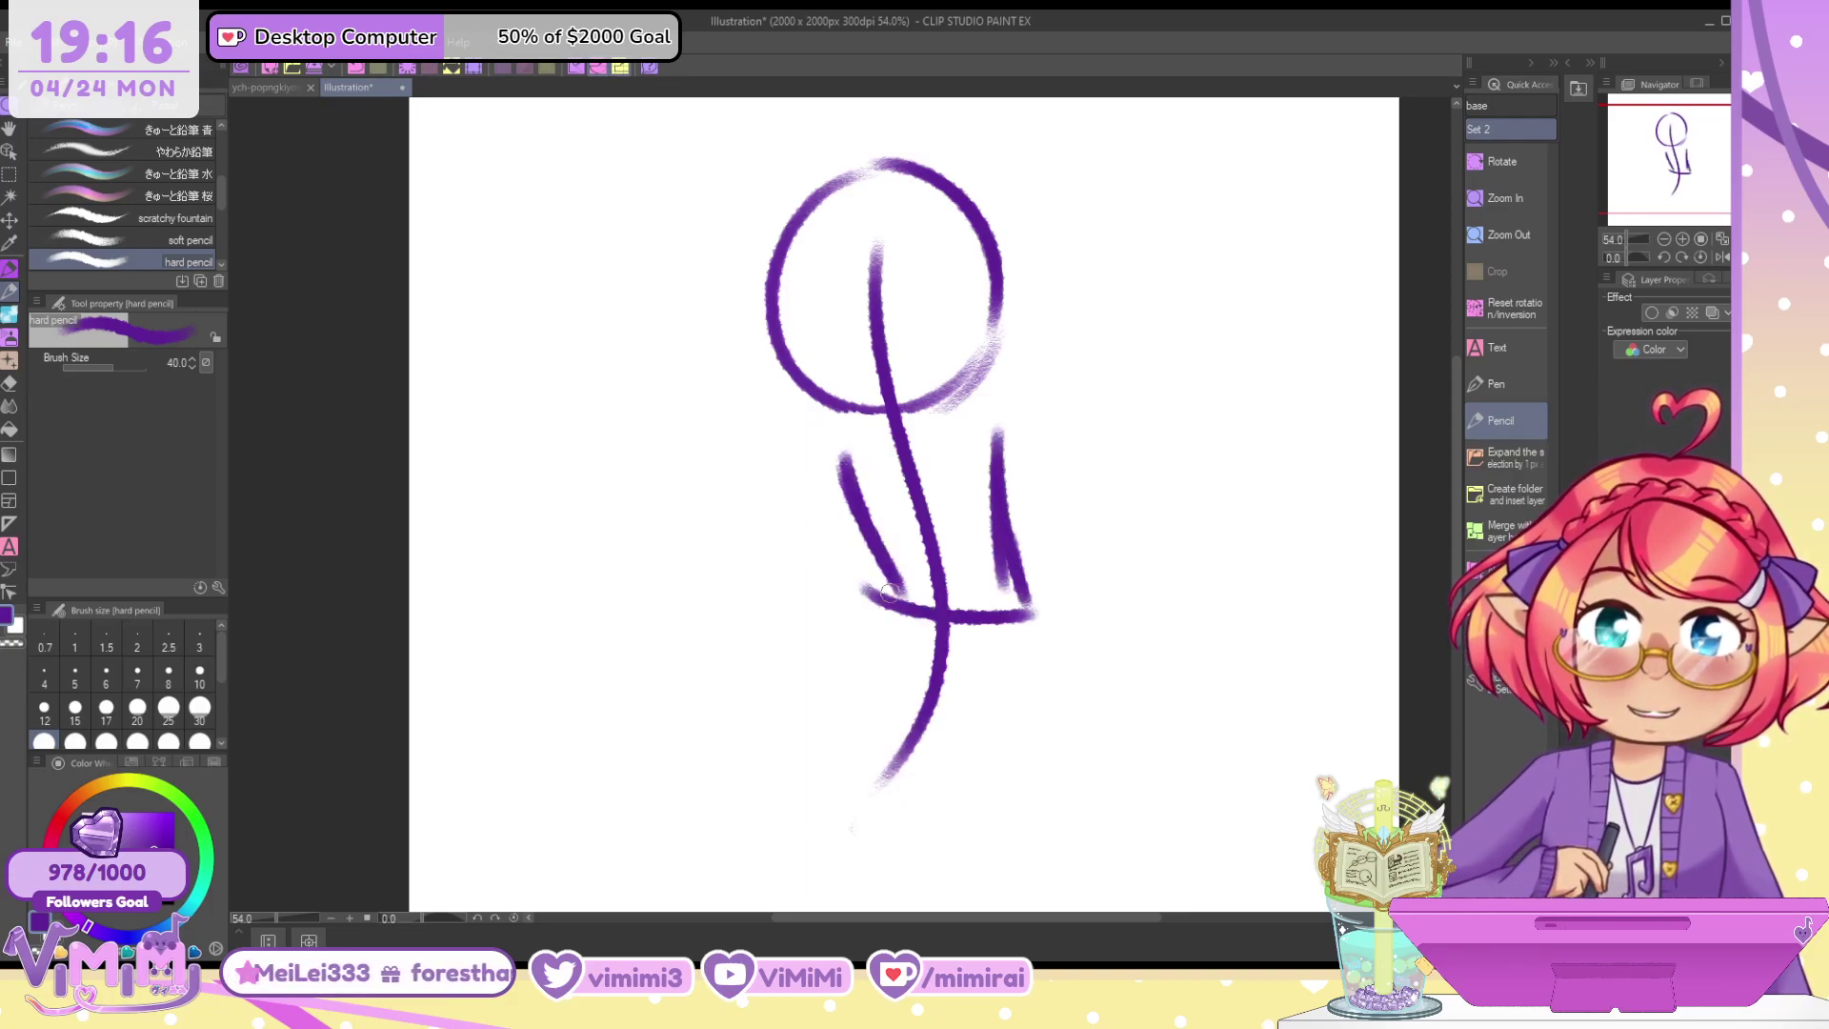
left_click_drag(888, 592, 855, 624)
left_click_drag(1027, 589, 996, 684)
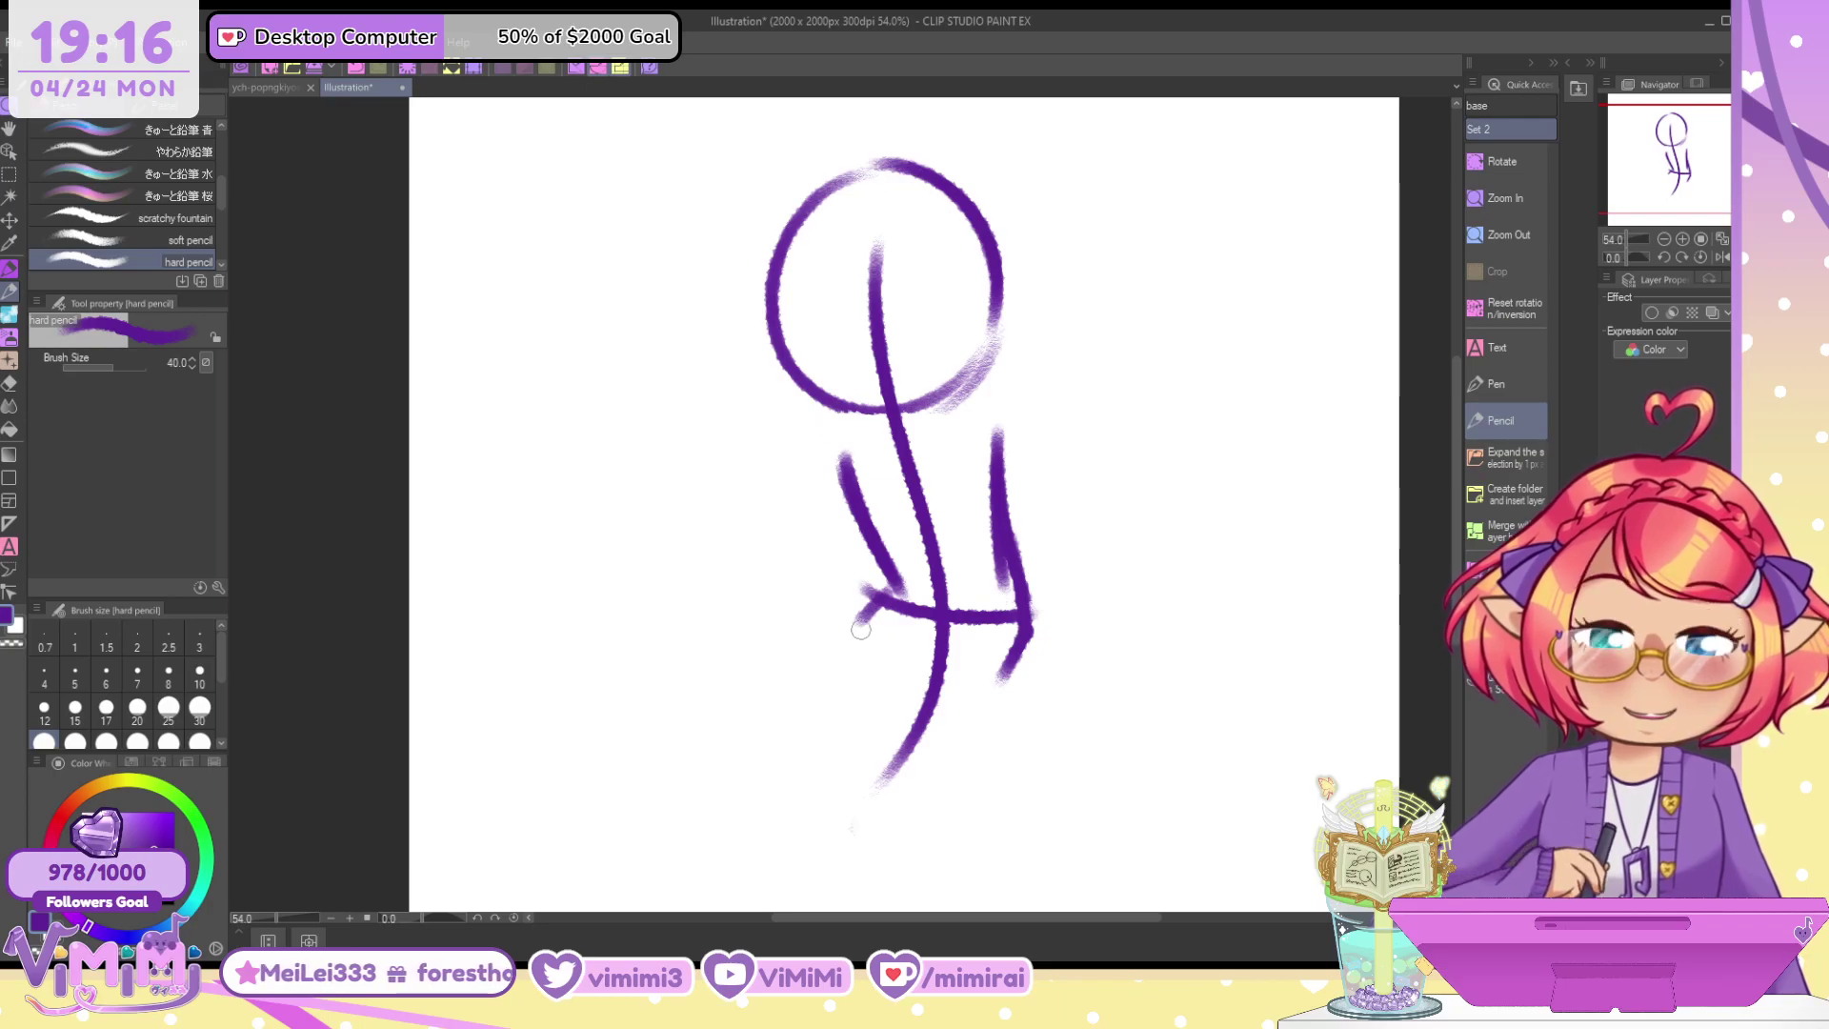
mouse_move(888, 583)
left_mouse_down()
mouse_move(859, 615)
mouse_move(915, 656)
left_mouse_up()
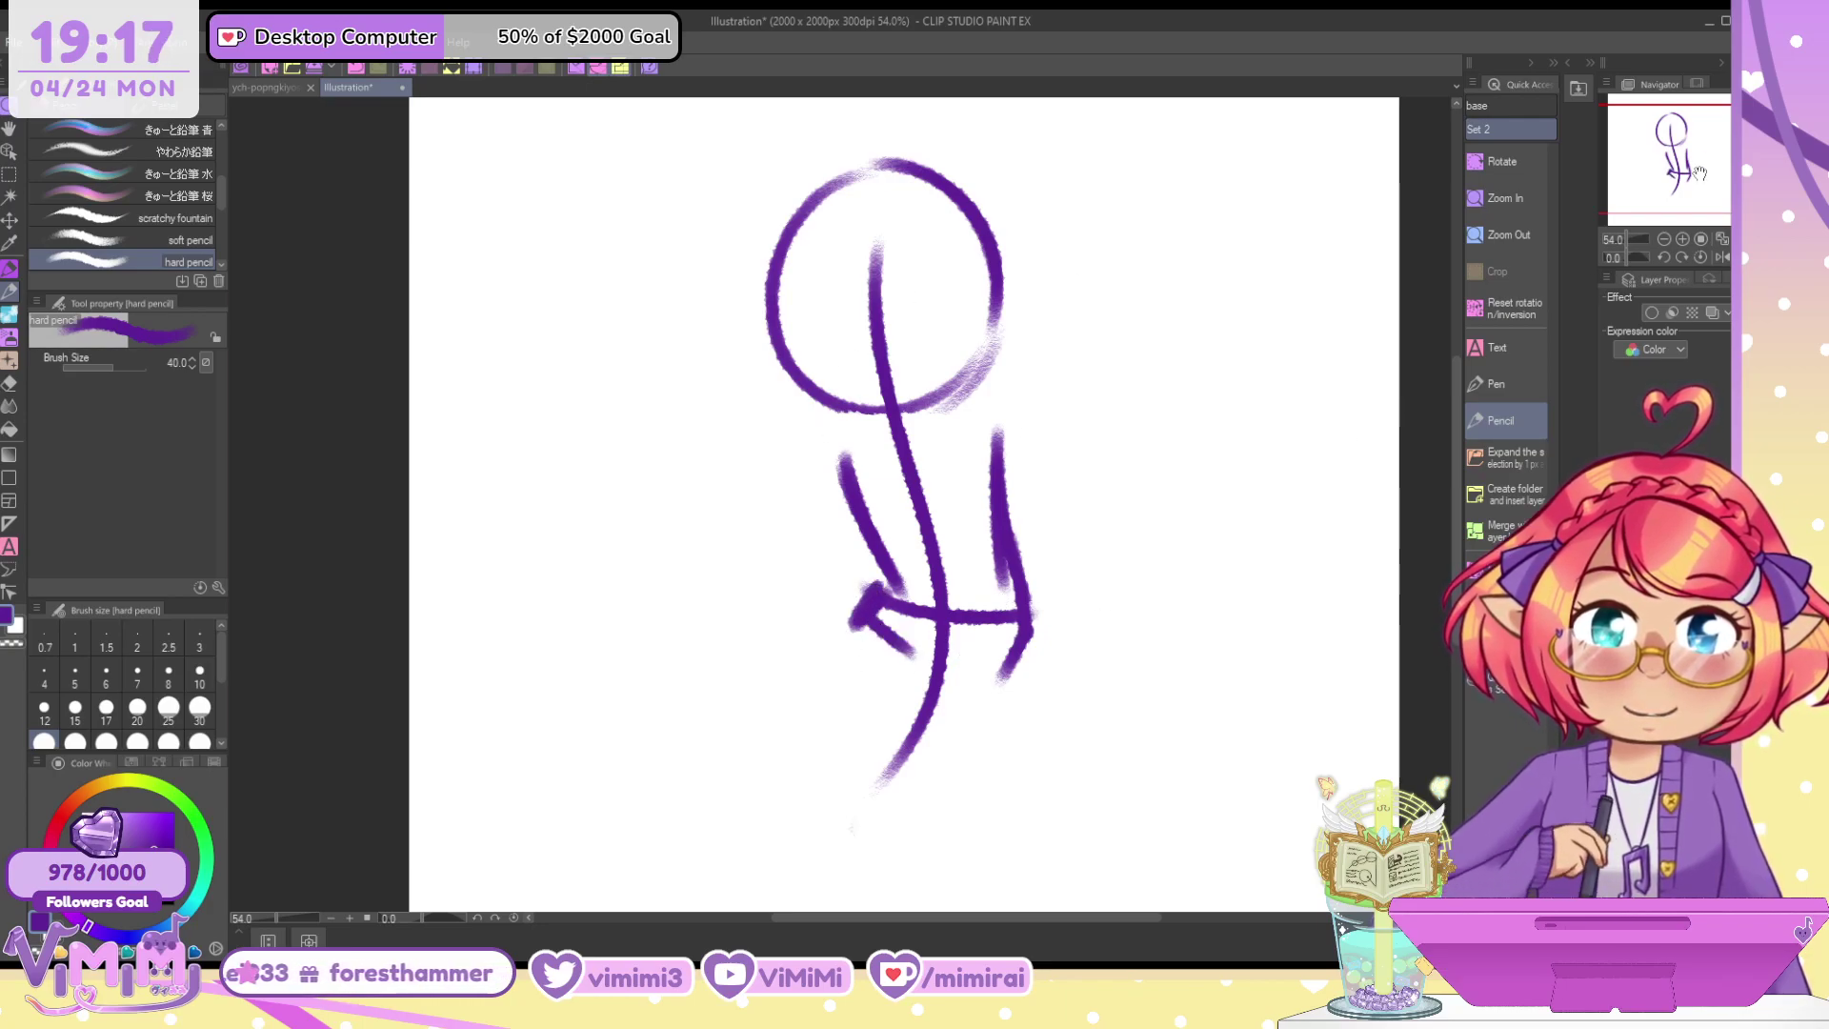
Sketch the supporting leg's long slanting contours beneath the pelvis
left_click_drag(1699, 172, 1695, 202)
left_click_drag(1105, 417, 976, 705)
left_click_drag(1013, 448, 946, 678)
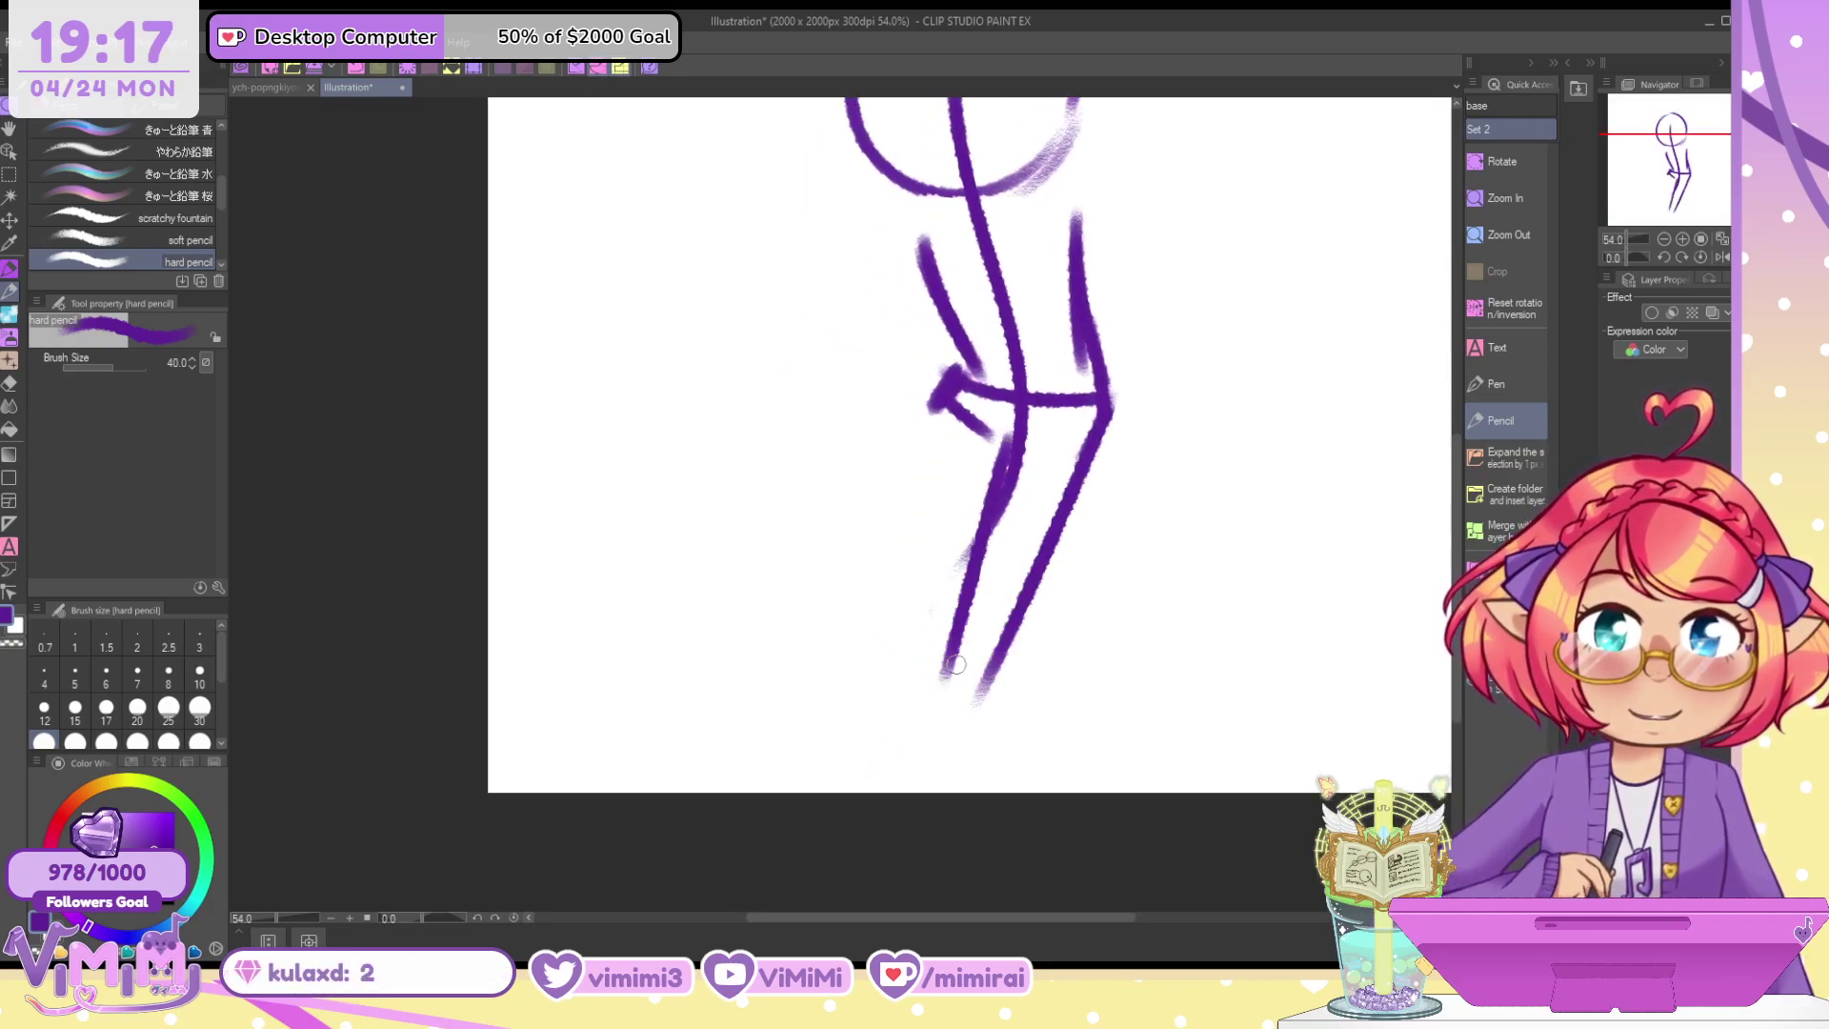
key("ctrl+z")
Sketch the other leg kicked out diagonally from the hip and ending in a foot, with brush size 50
mouse_move(1021, 424)
left_mouse_down()
mouse_move(951, 669)
mouse_move(979, 721)
mouse_move(938, 505)
mouse_move(805, 600)
left_mouse_up()
key("ctrl+z")
left_click_drag(931, 511, 851, 589)
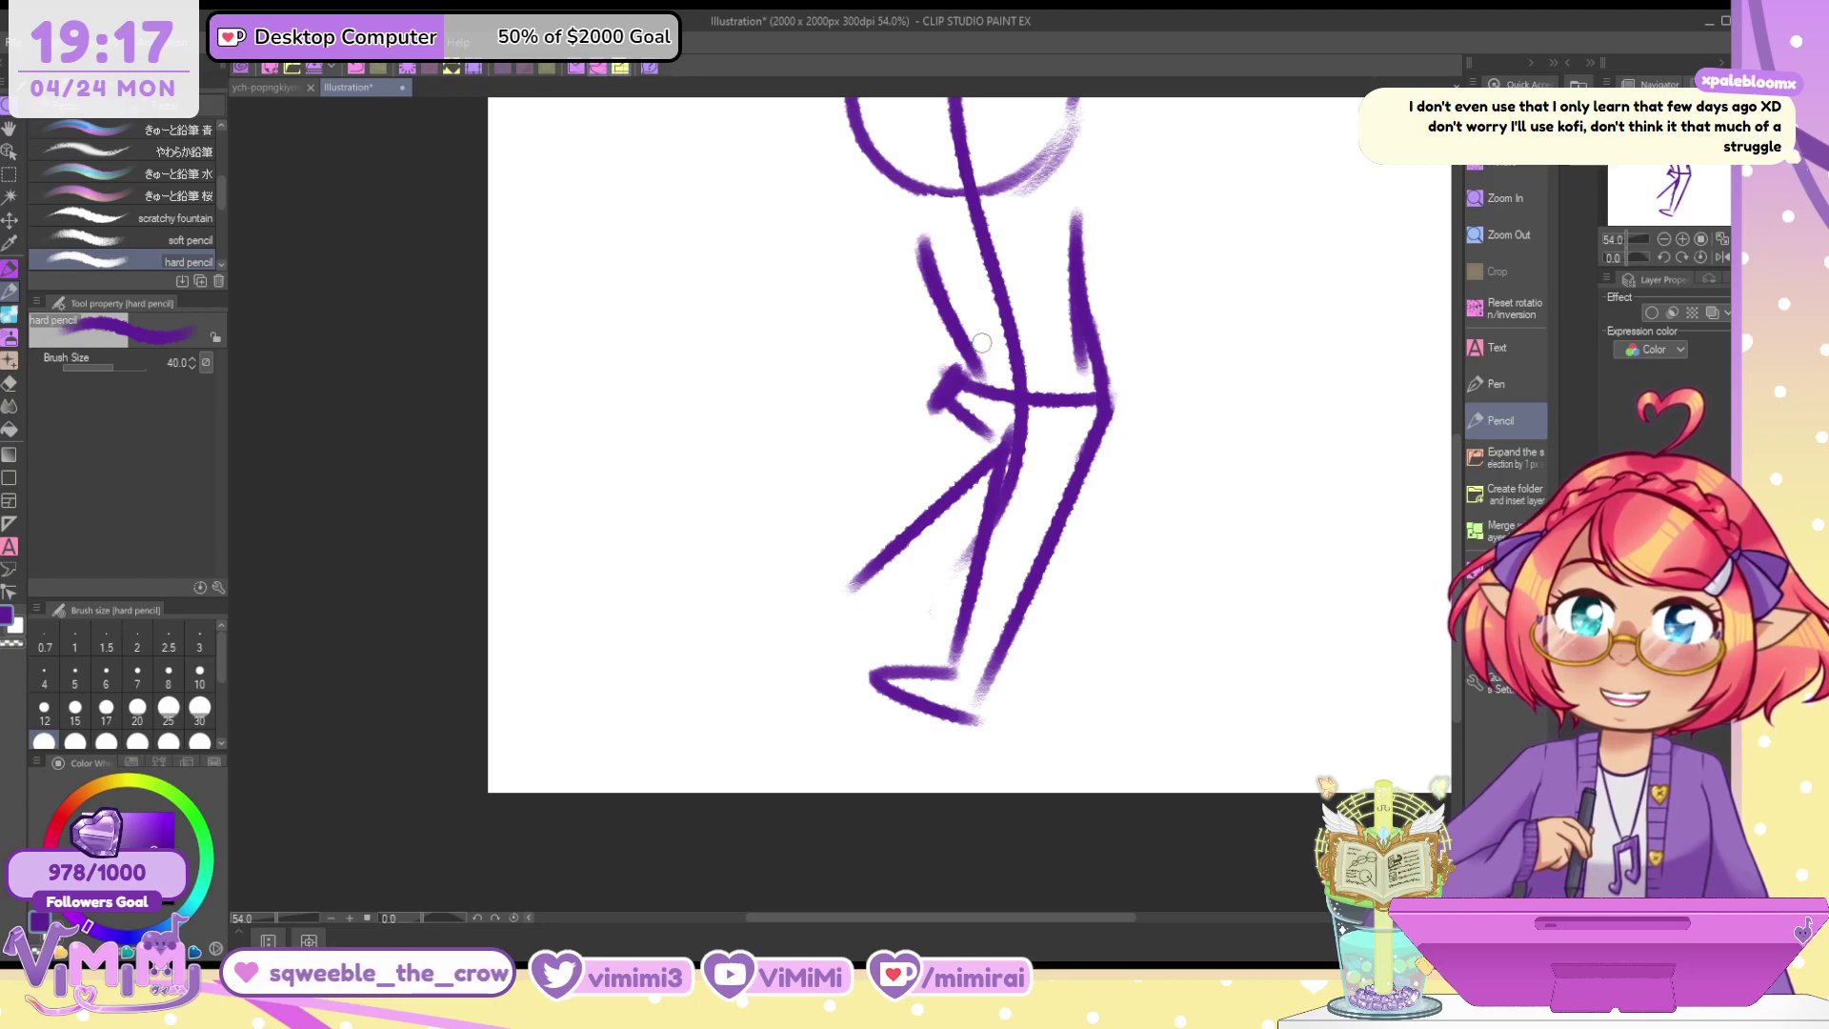
key("ctrl+z")
key("bracketright")
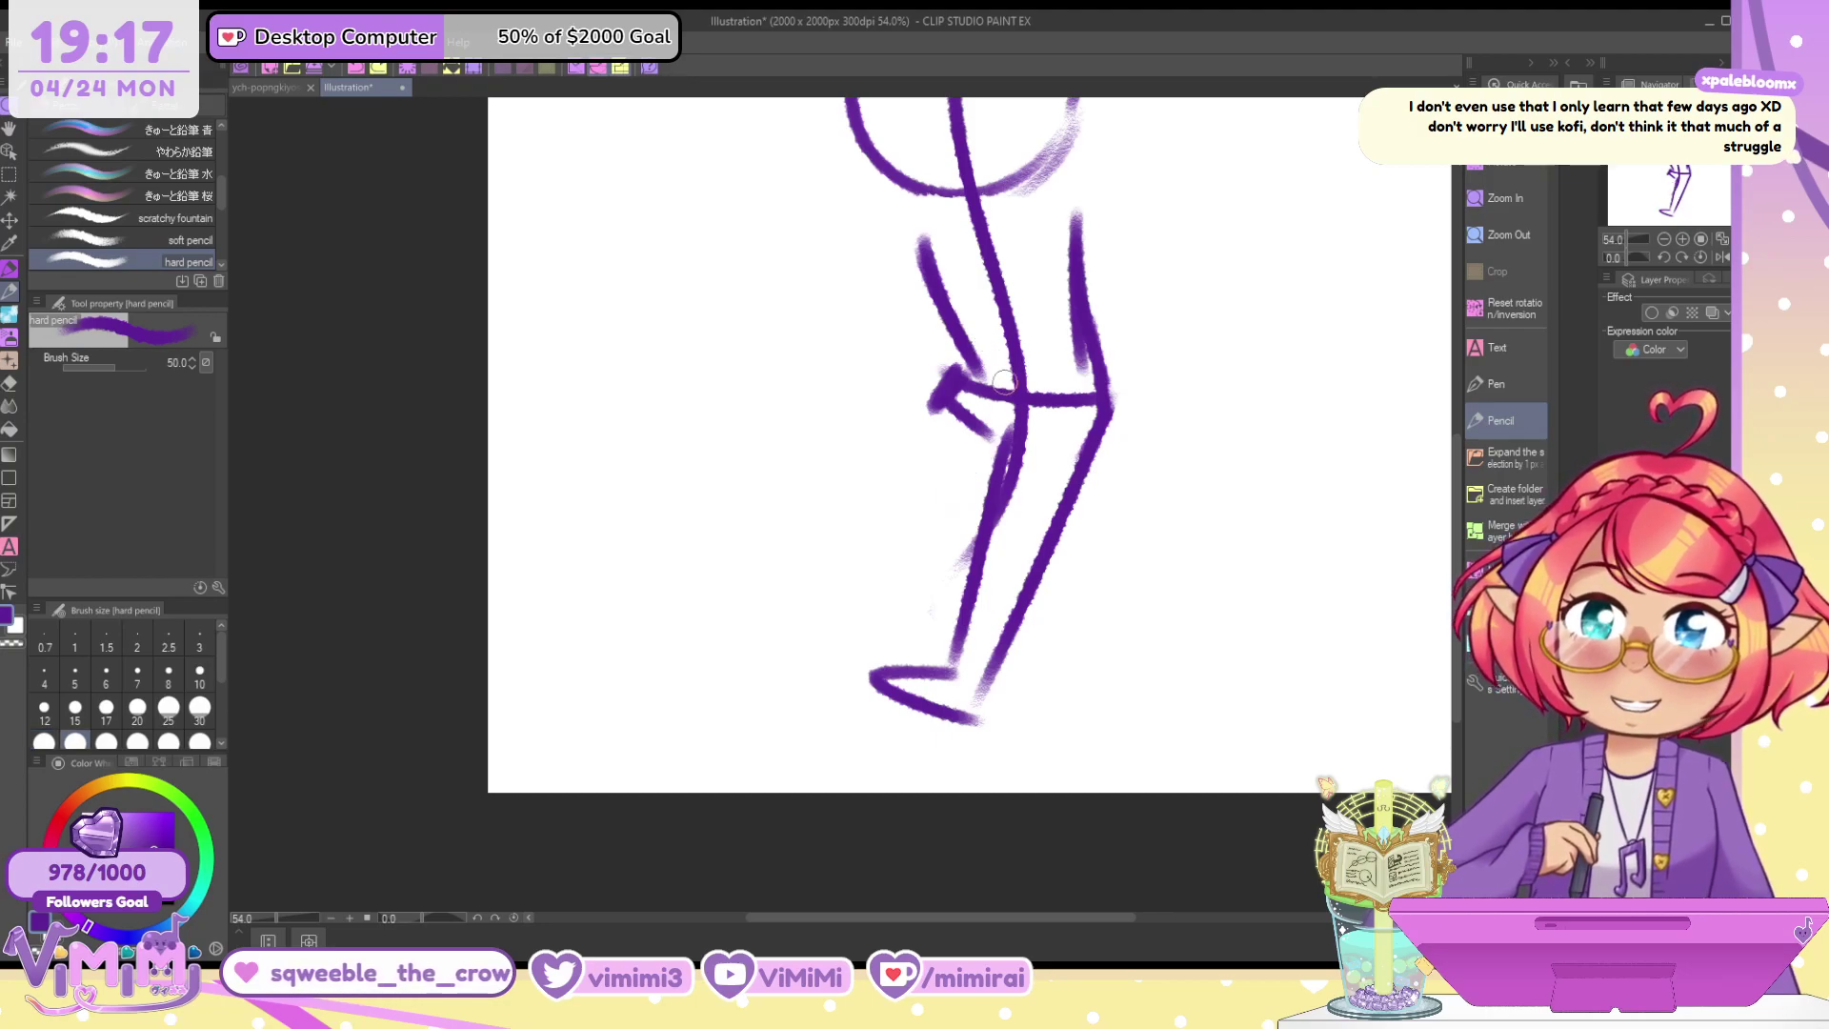
left_click_drag(1003, 441, 851, 587)
mouse_move(943, 396)
left_mouse_down()
mouse_move(821, 550)
mouse_move(843, 598)
mouse_move(897, 549)
left_mouse_up()
Thicken the supporting leg's contours and refine the outline of its foot
mouse_move(1017, 467)
left_mouse_down()
mouse_move(946, 662)
mouse_move(976, 728)
left_mouse_up()
left_click_drag(1109, 410, 976, 710)
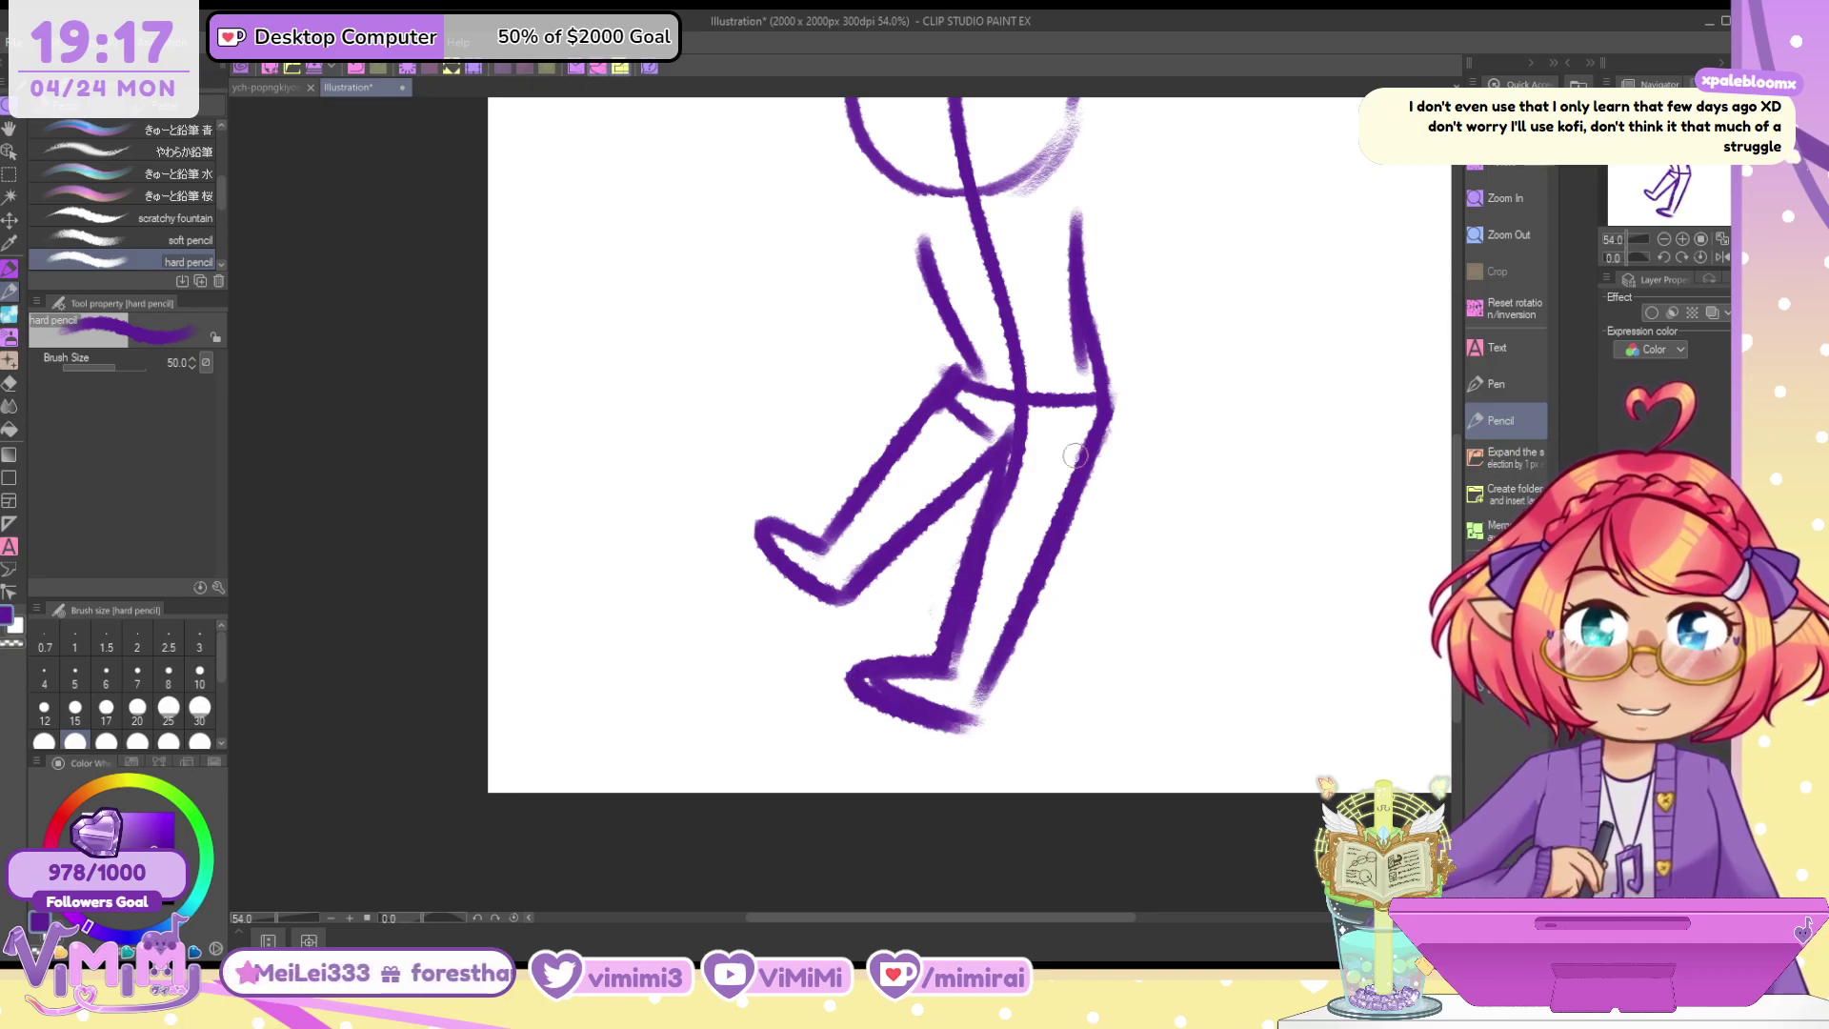
mouse_move(901, 648)
left_mouse_down()
mouse_move(964, 684)
mouse_move(882, 690)
mouse_move(866, 654)
mouse_move(938, 647)
left_mouse_up()
key("c")
mouse_move(950, 640)
left_mouse_down()
mouse_move(883, 637)
mouse_move(1004, 658)
mouse_move(981, 721)
left_mouse_up()
Strengthen the extended leg's inner contour and the torso sides, and add a shoulder line beneath the head
left_click_drag(991, 472, 871, 589)
mouse_move(947, 352)
left_mouse_down()
mouse_move(963, 328)
mouse_move(926, 389)
left_mouse_up()
left_click_drag(912, 238, 952, 357)
mouse_move(1085, 203)
left_mouse_down()
mouse_move(912, 212)
mouse_move(960, 326)
mouse_move(1080, 328)
left_mouse_up()
Sketch a raised arm with a bent elbow on the extended leg's side, its pointed hand overlapping the face
left_click_drag(1693, 177, 1695, 147)
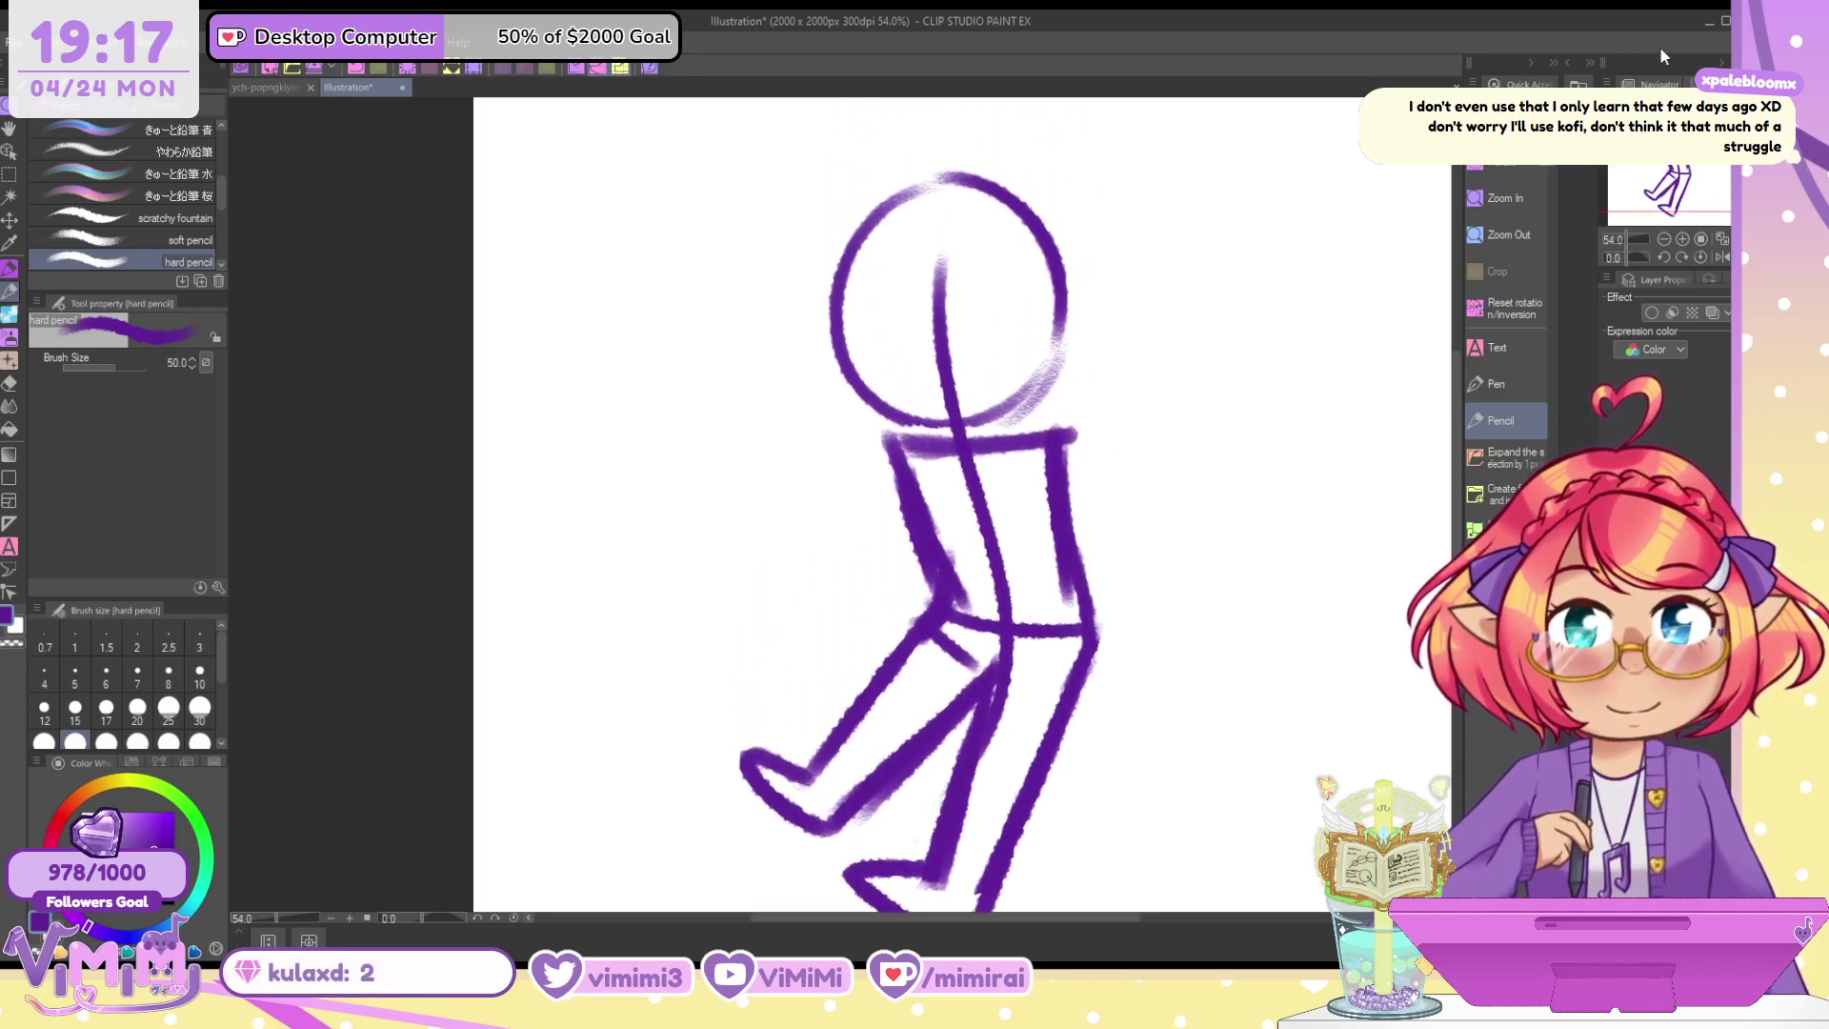
mouse_move(763, 267)
left_mouse_down()
mouse_move(874, 266)
mouse_move(842, 310)
left_mouse_up()
left_click_drag(830, 319, 779, 308)
key("ctrl+z")
key("ctrl+z")
mouse_move(784, 246)
left_mouse_down()
mouse_move(891, 281)
mouse_move(846, 314)
left_mouse_up()
mouse_move(825, 319)
left_mouse_down()
mouse_move(772, 277)
mouse_move(728, 386)
mouse_move(890, 471)
left_mouse_up()
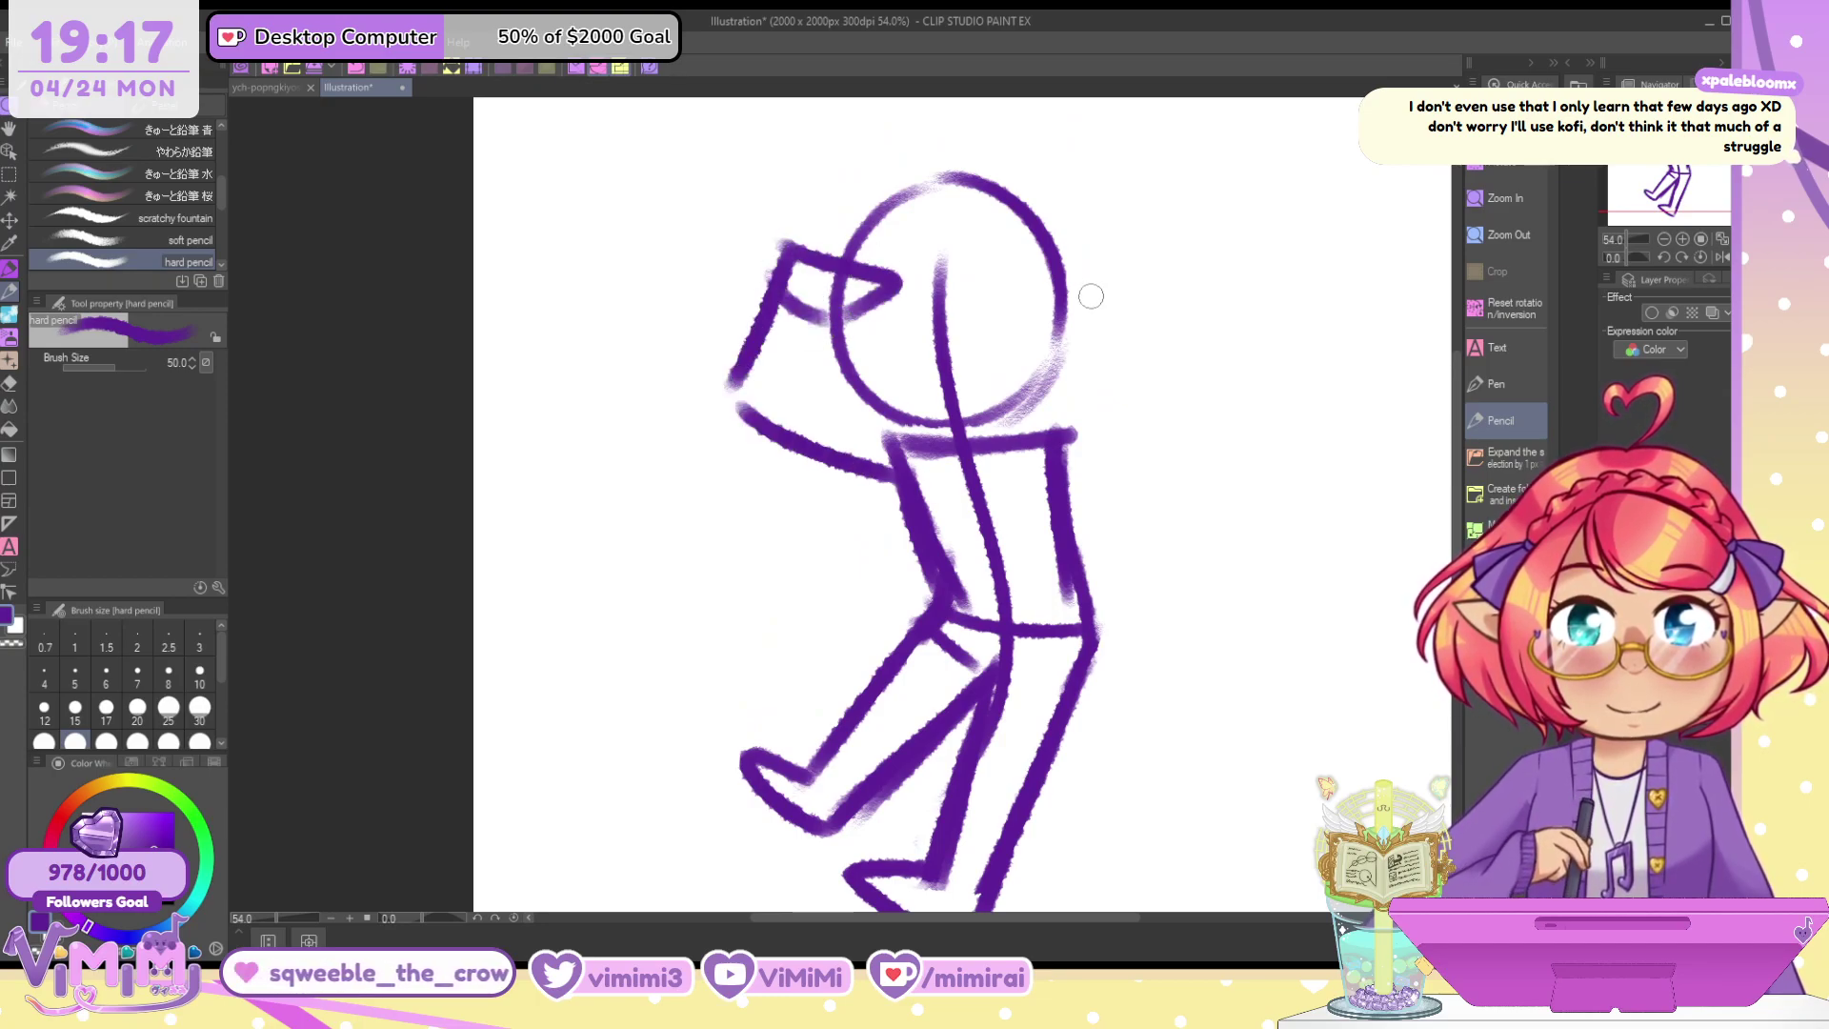
Sketch the second raised arm with its hand overlapping the face, and add a curved horizontal guideline across the head at brush size 40
mouse_move(1057, 453)
left_mouse_down()
mouse_move(1126, 327)
mouse_move(1162, 327)
left_mouse_up()
key("ctrl+z")
mouse_move(1046, 252)
left_mouse_down()
mouse_move(1195, 305)
mouse_move(974, 267)
mouse_move(1068, 243)
left_mouse_up()
key("bracketleft")
left_click_drag(843, 335, 1057, 312)
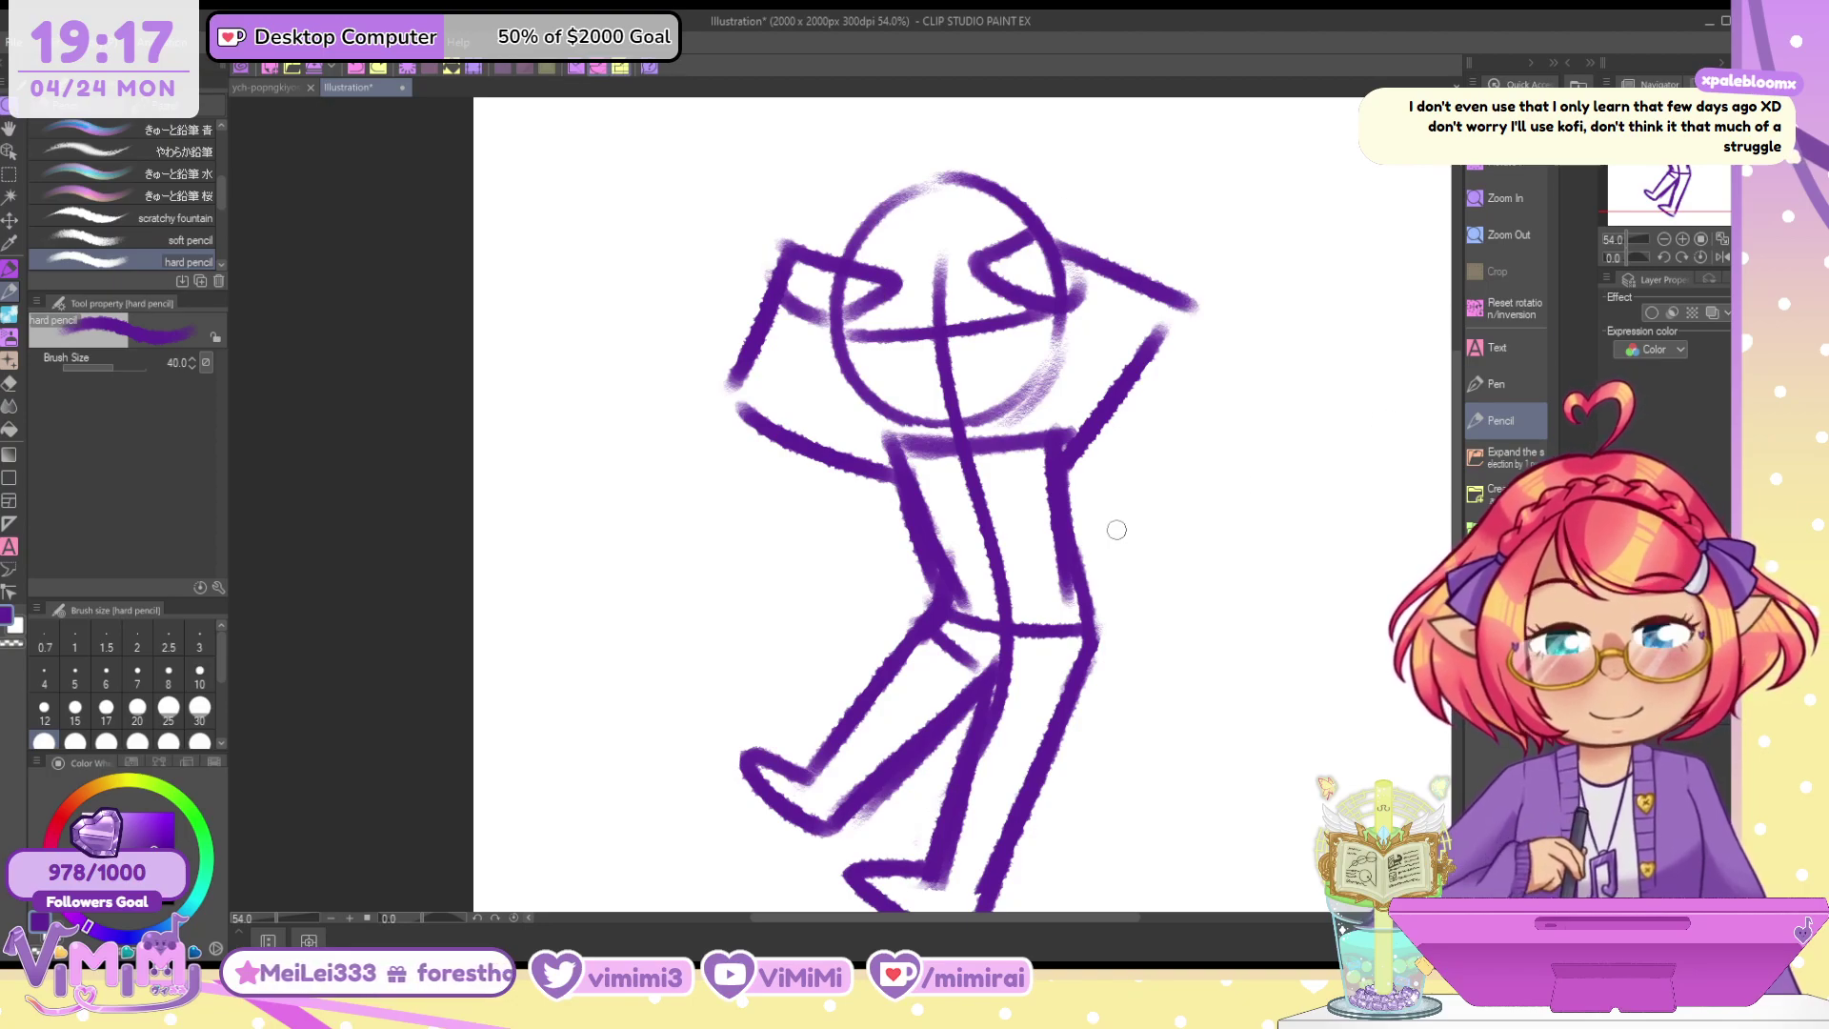
Add an inner contour along the kicked-out leg and strengthen the jawline of the head circle
left_click_drag(917, 621, 779, 761)
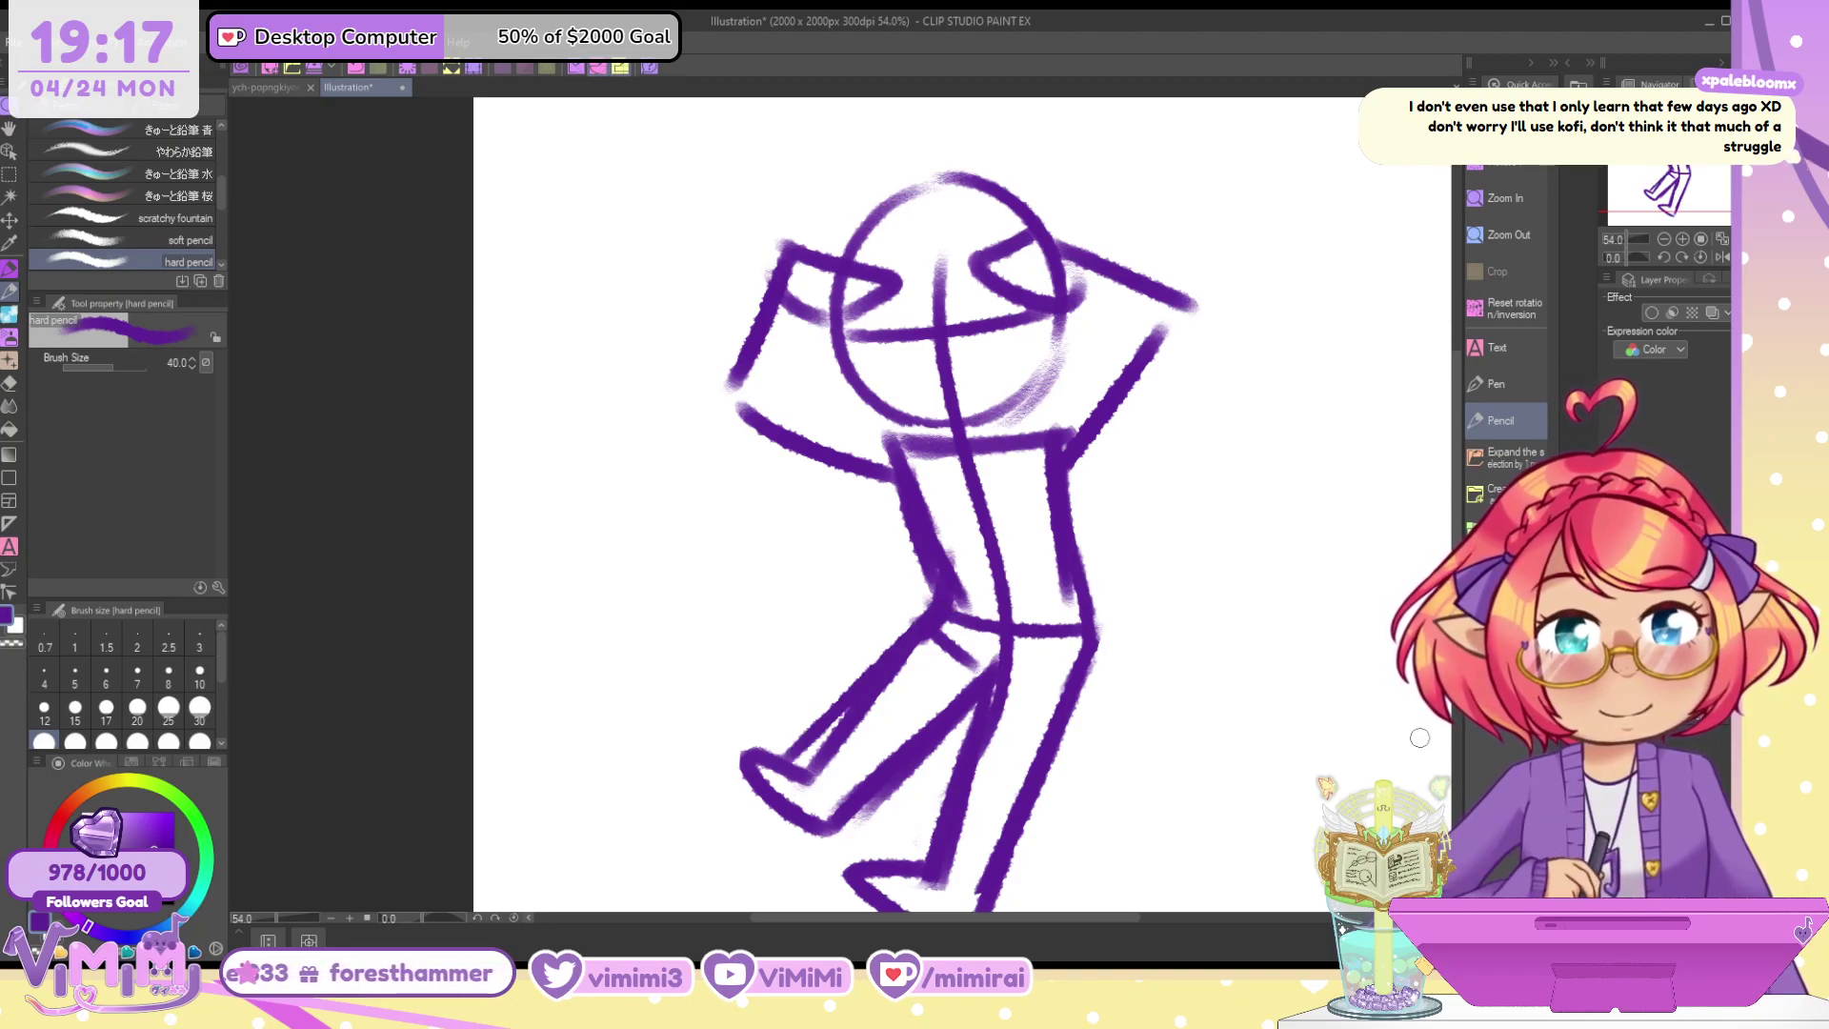
left_click_drag(1129, 361, 1114, 240)
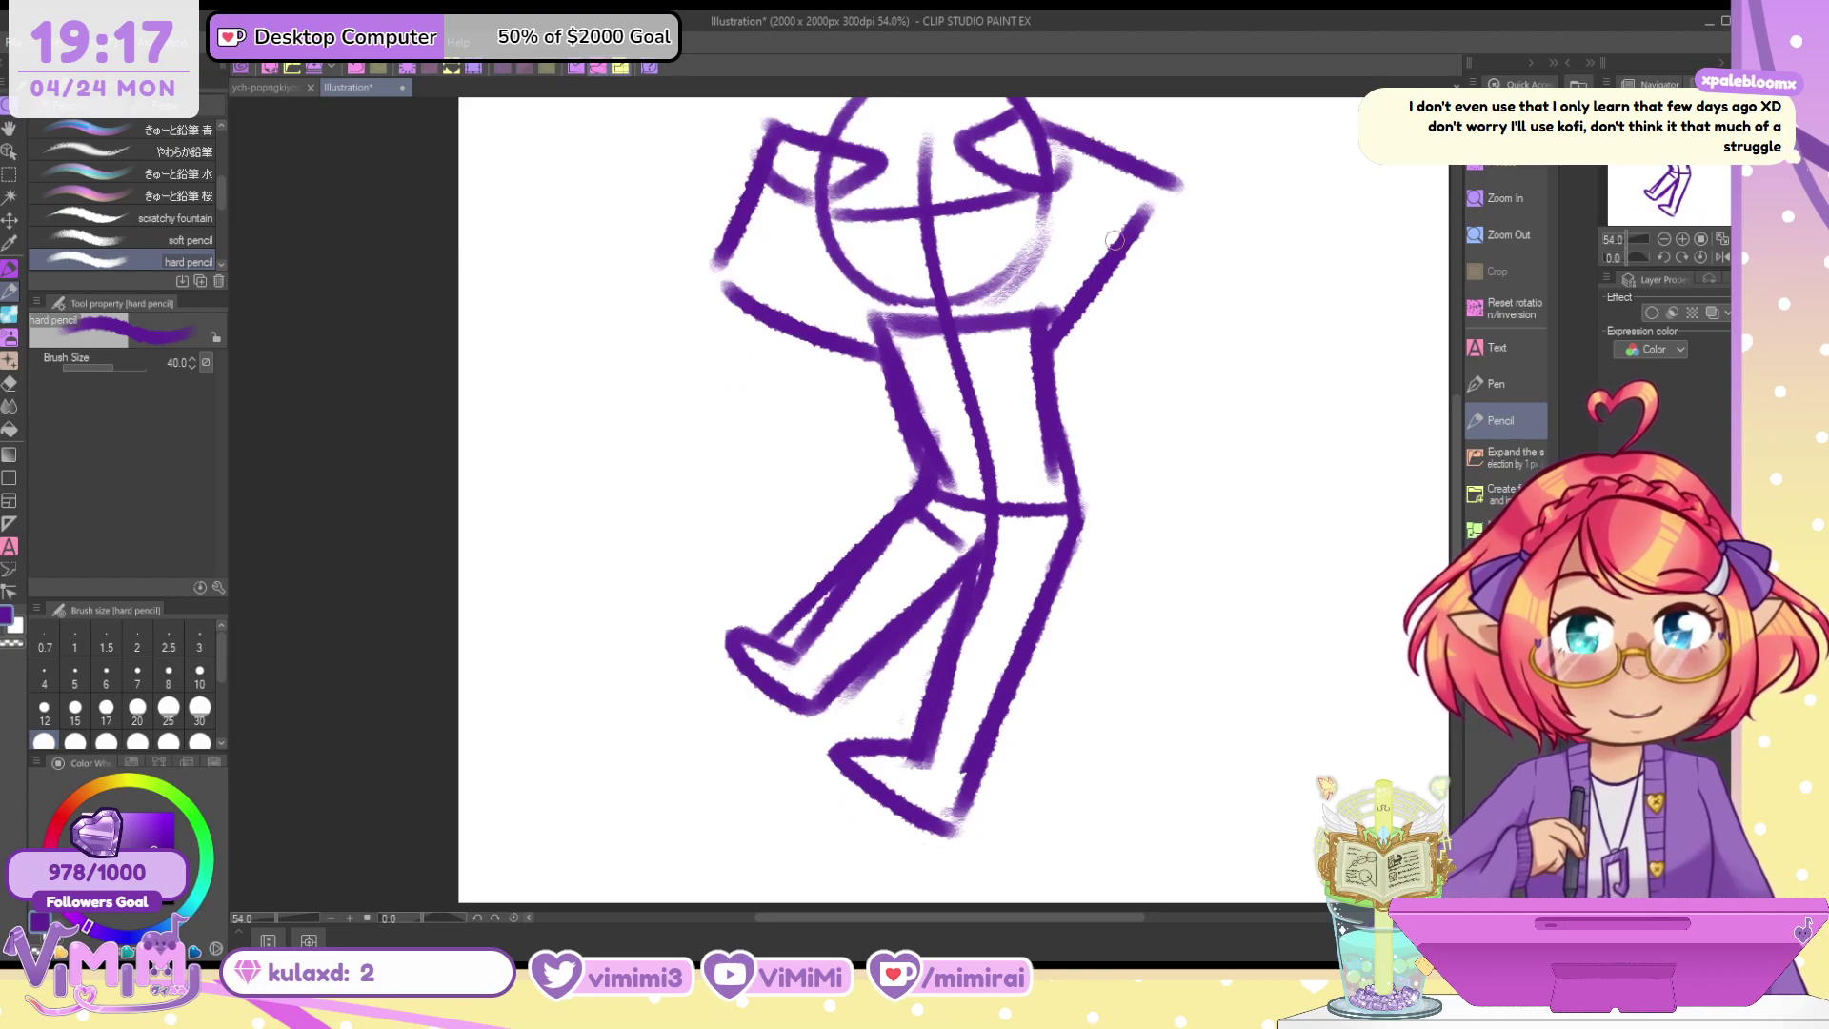
left_click_drag(833, 252, 1042, 230)
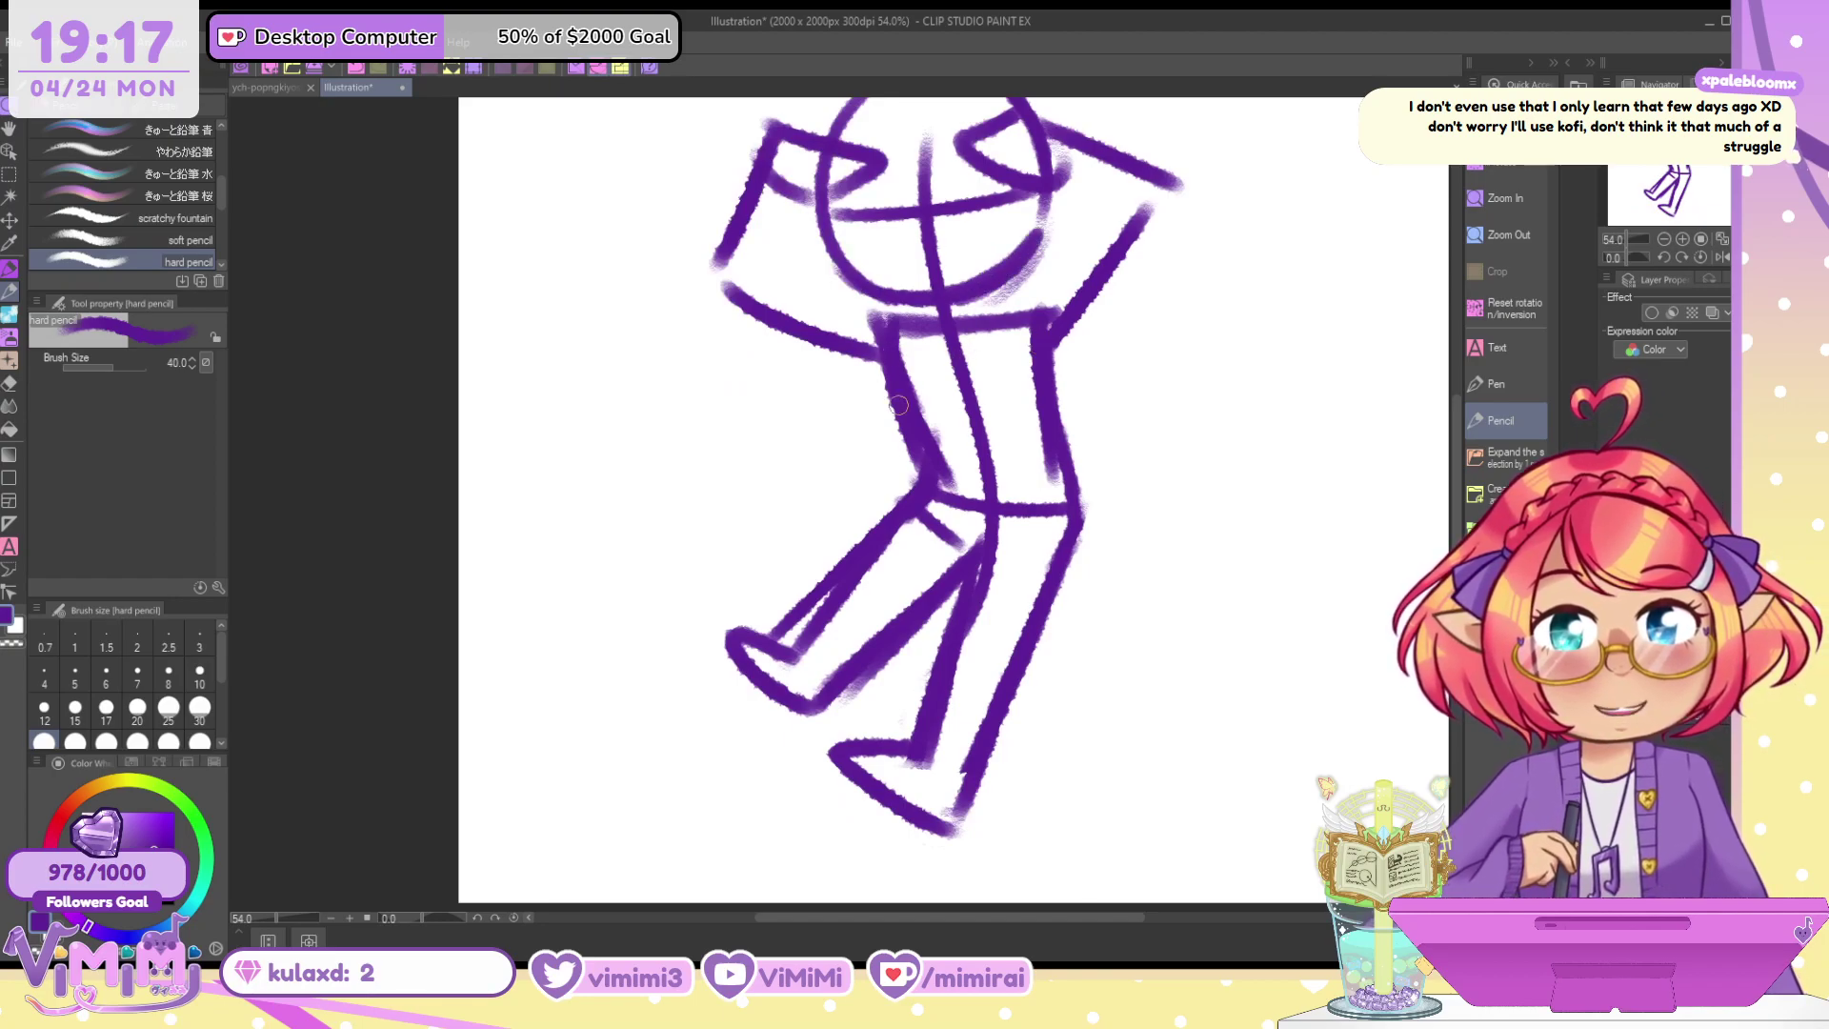
Redraw the underside of the first raised arm slightly higher and erase the old upper-arm line
mouse_move(734, 267)
left_mouse_down()
mouse_move(858, 357)
mouse_move(762, 314)
mouse_move(871, 322)
left_mouse_up()
key("c")
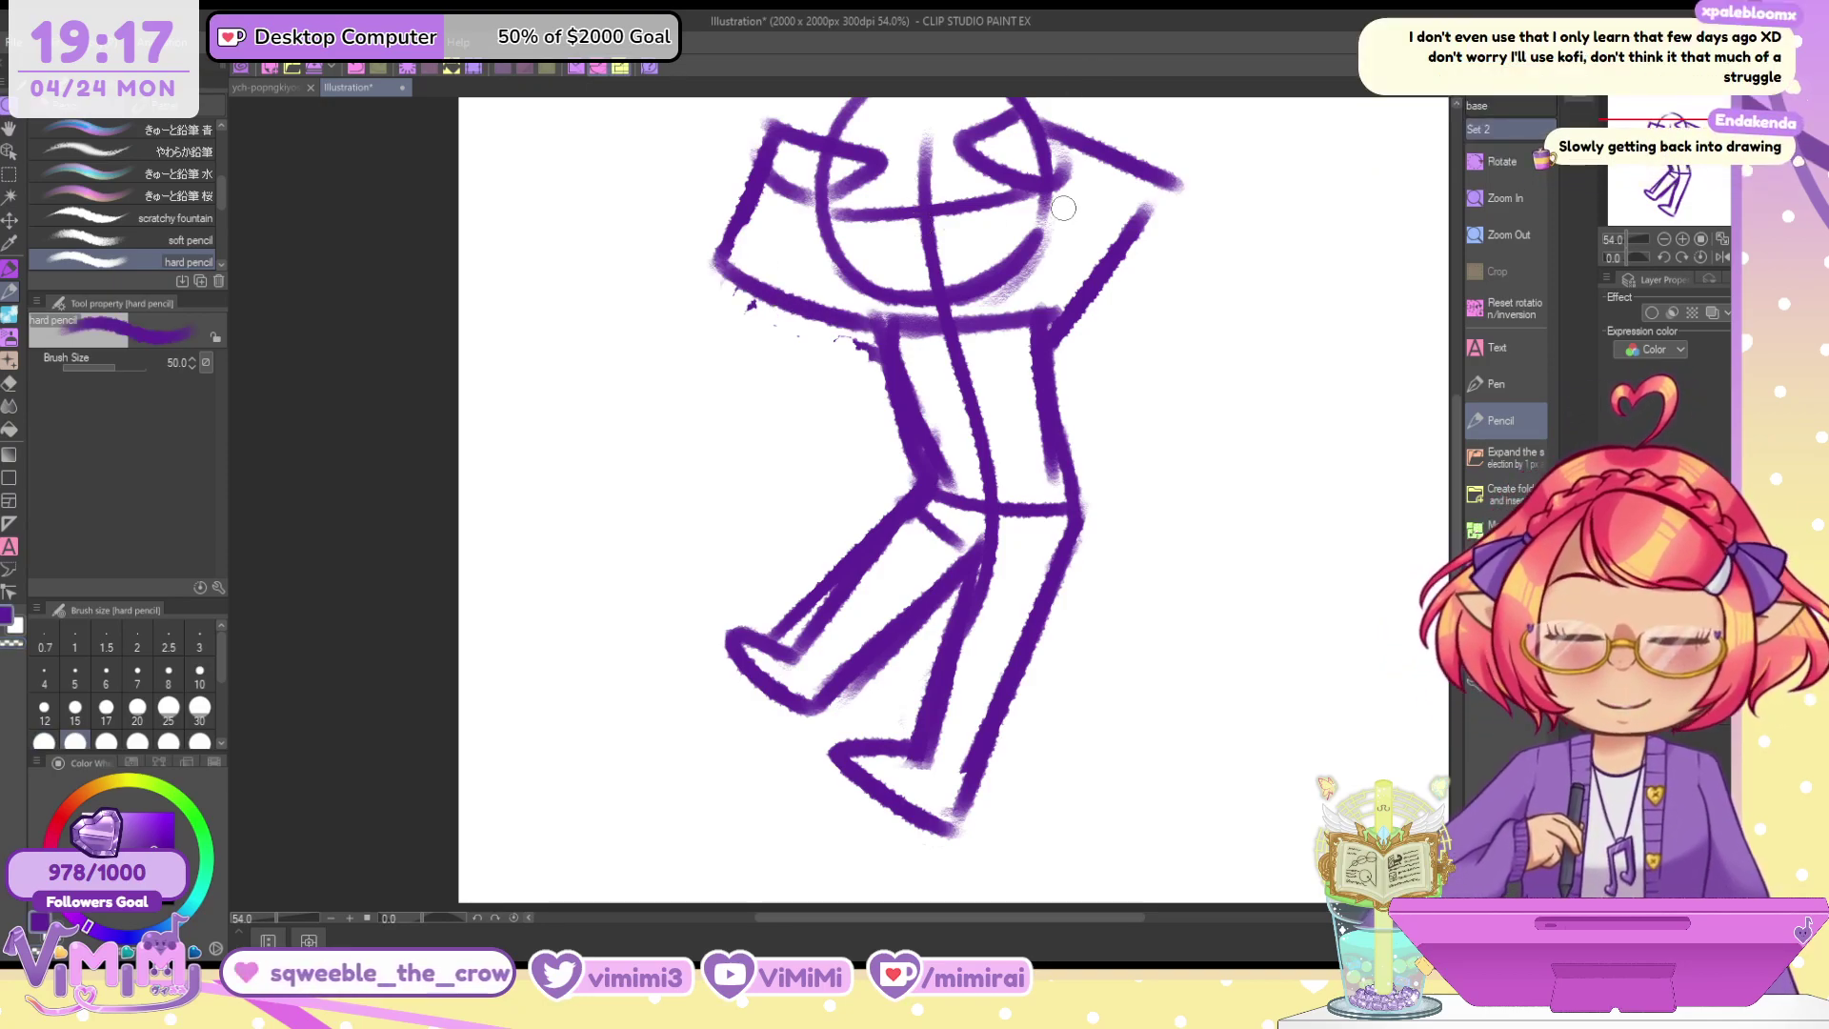
left_click_drag(882, 341, 905, 479)
key("ctrl+z")
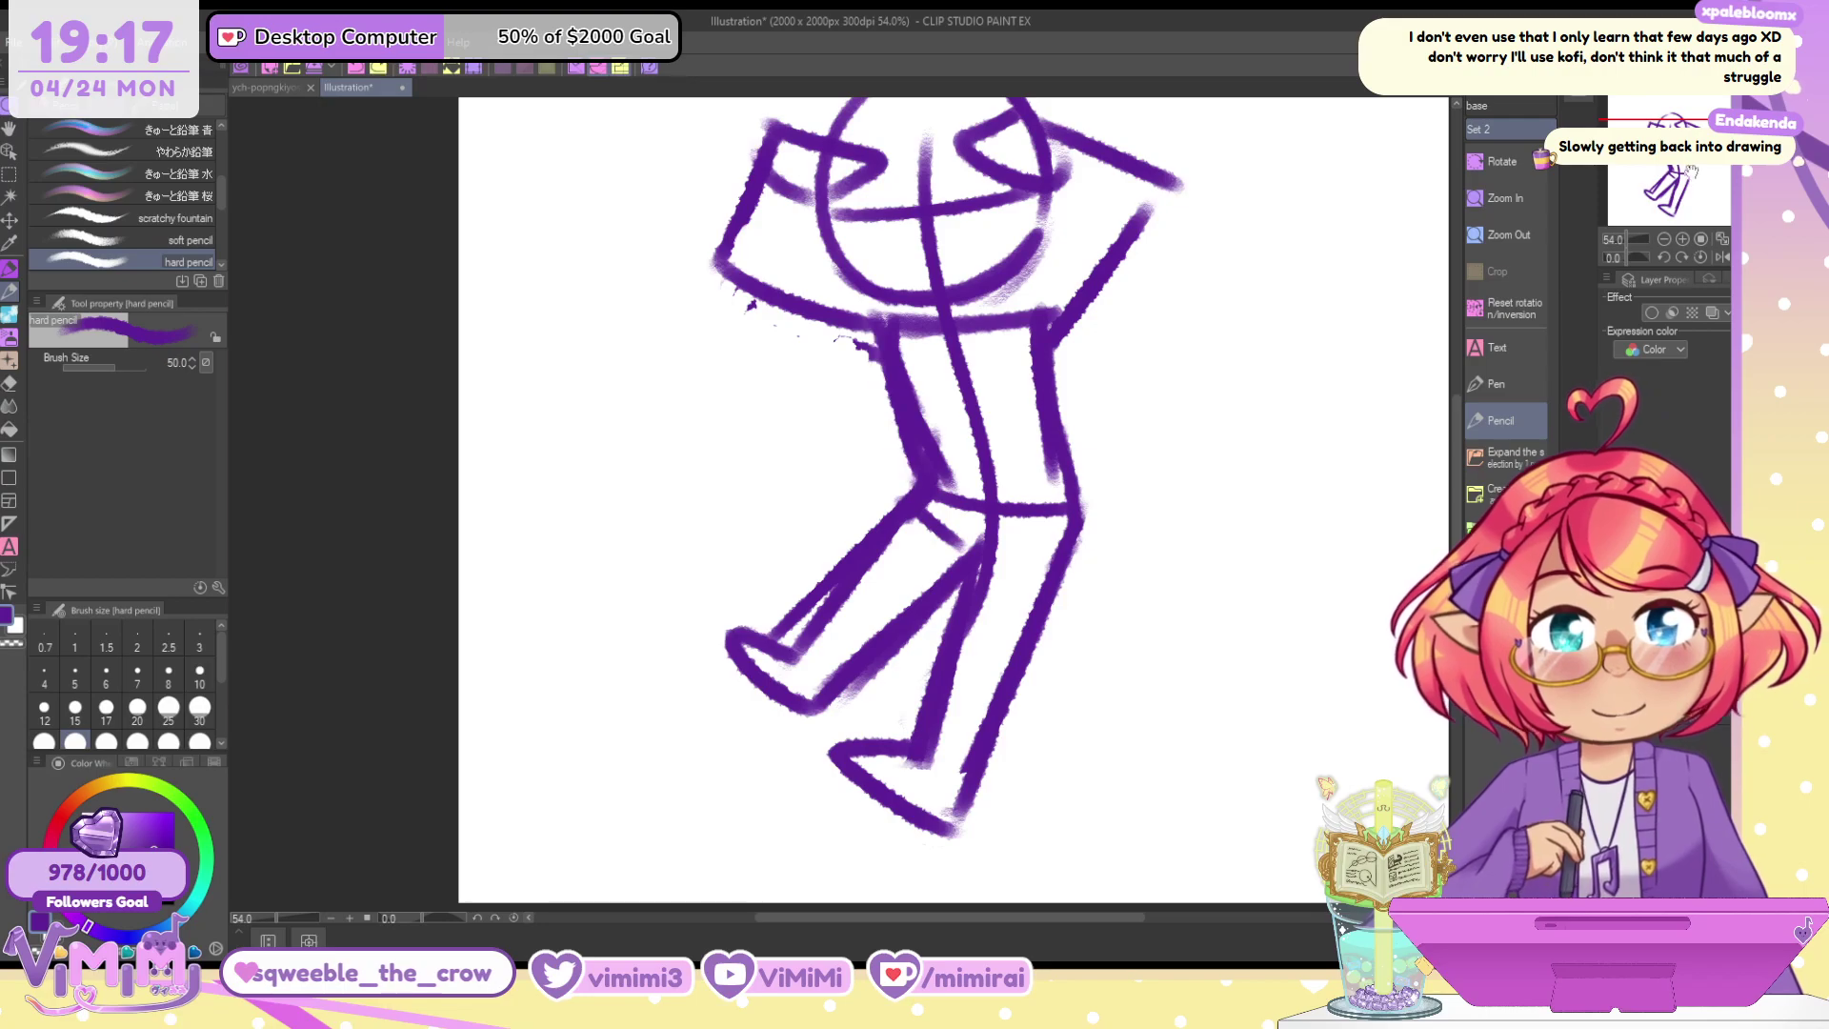
Lasso the head without the second arm's hand, scale it up to 115% and deselect
left_click_drag(1334, 235, 1305, 334)
left_click(10, 174)
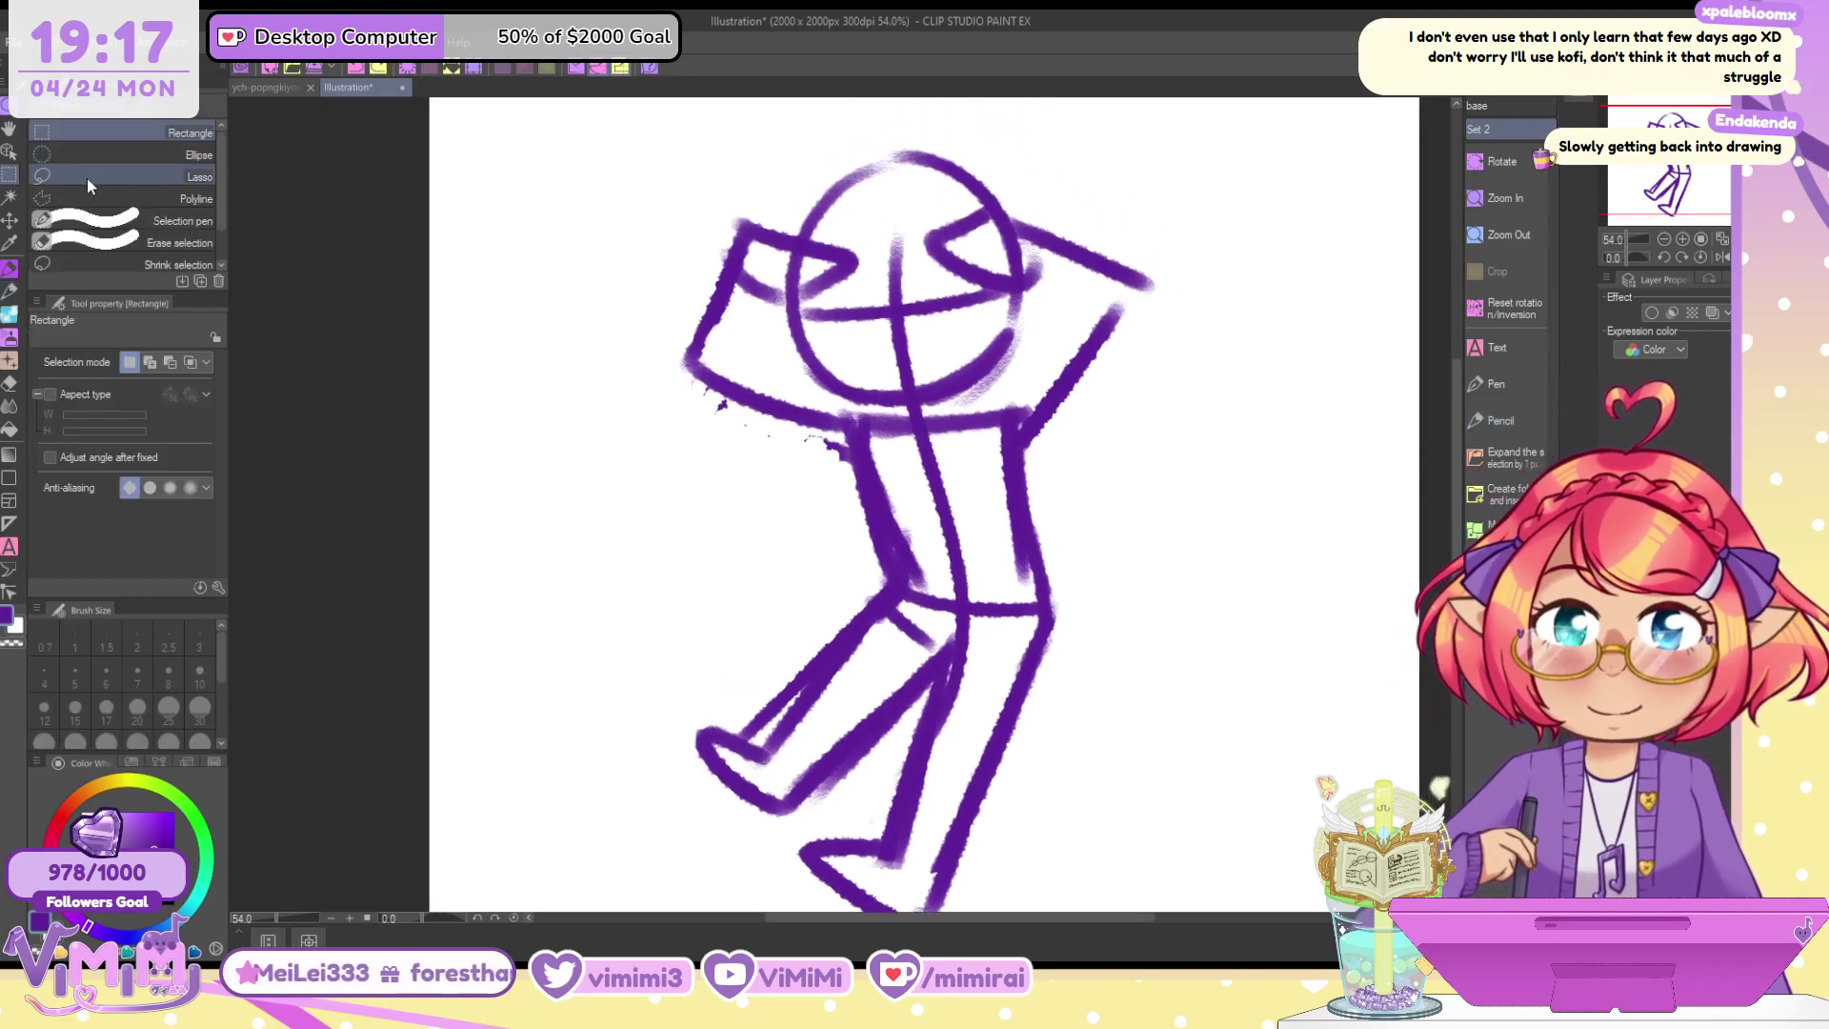
left_click(124, 176)
mouse_move(890, 119)
left_mouse_down()
mouse_move(808, 170)
mouse_move(794, 360)
left_mouse_up()
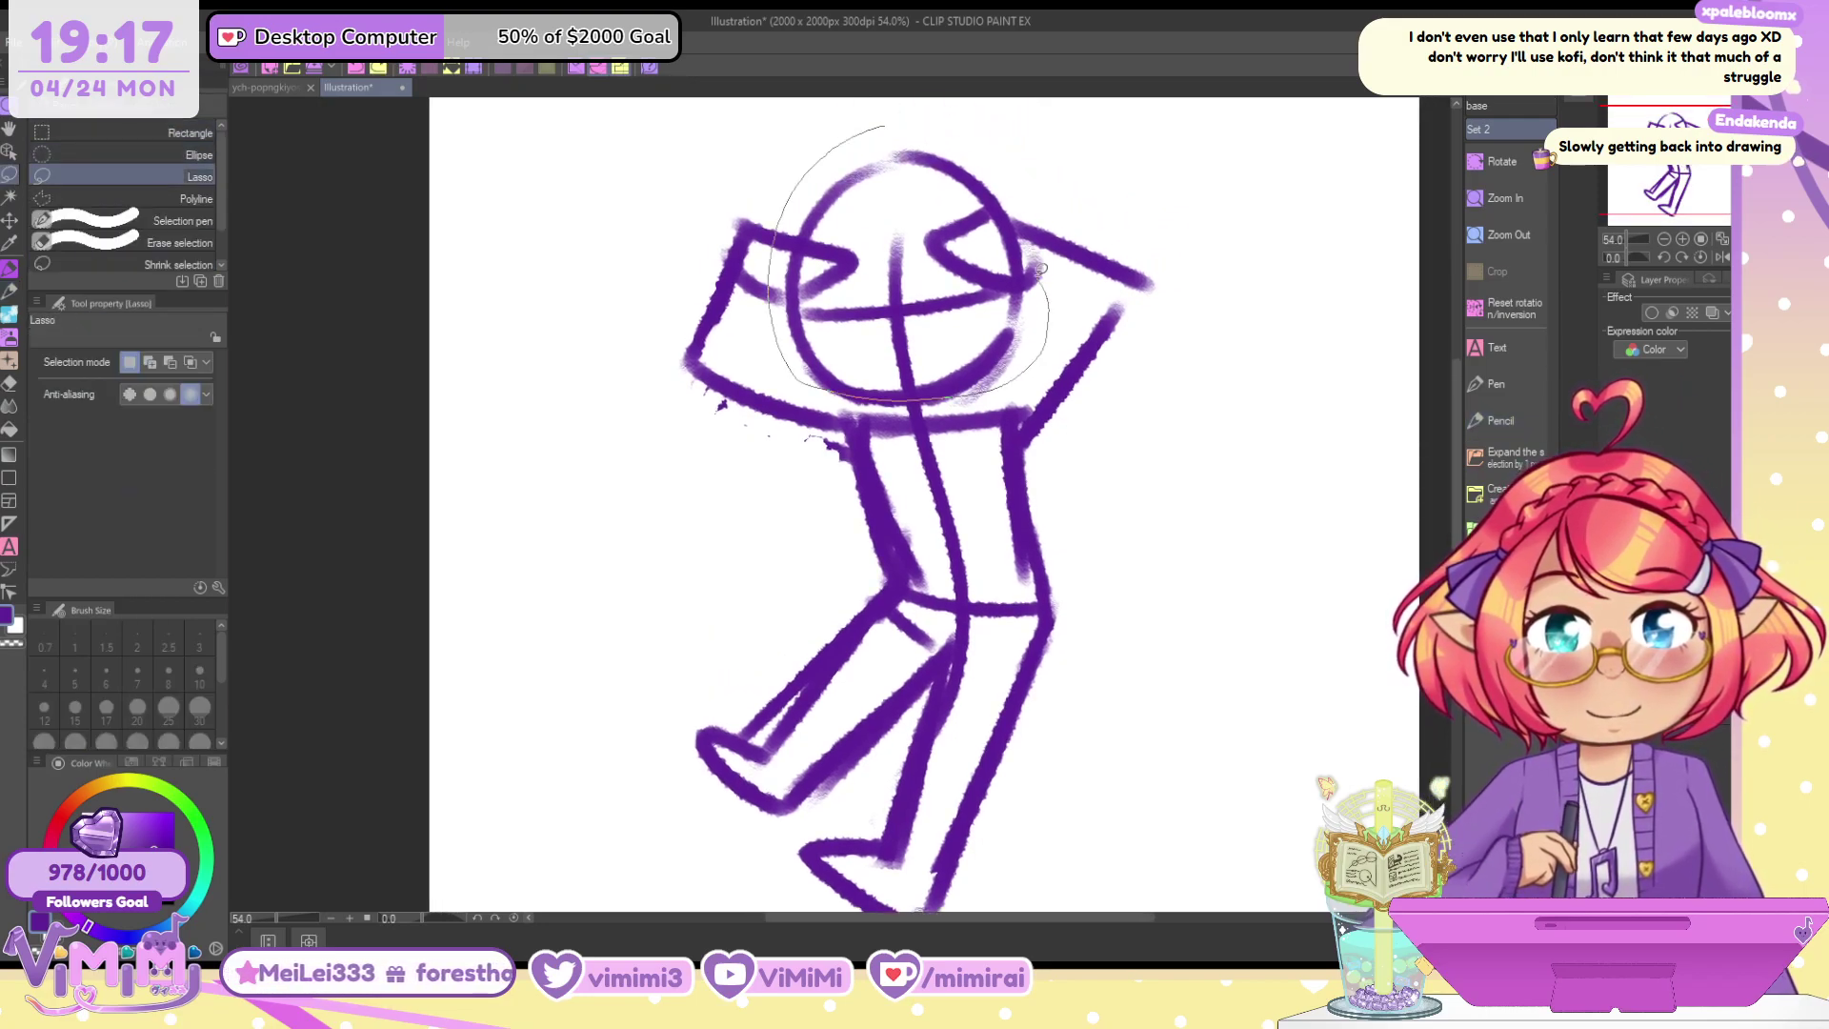
left_click_drag(1041, 269, 1025, 231)
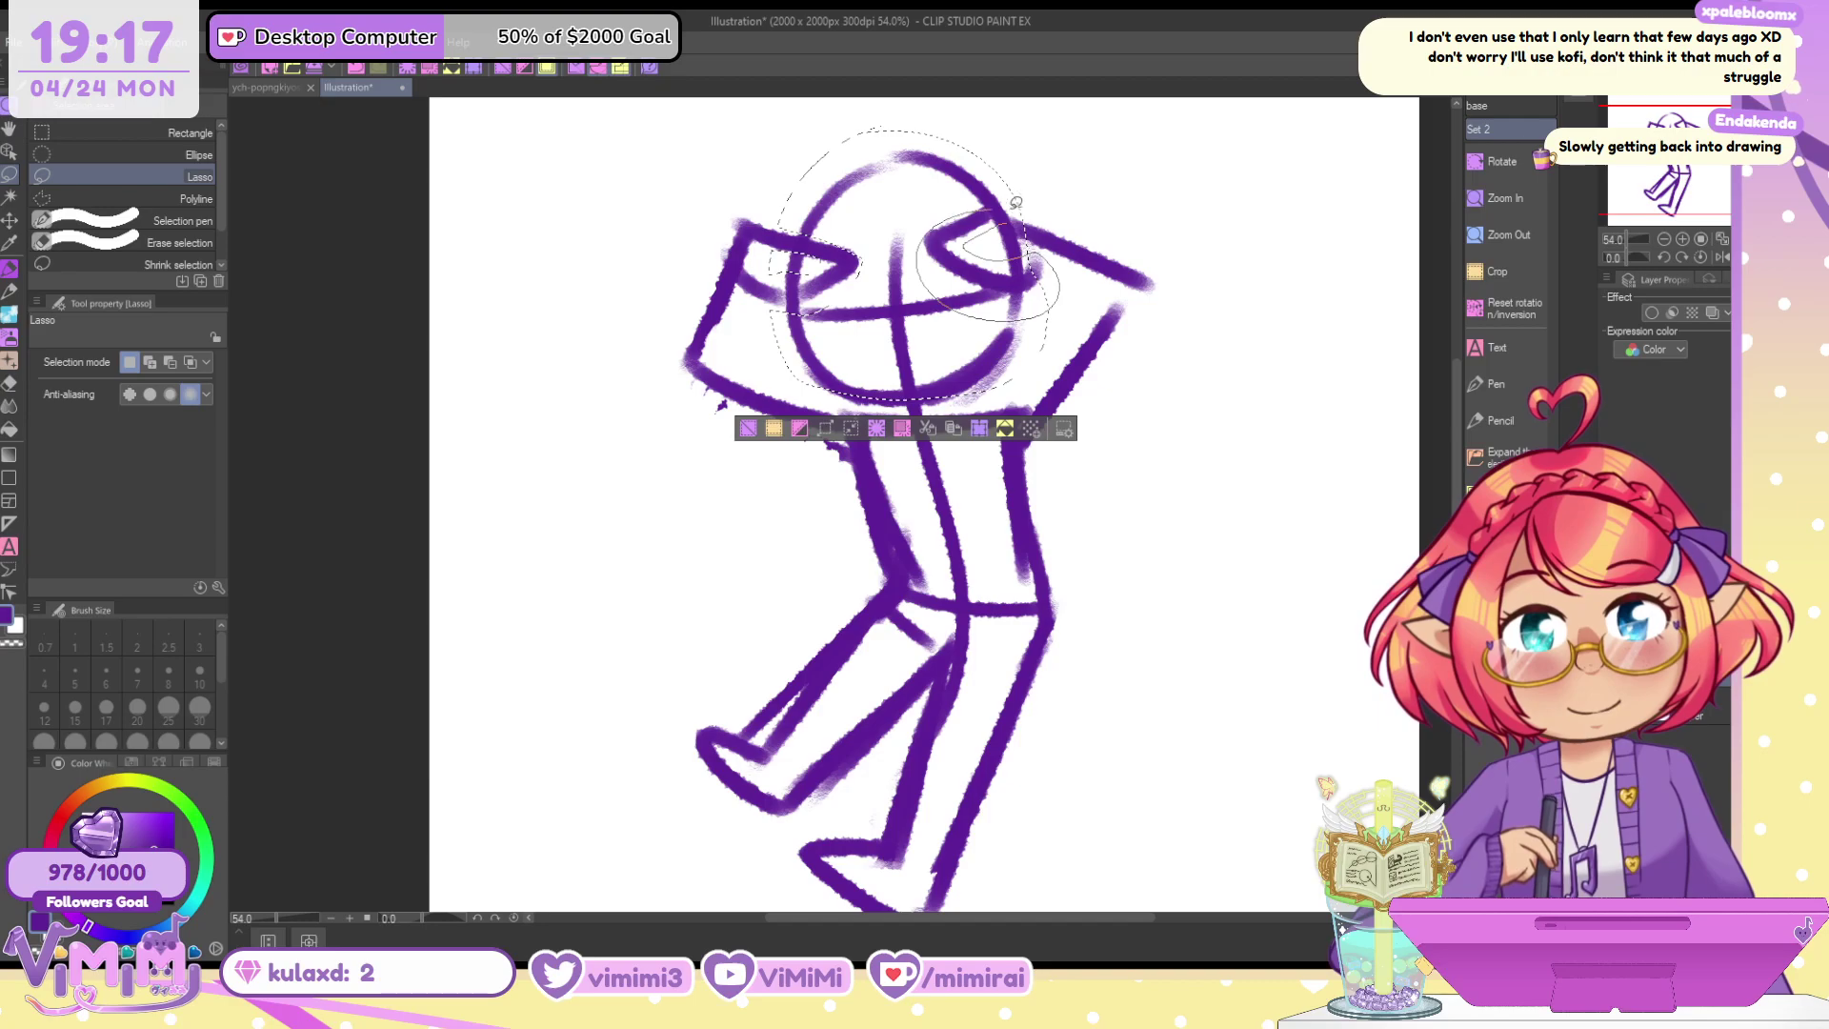
left_click_drag(1016, 201, 1013, 206)
mouse_move(935, 268)
left_mouse_down()
mouse_move(1014, 308)
mouse_move(964, 319)
left_mouse_up()
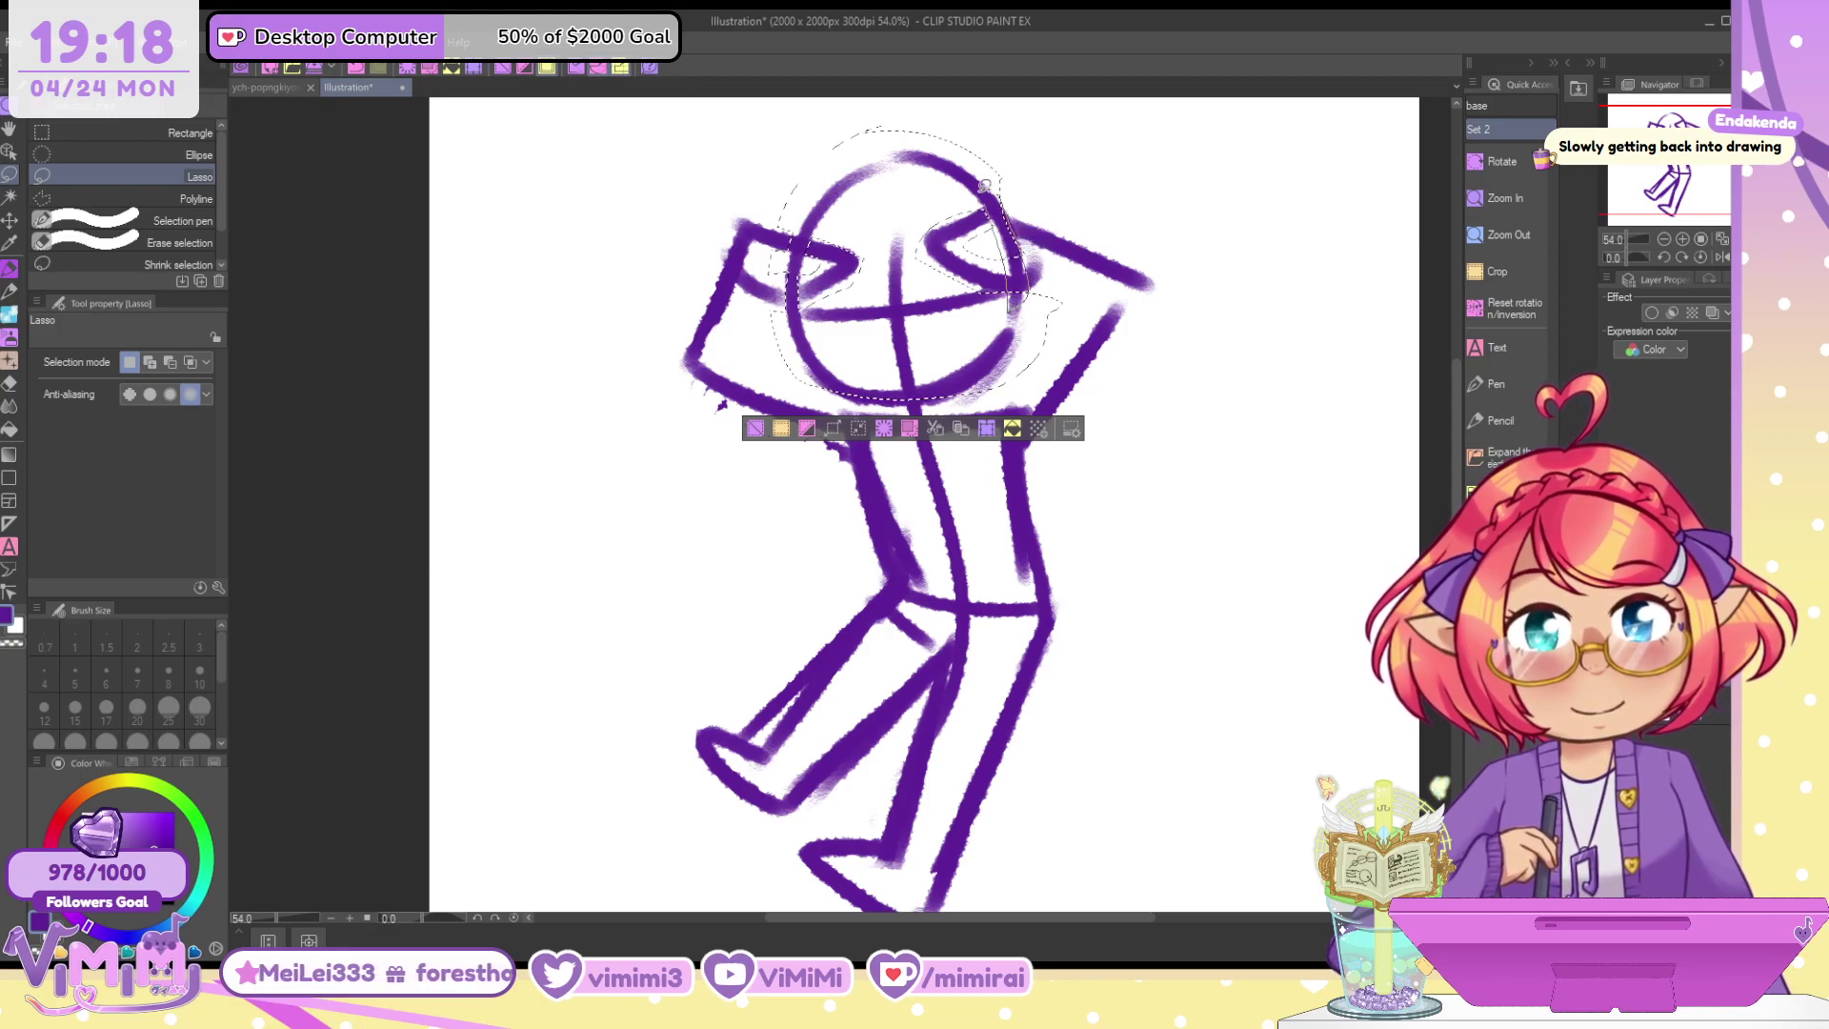
key("ctrl+t")
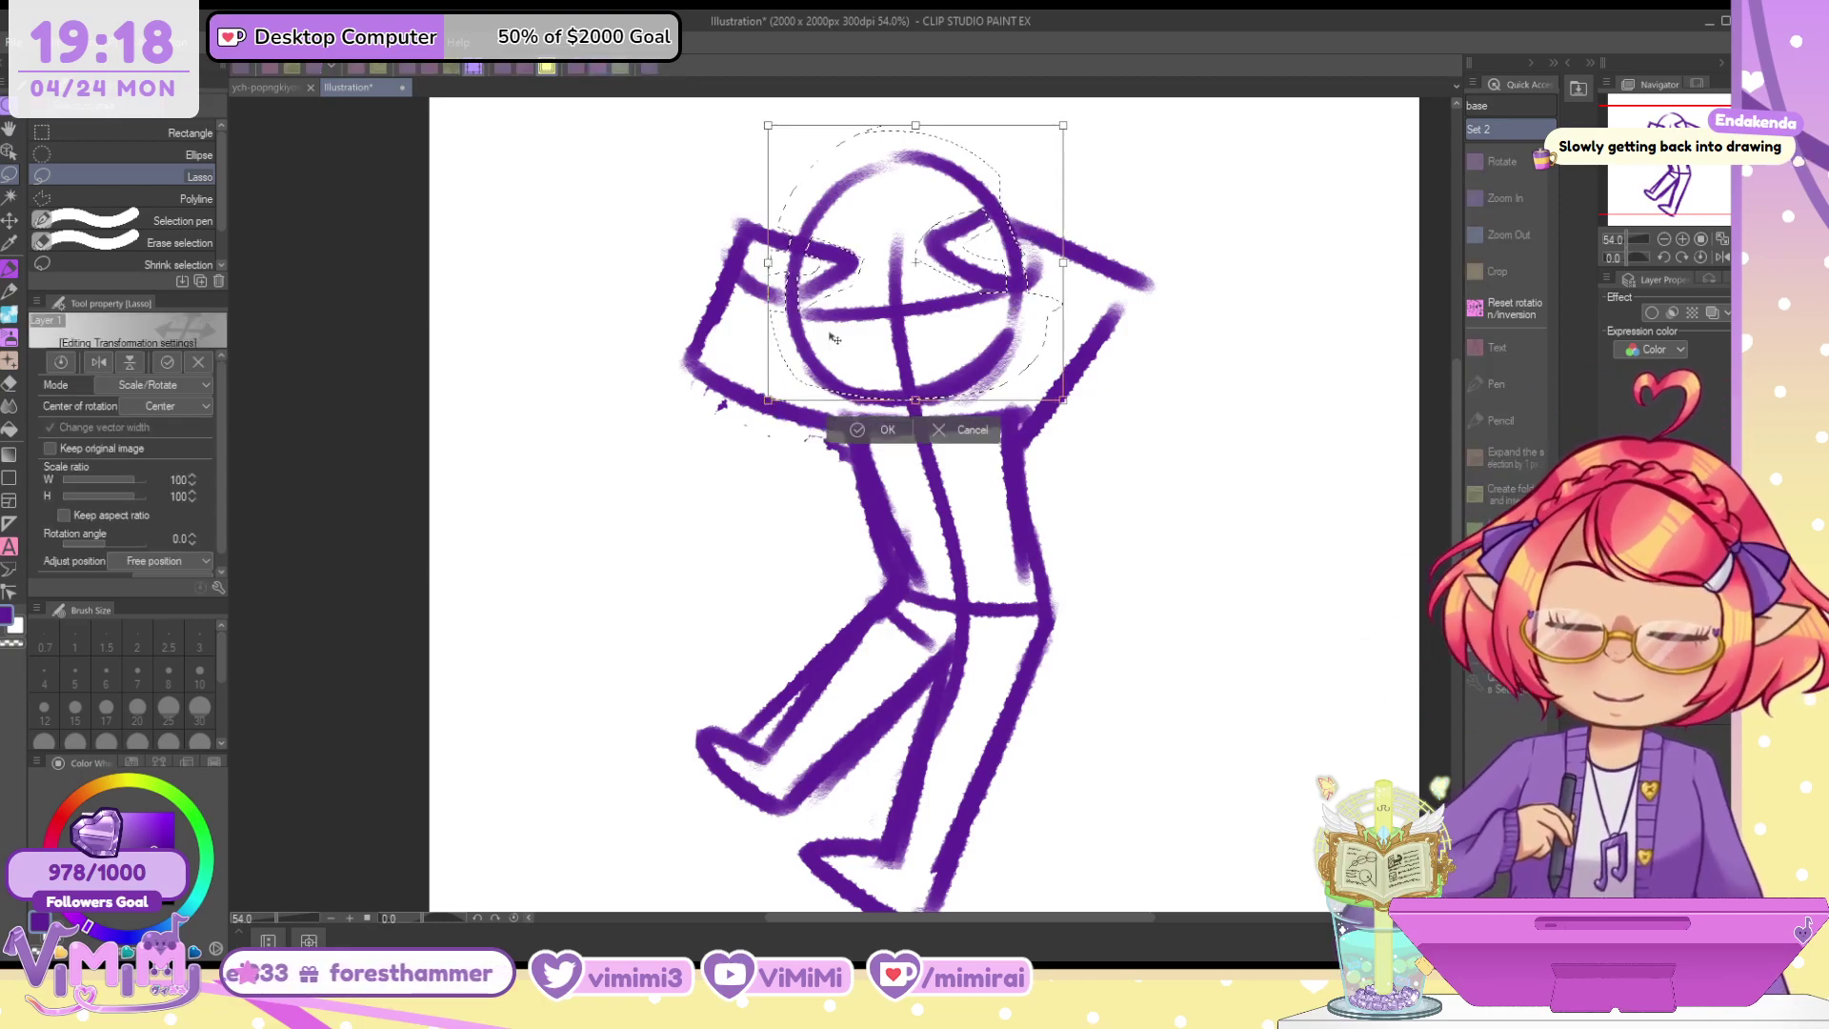
left_click_drag(765, 401, 723, 441)
left_click_drag(937, 383, 952, 347)
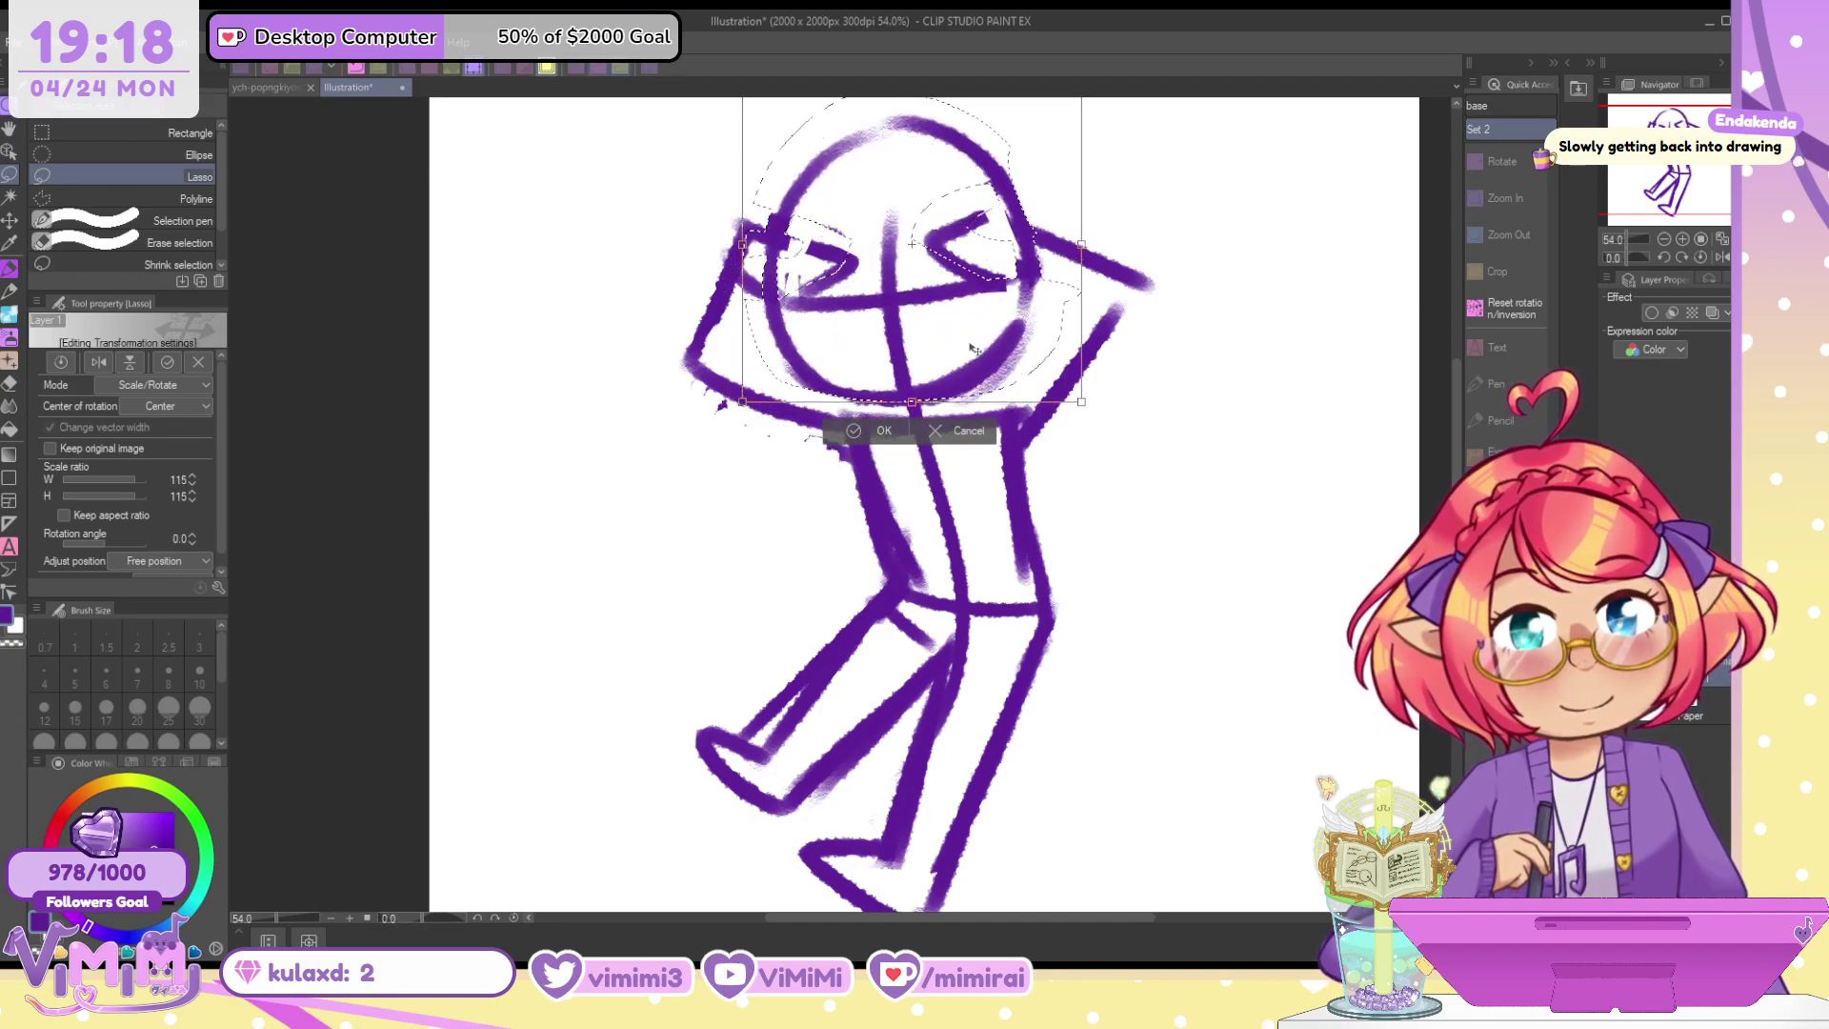
key("Return")
key("ctrl+d")
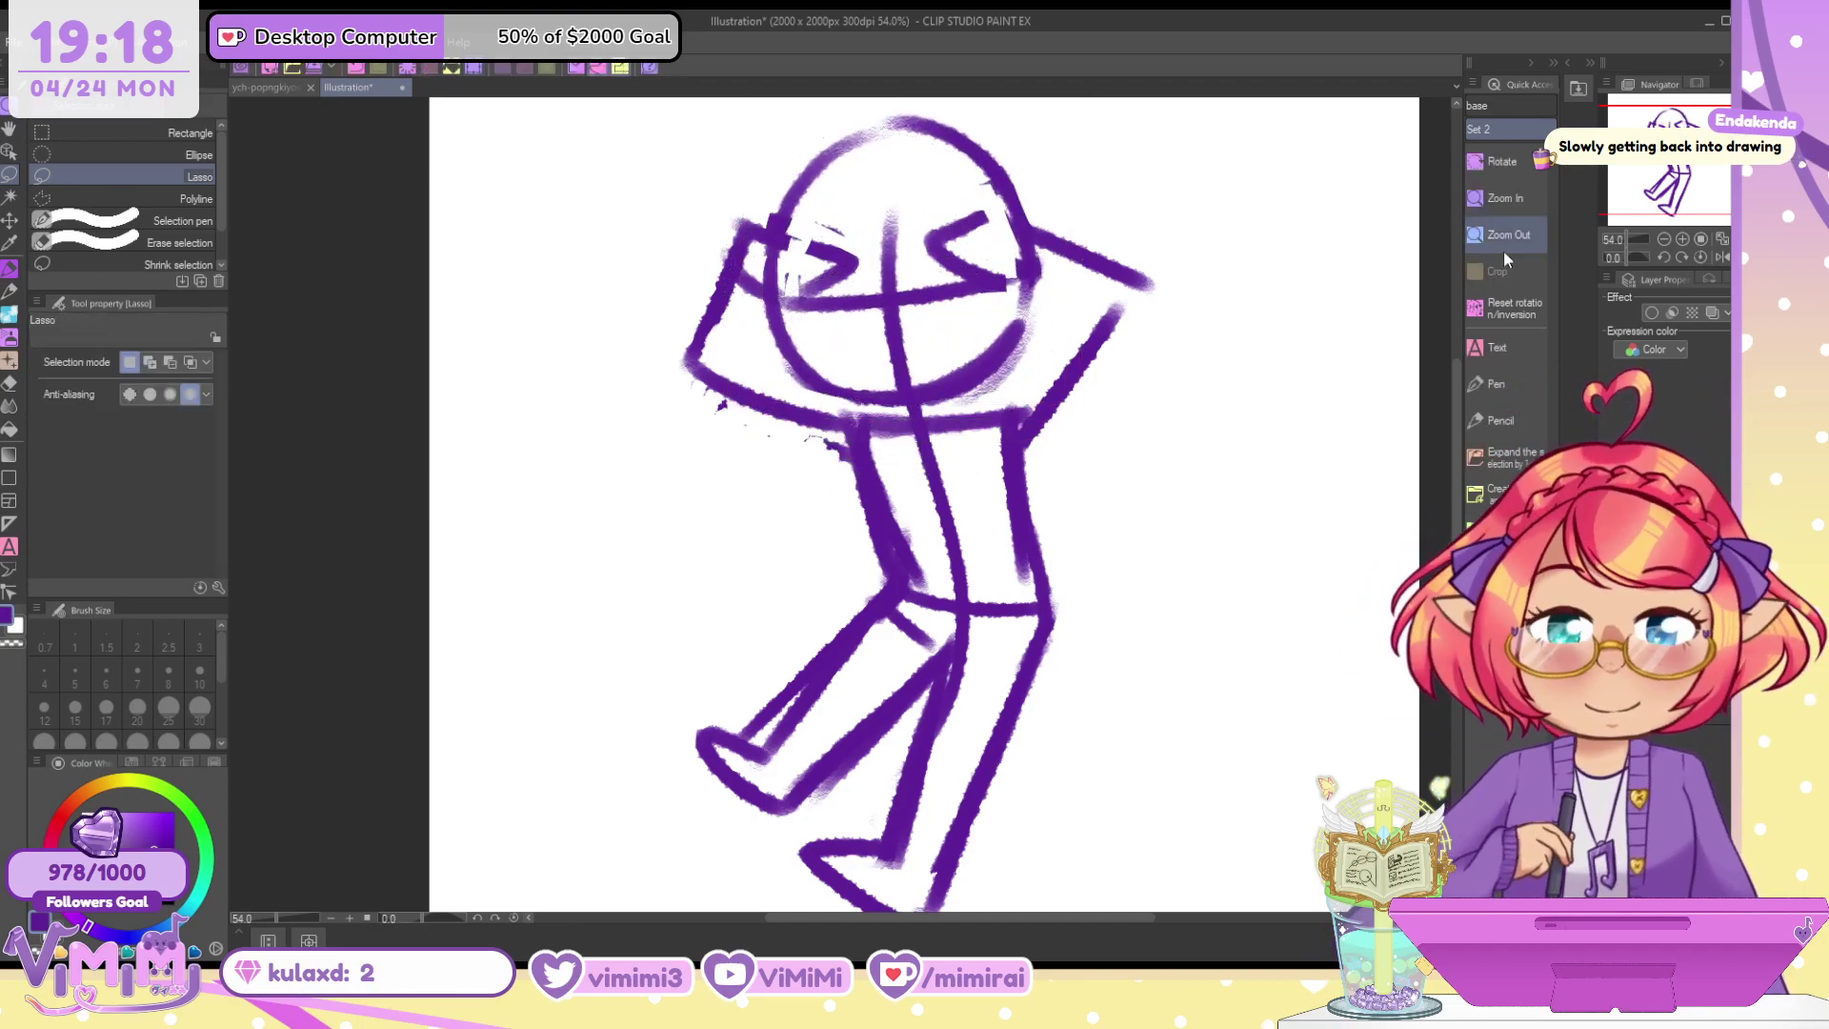
Lasso both legs from the hips down, shrink them in height and width, shift them back under the torso and deselect
left_click(1663, 240)
left_click(1663, 240)
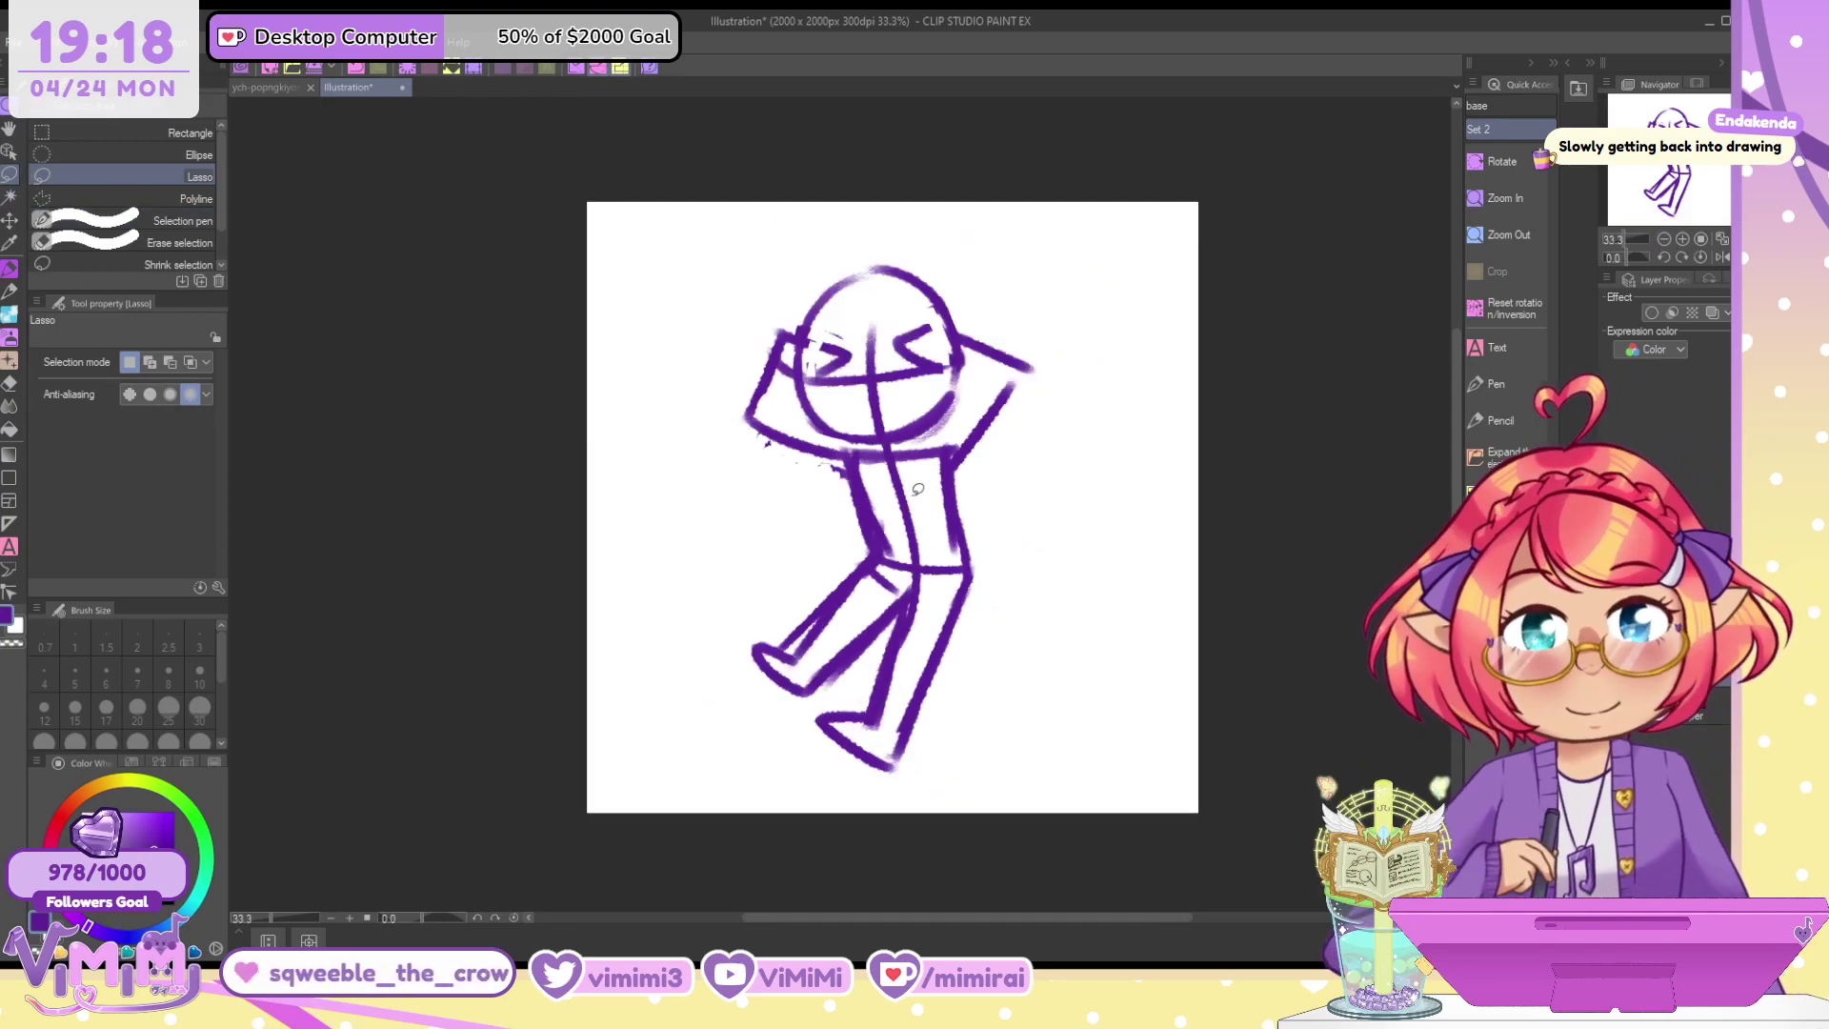
mouse_move(843, 543)
left_mouse_down()
mouse_move(806, 820)
mouse_move(833, 551)
left_mouse_up()
key("ctrl+t")
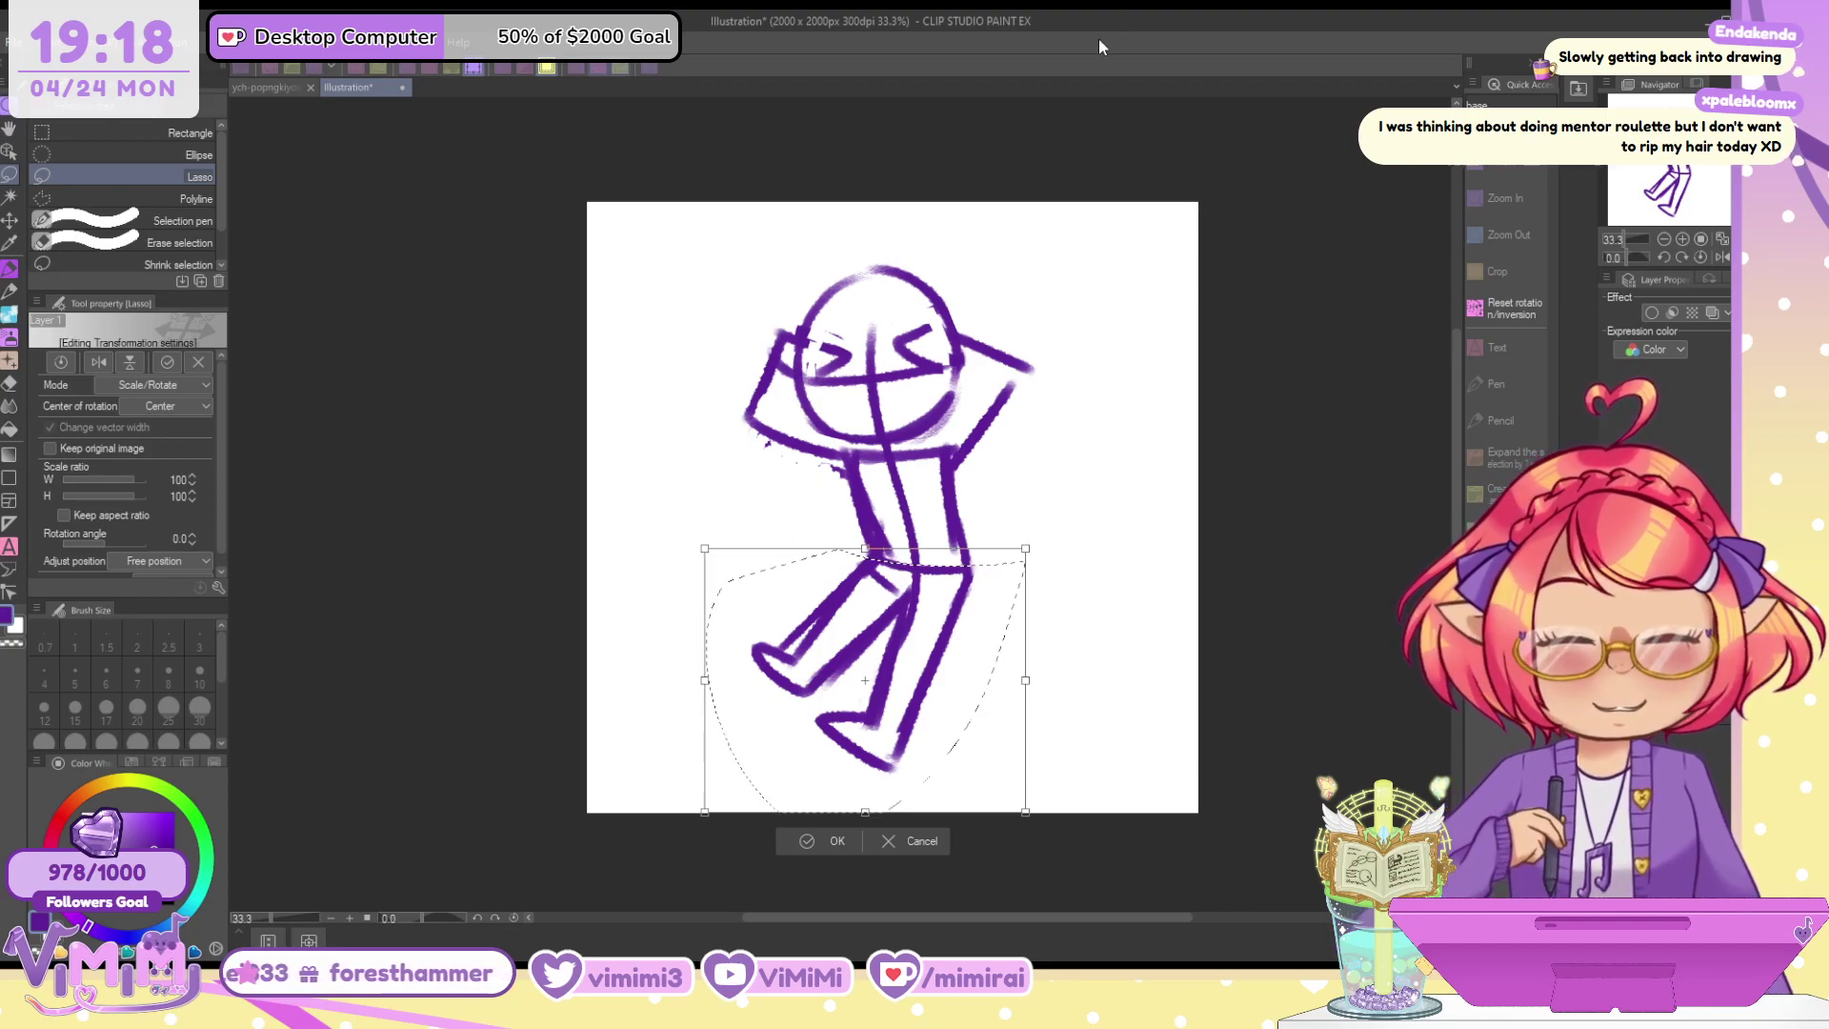
left_click_drag(878, 818, 885, 764)
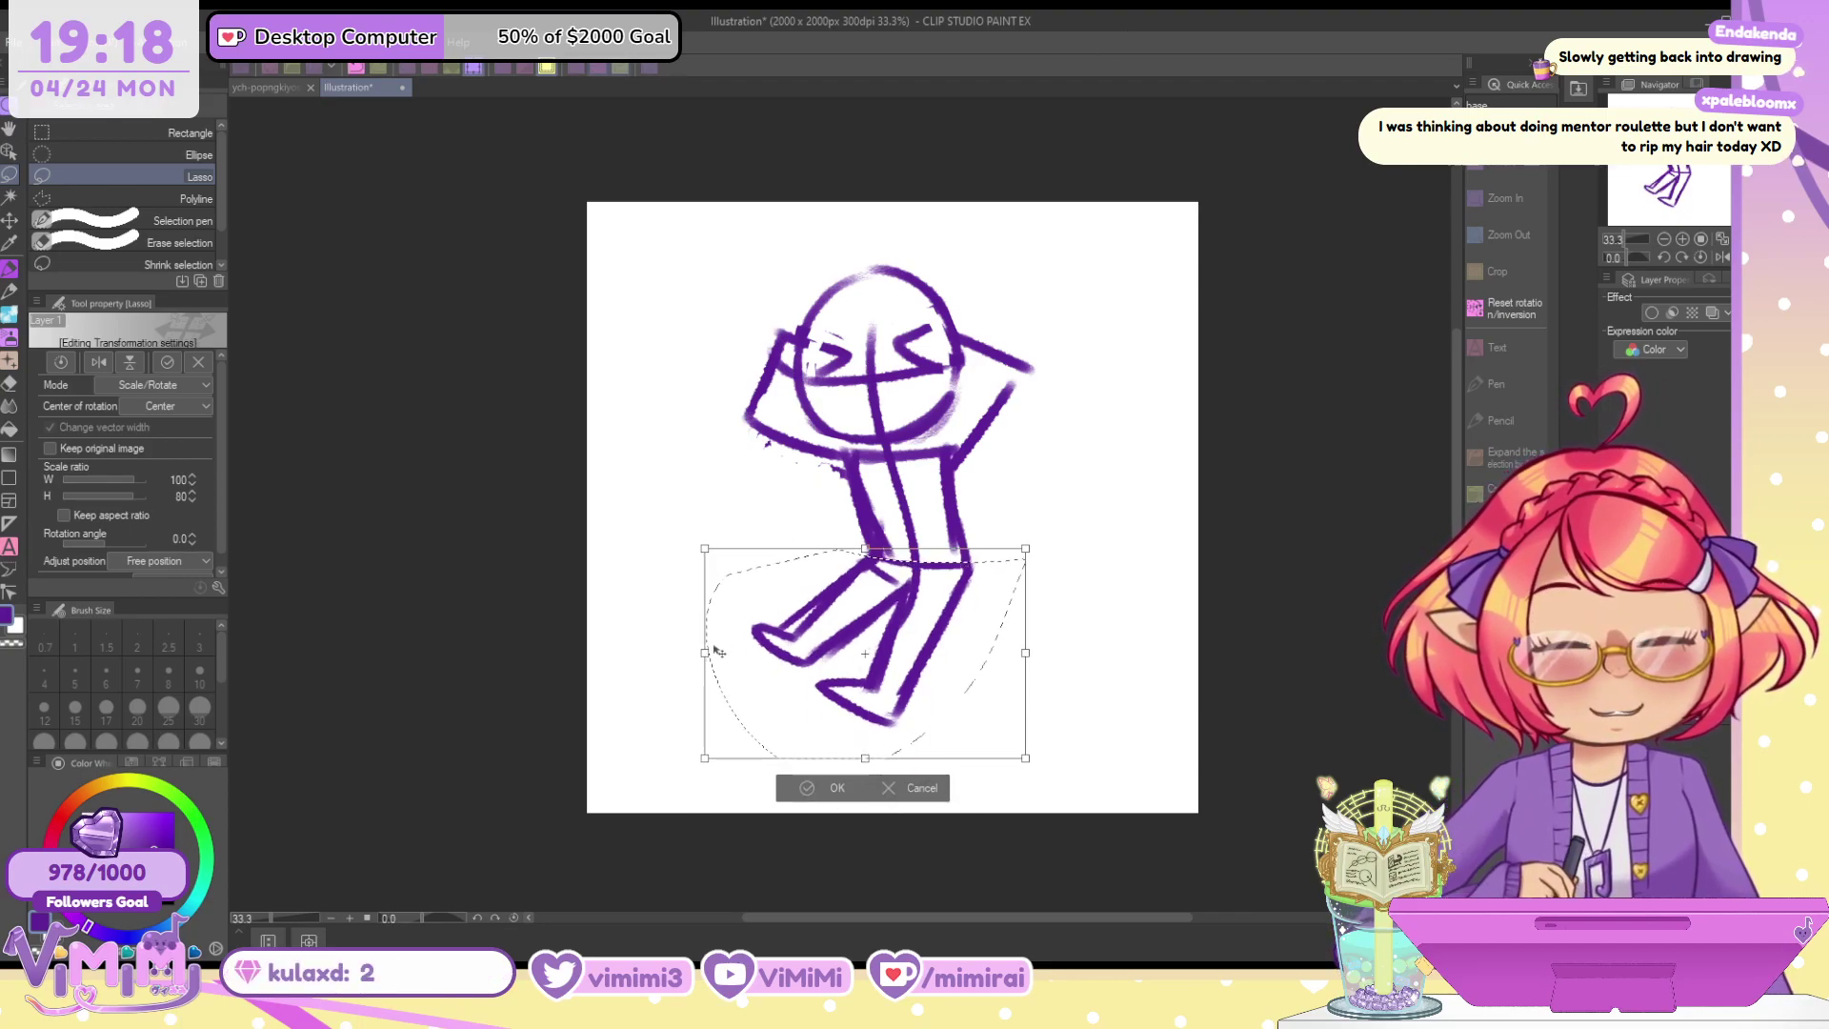
left_click_drag(707, 652, 733, 651)
left_click_drag(945, 653, 939, 650)
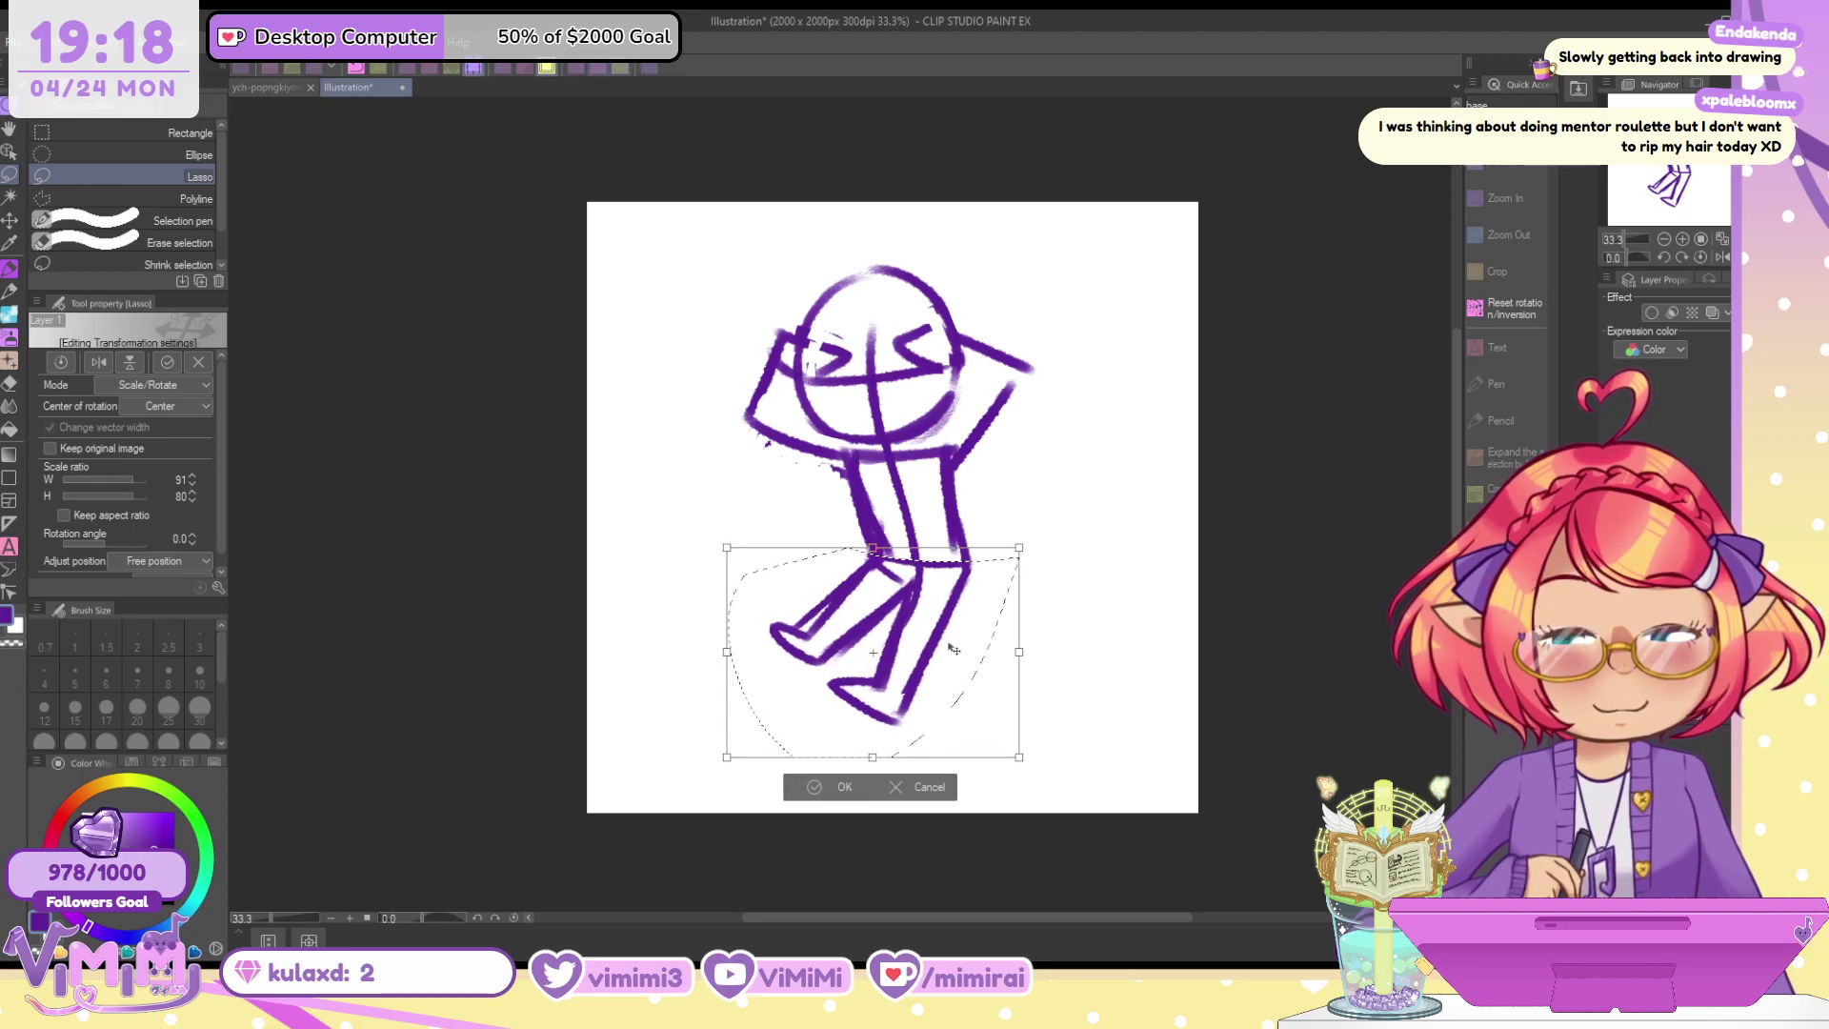
mouse_move(873, 758)
left_mouse_down()
mouse_move(874, 728)
mouse_move(874, 745)
left_mouse_up()
left_click_drag(1015, 647, 942, 642)
key("Return")
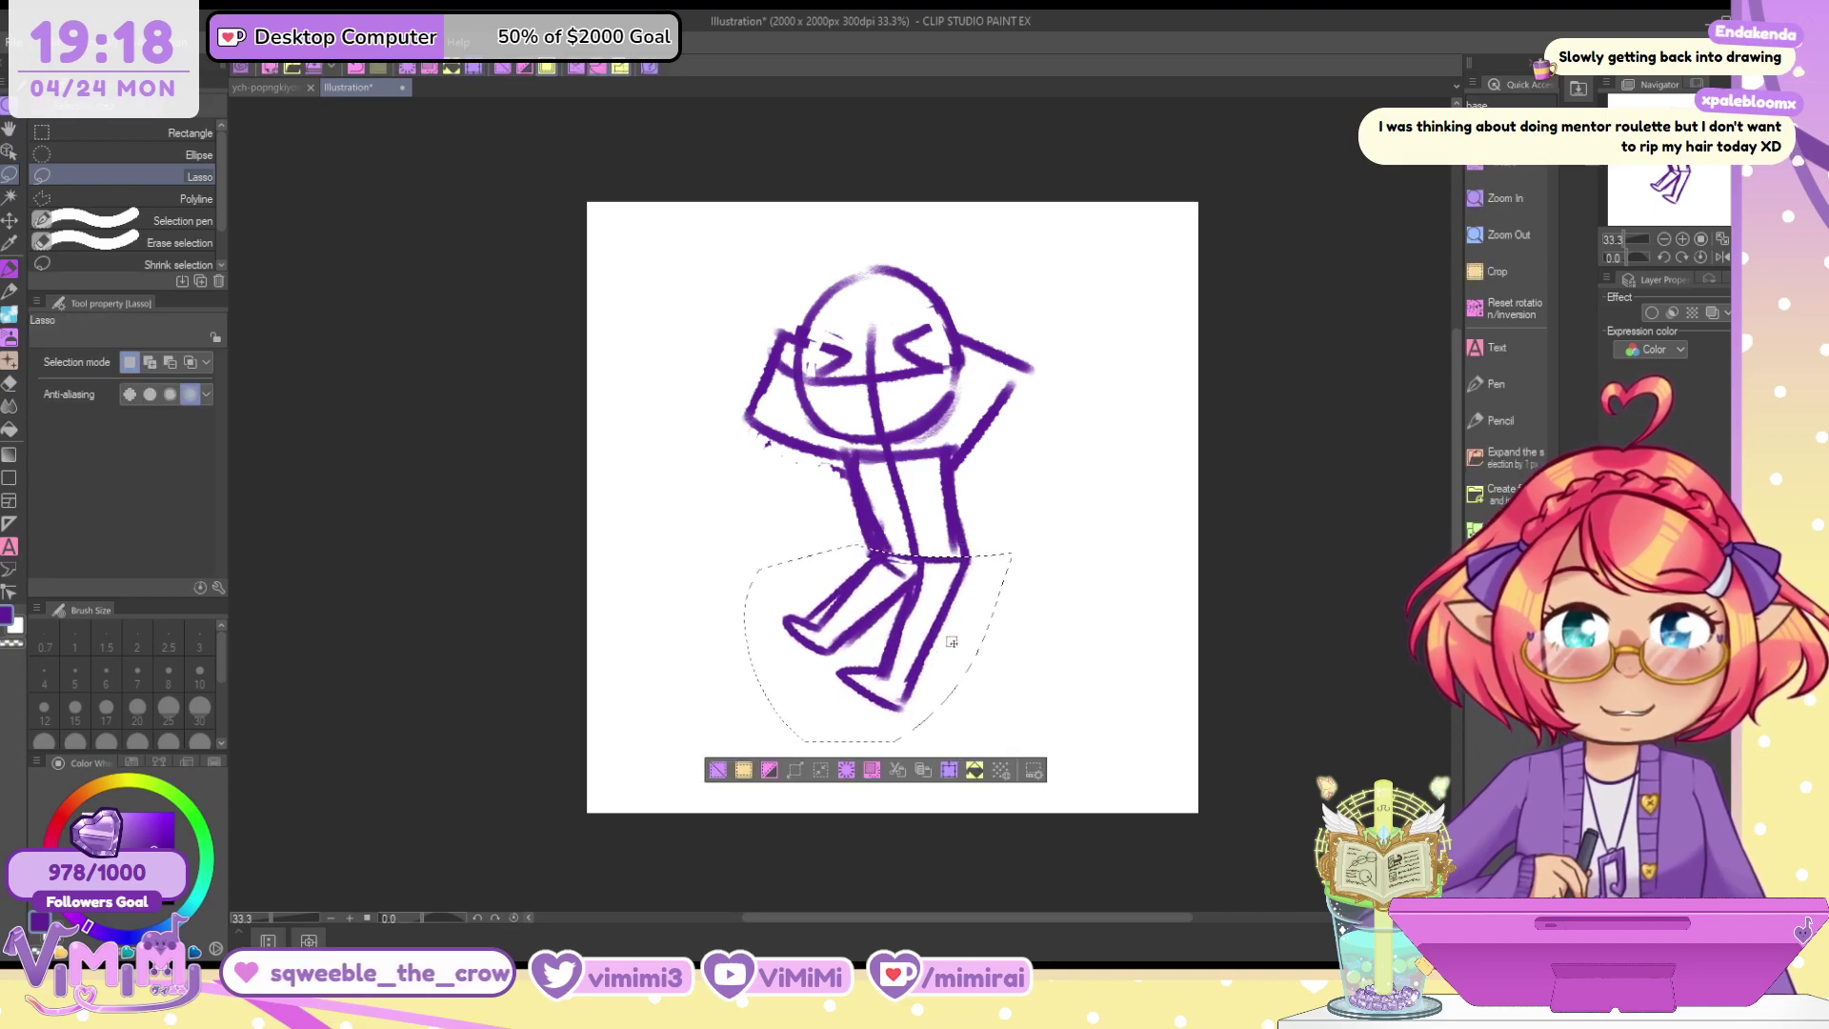
key("ctrl+d")
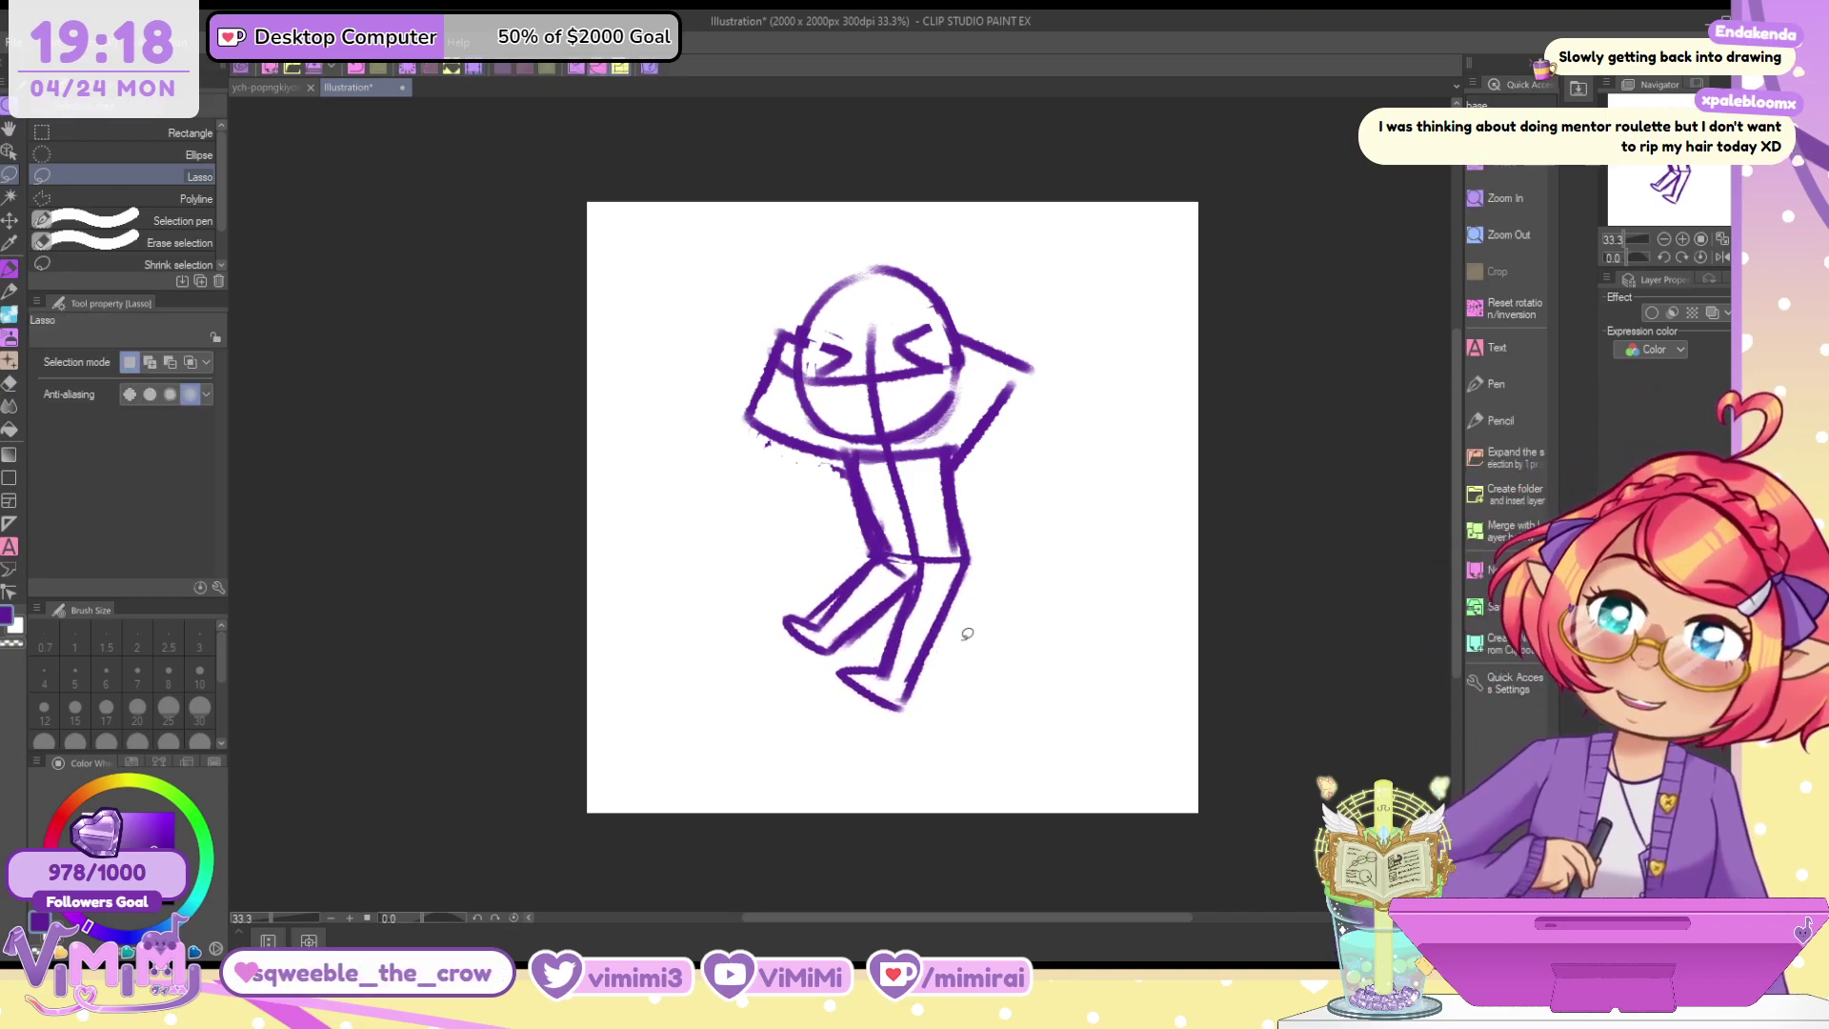
Redraw the torso sides, legs and hands with the hard pencil at size 50, erasing the excess thickness at the waist
left_click(10, 269)
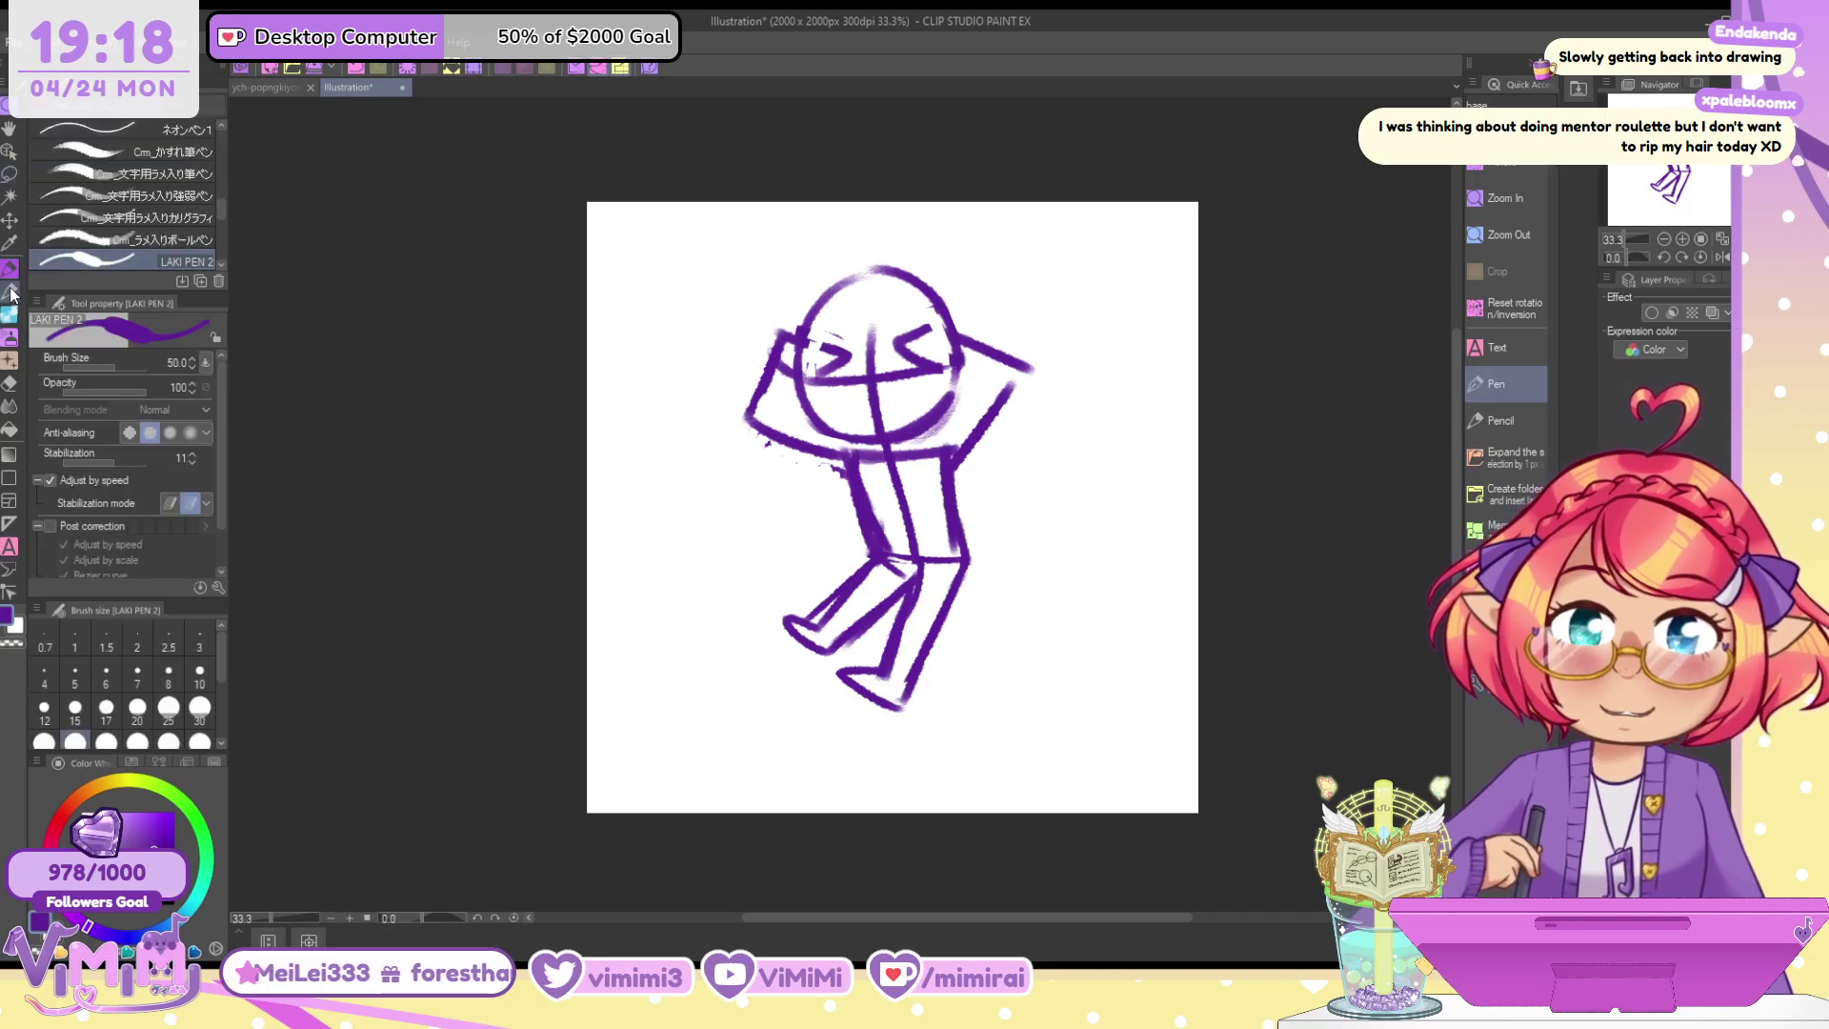
scroll(899, 408, "up", 3)
left_click_drag(800, 543, 831, 672)
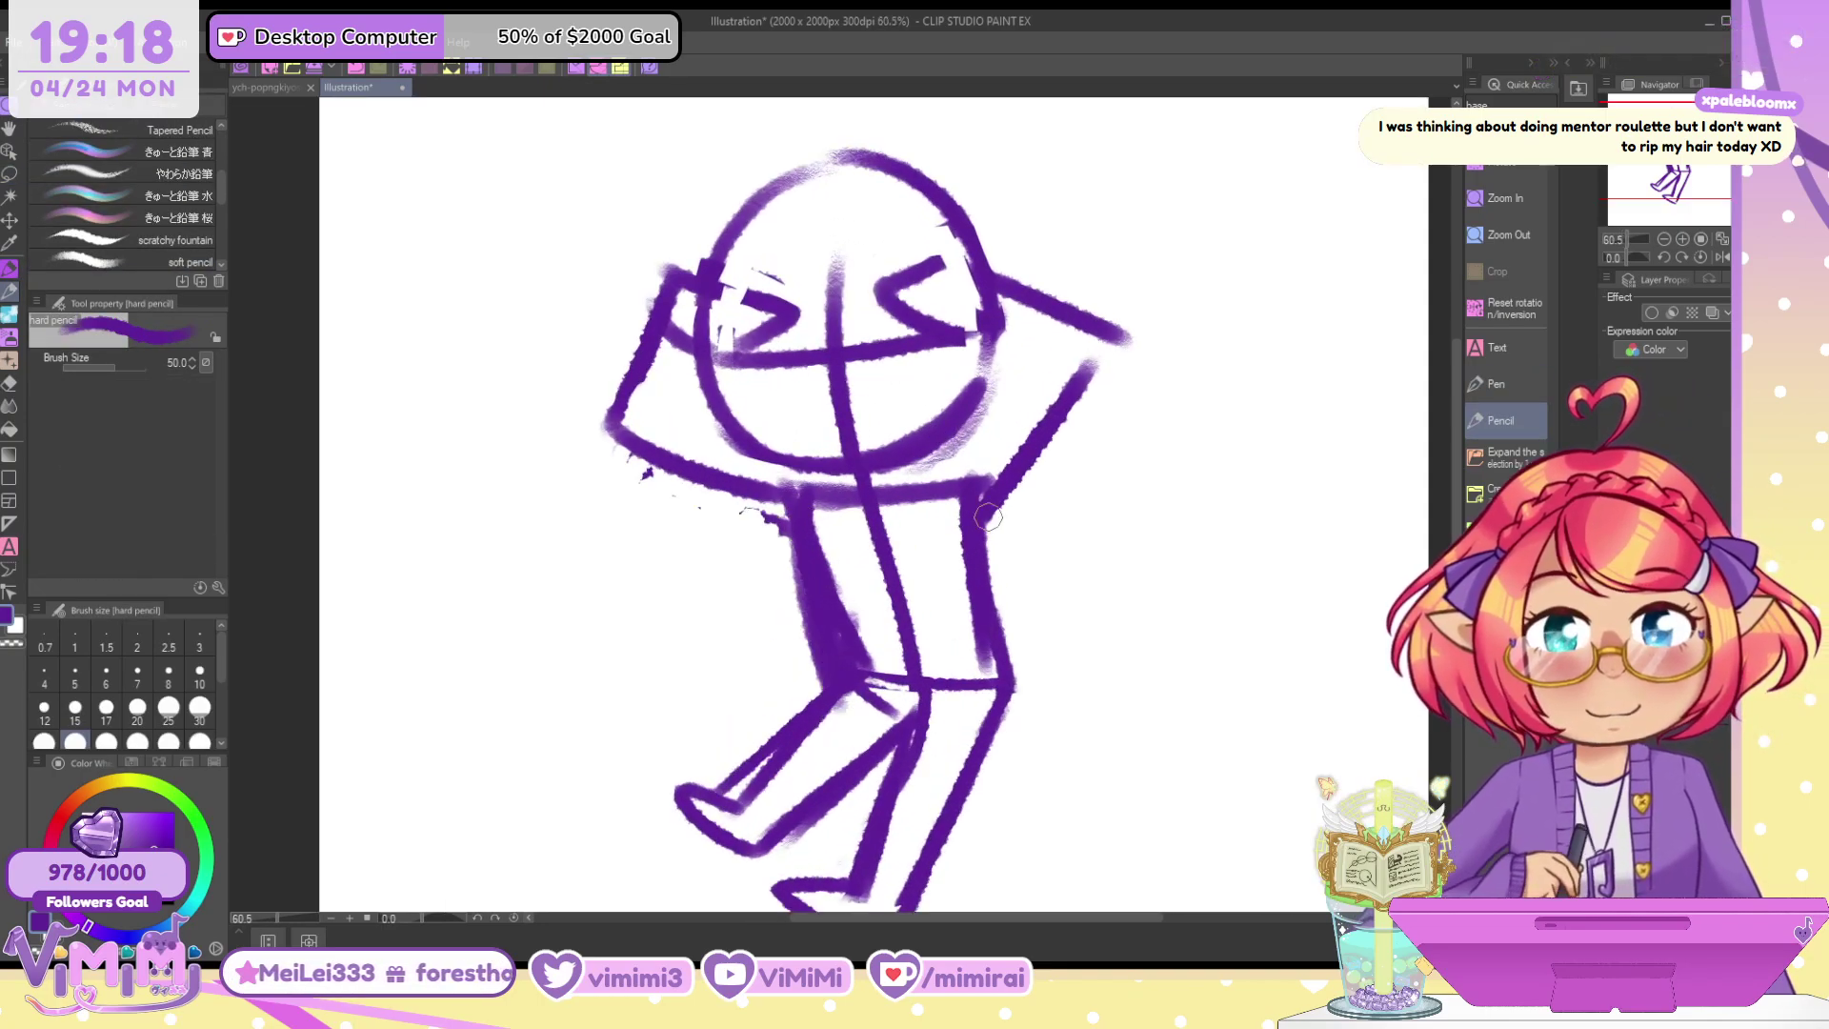
left_click_drag(989, 518, 910, 878)
key("c")
mouse_move(830, 533)
left_mouse_down()
mouse_move(871, 687)
mouse_move(894, 688)
mouse_move(729, 800)
left_mouse_up()
key("c")
mouse_move(910, 716)
left_mouse_down()
mouse_move(760, 845)
mouse_move(672, 798)
mouse_move(741, 859)
left_mouse_up()
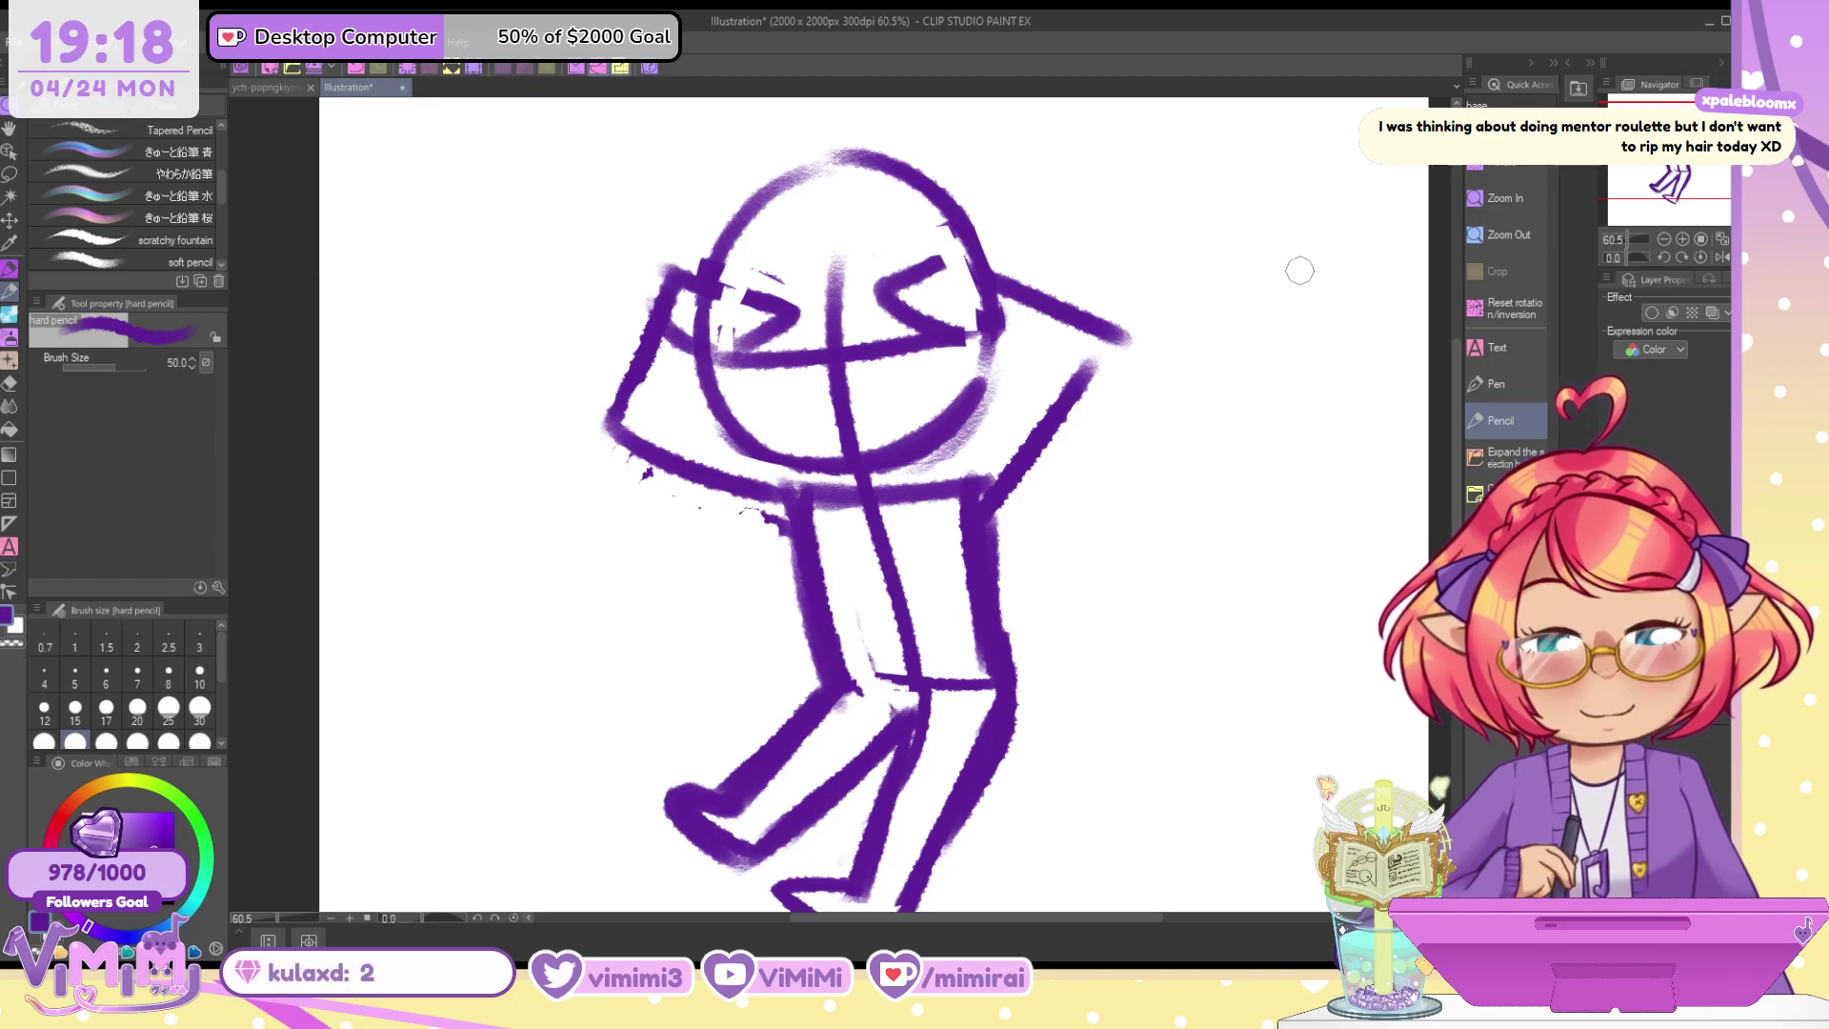
mouse_move(678, 269)
left_mouse_down()
mouse_move(798, 286)
mouse_move(687, 334)
left_mouse_up()
mouse_move(995, 255)
left_mouse_down()
mouse_move(895, 281)
mouse_move(981, 316)
left_mouse_up()
Fade the sketch layer and scale the whole figure up to 115% width and 111% height
left_click(1505, 184)
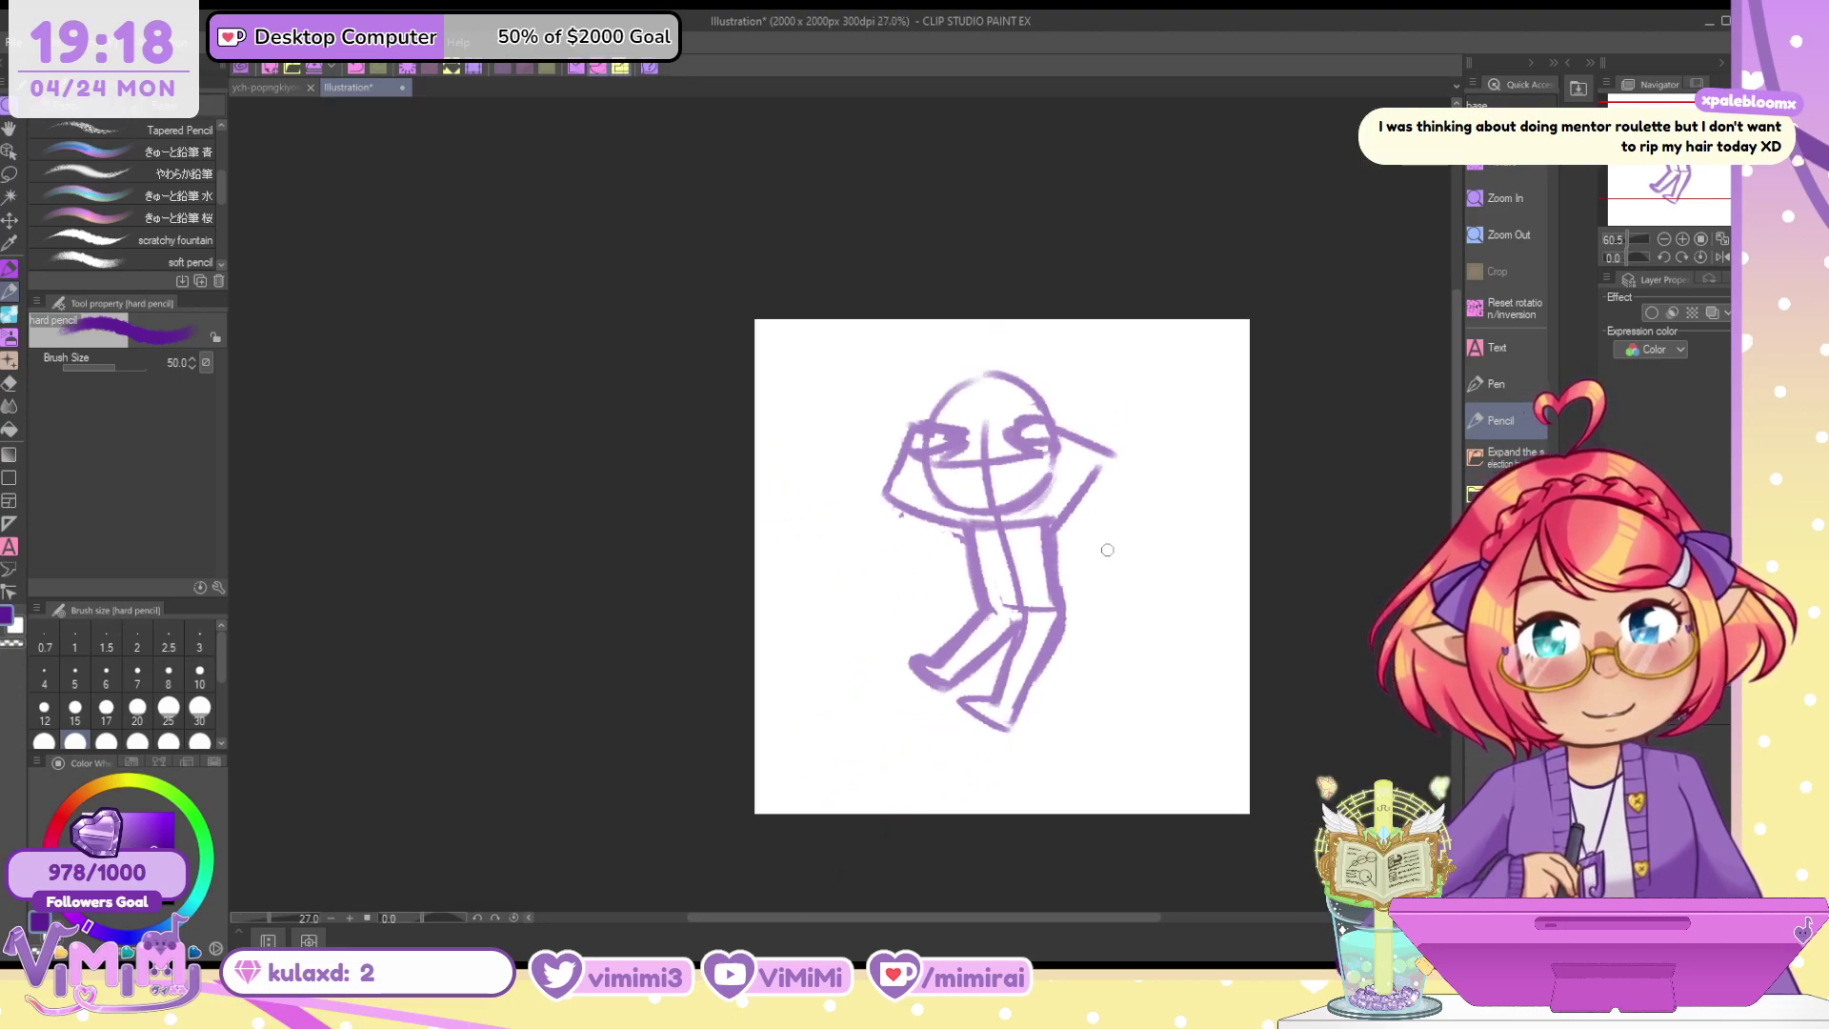
scroll(1108, 558, "down", 4)
key("ctrl+t")
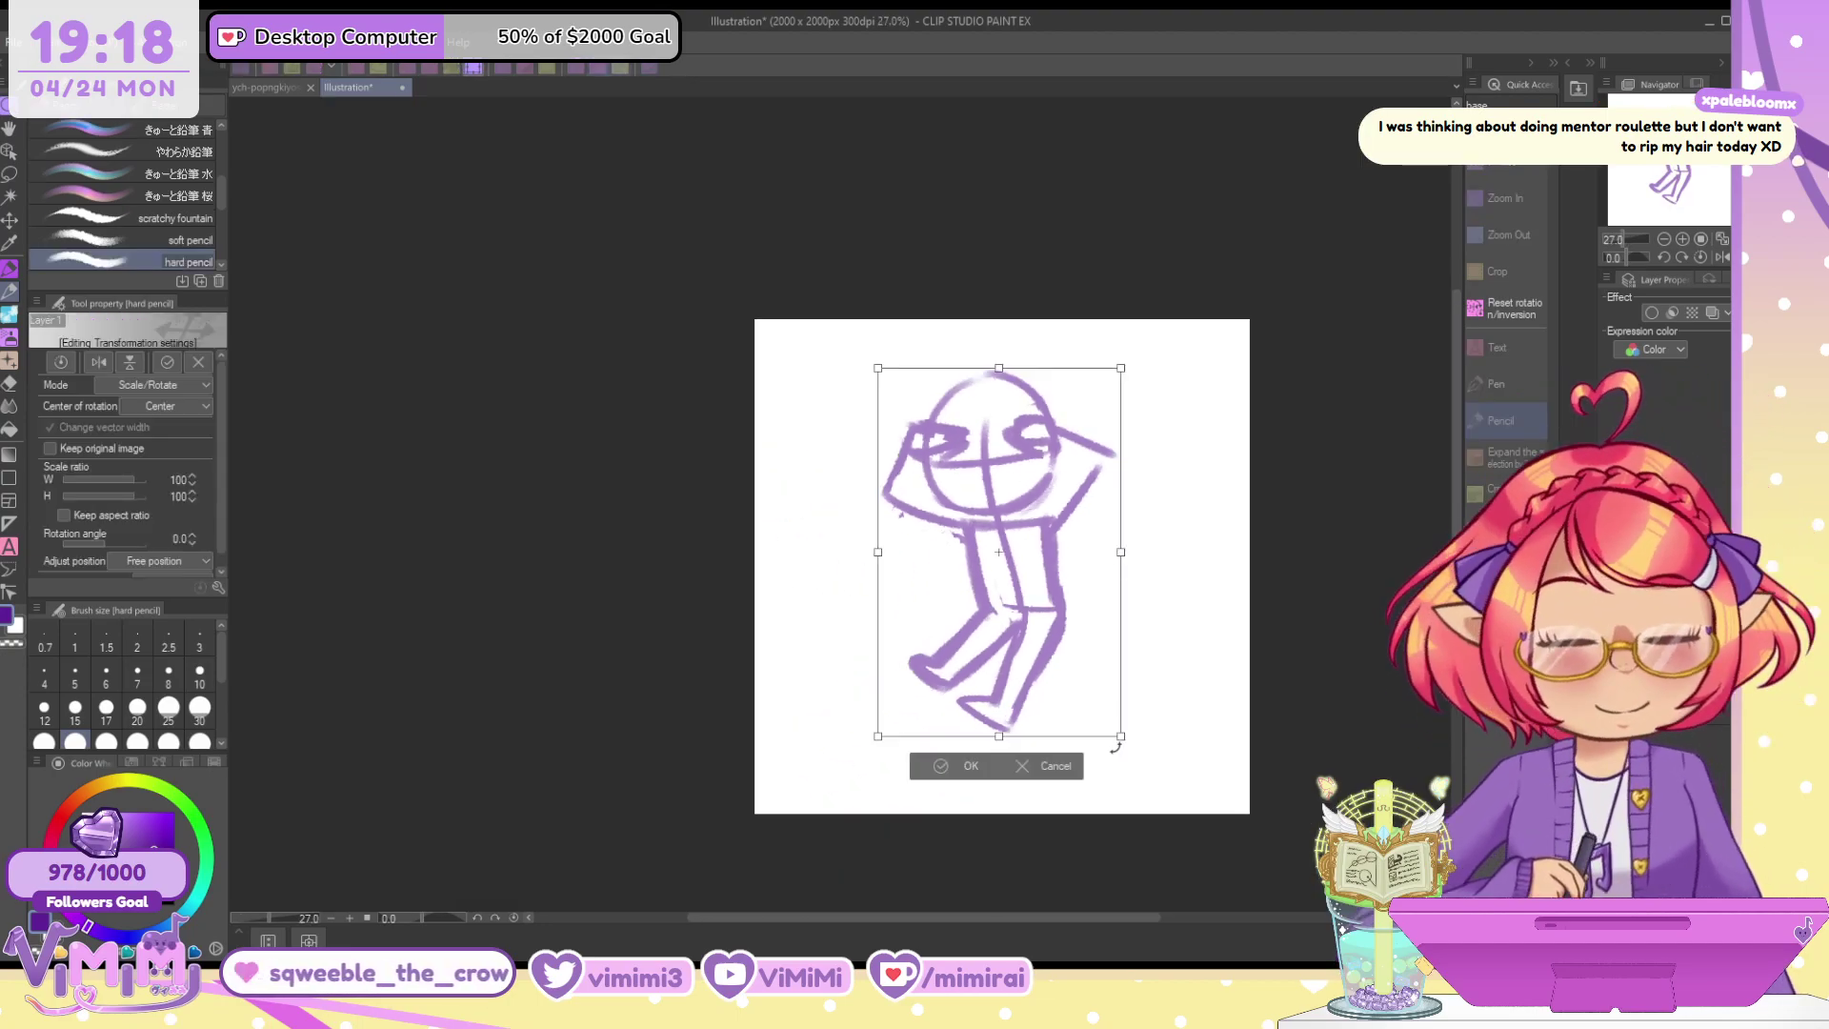
mouse_move(1118, 739)
left_mouse_down()
mouse_move(1159, 763)
mouse_move(1148, 778)
left_mouse_up()
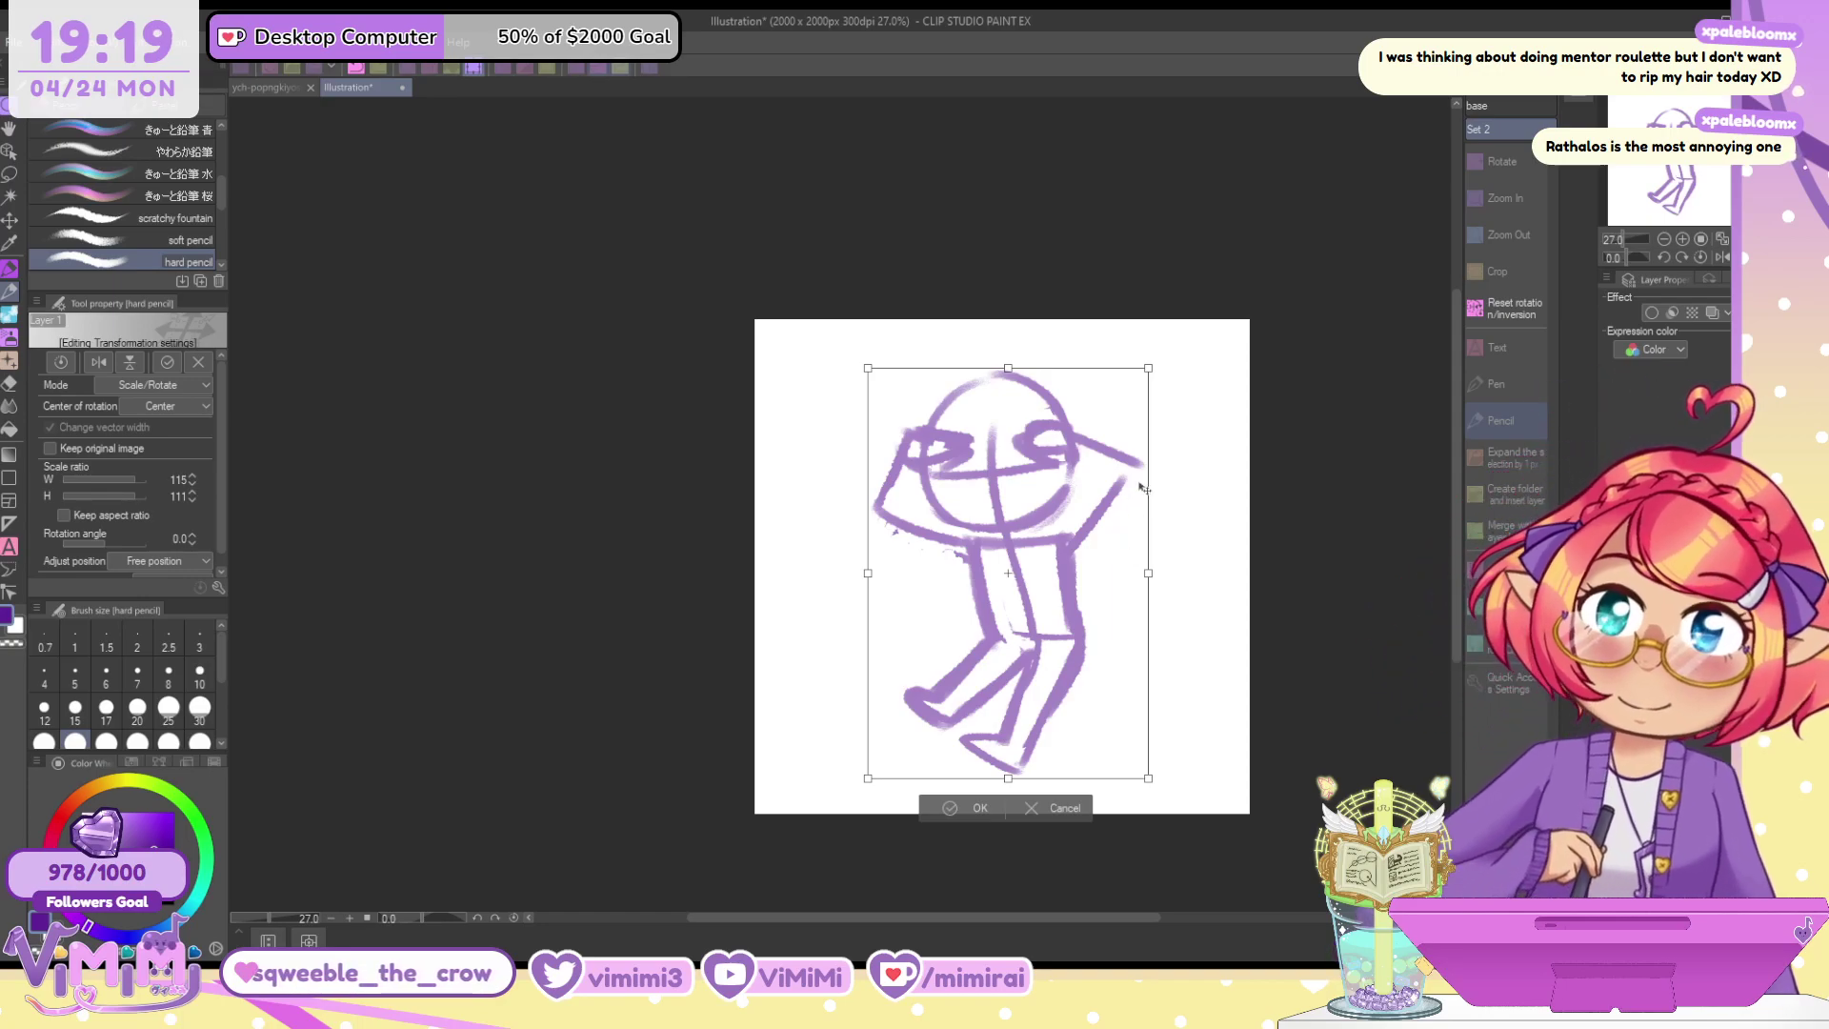
key("Return")
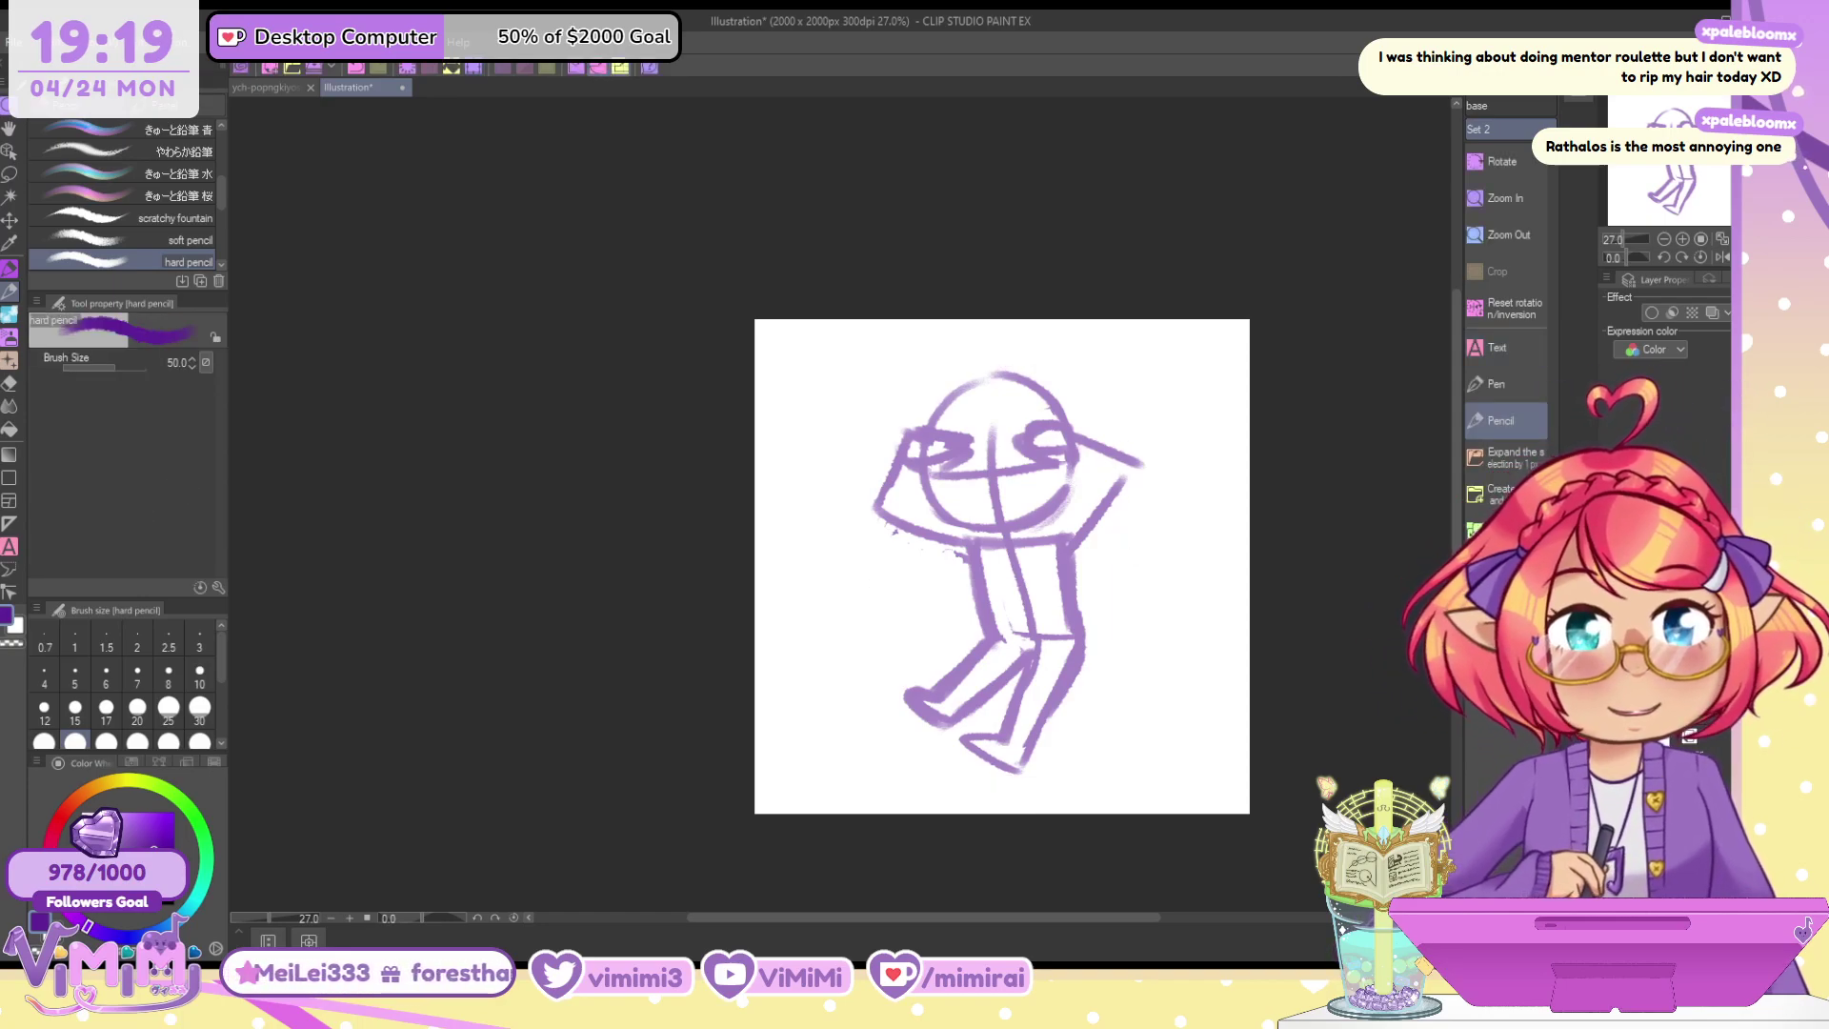
scroll(971, 572, "up", 5)
left_click(168, 707)
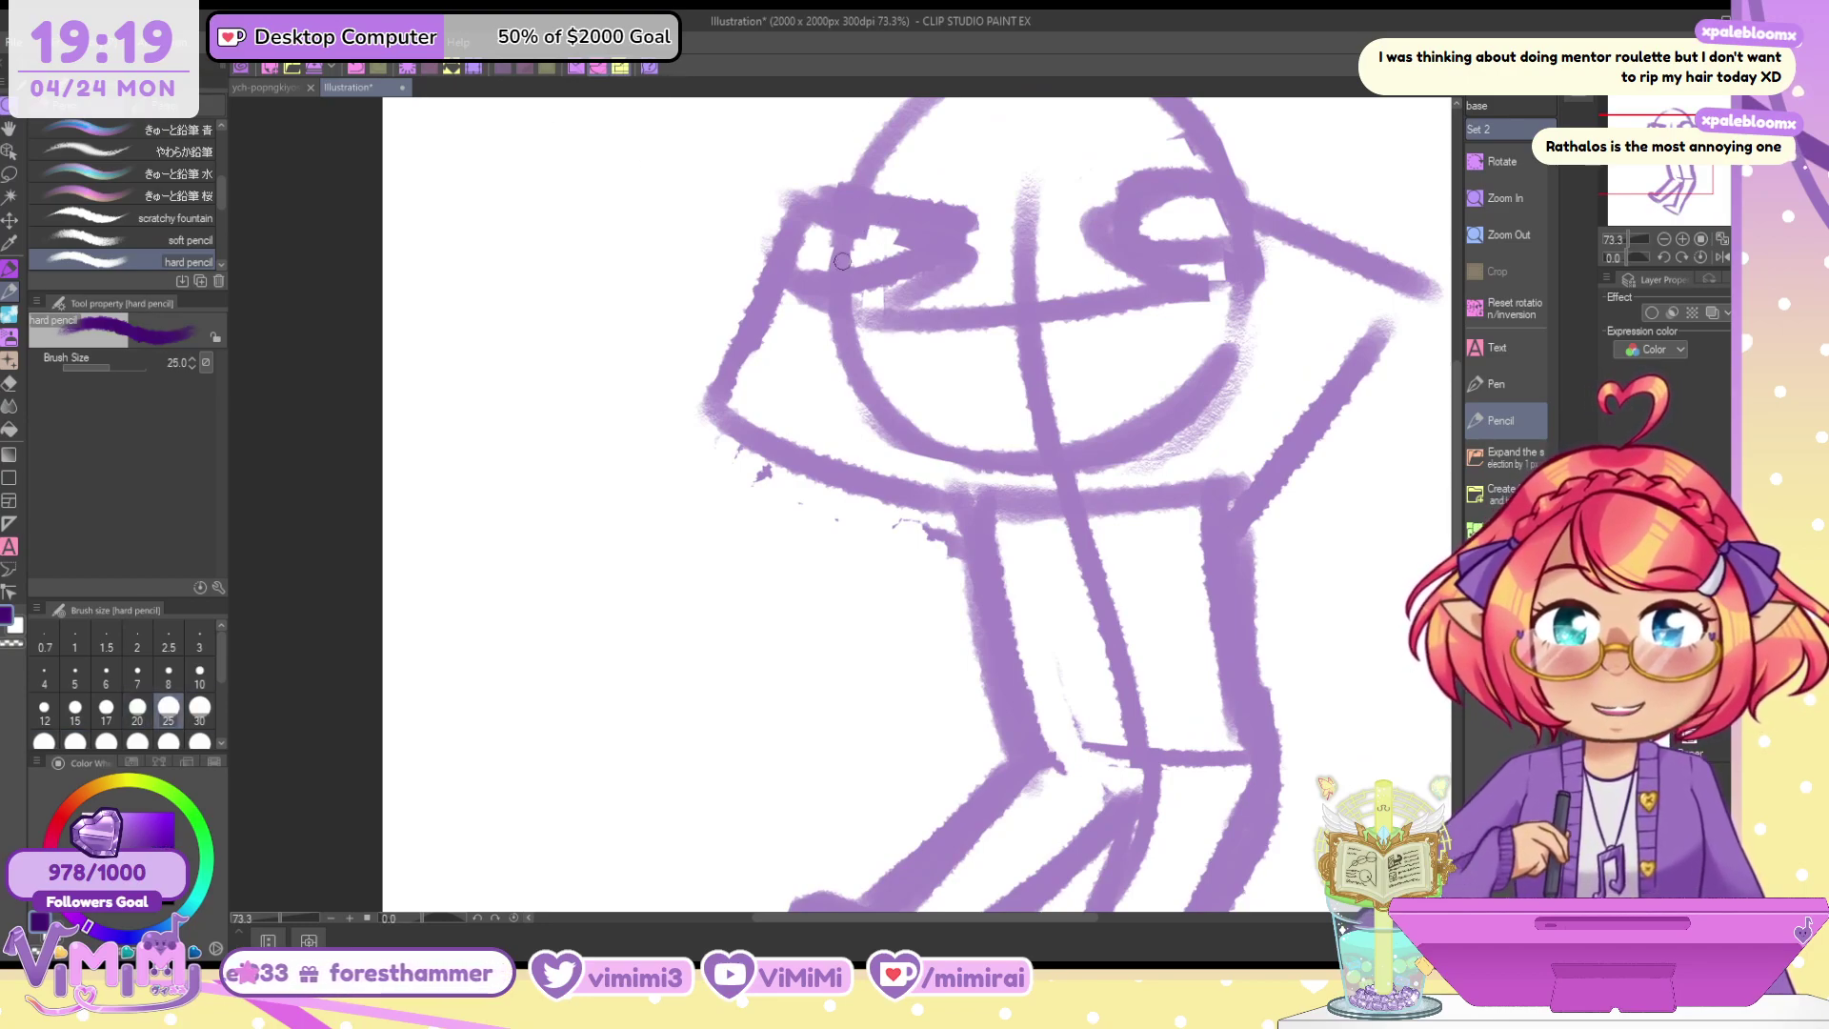
left_click_drag(867, 170, 857, 343)
key("ctrl+z")
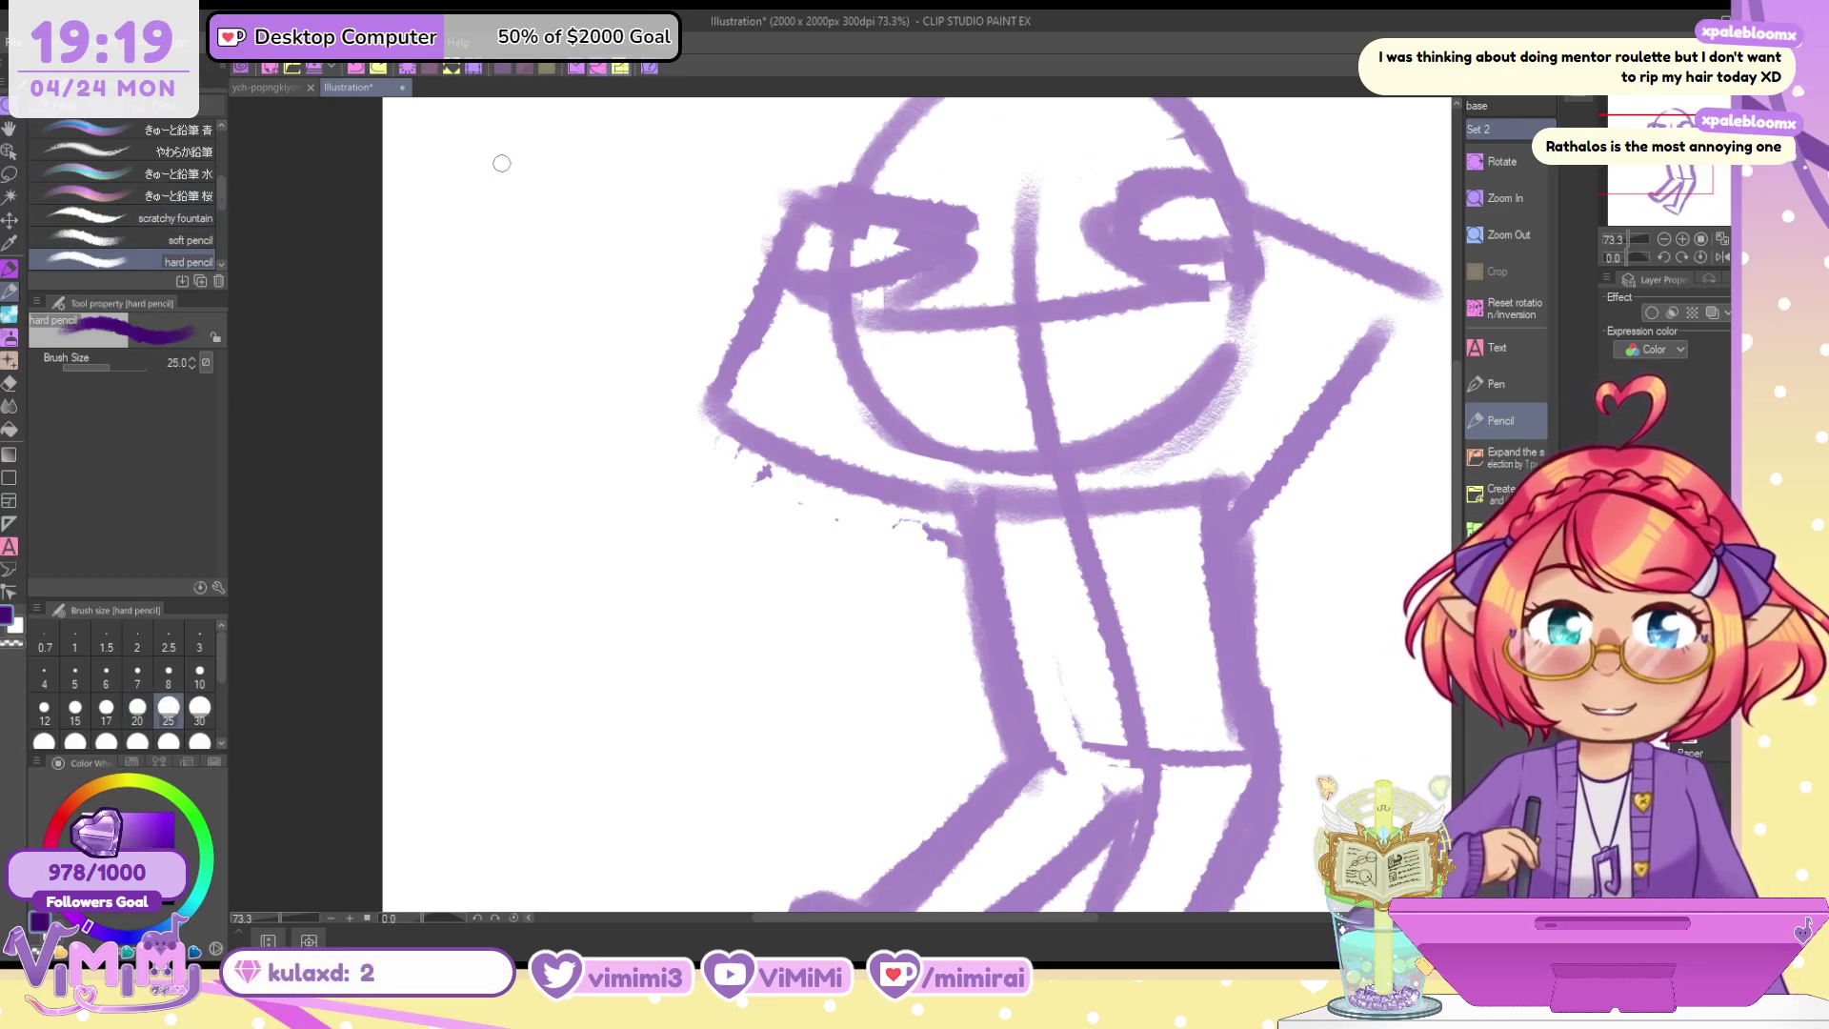
mouse_move(867, 164)
left_mouse_down()
mouse_move(857, 354)
mouse_move(1243, 336)
left_mouse_up()
key("ctrl+z")
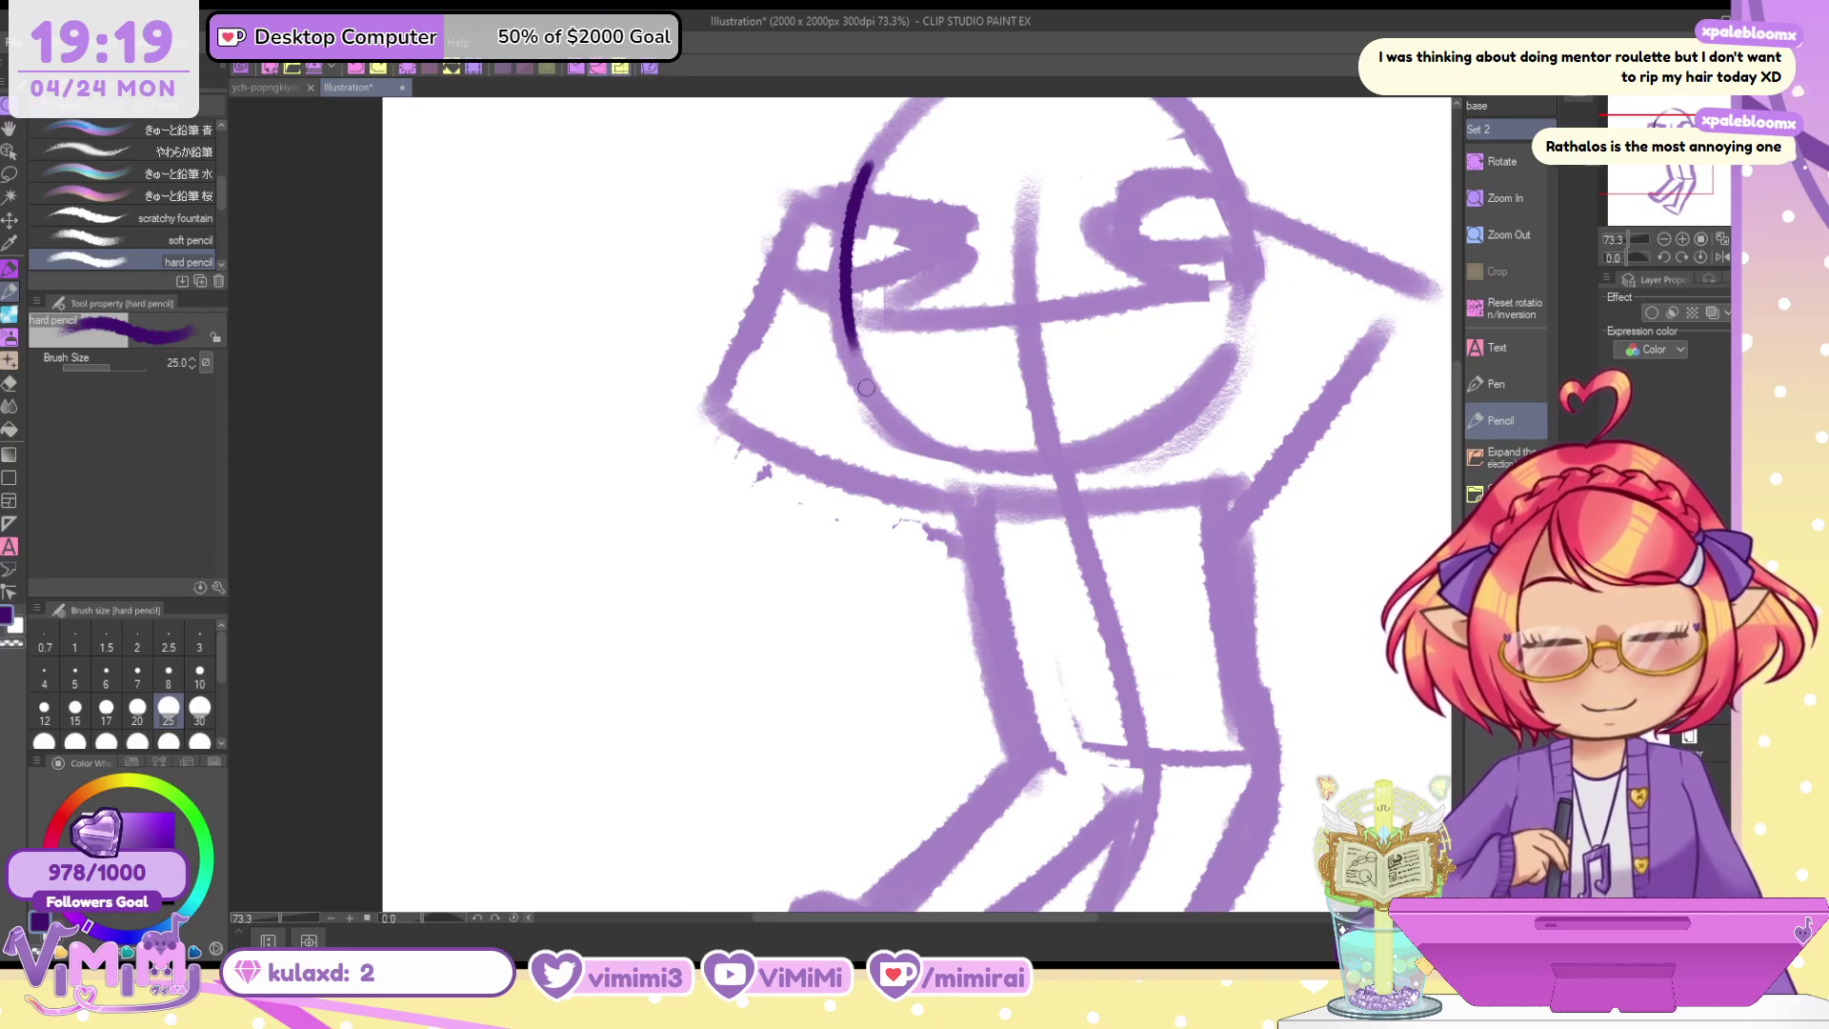
Outline the side of the face and the cheek and jaw in dark purple over the faded sketch with brush size 40
left_click(43, 741)
left_click_drag(852, 362, 1215, 417)
key("ctrl+z")
key("ctrl+z")
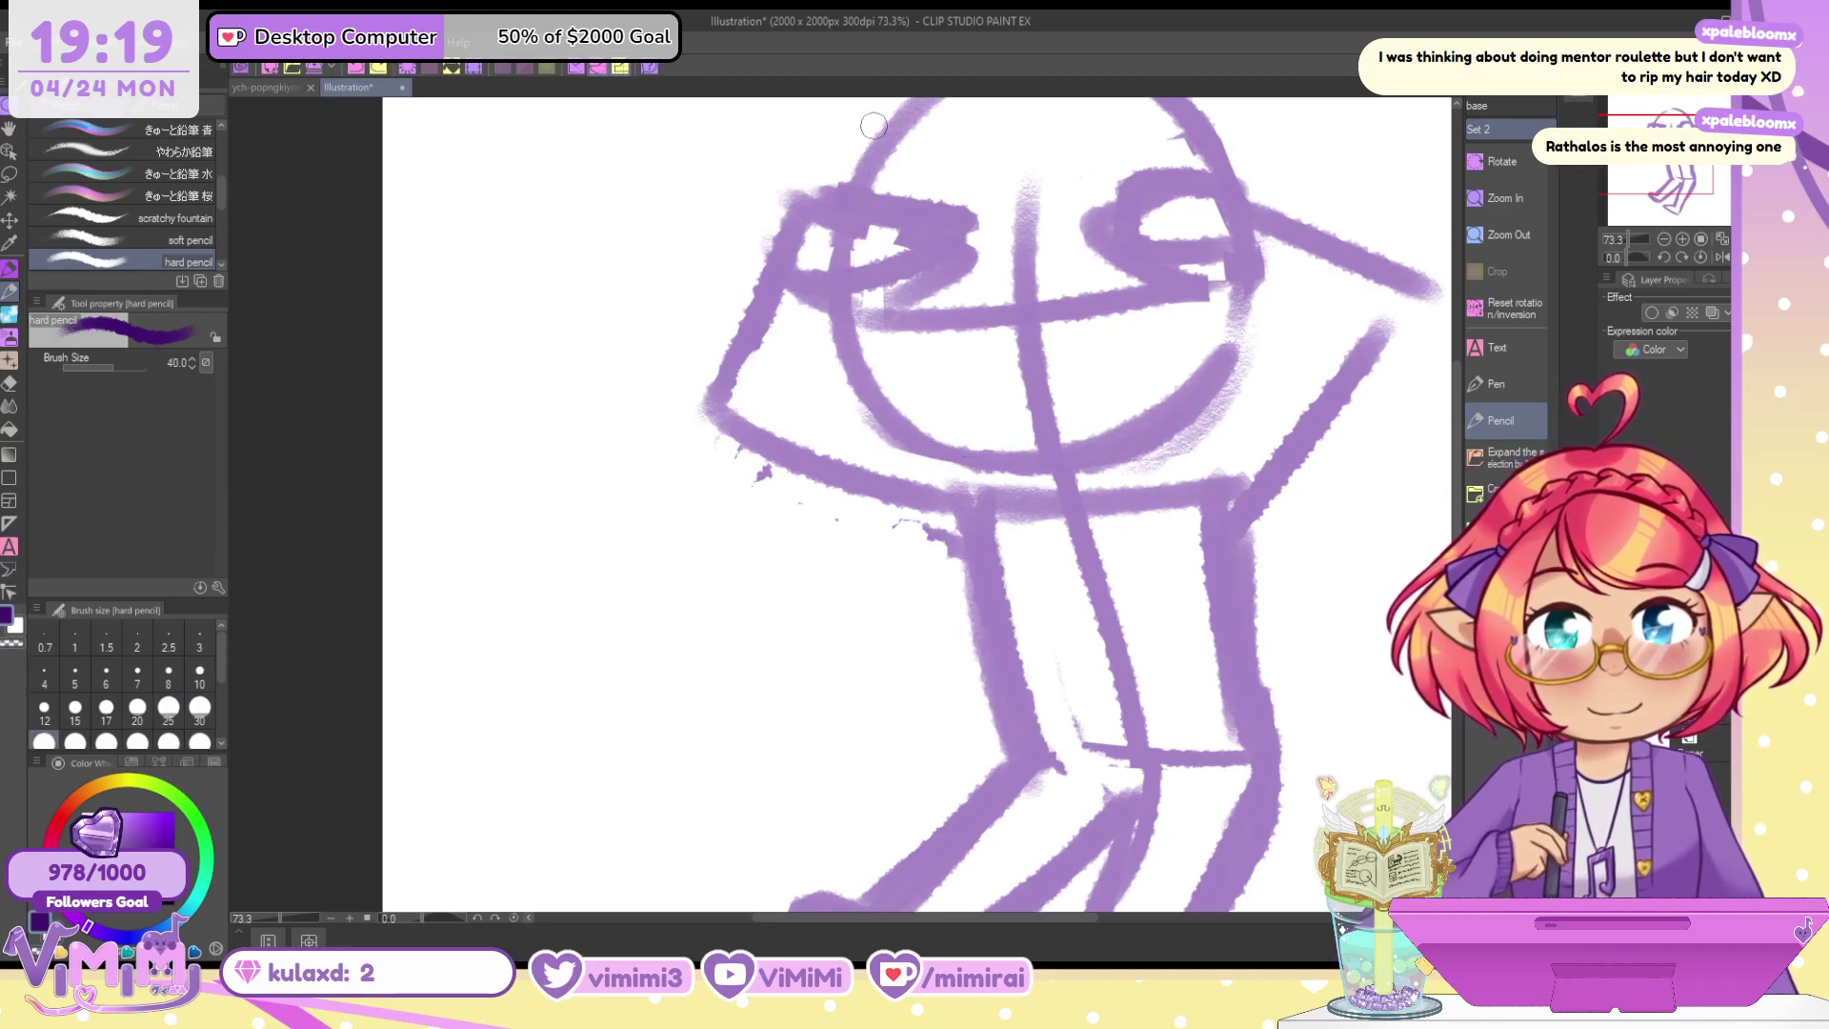
mouse_move(869, 134)
left_mouse_down()
mouse_move(848, 319)
mouse_move(1256, 374)
left_mouse_up()
key("ctrl+z")
left_click_drag(846, 367, 1195, 402)
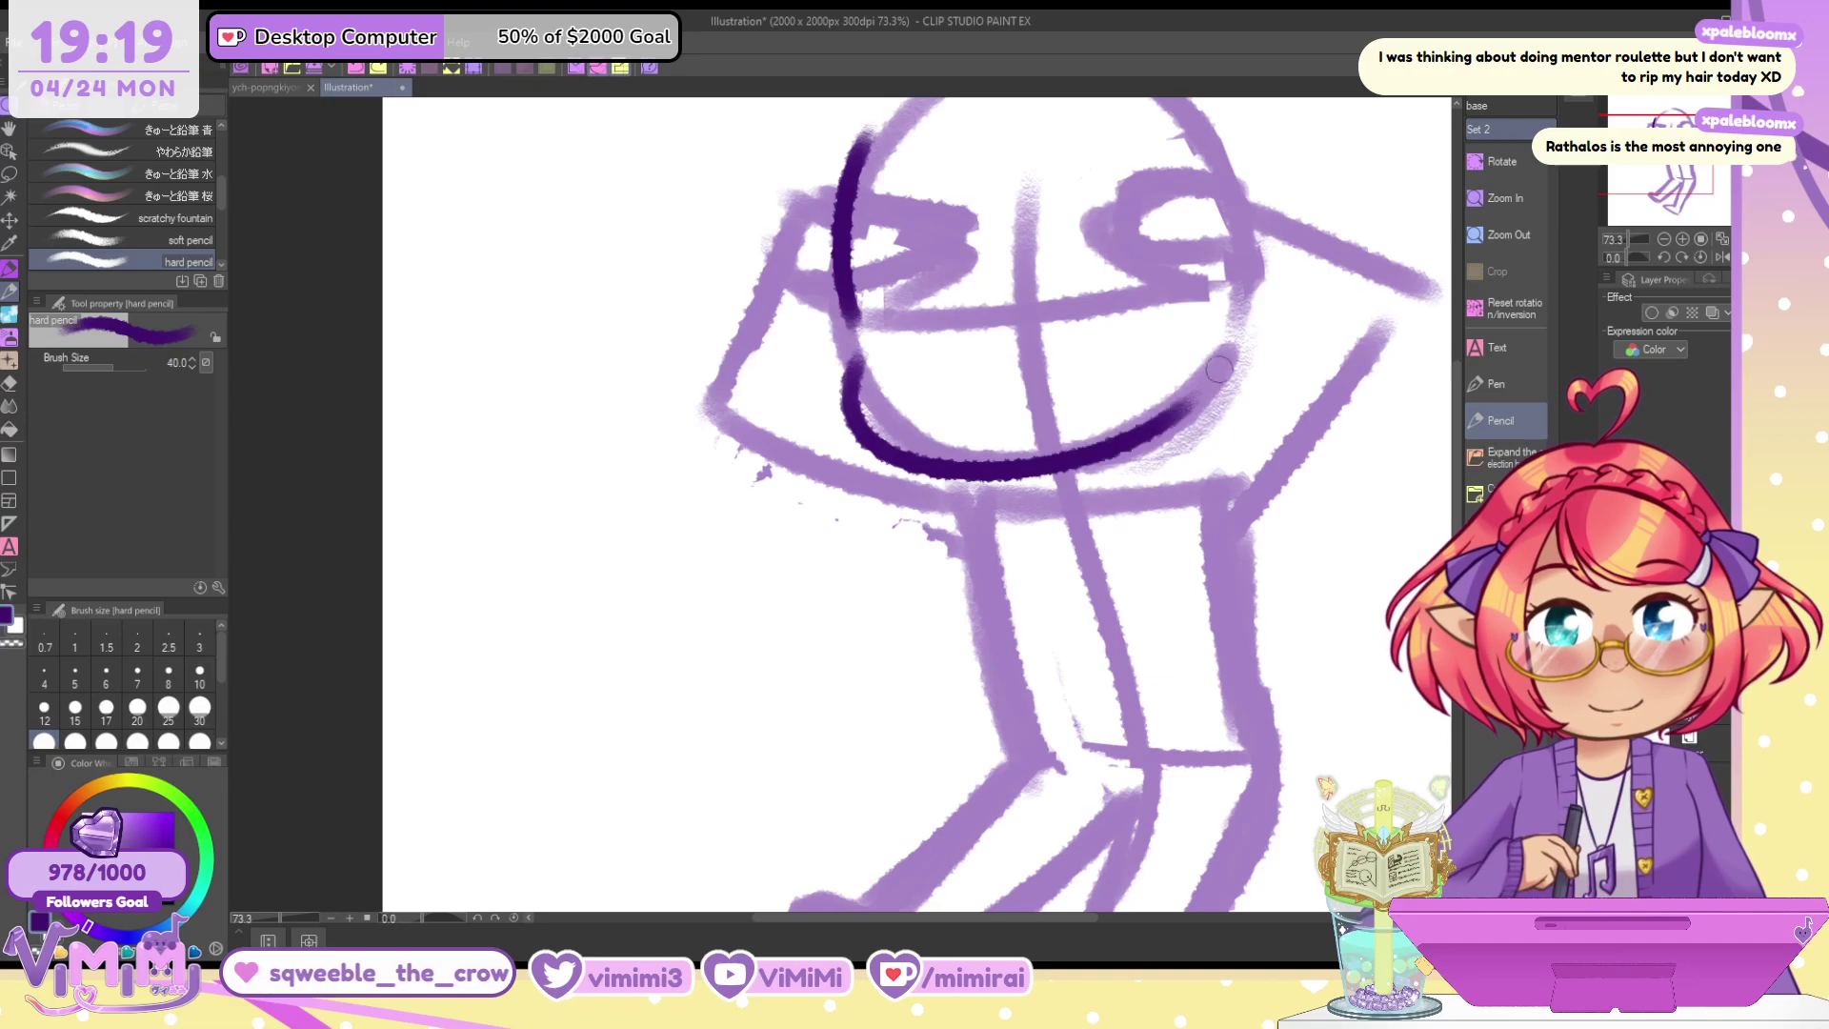
Draw curved upper eyelids for both eyes above the horizontal face guideline with brush size 30
key("bracketleft")
mouse_move(862, 288)
left_mouse_down()
mouse_move(900, 251)
mouse_move(938, 290)
left_mouse_up()
mouse_move(1072, 278)
left_mouse_down()
mouse_move(1160, 241)
mouse_move(1081, 261)
mouse_move(1183, 279)
left_mouse_up()
key("ctrl+z")
key("ctrl+z")
key("ctrl+z")
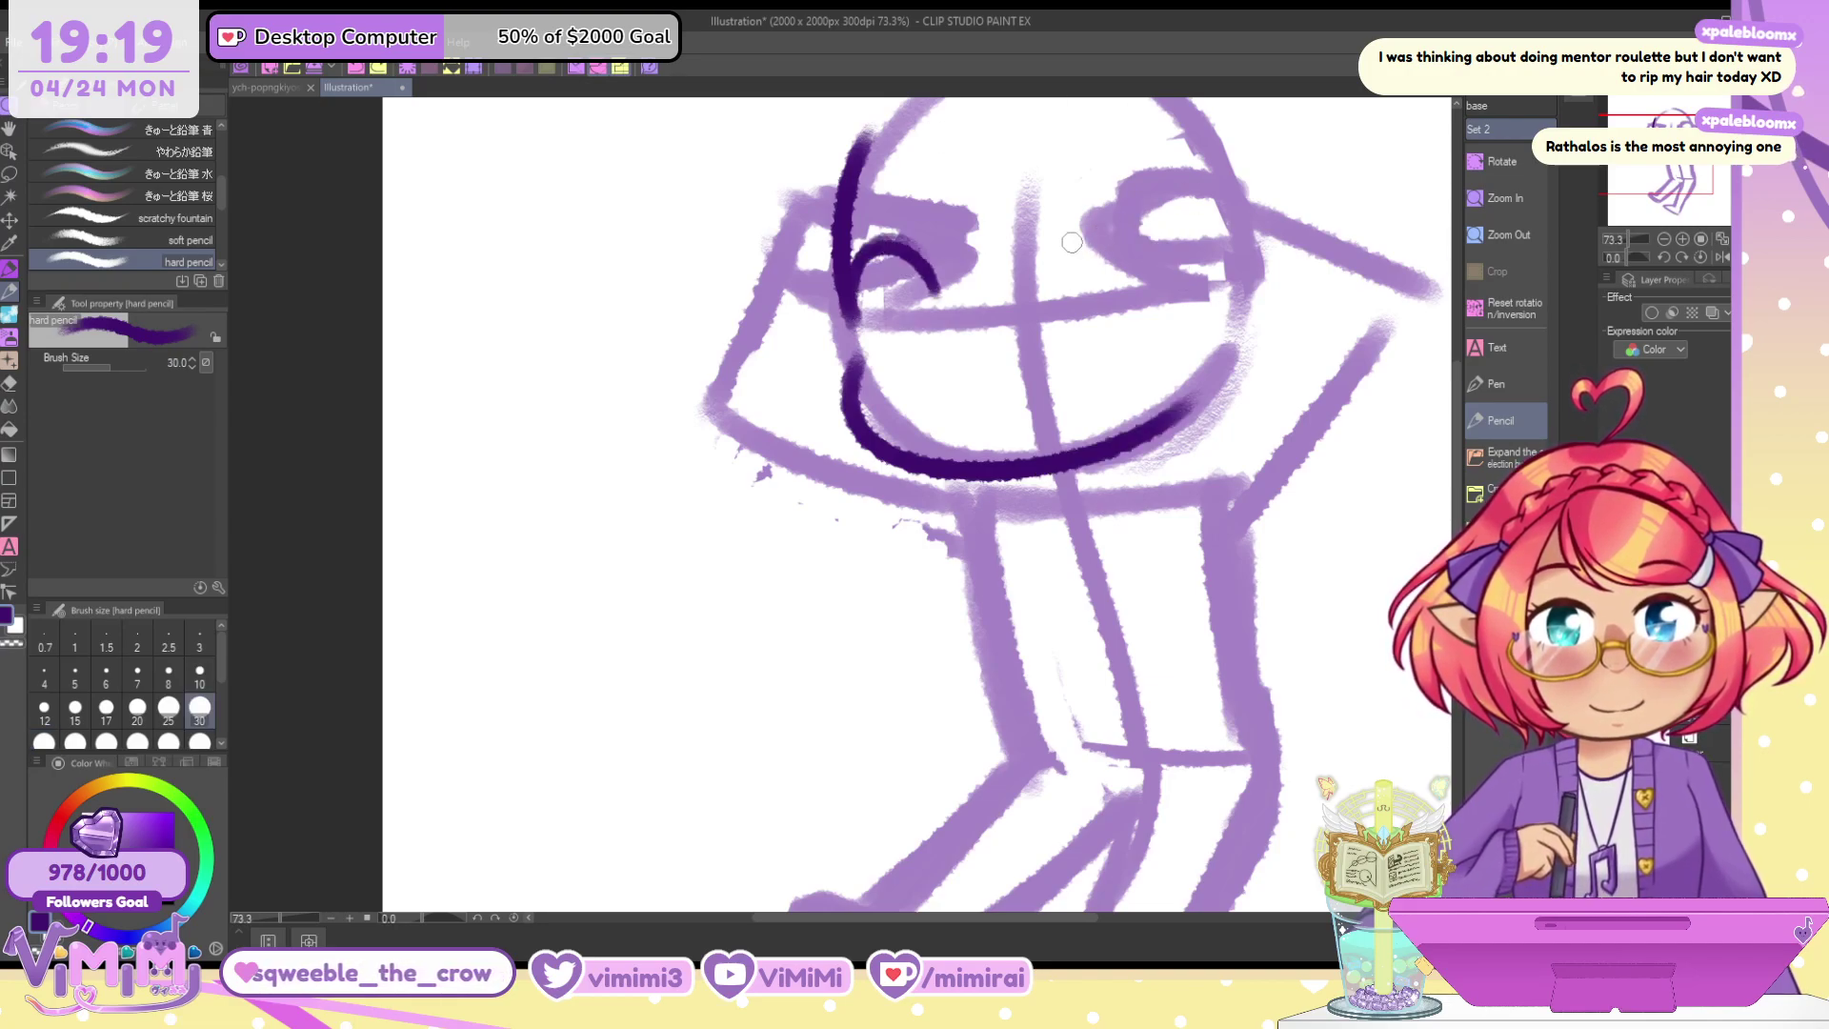
mouse_move(948, 275)
left_mouse_down()
mouse_move(861, 284)
mouse_move(943, 273)
left_mouse_up()
mouse_move(1060, 278)
left_mouse_down()
mouse_move(1074, 255)
mouse_move(1175, 280)
mouse_move(1129, 224)
left_mouse_up()
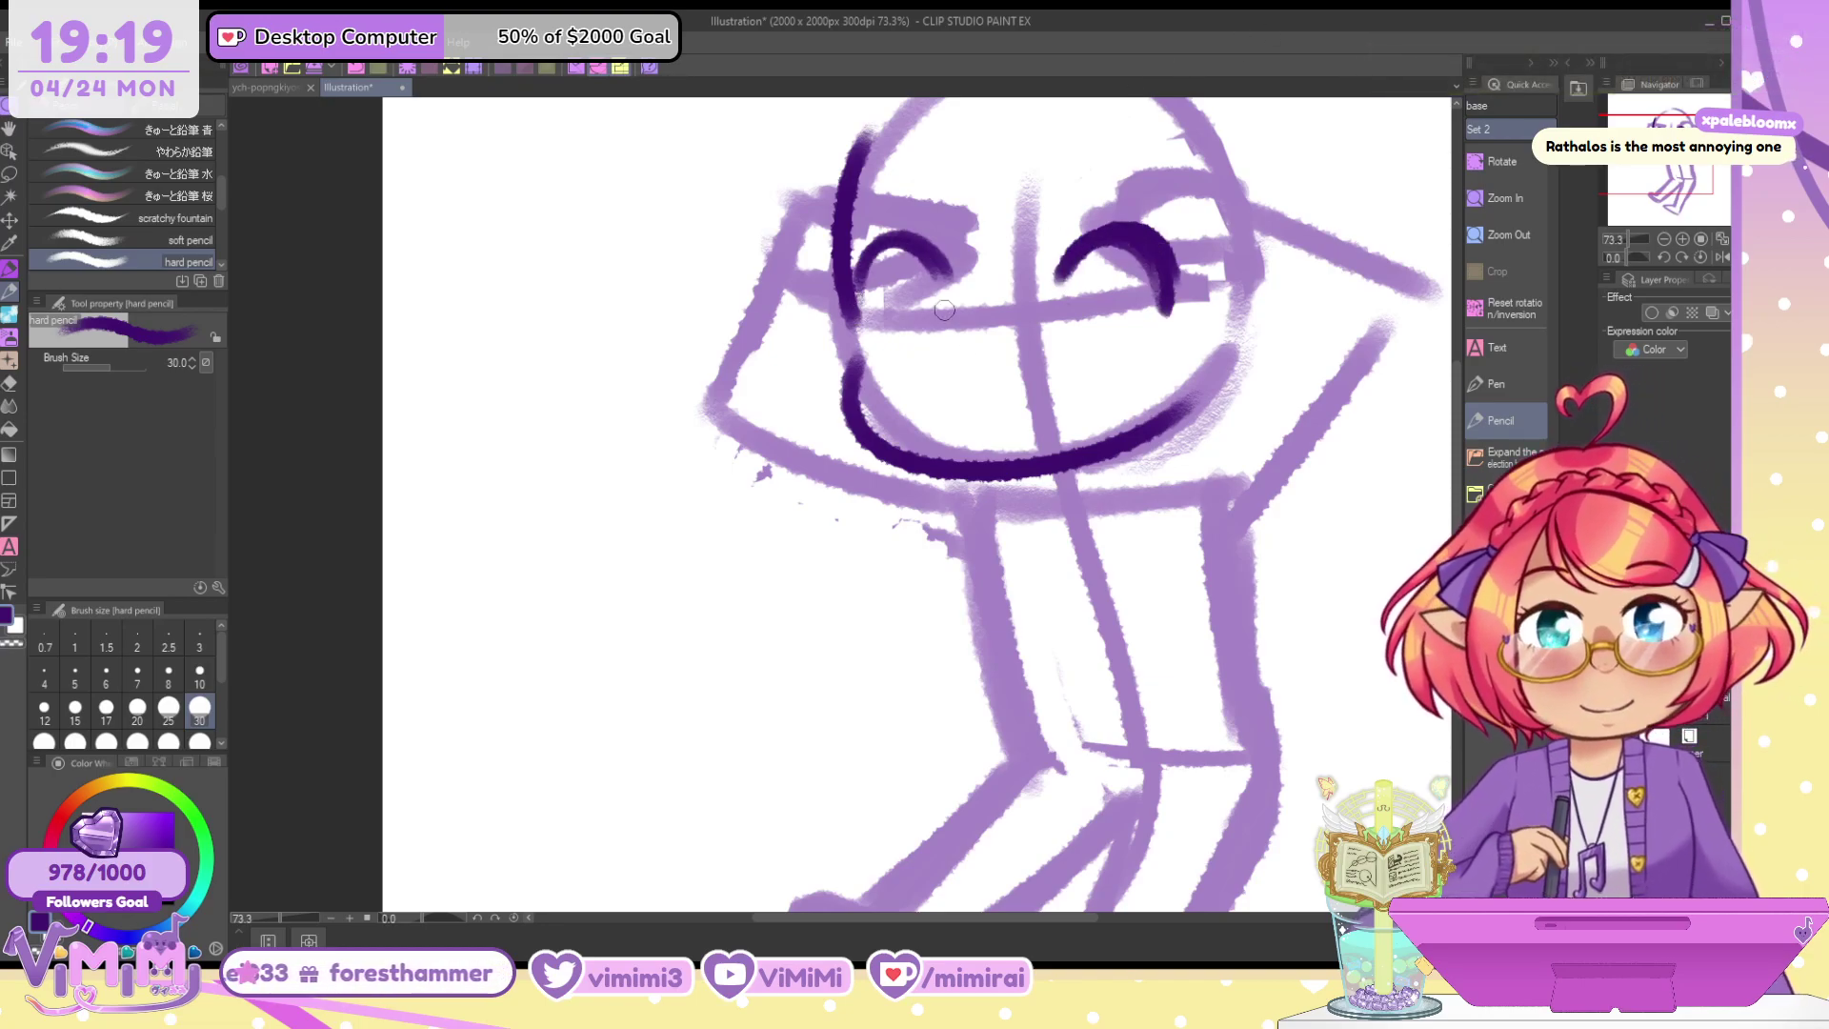
Add oval irises beneath both eyelids and a small curled smiling mouth on the face
left_click_drag(933, 249, 943, 321)
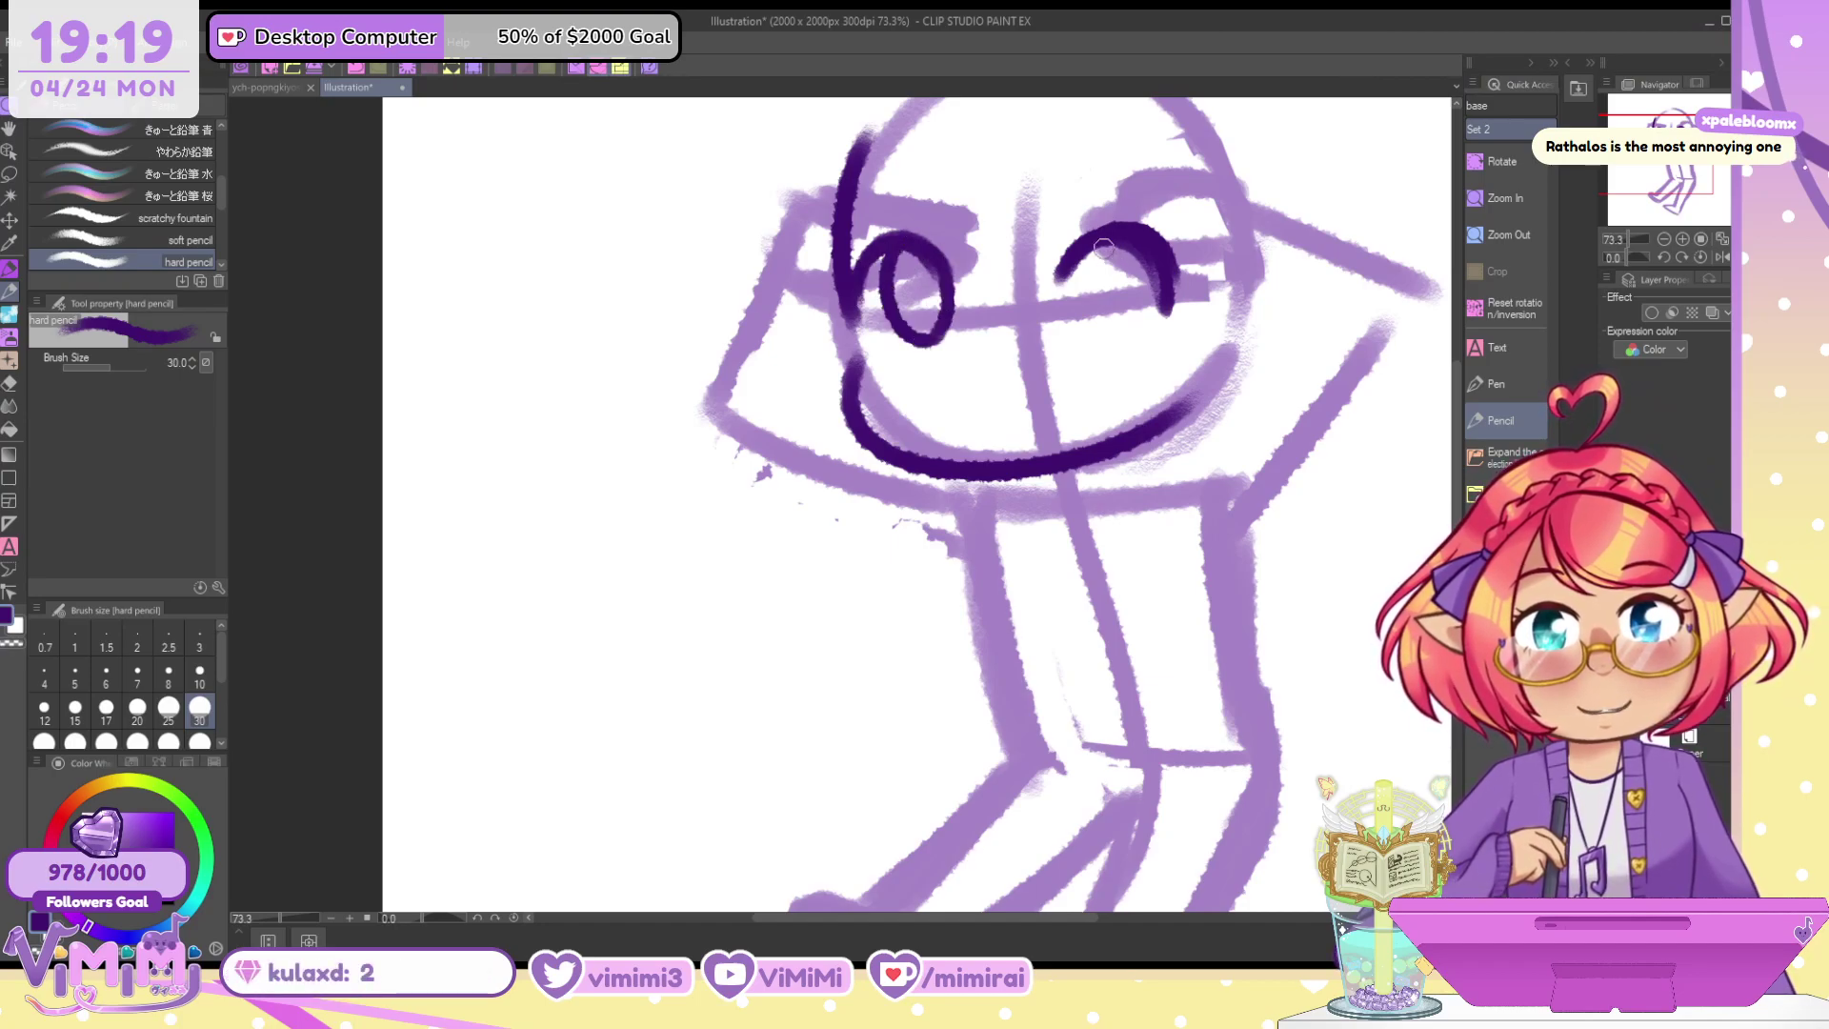
mouse_move(1103, 248)
left_mouse_down()
mouse_move(1160, 307)
mouse_move(1148, 328)
left_mouse_up()
left_click_drag(980, 411, 1067, 388)
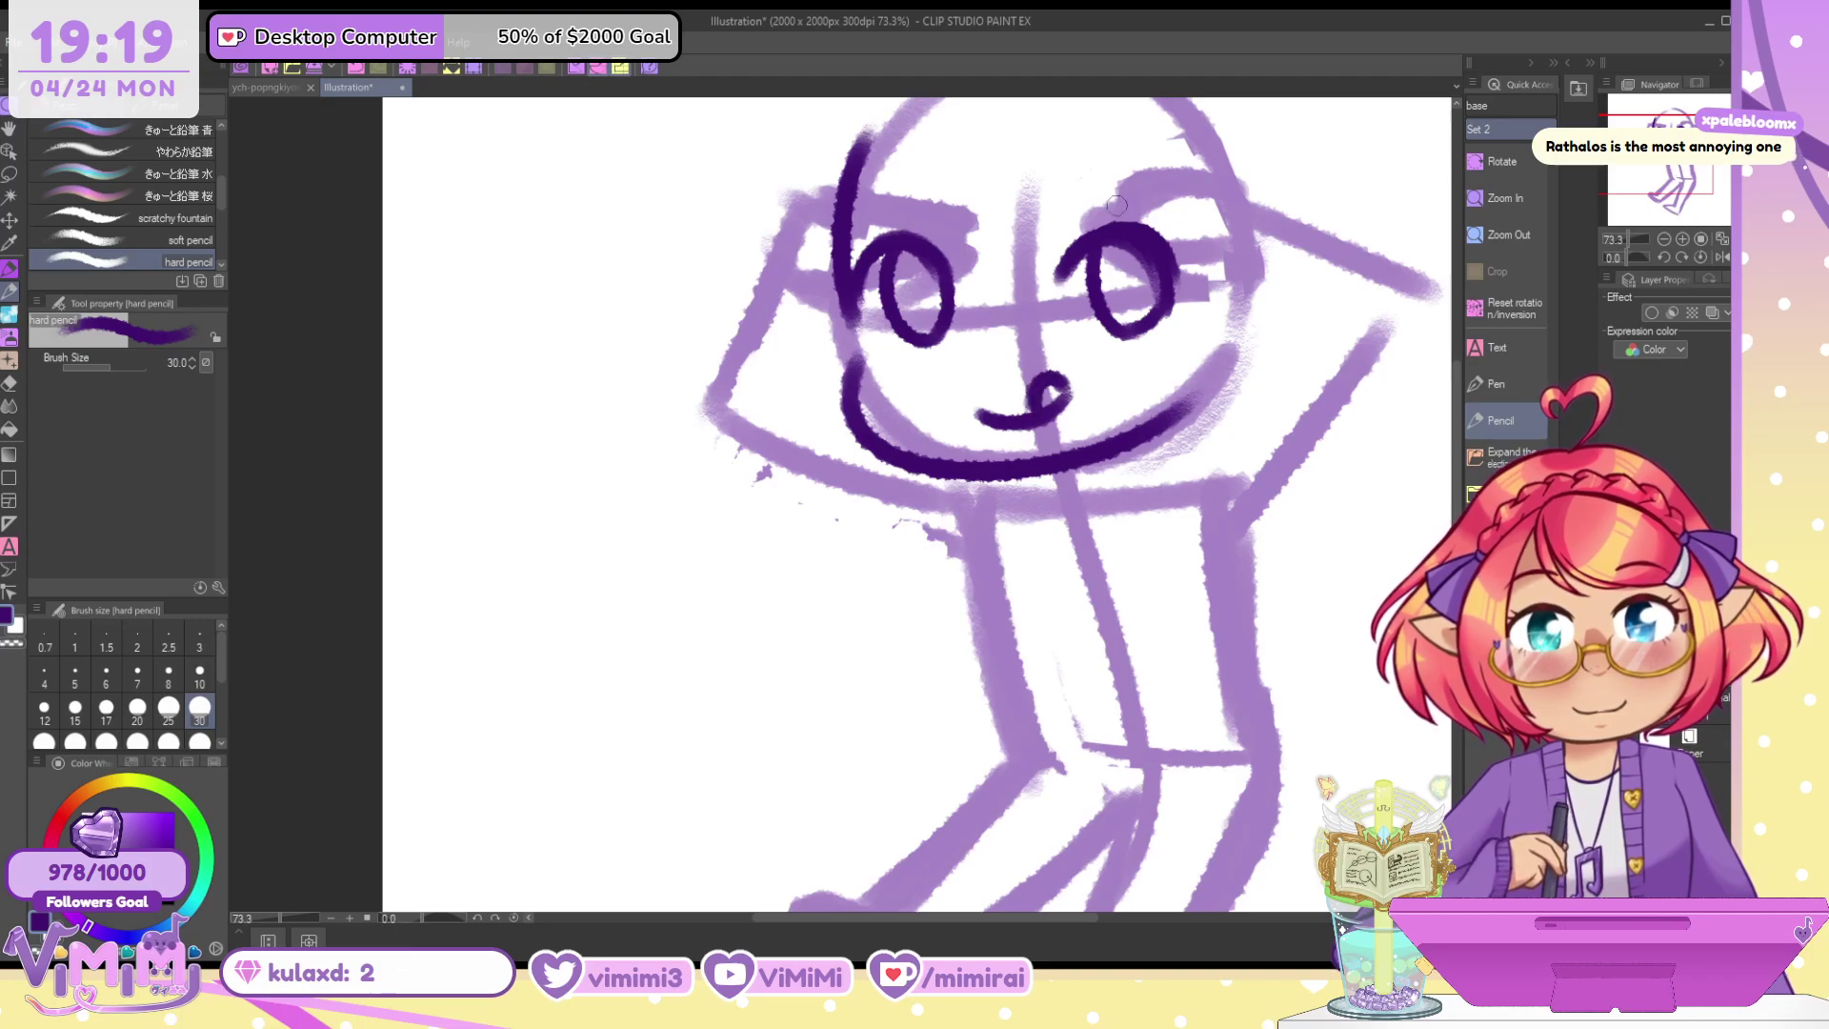
Erase the iris of the right-hand eye and redraw its curved upper eyelid with brush size 30
key("c")
key("bracketright")
key("bracketright")
key("bracketright")
mouse_move(1095, 229)
left_mouse_down()
mouse_move(1086, 261)
mouse_move(1143, 300)
mouse_move(1149, 248)
mouse_move(1129, 222)
mouse_move(1160, 259)
mouse_move(1139, 240)
mouse_move(1158, 321)
left_mouse_up()
key("c")
key("bracketleft")
key("bracketleft")
key("ctrl+z")
key("bracketleft")
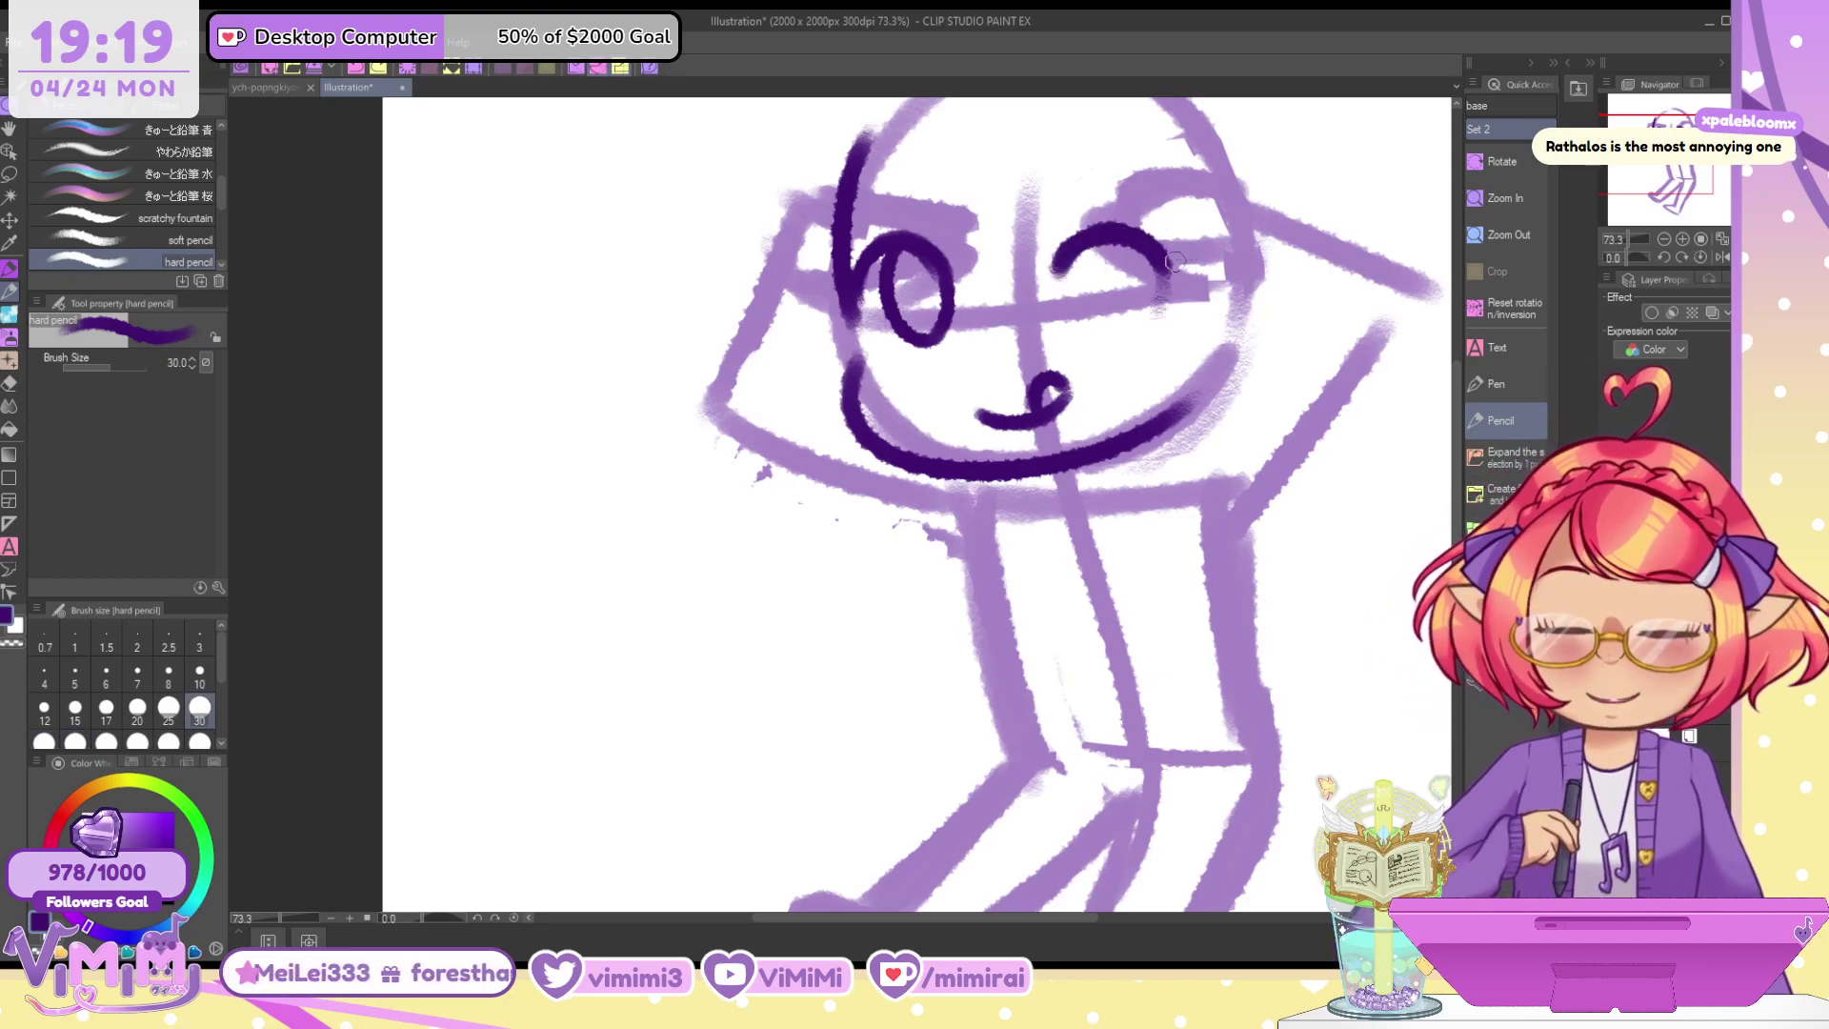
mouse_move(1158, 255)
left_mouse_down()
mouse_move(1164, 288)
mouse_move(1056, 274)
left_mouse_up()
left_click_drag(861, 263, 944, 279)
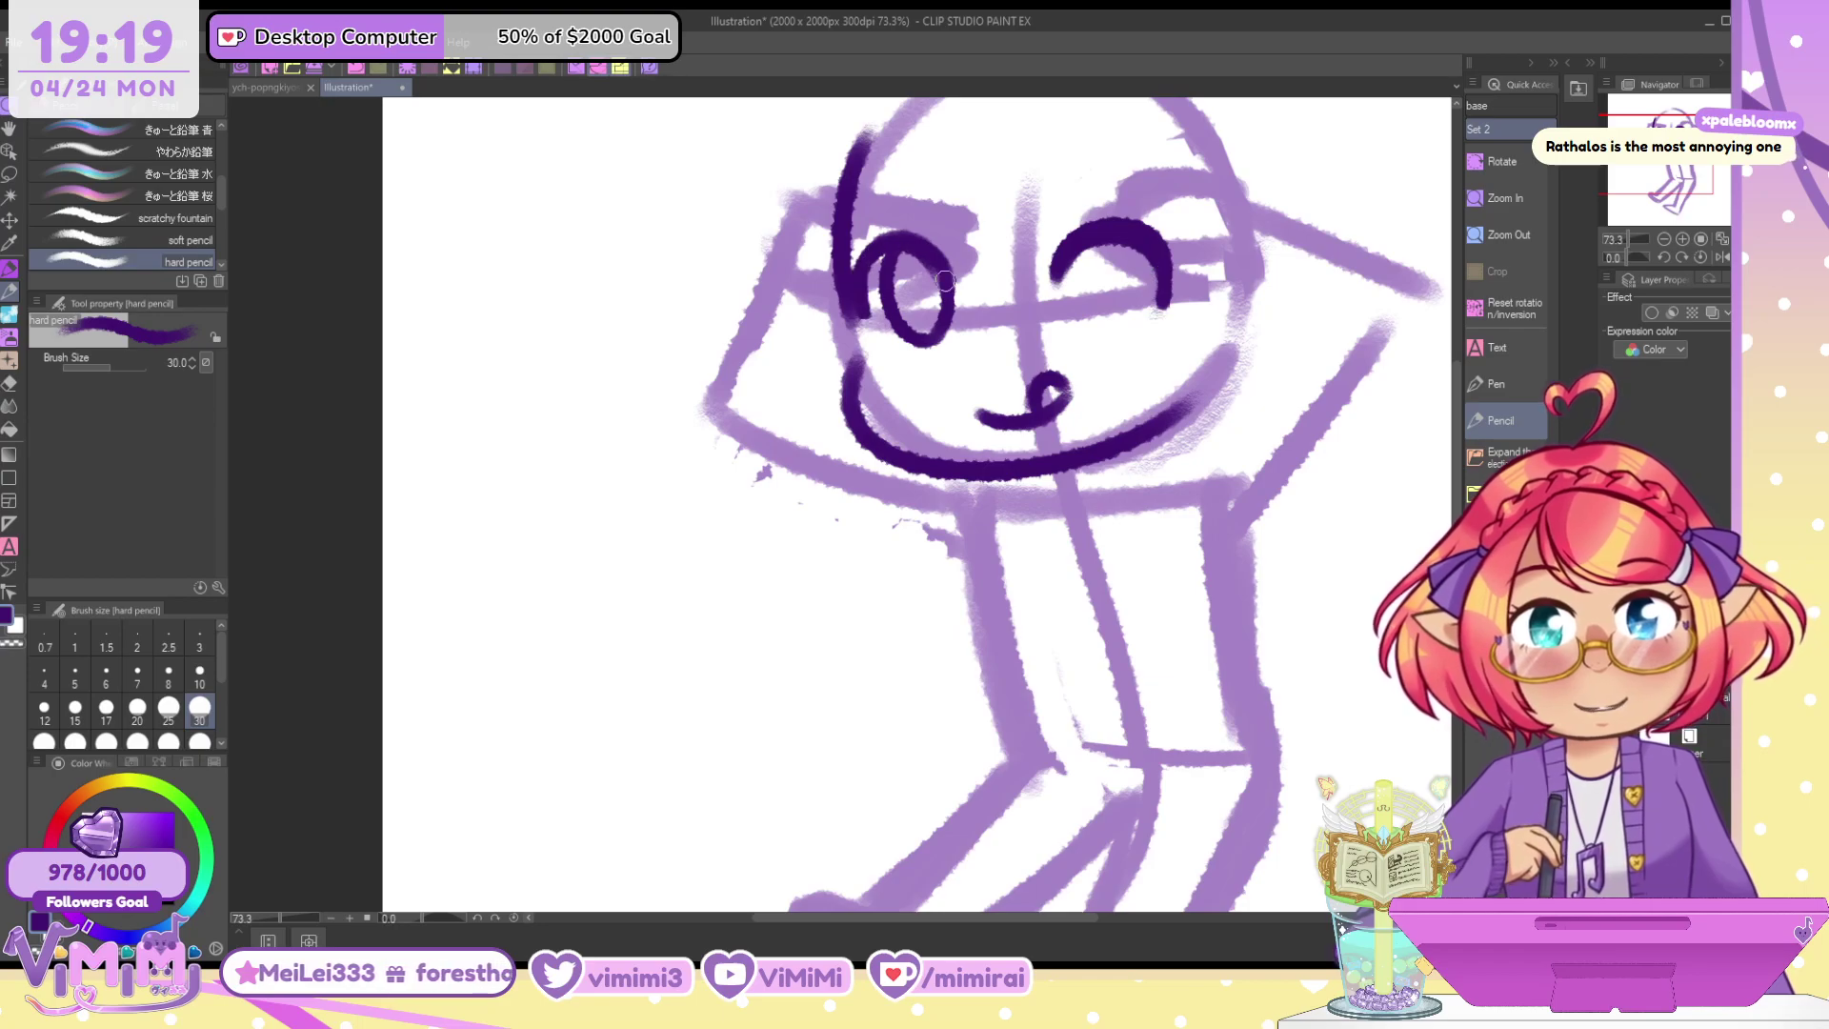
Add a short nose mark above the mouth and redraw the oval iris beneath the right-hand eyelid
left_click_drag(956, 349, 951, 362)
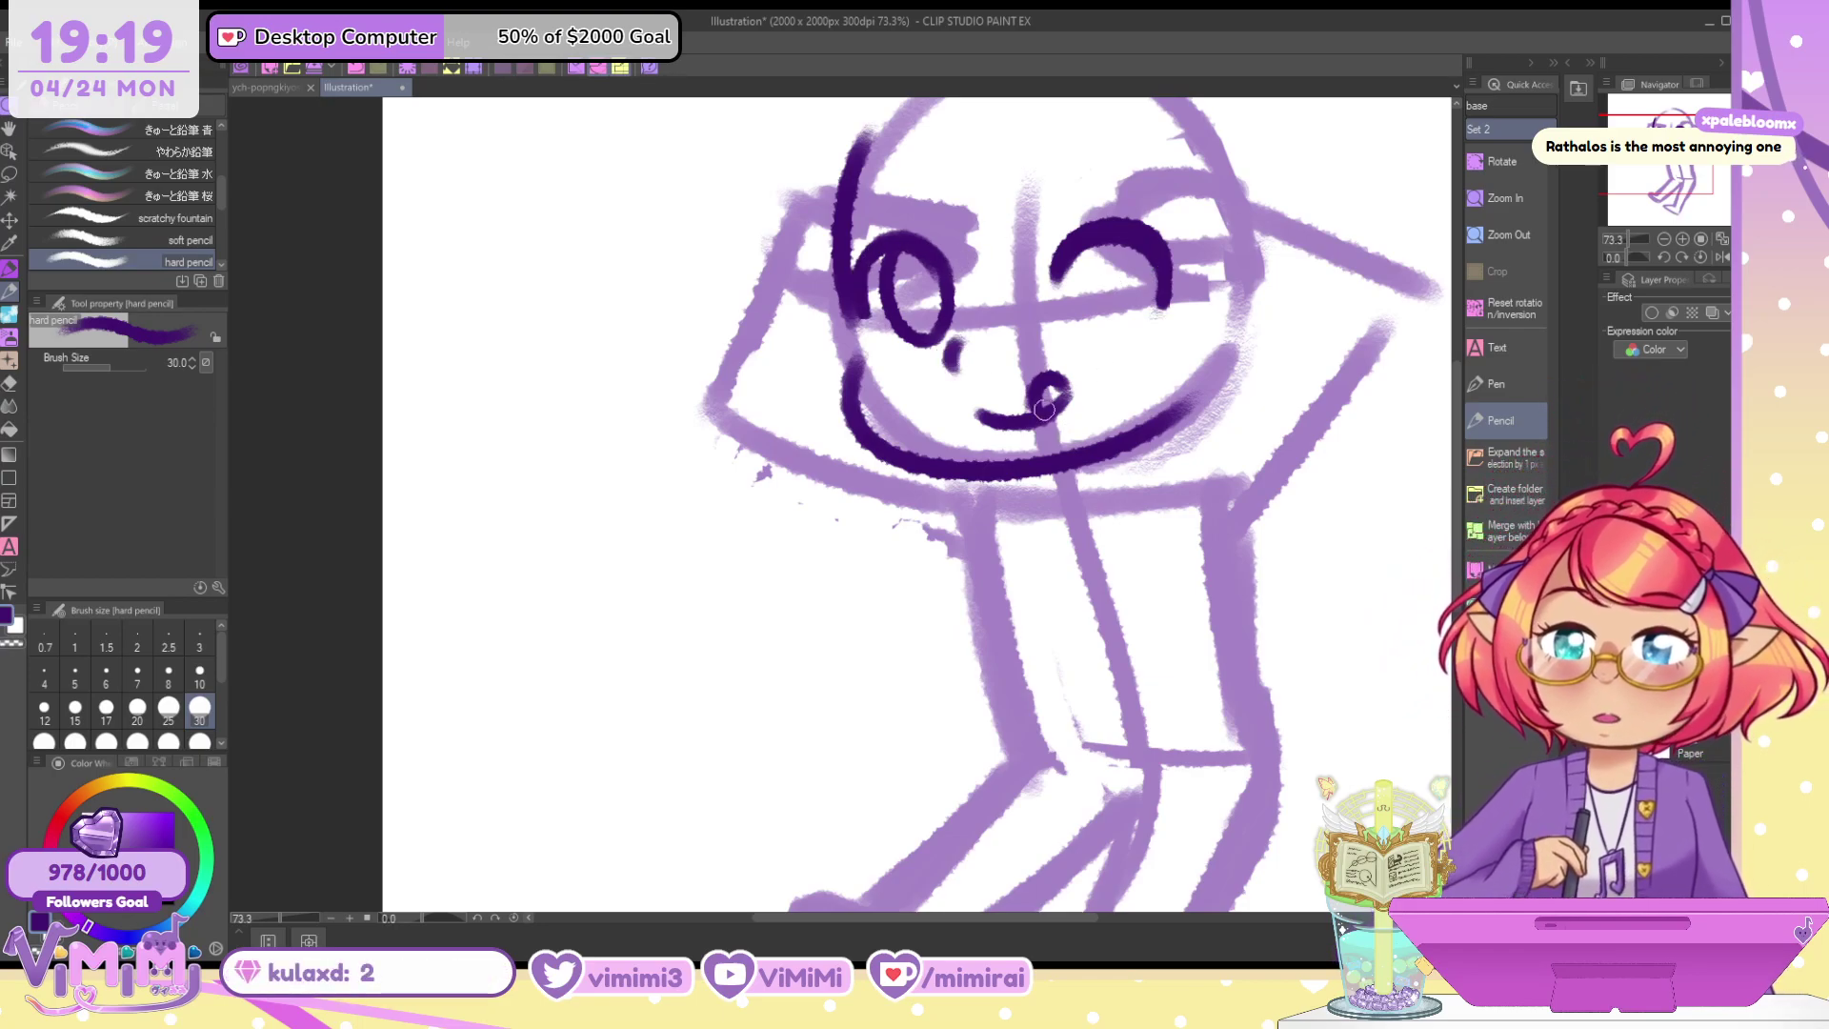
mouse_move(1149, 177)
left_mouse_down()
mouse_move(1073, 209)
mouse_move(1132, 211)
mouse_move(1119, 318)
mouse_move(1137, 329)
left_mouse_up()
key("ctrl+z")
left_click_drag(1083, 254, 1129, 324)
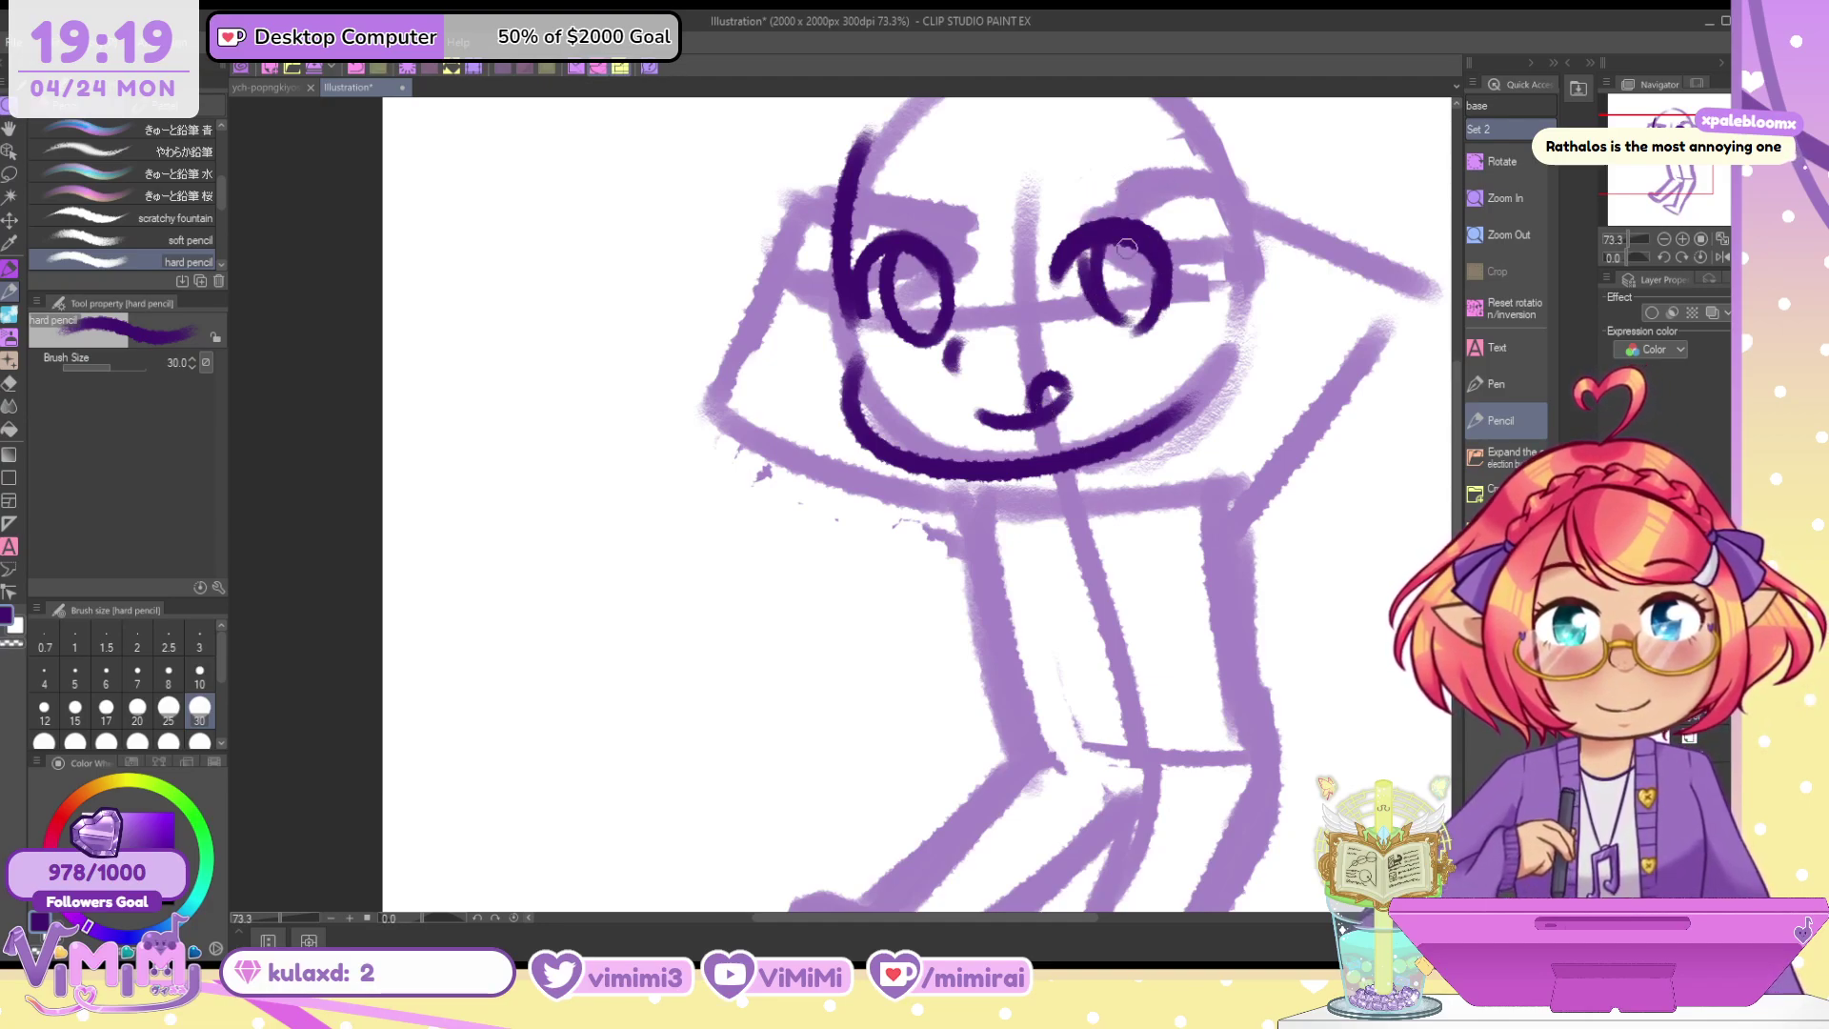
key("ctrl+z")
key("ctrl+z")
key("ctrl+z")
mouse_move(1108, 248)
left_mouse_down()
mouse_move(1099, 311)
mouse_move(1149, 246)
left_mouse_up()
left_click_drag(1149, 246, 1120, 333)
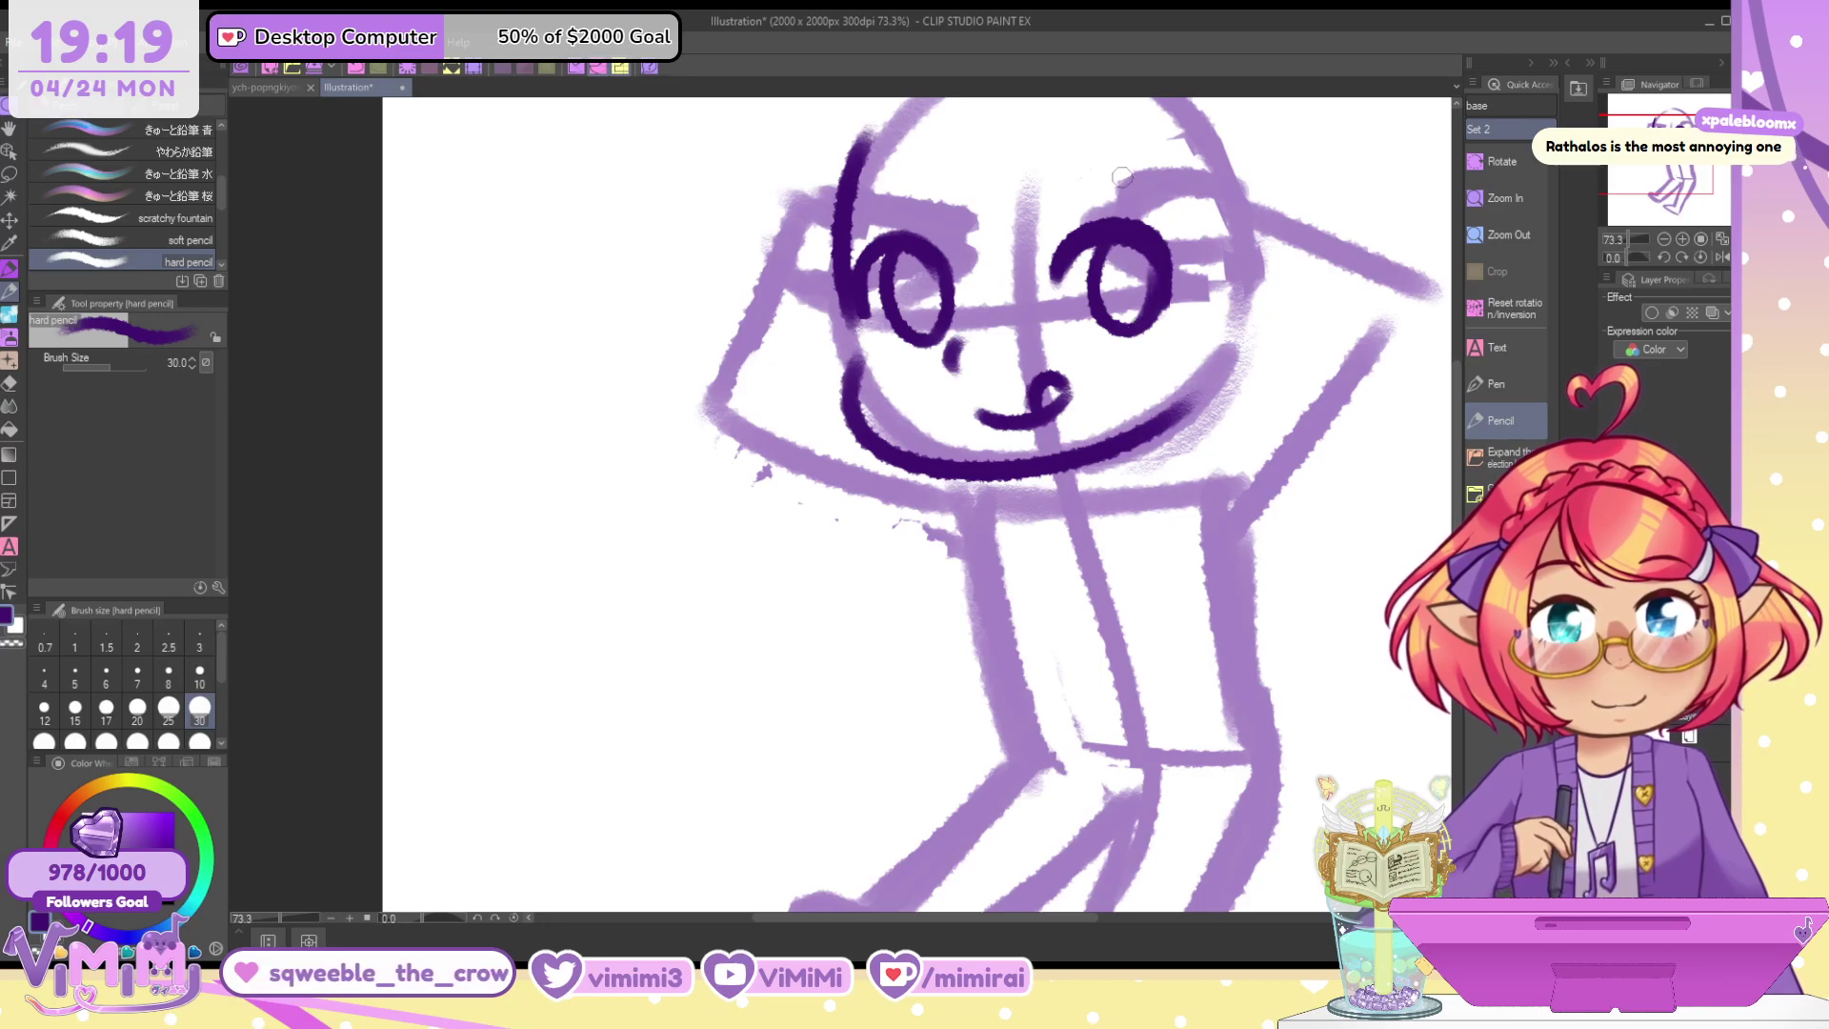
Try sketching raised hands over both eyes with brush sizes 20 and 25, including fingers and a wrist line over the right-hand eye
left_click_drag(1143, 172, 1063, 238)
key("ctrl+z")
key("ctrl+z")
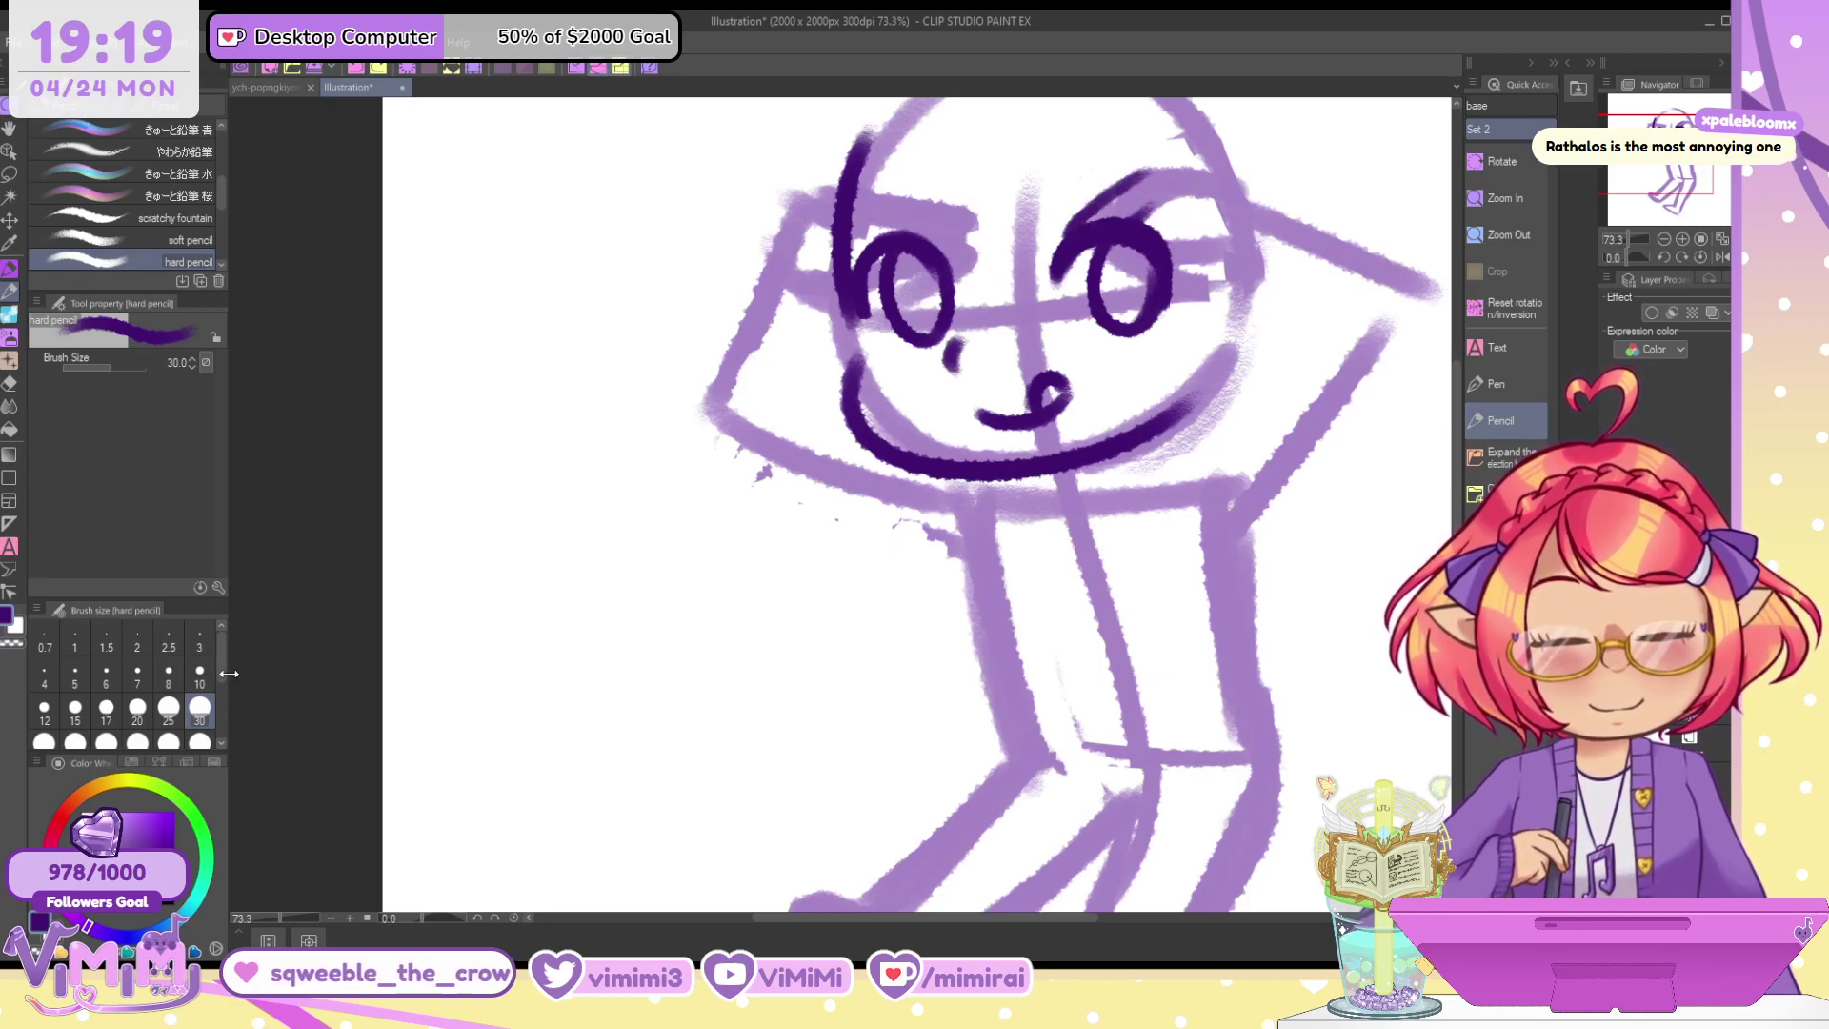
left_click(137, 705)
mouse_move(1155, 171)
left_mouse_down()
mouse_move(1091, 240)
mouse_move(1142, 216)
mouse_move(1144, 253)
mouse_move(1139, 229)
mouse_move(1194, 257)
mouse_move(1183, 164)
mouse_move(1251, 177)
left_mouse_up()
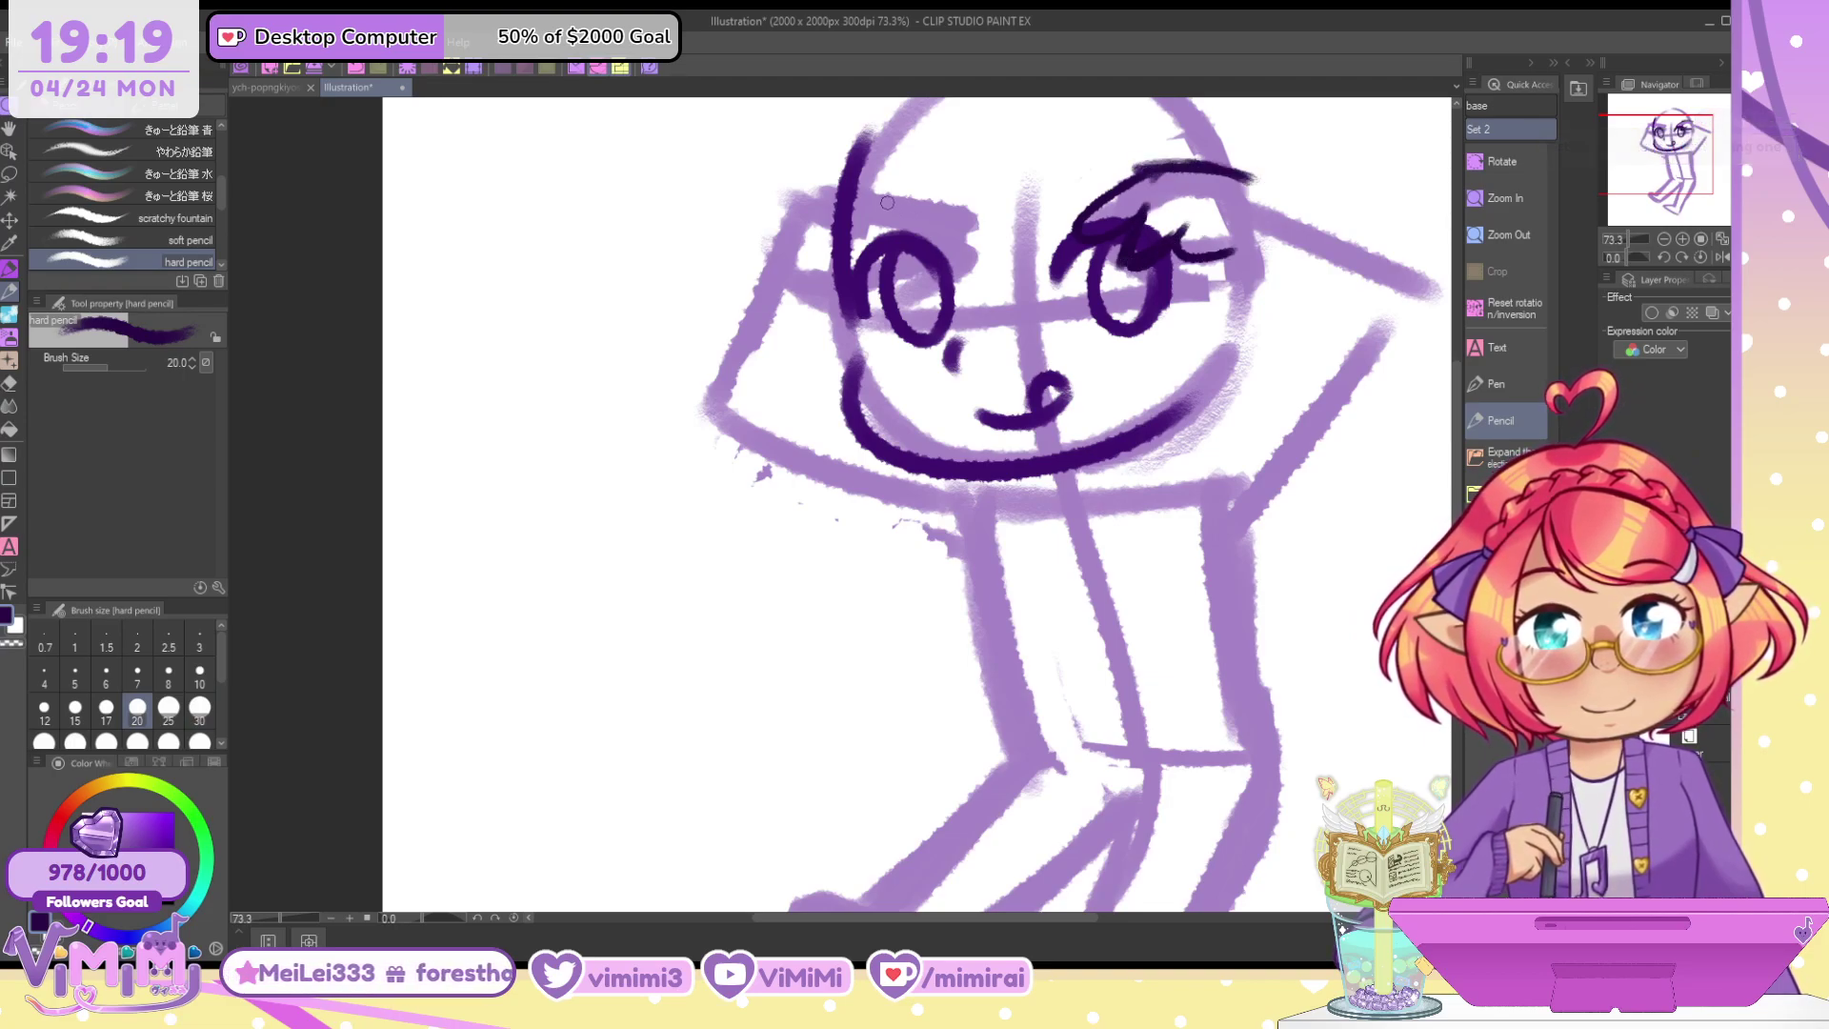
mouse_move(857, 191)
left_mouse_down()
mouse_move(930, 211)
mouse_move(920, 246)
mouse_move(965, 224)
left_mouse_up()
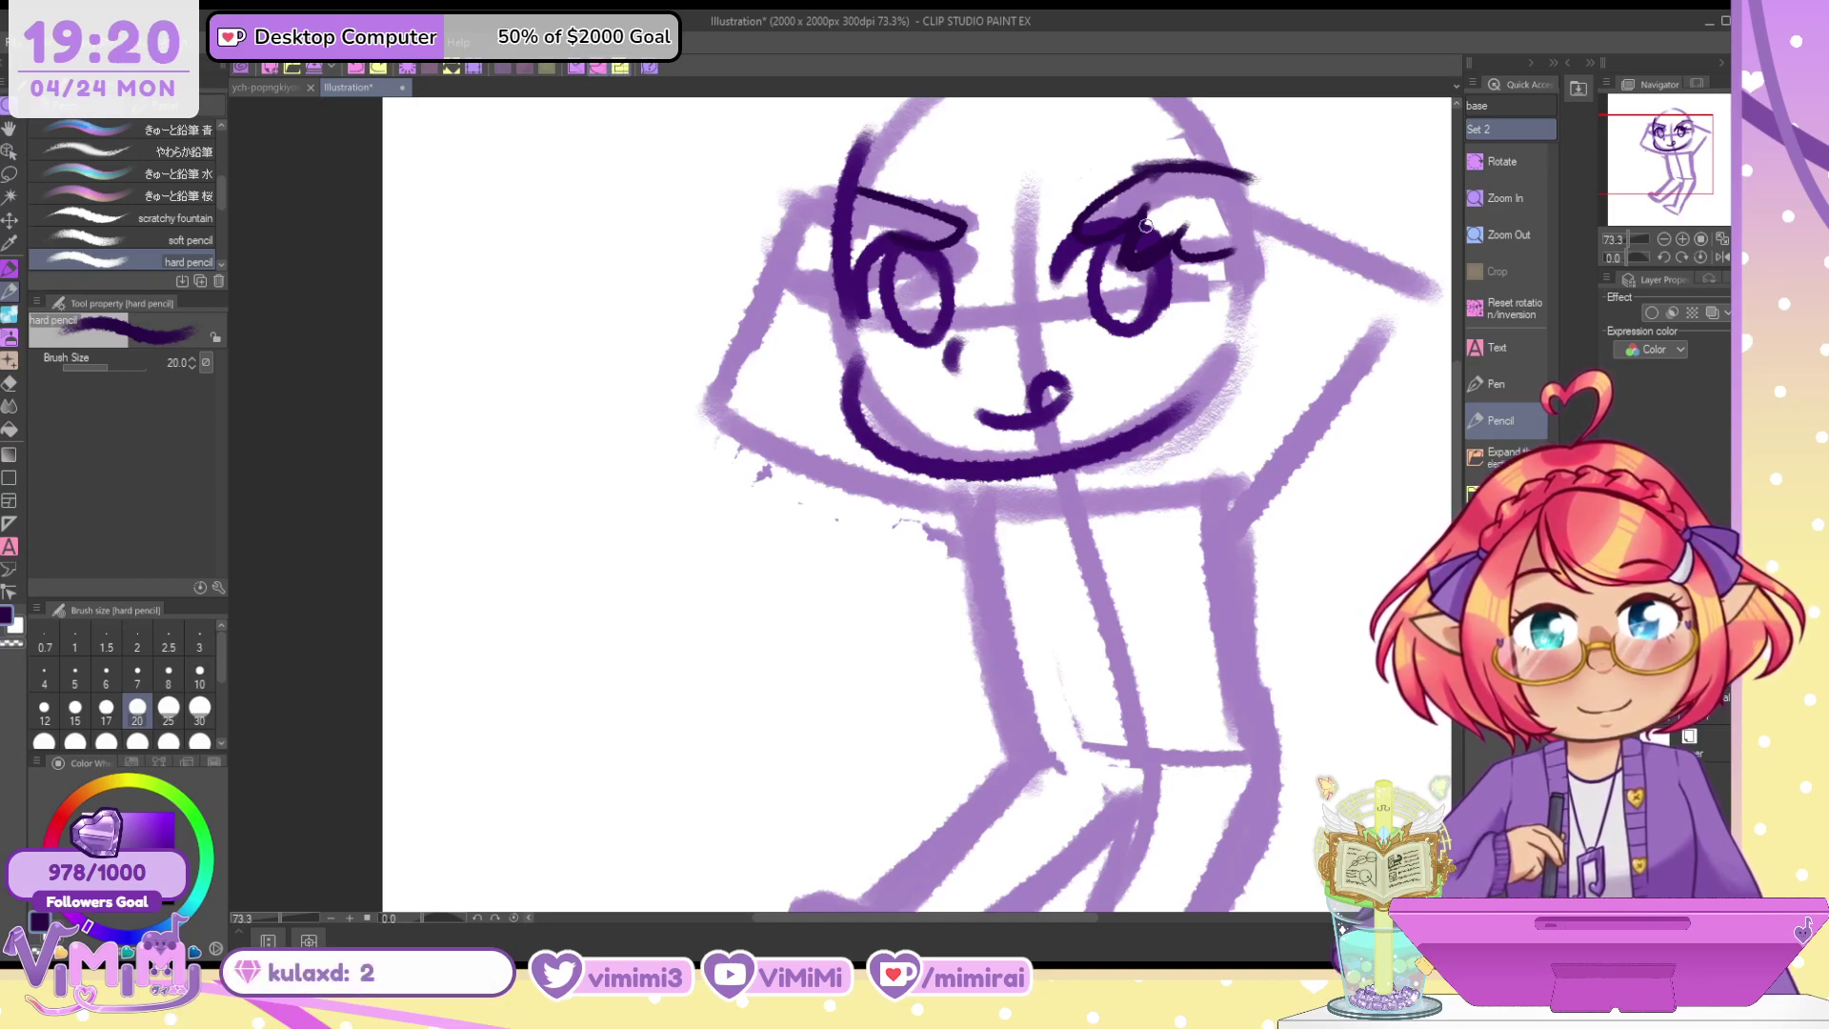
key("bracketright")
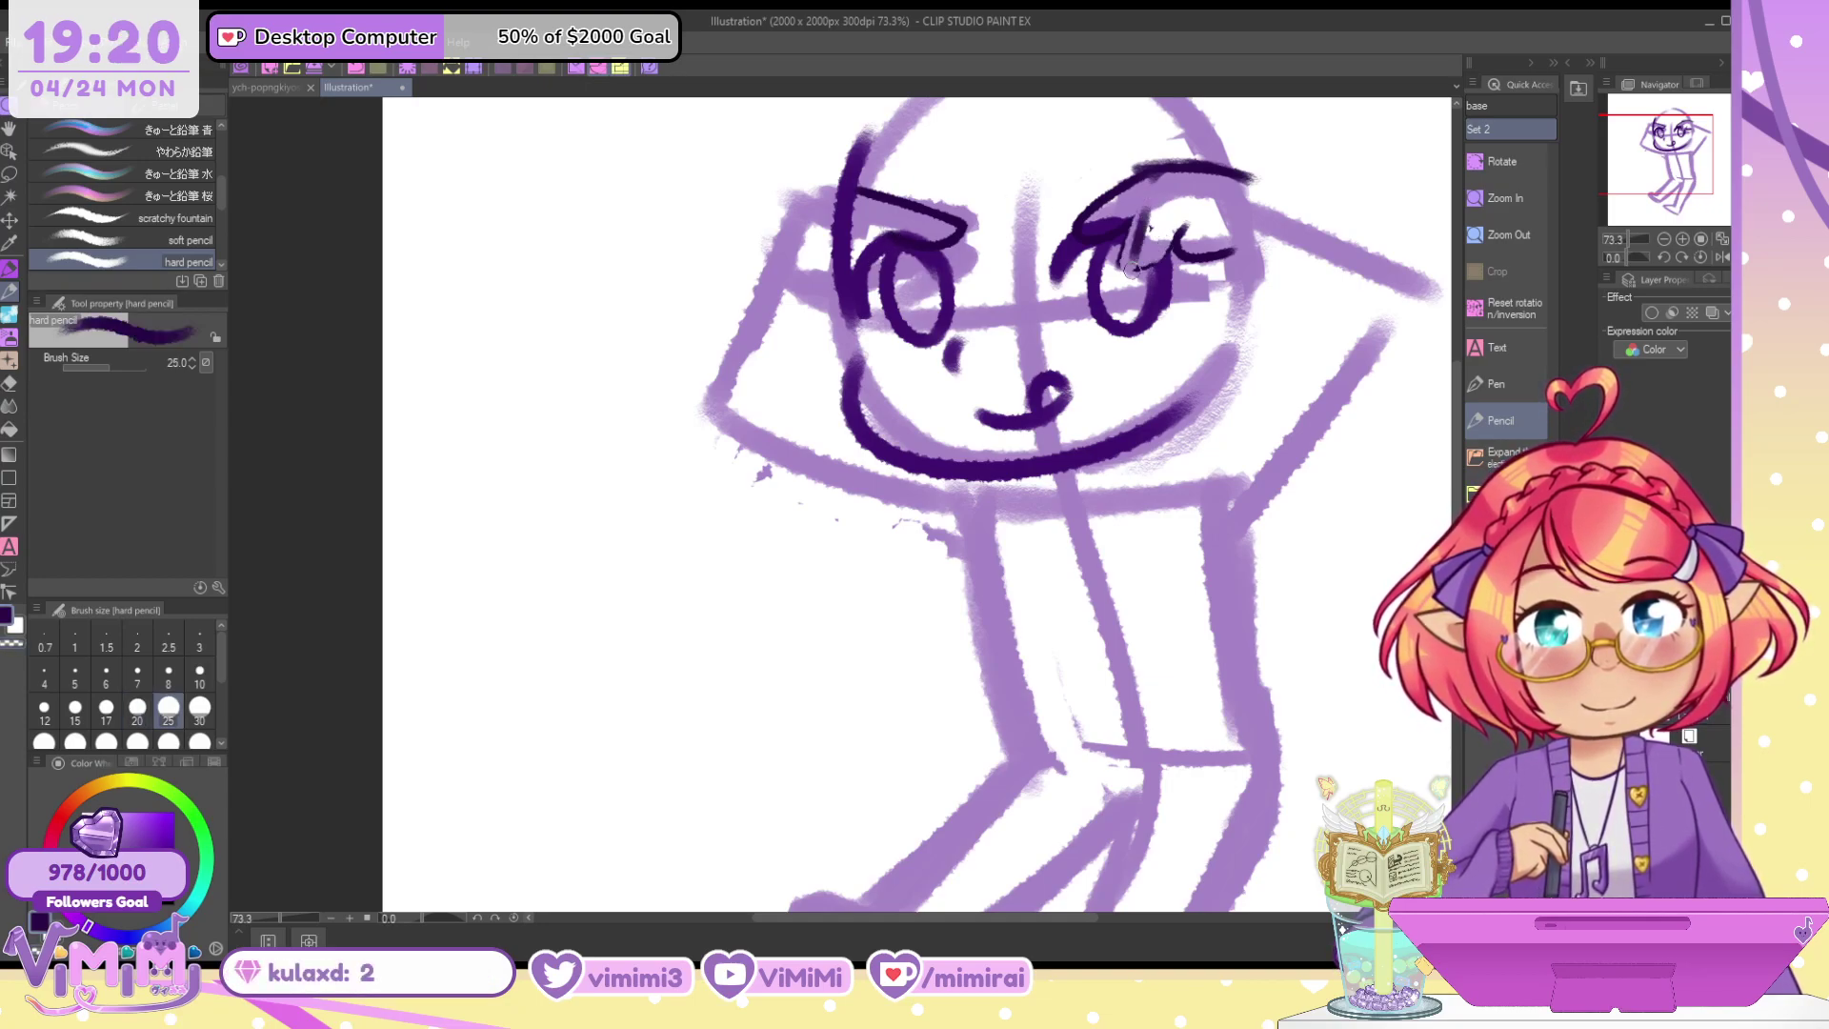
mouse_move(1131, 269)
left_mouse_down()
mouse_move(1181, 232)
mouse_move(1147, 273)
mouse_move(1133, 221)
mouse_move(1112, 230)
mouse_move(1115, 193)
left_mouse_up()
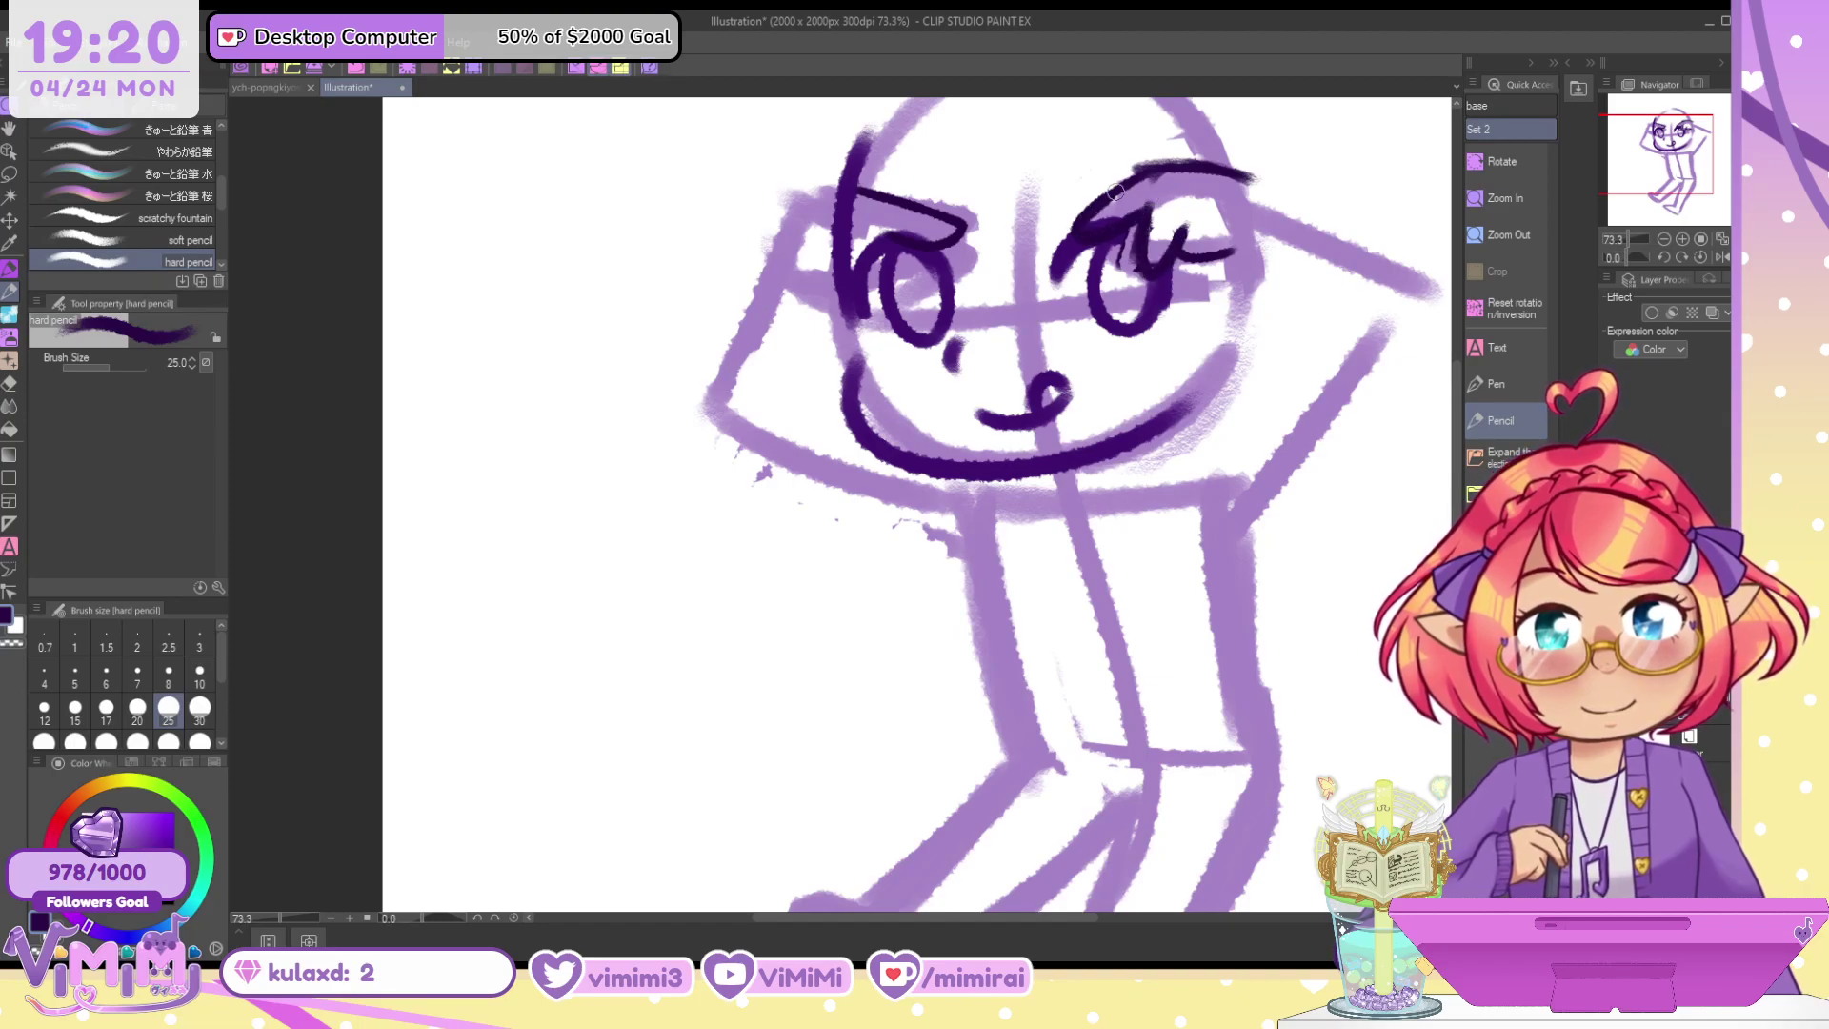
left_click_drag(1178, 249, 1262, 241)
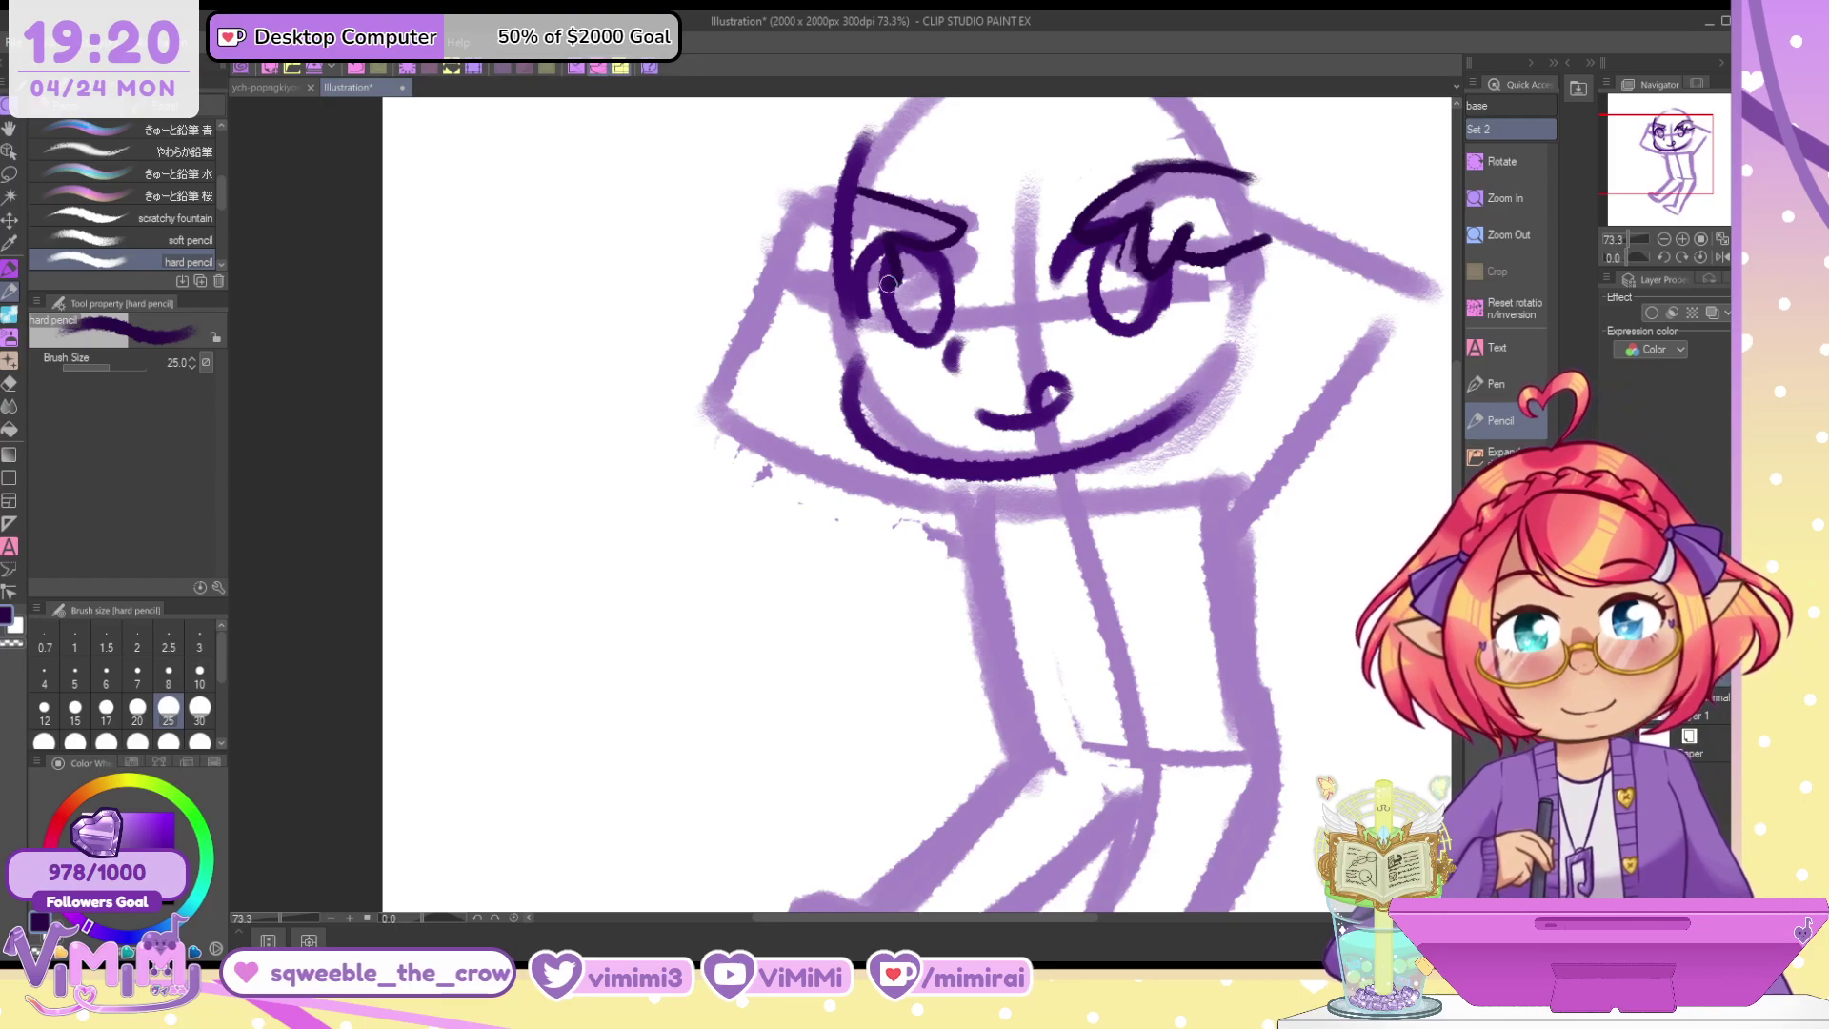
Try sketching fingers and a wrist line beside the left-hand eye with brush size 25
mouse_move(851, 264)
left_mouse_down()
mouse_move(805, 199)
mouse_move(872, 179)
mouse_move(920, 195)
mouse_move(920, 216)
mouse_move(858, 172)
mouse_move(947, 204)
mouse_move(912, 195)
mouse_move(944, 234)
mouse_move(821, 312)
left_mouse_up()
key("ctrl+z")
mouse_move(836, 177)
left_mouse_down()
mouse_move(774, 212)
mouse_move(746, 290)
left_mouse_up()
key("ctrl+z")
key("ctrl+z")
key("ctrl+z")
key("ctrl+z")
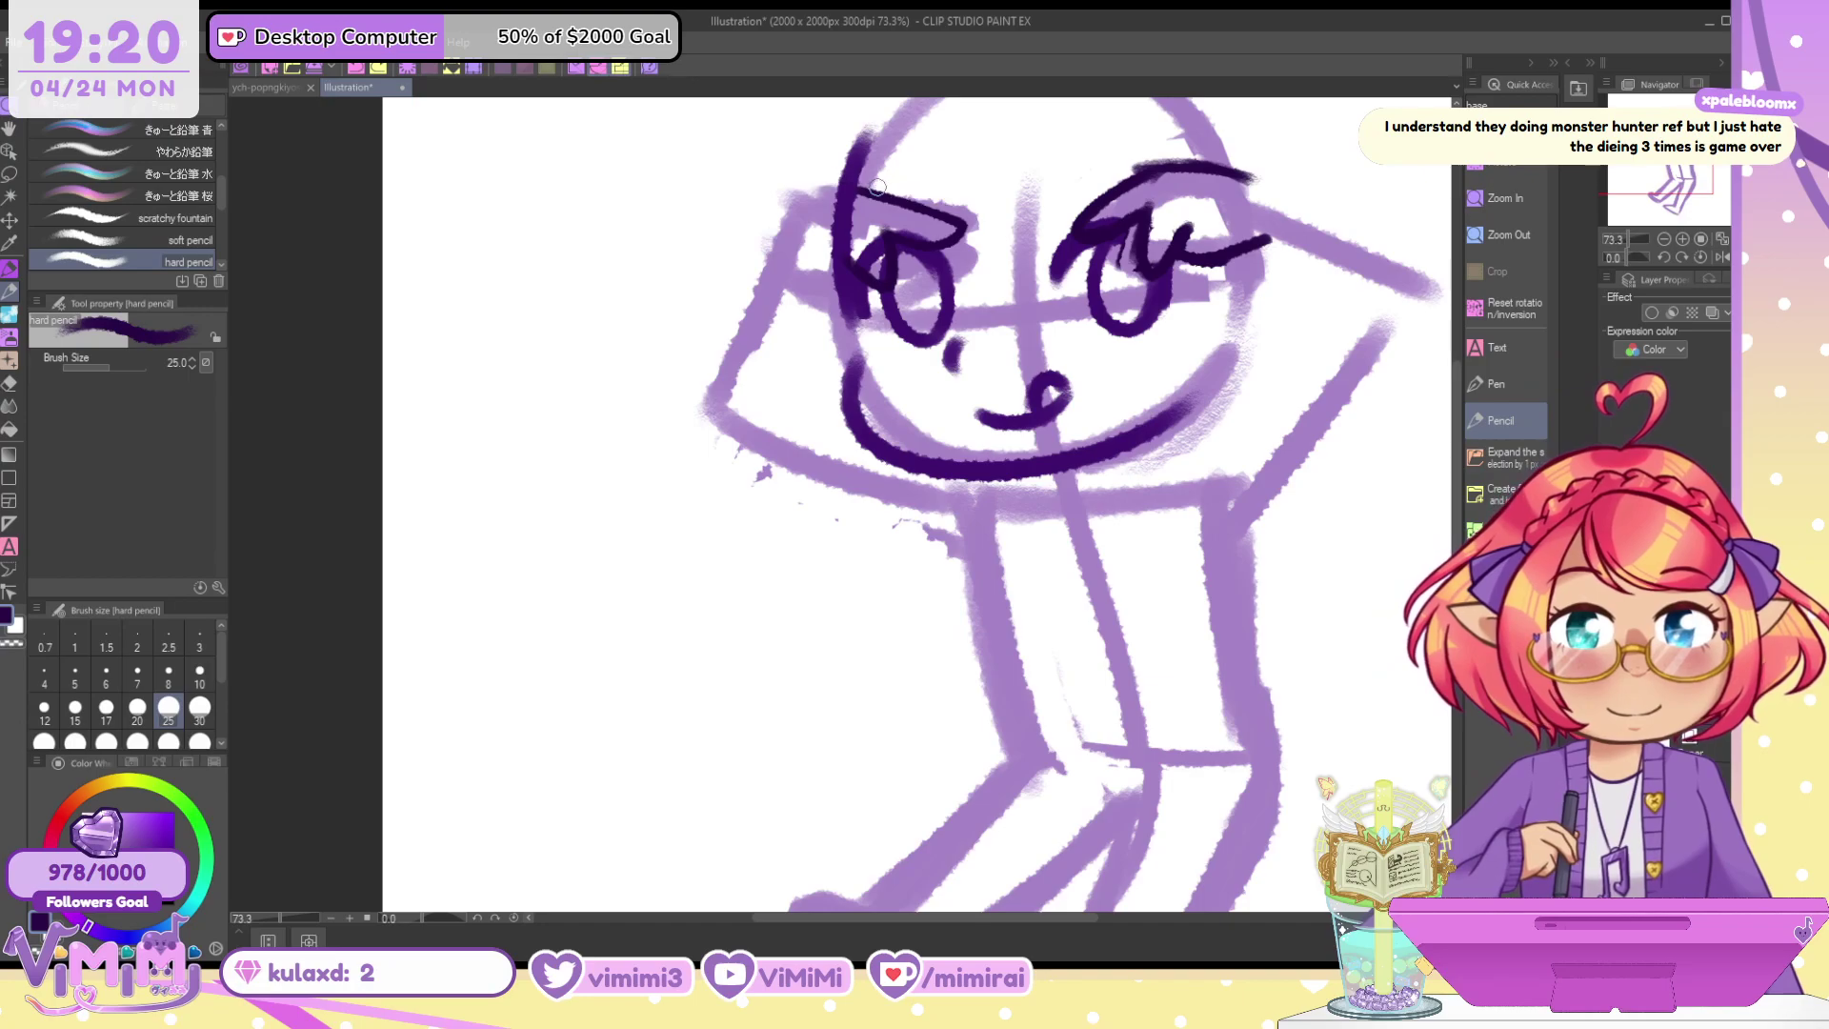
Undo the hand strokes over both eyes back to the plain eyelids and irises
key("ctrl+z")
key("ctrl+z")
key("ctrl+z")
key("ctrl+z")
key("ctrl+z")
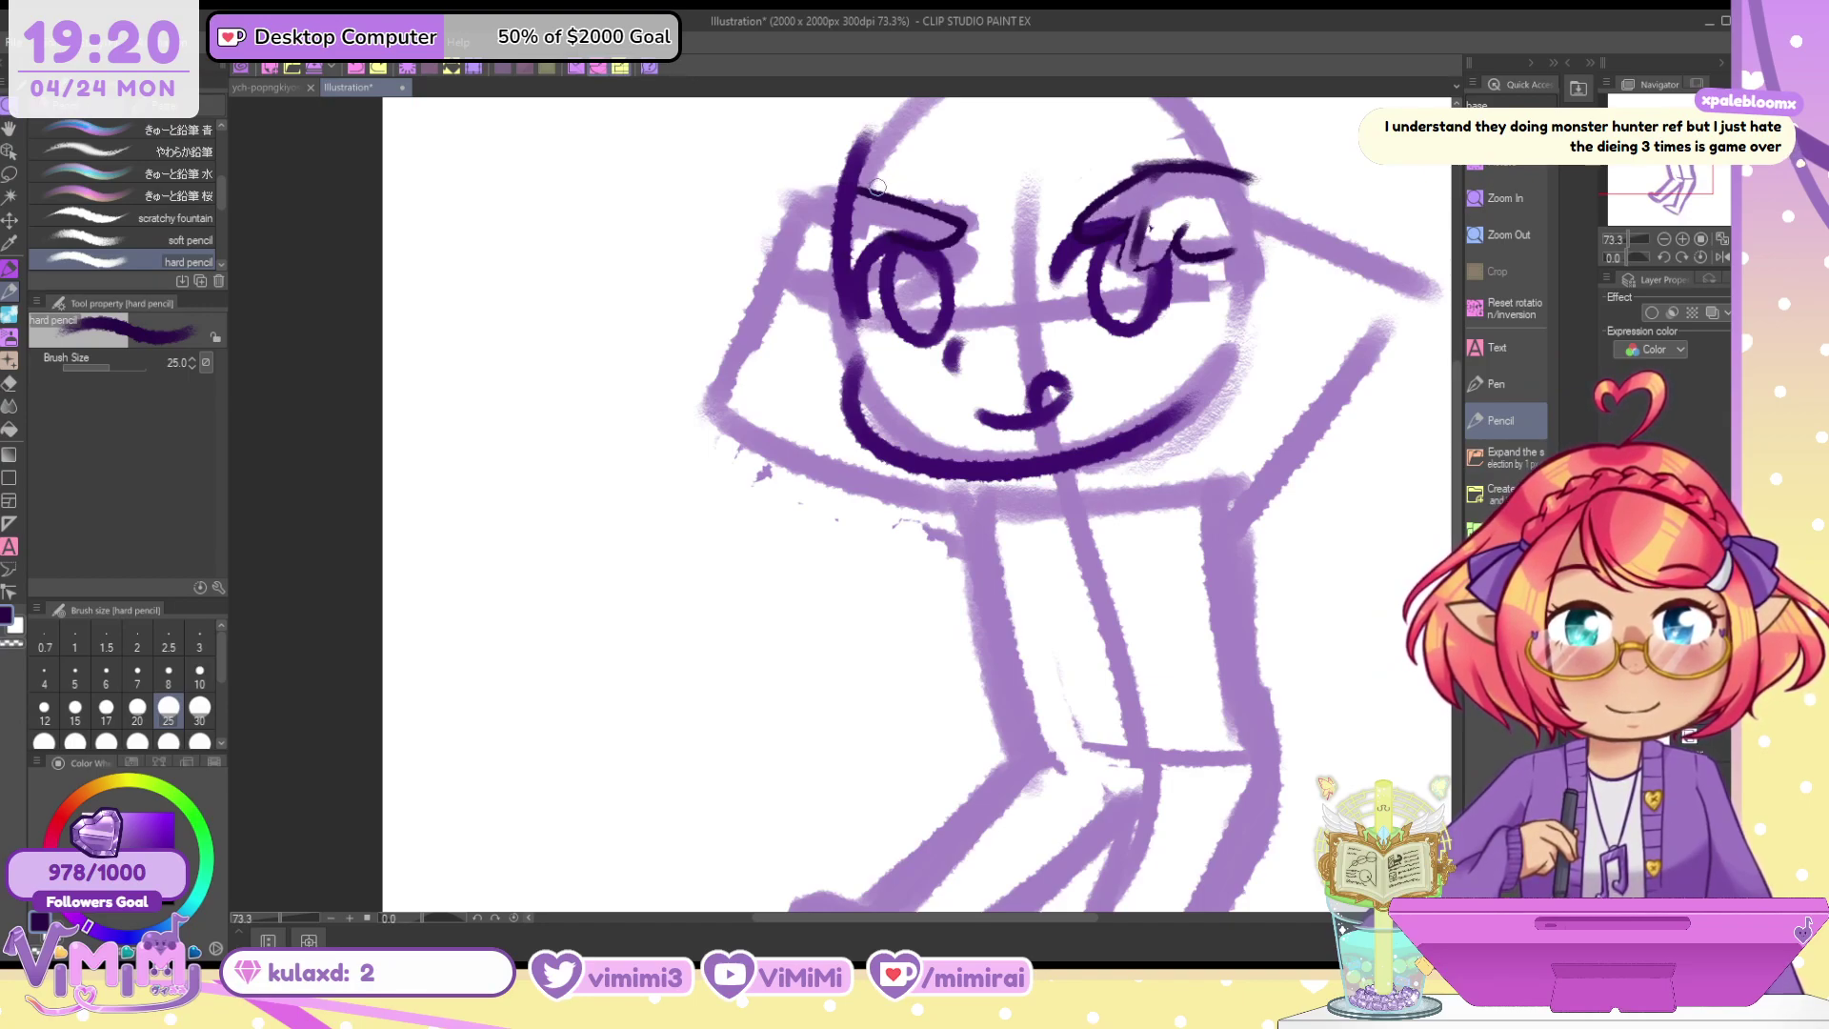
key("ctrl+z")
key("ctrl+z")
key("ctrl+z")
key("ctrl+z")
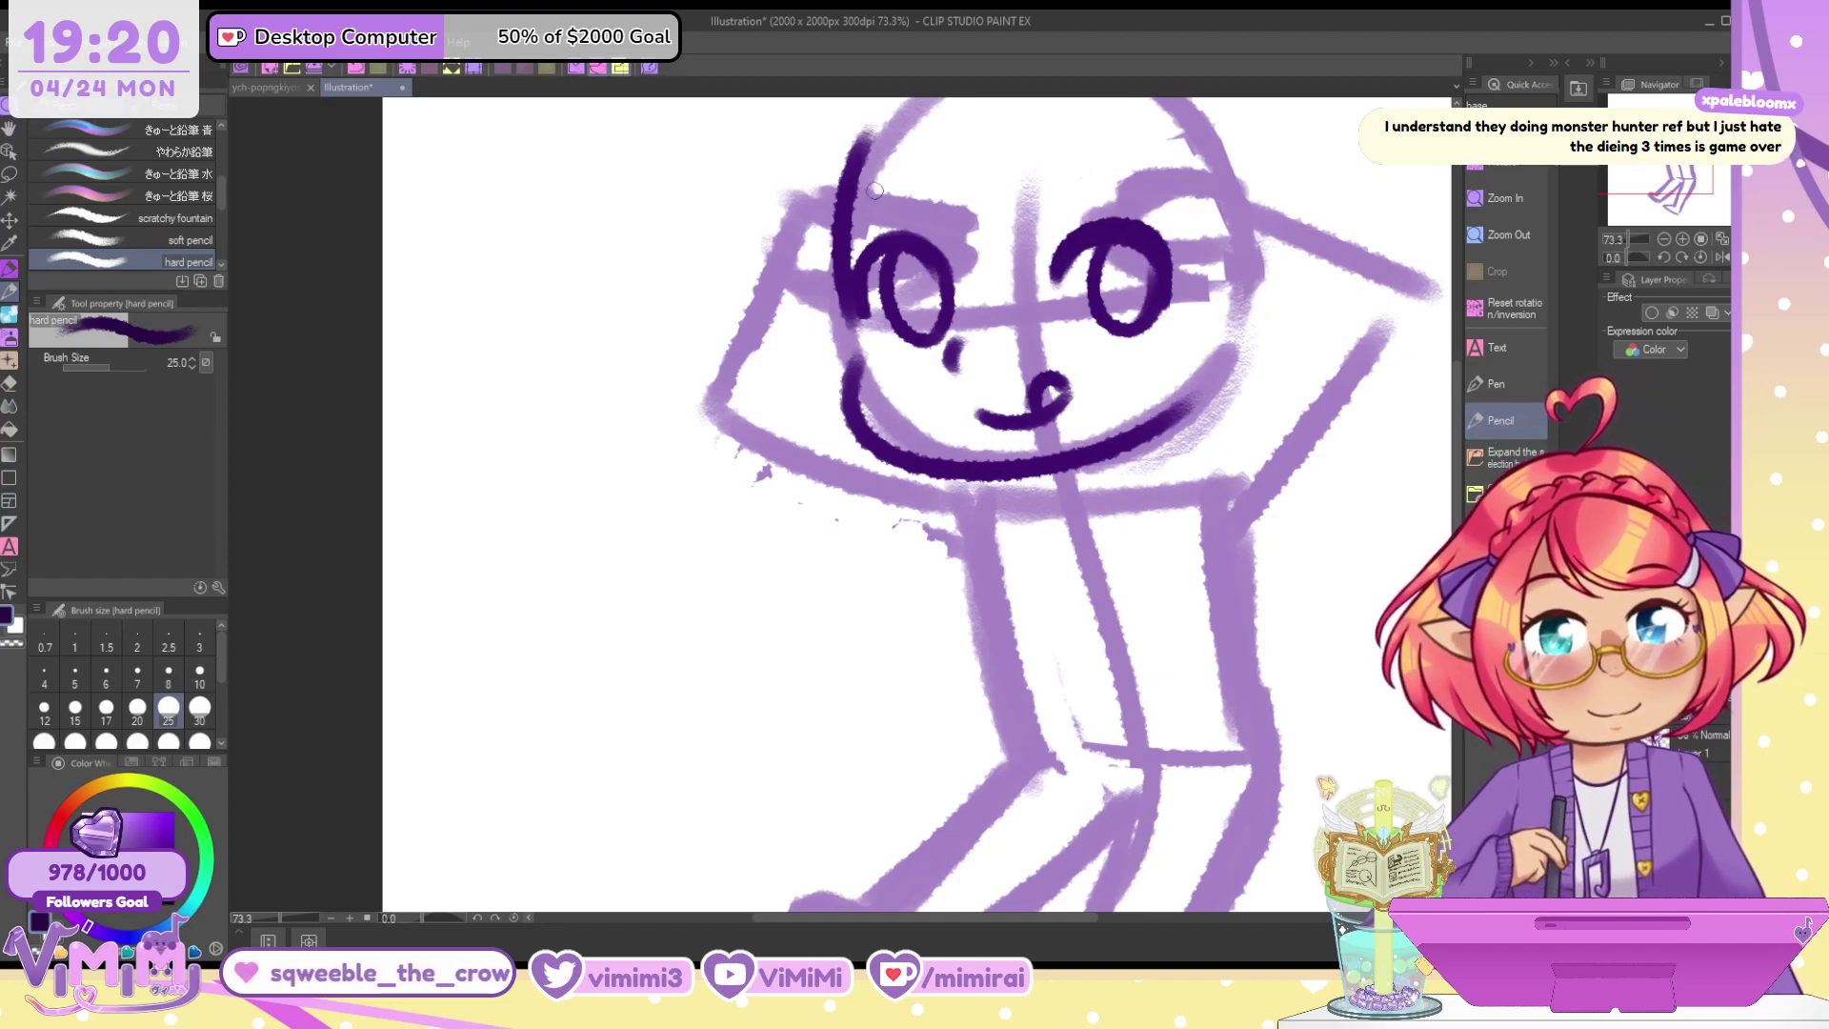
Sketch a hand with bent fingers over the outer side of the left-hand eye with brush size 25, cleaning up the lower fingers
mouse_move(793, 211)
left_mouse_down()
mouse_move(893, 207)
mouse_move(937, 227)
mouse_move(886, 228)
mouse_move(877, 309)
mouse_move(823, 269)
mouse_move(877, 256)
mouse_move(844, 271)
mouse_move(859, 313)
mouse_move(861, 238)
mouse_move(878, 249)
mouse_move(843, 283)
mouse_move(852, 308)
mouse_move(861, 231)
mouse_move(878, 242)
mouse_move(861, 237)
mouse_move(858, 298)
mouse_move(874, 252)
mouse_move(894, 248)
mouse_move(837, 275)
mouse_move(865, 300)
mouse_move(873, 236)
mouse_move(808, 310)
left_mouse_up()
key("ctrl+z")
key("ctrl+z")
key("ctrl+z")
mouse_move(774, 222)
left_mouse_down()
mouse_move(841, 197)
mouse_move(932, 203)
left_mouse_up()
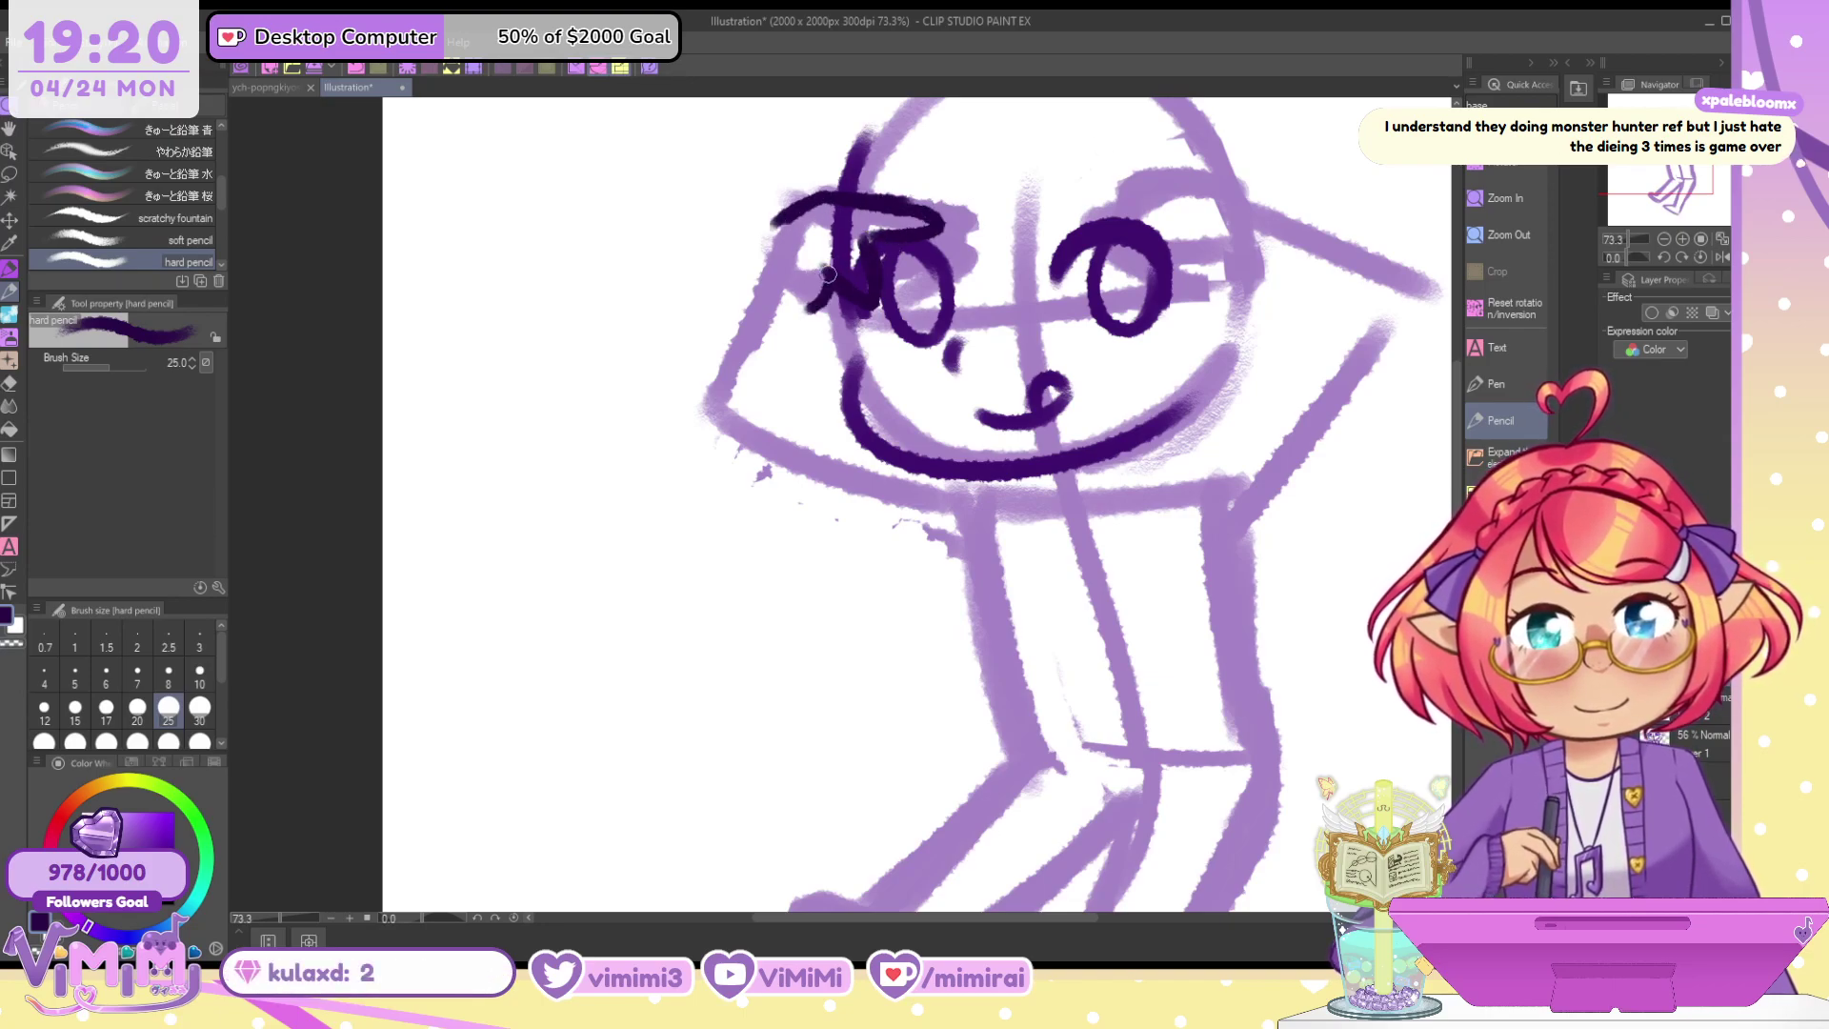
key("c")
left_click_drag(831, 263, 817, 301)
key("c")
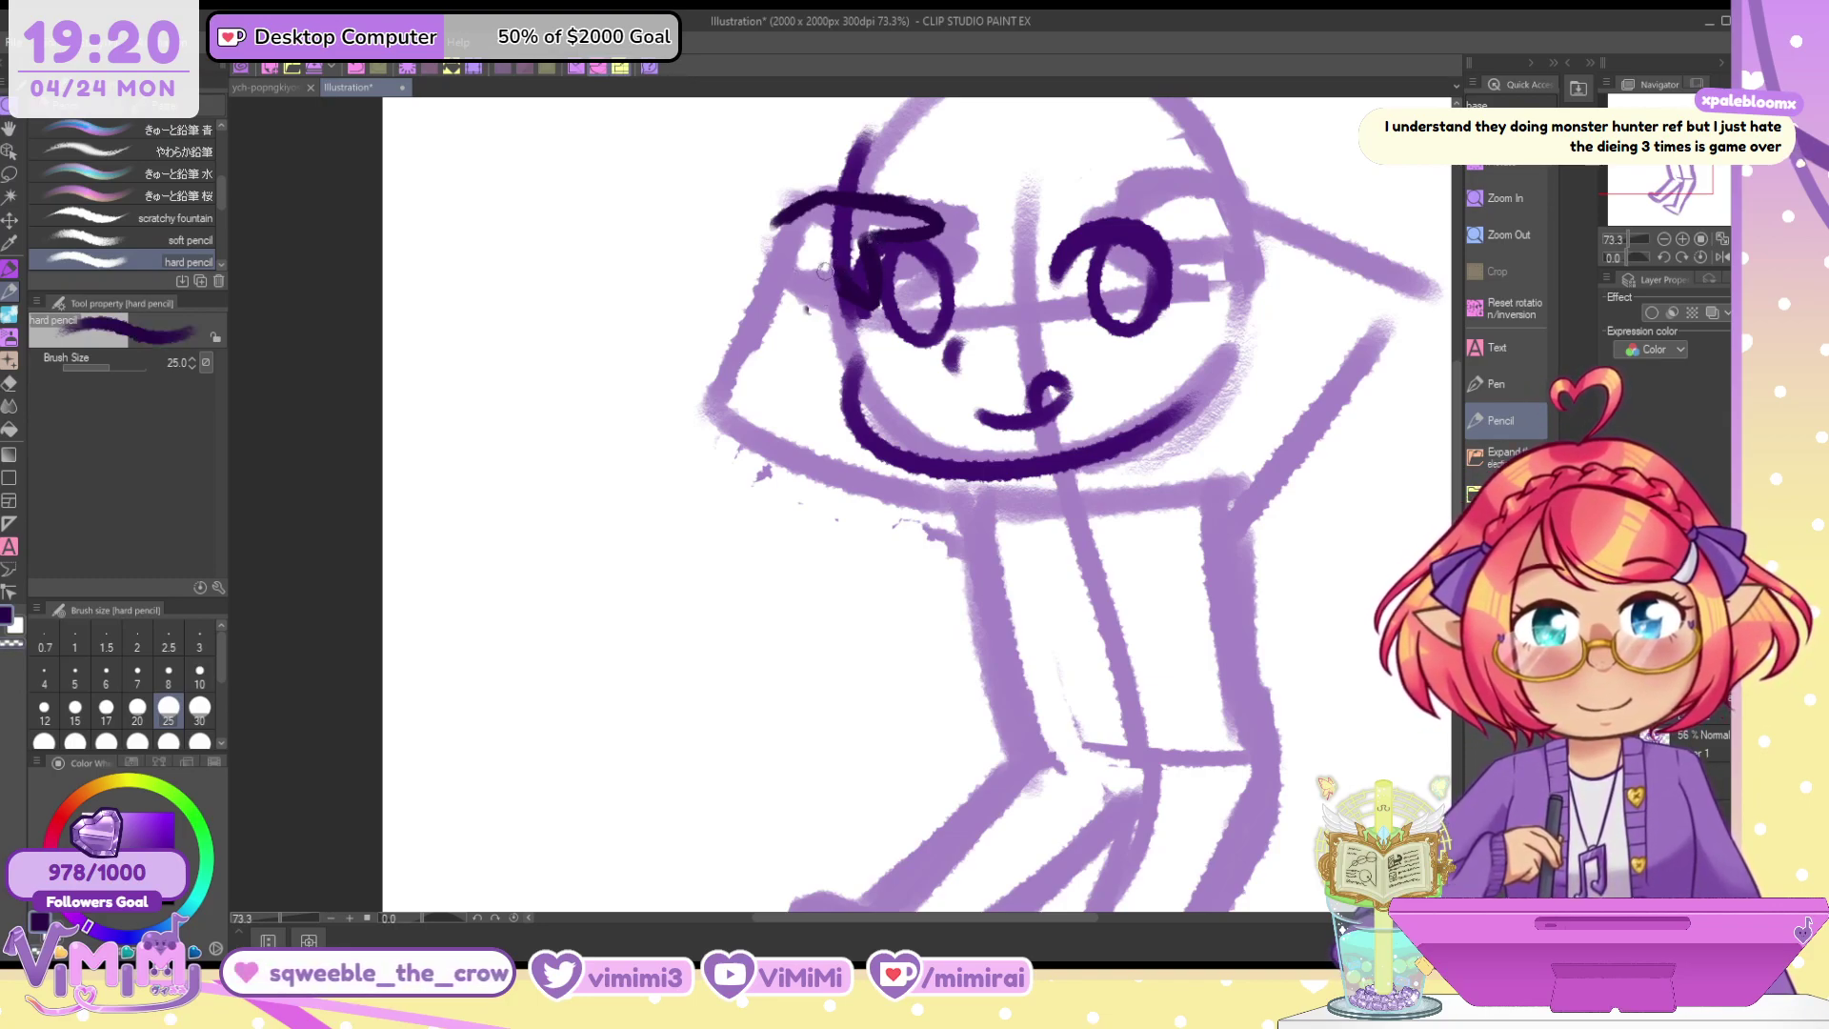
left_click_drag(833, 277, 816, 300)
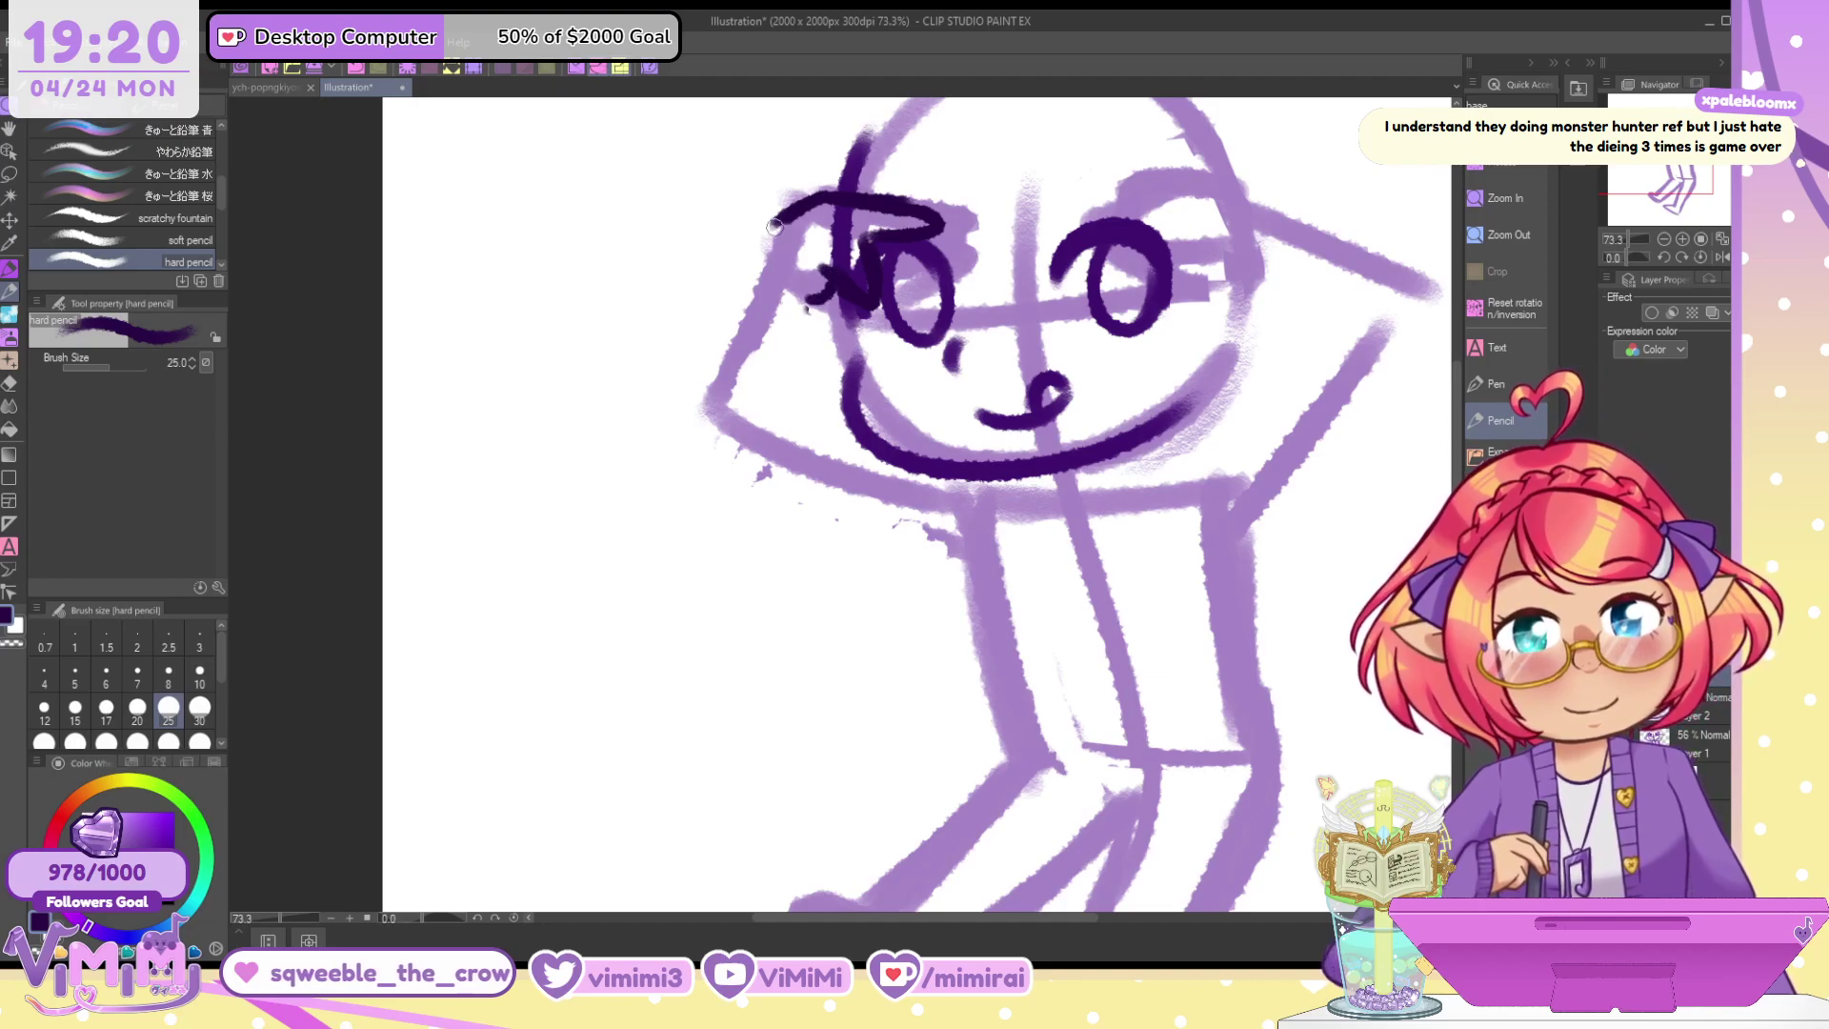
Outline the outer and inner edges of the left-hand forearm from the wrist toward the elbow
left_click_drag(773, 226, 707, 364)
key("ctrl+z")
left_click_drag(816, 303, 779, 370)
mouse_move(730, 292)
left_mouse_down()
mouse_move(717, 436)
mouse_move(704, 358)
left_mouse_up()
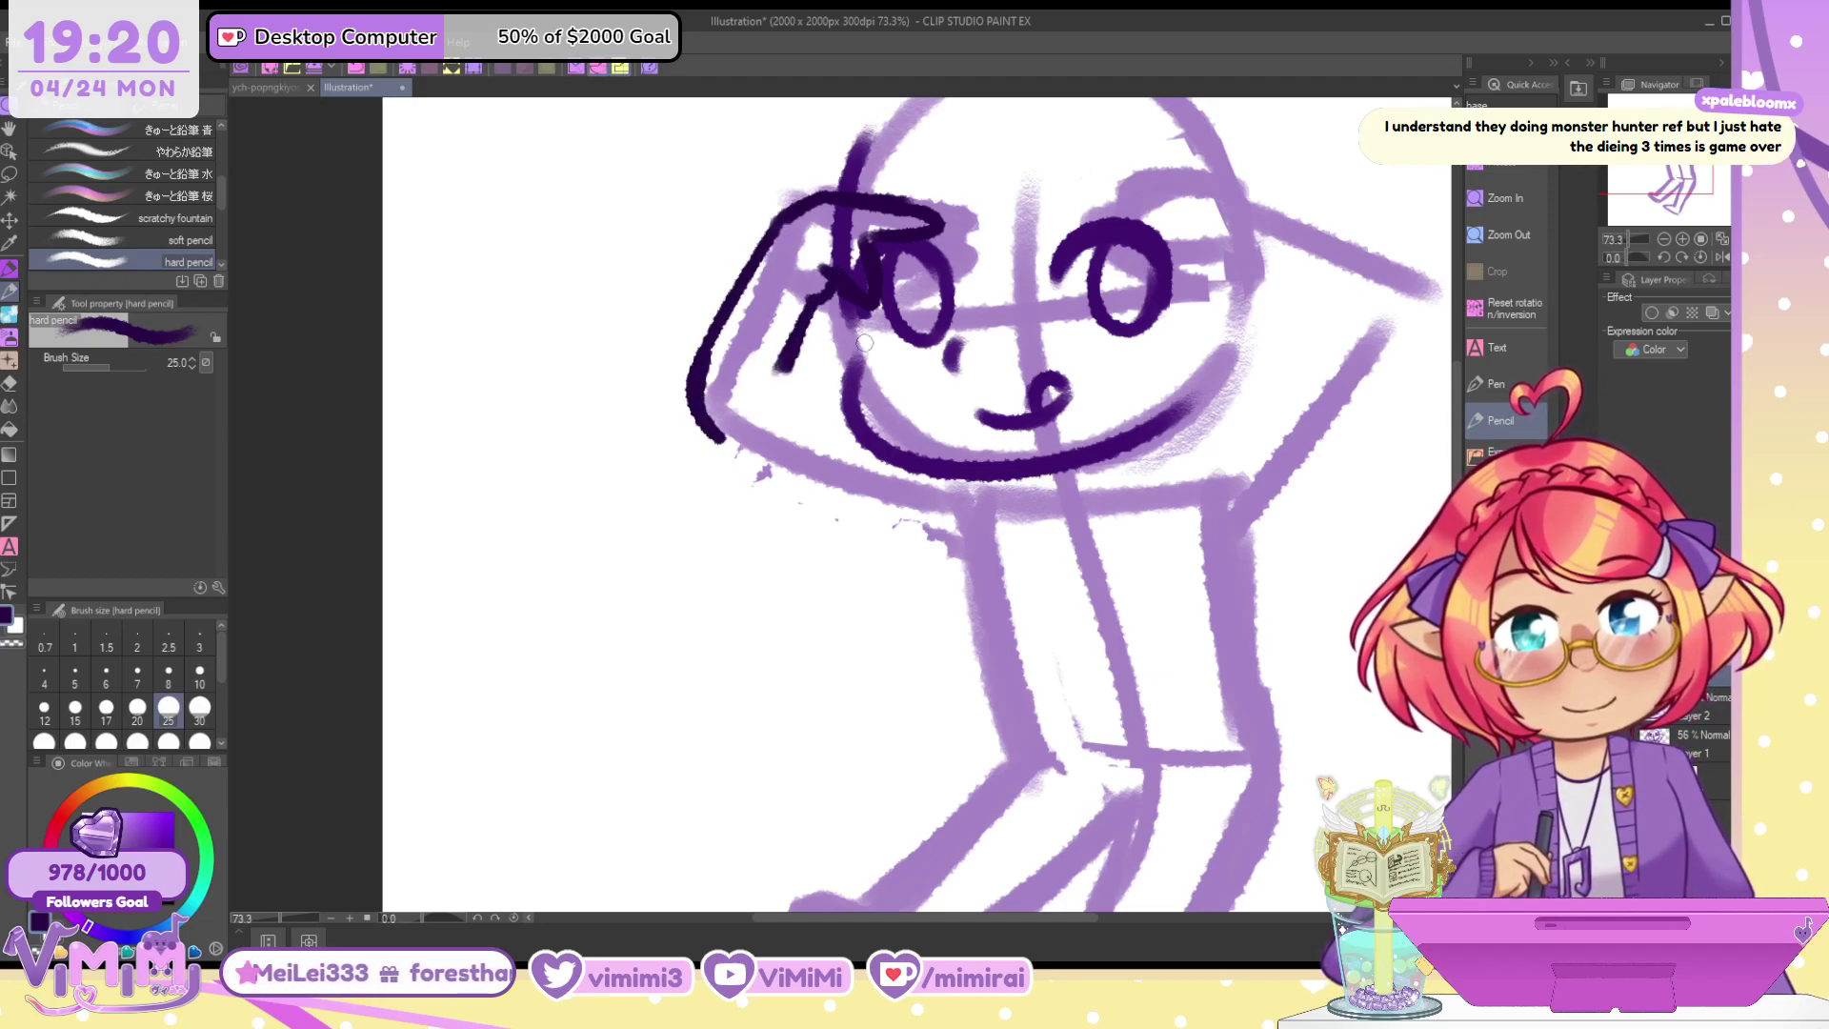
Sketch the matching hand and fingers over the right-hand eye and extend its upper edge to the wrist
left_click_drag(1131, 180, 1062, 224)
mouse_move(1078, 229)
left_mouse_down()
mouse_move(1140, 206)
mouse_move(1174, 245)
mouse_move(1177, 225)
mouse_move(1150, 269)
mouse_move(1168, 199)
mouse_move(1189, 226)
mouse_move(1195, 172)
mouse_move(1250, 179)
left_mouse_up()
key("ctrl+z")
key("ctrl+z")
key("ctrl+z")
key("ctrl+z")
key("ctrl+z")
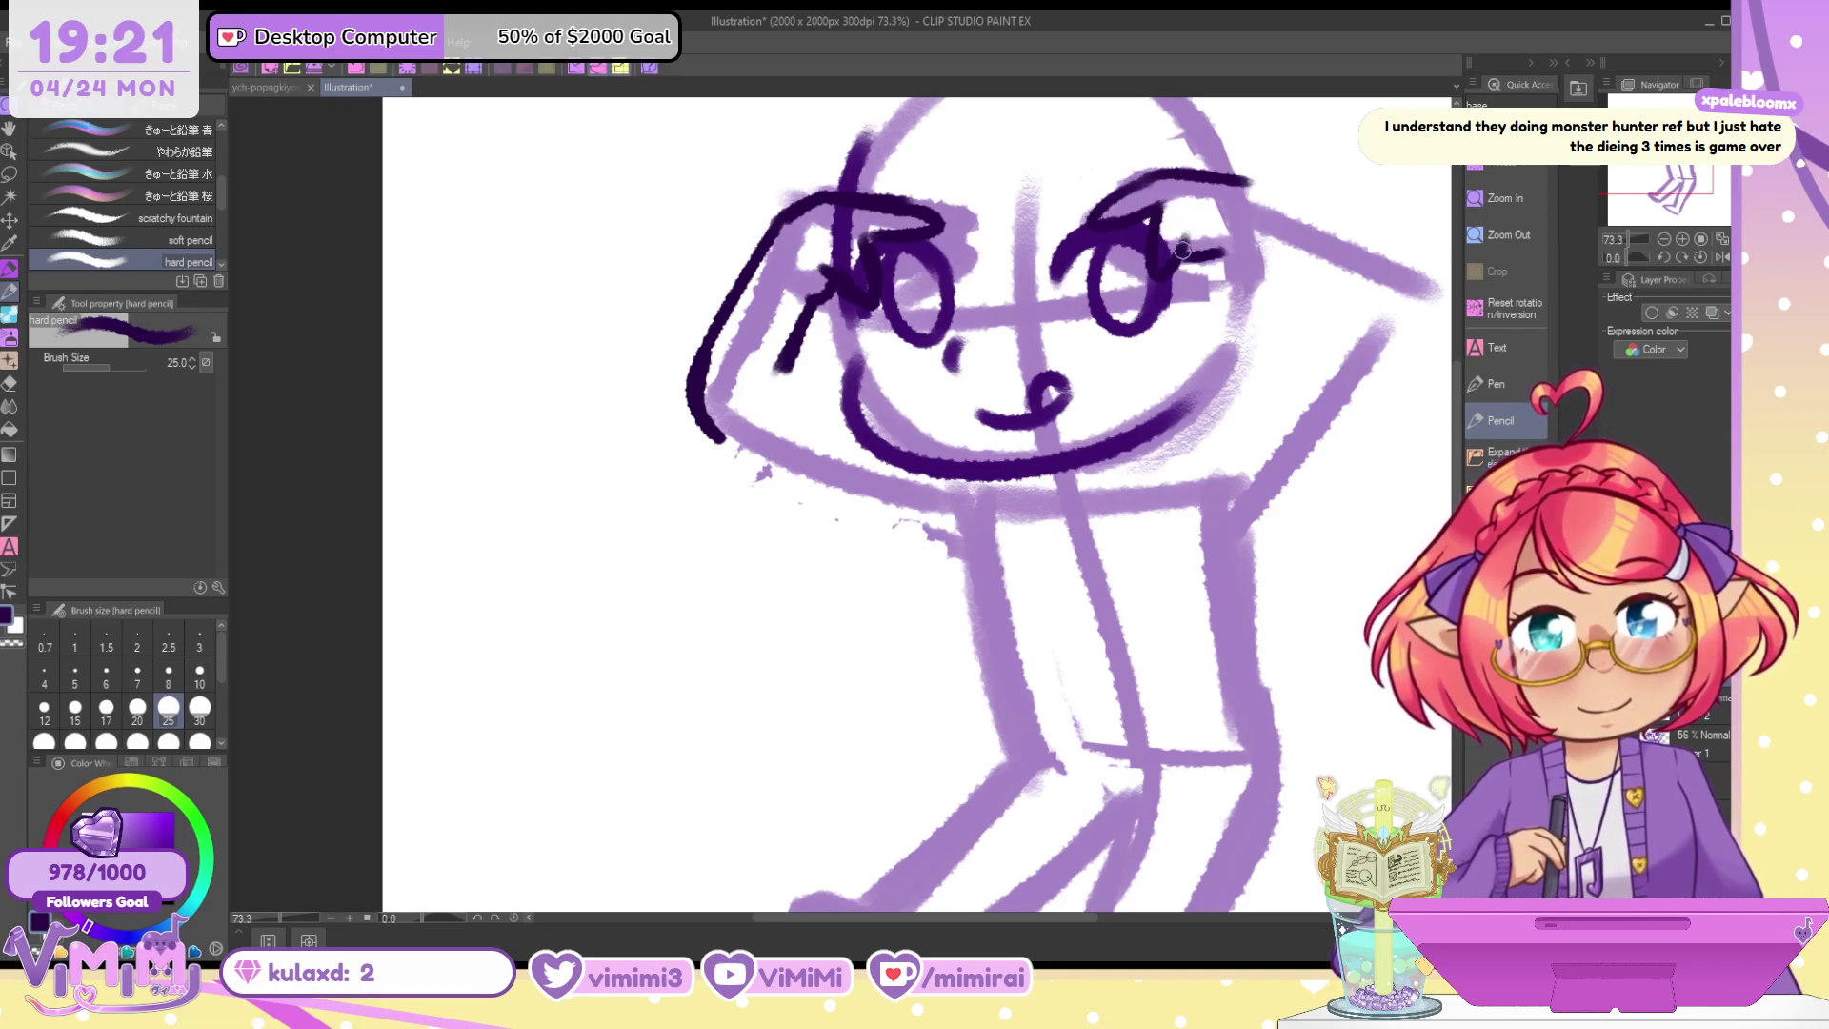
key("ctrl+z")
left_click_drag(1154, 276, 1238, 268)
left_click_drag(1238, 177, 1307, 214)
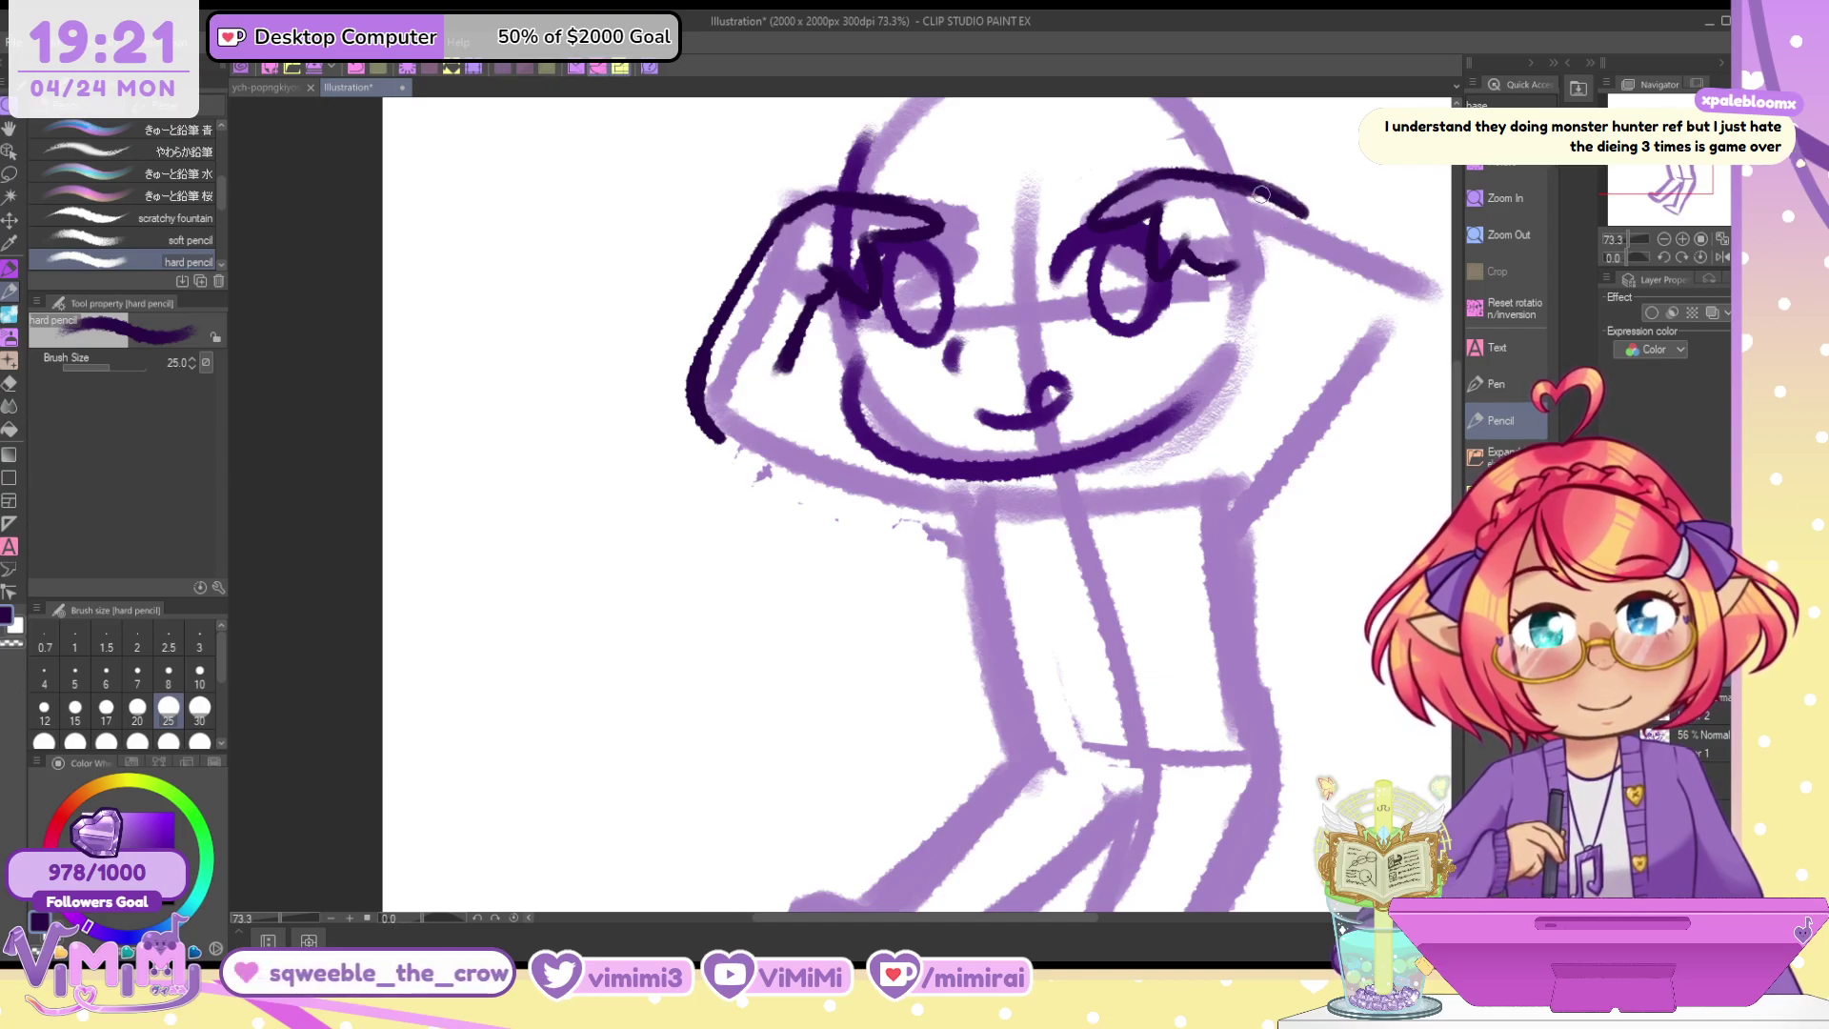
Outline both edges of the right-hand forearm bending down toward the shoulder with brush size 30
left_click_drag(1238, 272, 1290, 290)
left_click_drag(1300, 307, 1236, 424)
mouse_move(1307, 215)
left_mouse_down()
mouse_move(1398, 279)
mouse_move(1341, 381)
left_mouse_up()
key("ctrl+z")
key("ctrl+z")
key("ctrl+z")
key("ctrl+z")
left_click(199, 707)
key("ctrl+z")
mouse_move(1219, 262)
left_mouse_down()
mouse_move(1303, 312)
mouse_move(1231, 426)
left_mouse_up()
mouse_move(1306, 207)
left_mouse_down()
mouse_move(1364, 250)
mouse_move(1373, 324)
mouse_move(1277, 457)
left_mouse_up()
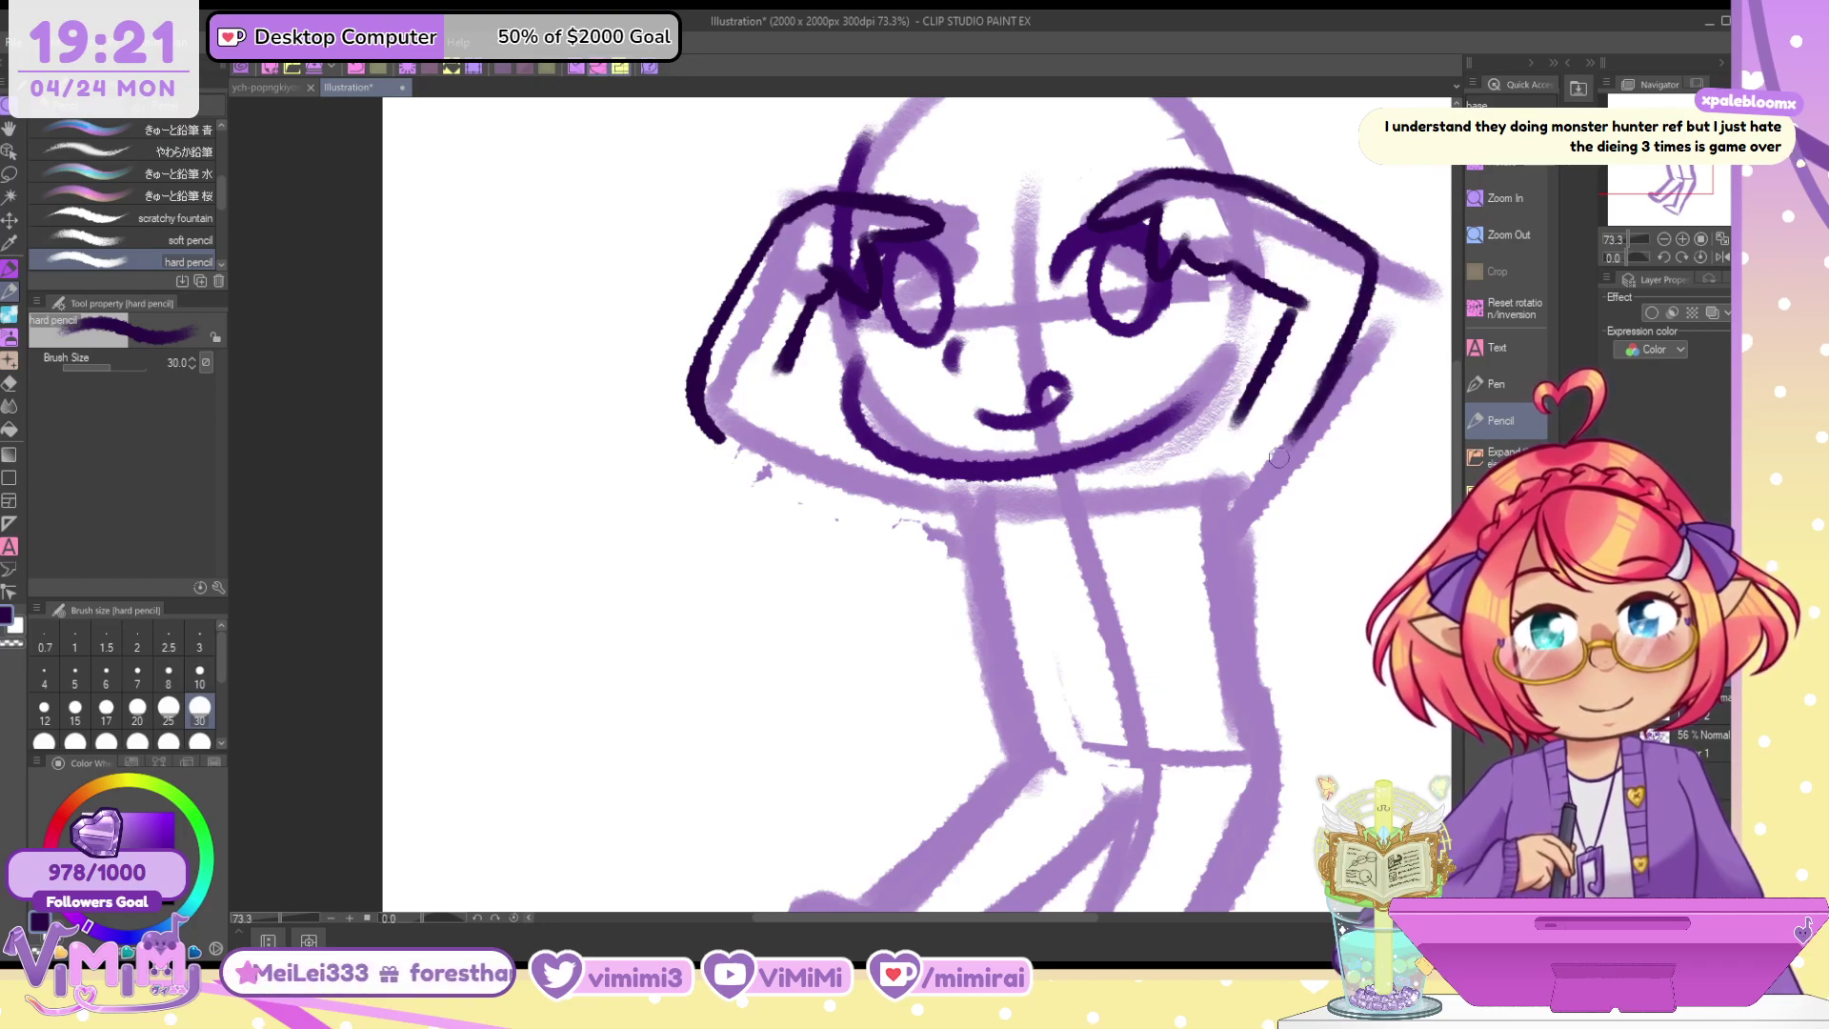
left_click_drag(1362, 303, 1294, 444)
Erase the inner edge of the right-hand forearm and redraw it closer to the cheek
key("c")
left_click_drag(1290, 312, 1236, 428)
left_click_drag(1291, 300, 1274, 324)
key("c")
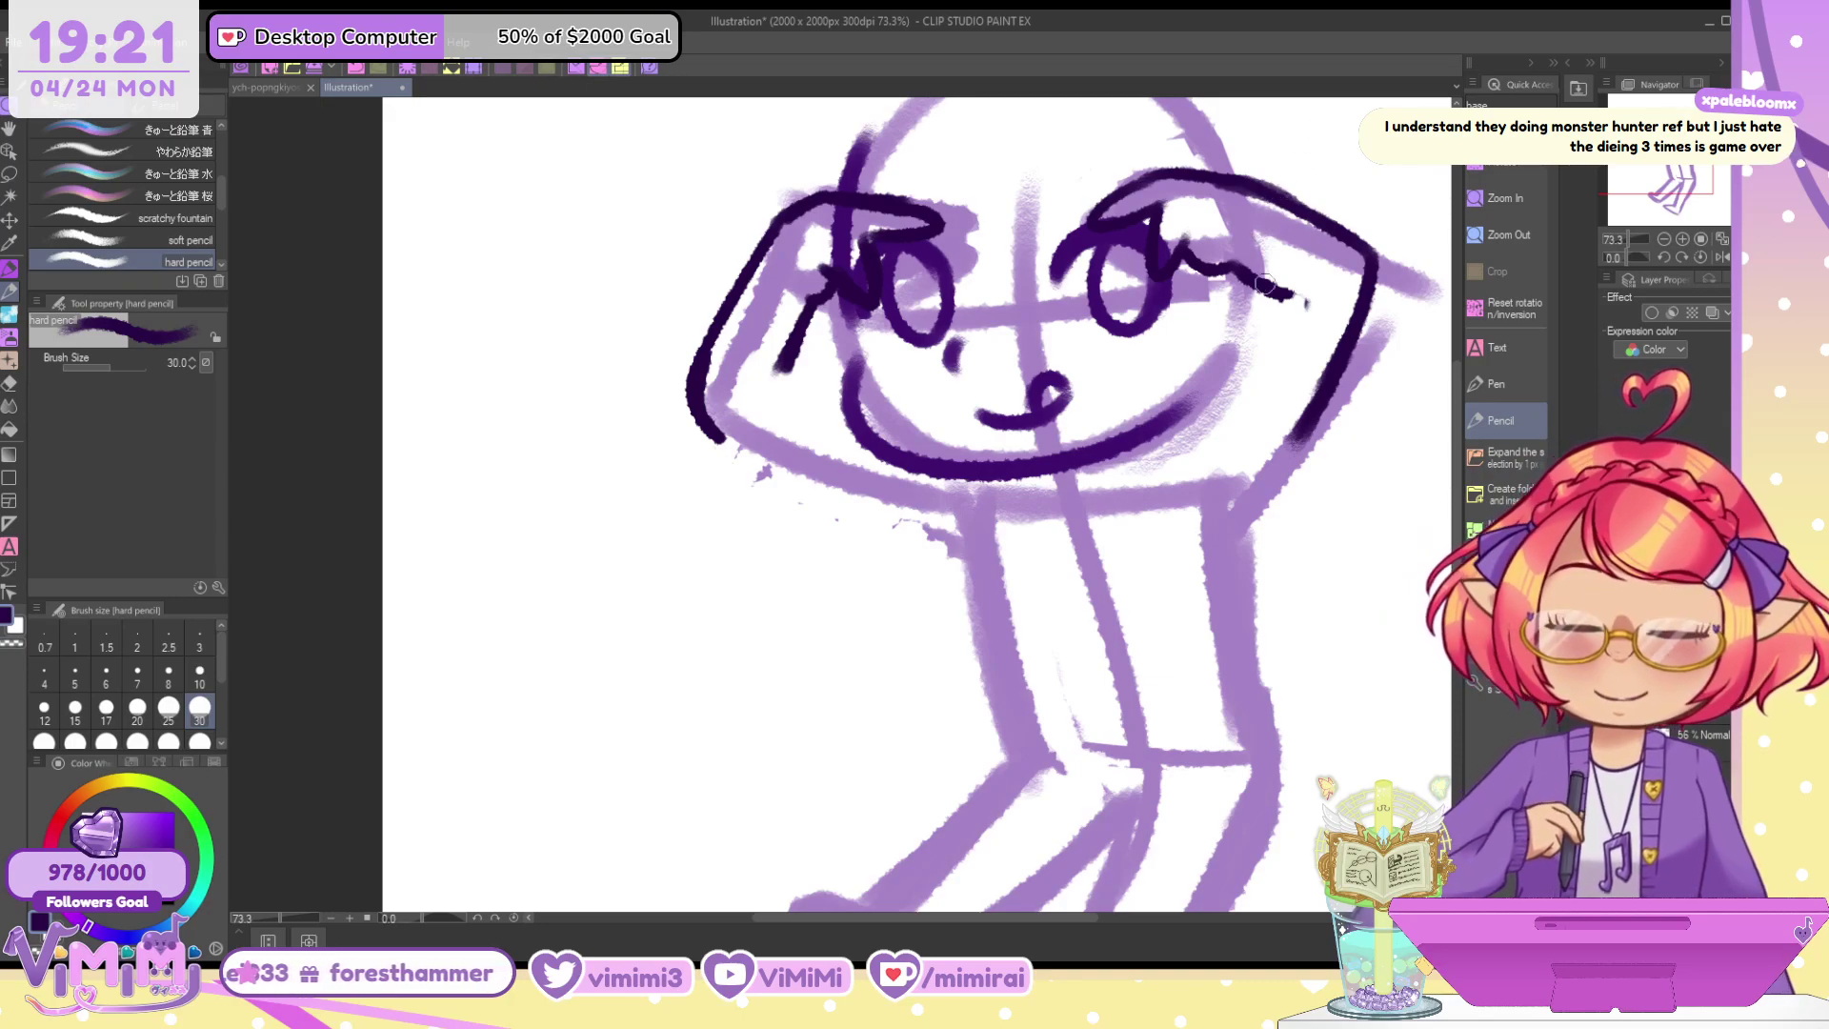
left_click_drag(1276, 291, 1211, 424)
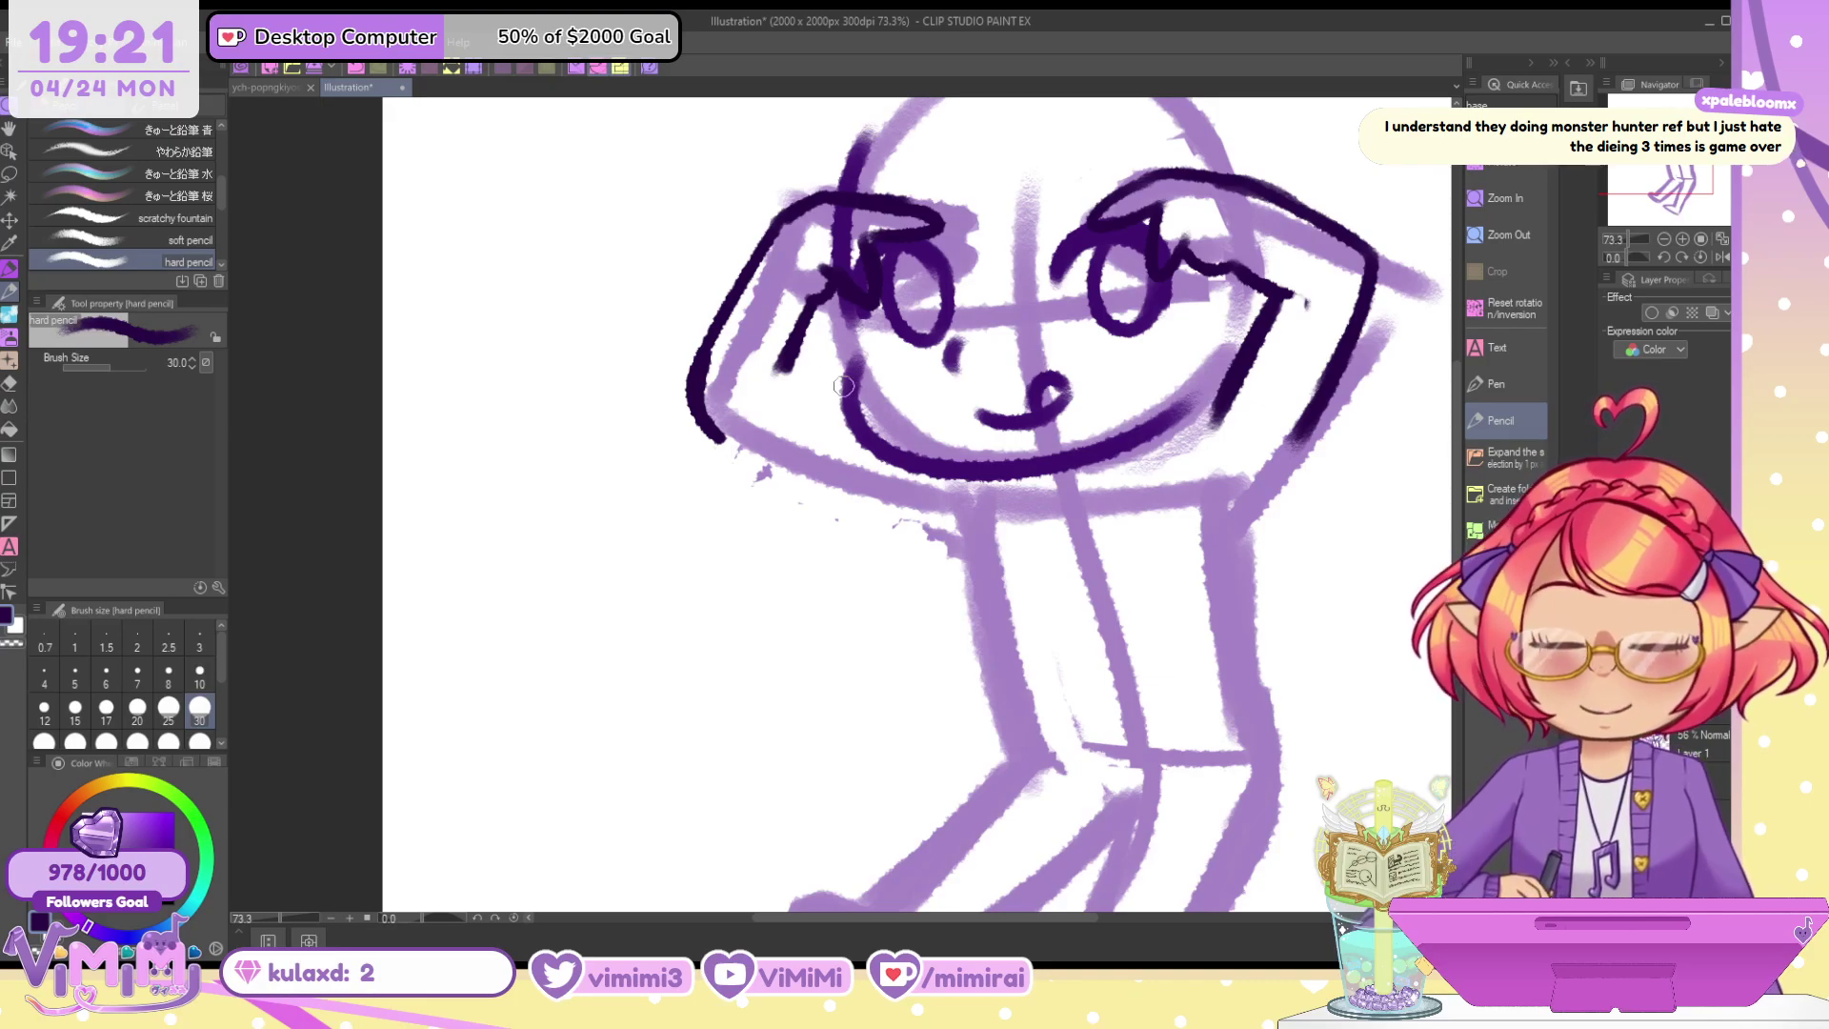
Outline the left-hand elbow and continue the arm's inner edge to the cheek and its outer edge toward the shoulder
mouse_move(777, 377)
left_mouse_down()
mouse_move(846, 423)
mouse_move(810, 317)
left_mouse_up()
left_click_drag(707, 434, 866, 486)
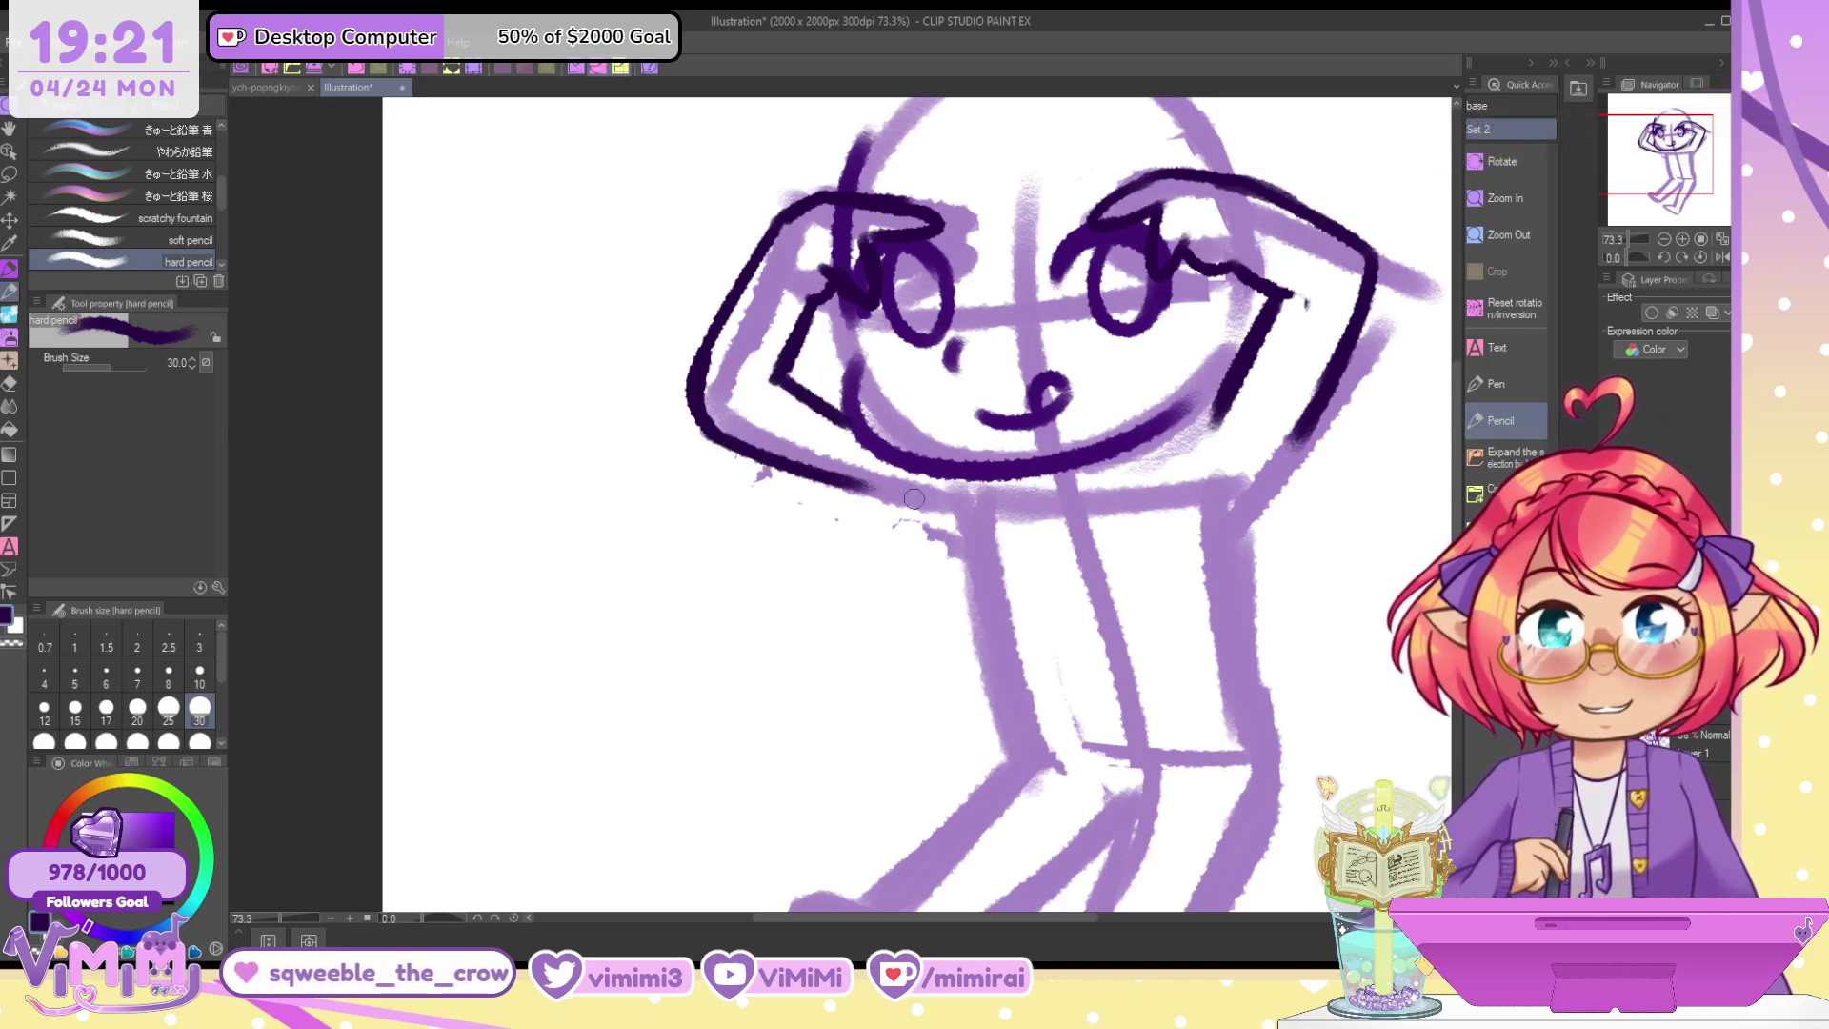
key("c")
mouse_move(786, 383)
left_mouse_down()
mouse_move(844, 415)
mouse_move(816, 420)
mouse_move(846, 396)
left_mouse_up()
key("c")
left_click_drag(705, 429, 912, 495)
key("ctrl+z")
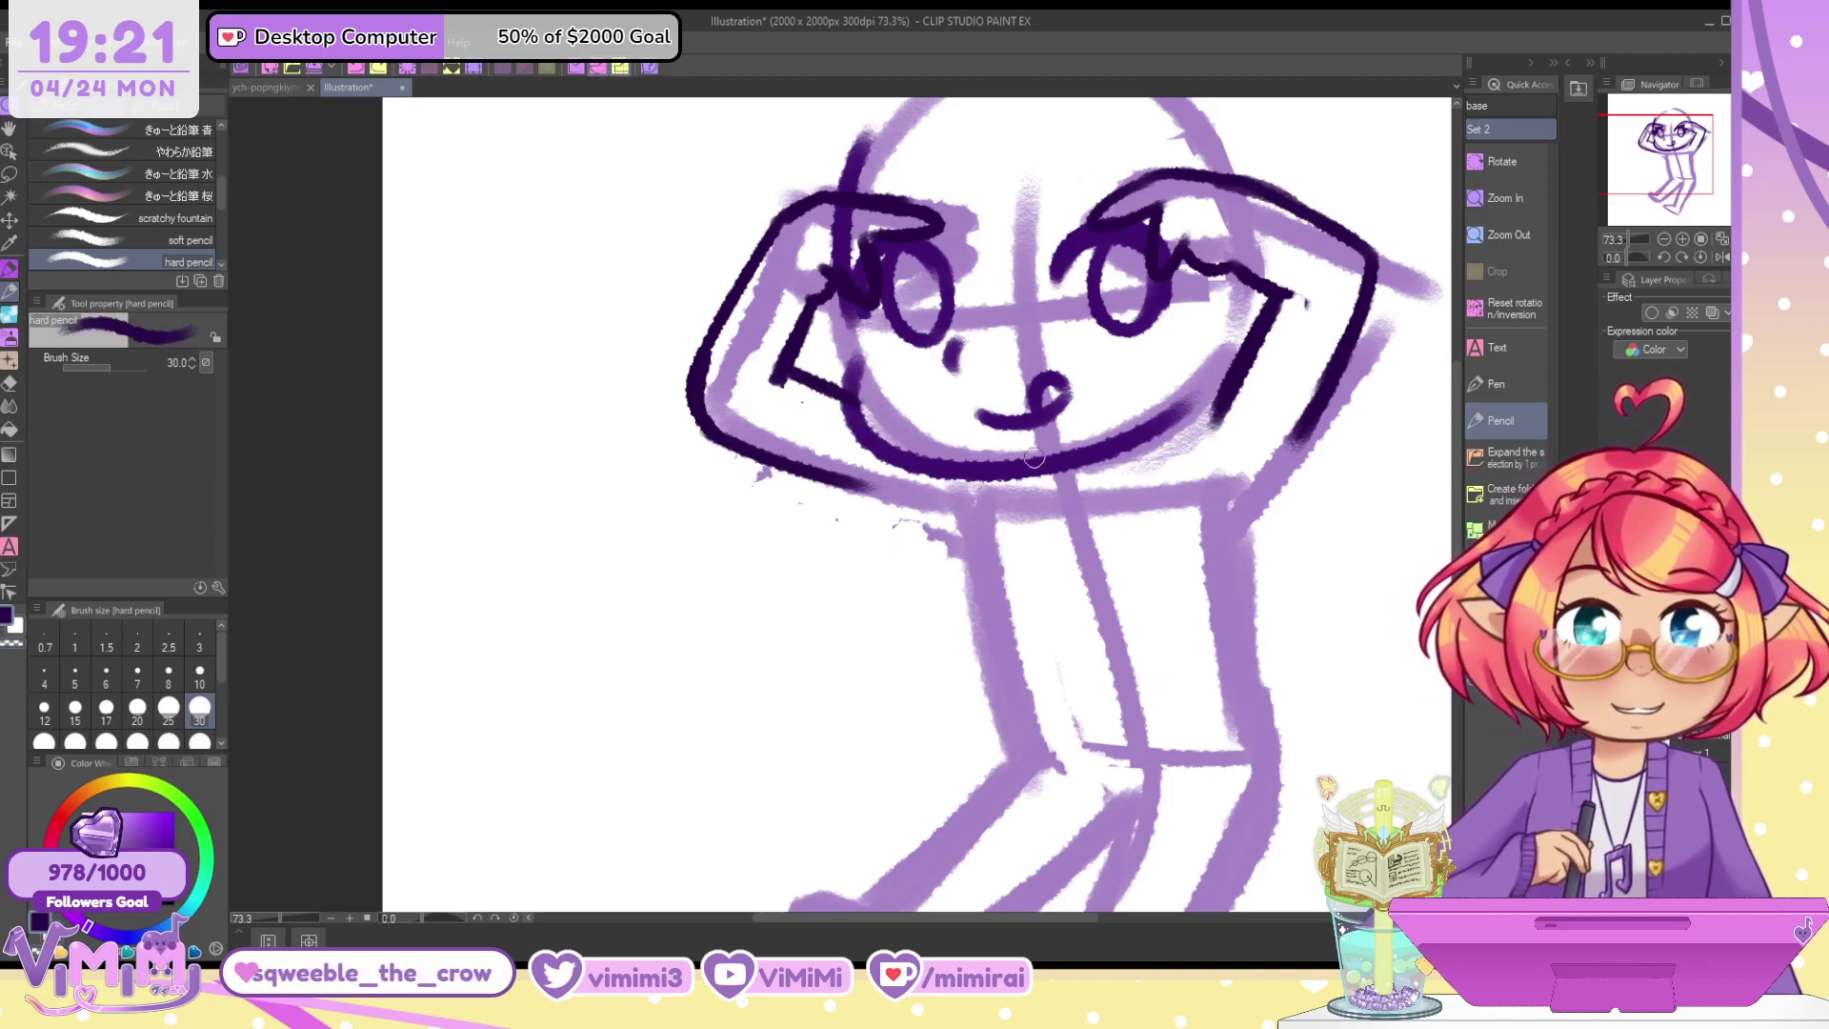
Erase the left-hand arm outline up to the wrist with brush size 60, keeping the hand over the eye
key("]")
key("]")
key("]")
key("c")
mouse_move(820, 254)
left_mouse_down()
mouse_move(714, 326)
mouse_move(912, 214)
mouse_move(841, 292)
mouse_move(824, 386)
mouse_move(847, 466)
mouse_move(719, 441)
mouse_move(700, 370)
left_mouse_up()
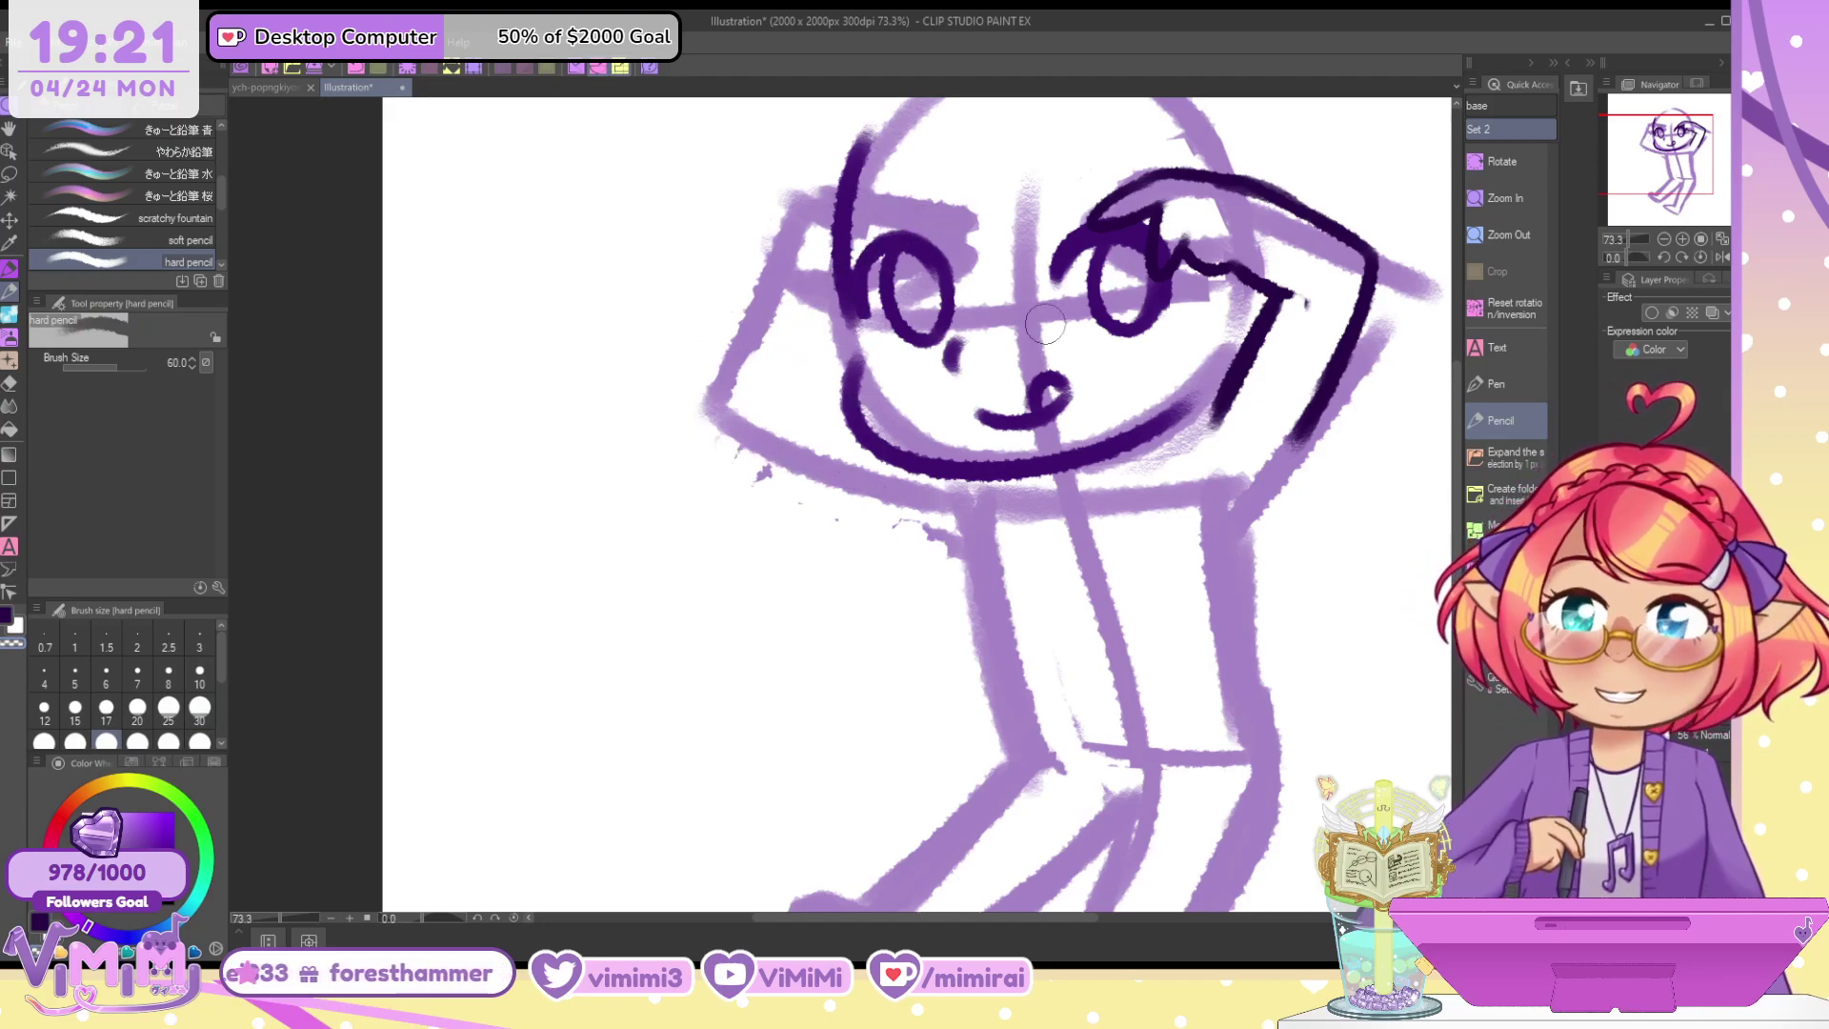
key("c")
key("[")
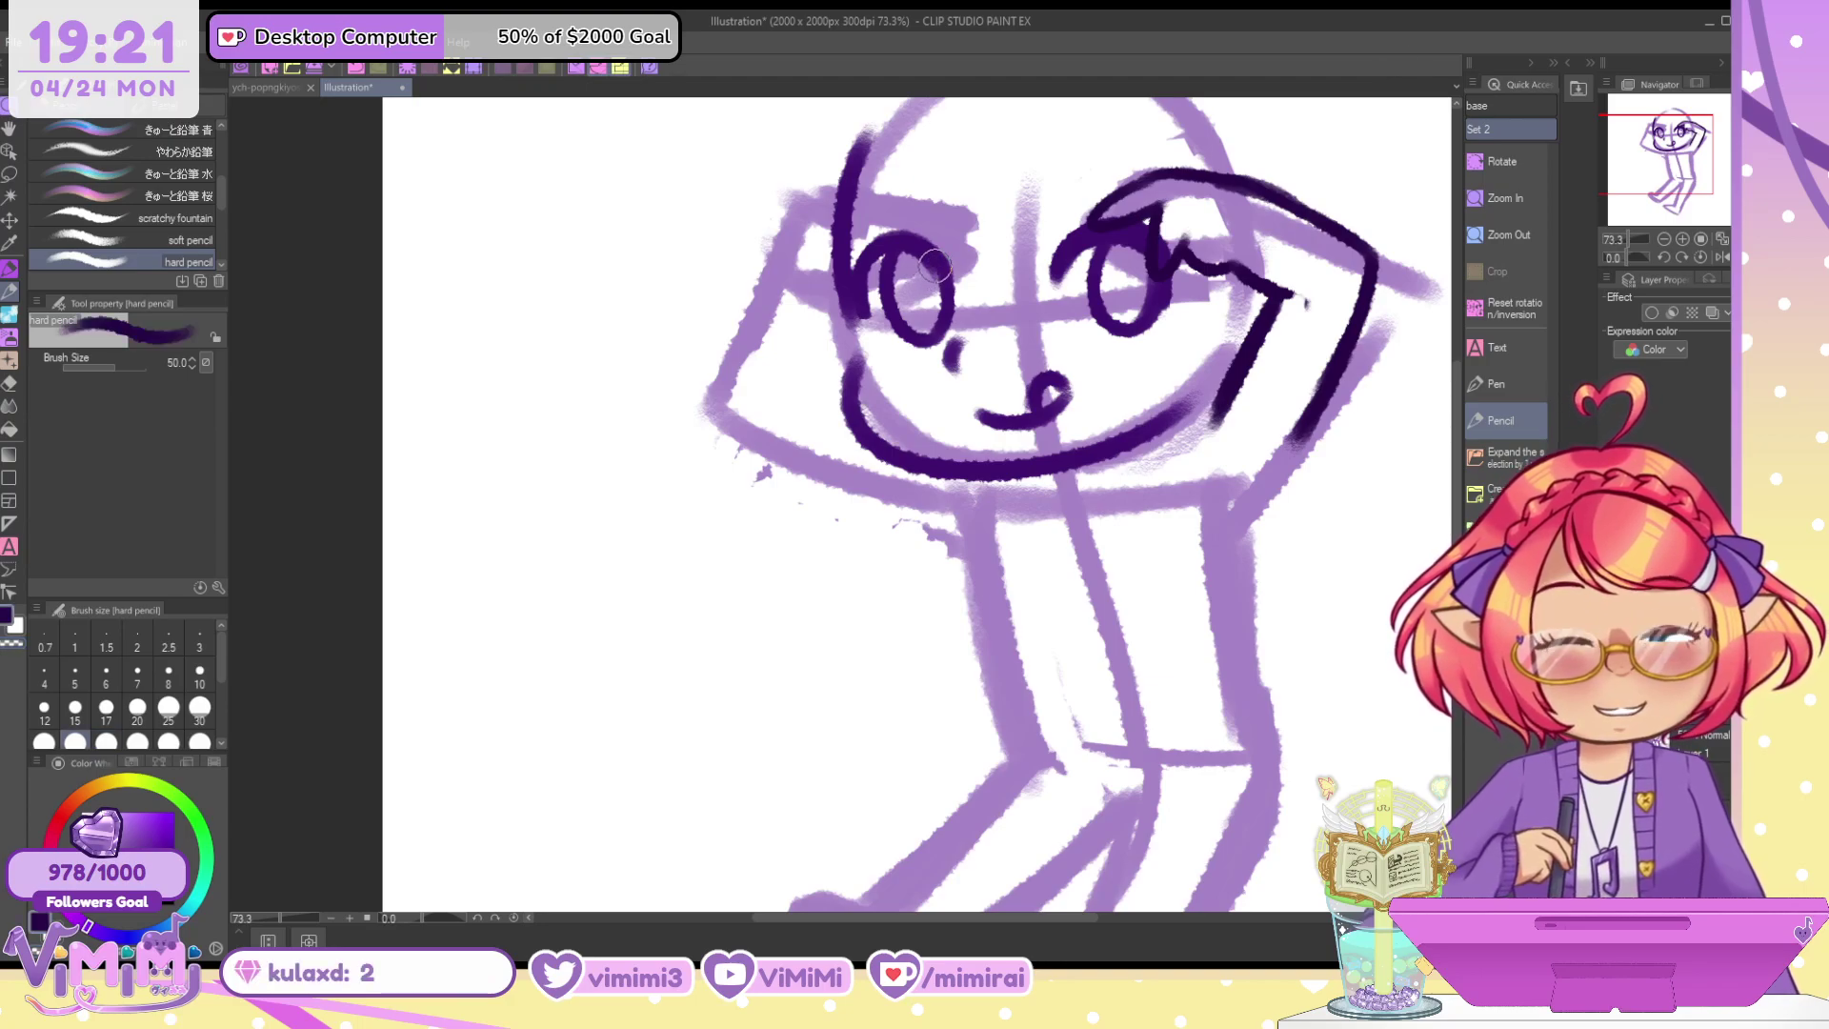
key("ctrl+z")
key("ctrl+z")
key("c")
key("bracketright")
mouse_move(762, 215)
left_mouse_down()
mouse_move(710, 329)
mouse_move(714, 433)
mouse_move(795, 321)
left_mouse_up()
left_click_drag(706, 427, 881, 487)
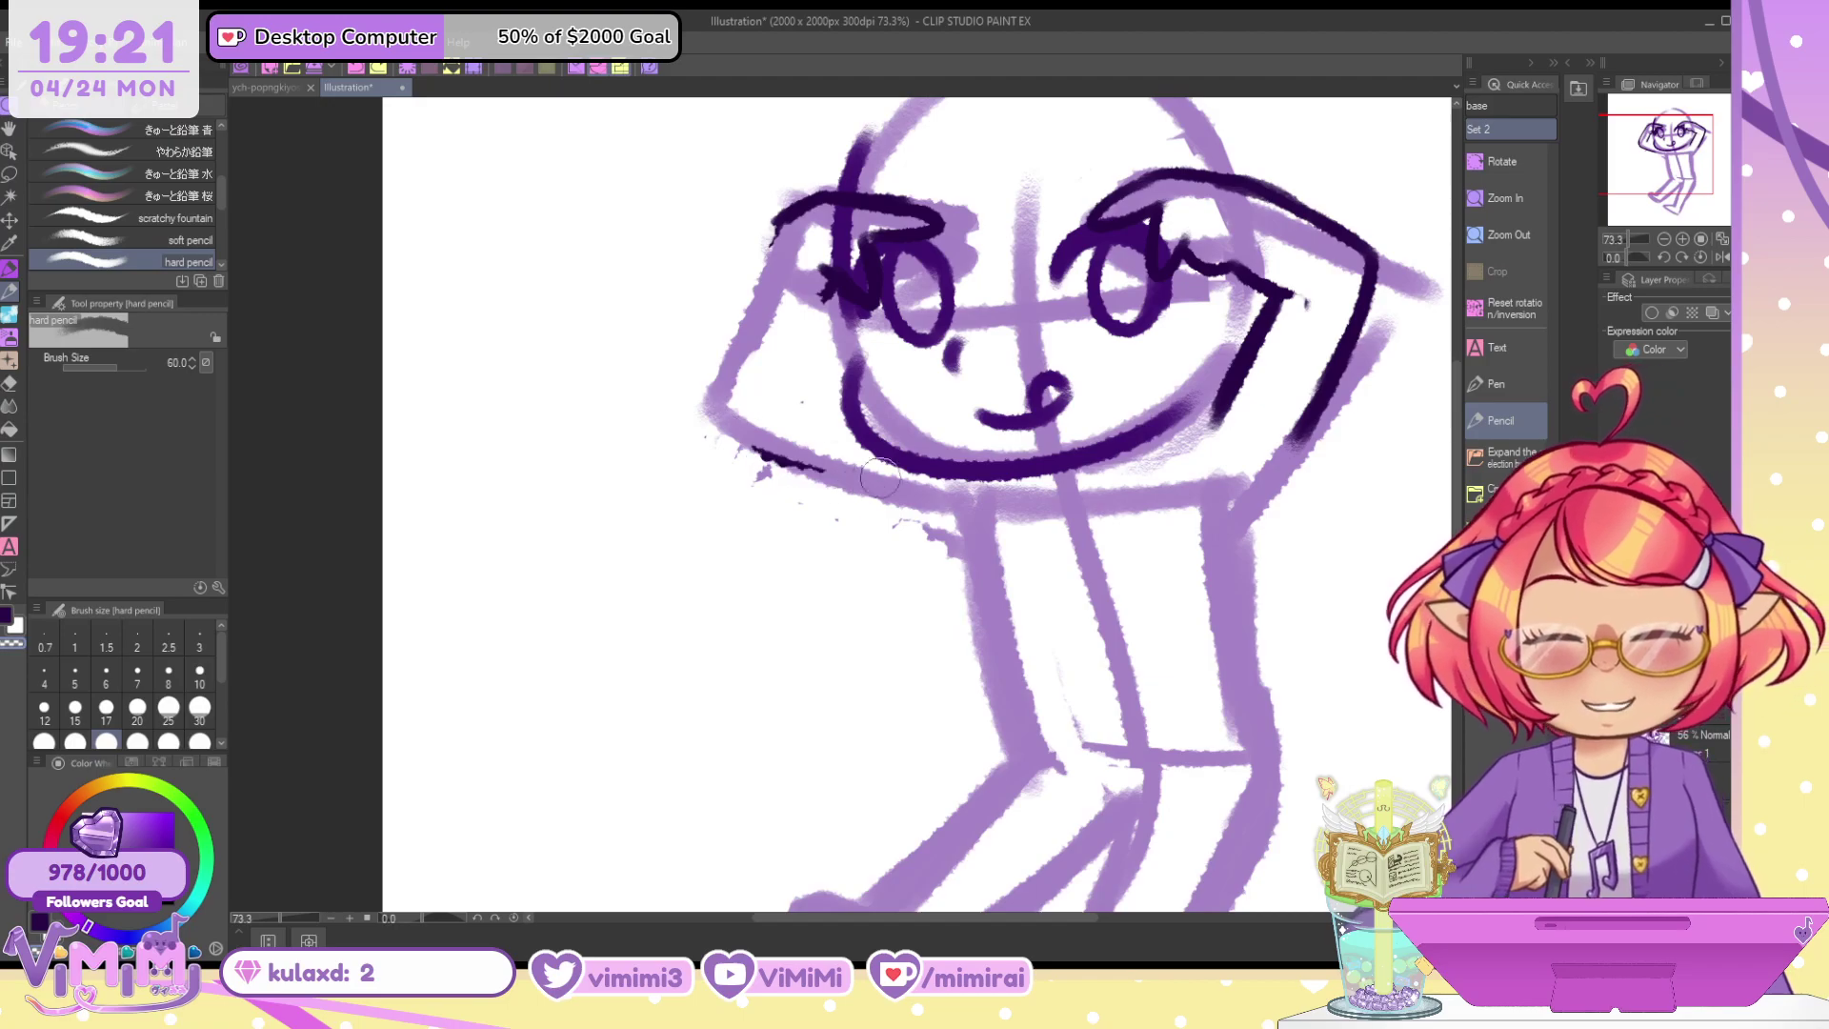
Redraw the outer edge of the left-hand forearm as a steeper line down from the wrist with brush size 40
key("c")
key("bracketleft")
key("bracketleft")
left_click_drag(773, 216, 738, 433)
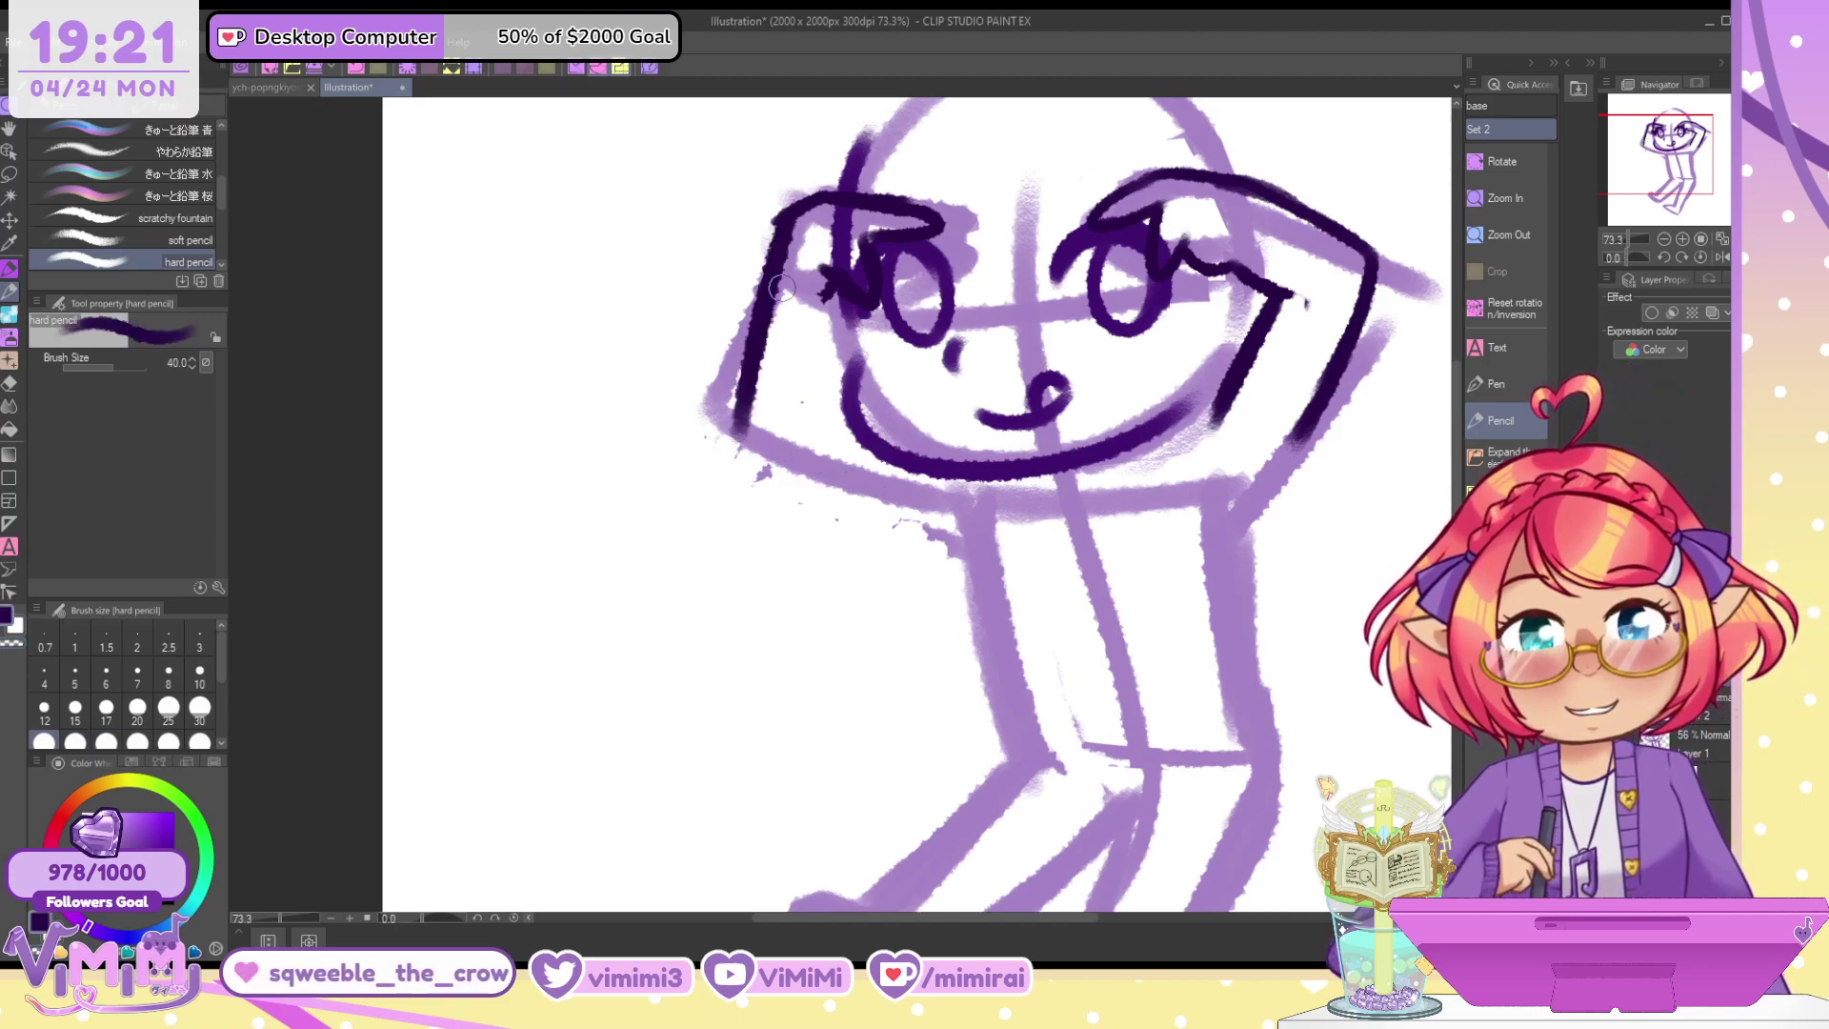
left_click_drag(840, 281, 826, 331)
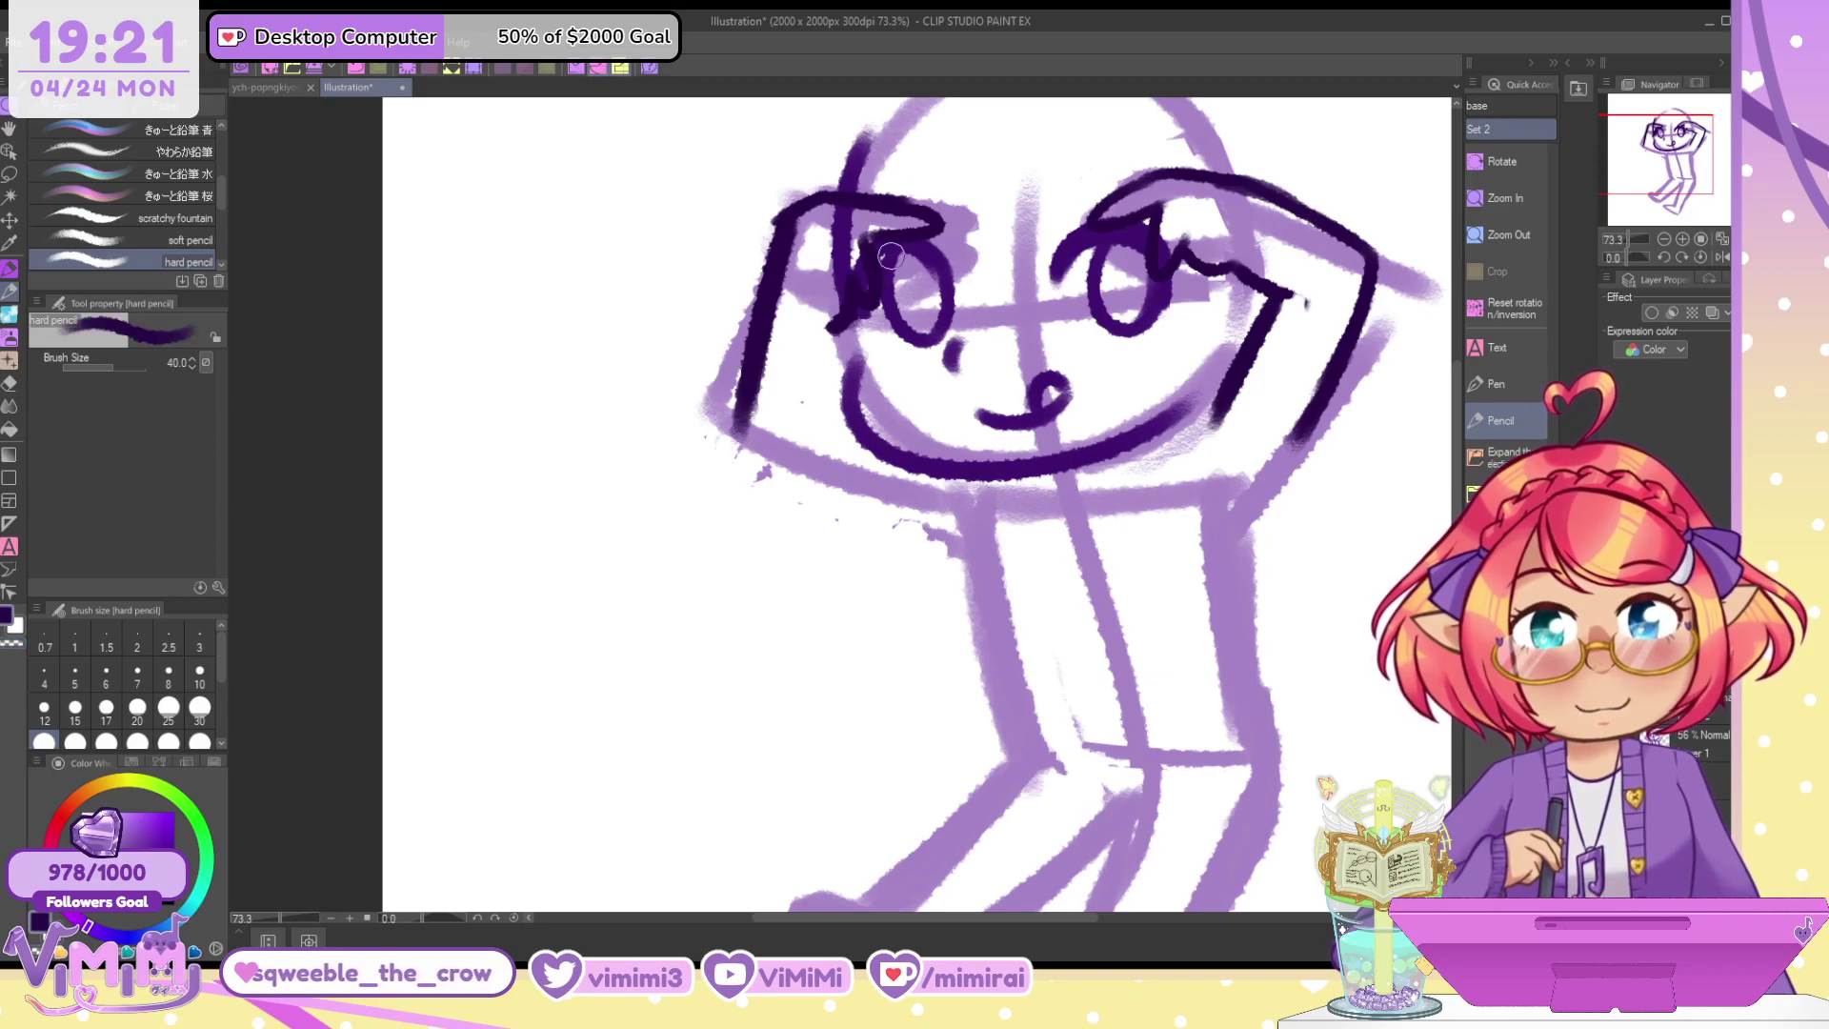
Clean up the fingers over the left-hand eye and redraw them with brush size 30
key("bracketleft")
key("bracketleft")
key("c")
mouse_move(859, 274)
left_mouse_down()
mouse_move(844, 320)
mouse_move(868, 254)
mouse_move(933, 215)
mouse_move(863, 312)
mouse_move(846, 306)
left_mouse_up()
key("ctrl+z")
key("ctrl+z")
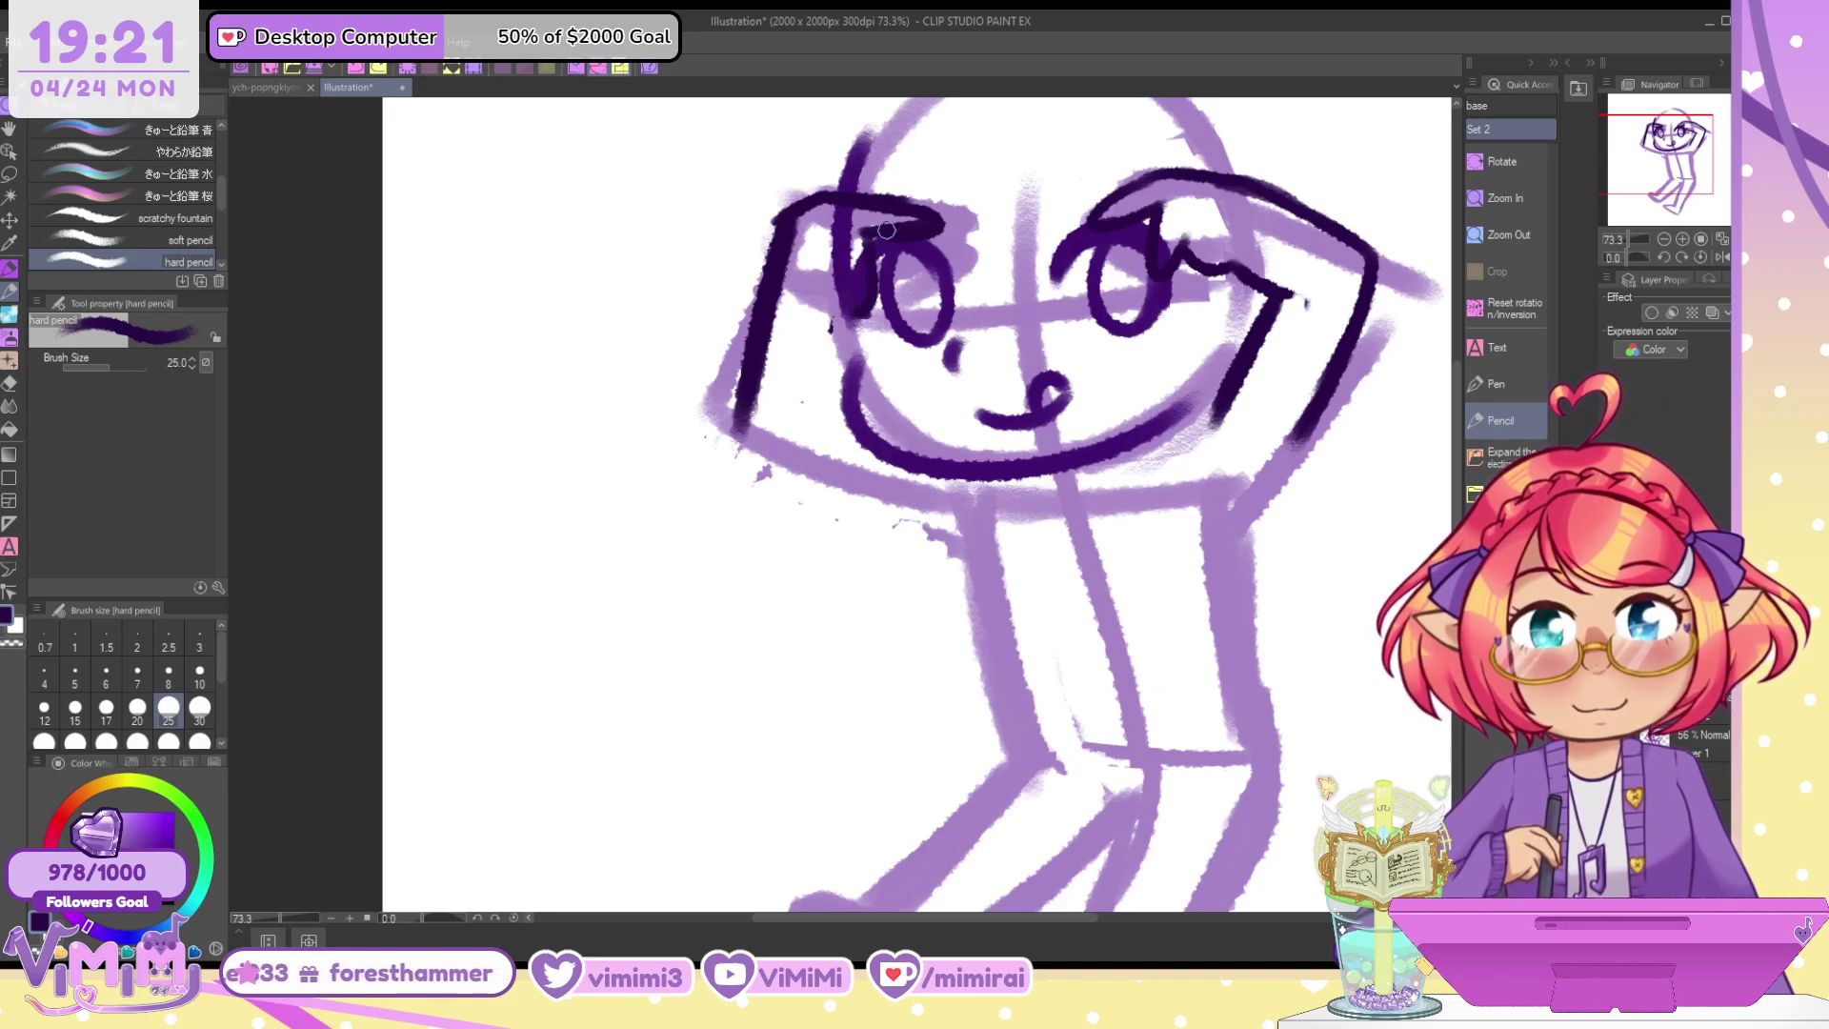
key("bracketright")
key("bracketright")
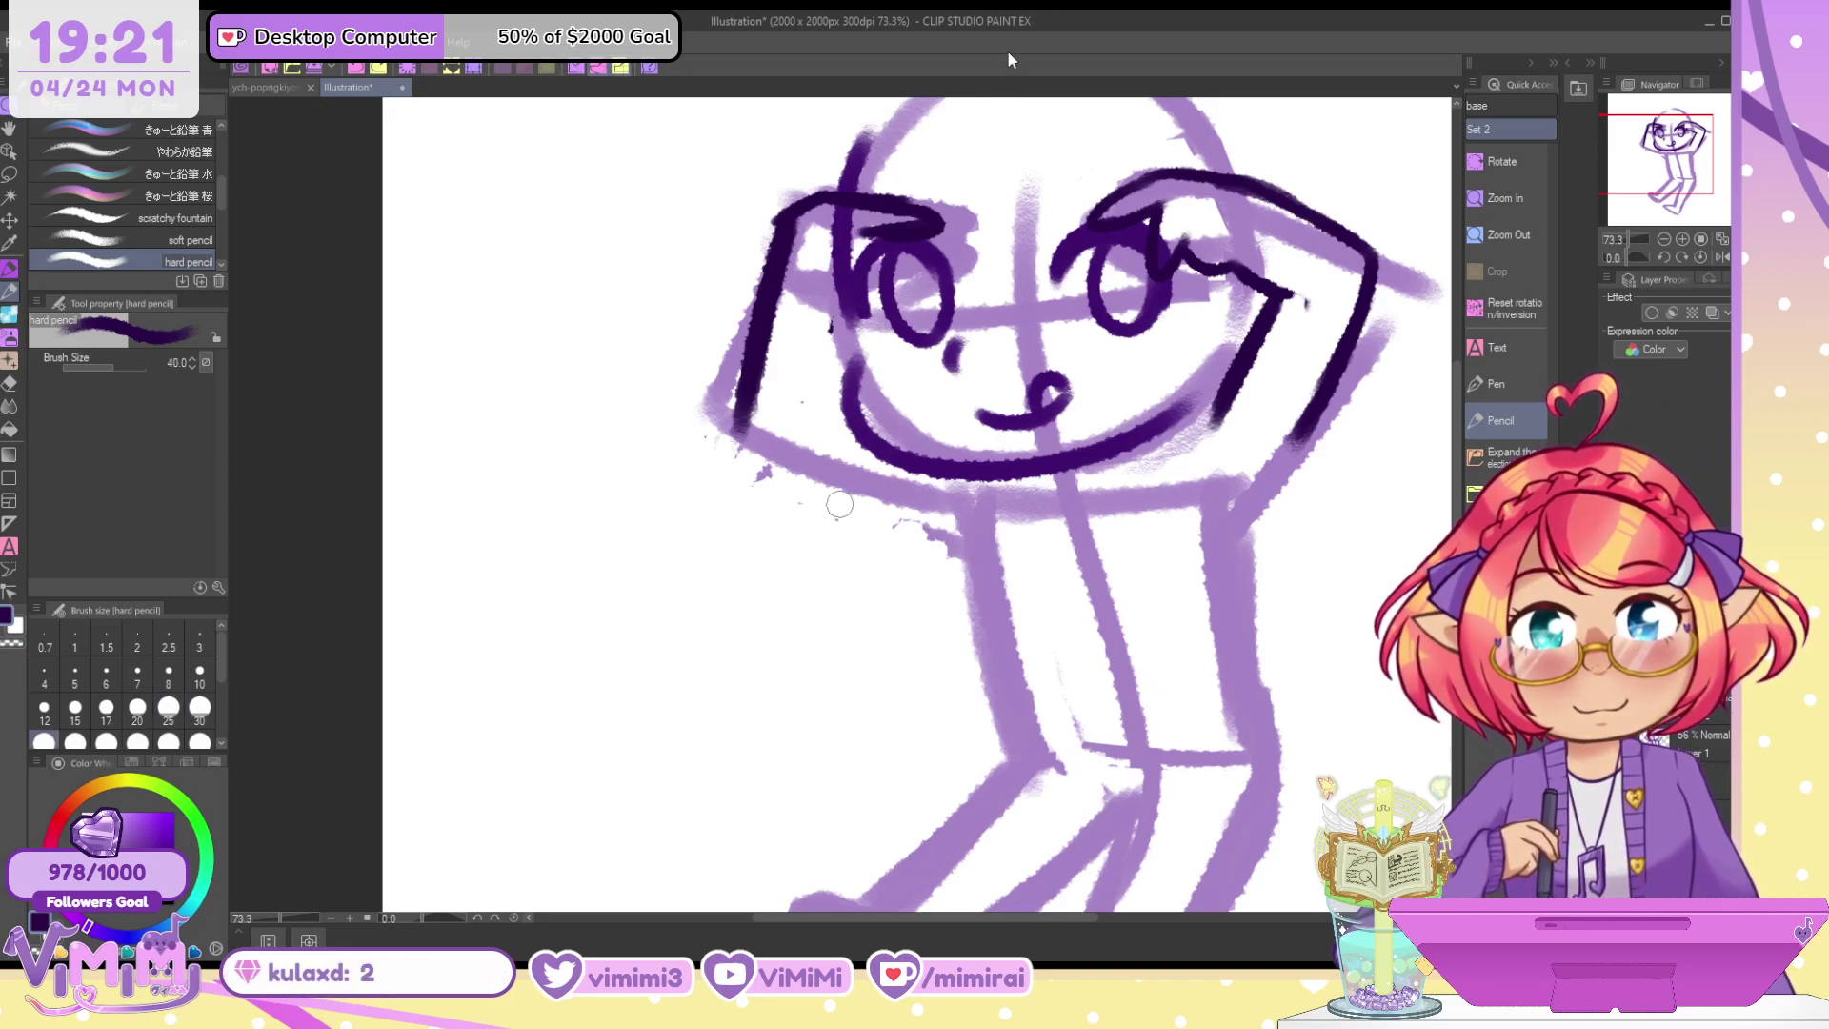
key("bracketleft")
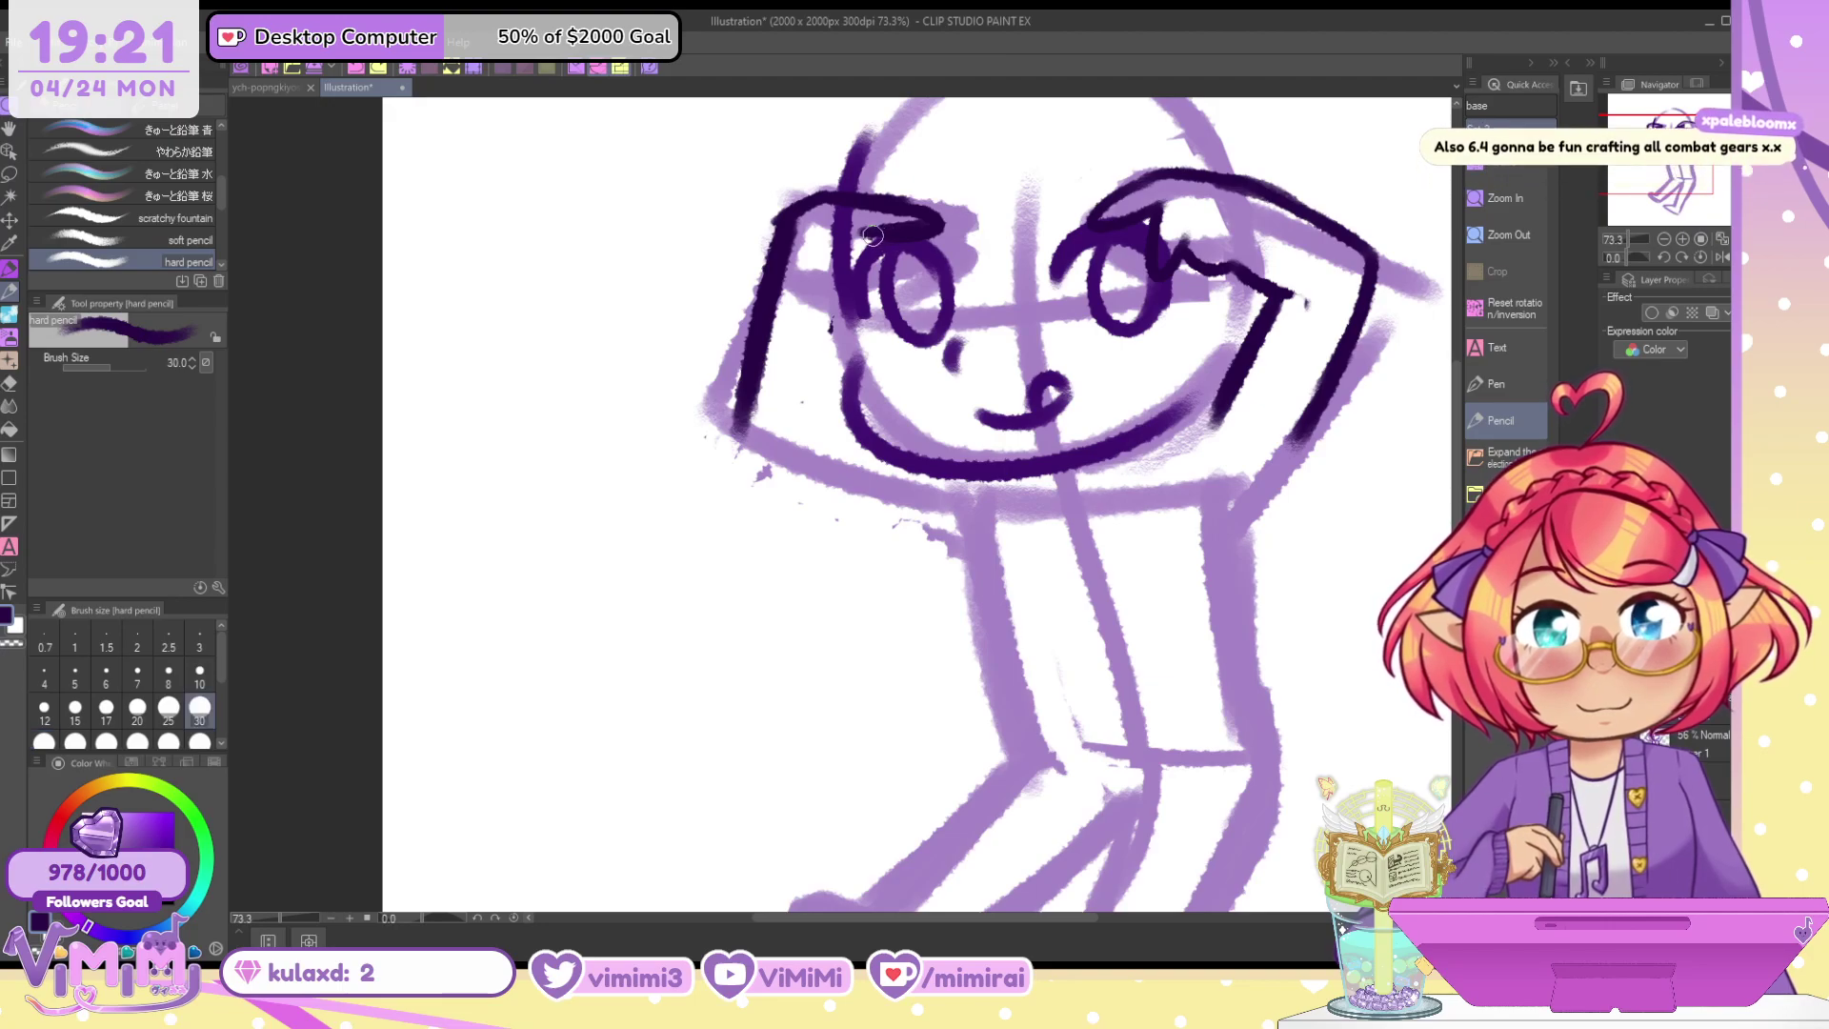
left_click_drag(869, 235, 836, 303)
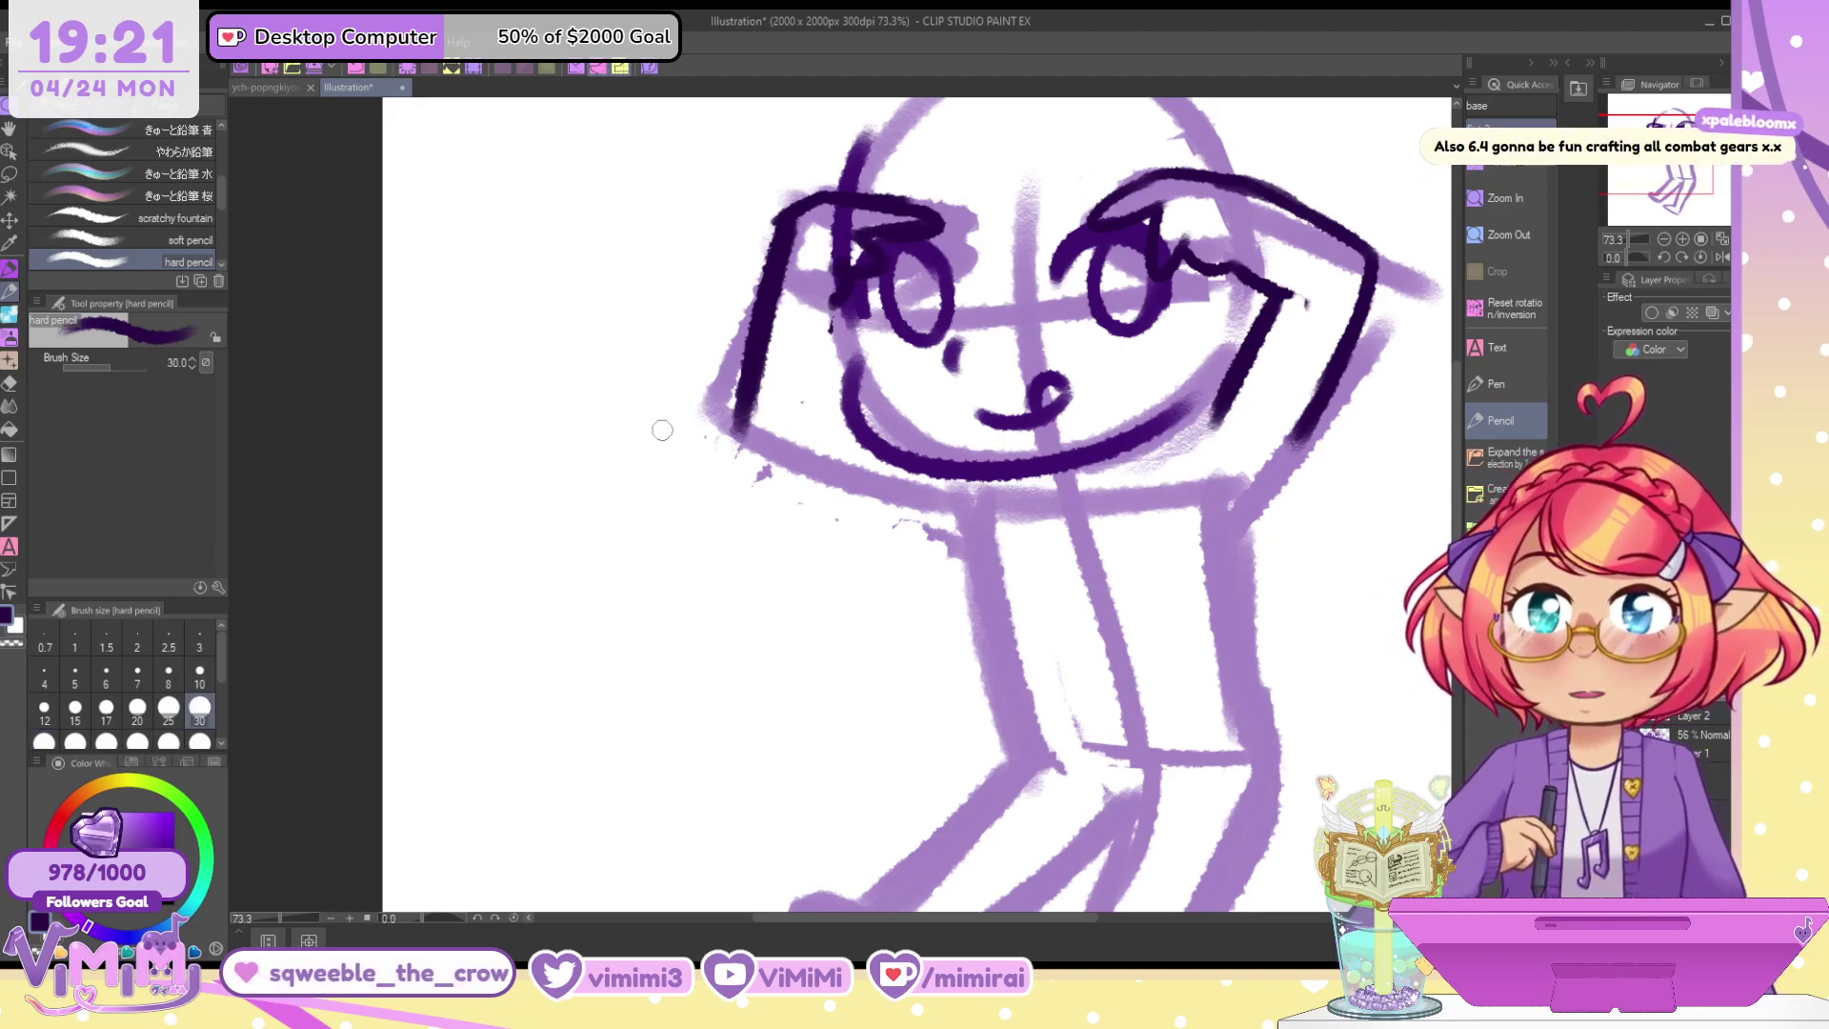
scroll(990, 255, "down", 1)
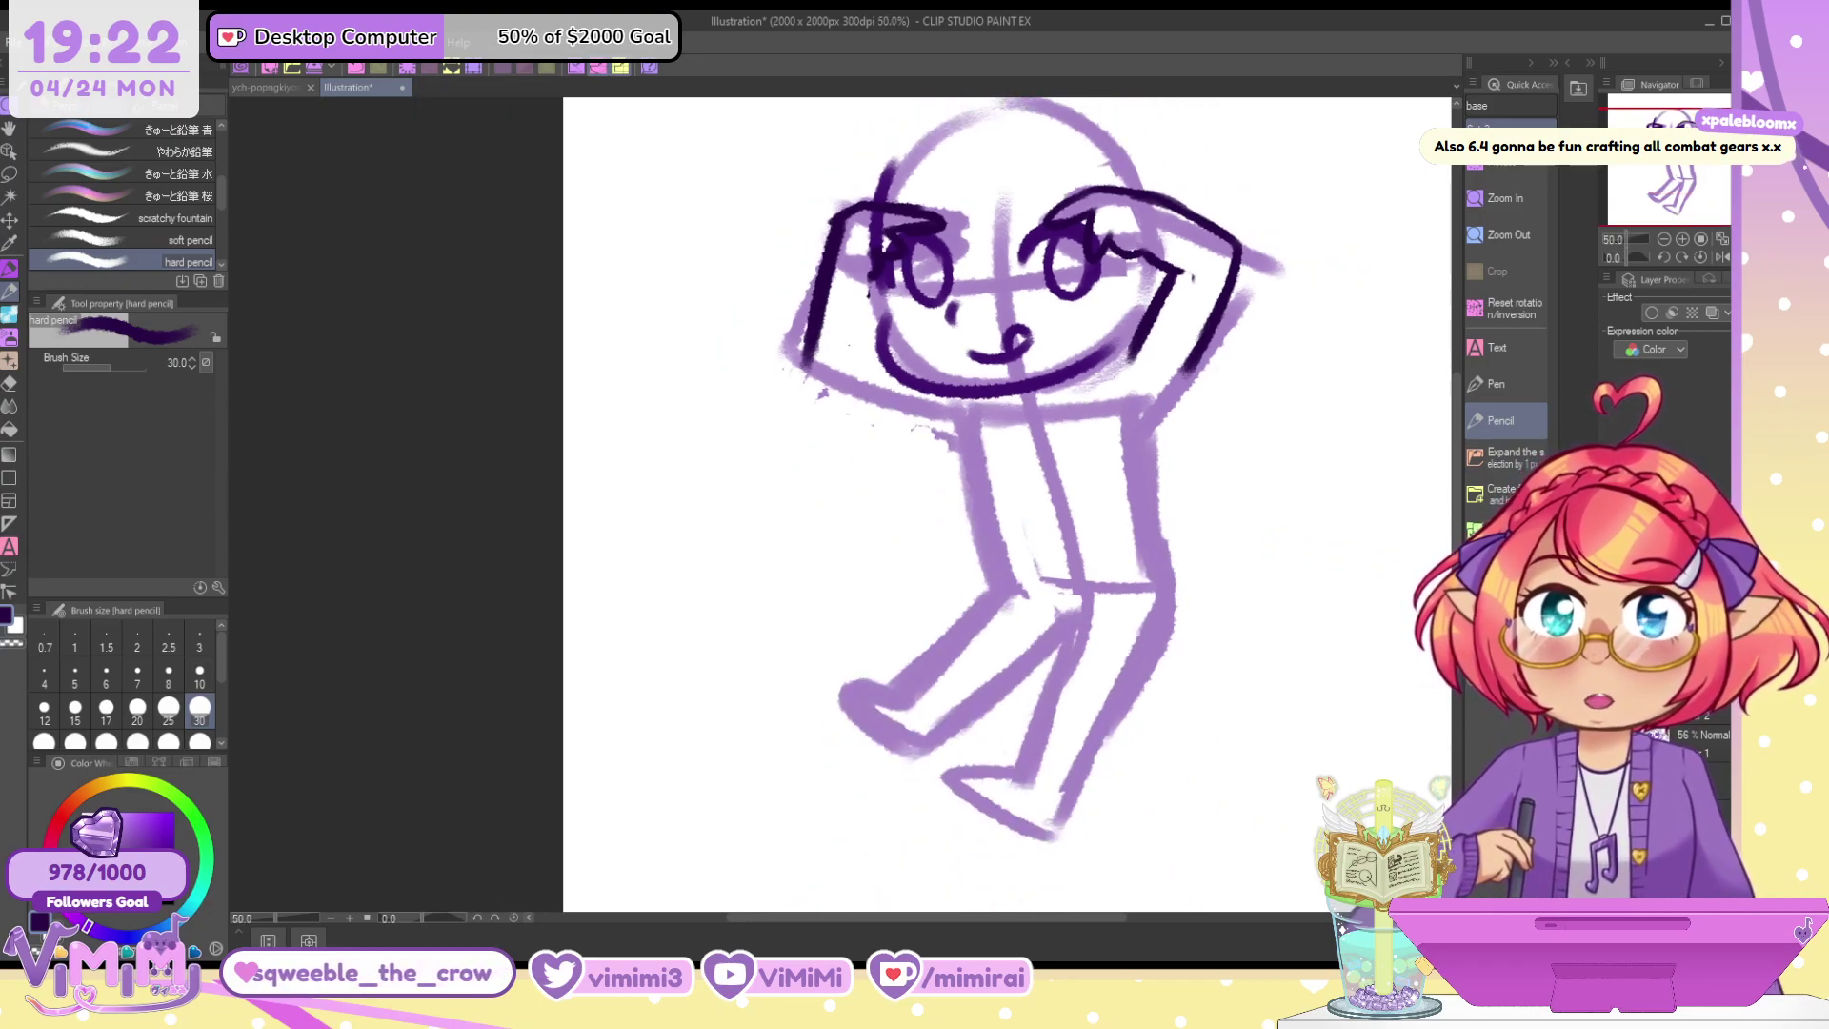
Erase the left-hand arm outline and the hand over the eye with brush size 60, leaving the head and facial lines
left_click(1682, 238)
left_click_drag(1650, 170, 1664, 144)
key("c")
key("]")
key("]")
key("]")
key("c")
mouse_move(733, 290)
left_mouse_down()
mouse_move(700, 262)
mouse_move(741, 257)
mouse_move(762, 309)
mouse_move(792, 323)
mouse_move(624, 366)
mouse_move(573, 403)
mouse_move(586, 558)
left_mouse_up()
key("ctrl+z")
key("c")
left_click_drag(714, 381, 738, 396)
left_click_drag(626, 517, 532, 570)
key("c")
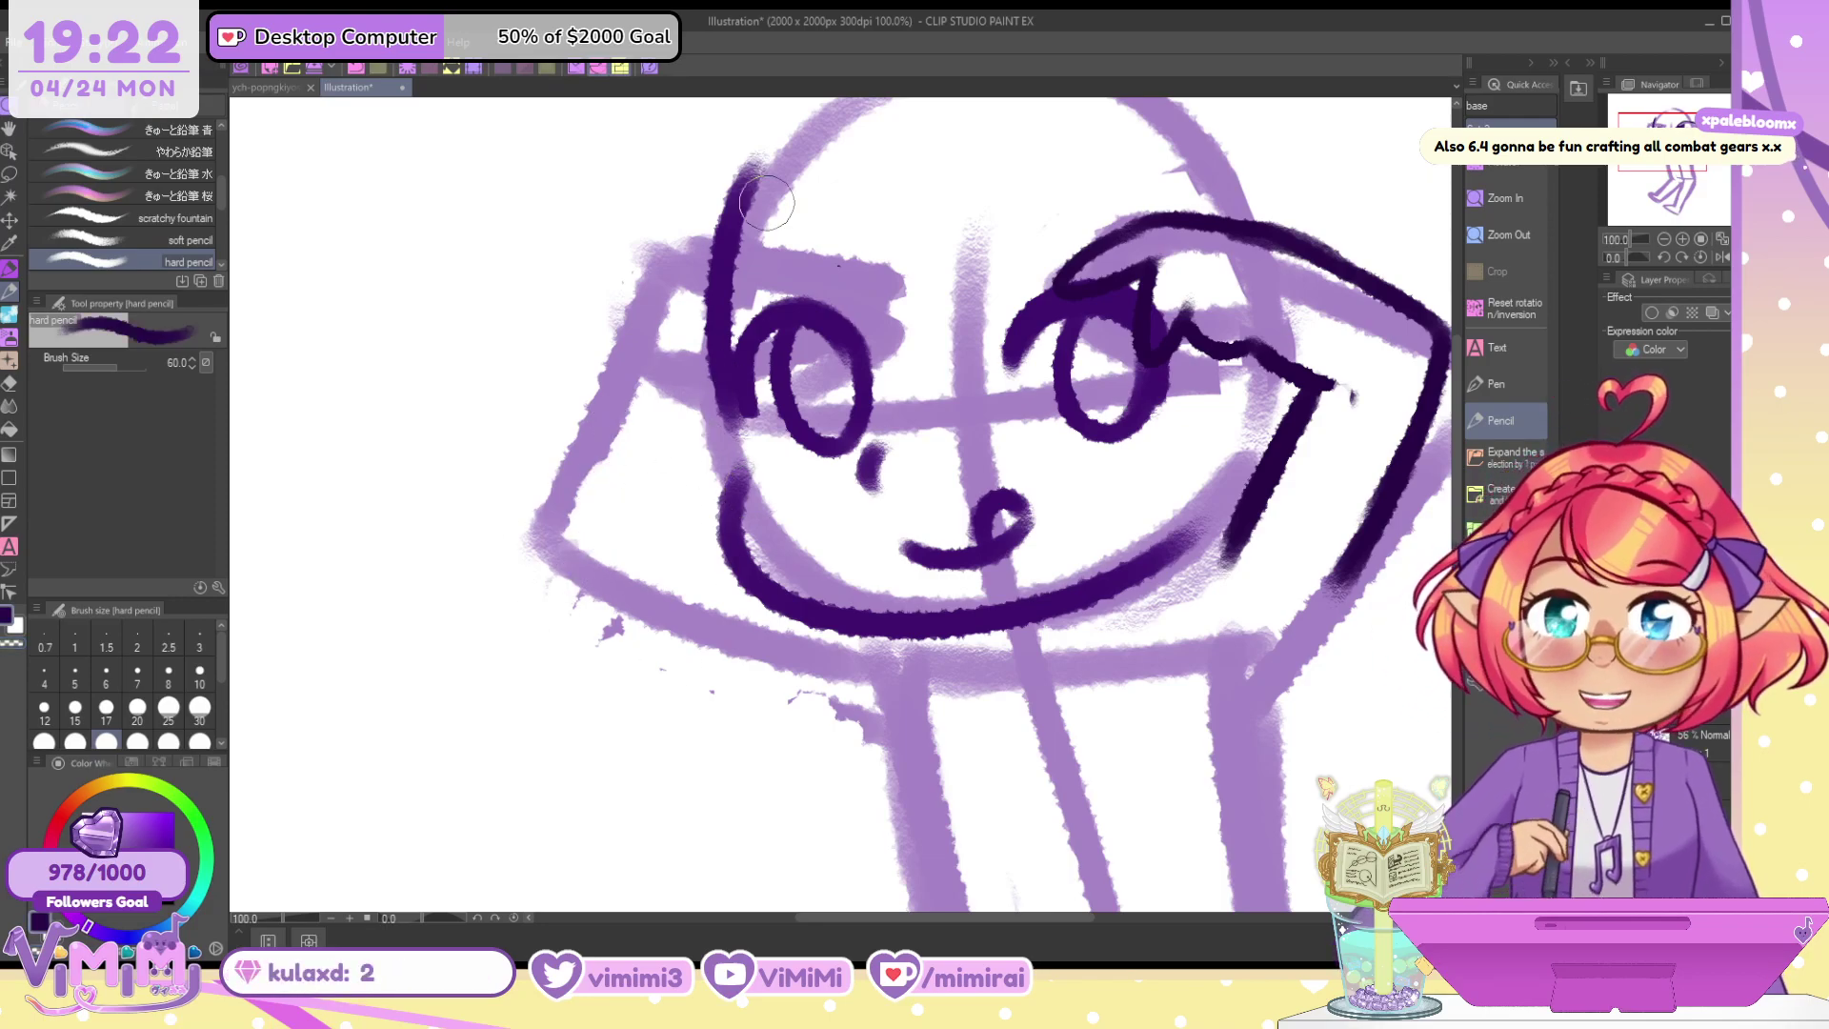
Redraw the left-hand hand with a top edge over the eye and short finger strokes beneath, using brush size 30
key("[")
key("bracketleft")
key("bracketleft")
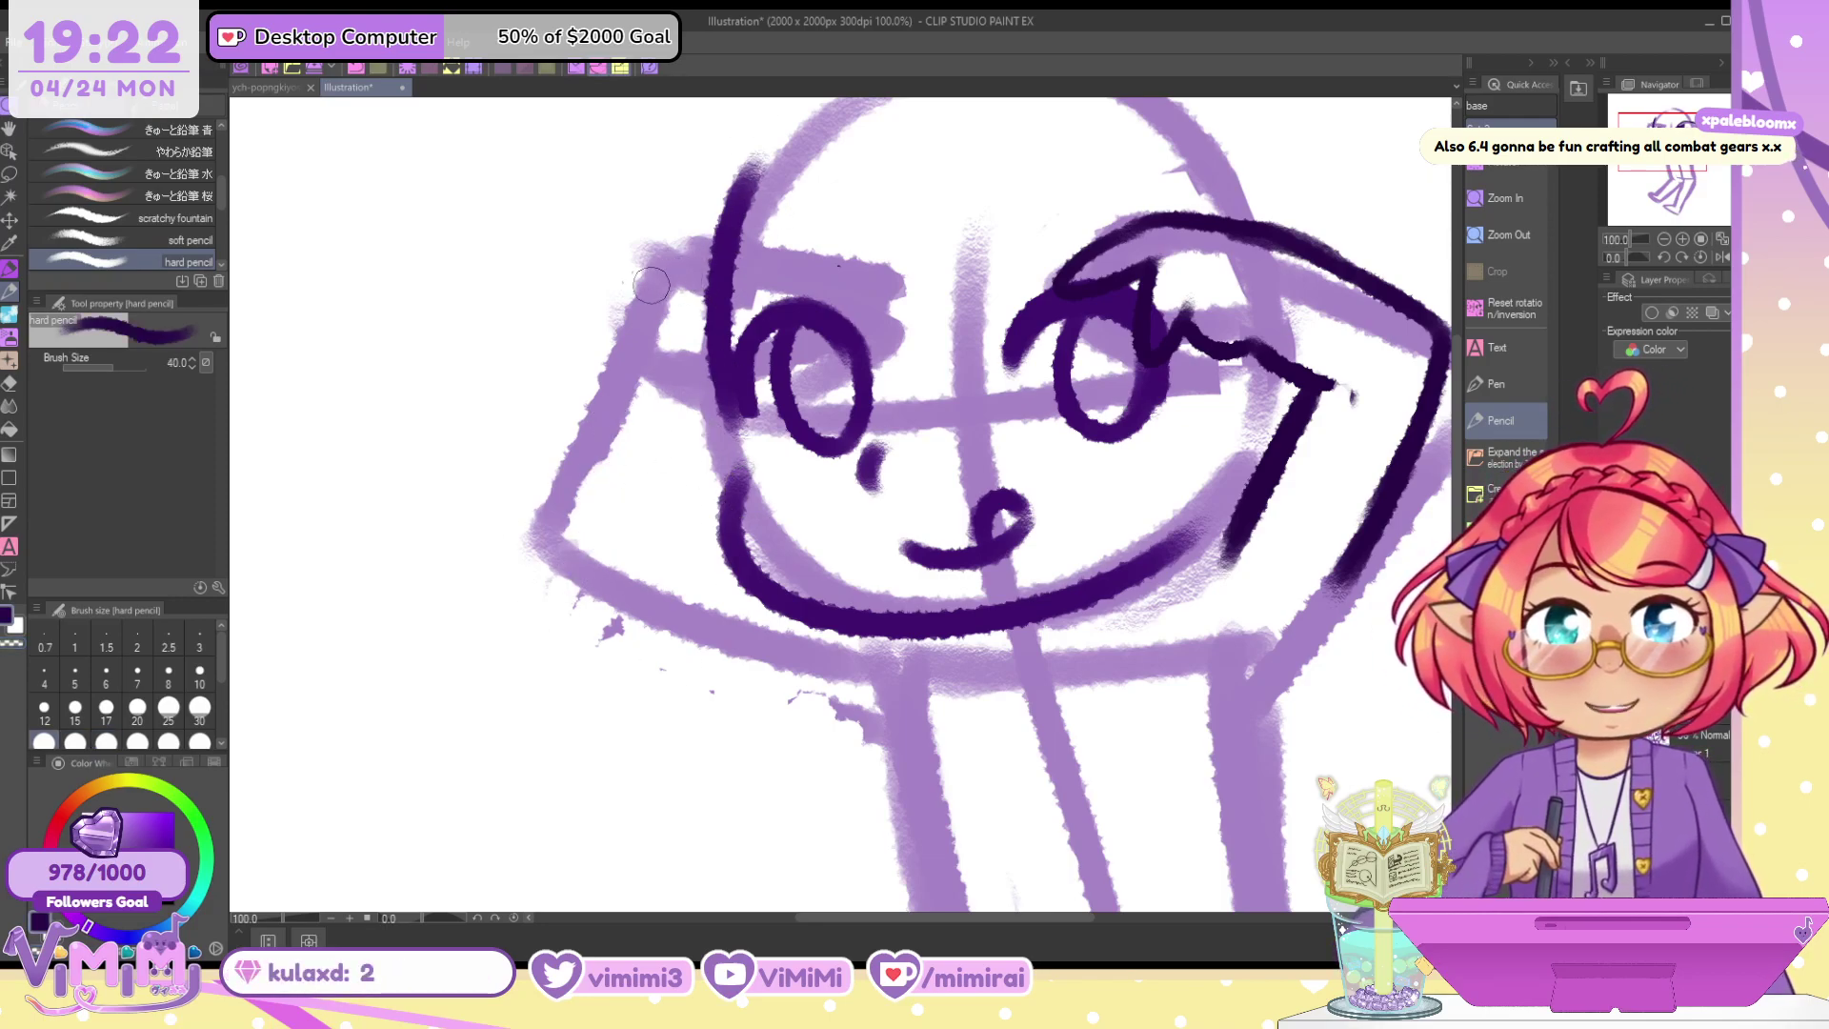
mouse_move(710, 265)
left_mouse_down()
mouse_move(867, 313)
mouse_move(776, 371)
mouse_move(743, 314)
mouse_move(795, 324)
left_mouse_up()
key("ctrl+z")
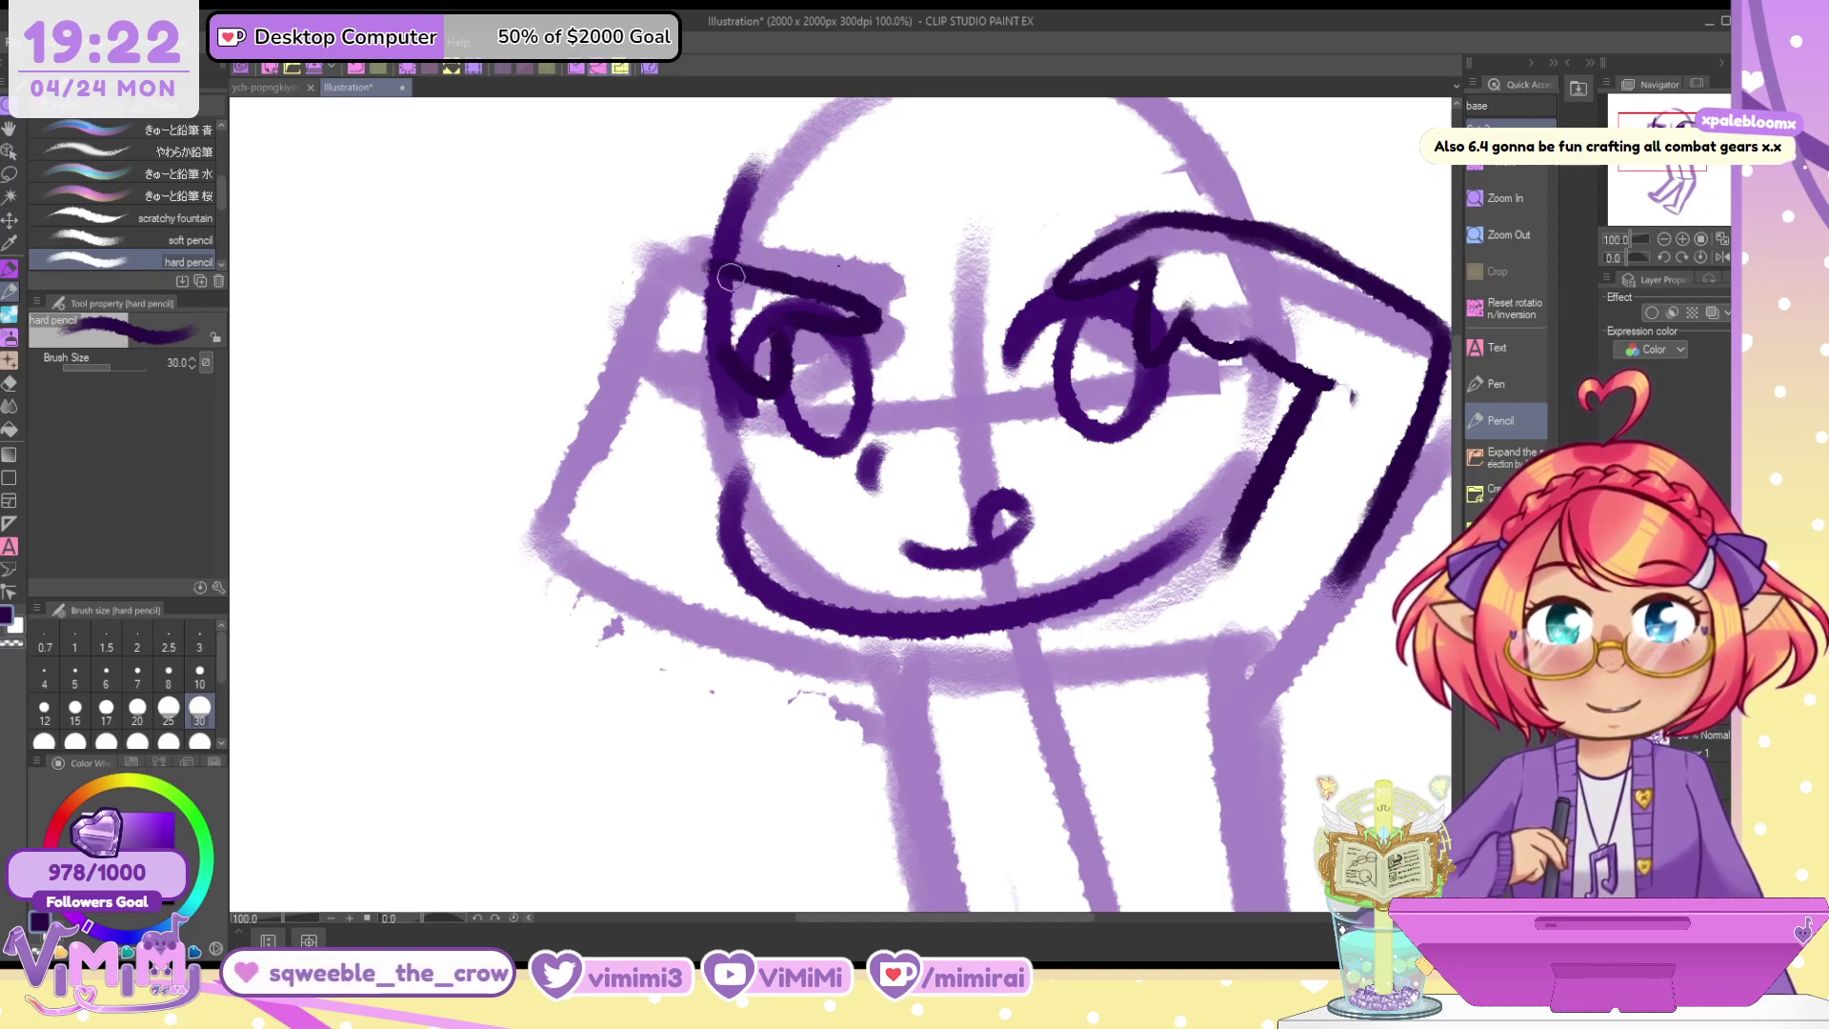
mouse_move(658, 290)
left_mouse_down()
mouse_move(729, 263)
mouse_move(833, 290)
left_mouse_up()
left_click_drag(728, 355, 715, 428)
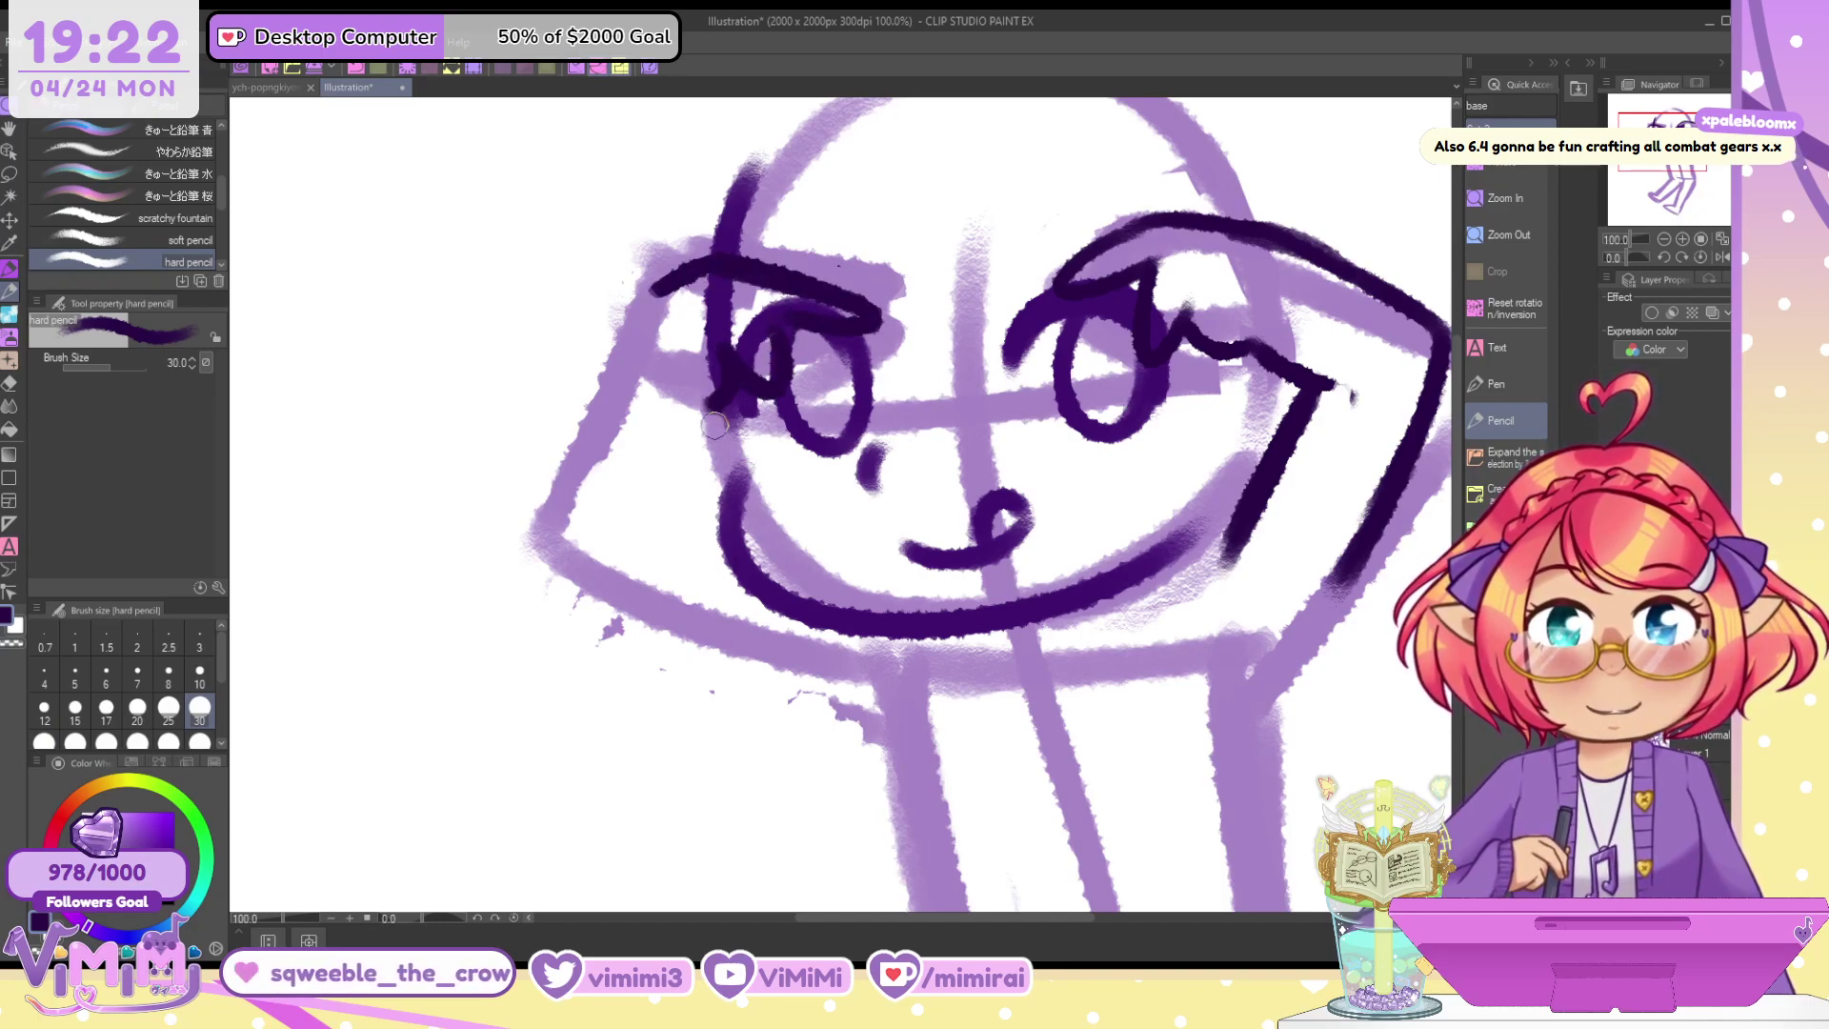
Mark the underside of the left-hand upper arm and draw the forearm's inner edge from the hand down to the cheek
left_click_drag(674, 519, 770, 554)
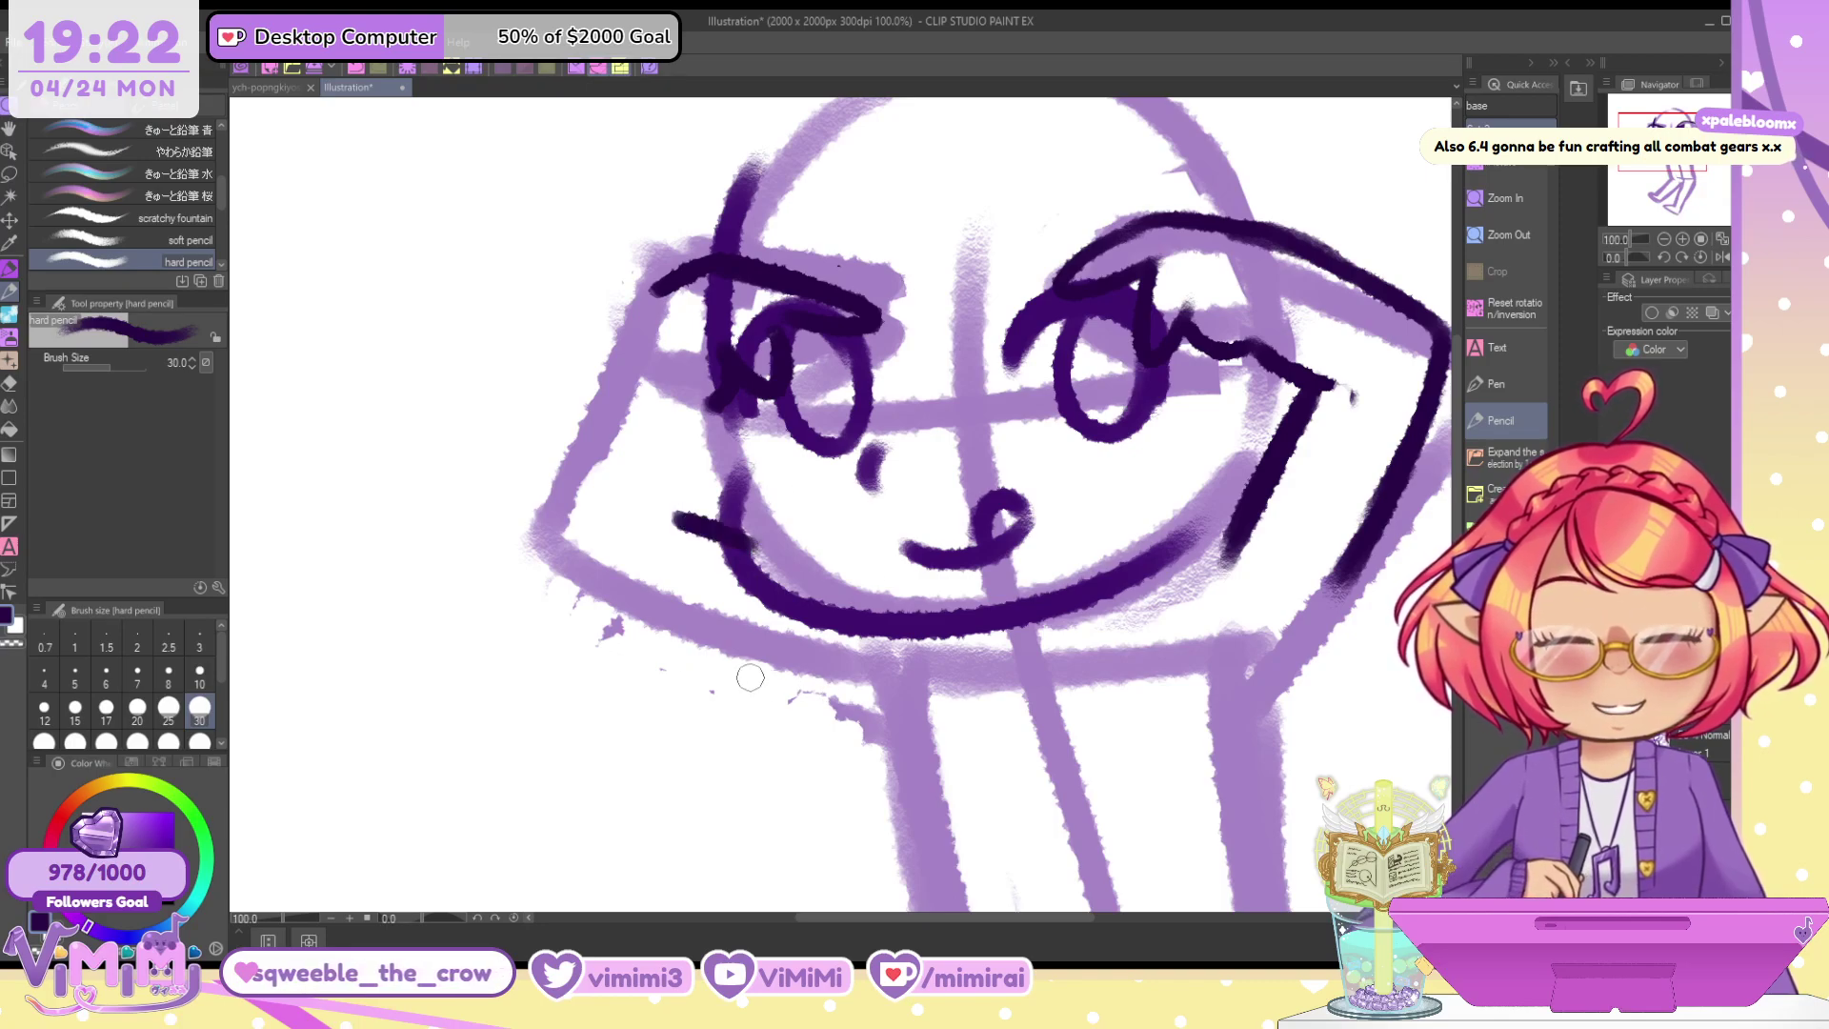
left_click_drag(716, 680, 884, 741)
left_click_drag(708, 403, 674, 529)
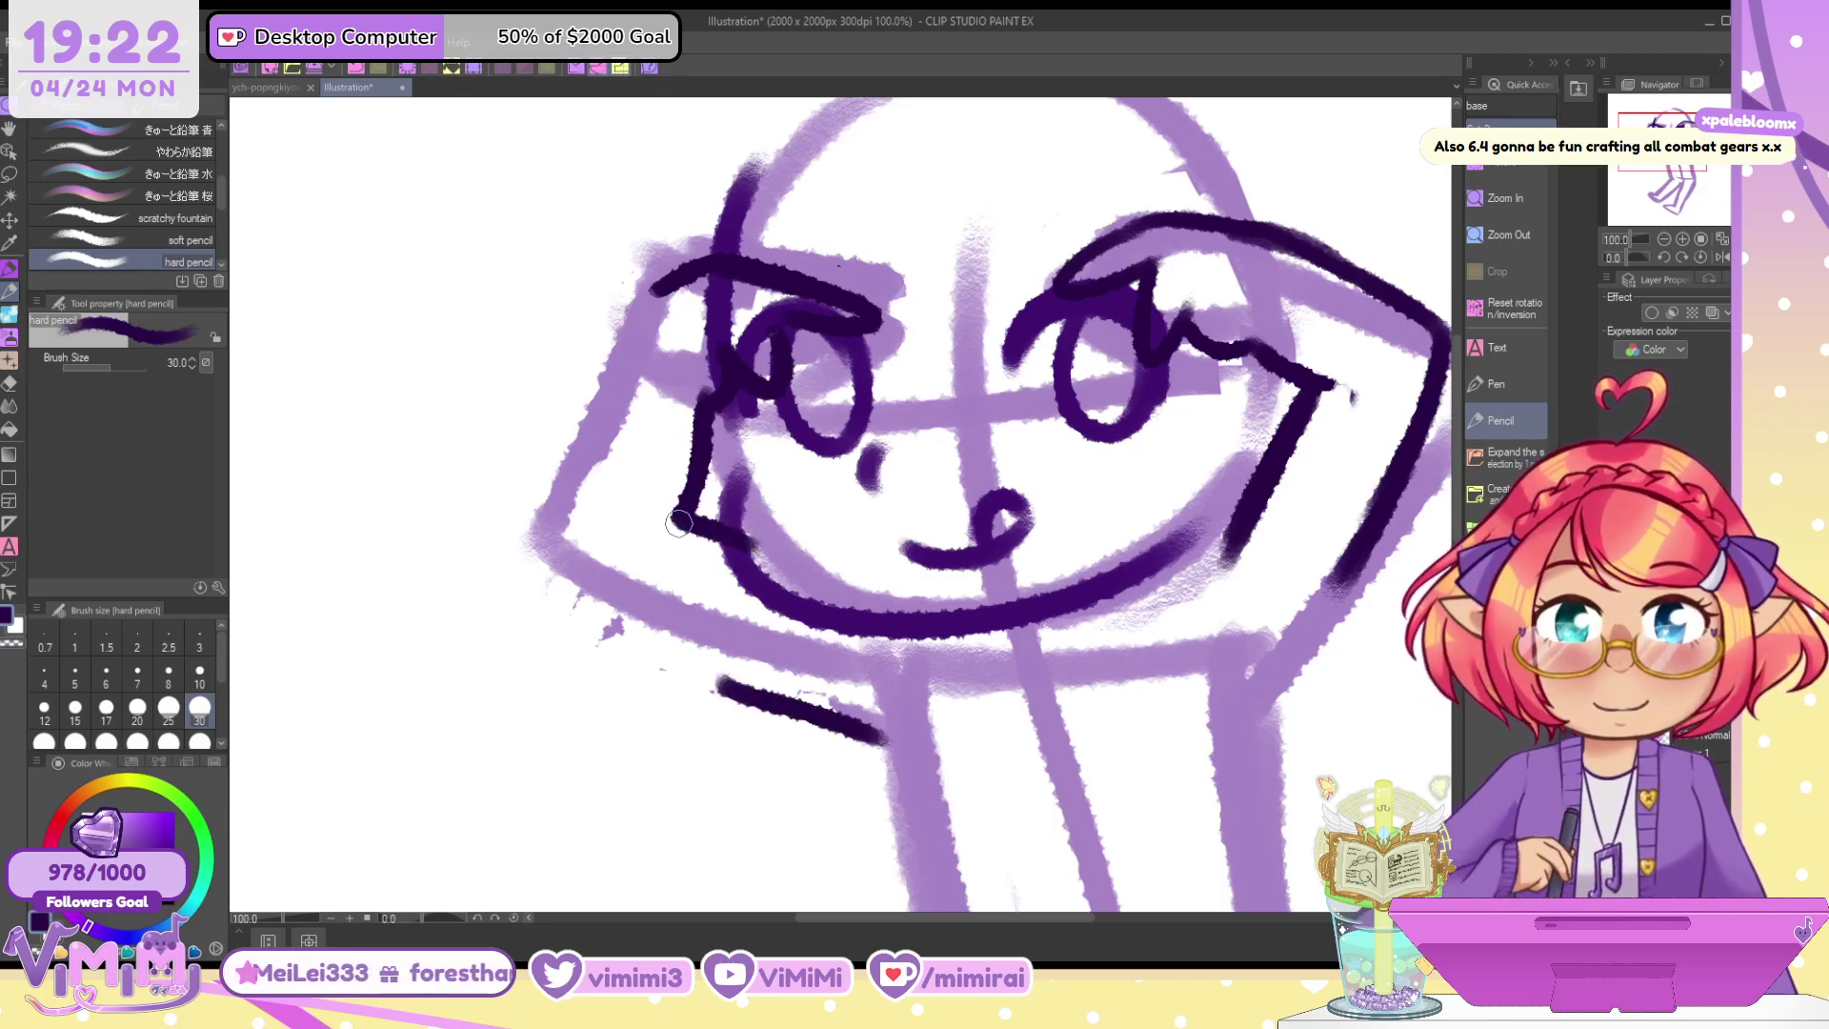
key("ctrl+z")
mouse_move(695, 416)
left_mouse_down()
mouse_move(665, 516)
mouse_move(729, 392)
left_mouse_up()
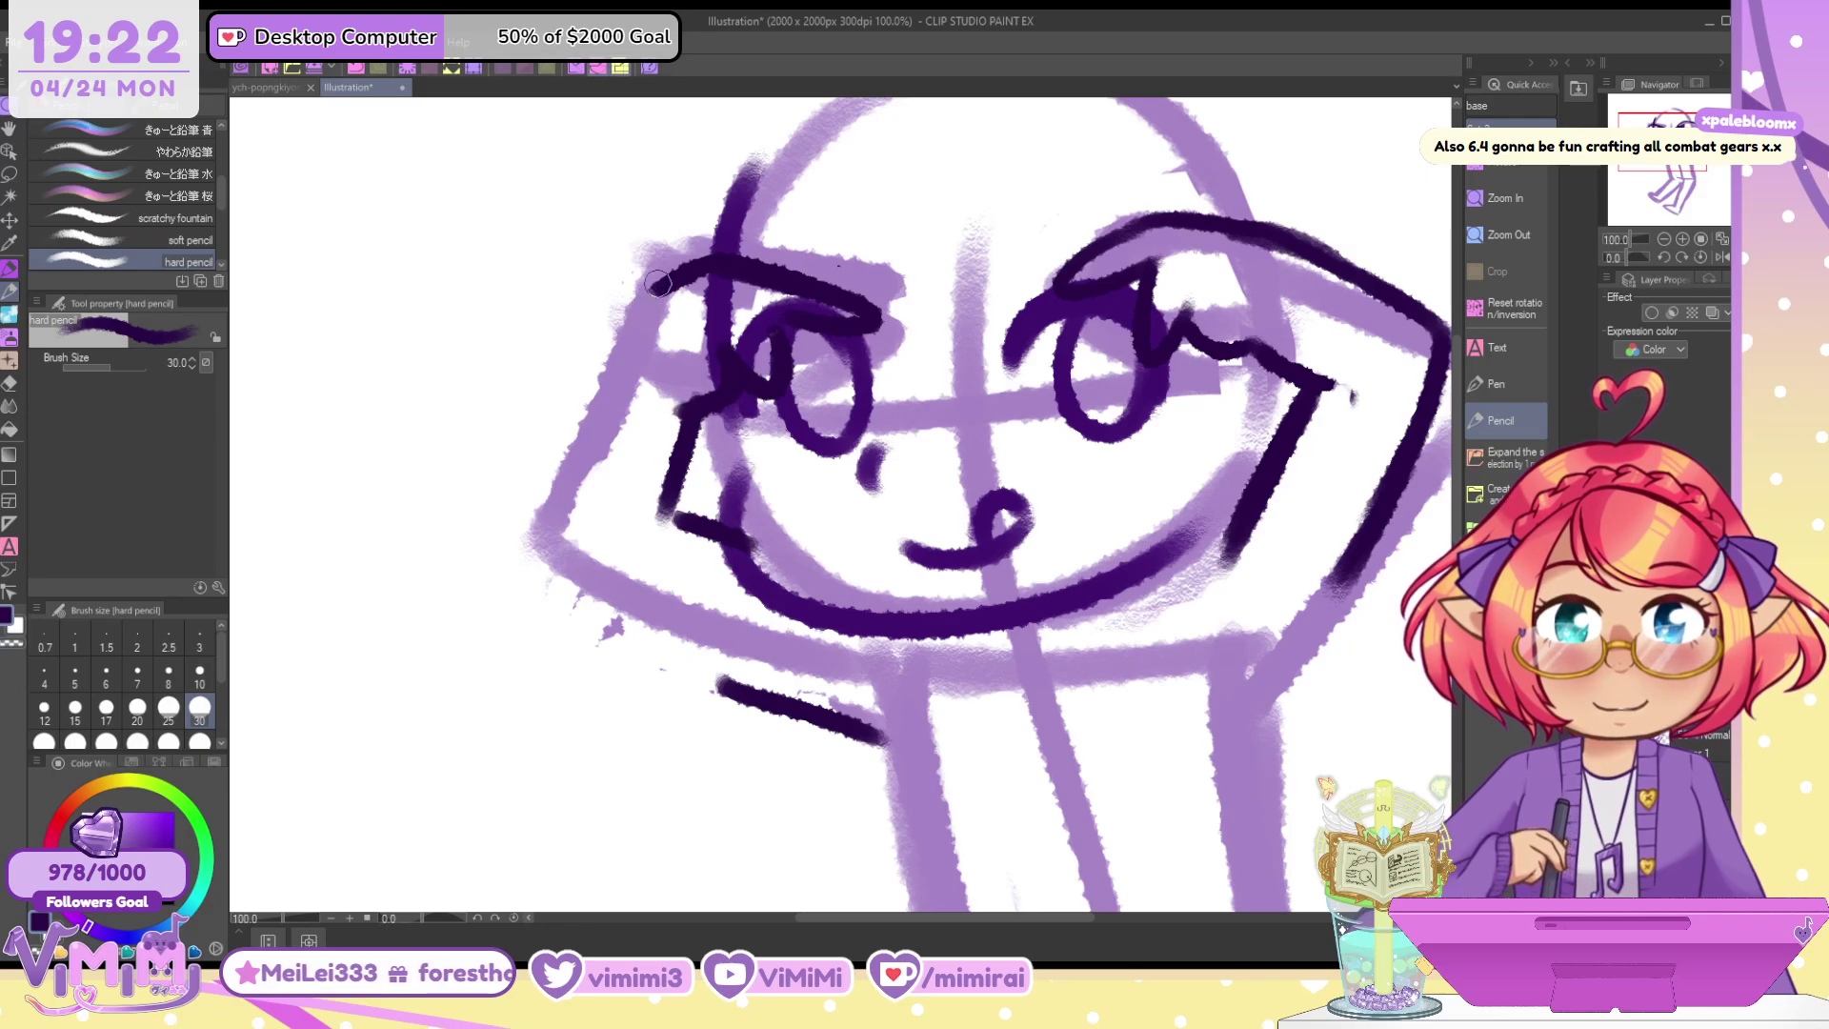
Draw the left-hand forearm's outer edge from the wrist around the elbow and join it to the upper arm line
mouse_move(657, 285)
left_mouse_down()
mouse_move(562, 444)
mouse_move(540, 531)
mouse_move(624, 621)
left_mouse_up()
key("ctrl+z")
key("ctrl+z")
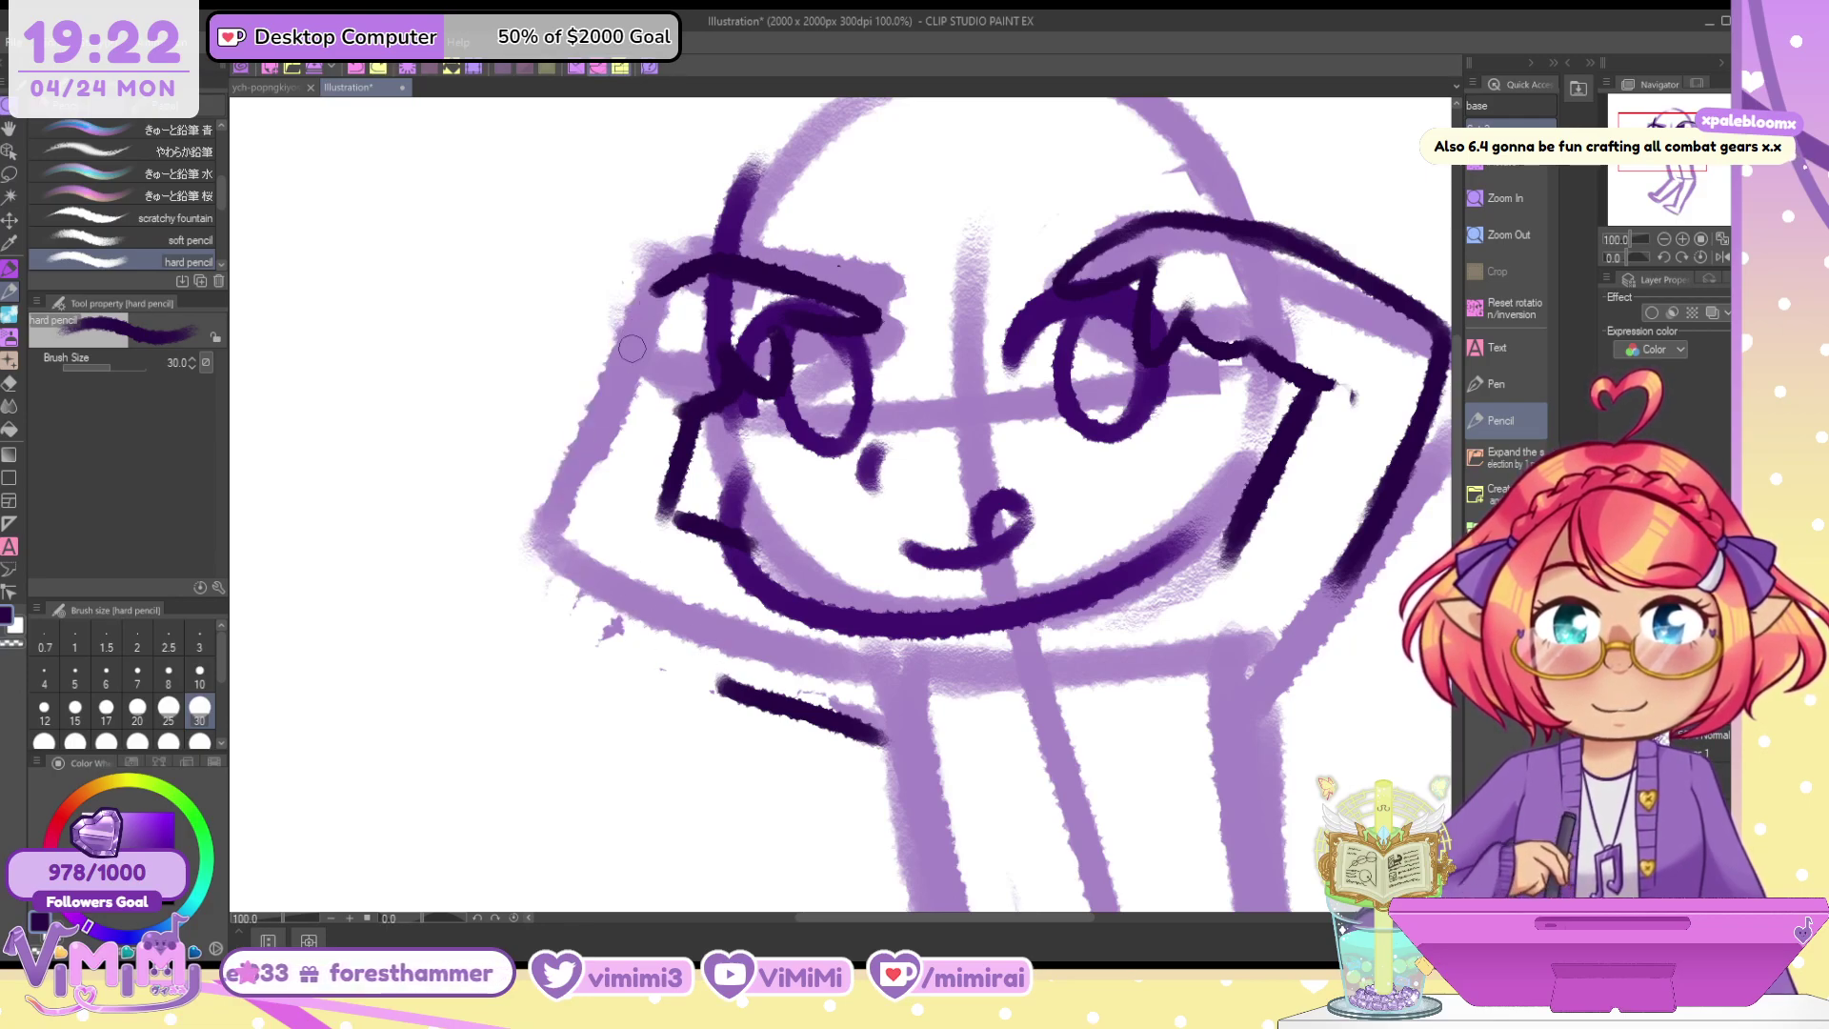
mouse_move(664, 288)
left_mouse_down()
mouse_move(583, 515)
mouse_move(581, 449)
mouse_move(604, 628)
mouse_move(646, 644)
left_mouse_up()
left_click_drag(651, 657, 790, 706)
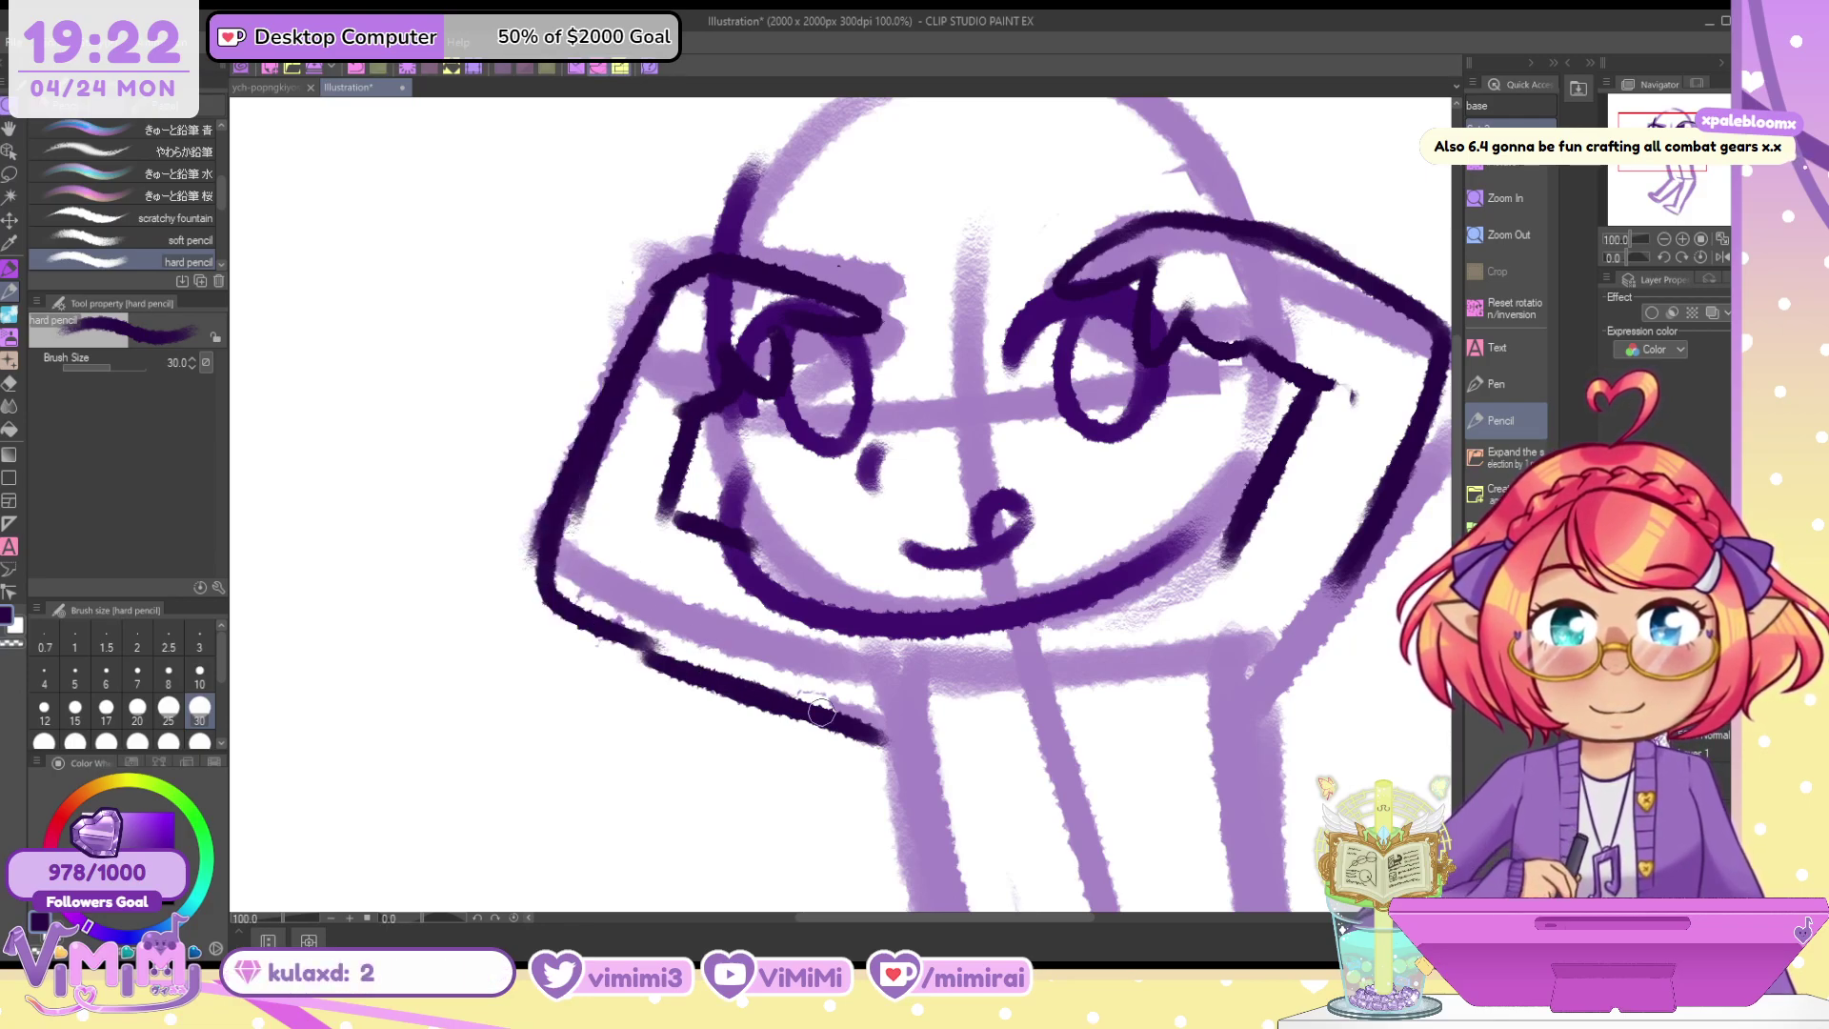
Redraw the left-hand forearm's inner edge as a straighter, longer line and trim the outer edge with brush size 40
key("c")
mouse_move(707, 409)
left_mouse_down()
mouse_move(669, 547)
mouse_move(698, 400)
mouse_move(664, 511)
left_mouse_up()
key("c")
left_click_drag(706, 412, 666, 567)
left_click_drag(673, 271, 569, 522)
key("c")
key("]")
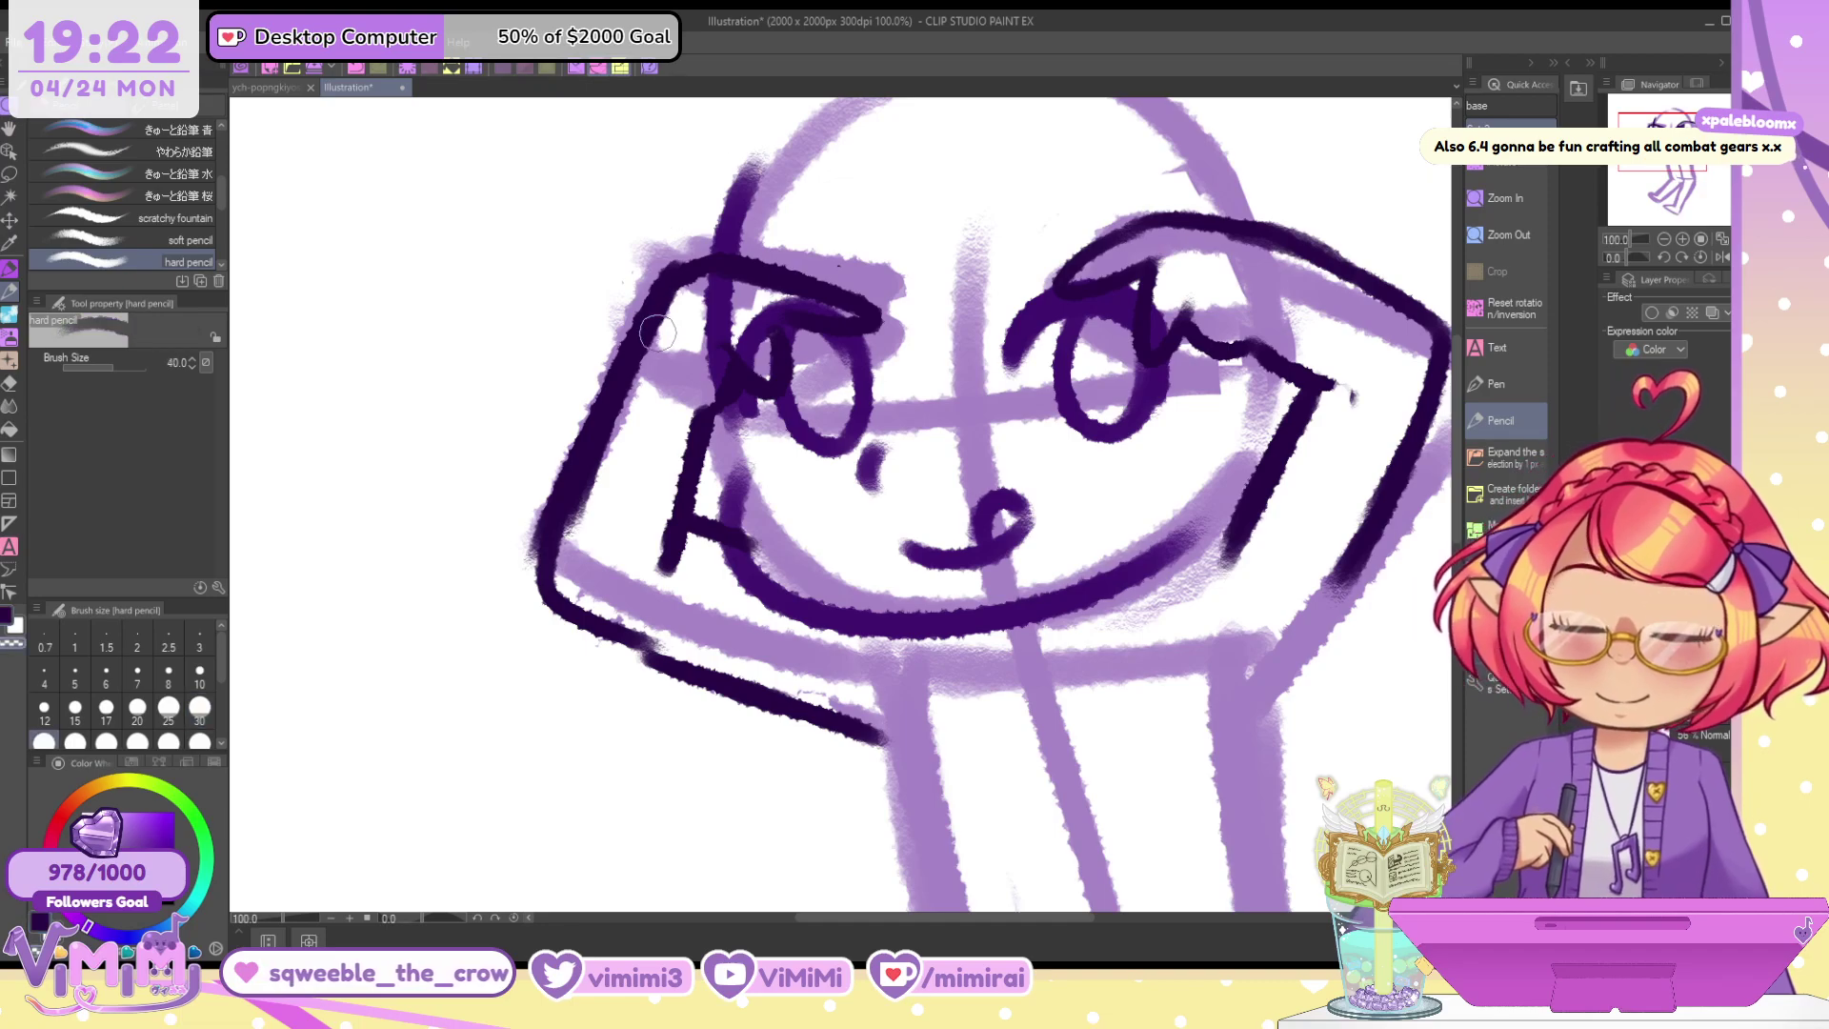
left_click_drag(675, 309, 580, 546)
key("c")
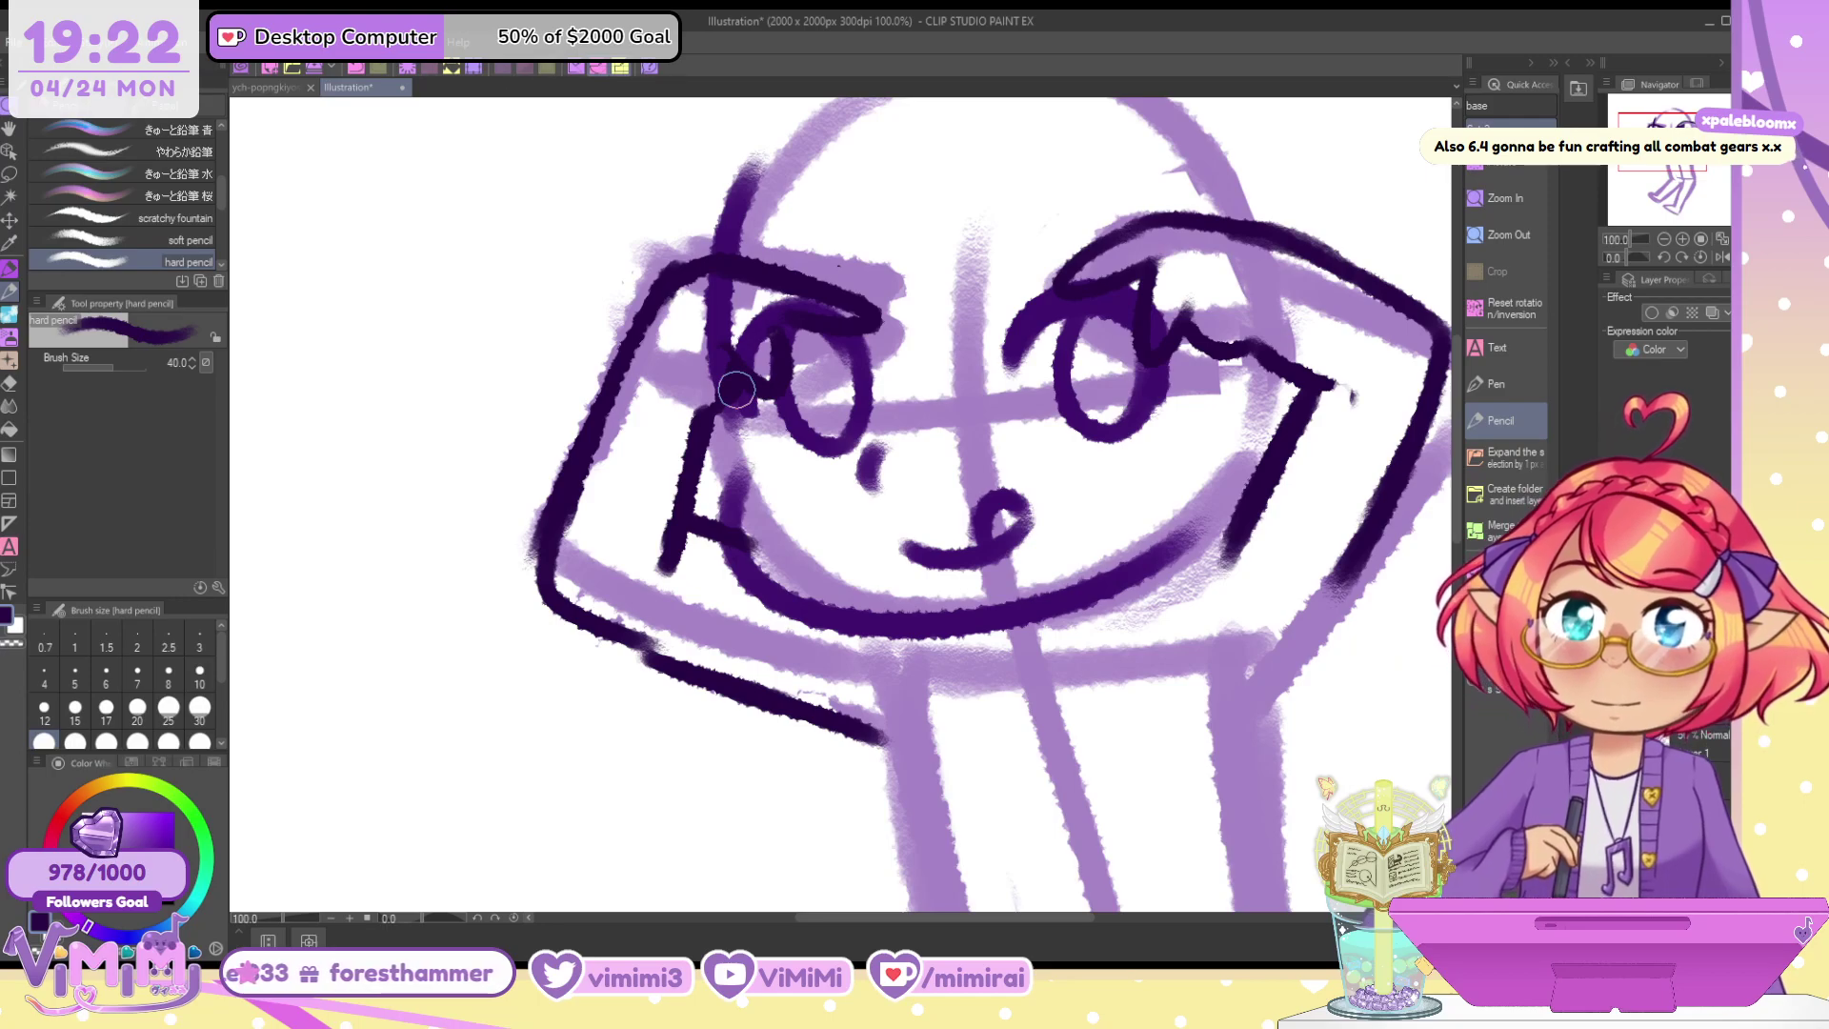
Erase the whole left-hand arm and hand outline with a larger brush
key("bracketright")
key("bracketright")
key("bracketright")
key("bracketright")
key("c")
mouse_move(666, 303)
left_mouse_down()
mouse_move(576, 436)
mouse_move(569, 618)
mouse_move(676, 584)
mouse_move(744, 263)
mouse_move(885, 333)
mouse_move(827, 701)
mouse_move(563, 621)
left_mouse_up()
Try a left-hand arm line slanting from beside the eye down past the chin, plus a wrist line, with brush size 30
key("bracketleft")
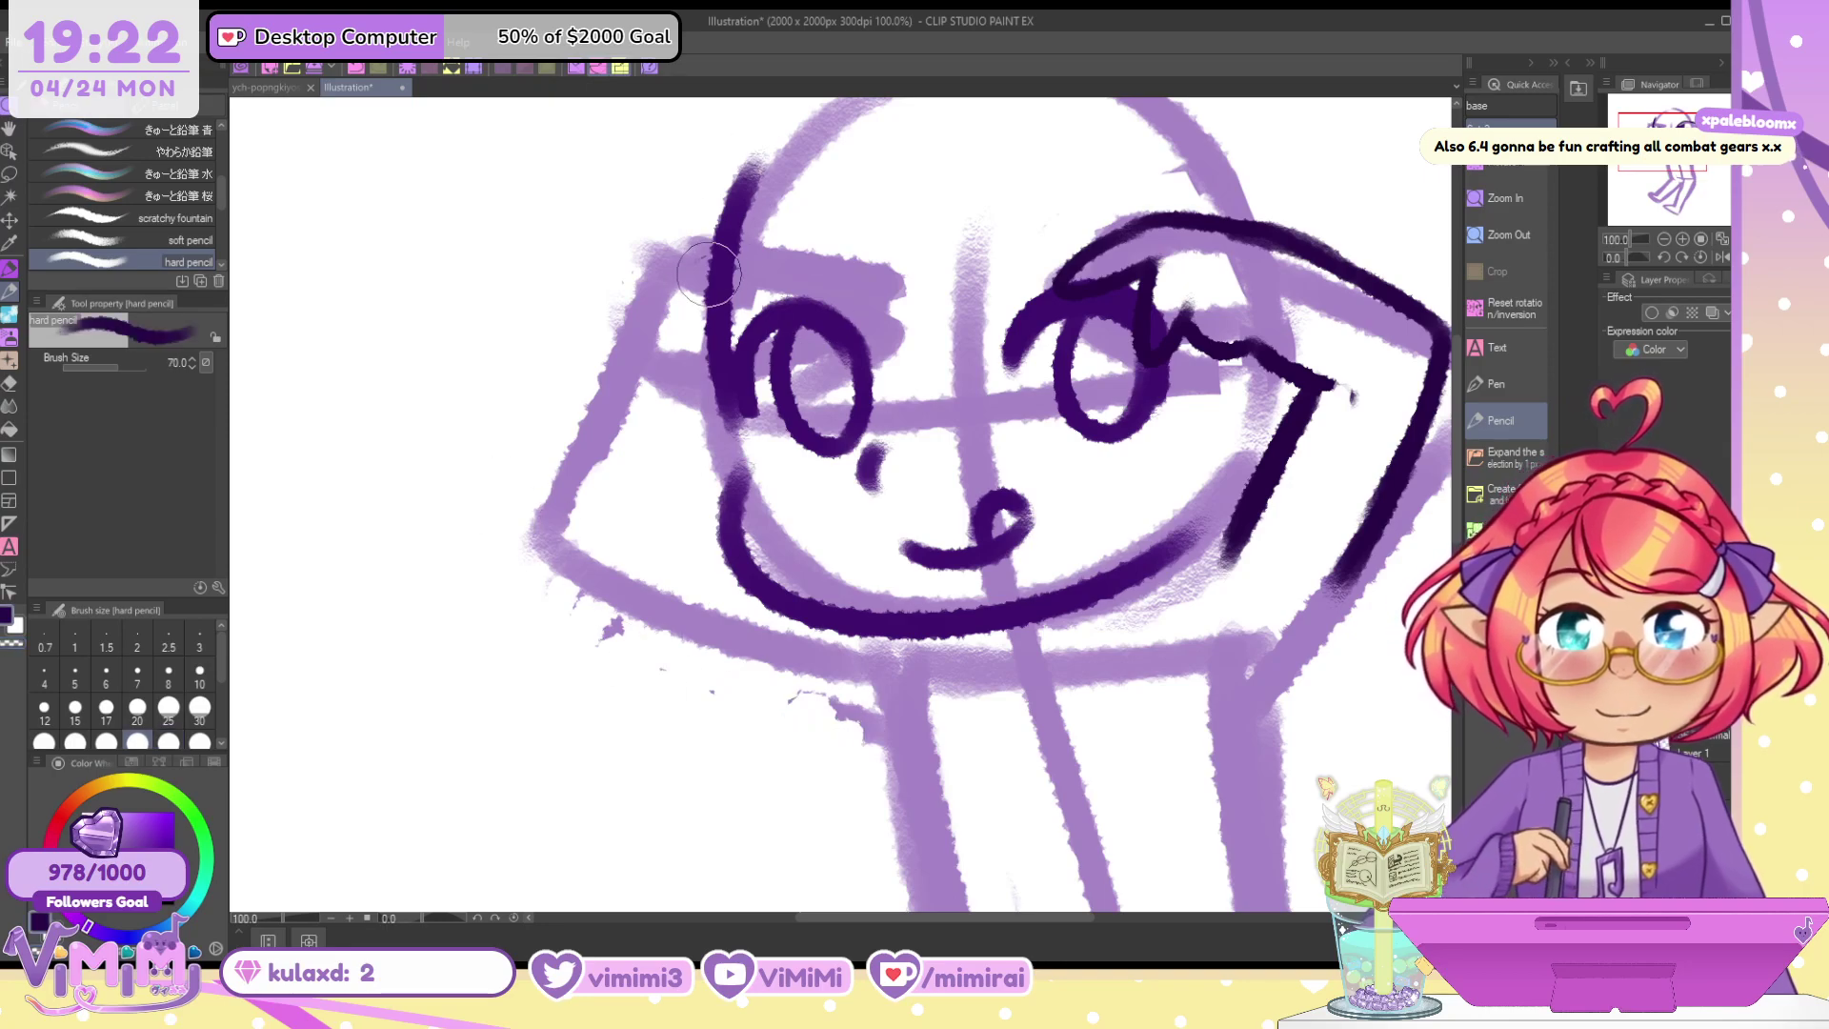
key("bracketleft")
key("bracketleft")
left_click_drag(632, 343, 800, 646)
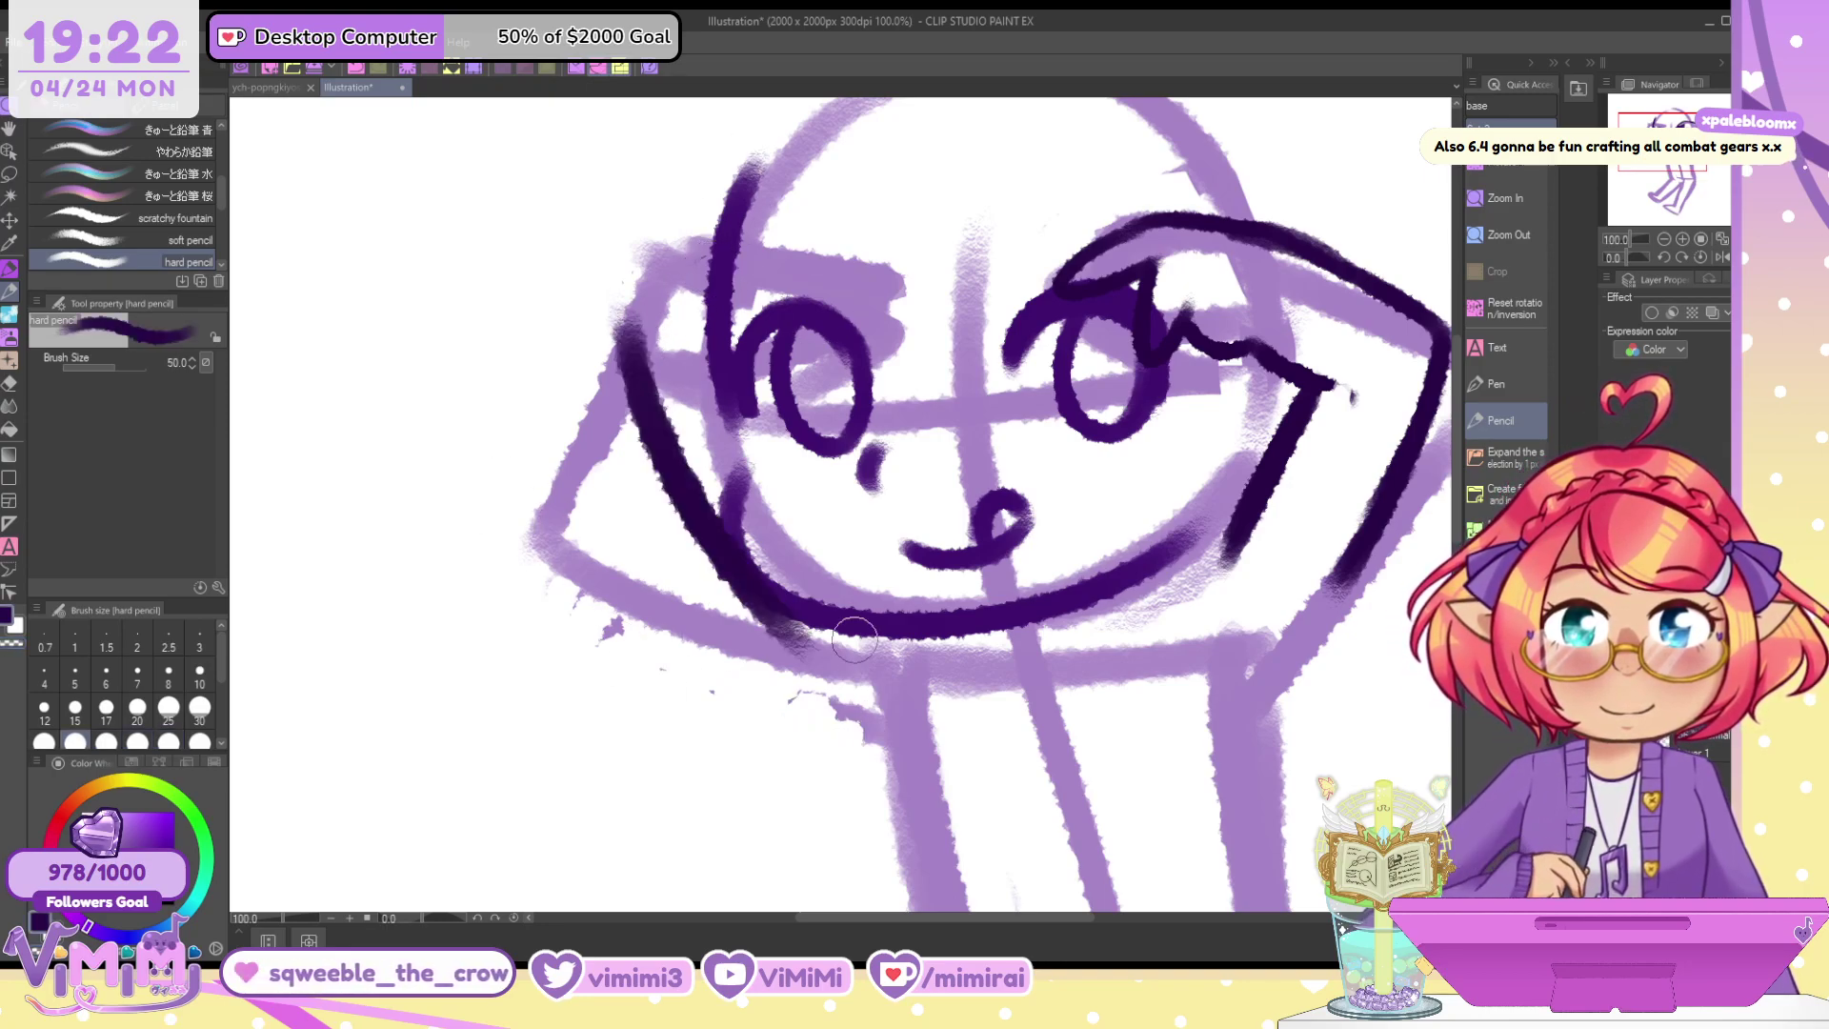
key("ctrl+z")
key("bracketleft")
key("bracketleft")
left_click_drag(643, 326, 830, 672)
key("ctrl+z")
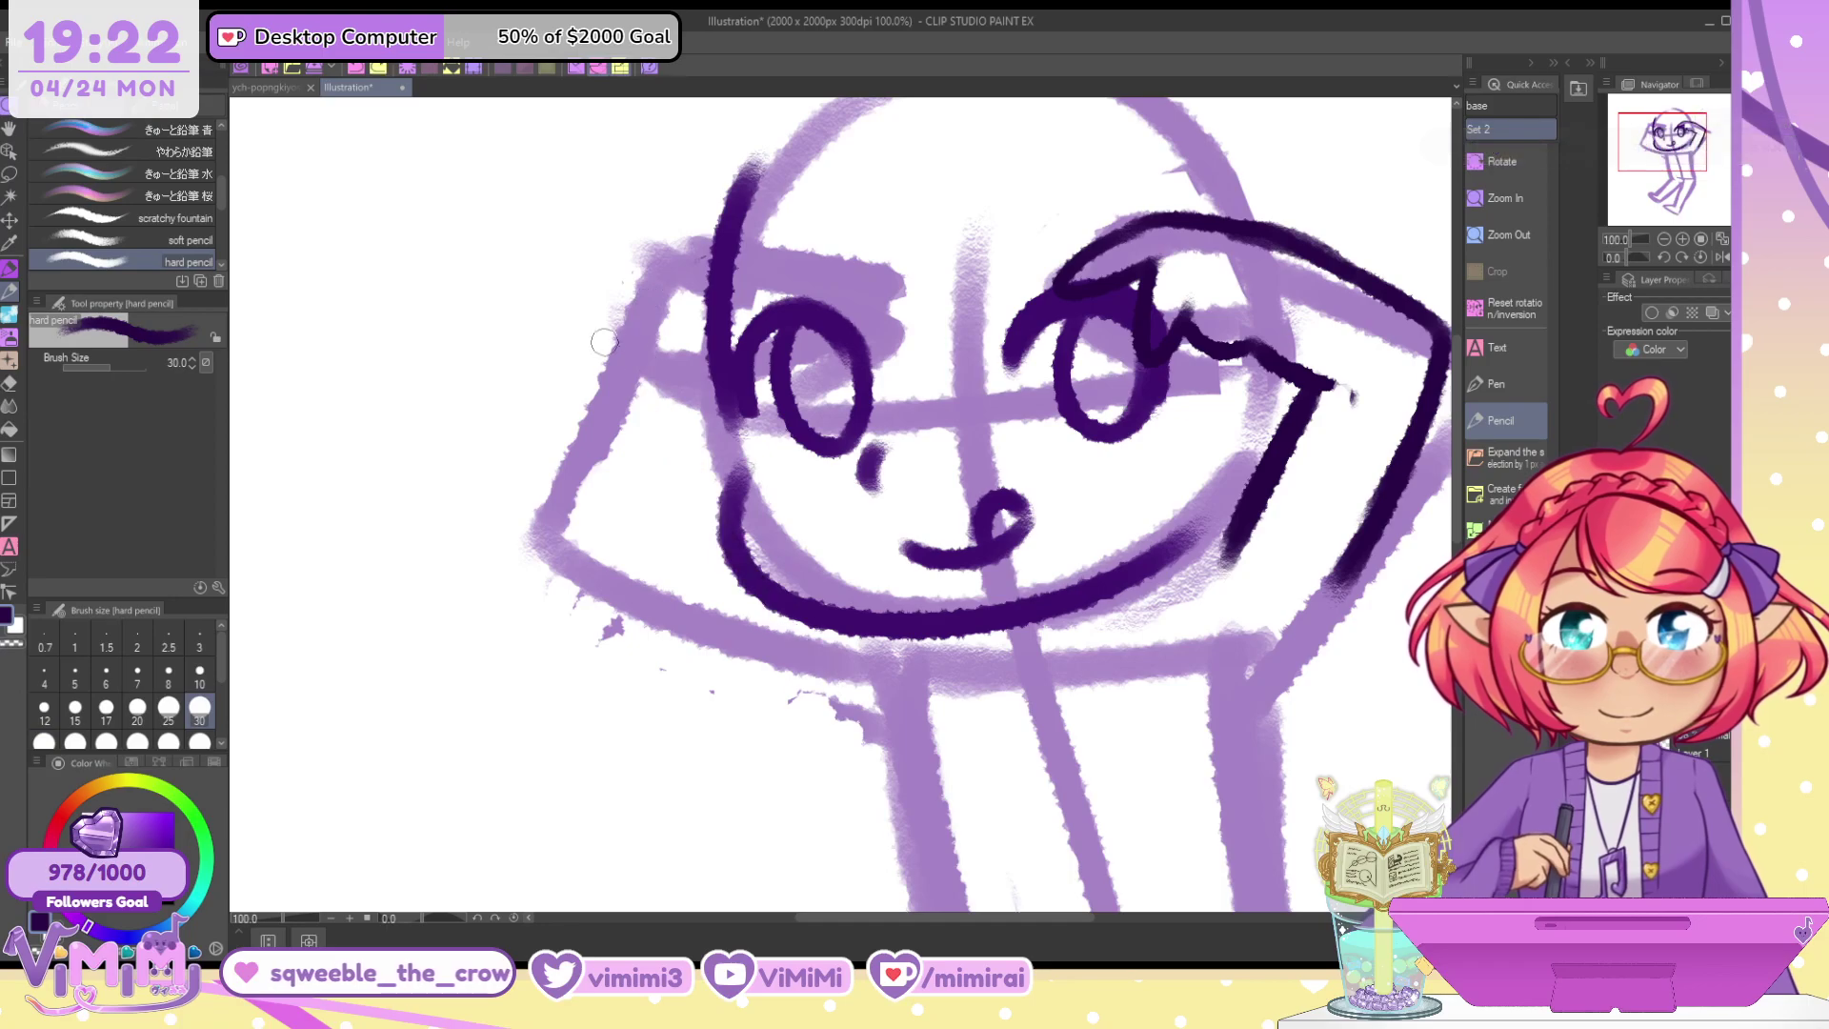
left_click_drag(598, 354, 872, 680)
left_click_drag(611, 319, 719, 246)
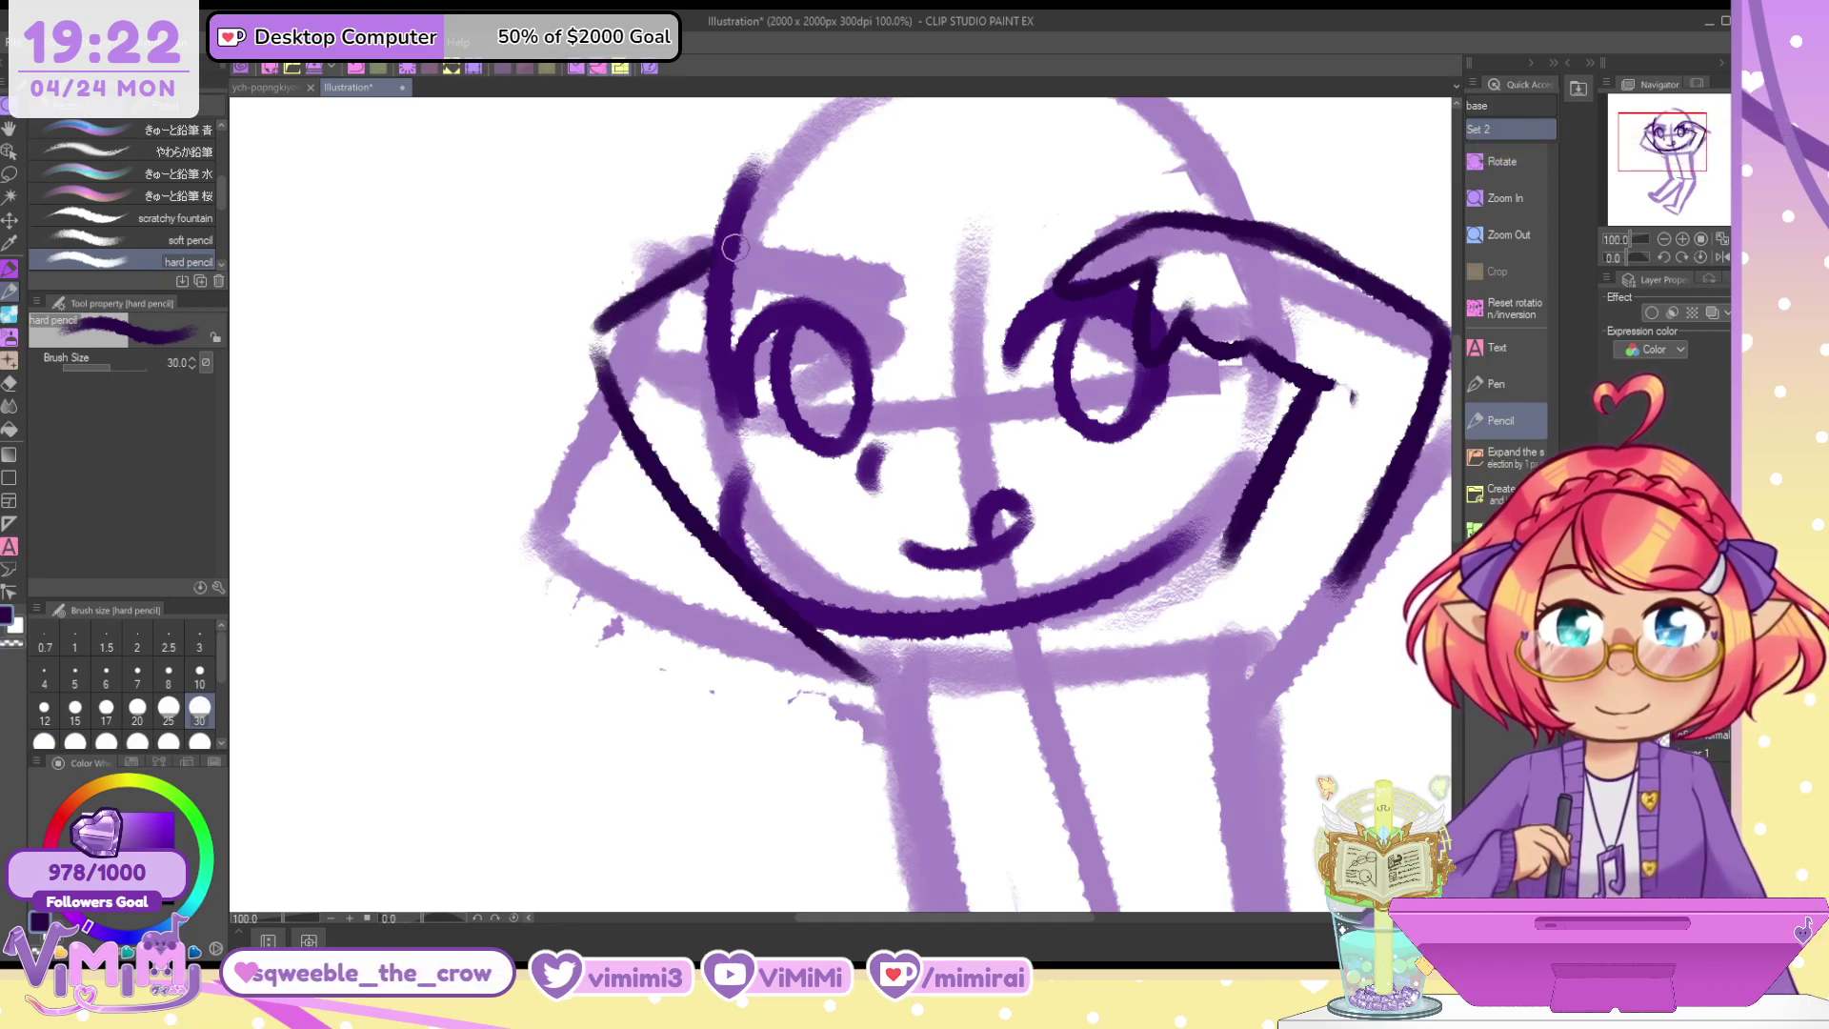
Try a new left-hand hand outline arching from the wrist over the eye, with a short stroke at its base
key("ctrl+z")
left_click_drag(596, 333, 824, 210)
key("ctrl+z")
mouse_move(592, 335)
left_mouse_down()
mouse_move(791, 227)
mouse_move(884, 284)
mouse_move(821, 319)
mouse_move(738, 320)
mouse_move(797, 354)
mouse_move(747, 325)
mouse_move(860, 303)
left_mouse_up()
key("ctrl+z")
key("ctrl+z")
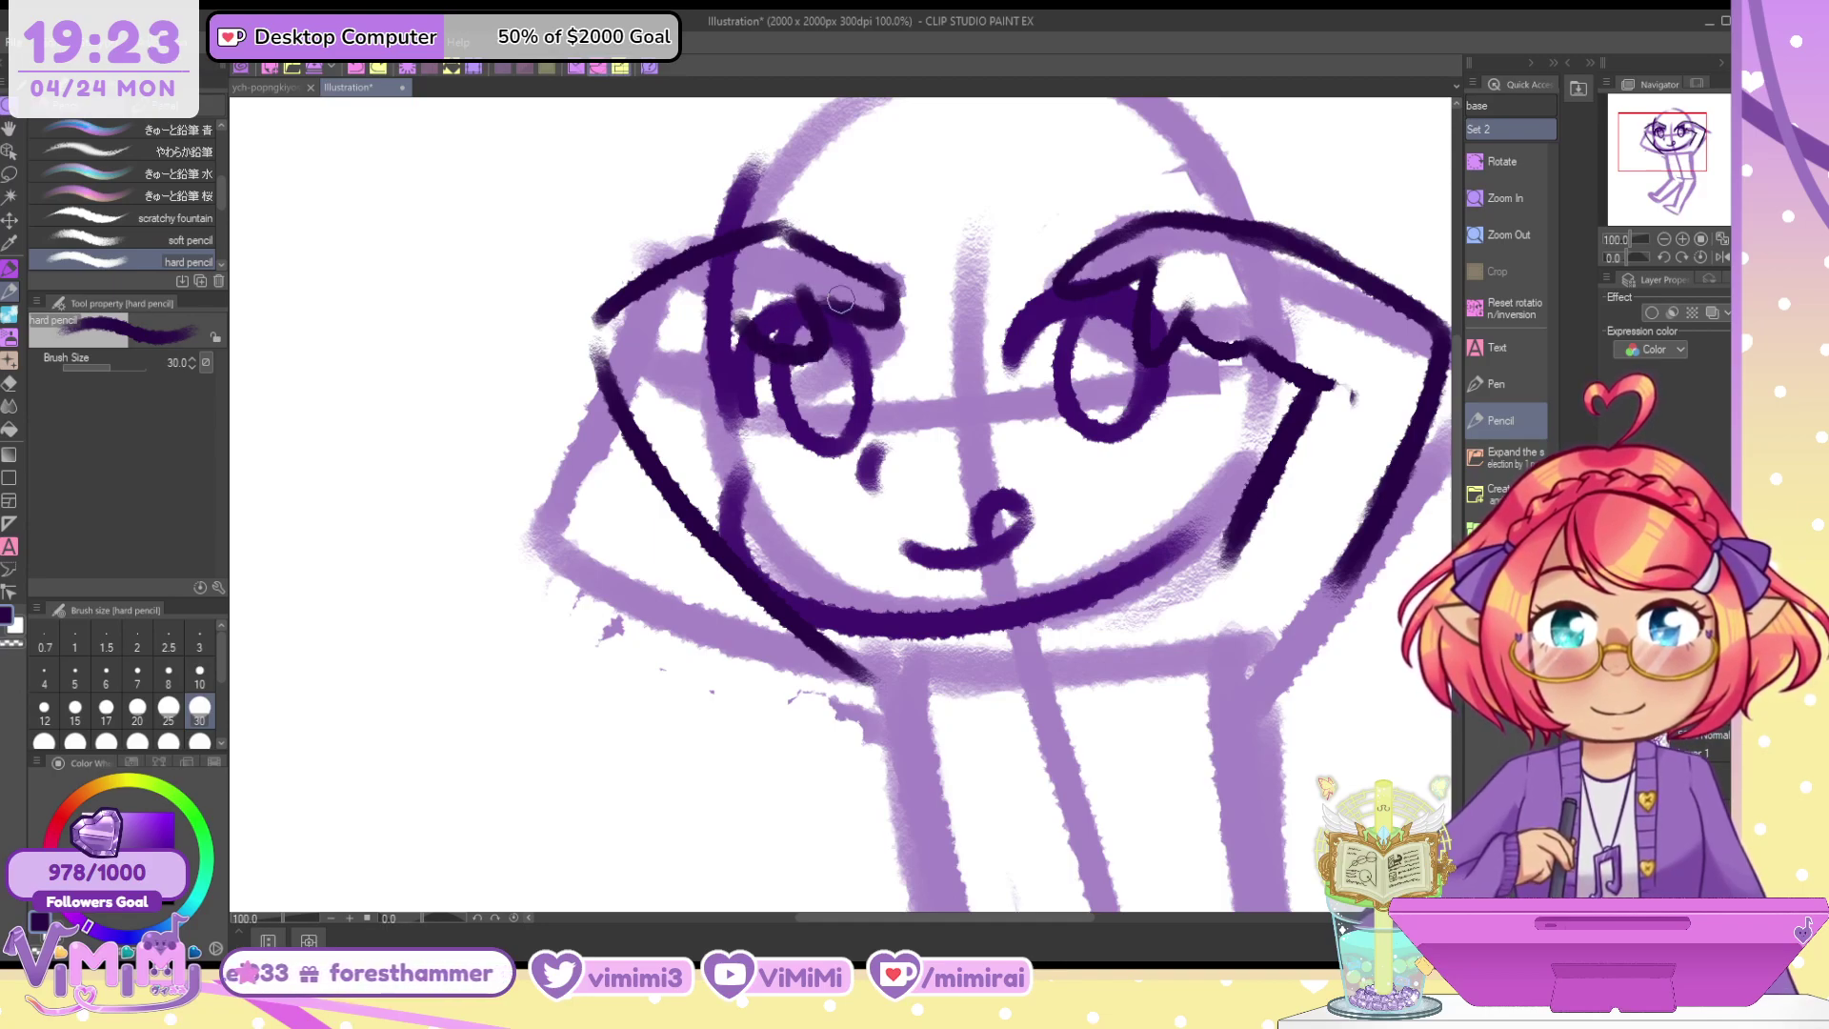
key("ctrl+z")
key("ctrl+z")
key("ctrl+z")
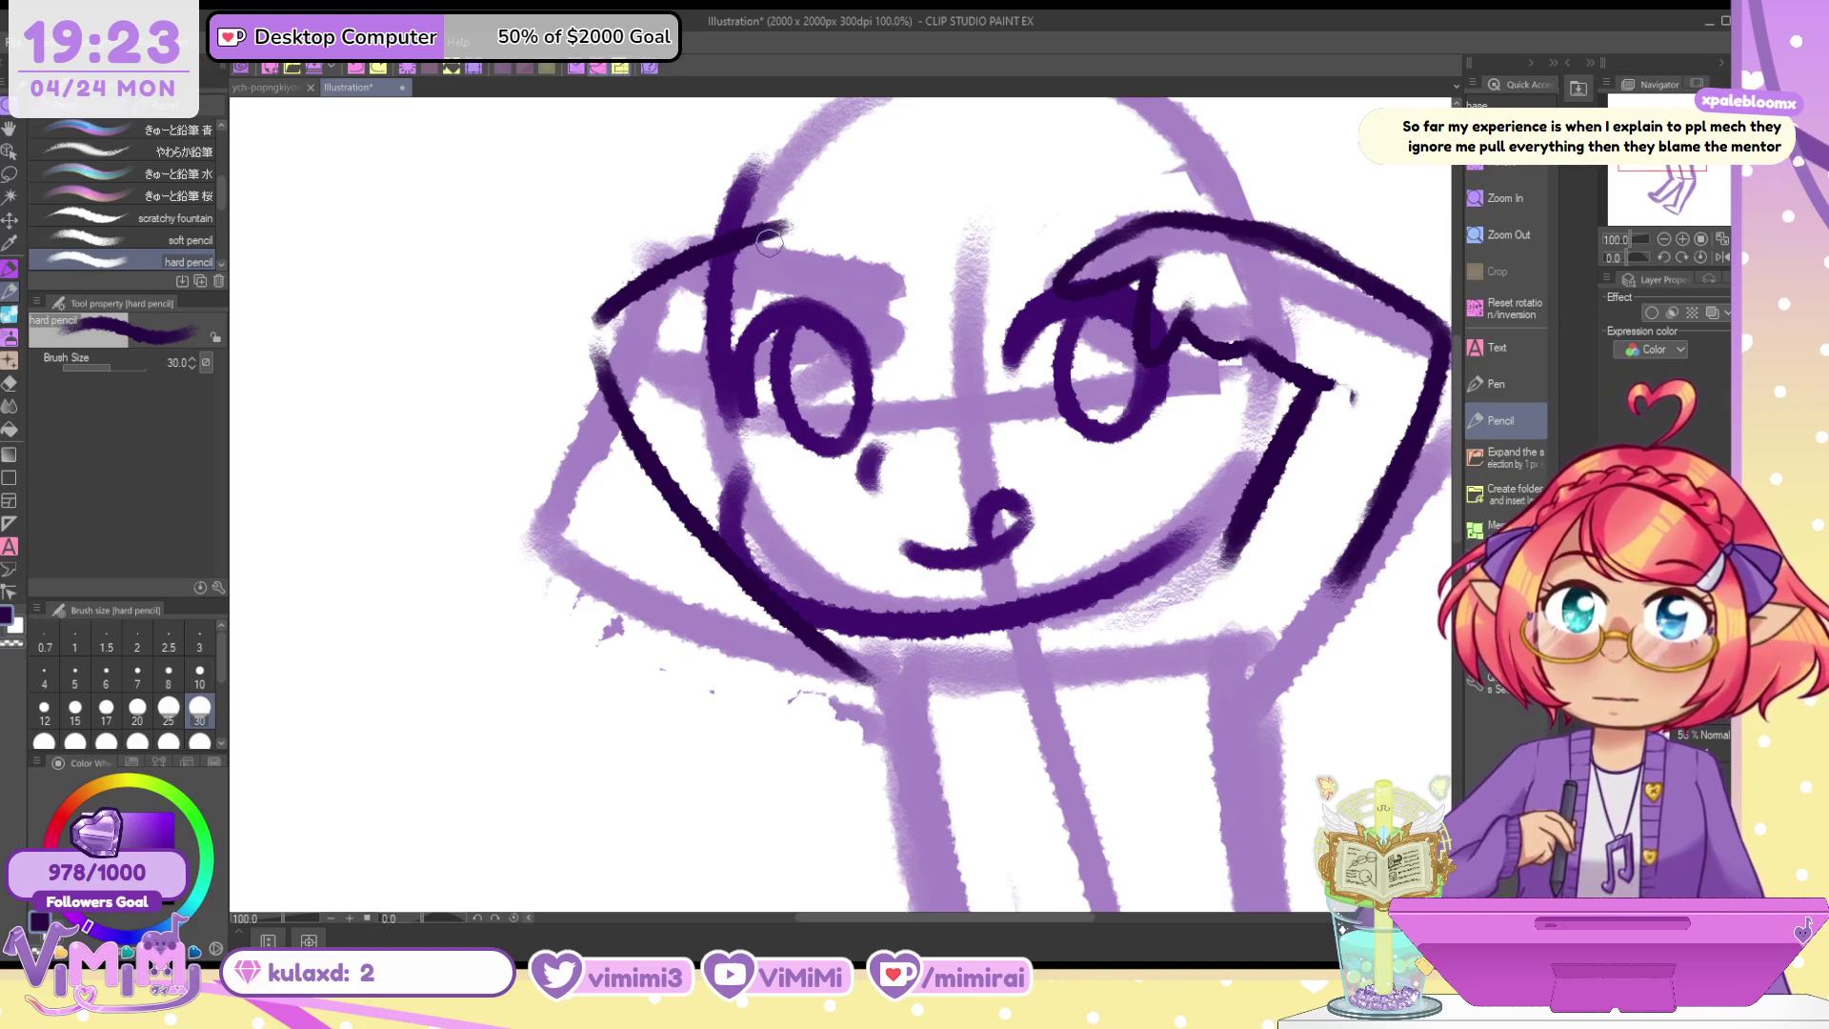
mouse_move(787, 226)
left_mouse_down()
mouse_move(898, 309)
mouse_move(838, 314)
mouse_move(885, 293)
mouse_move(820, 295)
mouse_move(773, 373)
mouse_move(749, 320)
left_mouse_up()
left_click_drag(768, 330, 792, 303)
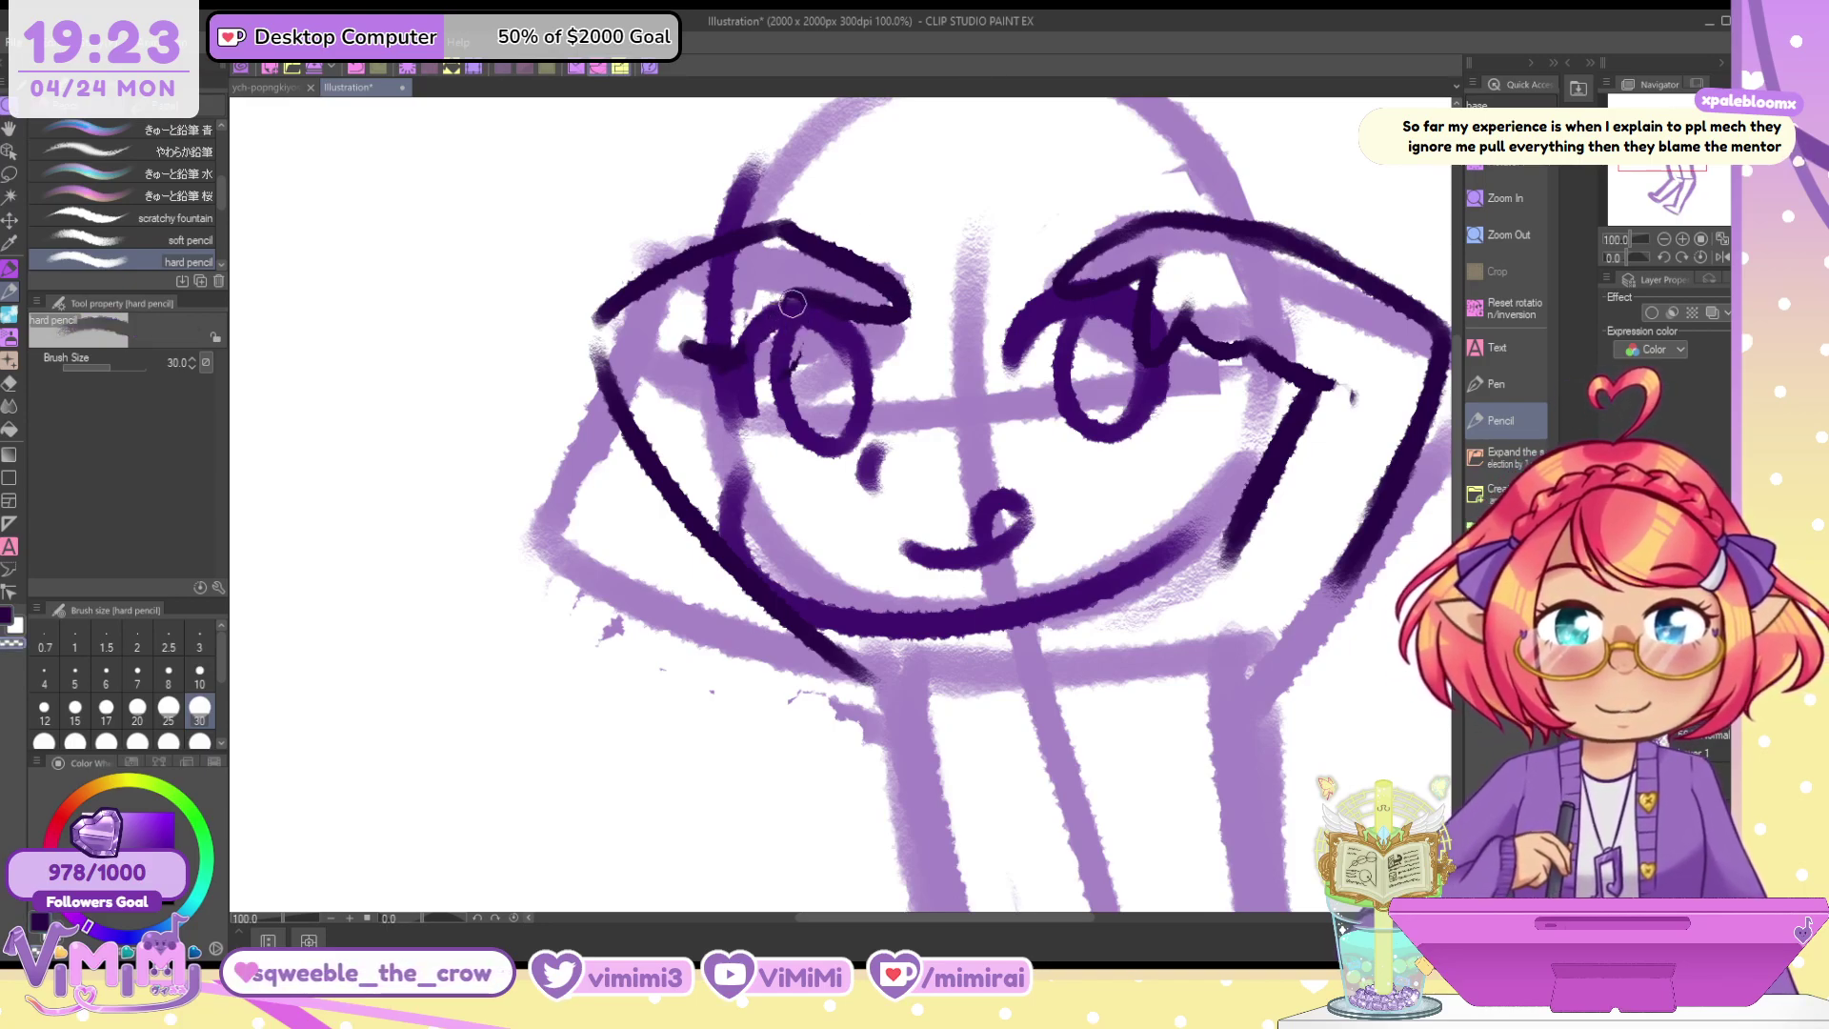
Erase the top of the new left-hand hand and redraw it shorter with zigzag fingers over the eye
key("c")
mouse_move(824, 228)
left_mouse_down()
mouse_move(790, 278)
mouse_move(832, 235)
mouse_move(813, 225)
mouse_move(836, 303)
mouse_move(879, 268)
mouse_move(883, 312)
left_mouse_up()
key("c")
key("c")
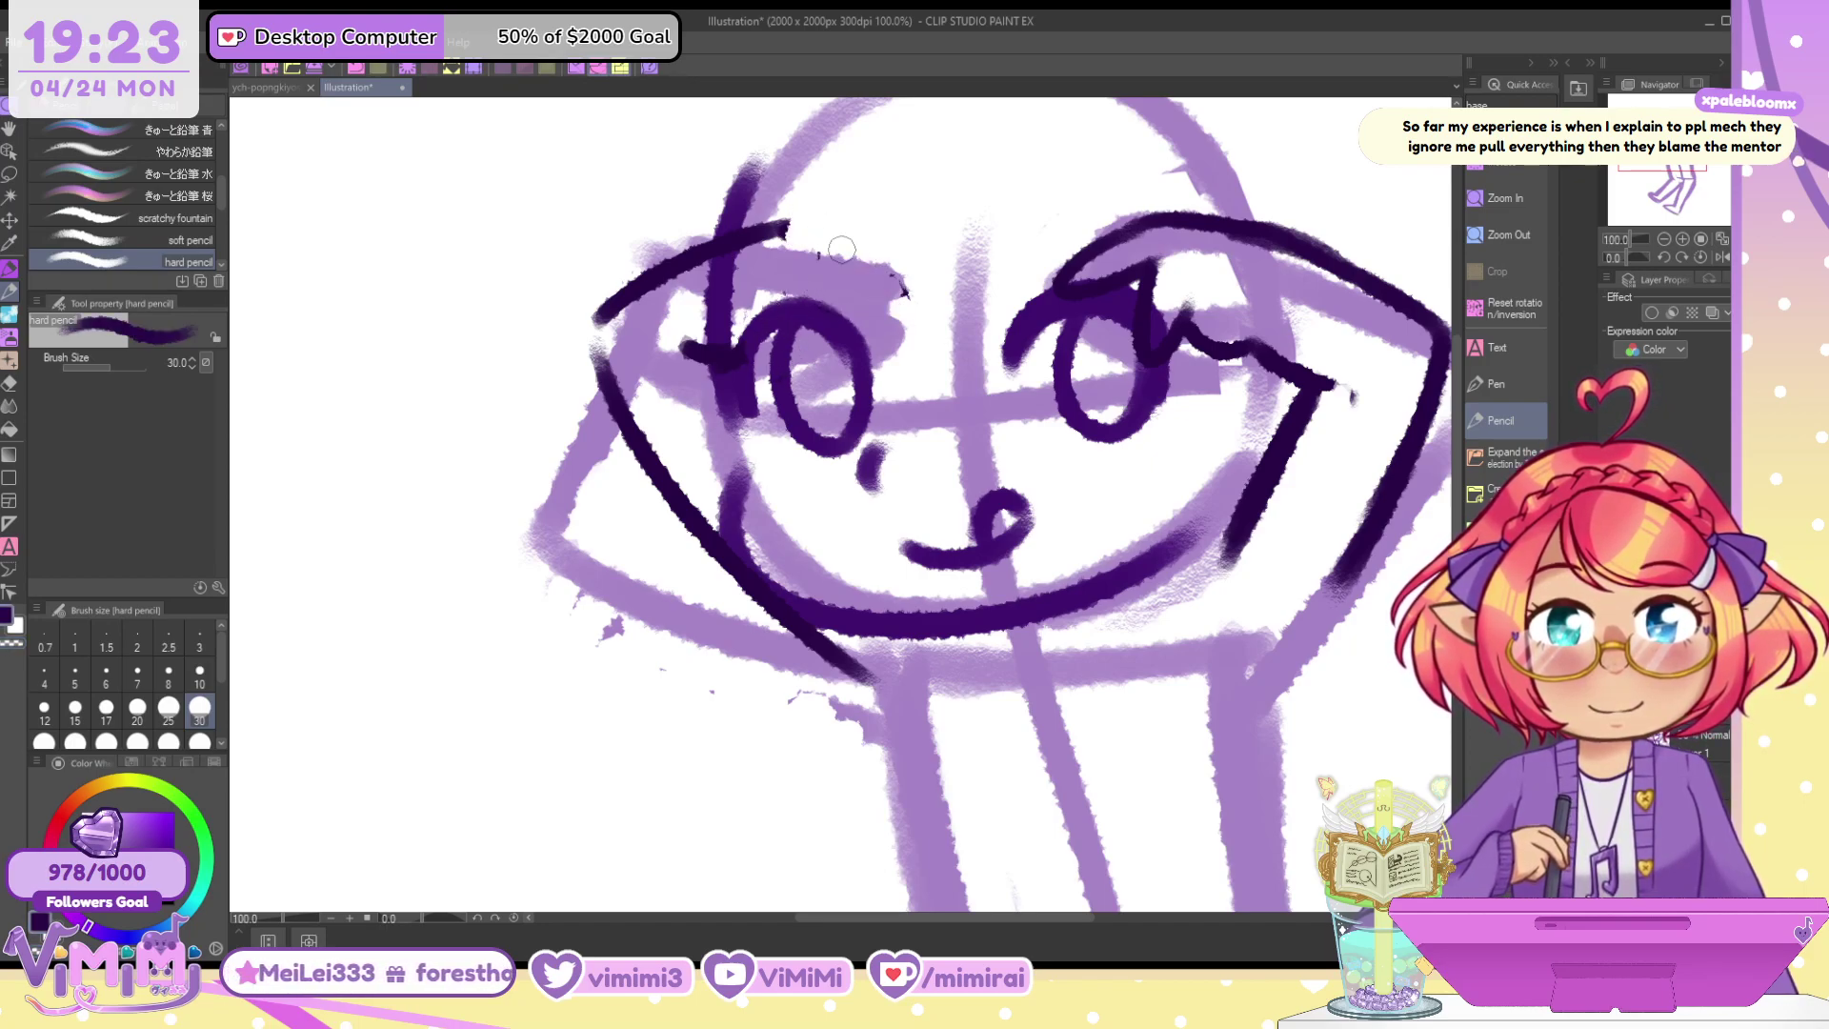
mouse_move(791, 225)
left_mouse_down()
mouse_move(900, 284)
mouse_move(831, 304)
mouse_move(779, 376)
mouse_move(794, 309)
left_mouse_up()
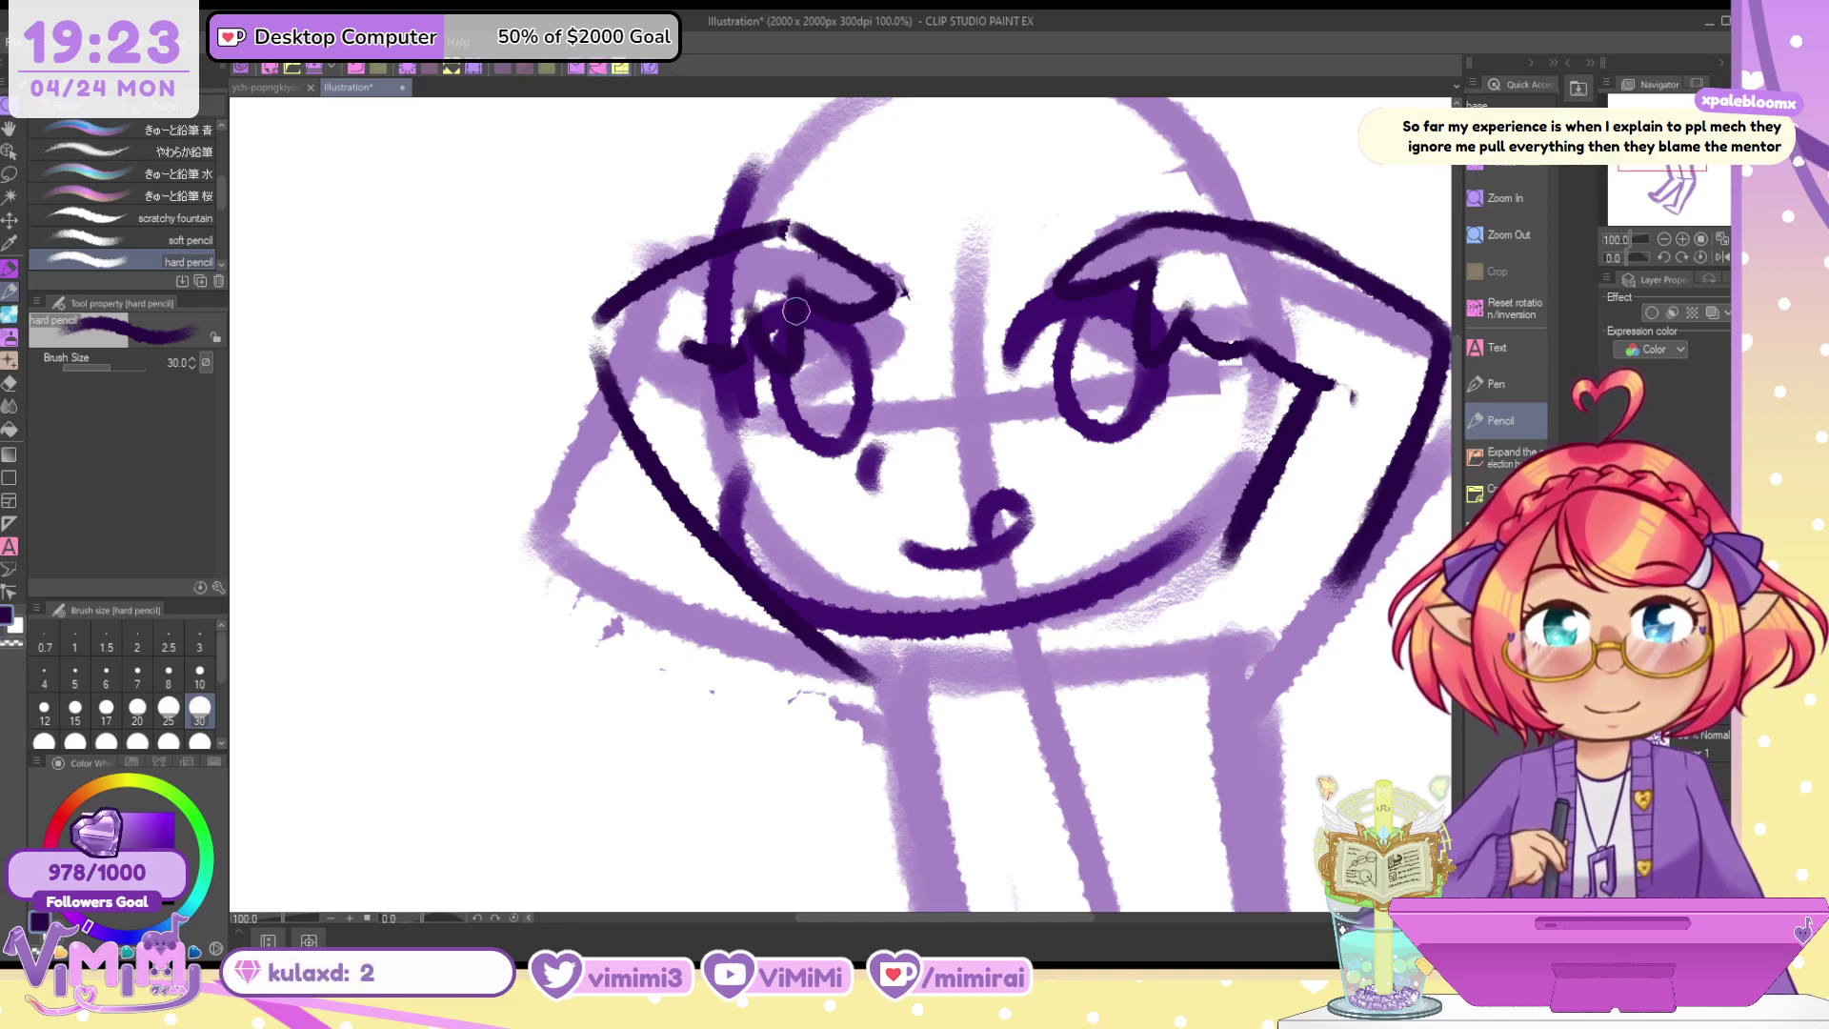
key("c")
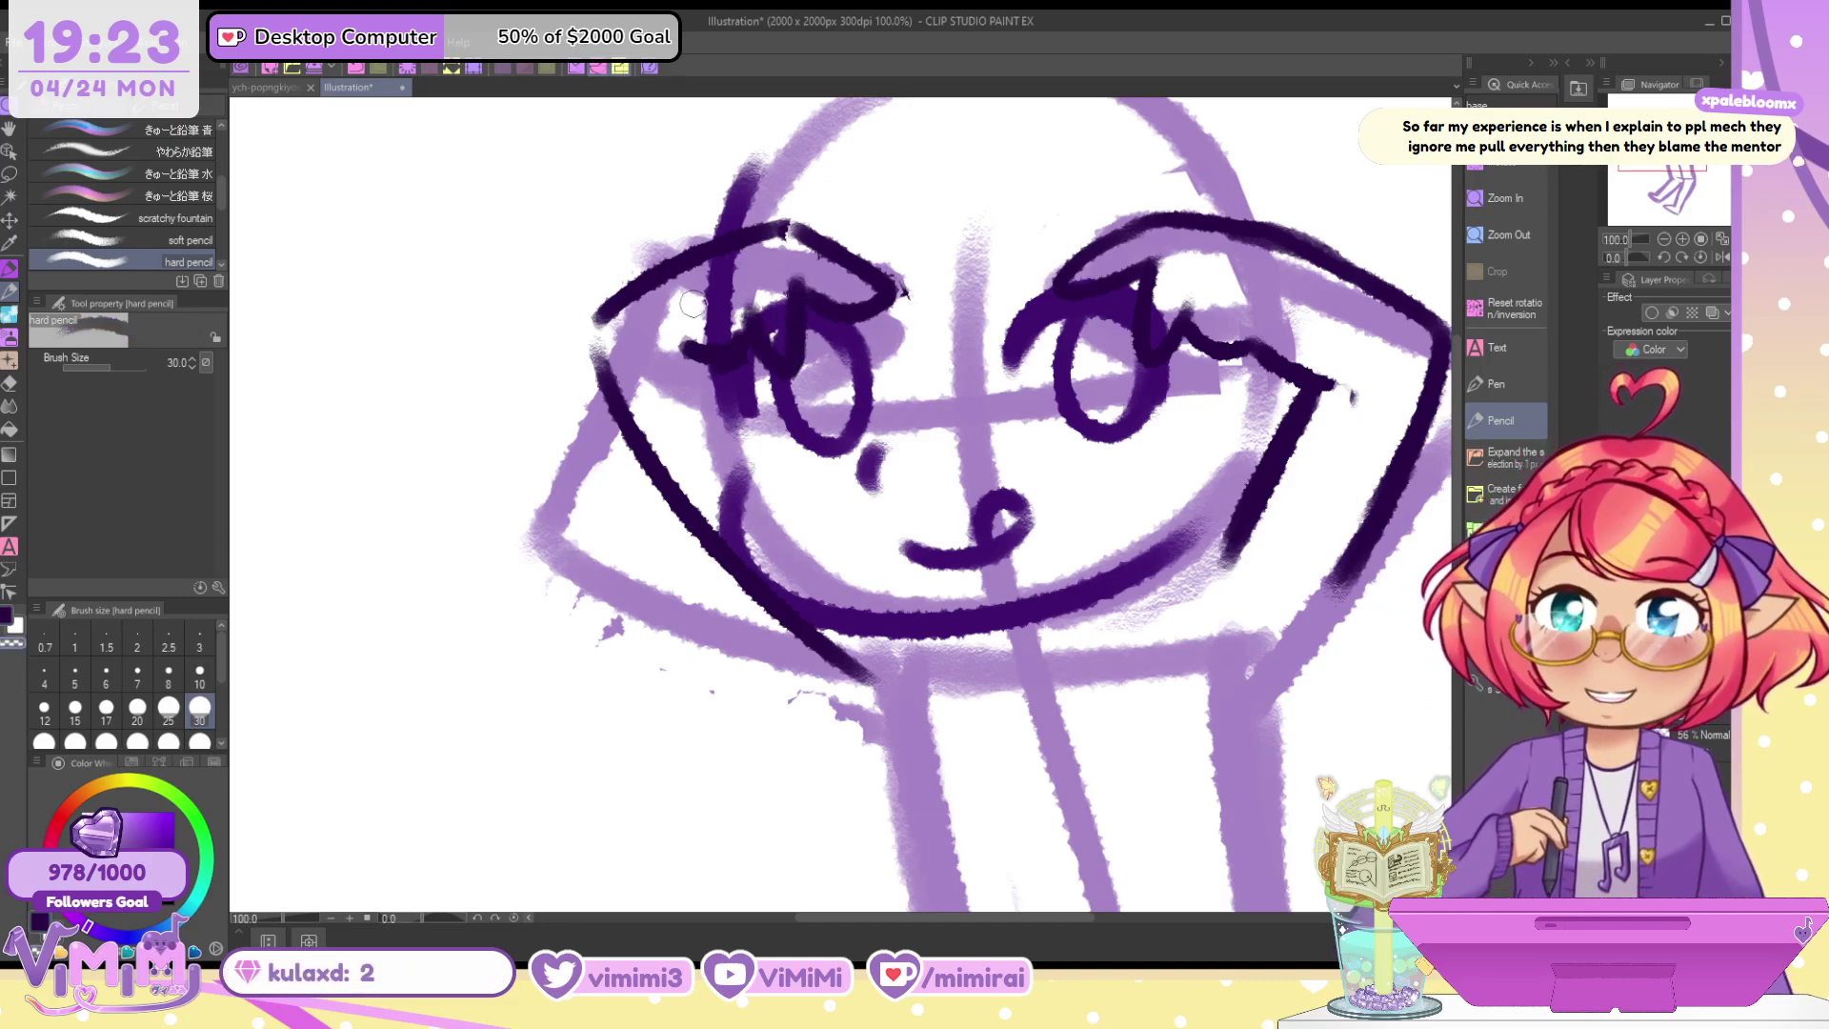
key("c")
mouse_move(694, 358)
left_mouse_down()
mouse_move(738, 434)
mouse_move(714, 360)
mouse_move(733, 423)
left_mouse_up()
key("ctrl+z")
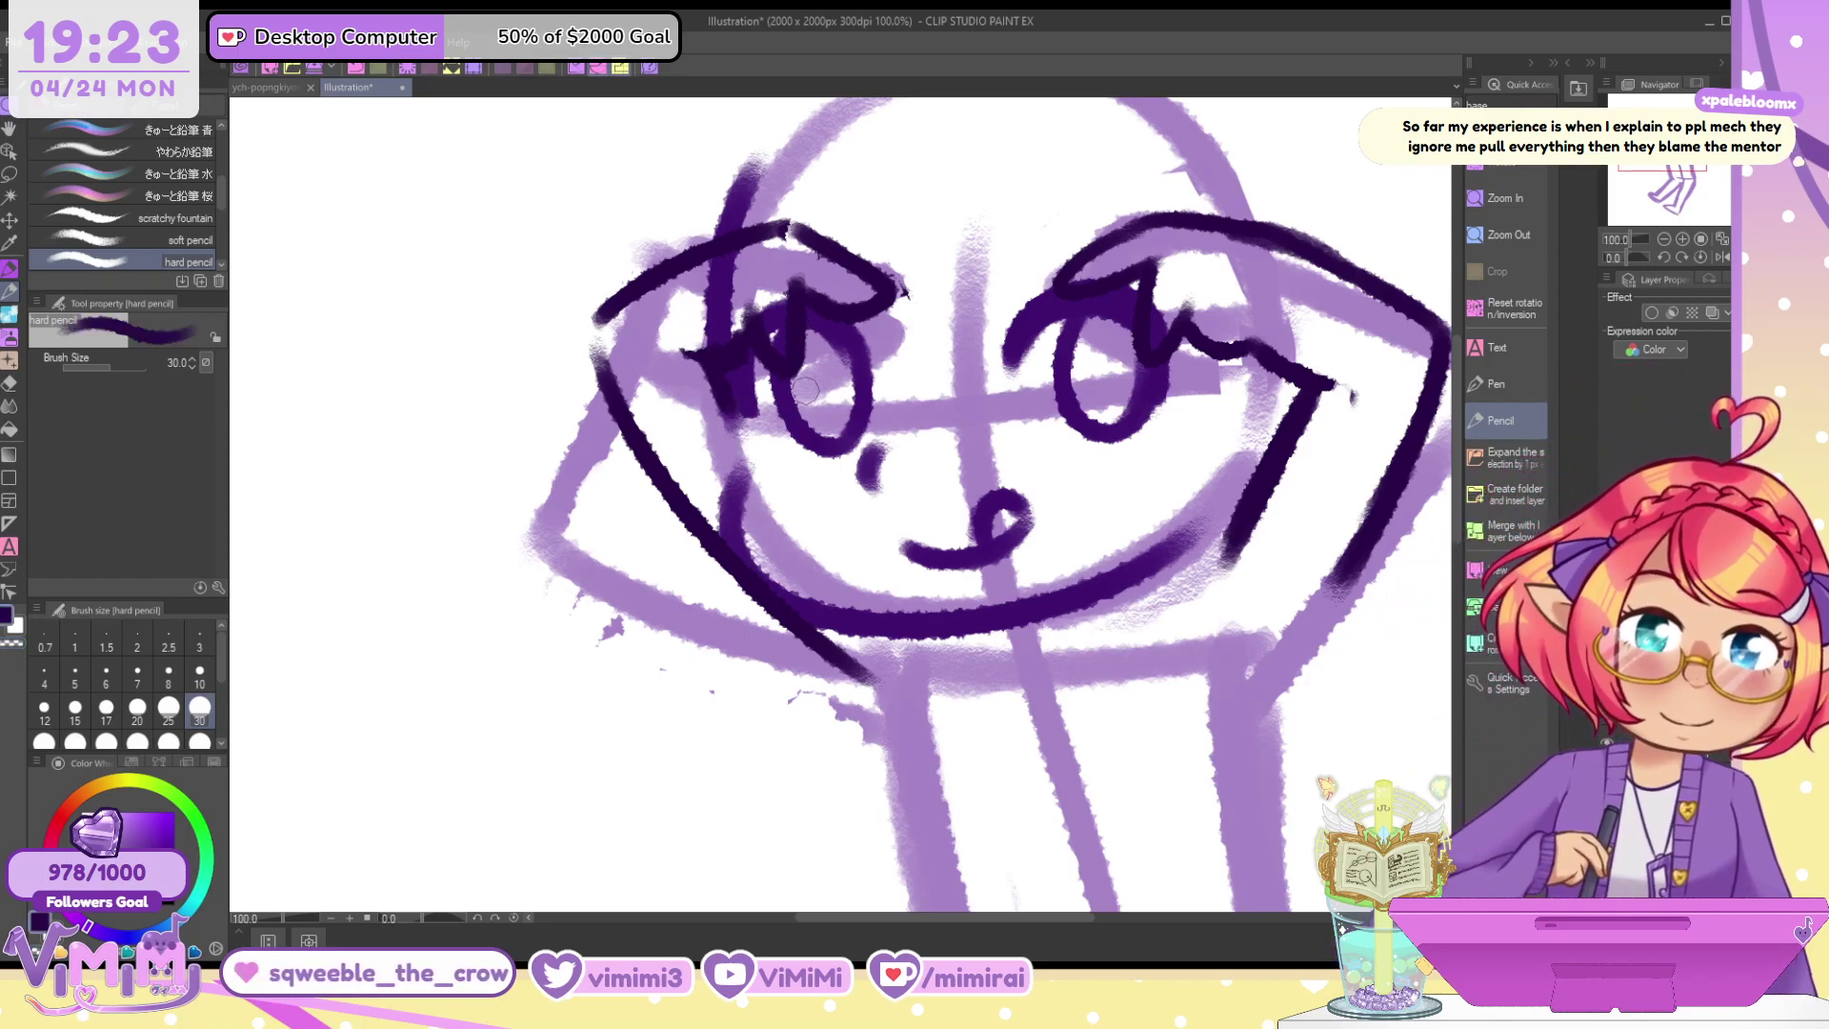
Undo the slanted arm and arched hand attempt and restore the earlier hand with the bent-elbow arm outline
key("ctrl+z")
key("ctrl+z")
key("ctrl+z")
key("ctrl+z")
key("ctrl+z")
key("ctrl+z")
key("ctrl+z")
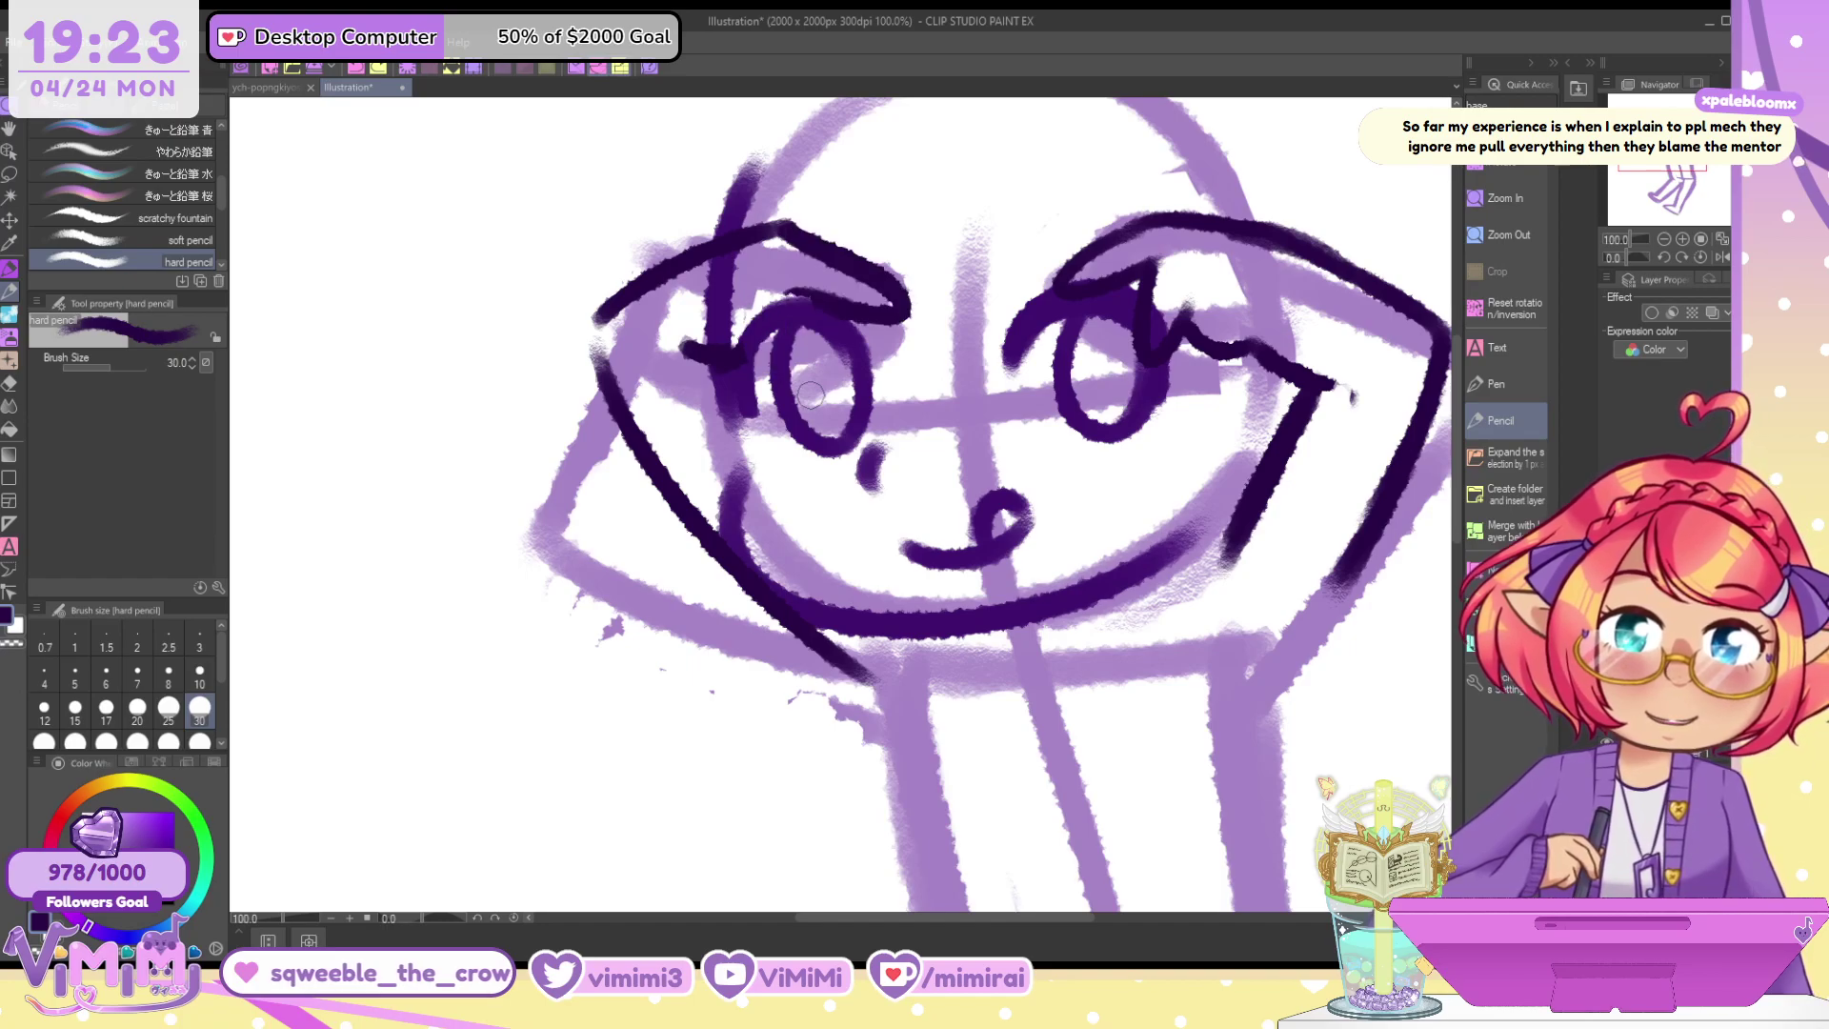
key("ctrl+z")
key("ctrl+z")
key("ctrl+z")
key("ctrl+z")
key("ctrl+z")
key("ctrl+z")
key("ctrl+z")
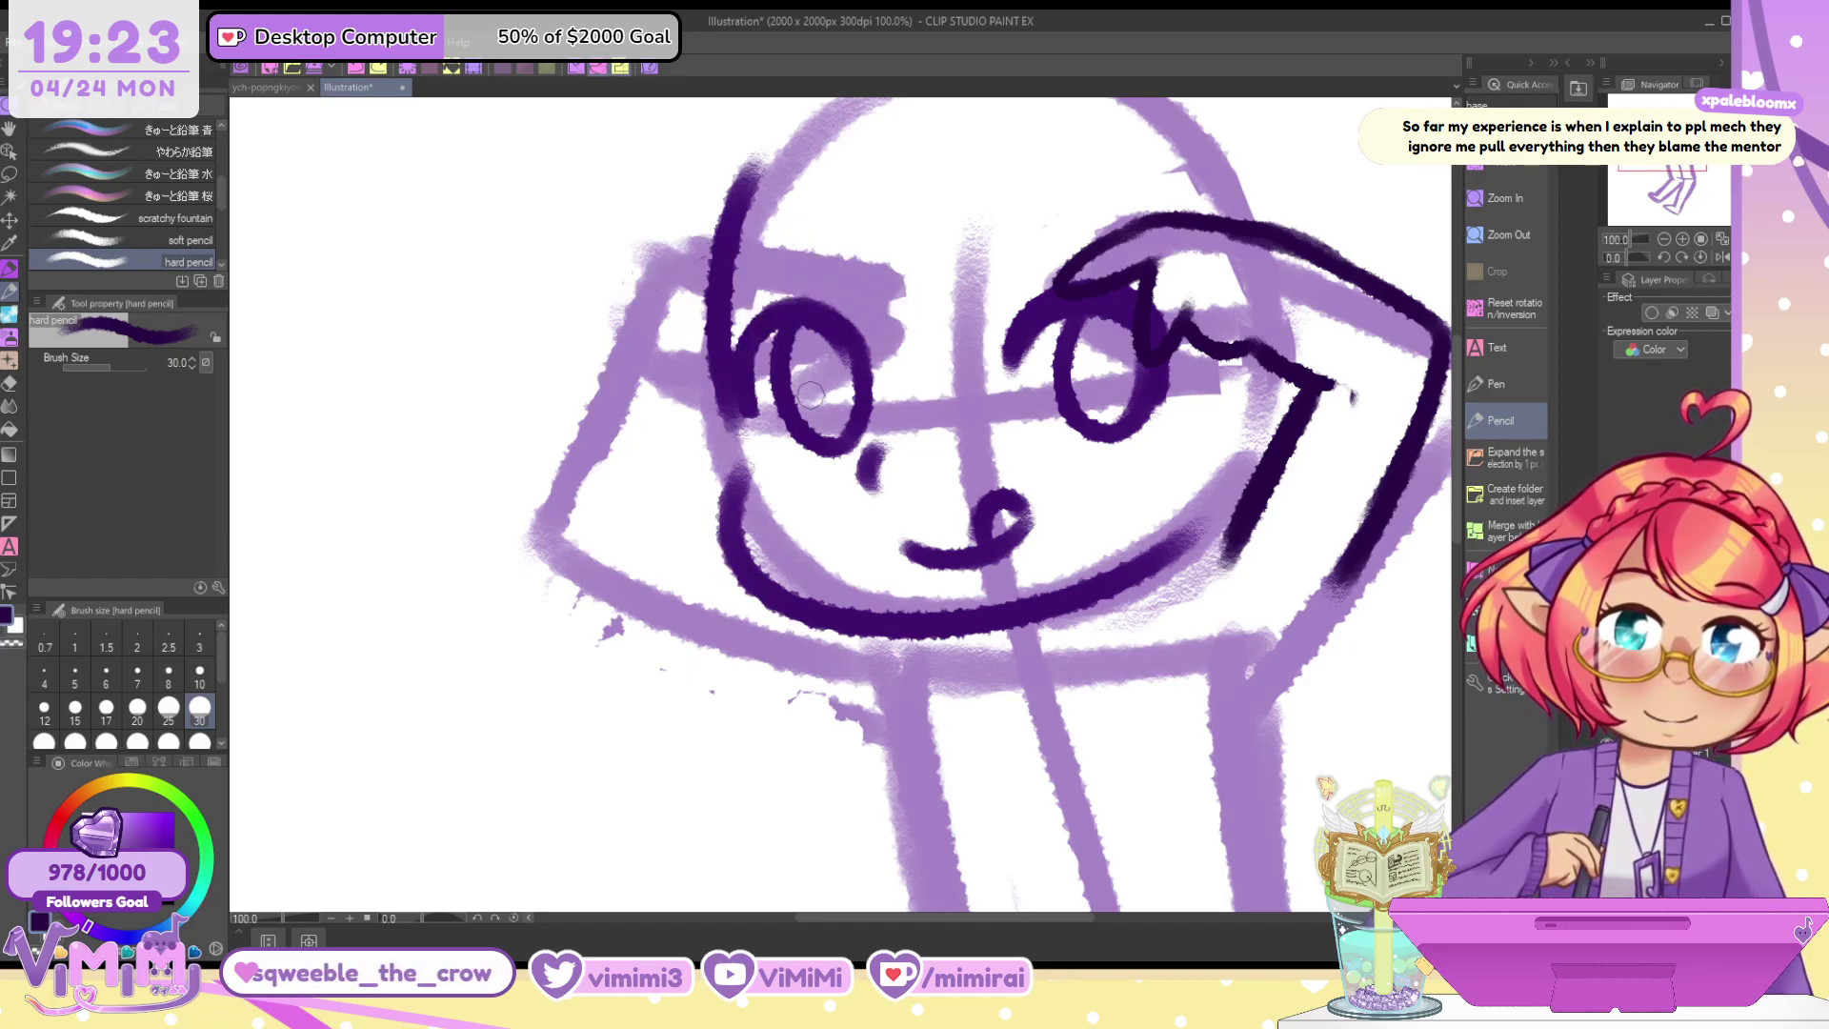
key("ctrl+y")
key("ctrl+y")
key("ctrl+y")
key("ctrl+y")
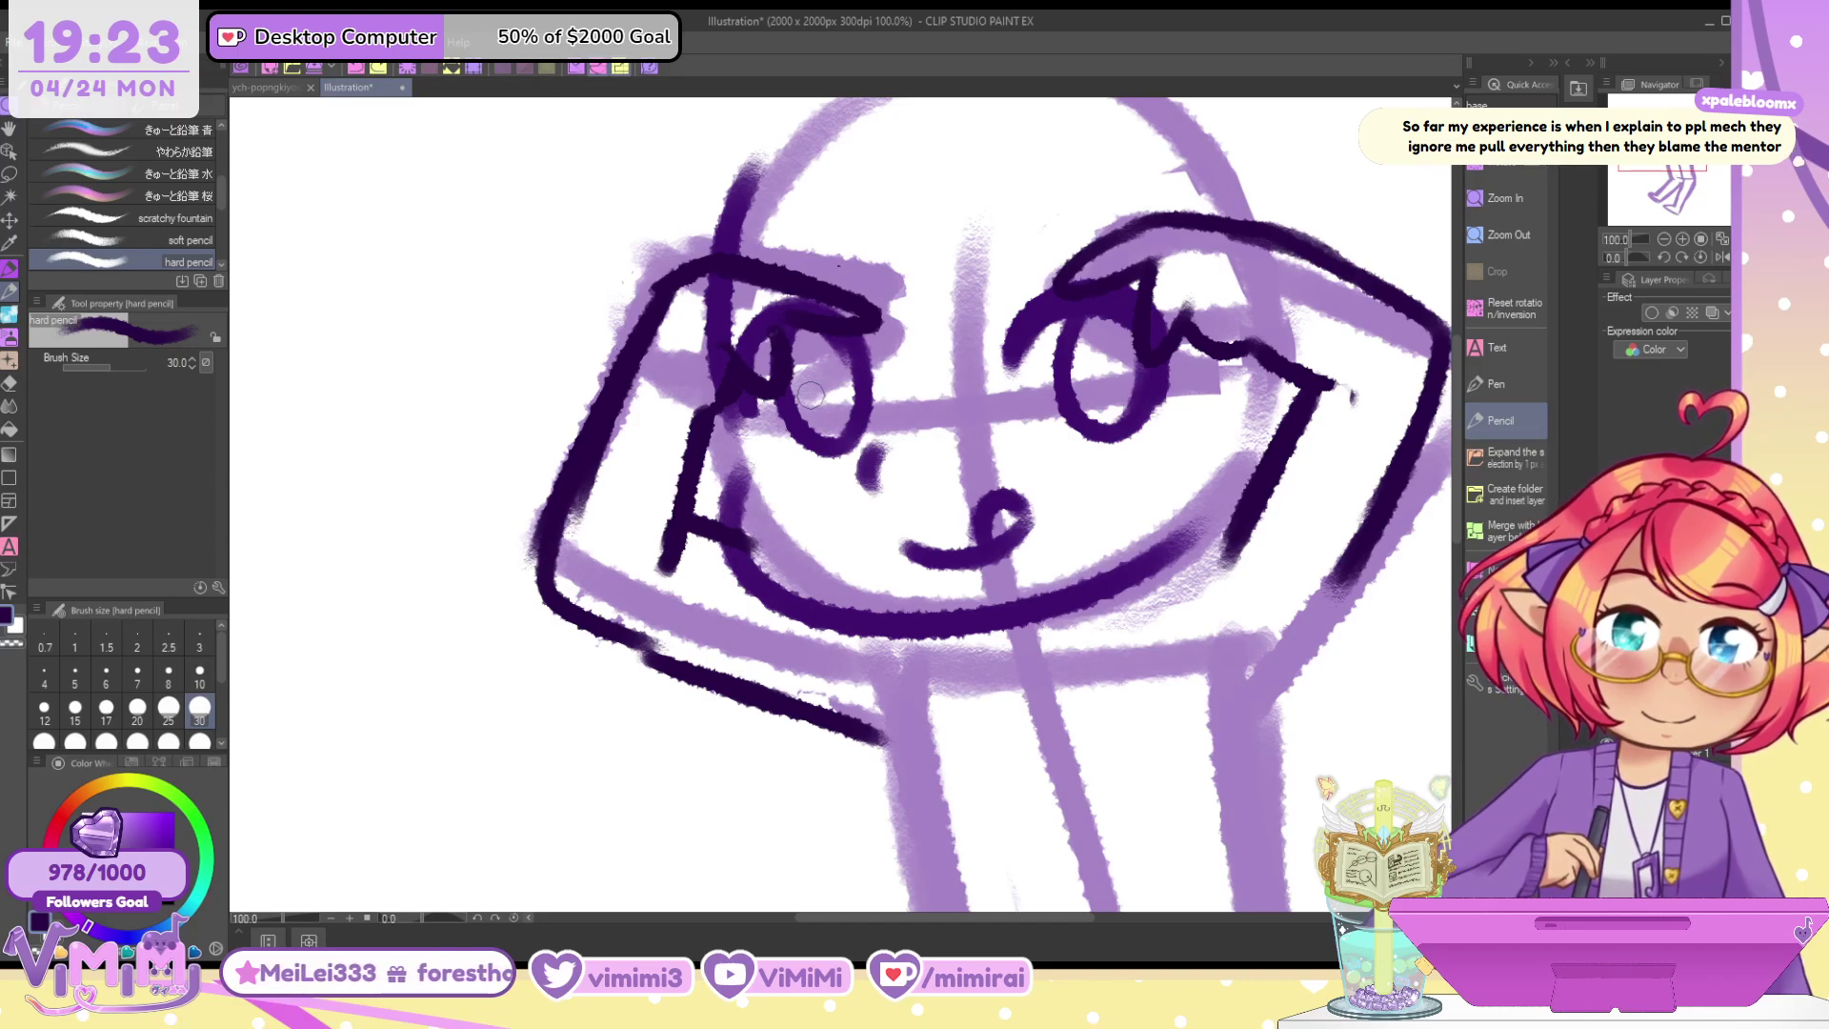
key("ctrl+y")
Erase the left-hand forearm, elbow and upper arm lines with brush size 40, keeping the hand over the eye
key("]")
key("c")
left_click_drag(657, 286, 645, 368)
left_click_drag(695, 425, 680, 526)
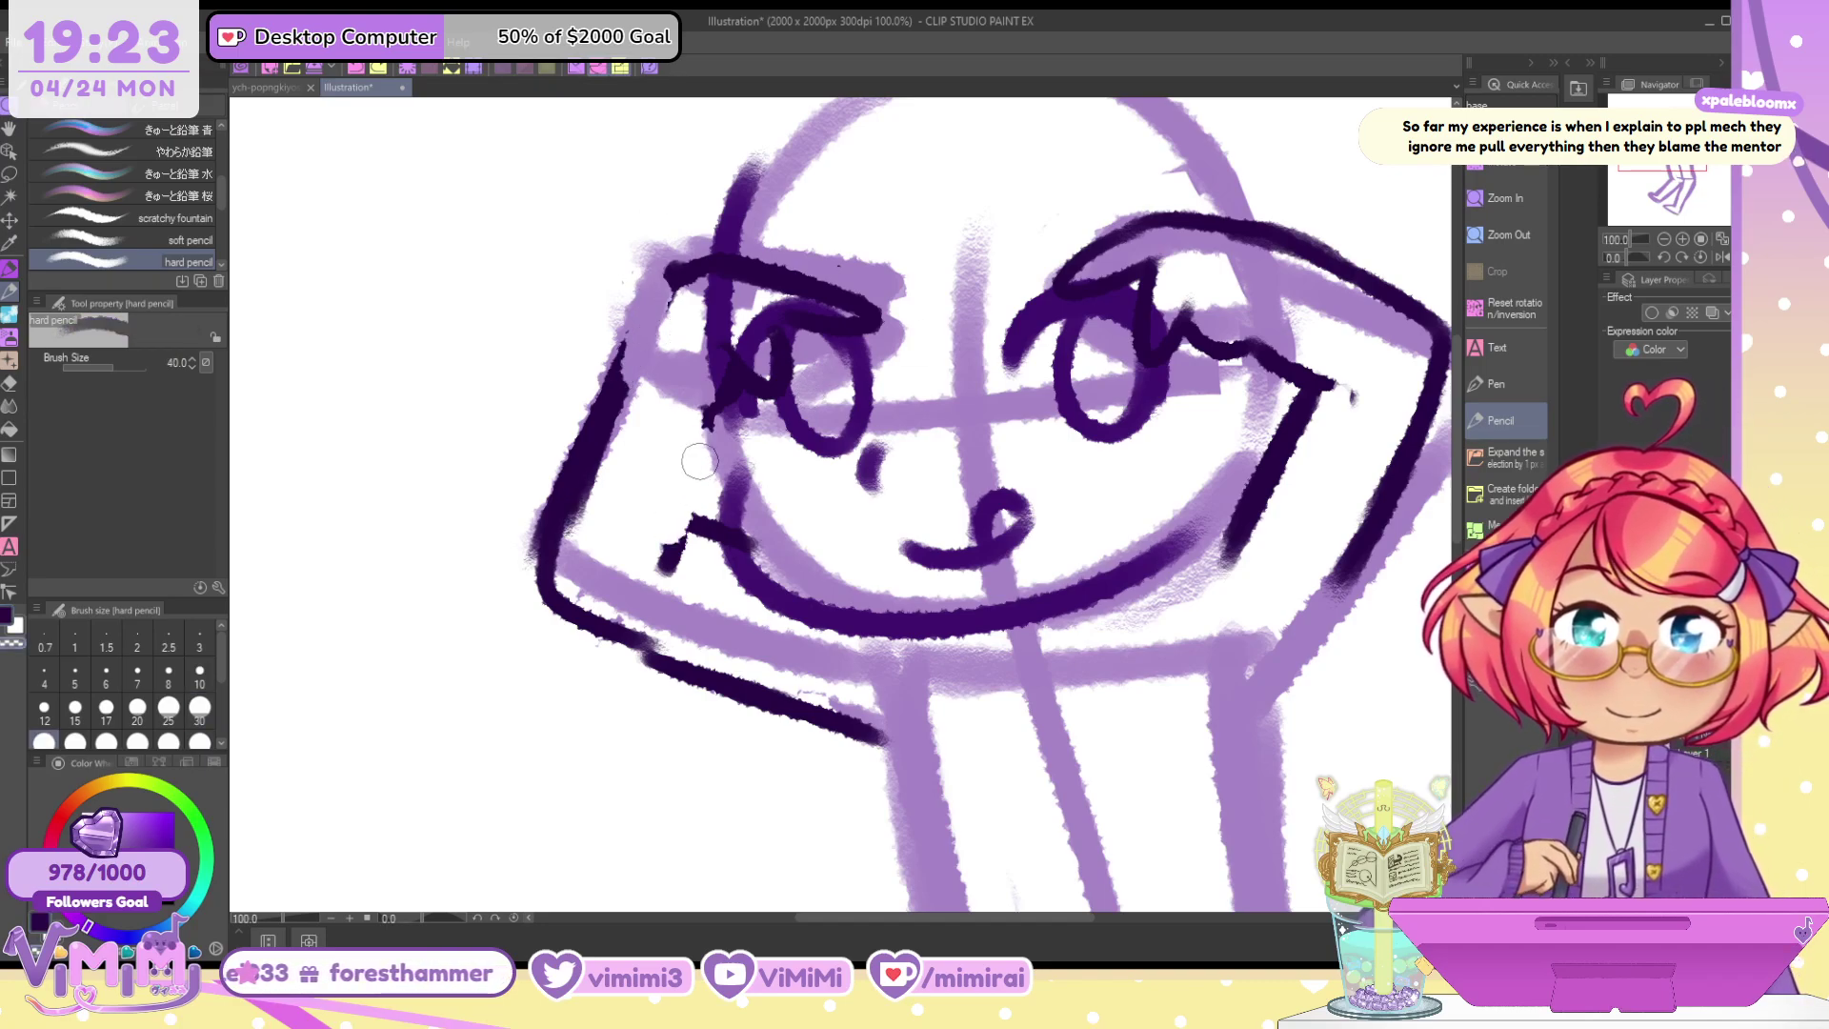
key("ctrl+z")
key("ctrl+z")
key("ctrl+z")
key("ctrl+z")
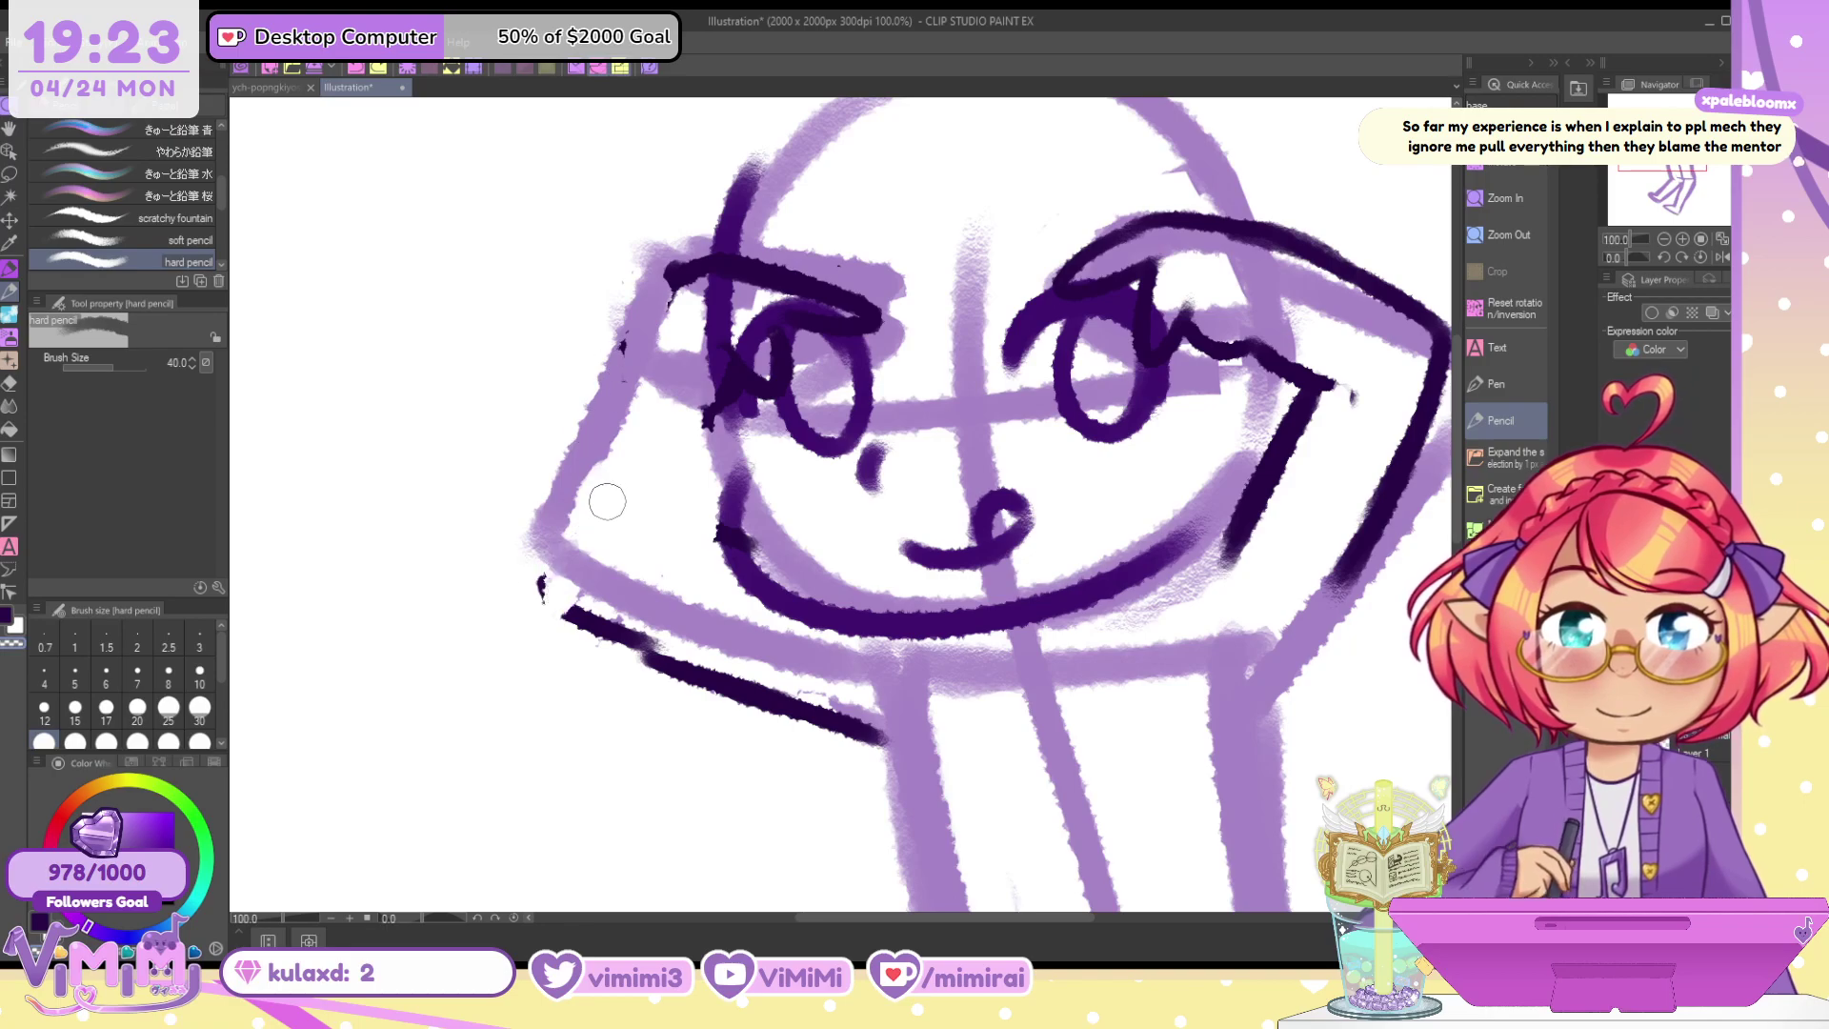
left_click_drag(567, 609, 822, 705)
left_click_drag(562, 592, 514, 562)
key("c")
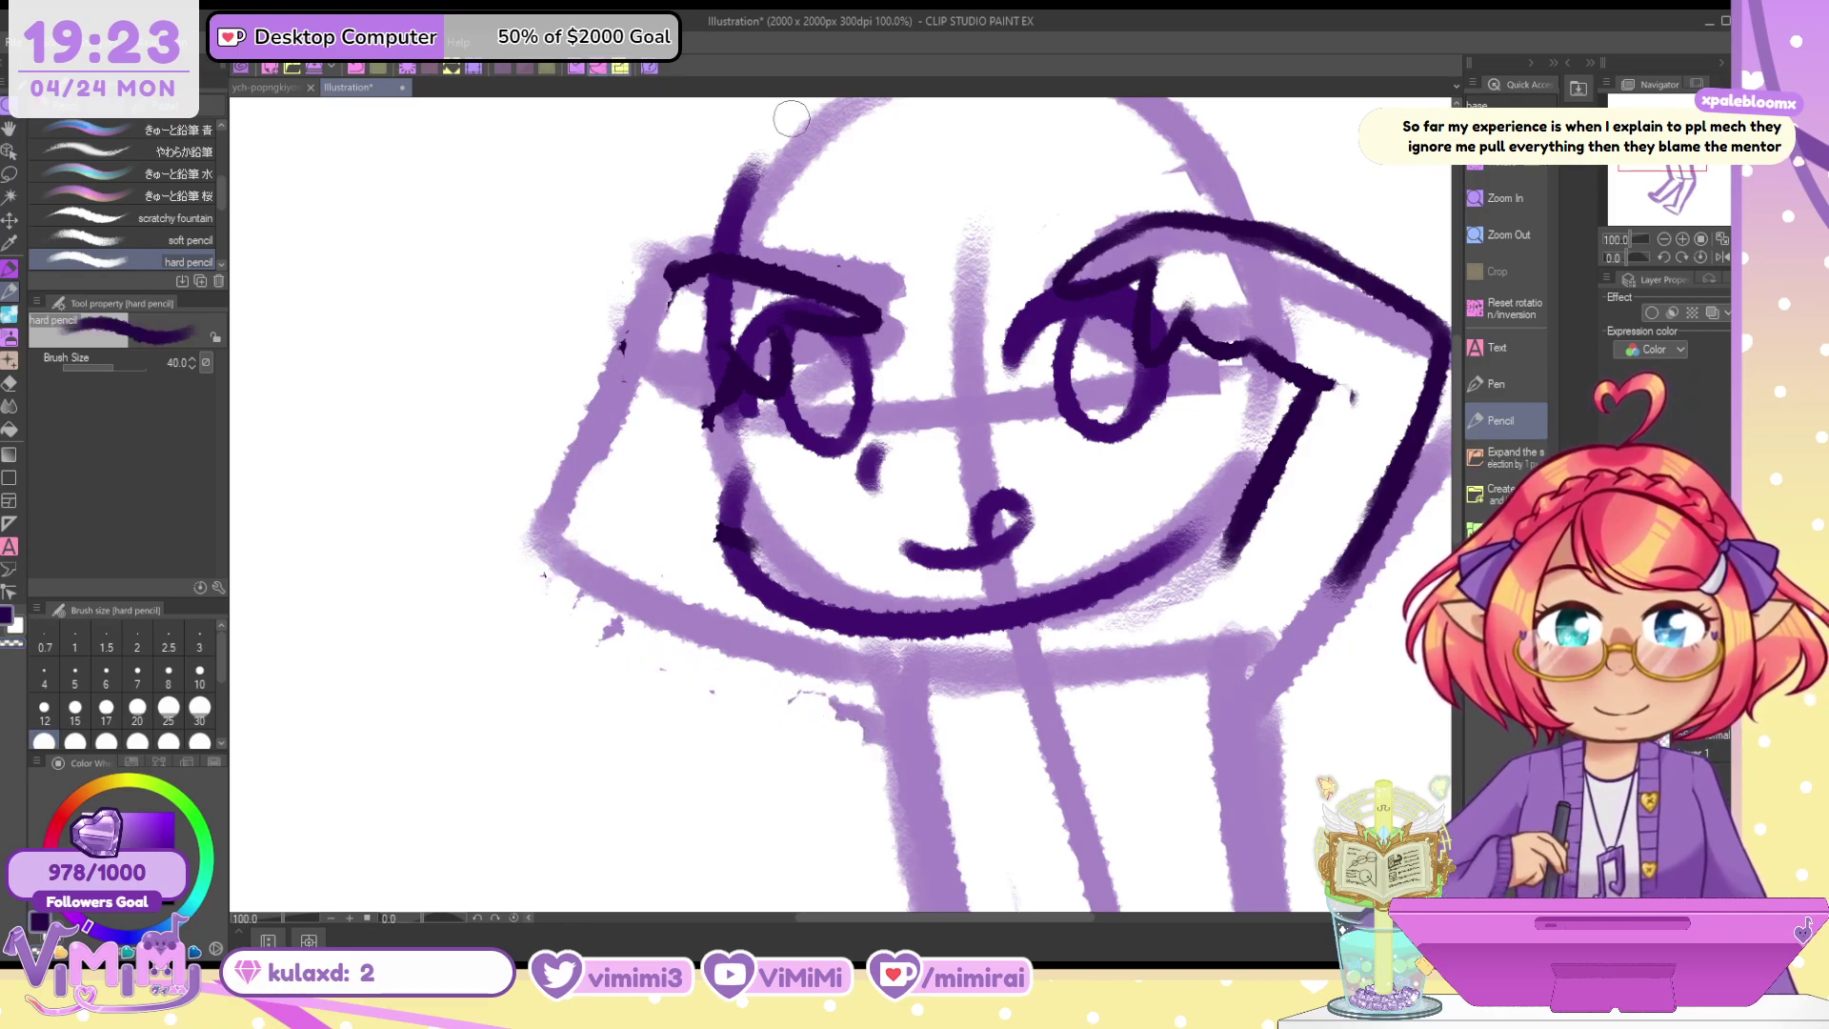
Trim the wrist end of the left-hand hand's top edge and reduce the brush size to 30
key("c")
left_click_drag(675, 298, 680, 259)
key("c")
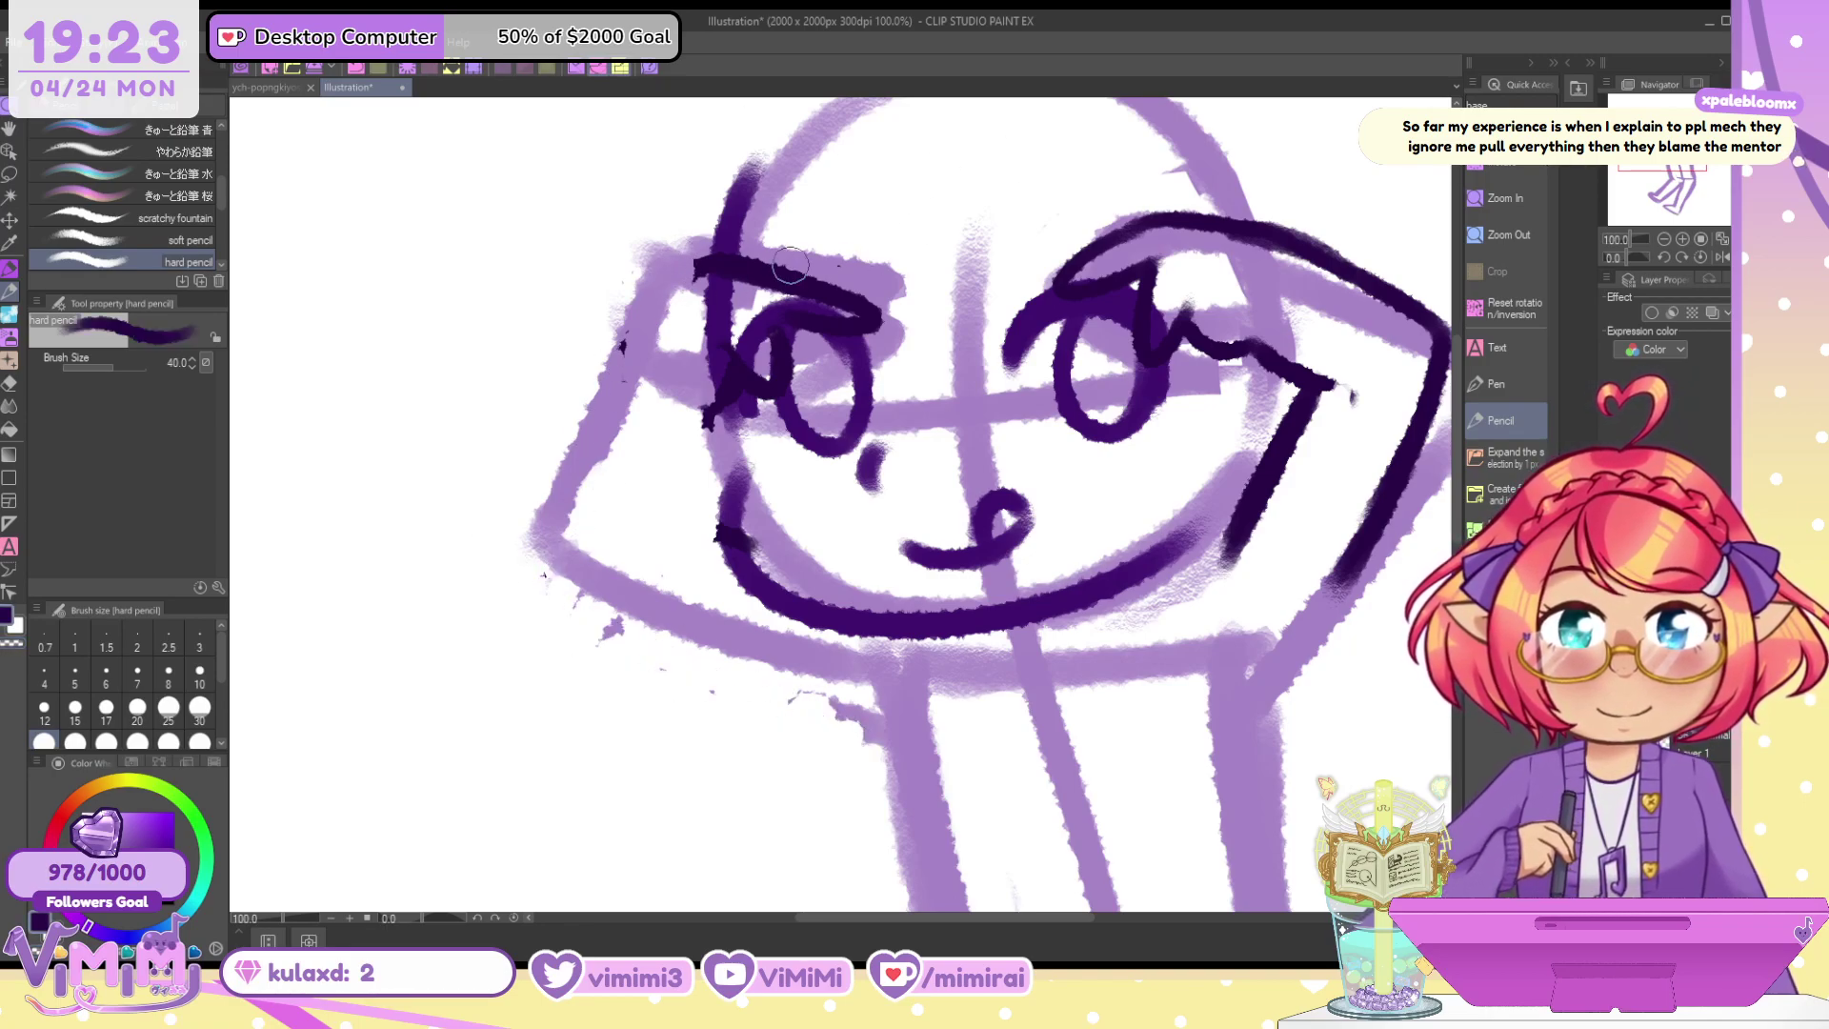
key("bracketleft")
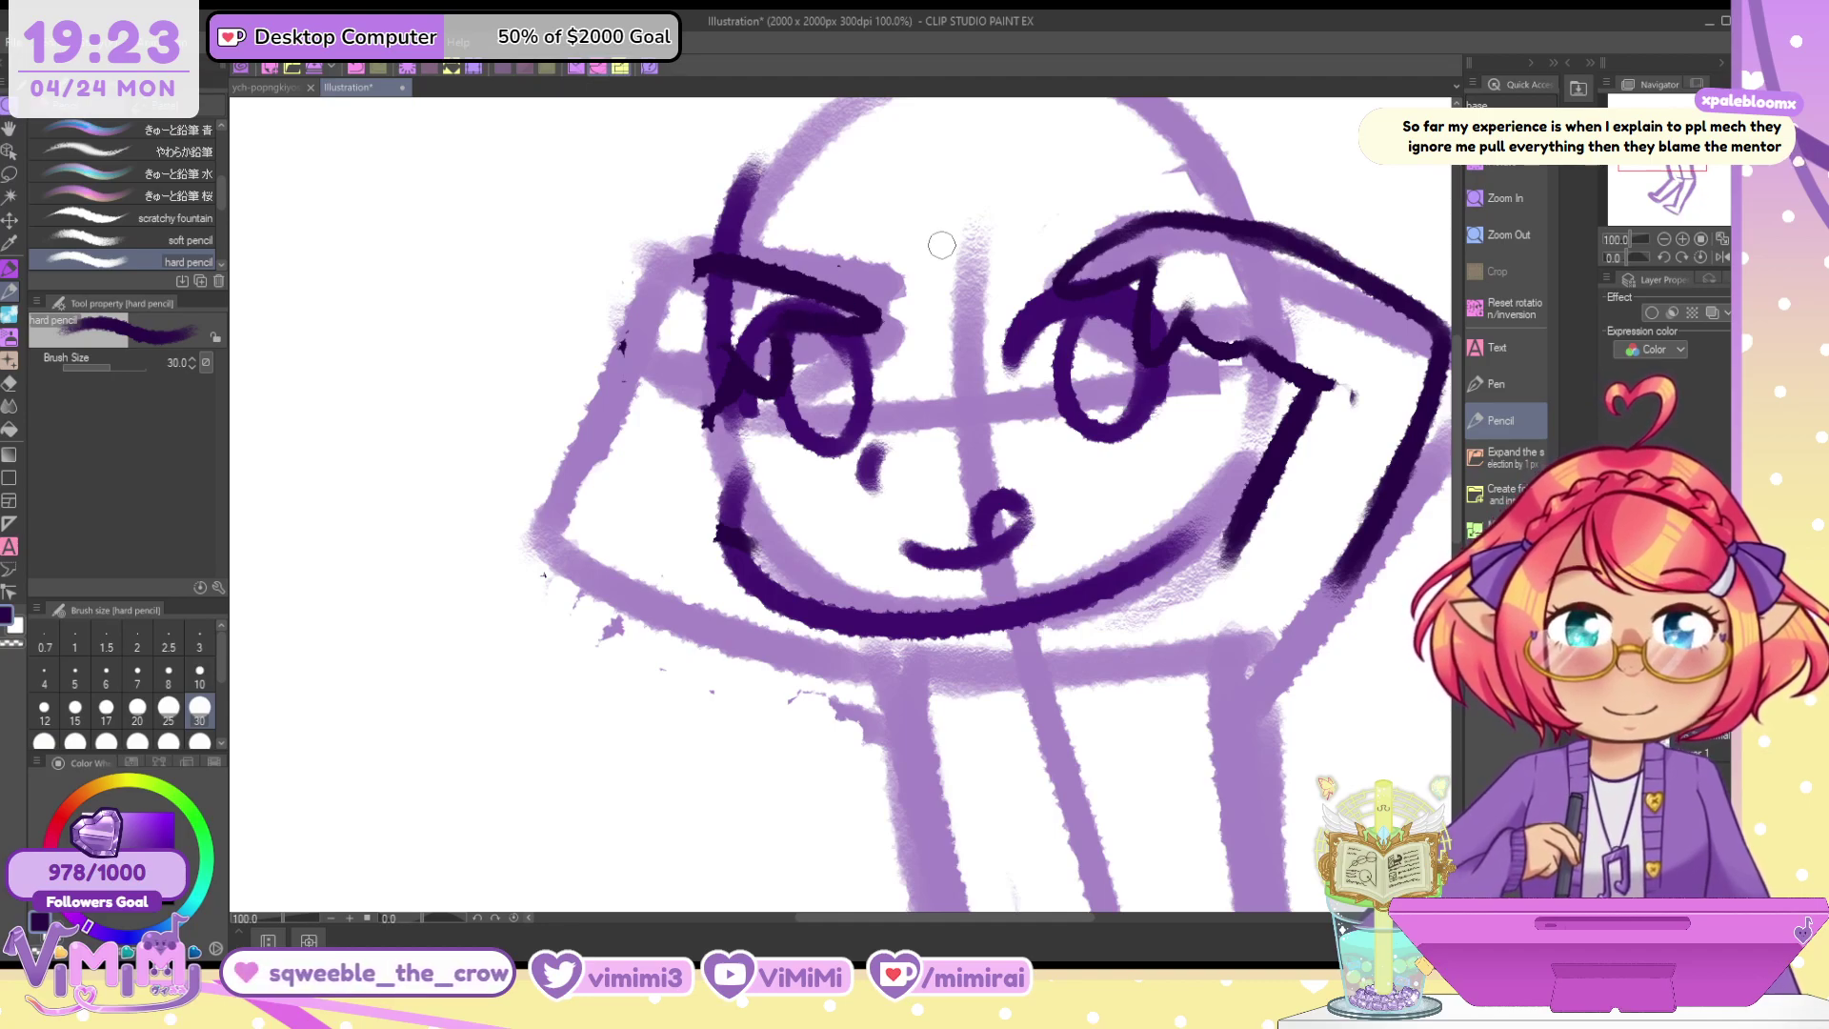
Lasso the left-hand hand, move it slightly higher over the eye, and deselect it
left_click(10, 225)
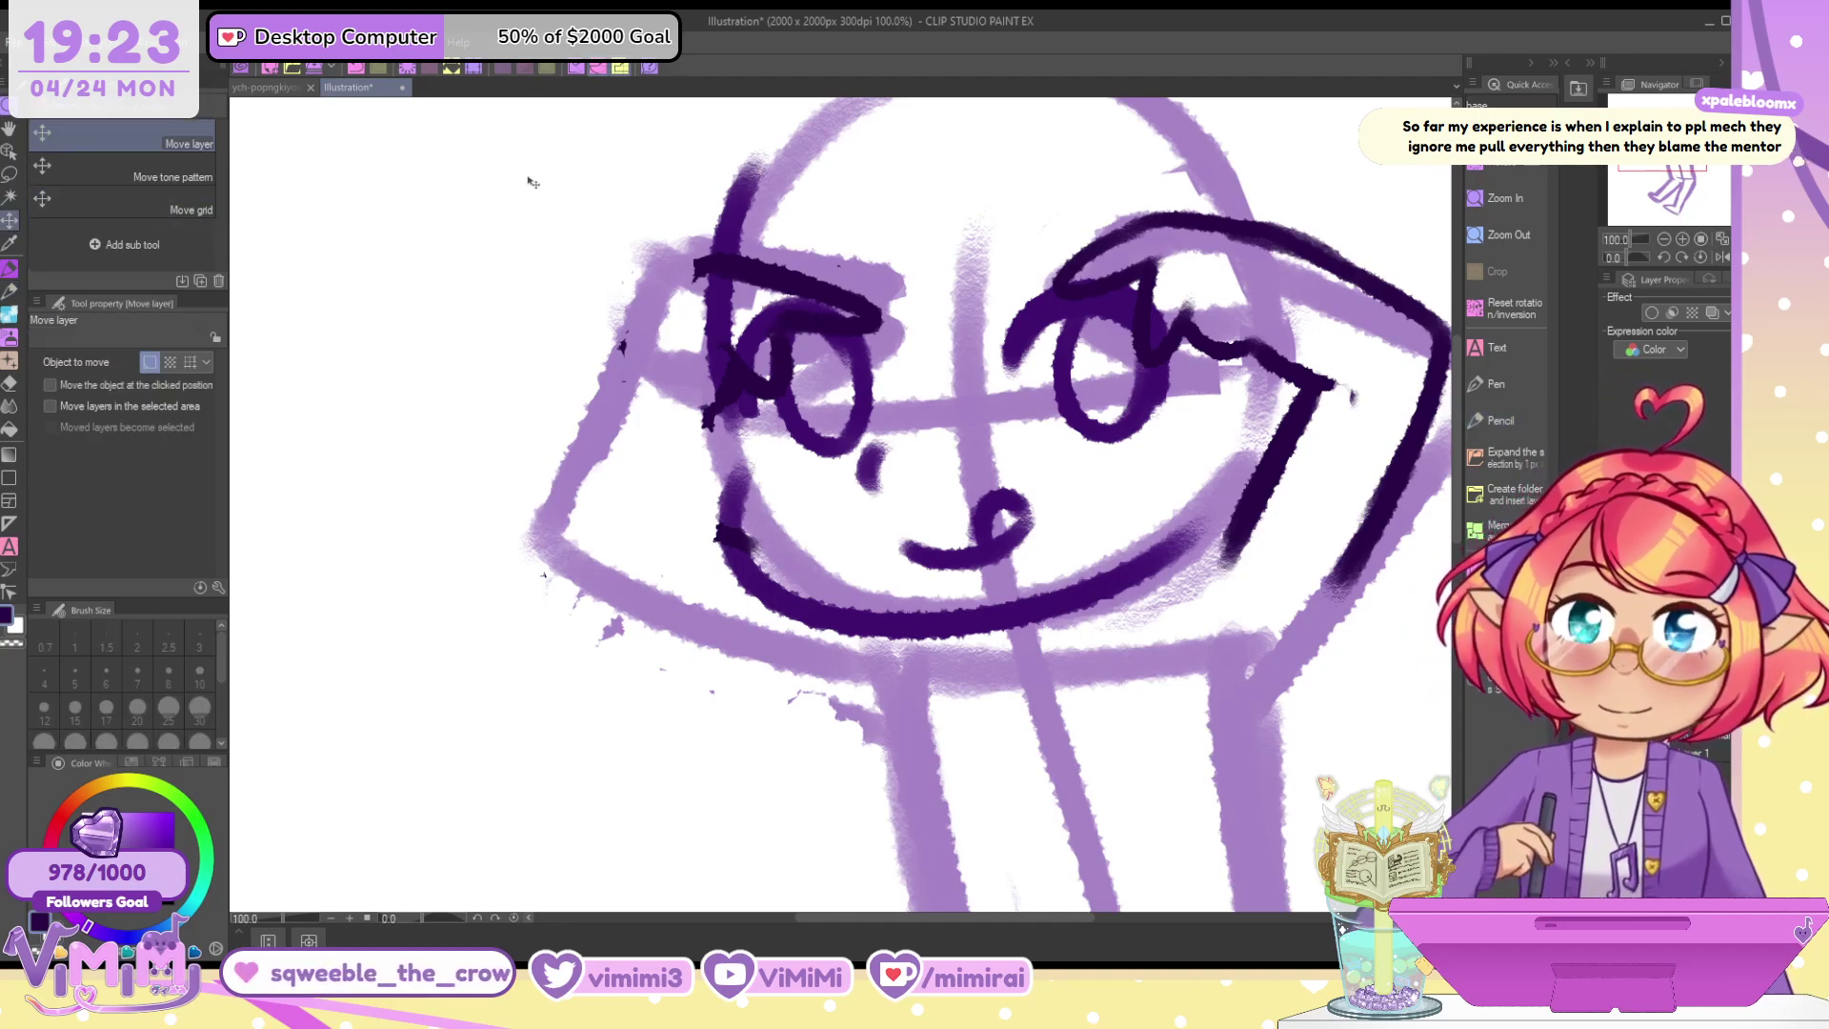
left_click(8, 176)
left_click_drag(886, 210, 878, 410)
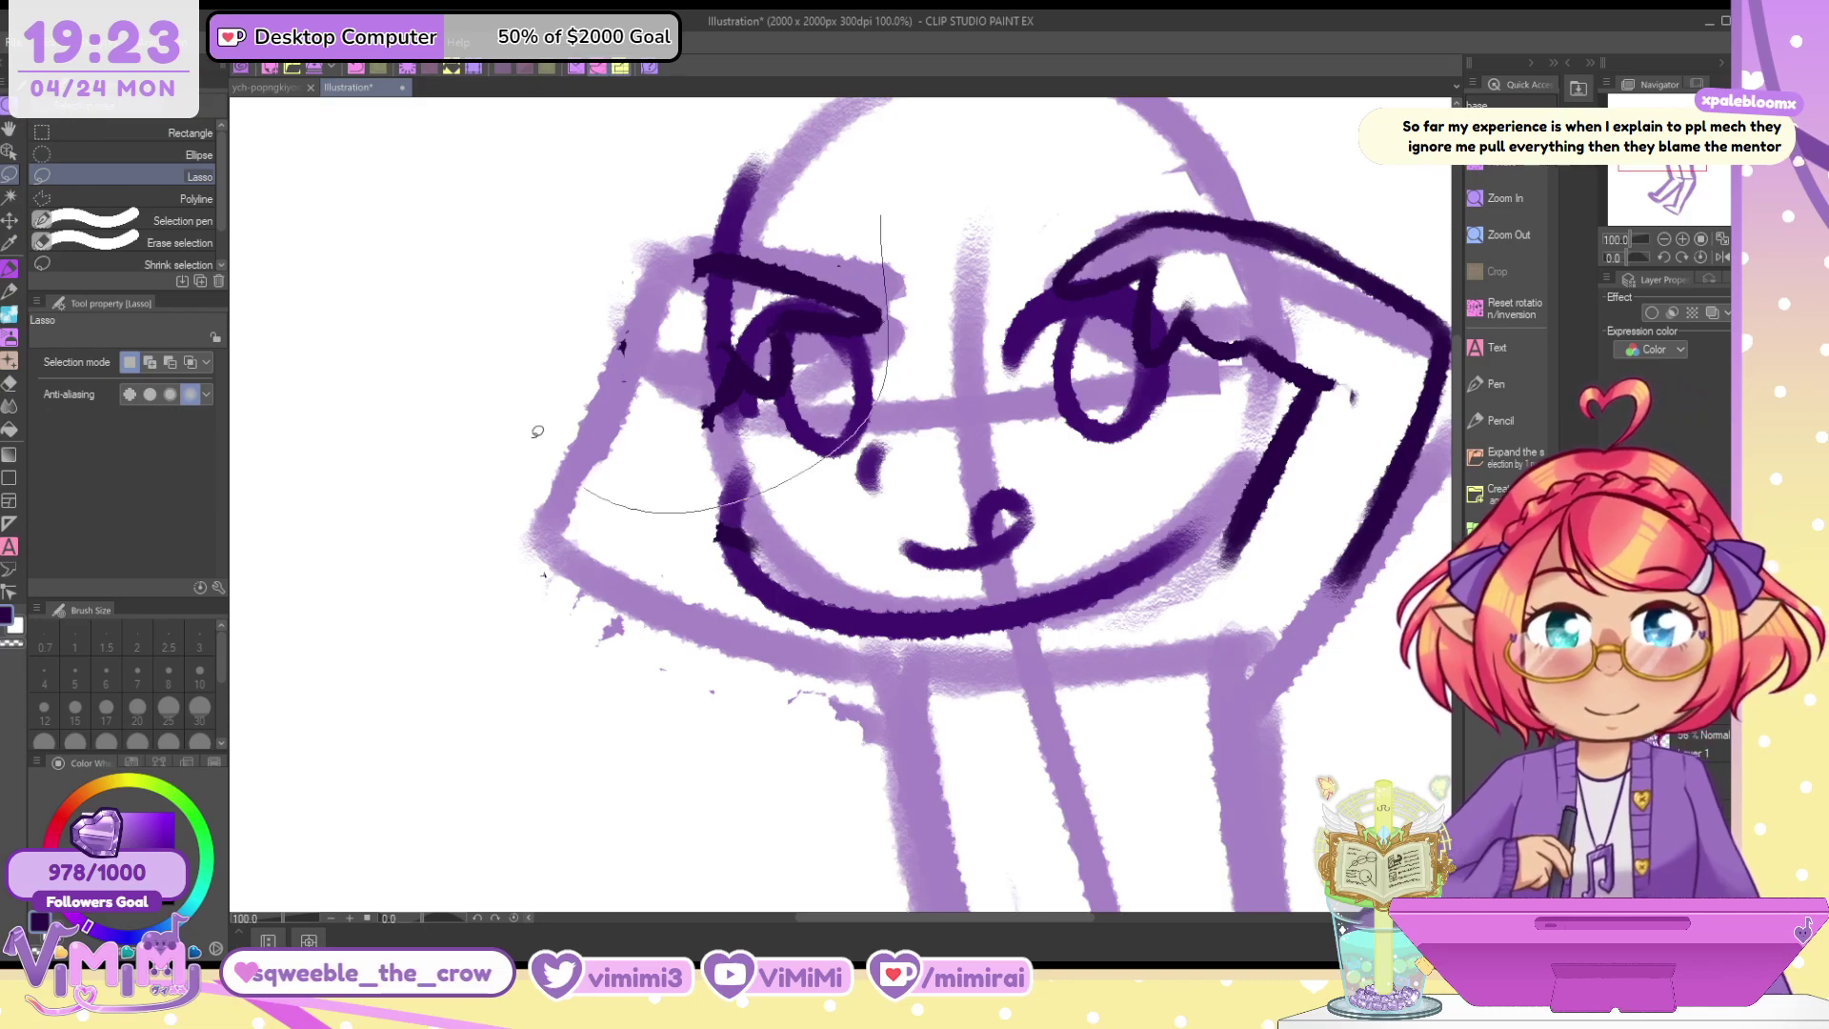
key("v")
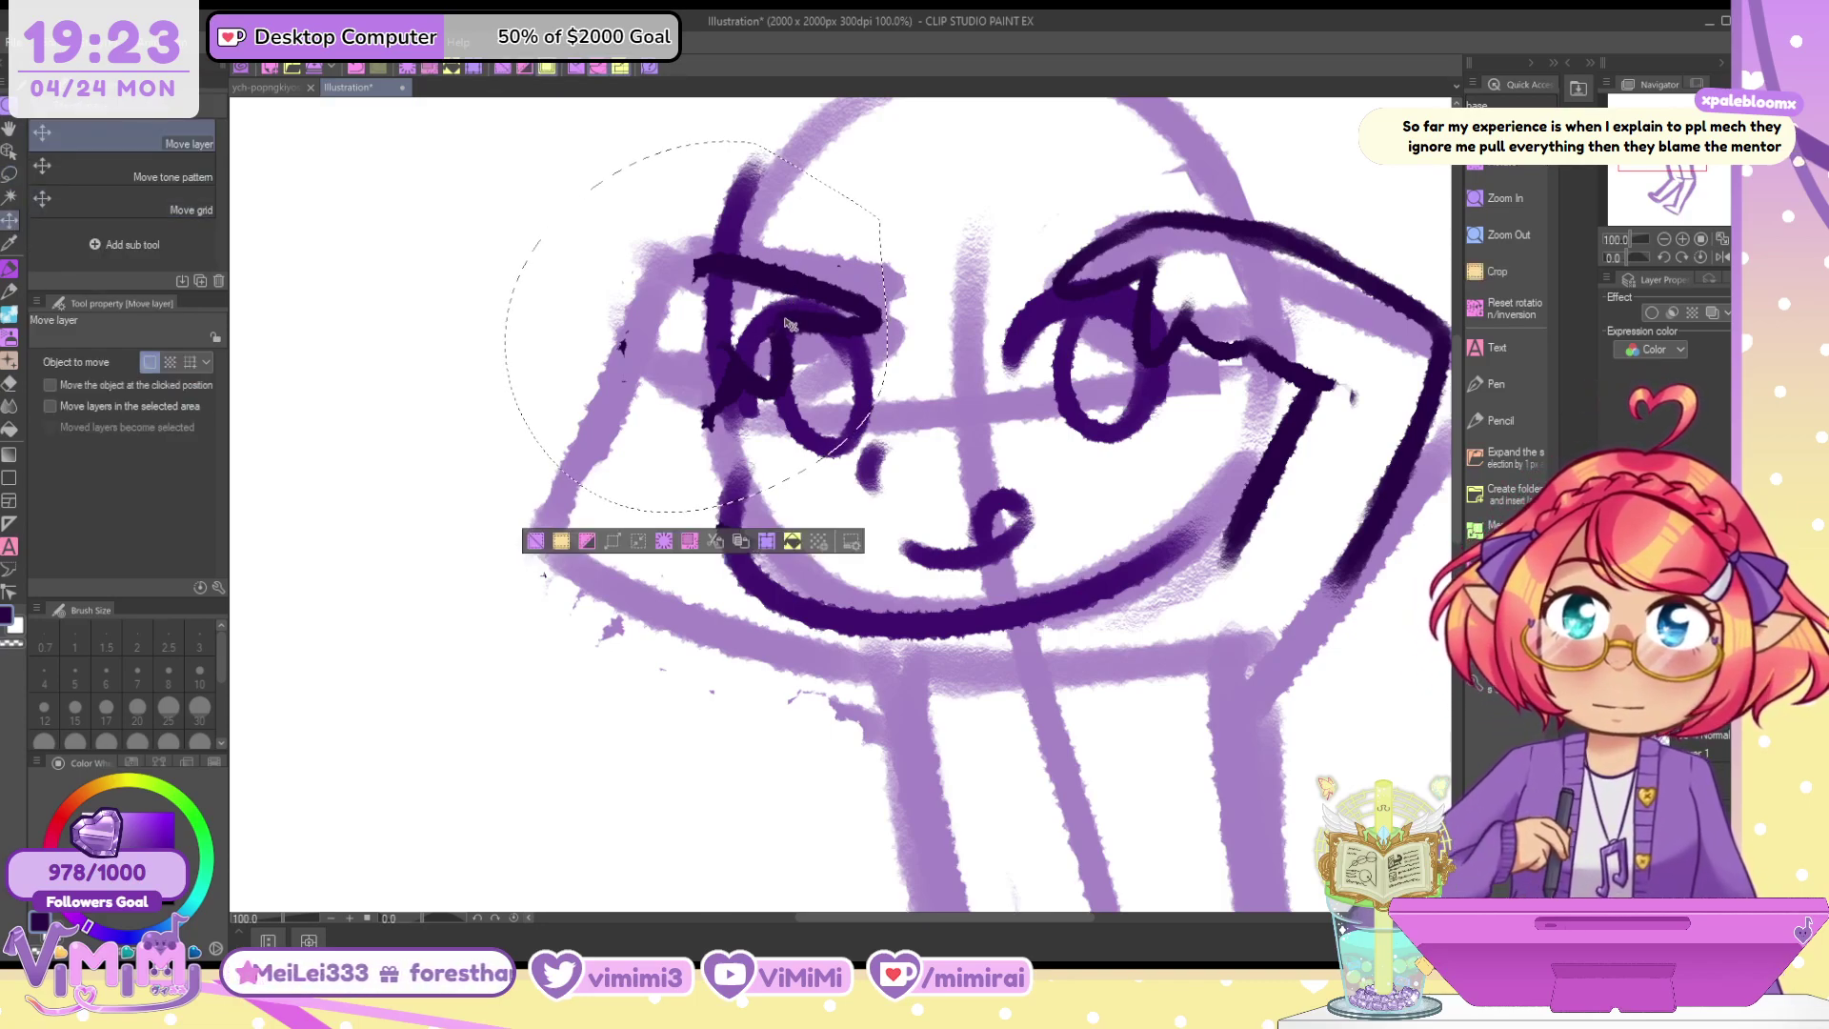
mouse_move(798, 365)
left_mouse_down()
mouse_move(803, 336)
mouse_move(830, 342)
left_mouse_up()
key("ctrl+d")
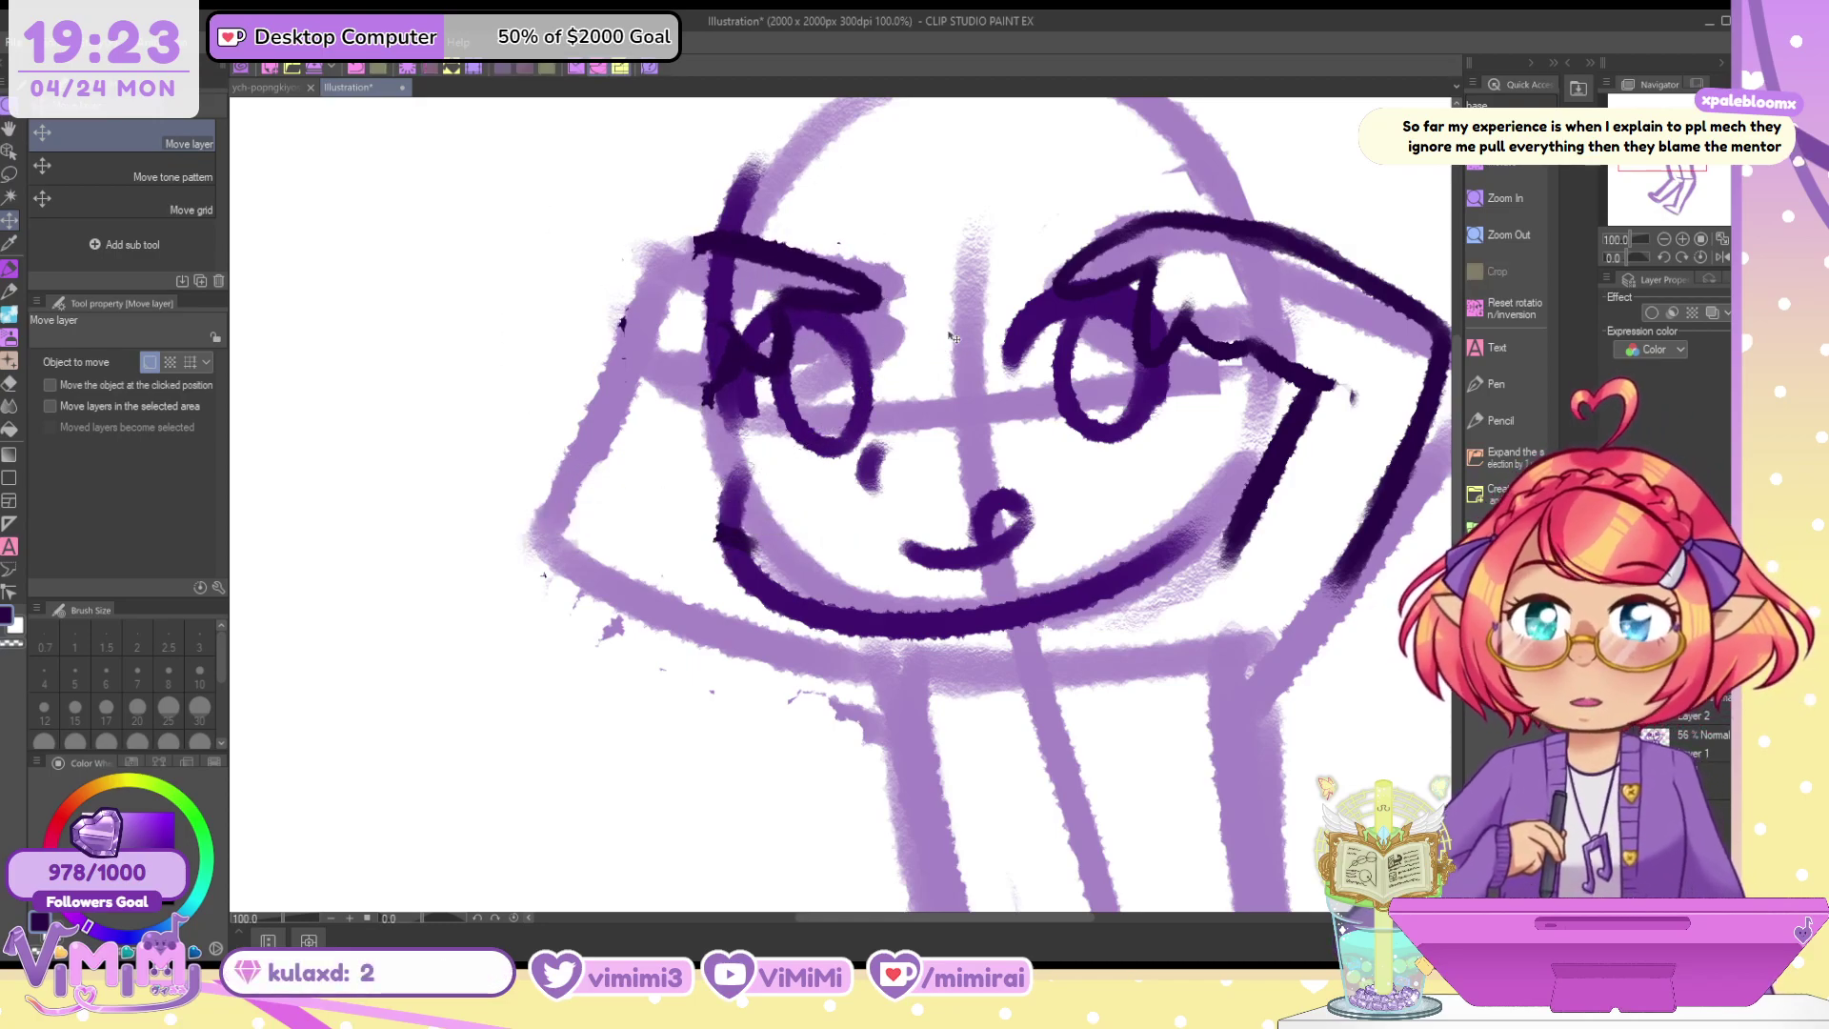
key("m")
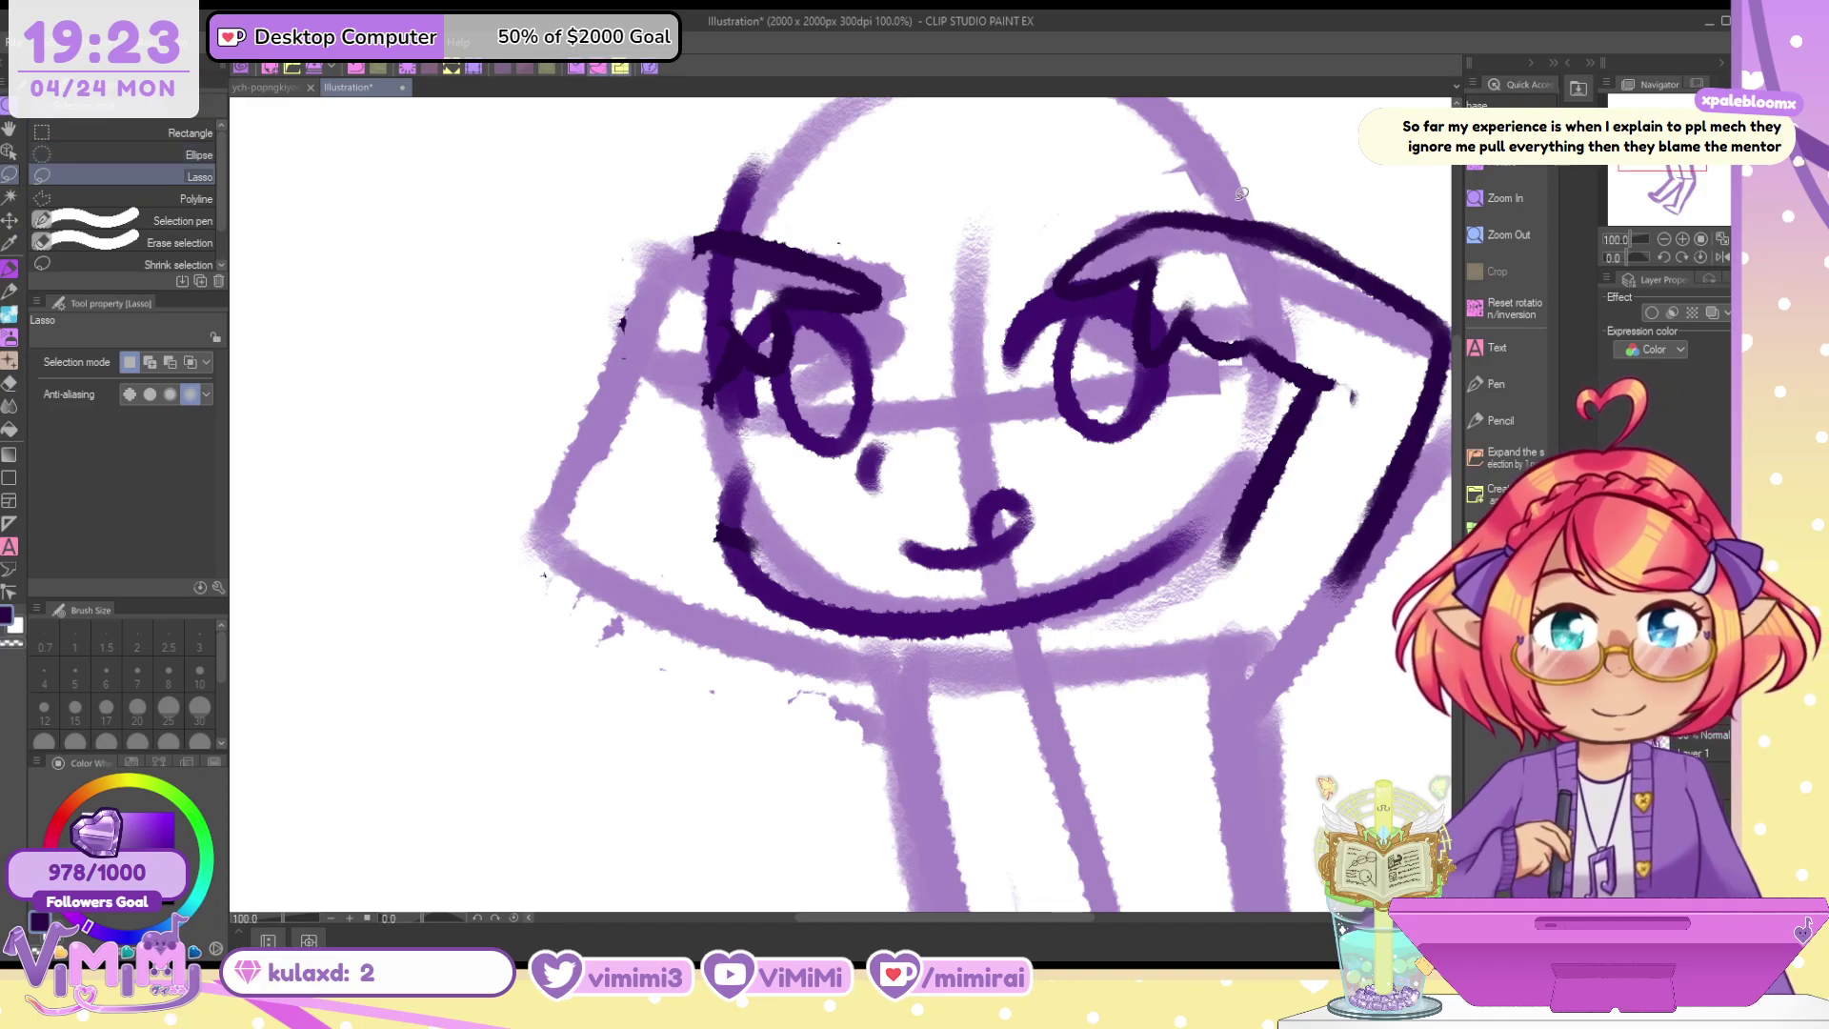
Lasso the right-hand hand, move it slightly higher over the eye, and deselect it
left_click_drag(1291, 298, 1303, 202)
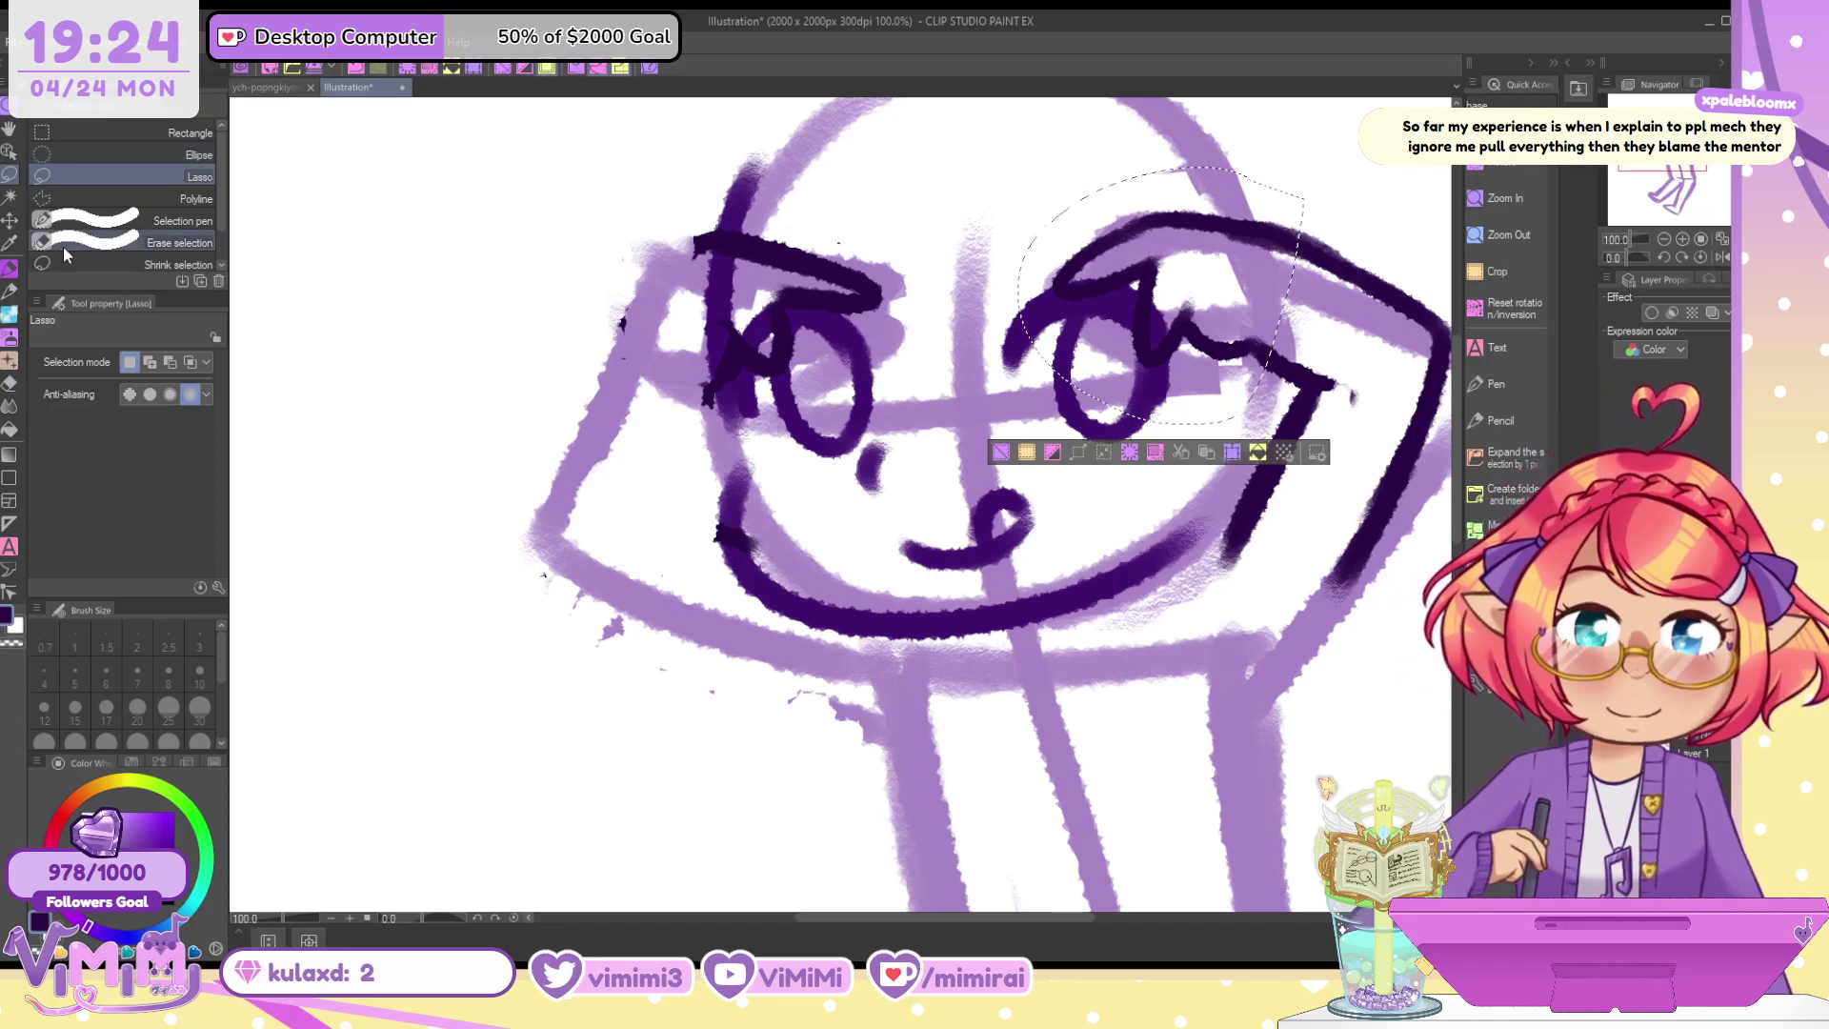
key("k")
left_click_drag(1186, 307, 1208, 274)
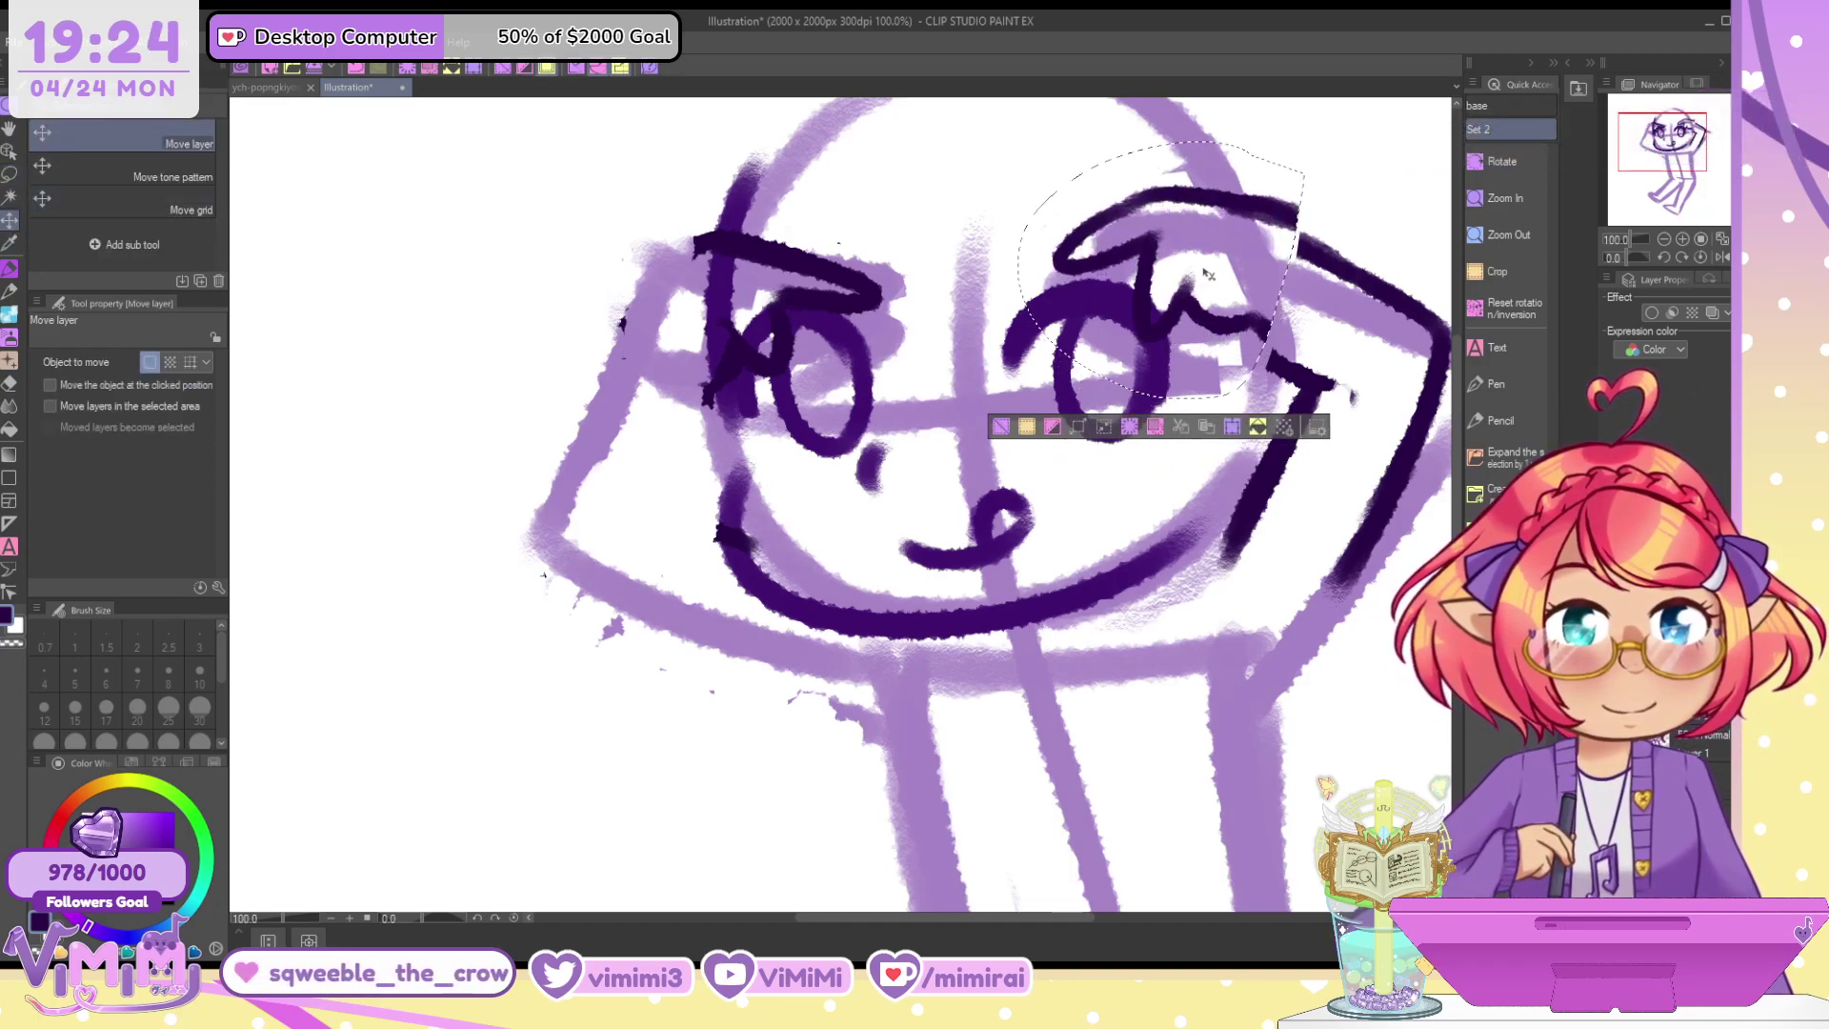
key("ctrl+d")
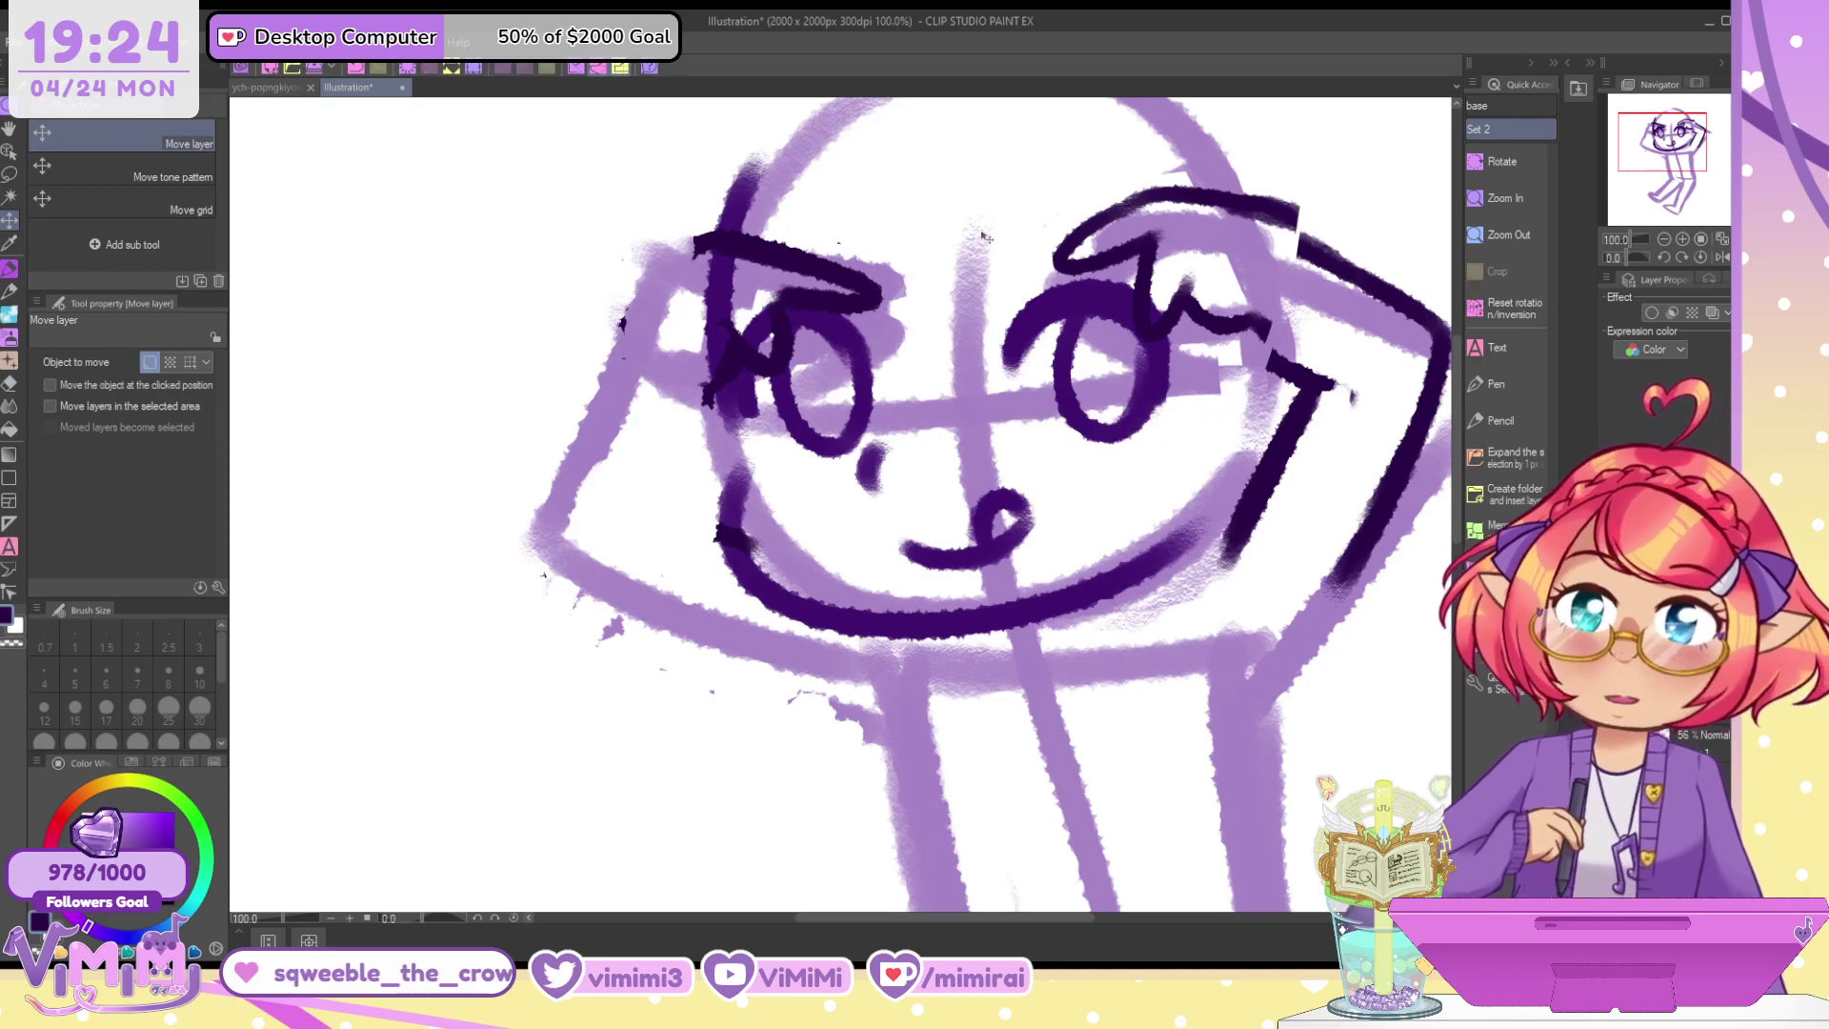
Reconnect the right-hand forearm lines to the moved hand with the hard pencil
left_click(10, 293)
left_click_drag(1242, 318, 1338, 379)
mouse_move(1303, 223)
left_mouse_down()
mouse_move(1416, 314)
mouse_move(1270, 202)
mouse_move(1152, 197)
left_mouse_up()
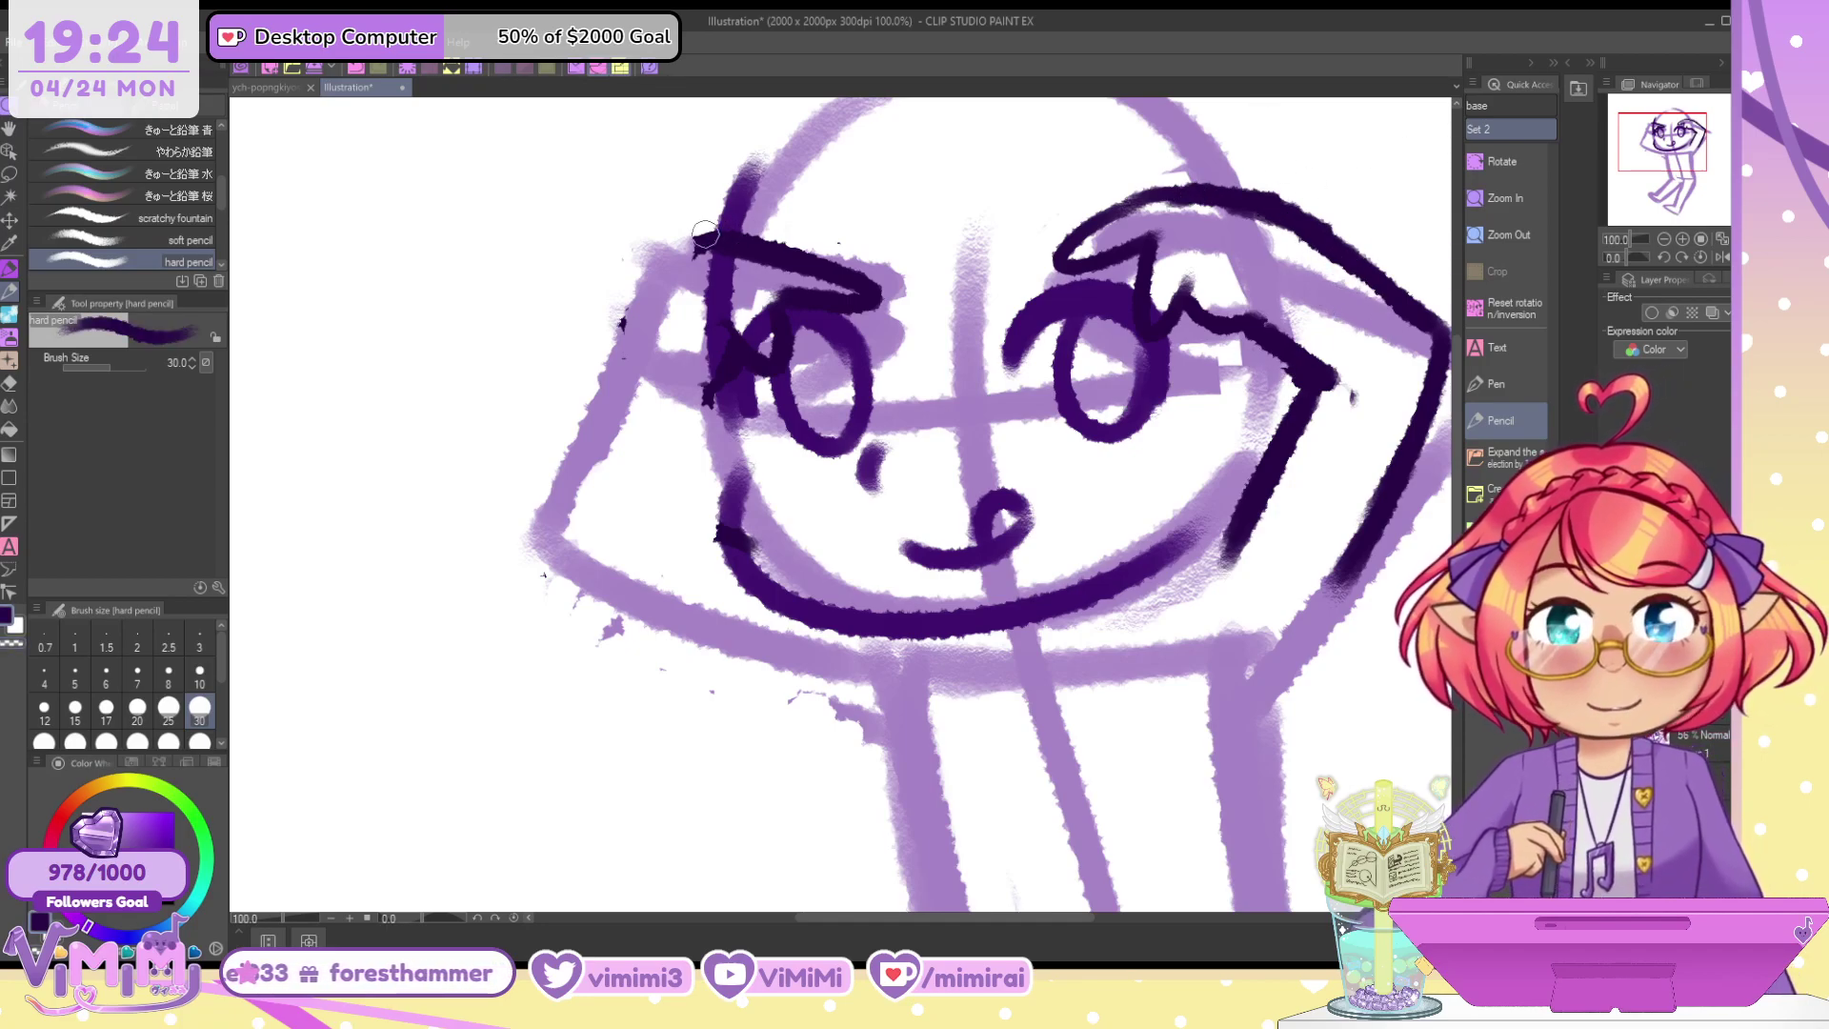
Retrace the left-hand hand's top edge and try short forearm lines running outward from the wrist
mouse_move(695, 231)
left_mouse_down()
mouse_move(766, 238)
mouse_move(872, 289)
left_mouse_up()
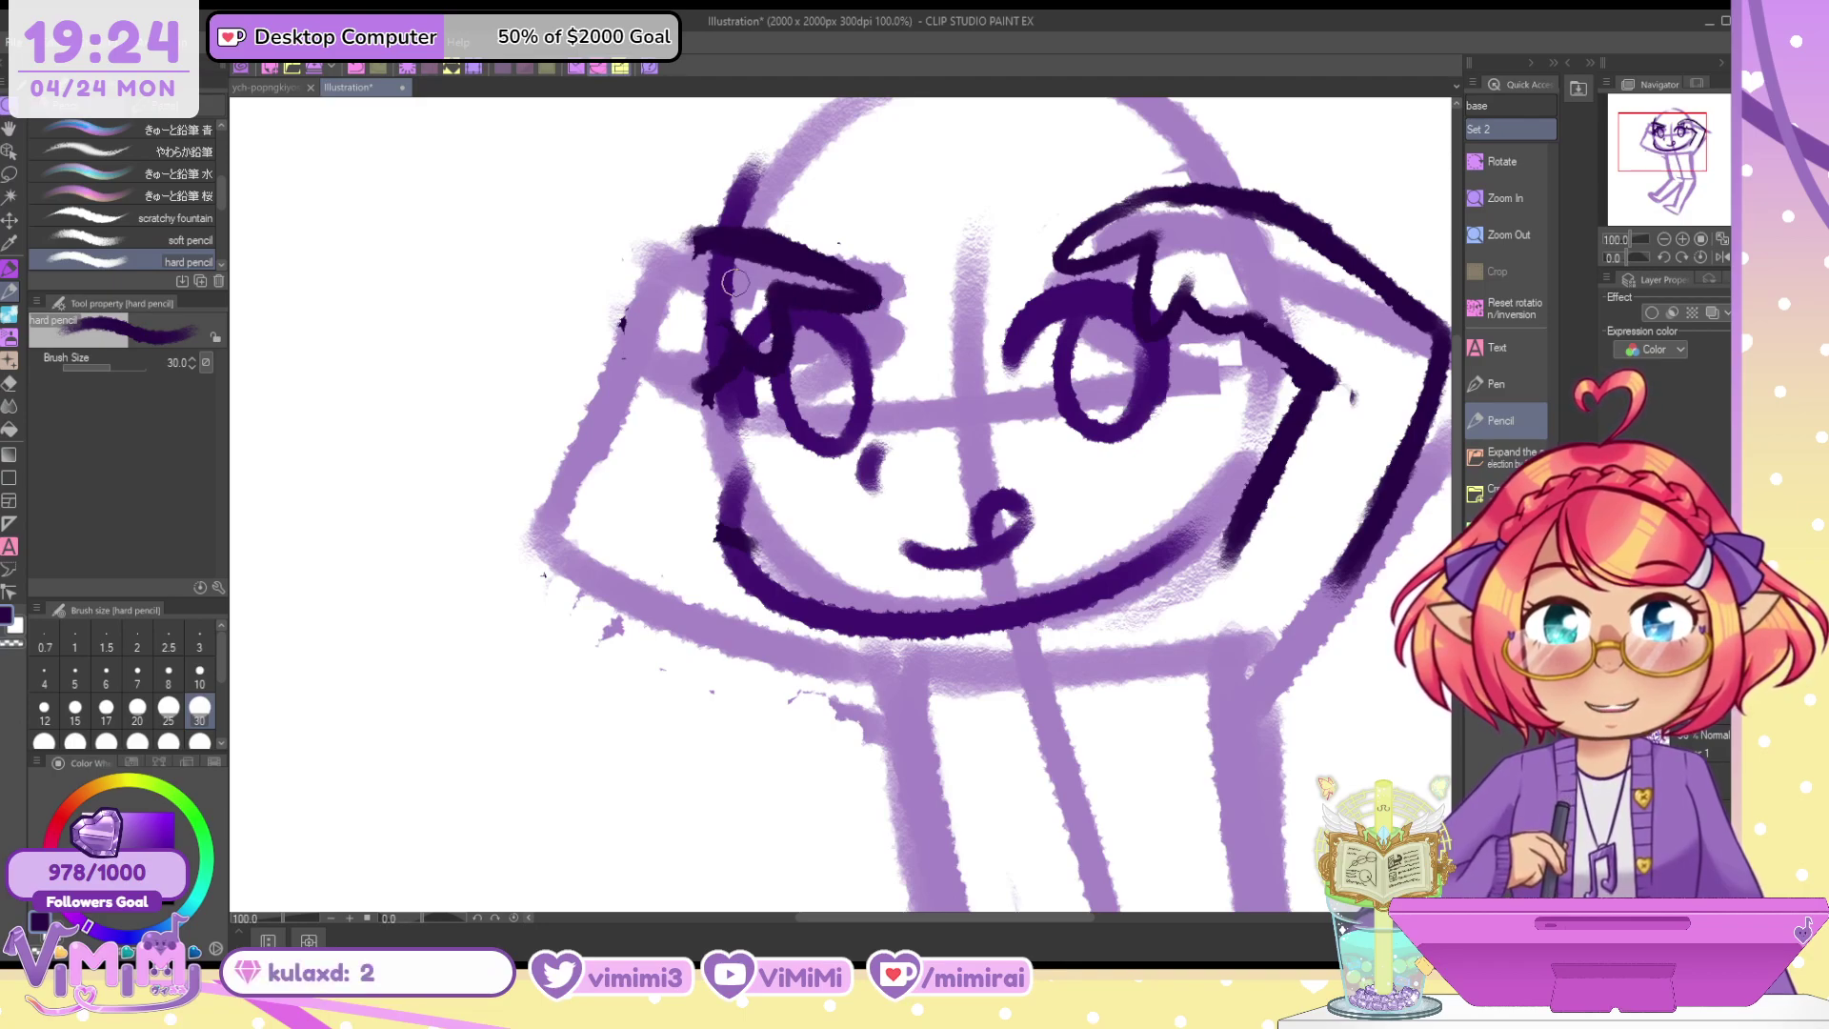
left_click_drag(695, 227, 586, 391)
key("ctrl+z")
mouse_move(713, 229)
left_mouse_down()
mouse_move(545, 341)
mouse_move(564, 462)
mouse_move(633, 529)
left_mouse_up()
key("ctrl+z")
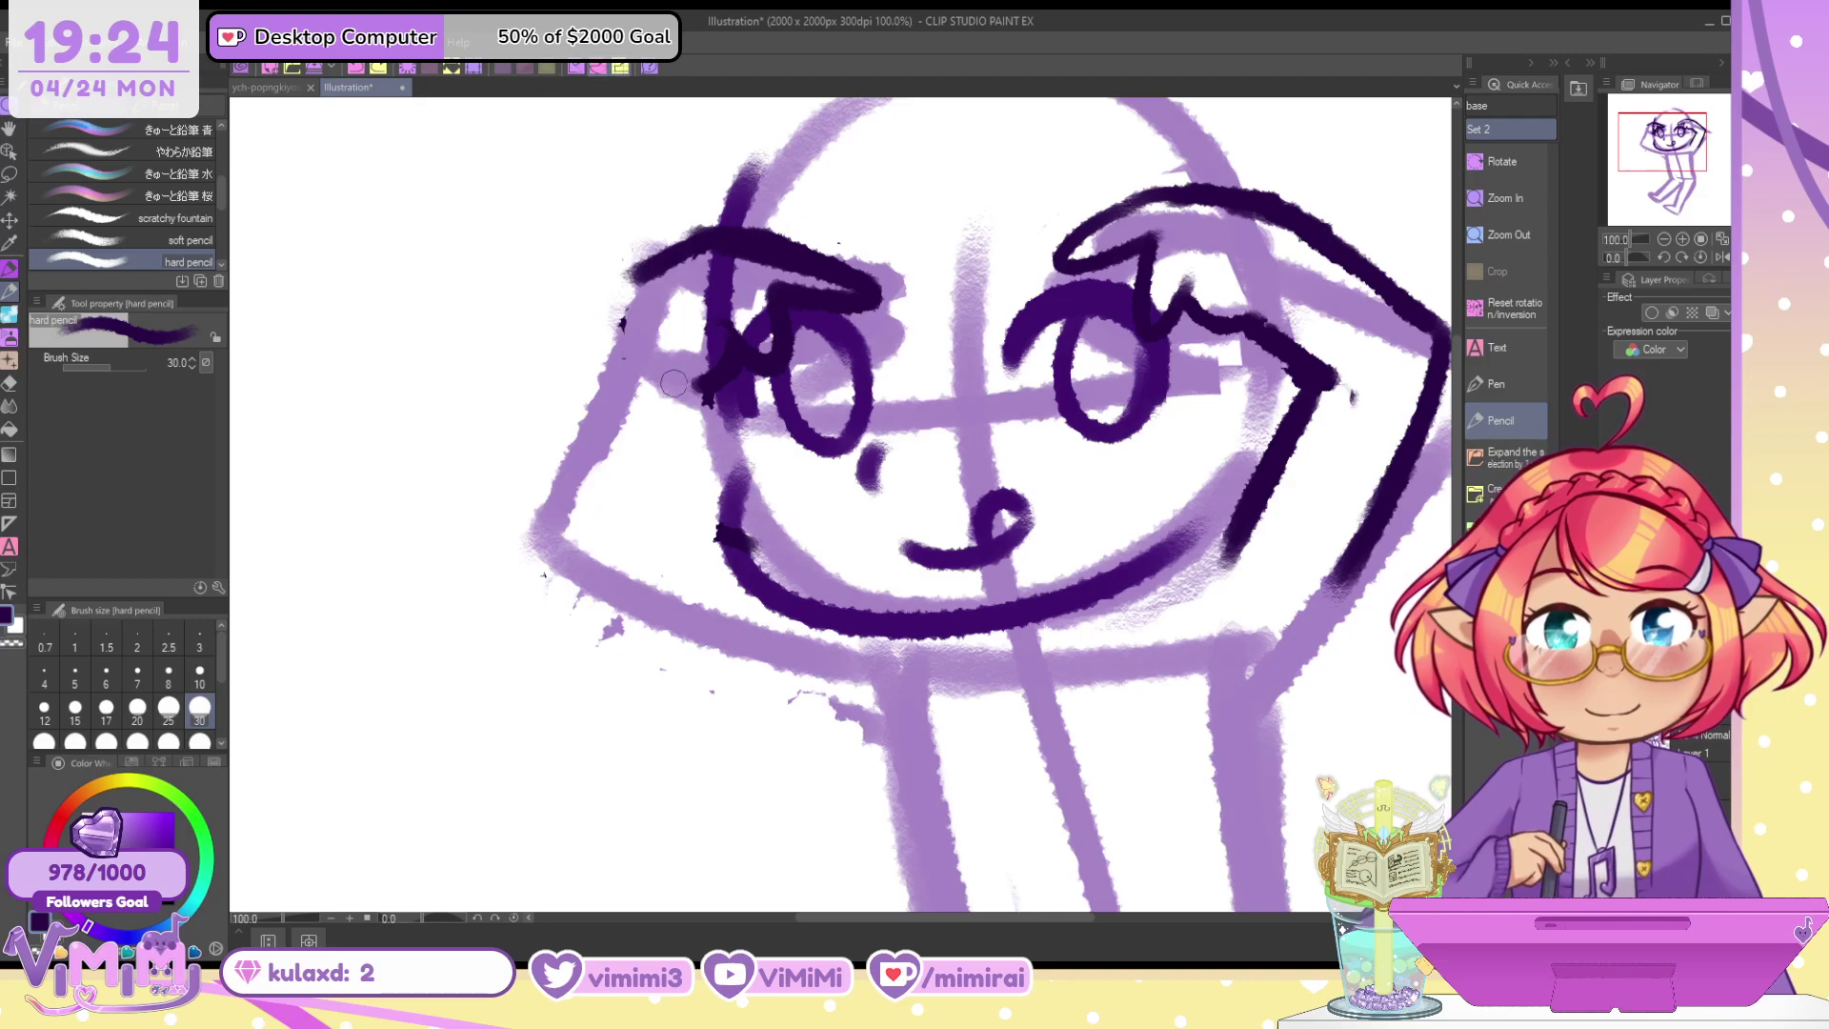
left_click_drag(659, 398, 729, 360)
mouse_move(643, 273)
left_mouse_down()
mouse_move(572, 336)
mouse_move(624, 471)
left_mouse_up()
key("ctrl+z")
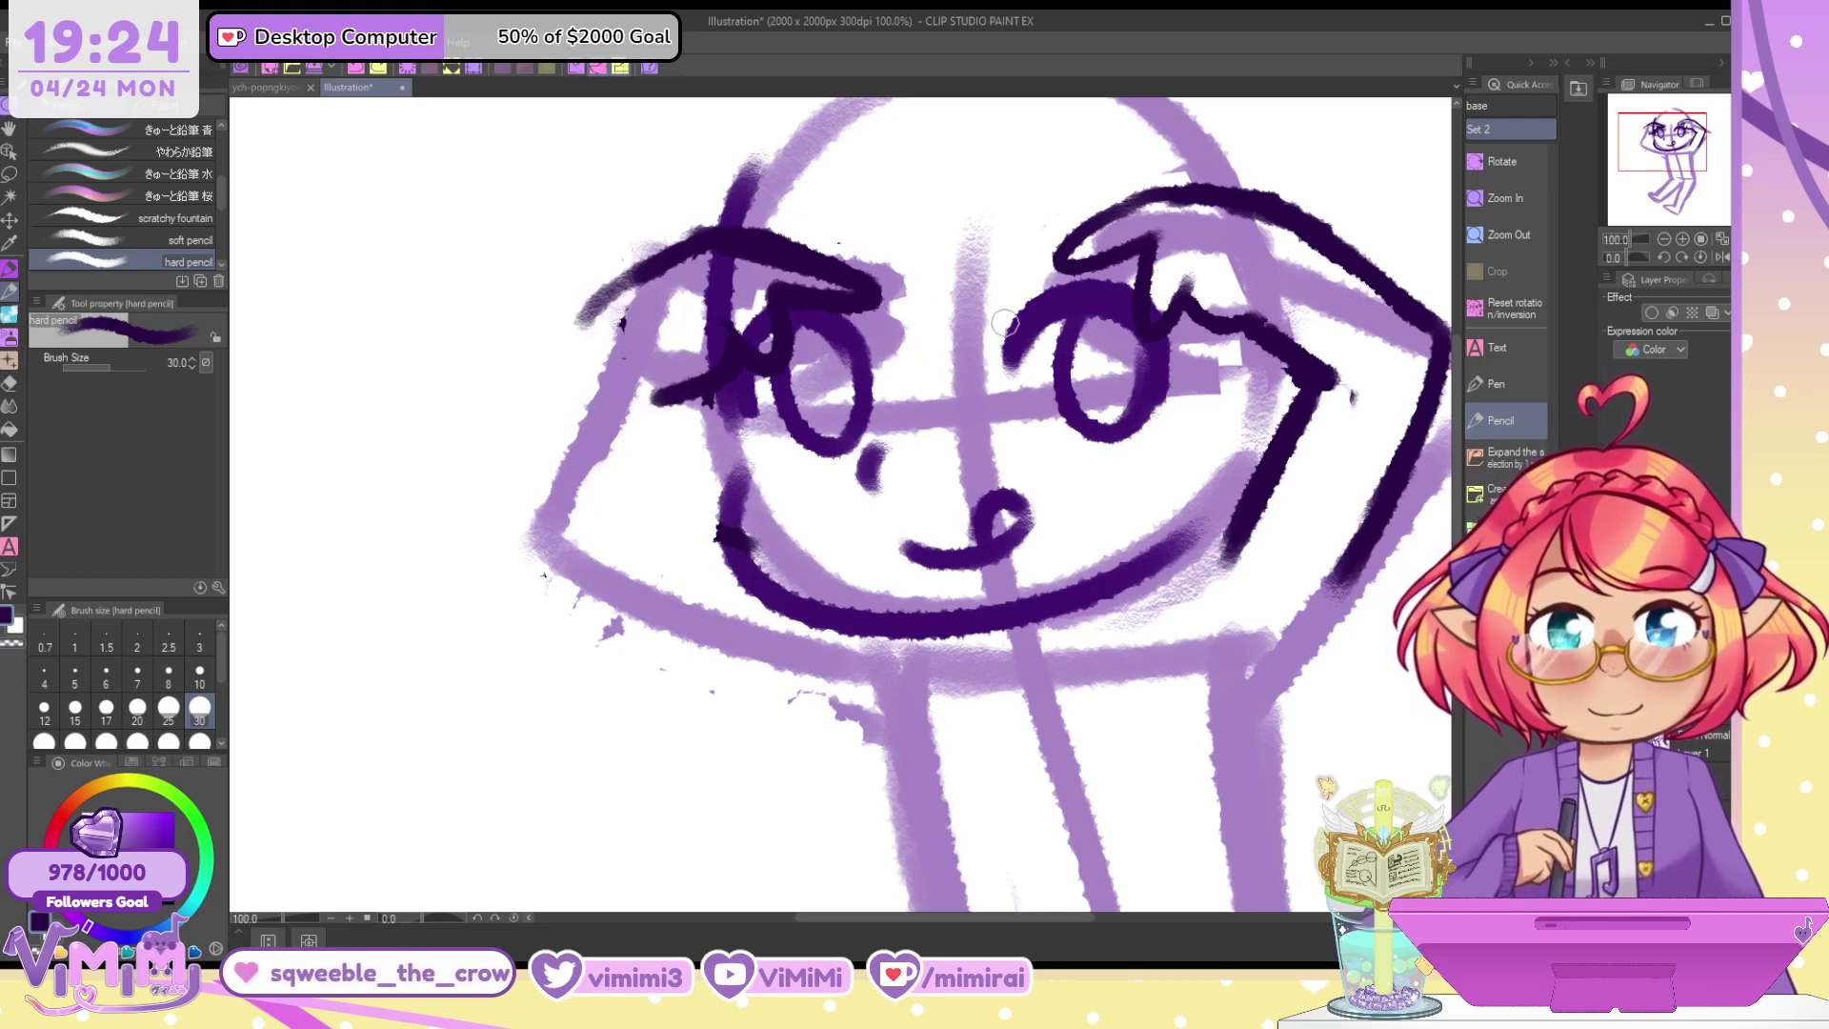
key("ctrl+z")
Erase the left-hand hand and wrist lines from the refined sketch with brush size 50, and set the size back to 30
key("]")
key("]")
key("c")
mouse_move(681, 238)
left_mouse_down()
mouse_move(632, 289)
mouse_move(735, 228)
mouse_move(735, 287)
mouse_move(674, 394)
mouse_move(736, 389)
mouse_move(878, 294)
mouse_move(697, 297)
left_mouse_up()
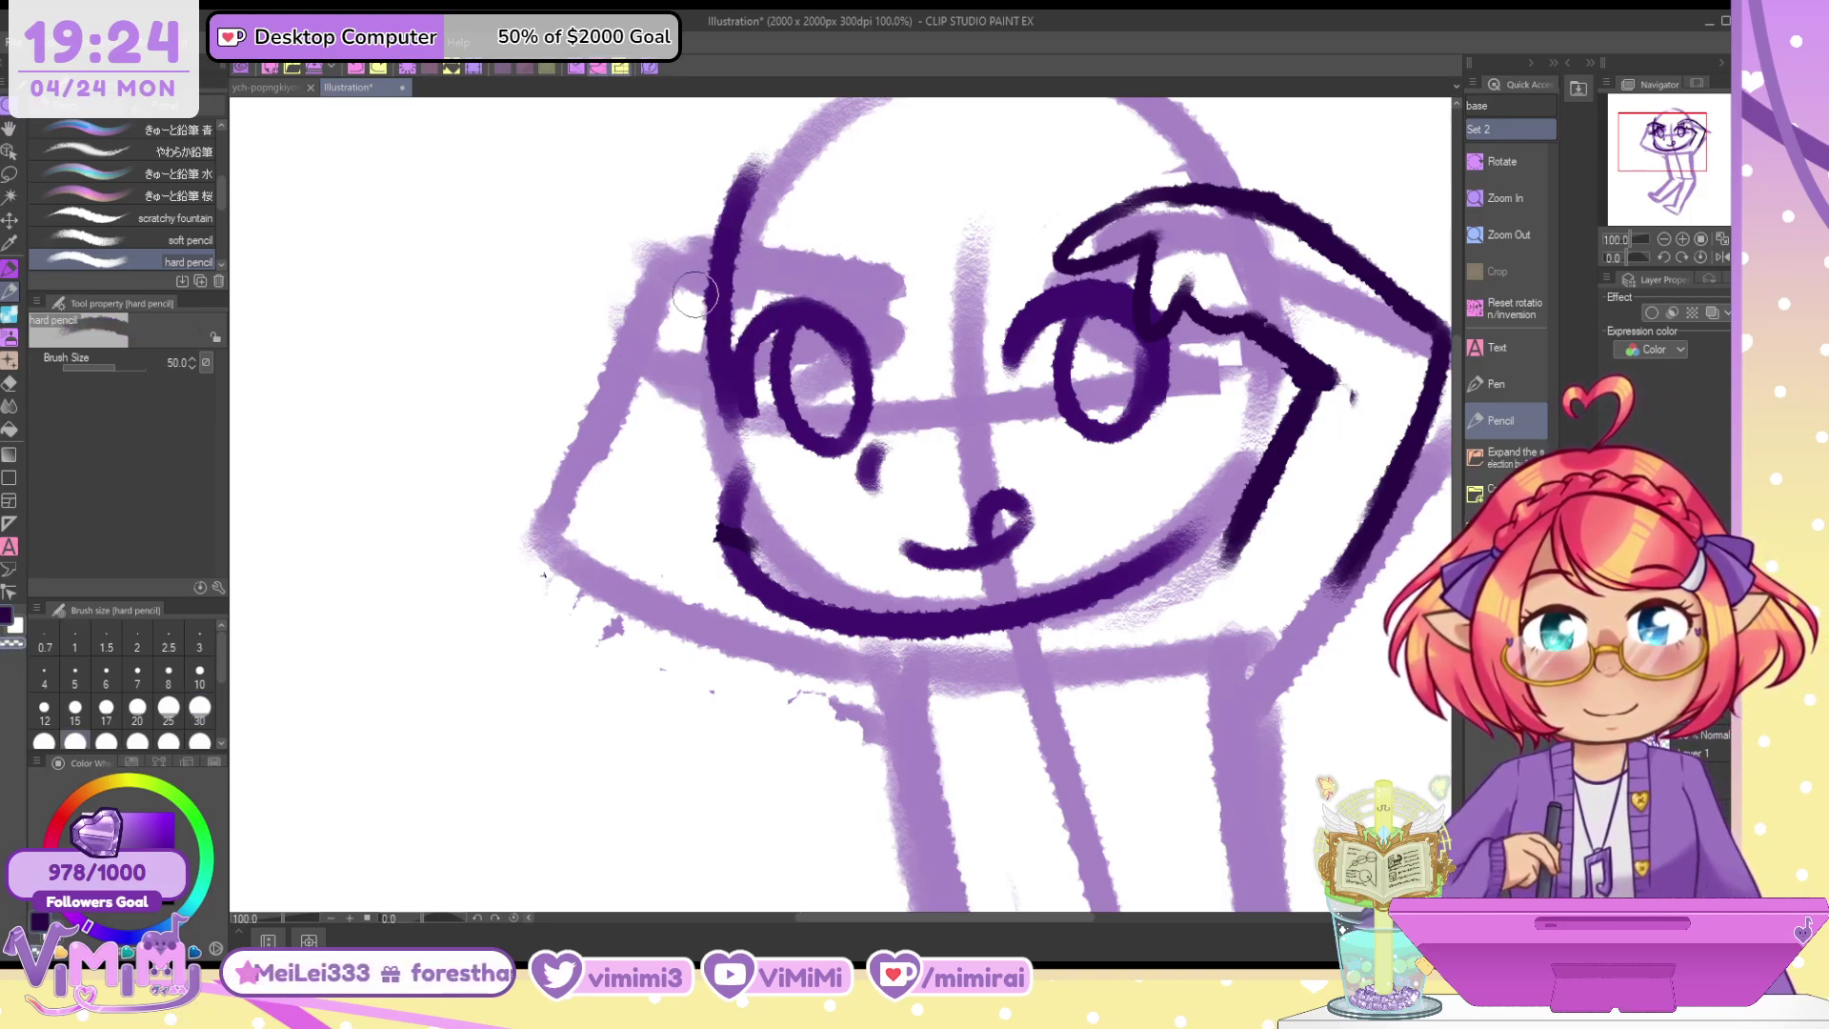
key("c")
key("bracketleft")
key("bracketleft")
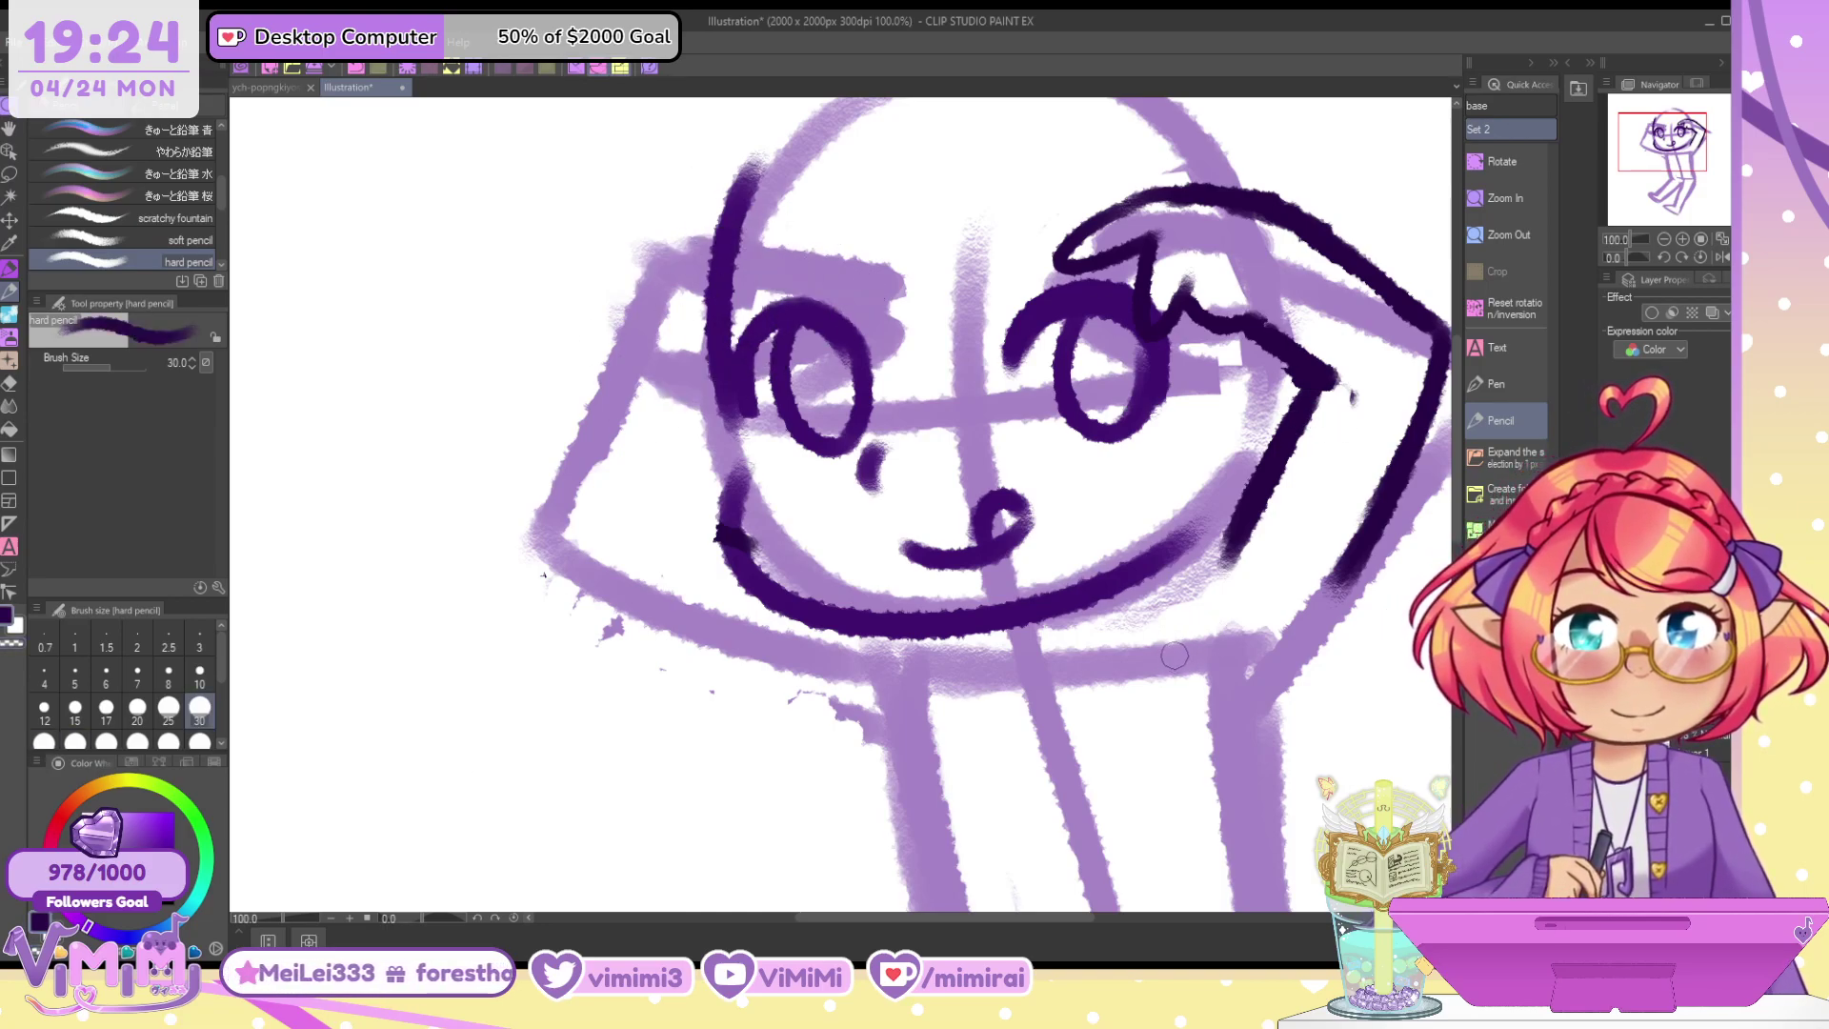
Erase the right-hand hand and bent arm from the refined sketch with brush size 50, keeping the eye and mouth
mouse_move(1676, 126)
left_mouse_down()
mouse_move(1674, 145)
mouse_move(1684, 119)
left_mouse_up()
key("bracketright")
key("bracketright")
key("c")
mouse_move(974, 360)
left_mouse_down()
mouse_move(1033, 307)
mouse_move(1269, 331)
mouse_move(1299, 404)
mouse_move(1303, 493)
mouse_move(1102, 666)
mouse_move(1370, 439)
mouse_move(1312, 464)
left_mouse_up()
key("c")
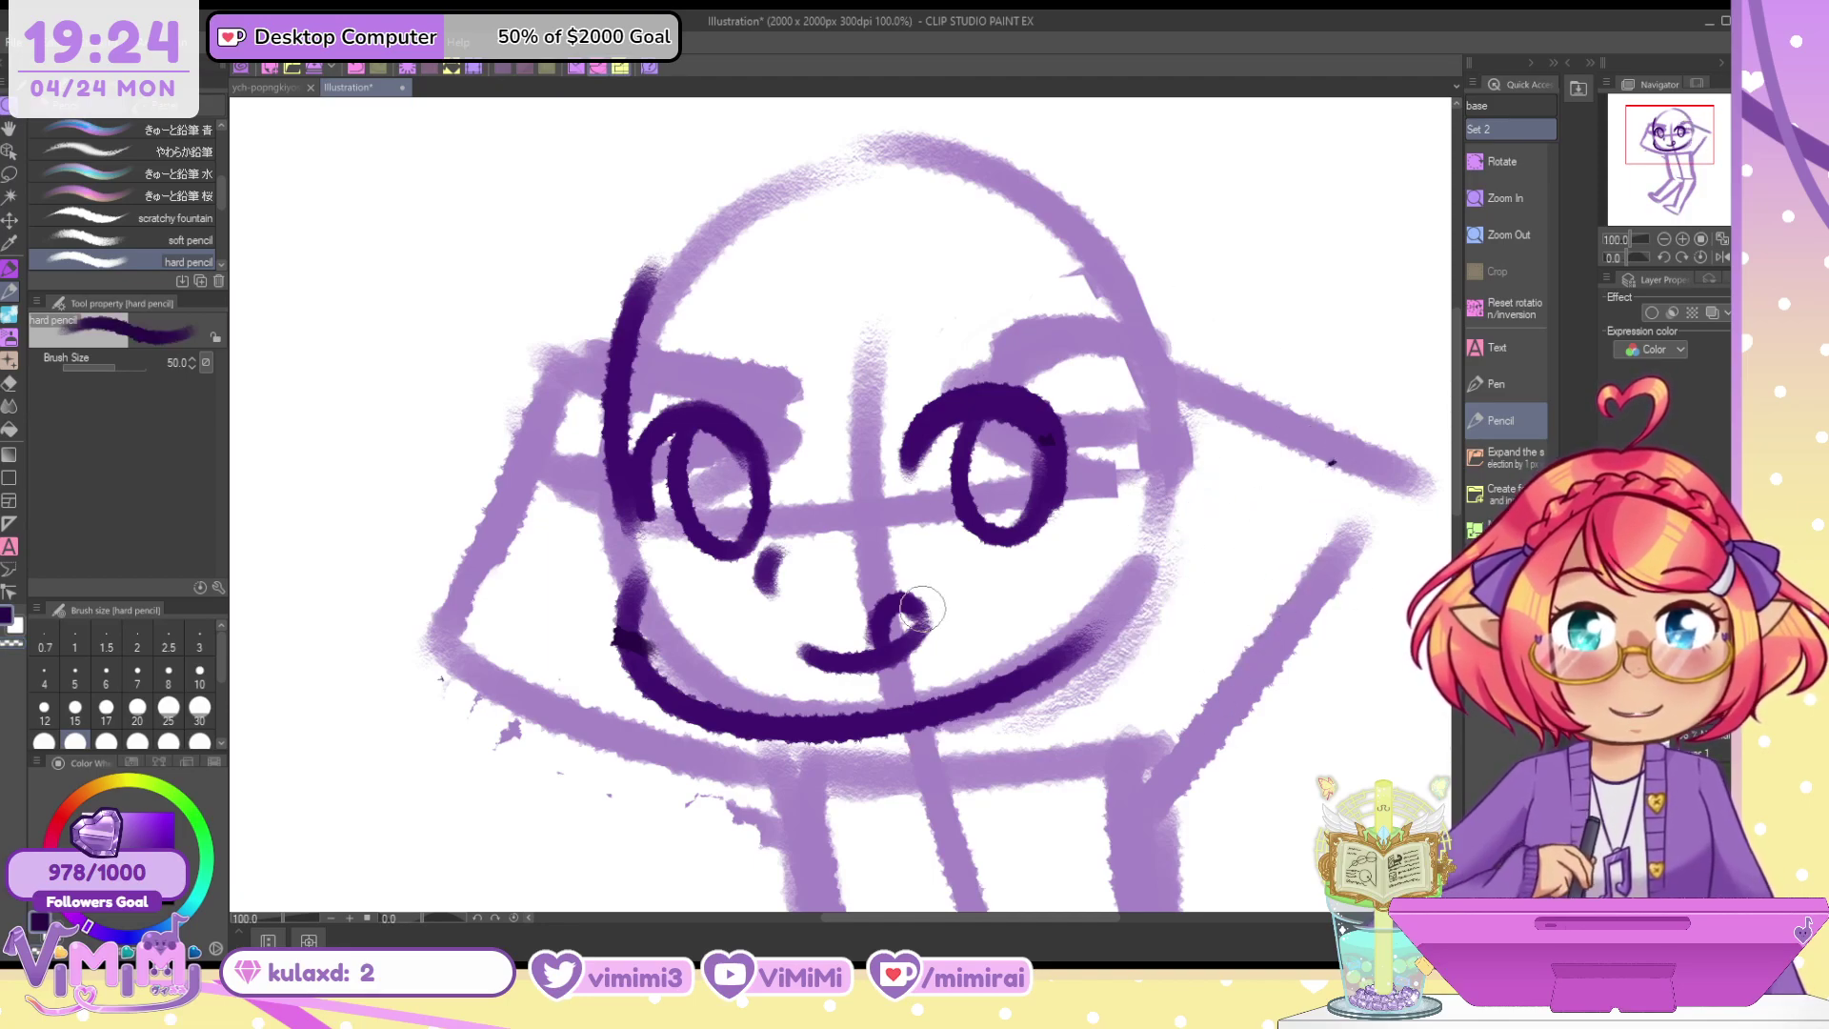
Switch to the rough pose sketch, sample its purple colour, and lower the layer's opacity to 31%
left_click_drag(1684, 152, 1680, 170)
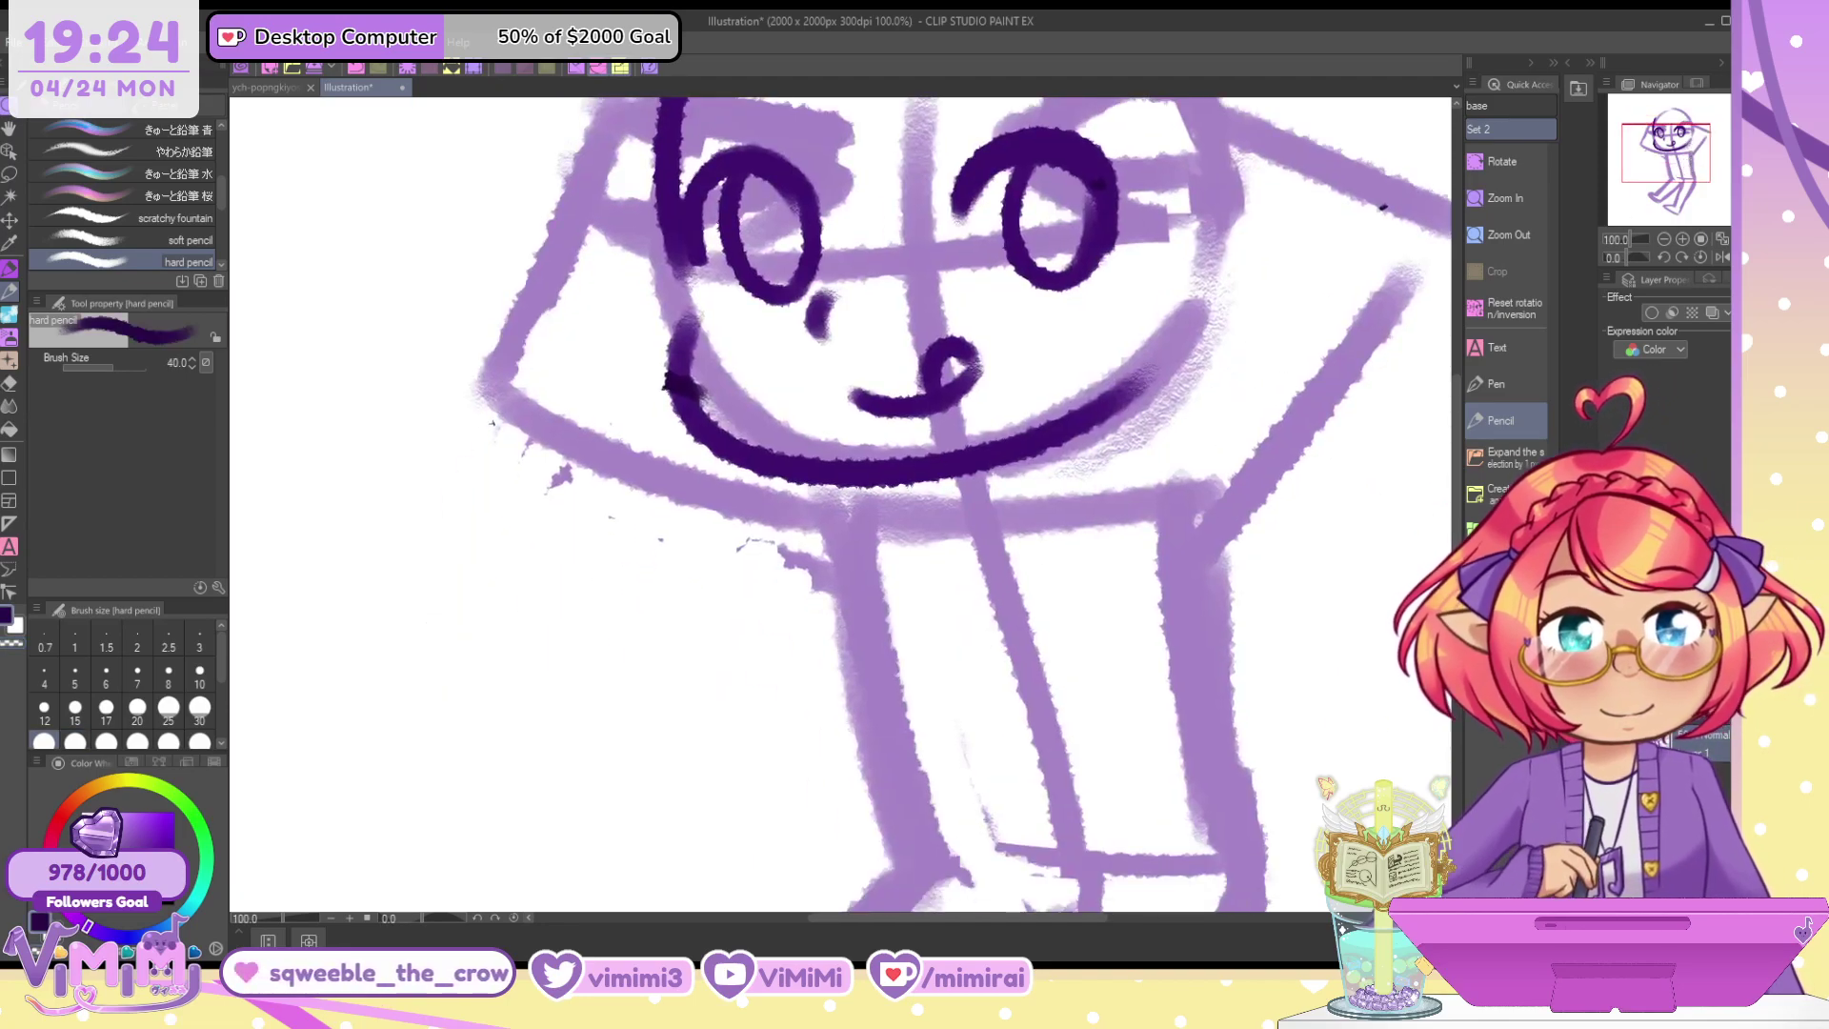
key("ctrl+z")
left_click(848, 524, "alt")
key("bracketright")
key("bracketright")
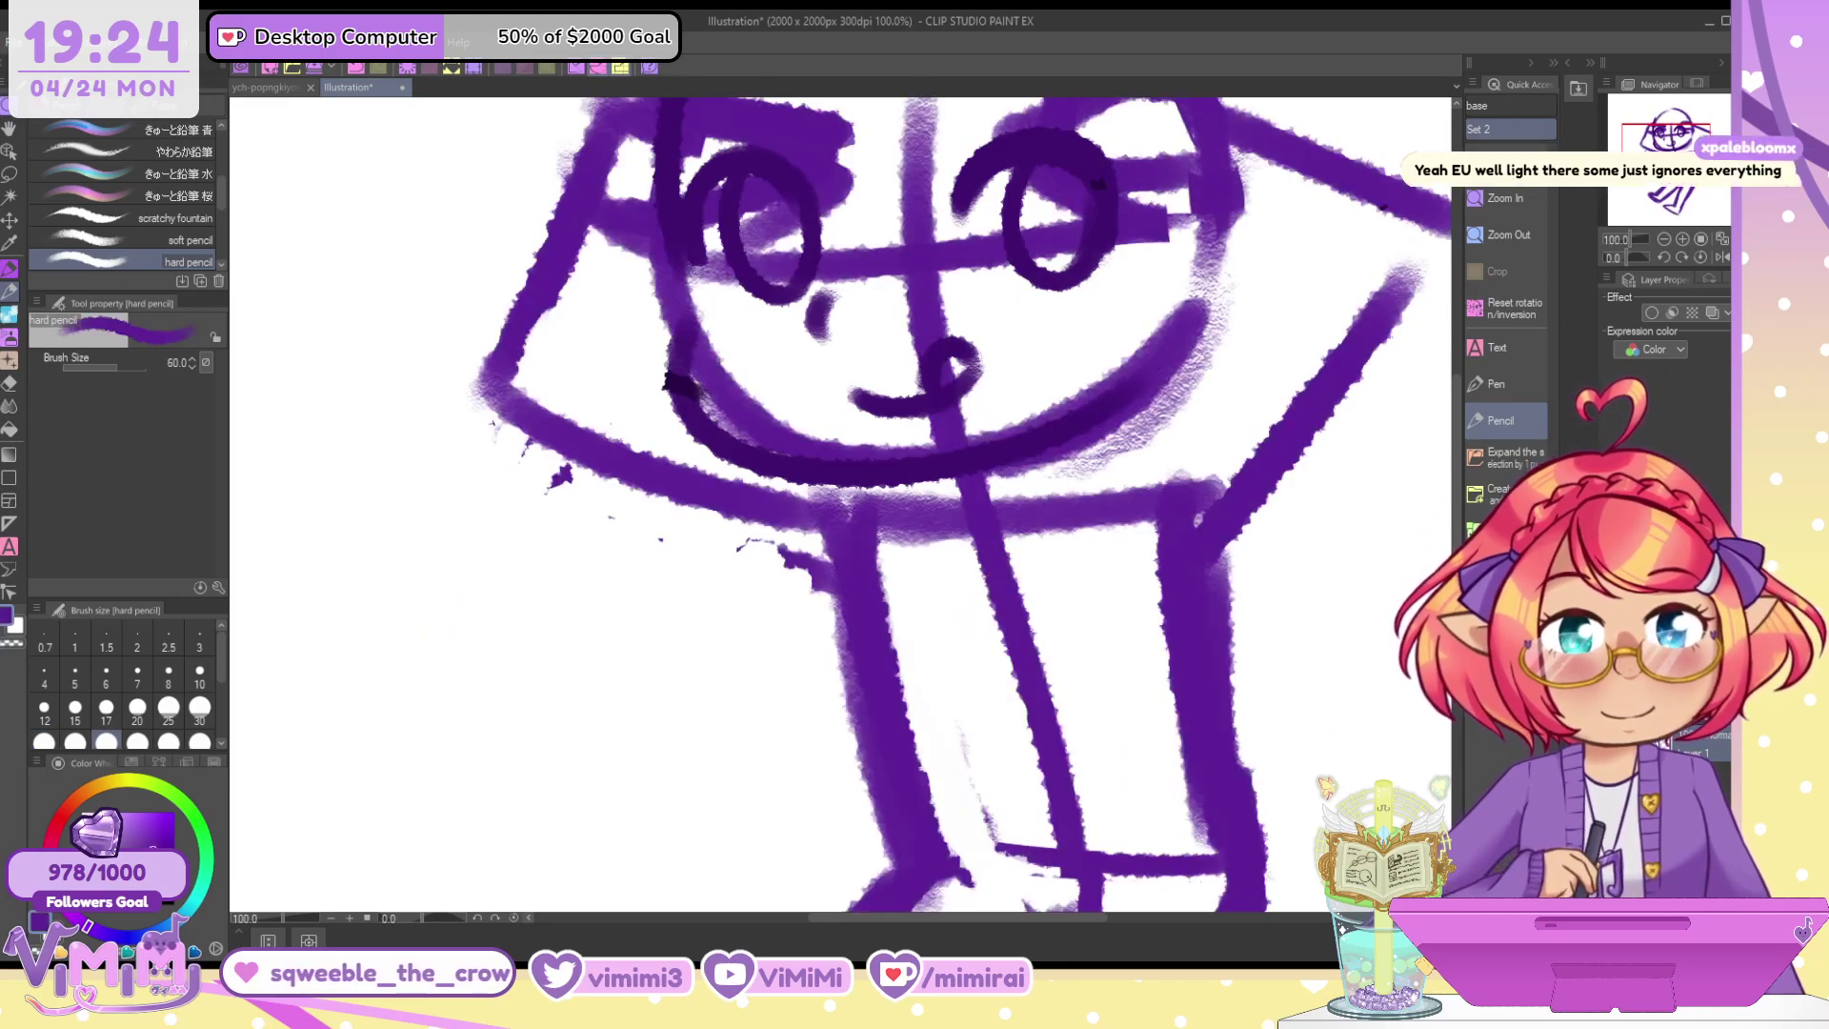
key("ctrl+z")
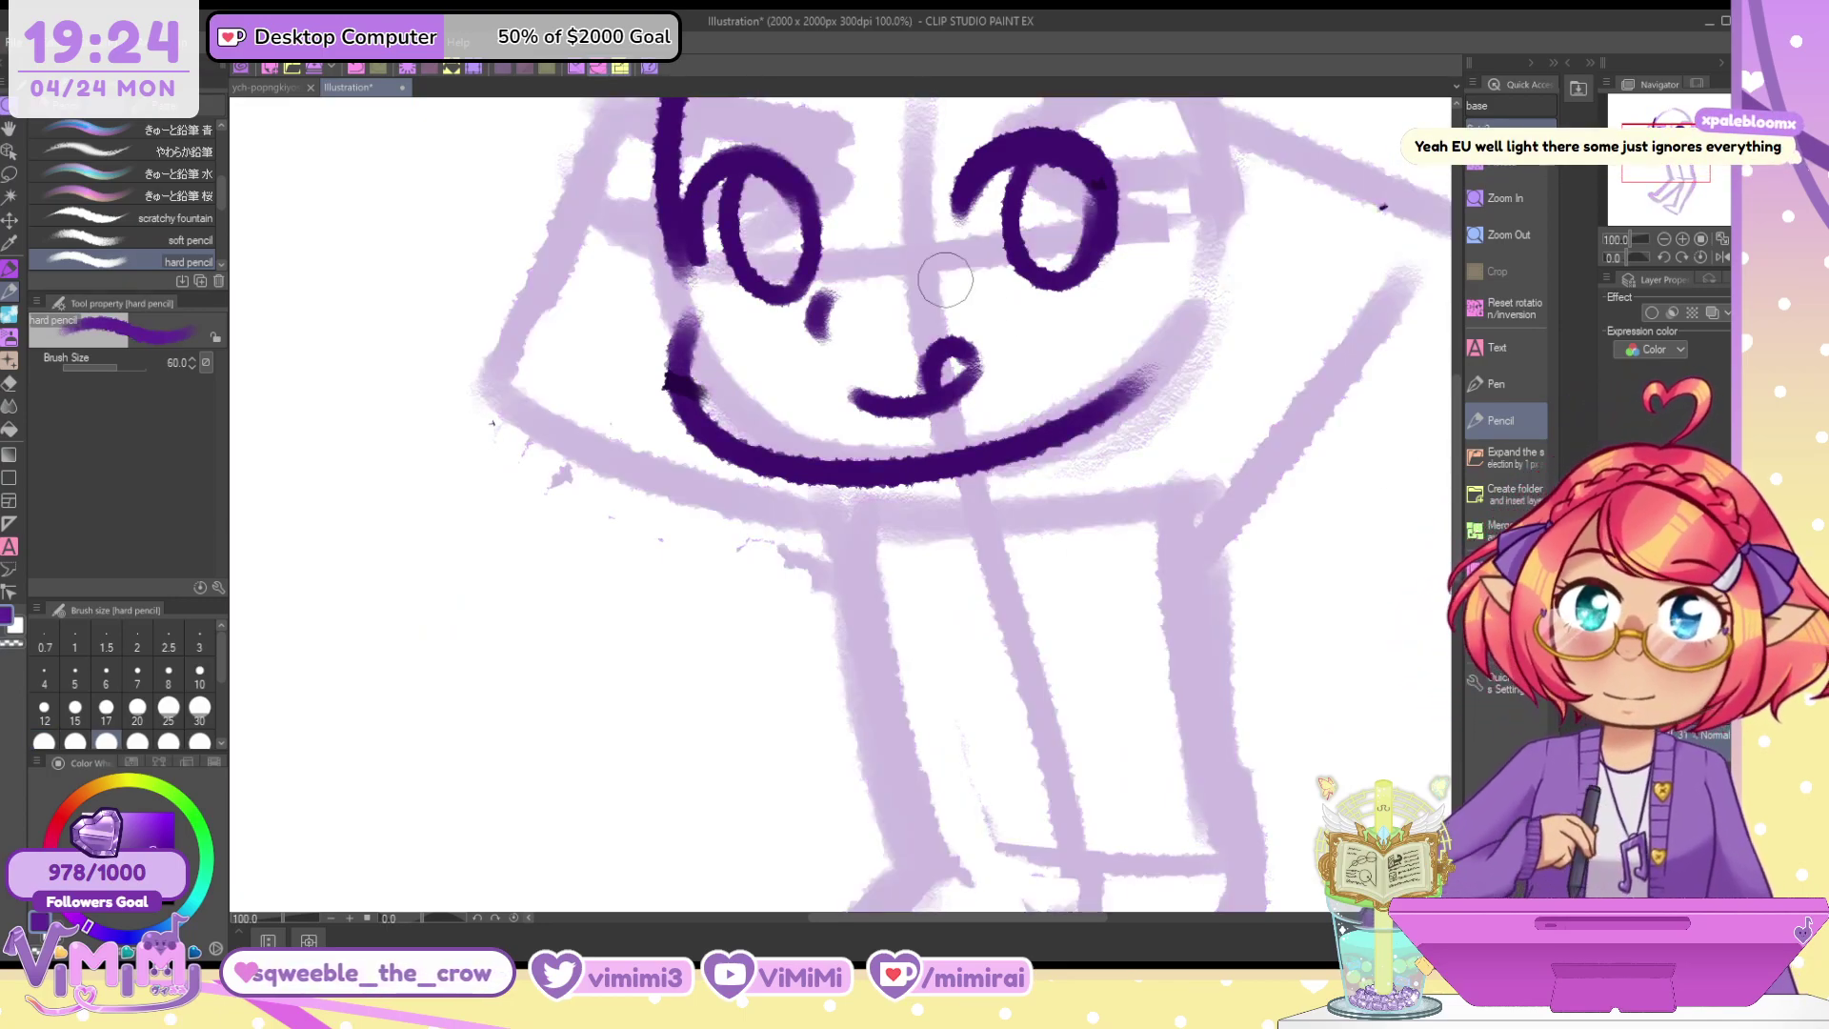
Erase the left-hand raised arm and hand from the rough pose, enlarging the brush from 50 to 70
scroll(876, 310, "down", 1)
key("bracketleft")
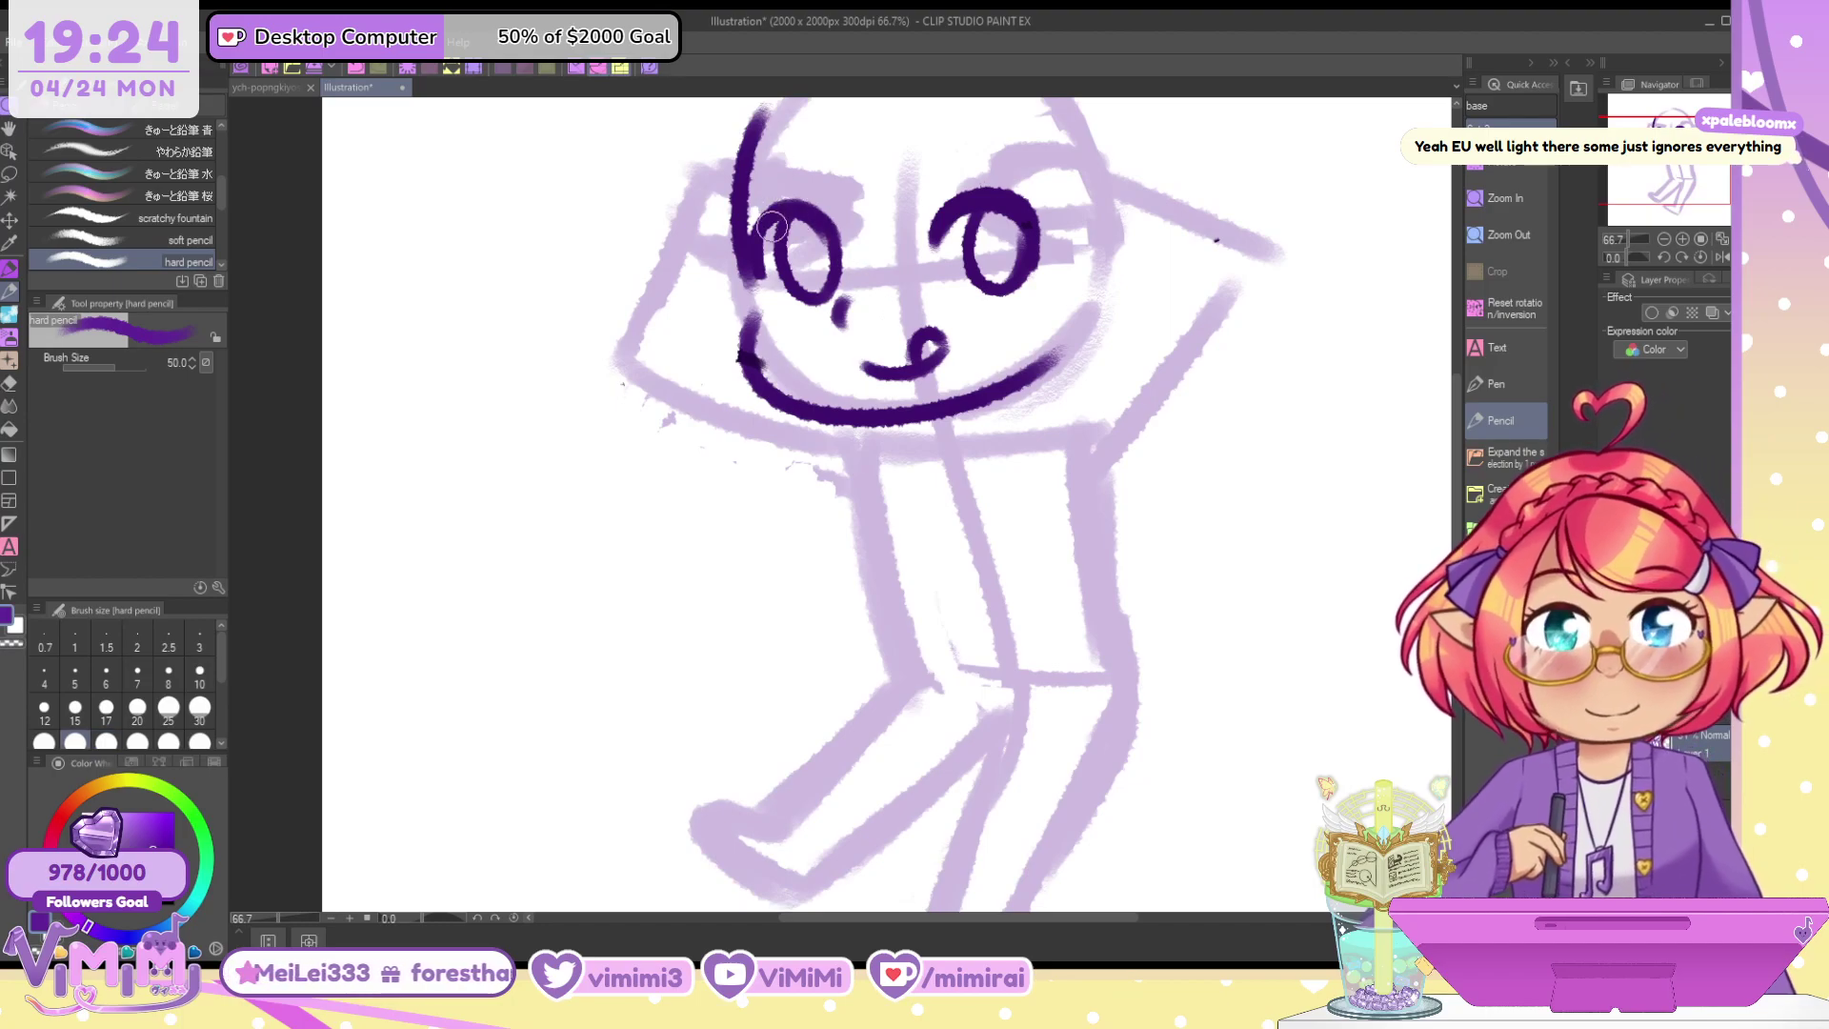
key("c")
mouse_move(785, 184)
left_mouse_down()
mouse_move(807, 223)
mouse_move(864, 214)
left_mouse_up()
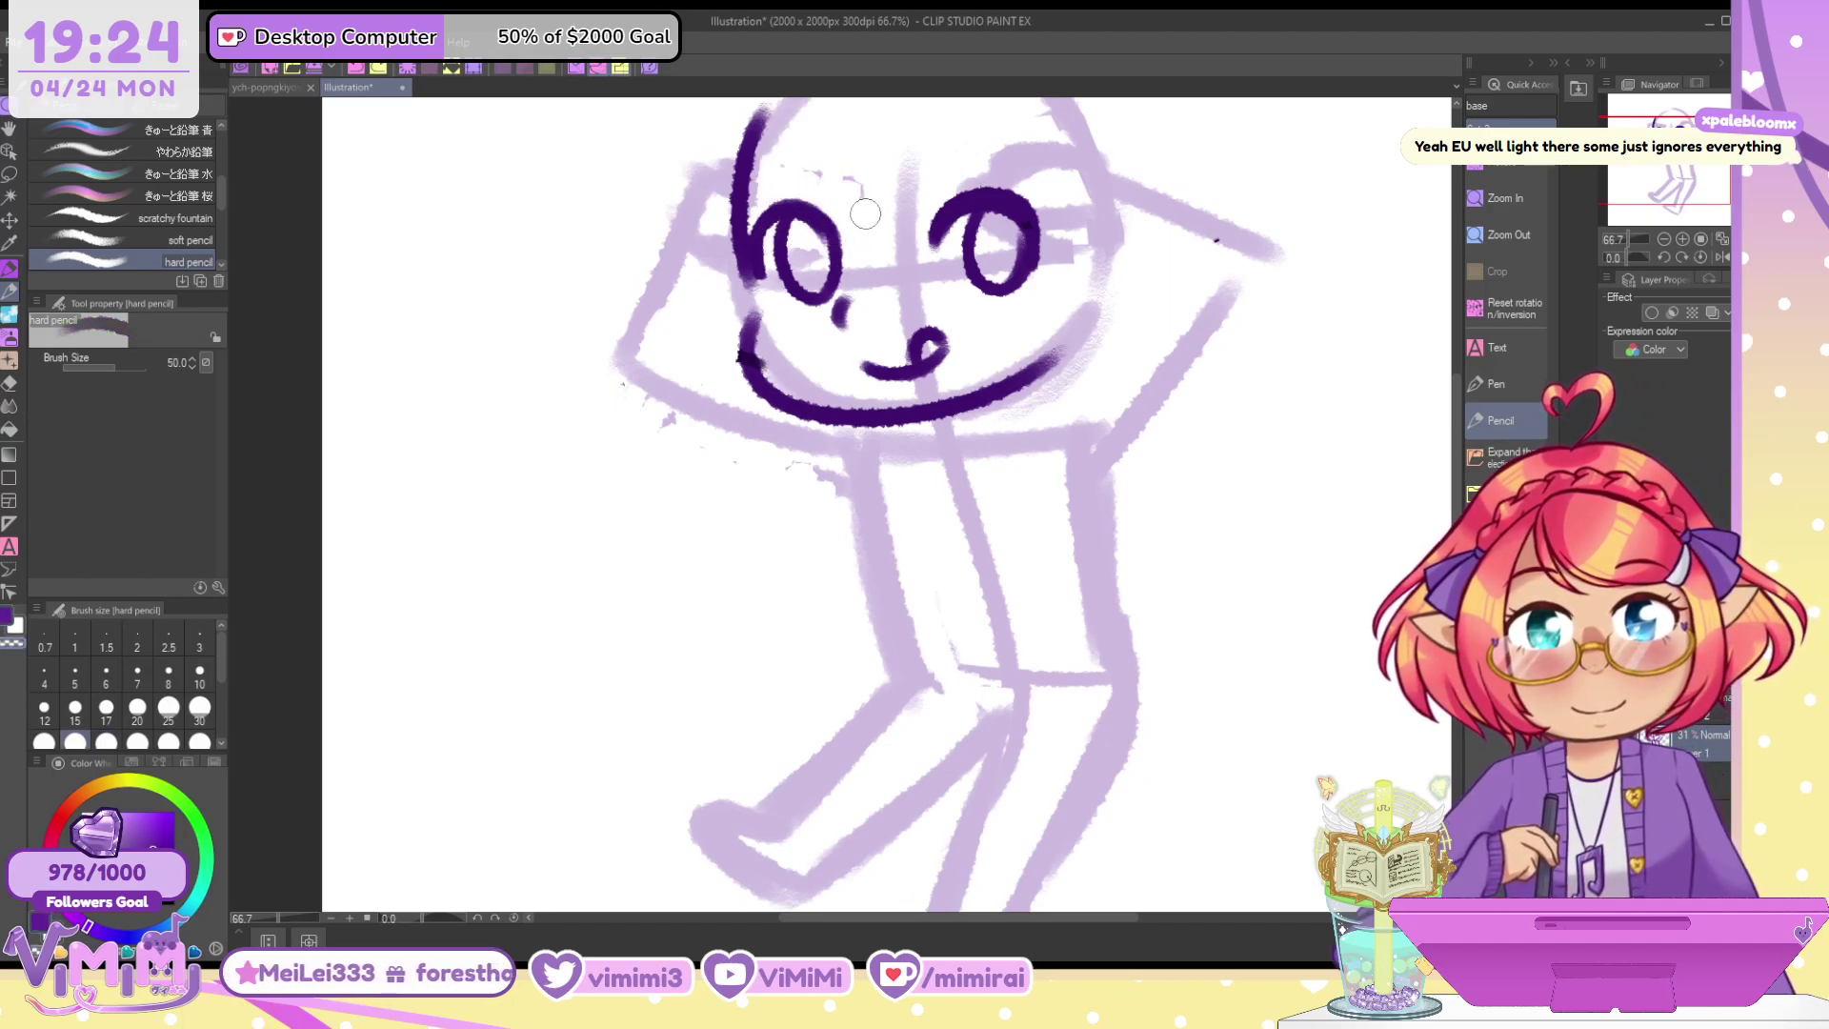
key("bracketright")
key("bracketright")
mouse_move(724, 189)
left_mouse_down()
mouse_move(695, 258)
mouse_move(659, 275)
mouse_move(642, 360)
mouse_move(720, 420)
mouse_move(799, 439)
mouse_move(625, 356)
left_mouse_up()
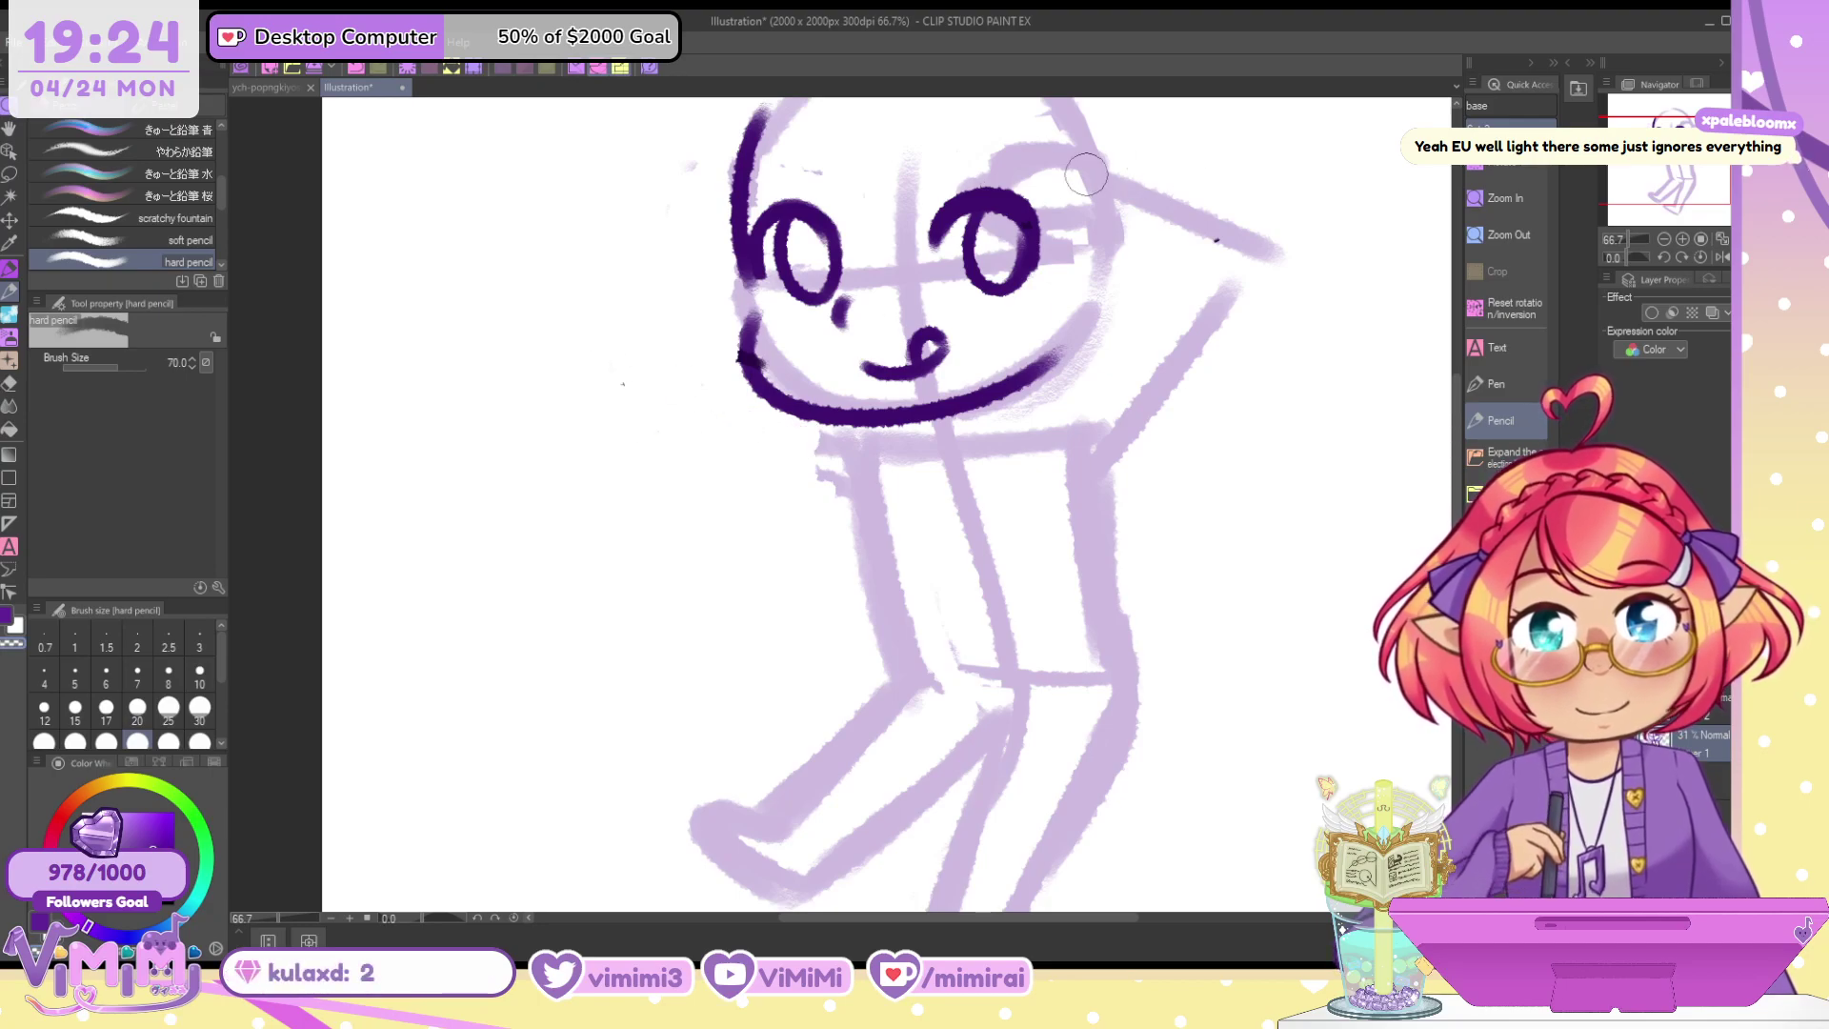
Erase the right-hand raised arm and hand from the rough pose down to the shoulder, and reduce the brush size to 40
mouse_move(1085, 174)
left_mouse_down()
mouse_move(1006, 191)
mouse_move(1022, 157)
mouse_move(1024, 196)
mouse_move(1059, 160)
mouse_move(1001, 231)
mouse_move(1052, 257)
mouse_move(1063, 215)
mouse_move(1161, 173)
mouse_move(1144, 236)
mouse_move(1183, 224)
mouse_move(1151, 331)
mouse_move(1143, 419)
left_mouse_up()
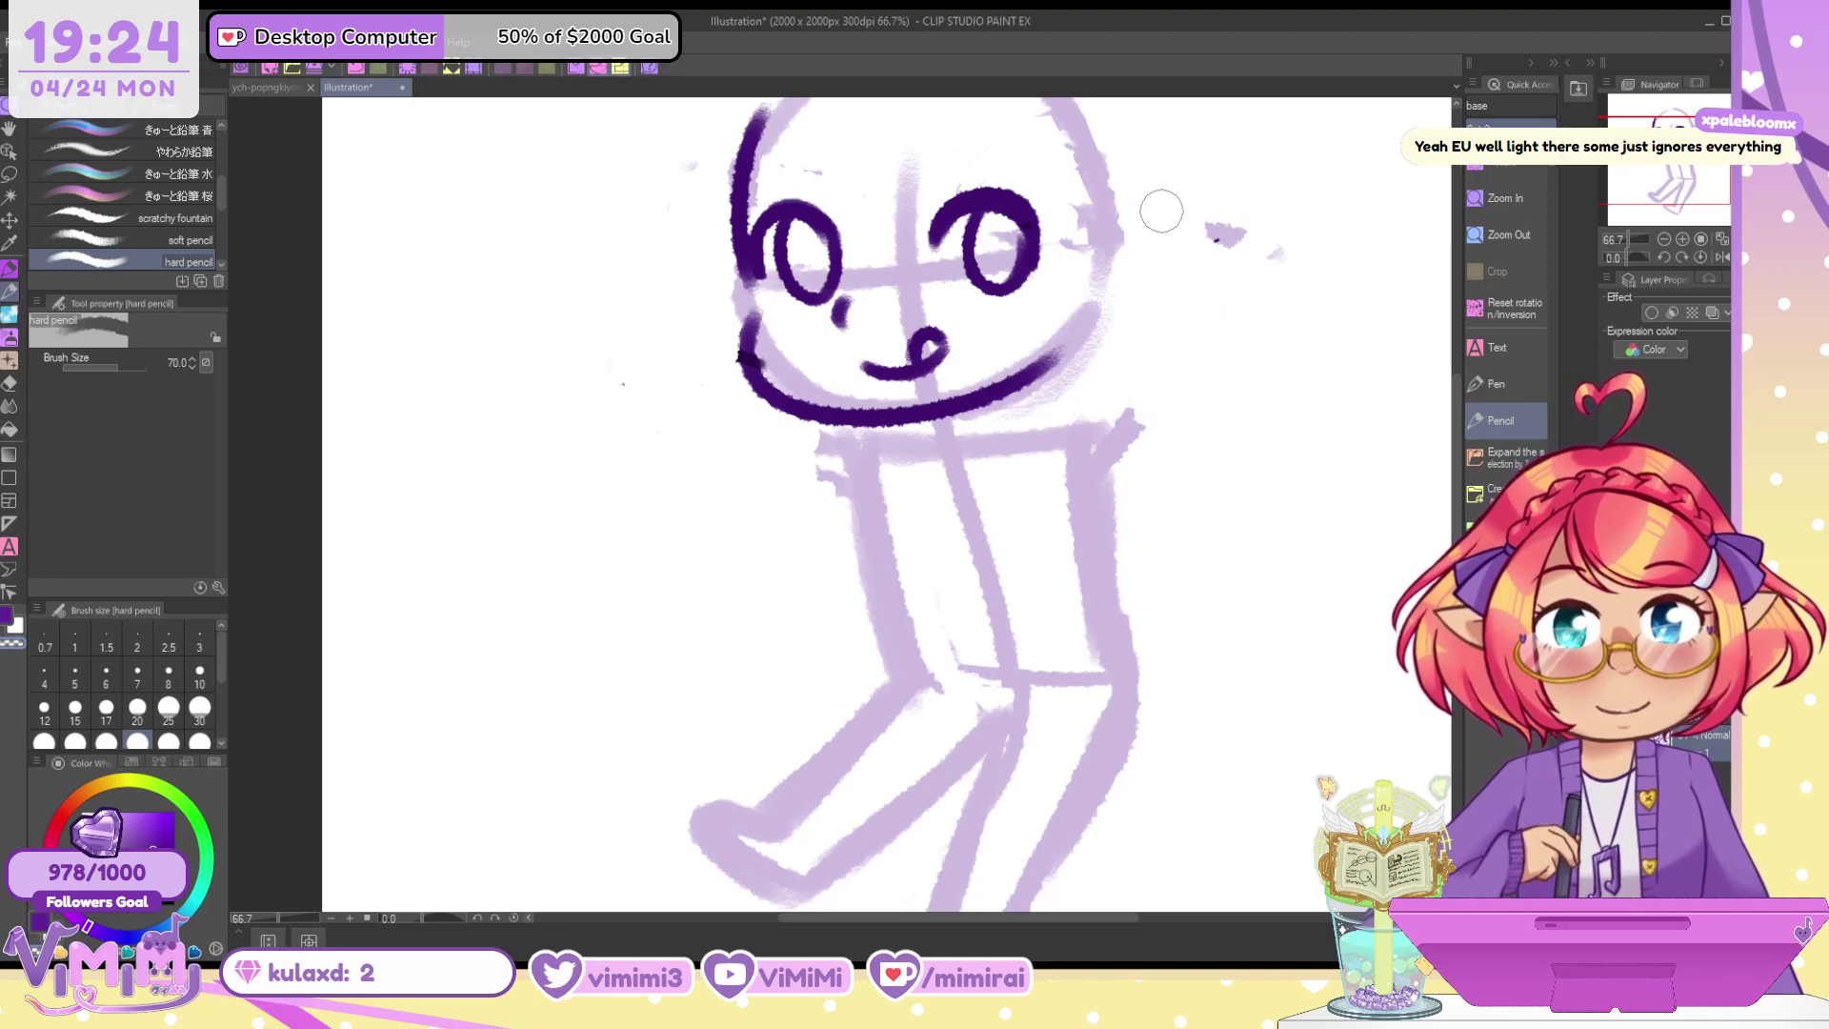
left_click_drag(1161, 211, 1271, 250)
left_click_drag(1133, 404, 1134, 482)
key("c")
key("[")
key("[")
key("[")
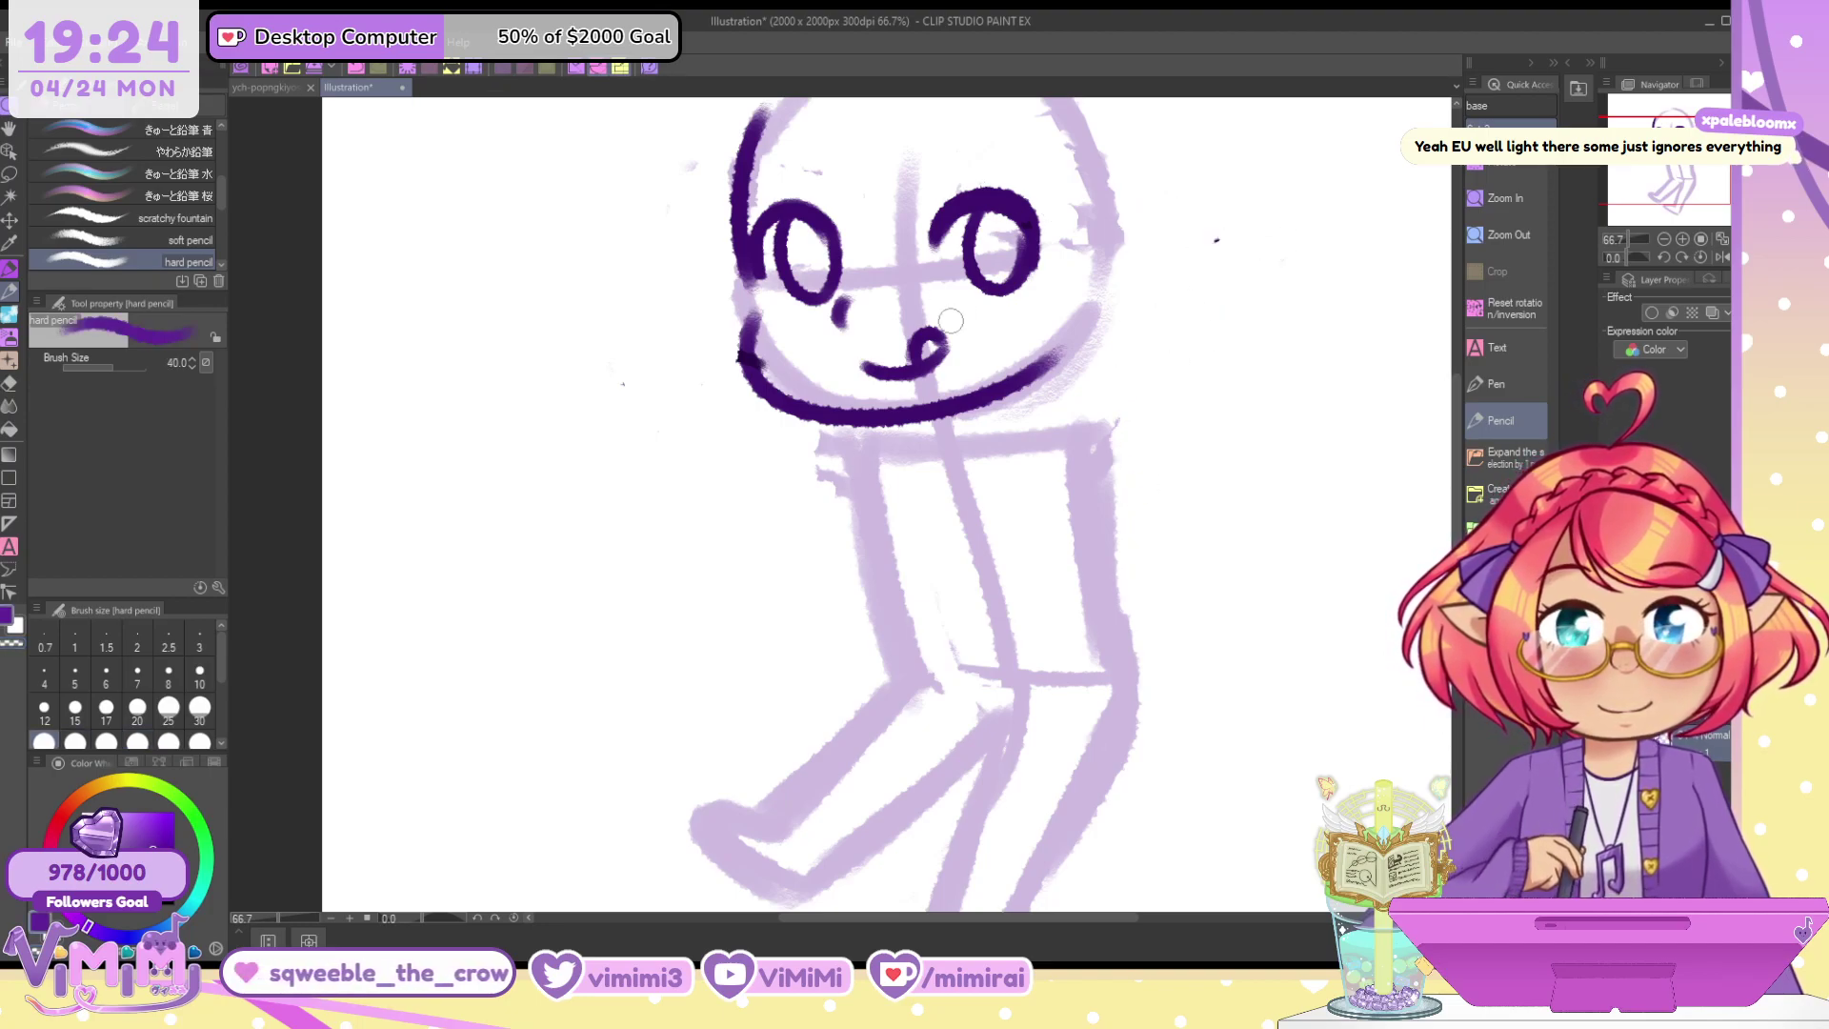
Try a long bent left-hand arm in the rough pose with the hand raised to the mouth
left_click_drag(851, 494, 704, 606)
key("ctrl+z")
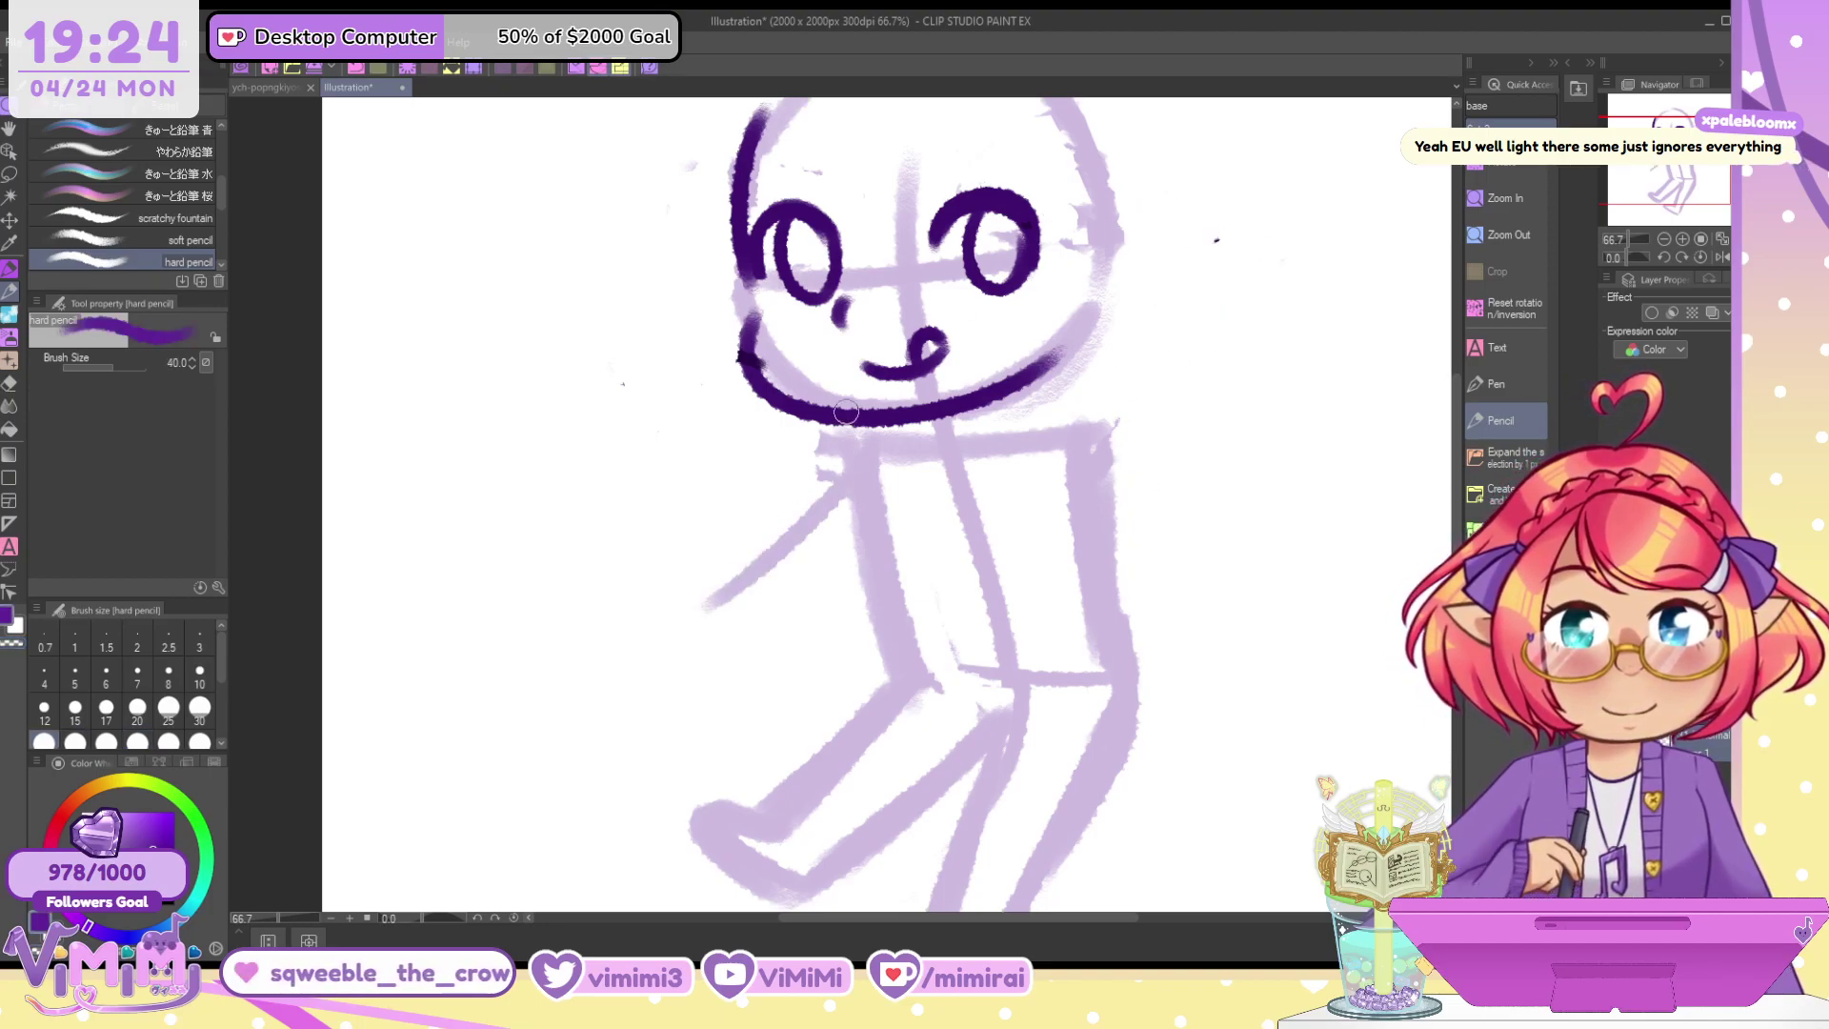
mouse_move(844, 415)
left_mouse_down()
mouse_move(750, 564)
mouse_move(879, 335)
mouse_move(905, 374)
left_mouse_up()
key("ctrl+z")
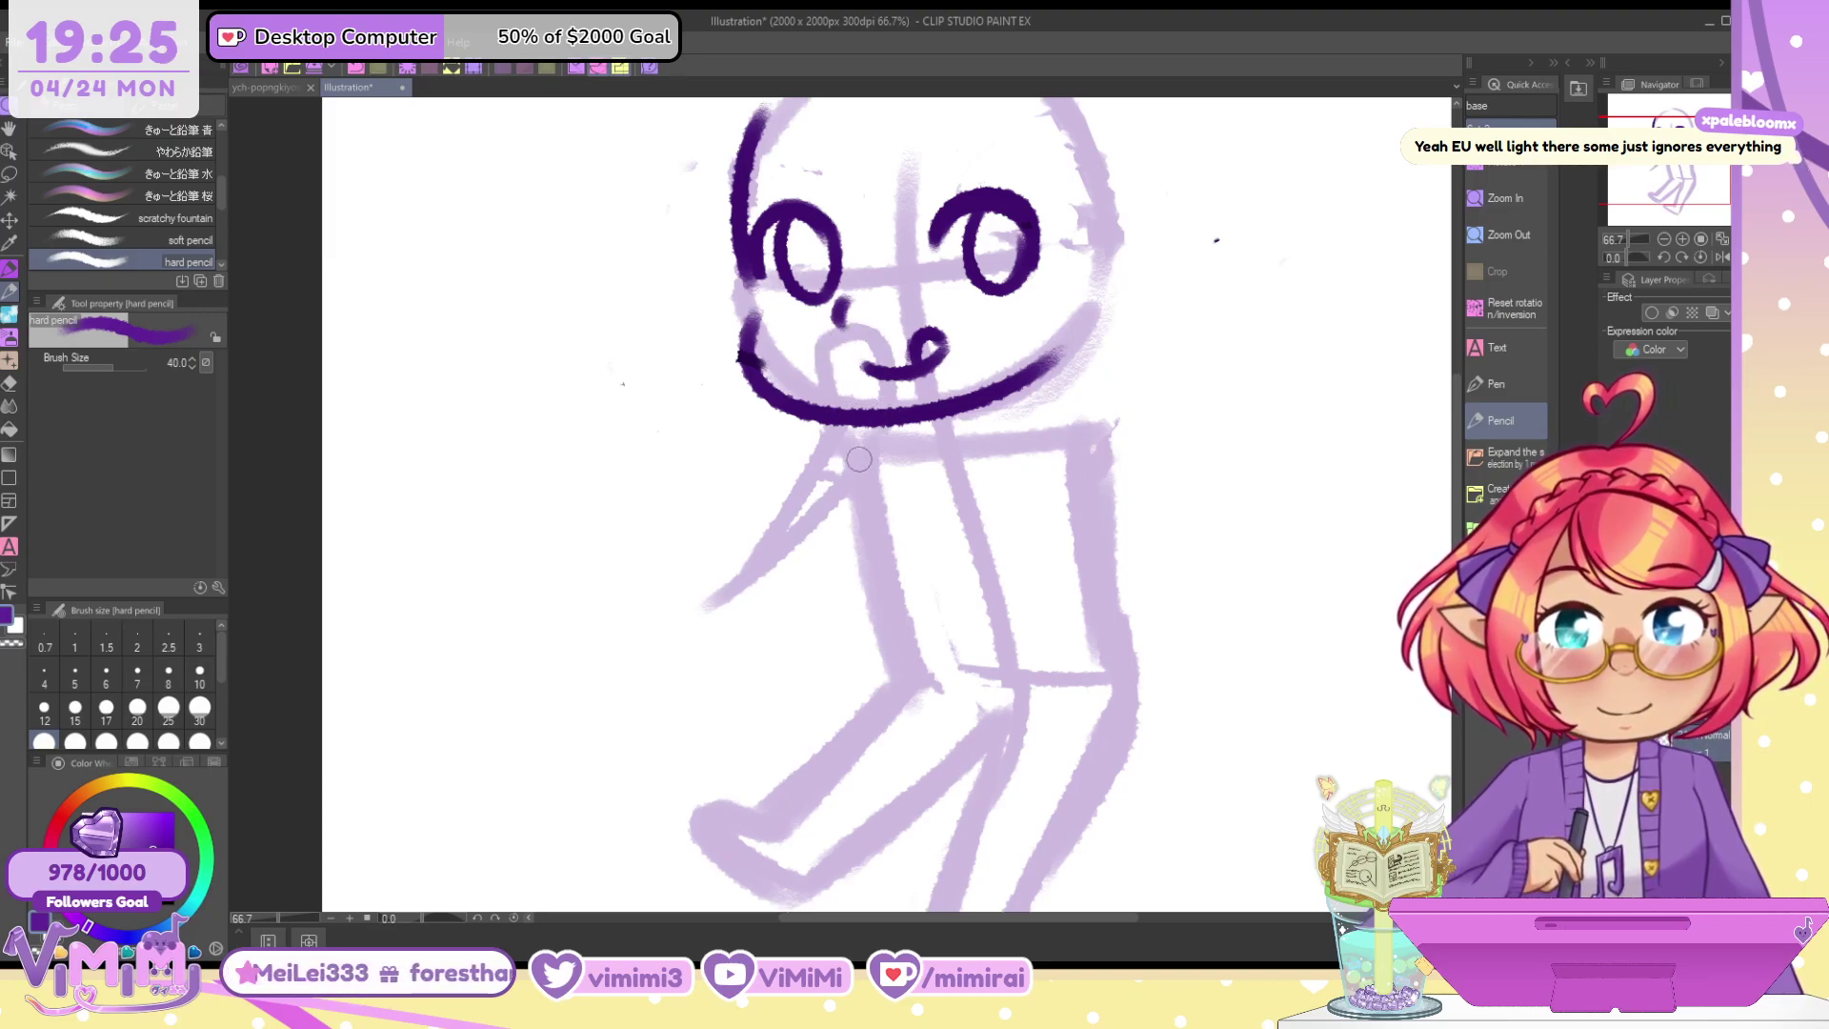
key("ctrl+z")
key("ctrl+z")
key("ctrl+z")
Rough-sketch a shorter bent left-hand arm folding up from the shoulder, with its hand beside the mouth
mouse_move(848, 499)
left_mouse_down()
mouse_move(821, 490)
mouse_move(781, 579)
left_mouse_up()
key("ctrl+z")
left_click_drag(845, 440, 783, 574)
key("ctrl+z")
left_click_drag(844, 430, 776, 585)
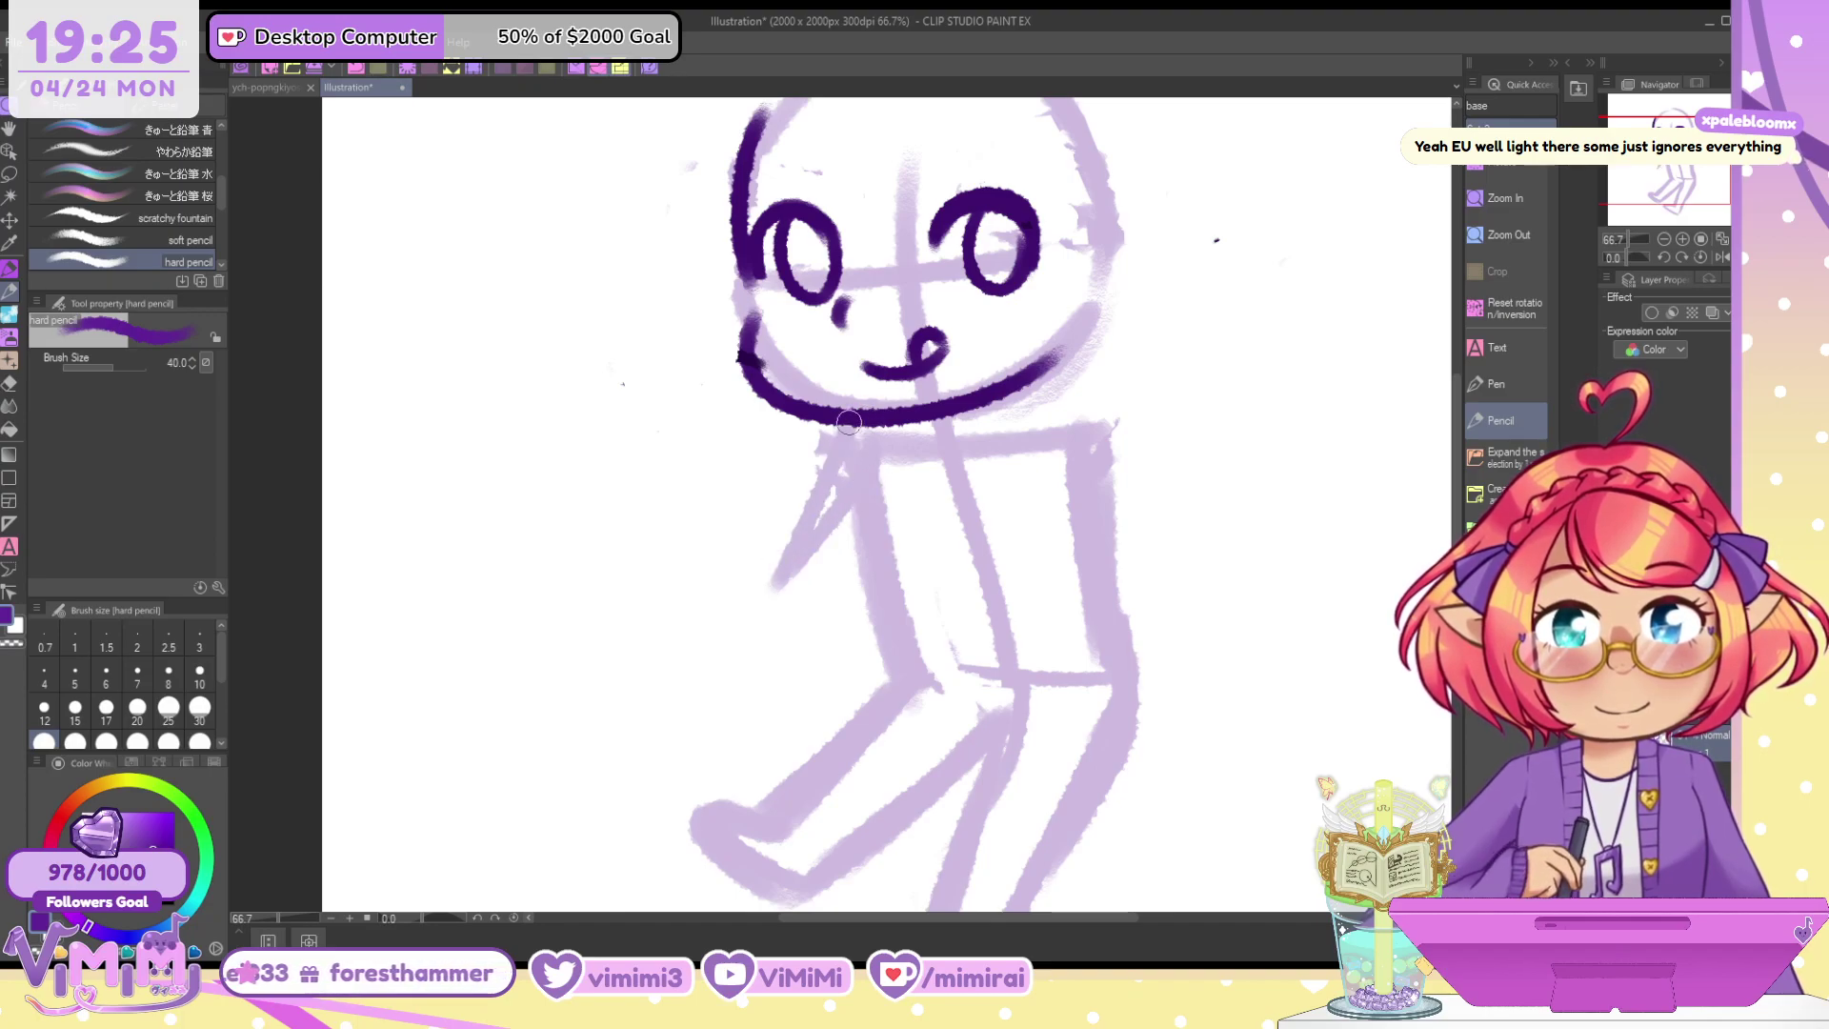
left_click_drag(843, 393, 871, 345)
Rough-sketch the right-hand arm with the elbow bent outward and the hand resting on the hip
left_click_drag(1095, 436, 1272, 493)
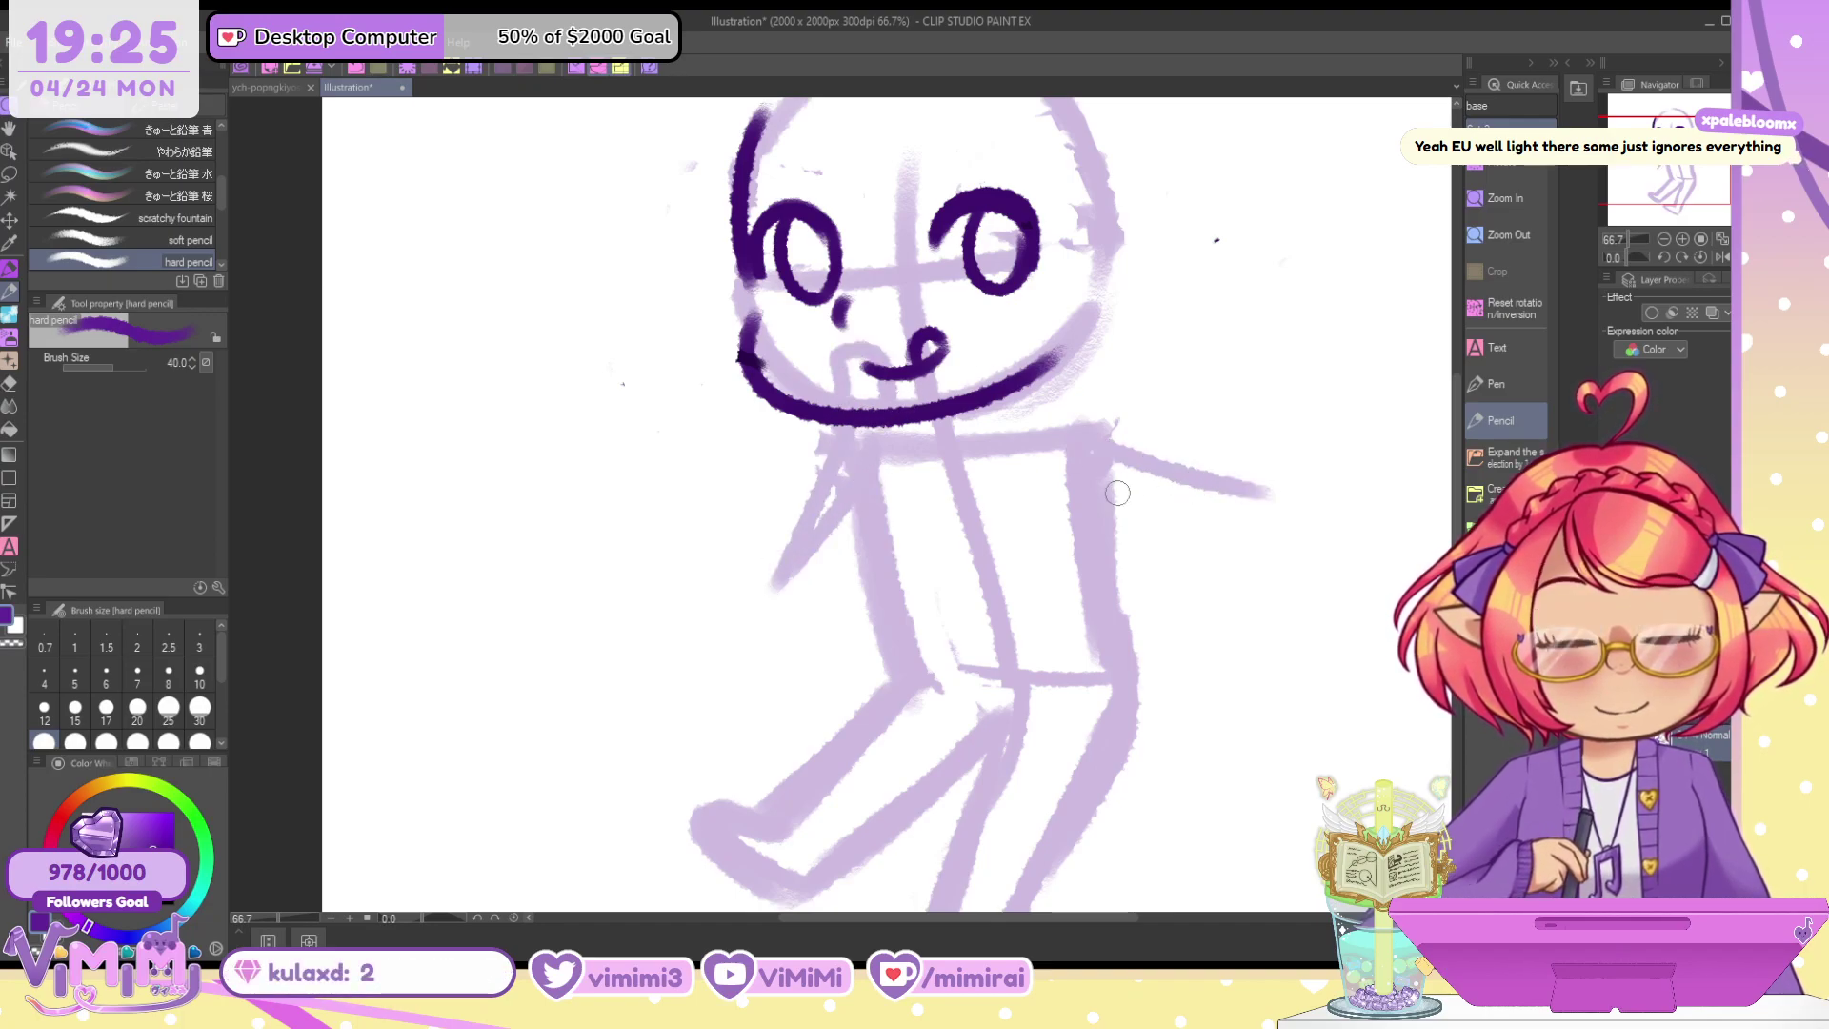
left_click_drag(1122, 472, 1316, 512)
key("ctrl+z")
key("ctrl+z")
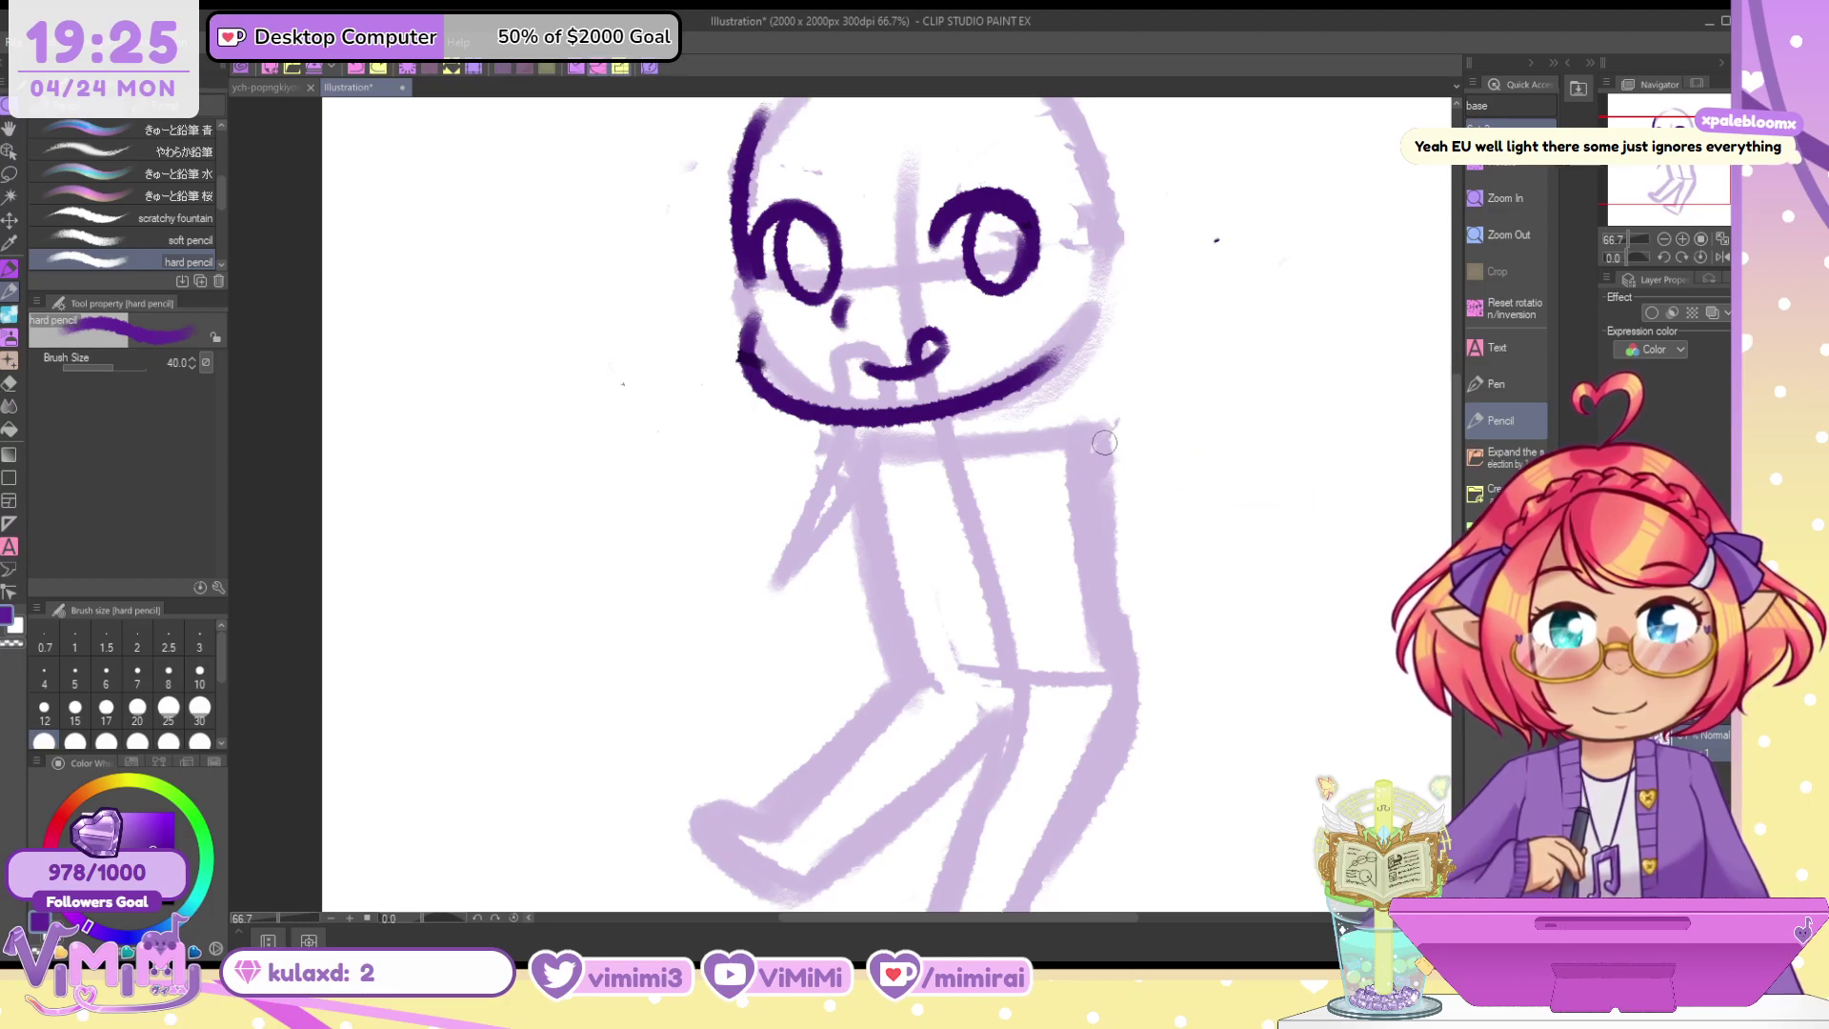
mouse_move(1104, 442)
left_mouse_down()
mouse_move(1300, 536)
mouse_move(1148, 640)
mouse_move(1068, 667)
left_mouse_up()
left_click_drag(1198, 640, 1147, 693)
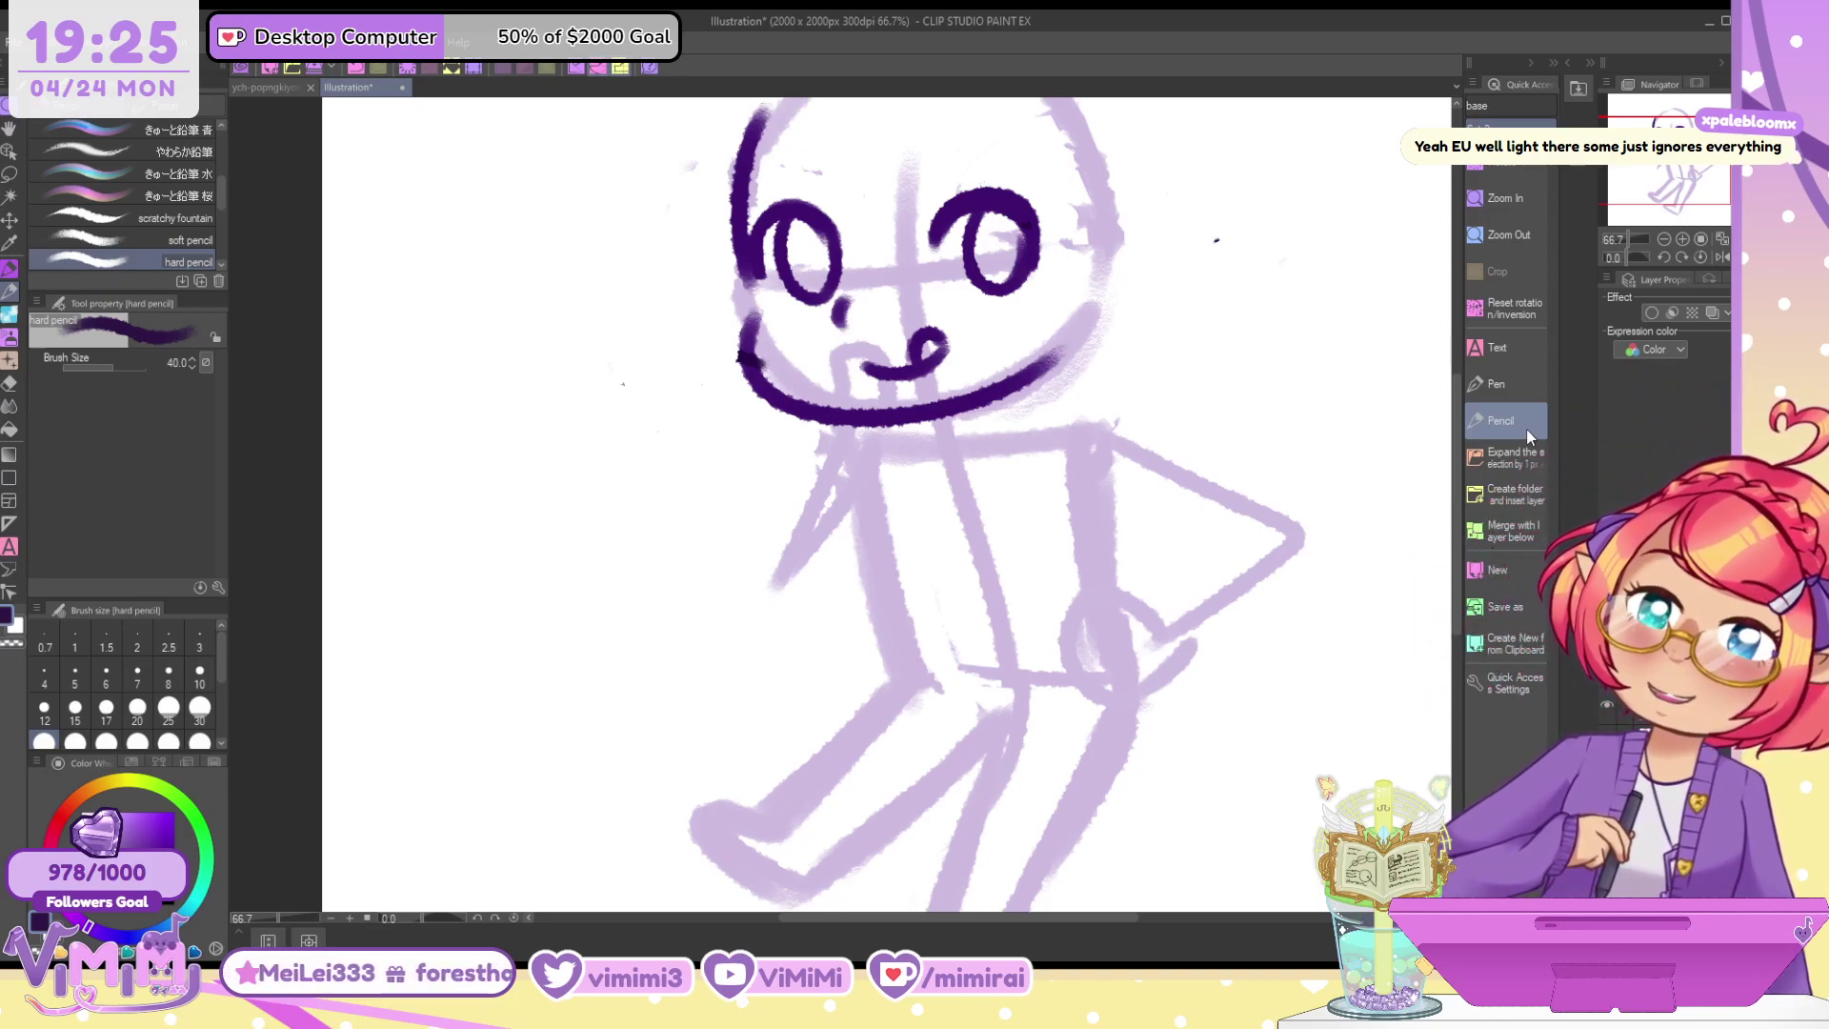
Try to draw a refined wrist and fingers over the hand beside the mouth in dark purple with brush size 25
left_click_drag(1632, 119, 1631, 127)
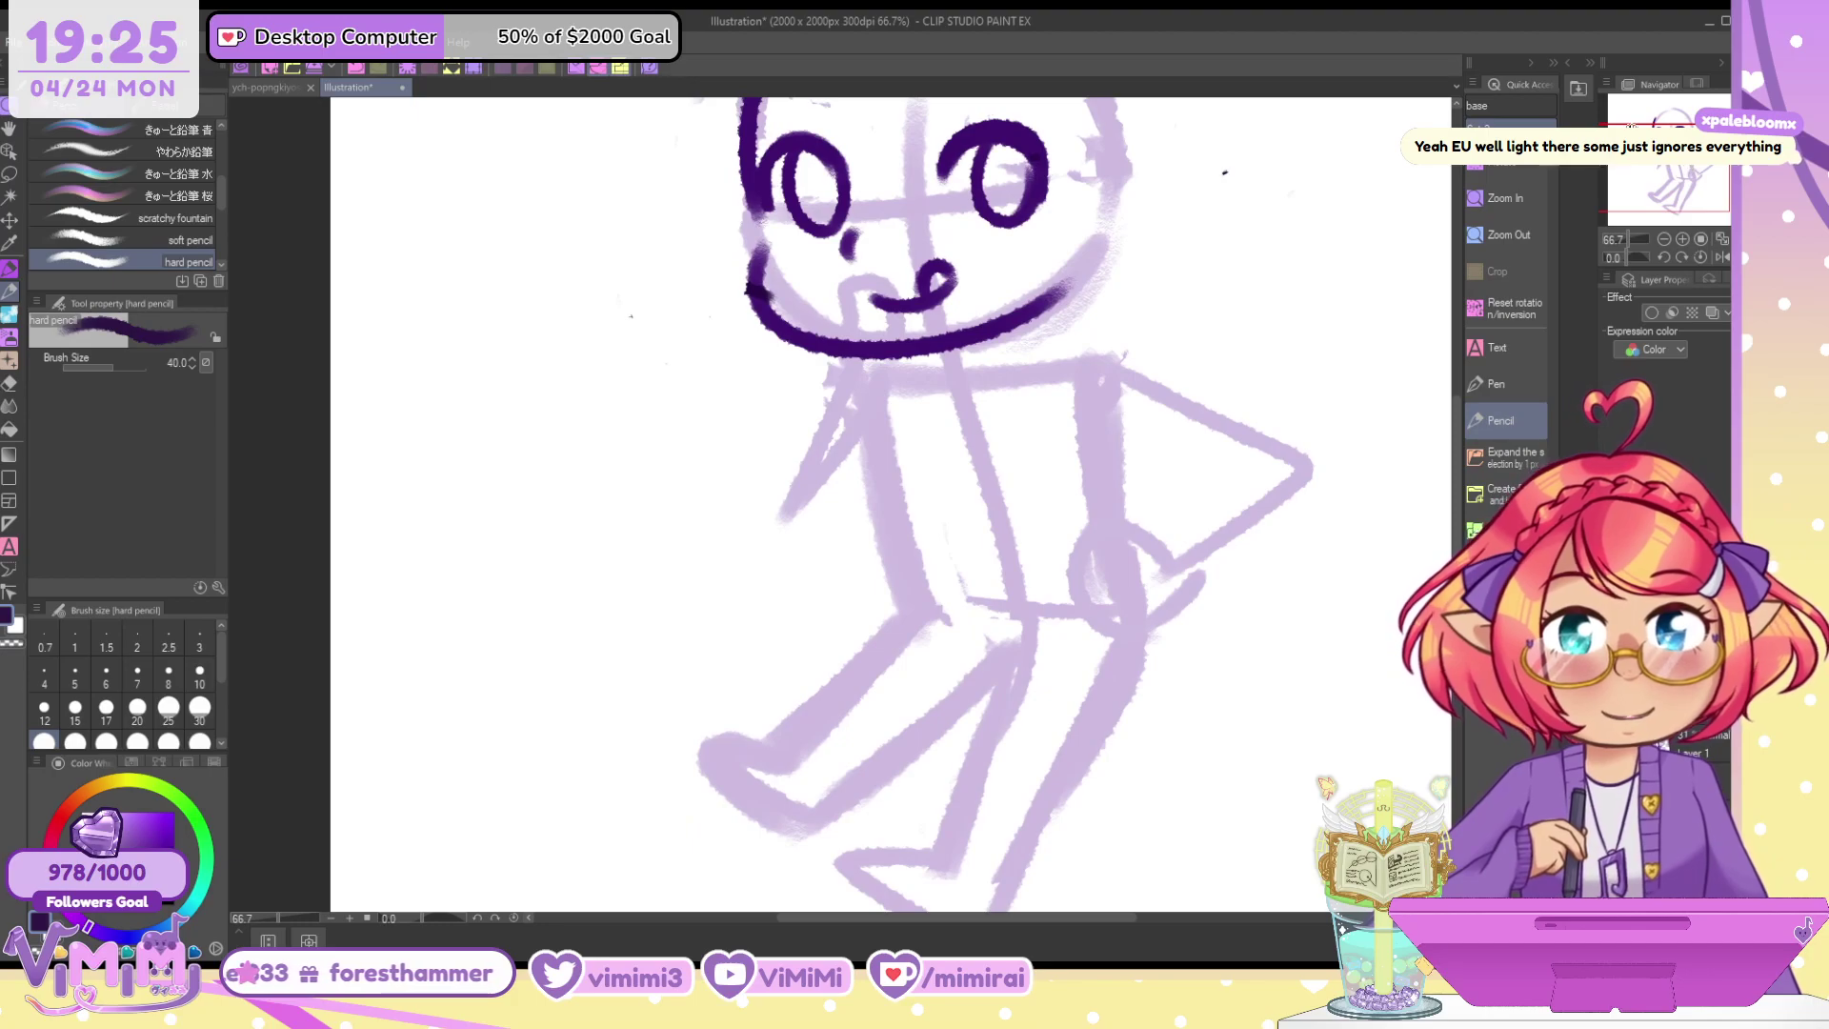
scroll(852, 329, "up", 4)
key("bracketleft")
key("bracketleft")
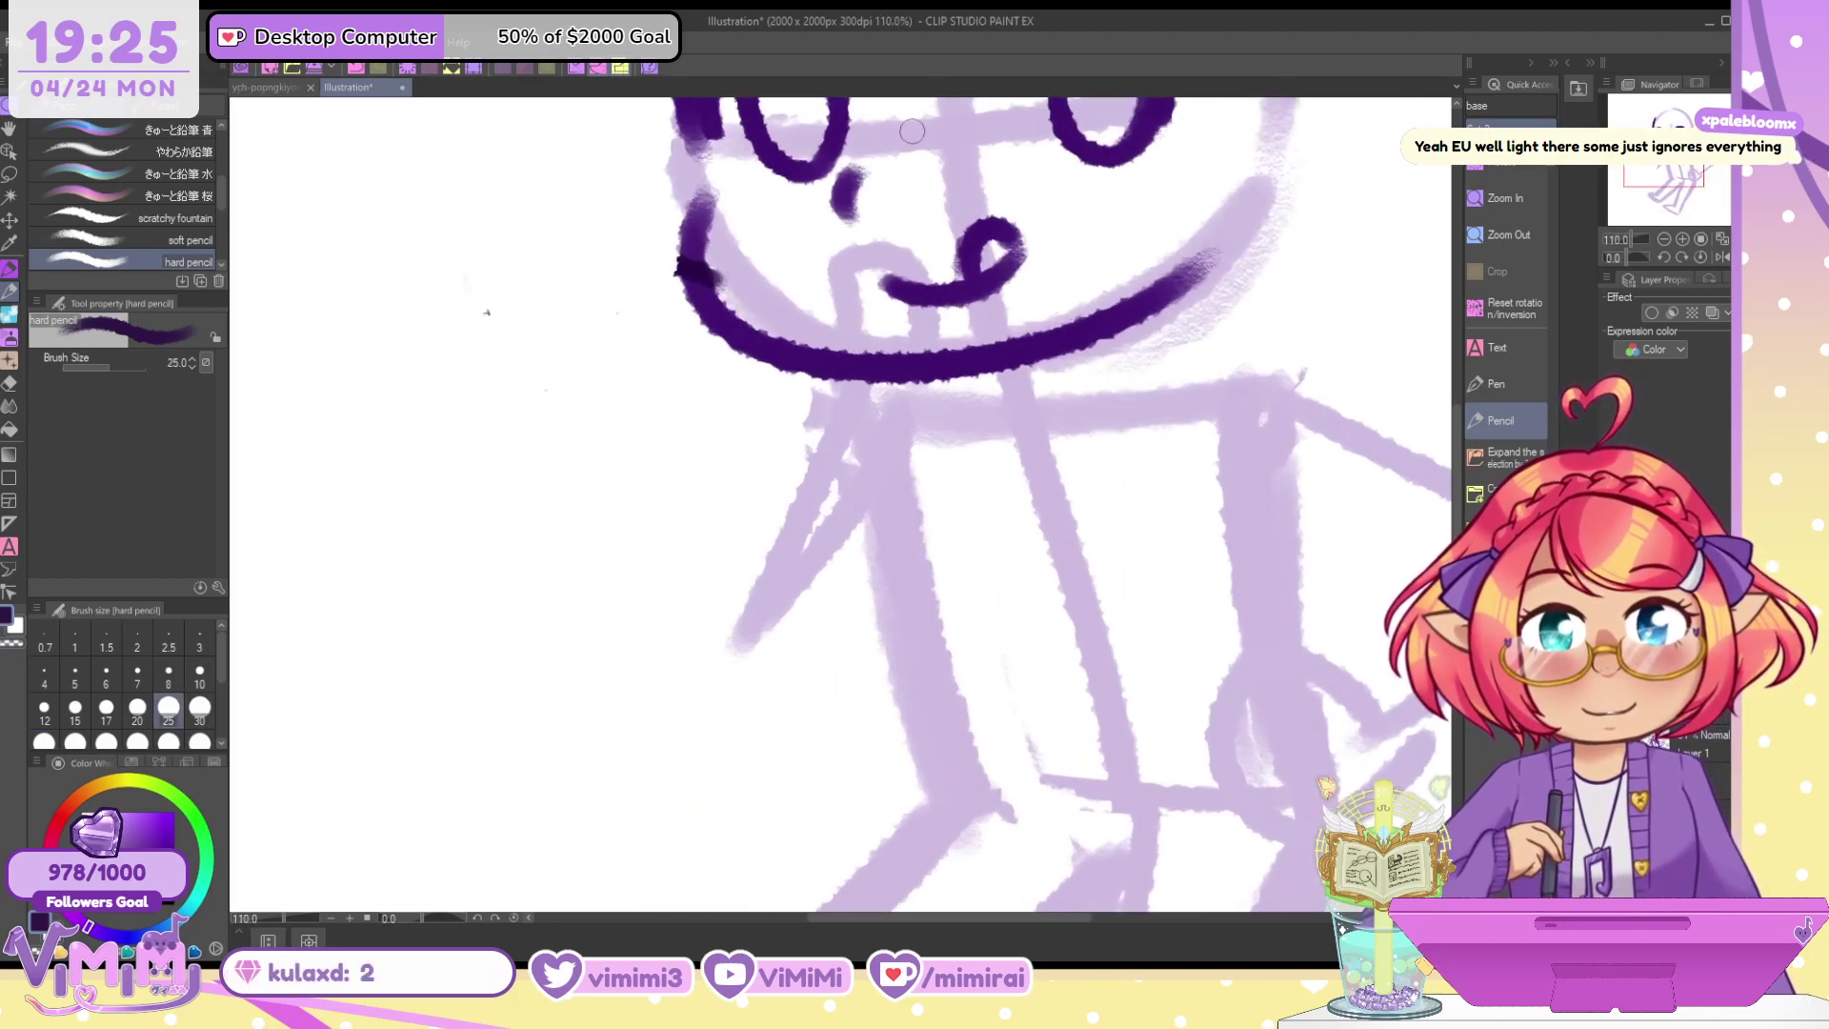
left_click_drag(954, 353, 929, 347)
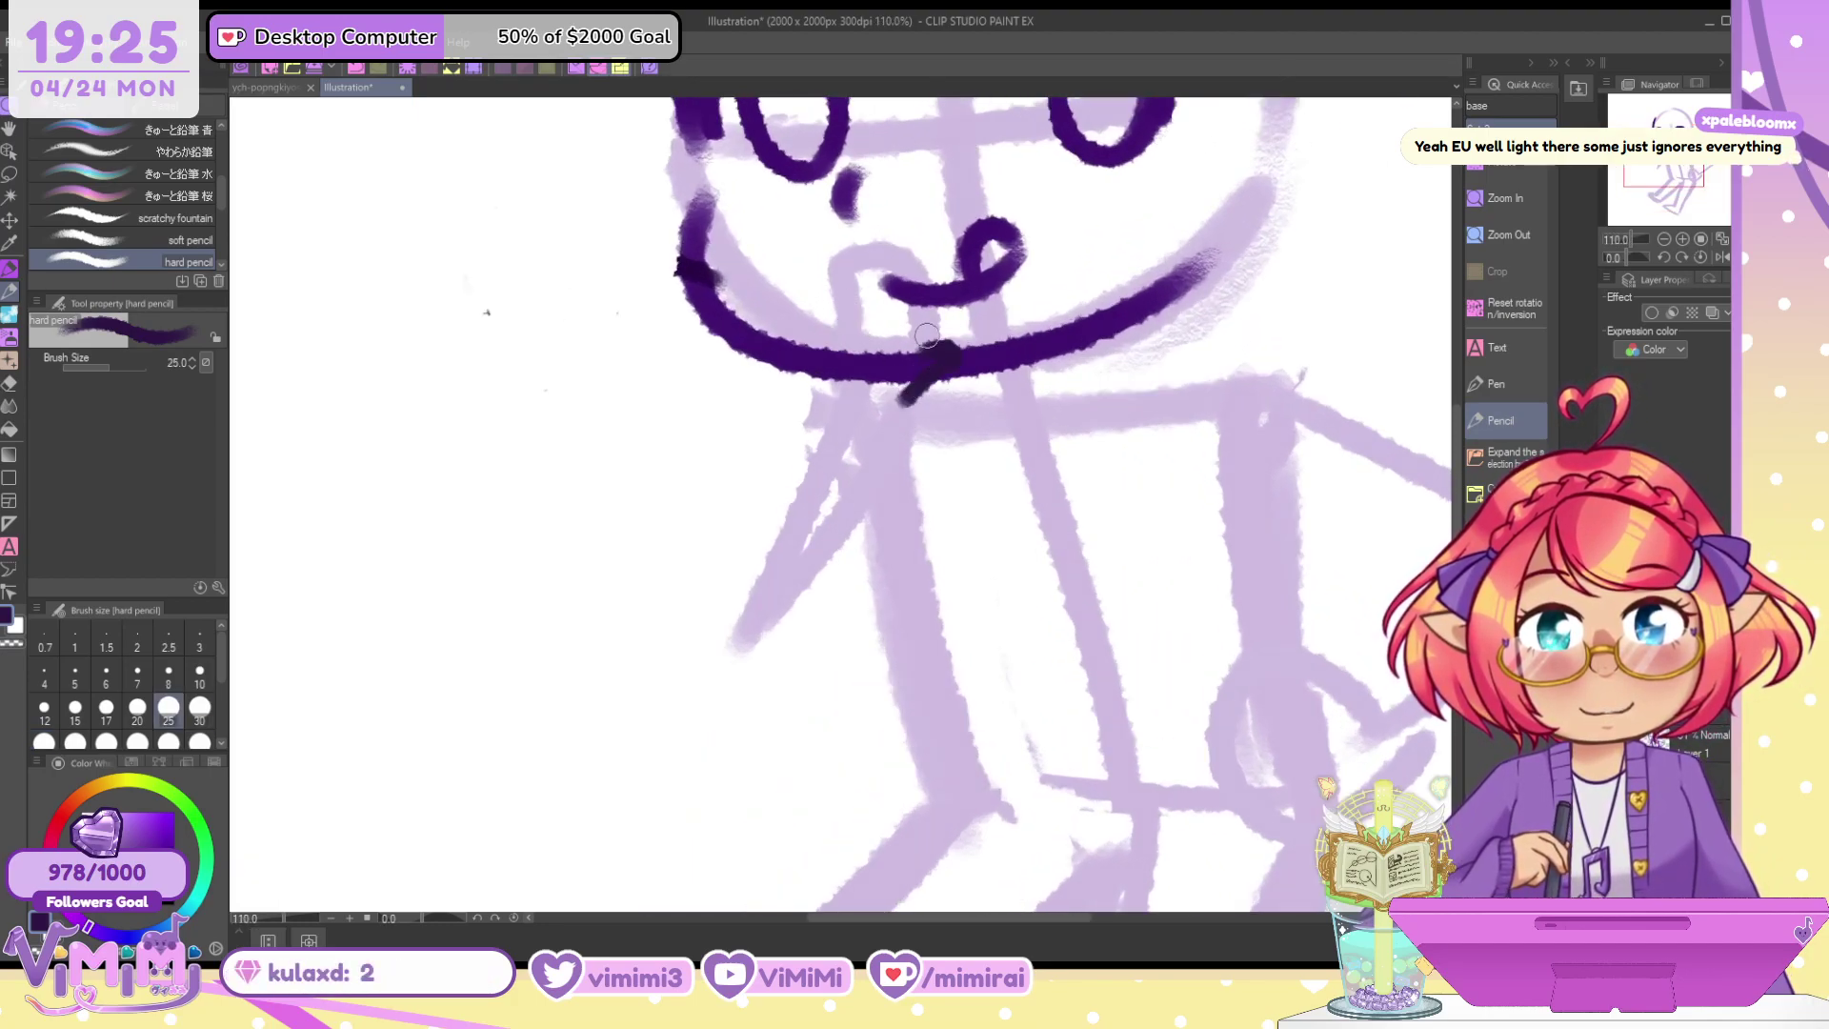
mouse_move(920, 256)
left_mouse_down()
mouse_move(917, 345)
mouse_move(926, 283)
mouse_move(928, 335)
mouse_move(879, 307)
mouse_move(831, 320)
left_mouse_up()
key("ctrl+z")
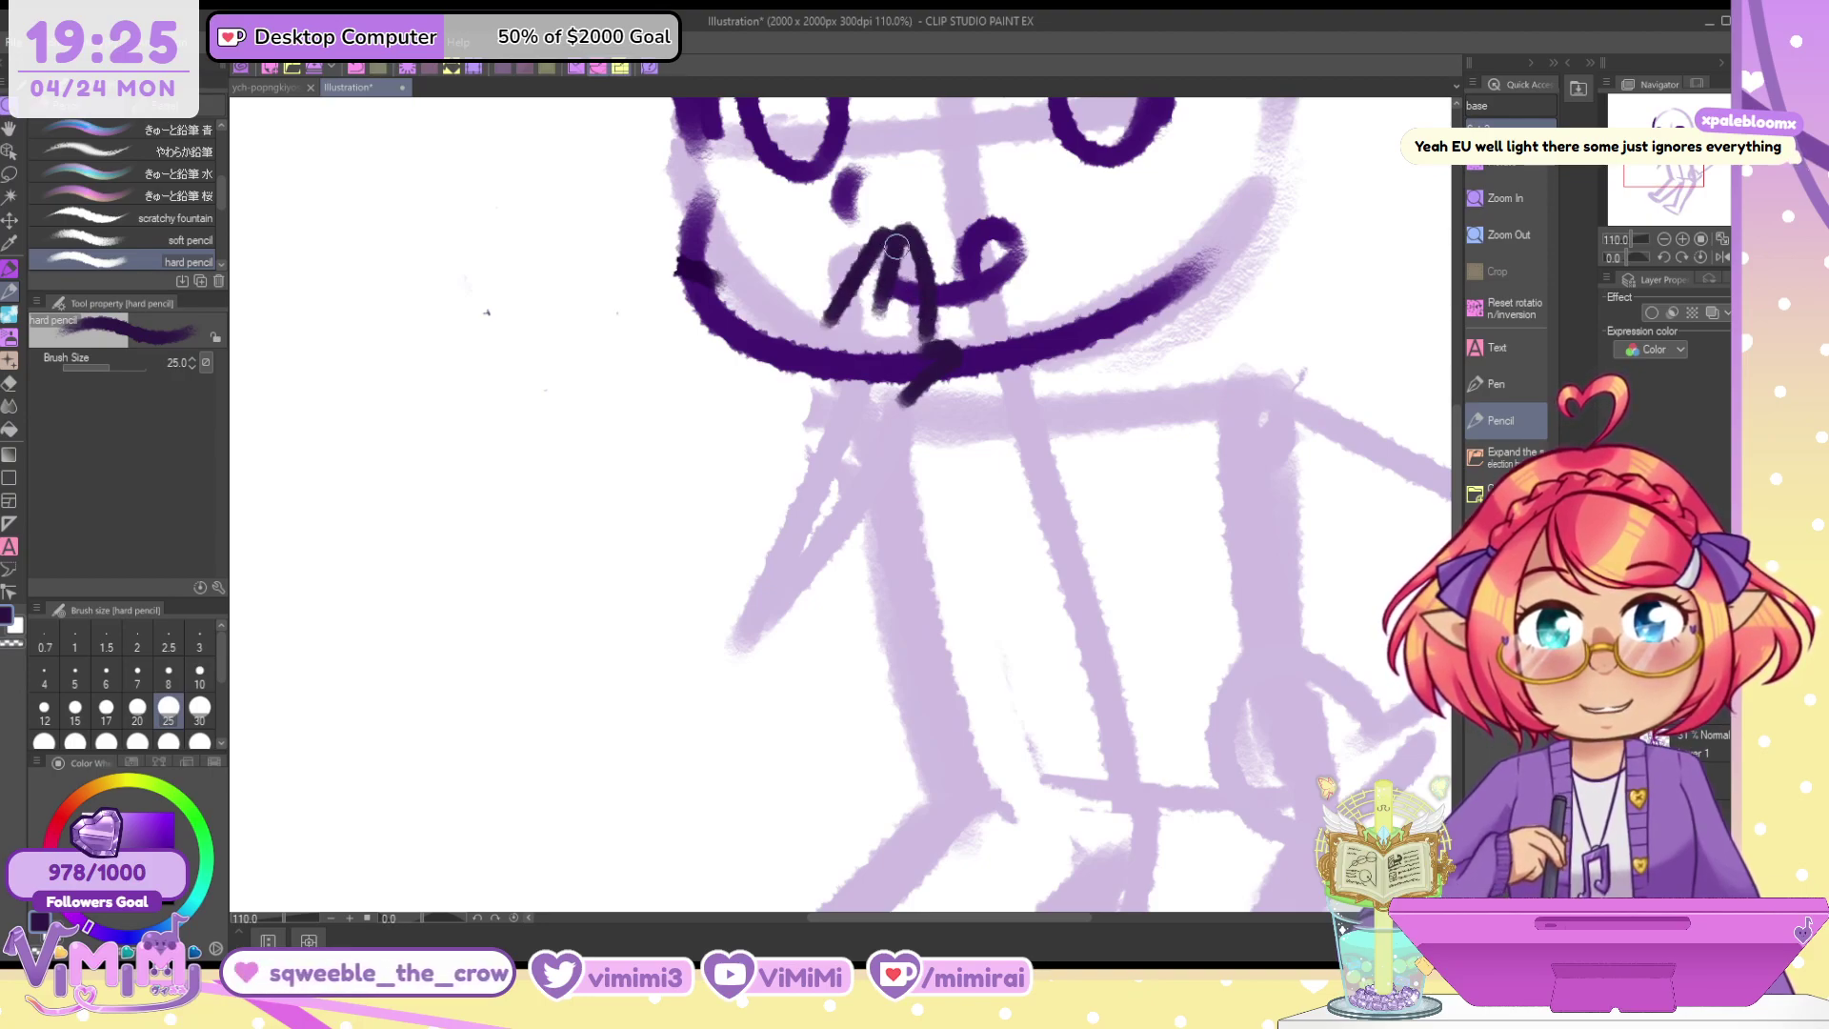
key("ctrl+z")
key("ctrl+z")
key("ctrl+z")
key("ctrl+z")
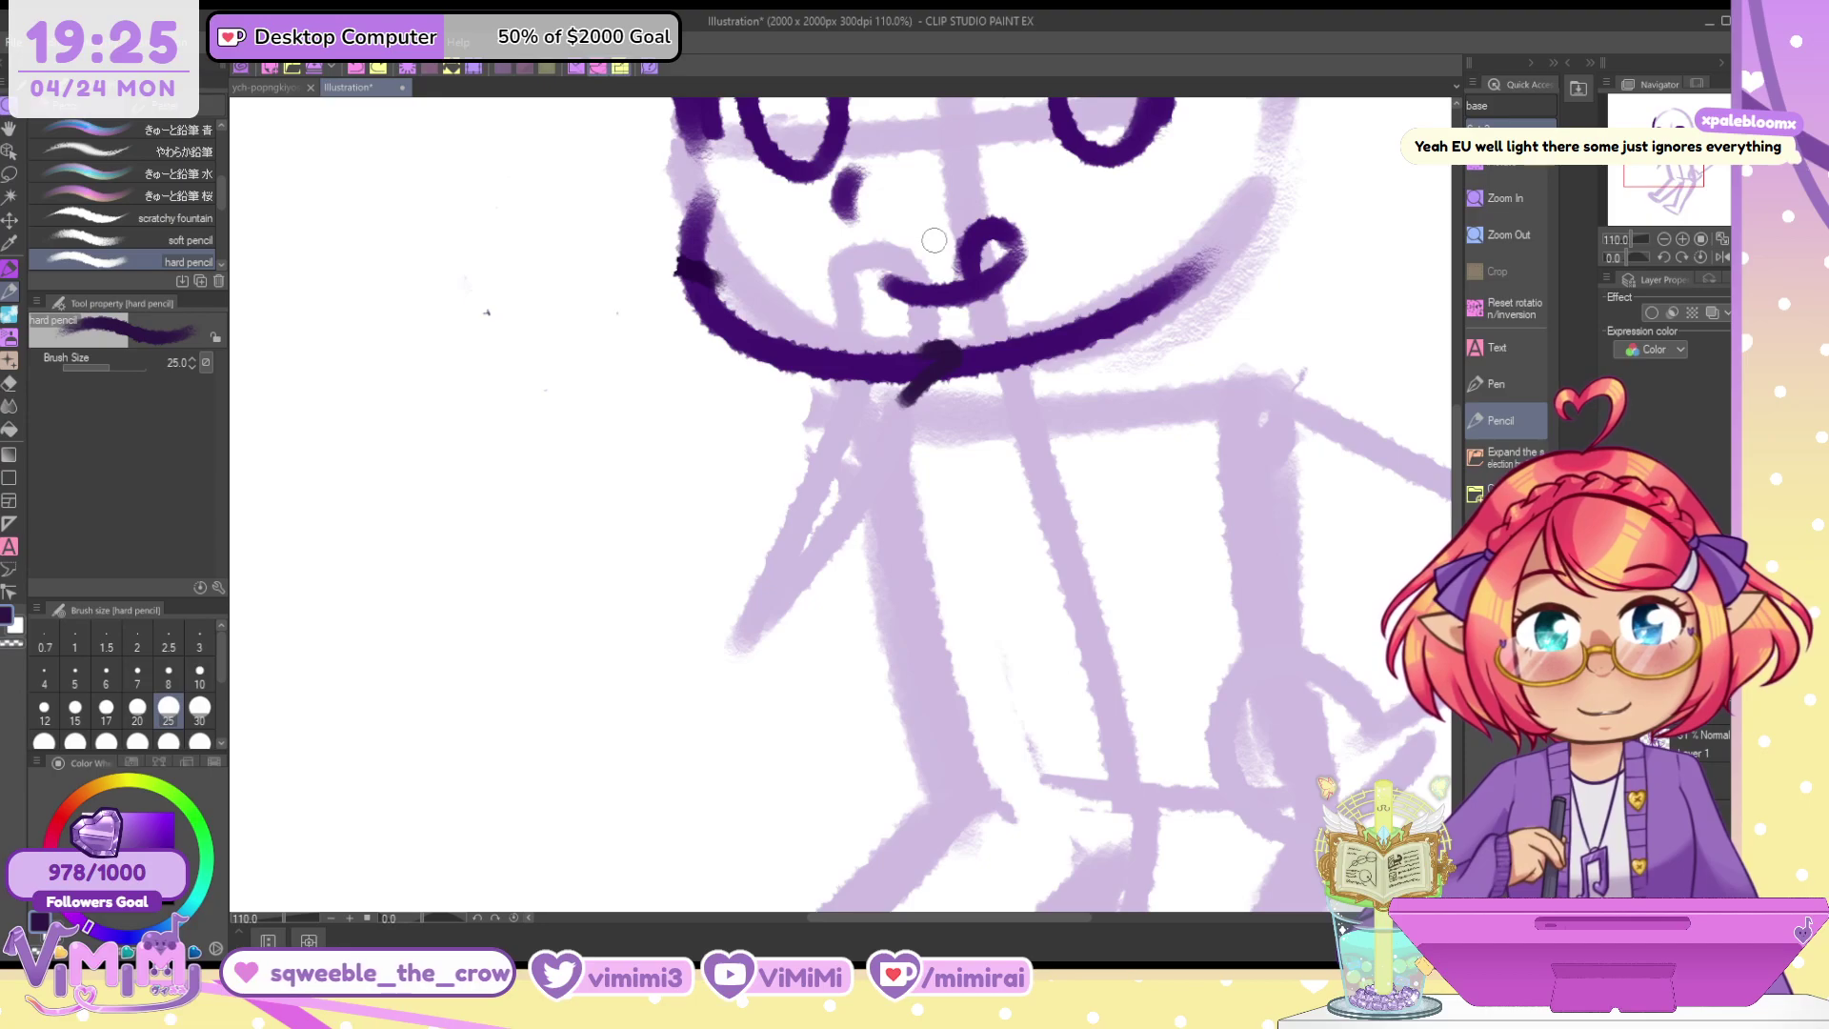
left_click_drag(918, 340, 922, 355)
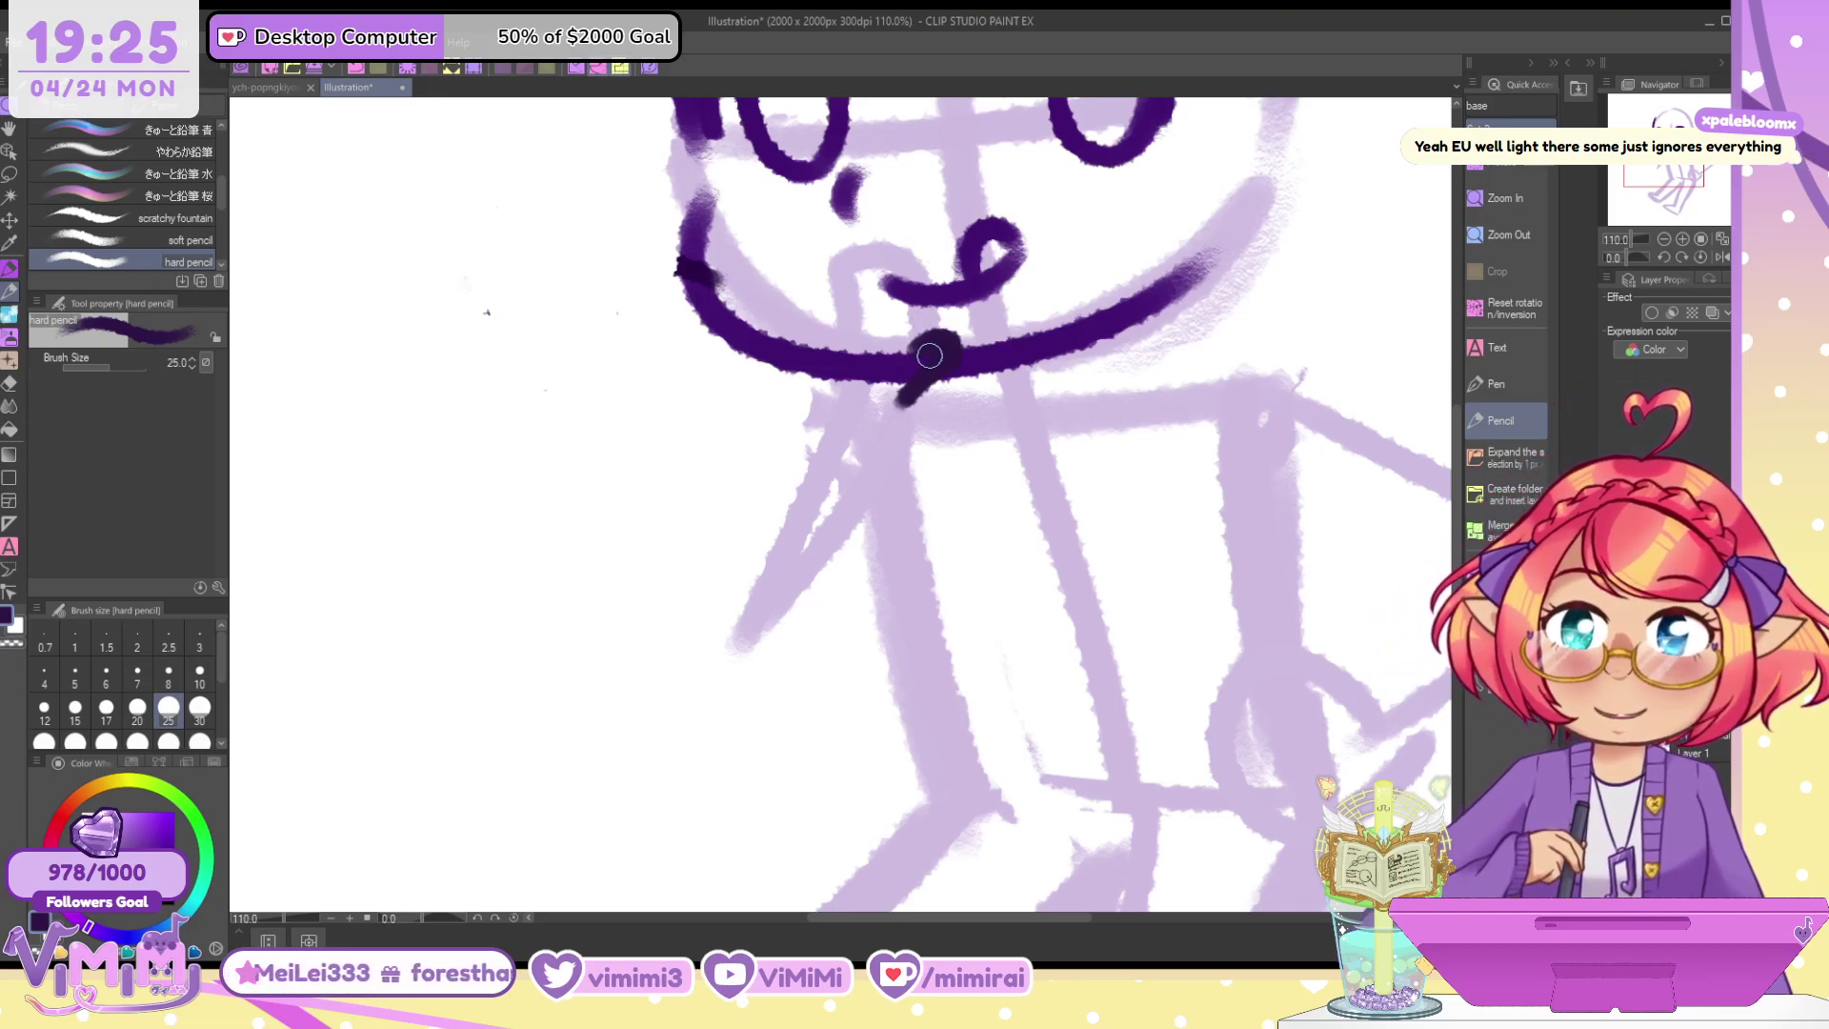
key("ctrl+z")
key("ctrl+z")
Draw a refined open hand with separate curved fingers and a thumb beside the mouth, with one wrist line below it
mouse_move(932, 348)
left_mouse_down()
mouse_move(910, 319)
mouse_move(948, 339)
mouse_move(952, 270)
mouse_move(938, 280)
mouse_move(940, 257)
mouse_move(931, 293)
mouse_move(893, 243)
left_mouse_up()
key("ctrl+z")
key("ctrl+z")
key("ctrl+z")
mouse_move(819, 310)
left_mouse_down()
mouse_move(845, 256)
mouse_move(858, 314)
mouse_move(805, 283)
mouse_move(833, 292)
mouse_move(783, 314)
mouse_move(817, 282)
mouse_move(824, 308)
mouse_move(846, 237)
mouse_move(907, 298)
left_mouse_up()
key("ctrl+z")
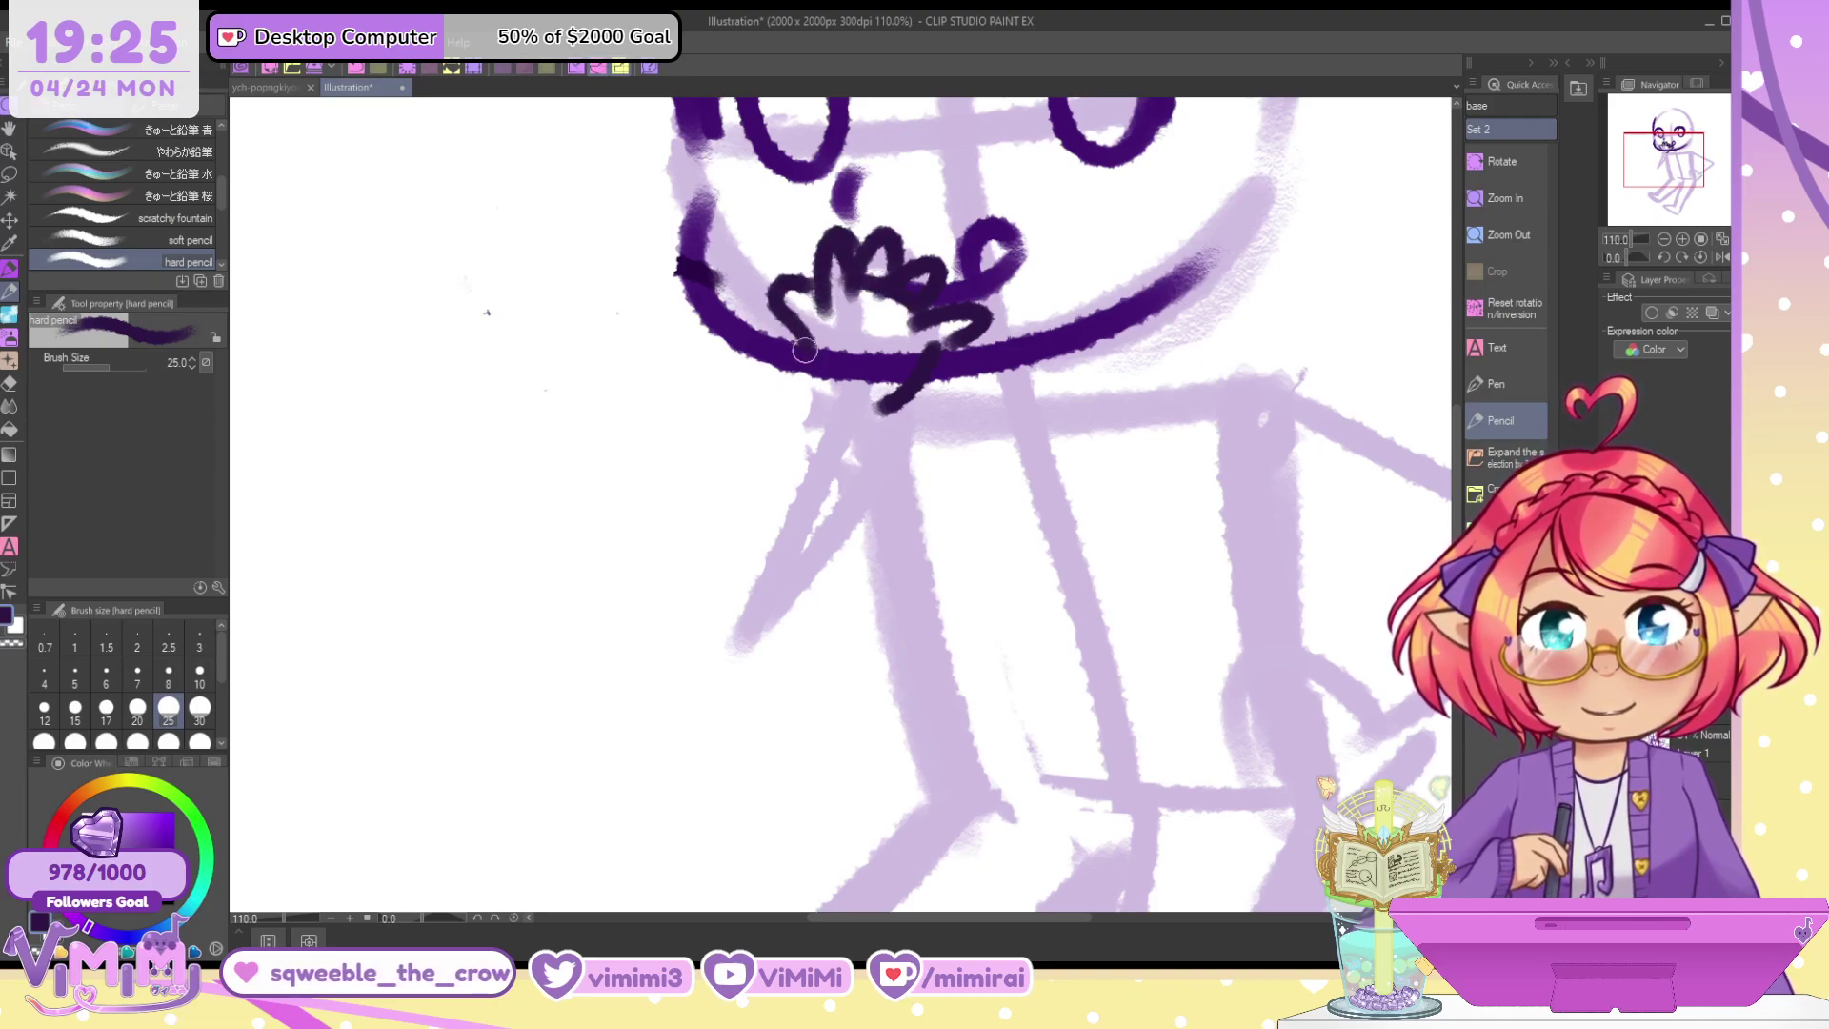
Draw the outer wrist line and outline the left-hand forearm down to a rounded elbow, cleaning up stray marks
left_click_drag(804, 355, 810, 411)
key("c")
mouse_move(811, 322)
left_mouse_down()
mouse_move(823, 419)
mouse_move(729, 581)
mouse_move(829, 617)
left_mouse_up()
key("c")
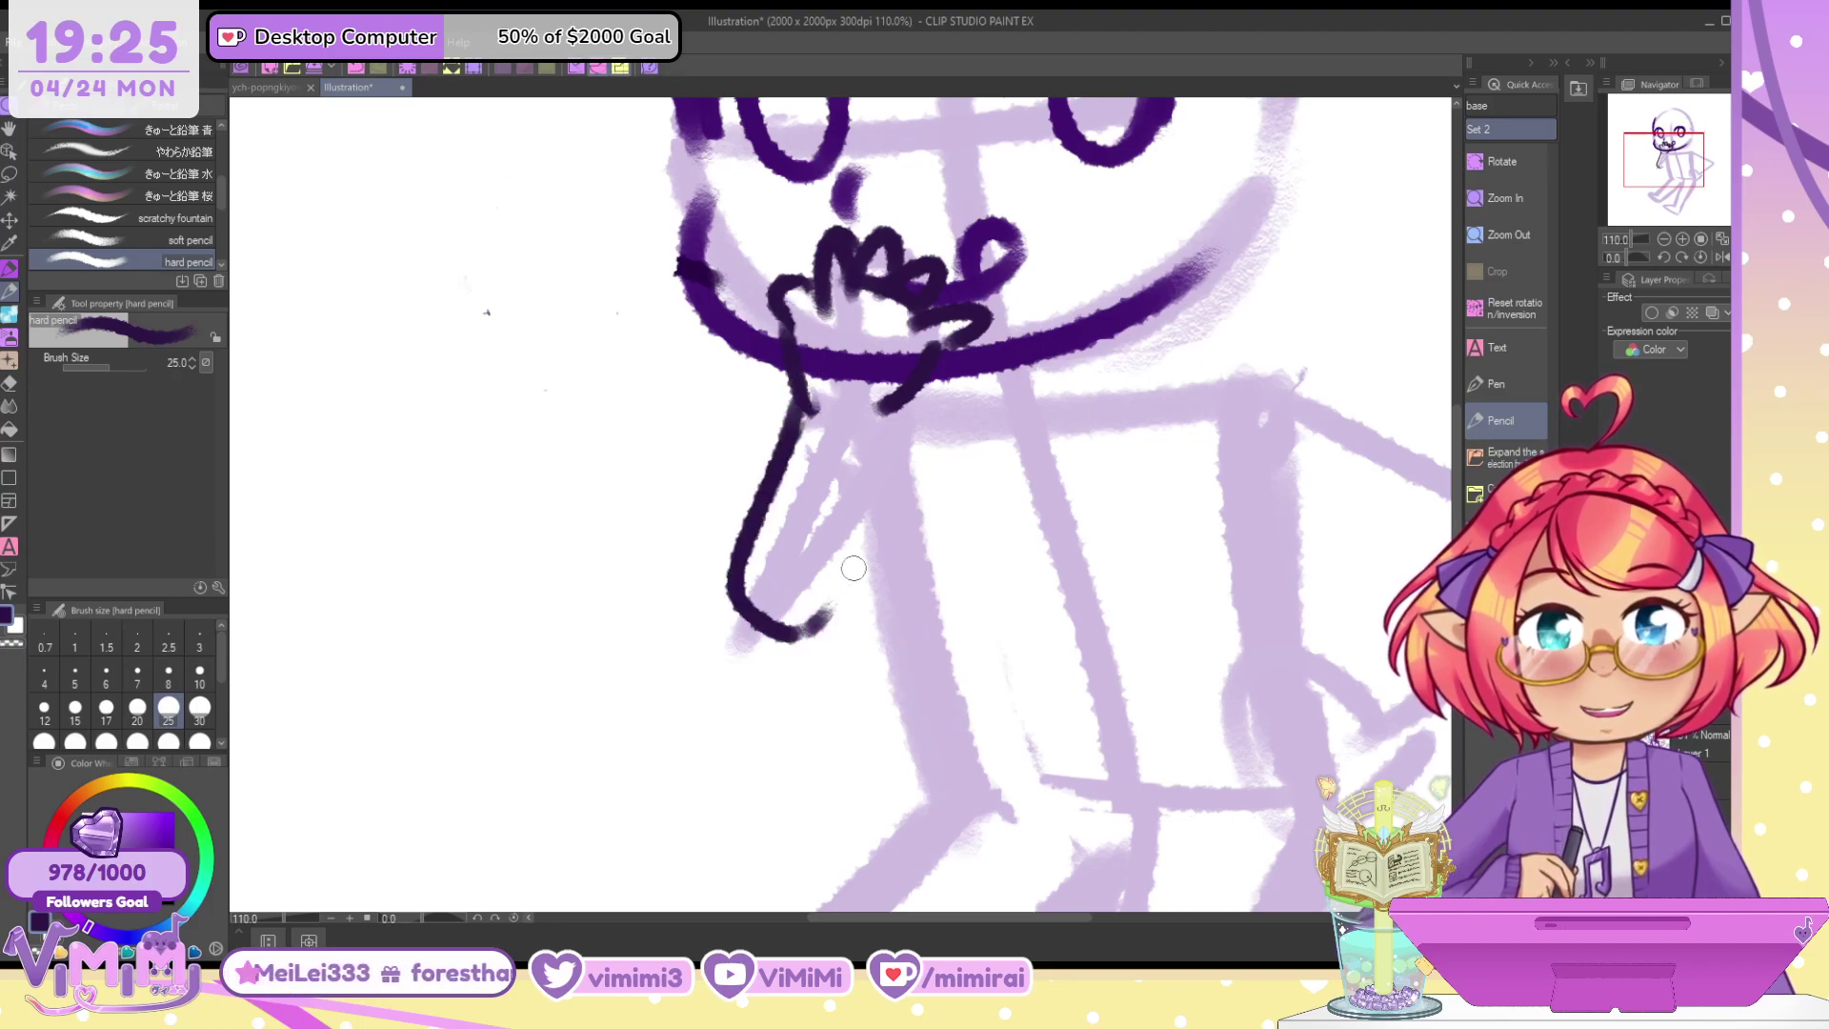
mouse_move(889, 428)
left_mouse_down()
mouse_move(843, 600)
mouse_move(808, 633)
mouse_move(872, 596)
left_mouse_up()
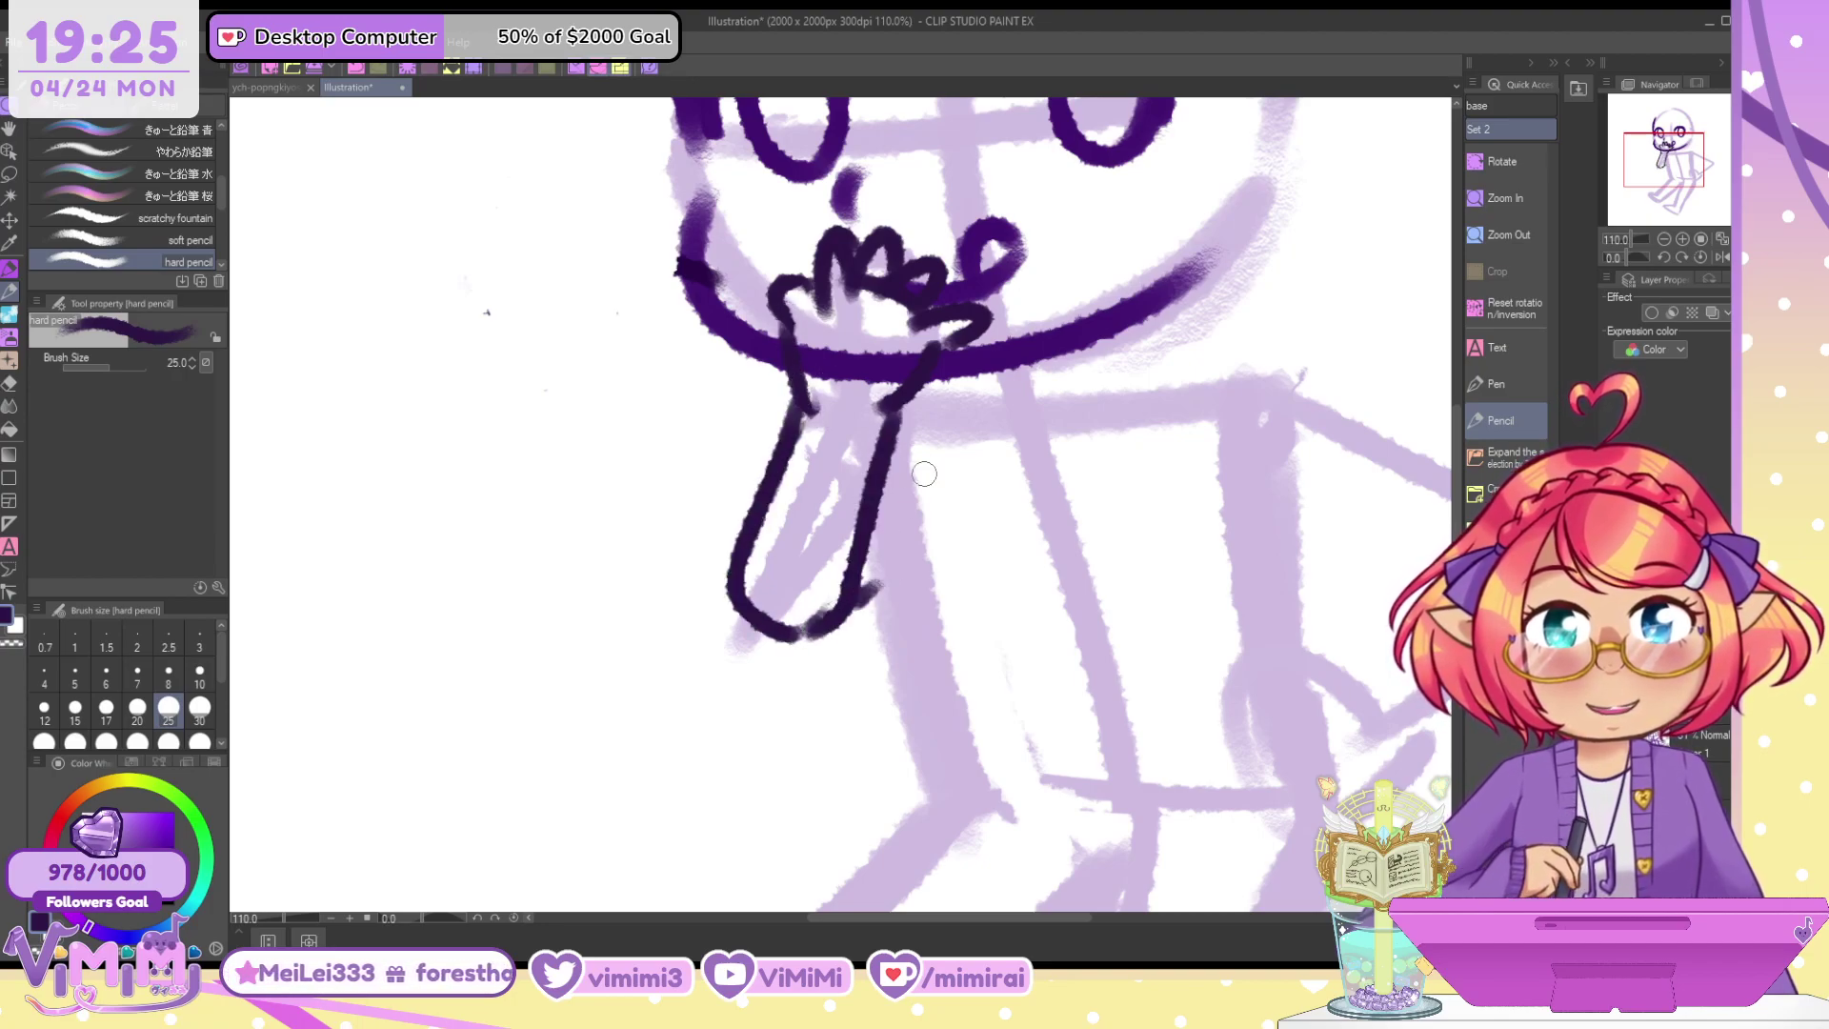
Erase the fingers, thumb and palm of the hand beside the mouth with brush size 40, keeping the wrist and forearm
key("]")
key("]")
key("c")
mouse_move(825, 233)
left_mouse_down()
mouse_move(831, 286)
mouse_move(871, 322)
mouse_move(963, 332)
left_mouse_up()
mouse_move(852, 234)
left_mouse_down()
mouse_move(792, 338)
mouse_move(784, 286)
left_mouse_up()
key("c")
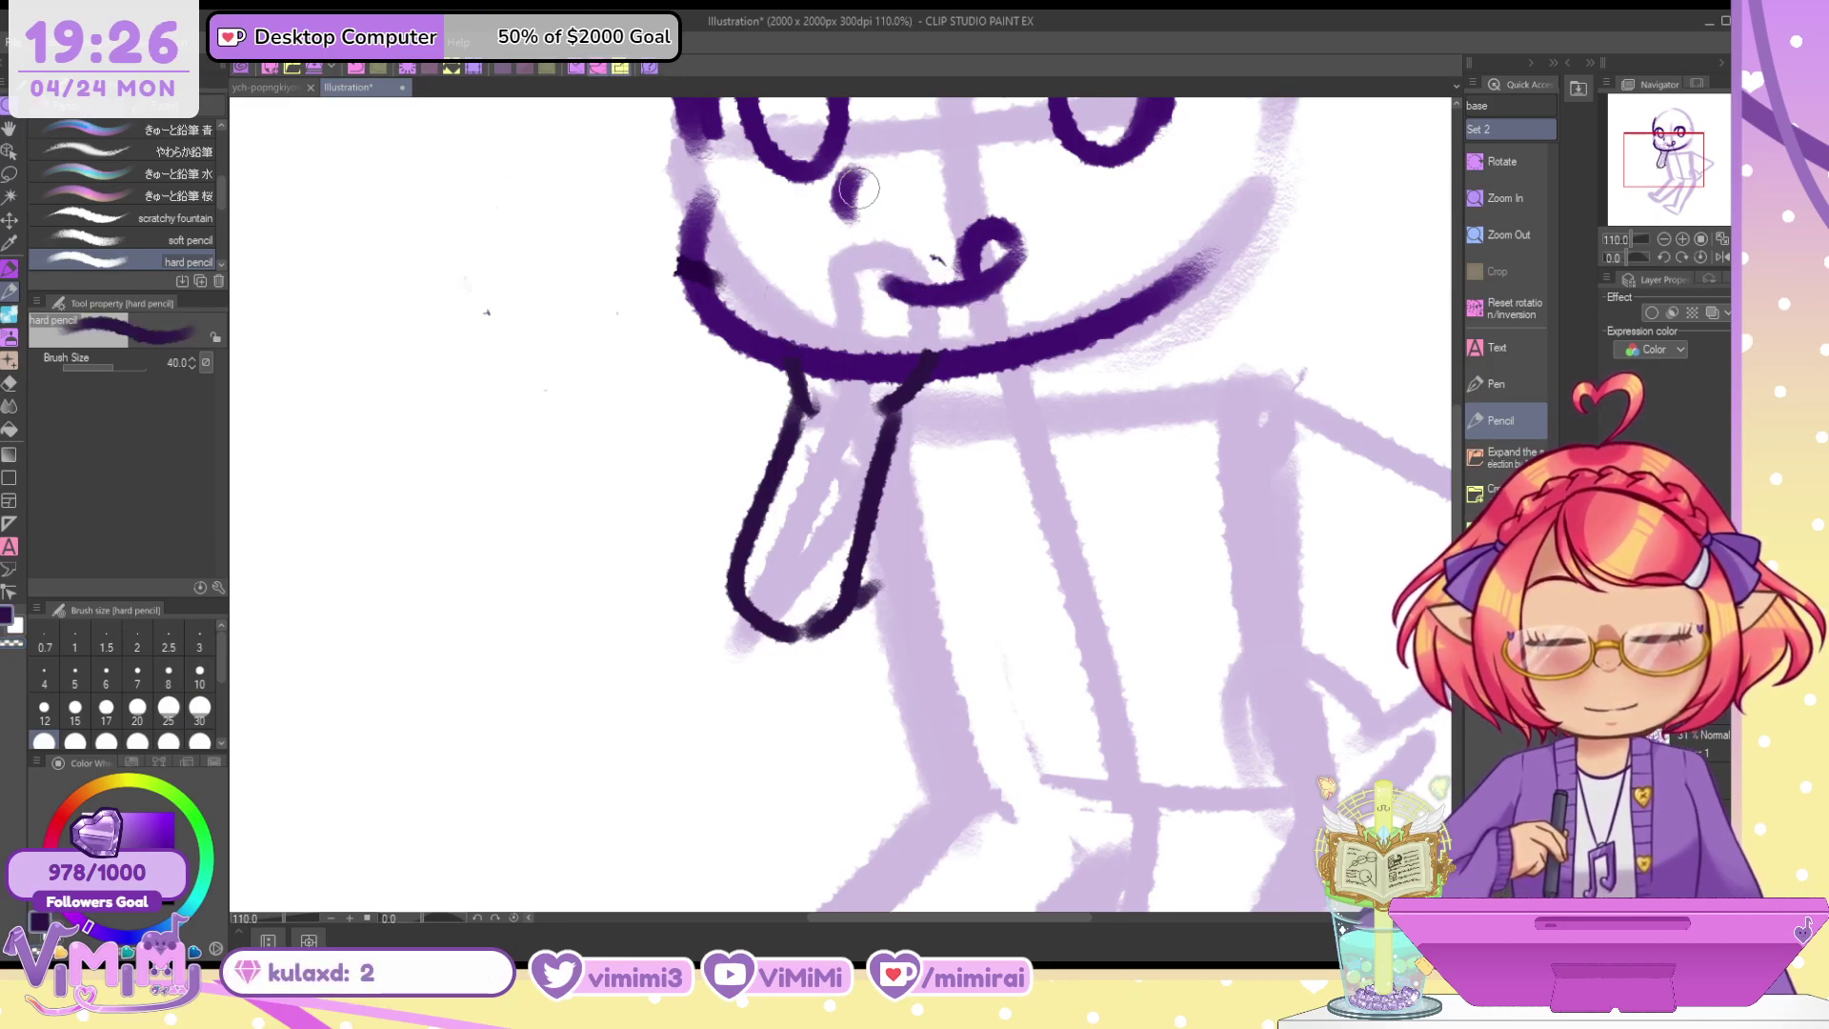
Try to draw a hand with four pointed fingers beside the mouth with brush size 25, joining the palm to the wrist
key("[")
key("[")
mouse_move(918, 357)
left_mouse_down()
mouse_move(931, 283)
mouse_move(885, 281)
mouse_move(821, 225)
mouse_move(854, 265)
mouse_move(775, 231)
mouse_move(810, 282)
left_mouse_up()
key("ctrl+z")
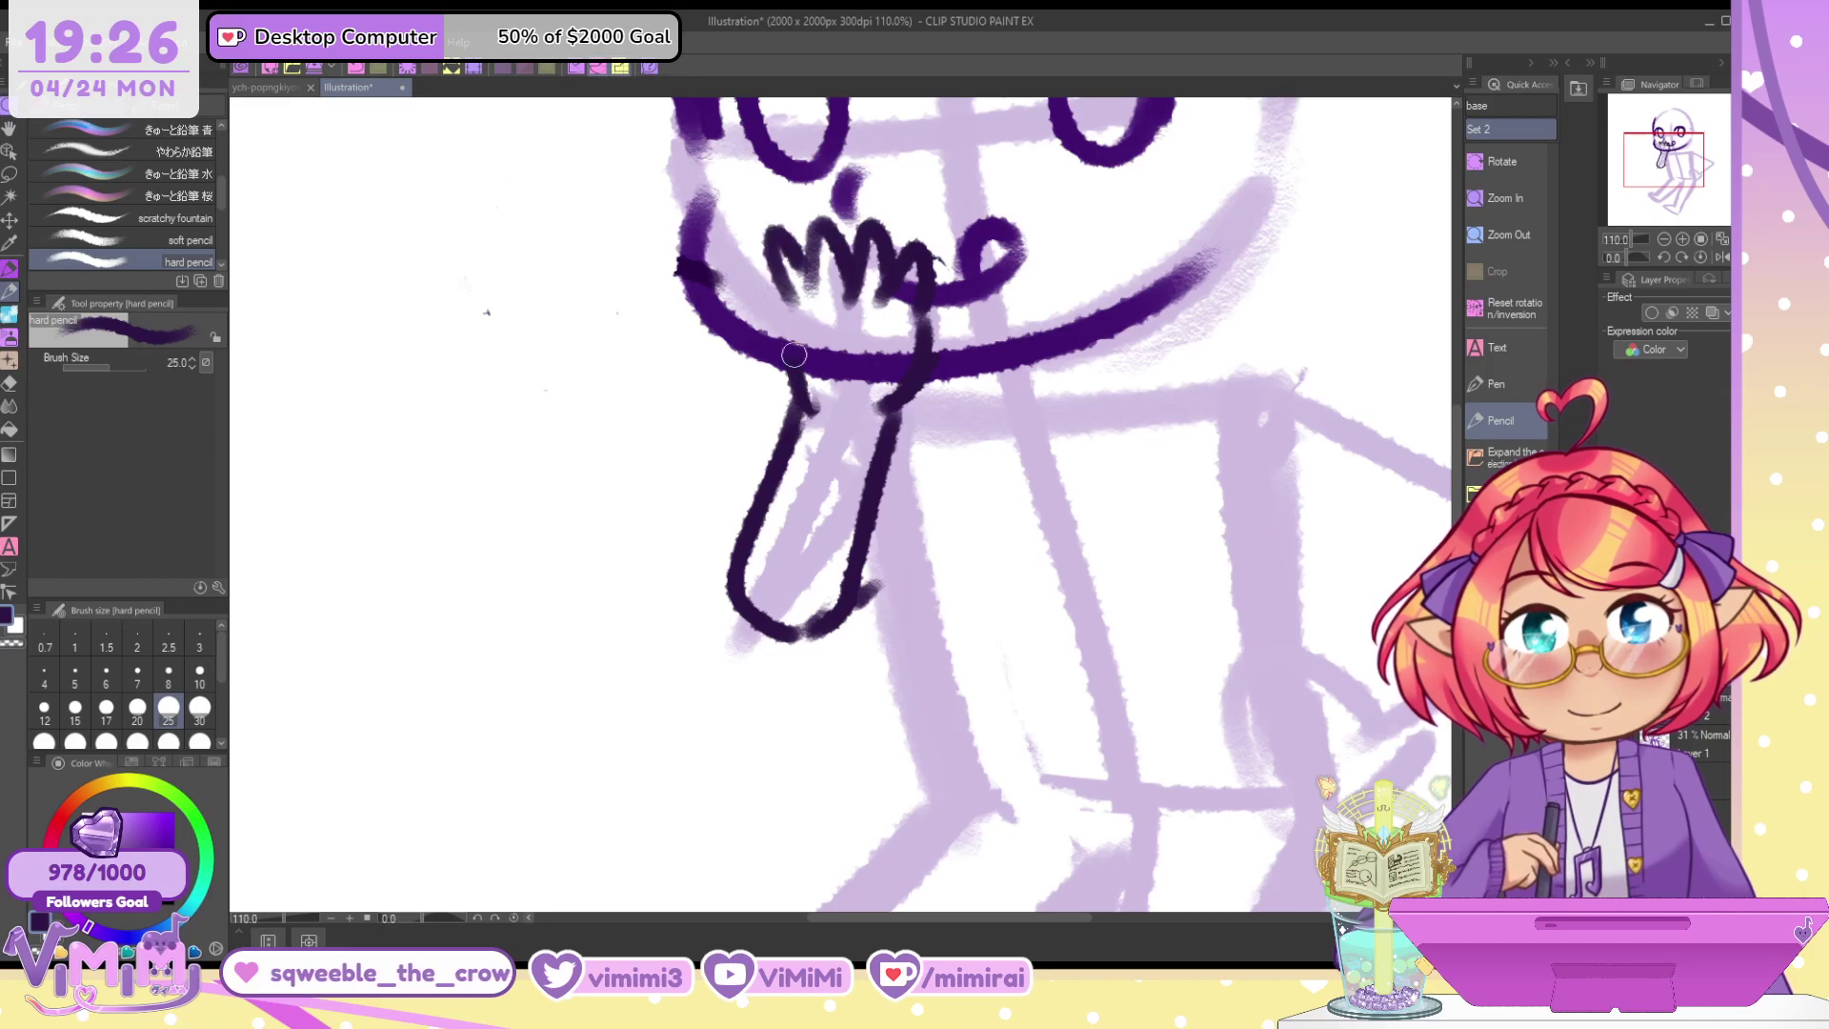
mouse_move(793, 354)
left_mouse_down()
mouse_move(773, 278)
mouse_move(804, 327)
mouse_move(862, 283)
left_mouse_up()
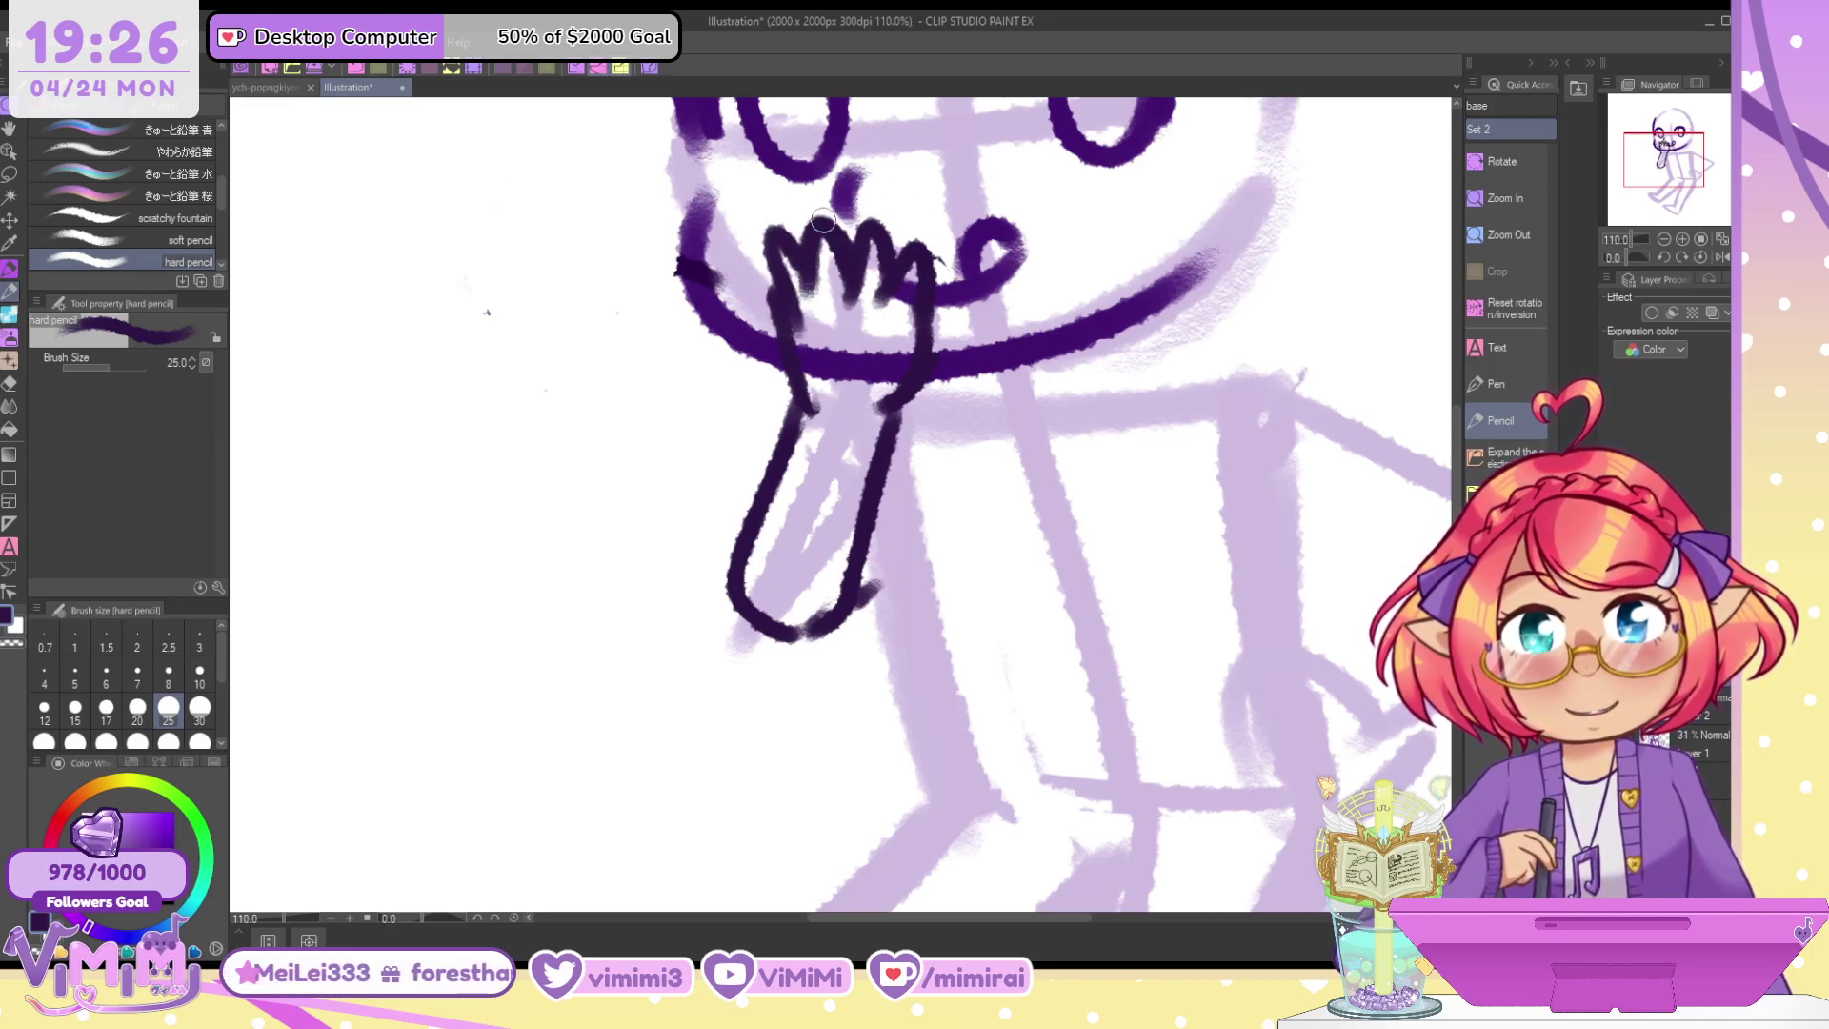
Erase the pointed fingers of the hand beside the mouth, keeping the wrist
key("]")
key("]")
key("c")
mouse_move(788, 219)
left_mouse_down()
mouse_move(780, 243)
mouse_move(885, 238)
mouse_move(847, 272)
mouse_move(762, 268)
mouse_move(800, 367)
mouse_move(932, 317)
mouse_move(872, 286)
left_mouse_up()
key("c")
Try to redraw the hand beside the mouth with four short, rounded fingers using brush size 20
key("bracketleft")
key("bracketleft")
key("bracketleft")
key("ctrl+z")
key("ctrl+z")
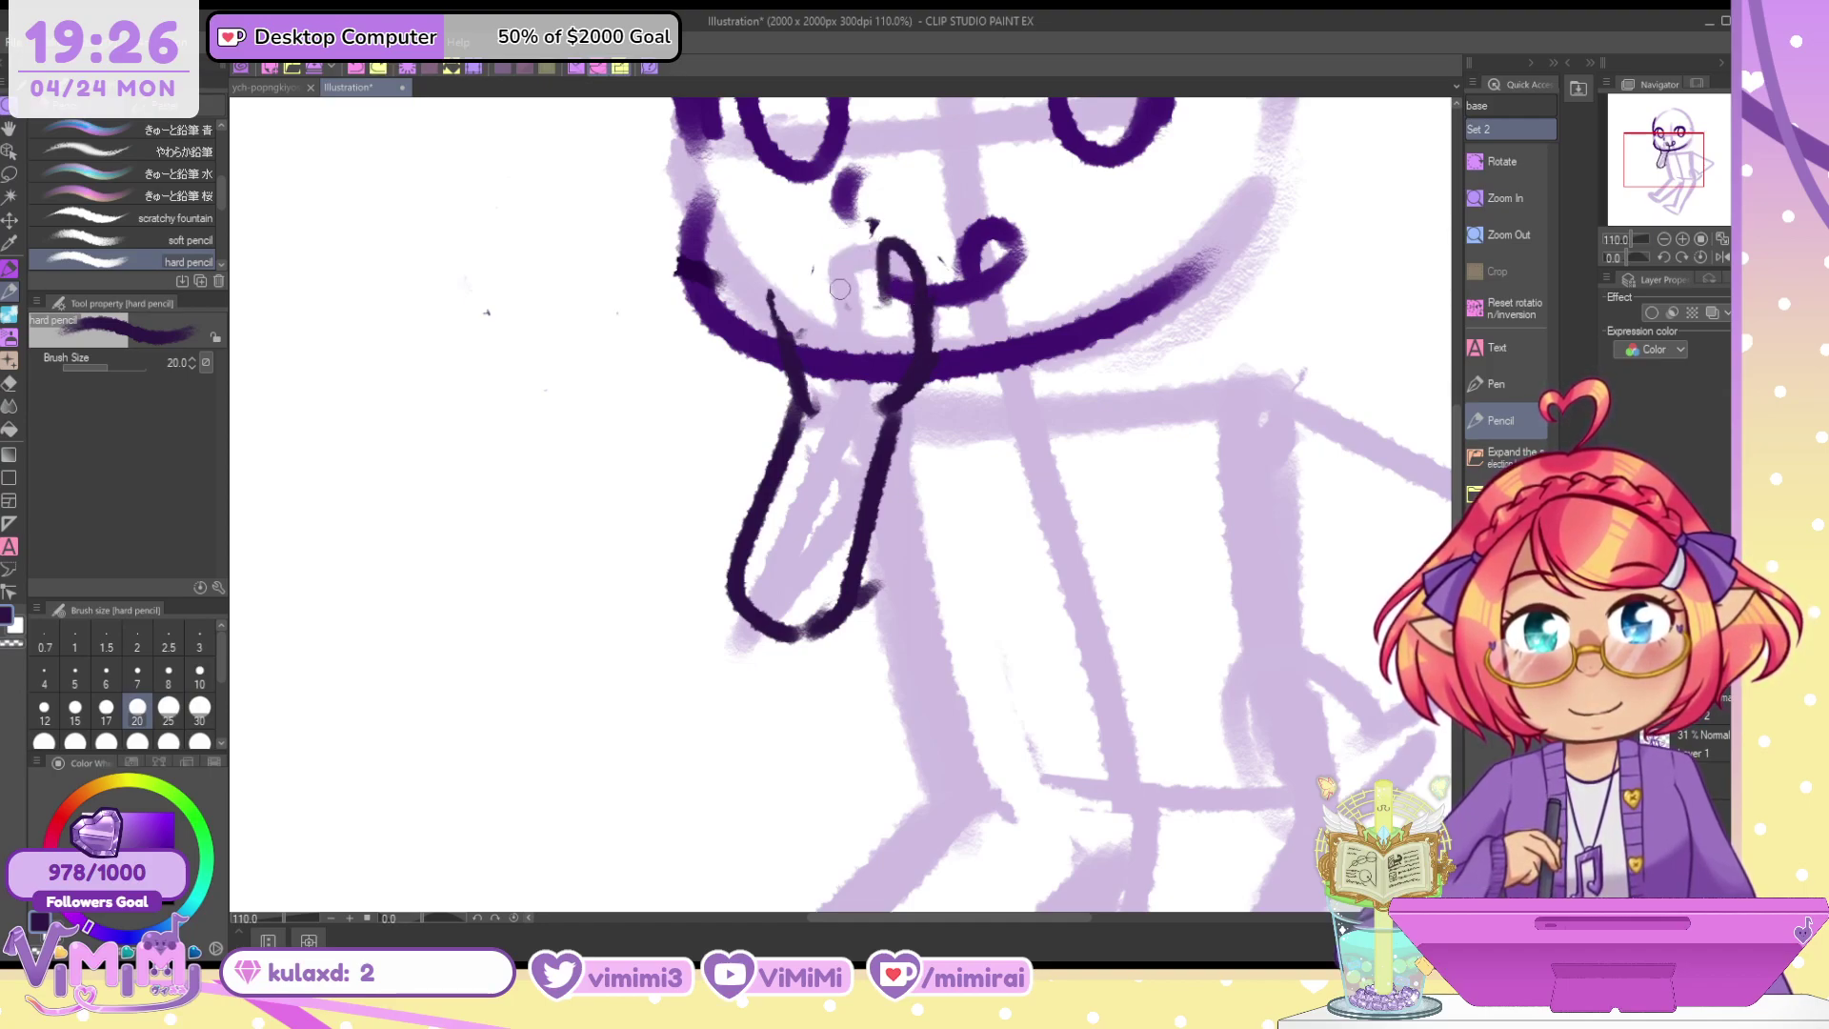
left_click_drag(783, 235, 809, 231)
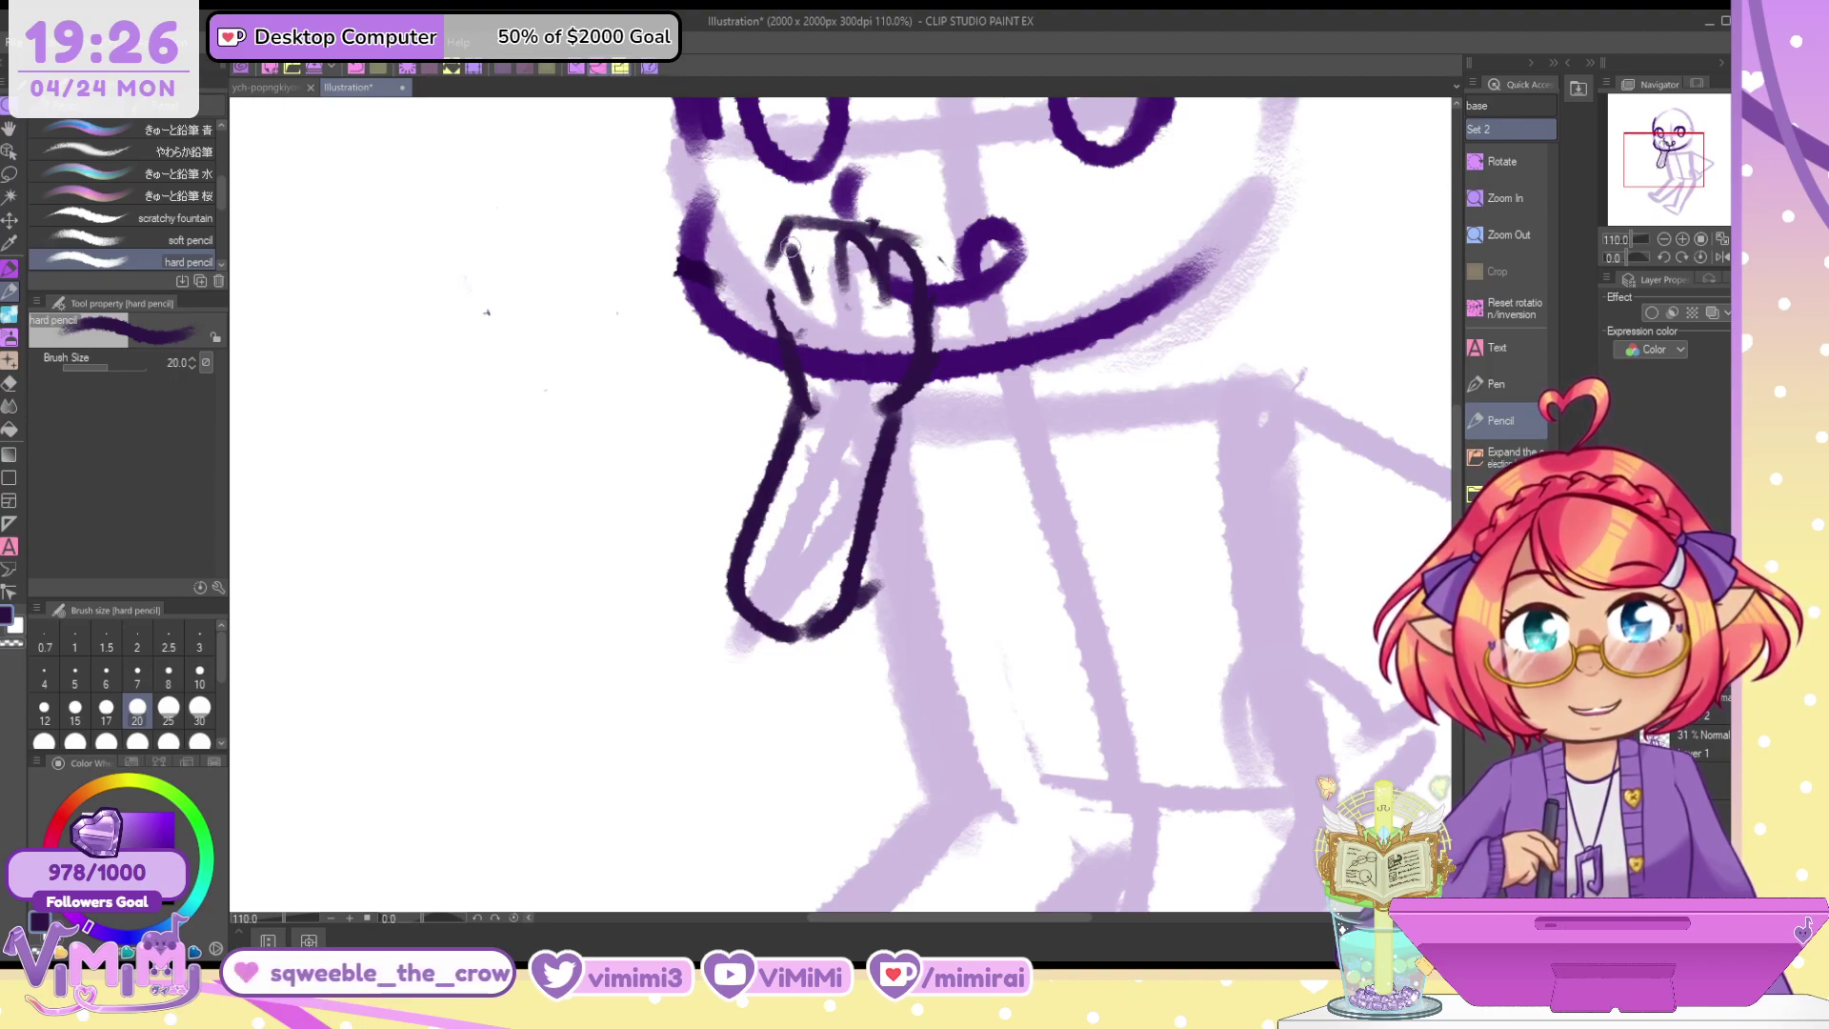
left_click_drag(778, 307, 818, 211)
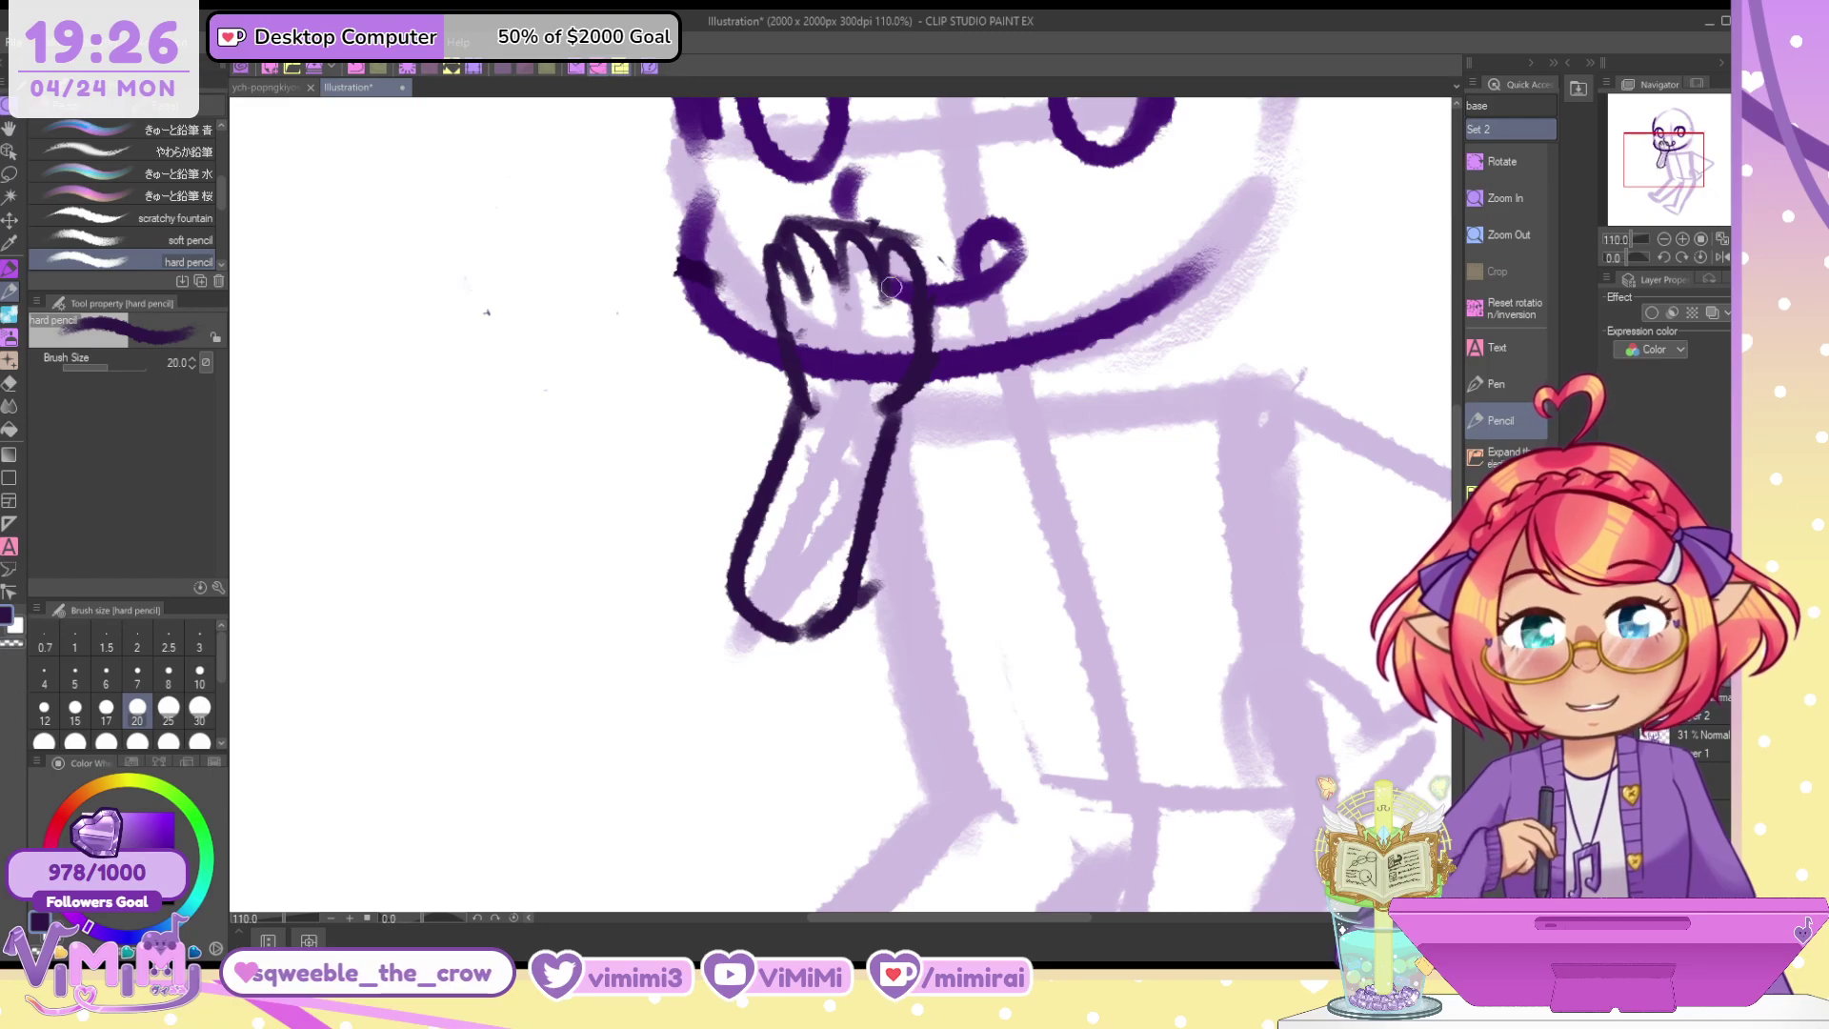
Redraw the forearm's outer line from wrist to elbow as one smooth curve, trimming its inner edge with brush size 30
left_click_drag(774, 274, 757, 502)
left_click_drag(755, 491, 776, 612)
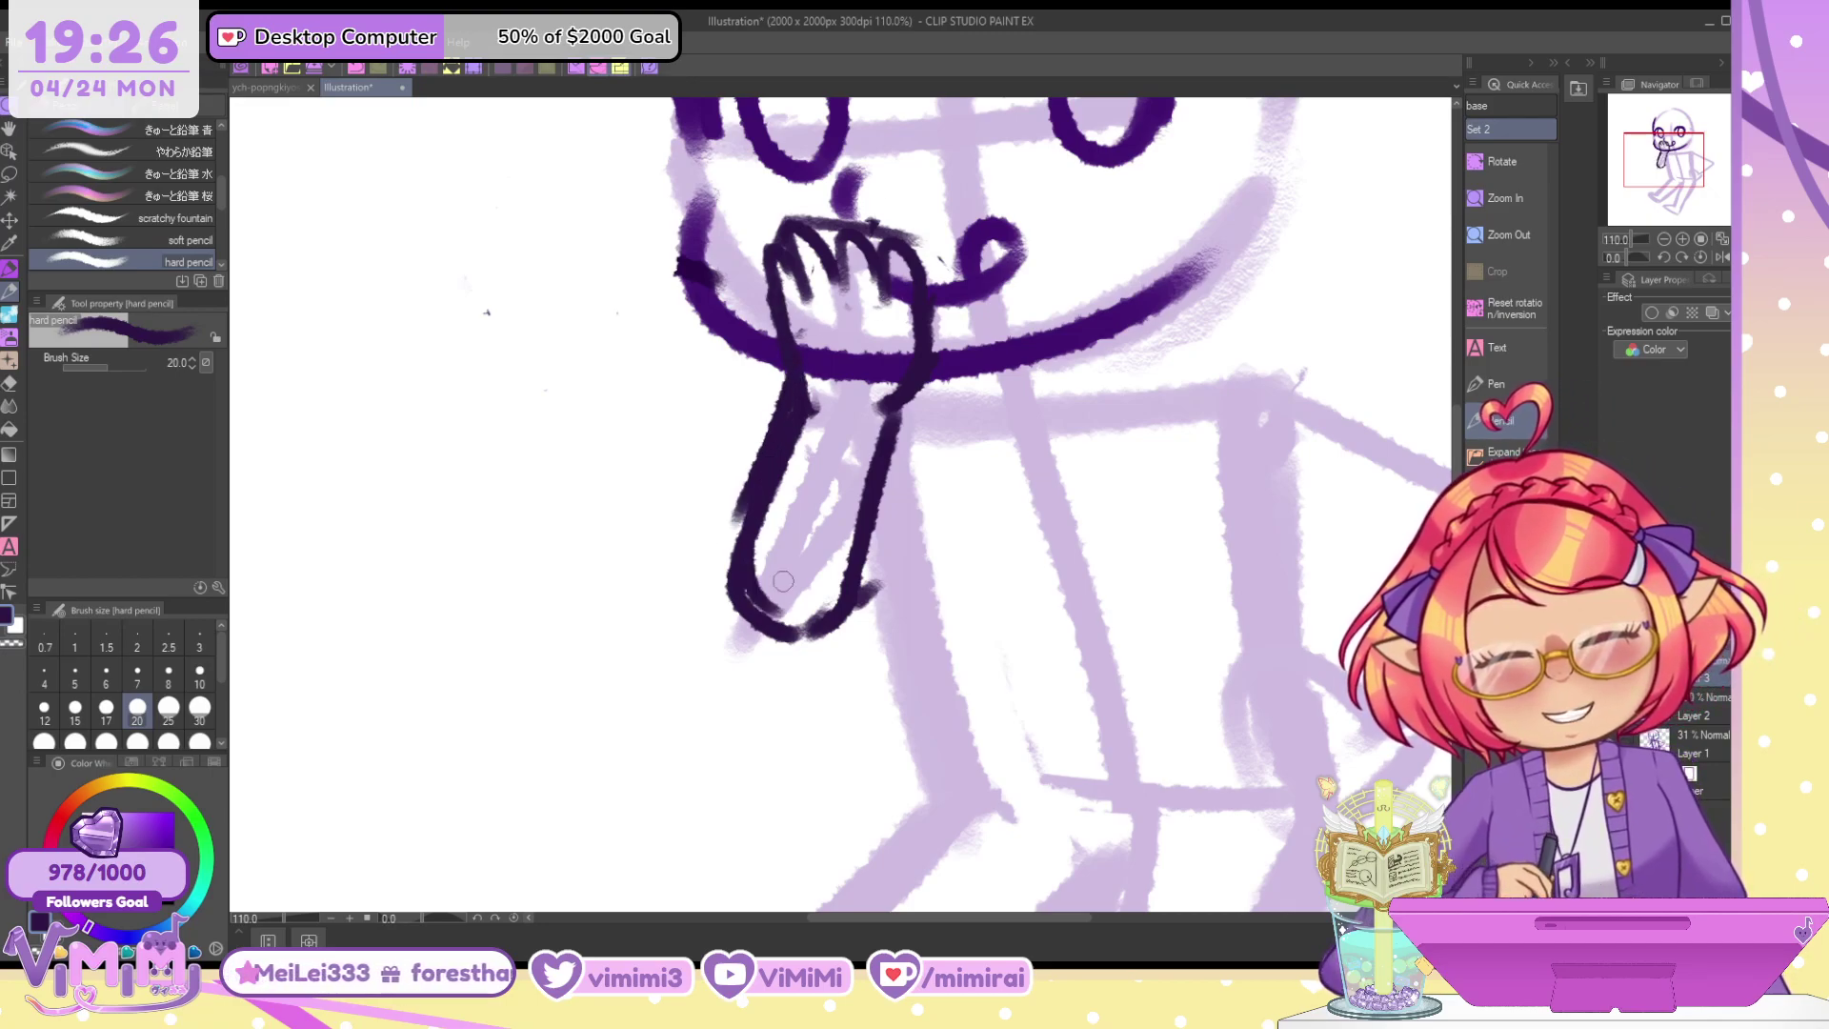
left_click_drag(754, 457, 739, 572)
key("bracketright")
key("bracketright")
mouse_move(814, 386)
left_mouse_down()
mouse_move(769, 524)
mouse_move(781, 572)
left_mouse_up()
key("c")
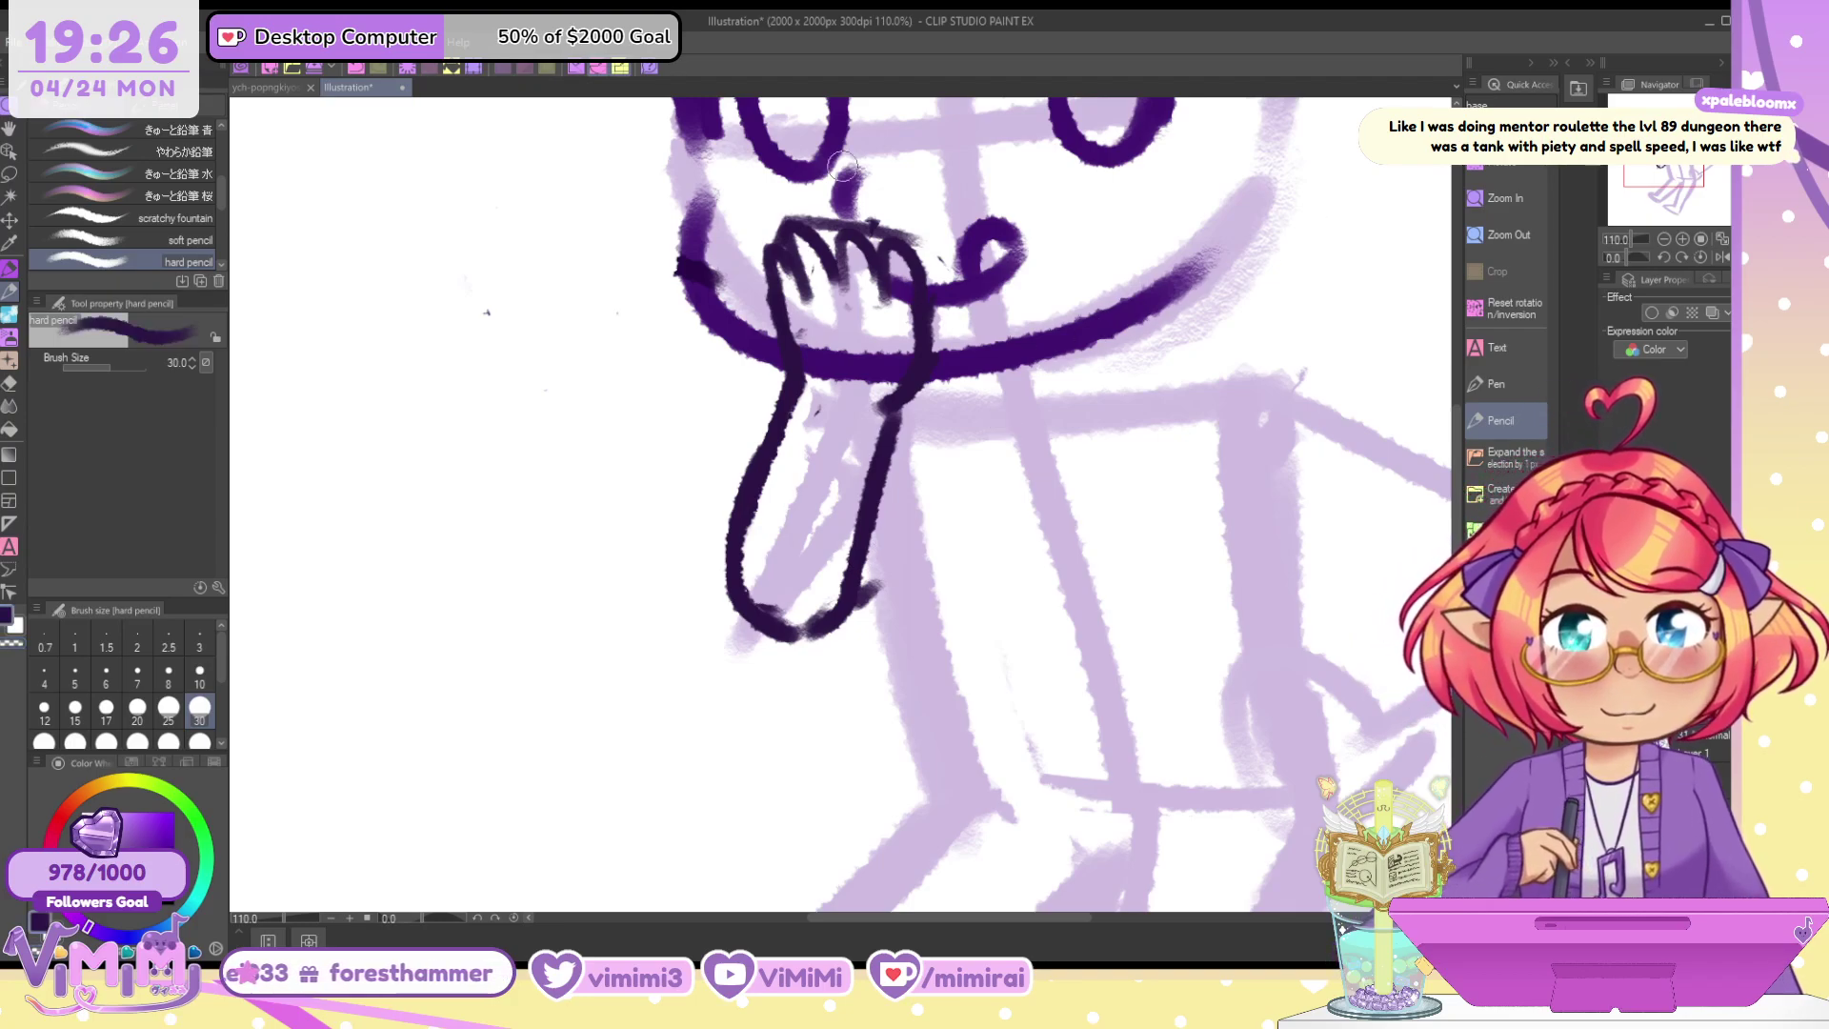
Erase the whole hand and the flared wrist beside the mouth, keeping the forearm outline and the mouth
key("bracketright")
key("bracketright")
key("c")
mouse_move(787, 249)
left_mouse_down()
mouse_move(771, 308)
mouse_move(878, 245)
mouse_move(883, 303)
mouse_move(814, 288)
mouse_move(775, 337)
mouse_move(830, 212)
mouse_move(922, 238)
left_mouse_up()
key("c")
key("ctrl+z")
key("c")
mouse_move(810, 221)
left_mouse_down()
mouse_move(950, 243)
mouse_move(917, 343)
mouse_move(862, 412)
mouse_move(914, 363)
mouse_move(881, 420)
left_mouse_up()
key("c")
Draw a smaller, narrow hand at the mouth with brush size 20, giving it a rounded palm and short finger lines
key("bracketleft")
key("bracketleft")
key("ctrl+z")
key("bracketleft")
key("bracketleft")
left_click_drag(893, 285, 907, 357)
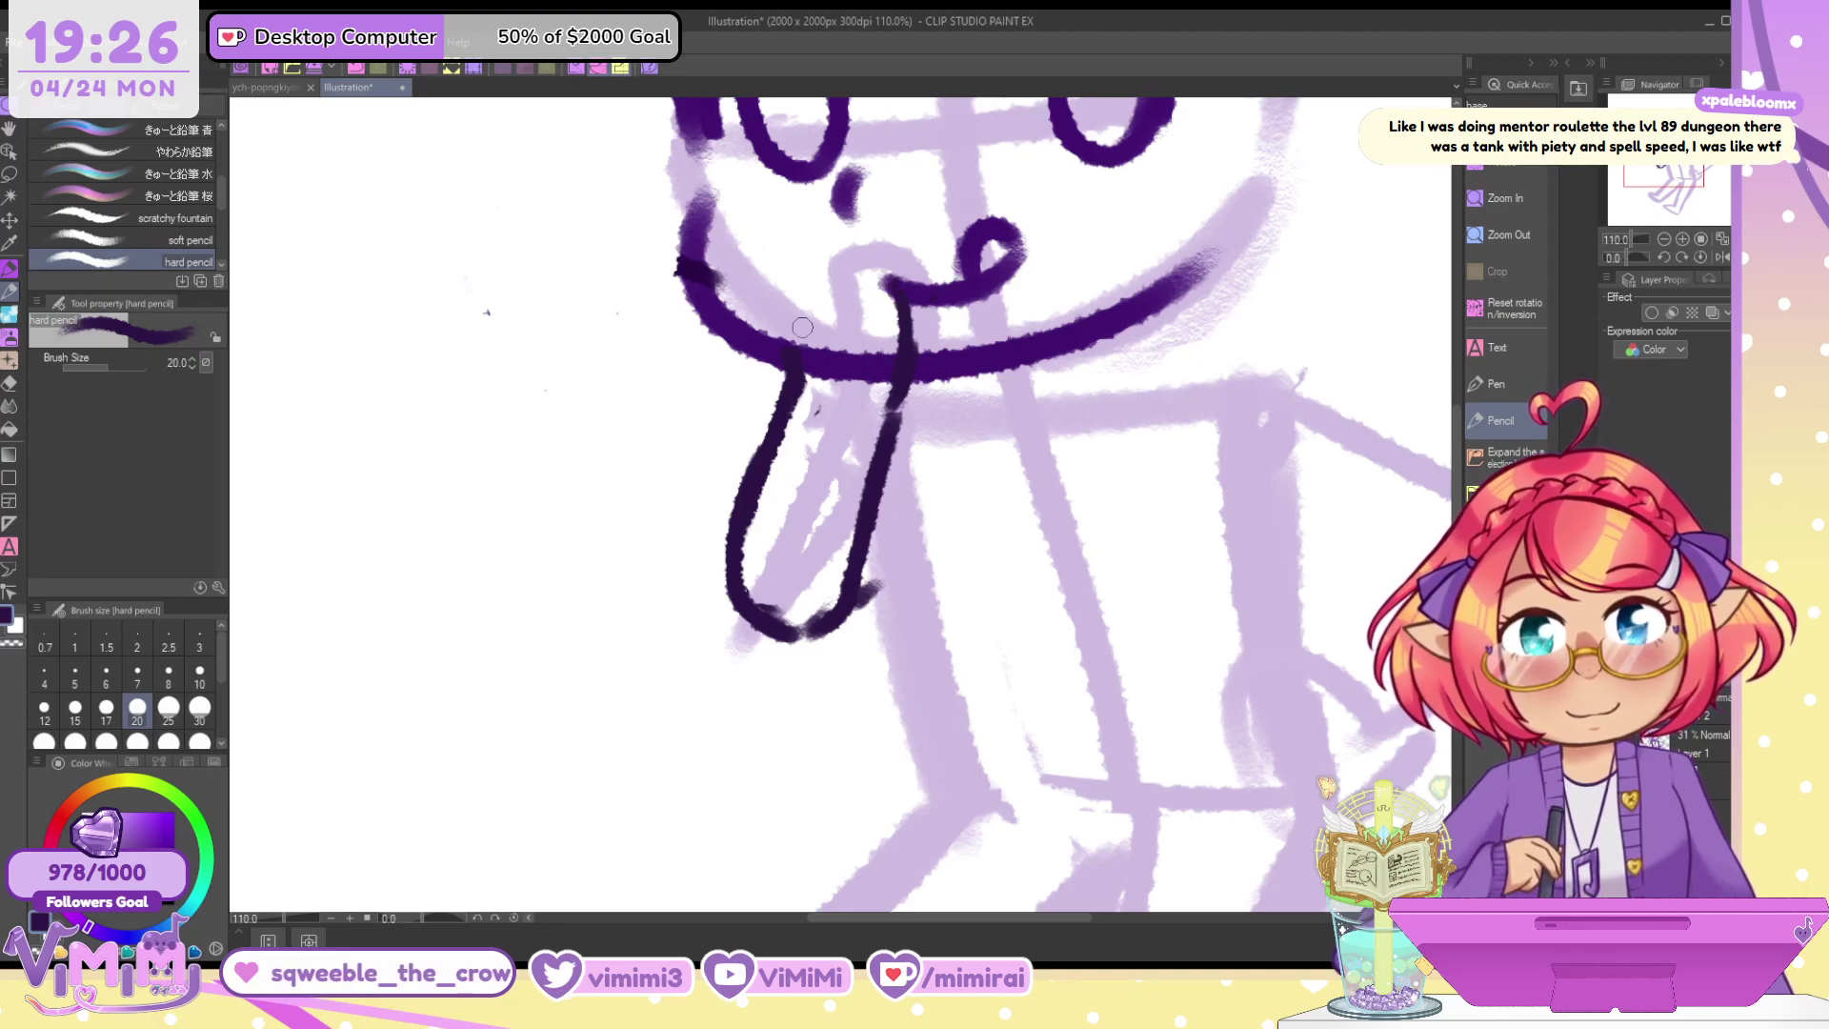
mouse_move(793, 364)
left_mouse_down()
mouse_move(773, 302)
mouse_move(903, 301)
left_mouse_up()
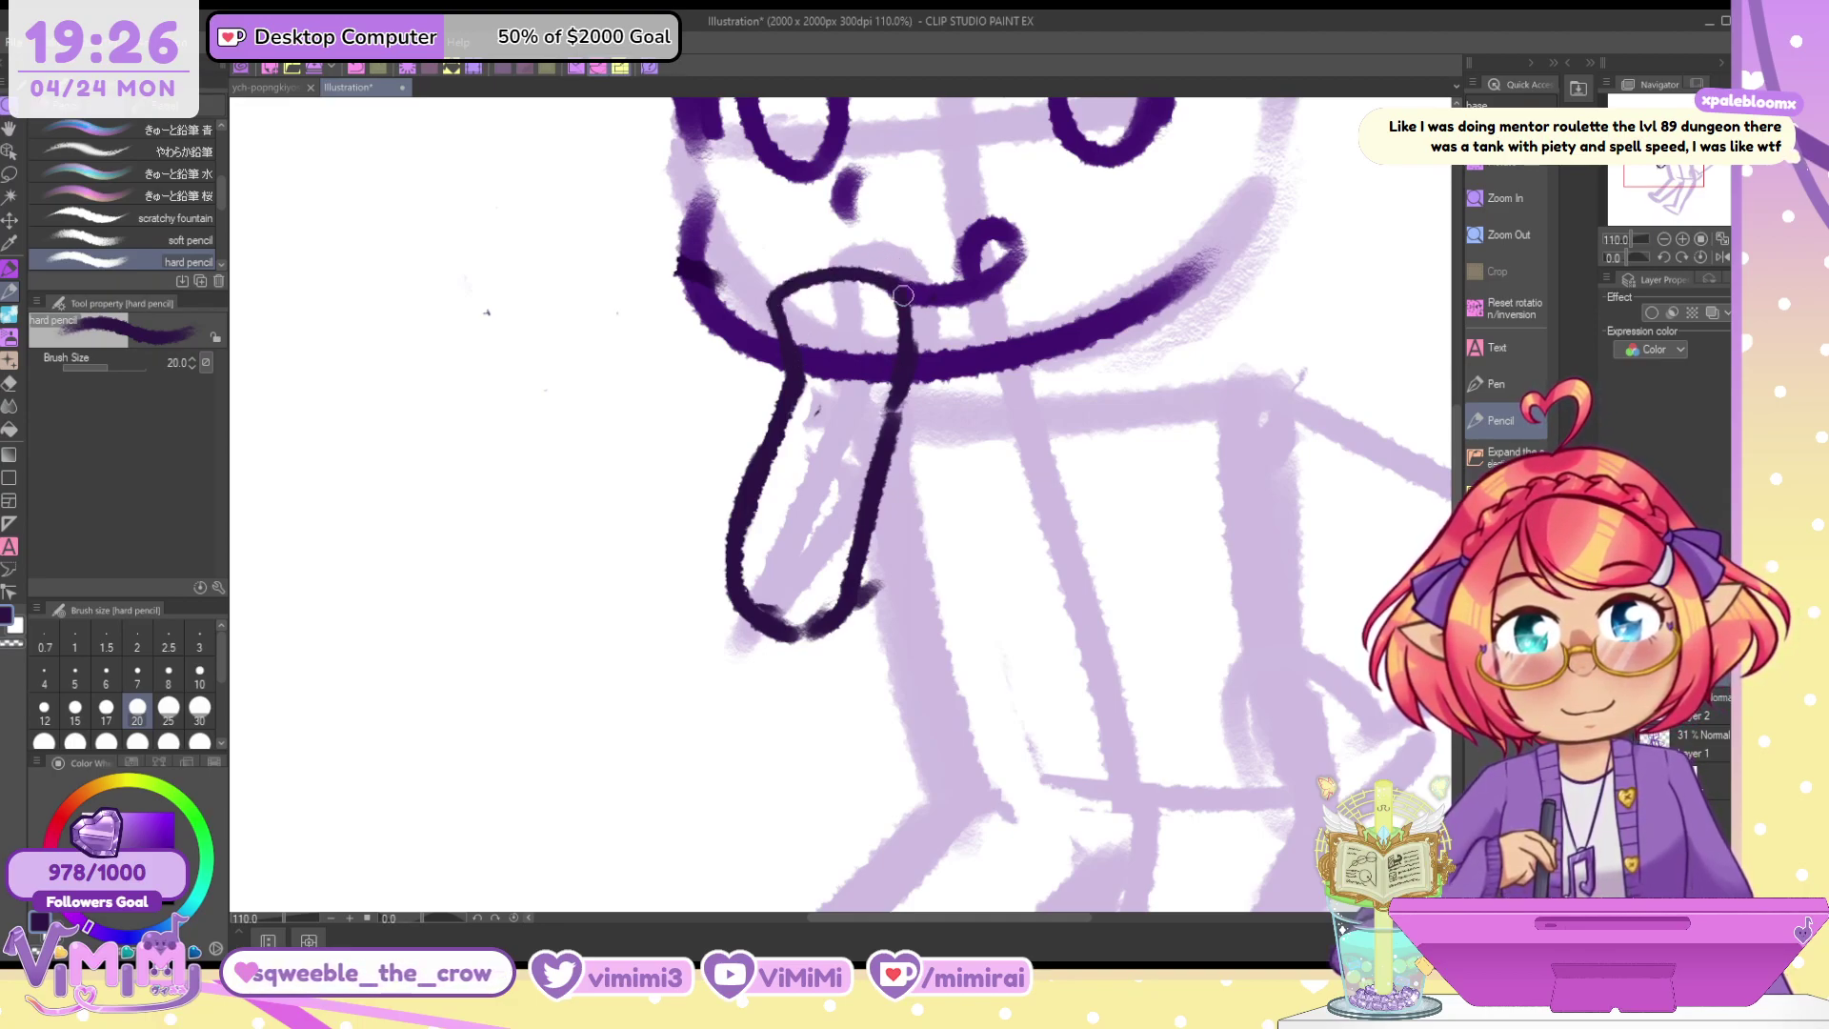
key("ctrl+z")
key("ctrl+z")
mouse_move(796, 379)
left_mouse_down()
mouse_move(856, 284)
mouse_move(903, 354)
left_mouse_up()
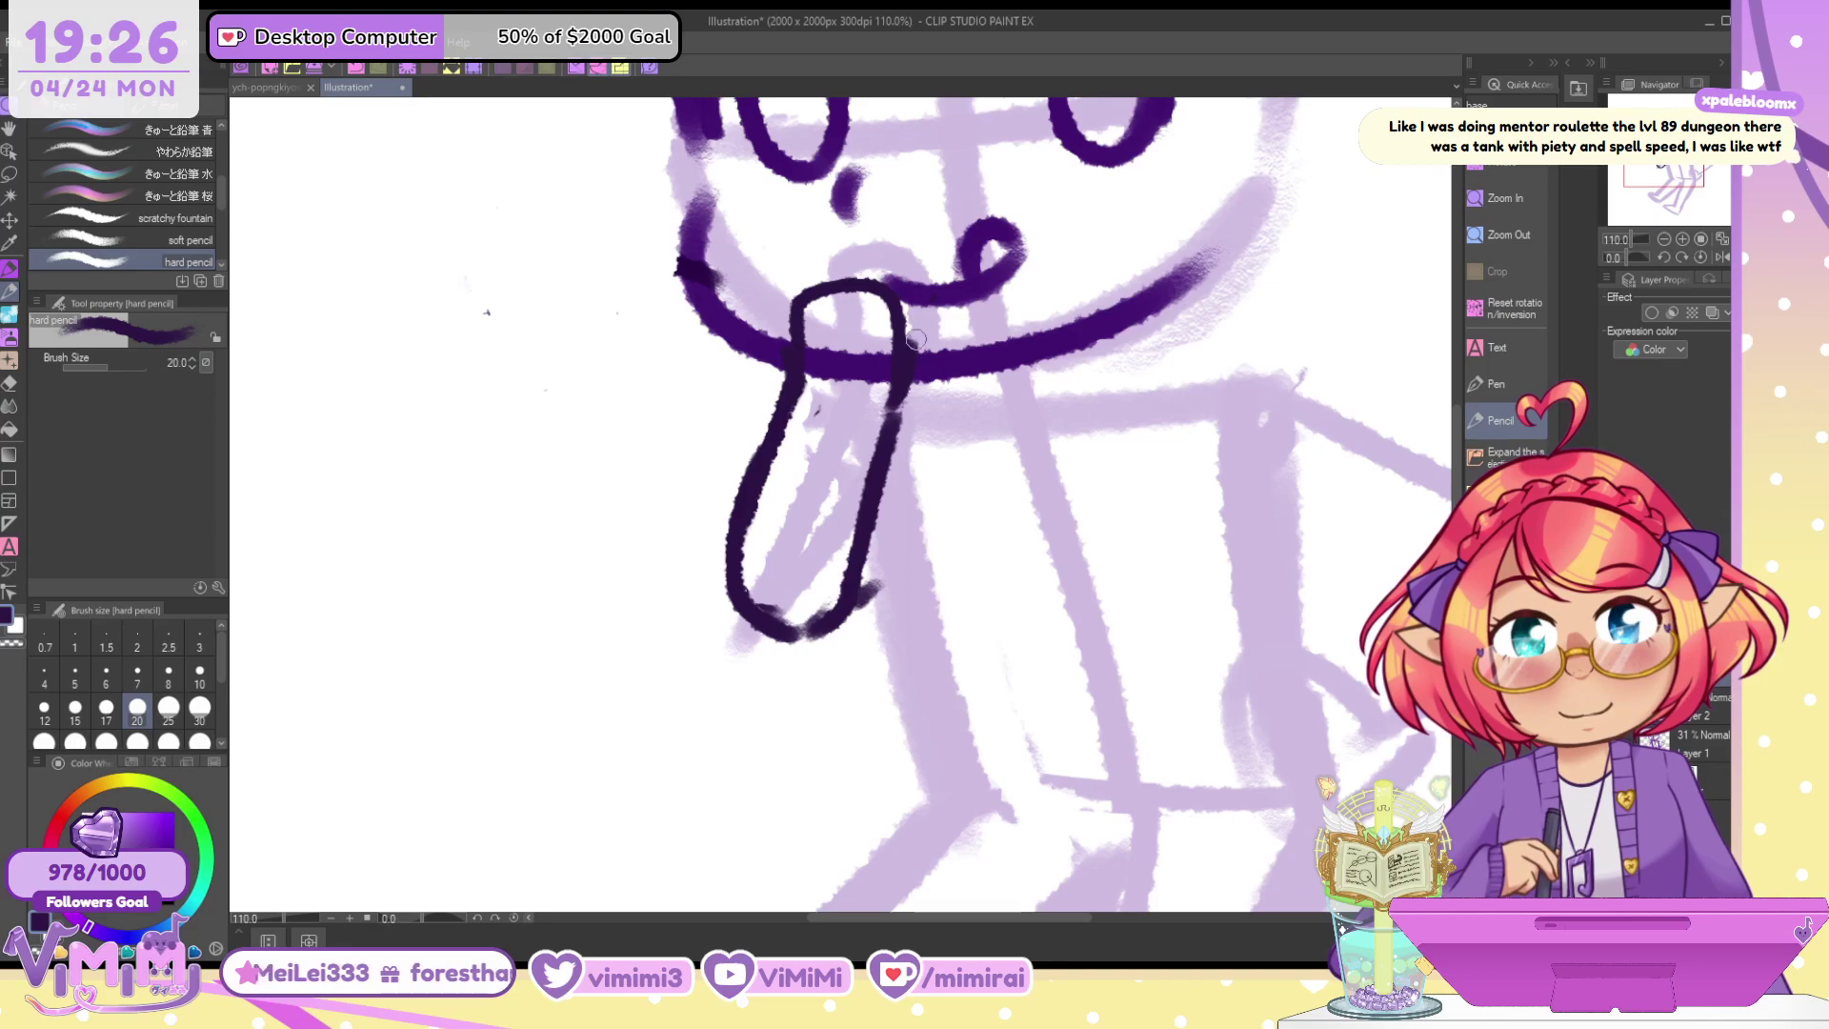
mouse_move(880, 254)
left_mouse_down()
mouse_move(882, 305)
mouse_move(846, 303)
mouse_move(844, 248)
mouse_move(817, 268)
mouse_move(827, 249)
left_mouse_up()
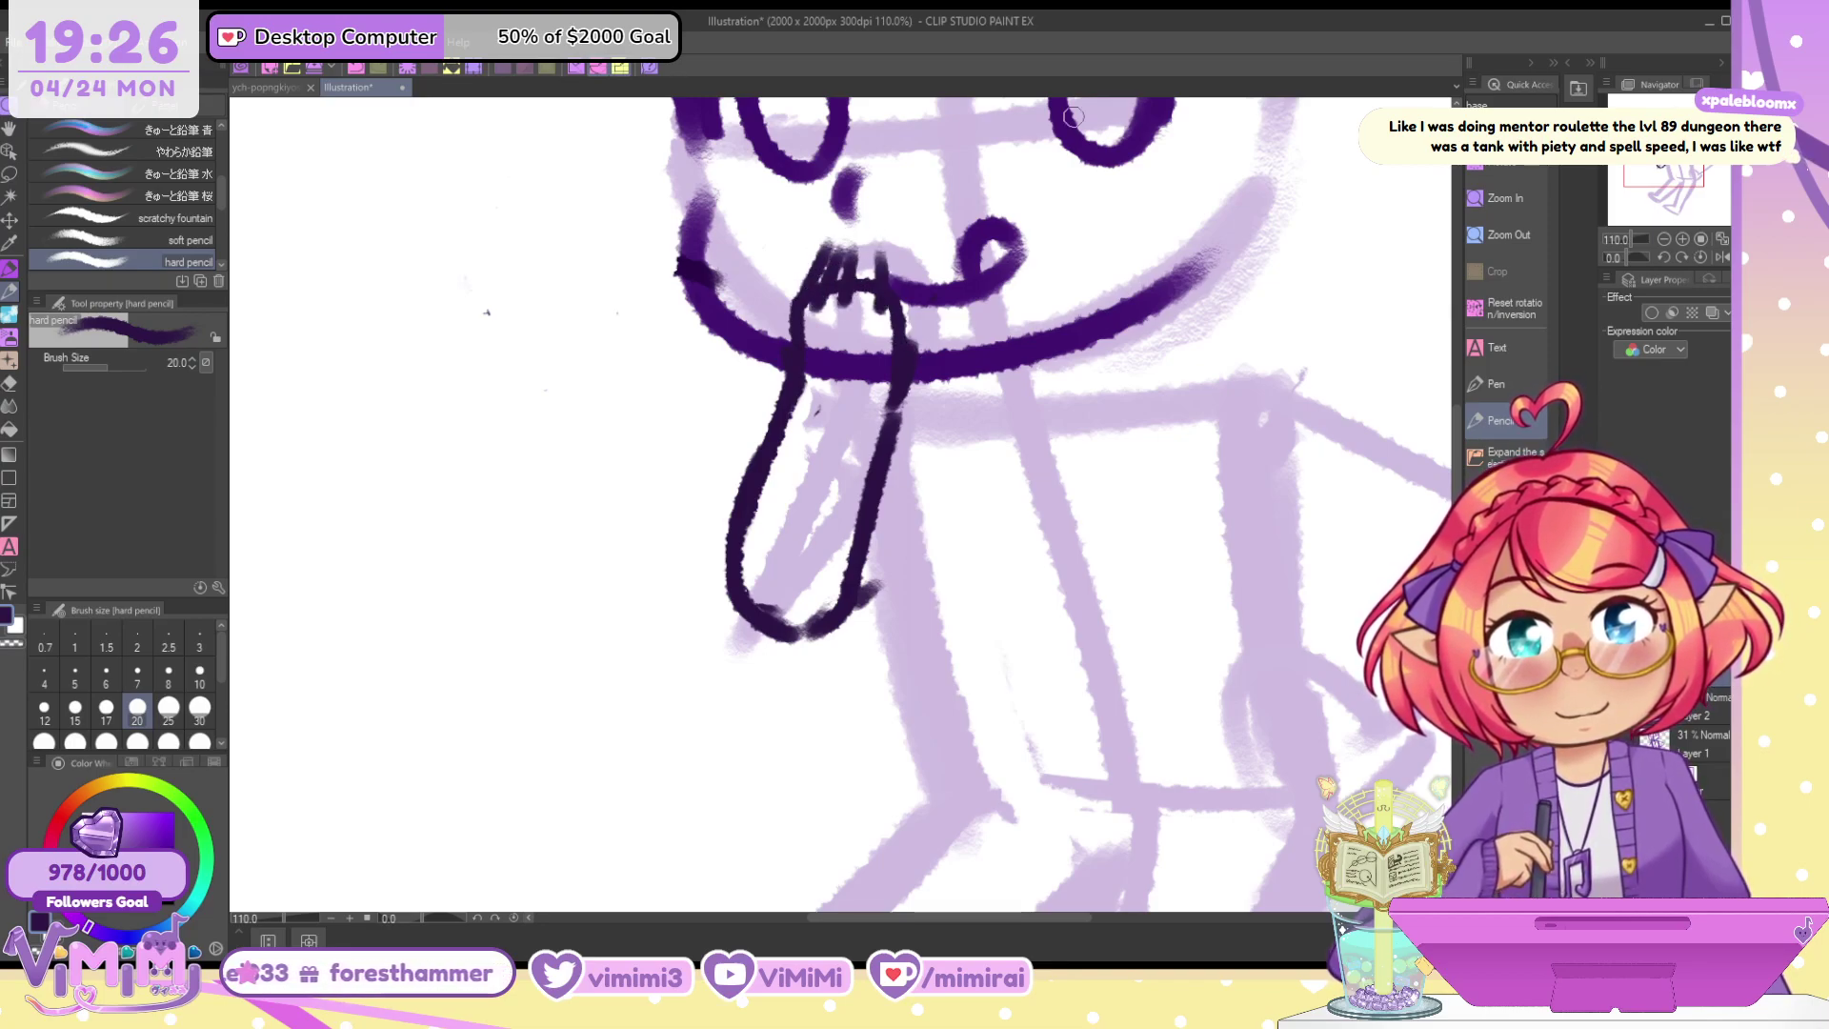
Start the hand on the hip with brush size 30, drawing a curved line for its upper edge and first finger
key("bracketright")
key("bracketright")
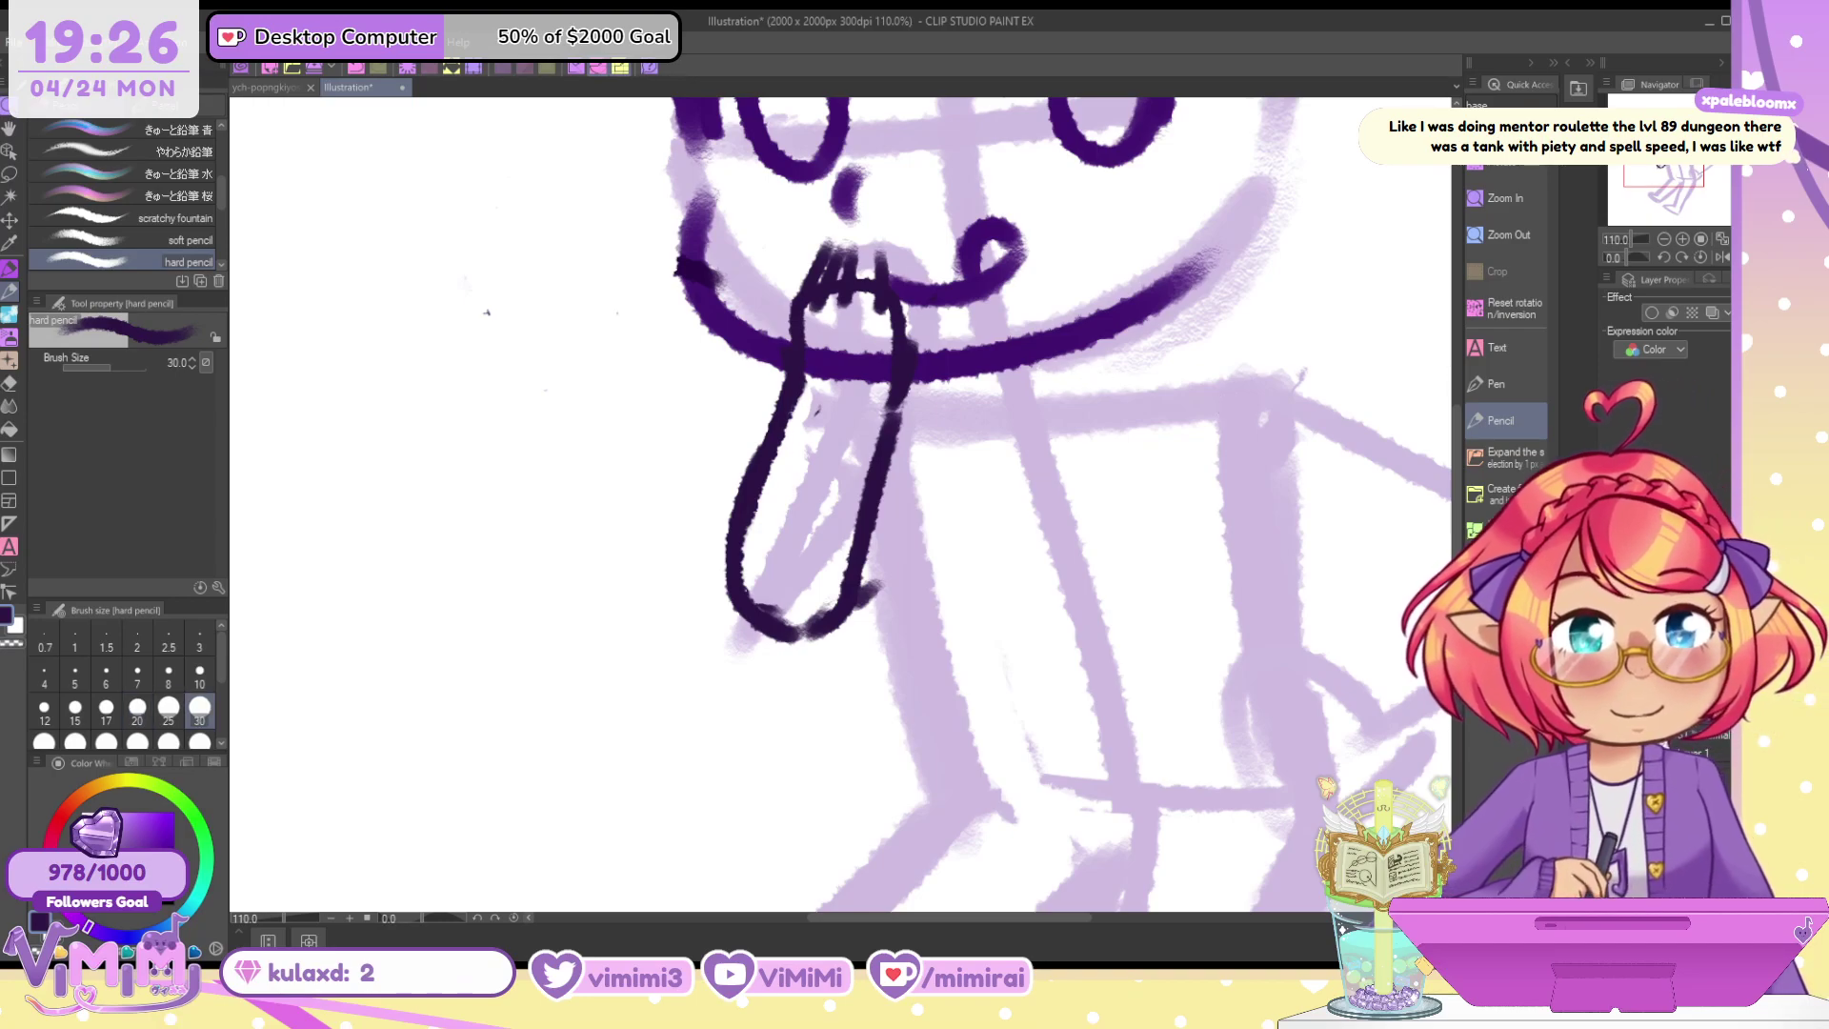
left_click_drag(1428, 553, 1192, 427)
mouse_move(1132, 581)
left_mouse_down()
mouse_move(1106, 553)
mouse_move(998, 583)
mouse_move(1019, 647)
left_mouse_up()
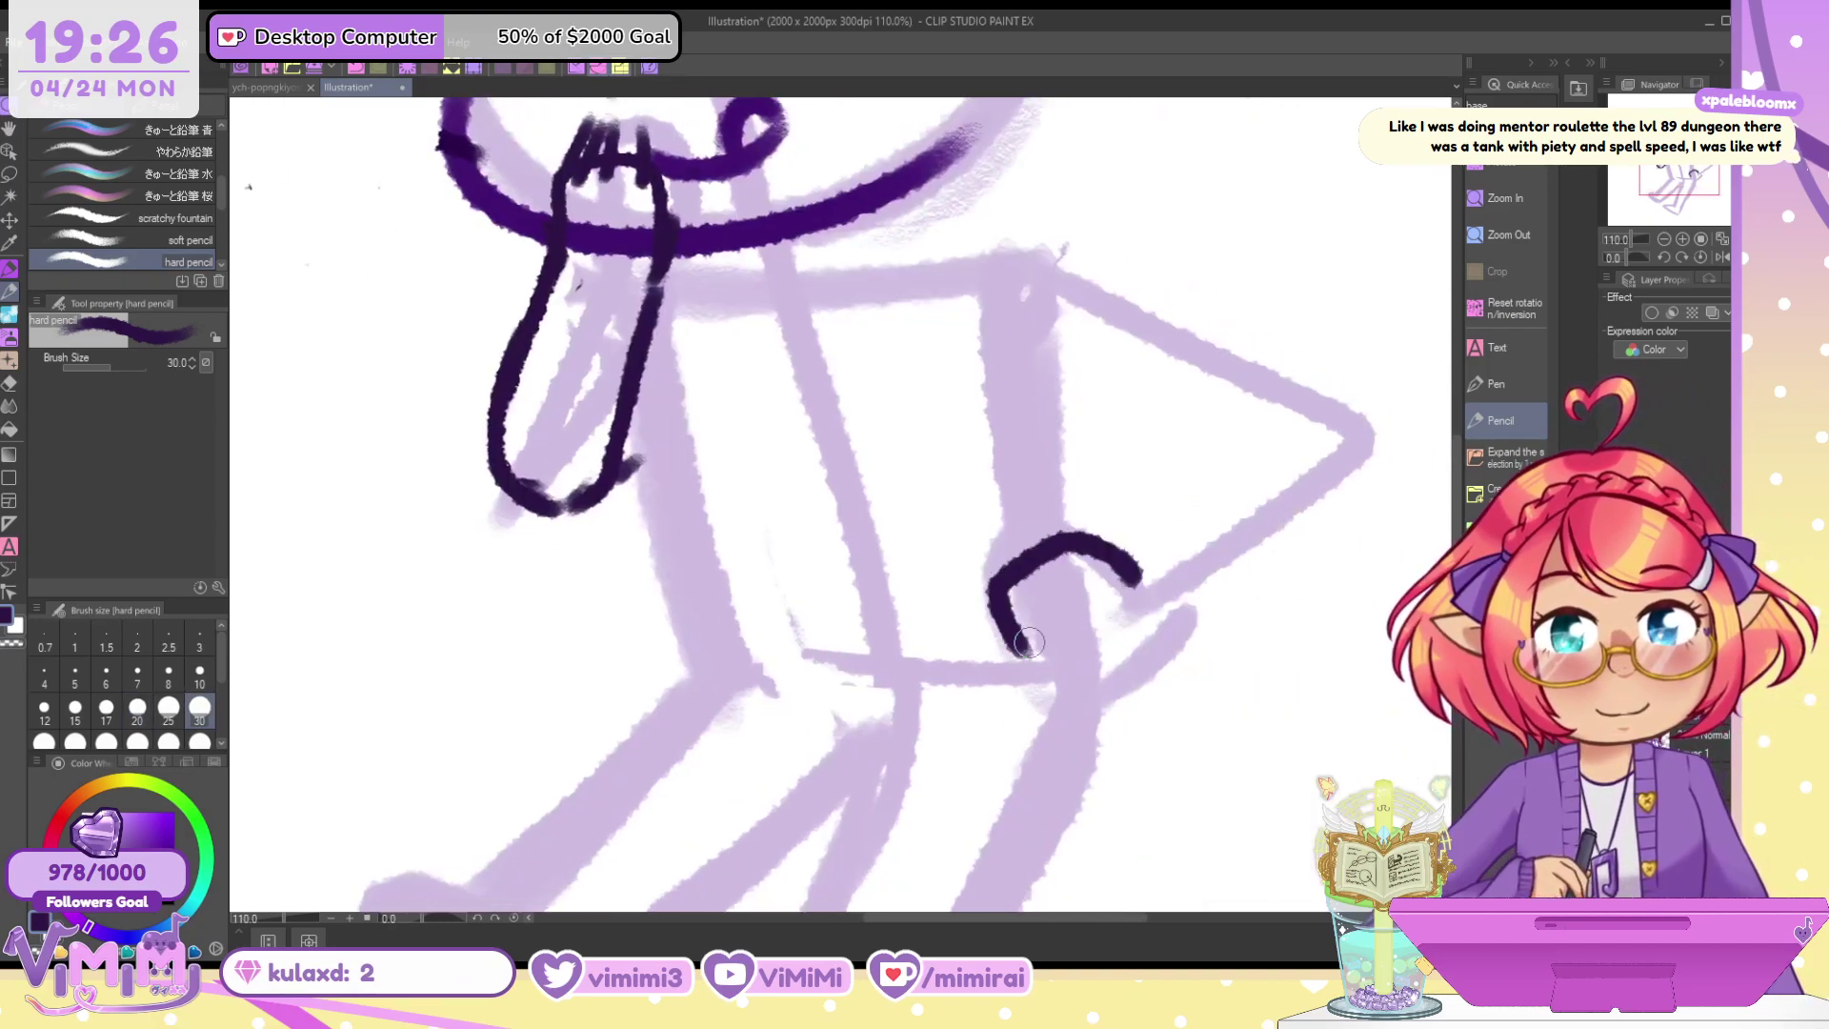
key("ctrl+z")
mouse_move(1138, 580)
left_mouse_down()
mouse_move(992, 602)
mouse_move(1014, 655)
mouse_move(1081, 636)
mouse_move(1052, 698)
mouse_move(1115, 679)
left_mouse_up()
Redraw the lower fingers of the hip hand as stacked curves with brush size 25 and close its underside towards the wrist
key("bracketleft")
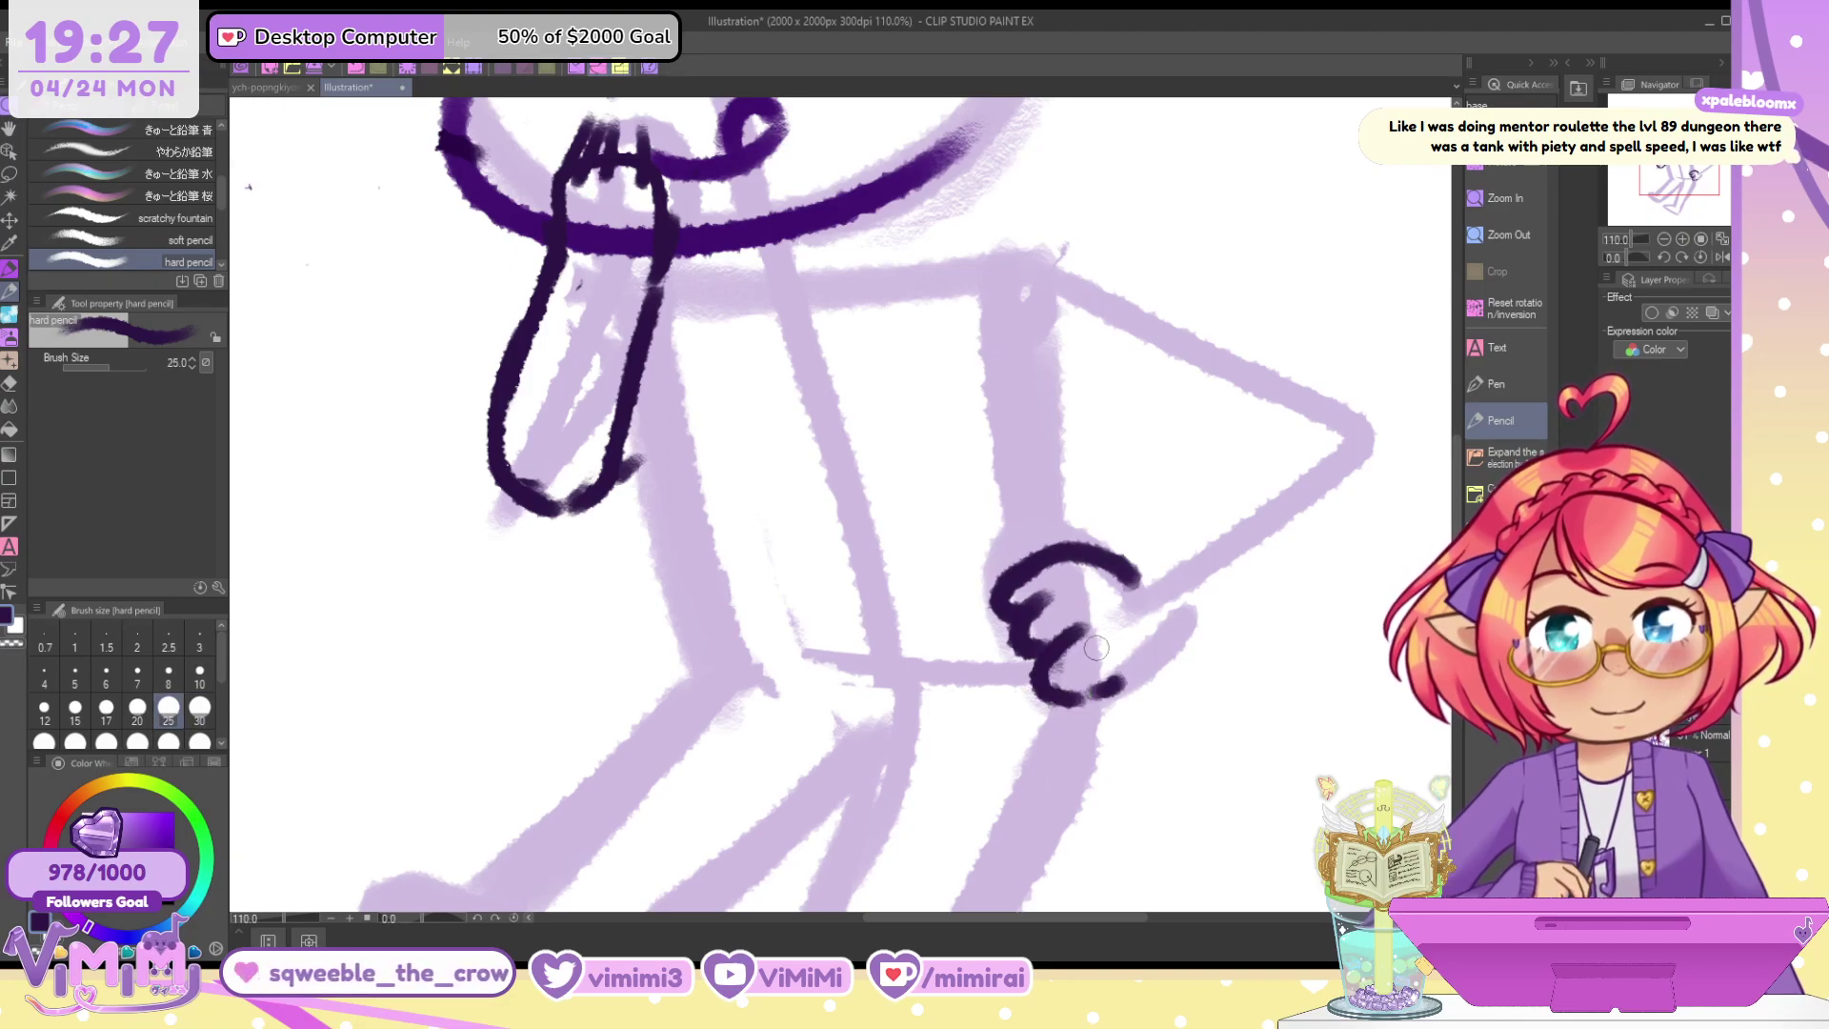
key("ctrl+z")
key("ctrl+z")
mouse_move(1076, 589)
left_mouse_down()
mouse_move(1031, 607)
mouse_move(1055, 683)
mouse_move(1087, 692)
mouse_move(1167, 636)
left_mouse_up()
left_click_drag(1075, 692, 1105, 669)
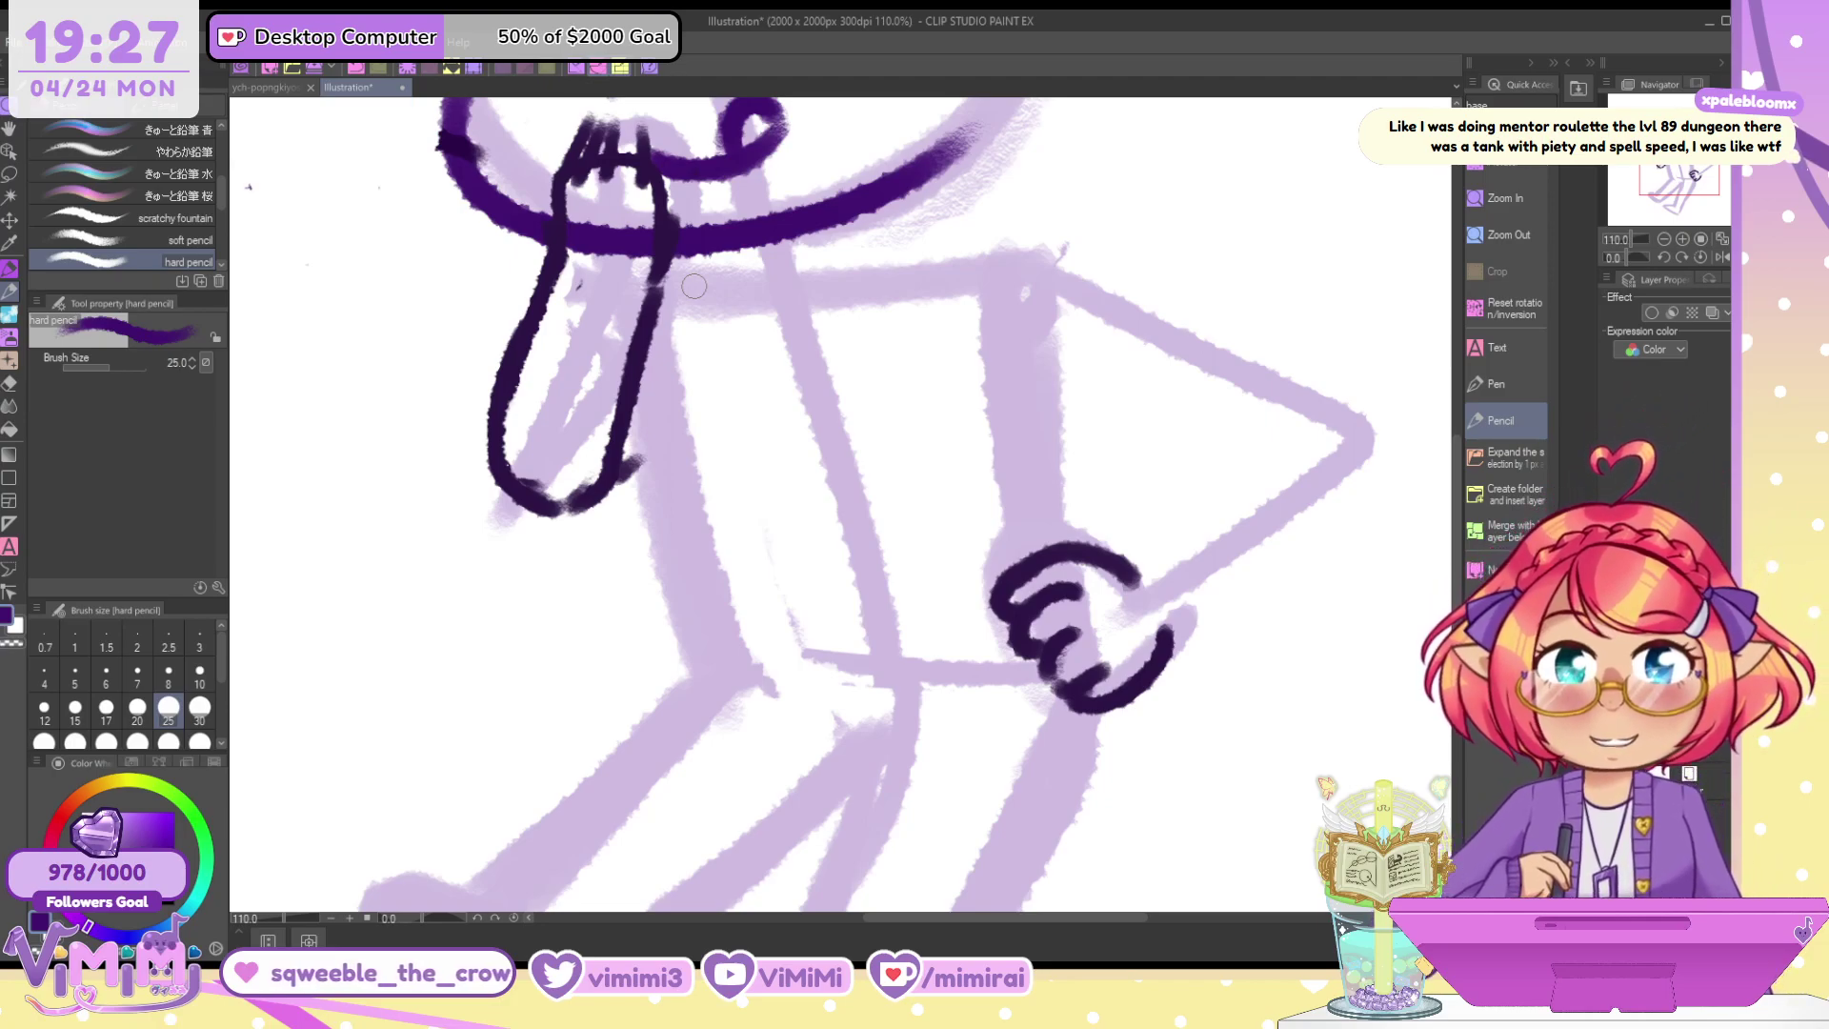
Draw two short vertical neck lines directly below the chin
left_click_drag(739, 249, 734, 282)
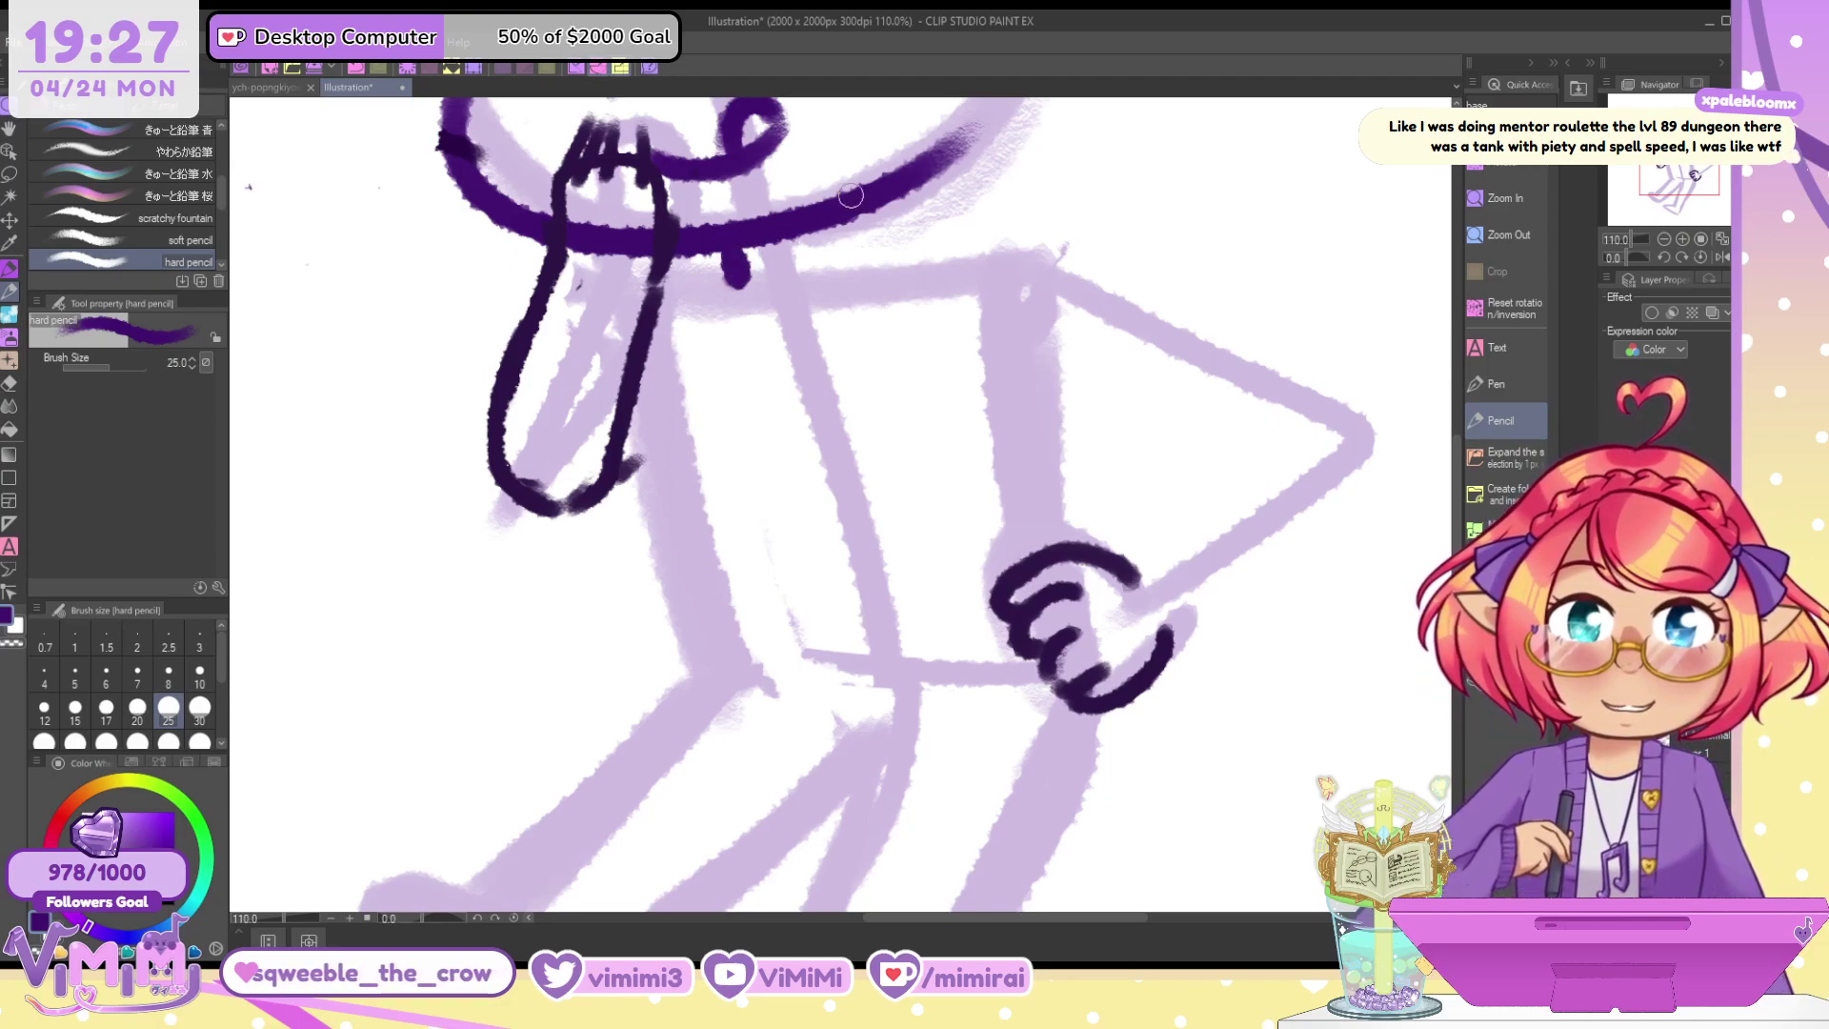
left_click_drag(844, 224, 852, 268)
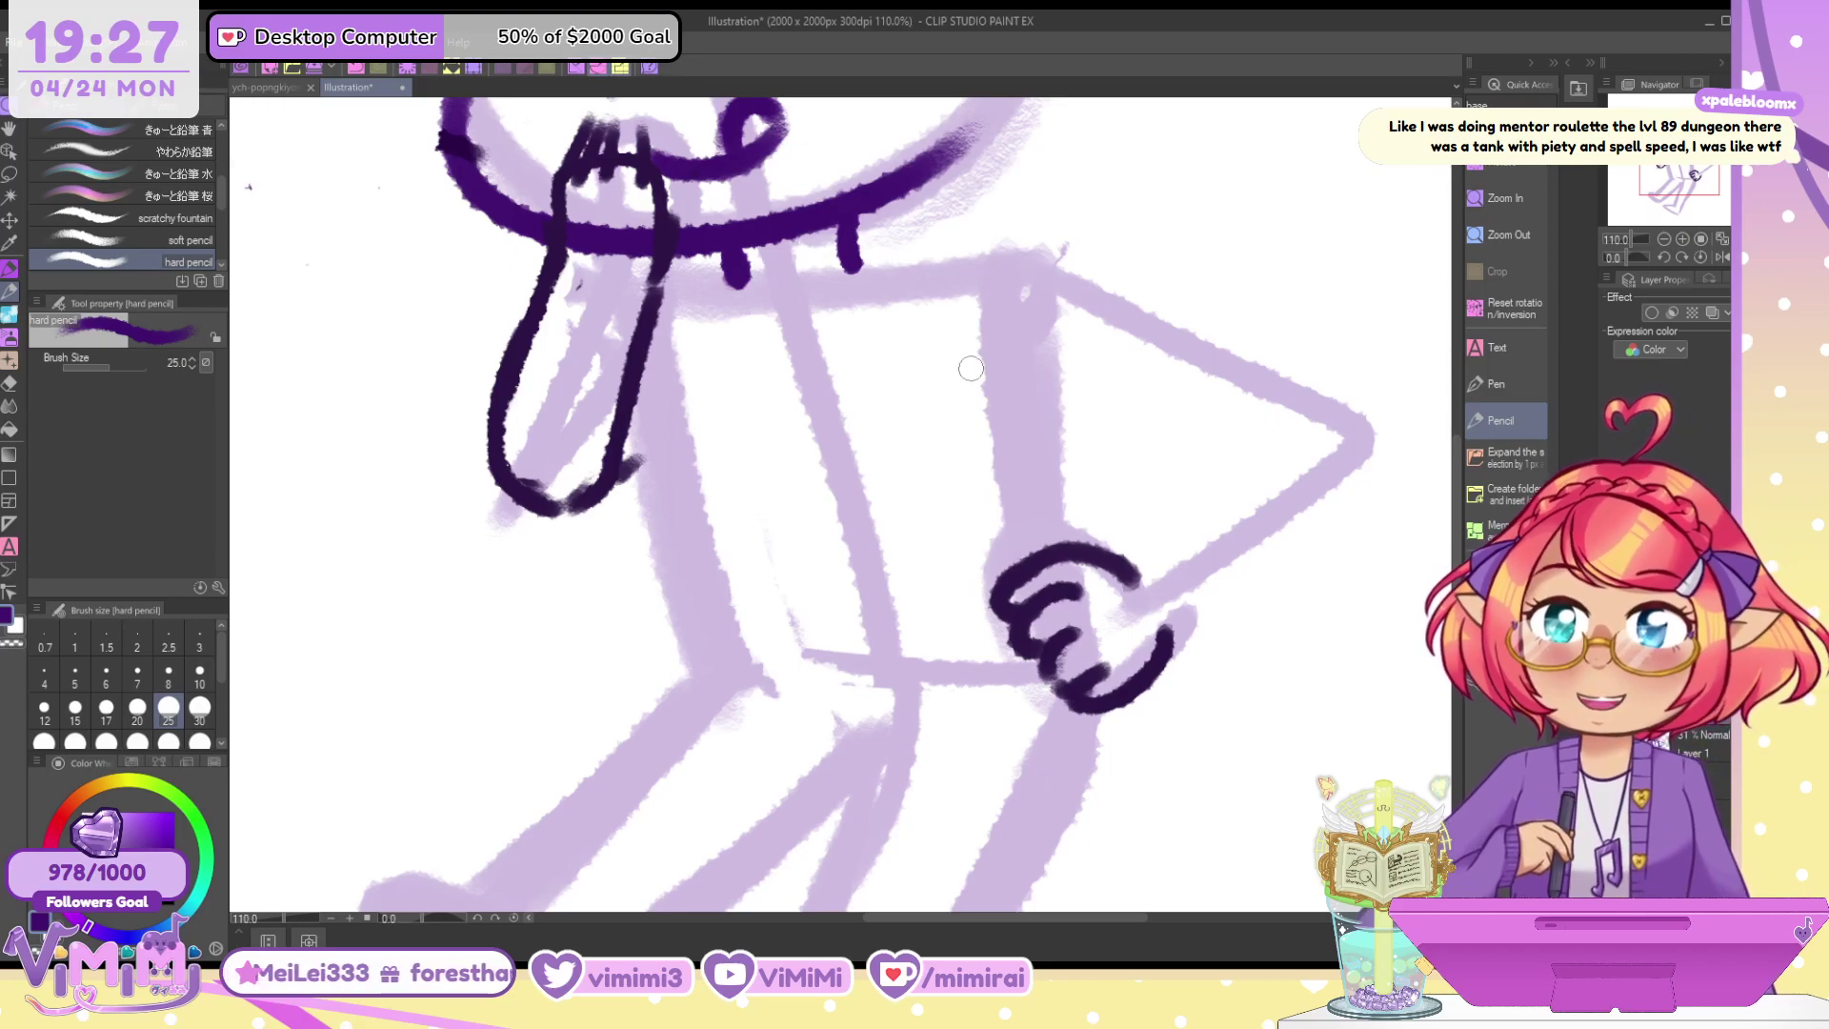
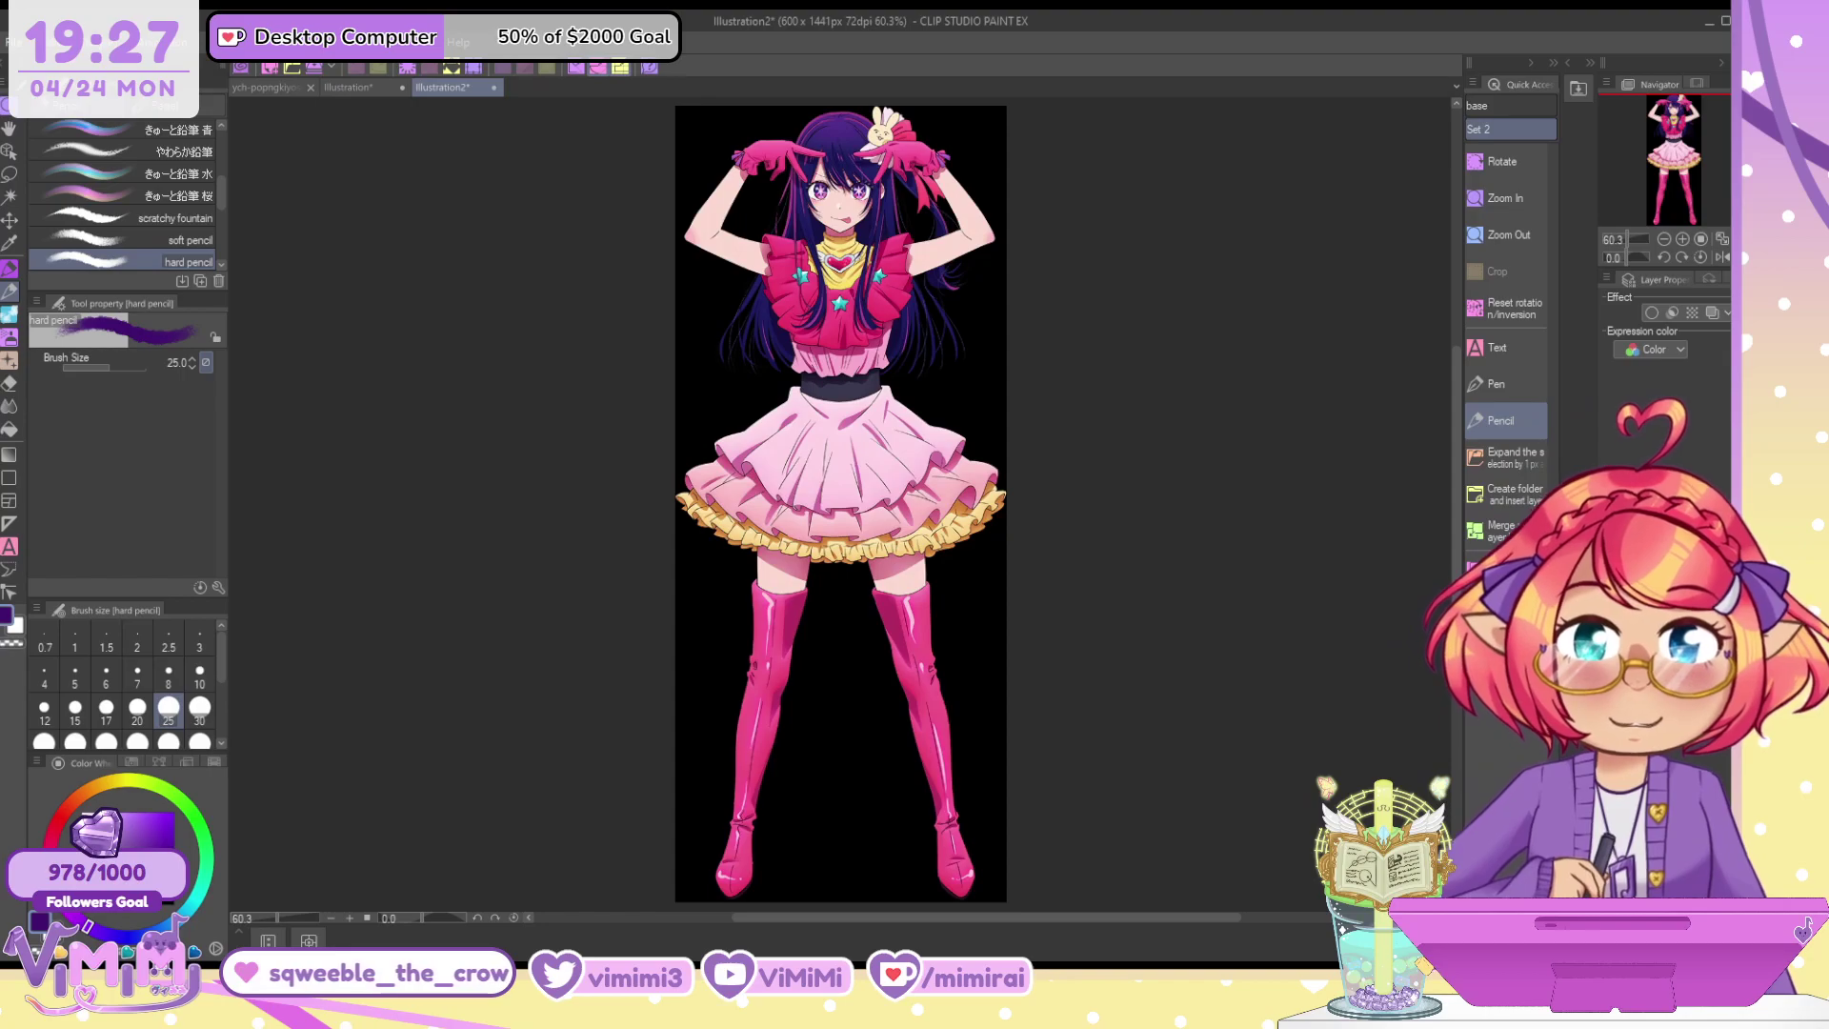
Dock the Illustration2 character reference in its own pane beside the sketch canvas
left_click_drag(457, 88, 1429, 227)
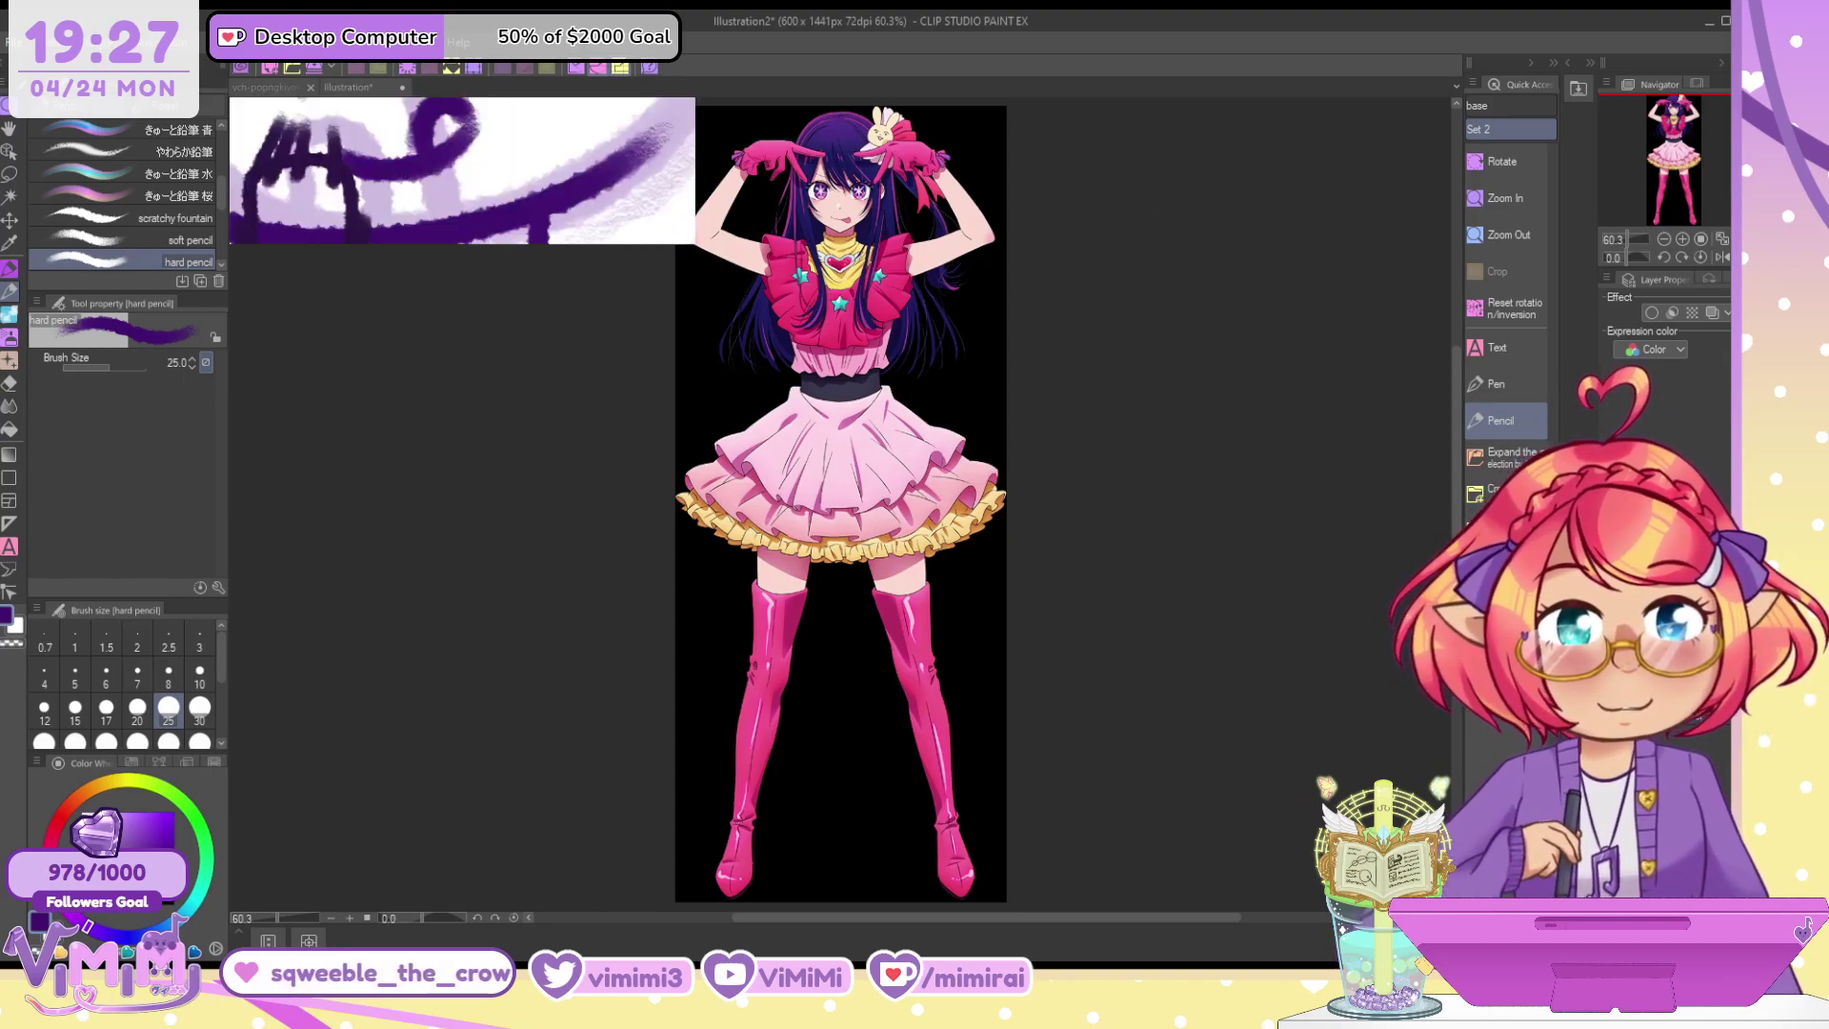
left_click_drag(848, 340, 1155, 340)
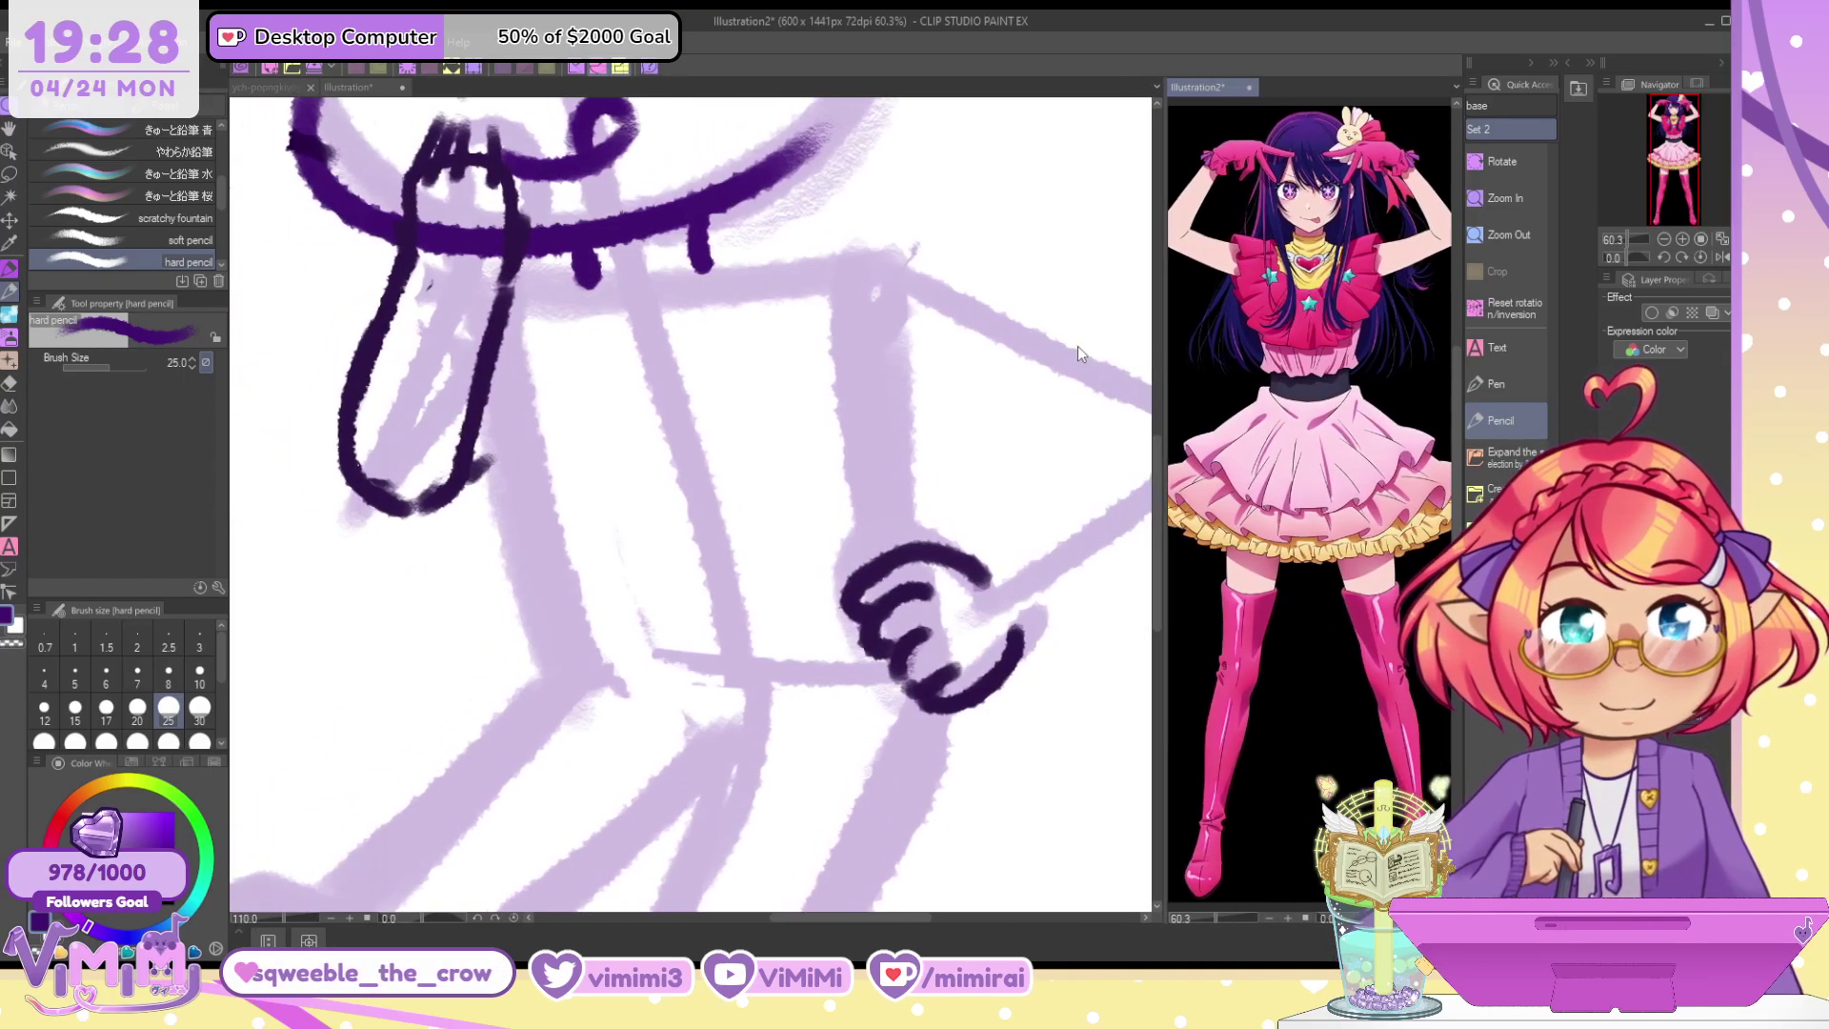
Draw a collar line and heart ornament at the neck base, then surround the heart with a rounded bib-shaped collar
left_click_drag(1684, 151, 1676, 151)
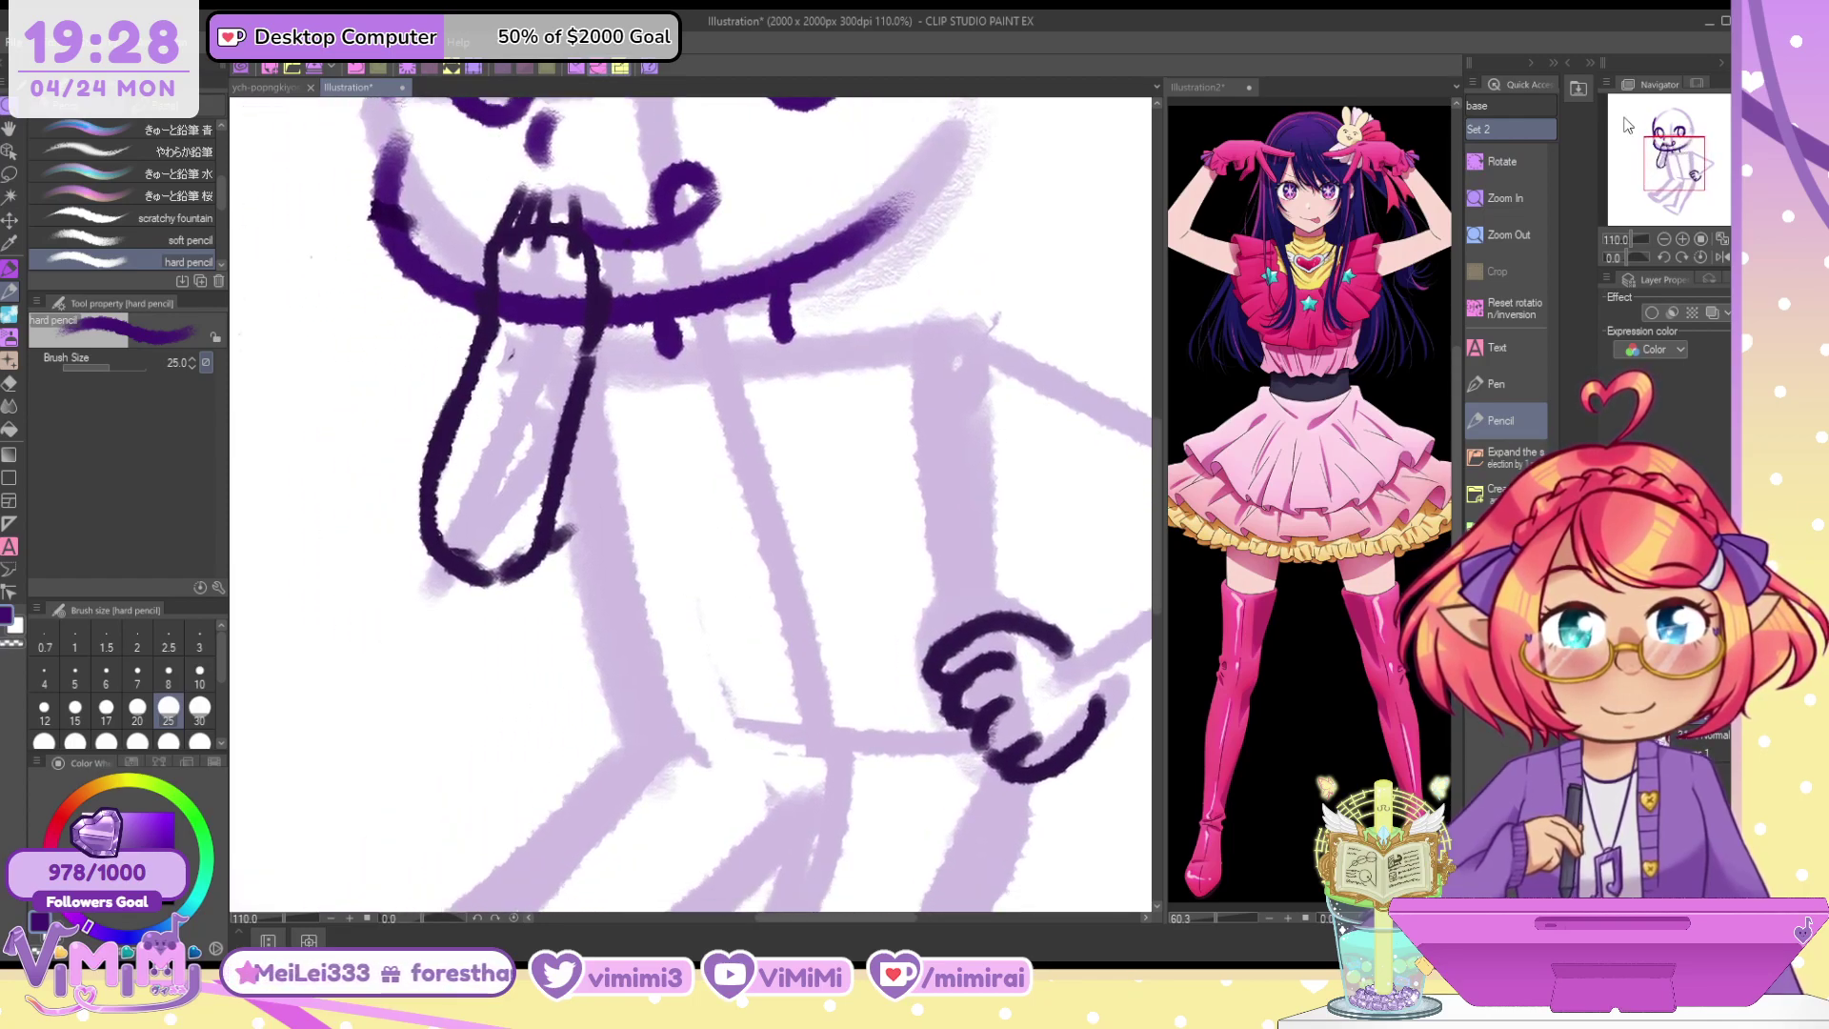
left_click_drag(671, 326, 779, 295)
key("ctrl+z")
left_click_drag(692, 339, 767, 317)
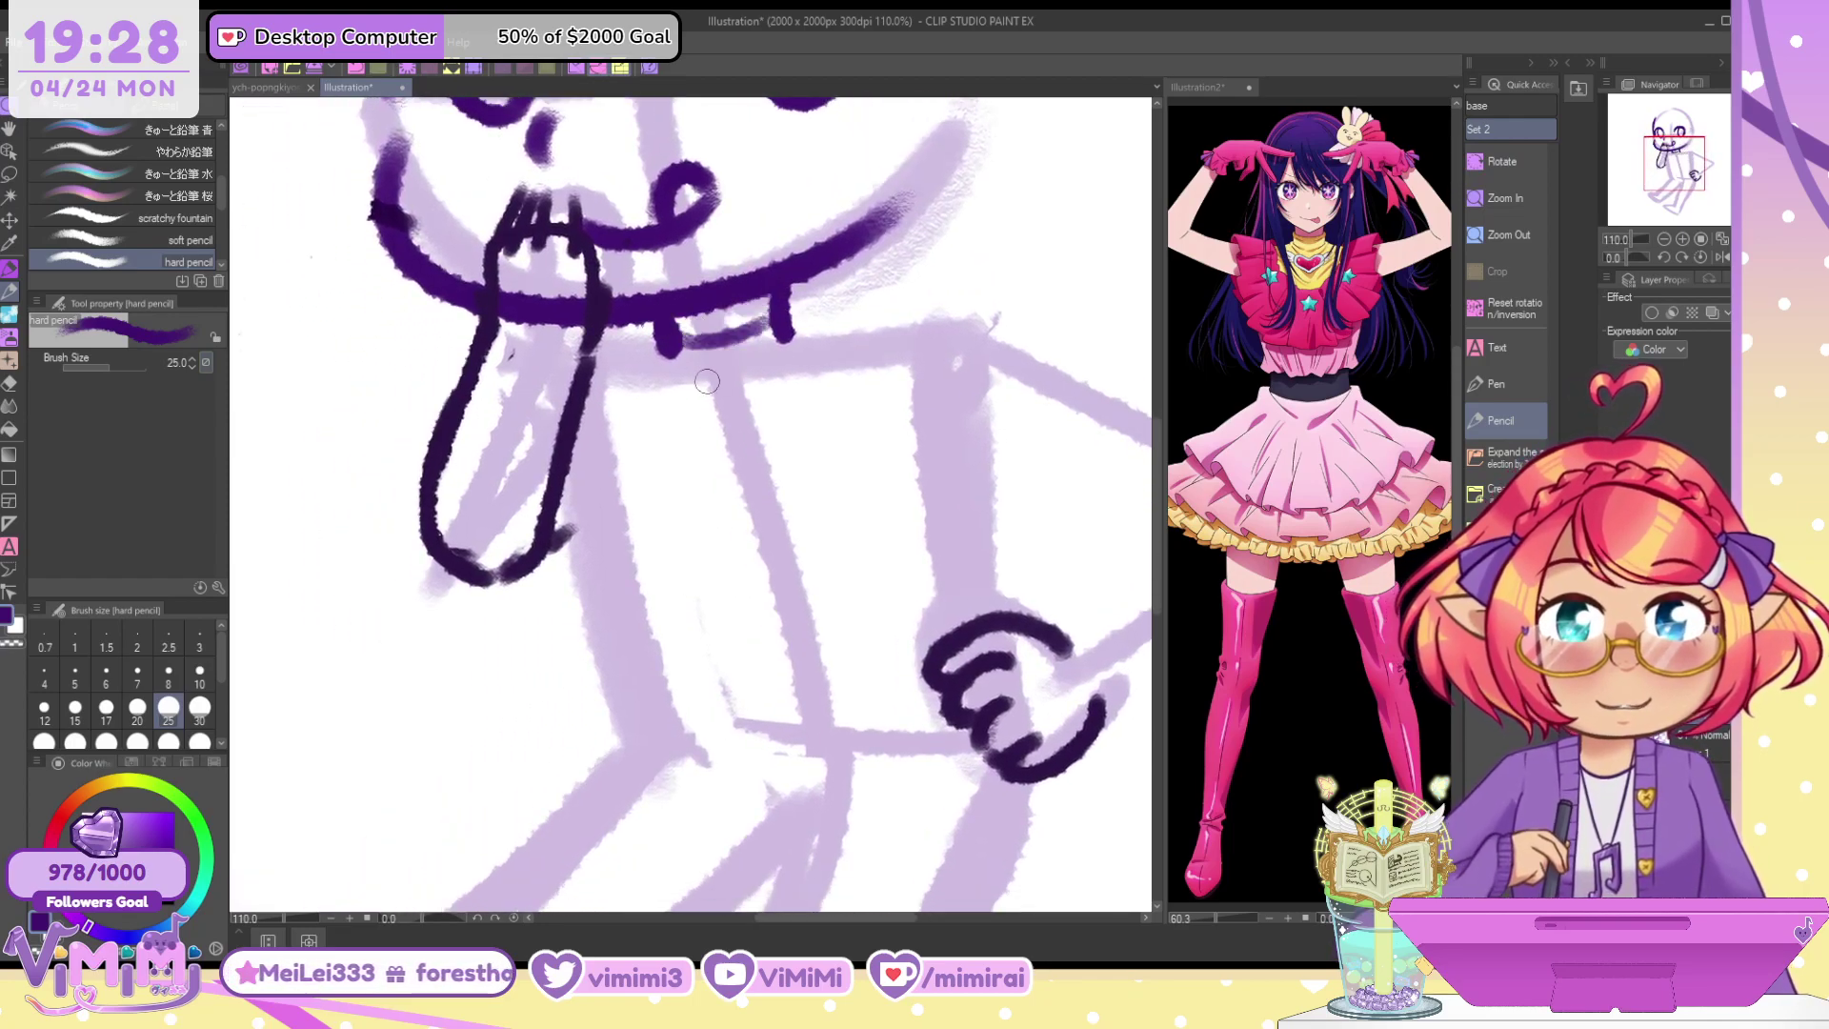
mouse_move(701, 374)
left_mouse_down()
mouse_move(775, 374)
mouse_move(636, 353)
mouse_move(732, 471)
left_mouse_up()
key("ctrl+z")
key("ctrl+z")
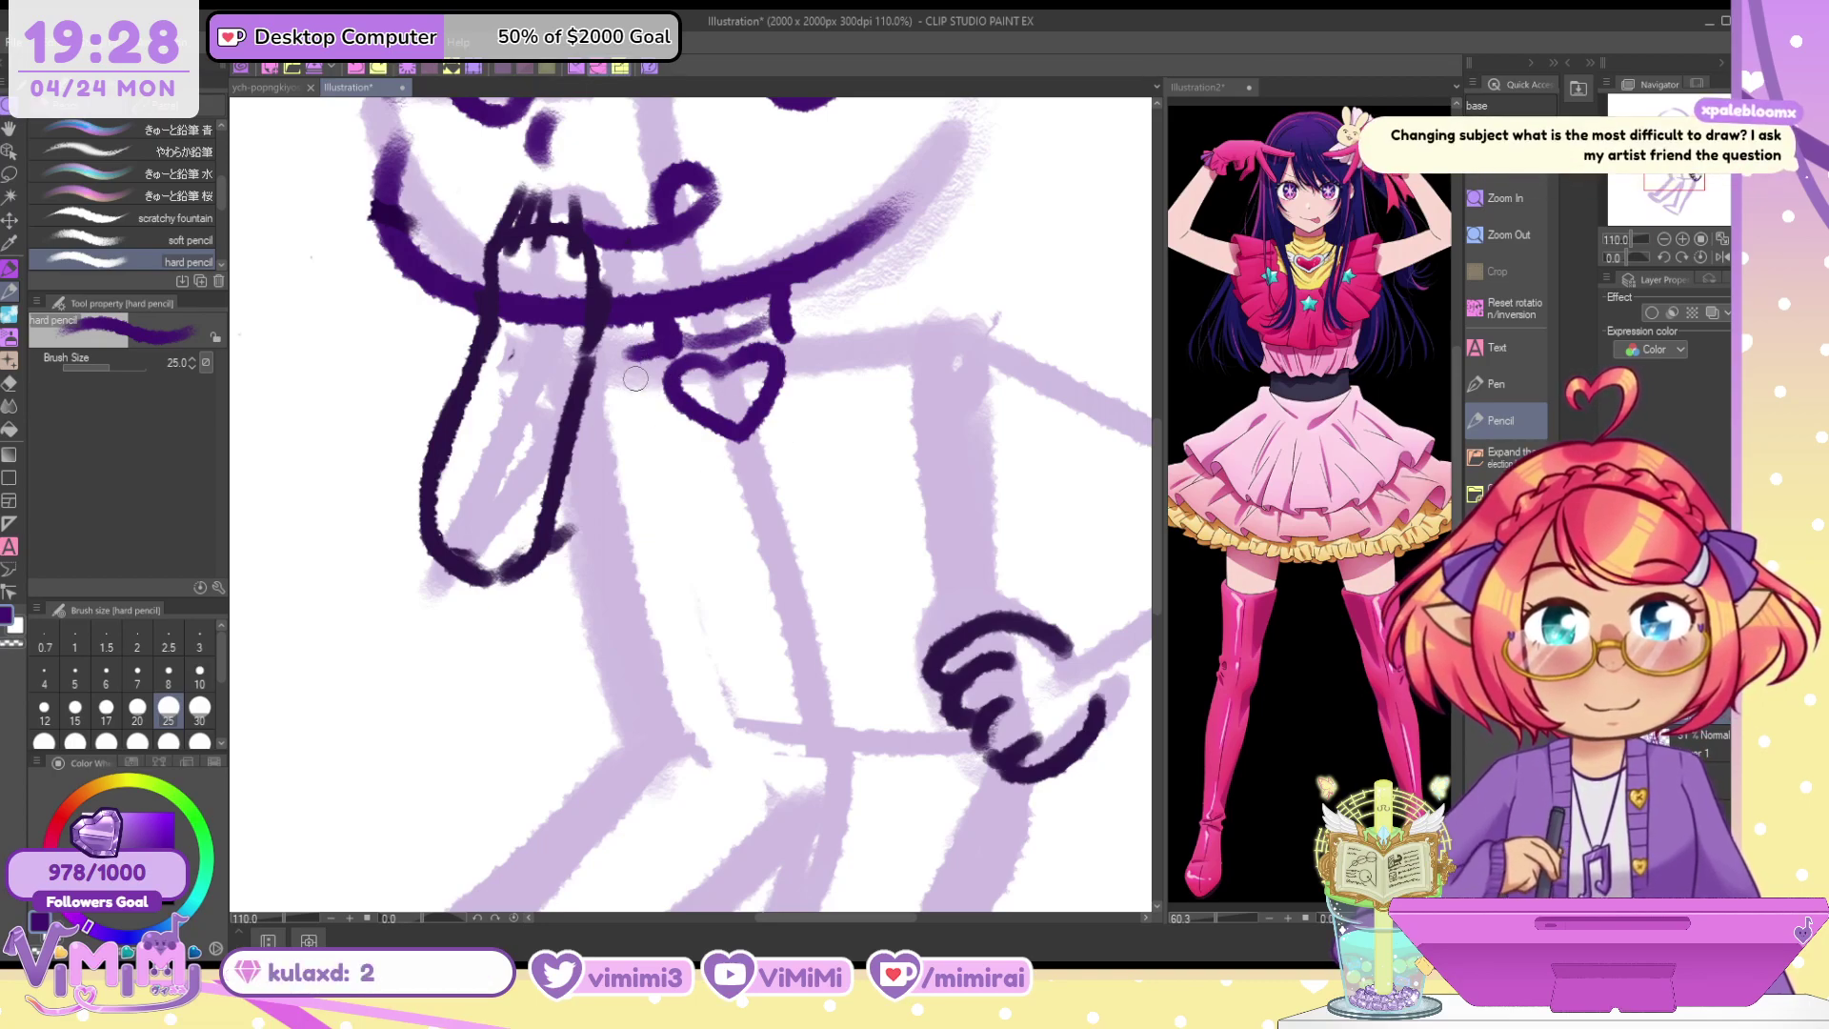
mouse_move(647, 349)
left_mouse_down()
mouse_move(783, 459)
mouse_move(825, 374)
mouse_move(797, 462)
mouse_move(730, 464)
left_mouse_up()
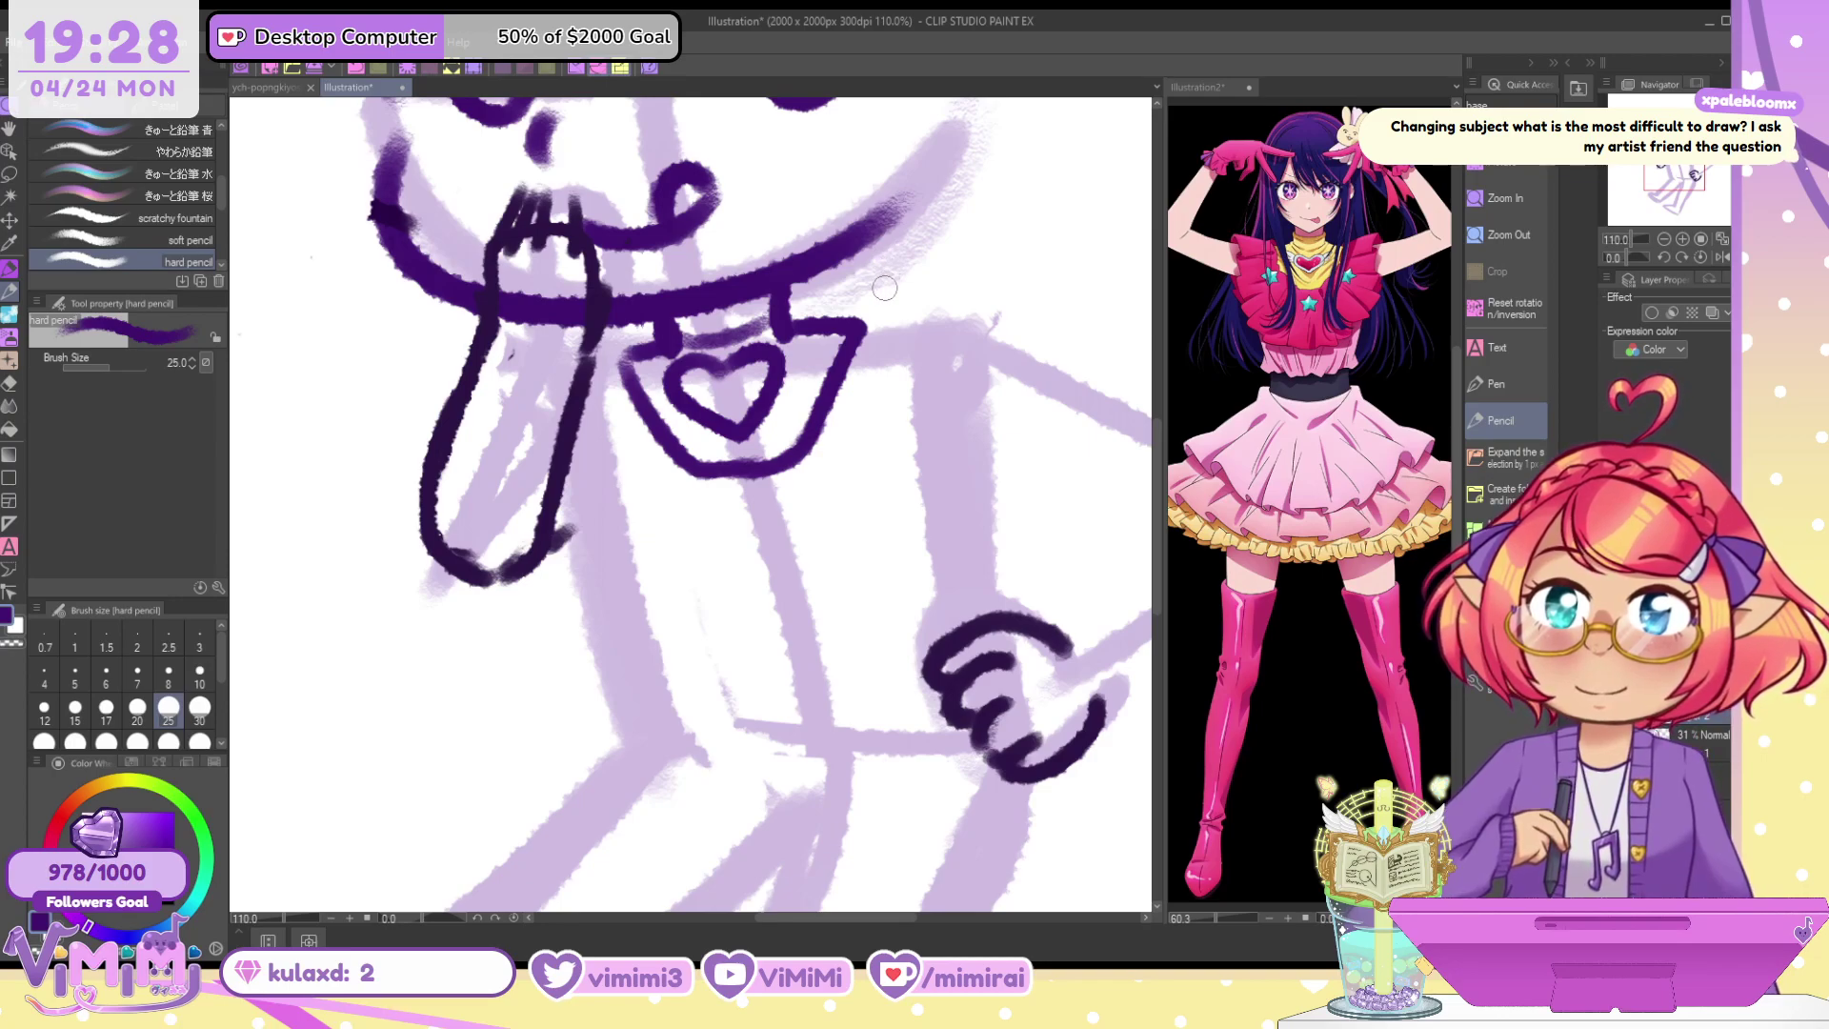
Outline the top's wavy ruffle around the shoulders and across the chest with brush size 20
key("bracketleft")
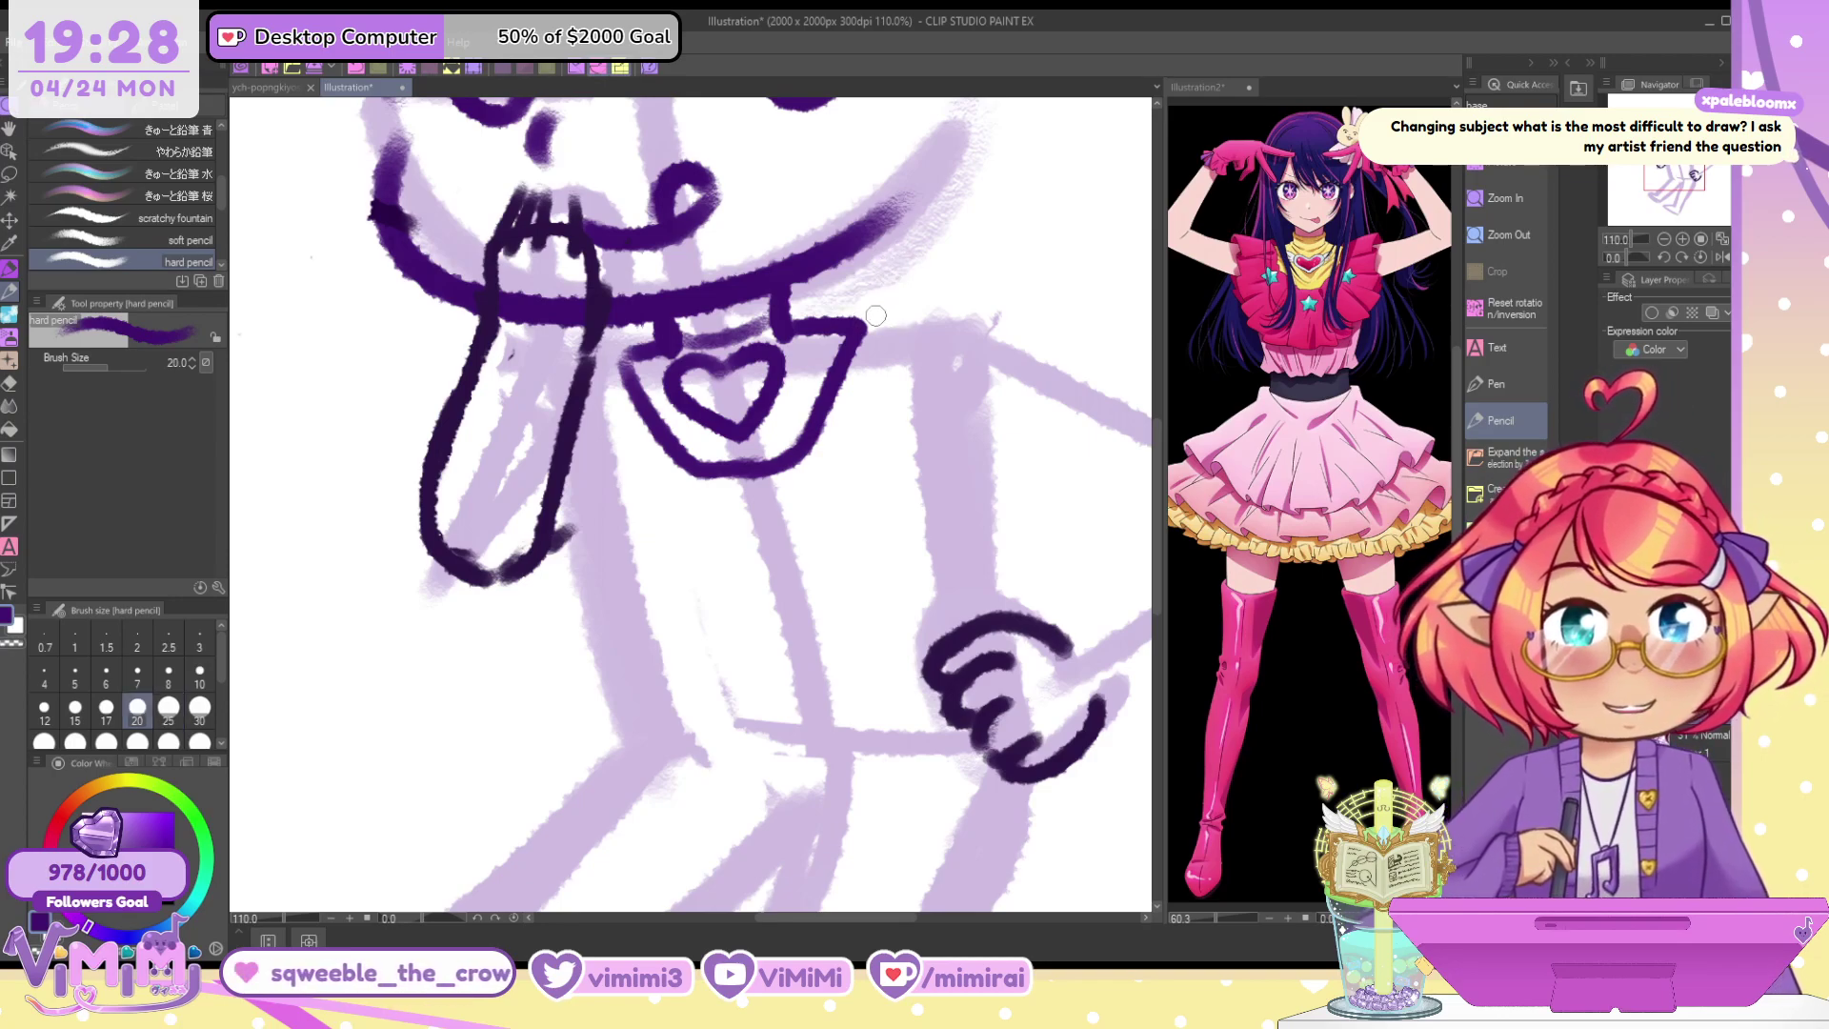
mouse_move(876, 315)
left_mouse_down()
mouse_move(987, 333)
mouse_move(986, 460)
left_mouse_up()
left_click_drag(614, 343, 568, 365)
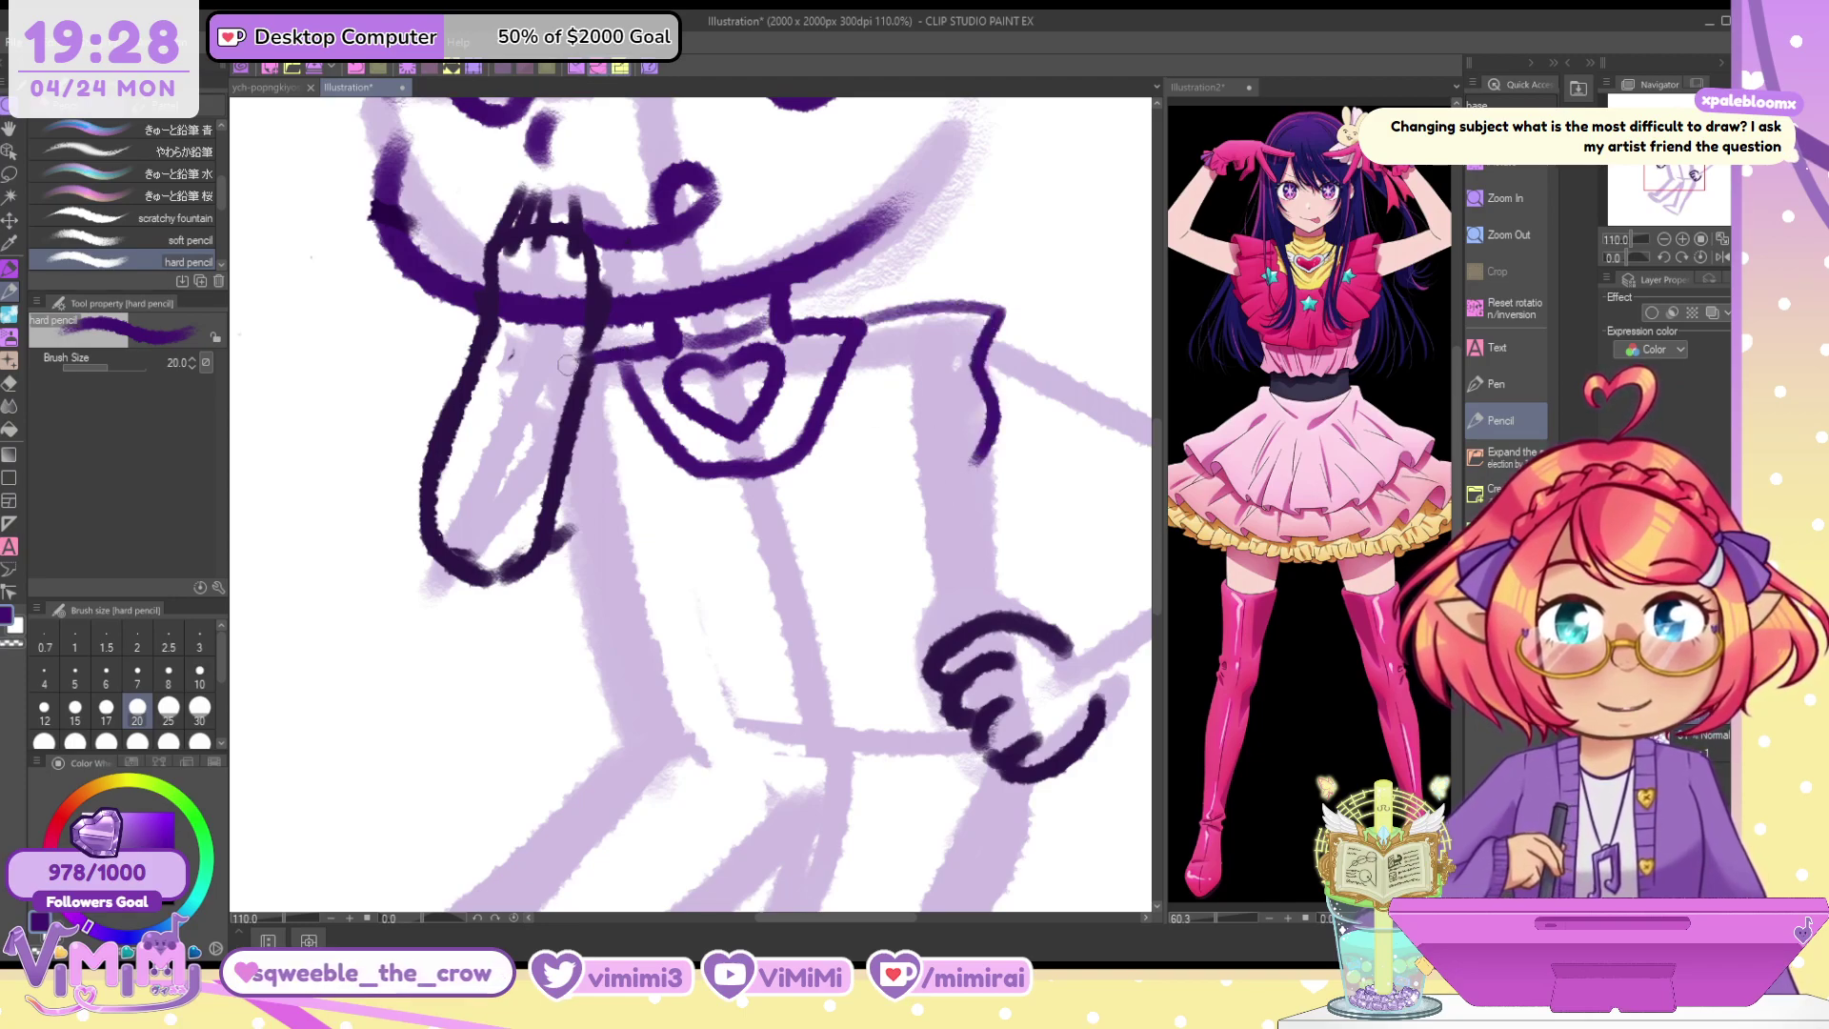
mouse_move(566, 469)
left_mouse_down()
mouse_move(697, 561)
mouse_move(614, 548)
mouse_move(704, 591)
mouse_move(806, 576)
mouse_move(962, 498)
left_mouse_up()
key("ctrl+z")
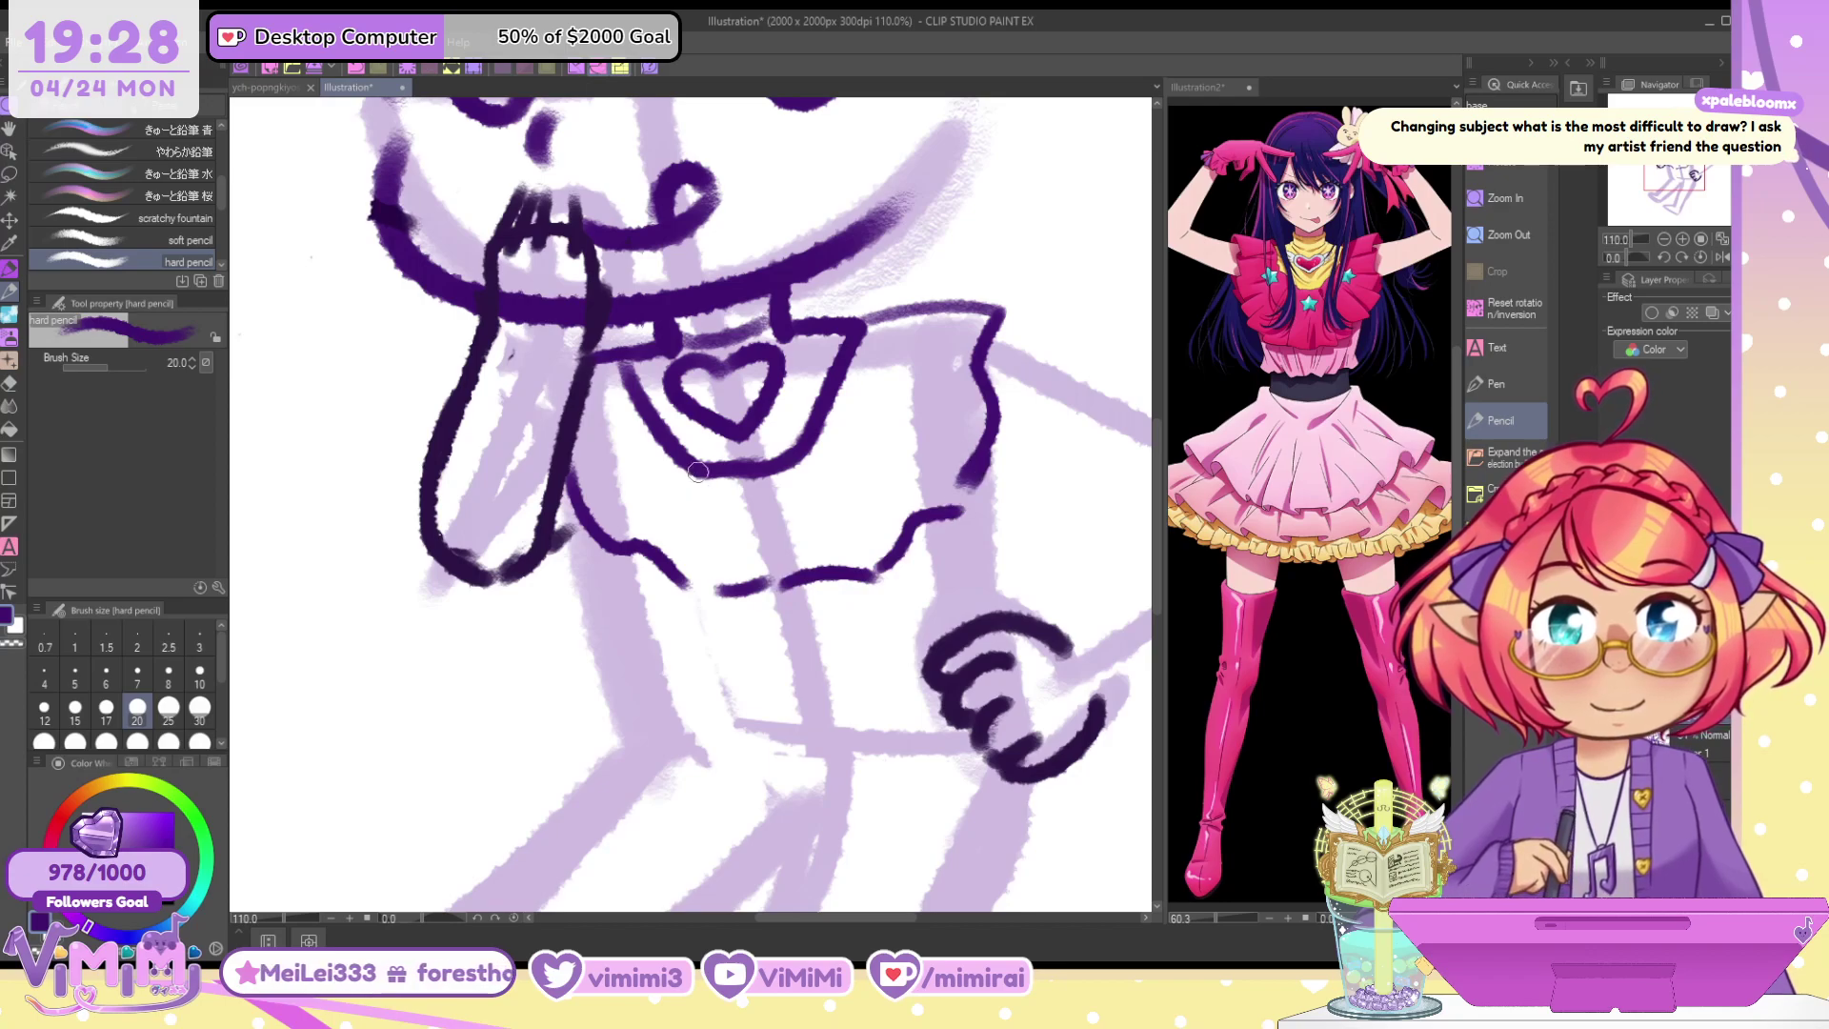
Add short fold lines radiating from the bib into the ruffle and strengthen the shoulder and collar lines
left_click_drag(693, 472, 678, 524)
left_click_drag(759, 481, 771, 529)
left_click_drag(834, 395, 919, 440)
left_click_drag(862, 350, 910, 349)
left_click_drag(640, 385, 586, 424)
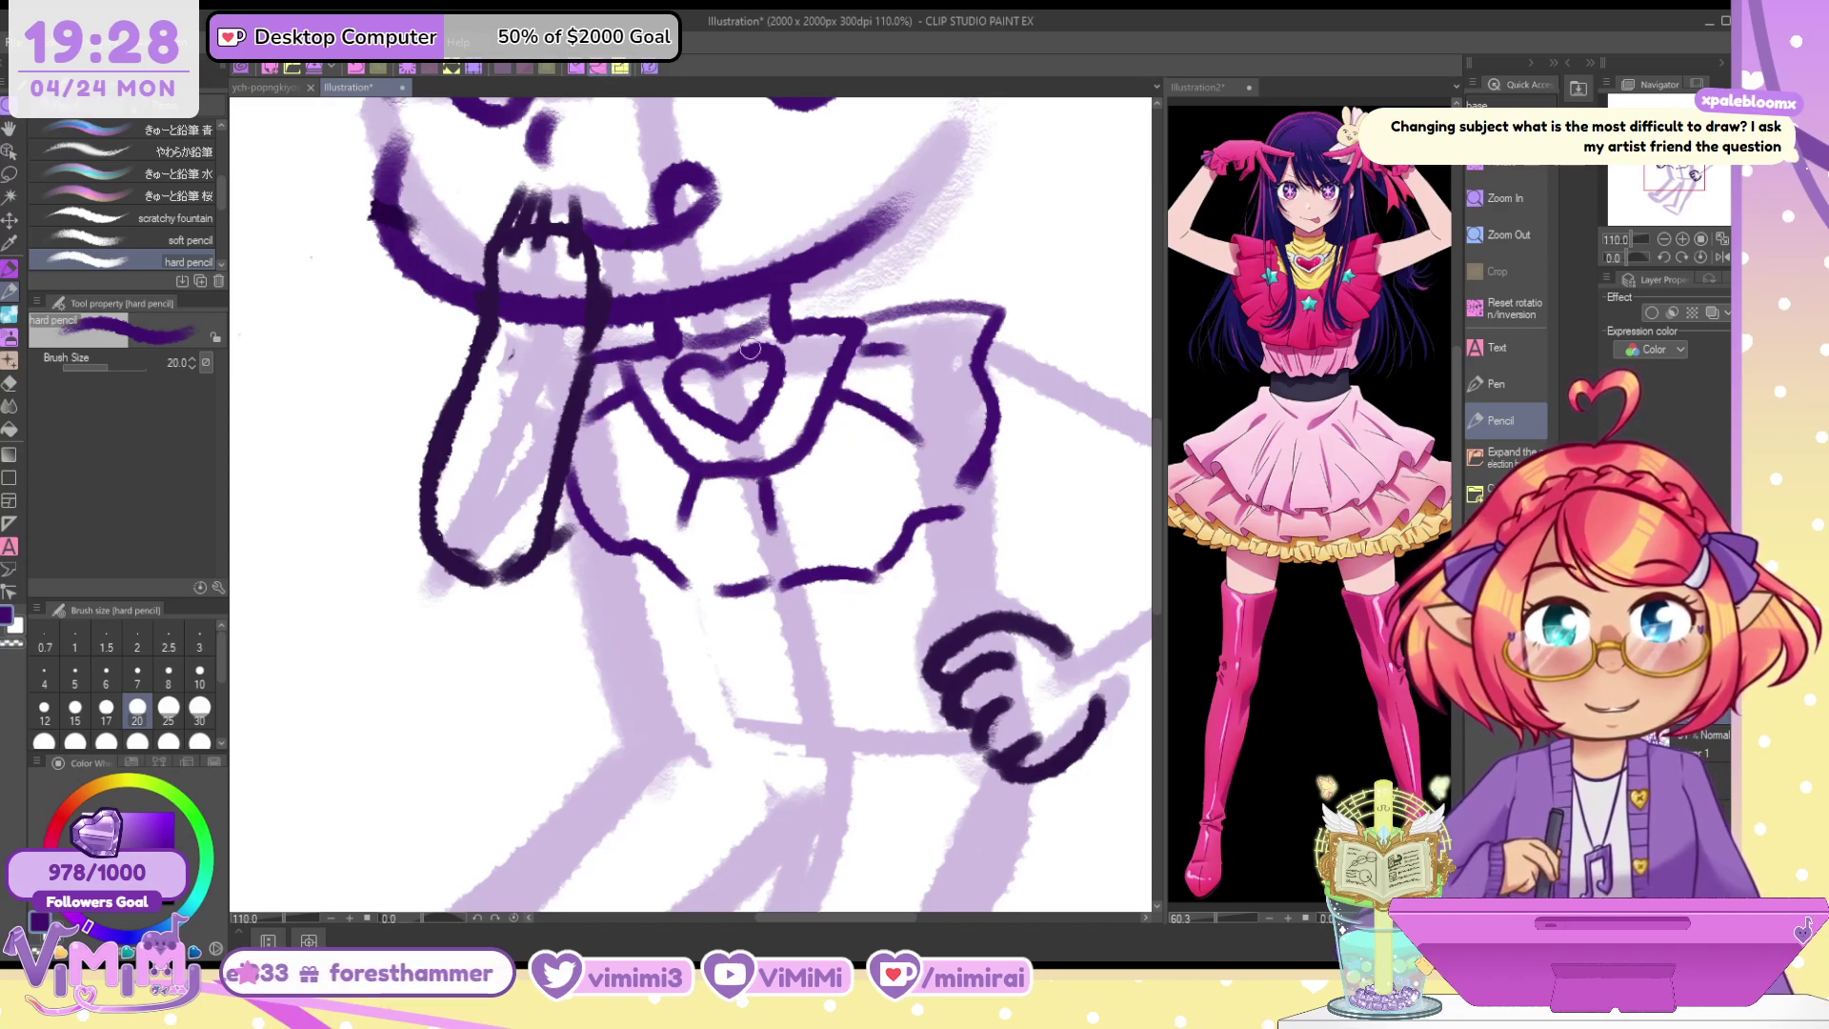
mouse_move(621, 333)
left_mouse_down()
mouse_move(650, 420)
mouse_move(601, 350)
mouse_move(640, 345)
left_mouse_up()
left_click_drag(850, 333, 1013, 322)
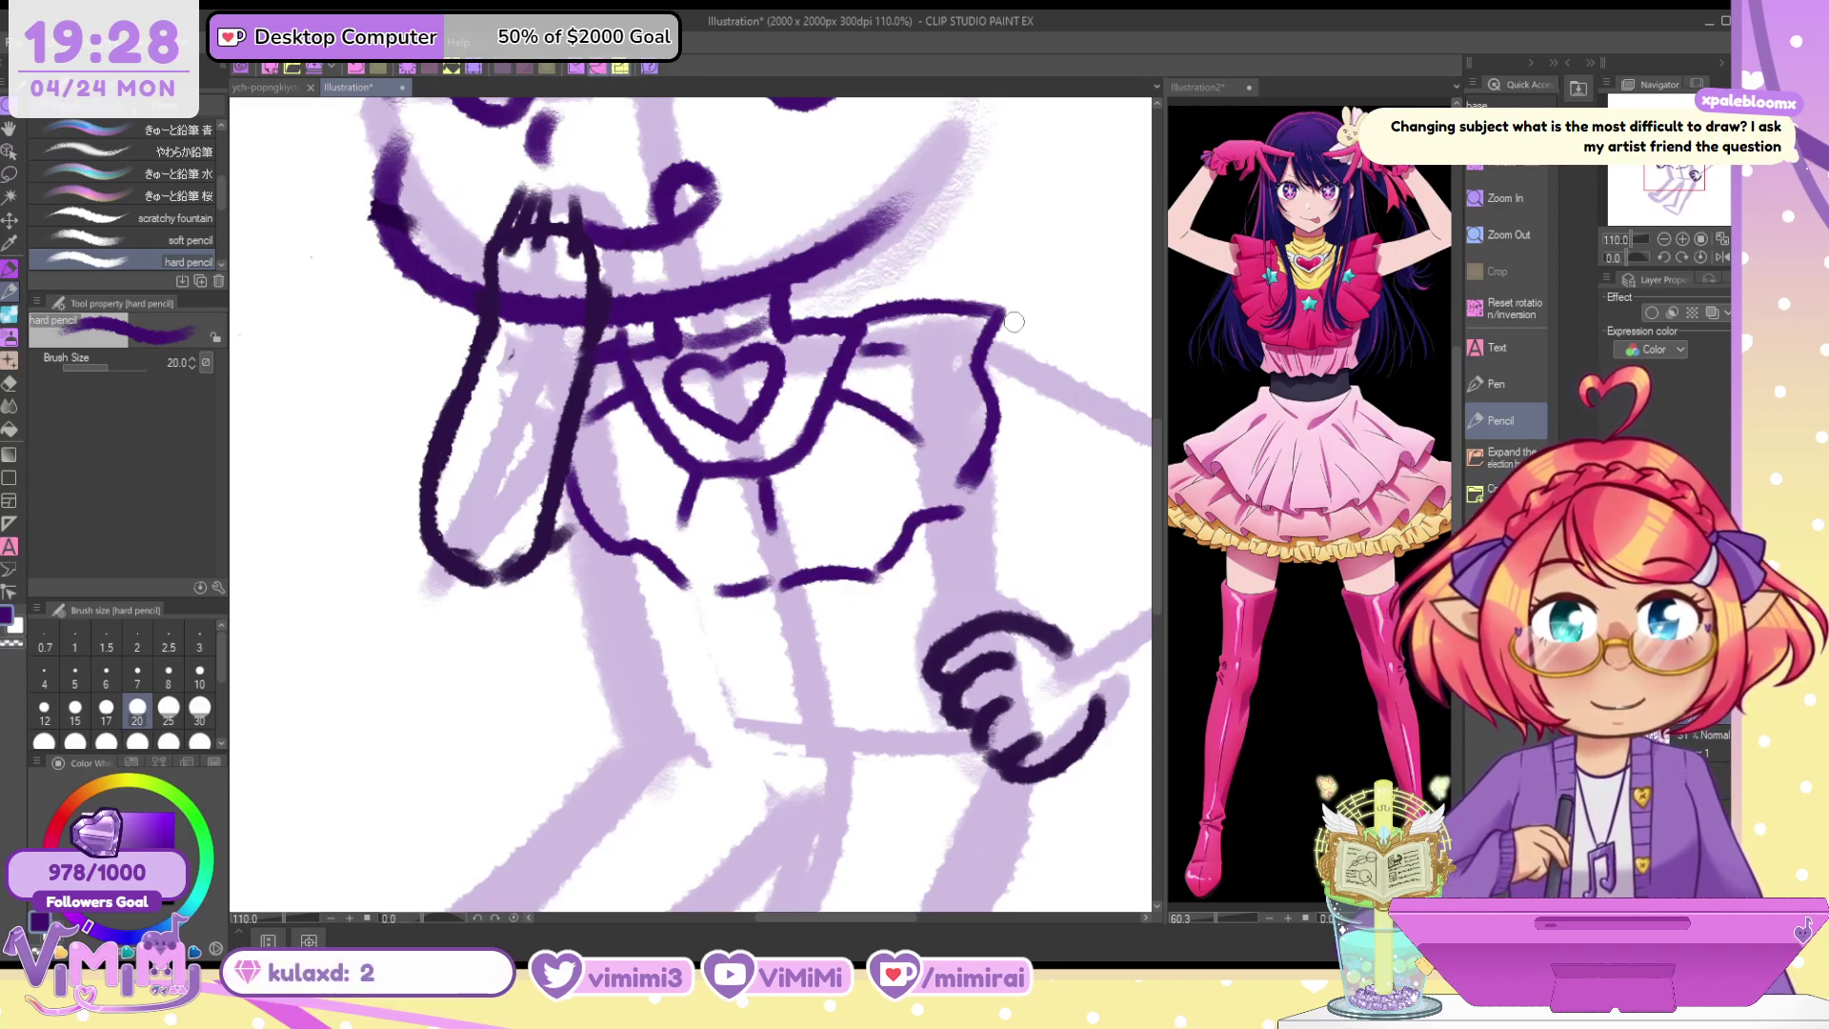
left_click_drag(671, 338, 773, 337)
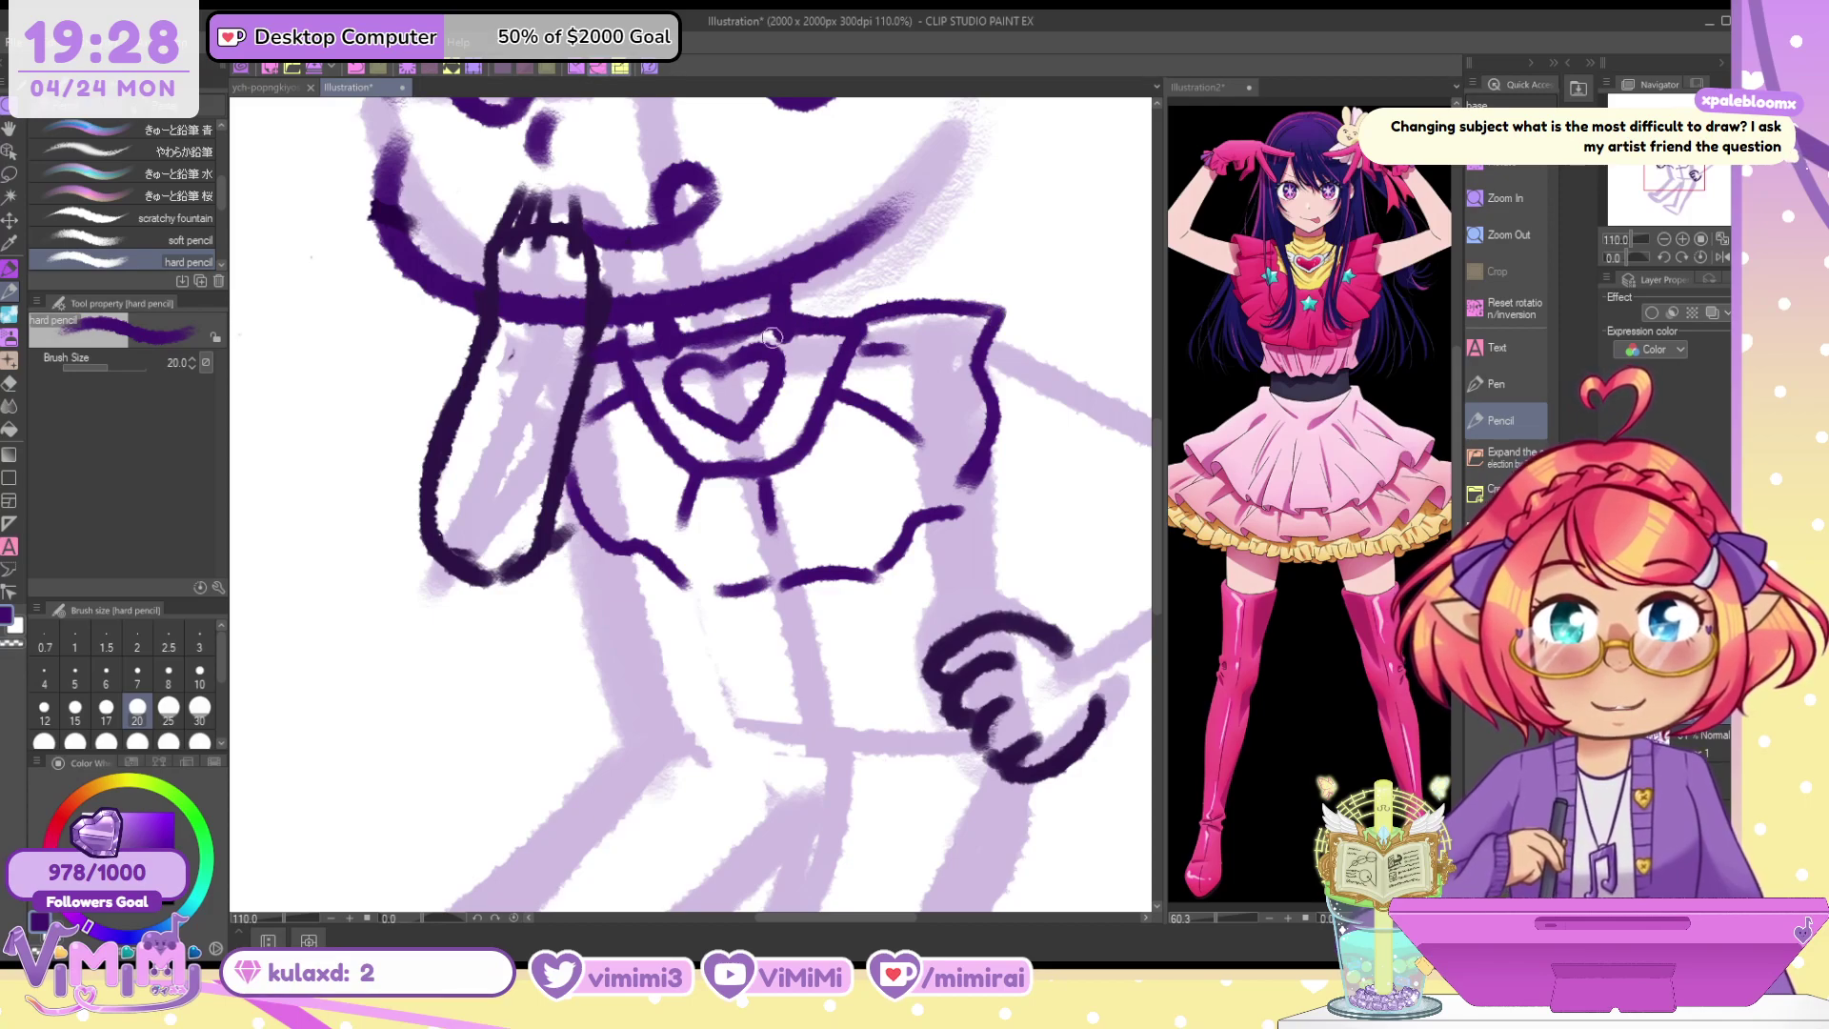
Draw three small filled stars around the bib's lower edge, using brush size 17 for the two side stars
left_click_drag(690, 609, 733, 373)
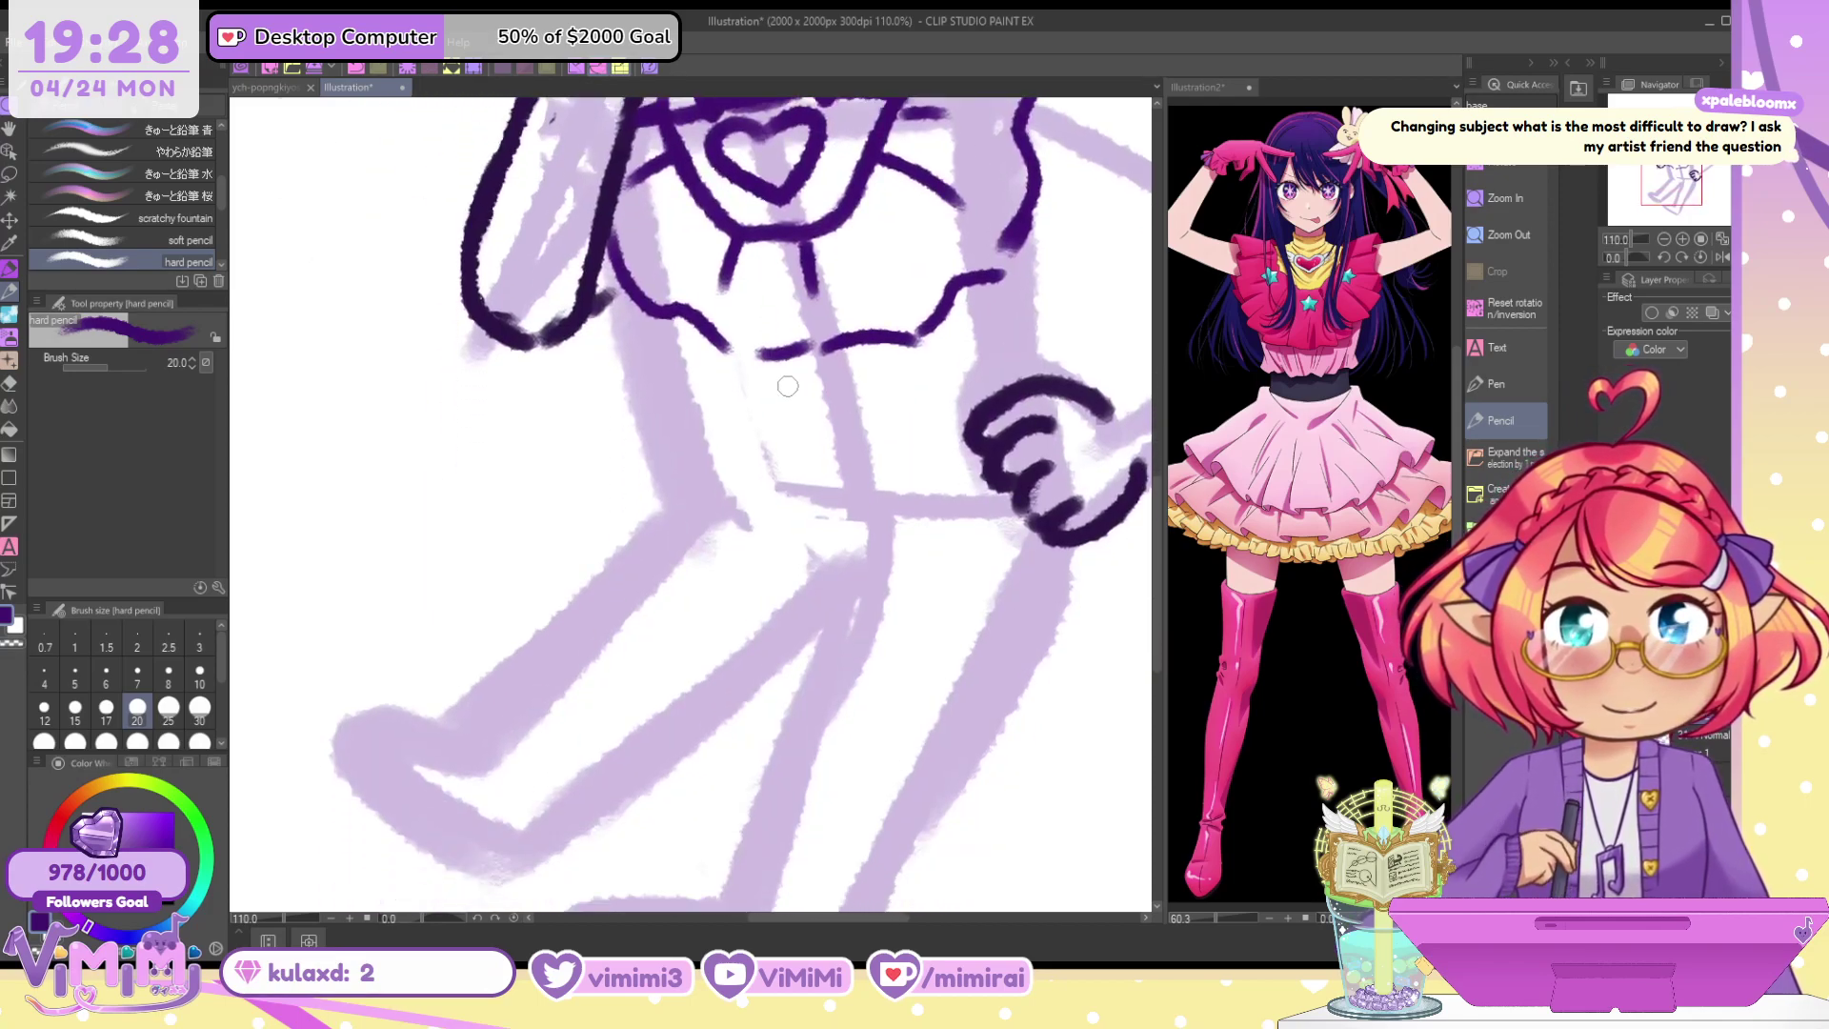
mouse_move(811, 240)
left_mouse_down()
mouse_move(797, 263)
mouse_move(827, 262)
mouse_move(837, 235)
left_mouse_up()
key("ctrl+z")
key("[")
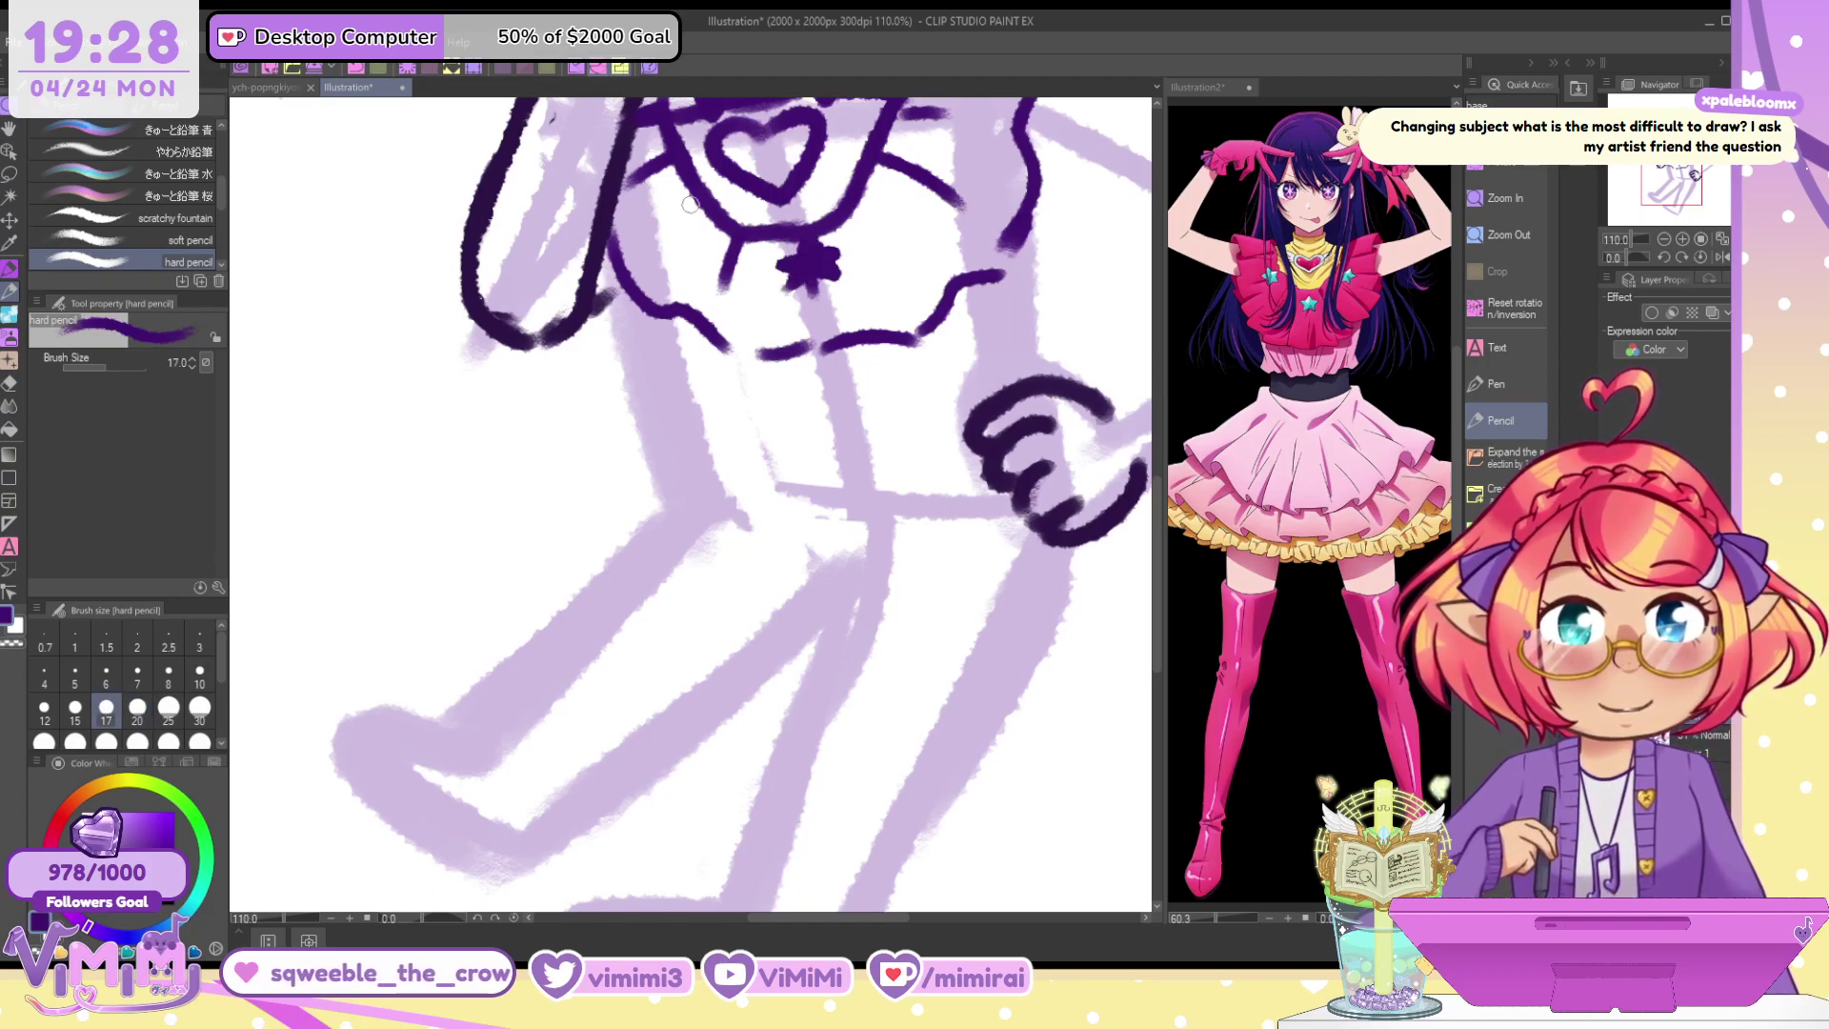
left_click_drag(690, 204, 666, 237)
mouse_move(900, 160)
left_mouse_down()
mouse_move(895, 184)
mouse_move(916, 143)
mouse_move(943, 176)
left_mouse_up()
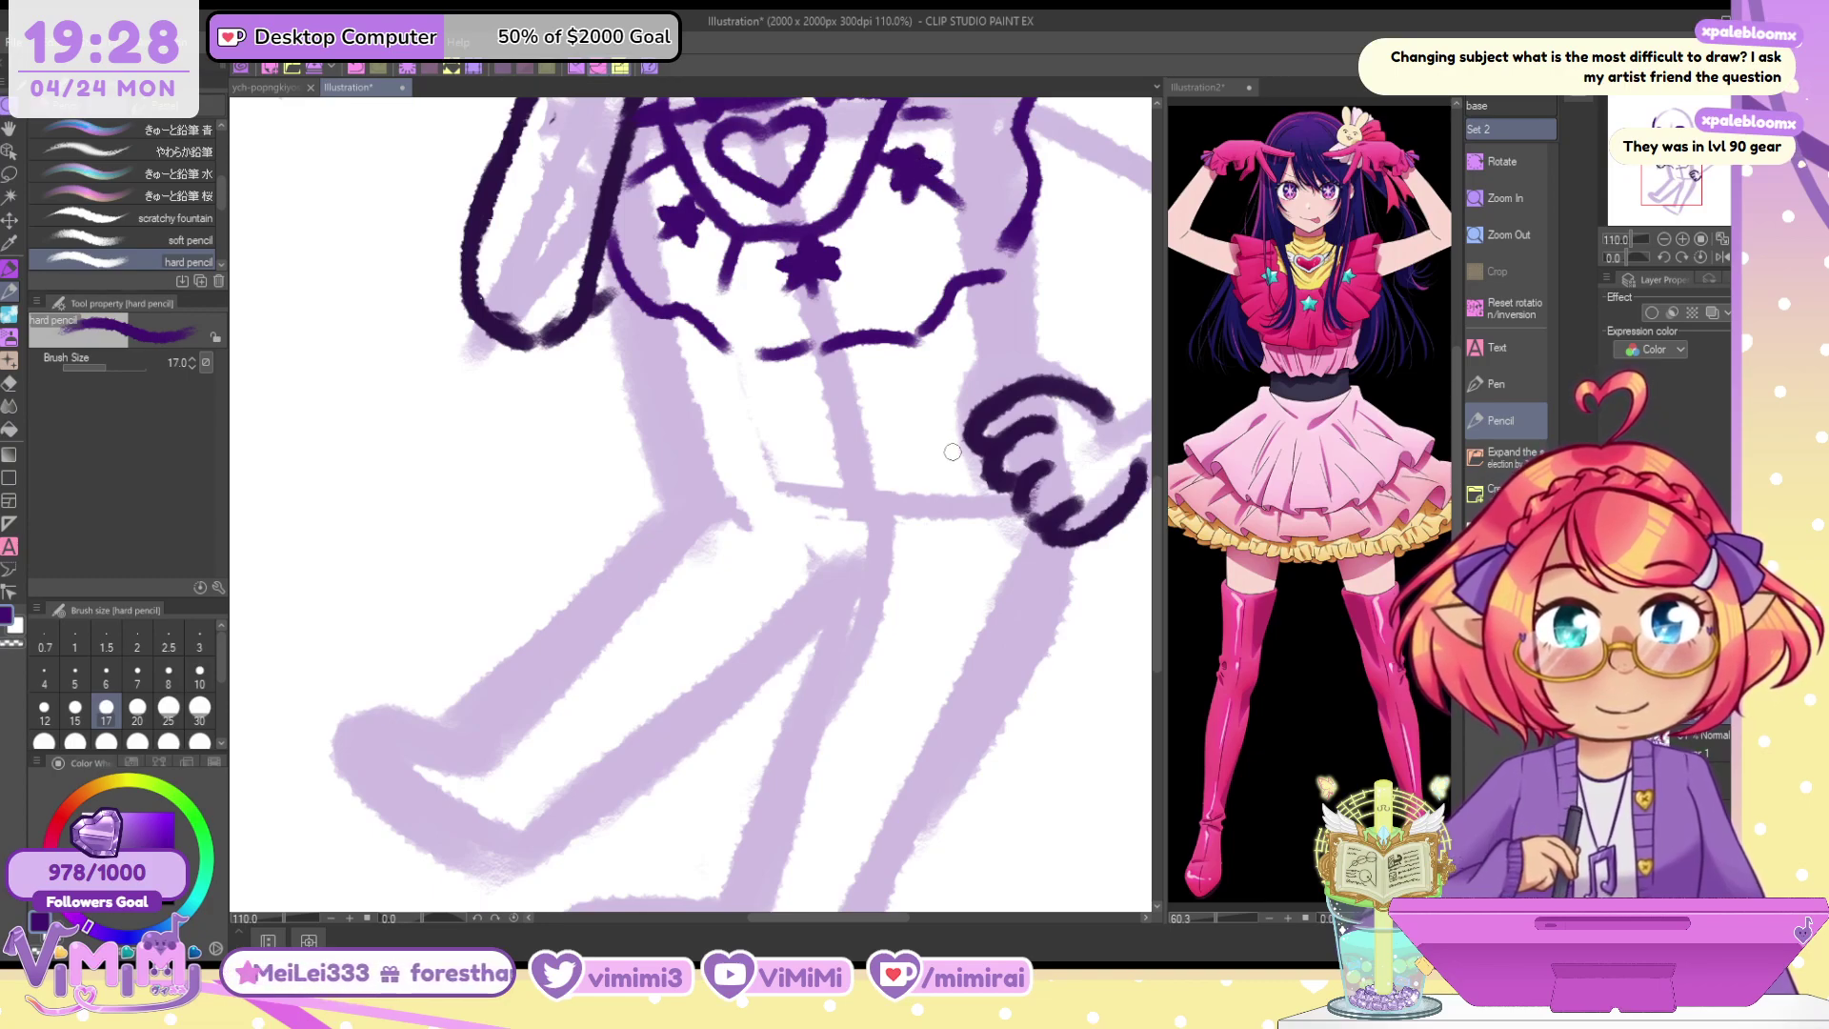
Draw the bodice sides down from the ruffle and two horizontal waistband lines with brush size 25
key("bracketright")
key("bracketright")
left_click_drag(633, 310, 686, 459)
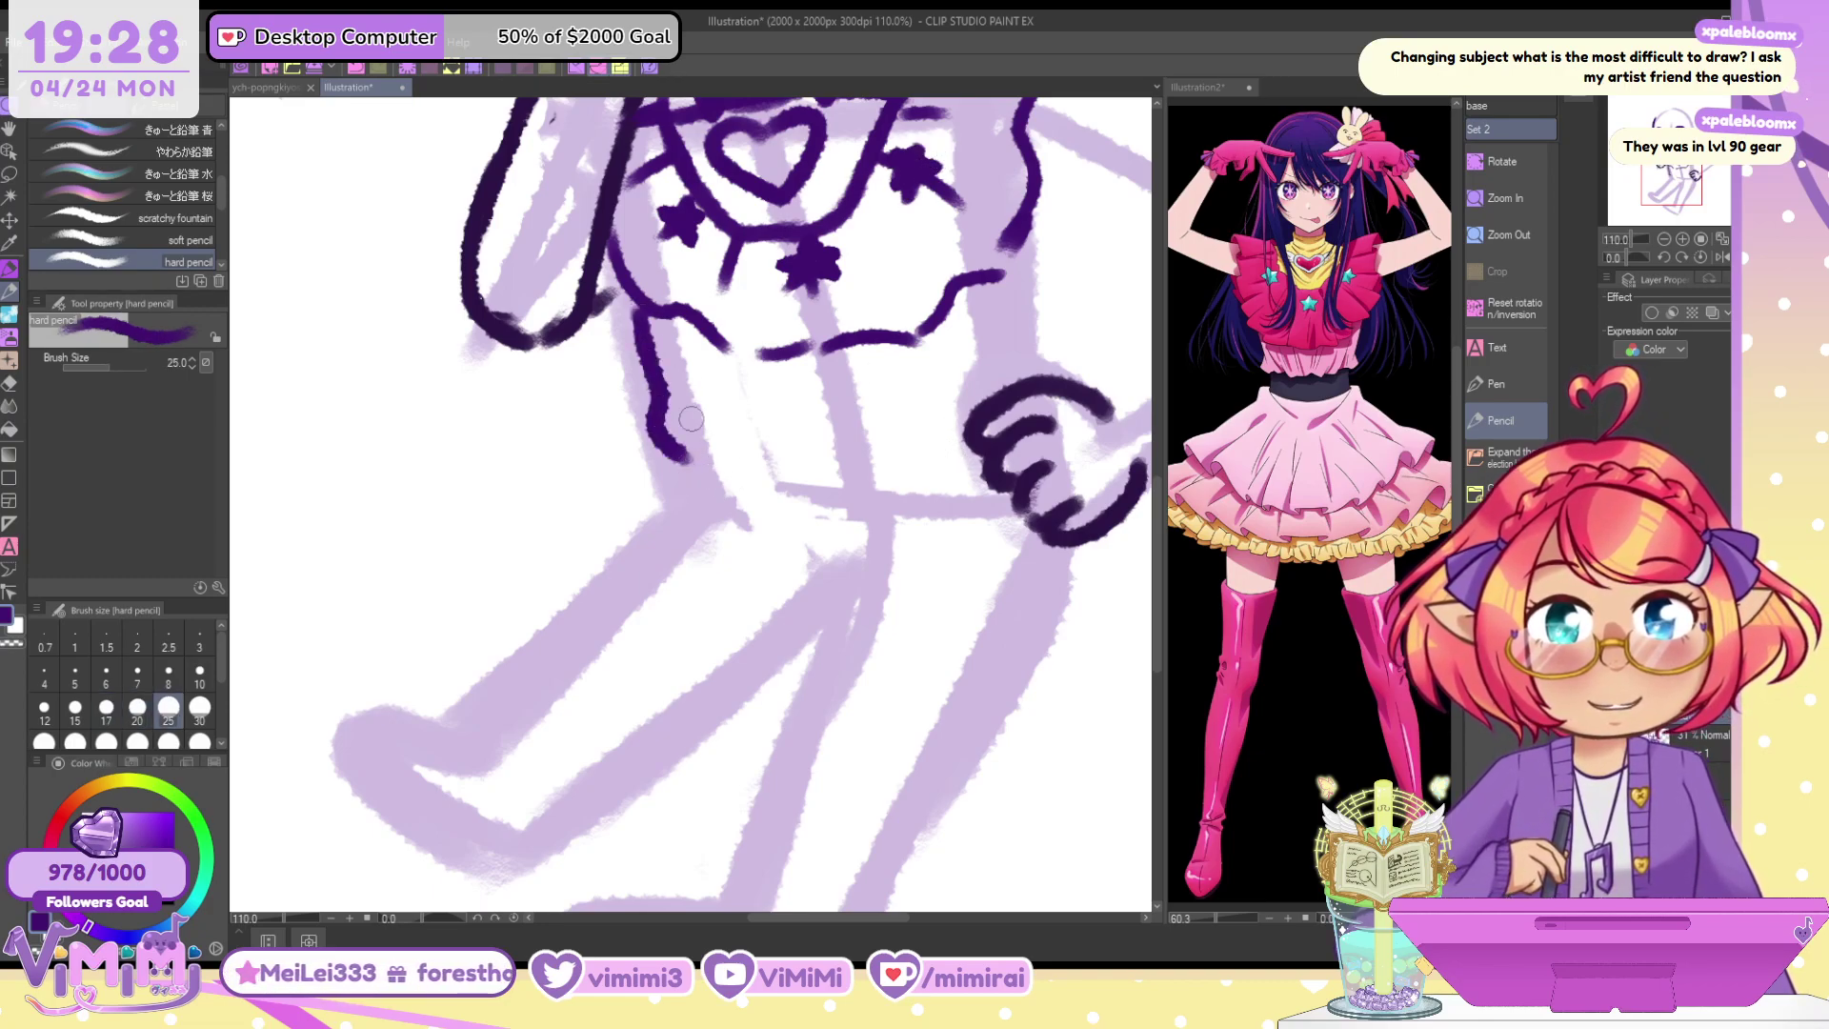
key("ctrl+z")
mouse_move(634, 310)
left_mouse_down()
mouse_move(662, 408)
mouse_move(715, 444)
mouse_move(958, 436)
left_mouse_up()
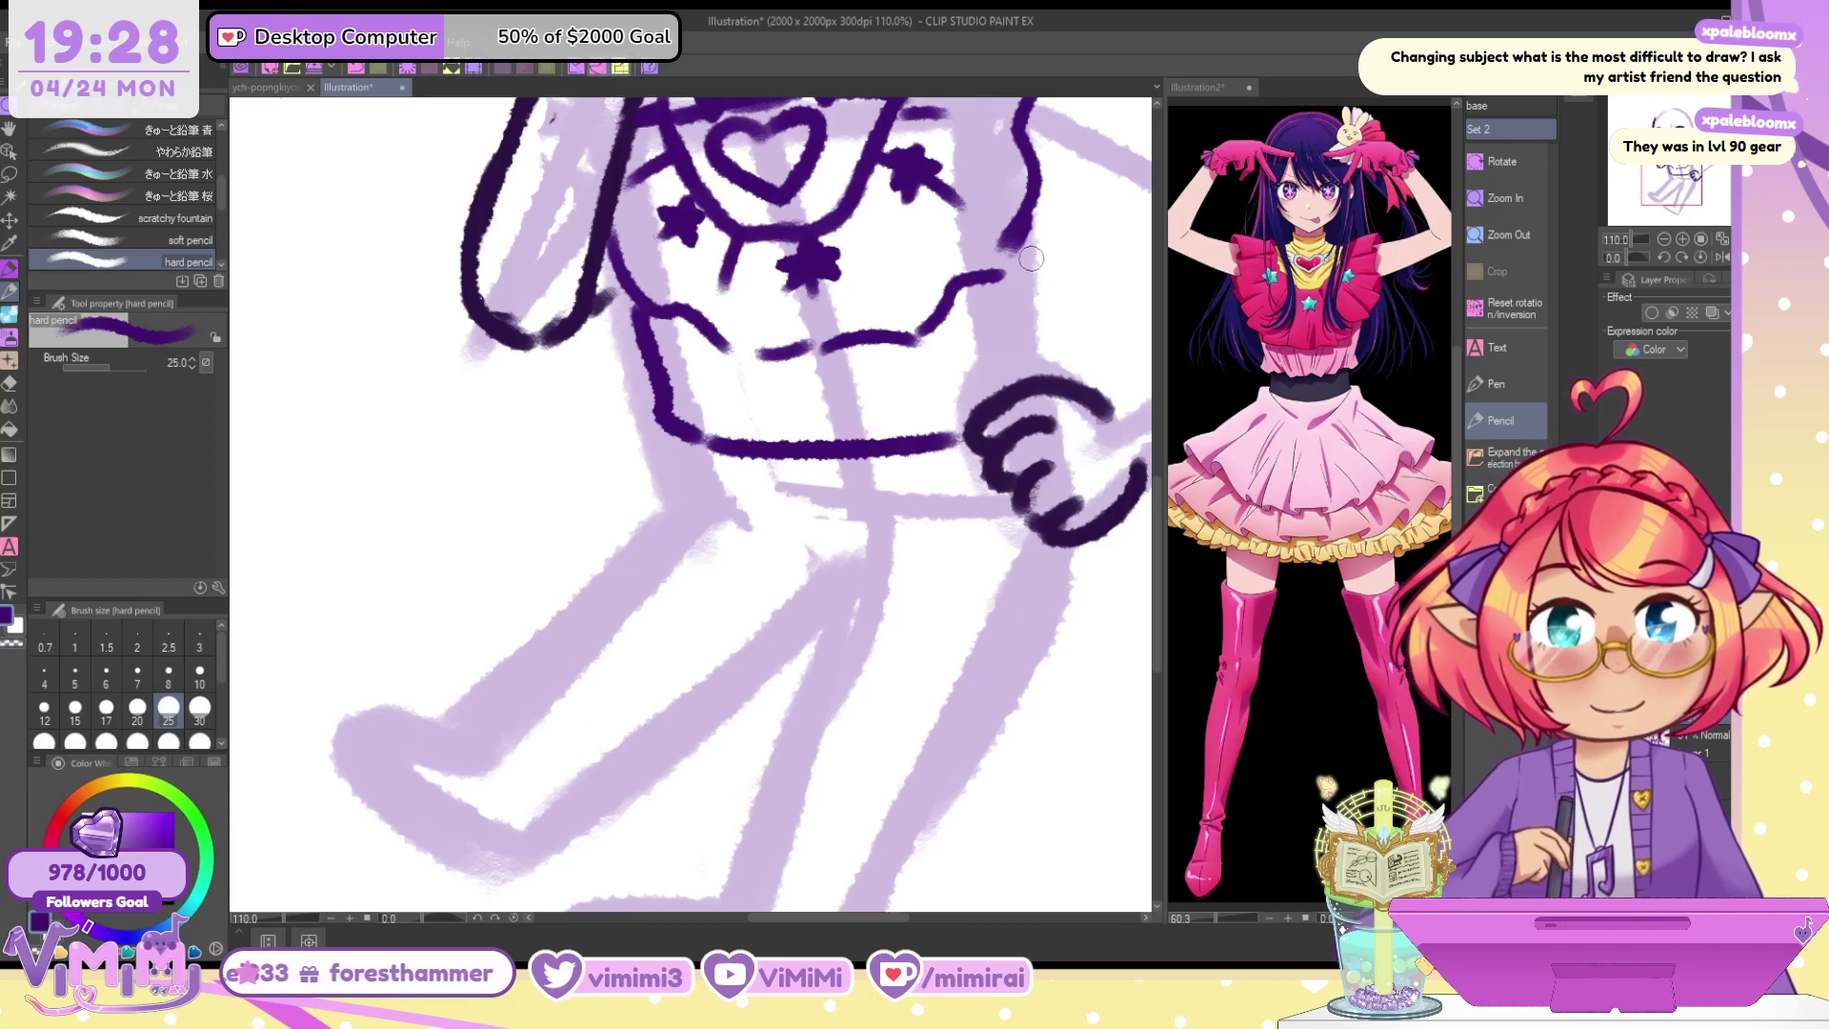
left_click_drag(1031, 258, 1053, 373)
mouse_move(700, 440)
left_mouse_down()
mouse_move(714, 490)
mouse_move(754, 494)
mouse_move(981, 487)
left_mouse_up()
key("ctrl+z")
key("ctrl+z")
mouse_move(678, 440)
left_mouse_down()
mouse_move(800, 502)
mouse_move(981, 493)
left_mouse_up()
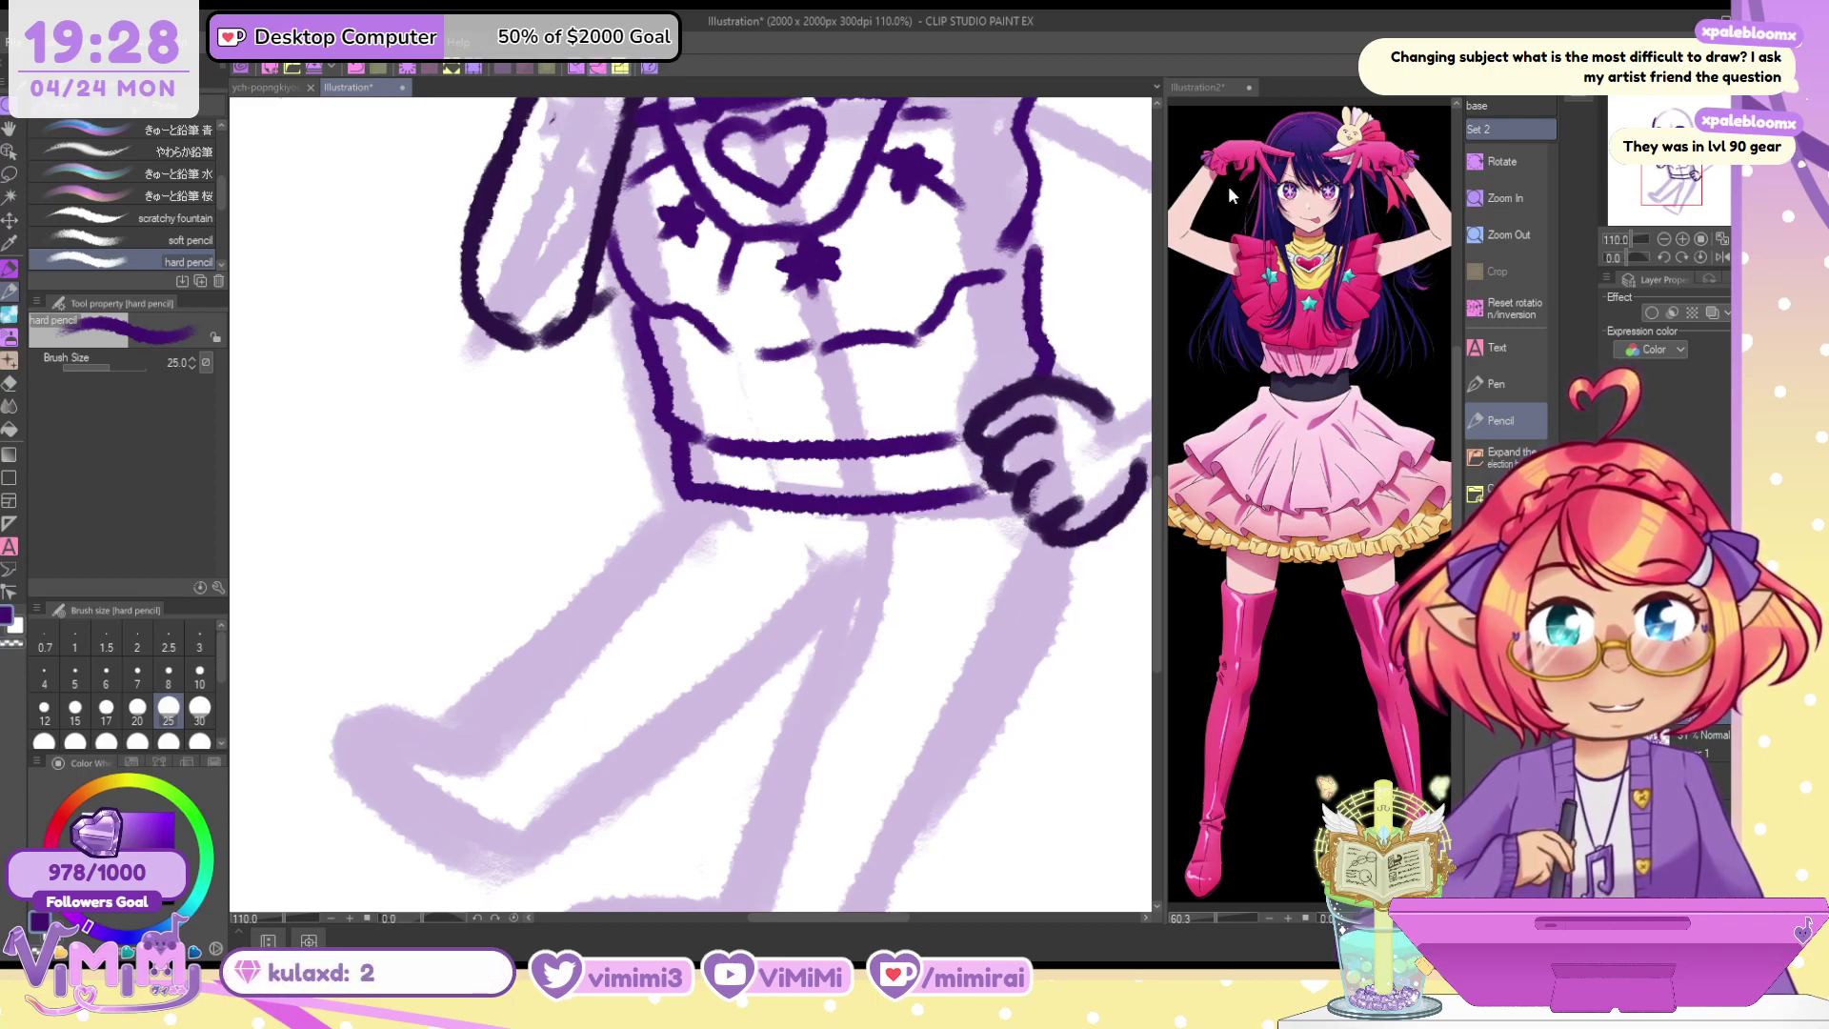
Outline the small ruffled sleeve behind the raised forearm, just below the chin
left_click_drag(1678, 168, 1672, 162)
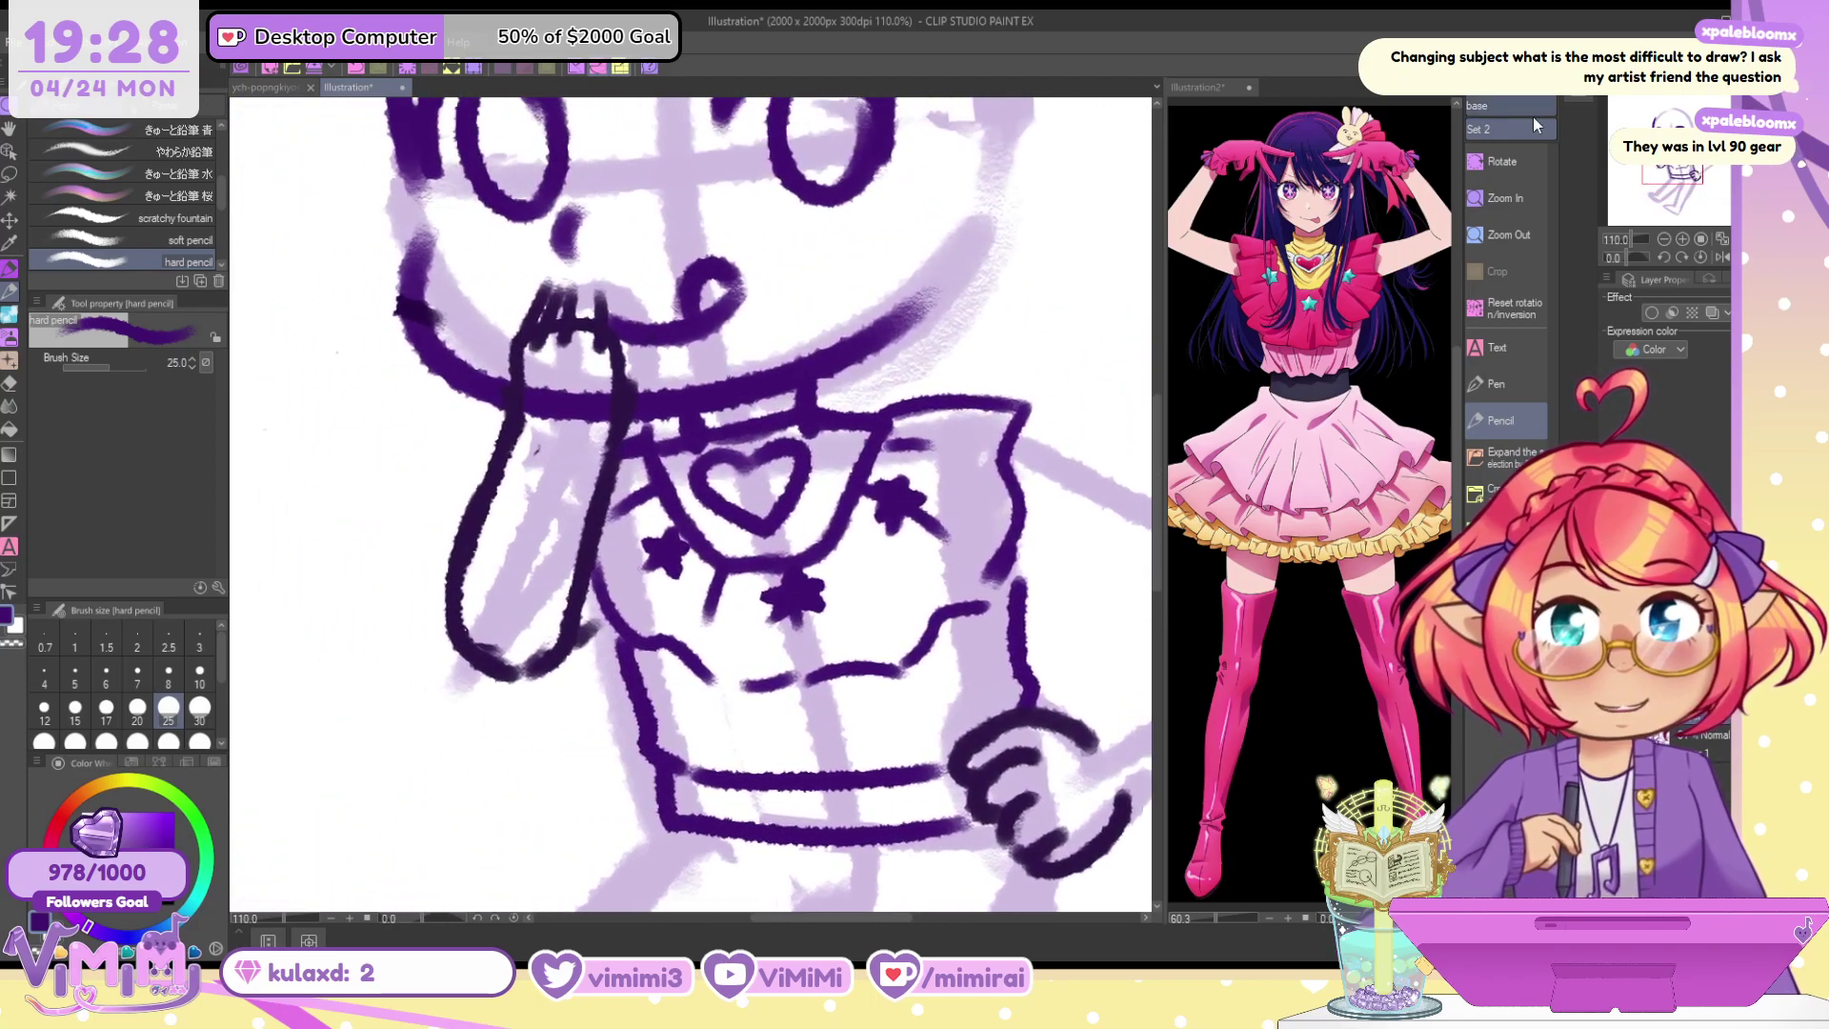
mouse_move(505, 424)
left_mouse_down()
mouse_move(533, 512)
mouse_move(598, 505)
left_mouse_up()
left_click_drag(637, 440, 616, 512)
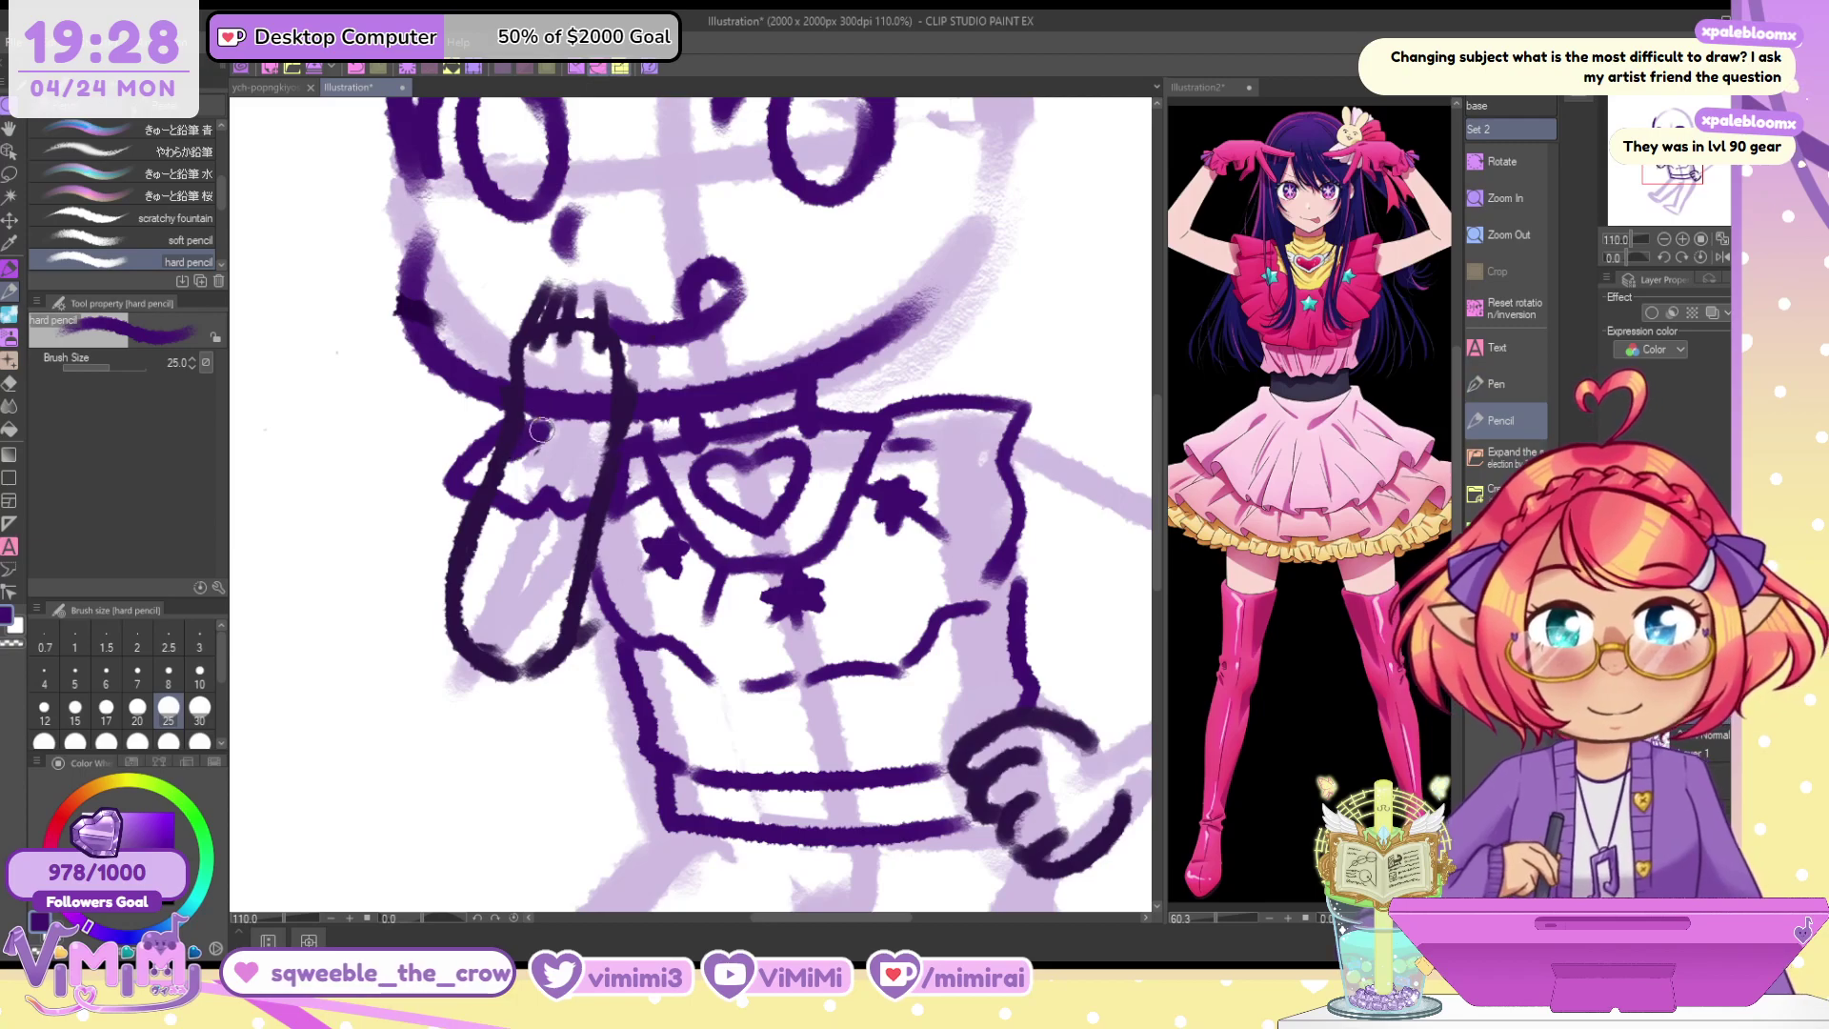
mouse_move(542, 431)
left_mouse_down()
mouse_move(558, 472)
mouse_move(533, 472)
left_mouse_up()
key("ctrl+z")
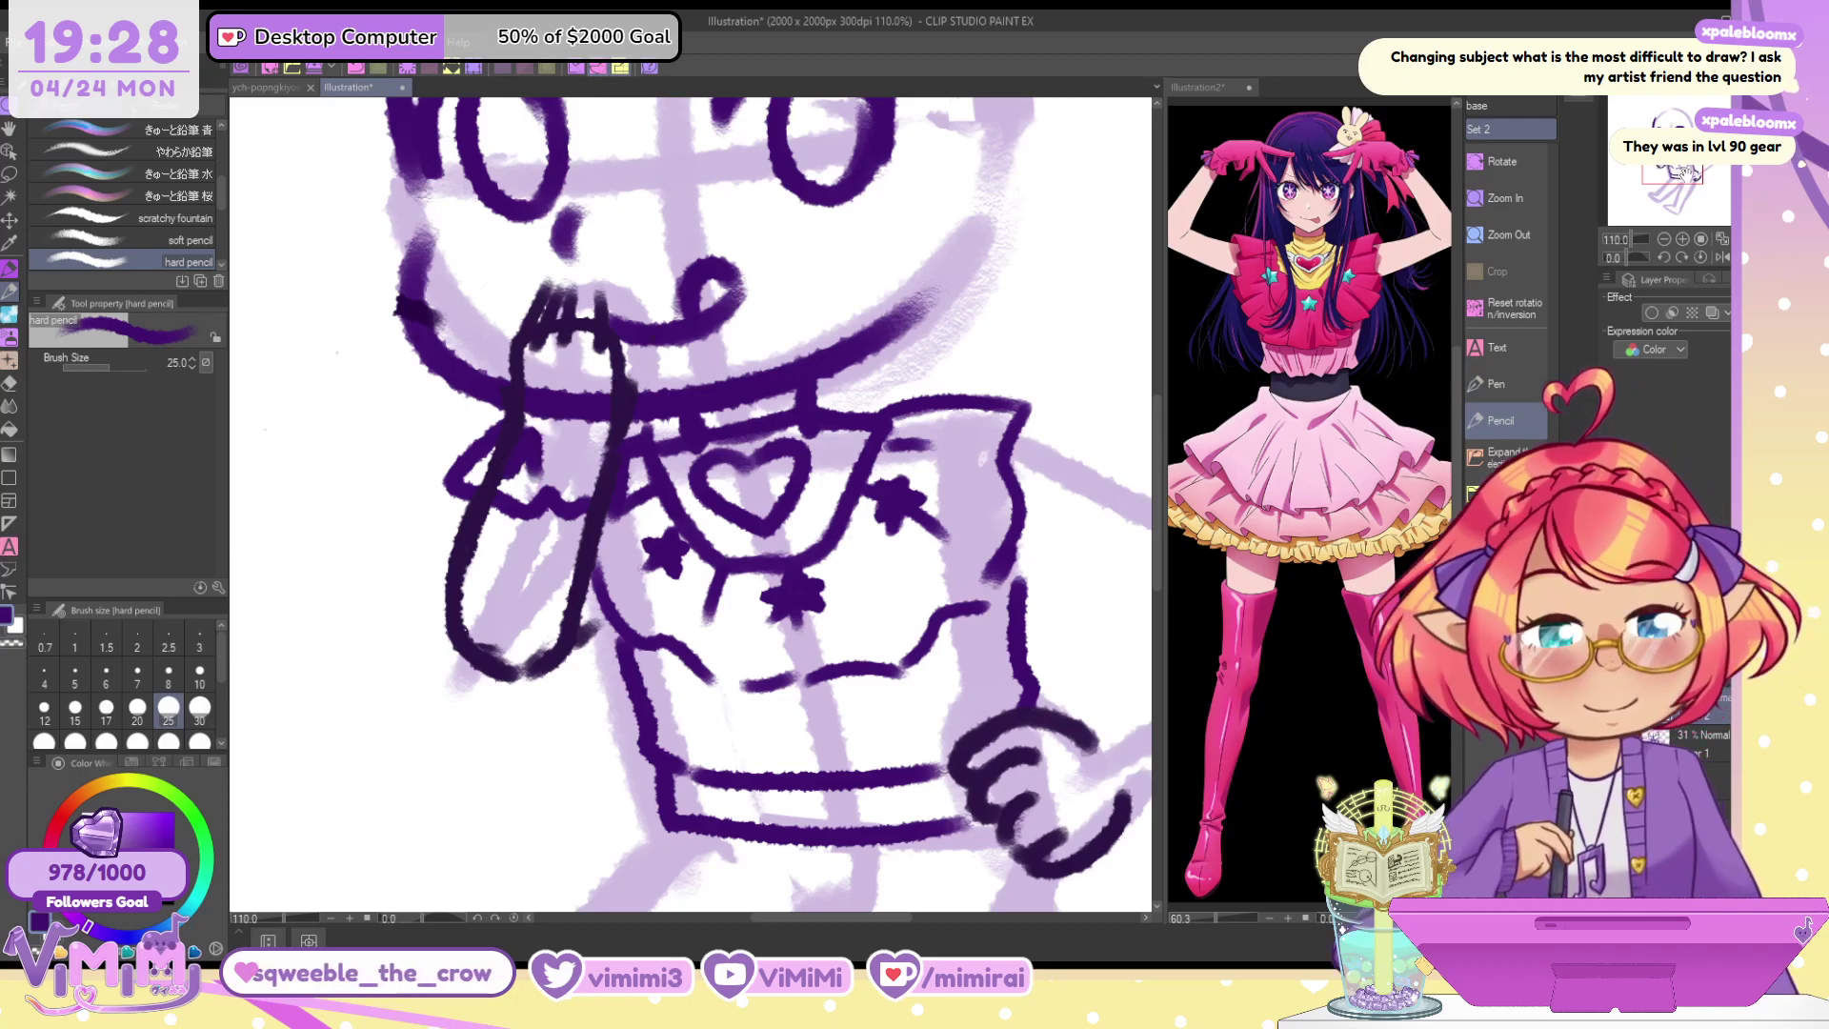
Draw the flared glove cuff around the wrist of the hand on the hip
left_click_drag(1684, 175, 1702, 181)
mouse_move(789, 601)
left_mouse_down()
mouse_move(905, 623)
mouse_move(910, 684)
left_mouse_up()
left_click_drag(848, 688, 900, 710)
mouse_move(825, 638)
left_mouse_down()
mouse_move(897, 648)
mouse_move(857, 651)
mouse_move(900, 678)
left_mouse_up()
key("ctrl+z")
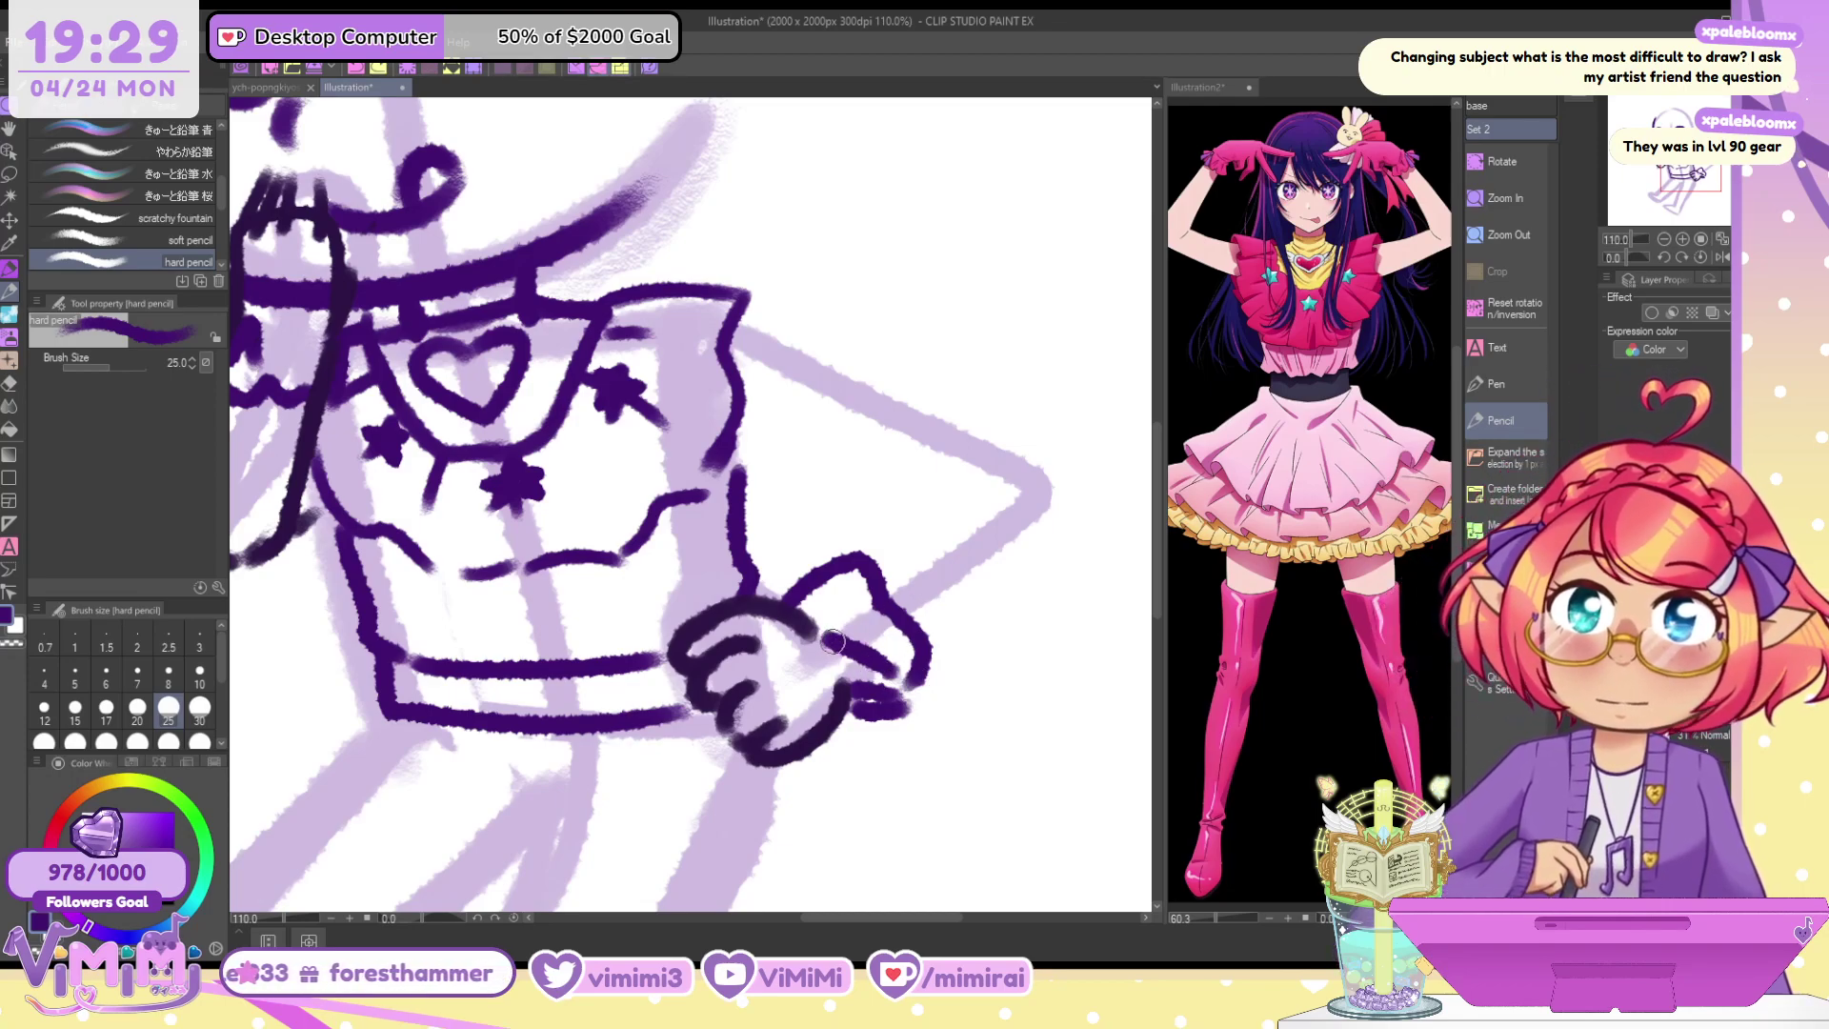
Outline the bent arm from shoulder to elbow to wrist and reinforce the glove cuff
left_click_drag(741, 325, 986, 441)
left_click_drag(907, 514, 867, 567)
mouse_move(742, 457)
left_mouse_down()
mouse_move(912, 511)
mouse_move(868, 527)
left_mouse_up()
mouse_move(976, 434)
left_mouse_down()
mouse_move(1005, 562)
mouse_move(919, 625)
left_mouse_up()
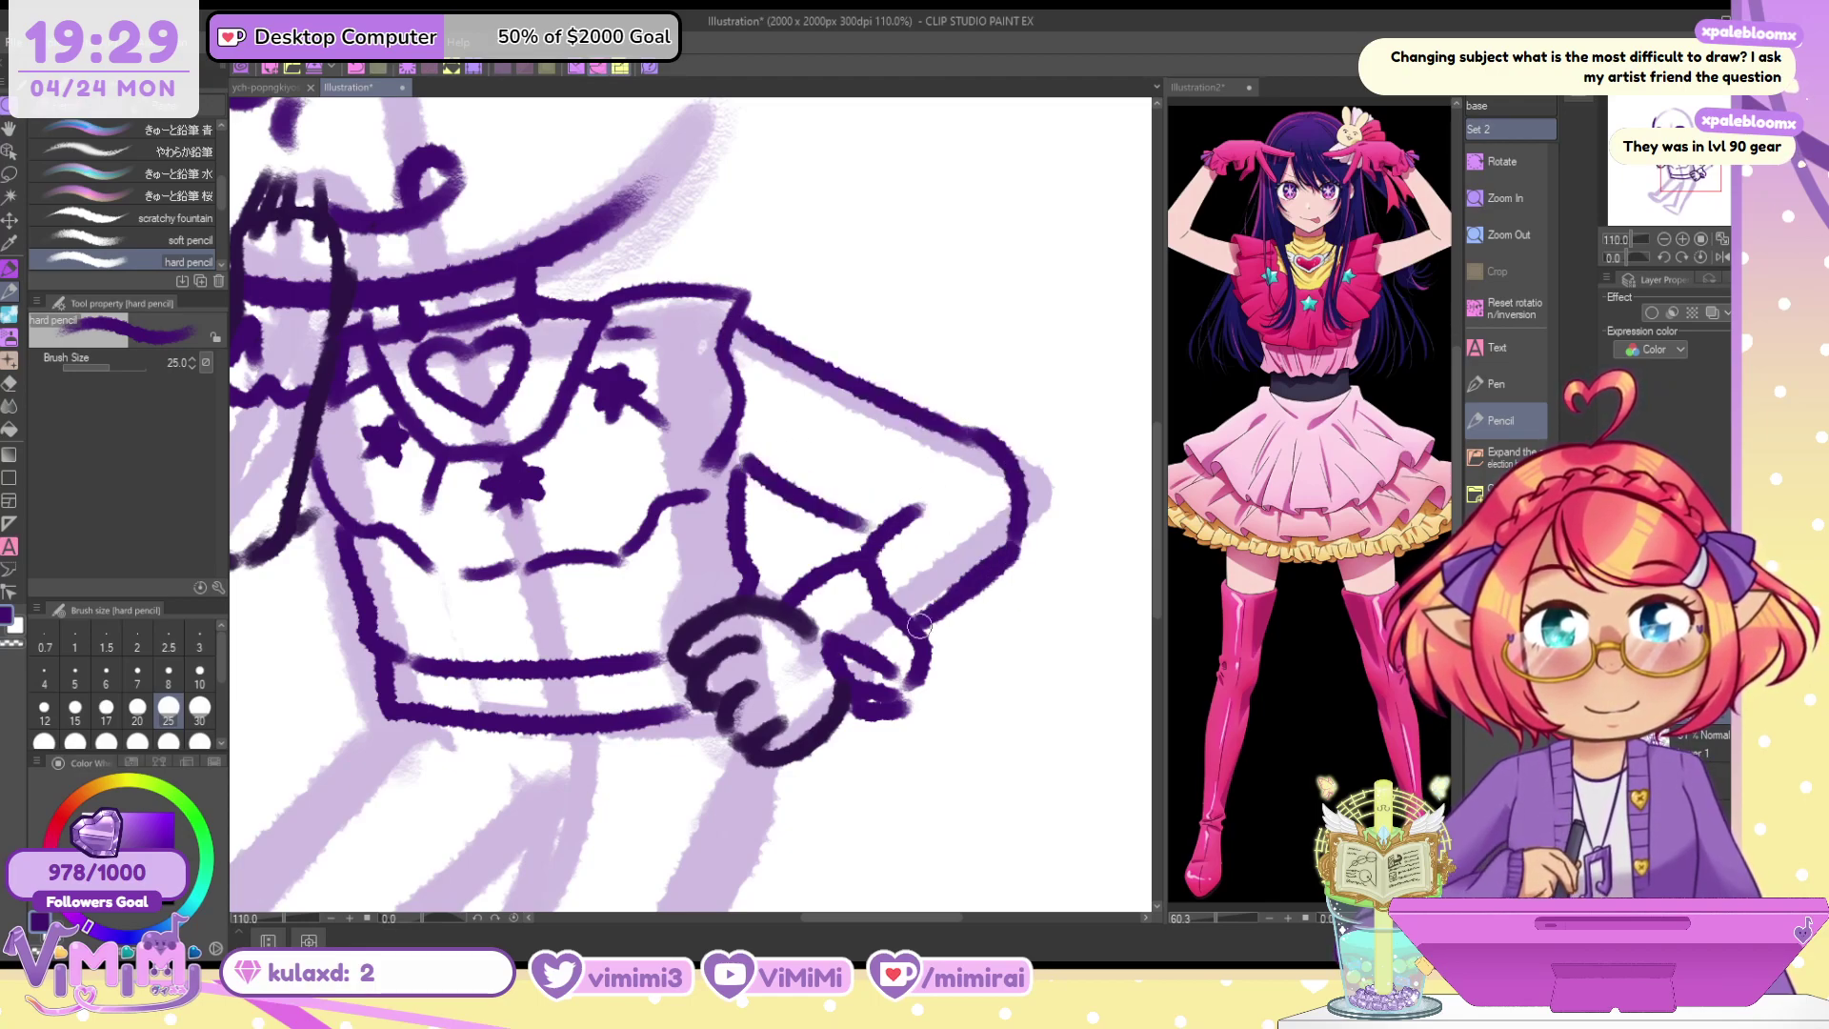
mouse_move(852, 541)
left_mouse_down()
mouse_move(919, 505)
mouse_move(781, 605)
mouse_move(819, 595)
left_mouse_up()
left_click_drag(865, 589, 926, 671)
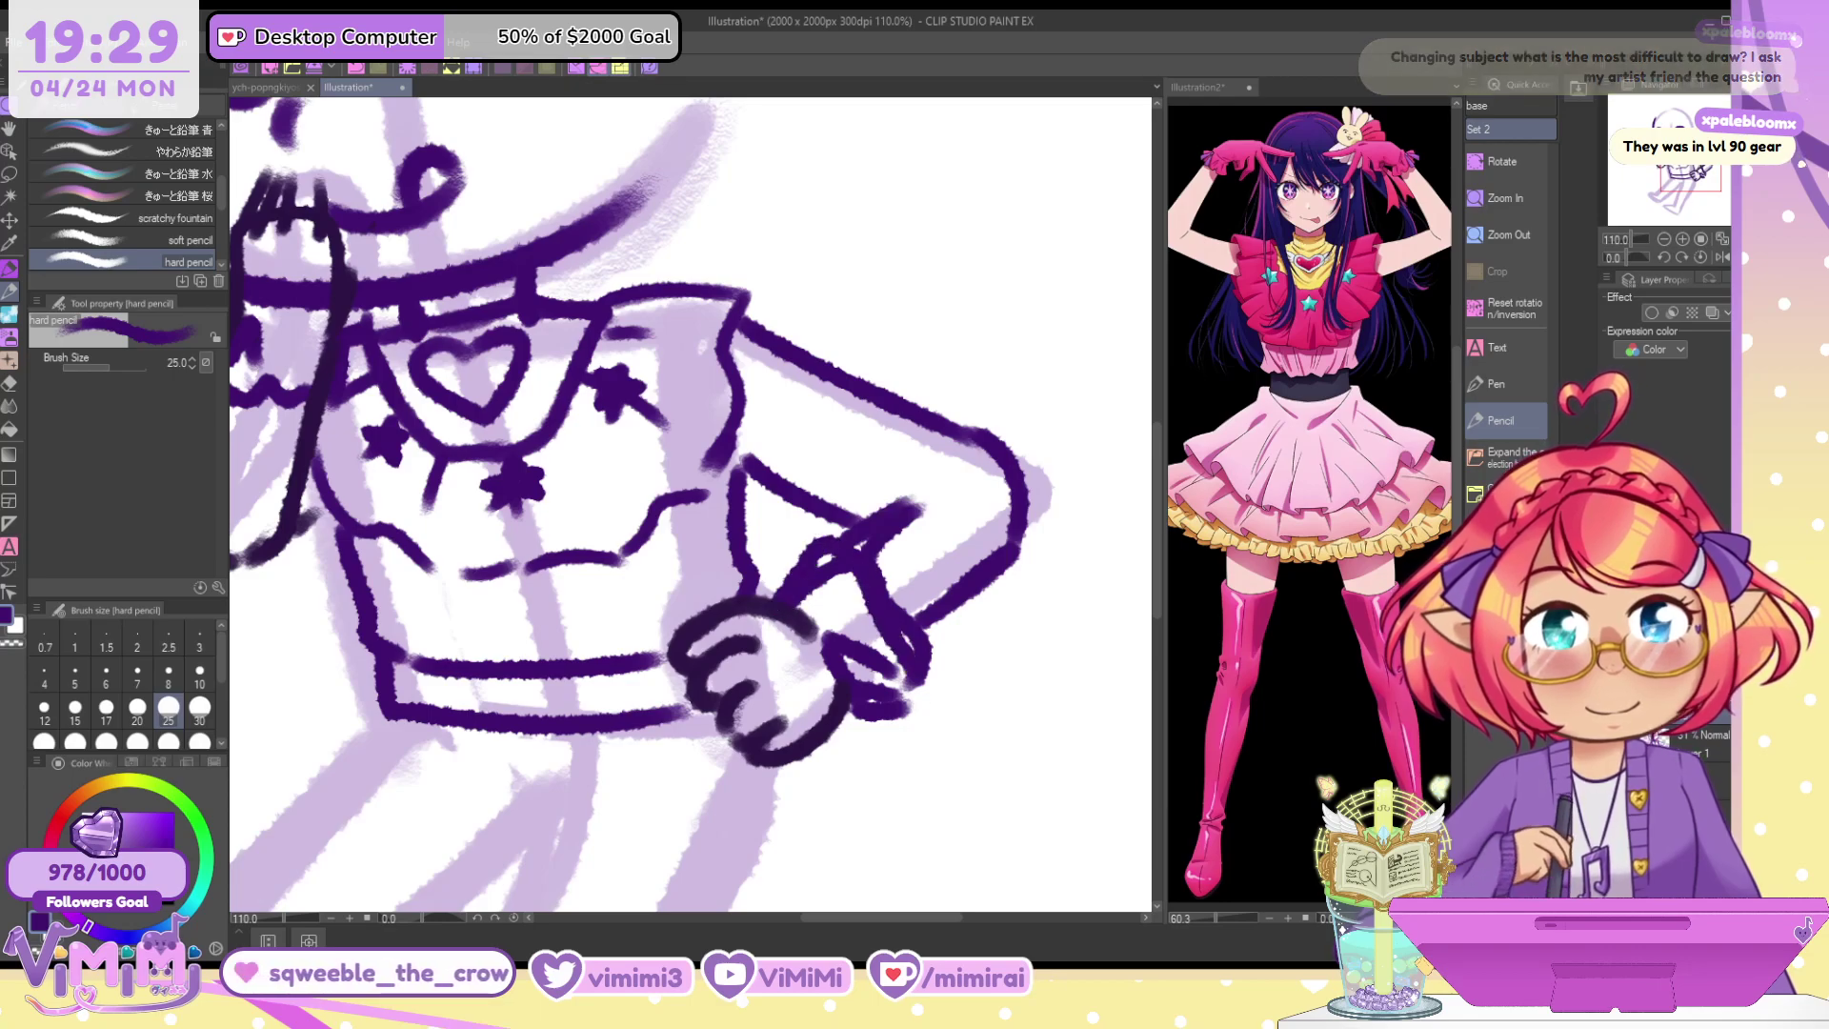
Outline the flared skirt from the waistband with a wavy hem and add two short fold lines
mouse_move(667, 429)
left_mouse_down()
mouse_move(721, 616)
mouse_move(966, 665)
mouse_move(917, 242)
mouse_move(916, 635)
mouse_move(1000, 158)
left_mouse_up()
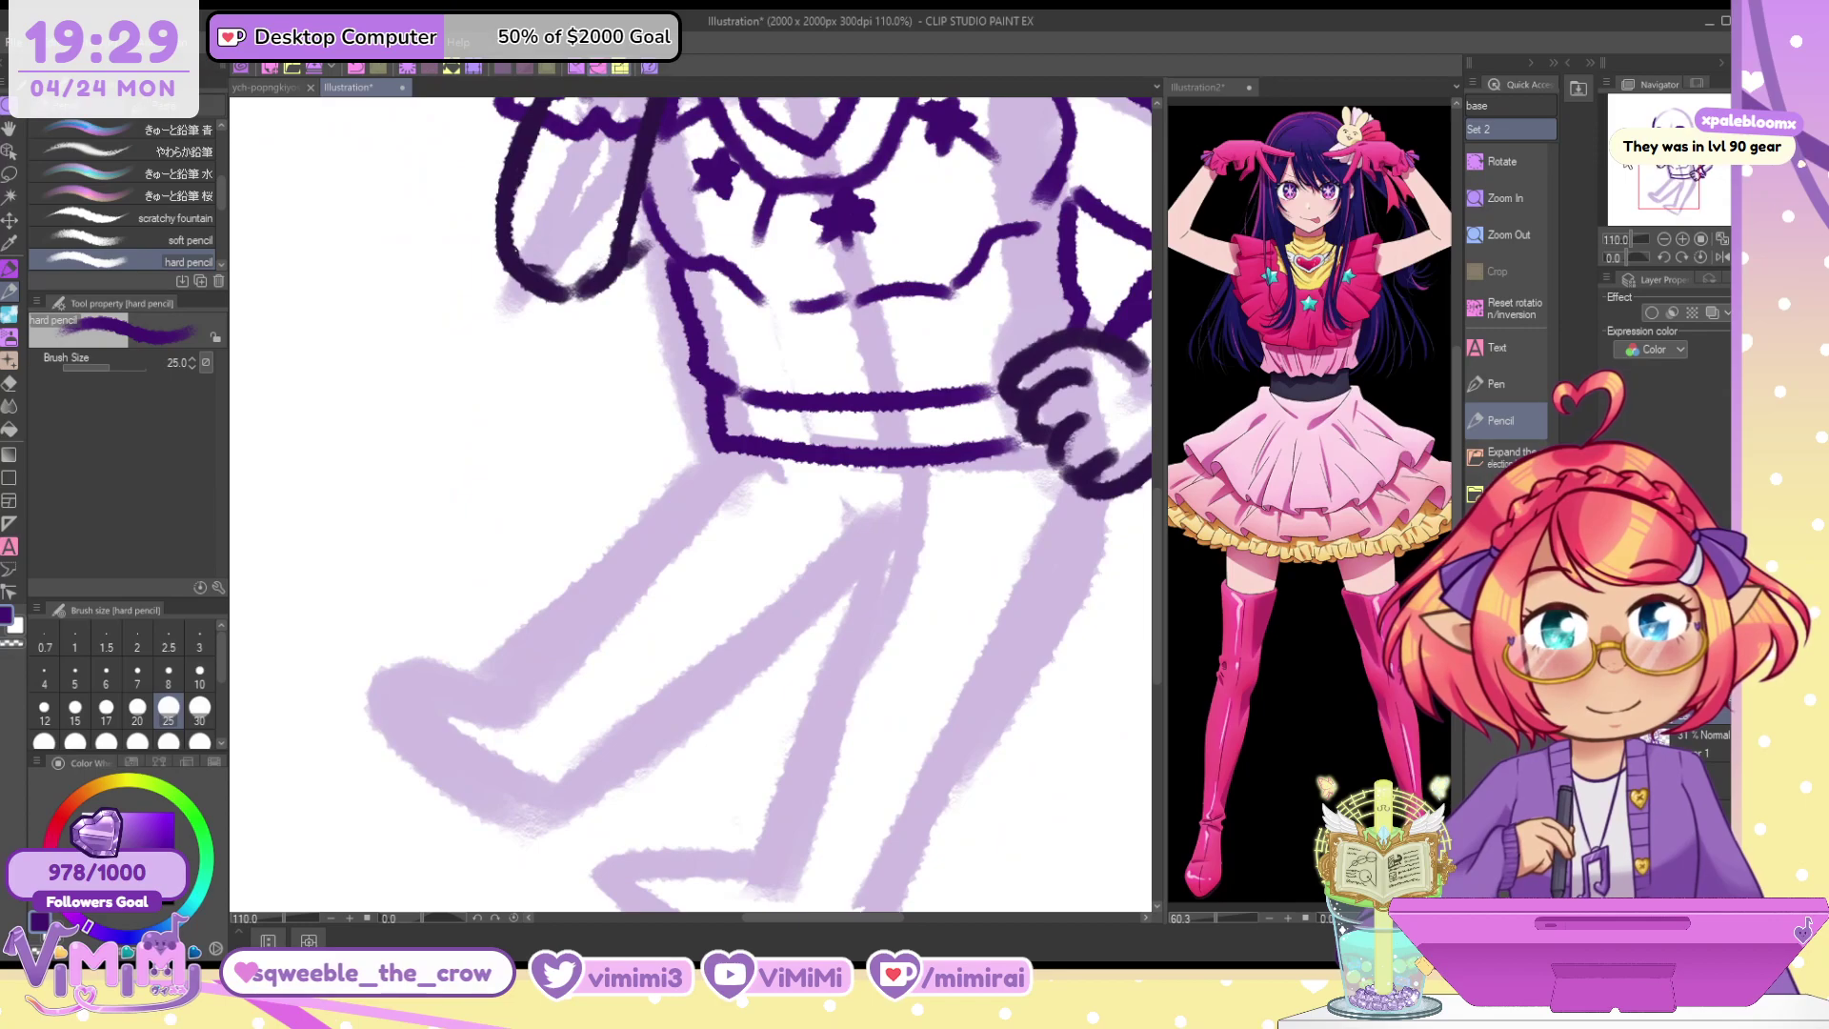
mouse_move(710, 433)
left_mouse_down()
mouse_move(539, 522)
mouse_move(532, 581)
mouse_move(677, 445)
mouse_move(577, 557)
left_mouse_up()
key("ctrl+z")
left_click_drag(600, 566, 778, 640)
mouse_move(843, 687)
left_mouse_down()
mouse_move(981, 665)
mouse_move(1138, 676)
mouse_move(1110, 494)
left_mouse_up()
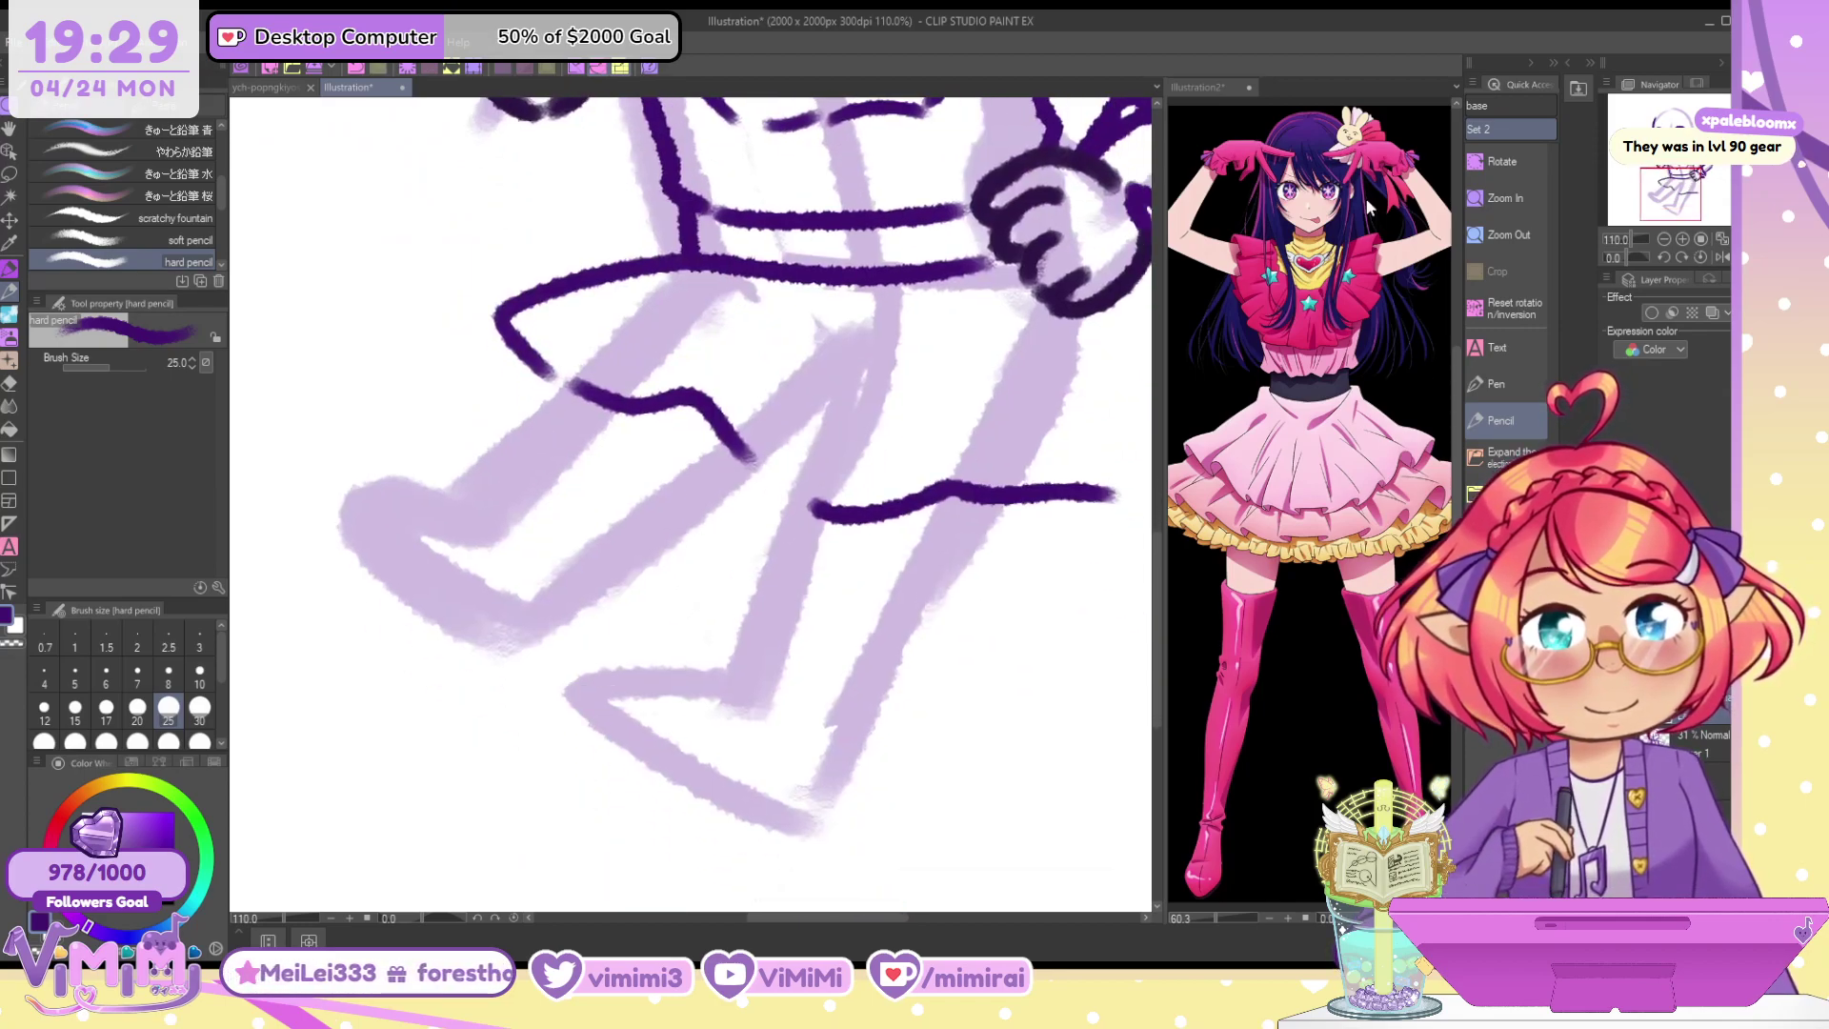
left_click_drag(1670, 206, 1687, 201)
mouse_move(914, 305)
left_mouse_down()
mouse_move(1024, 443)
mouse_move(862, 536)
left_mouse_up()
left_click_drag(520, 335, 440, 404)
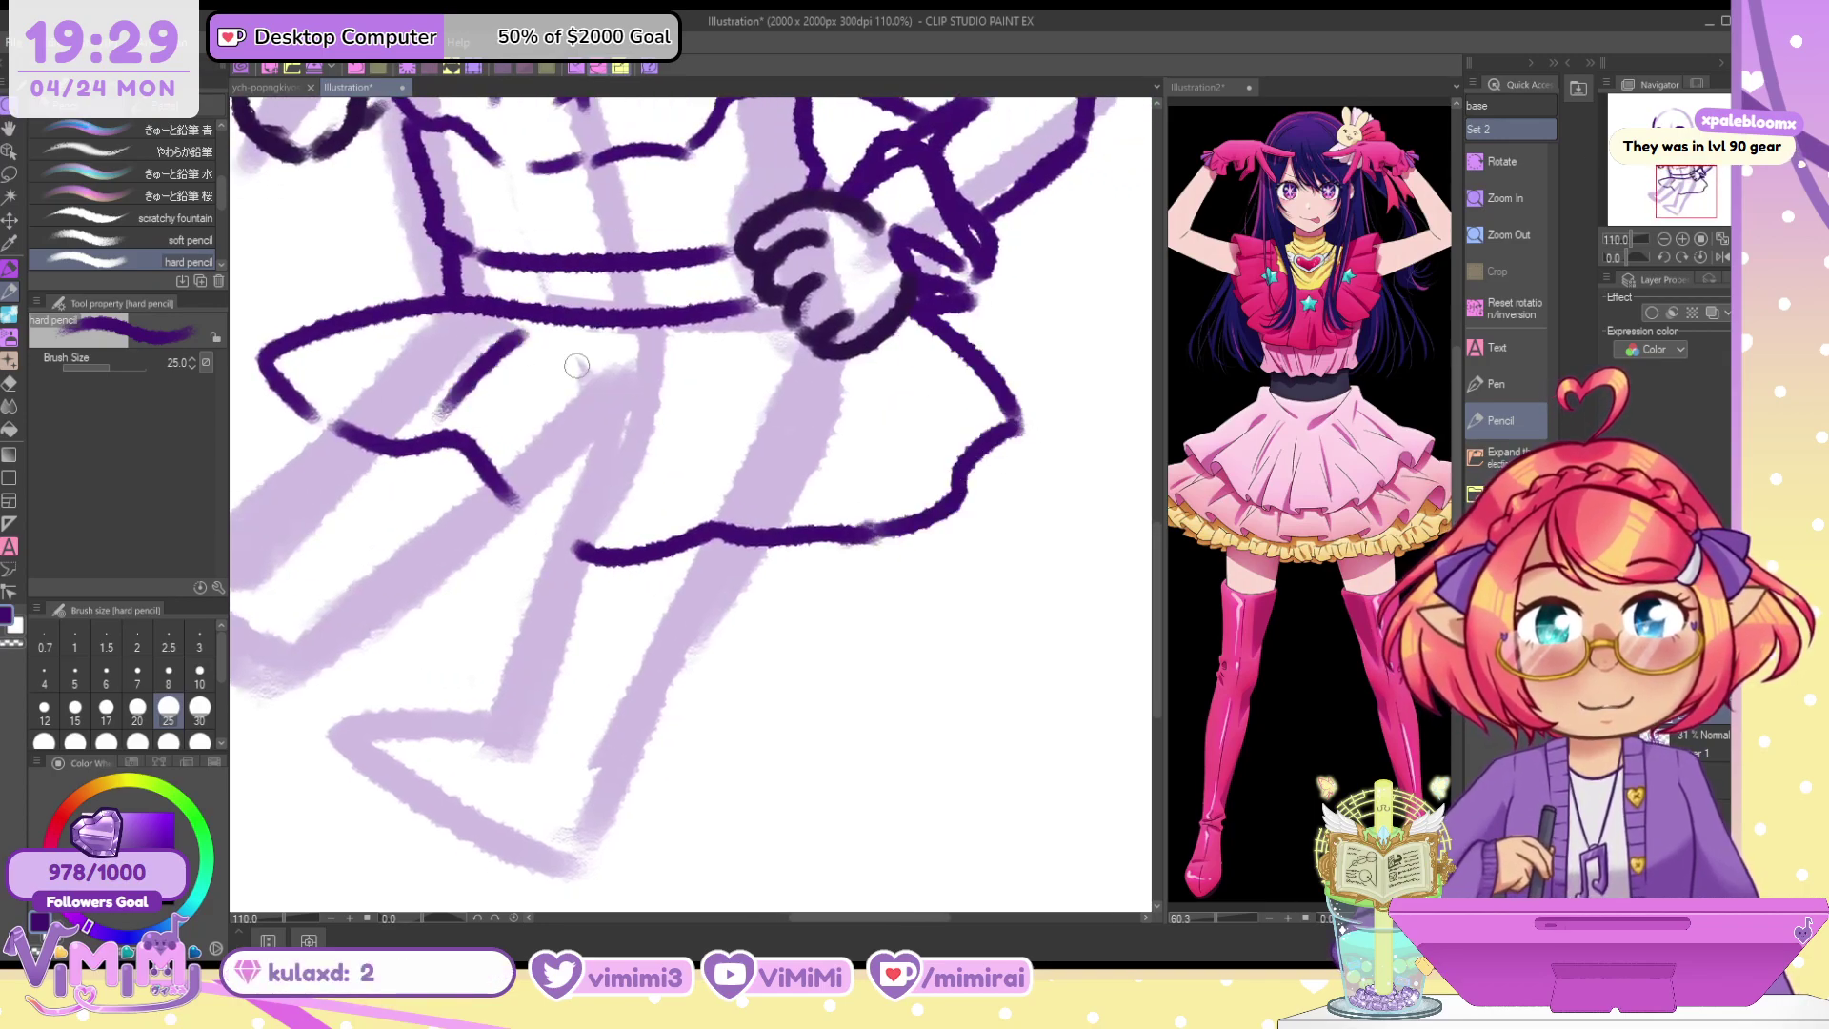
left_click_drag(740, 362, 748, 507)
Reshape the skirt's outer tip and draw a second ruffle tier below the hem
left_click_drag(1699, 195, 1682, 201)
key("c")
mouse_move(581, 262)
left_mouse_down()
mouse_move(649, 339)
mouse_move(734, 387)
mouse_move(562, 281)
left_mouse_up()
key("c")
left_click_drag(649, 220, 710, 316)
mouse_move(595, 265)
left_mouse_down()
mouse_move(534, 284)
mouse_move(638, 370)
left_mouse_up()
mouse_move(660, 385)
left_mouse_down()
mouse_move(762, 460)
mouse_move(910, 497)
left_mouse_up()
left_click_drag(958, 522, 1152, 465)
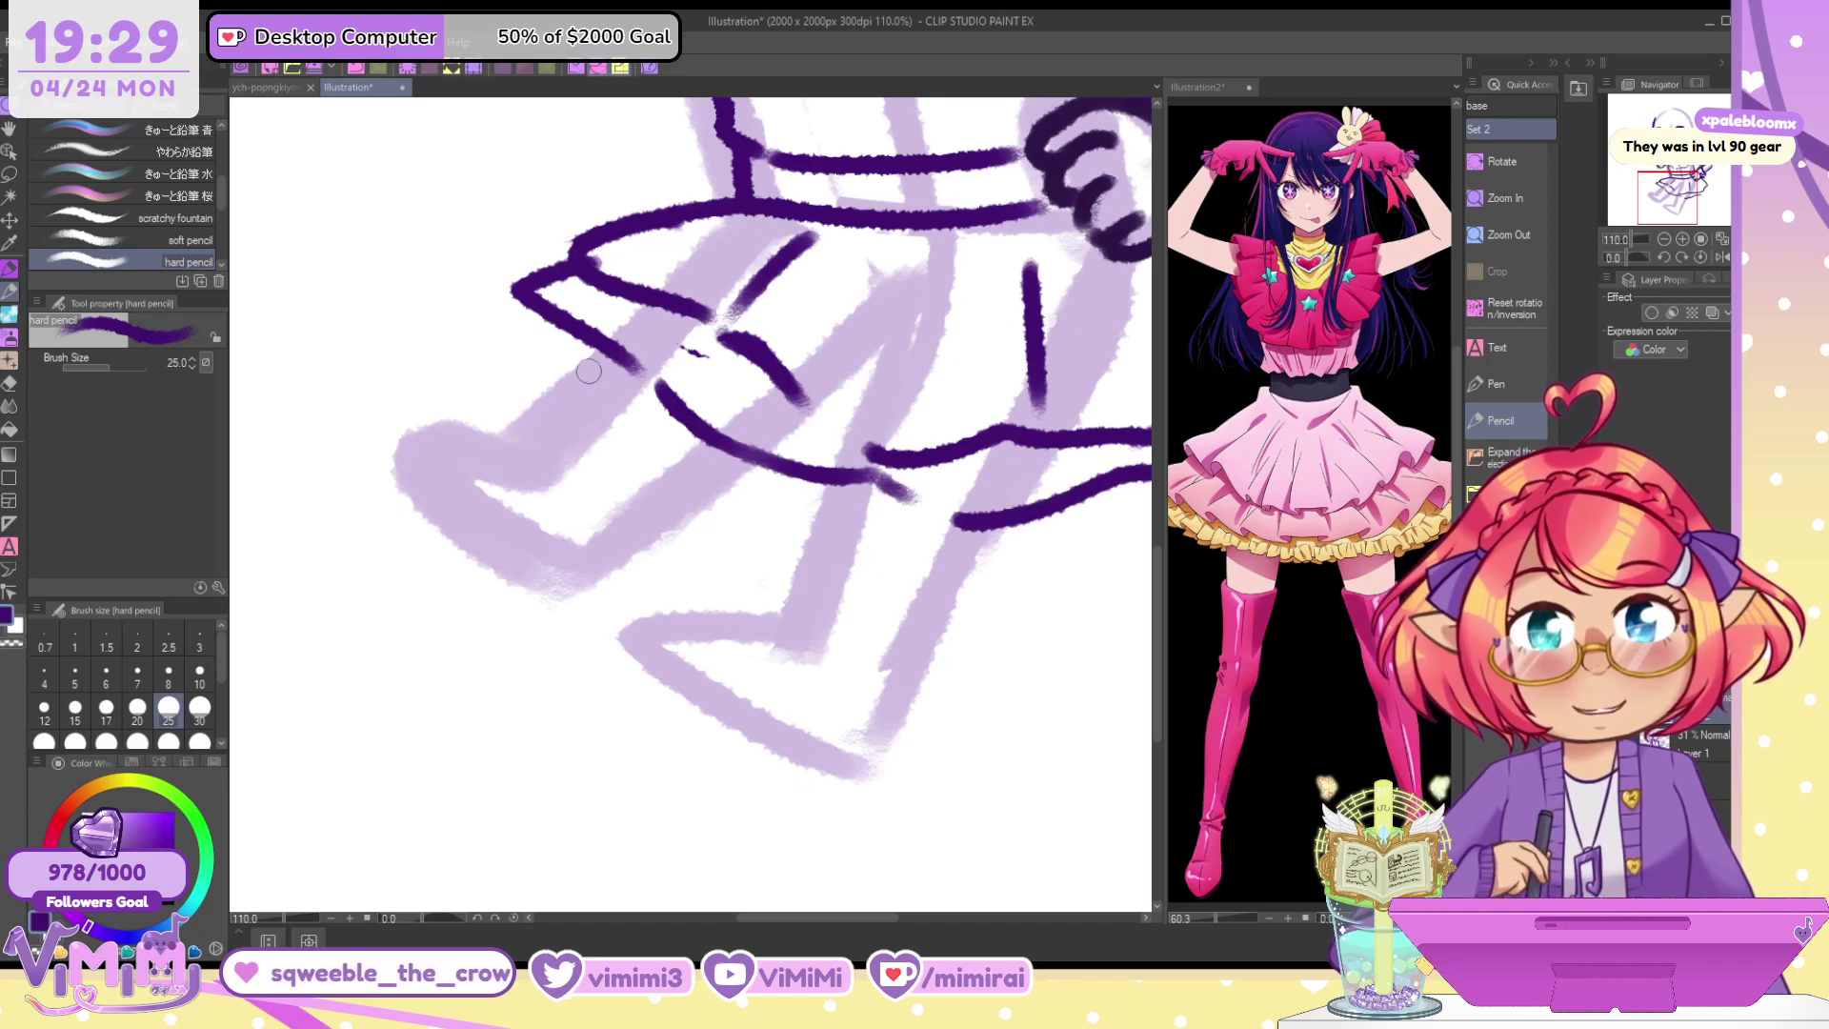
Outline the raised leg and pointed boot with brush size 30 and add the boot's top edge
left_click_drag(609, 360, 481, 467)
key("ctrl+z")
key("bracketright")
left_click_drag(614, 355, 481, 467)
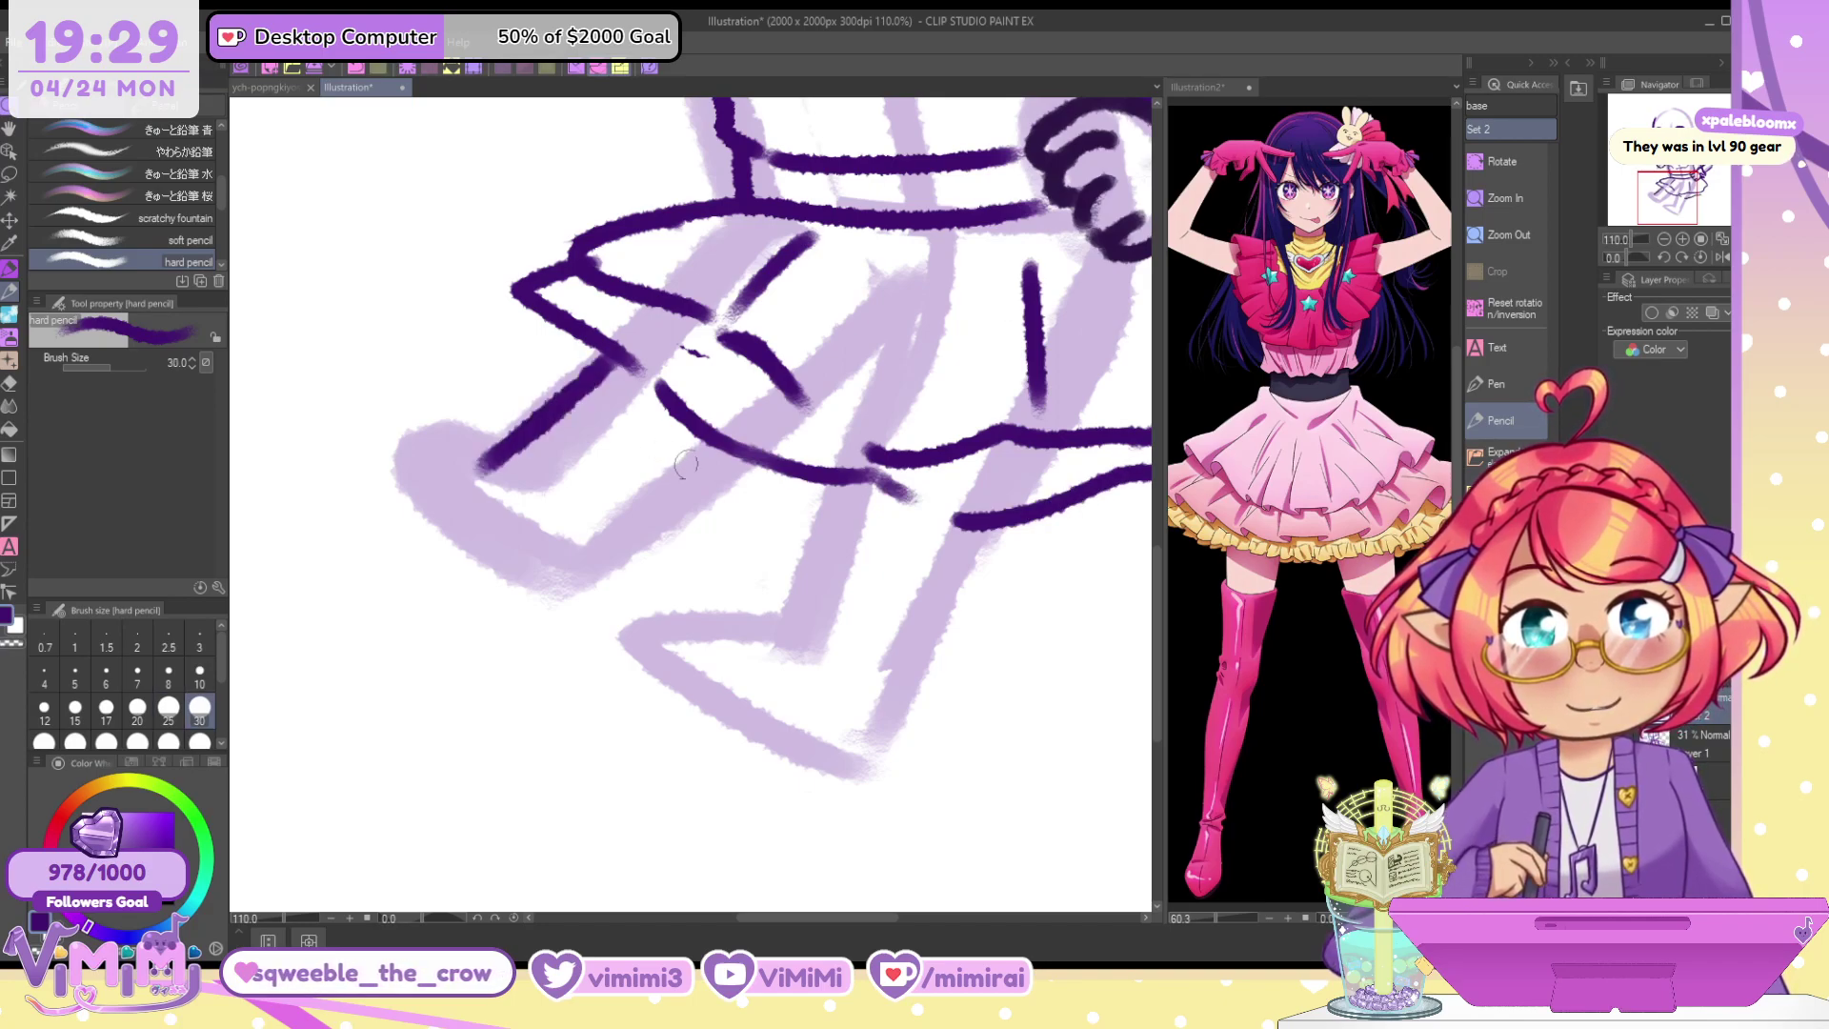
left_click_drag(717, 455, 545, 577)
mouse_move(481, 467)
left_mouse_down()
mouse_move(398, 510)
mouse_move(545, 579)
left_mouse_up()
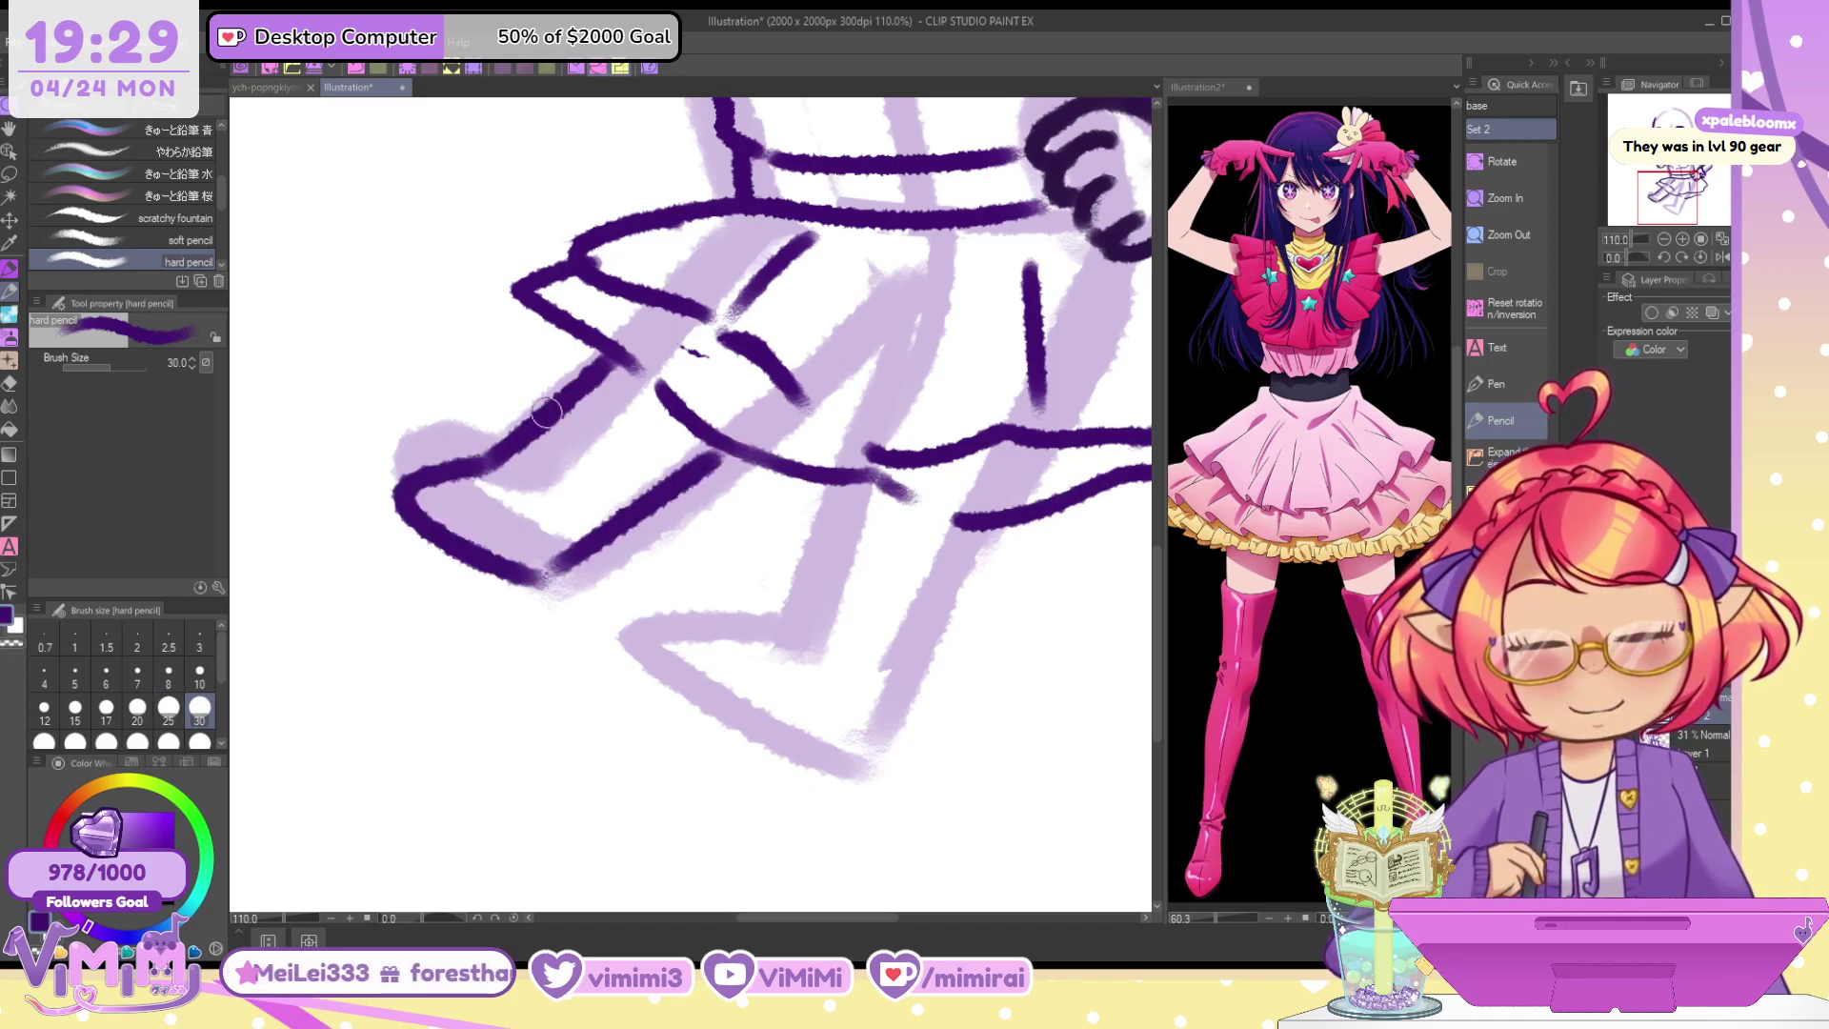
left_click_drag(586, 374, 660, 473)
Outline the second leg and boot below the skirt, with a slanted line for the boot's top edge
mouse_move(838, 483)
left_mouse_down()
mouse_move(830, 522)
mouse_move(698, 701)
mouse_move(859, 762)
mouse_move(825, 517)
mouse_move(787, 719)
mouse_move(862, 735)
left_mouse_up()
key("ctrl+z")
key("ctrl+z")
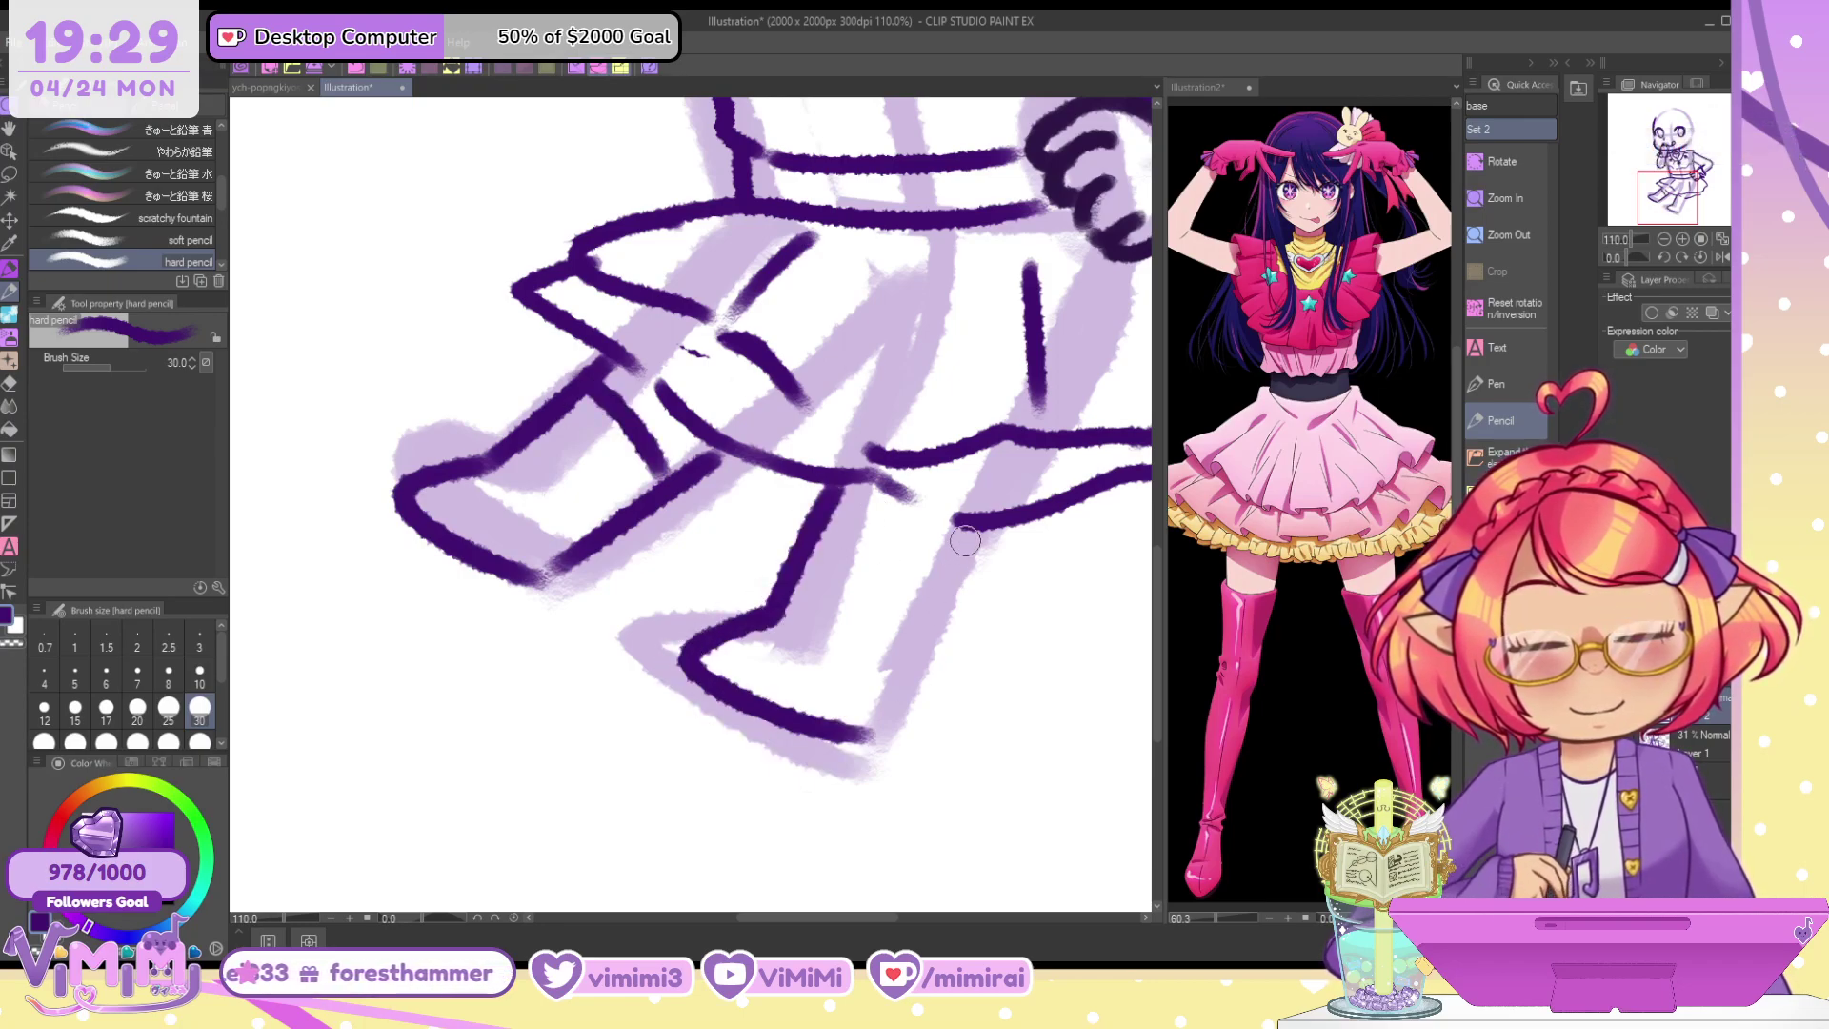
left_click_drag(965, 540, 872, 735)
left_click_drag(803, 538, 943, 575)
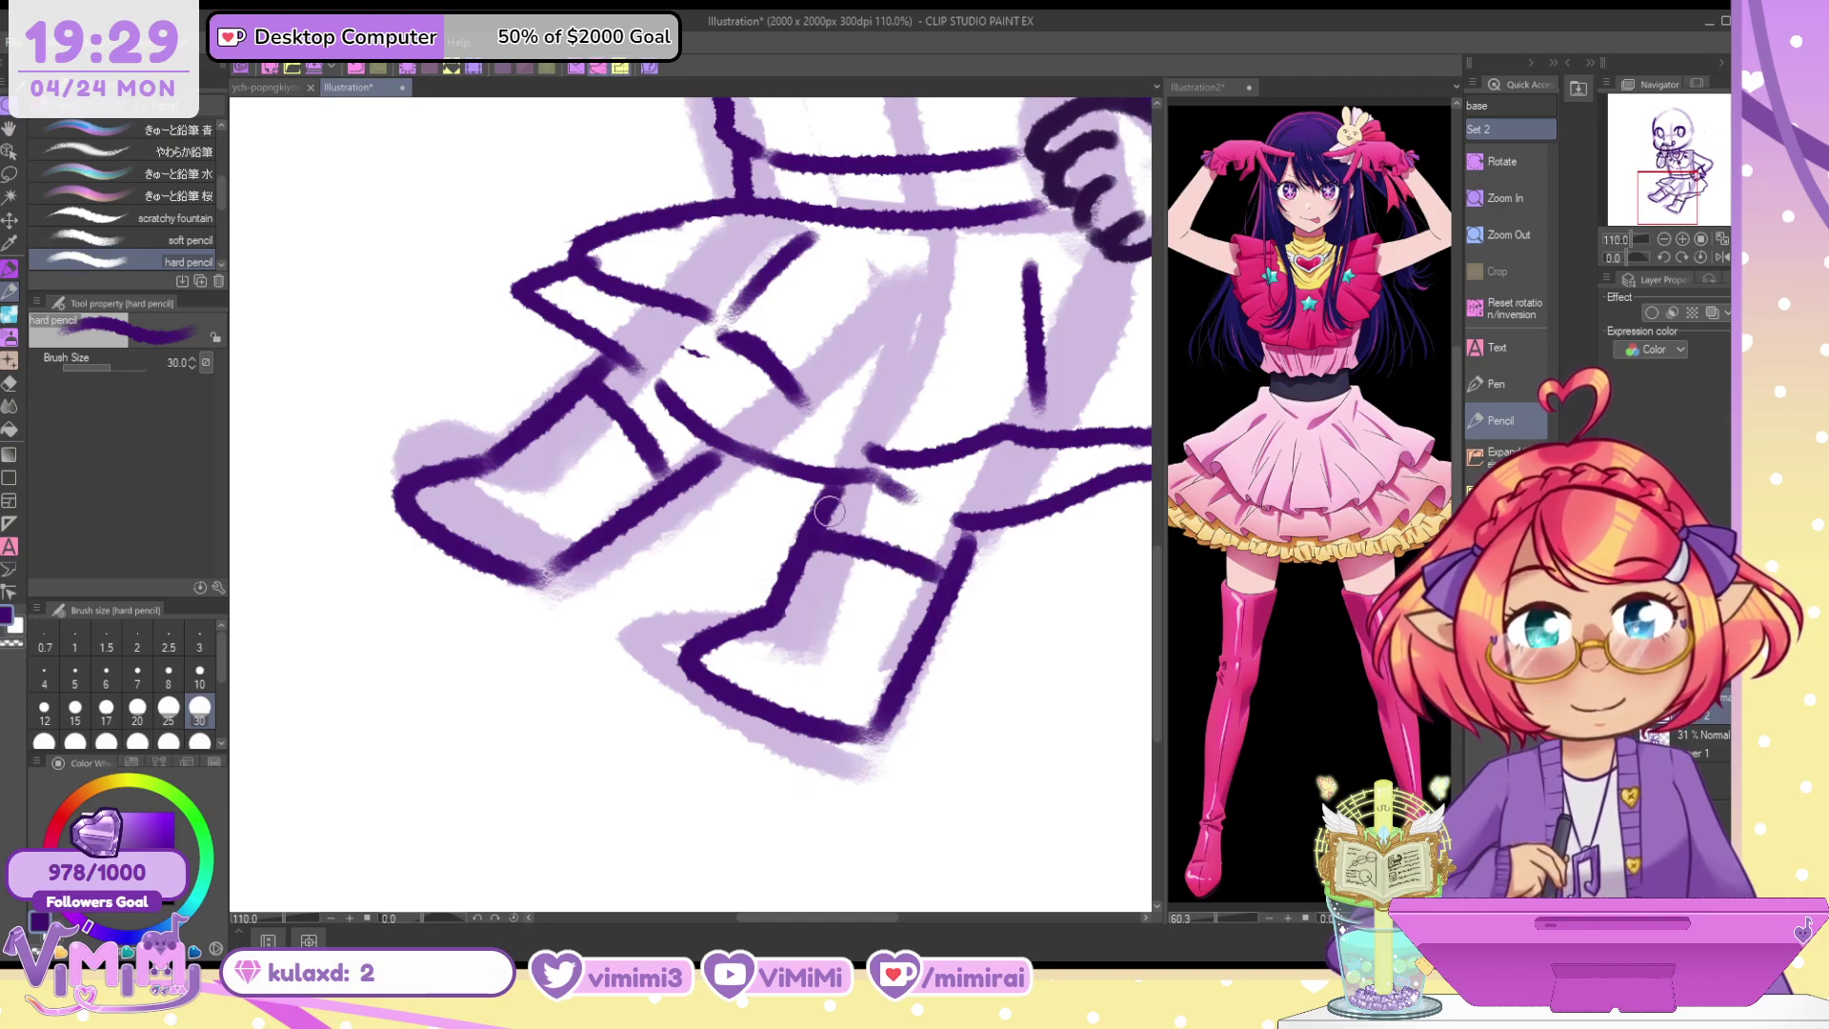
key("ctrl+z")
left_click_drag(830, 511, 943, 561)
Thicken the lower ruffle's hem and close it at the side of the skirt below the hip hand
mouse_move(746, 440)
left_mouse_down()
mouse_move(791, 474)
mouse_move(898, 490)
left_mouse_up()
left_click_drag(931, 509, 1115, 497)
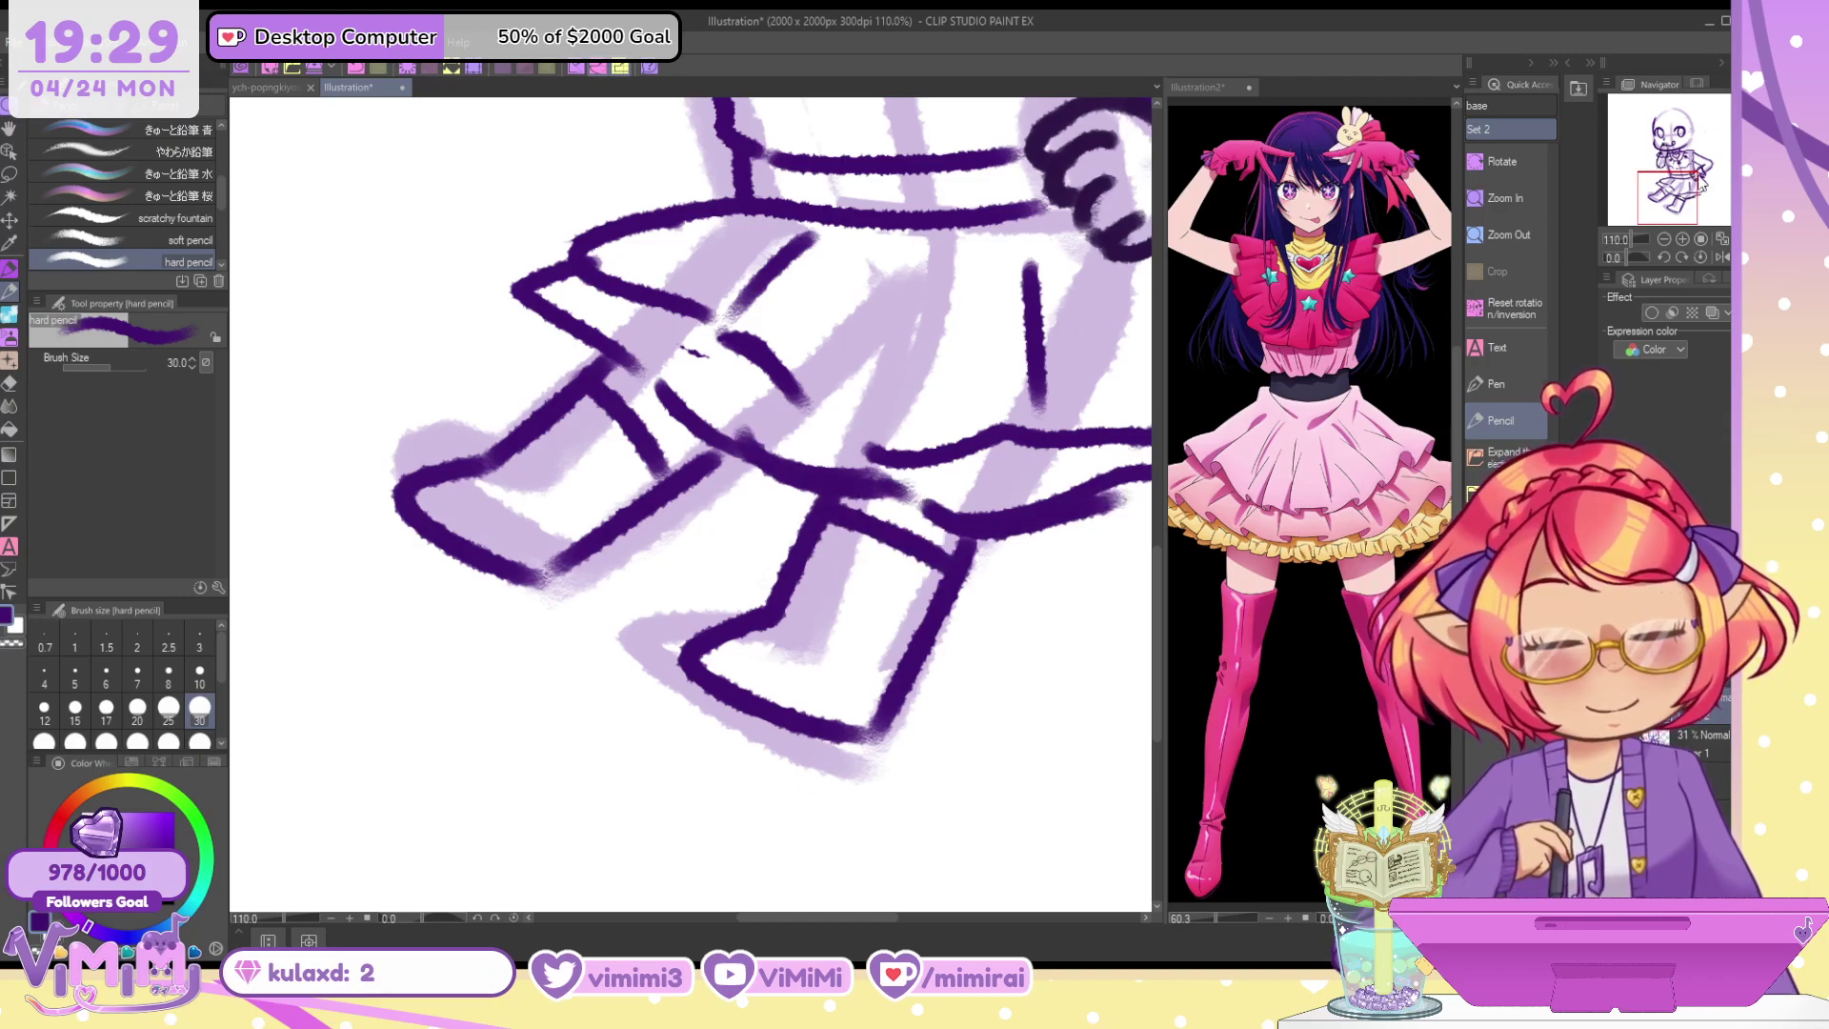
left_click_drag(1695, 179, 1710, 158)
mouse_move(938, 768)
left_mouse_down()
mouse_move(1083, 697)
mouse_move(1037, 731)
left_mouse_up()
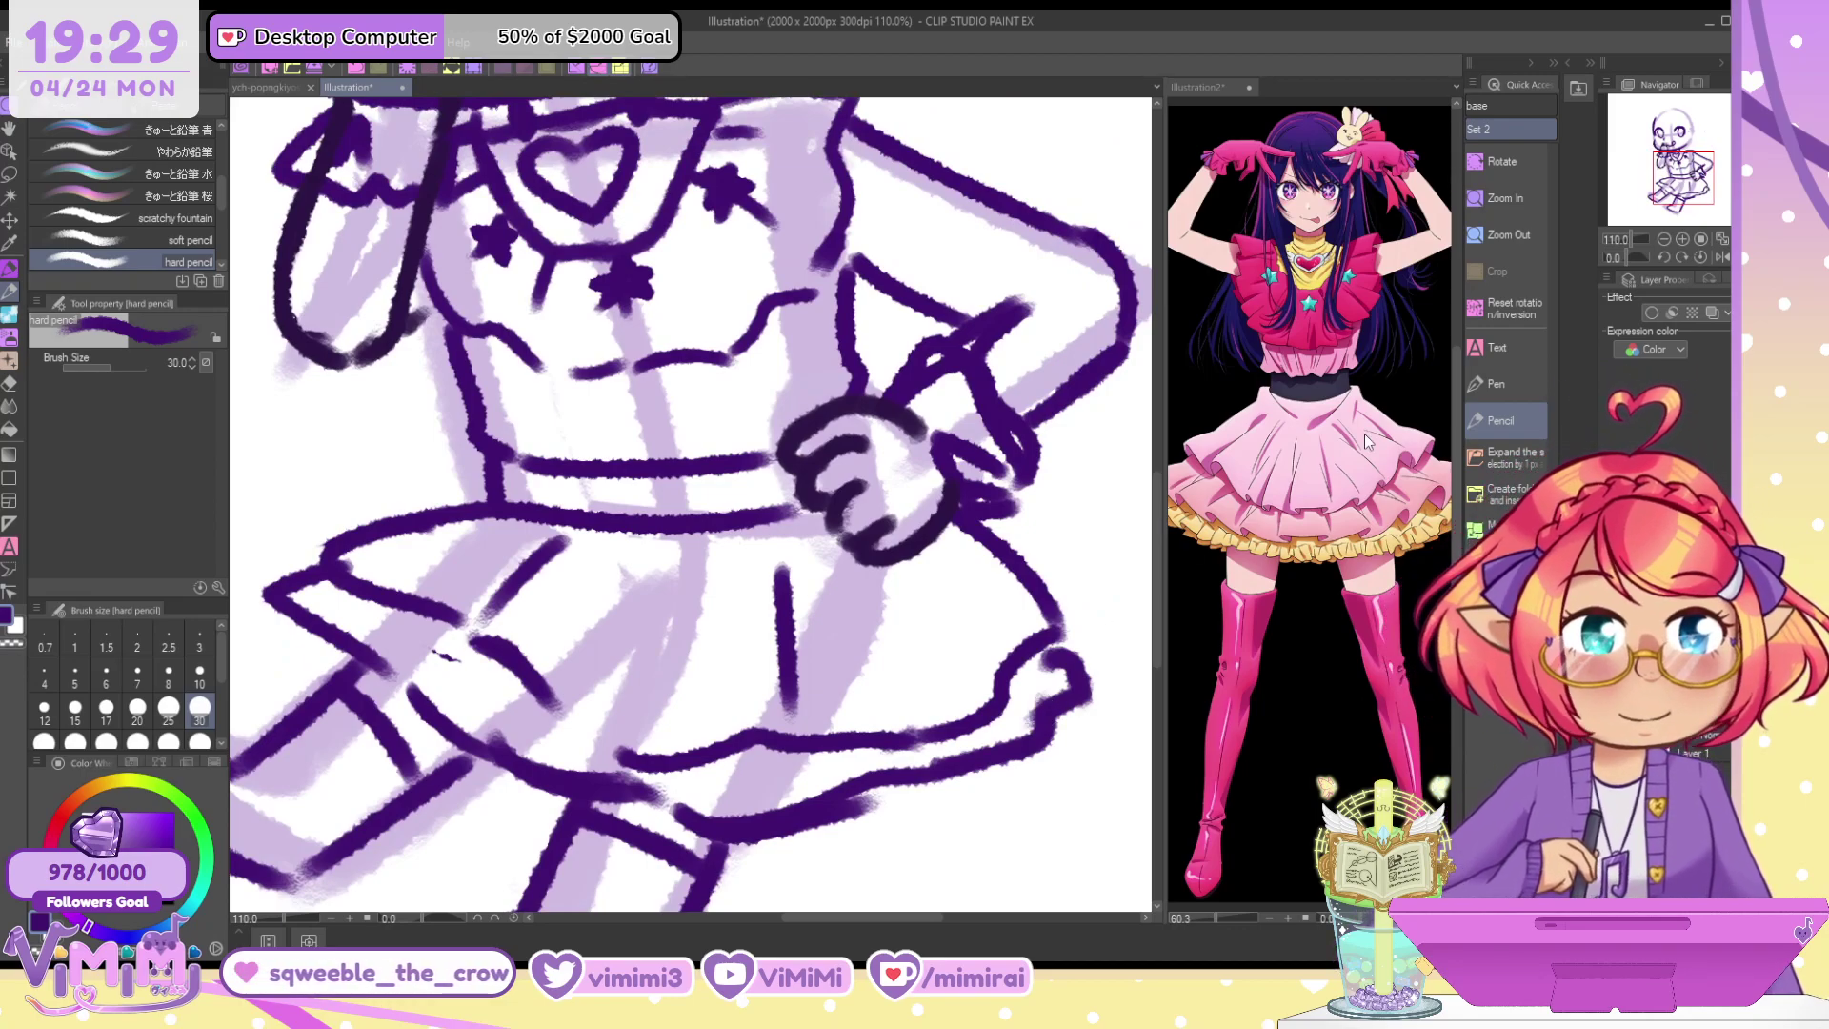
Redraw the waistband's upper edge higher, erase the old line, and strengthen the waist sides with brush size 25
left_click_drag(504, 455, 799, 407)
mouse_move(454, 323)
left_mouse_down()
mouse_move(476, 430)
mouse_move(810, 424)
left_mouse_up()
key("c")
left_click_drag(508, 460, 714, 462)
key("c")
key("[")
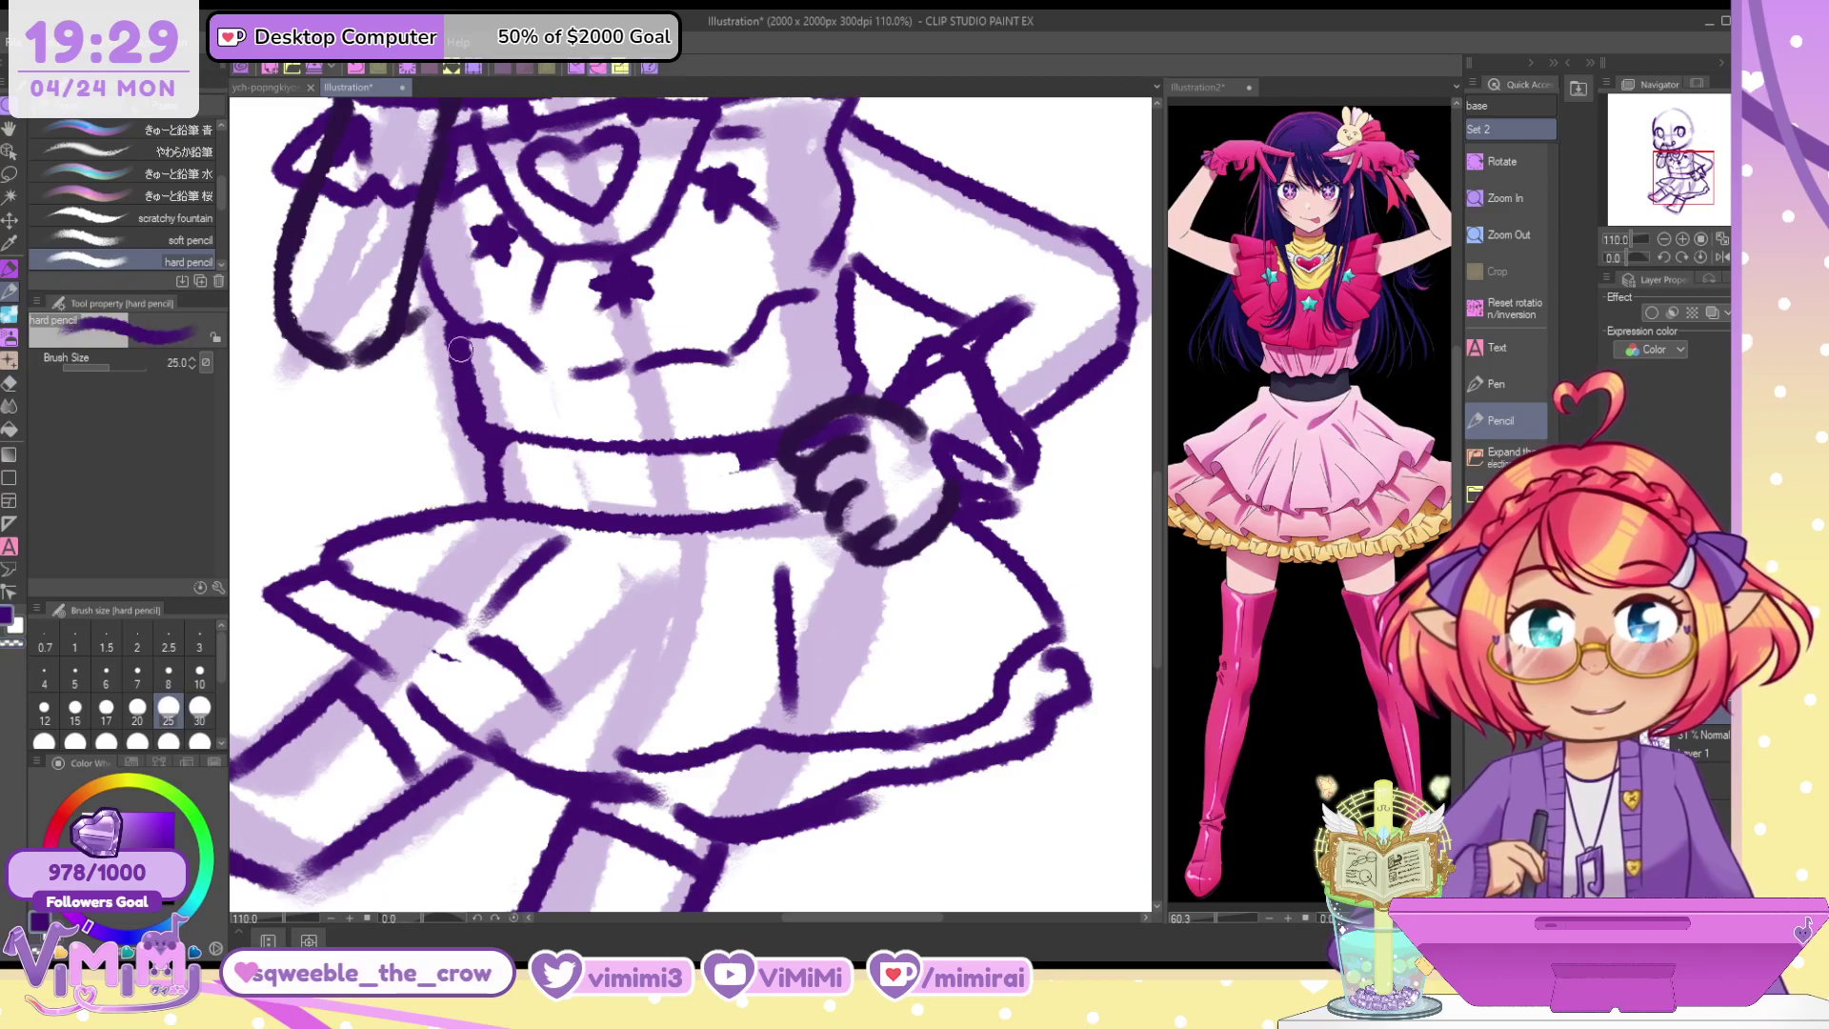
mouse_move(474, 444)
left_mouse_down()
mouse_move(738, 450)
mouse_move(823, 394)
mouse_move(507, 493)
left_mouse_up()
mouse_move(840, 273)
left_mouse_down()
mouse_move(866, 387)
mouse_move(819, 294)
left_mouse_up()
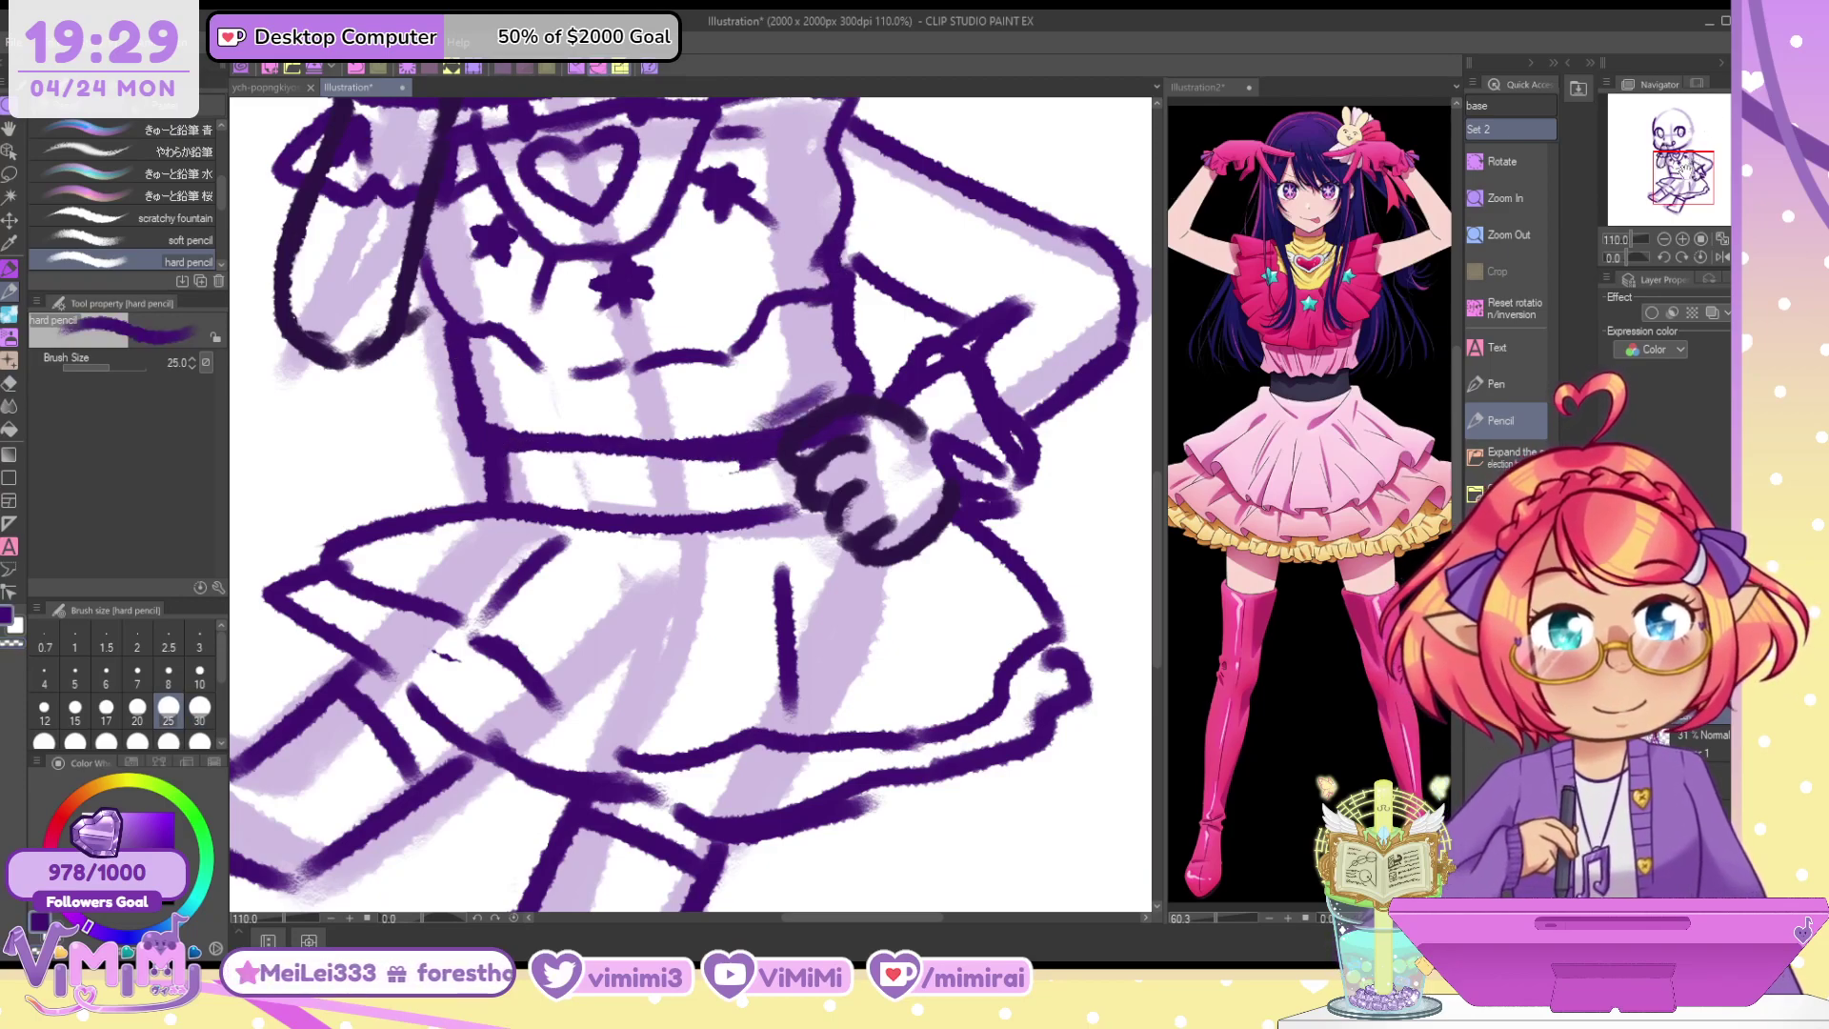
Add small detail marks on both sides of the heart inside the bib with brush size 20
left_click_drag(1683, 170, 1678, 151)
key("bracketleft")
mouse_move(731, 426)
left_mouse_down()
mouse_move(765, 438)
mouse_move(744, 455)
left_mouse_up()
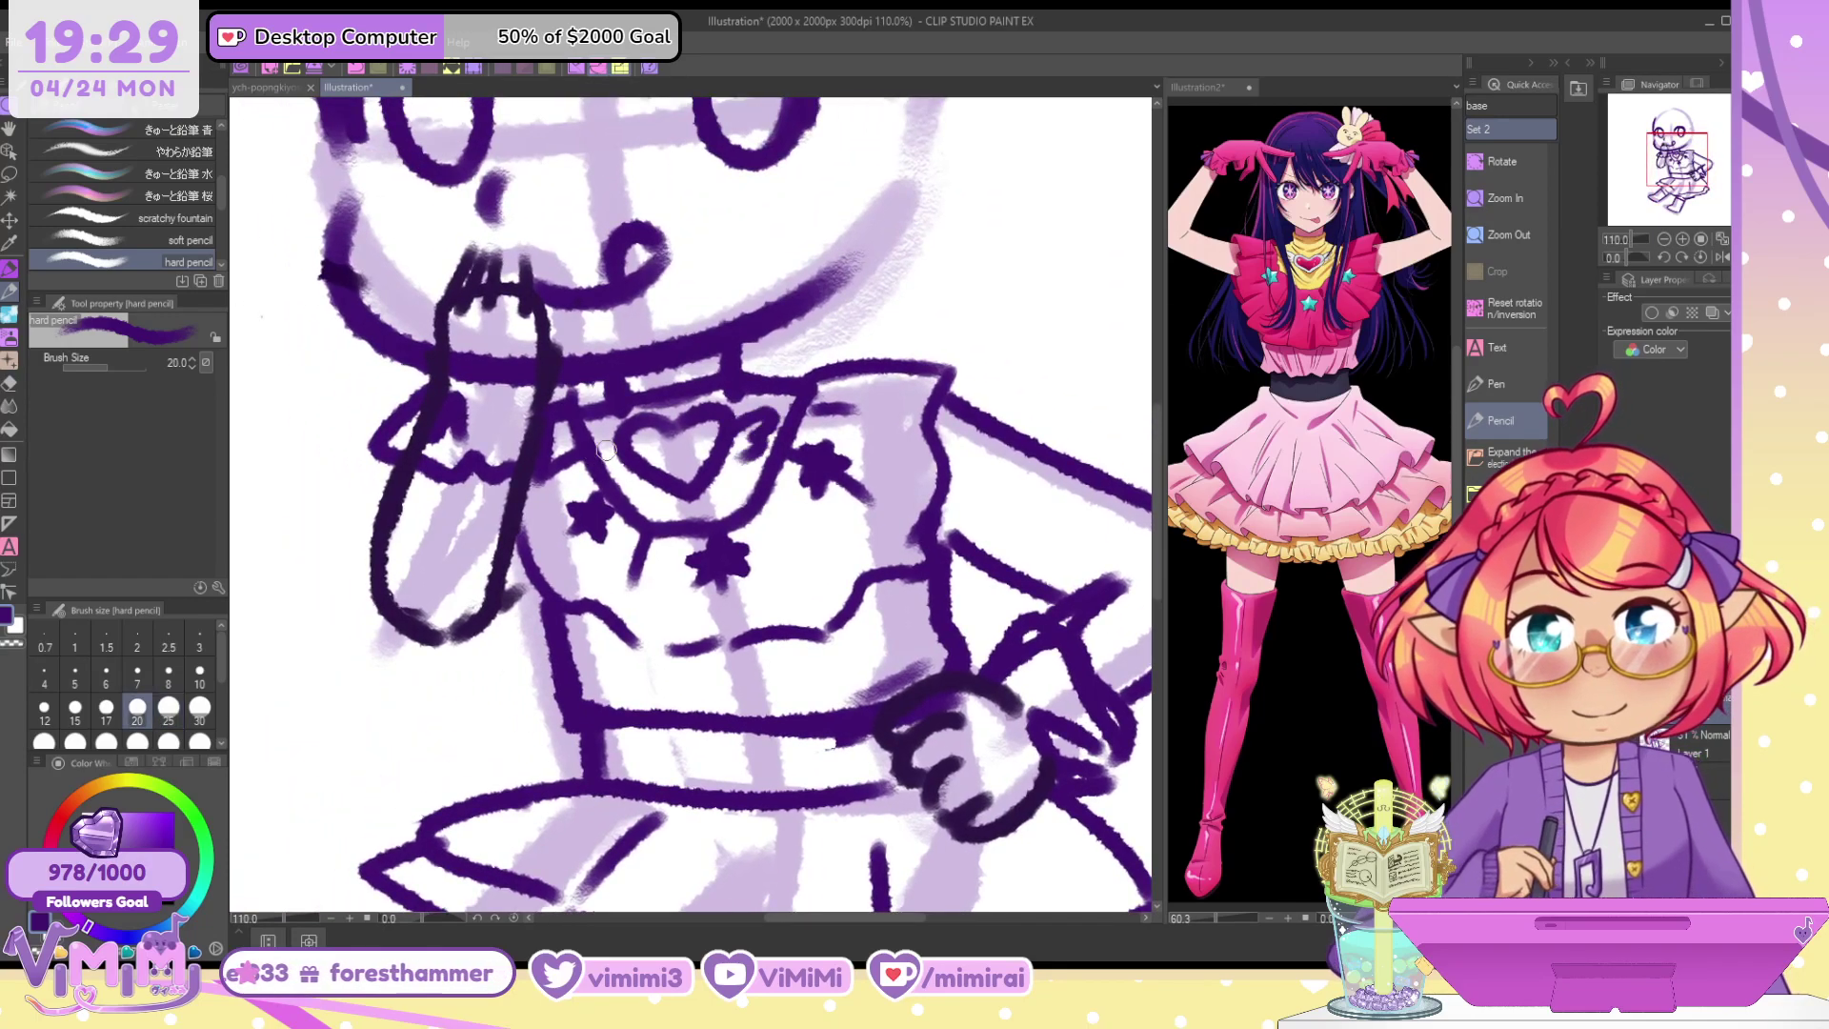
left_click_drag(605, 449, 629, 484)
Draw swept bangs across the forehead with pointed, overlapping strands
left_click_drag(1698, 144, 1669, 102)
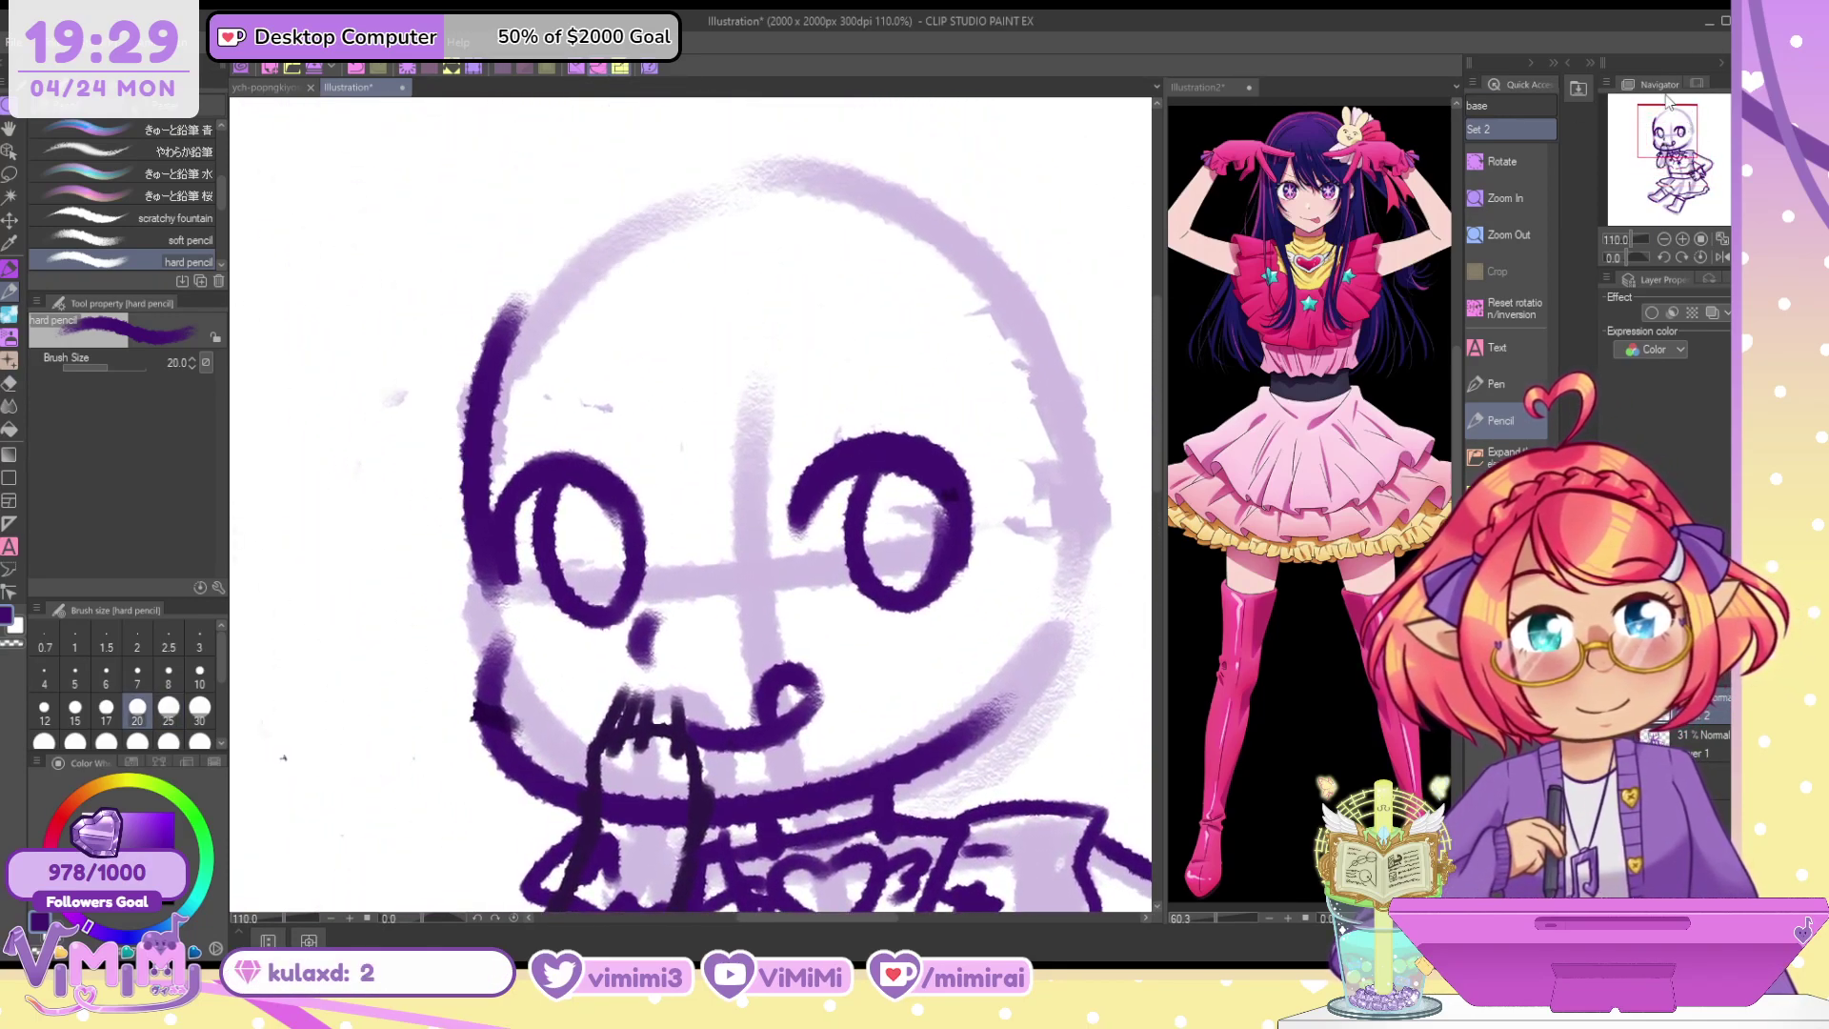
mouse_move(606, 269)
left_mouse_down()
mouse_move(638, 363)
mouse_move(890, 417)
left_mouse_up()
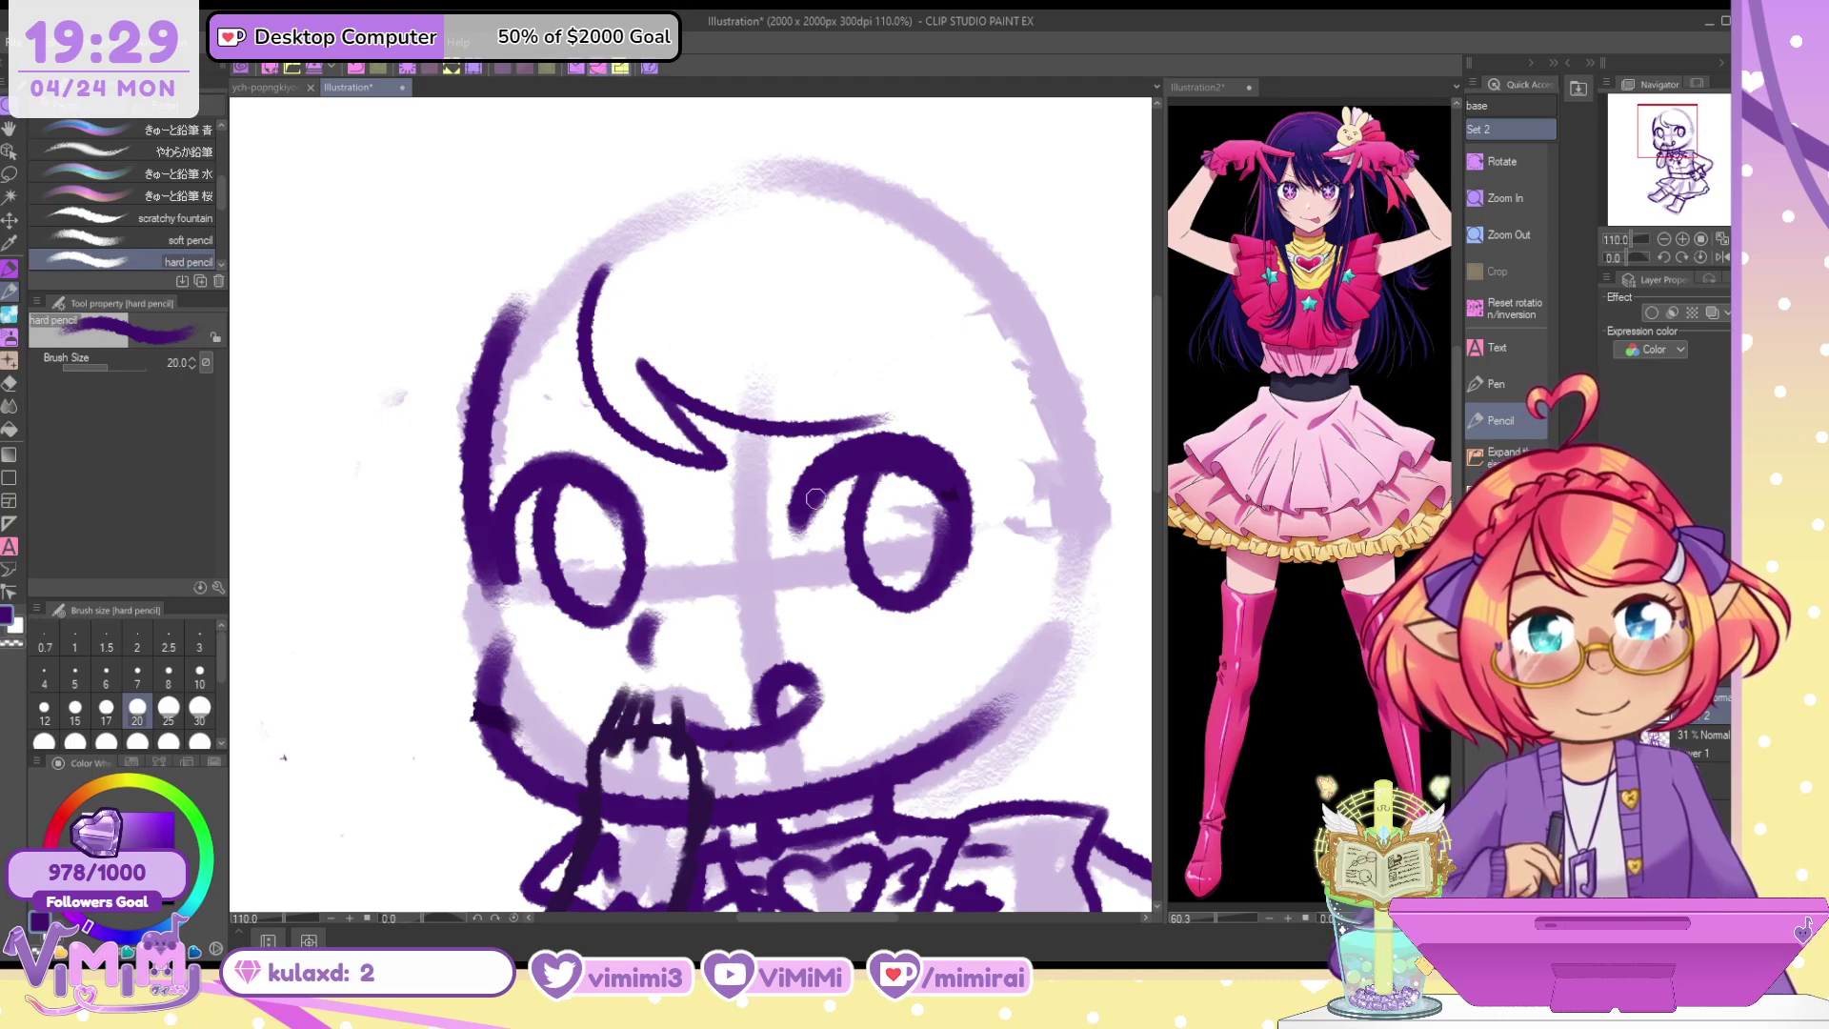
key("ctrl+z")
mouse_move(589, 284)
left_mouse_down()
mouse_move(706, 441)
mouse_move(862, 434)
left_mouse_up()
left_click_drag(757, 329, 953, 429)
left_click_drag(900, 334, 997, 548)
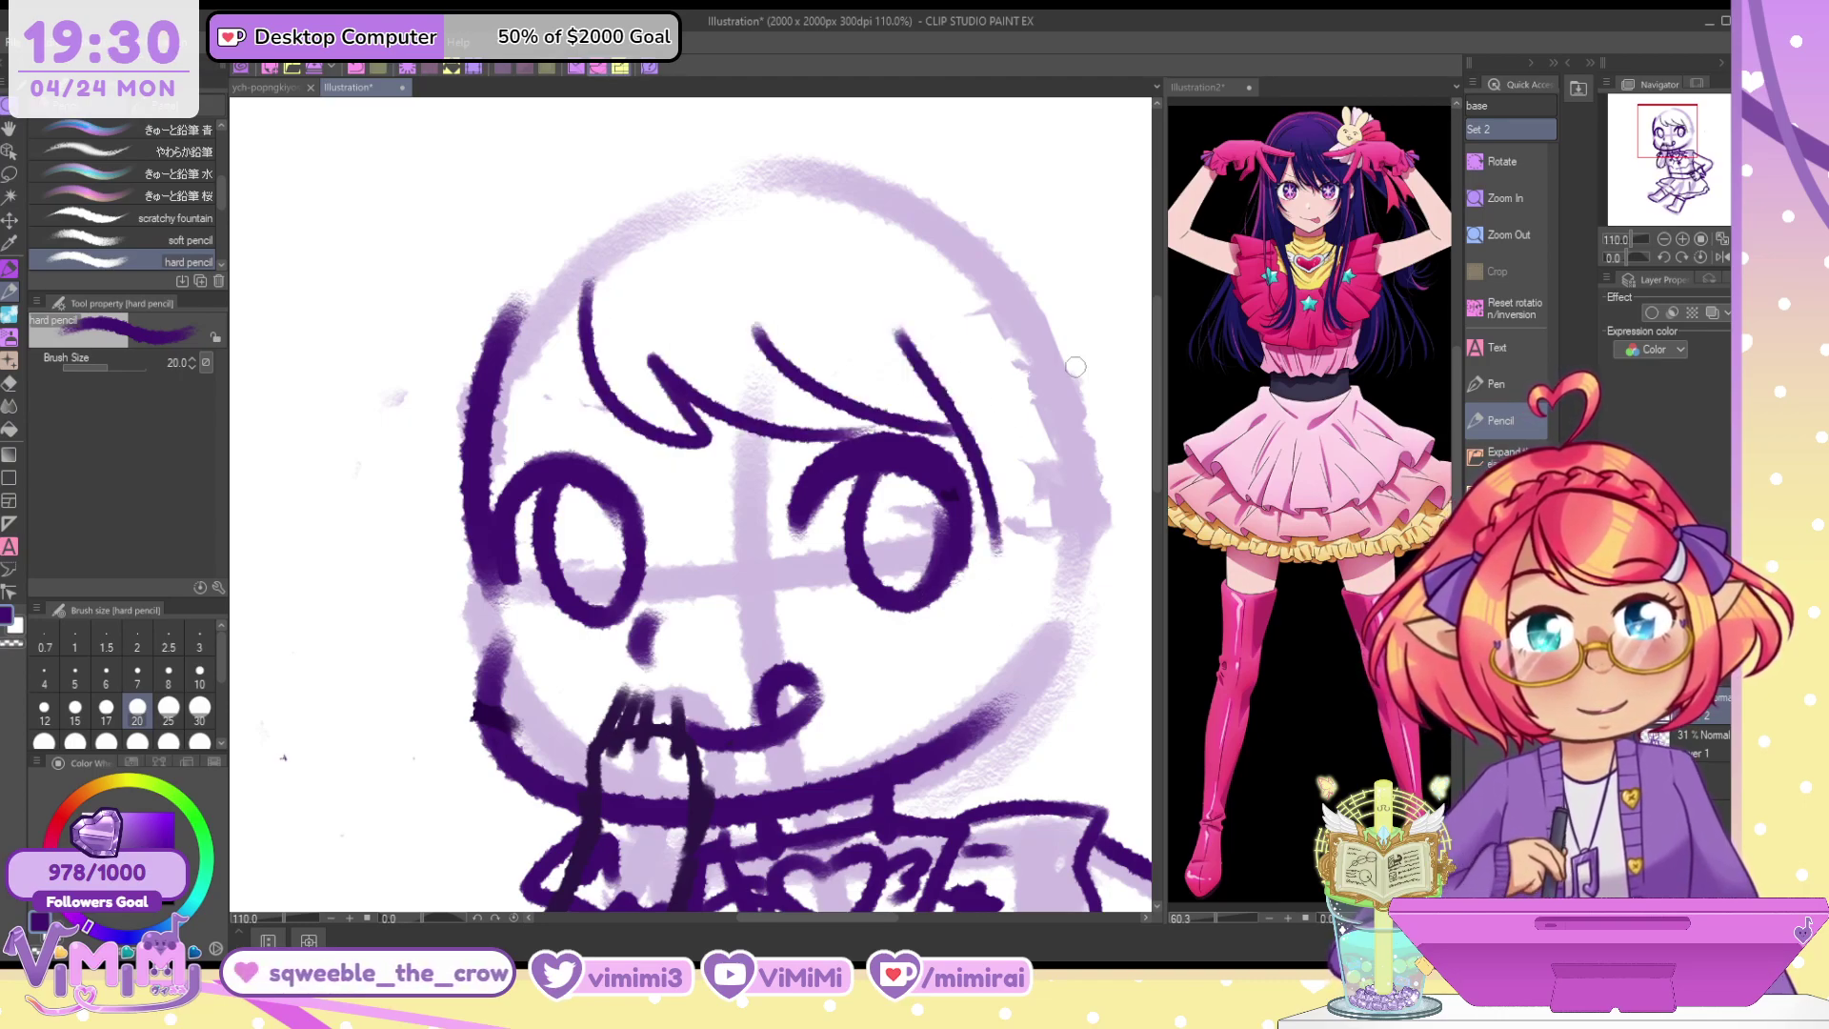
Replace the last bang strand with longer strands sweeping sideways above the eye to the head's edge
left_click_drag(1682, 142, 1680, 150)
key("ctrl+z")
left_click_drag(834, 239, 1059, 271)
left_click_drag(953, 215, 1082, 266)
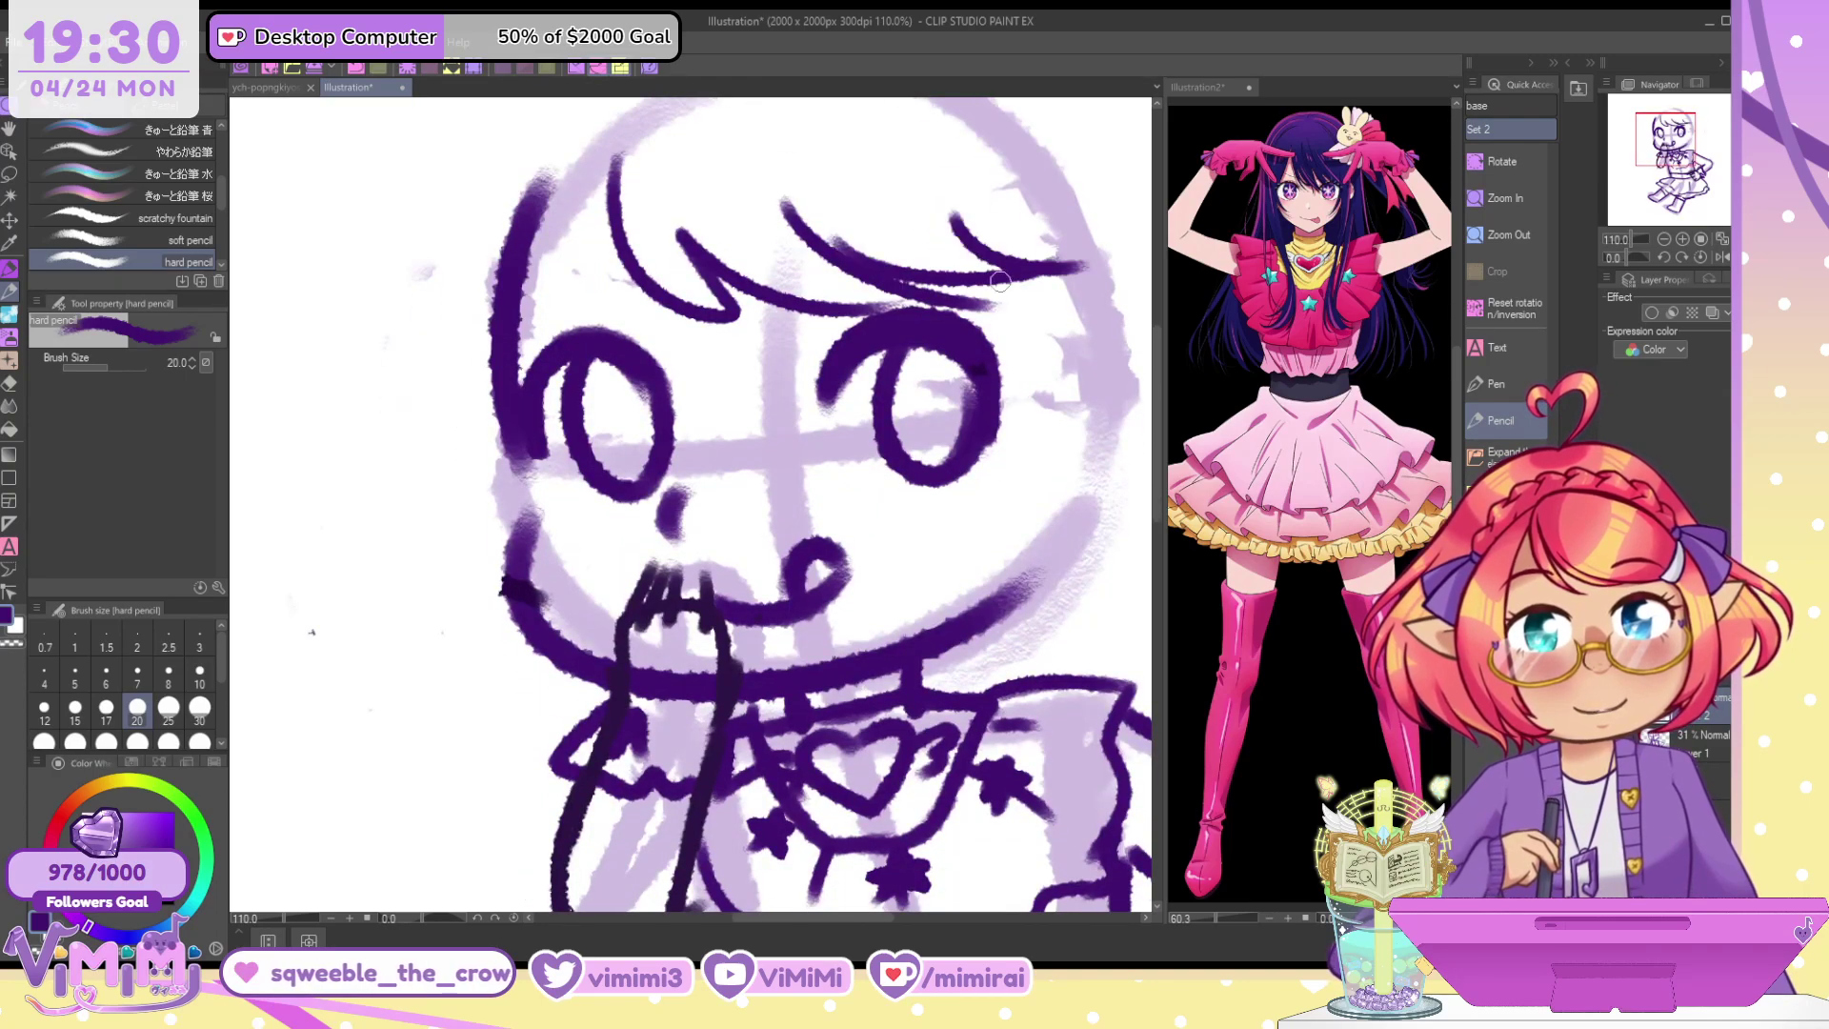
left_click_drag(924, 154, 1048, 255)
key("ctrl+z")
key("ctrl+z")
left_click_drag(898, 164, 1088, 269)
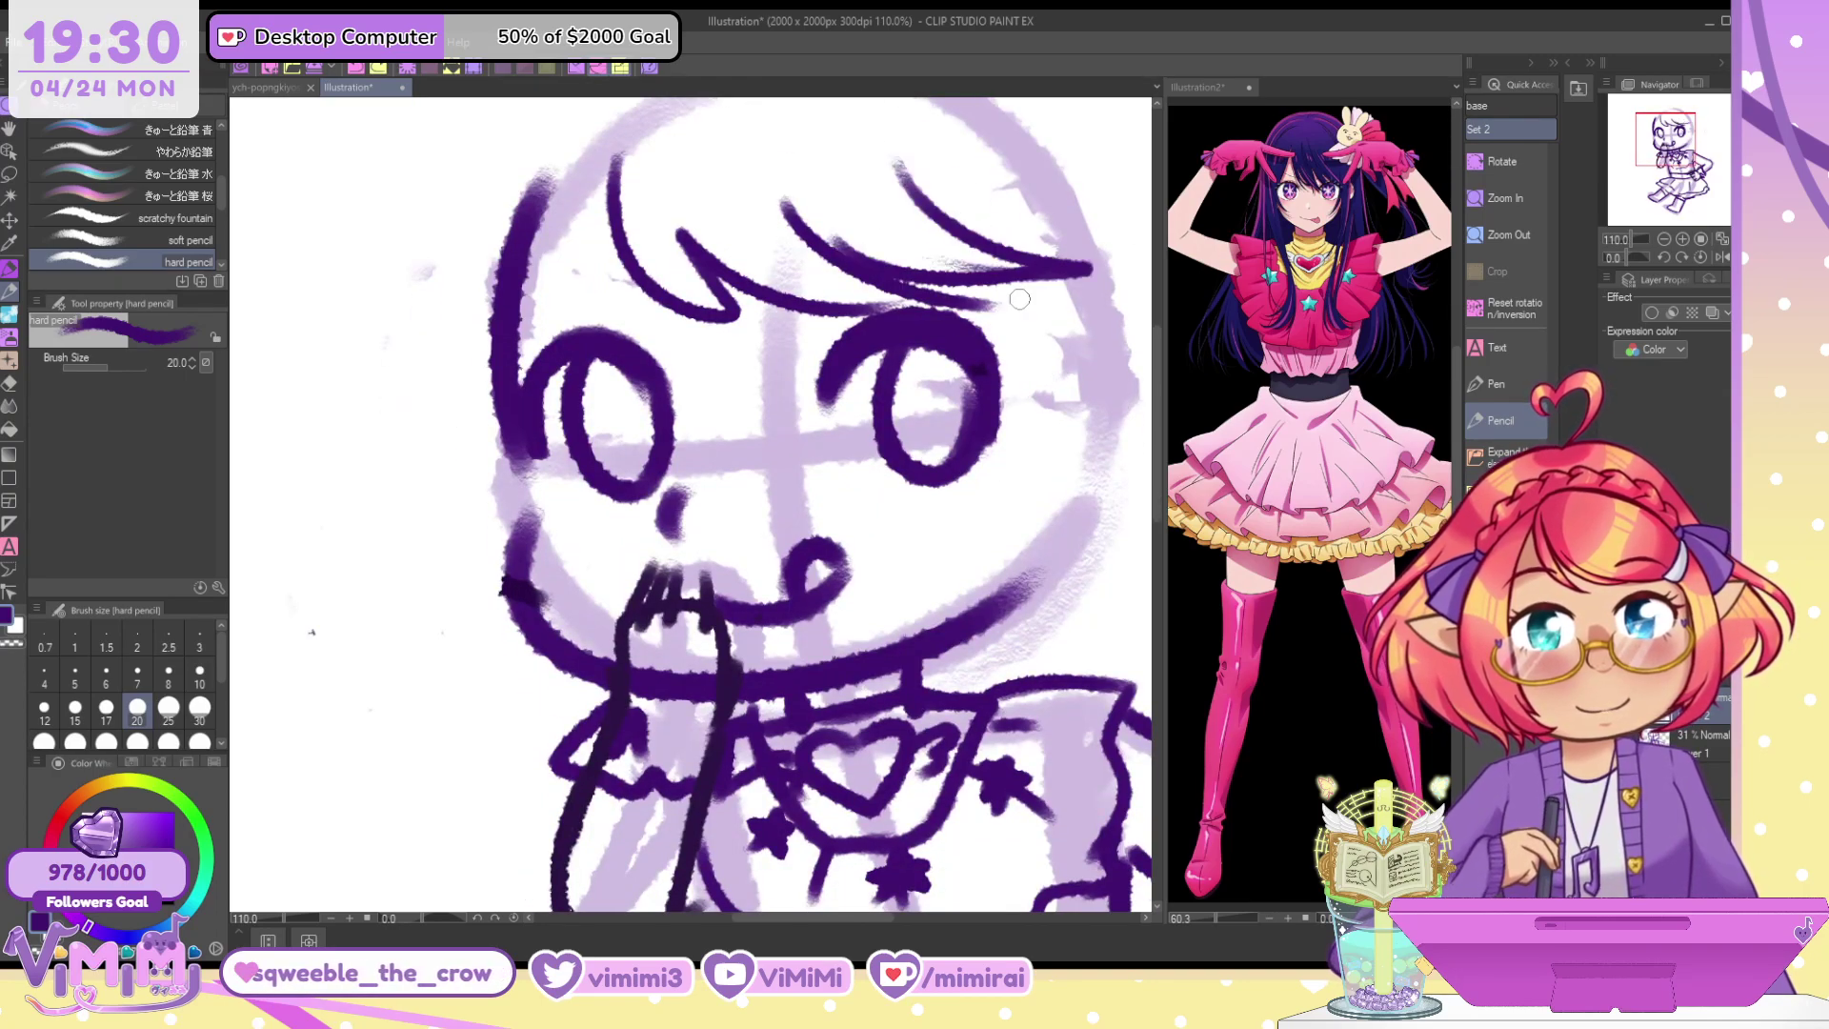
Draw a long side lock from the bangs past the cheek to the chest, ending in curled tips
mouse_move(943, 299)
left_mouse_down()
mouse_move(1035, 297)
mouse_move(950, 688)
left_mouse_up()
key("ctrl+z")
left_click_drag(1001, 316, 958, 905)
key("ctrl+z")
left_click_drag(1005, 296, 971, 910)
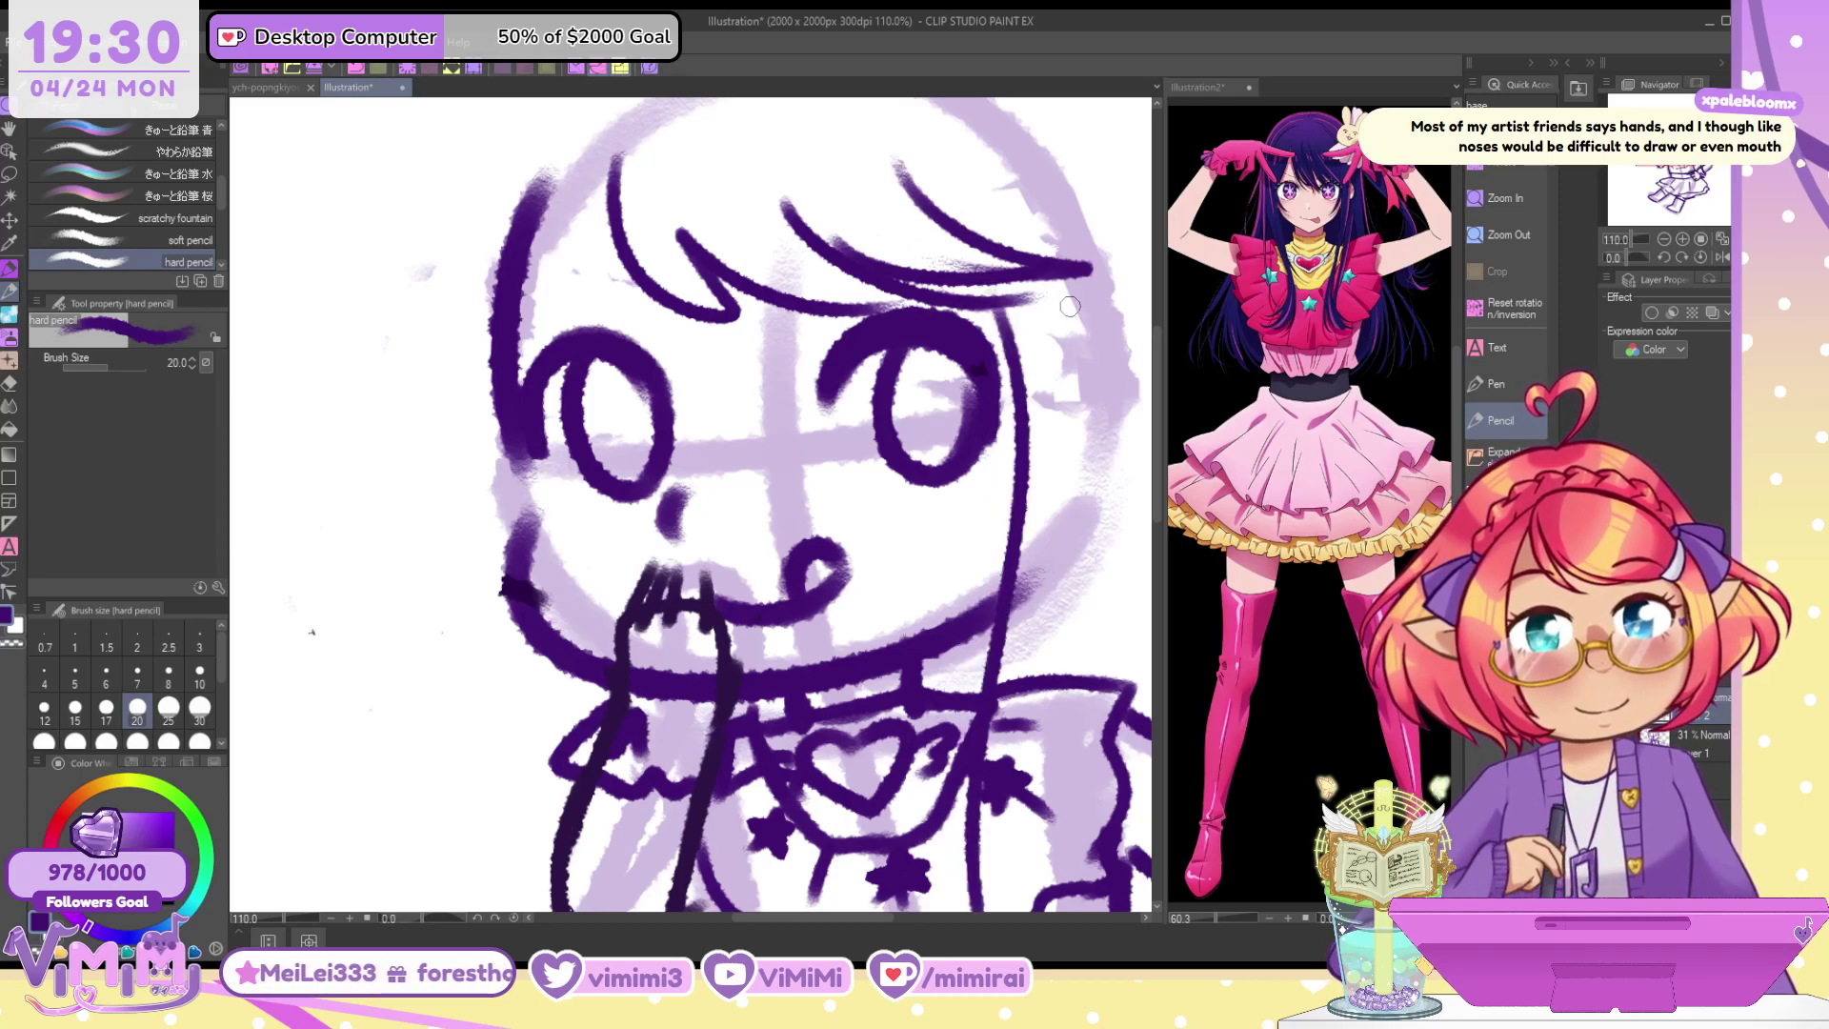
mouse_move(1070, 306)
left_mouse_down()
mouse_move(1036, 805)
mouse_move(881, 609)
mouse_move(867, 624)
left_mouse_up()
key("ctrl+z")
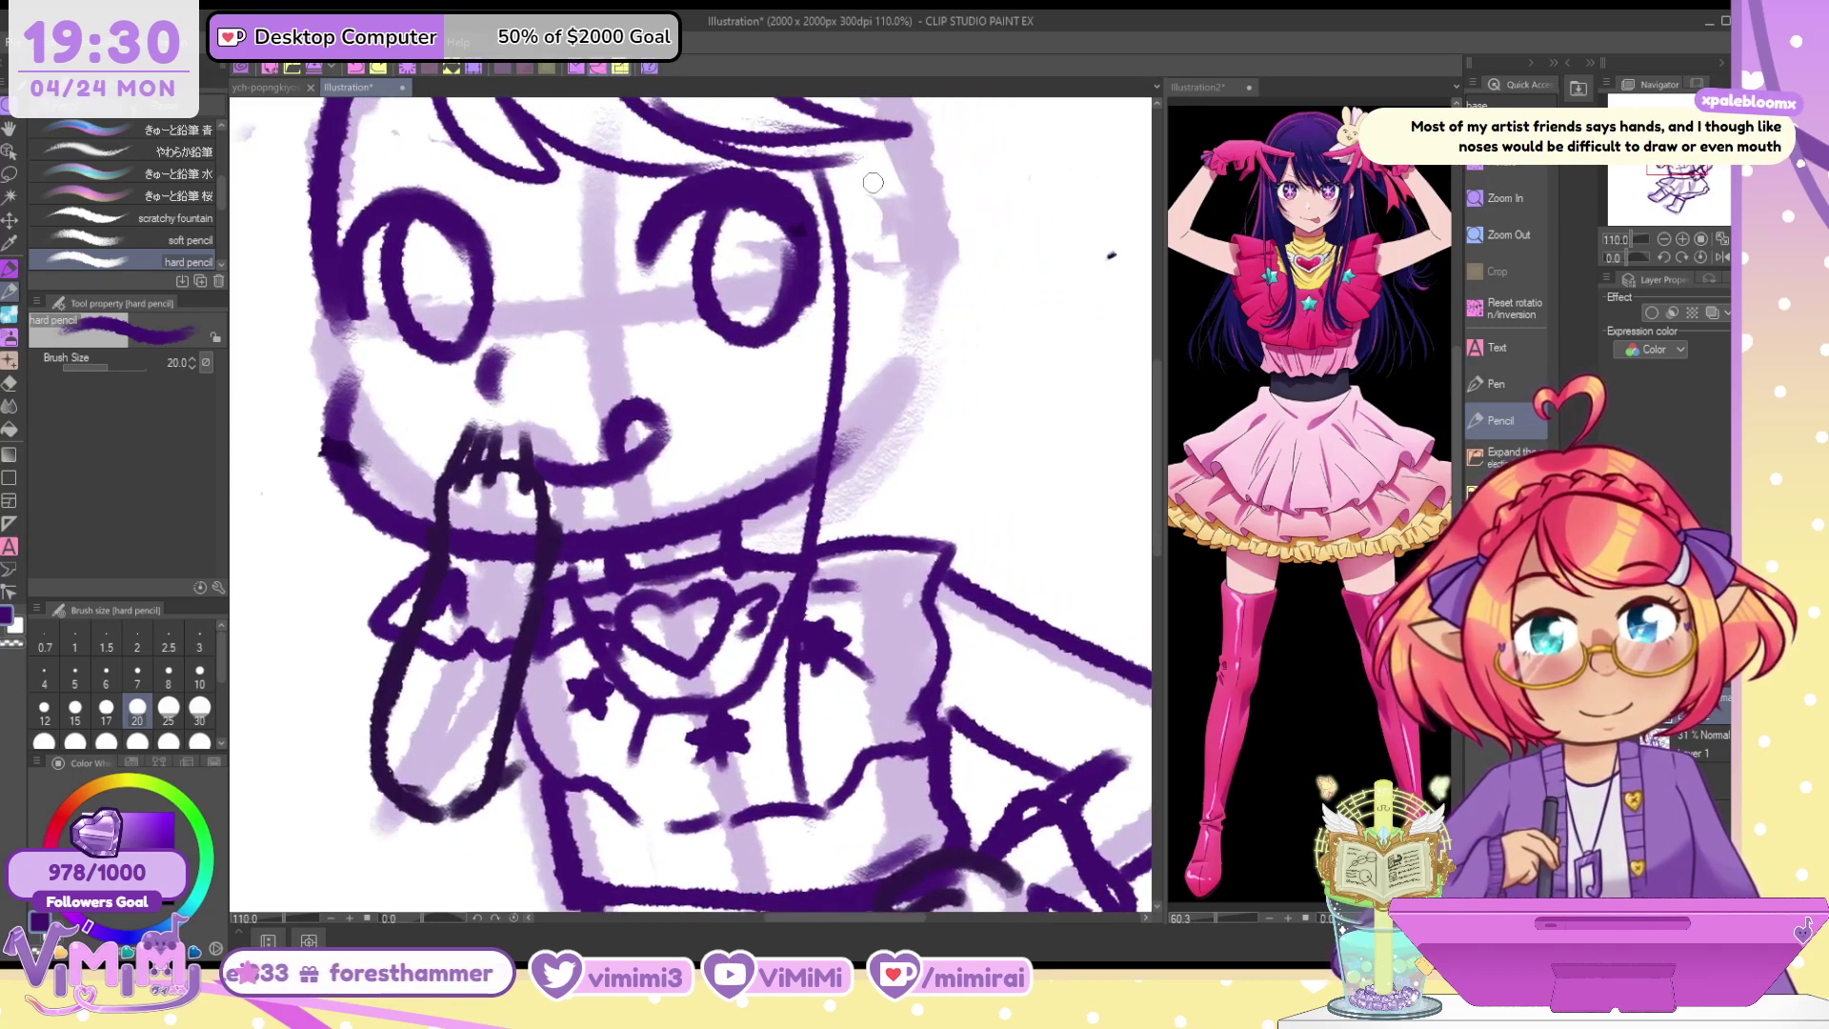
mouse_move(876, 174)
left_mouse_down()
mouse_move(873, 450)
mouse_move(907, 652)
mouse_move(811, 729)
mouse_move(889, 802)
mouse_move(843, 790)
left_mouse_up()
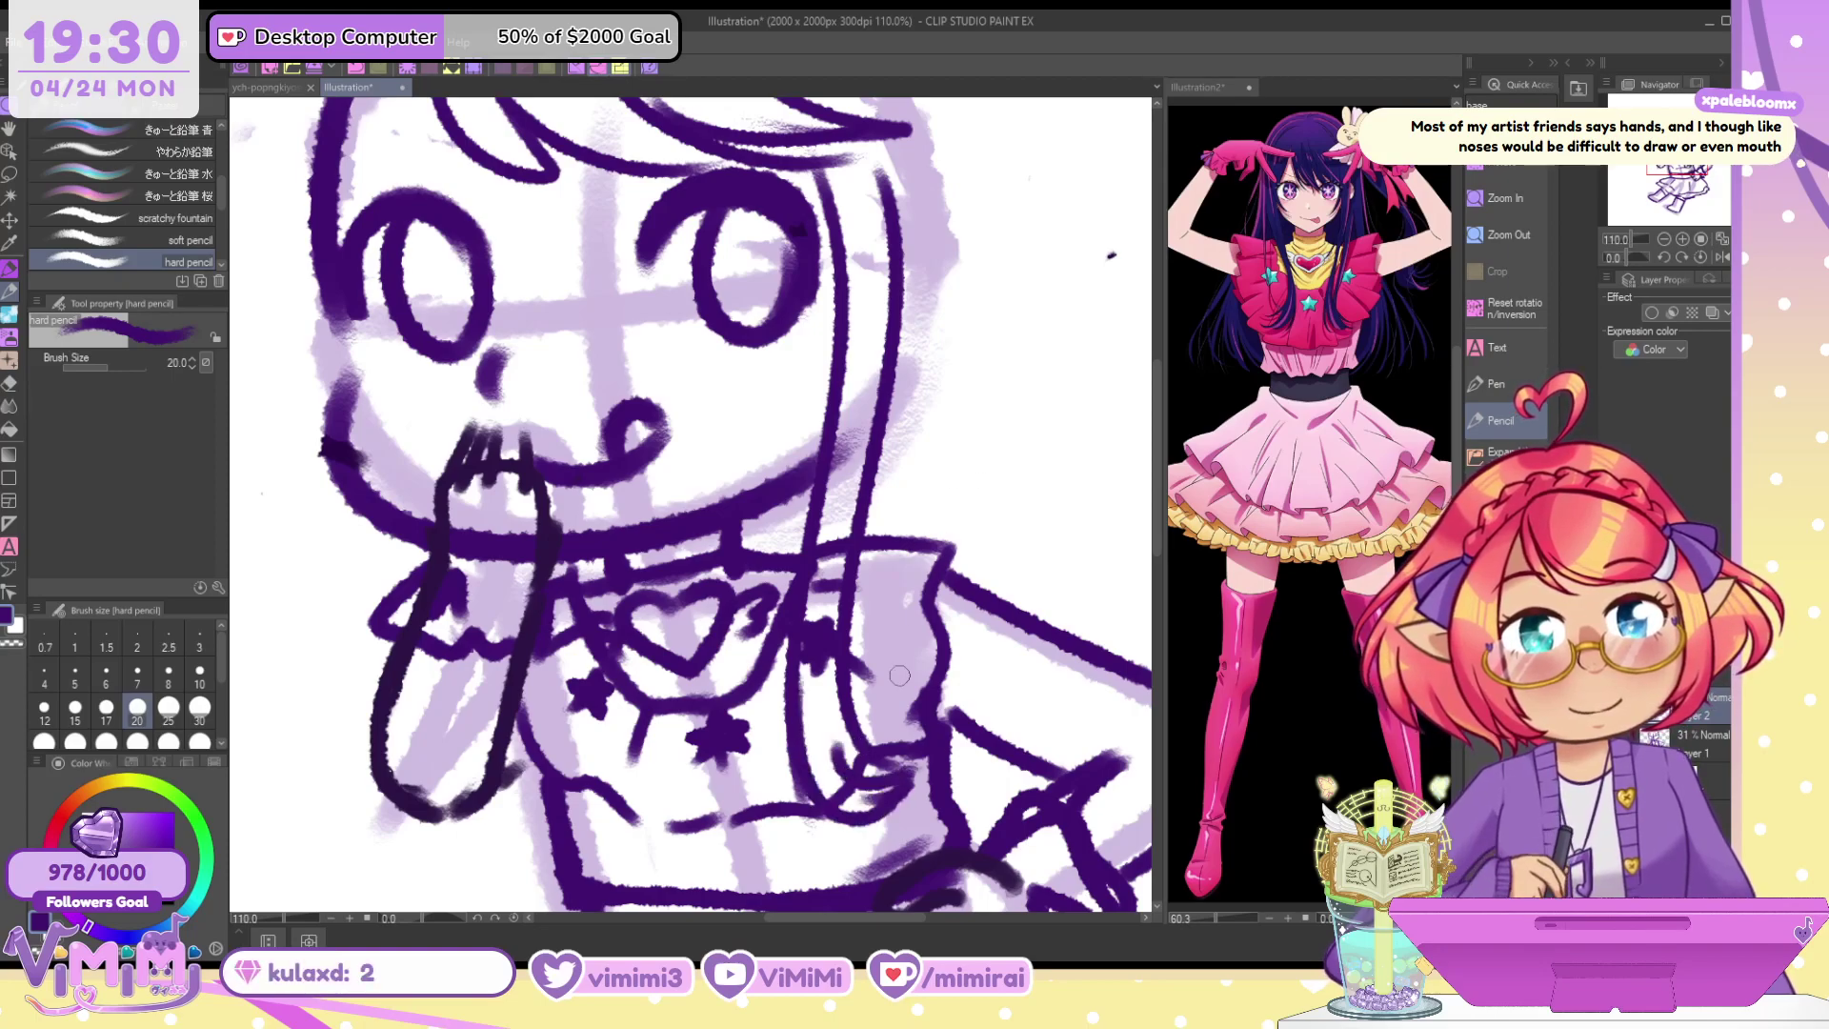
Draw the matching long side lock on the raised-hand side, ending in curled tips beside the forearm
left_click_drag(315, 129, 246, 777)
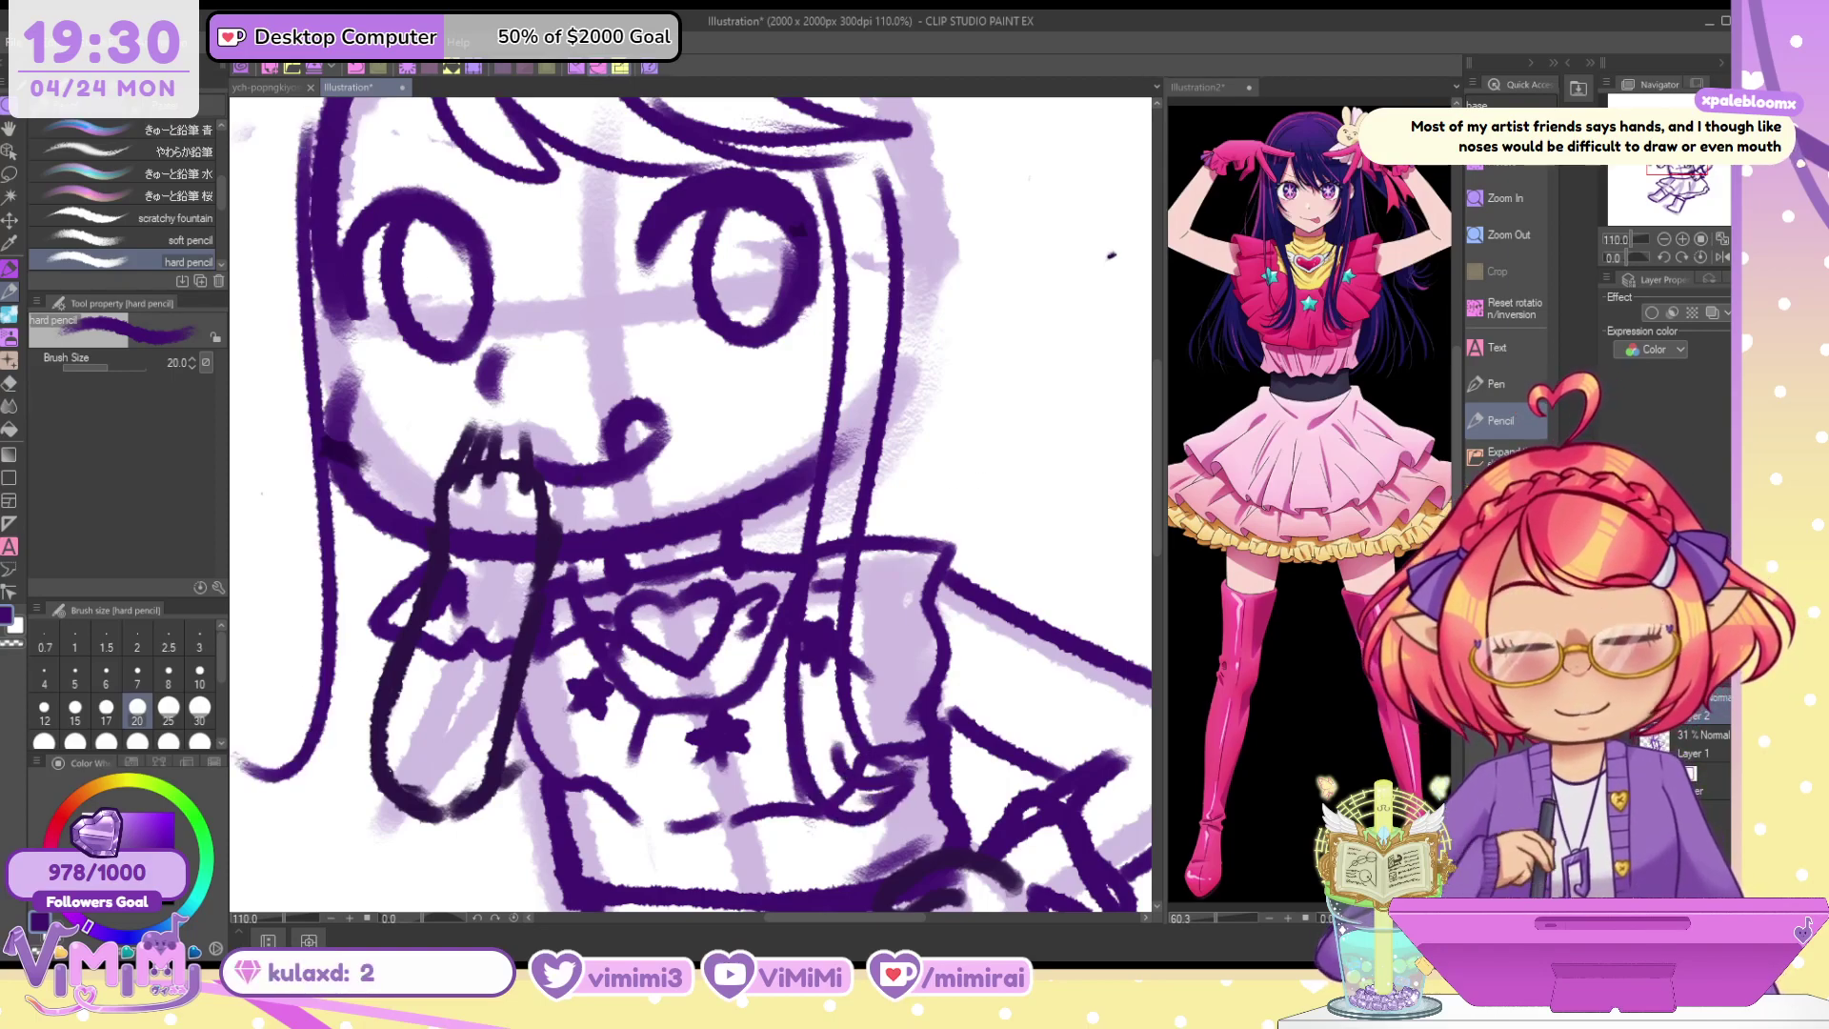
key("ctrl+z")
left_click_drag(689, 400, 870, 358)
left_click_drag(312, 450, 381, 519)
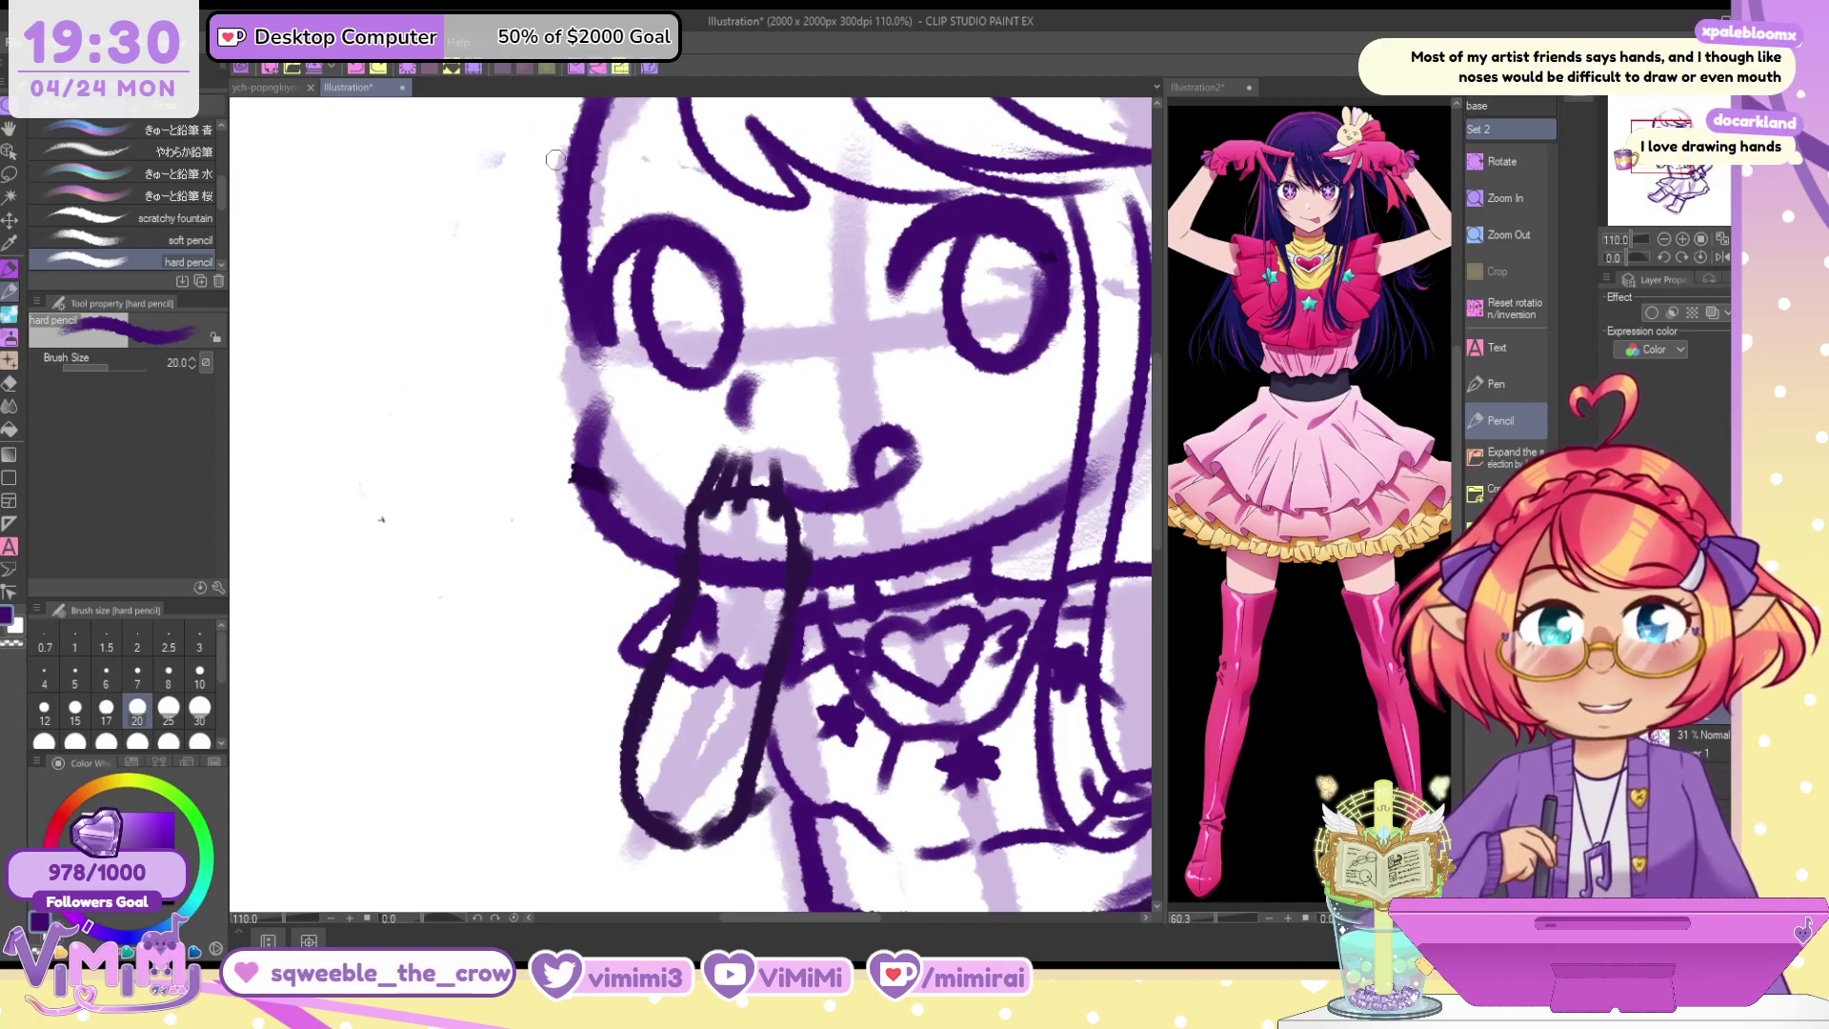
left_click_drag(555, 159, 486, 857)
key("ctrl+z")
mouse_move(585, 110)
left_mouse_down()
mouse_move(547, 693)
mouse_move(514, 791)
mouse_move(586, 819)
left_mouse_up()
mouse_move(624, 562)
left_mouse_down()
mouse_move(614, 757)
mouse_move(547, 862)
left_mouse_up()
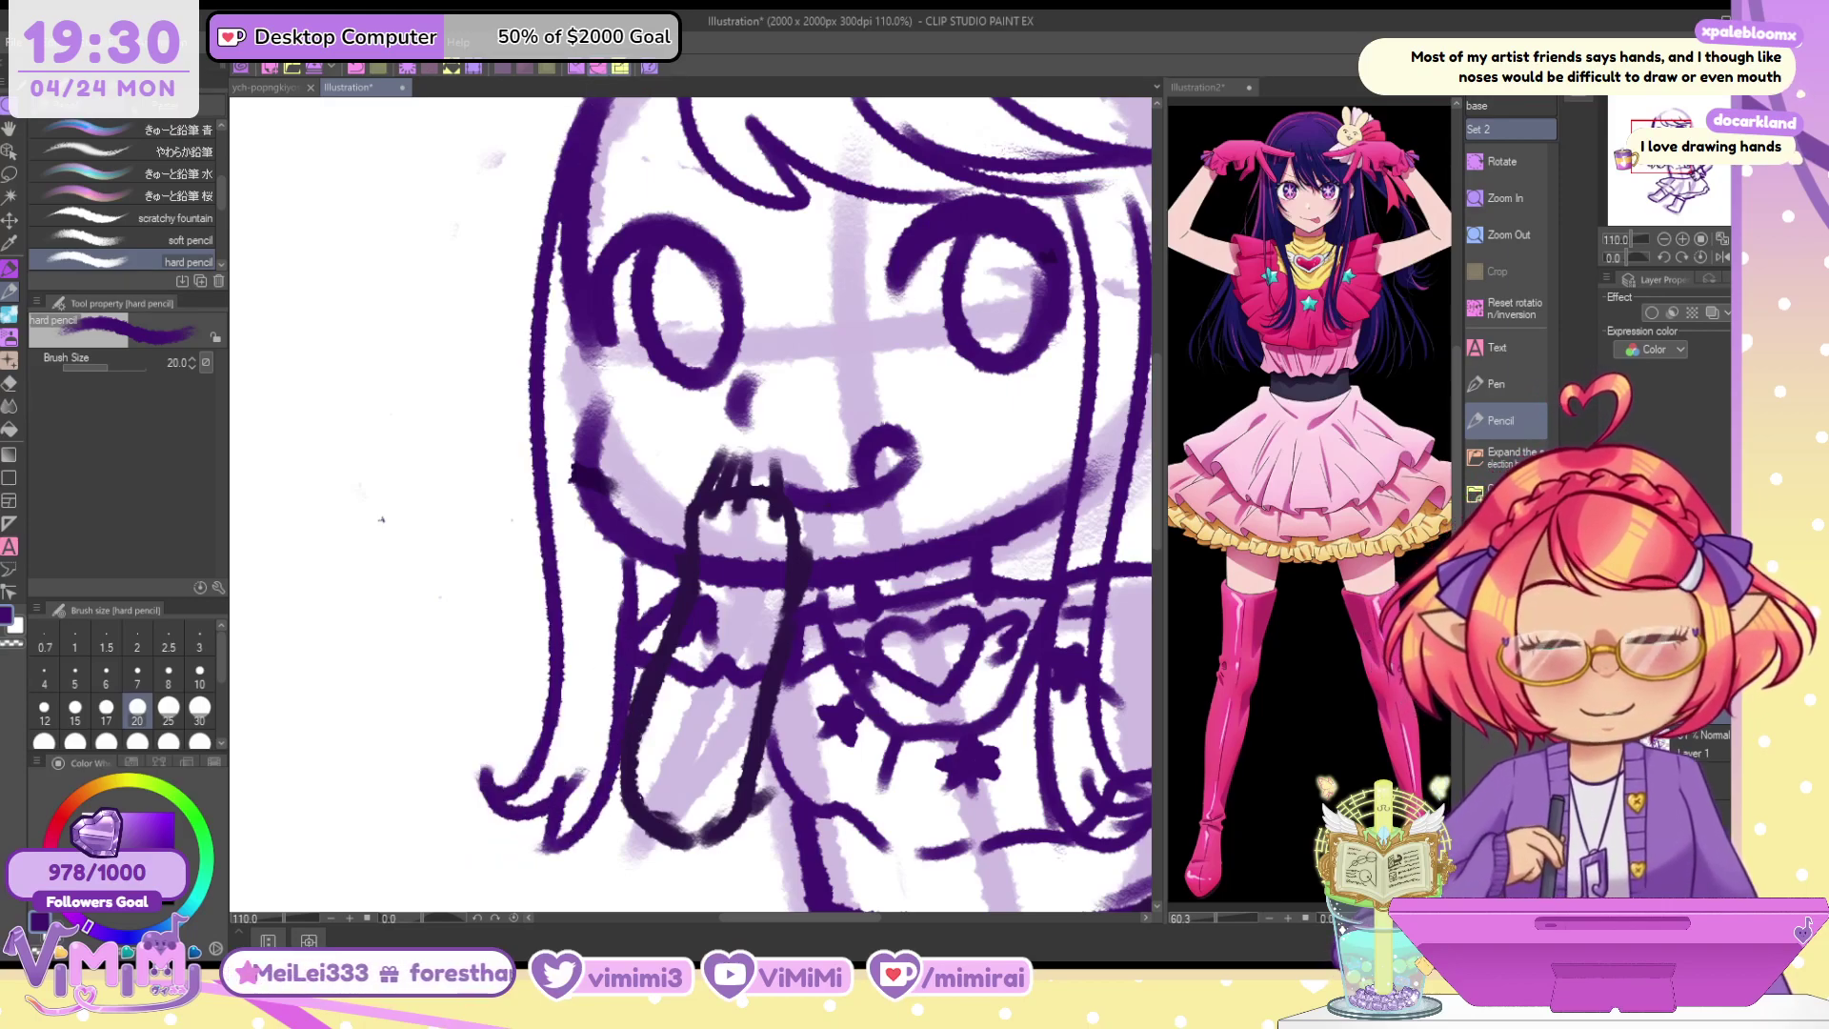
Thin the nose into a small curve and add a bang strand from the fringe down to the face's edge
mouse_move(750, 351)
left_mouse_down()
mouse_move(694, 449)
mouse_move(709, 517)
left_mouse_up()
key("c")
key("c")
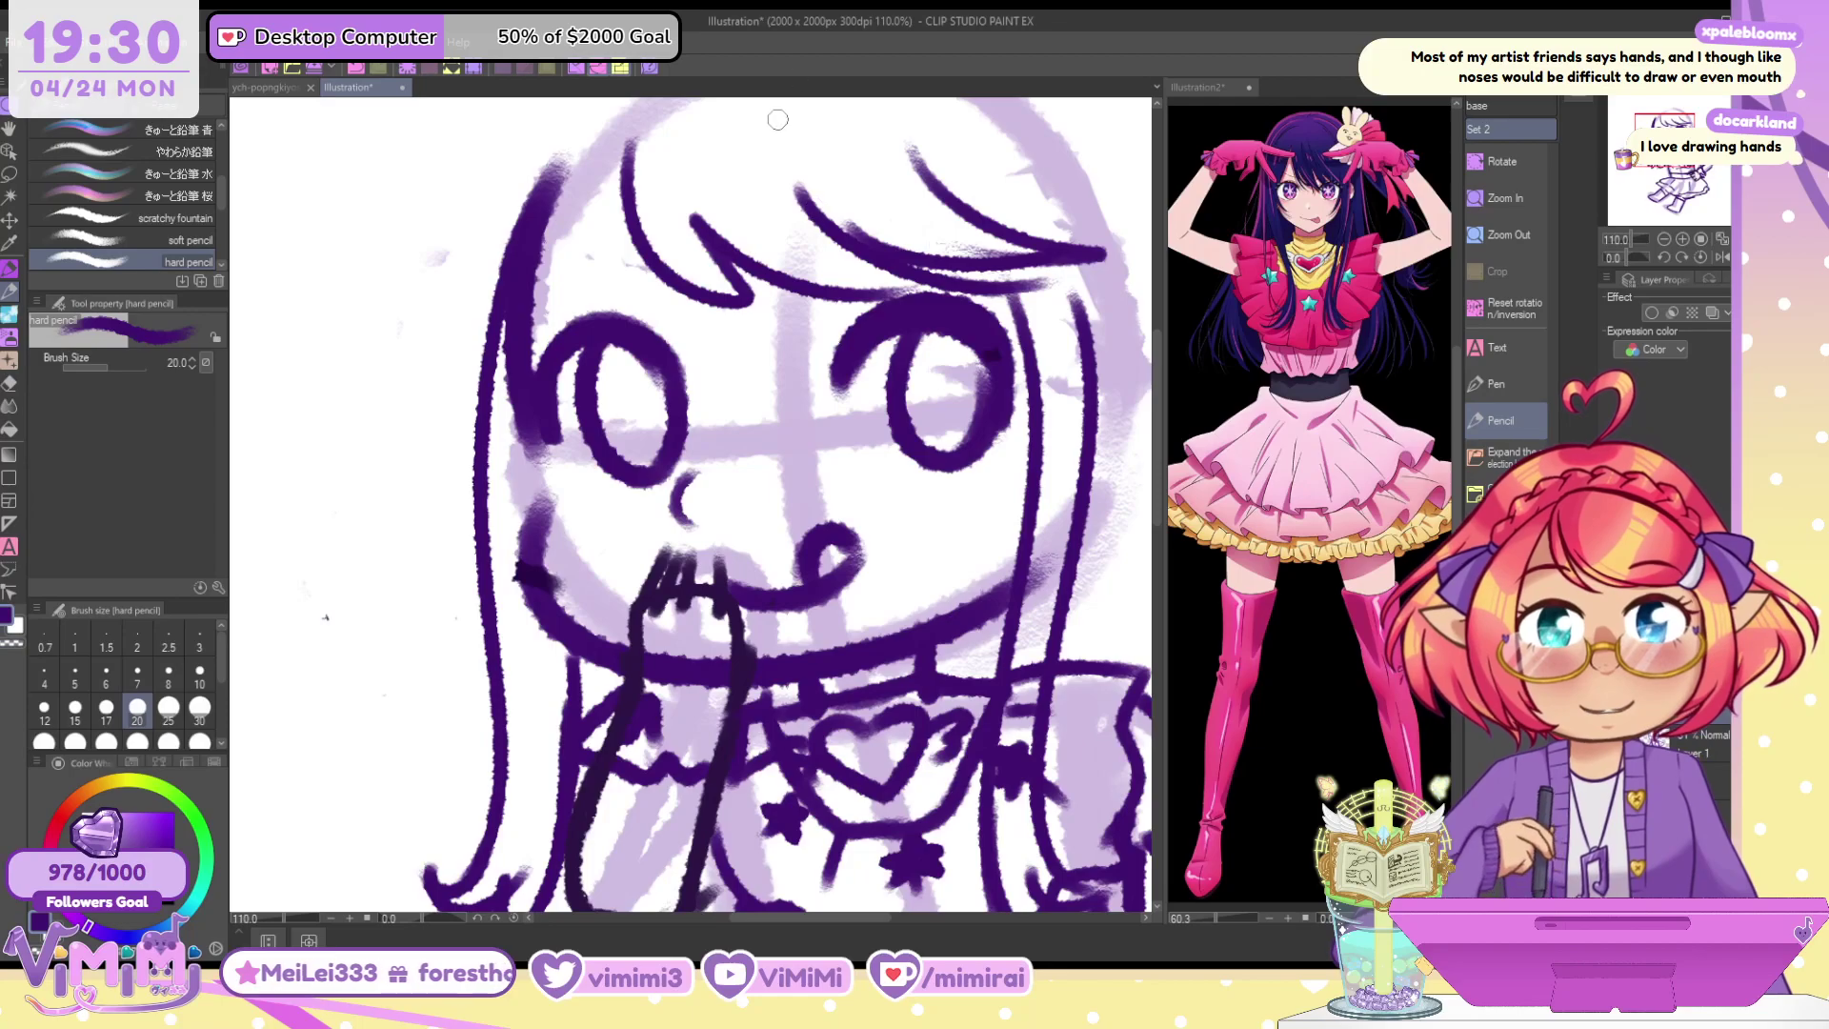
left_click_drag(611, 181, 538, 358)
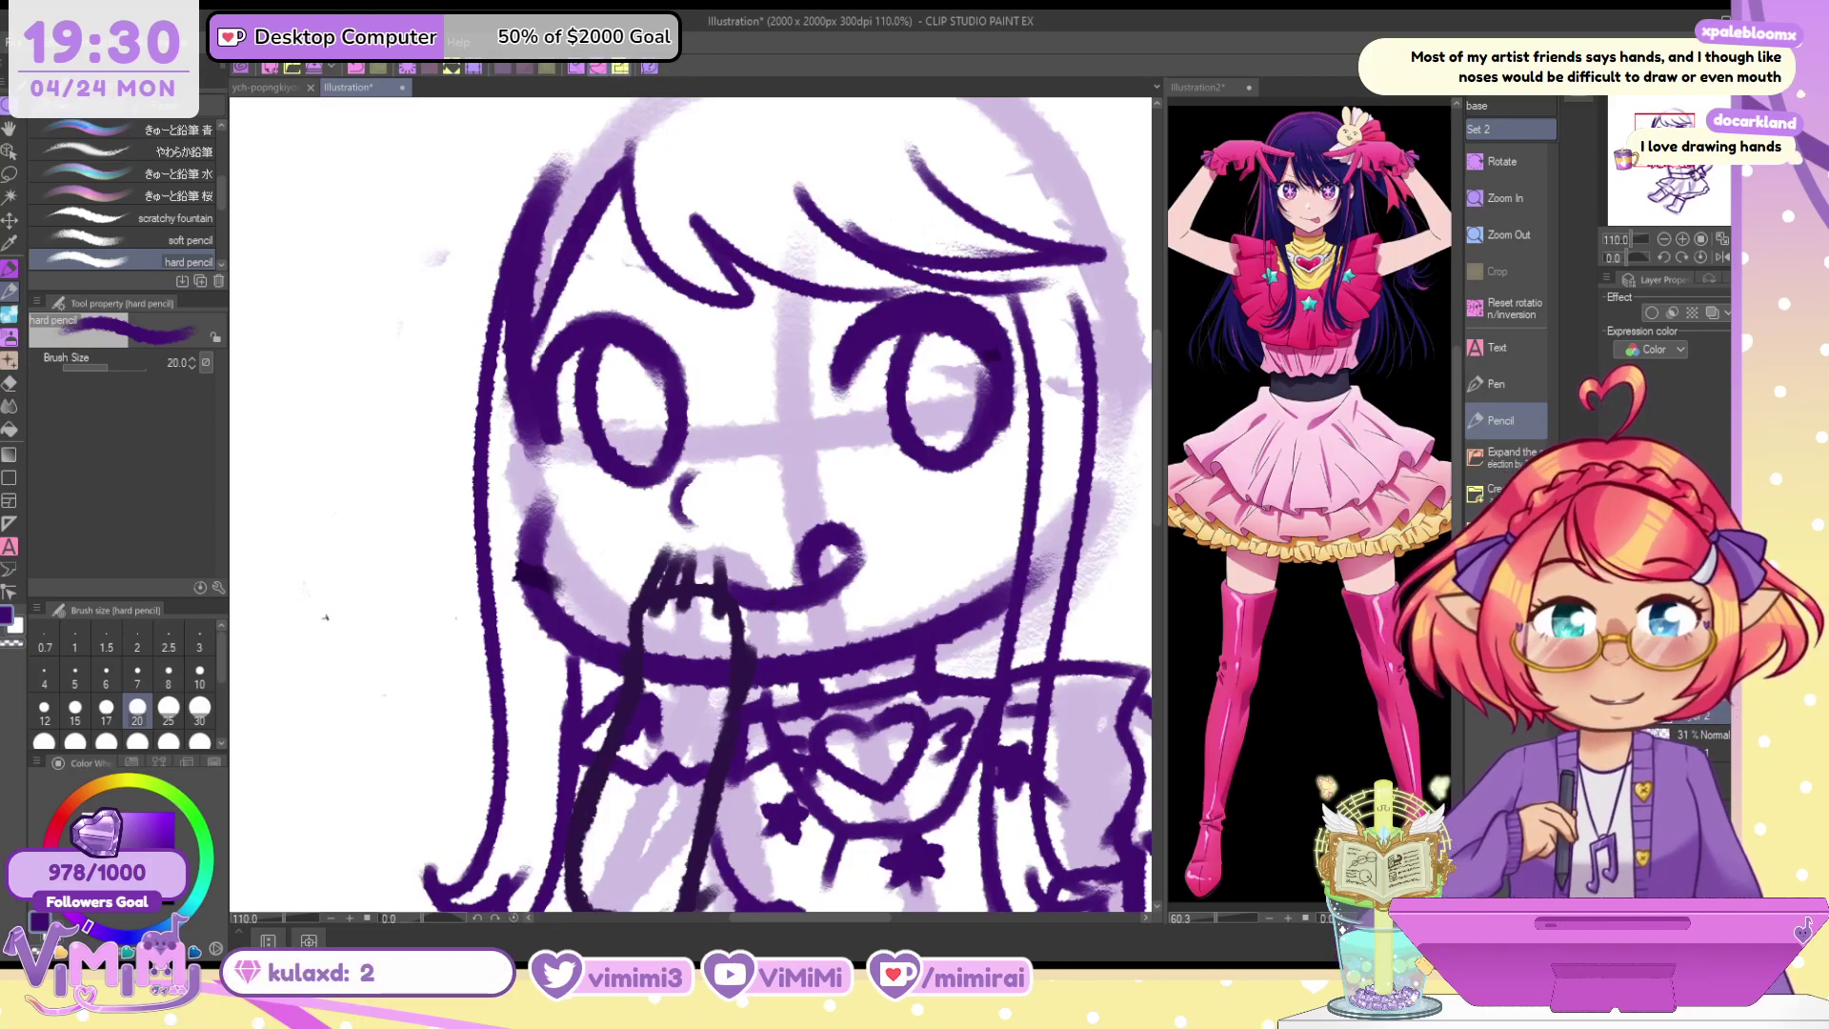
Draw a rabbit-and-ribbon hair ornament on the head above the sideways-swept bangs, following the reference
left_click_drag(325, 617, 271, 838)
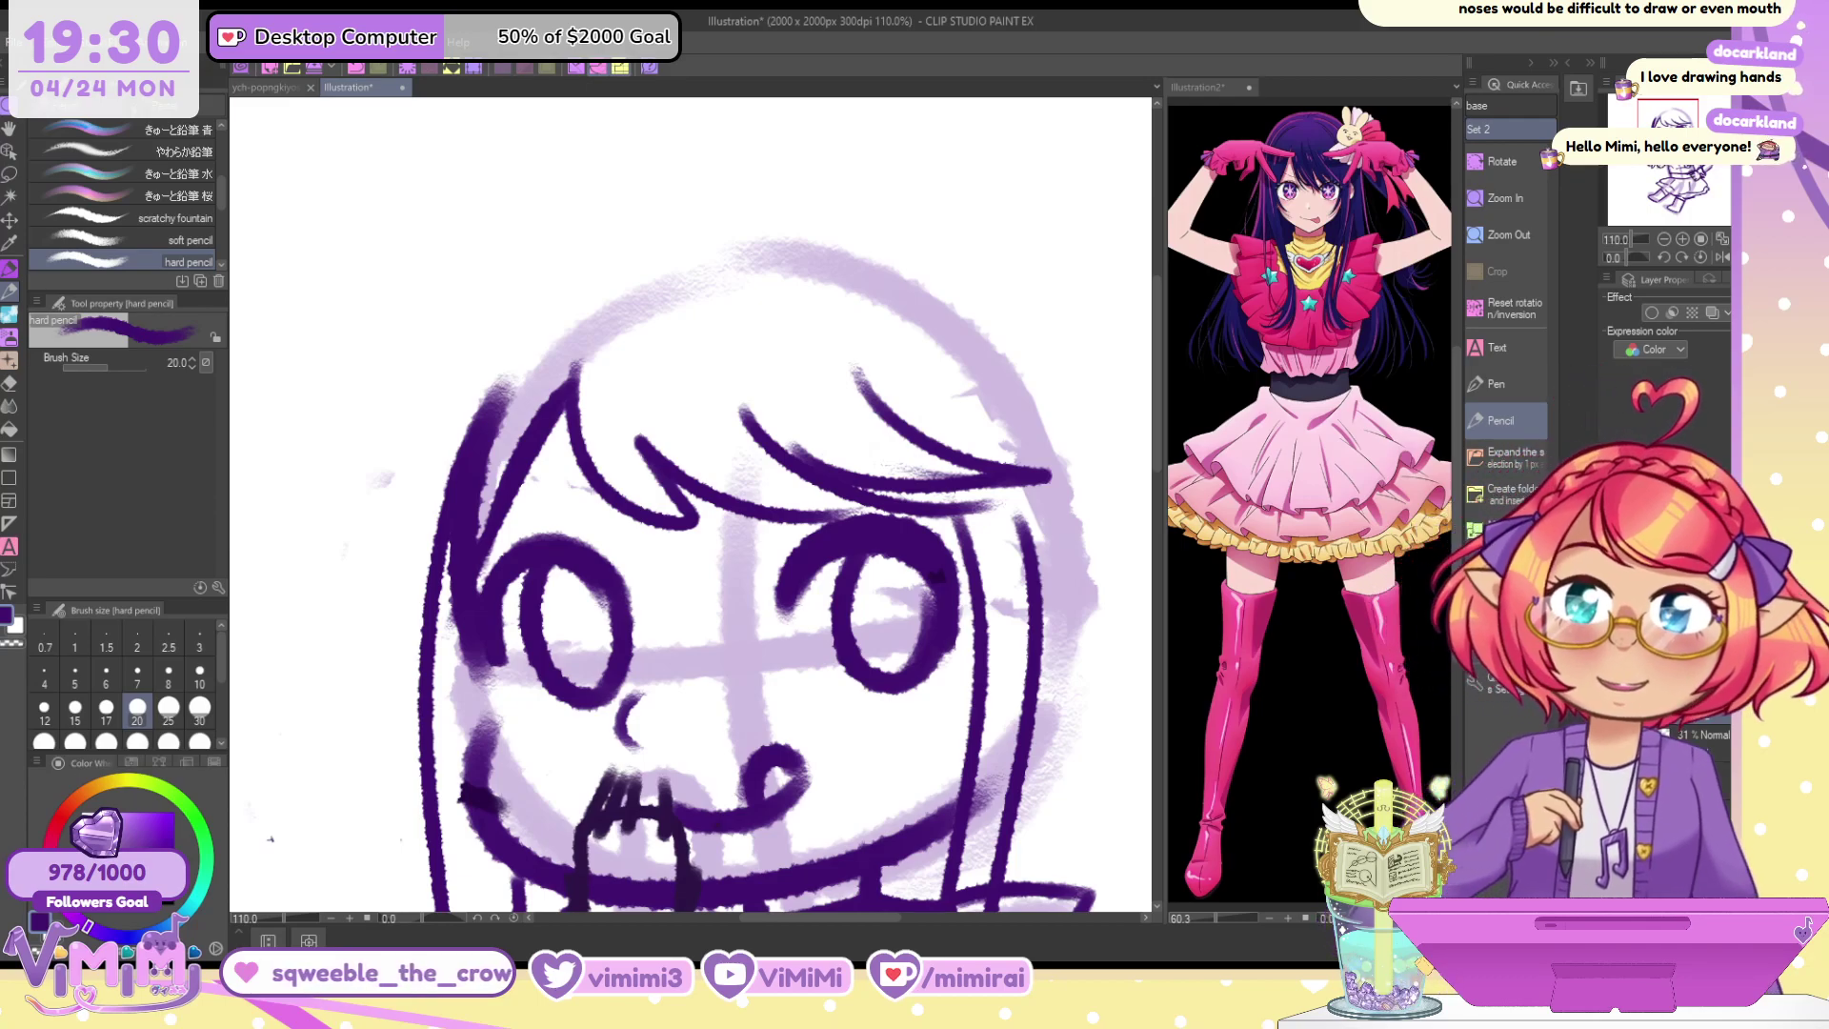
mouse_move(842, 276)
left_mouse_down()
mouse_move(884, 408)
mouse_move(983, 419)
mouse_move(913, 371)
mouse_move(986, 385)
mouse_move(962, 437)
mouse_move(1081, 442)
mouse_move(1053, 477)
left_mouse_up()
mouse_move(976, 490)
left_mouse_down()
mouse_move(1062, 514)
mouse_move(1000, 552)
mouse_move(971, 500)
left_mouse_up()
mouse_move(915, 429)
left_mouse_down()
mouse_move(1019, 390)
mouse_move(1028, 419)
left_mouse_up()
mouse_move(929, 467)
left_mouse_down()
mouse_move(974, 543)
mouse_move(1014, 490)
mouse_move(895, 525)
mouse_move(982, 495)
mouse_move(938, 446)
left_mouse_up()
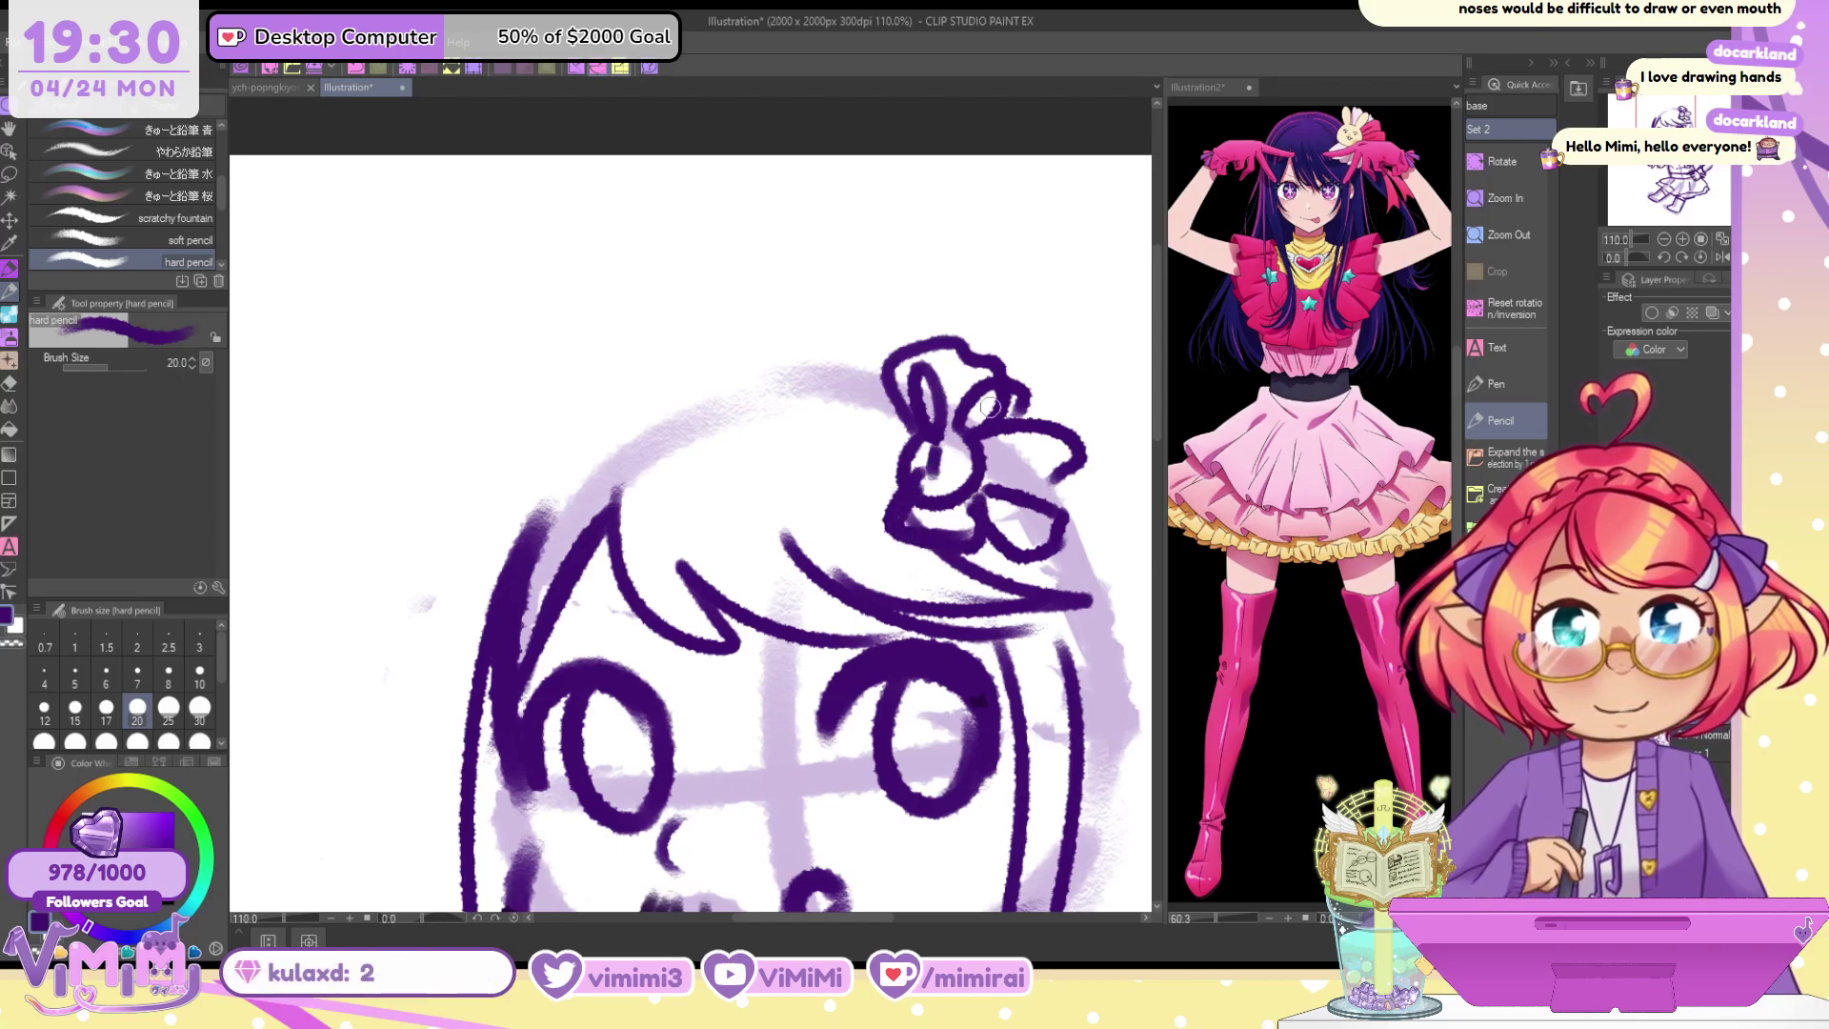
Draw the hair's crown outline from the rabbit ornament around to the opposite side of the head, thickening it at brush size 25
mouse_move(604, 420)
left_mouse_down()
mouse_move(877, 366)
mouse_move(613, 417)
mouse_move(657, 389)
mouse_move(863, 377)
left_mouse_up()
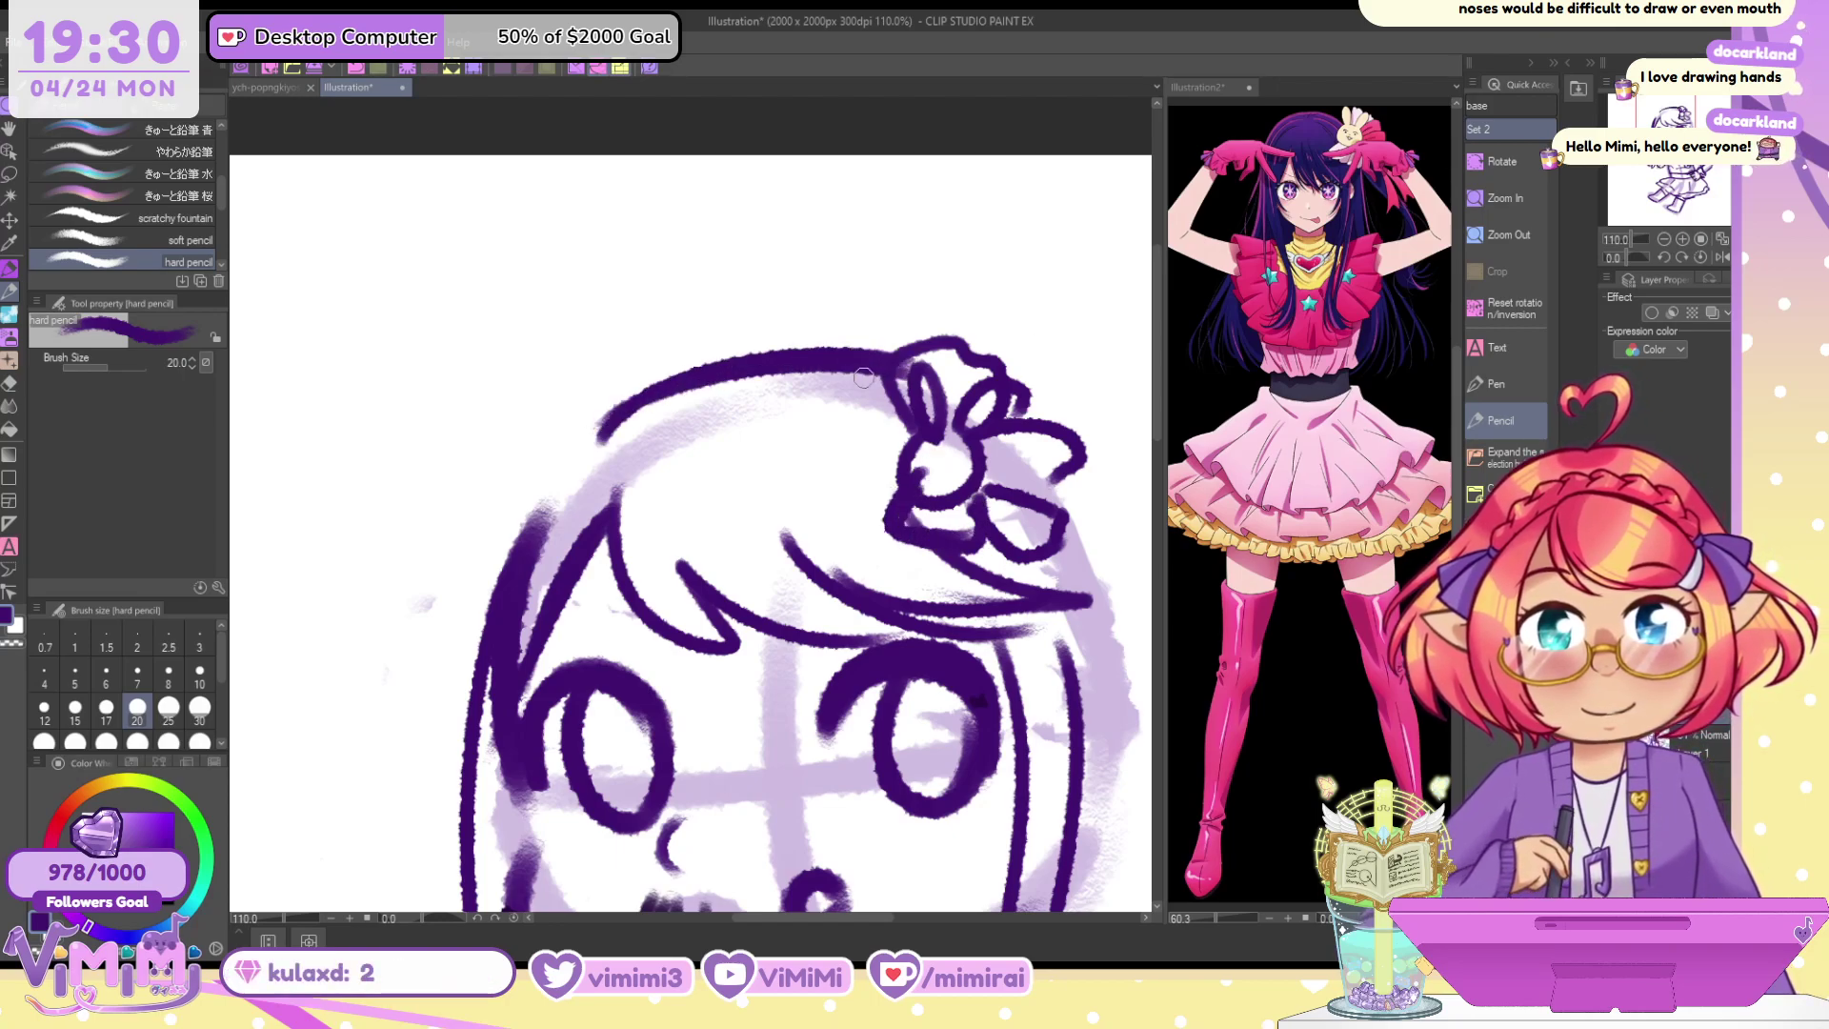
mouse_move(610, 415)
left_mouse_down()
mouse_move(533, 517)
mouse_move(878, 354)
left_mouse_up()
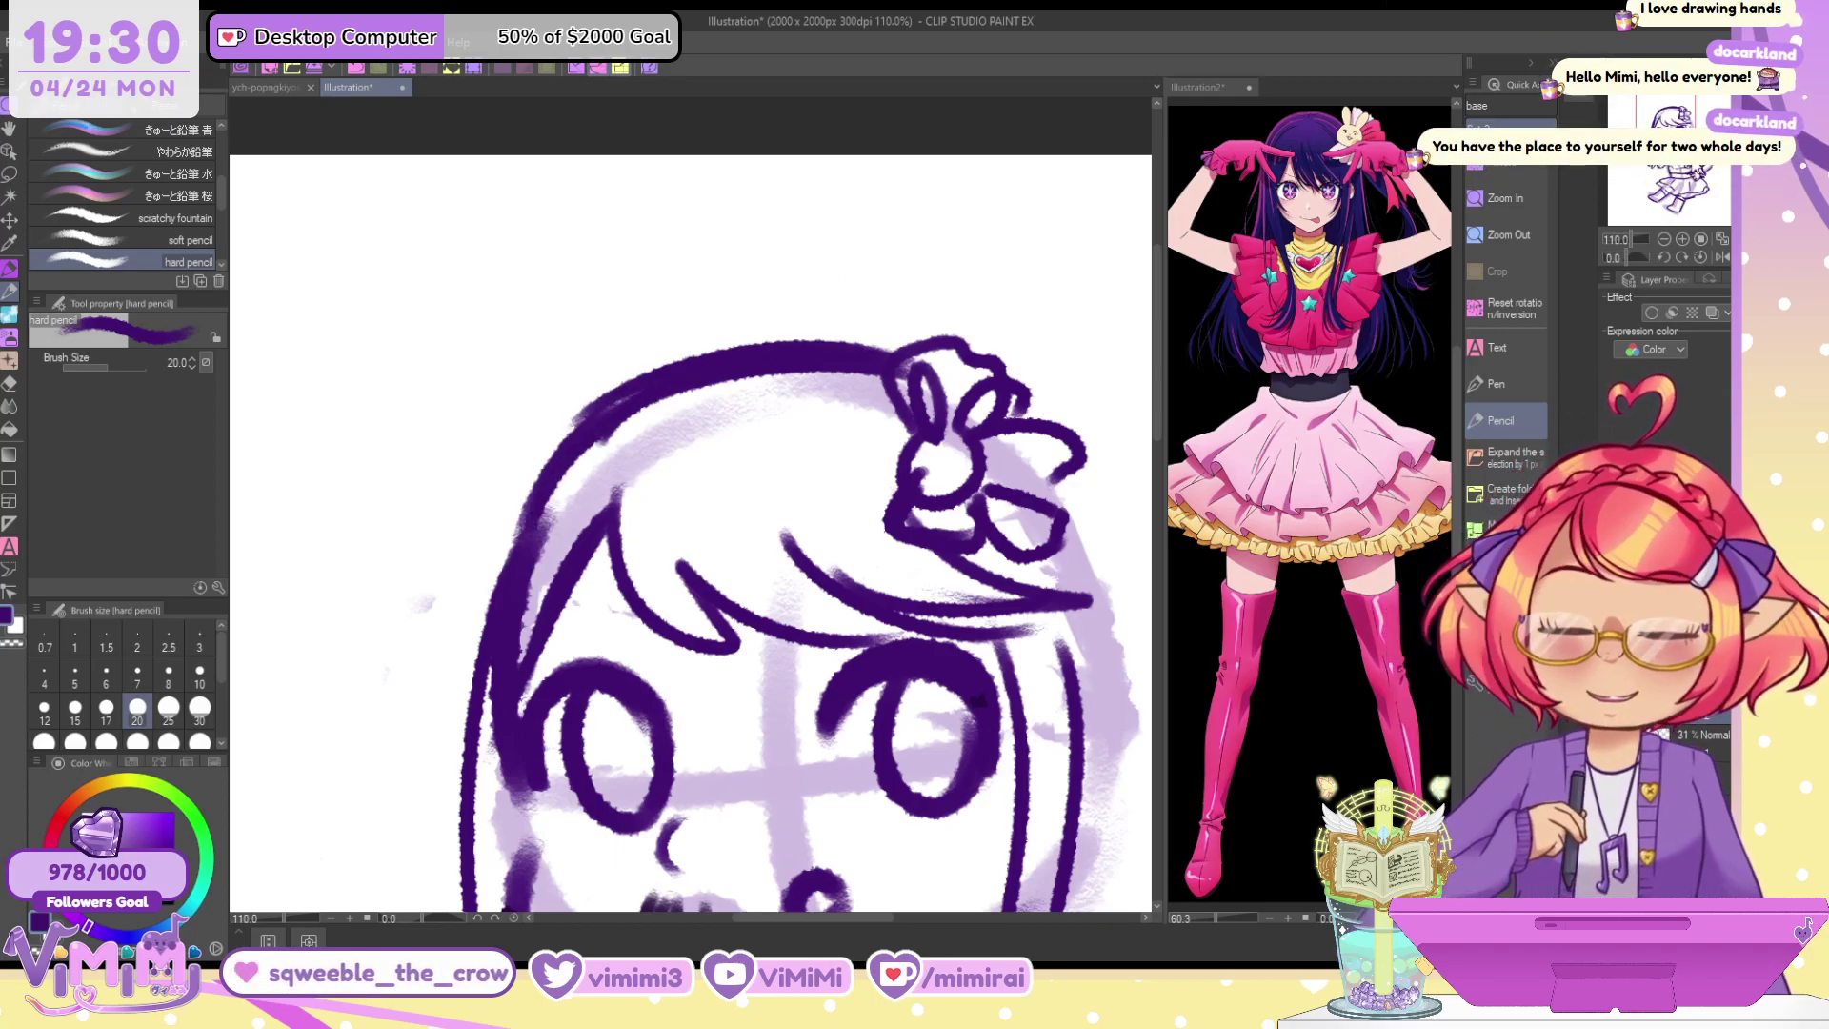
left_click_drag(979, 702, 692, 327)
scroll(1005, 339, "down", 2)
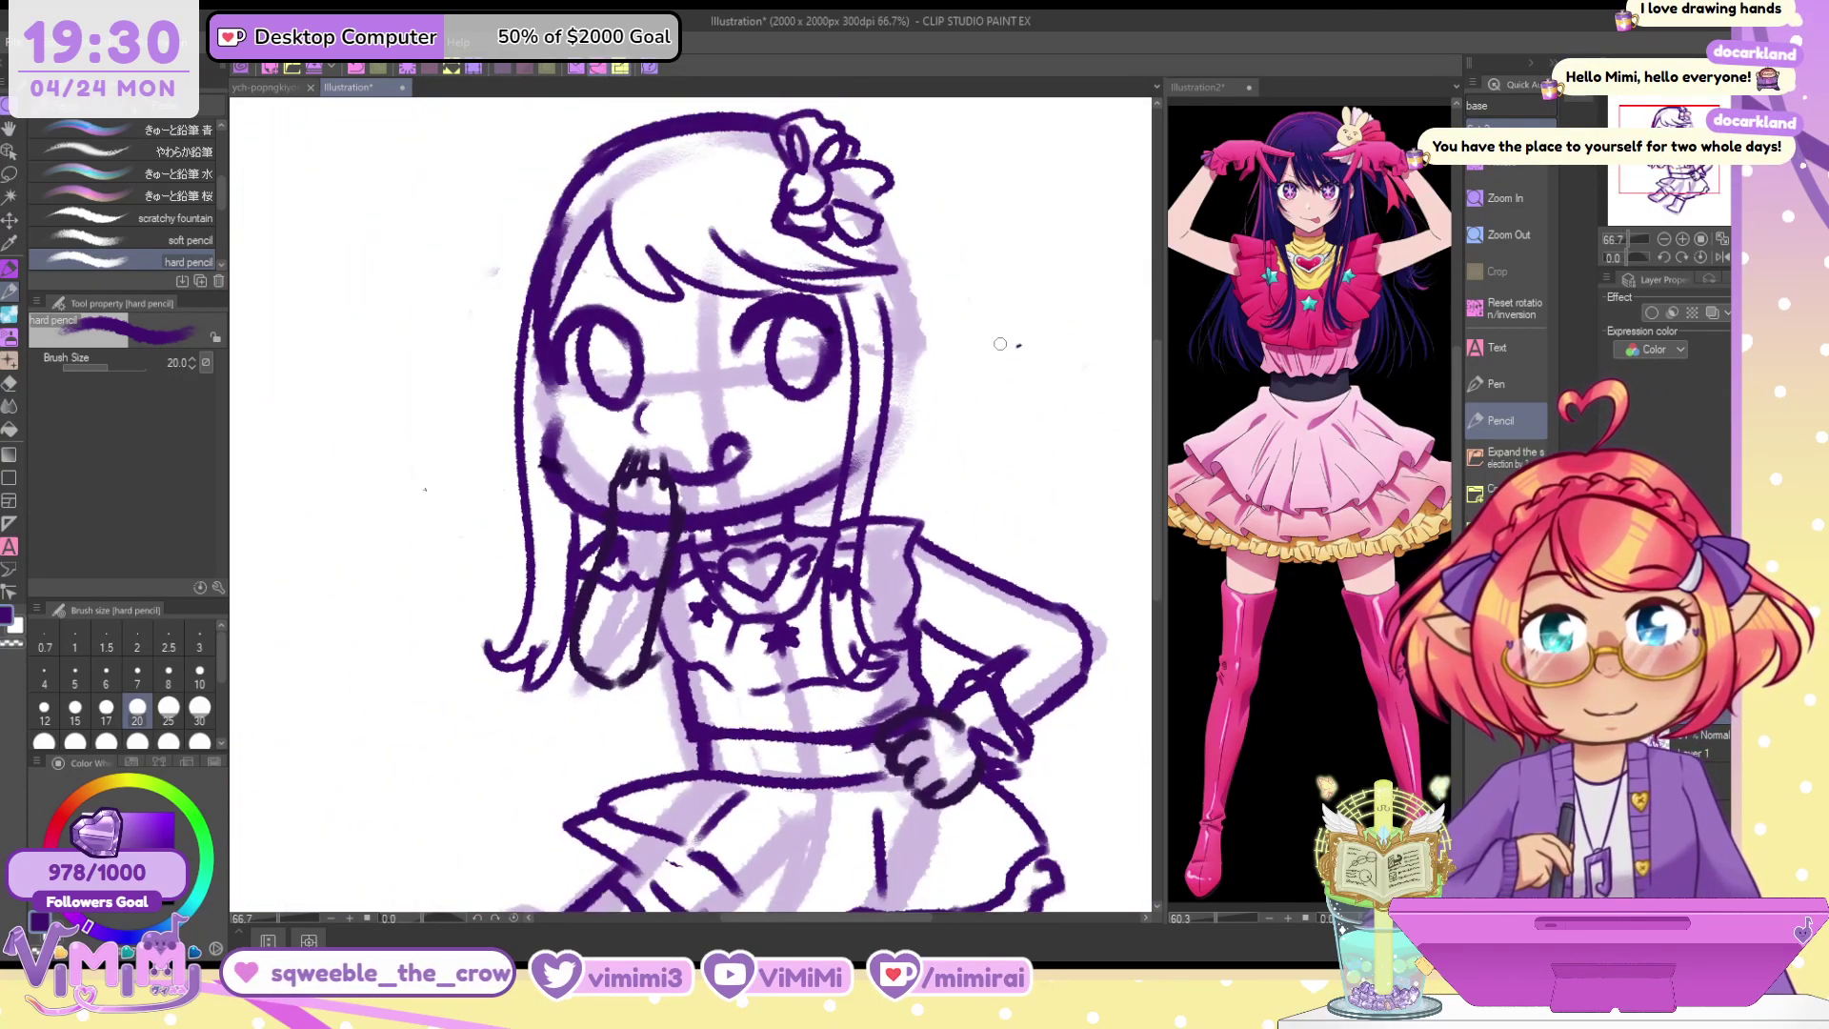
key("bracketright")
left_click_drag(557, 211, 519, 331)
mouse_move(592, 157)
left_mouse_down()
mouse_move(514, 295)
mouse_move(512, 391)
left_mouse_up()
Draw the hair's outer outline from the rabbit ornament down to the shoulder and add a strand to the side-swept bangs
left_click_drag(869, 190, 960, 415)
key("ctrl+z")
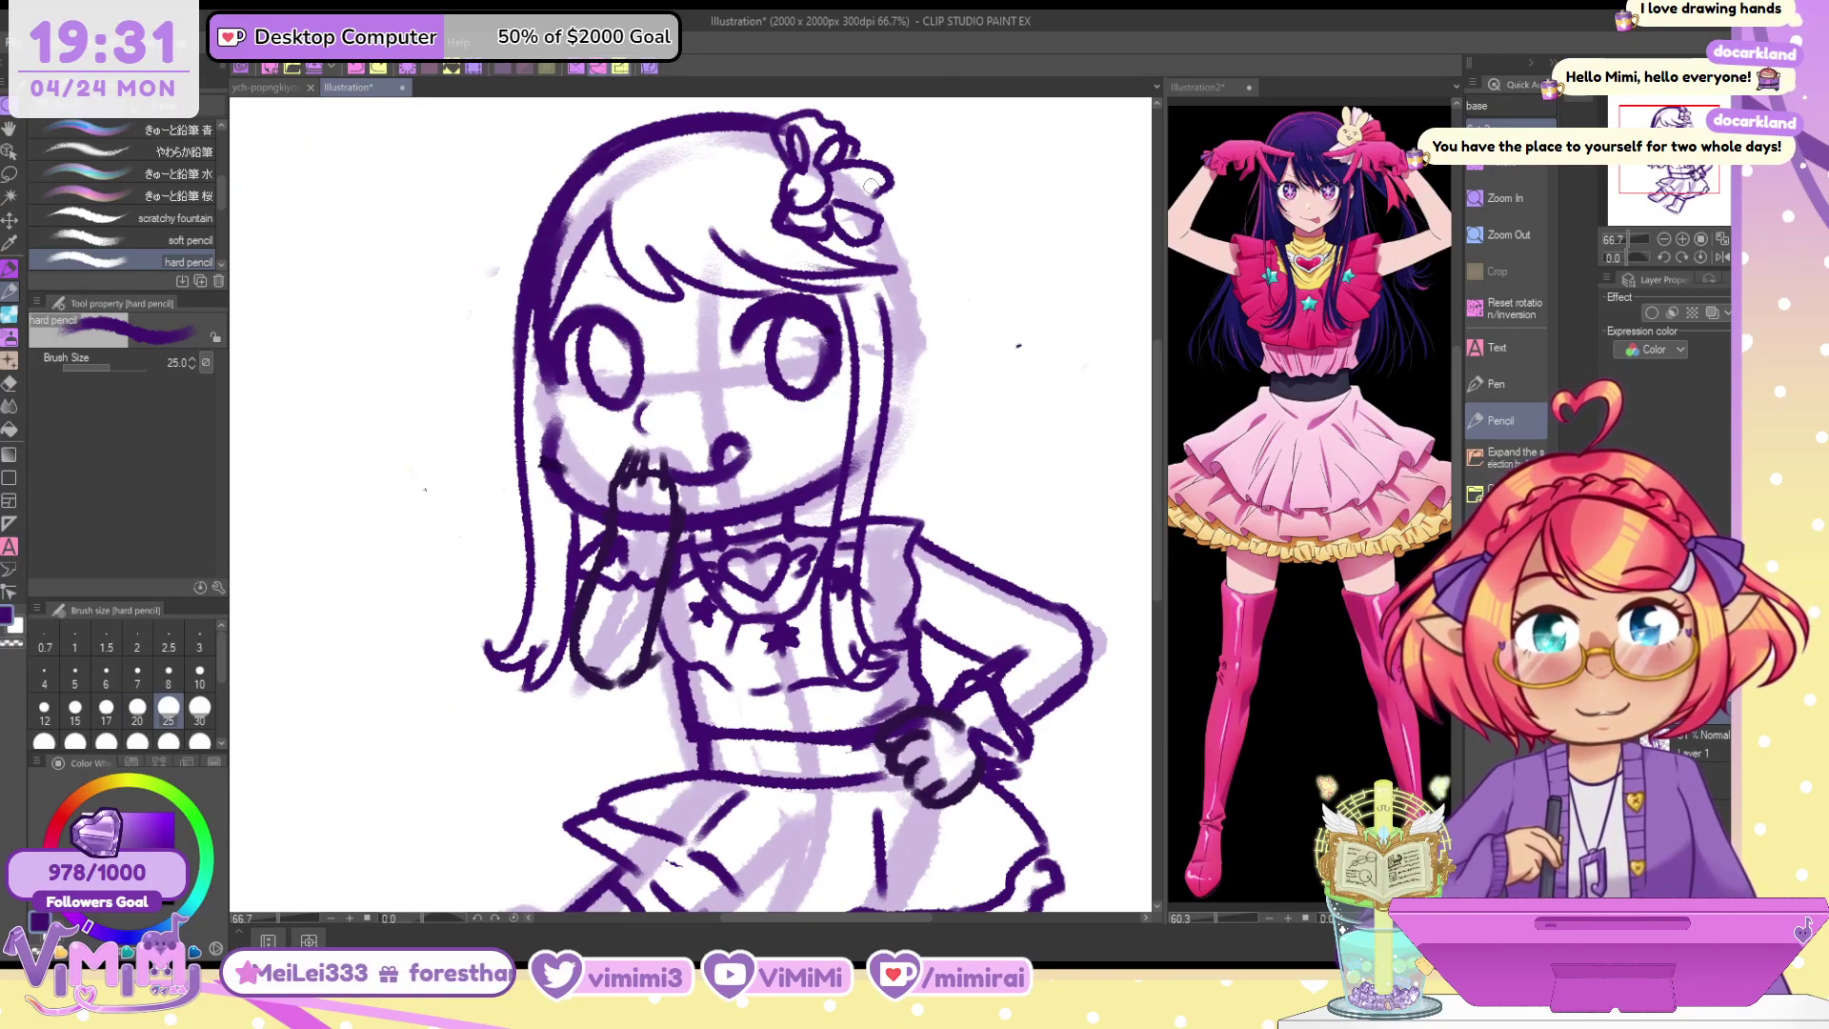
mouse_move(843, 169)
left_mouse_down()
mouse_move(946, 417)
mouse_move(943, 314)
mouse_move(953, 462)
left_mouse_up()
left_click_drag(904, 217, 960, 552)
key("bracketleft")
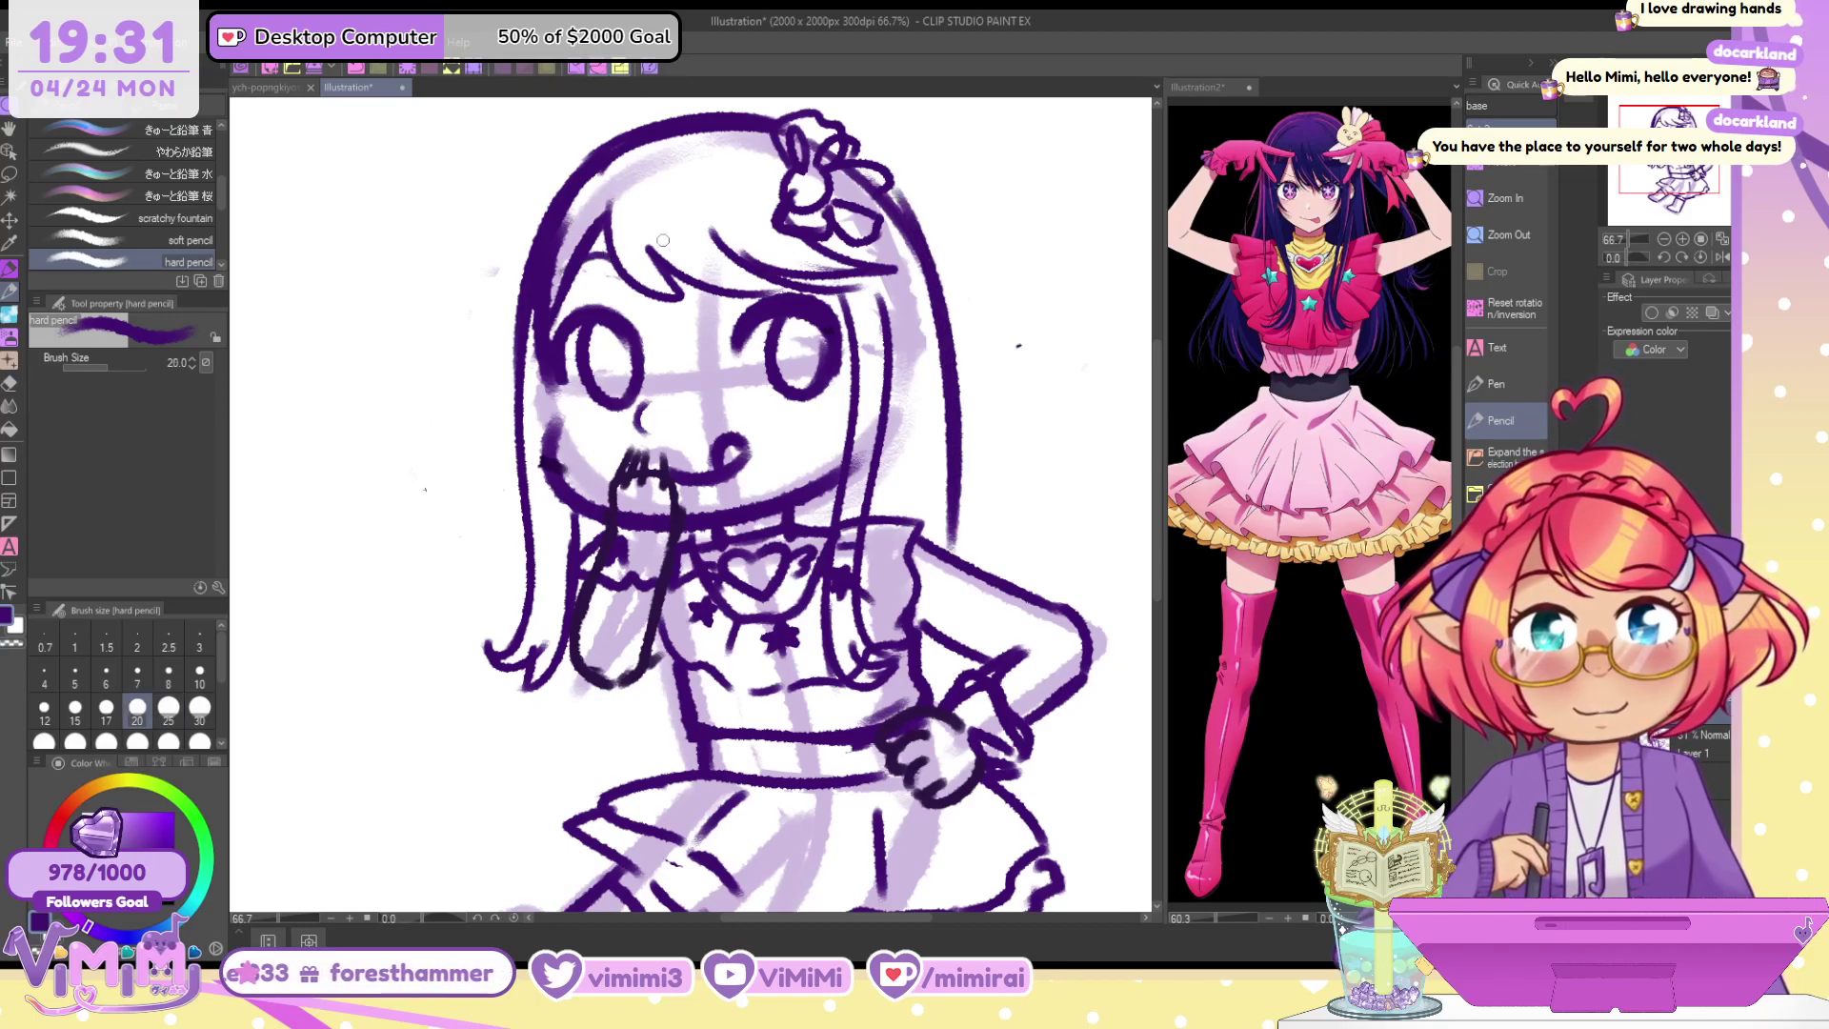
left_click_drag(759, 257, 819, 265)
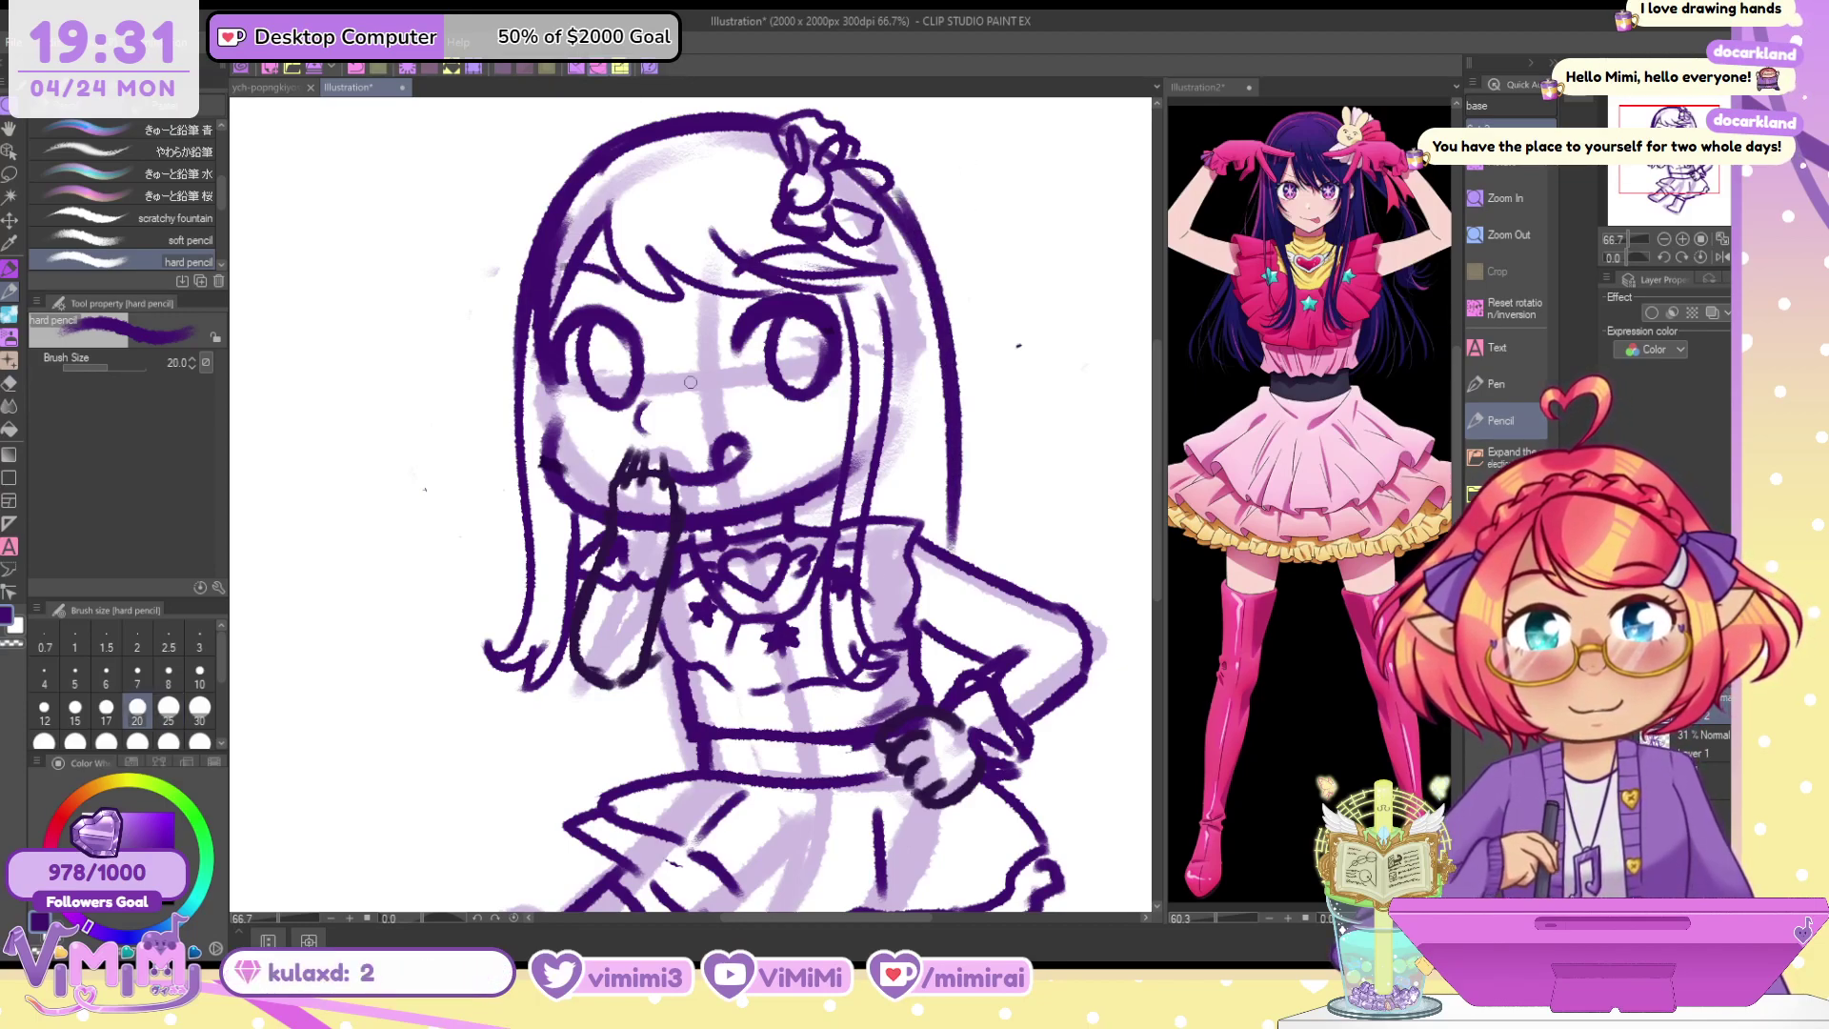
Lasso the eye below the rabbit ornament, shift it slightly toward the nose, and clear the selection
key("m")
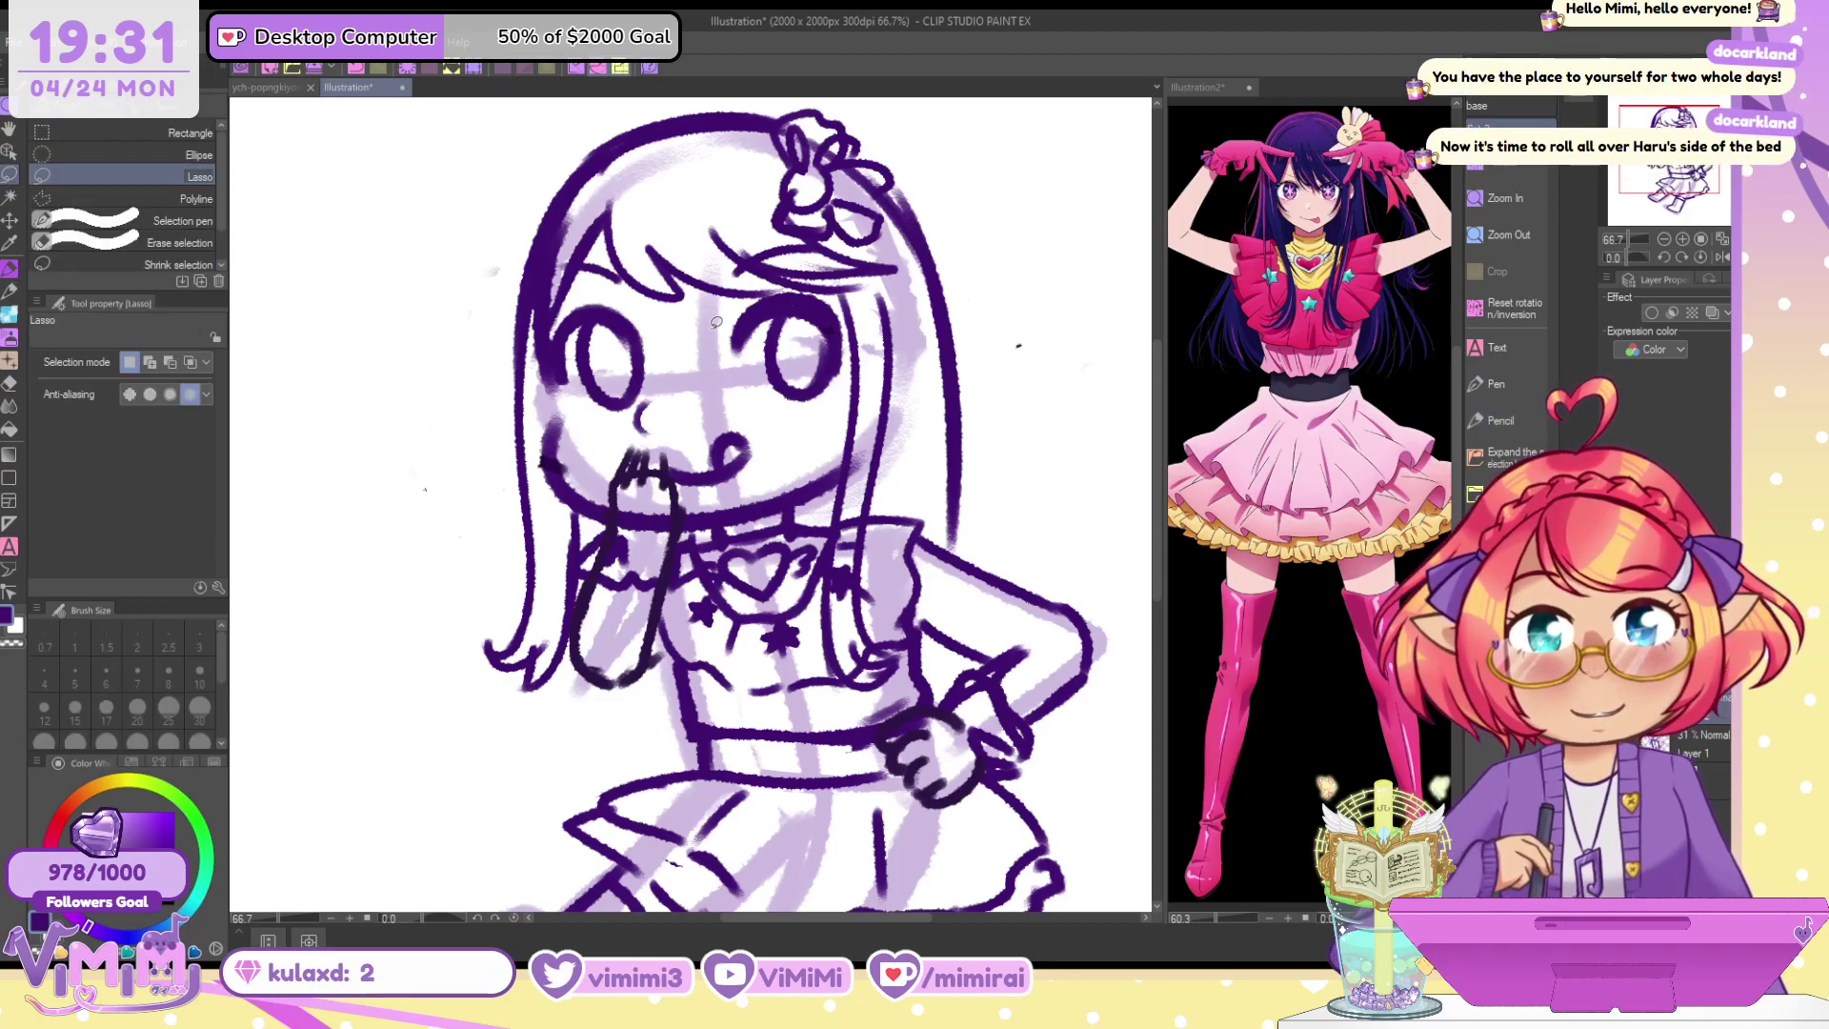
mouse_move(701, 352)
left_mouse_down()
mouse_move(853, 307)
mouse_move(705, 381)
left_mouse_up()
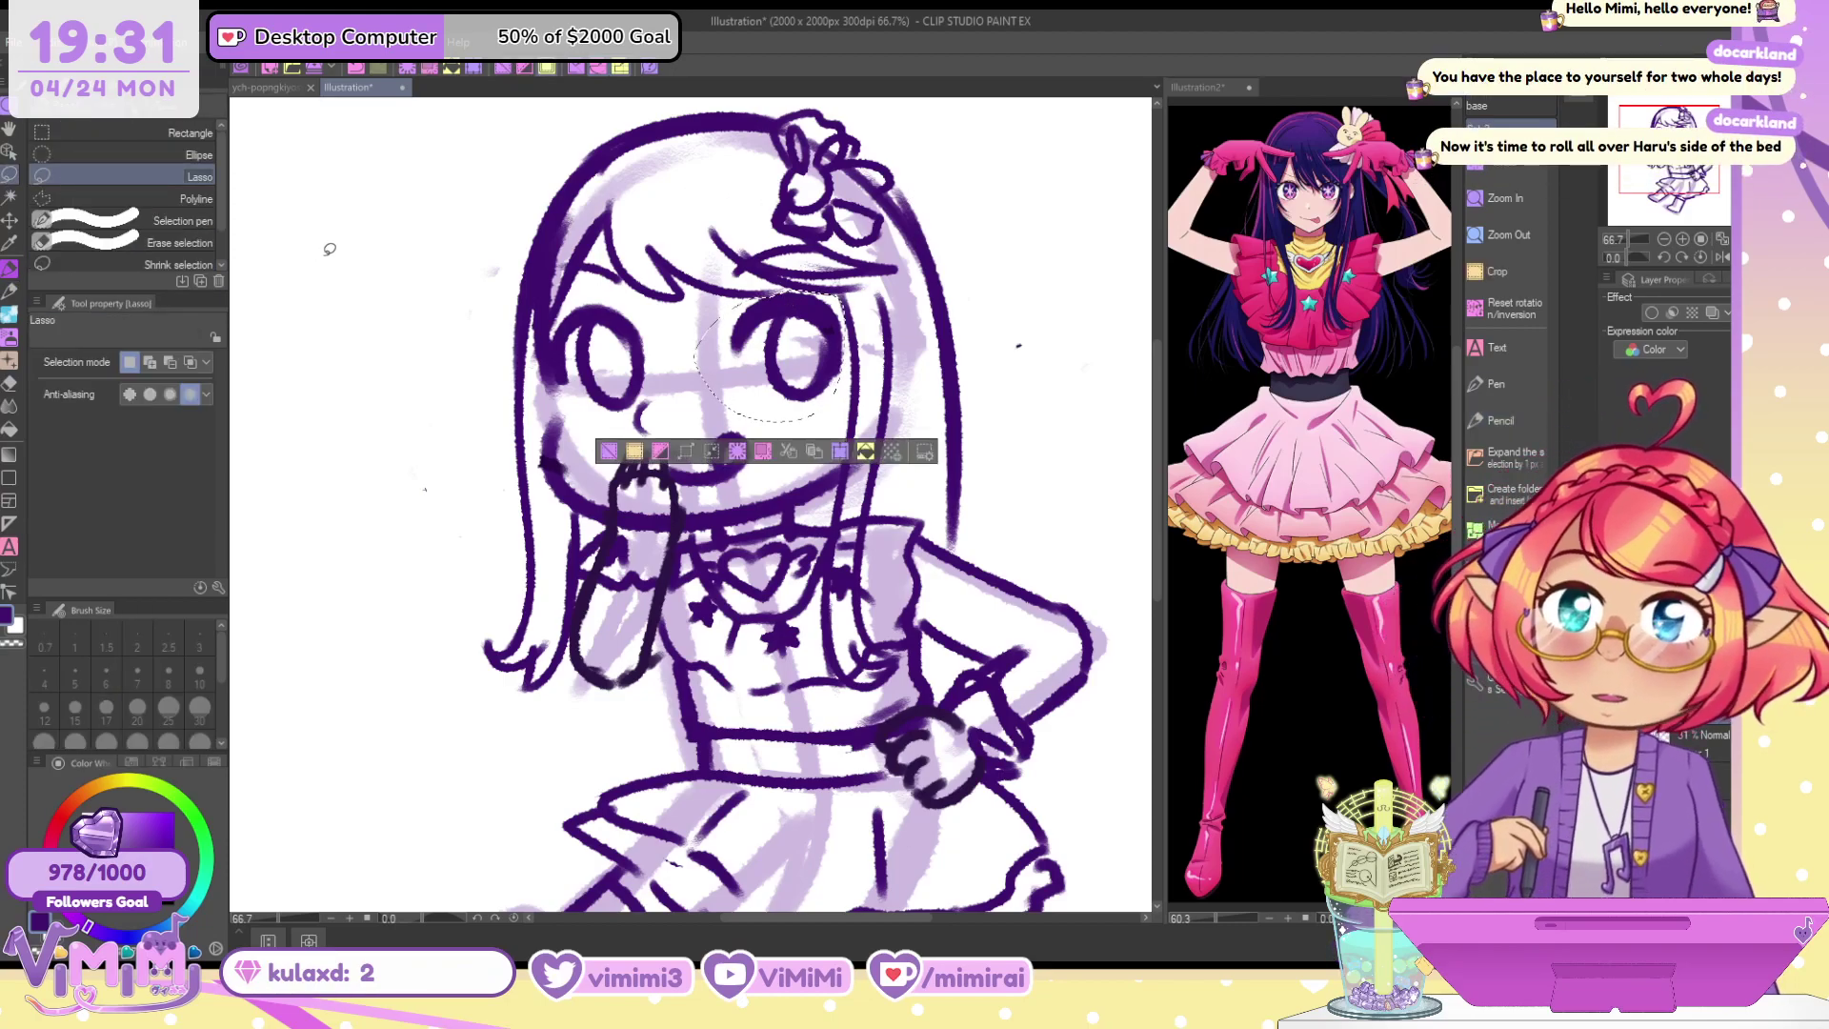
left_click(9, 219)
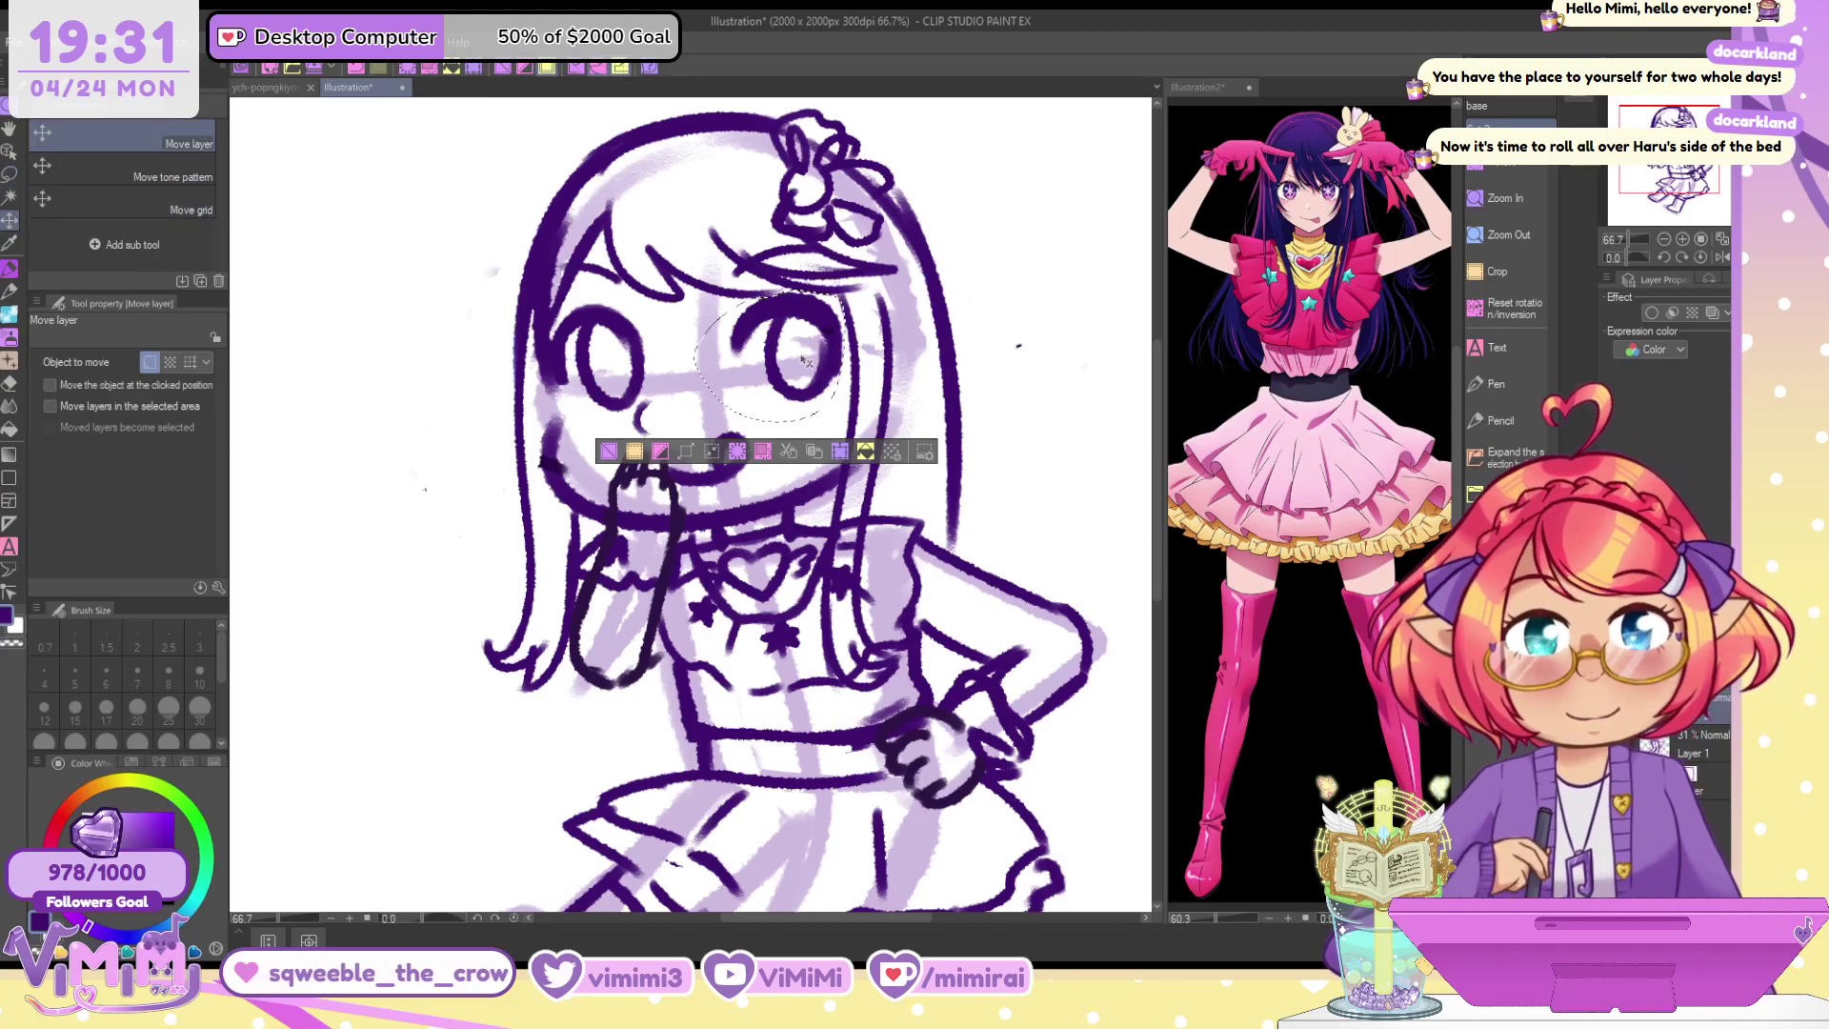
left_click_drag(825, 352, 803, 354)
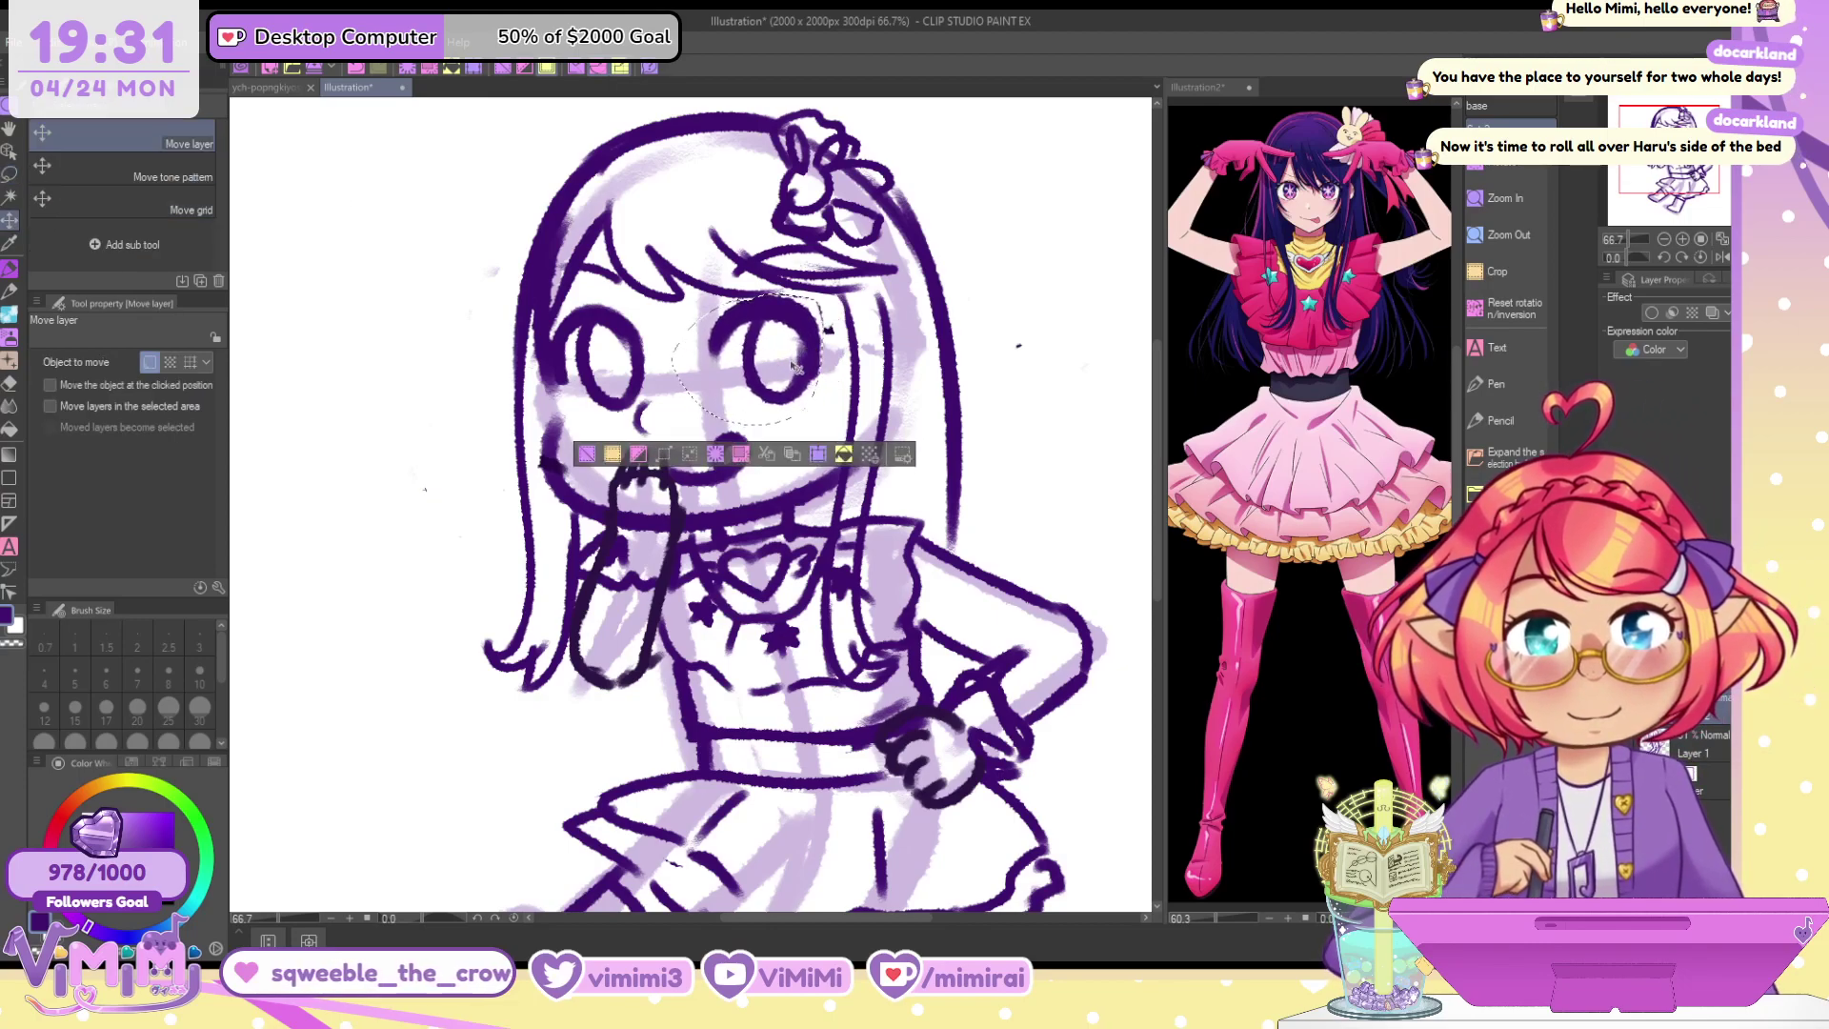
key("ctrl+d")
left_click(10, 268)
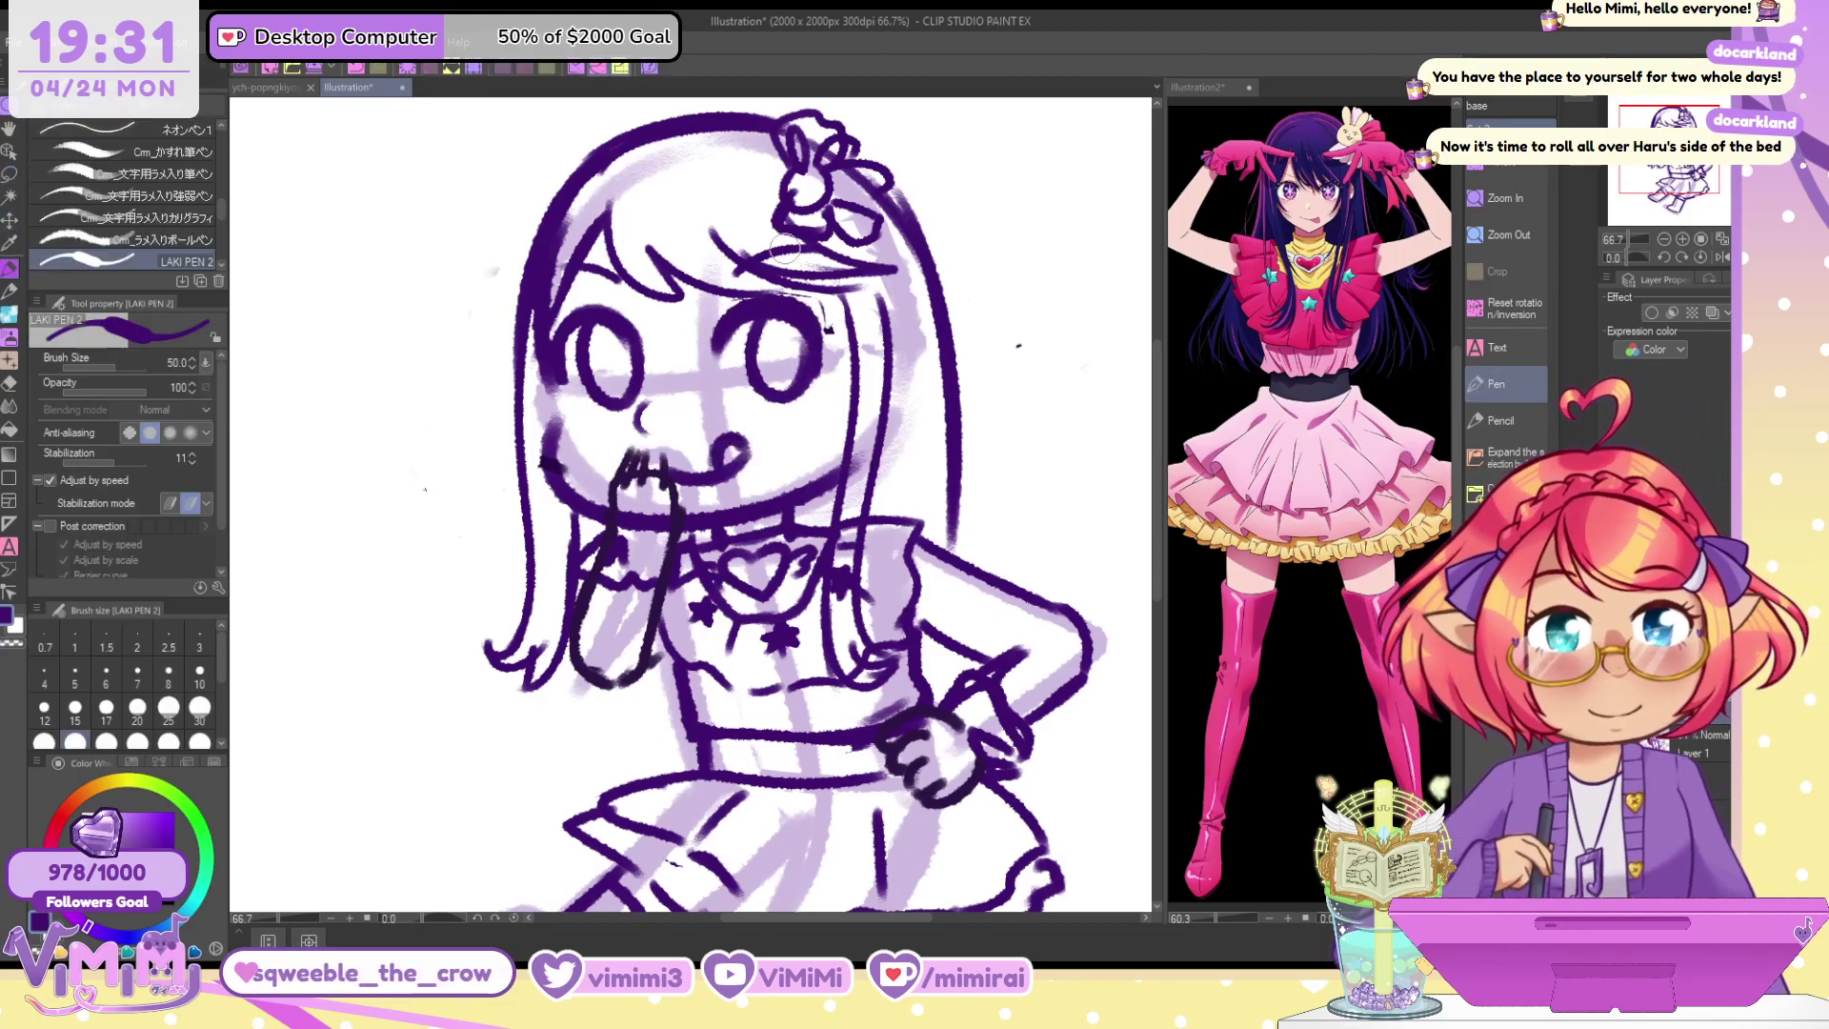
left_click_drag(780, 320, 776, 391)
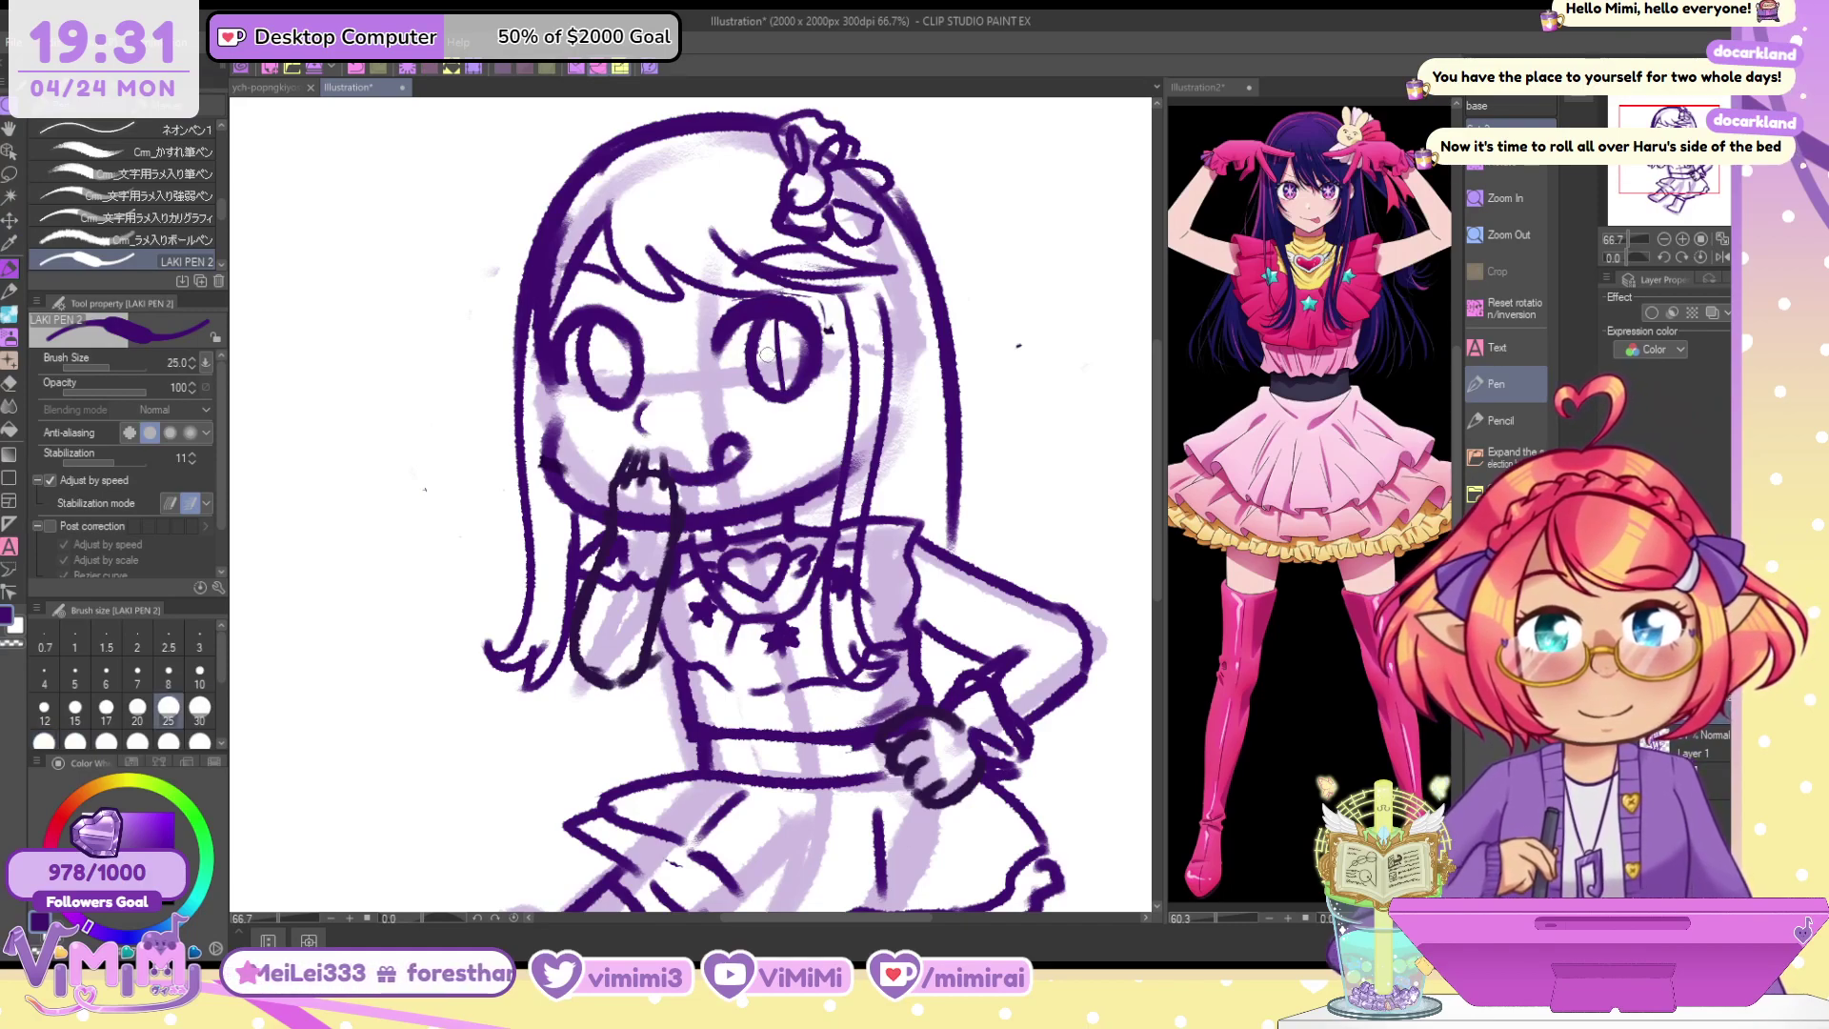
key("ctrl+z")
key("ctrl+z")
Draw a star-shaped pupil of crossed lines inside each eye using the hard pencil at brush size 15
left_click(9, 290)
key("[")
key("[")
key("ctrl+z")
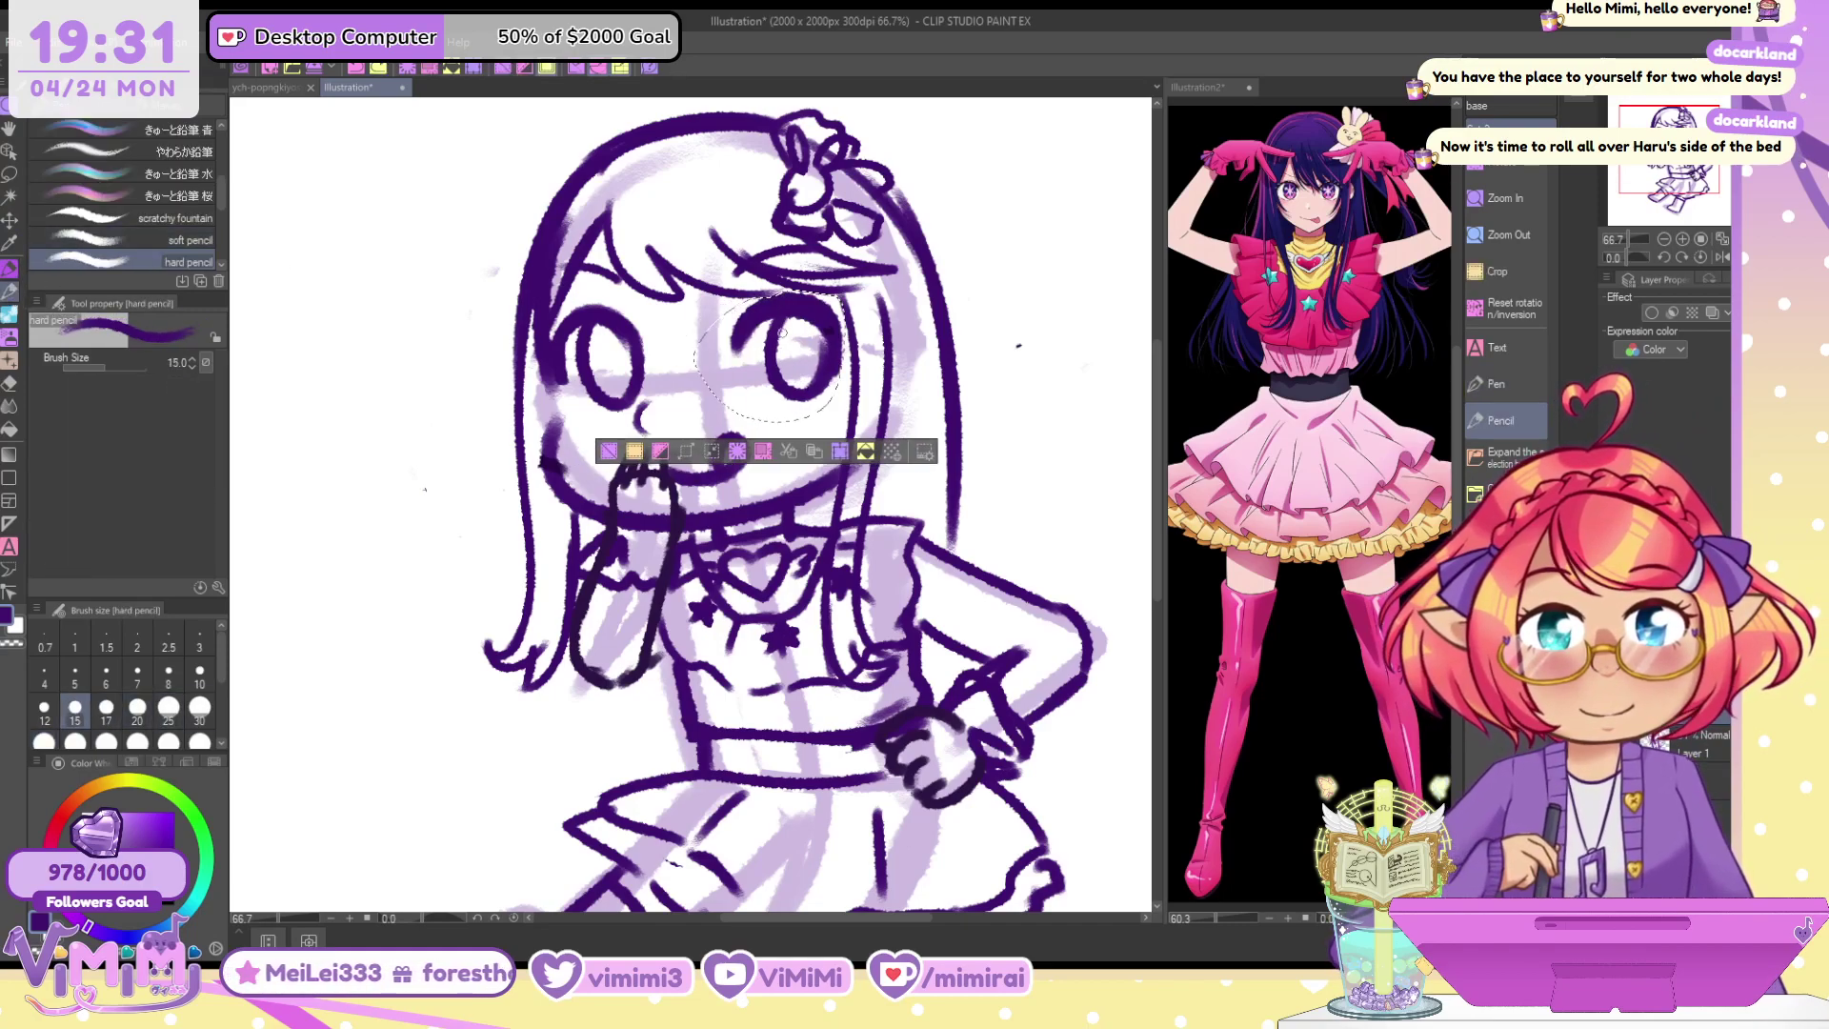
key("ctrl+y")
key("ctrl+y")
mouse_move(774, 322)
left_mouse_down()
mouse_move(779, 388)
mouse_move(759, 382)
left_mouse_up()
left_click_drag(761, 345, 803, 385)
mouse_move(605, 332)
left_mouse_down()
mouse_move(613, 396)
mouse_move(600, 386)
left_mouse_up()
left_click_drag(584, 345, 629, 384)
Rework the crown outline on the raised-hand side at brush size 20 and erase a small bit of it
key("bracketright")
key("bracketright")
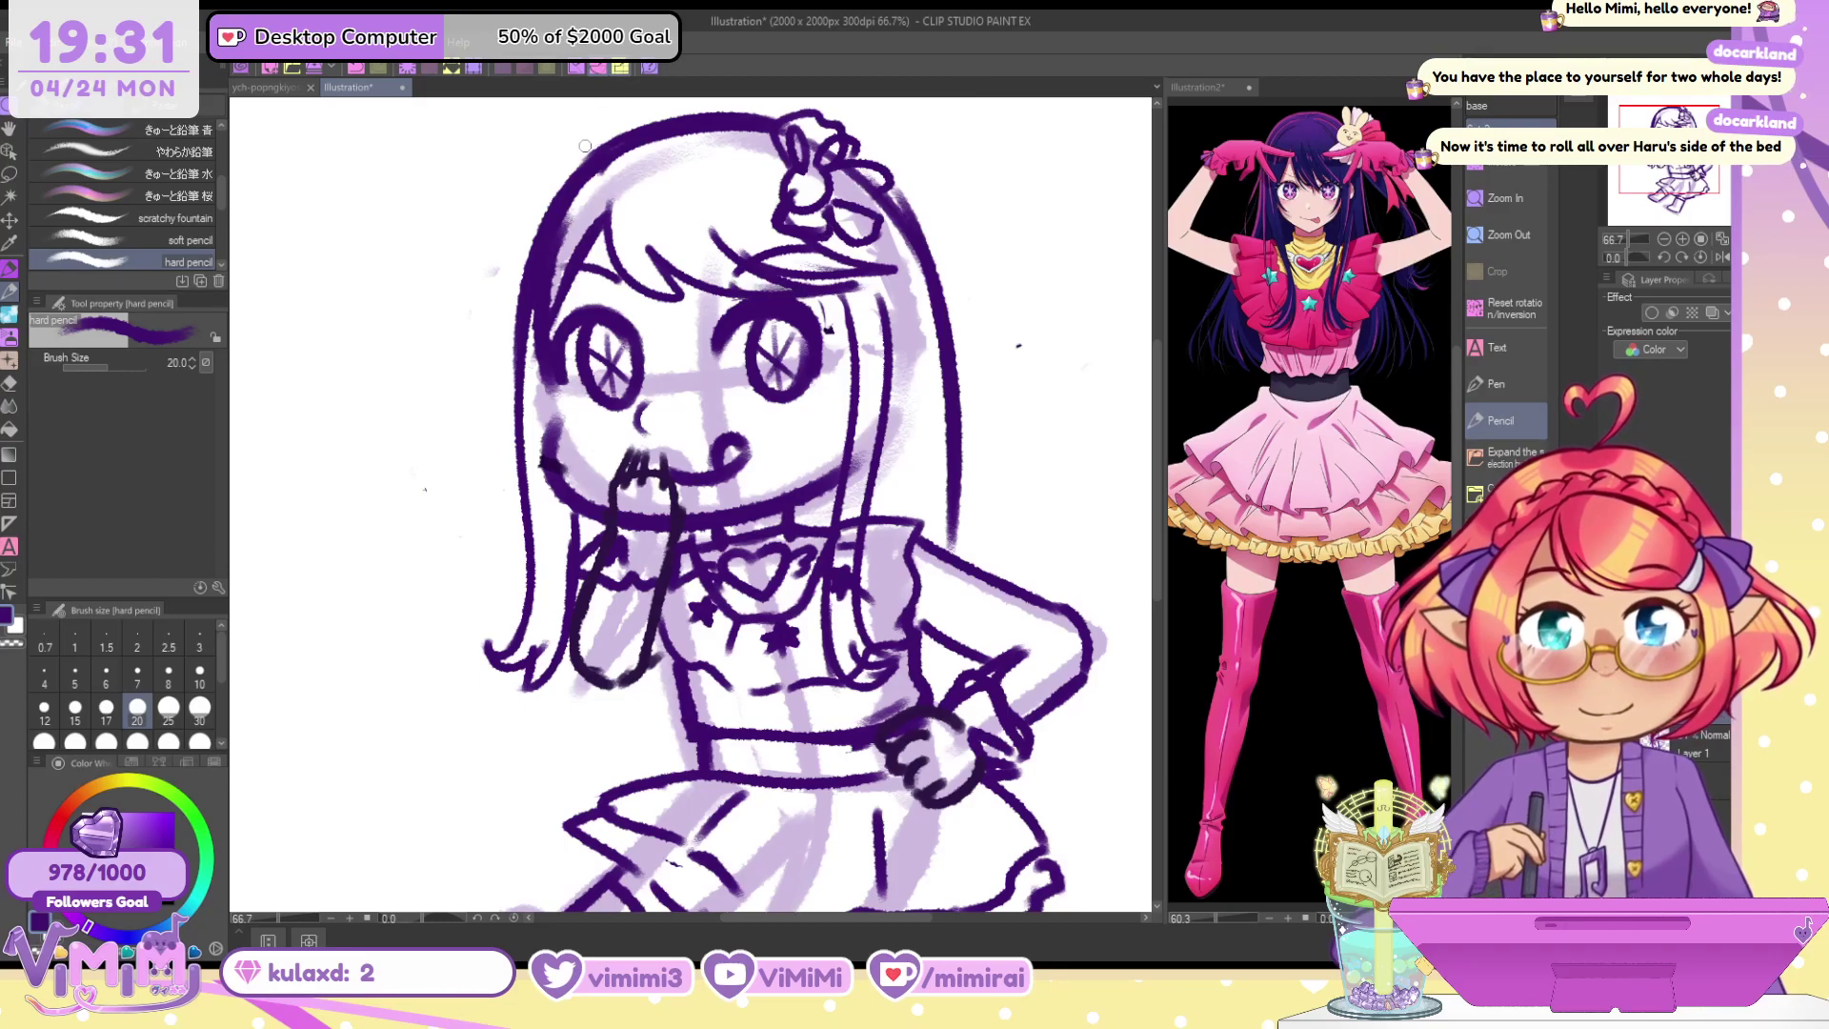
mouse_move(606, 151)
left_mouse_down()
mouse_move(536, 257)
mouse_move(558, 228)
mouse_move(552, 284)
left_mouse_up()
key("c")
mouse_move(543, 295)
left_mouse_down()
mouse_move(588, 174)
mouse_move(547, 300)
left_mouse_up()
key("c")
Thicken the long outer hair outline below the rabbit ornament with a larger brush
key("]")
key("]")
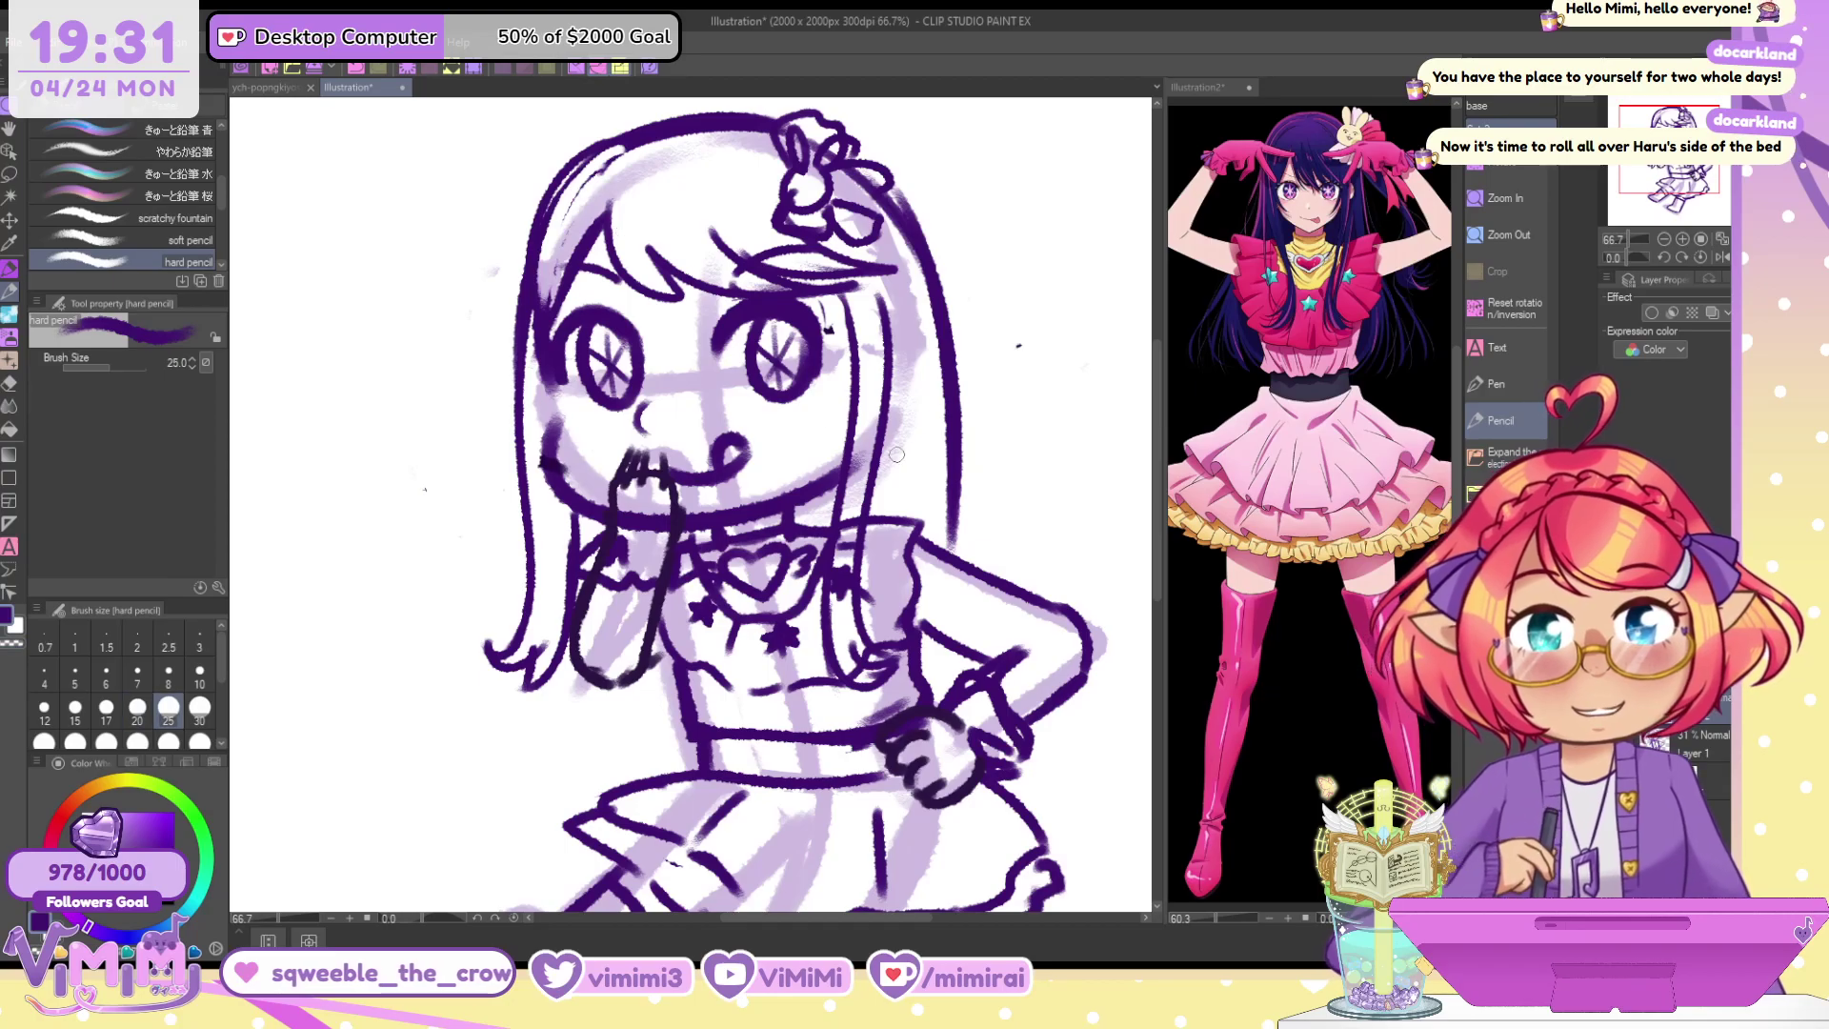
left_click_drag(941, 291, 960, 547)
left_click_drag(527, 503, 551, 297)
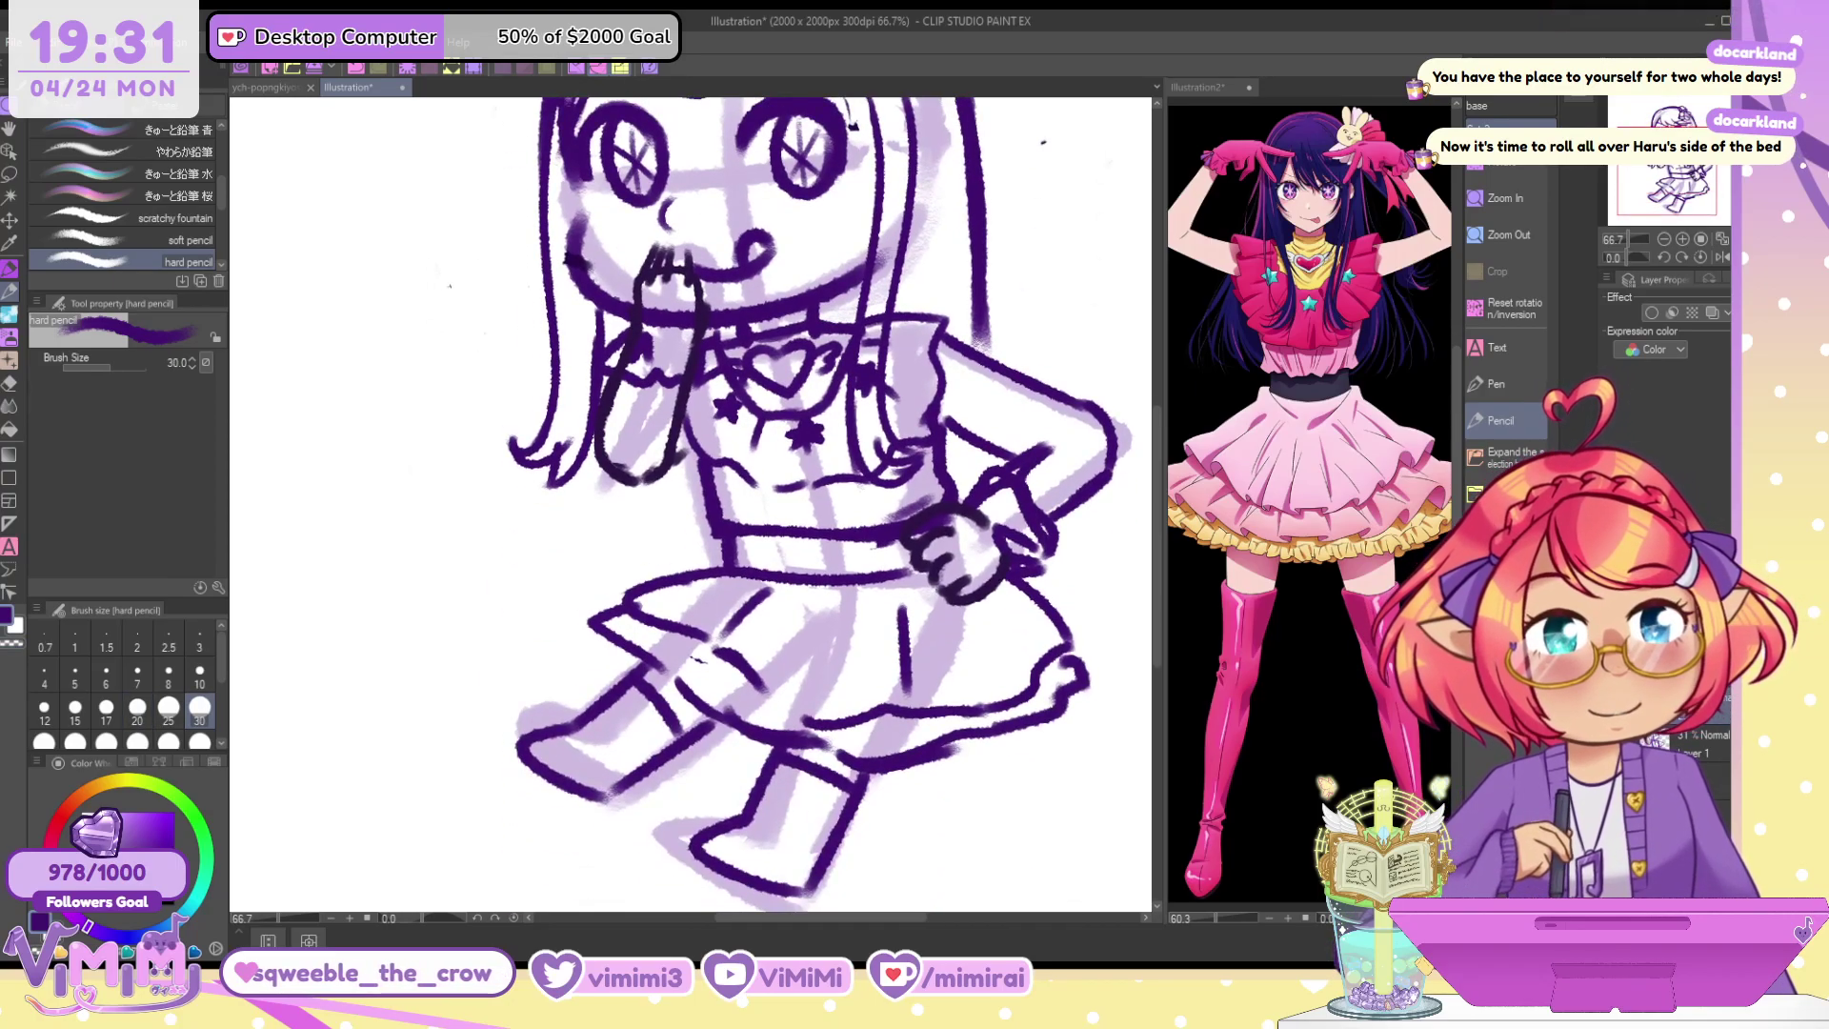
Draw the long back hair flaring behind both arms down to the skirt at brush size 30, and retrace the boot edges
left_click_drag(543, 159, 463, 522)
mouse_move(493, 545)
left_mouse_down()
mouse_move(495, 481)
mouse_move(618, 592)
left_mouse_up()
left_click_drag(599, 529, 629, 589)
left_click_drag(991, 304, 1024, 424)
mouse_move(1071, 500)
left_mouse_down()
mouse_move(1086, 610)
mouse_move(1043, 634)
left_mouse_up()
mouse_move(616, 689)
left_mouse_down()
mouse_move(597, 806)
mouse_move(655, 770)
left_mouse_up()
mouse_move(783, 745)
left_mouse_down()
mouse_move(718, 827)
mouse_move(808, 891)
left_mouse_up()
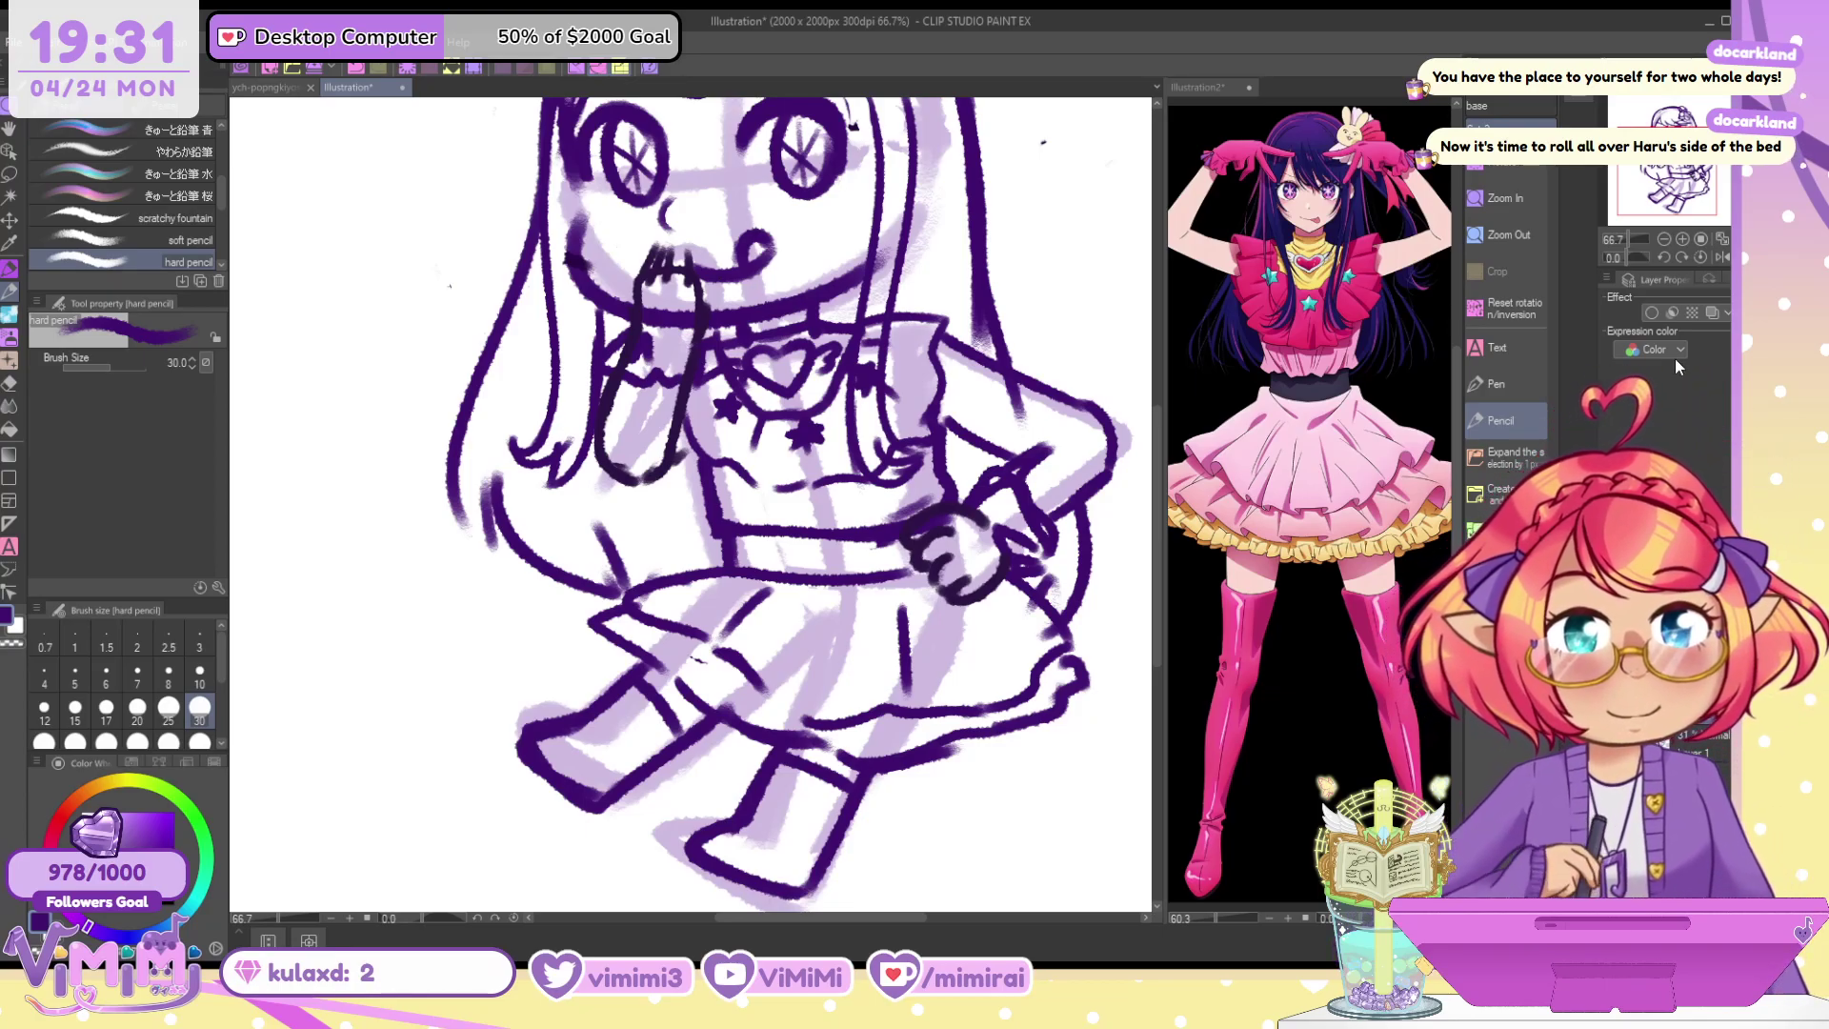
Erase the stray marks inside the crown outline on the raised-hand side and clean up the hair edge beside the eye
scroll(679, 181, "up", 5)
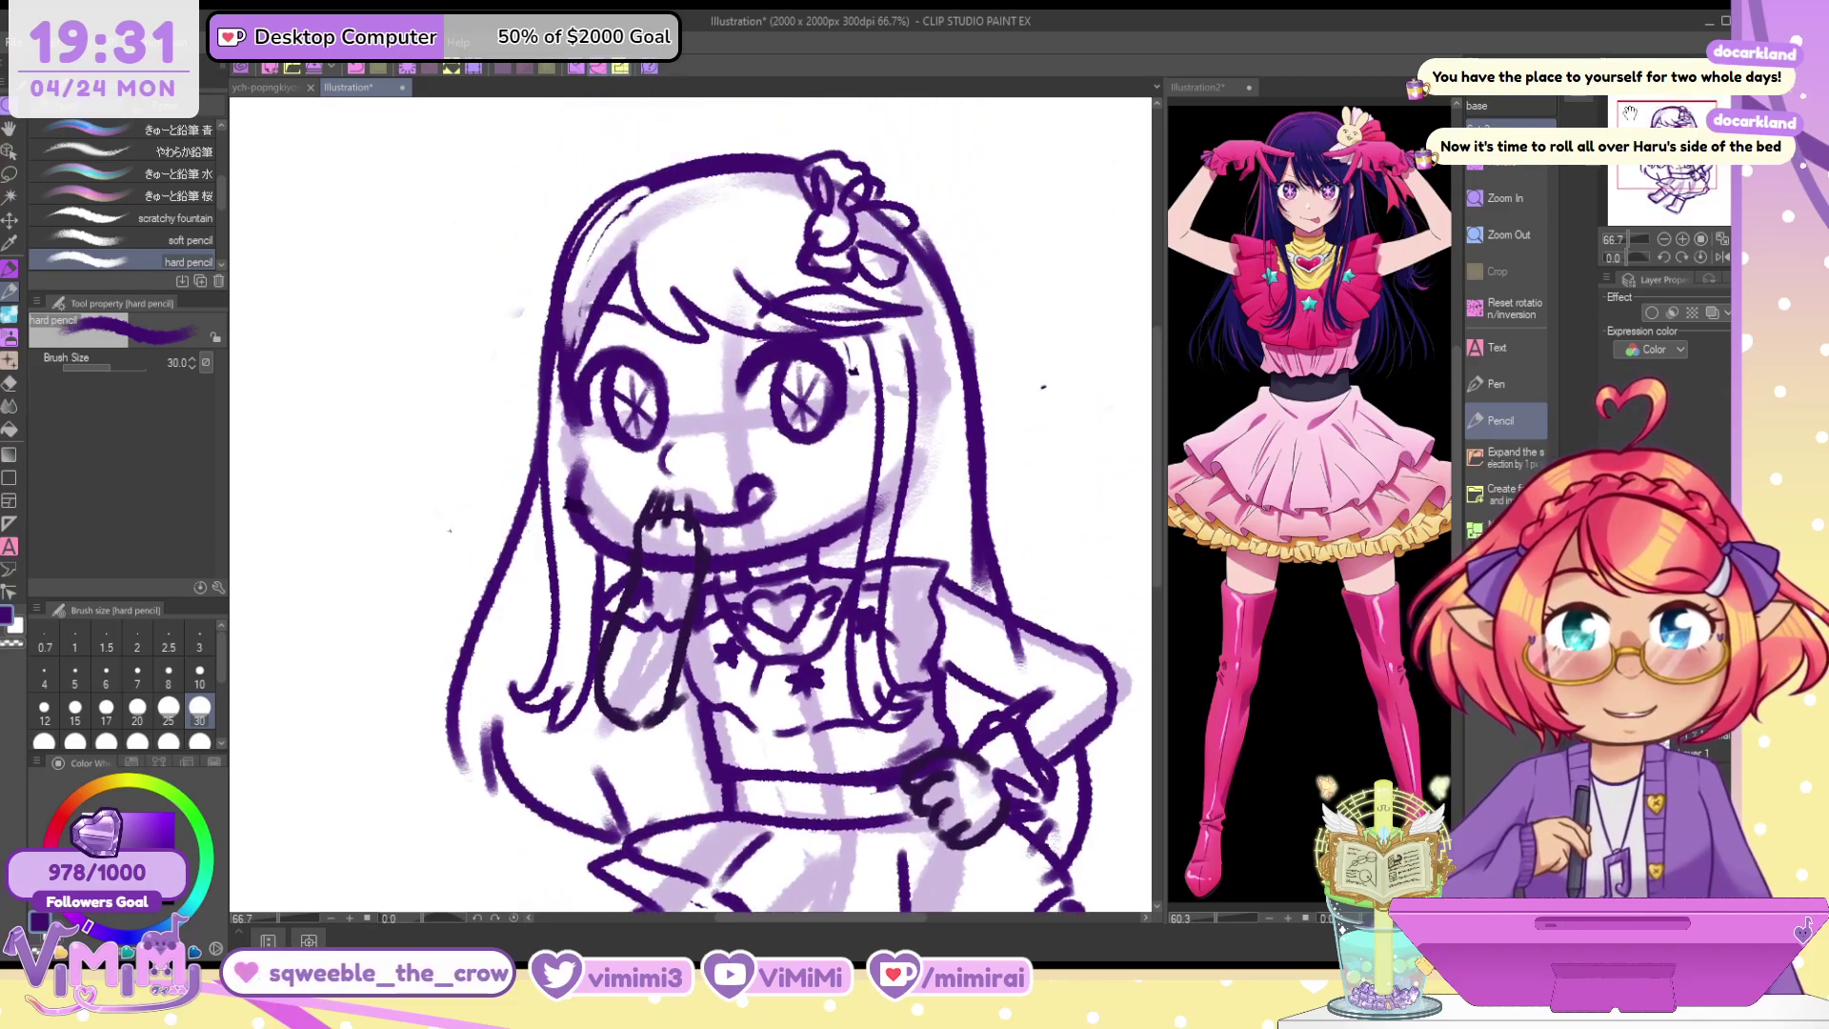
key("c")
mouse_move(657, 190)
left_mouse_down()
mouse_move(600, 233)
mouse_move(574, 347)
left_mouse_up()
key("c")
left_click_drag(608, 281, 568, 410)
key("c")
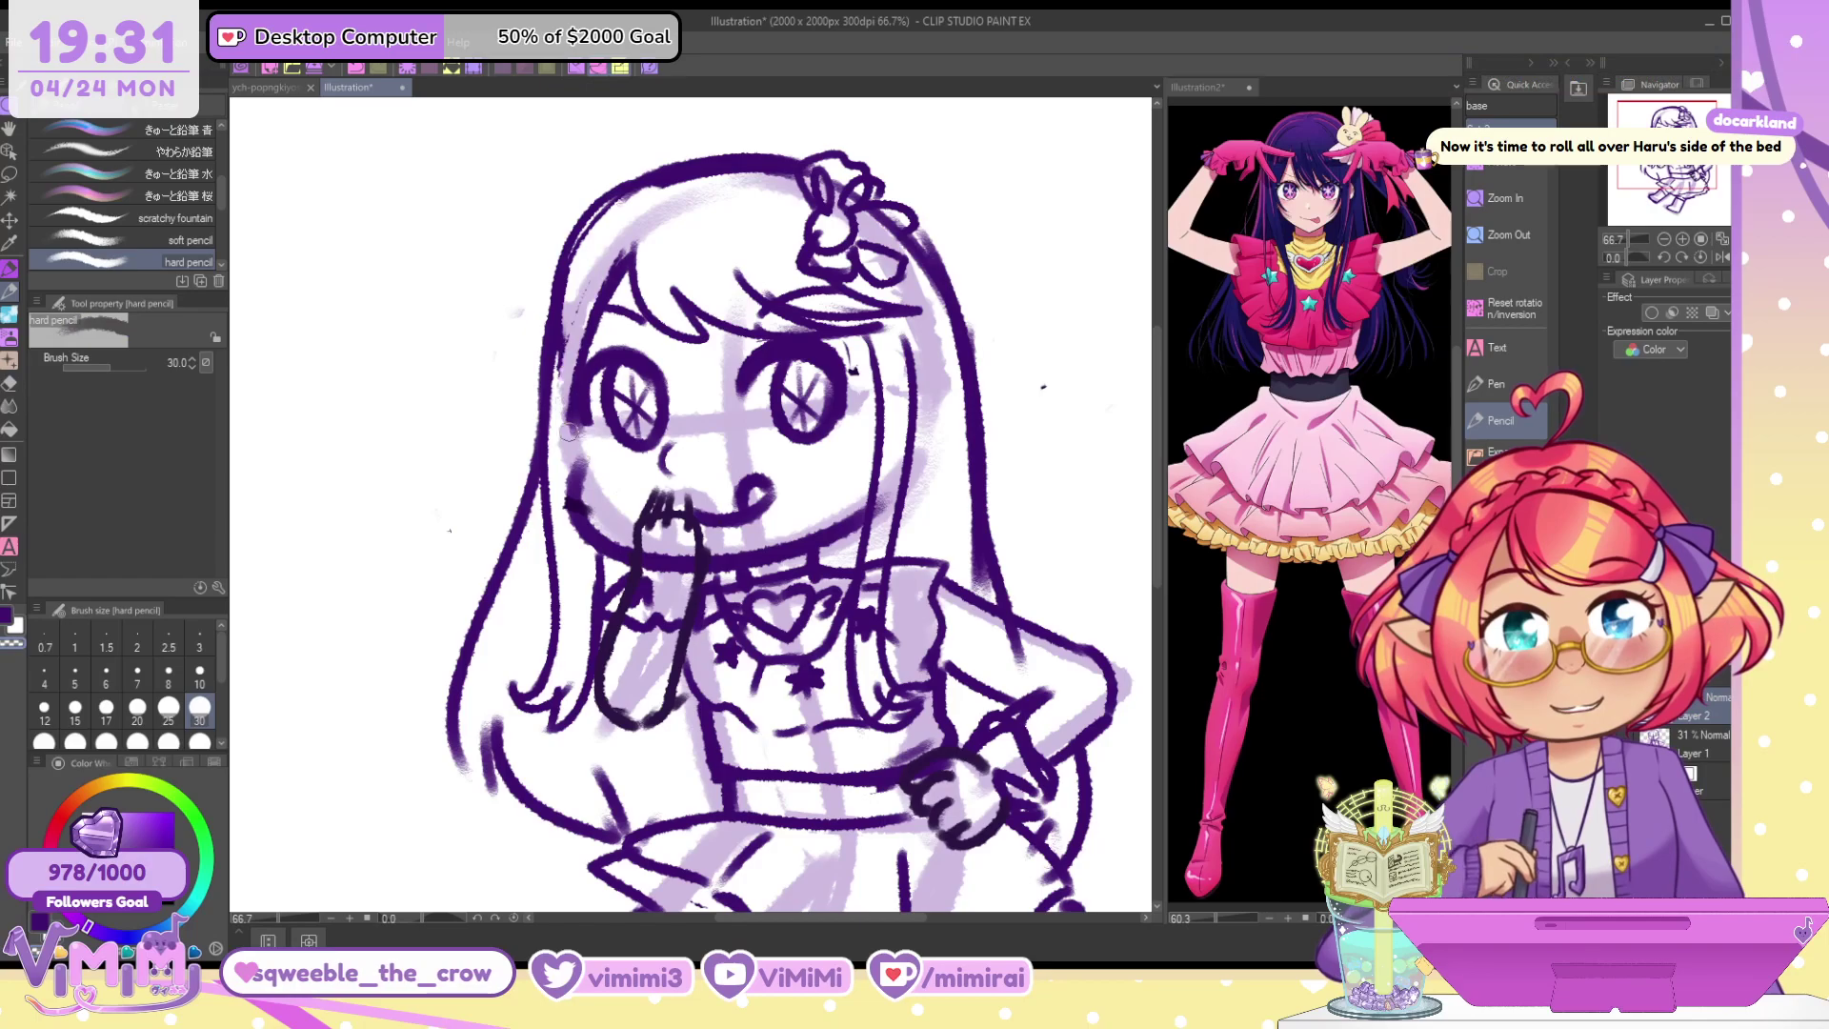
left_click_drag(564, 338, 557, 411)
key("c")
key("ctrl+z")
Retrace the hair outline from the crown down beside the eye on the raised-hand side at brush size 25
left_click_drag(585, 233, 562, 390)
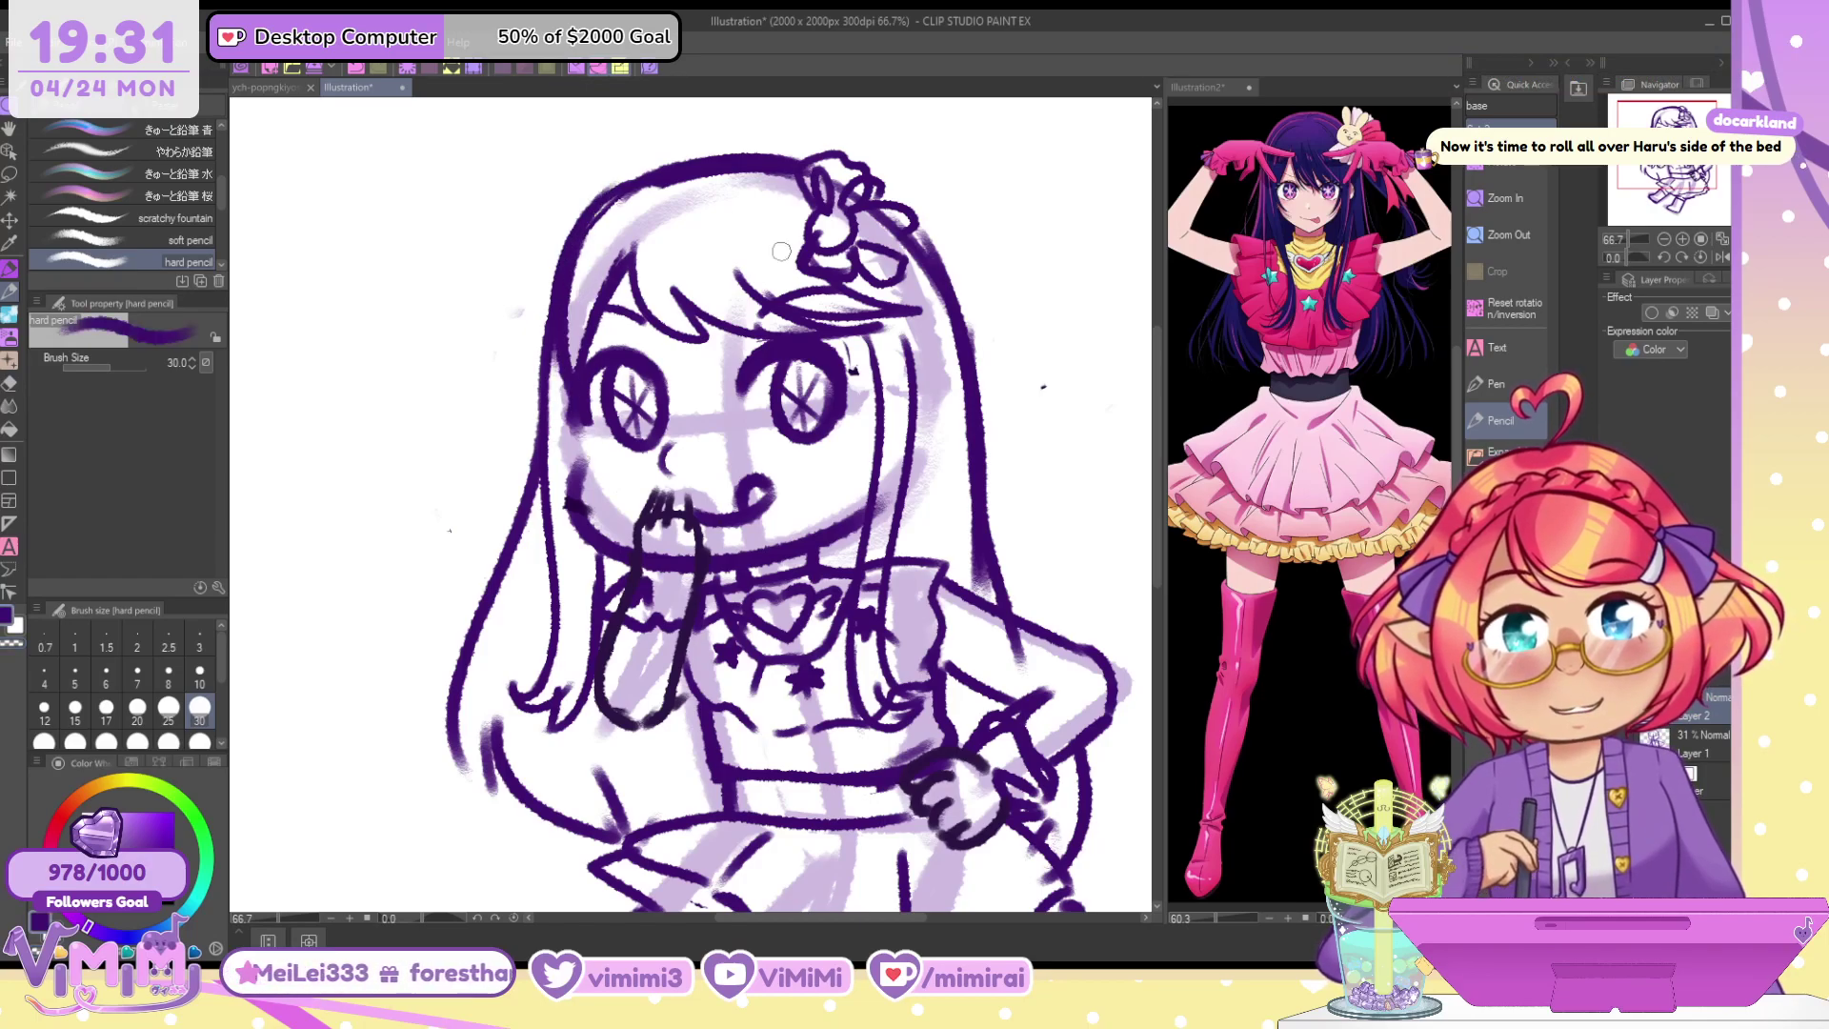
key("ctrl+z")
key("bracketleft")
left_click_drag(579, 215, 558, 419)
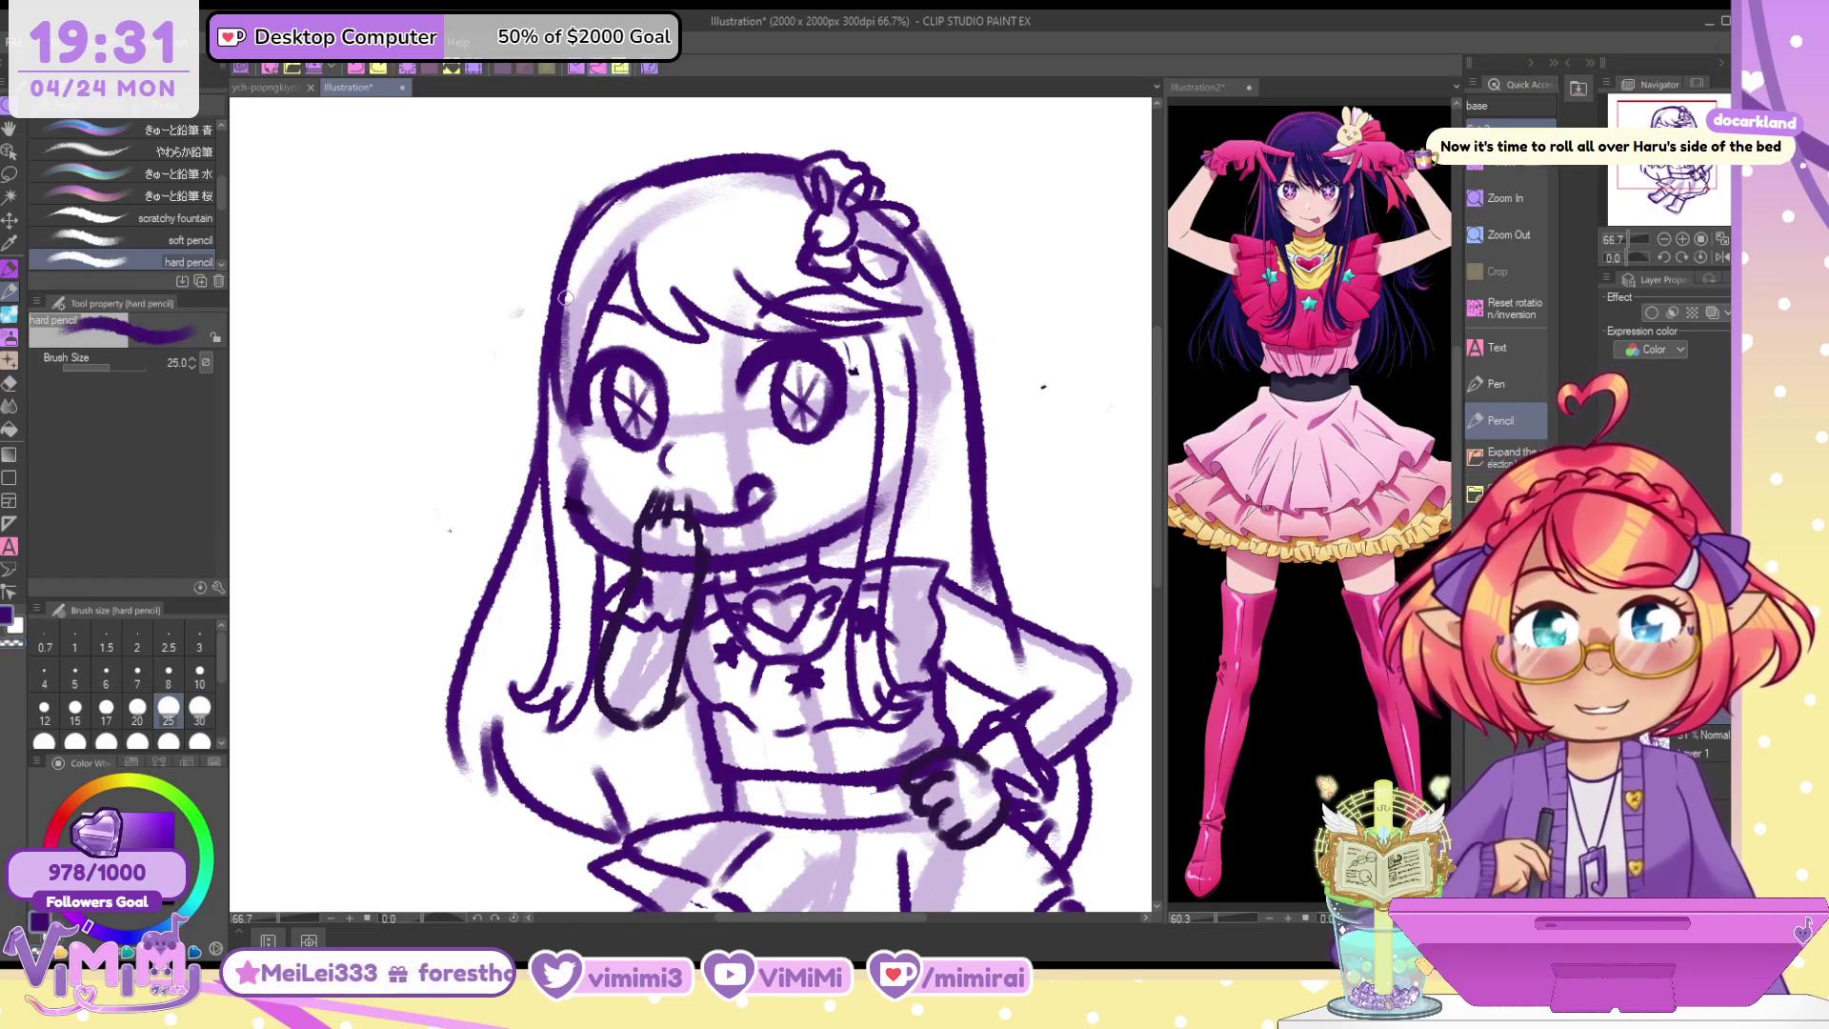
left_click_drag(562, 314, 655, 189)
key("ctrl+z")
left_click_drag(556, 324, 678, 189)
left_click_drag(574, 228, 562, 424)
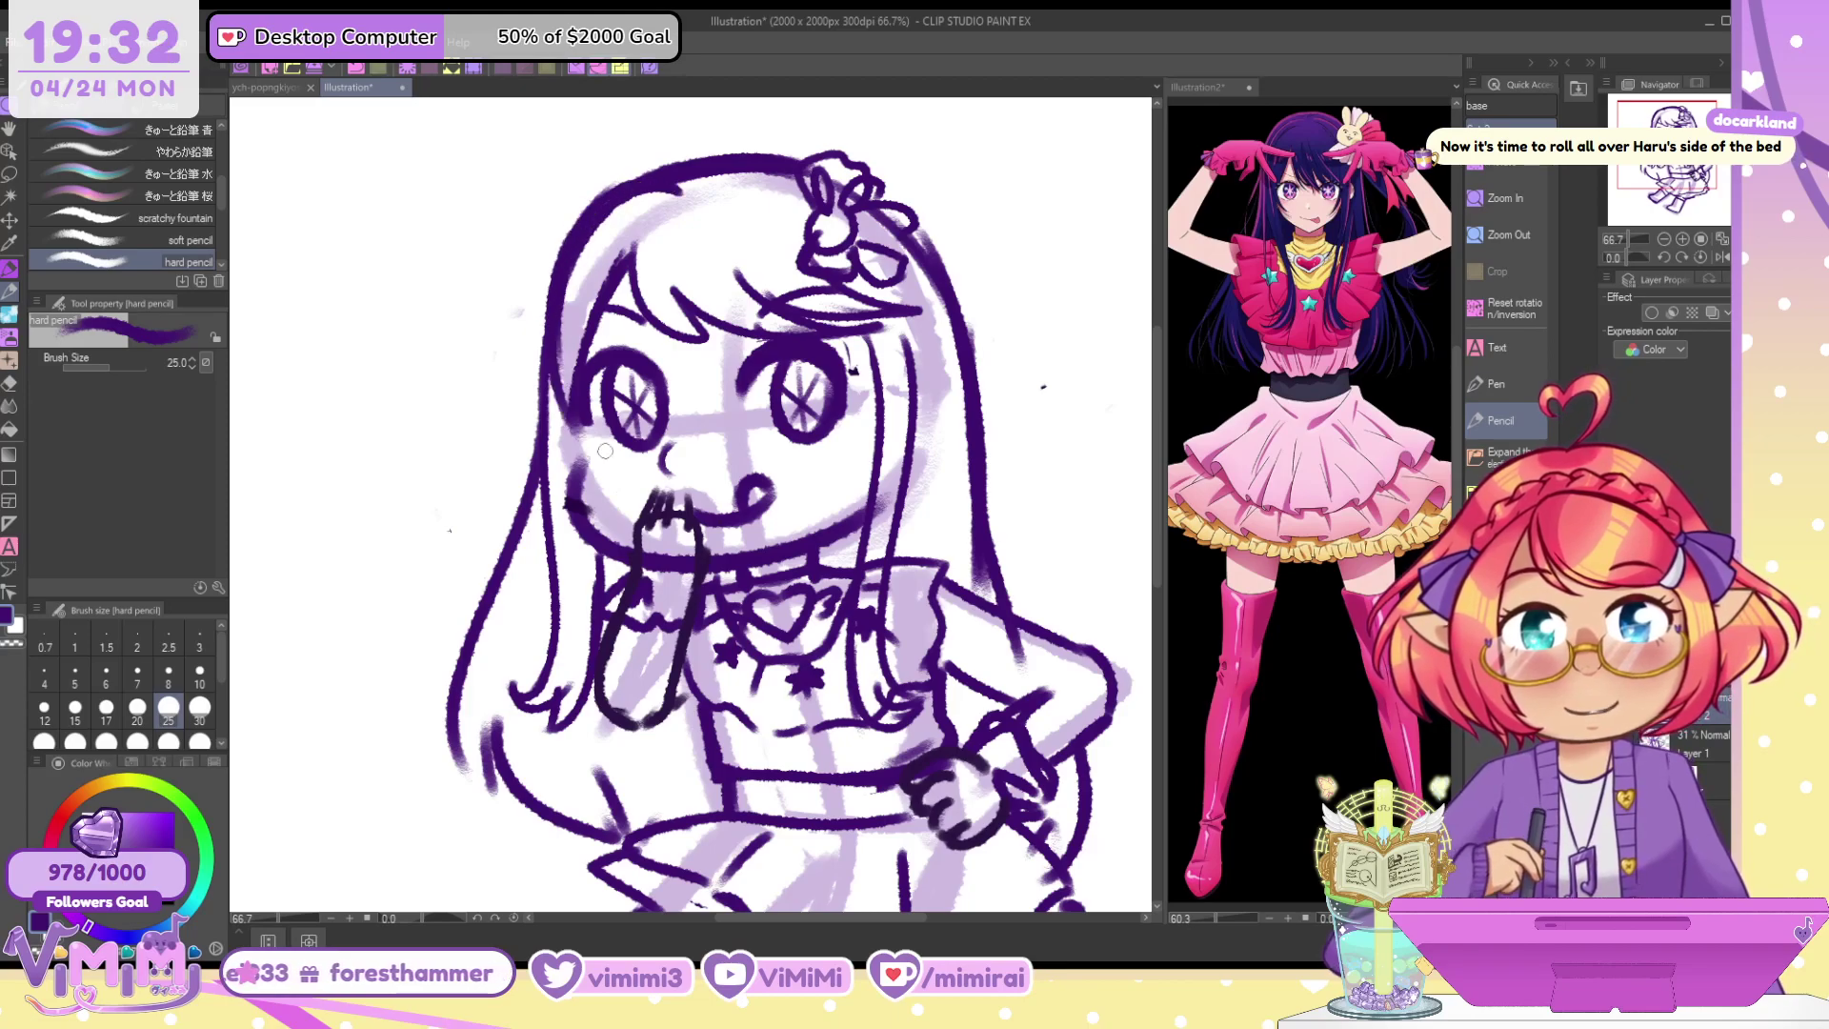
Draw short hair strands framing the face just outside both eyes
mouse_move(617, 262)
left_mouse_down()
mouse_move(576, 419)
mouse_move(598, 455)
left_mouse_up()
left_click_drag(593, 380, 598, 461)
key("ctrl+z")
left_click_drag(548, 354, 588, 463)
left_click_drag(590, 463, 600, 319)
left_click_drag(864, 341, 864, 474)
left_click_drag(870, 383, 860, 495)
key("ctrl+z")
left_click_drag(853, 350, 850, 464)
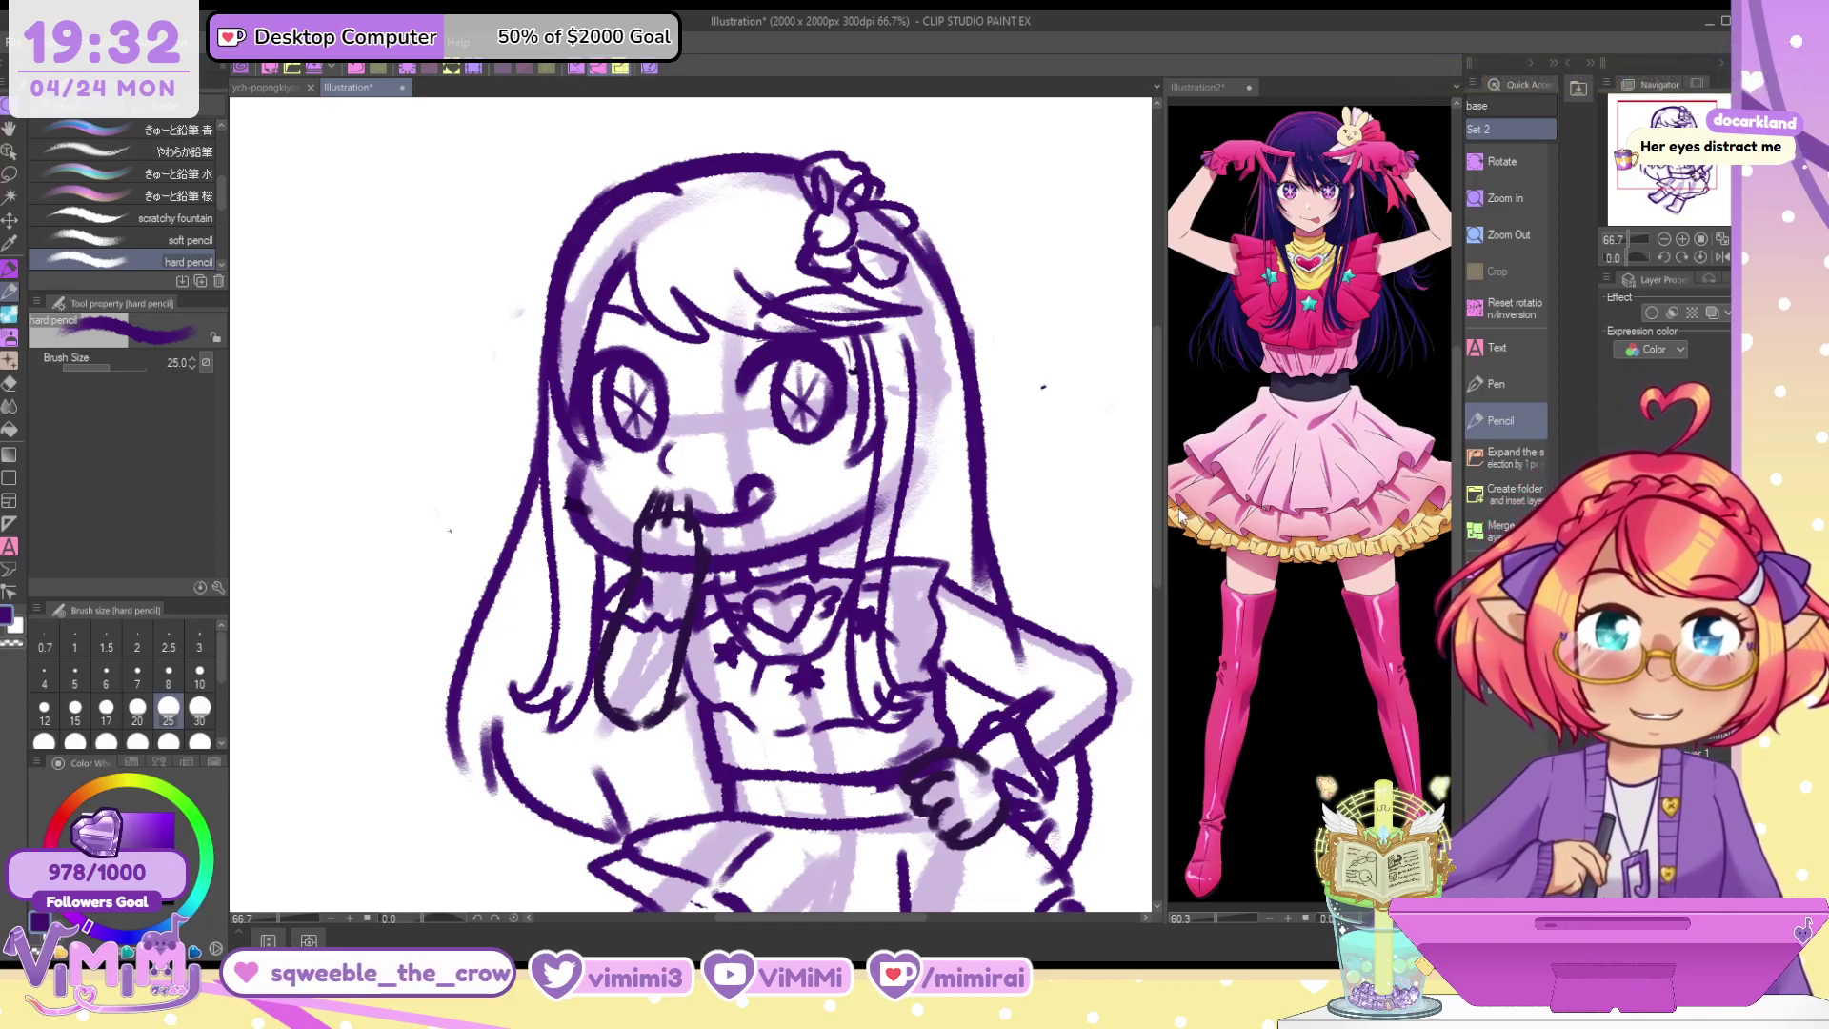
Thicken the side lock on the raised-hand side and add a second strand along the back hair beside it
left_click_drag(552, 332, 547, 608)
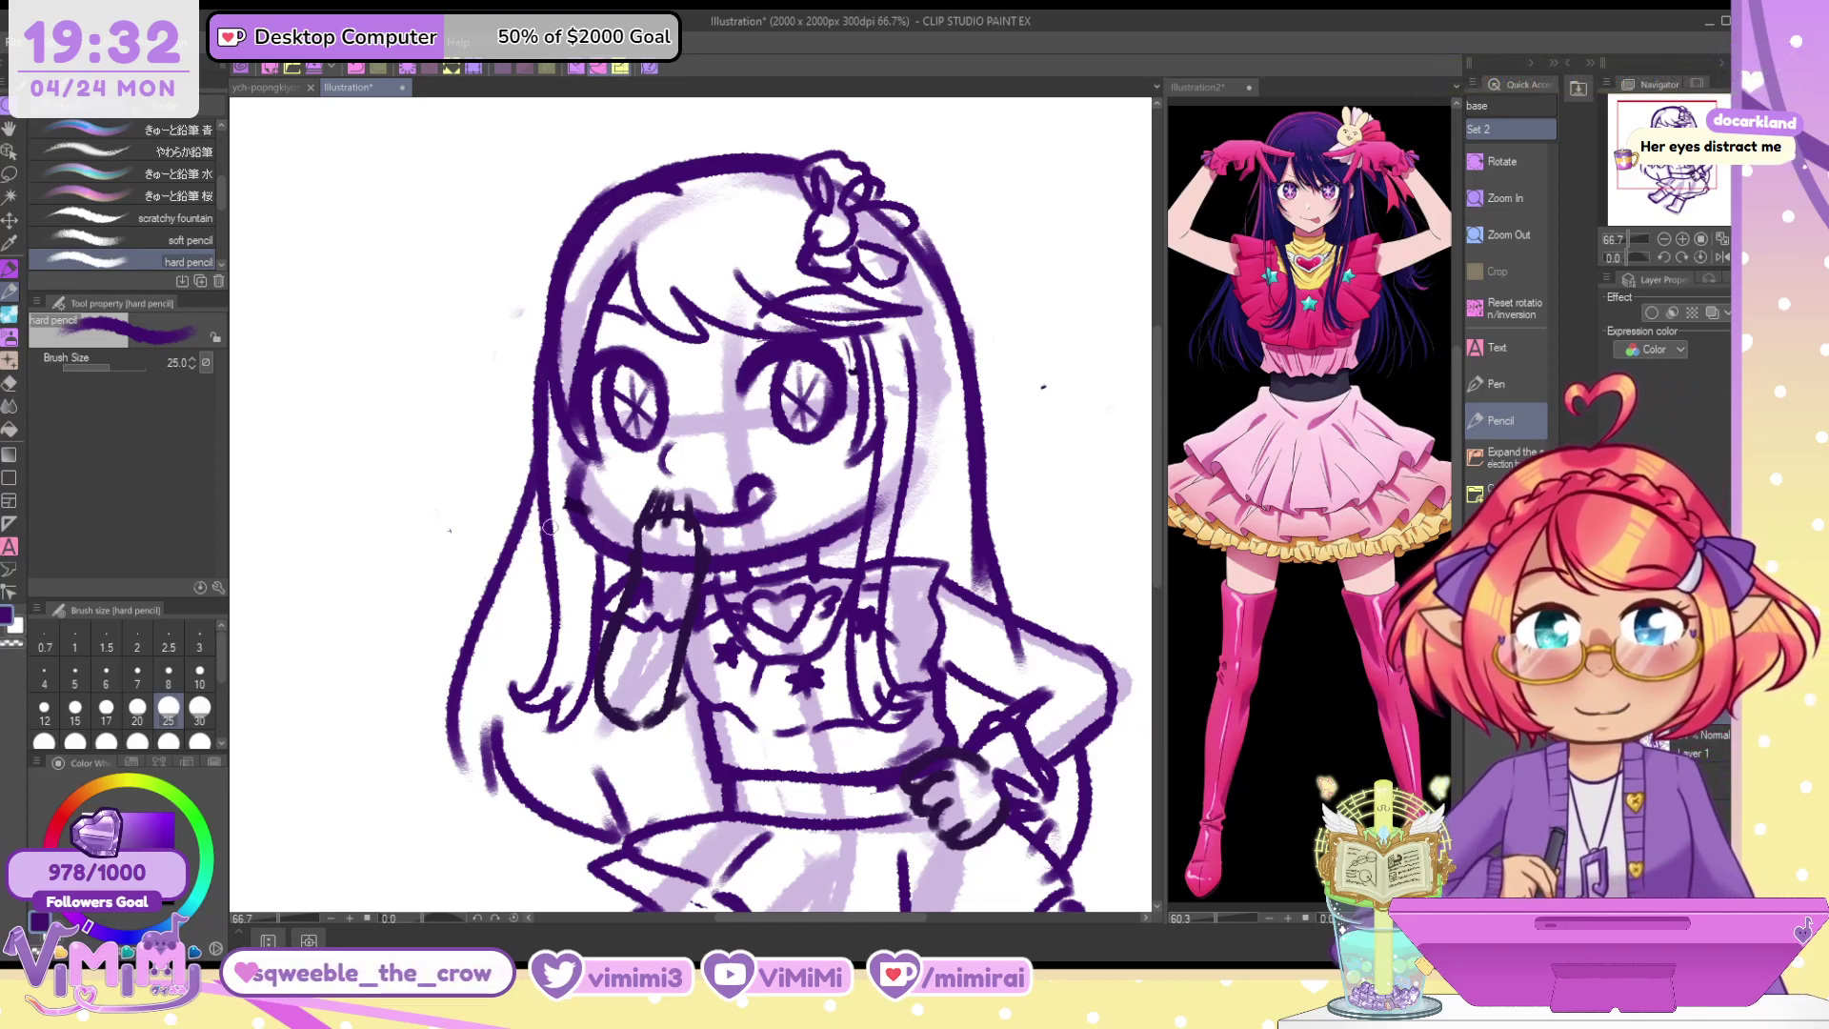
key("ctrl+z")
mouse_move(557, 287)
left_mouse_down()
mouse_move(547, 658)
mouse_move(507, 684)
mouse_move(537, 716)
left_mouse_up()
left_click_drag(609, 560, 604, 638)
left_click_drag(537, 494, 440, 733)
key("ctrl+z")
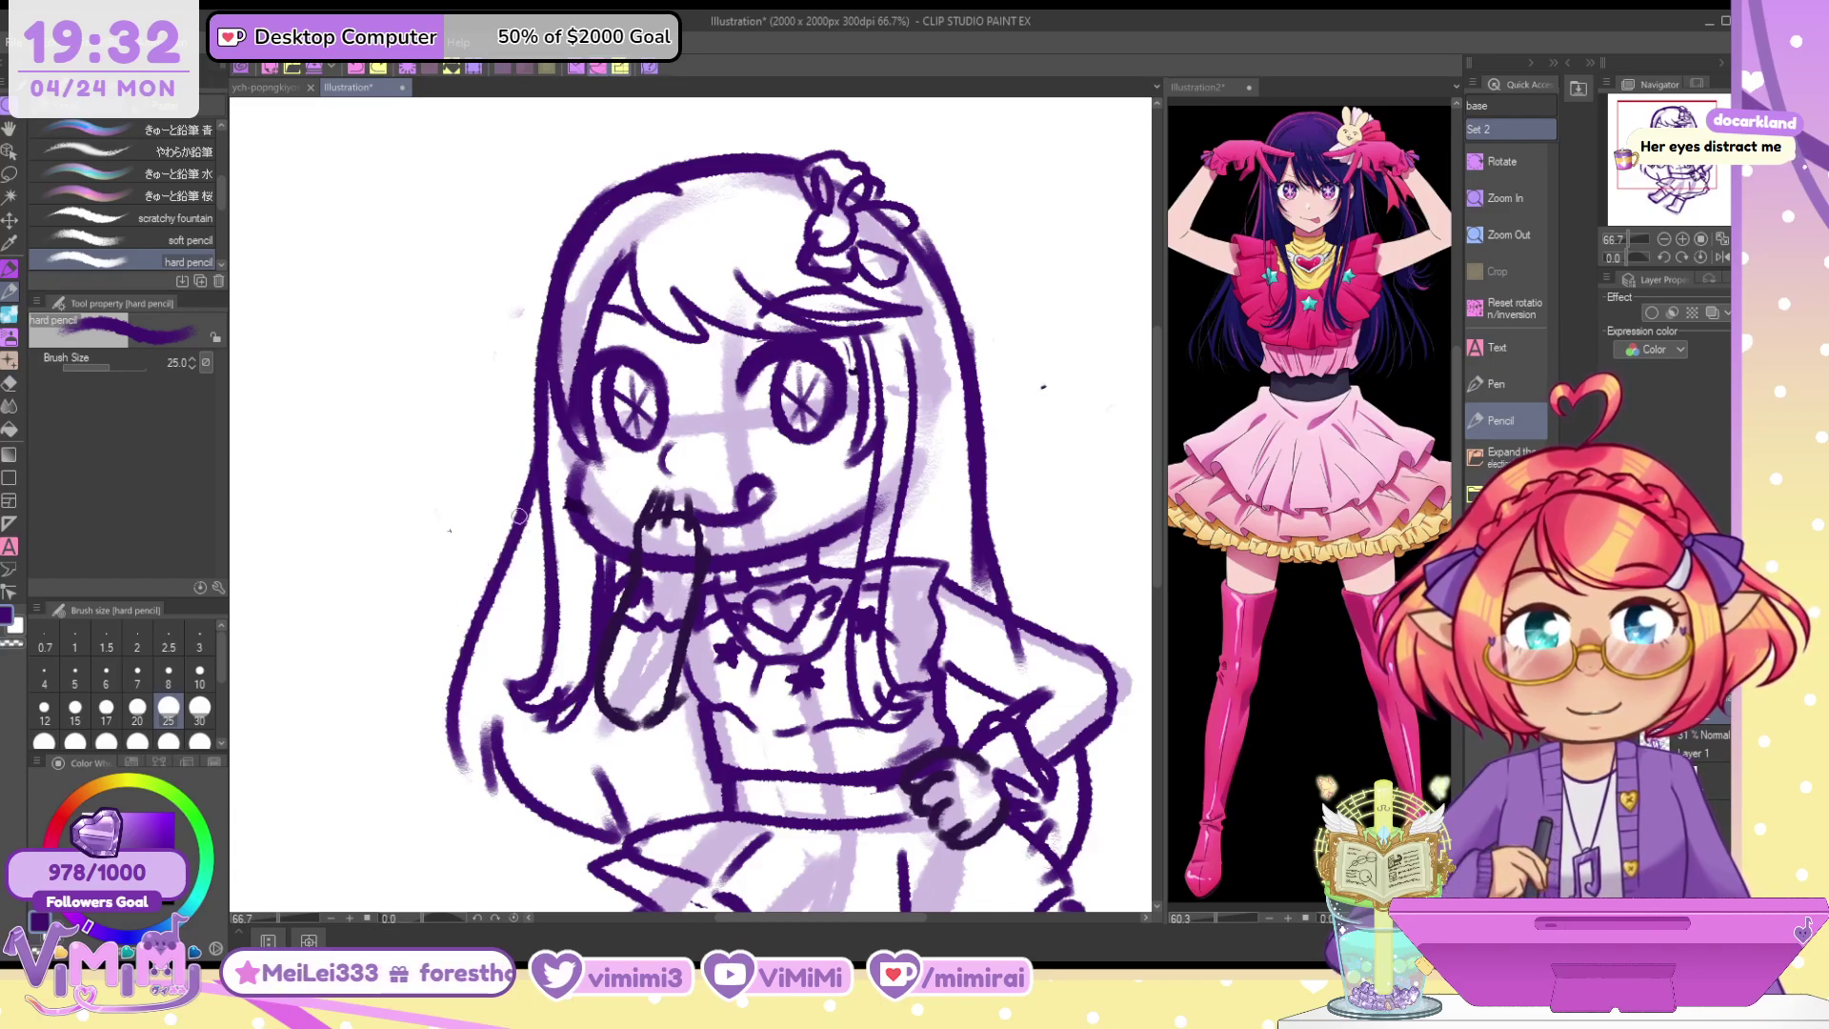
left_click_drag(527, 508, 445, 684)
Add a strand to the back hair behind the bent arm and erase the hair line below the elbow
mouse_move(966, 371)
left_mouse_down()
mouse_move(1057, 795)
mouse_move(1034, 826)
left_mouse_up()
key("c")
mouse_move(1083, 767)
left_mouse_down()
mouse_move(1094, 817)
mouse_move(1063, 847)
left_mouse_up()
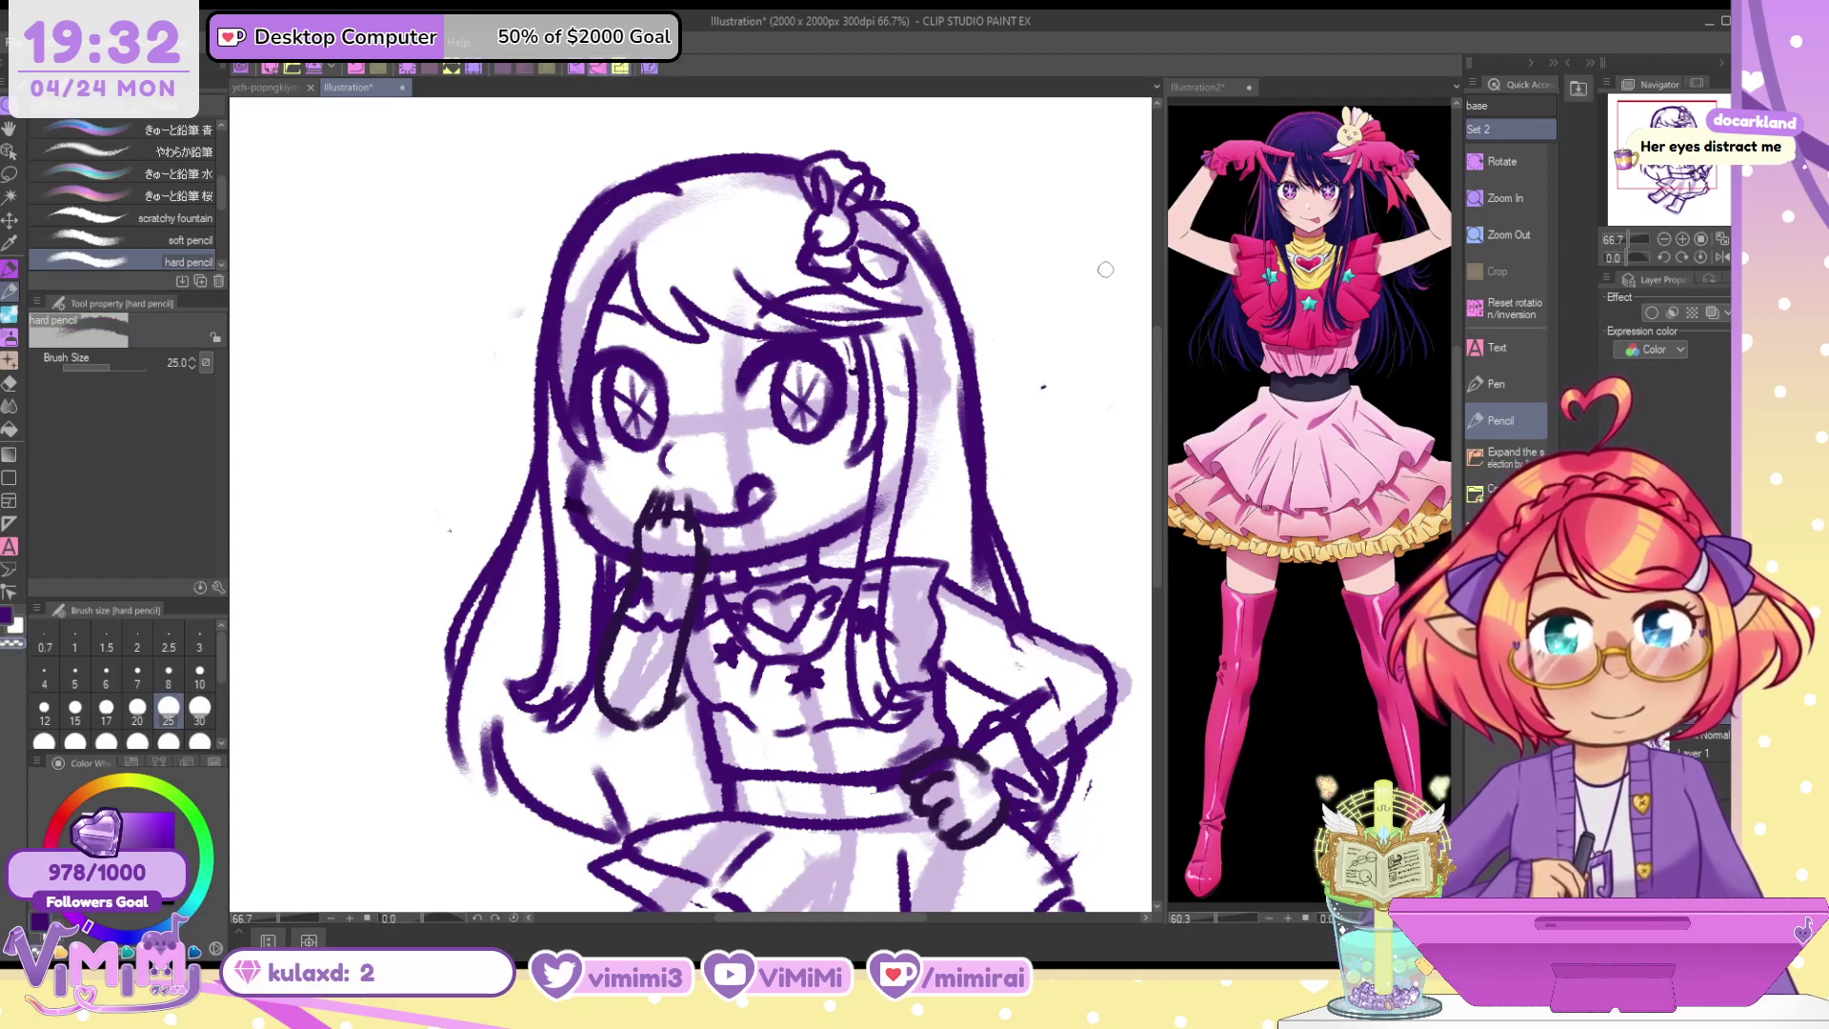
mouse_move(578, 455)
left_mouse_down()
mouse_move(610, 545)
mouse_move(627, 542)
left_mouse_up()
key("ctrl+z")
key("c")
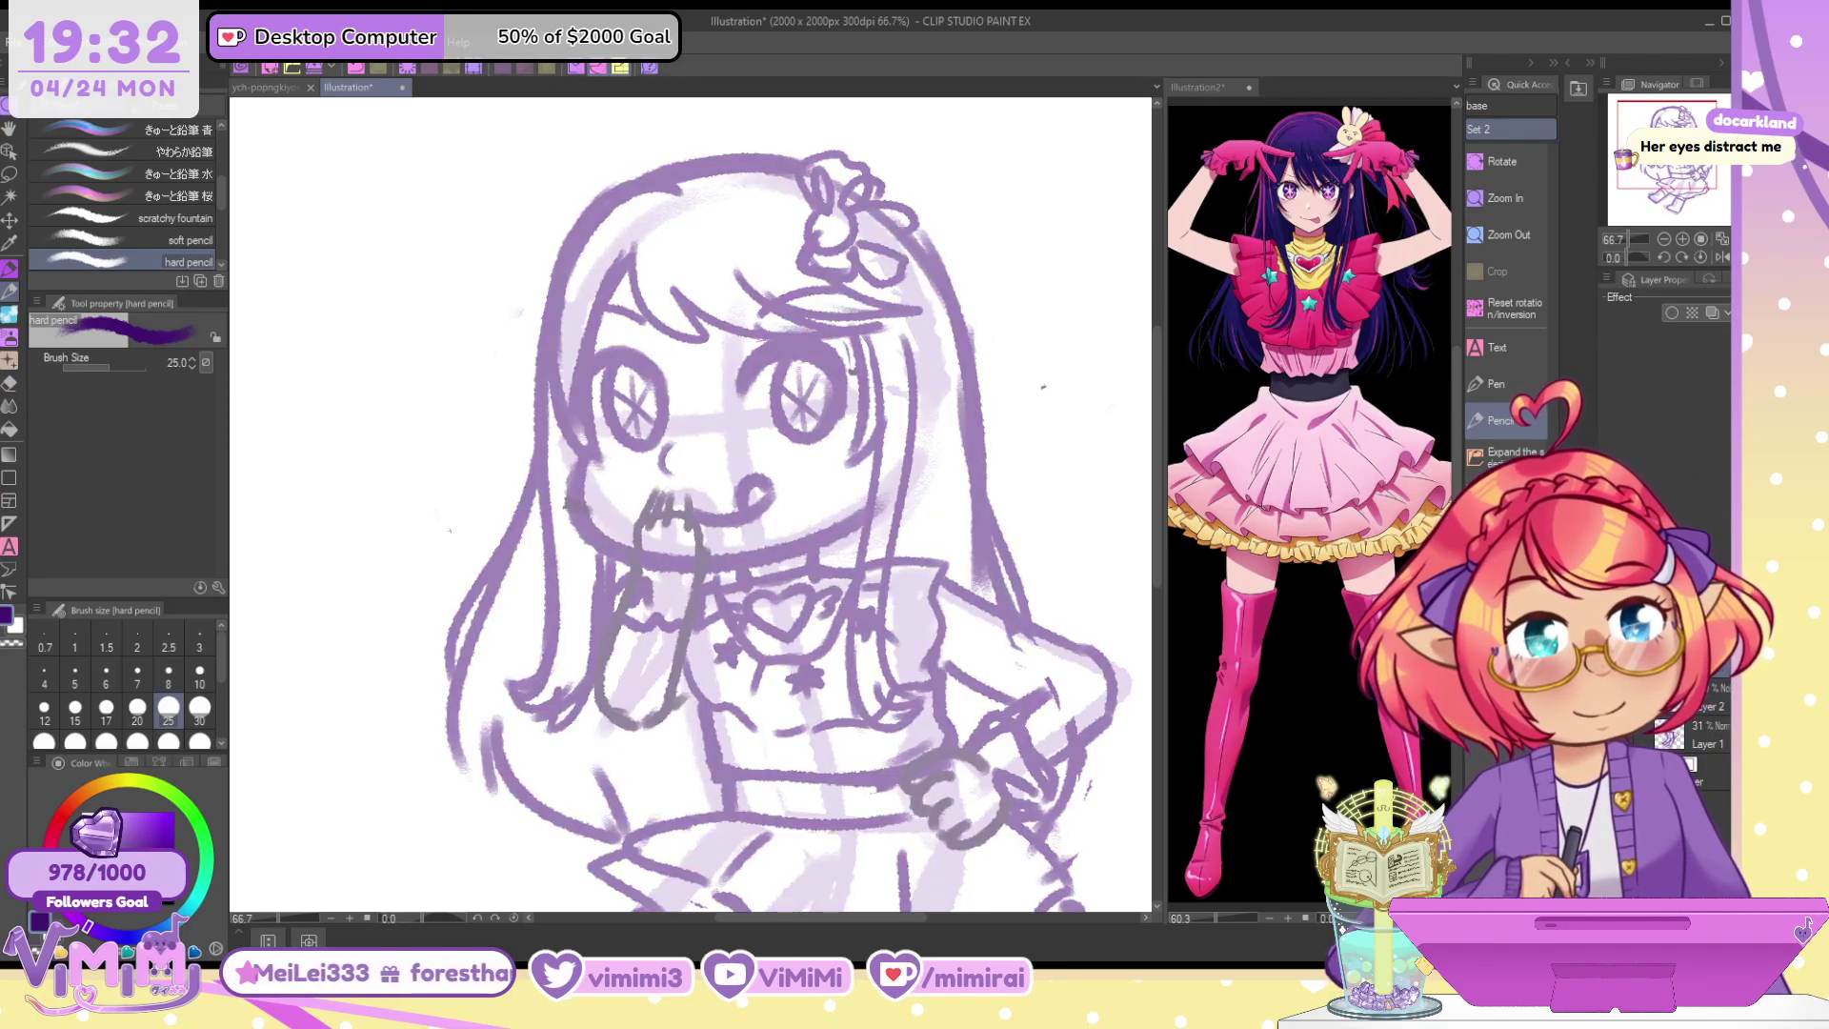
Add a new layer for pen line art over the faded sketch and save the illustration as oshinokoai
key("ctrl+shift+n")
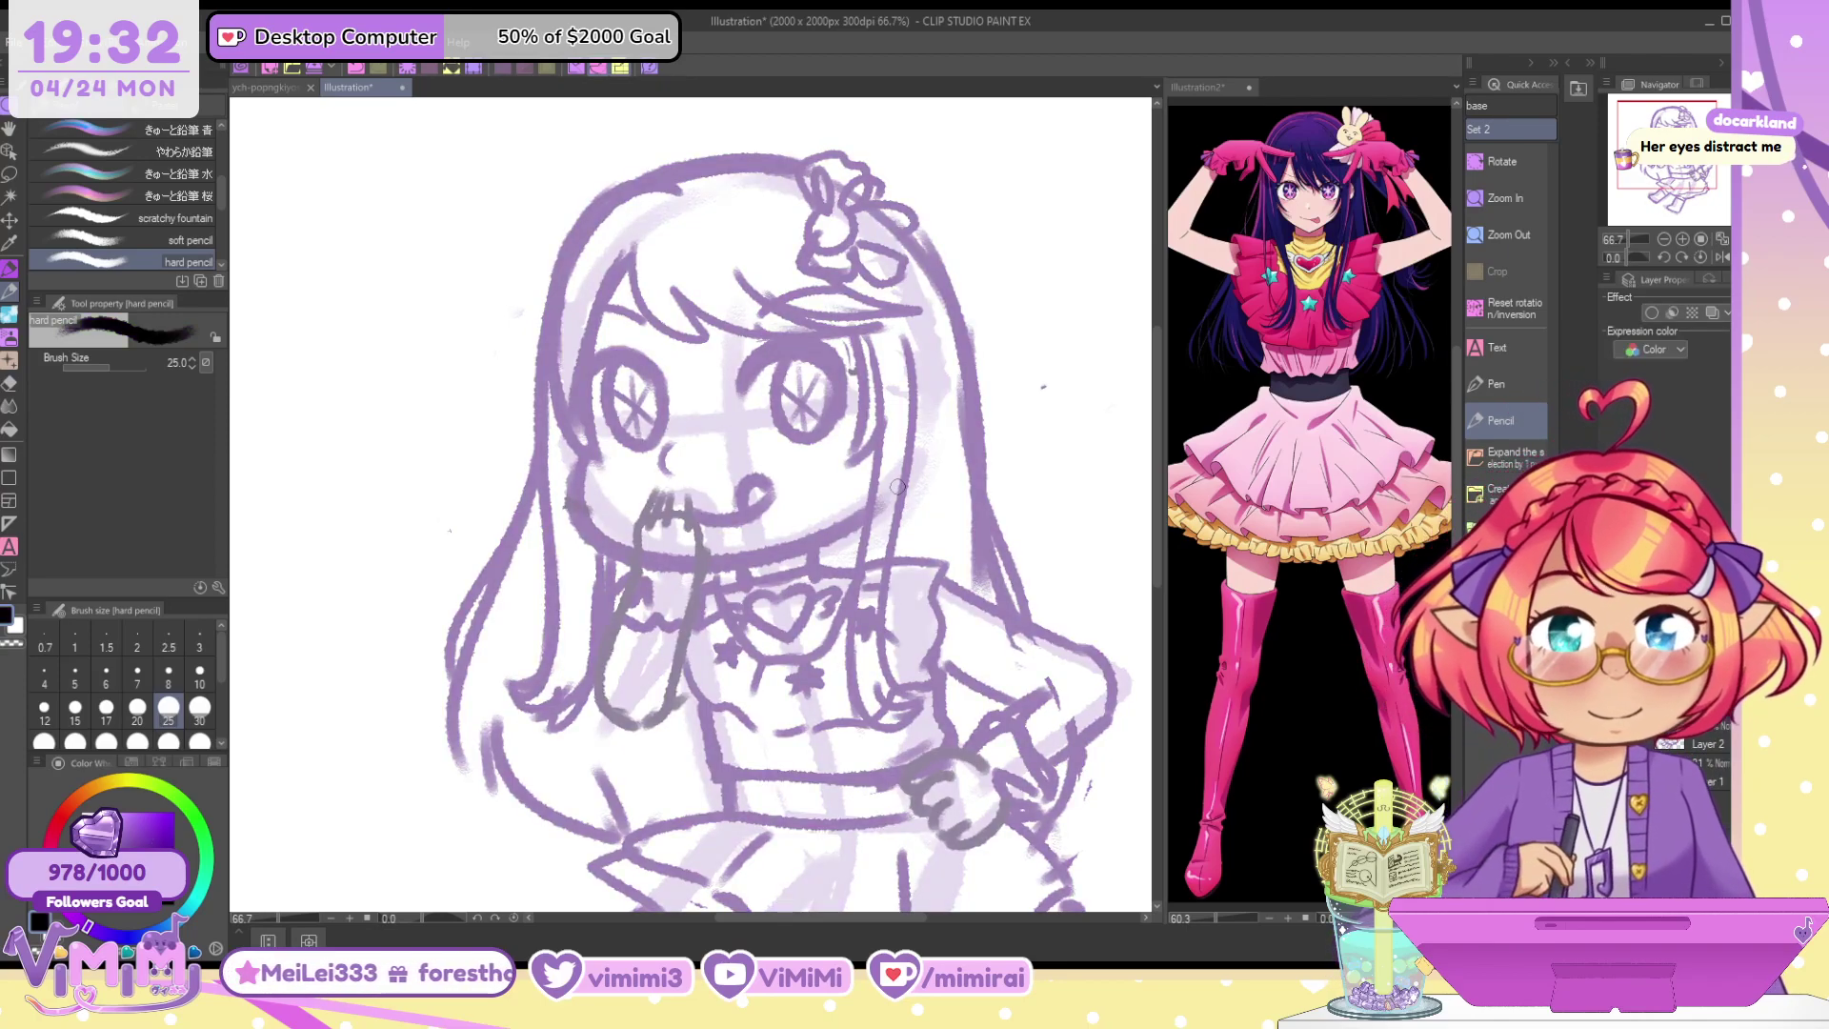
scroll(897, 487, "up", 2)
key("p")
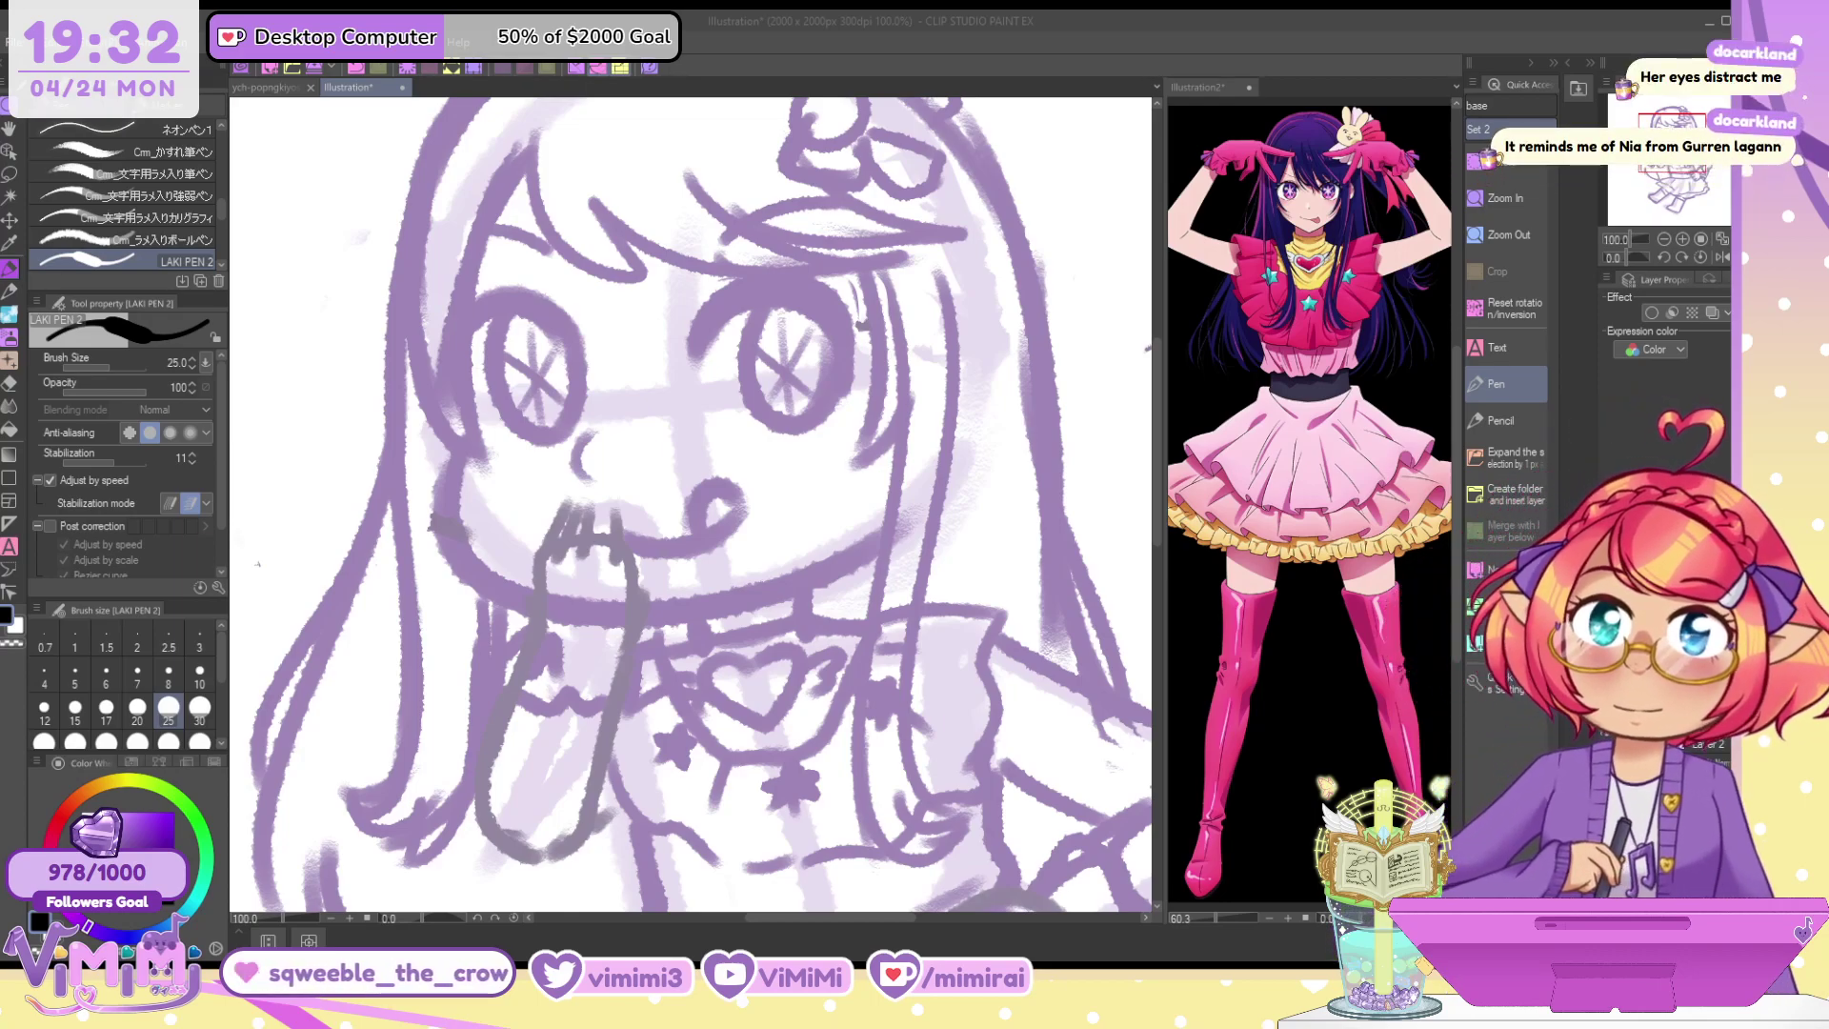
key("Return")
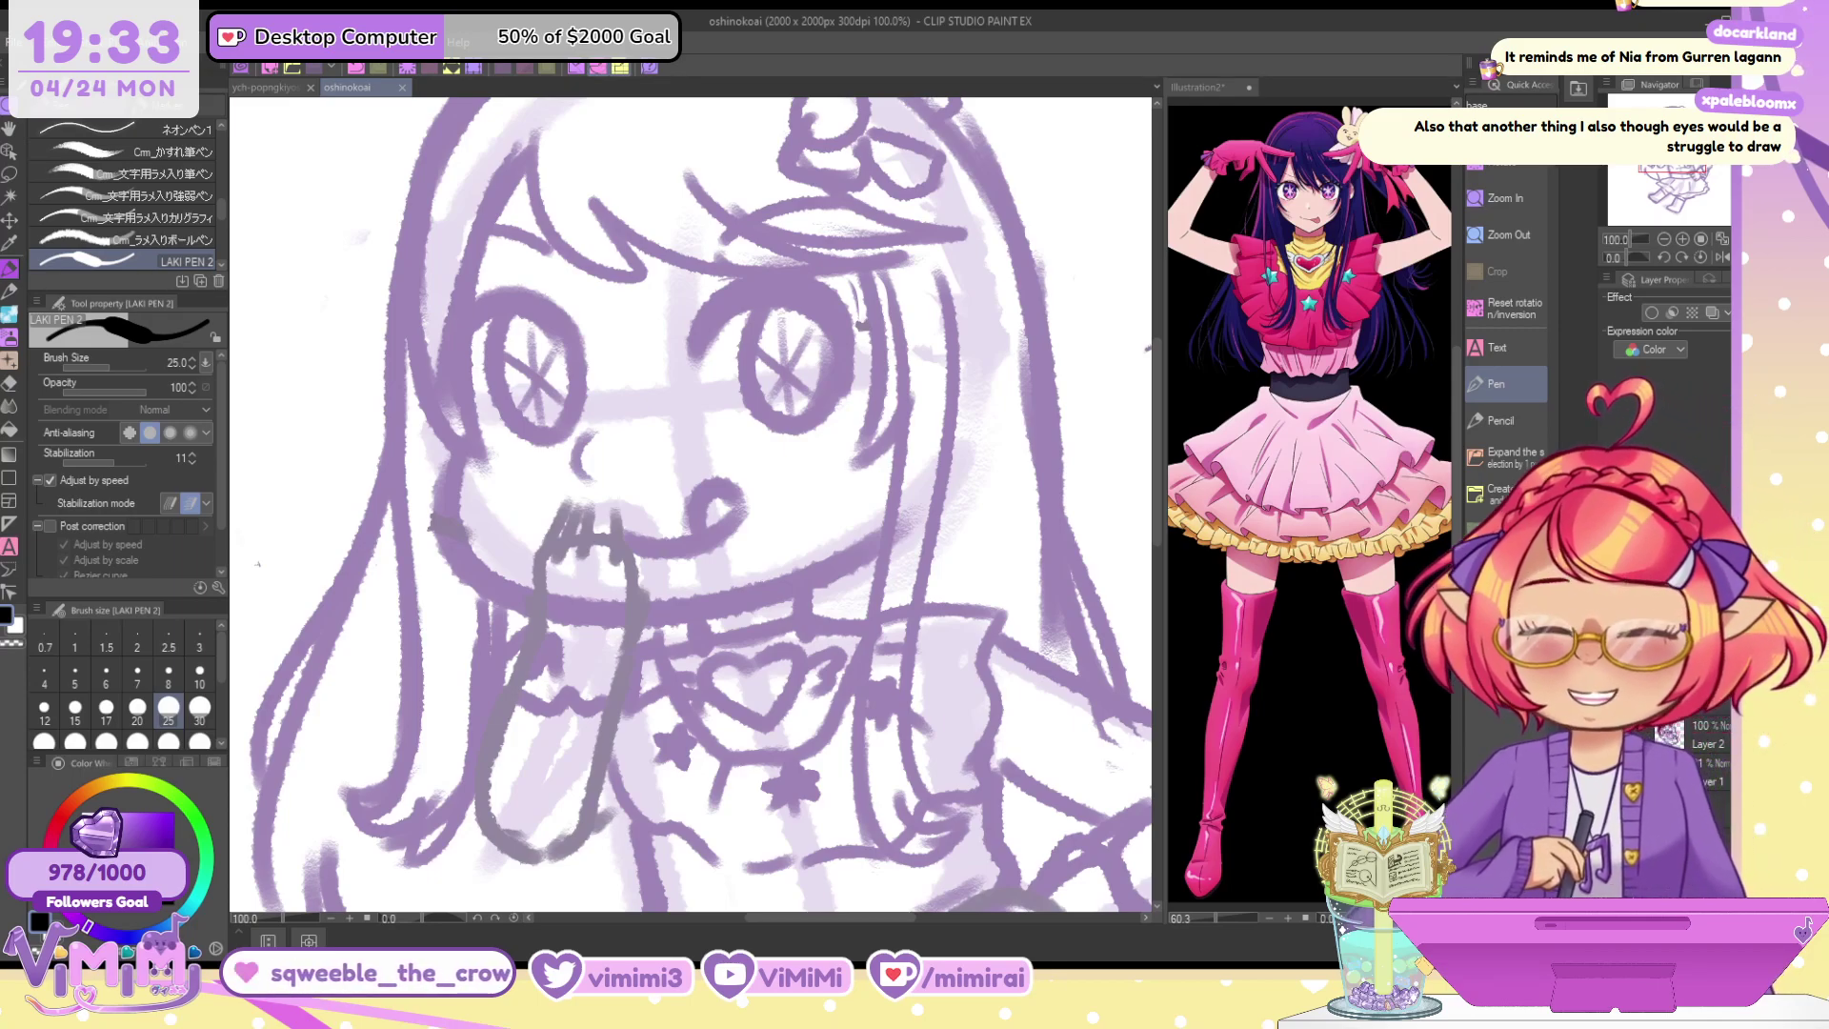
Try inking the first bang strand with LAKI PEN 2 at brush sizes 30 and 60
mouse_move(624, 124)
left_mouse_down()
mouse_move(713, 157)
mouse_move(624, 272)
left_mouse_up()
scroll(623, 240, "up", 2)
scroll(624, 240, "up", 1)
key("bracketright")
key("bracketright")
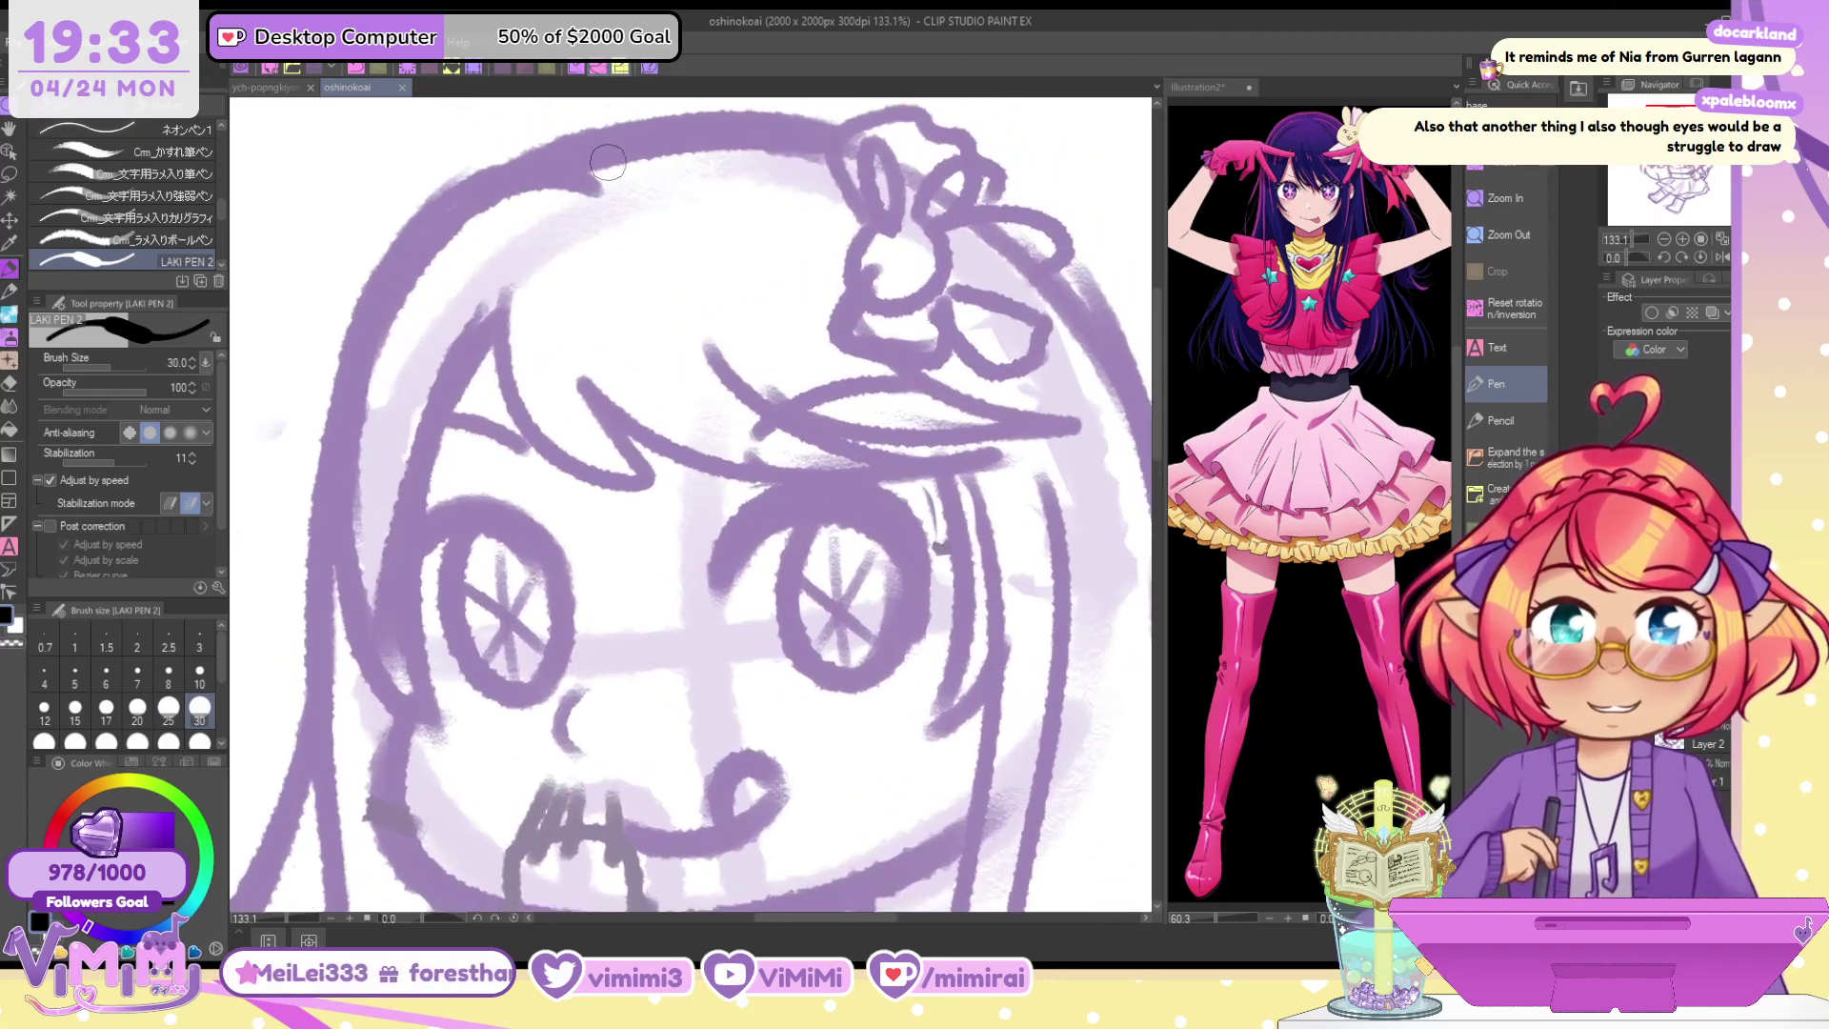
mouse_move(505, 293)
left_mouse_down()
mouse_move(497, 381)
mouse_move(718, 474)
left_mouse_up()
key("ctrl+z")
key("bracketright")
key("bracketright")
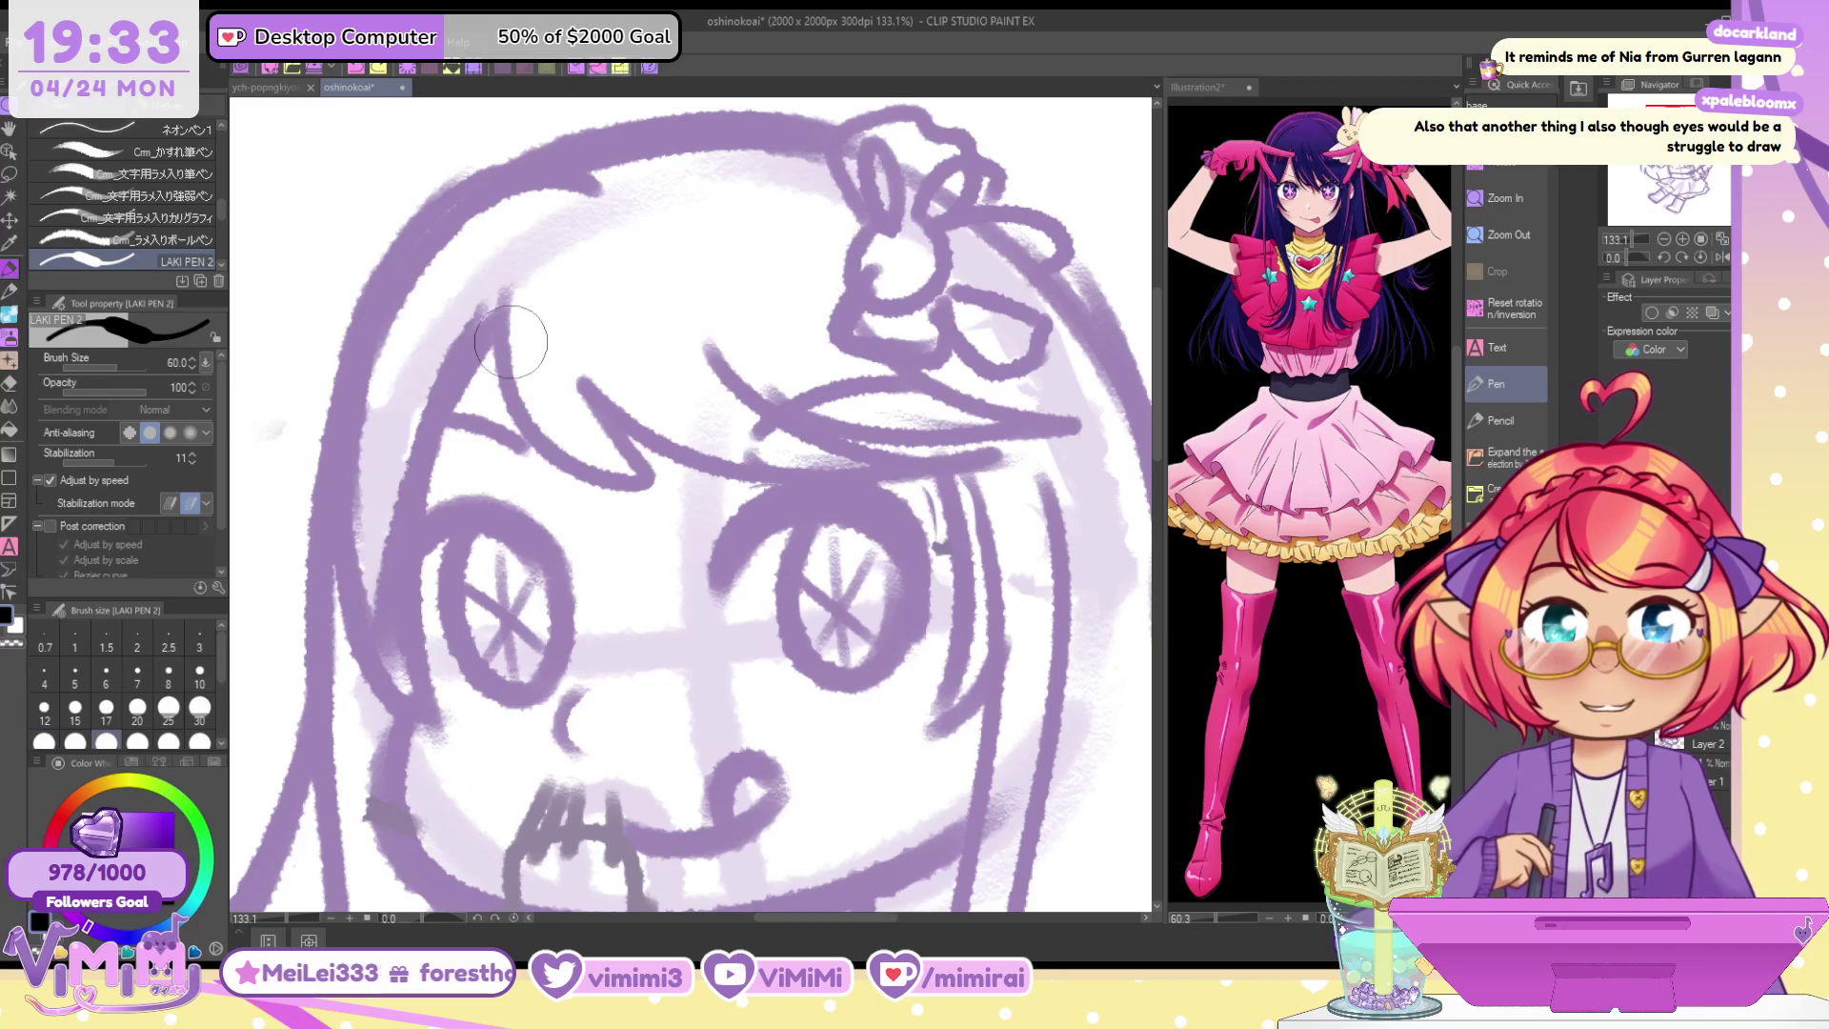
left_click_drag(504, 296, 677, 482)
key("ctrl+z")
Try inking the first bang strand with the 線画用いりペン pen at brush size 50
left_click(220, 265)
left_click(220, 265)
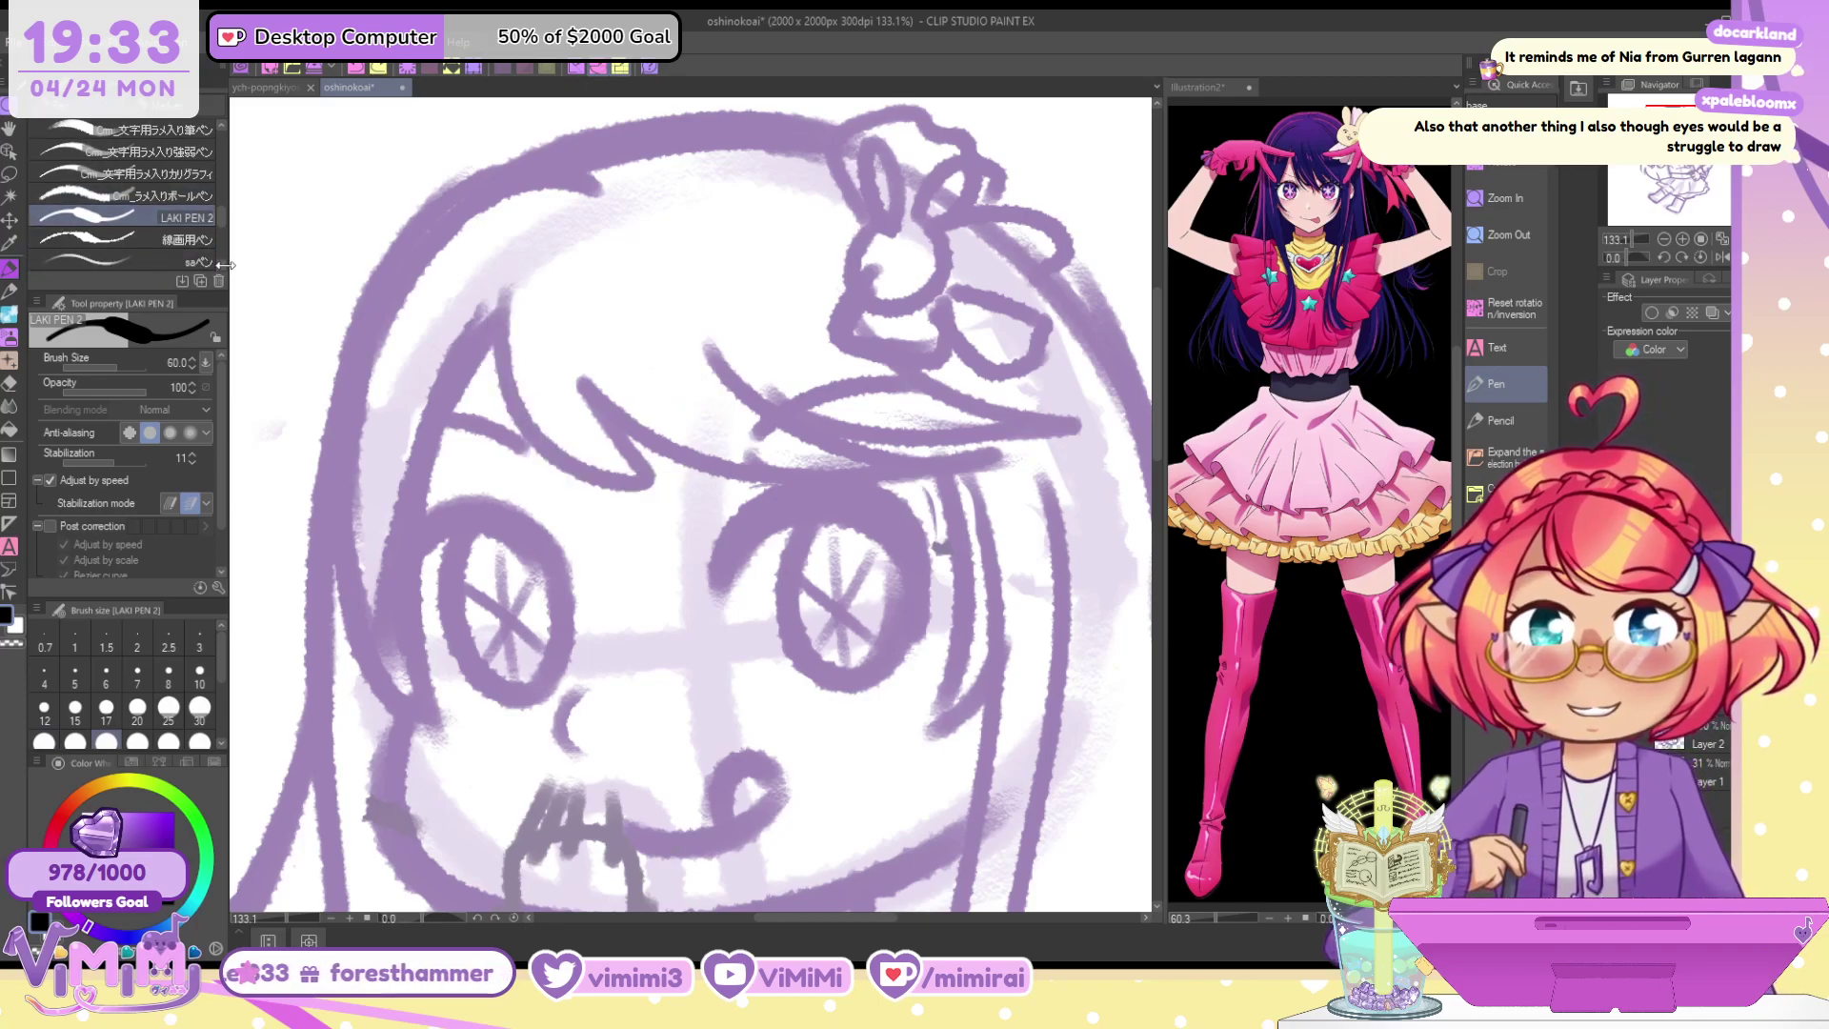
left_click(220, 265)
left_click(190, 261)
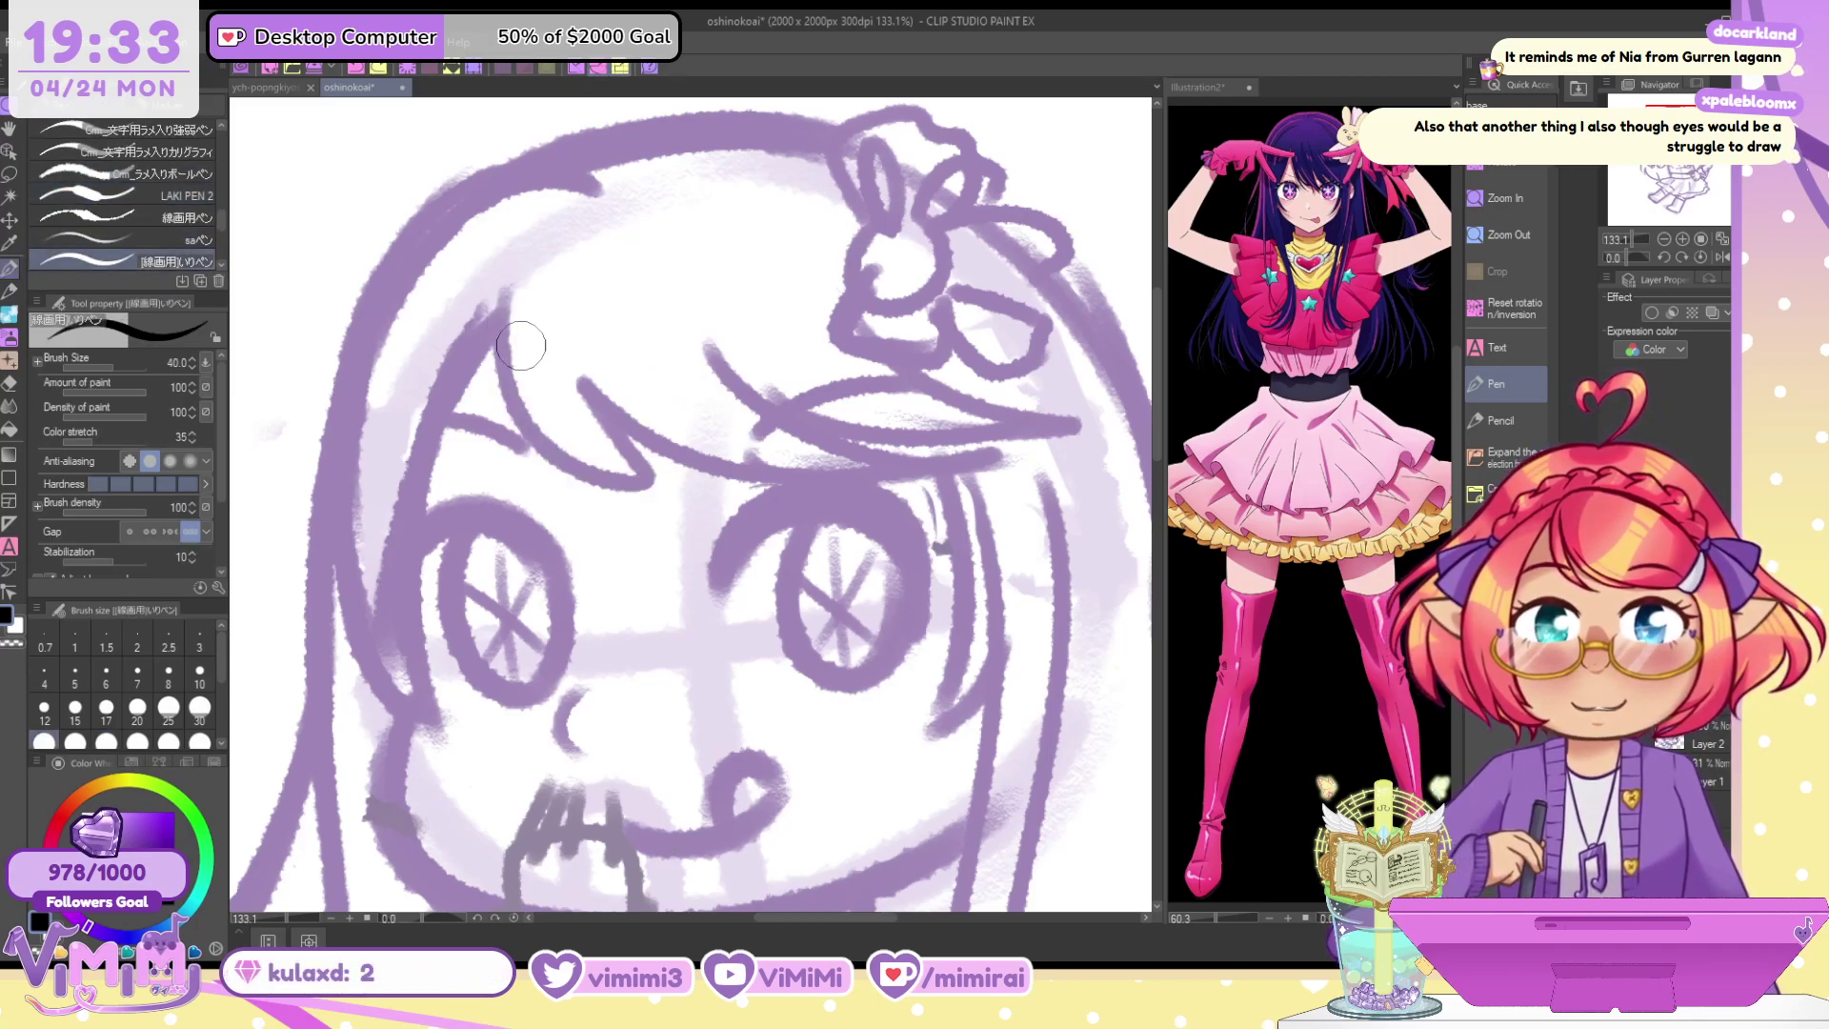
key("]")
mouse_move(503, 297)
left_mouse_down()
mouse_move(530, 448)
mouse_move(688, 481)
left_mouse_up()
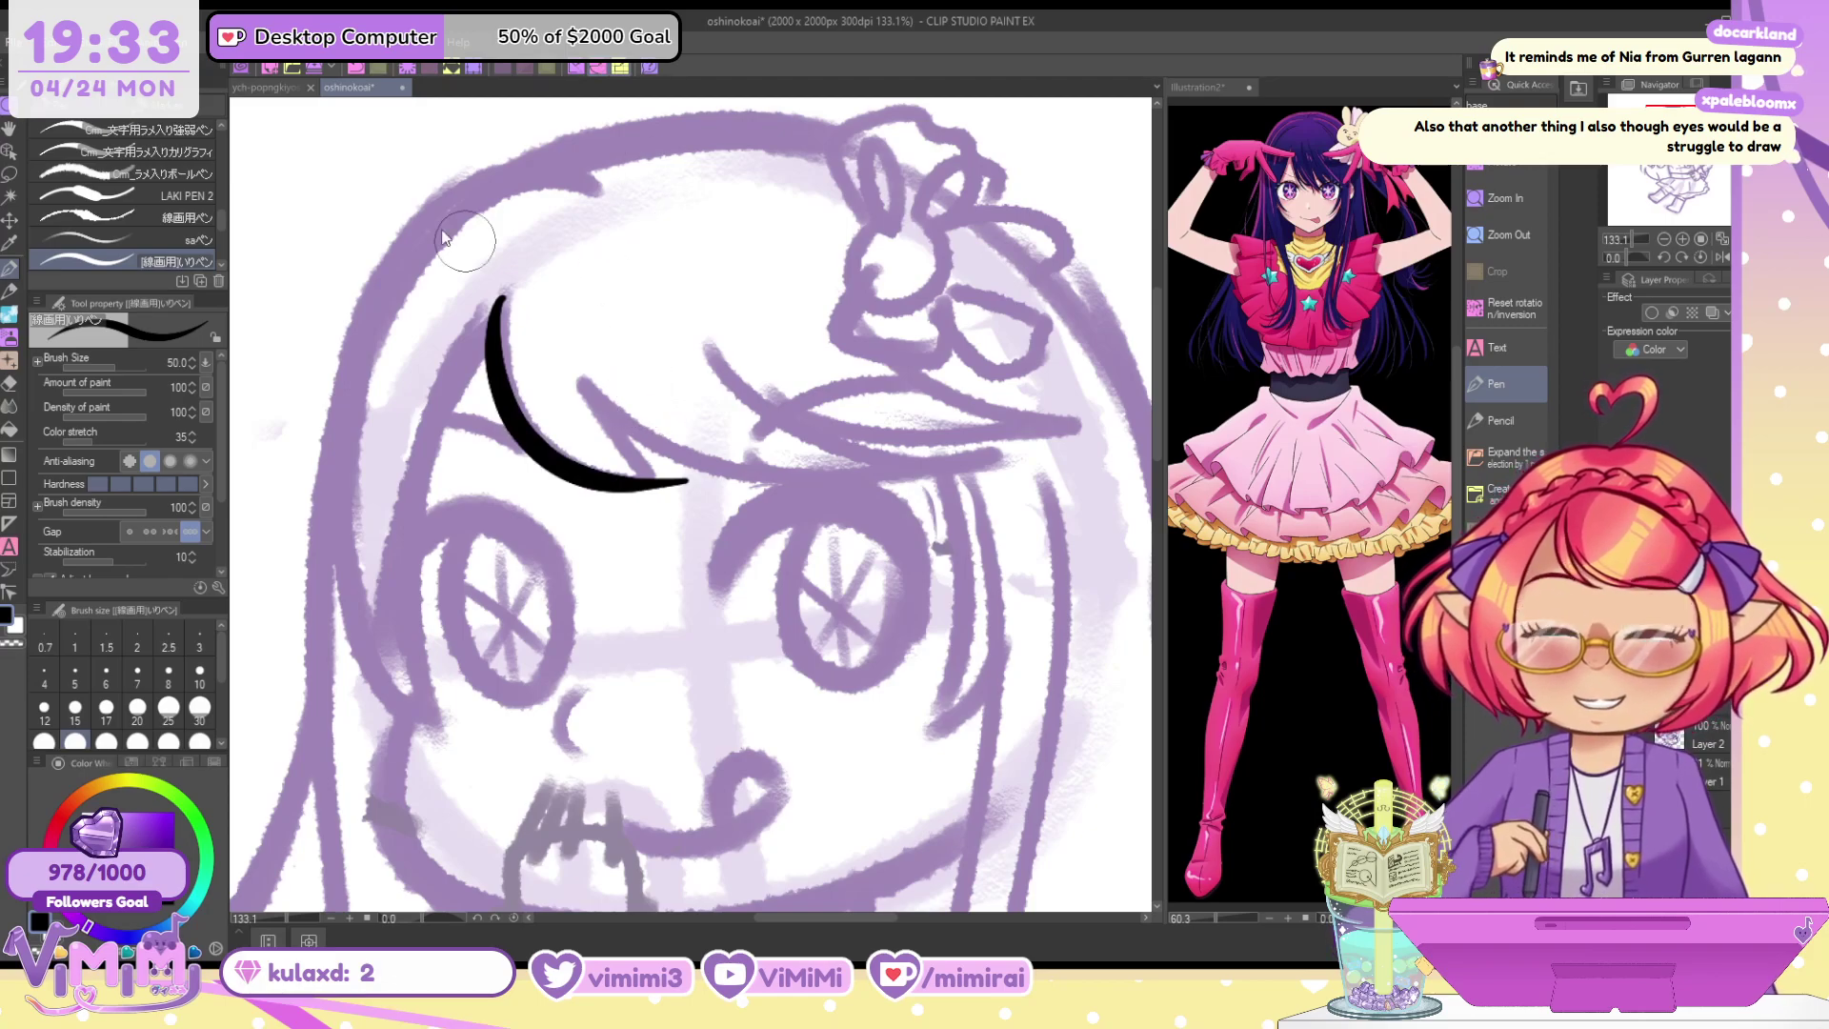
key("ctrl+z")
Try inking both edges of the first bang strand with LAKI PEN 2 at brush size 60
left_click(196, 200)
mouse_move(502, 294)
left_mouse_down()
mouse_move(493, 333)
mouse_move(688, 484)
left_mouse_up()
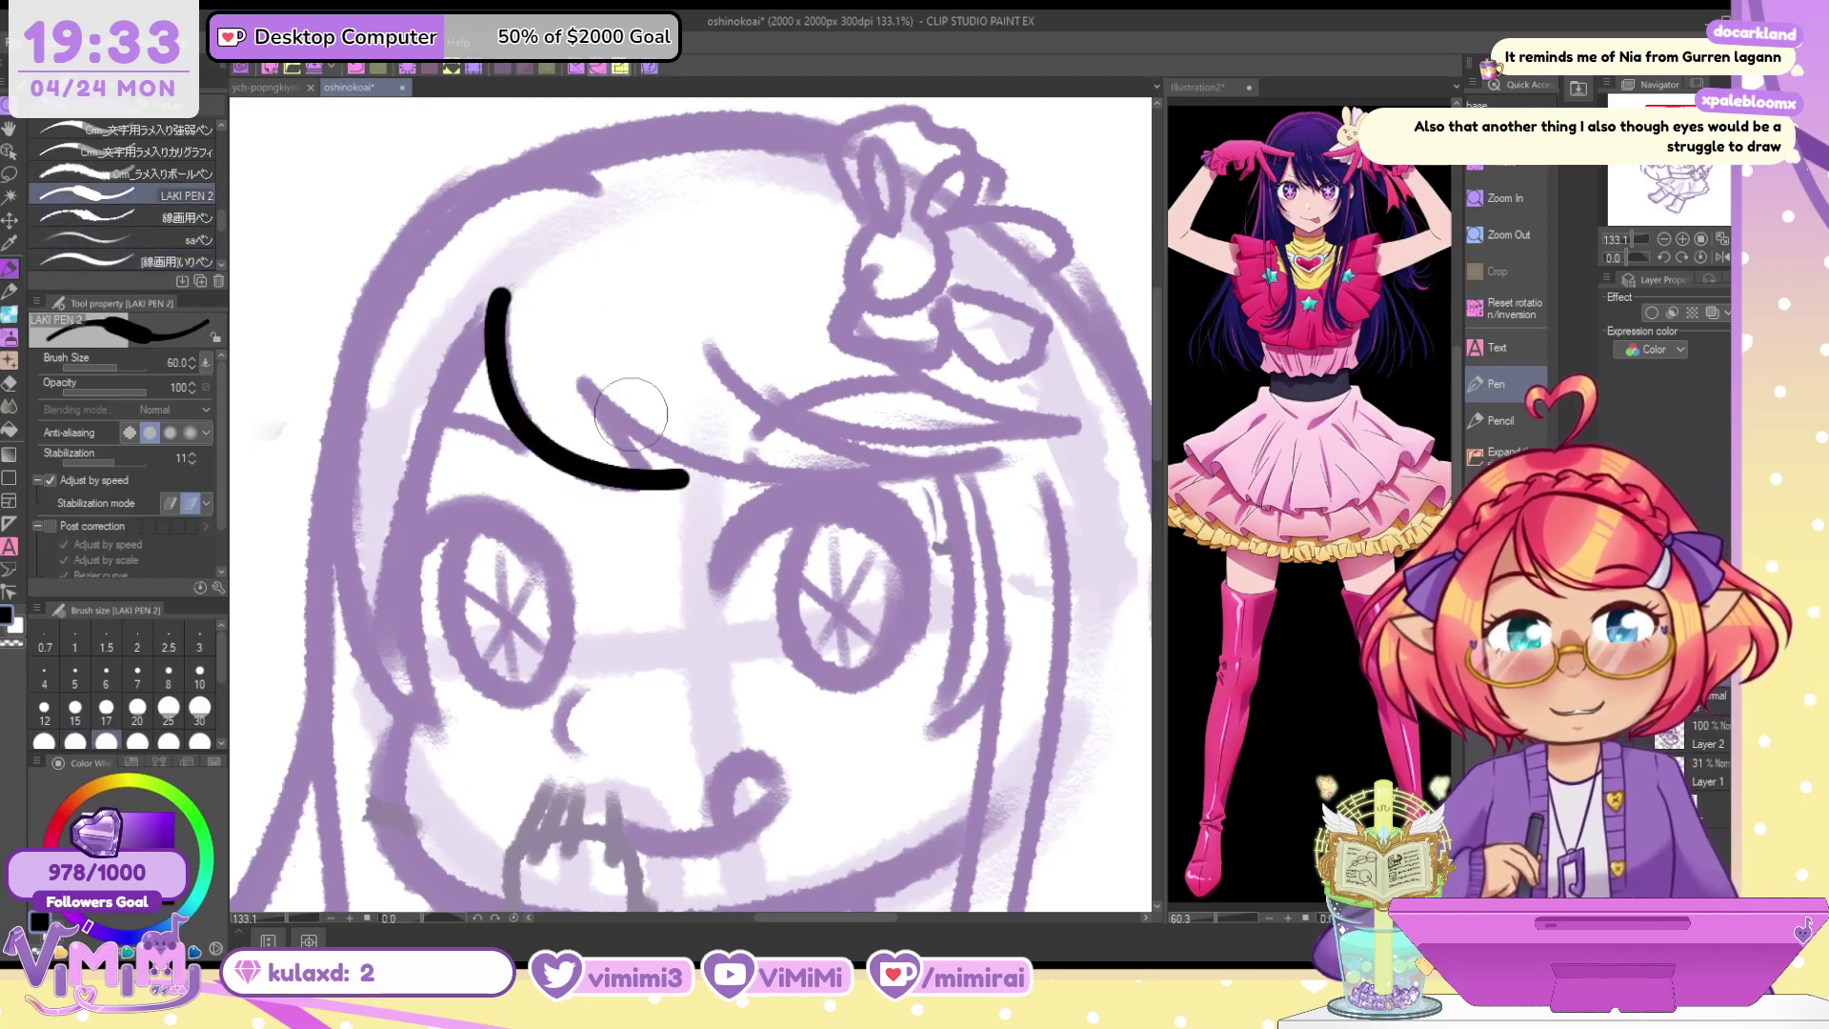
left_click_drag(578, 369, 671, 476)
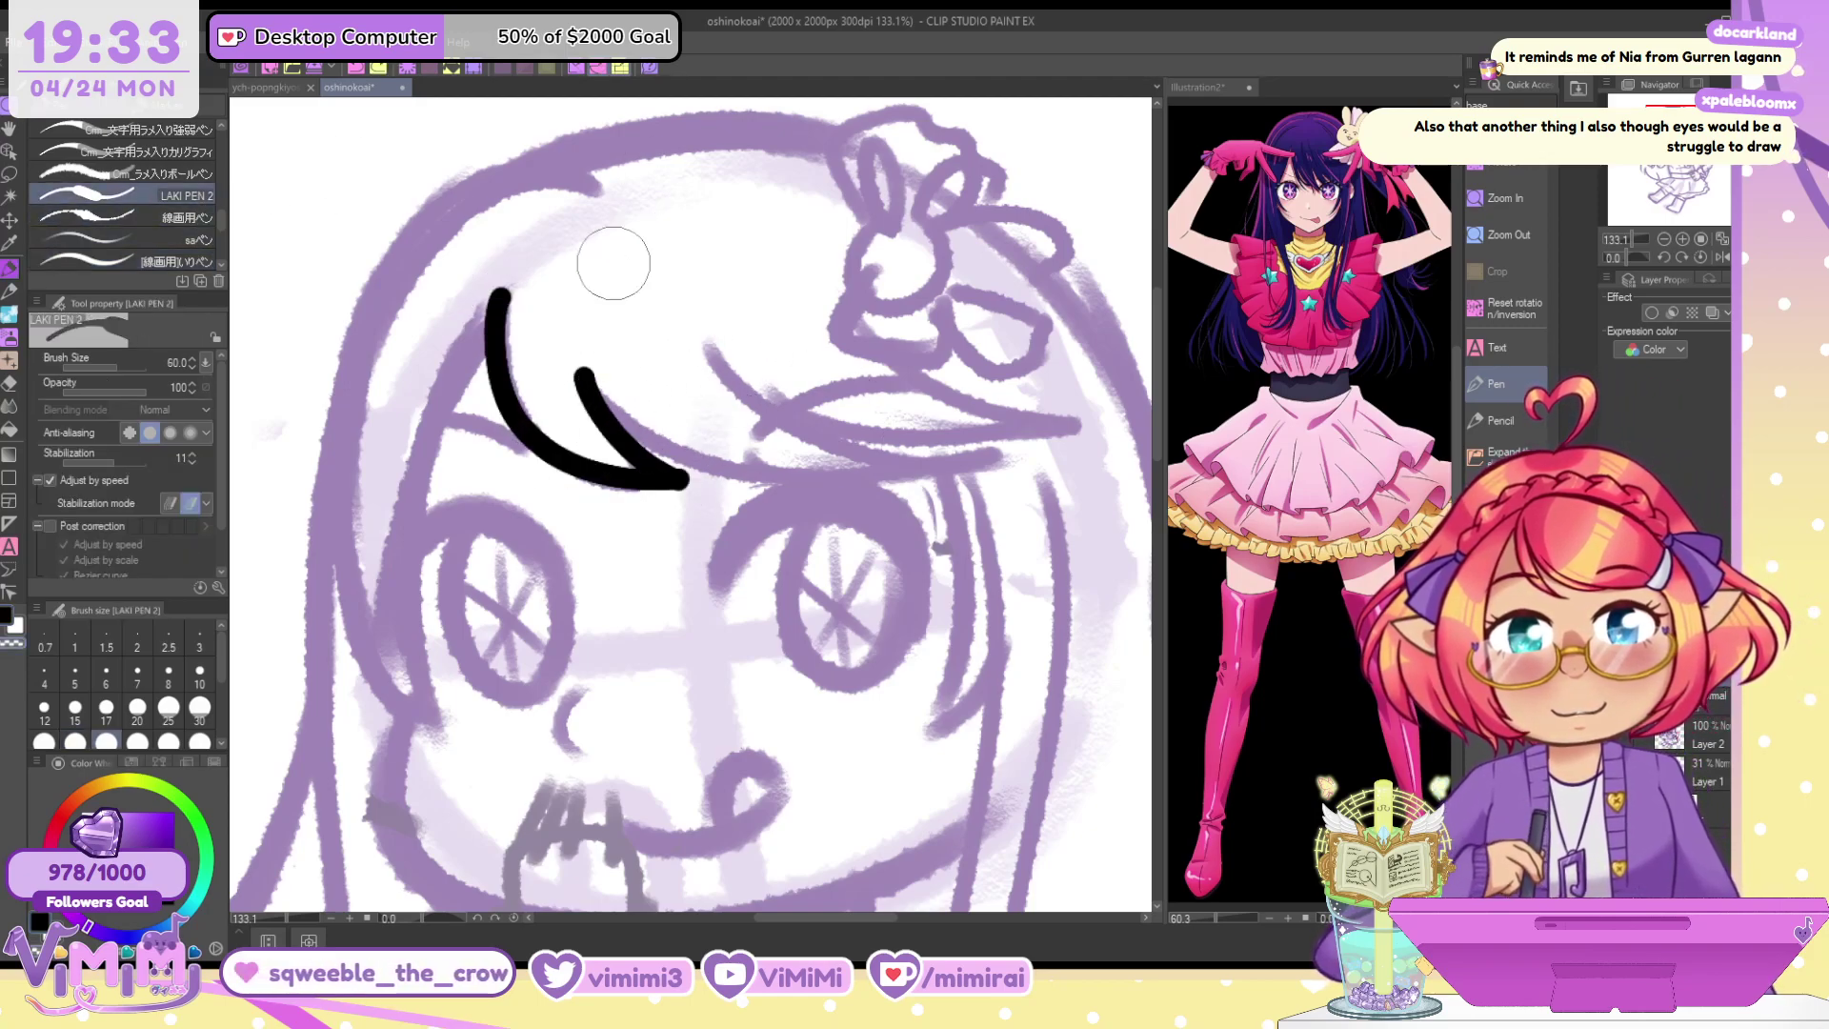
key("ctrl+z")
Remove the remaining trial stroke and ink the first pointed bang strand with the 線画用いりペン pen at size 50
left_click(174, 261)
key("ctrl+z")
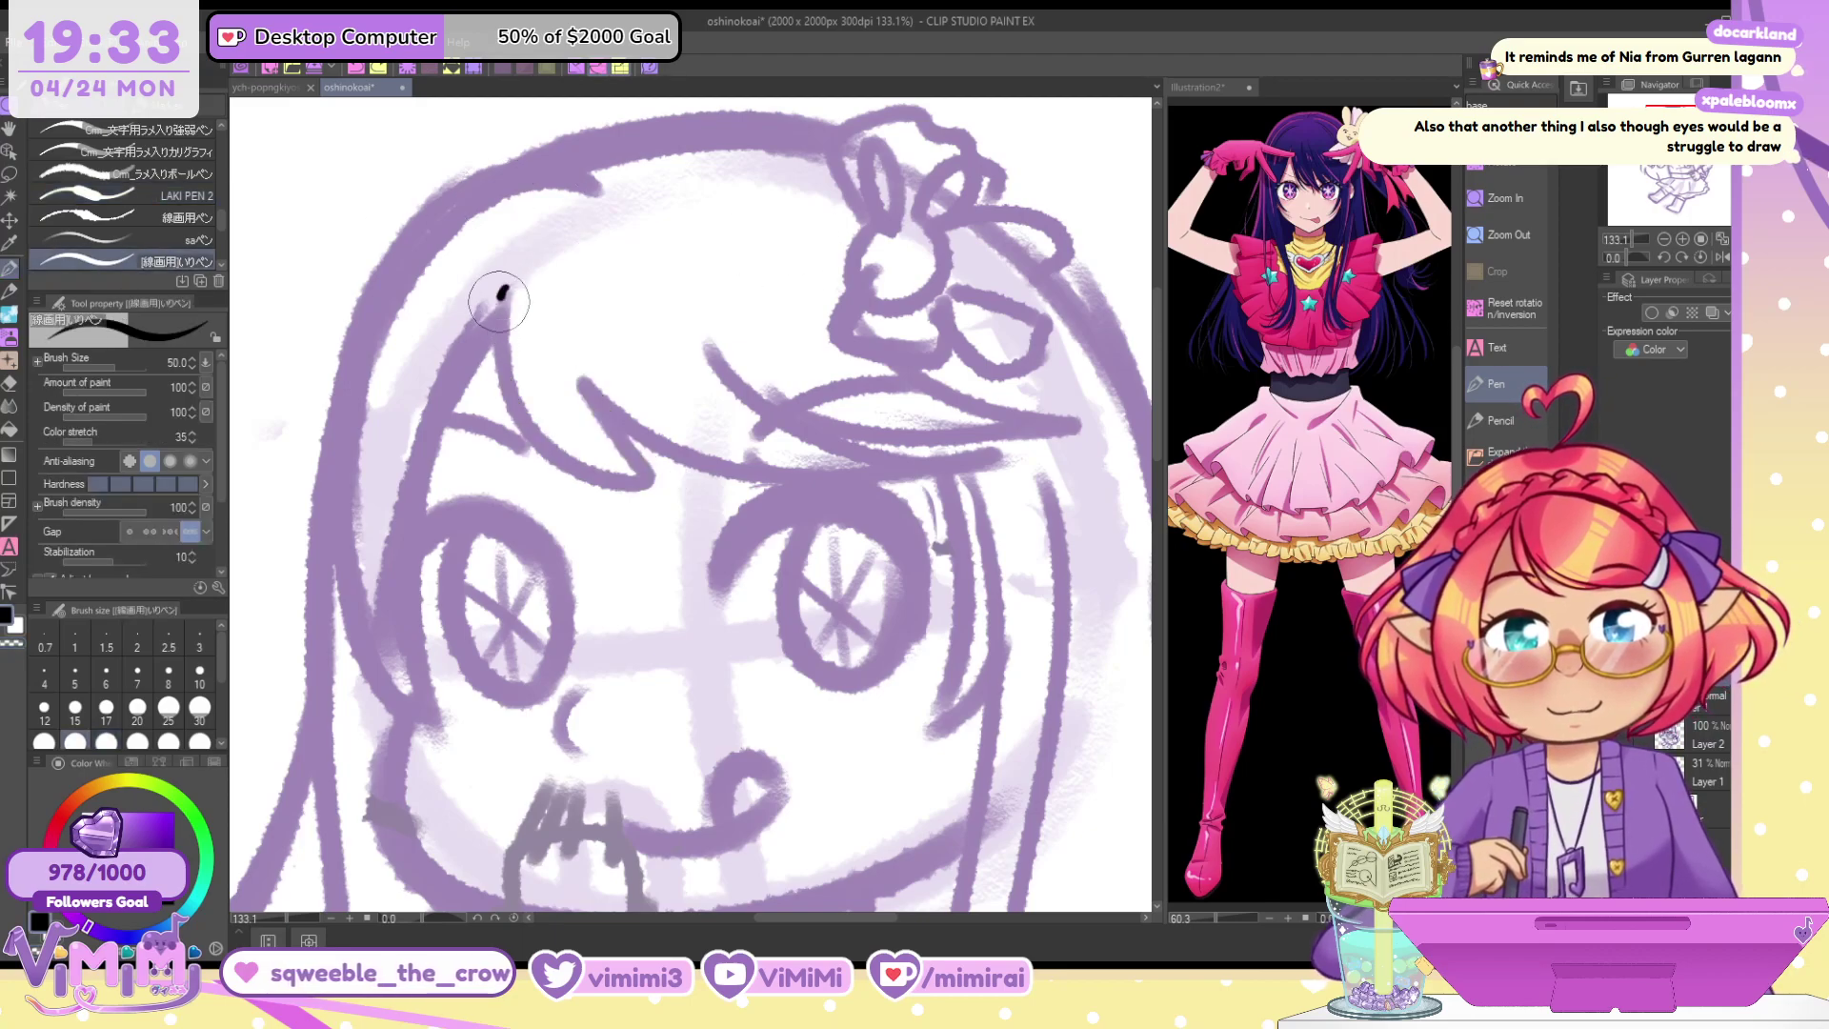
left_click_drag(502, 288, 675, 485)
key("ctrl+z")
left_click_drag(503, 282, 674, 484)
left_click_drag(593, 379, 678, 484)
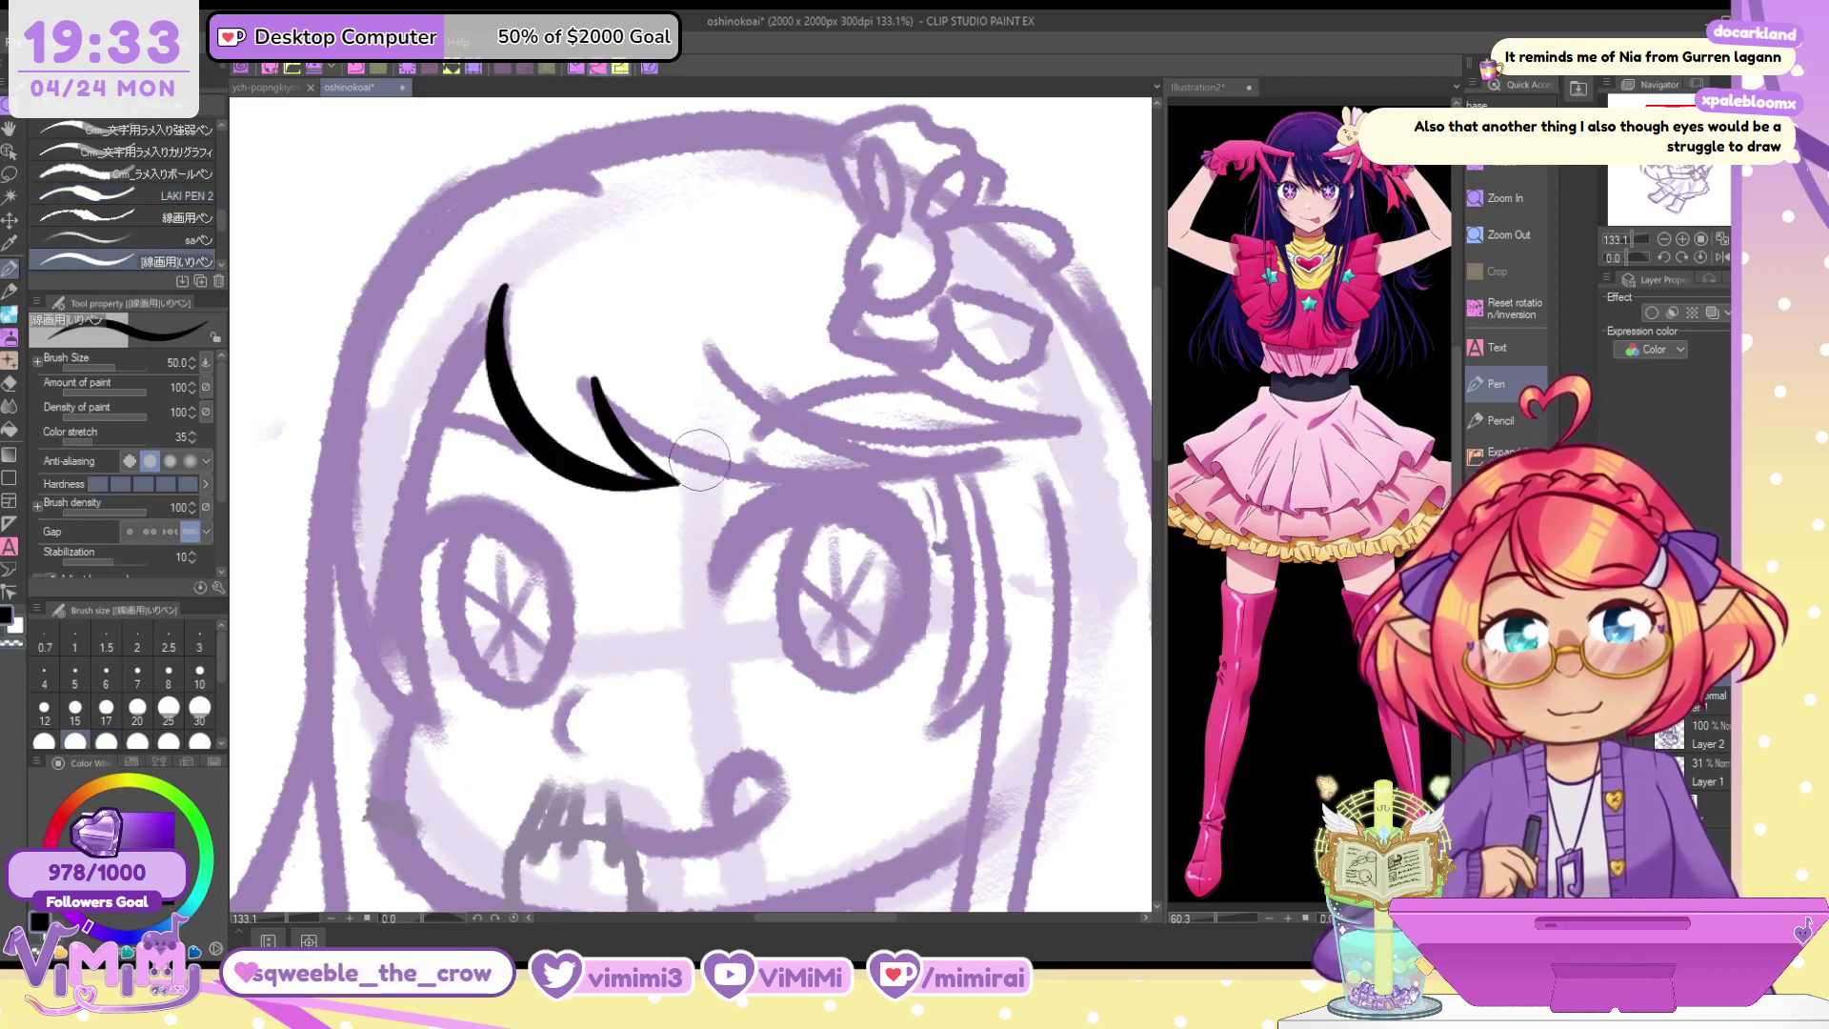
Ink the second bang strand sweeping across the forehead above the eye at brush size 40, and thicken it at size 30
key("bracketleft")
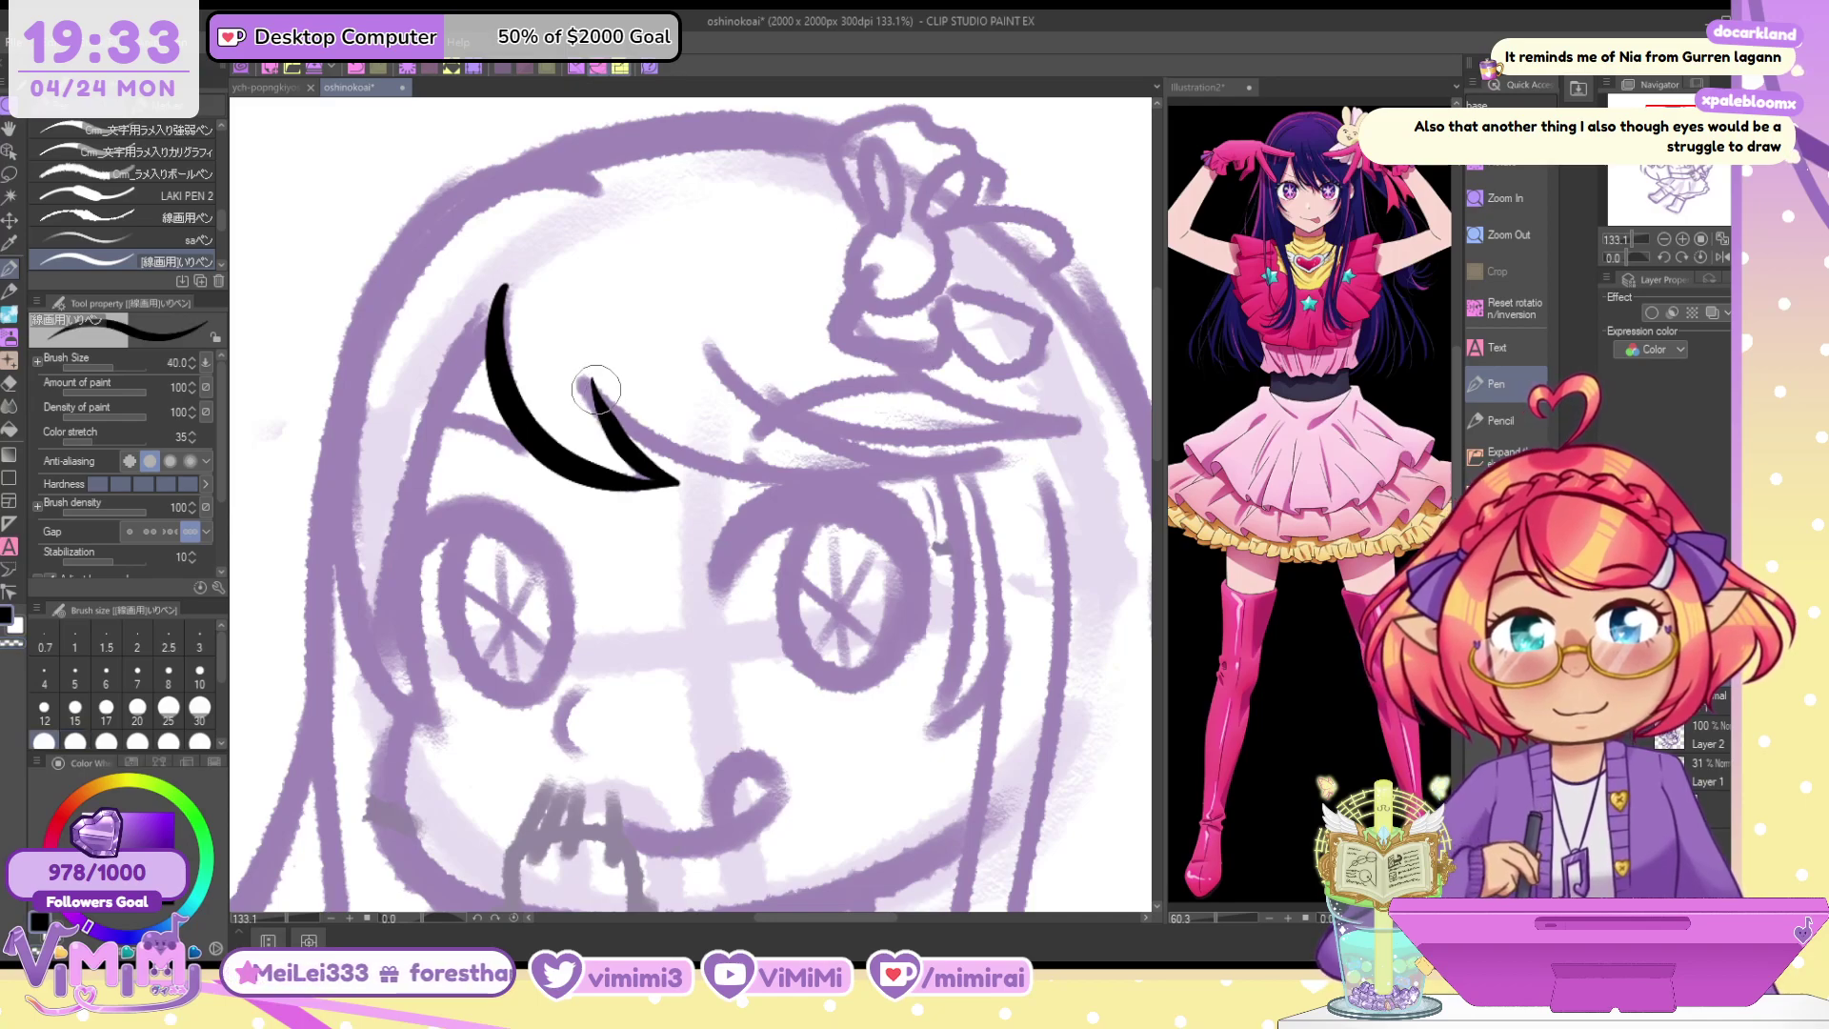
left_click_drag(588, 379, 877, 478)
key("ctrl+z")
left_click_drag(586, 379, 964, 467)
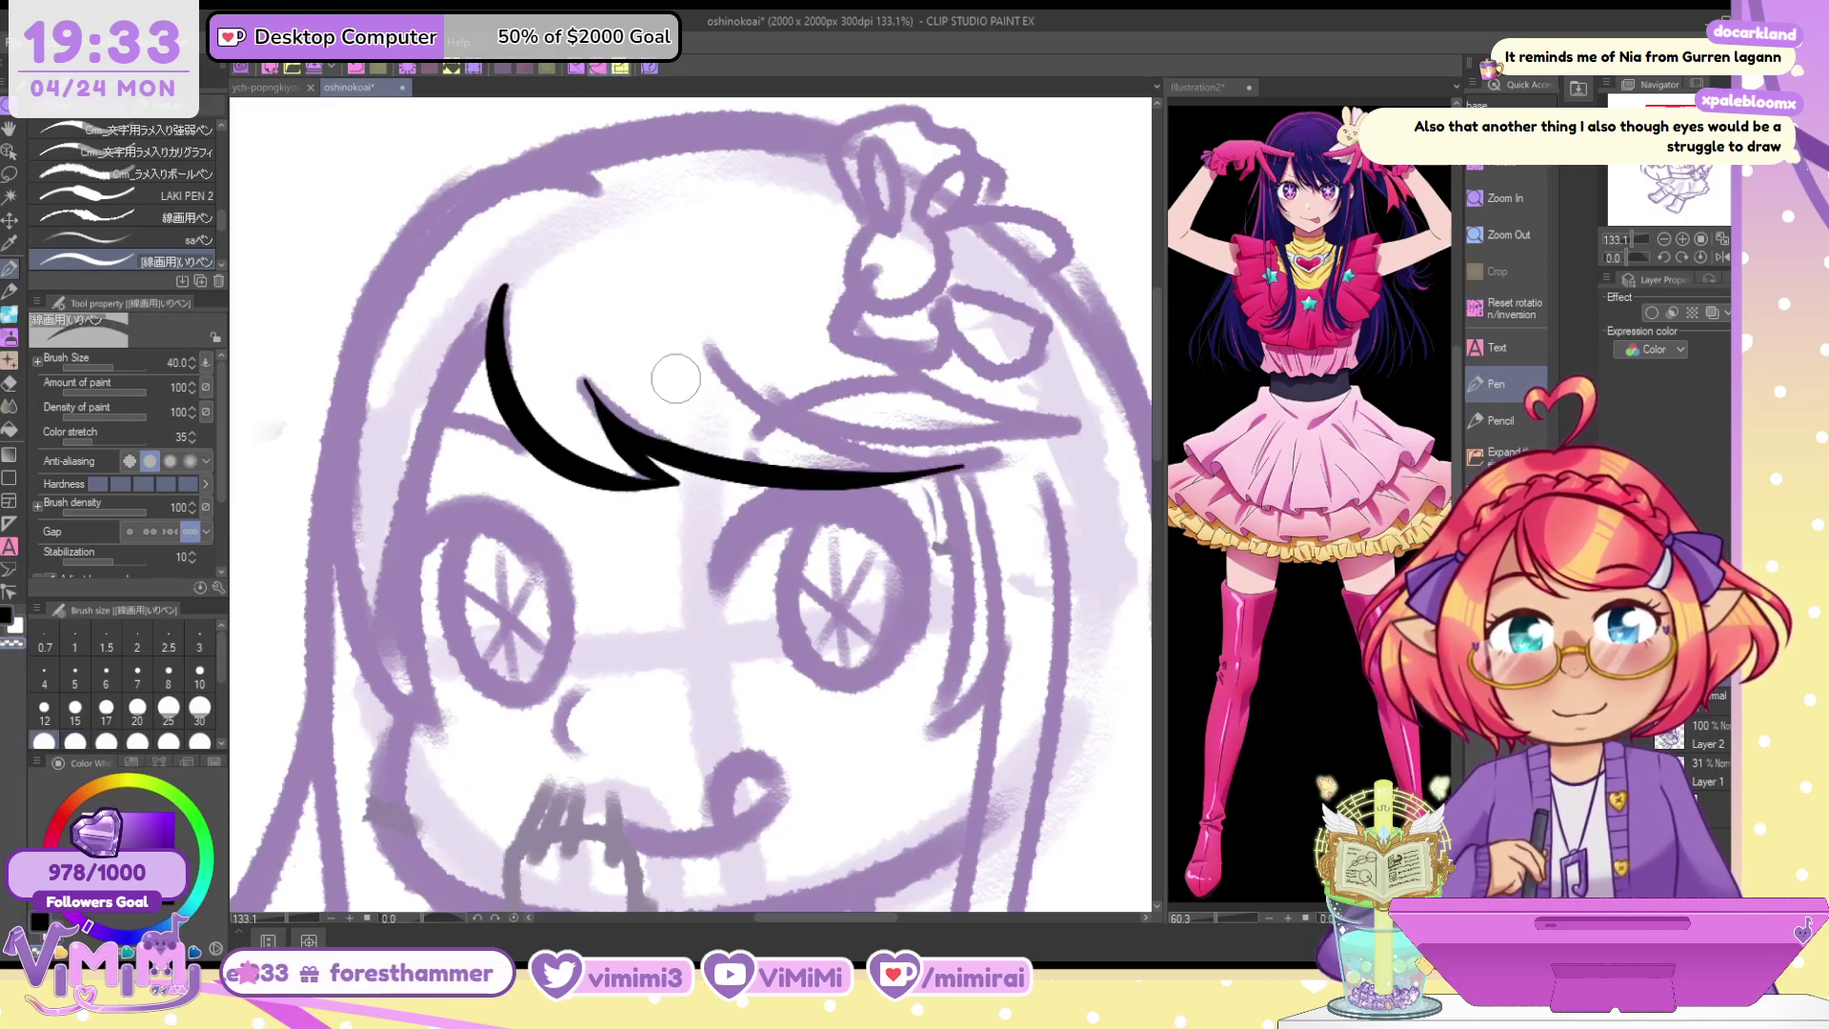
key("bracketleft")
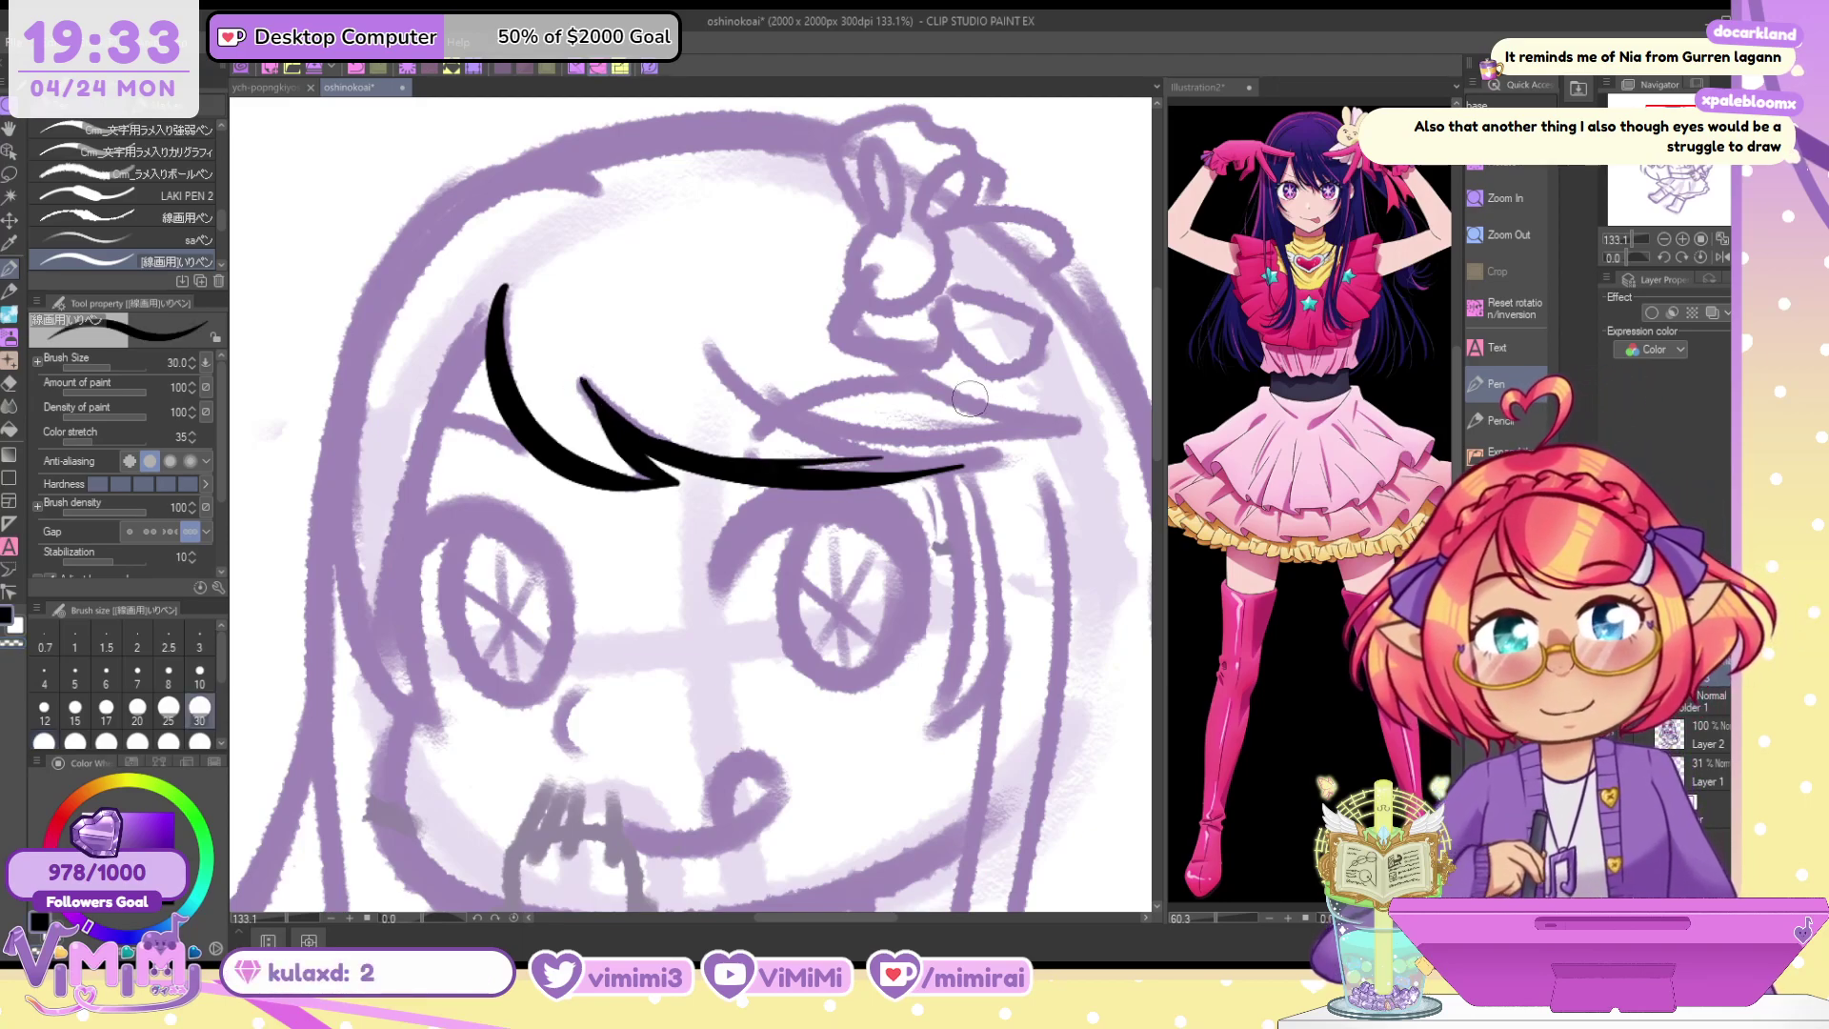
left_click_drag(592, 391, 996, 442)
left_click_drag(599, 393, 761, 458)
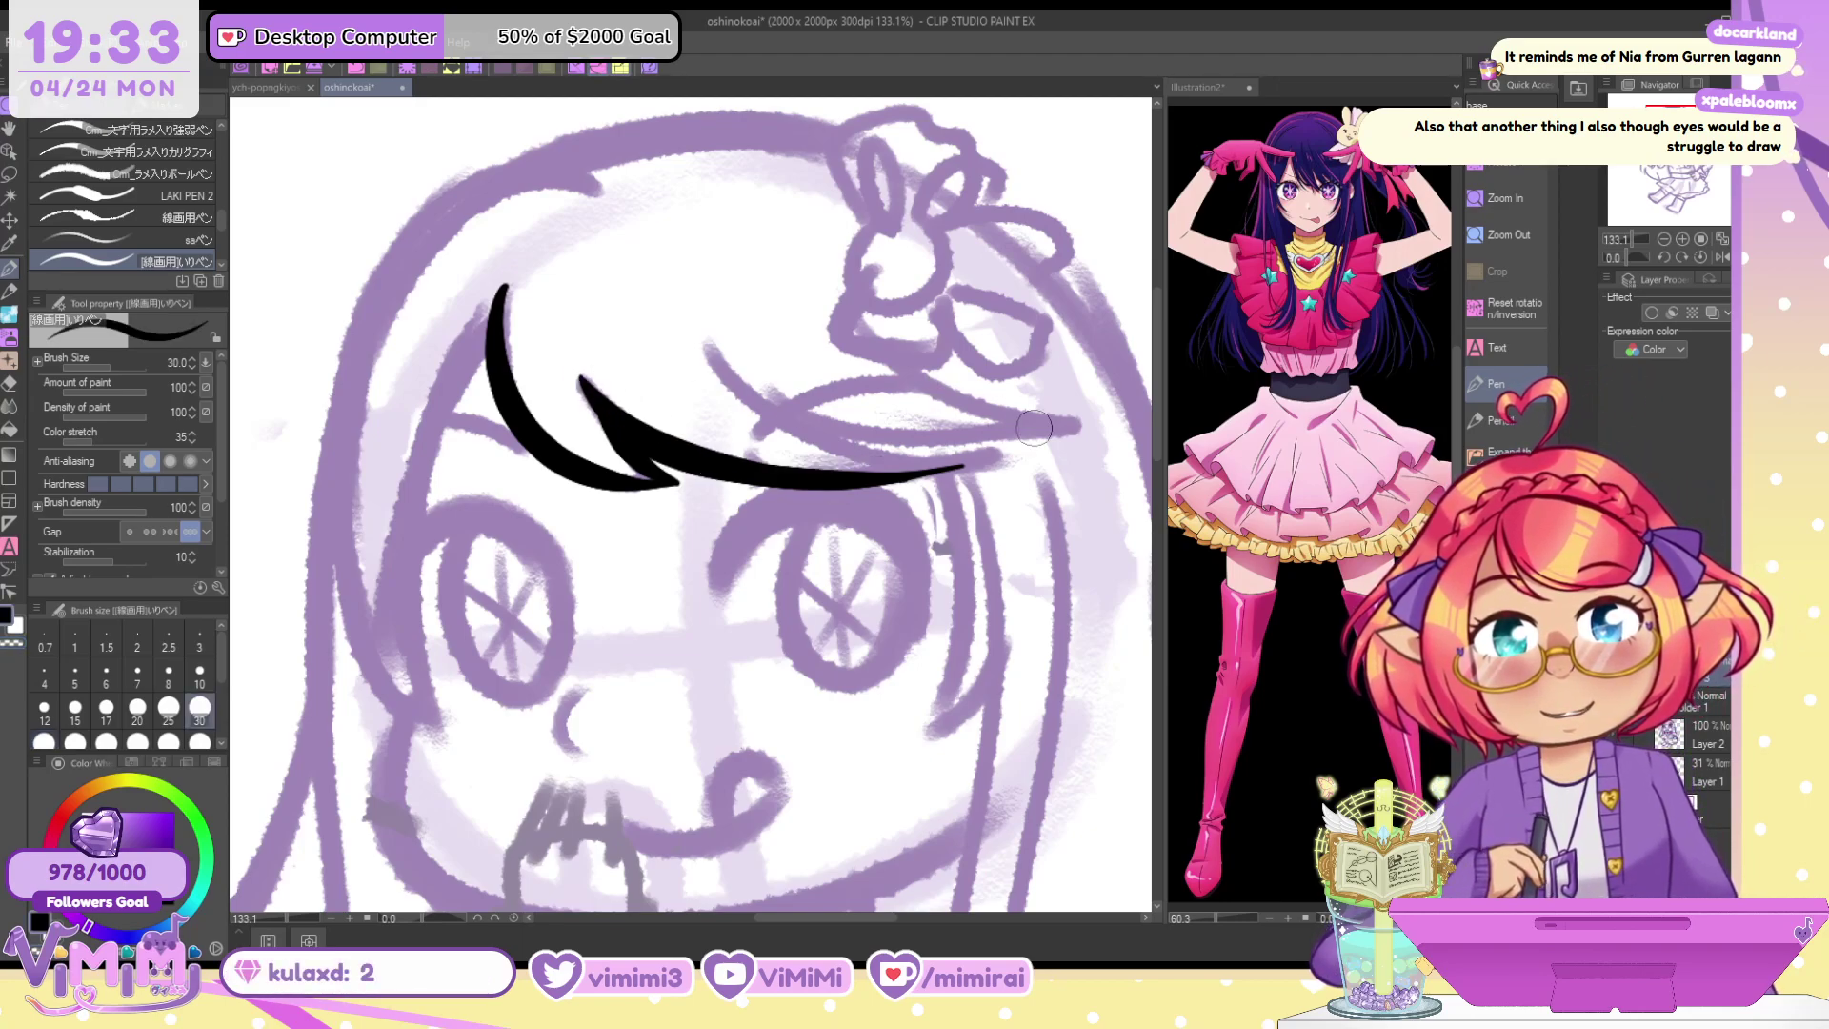
Trim the upper edge of the second bang strand with transparent colour and refine the first strand's tip at brush size 25
key("c")
left_click_drag(585, 367, 734, 447)
scroll(618, 375, "up", 2)
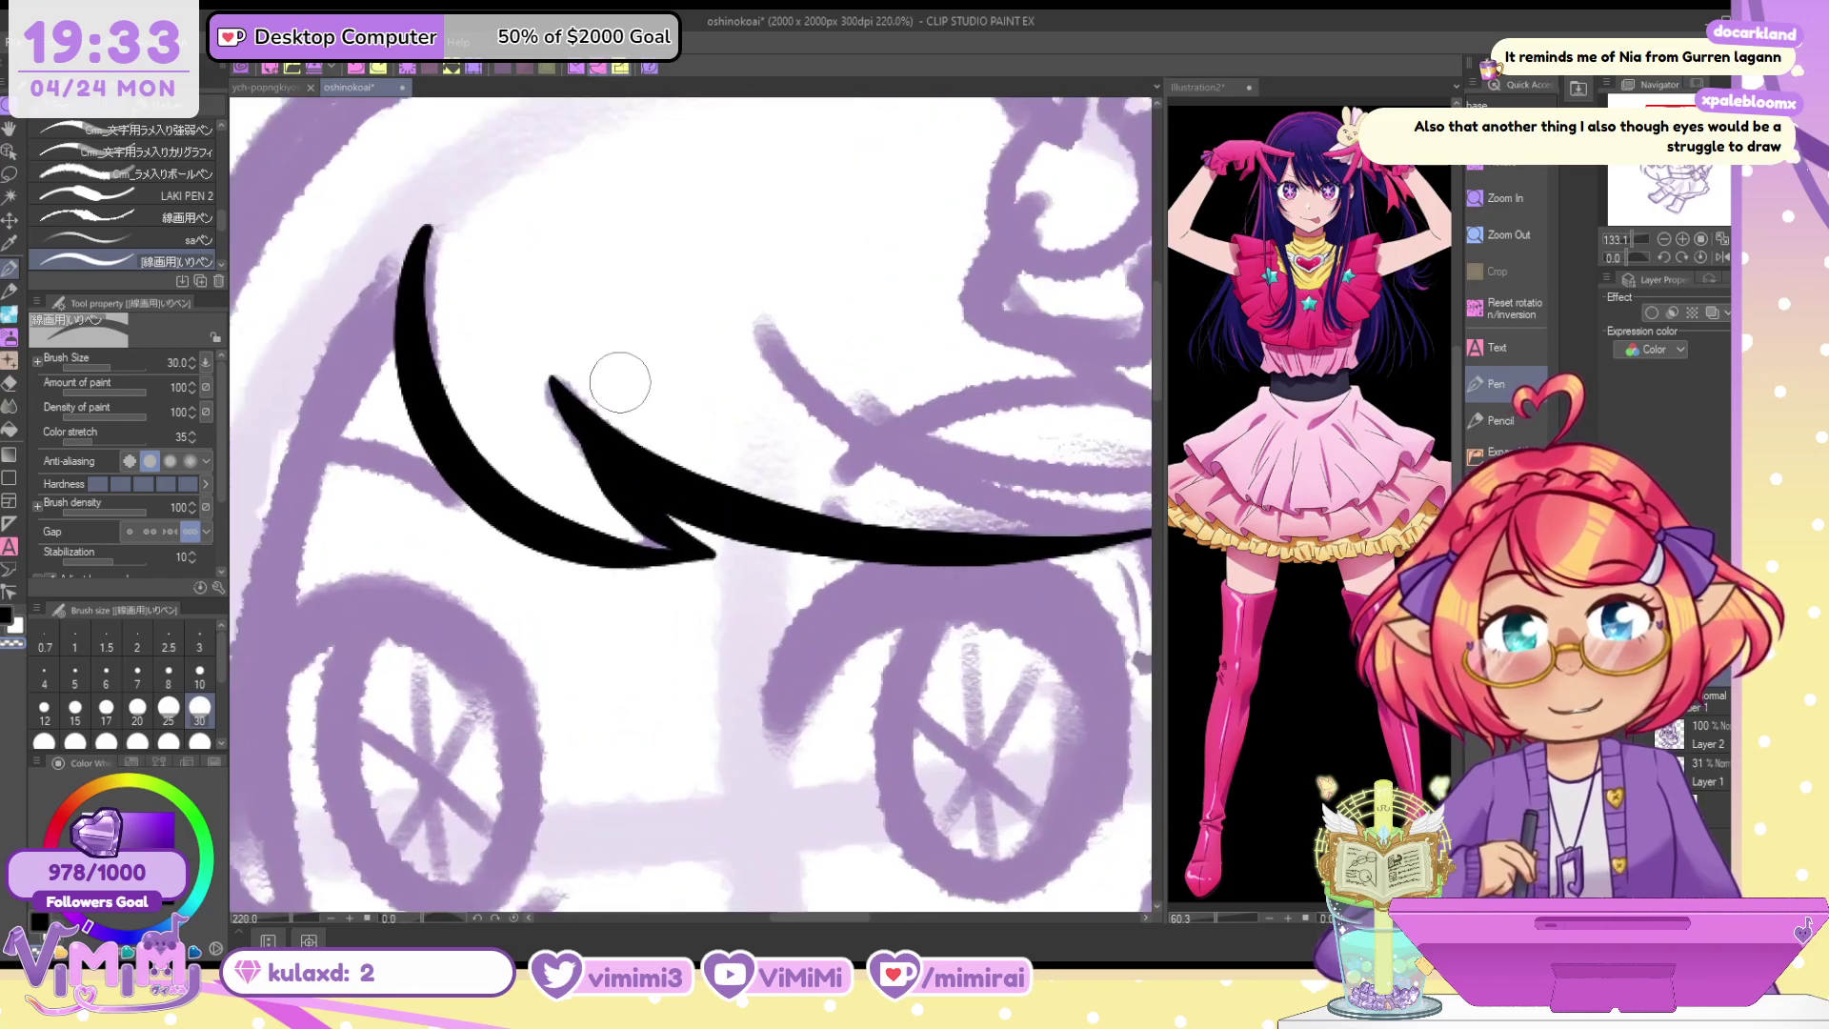
key("bracketleft")
left_click_drag(555, 385, 692, 532)
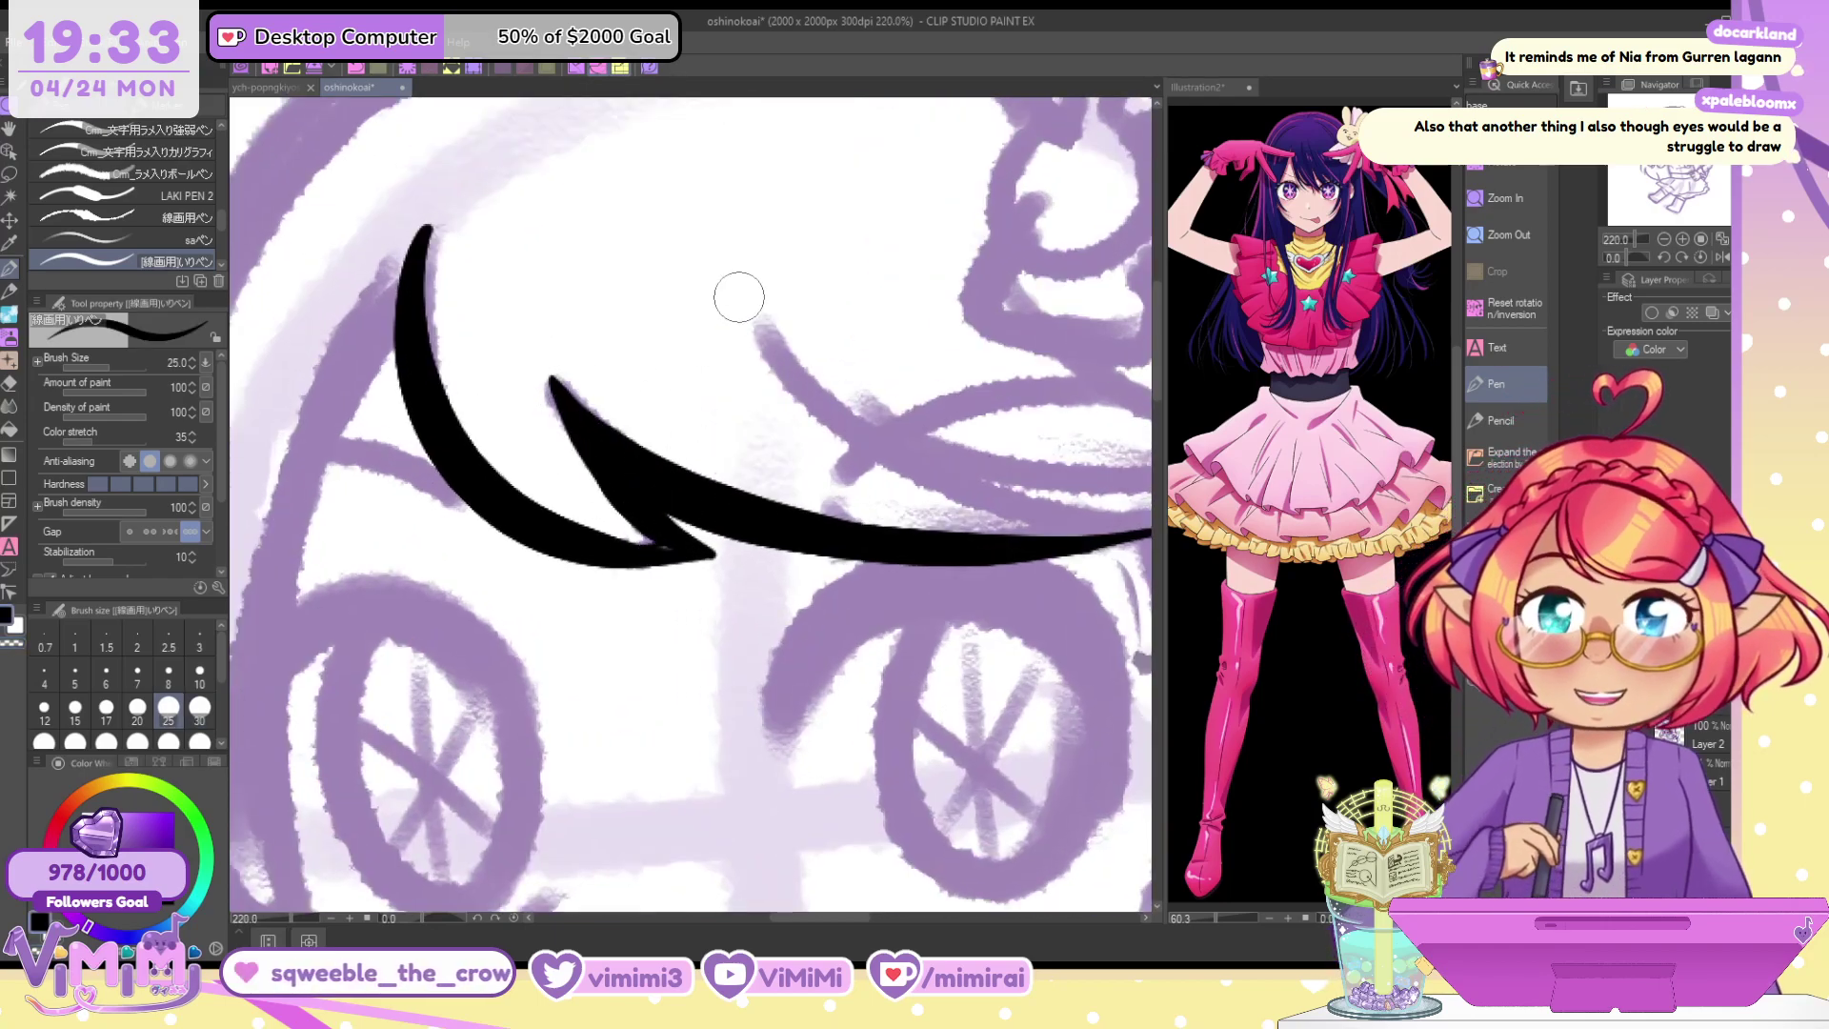
mouse_move(631, 545)
left_mouse_down()
mouse_move(712, 549)
mouse_move(663, 506)
mouse_move(809, 585)
mouse_move(781, 551)
mouse_move(669, 516)
mouse_move(777, 573)
mouse_move(693, 516)
mouse_move(723, 551)
mouse_move(753, 552)
mouse_move(715, 517)
mouse_move(677, 511)
mouse_move(726, 554)
mouse_move(633, 565)
mouse_move(729, 564)
left_mouse_up()
key("c")
key("ctrl+z")
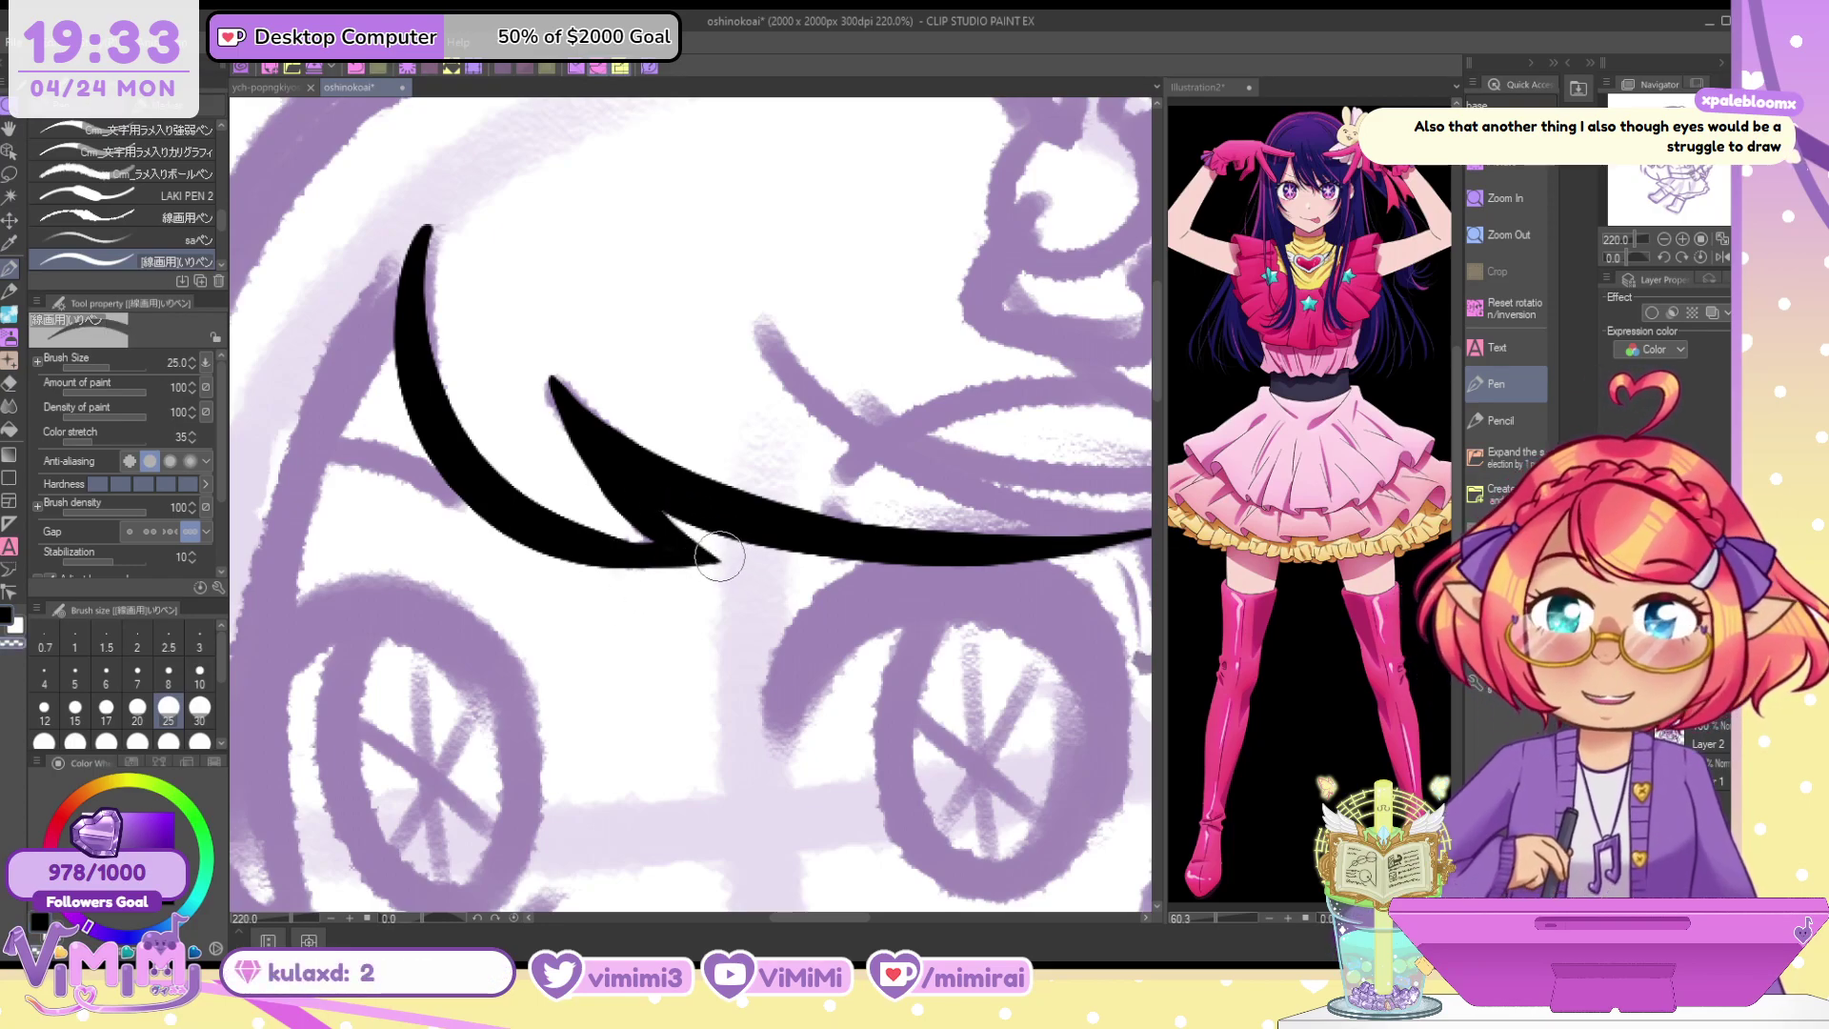
Ink the third bang strand at brush size 40 so it tapers into the end of the second strand
scroll(719, 555, "down", 2)
key("bracketright")
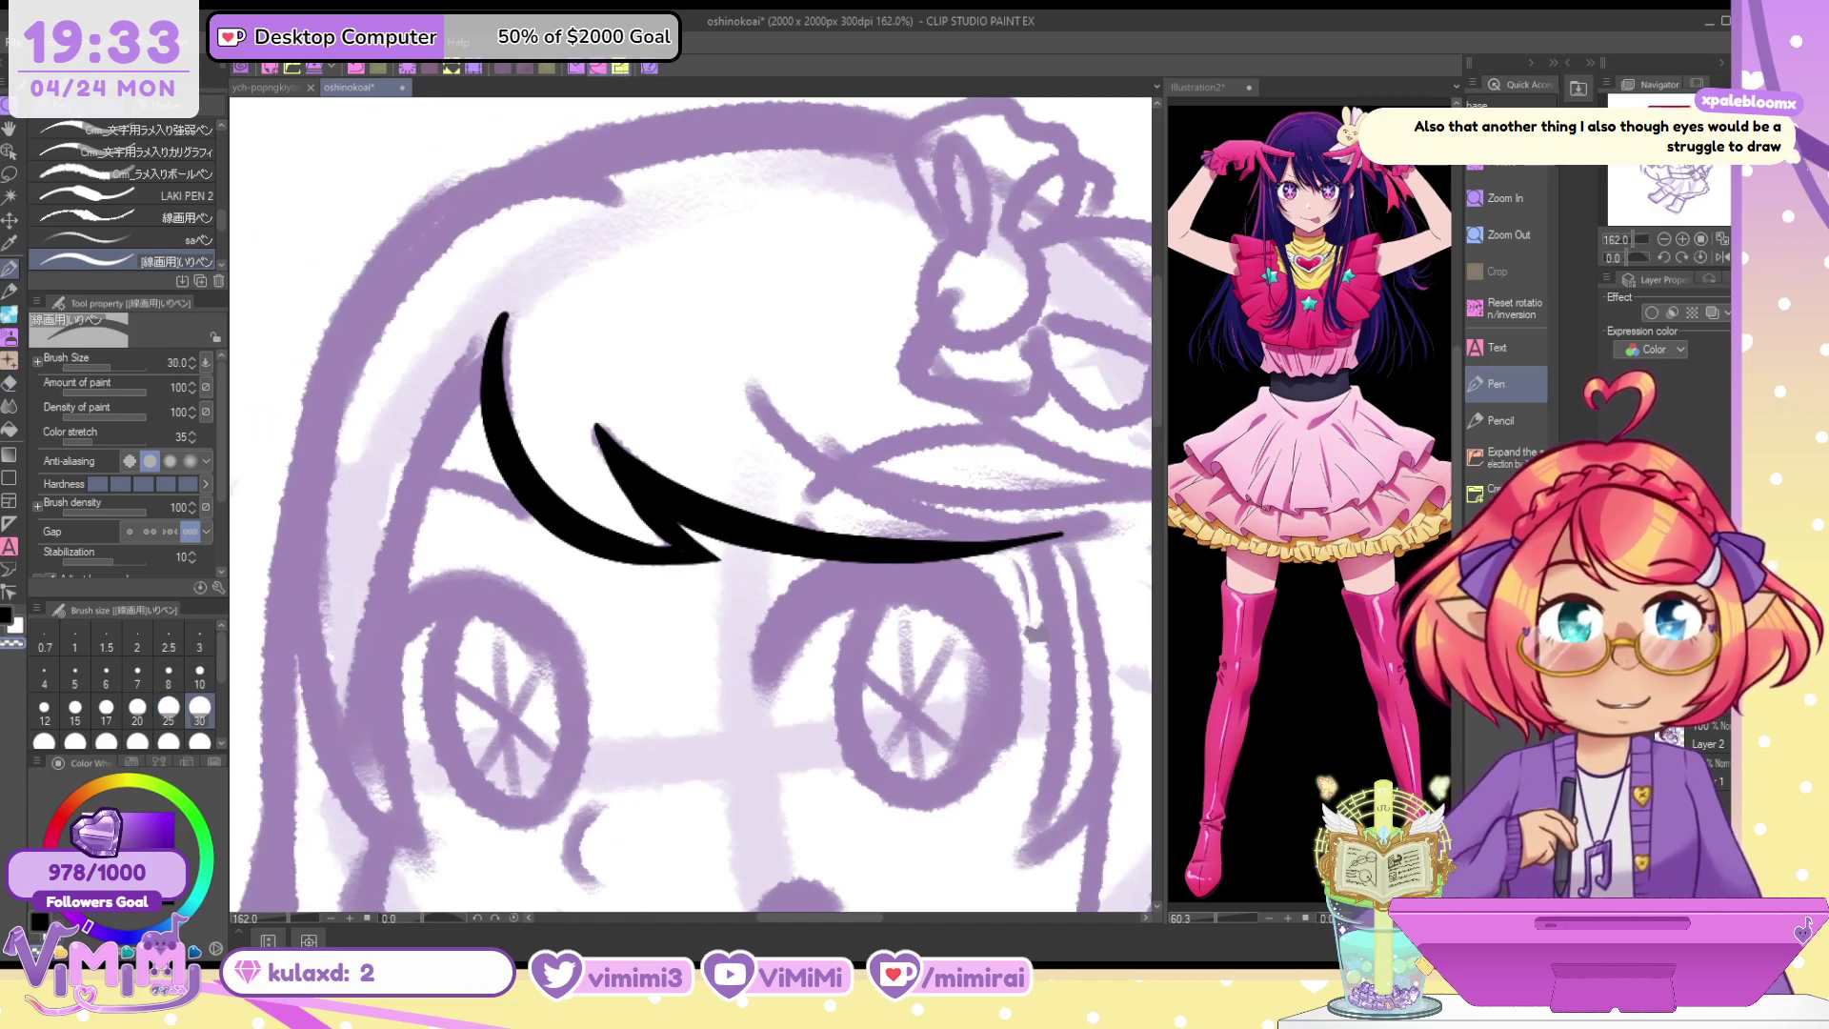
left_click_drag(719, 555, 553, 514)
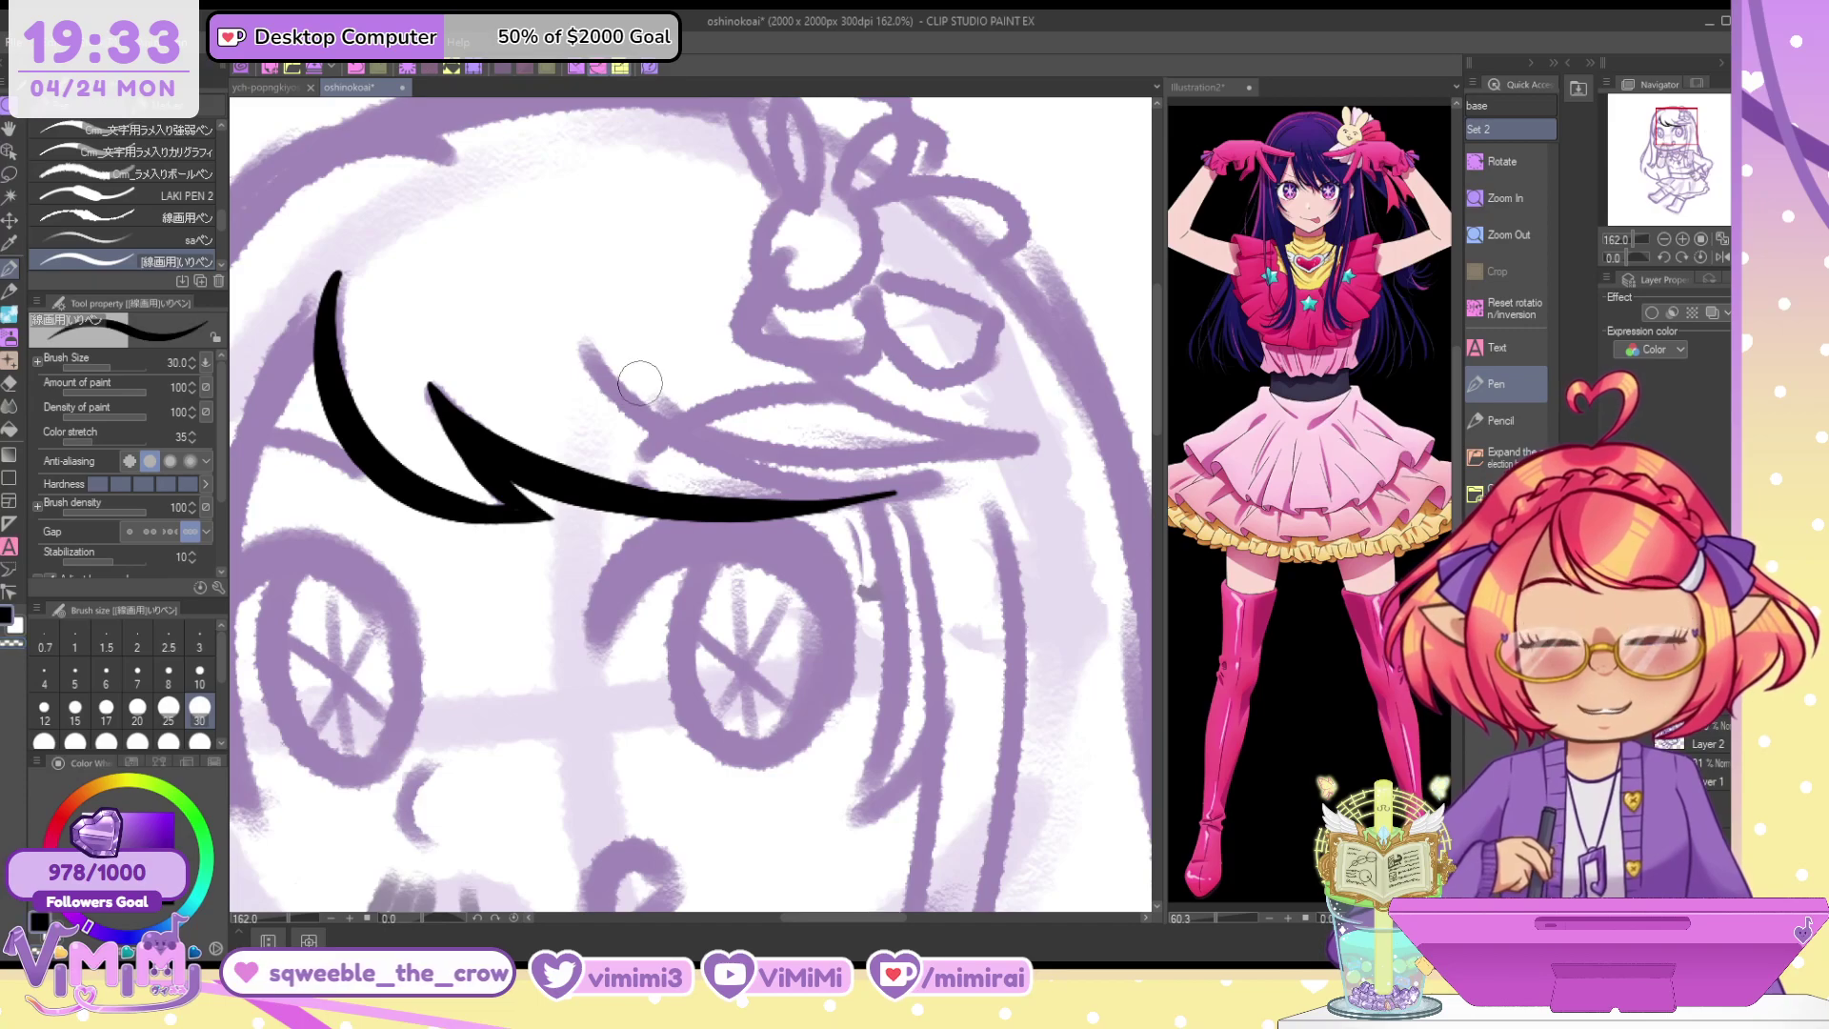
mouse_move(579, 331)
left_mouse_down()
mouse_move(653, 420)
mouse_move(933, 483)
left_mouse_up()
key("ctrl+z")
key("]")
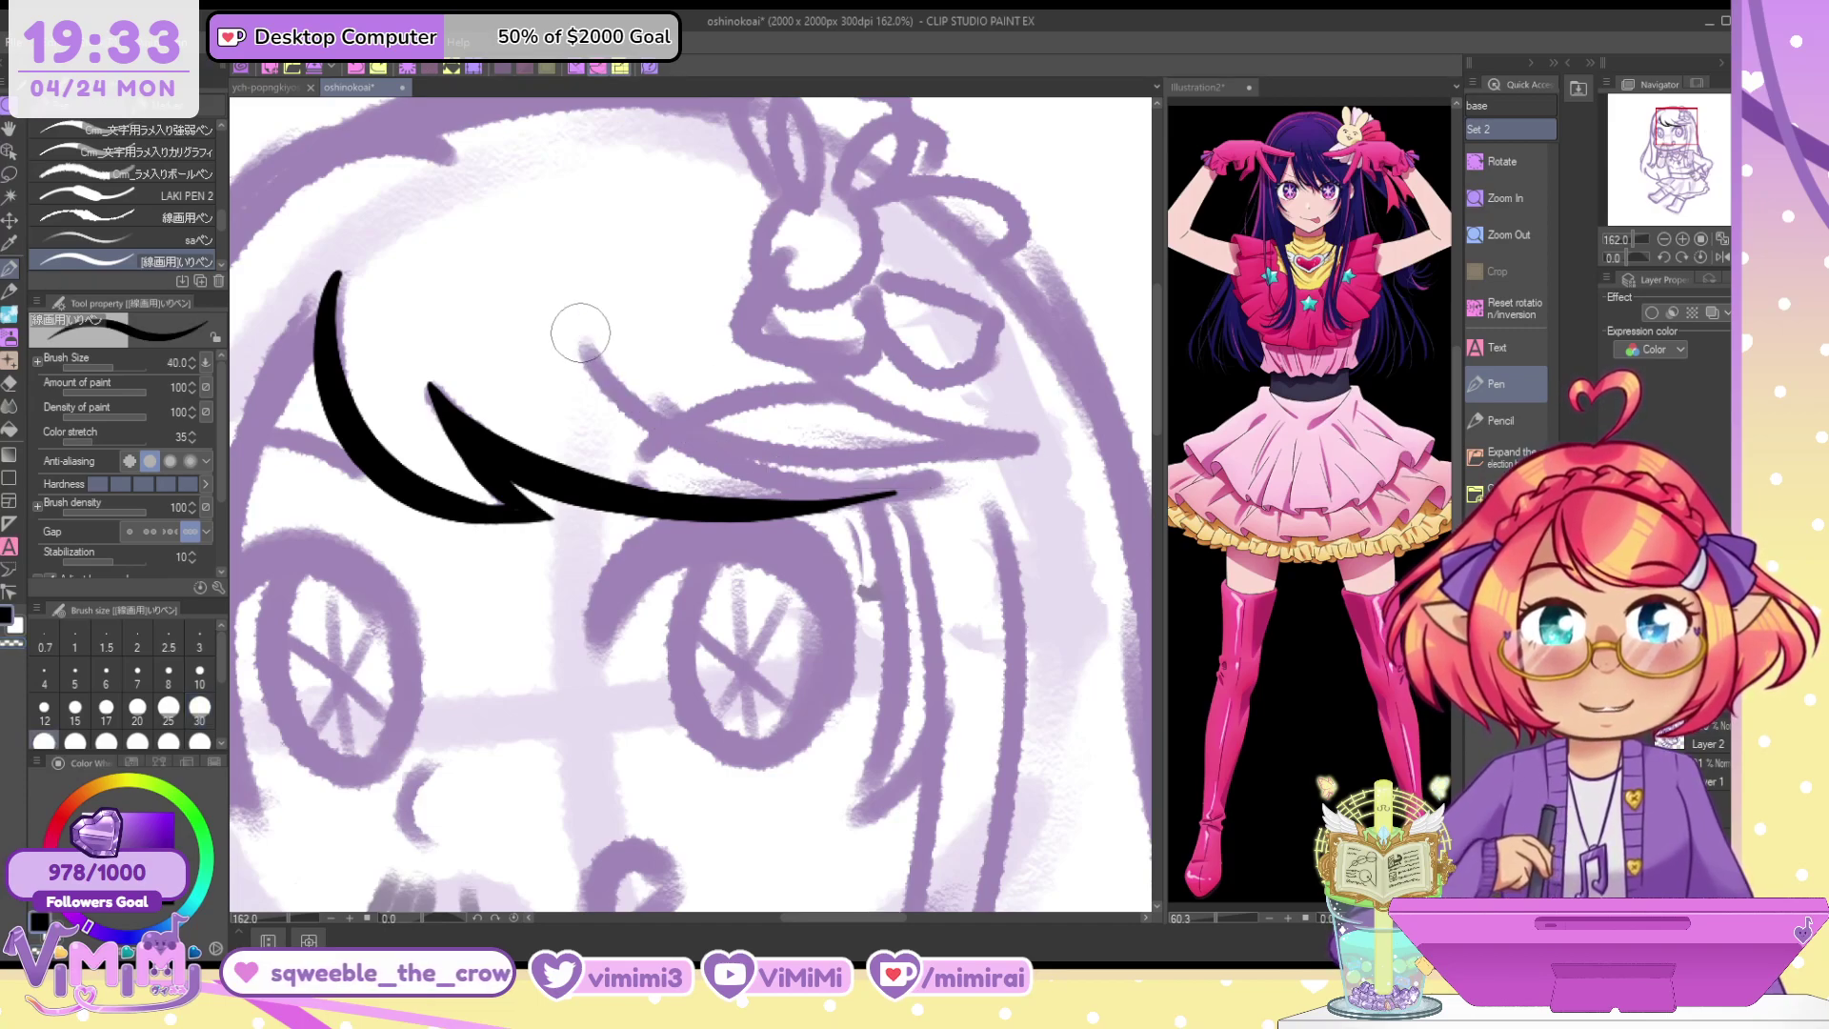
left_click_drag(578, 332, 905, 496)
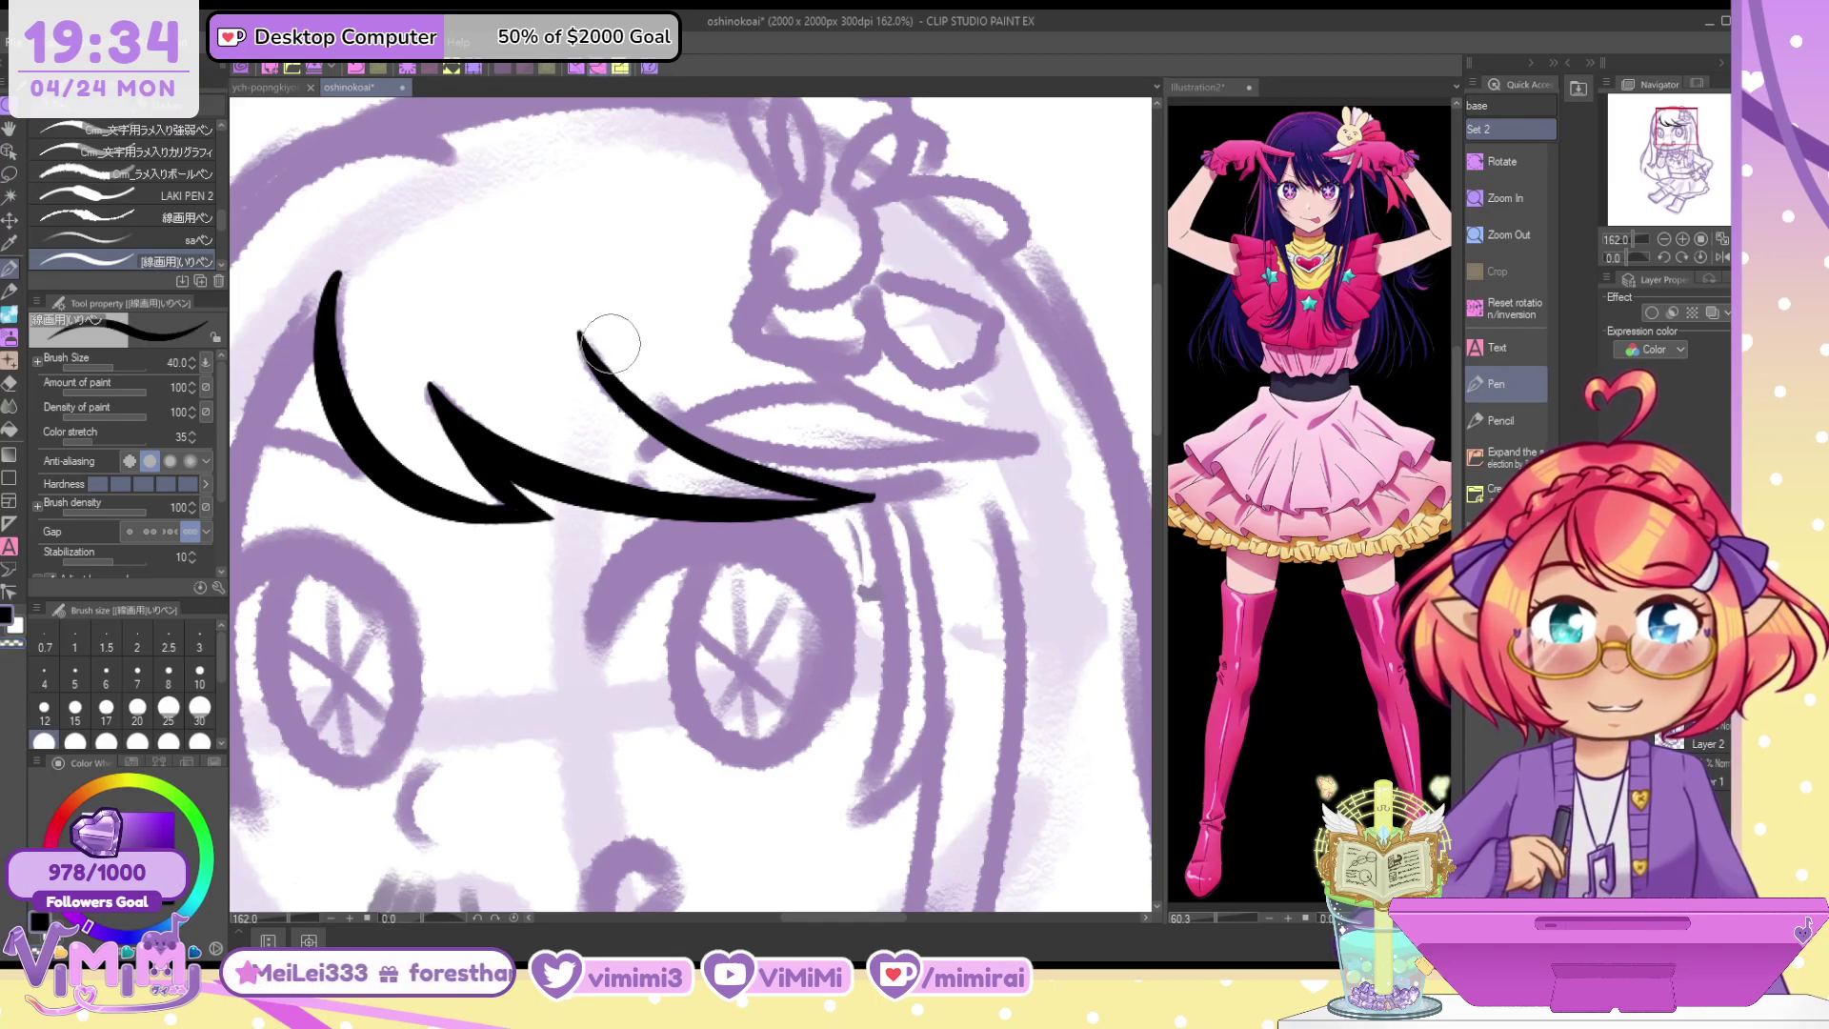
left_click_drag(569, 326, 941, 492)
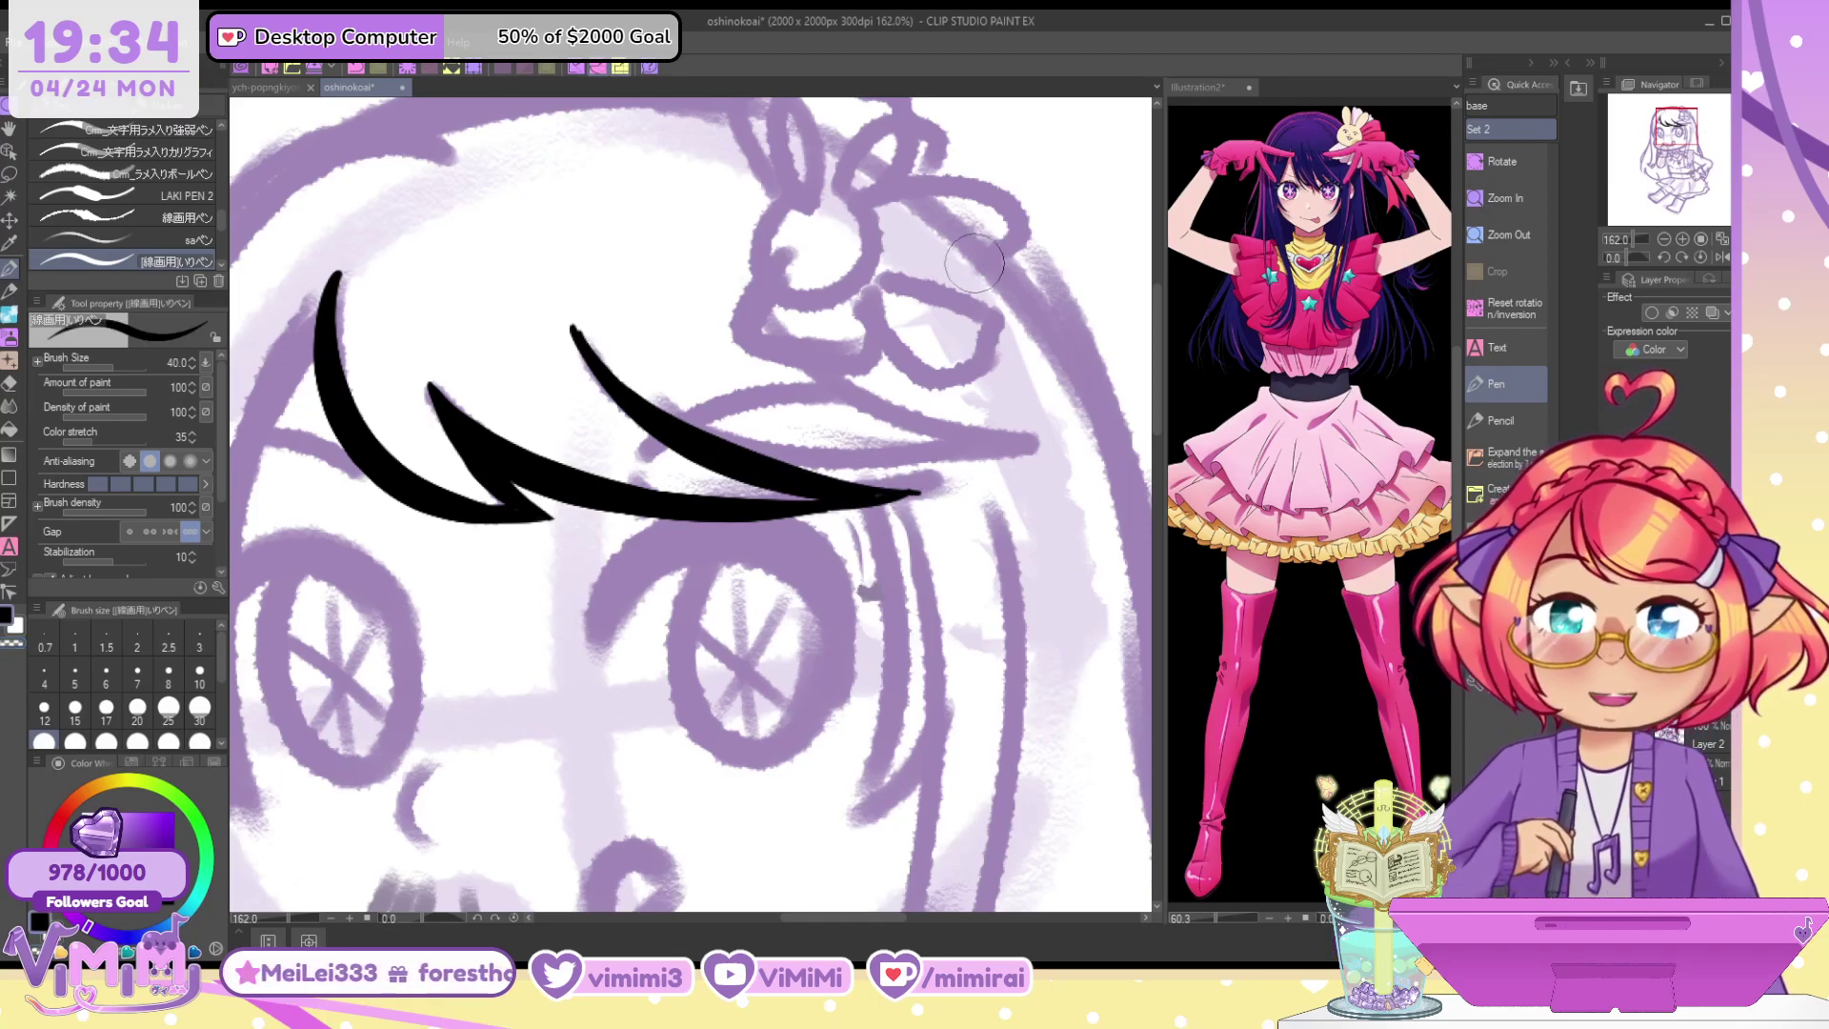
Ink the fourth bang strand below the bunny ornament, joining its two edges in a point
left_click_drag(783, 467, 1002, 419)
key("ctrl+z")
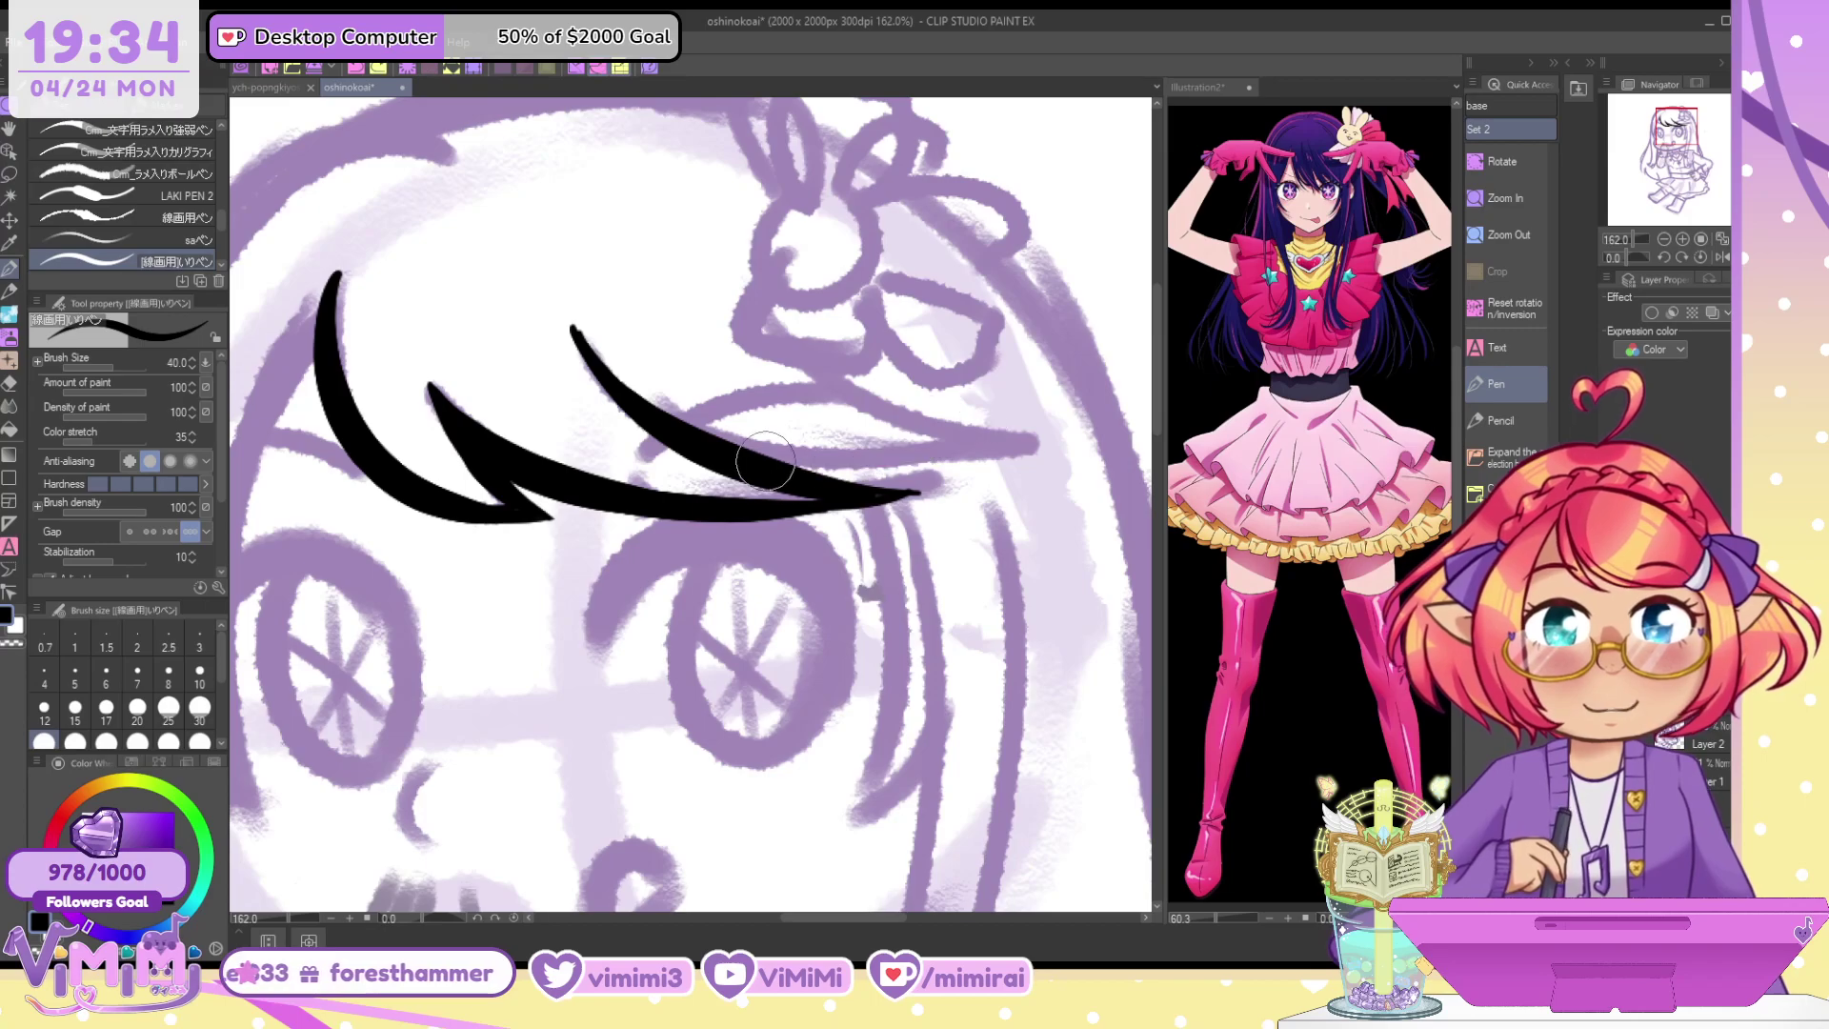
left_click_drag(767, 459, 1052, 431)
left_click_drag(821, 362, 1047, 430)
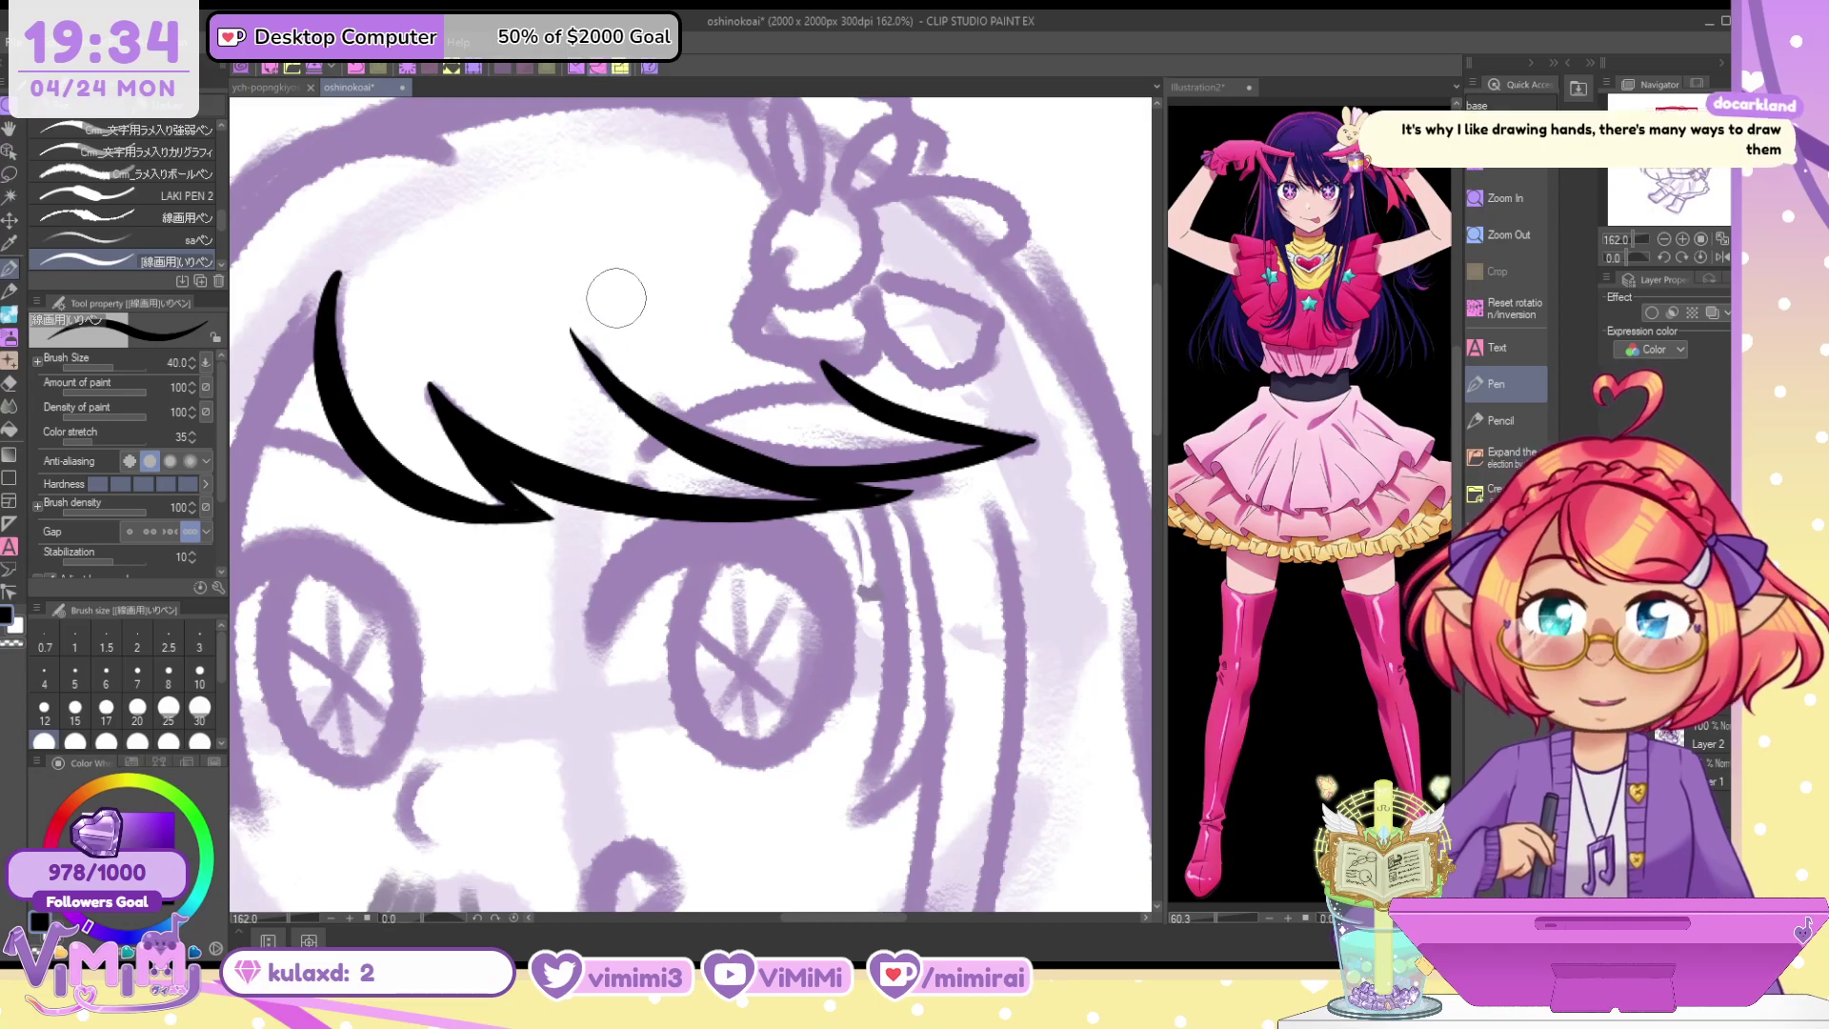
Ink the side lock's inner edge from the first bang strand down past the eye to the cheek at brush size 40
key("asciicircum")
key("asciicircum")
key("asciicircum")
key("asciicircum")
key("asciicircum")
key("asciicircum")
key("asciicircum")
key("asciicircum")
key("asciicircum")
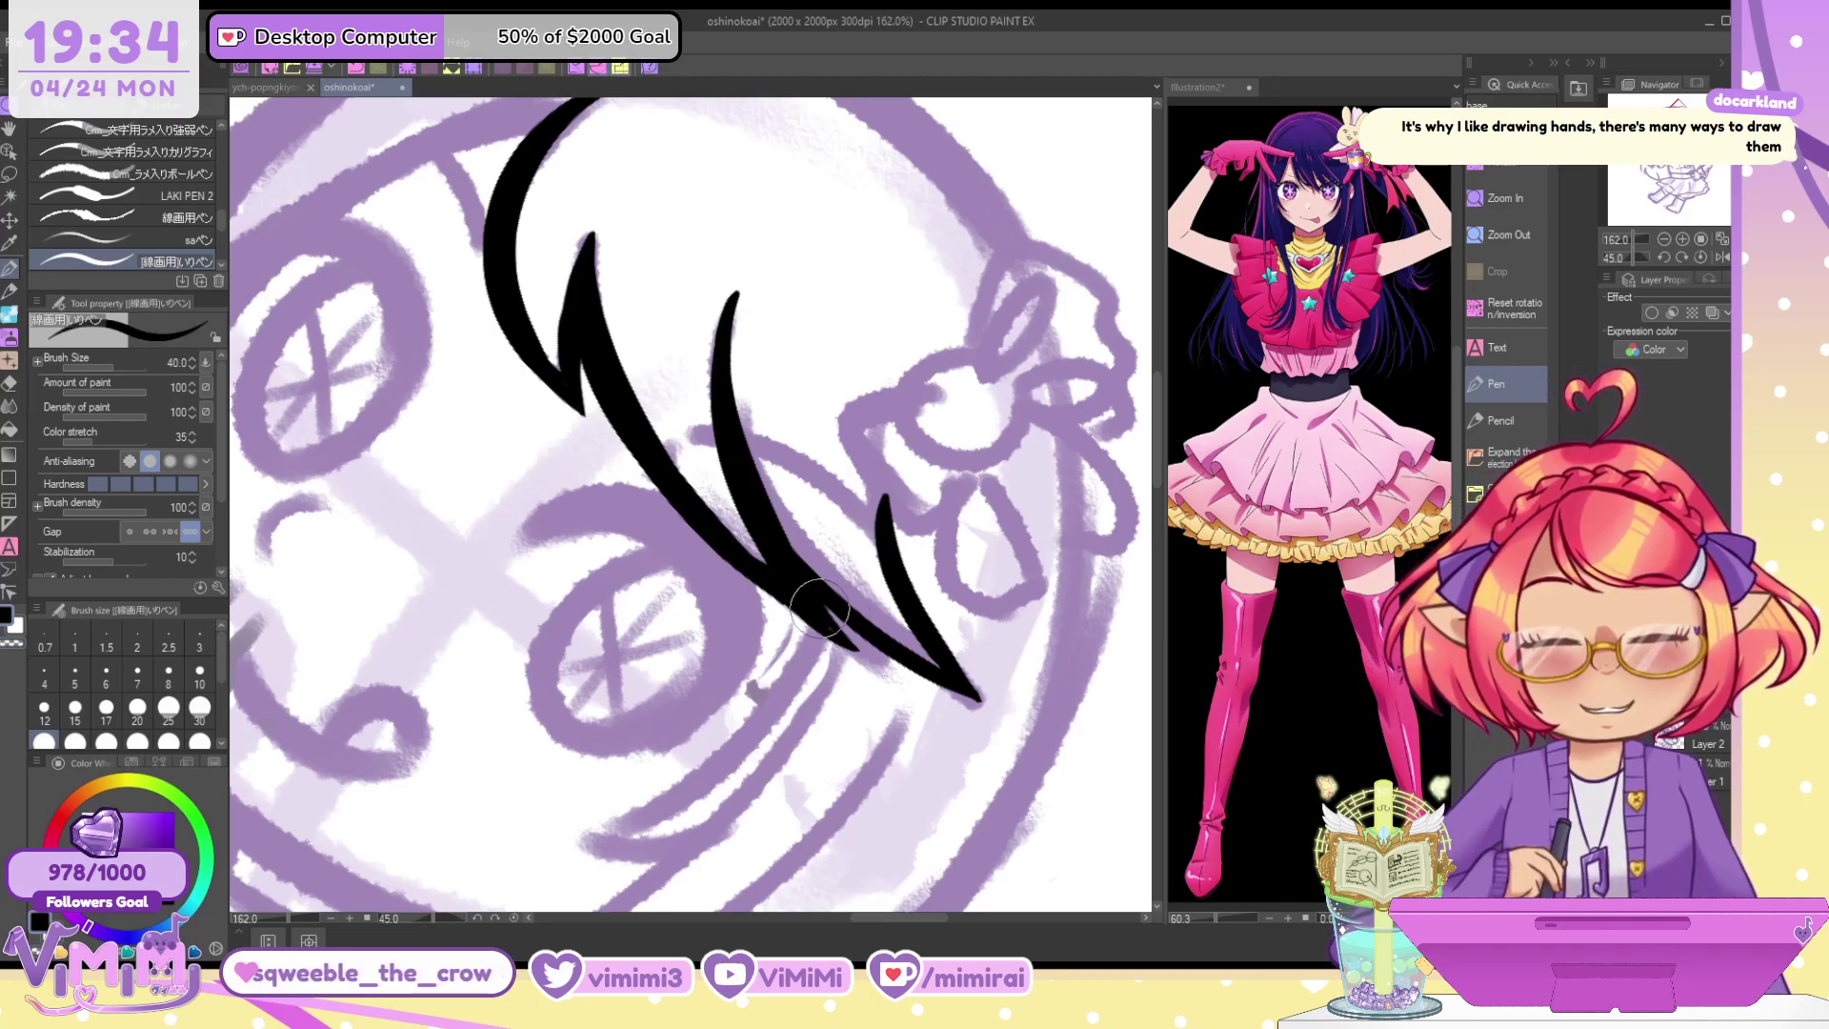
key("minus")
key("minus")
key("minus")
key("minus")
key("minus")
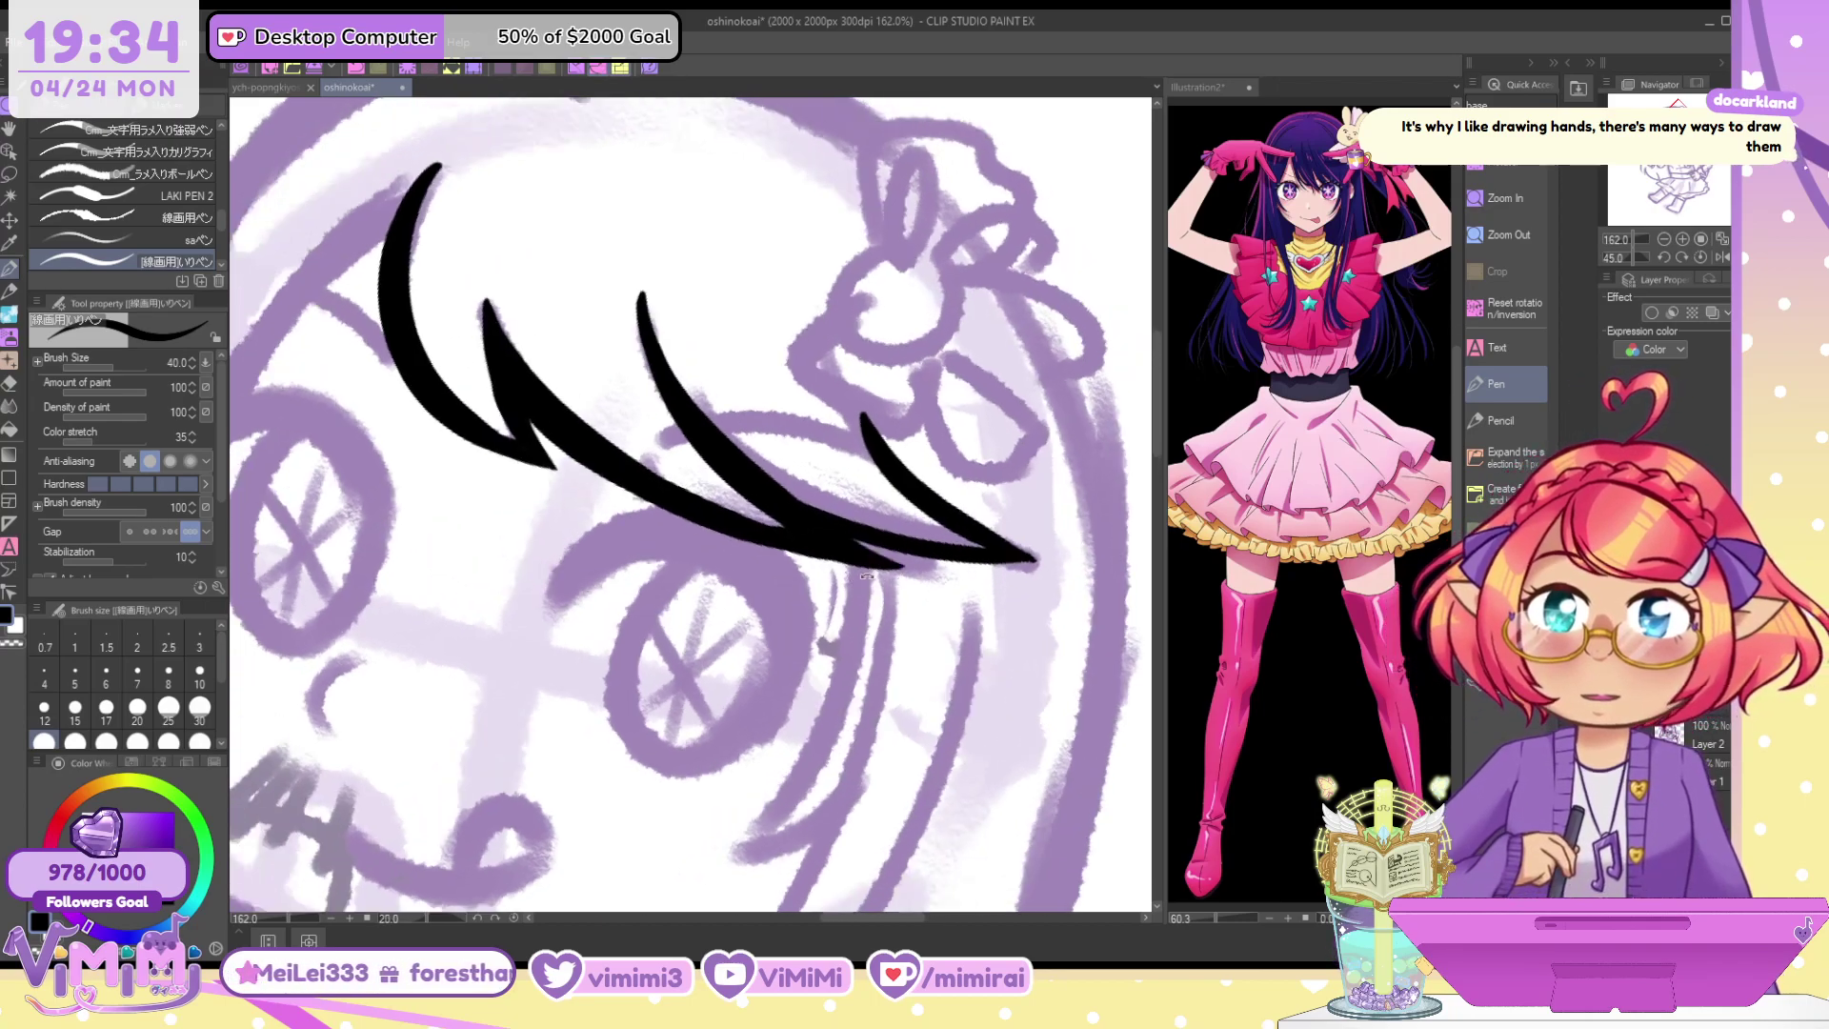
left_click_drag(866, 575, 817, 505)
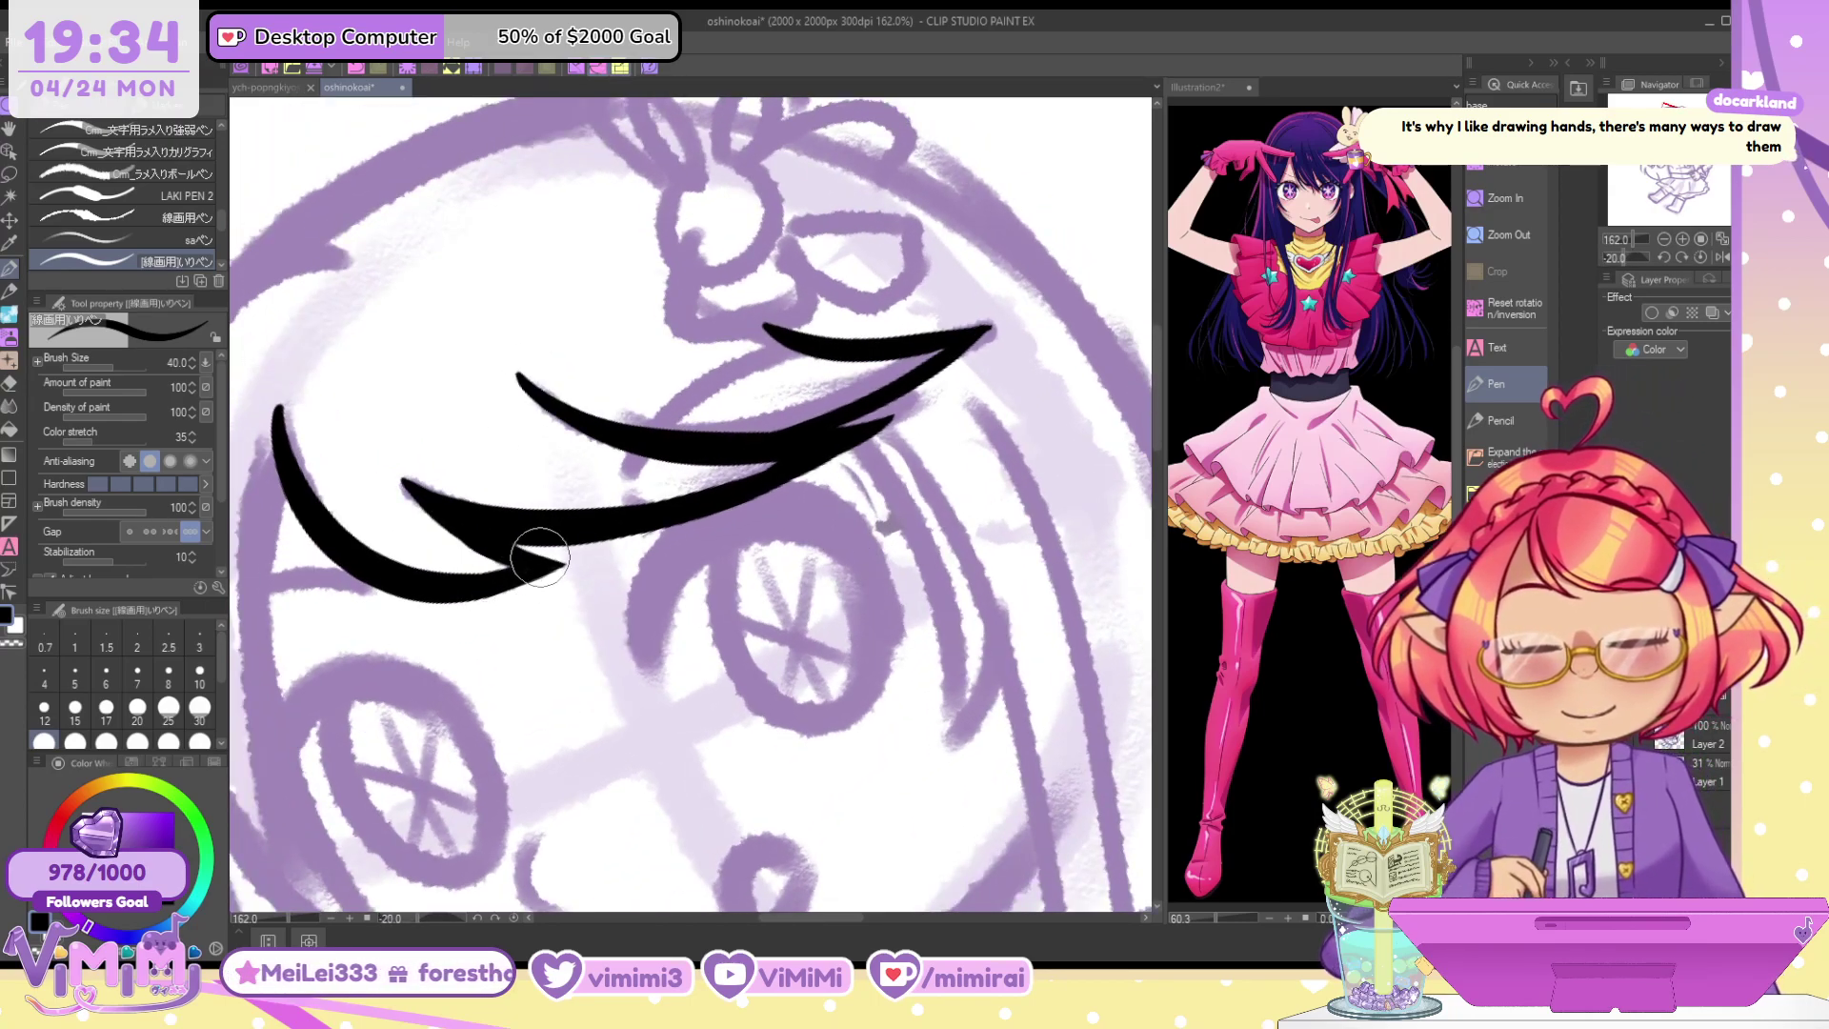
mouse_move(306, 402)
left_mouse_down()
mouse_move(605, 198)
mouse_move(683, 172)
mouse_move(698, 662)
left_mouse_up()
key("ctrl+z")
mouse_move(657, 179)
left_mouse_down()
mouse_move(636, 305)
mouse_move(762, 729)
left_mouse_up()
Ink the outer edge of the same side lock down to its point and clean up the tip
mouse_move(535, 159)
left_mouse_down()
mouse_move(519, 182)
mouse_move(767, 725)
left_mouse_up()
key("ctrl+z")
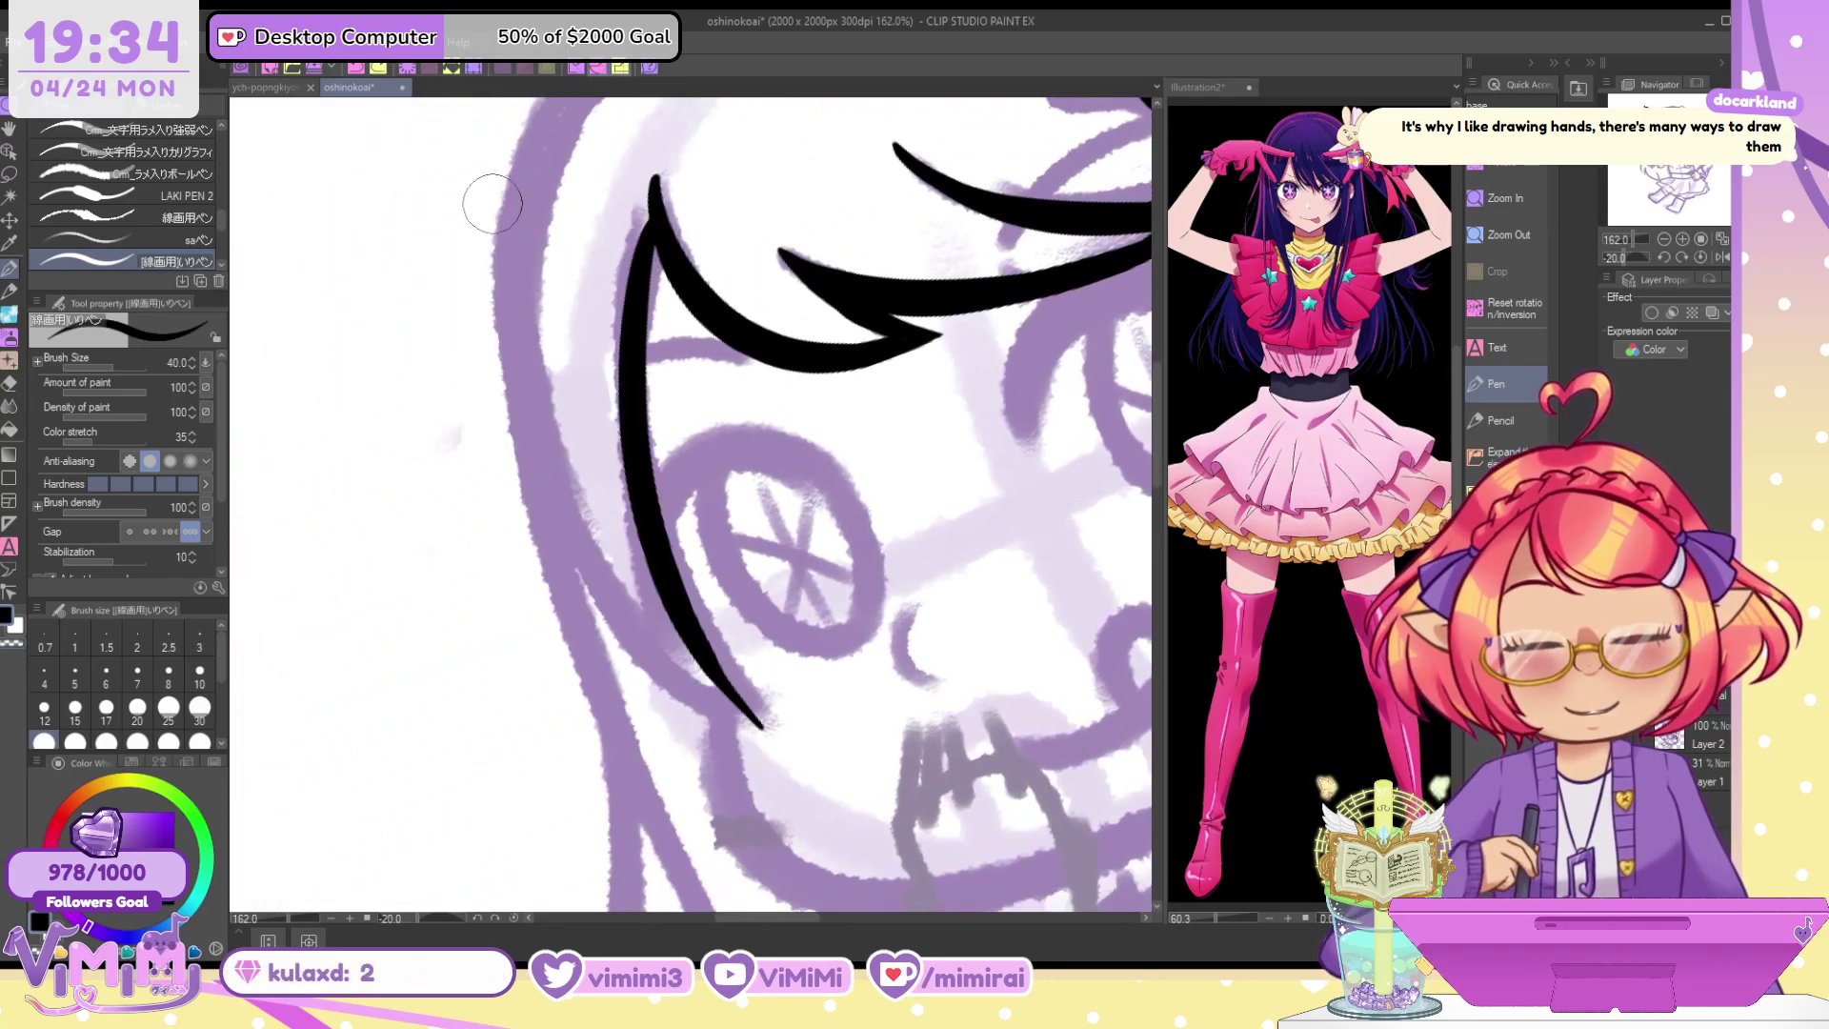
left_click_drag(514, 147, 772, 745)
key("ctrl+z")
mouse_move(530, 164)
left_mouse_down()
mouse_move(500, 429)
mouse_move(774, 724)
left_mouse_up()
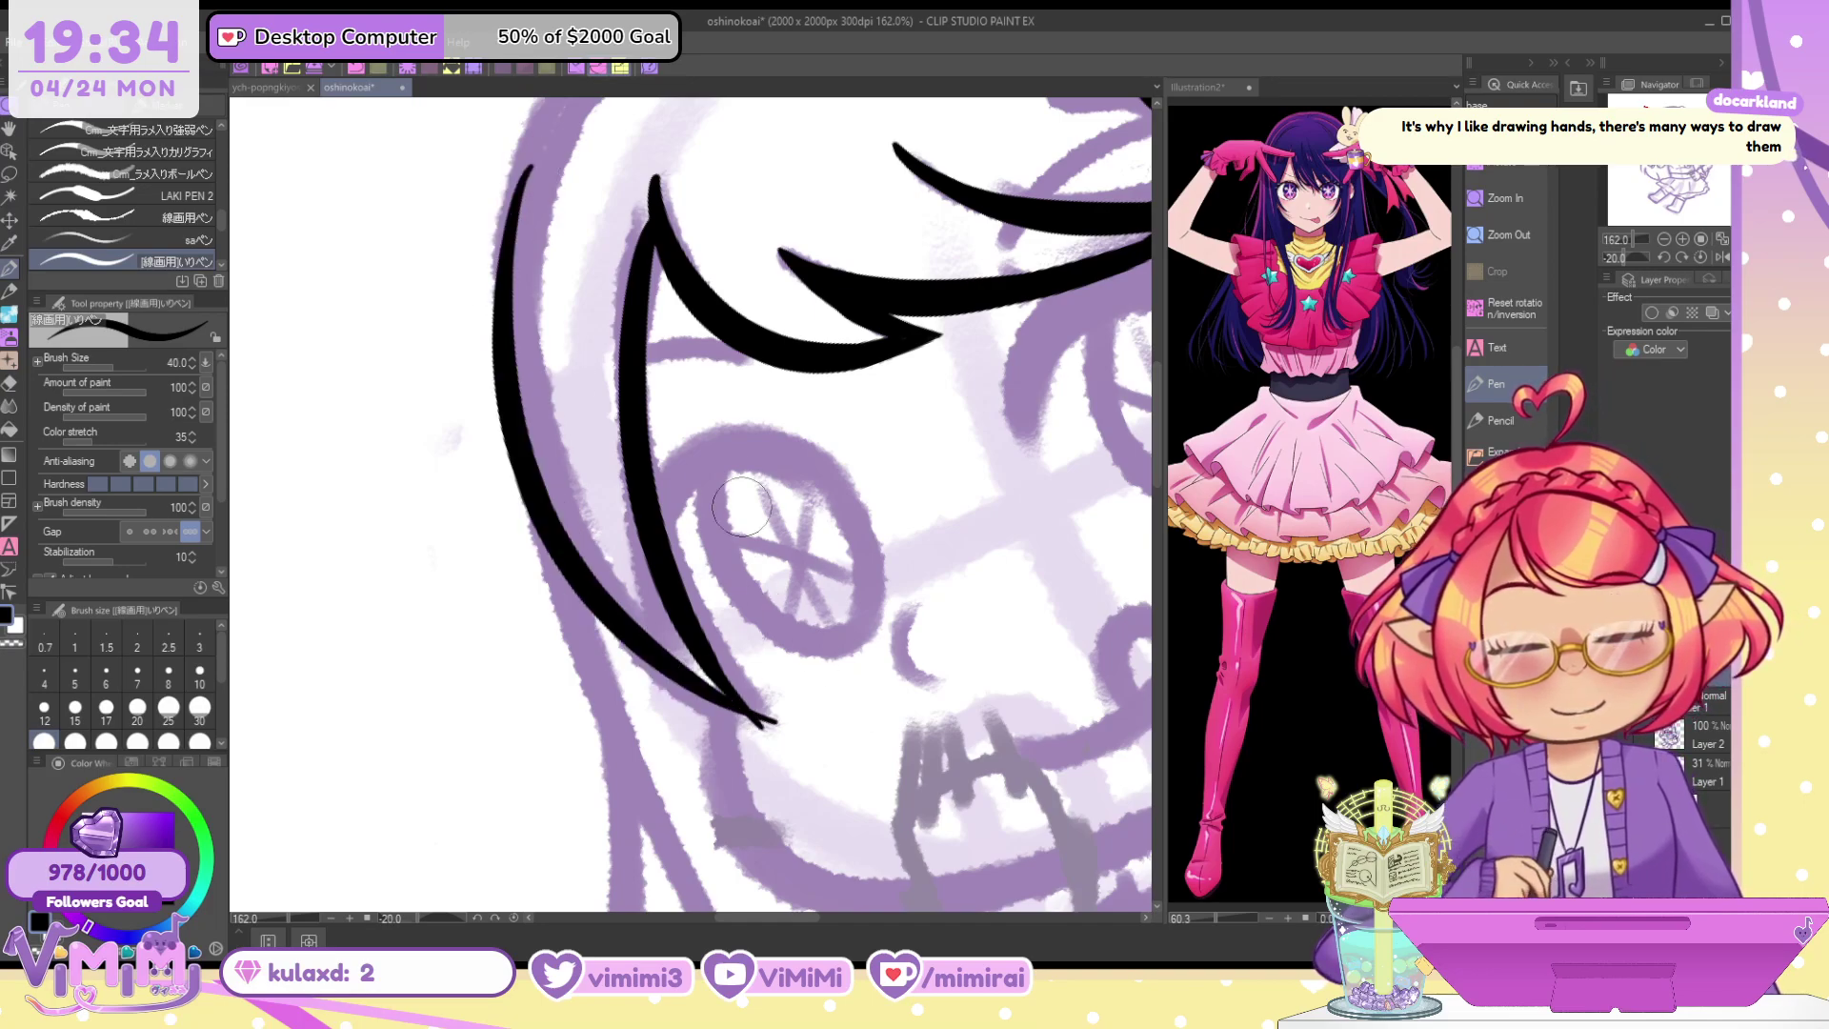
left_click_drag(656, 229, 762, 719)
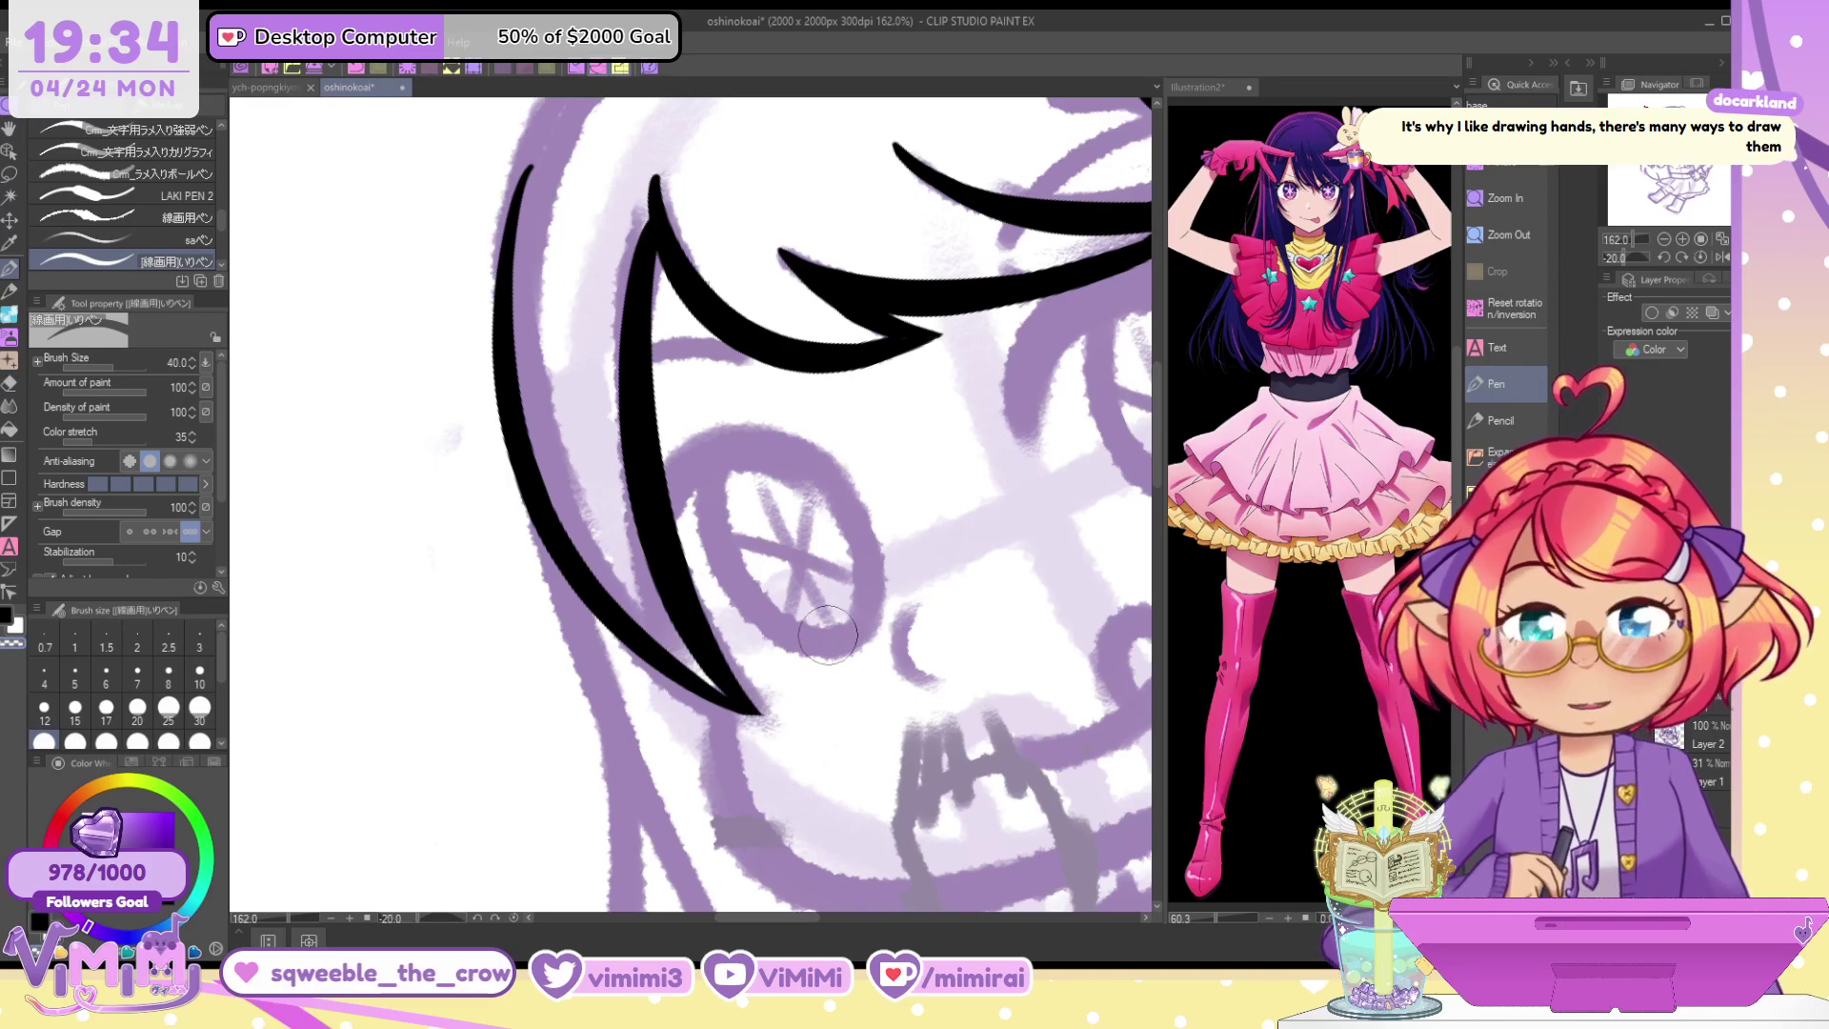
left_click(1701, 257)
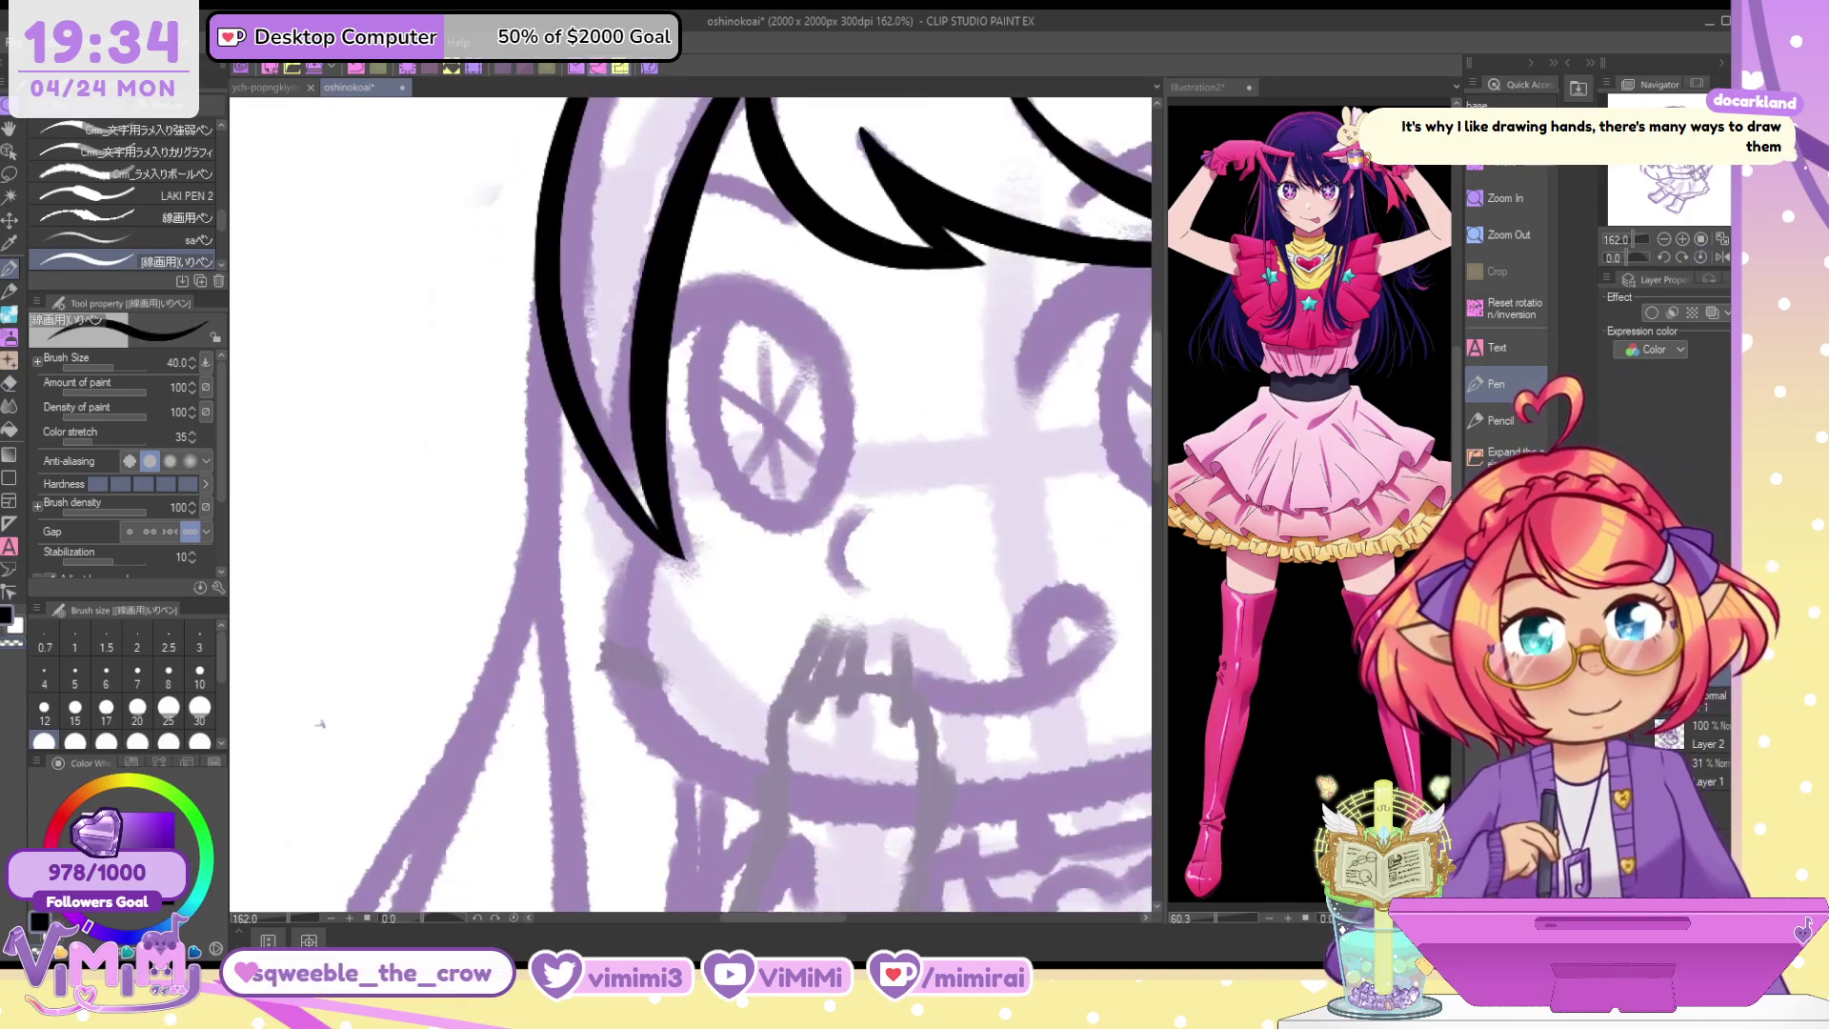
key("]")
key("[")
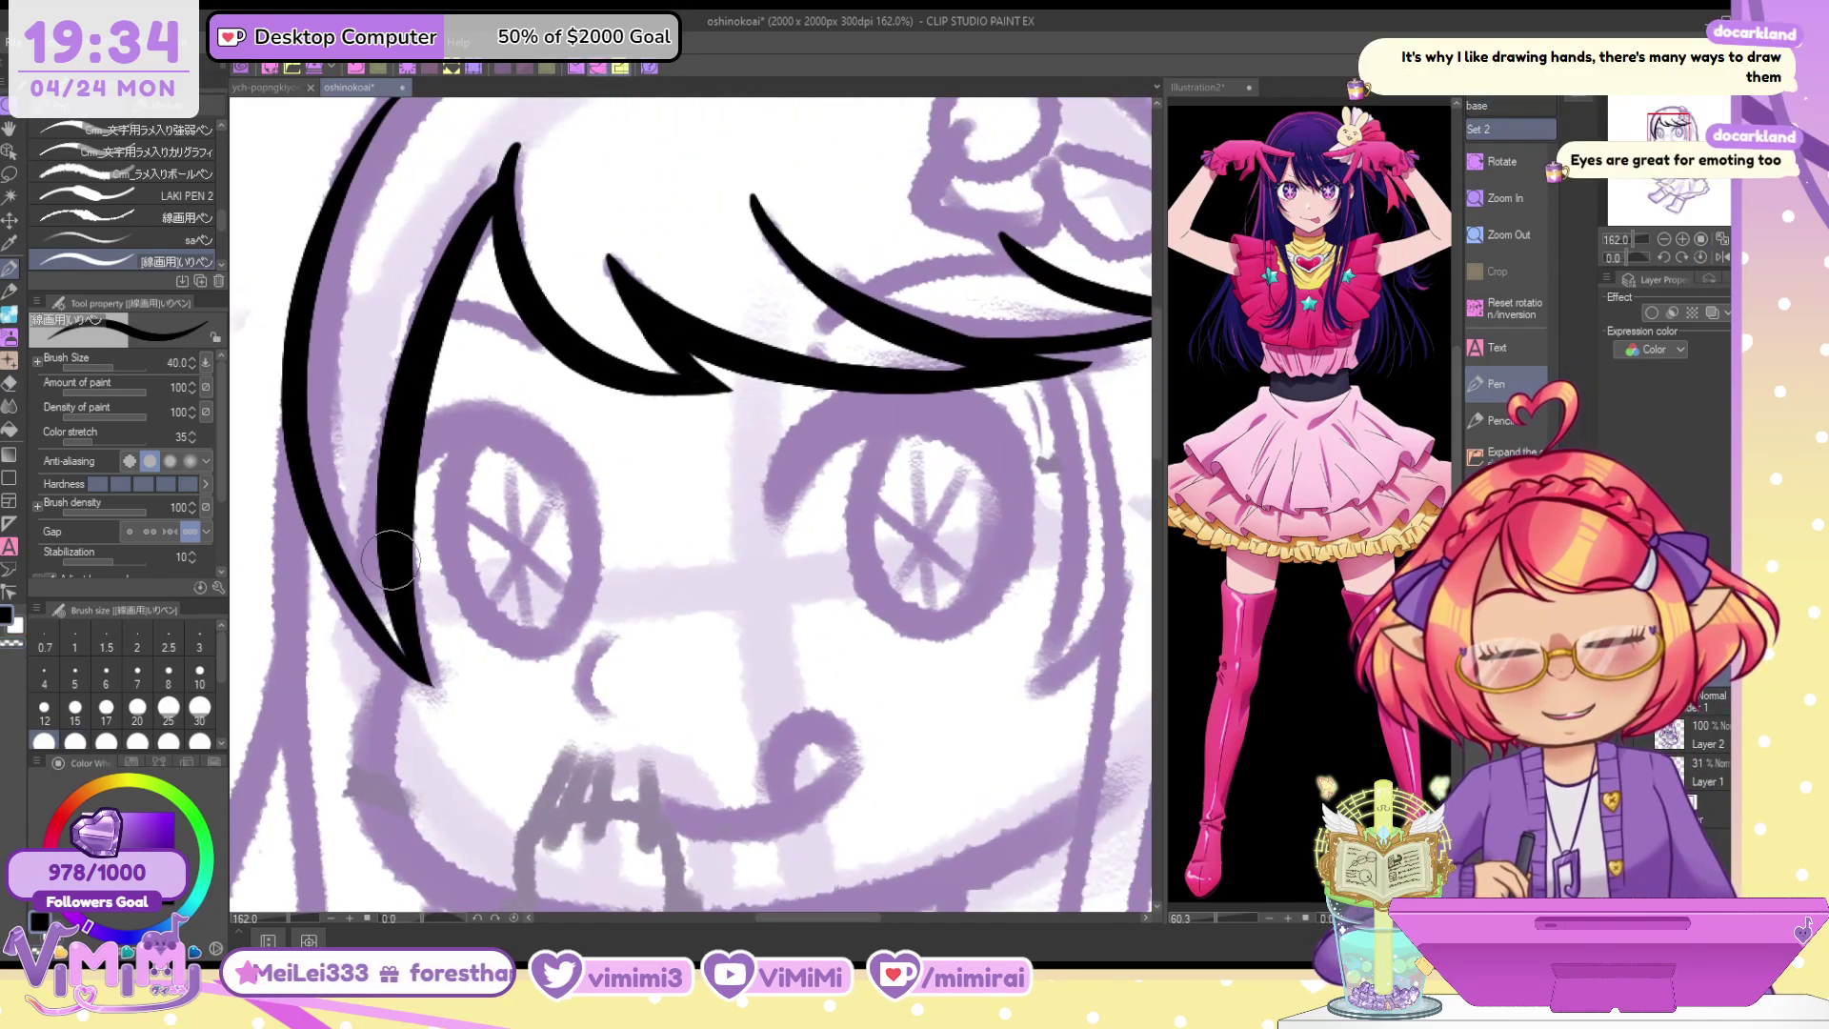
key("asciicircum")
key("asciicircum")
key("asciicircum")
key("asciicircum")
mouse_move(333, 374)
left_mouse_down()
mouse_move(341, 443)
mouse_move(373, 482)
mouse_move(366, 465)
mouse_move(354, 502)
left_mouse_up()
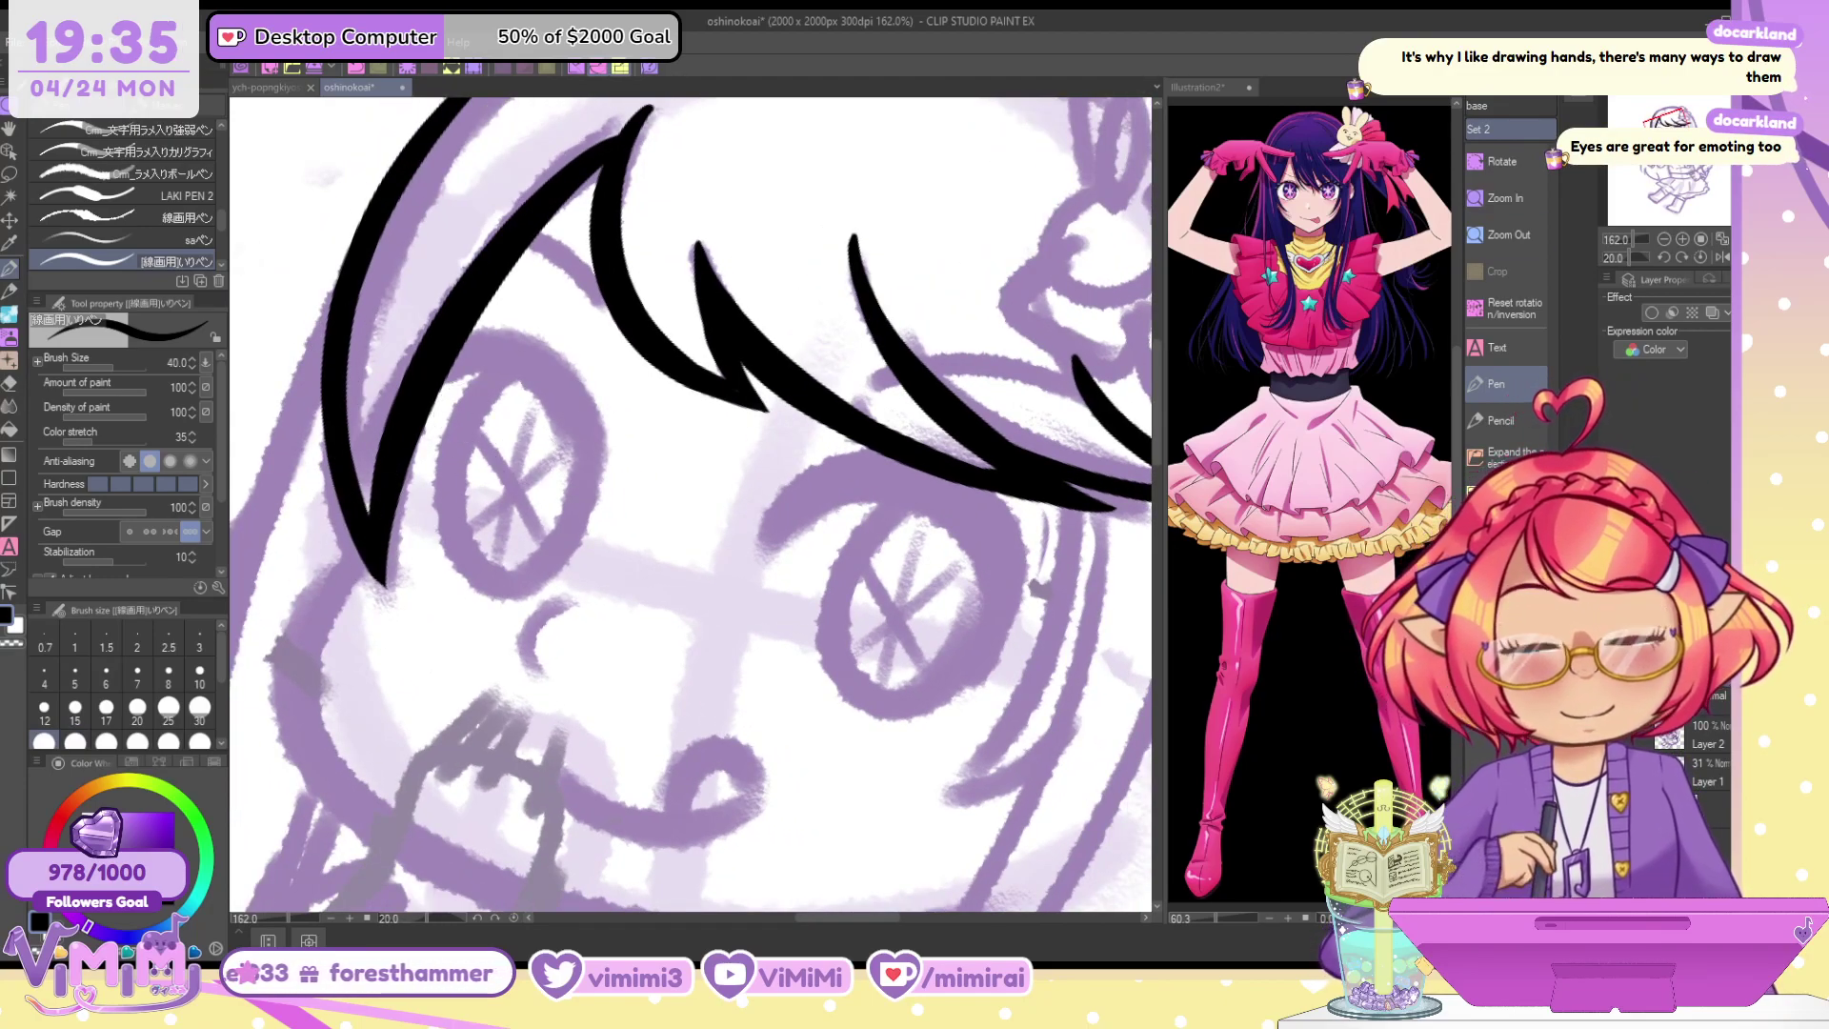
Ink the outer hair contour from the notch at the crown down into the side lock's outer edge, retrying the stroke until it follows the sketch
left_click(1700, 256)
left_click_drag(1684, 118, 1673, 116)
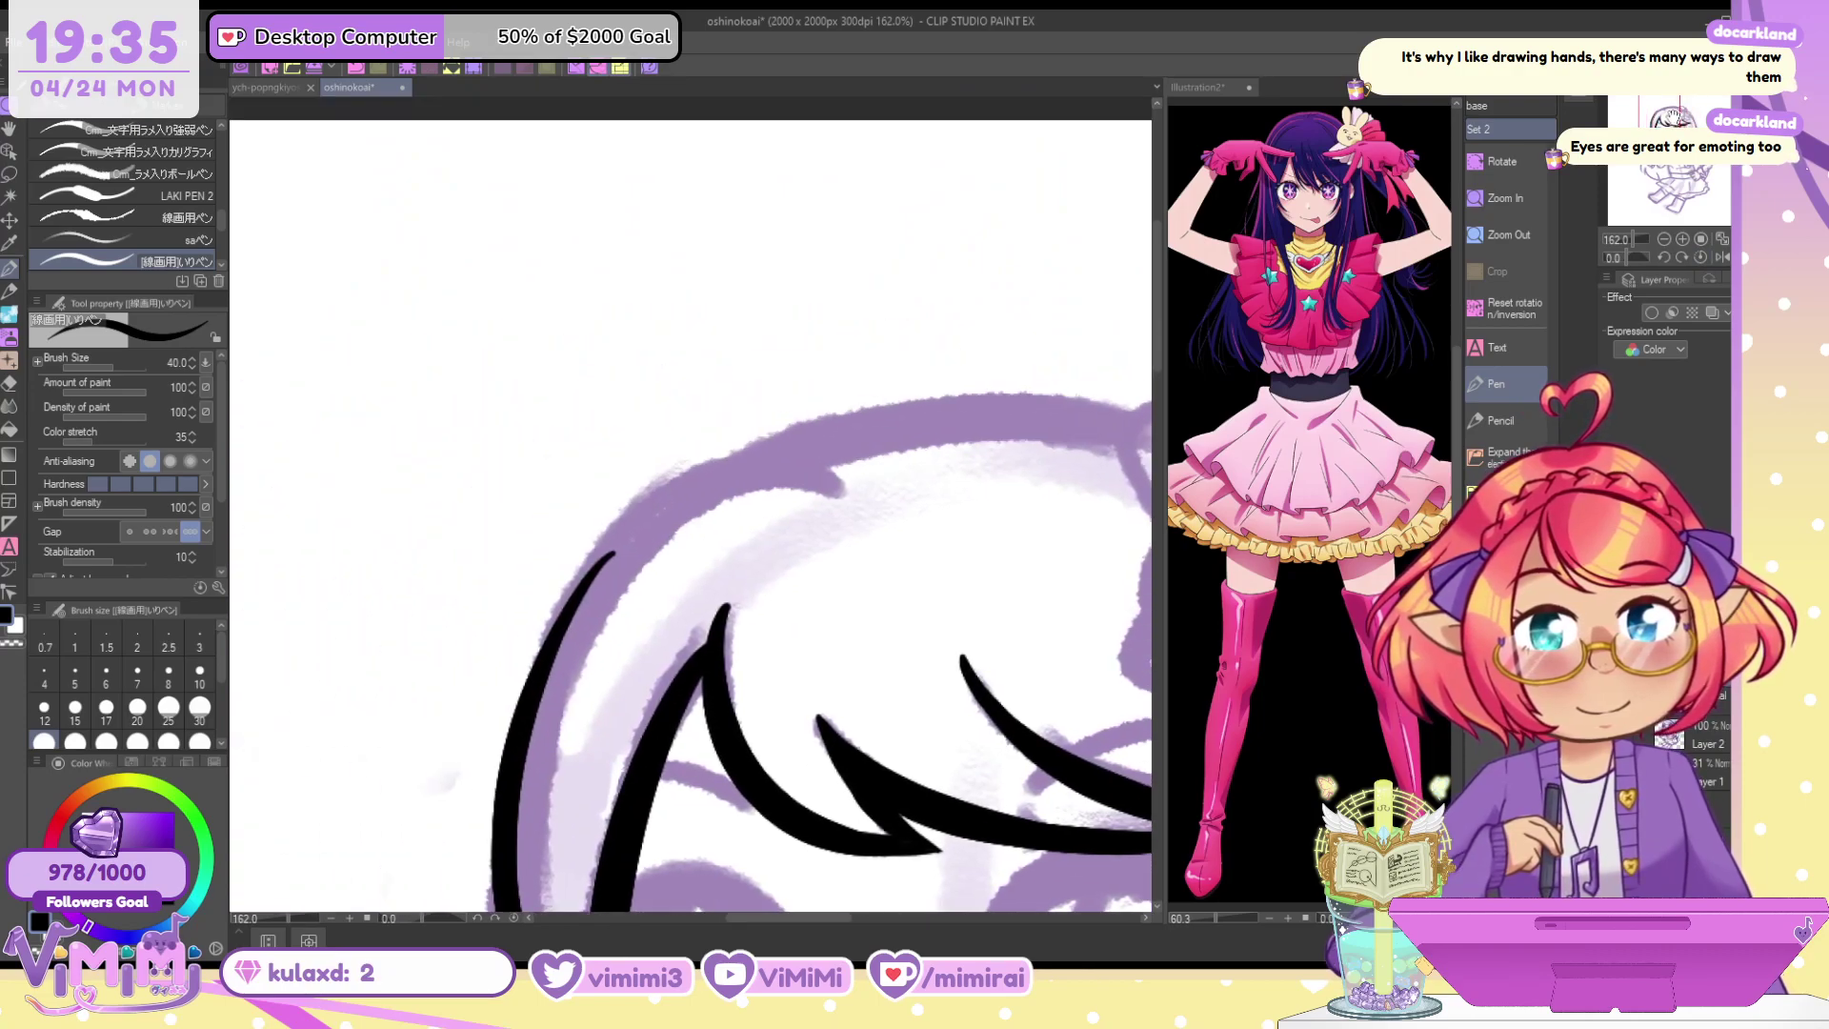
mouse_move(832, 481)
left_mouse_down()
mouse_move(603, 577)
mouse_move(819, 471)
mouse_move(595, 554)
mouse_move(533, 821)
mouse_move(815, 473)
mouse_move(554, 608)
mouse_move(493, 883)
left_mouse_up()
key("ctrl+z")
key("ctrl+z")
key("ctrl+z")
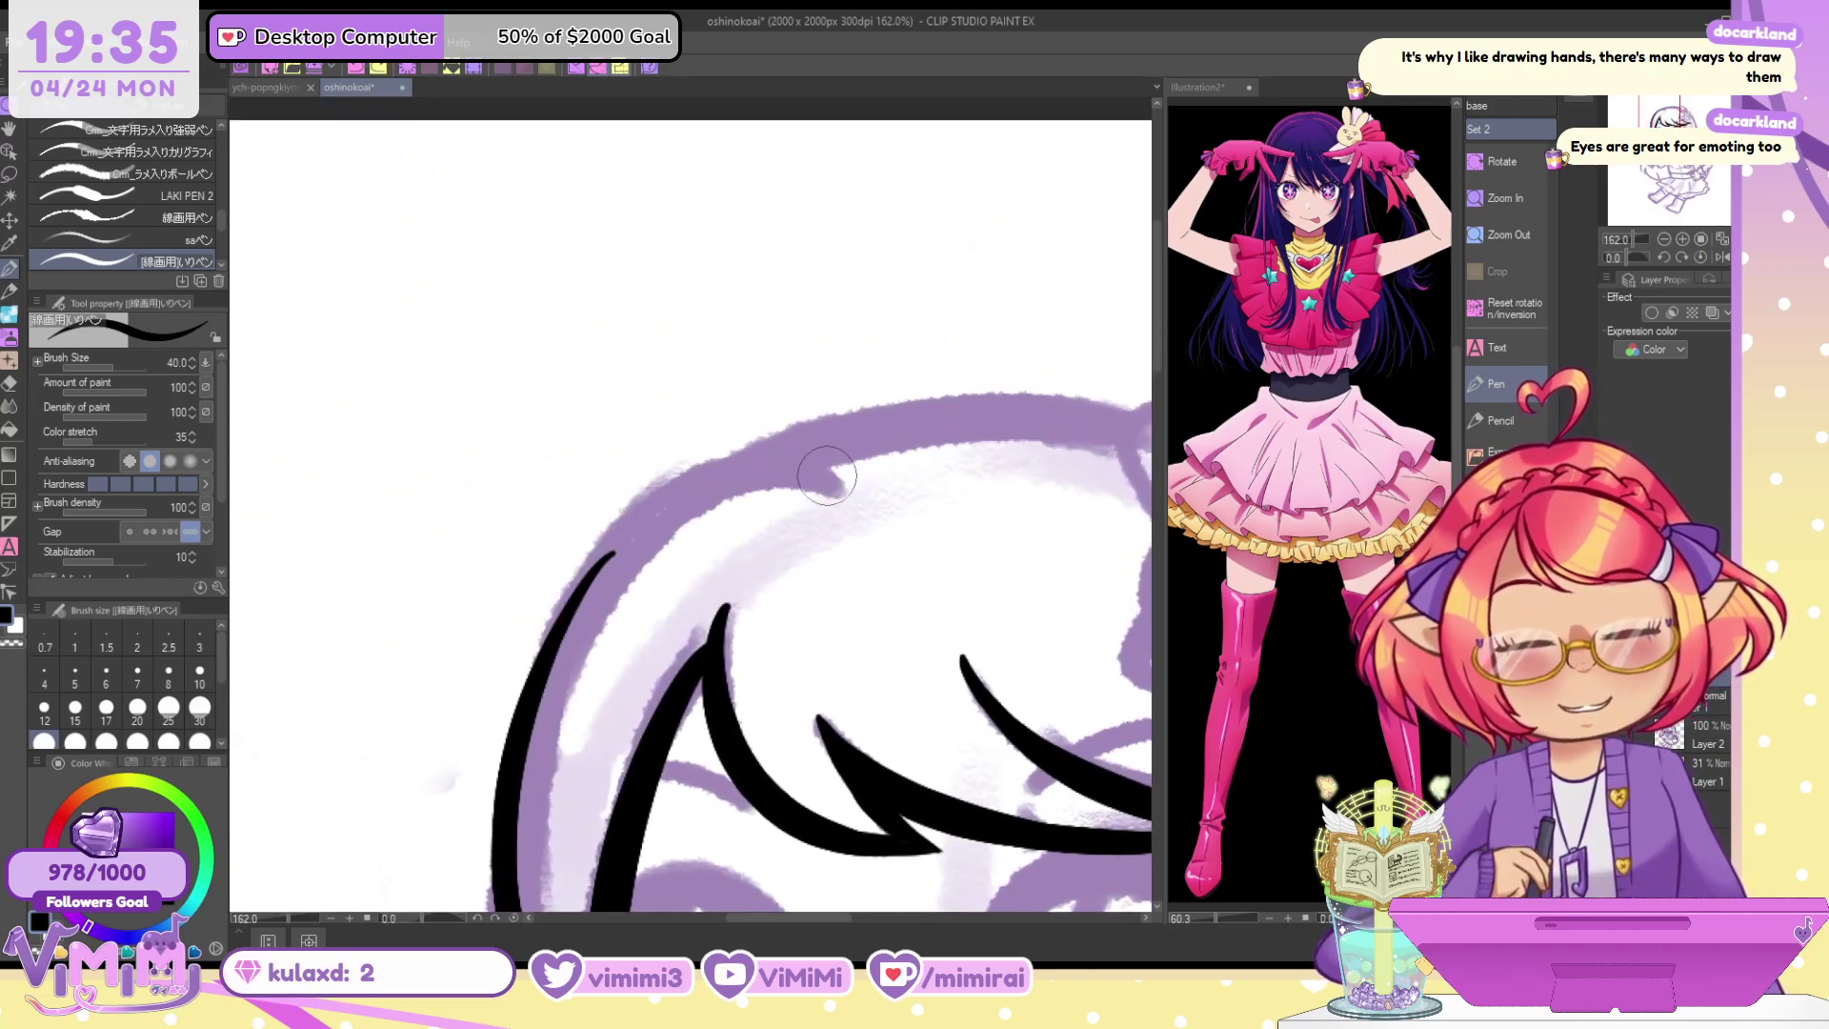
left_click_drag(835, 476, 500, 929)
key("ctrl+z")
mouse_move(838, 479)
left_mouse_down()
mouse_move(730, 466)
mouse_move(514, 791)
left_mouse_up()
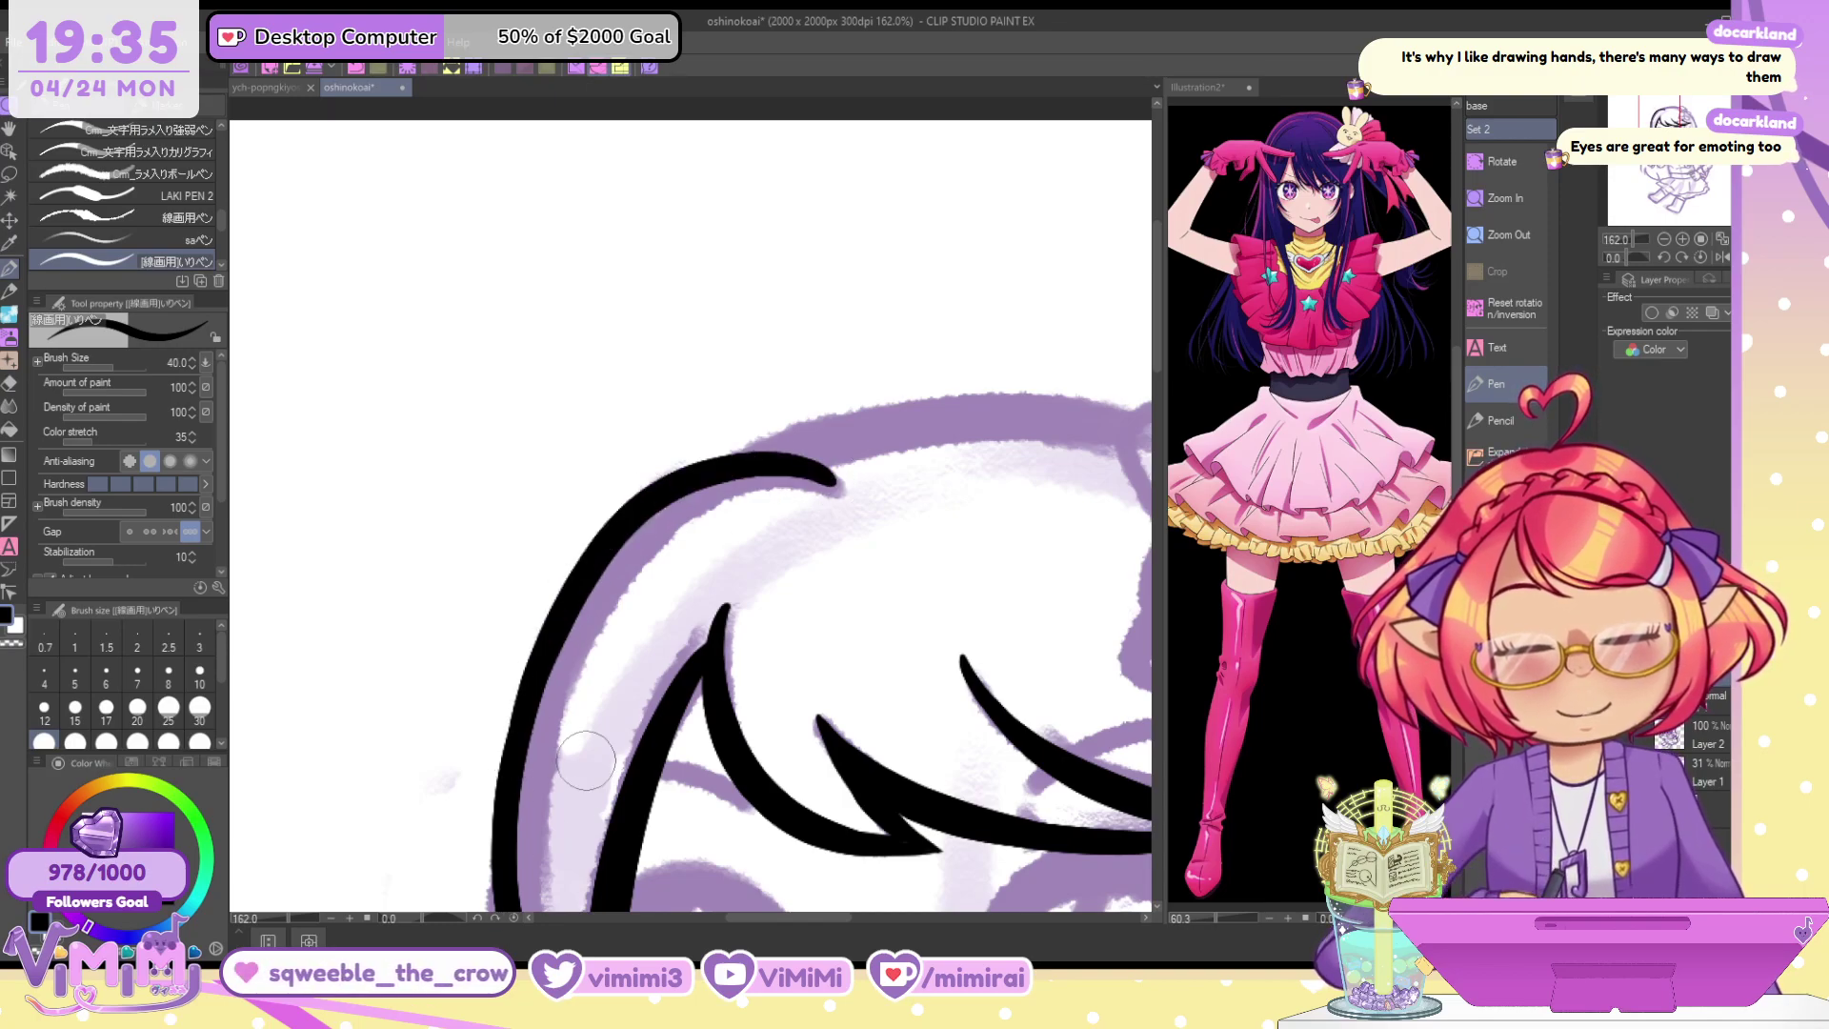
left_click_drag(600, 546, 506, 837)
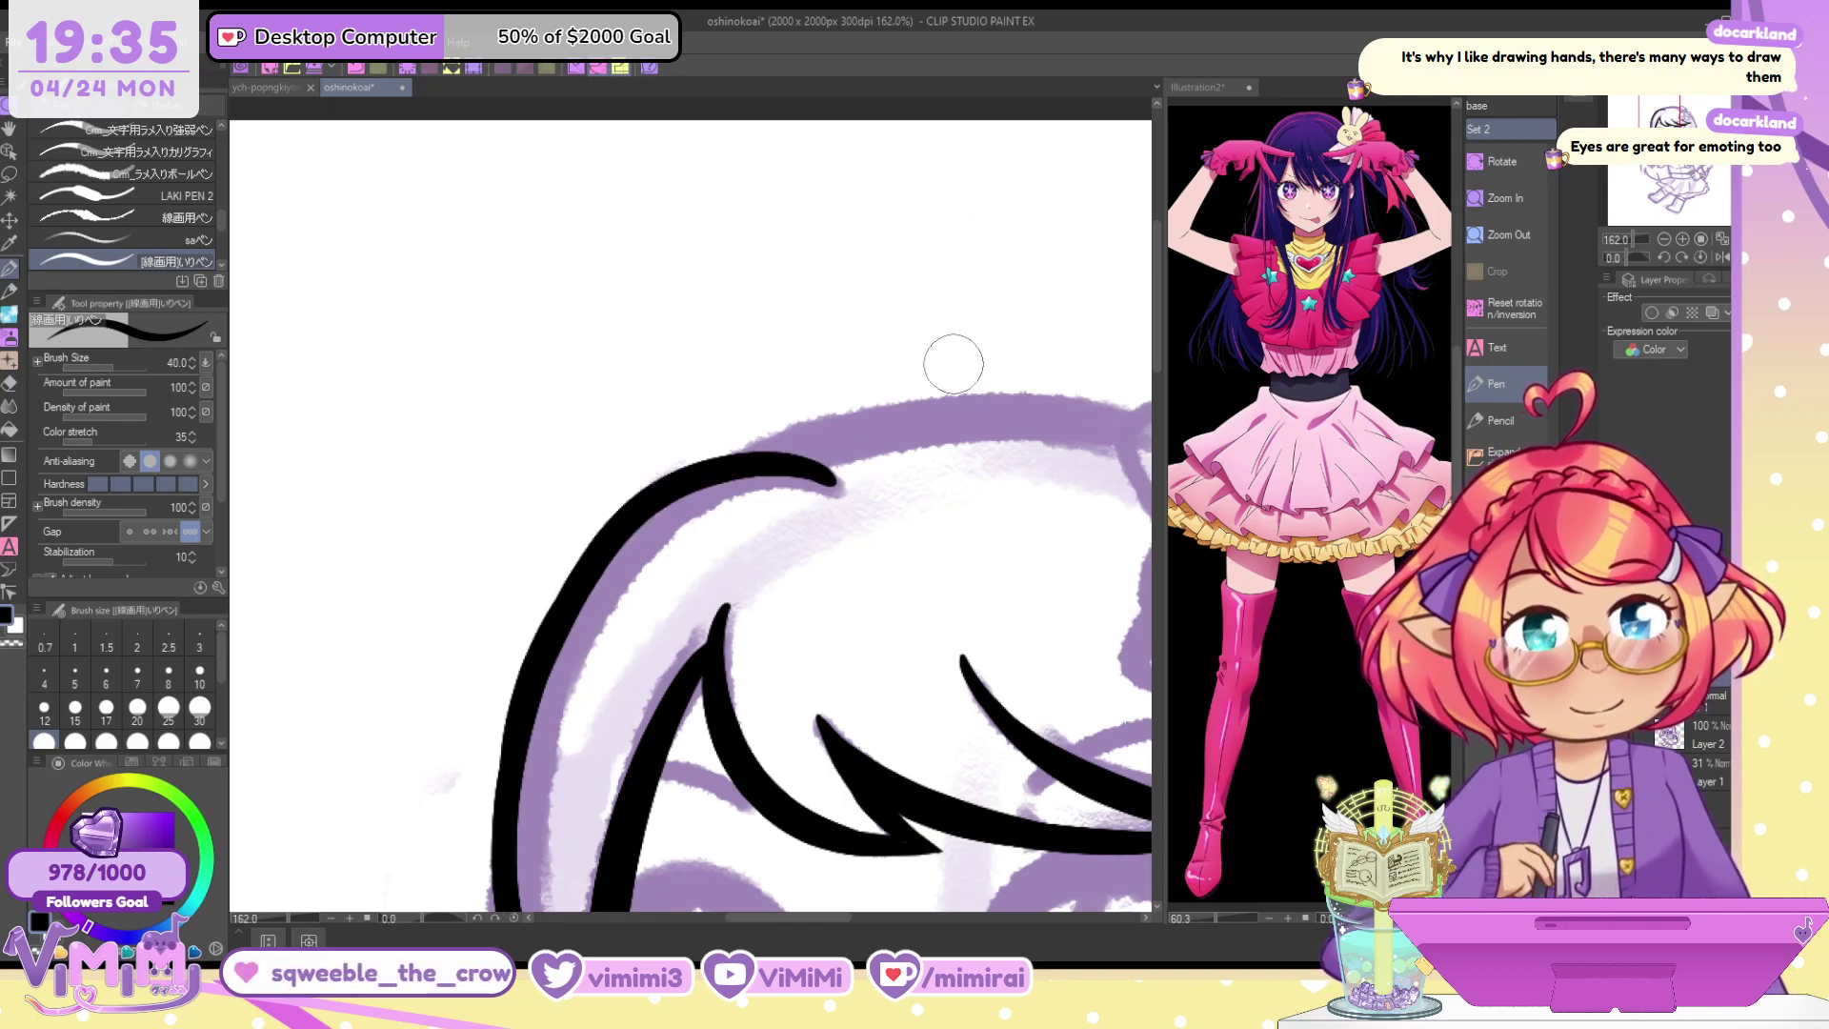
key("c")
mouse_move(713, 496)
left_mouse_down()
mouse_move(909, 513)
mouse_move(699, 347)
mouse_move(613, 399)
left_mouse_up()
key("c")
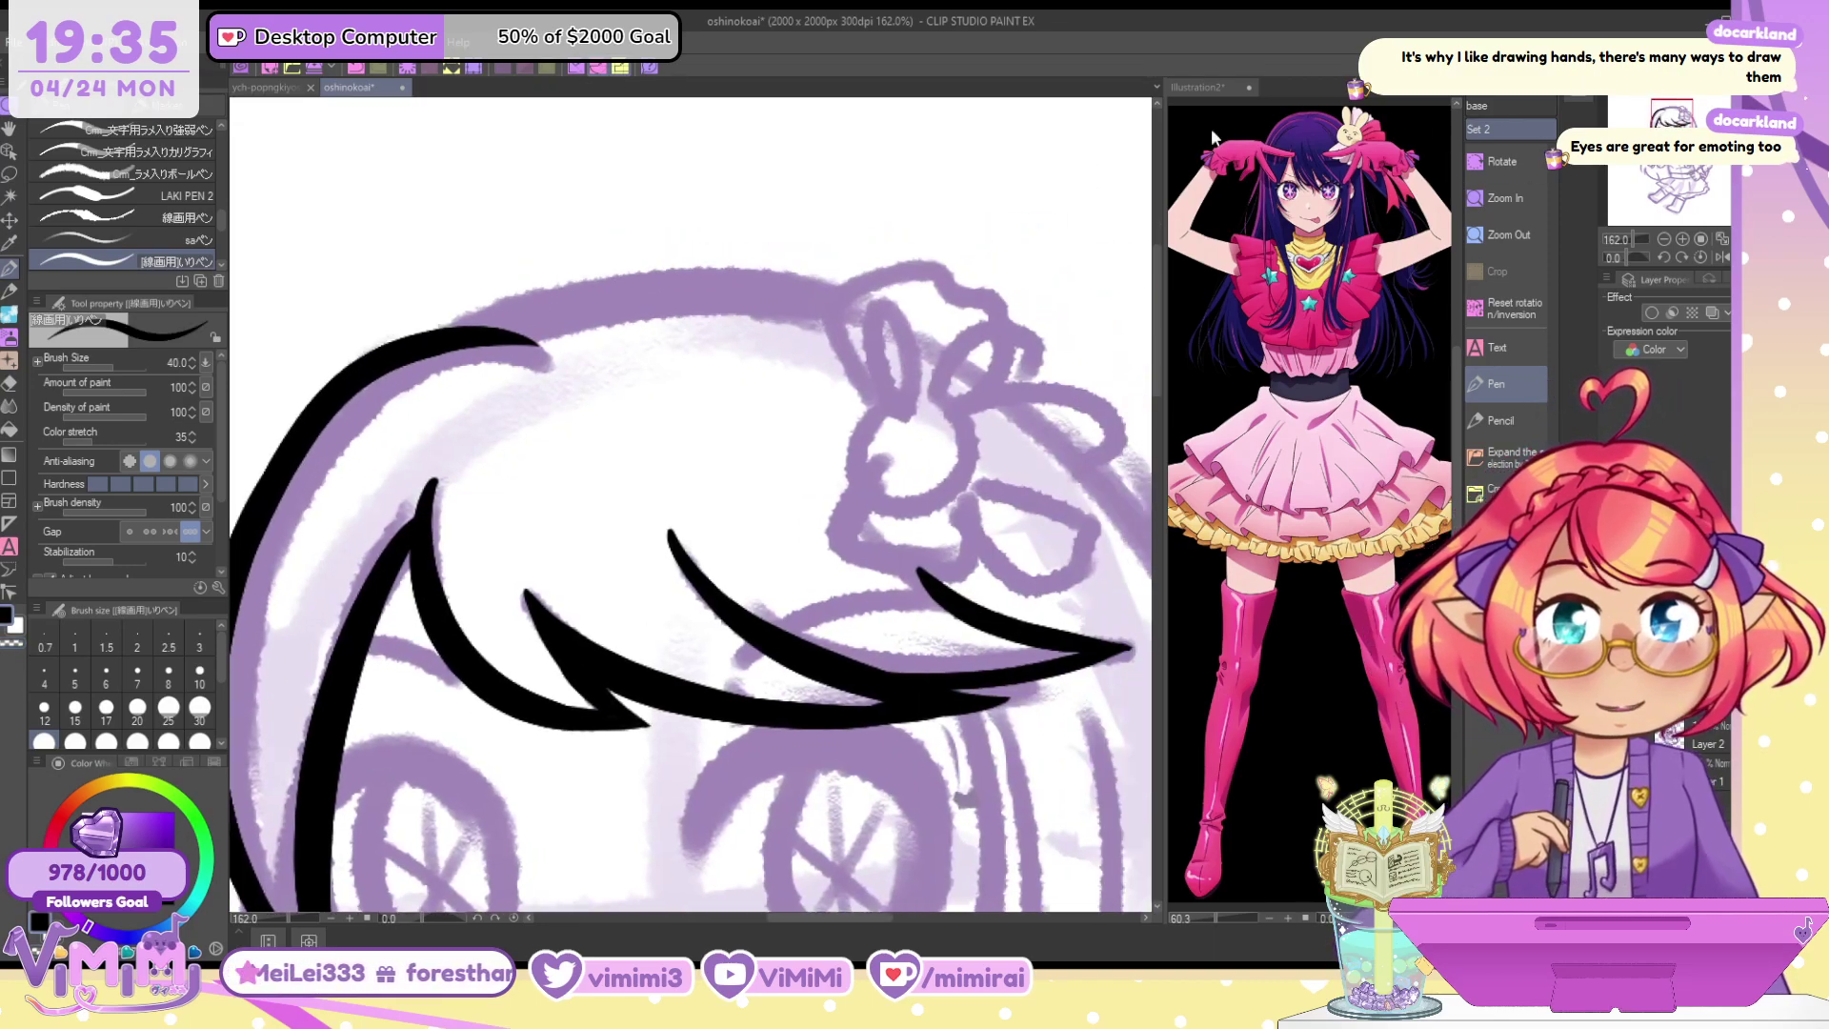
Try to ink the top contour of the head from the crown notch over past the bunny ornament, with the canvas rotated to -20° and zoomed to 150%
key("minus")
key("minus")
key("minus")
key("minus")
left_click_drag(420, 418, 983, 309)
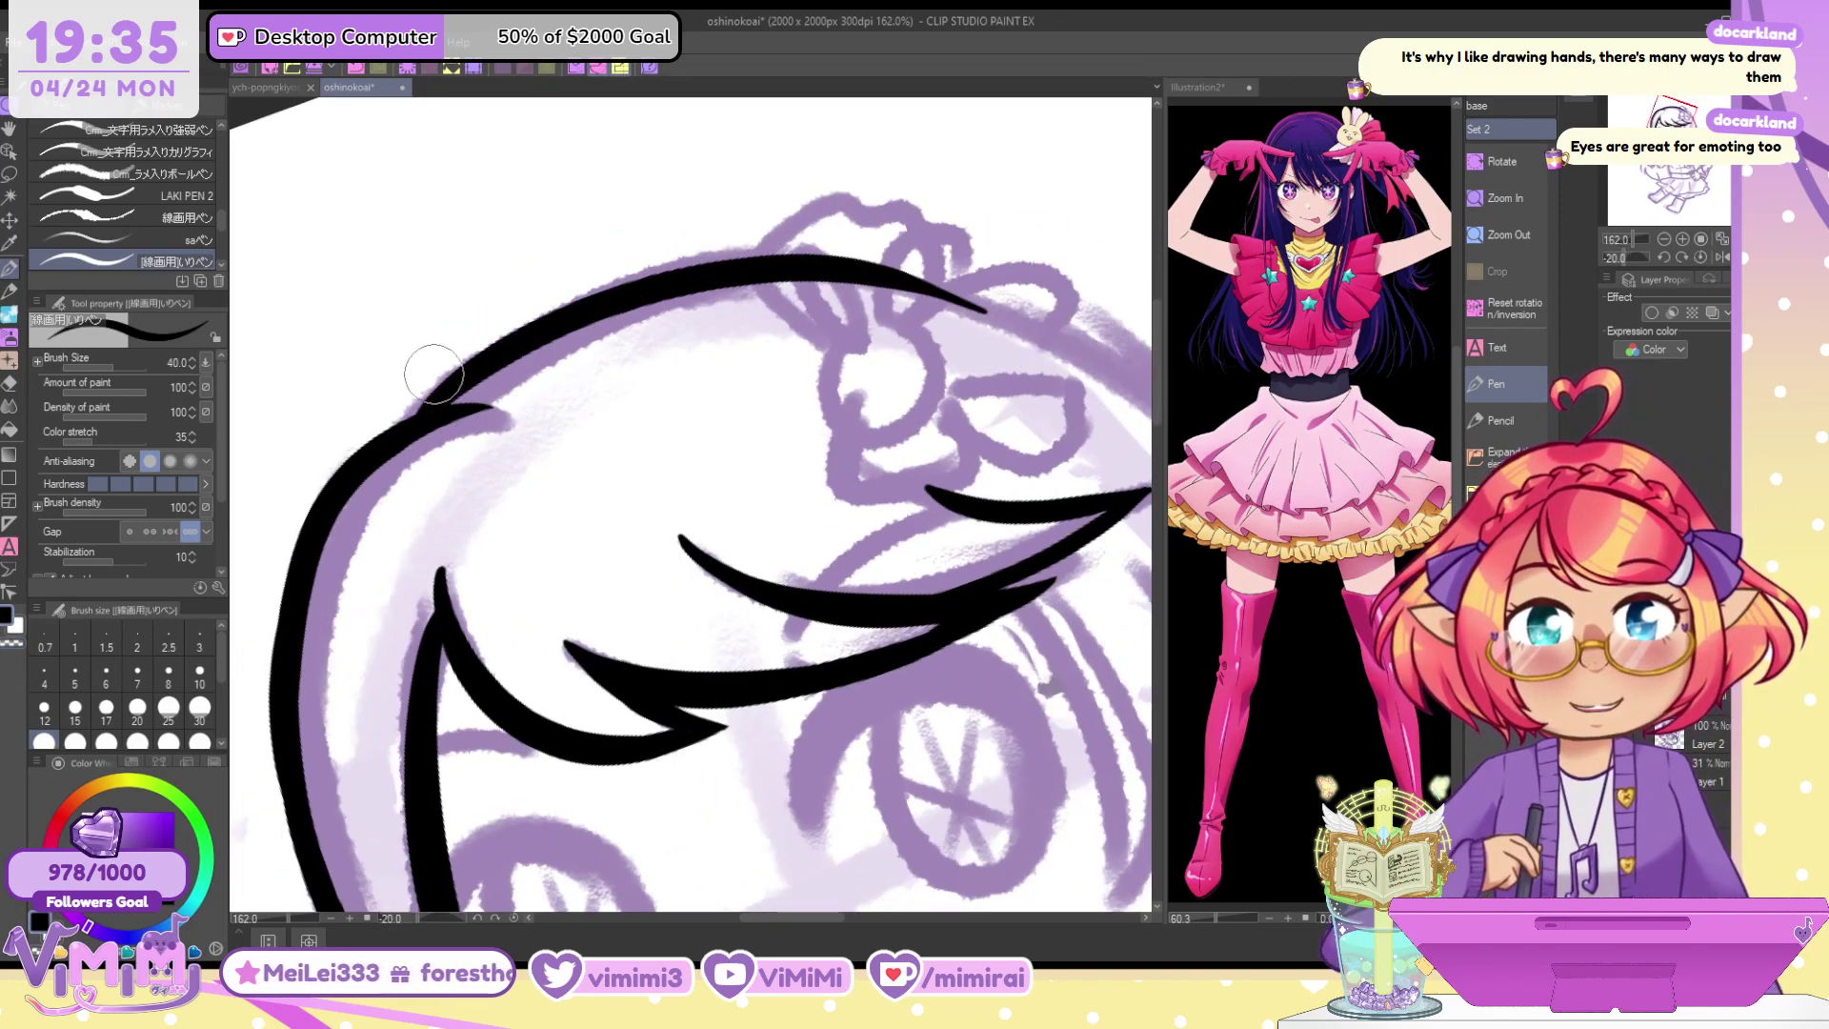
key("ctrl+z")
mouse_move(400, 429)
left_mouse_down()
mouse_move(600, 303)
mouse_move(1076, 371)
mouse_move(457, 362)
mouse_move(1151, 391)
left_mouse_up()
key("ctrl+z")
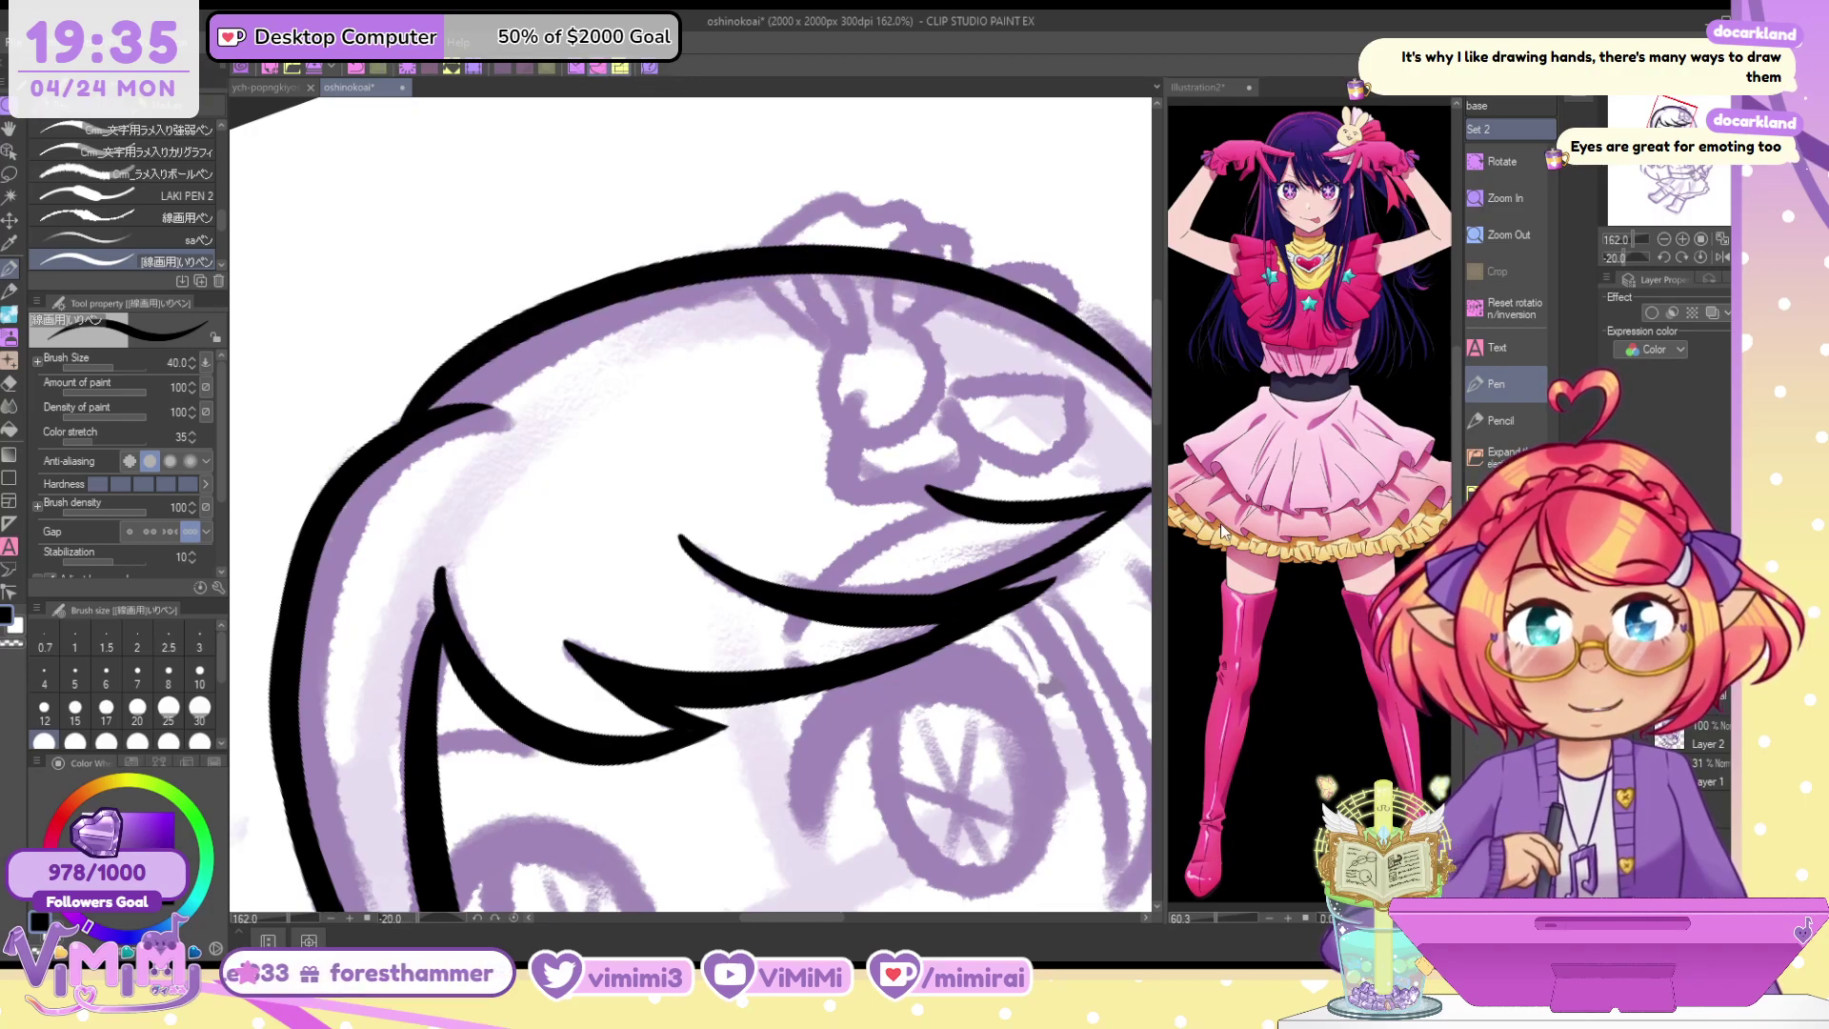
left_click(1666, 238)
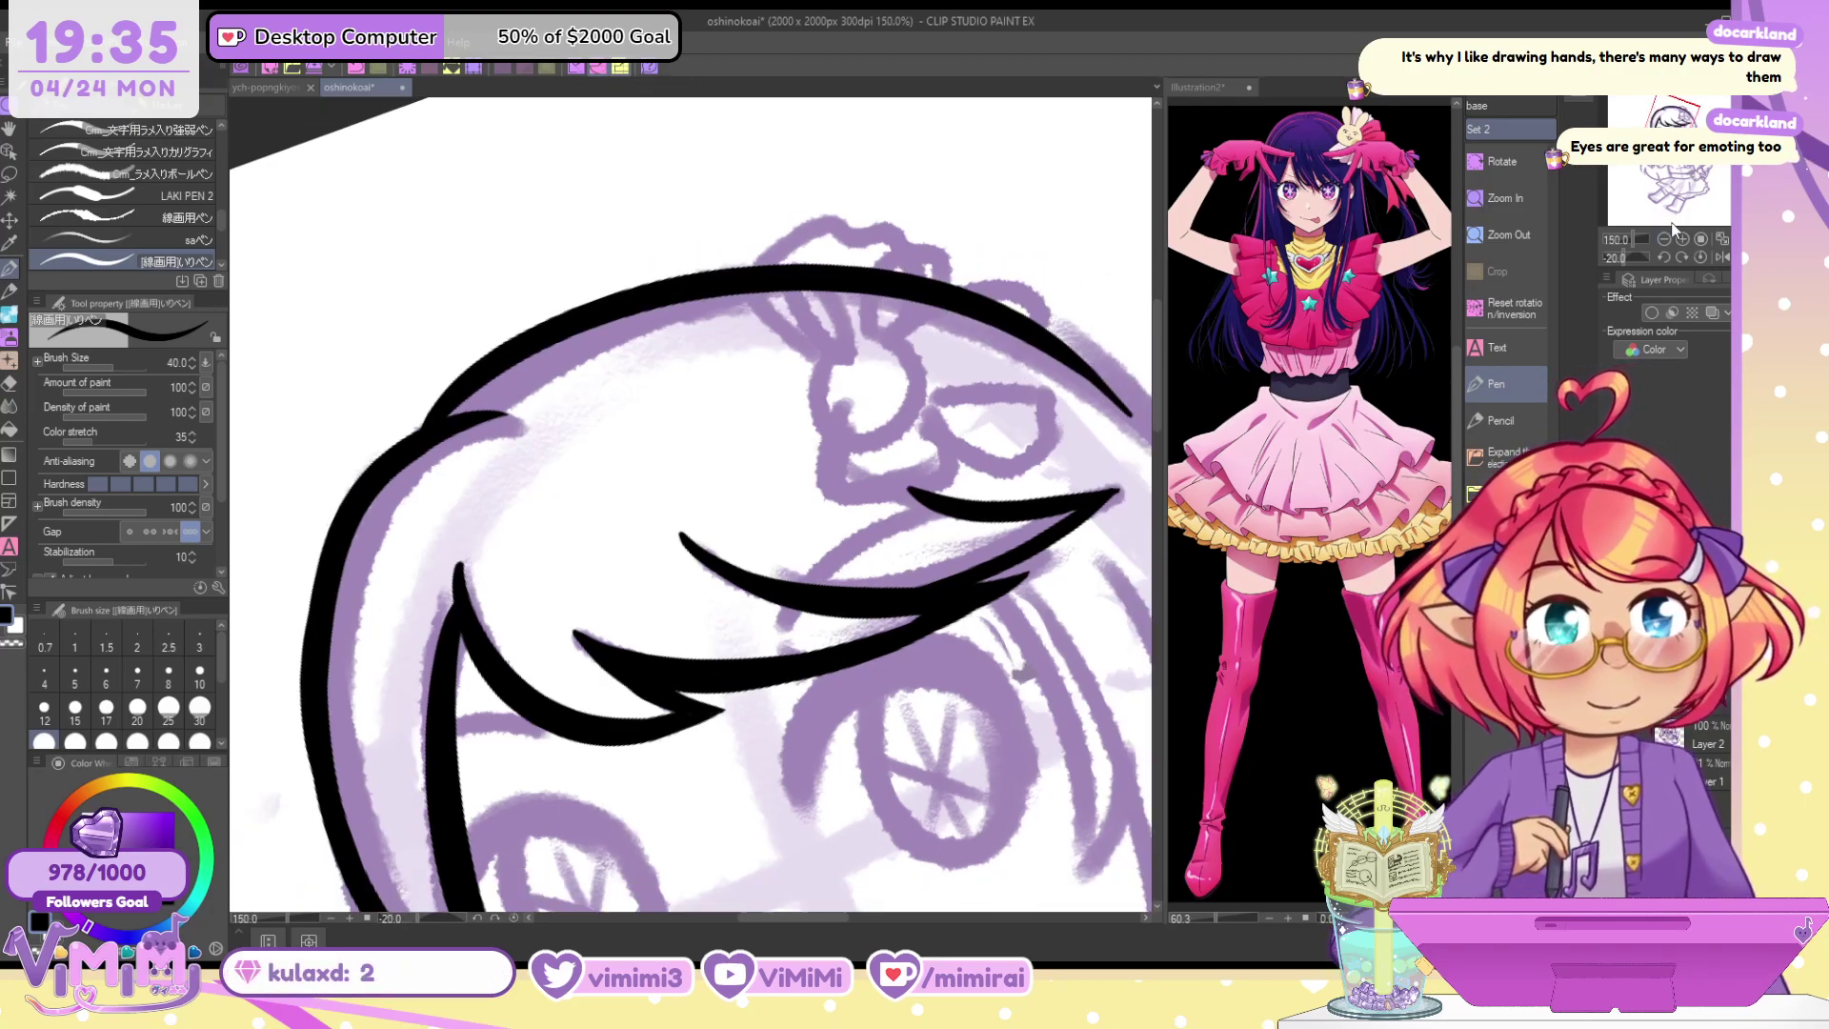
left_click_drag(1673, 118, 1669, 120)
key("ctrl+z")
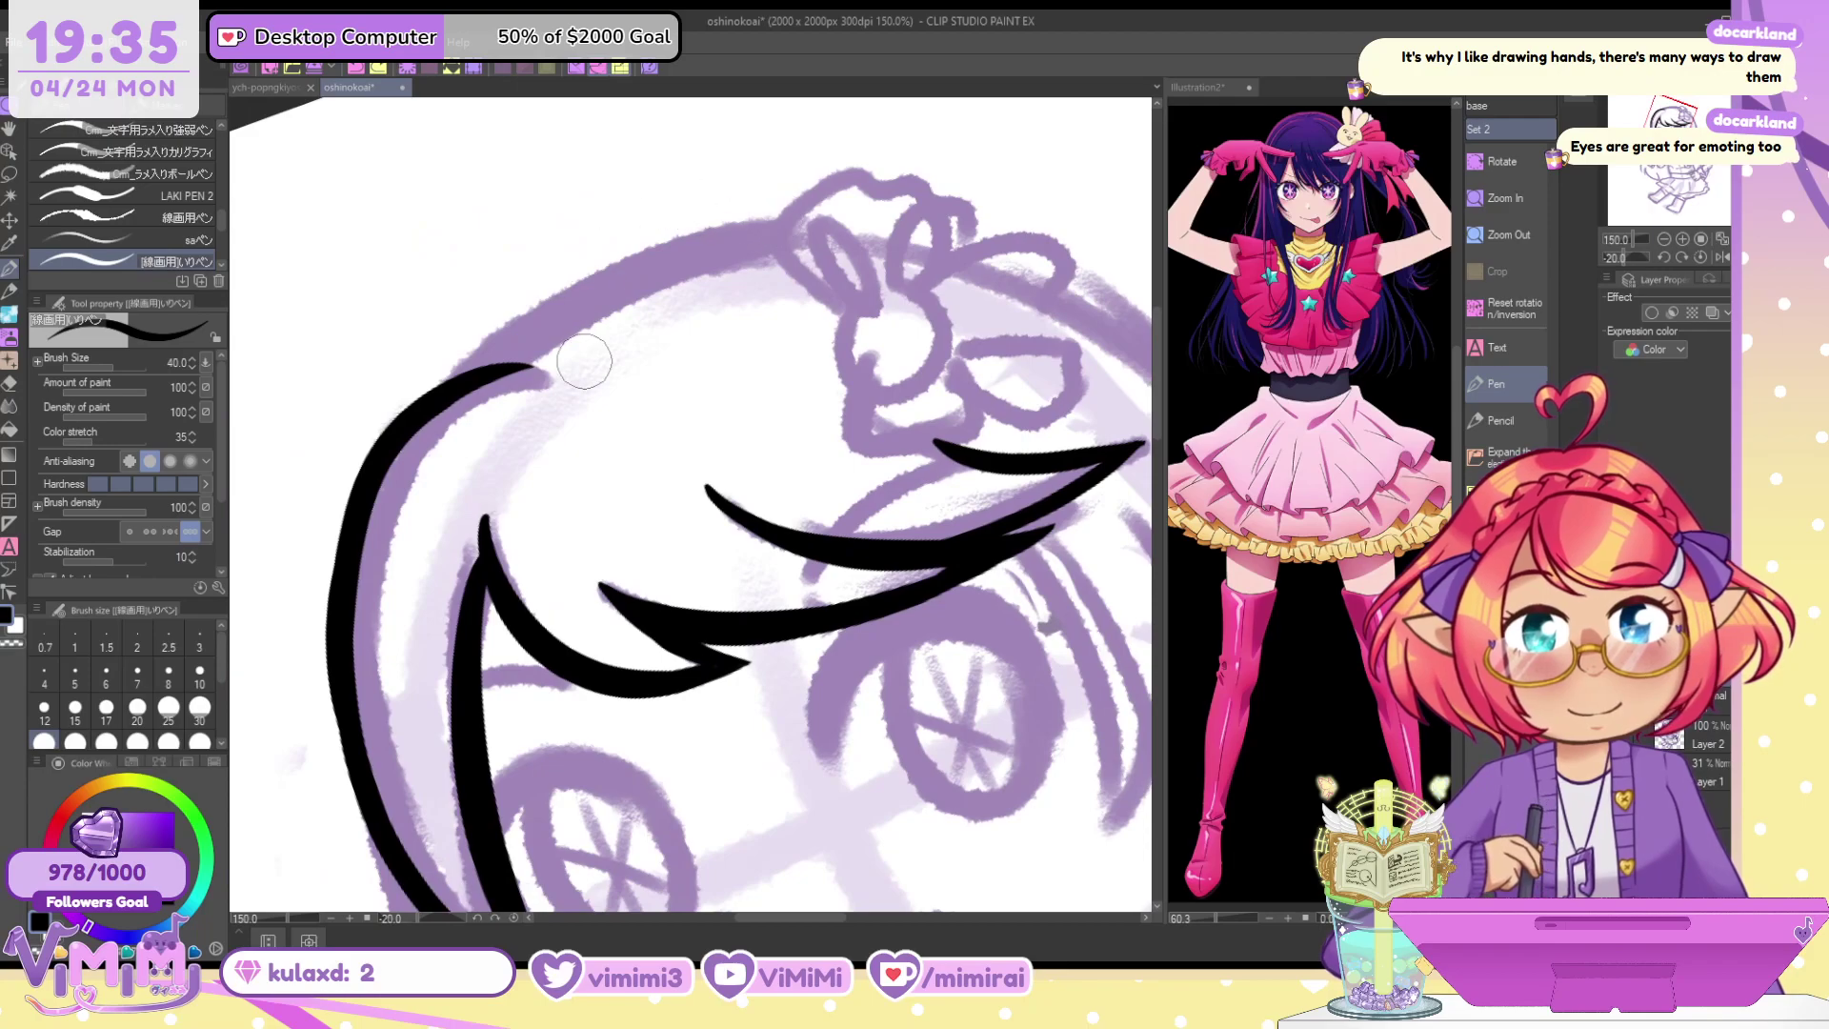
Remove the upper outer hair contour and re-ink it as a tapered stroke from the crown notch down along the side of the head
key("ctrl+z")
key("ctrl+z")
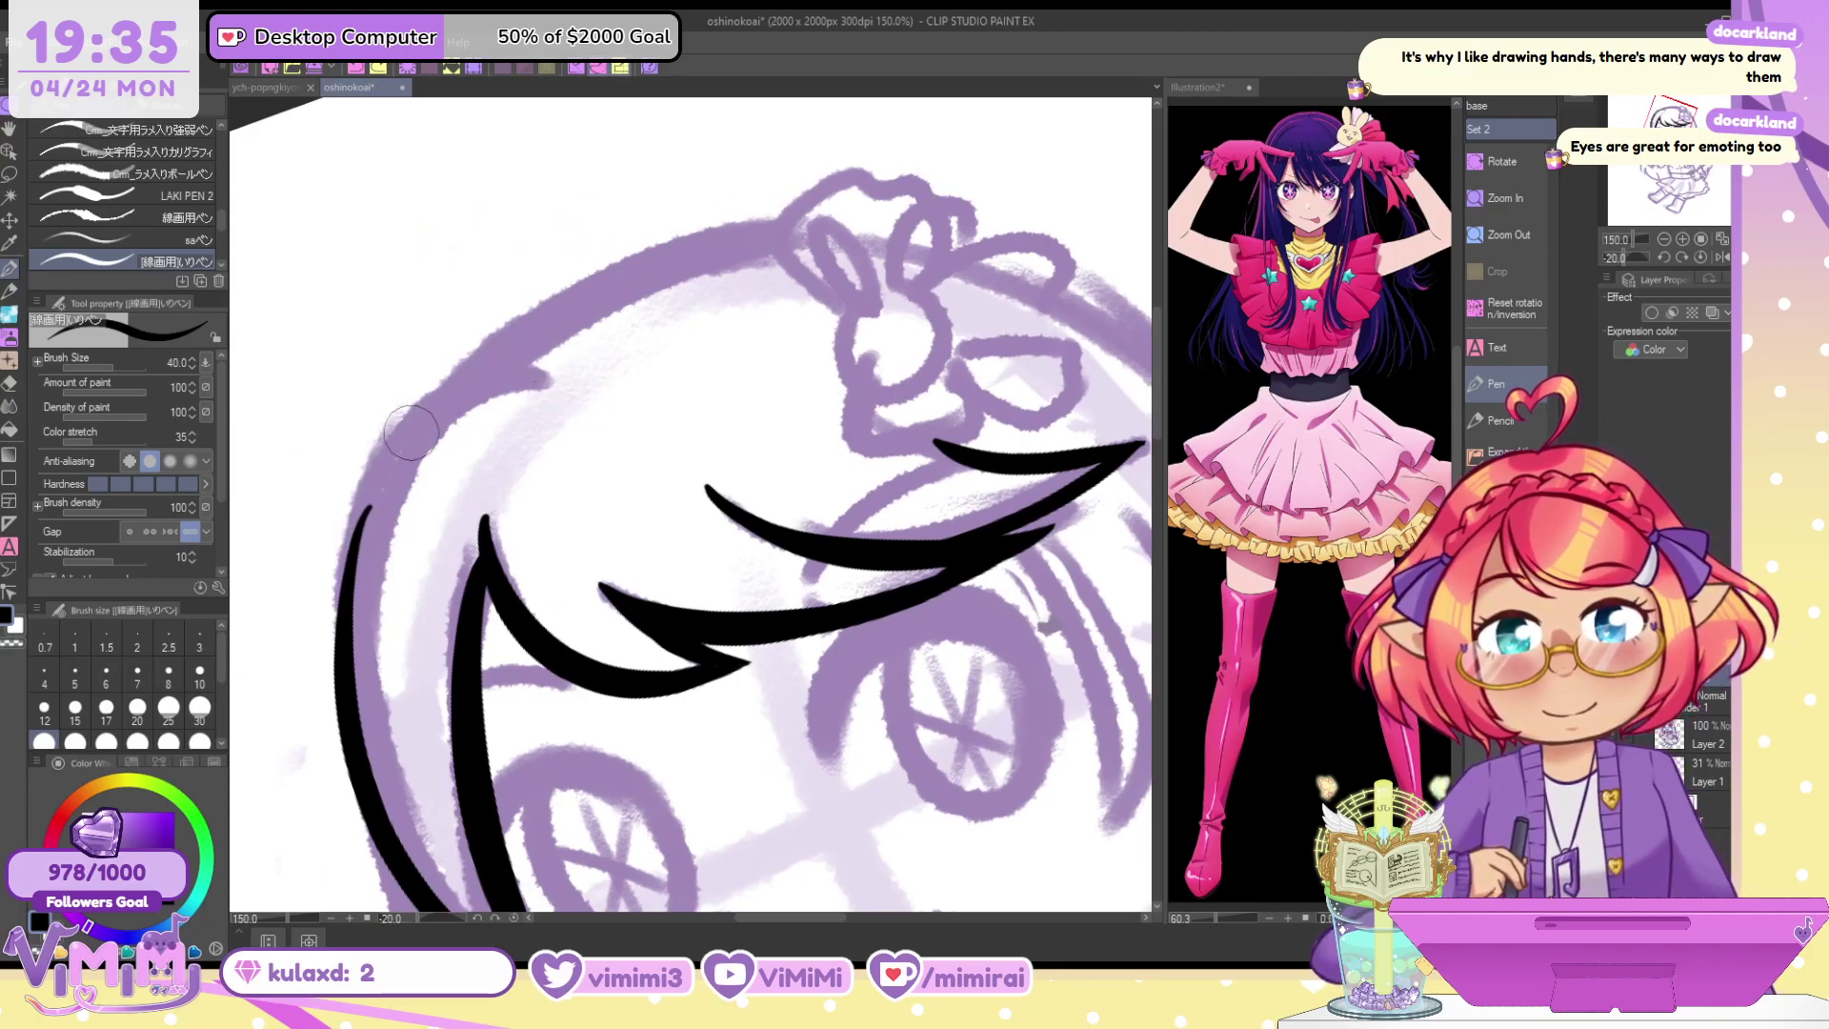
mouse_move(438, 406)
left_mouse_down()
mouse_move(369, 767)
mouse_move(390, 466)
mouse_move(367, 781)
left_mouse_up()
key("ctrl+z")
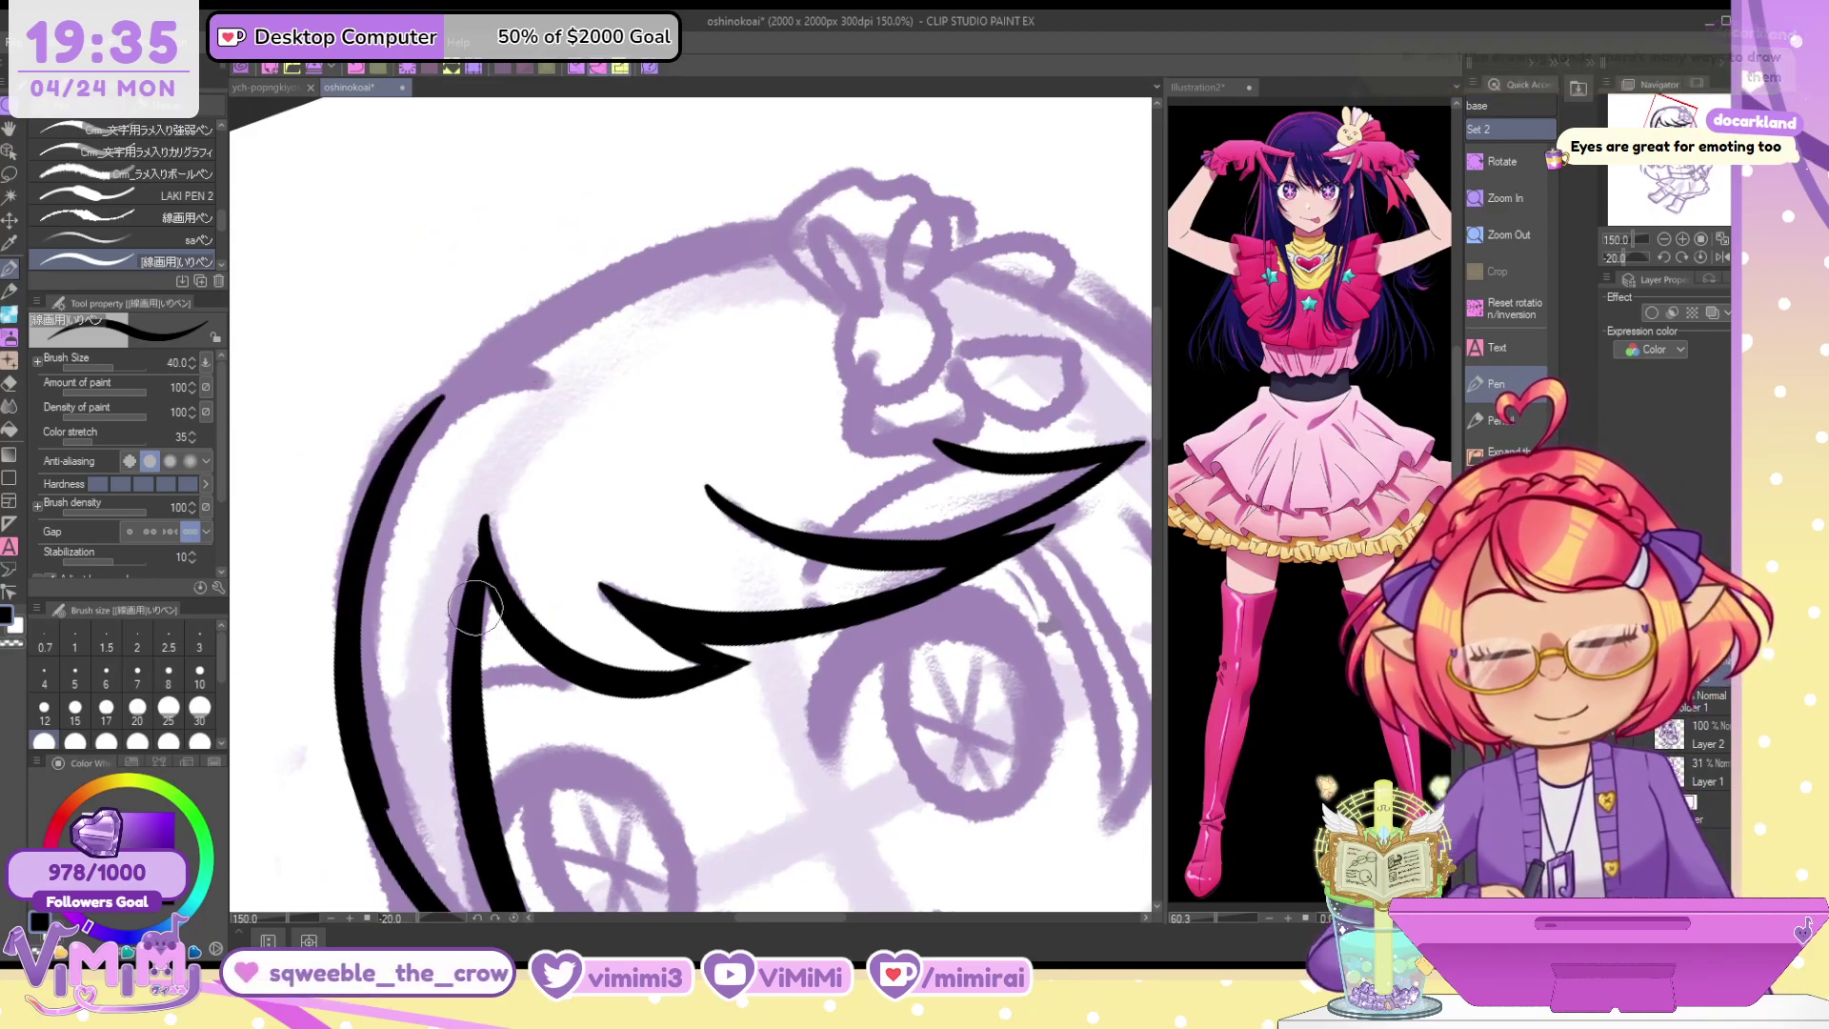
key("ctrl+z")
left_click_drag(451, 392, 344, 752)
Try to ink the crown arc from the re-inked side contour's upper tip across to the bunny ornament
left_click_drag(444, 389, 1024, 259)
key("ctrl+z")
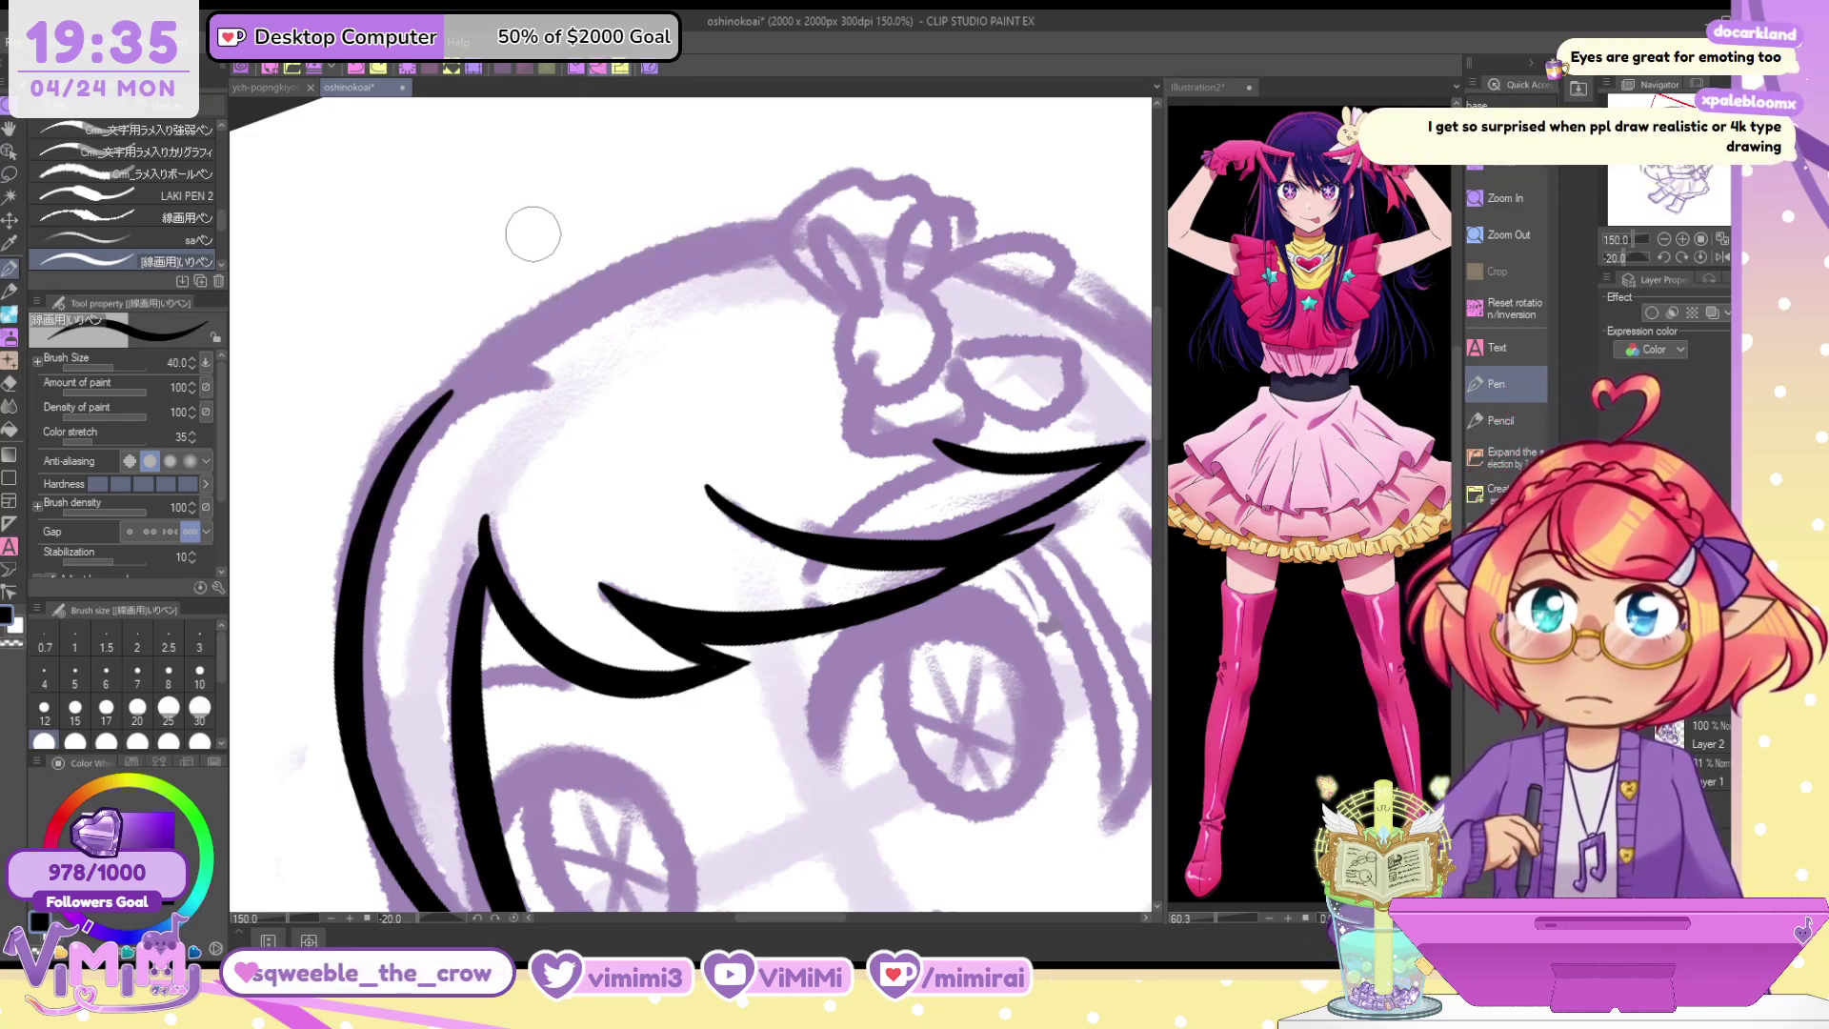
Ink the hair's top outline in black, from the left side over the crown to the right side of the head
left_click_drag(444, 390, 1039, 267)
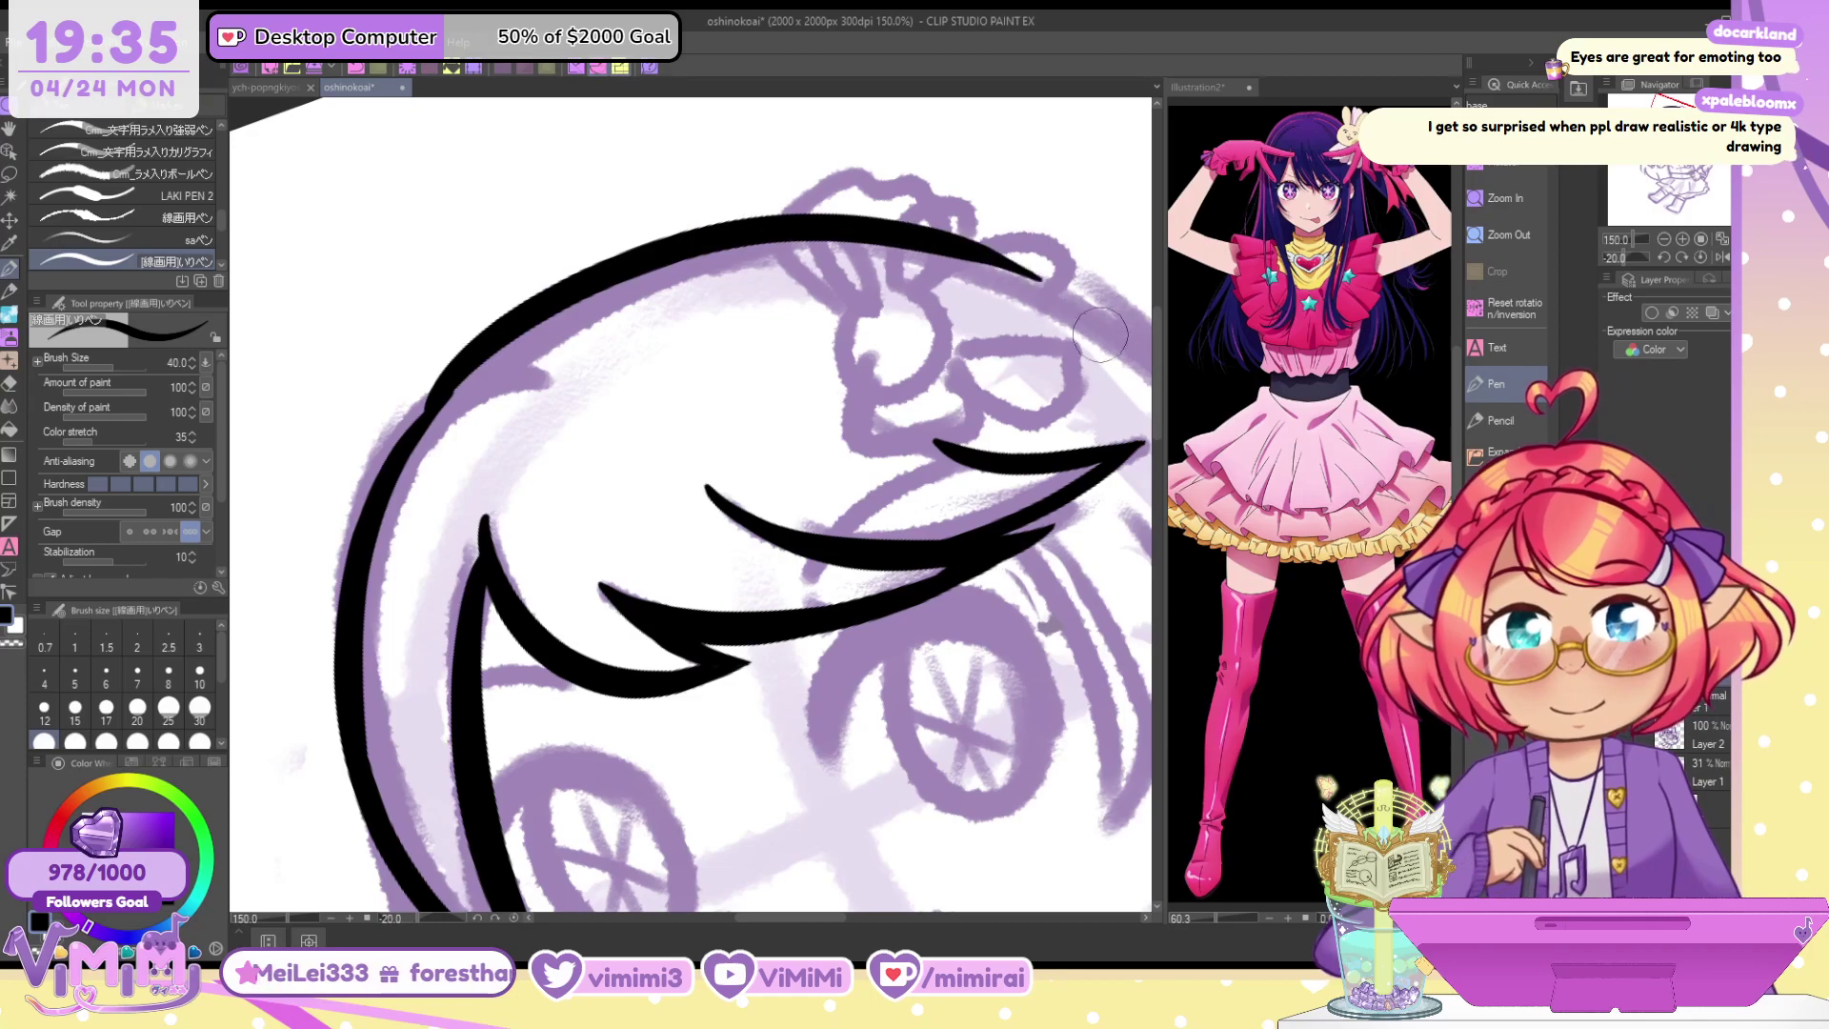
key("ctrl+z")
mouse_move(411, 420)
left_mouse_down()
mouse_move(573, 289)
mouse_move(1147, 355)
left_mouse_up()
key("ctrl+z")
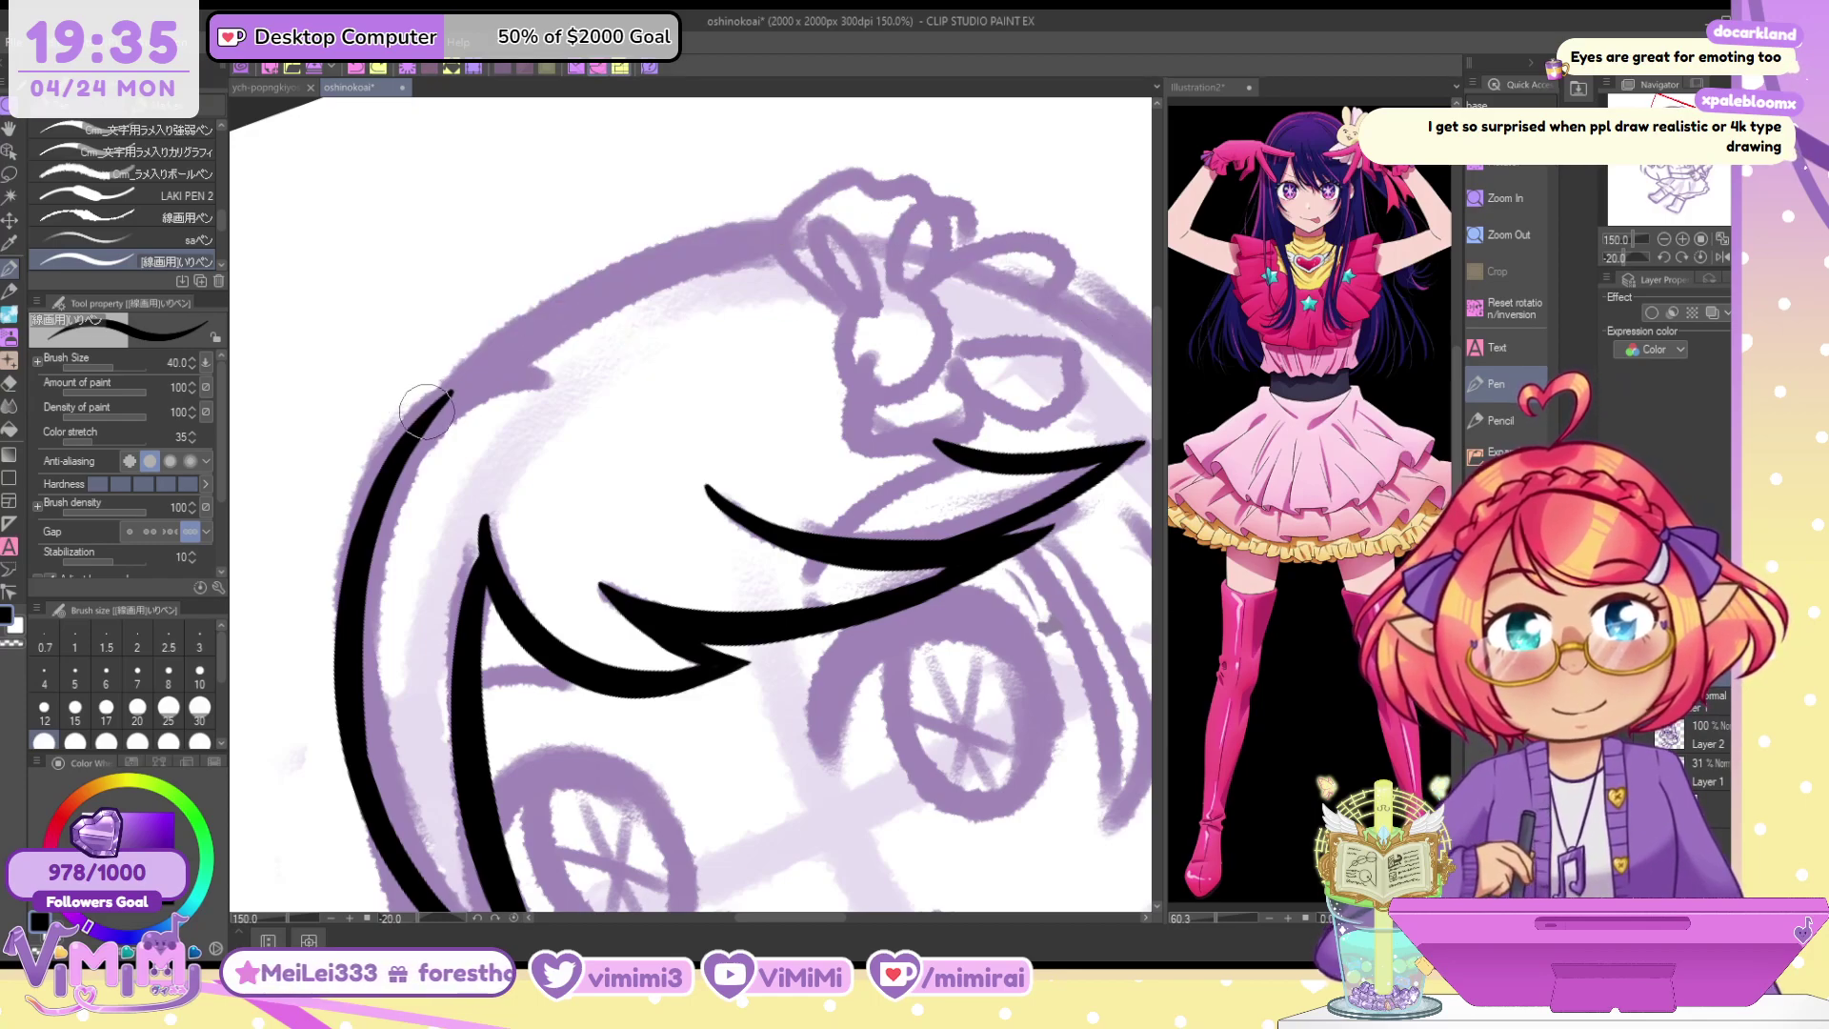
mouse_move(419, 417)
left_mouse_down()
mouse_move(792, 229)
mouse_move(1148, 352)
left_mouse_up()
left_click(1700, 257)
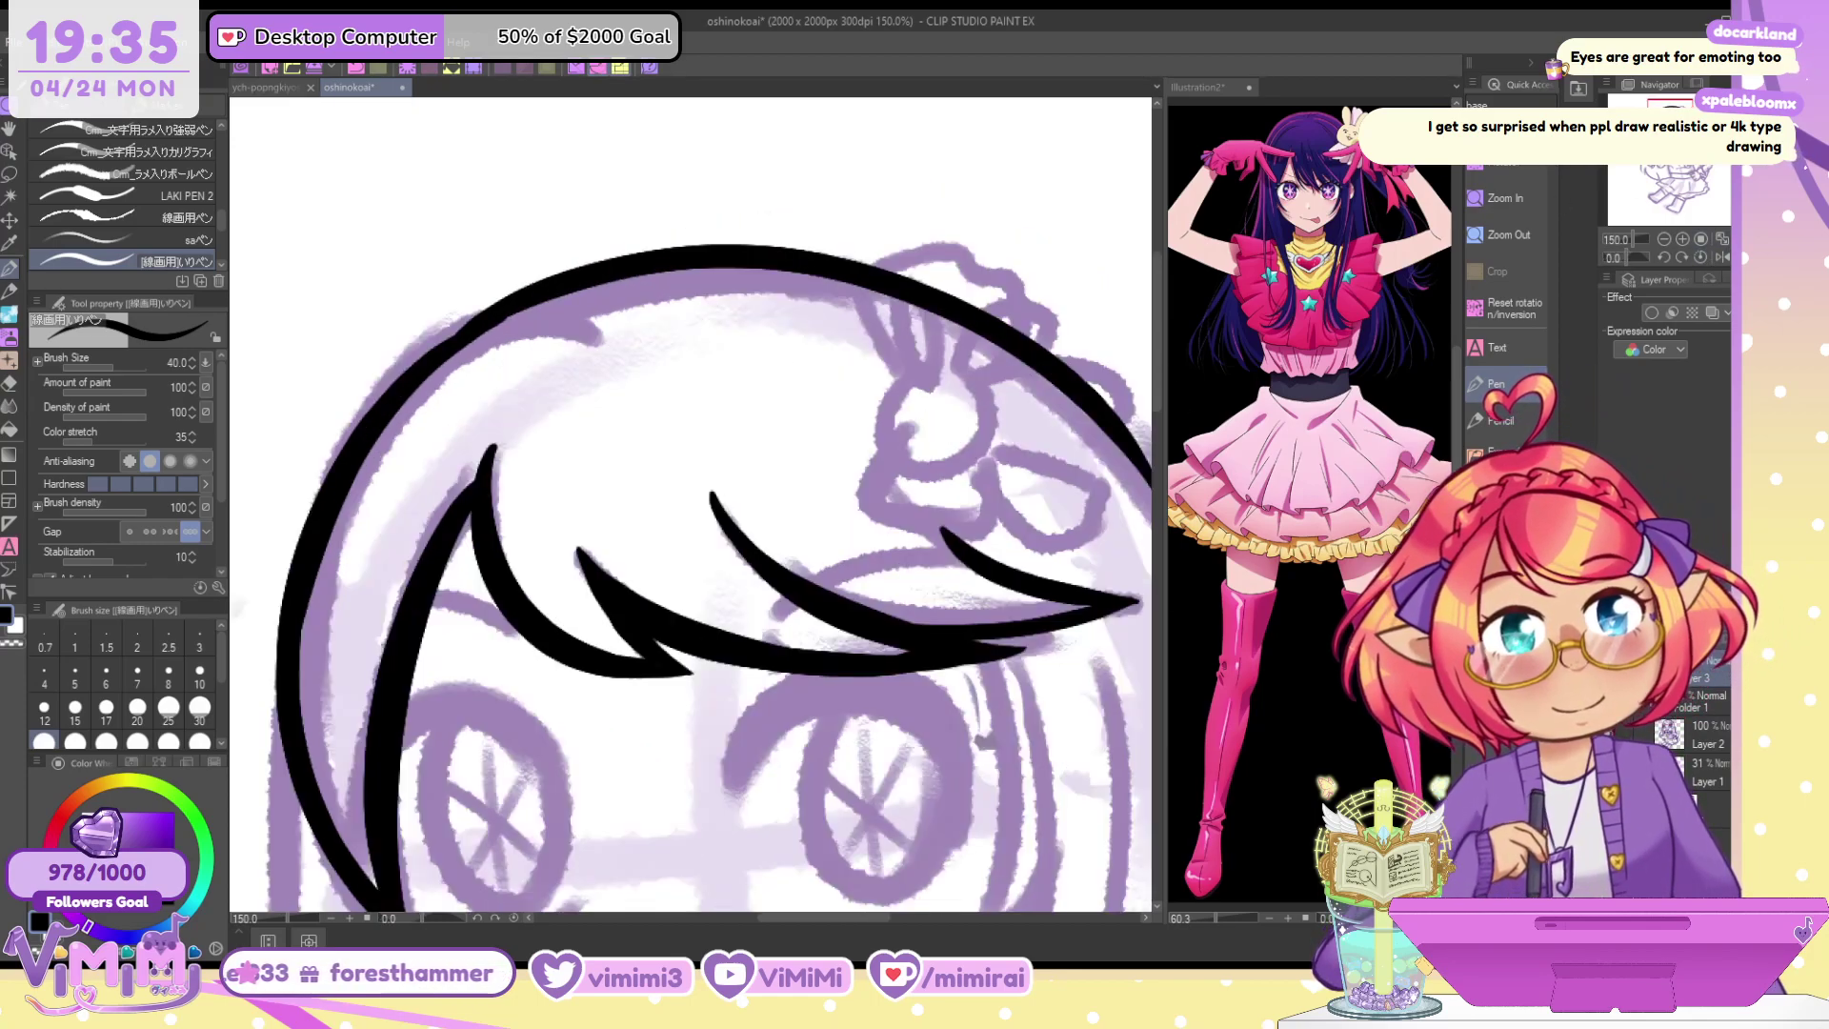
mouse_move(1086, 533)
left_mouse_down()
mouse_move(760, 268)
mouse_move(760, 190)
mouse_move(941, 845)
left_mouse_up()
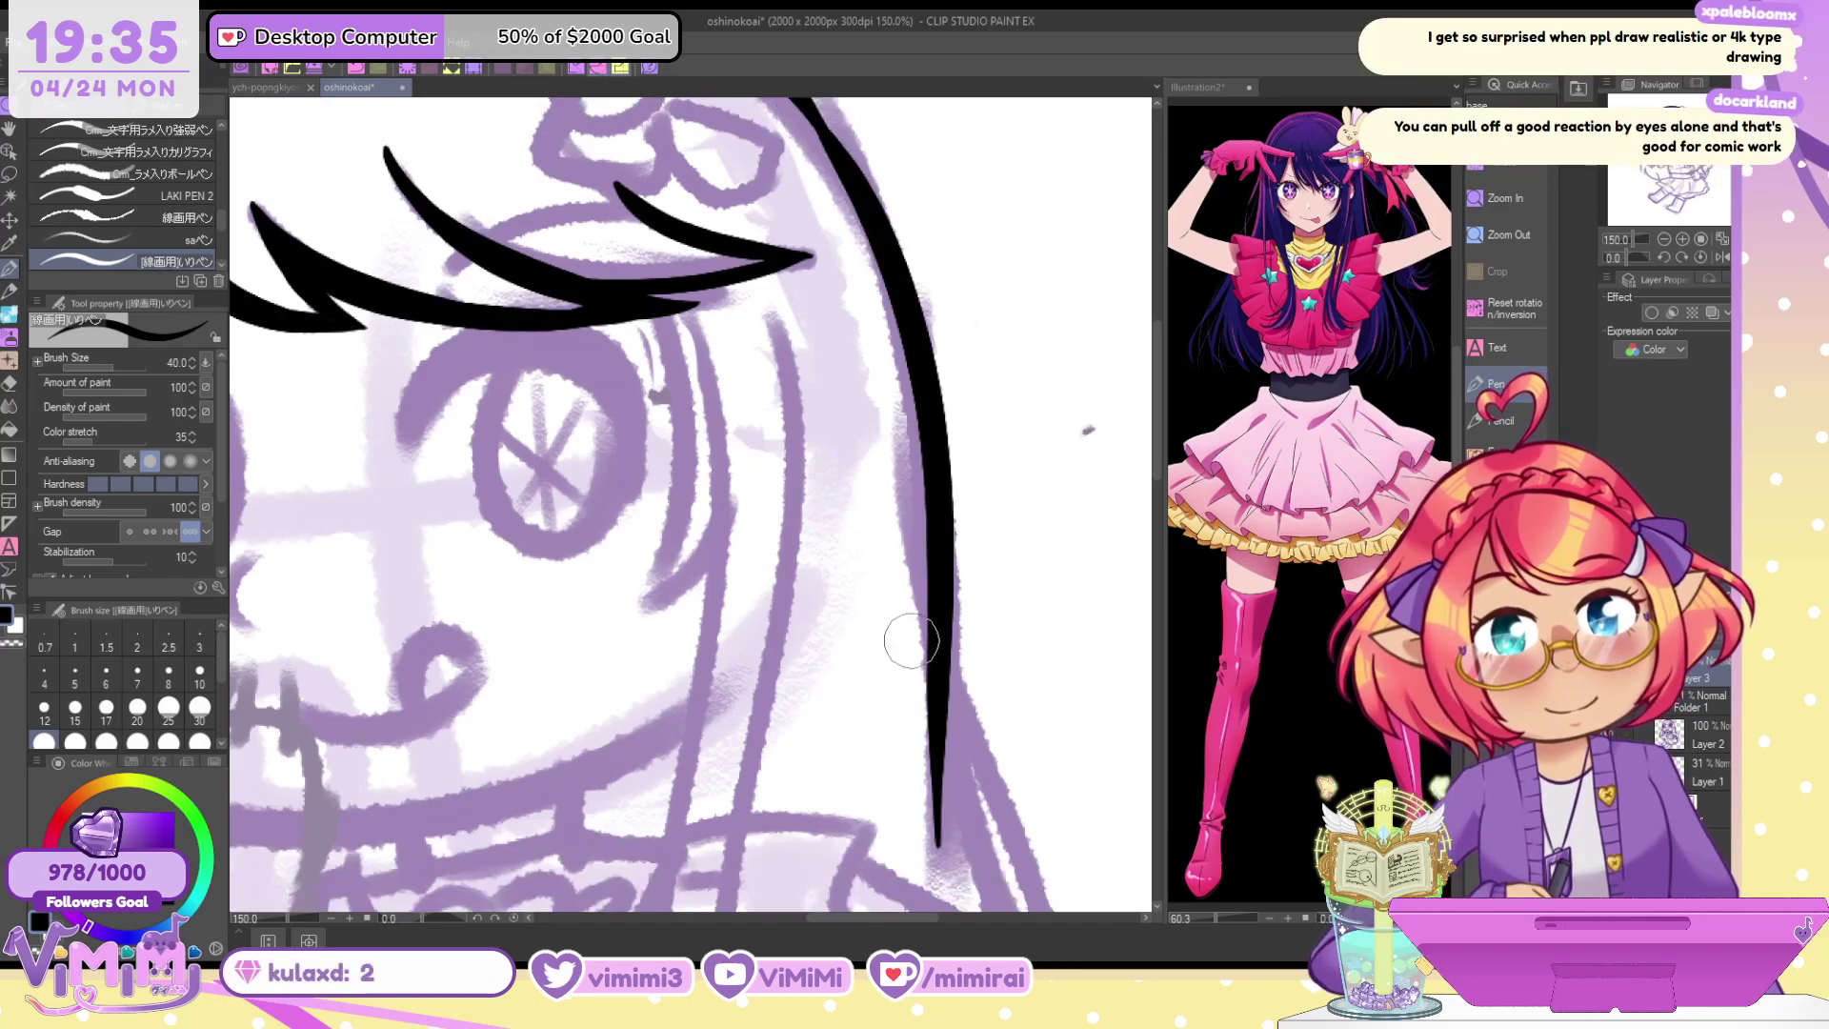
key("ctrl+z")
scroll(865, 209, "down", 2)
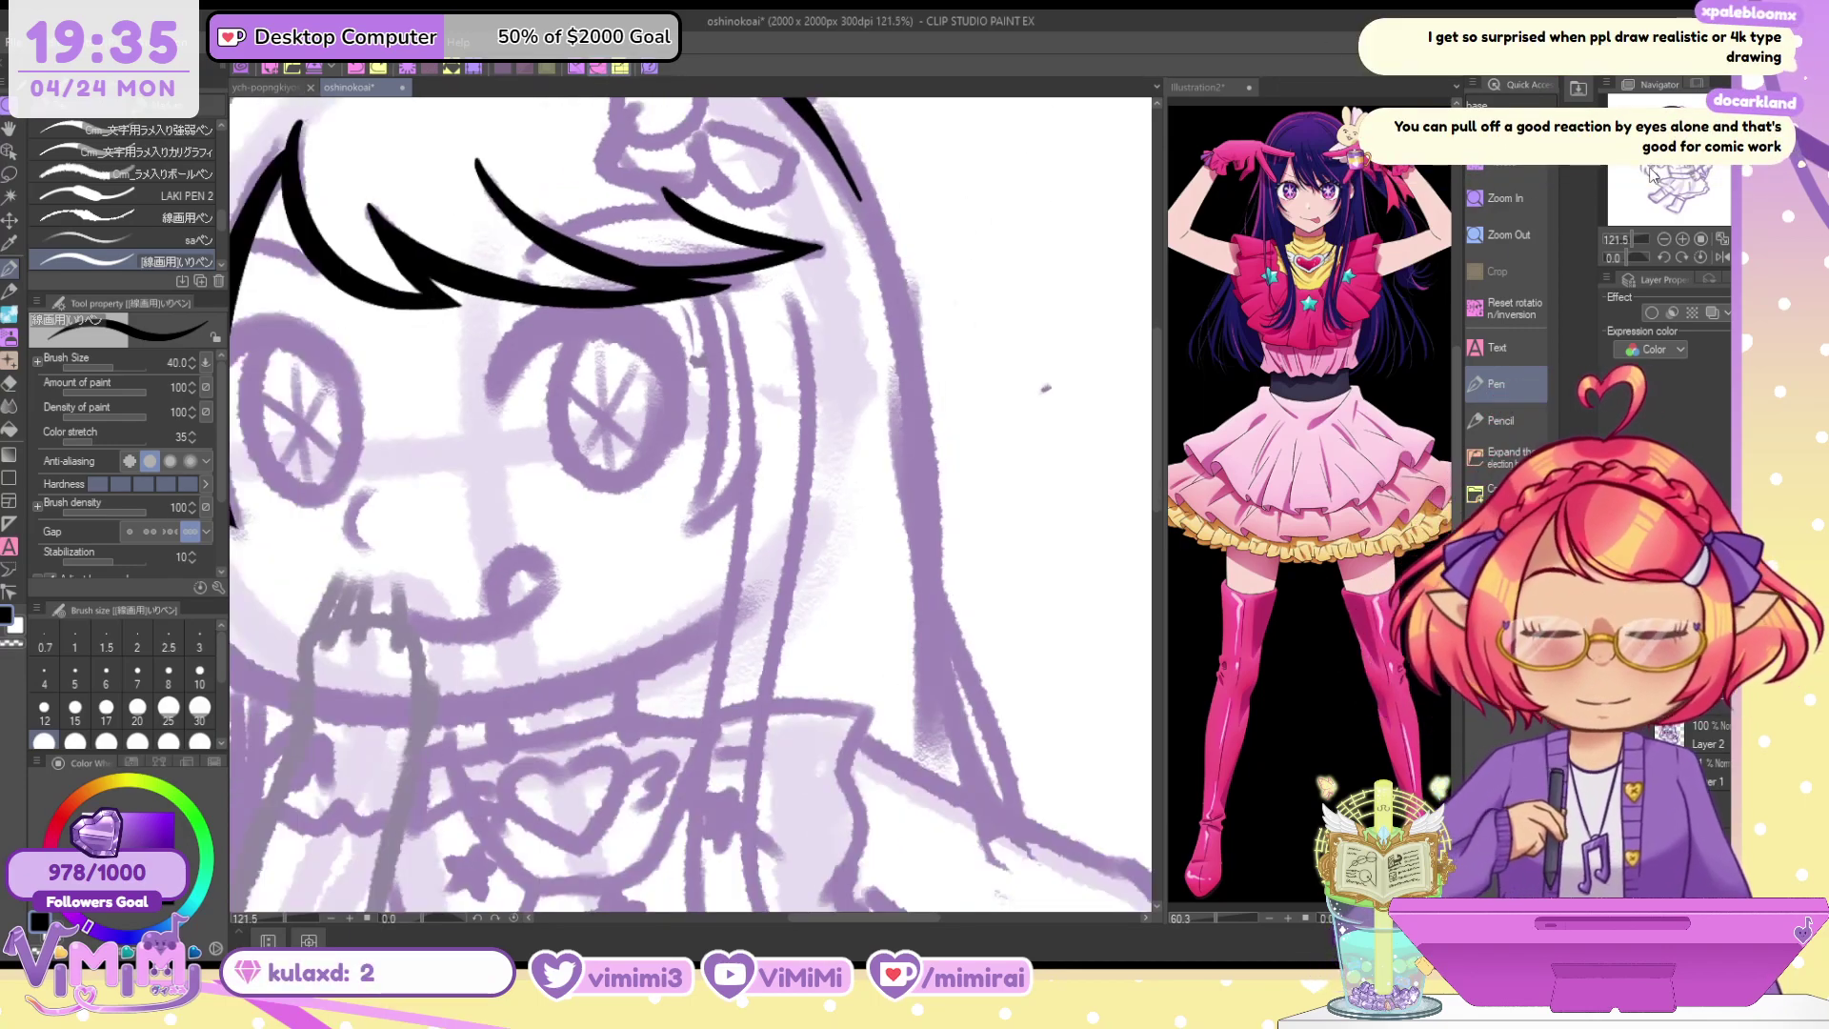
mouse_move(914, 381)
left_mouse_down()
mouse_move(787, 469)
mouse_move(790, 490)
left_mouse_up()
mouse_move(657, 191)
left_mouse_down()
mouse_move(819, 572)
mouse_move(829, 900)
mouse_move(719, 271)
mouse_move(861, 910)
left_mouse_up()
key("ctrl+z")
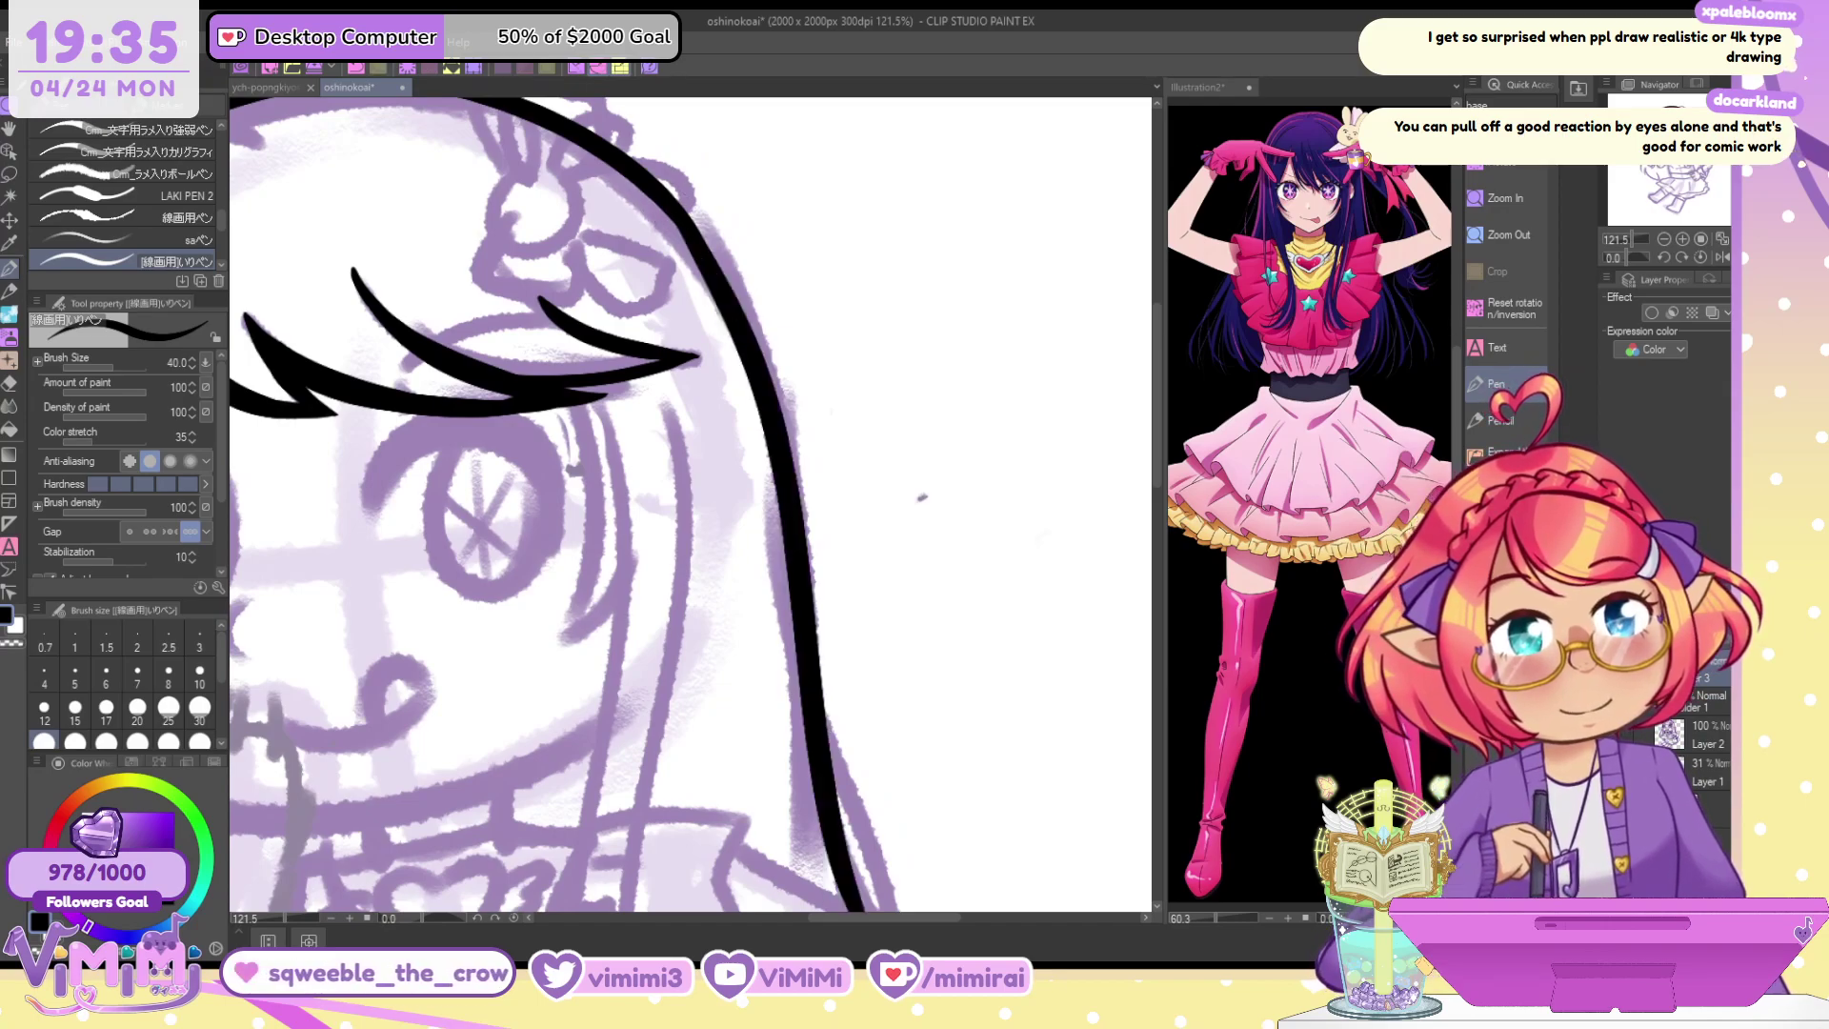
scroll(1105, 497, "down", 3)
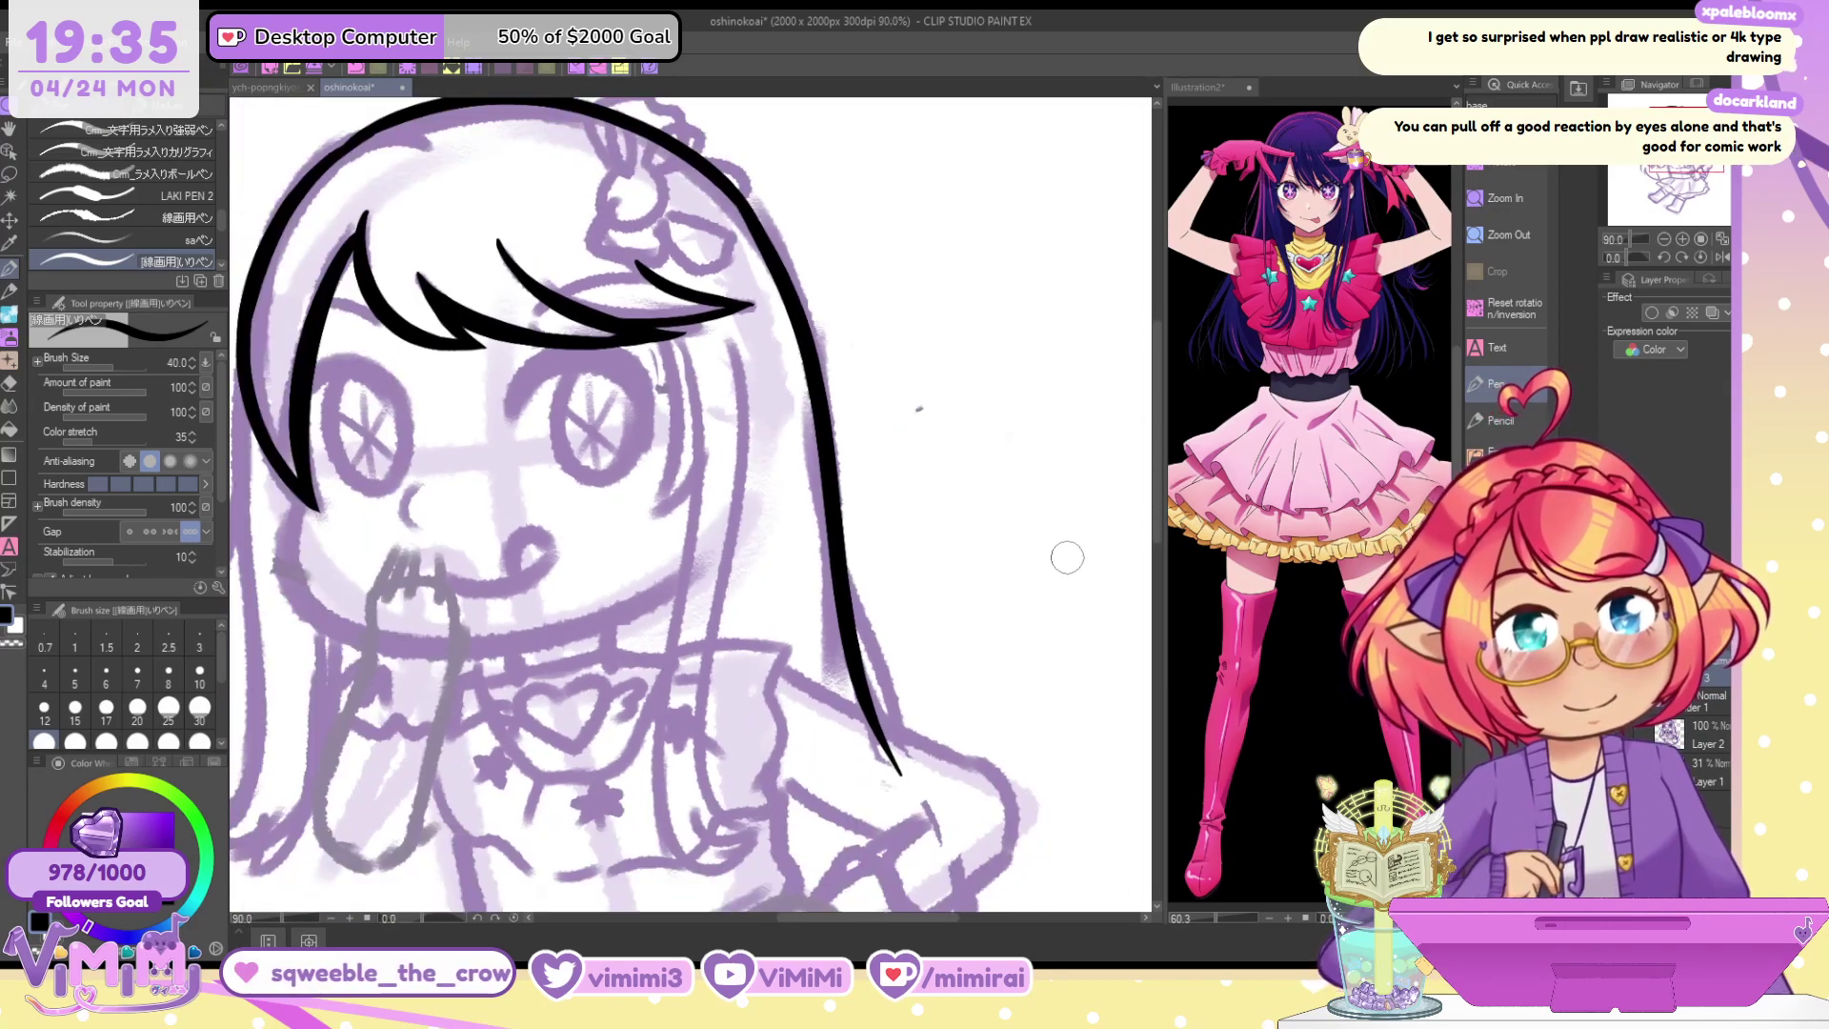
key("ctrl+z")
mouse_move(753, 219)
left_mouse_down()
mouse_move(828, 419)
mouse_move(943, 881)
left_mouse_up()
key("ctrl+z")
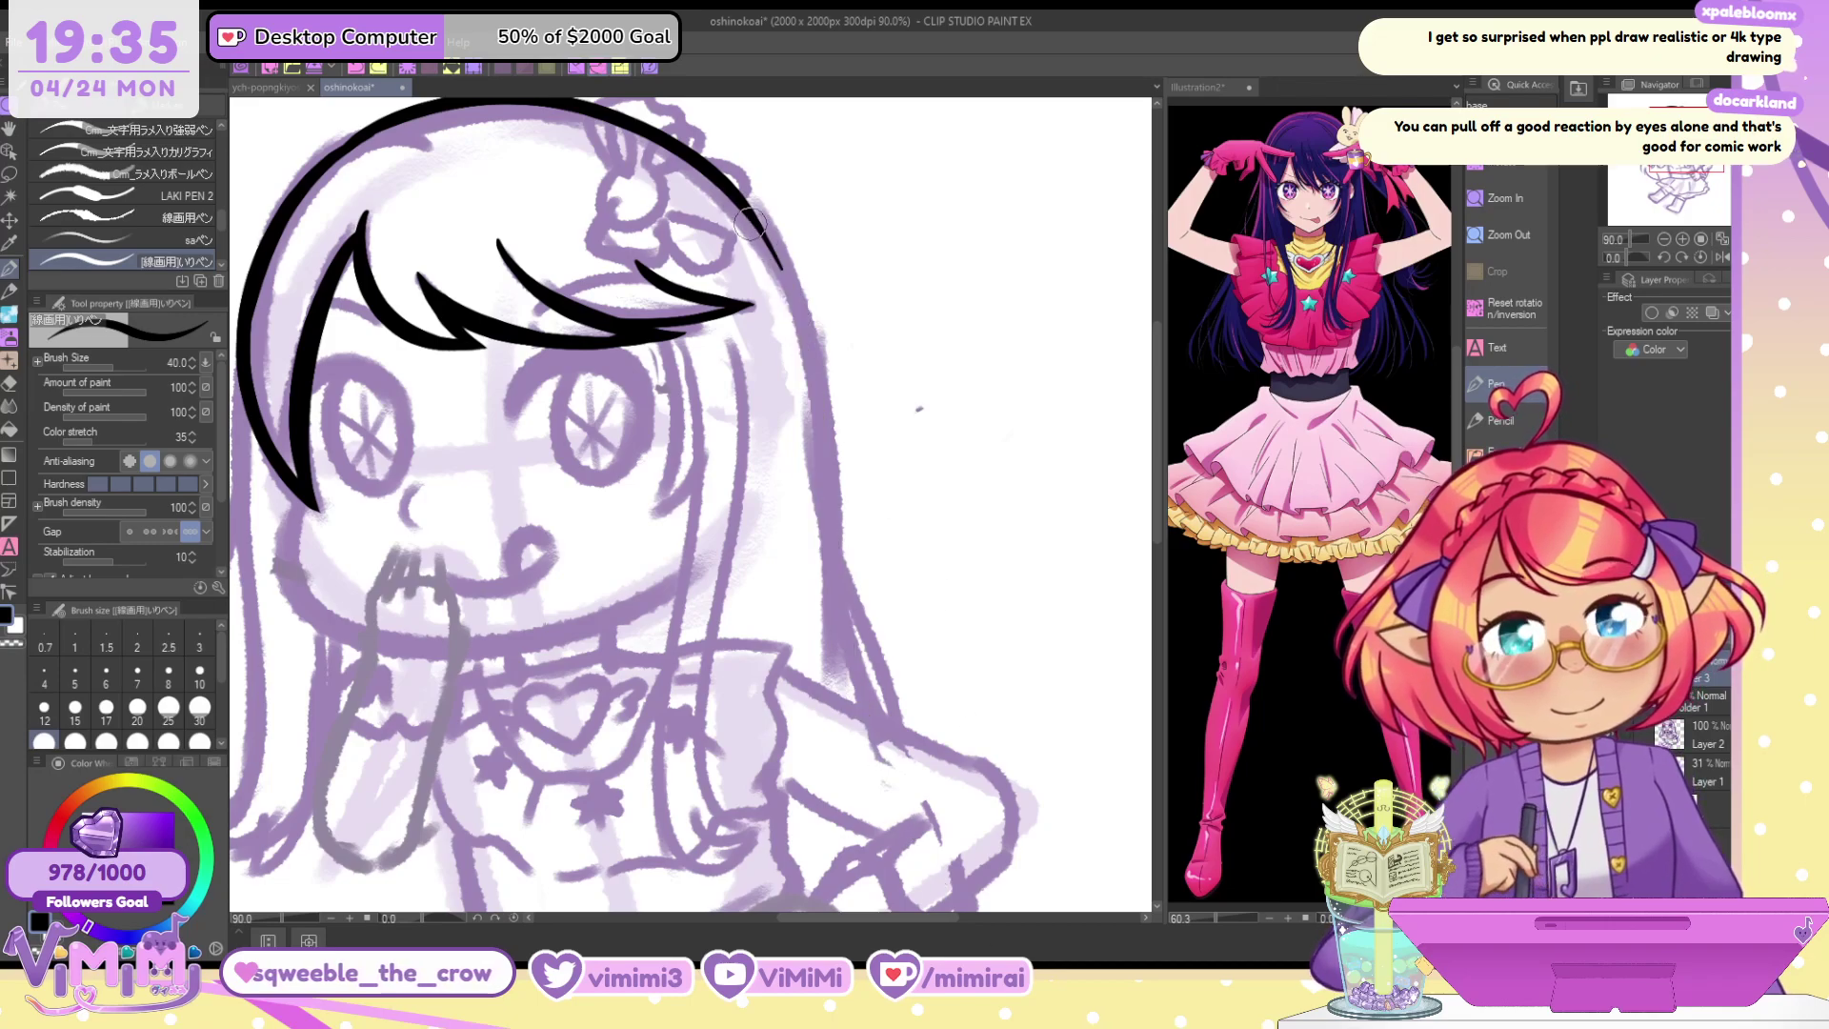
mouse_move(750, 223)
left_mouse_down()
mouse_move(838, 486)
mouse_move(908, 880)
left_mouse_up()
key("ctrl+z")
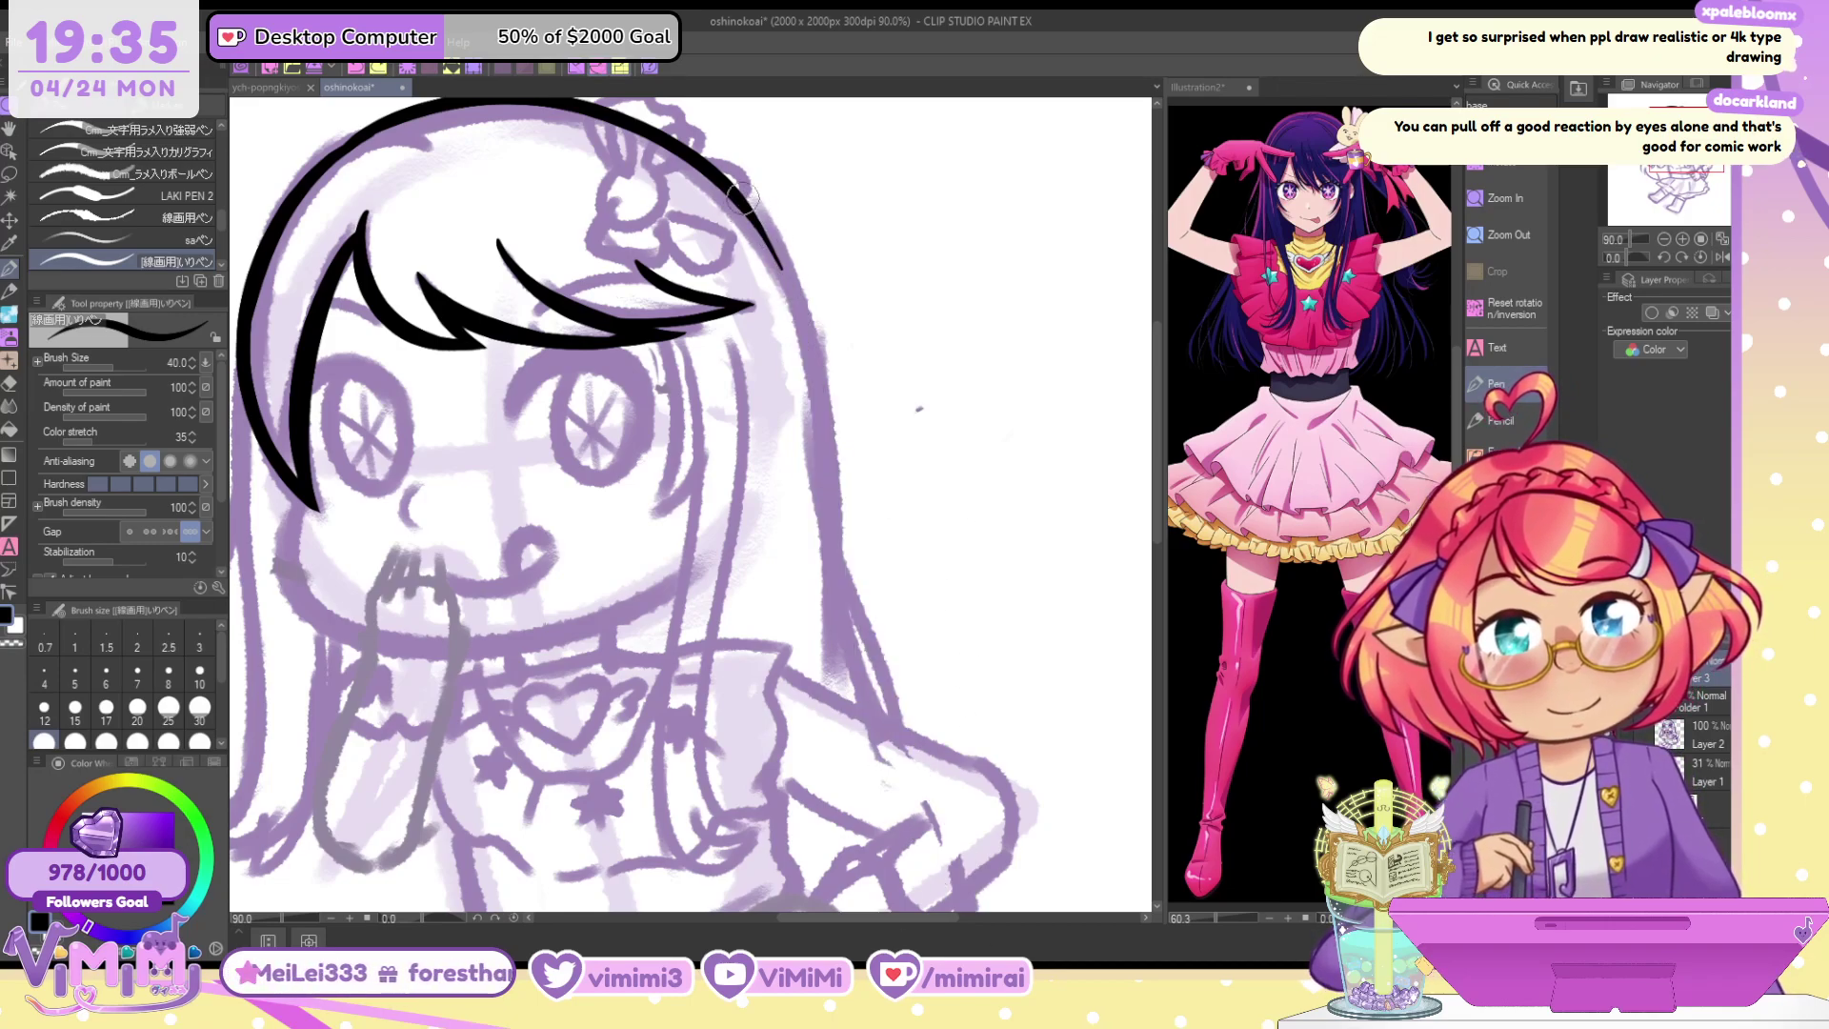
left_click_drag(743, 195, 907, 910)
key("ctrl+z")
Set the brush size to 50 and ink the right outer hair outline from the crown down past the elbow, curving in at the hand
key("bracketright")
mouse_move(745, 205)
left_mouse_down()
mouse_move(787, 297)
mouse_move(846, 910)
left_mouse_up()
key("ctrl+z")
left_click_drag(838, 571, 827, 454)
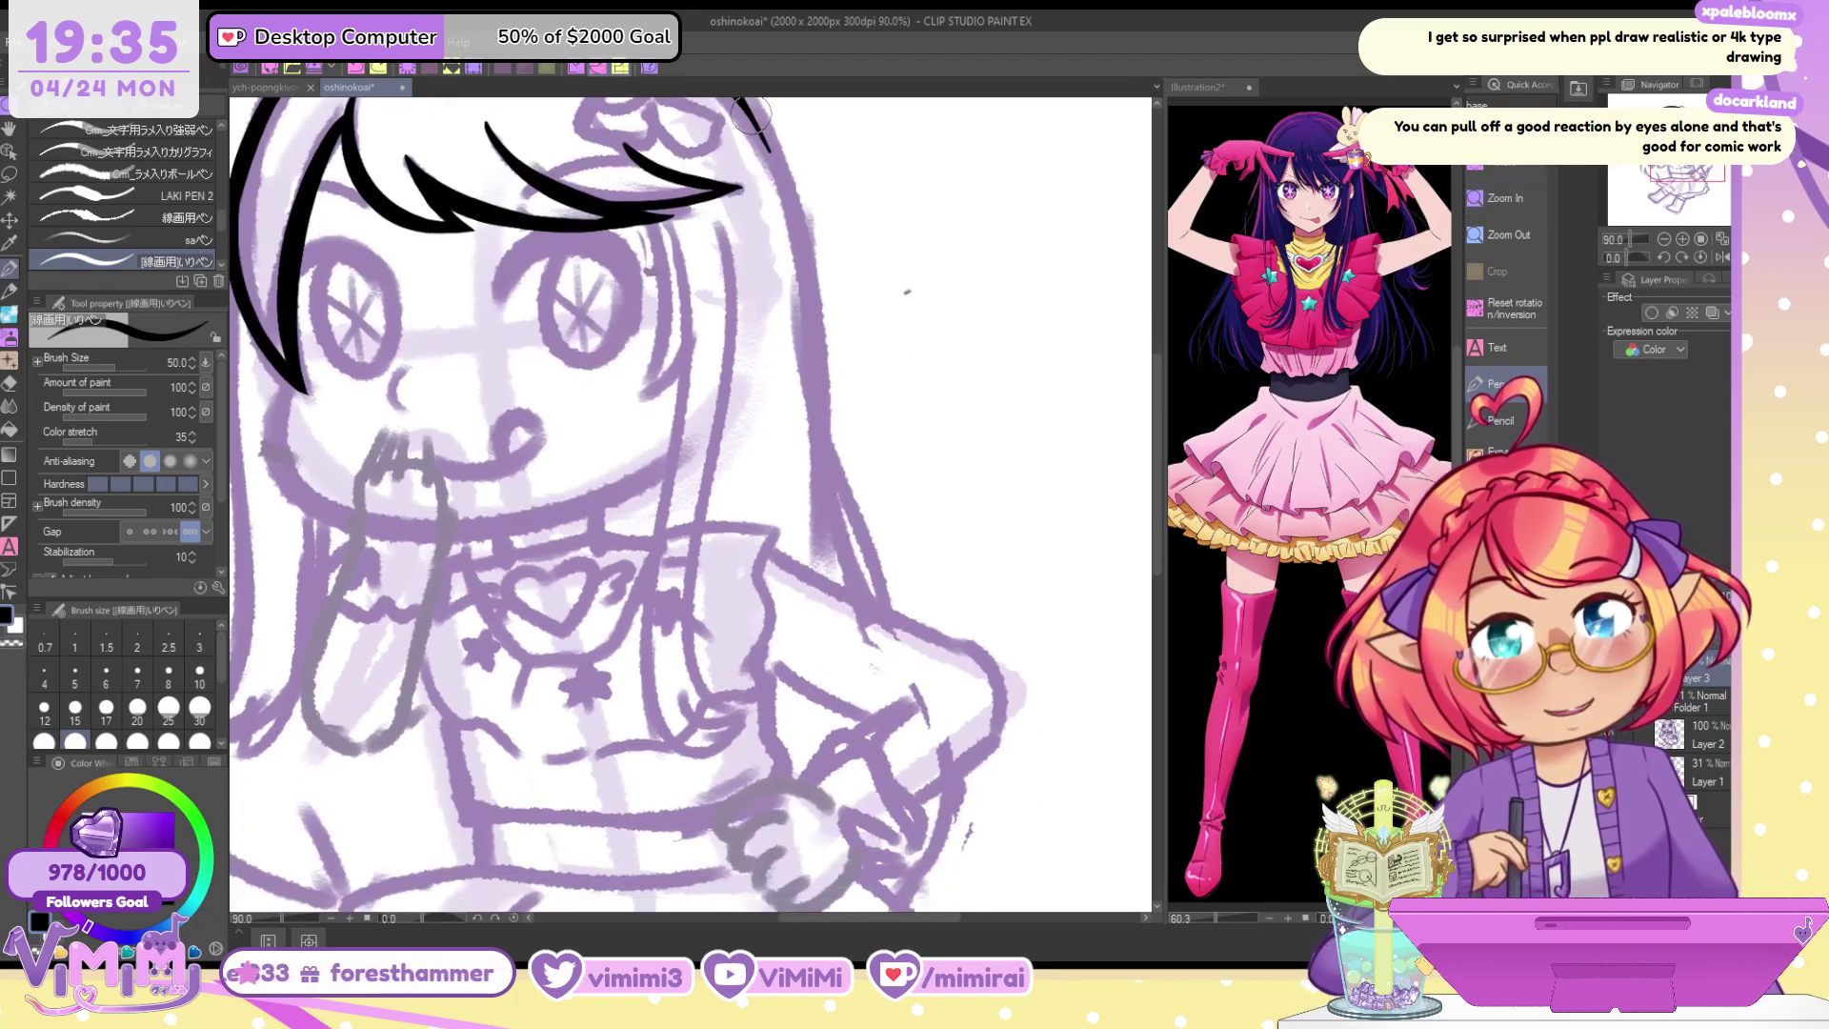
mouse_move(752, 114)
left_mouse_down()
mouse_move(877, 838)
mouse_move(853, 895)
mouse_move(862, 733)
mouse_move(728, 868)
left_mouse_up()
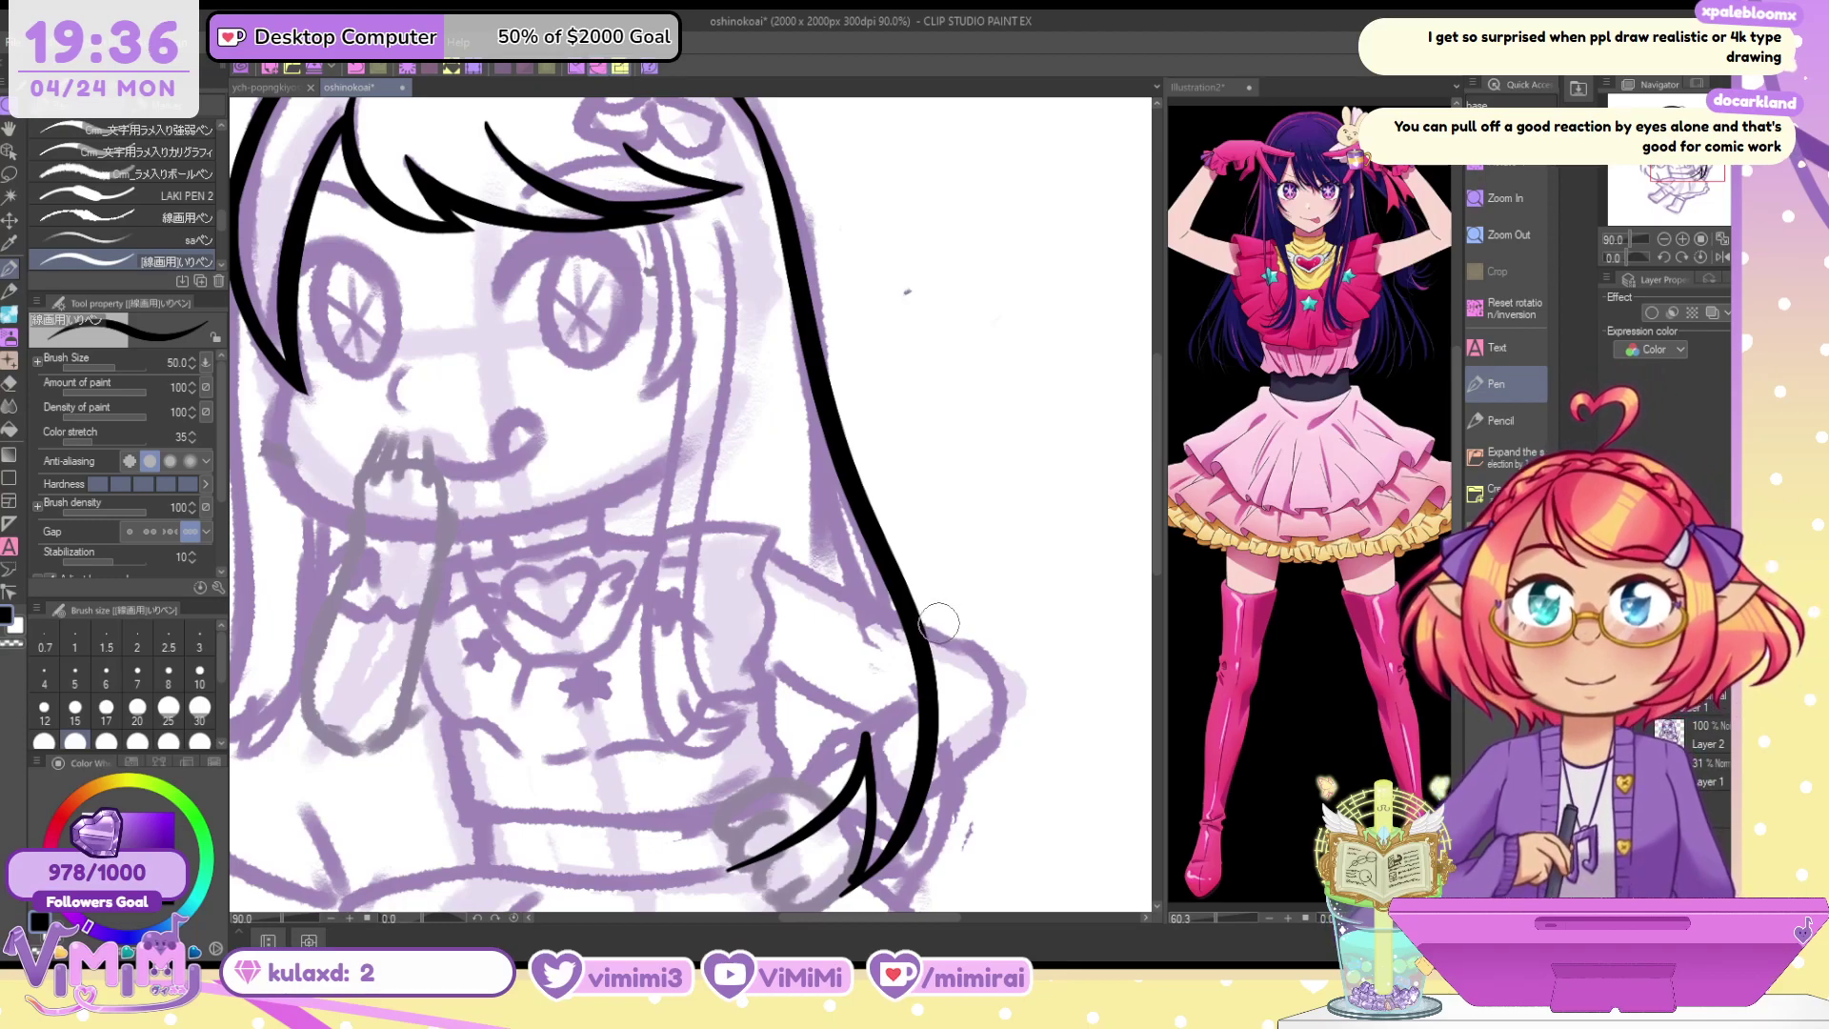
key("ctrl+z")
key("ctrl+z")
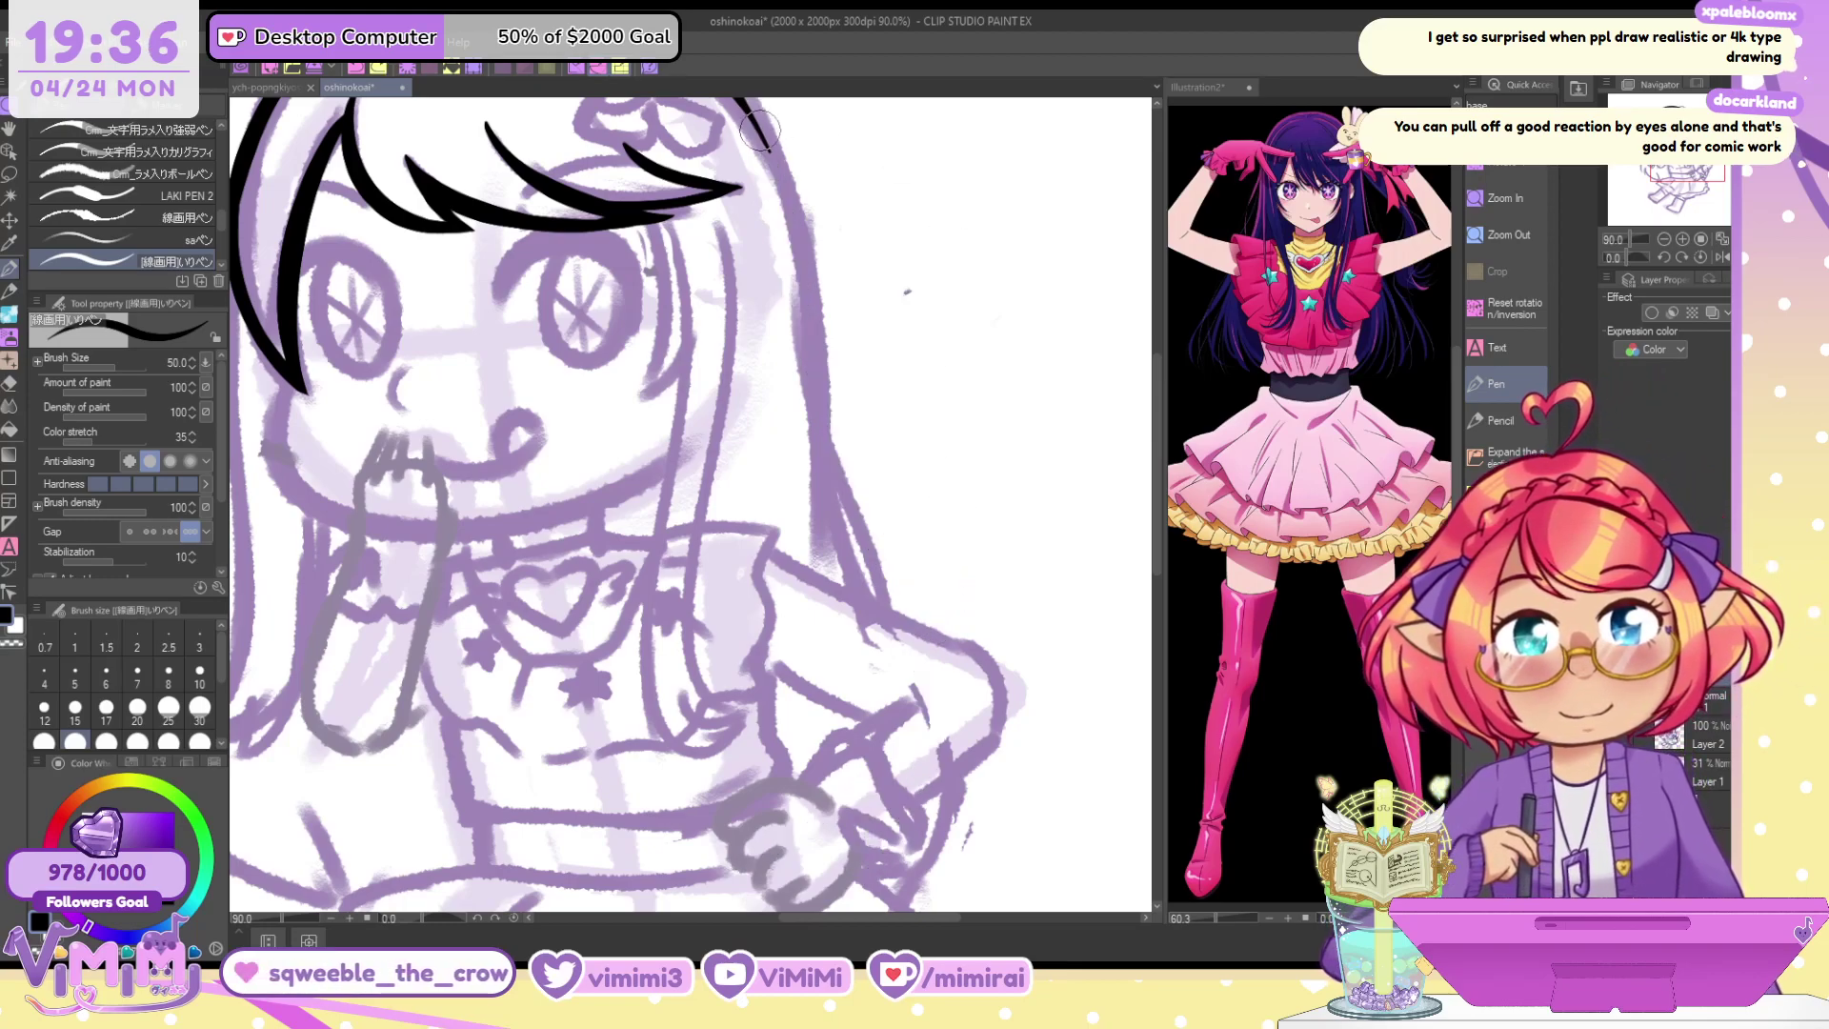
mouse_move(753, 104)
left_mouse_down()
mouse_move(791, 204)
mouse_move(840, 858)
left_mouse_up()
key("ctrl+z")
mouse_move(752, 103)
left_mouse_down()
mouse_move(827, 491)
mouse_move(809, 874)
left_mouse_up()
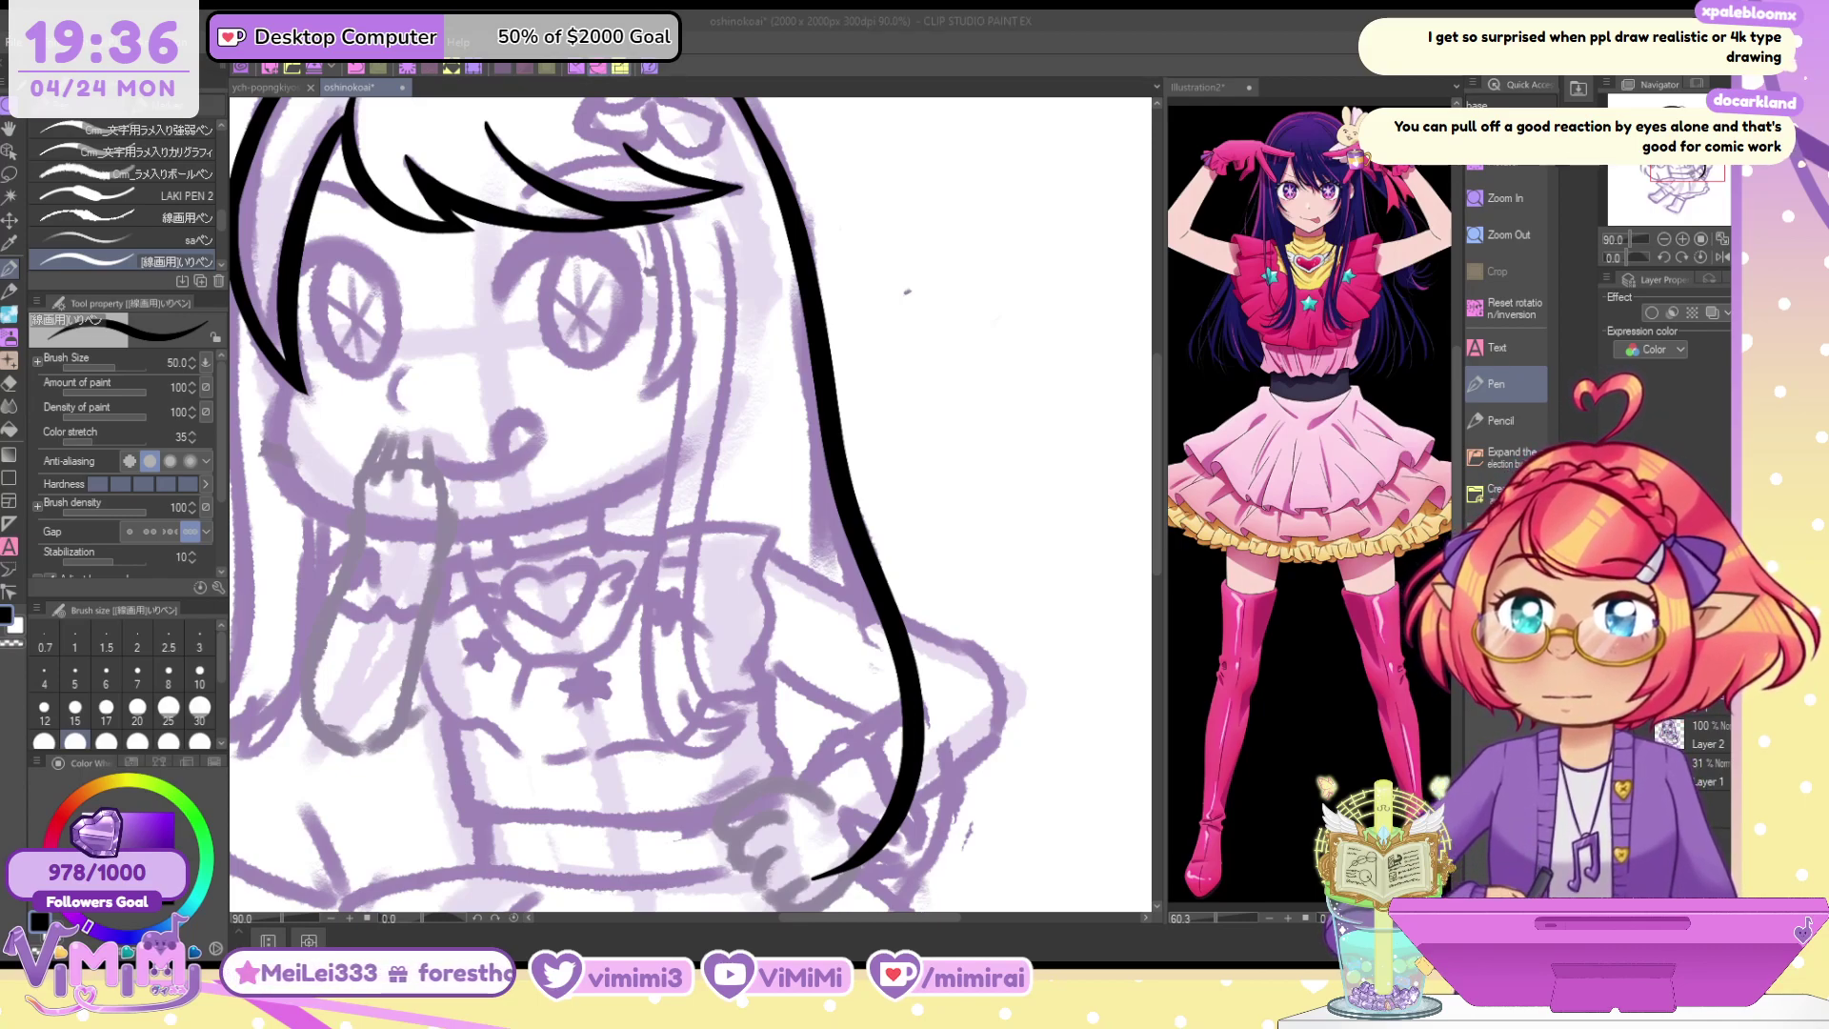
Switch to purple on Layer 2 and sketch two long flowing curves from the bunny hair ornament down outside the right hair outline
left_click(149, 824)
left_click_drag(667, 400, 703, 608)
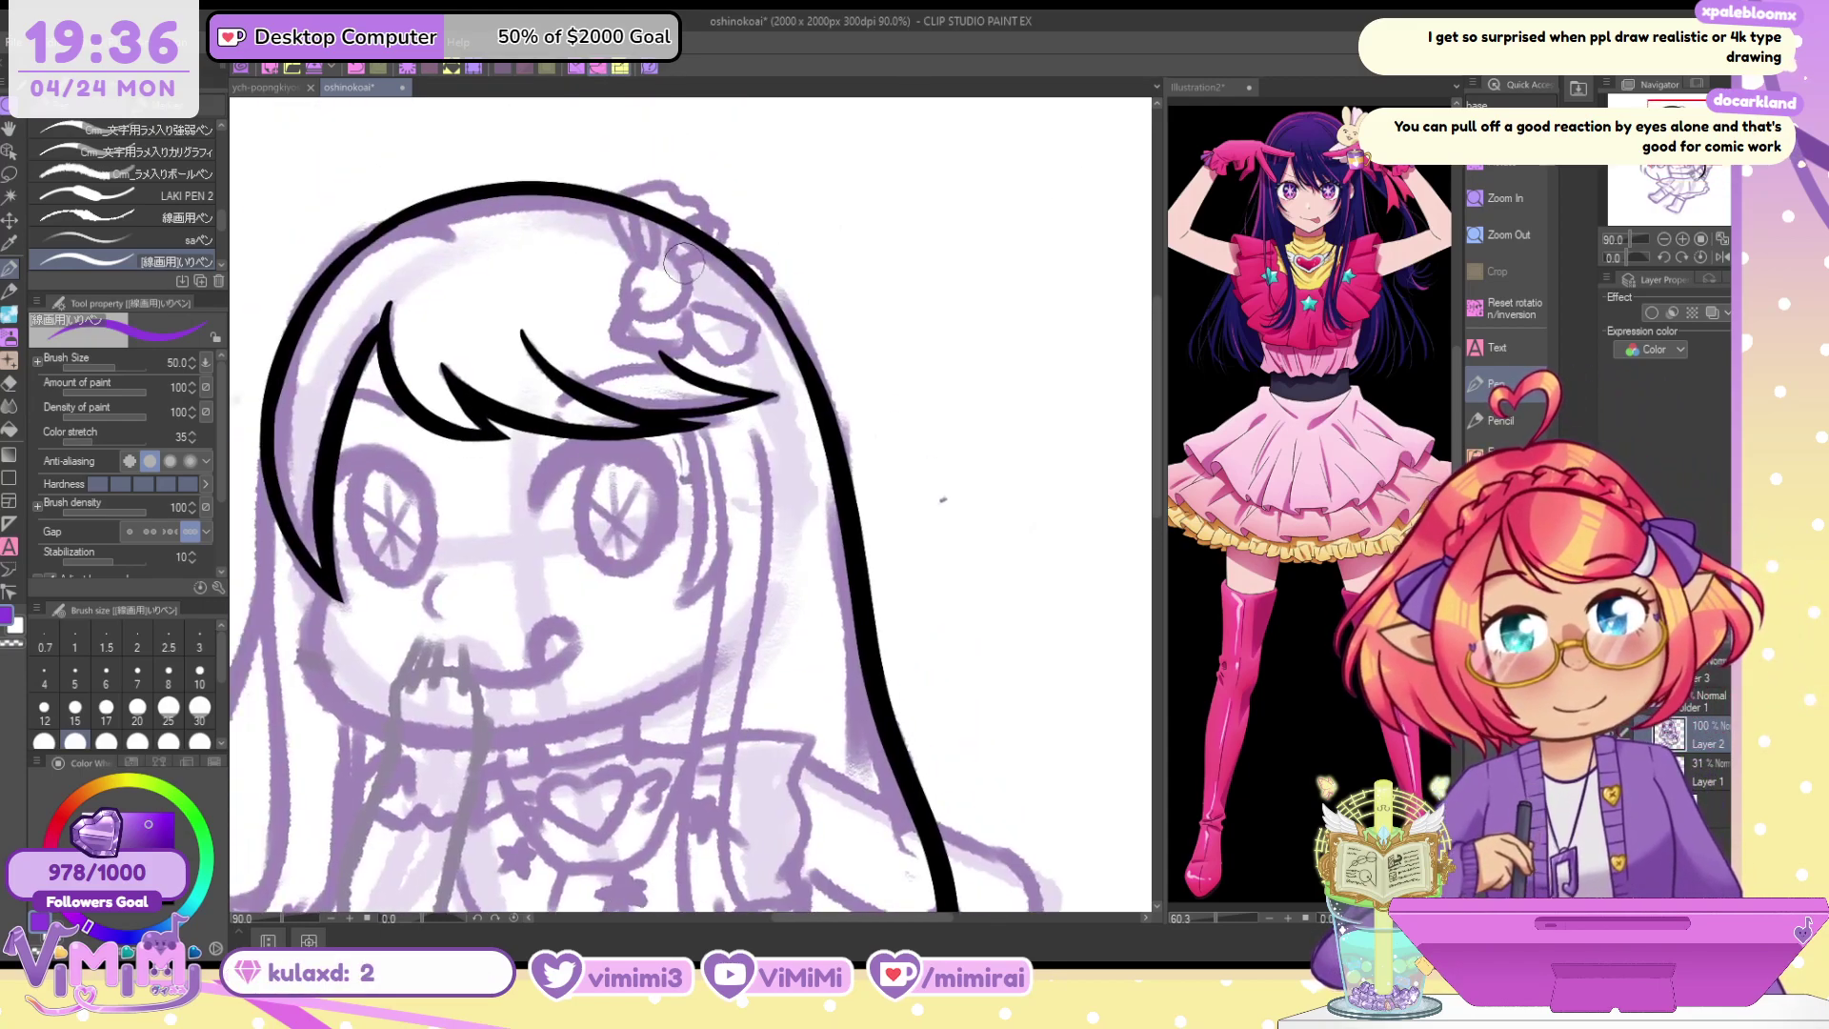
left_click_drag(719, 226, 1036, 563)
key("ctrl+z")
mouse_move(729, 228)
left_mouse_down()
mouse_move(992, 666)
mouse_move(942, 819)
left_mouse_up()
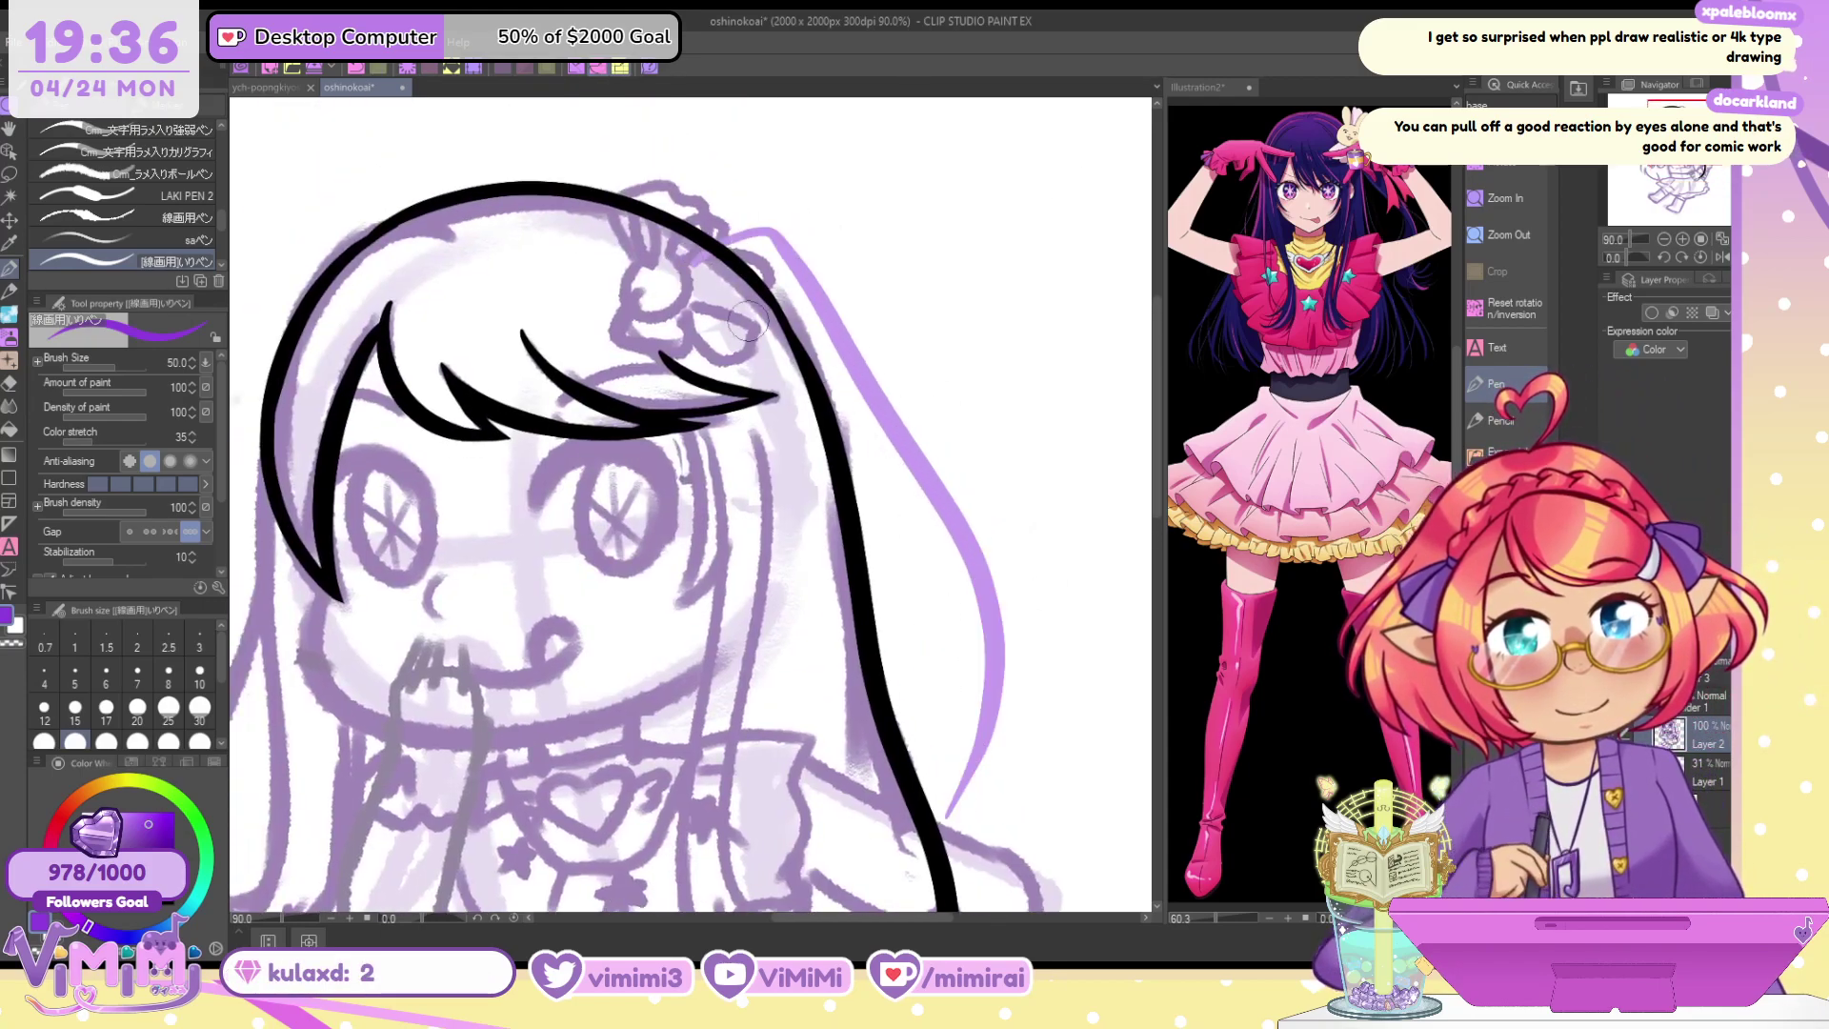
left_click_drag(713, 286, 962, 761)
key("ctrl+z")
mouse_move(688, 295)
left_mouse_down()
mouse_move(874, 520)
mouse_move(962, 764)
left_mouse_up()
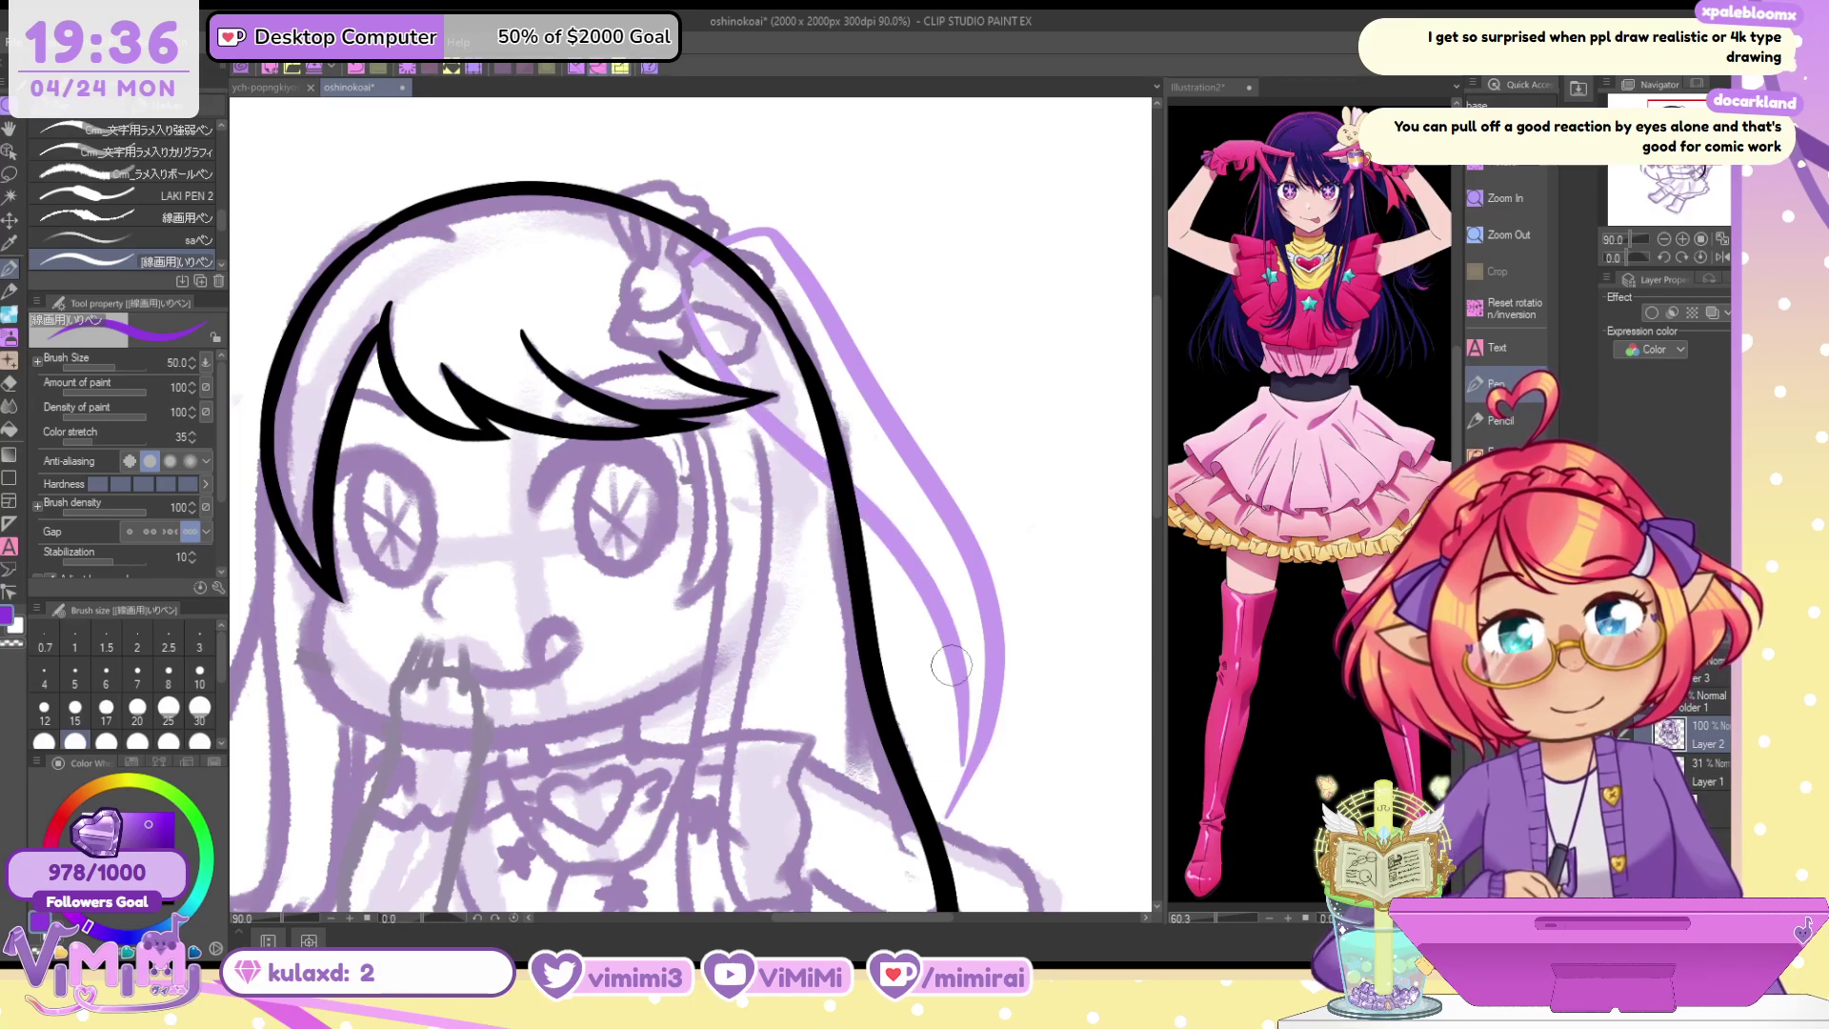
Sketch the curling lower ends and extra contour lines of the purple shape outside the right hair outline
mouse_move(952, 666)
left_mouse_down()
mouse_move(848, 812)
mouse_move(986, 703)
left_mouse_up()
key("ctrl+z")
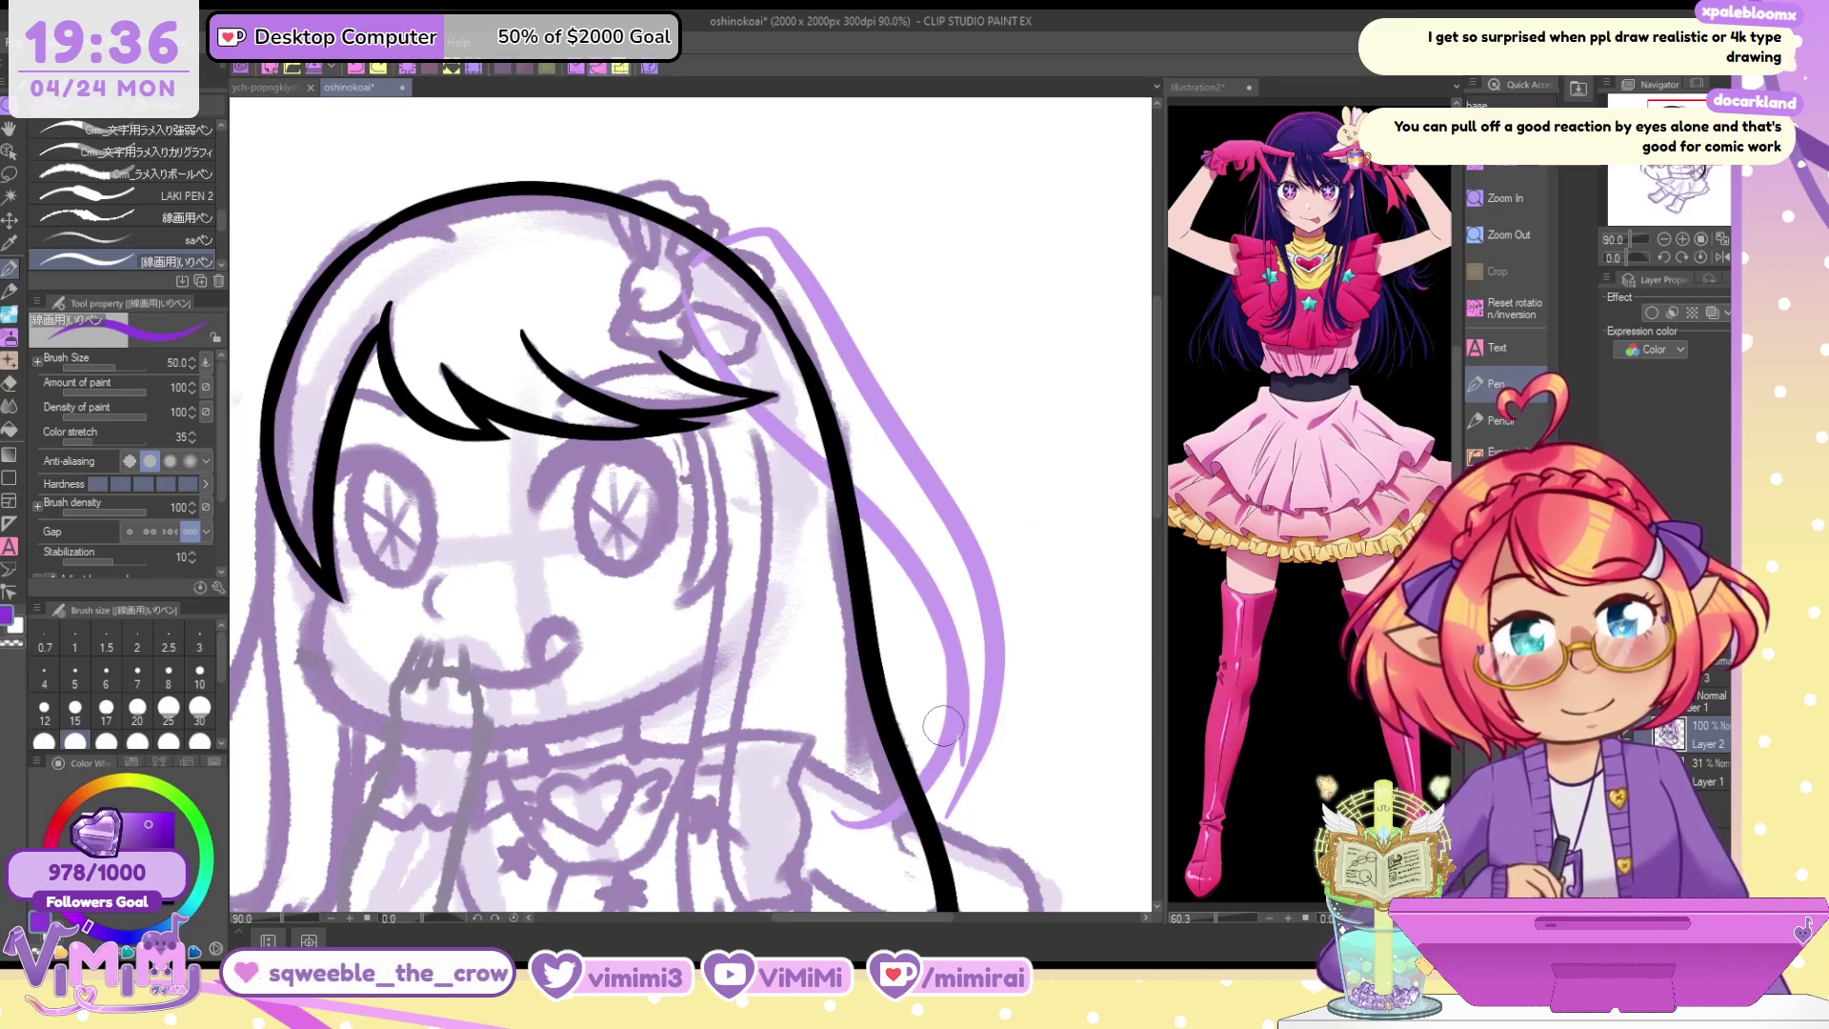
left_click_drag(832, 797, 988, 688)
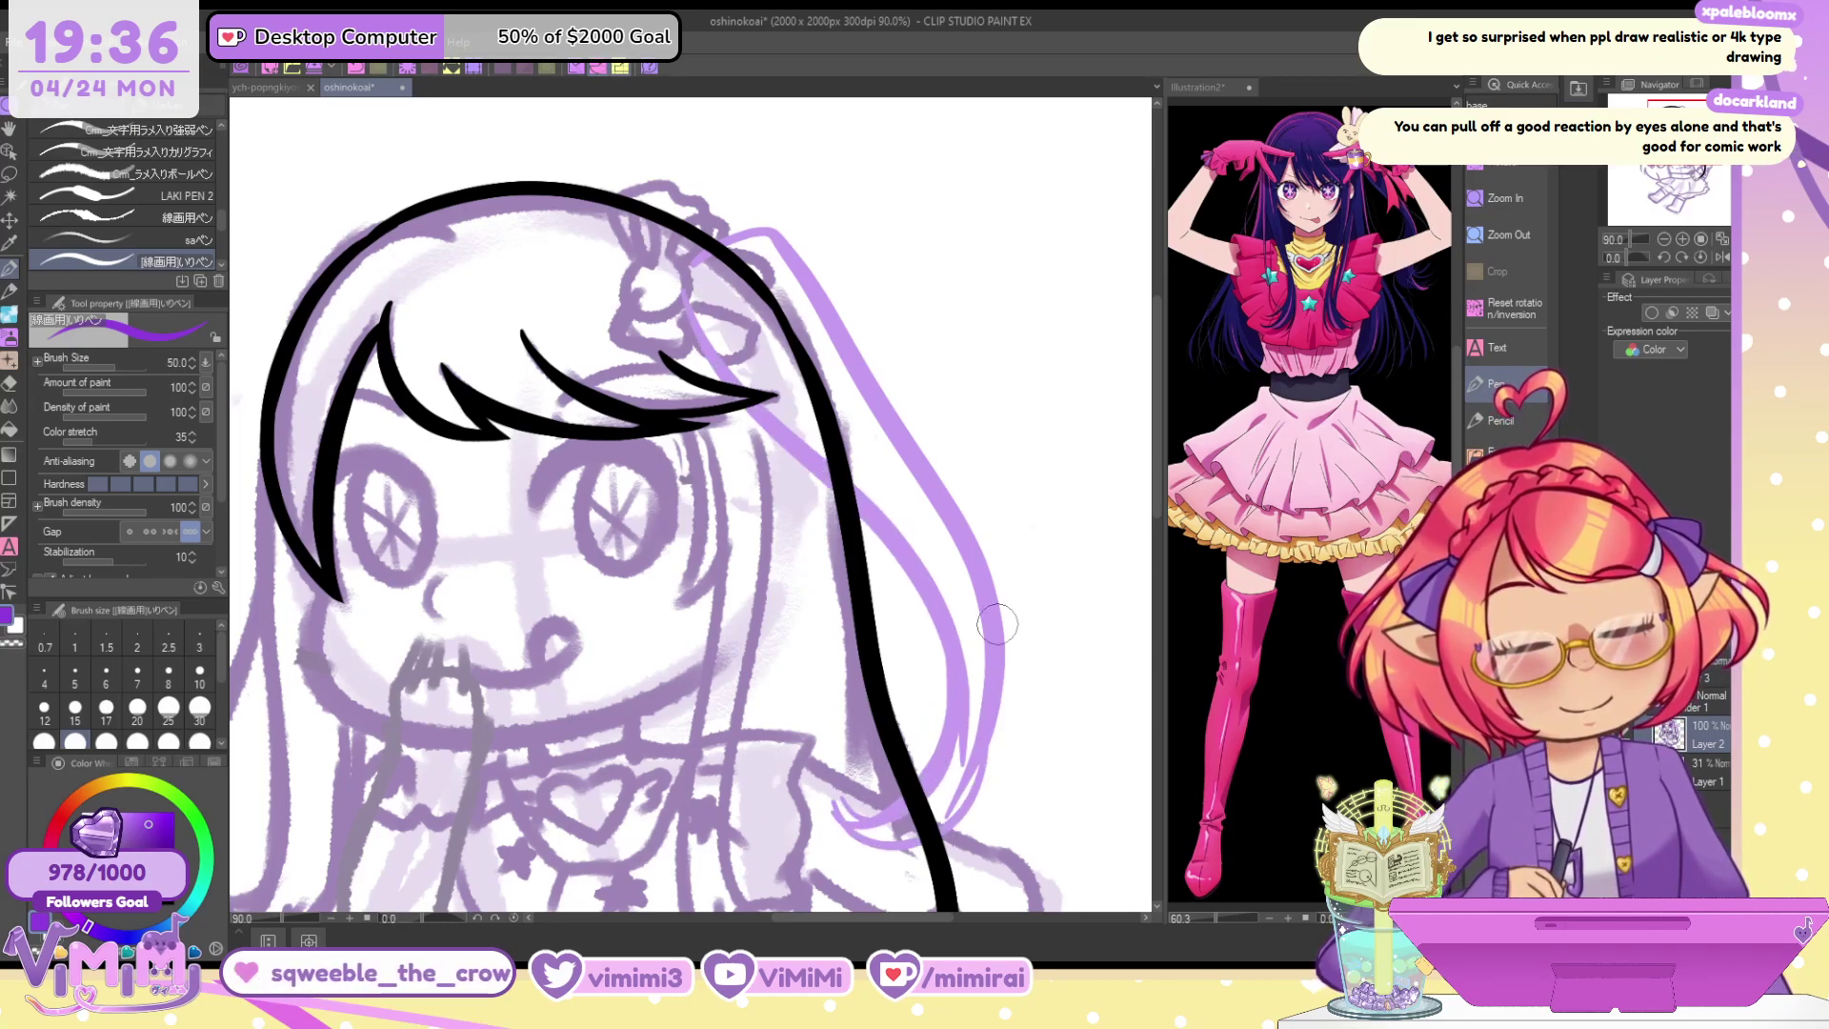
left_click_drag(946, 508, 928, 852)
left_click_drag(1000, 624, 1018, 766)
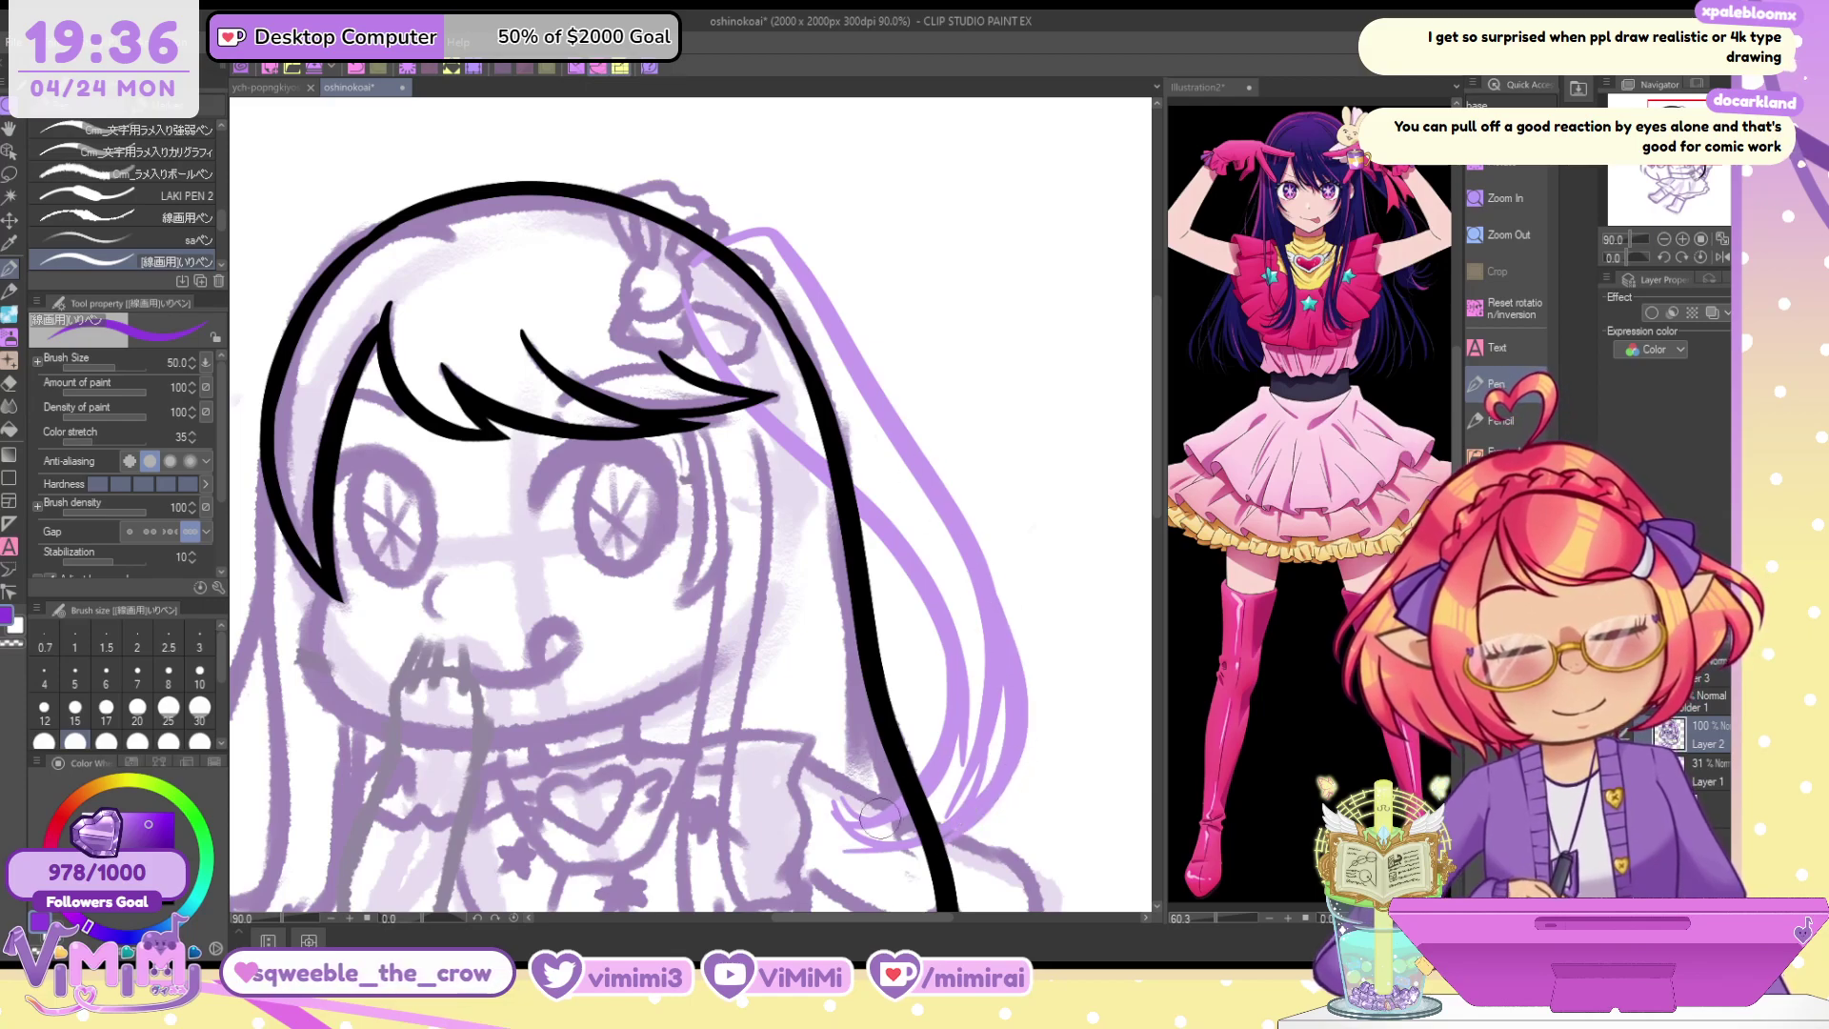
left_click_drag(827, 766, 891, 803)
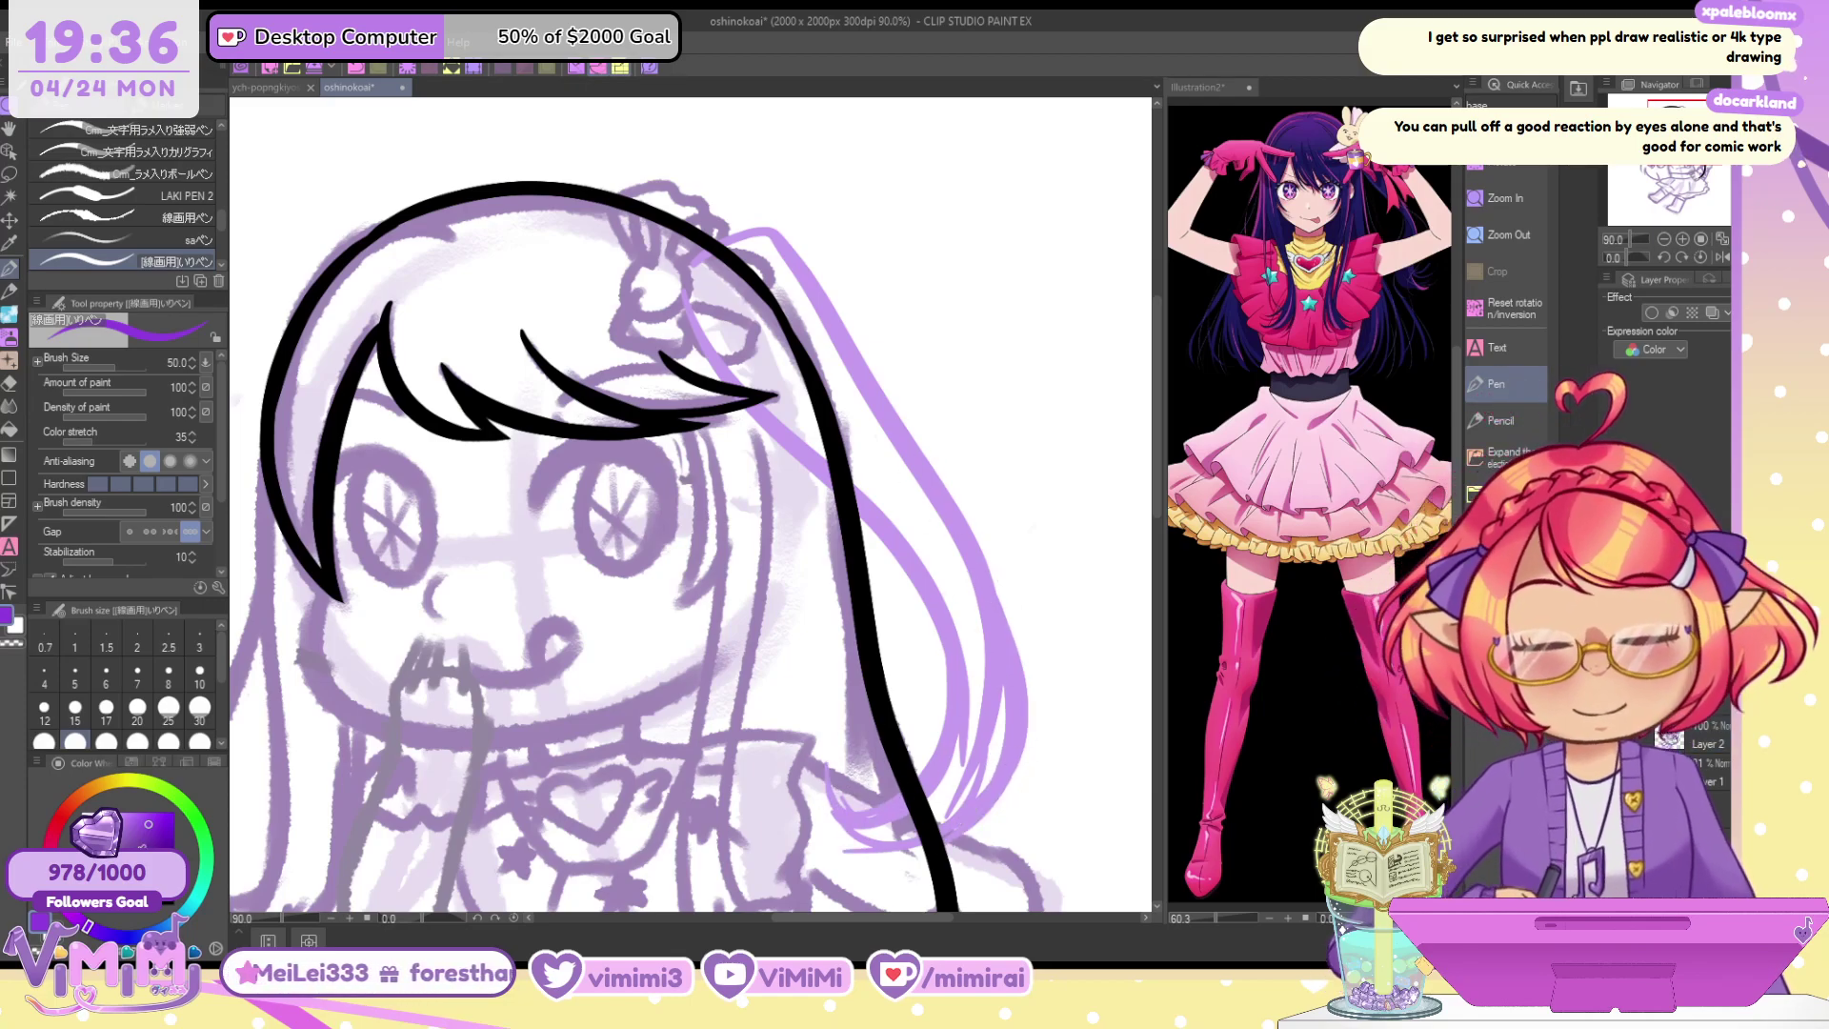
Return to black and ink a pointed inner strand at the lower tip of the long right hair outline
left_click(84, 901)
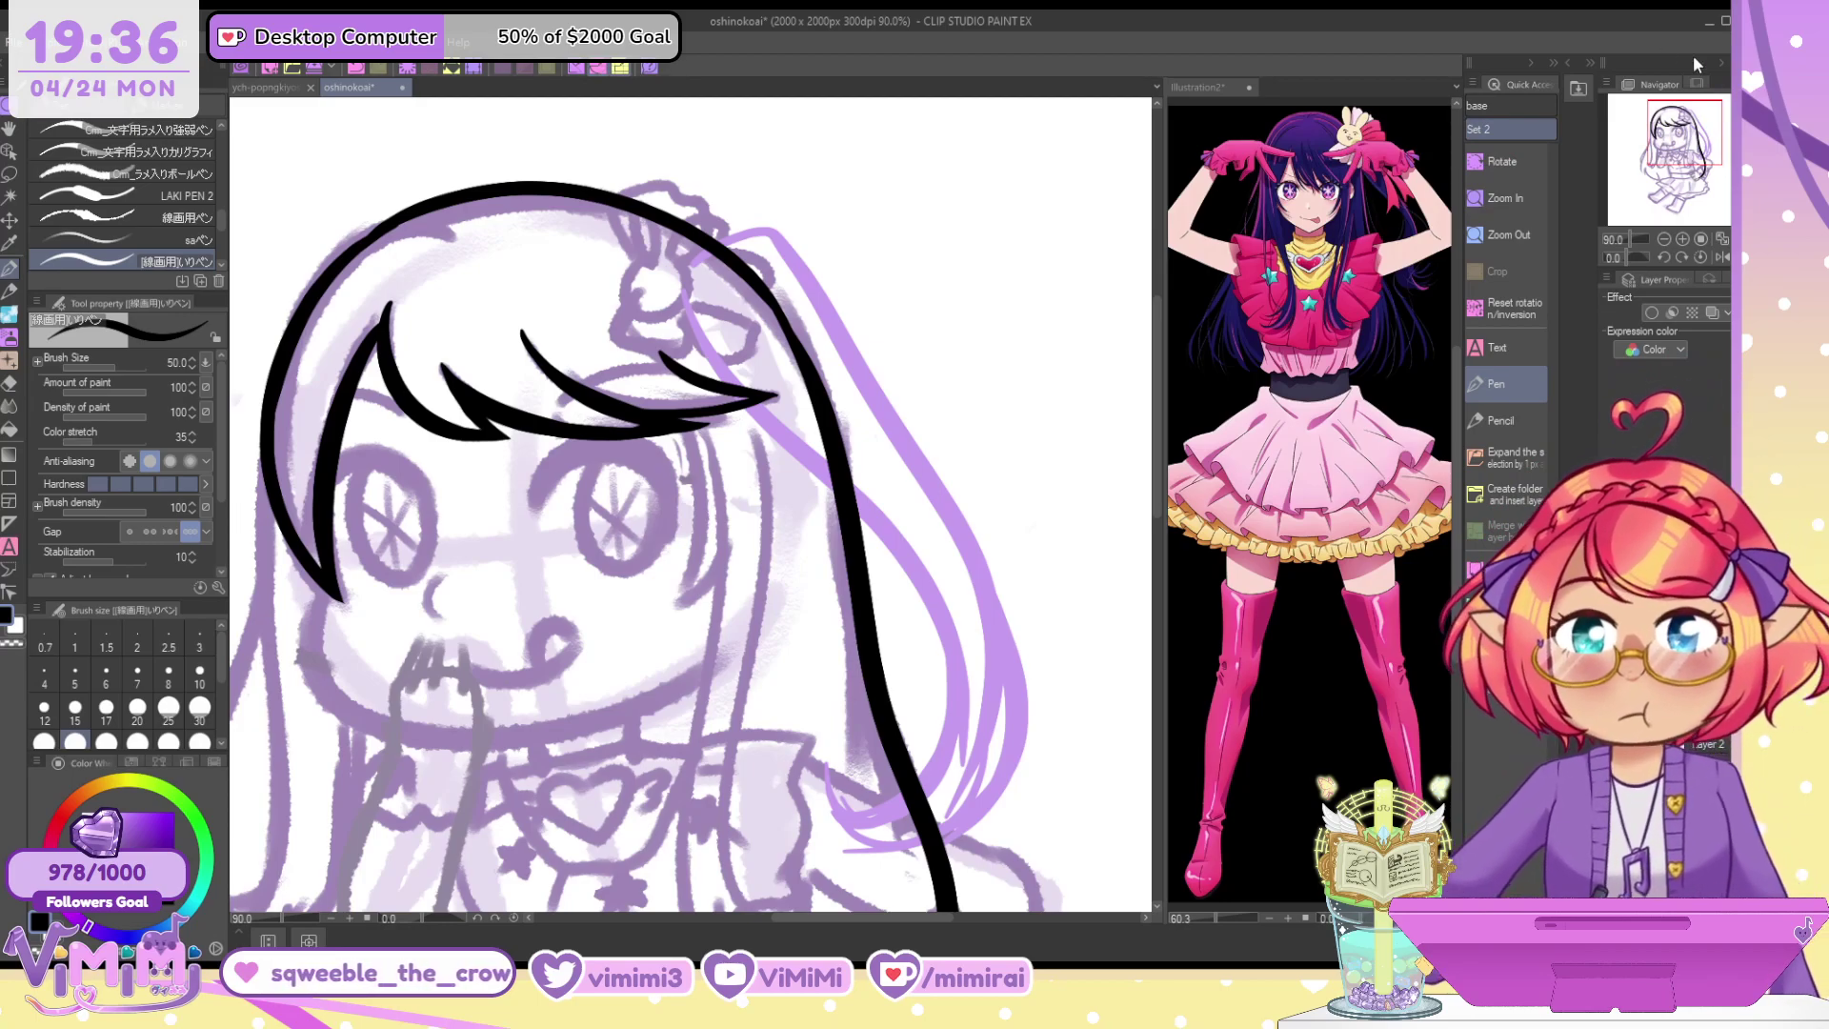
left_click_drag(1699, 134, 1693, 166)
left_click_drag(938, 684, 982, 587)
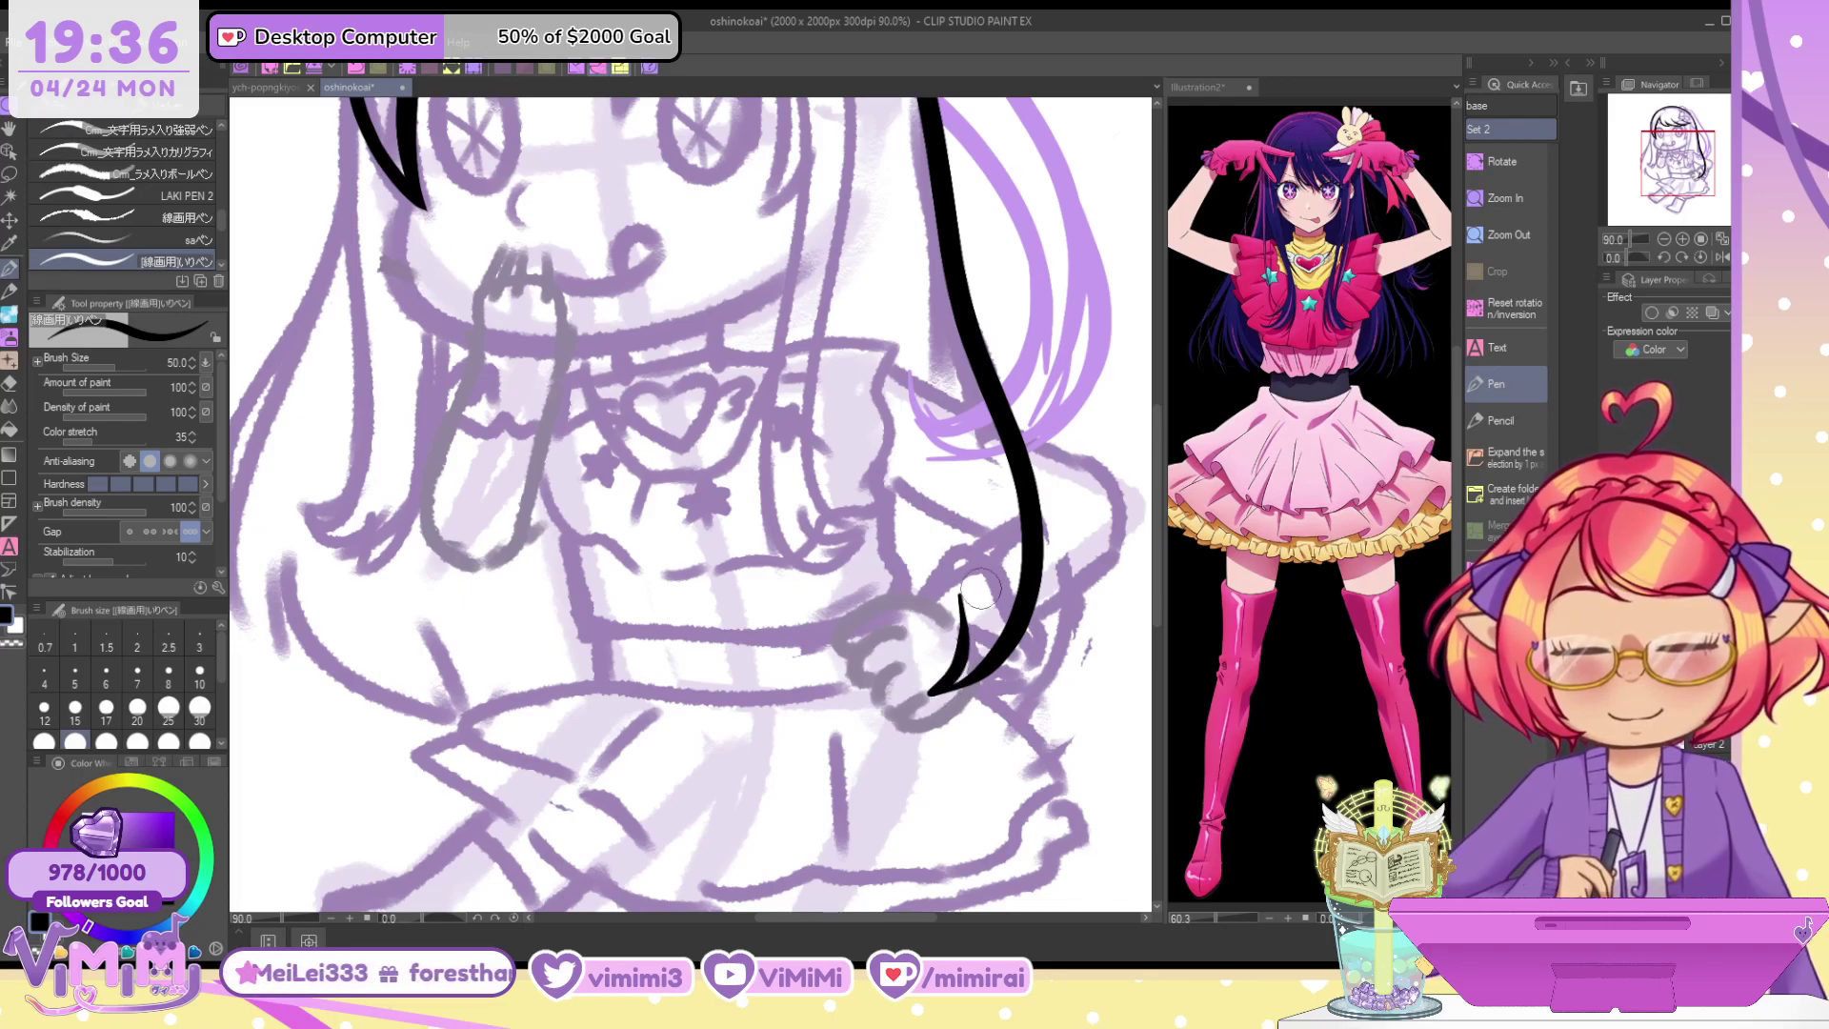
Ink the outer edge of the left front hair lock from beside the bangs down to its inward-swept tip
mouse_move(489, 473)
left_mouse_down()
mouse_move(709, 546)
mouse_move(768, 629)
left_mouse_up()
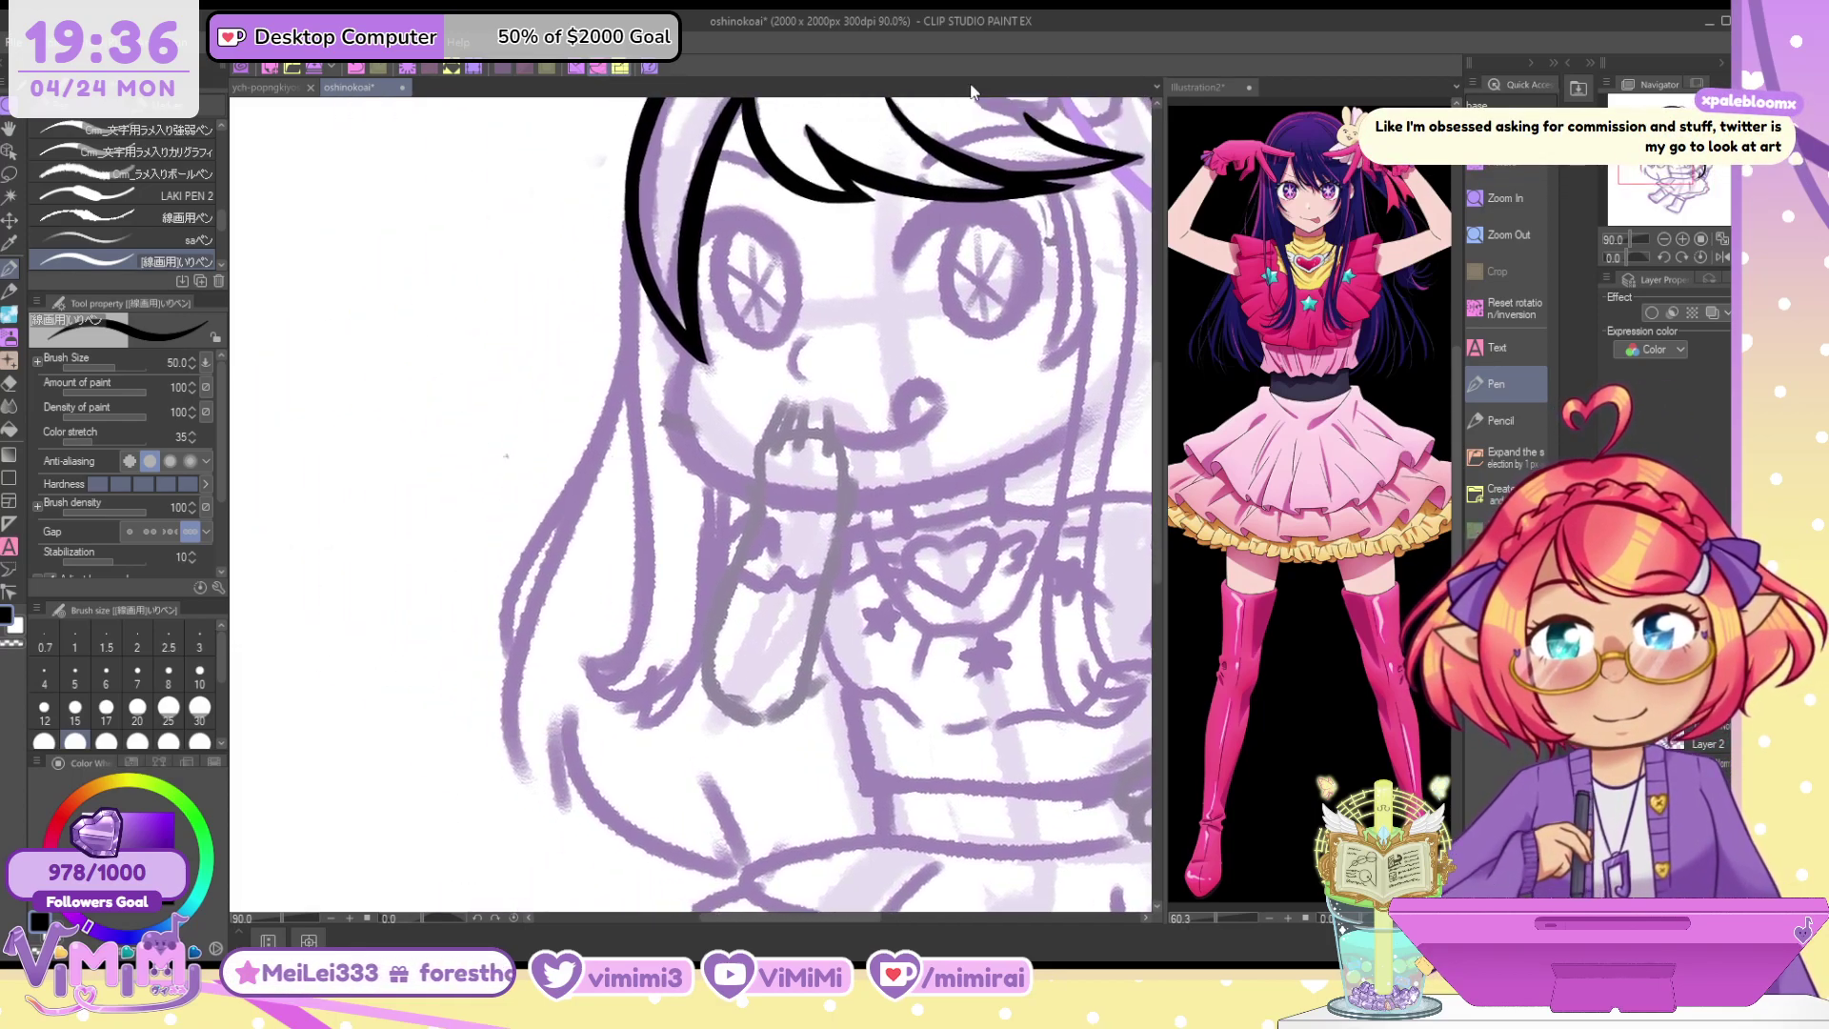
left_click_drag(626, 231, 588, 690)
key("ctrl+z")
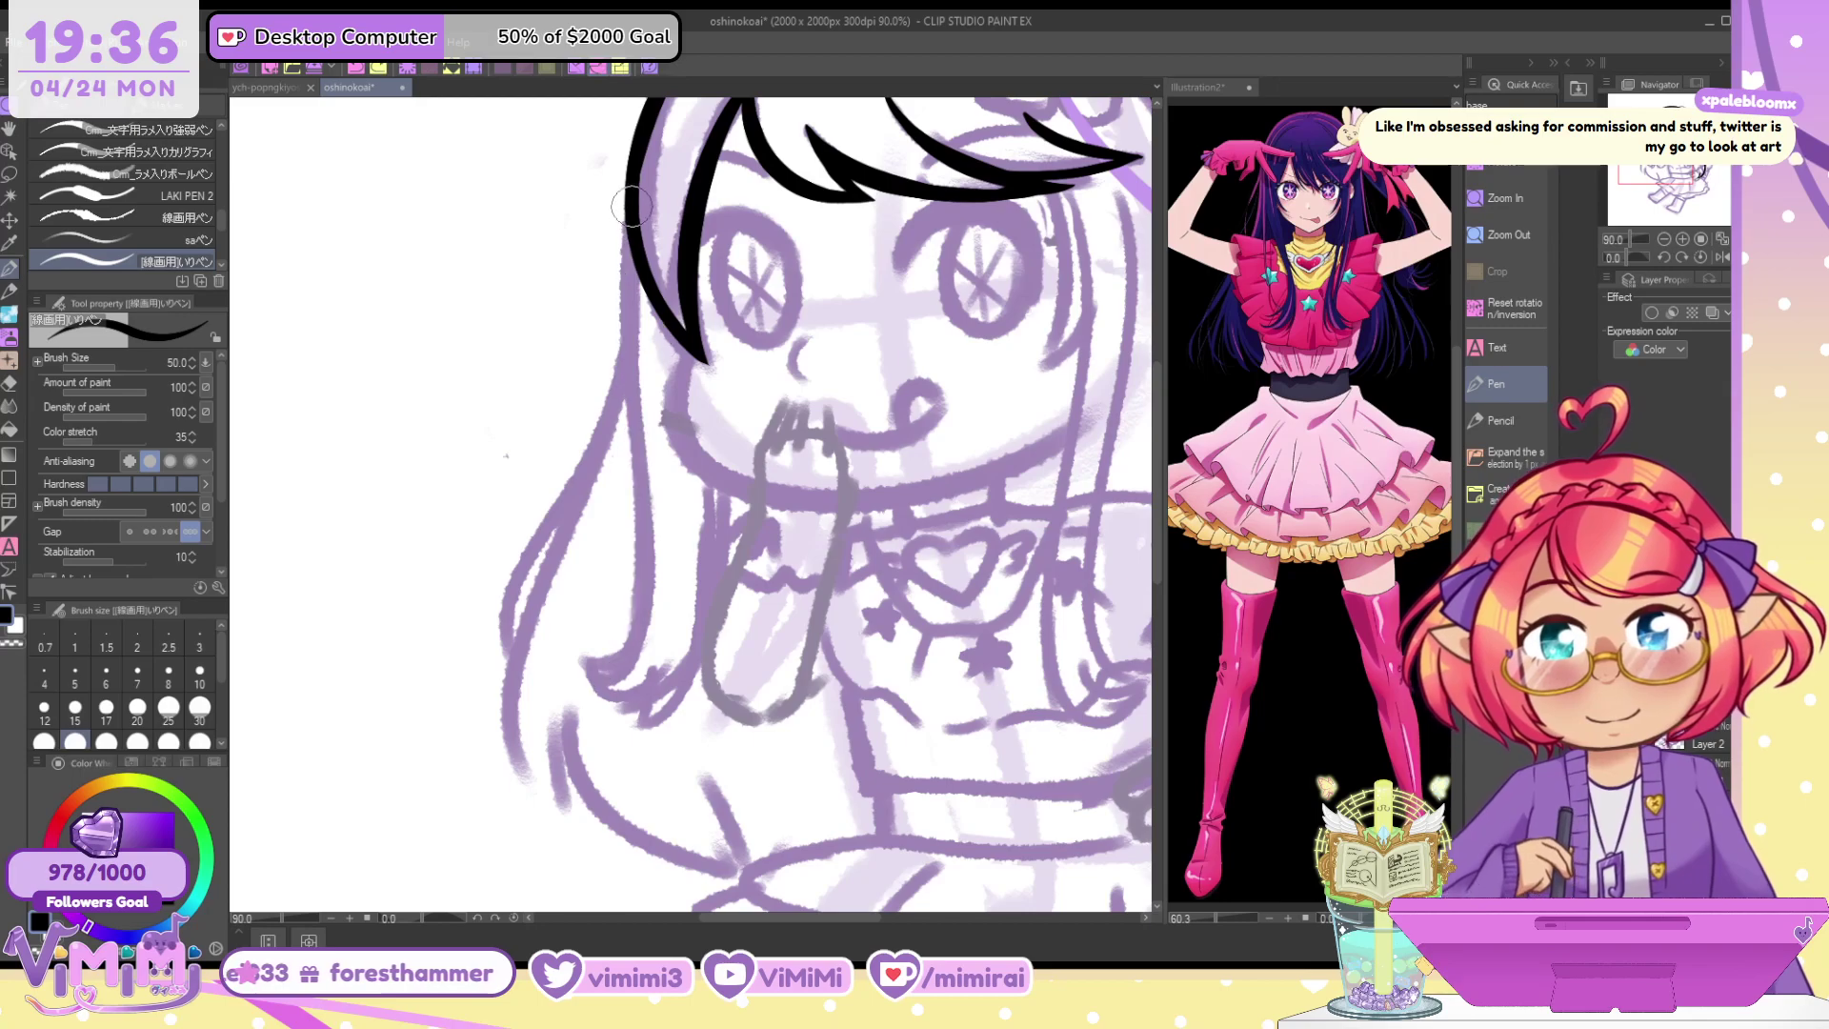
left_click_drag(631, 206, 606, 632)
key("ctrl+z")
left_click_drag(631, 233, 586, 684)
key("ctrl+z")
left_click_drag(631, 228, 591, 692)
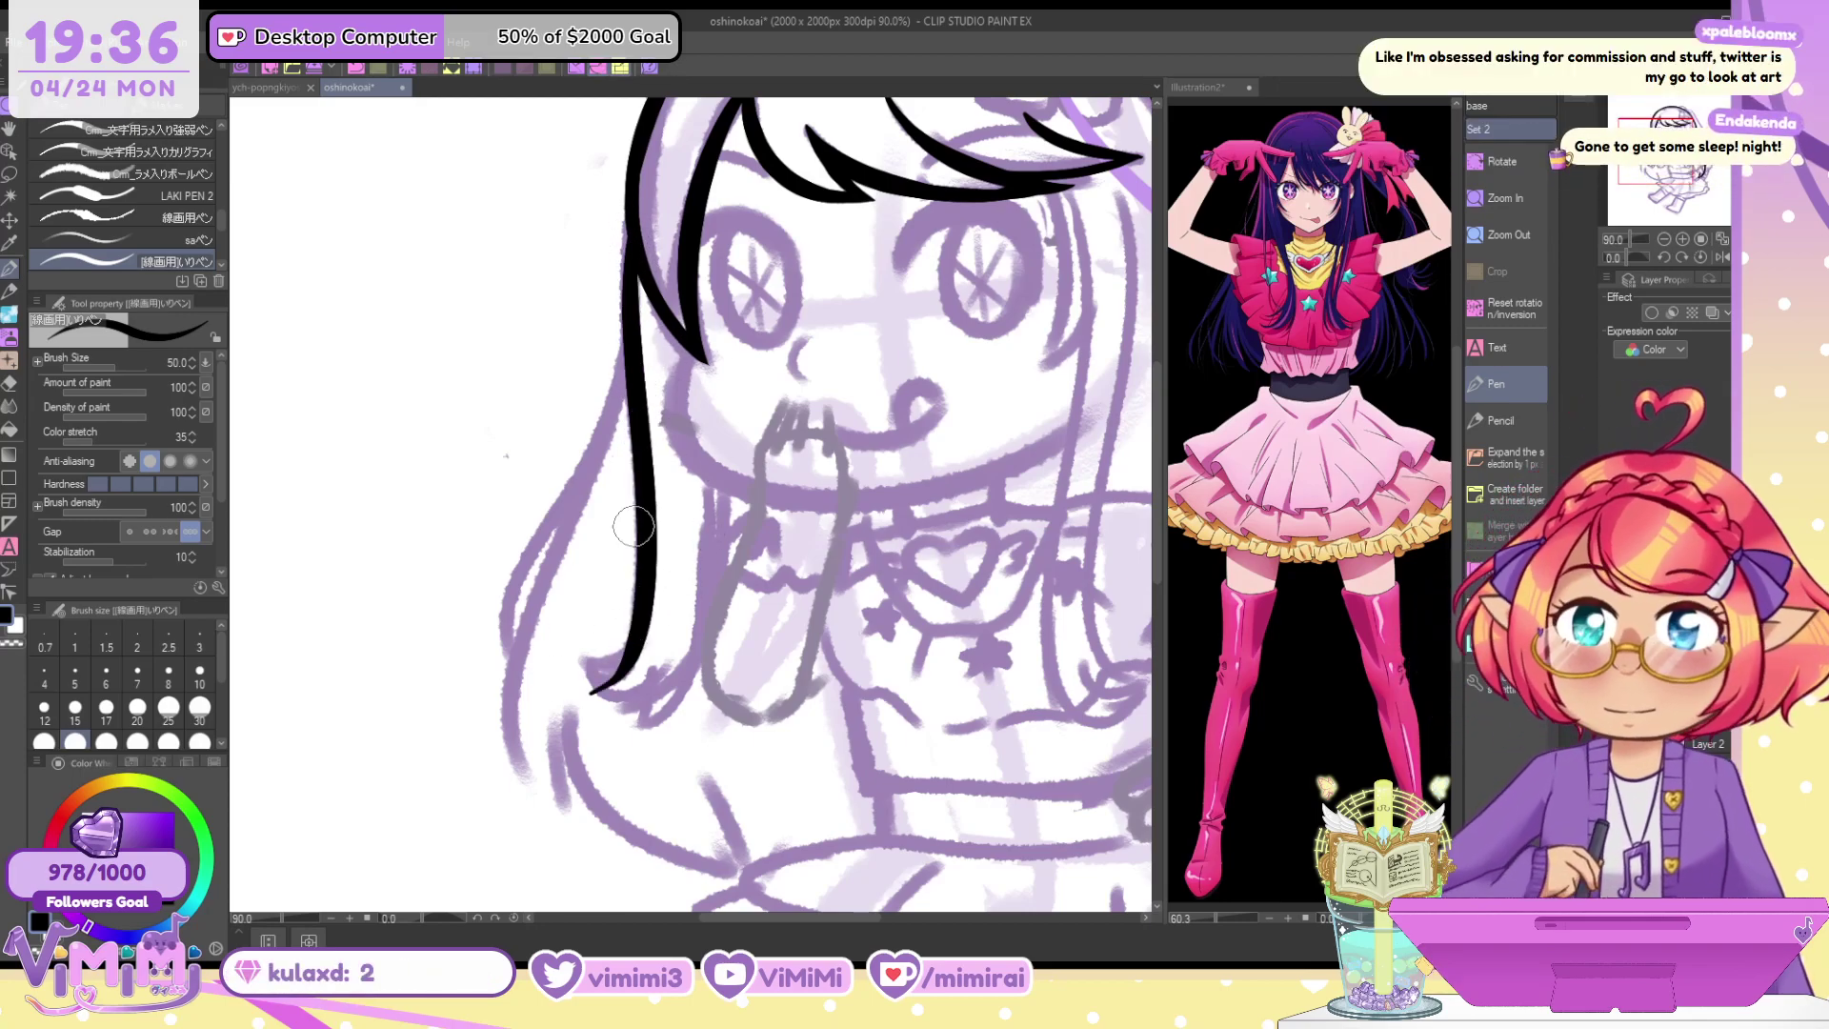
Ink a small hooked strand at the lower end of the left front lock and trim its tip with transparent color
scroll(633, 526, "up", 2)
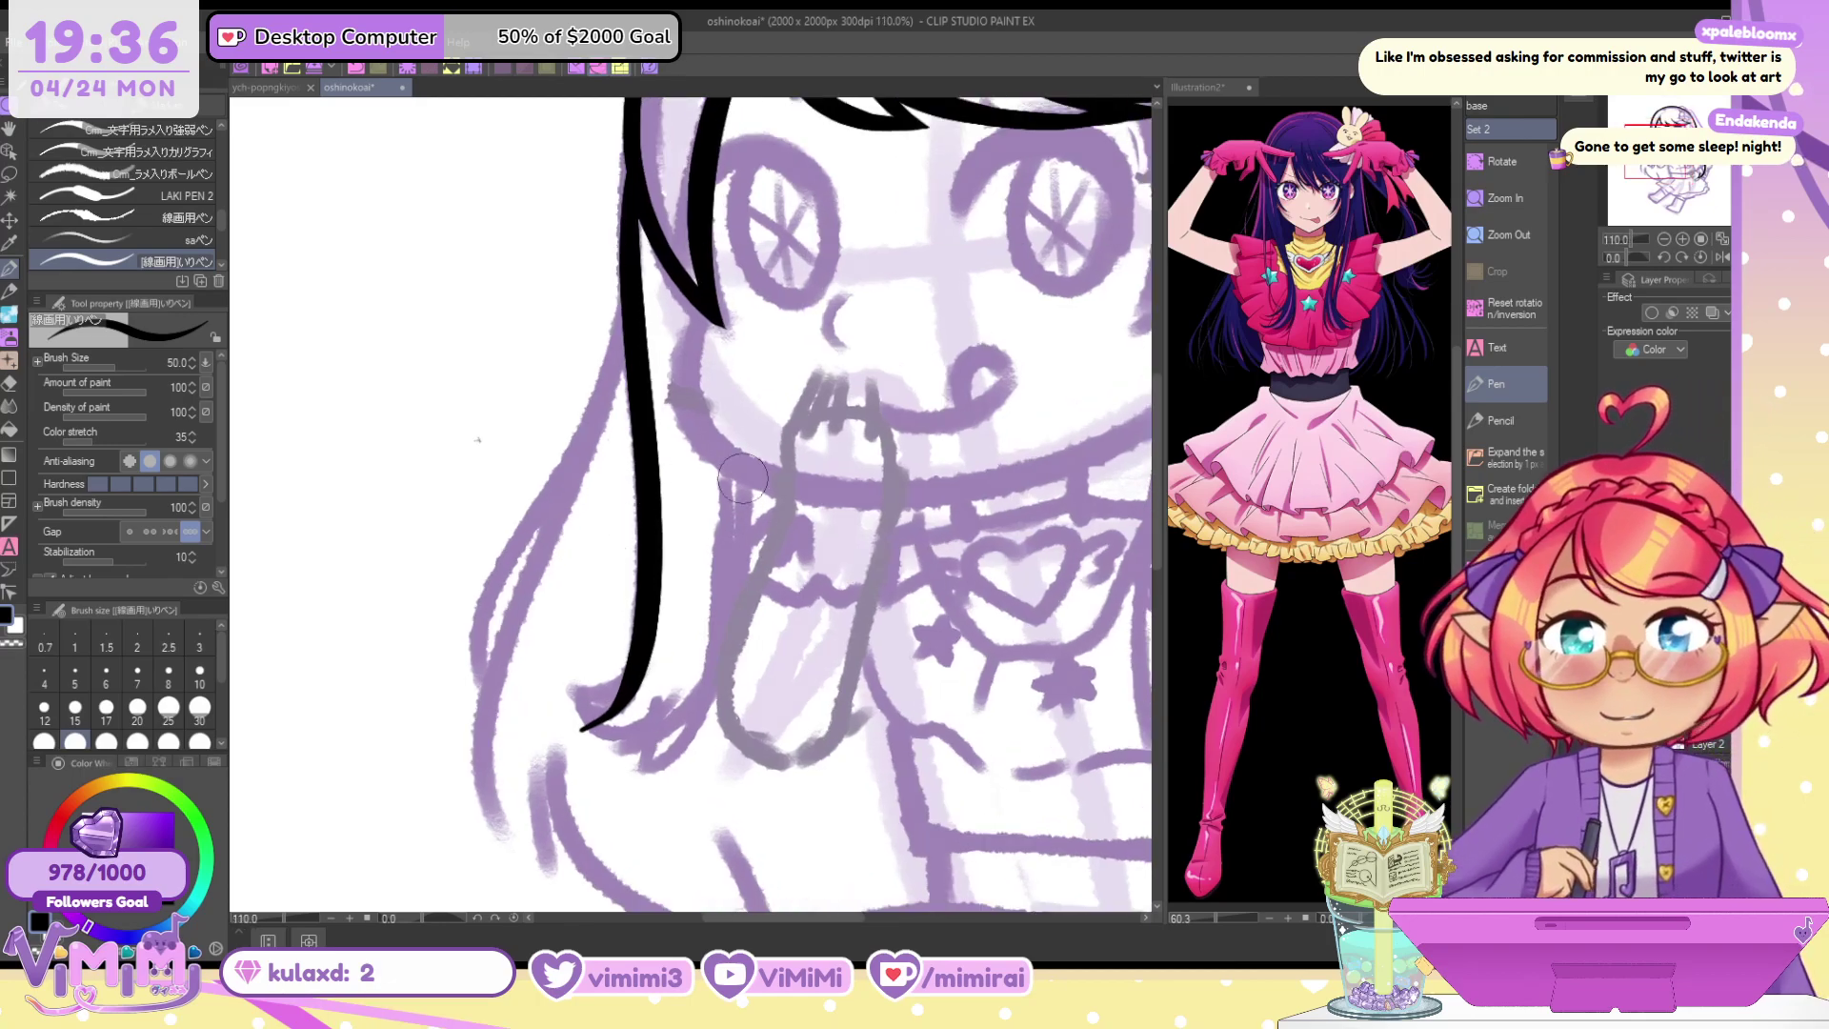
left_click_drag(743, 478, 593, 733)
key("ctrl+z")
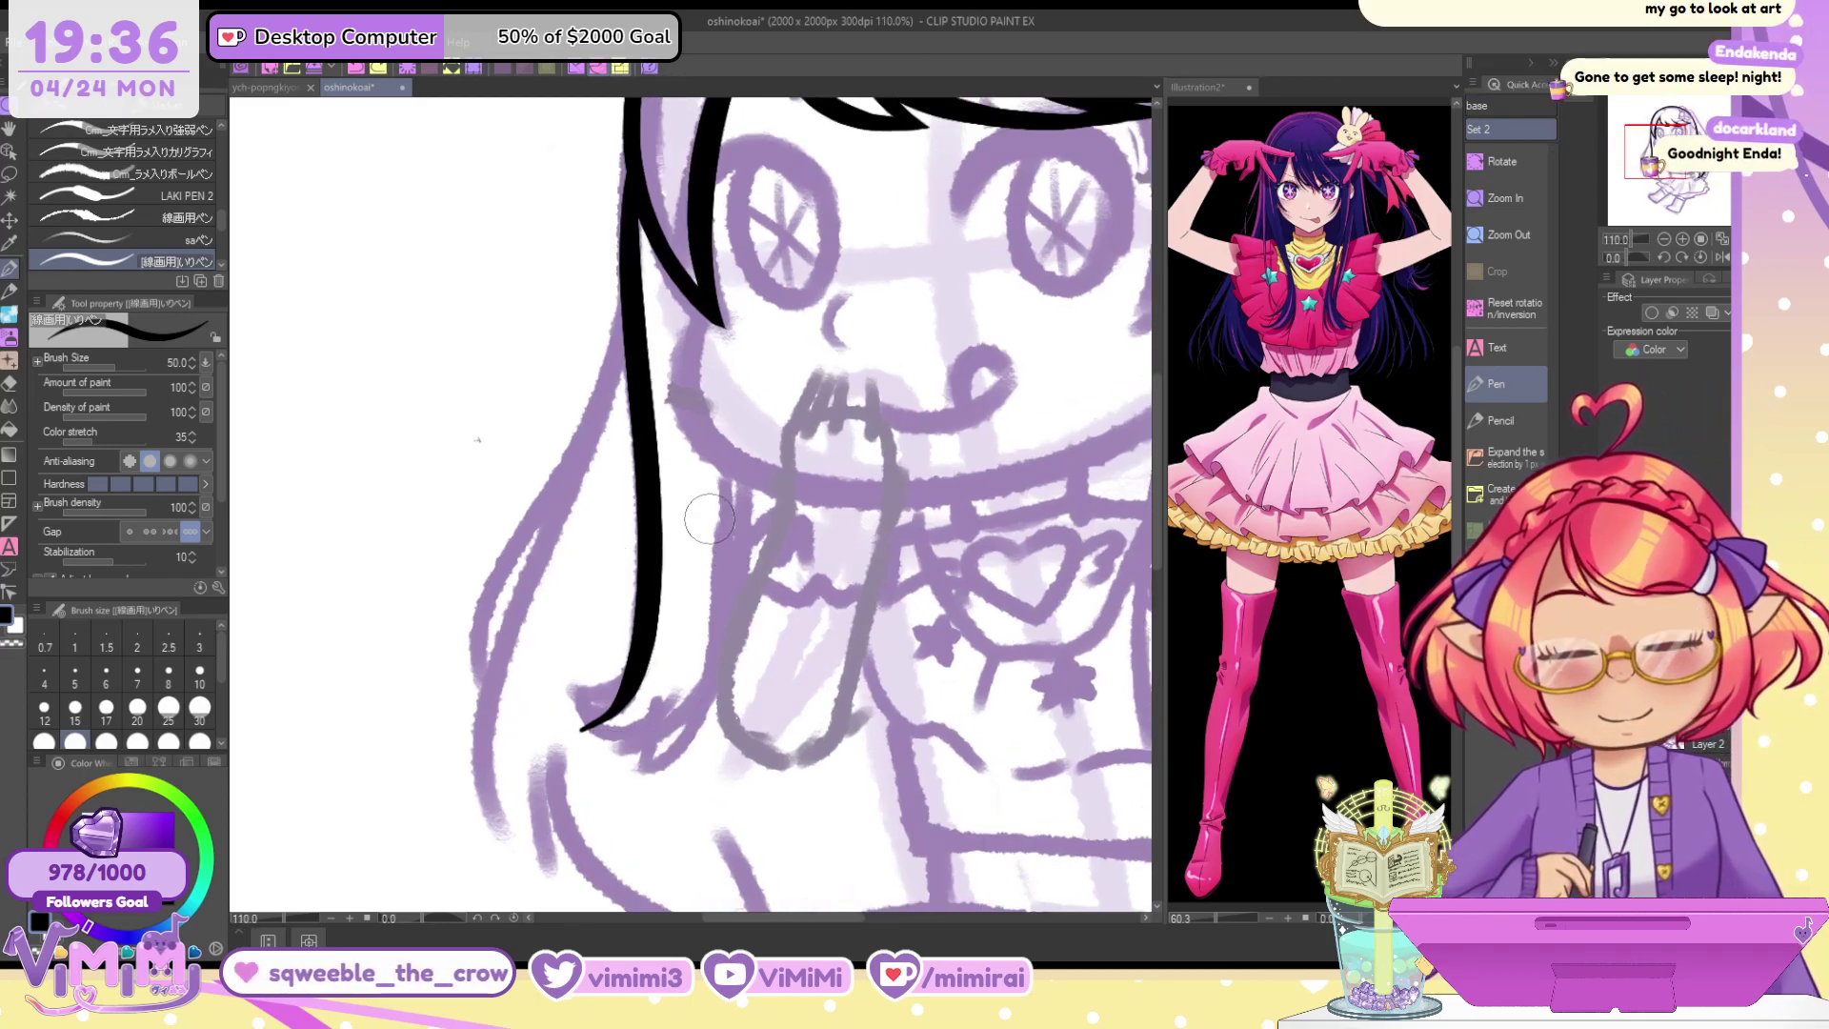
mouse_move(648, 562)
left_mouse_down()
mouse_move(554, 644)
mouse_move(621, 699)
left_mouse_up()
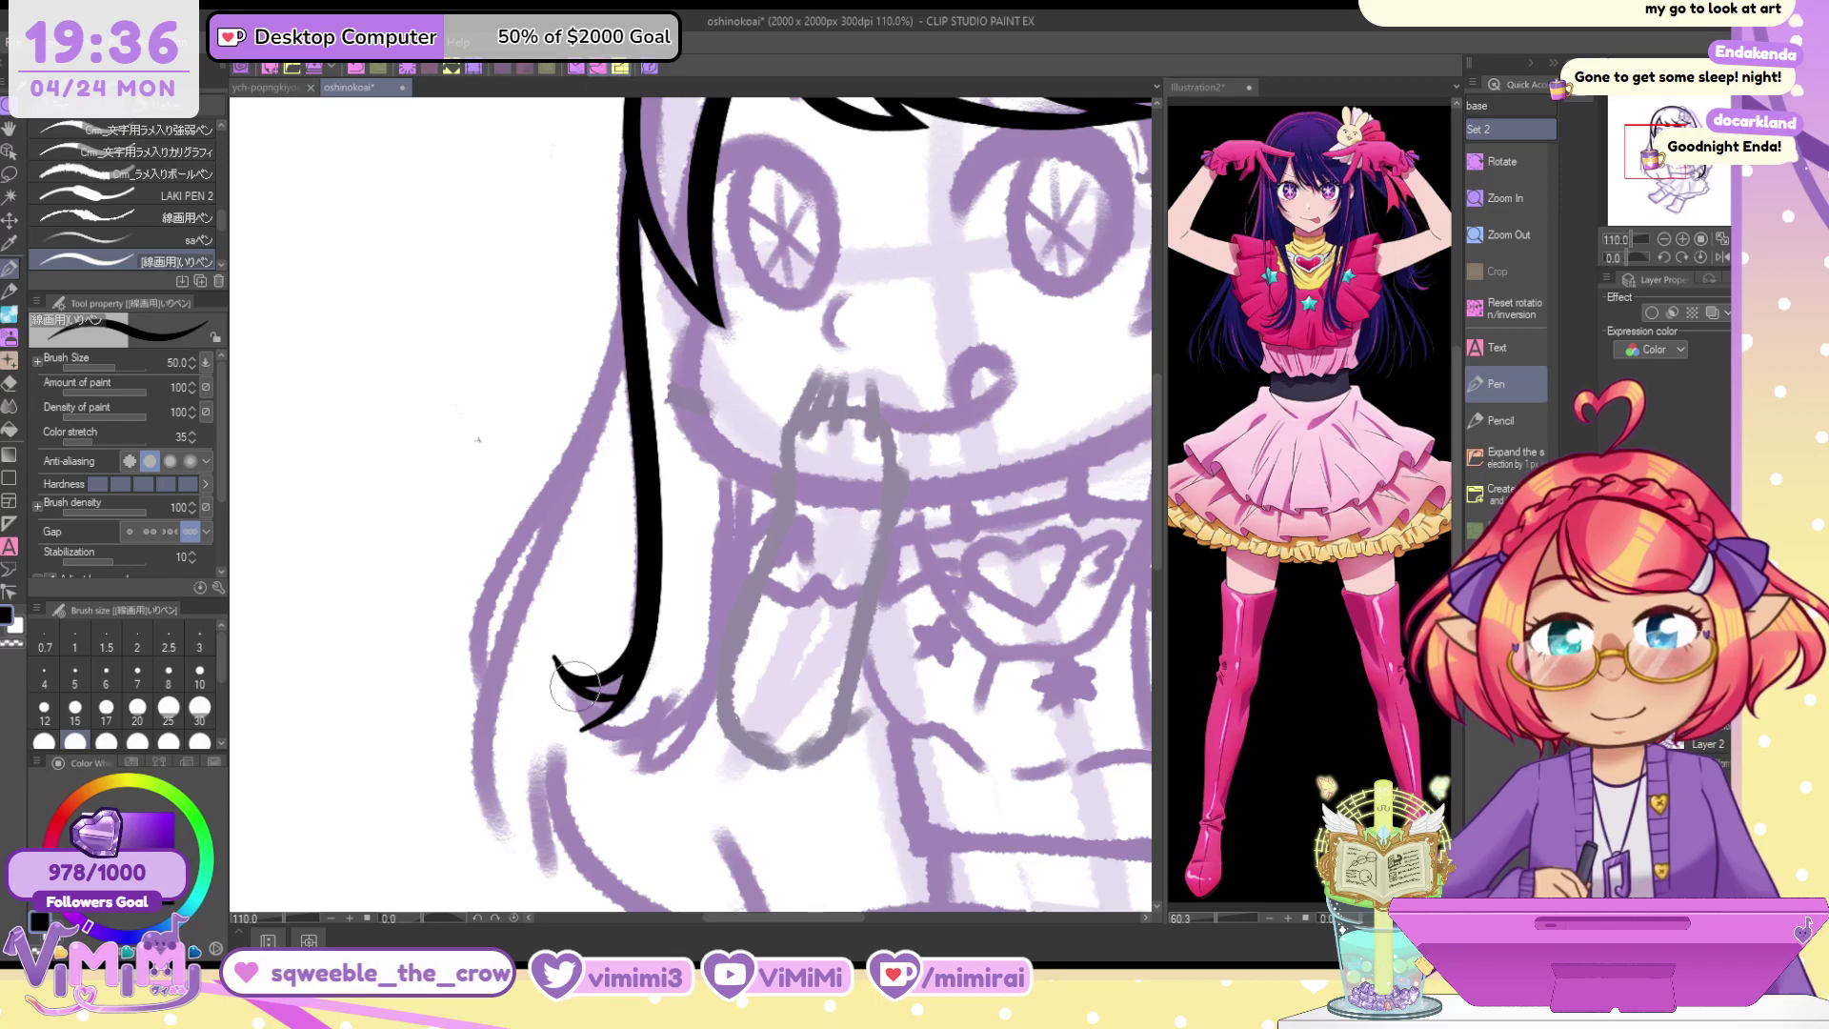
key("c")
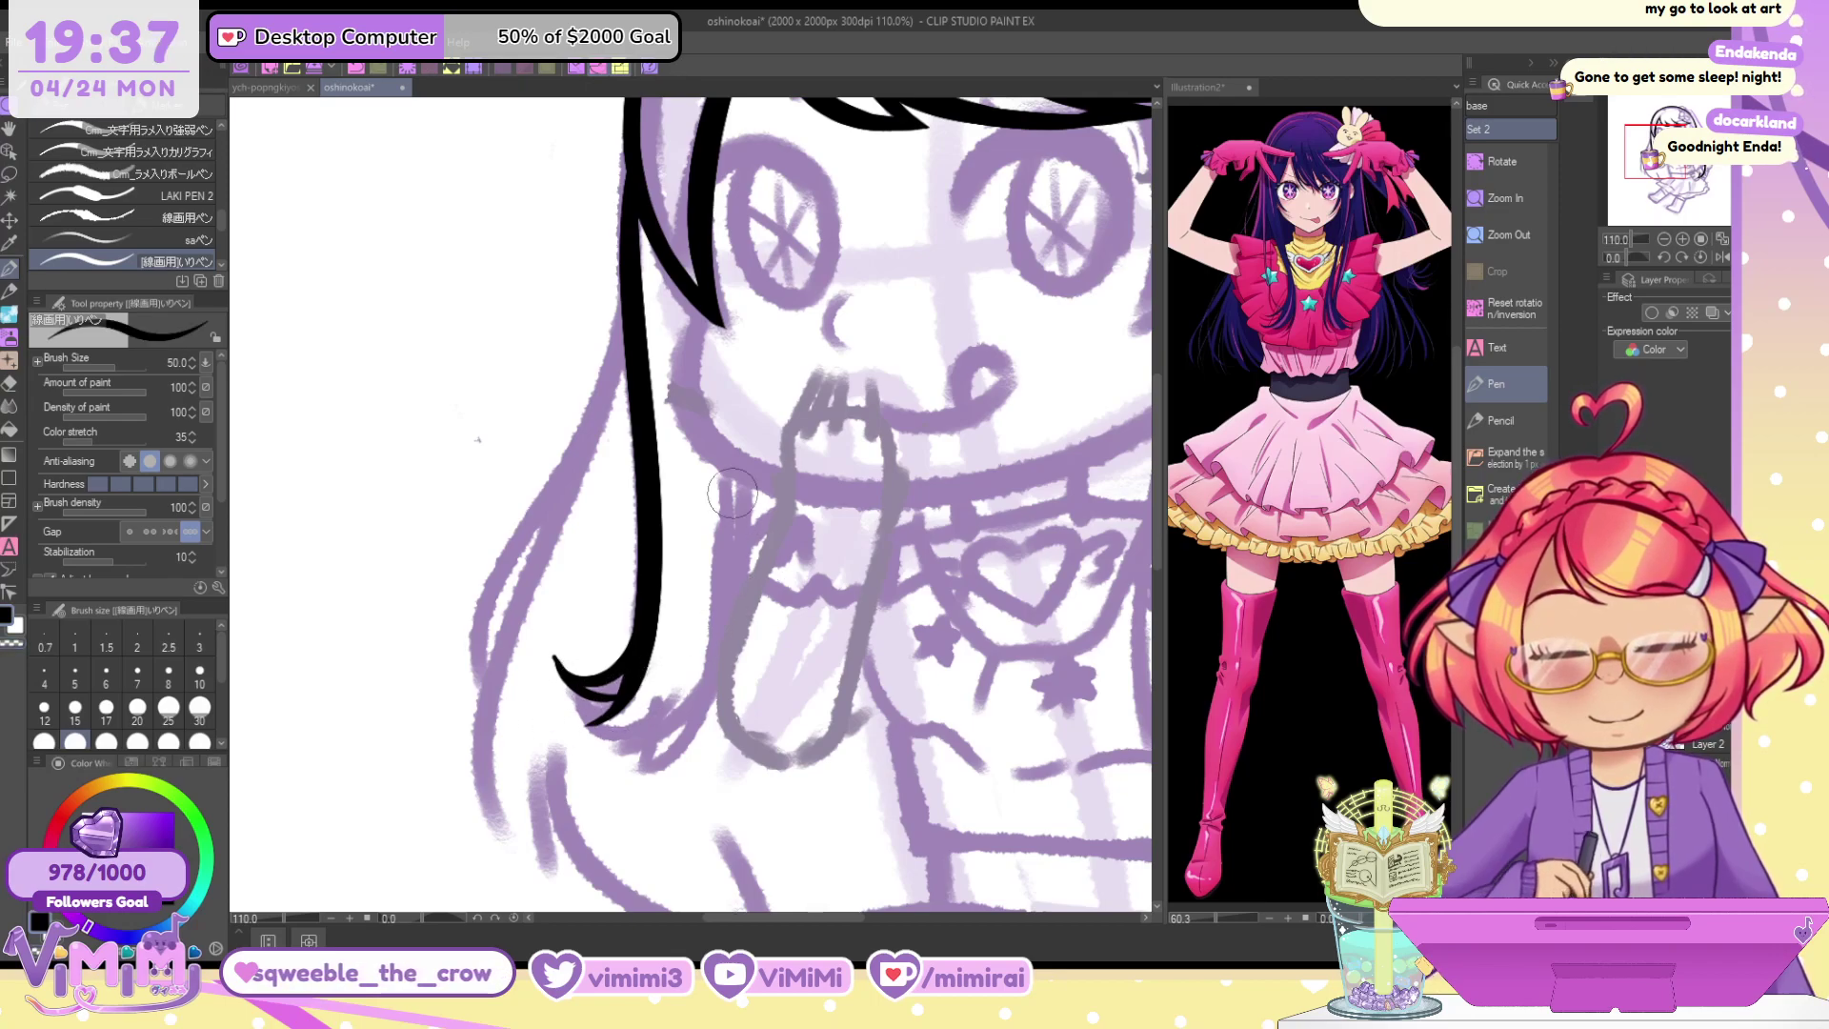
Ink the inner edge of the left front lock from the jaw down, ending in pointed strands
mouse_move(729, 469)
left_mouse_down()
mouse_move(648, 781)
mouse_move(590, 734)
left_mouse_up()
key("ctrl+z")
left_click_drag(733, 465, 600, 763)
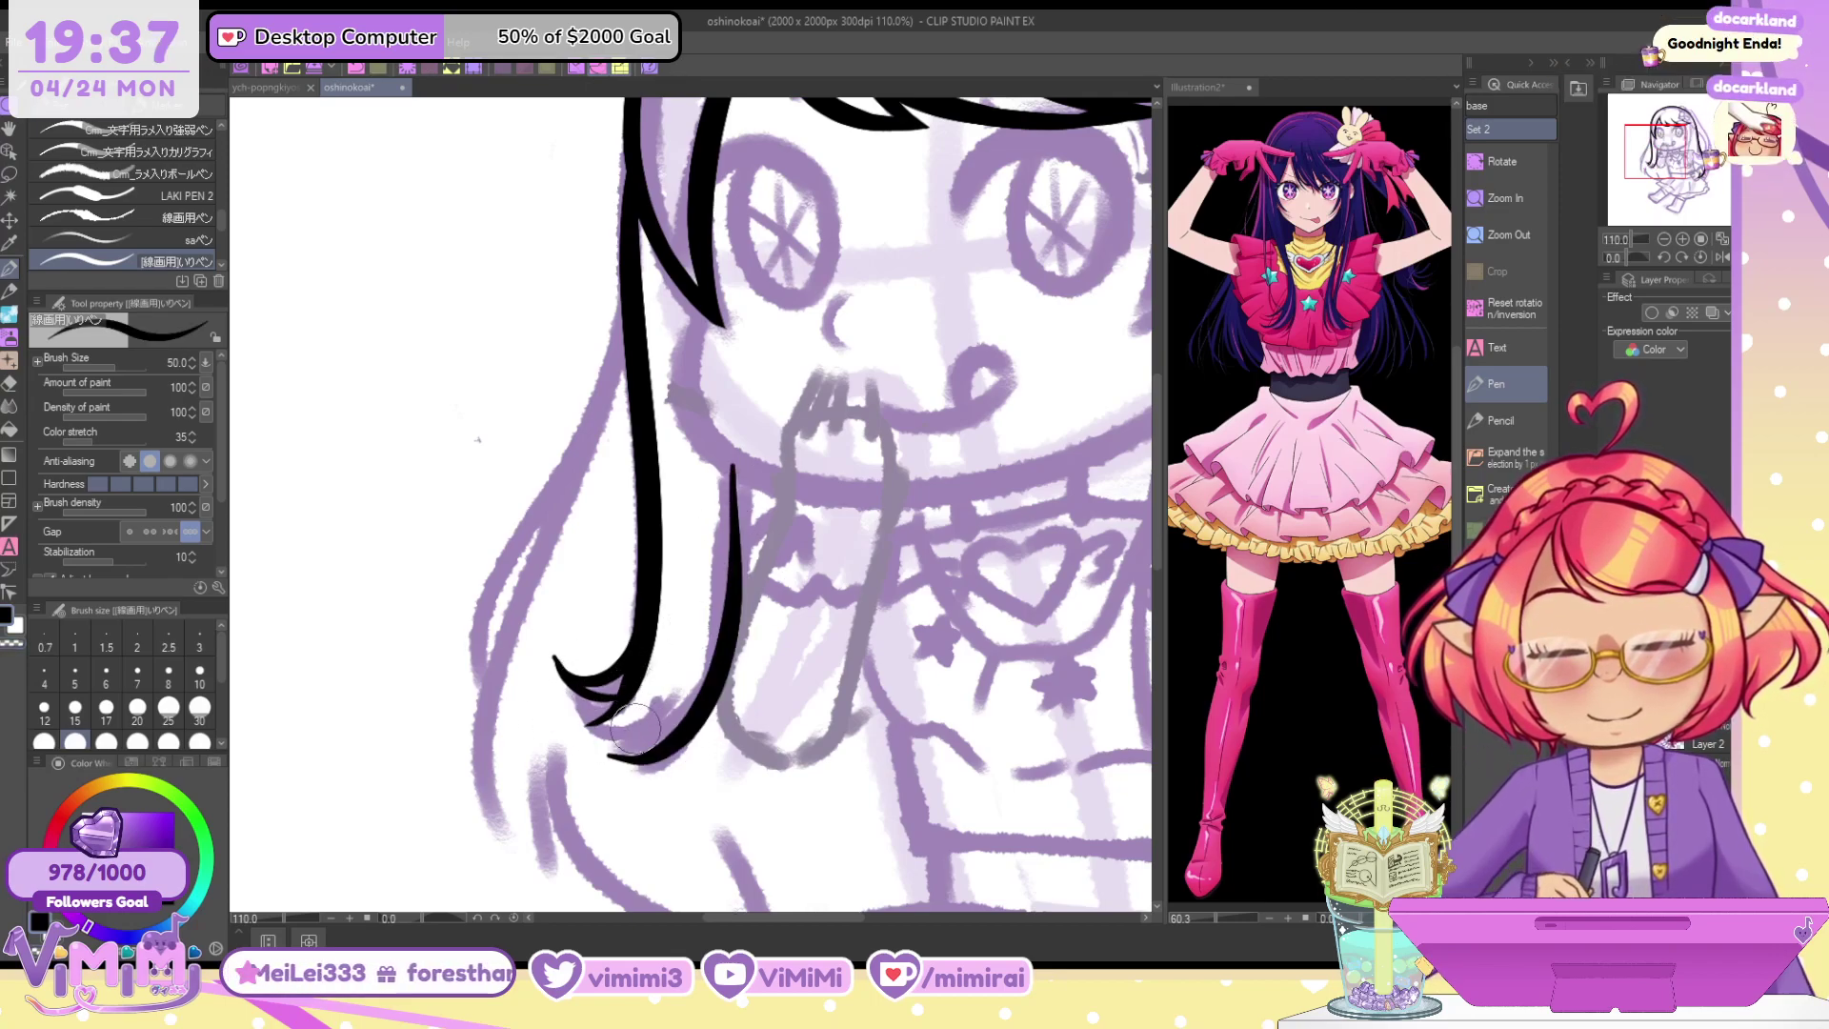
mouse_move(661, 697)
left_mouse_down()
mouse_move(609, 760)
mouse_move(575, 729)
mouse_move(694, 624)
mouse_move(571, 738)
left_mouse_up()
key("ctrl+z")
key("ctrl+z")
key("minus")
key("minus")
key("minus")
key("minus")
key("minus")
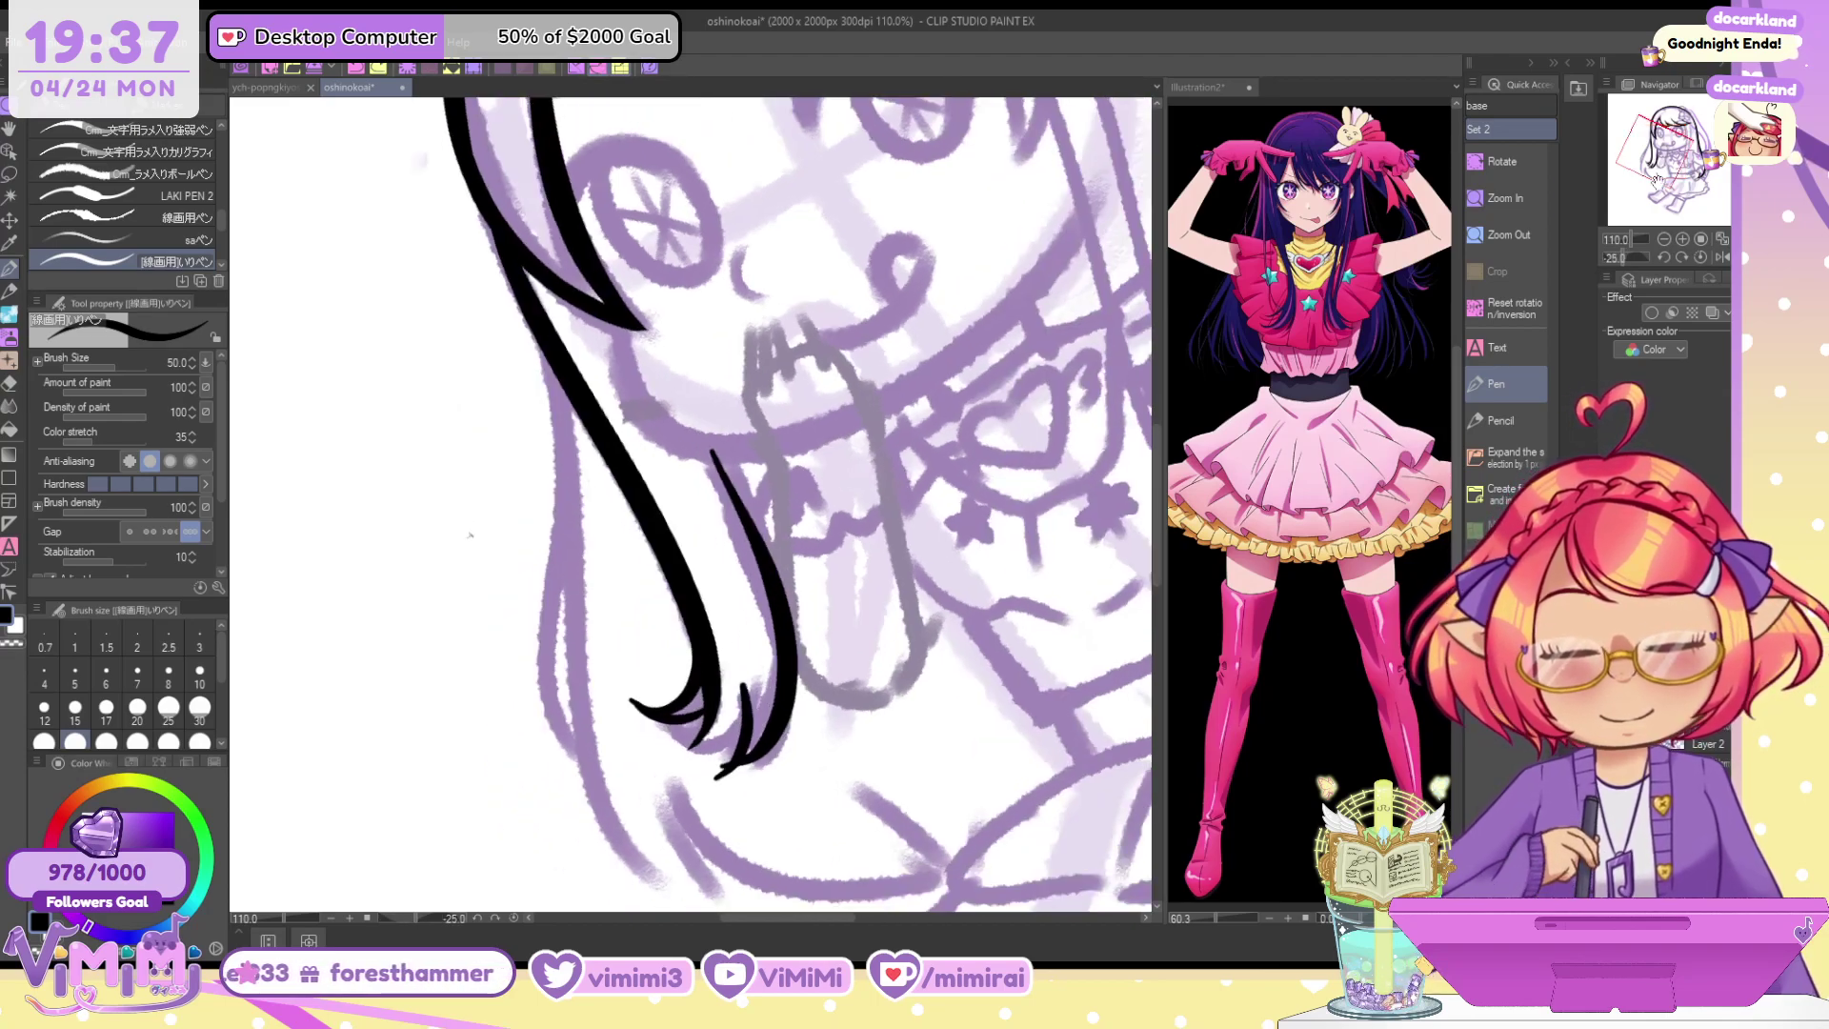
Ink the middle strand's tip in the left front lock and clean up the lower ends with transparent color
mouse_move(732, 575)
left_mouse_down()
mouse_move(689, 411)
mouse_move(620, 590)
left_mouse_up()
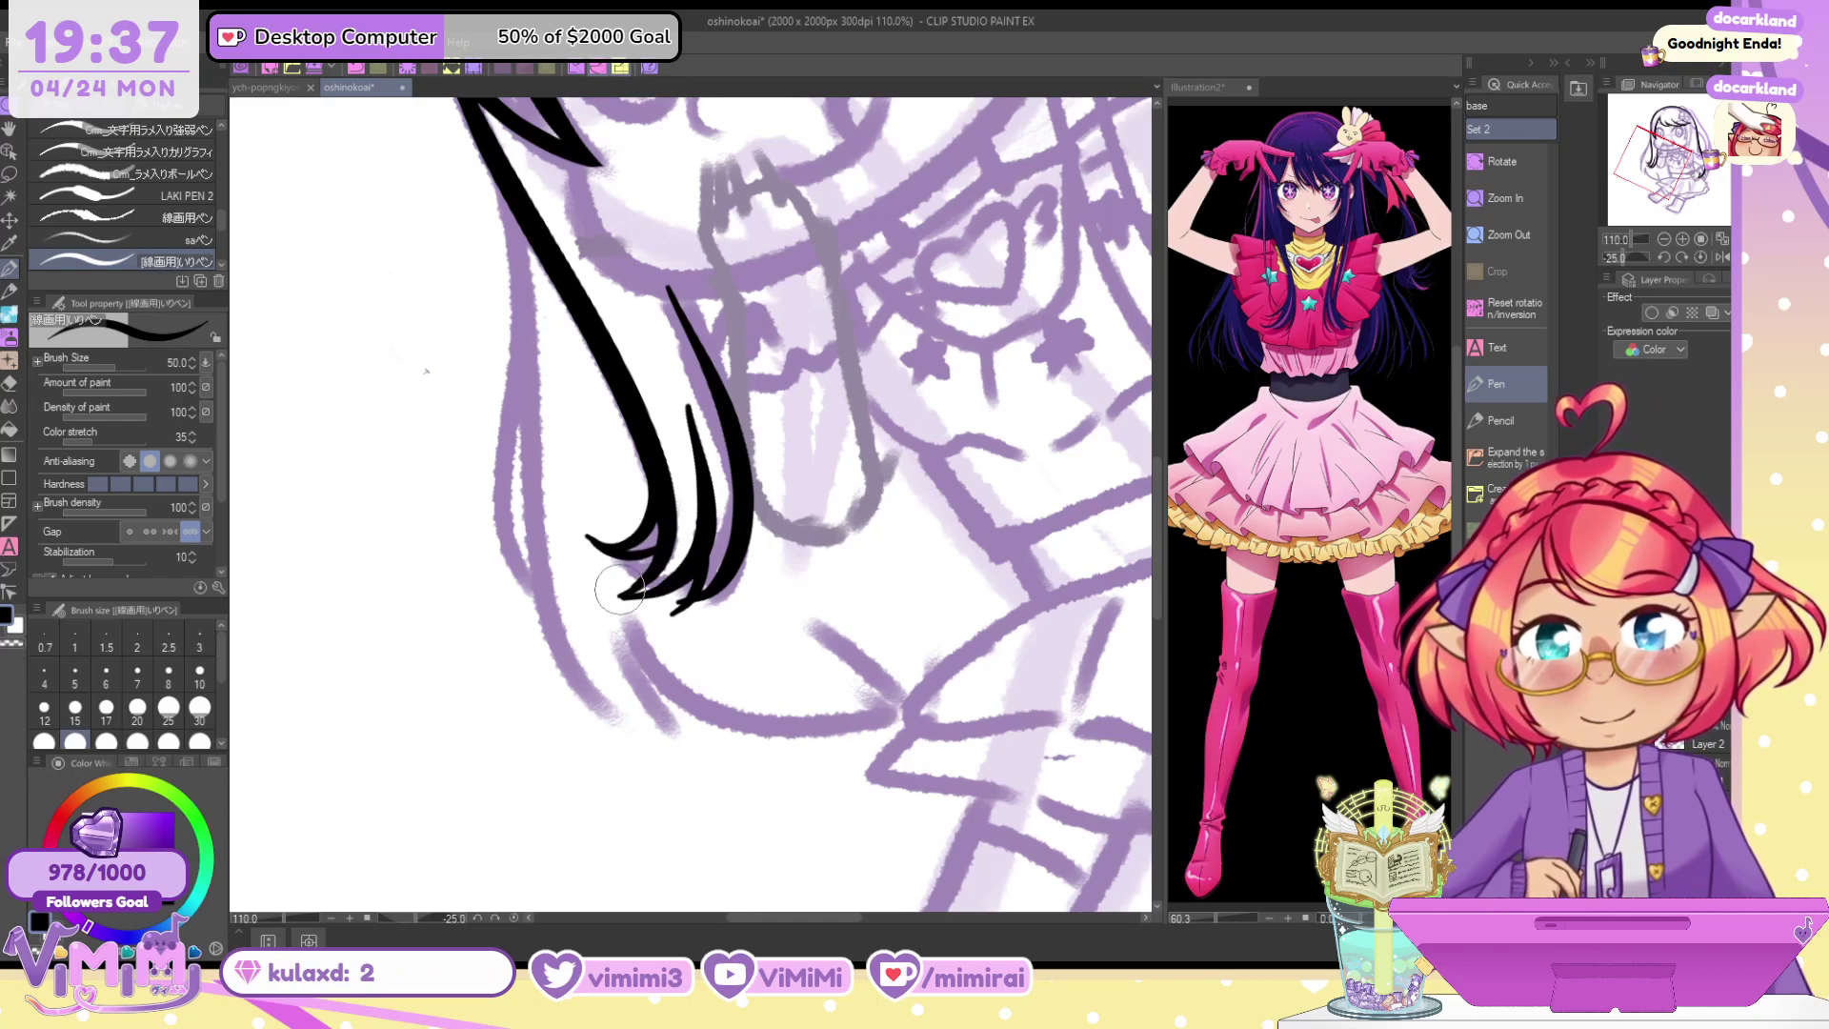
left_click_drag(660, 531, 615, 597)
key("c")
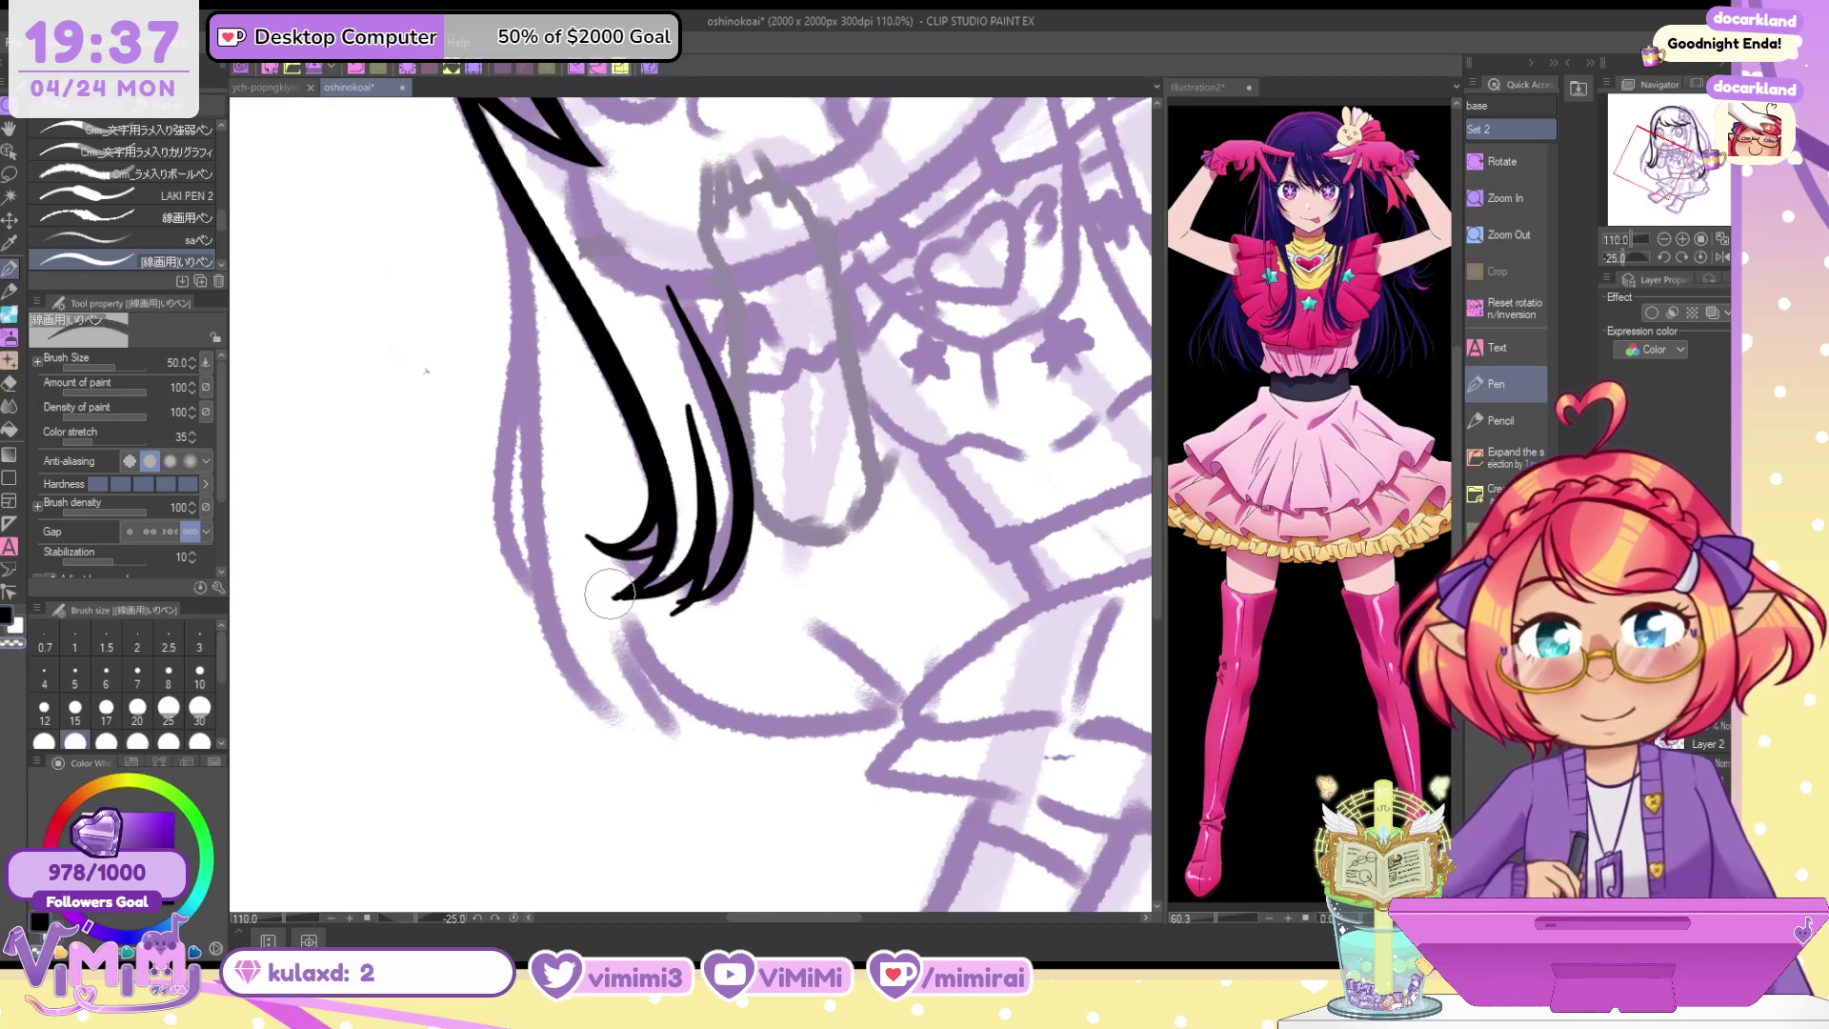
mouse_move(685, 595)
left_mouse_down()
mouse_move(666, 620)
mouse_move(733, 562)
mouse_move(648, 623)
left_mouse_up()
Reduce the brush size to 30 and sharpen the pointed lower tips of the left front lock
scroll(719, 590, "up", 1)
key("[")
key("[")
key("c")
key("c")
left_click_drag(744, 575, 641, 619)
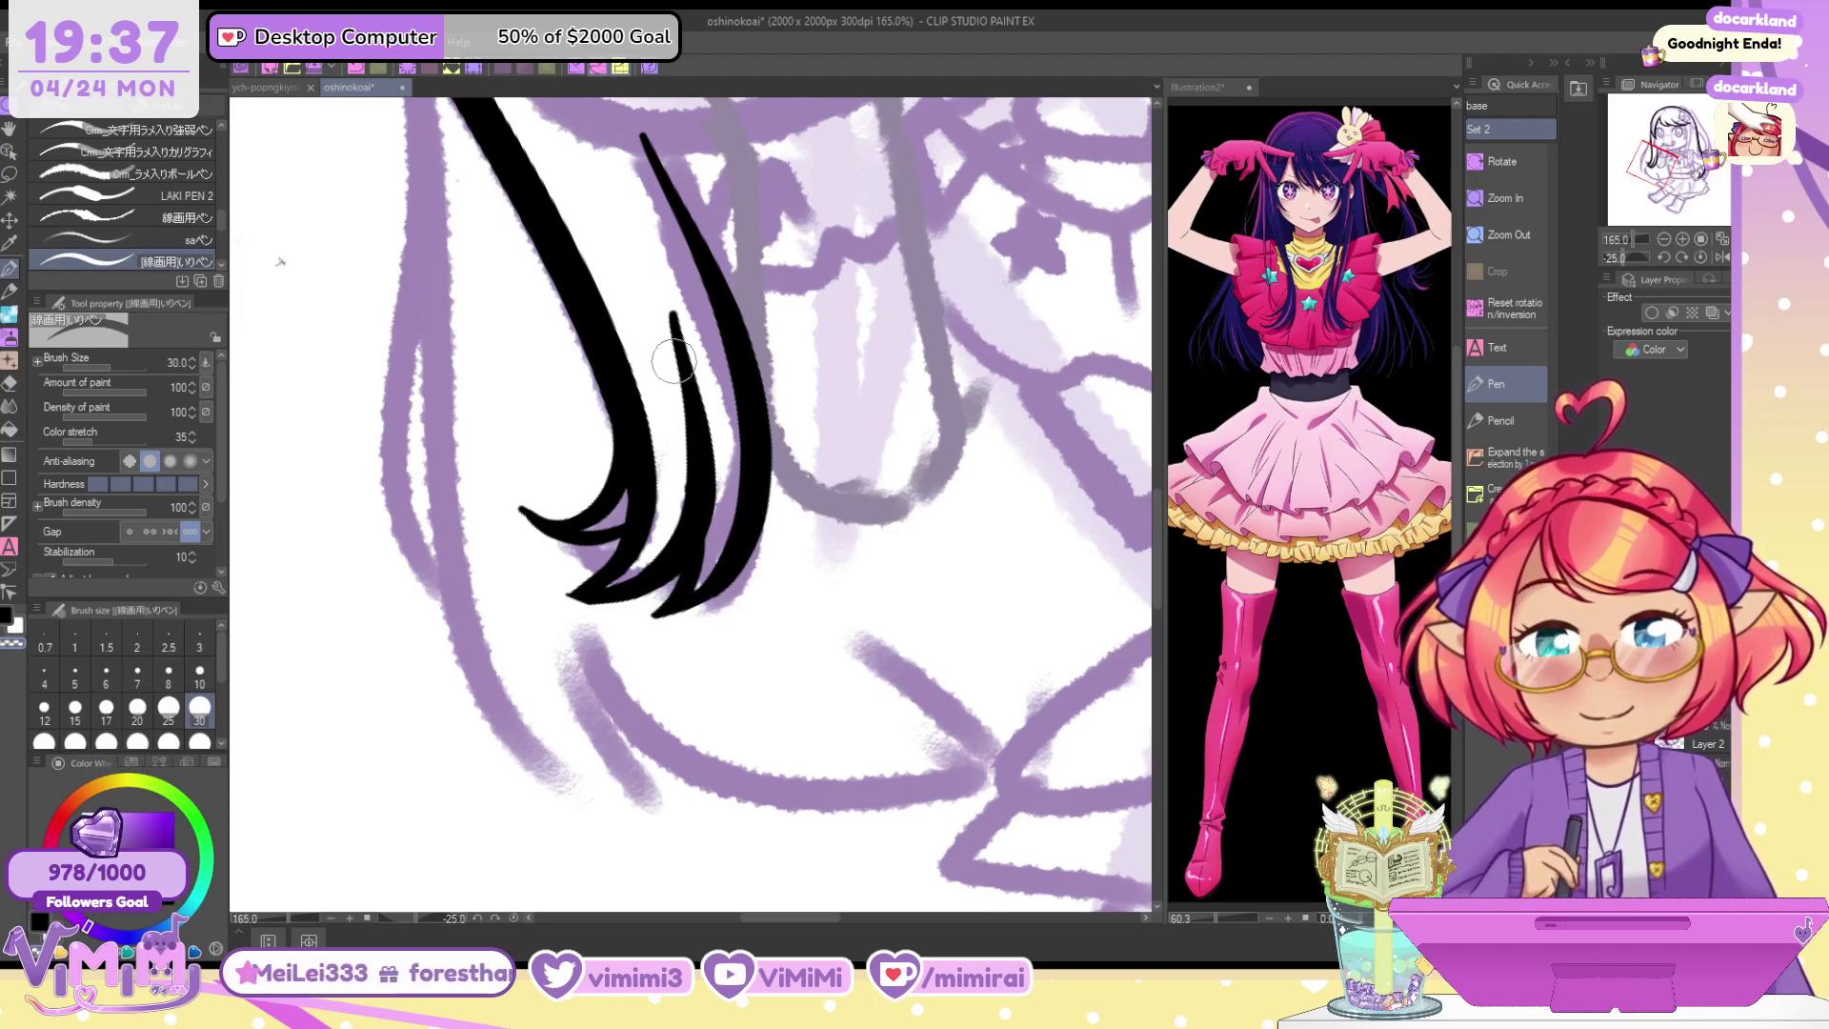
Thin the middle strand in the left front lock with transparent color and redraw its upper end as a tapered point
left_click_drag(661, 299, 671, 541)
key("c")
left_click_drag(665, 299, 721, 509)
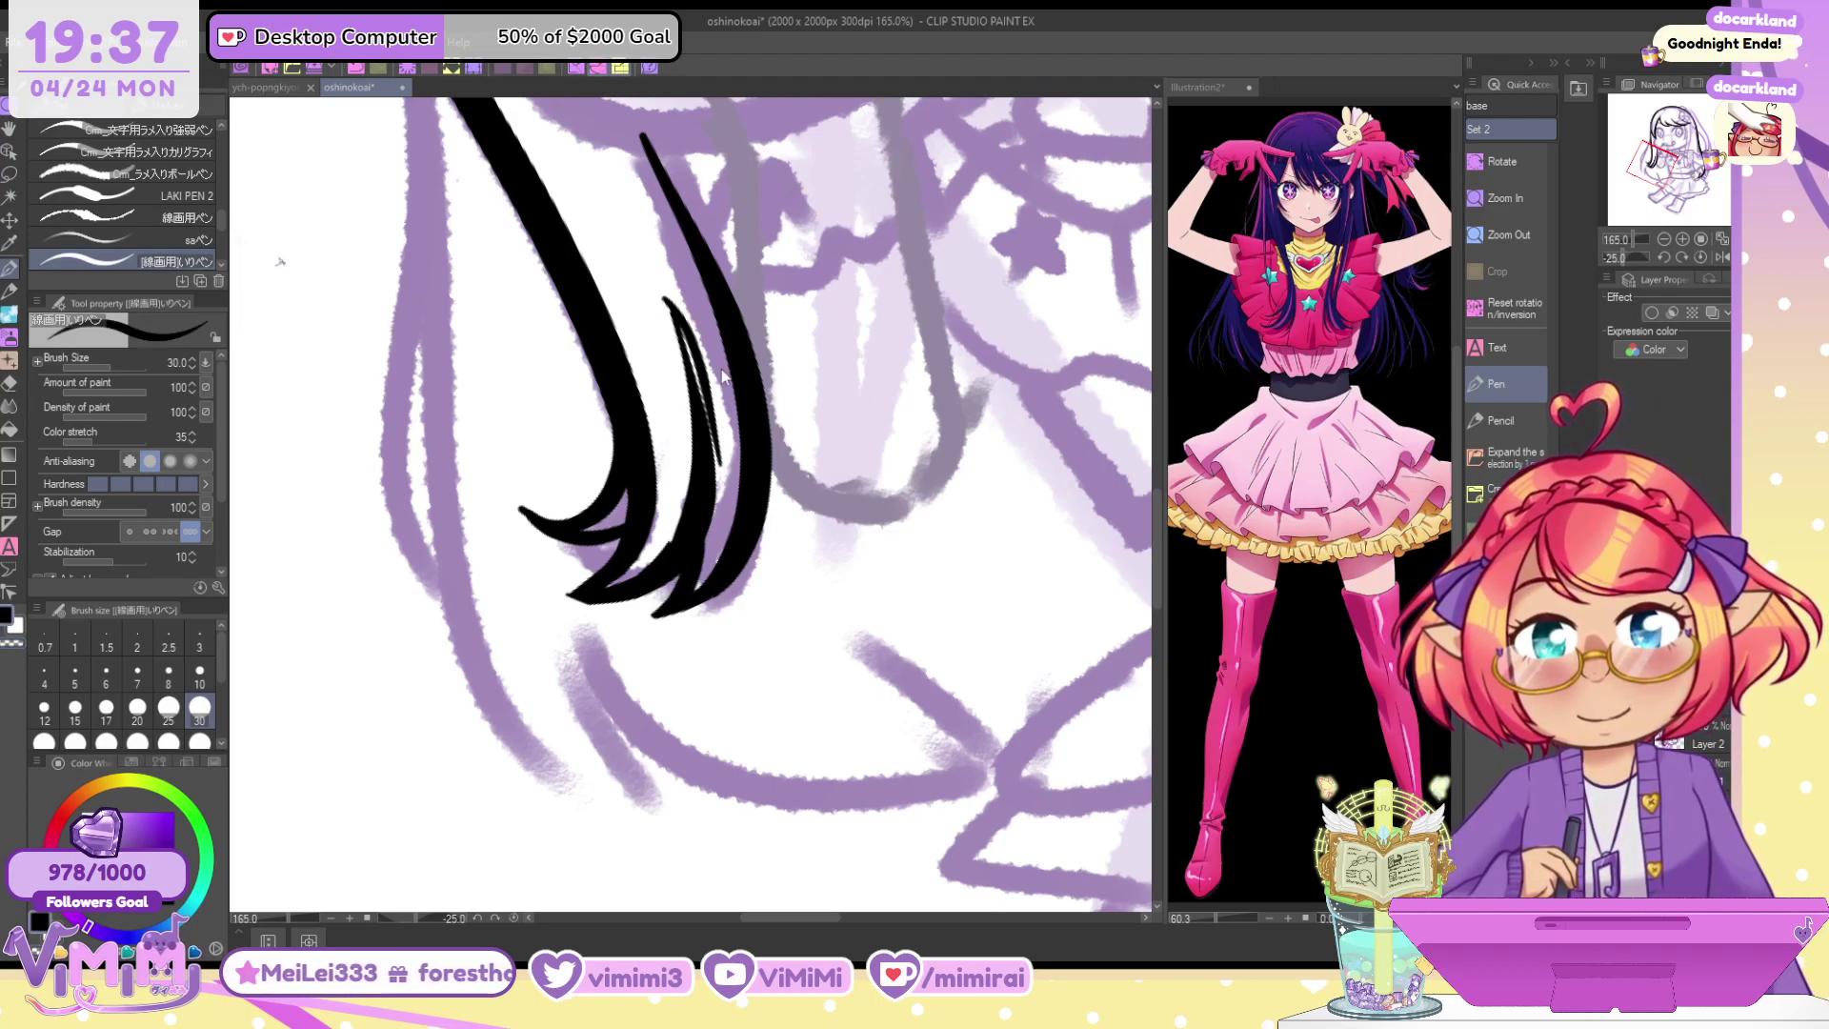
key("ctrl+z")
mouse_move(672, 312)
left_mouse_down()
mouse_move(715, 451)
mouse_move(706, 493)
left_mouse_up()
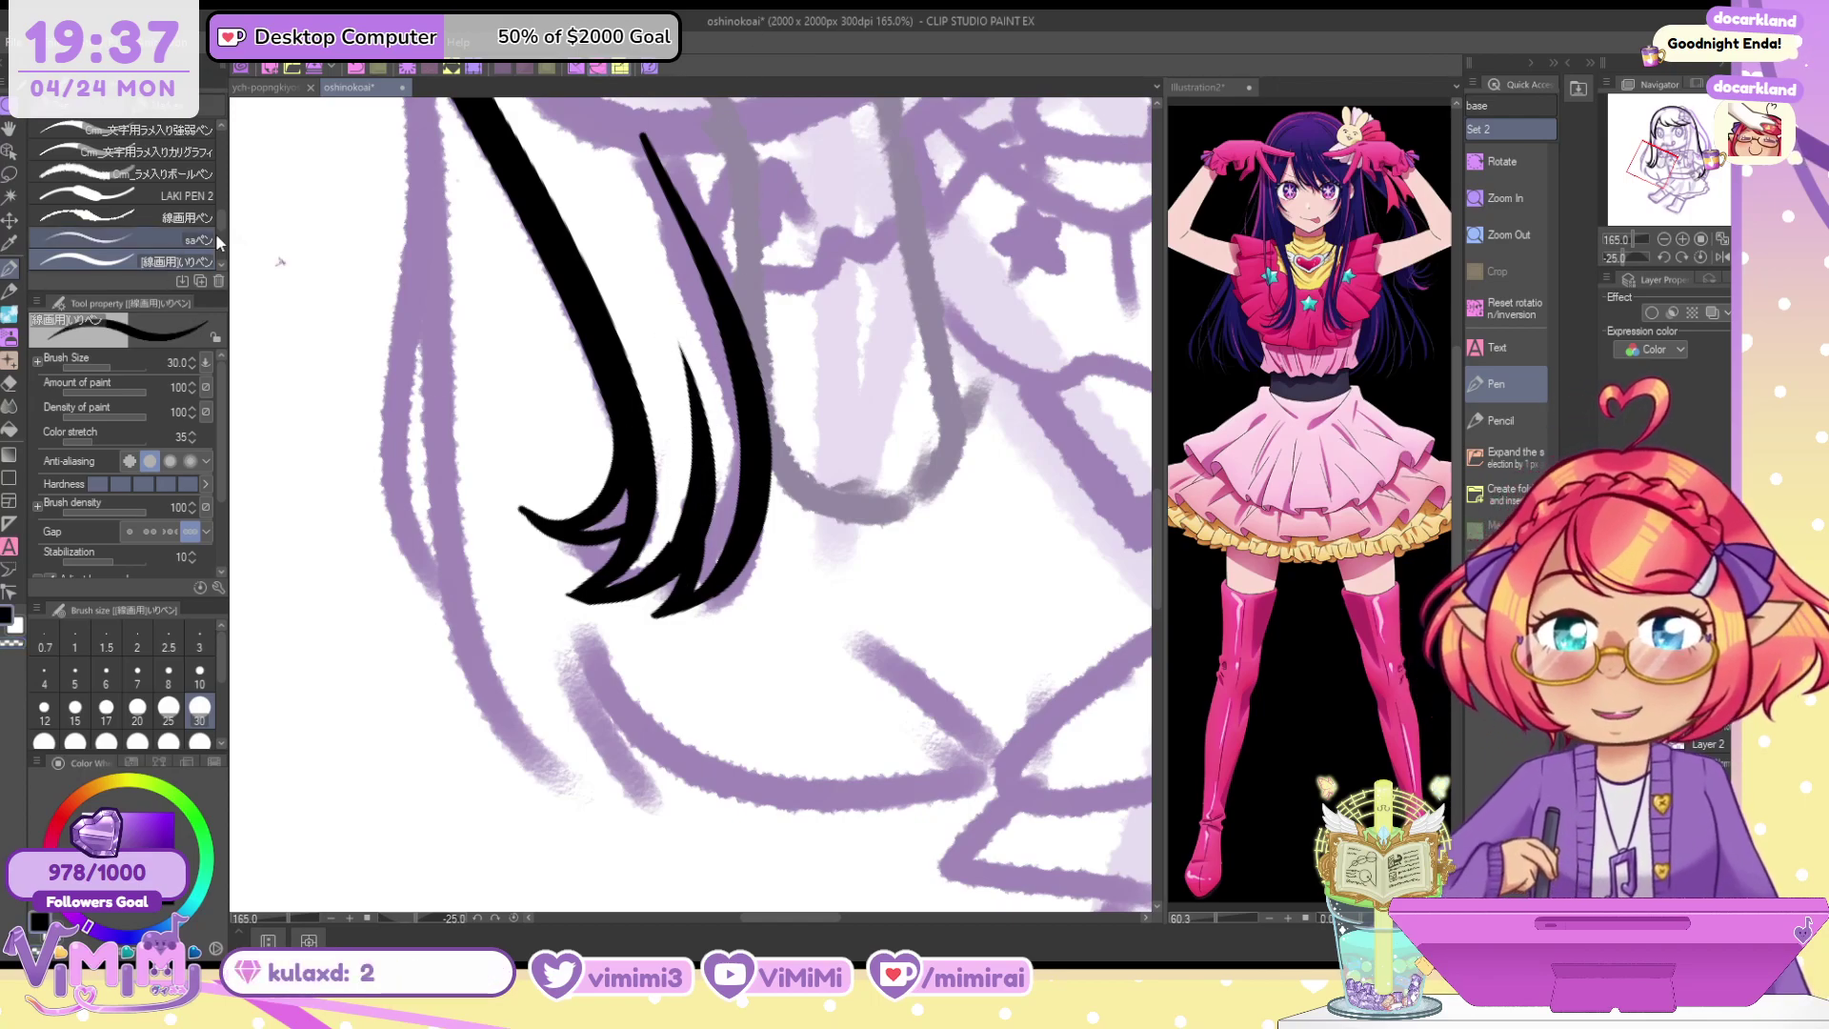
Switch to LAKI PEN 2 at brush size 25 and touch up the pointed lower tips of the left front lock
left_click(124, 195)
key("[")
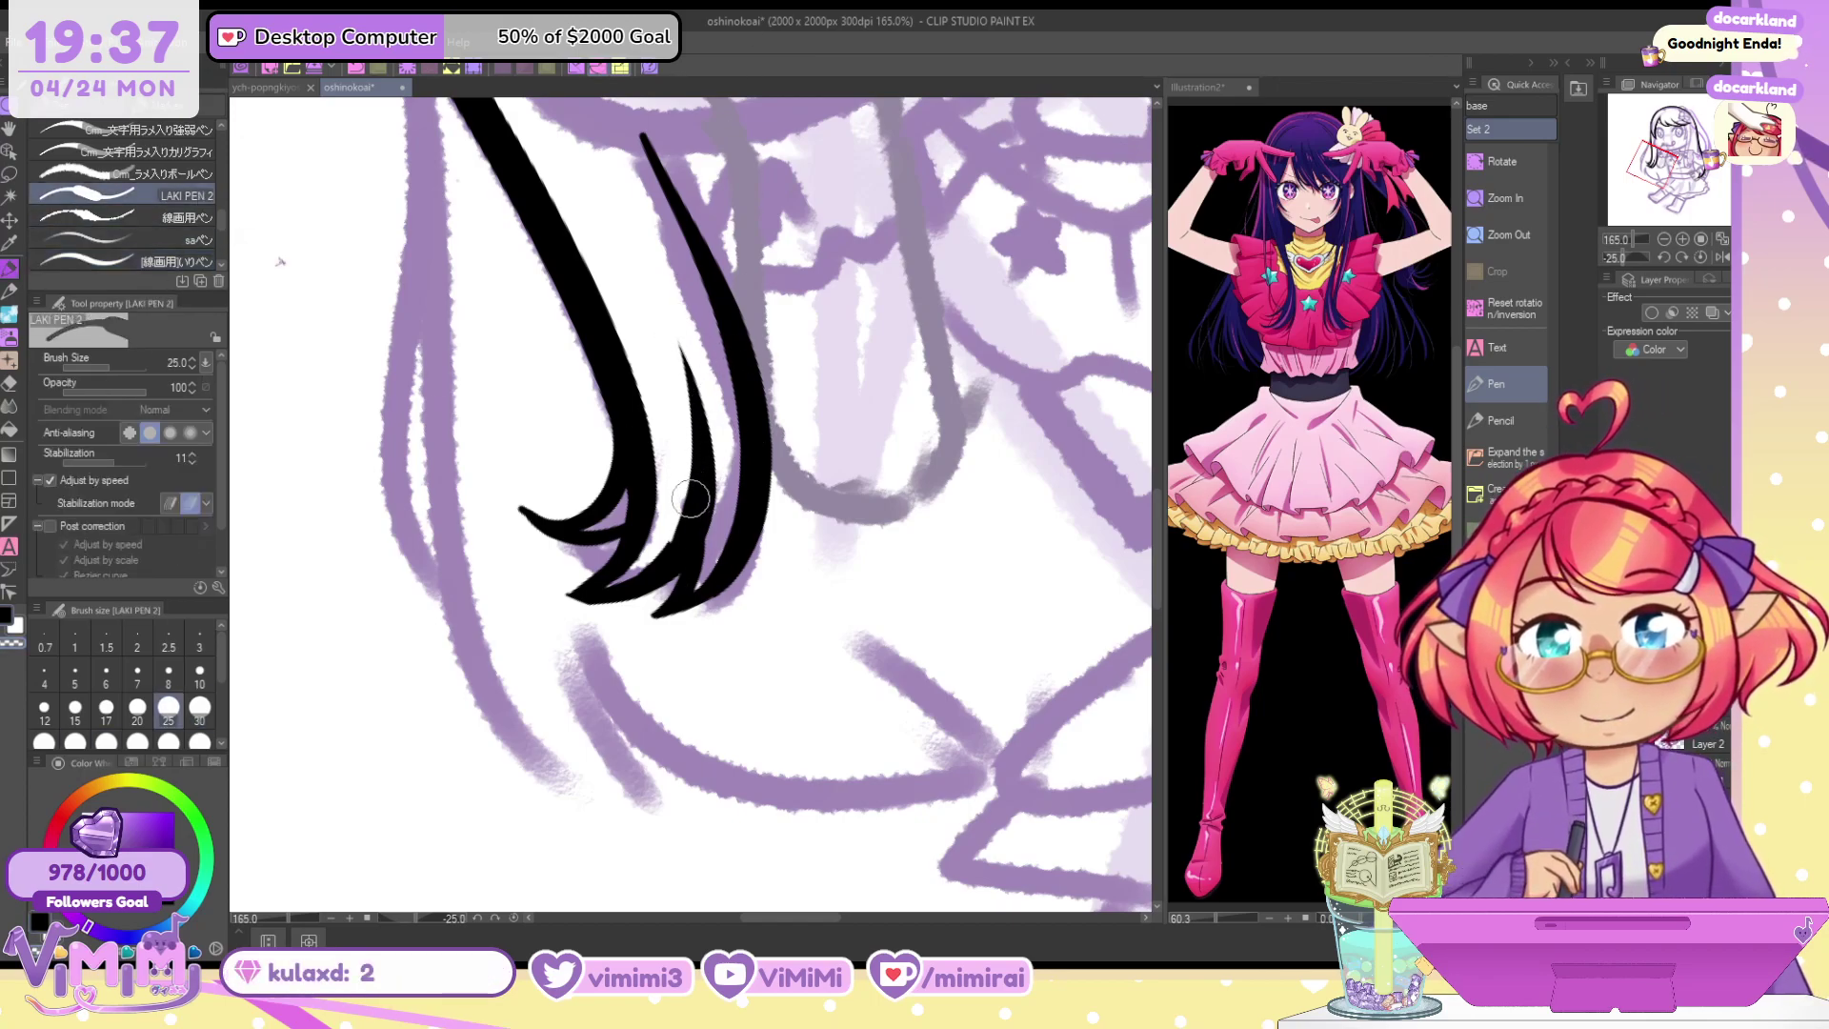
mouse_move(696, 474)
left_mouse_down()
mouse_move(667, 543)
mouse_move(684, 511)
mouse_move(597, 590)
left_mouse_up()
key("ctrl+z")
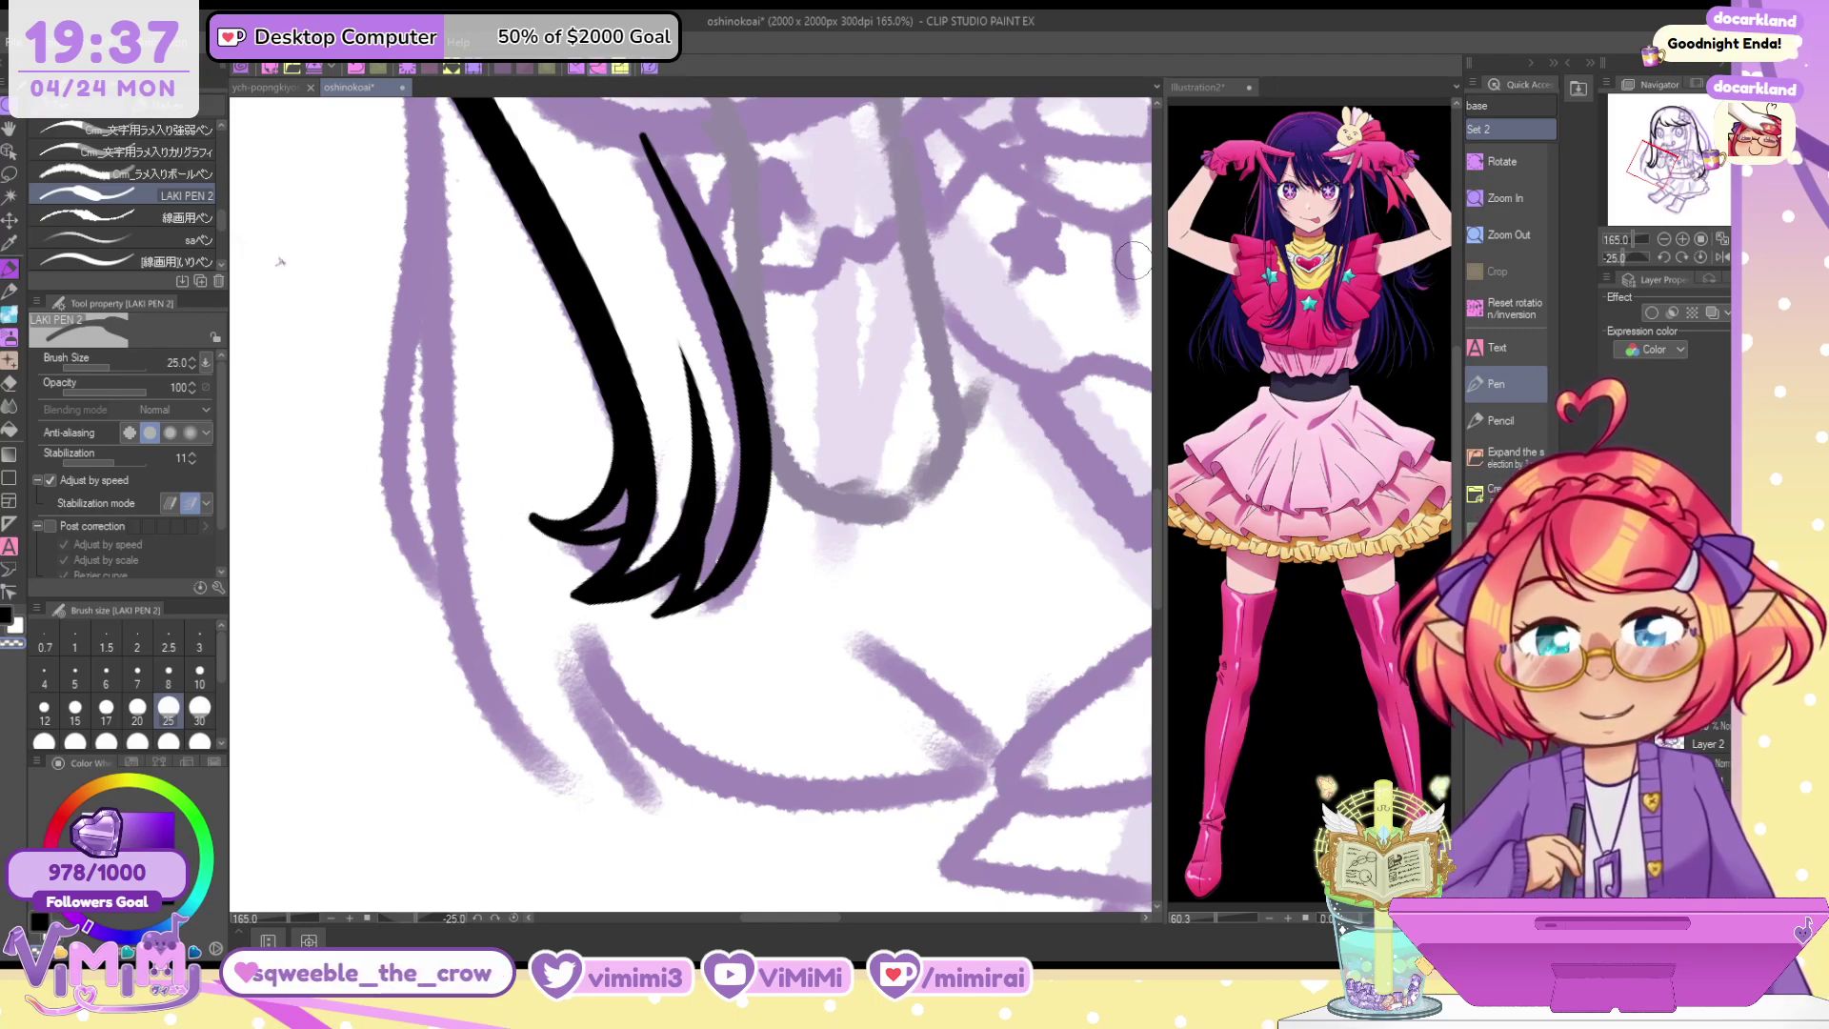
mouse_move(676, 604)
left_mouse_down()
mouse_move(655, 621)
mouse_move(749, 530)
left_mouse_up()
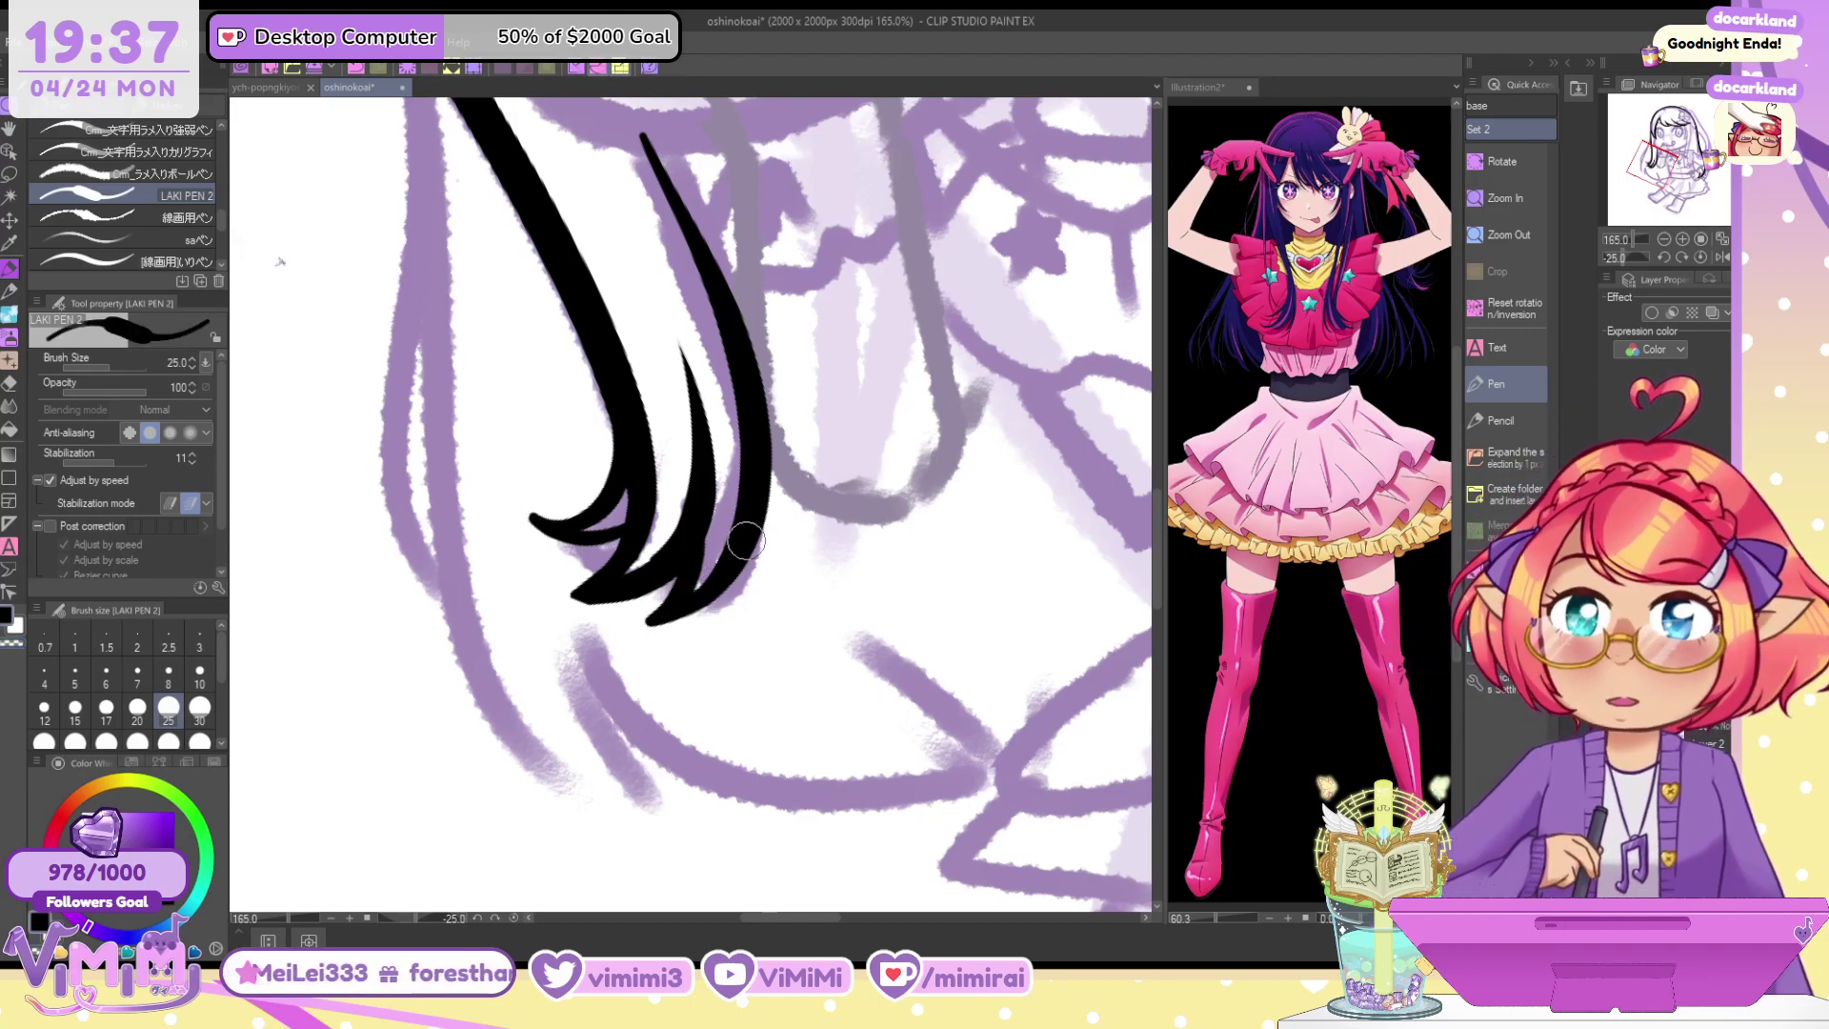
Reset the canvas rotation and ink the short pointed strand beside the right eye, below the bangs, at brush size 30
left_click(1702, 258)
left_click_drag(1690, 172, 1679, 135)
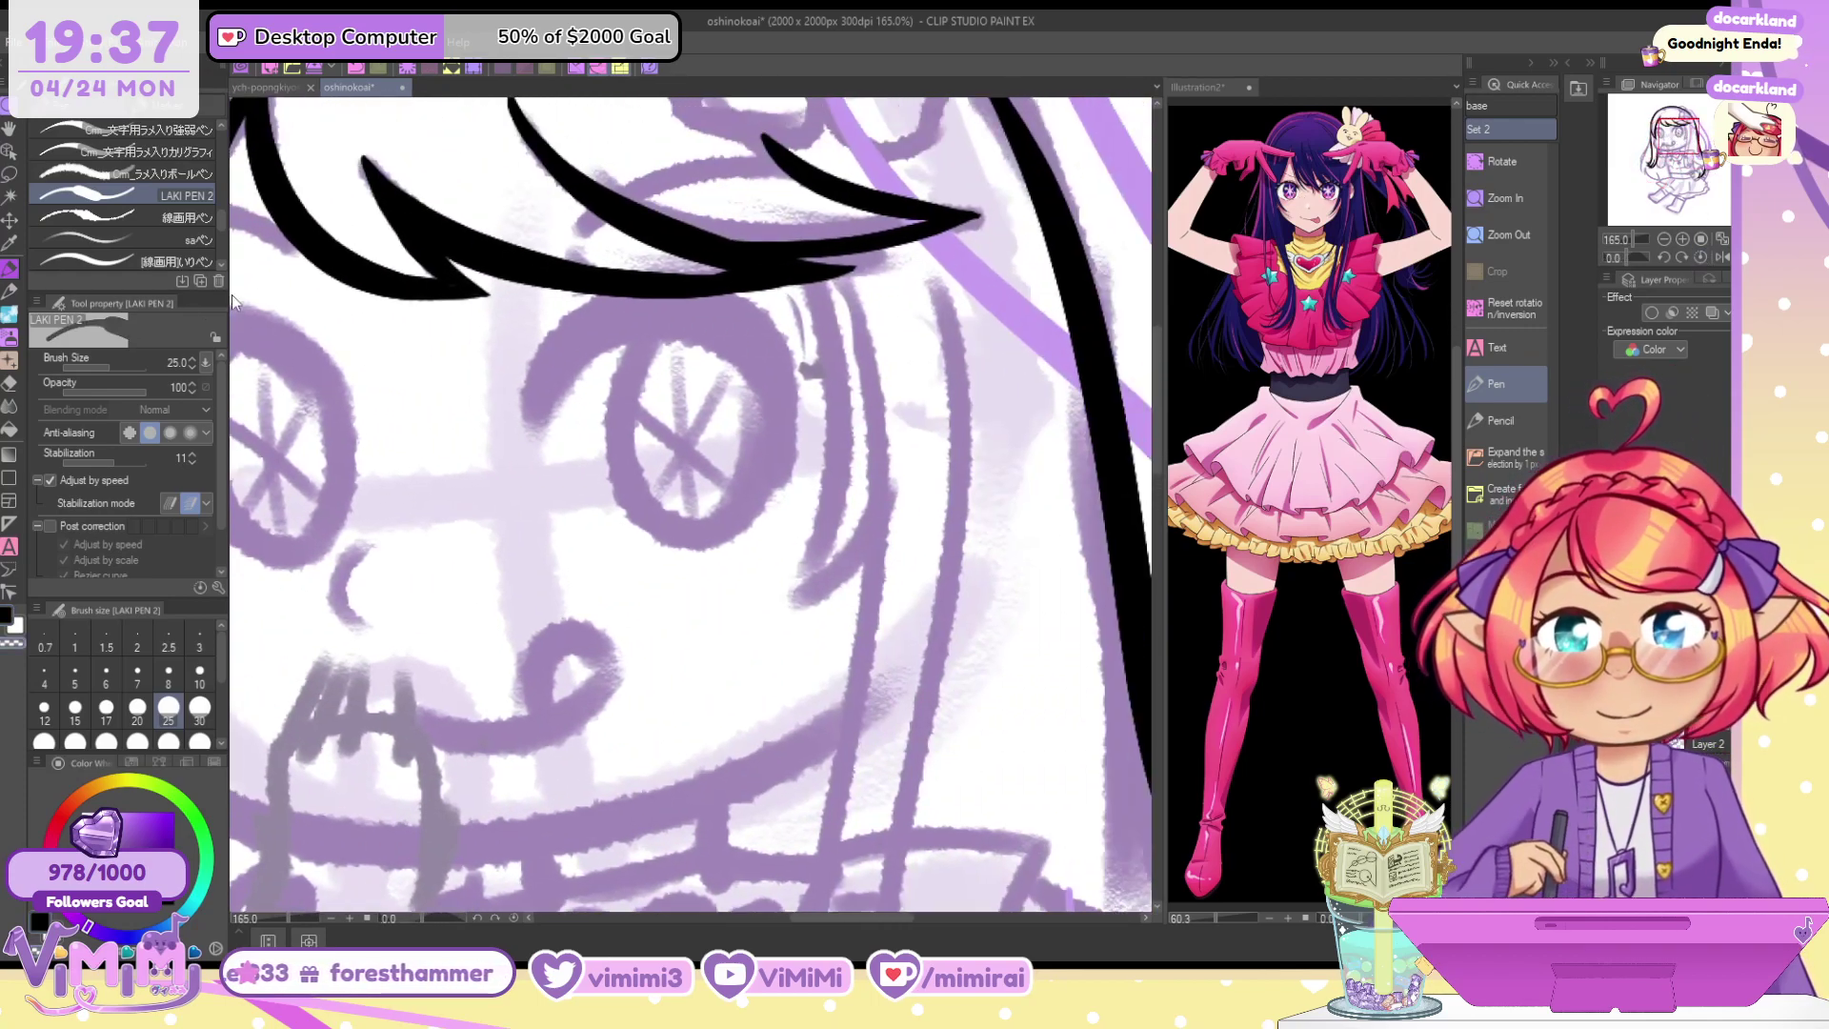
mouse_move(815, 284)
left_mouse_down()
mouse_move(828, 455)
mouse_move(794, 600)
left_mouse_up()
key("ctrl+z")
key("]")
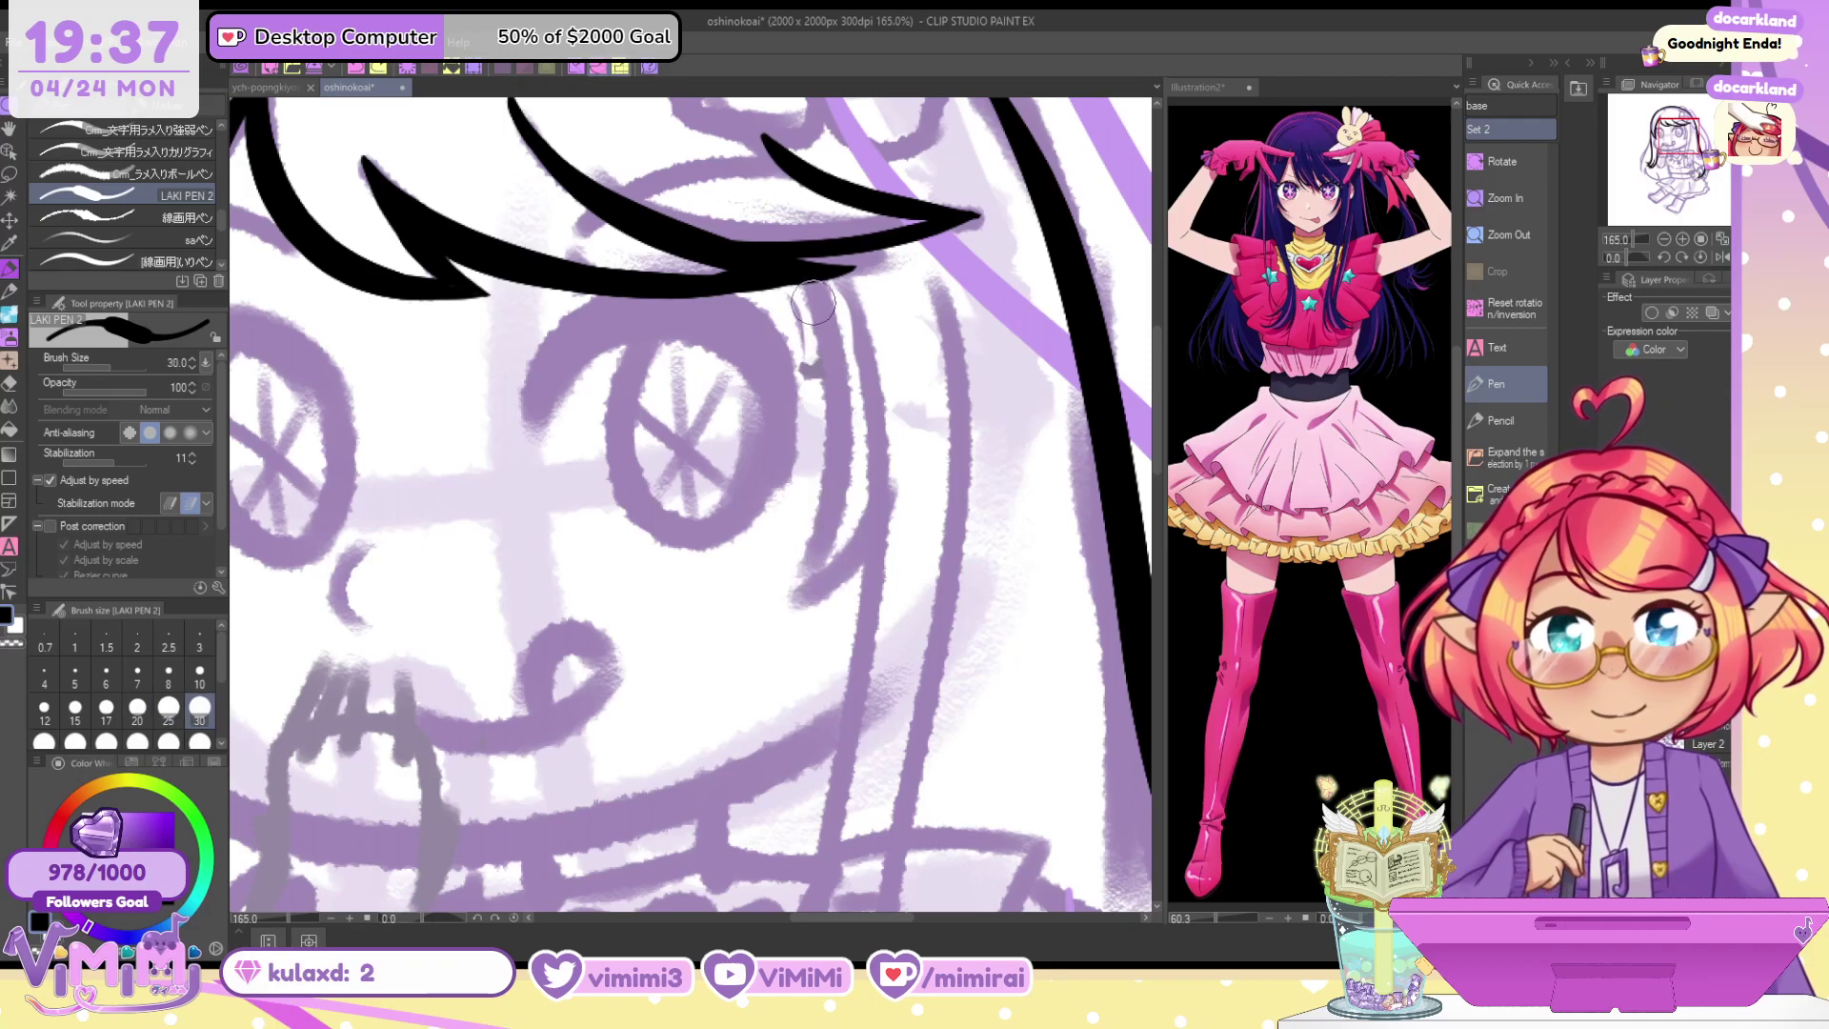
mouse_move(811, 303)
left_mouse_down()
mouse_move(782, 623)
mouse_move(871, 531)
left_mouse_up()
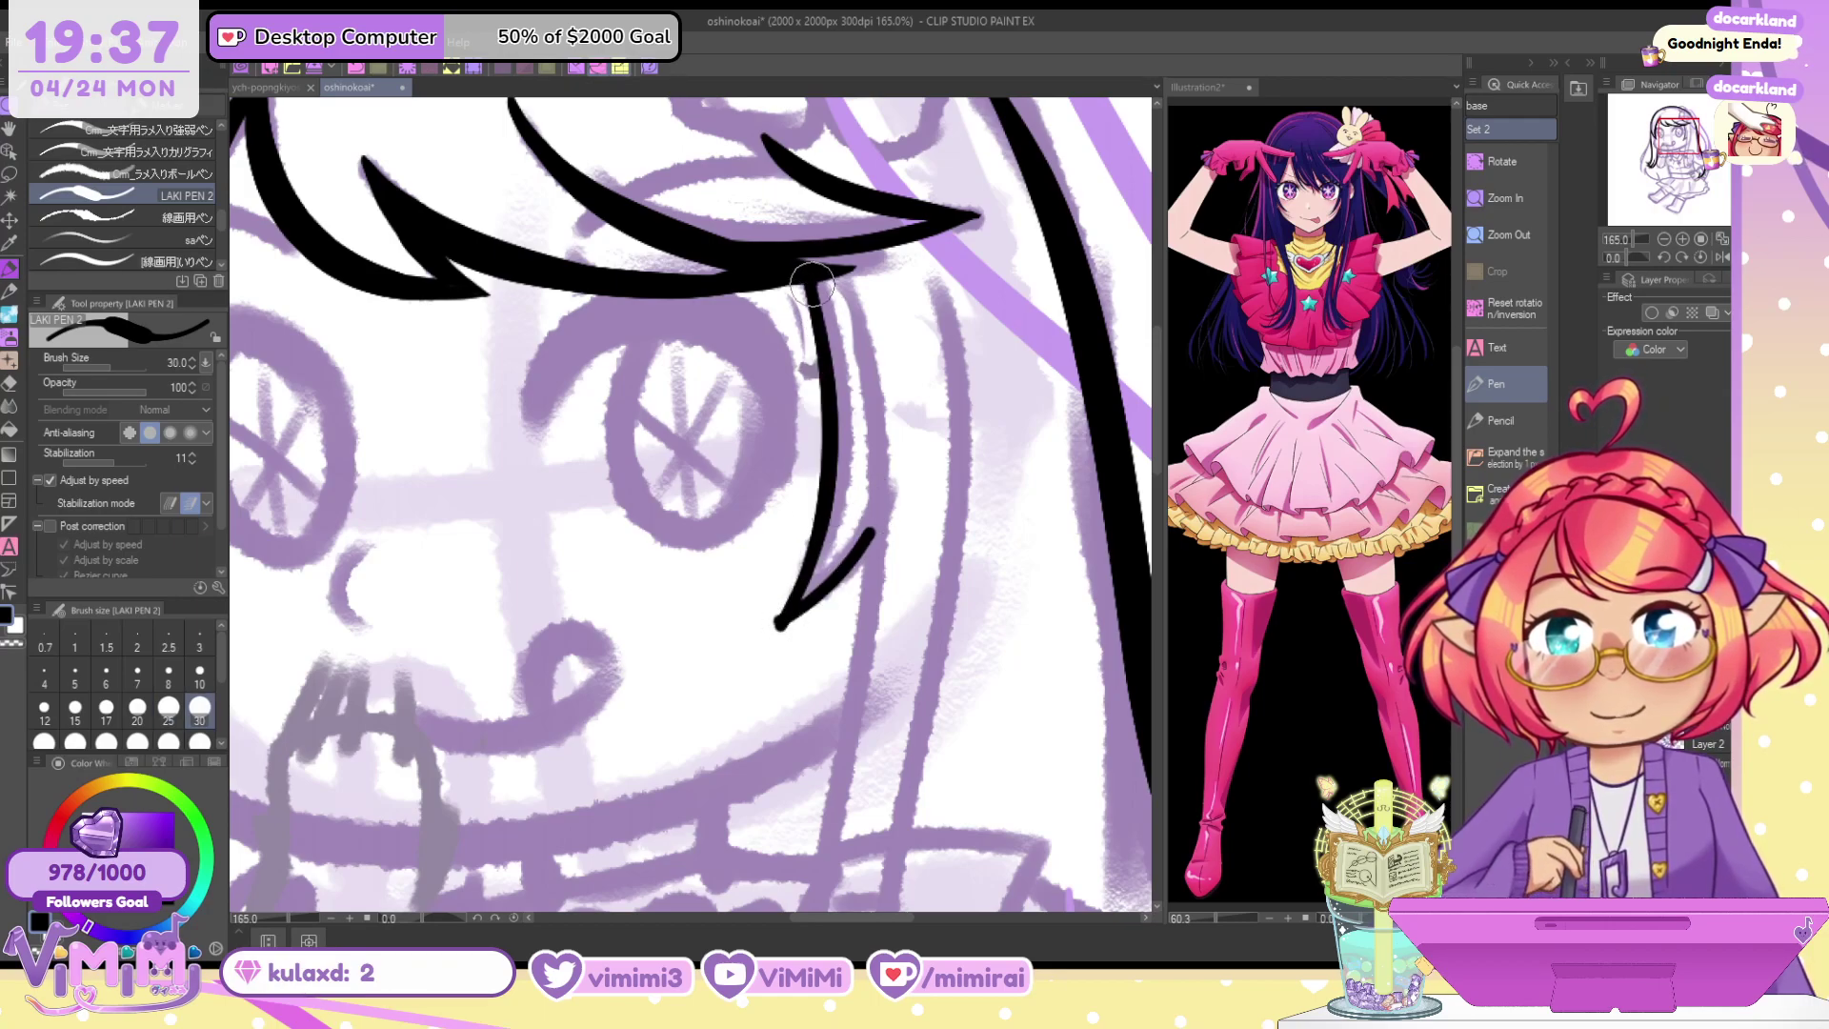
left_click_drag(813, 284, 789, 619)
key("ctrl+z")
mouse_move(810, 285)
left_mouse_down()
mouse_move(765, 664)
mouse_move(788, 626)
left_mouse_up()
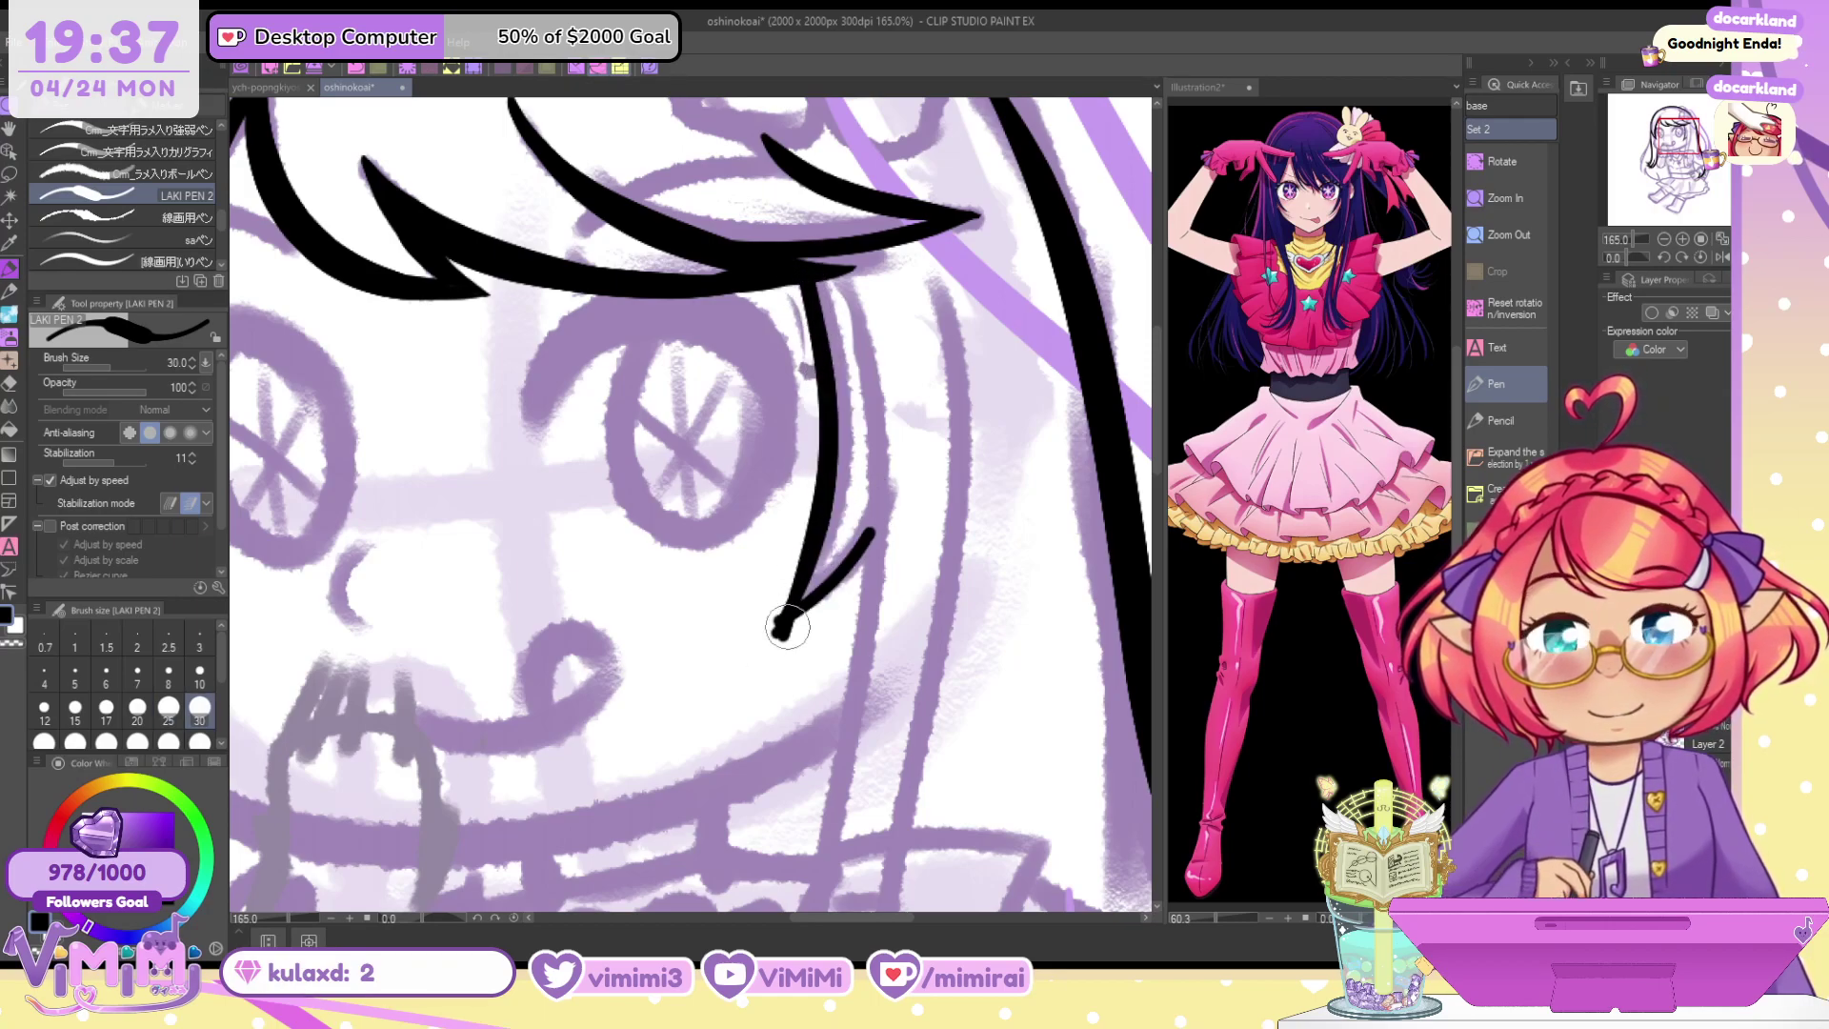
key("ctrl+z")
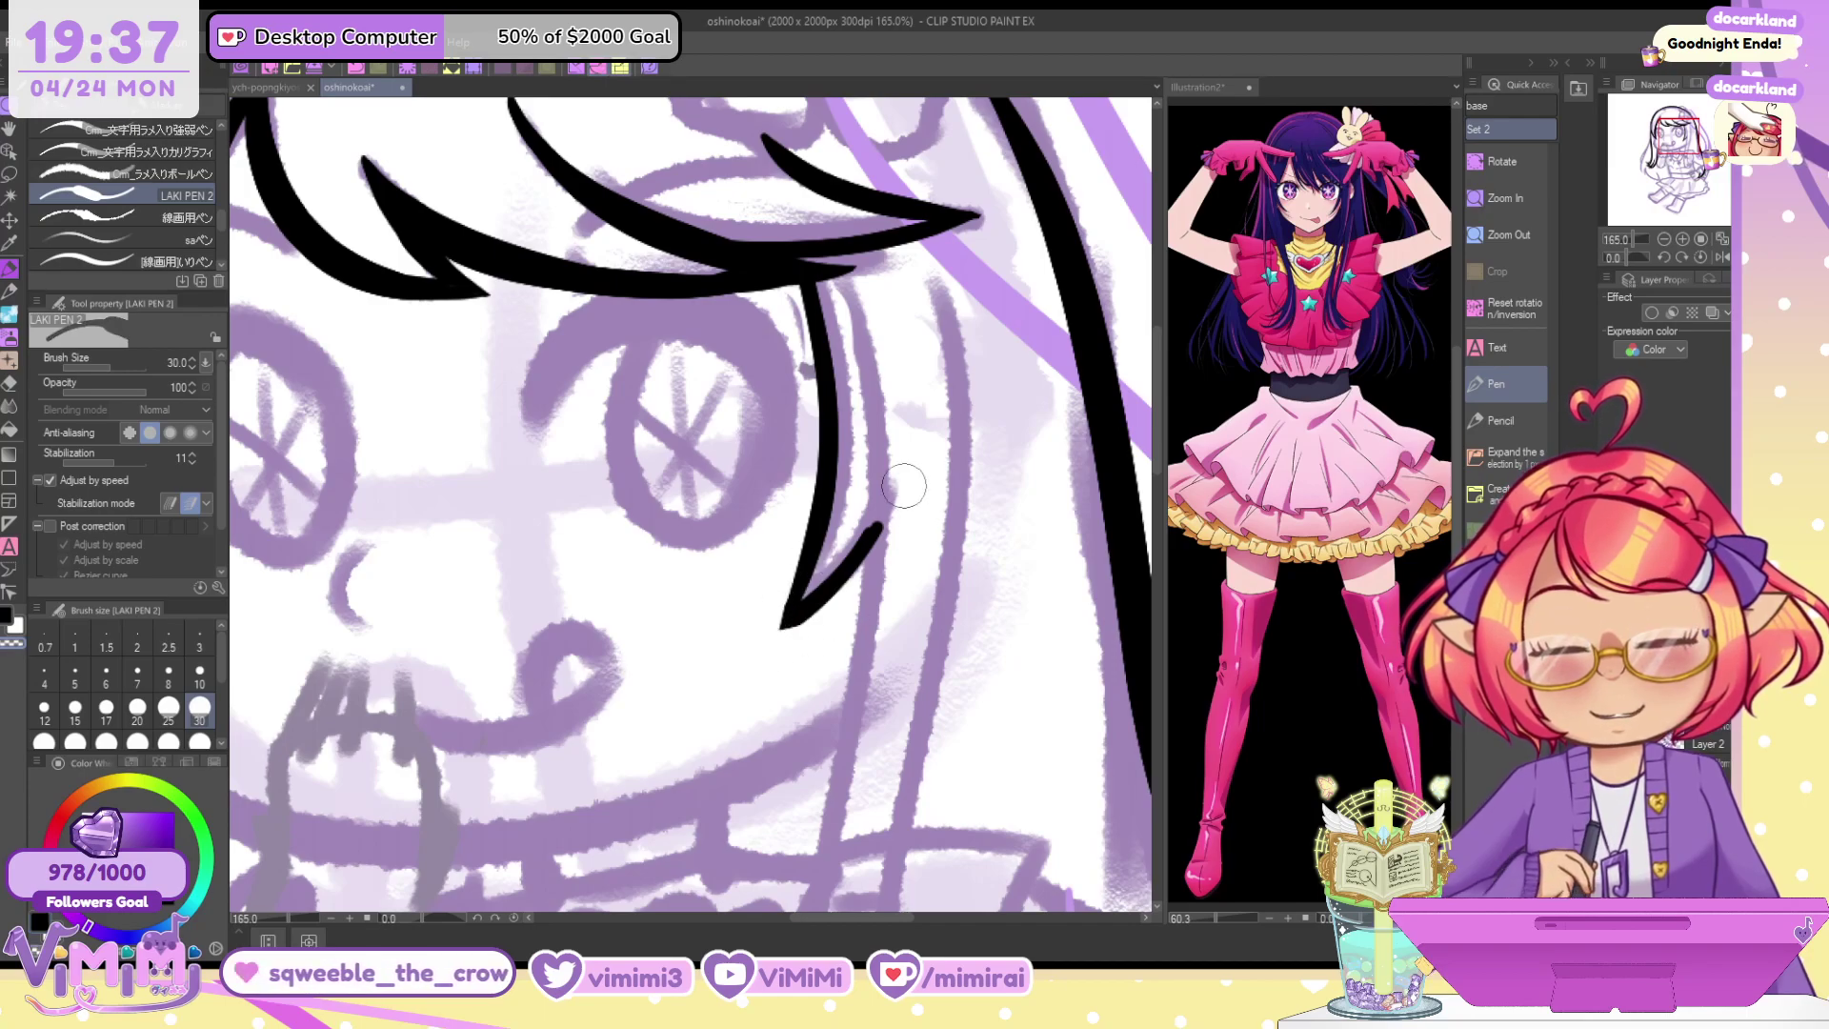
Switch to the [線画用]いりペン pen and try inking both edges of the right front lock at brush size 30
left_click(162, 261)
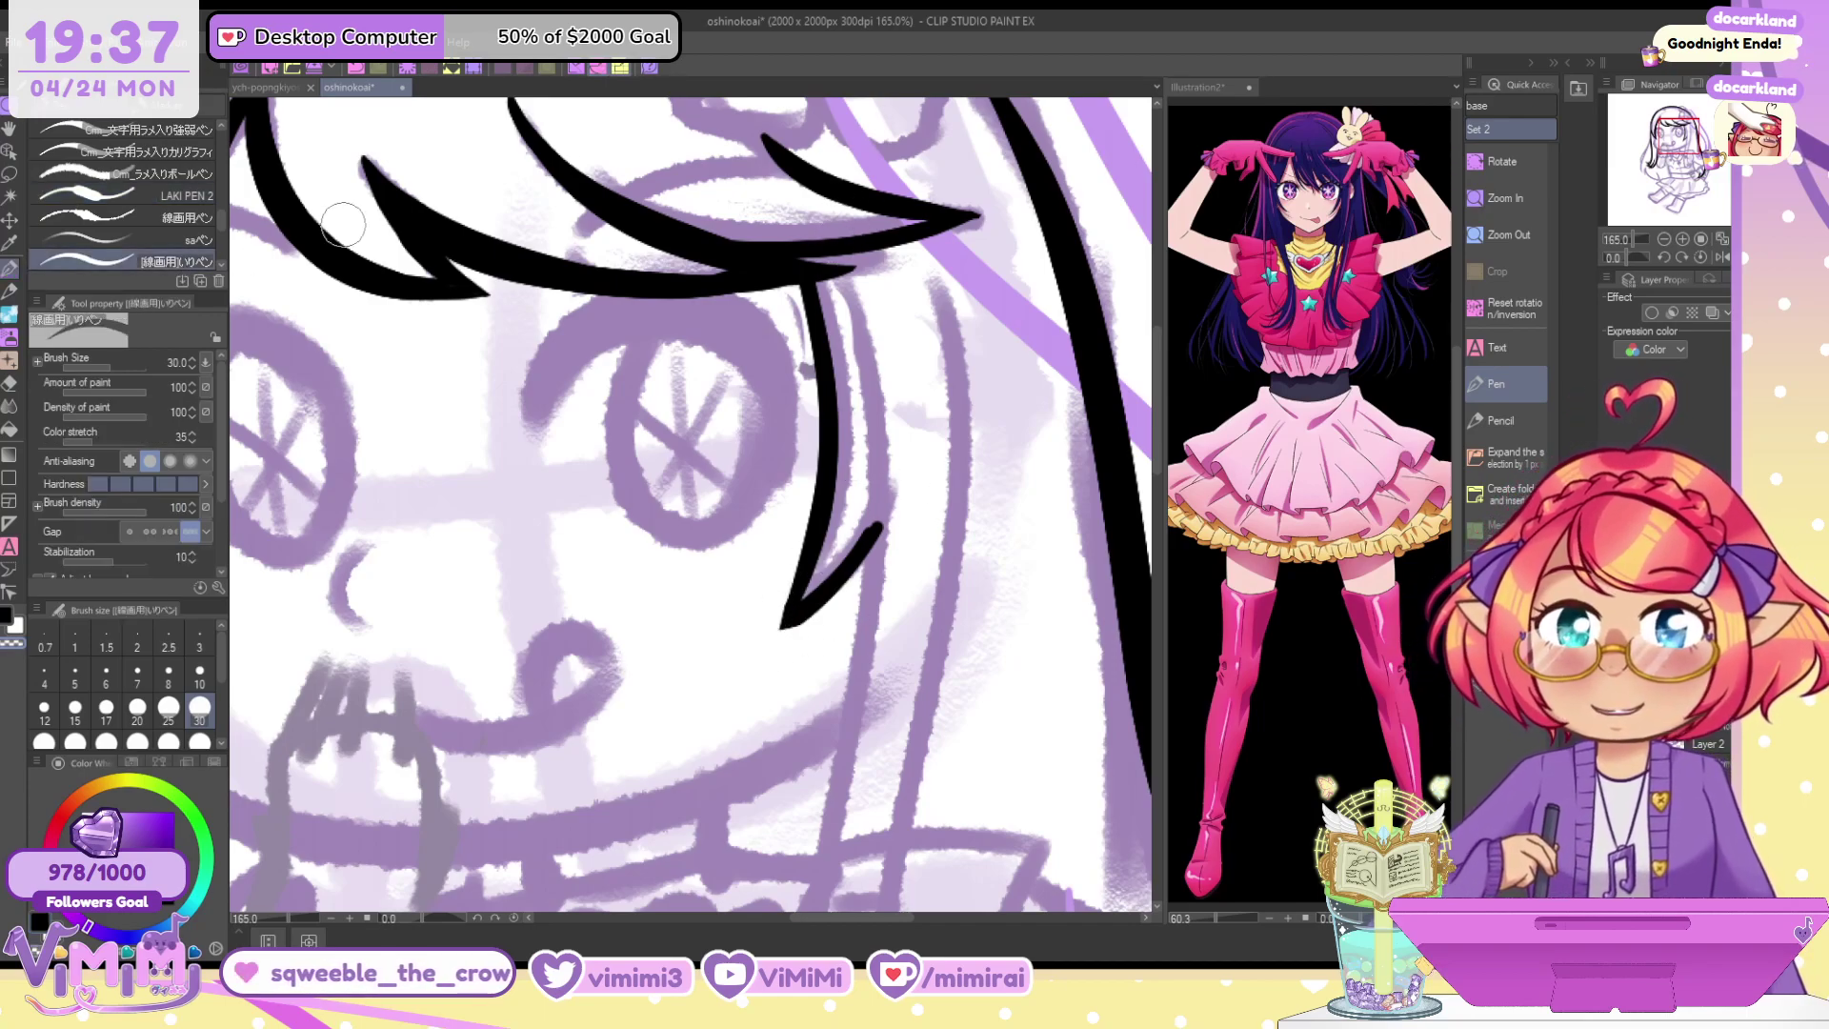
left_click_drag(884, 351, 811, 910)
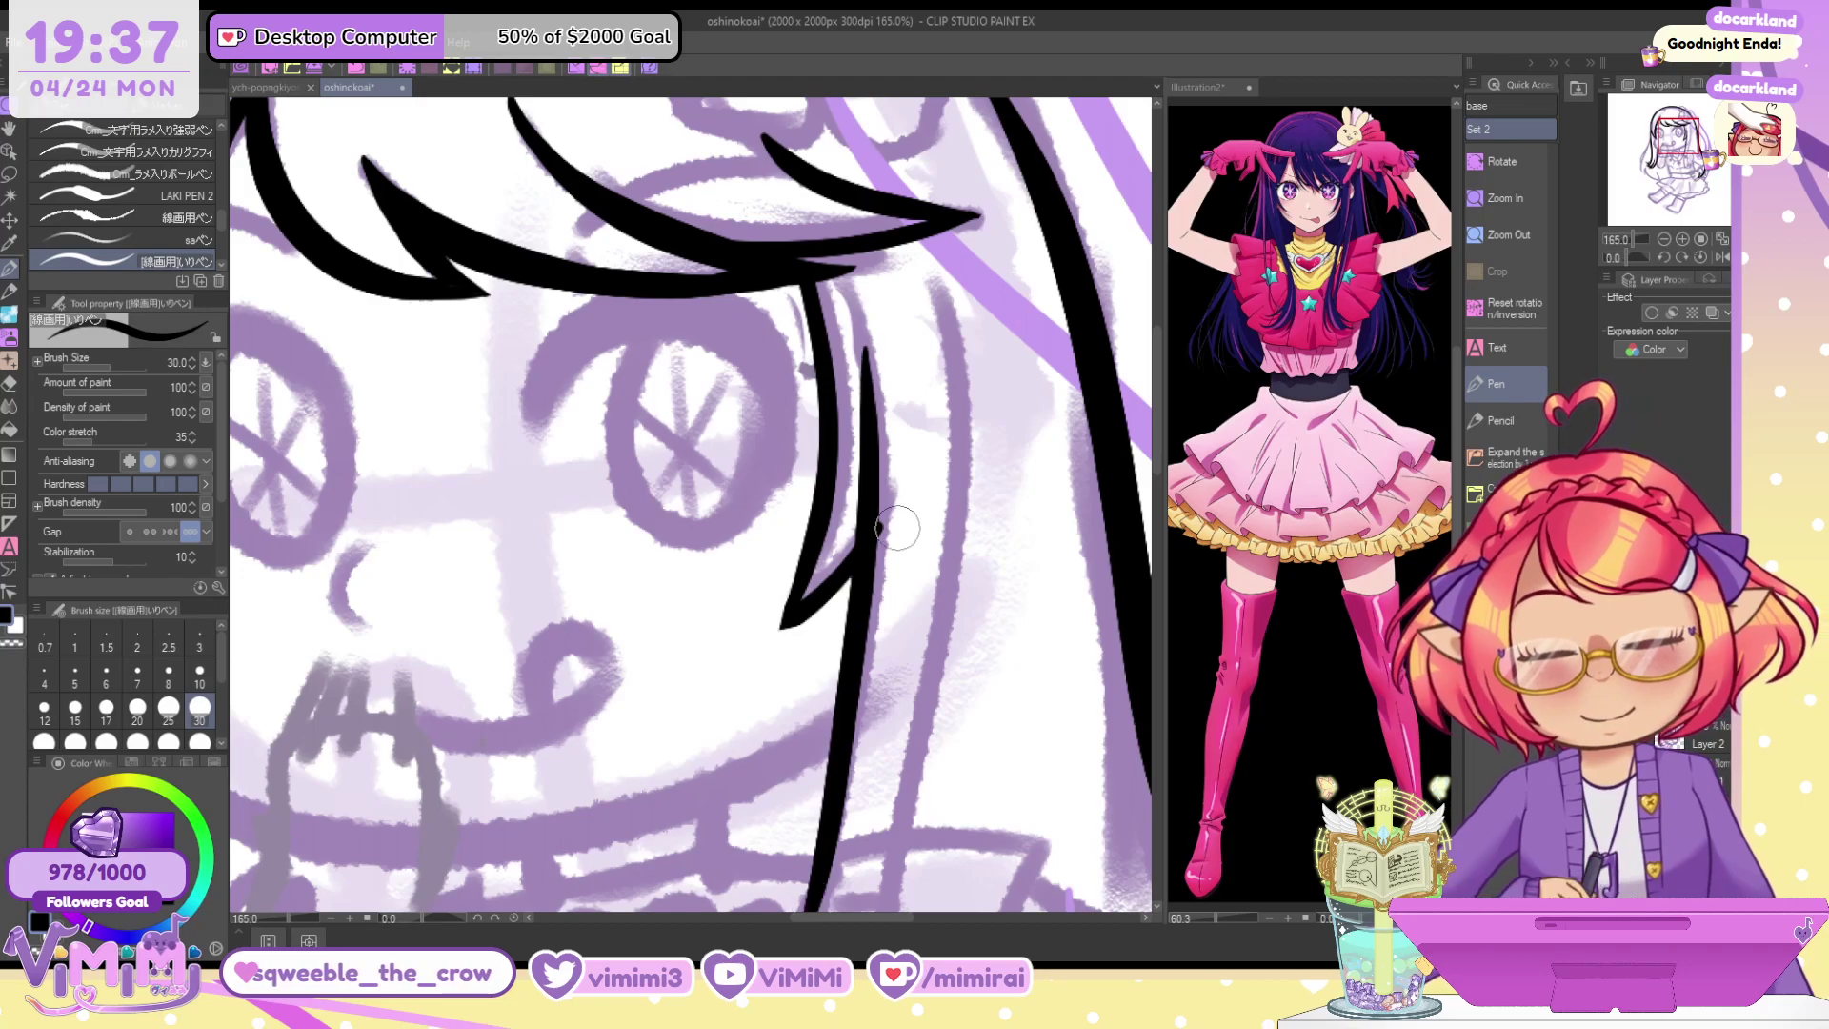
key("ctrl+z")
left_click_drag(859, 305, 818, 909)
left_click_drag(938, 296, 852, 987)
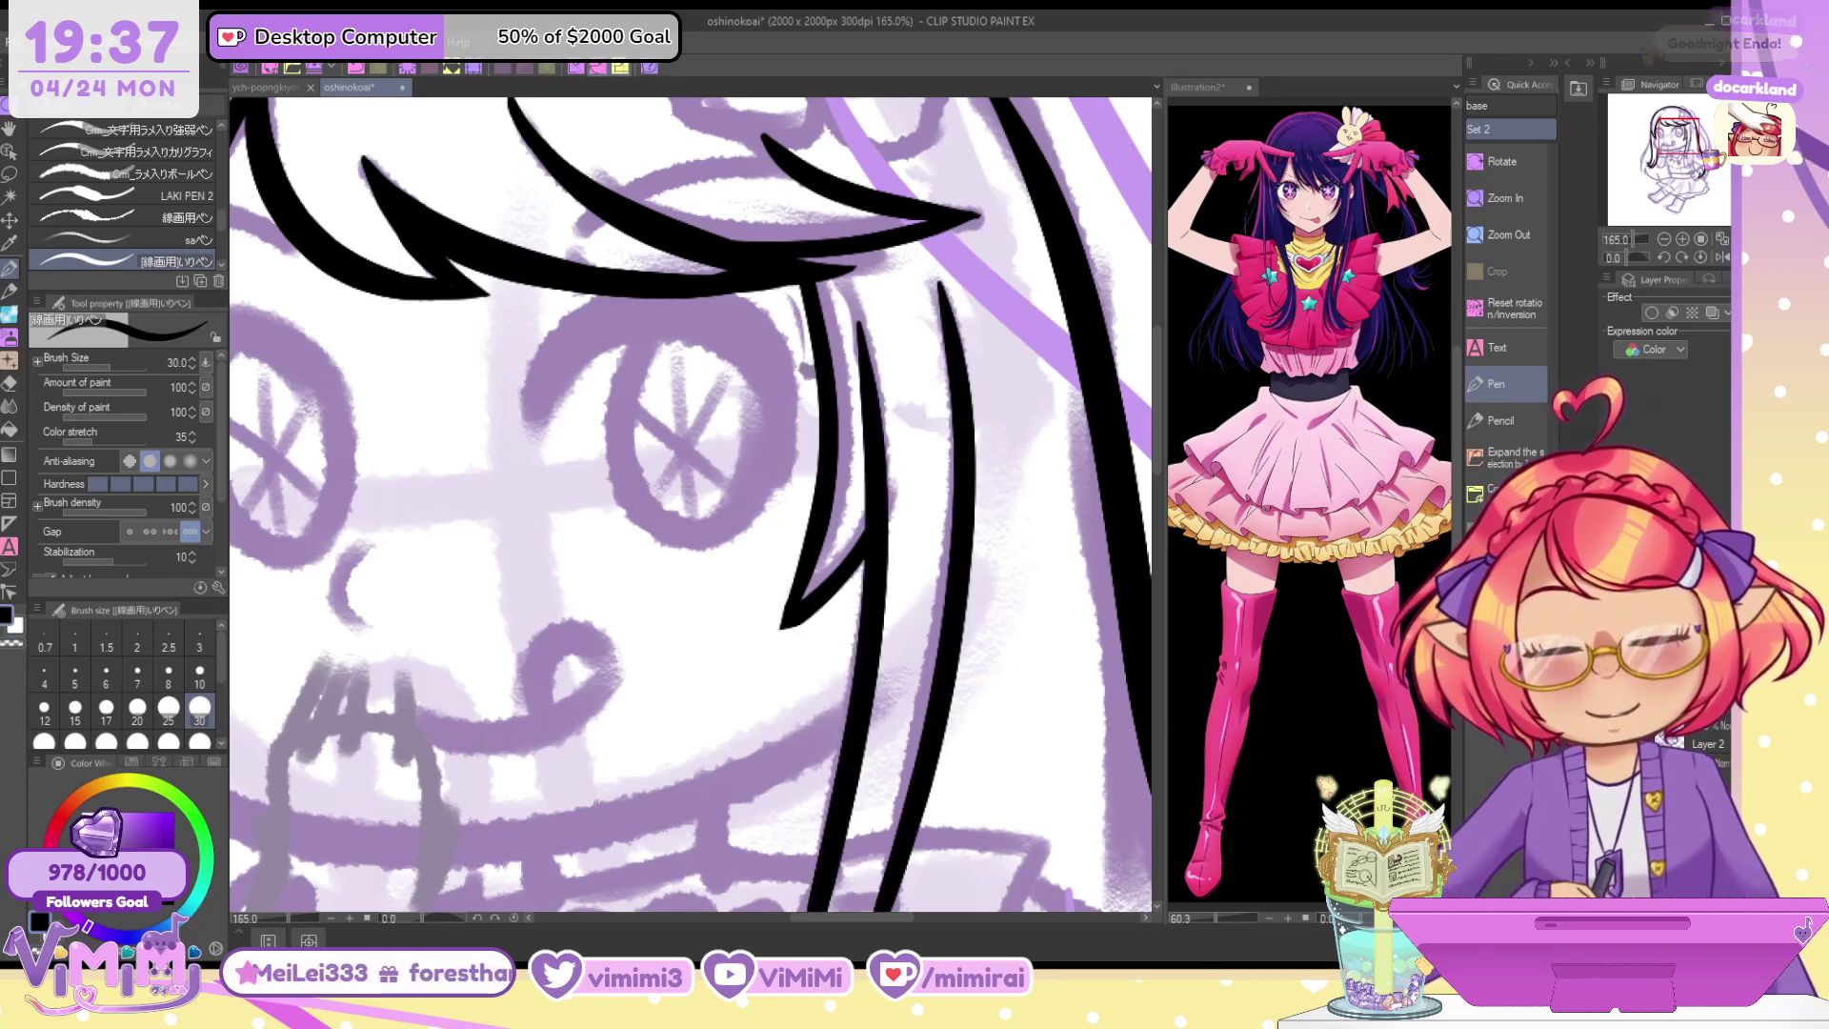
left_click_drag(1684, 141, 1689, 160)
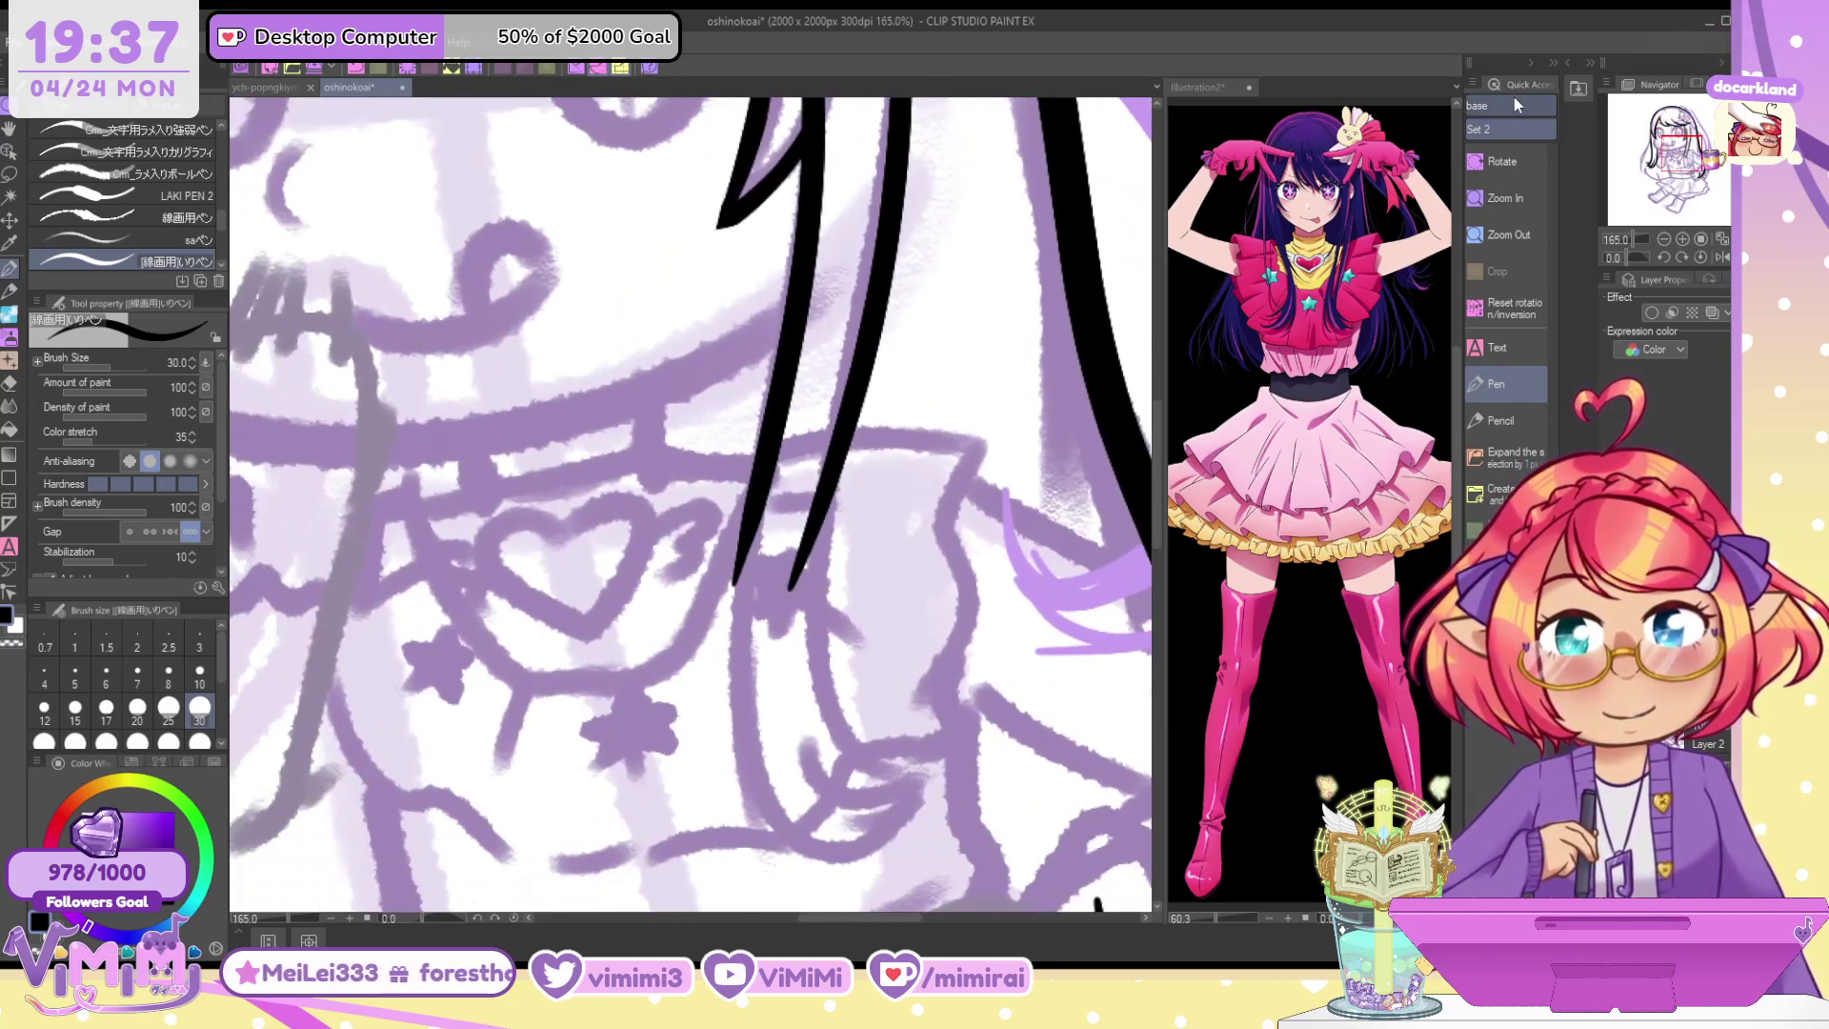
scroll(867, 367, "down", 2)
key("ctrl+z")
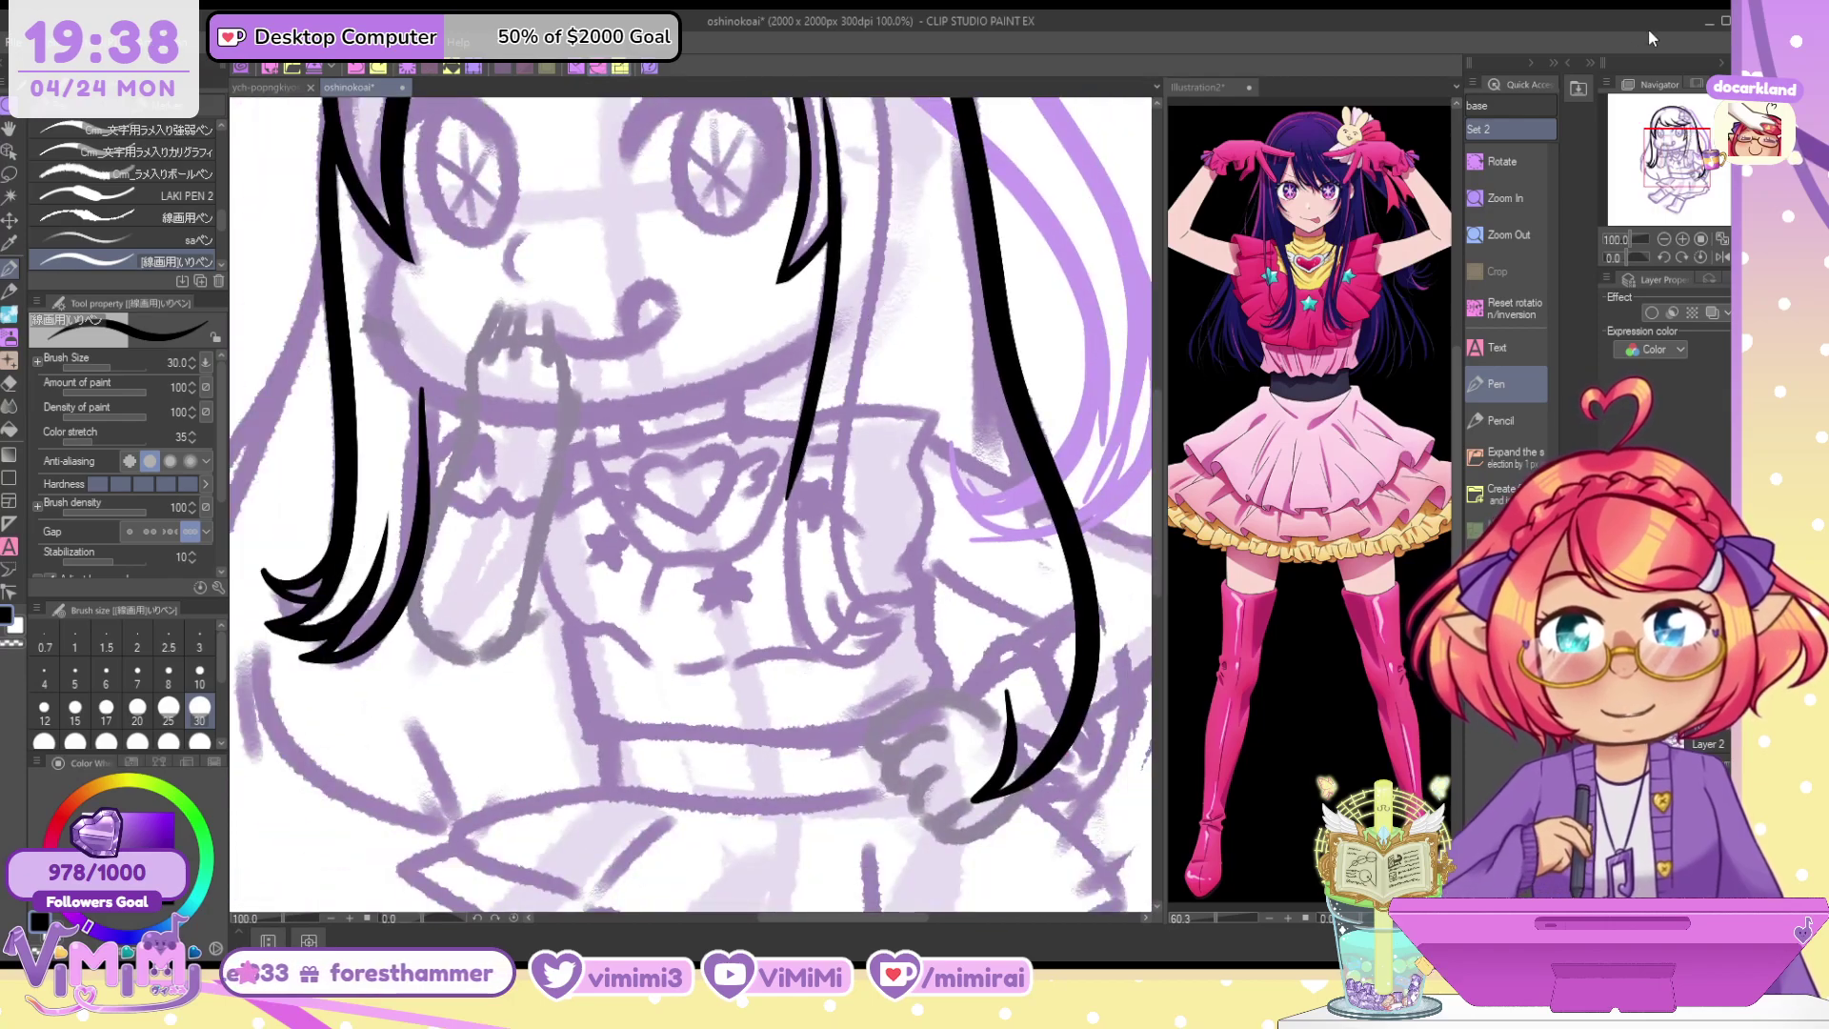
left_click_drag(1677, 157, 1684, 151)
key("ctrl+z")
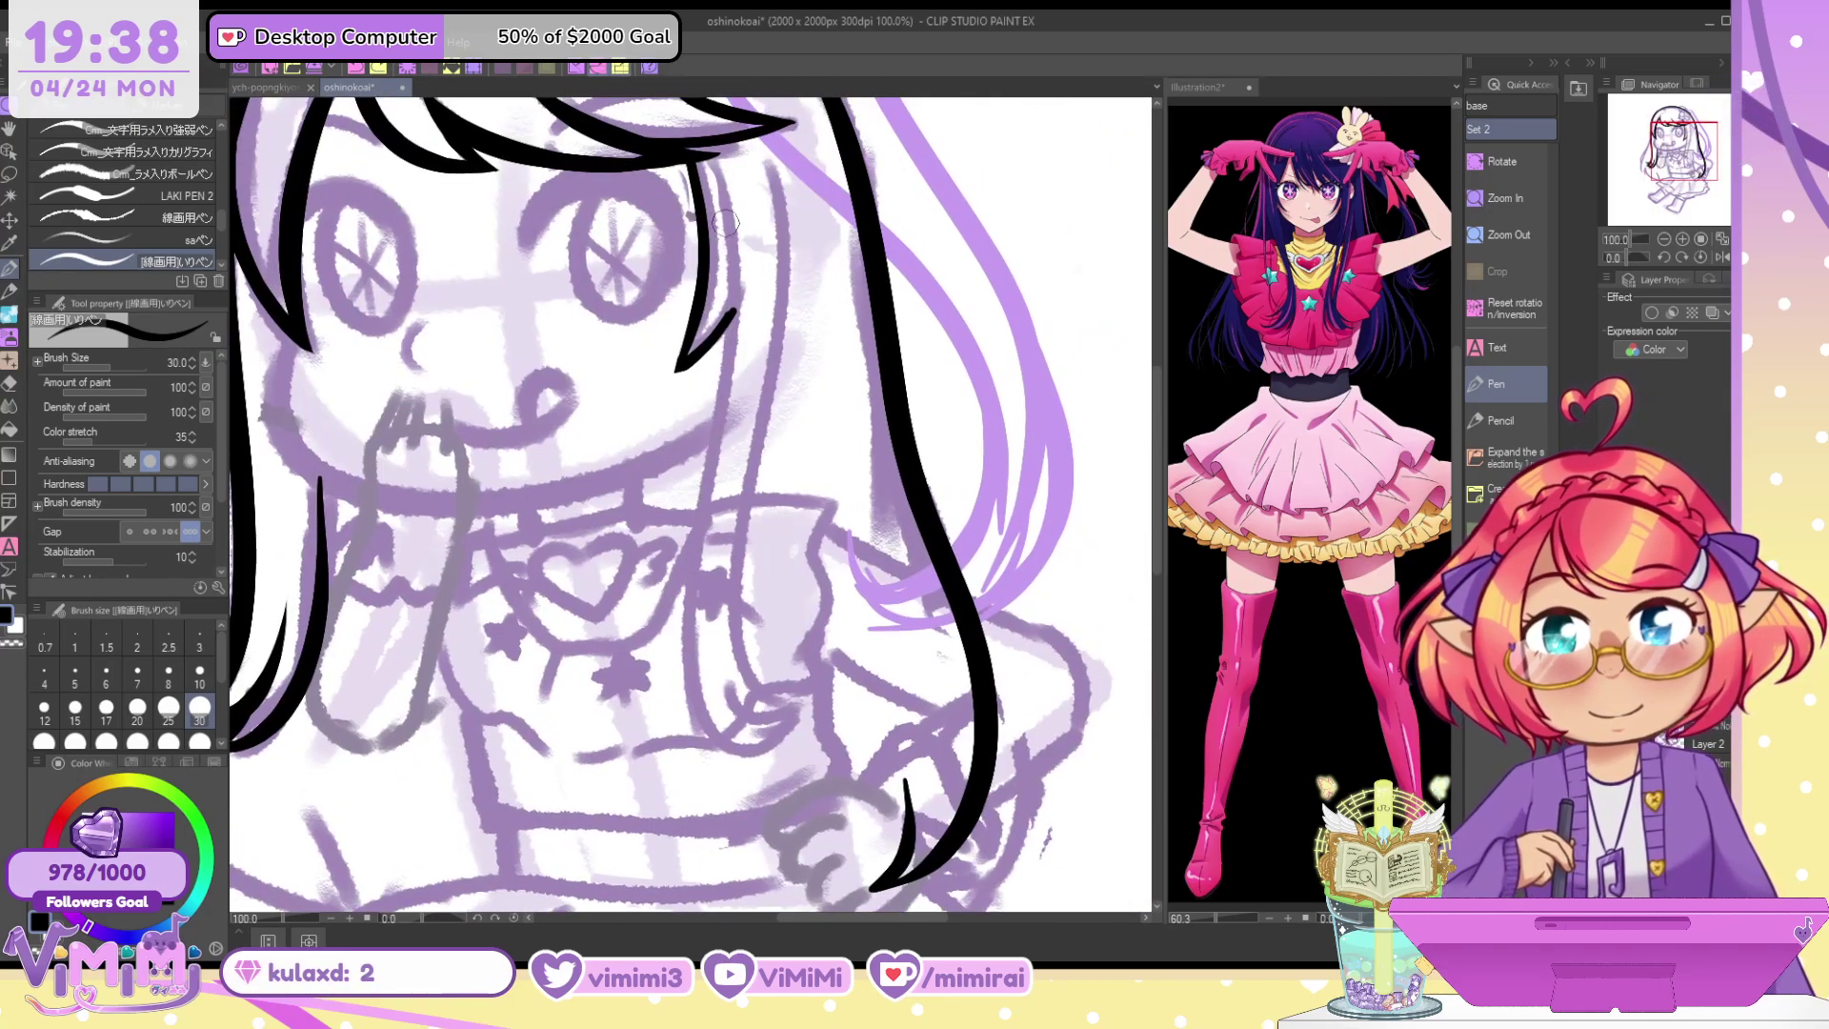
Set the brush size to 40 and ink the two long edges of the right front lock from below the bangs to the chest
key("bracketright")
left_click_drag(724, 183, 783, 767)
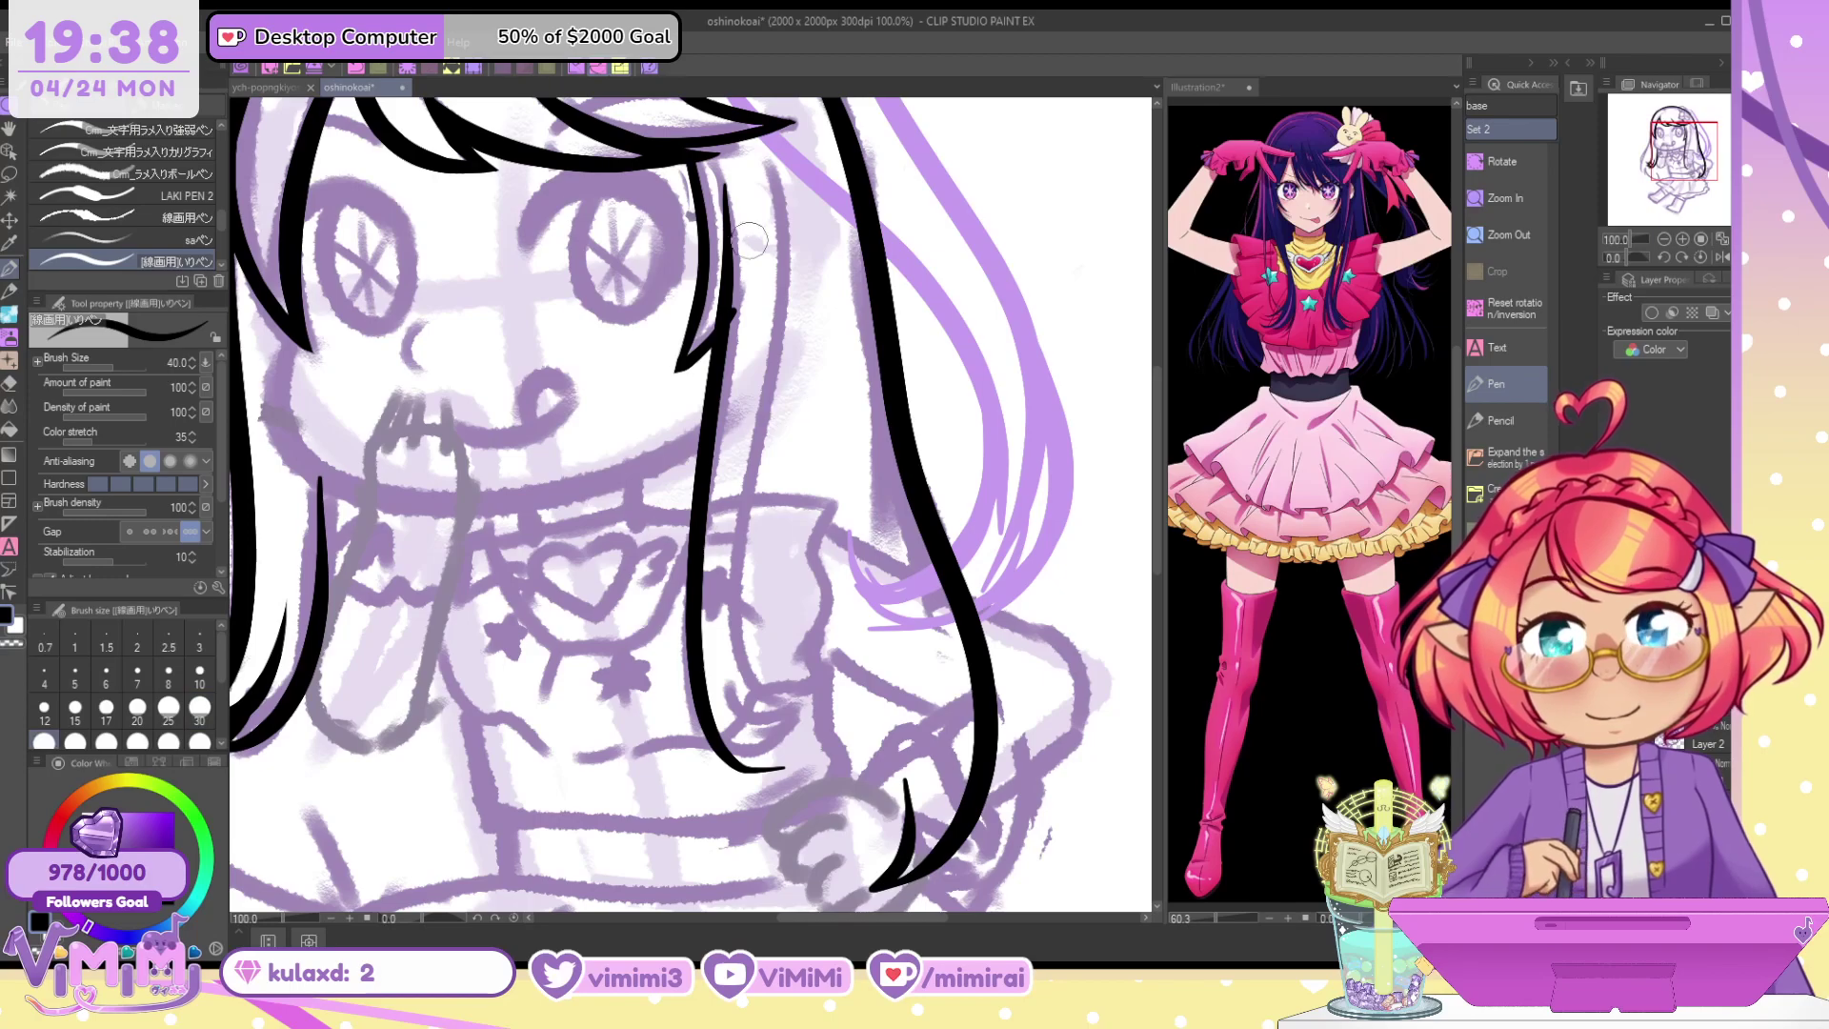
key("ctrl+z")
left_click_drag(720, 186, 775, 739)
key("ctrl+z")
mouse_move(721, 189)
left_mouse_down()
mouse_move(713, 392)
mouse_move(773, 742)
left_mouse_up()
mouse_move(781, 171)
left_mouse_down()
mouse_move(760, 366)
mouse_move(790, 656)
left_mouse_up()
key("ctrl+z")
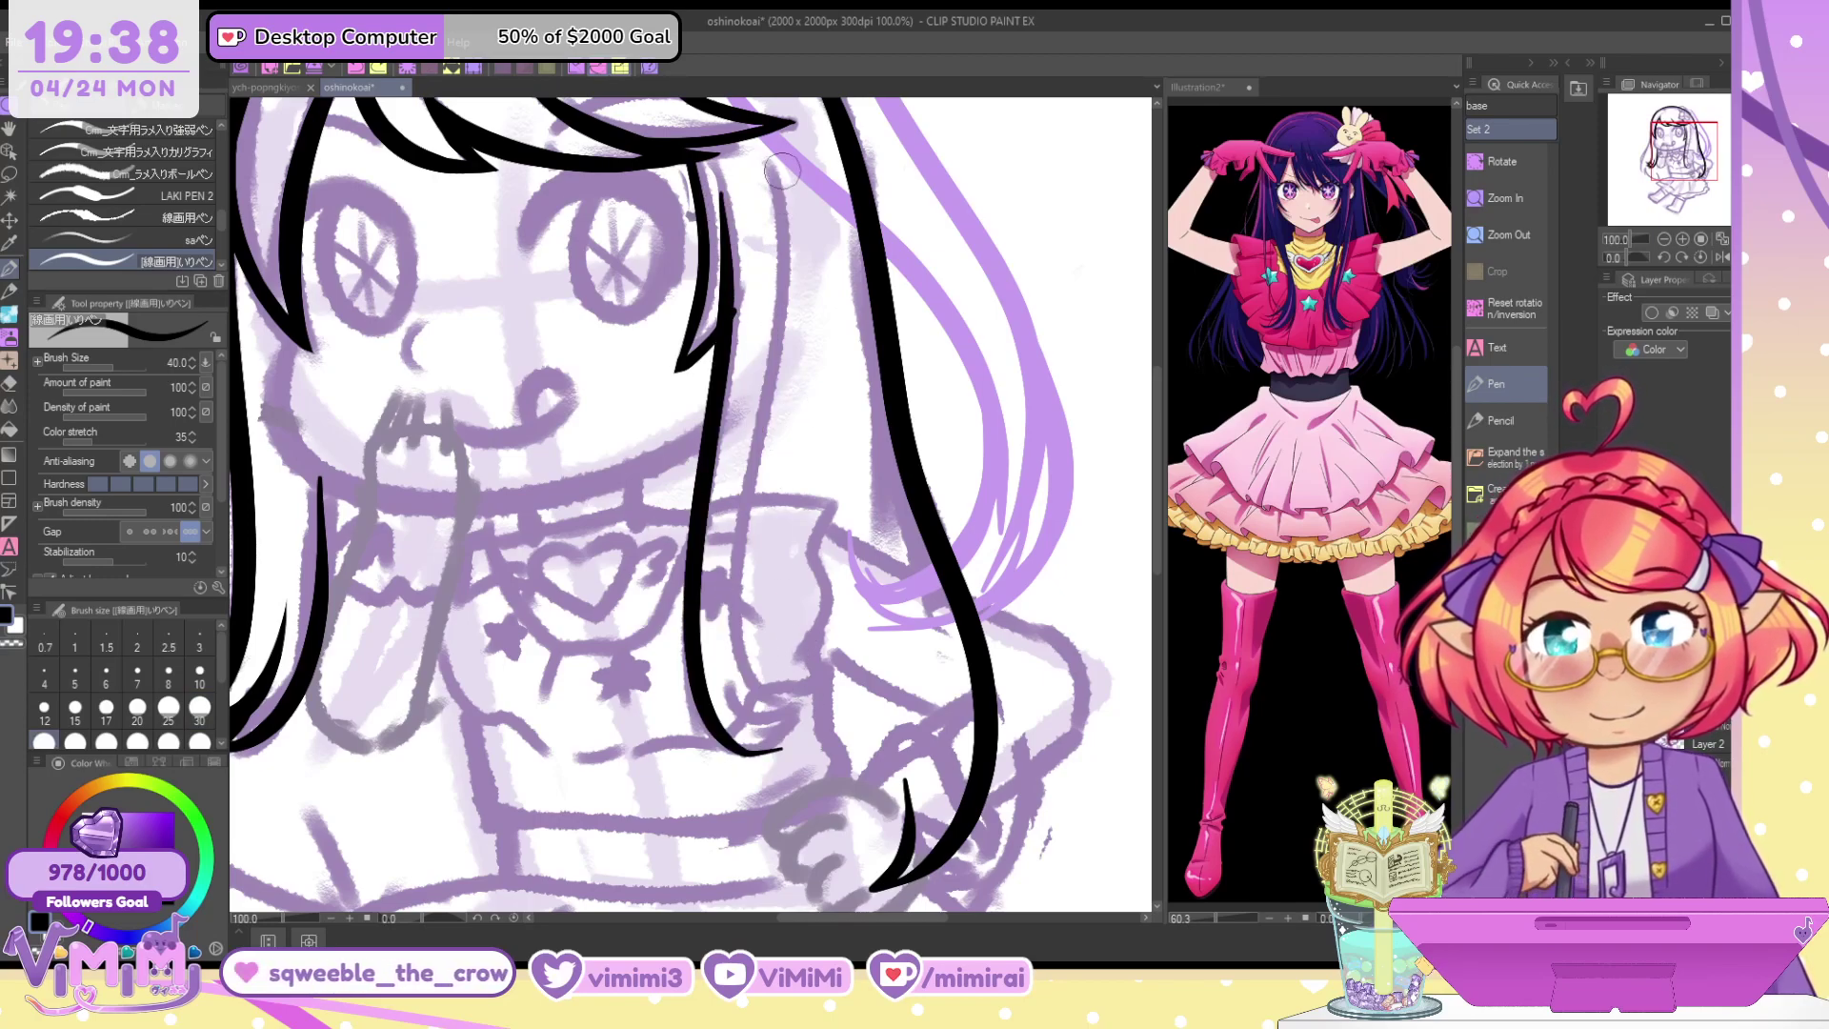
mouse_move(780, 160)
left_mouse_down()
mouse_move(783, 664)
mouse_move(802, 640)
mouse_move(736, 693)
left_mouse_up()
key("ctrl+z")
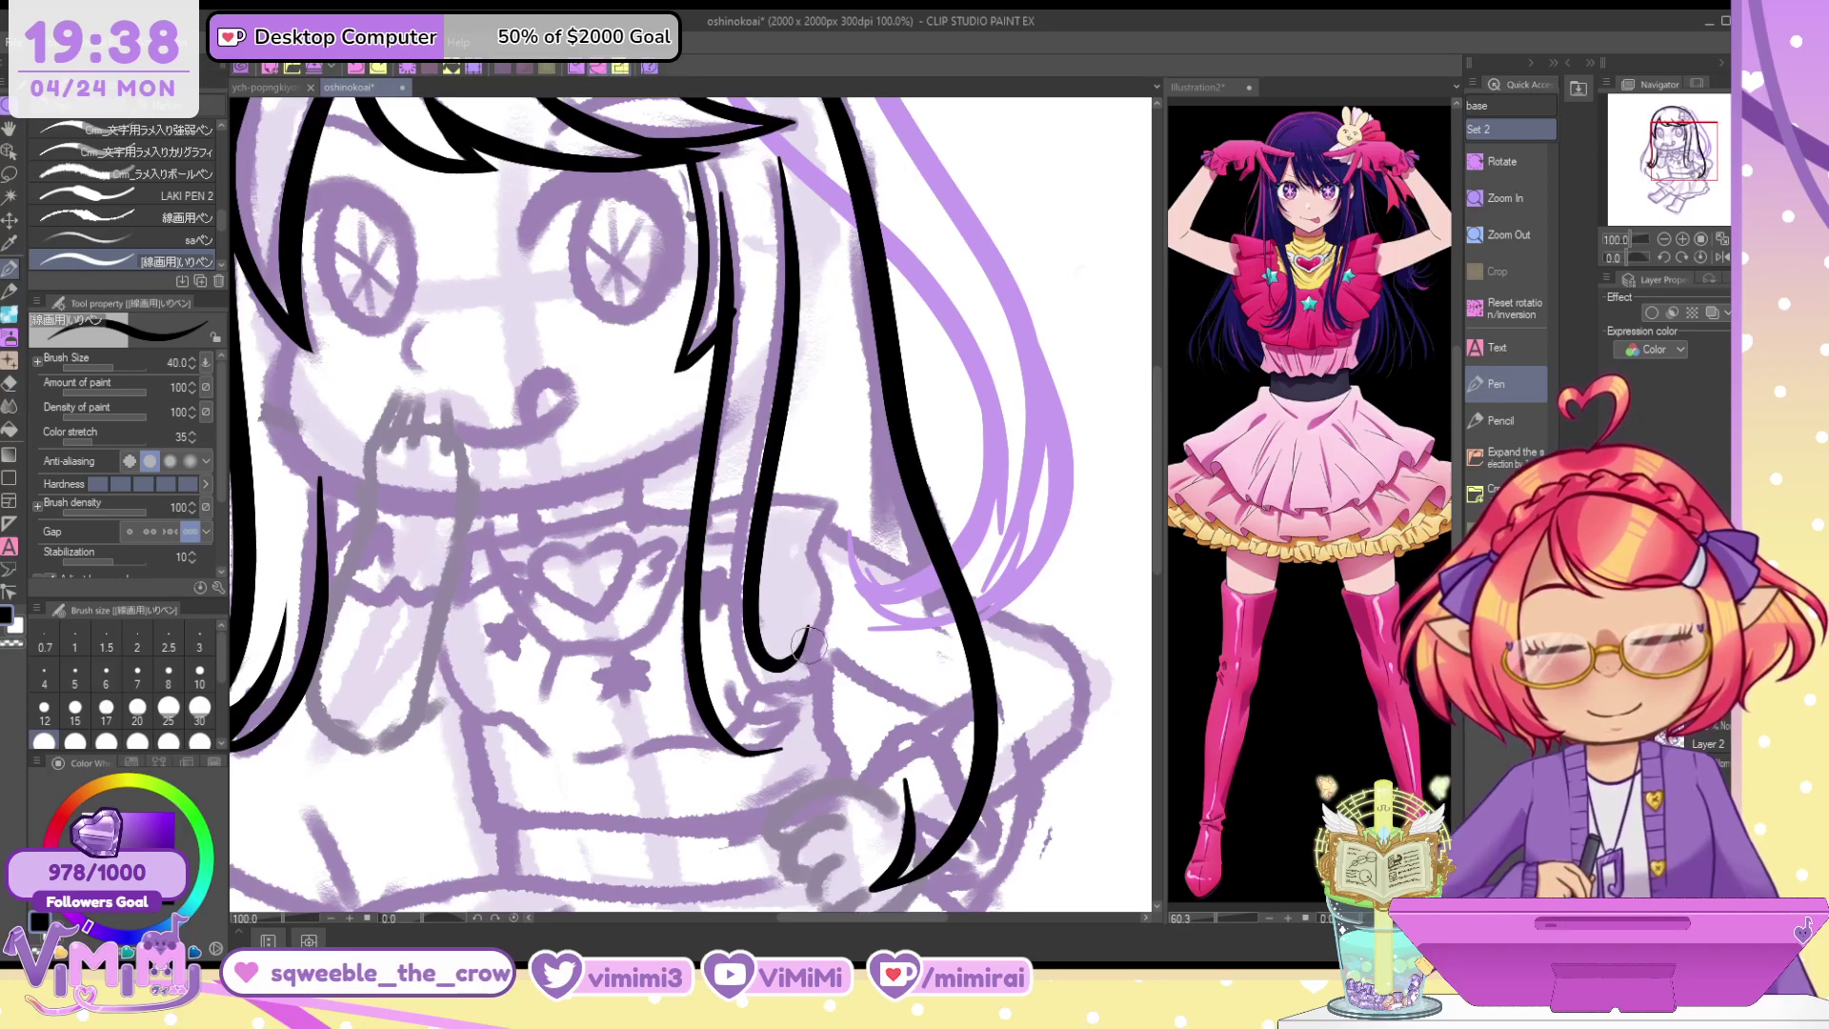
Reduce the brush size to 30 and ink a pointed, hooked tip at the lower end of the right front lock's outer edge
scroll(811, 642, "up", 4)
key("[")
left_click_drag(807, 620, 726, 724)
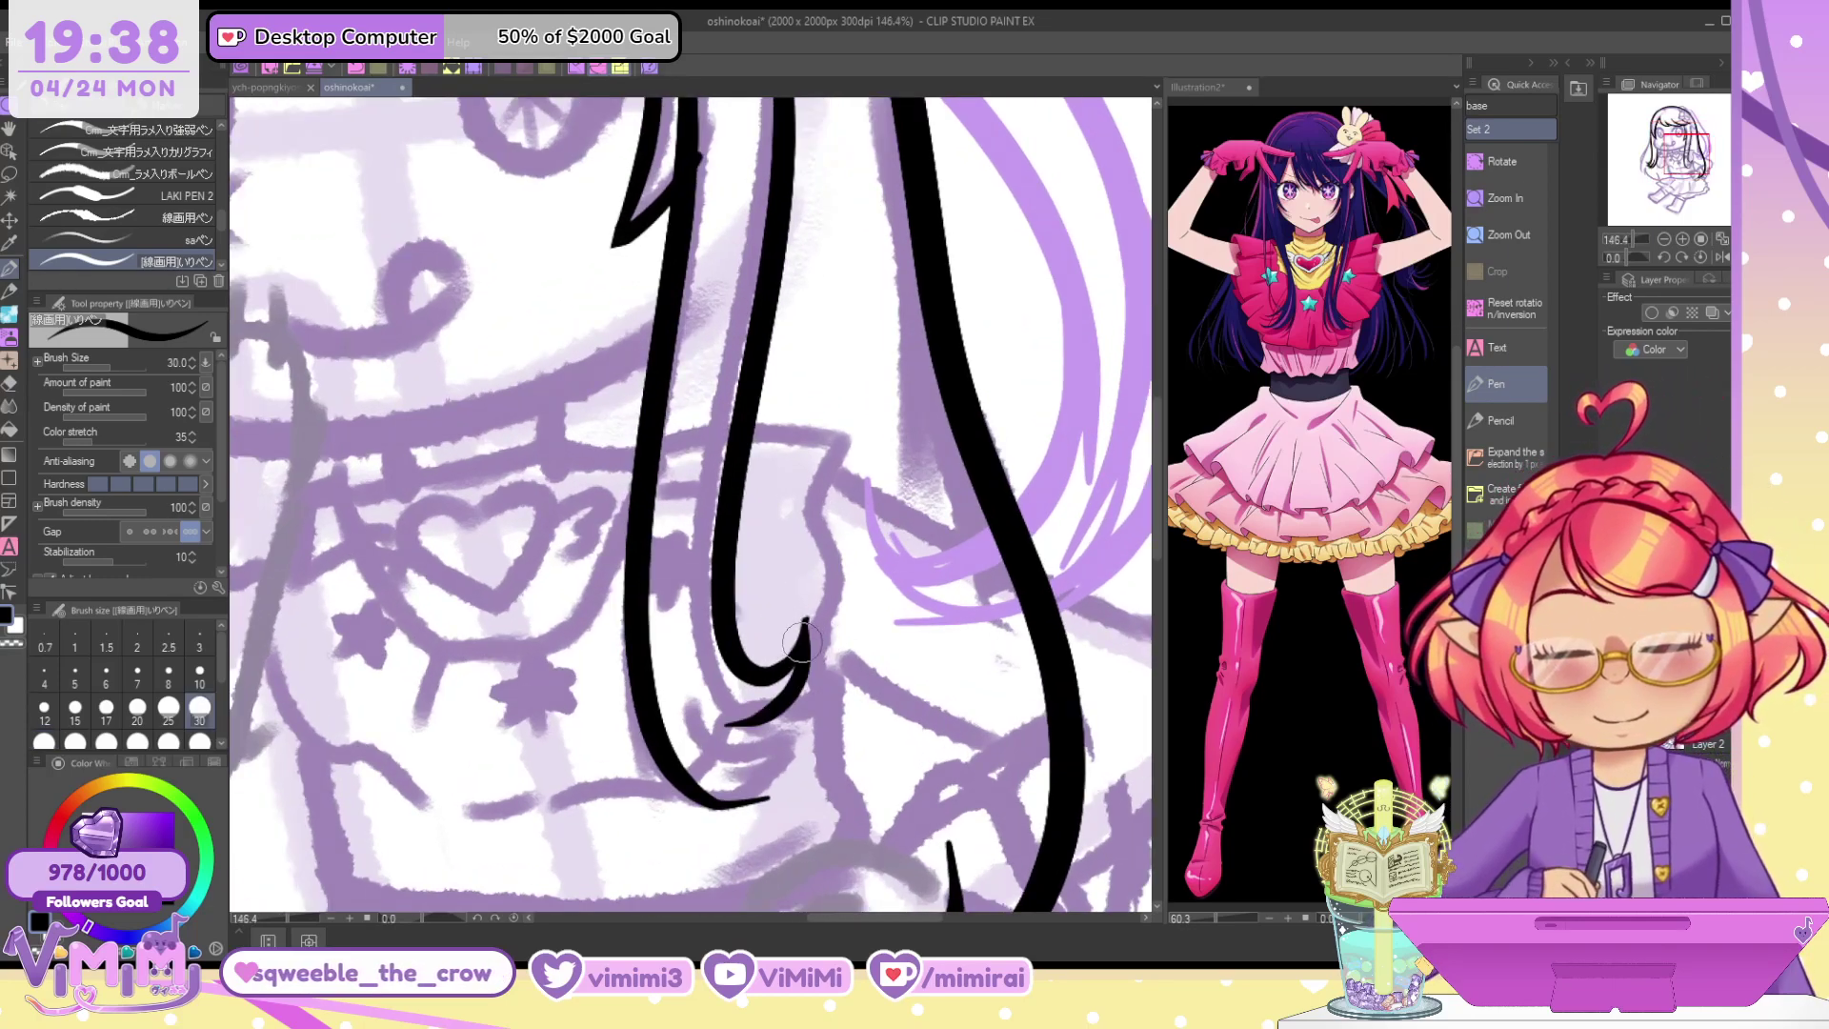
key("c")
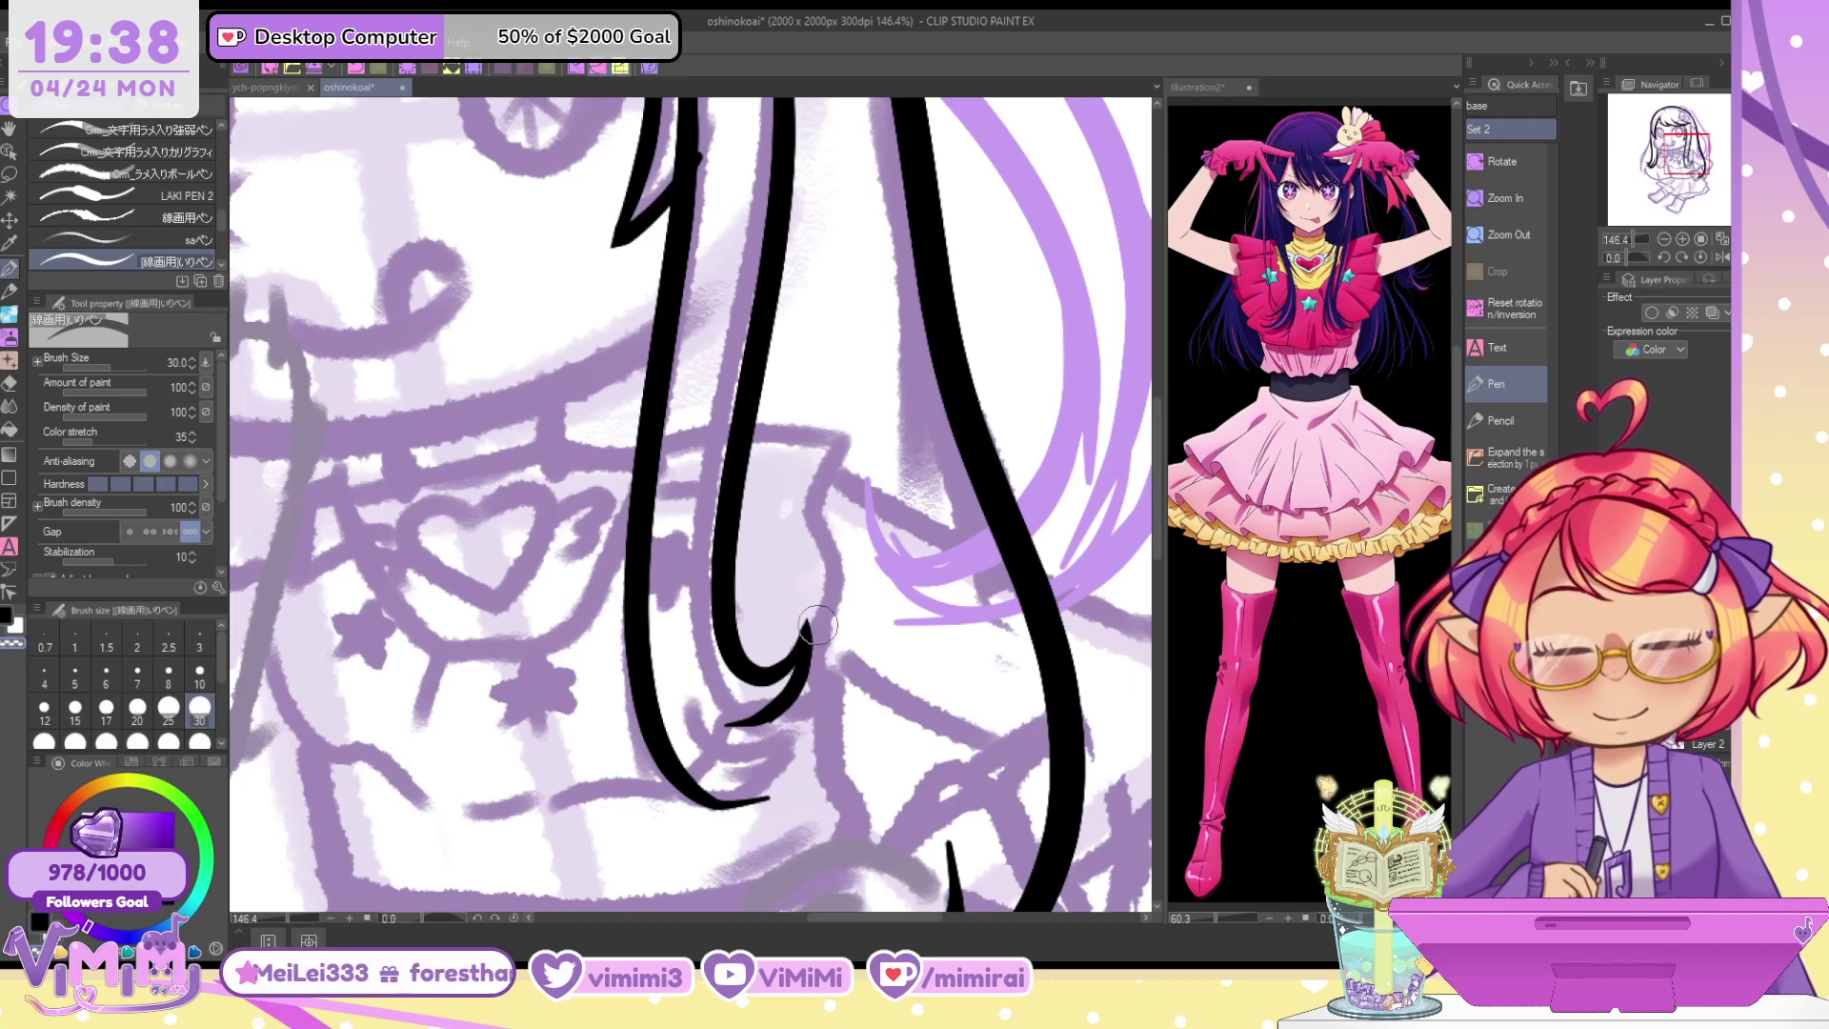
Ink a curved middle strand inside the lower end of the right front lock and join its tip to the inner edge
mouse_move(709, 710)
left_mouse_down()
mouse_move(823, 694)
mouse_move(719, 772)
left_mouse_up()
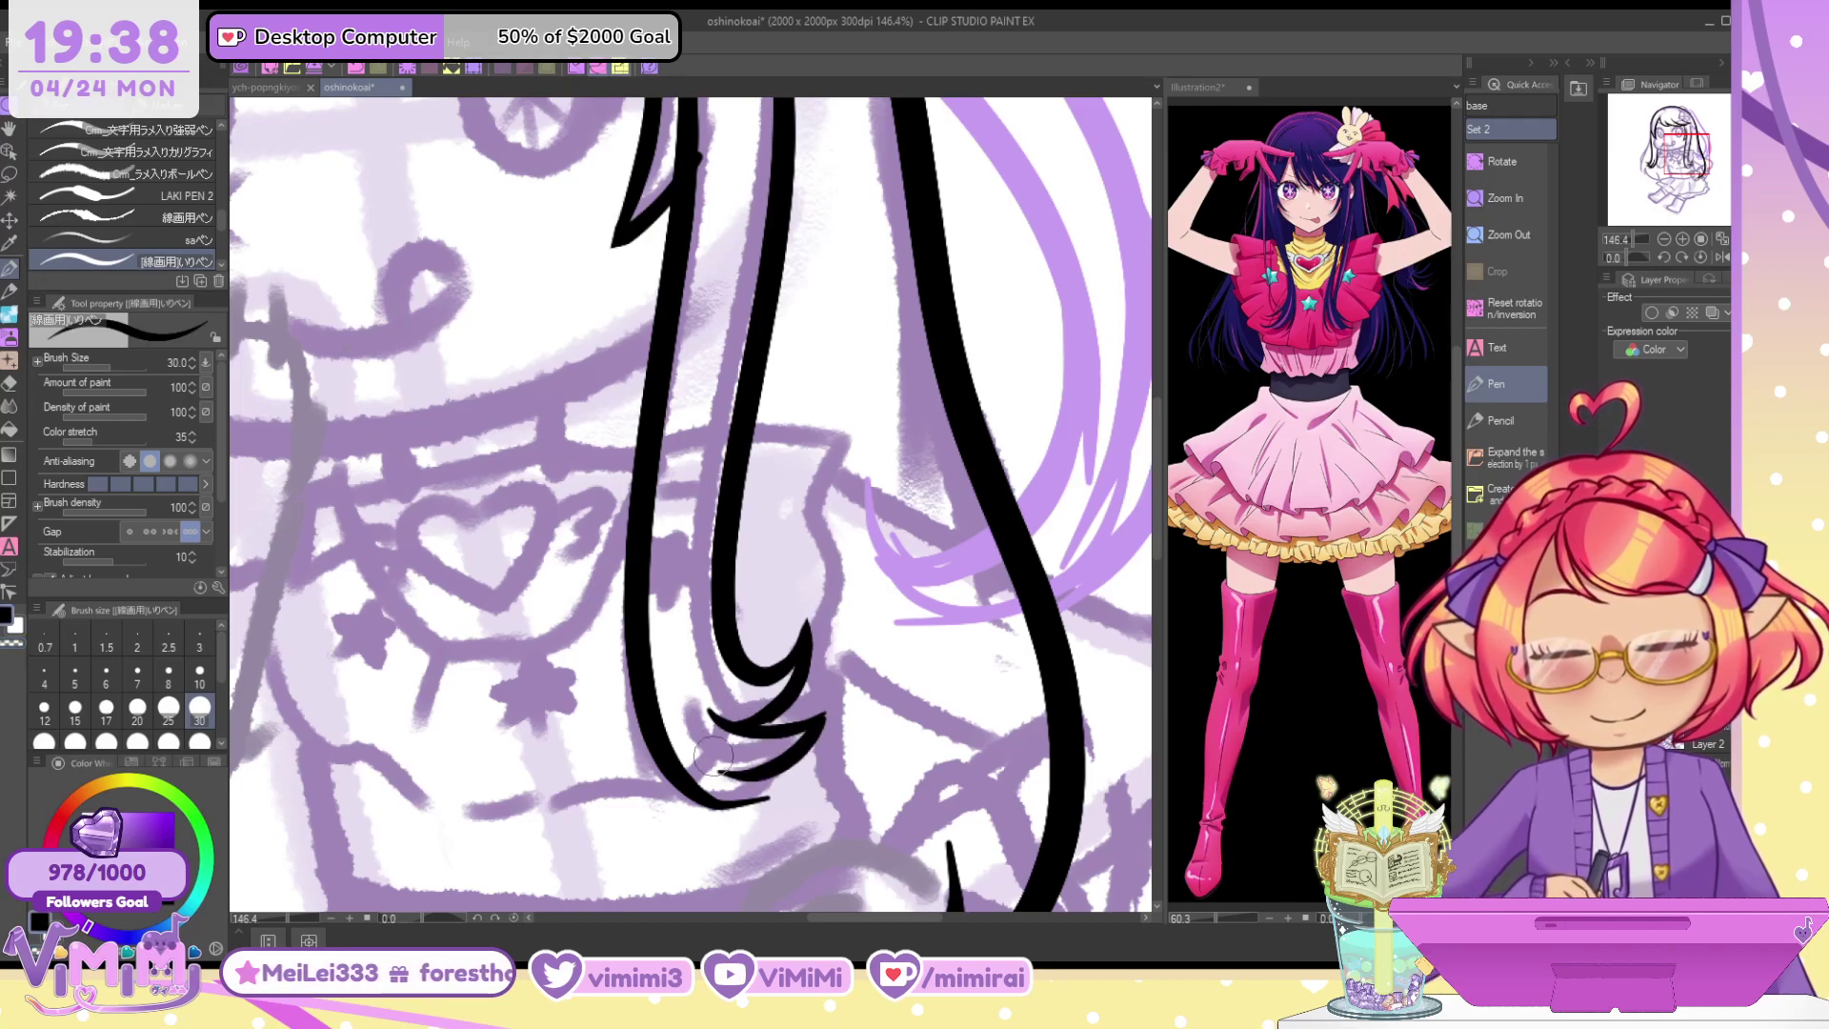
key("ctrl+z")
key("ctrl+z")
mouse_move(673, 609)
left_mouse_down()
mouse_move(690, 704)
mouse_move(838, 681)
left_mouse_up()
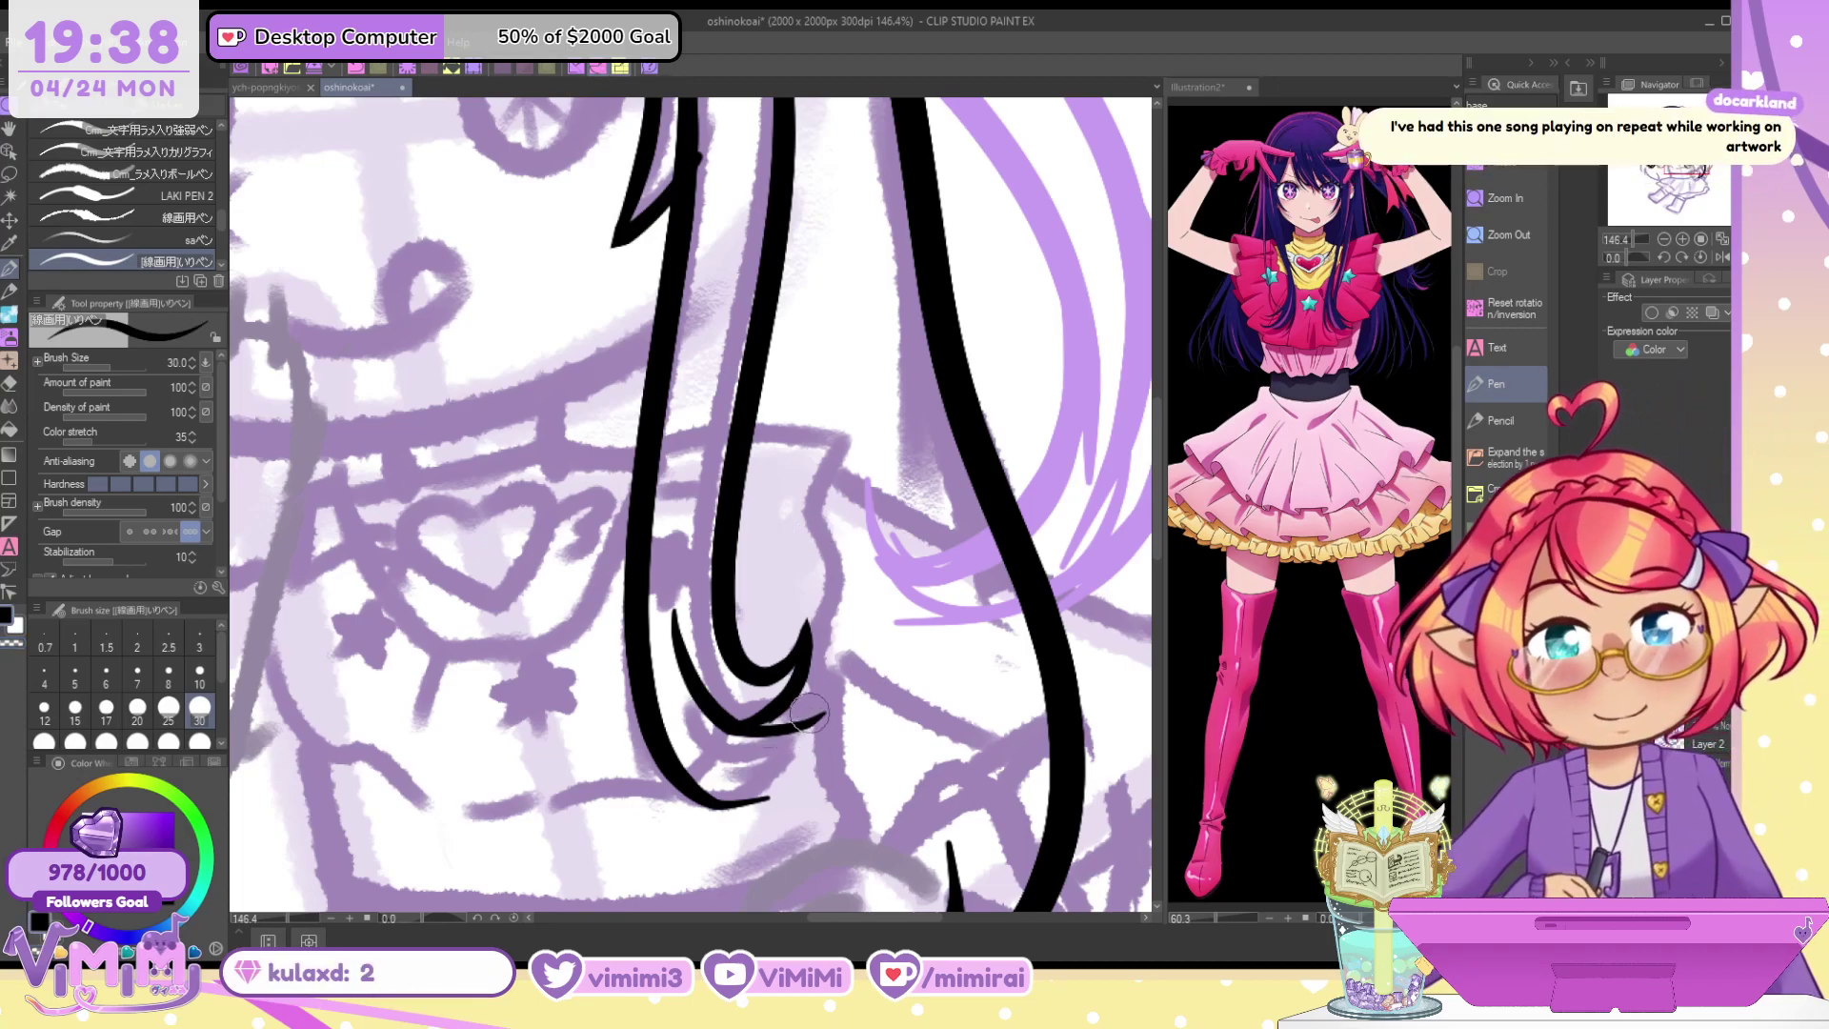
mouse_move(821, 718)
left_mouse_down()
mouse_move(772, 754)
mouse_move(794, 753)
mouse_move(825, 703)
left_mouse_up()
key("ctrl+z")
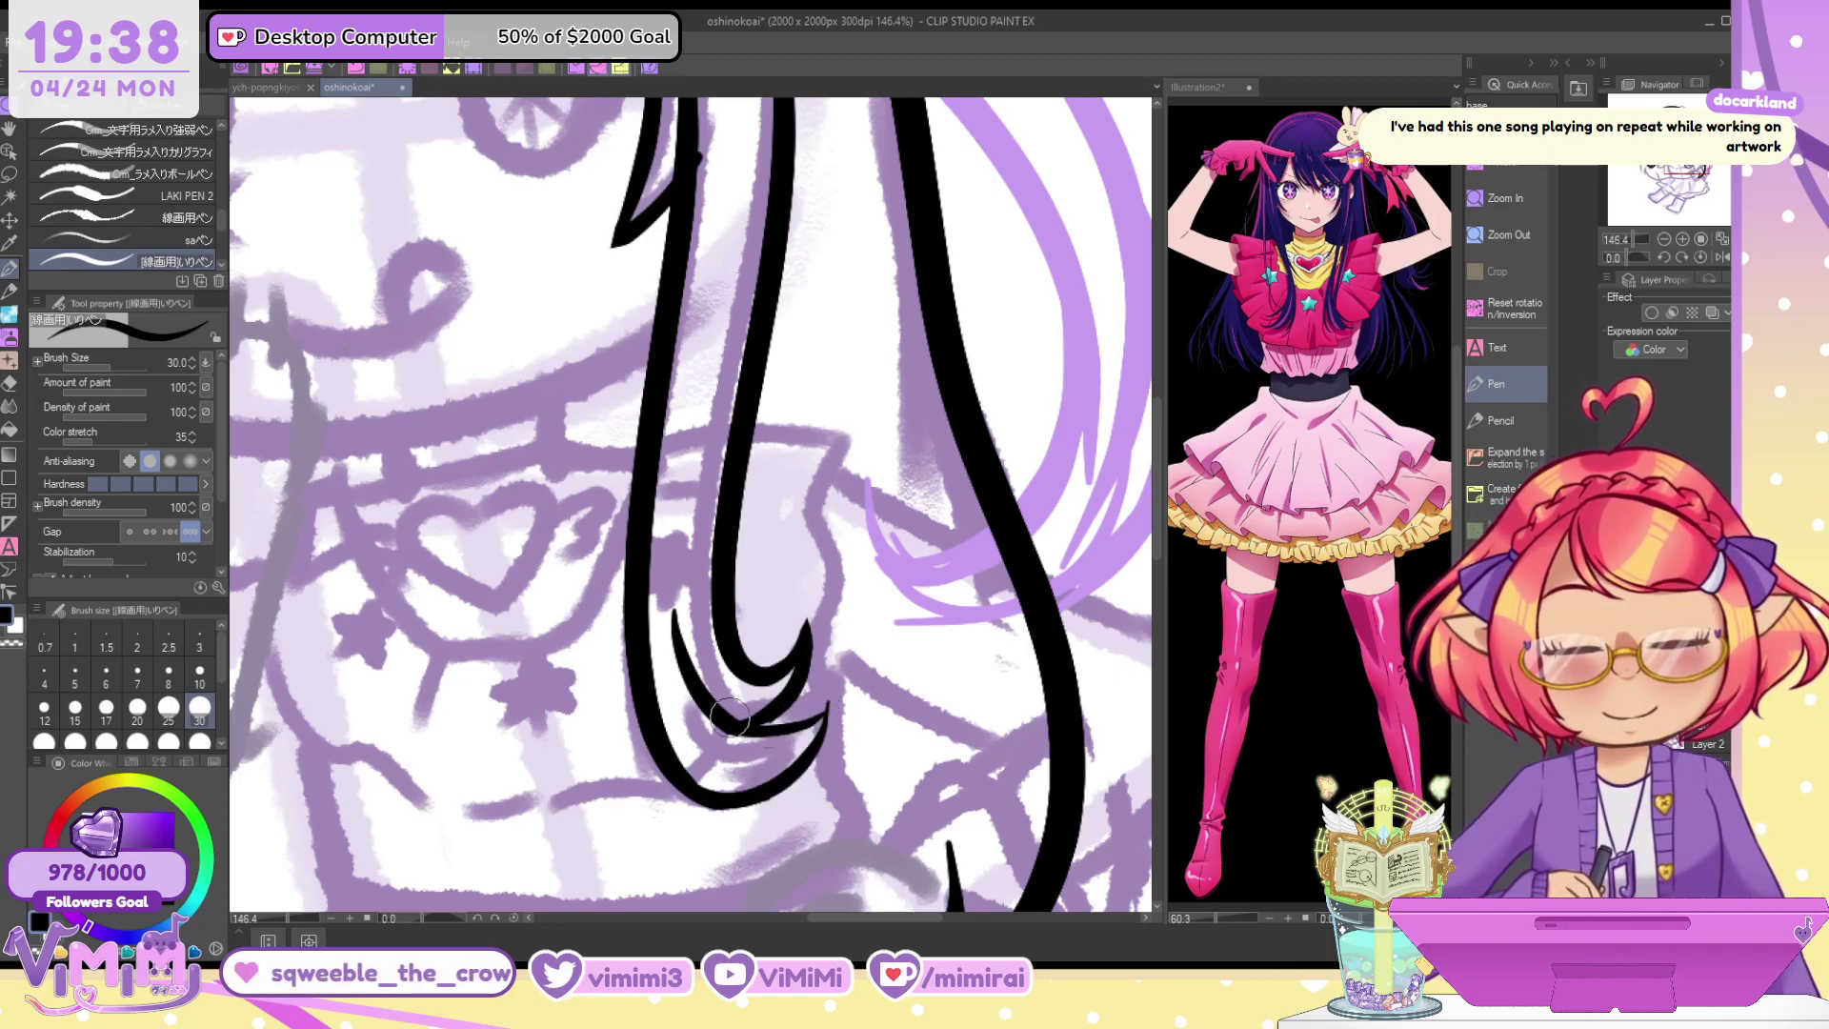
left_click_drag(671, 621, 834, 705)
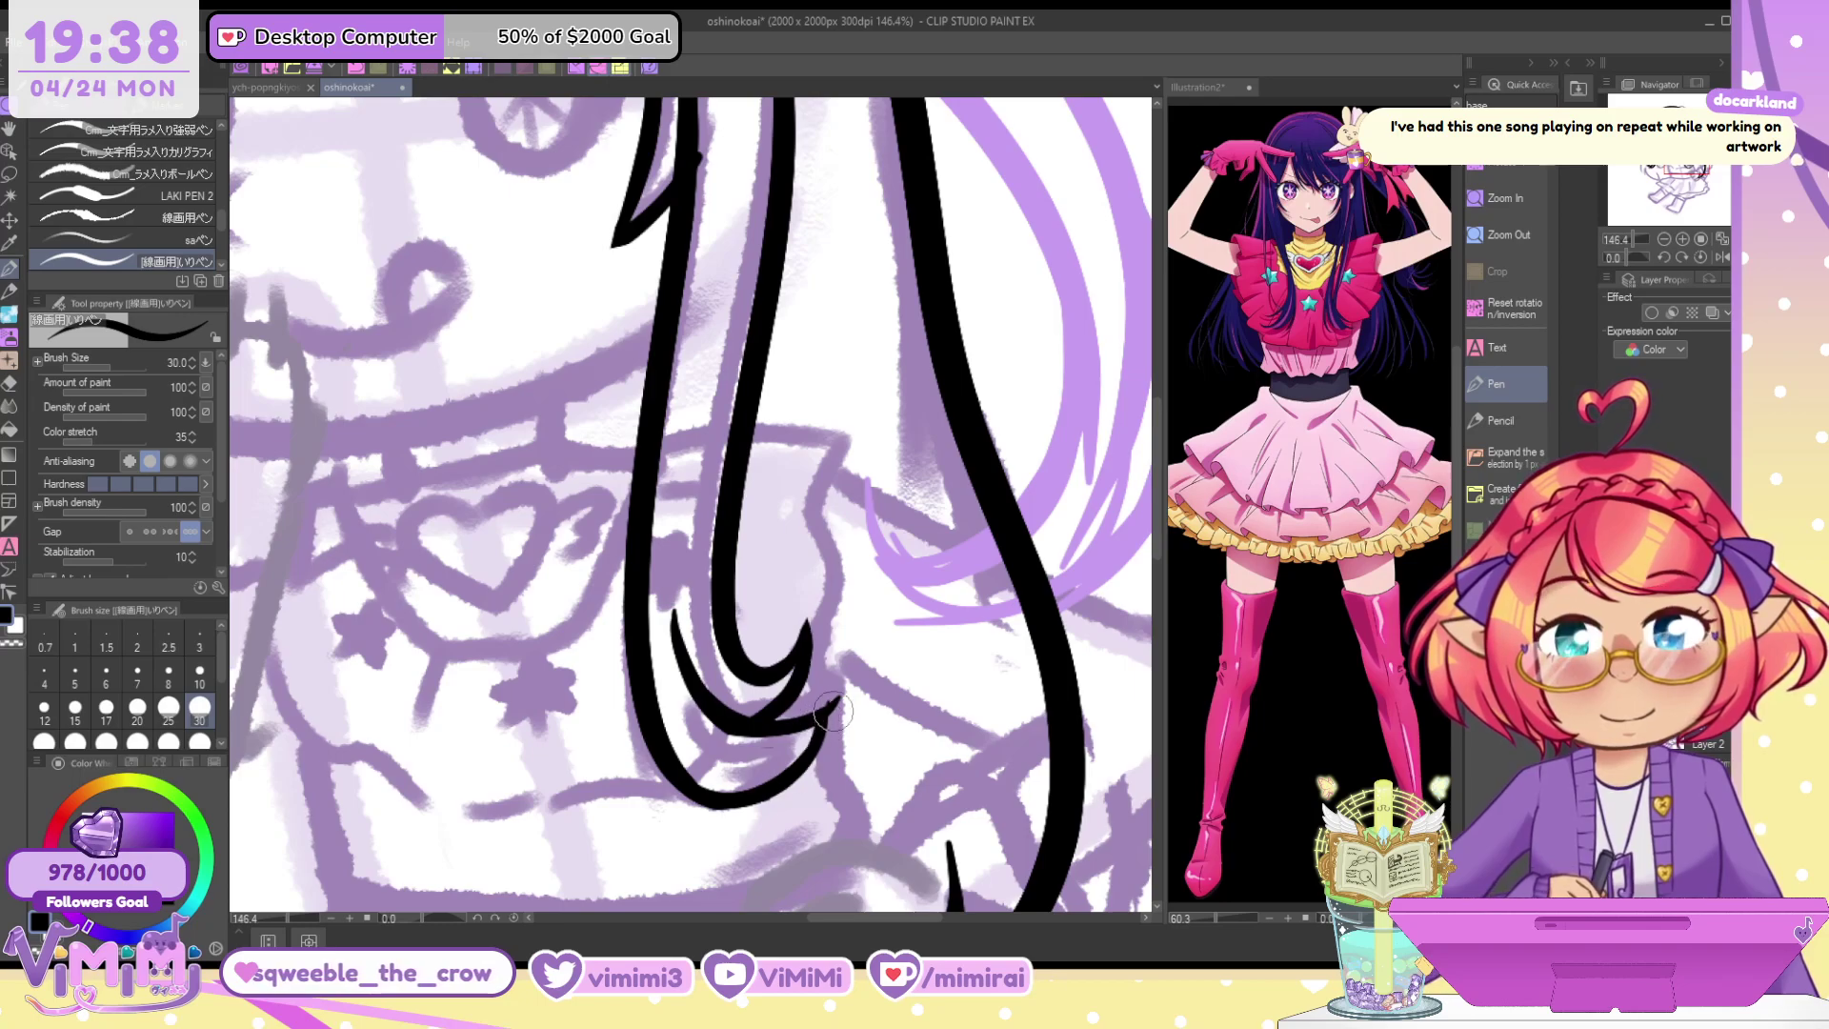
key("ctrl+z")
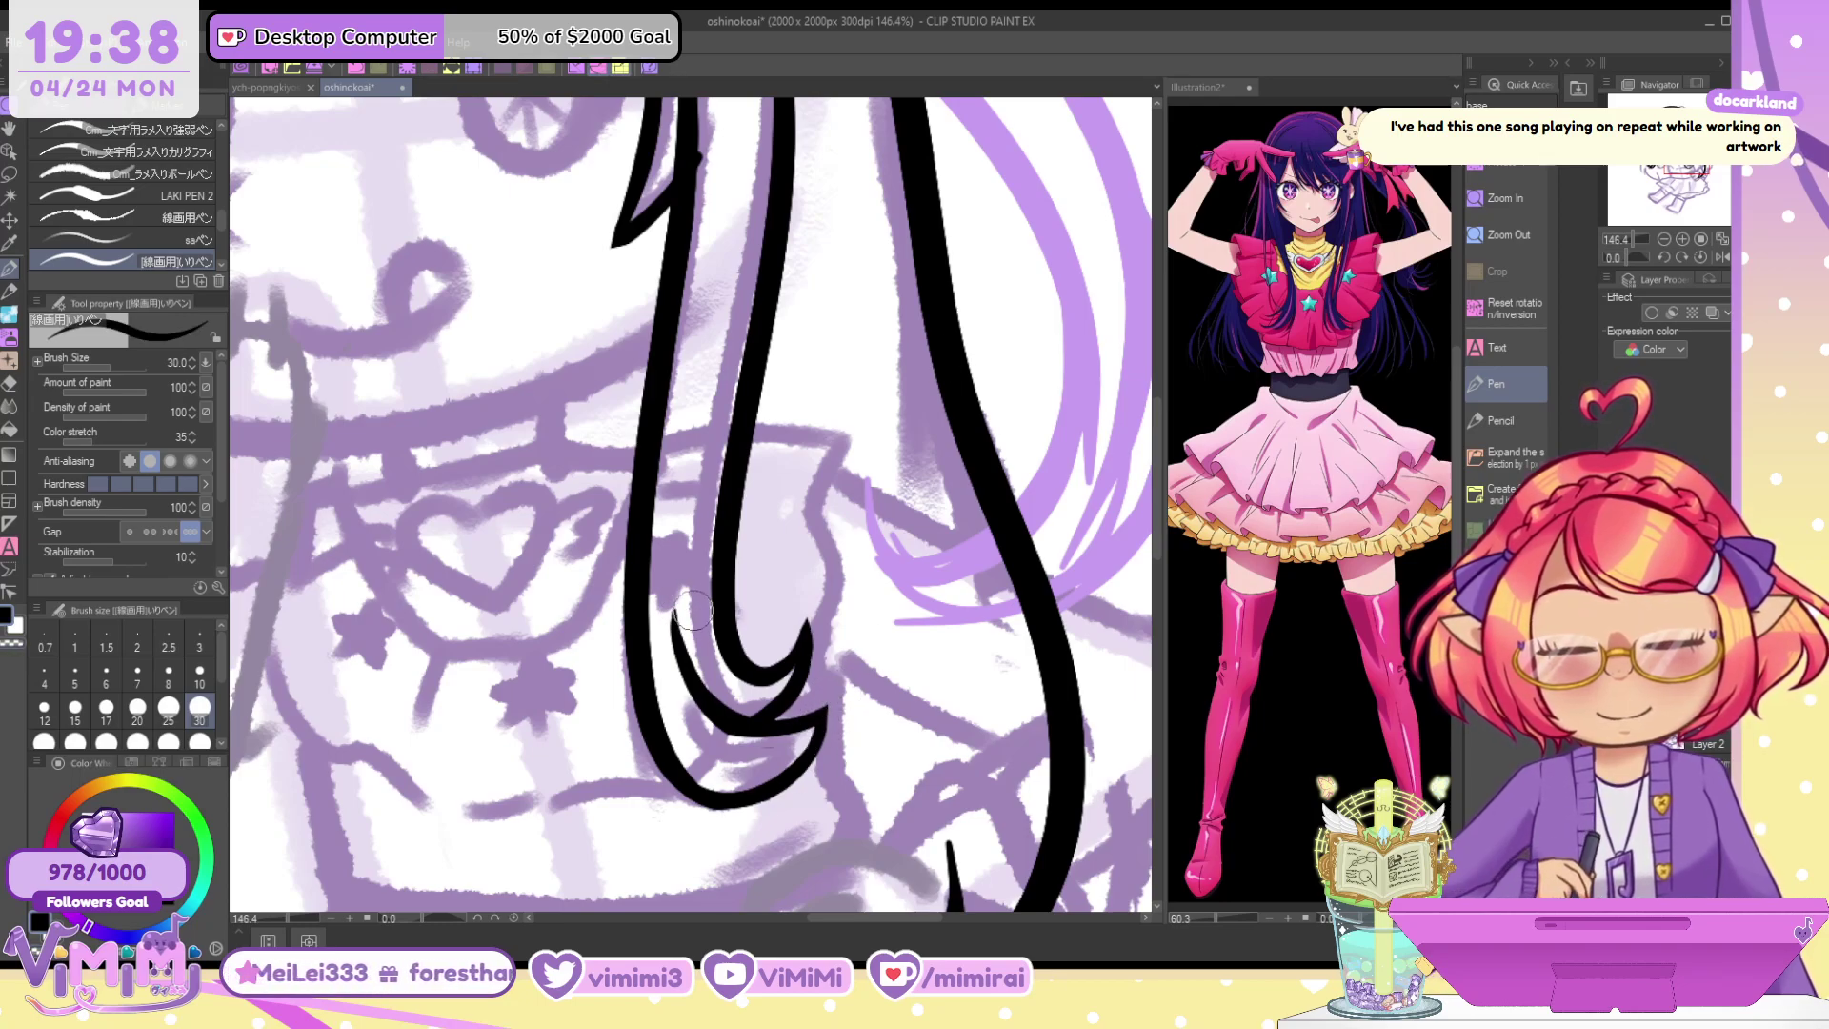
Ink a short thin spike branching off the outer edge of the right front lock, just above its hooked tip
left_click_drag(745, 509, 810, 581)
key("ctrl+z")
left_click_drag(741, 515, 781, 602)
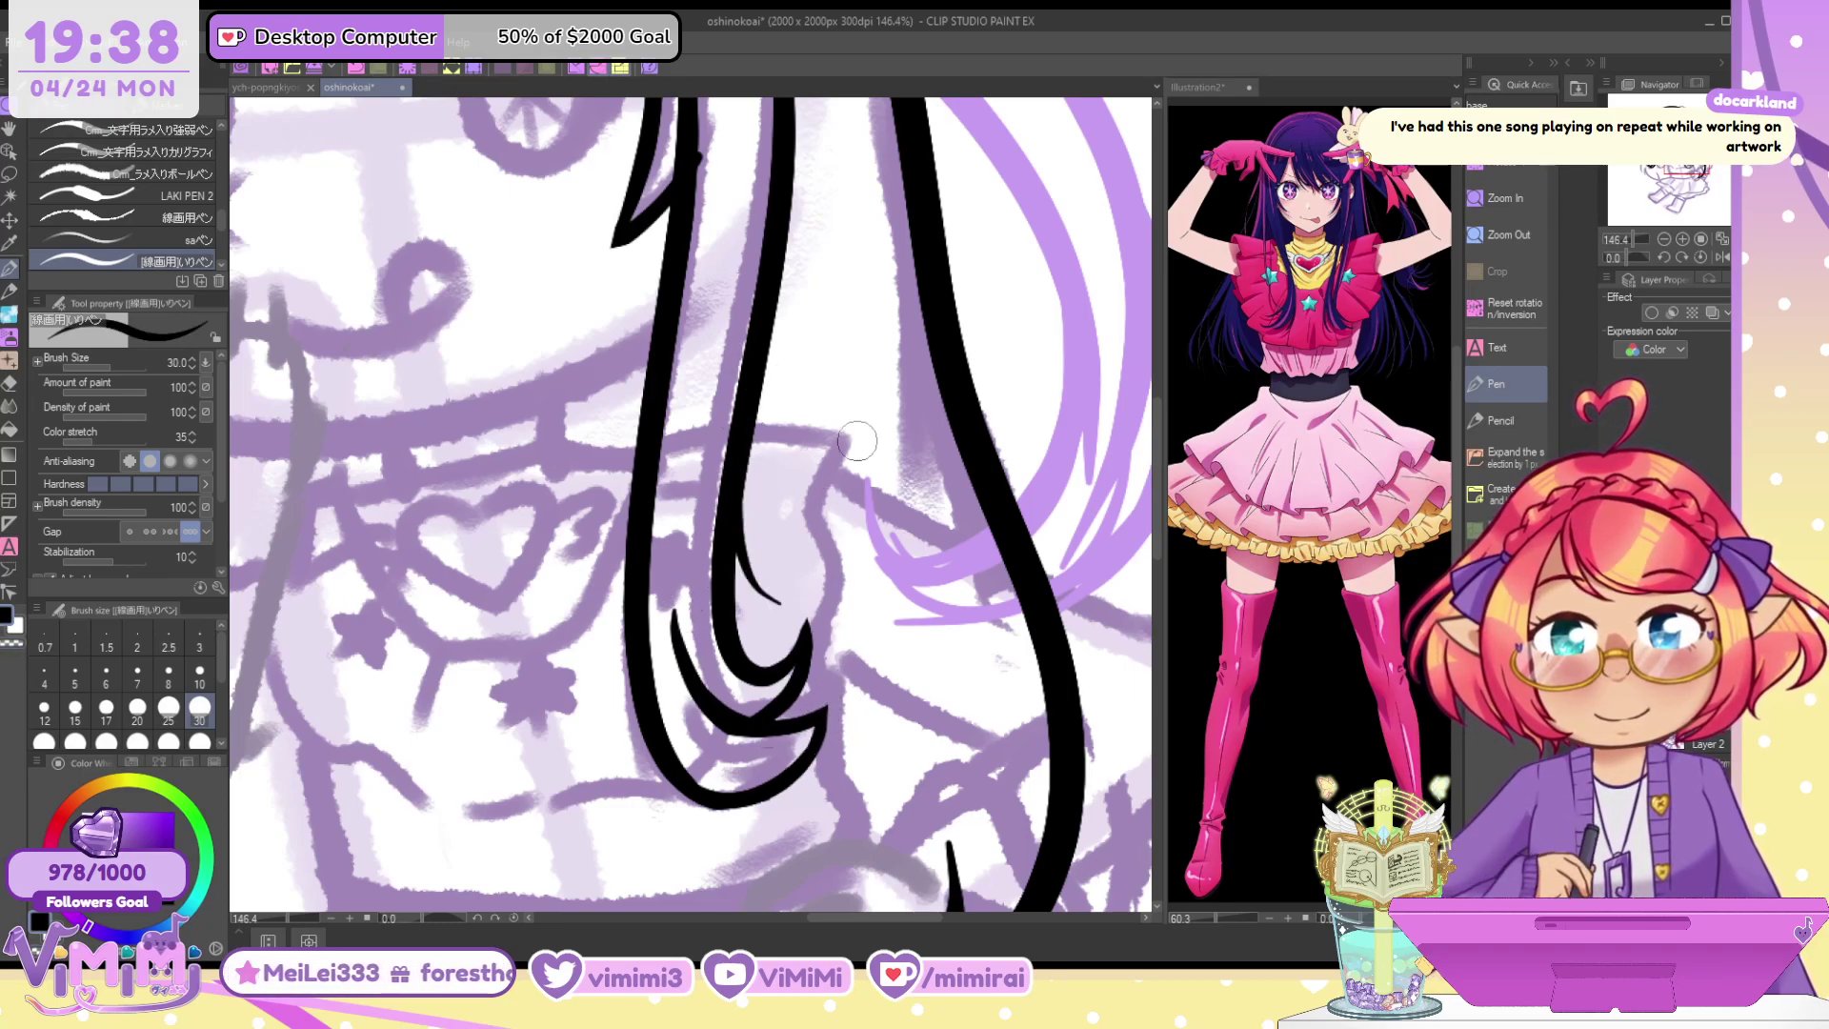
key("ctrl+z")
left_click_drag(741, 515, 821, 576)
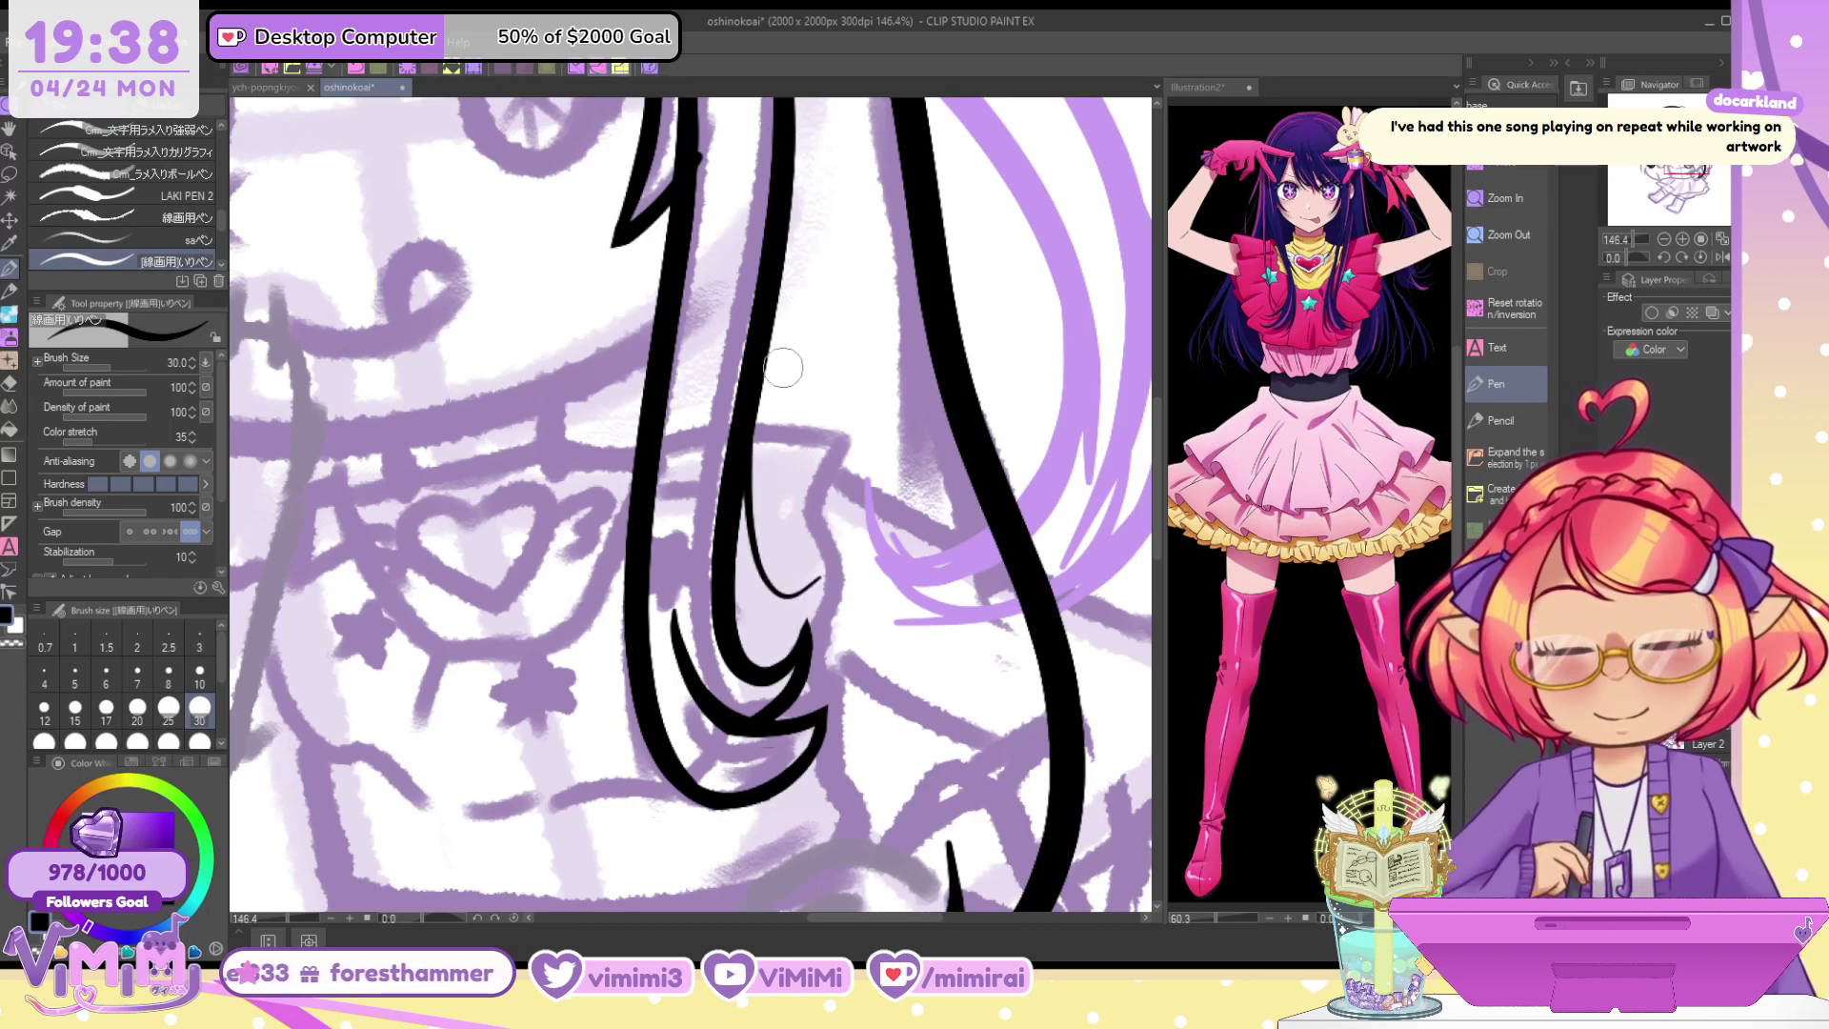
key("ctrl+z")
left_click_drag(741, 512, 796, 727)
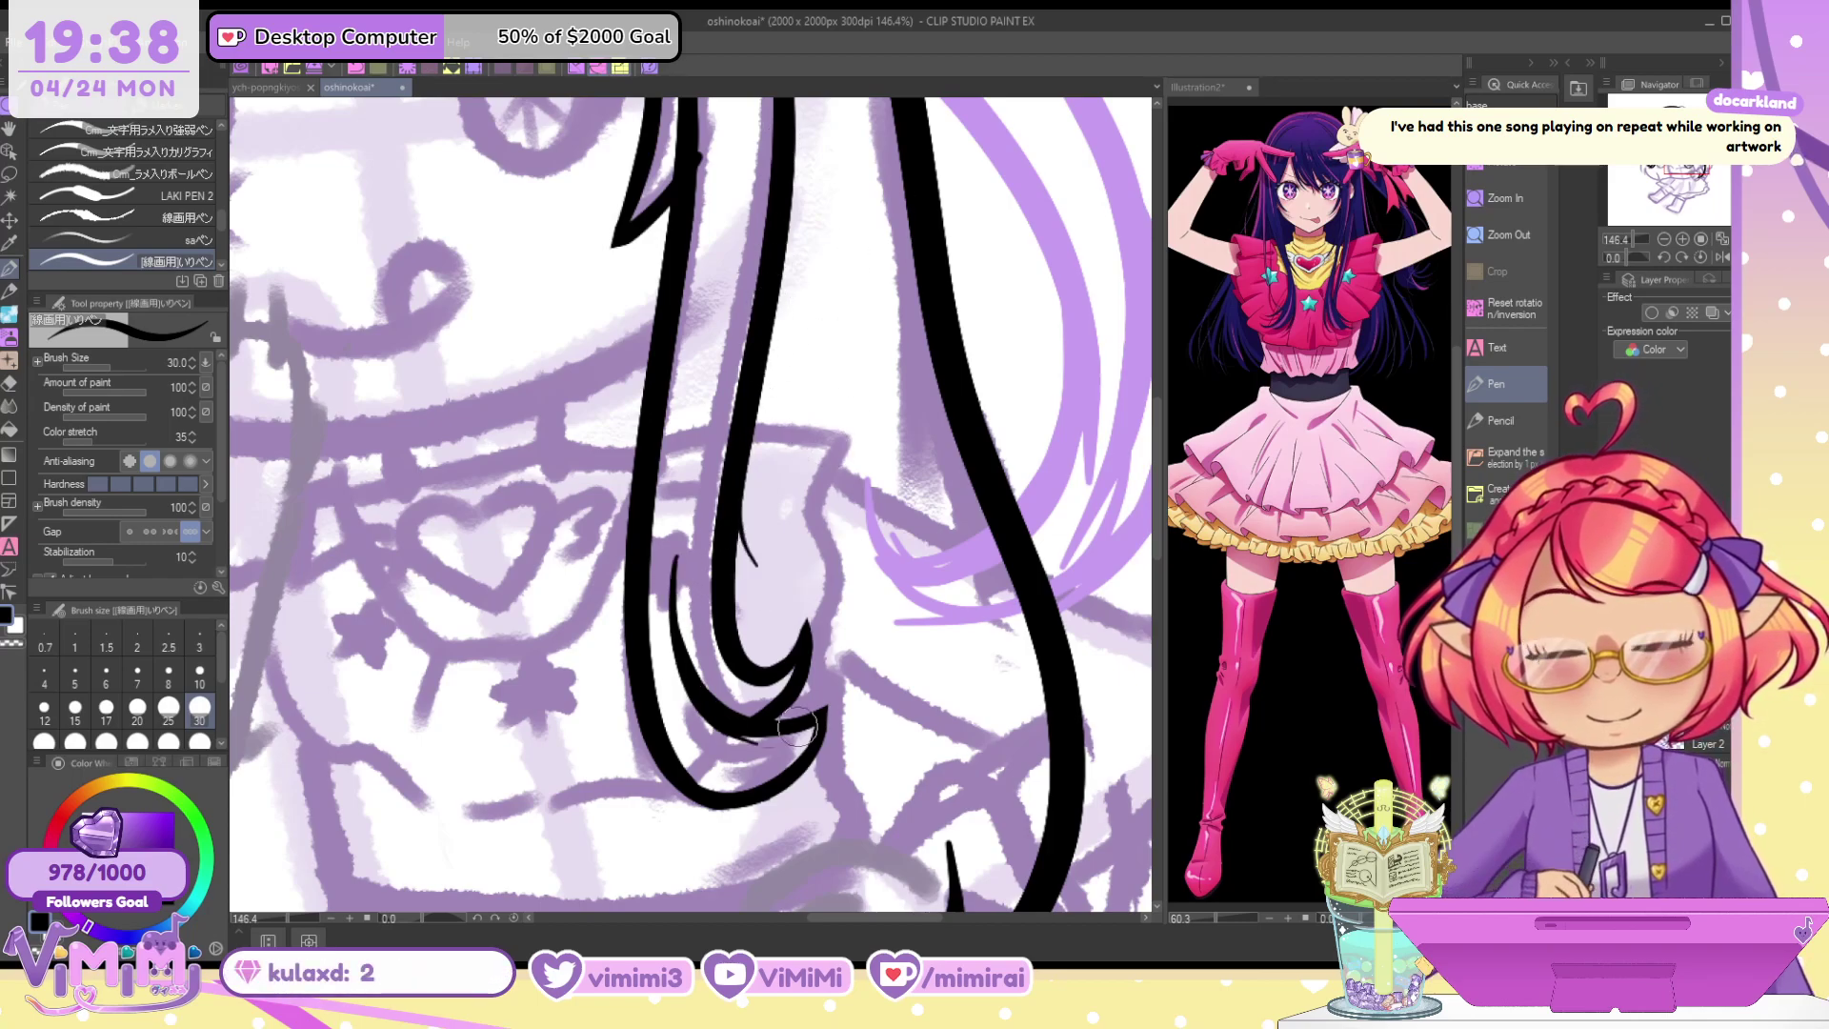
Extend the middle strand of the right front lock upward into a thin point and clean up its edge with transparent color
key("ctrl+z")
left_click_drag(675, 554, 726, 716)
key("c")
left_click_drag(689, 647, 765, 741)
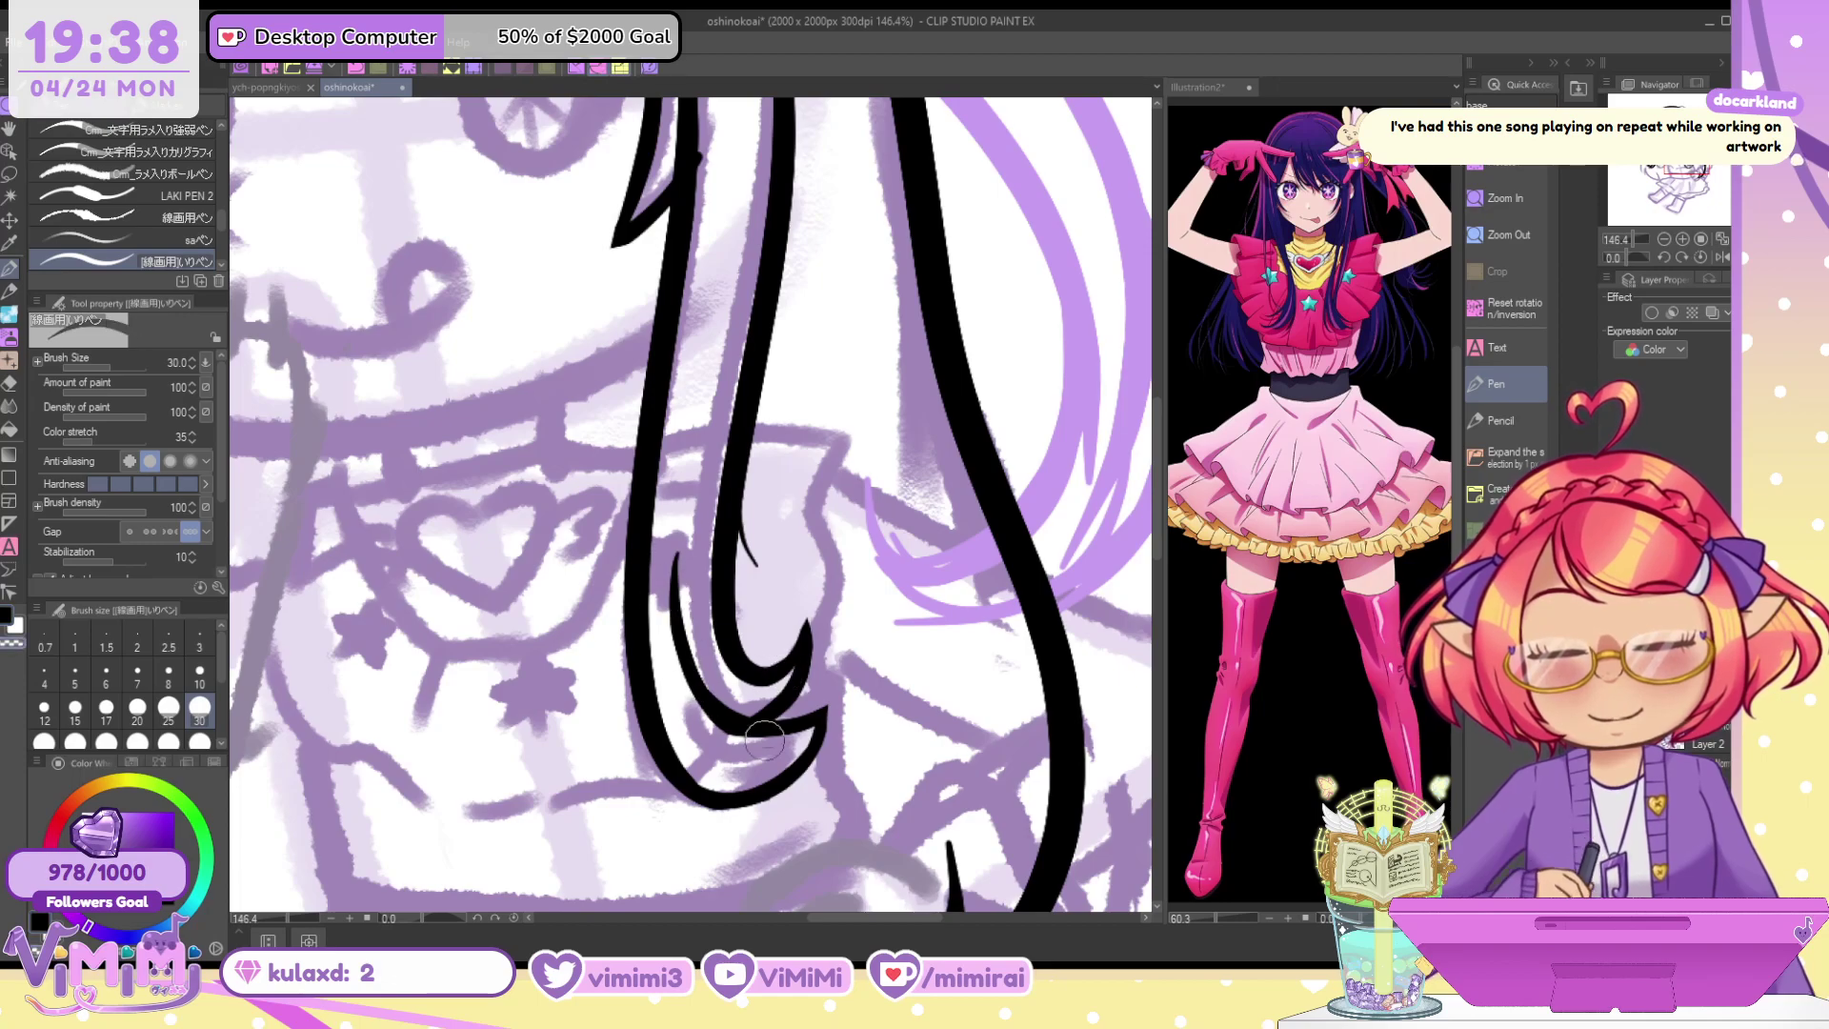
left_click_drag(692, 687, 783, 736)
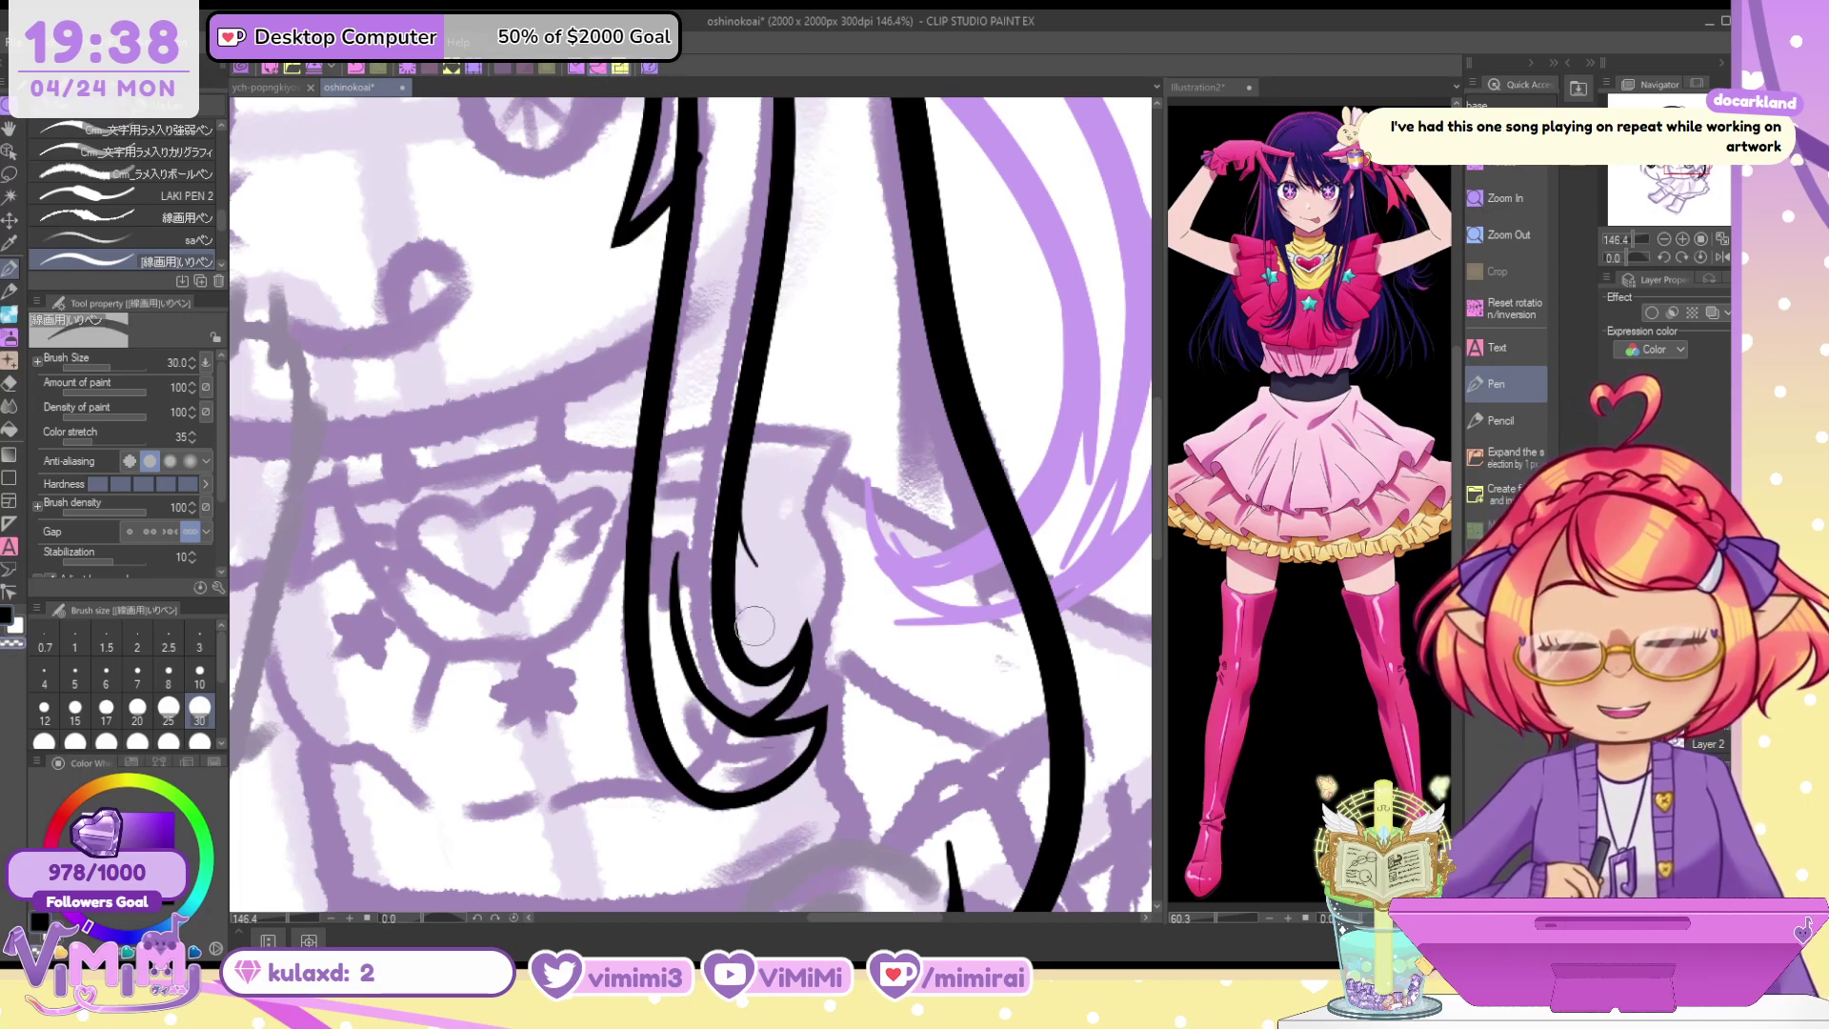
key("ctrl+z")
mouse_move(681, 687)
left_mouse_down()
mouse_move(781, 699)
mouse_move(787, 724)
left_mouse_up()
key("ctrl+z")
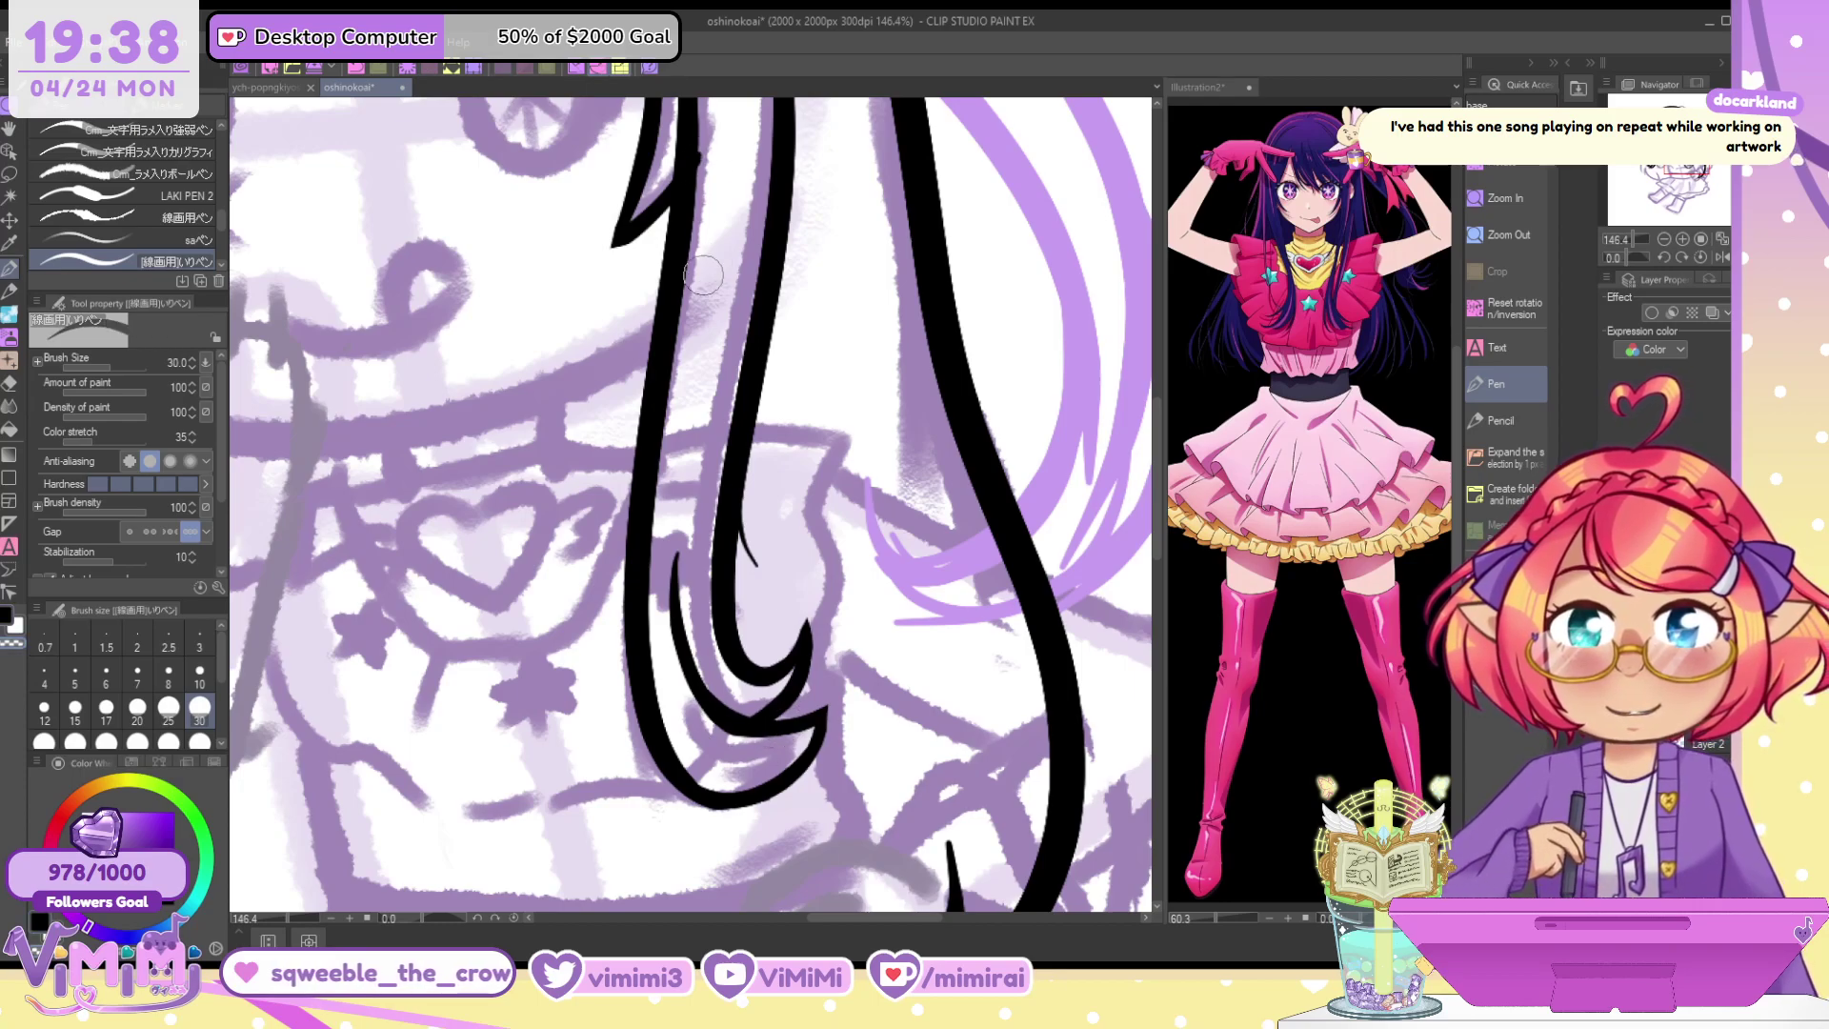
Increase the brush size to 40 and ink the long outer edge of the left back hair, sweeping outward from the front lock
left_click_drag(724, 314, 833, 775)
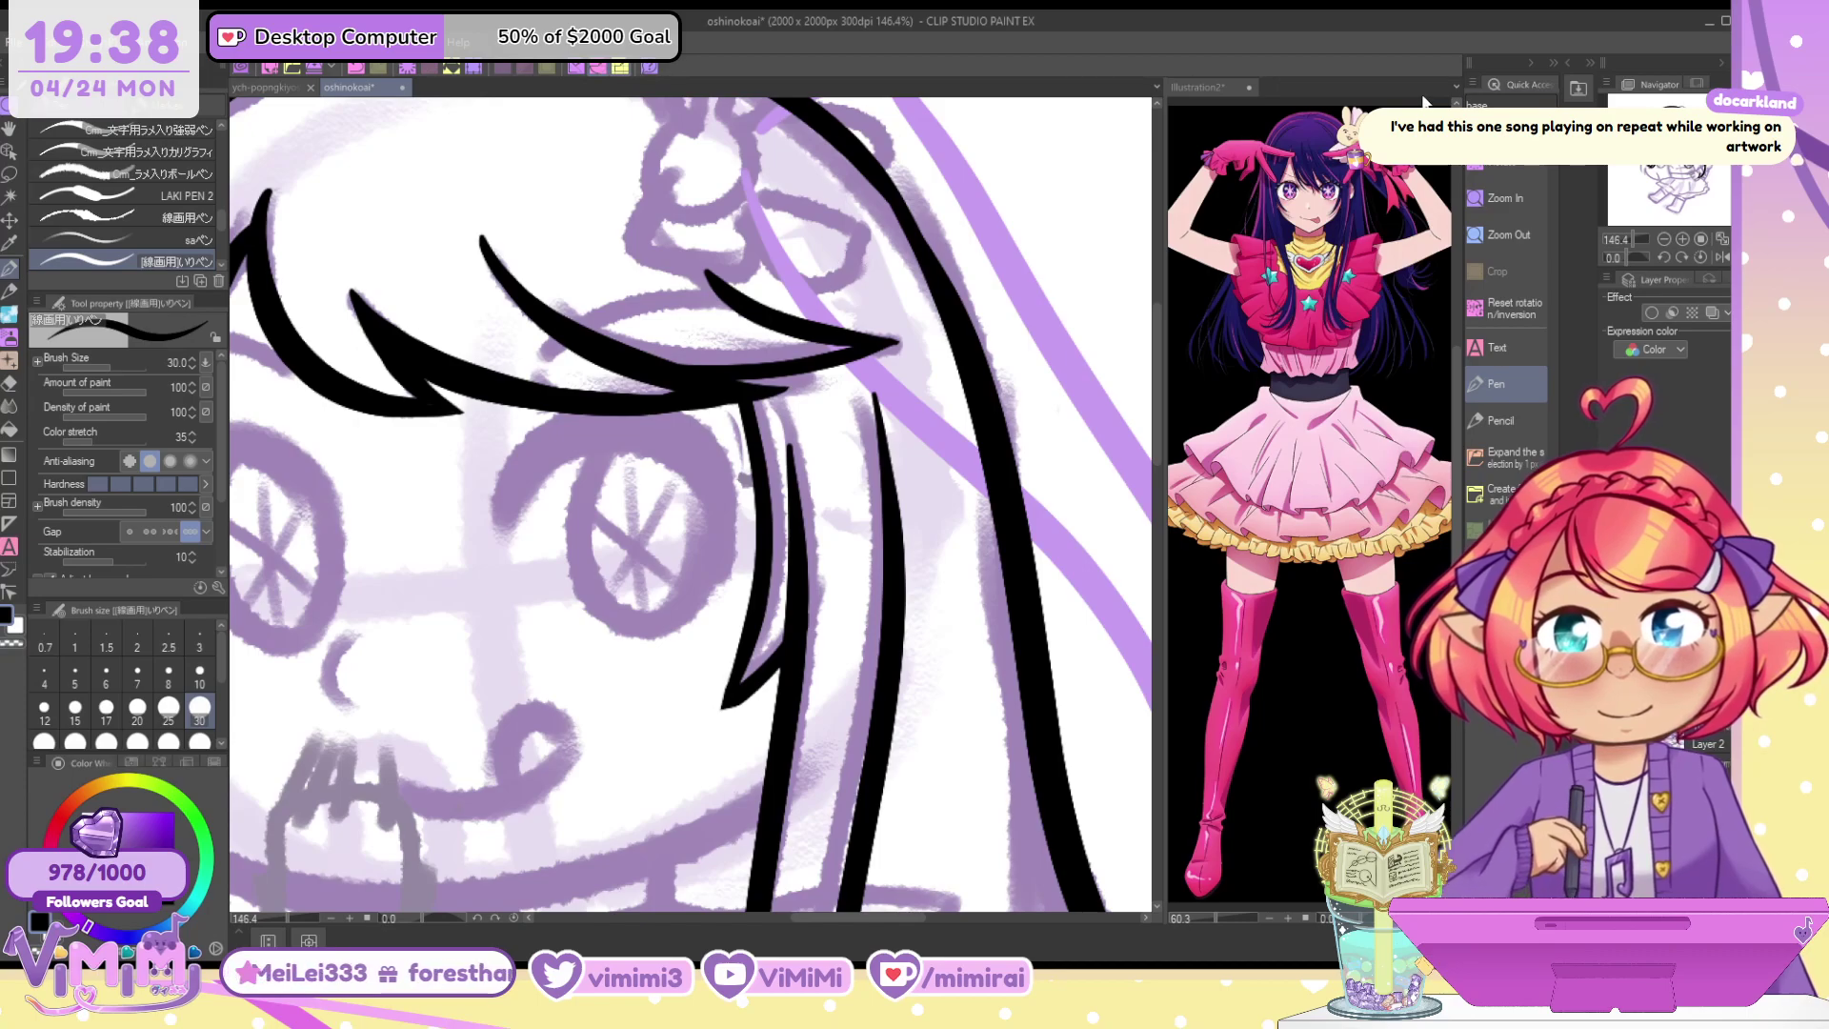
left_click_drag(410, 743, 981, 267)
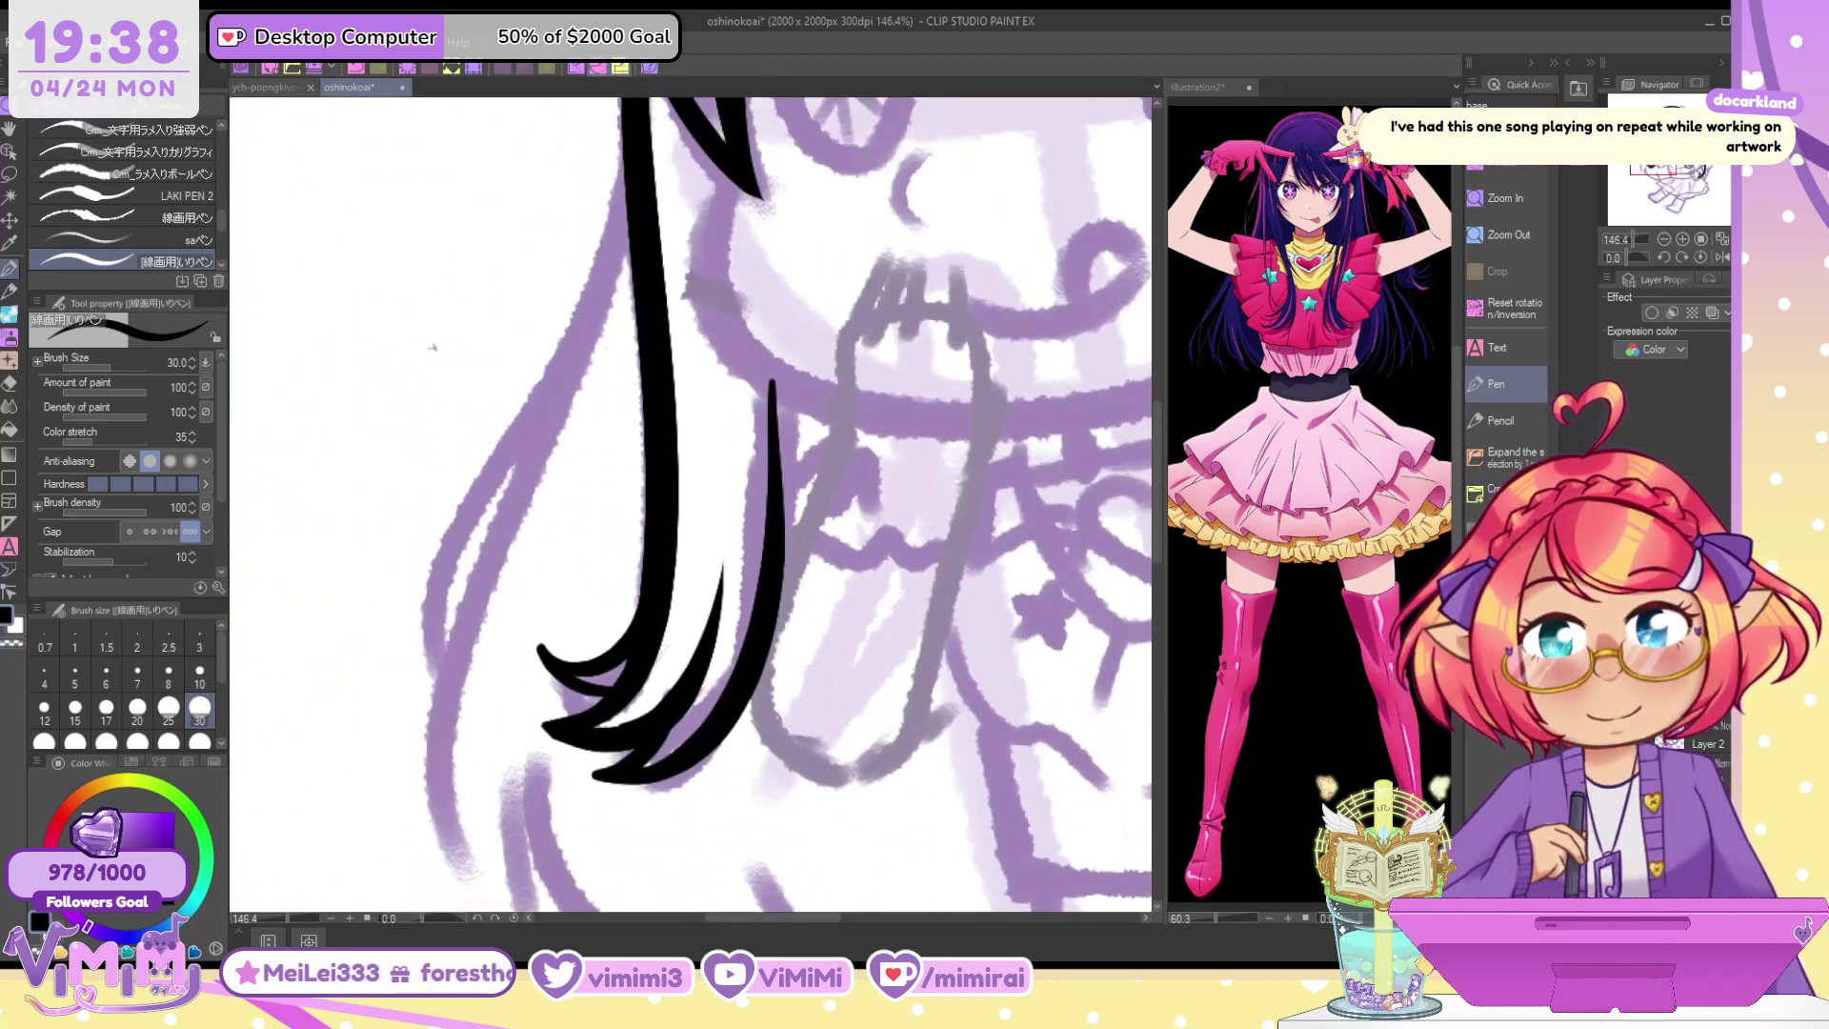
mouse_move(626, 152)
left_mouse_down()
mouse_move(428, 743)
mouse_move(448, 881)
left_mouse_up()
key("ctrl+z")
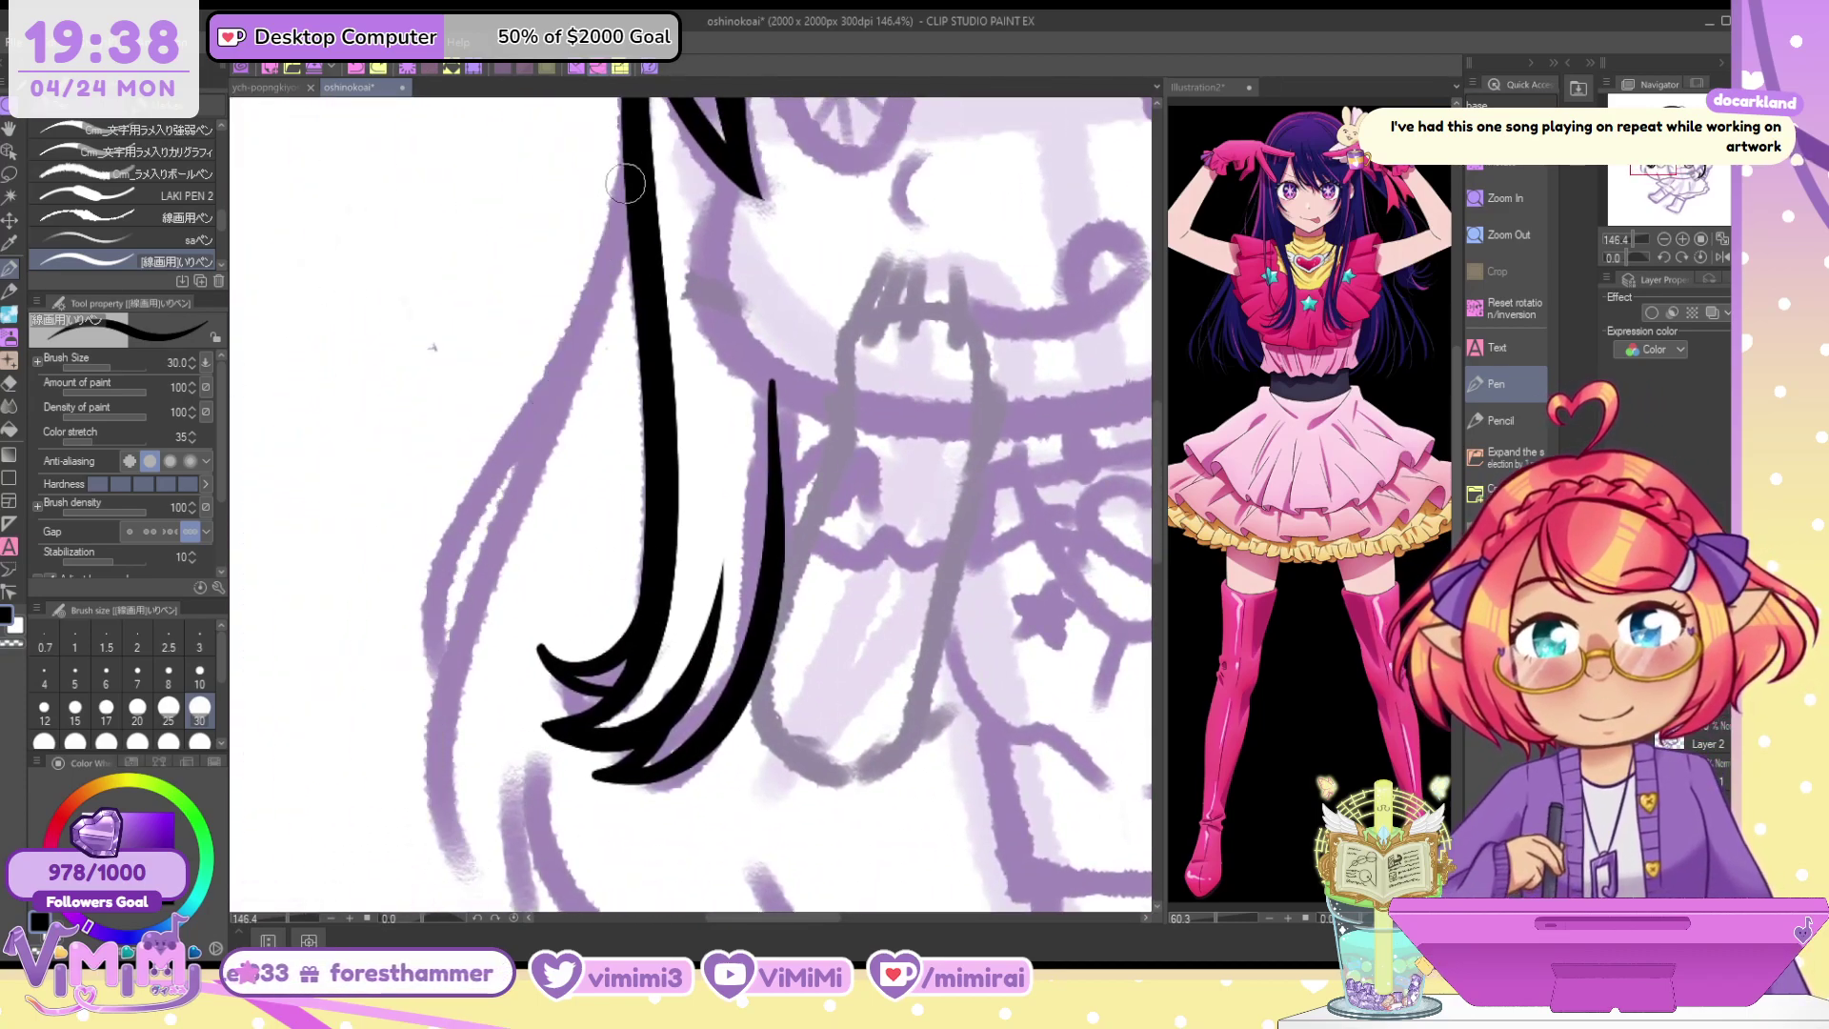
mouse_move(627, 181)
left_mouse_down()
mouse_move(450, 667)
mouse_move(461, 905)
left_mouse_up()
key("bracketright")
key("ctrl+z")
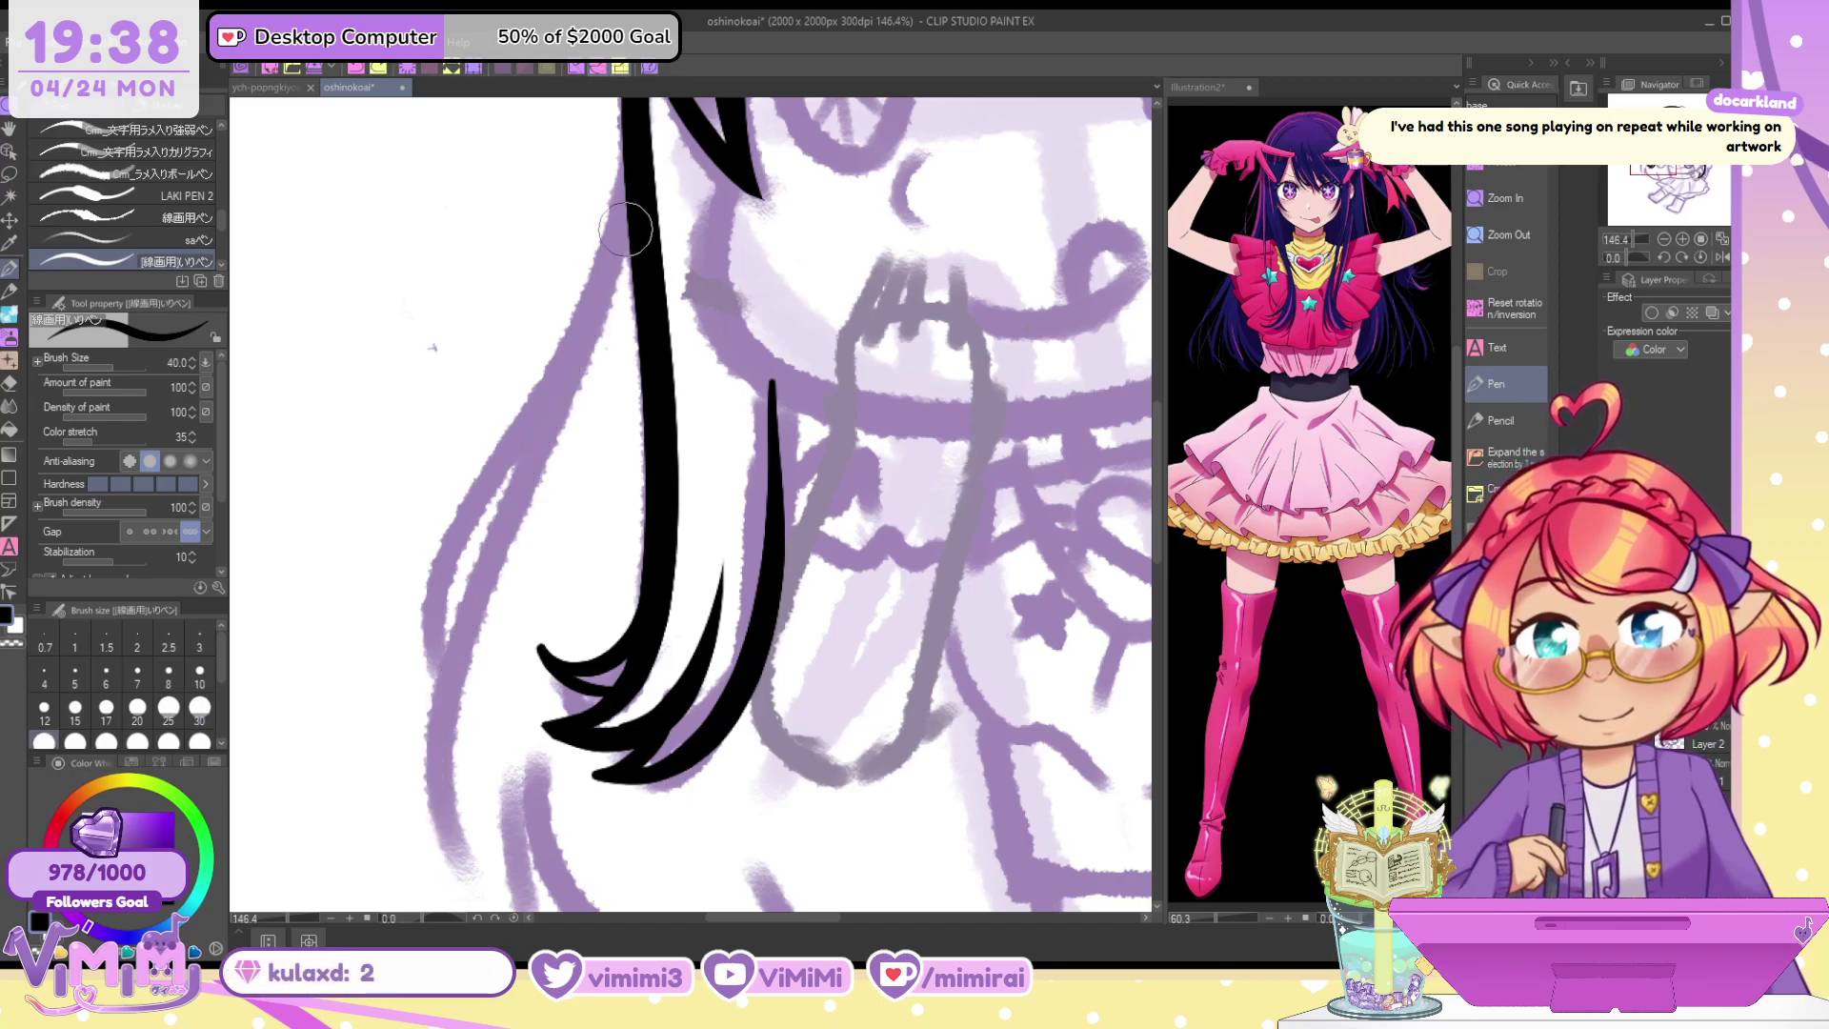
mouse_move(629, 177)
left_mouse_down()
mouse_move(463, 636)
mouse_move(463, 909)
left_mouse_up()
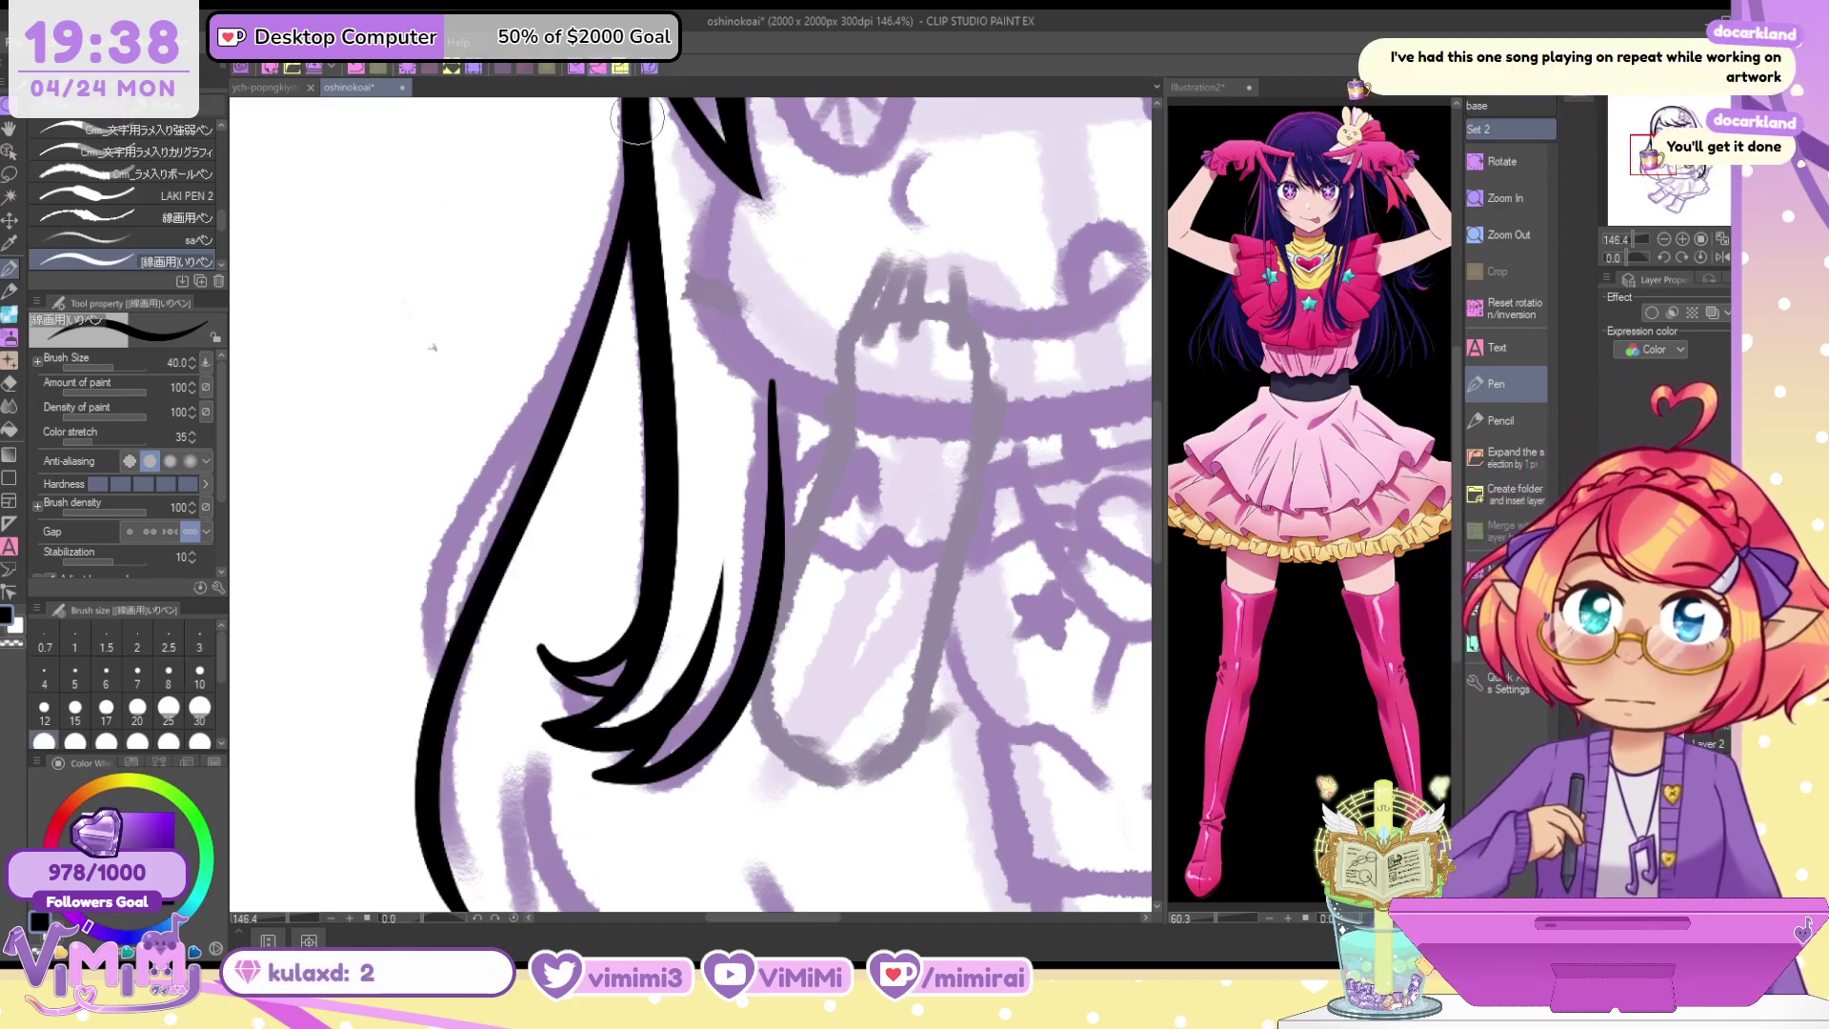
Ink a short stroke that closes the lower end of the left back hair's outer edge into a sharp point
key("bracketleft")
key("bracketleft")
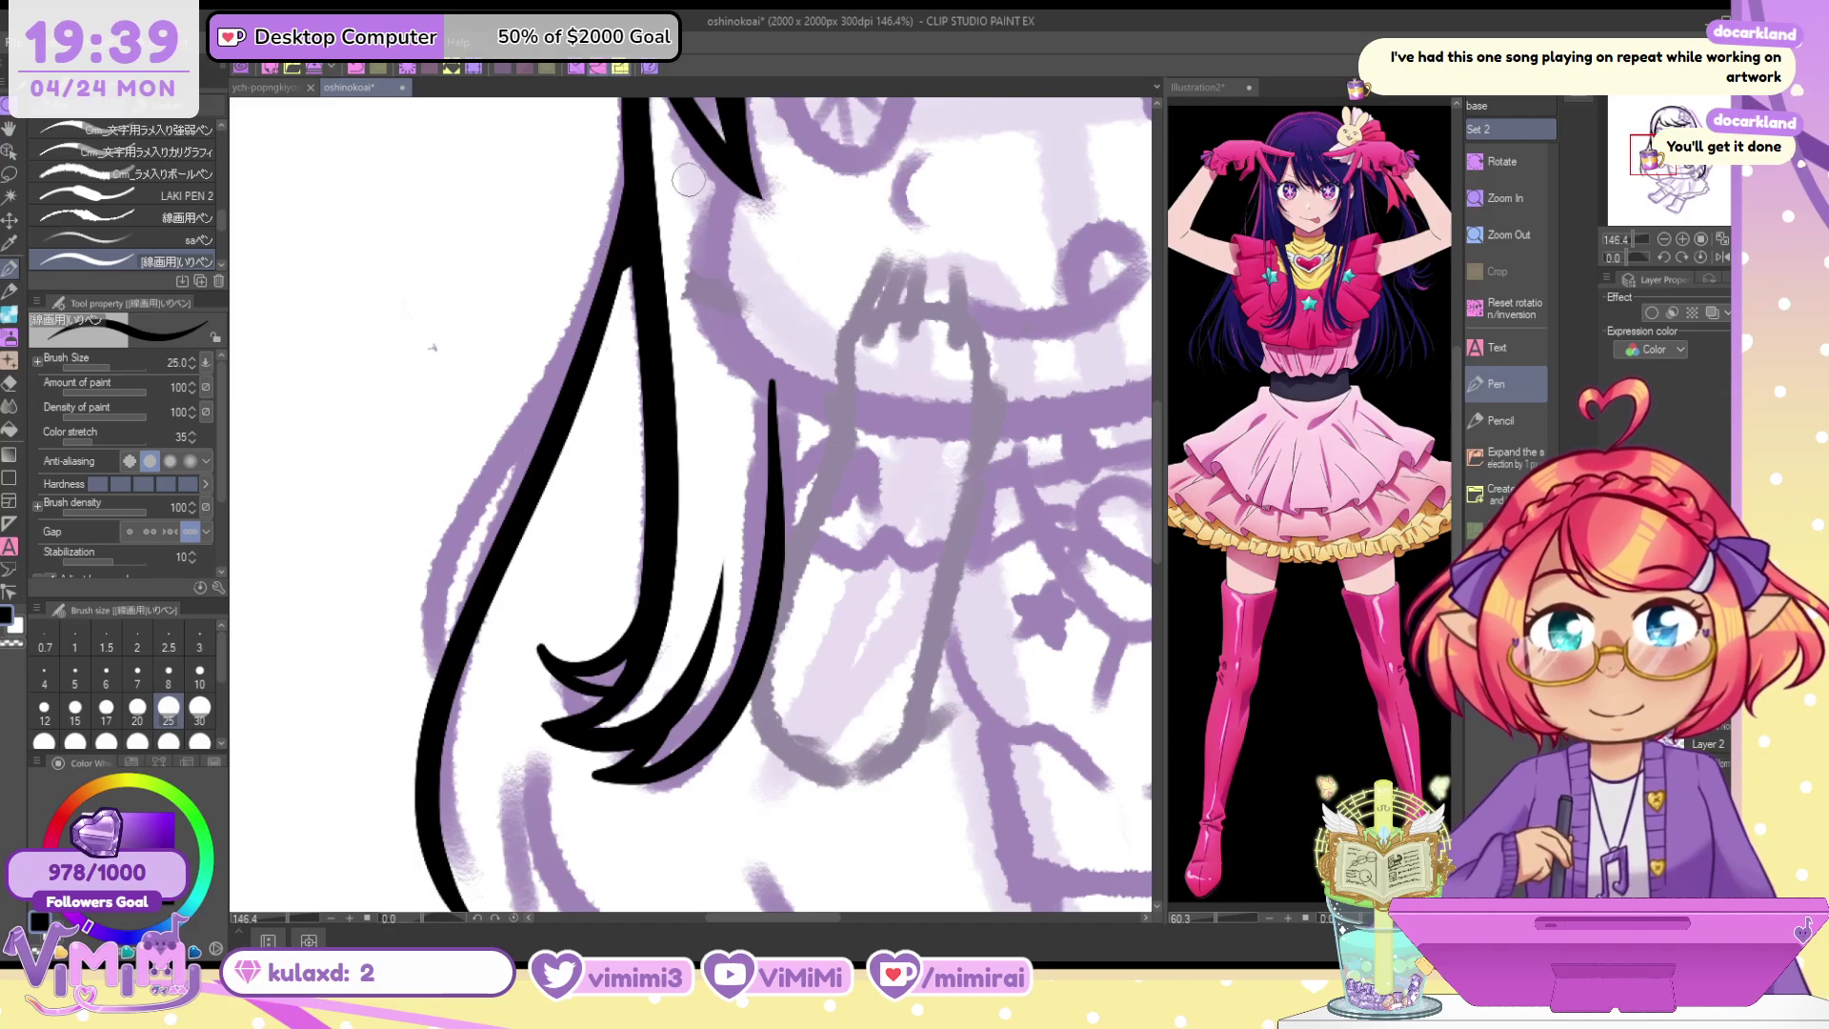
mouse_move(1684, 170)
left_mouse_down()
mouse_move(1682, 154)
mouse_move(1655, 172)
left_mouse_up()
key("bracketright")
key("bracketright")
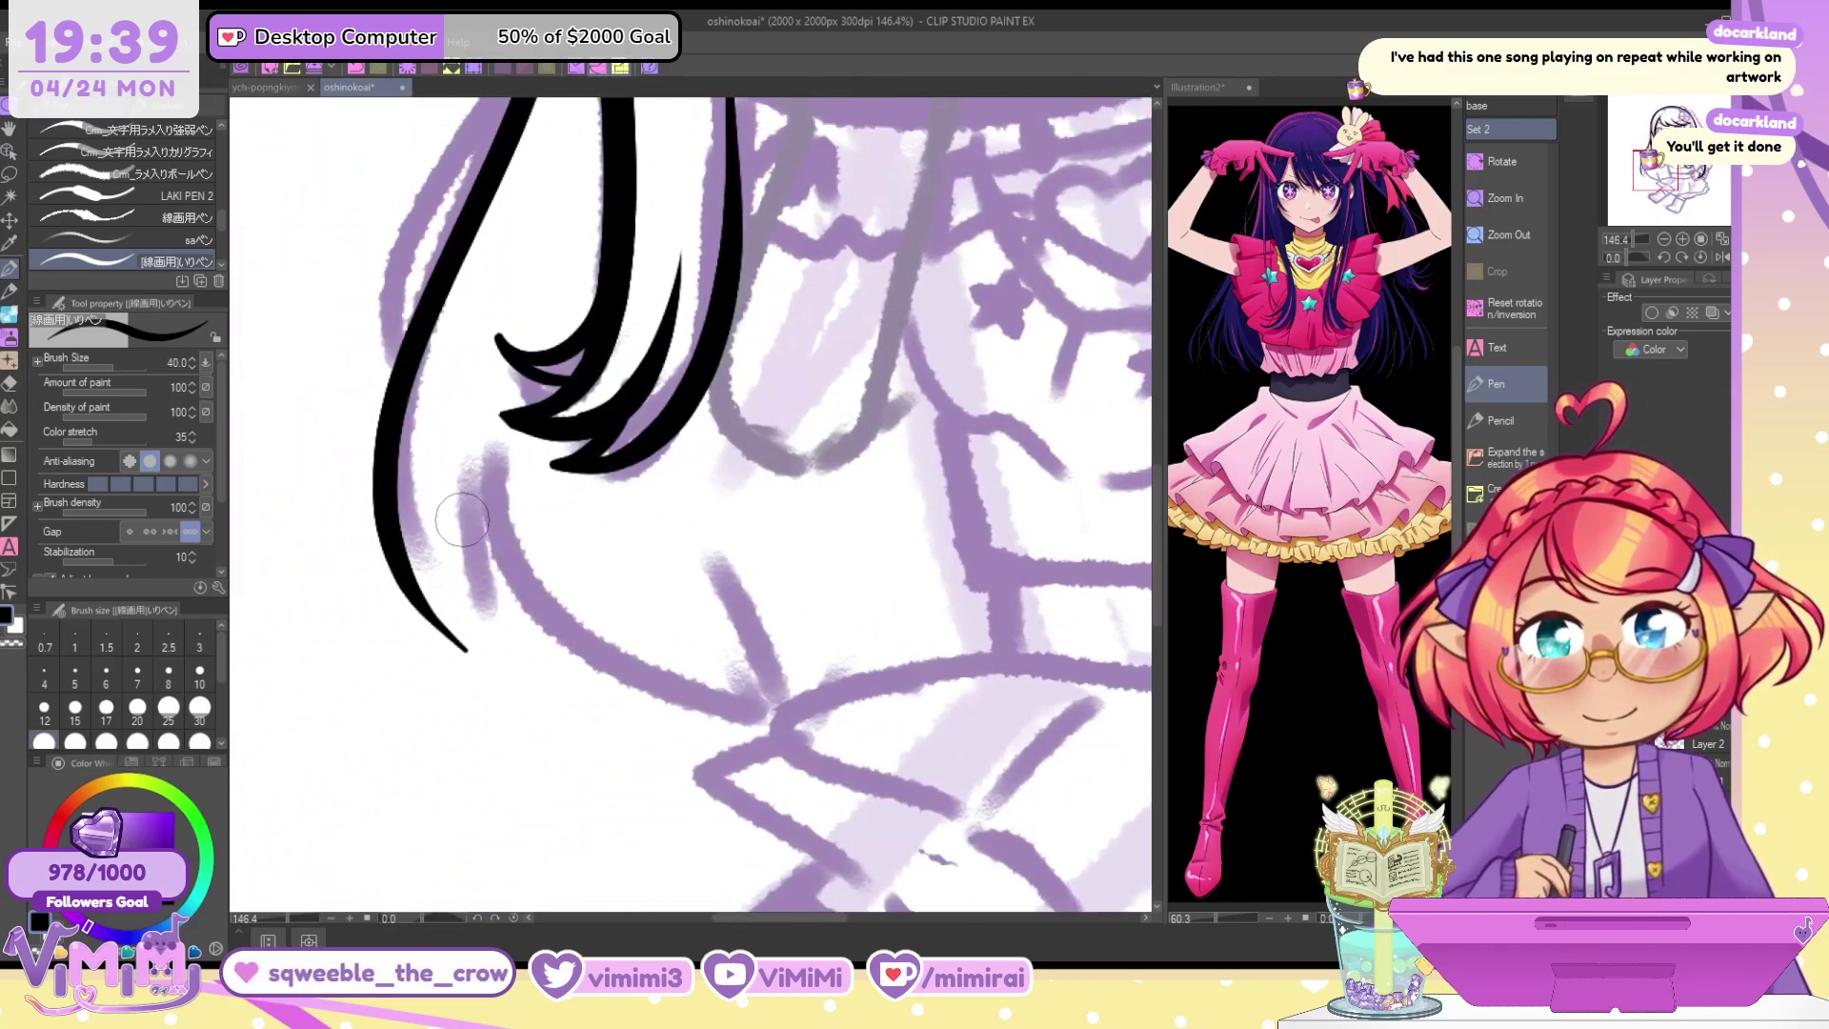
left_click_drag(479, 469, 475, 661)
key("ctrl+z")
left_click_drag(483, 468, 479, 672)
mouse_move(377, 520)
left_mouse_down()
mouse_move(477, 665)
mouse_move(520, 667)
left_mouse_up()
key("c")
Ink a long curve along the lower edge of the left back hair, from the notch beside the tip to the sketched waist
mouse_move(481, 467)
left_mouse_down()
mouse_move(476, 586)
mouse_move(724, 695)
left_mouse_up()
key("ctrl+z")
left_click_drag(481, 465, 790, 745)
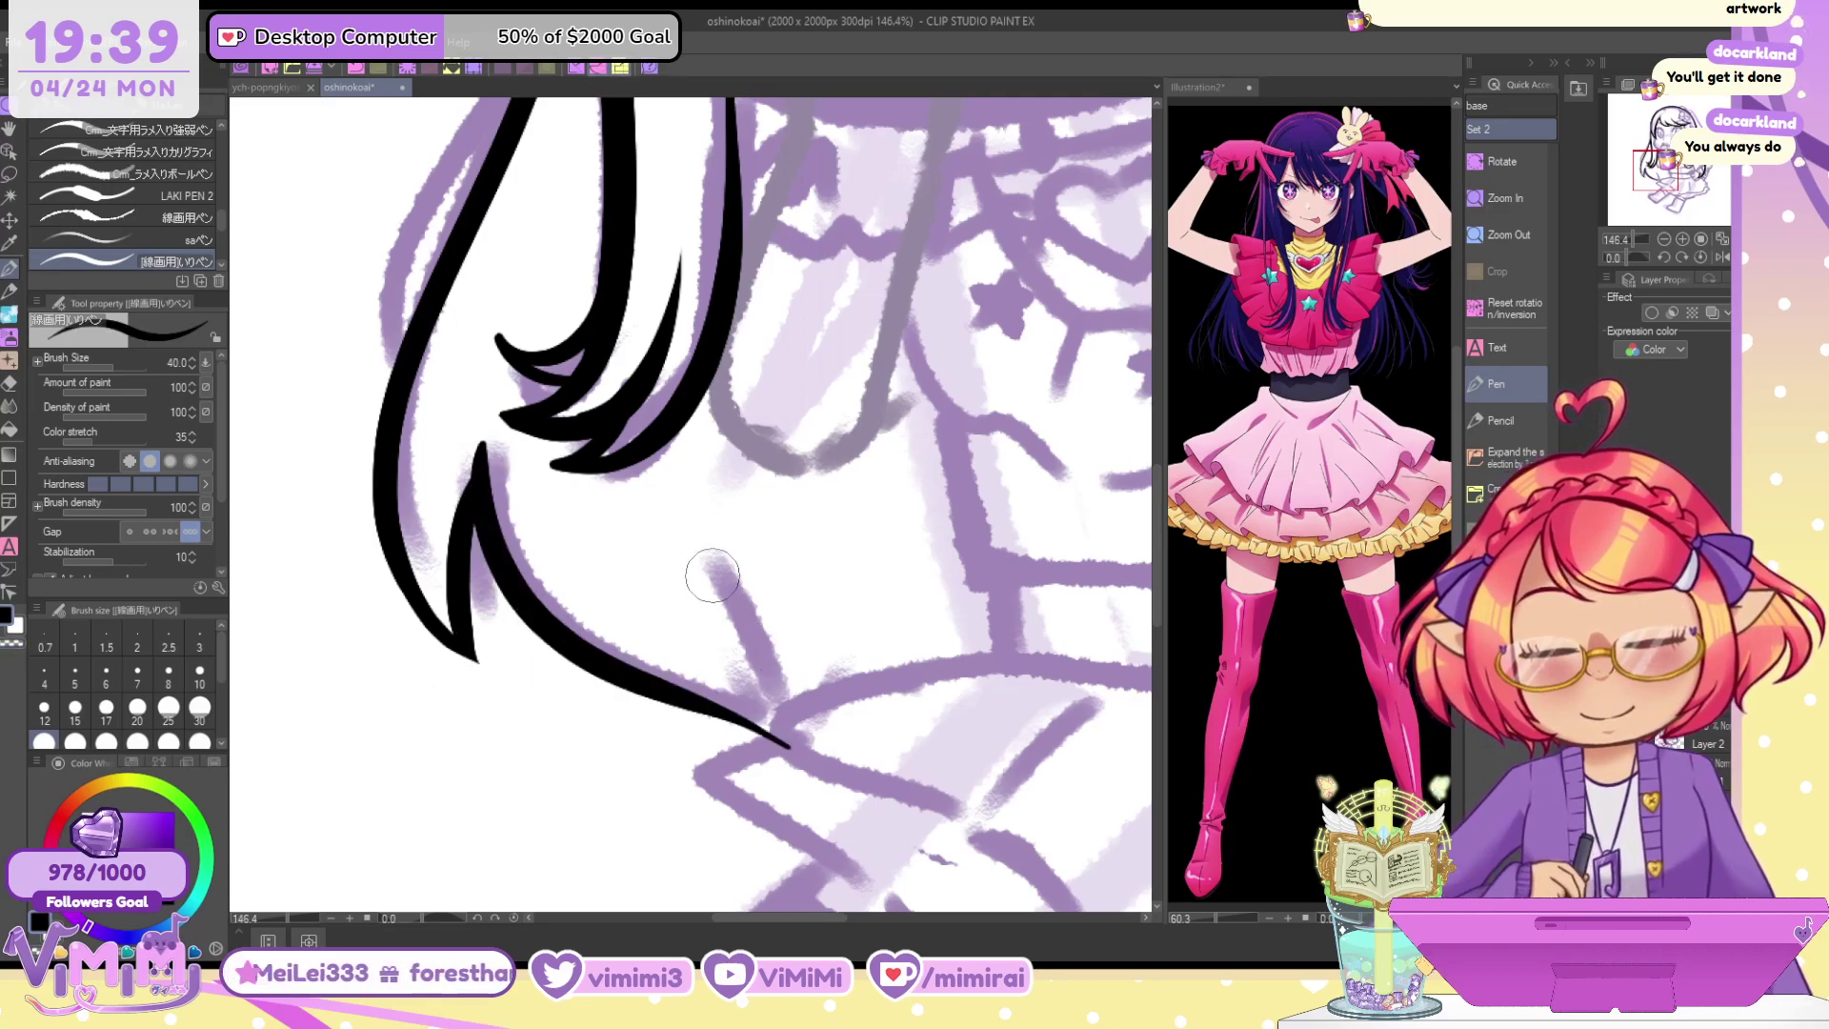
Ink a jagged double spike at the inner end of the back hair's lower edge and trim its overshooting tip with transparent color
left_click_drag(710, 574, 790, 751)
left_click_drag(715, 586, 837, 732)
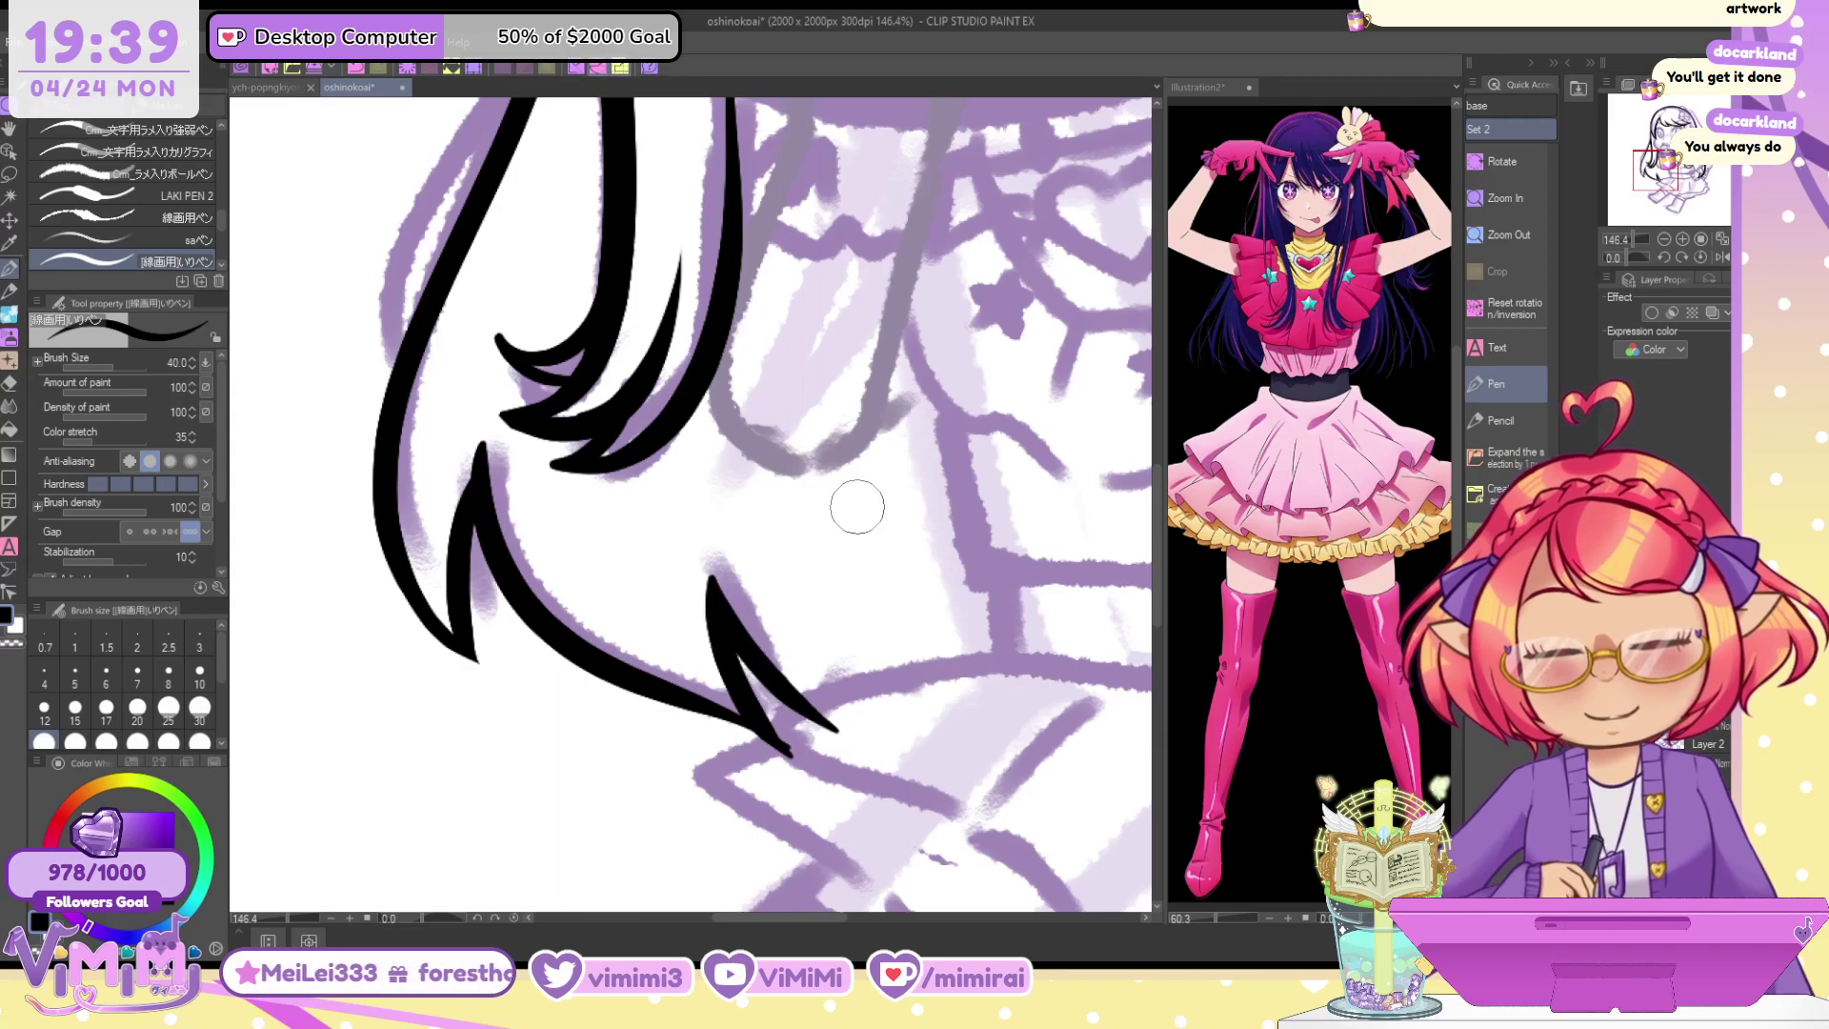
left_click_drag(684, 705, 798, 752)
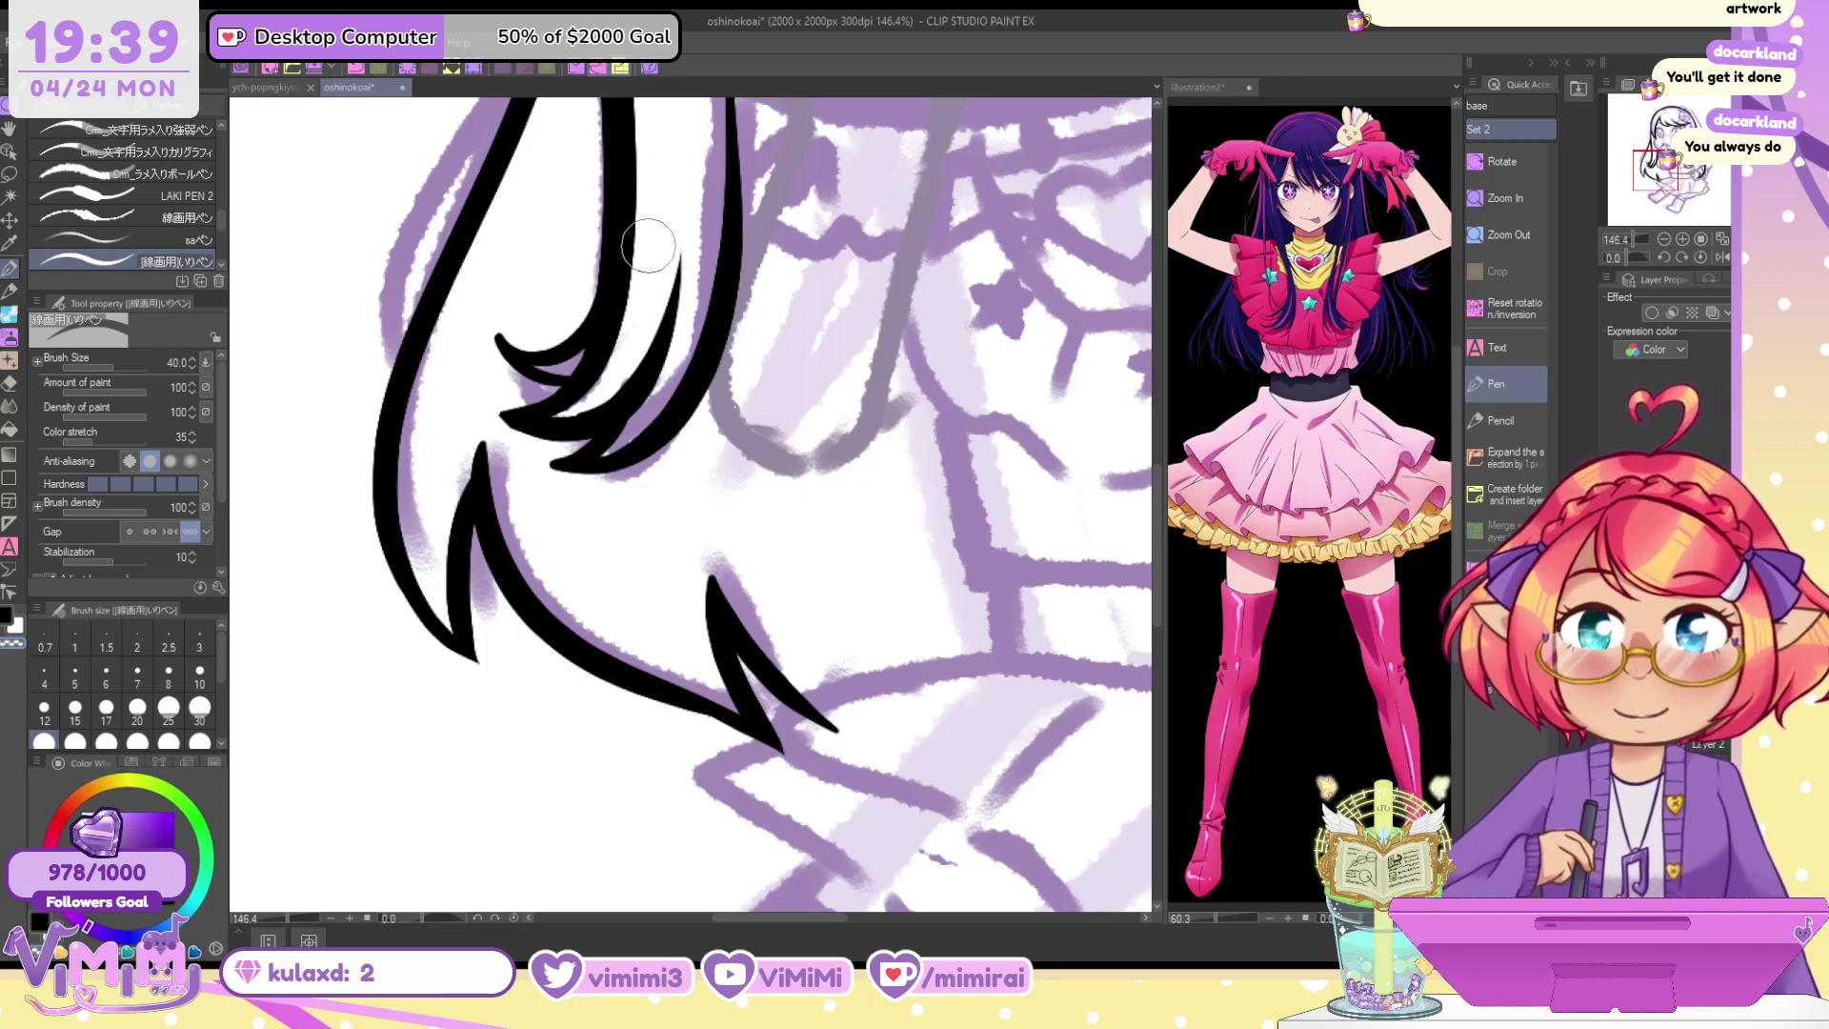
left_click_drag(648, 114, 831, 263)
left_click_drag(703, 225, 581, 505)
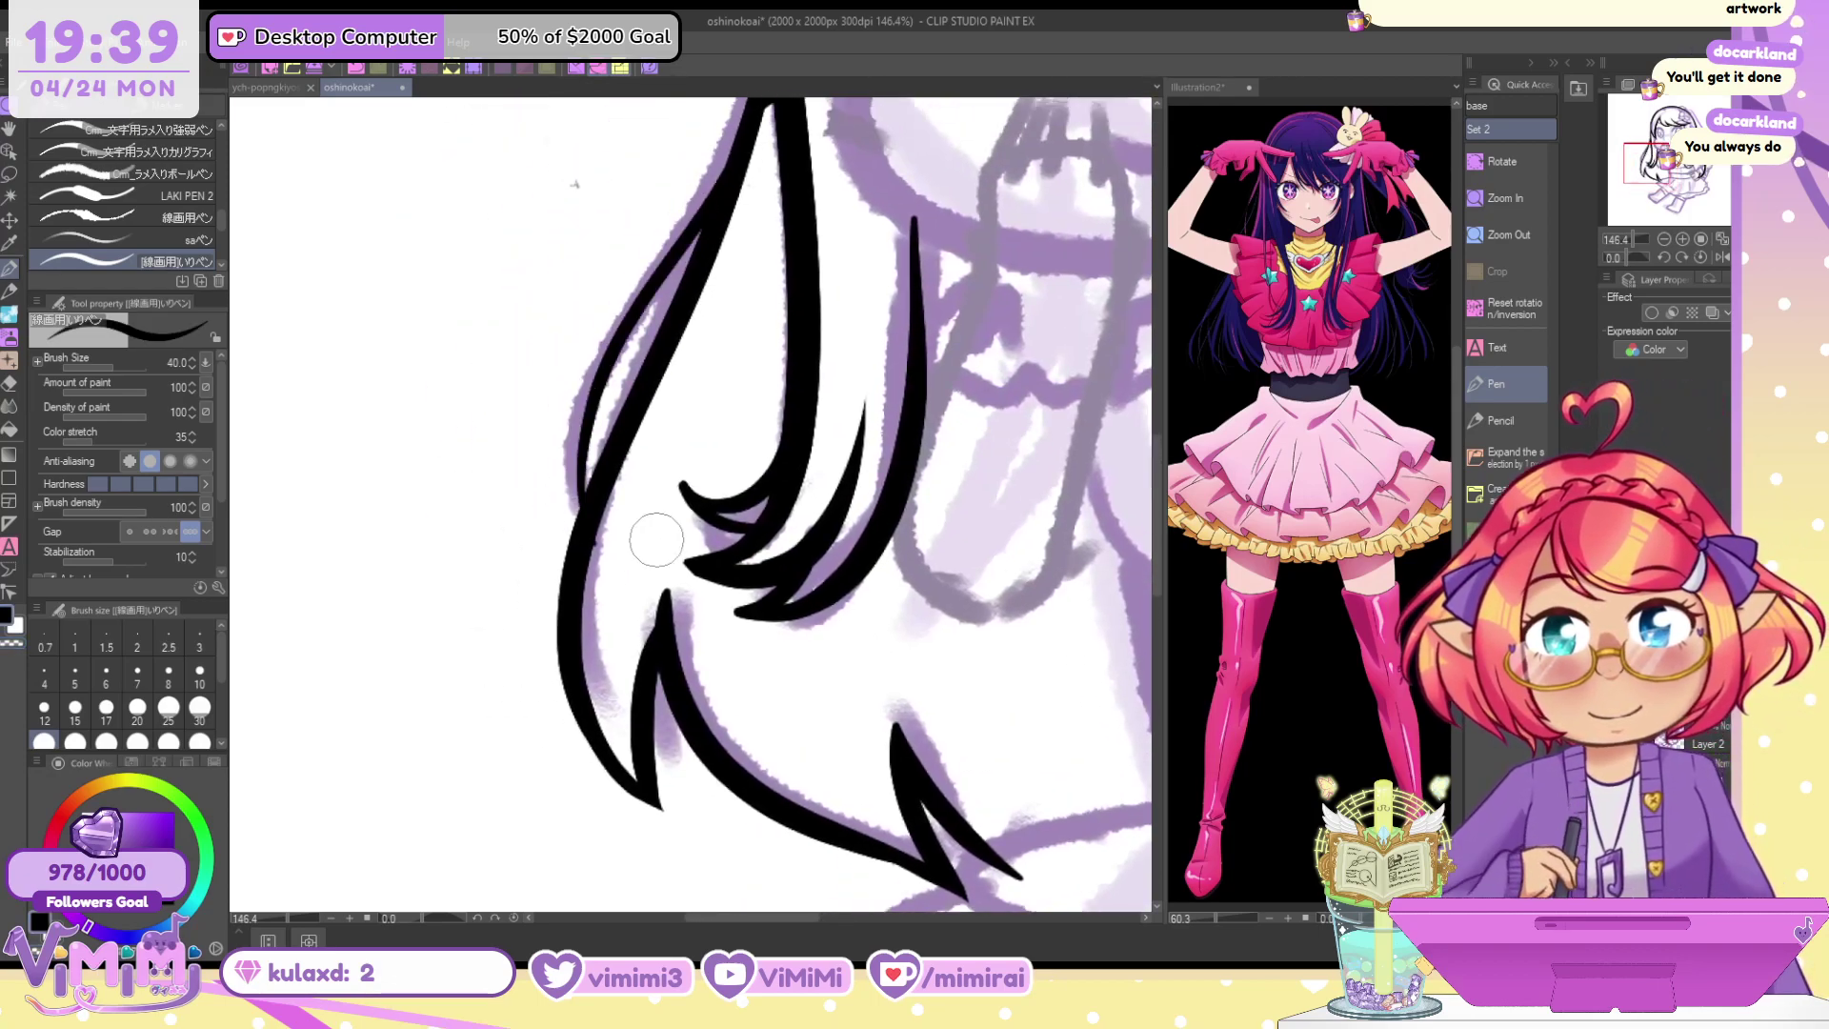
key("ctrl+z")
mouse_move(721, 188)
left_mouse_down()
mouse_move(666, 286)
mouse_move(620, 575)
left_mouse_up()
key("ctrl+z")
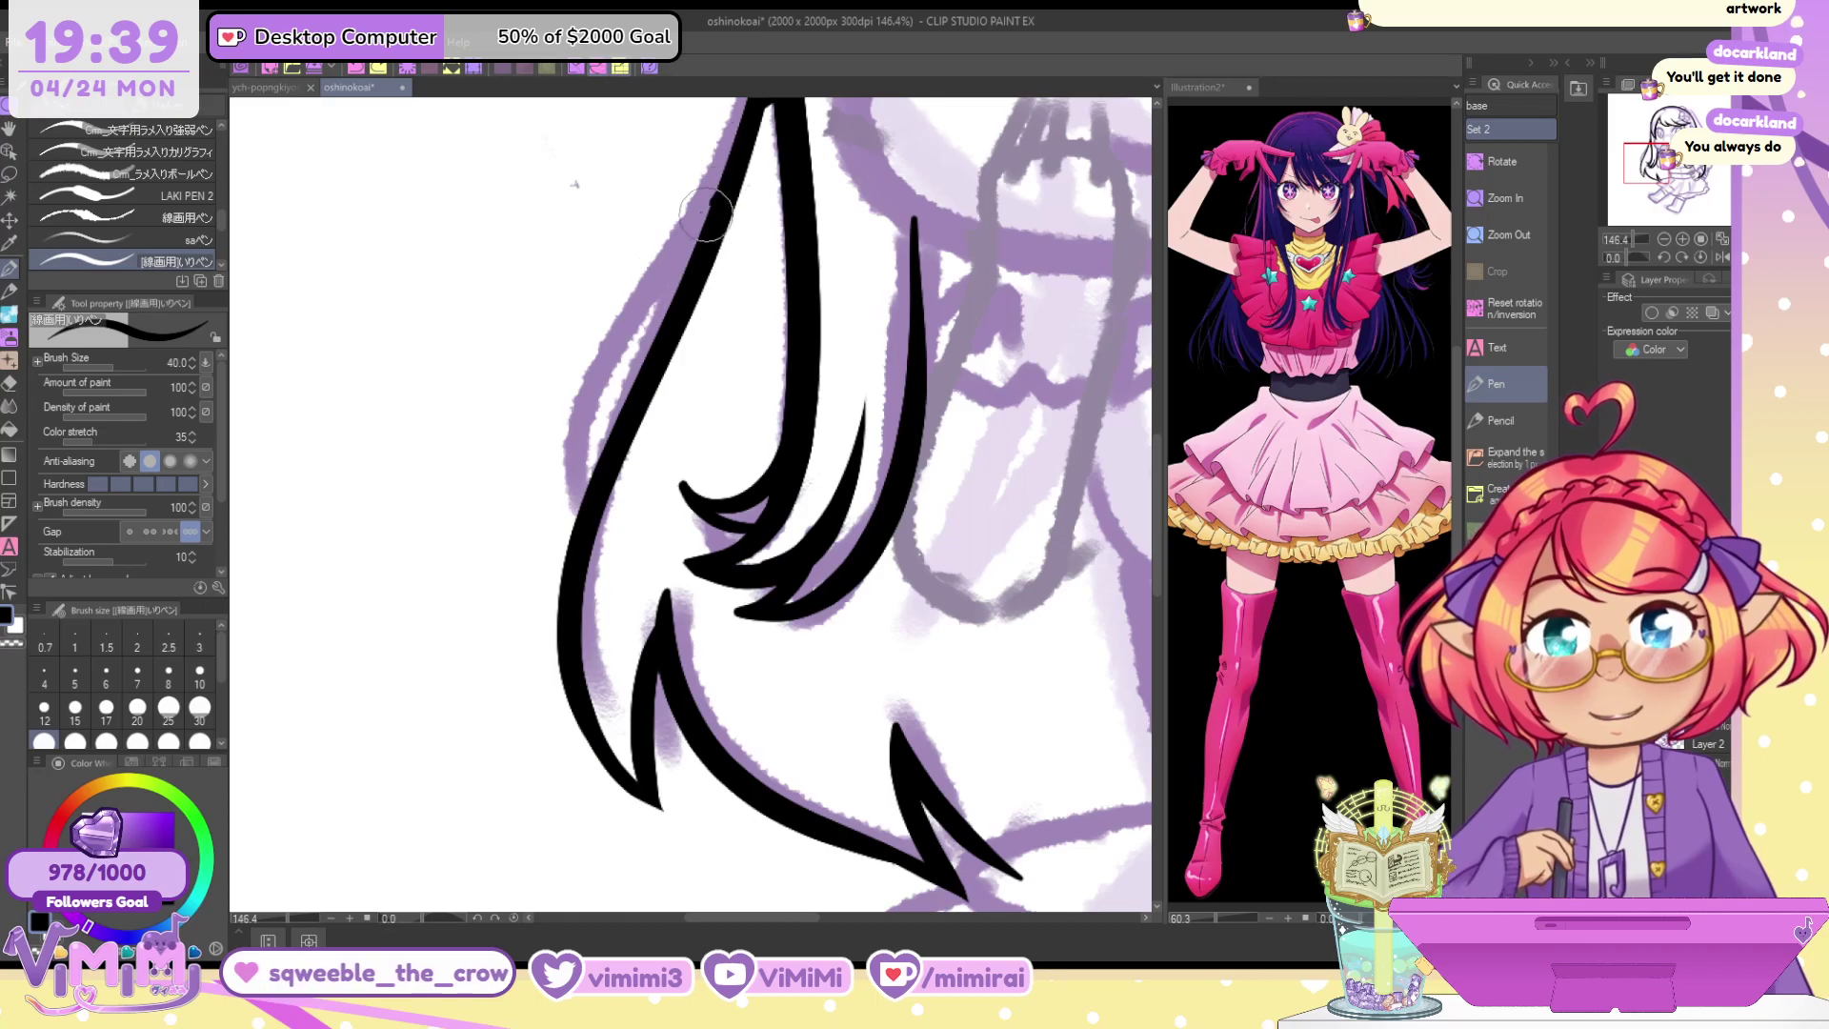
left_click_drag(710, 214, 593, 571)
key("ctrl+z")
left_click_drag(738, 157, 576, 529)
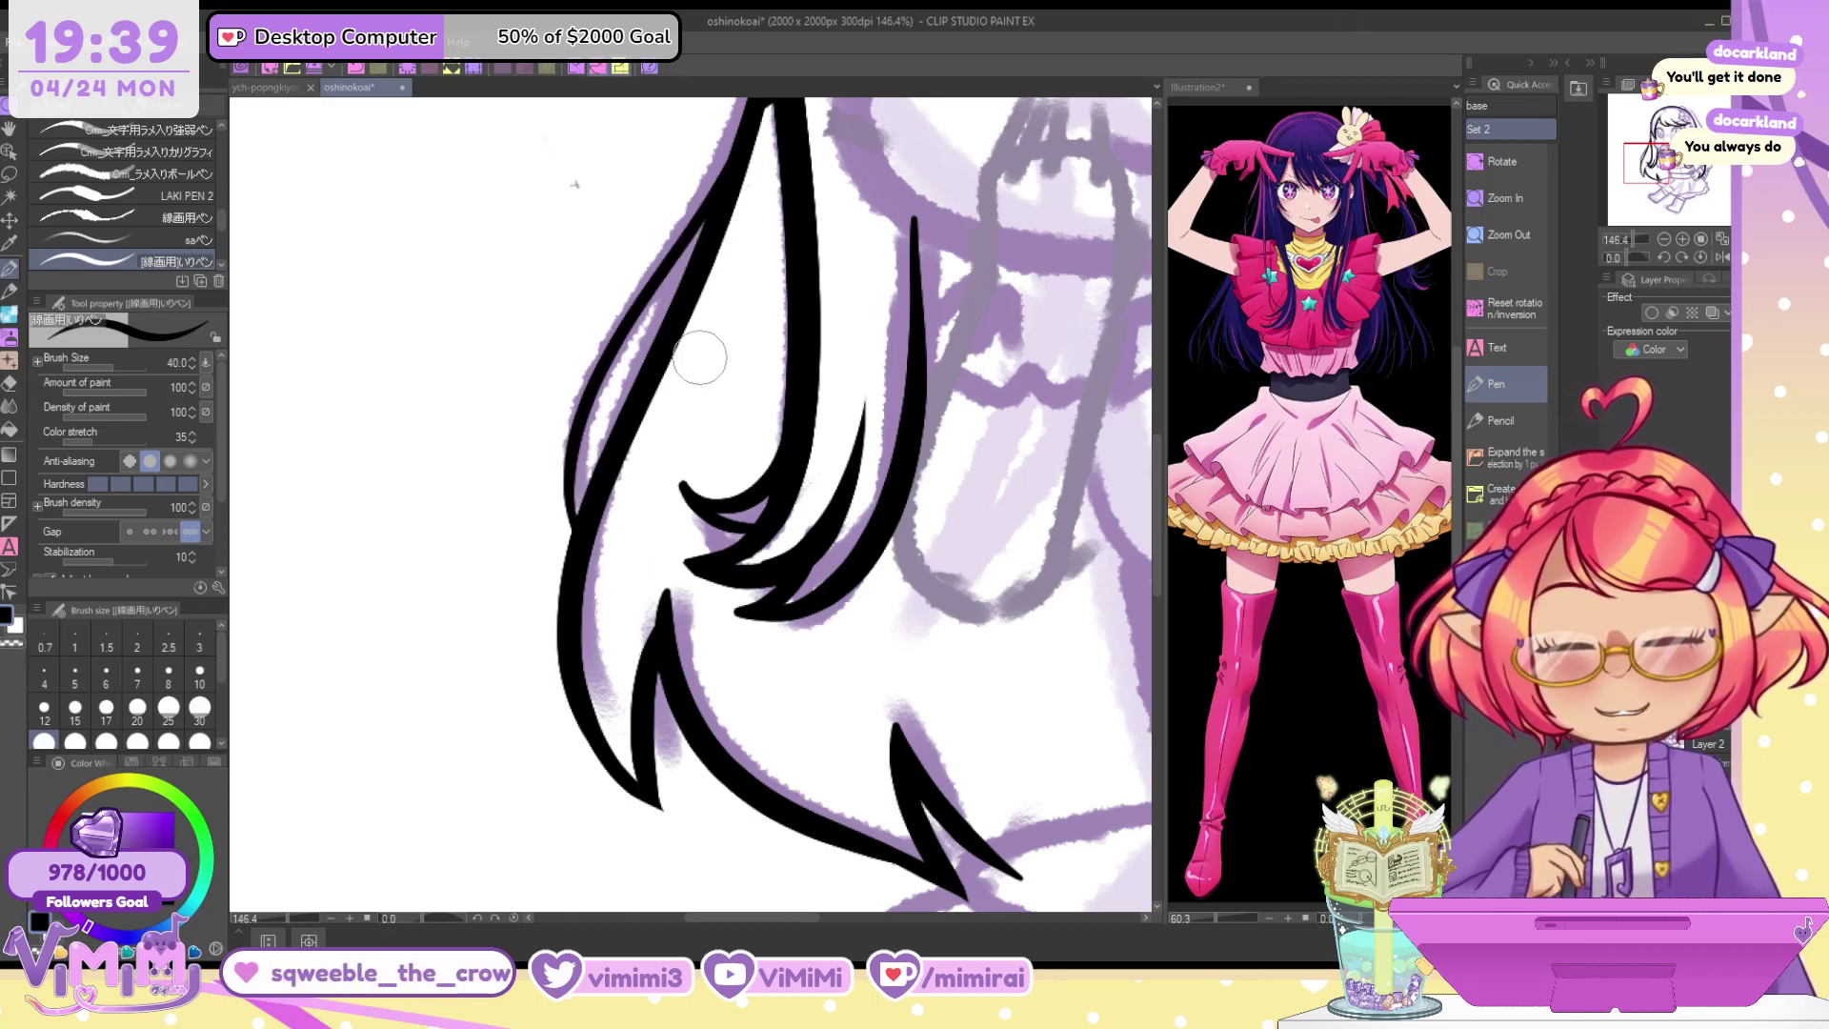
key("ctrl+z")
left_click_drag(723, 172, 567, 533)
key("ctrl+z")
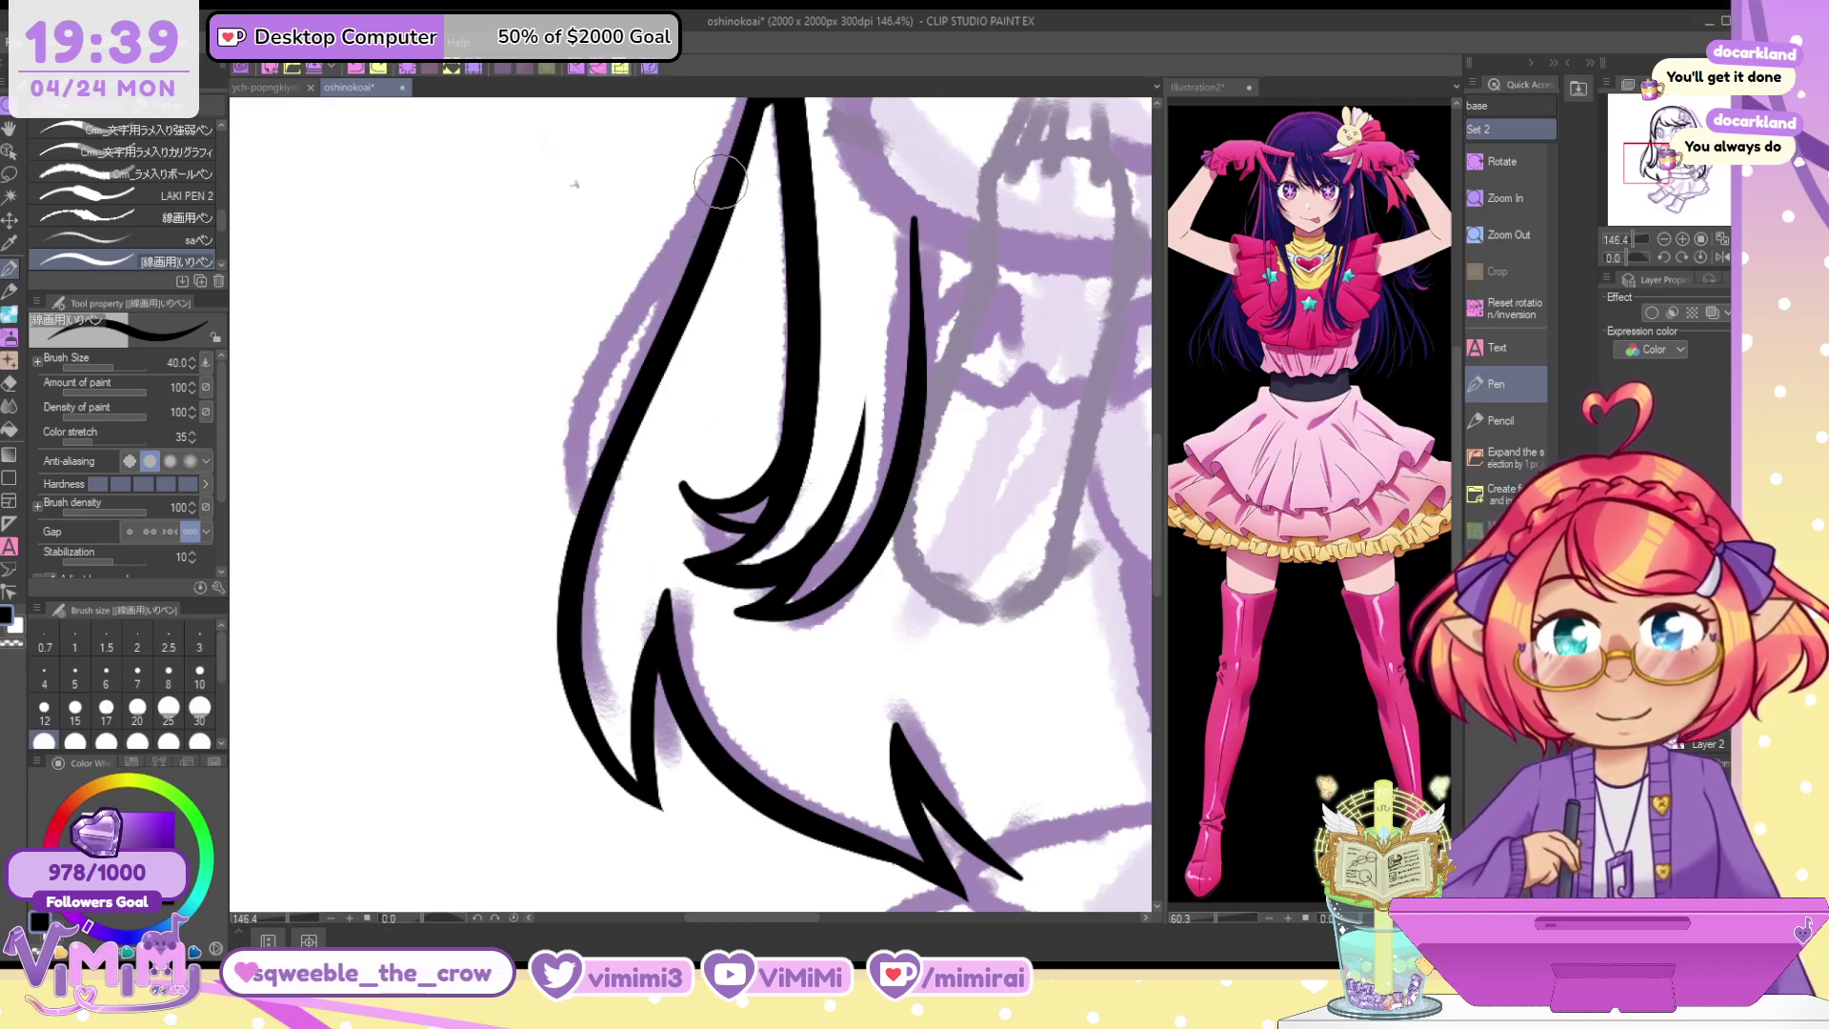
Reduce the brush size to 30 and ink a thin outer strand that leaves the left back hair's edge and rejoins it lower down
key("bracketleft")
left_click_drag(752, 124, 615, 590)
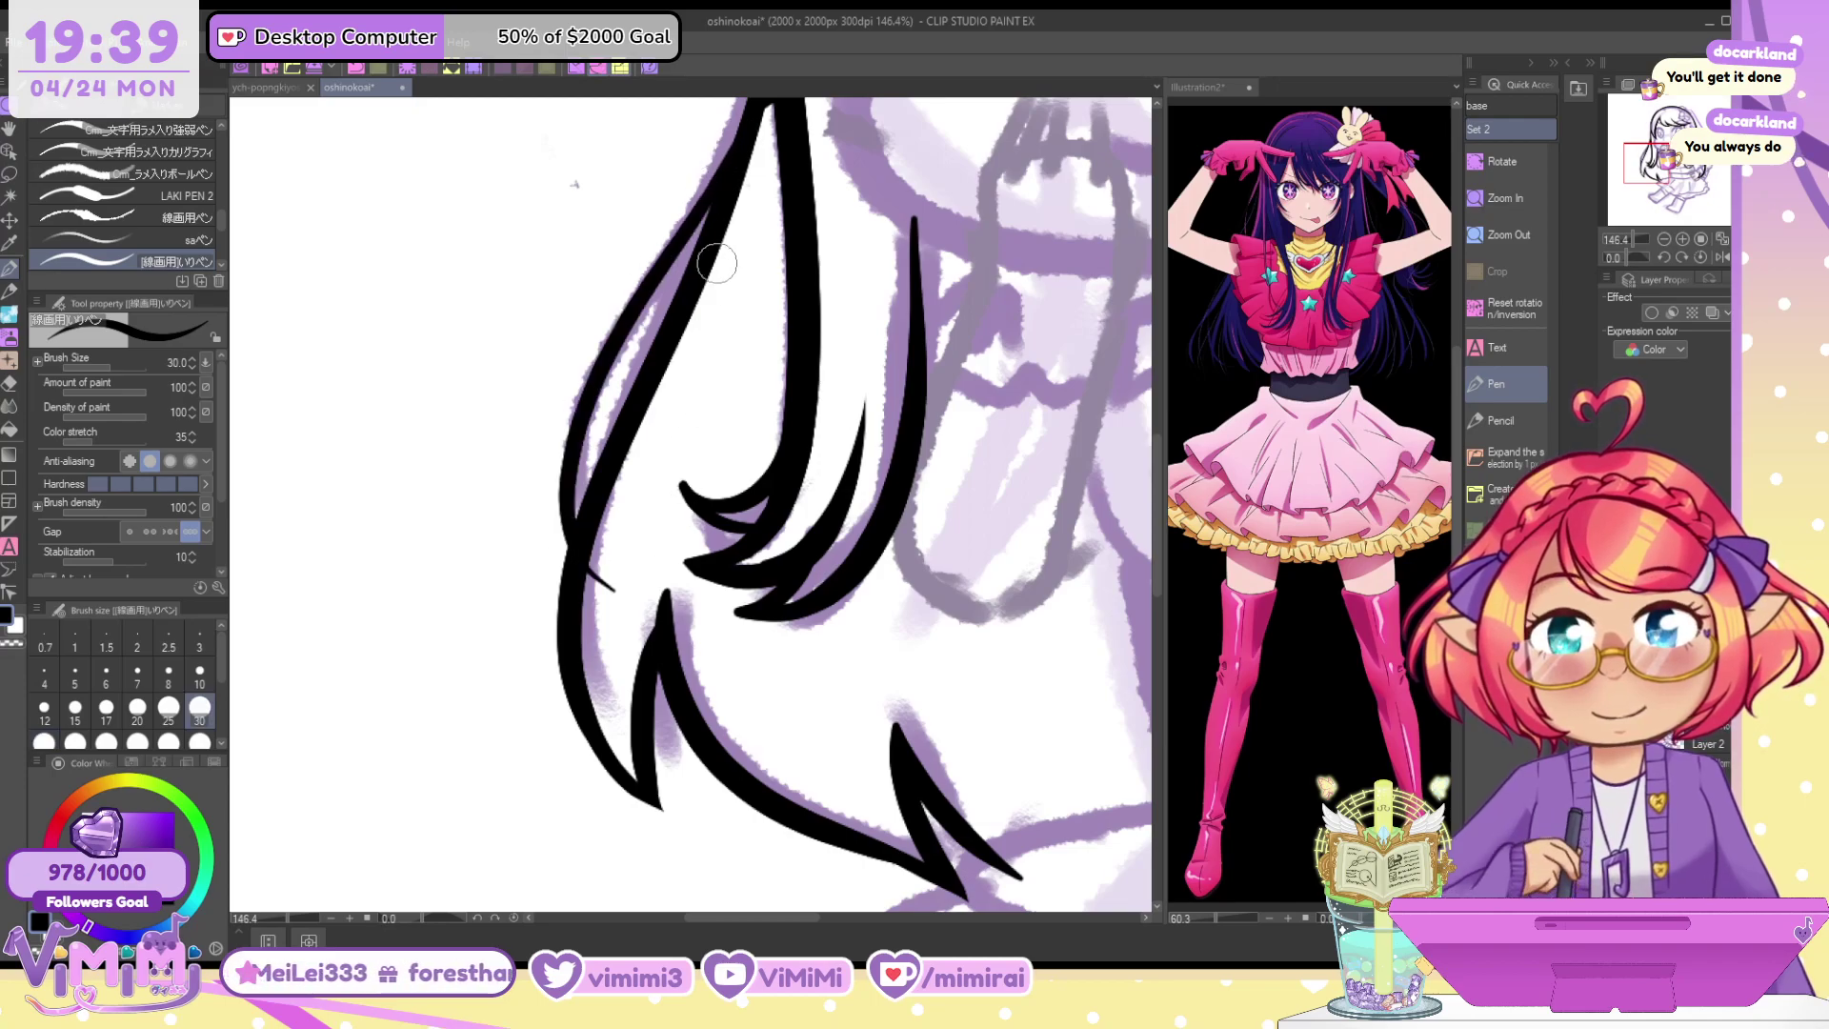
key("ctrl+z")
left_click_drag(743, 133, 576, 528)
key("ctrl+z")
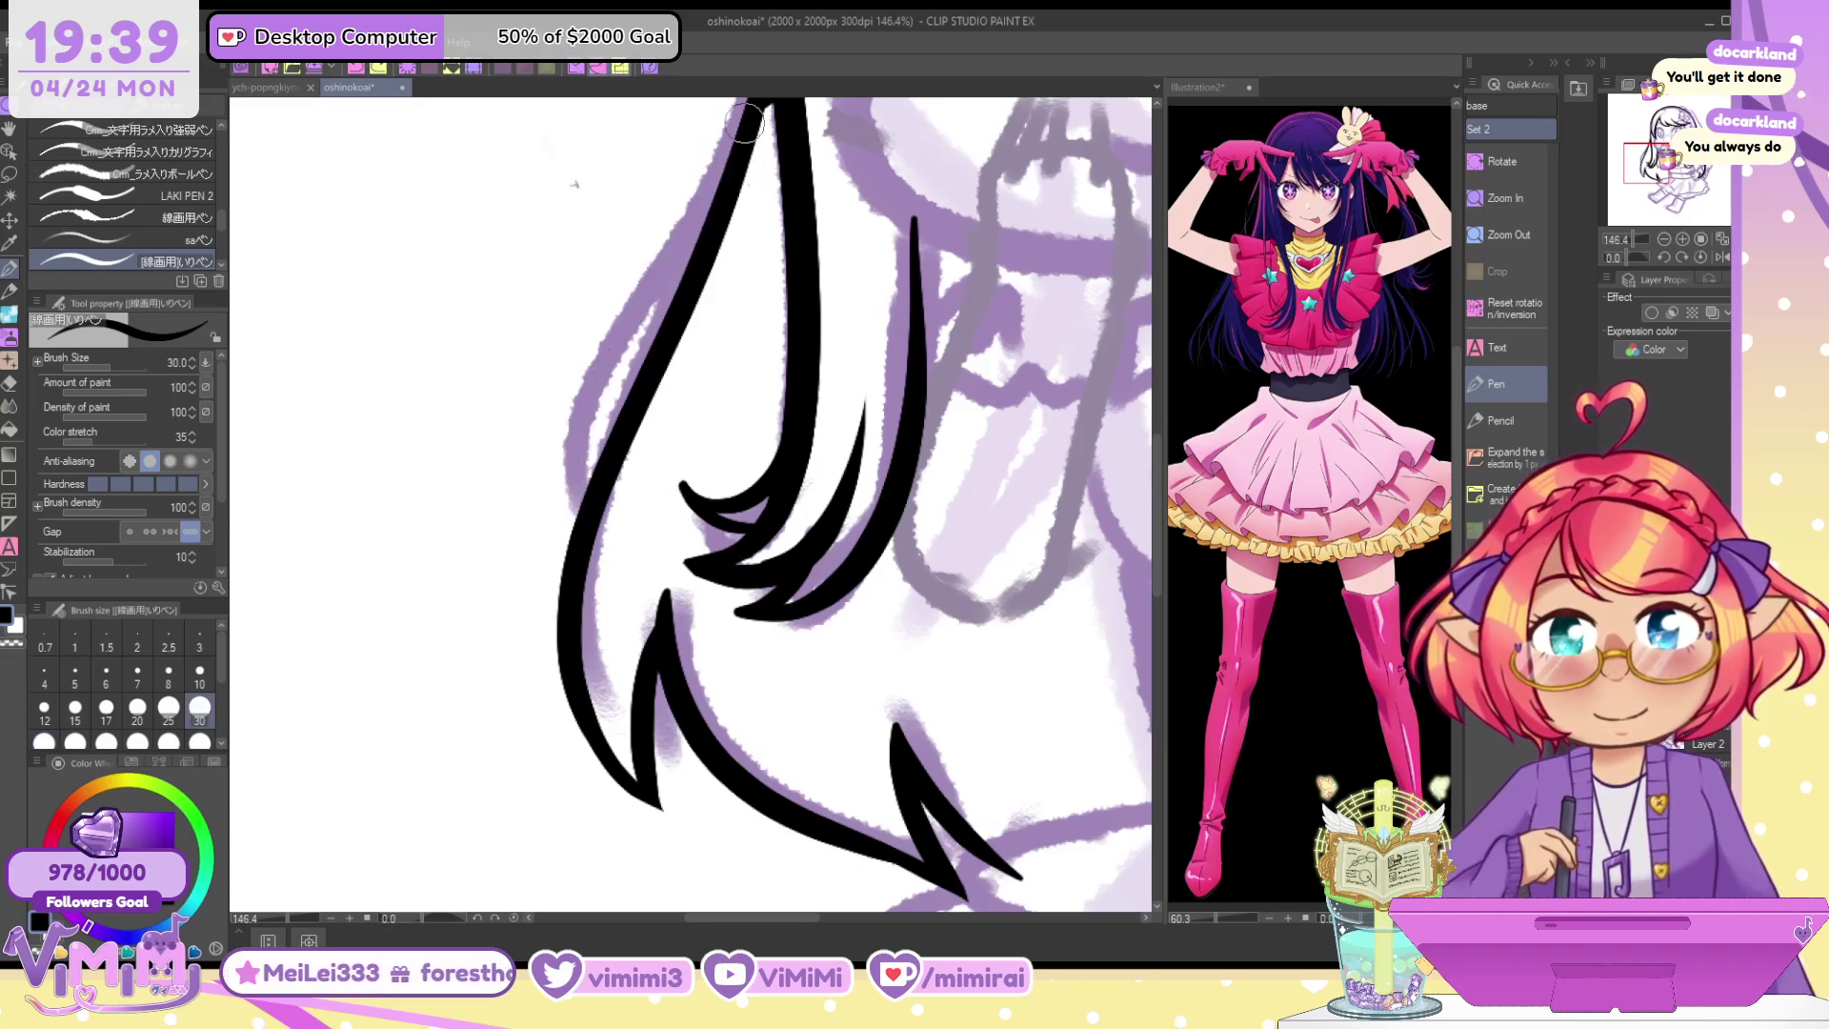
left_click_drag(761, 107, 619, 576)
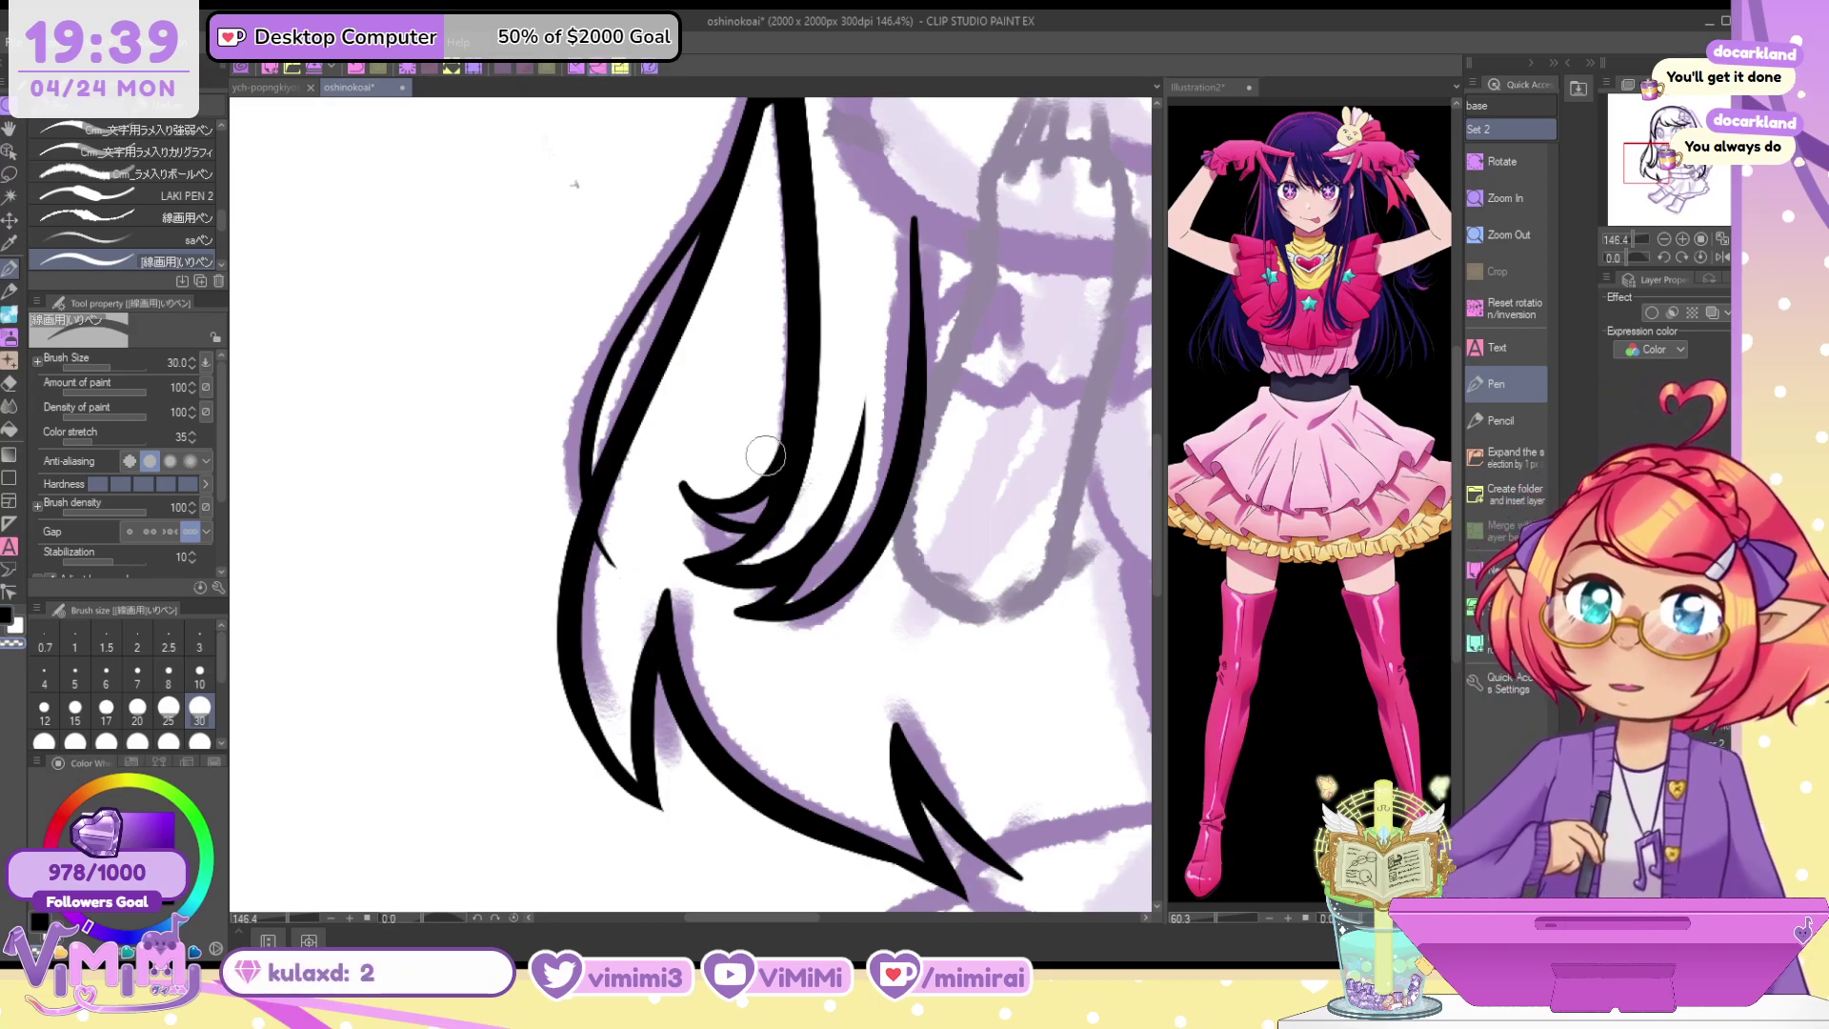
Thicken the head outline on the left side of the hair and trim its inner edge with transparent color
mouse_move(1648, 155)
left_mouse_down()
mouse_move(1686, 137)
mouse_move(1671, 121)
left_mouse_up()
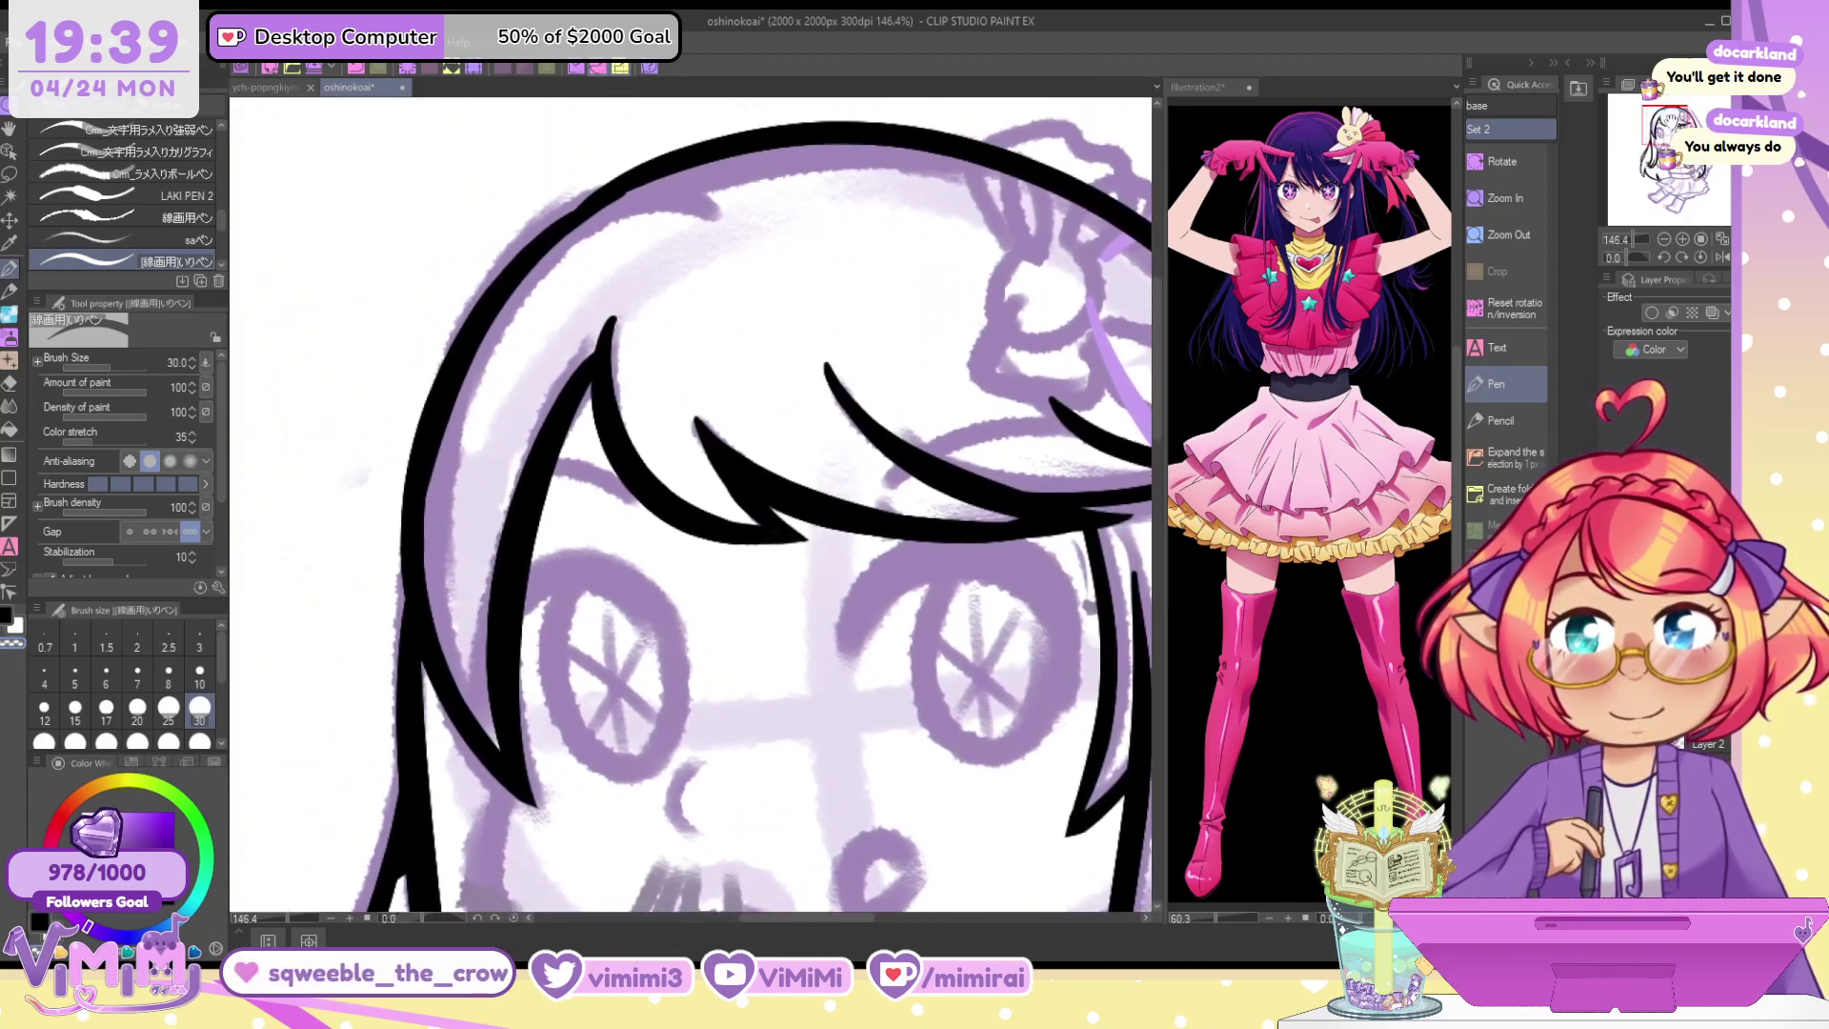
left_click_drag(598, 202, 529, 322)
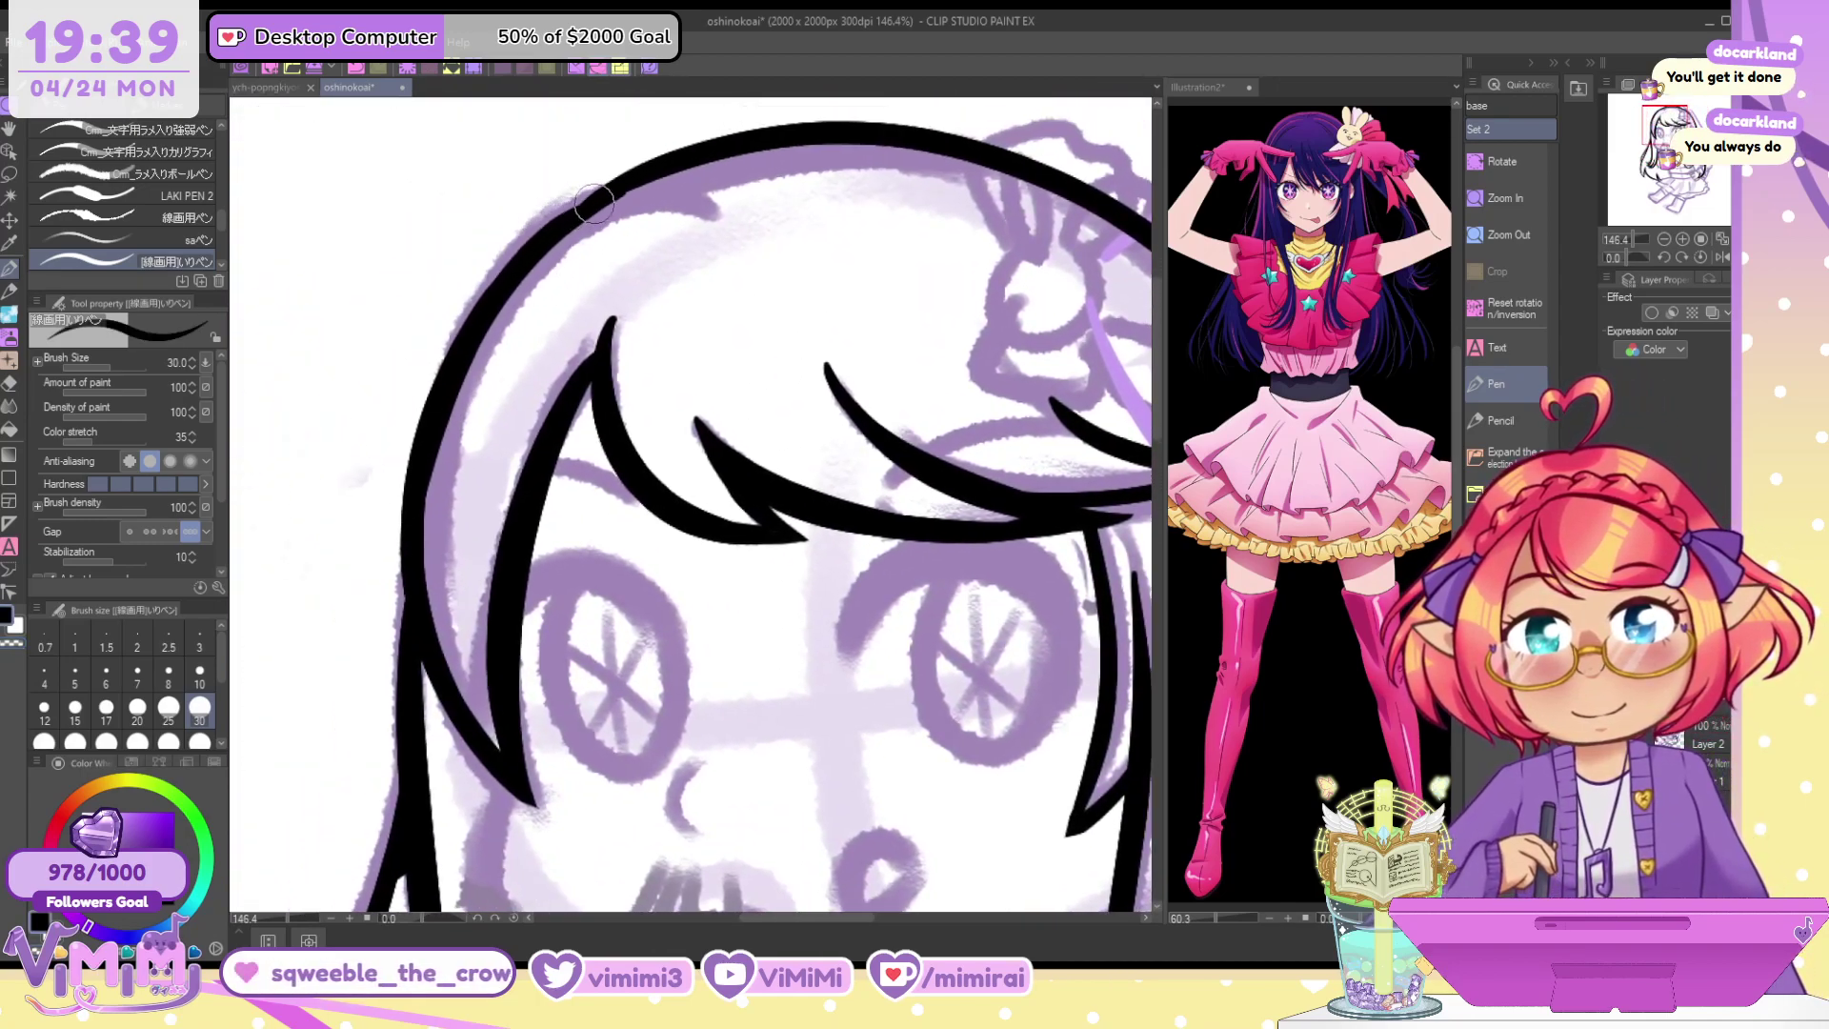
left_click_drag(593, 203, 545, 748)
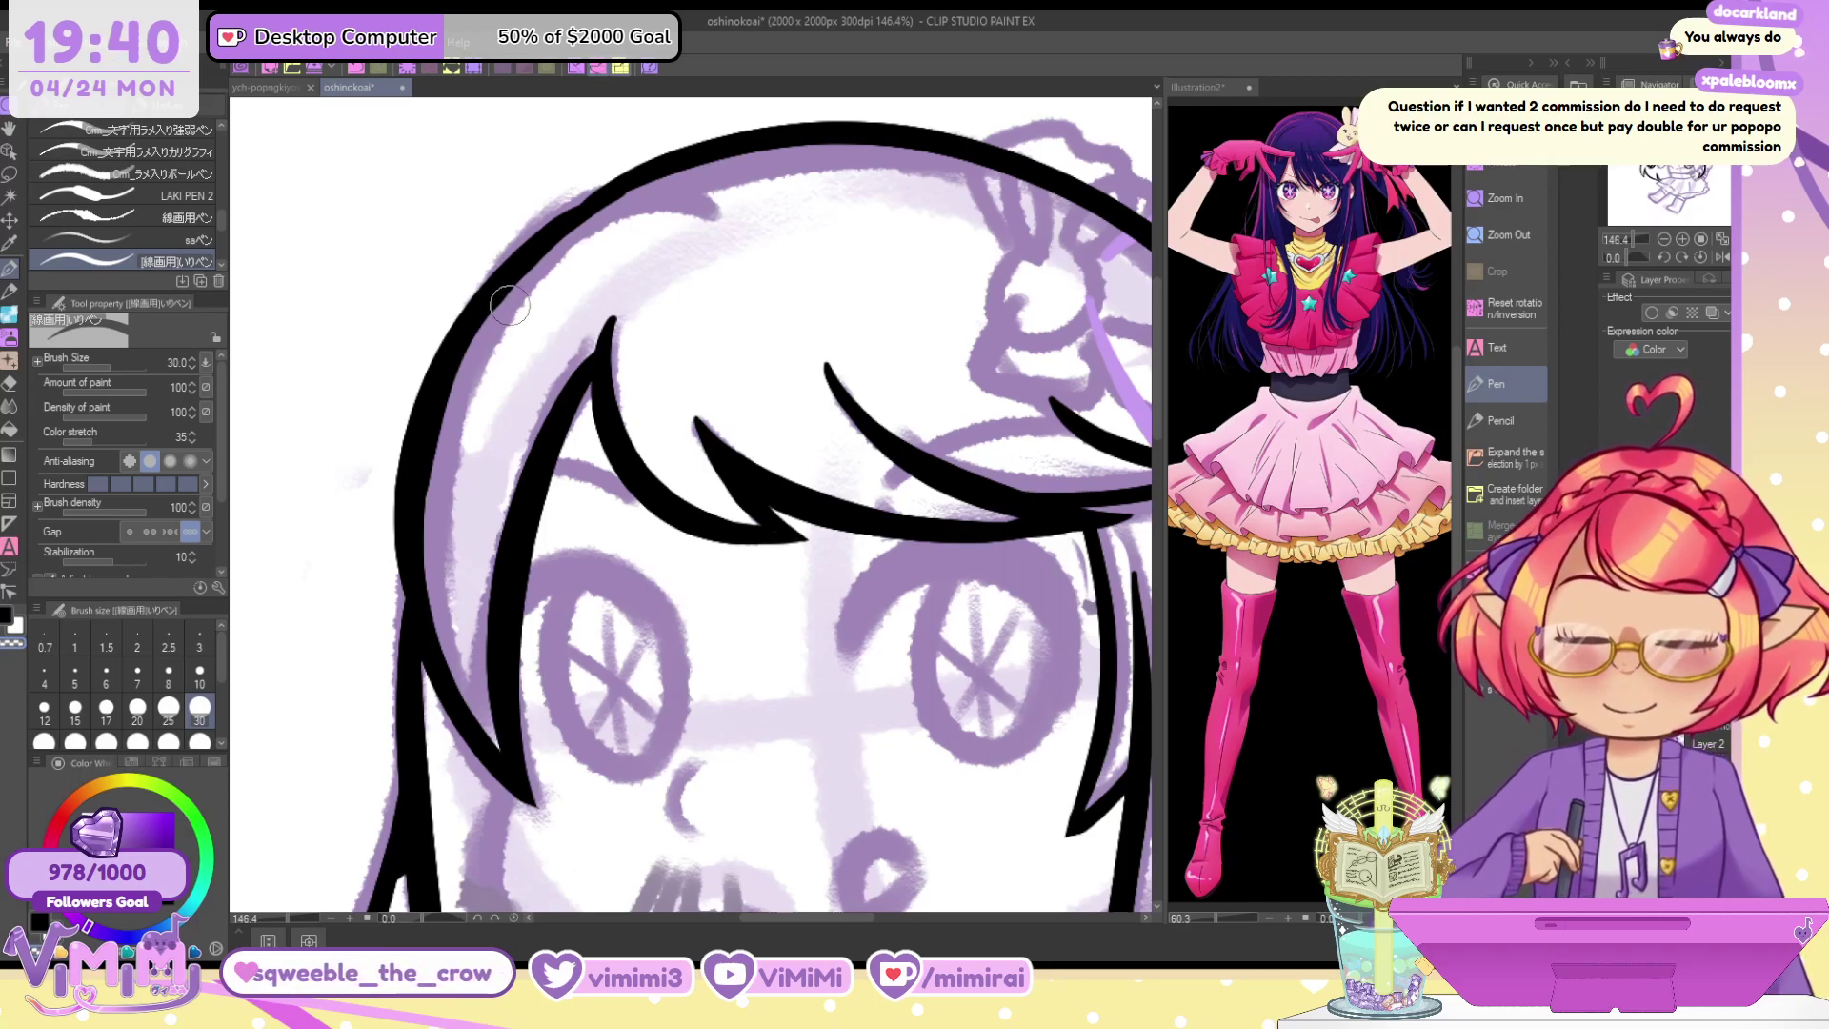
mouse_move(476, 358)
left_mouse_down()
mouse_move(435, 444)
mouse_move(435, 519)
left_mouse_up()
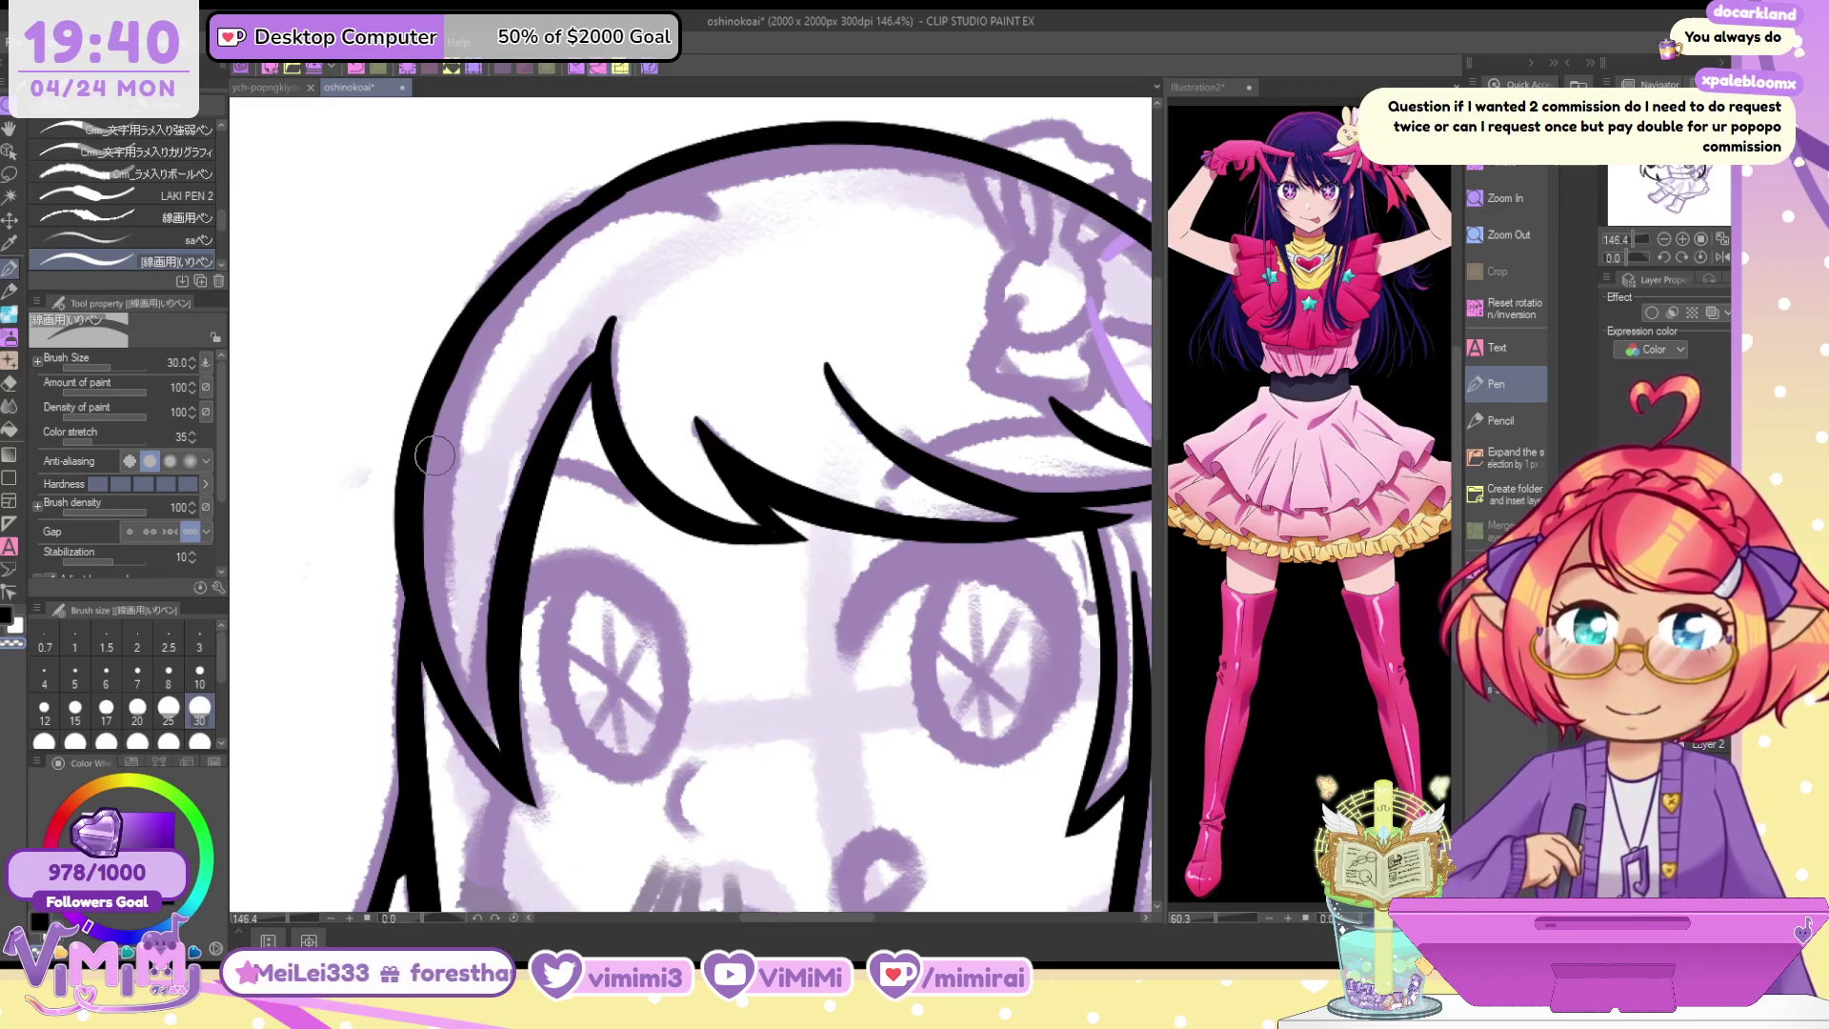
key("c")
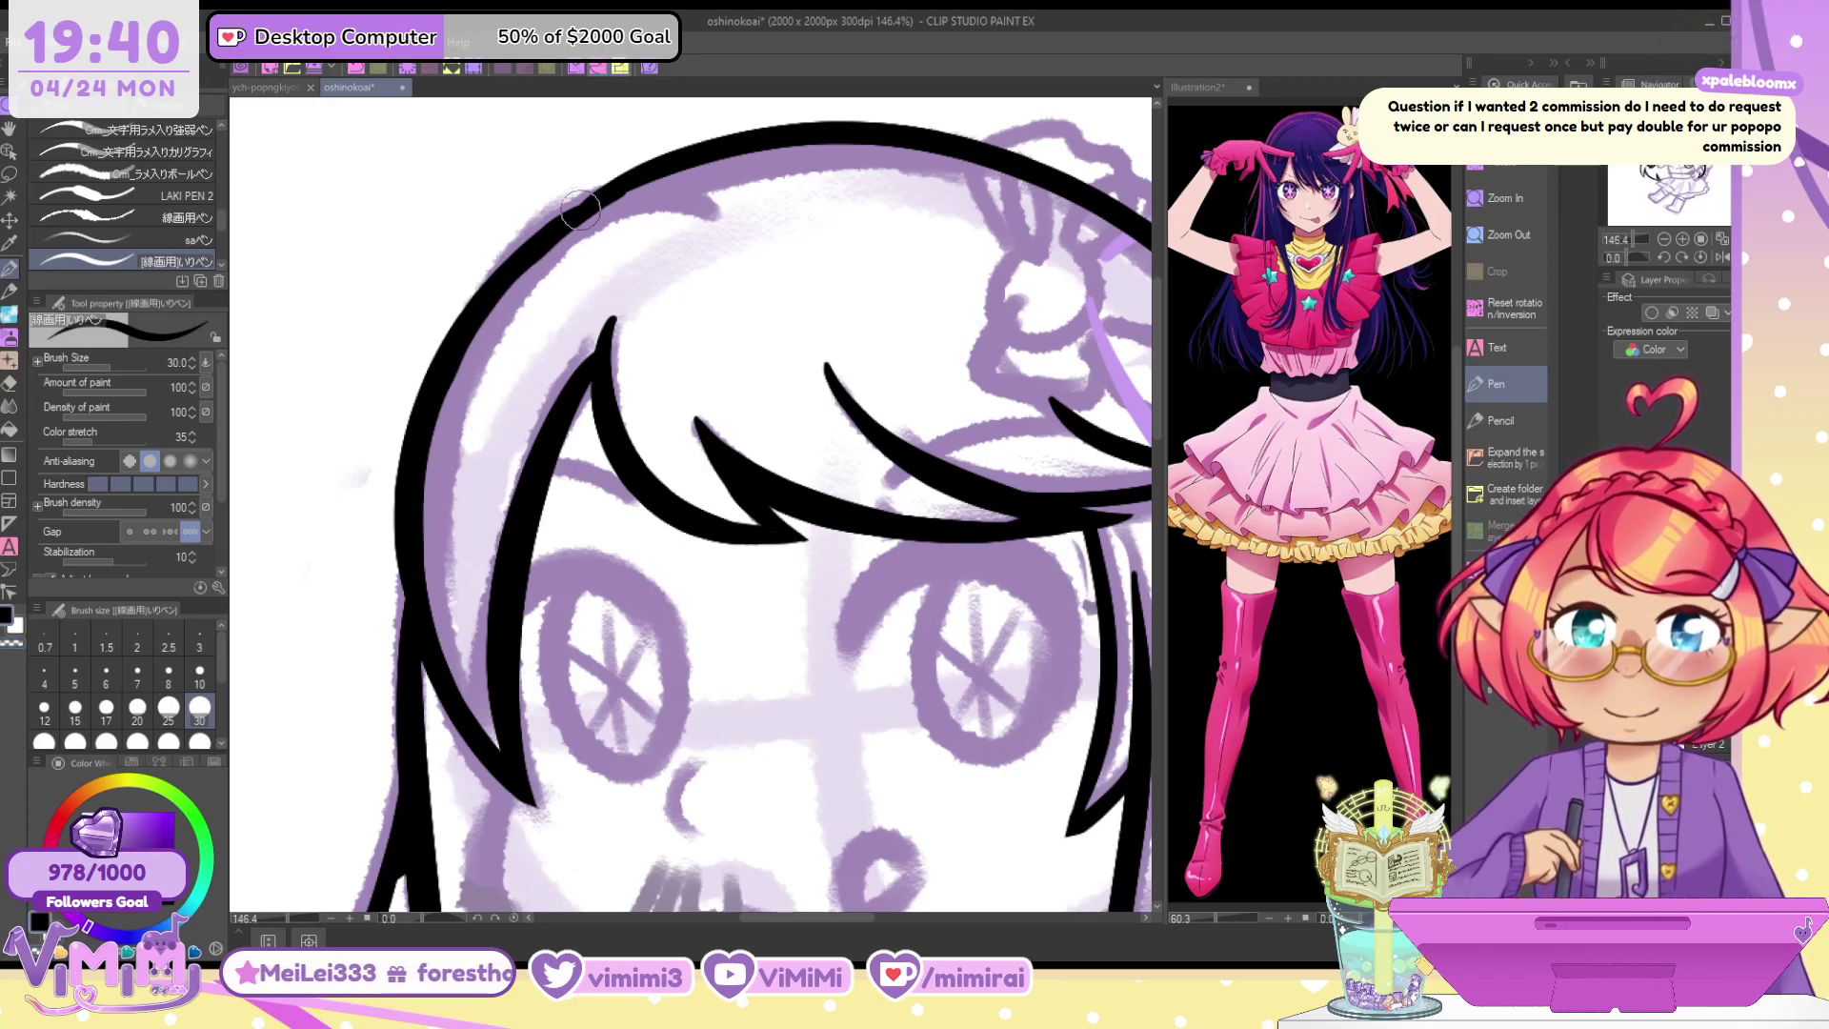
Ink another stroke over the upper left curve of the head outline and smooth its inner side with transparent color
left_click_drag(605, 194, 433, 532)
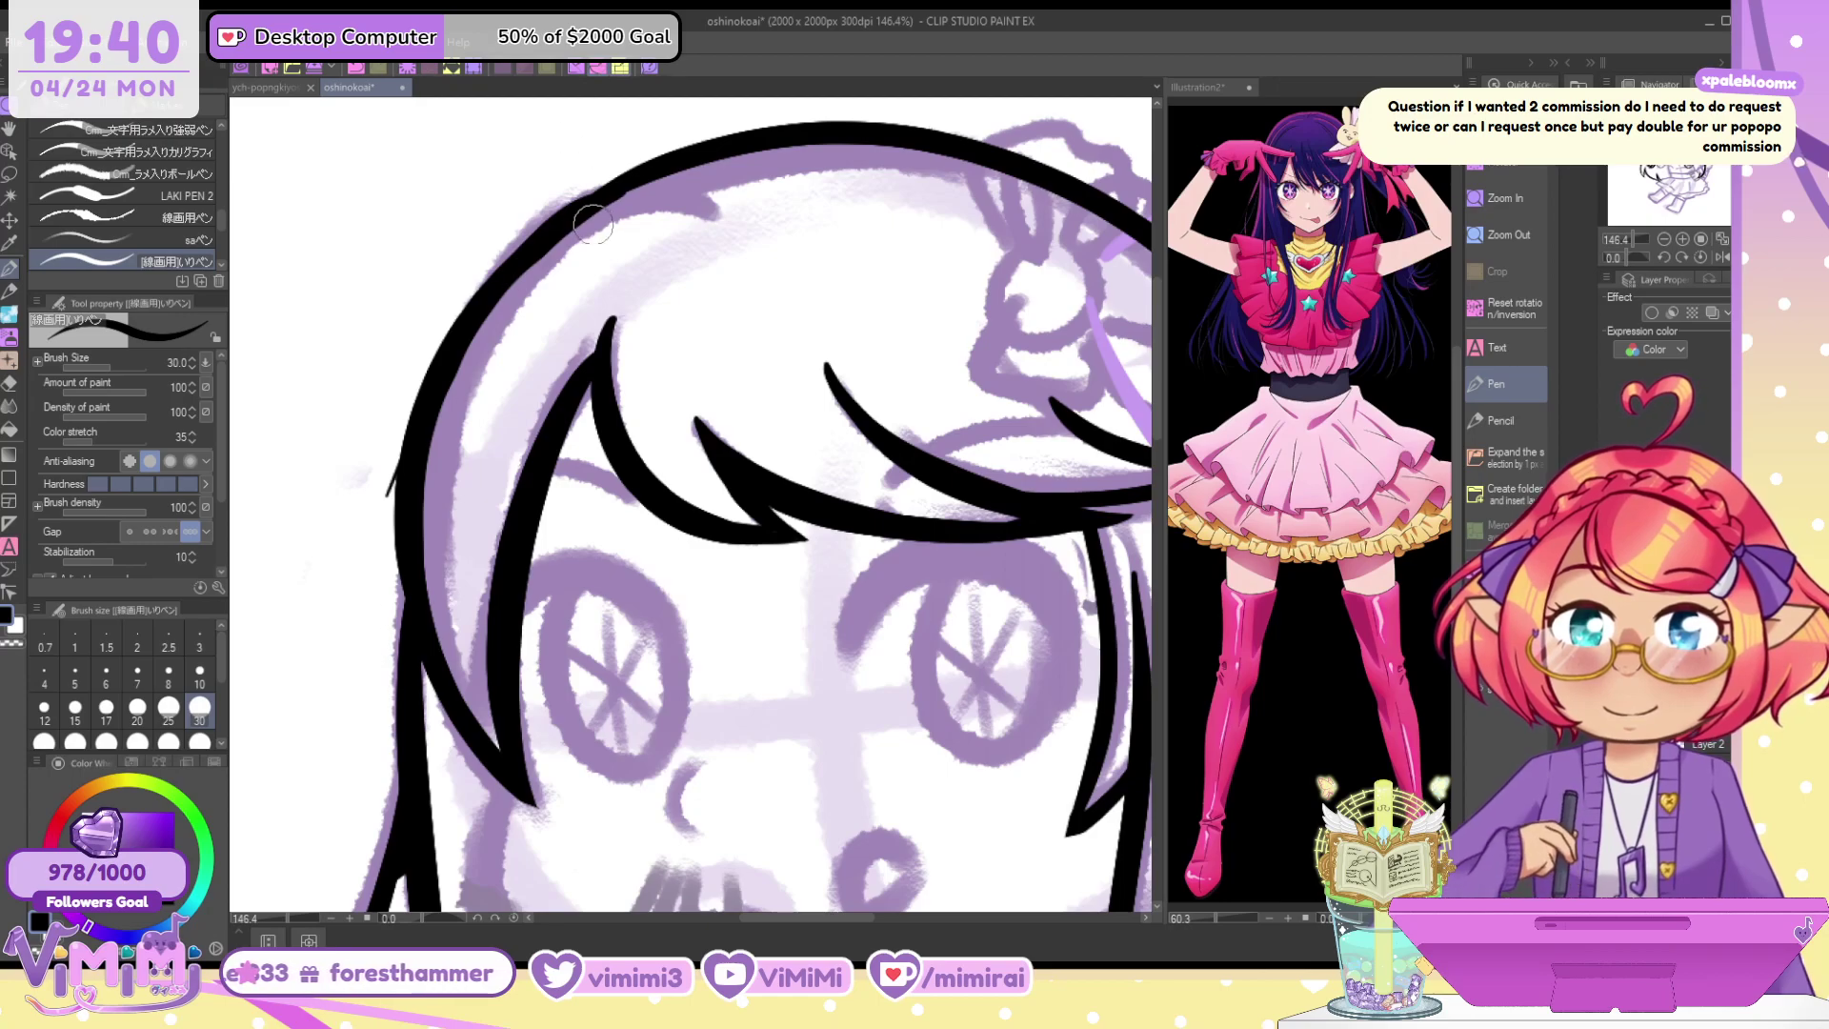
key("ctrl+z")
left_click_drag(589, 202, 405, 564)
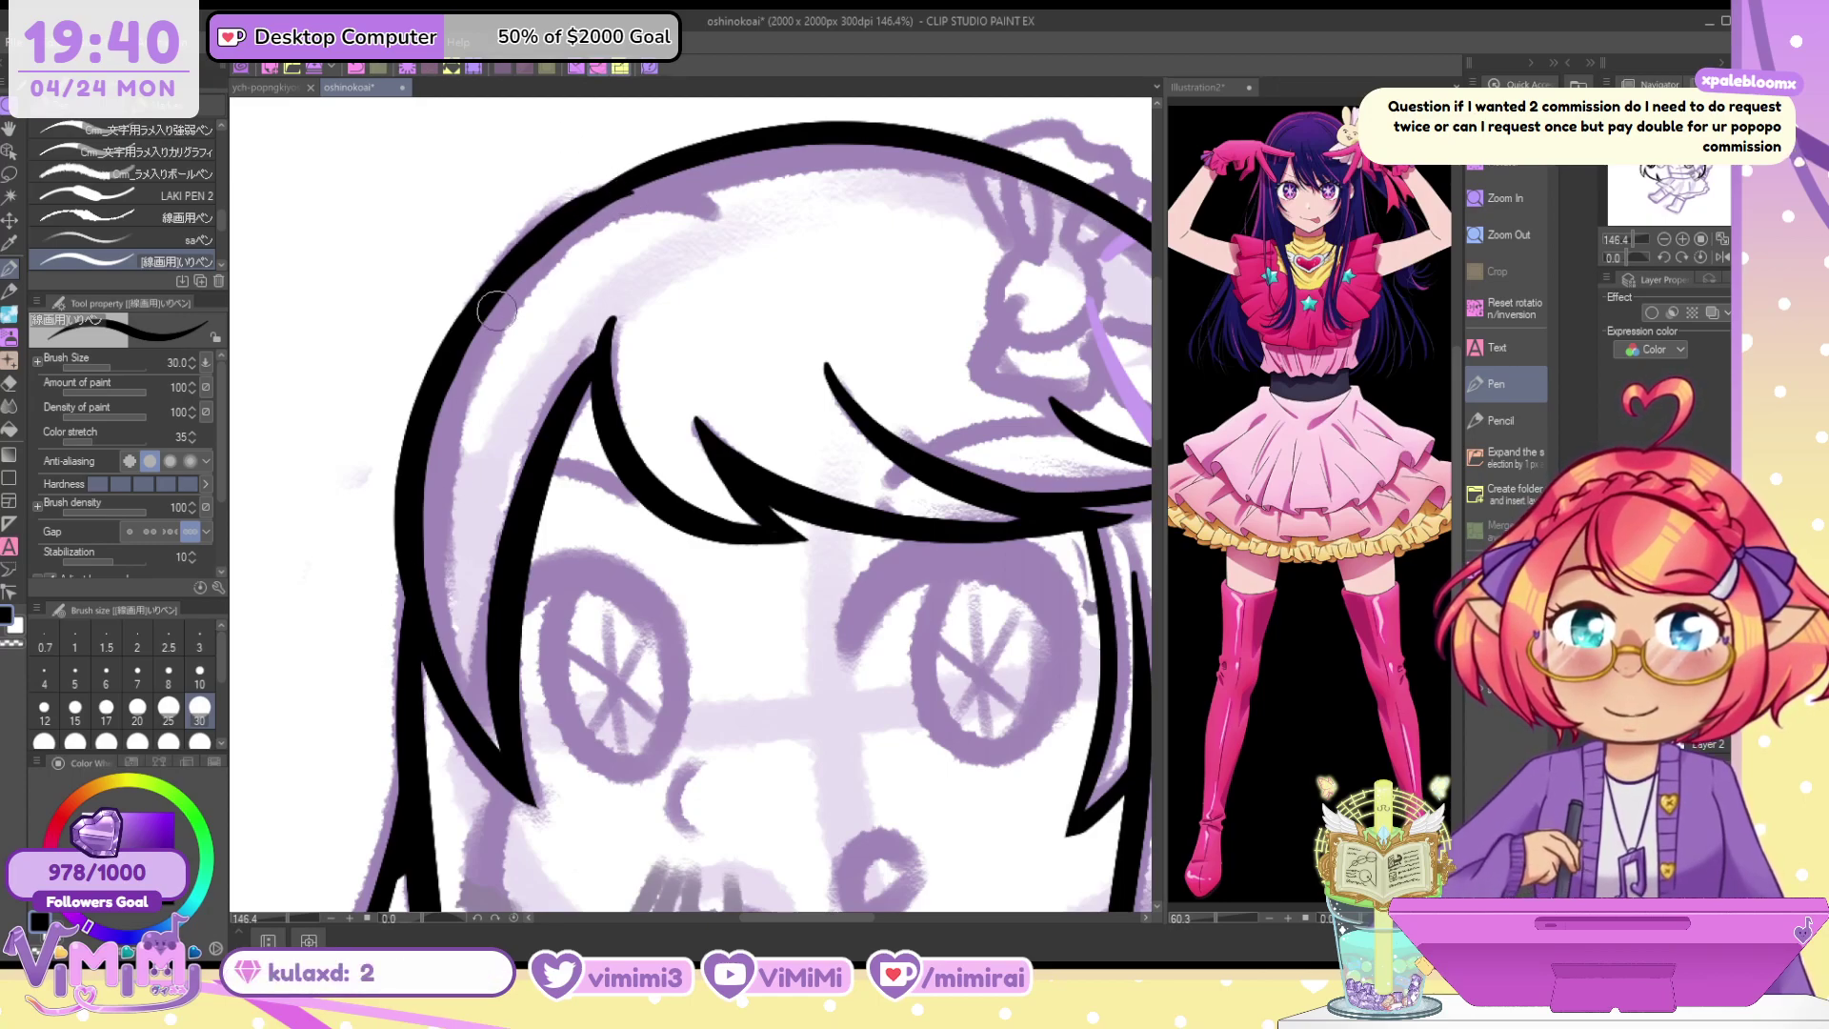
key("c")
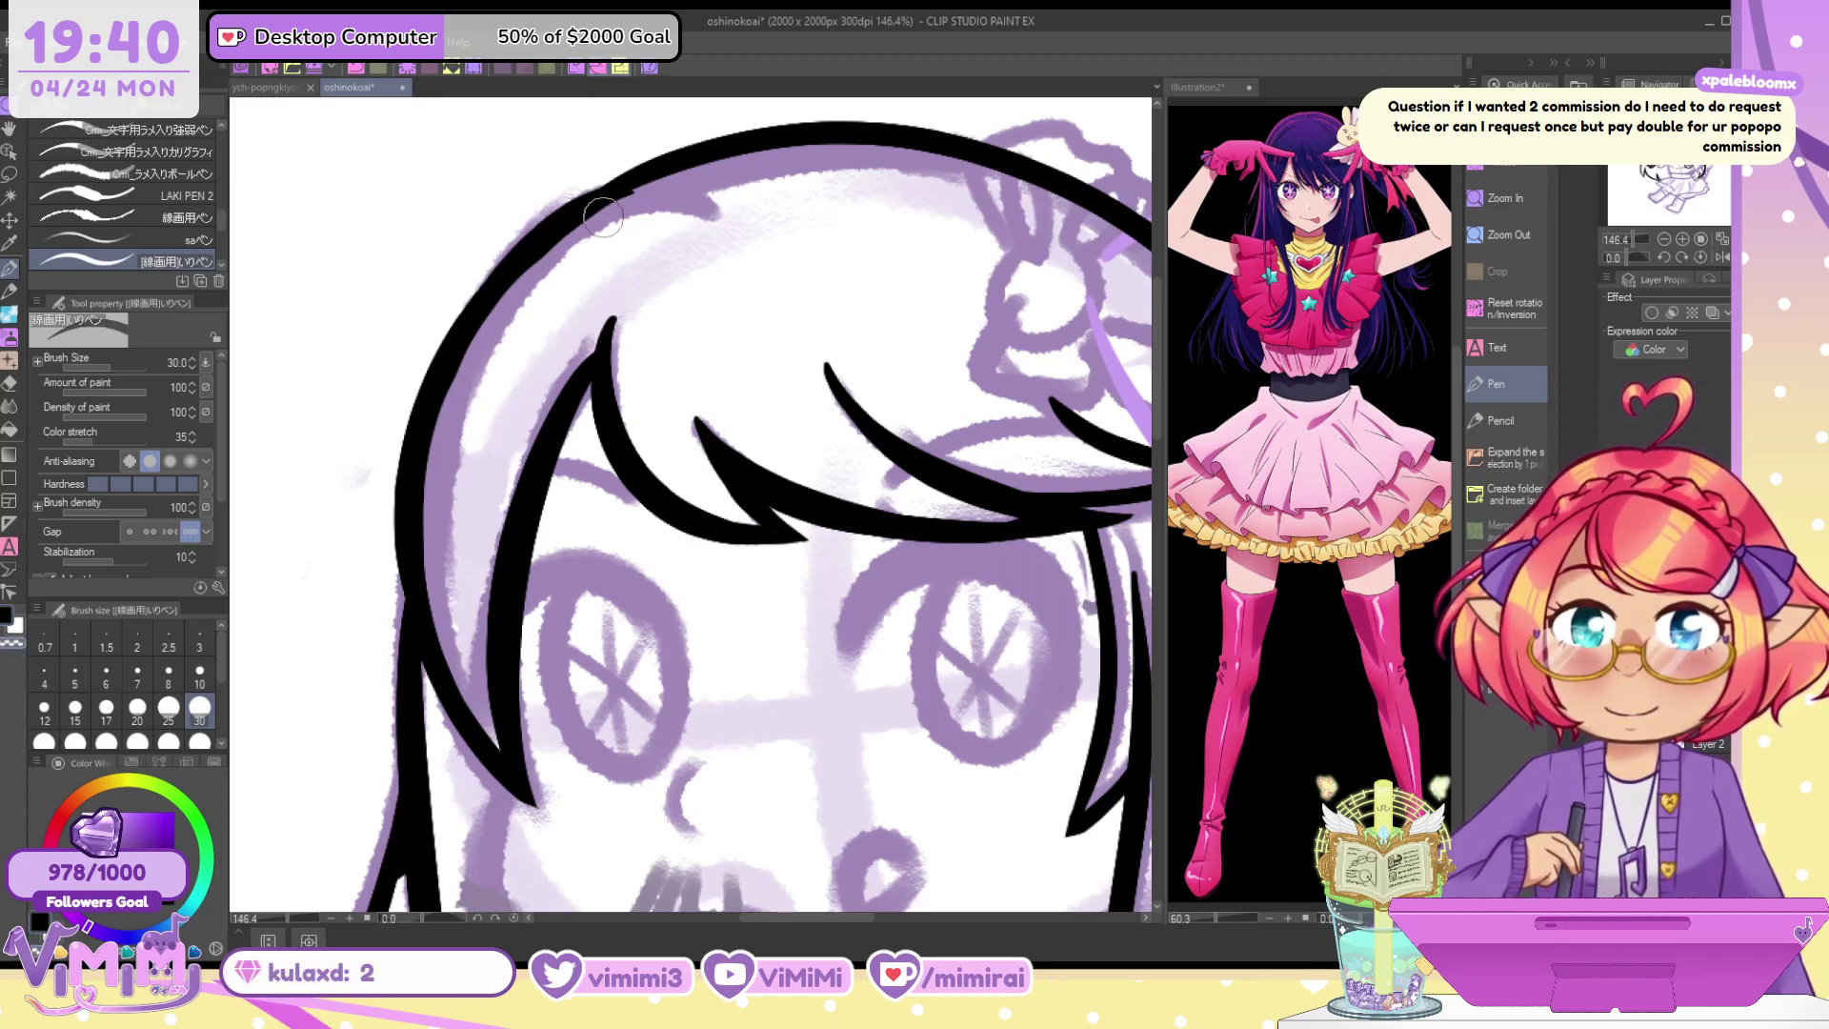
left_click_drag(602, 217, 495, 319)
key("ctrl+z")
left_click_drag(652, 192, 469, 369)
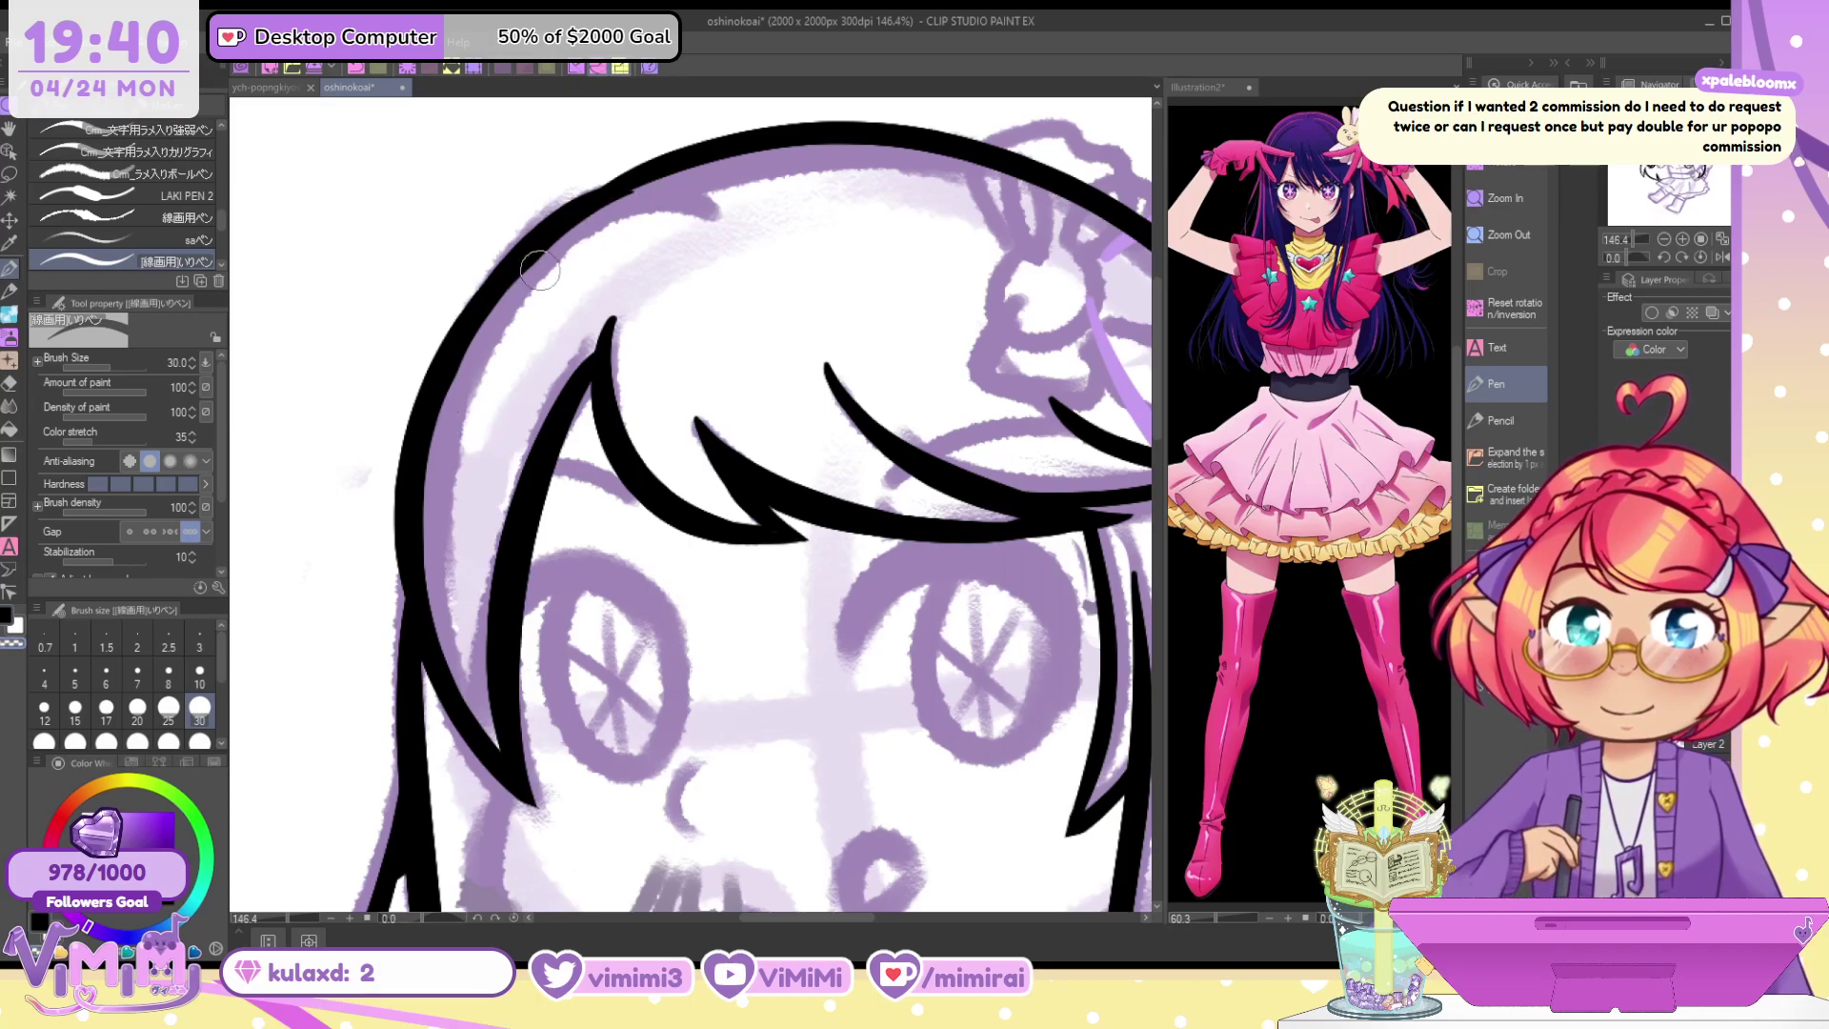
key("c")
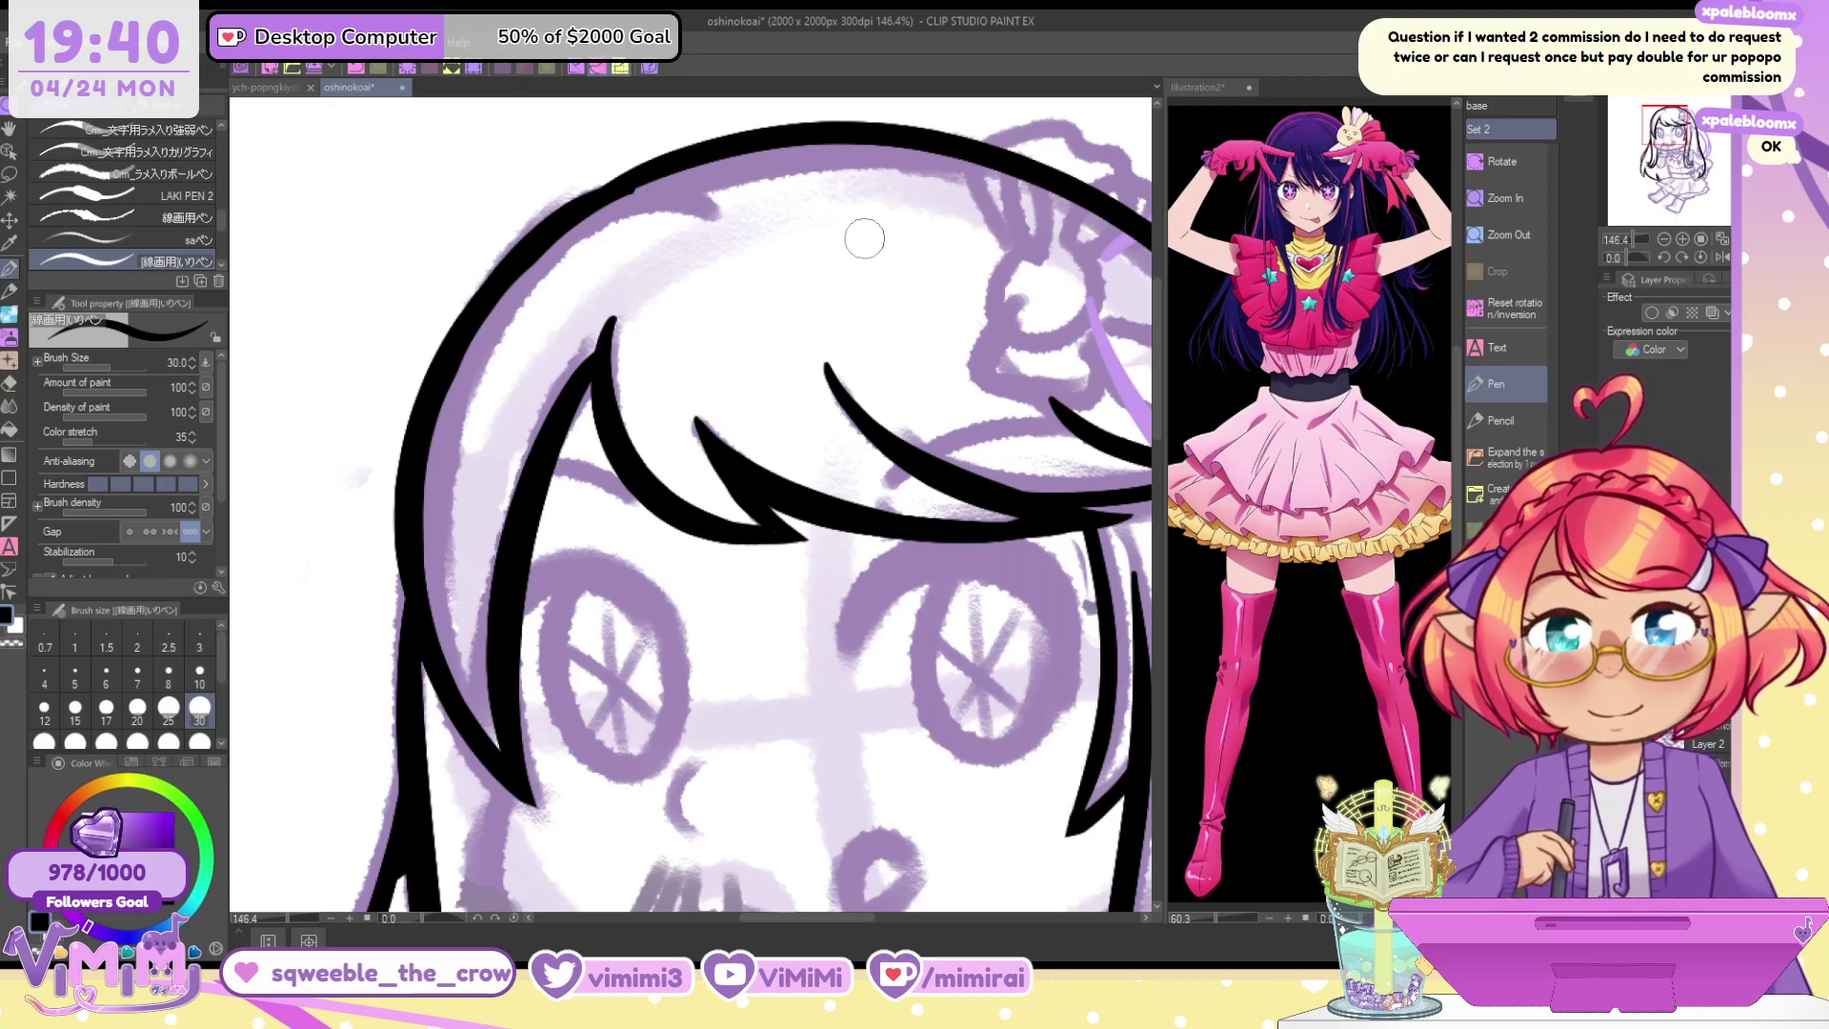
Ink a short thin strand just beneath the leftmost bang, branching off near its top and following its curve
left_click_drag(1675, 122, 1678, 127)
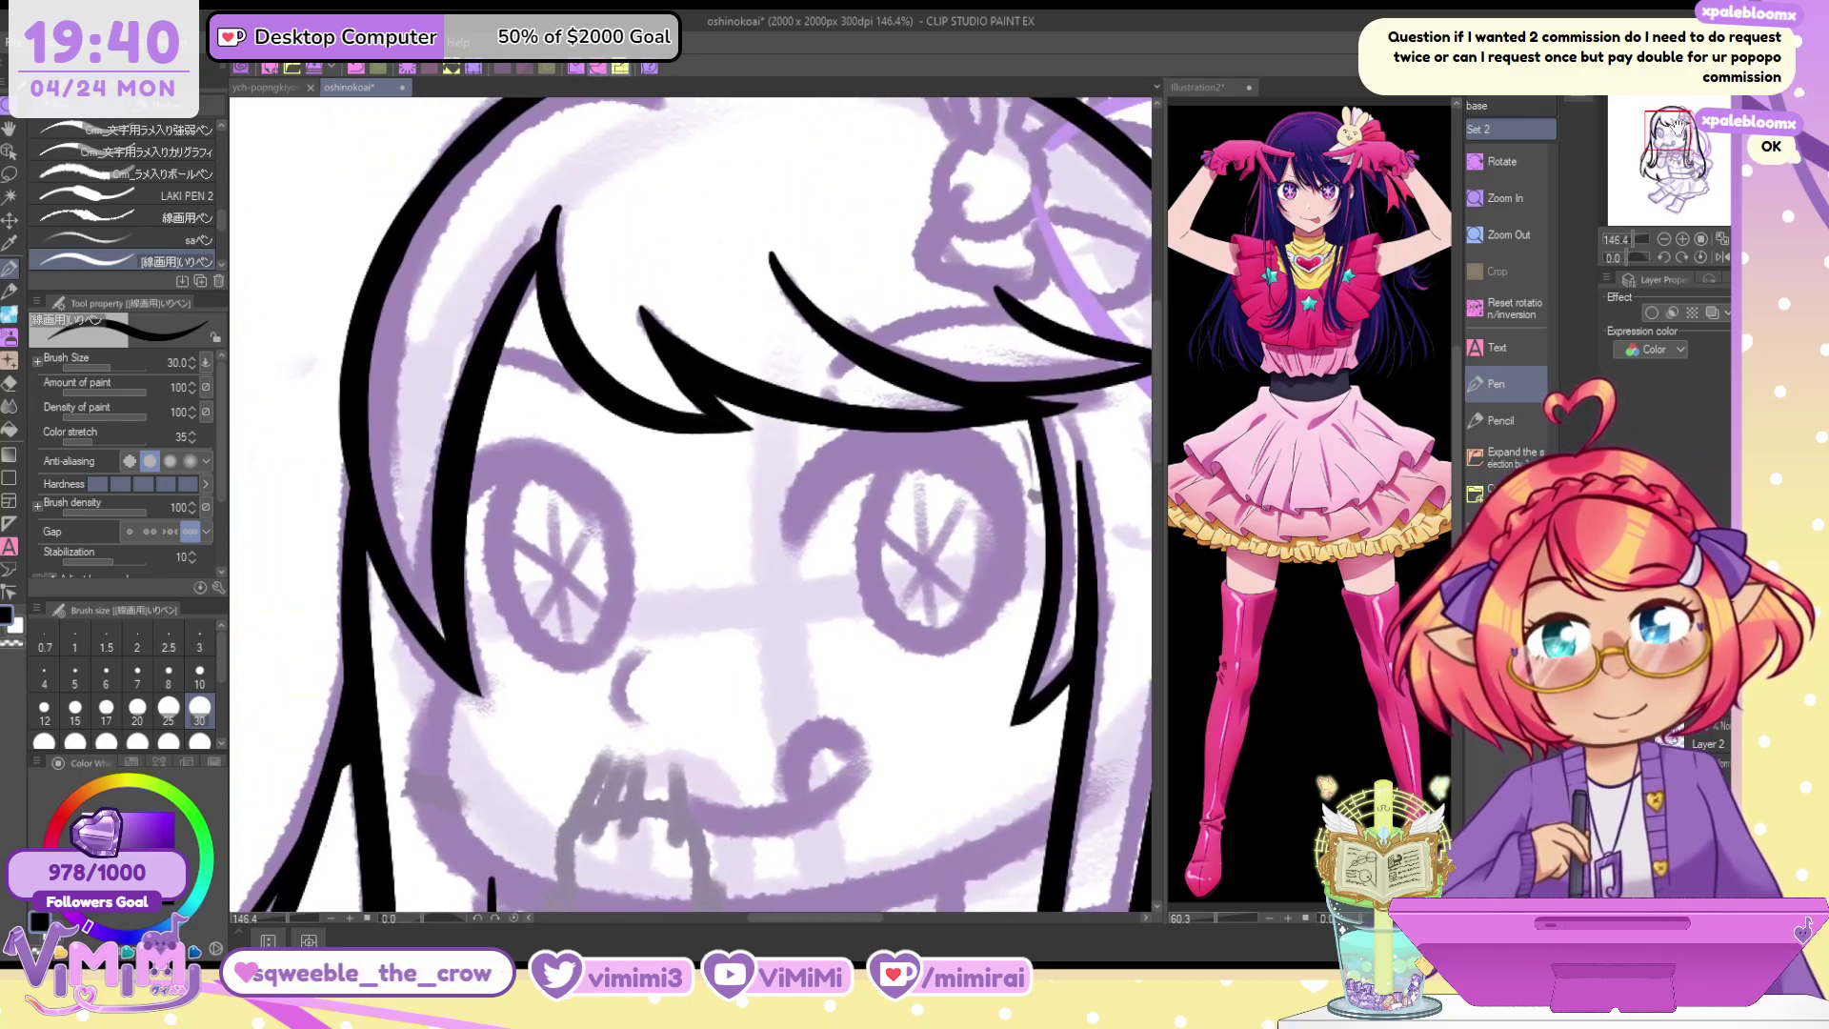
left_click_drag(539, 276, 667, 439)
key("ctrl+z")
left_click_drag(529, 290, 633, 443)
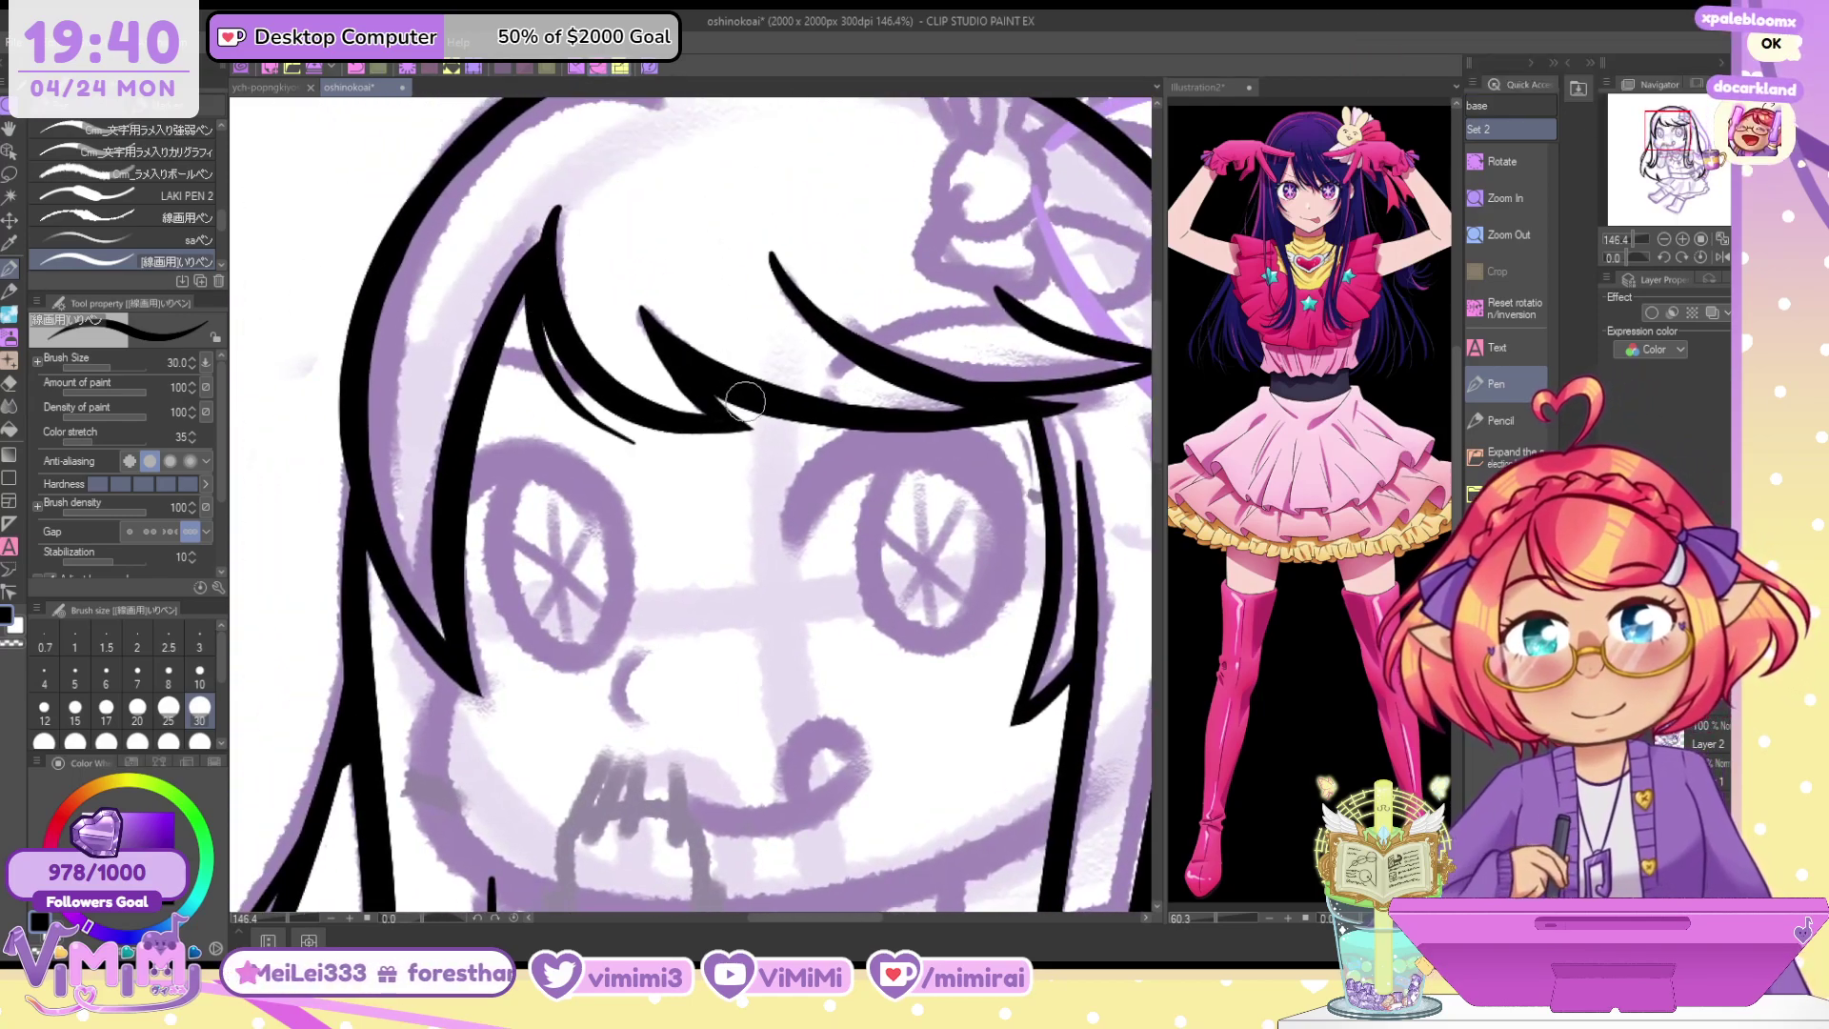
key("ctrl+z")
left_click_drag(541, 285, 642, 444)
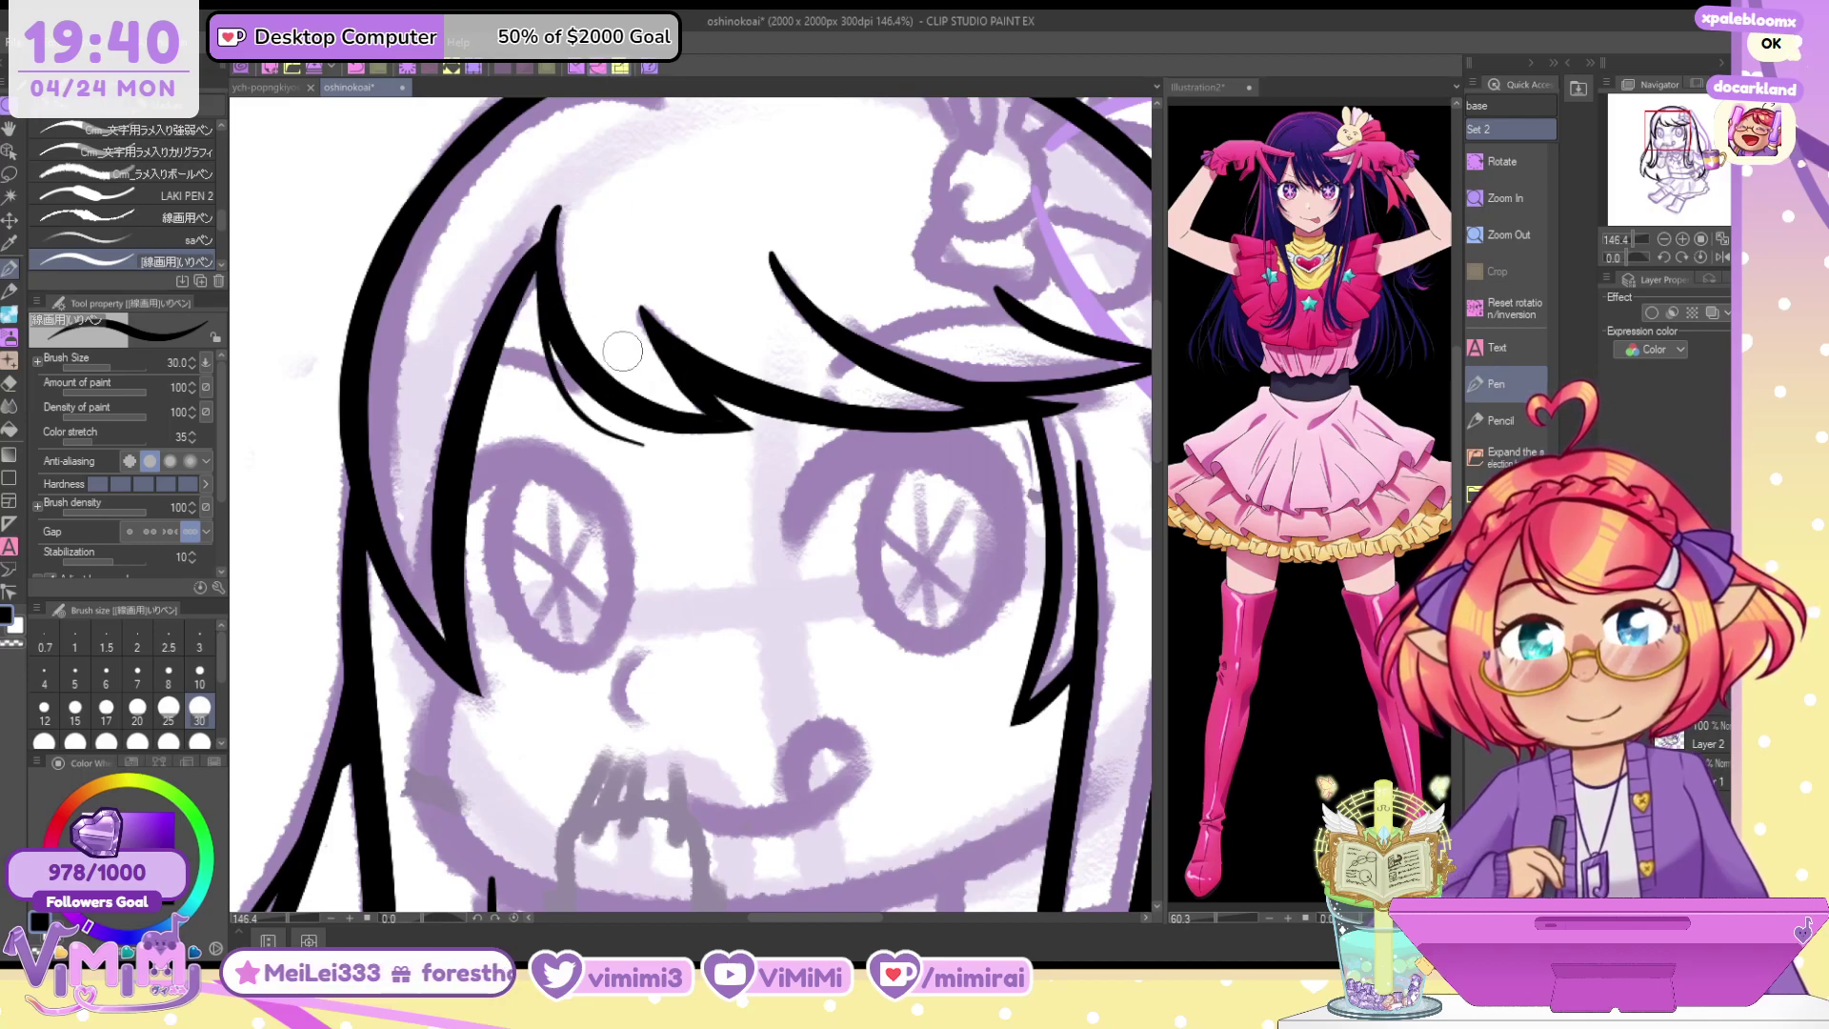
mouse_move(531, 291)
left_mouse_down()
mouse_move(709, 390)
mouse_move(545, 276)
mouse_move(569, 412)
left_mouse_up()
key("ctrl+z")
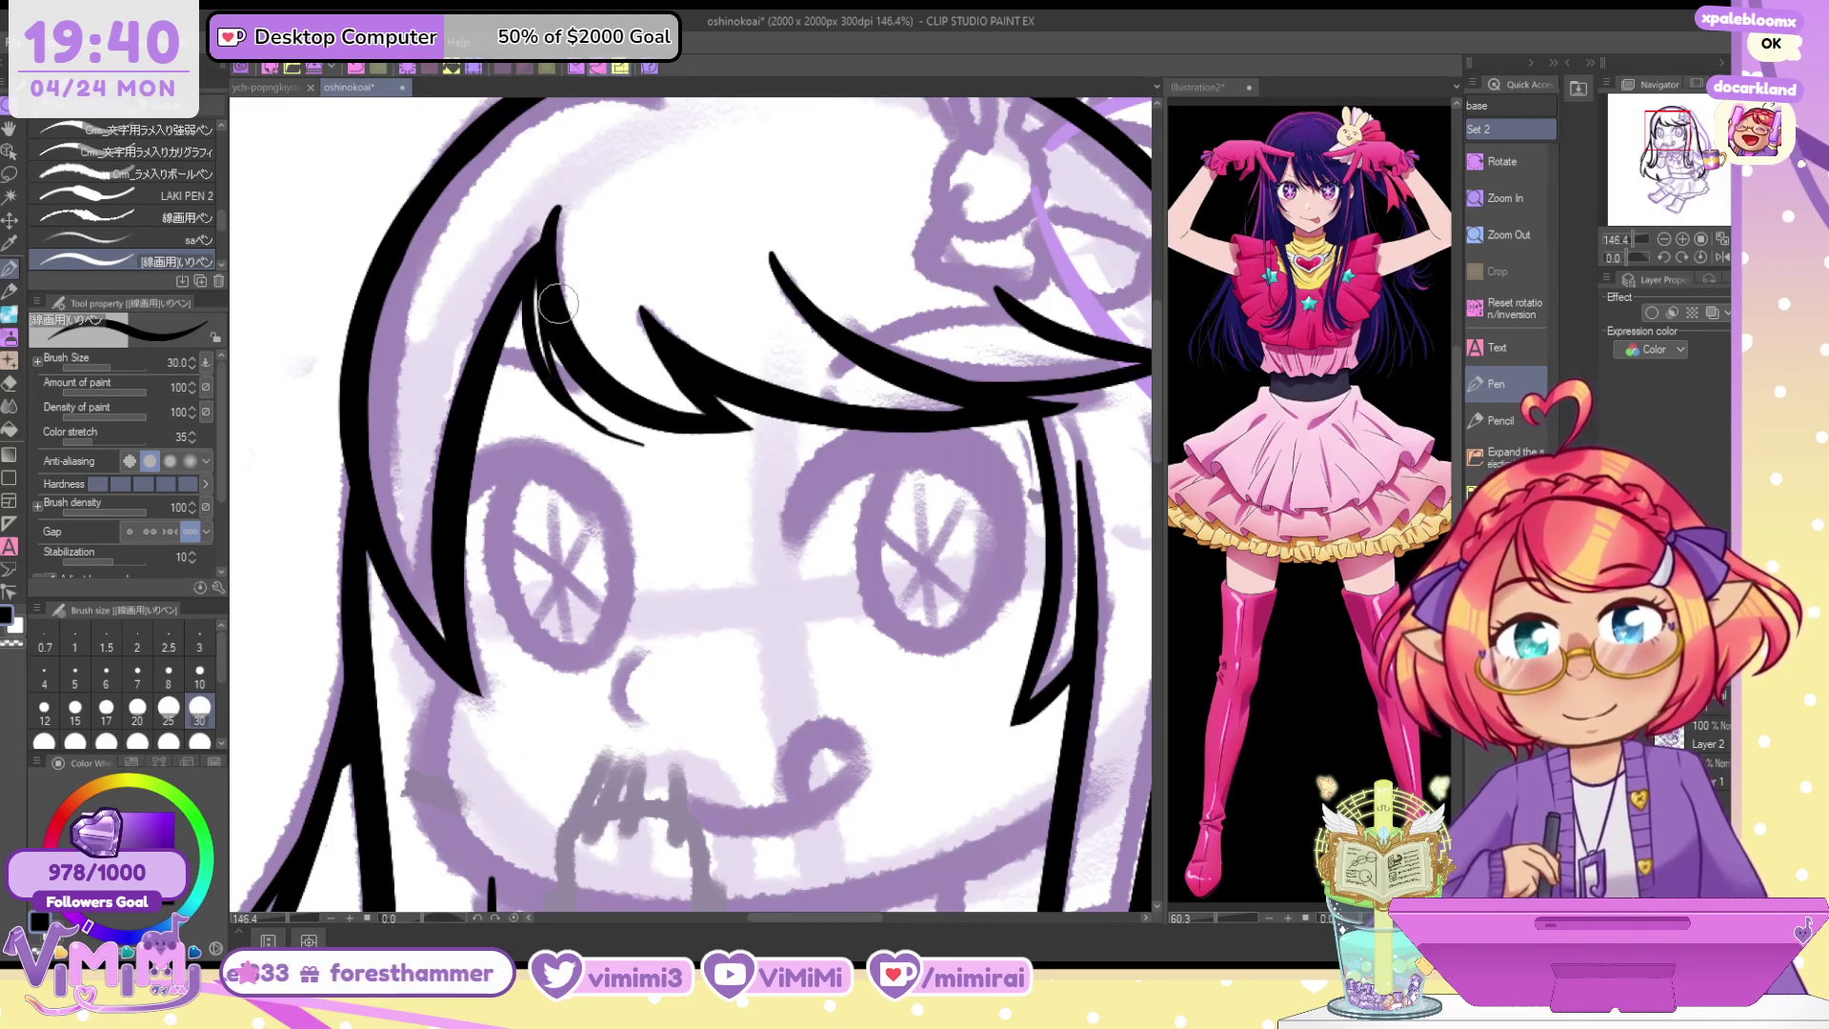
key("ctrl+z")
left_click_drag(534, 297, 624, 435)
Trim the thin strand beneath the leftmost bang with transparent color and return to the black drawing color
key("c")
left_click_drag(543, 389, 645, 438)
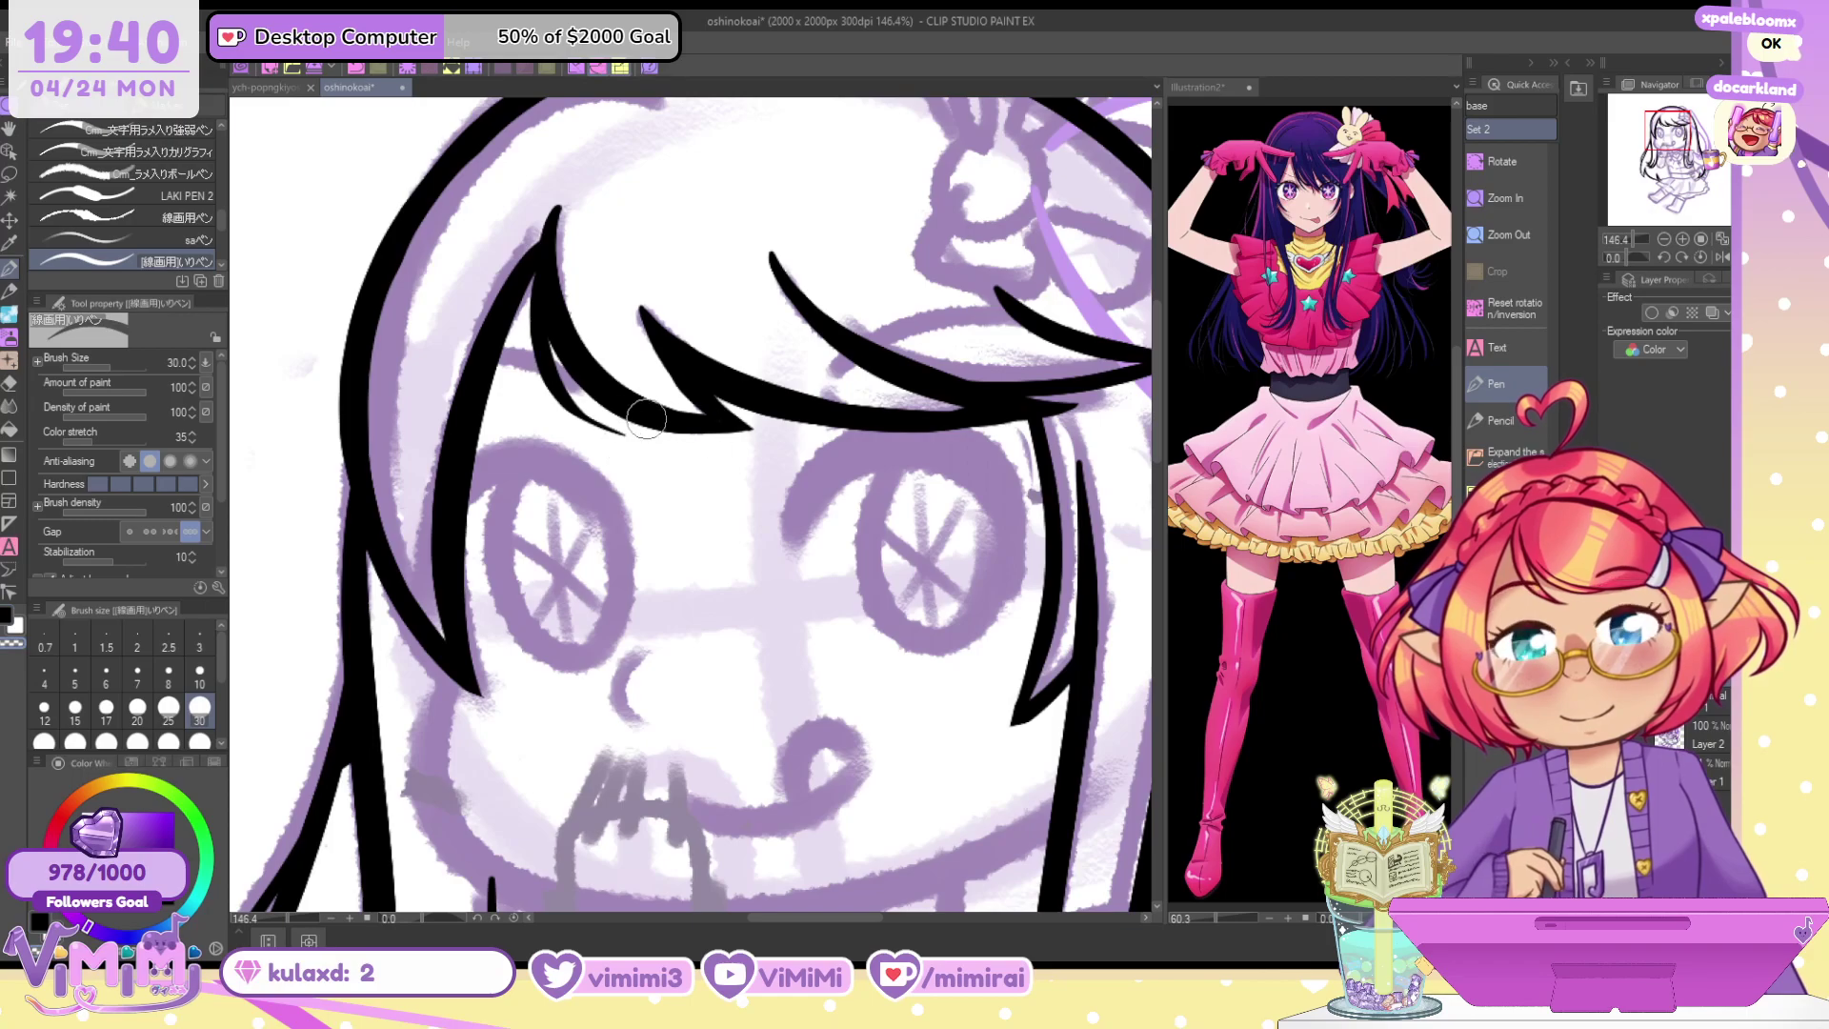
key("c")
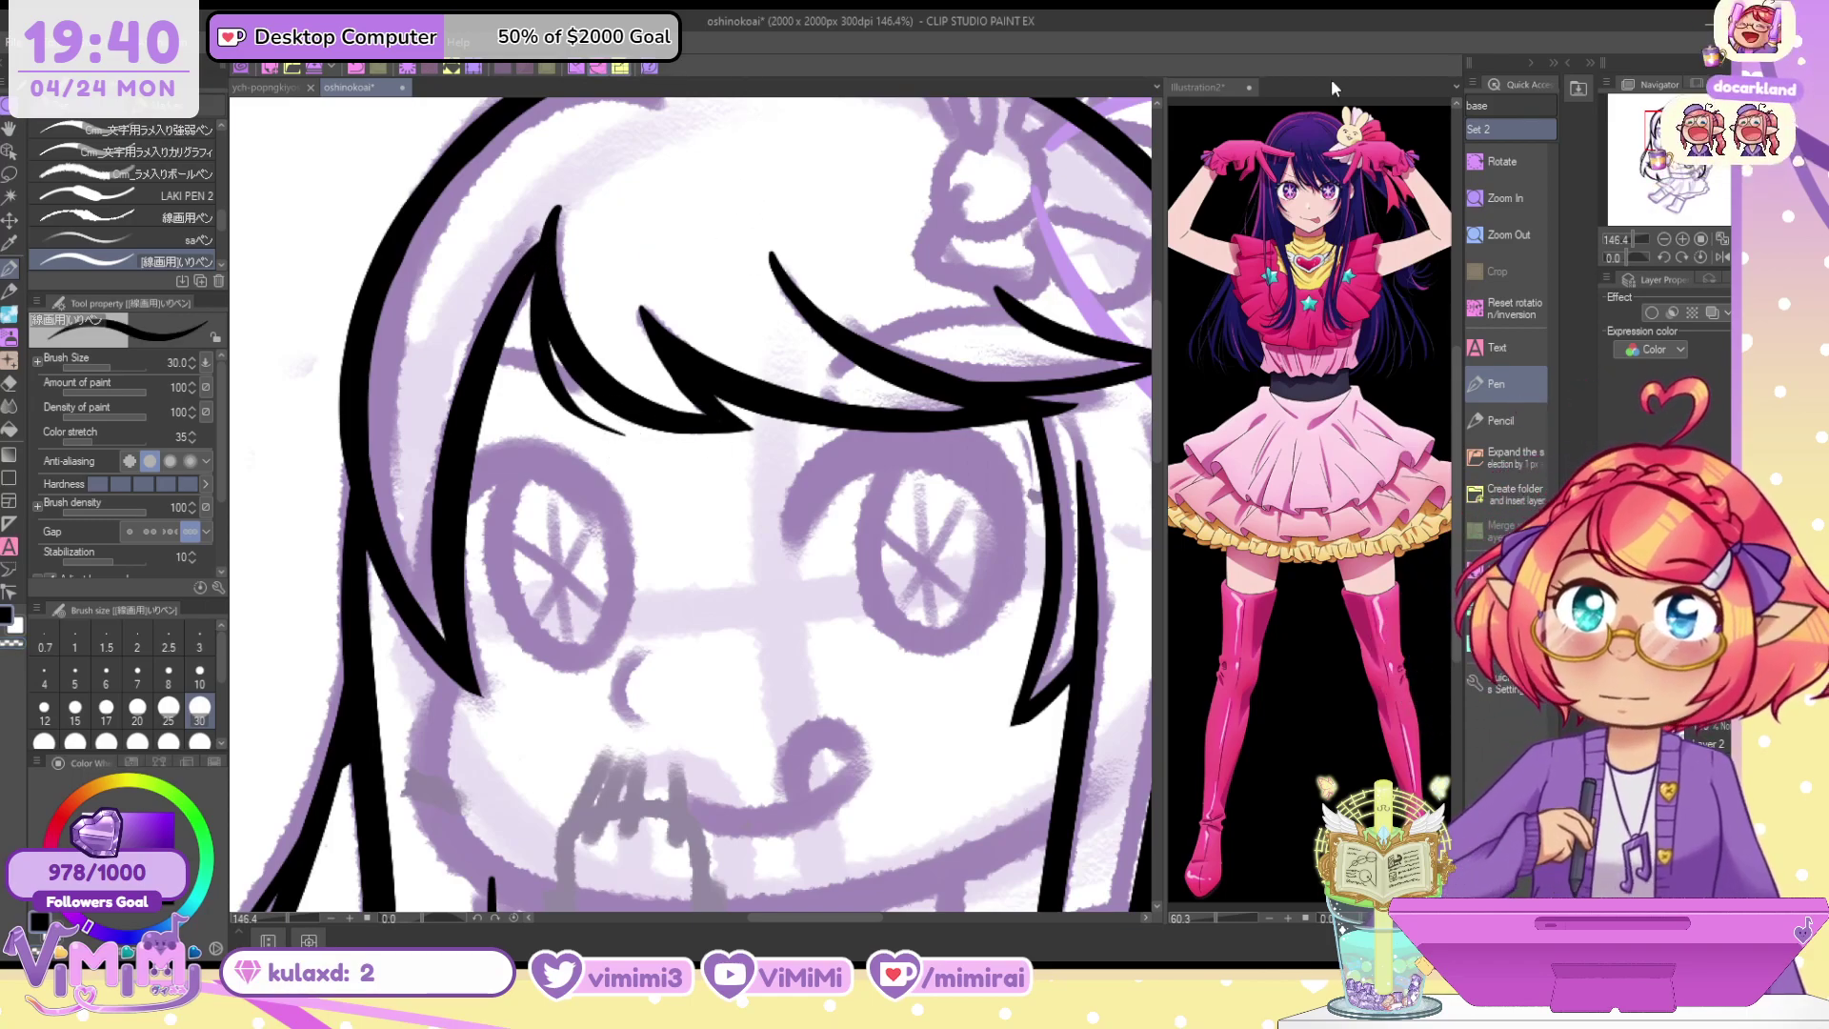
mouse_move(764, 868)
left_mouse_down()
mouse_move(783, 629)
mouse_move(691, 504)
left_mouse_up()
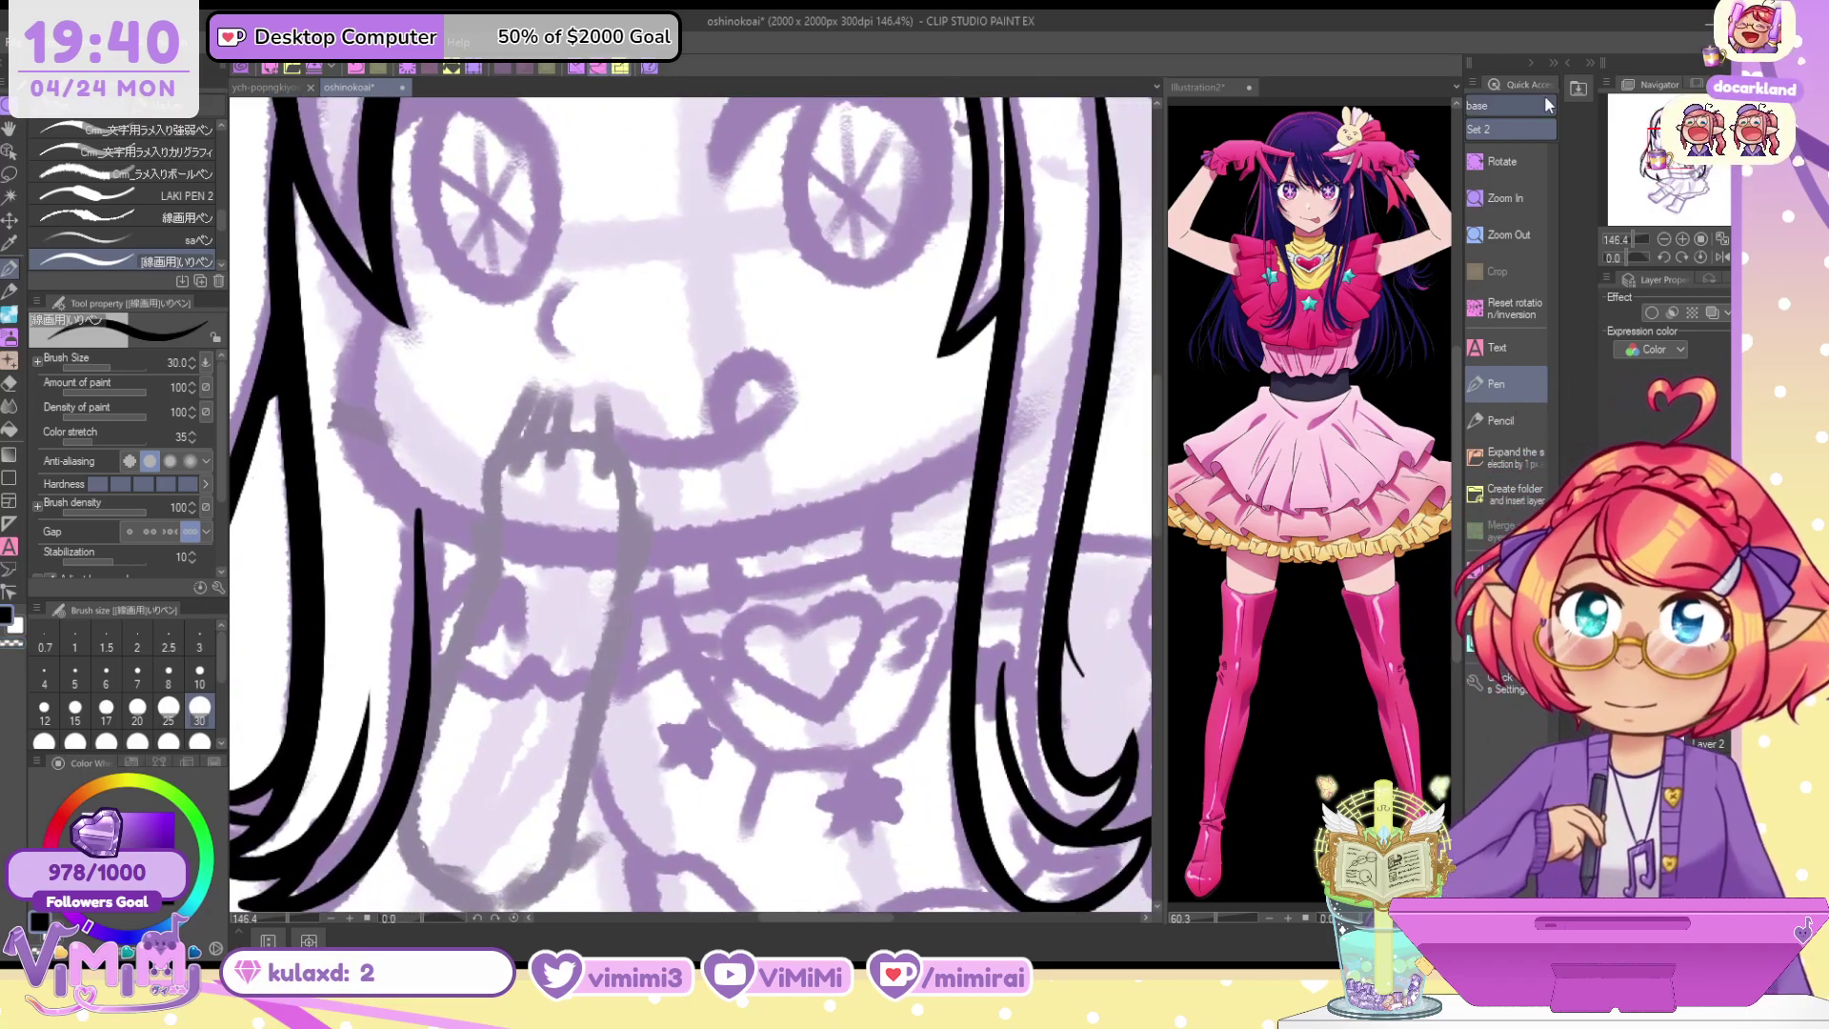
mouse_move(363, 324)
left_mouse_down()
mouse_move(748, 543)
mouse_move(895, 493)
left_mouse_up()
key("ctrl+z")
key("h")
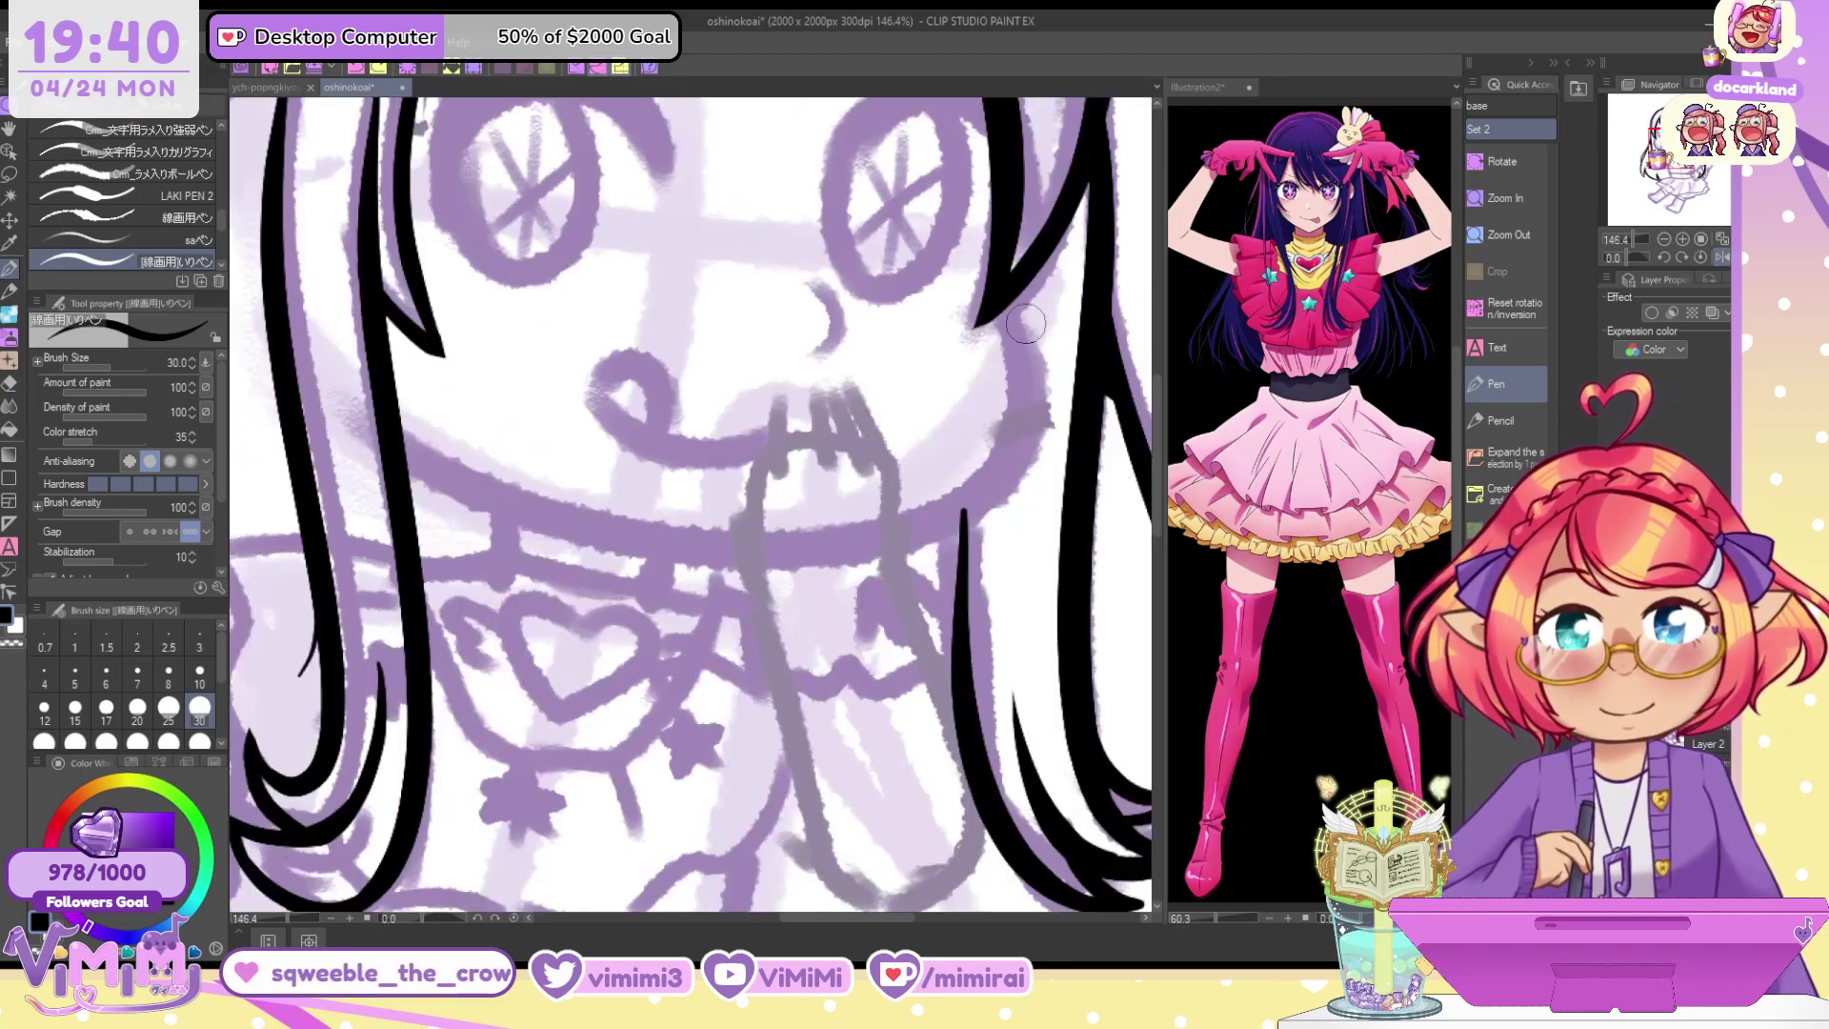
key("h")
key("]")
key("]")
mouse_move(373, 324)
left_mouse_down()
mouse_move(349, 358)
mouse_move(920, 459)
left_mouse_up()
key("ctrl+z")
key("bracketleft")
mouse_move(367, 319)
left_mouse_down()
mouse_move(753, 572)
mouse_move(971, 462)
left_mouse_up()
key("ctrl+z")
Switch to LAKI PEN 2 at brush size 50 and ink the rounded jawline across the face between the two hair locks
left_click(162, 195)
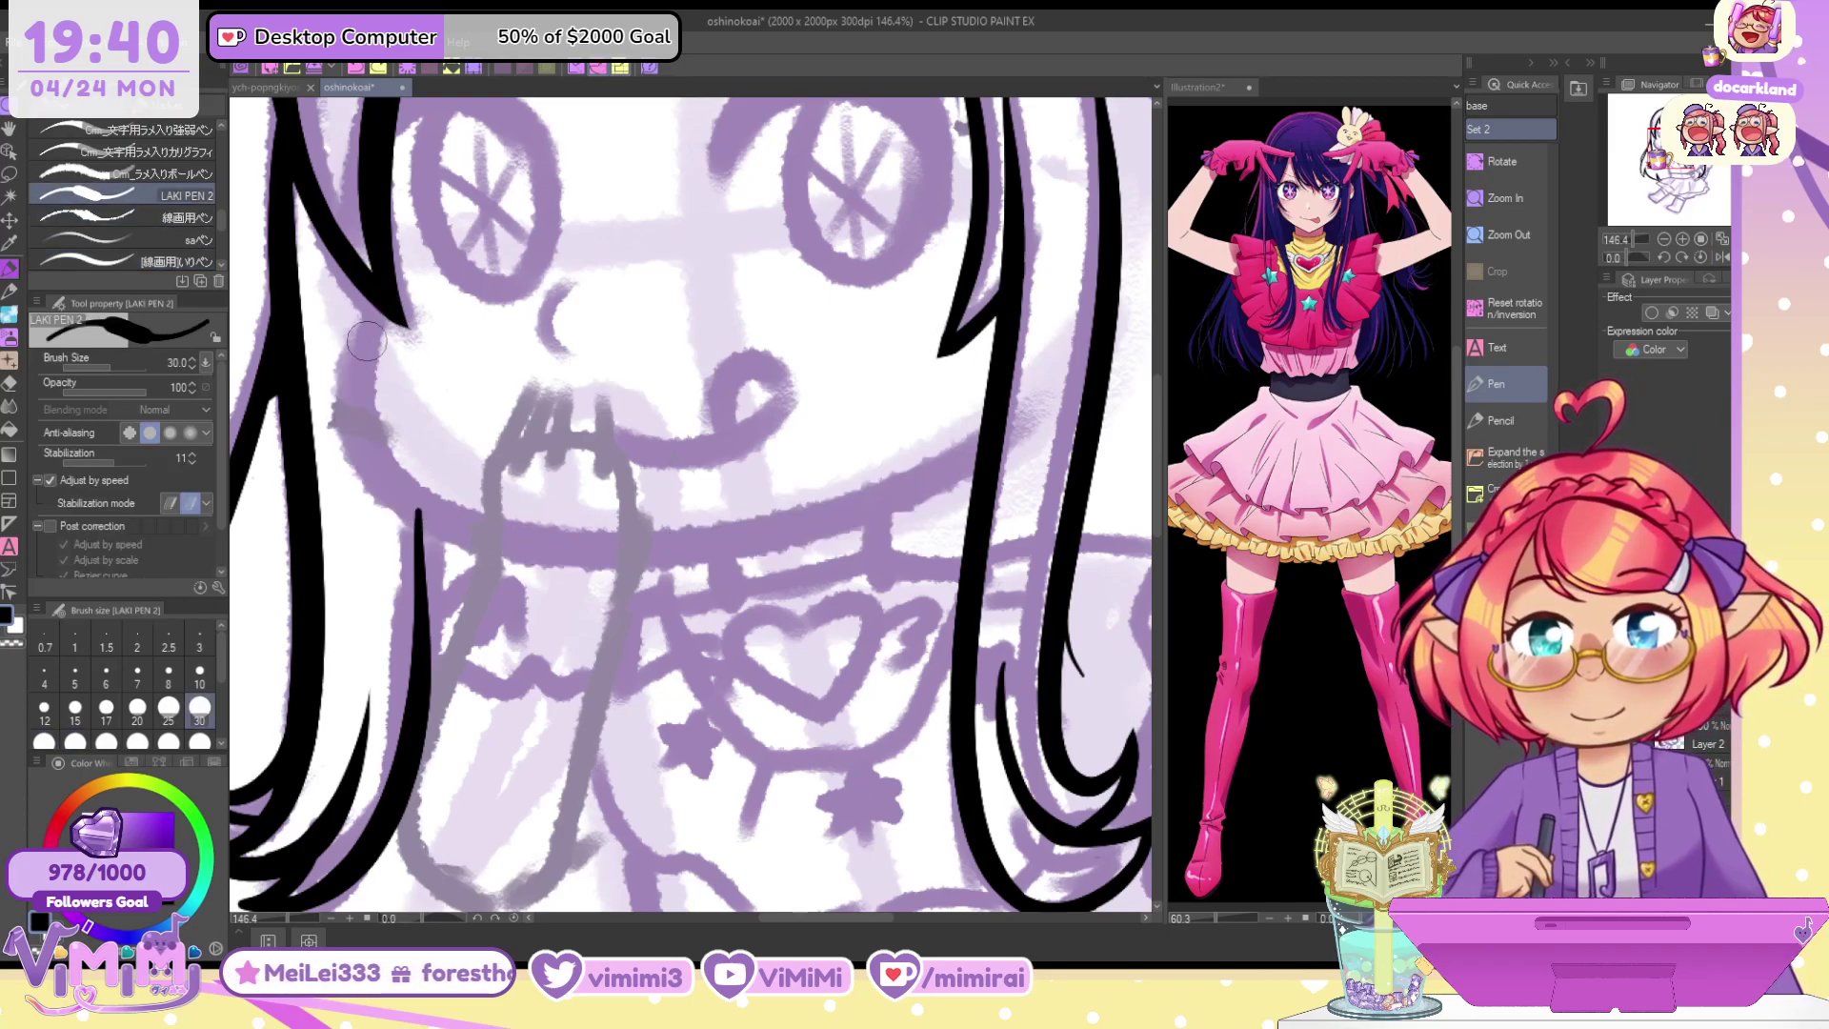
left_click_drag(360, 329, 971, 462)
key("ctrl+z")
key("bracketright")
key("bracketright")
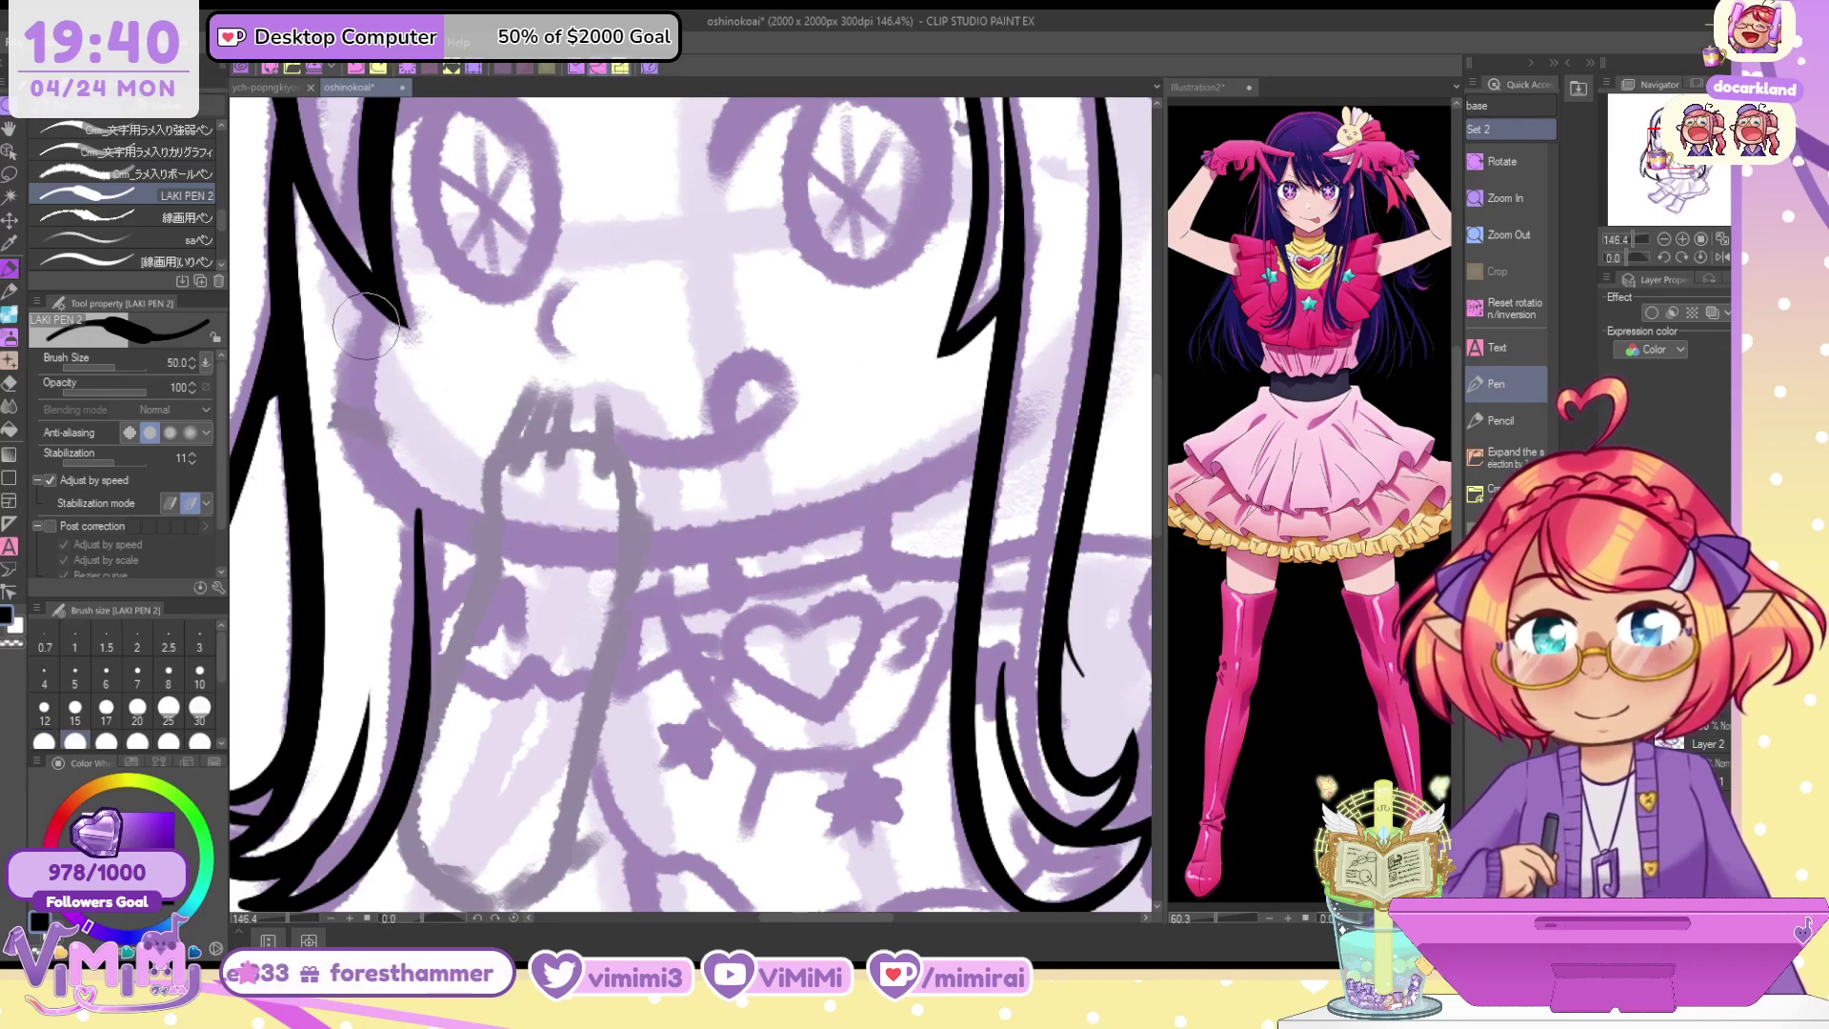
mouse_move(365, 324)
left_mouse_down()
mouse_move(366, 460)
mouse_move(771, 522)
mouse_move(970, 327)
mouse_move(922, 450)
mouse_move(981, 412)
left_mouse_up()
key("ctrl+z")
key("ctrl+z")
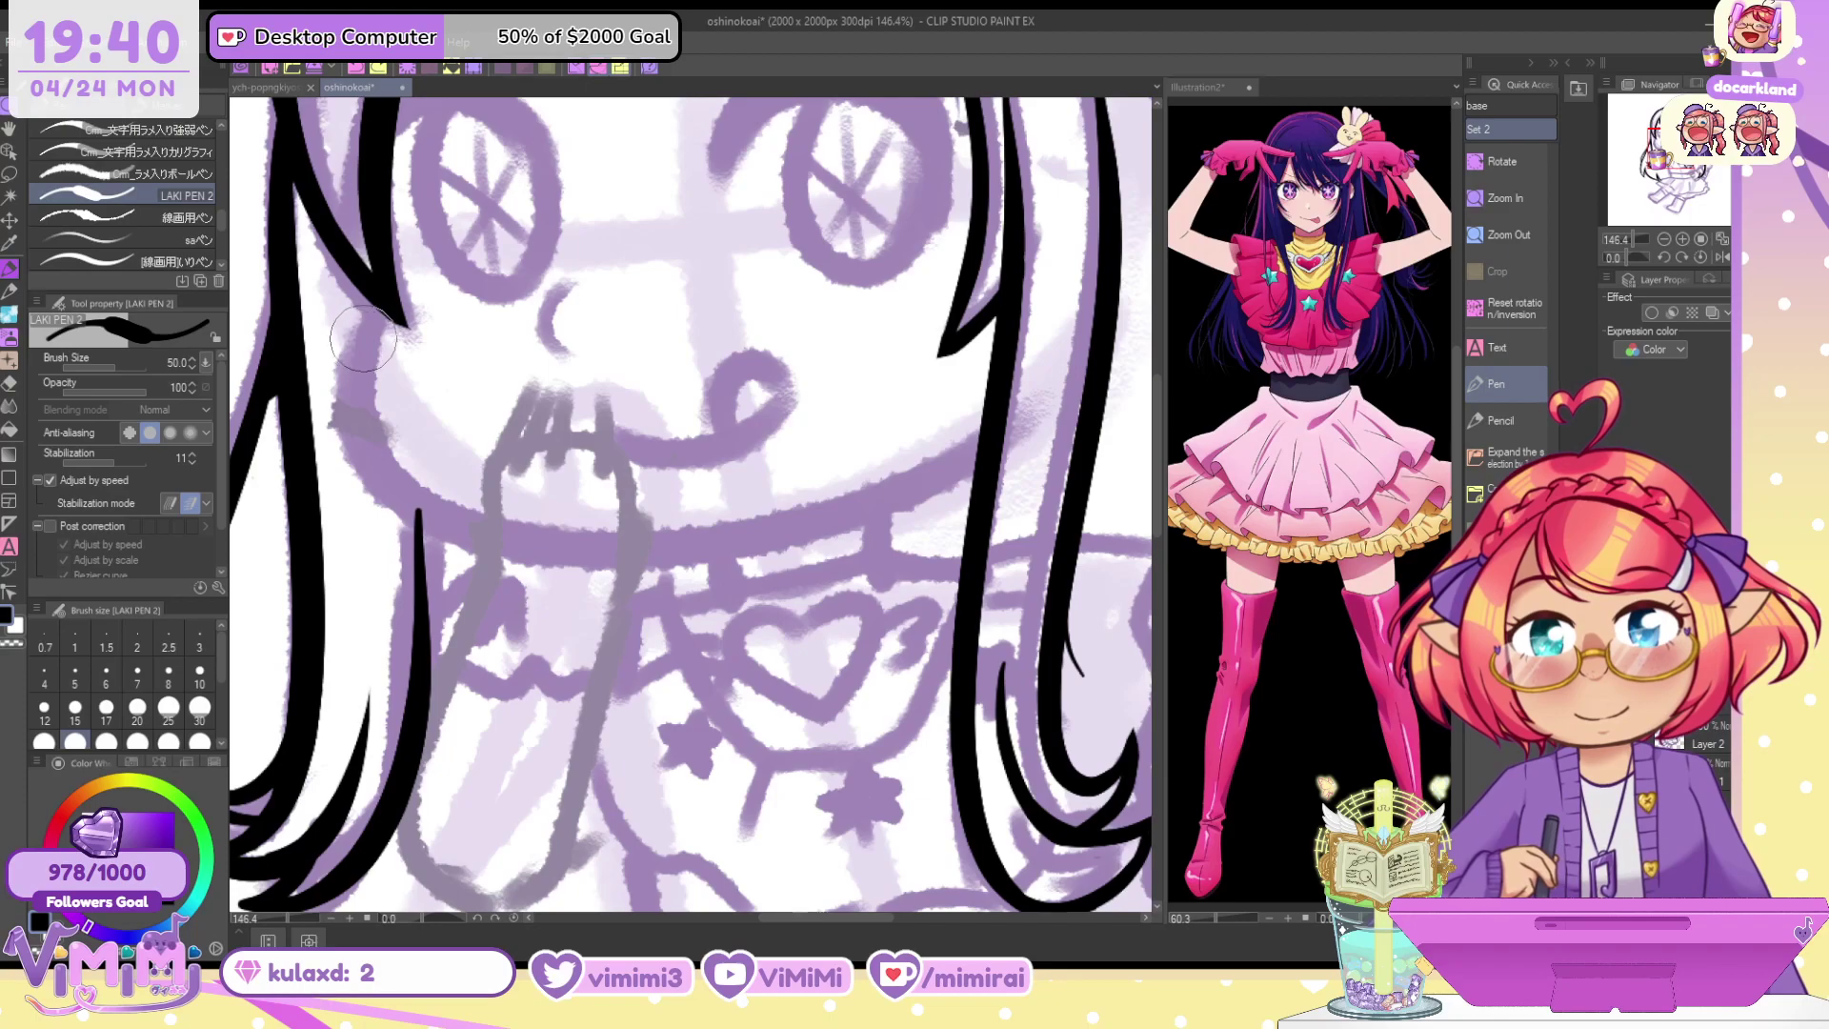
mouse_move(364, 328)
left_mouse_down()
mouse_move(592, 551)
mouse_move(981, 412)
left_mouse_up()
key("ctrl+z")
mouse_move(369, 321)
left_mouse_down()
mouse_move(783, 529)
mouse_move(979, 434)
left_mouse_up()
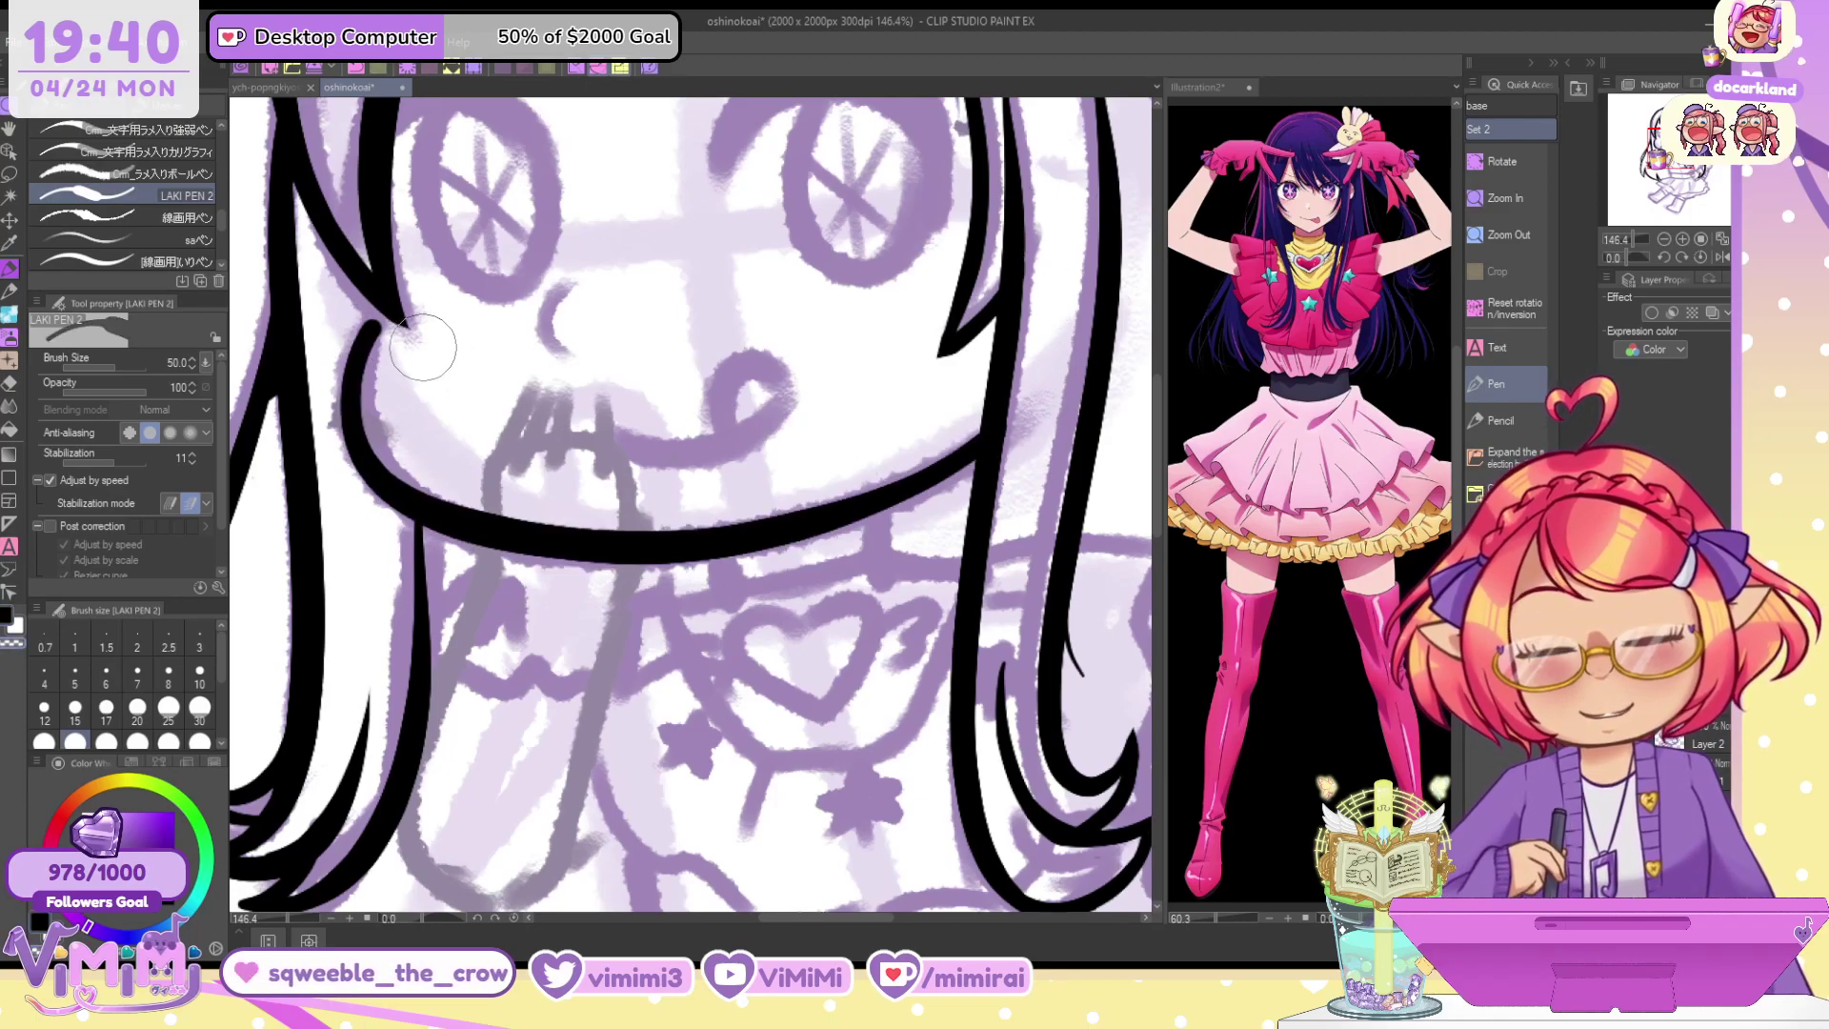
mouse_move(374, 329)
left_mouse_down()
mouse_move(365, 351)
mouse_move(503, 507)
left_mouse_up()
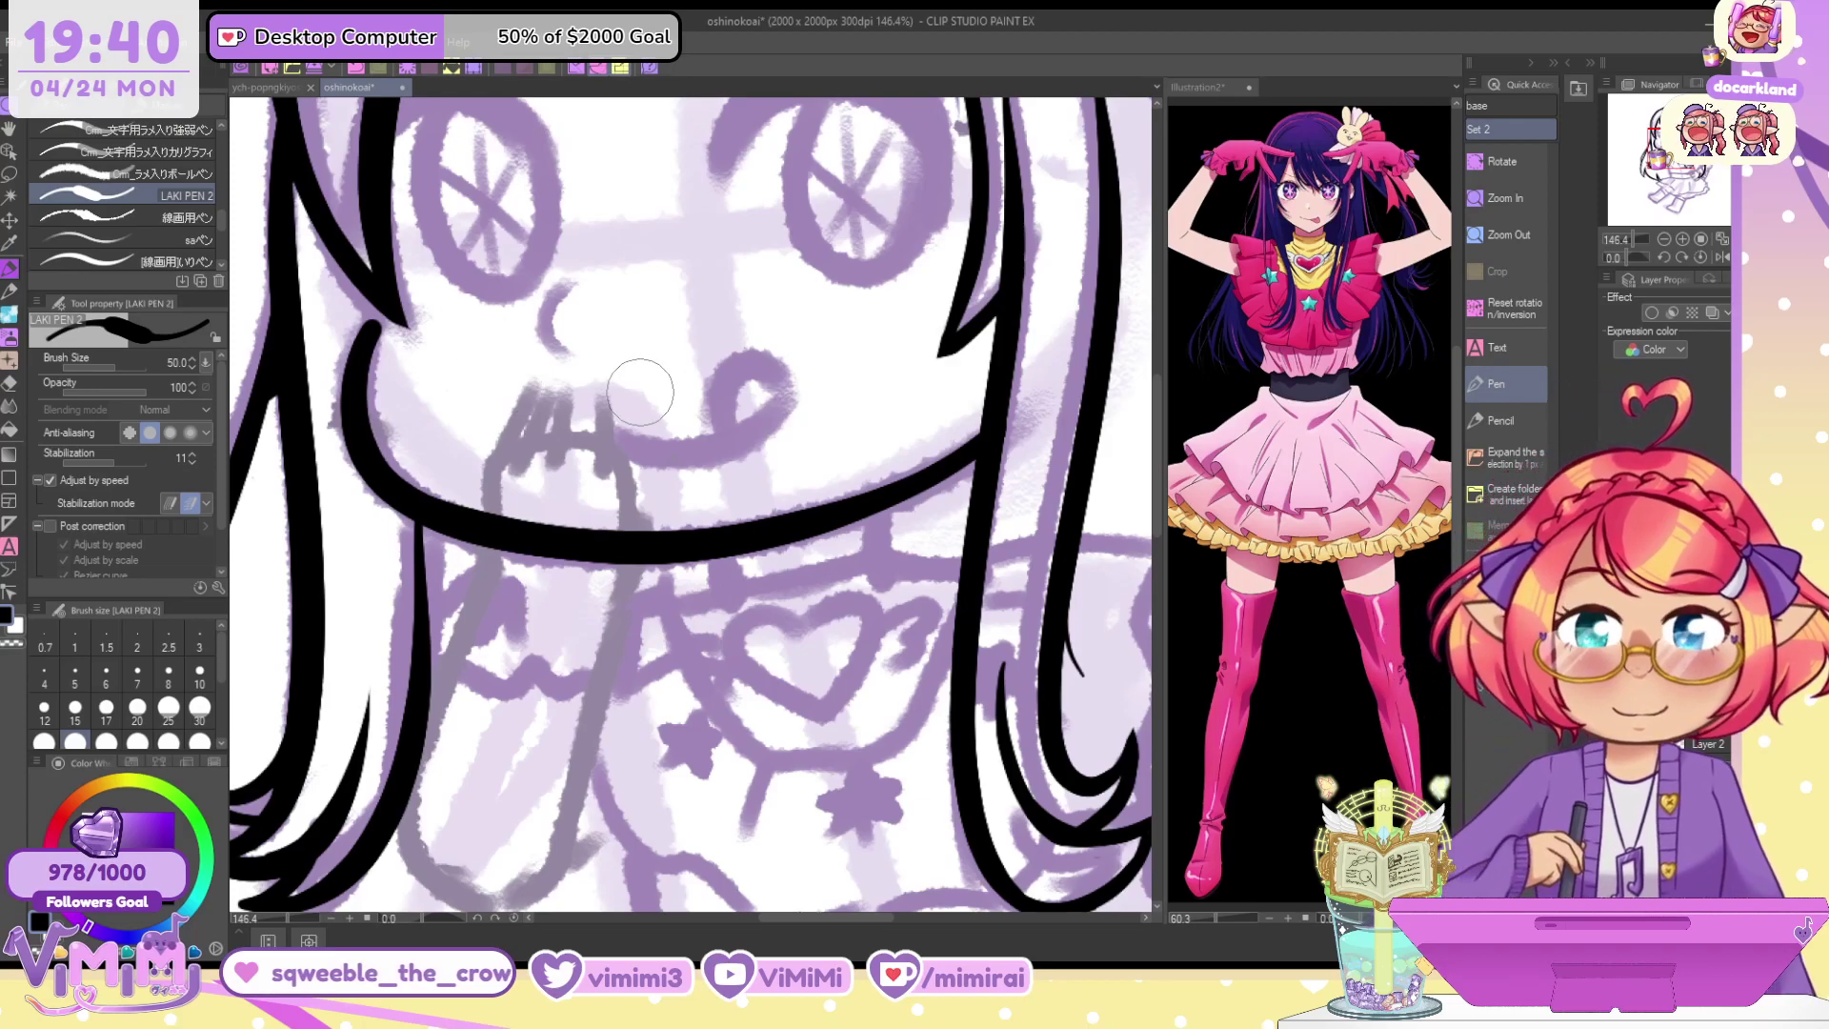
Ink the smiling mouth line and small stuck-out tongue over the sketch with brush size 40
key("bracketleft")
key("bracketleft")
left_click_drag(608, 433, 772, 388)
key("ctrl+z")
key("bracketright")
mouse_move(610, 435)
left_mouse_down()
mouse_move(771, 396)
mouse_move(796, 426)
mouse_move(750, 440)
mouse_move(771, 404)
left_mouse_up()
key("ctrl+z")
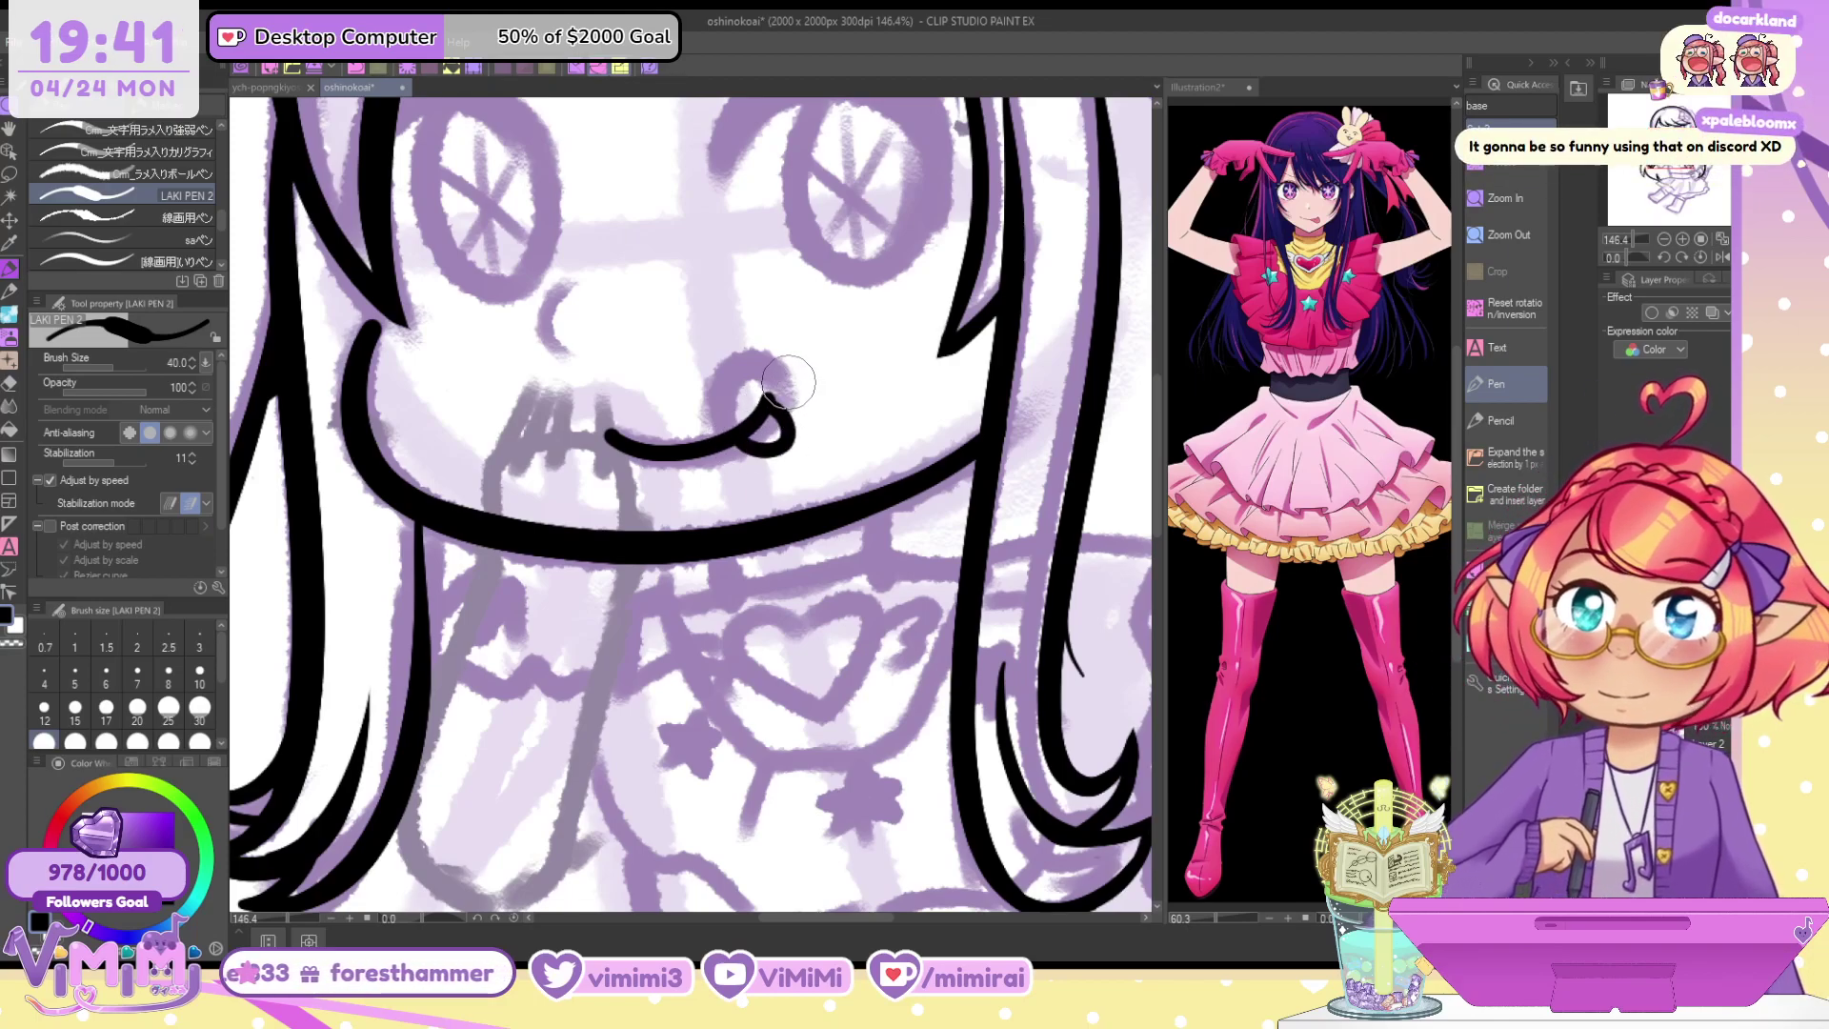
Ink the collar line beneath the chin, the short neck edges, and the start of the shoulder line on each side
mouse_move(600, 585)
left_mouse_down()
mouse_move(628, 762)
mouse_move(666, 833)
mouse_move(552, 678)
mouse_move(582, 459)
mouse_move(847, 409)
left_mouse_up()
mouse_move(685, 443)
left_mouse_down()
mouse_move(751, 418)
mouse_move(862, 421)
mouse_move(759, 426)
mouse_move(689, 451)
mouse_move(704, 474)
mouse_move(872, 406)
mouse_move(702, 483)
left_mouse_up()
key("ctrl+z")
left_click_drag(858, 387, 873, 444)
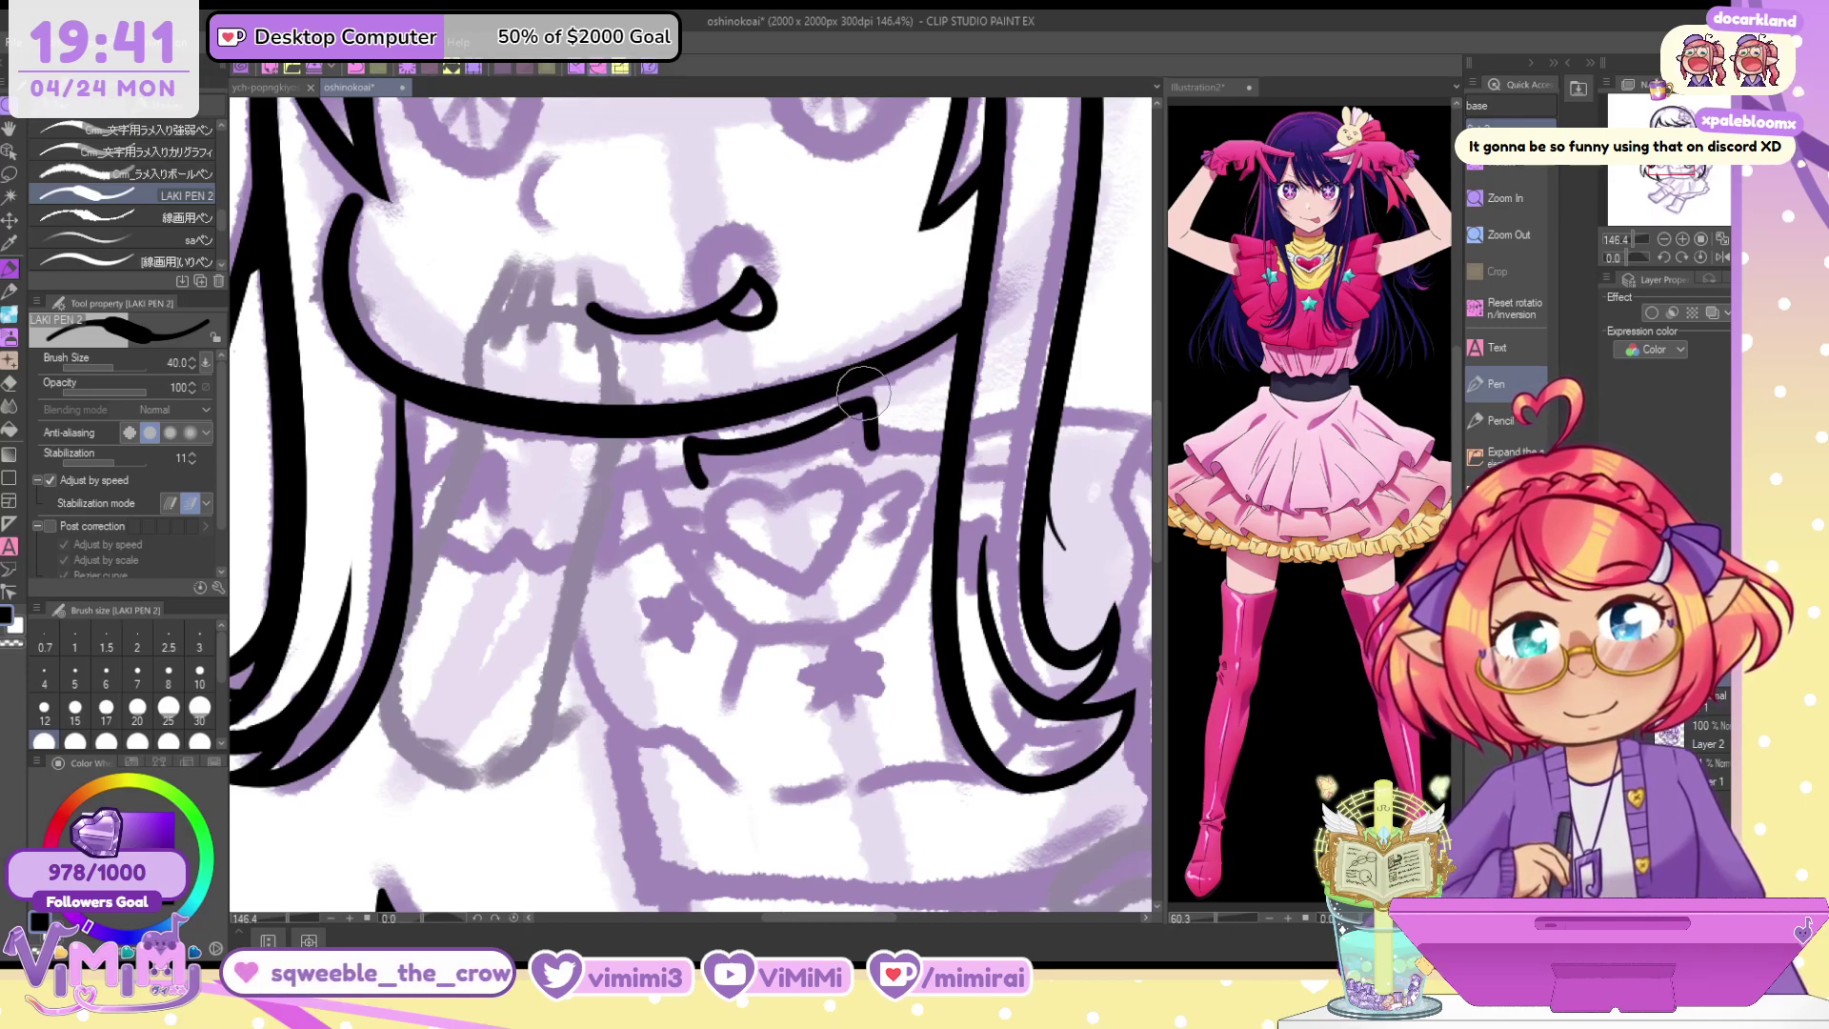
left_click_drag(692, 442, 714, 419)
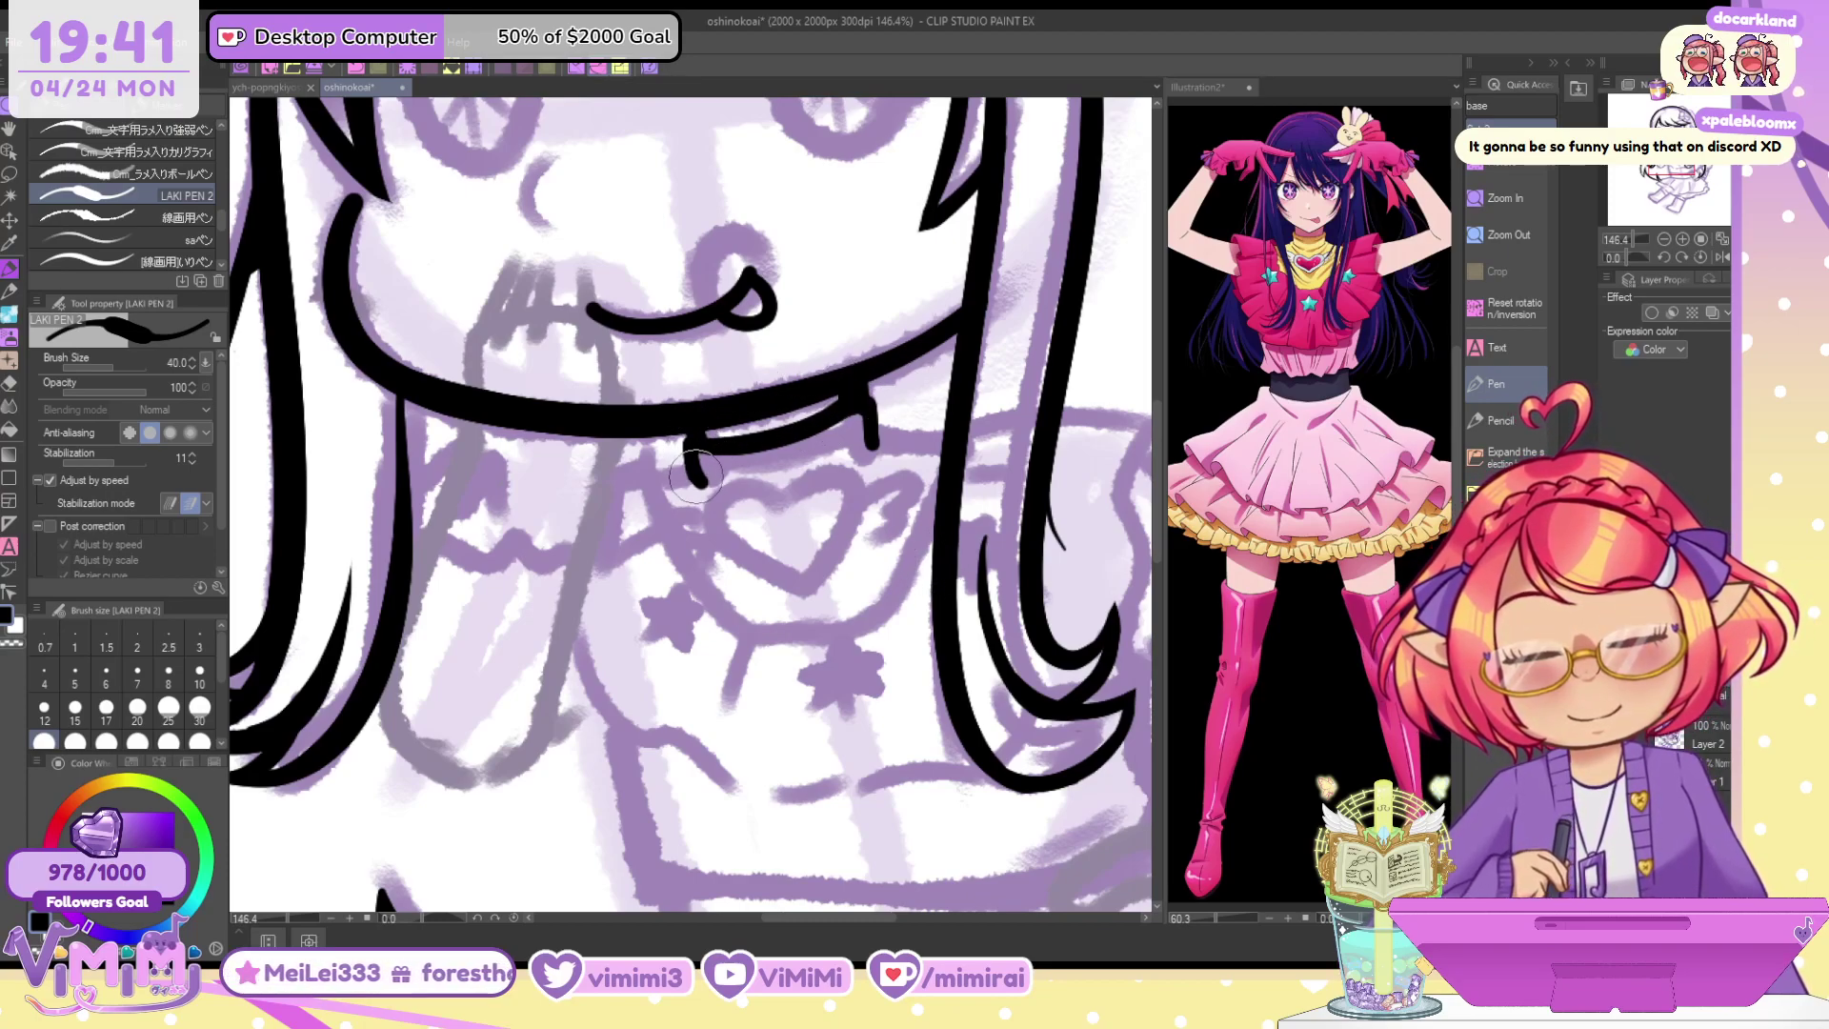
left_click_drag(873, 440, 941, 444)
mouse_move(700, 473)
left_mouse_down()
mouse_move(400, 494)
mouse_move(564, 351)
left_mouse_up()
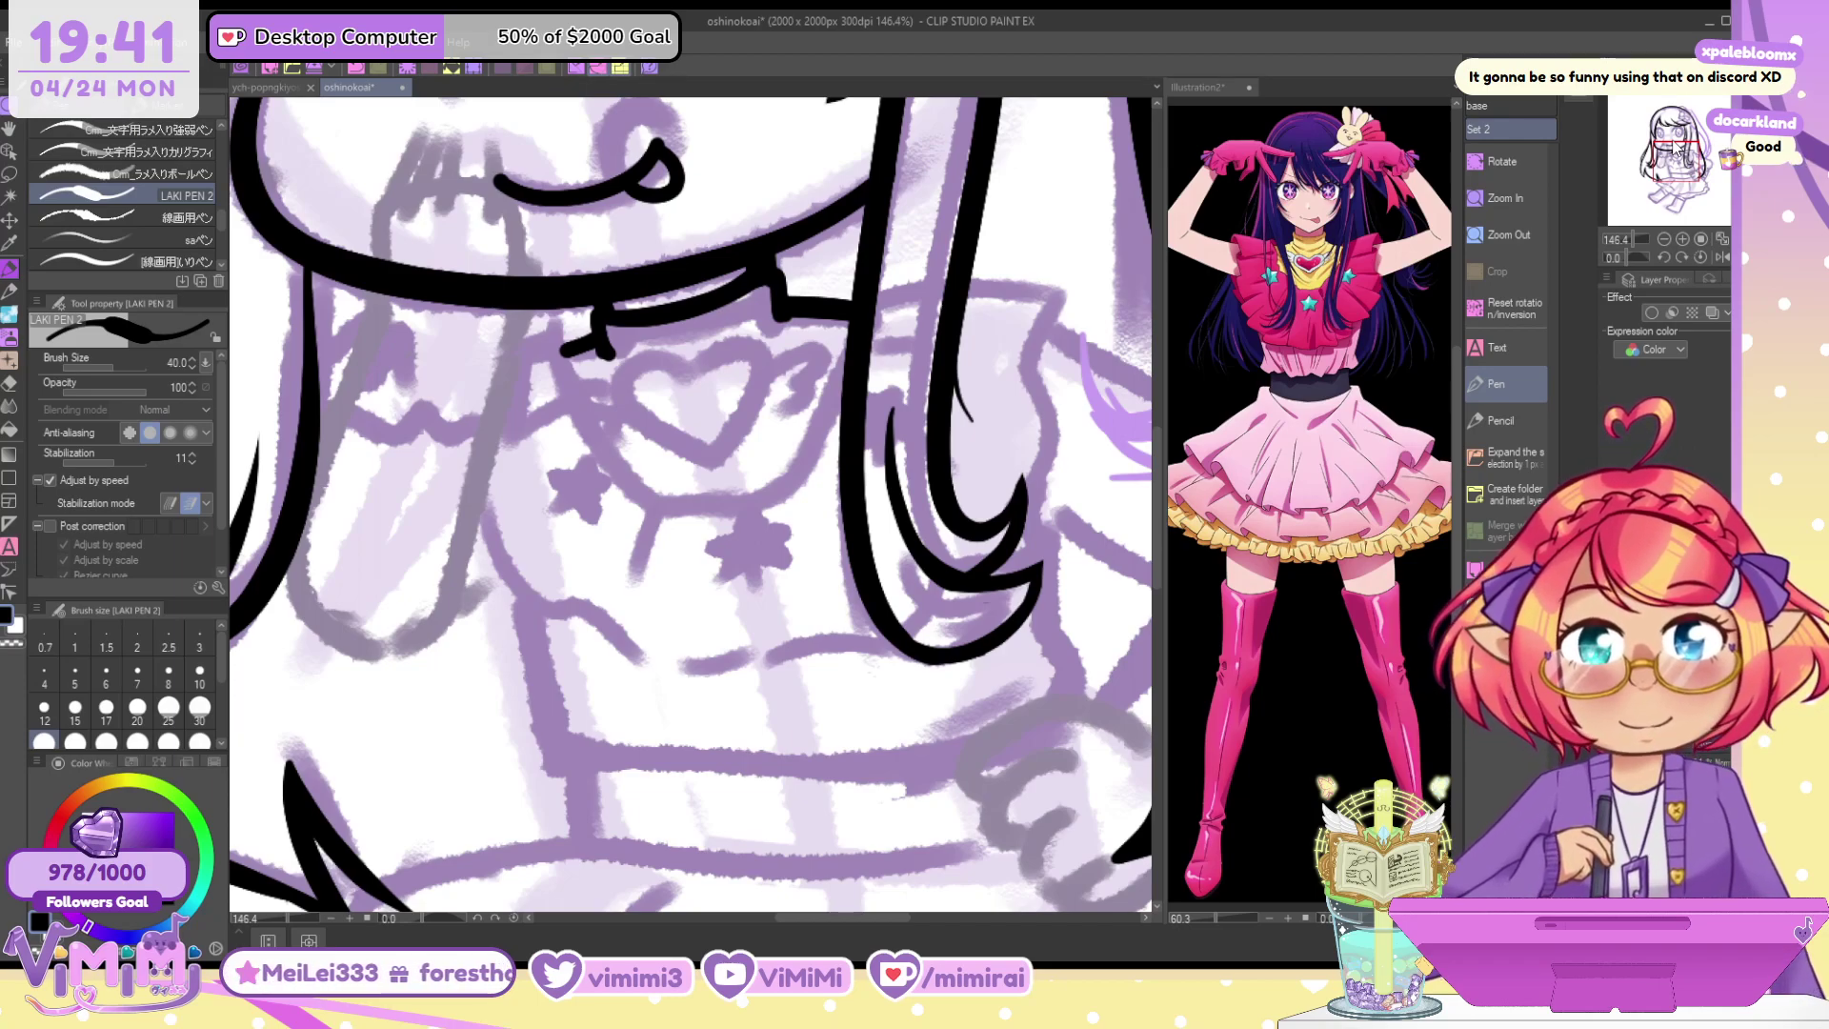
Ink the rounded bib outline below the collar, curving around the sketched heart, and extend the left shoulder line slightly
left_click_drag(1675, 162, 1674, 168)
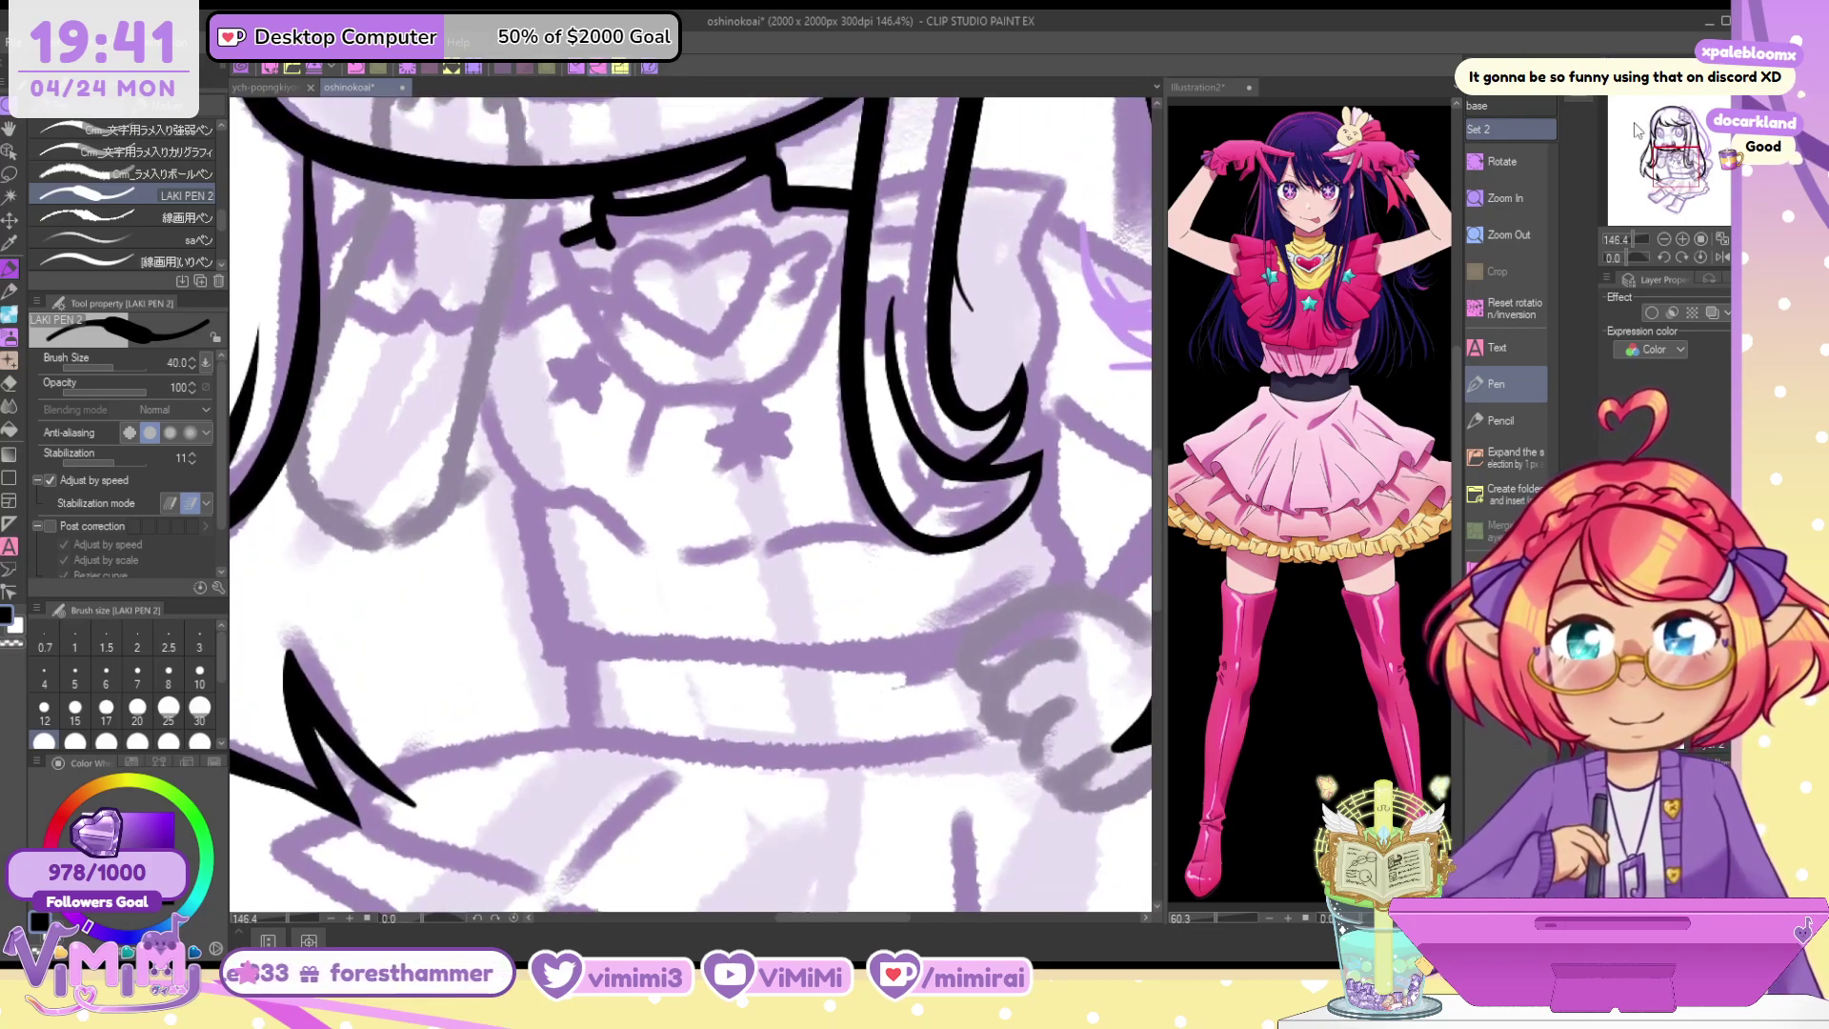
mouse_move(560, 236)
left_mouse_down()
mouse_move(686, 379)
mouse_move(739, 379)
left_mouse_up()
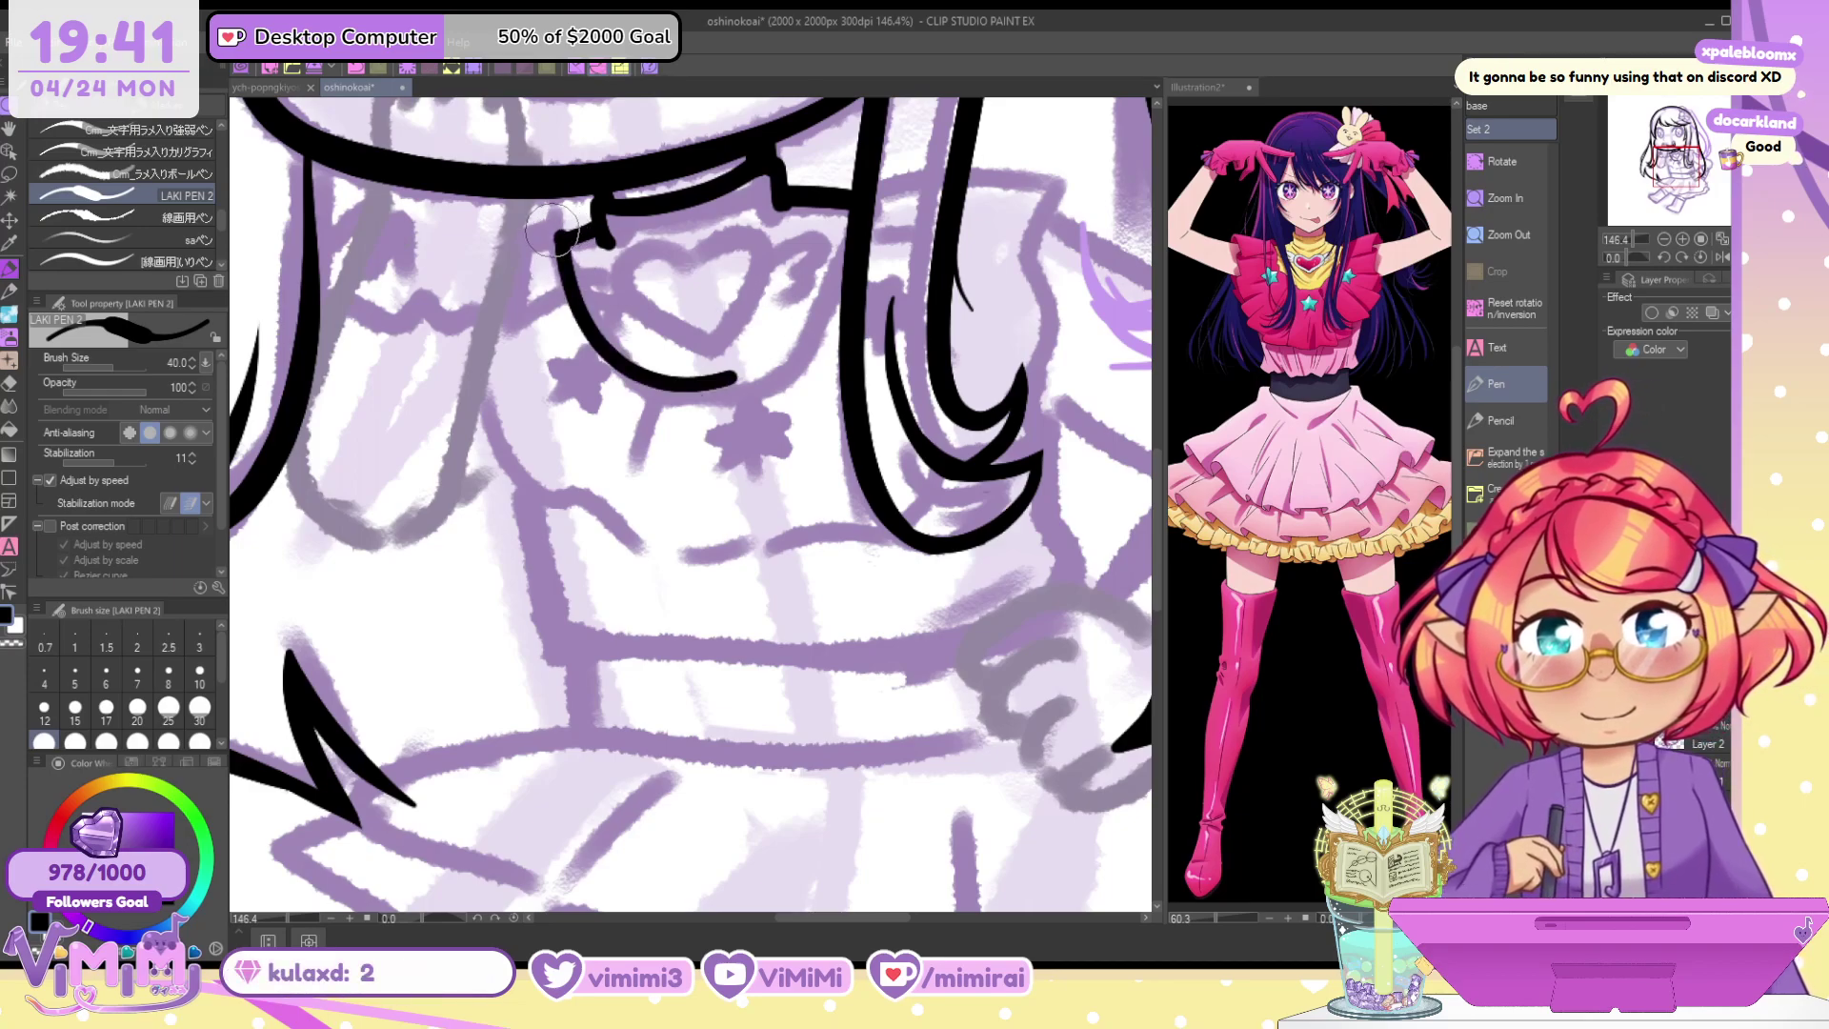
left_click_drag(592, 225, 524, 234)
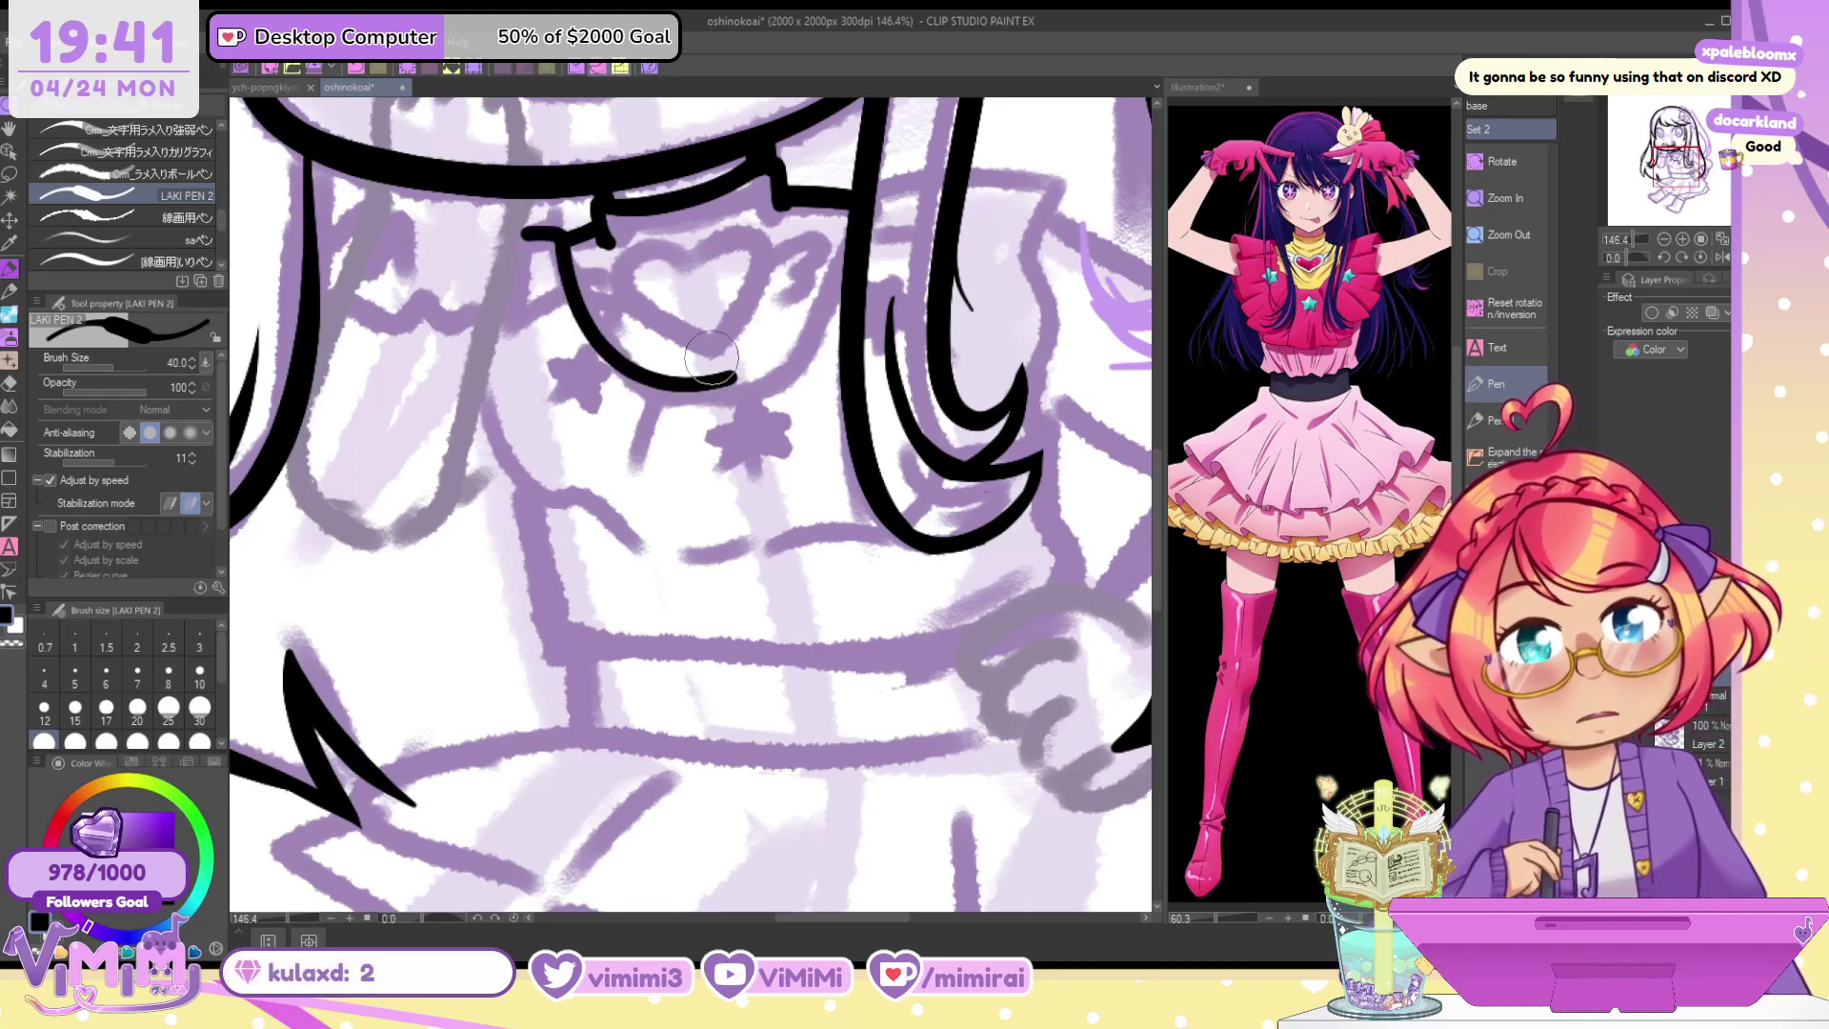
mouse_move(726, 378)
left_mouse_down()
mouse_move(836, 233)
mouse_move(783, 367)
mouse_move(730, 379)
left_mouse_up()
key("ctrl+z")
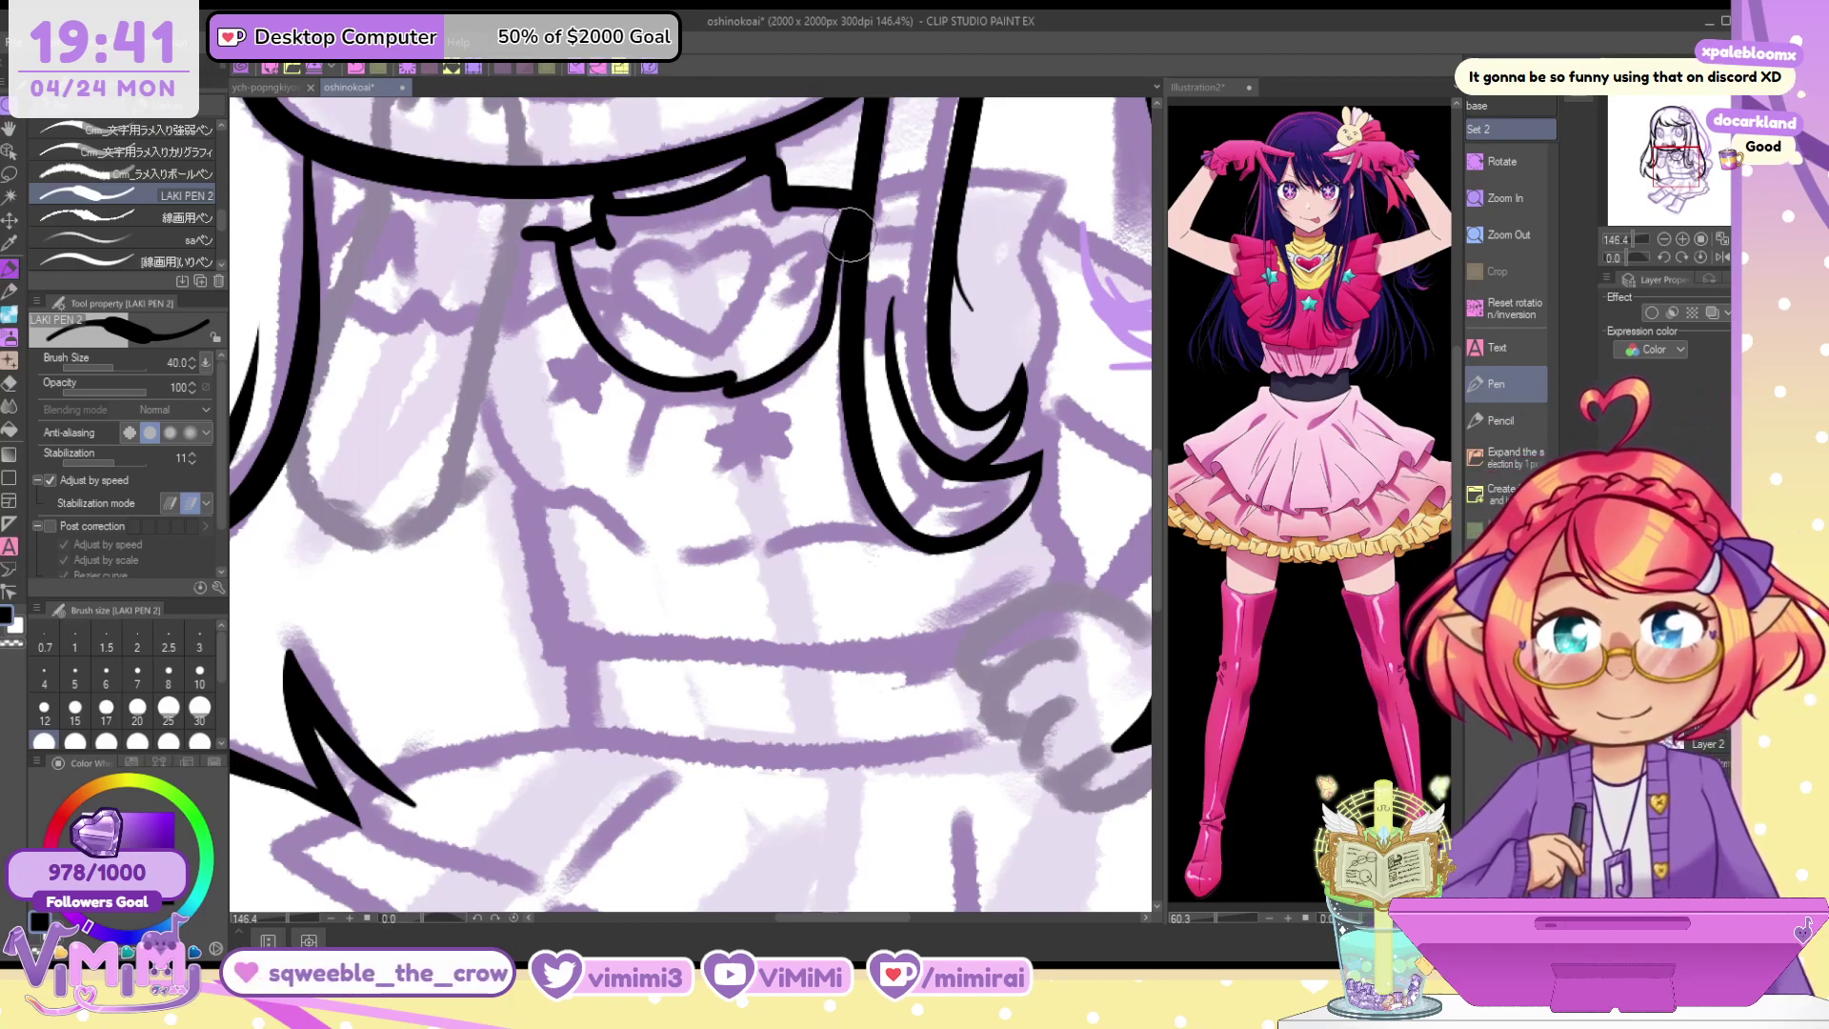
key("ctrl+z")
left_click_drag(844, 223, 815, 315)
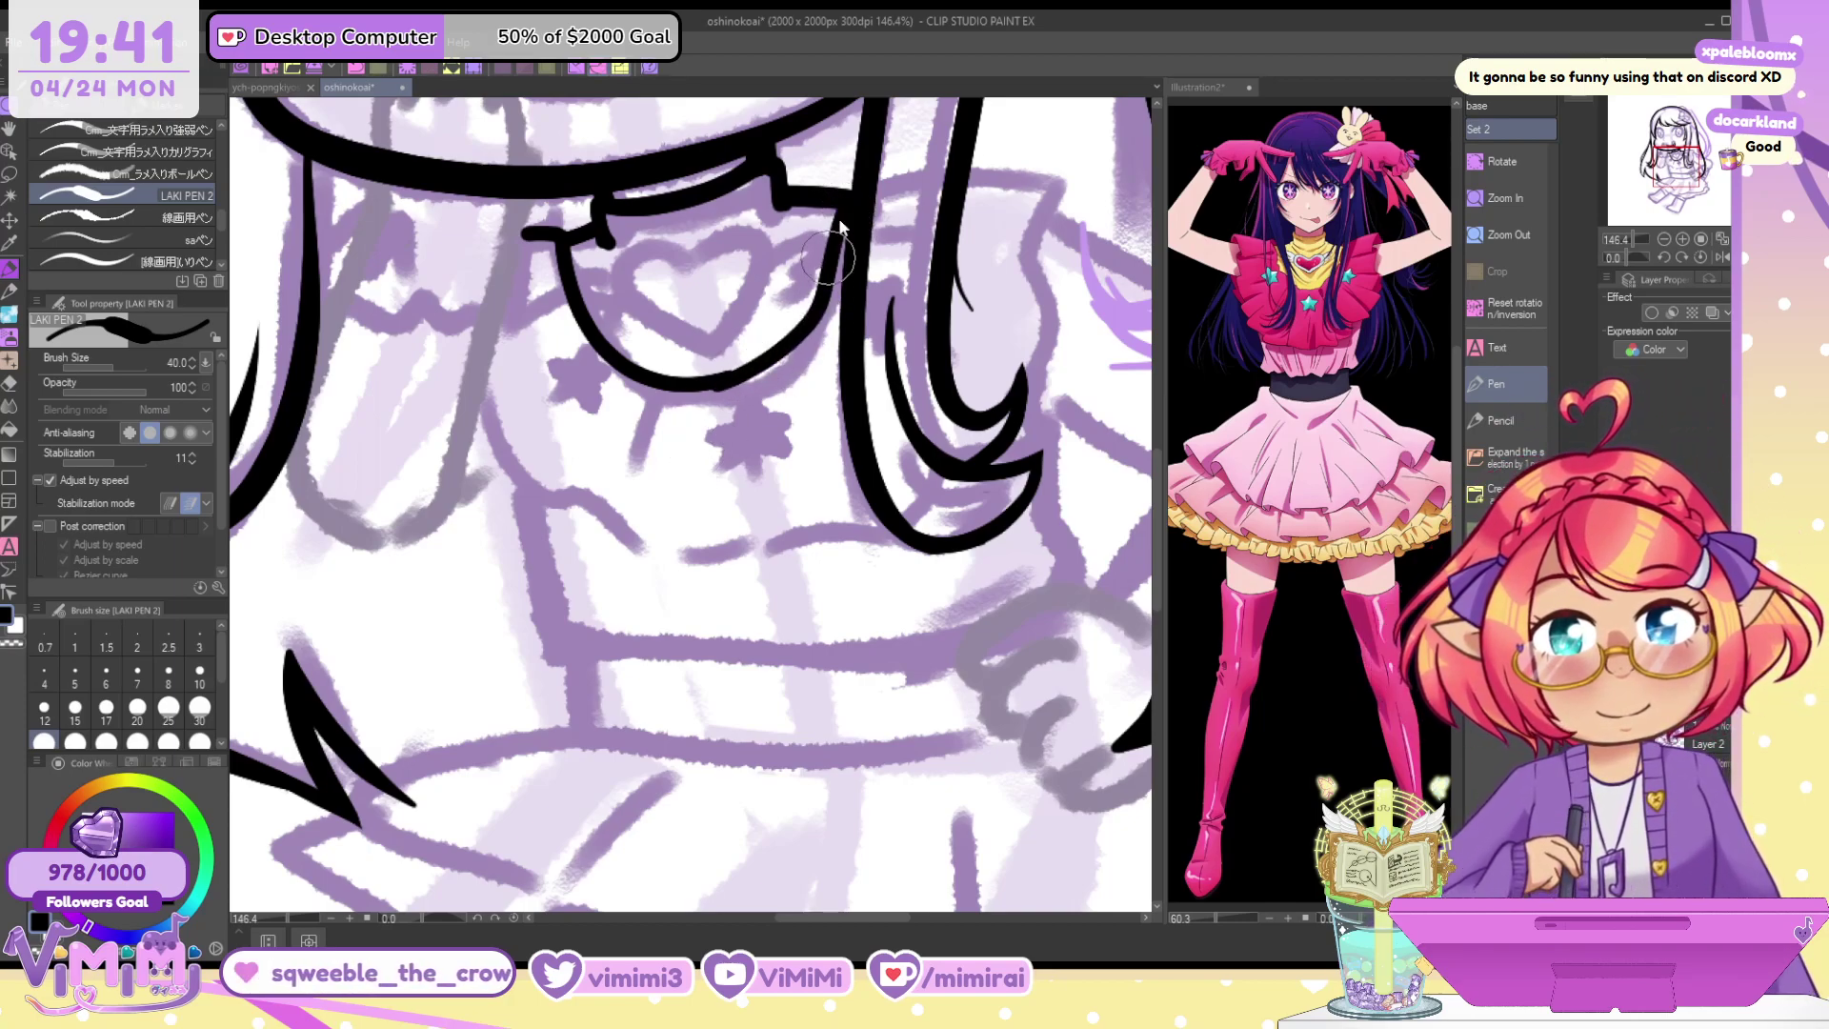
key("ctrl+z")
mouse_move(834, 215)
left_mouse_down()
mouse_move(795, 351)
mouse_move(729, 390)
left_mouse_up()
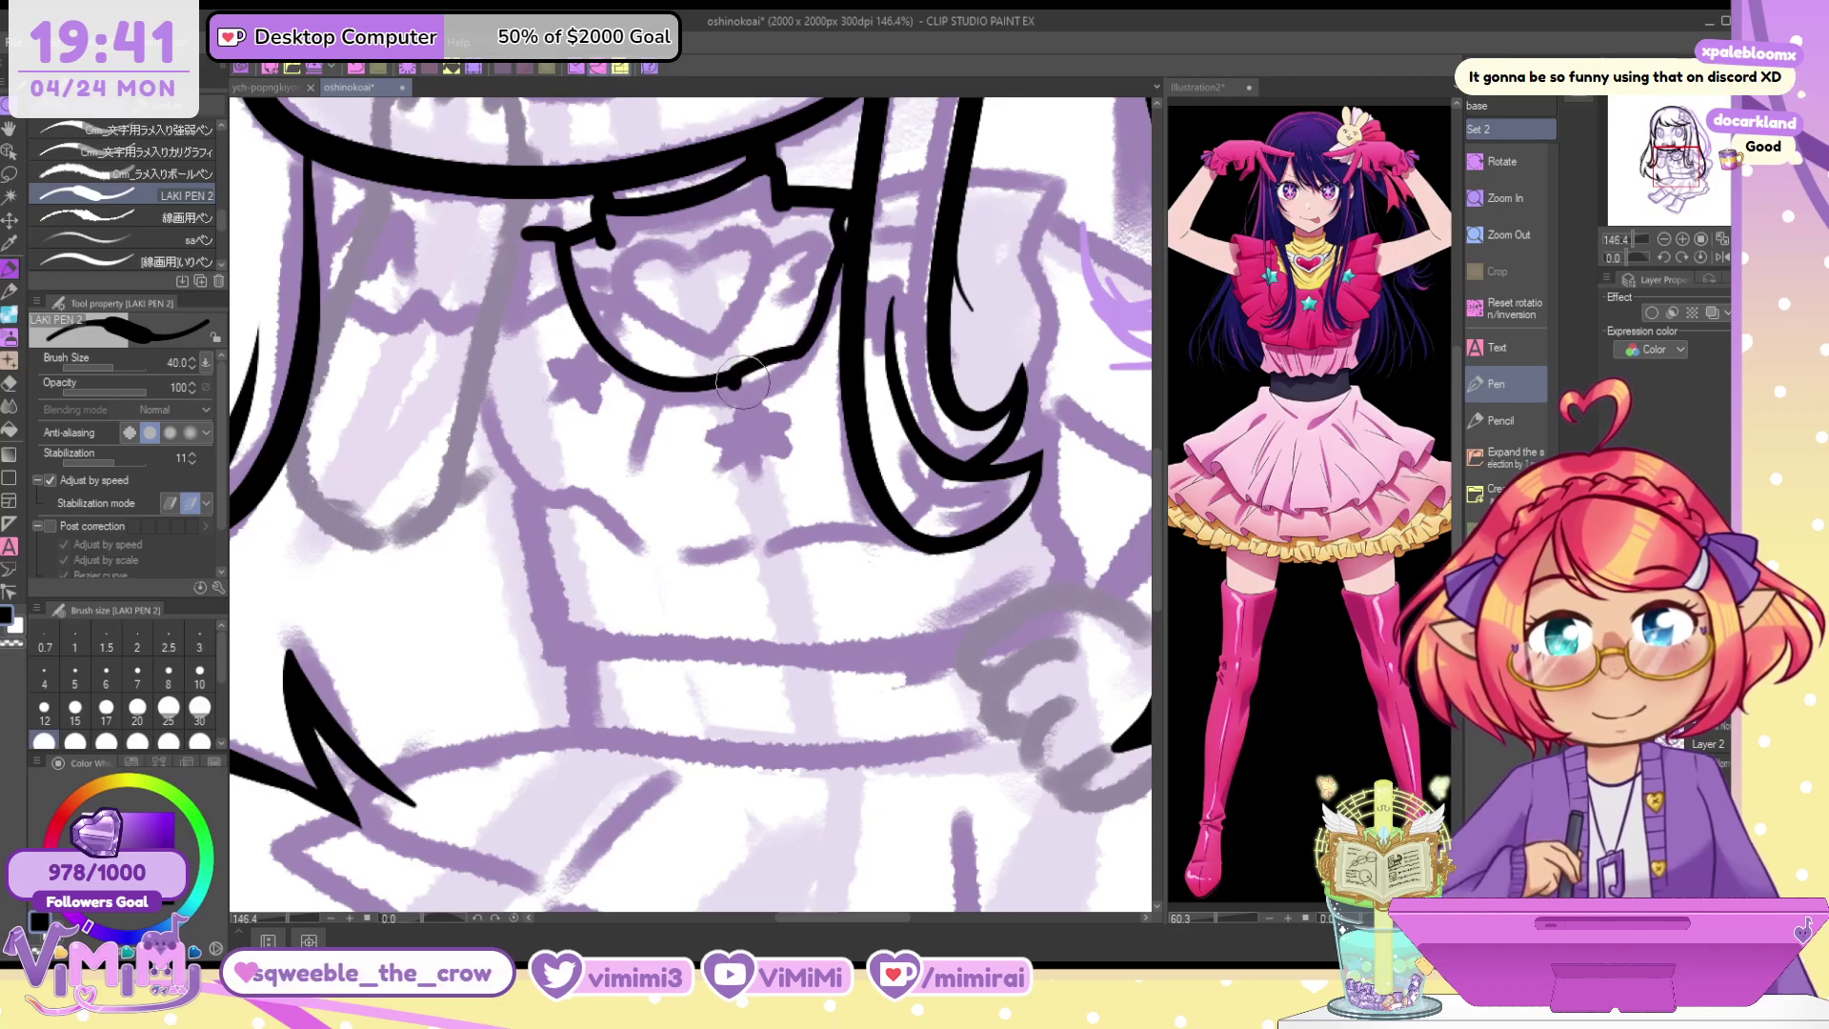
key("ctrl+z")
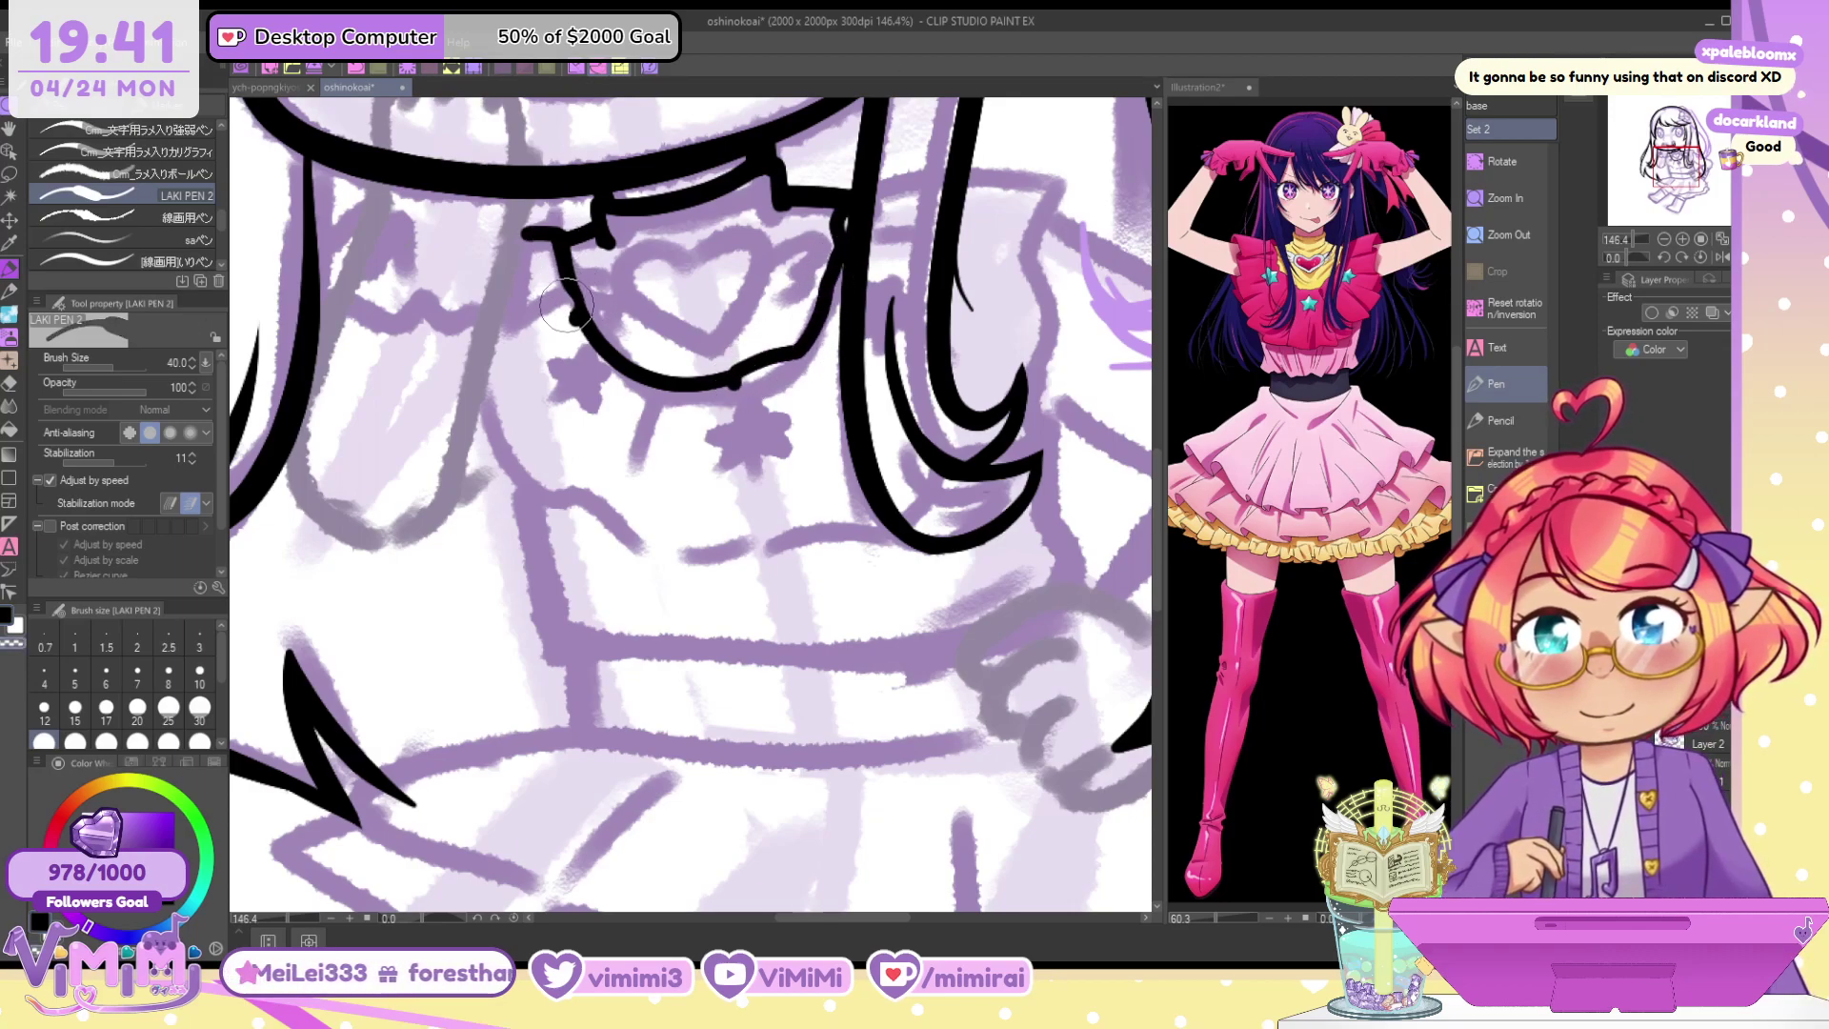
Ink the wavy lower edge of the chest ruffle from the left side to the right hair lock
mouse_move(479, 391)
left_mouse_down()
mouse_move(552, 500)
mouse_move(706, 550)
mouse_move(667, 556)
mouse_move(887, 517)
left_mouse_up()
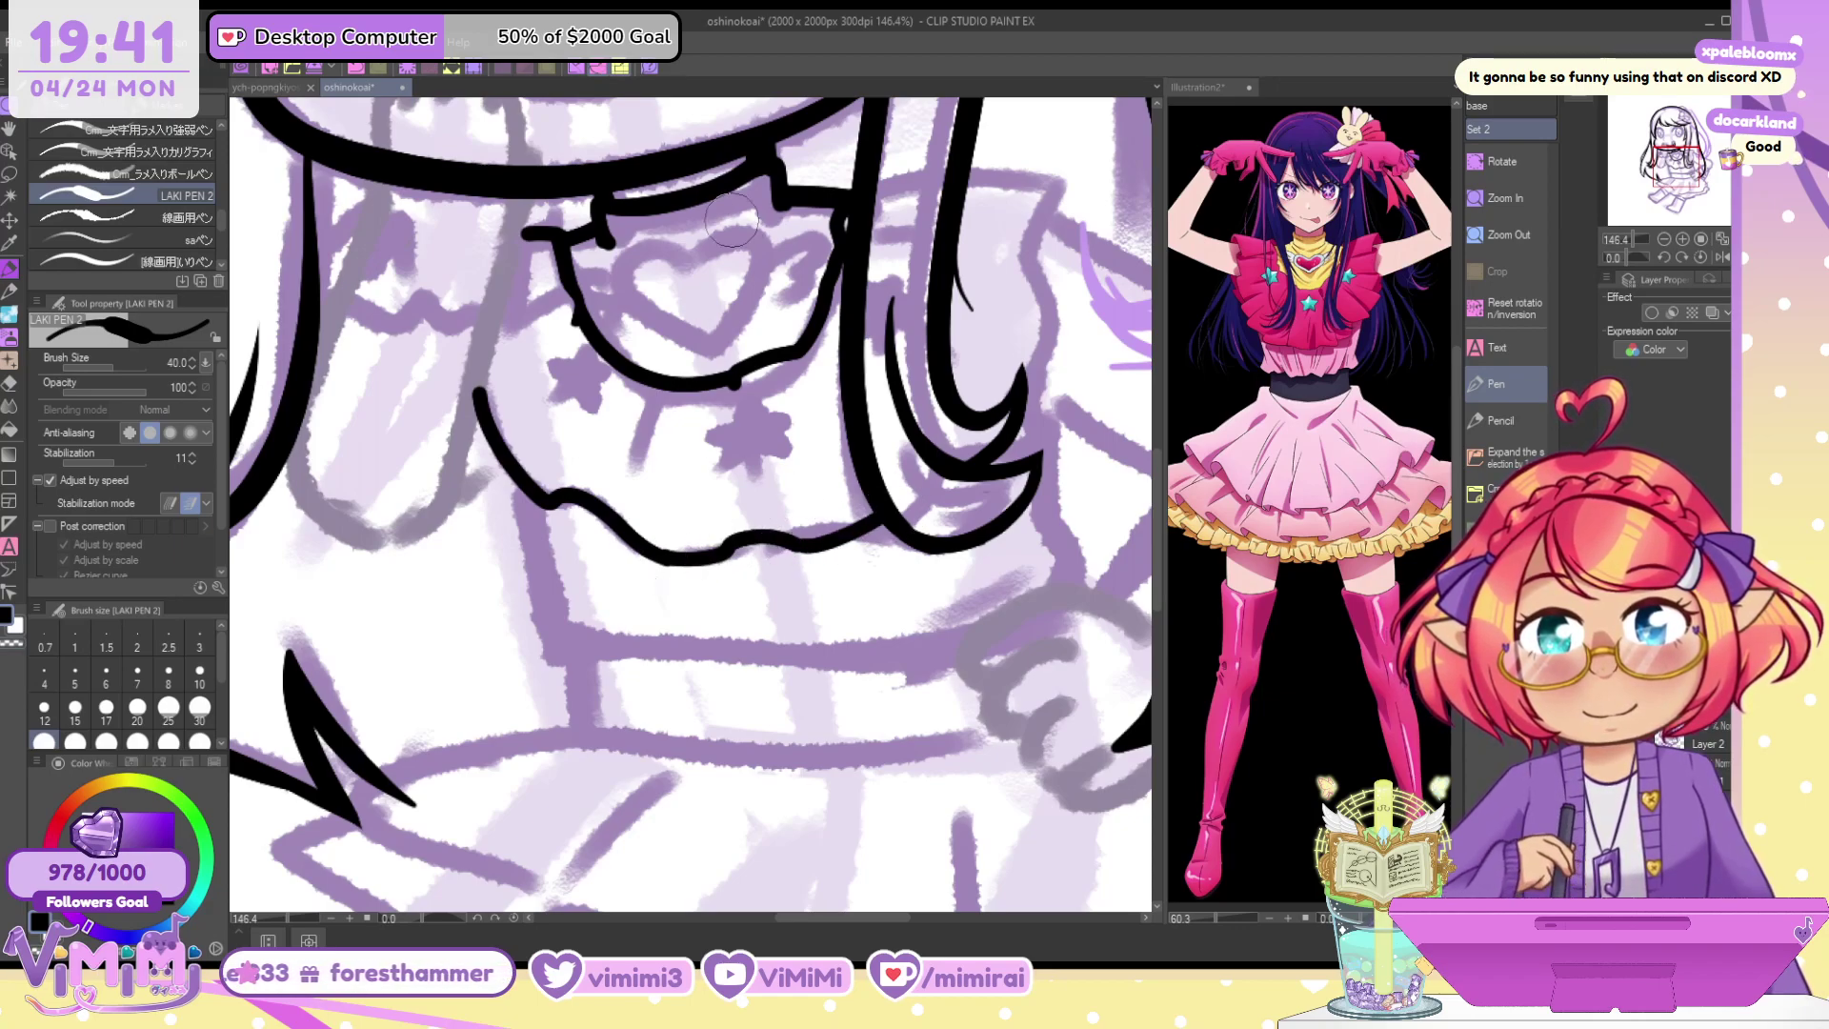
mouse_move(477, 387)
left_mouse_down()
mouse_move(543, 509)
mouse_move(592, 503)
mouse_move(627, 527)
mouse_move(596, 499)
mouse_move(706, 531)
mouse_move(582, 498)
mouse_move(637, 543)
mouse_move(819, 543)
left_mouse_up()
key("ctrl+z")
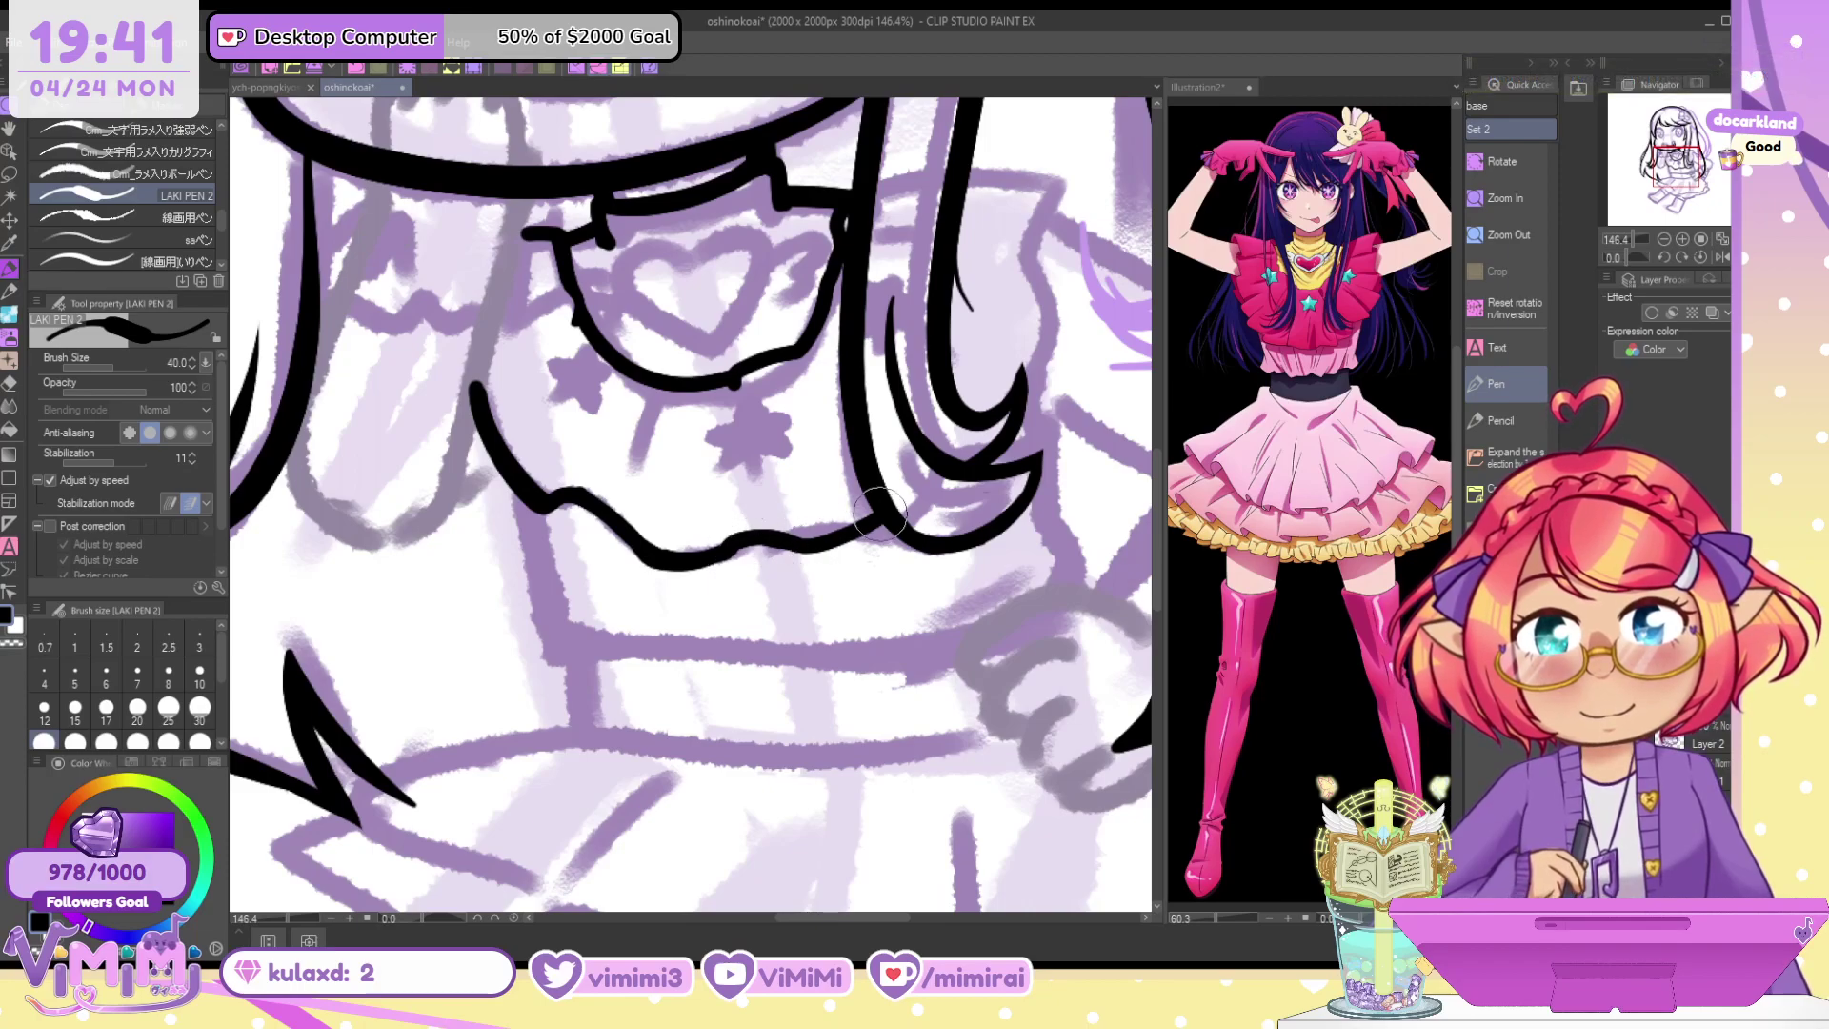
Add short fold lines to the lower and left parts of the chest ruffle with brush size 30
key("bracketleft")
left_click_drag(742, 419, 781, 535)
key("ctrl+z")
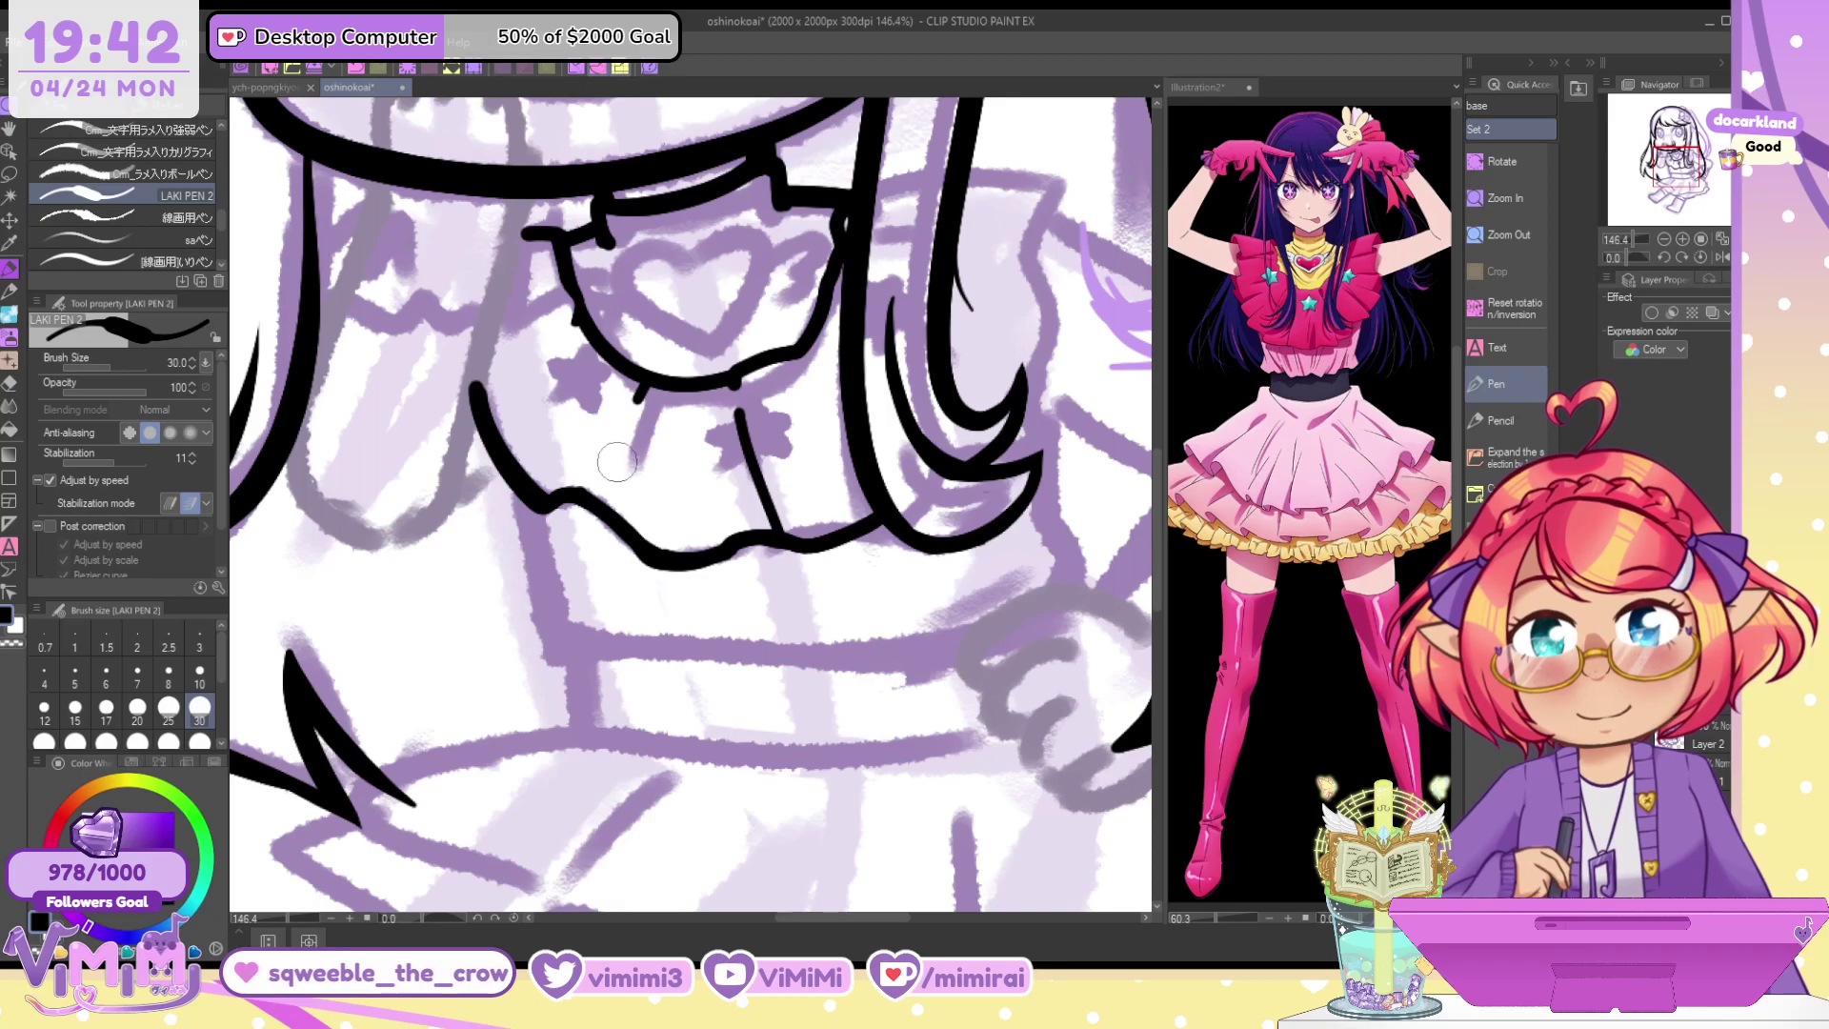
key("ctrl+z")
left_click_drag(564, 493, 615, 430)
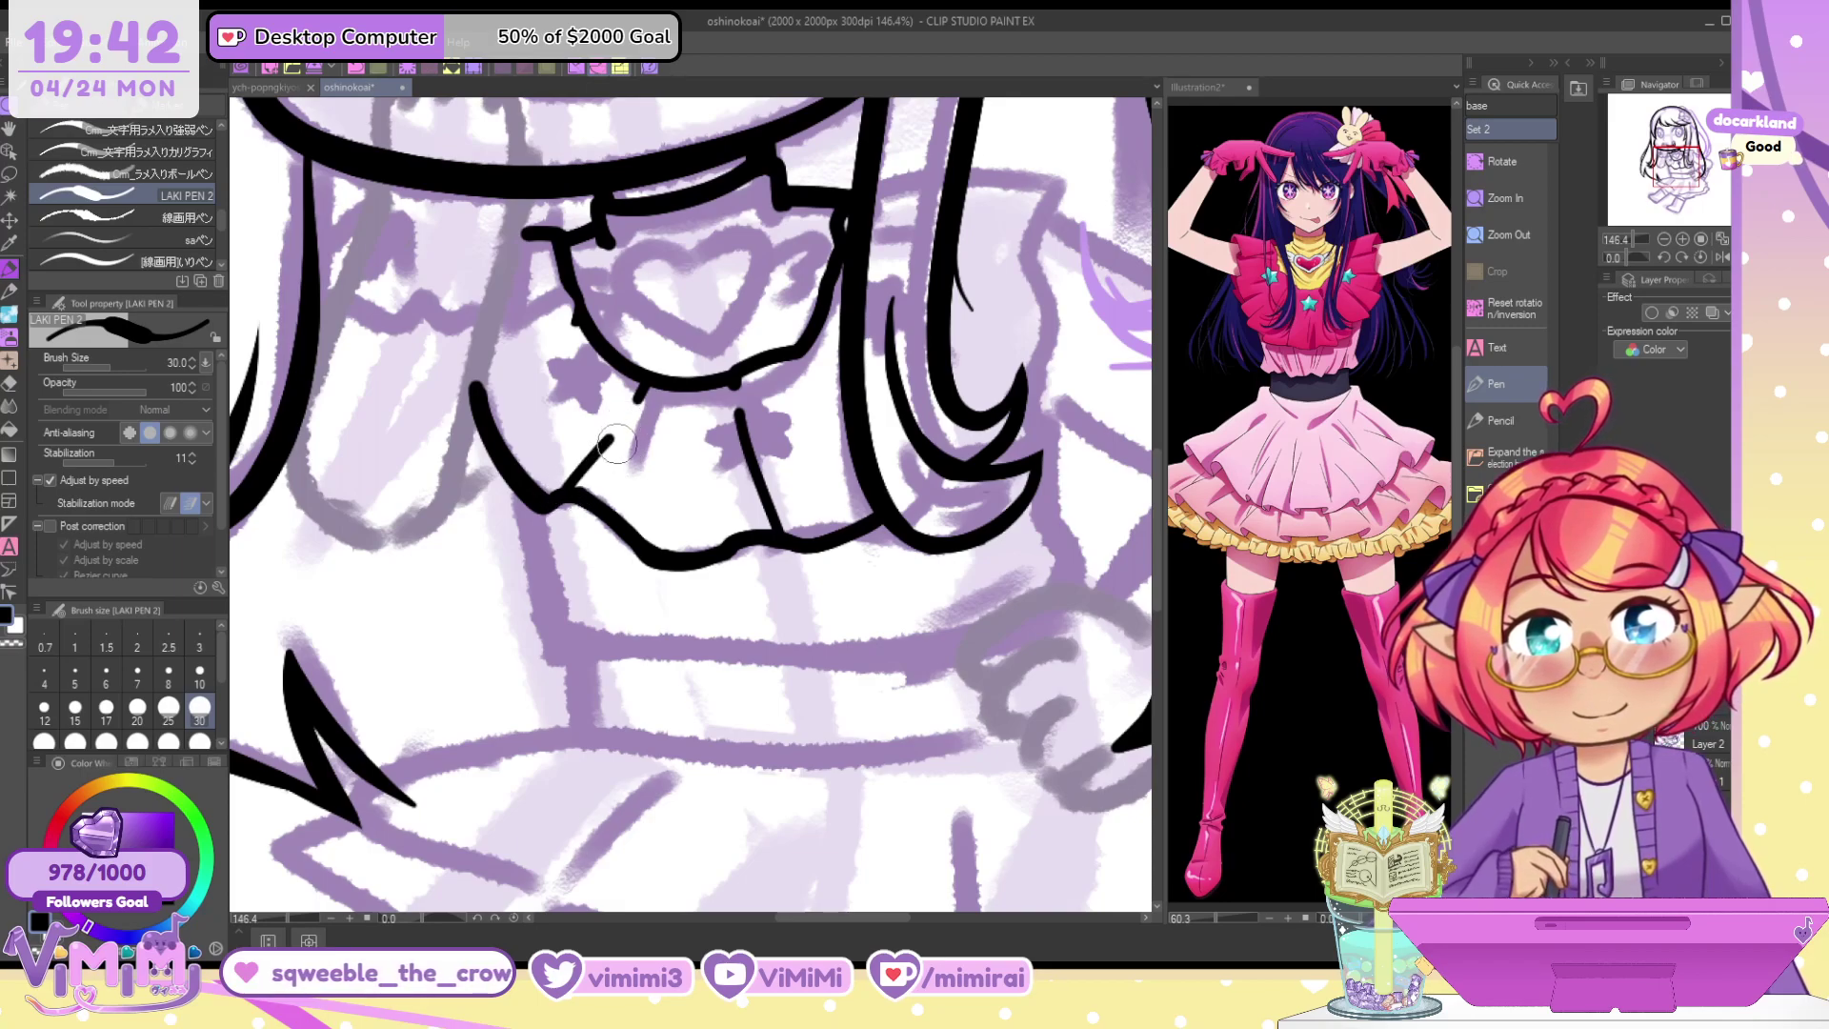
key("c")
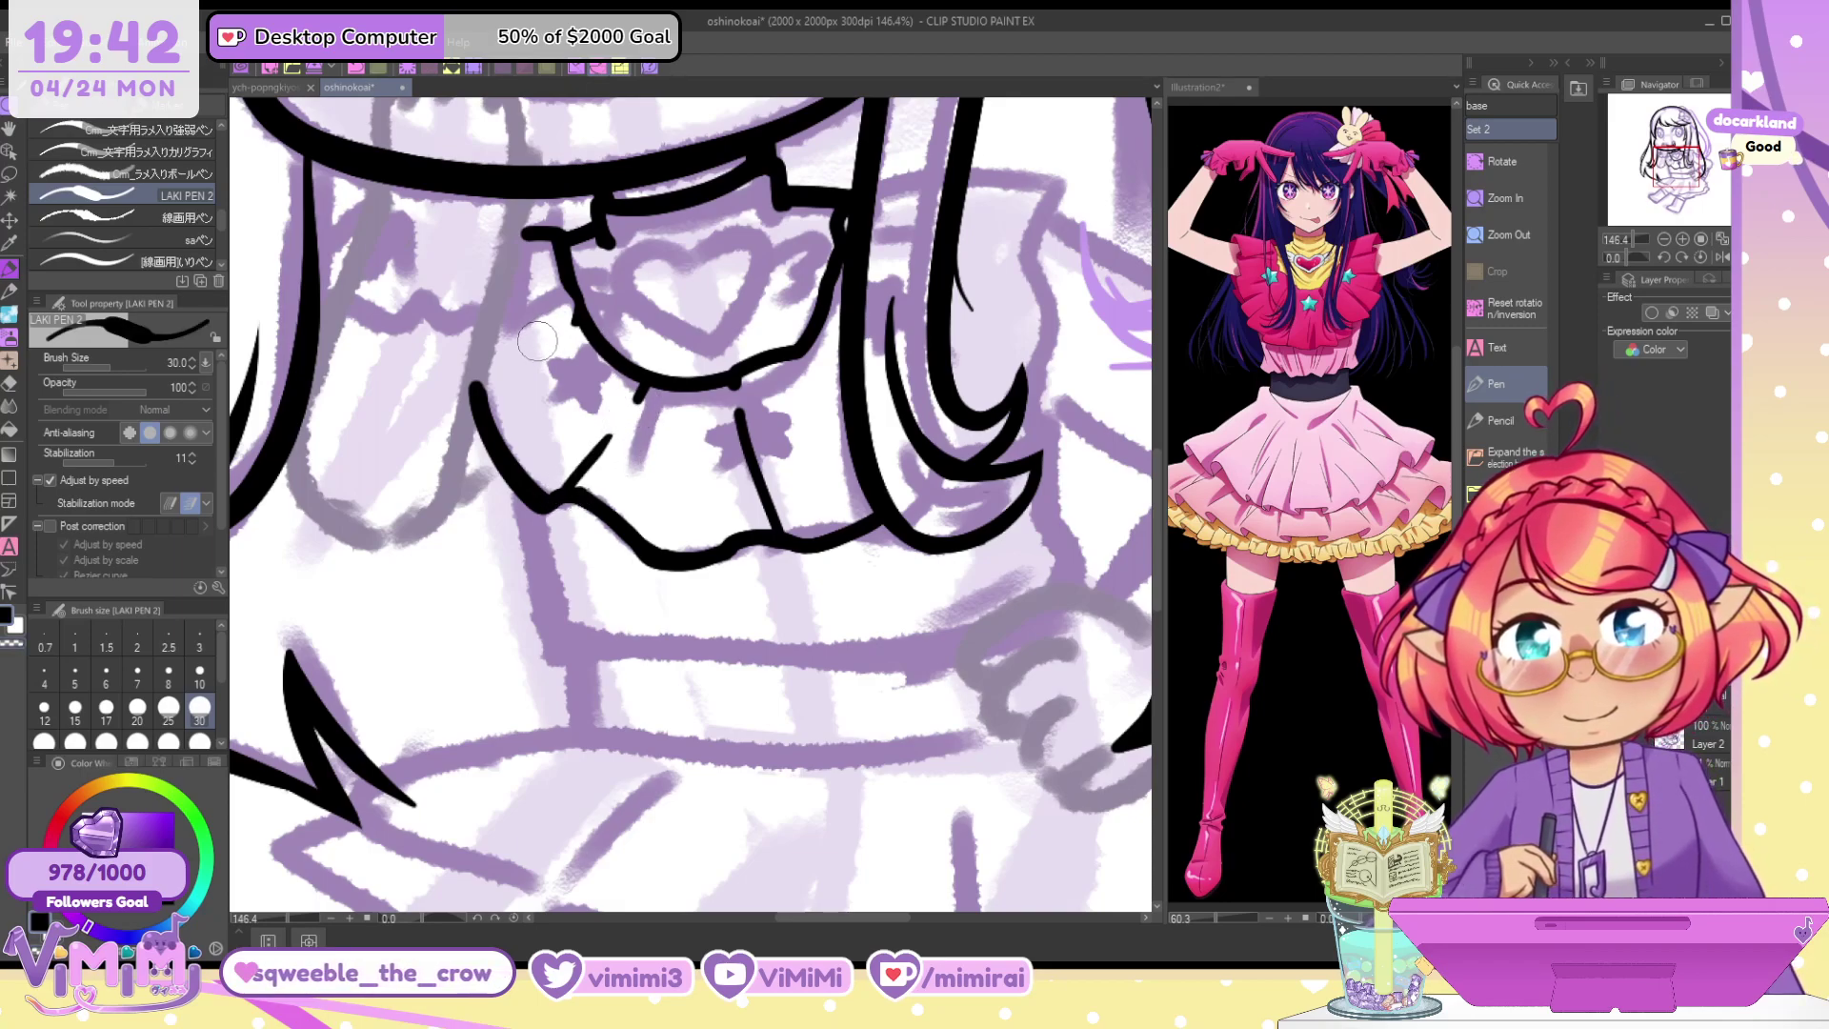
left_click_drag(536, 340, 584, 317)
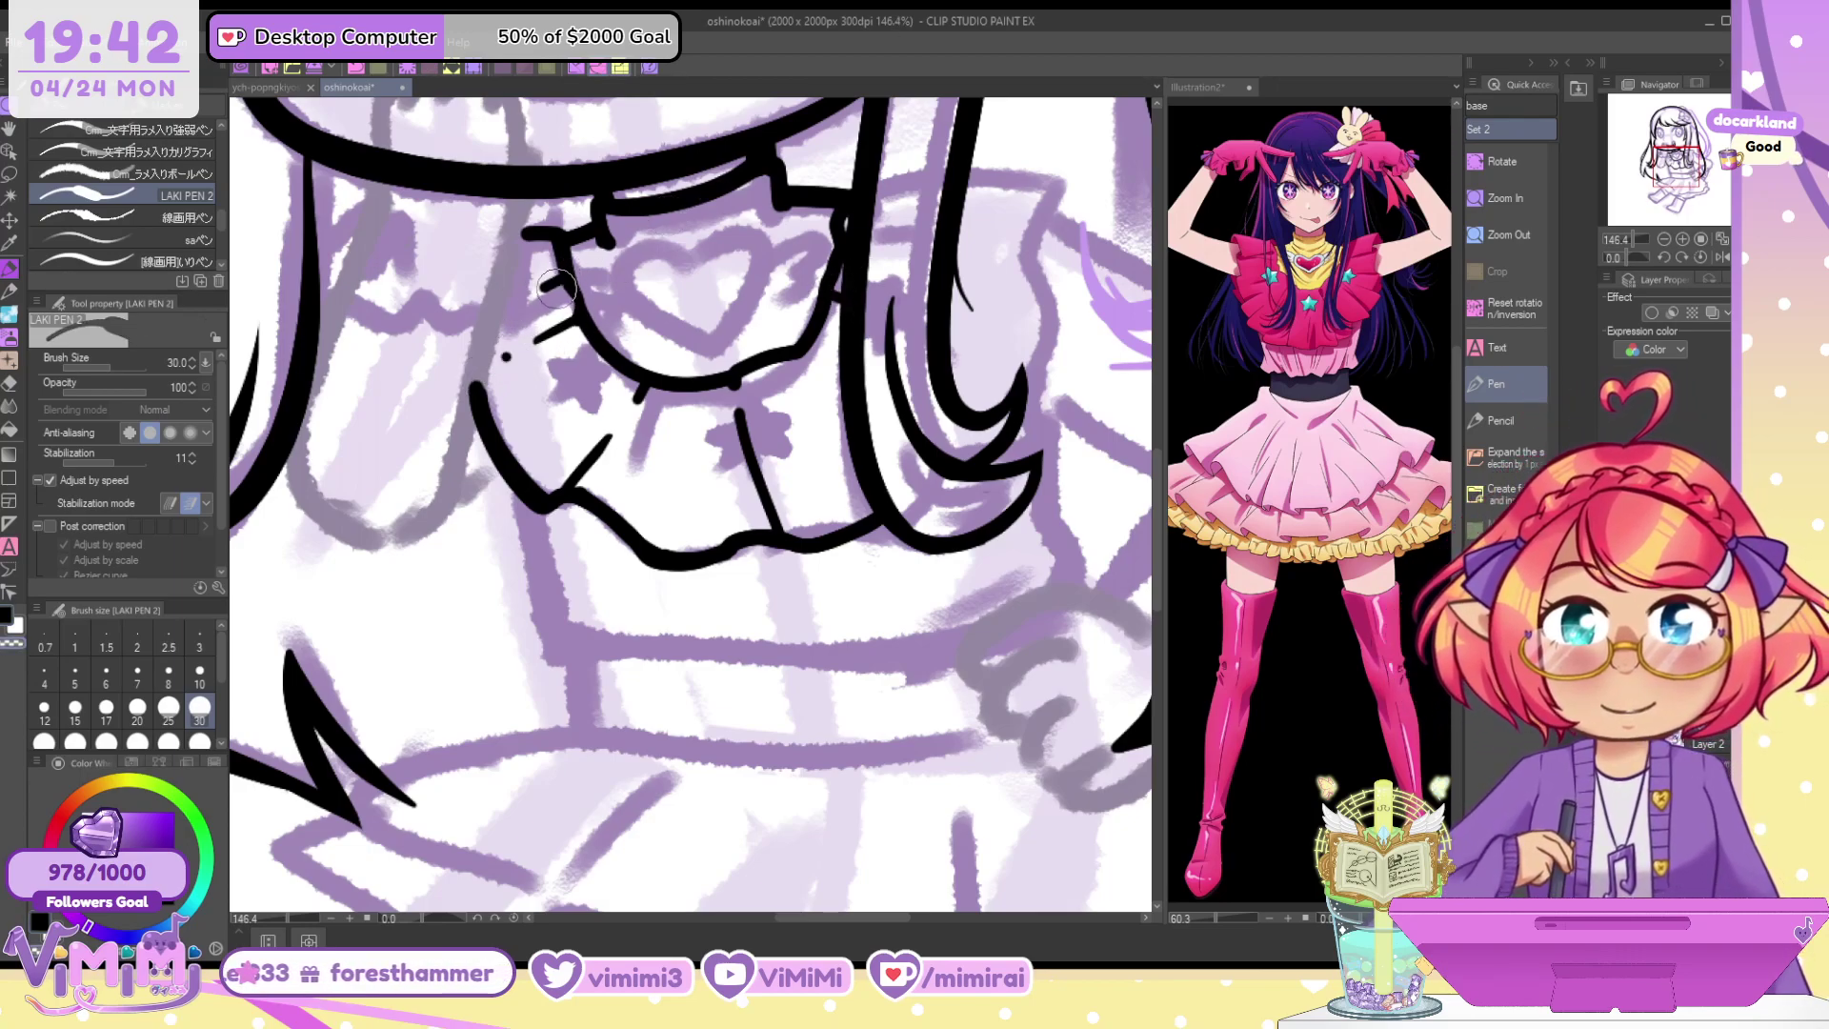
left_click_drag(541, 284, 564, 277)
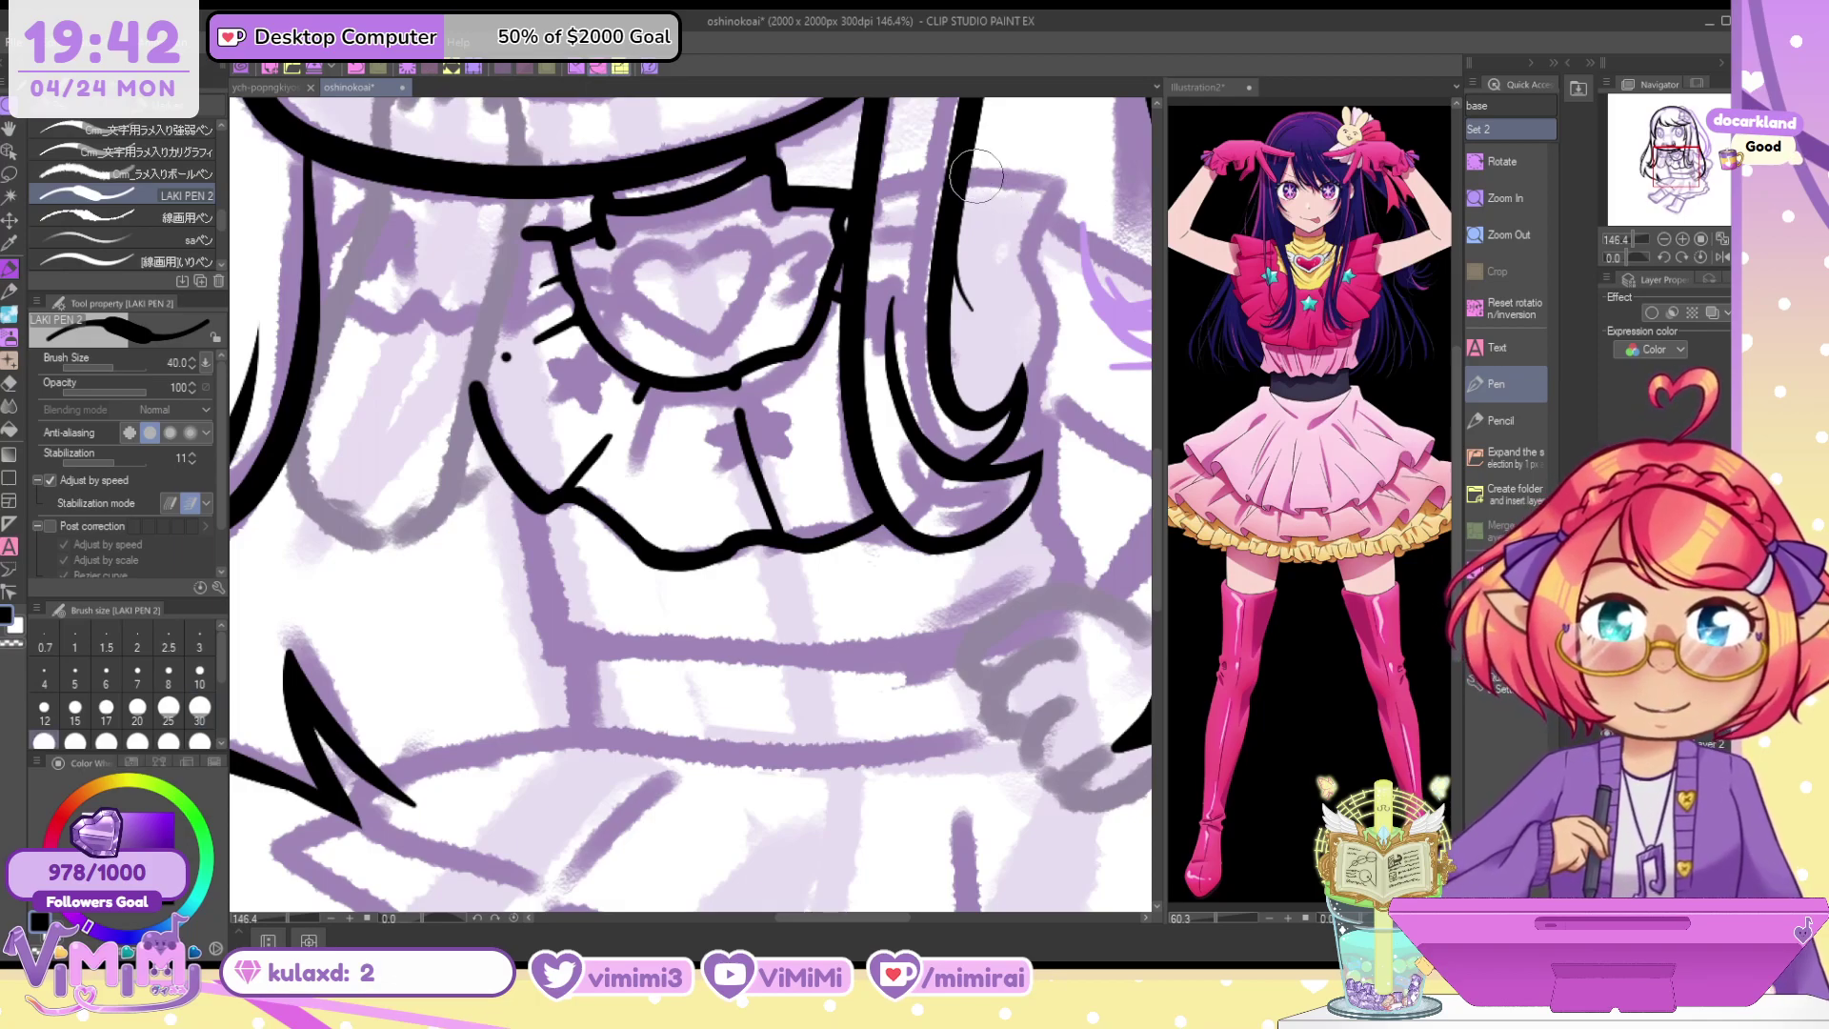
Ink the outer edge of the shoulder ruffle beside the right hair lock with brush size 40
key("bracketright")
mouse_move(955, 162)
left_mouse_down()
mouse_move(1035, 173)
mouse_move(1059, 195)
mouse_move(1042, 377)
left_mouse_up()
key("ctrl+z")
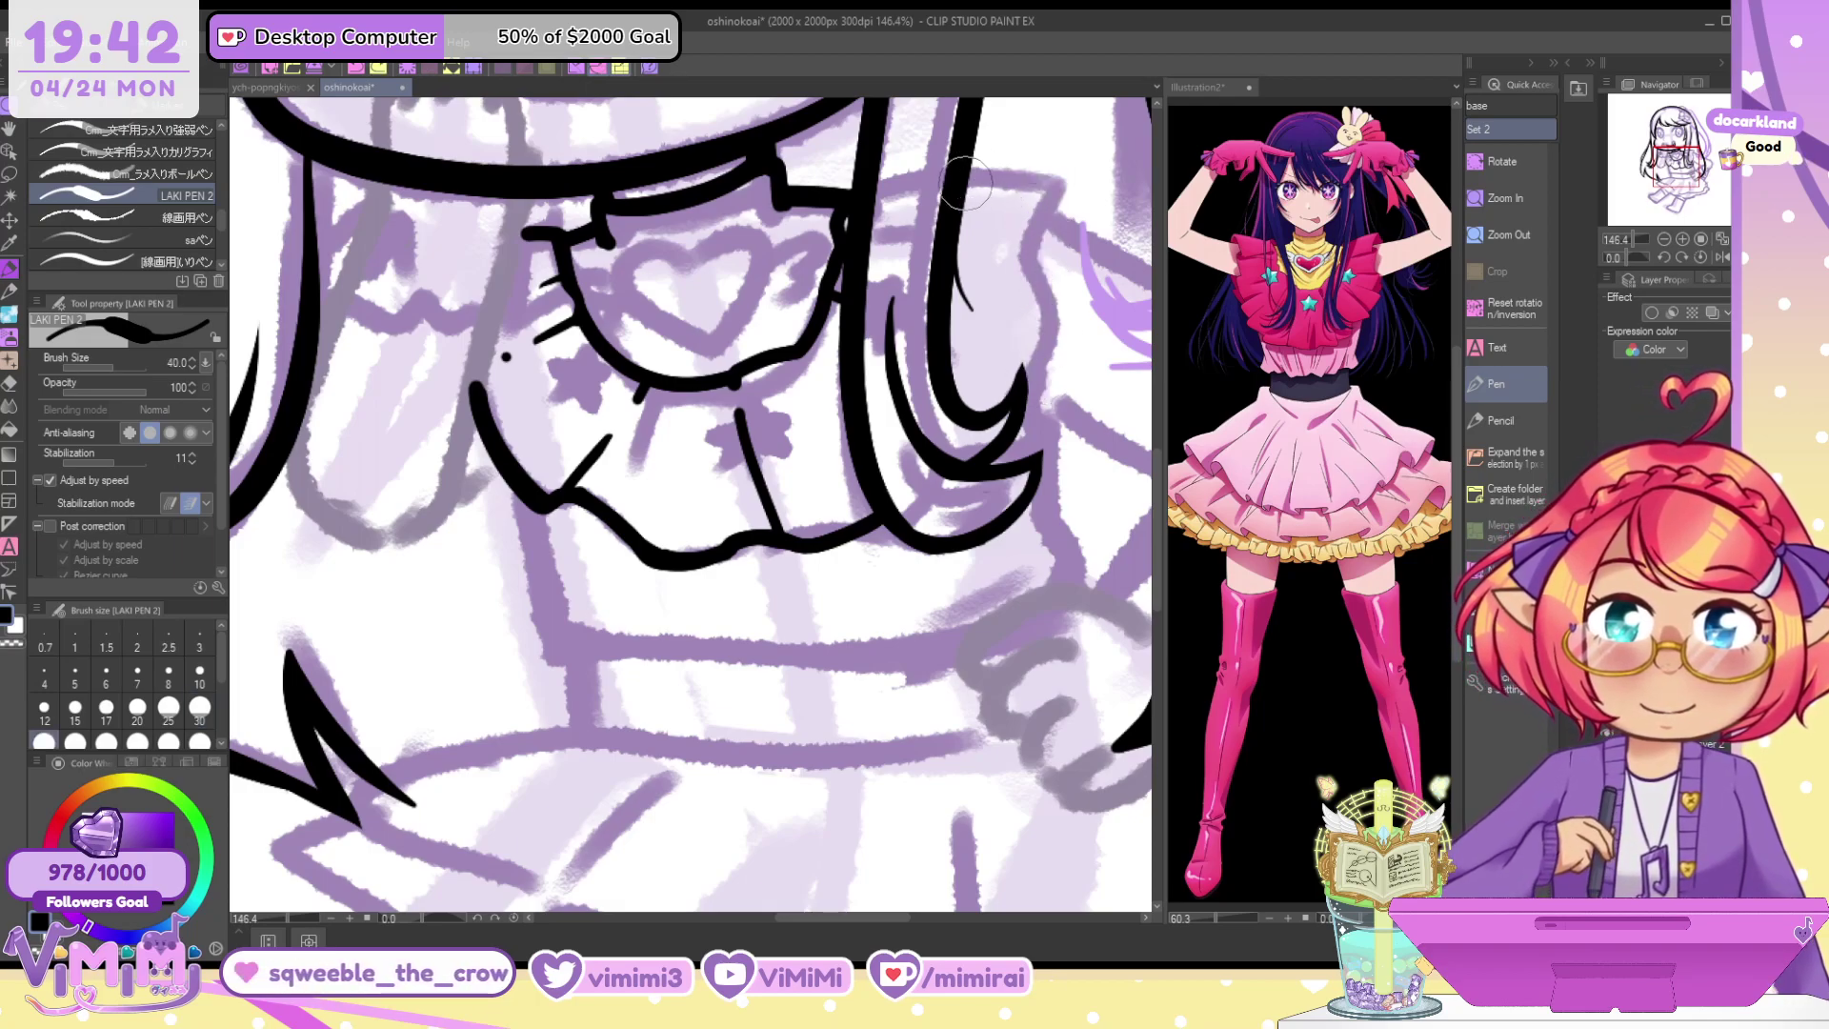
mouse_move(955, 160)
left_mouse_down()
mouse_move(1065, 187)
mouse_move(1028, 419)
left_mouse_up()
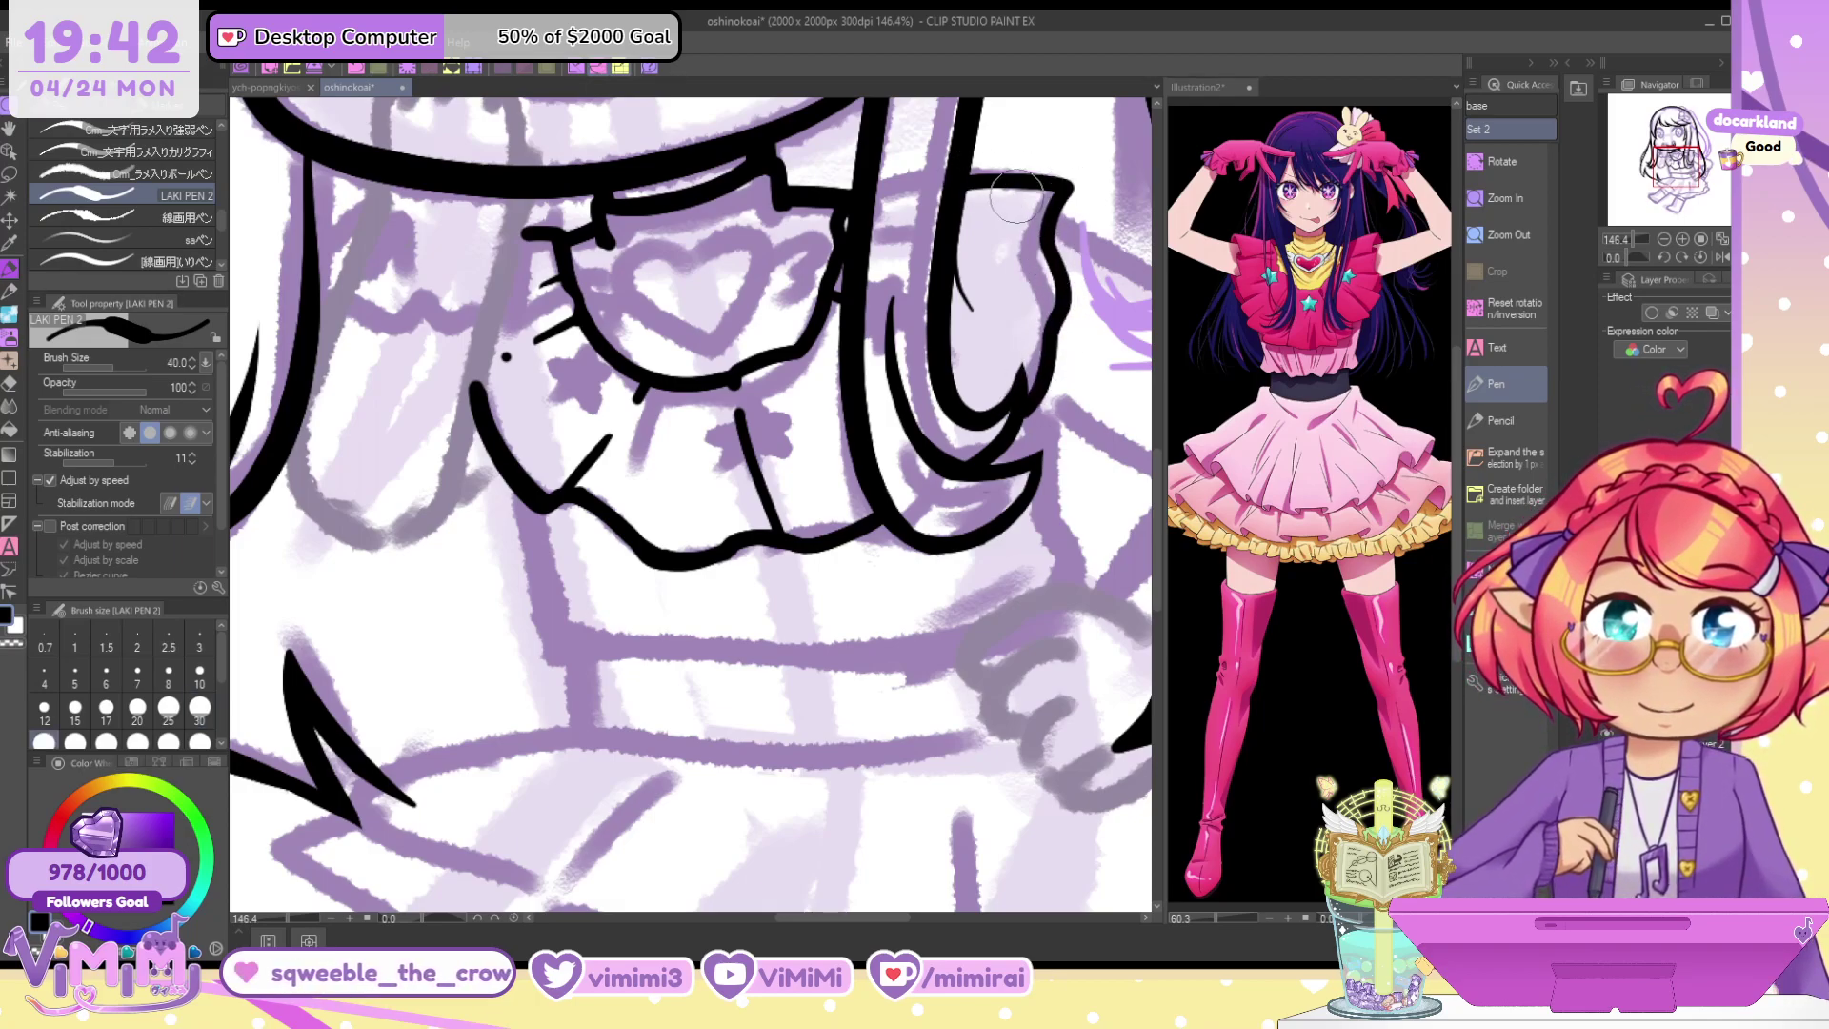
mouse_move(964, 180)
left_mouse_down()
mouse_move(1065, 186)
mouse_move(1058, 224)
left_mouse_up()
key("ctrl+z")
left_click_drag(969, 175, 1051, 244)
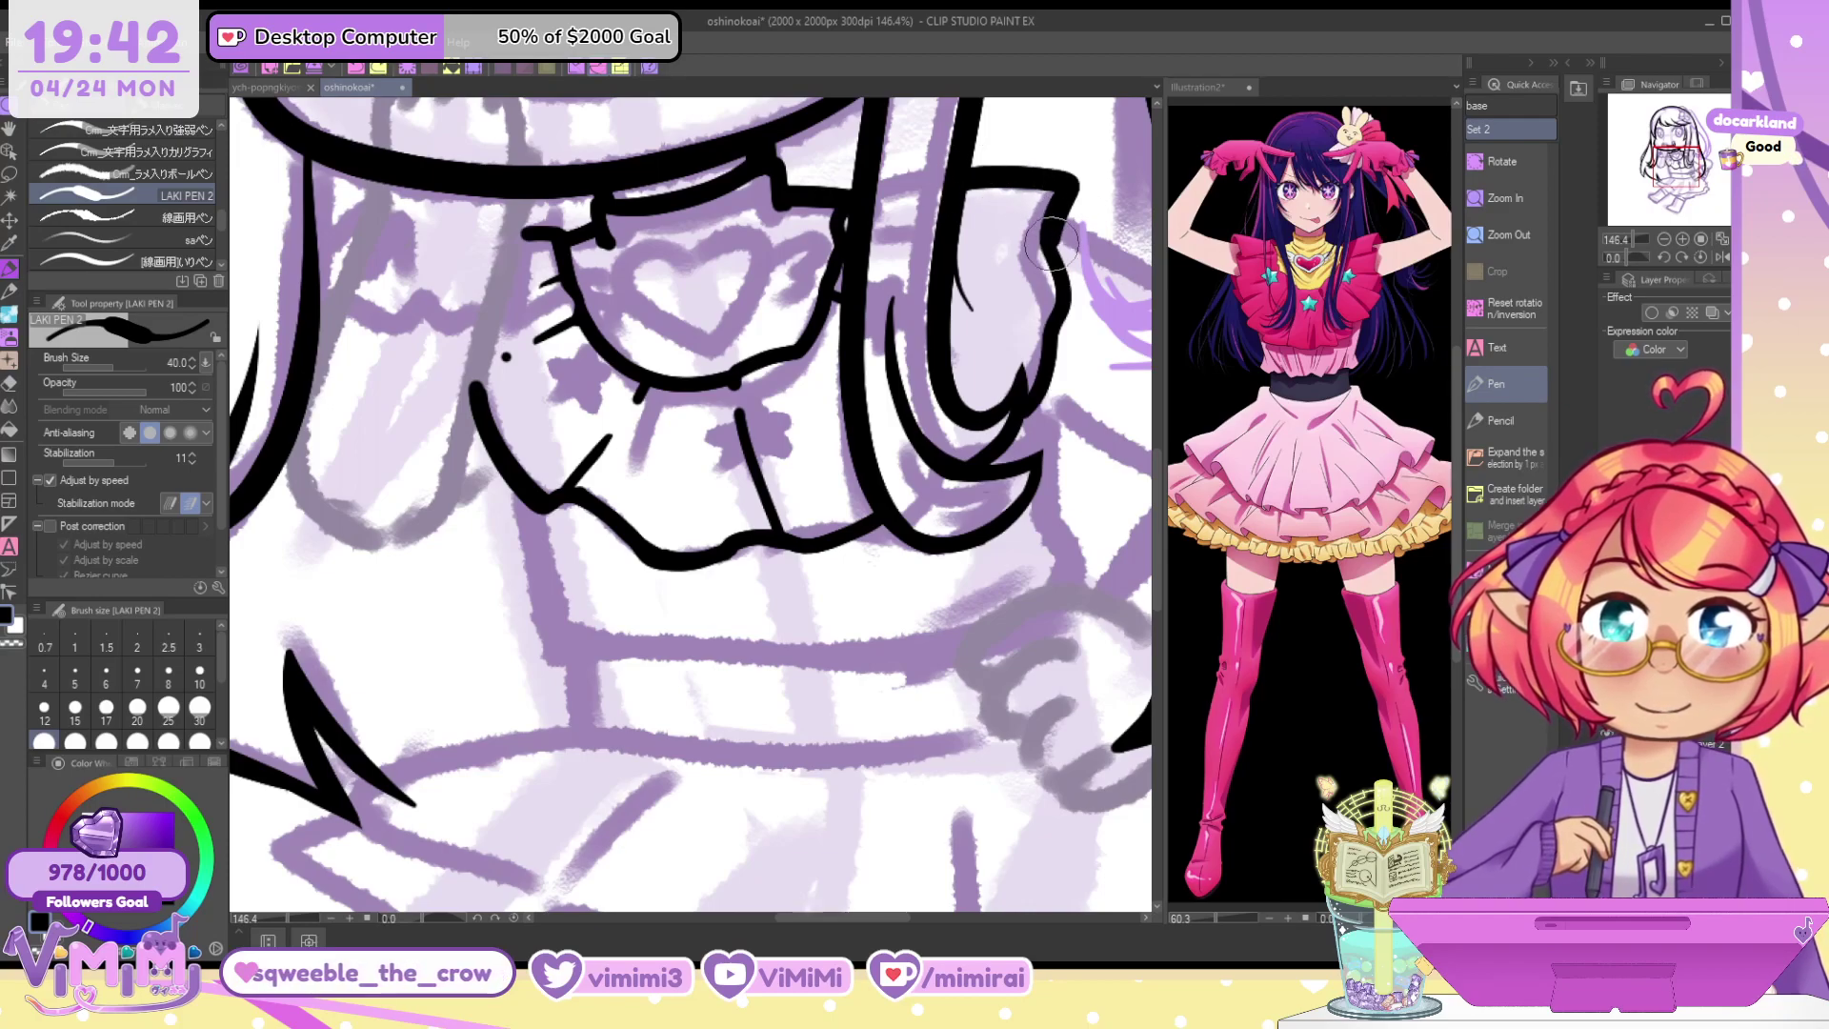
Add short fold lines inside the right shoulder ruffle with brush size 25
key("bracketleft")
key("bracketleft")
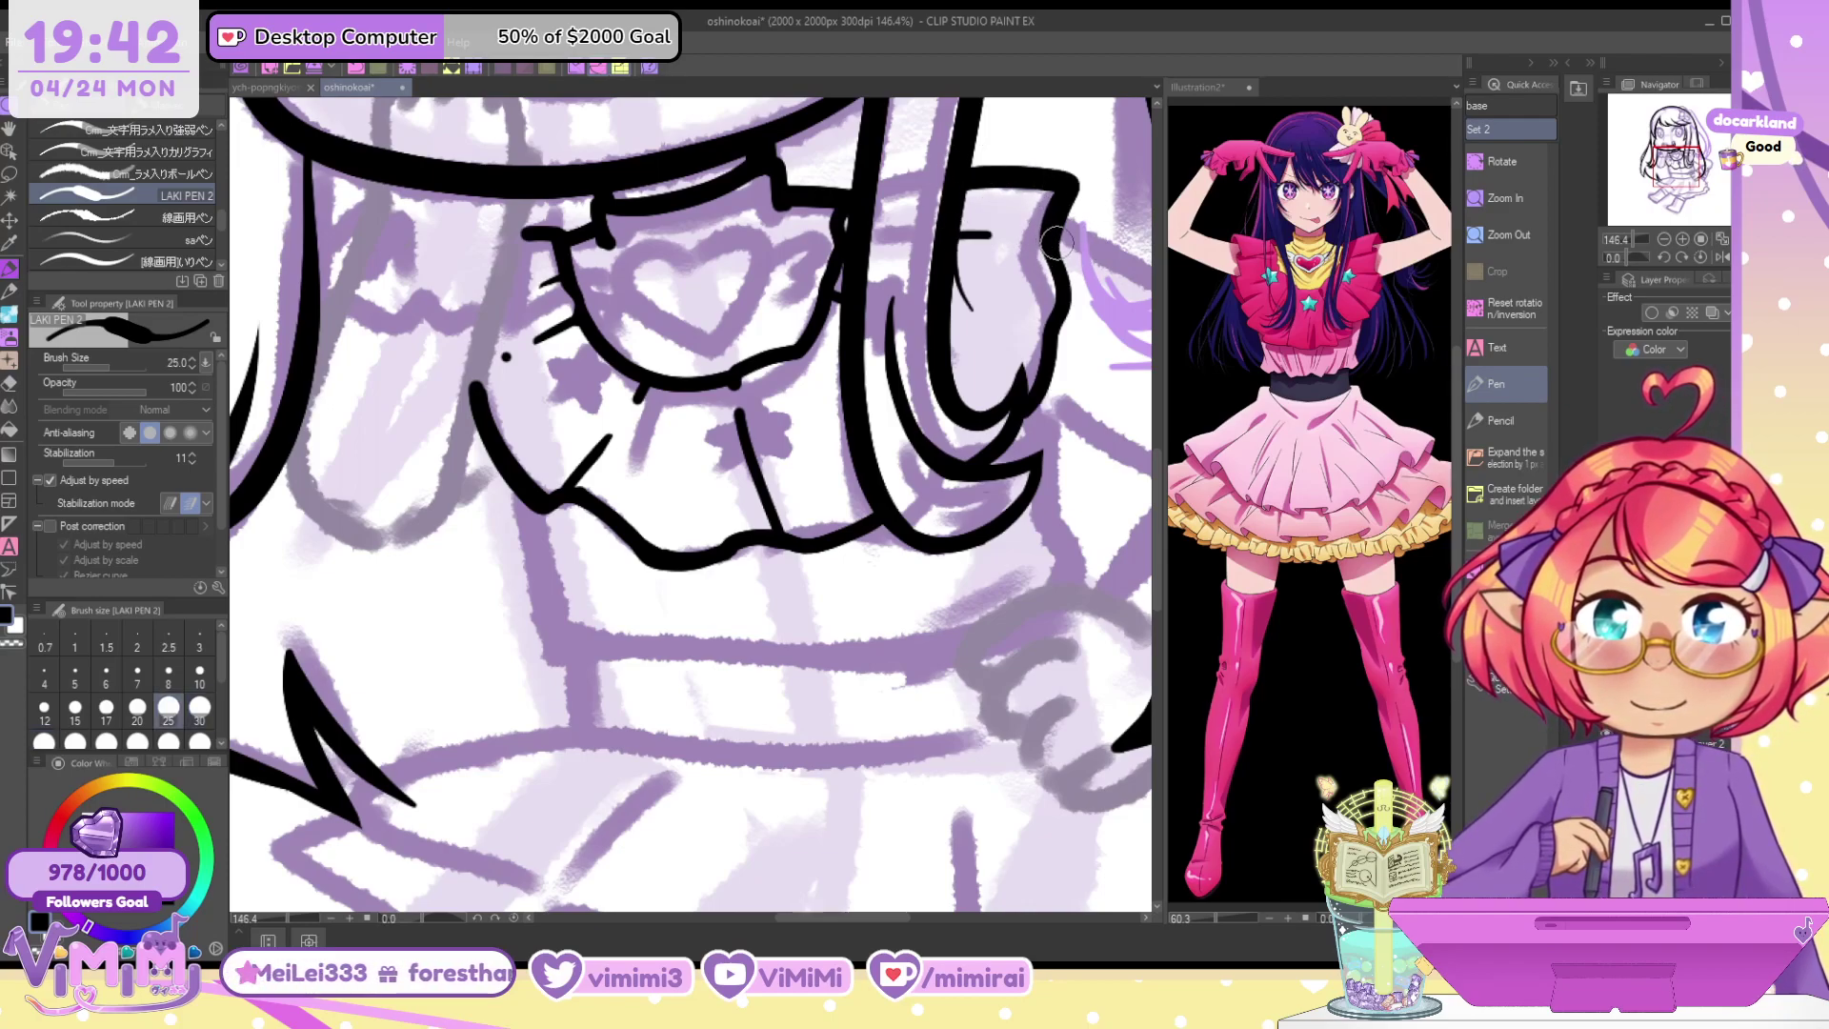
left_click_drag(962, 225, 996, 232)
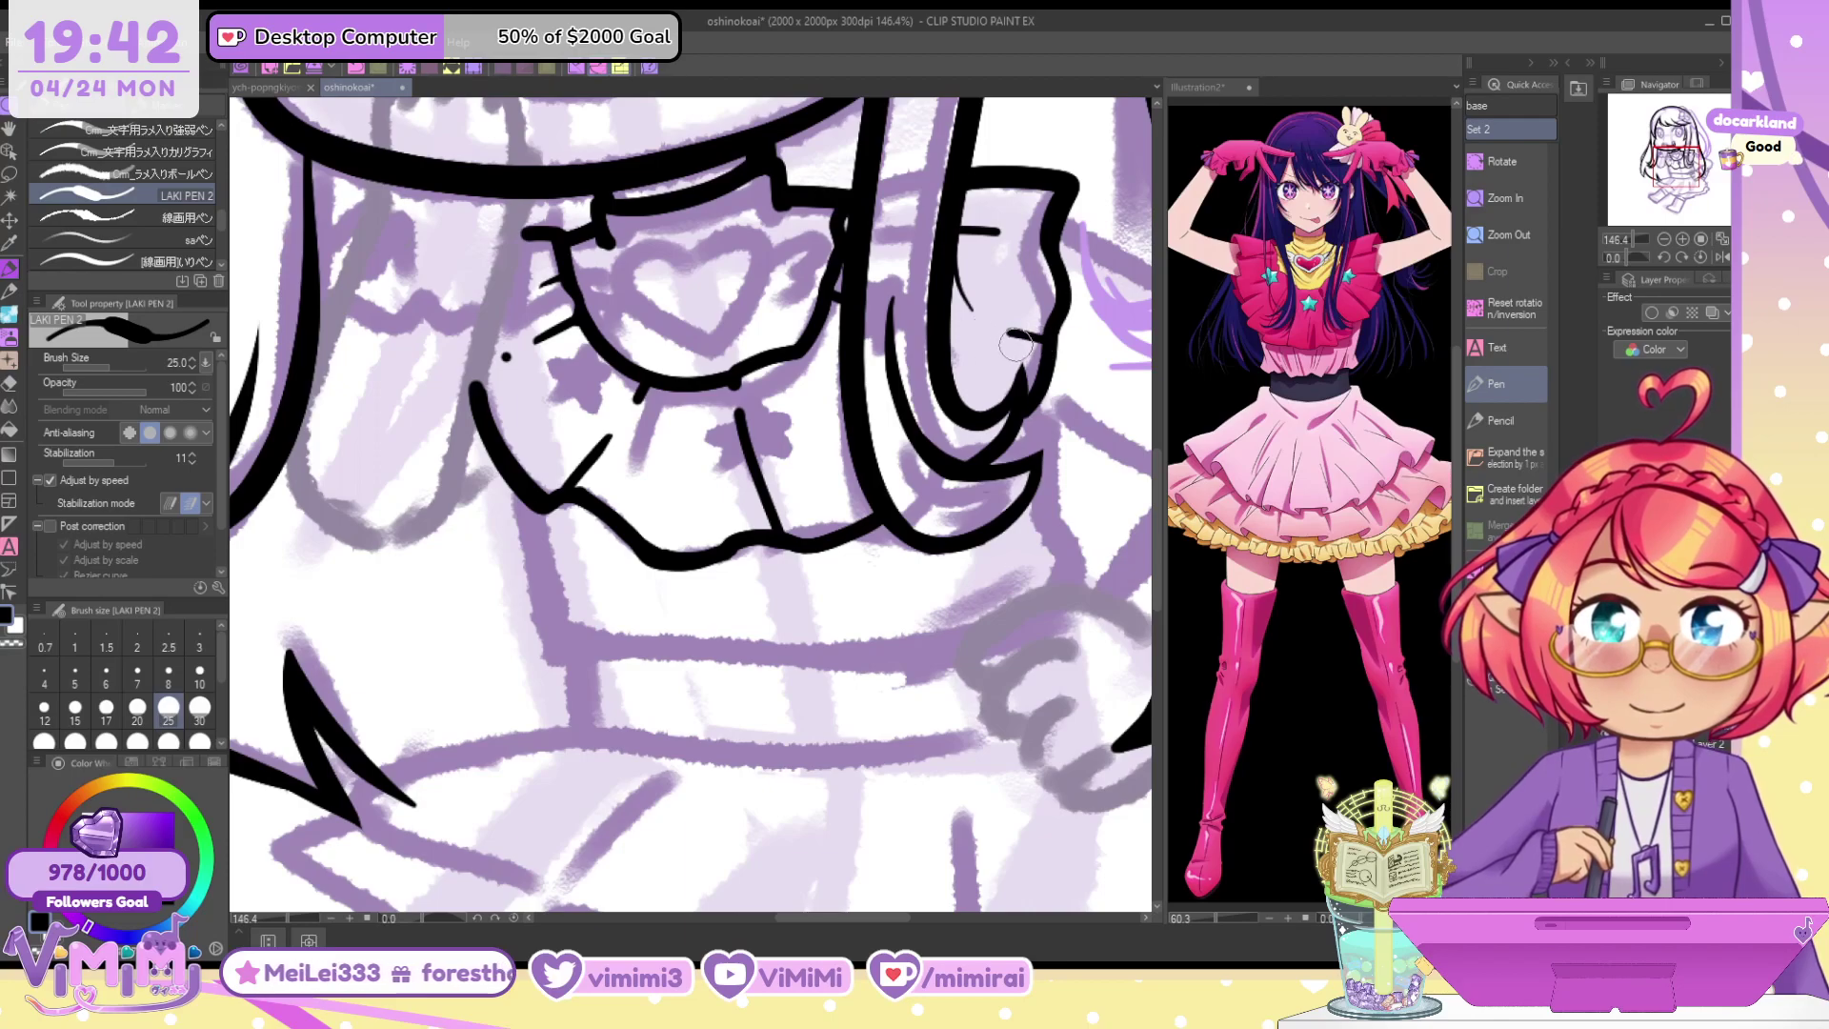
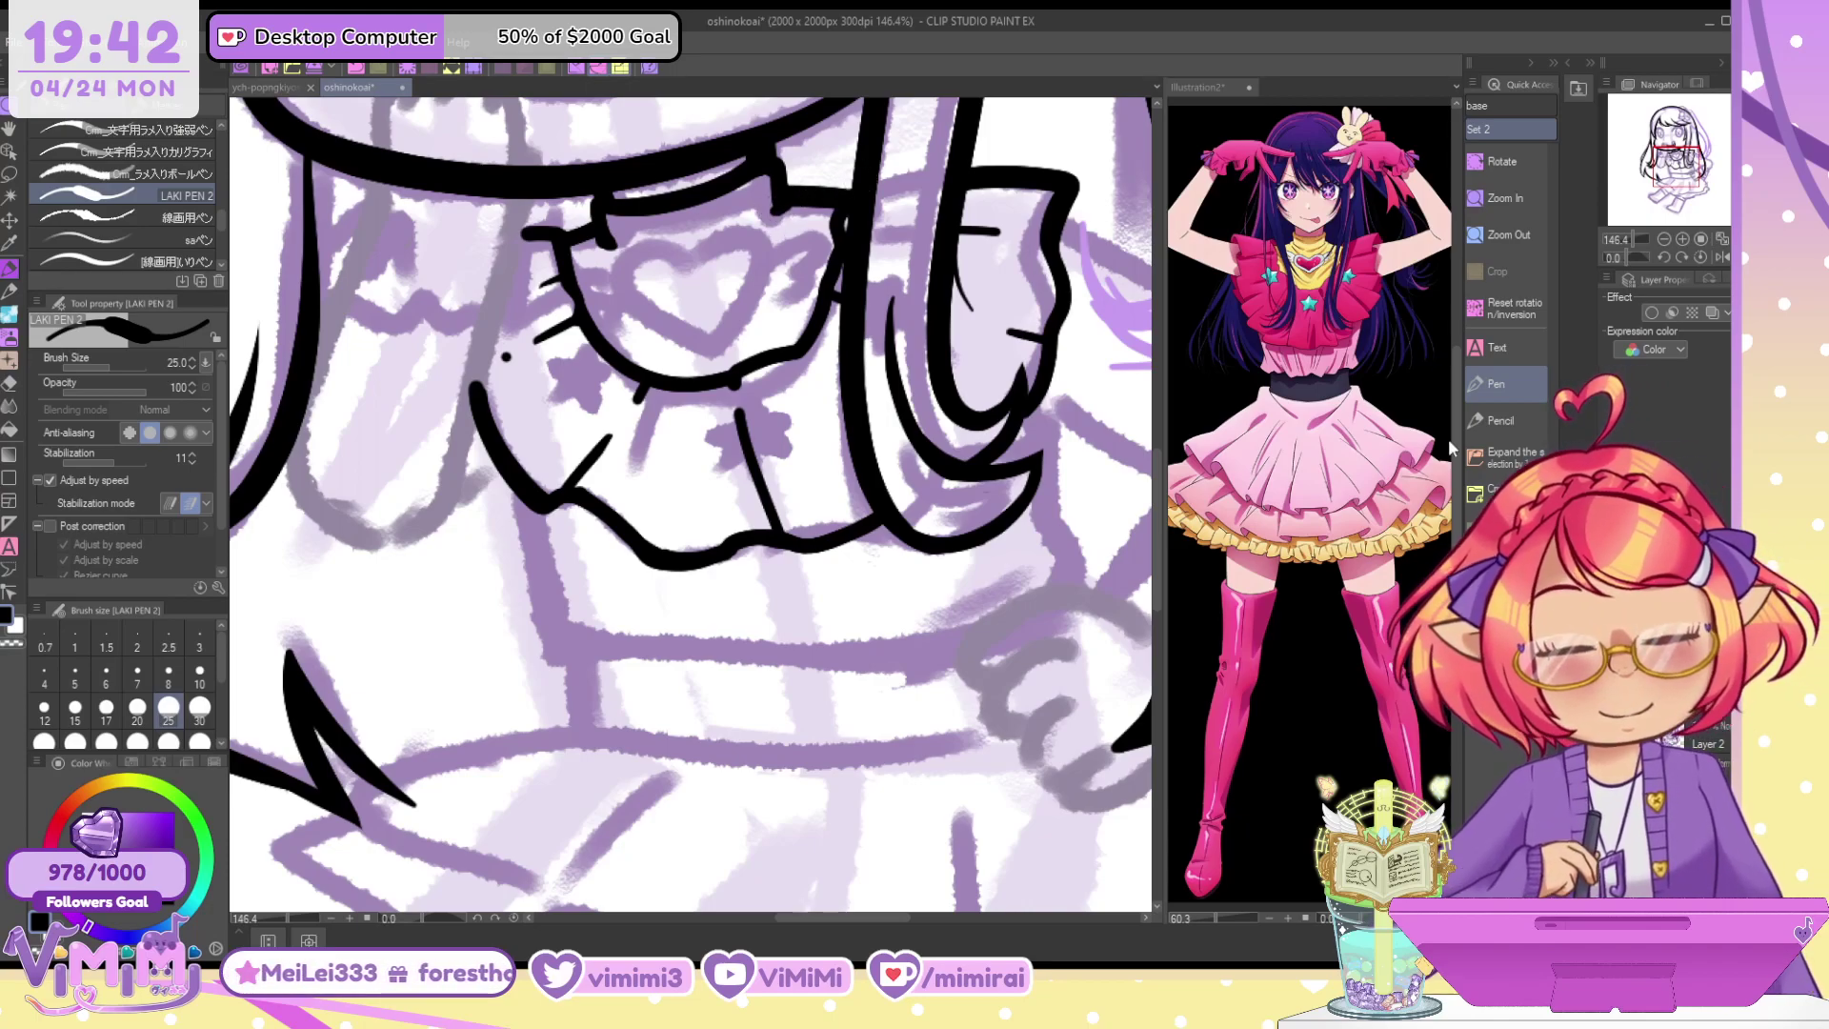
Ink the bodice's left side below the ruffle at brush size 30 and its curved lower edge at size 40
mouse_move(949, 286)
left_mouse_down()
mouse_move(896, 232)
mouse_move(967, 175)
left_mouse_up()
key("bracketright")
key("bracketright")
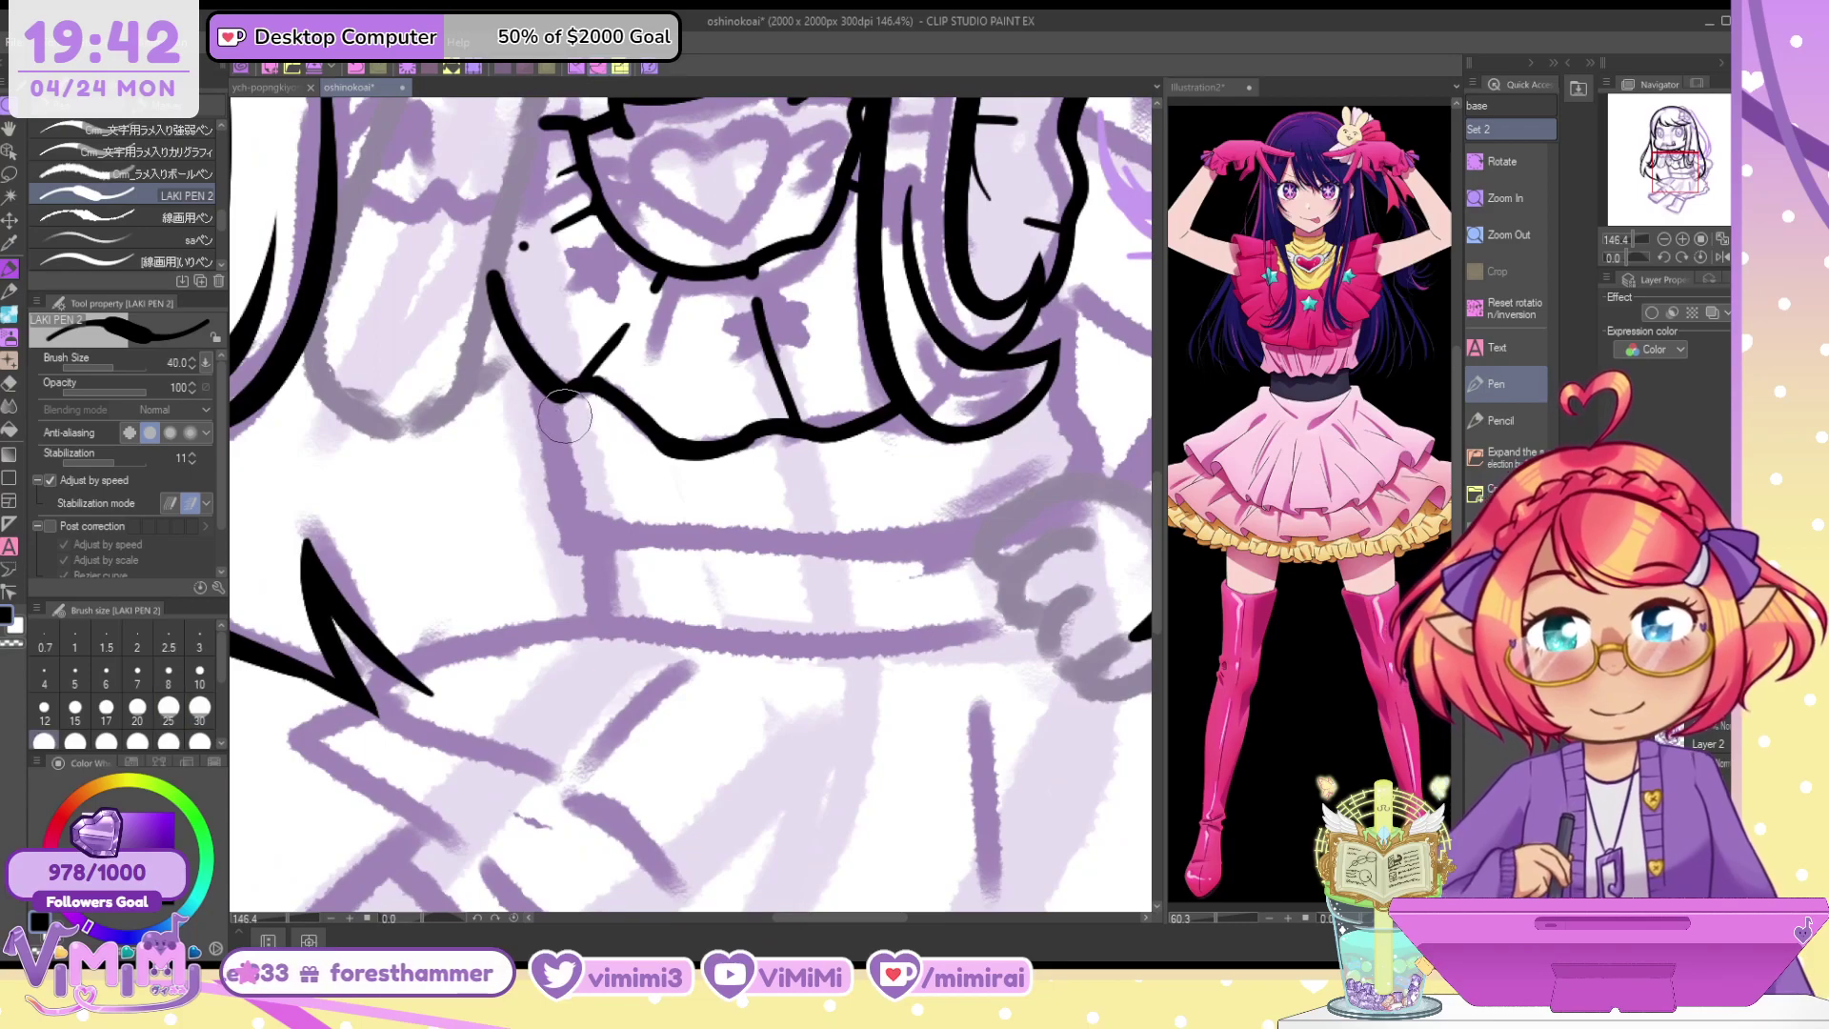
key("bracketleft")
left_click_drag(550, 392, 610, 545)
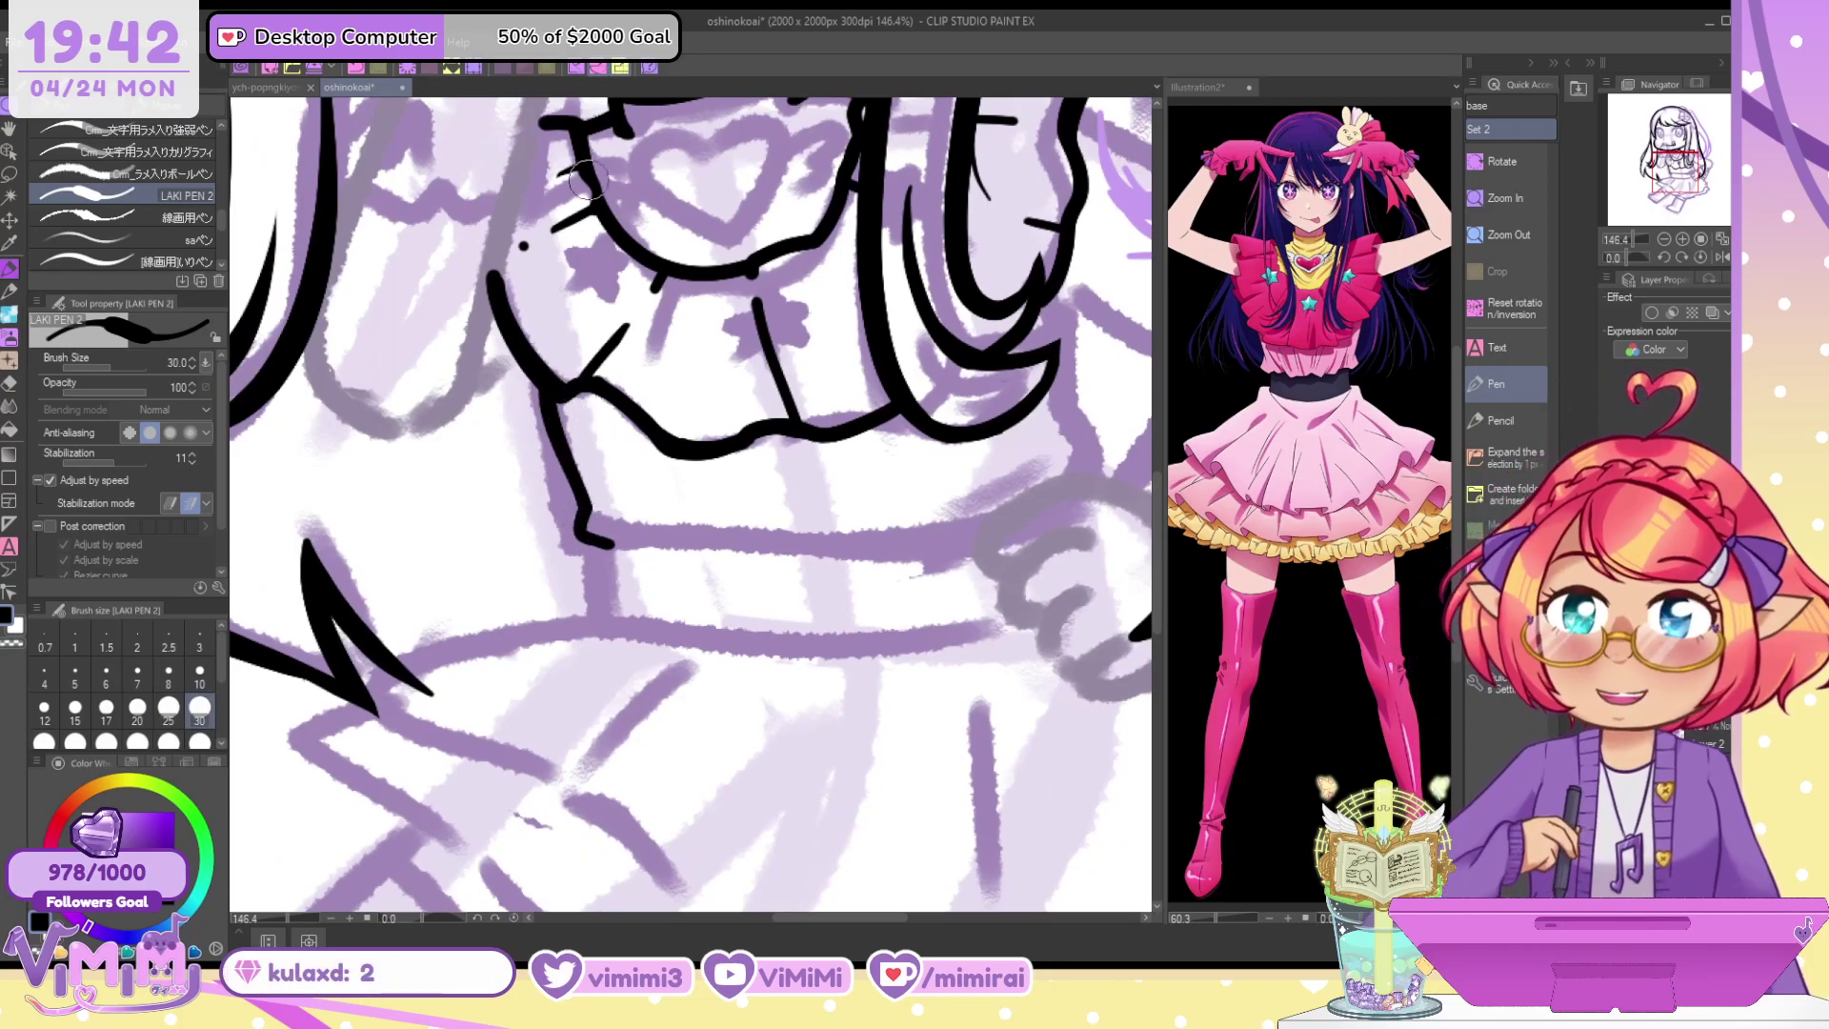
mouse_move(549, 400)
left_mouse_down()
mouse_move(579, 534)
mouse_move(607, 543)
mouse_move(787, 550)
mouse_move(1024, 523)
left_mouse_up()
key("ctrl+z")
key("bracketright")
mouse_move(595, 537)
left_mouse_down()
mouse_move(714, 551)
mouse_move(1068, 509)
left_mouse_up()
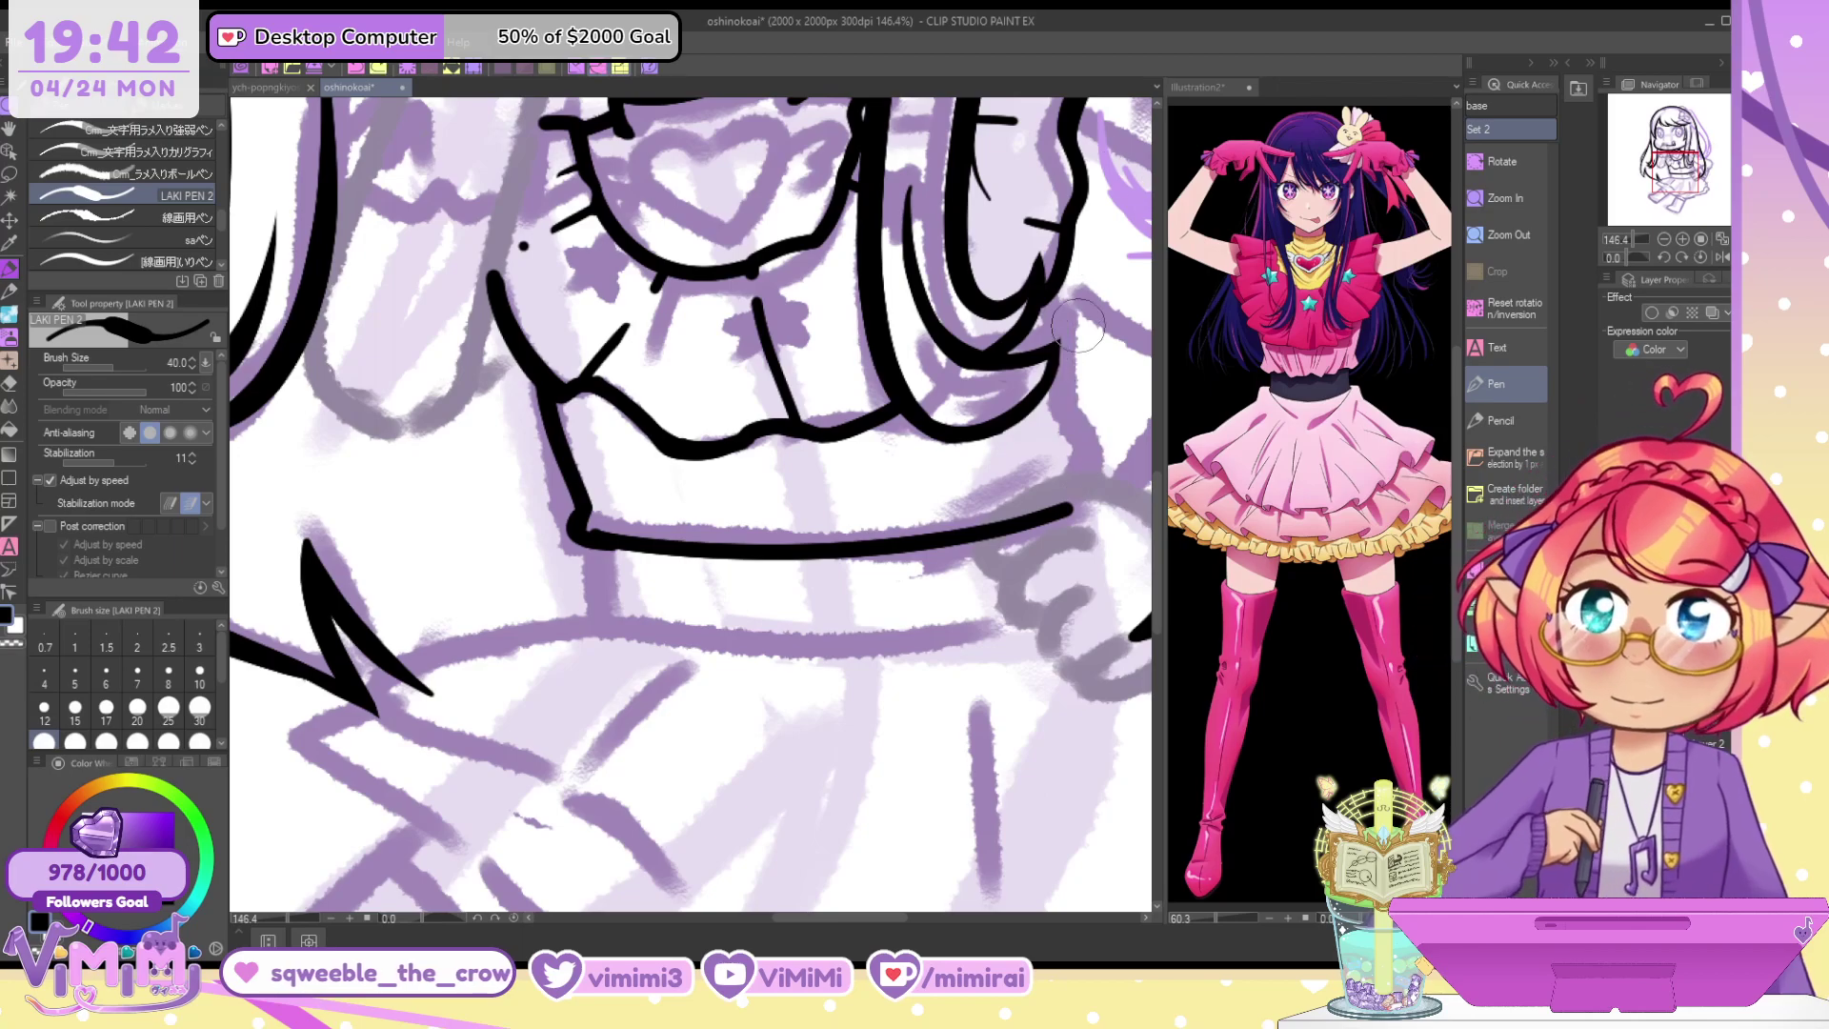
Ink the bodice's right side below the hair lock and join it to the curved lower edge
mouse_move(1078, 327)
left_mouse_down()
mouse_move(1100, 457)
mouse_move(1083, 502)
mouse_move(974, 543)
left_mouse_up()
key("c")
key("c")
left_click_drag(1097, 462, 881, 538)
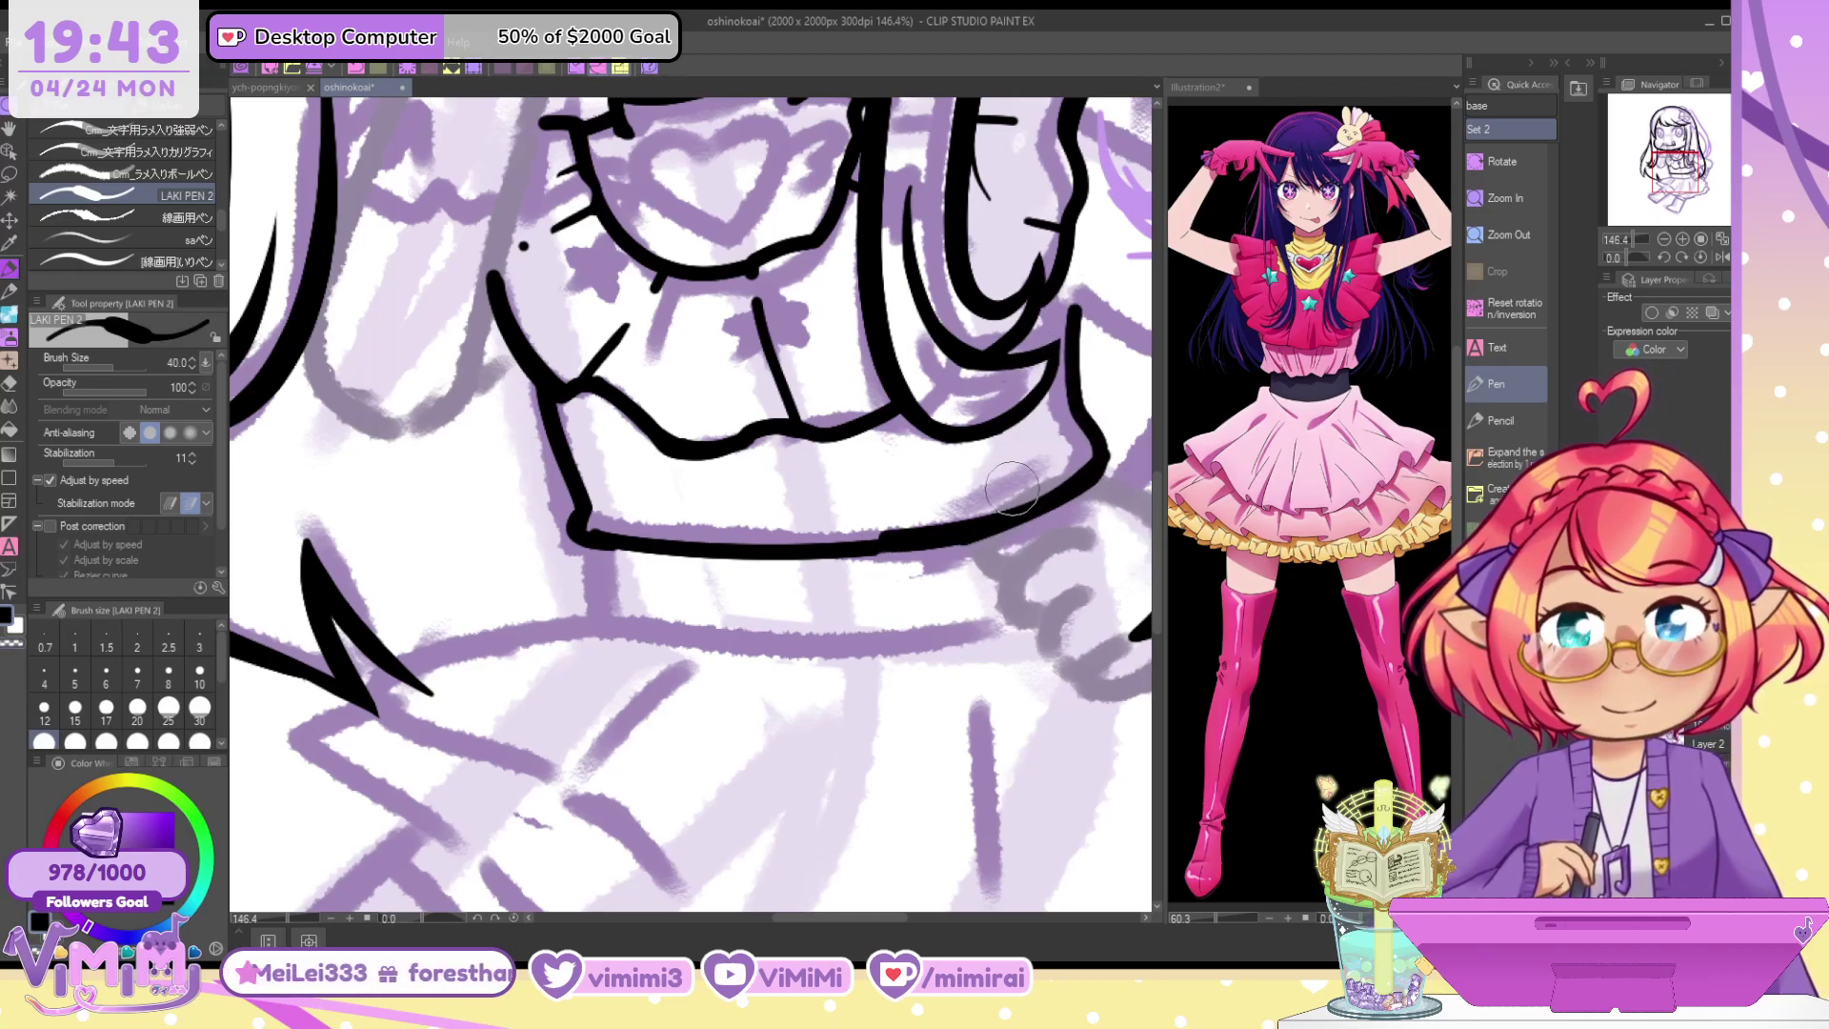
key("ctrl+z")
mouse_move(1100, 453)
left_mouse_down()
mouse_move(1009, 514)
mouse_move(804, 541)
left_mouse_up()
key("ctrl+z")
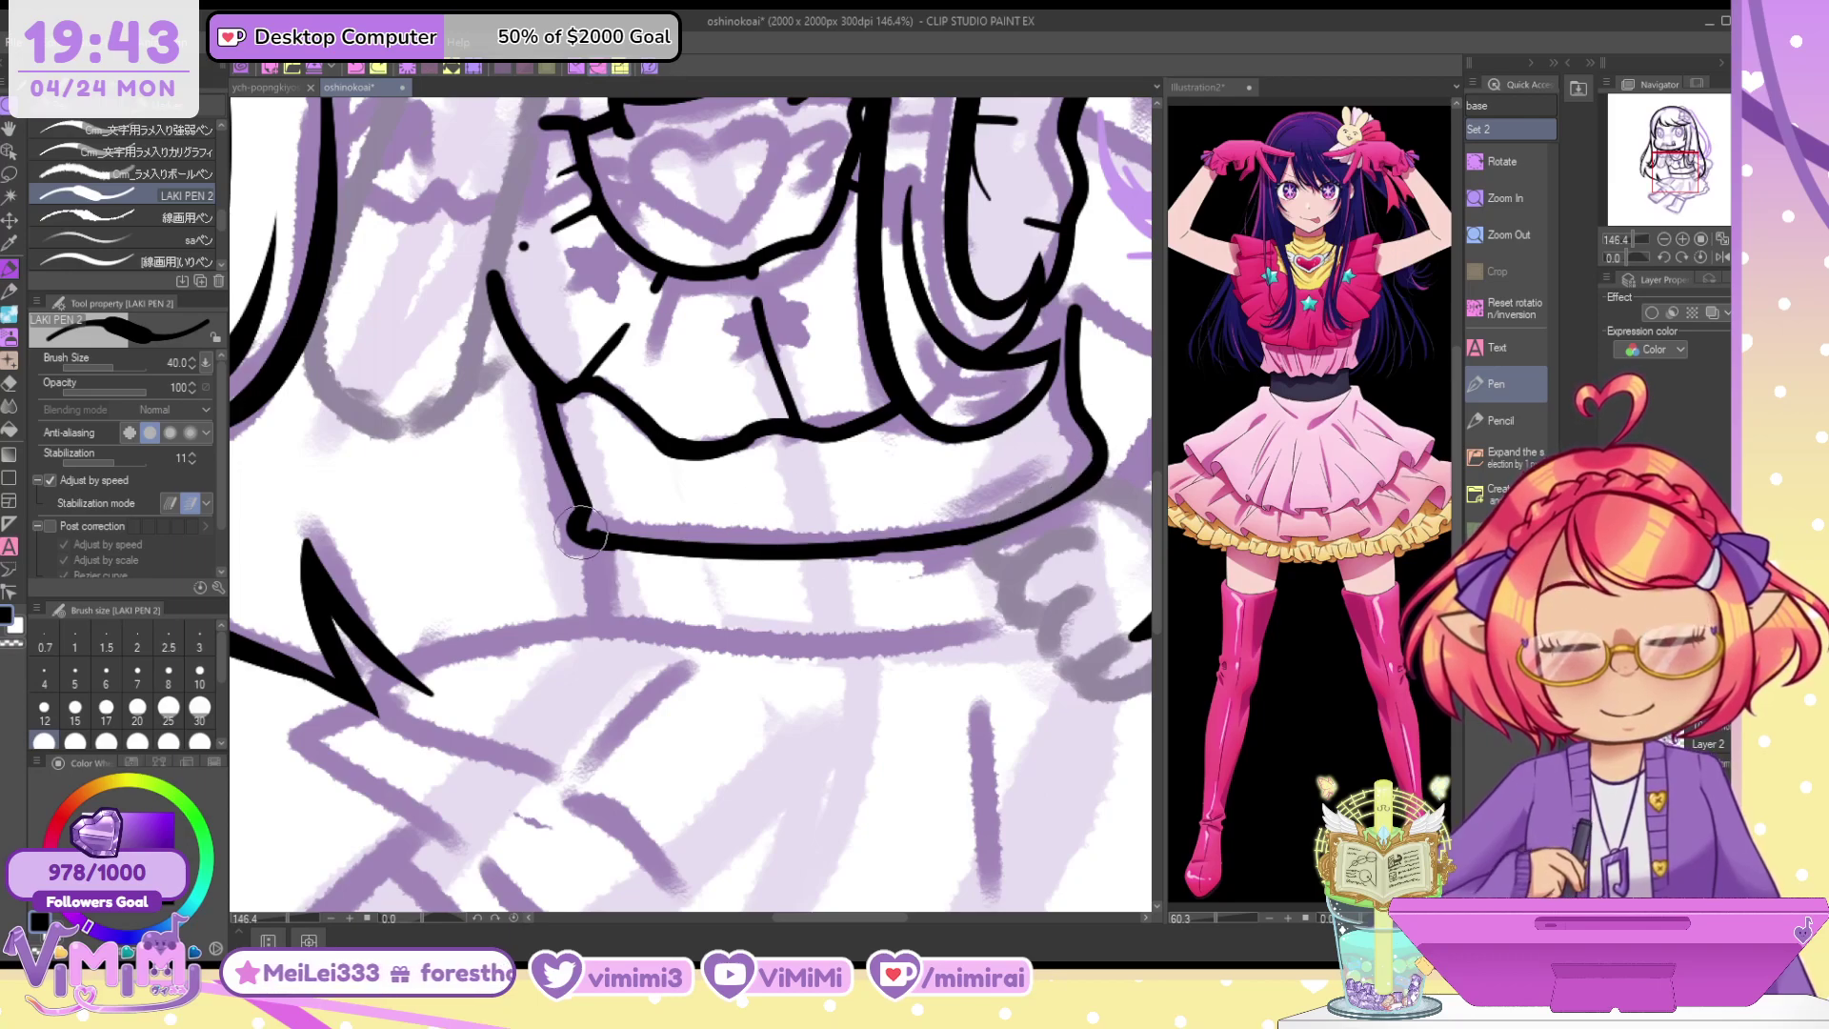
mouse_move(580, 533)
left_mouse_down()
mouse_move(883, 529)
mouse_move(1110, 443)
left_mouse_up()
key("ctrl+z")
left_click_drag(594, 531, 1087, 448)
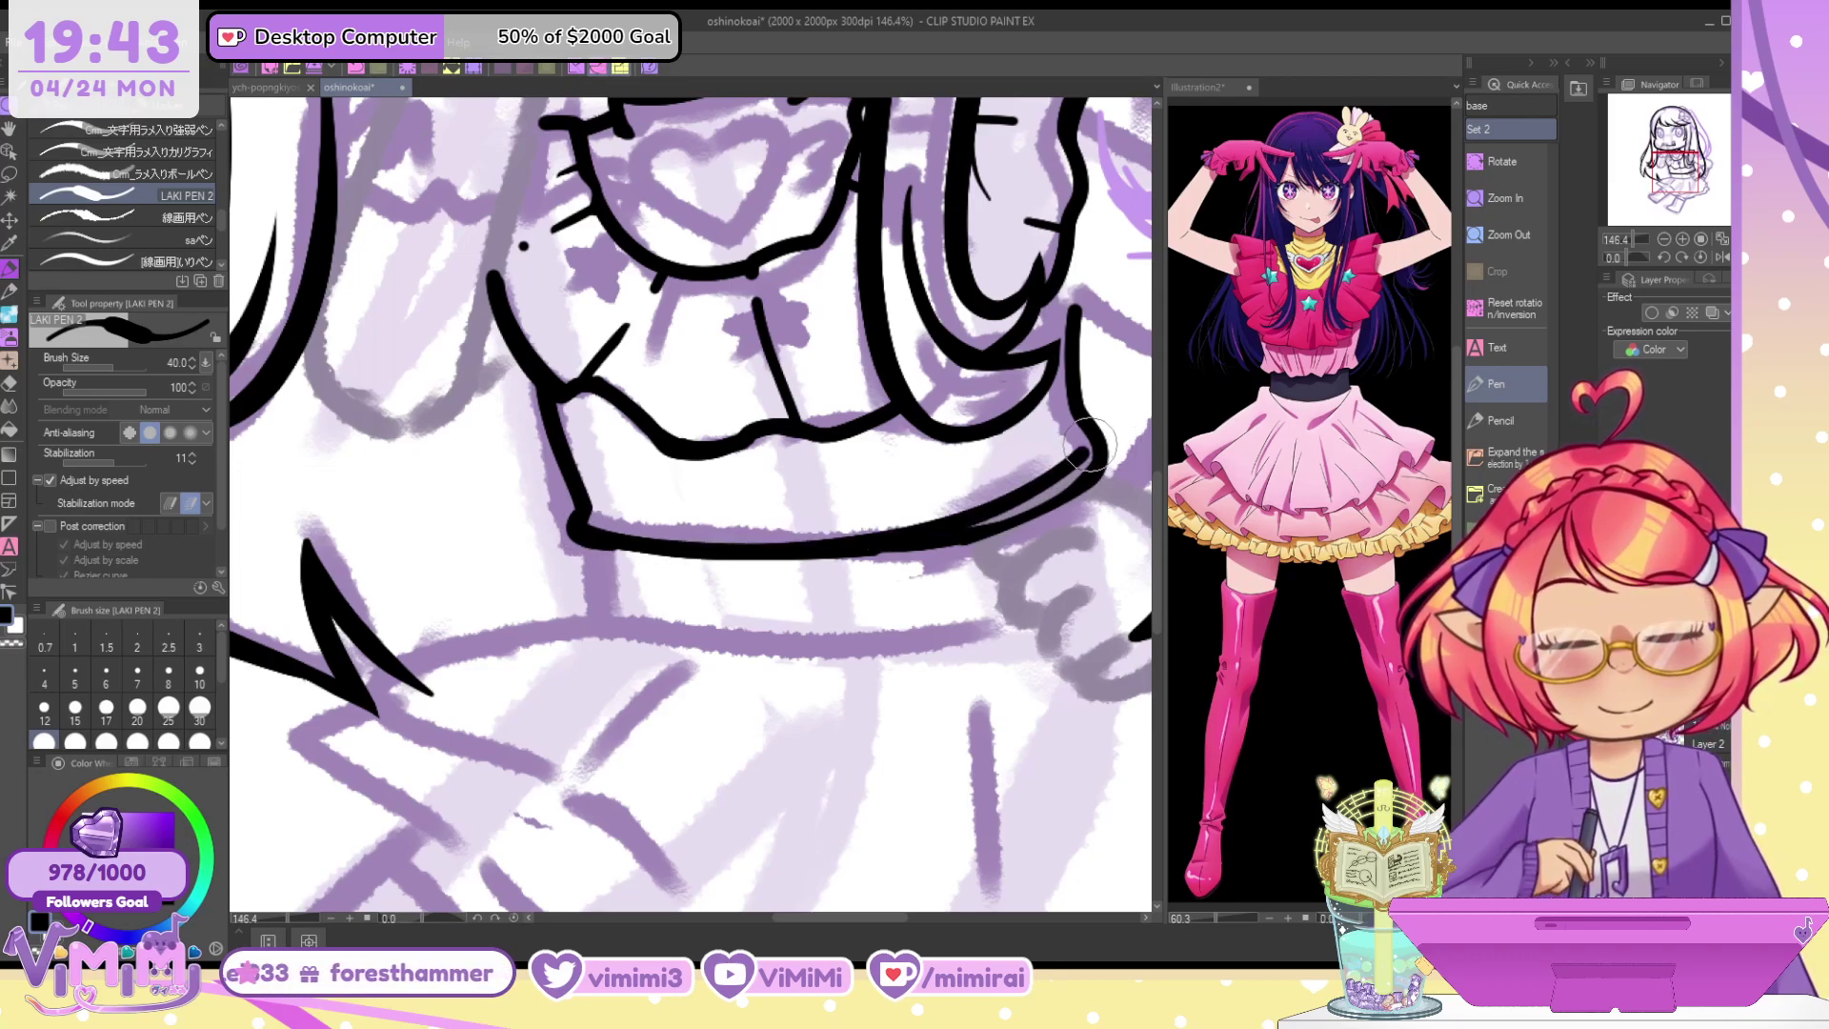
key("ctrl+z")
Redraw the bodice's curved lower edge at brush size 40 and trim its ends to a clean line
key("c")
mouse_move(589, 520)
left_mouse_down()
mouse_move(645, 544)
mouse_move(1023, 503)
left_mouse_up()
key("c")
key("ctrl+z")
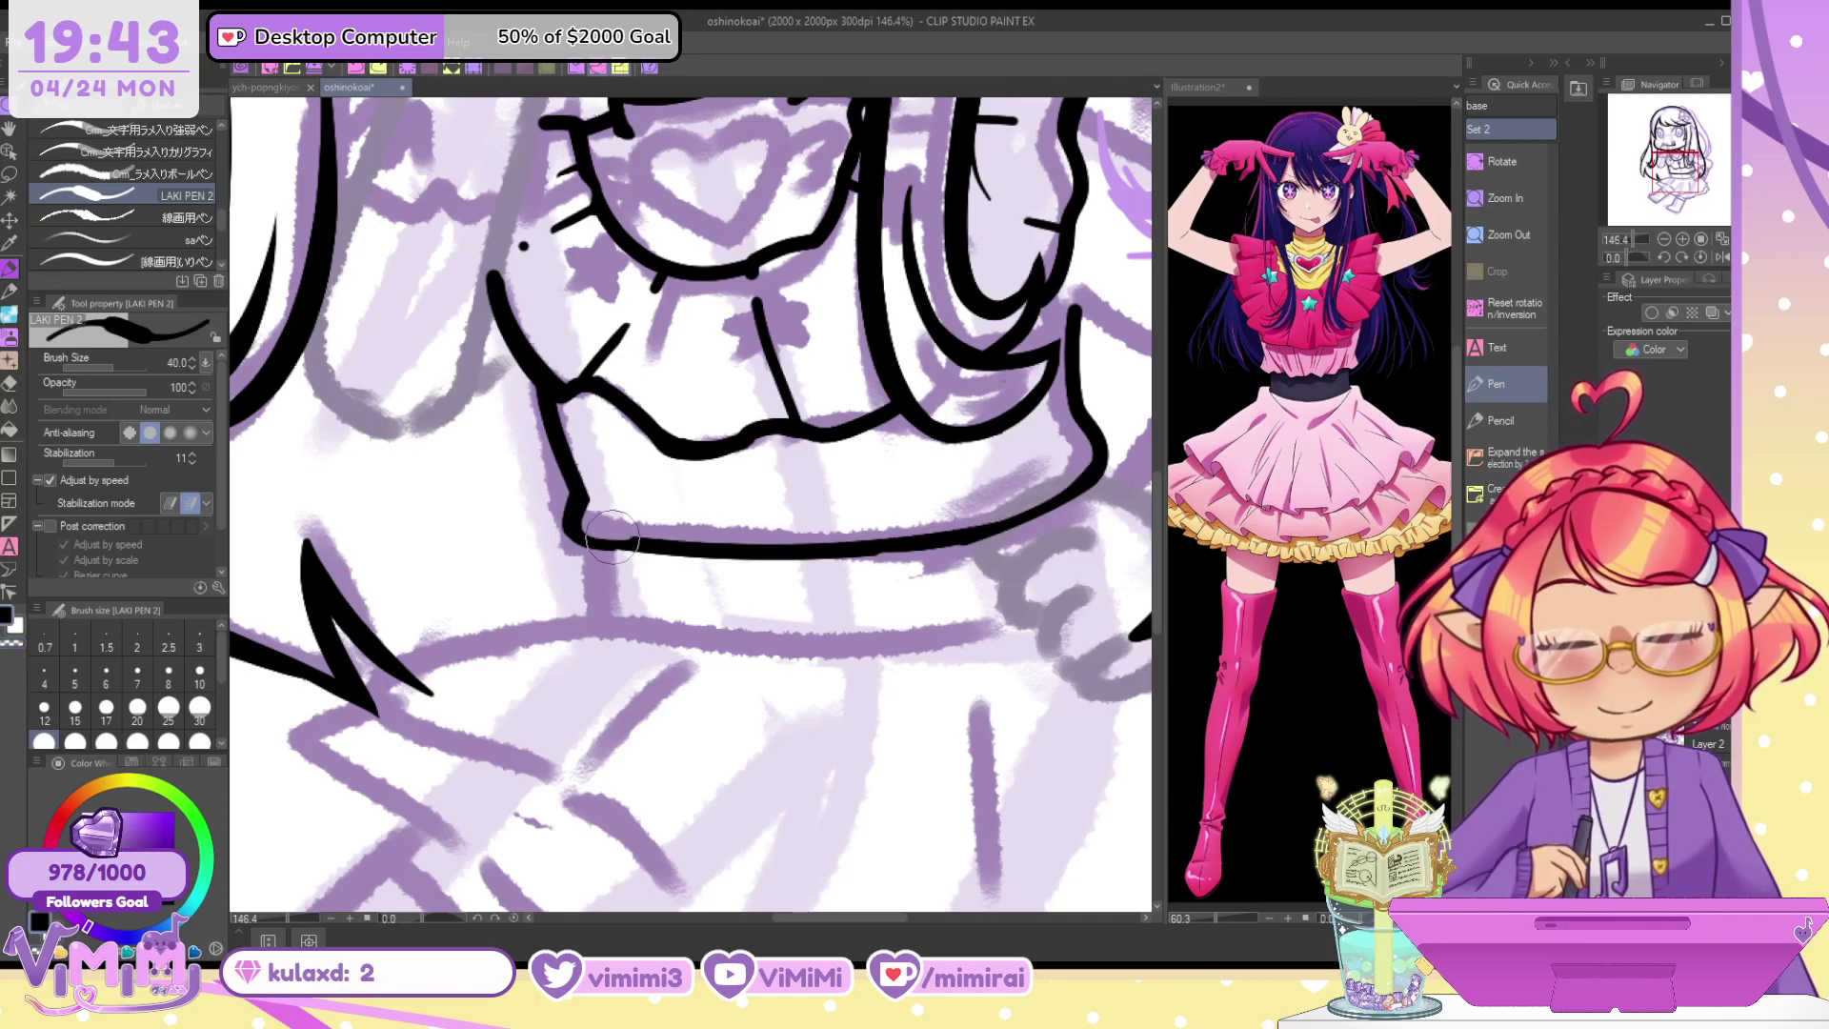
mouse_move(610, 535)
left_mouse_down()
mouse_move(914, 509)
mouse_move(1100, 455)
left_mouse_up()
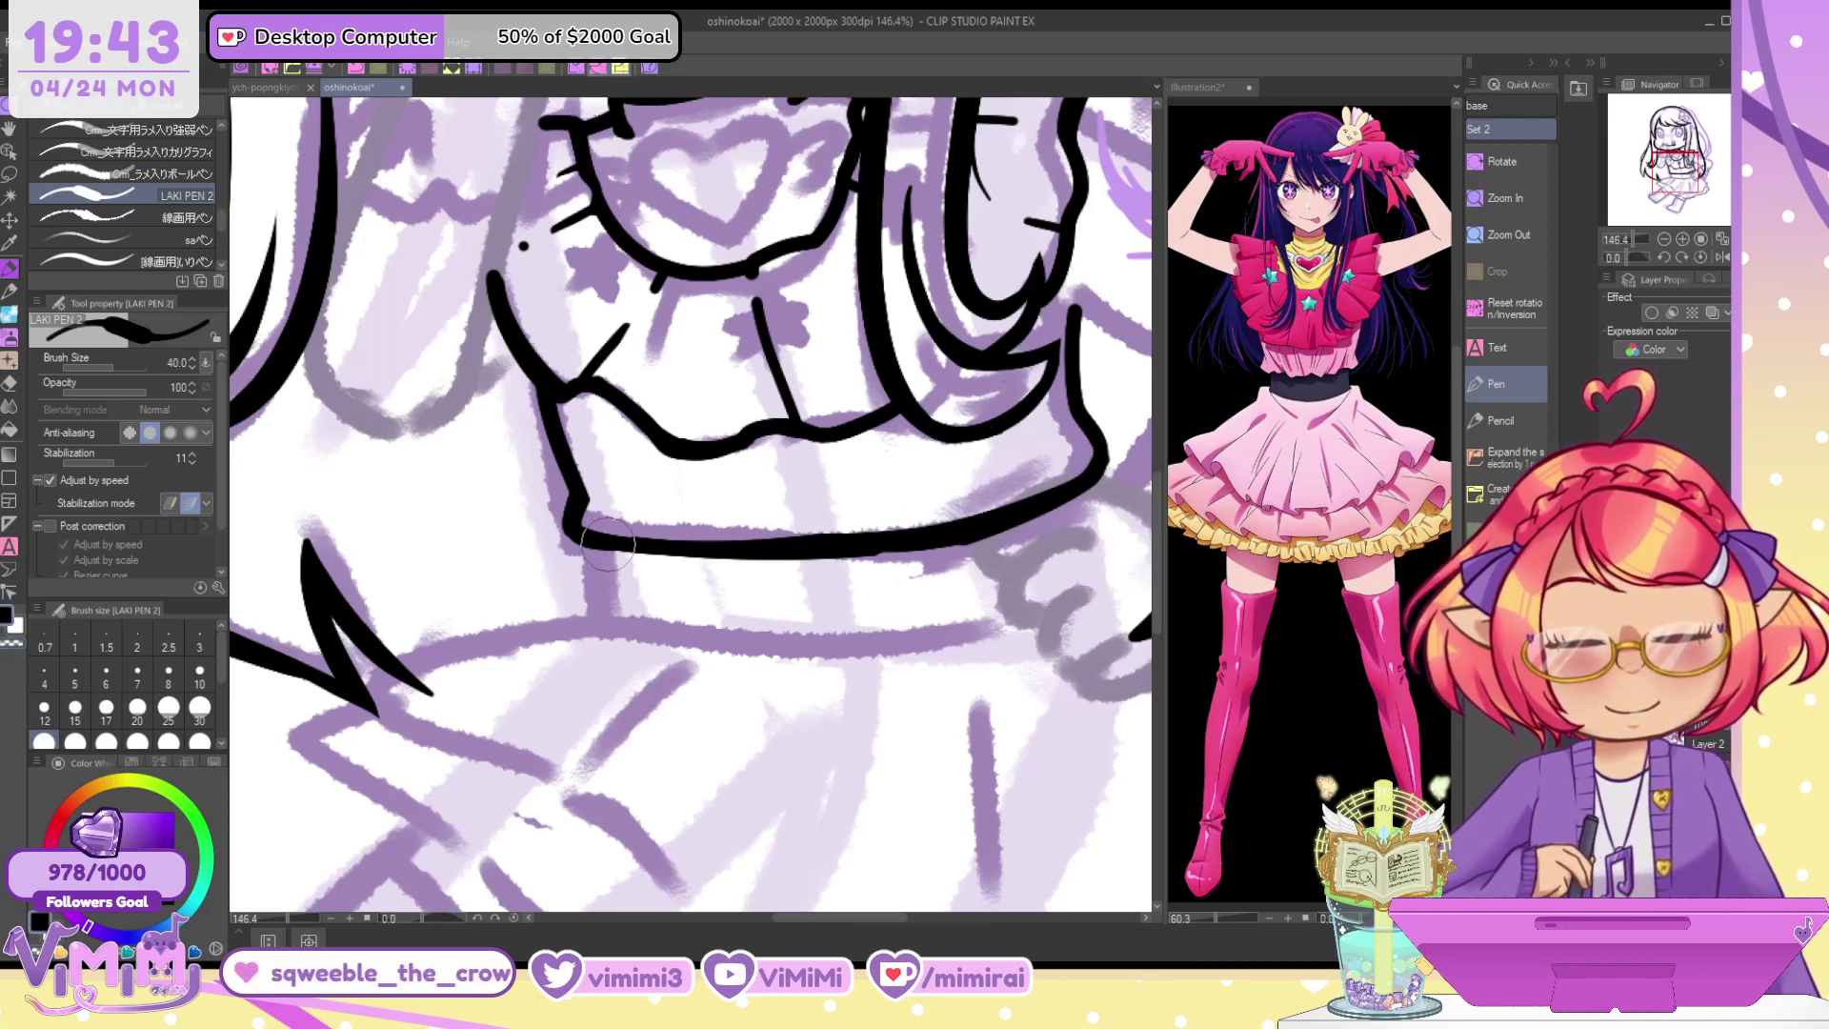
mouse_move(571, 529)
left_mouse_down()
mouse_move(860, 533)
mouse_move(1074, 490)
left_mouse_up()
key("c")
mouse_move(829, 554)
left_mouse_down()
mouse_move(1130, 481)
mouse_move(918, 547)
mouse_move(1132, 466)
left_mouse_up()
key("ctrl+z")
key("c")
Ink the waistband's left side below the bodice and a short arm line beside the left shoulder ruffle
mouse_move(600, 539)
left_mouse_down()
mouse_move(607, 617)
mouse_move(651, 562)
mouse_move(599, 626)
left_mouse_up()
key("ctrl+z")
key("ctrl+z")
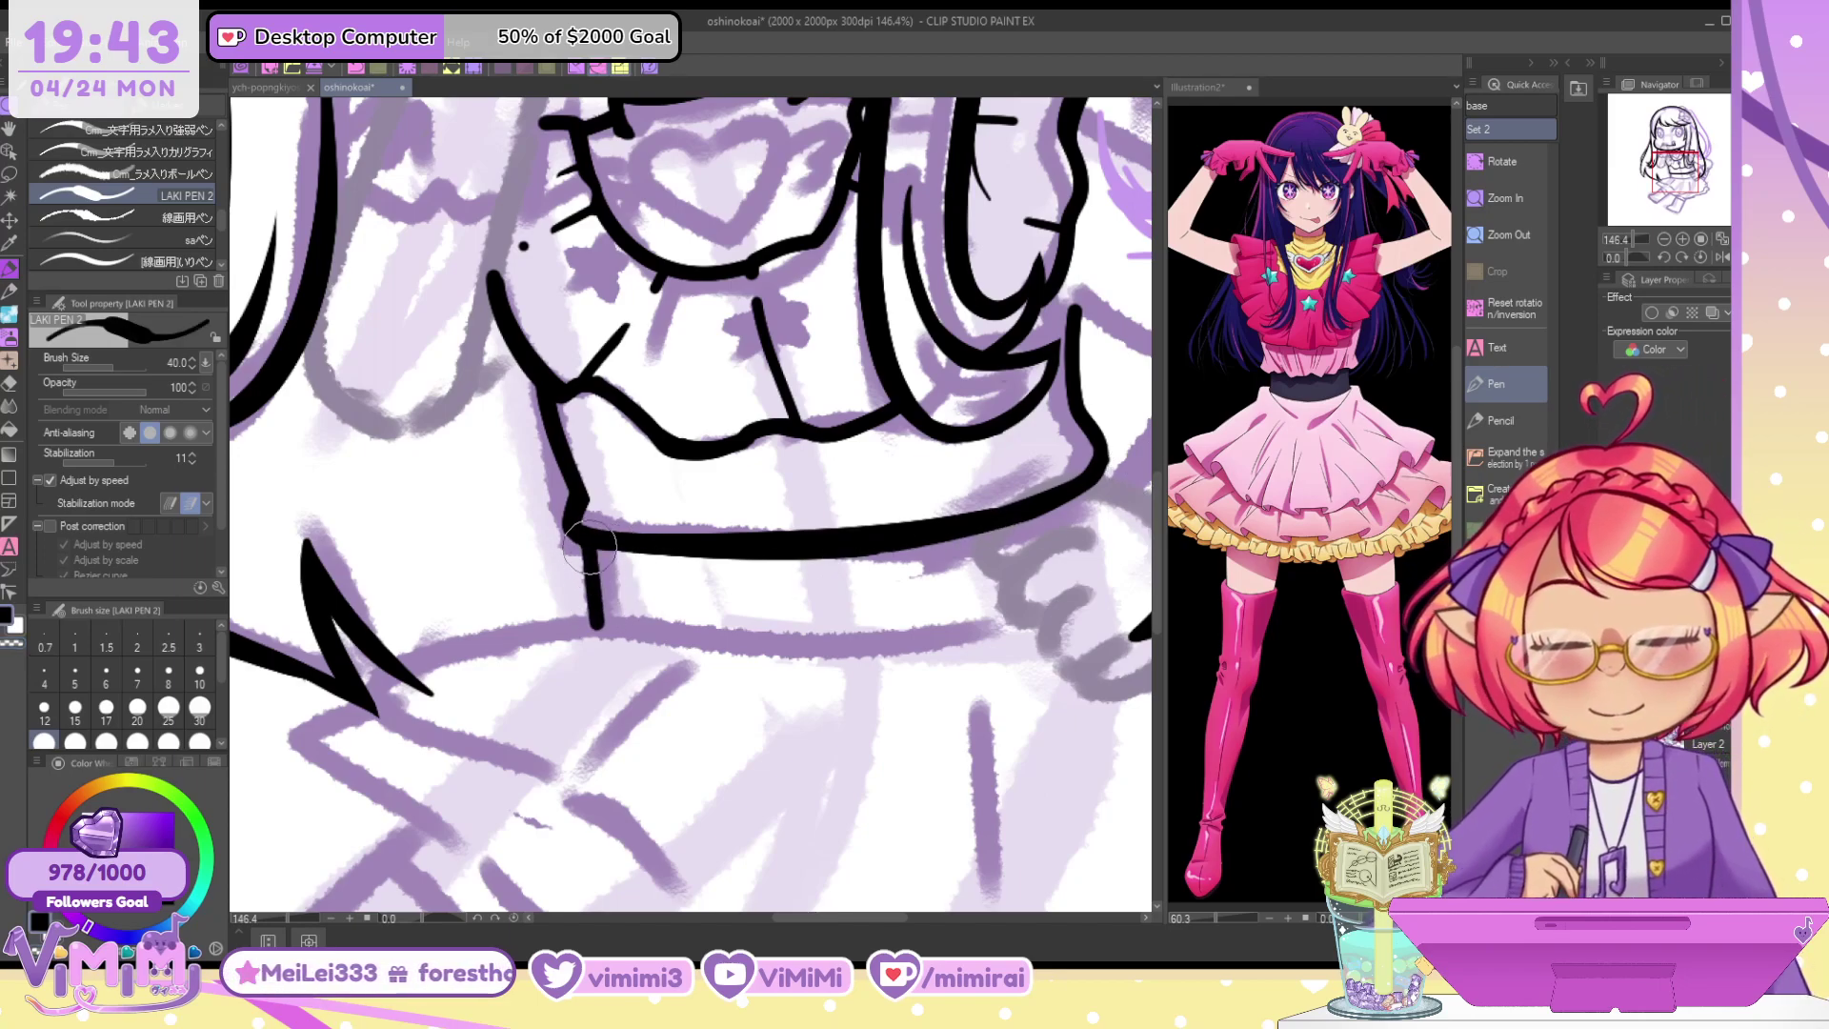
left_click_drag(454, 405, 522, 353)
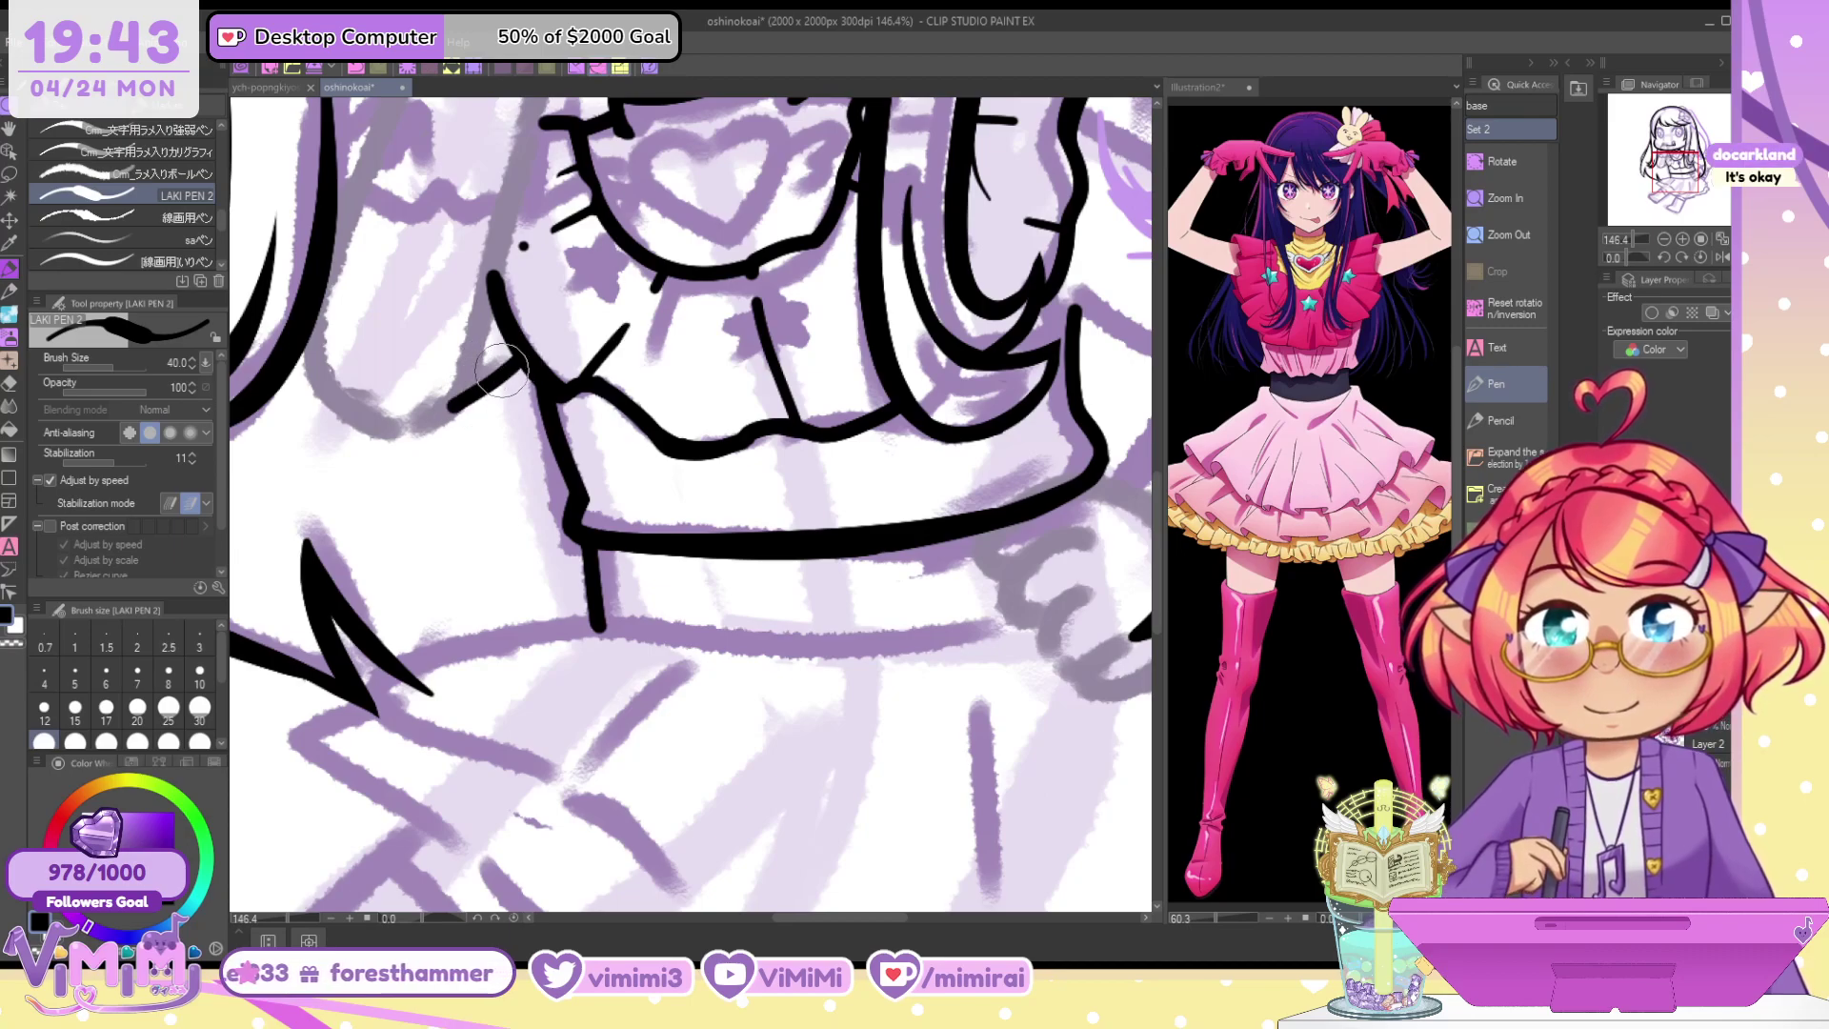
Extend the bodice's right side up to the shoulder ruffle and ink the arm line from there toward the long right hair lock
left_click_drag(1686, 153, 1697, 147)
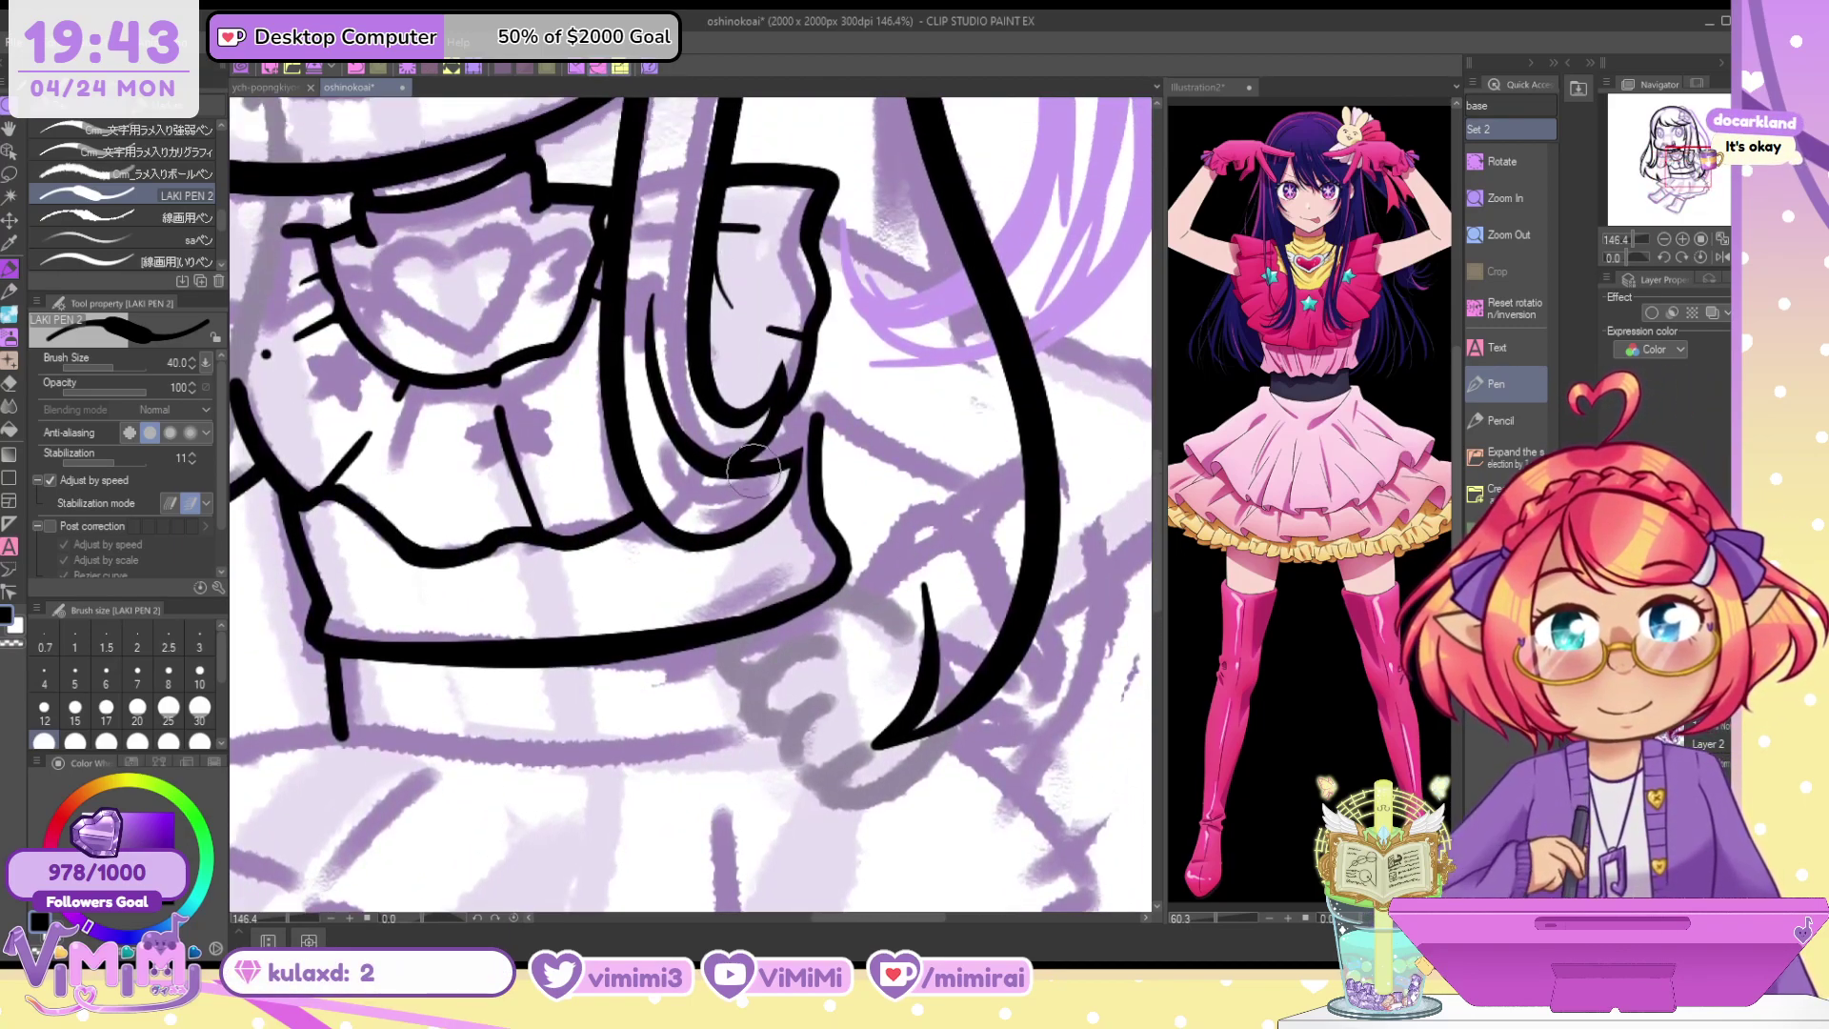
mouse_move(805, 390)
left_mouse_down()
mouse_move(821, 434)
mouse_move(801, 393)
mouse_move(840, 501)
mouse_move(821, 410)
mouse_move(831, 492)
left_mouse_up()
key("ctrl+z")
key("c")
key("c")
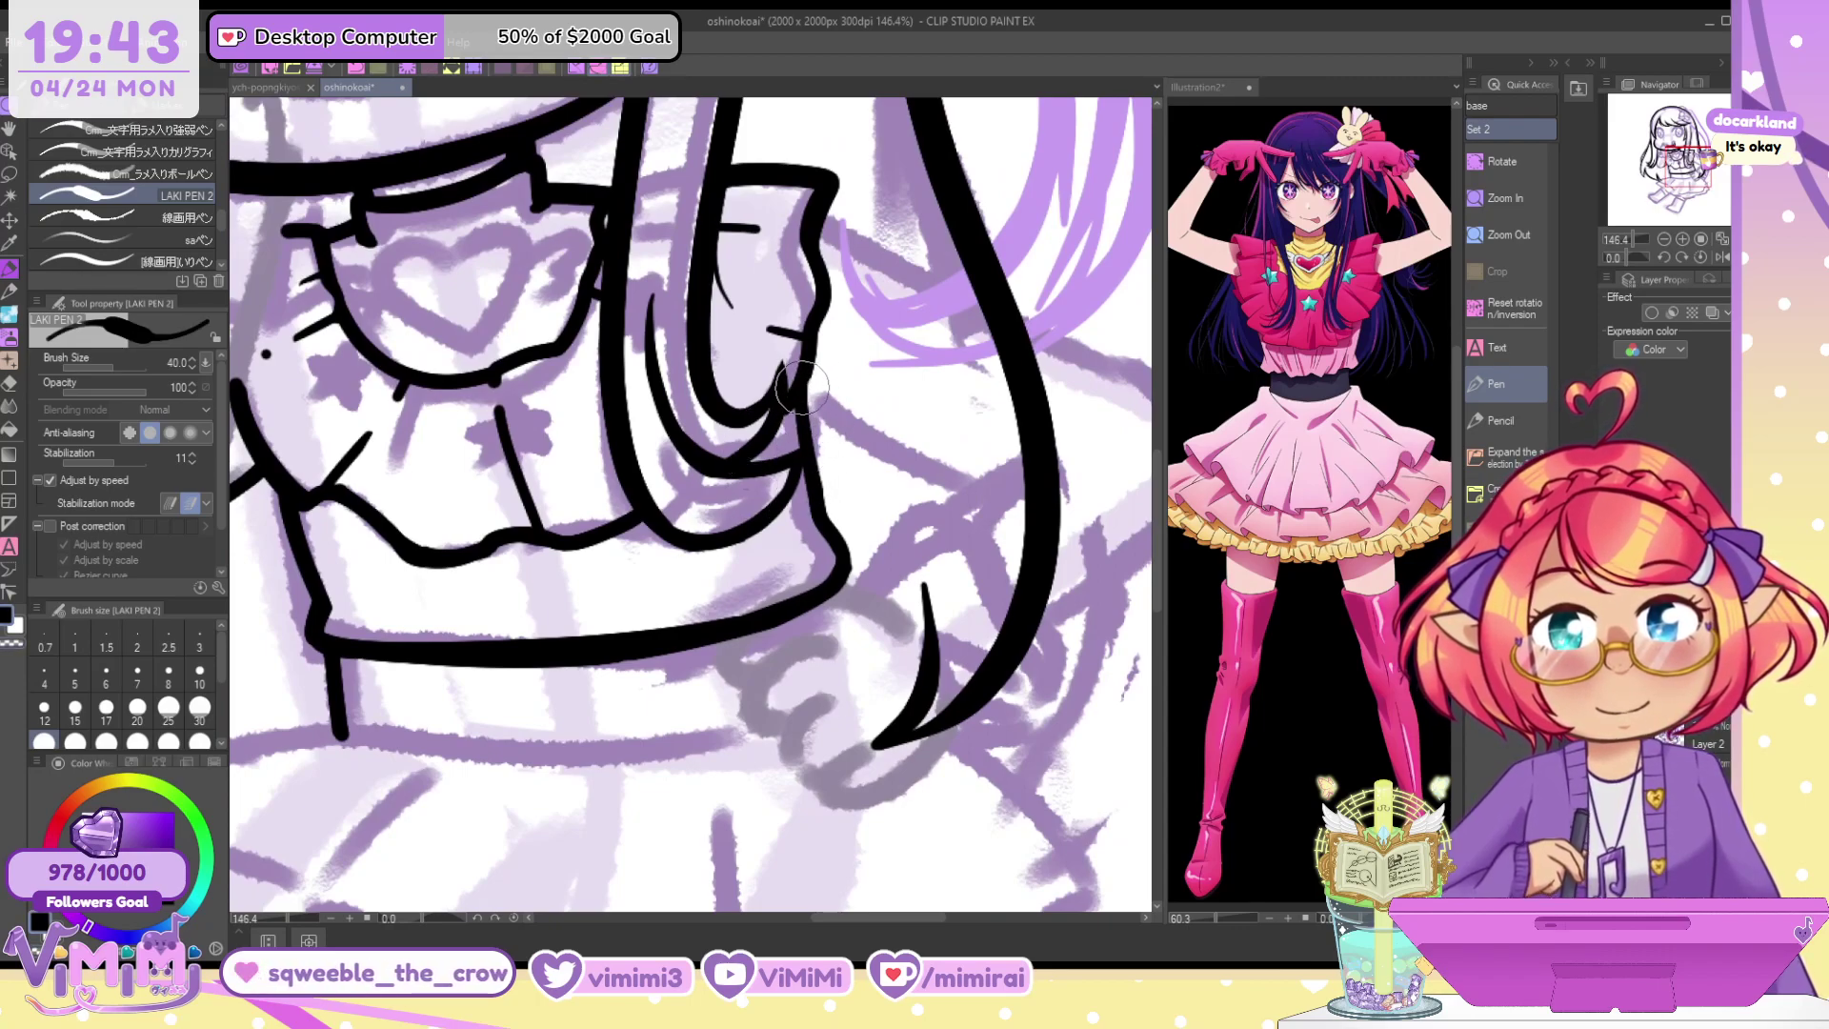
mouse_move(803, 389)
left_mouse_down()
mouse_move(826, 526)
mouse_move(843, 541)
mouse_move(867, 517)
left_mouse_up()
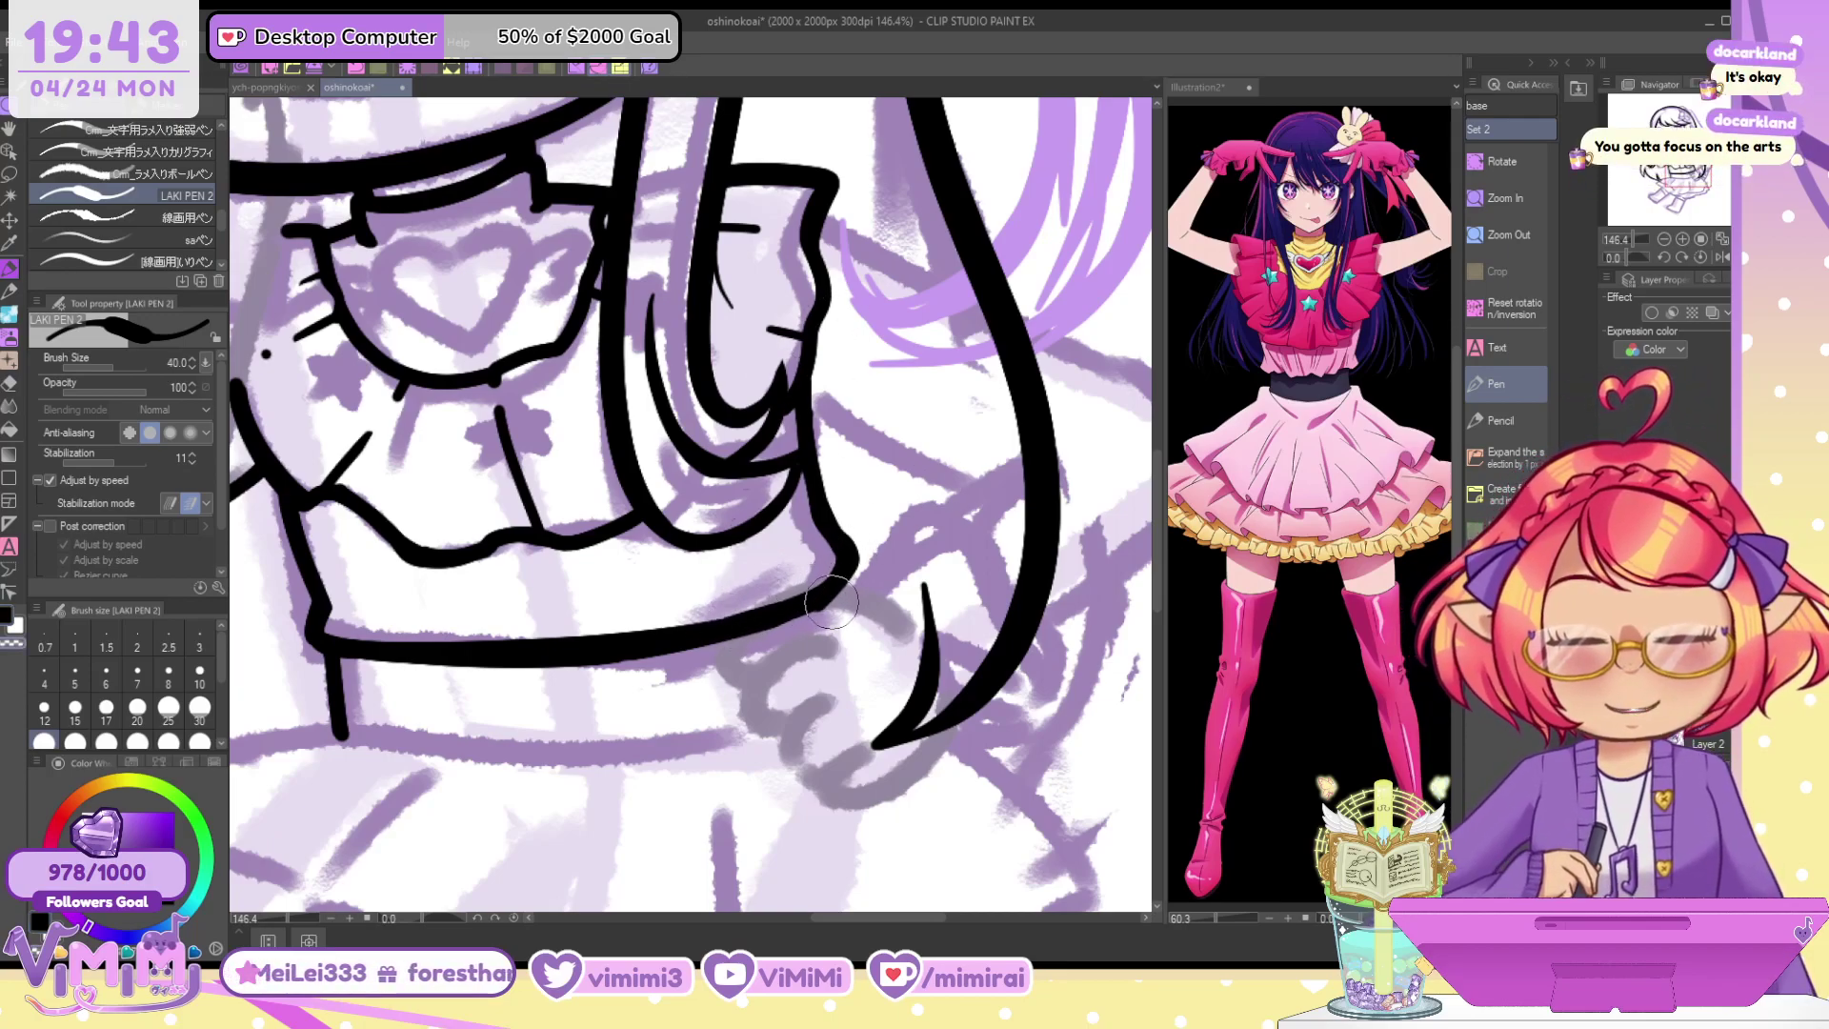
left_click_drag(817, 391, 996, 480)
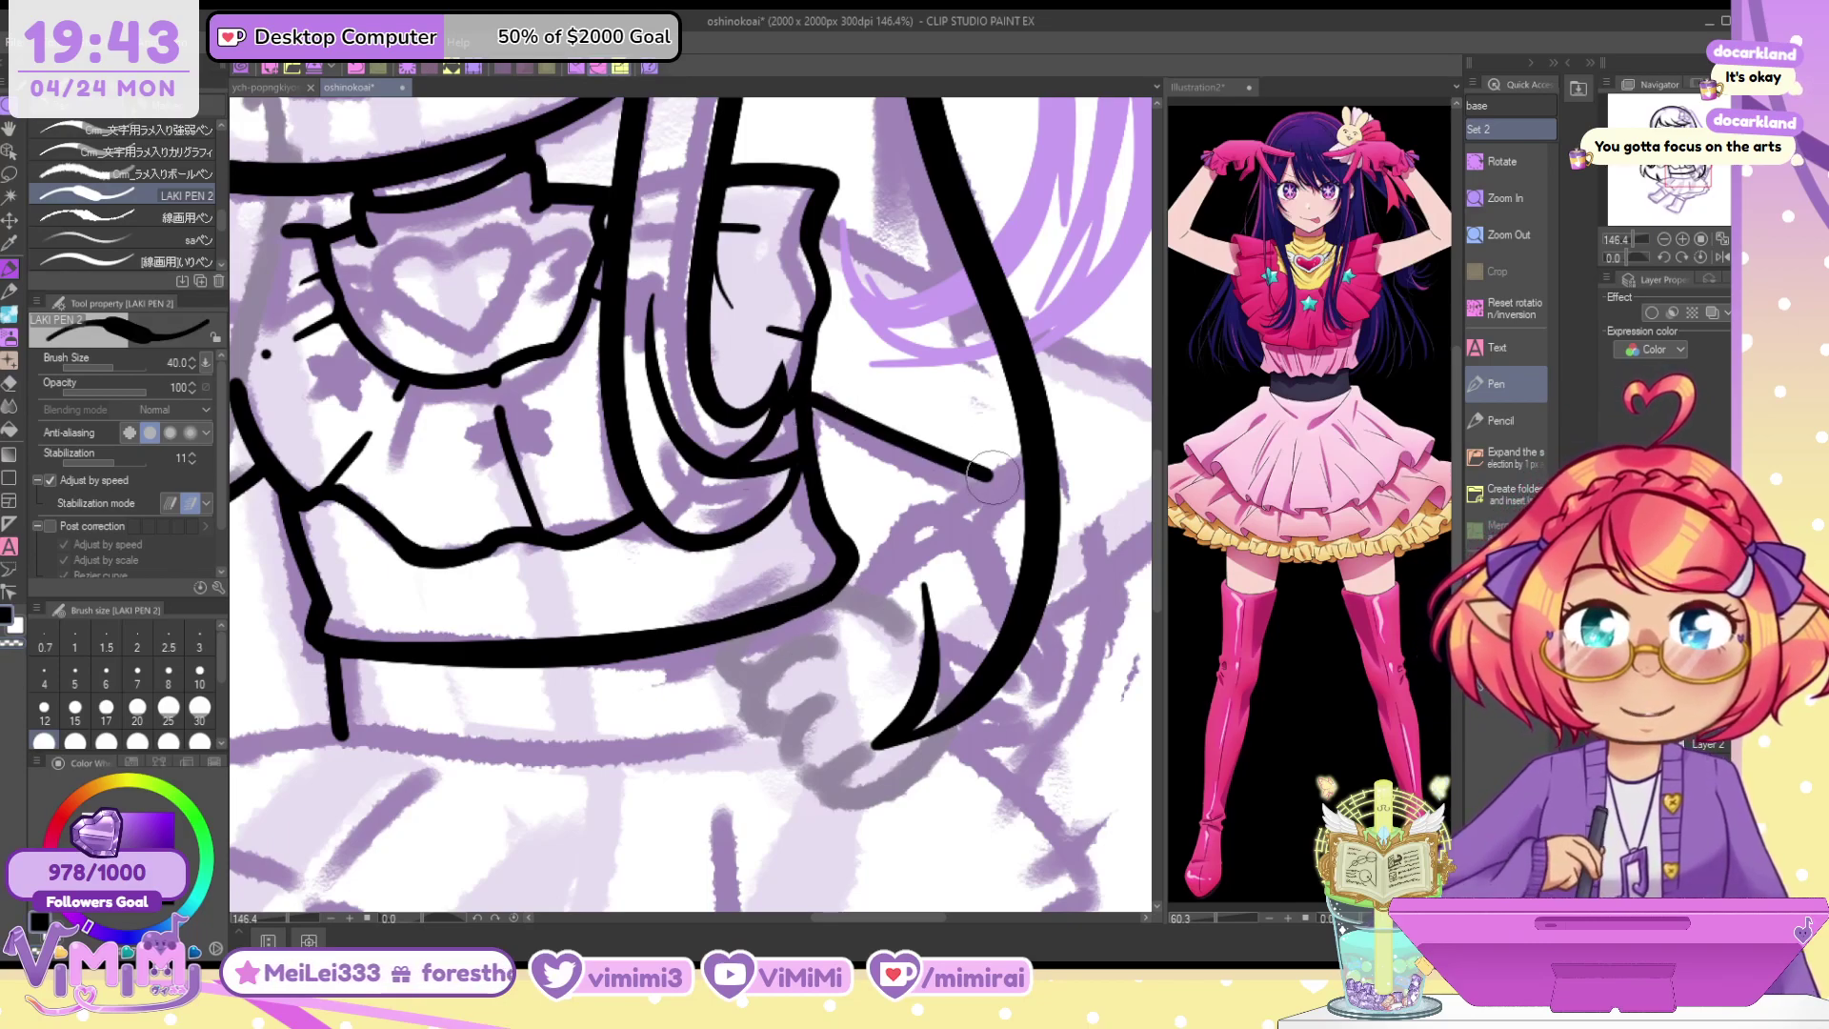
Ink the skirt's upper left edge from the waistband's lower corner to the pointed hair tip
left_click_drag(690, 105, 982, 262)
scroll(590, 533, "down", 6)
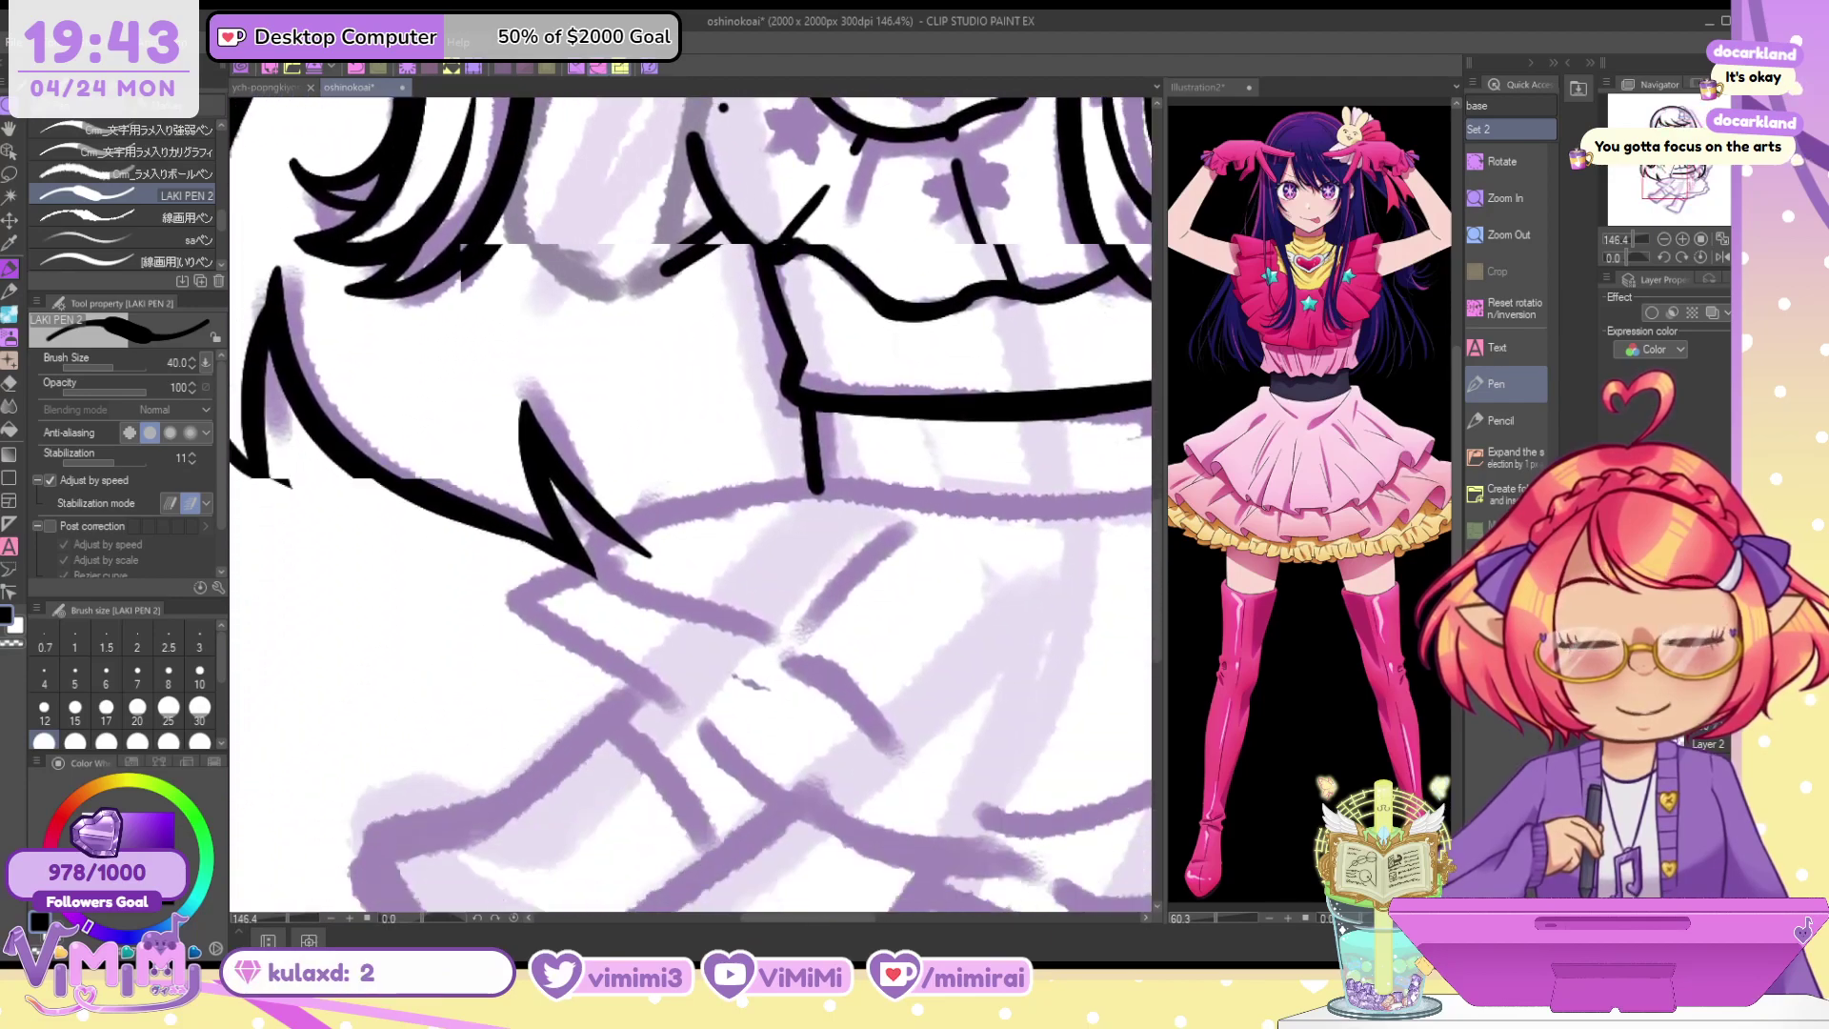
mouse_move(690, 376)
left_mouse_down()
mouse_move(487, 421)
mouse_move(475, 441)
mouse_move(611, 383)
mouse_move(592, 507)
left_mouse_up()
key("ctrl+z")
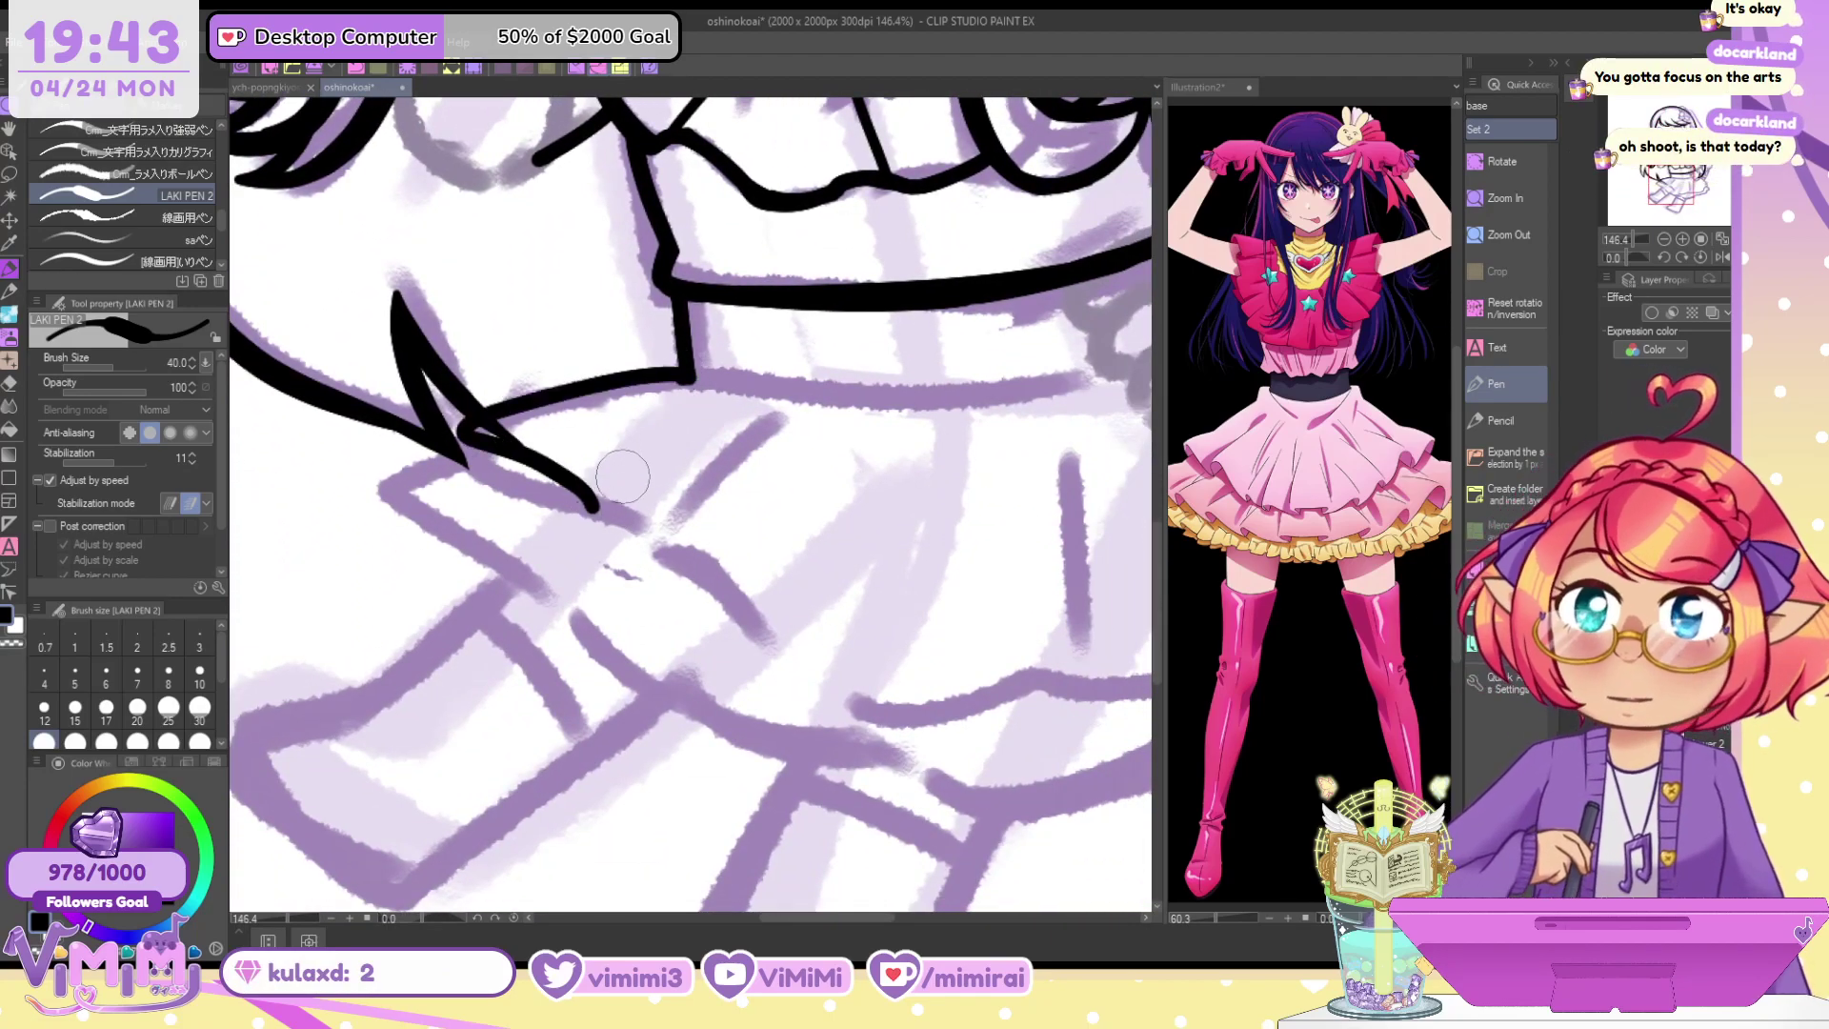
key("ctrl+z")
mouse_move(458, 434)
left_mouse_down()
mouse_move(676, 376)
mouse_move(456, 456)
mouse_move(534, 468)
mouse_move(593, 500)
left_mouse_up()
key("c")
key("ctrl+z")
key("ctrl+z")
Ink the waistband's curved lower edge from its left corner to the sketched hand on the right
mouse_move(500, 434)
left_mouse_down()
mouse_move(695, 381)
mouse_move(1105, 367)
left_mouse_up()
key("ctrl+z")
key("c")
key("ctrl+z")
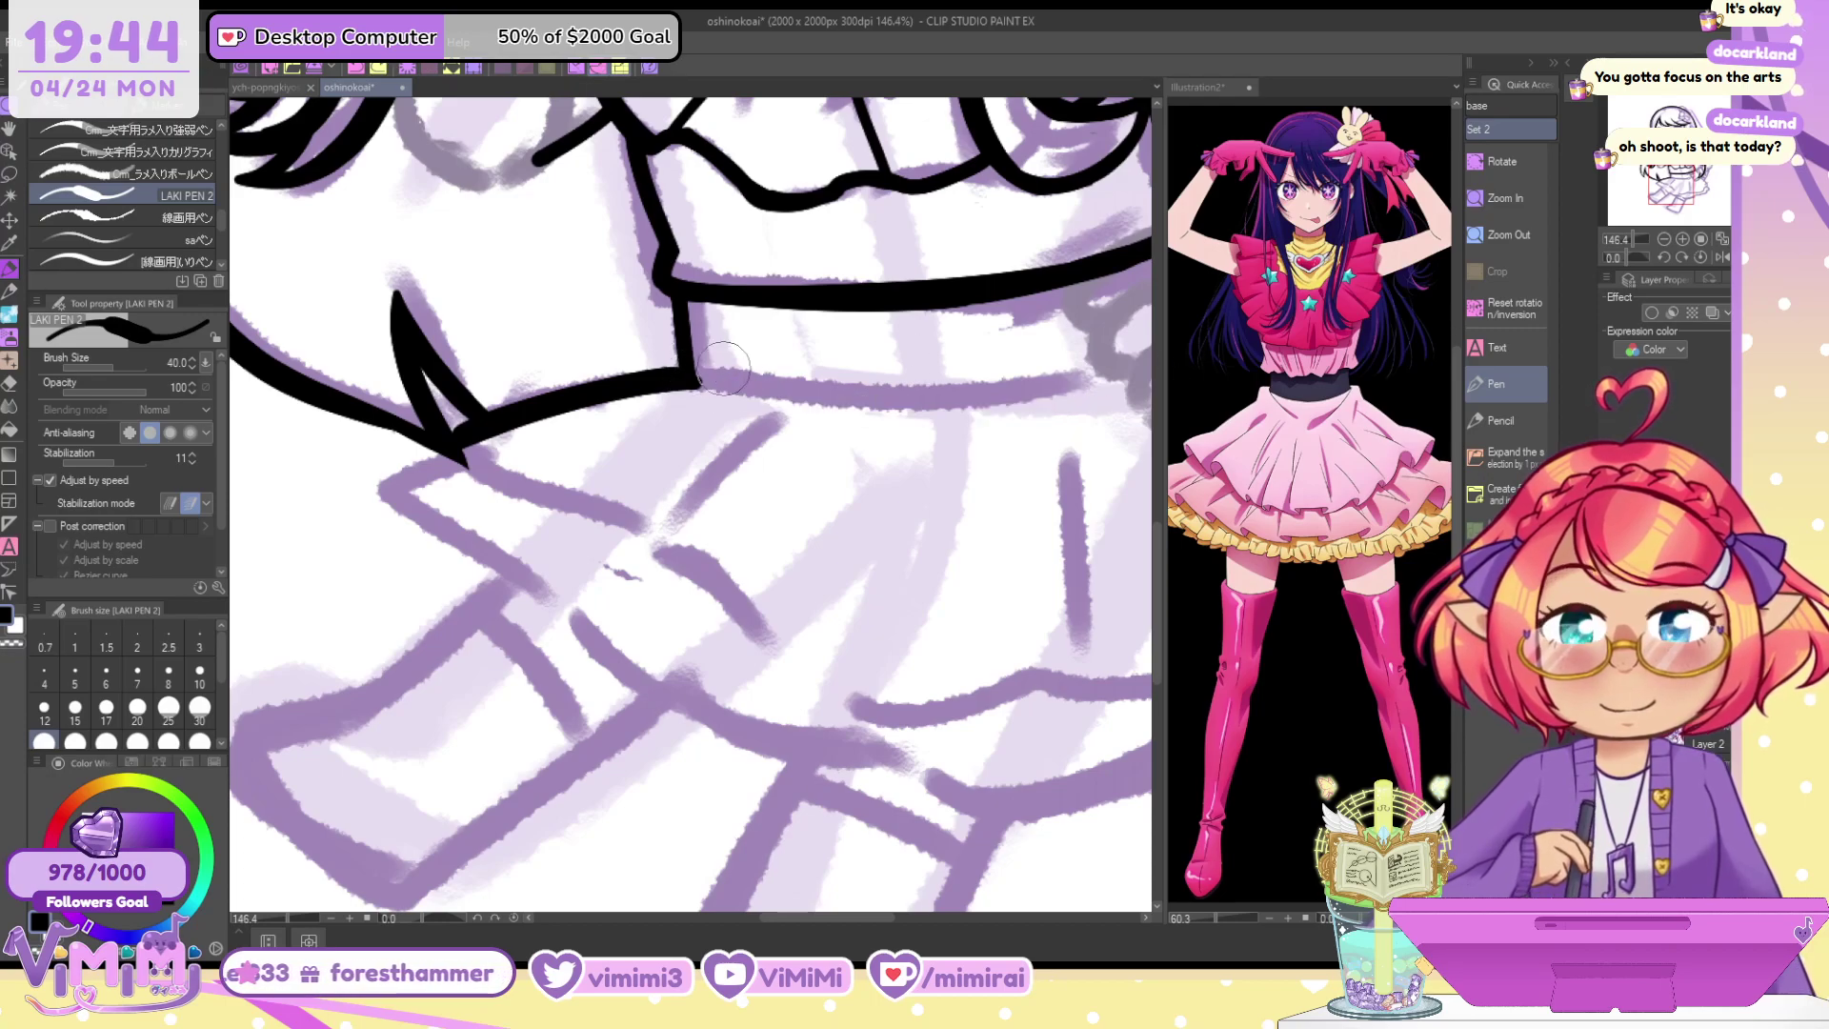
mouse_move(688, 381)
left_mouse_down()
mouse_move(1131, 360)
mouse_move(930, 404)
mouse_move(1147, 367)
left_mouse_up()
key("ctrl+z")
Ink the wavy hem of the skirt's top tier from the left hair tip across to its right end
mouse_move(448, 438)
left_mouse_down()
mouse_move(559, 510)
mouse_move(695, 543)
left_mouse_up()
key("ctrl+z")
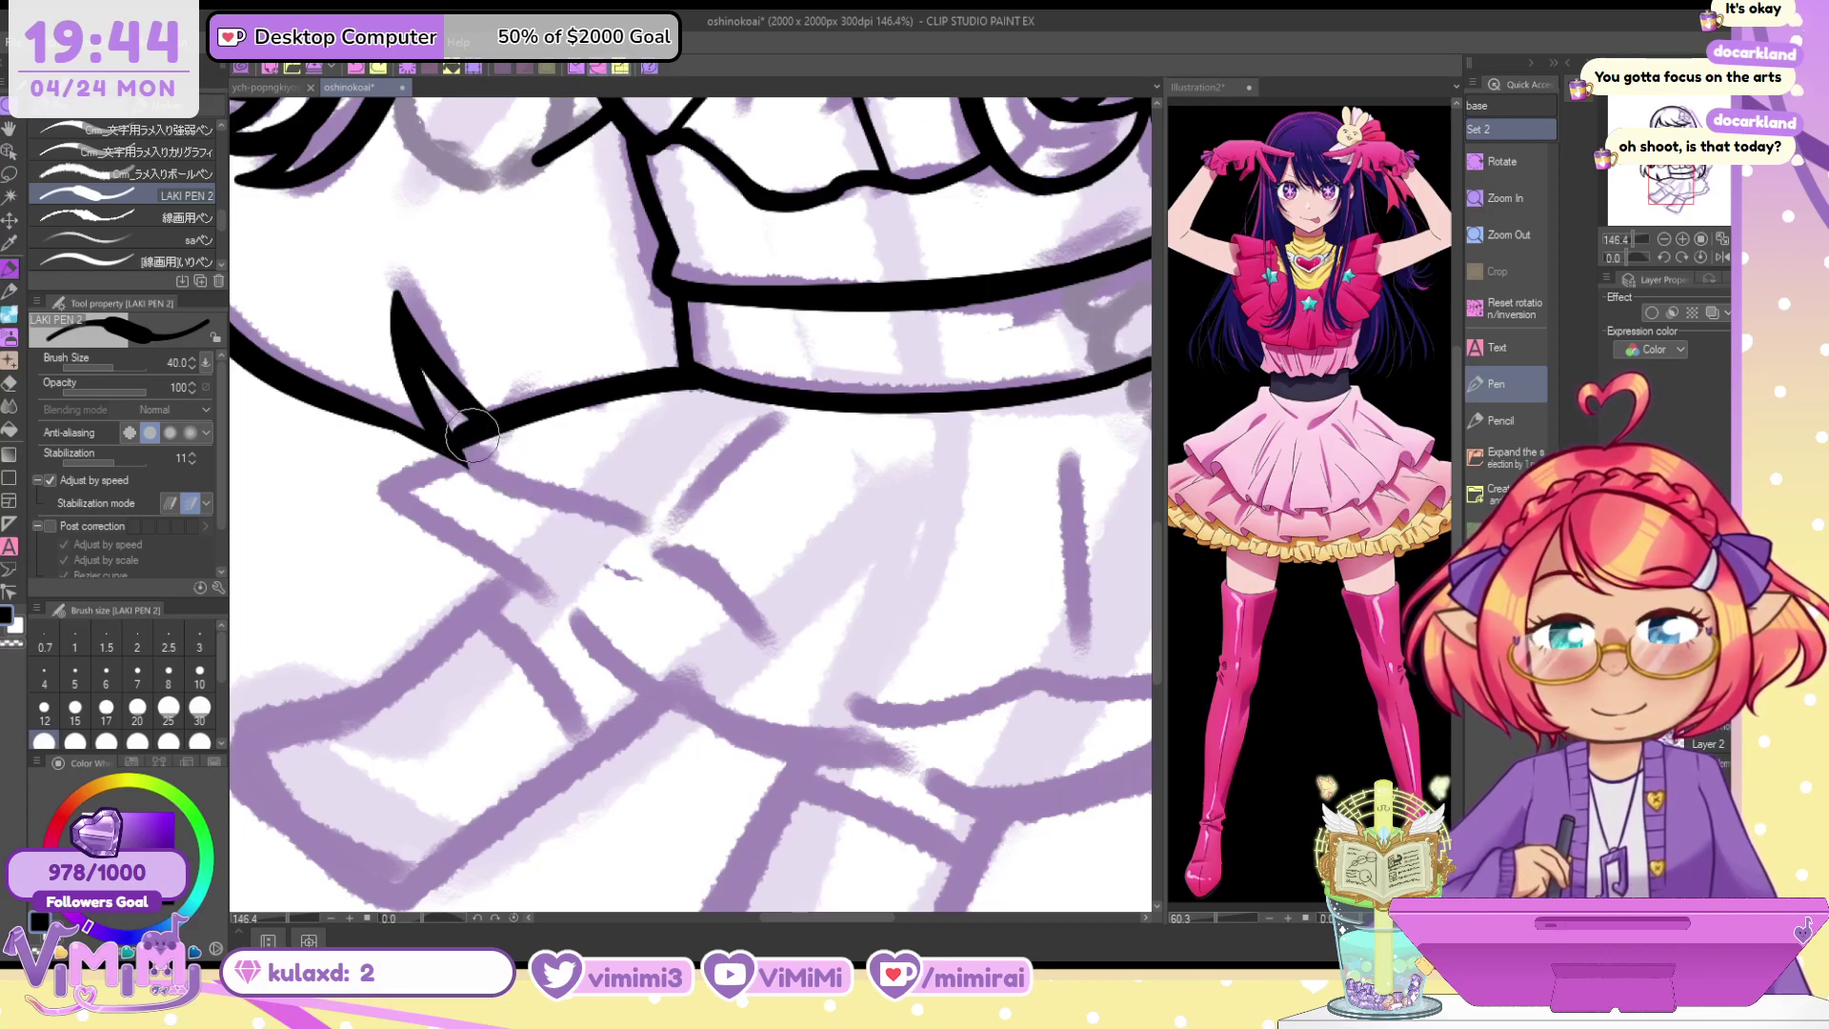
mouse_move(472, 436)
left_mouse_down()
mouse_move(619, 543)
mouse_move(752, 581)
left_mouse_up()
key("ctrl+z")
mouse_move(455, 433)
left_mouse_down()
mouse_move(599, 541)
mouse_move(632, 529)
mouse_move(765, 631)
mouse_move(790, 614)
mouse_move(874, 662)
mouse_move(1058, 679)
left_mouse_up()
left_click_drag(1668, 181, 1686, 180)
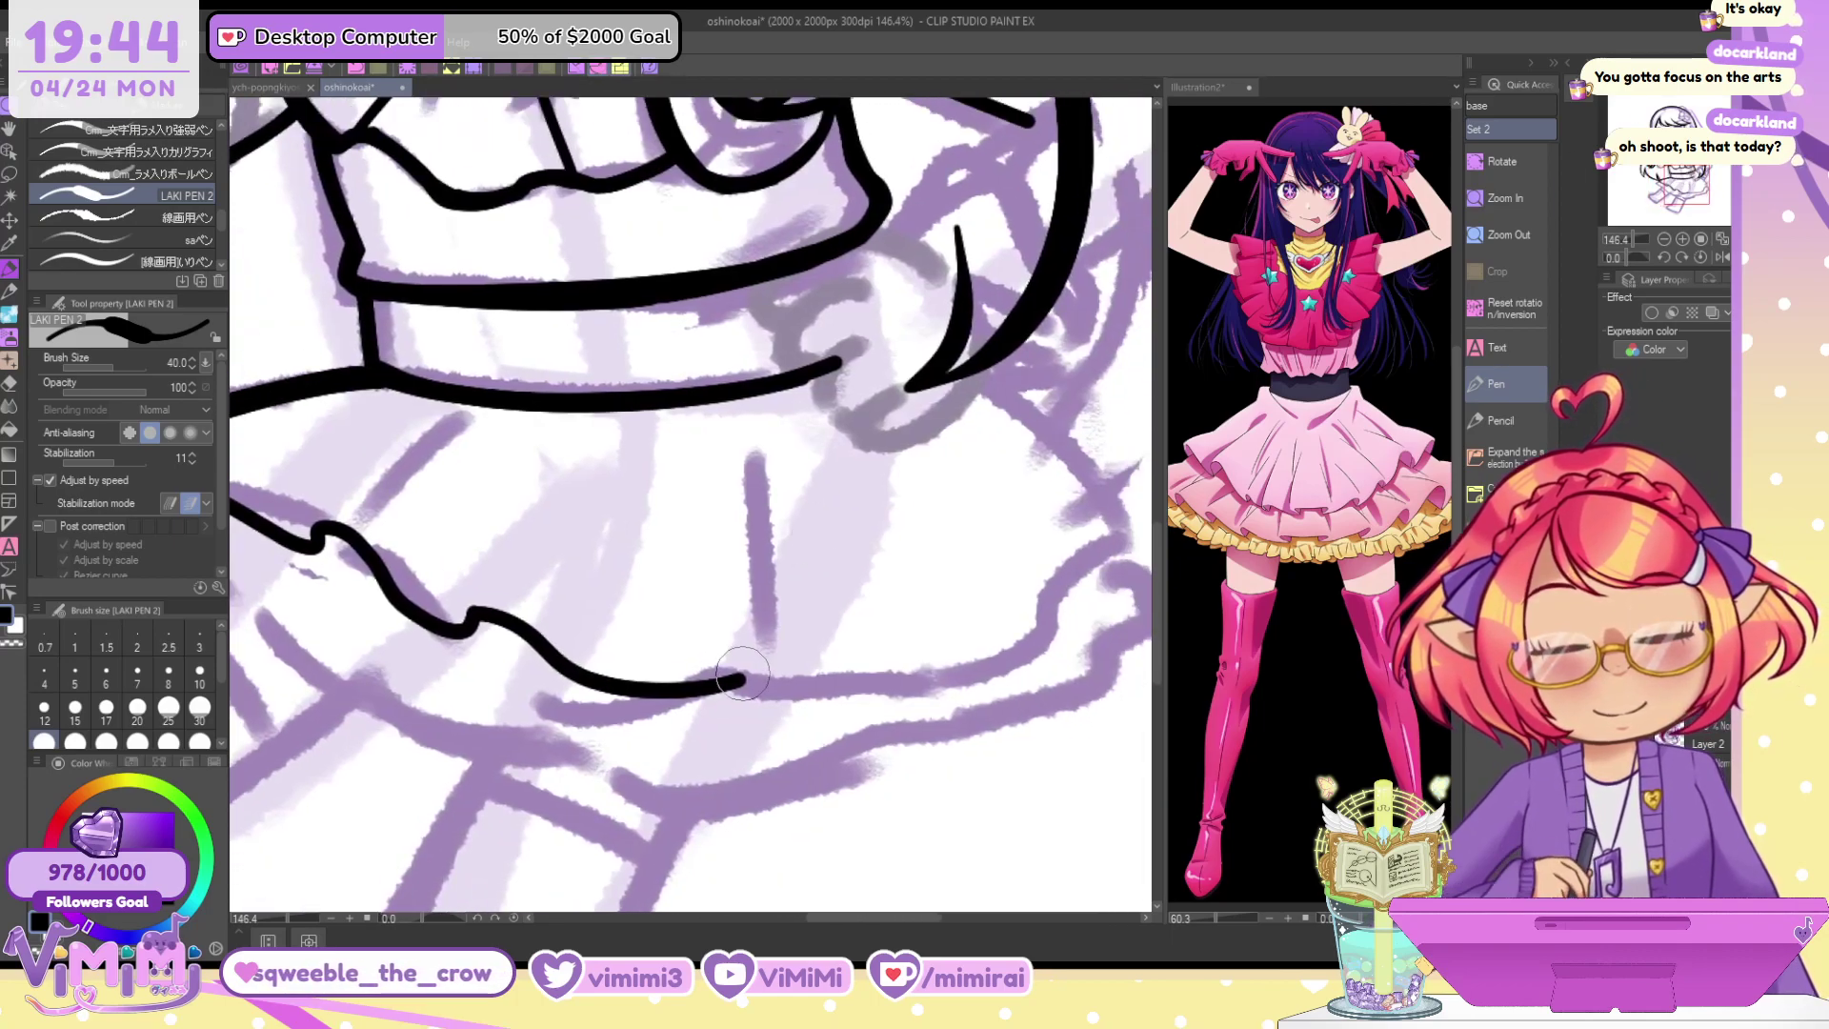
left_click_drag(740, 678, 1004, 640)
key("ctrl+z")
mouse_move(733, 681)
left_mouse_down()
mouse_move(787, 654)
mouse_move(899, 681)
mouse_move(1139, 524)
left_mouse_up()
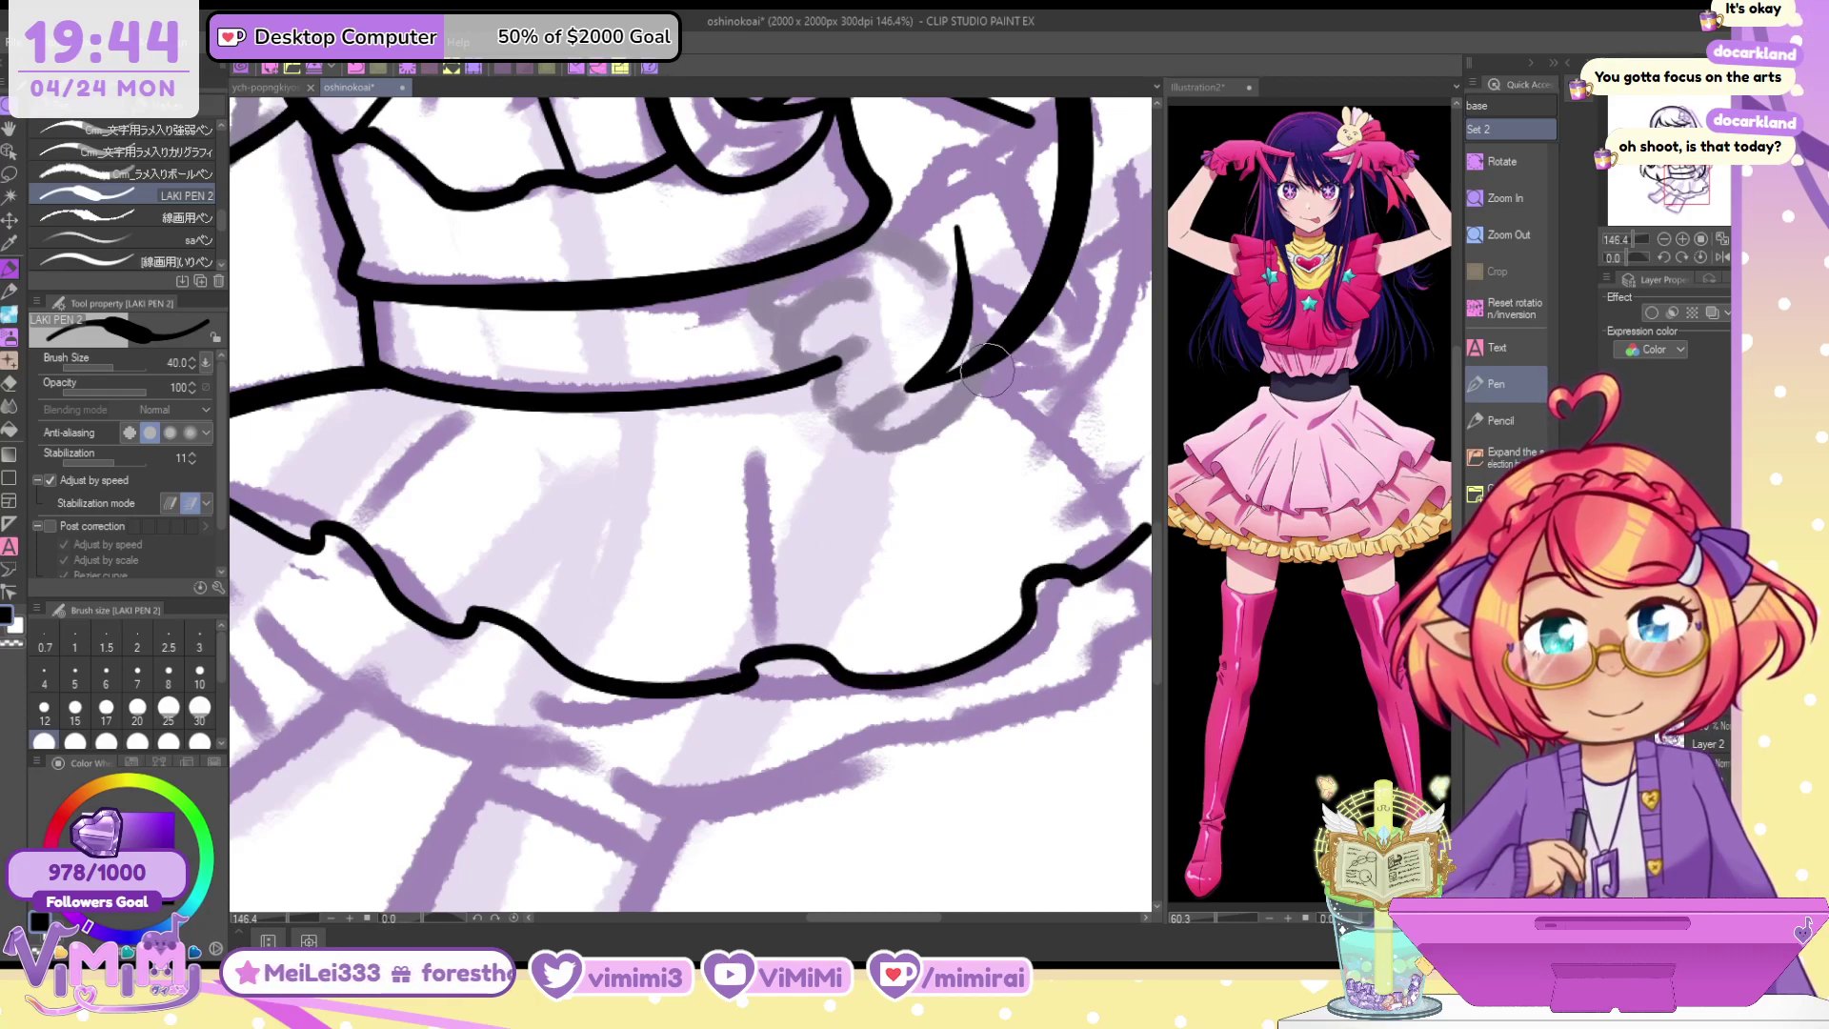
Ink the skirt's right side from the hair tip out to a pointed corner and down to the hem, trimming the overlaps
left_click_drag(1679, 171, 1691, 170)
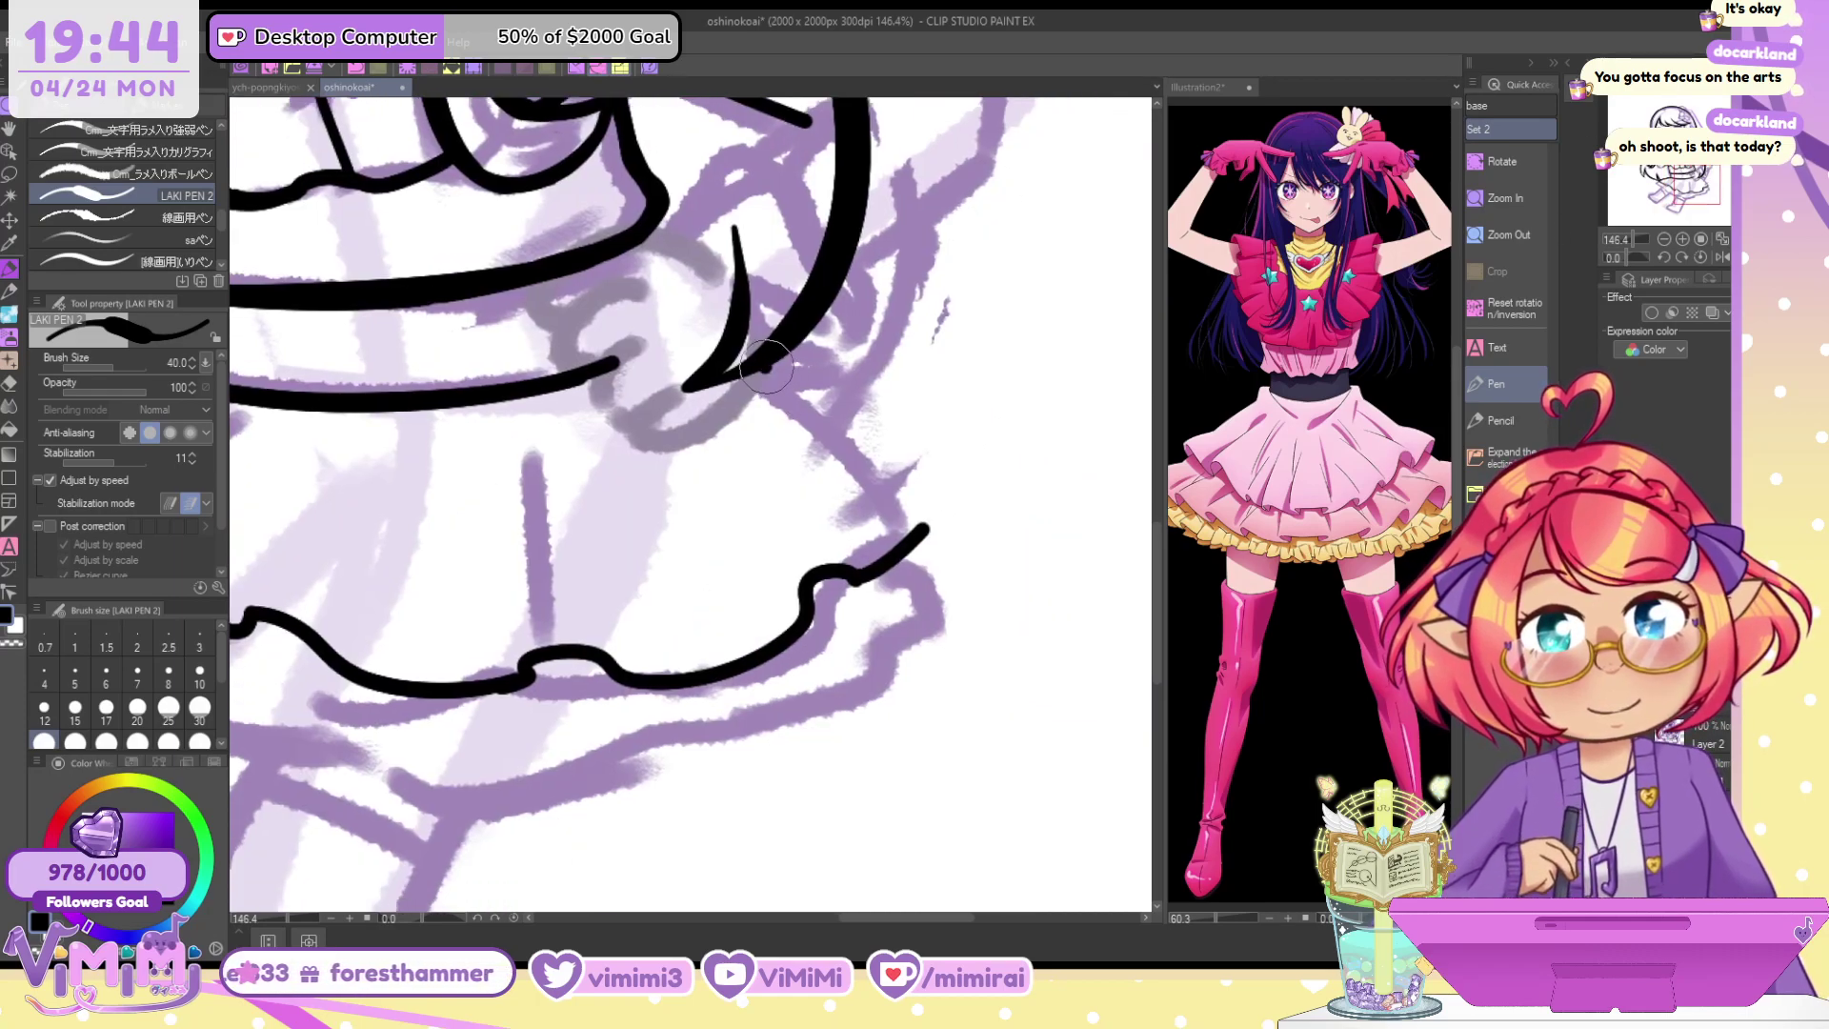
mouse_move(767, 367)
left_mouse_down()
mouse_move(959, 476)
mouse_move(886, 554)
mouse_move(946, 449)
mouse_move(897, 542)
left_mouse_up()
key("c")
left_click_drag(965, 465, 895, 554)
key("c")
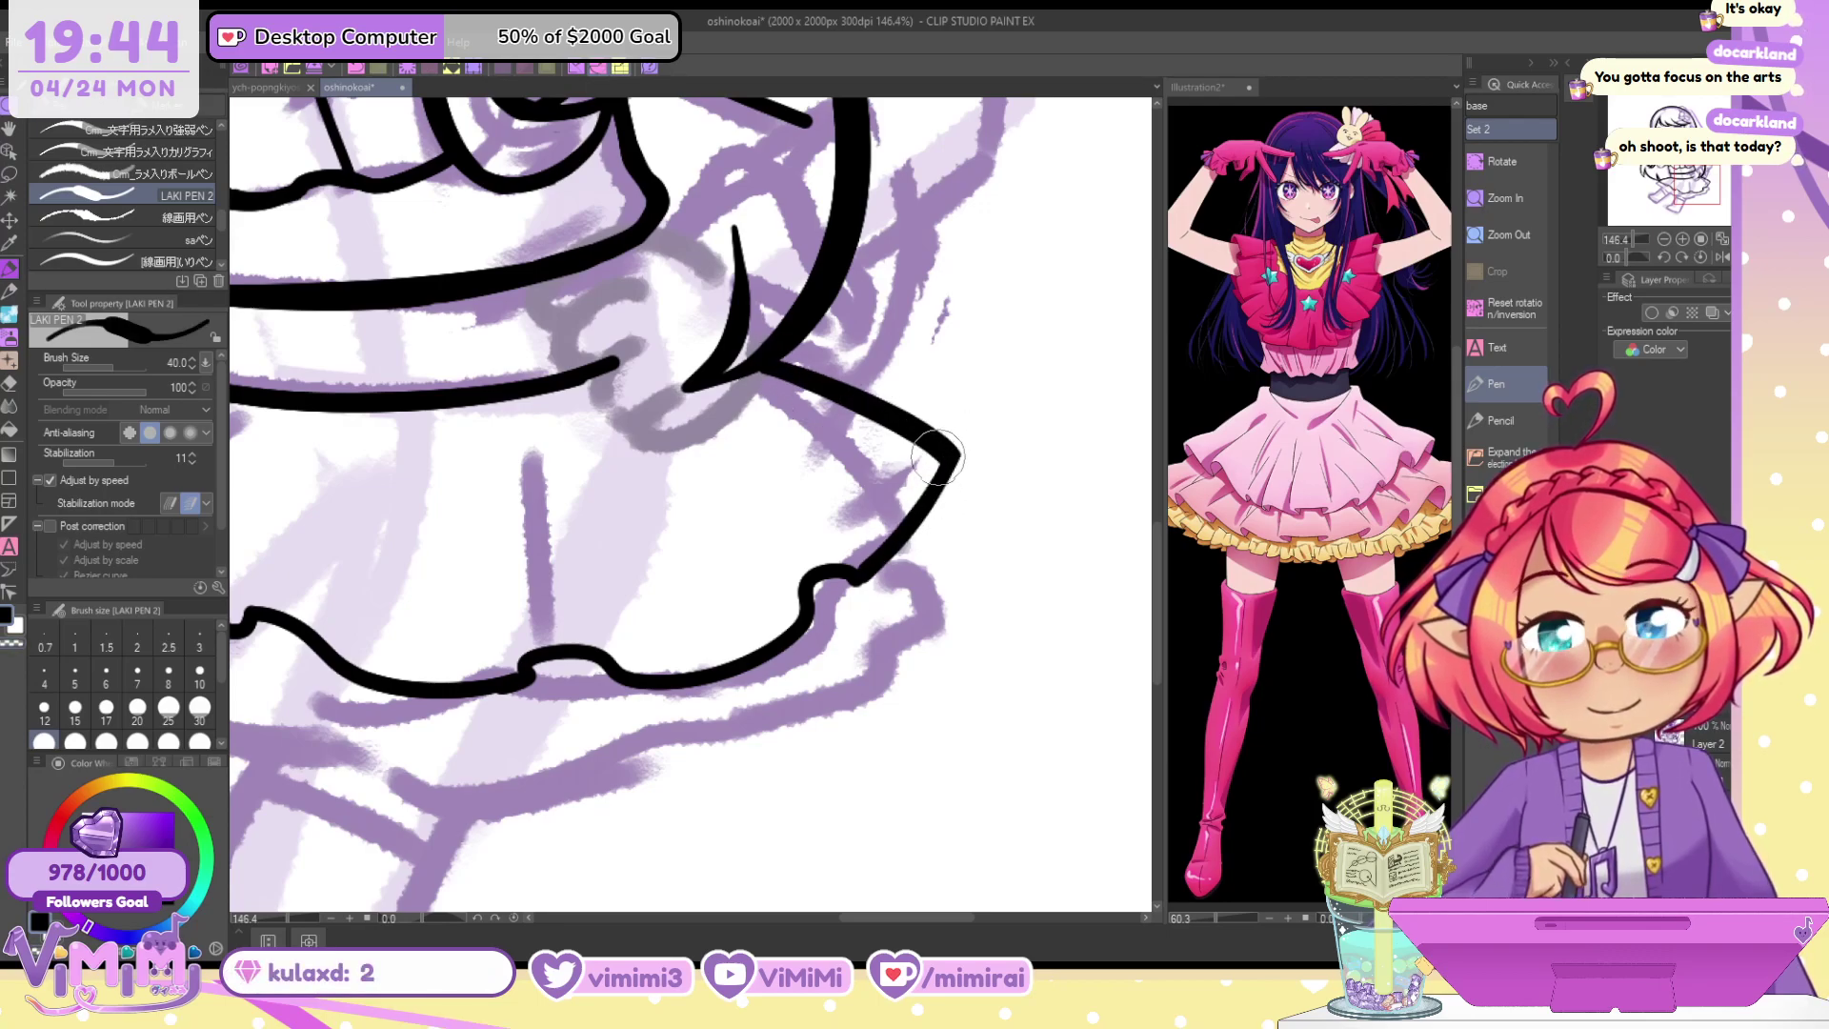
left_click_drag(938, 458, 838, 582)
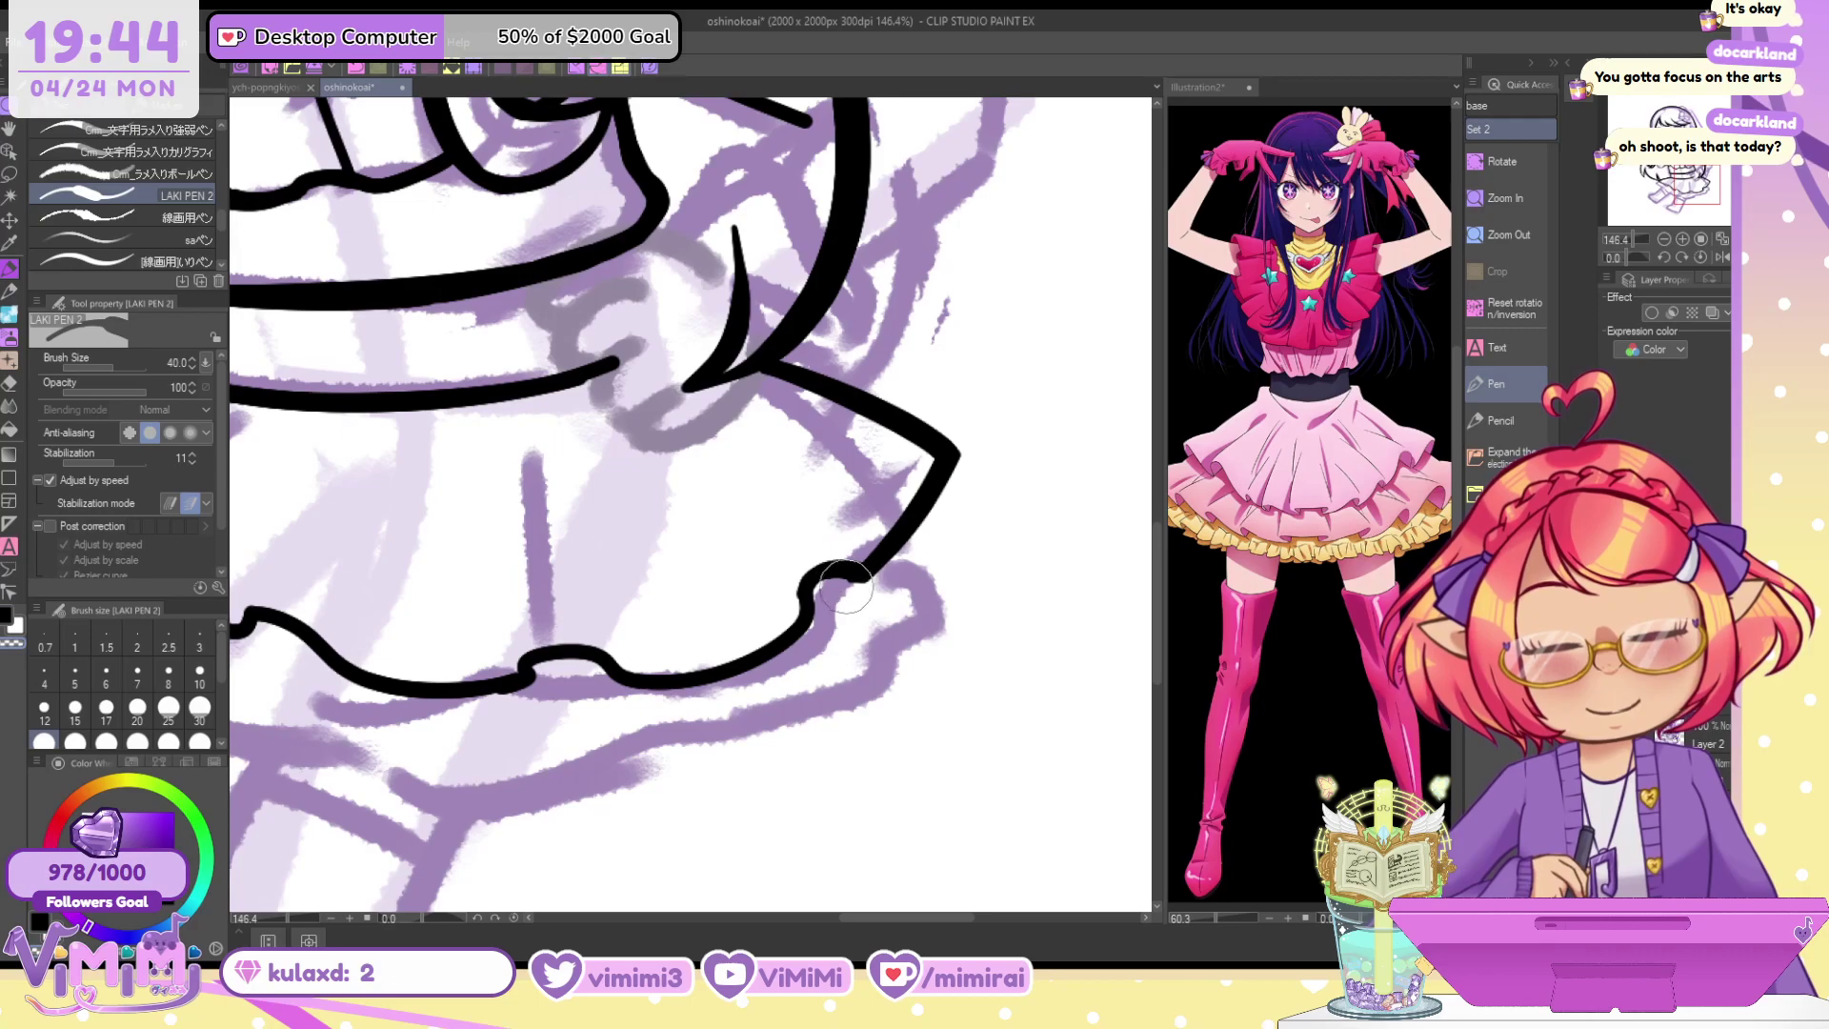
key("c")
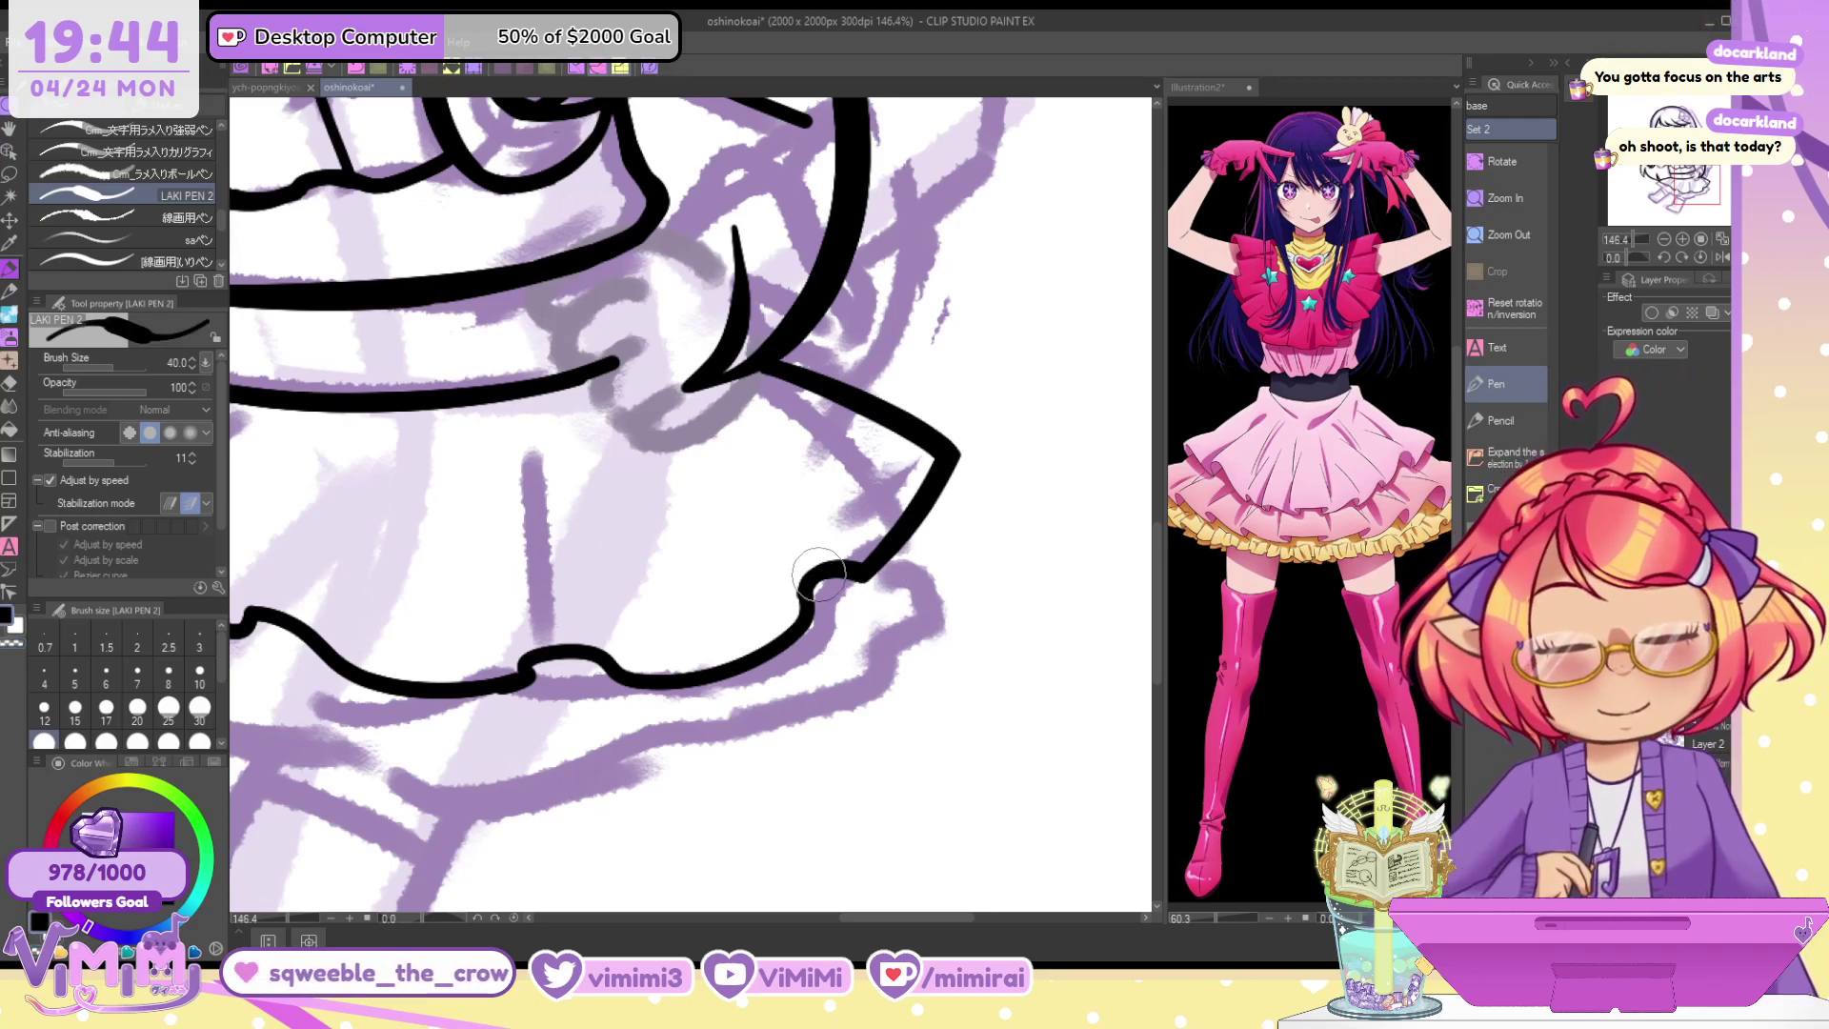
Thicken the fold corners along the skirt hem at brush size 30 and tidy the joint at the left hair tip
key("bracketleft")
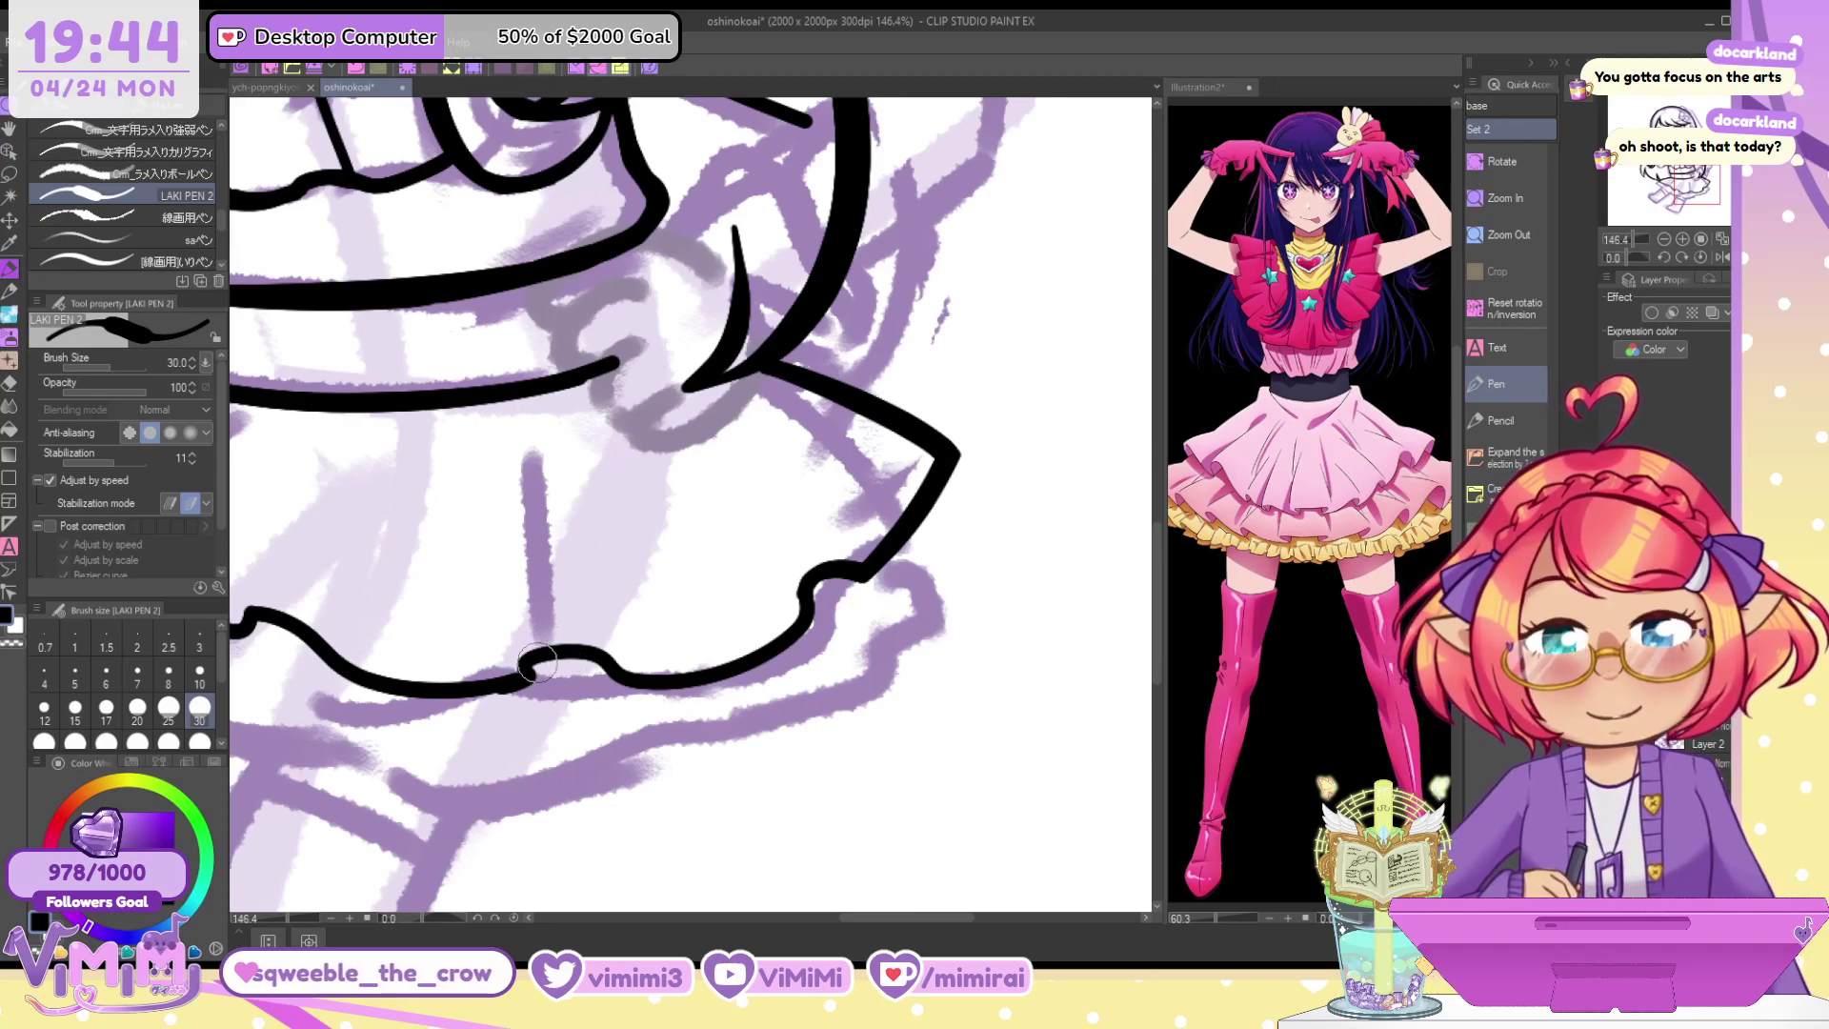
mouse_move(558, 656)
left_mouse_down()
mouse_move(635, 670)
mouse_move(536, 682)
left_mouse_up()
key("ctrl+z")
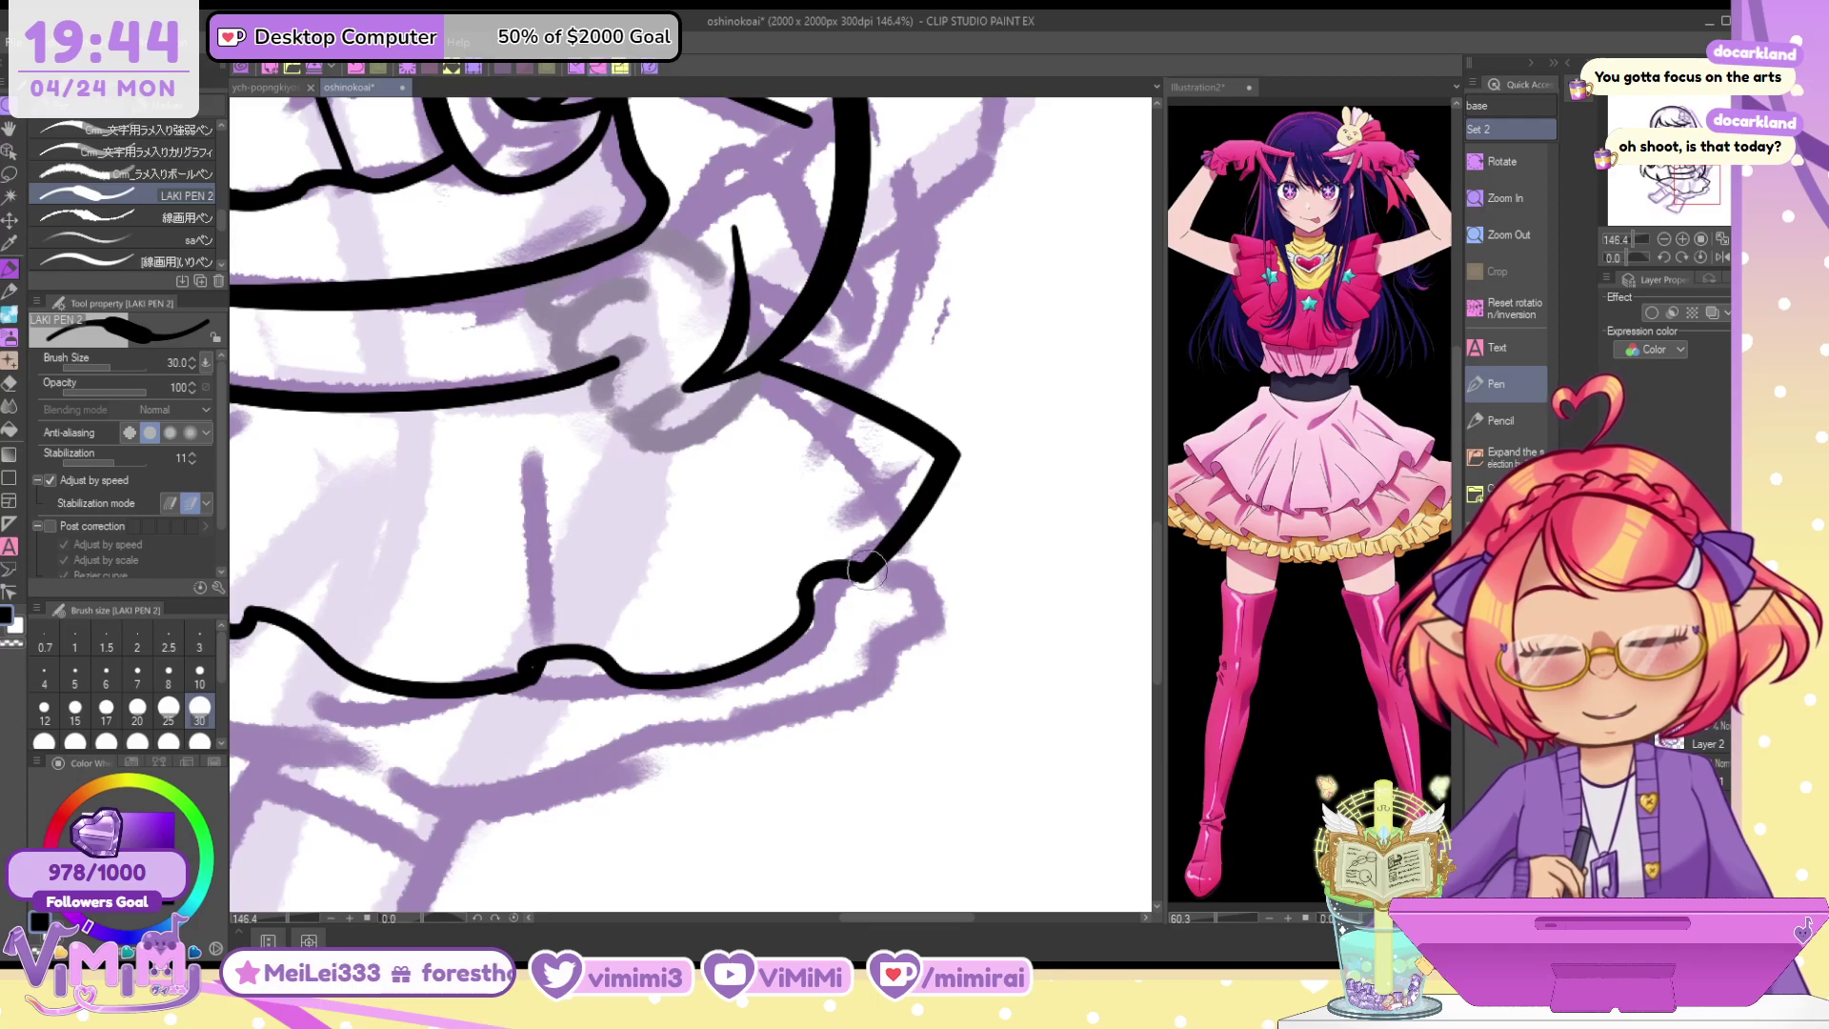
mouse_move(817, 574)
left_mouse_down()
mouse_move(894, 556)
mouse_move(824, 584)
mouse_move(862, 583)
left_mouse_up()
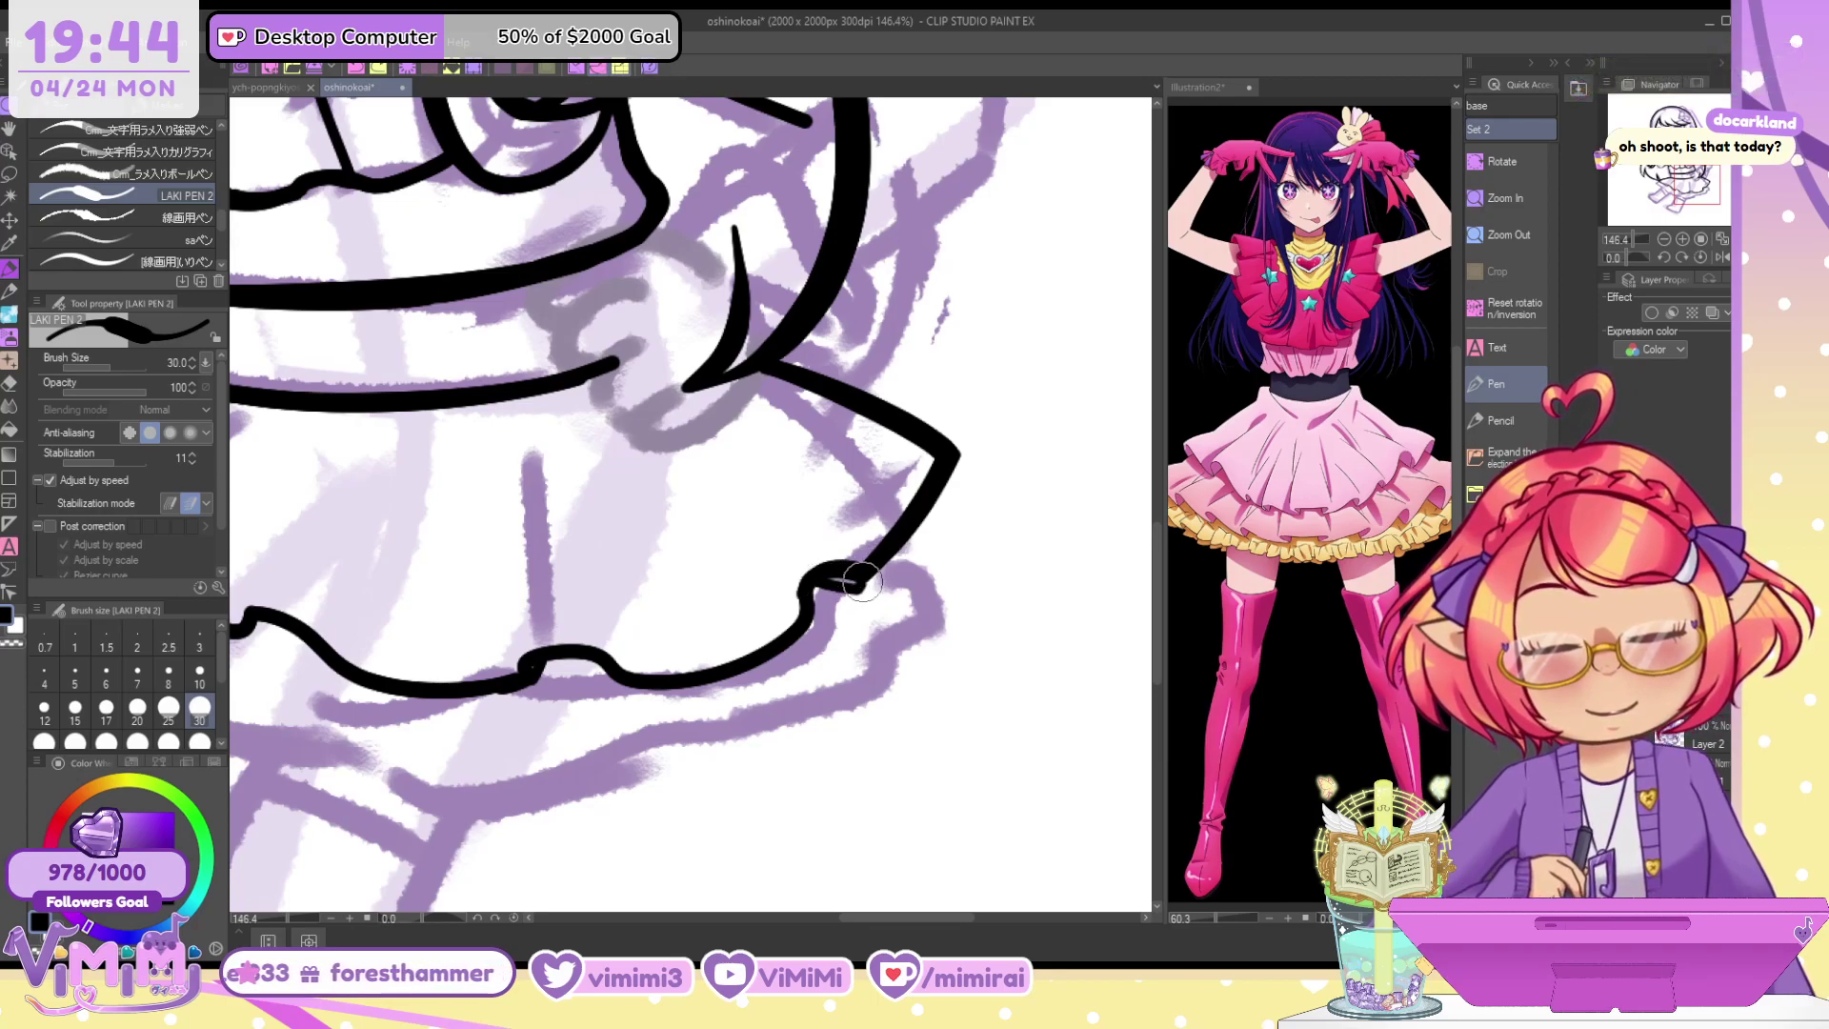
key("ctrl+z")
mouse_move(272, 571)
left_mouse_down()
mouse_move(657, 535)
mouse_move(653, 578)
left_mouse_up()
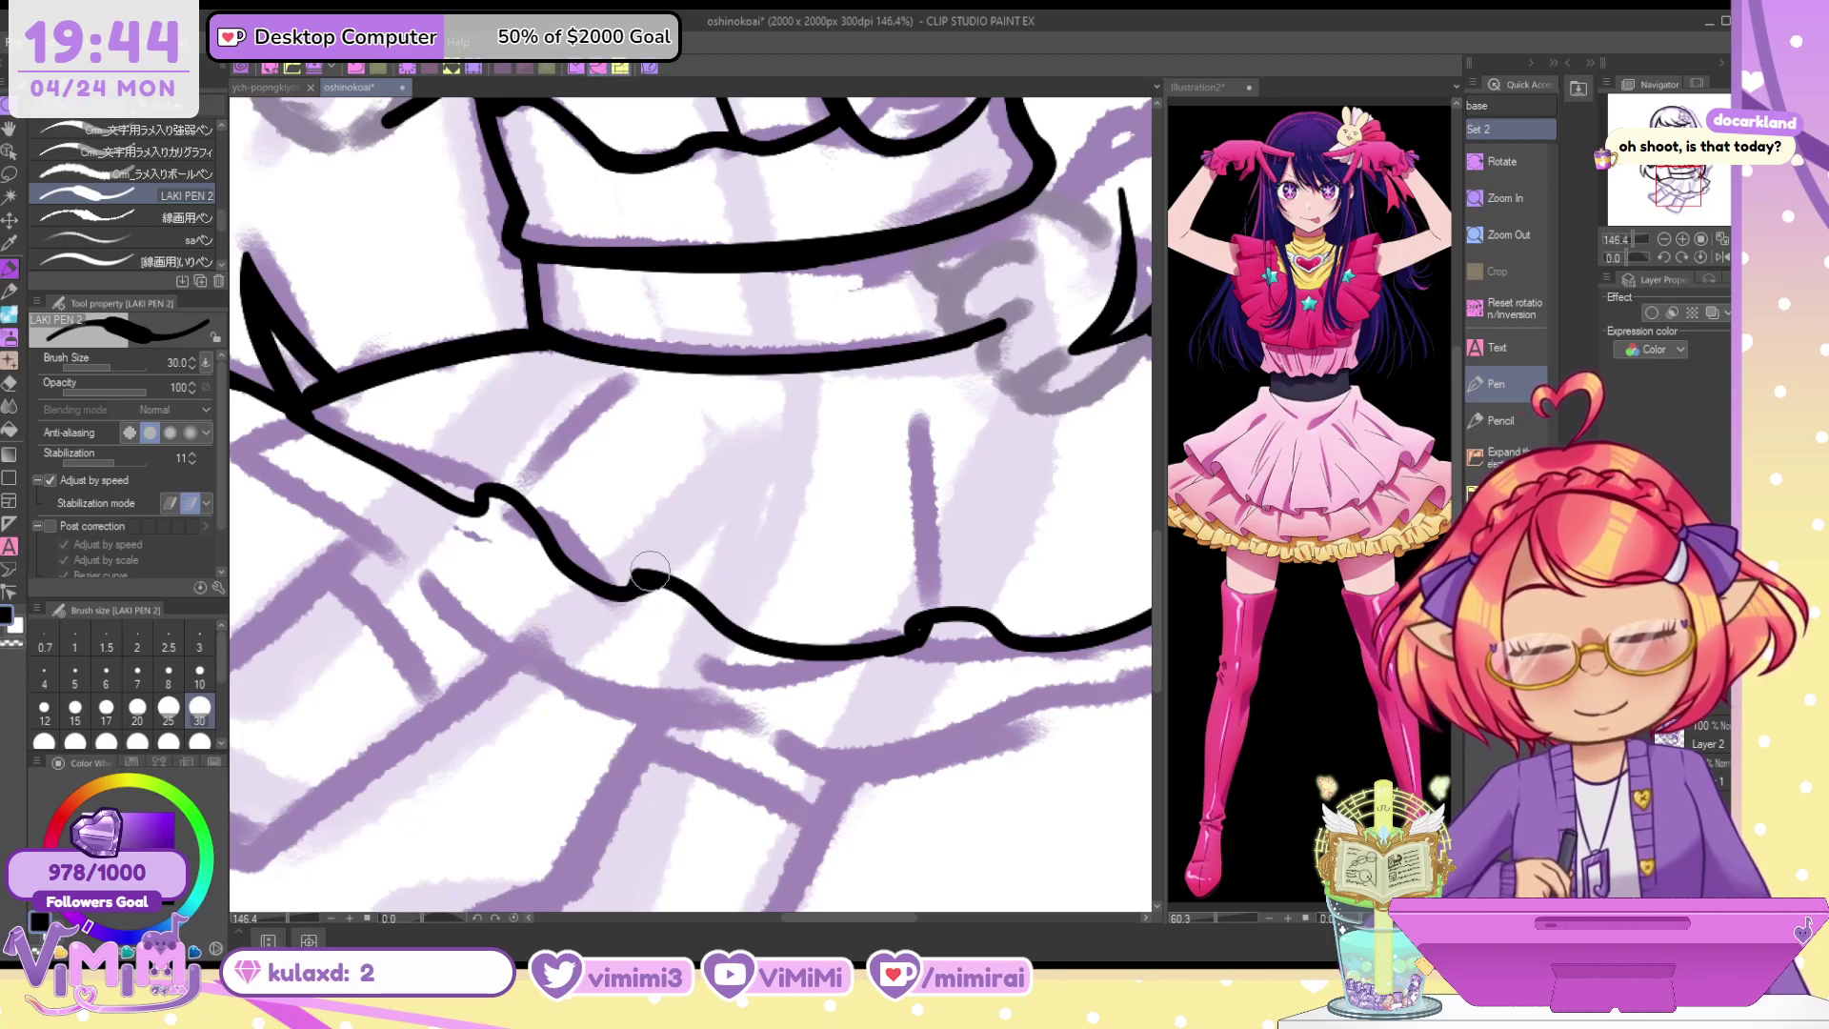
left_click_drag(482, 509, 519, 500)
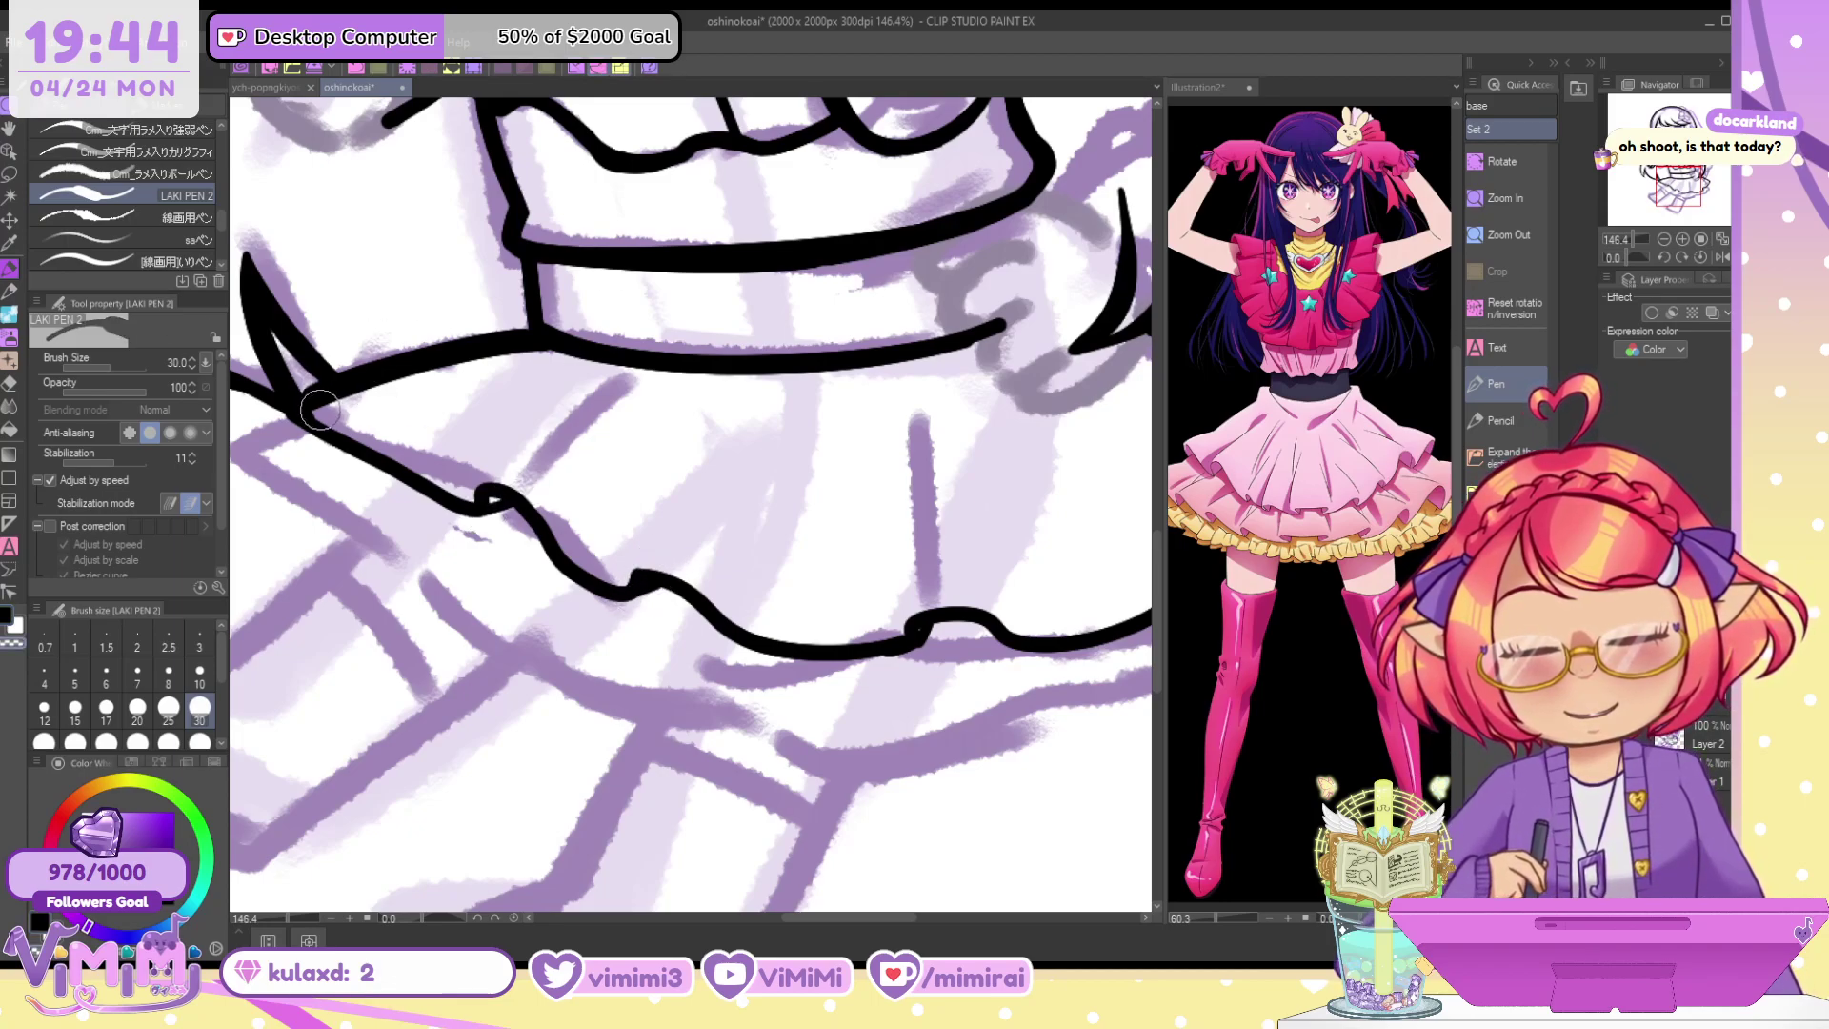
mouse_move(318, 415)
left_mouse_down()
mouse_move(331, 394)
mouse_move(332, 427)
left_mouse_up()
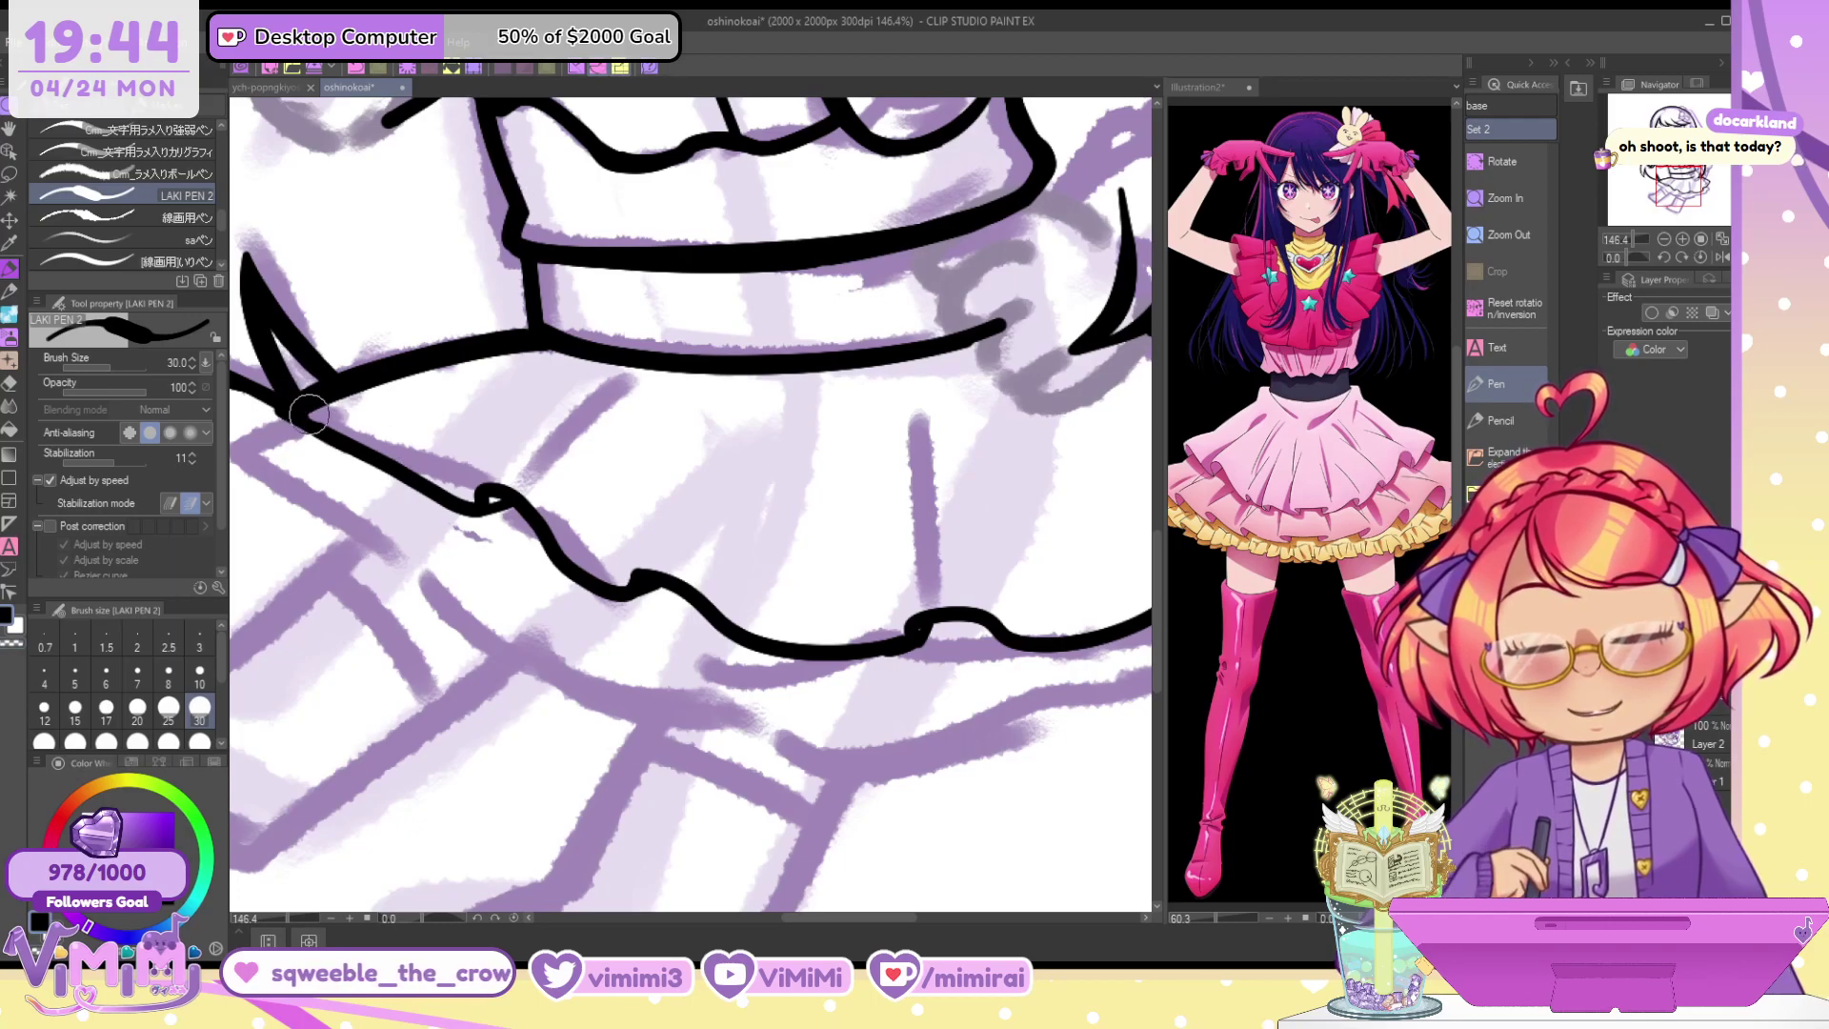
Add a short fold line above the leftmost hem fold at brush size 20 and another below the waistband at size 25
key("bracketleft")
key("bracketleft")
left_click_drag(476, 493, 526, 455)
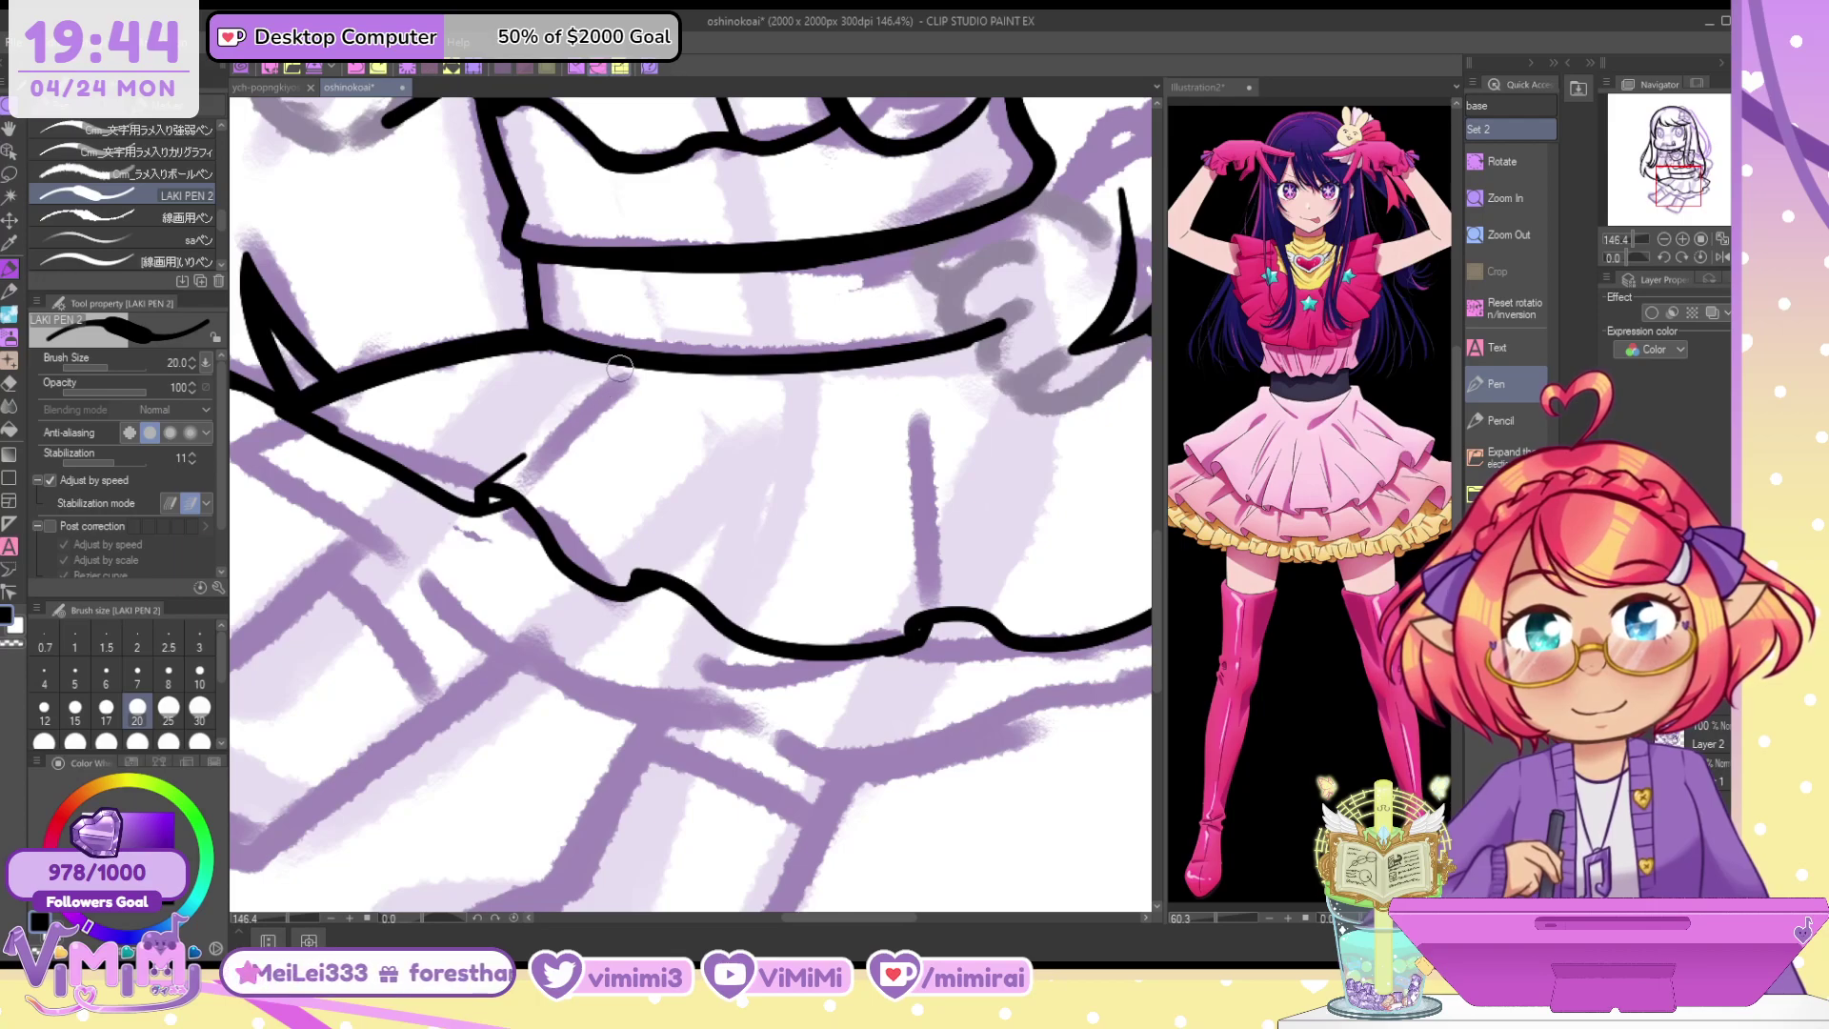
key("bracketright")
left_click_drag(568, 417, 624, 370)
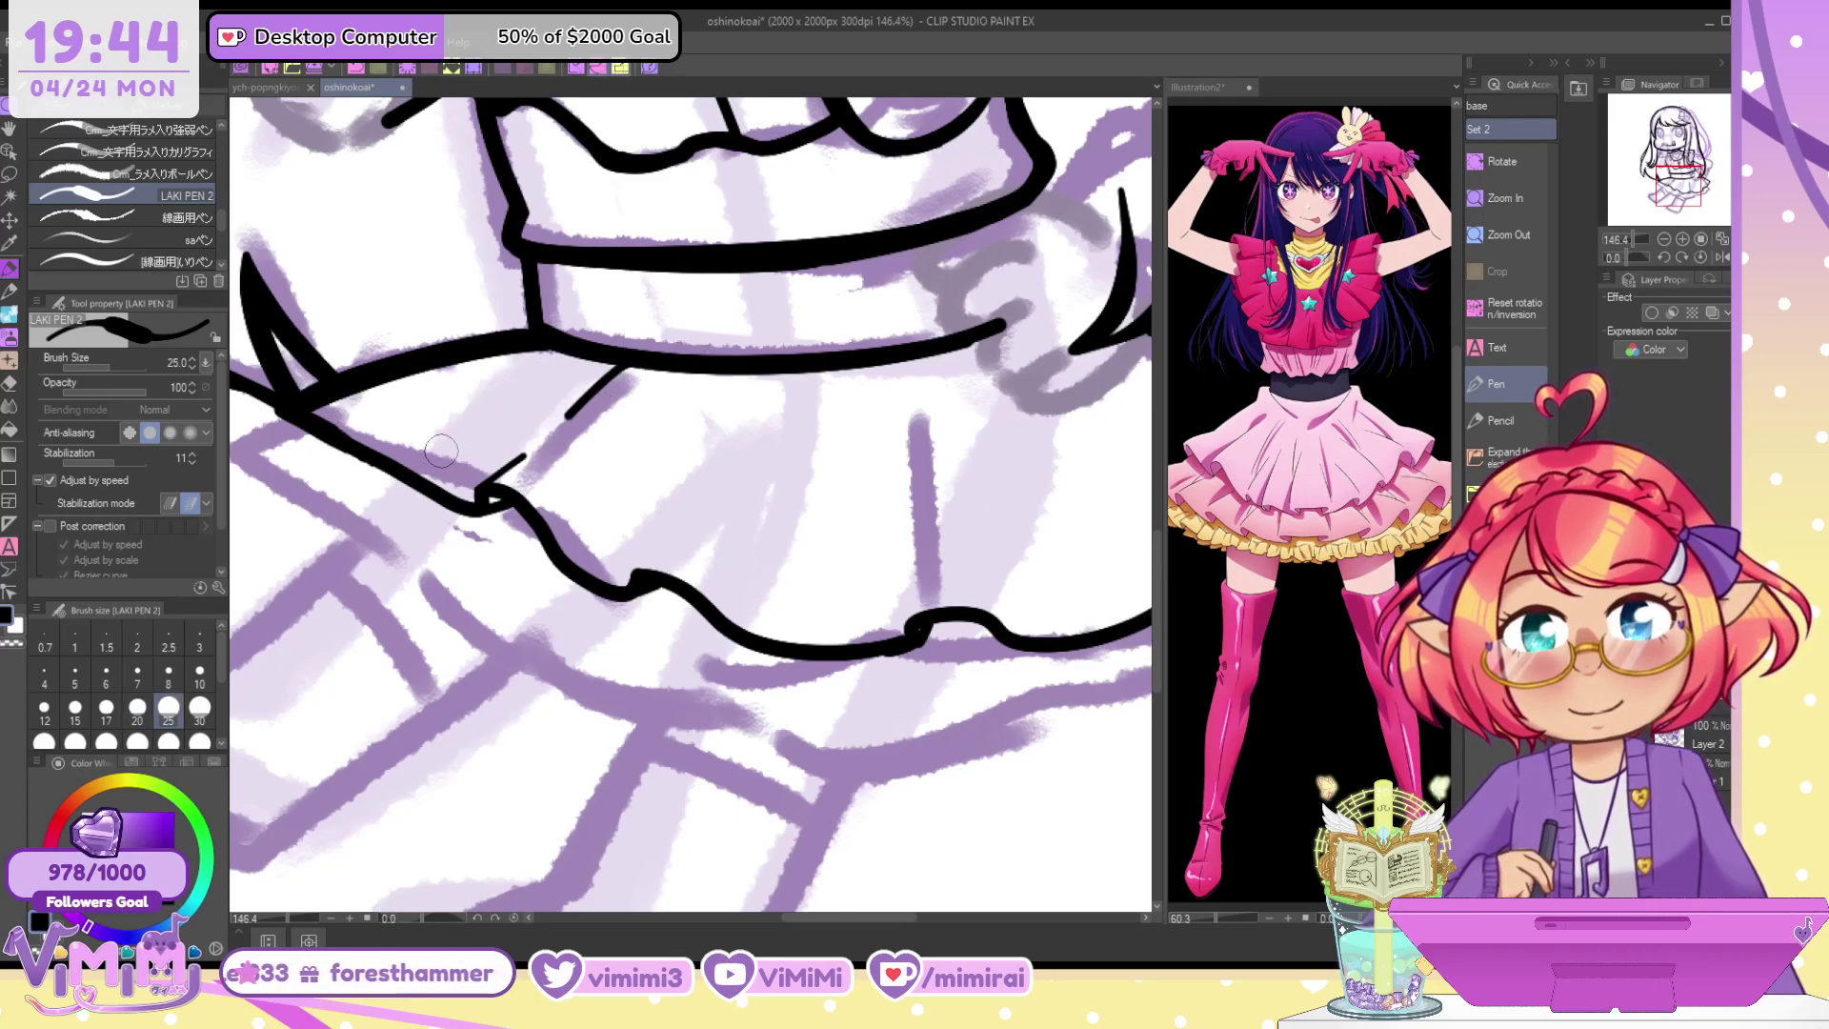
Ink a second skirt line from the left hair tip up to the waistband's lower left corner at brush size 30
key("bracketright")
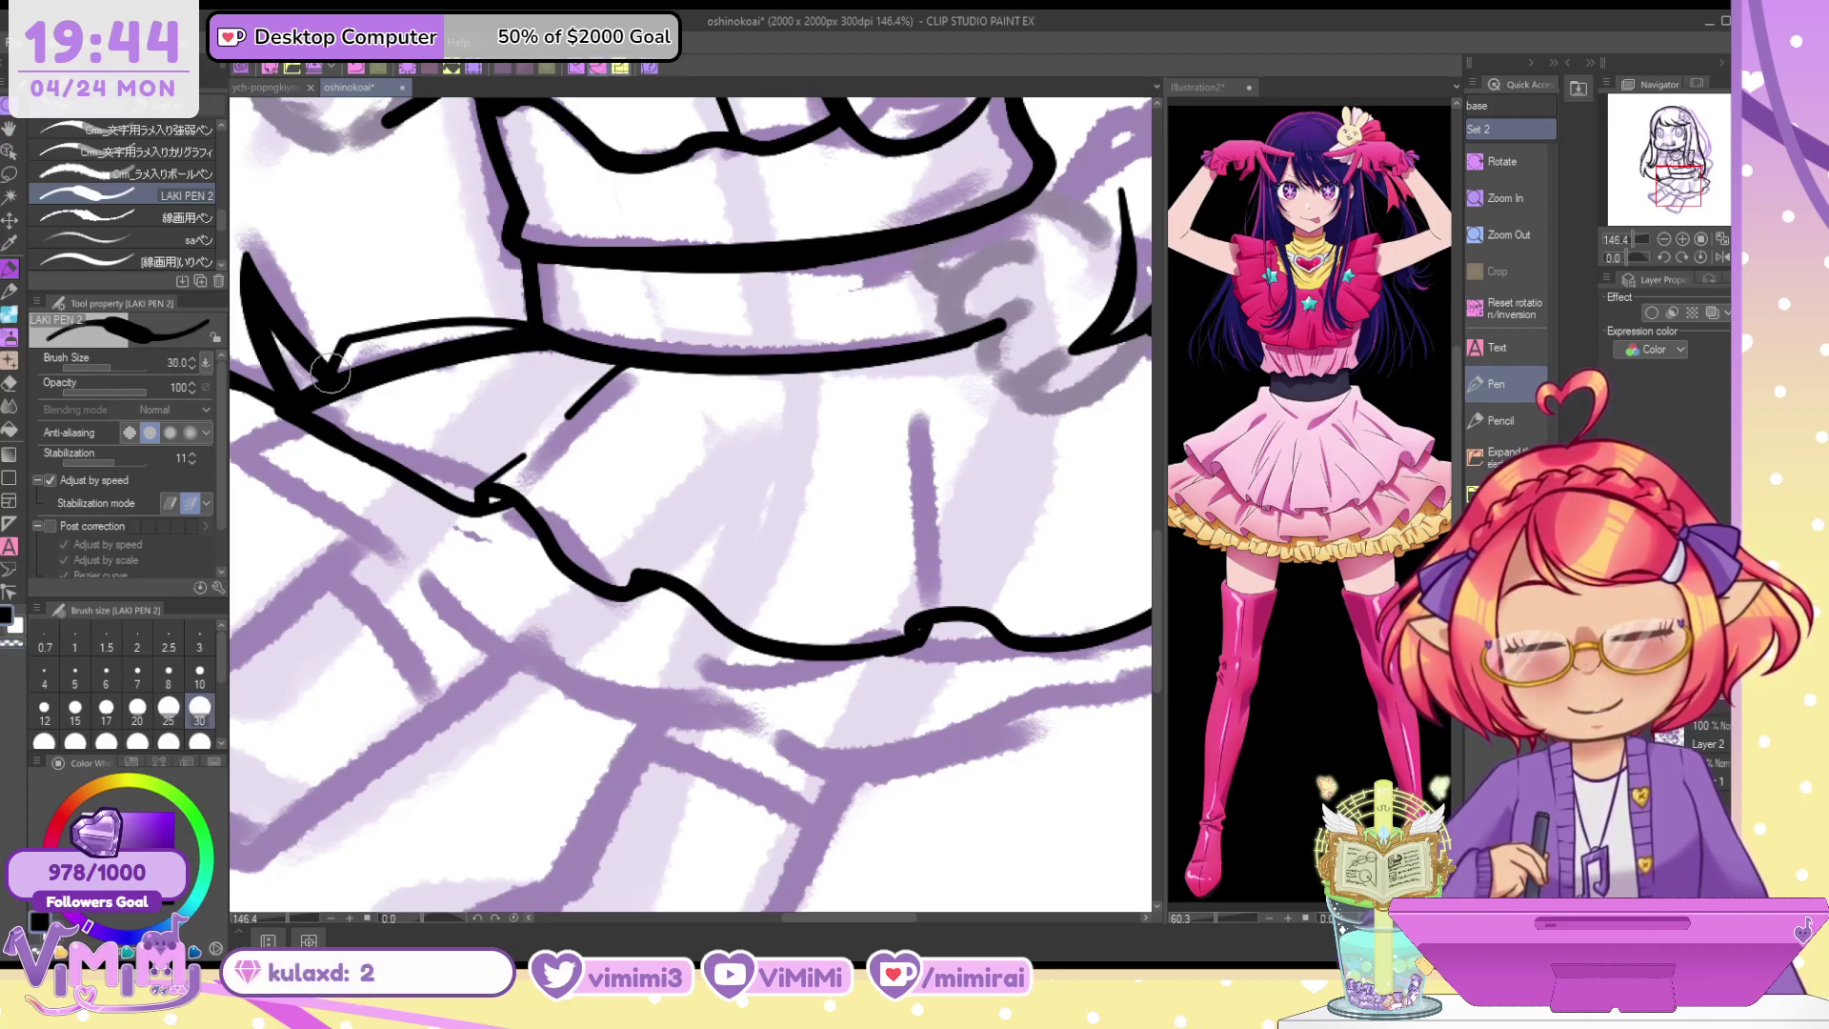
left_click_drag(342, 344, 524, 318)
key("ctrl+z")
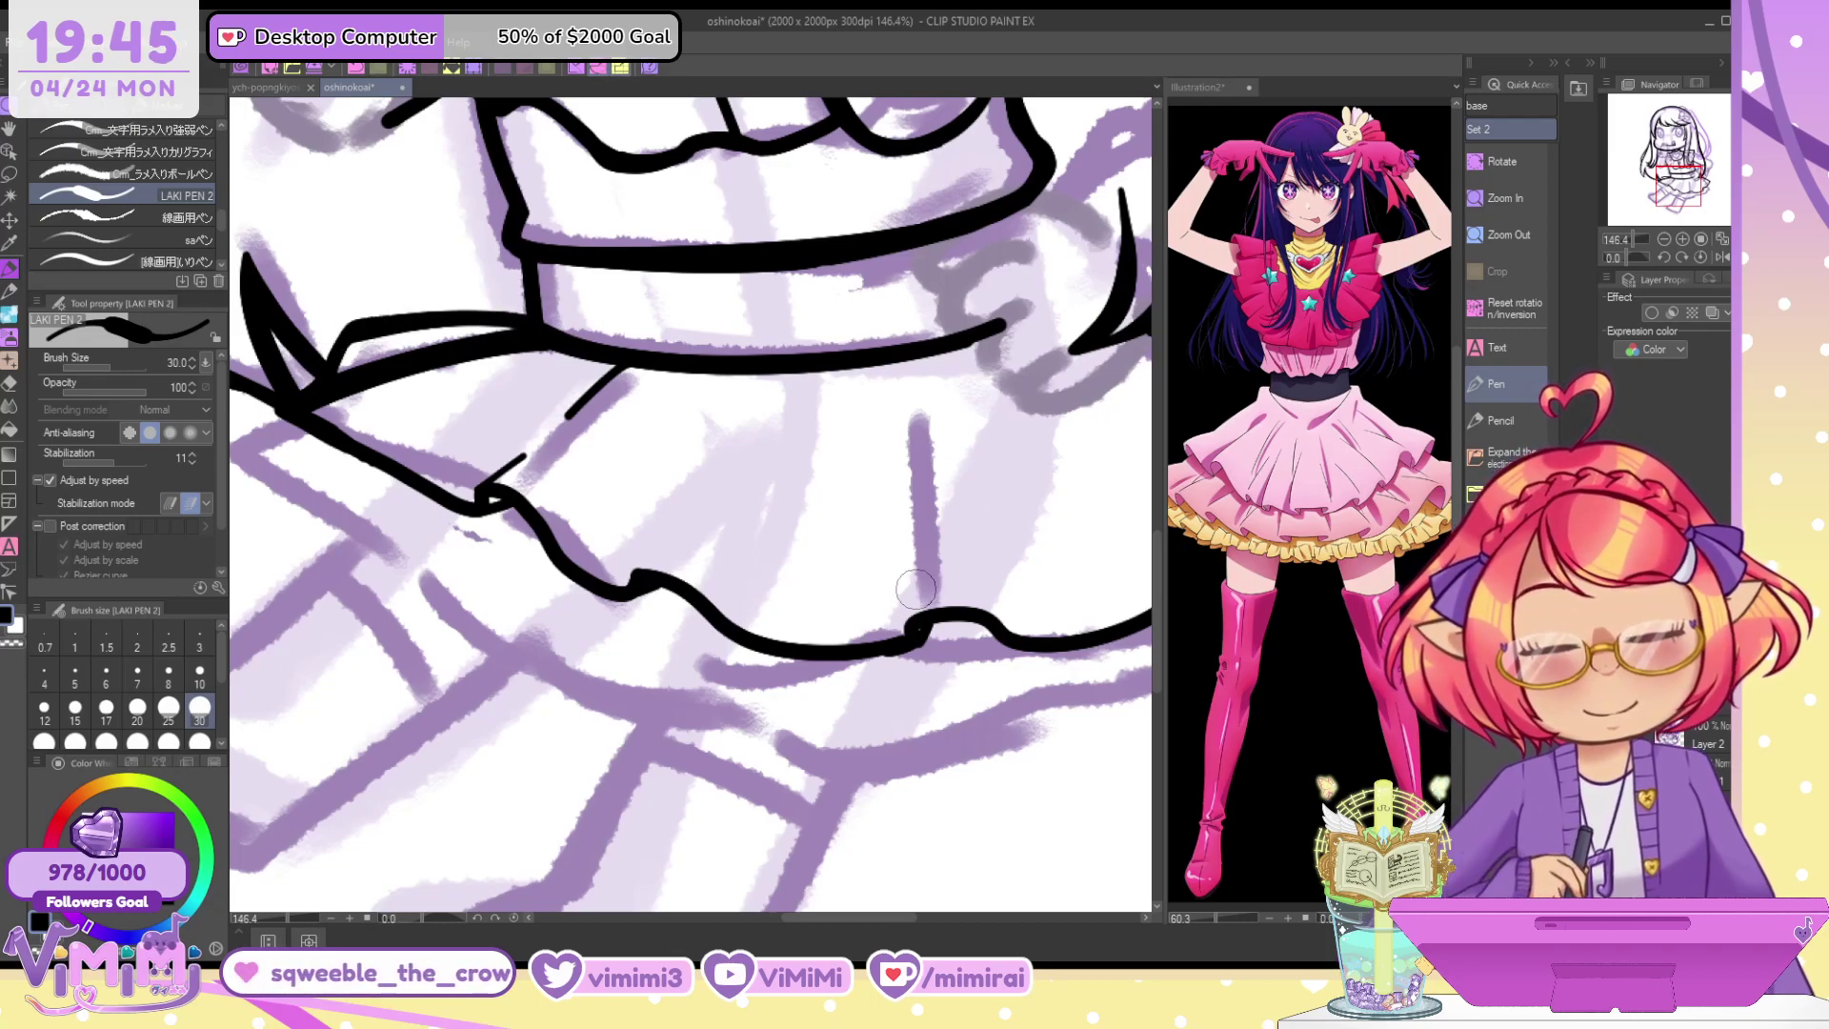
Ink fold lines rising from the skirt hem's middle fold and the fold to its left at brush size 30
left_click_drag(914, 514, 913, 627)
mouse_move(689, 457)
left_mouse_down()
mouse_move(627, 571)
mouse_move(718, 492)
left_mouse_up()
key("ctrl+z")
left_click_drag(737, 389, 726, 438)
key("ctrl+z")
key("ctrl+z")
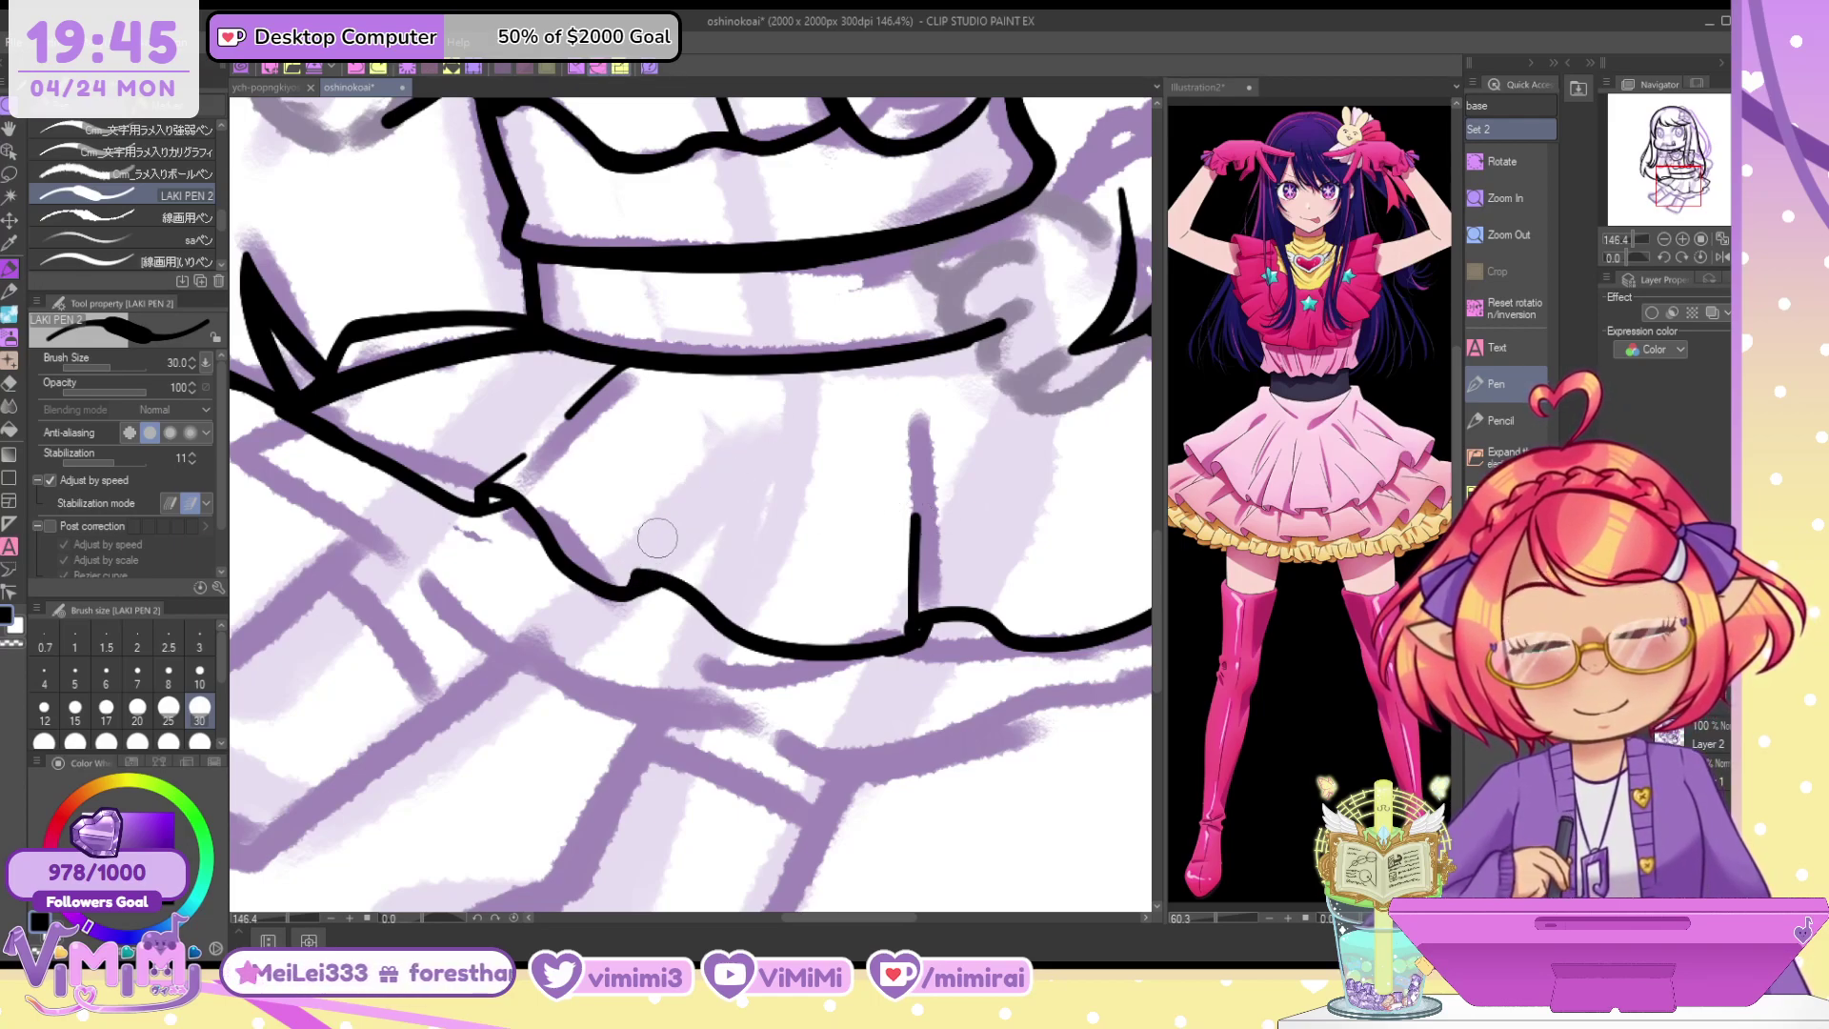
left_click_drag(624, 579, 707, 482)
Add a small accent stroke above the left-centre fold line and a long fold line on the skirt's right side at brush size 25
left_click(168, 706)
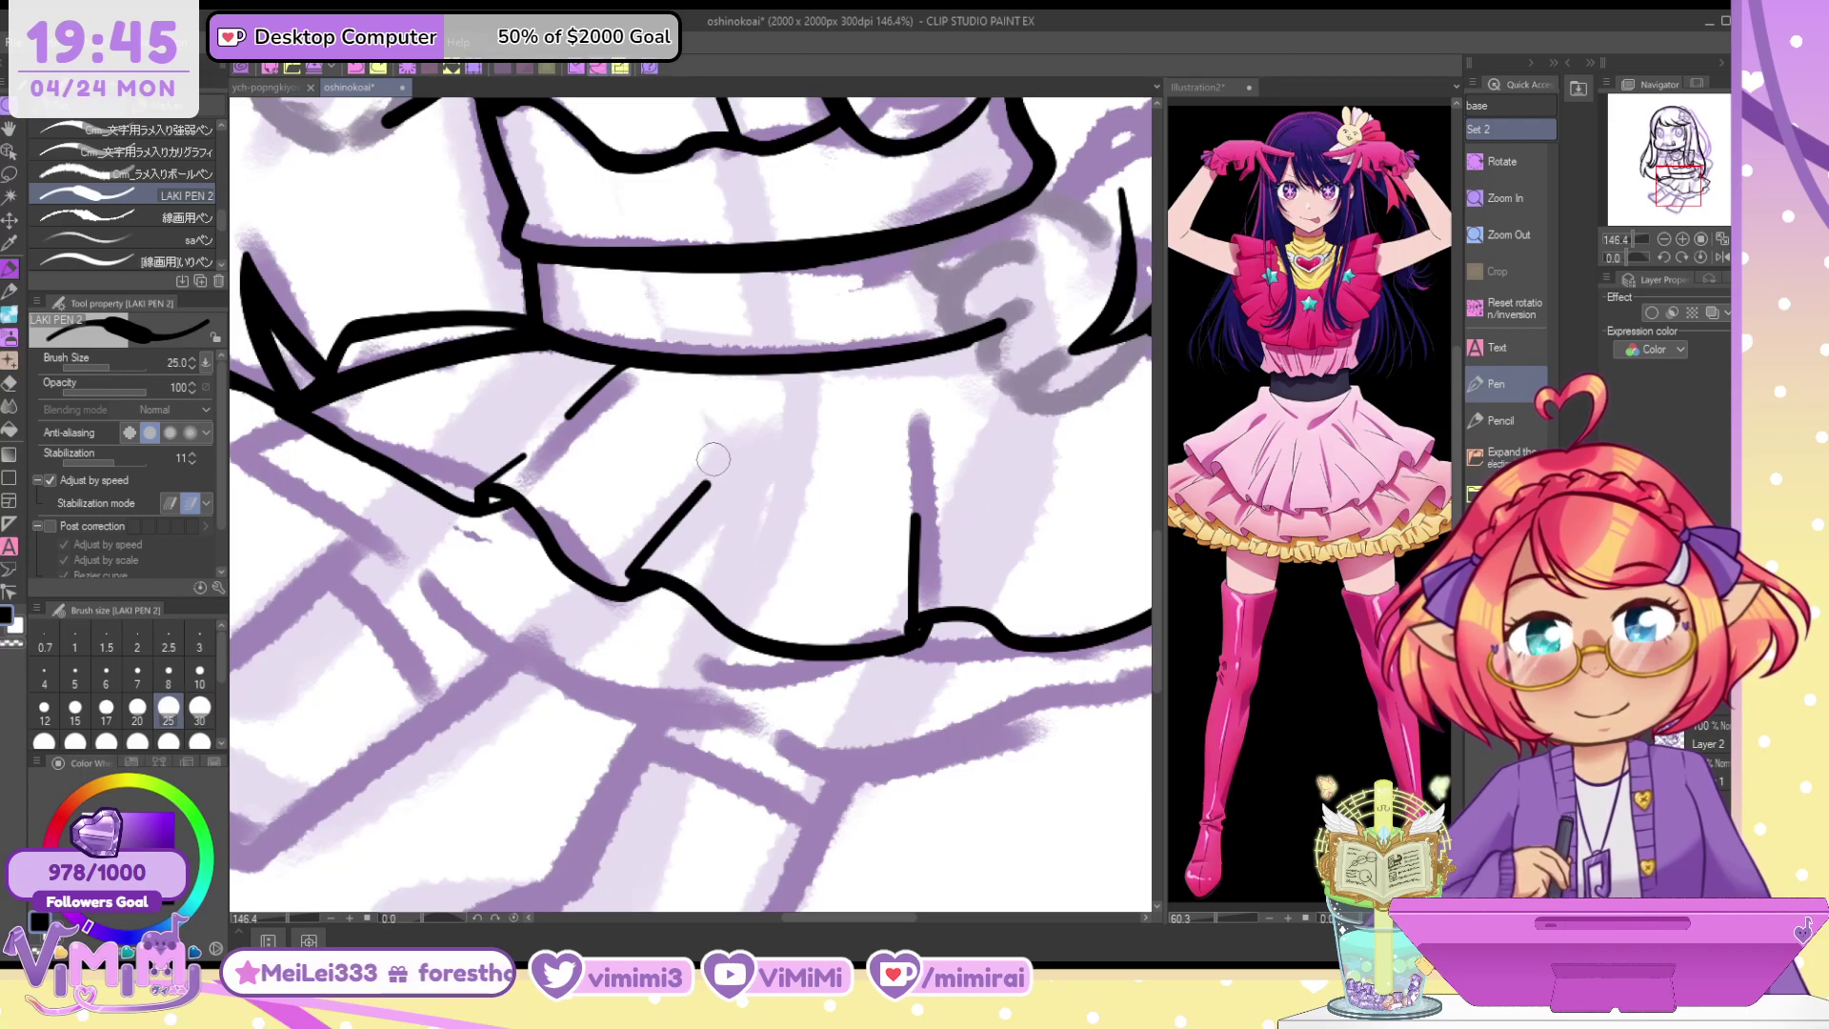
left_click_drag(719, 419, 713, 465)
key("ctrl+z")
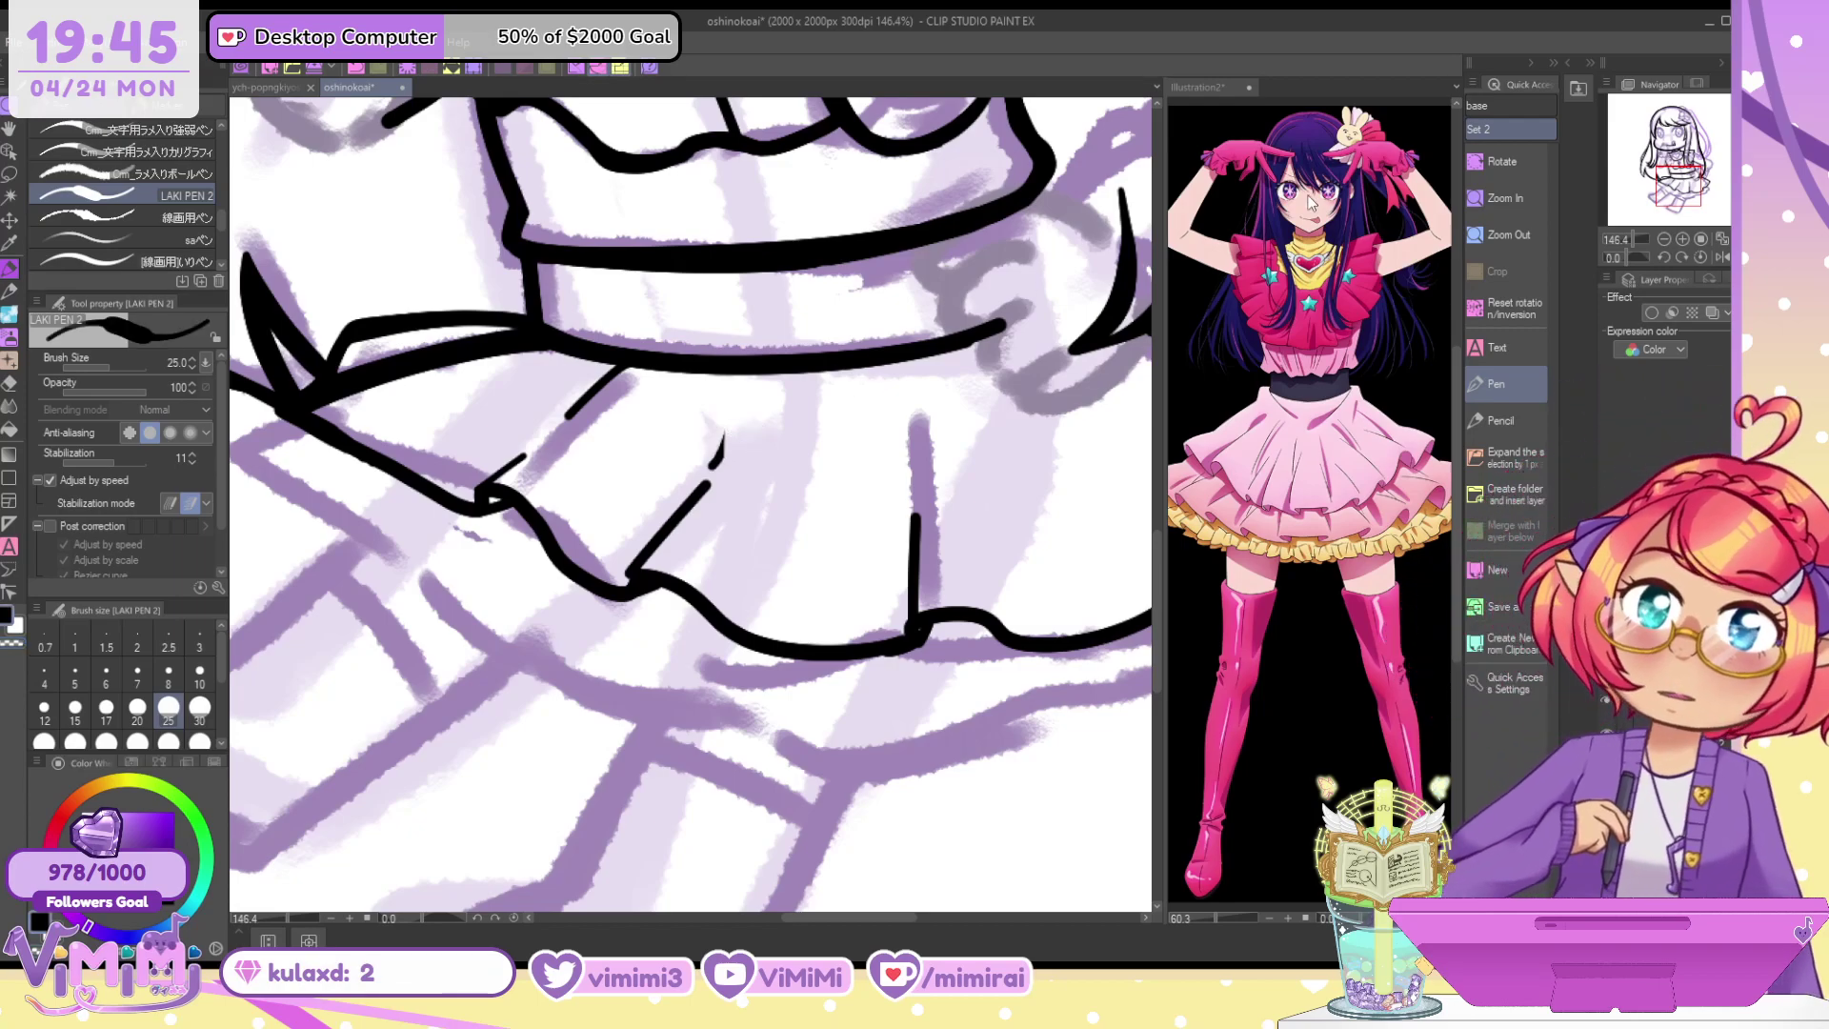
left_click_drag(1682, 168, 1695, 163)
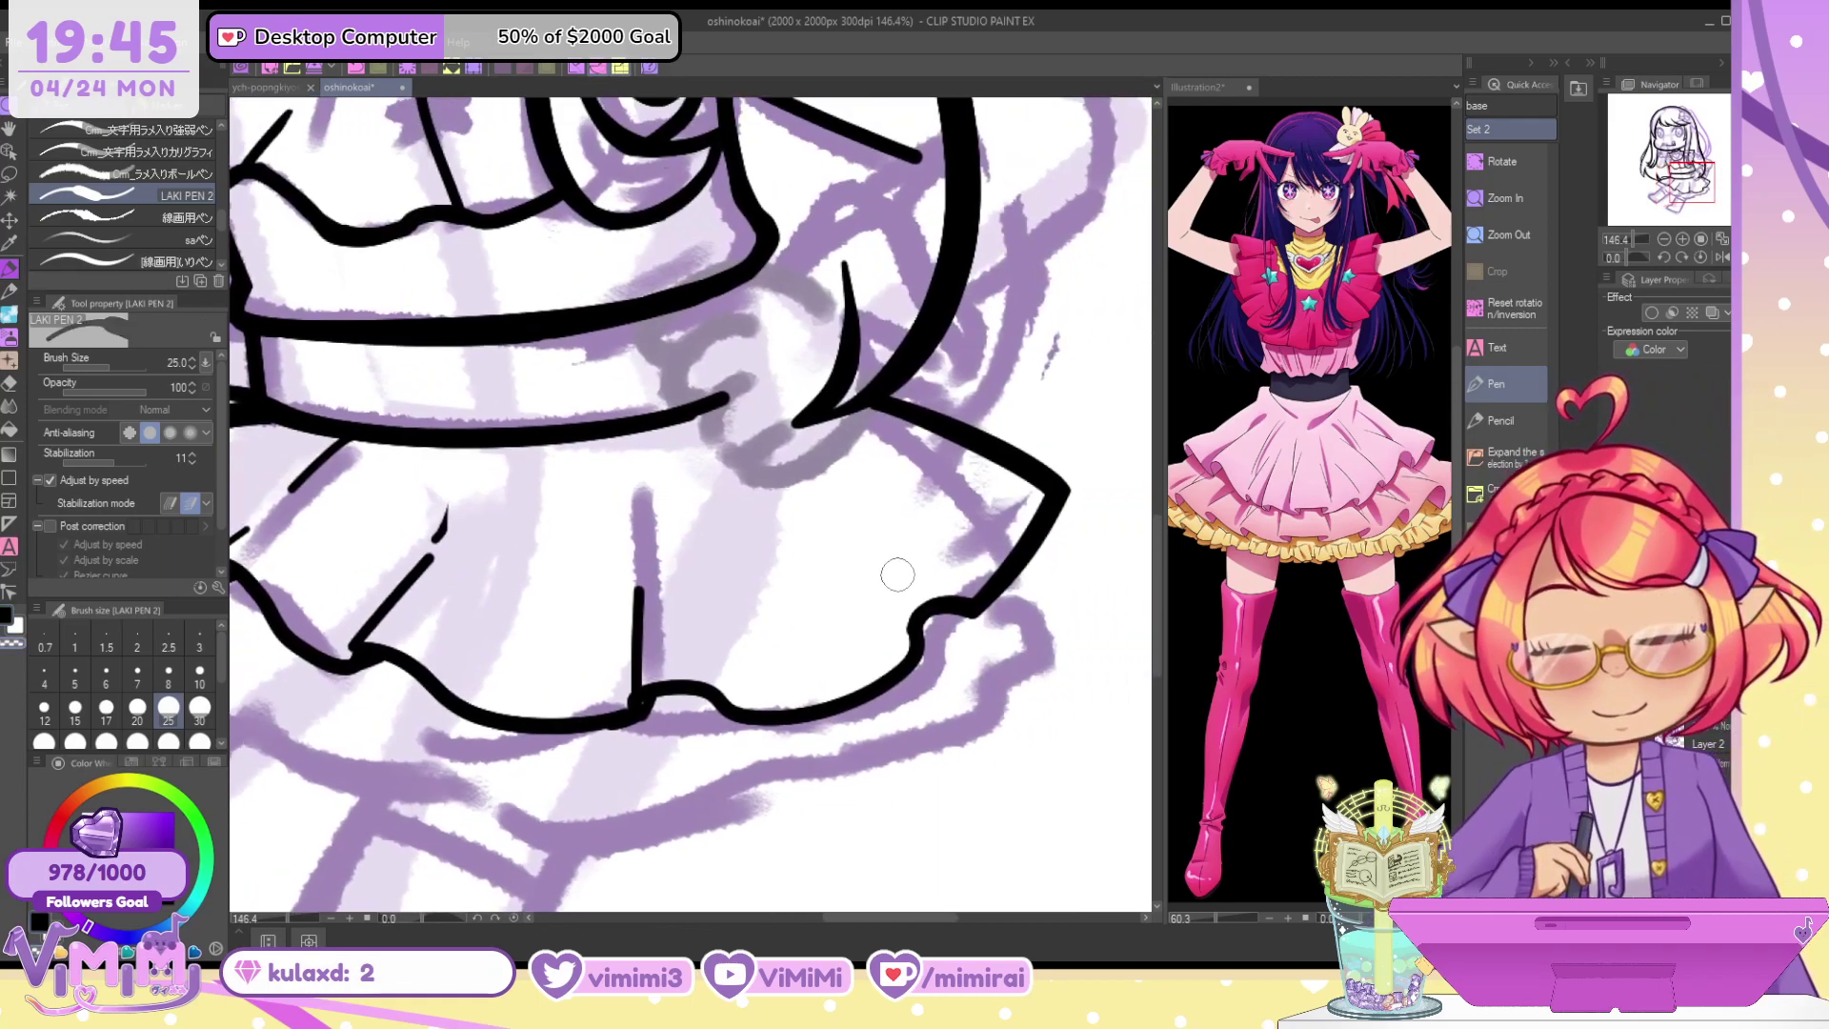
left_click_drag(817, 463, 914, 614)
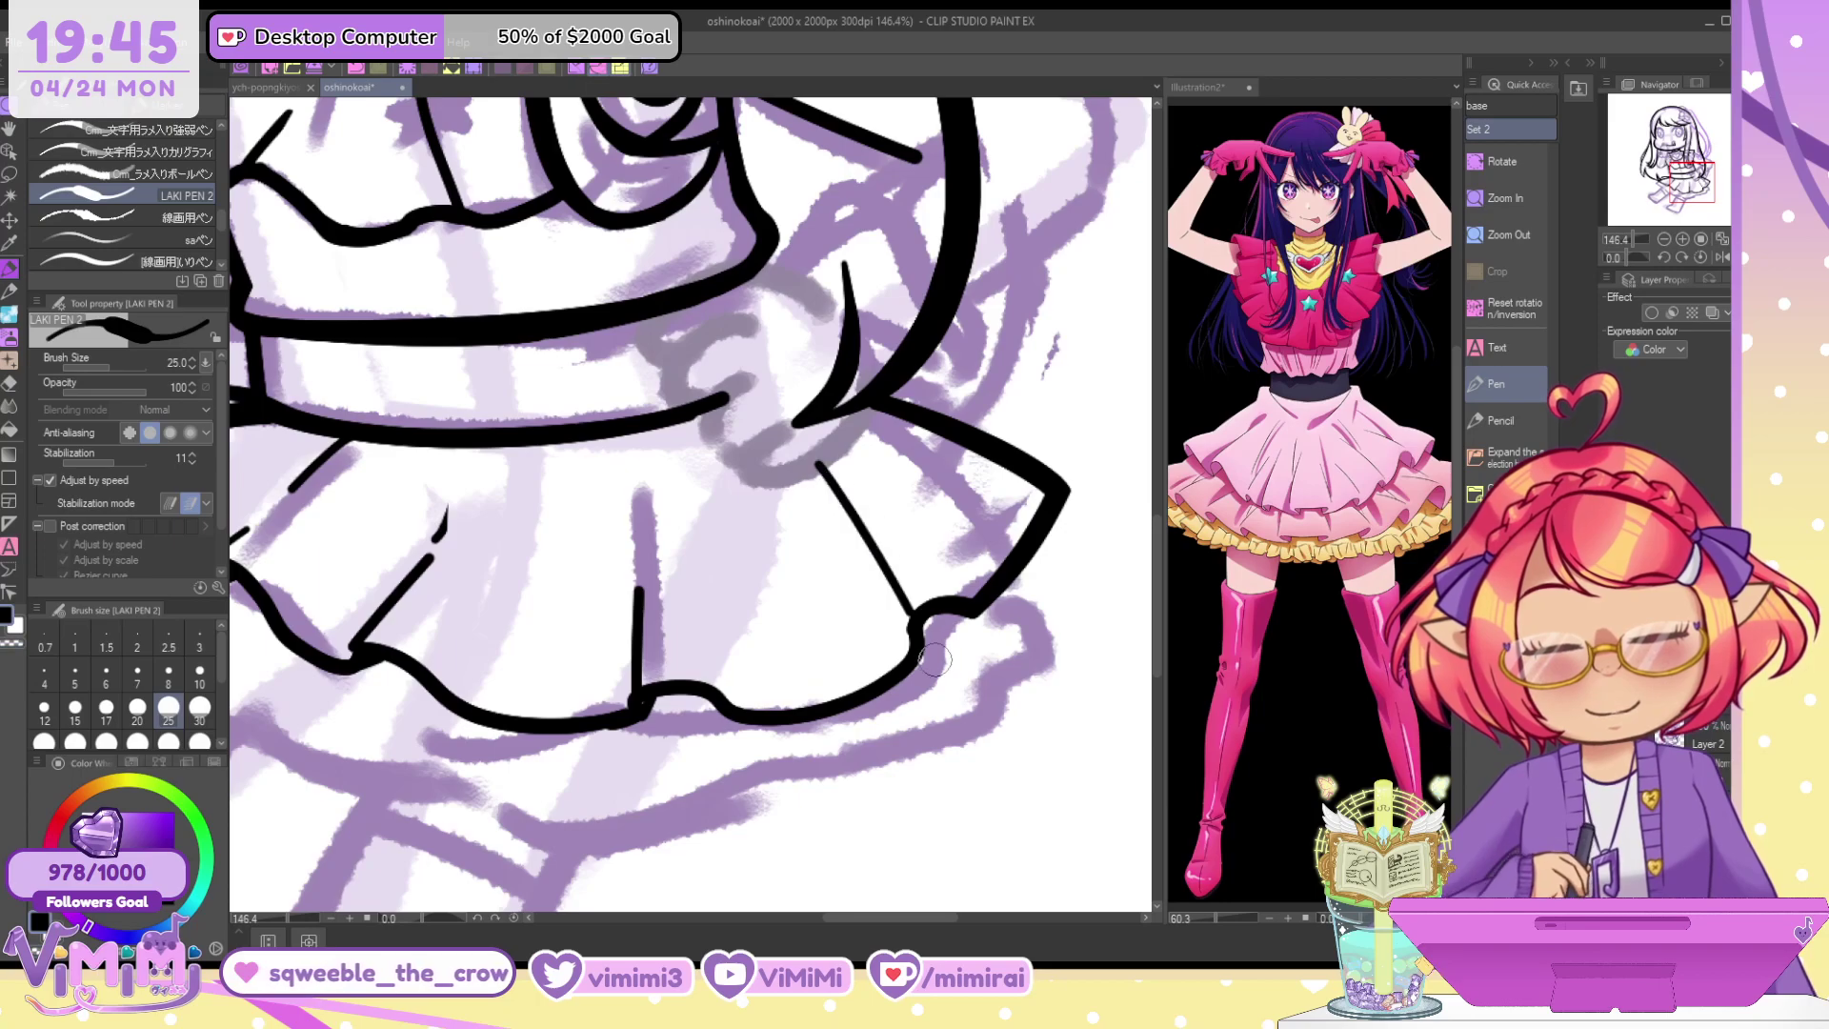
Redraw the long fold line on the skirt's right side and add one below the waistband's right end at brush size 25
key("ctrl+z")
left_click_drag(820, 480, 909, 630)
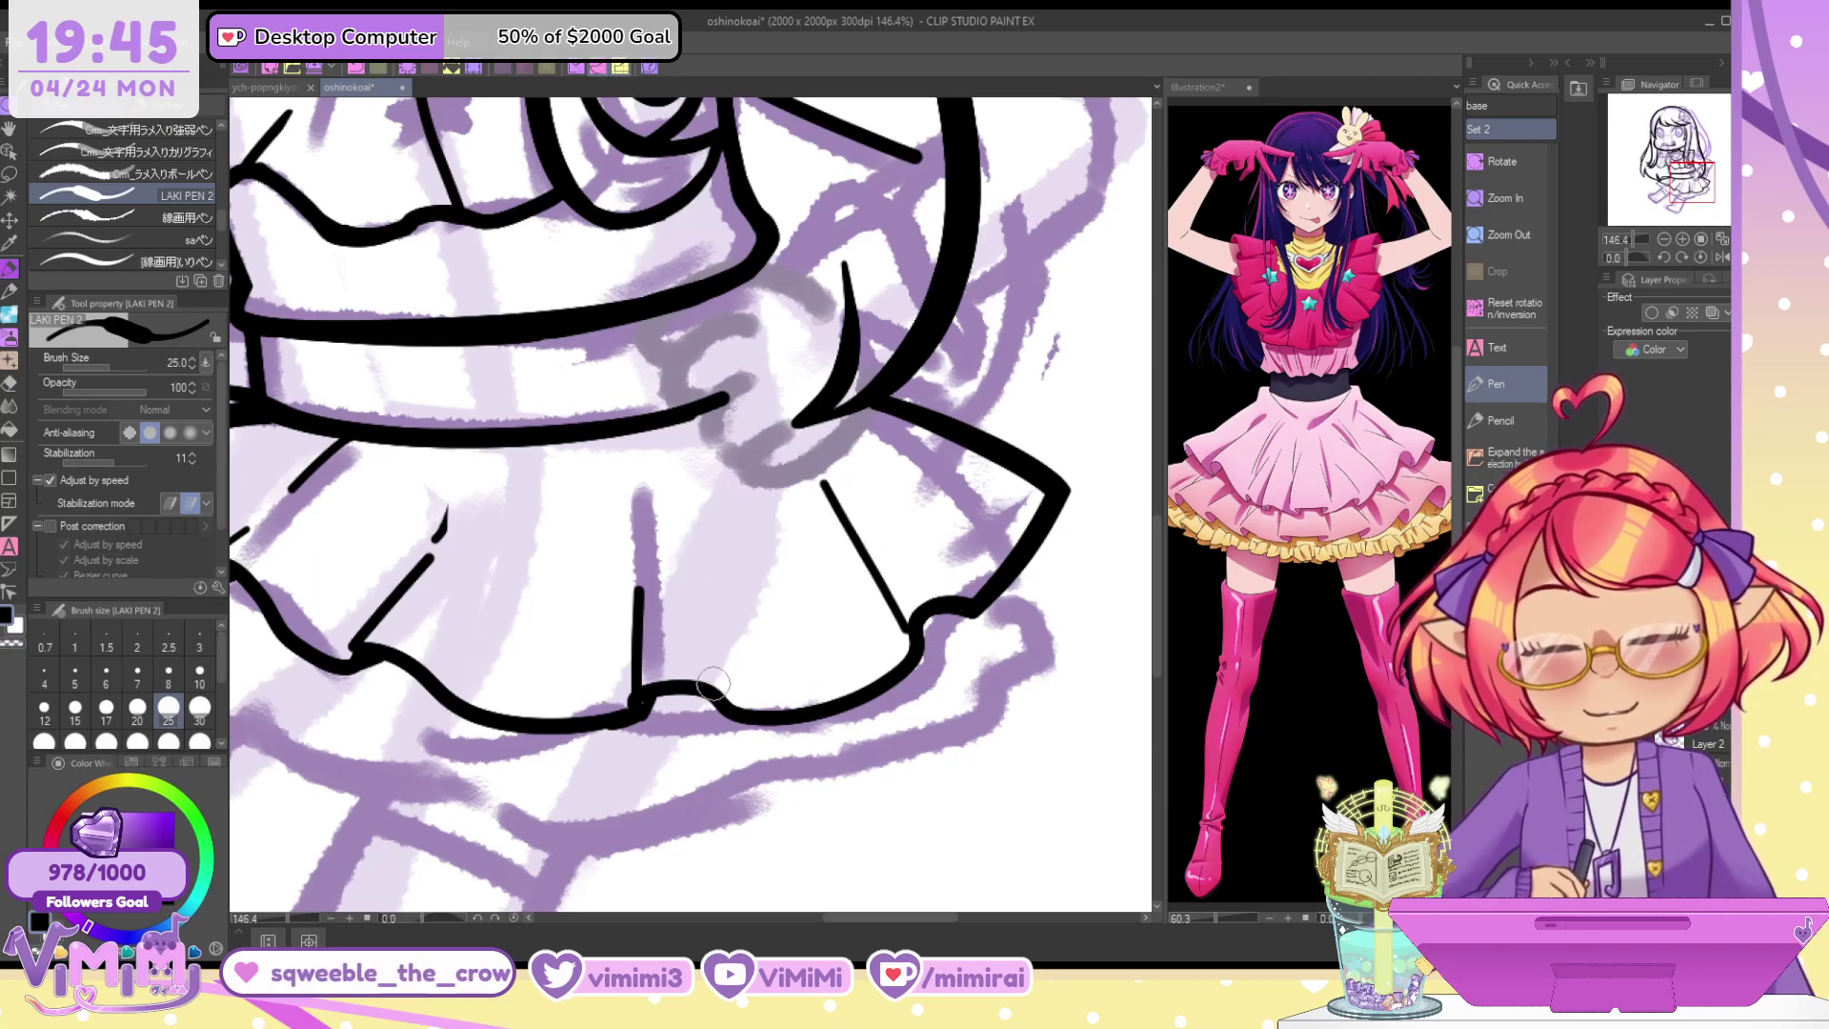
left_click_drag(675, 423, 707, 563)
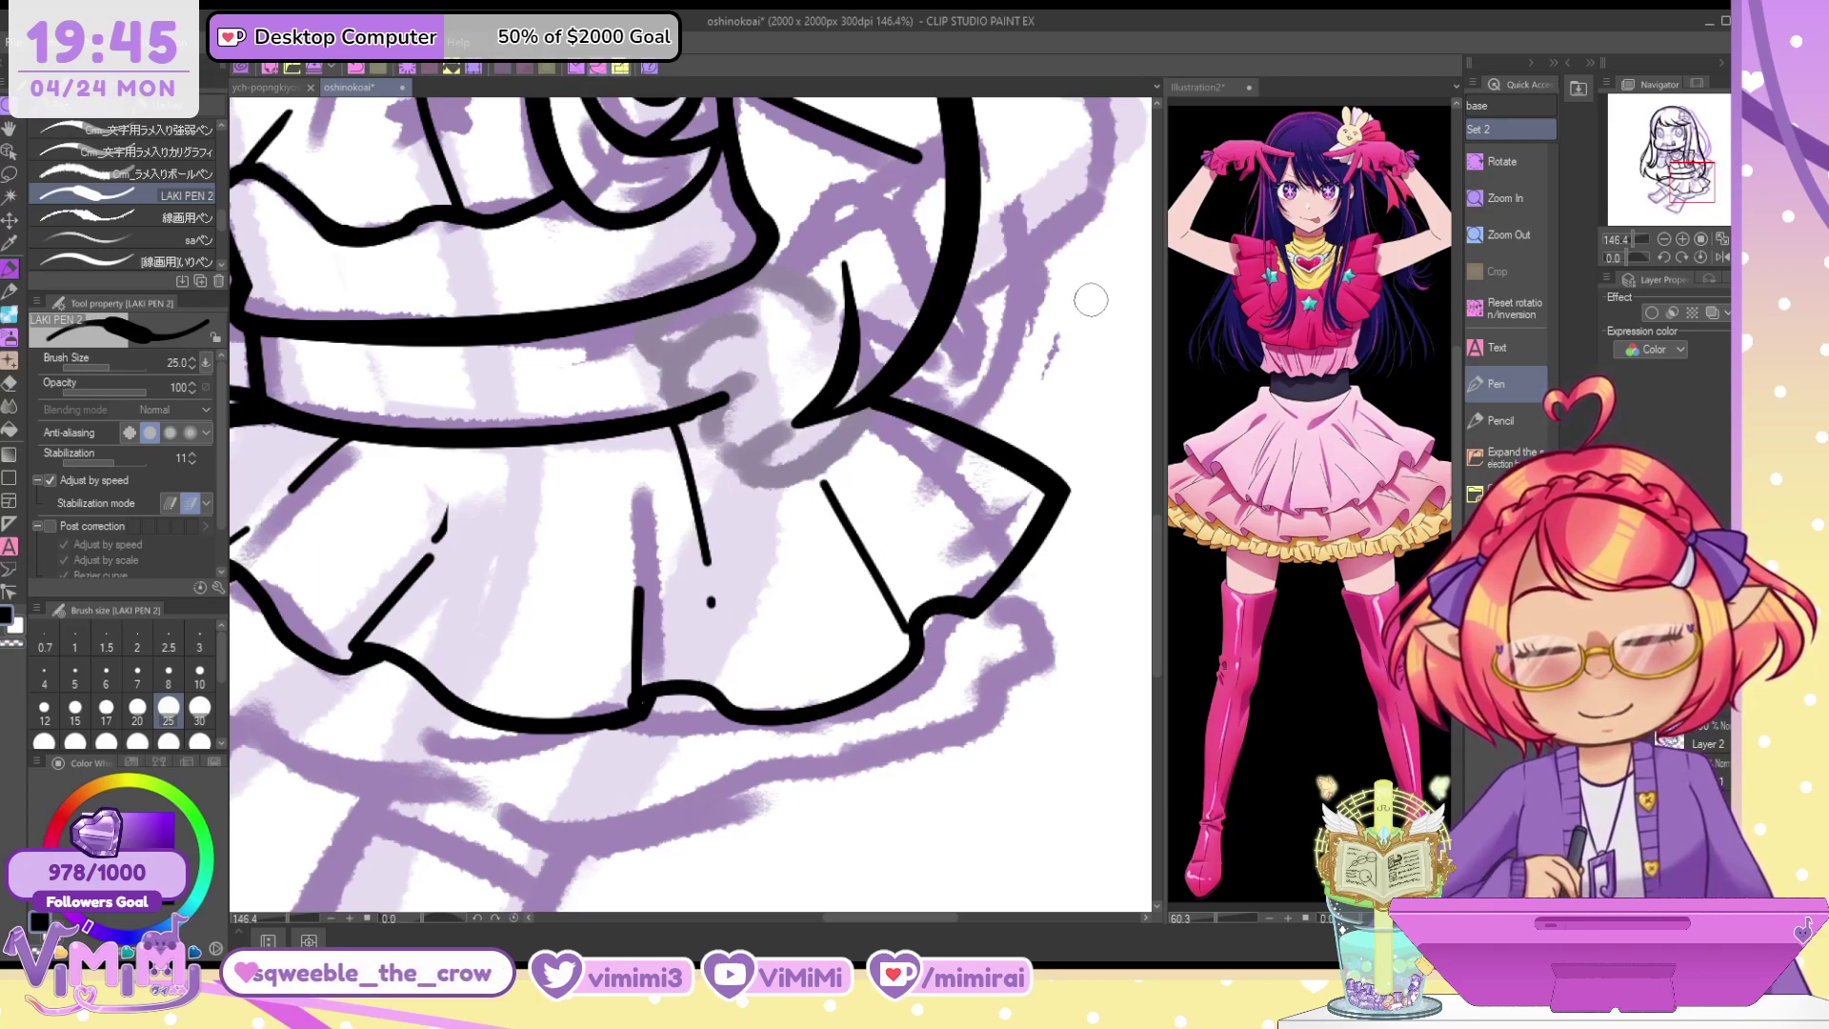
Ink the back skirt flap behind the right hair tip at brush size 30
key("]")
mouse_move(885, 386)
left_mouse_down()
mouse_move(1036, 395)
mouse_move(1024, 449)
mouse_move(961, 383)
mouse_move(915, 374)
mouse_move(1037, 402)
mouse_move(1029, 448)
left_mouse_up()
key("ctrl+z")
key("ctrl+z")
mouse_move(890, 381)
left_mouse_down()
mouse_move(1037, 389)
mouse_move(1035, 436)
left_mouse_up()
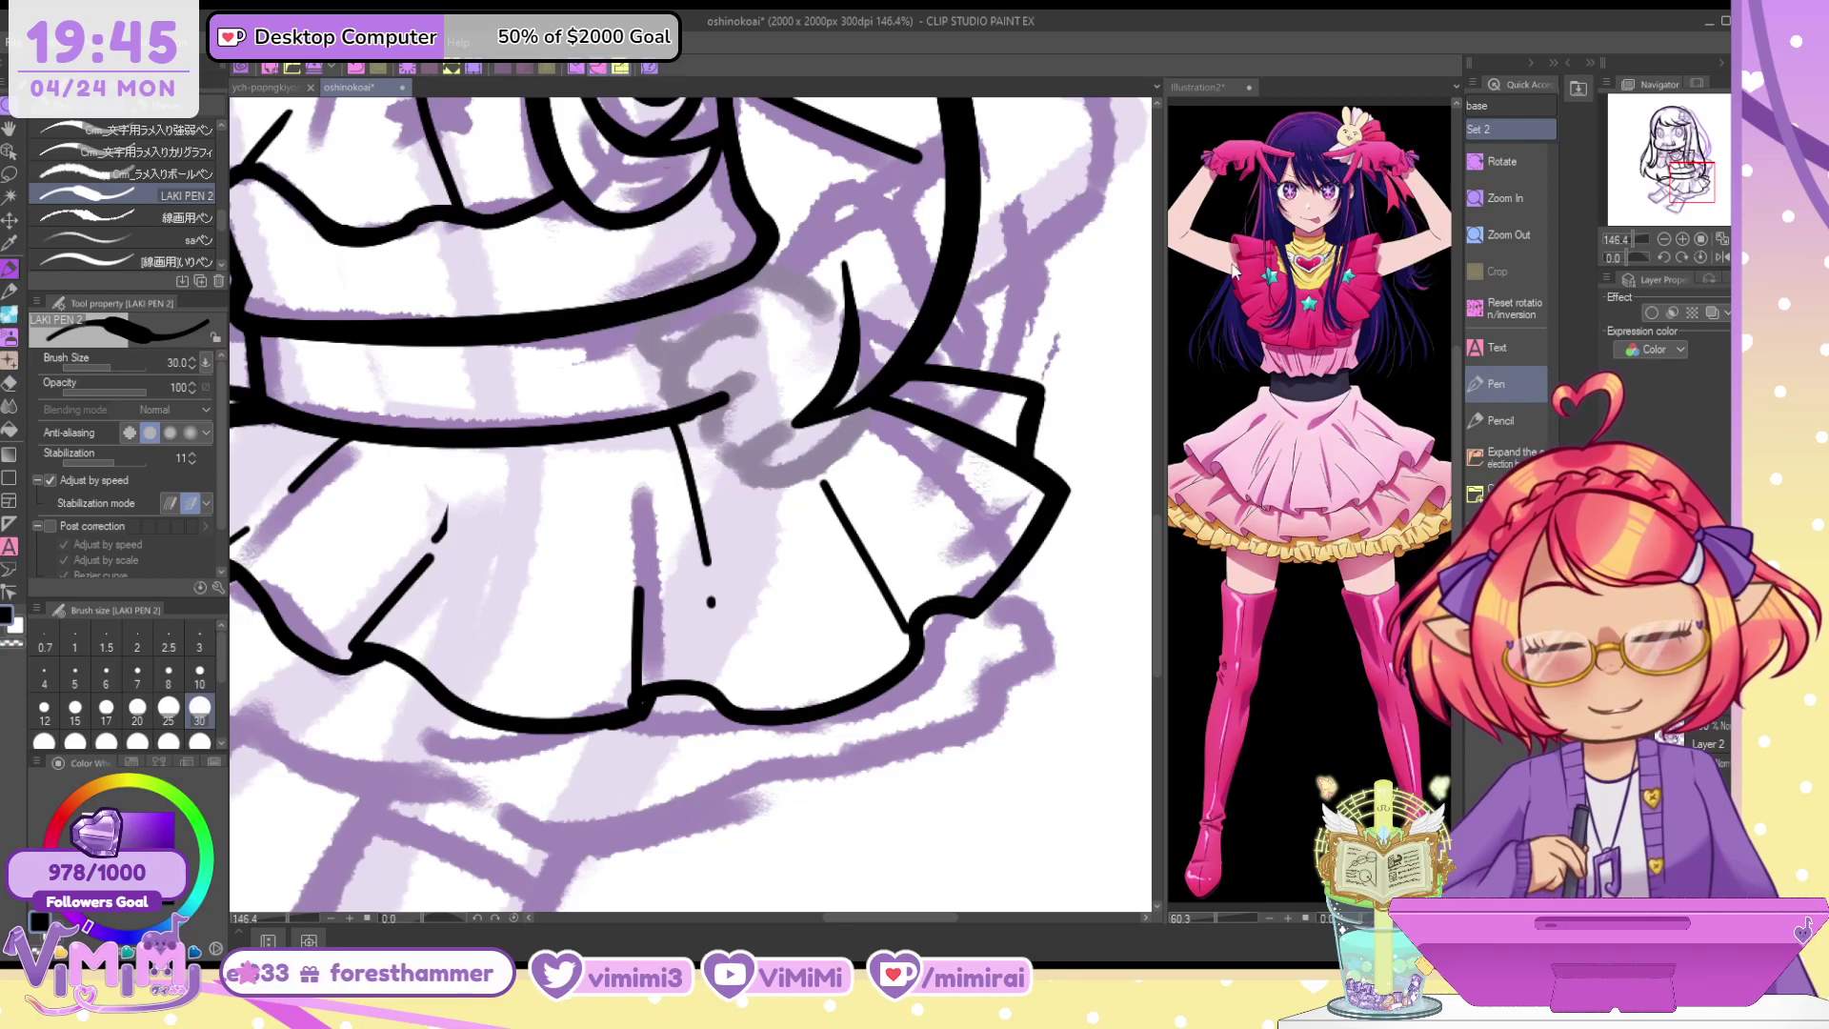
key("c")
left_click_drag(910, 629, 921, 649)
key("ctrl+z")
key("c")
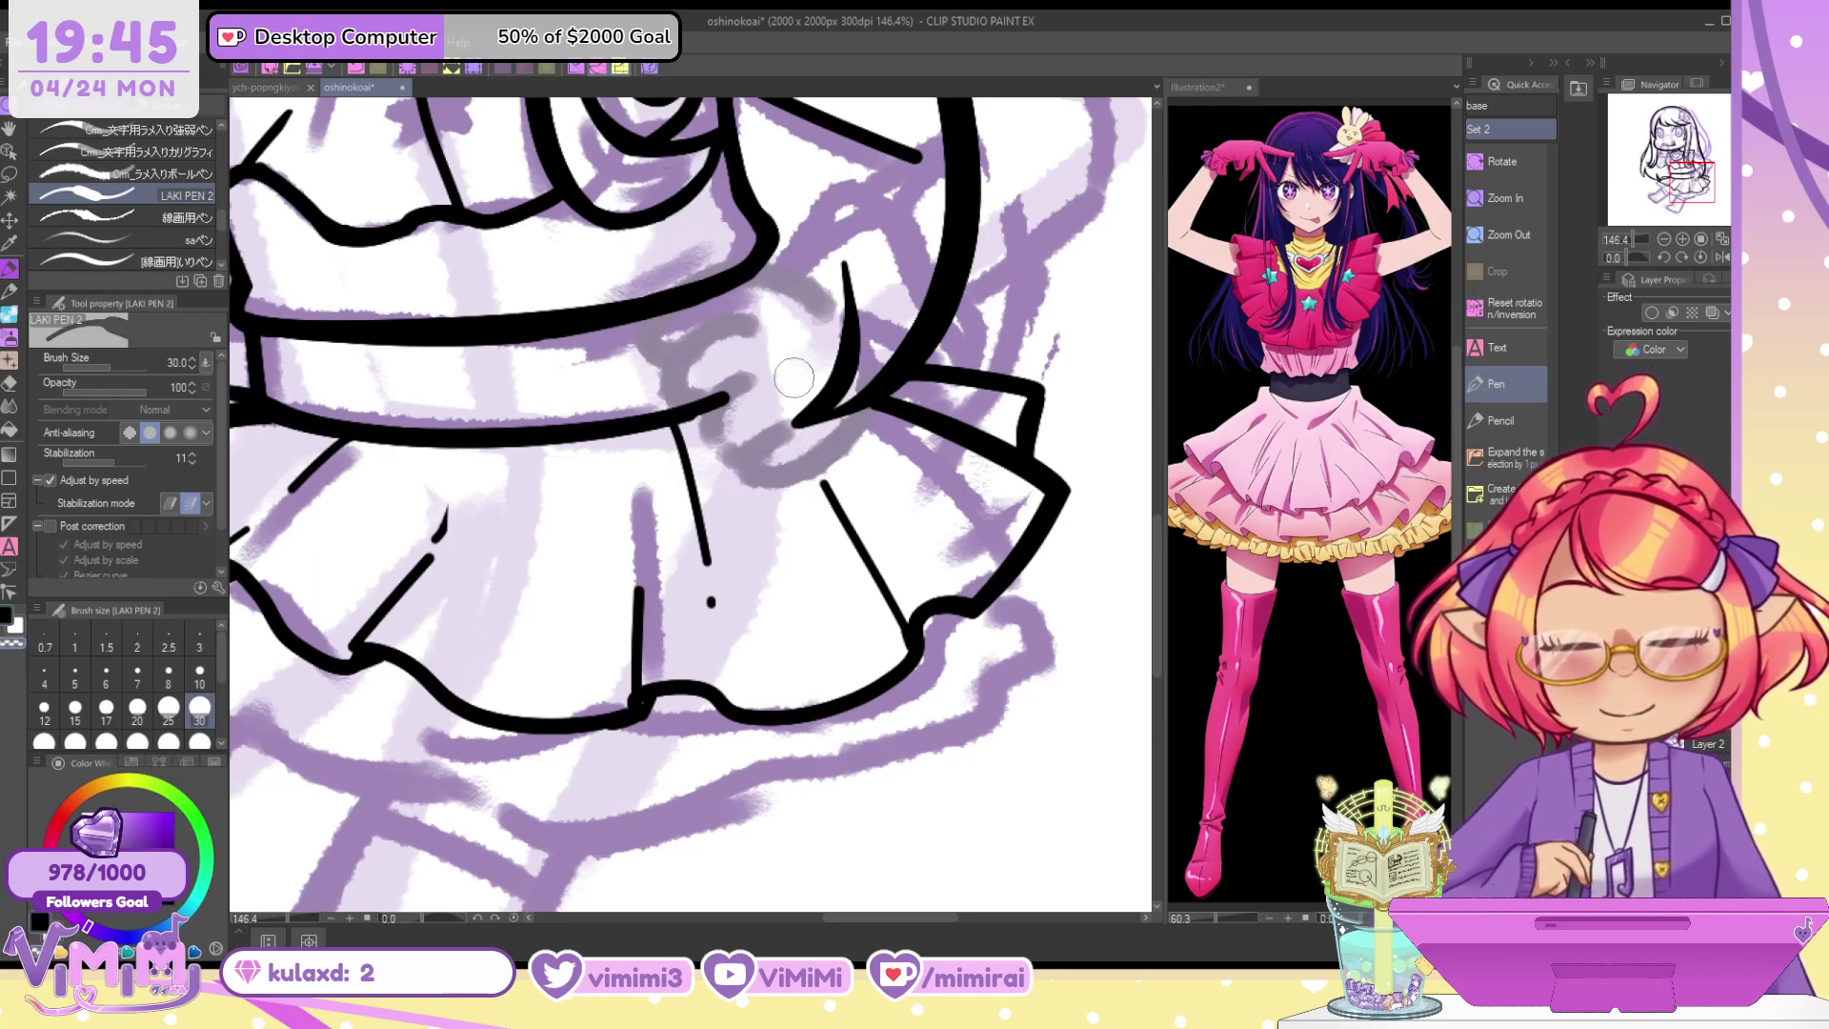
Add two short fold ticks beneath the waistband, at its centre and to the right, at brush size 25
key("bracketleft")
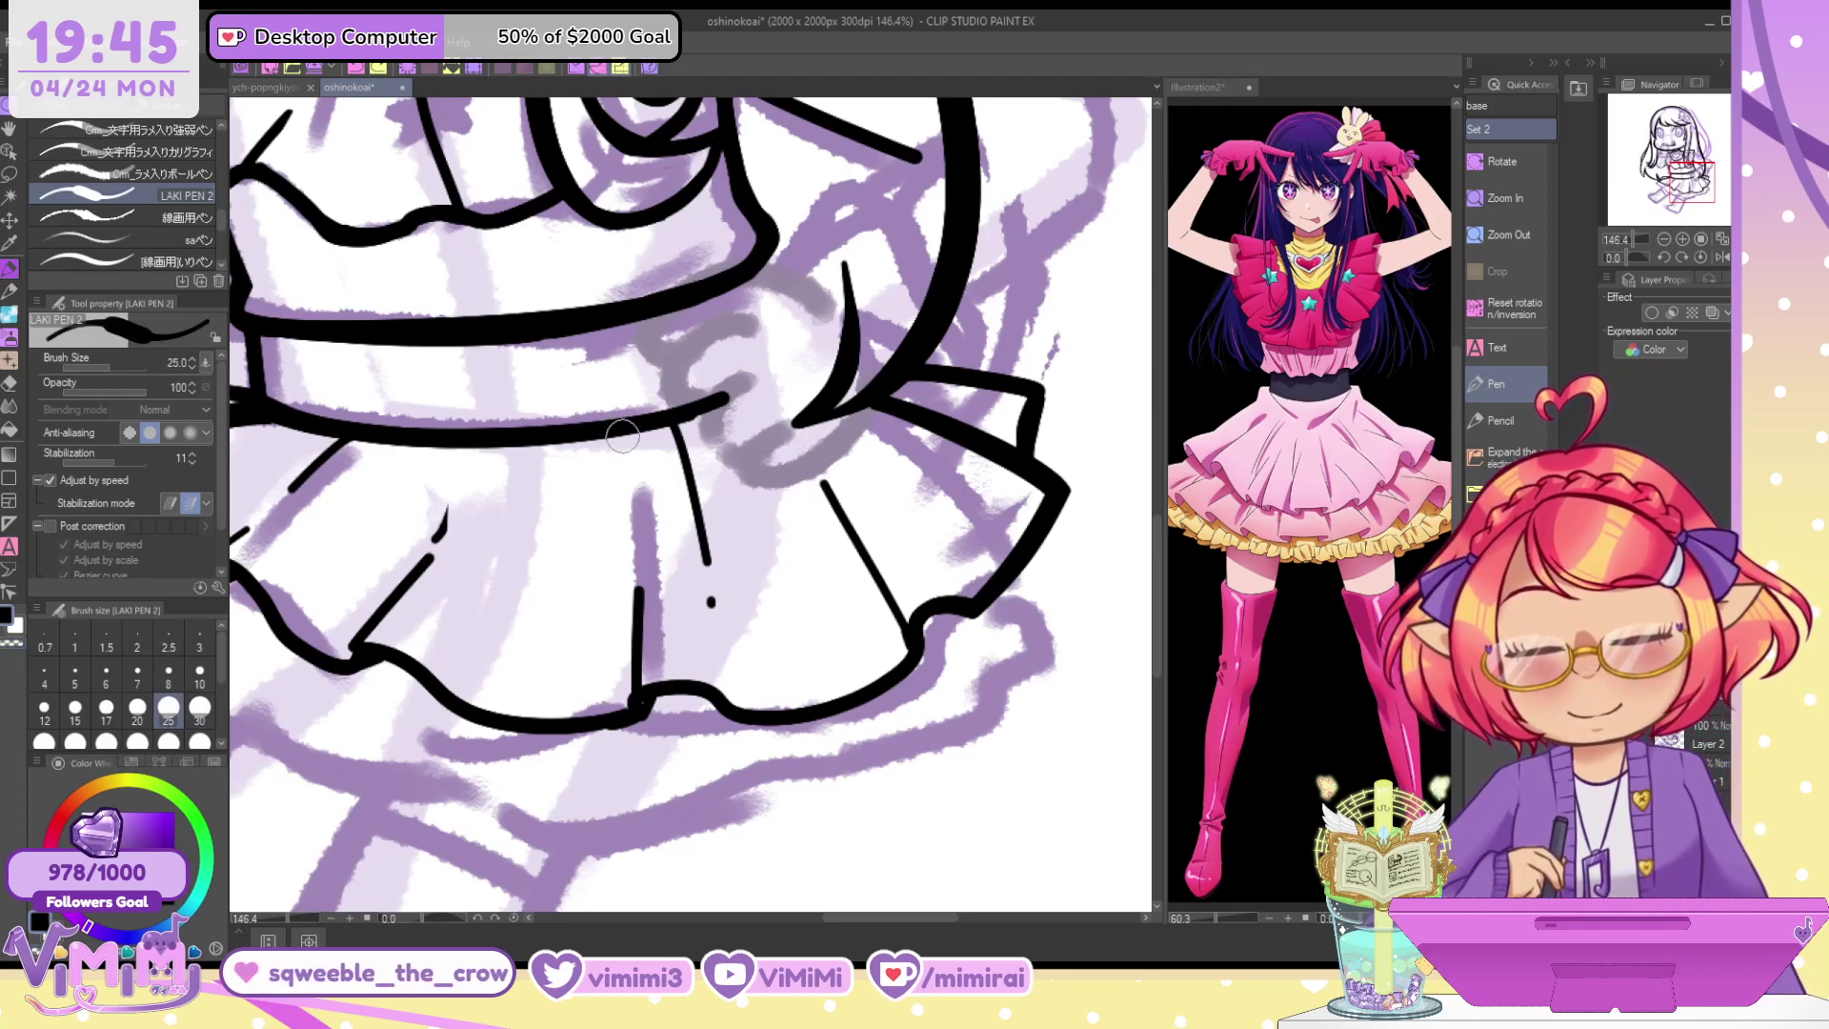
left_click_drag(624, 434, 624, 462)
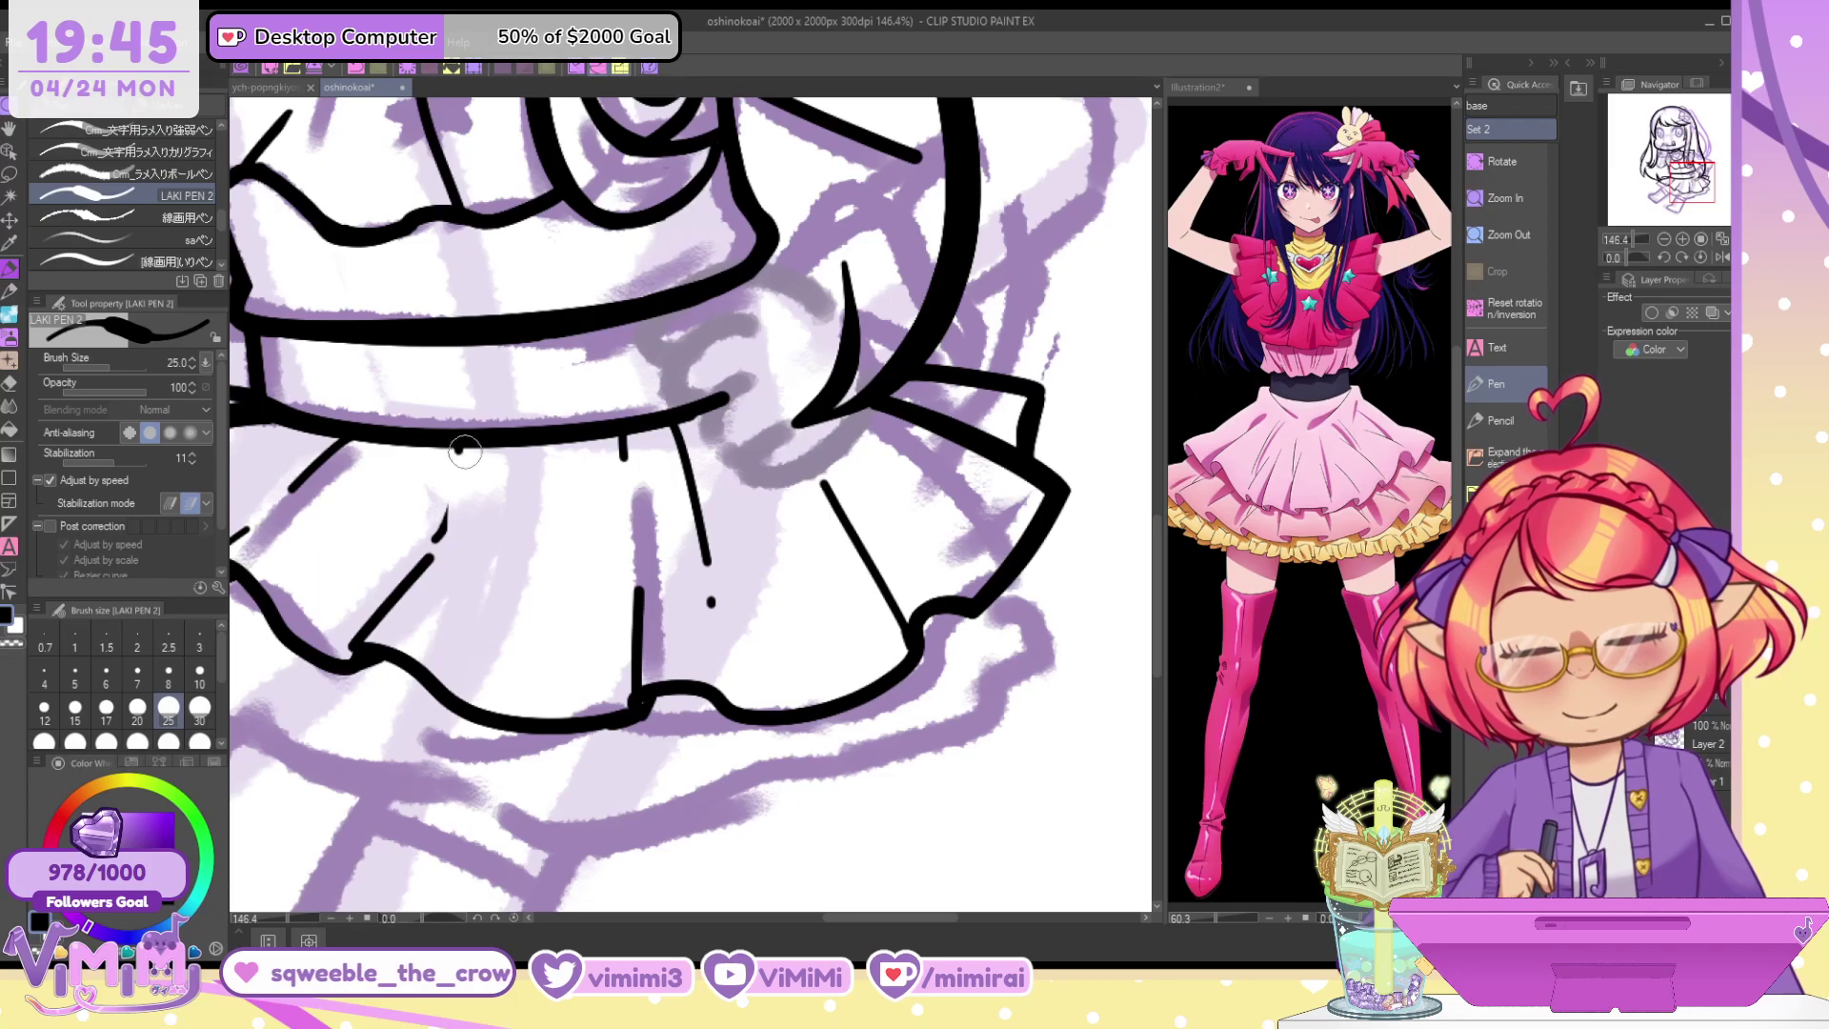
left_click_drag(458, 440, 458, 470)
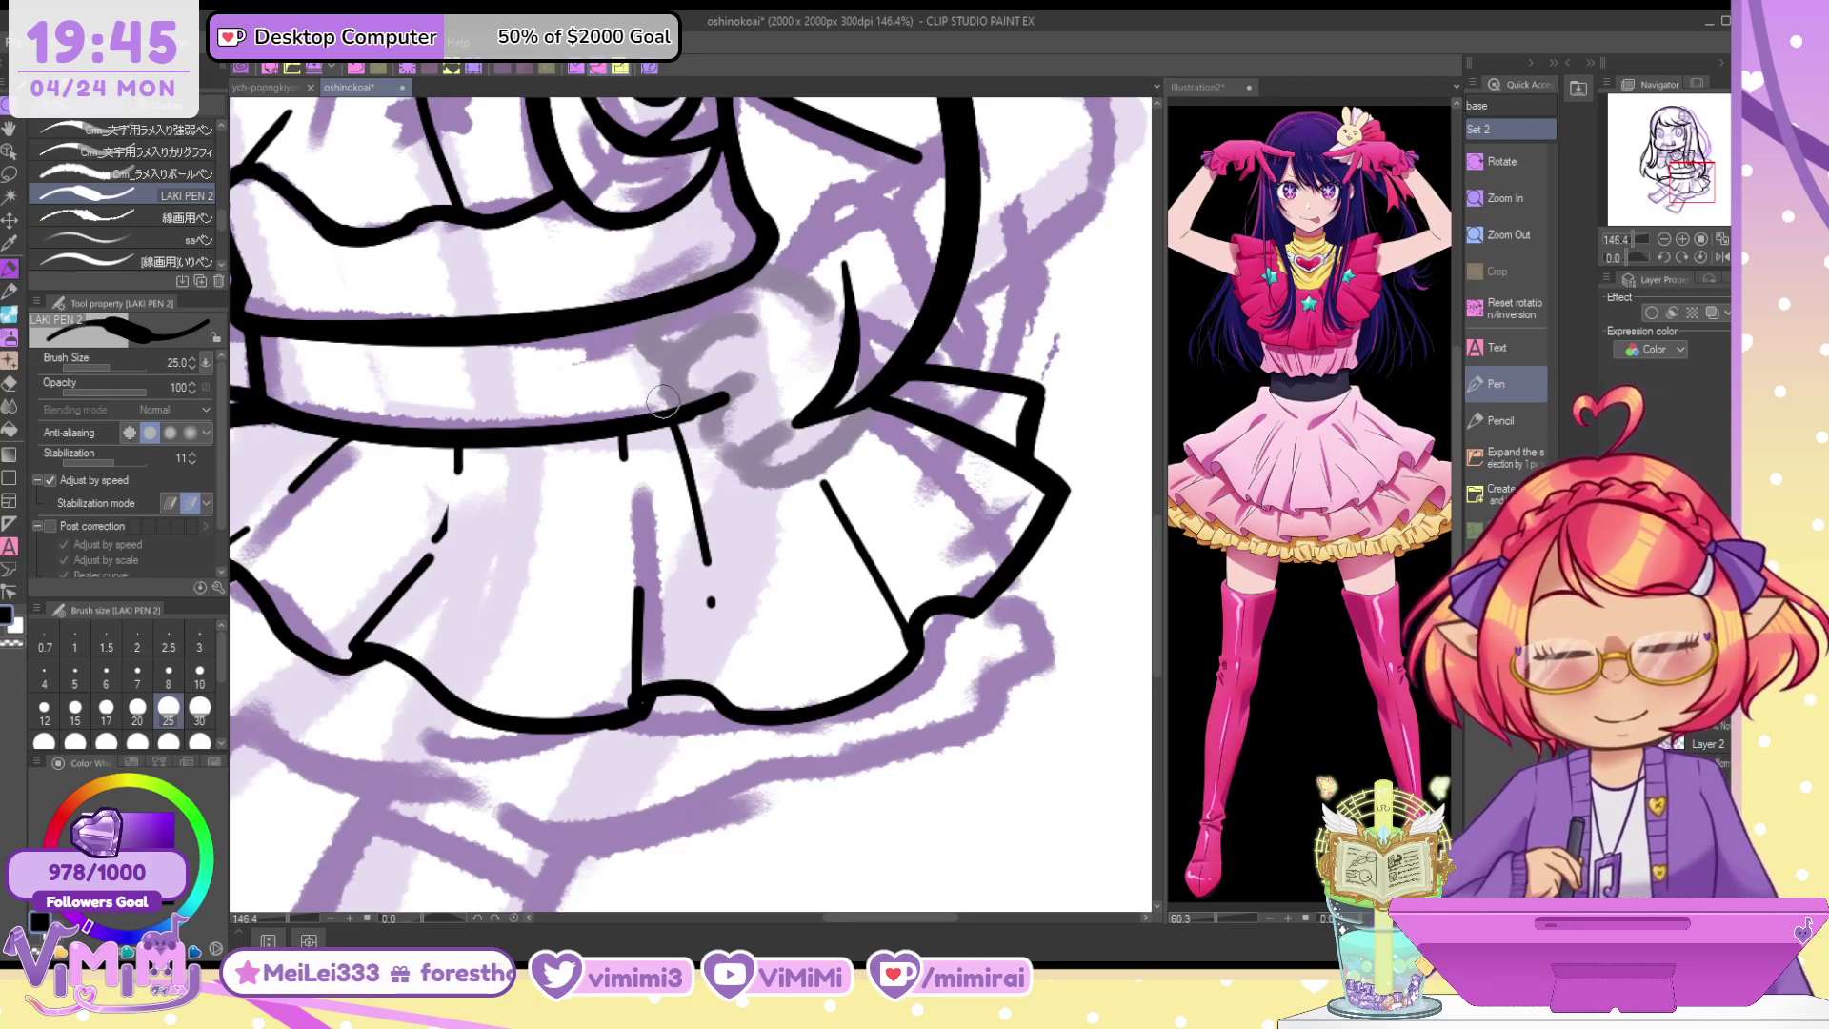
Ink the wavy lower frill edge from the skirt's left tip to the middle of the hem at brush size 40
left_click_drag(1687, 170, 1660, 173)
key("bracketright")
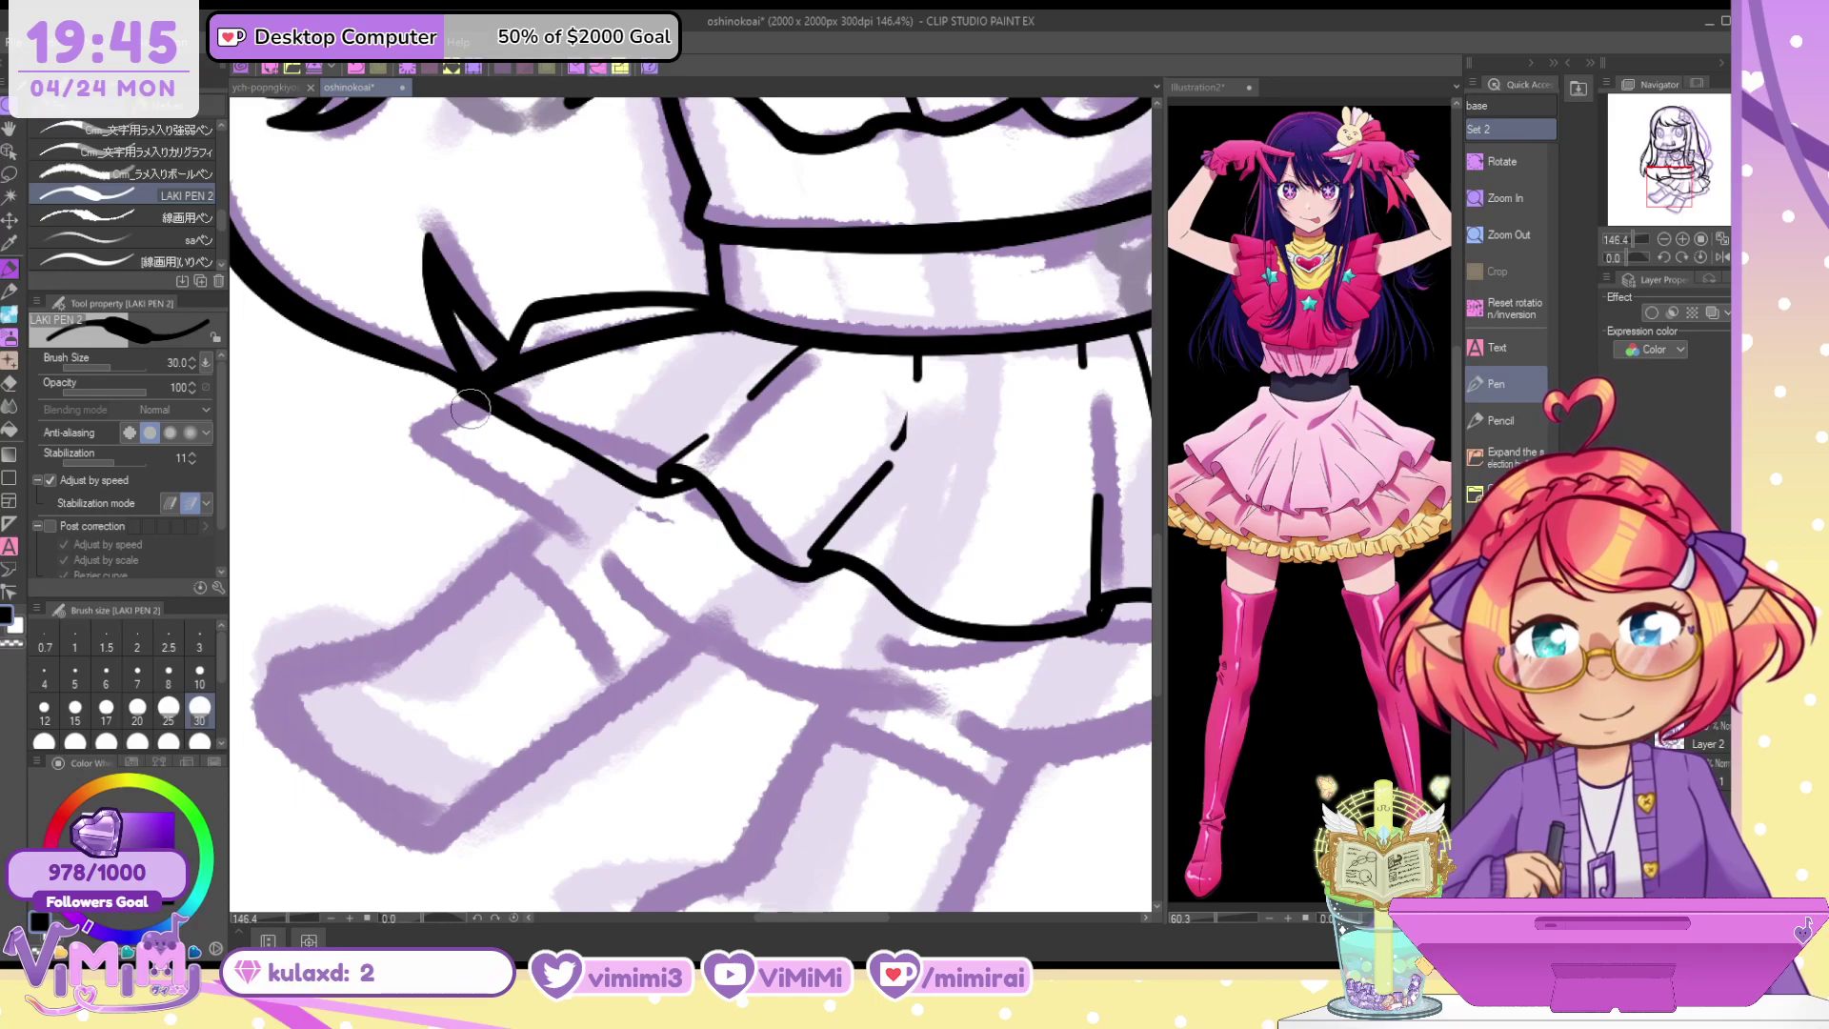
mouse_move(485, 402)
left_mouse_down()
mouse_move(503, 477)
mouse_move(596, 540)
left_mouse_up()
key("ctrl+z")
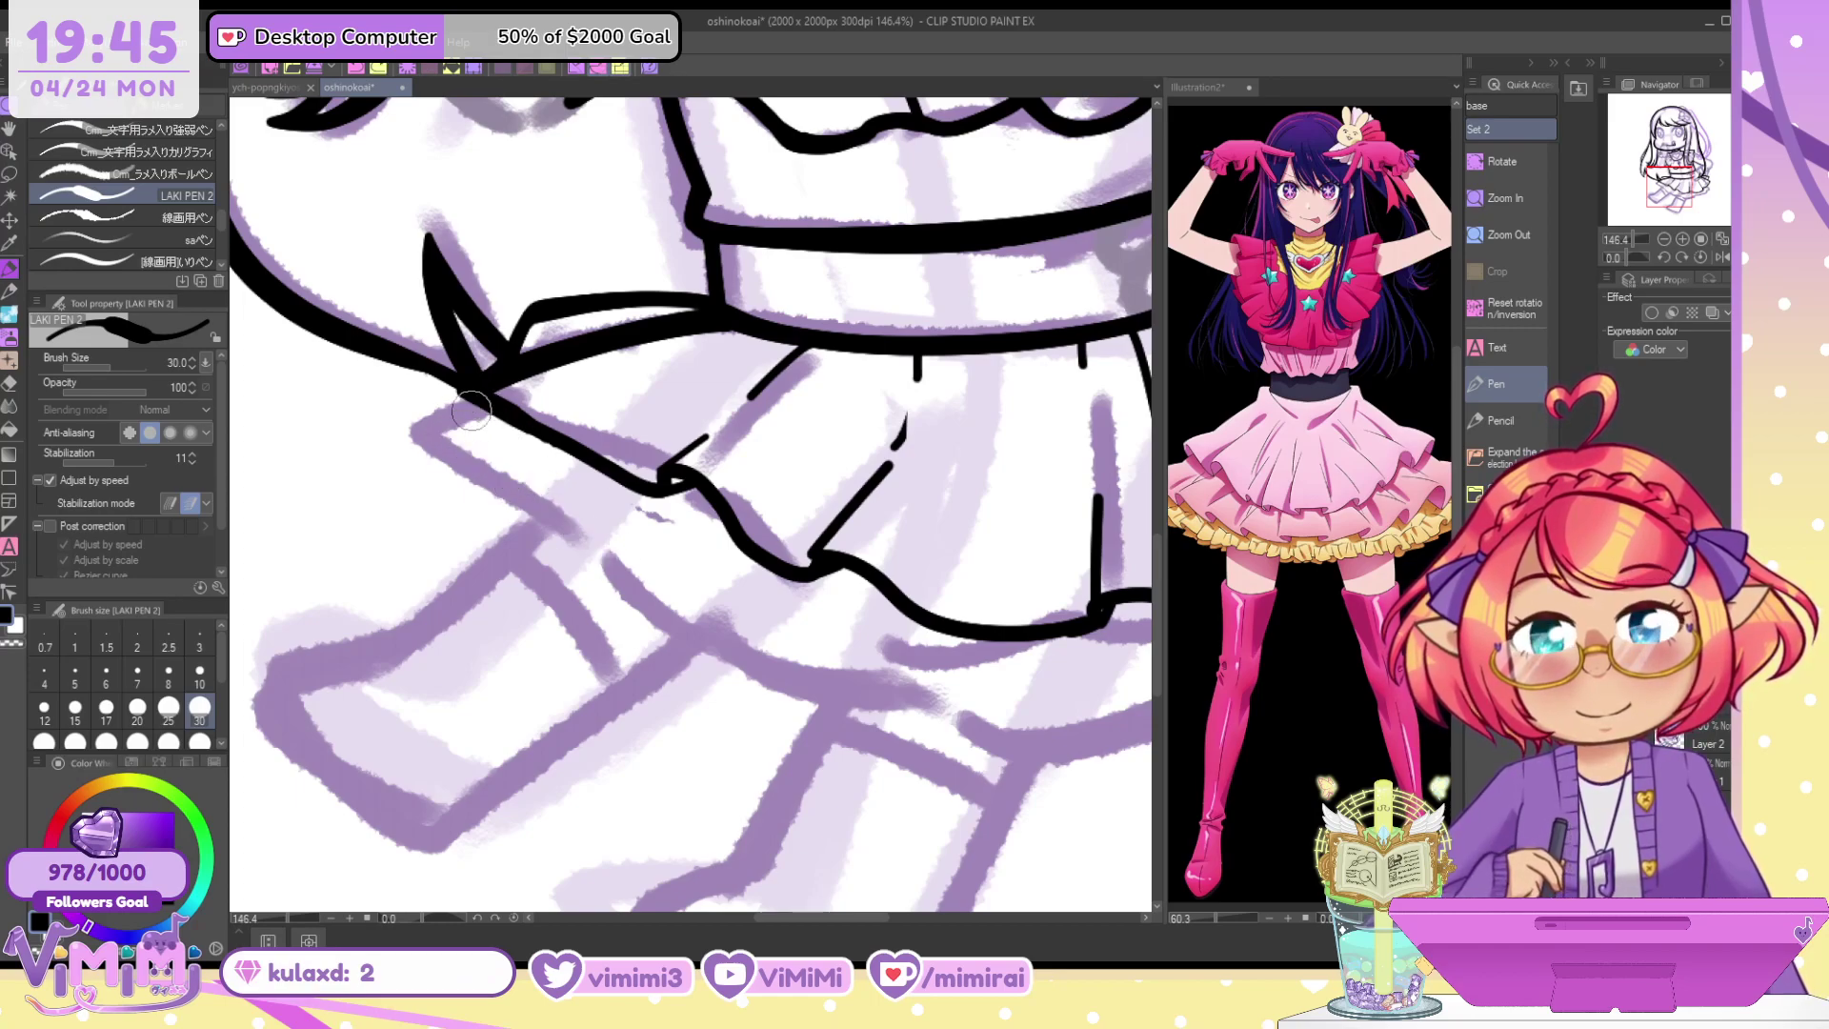
key("bracketright")
mouse_move(424, 424)
left_mouse_down()
mouse_move(600, 552)
mouse_move(882, 677)
mouse_move(1047, 664)
left_mouse_up()
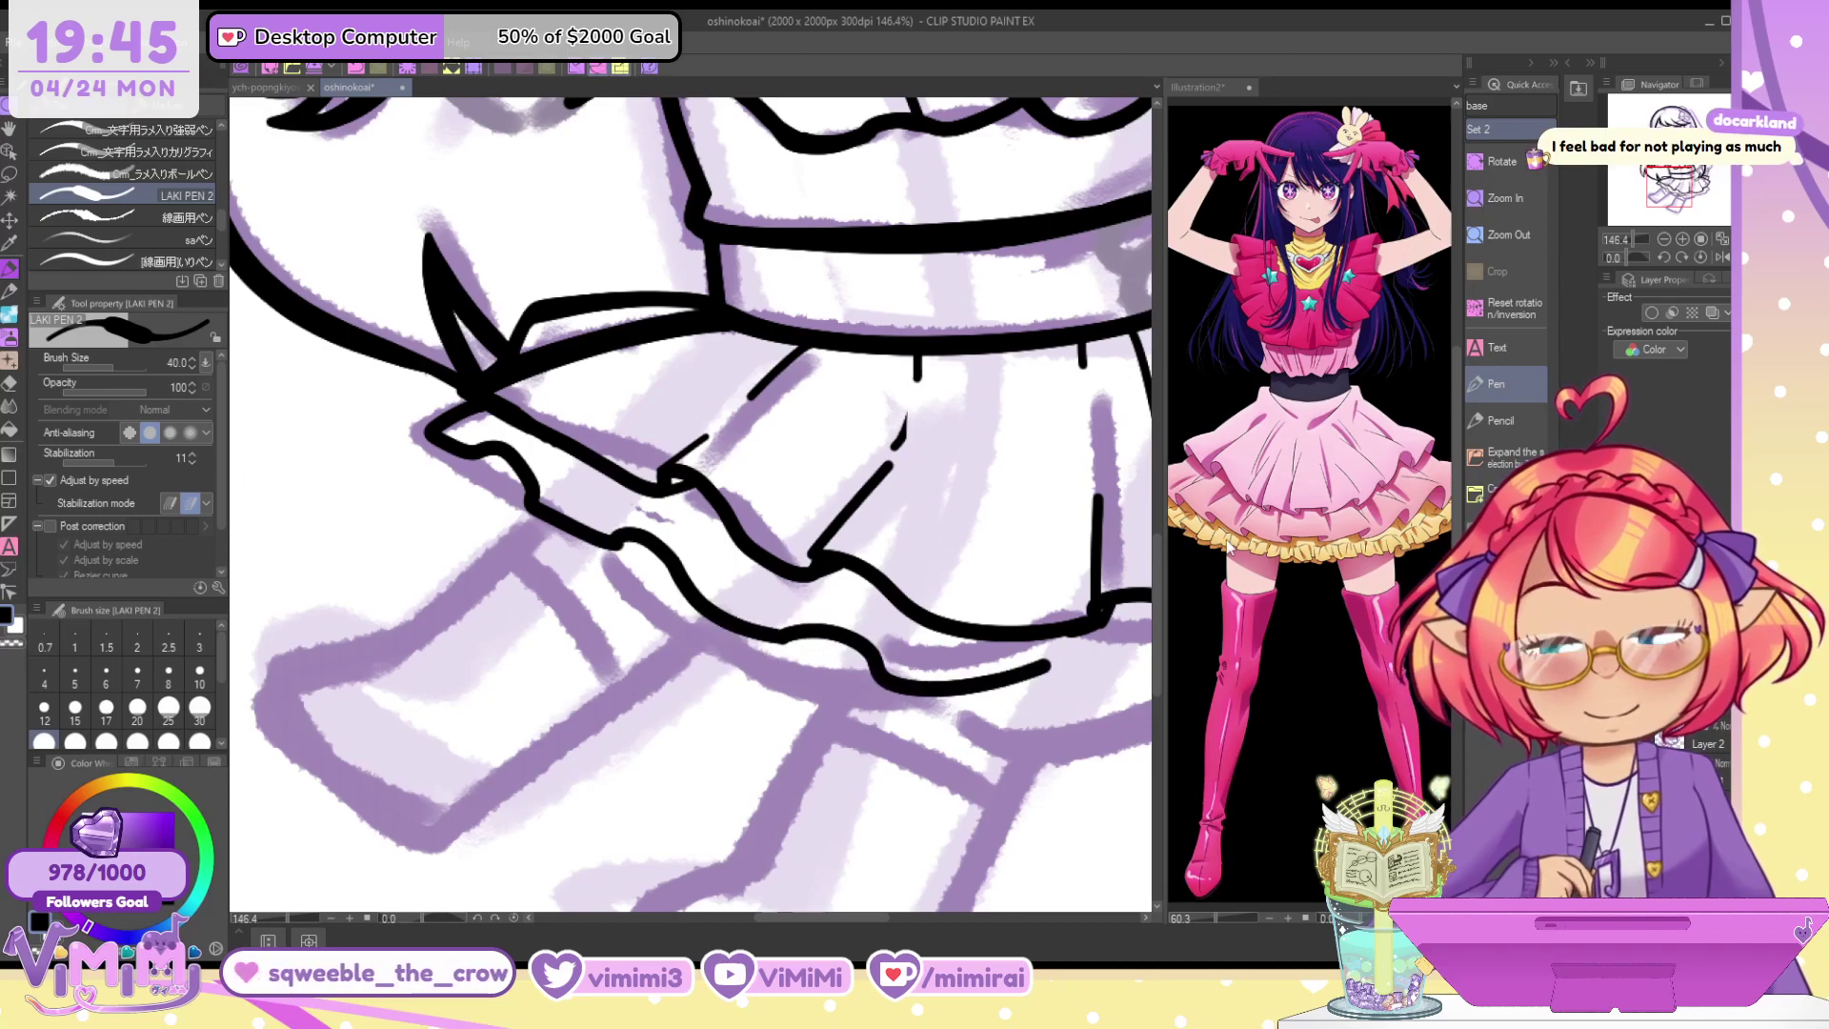
key("ctrl+z")
key("ctrl+z")
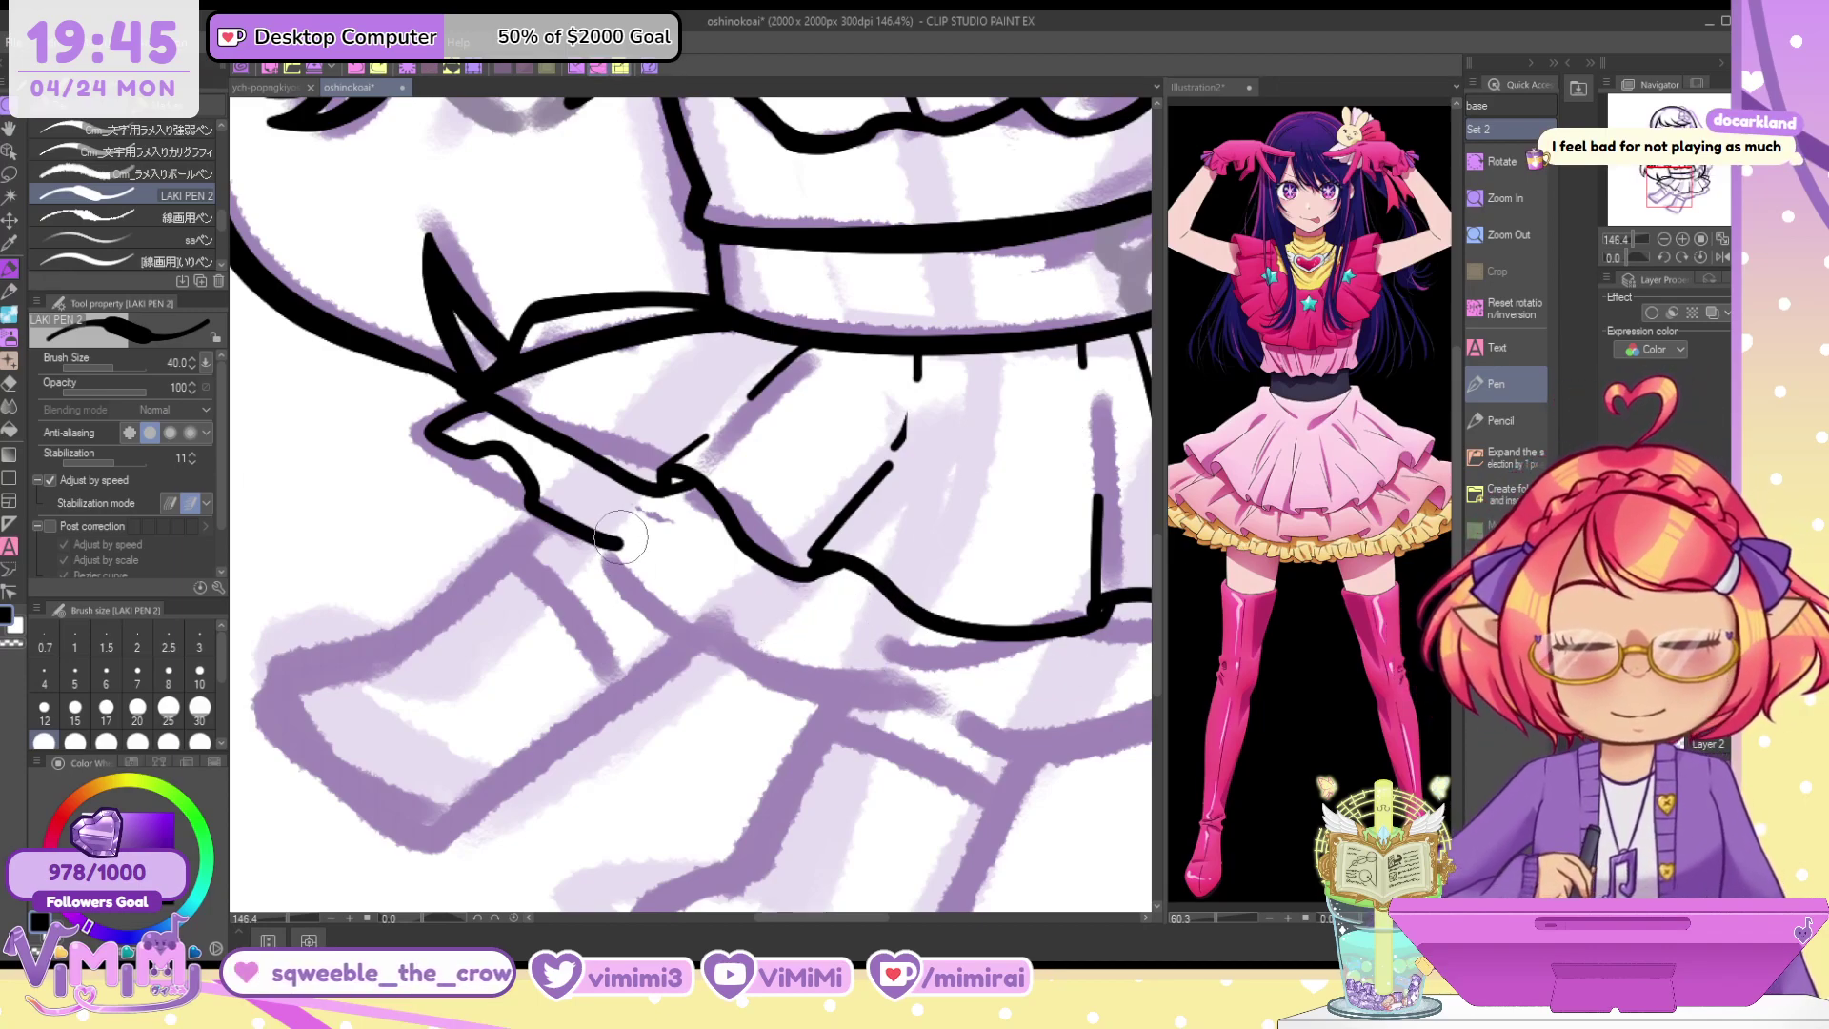
mouse_move(621, 541)
left_mouse_down()
mouse_move(981, 690)
mouse_move(1148, 684)
left_mouse_up()
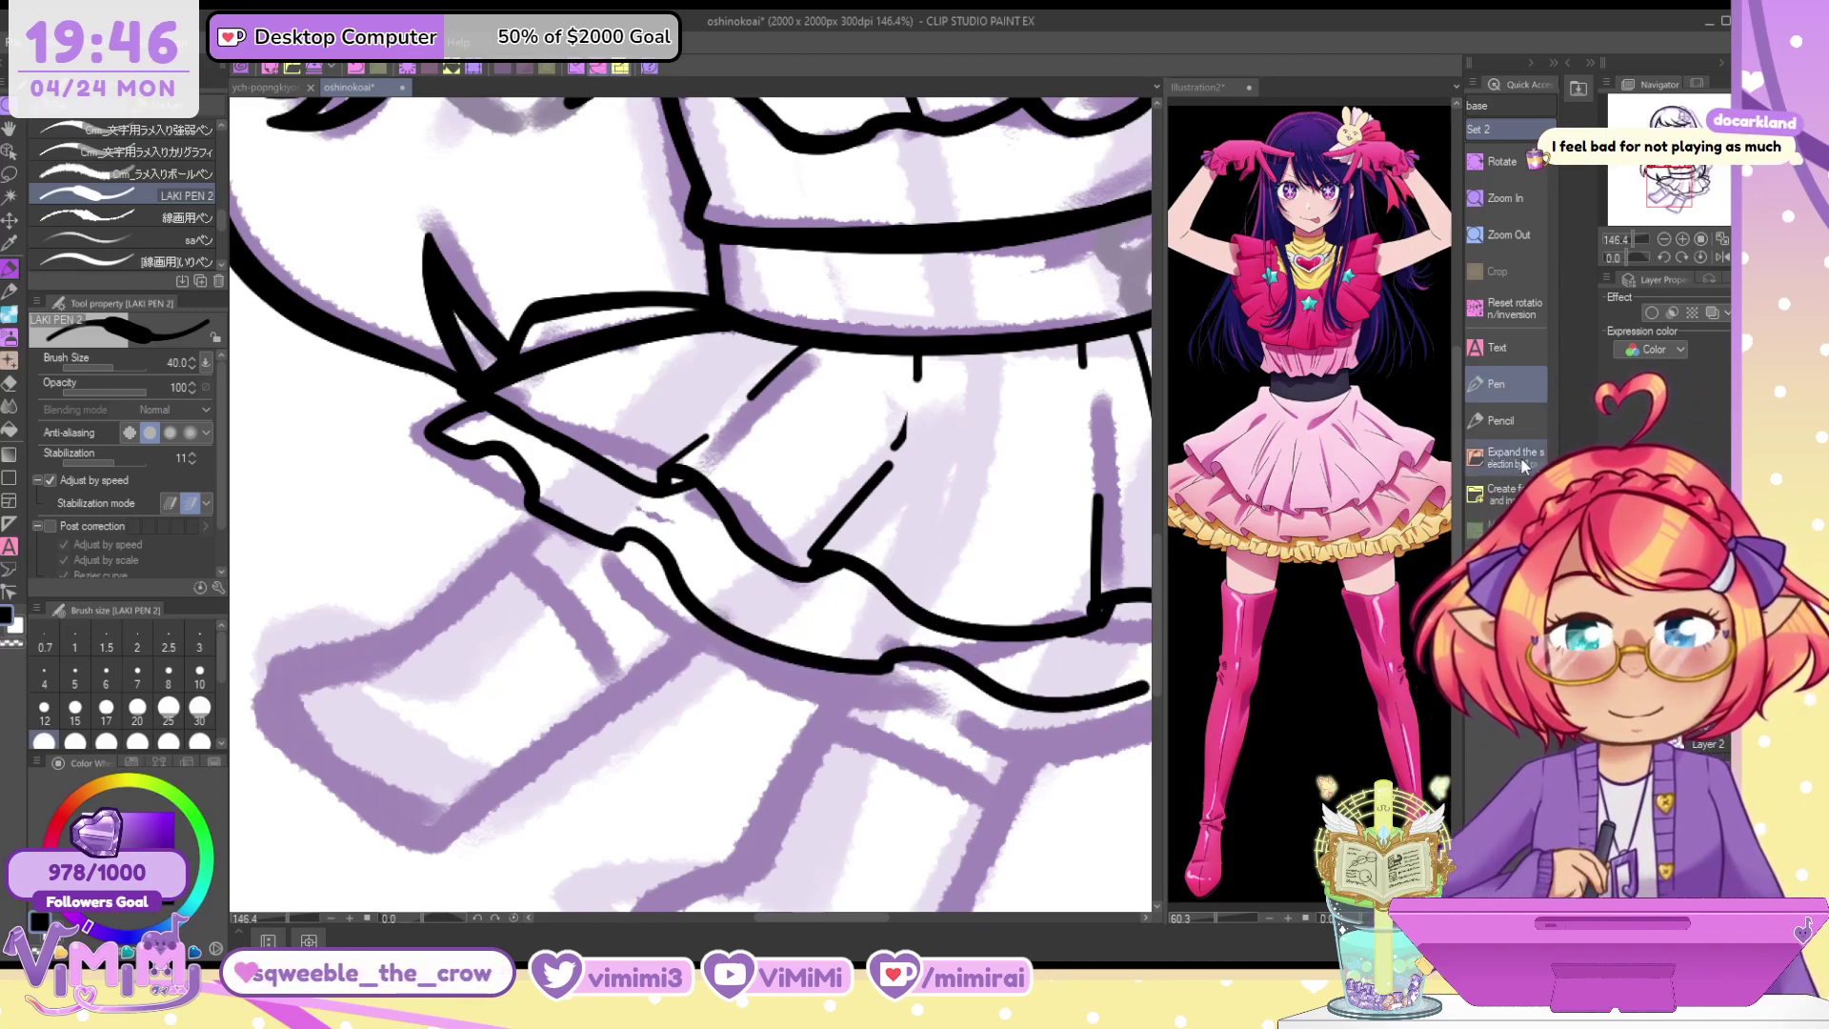
Ink the lower frill's right end, from the back flap down around the skirt's right corner, at brush size 40
left_click_drag(1678, 179, 1707, 180)
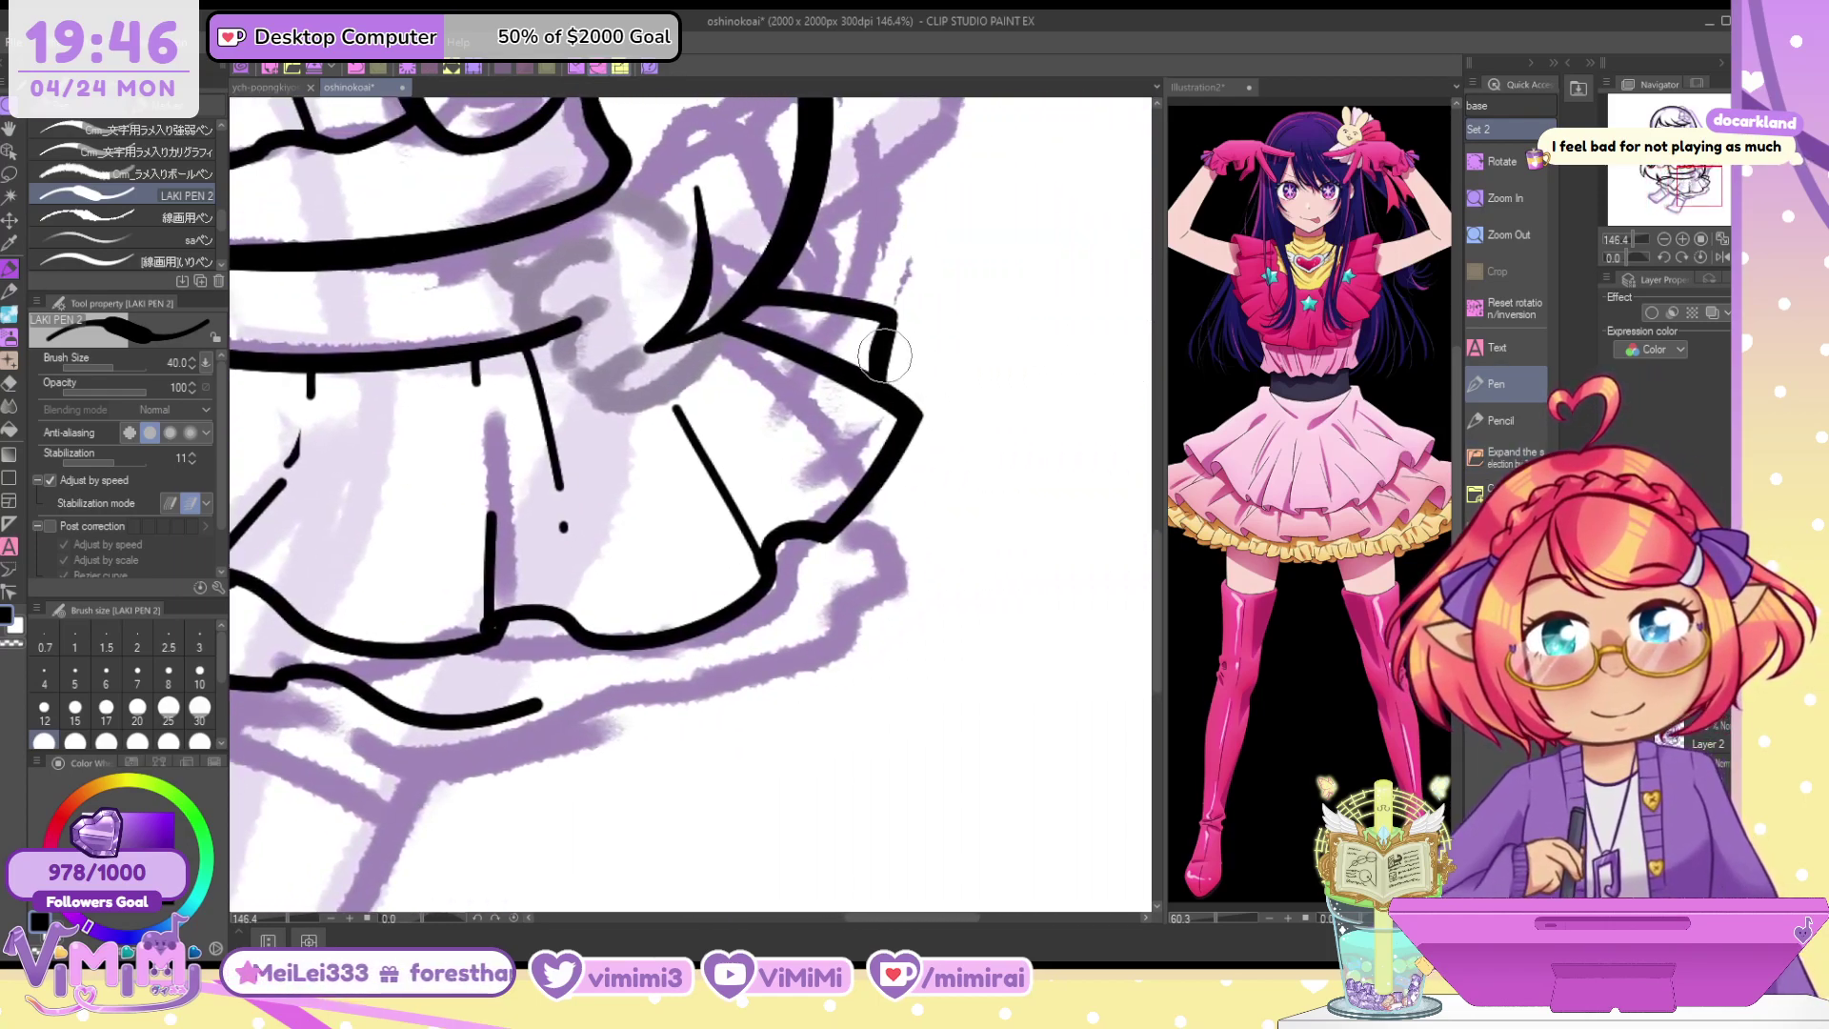
mouse_move(884, 357)
left_mouse_down()
mouse_move(917, 492)
mouse_move(789, 631)
left_mouse_up()
key("ctrl+z")
key("ctrl+z")
mouse_move(890, 355)
left_mouse_down()
mouse_move(941, 448)
mouse_move(877, 499)
mouse_move(840, 591)
mouse_move(952, 381)
mouse_move(890, 529)
mouse_move(791, 619)
left_mouse_up()
key("ctrl+z")
key("ctrl+z")
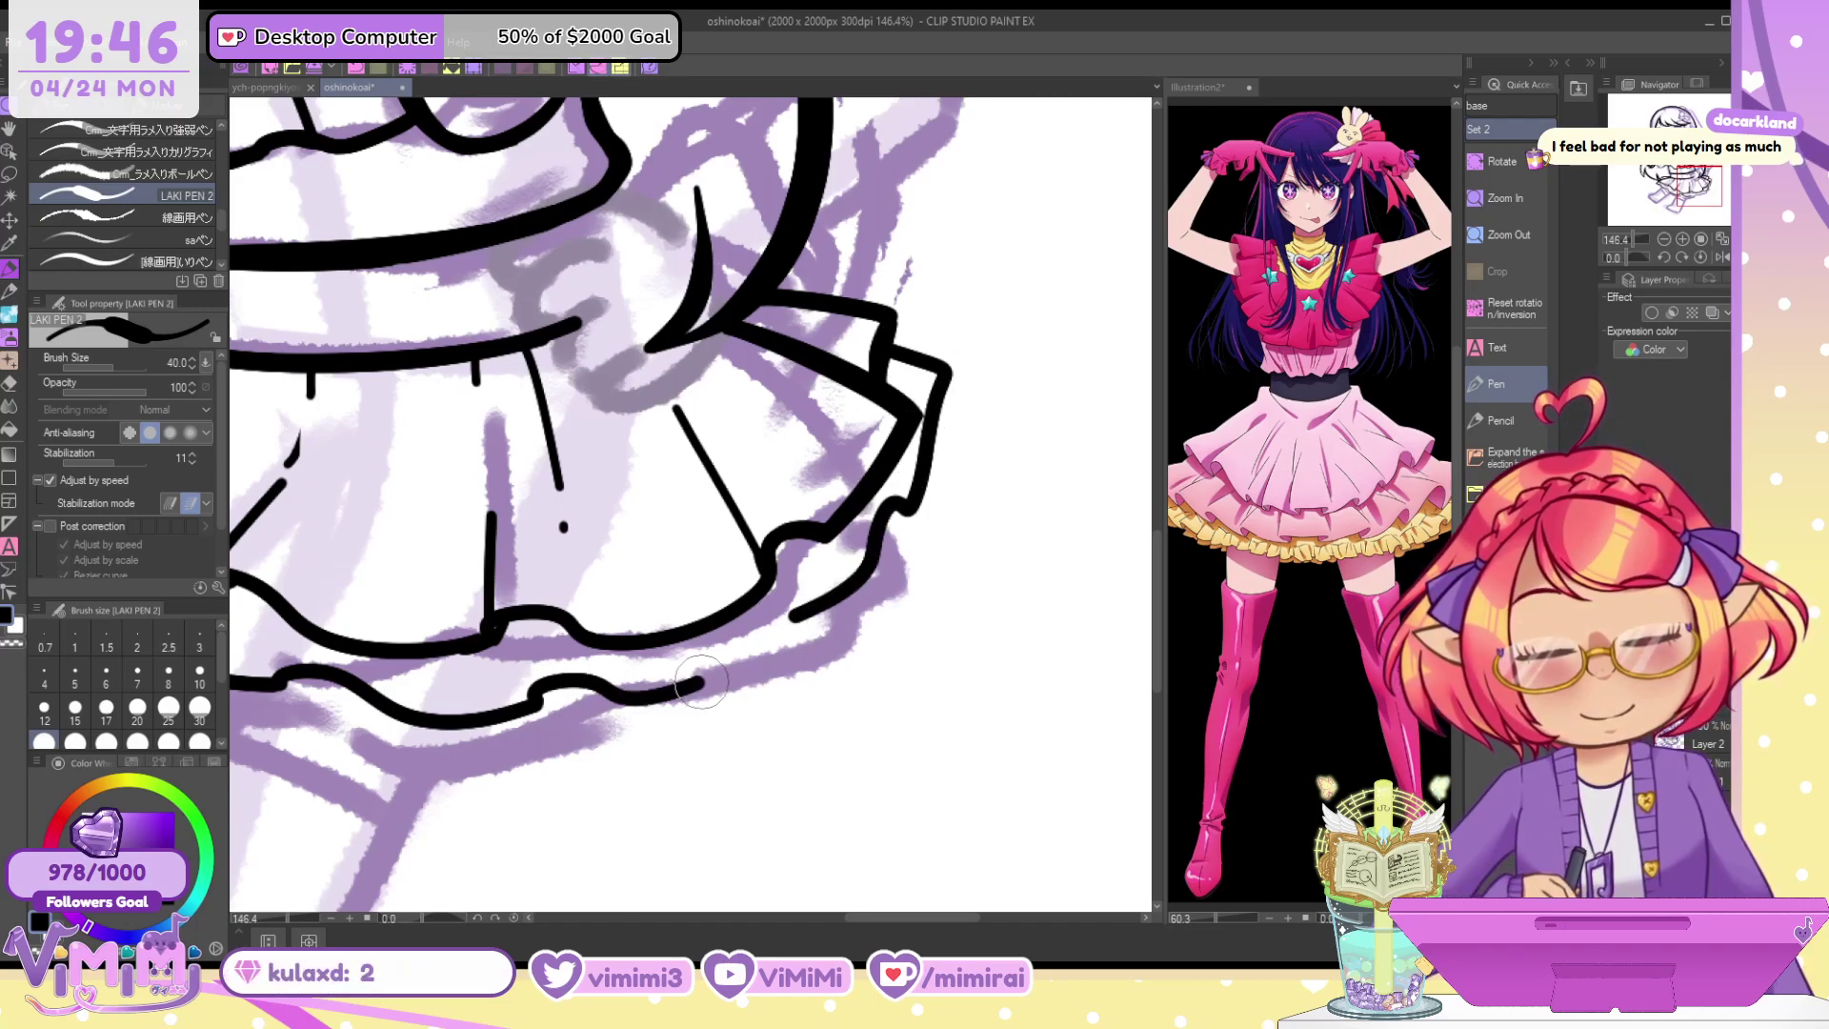
Join the frill's middle and right sections with a wavy bottom edge at brush size 40, cleaning up the overlap
left_click_drag(533, 700, 799, 617)
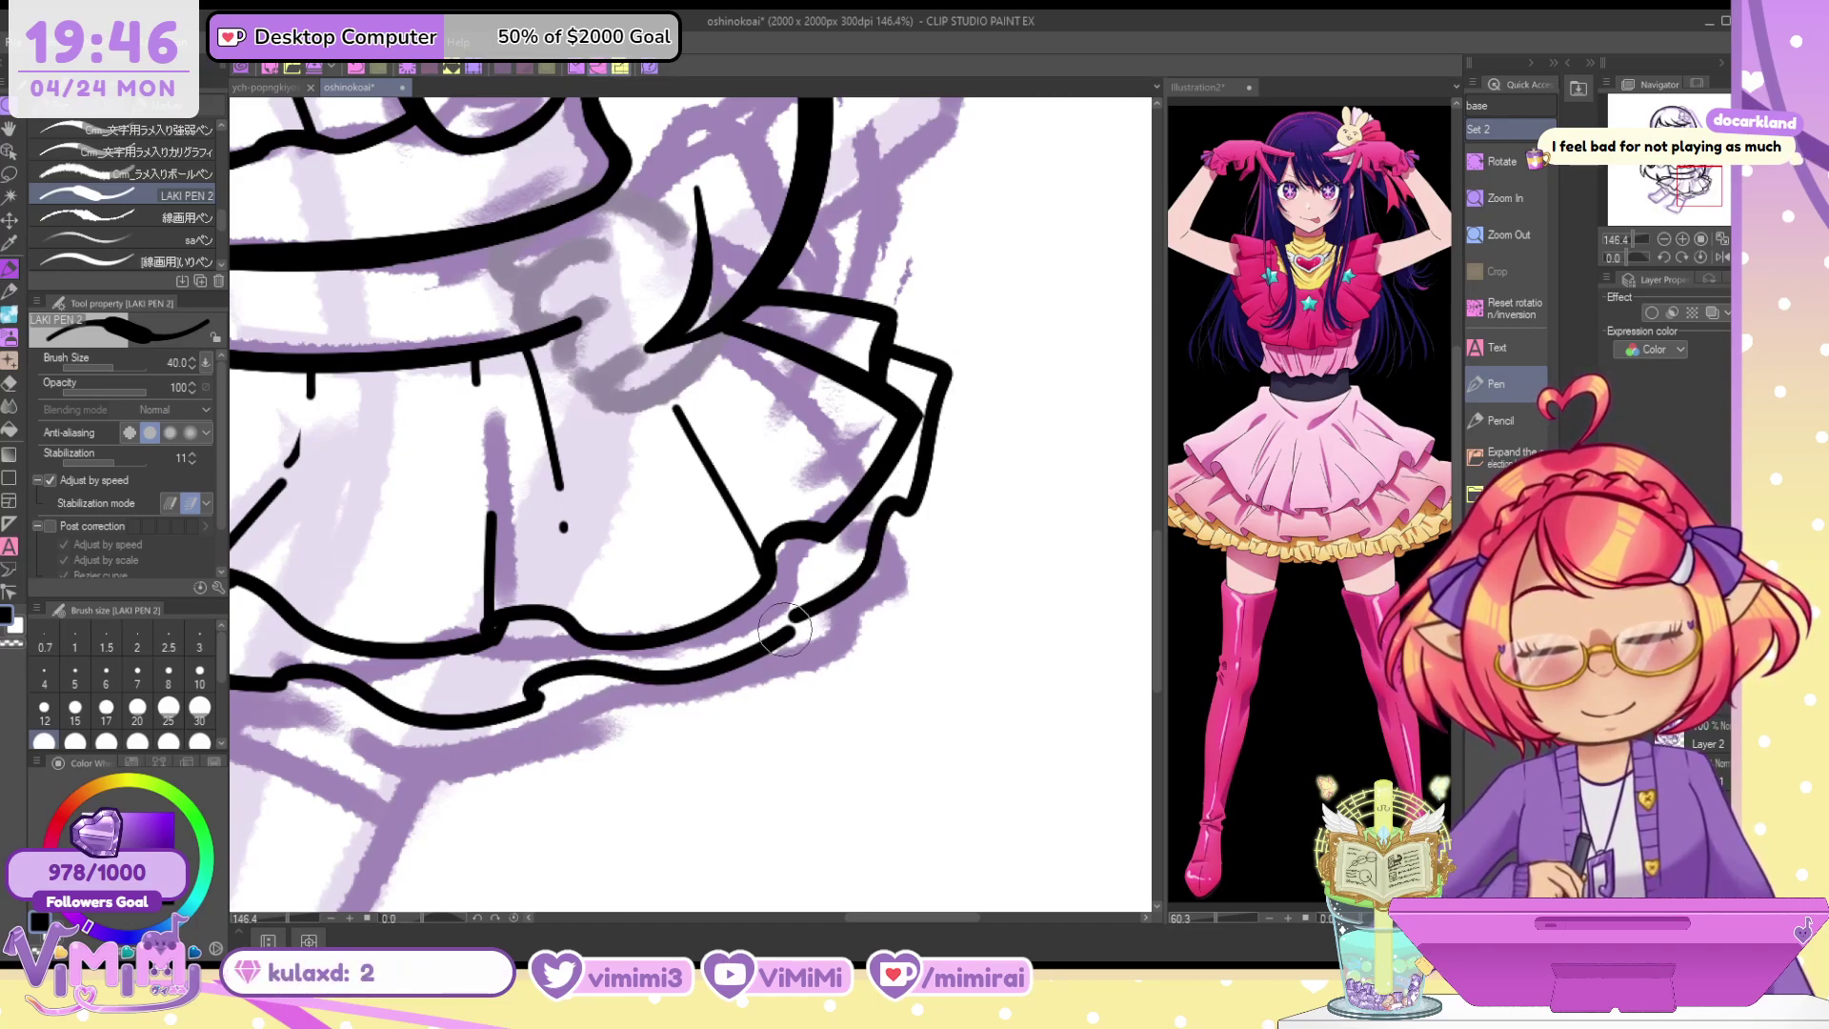
key("ctrl+z")
mouse_move(514, 700)
left_mouse_down()
mouse_move(734, 657)
mouse_move(810, 609)
mouse_move(847, 618)
left_mouse_up()
key("c")
key("c")
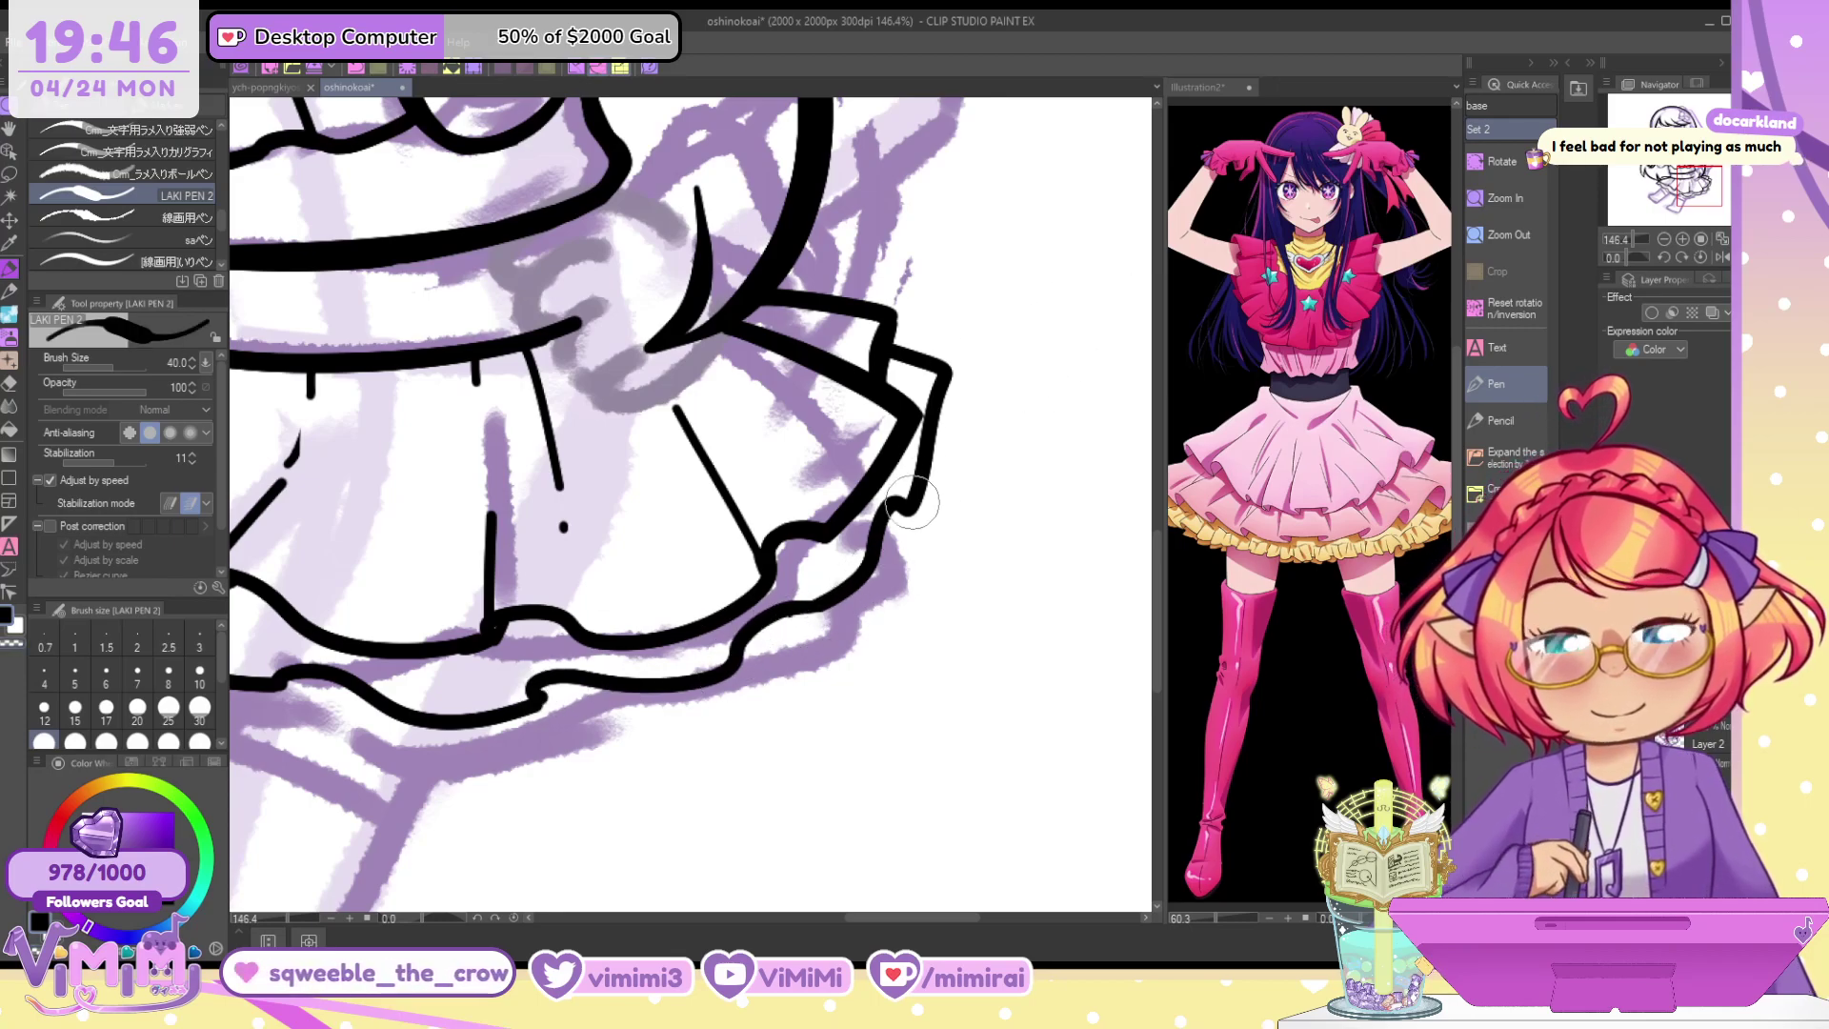
Redraw the upper corner of the frill's right tip at brush size 30
key("[")
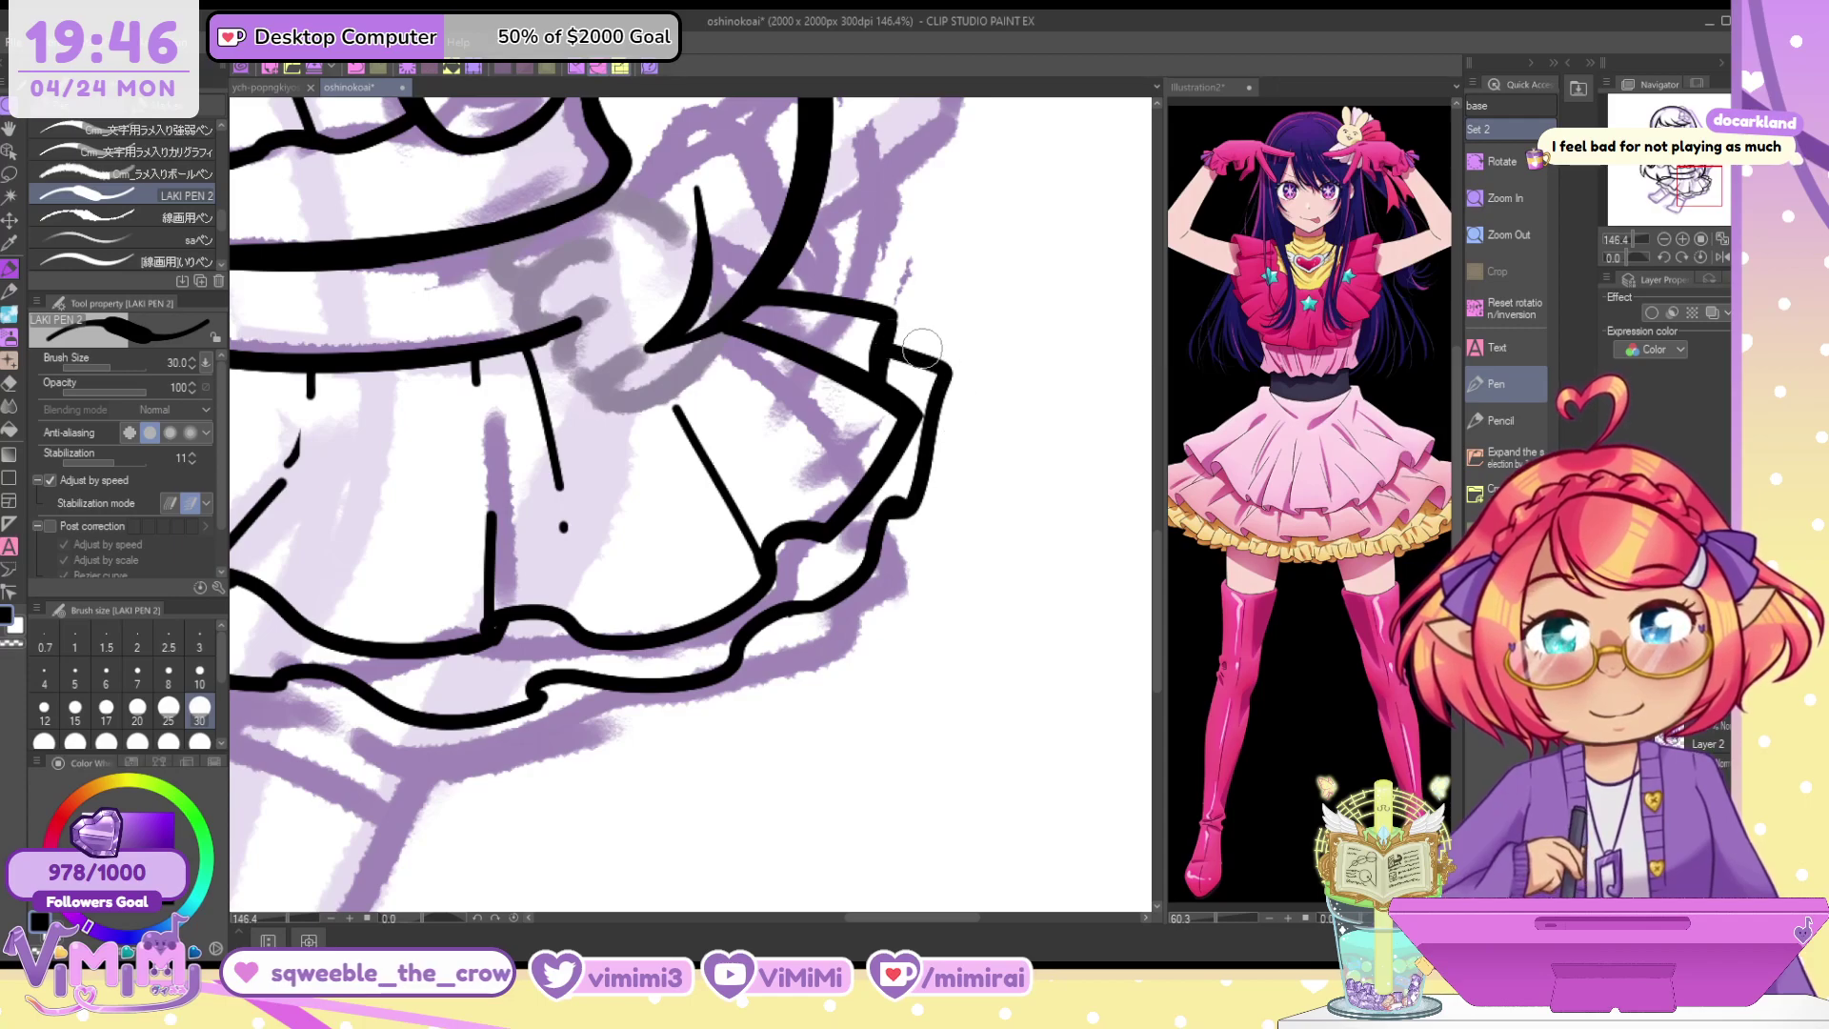
key("ctrl+z")
mouse_move(896, 345)
left_mouse_down()
mouse_move(946, 365)
mouse_move(913, 365)
mouse_move(921, 465)
left_mouse_up()
key("c")
key("c")
key("ctrl+z")
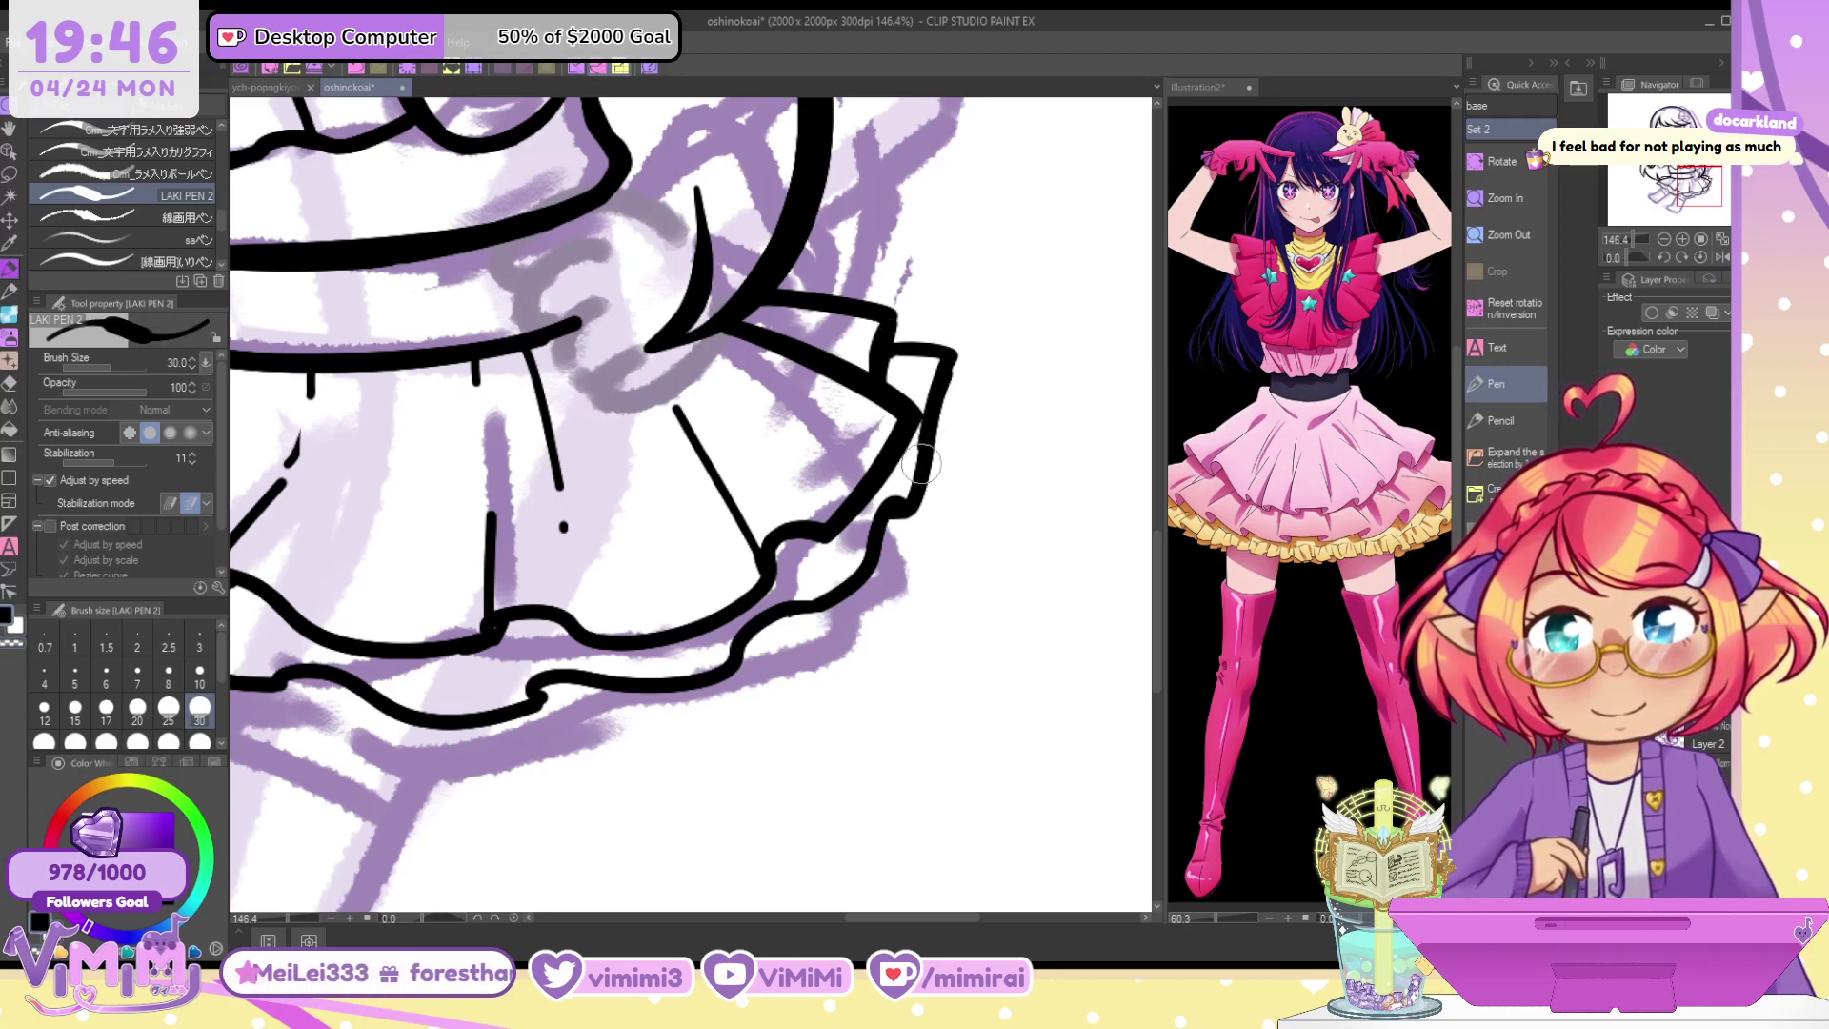
Clean up the frill's left section and add short fold ticks along the frill at brush size 25
left_click_drag(426, 594, 812, 446)
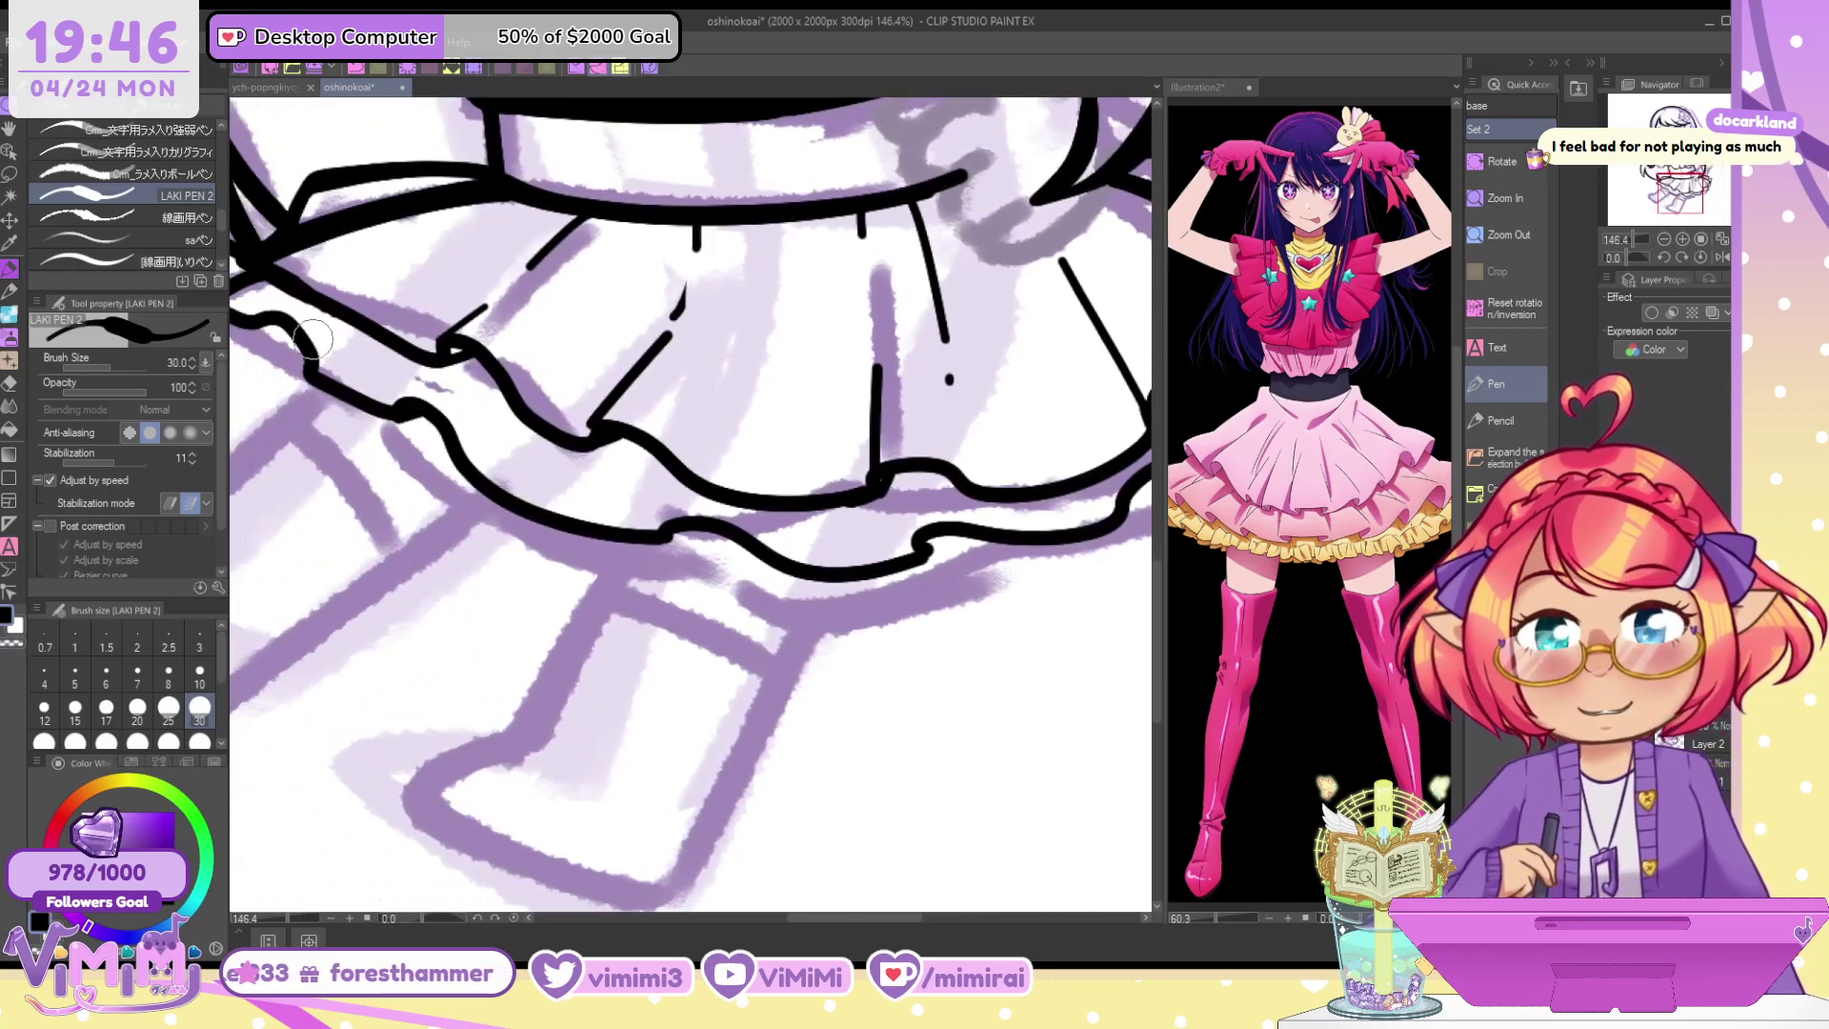
left_click_drag(253, 323, 305, 324)
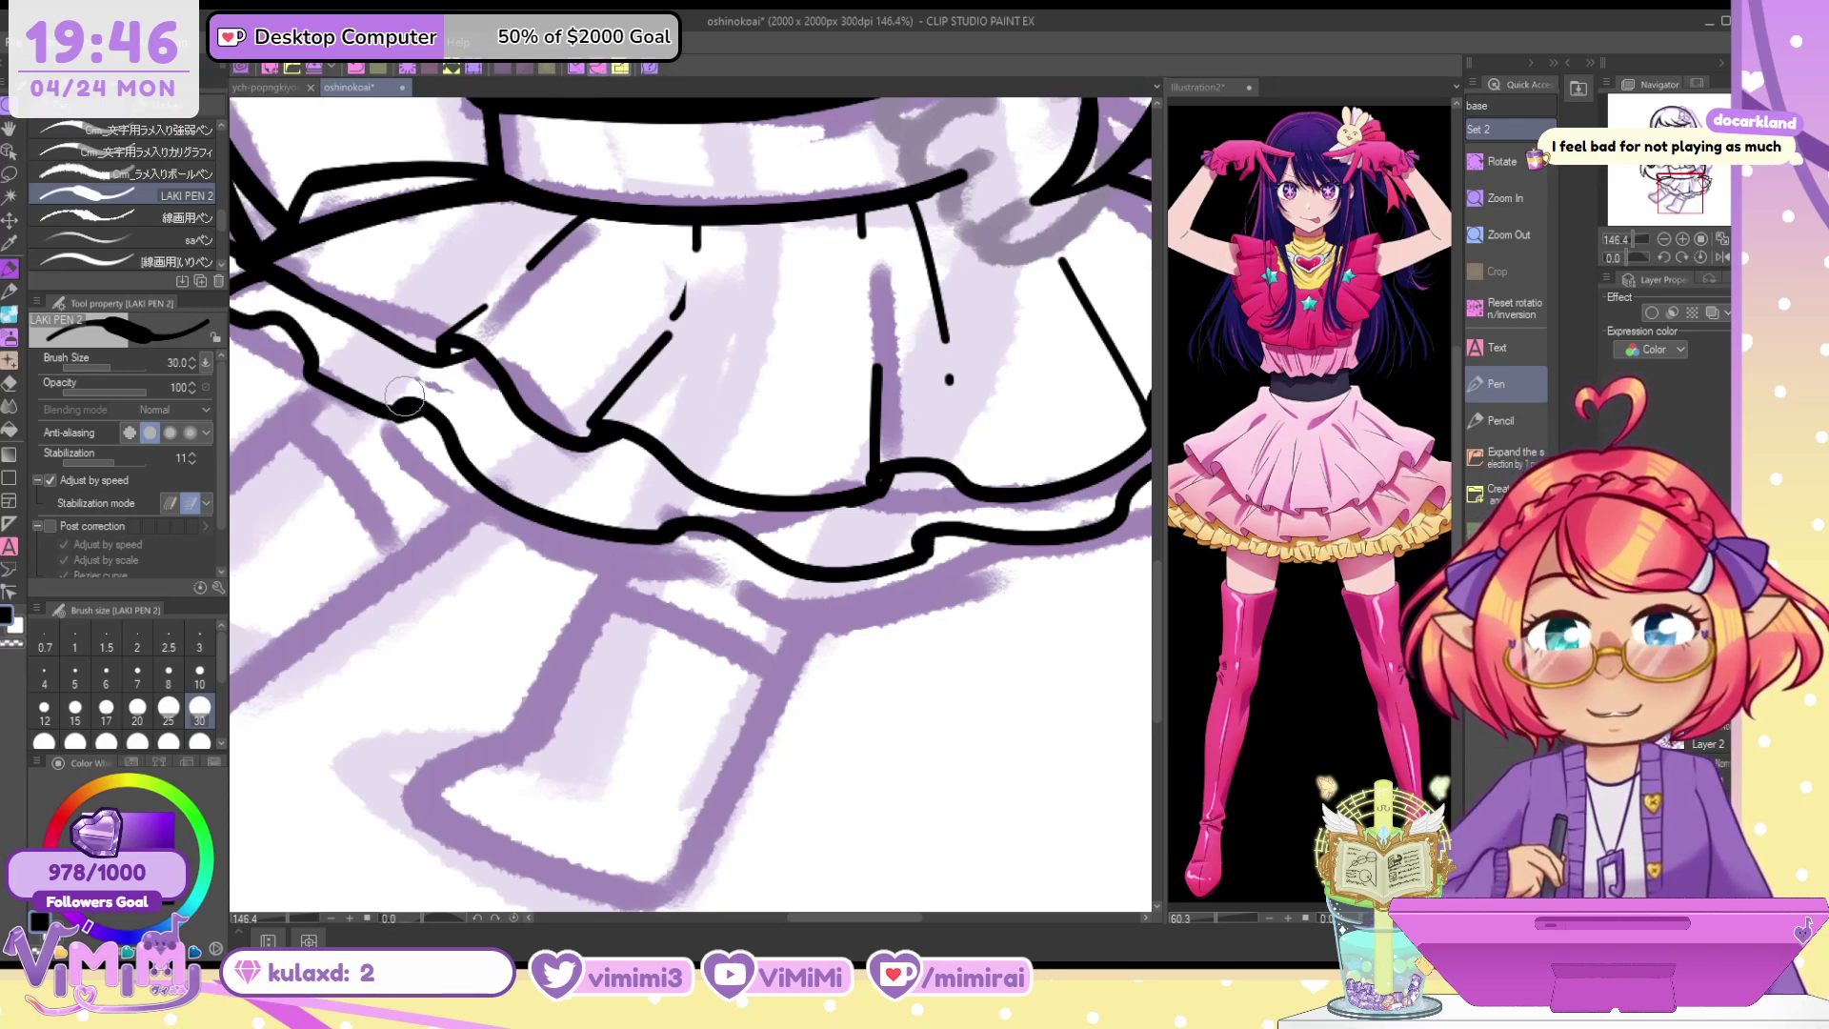
key("bracketleft")
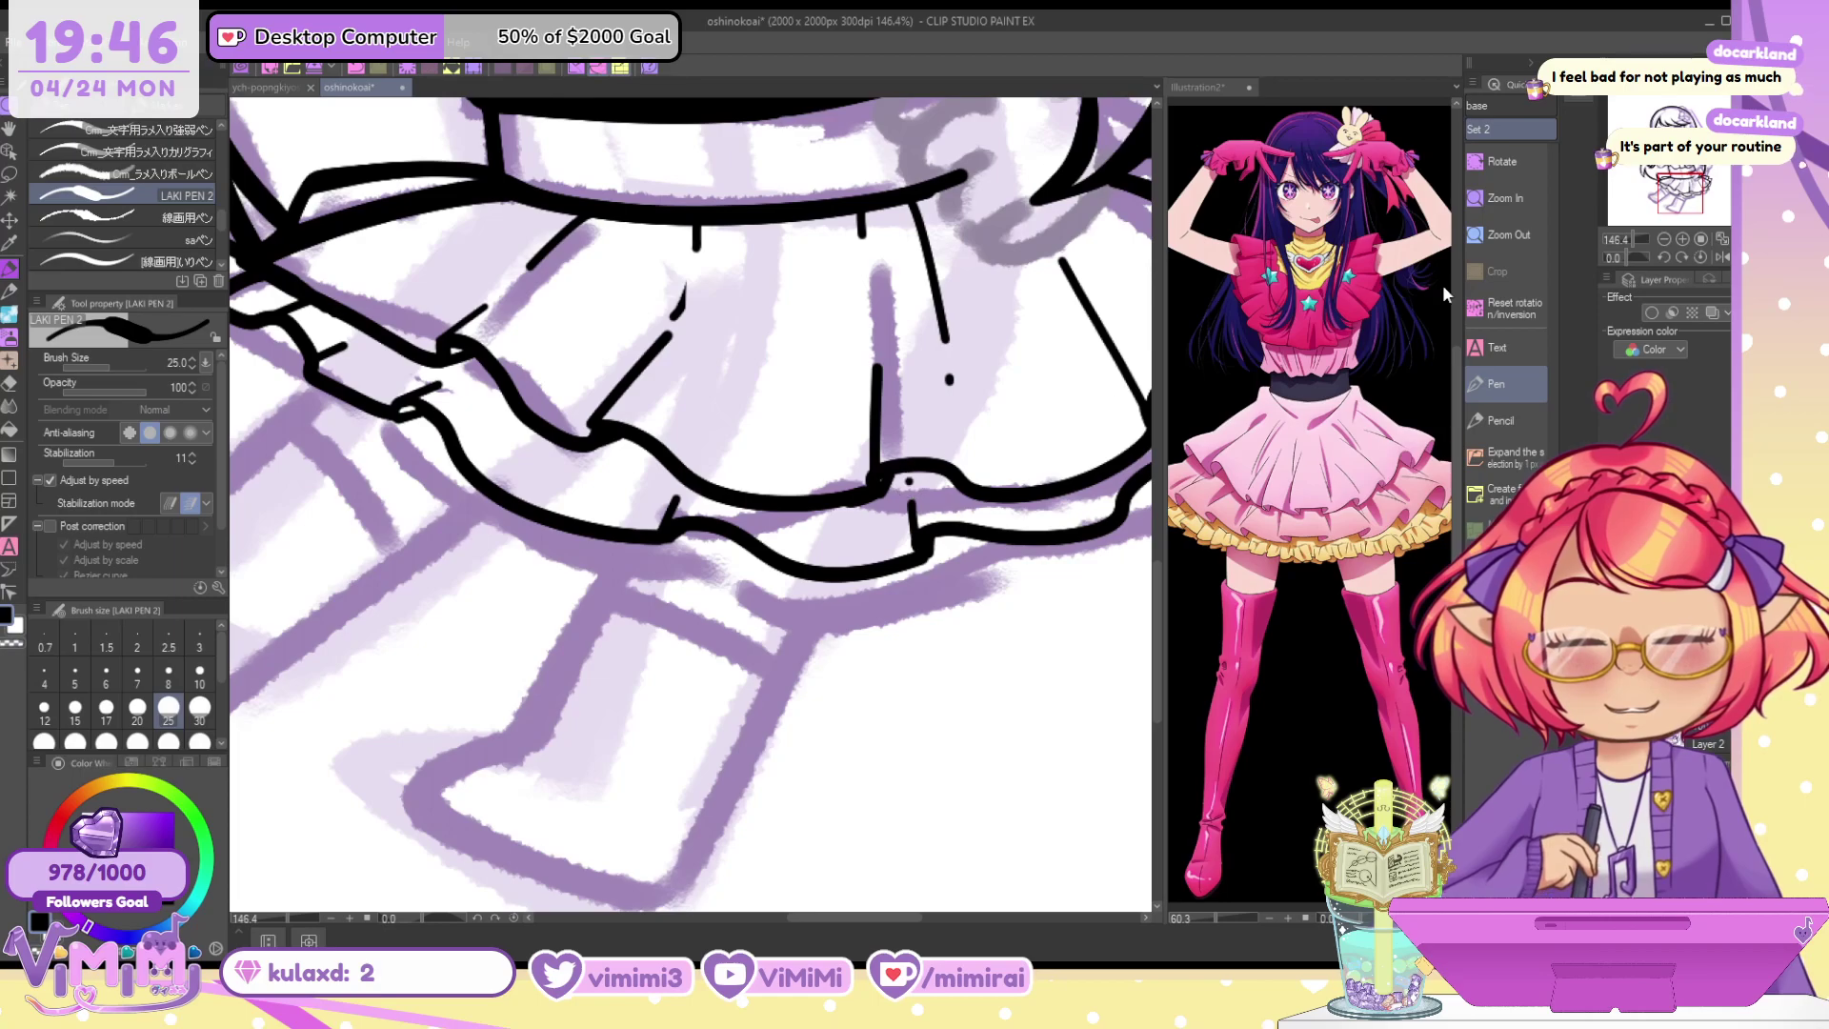
Ink the left edge of the right leg from the frill down to the foot at brush size 50
left_click_drag(1677, 176, 1687, 175)
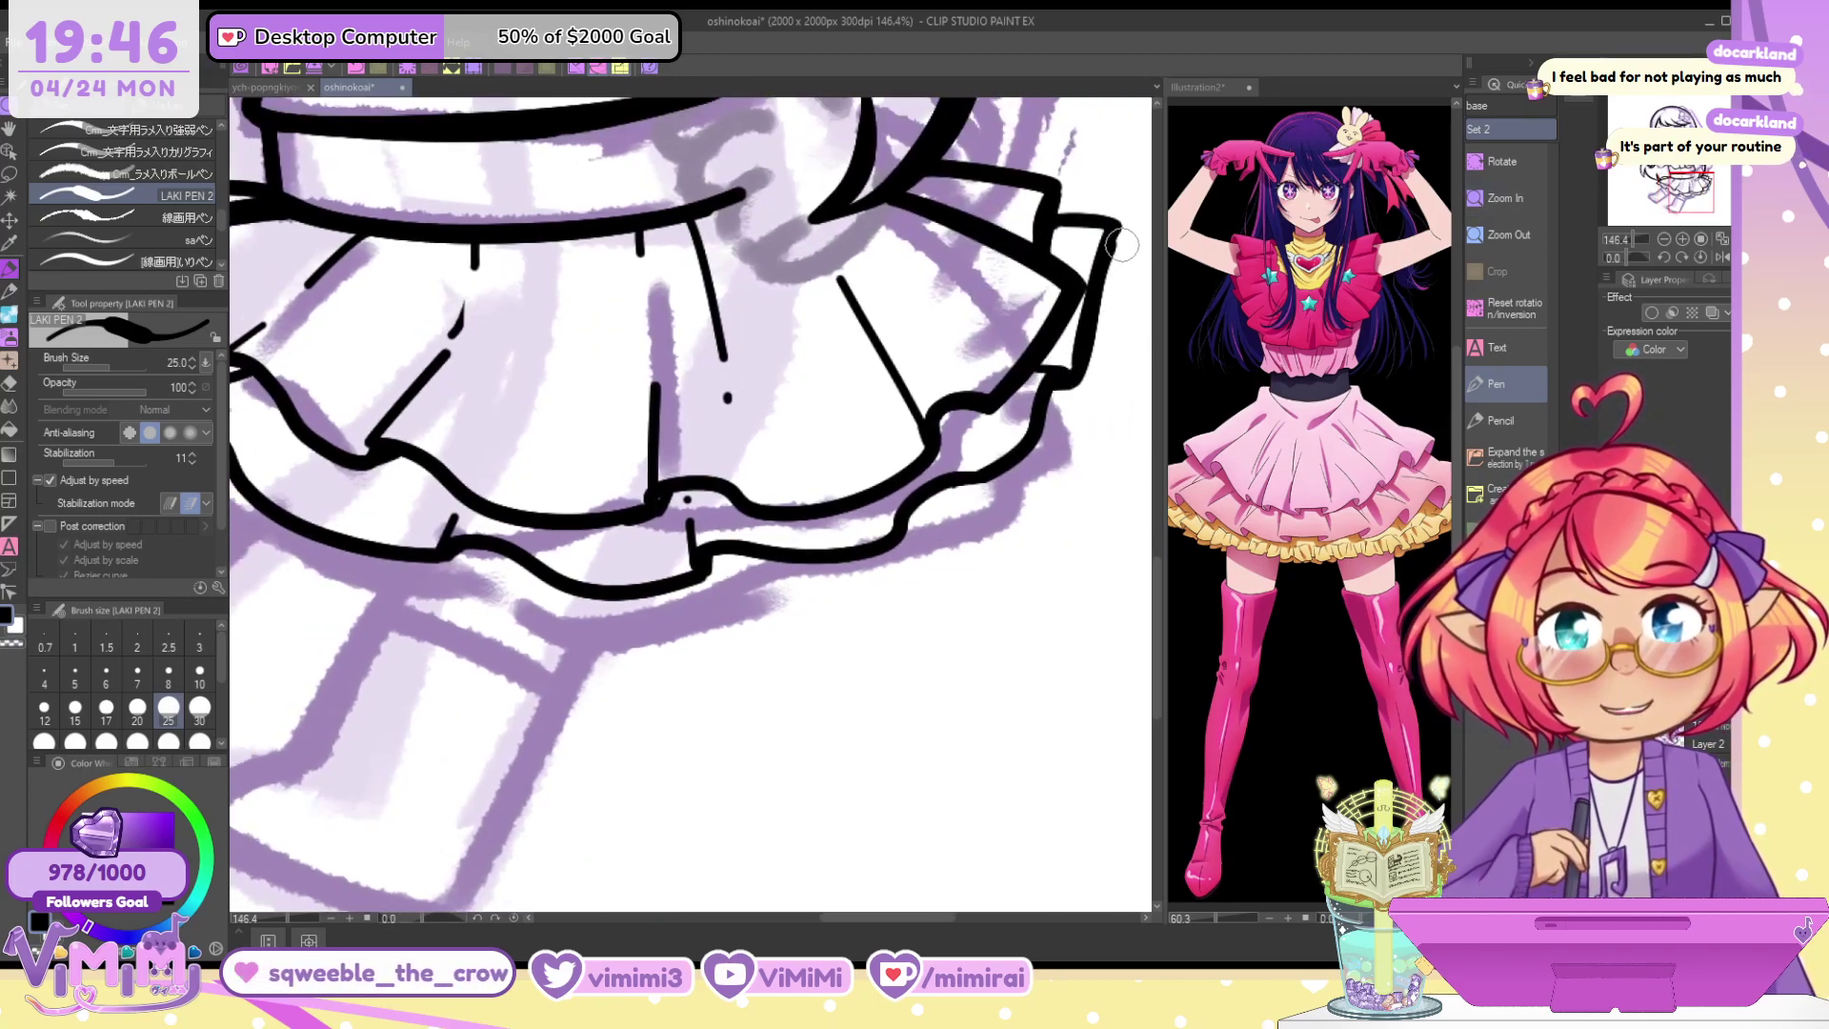
key("]")
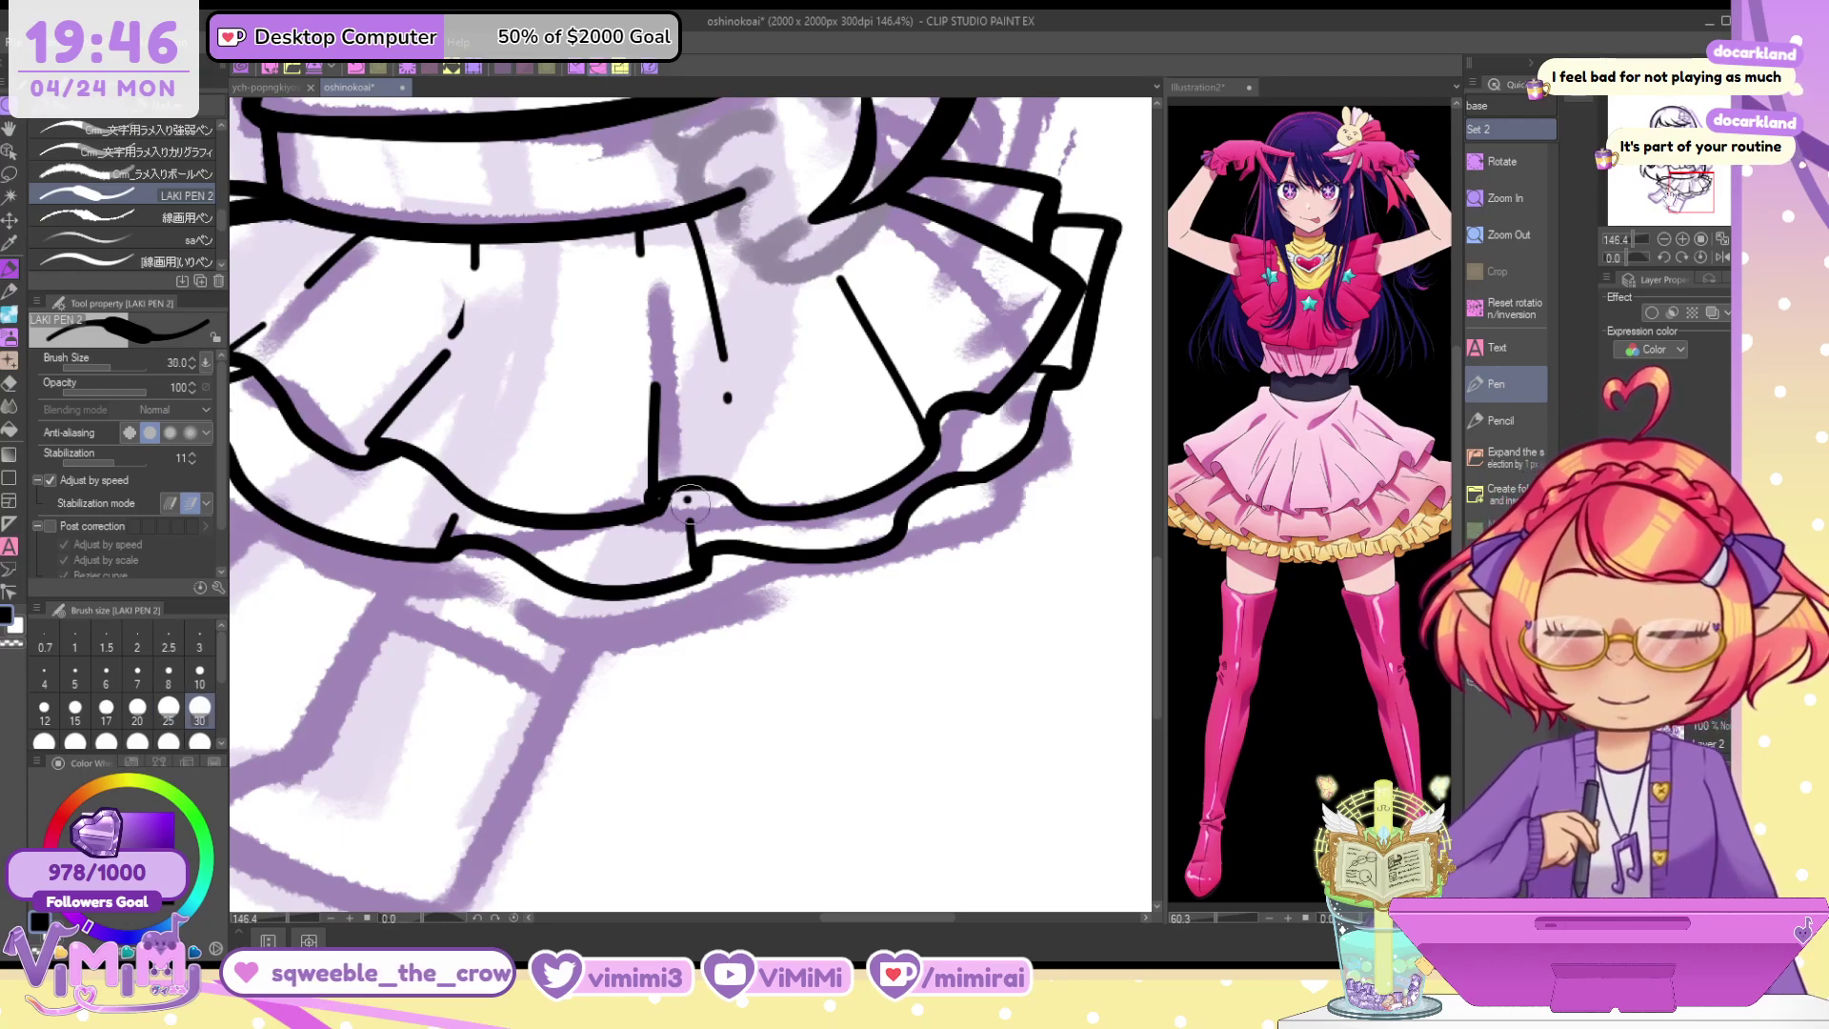
left_click_drag(1671, 198, 1659, 207)
key("]")
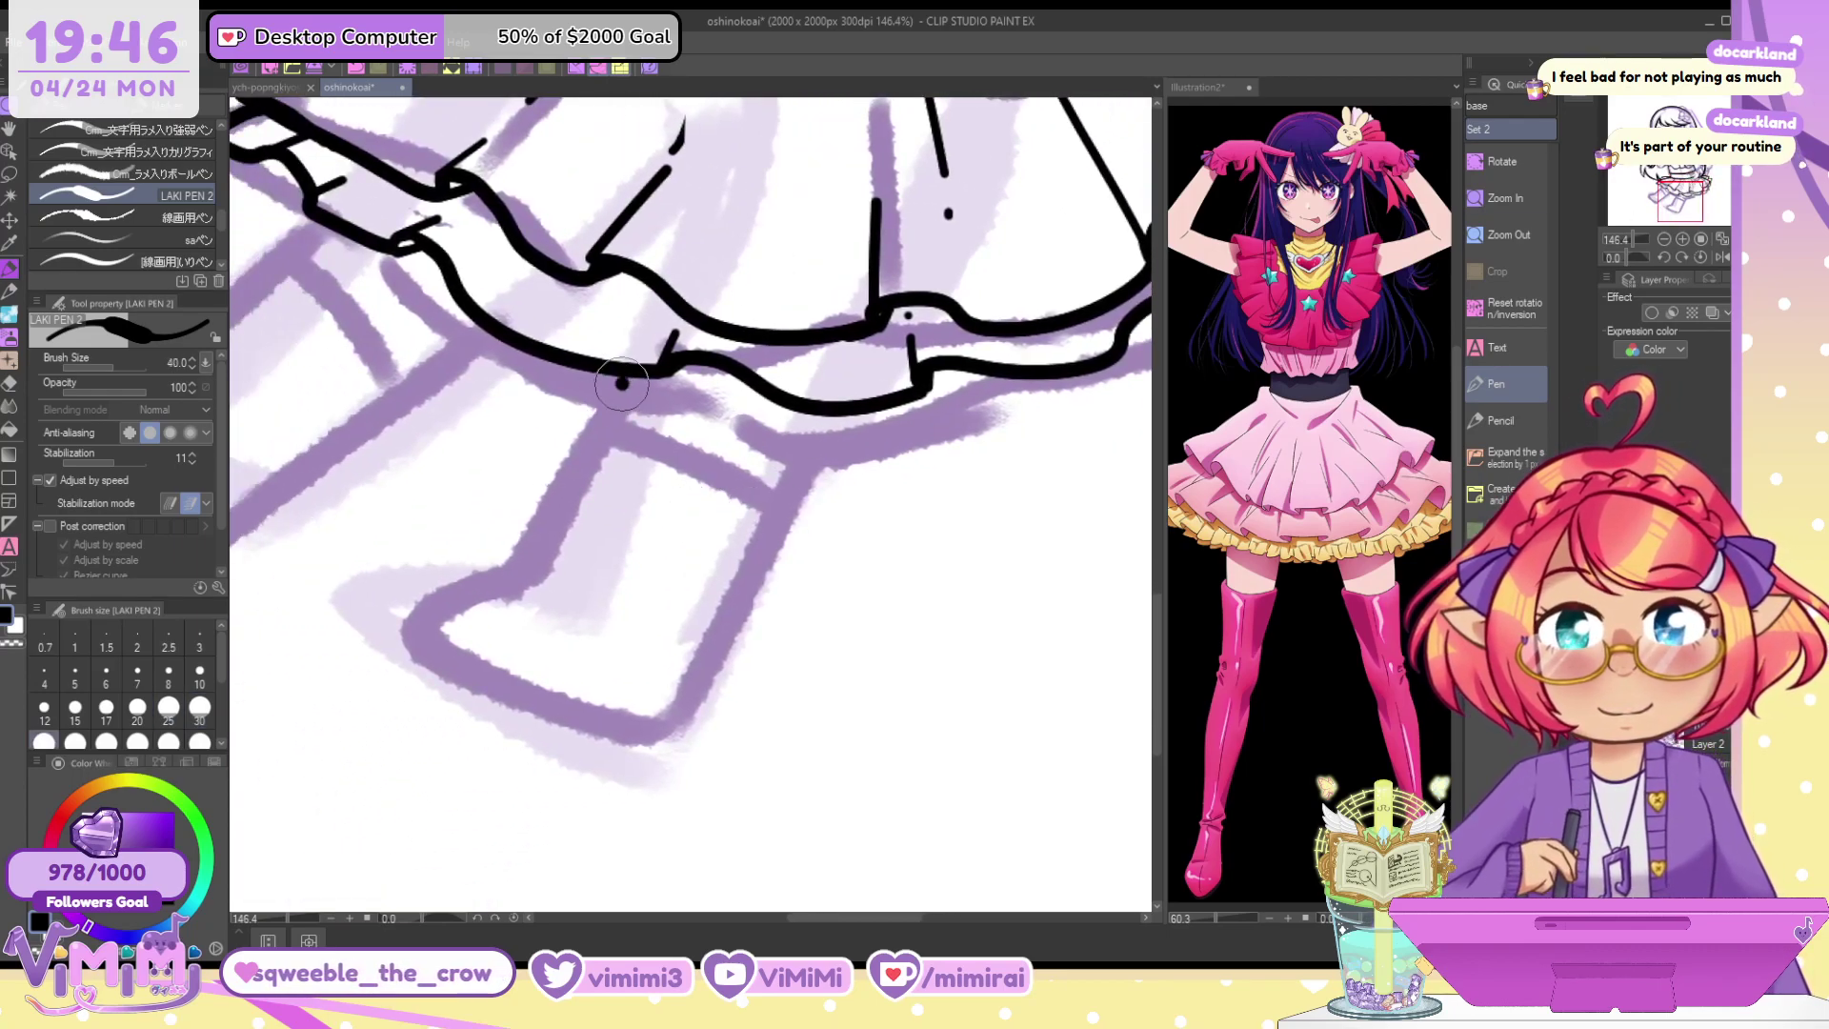
left_click_drag(621, 384, 519, 586)
key("ctrl+z")
key("]")
left_click_drag(621, 376, 519, 583)
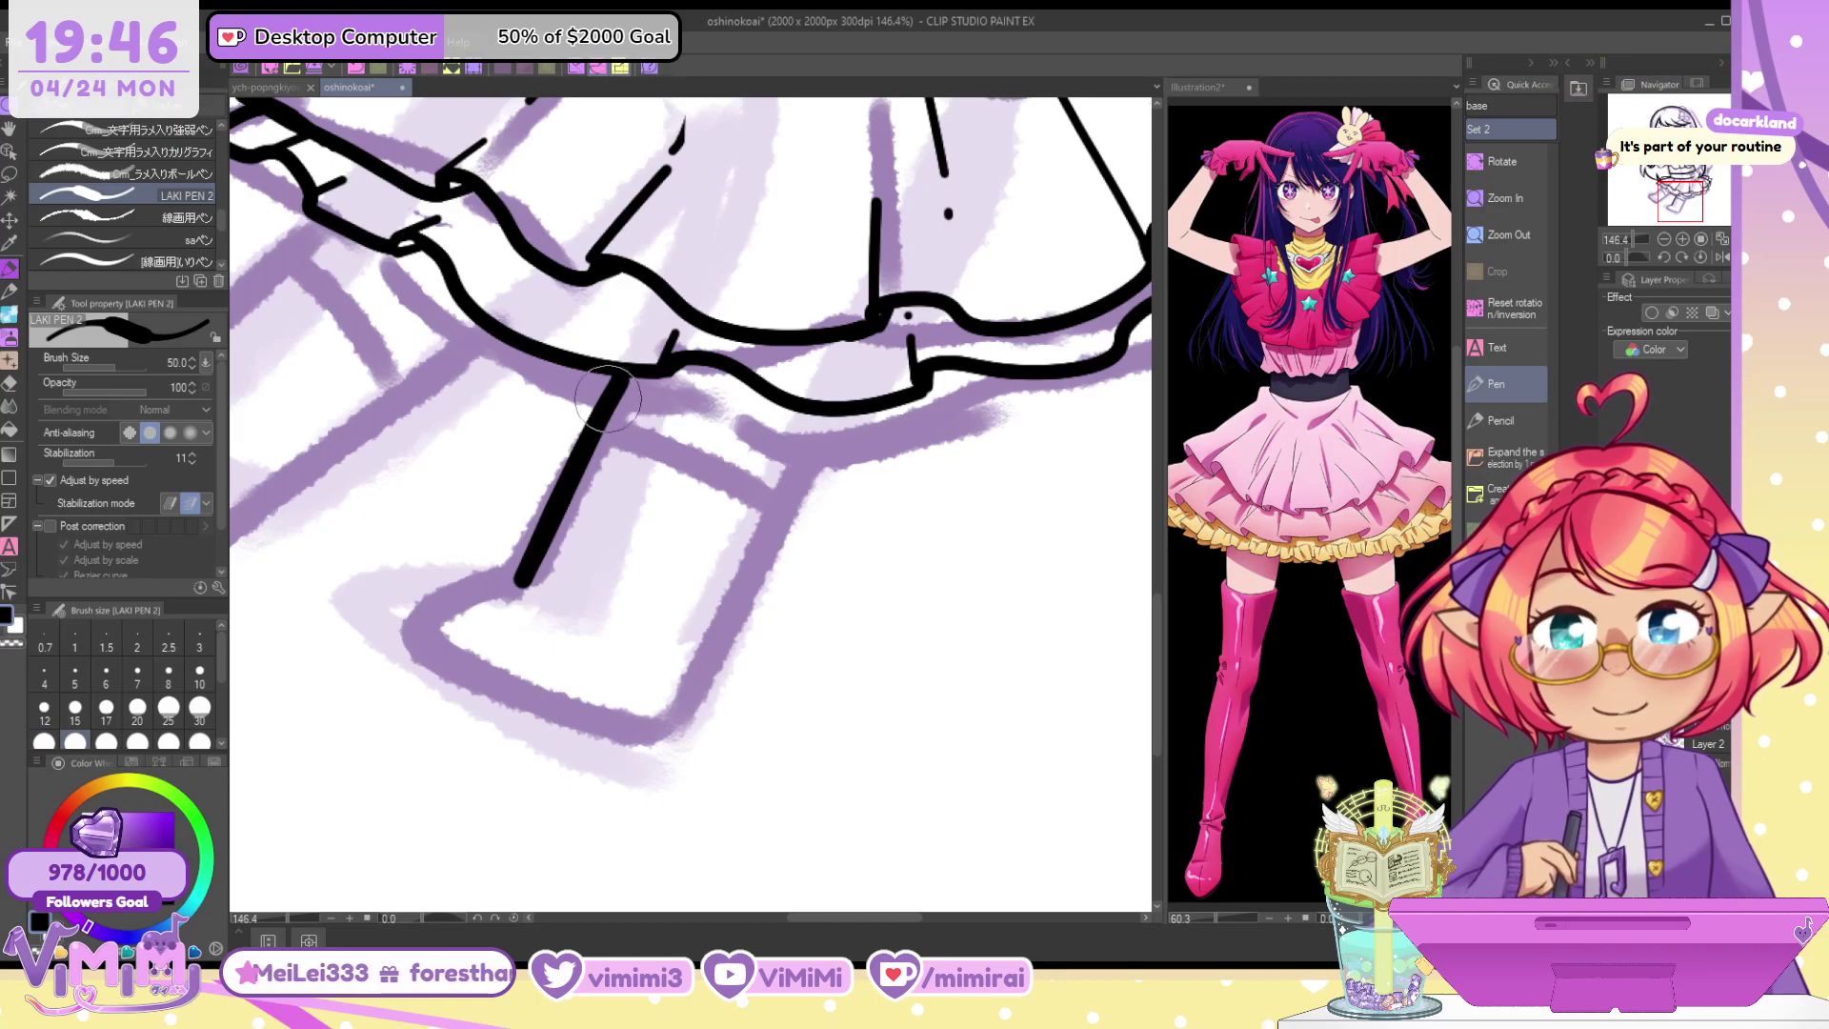
key("ctrl+z")
left_click_drag(624, 379, 519, 588)
key("ctrl+z")
left_click_drag(628, 376, 514, 596)
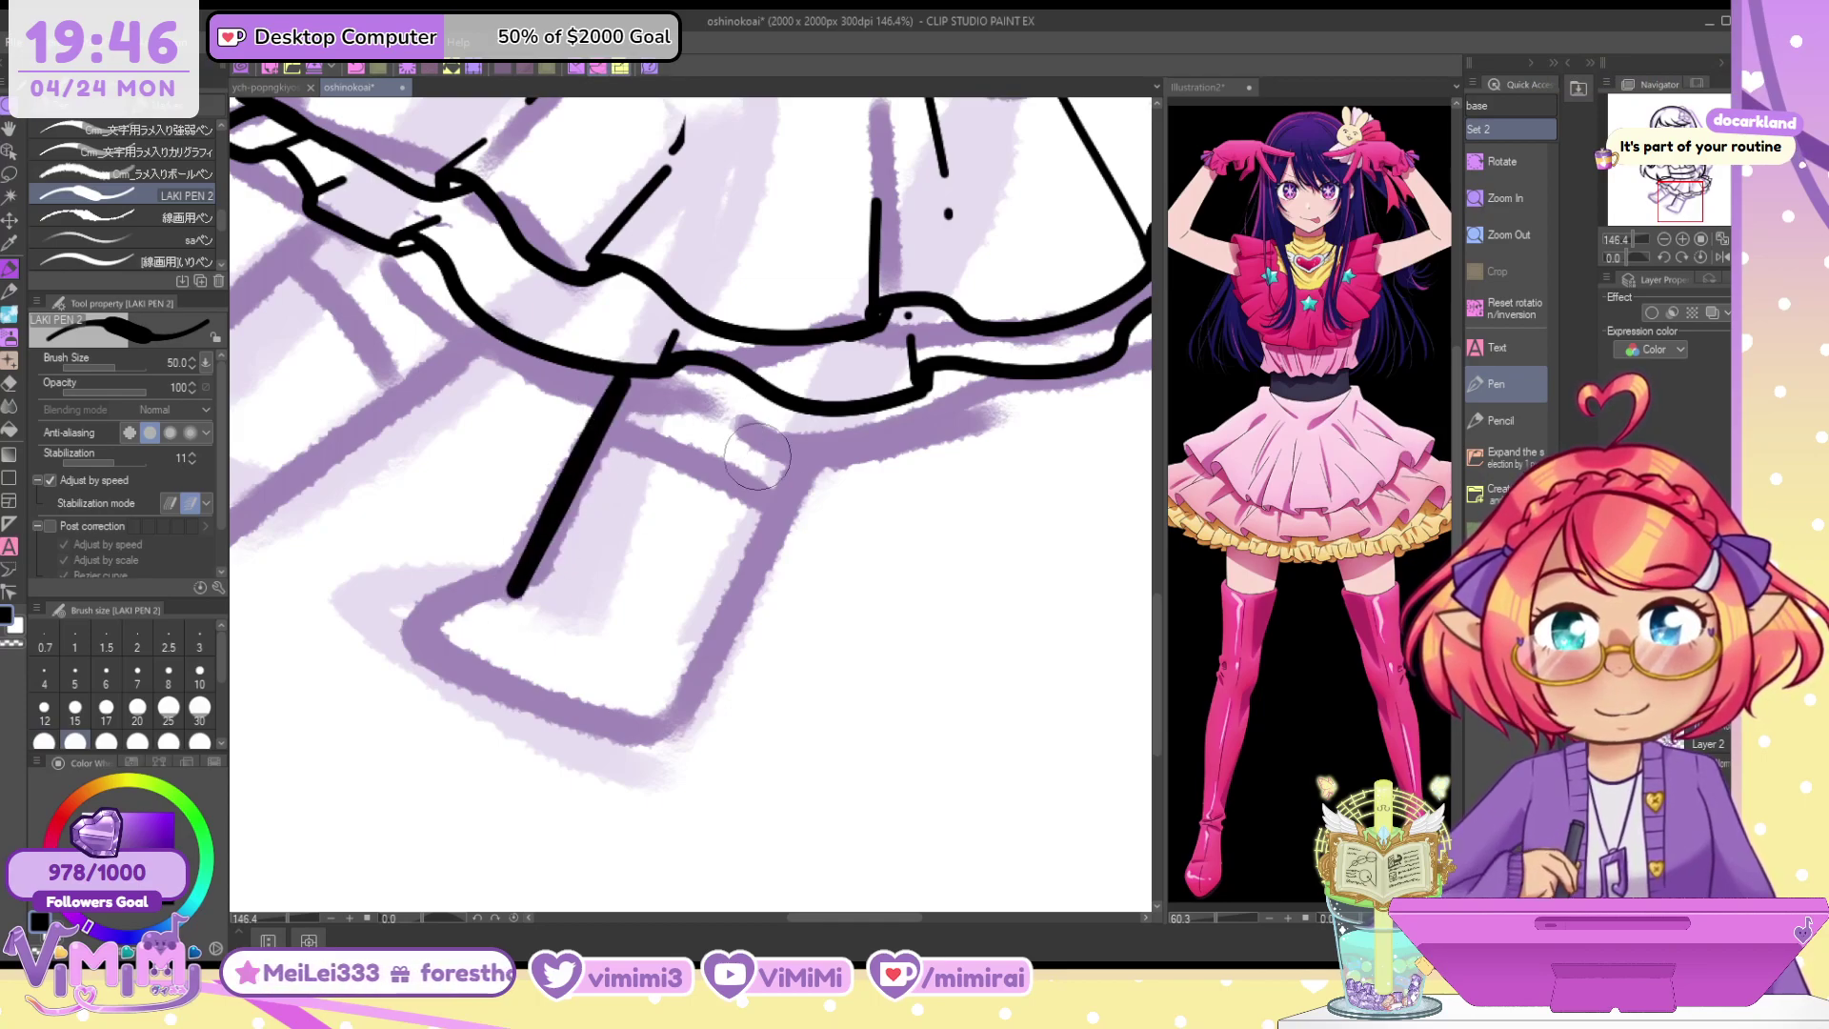
Ink the right leg's outer edge, foot outline and curved boot cuff line at brush size 50
left_click_drag(821, 418, 670, 709)
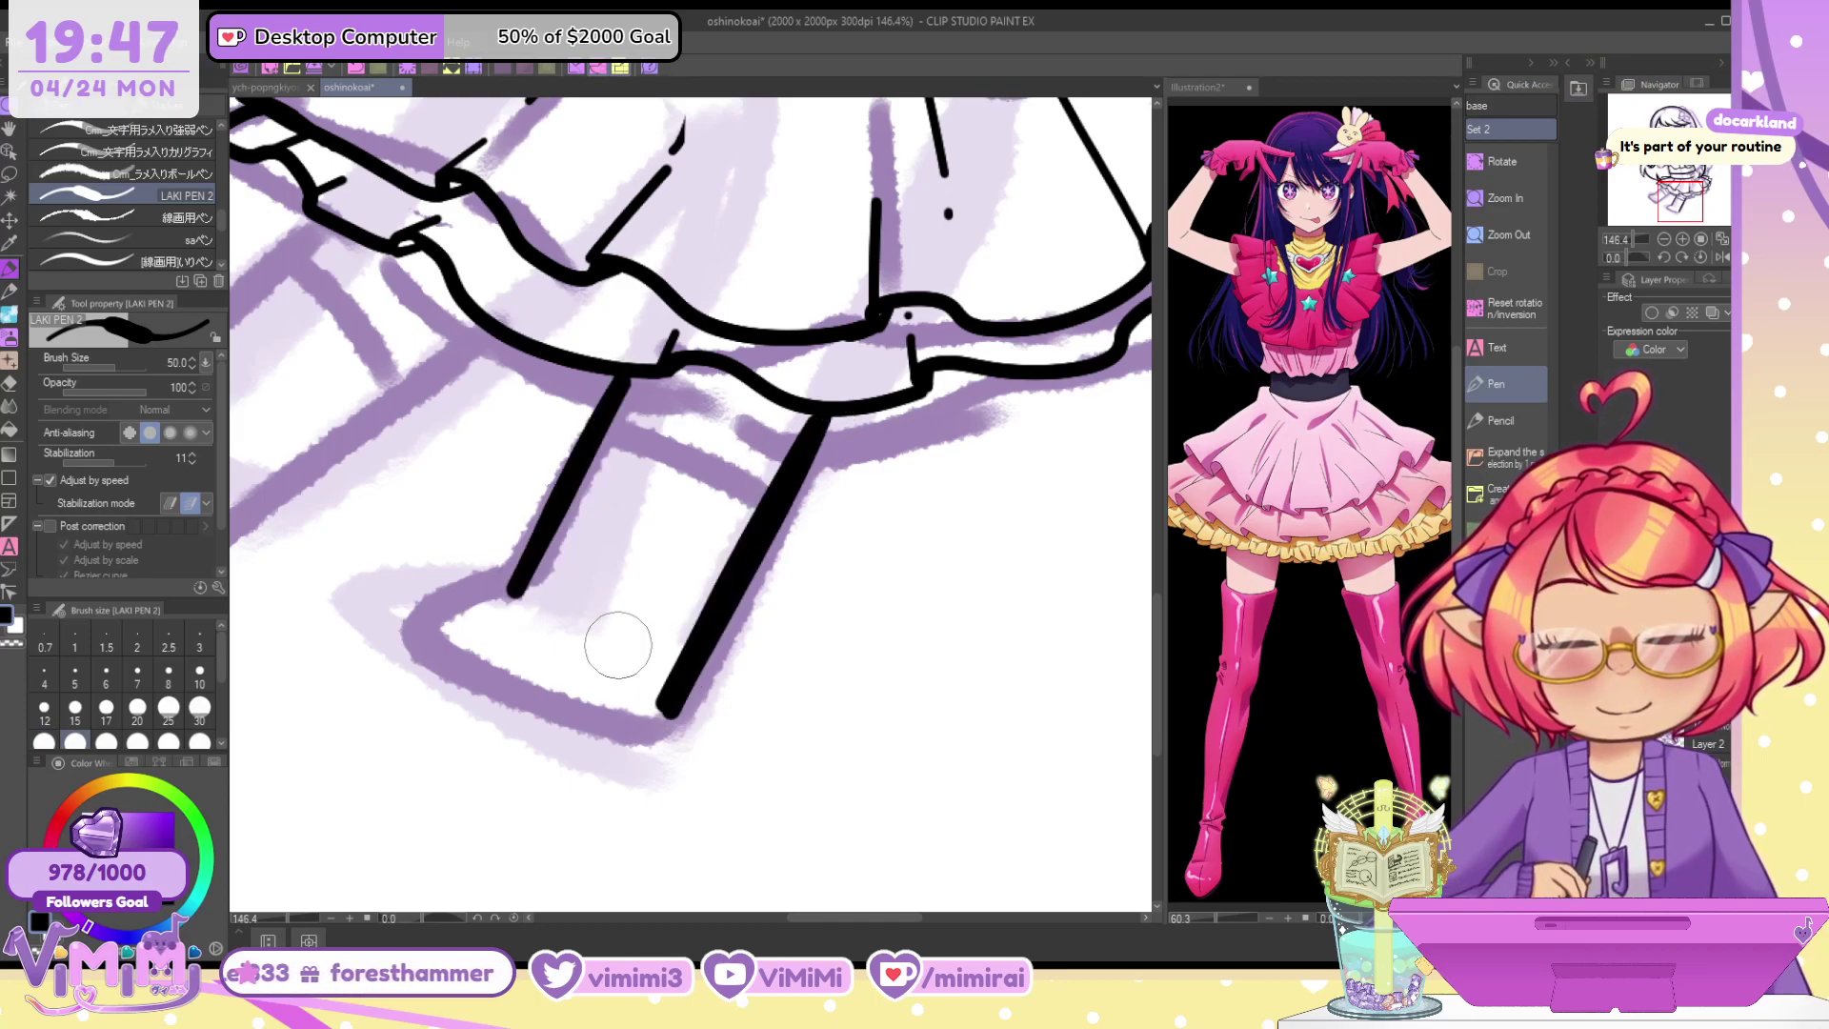
mouse_move(517, 588)
left_mouse_down()
mouse_move(498, 694)
mouse_move(694, 714)
mouse_move(676, 694)
mouse_move(651, 727)
mouse_move(663, 702)
mouse_move(699, 697)
mouse_move(675, 740)
left_mouse_up()
key("c")
key("c")
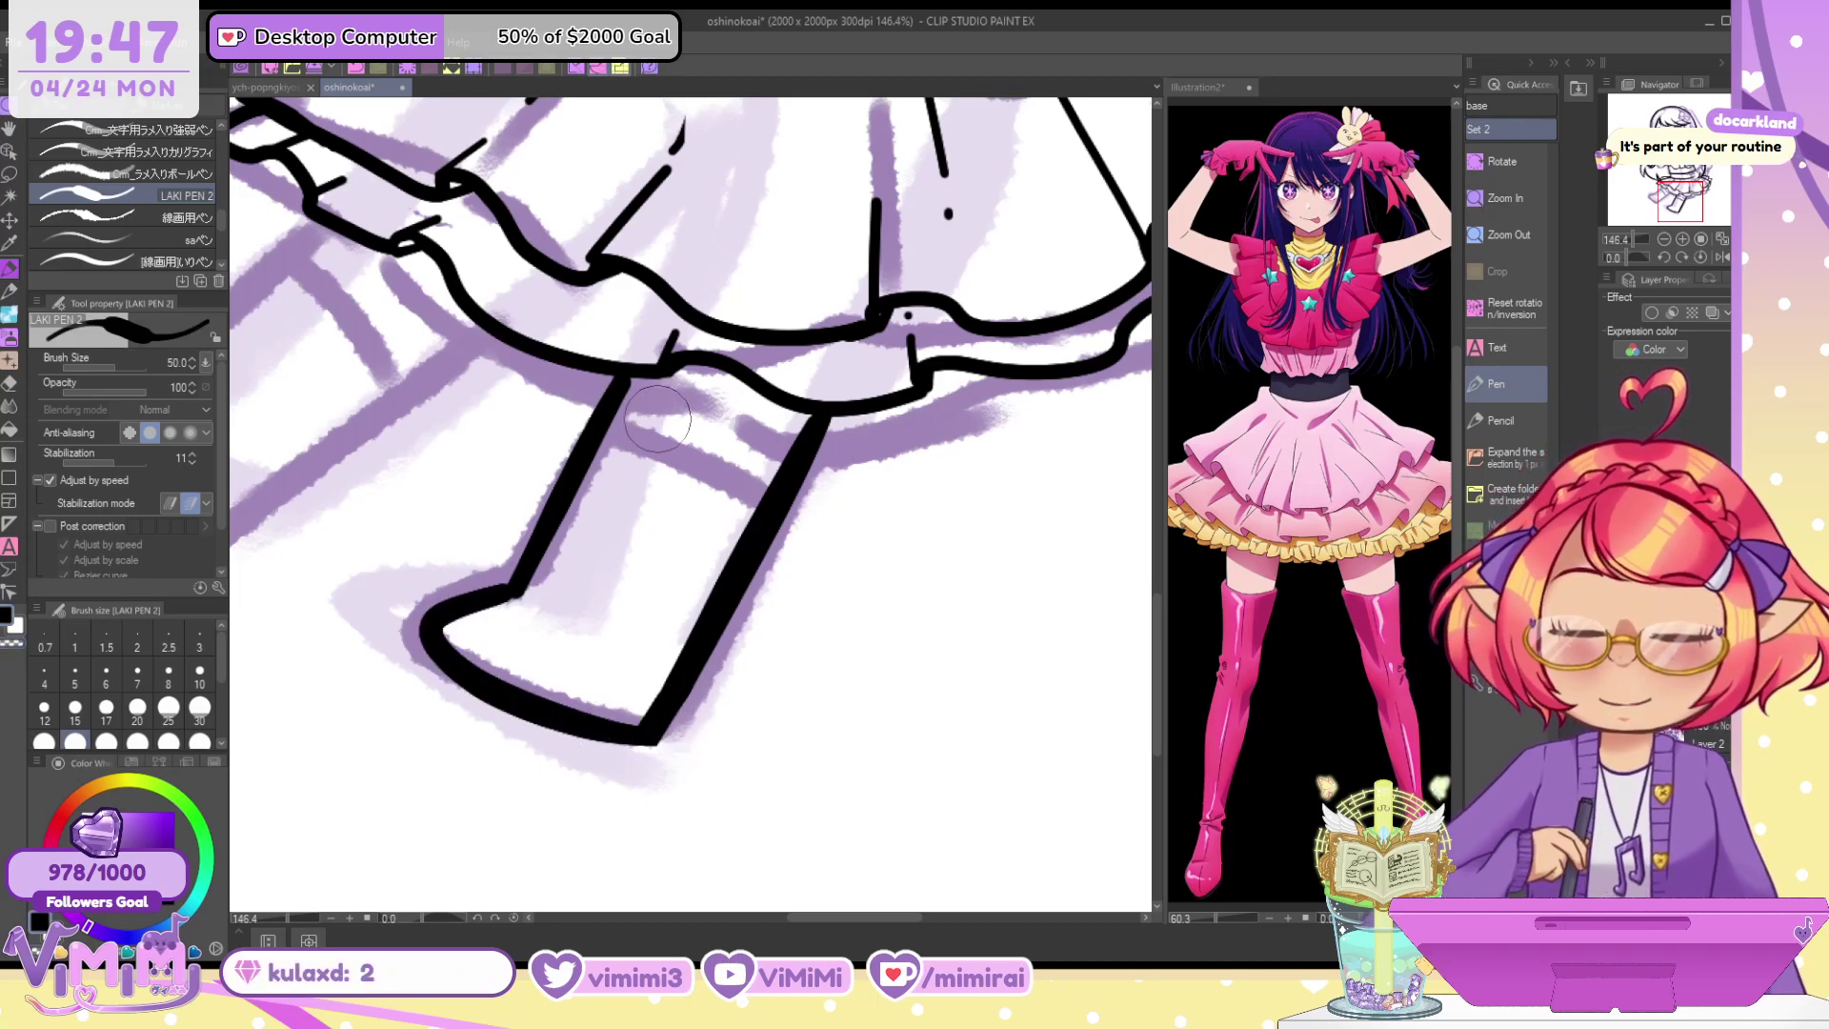
left_click_drag(613, 419, 767, 483)
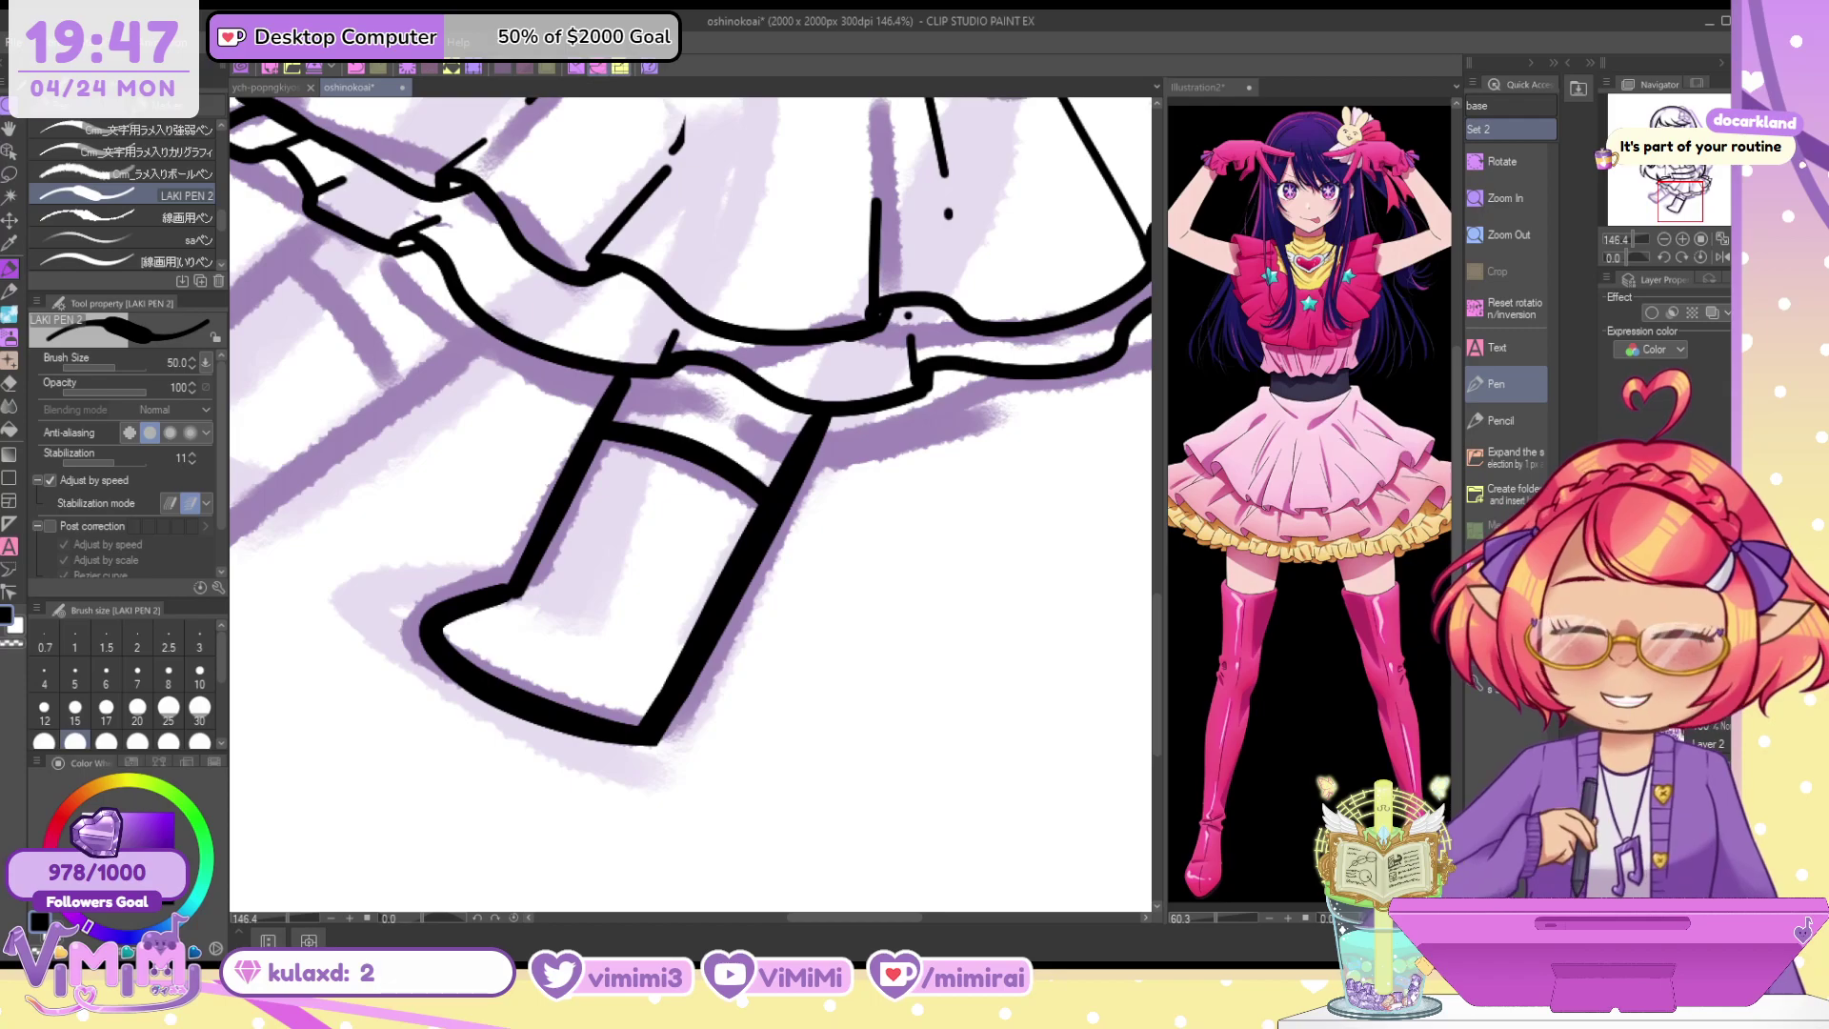
Ink the upper and lower edges of the left leg from the frill to the foot at brush size 50
mouse_move(419, 114)
left_mouse_down()
mouse_move(604, 173)
mouse_move(675, 226)
left_mouse_up()
left_click_drag(585, 332, 398, 487)
left_click_drag(738, 441, 476, 631)
key("ctrl+z")
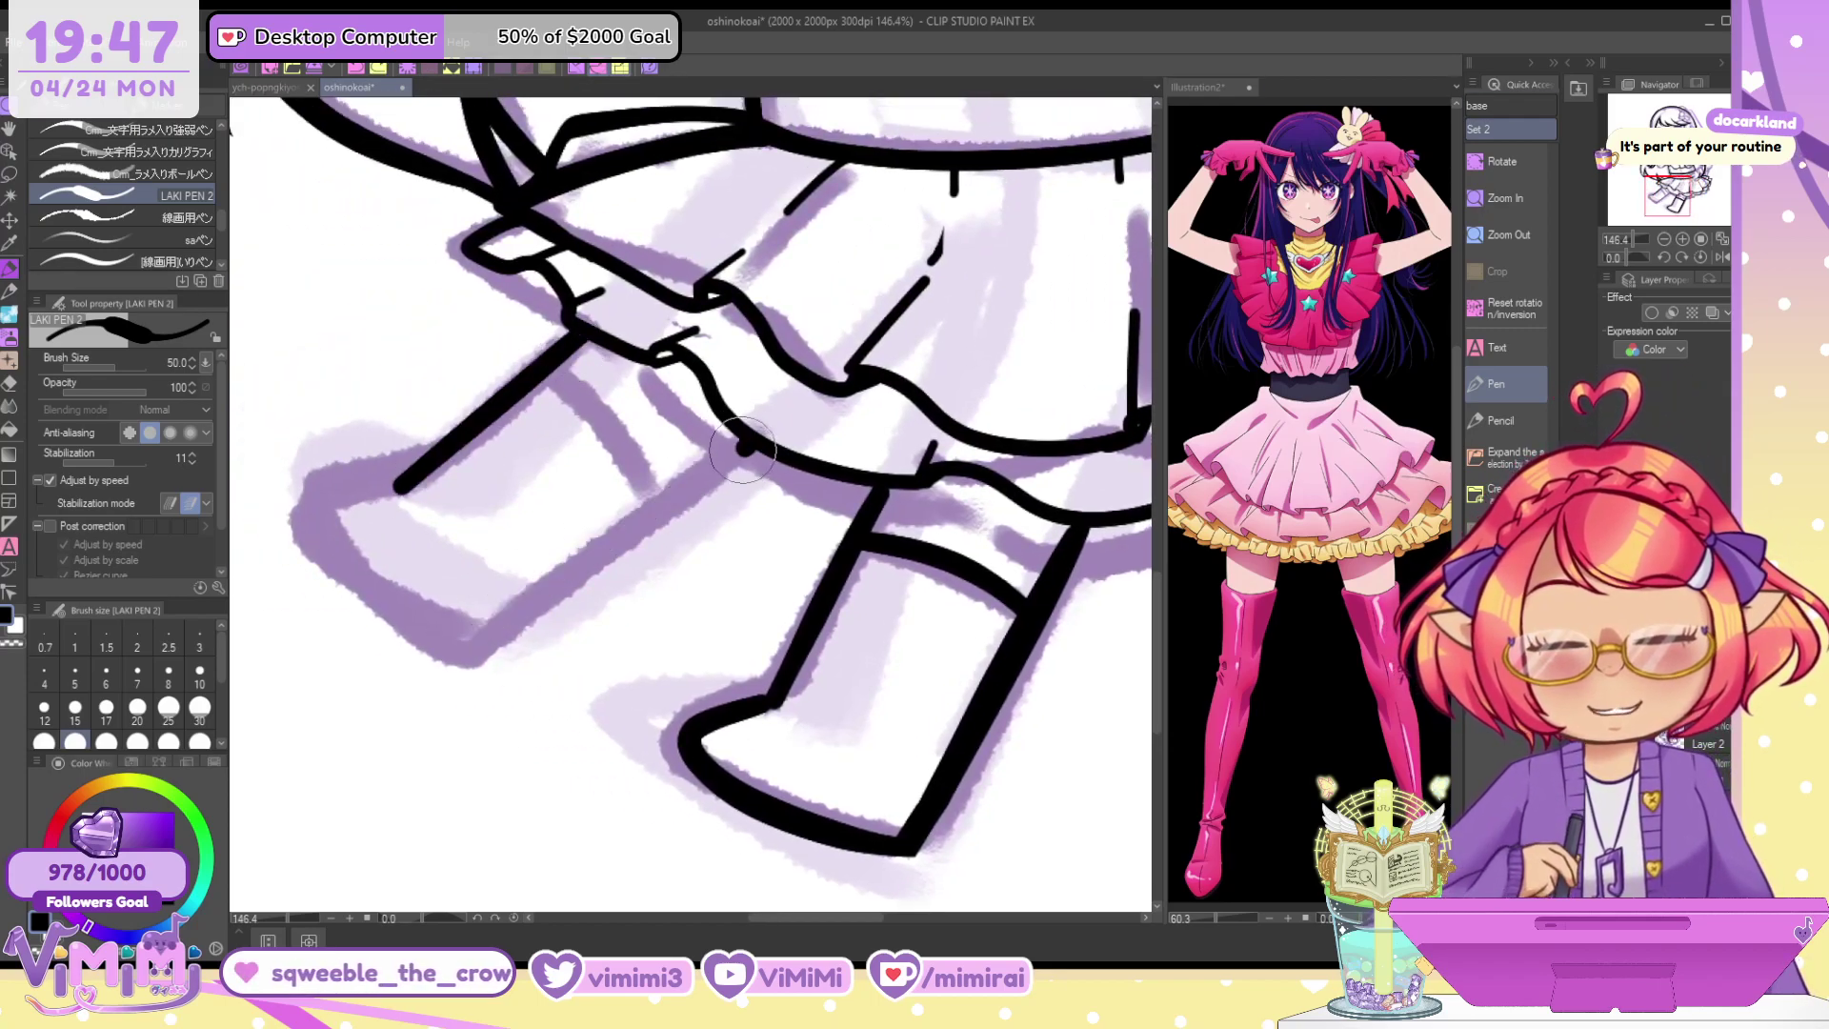
left_click_drag(749, 444, 465, 663)
Ink the left foot's outline, thicken the leg's lower edge and add the curved boot cuff line at brush size 50
mouse_move(400, 487)
left_mouse_down()
mouse_move(319, 494)
mouse_move(481, 666)
left_mouse_up()
key("ctrl+z")
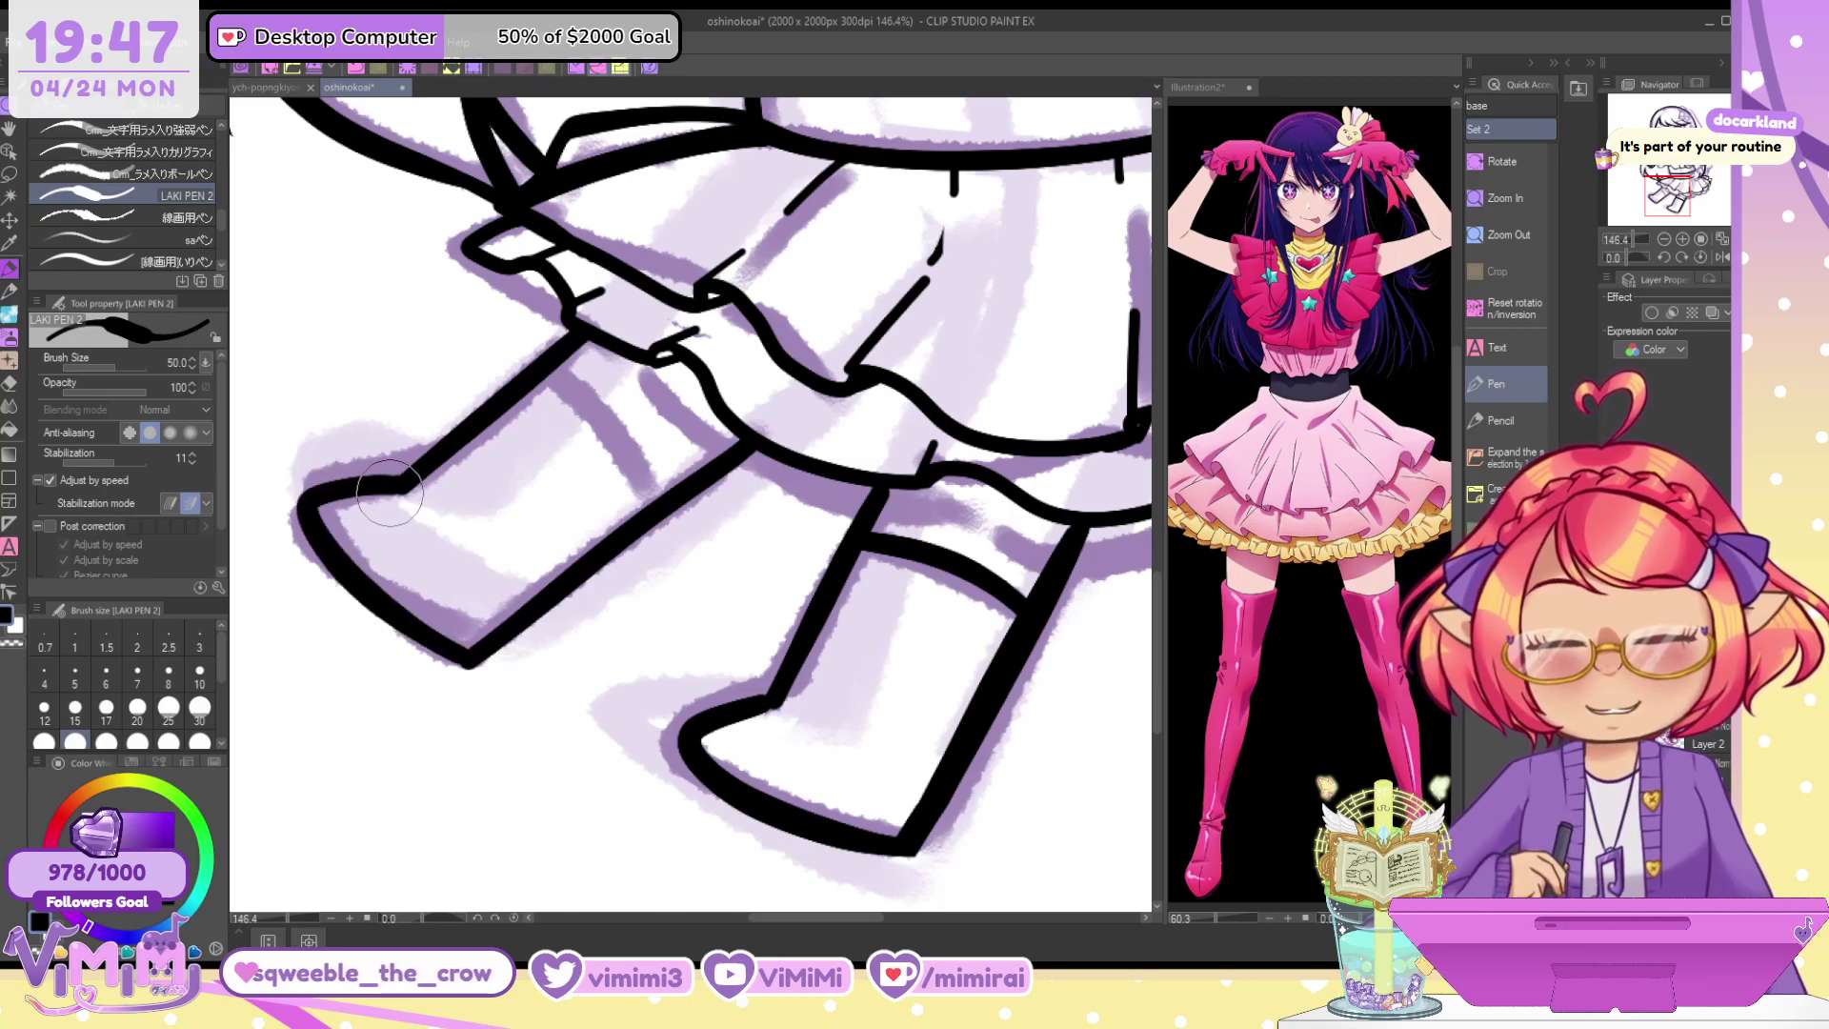
mouse_move(400, 488)
left_mouse_down()
mouse_move(483, 667)
mouse_move(765, 446)
left_mouse_up()
left_click_drag(557, 362, 660, 488)
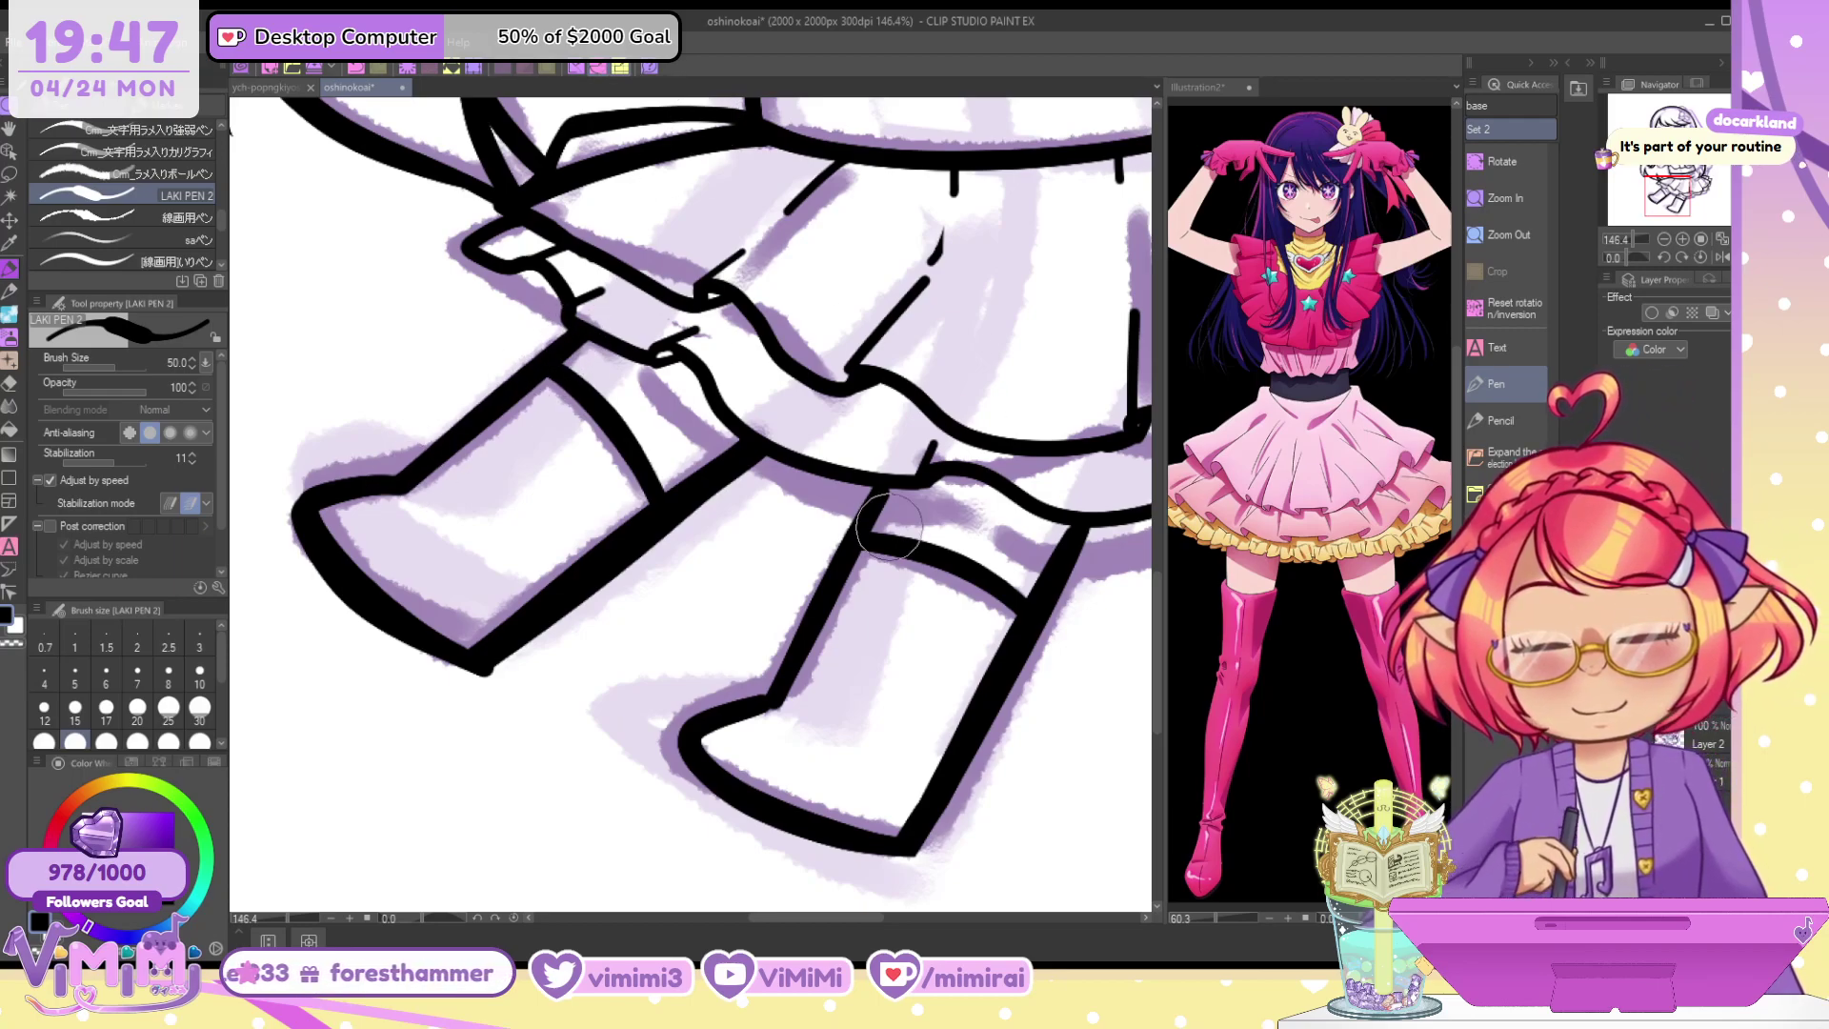
Thicken the right leg's left edge and try heavier strokes on the frill edge above the legs at brush size 50
left_click_drag(895, 478, 745, 716)
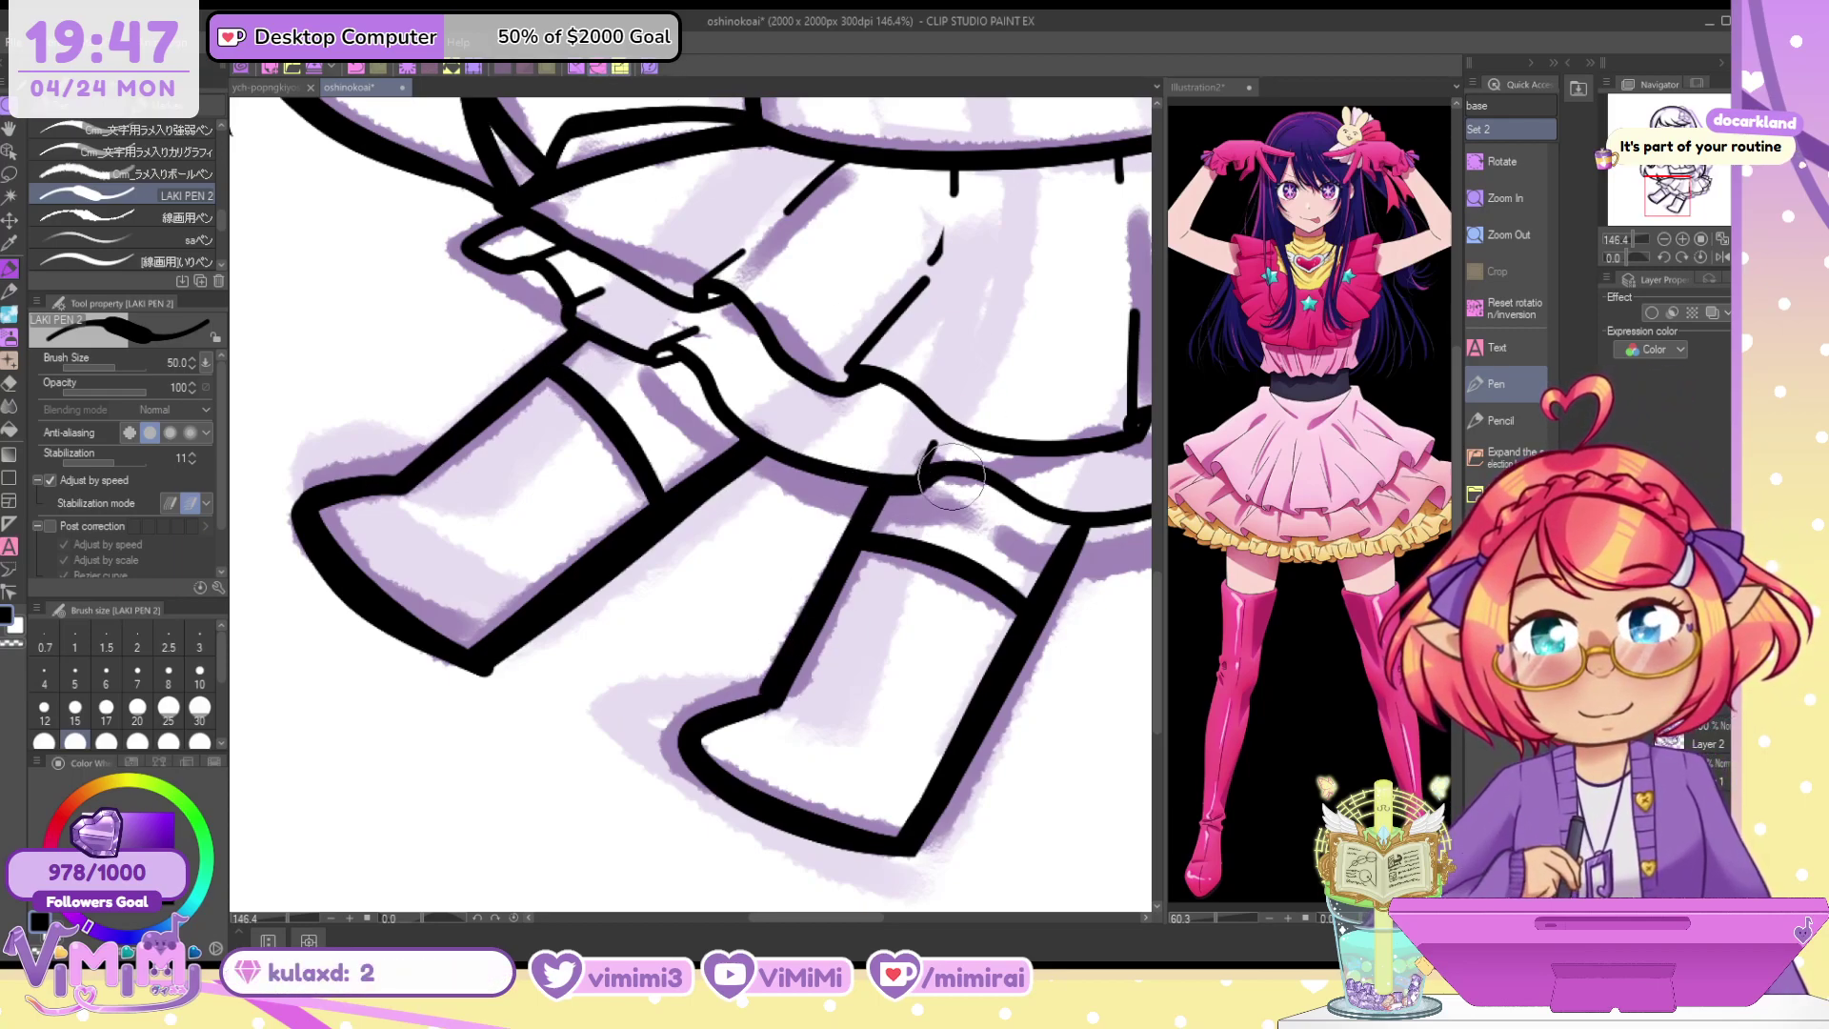
mouse_move(938, 457)
left_mouse_down()
mouse_move(1053, 526)
mouse_move(1105, 517)
left_mouse_up()
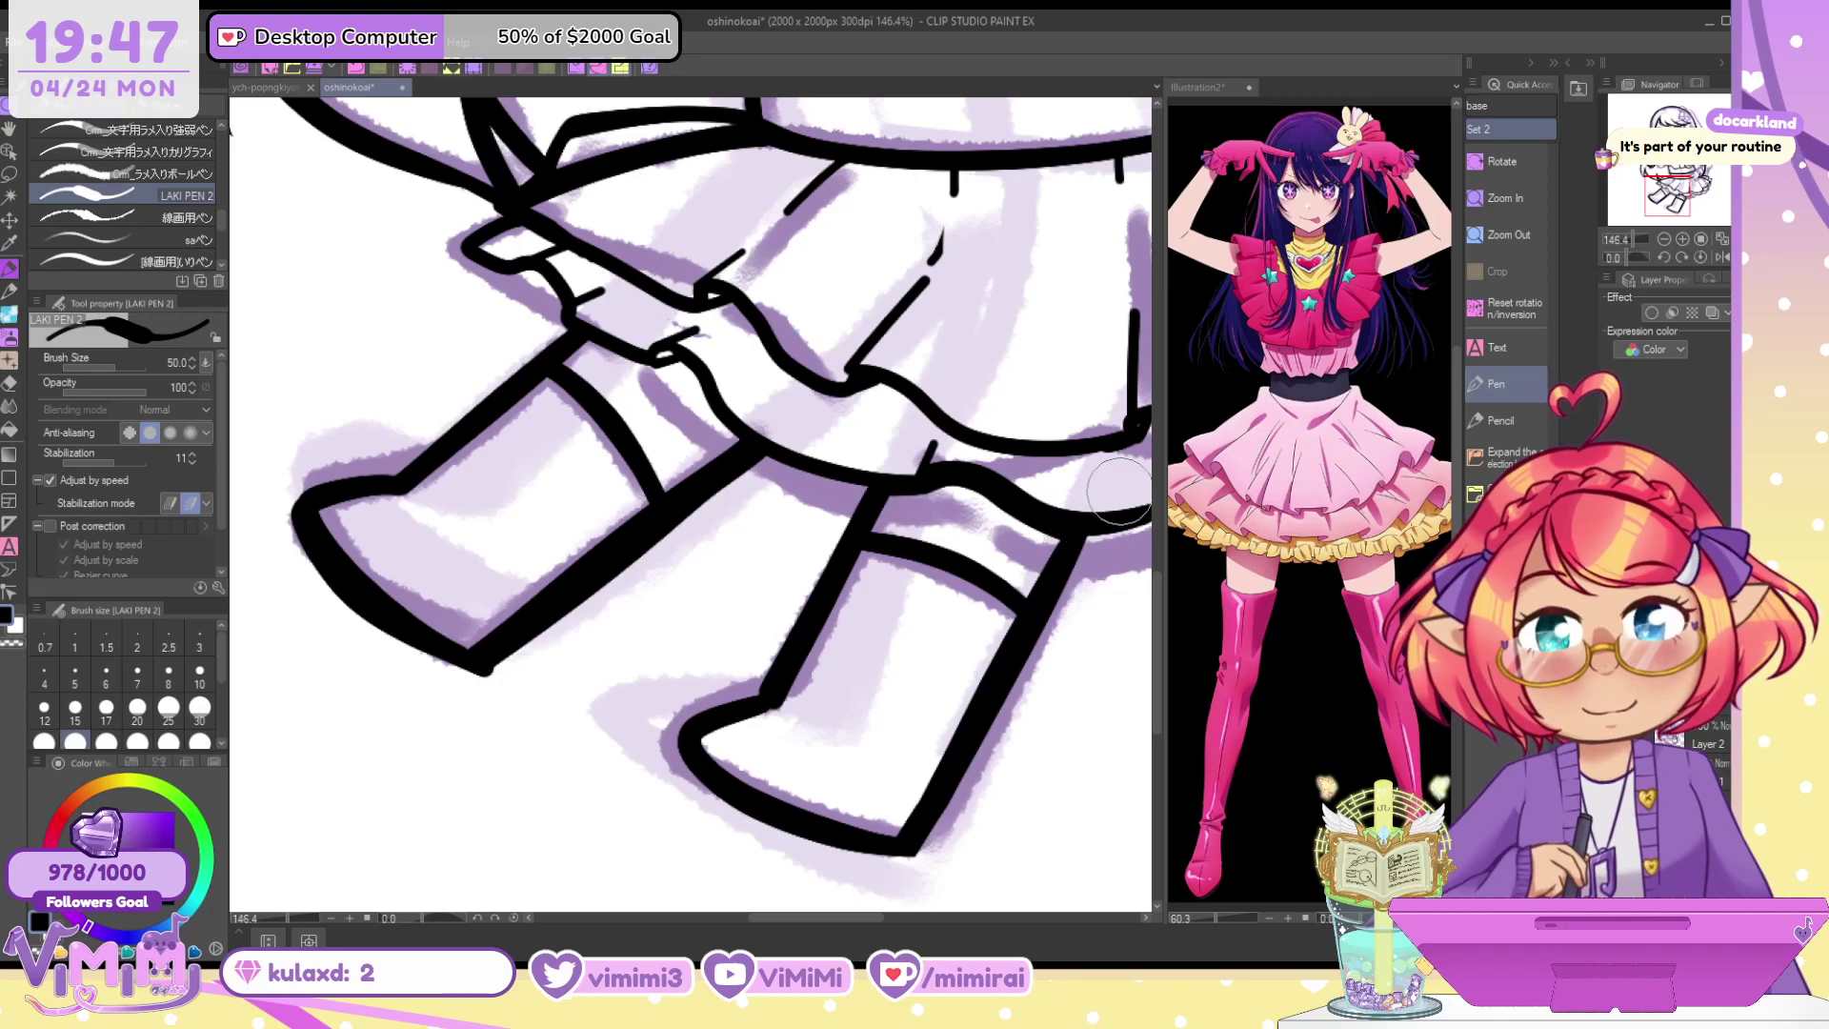
mouse_move(678, 355)
left_mouse_down()
mouse_move(722, 415)
mouse_move(896, 457)
left_mouse_up()
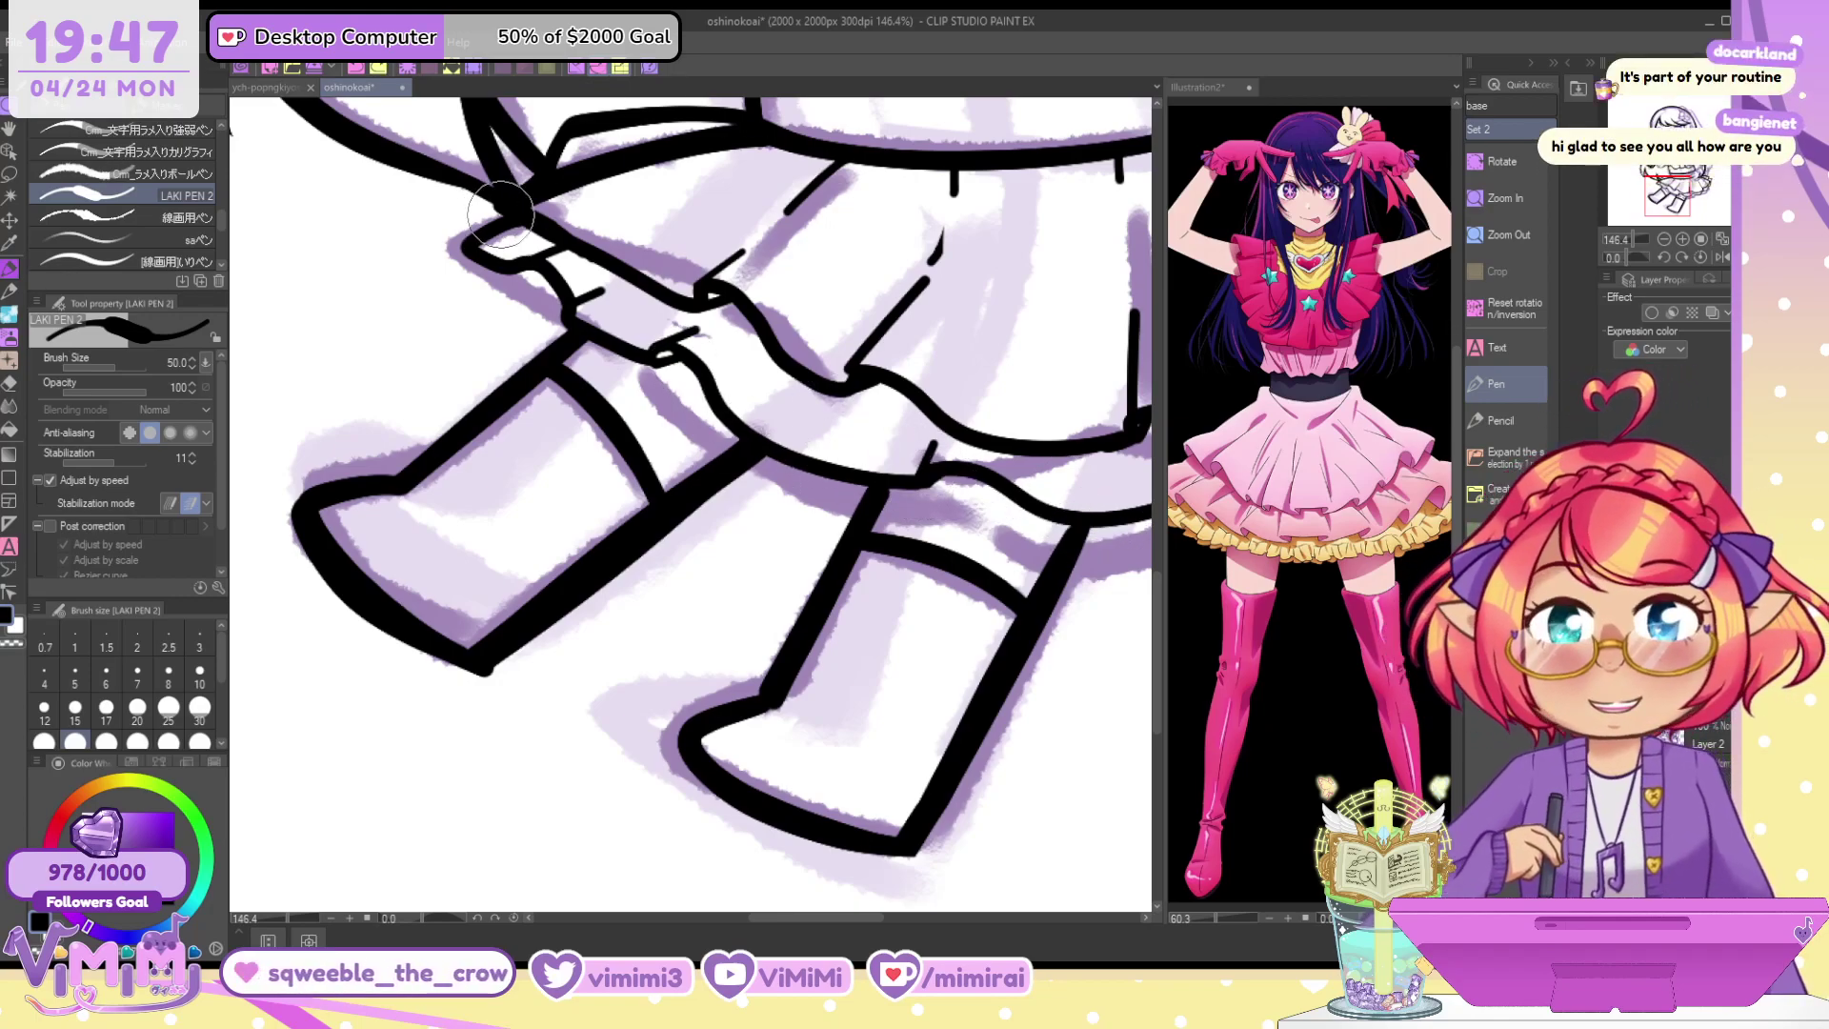
Thicken the lower frill edge of the skirt above both legs at brush size 40
mouse_move(503, 211)
left_mouse_down()
mouse_move(493, 263)
mouse_move(540, 271)
mouse_move(519, 273)
mouse_move(597, 347)
mouse_move(678, 372)
left_mouse_up()
key("ctrl+z")
key("[")
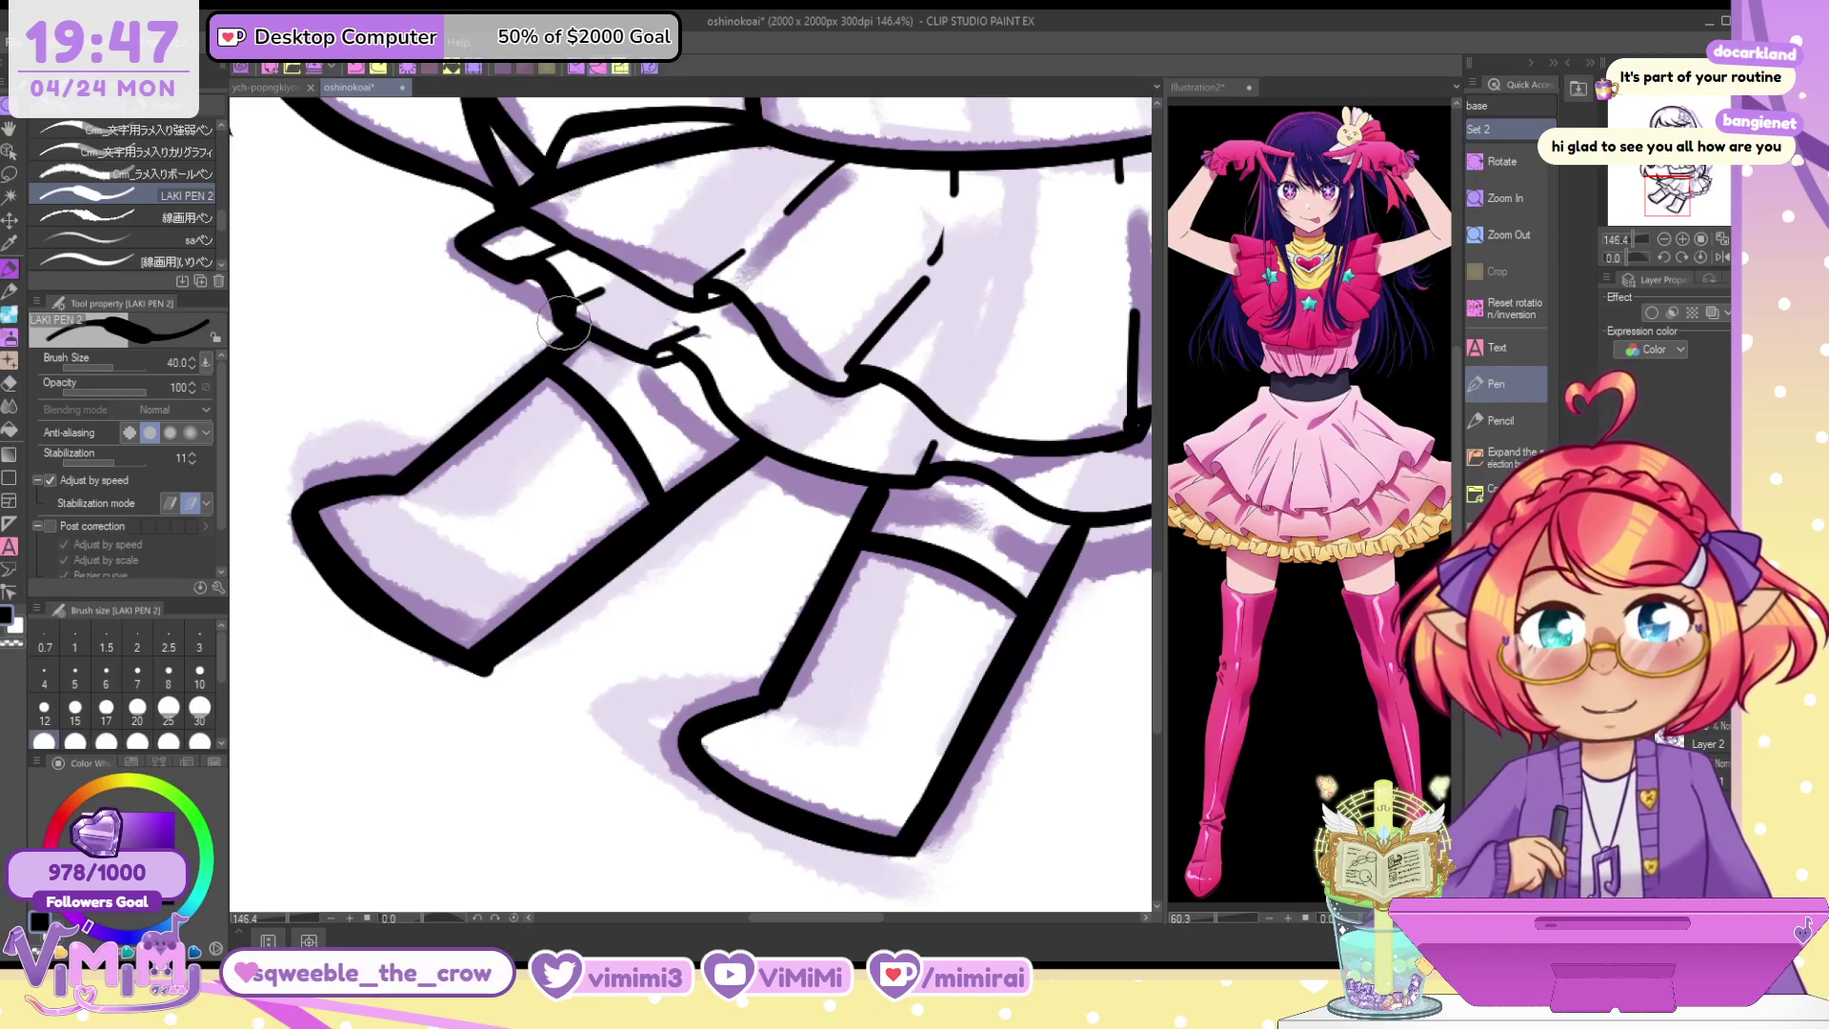
mouse_move(566, 324)
left_mouse_down()
mouse_move(969, 486)
mouse_move(921, 488)
mouse_move(974, 476)
mouse_move(926, 504)
mouse_move(974, 467)
mouse_move(951, 478)
mouse_move(1054, 524)
left_mouse_up()
key("c")
key("c")
key("ctrl+z")
left_click_drag(970, 481, 1105, 534)
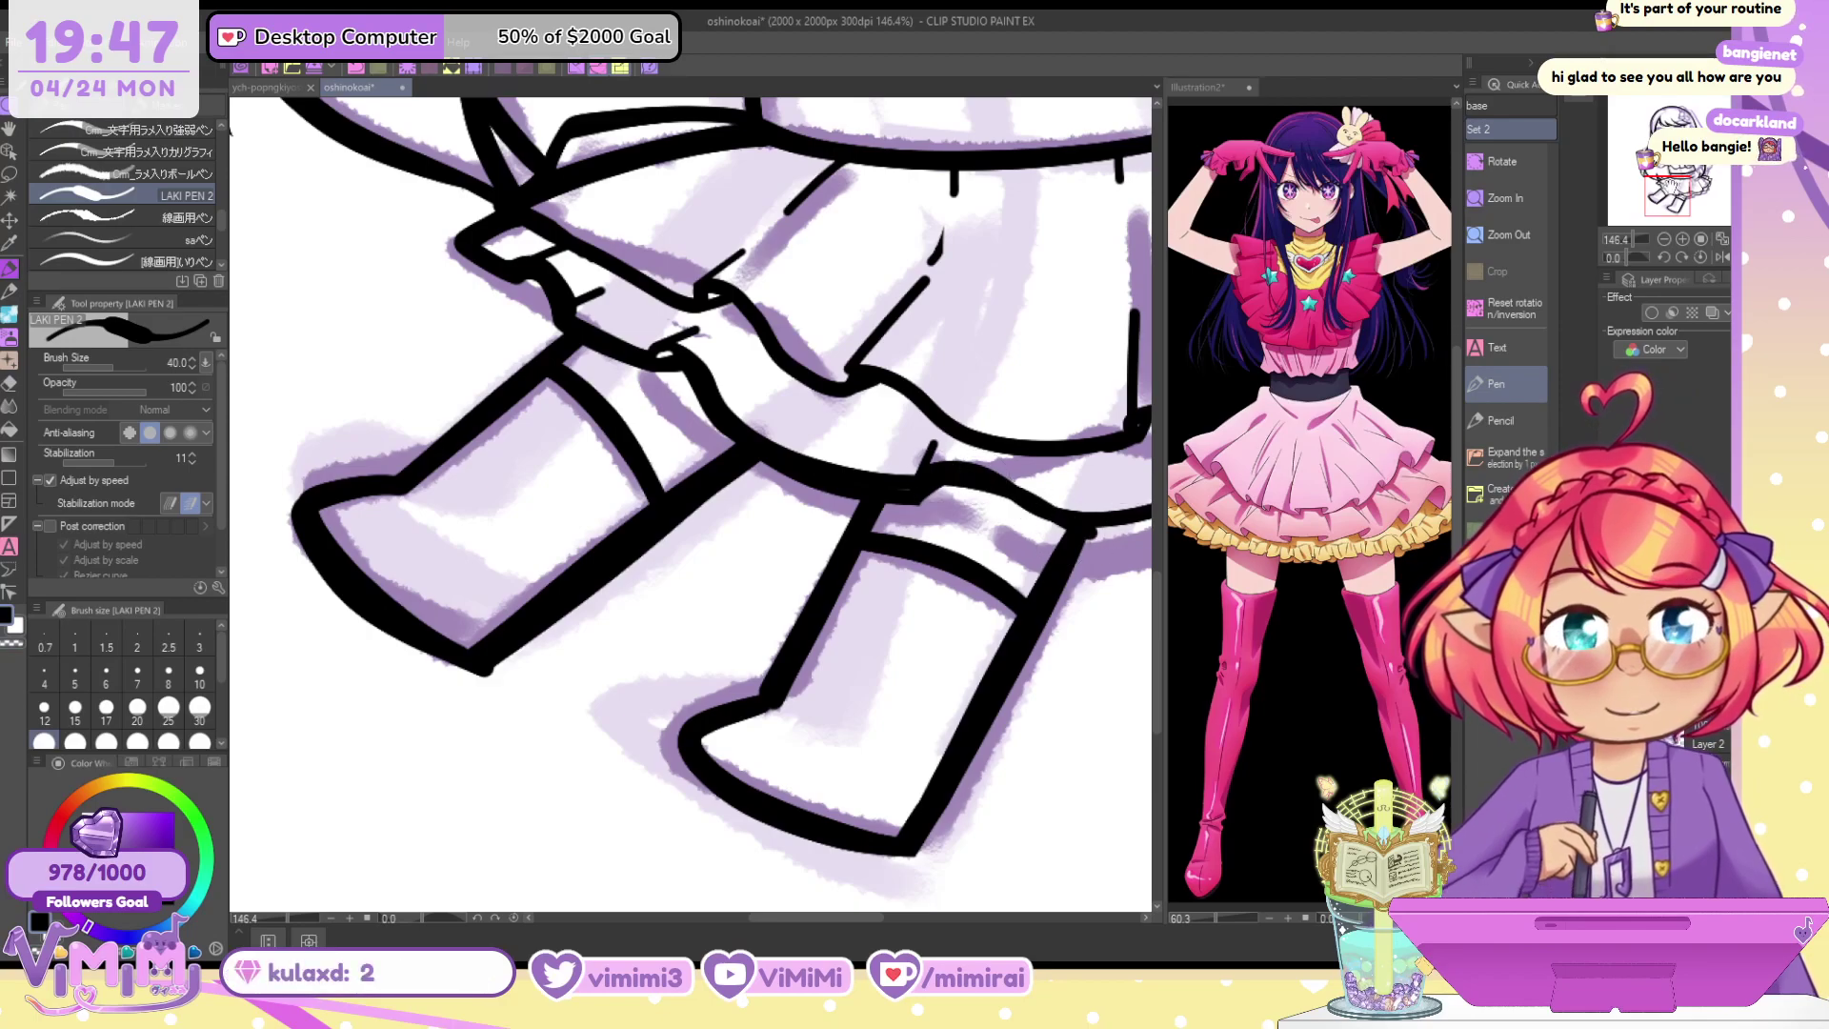
Thicken the lower frill edge and the upper frill line at the skirt's right end at brush size 40
mouse_move(977, 478)
left_mouse_down()
mouse_move(605, 532)
mouse_move(701, 575)
mouse_move(817, 551)
mouse_move(800, 567)
mouse_move(855, 537)
mouse_move(1021, 513)
mouse_move(1064, 462)
left_mouse_up()
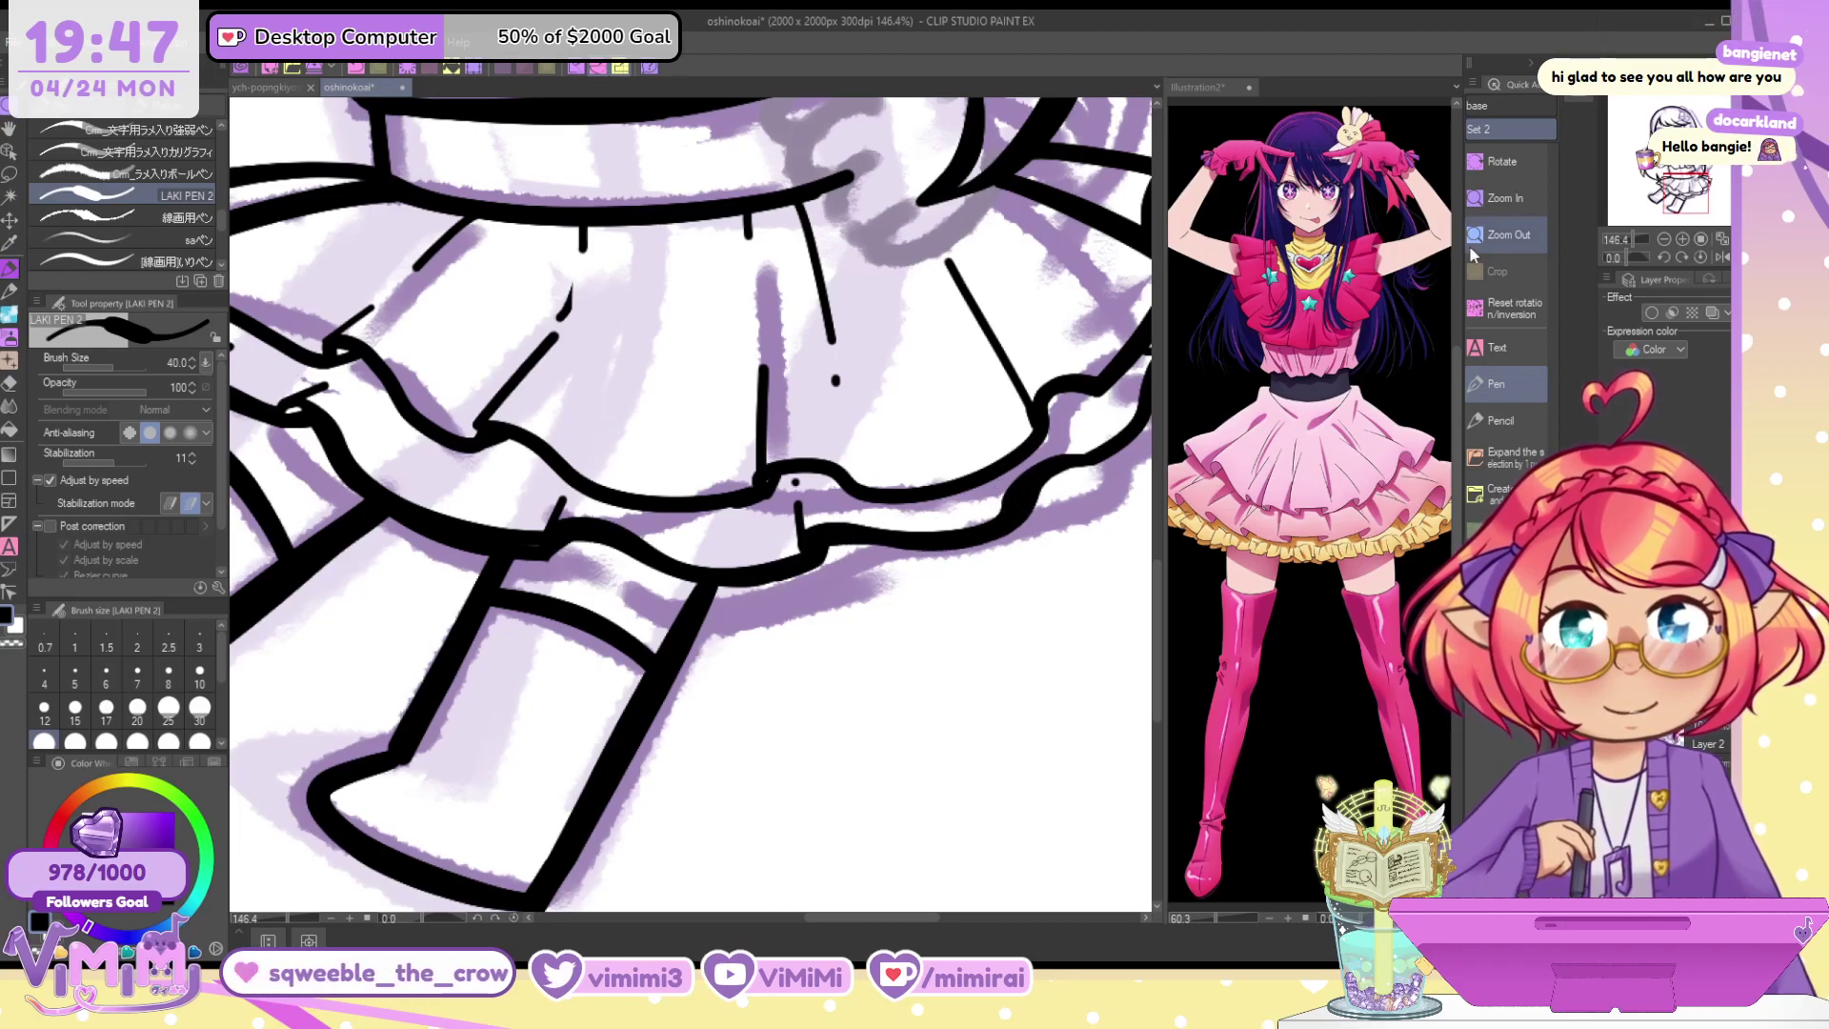
left_click_drag(1679, 180, 1692, 178)
mouse_move(918, 291)
left_mouse_down()
mouse_move(979, 297)
mouse_move(933, 457)
mouse_move(843, 560)
mouse_move(814, 562)
left_mouse_up()
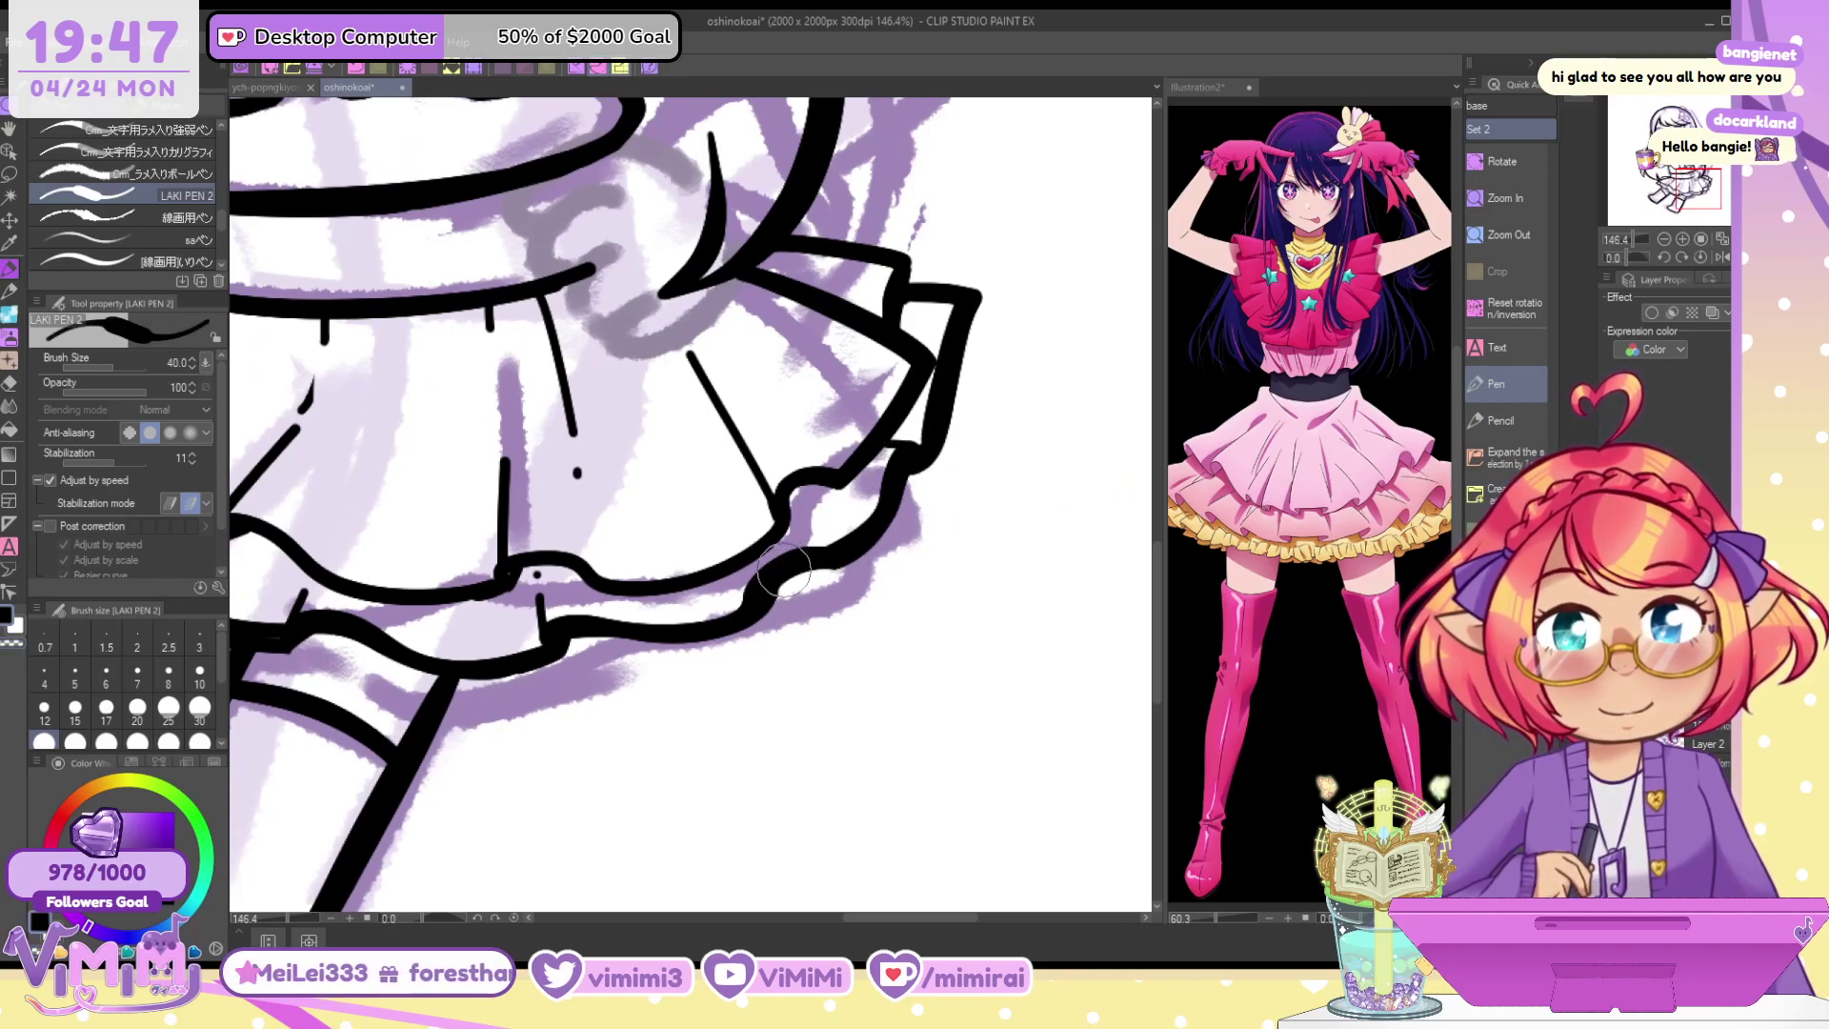
key("ctrl+z")
left_click_drag(779, 232, 904, 274)
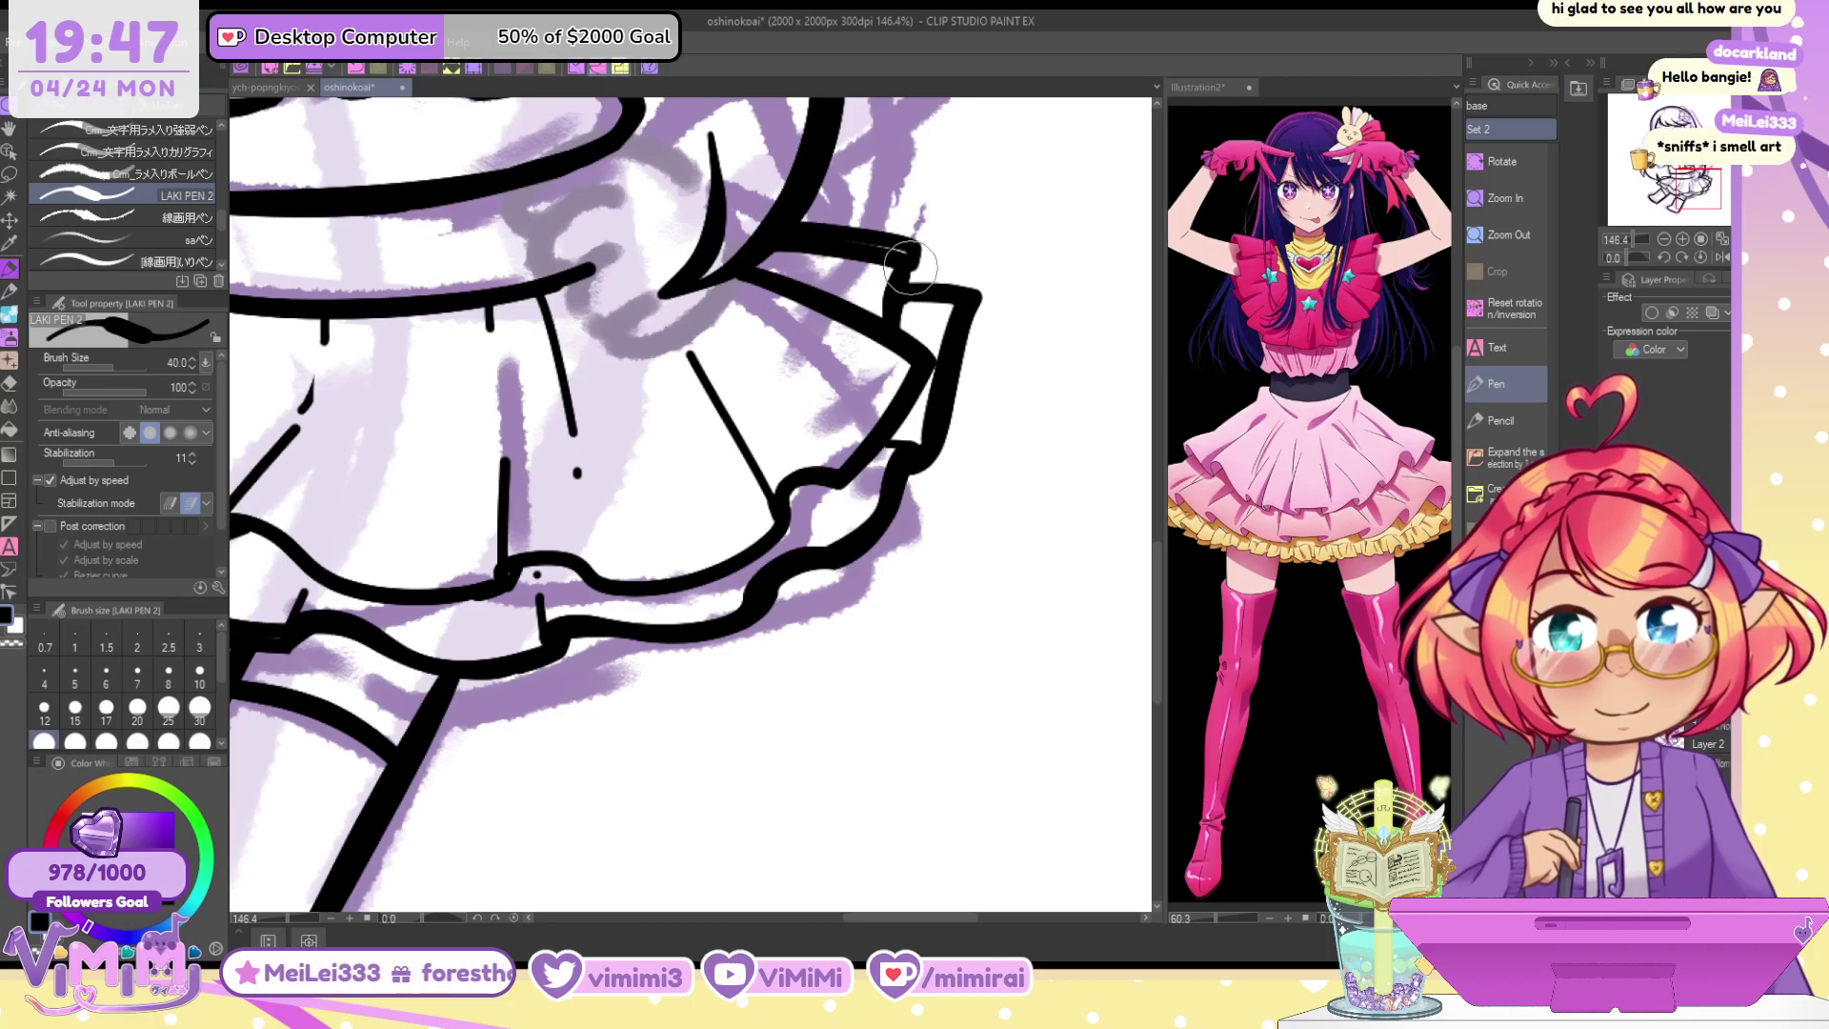
key("ctrl+z")
mouse_move(788, 234)
left_mouse_down()
mouse_move(910, 260)
mouse_move(916, 278)
left_mouse_up()
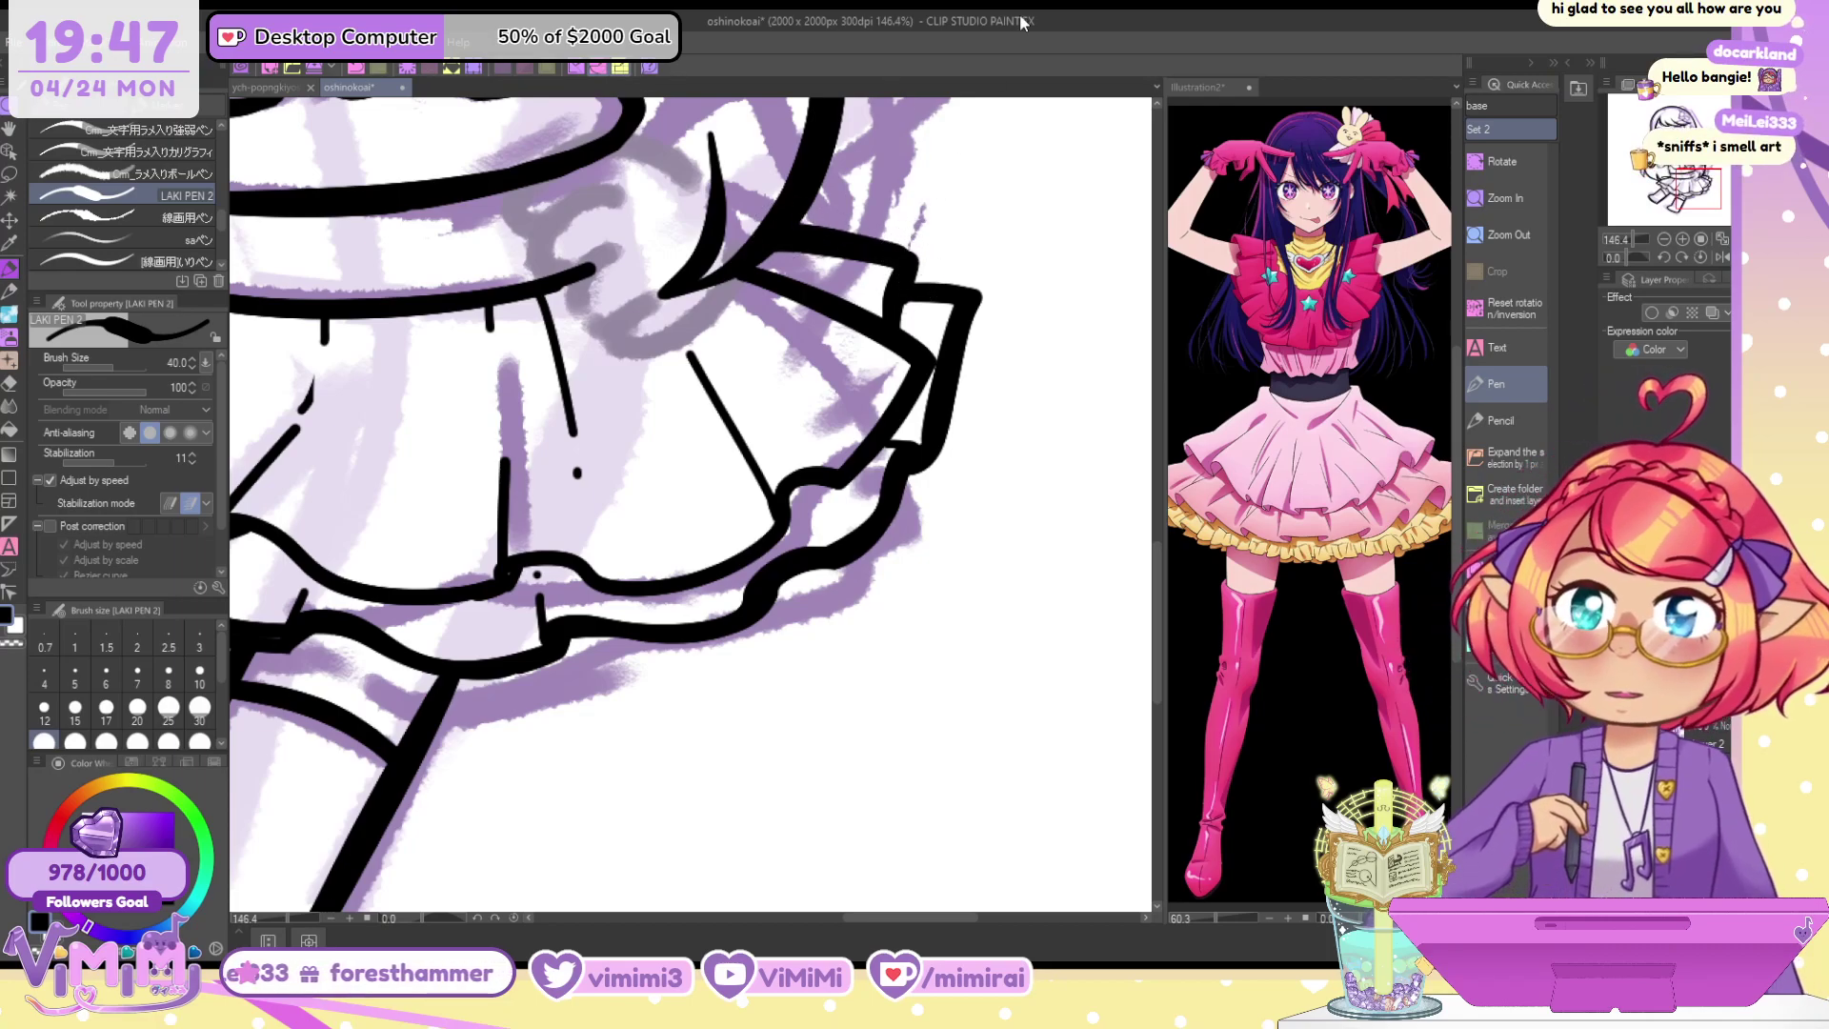
key("ctrl+z")
mouse_move(787, 231)
left_mouse_down()
mouse_move(893, 246)
mouse_move(916, 277)
left_mouse_up()
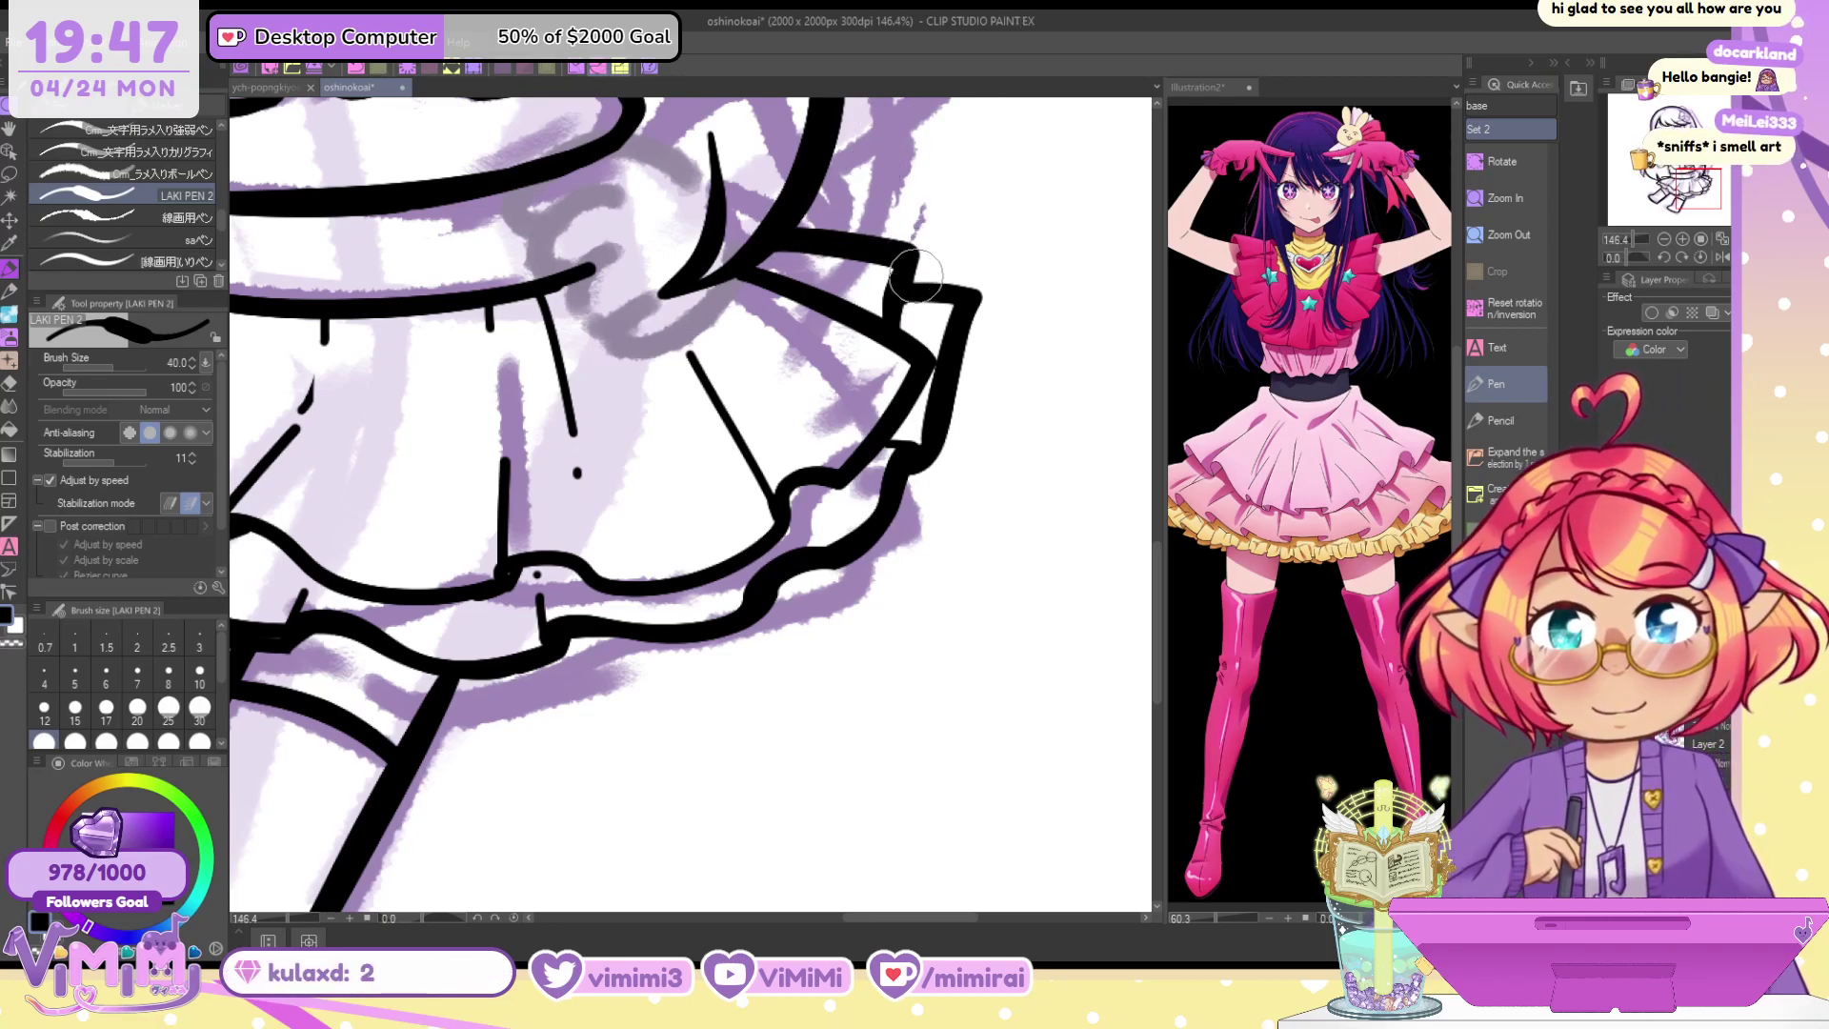
Thicken the wavy skirt hem just above the right frill at brush size 40
left_click_drag(777, 497, 838, 481)
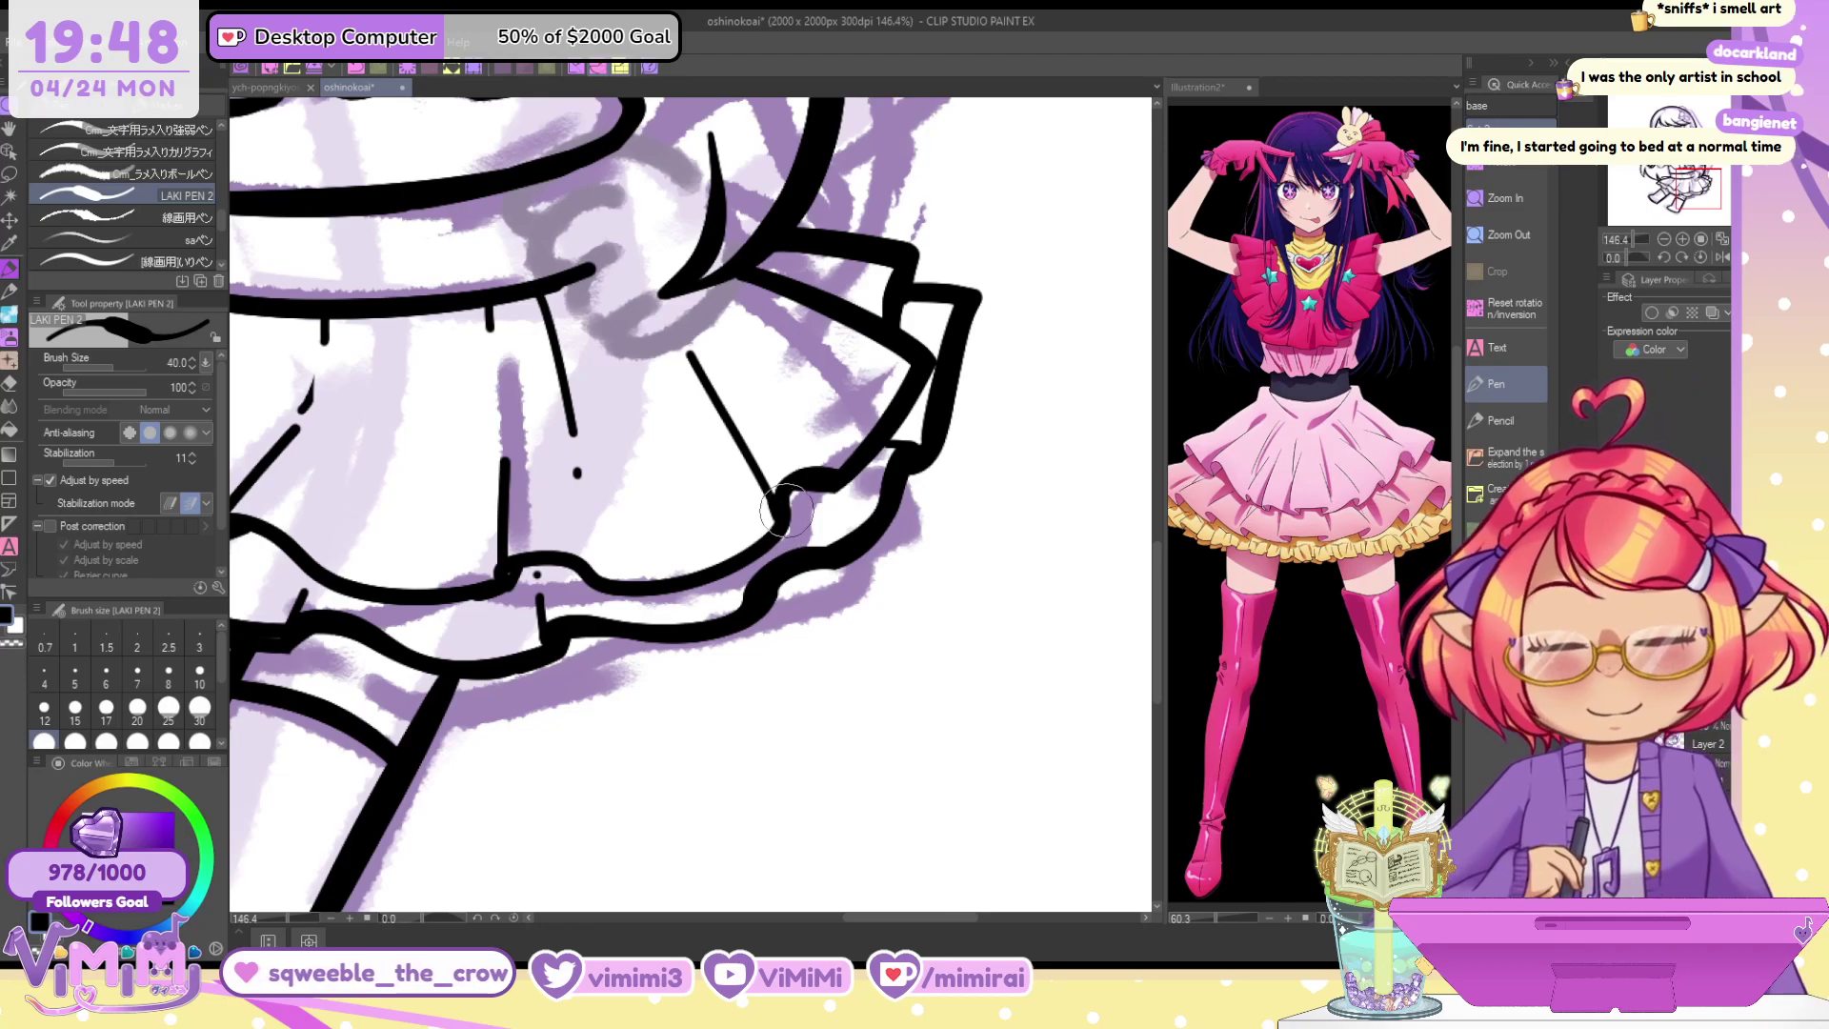
mouse_move(786, 512)
left_mouse_down()
mouse_move(753, 557)
mouse_move(636, 587)
left_mouse_up()
mouse_move(505, 572)
left_mouse_down()
mouse_move(568, 564)
mouse_move(624, 591)
left_mouse_up()
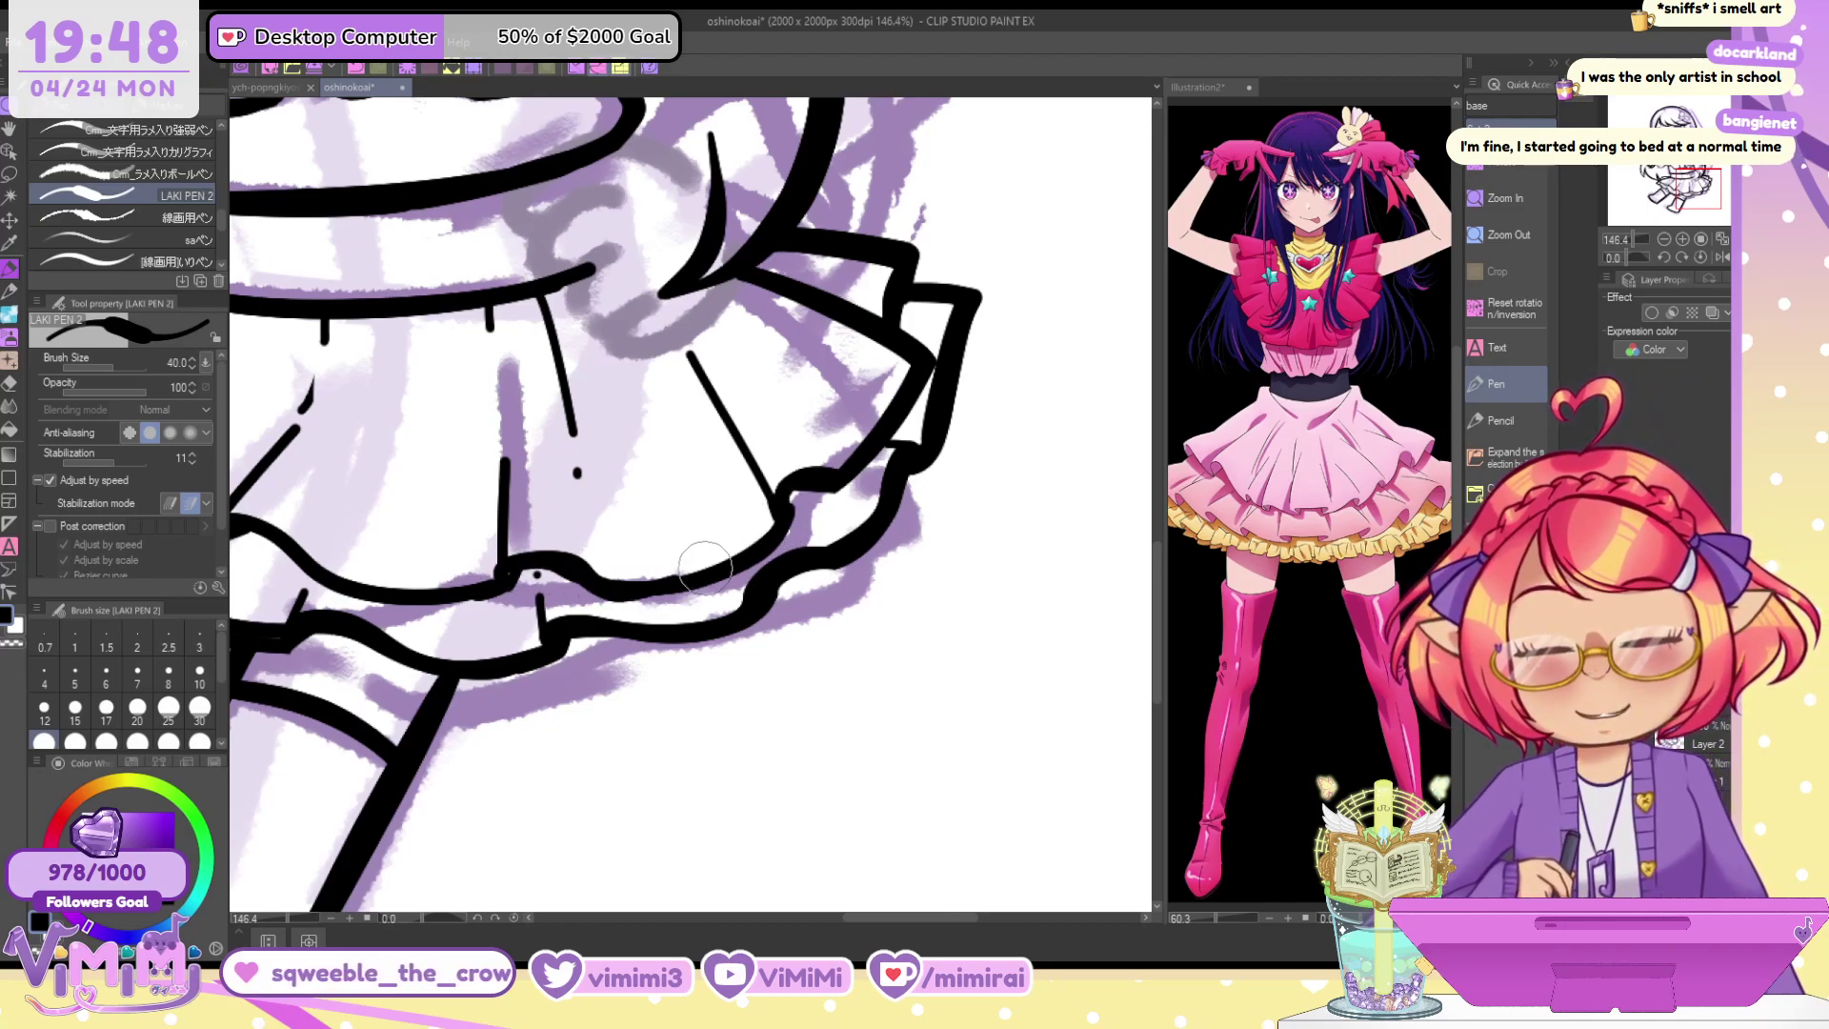
key("ctrl+z")
mouse_move(524, 561)
left_mouse_down()
mouse_move(698, 574)
mouse_move(793, 514)
left_mouse_up()
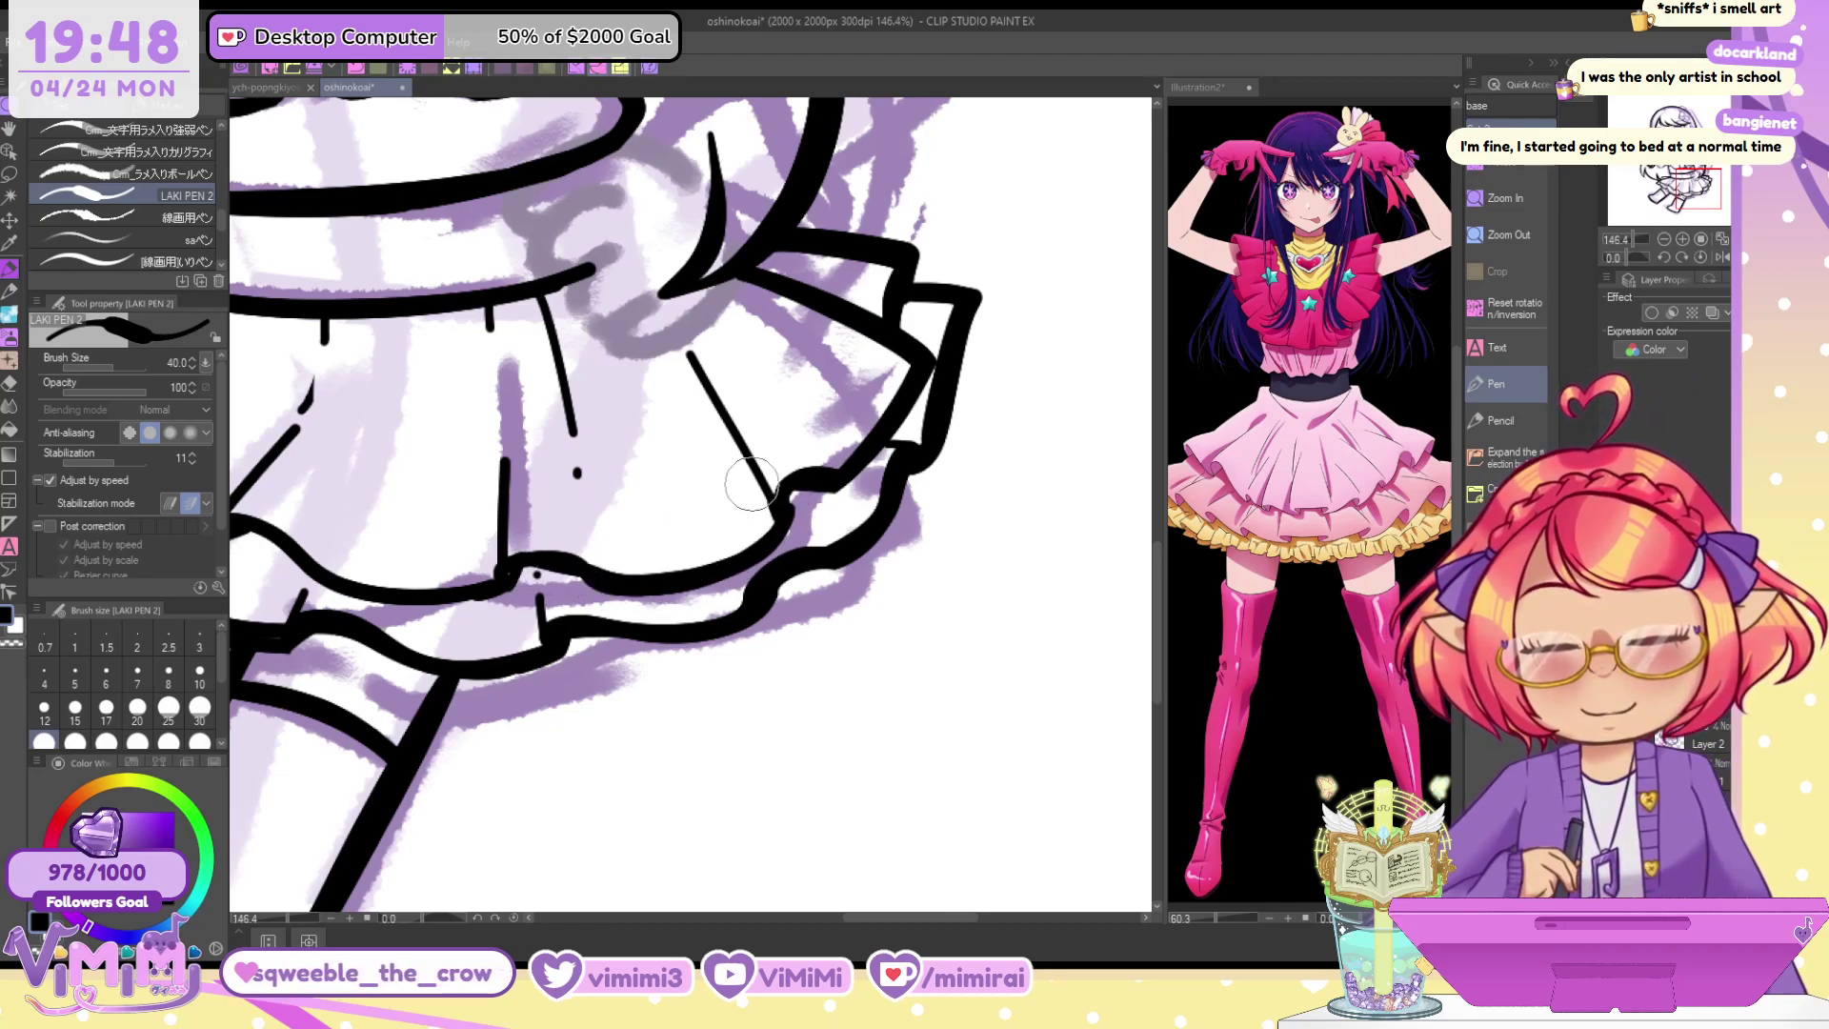
key("ctrl+z")
mouse_move(533, 561)
left_mouse_down()
mouse_move(629, 586)
mouse_move(727, 562)
mouse_move(794, 503)
left_mouse_up()
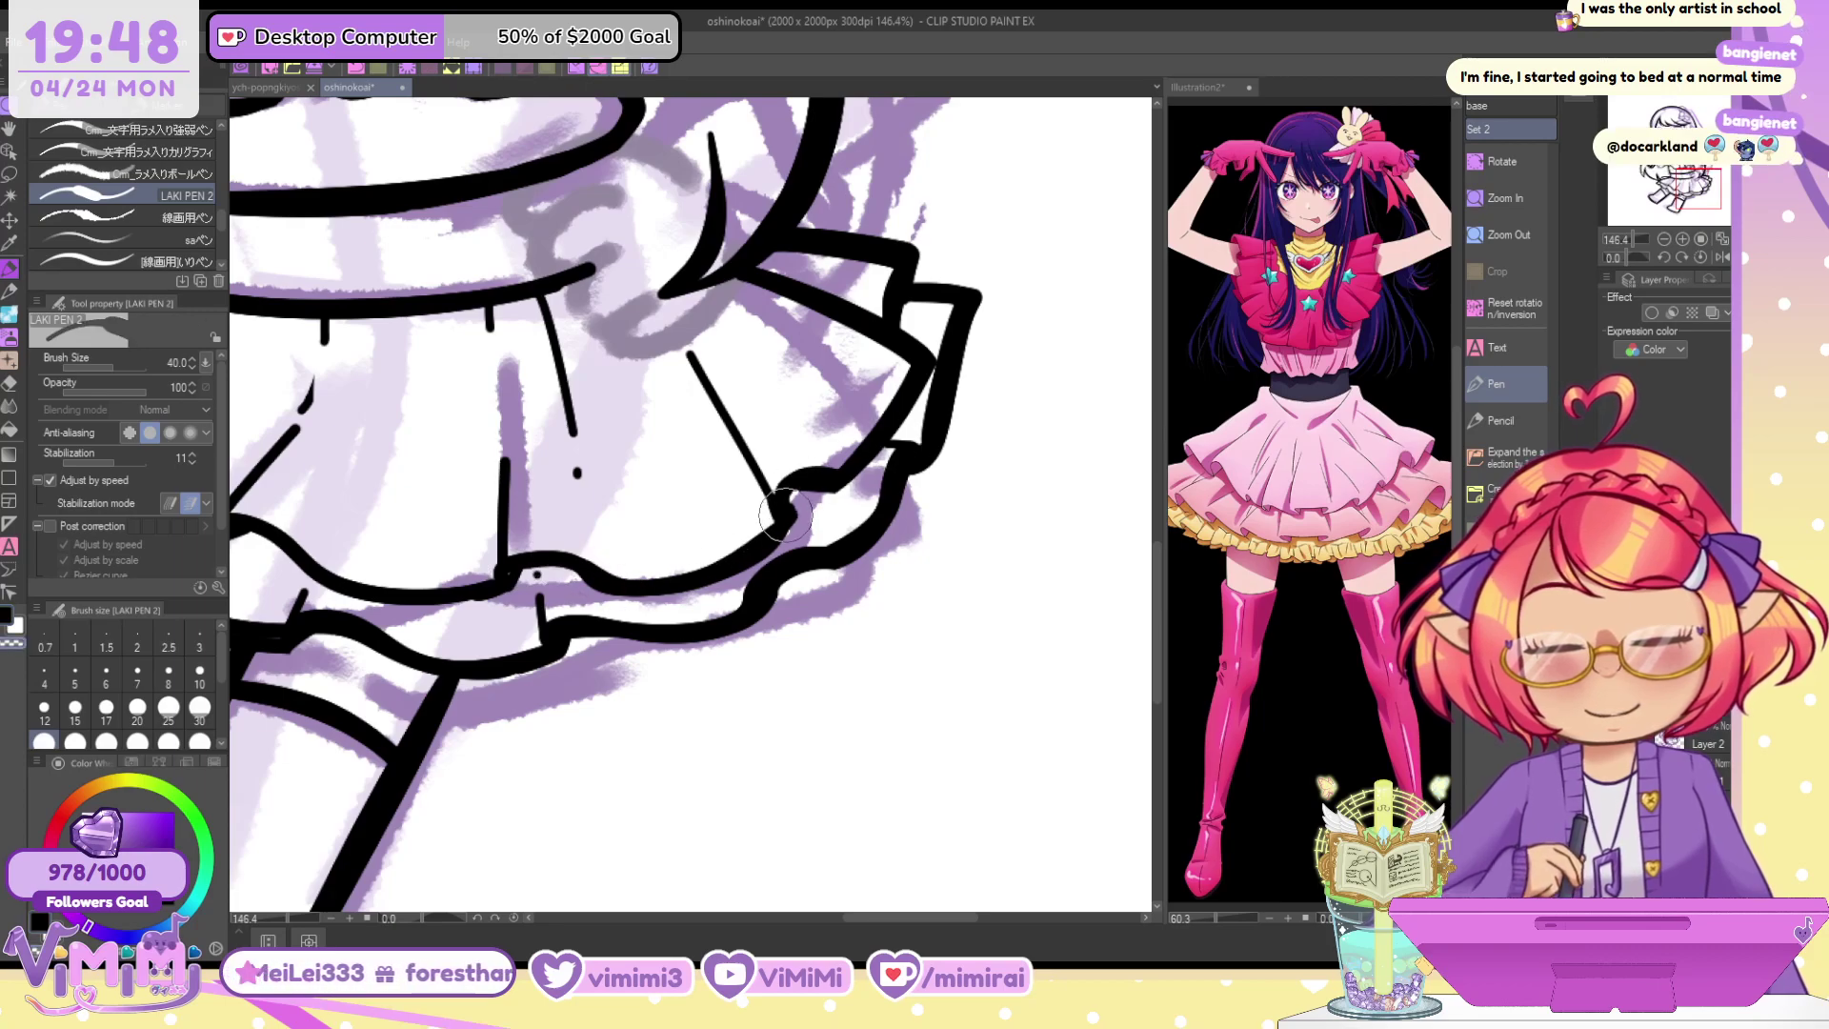
key("ctrl+z")
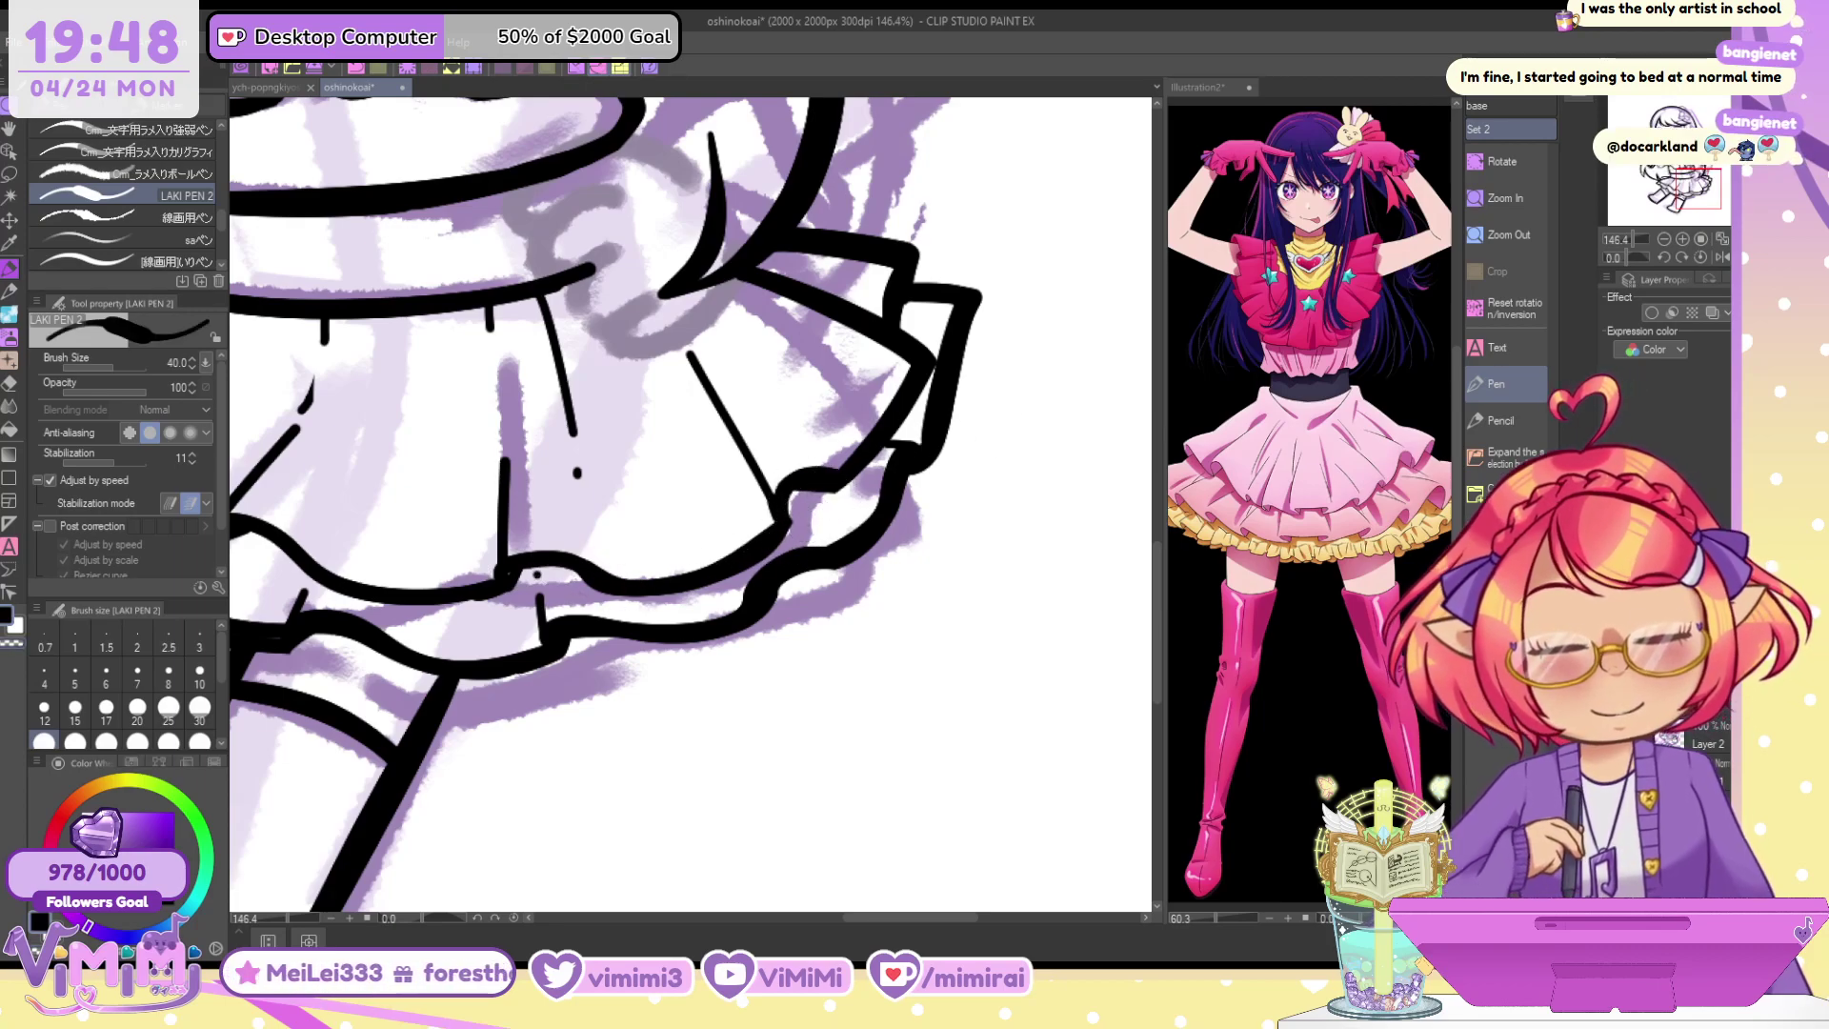
Darken the pointed knot at the skirt's left end and add short fold marks along the bodice's lower edge at brush size 25
left_click_drag(495, 419, 993, 548)
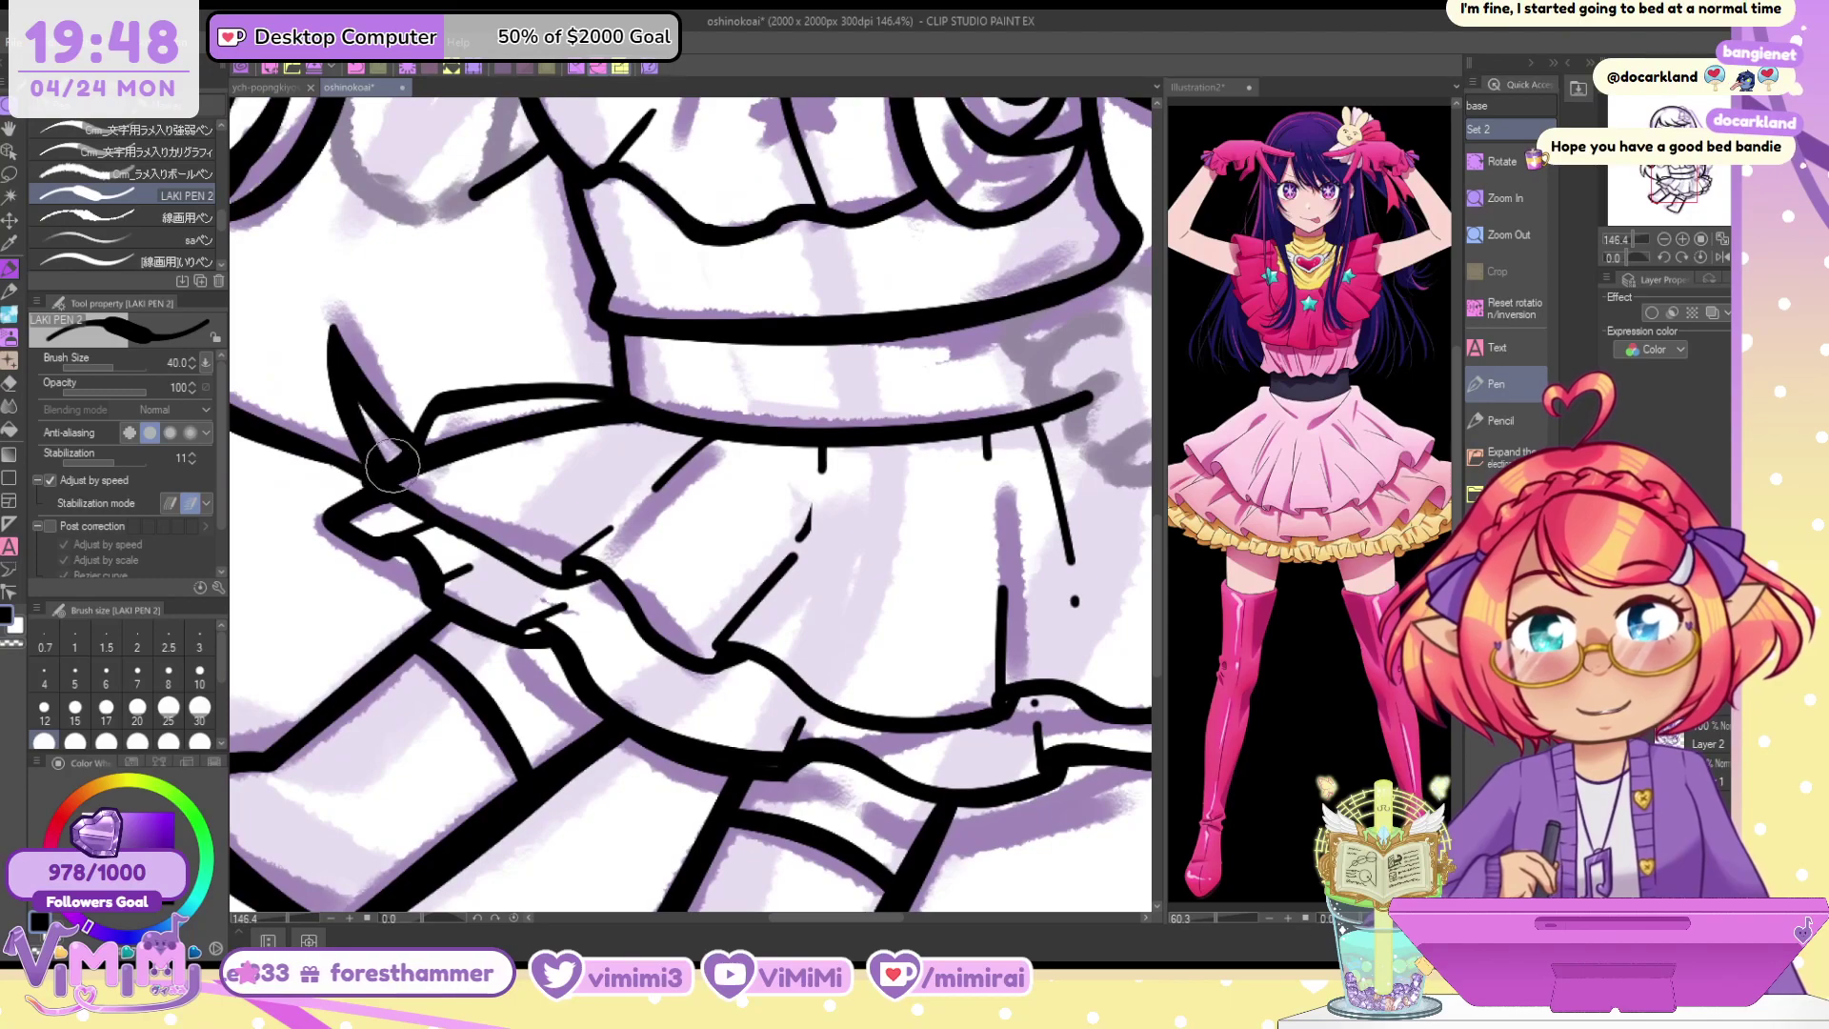
left_click_drag(397, 457, 415, 453)
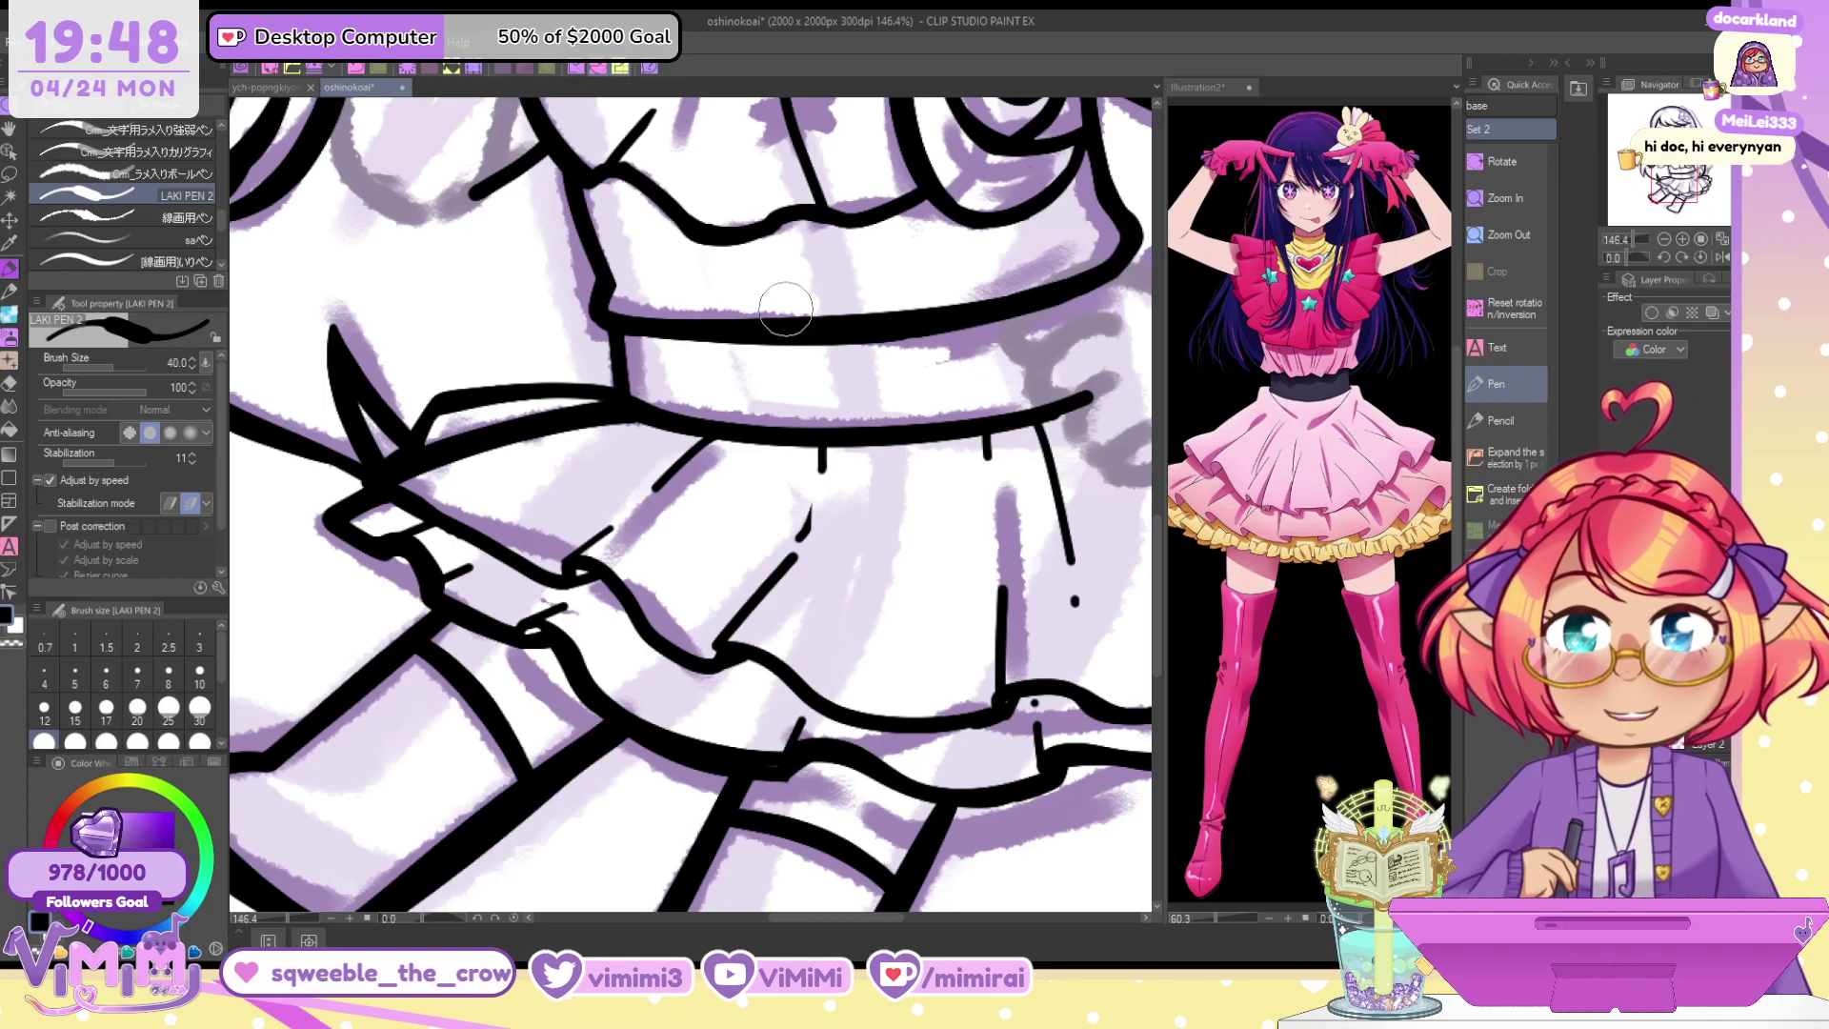
key("bracketleft")
key("bracketleft")
left_click_drag(660, 305, 675, 320)
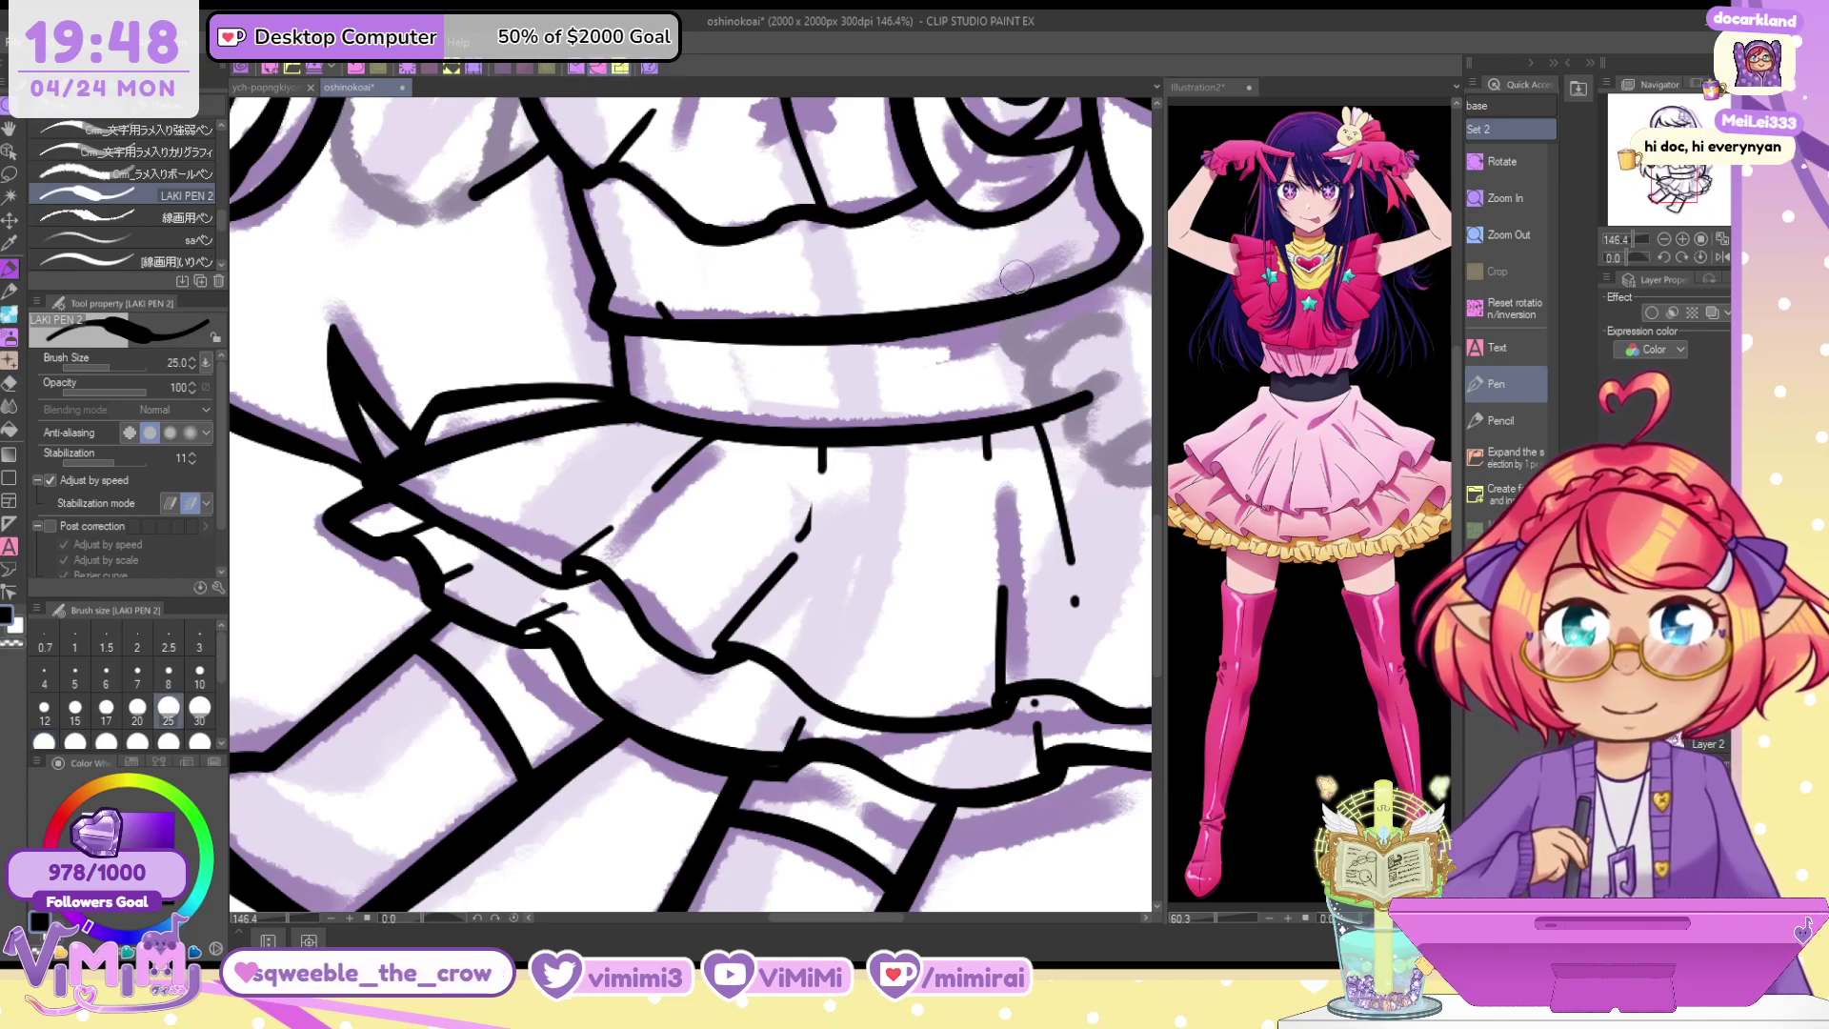
left_click_drag(1017, 291, 1042, 251)
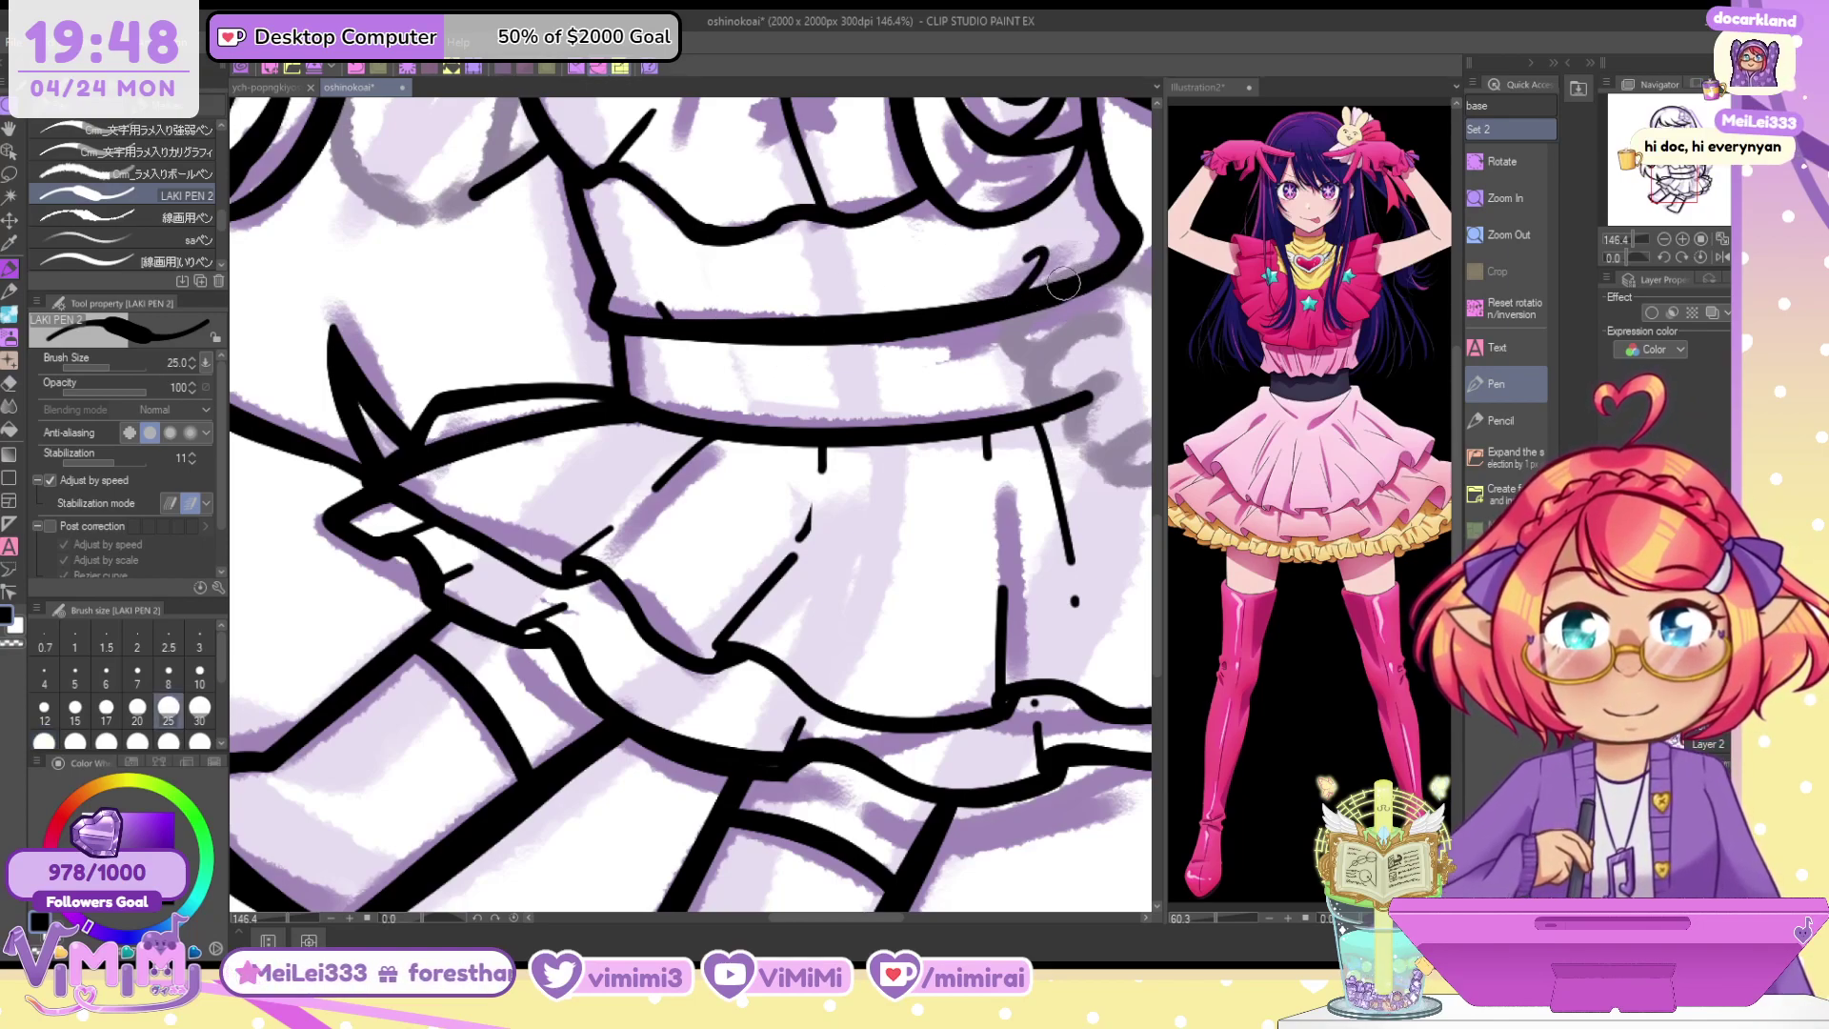
key("ctrl+z")
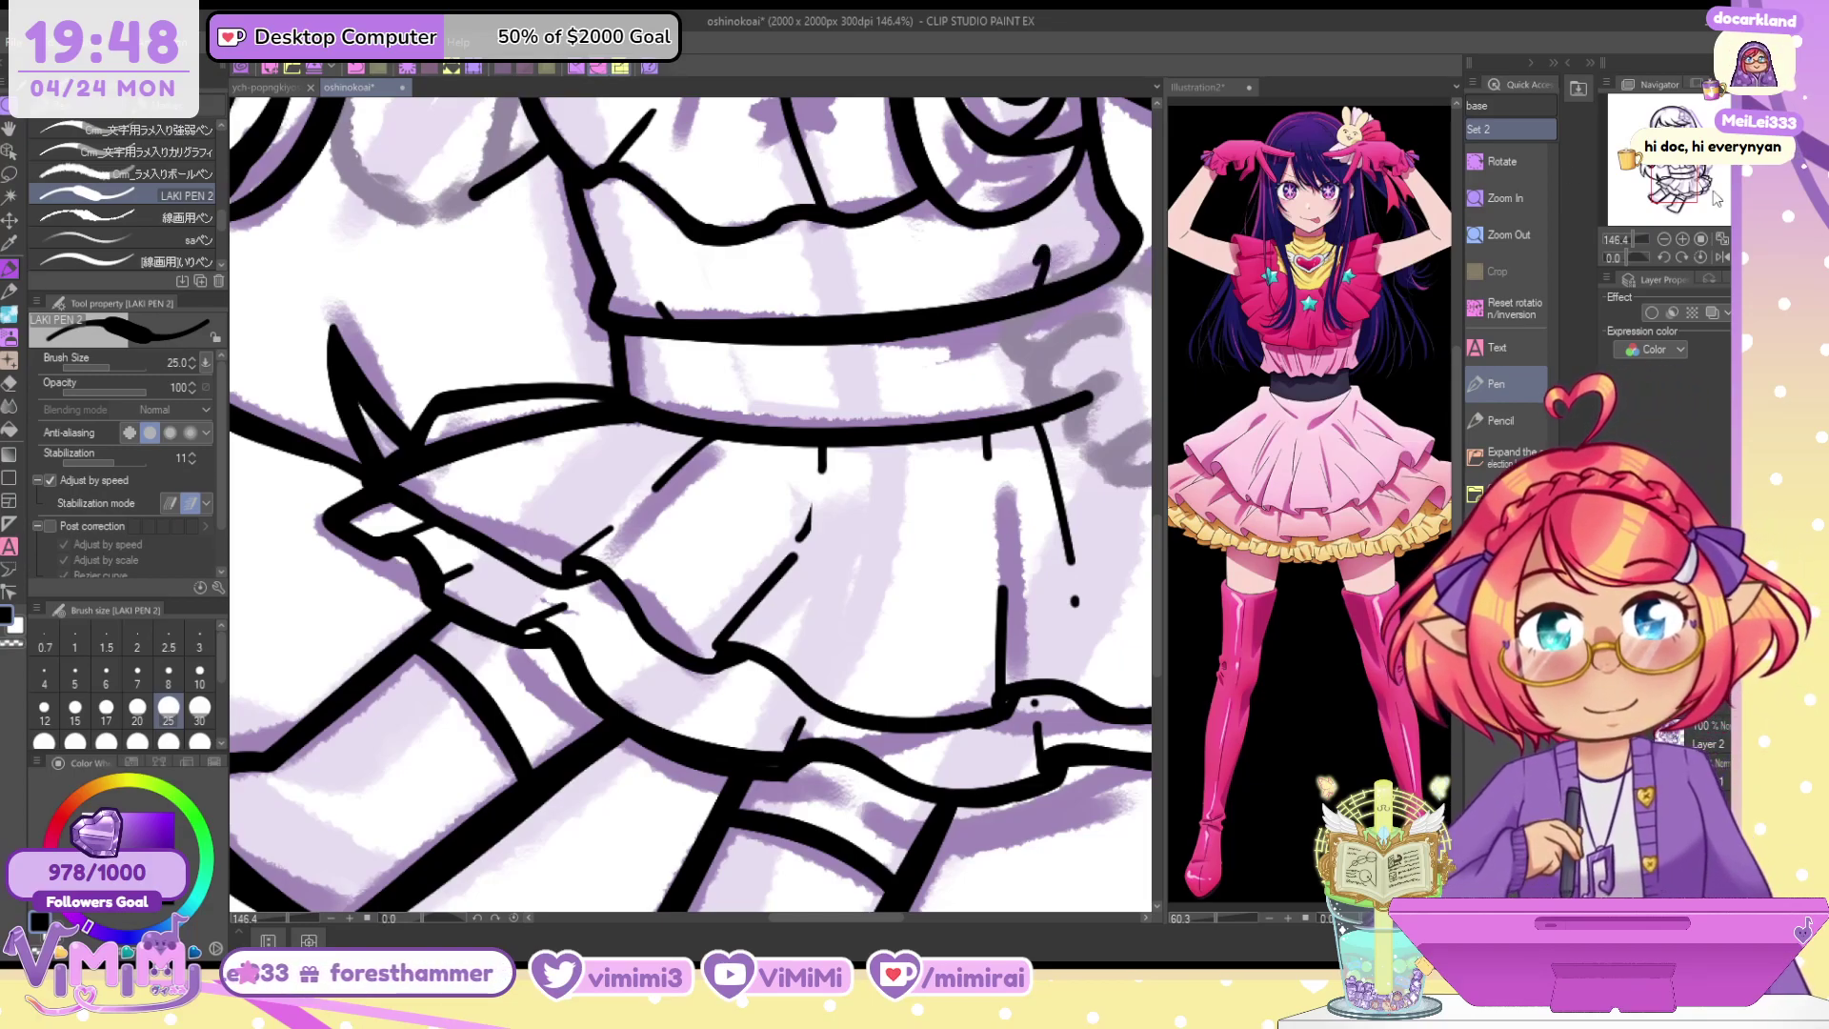
Ink the heart outline on the collar over the sketch at brush size 25
mouse_move(1682, 187)
left_mouse_down()
mouse_move(1700, 172)
mouse_move(1676, 200)
mouse_move(1674, 168)
left_mouse_up()
scroll(804, 335, "up", 1)
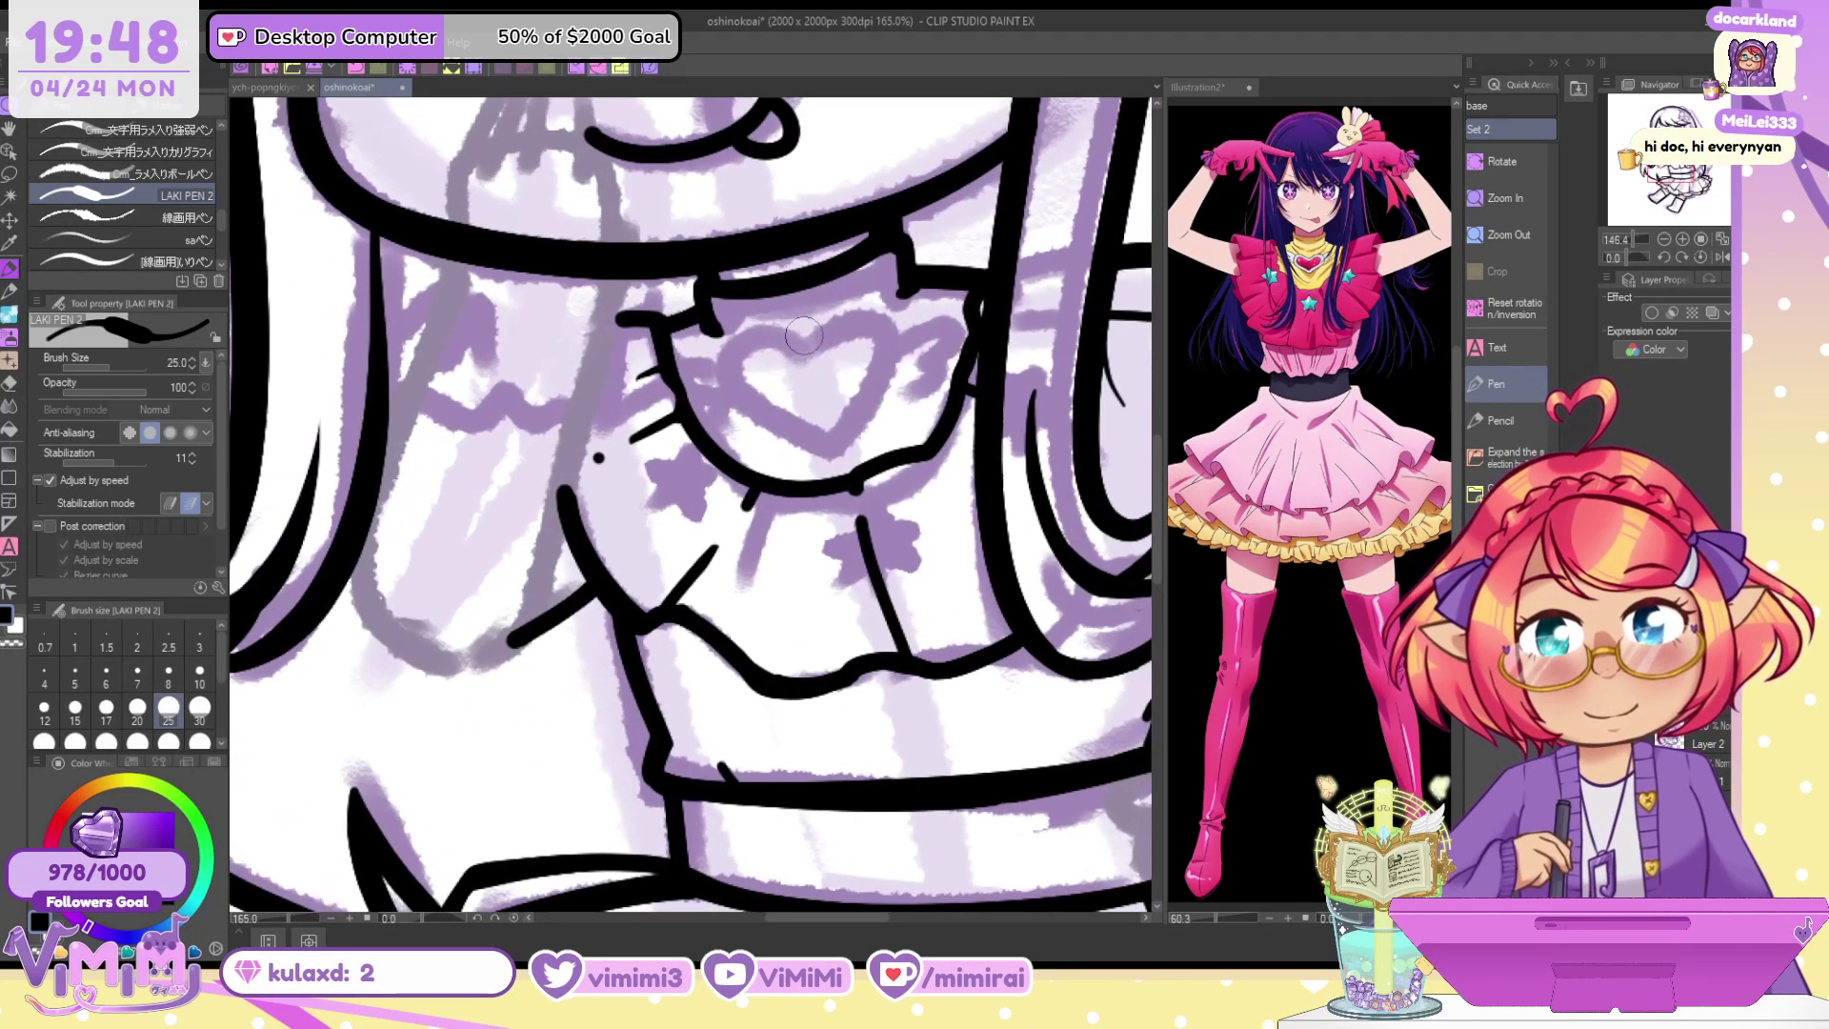
scroll(803, 335, "up", 3)
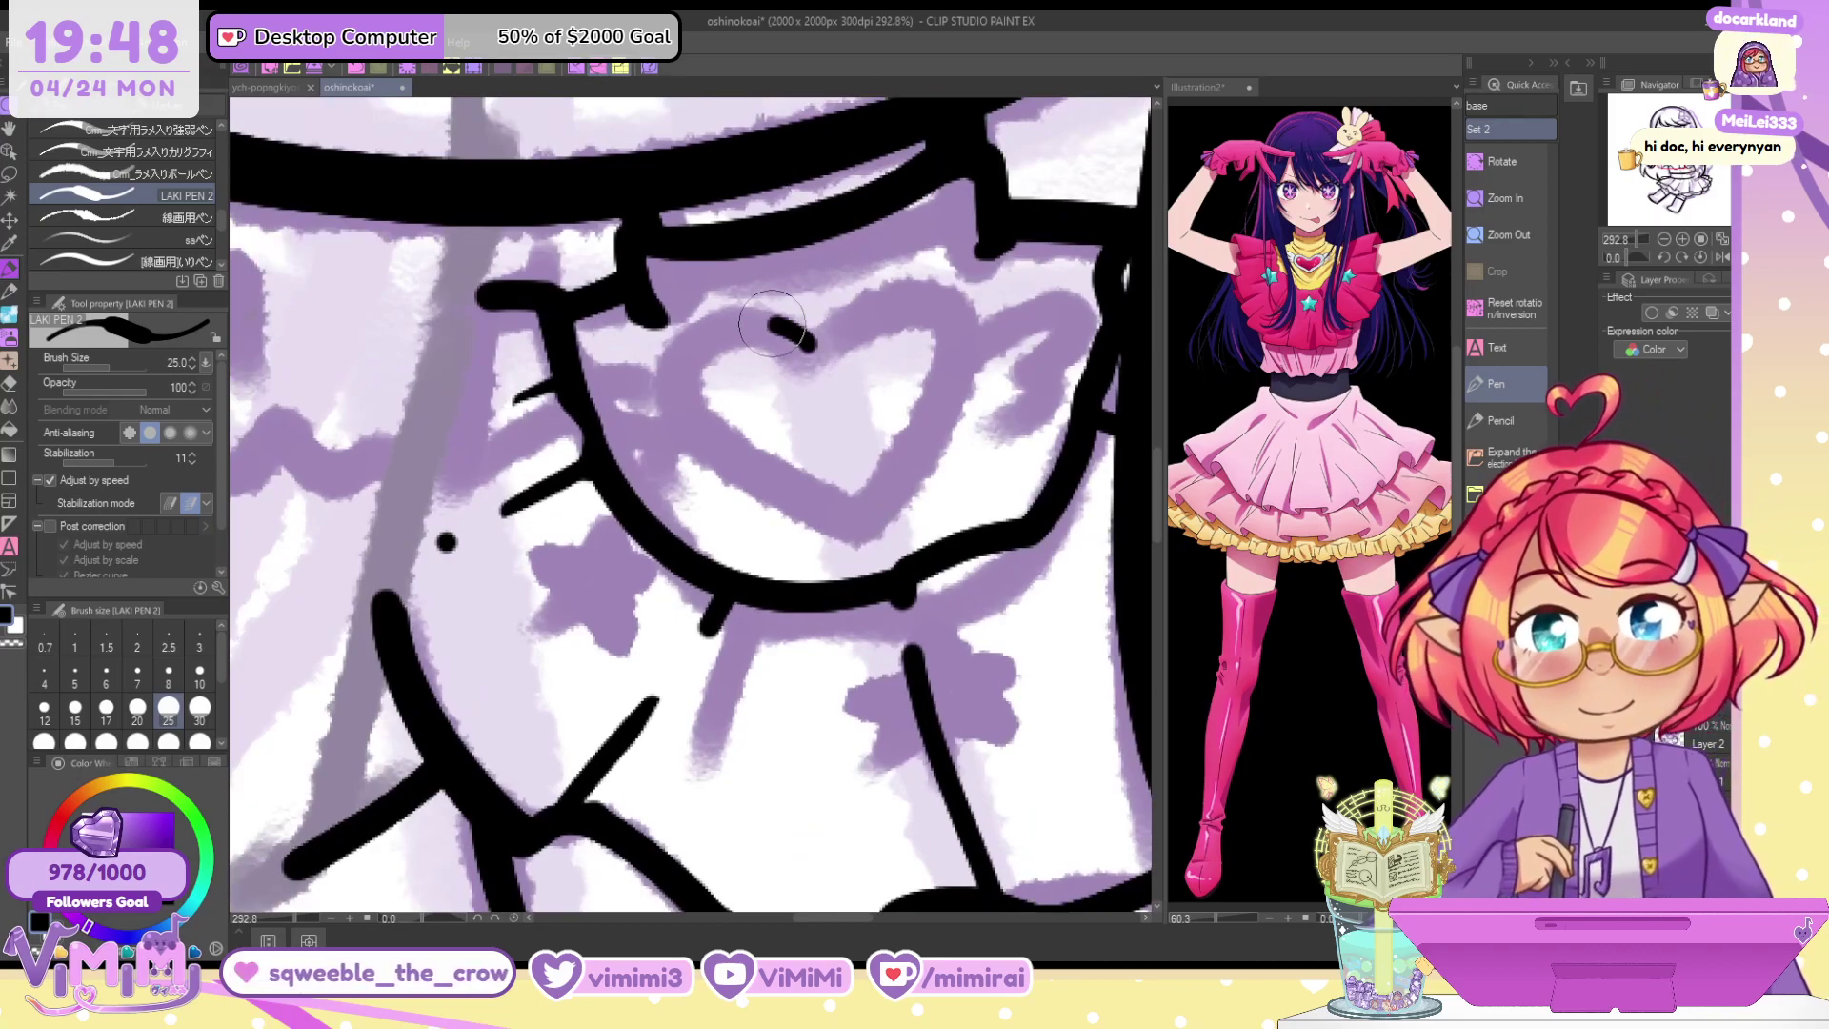
mouse_move(771, 323)
left_mouse_down()
mouse_move(675, 367)
mouse_move(829, 514)
left_mouse_up()
key("ctrl+z")
mouse_move(812, 343)
left_mouse_down()
mouse_move(713, 324)
mouse_move(836, 529)
left_mouse_up()
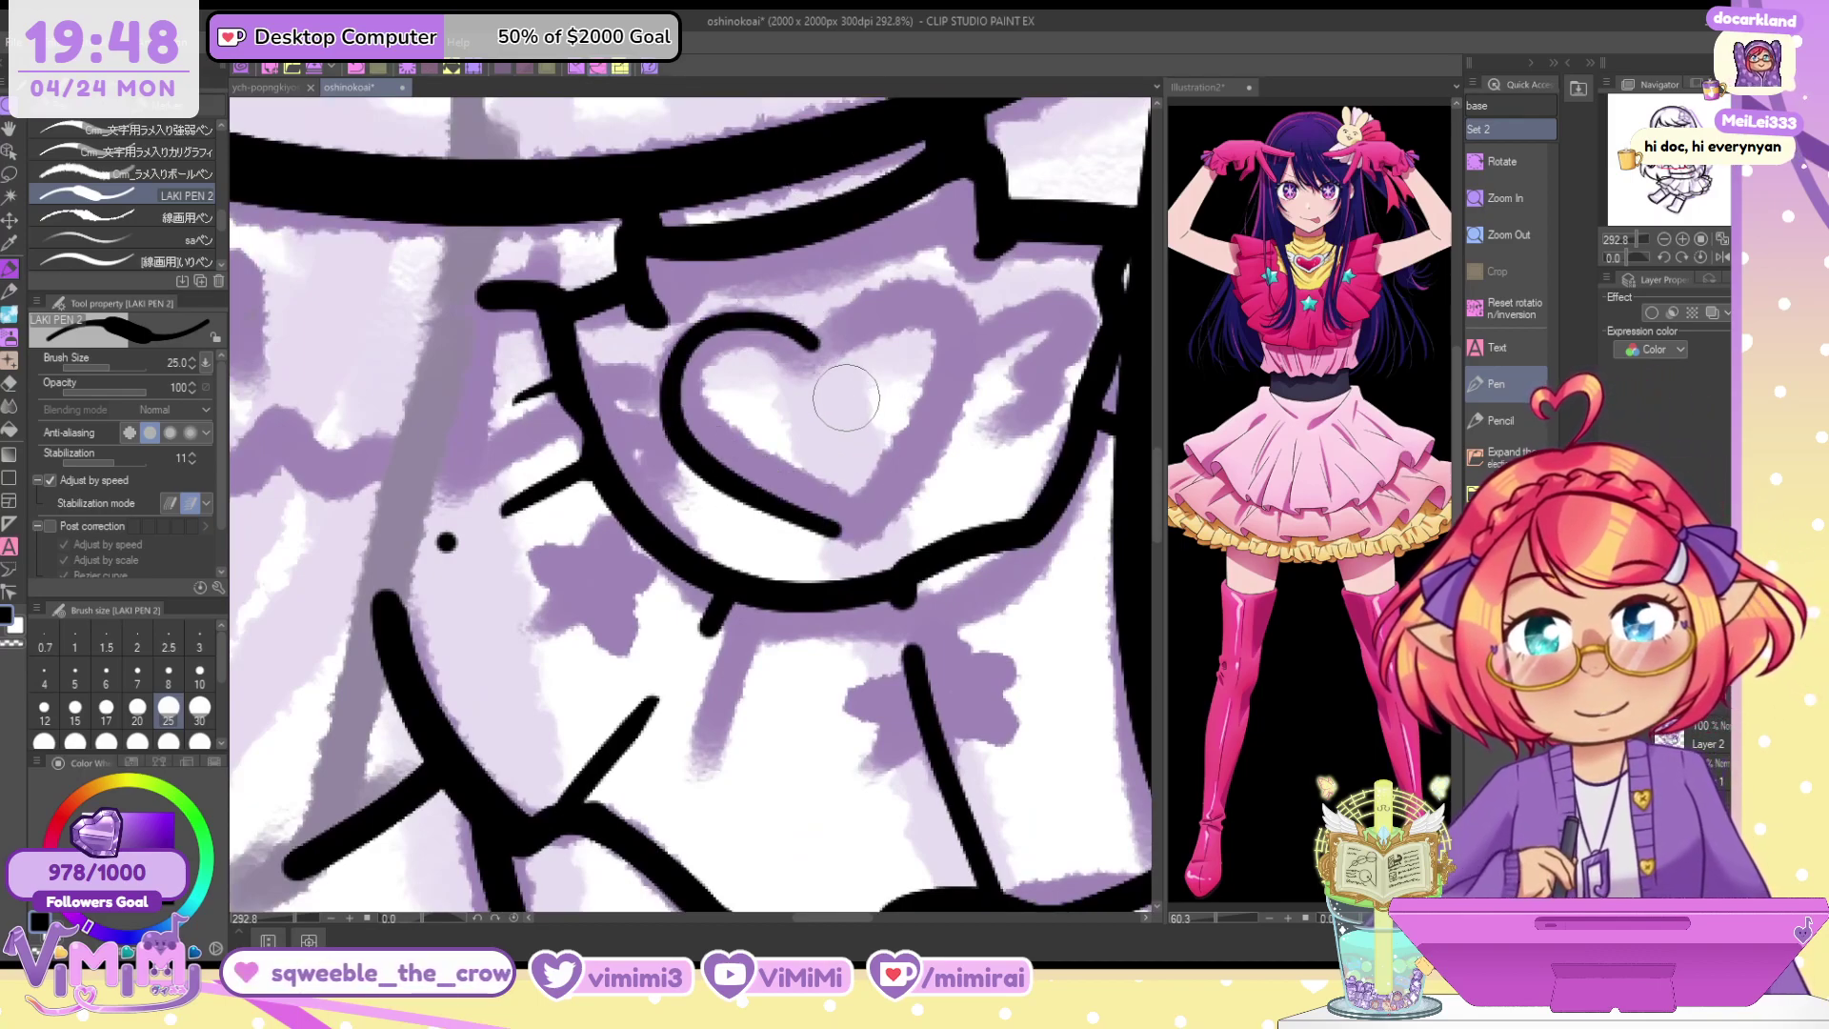
left_click_drag(843, 319, 905, 467)
key("ctrl+z")
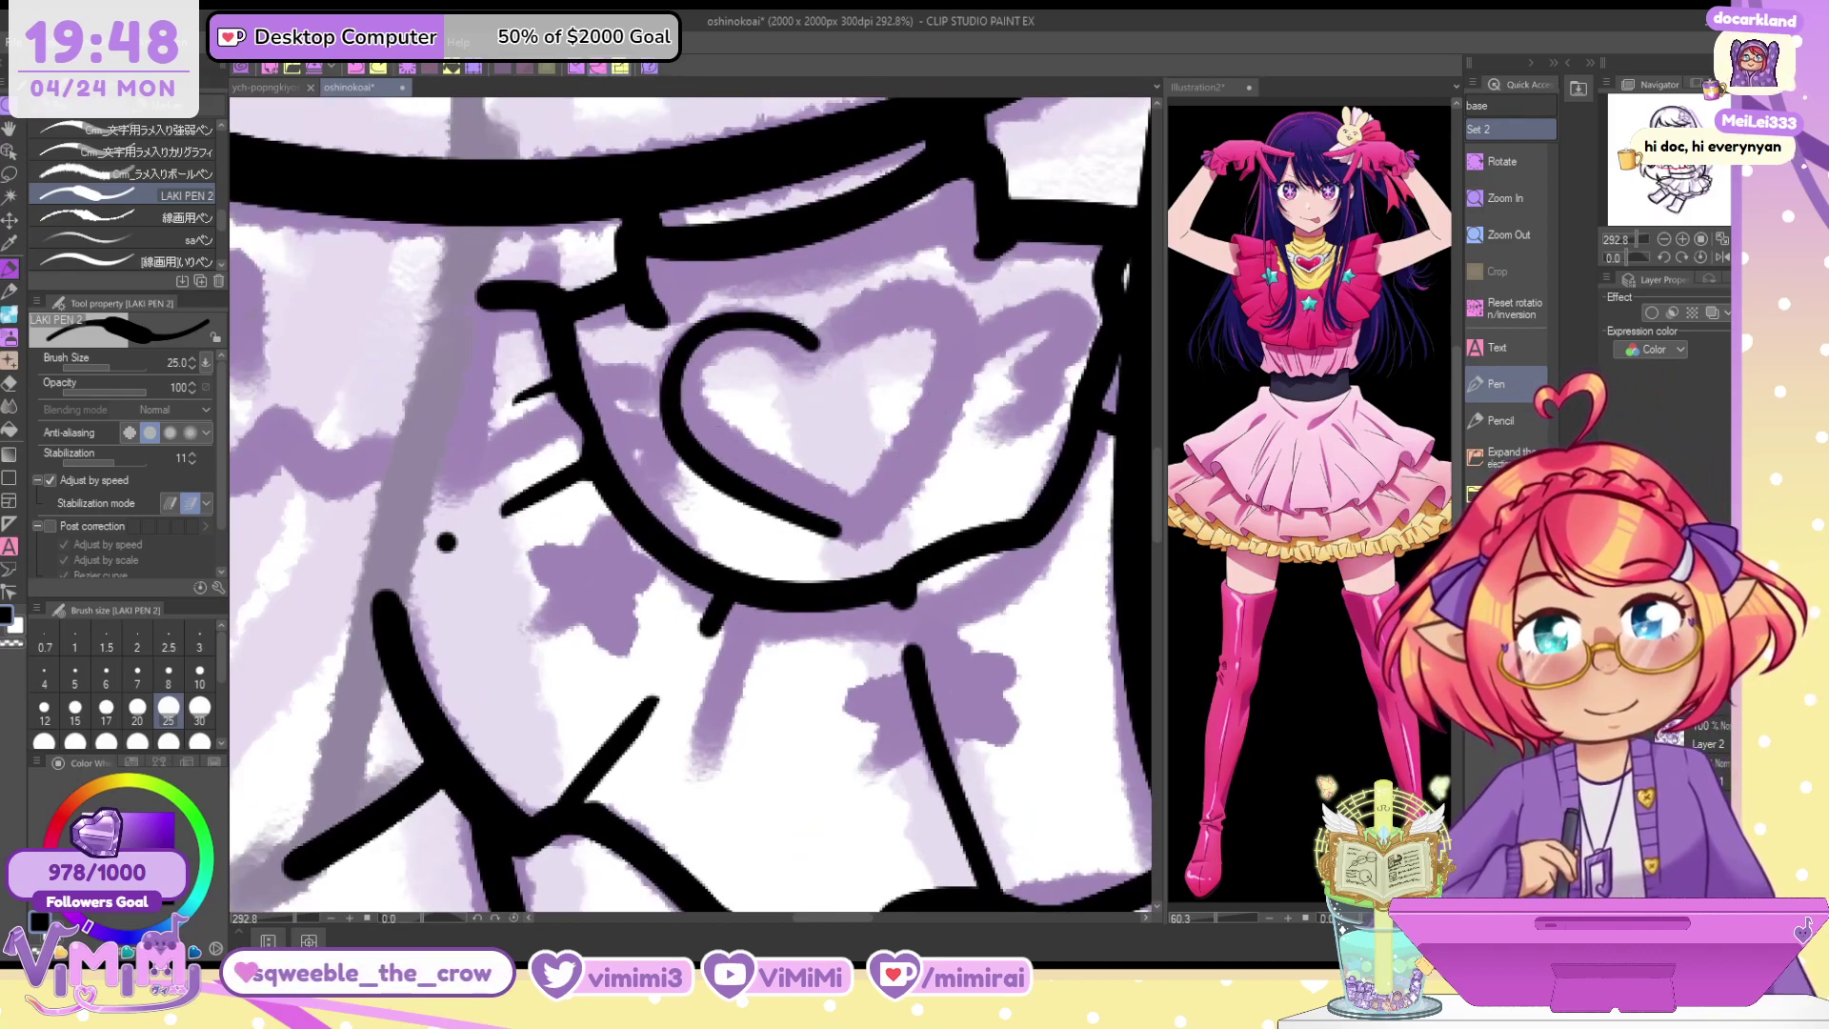
key("ctrl+z")
left_click_drag(784, 332, 841, 519)
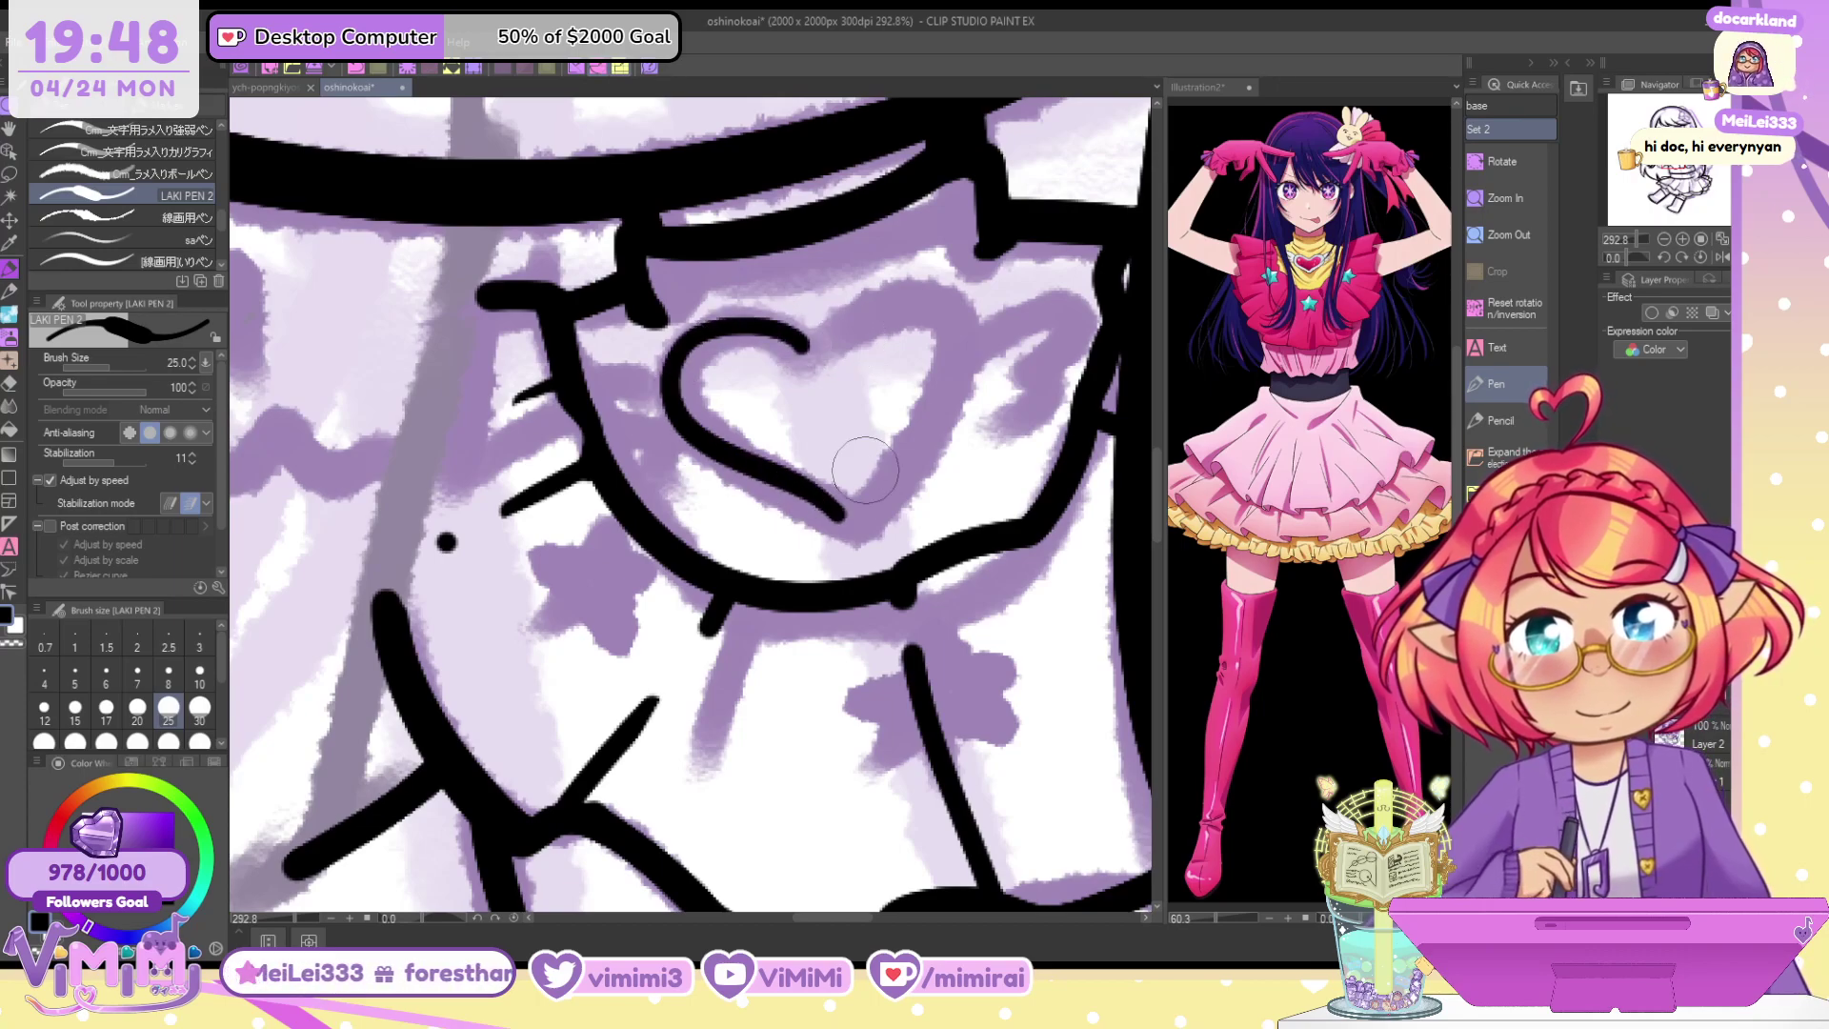
mouse_move(805, 341)
left_mouse_down()
mouse_move(939, 315)
mouse_move(843, 519)
left_mouse_up()
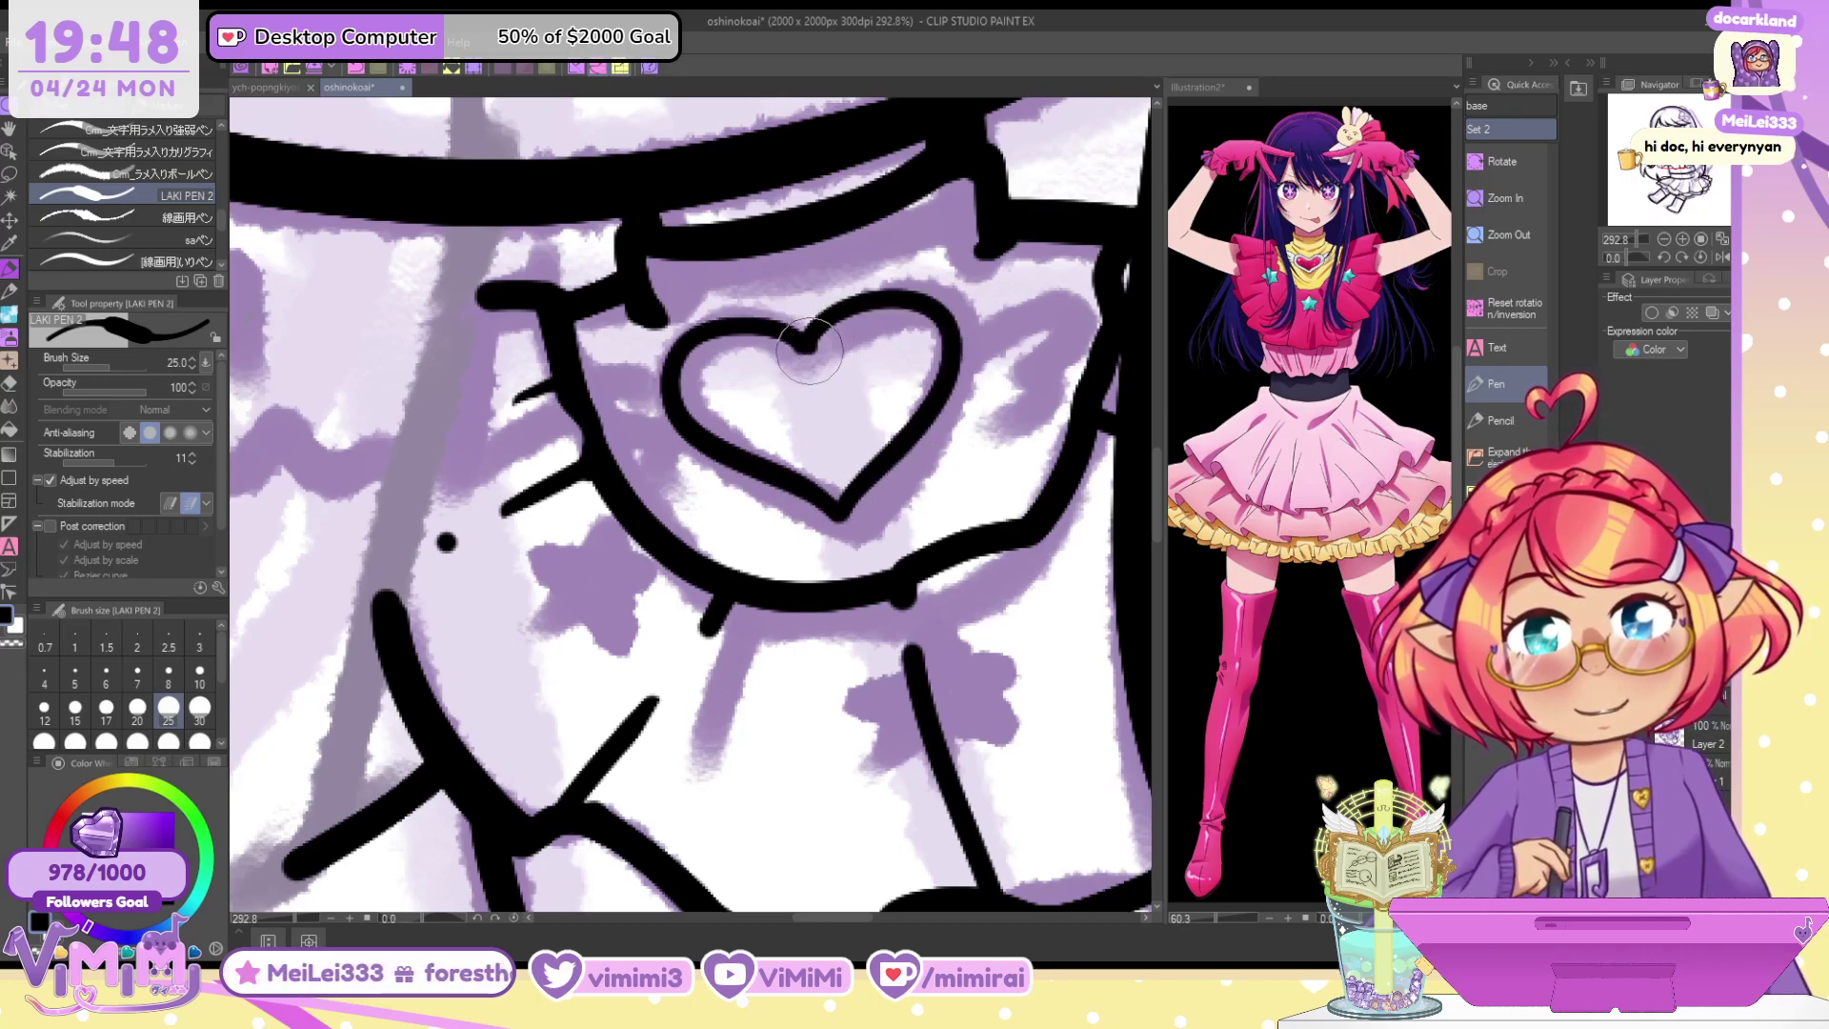
Ink a smaller heart inside the collar heart's outline at brush size 20
mouse_move(792, 333)
left_mouse_down()
mouse_move(753, 478)
mouse_move(848, 500)
mouse_move(836, 532)
mouse_move(957, 371)
mouse_move(844, 322)
mouse_move(694, 391)
mouse_move(842, 467)
mouse_move(910, 366)
mouse_move(821, 358)
mouse_move(866, 324)
mouse_move(842, 474)
left_mouse_up()
key("bracketleft")
key("ctrl+z")
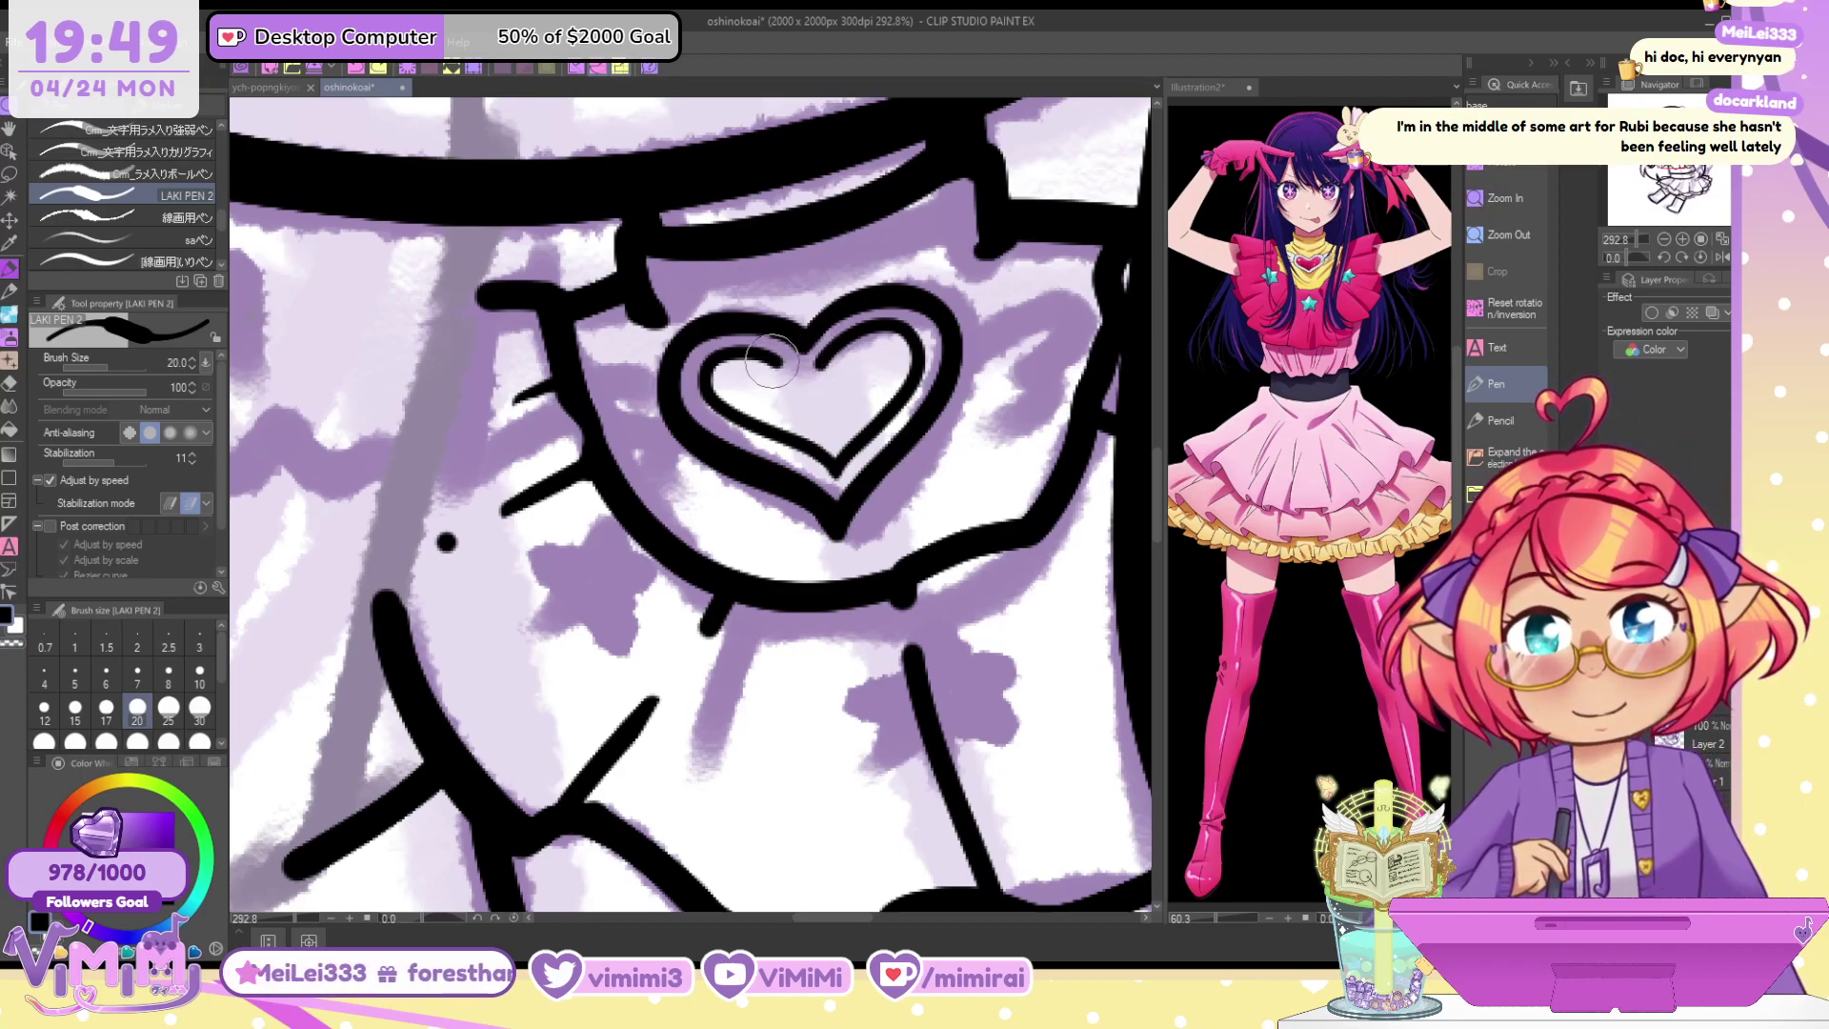
mouse_move(771, 361)
left_mouse_down()
mouse_move(808, 373)
mouse_move(857, 333)
left_mouse_up()
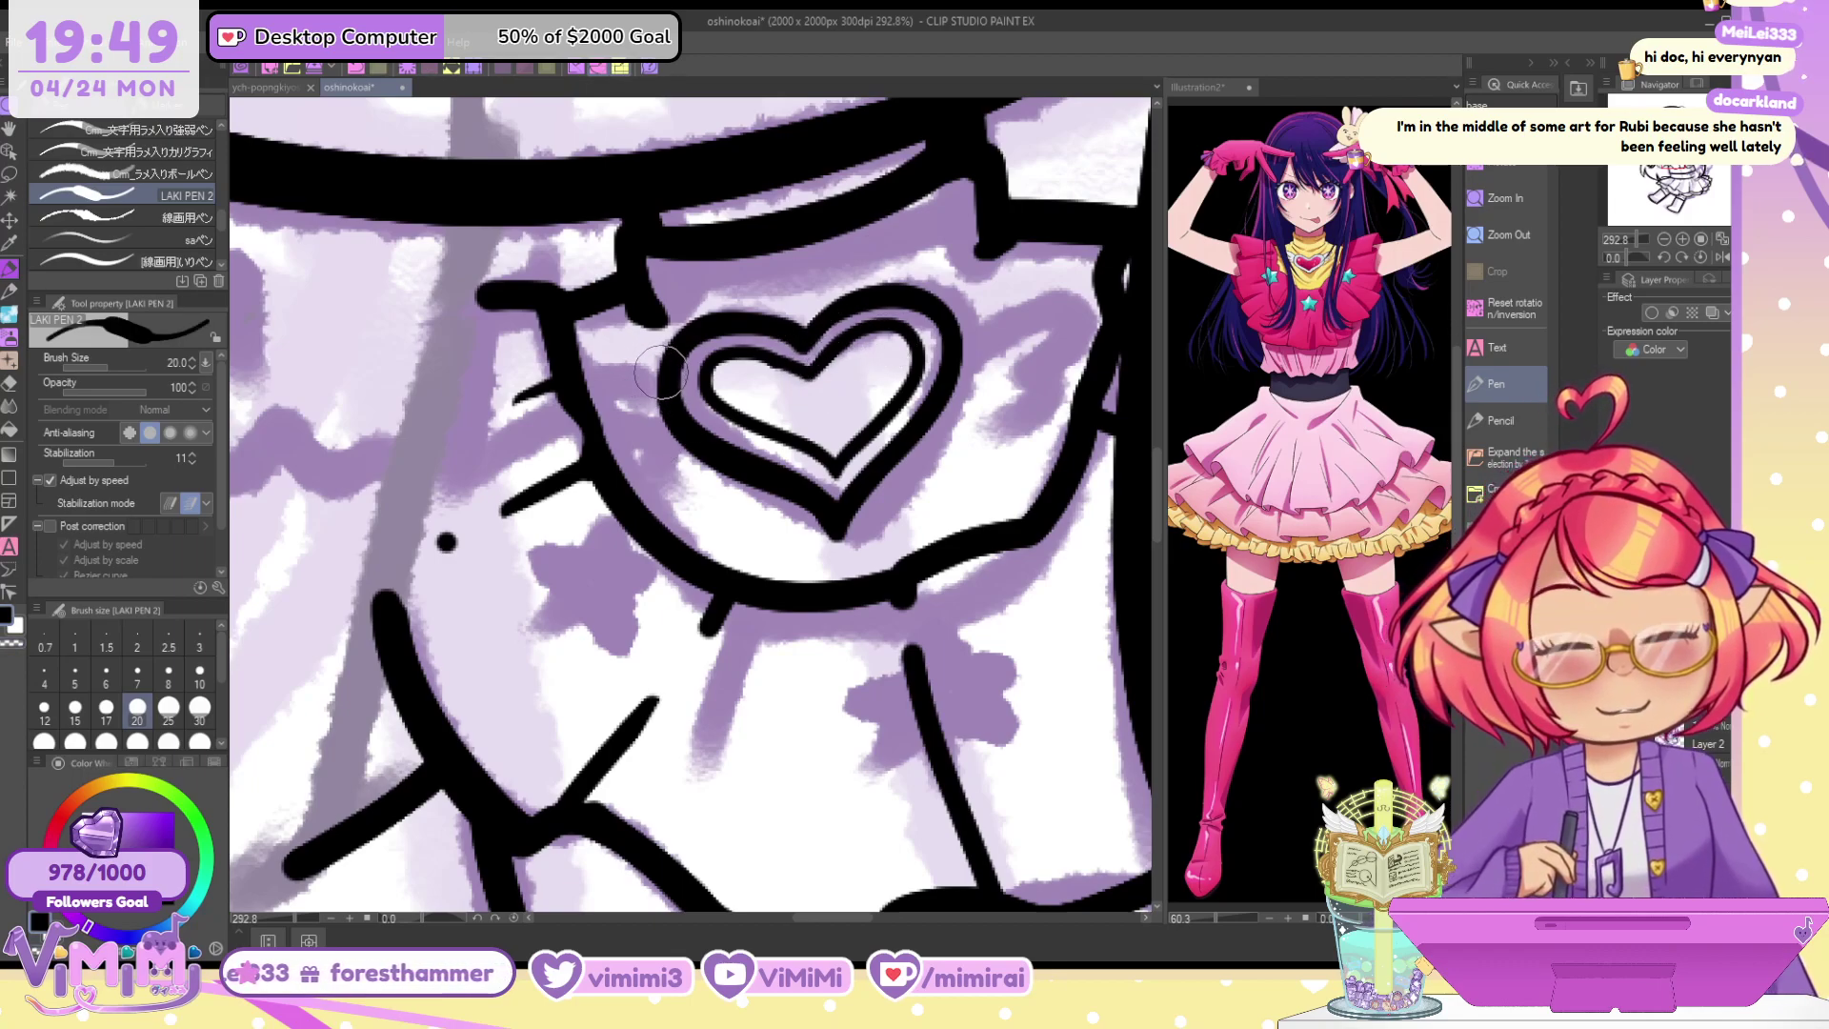
Ink a small feathered wing on the heart's left side and rough in the right one at brush size 20
mouse_move(661, 368)
left_mouse_down()
mouse_move(621, 400)
mouse_move(678, 415)
mouse_move(664, 434)
mouse_move(684, 450)
left_mouse_up()
key("ctrl+z")
mouse_move(956, 306)
left_mouse_down()
mouse_move(1012, 320)
mouse_move(983, 357)
mouse_move(1015, 294)
mouse_move(951, 401)
left_mouse_up()
key("ctrl+z")
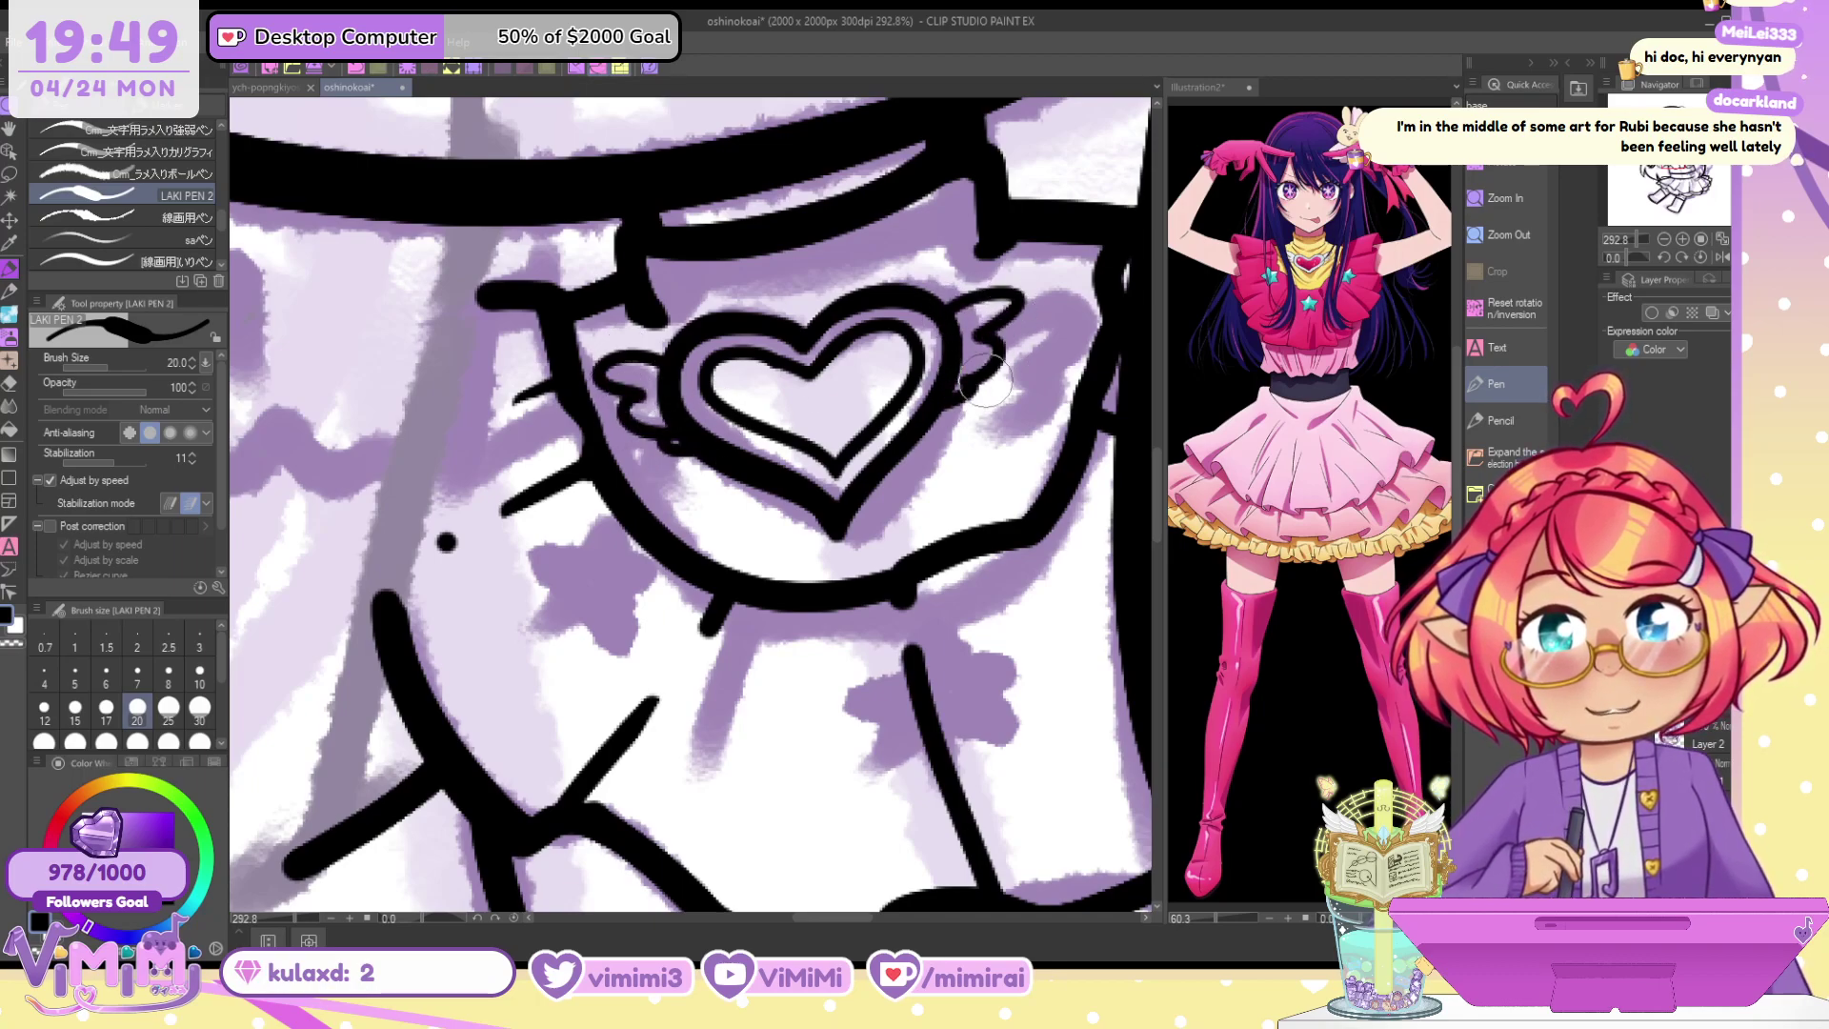
Redraw the feathered wing on the heart's right side with three rounded feathers at brush size 20
key("ctrl+z")
mouse_move(952, 313)
left_mouse_down()
mouse_move(965, 301)
mouse_move(990, 378)
mouse_move(954, 398)
mouse_move(988, 327)
mouse_move(947, 405)
mouse_move(1022, 303)
left_mouse_up()
key("ctrl+z")
key("ctrl+z")
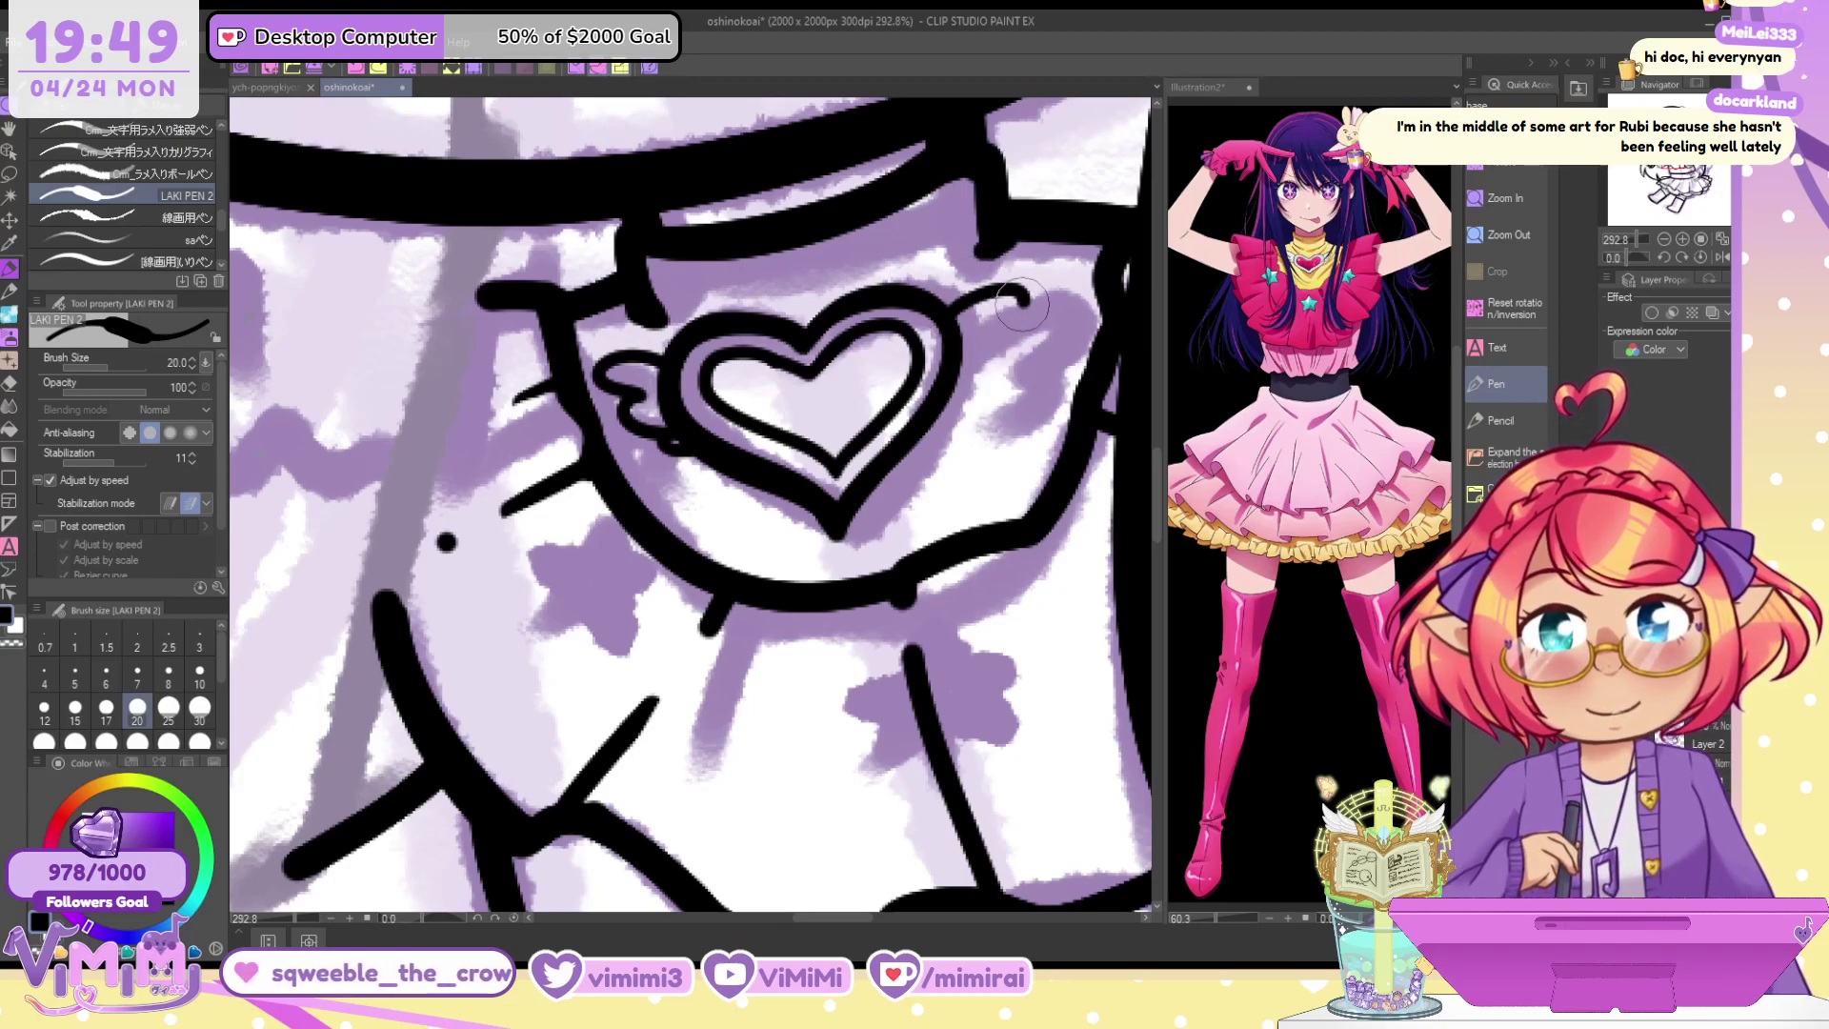
left_click_drag(974, 374, 950, 405)
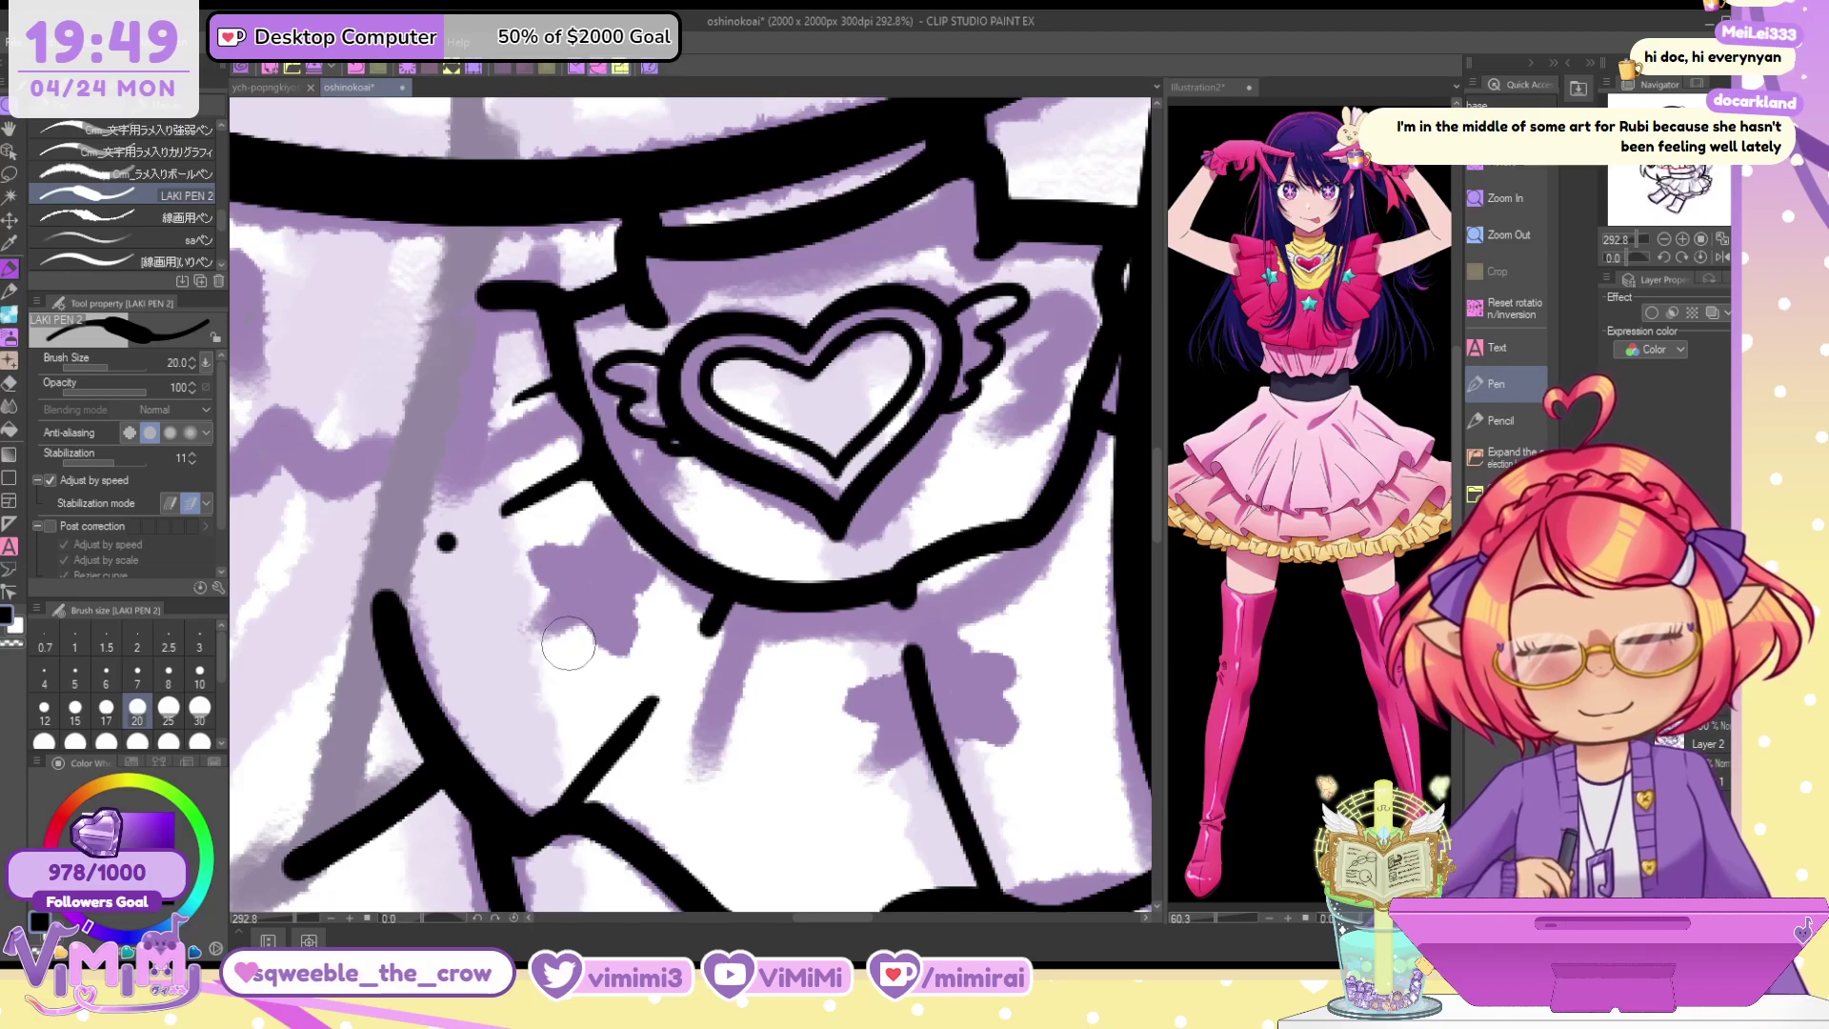
key("ctrl+z")
mouse_move(950, 310)
left_mouse_down()
mouse_move(1015, 303)
mouse_move(998, 327)
mouse_move(958, 295)
mouse_move(999, 328)
mouse_move(951, 400)
left_mouse_up()
key("ctrl+z")
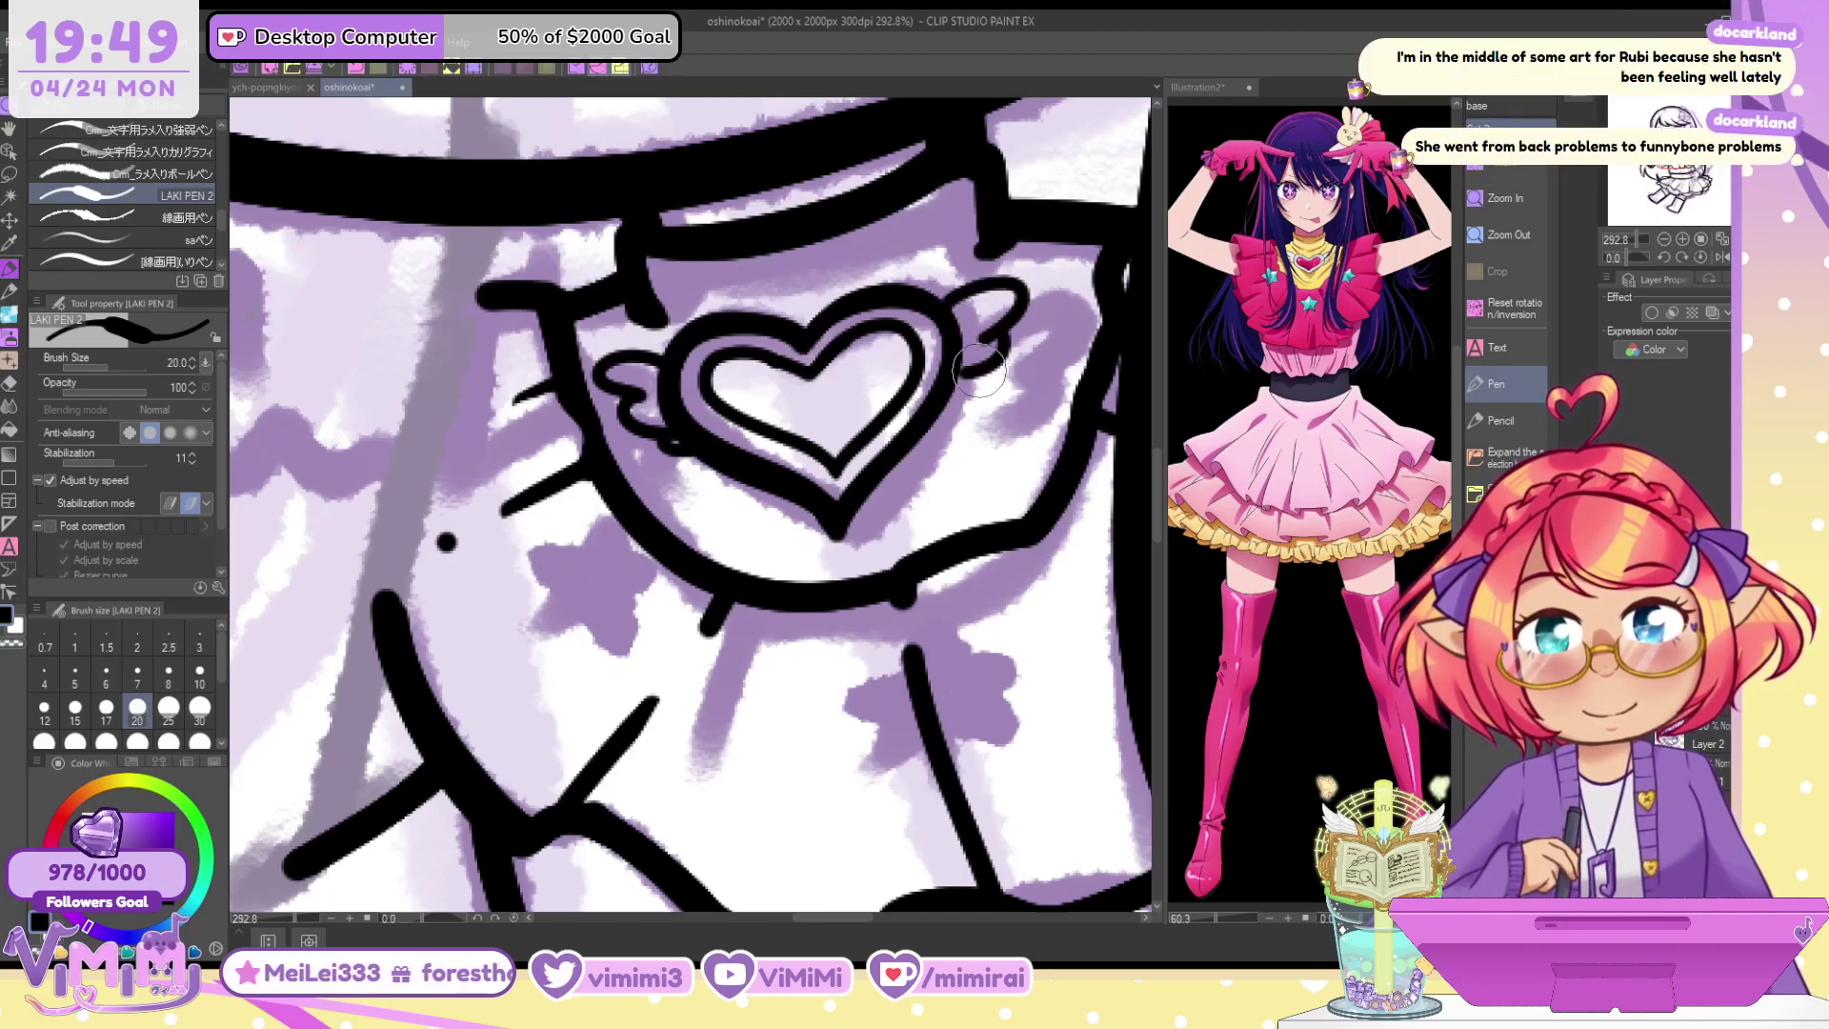
key("ctrl+z")
mouse_move(992, 340)
left_mouse_down()
mouse_move(996, 363)
mouse_move(943, 395)
left_mouse_up()
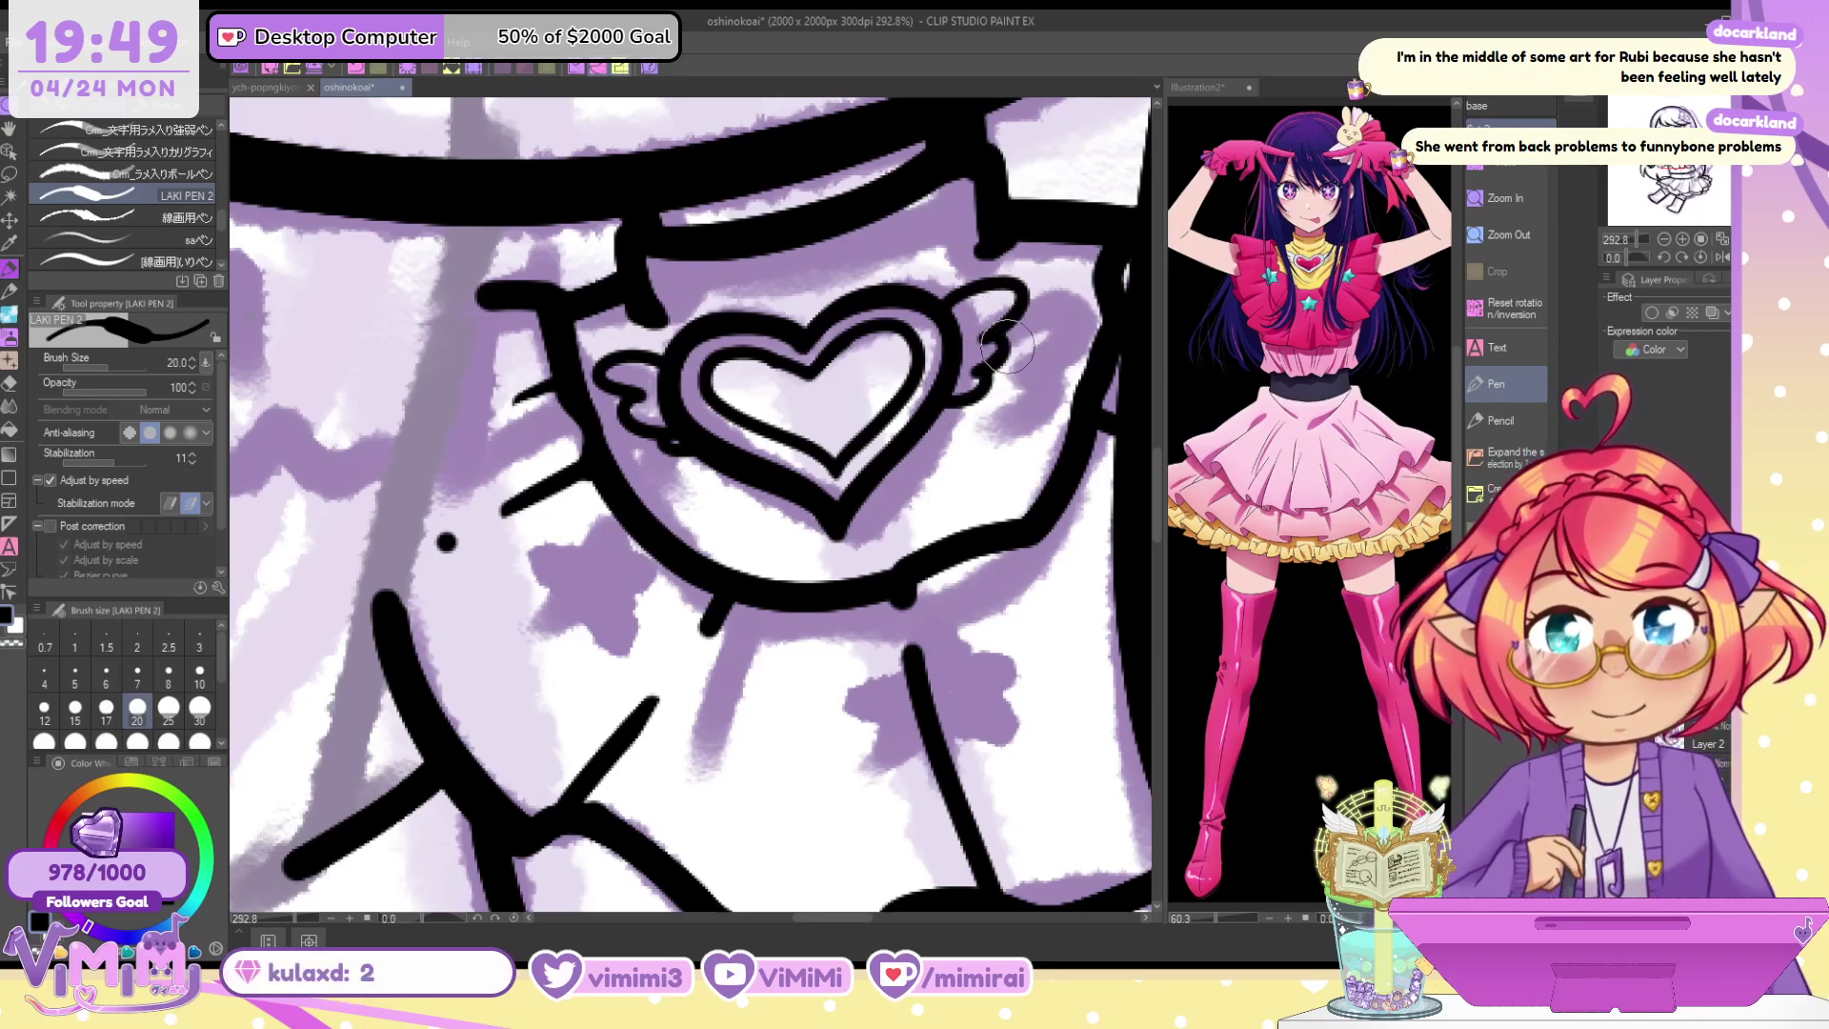
mouse_move(579, 546)
left_mouse_down()
mouse_move(594, 524)
mouse_move(644, 592)
mouse_move(564, 600)
mouse_move(548, 628)
mouse_move(581, 609)
mouse_move(620, 648)
mouse_move(629, 600)
left_mouse_up()
key("ctrl+z")
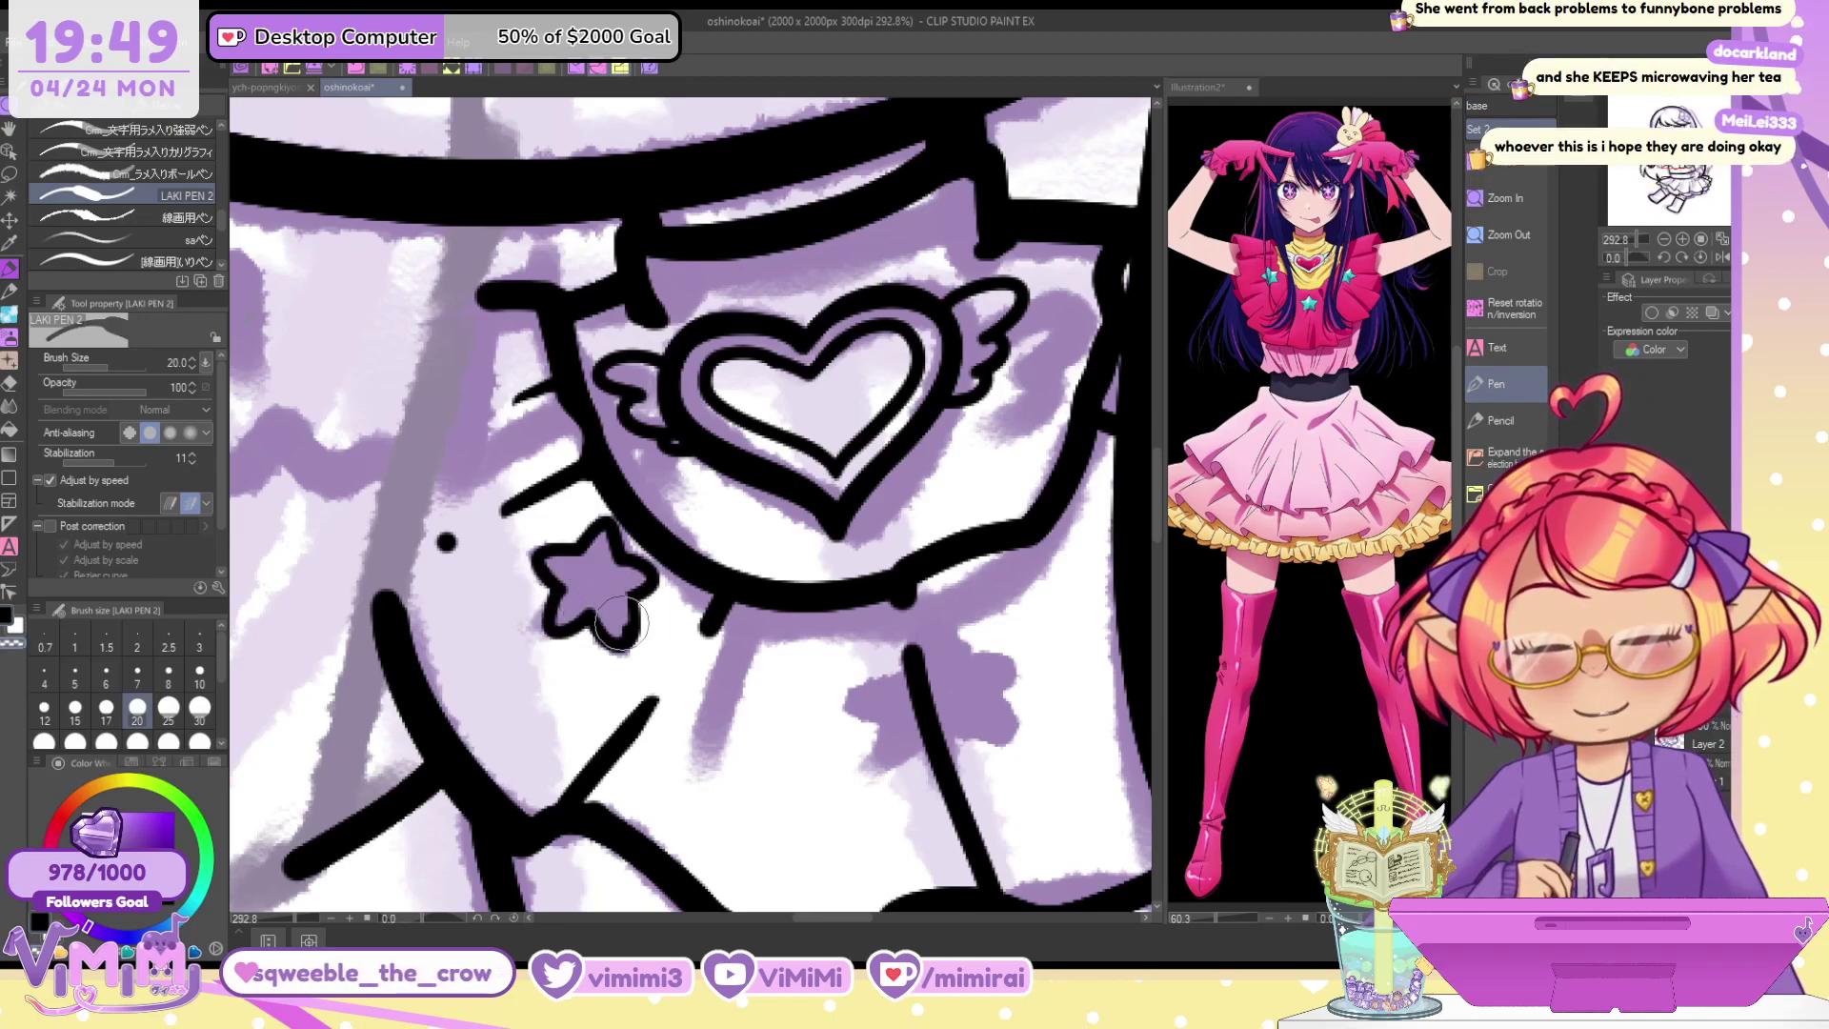
key("c")
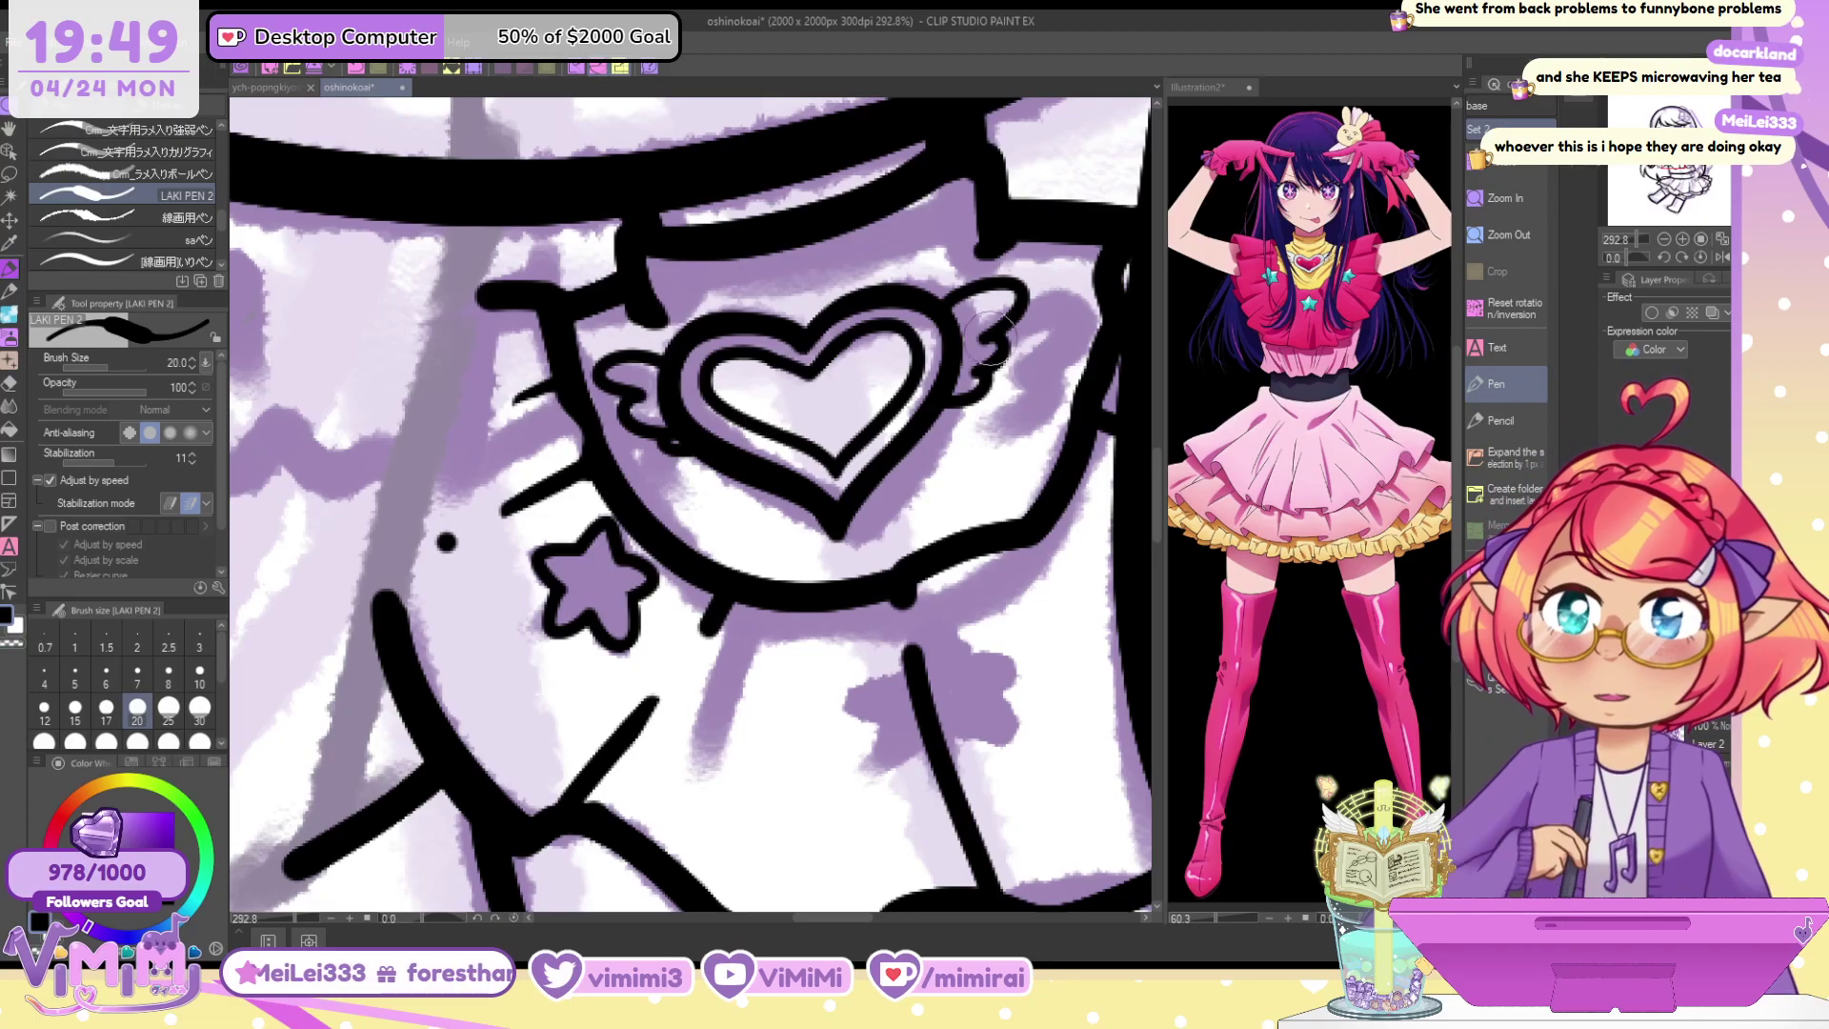
left_click_drag(1686, 164, 1673, 162)
key("ctrl+z")
key("ctrl+z")
key("ctrl+z")
key("ctrl+z")
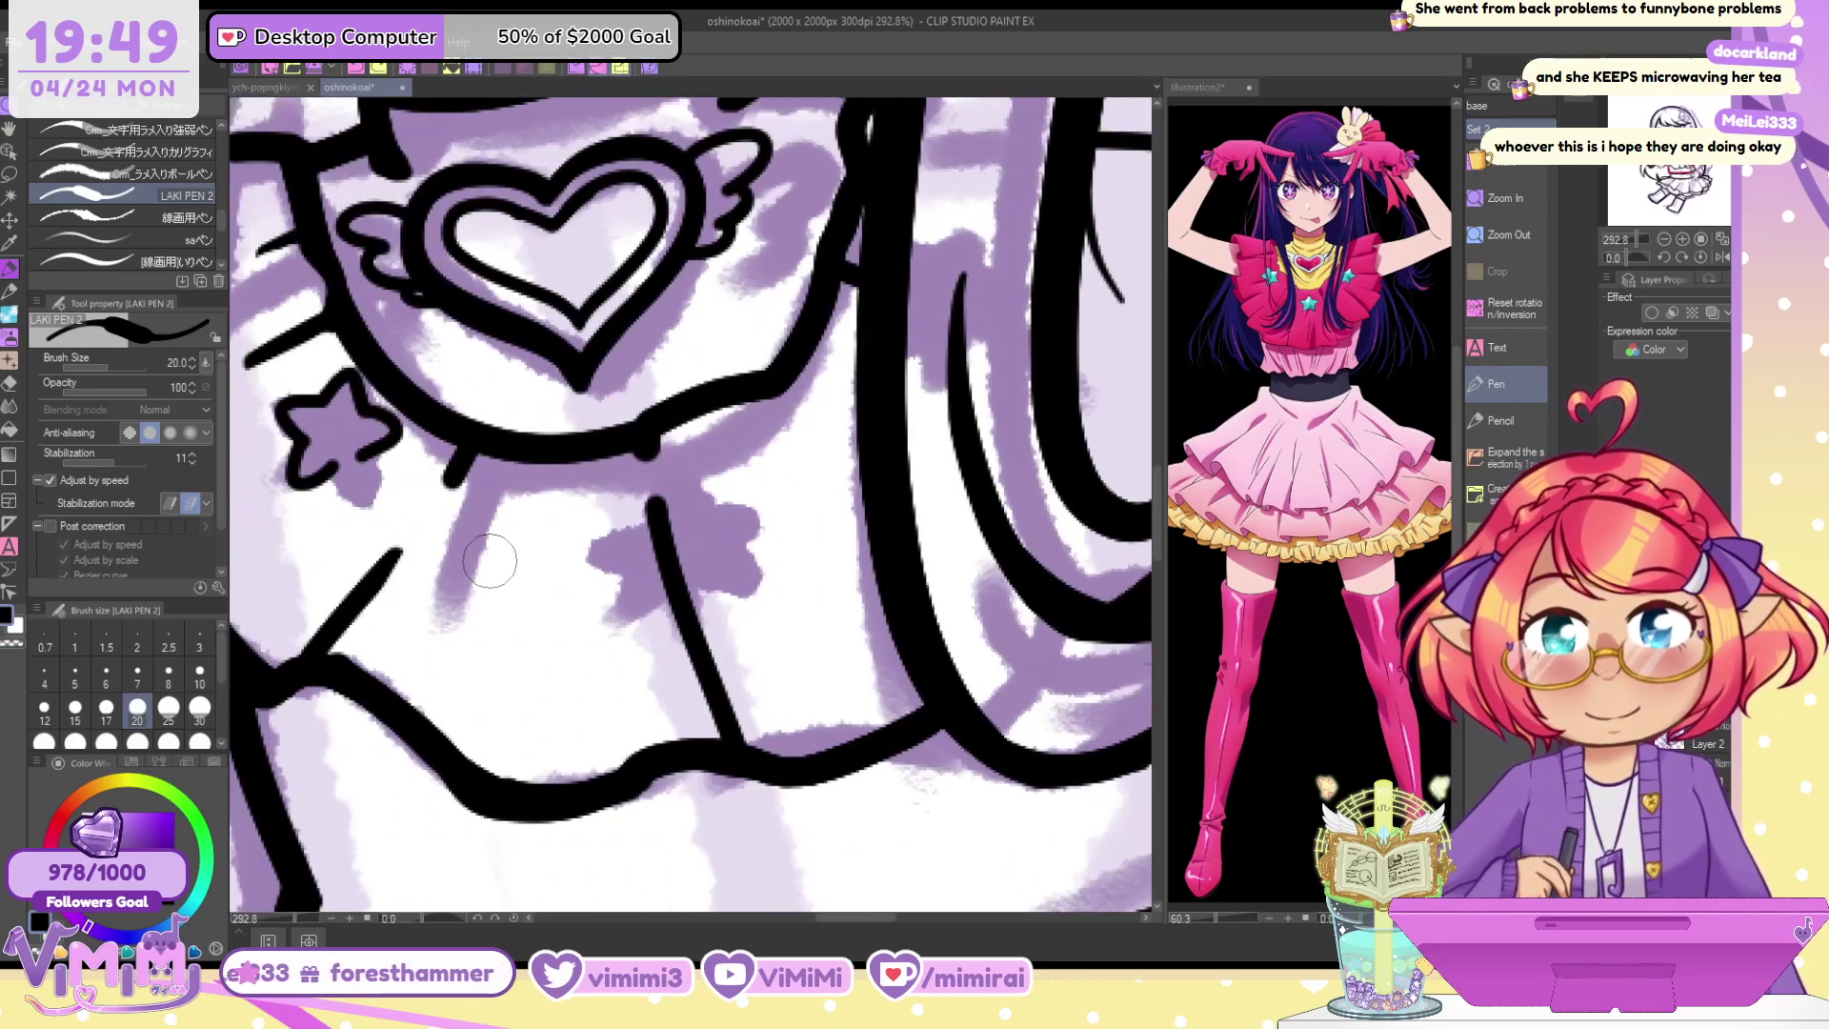
key("bracketright")
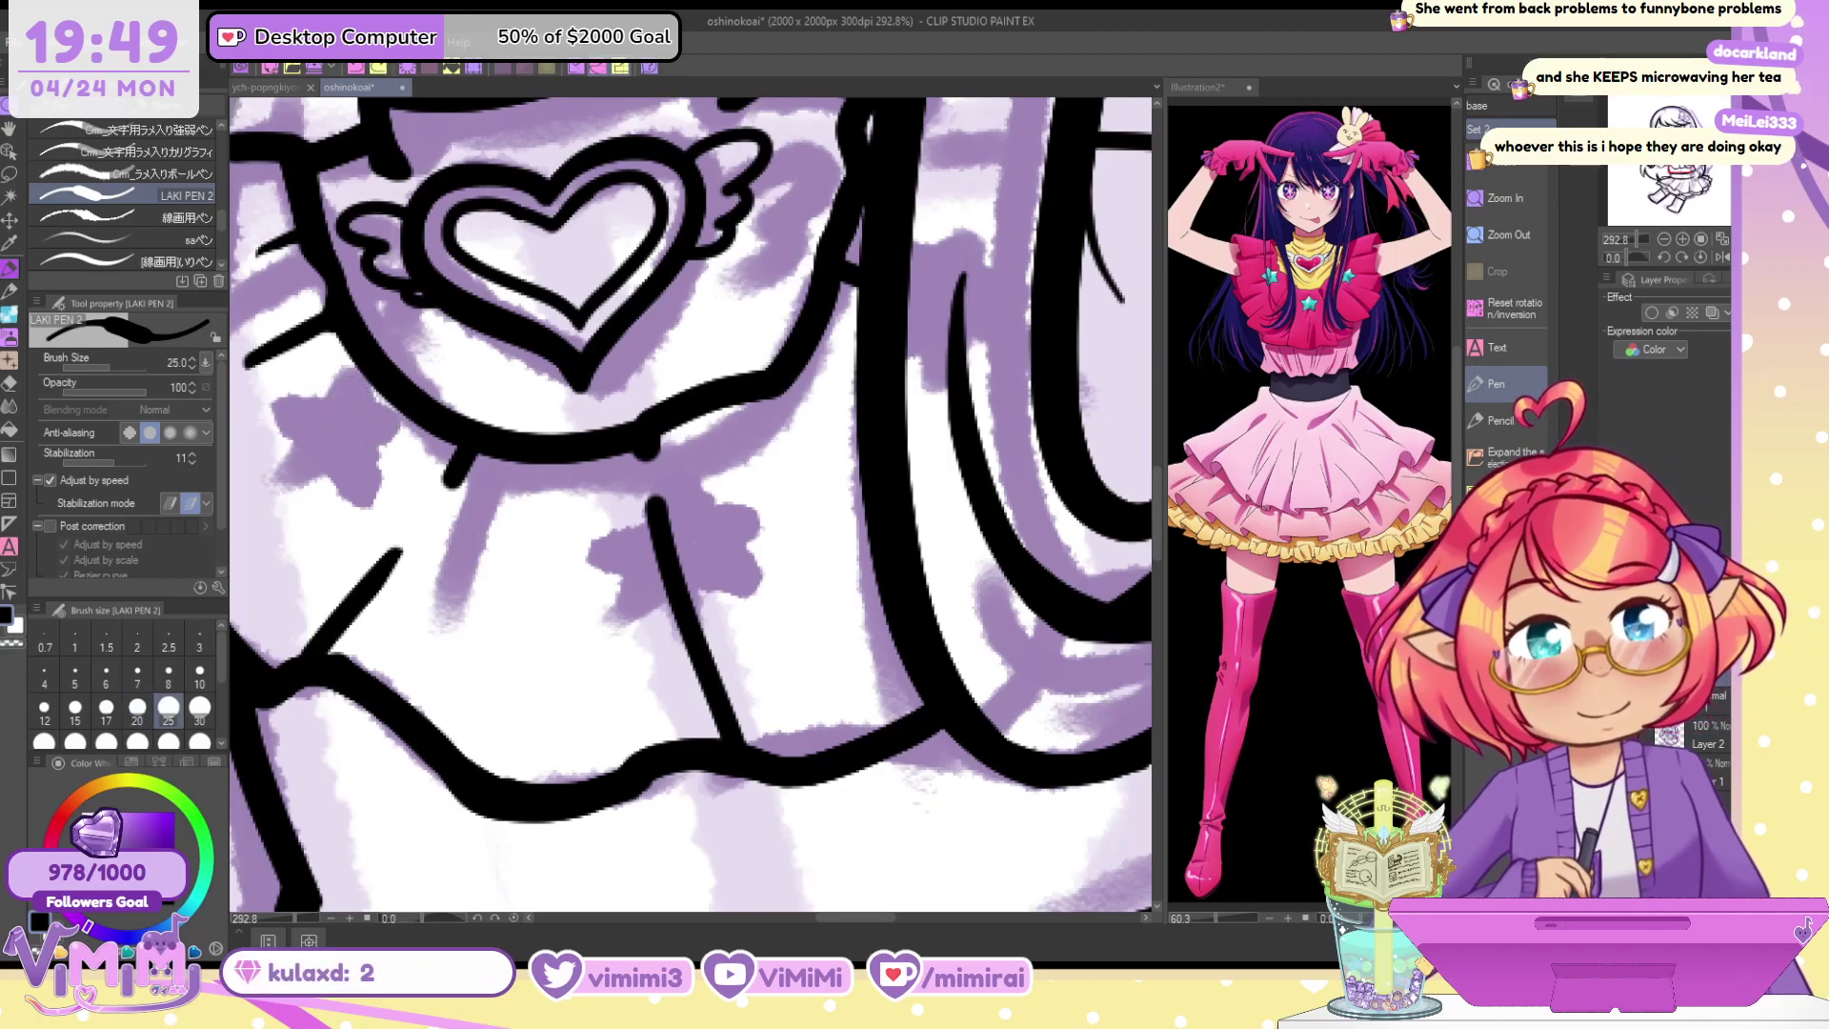
left_click(11, 522)
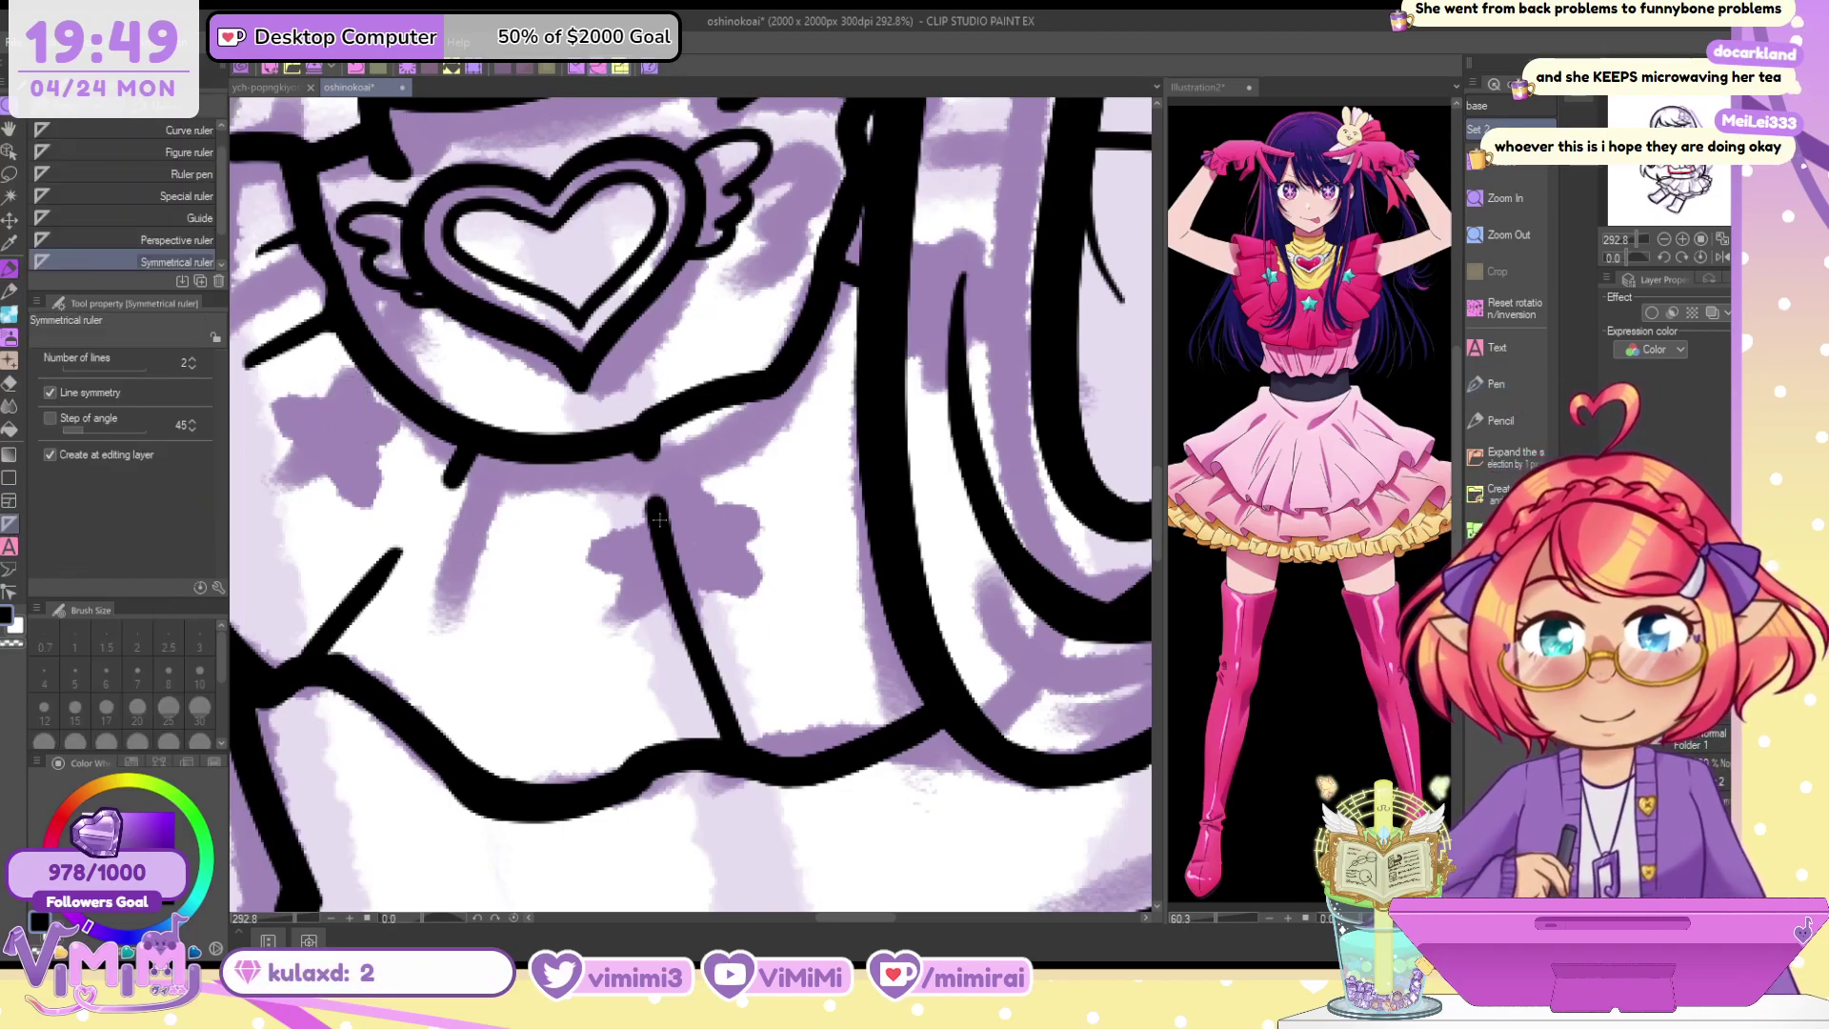
left_click_drag(682, 653, 682, 655)
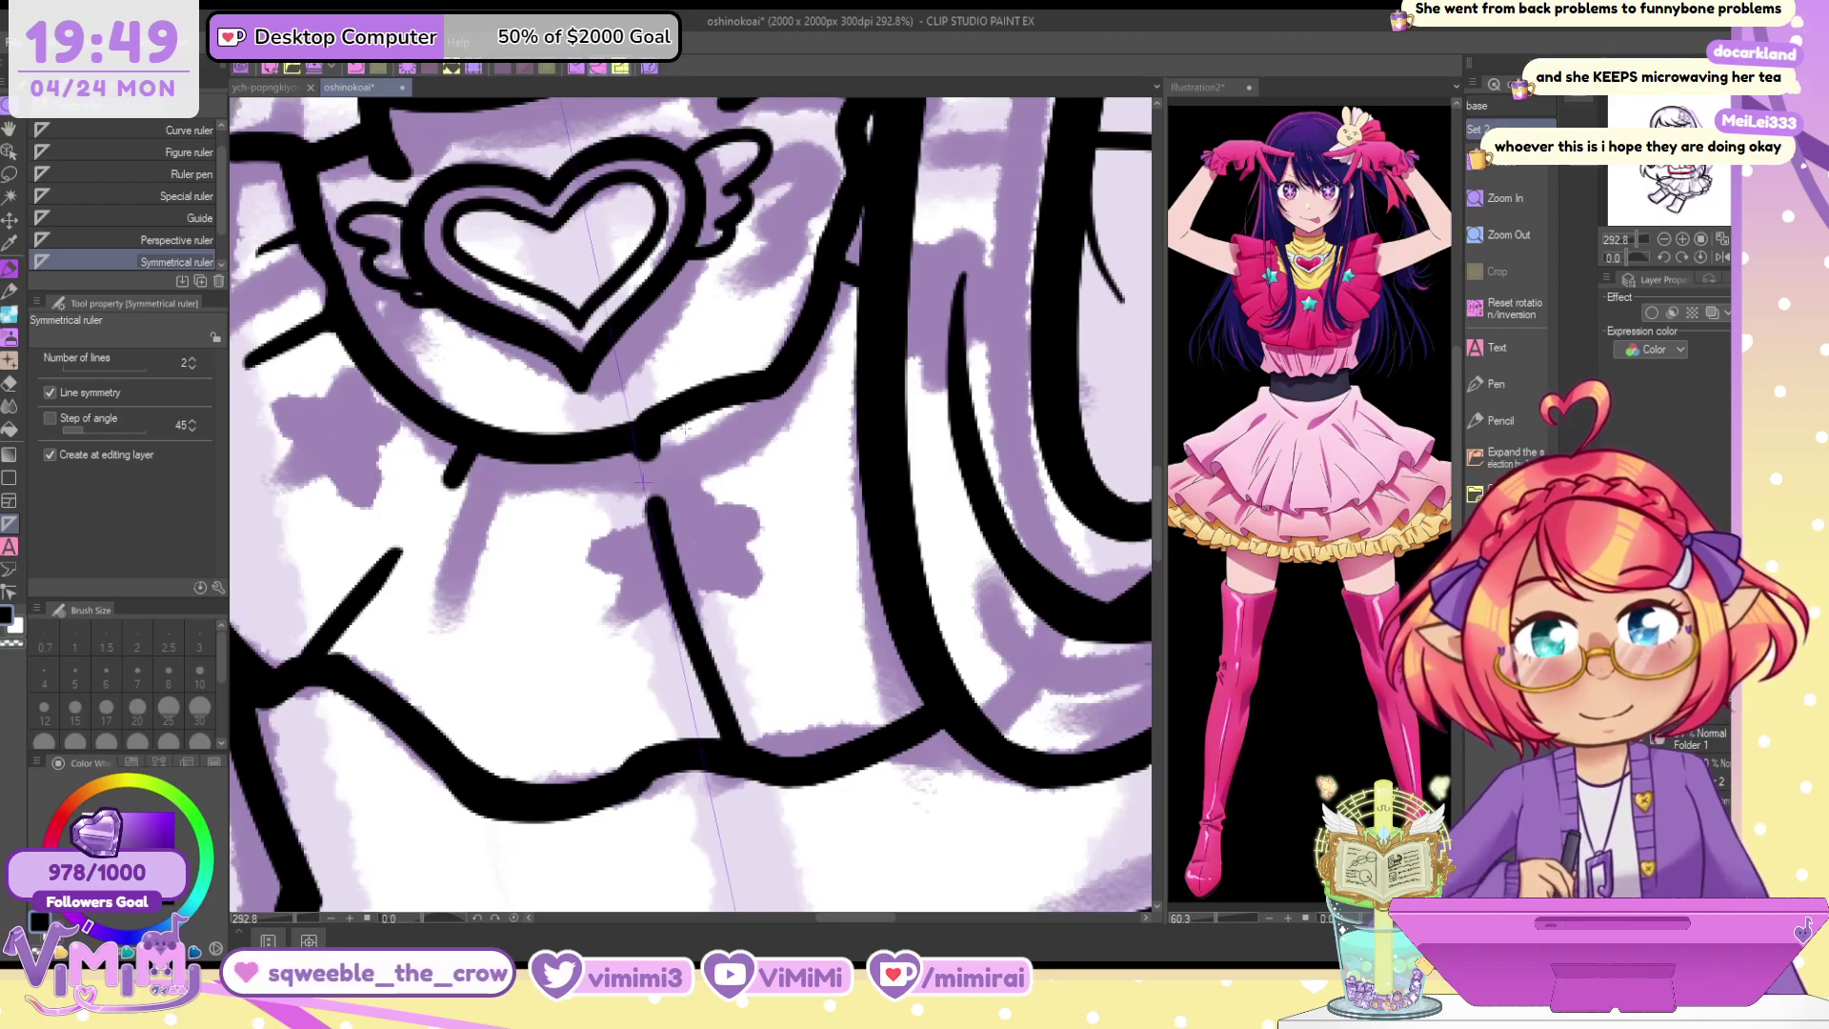
left_click(10, 271)
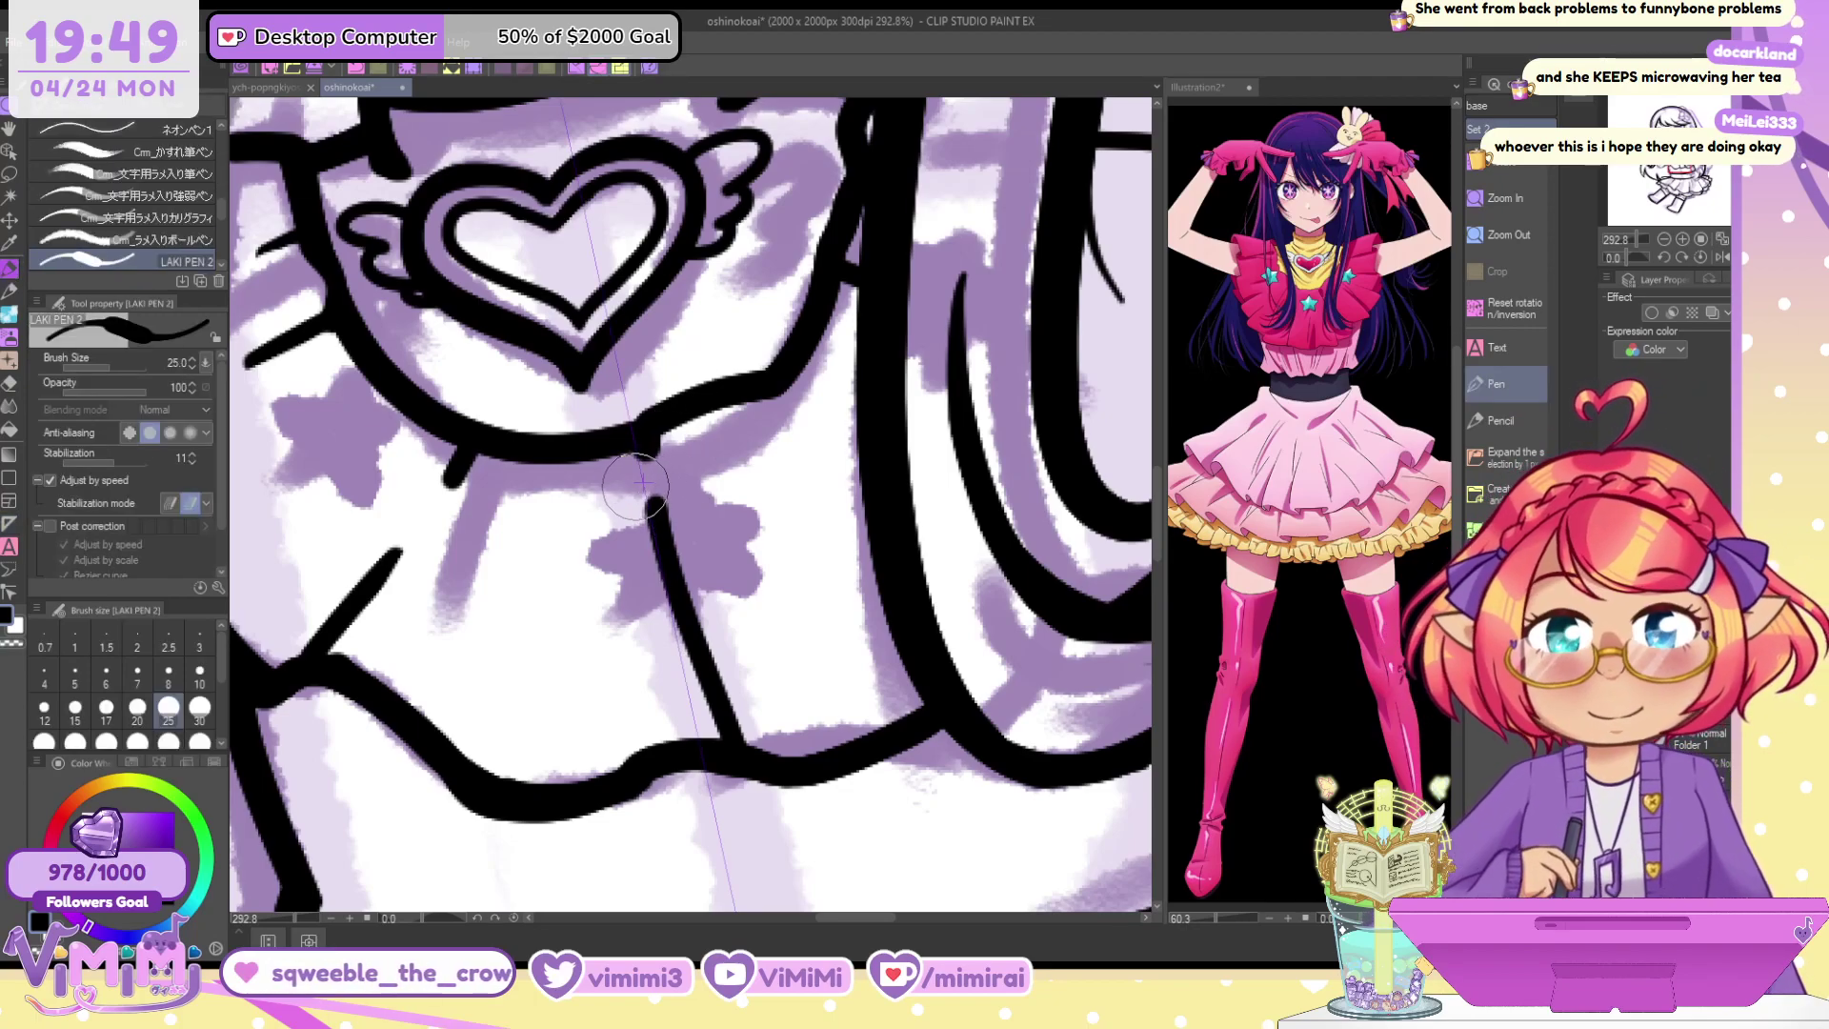
key("bracketleft")
mouse_move(675, 507)
left_mouse_down()
mouse_move(613, 521)
mouse_move(610, 563)
mouse_move(595, 528)
mouse_move(655, 609)
left_mouse_up()
key("ctrl+z")
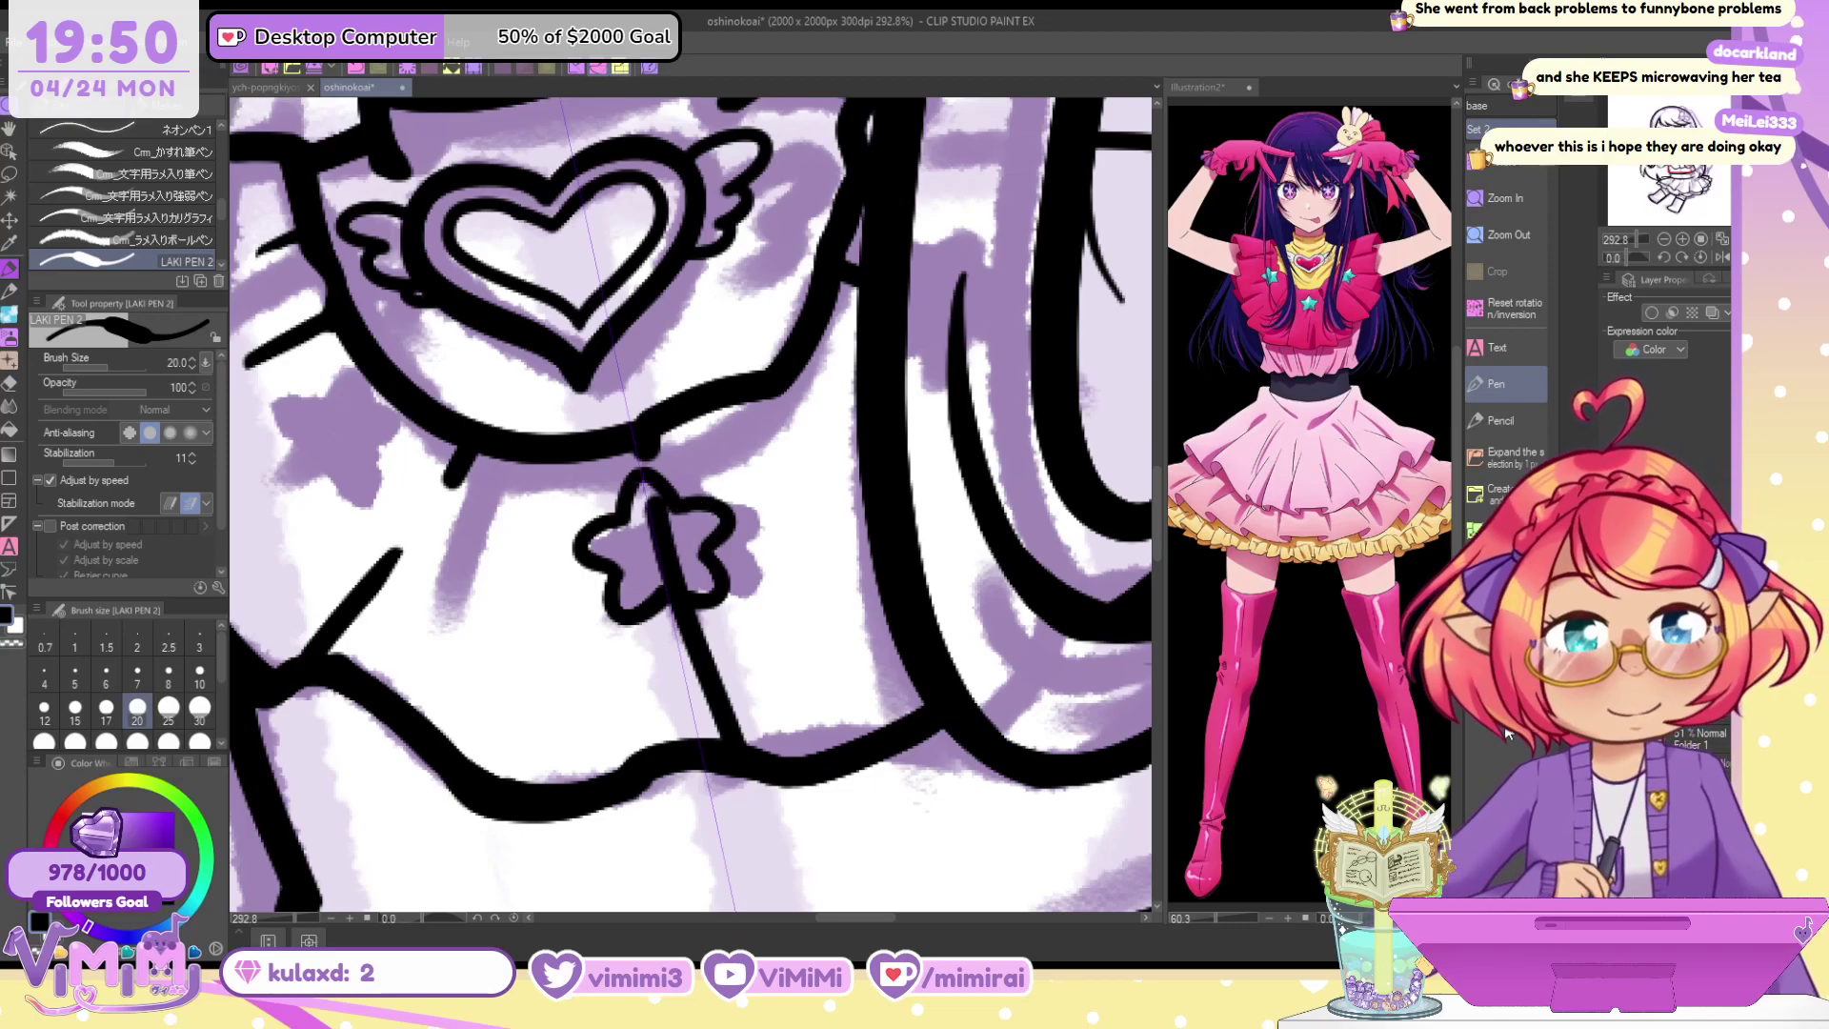
key("ctrl+z")
key("ctrl+z")
key("ctrl+z")
key("ctrl+z")
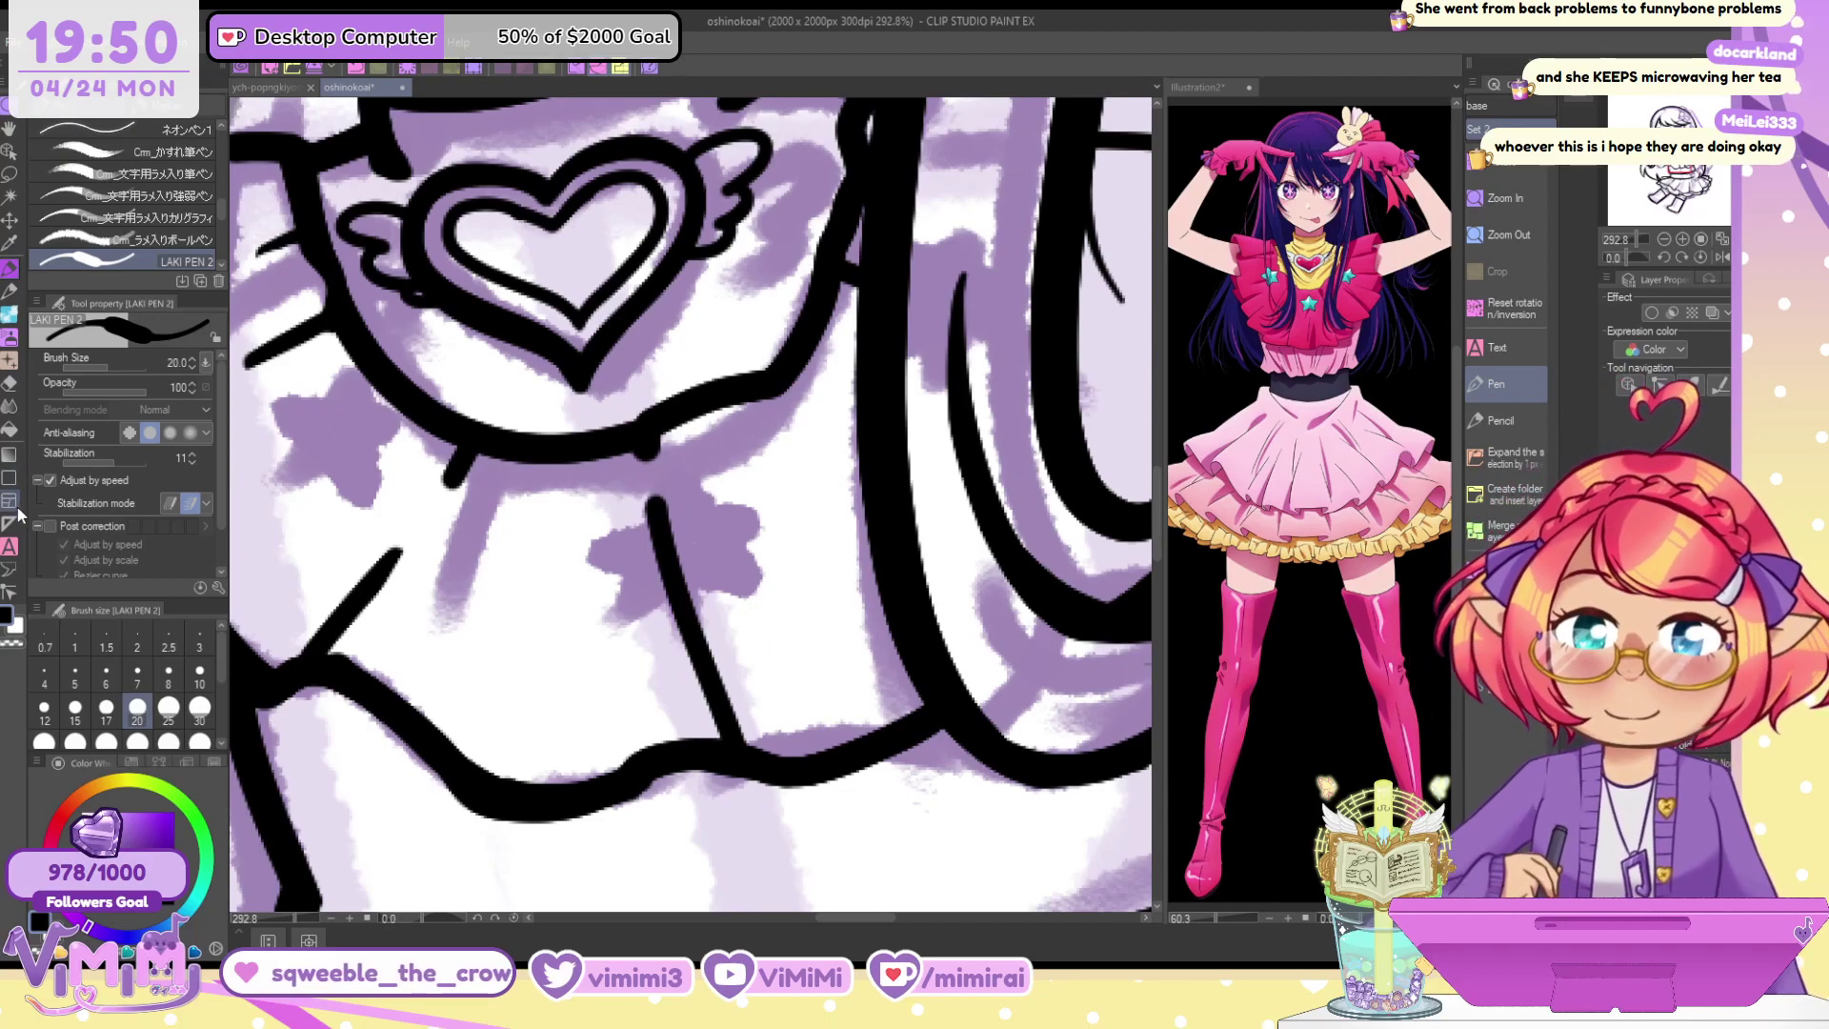
Place a slightly tilted symmetrical ruler with line symmetry through the centre star sketch below the collar
left_click(12, 522)
left_click_drag(632, 436, 626, 412)
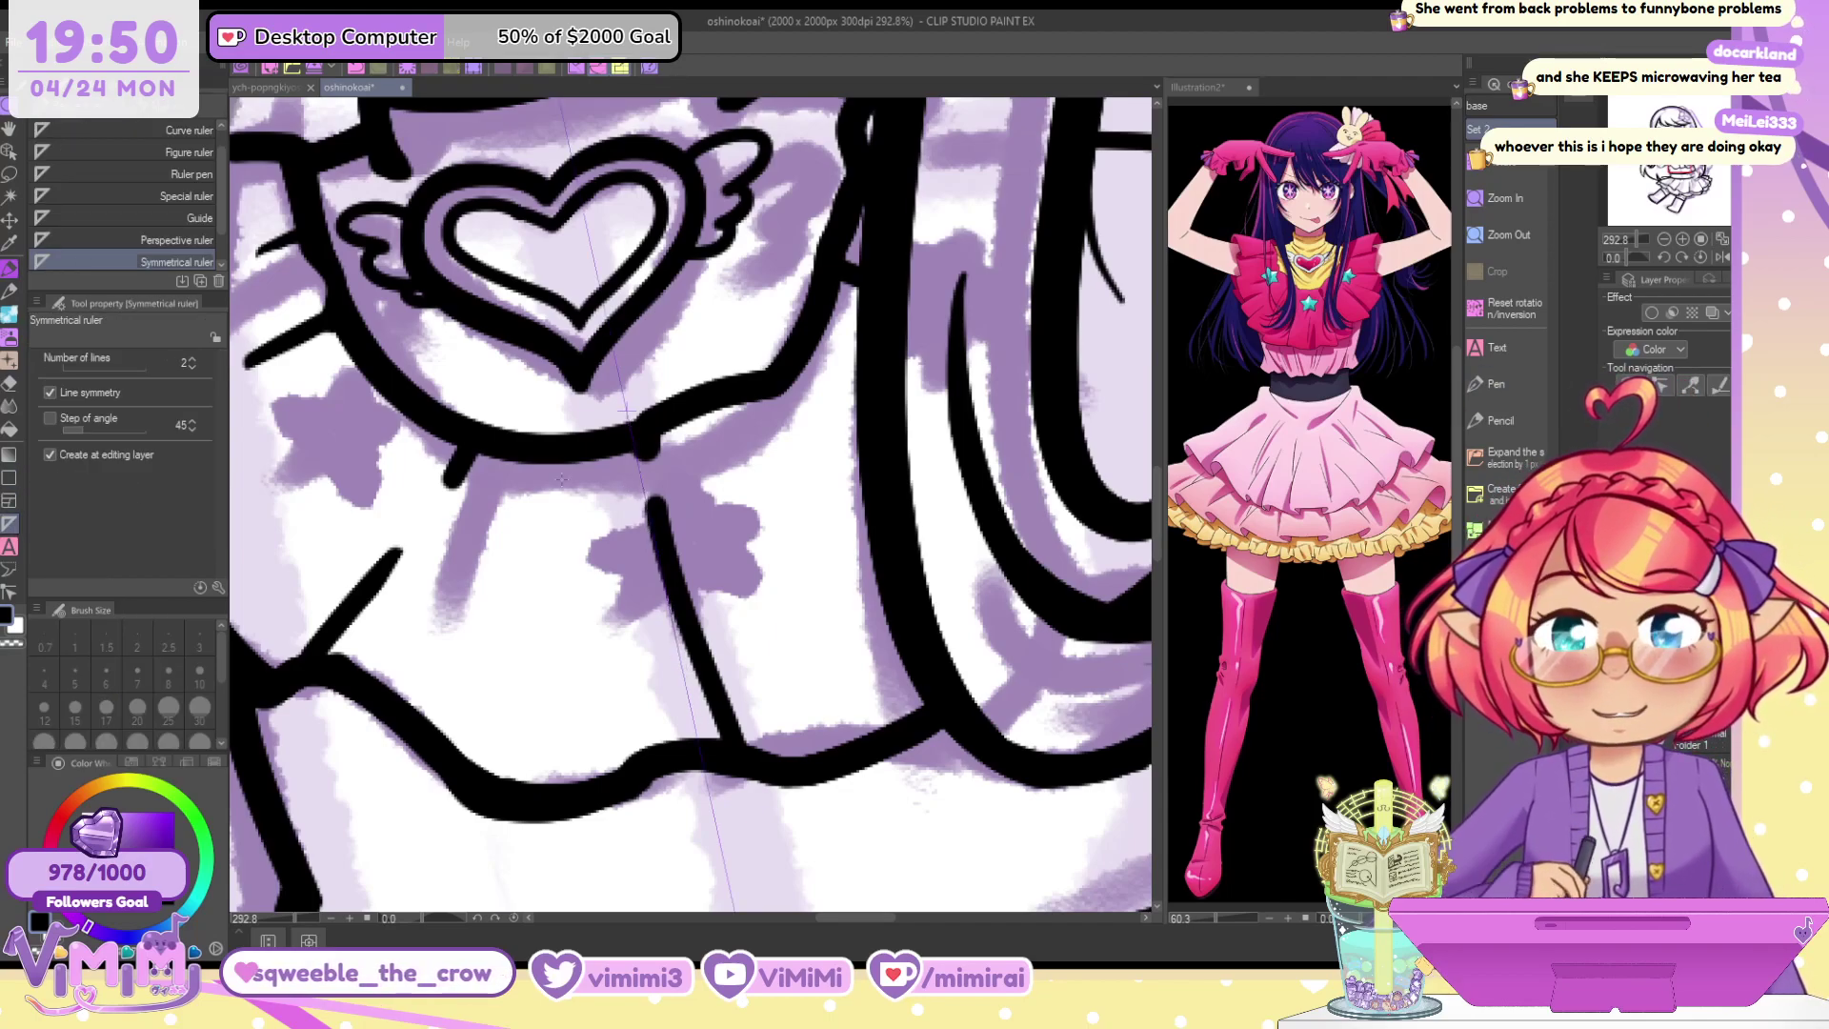
left_click(10, 270)
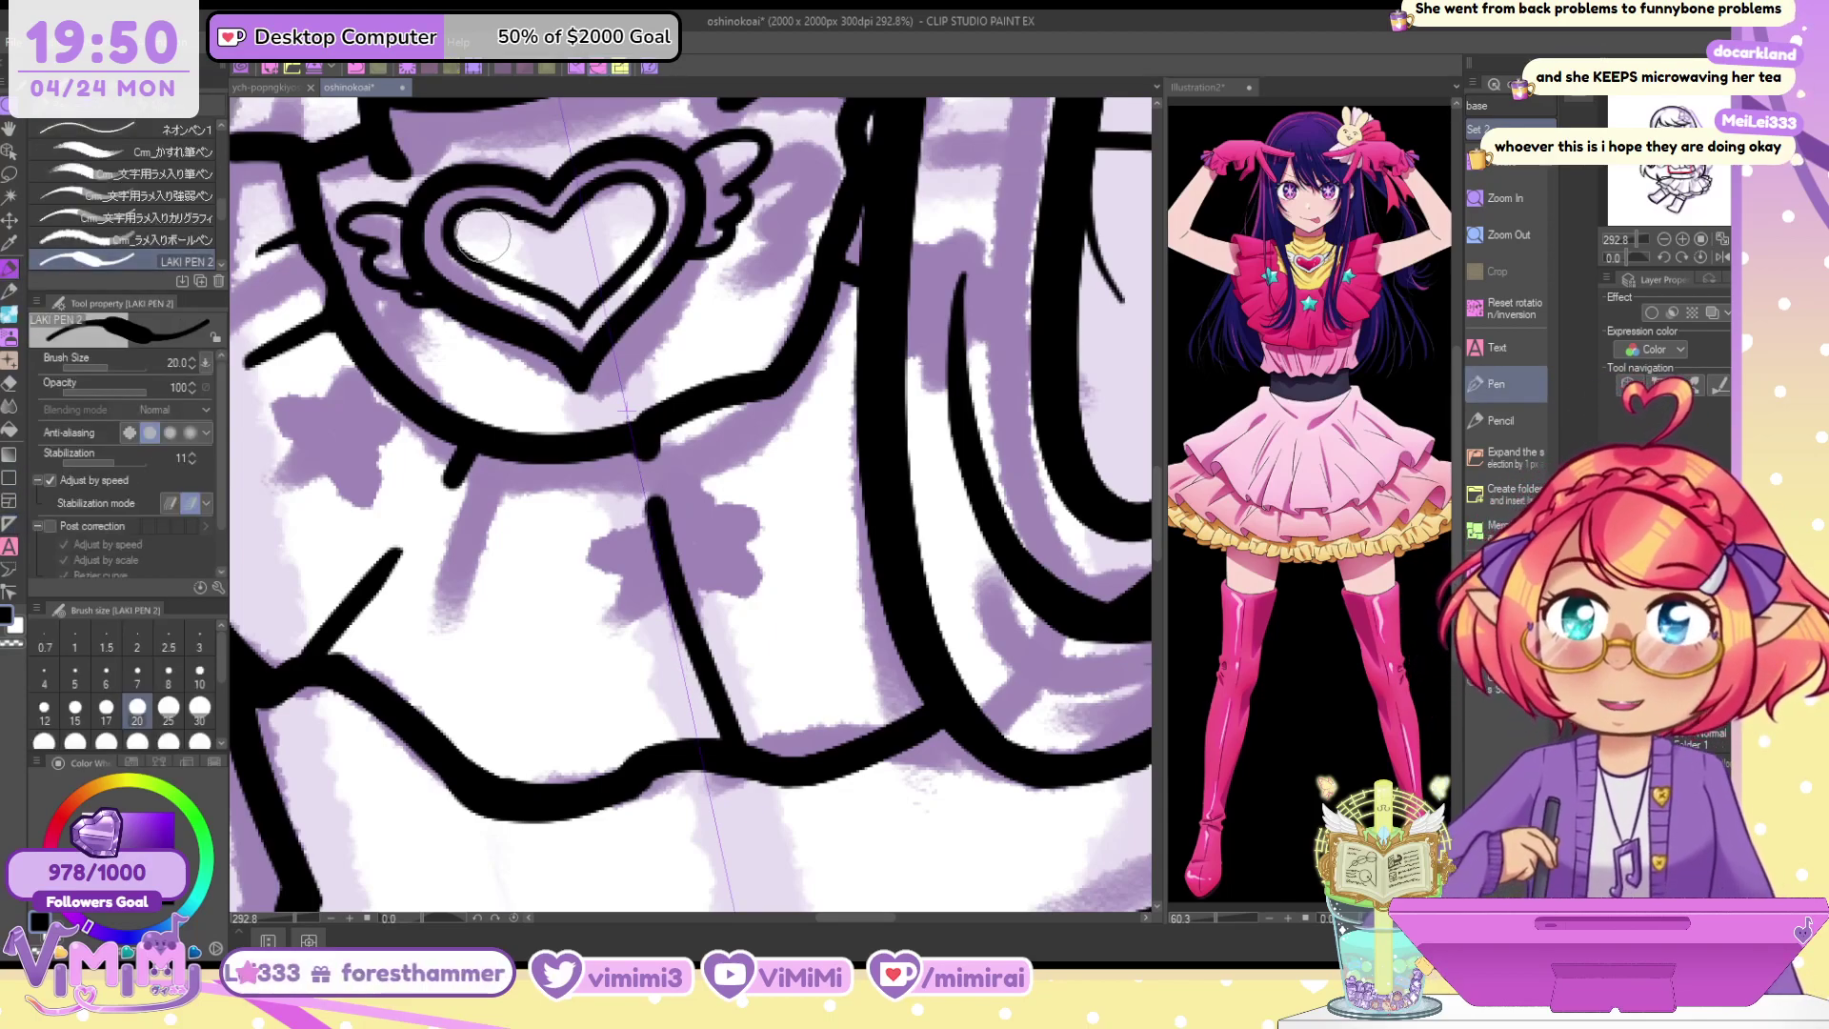
Ink a rounded five-pointed star mirrored across the ruler over the centre star sketch at brush size 20
key("bracketright")
mouse_move(637, 474)
left_mouse_down()
mouse_move(639, 512)
mouse_move(634, 473)
mouse_move(616, 525)
mouse_move(642, 469)
mouse_move(621, 499)
mouse_move(642, 501)
mouse_move(605, 532)
mouse_move(630, 478)
mouse_move(588, 563)
mouse_move(606, 519)
mouse_move(619, 589)
mouse_move(610, 578)
mouse_move(659, 595)
left_mouse_up()
key("ctrl+z")
left_click(633, 473)
key("ctrl+z")
key("bracketleft")
key("ctrl+z")
key("ctrl+z")
key("ctrl+z")
key("ctrl+z")
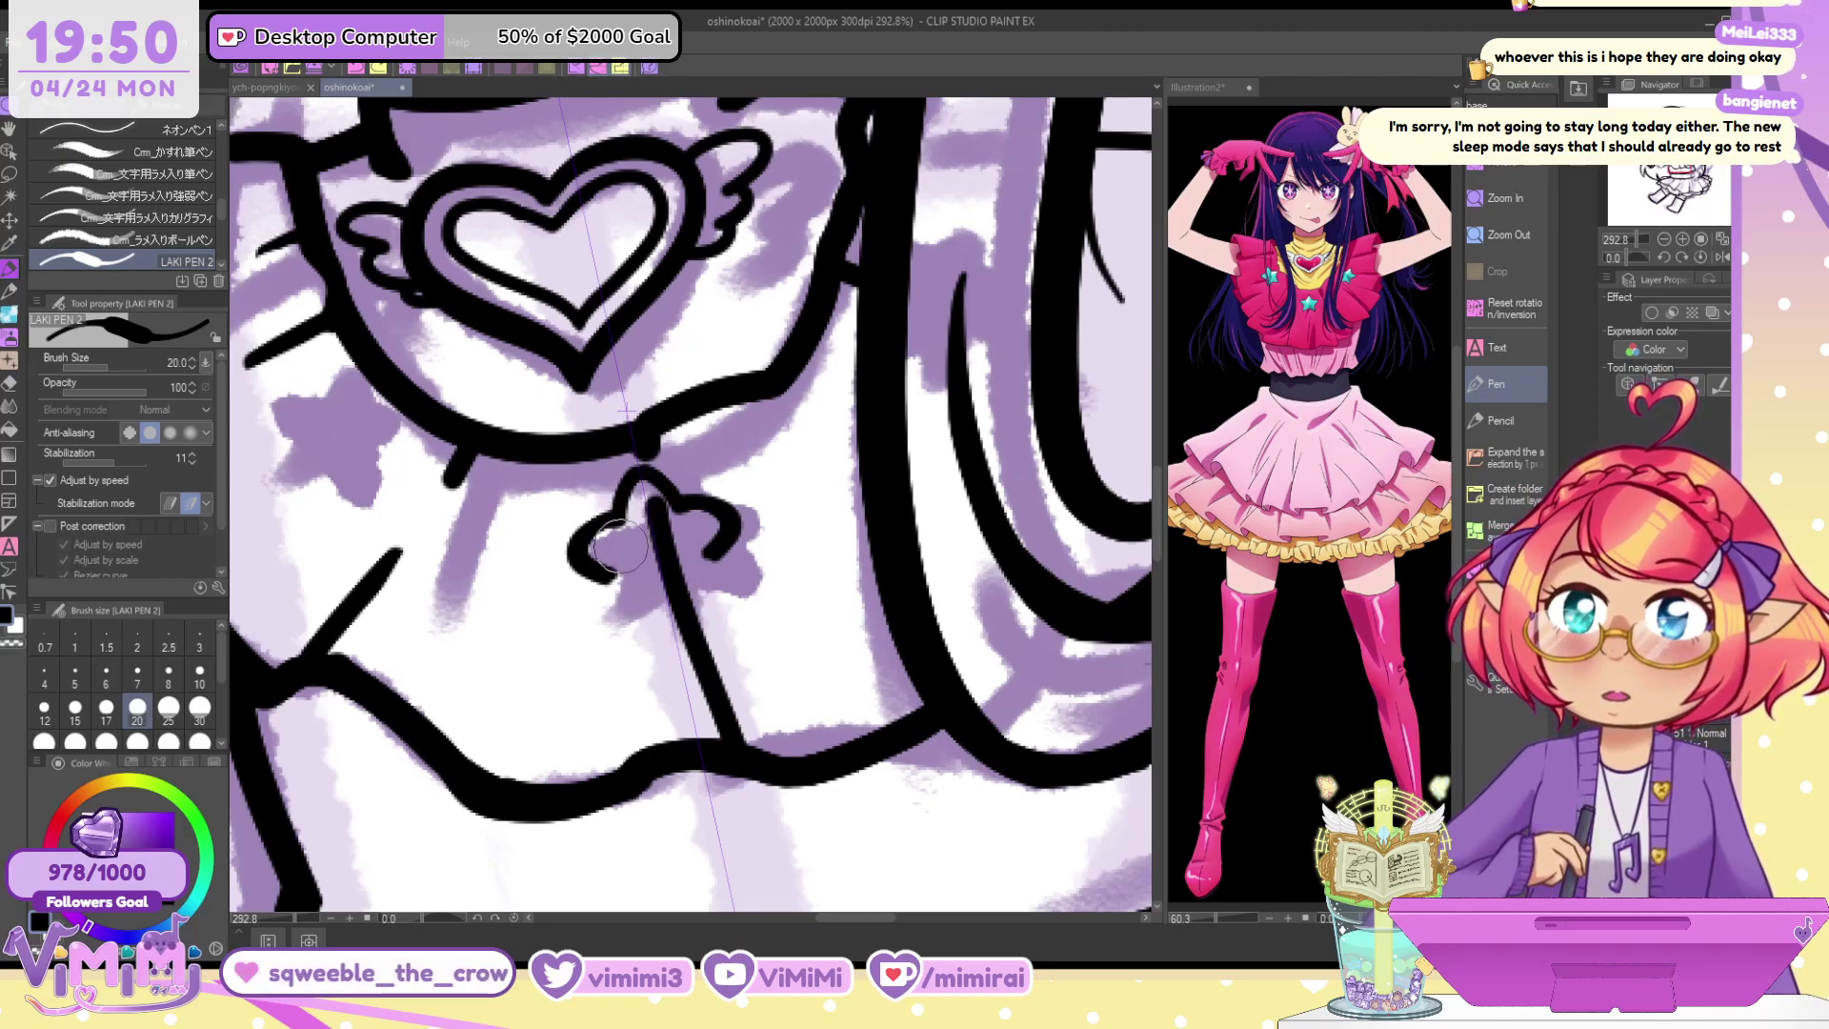
mouse_move(628, 580)
left_mouse_down()
mouse_move(609, 624)
mouse_move(724, 585)
mouse_move(672, 595)
left_mouse_up()
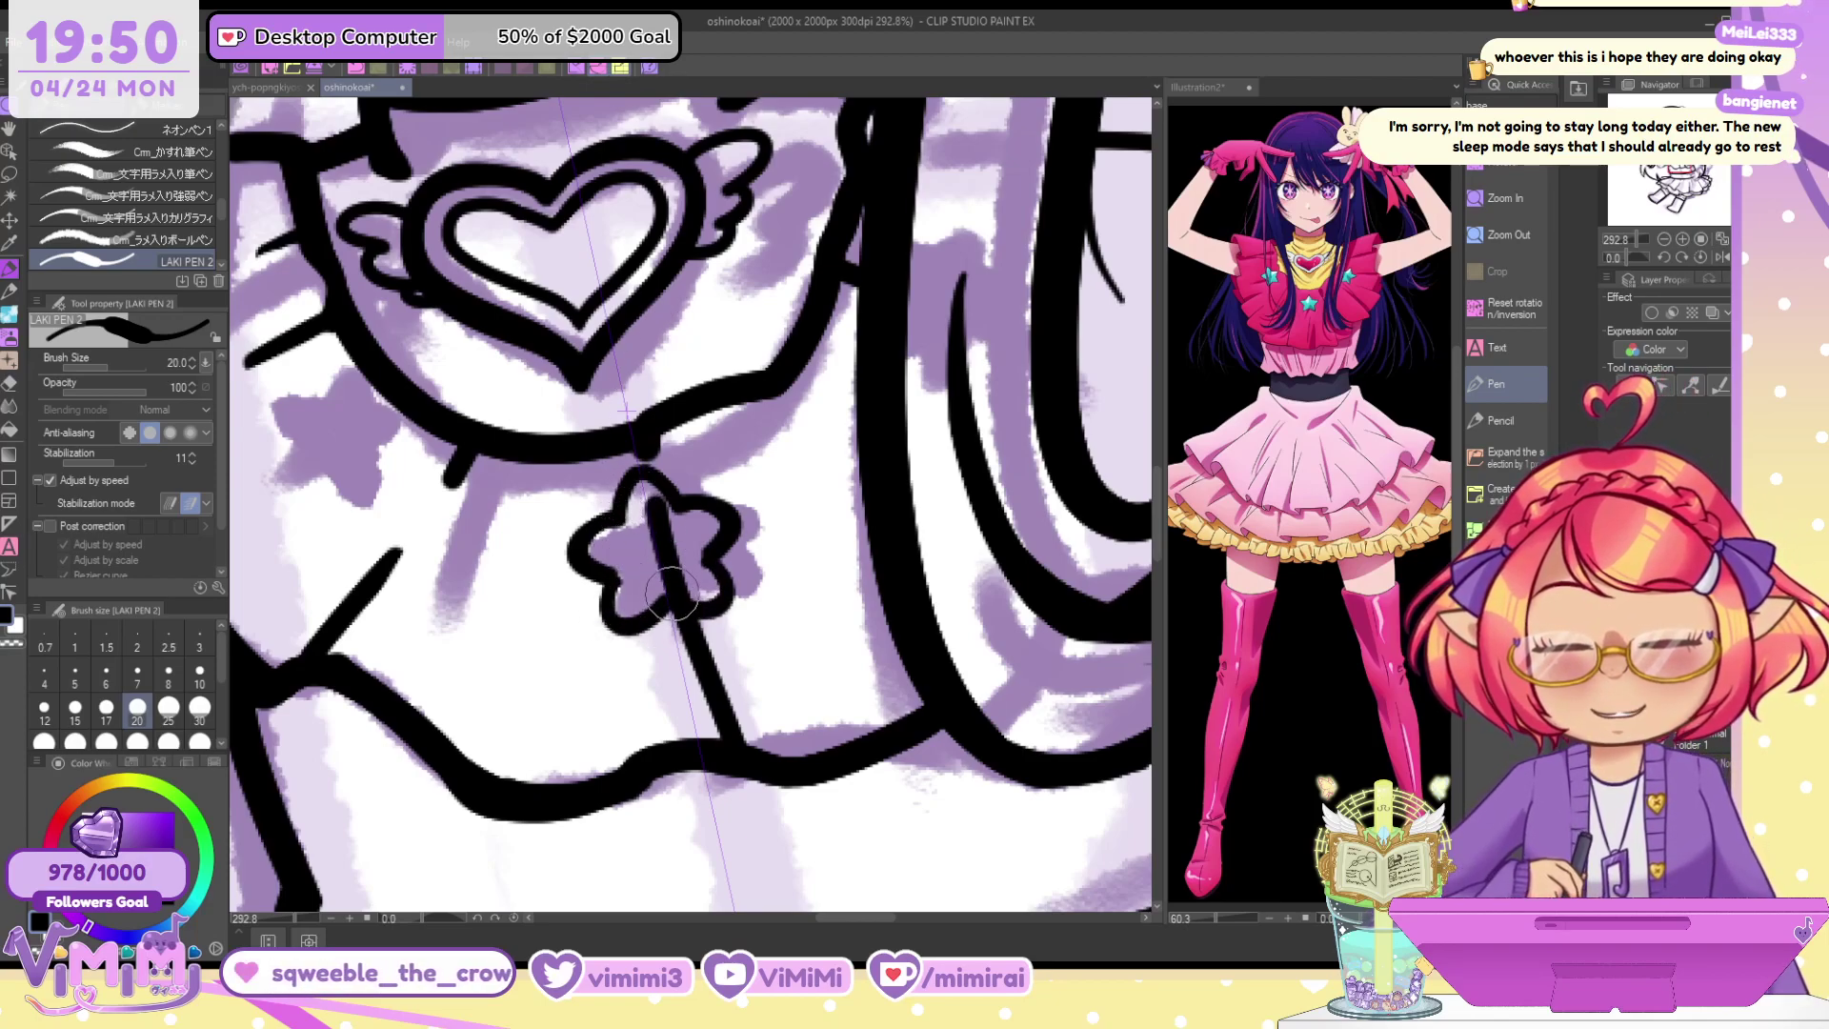
Thicken and smooth the centre star's points and inner corners with extra mirrored strokes at brush size 20
left_click_drag(618, 527, 578, 560)
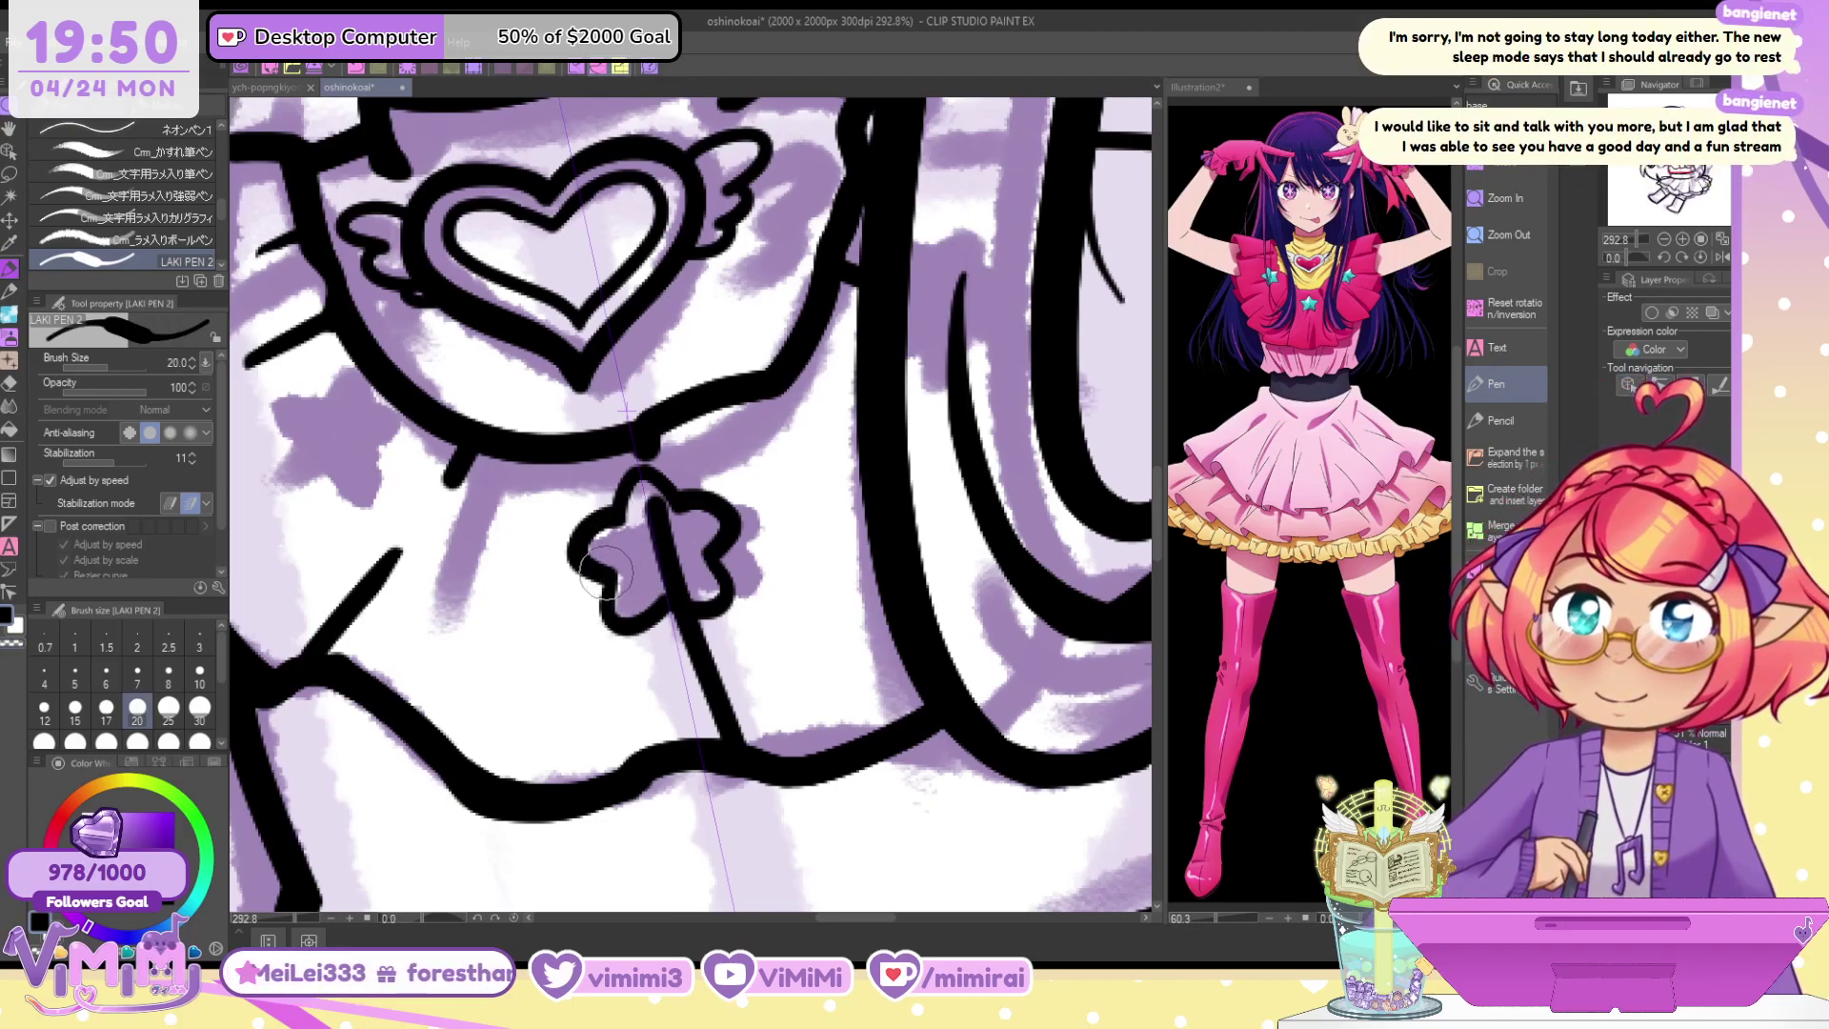
left_click_drag(607, 577, 641, 628)
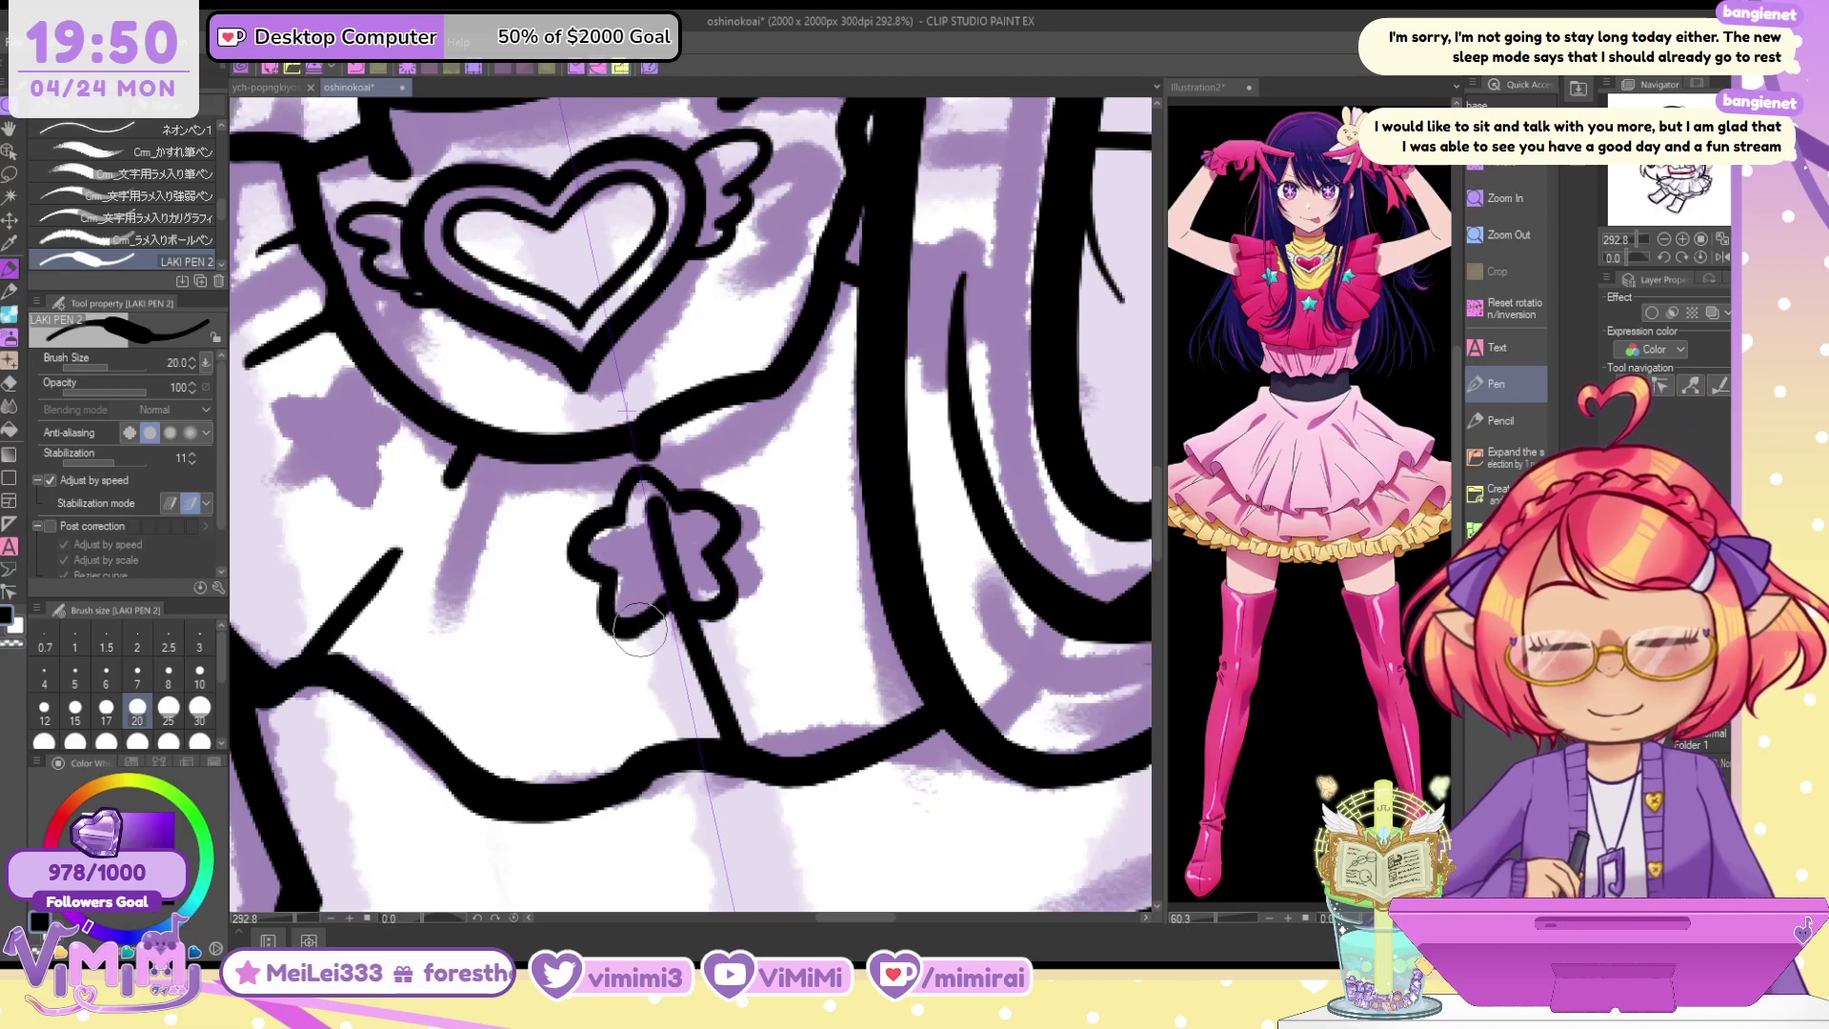
mouse_move(614, 500)
left_mouse_down()
mouse_move(639, 464)
mouse_move(682, 481)
left_mouse_up()
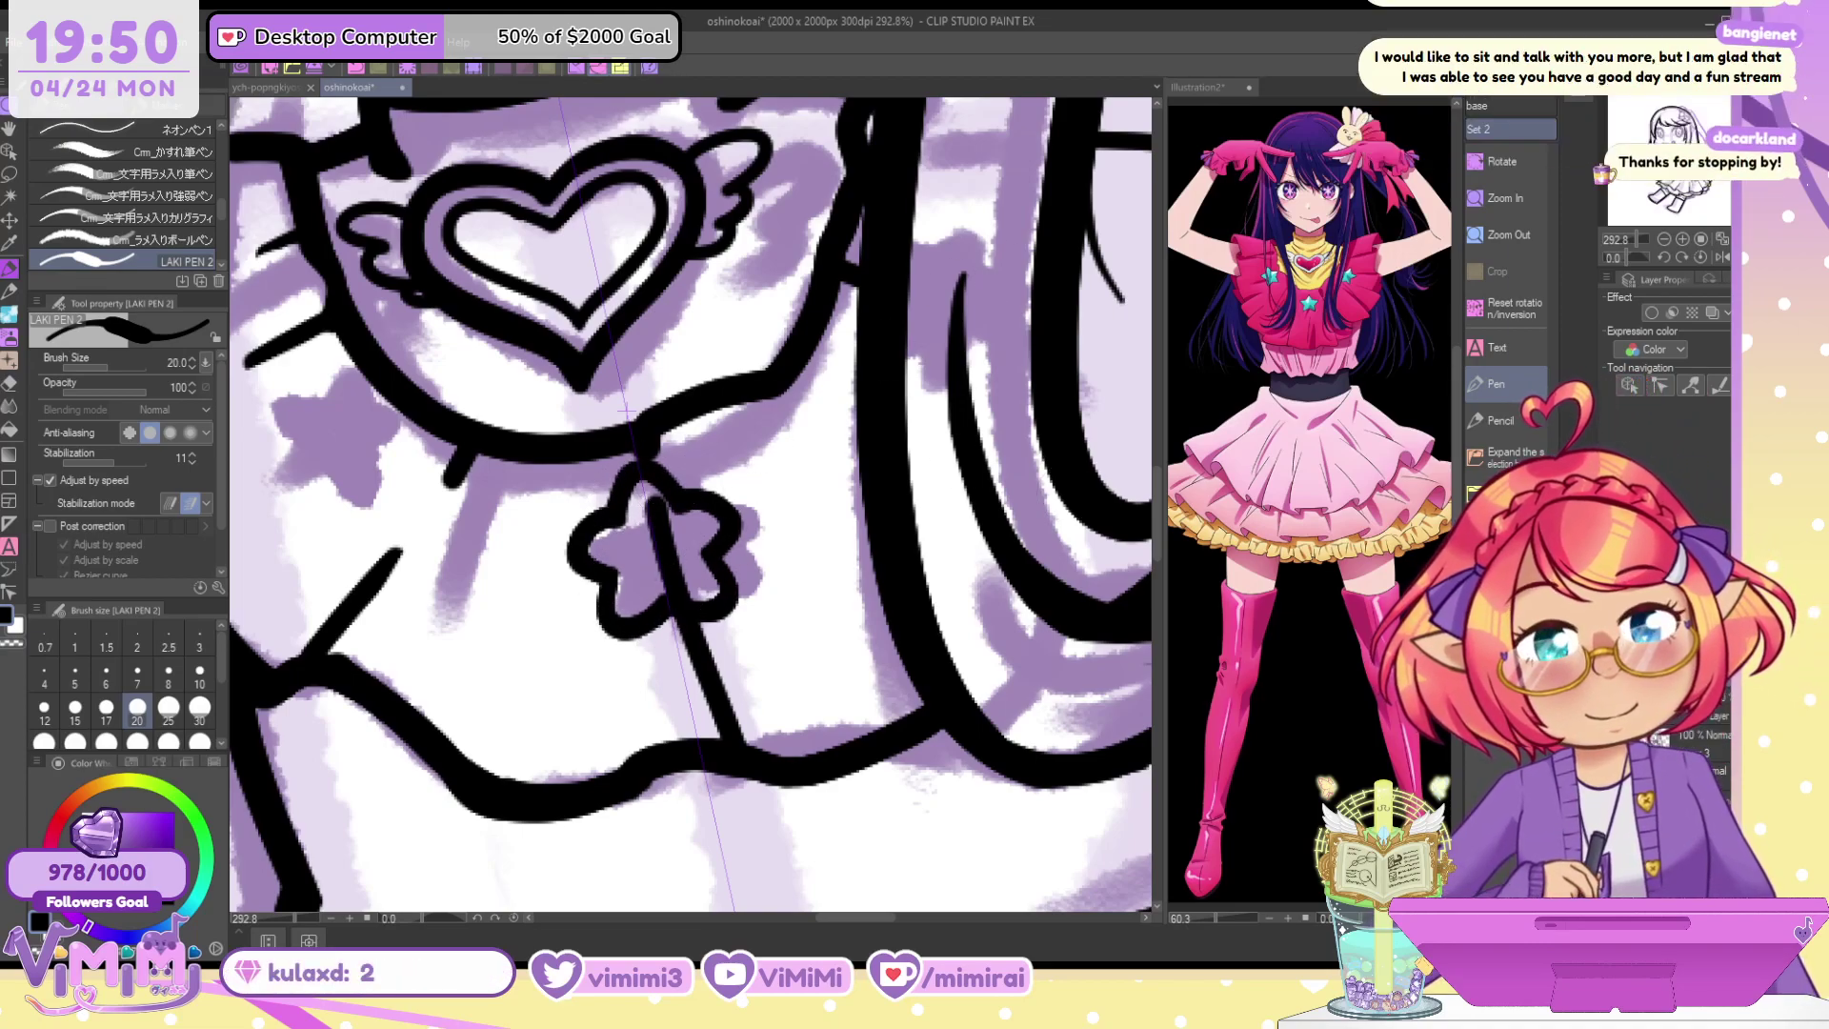
Rotate a copy of the star by 44° and position it near the star sketch left of the collar
key("ctrl+t")
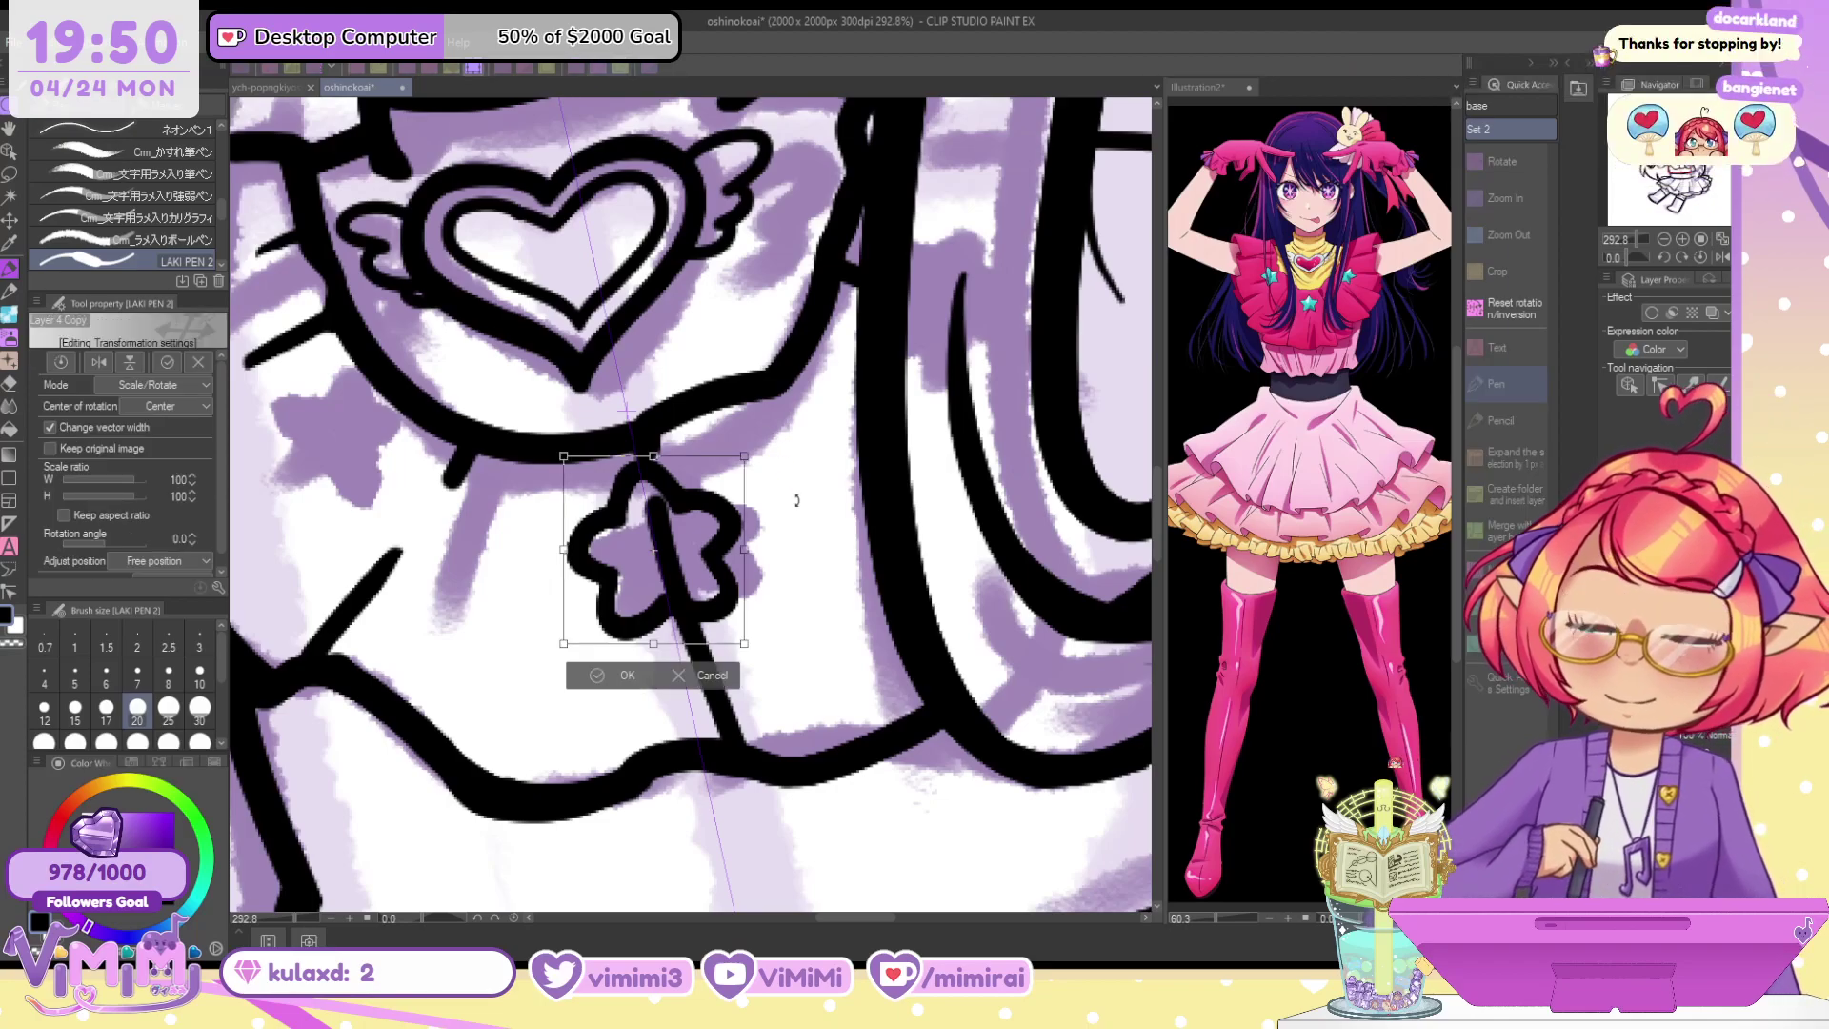
mouse_move(796, 500)
left_mouse_down()
mouse_move(828, 531)
mouse_move(831, 576)
left_mouse_up()
left_click_drag(654, 586, 315, 470)
left_click_drag(564, 528, 530, 592)
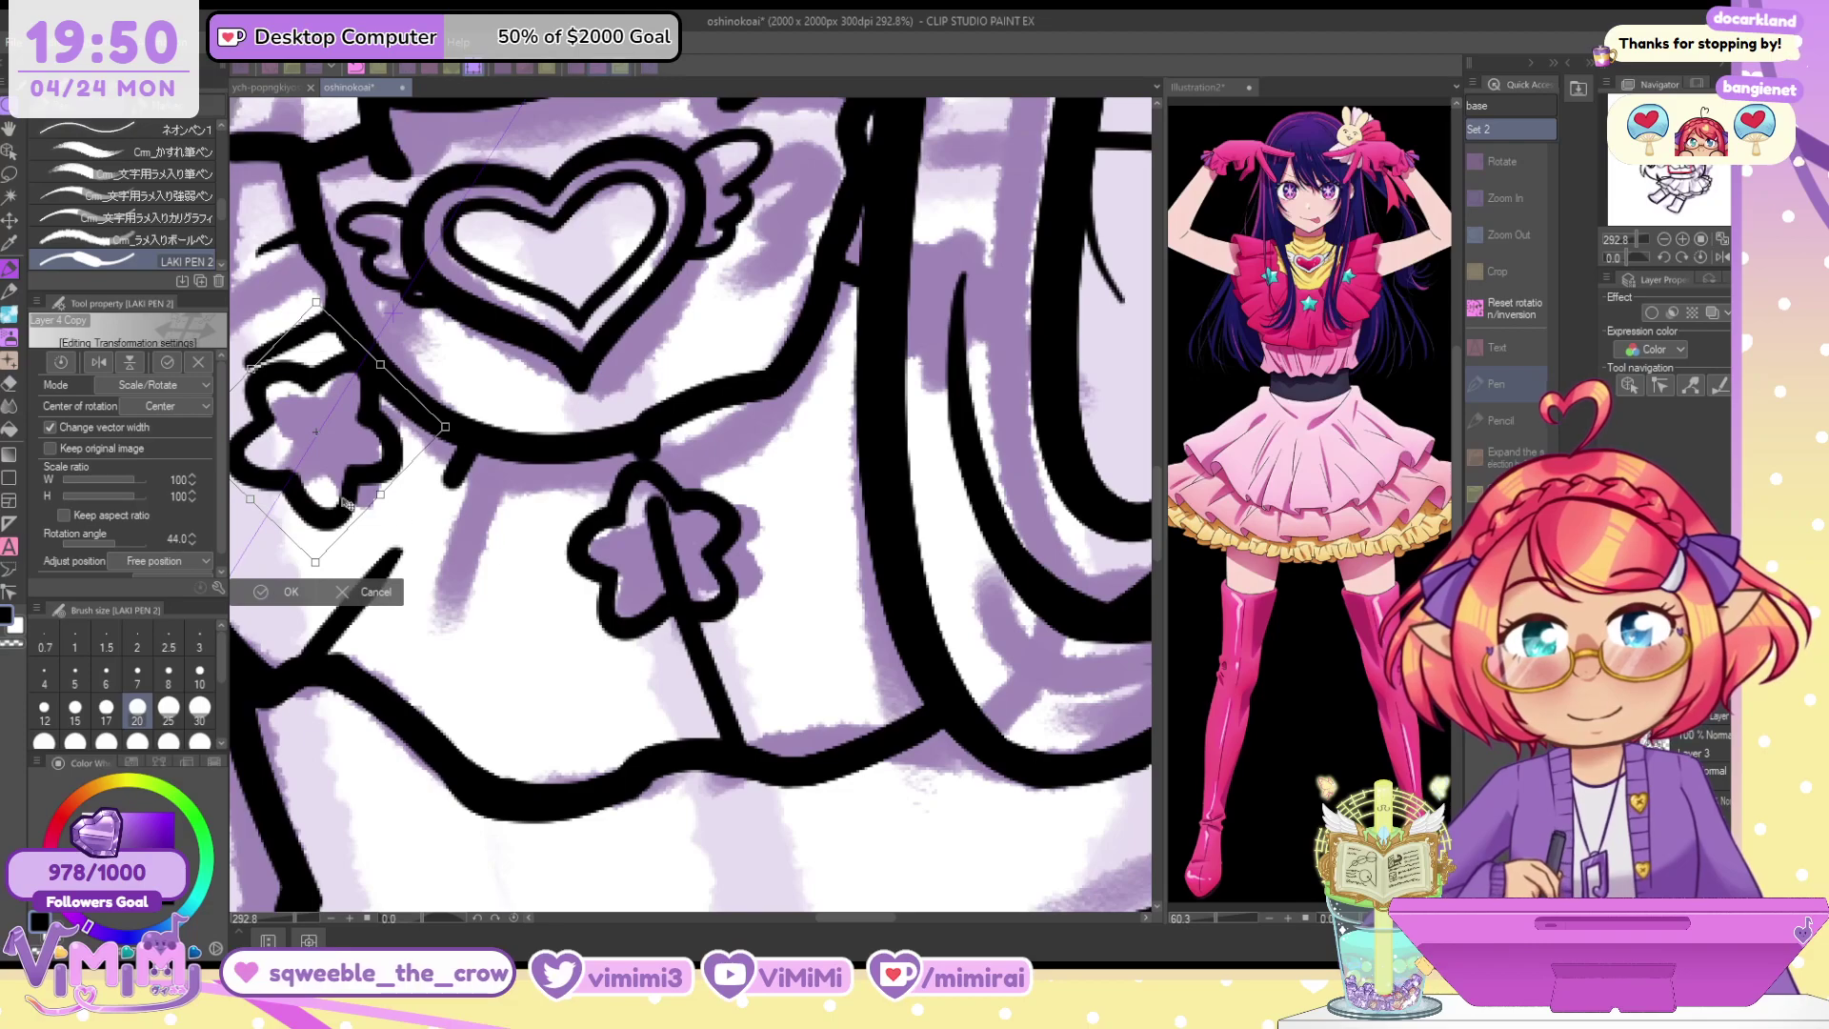
mouse_move(346, 503)
left_mouse_down()
mouse_move(341, 525)
mouse_move(345, 494)
left_mouse_up()
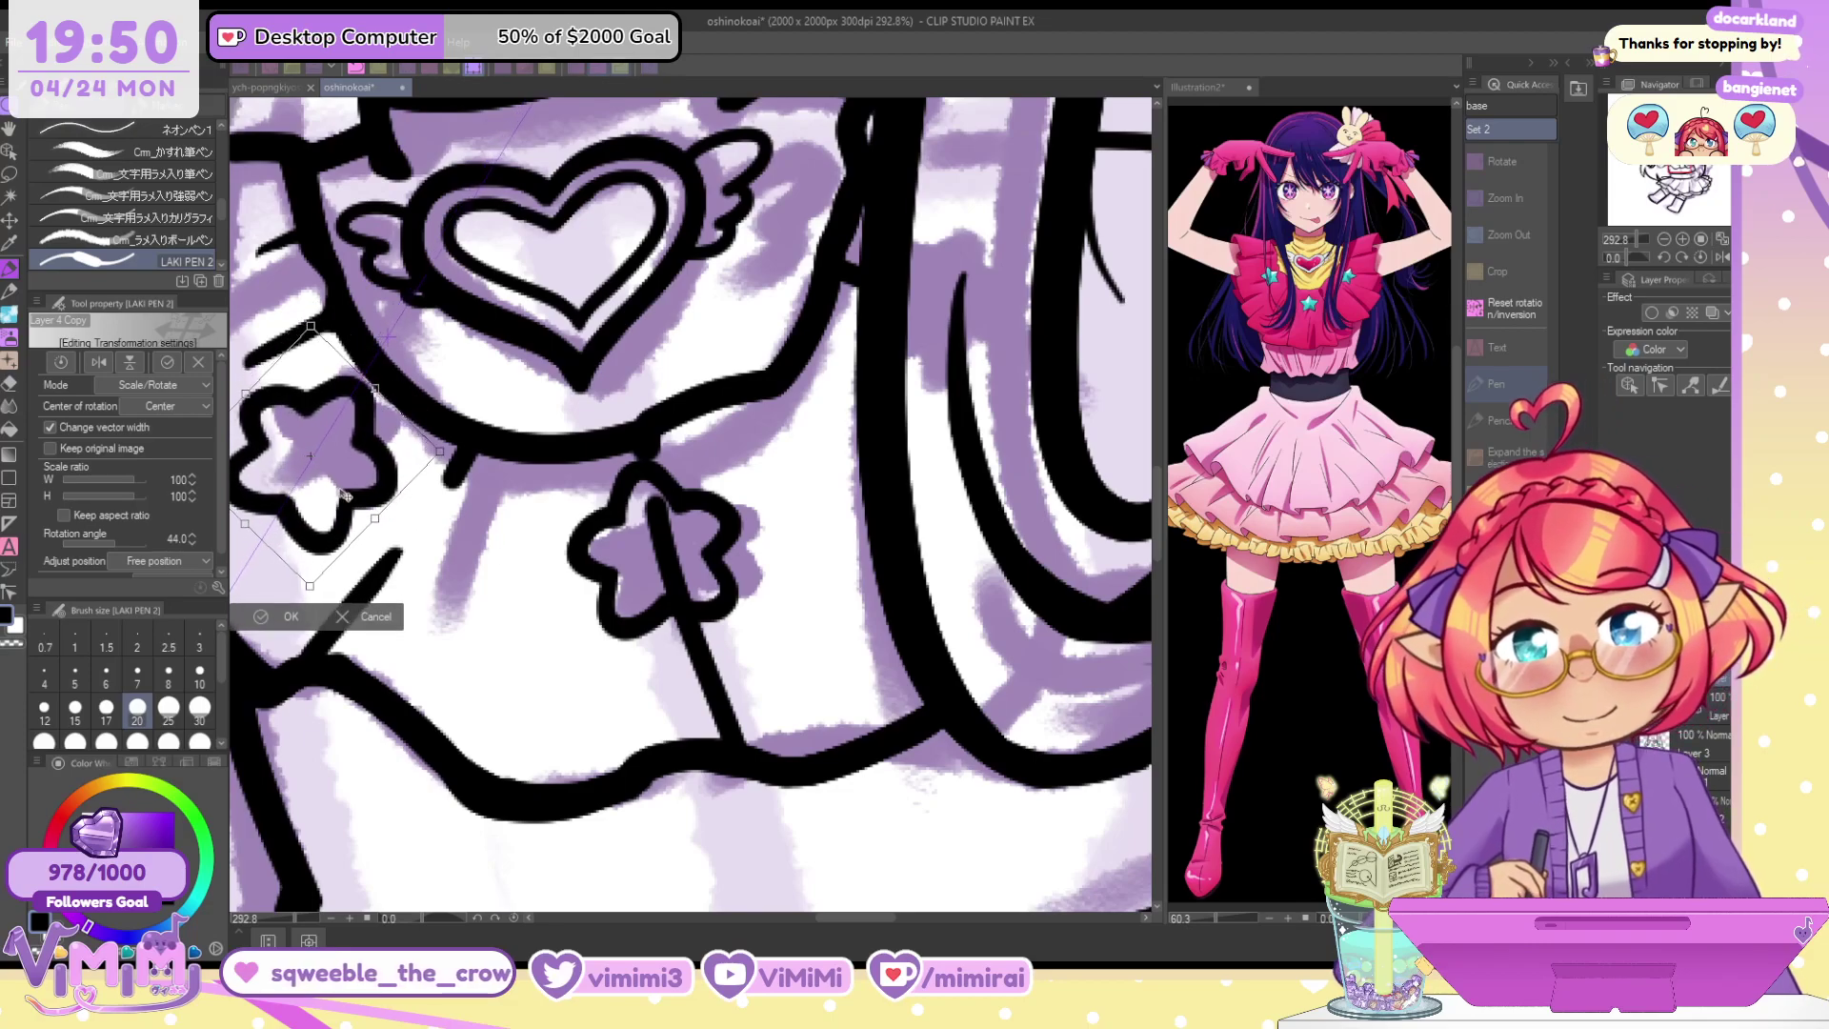
key("Return")
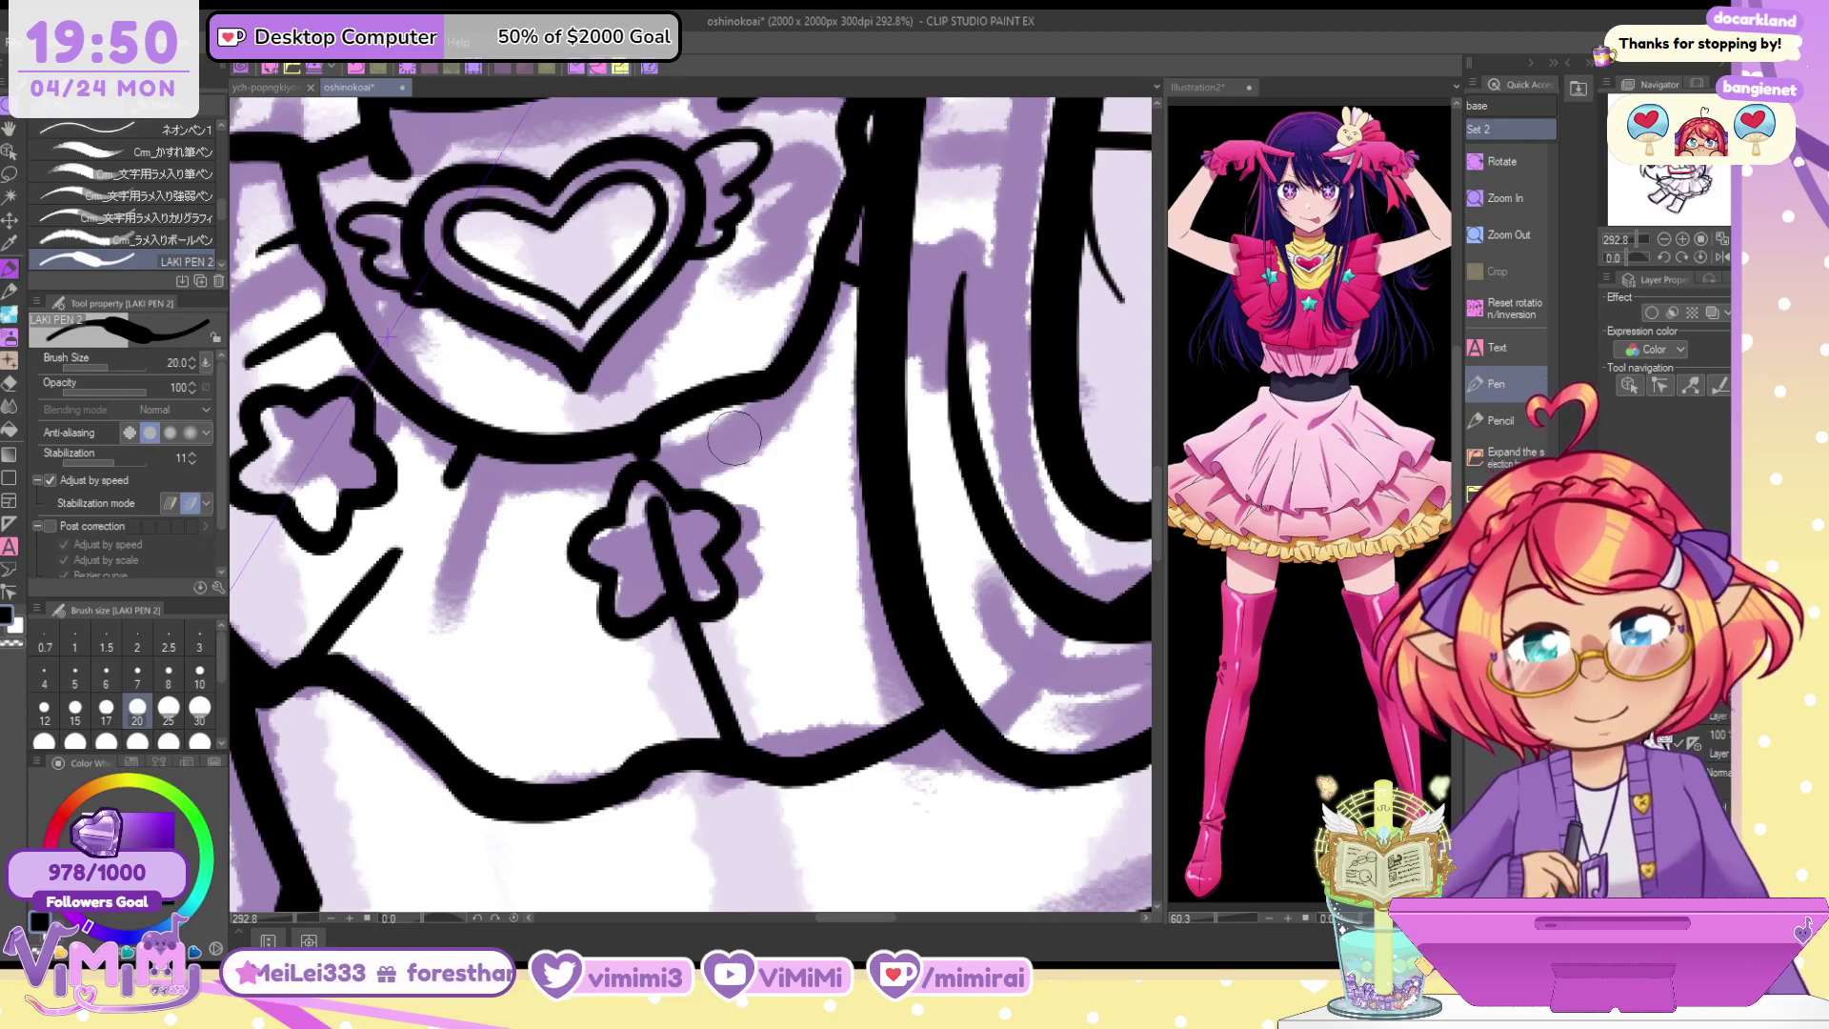
Rotate a second star copy to -73.4° and place it over the hair strand right of the collar
key("ctrl+t")
left_click_drag(779, 424, 382, 239)
left_click_drag(369, 503, 953, 438)
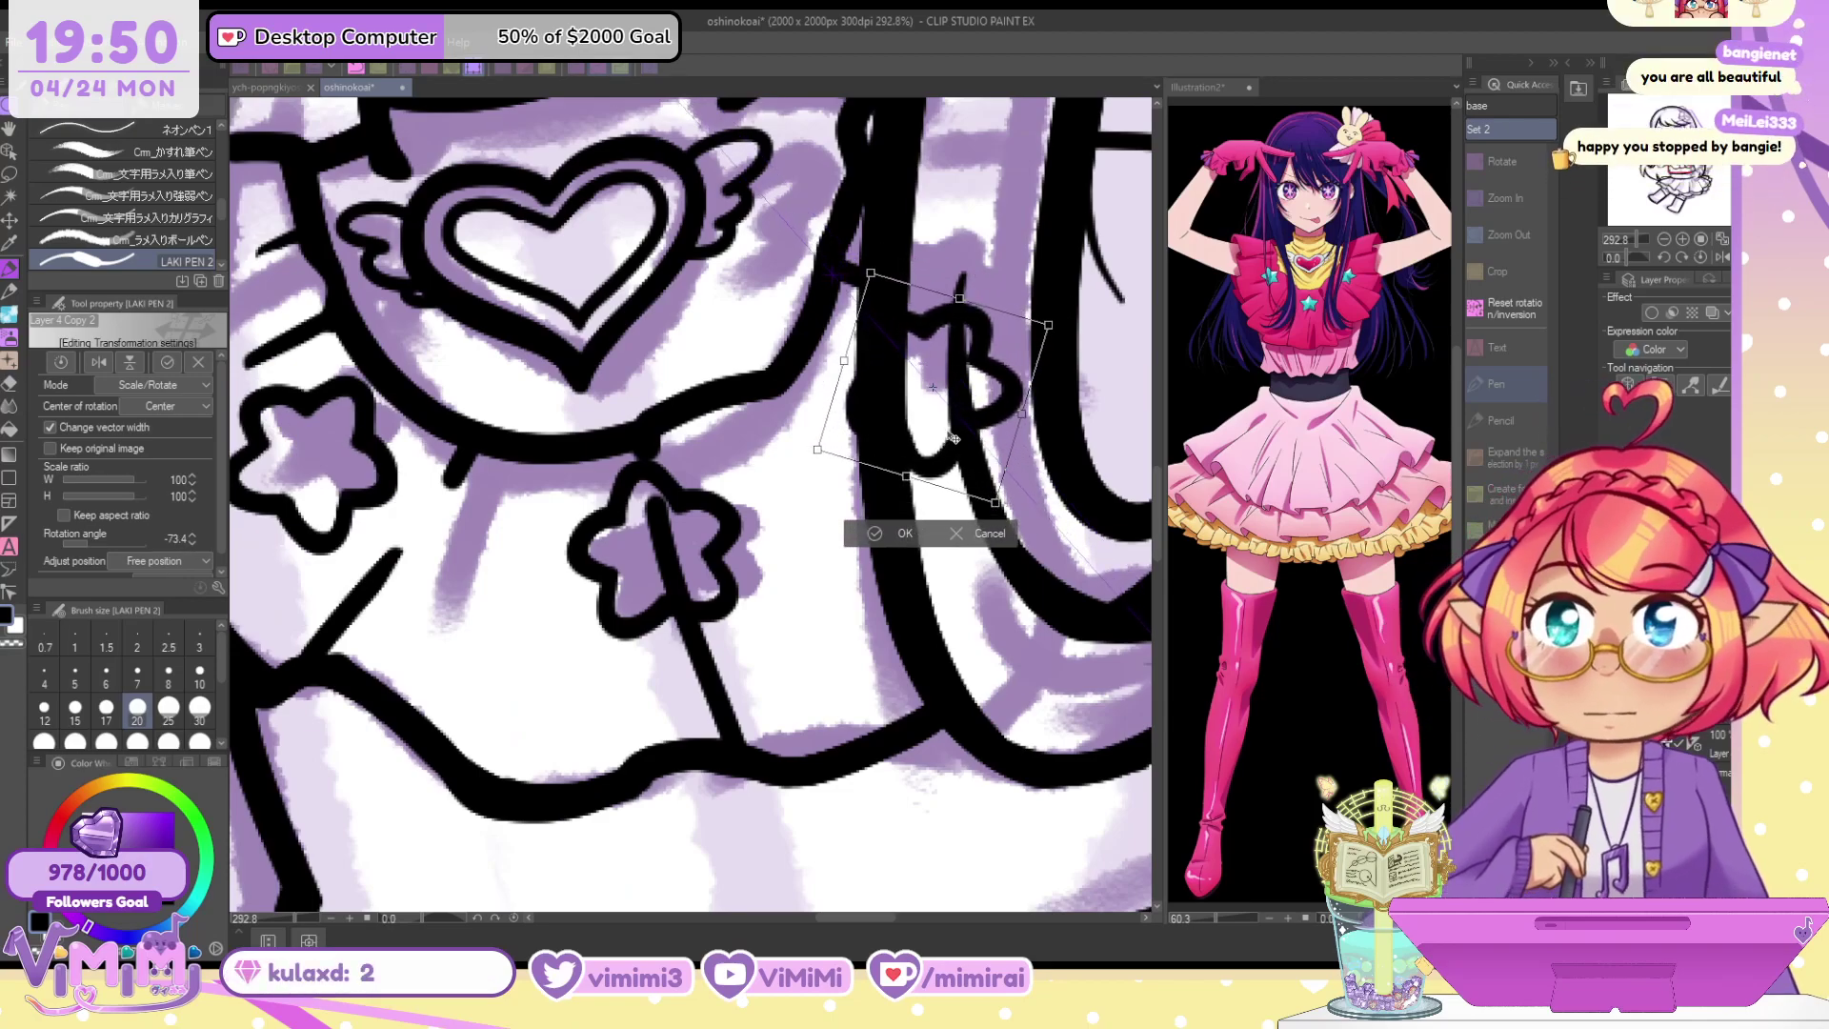
key("Return")
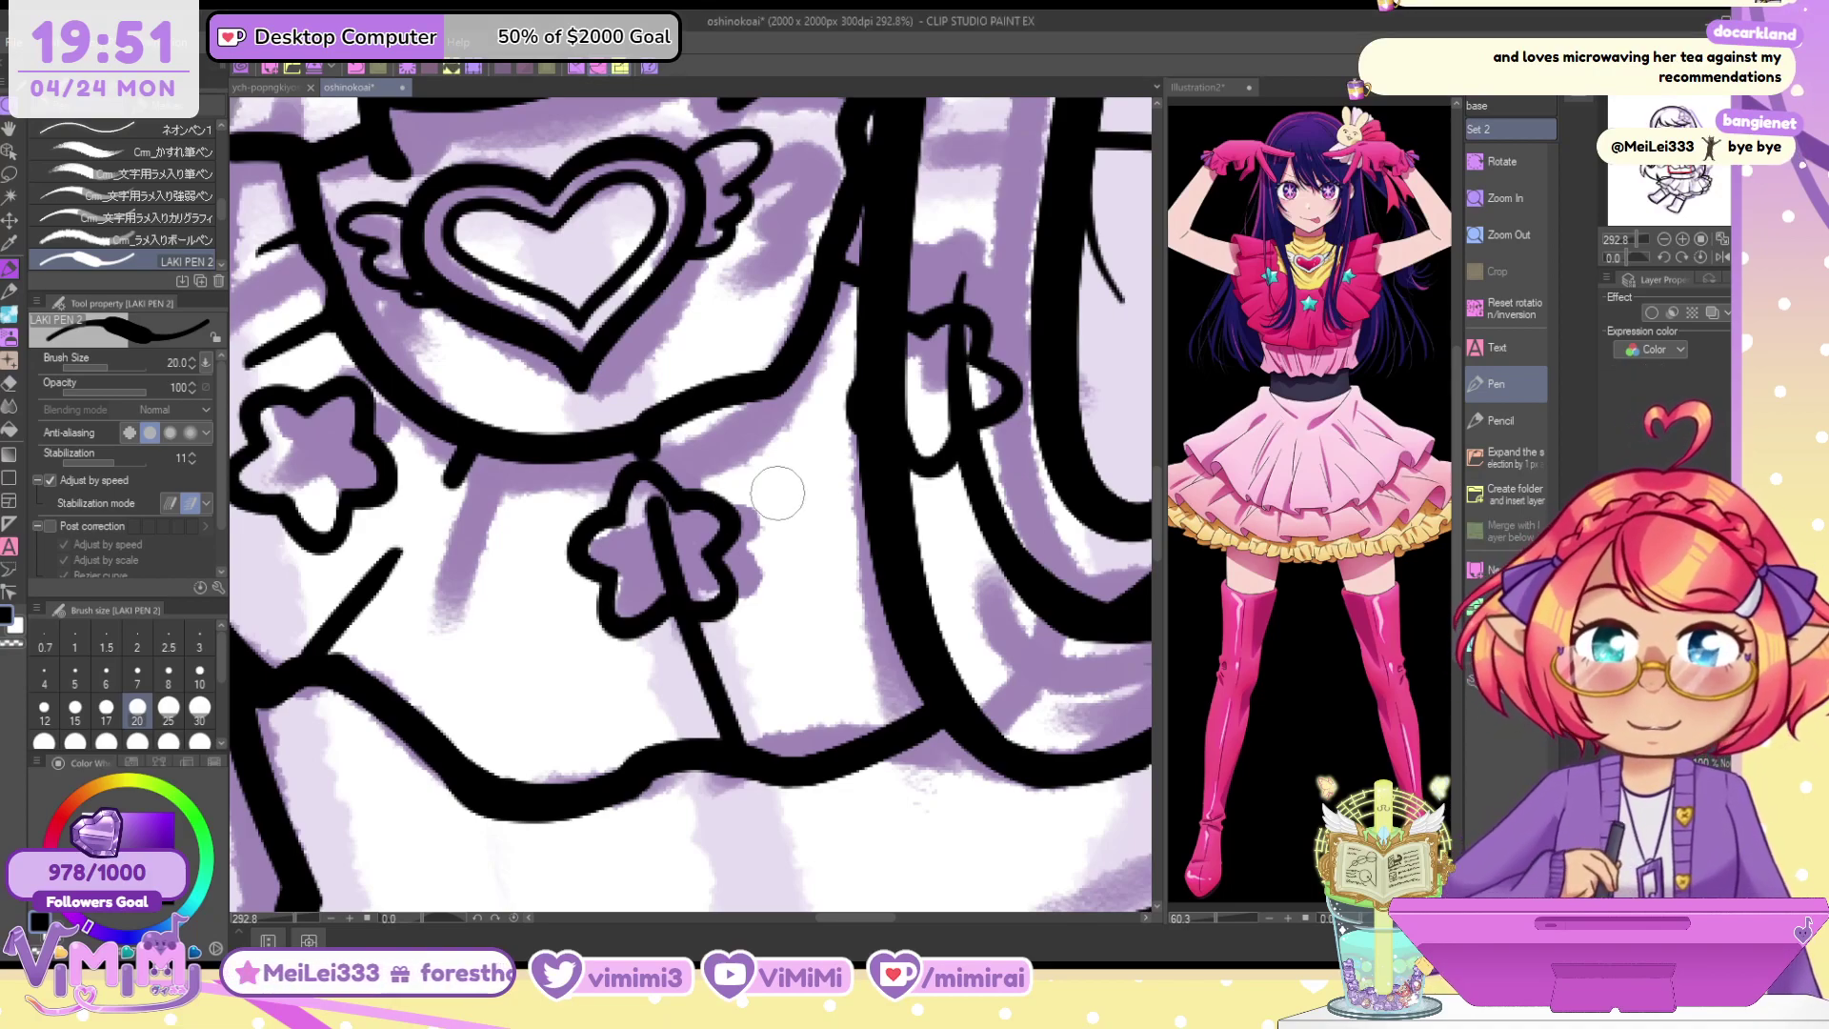
Erase the fold line inside the centre star and remove the right star's lines overlapping the hair
mouse_move(661, 509)
left_mouse_down()
mouse_move(660, 558)
mouse_move(675, 541)
mouse_move(706, 591)
left_mouse_up()
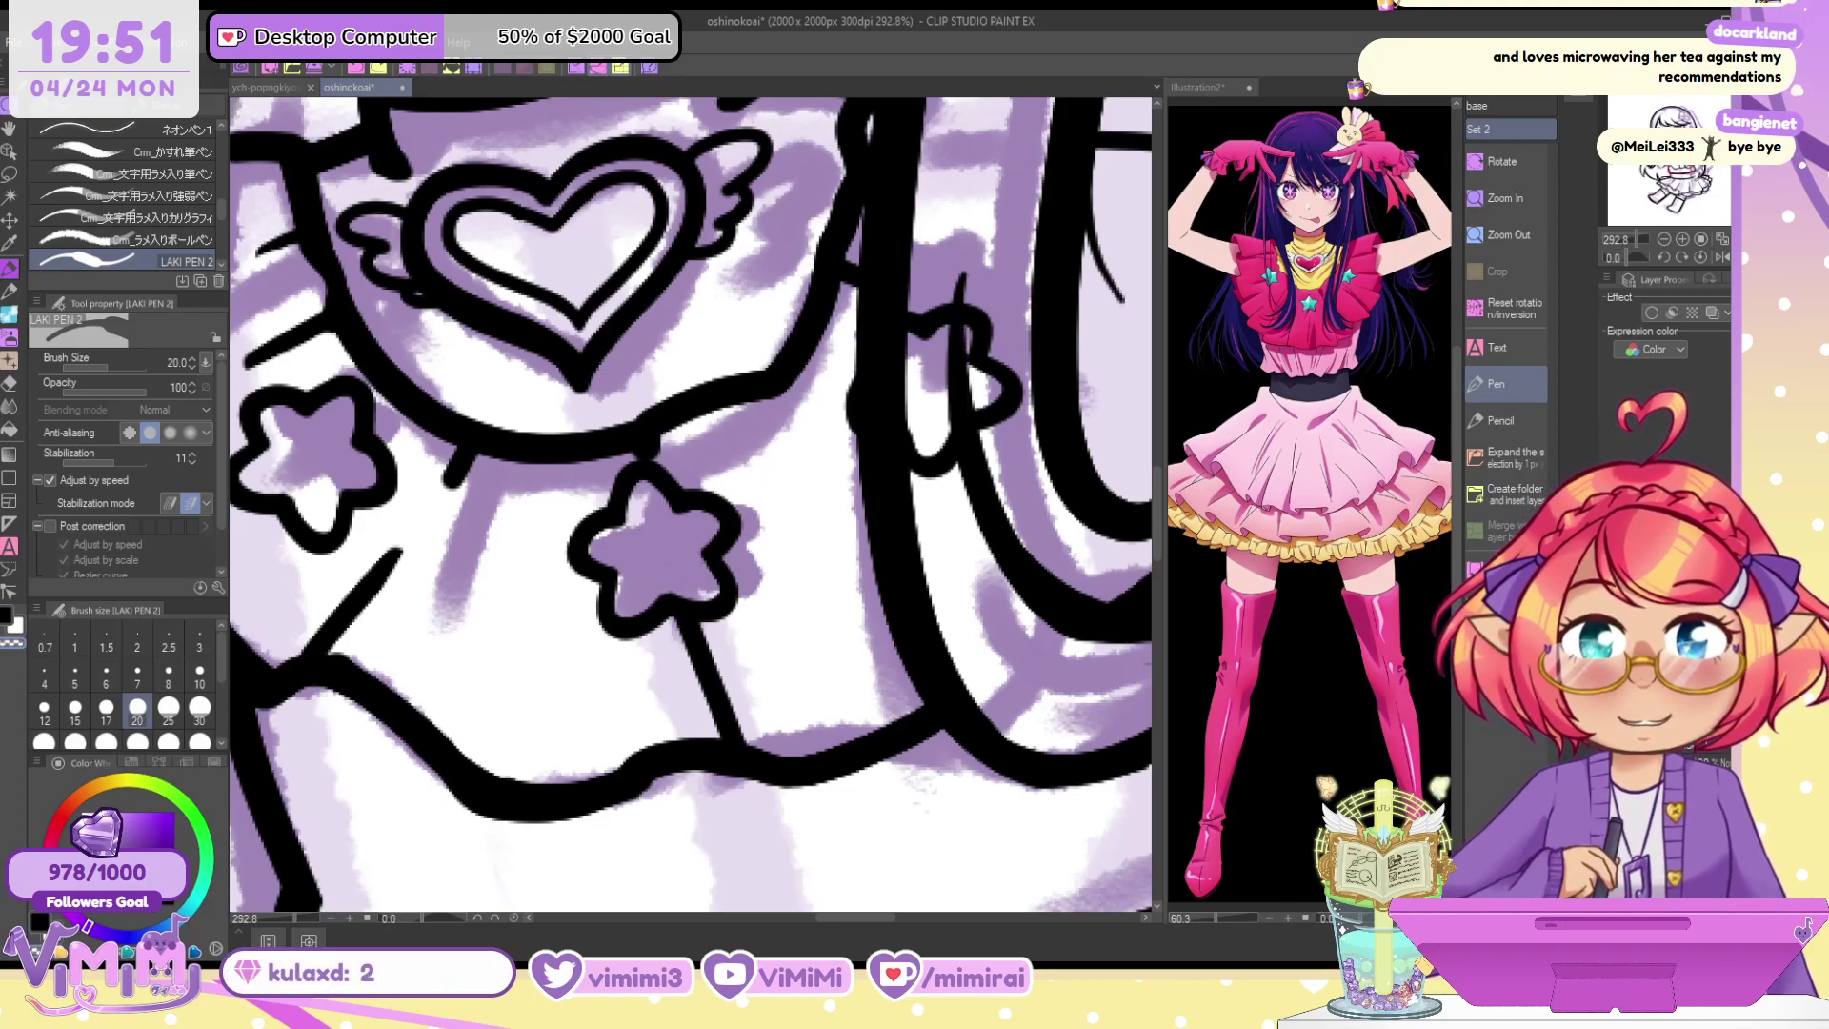
mouse_move(962, 298)
left_mouse_down()
mouse_move(916, 417)
mouse_move(937, 458)
mouse_move(1011, 340)
left_mouse_up()
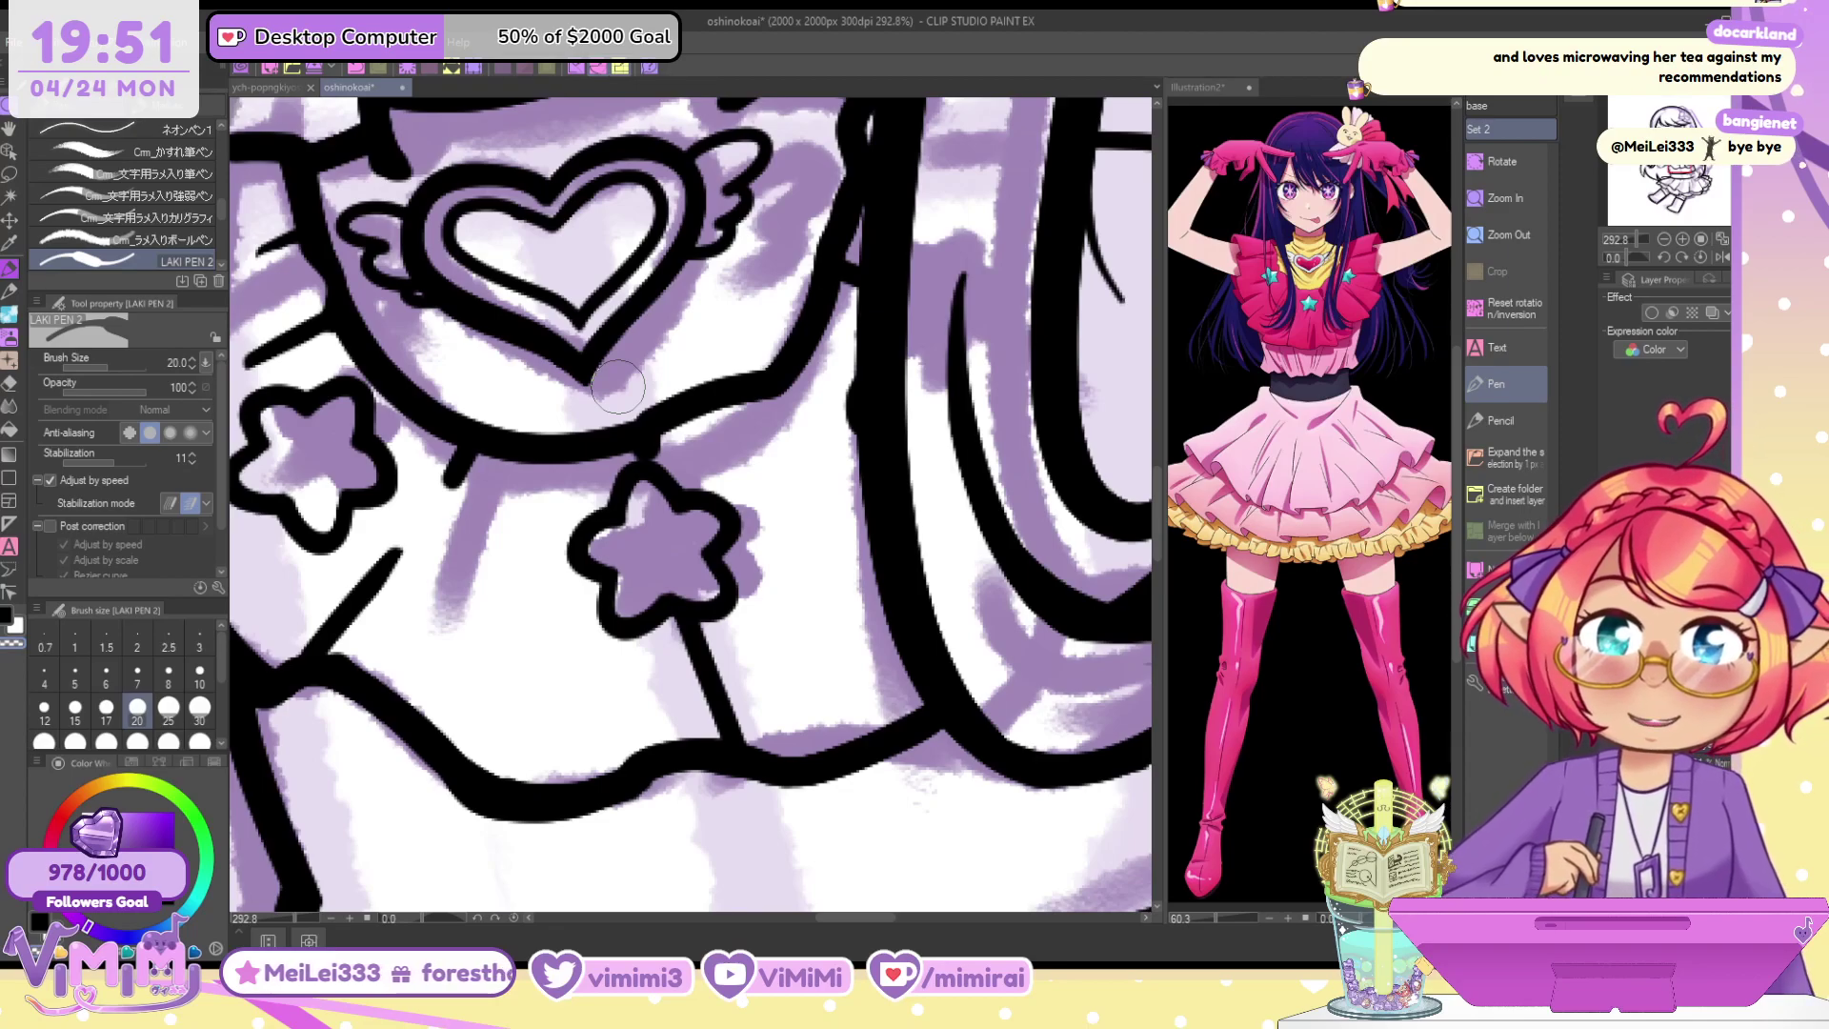
Touch up the heart's outline and ink a short fold line below the collar's right edge at brush size 17
key("bracketleft")
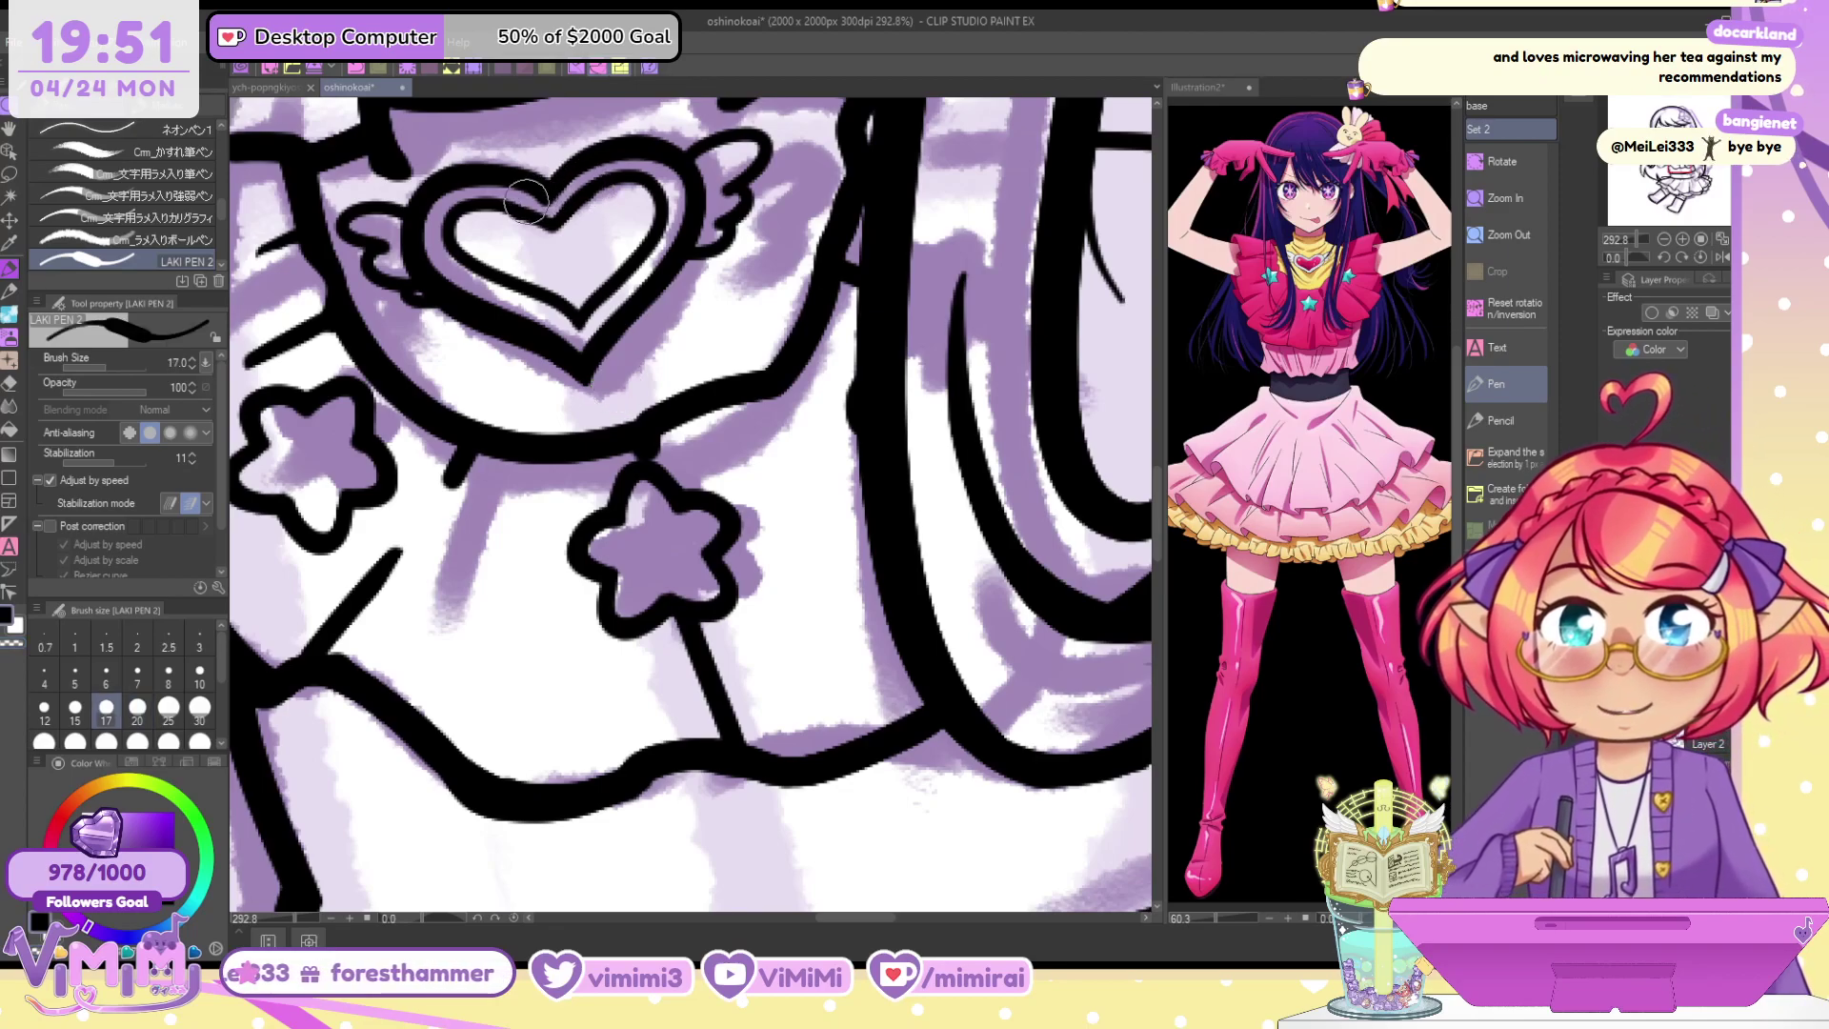
mouse_move(540, 209)
left_mouse_down()
mouse_move(581, 181)
mouse_move(549, 182)
mouse_move(642, 139)
left_mouse_up()
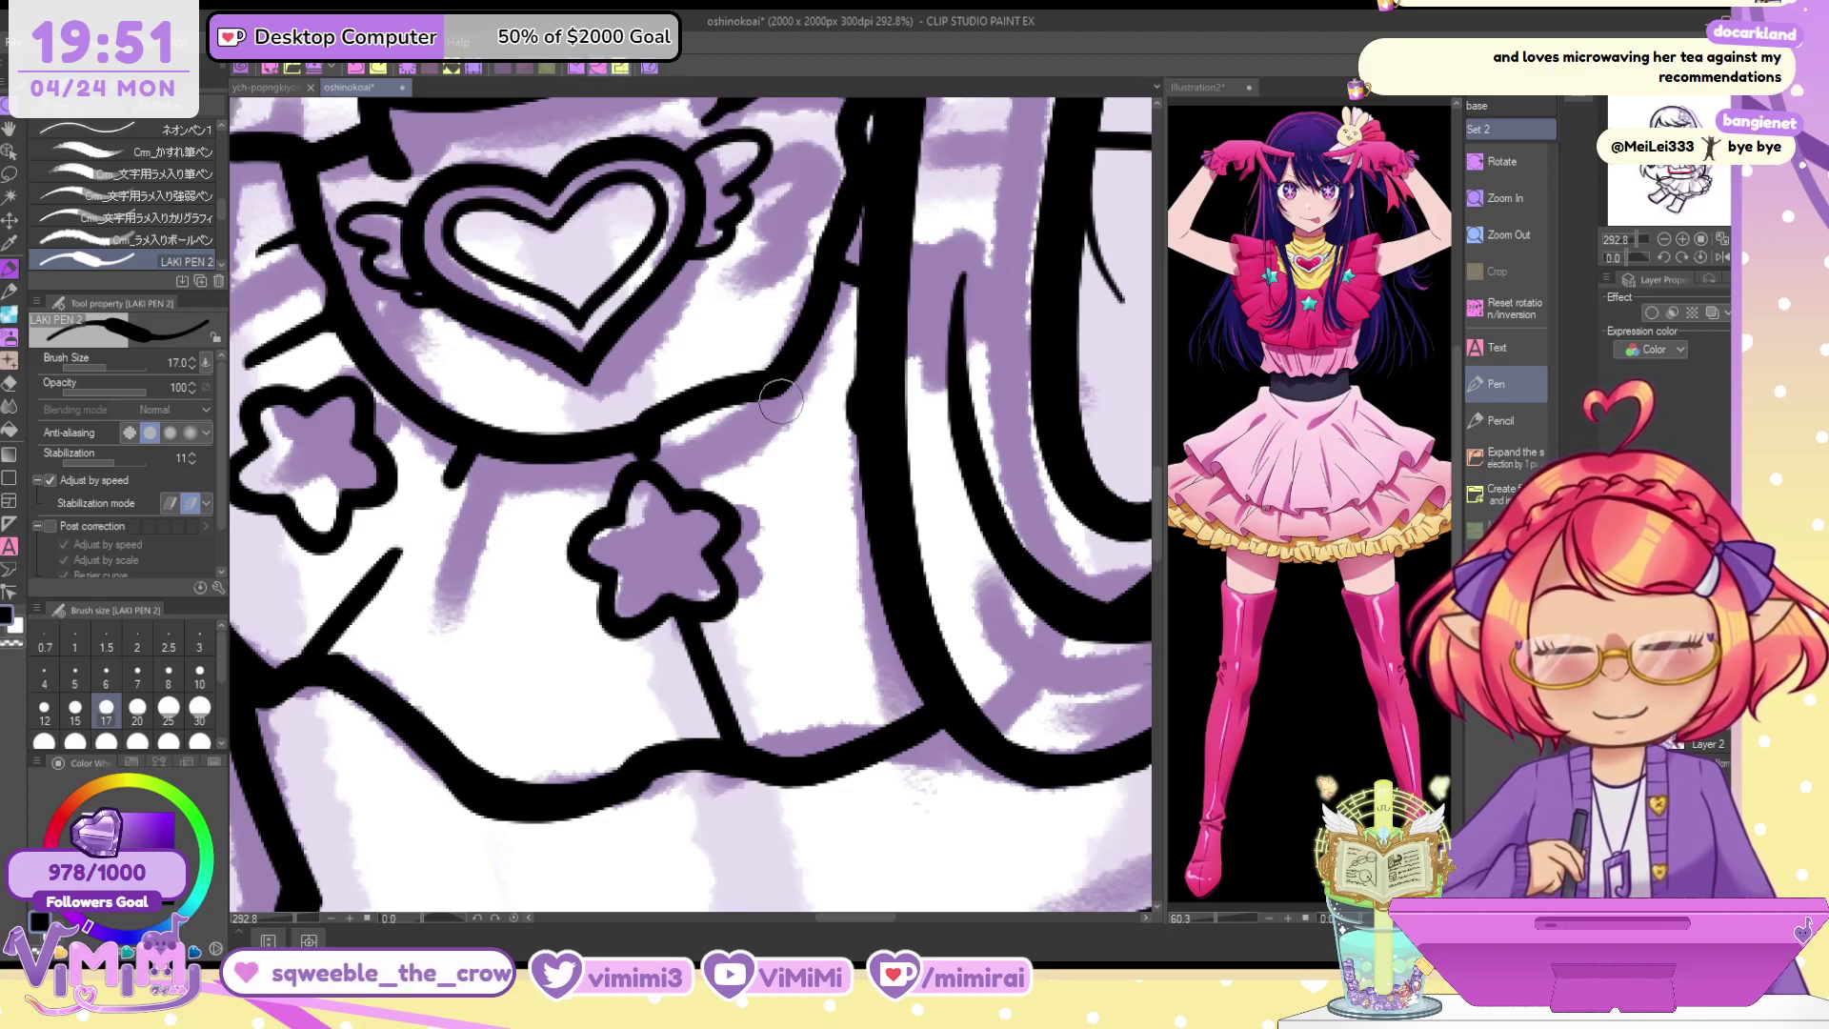
left_click_drag(779, 390, 846, 497)
key("ctrl+z")
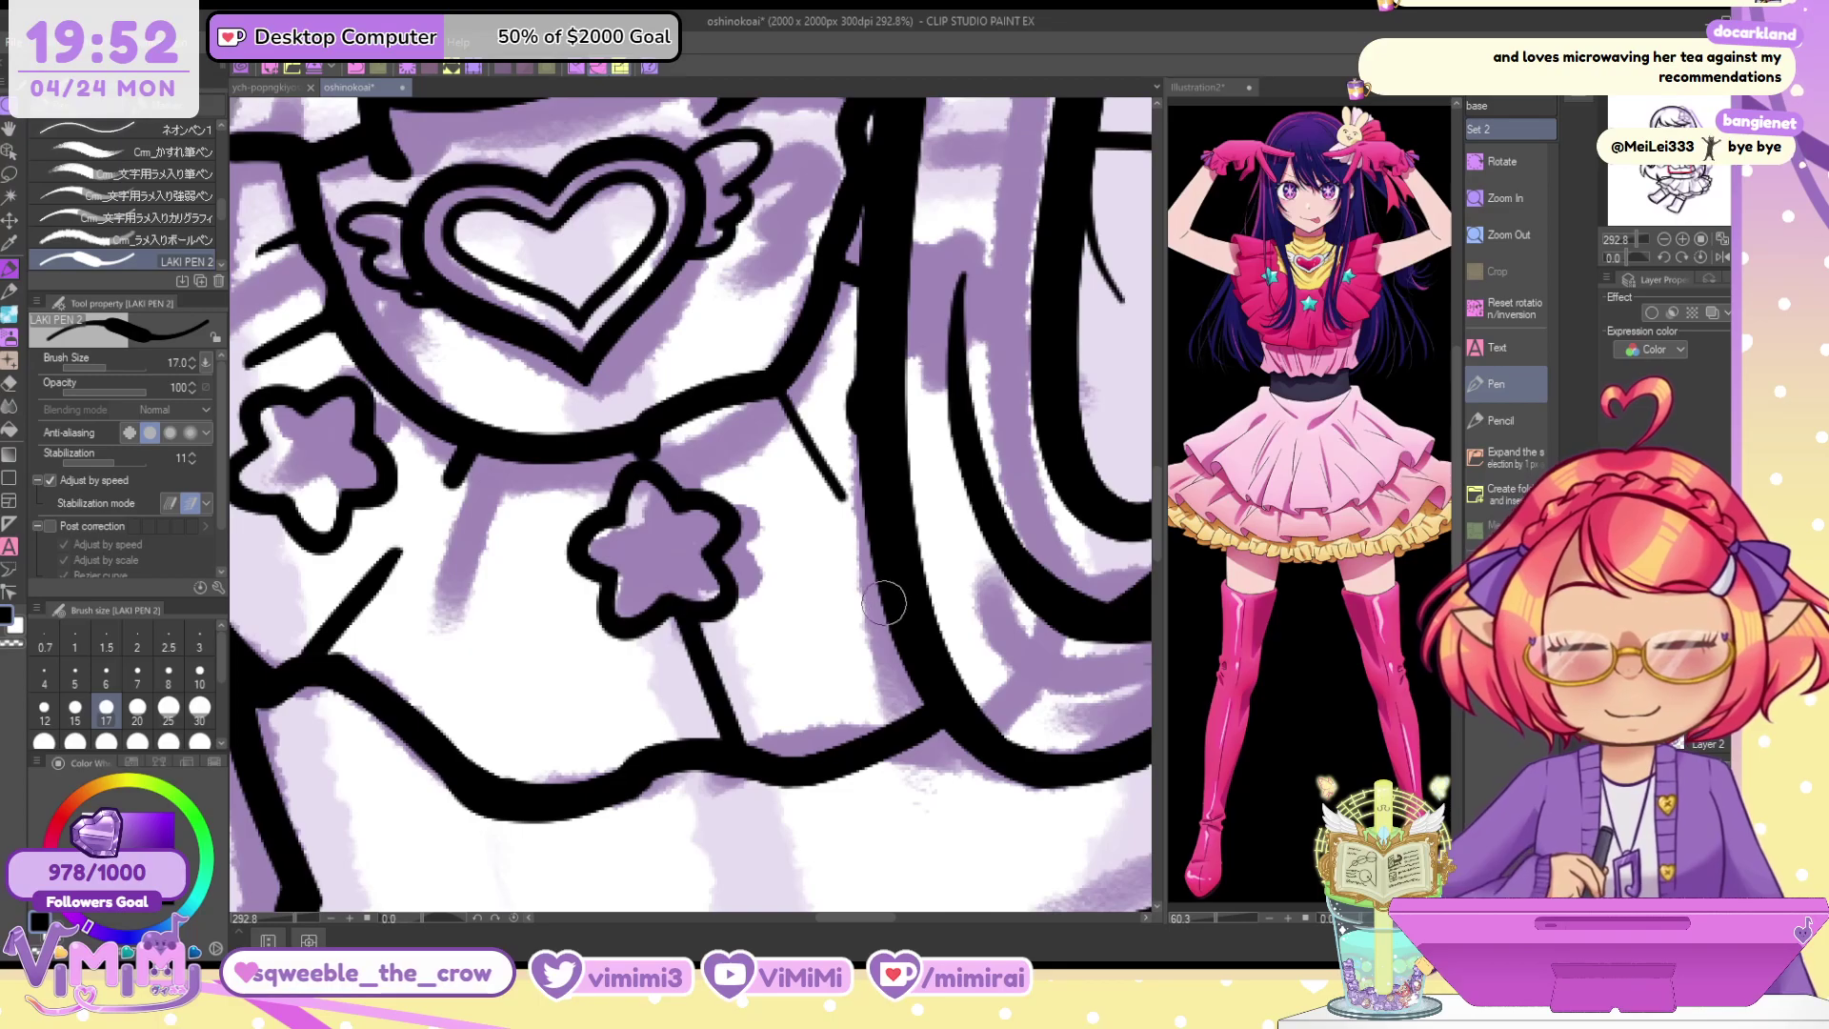
left_click_drag(776, 398, 840, 478)
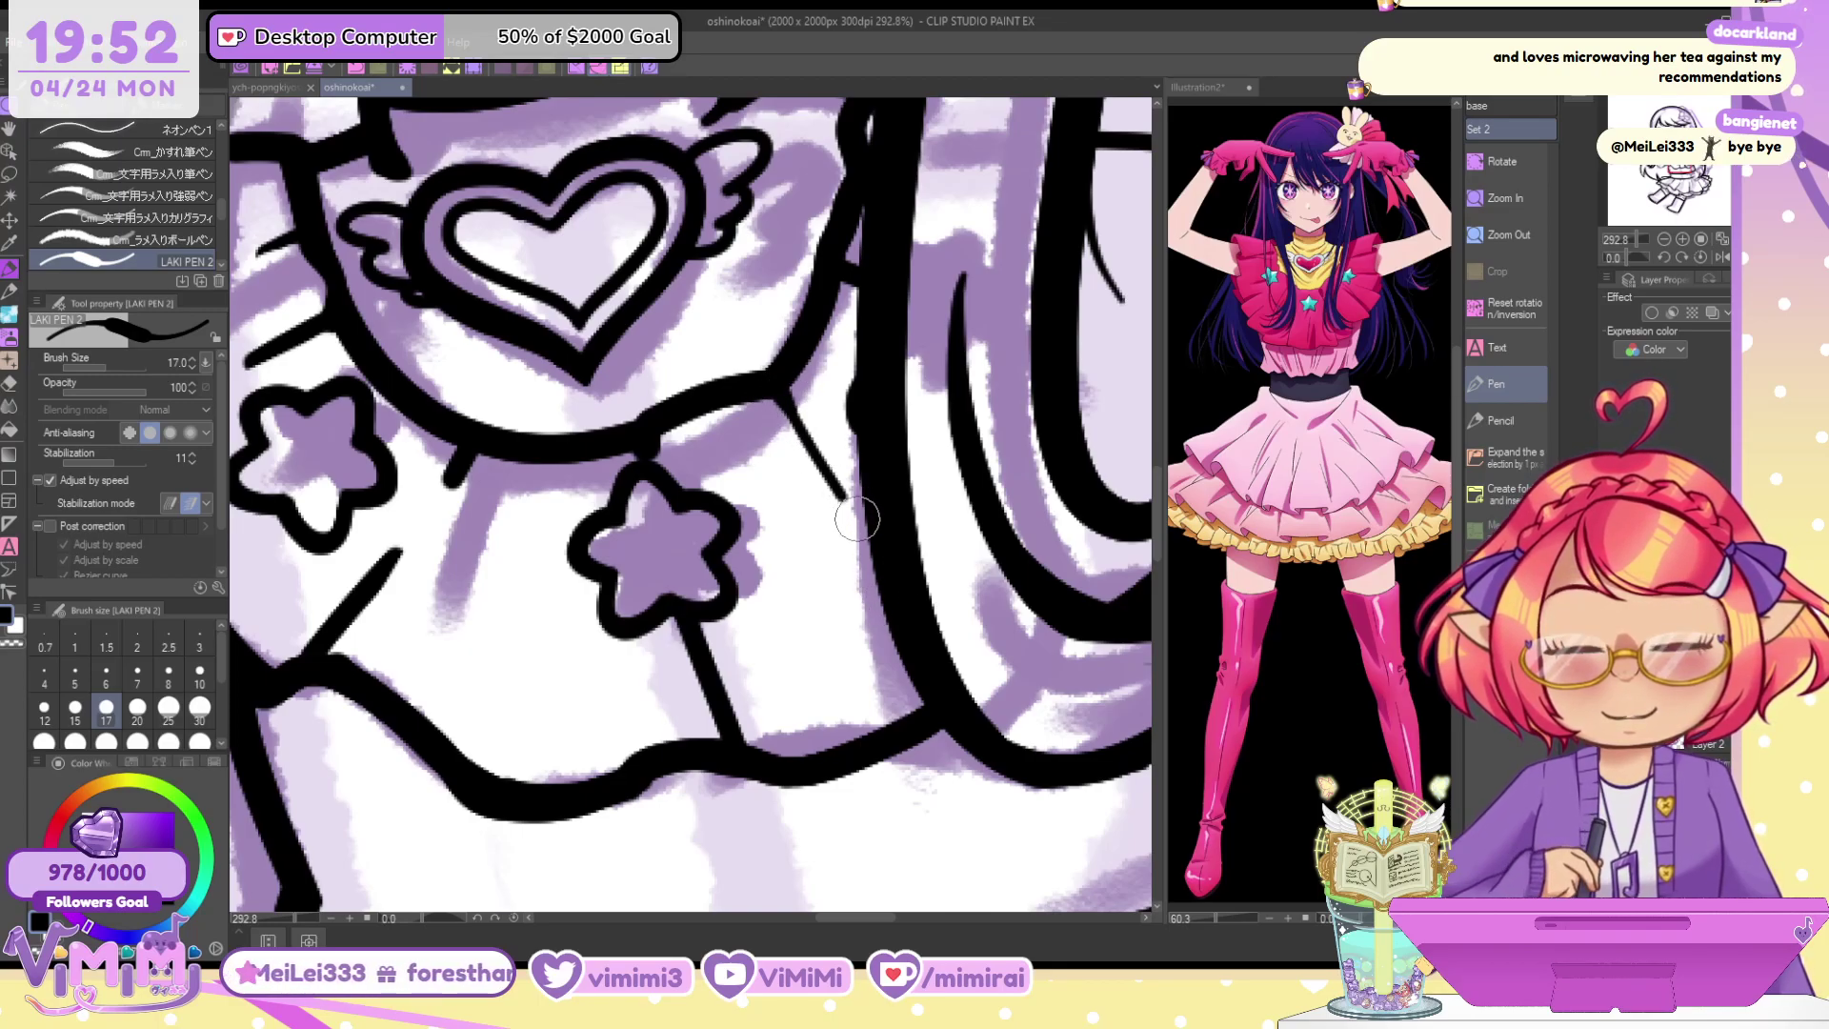
Ink the outer contour of the right-hand arm from the sleeve around the bent elbow at brush size 40
scroll(872, 553, "down", 4)
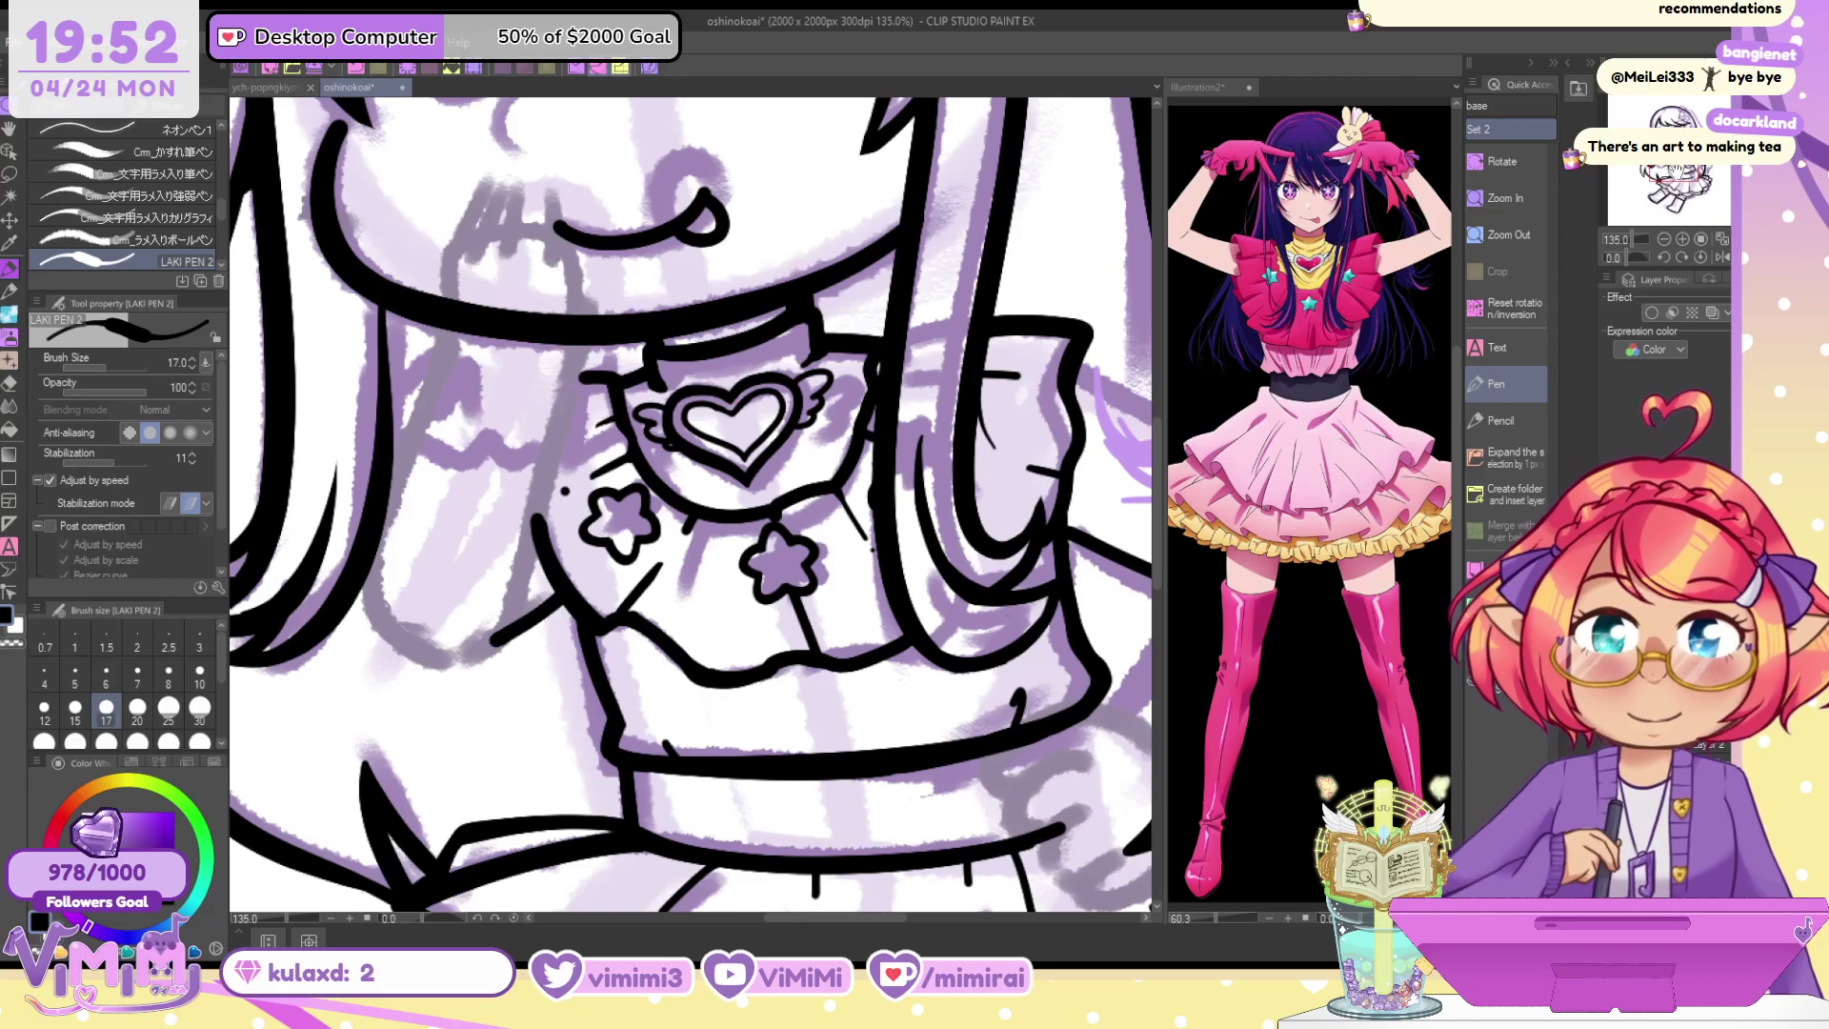
mouse_move(1674, 164)
left_mouse_down()
mouse_move(1691, 165)
mouse_move(1680, 179)
mouse_move(1673, 158)
left_mouse_up()
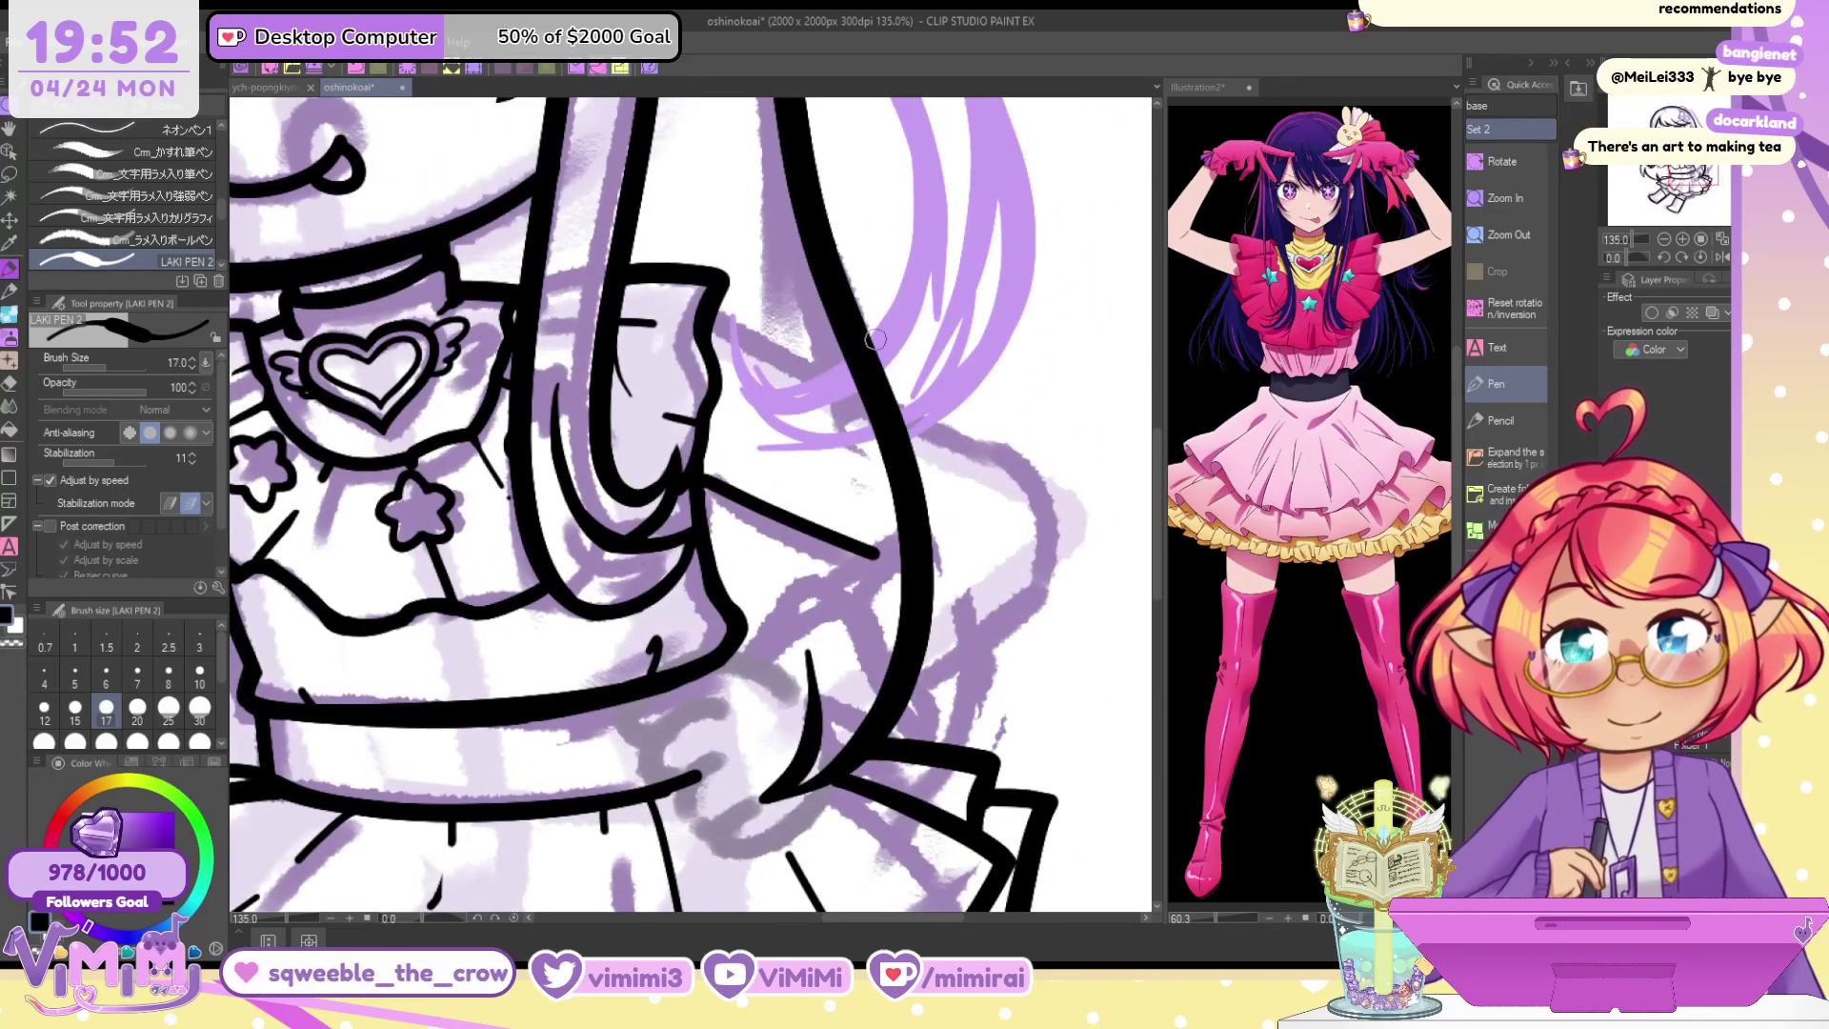
scroll(825, 352, "up", 3)
key("]")
key("]")
key("bracketright")
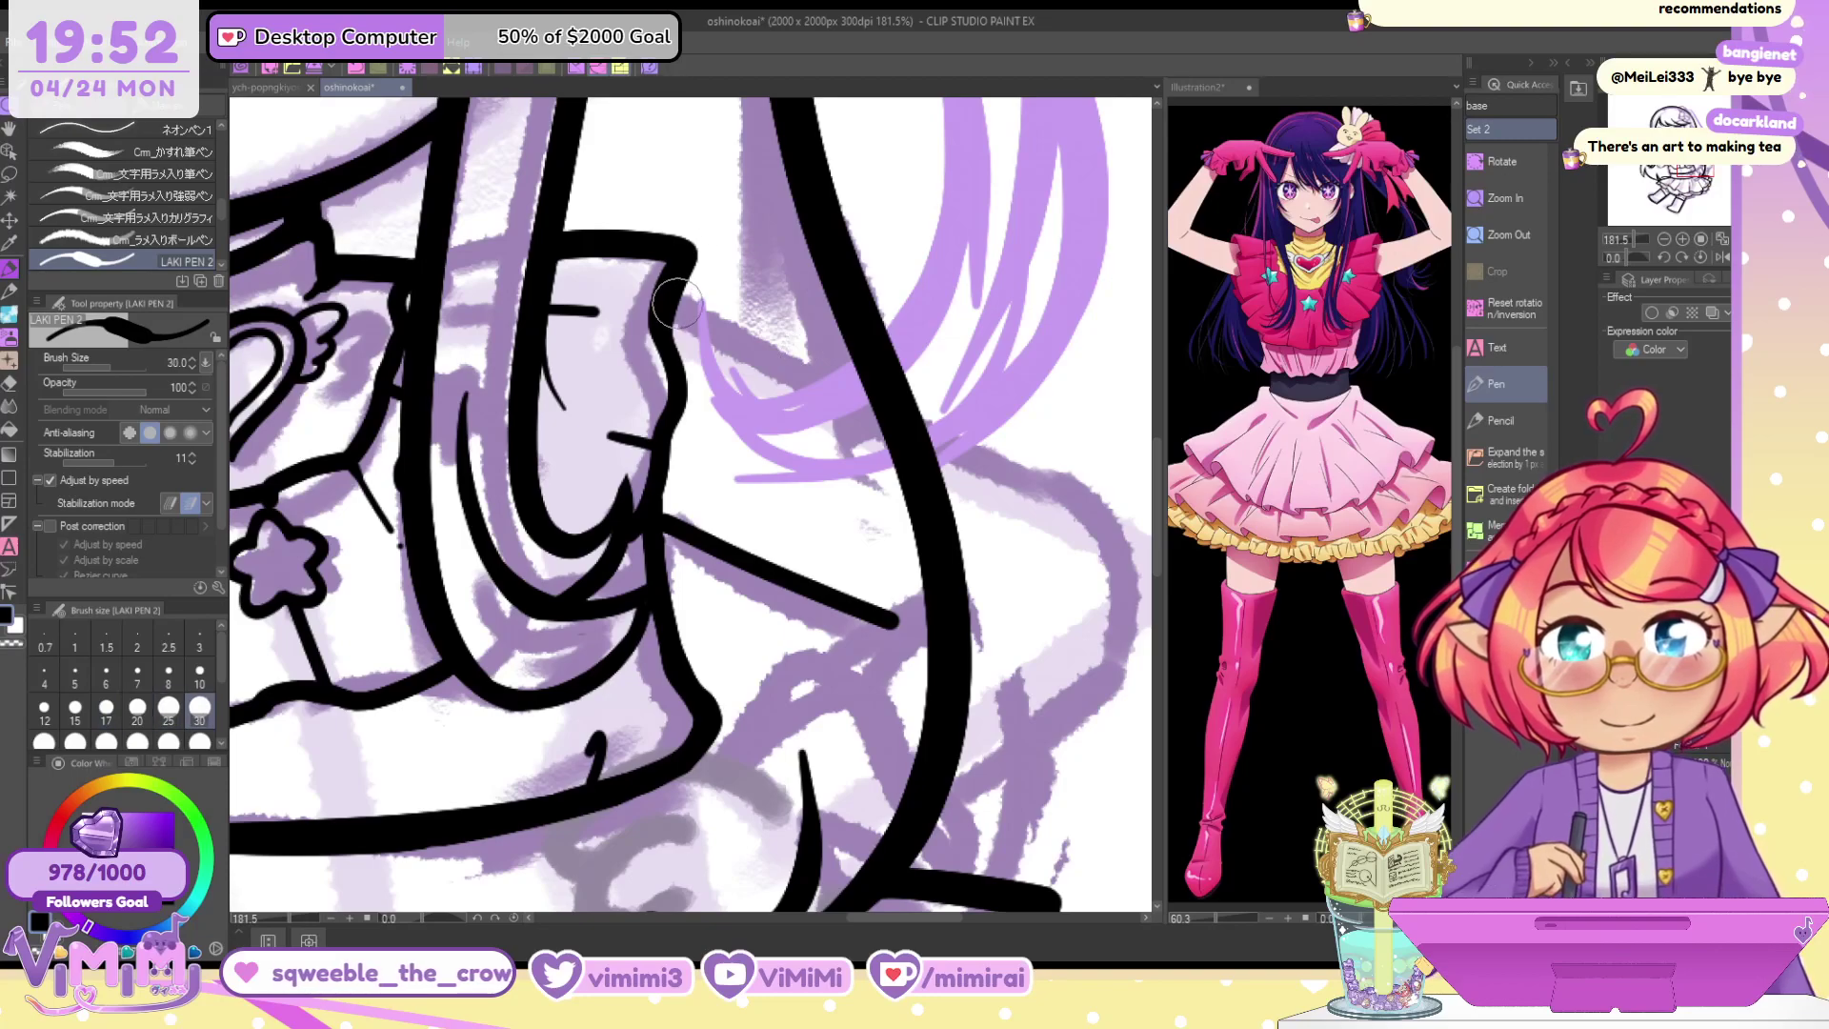
key("bracketright")
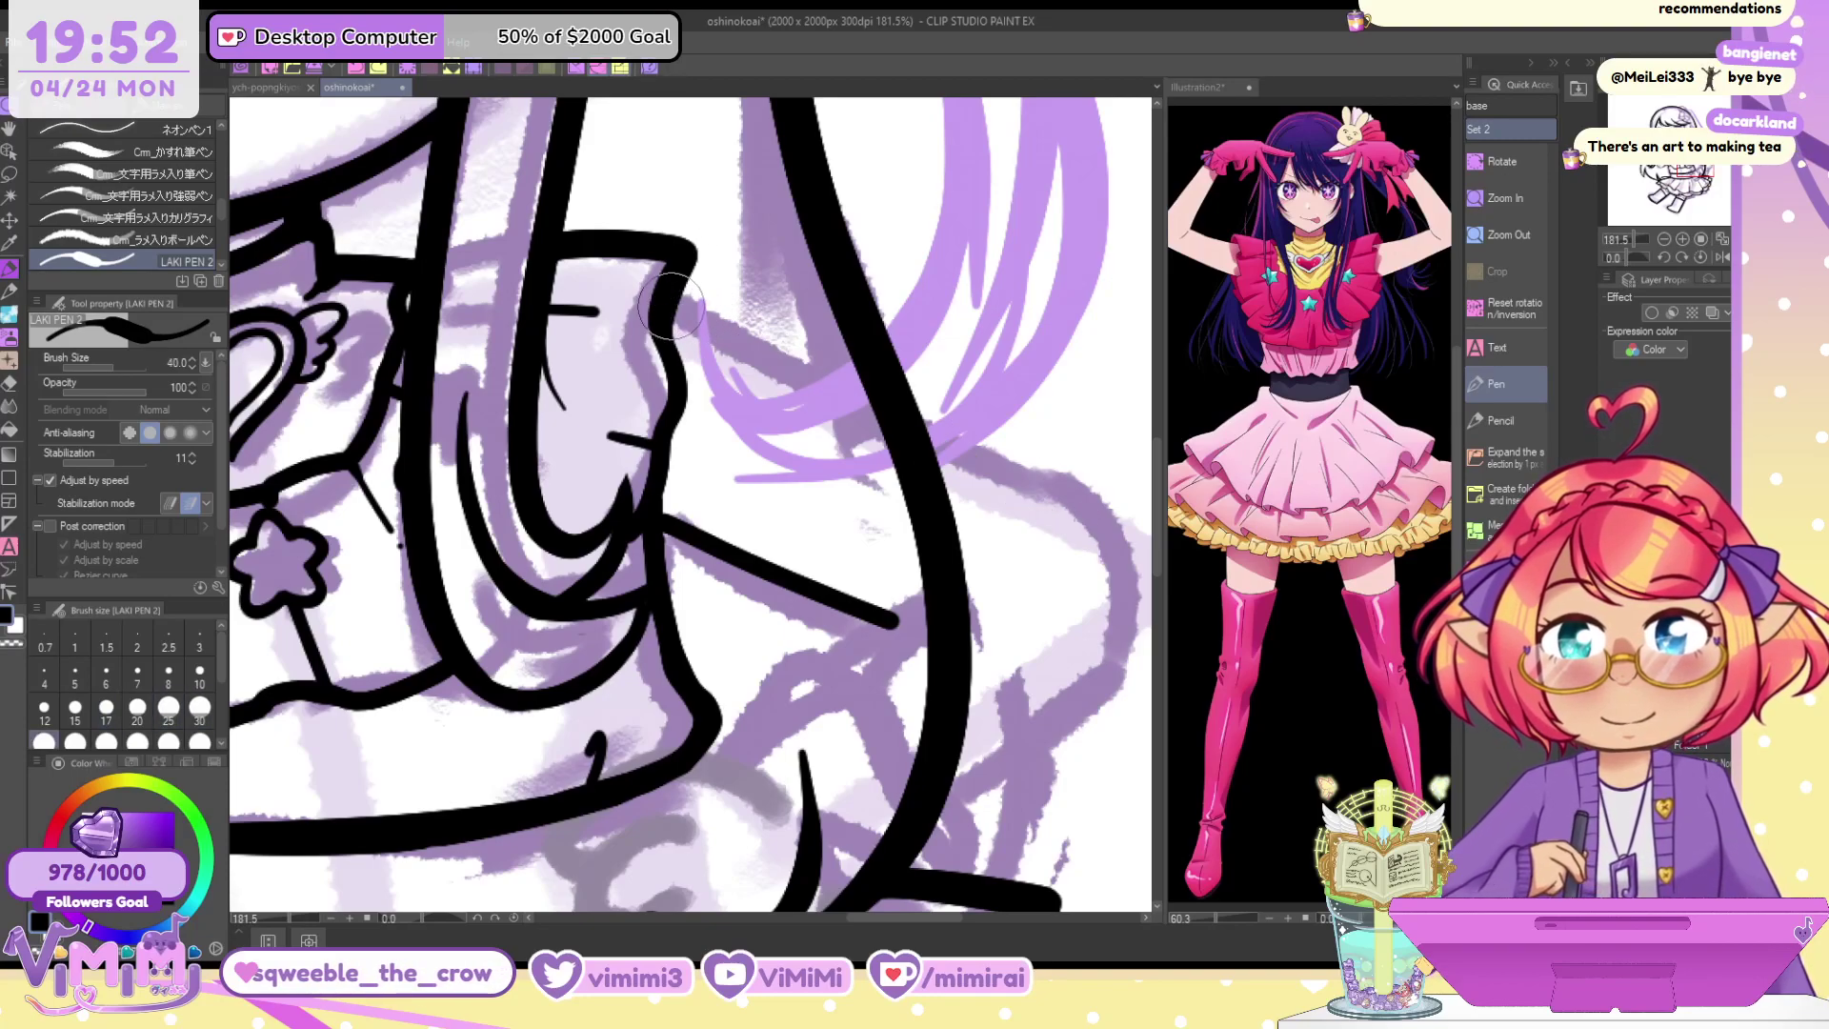
mouse_move(678, 303)
left_mouse_down()
mouse_move(1021, 486)
mouse_move(1092, 562)
mouse_move(1085, 691)
left_mouse_up()
key("ctrl+z")
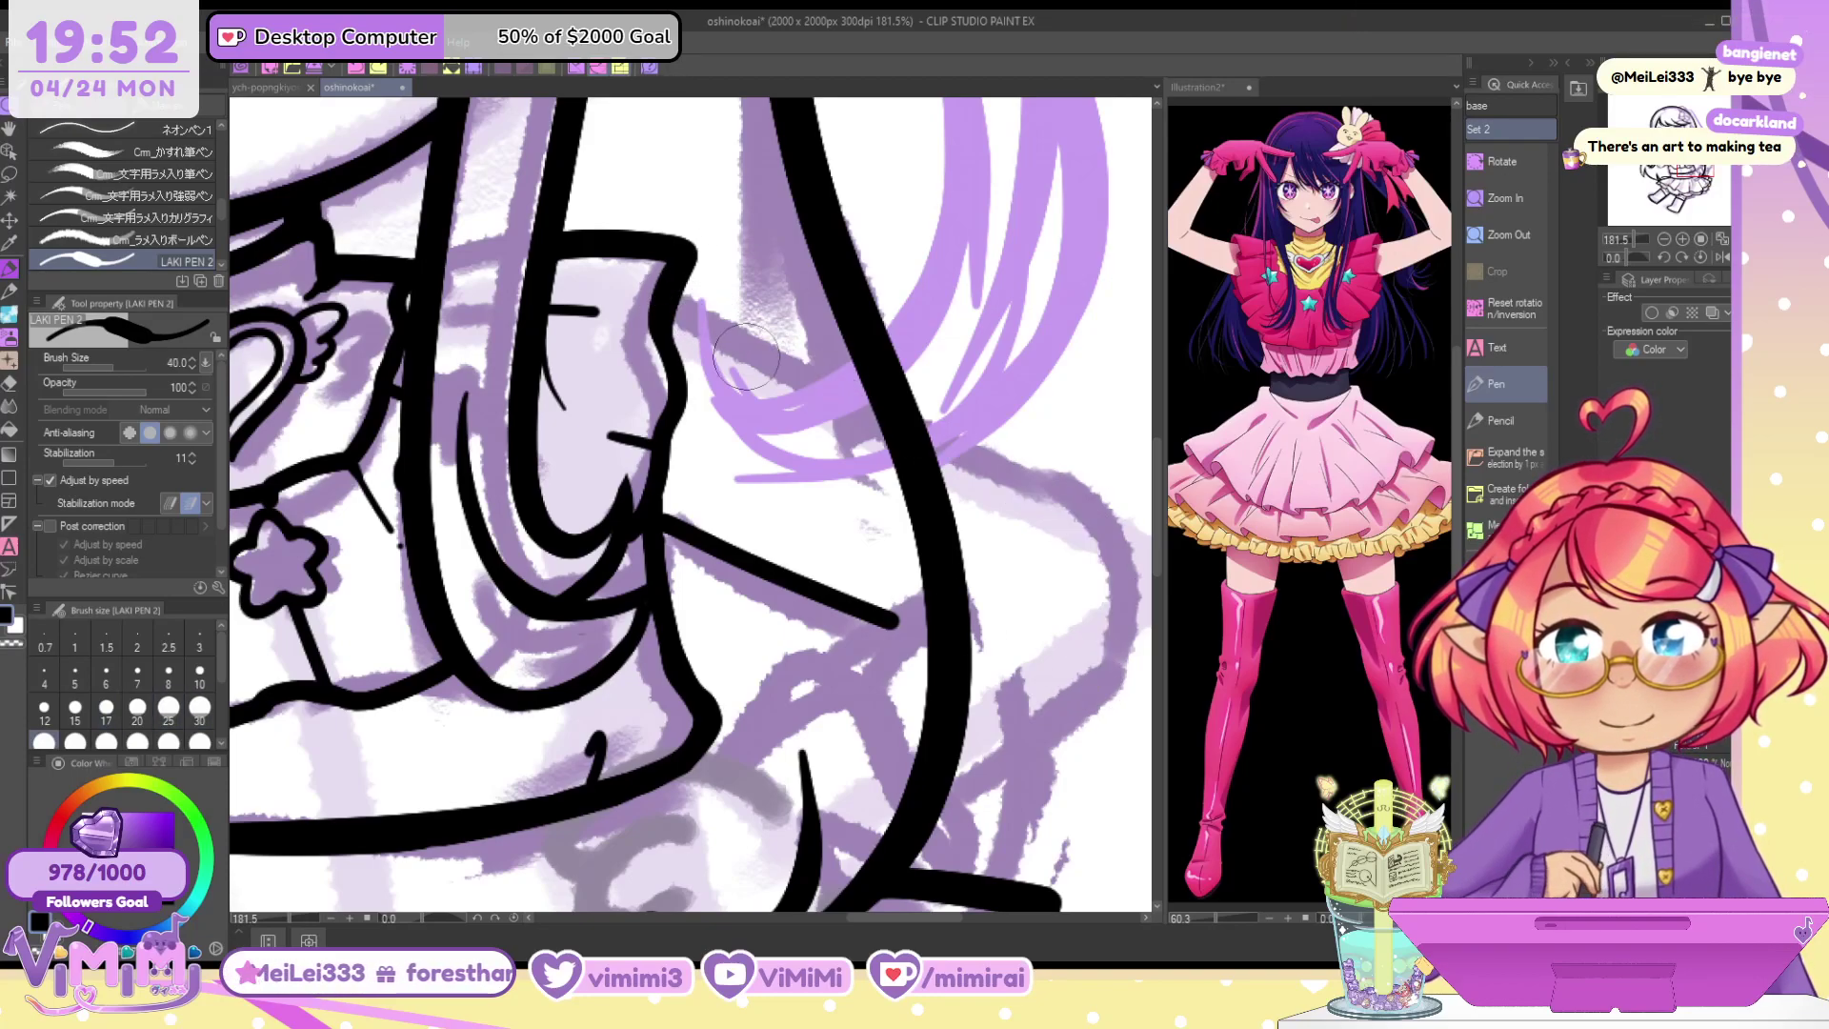
mouse_move(678, 303)
left_mouse_down()
mouse_move(1138, 571)
mouse_move(1038, 733)
mouse_move(733, 324)
mouse_move(1048, 752)
left_mouse_up()
key("ctrl+z")
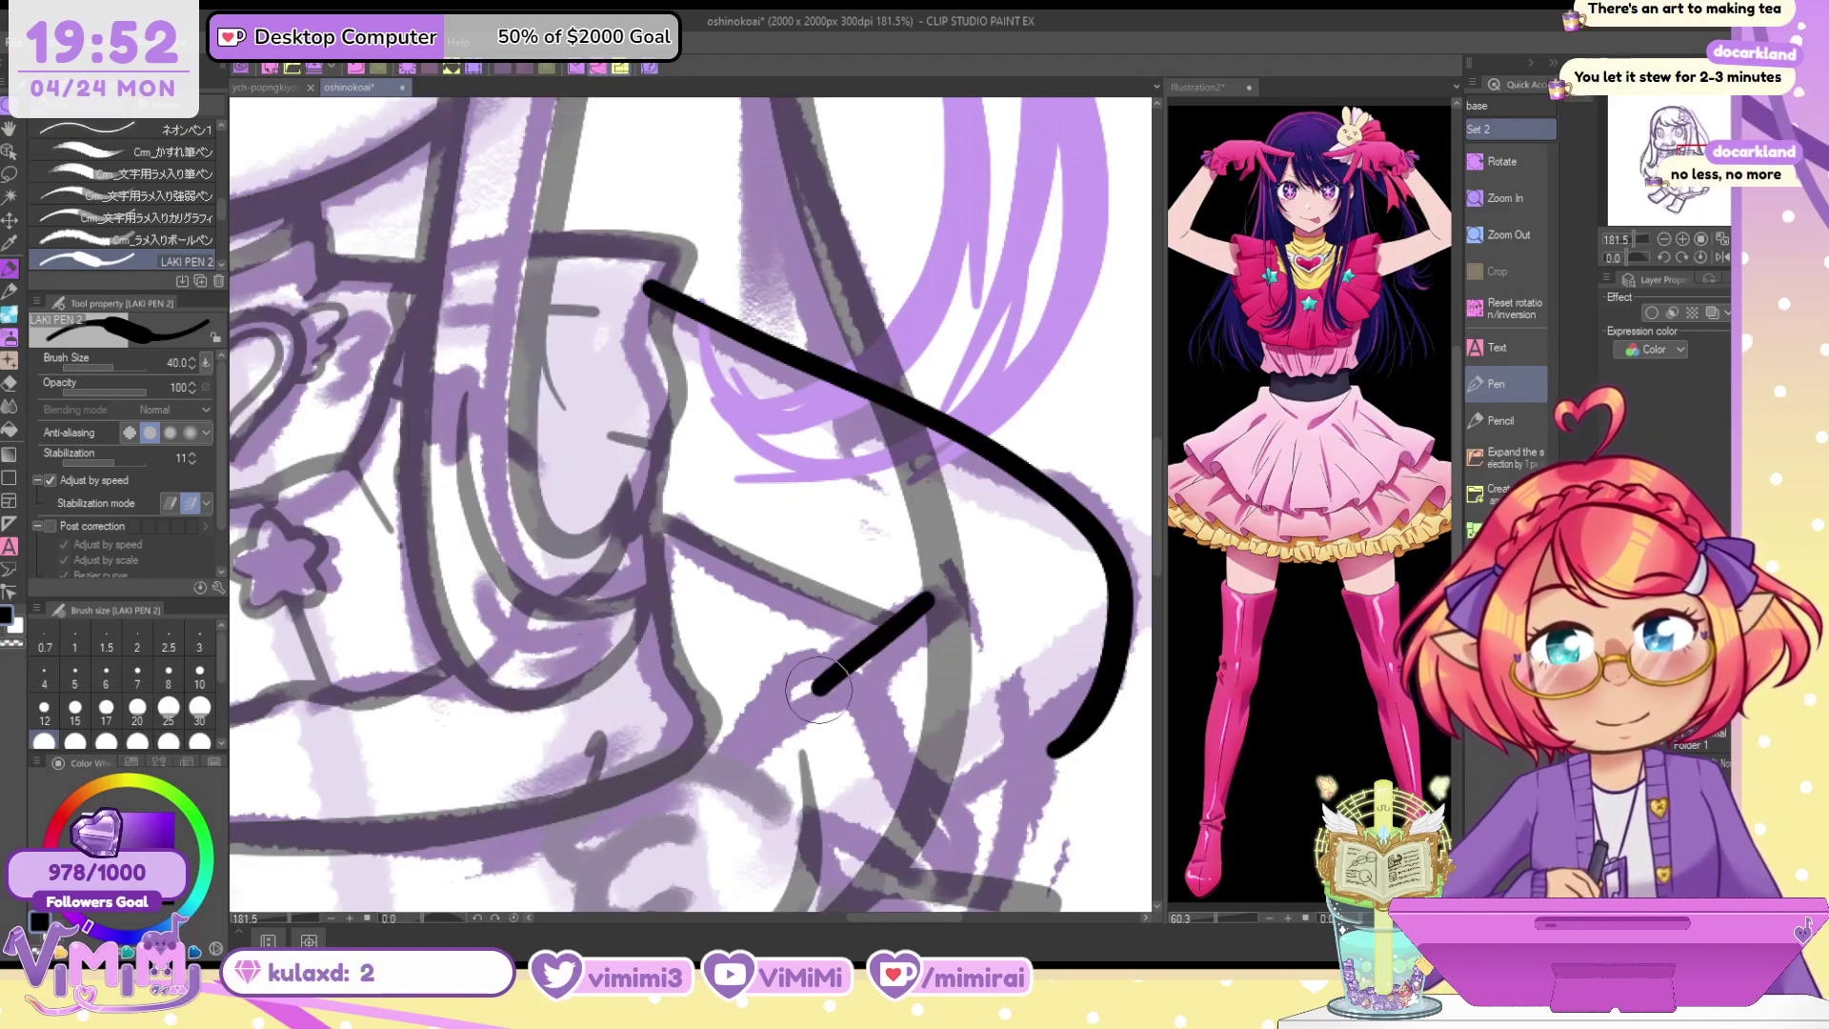
Redraw the short inner elbow line where the upper arm meets the forearm at brush size 40
mouse_move(835, 661)
left_mouse_down()
mouse_move(928, 601)
mouse_move(843, 669)
left_mouse_up()
key("ctrl+z")
left_click_drag(909, 602, 826, 675)
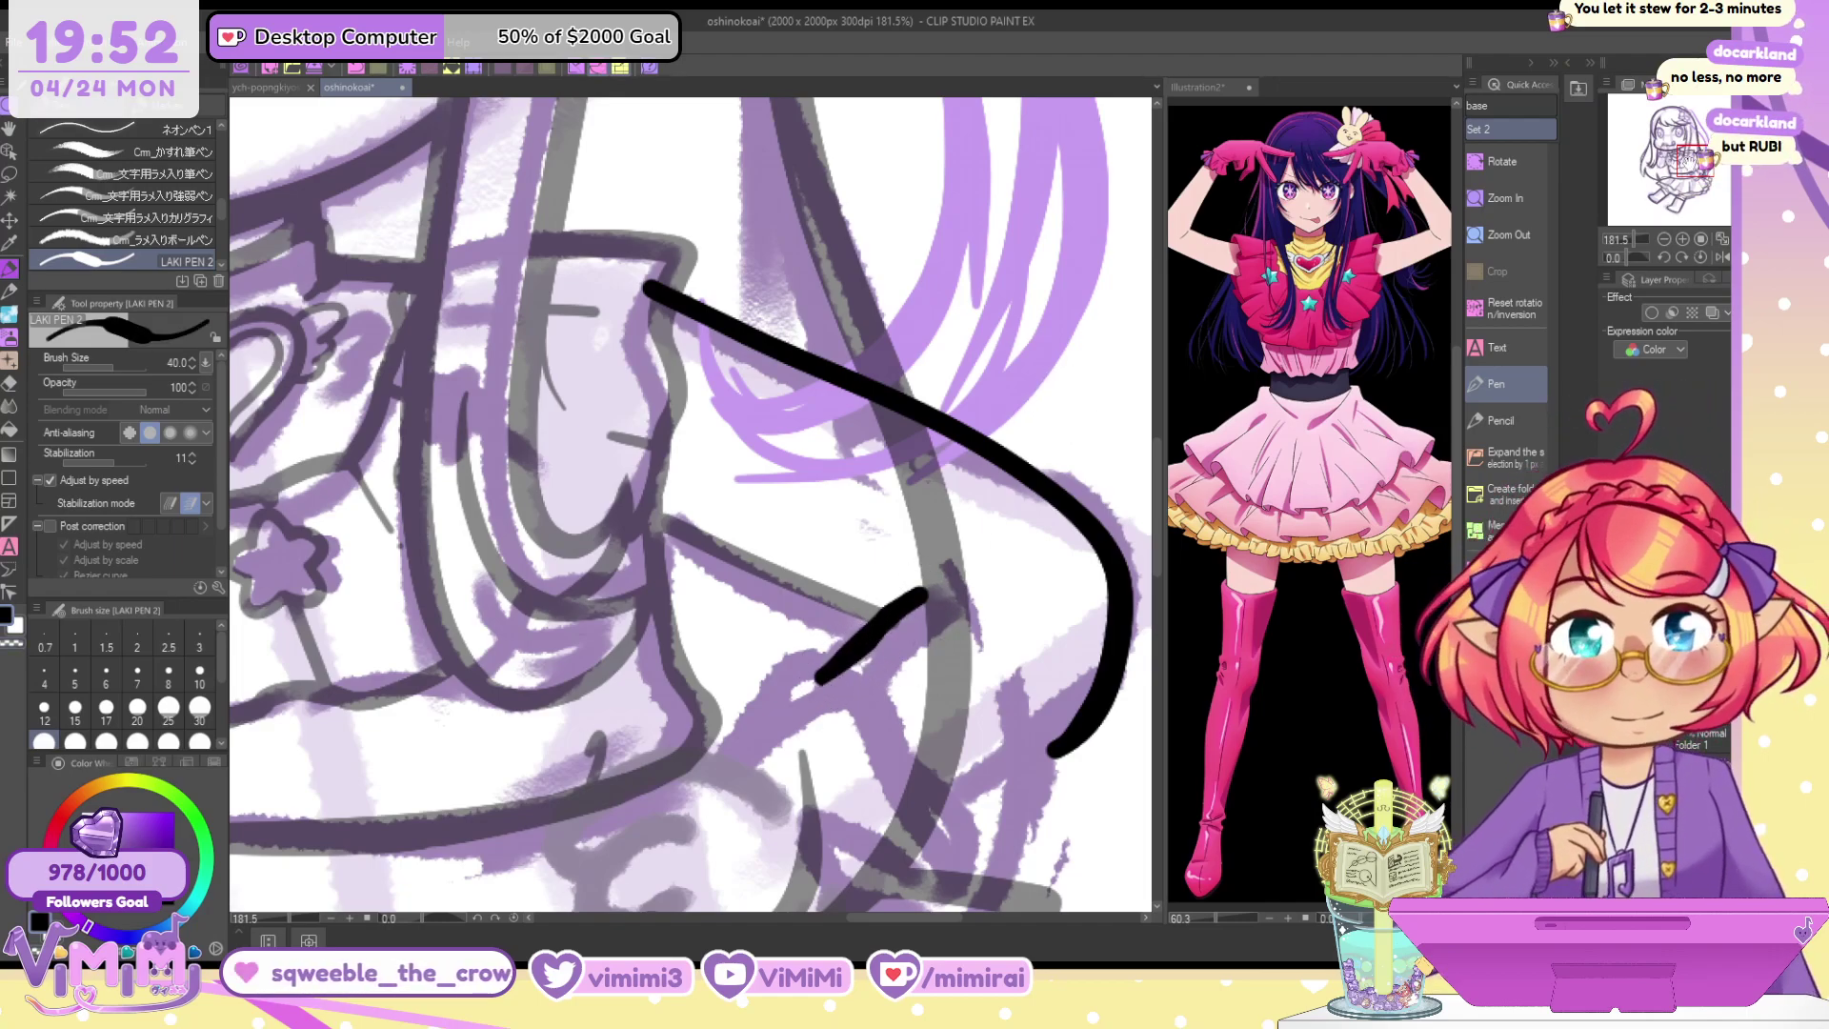
Ink the fist on the waist with its curled fingers and wrist line at brush size 40, and hide the faded body line art
left_click_drag(1688, 161, 1692, 171)
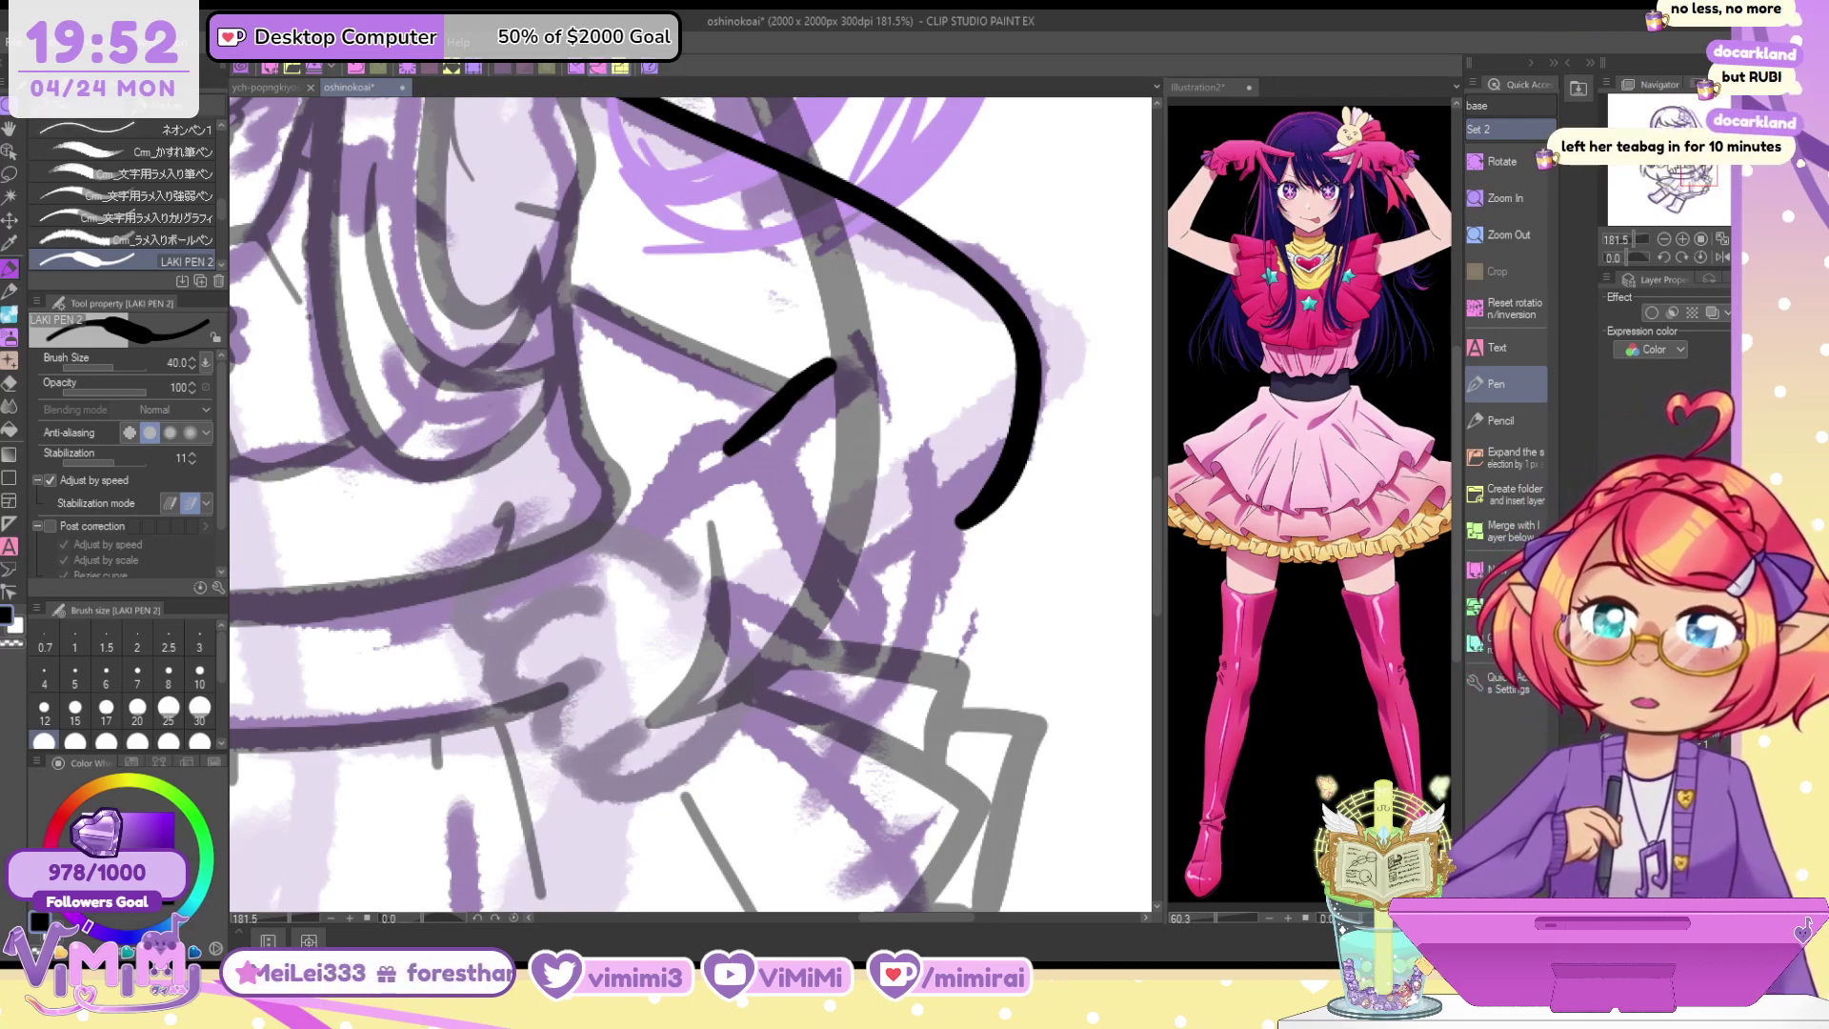
mouse_move(647, 538)
left_mouse_down()
mouse_move(571, 526)
mouse_move(485, 592)
mouse_move(509, 625)
mouse_move(610, 526)
mouse_move(505, 591)
left_mouse_up()
key("ctrl+z")
mouse_move(648, 534)
left_mouse_down()
mouse_move(559, 530)
mouse_move(490, 592)
left_mouse_up()
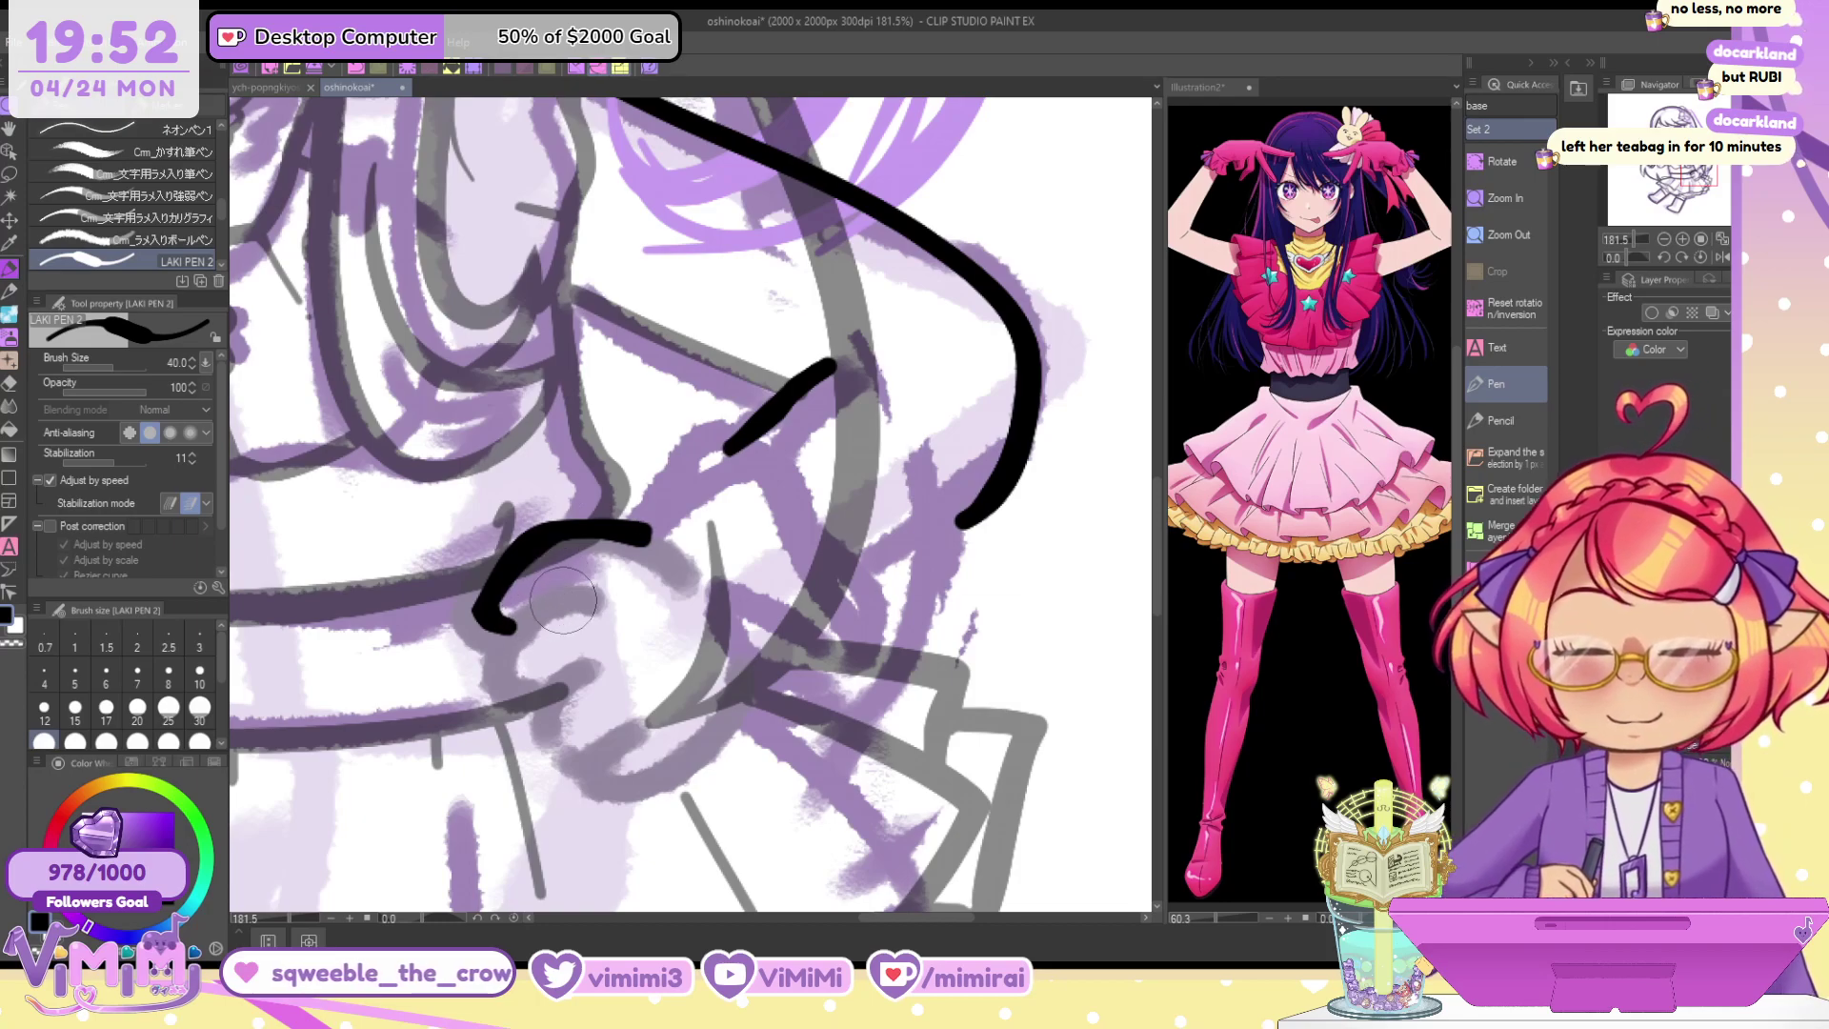
mouse_move(571, 596)
left_mouse_down()
mouse_move(504, 655)
mouse_move(537, 688)
mouse_move(562, 675)
mouse_move(561, 748)
left_mouse_up()
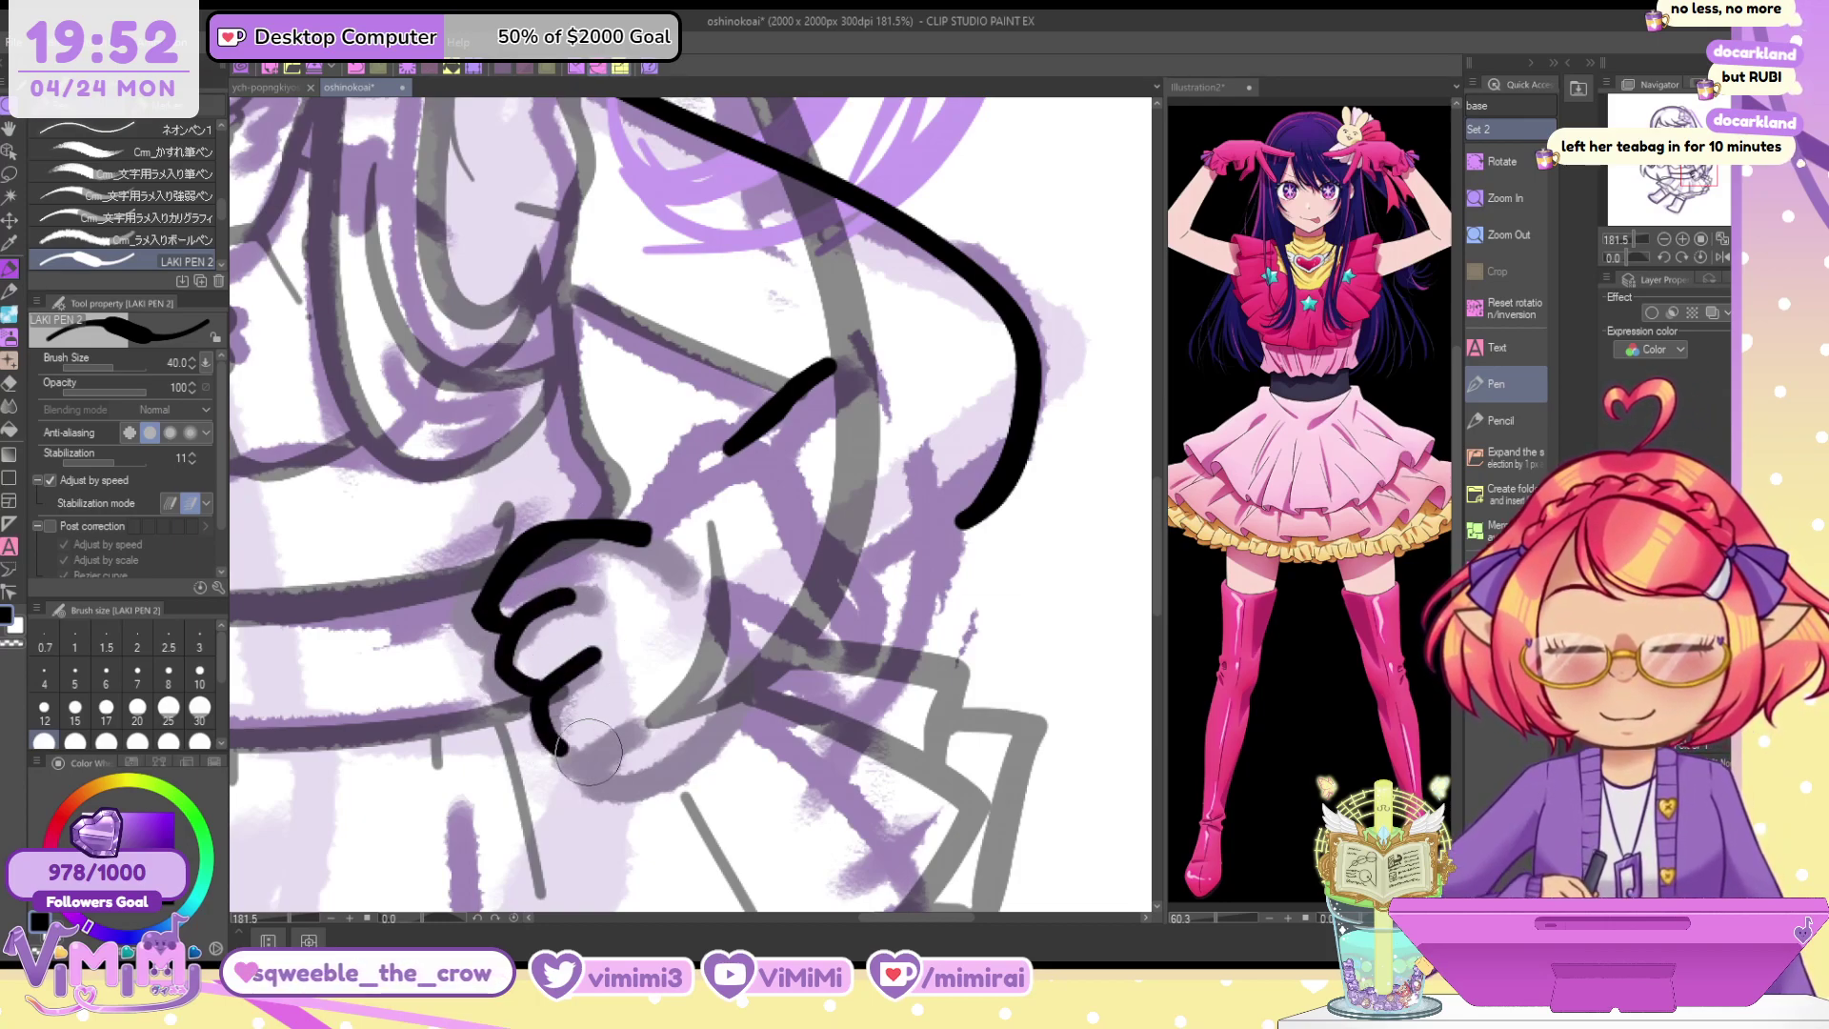
mouse_move(630, 522)
left_mouse_down()
mouse_move(701, 558)
mouse_move(651, 534)
mouse_move(694, 582)
mouse_move(655, 539)
mouse_move(697, 566)
left_mouse_up()
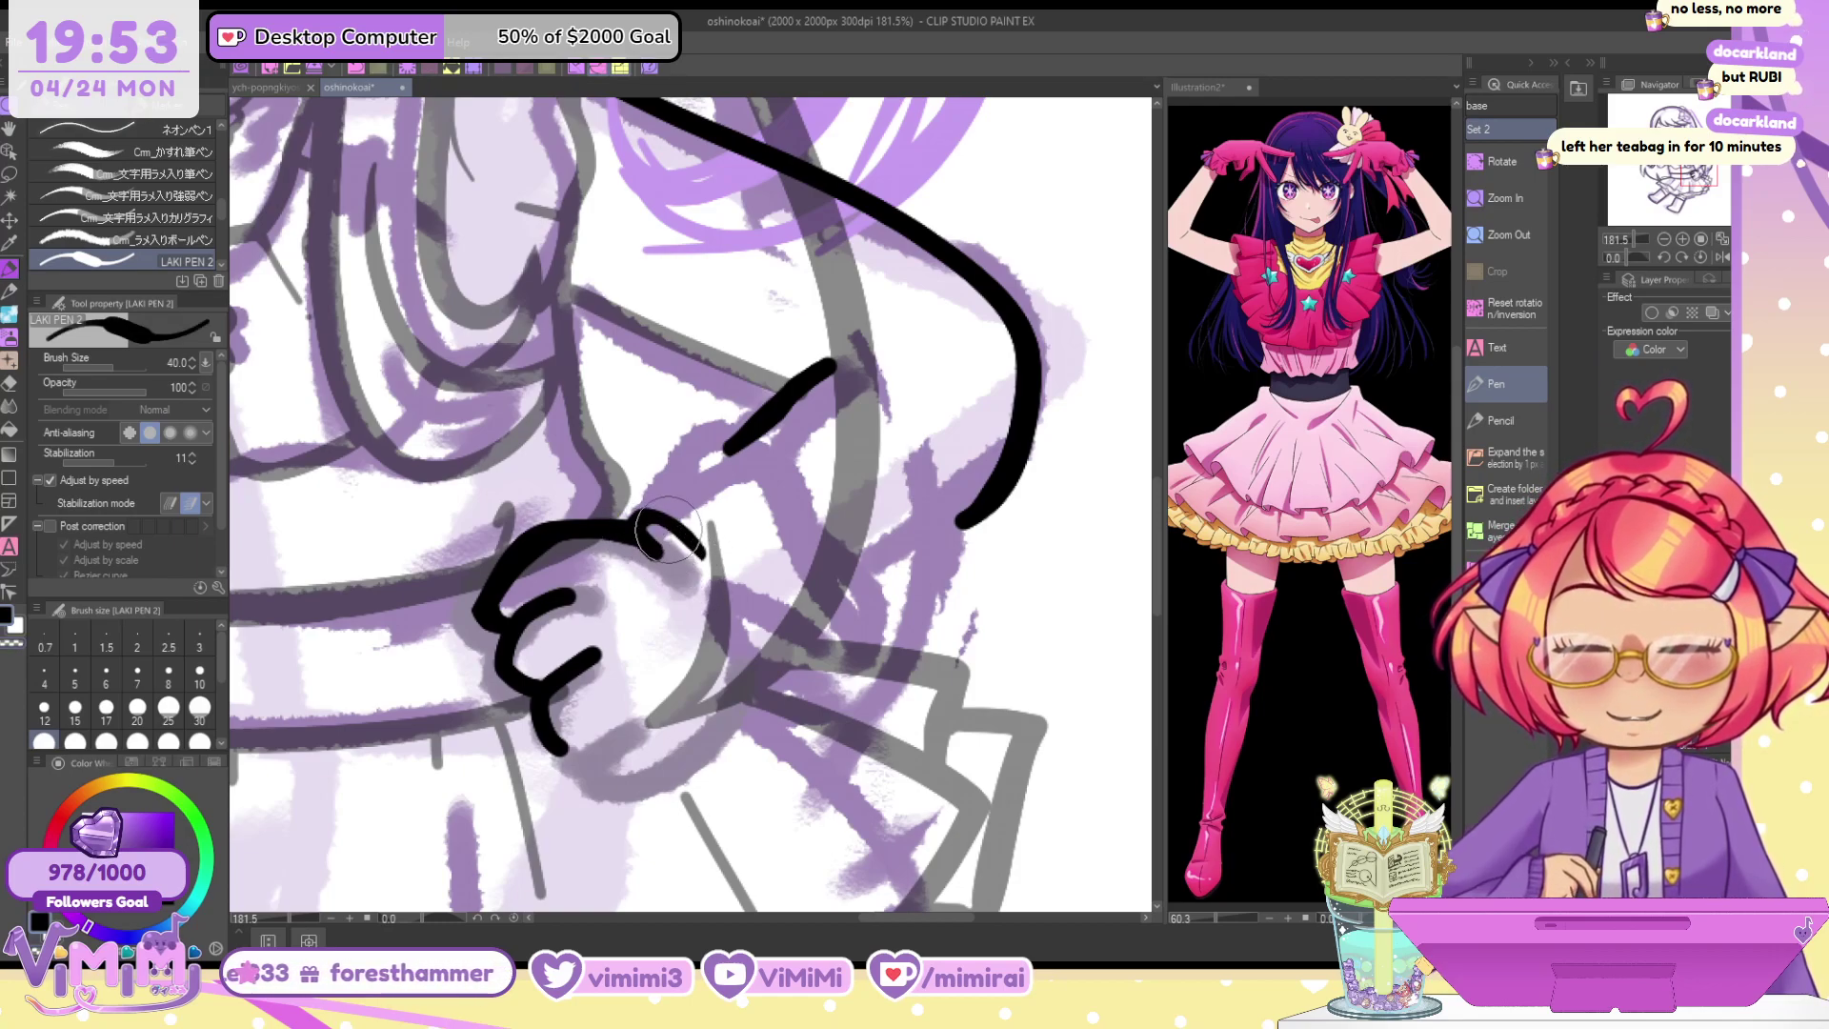
key("c")
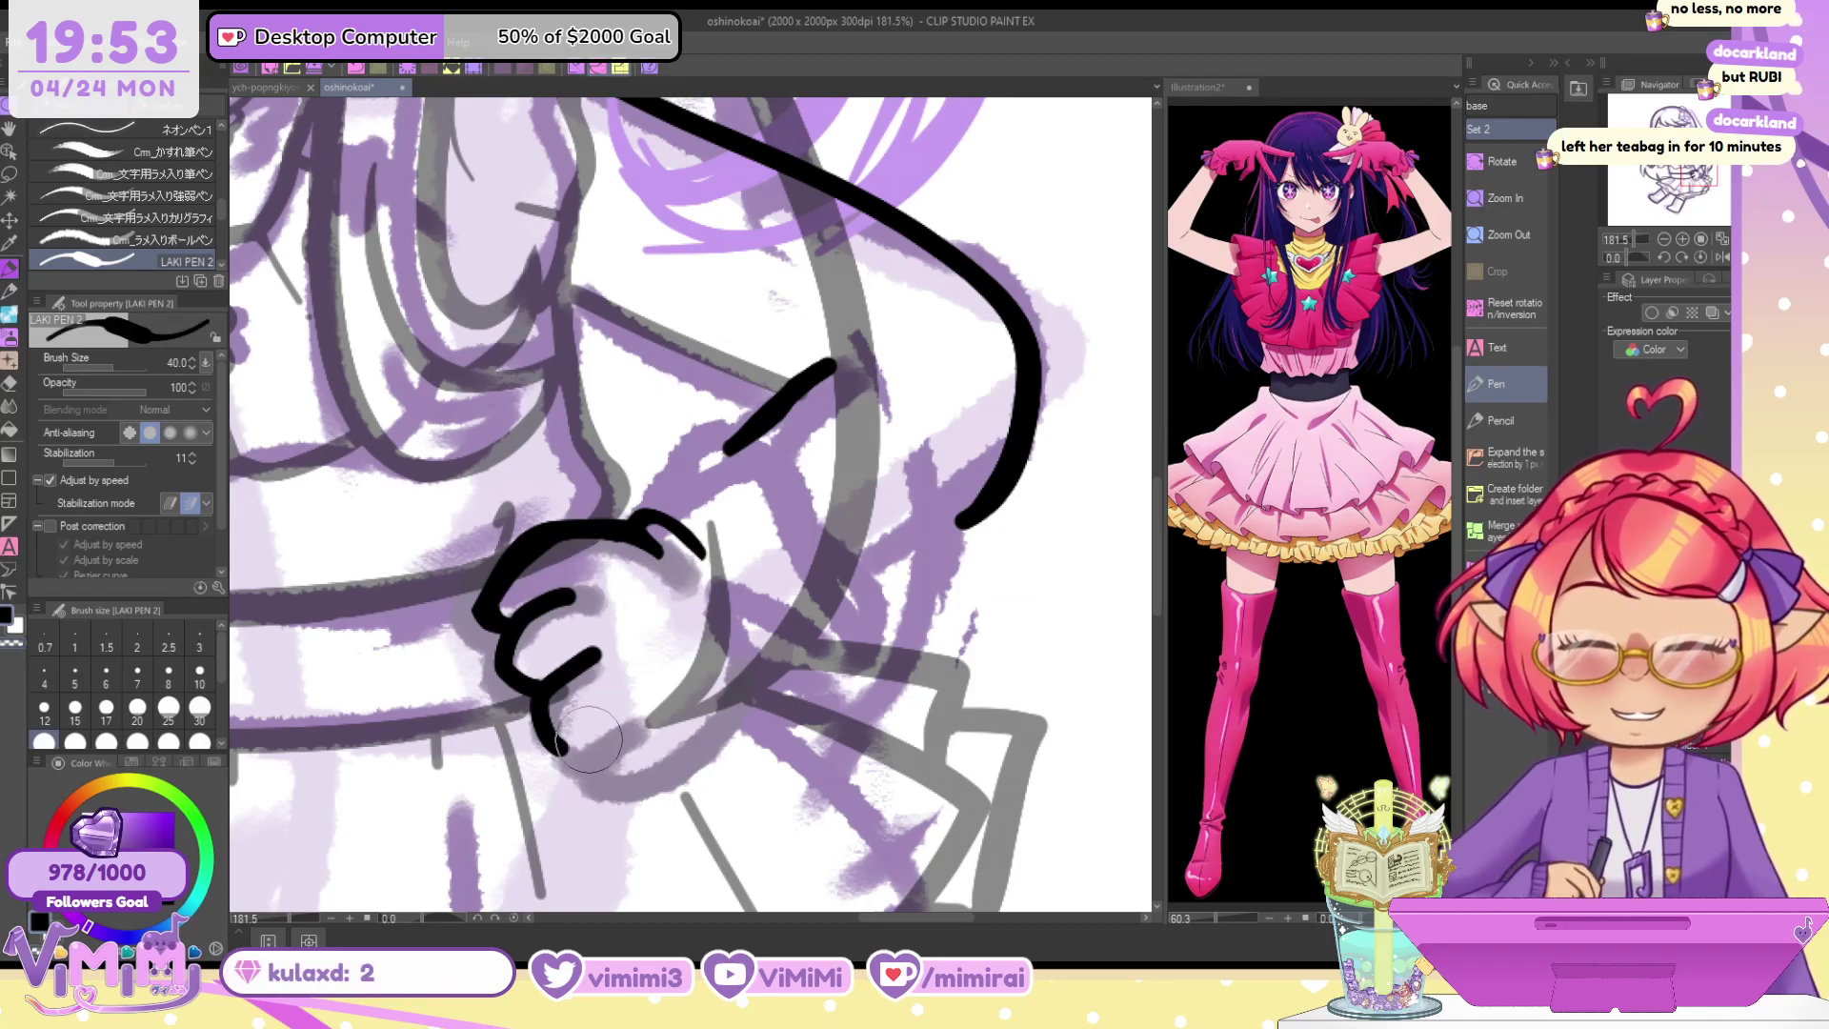
mouse_move(572, 758)
left_mouse_down()
mouse_move(621, 742)
mouse_move(596, 769)
mouse_move(610, 778)
mouse_move(743, 709)
mouse_move(739, 654)
left_mouse_up()
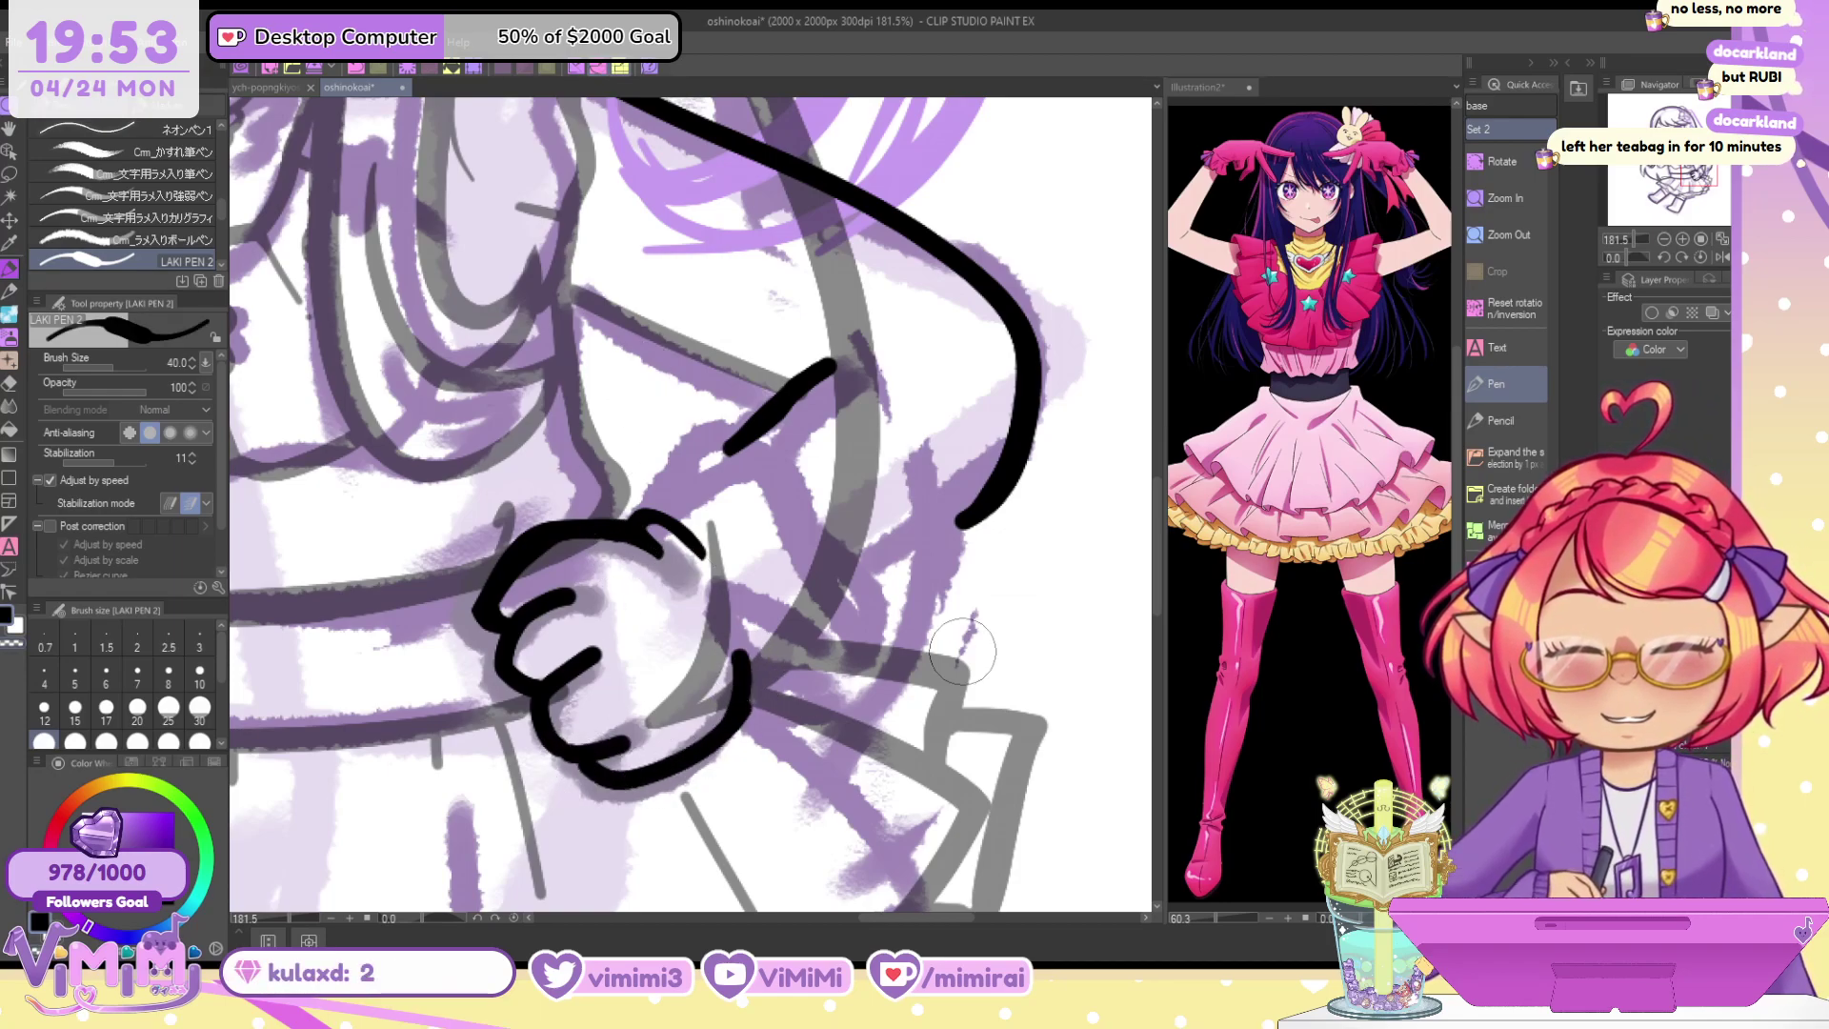
left_click(1612, 741)
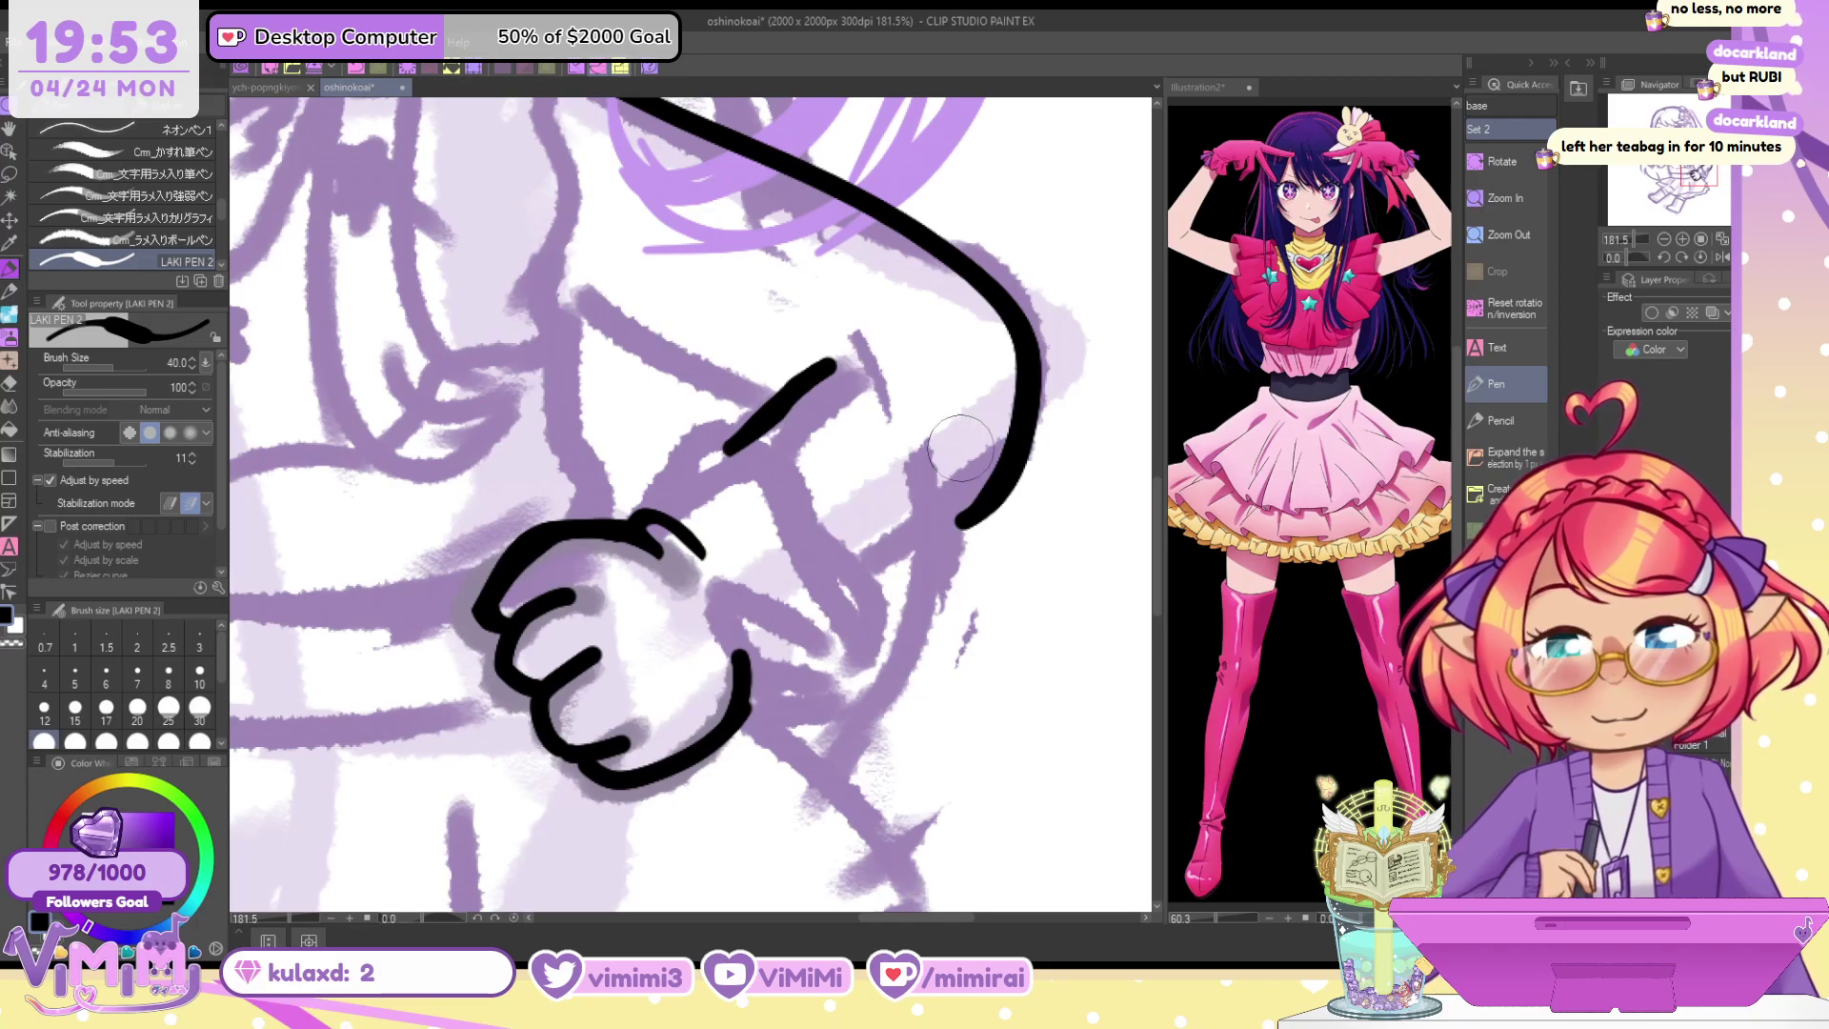
mouse_move(660, 519)
left_mouse_down()
mouse_move(687, 458)
mouse_move(739, 439)
mouse_move(781, 524)
left_mouse_up()
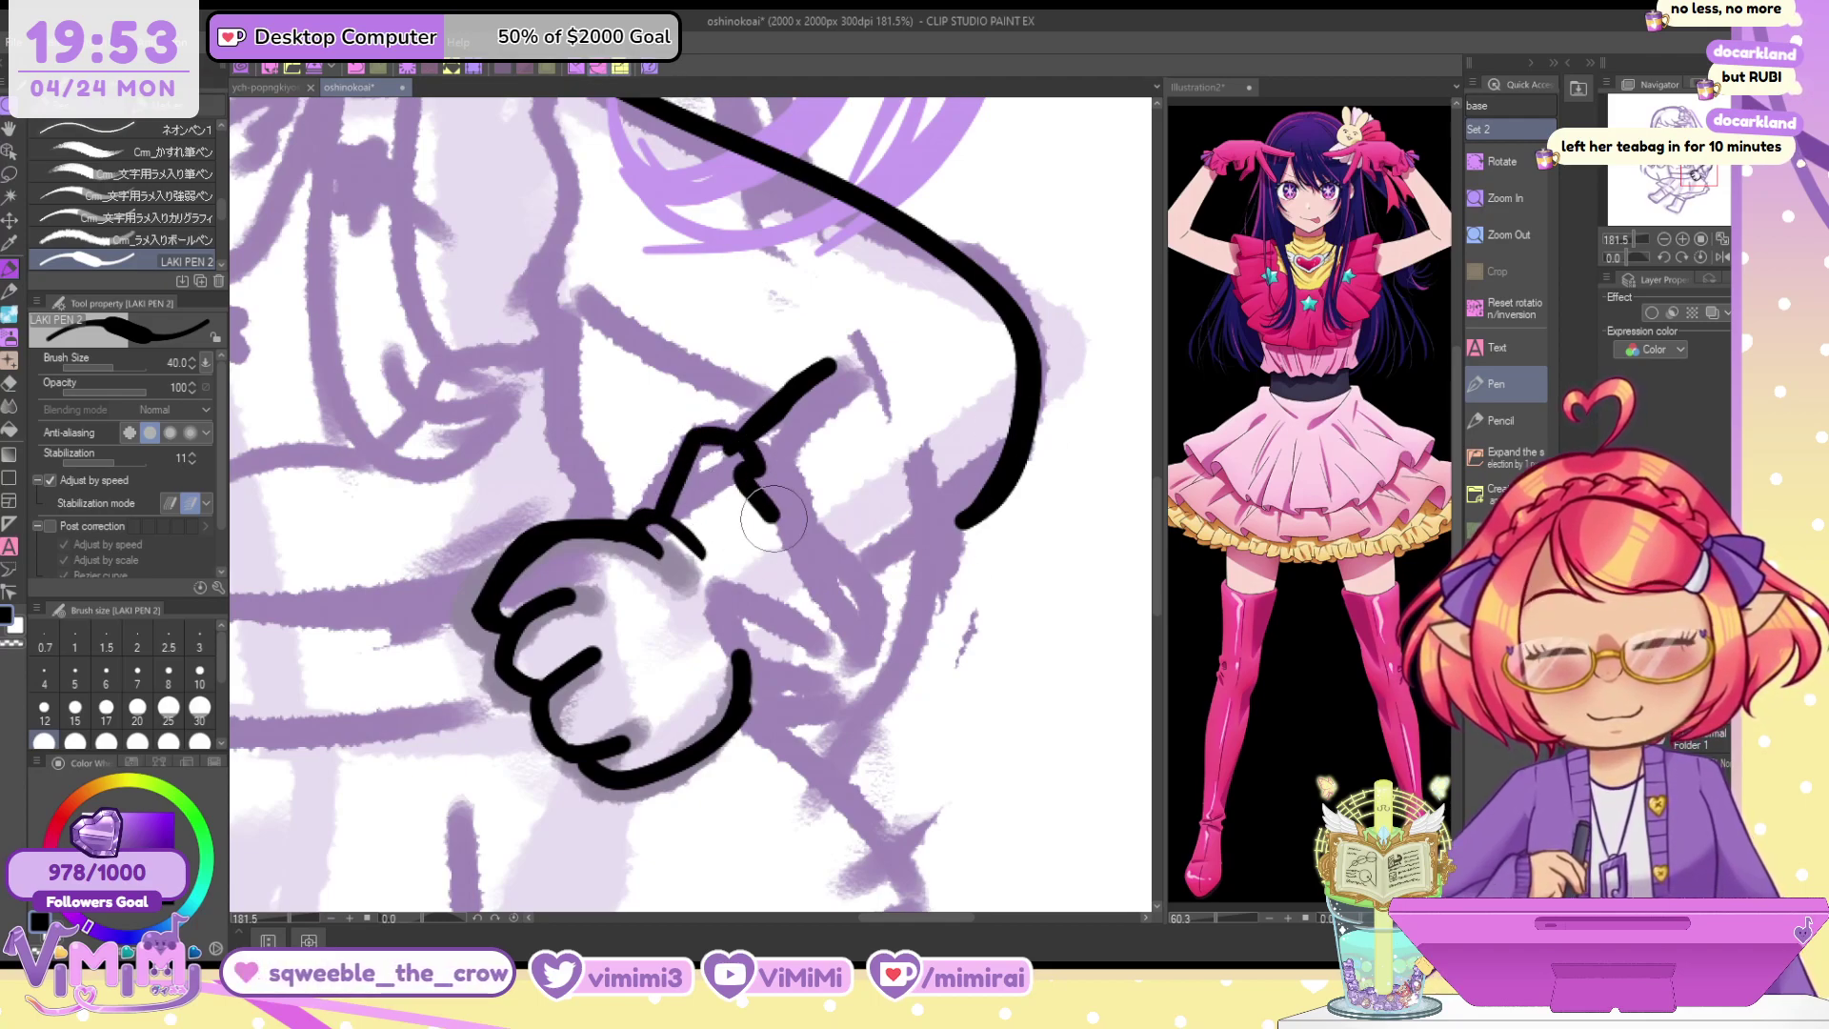
key("ctrl+z")
key("bracketleft")
mouse_move(661, 499)
left_mouse_down()
mouse_move(691, 451)
mouse_move(743, 446)
left_mouse_up()
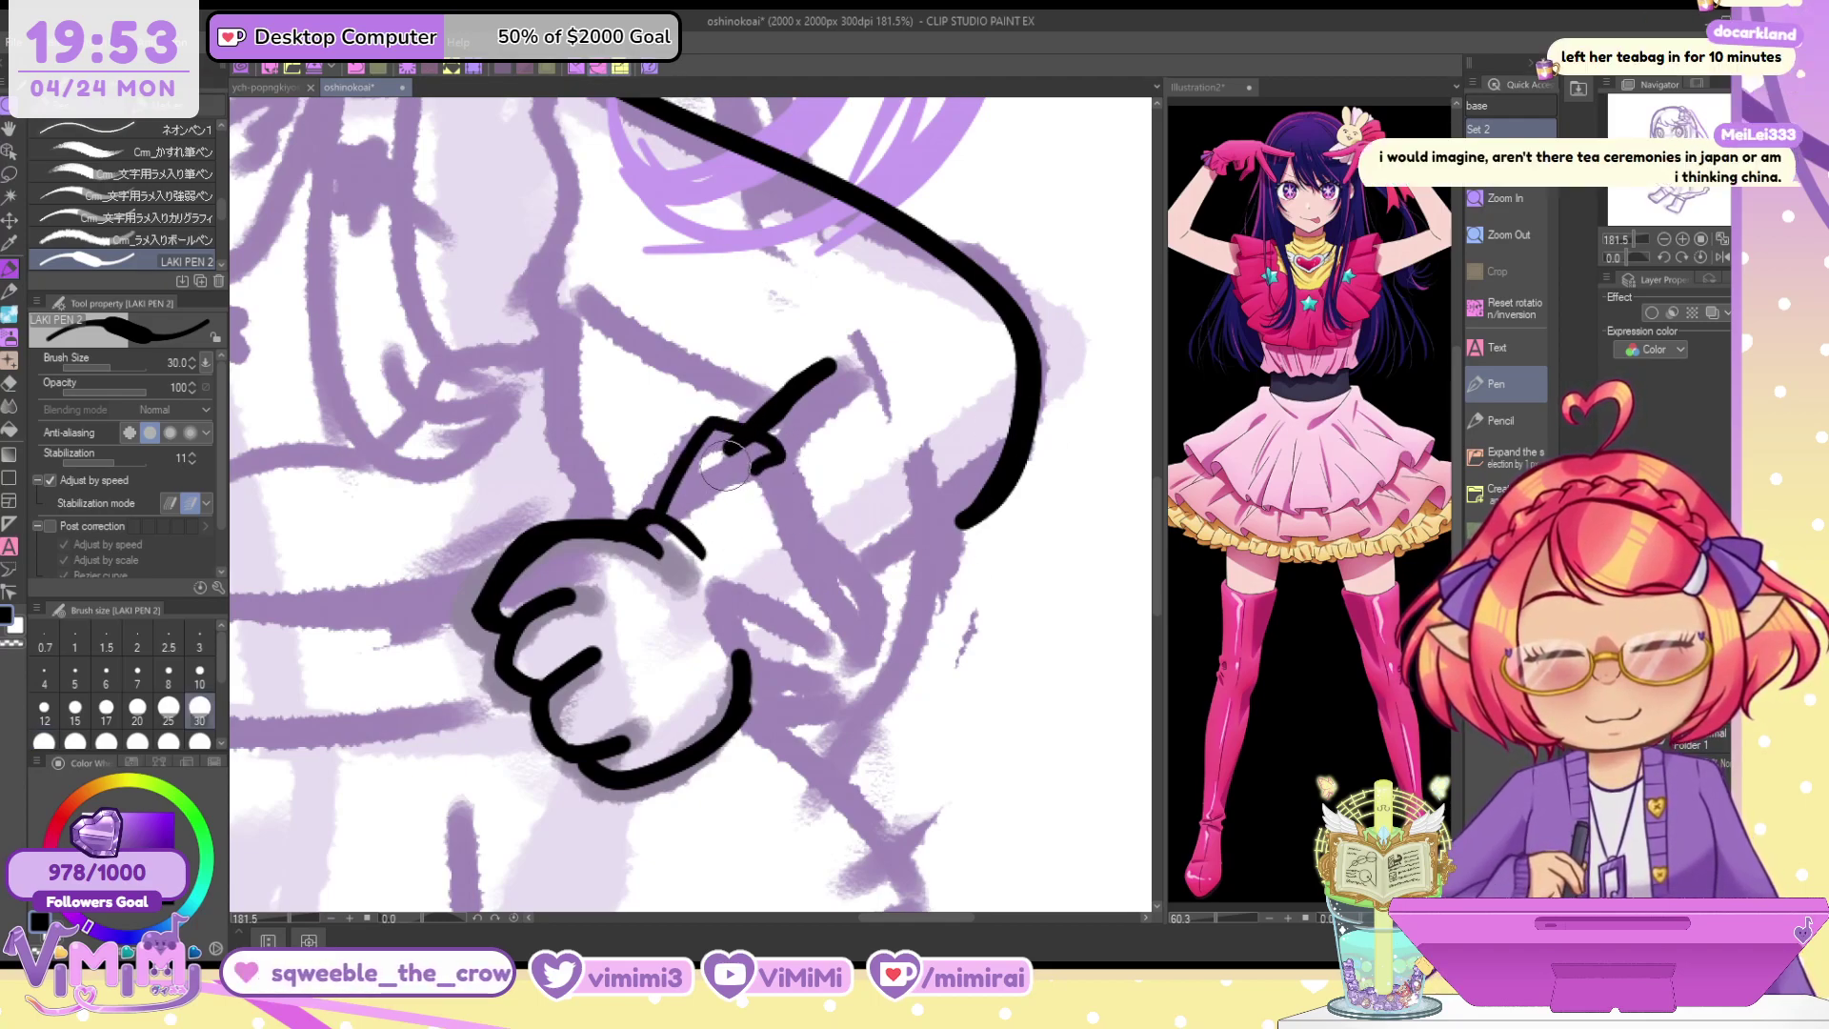
key("ctrl+z")
key("bracketright")
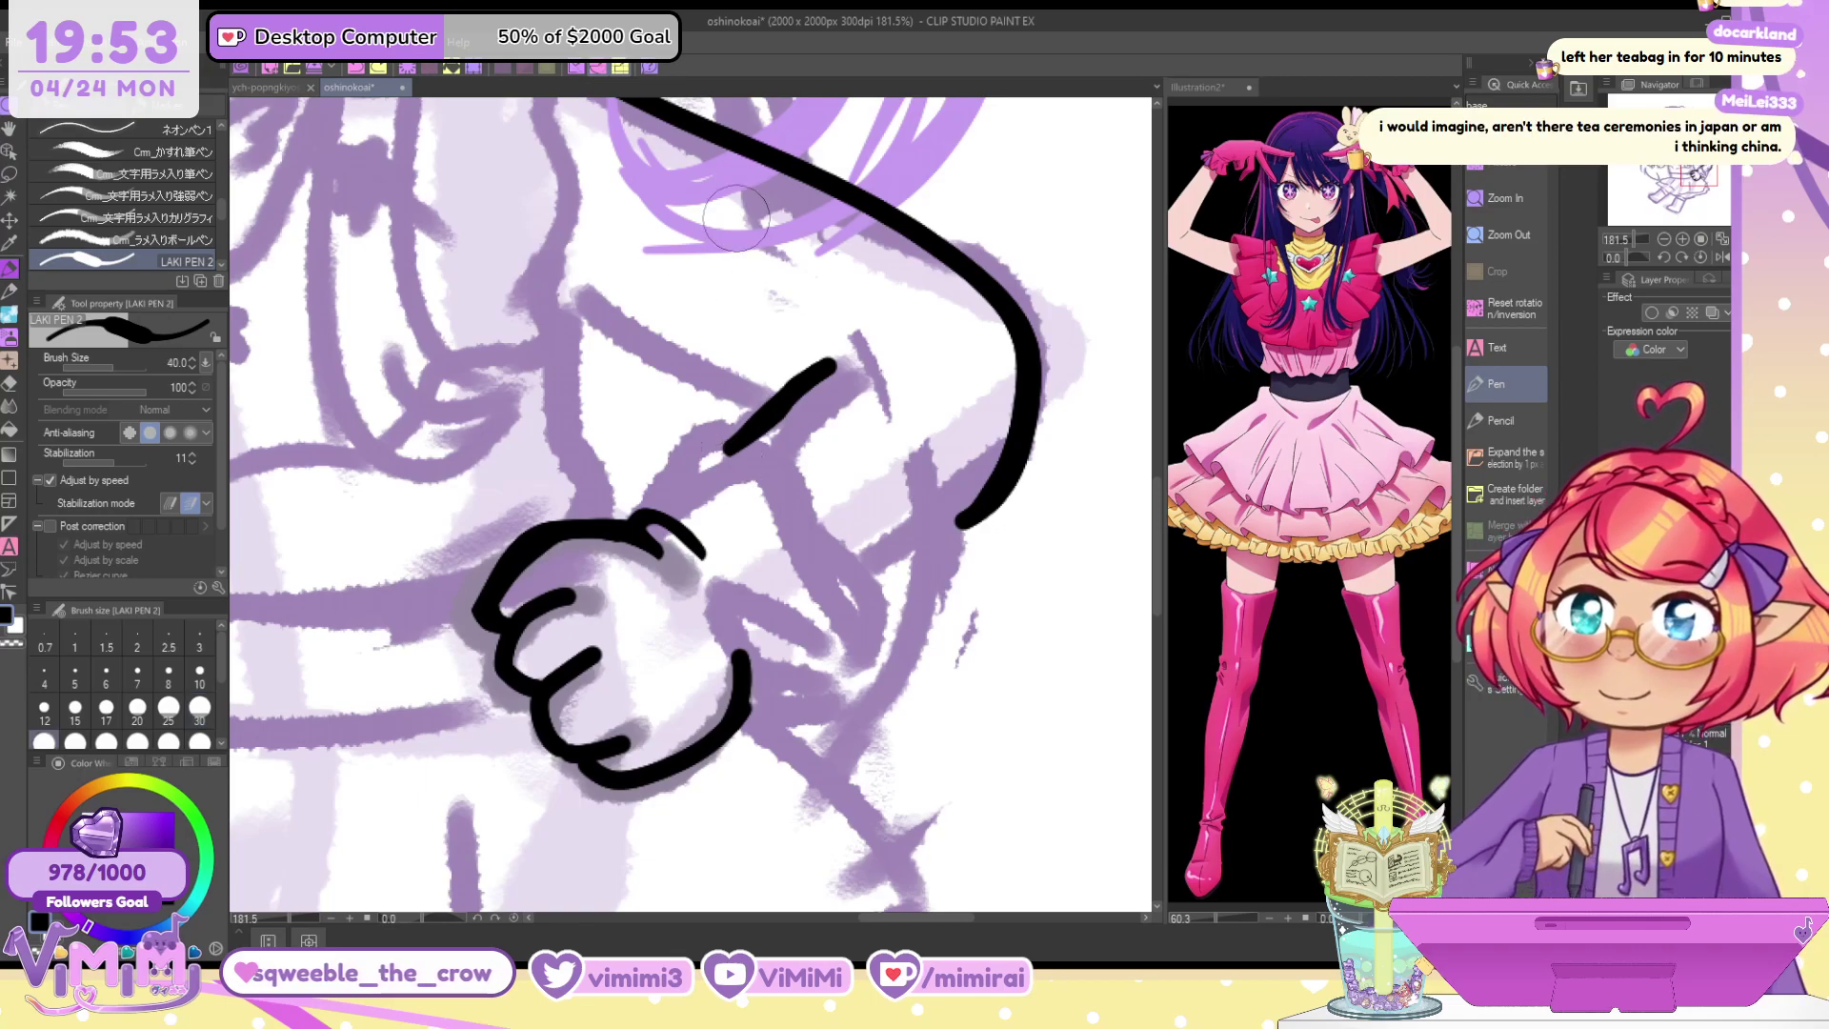
mouse_move(659, 514)
left_mouse_down()
mouse_move(773, 466)
mouse_move(818, 552)
mouse_move(797, 571)
mouse_move(845, 669)
left_mouse_up()
key("ctrl+z")
key("ctrl+z")
mouse_move(659, 519)
left_mouse_down()
mouse_move(722, 427)
mouse_move(802, 472)
mouse_move(862, 595)
left_mouse_up()
key("ctrl+z")
key("ctrl+z")
key("ctrl+z")
key("ctrl+z")
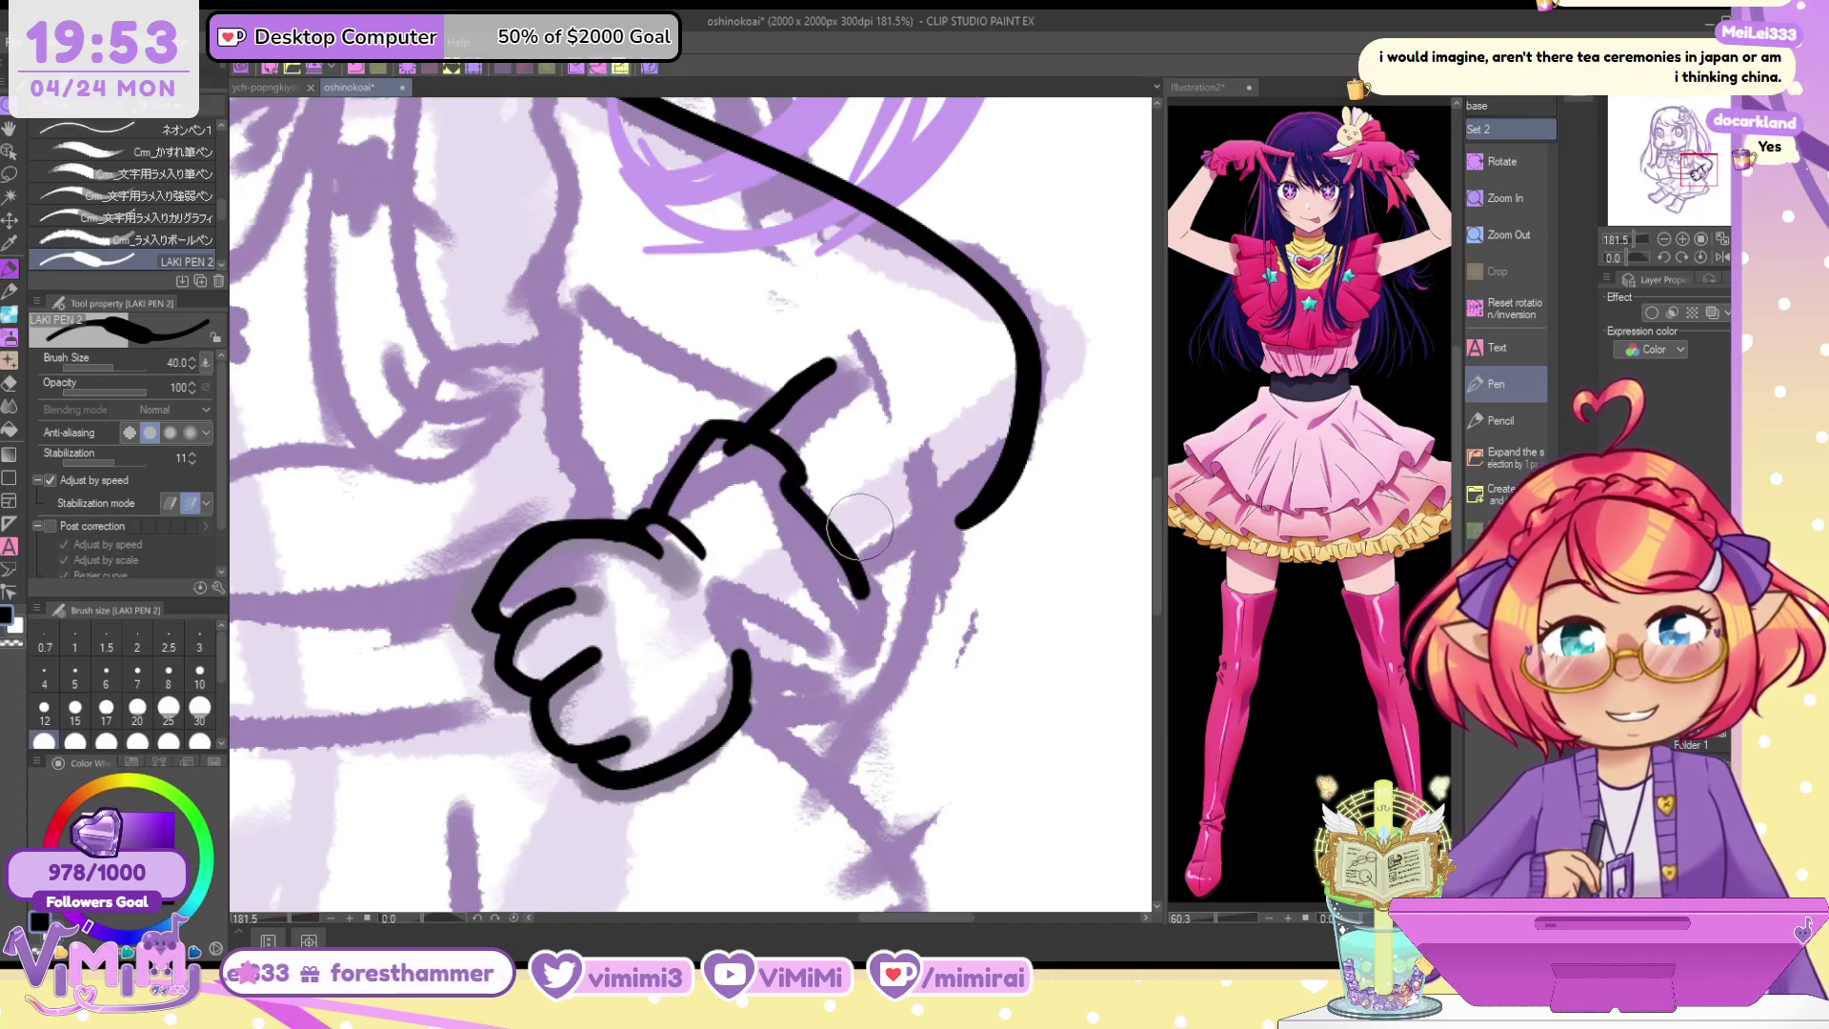
Ink the glove cuff's outline from the wrist around its wavy edge back to the hand at brush size 40
mouse_move(647, 519)
left_mouse_down()
mouse_move(753, 443)
mouse_move(824, 521)
mouse_move(871, 629)
left_mouse_up()
key("ctrl+z")
left_click_drag(770, 457, 848, 557)
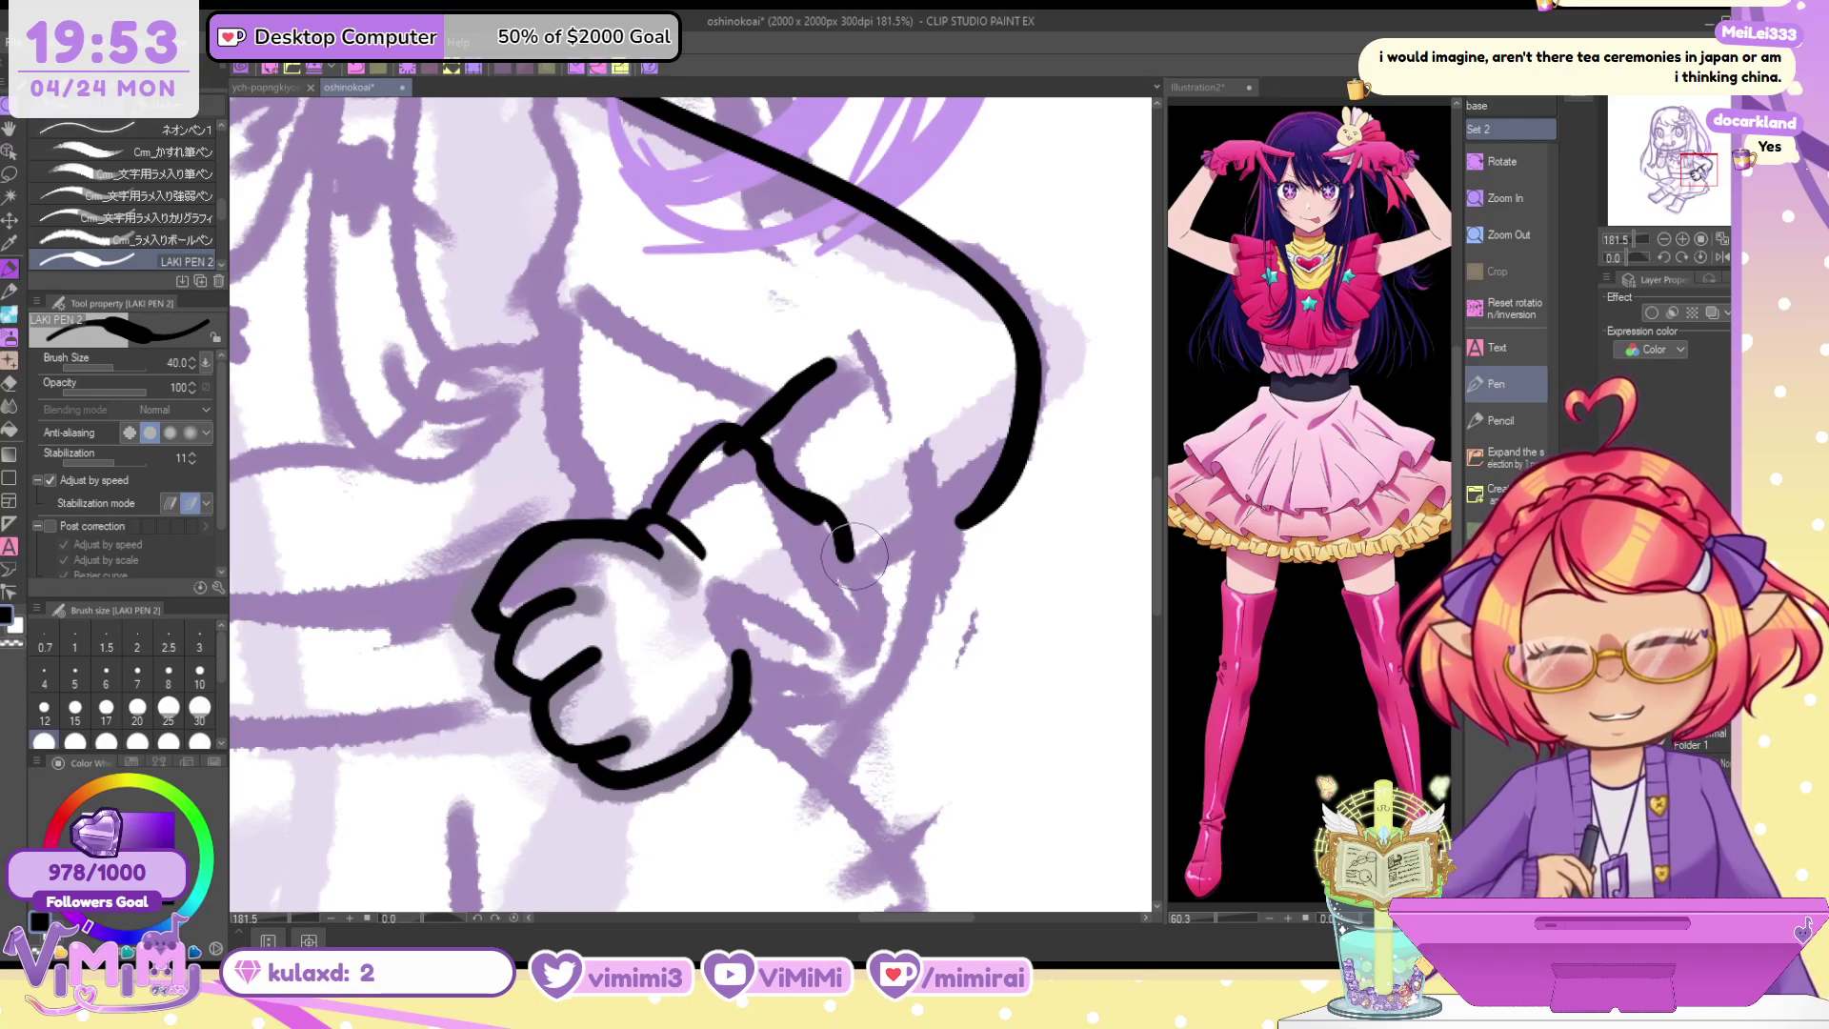
key("c")
left_click_drag(766, 500, 844, 564)
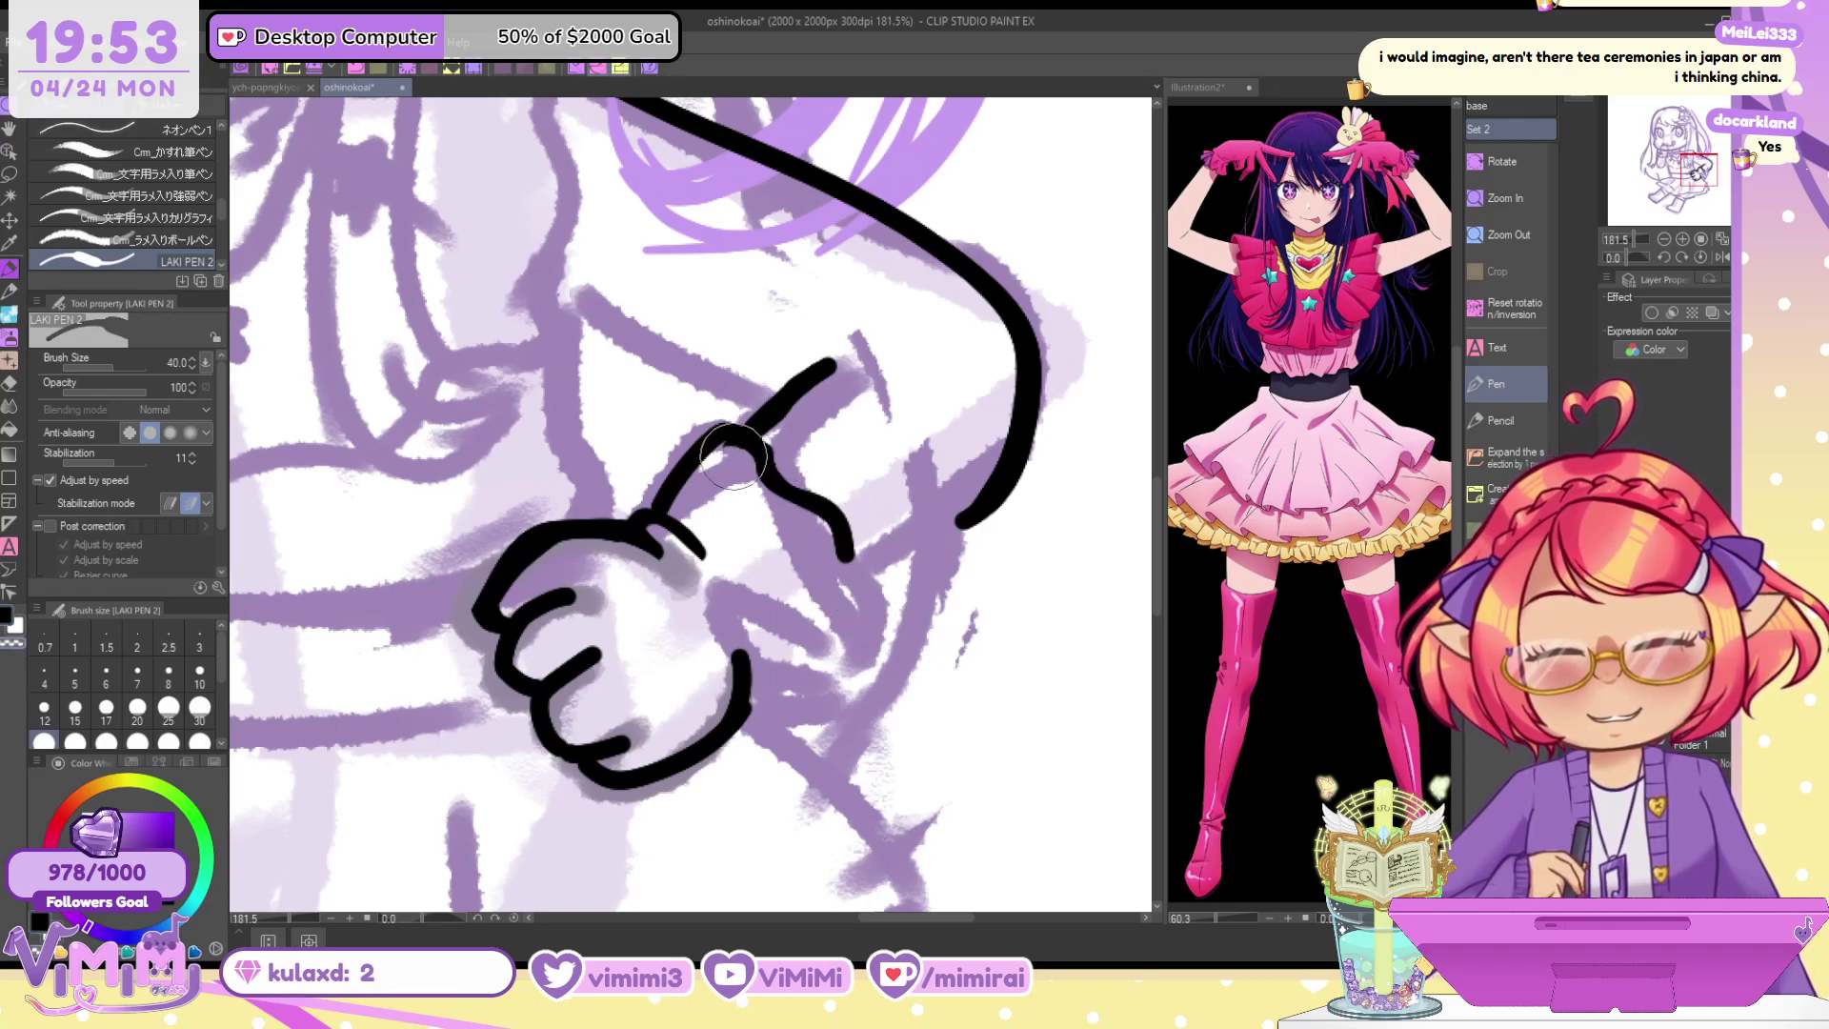
left_click_drag(733, 456, 735, 457)
key("c")
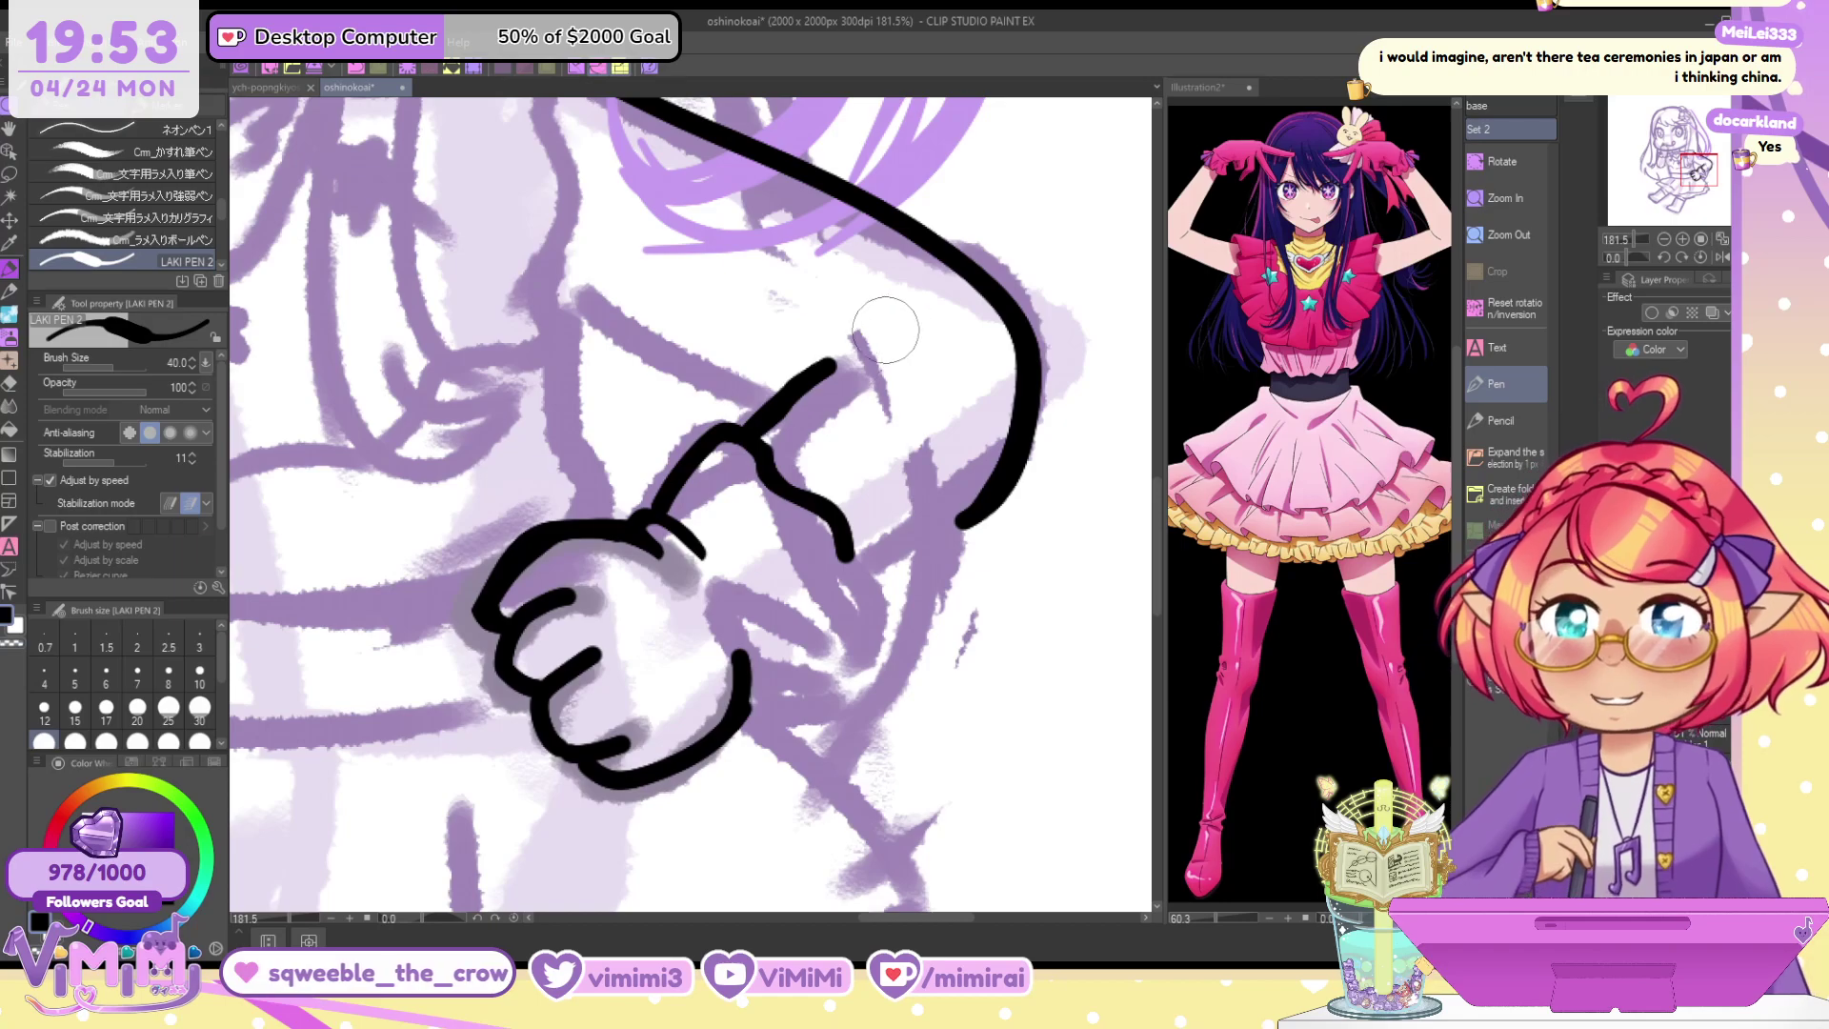
mouse_move(847, 554)
left_mouse_down()
mouse_move(882, 593)
mouse_move(871, 646)
left_mouse_up()
mouse_move(759, 668)
left_mouse_down()
mouse_move(866, 681)
mouse_move(883, 663)
mouse_move(864, 646)
mouse_move(862, 672)
mouse_move(860, 651)
mouse_move(773, 668)
mouse_move(885, 682)
left_mouse_up()
key("c")
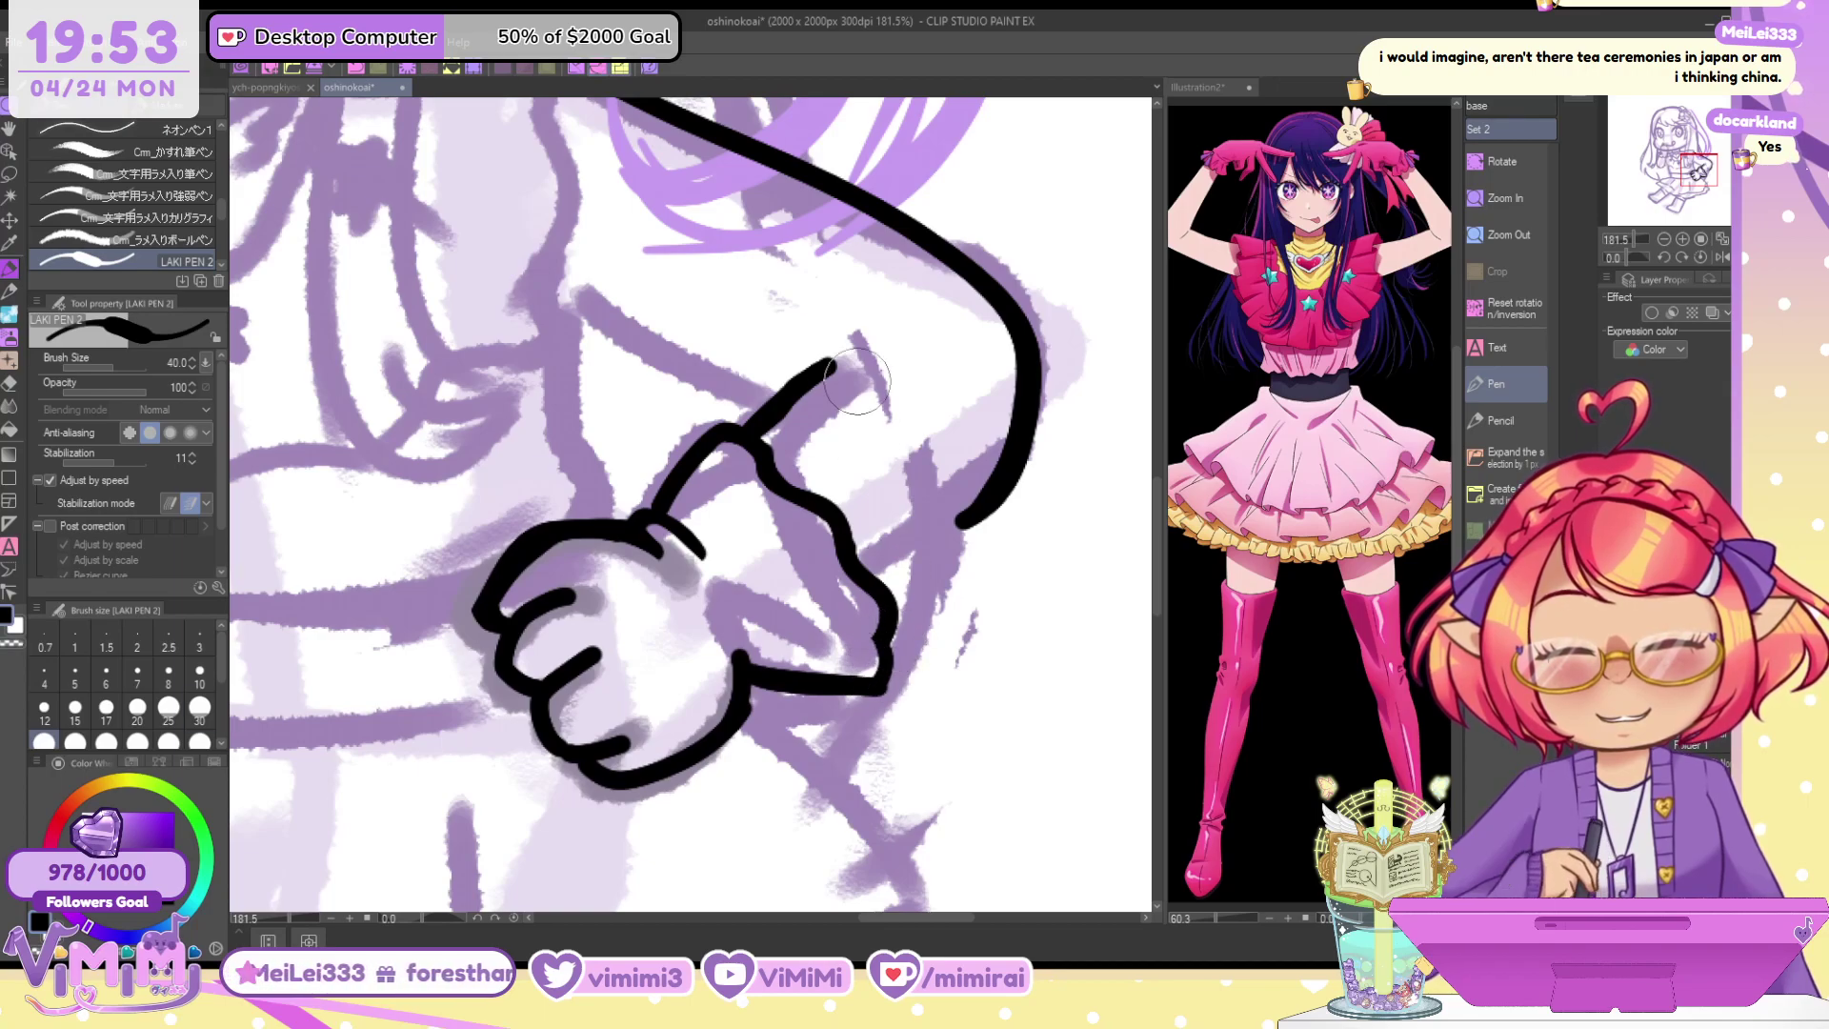
Ink short fold lines running inward from the glove cuff's wavy edge at brush size 25
key("bracketleft")
key("bracketleft")
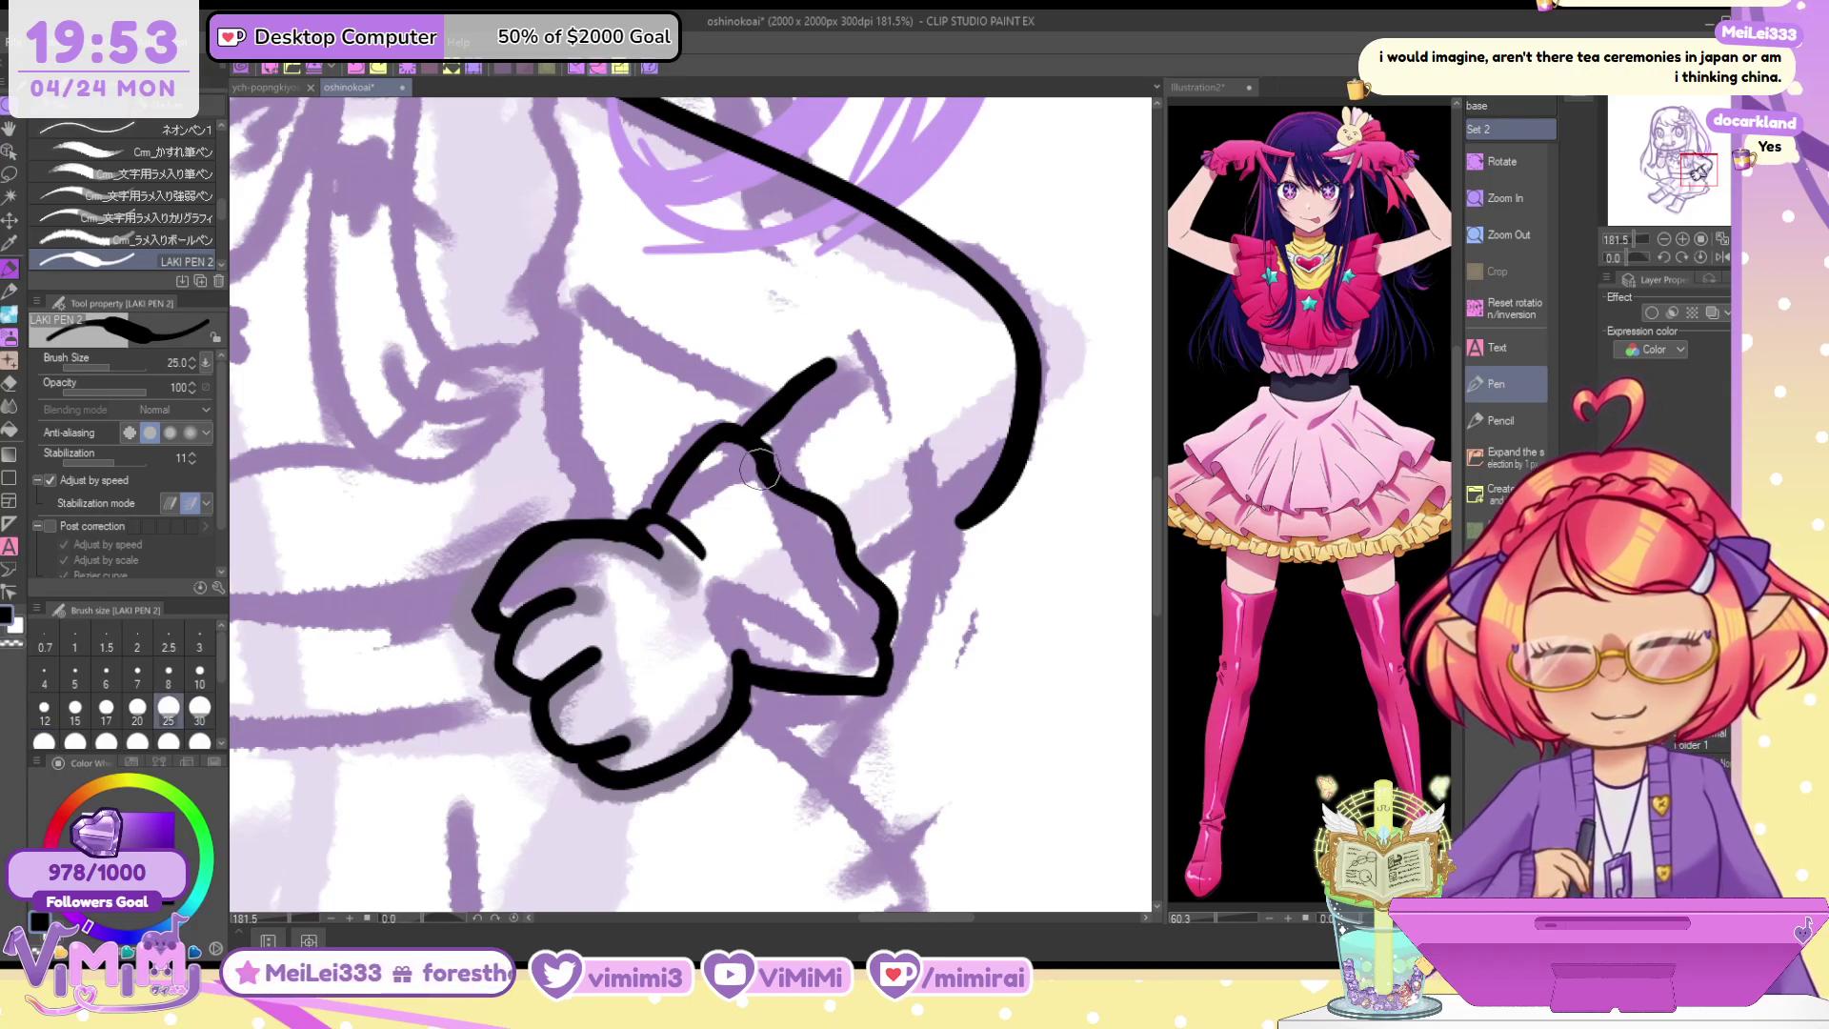
left_click_drag(760, 465, 724, 518)
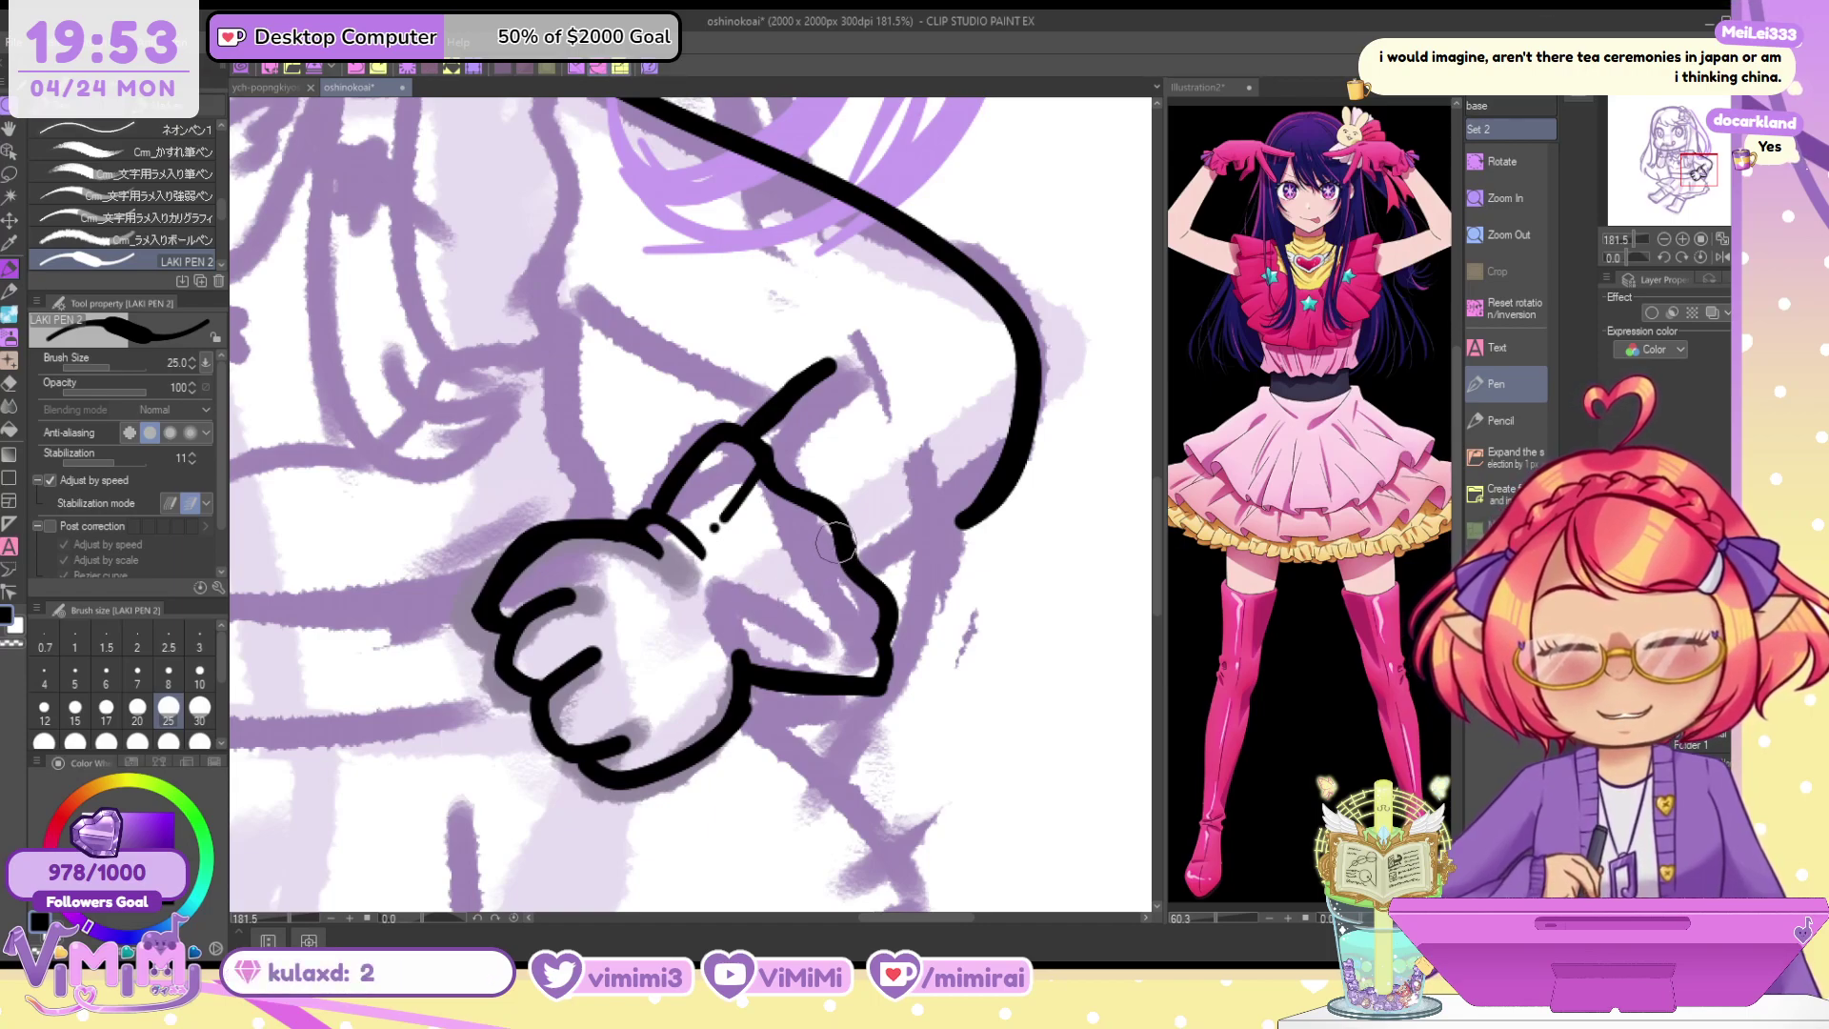
mouse_move(781, 595)
left_mouse_down()
mouse_move(825, 552)
mouse_move(772, 604)
left_mouse_up()
key("ctrl+z")
key("ctrl+z")
left_click_drag(831, 538, 759, 587)
key("ctrl+z")
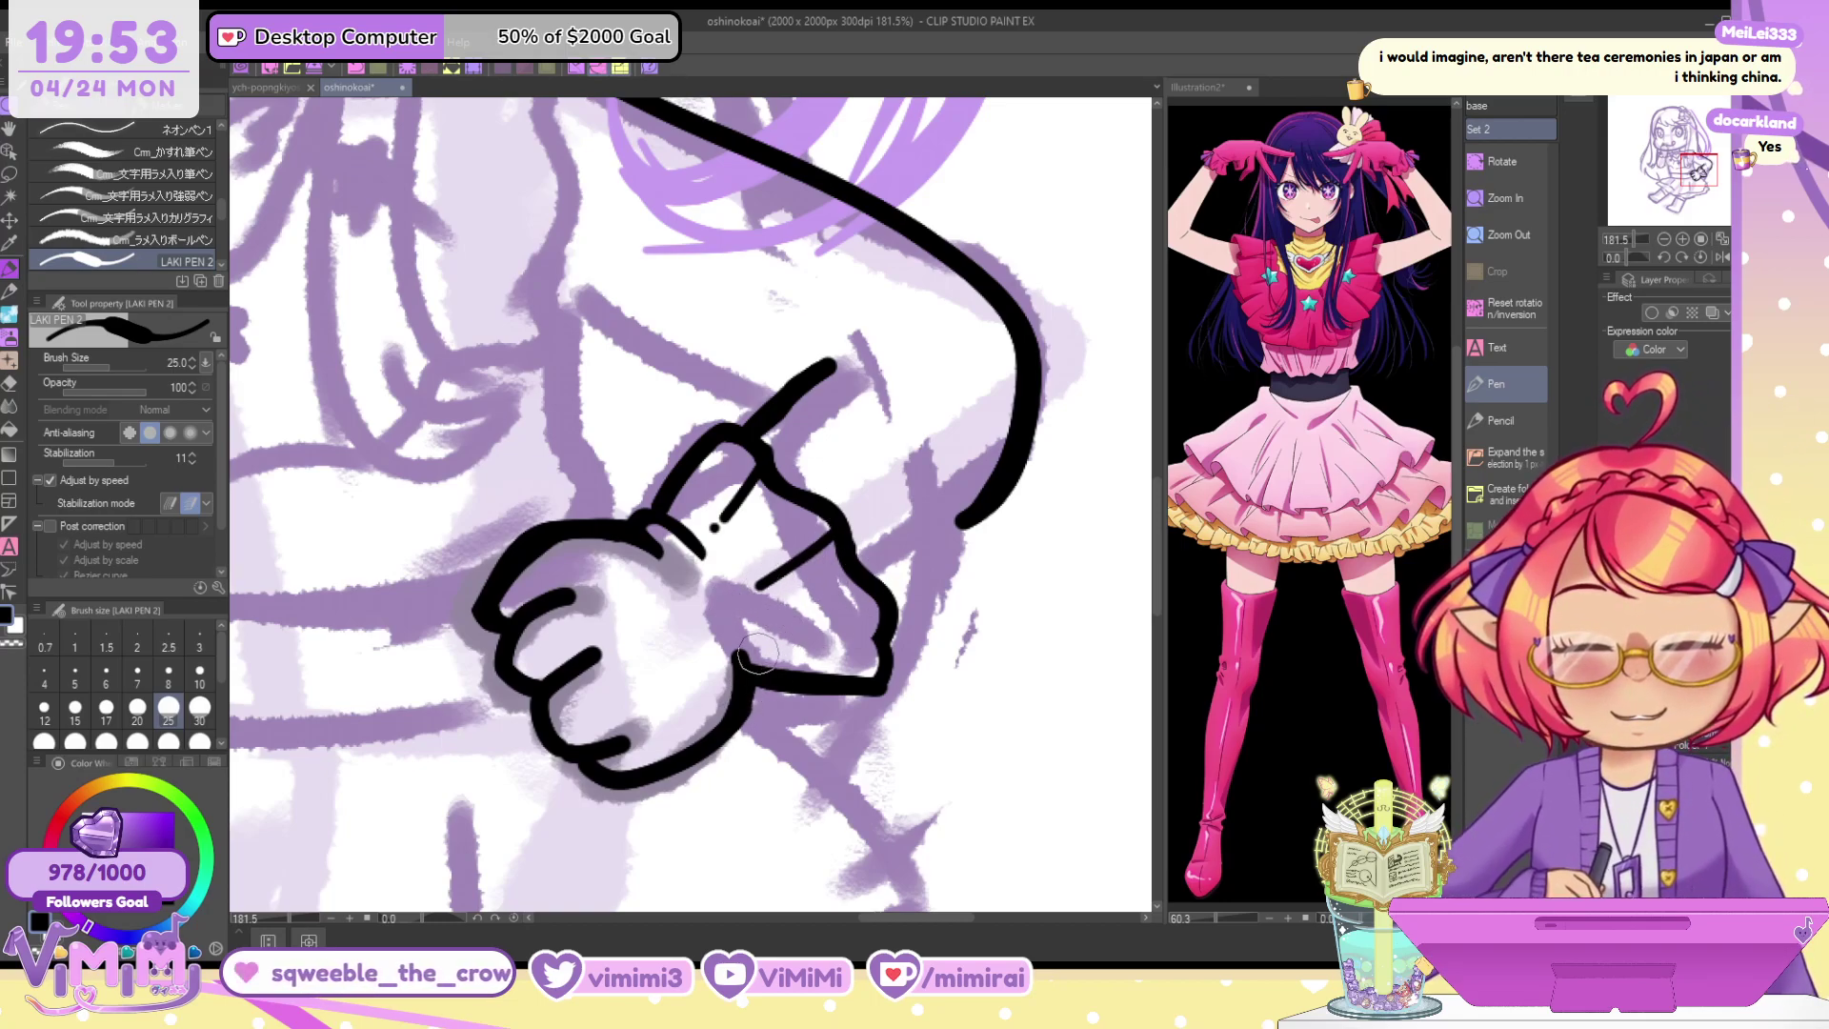
left_click_drag(755, 650, 828, 647)
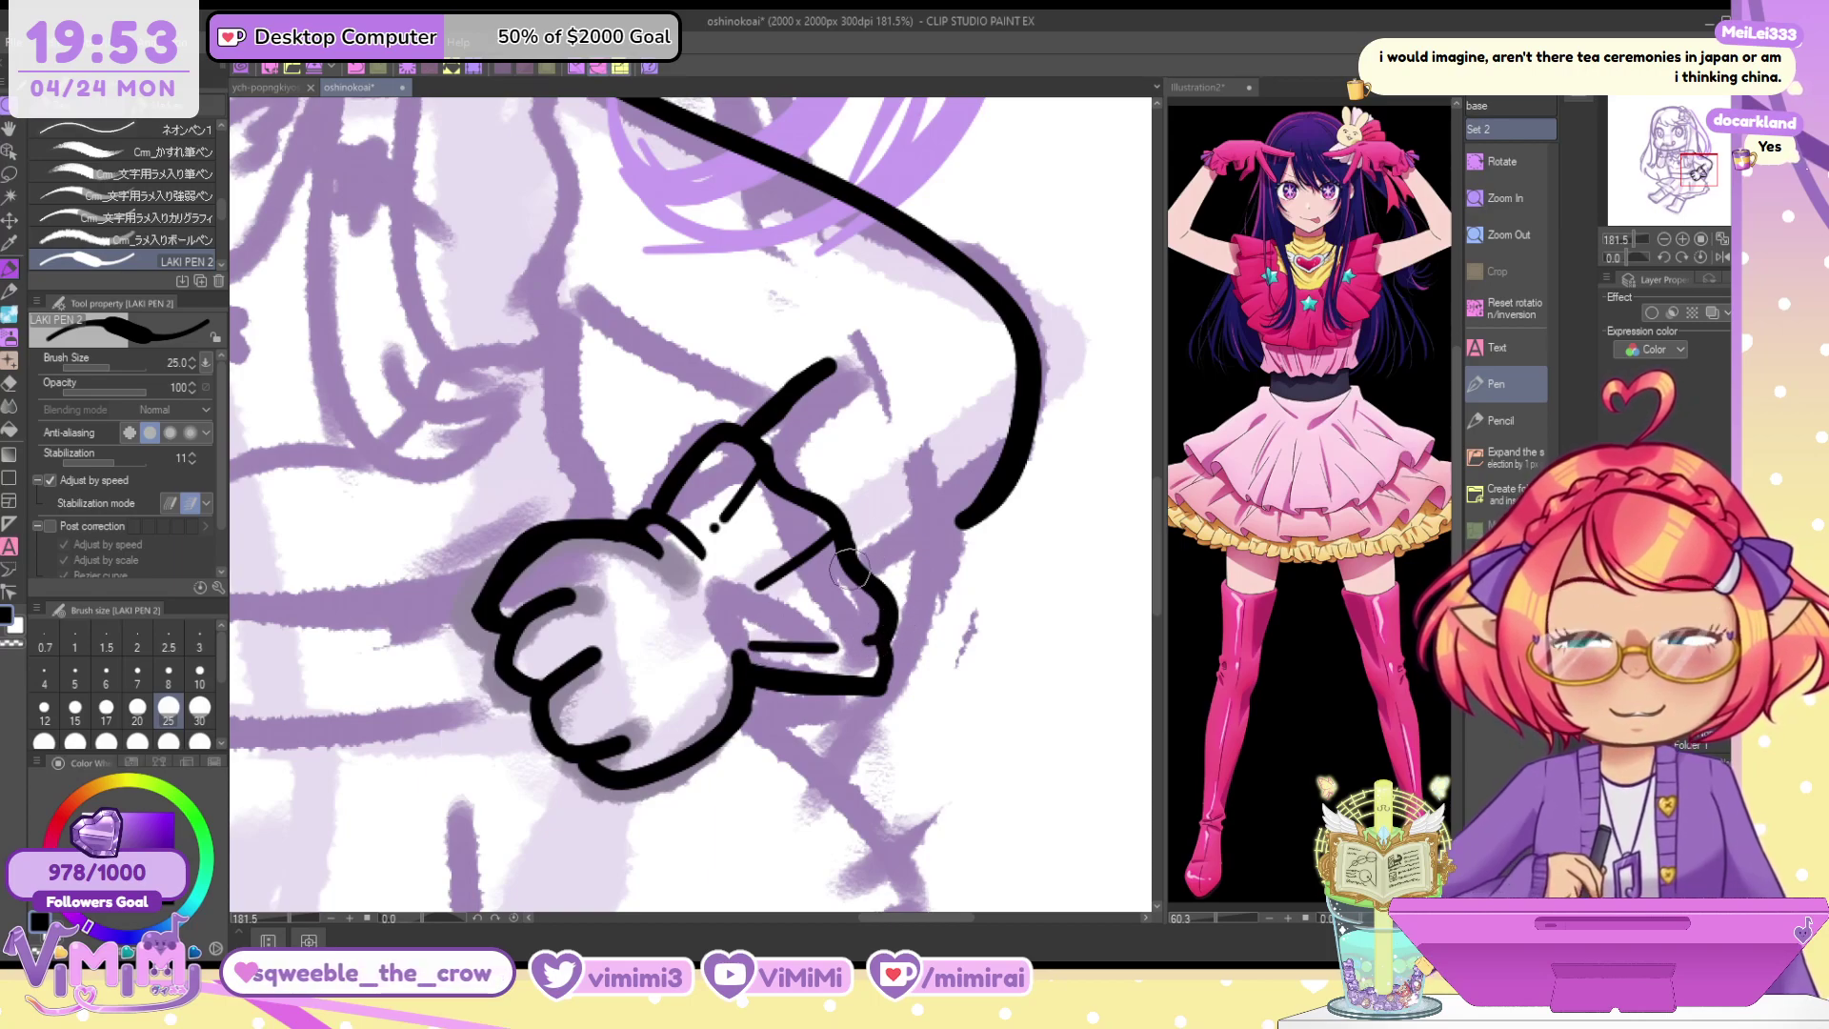
key("ctrl+z")
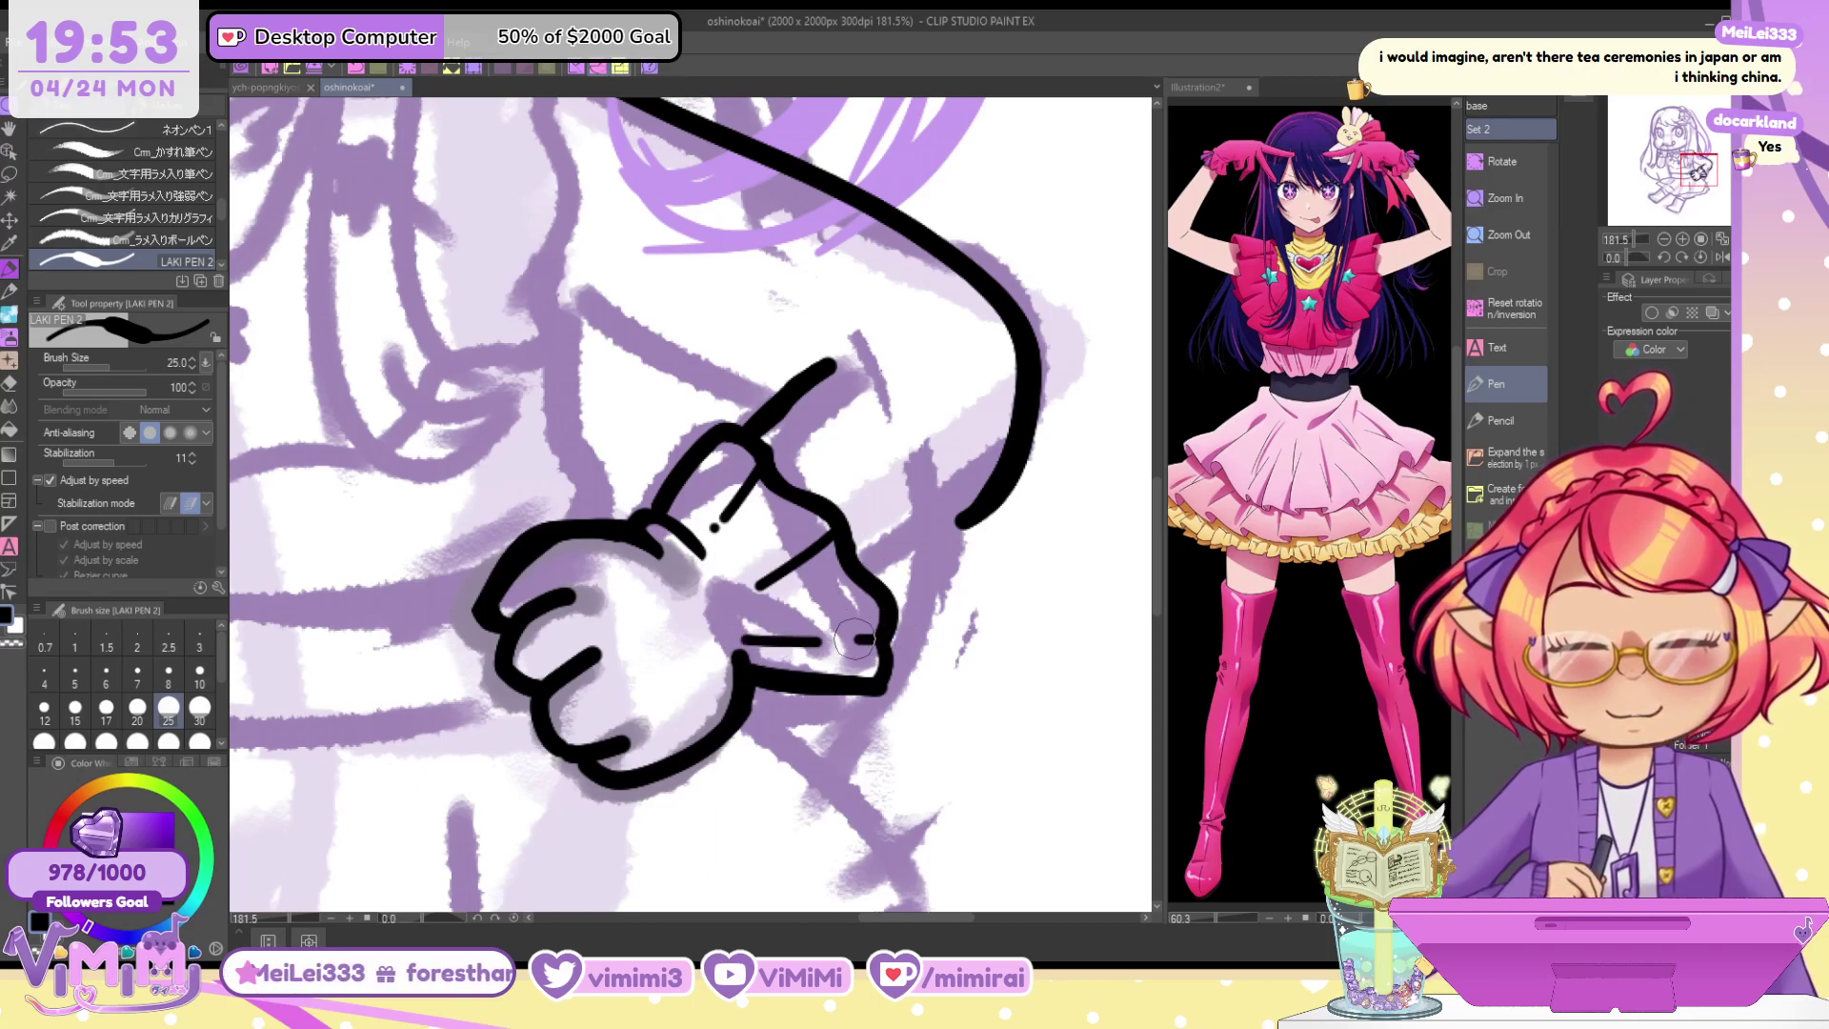
Ink two narrow triangular pleats fanning out from the wrist at the cuff's lower side at brush size 25, erasing overlapping lines
scroll(739, 608, "up", 2)
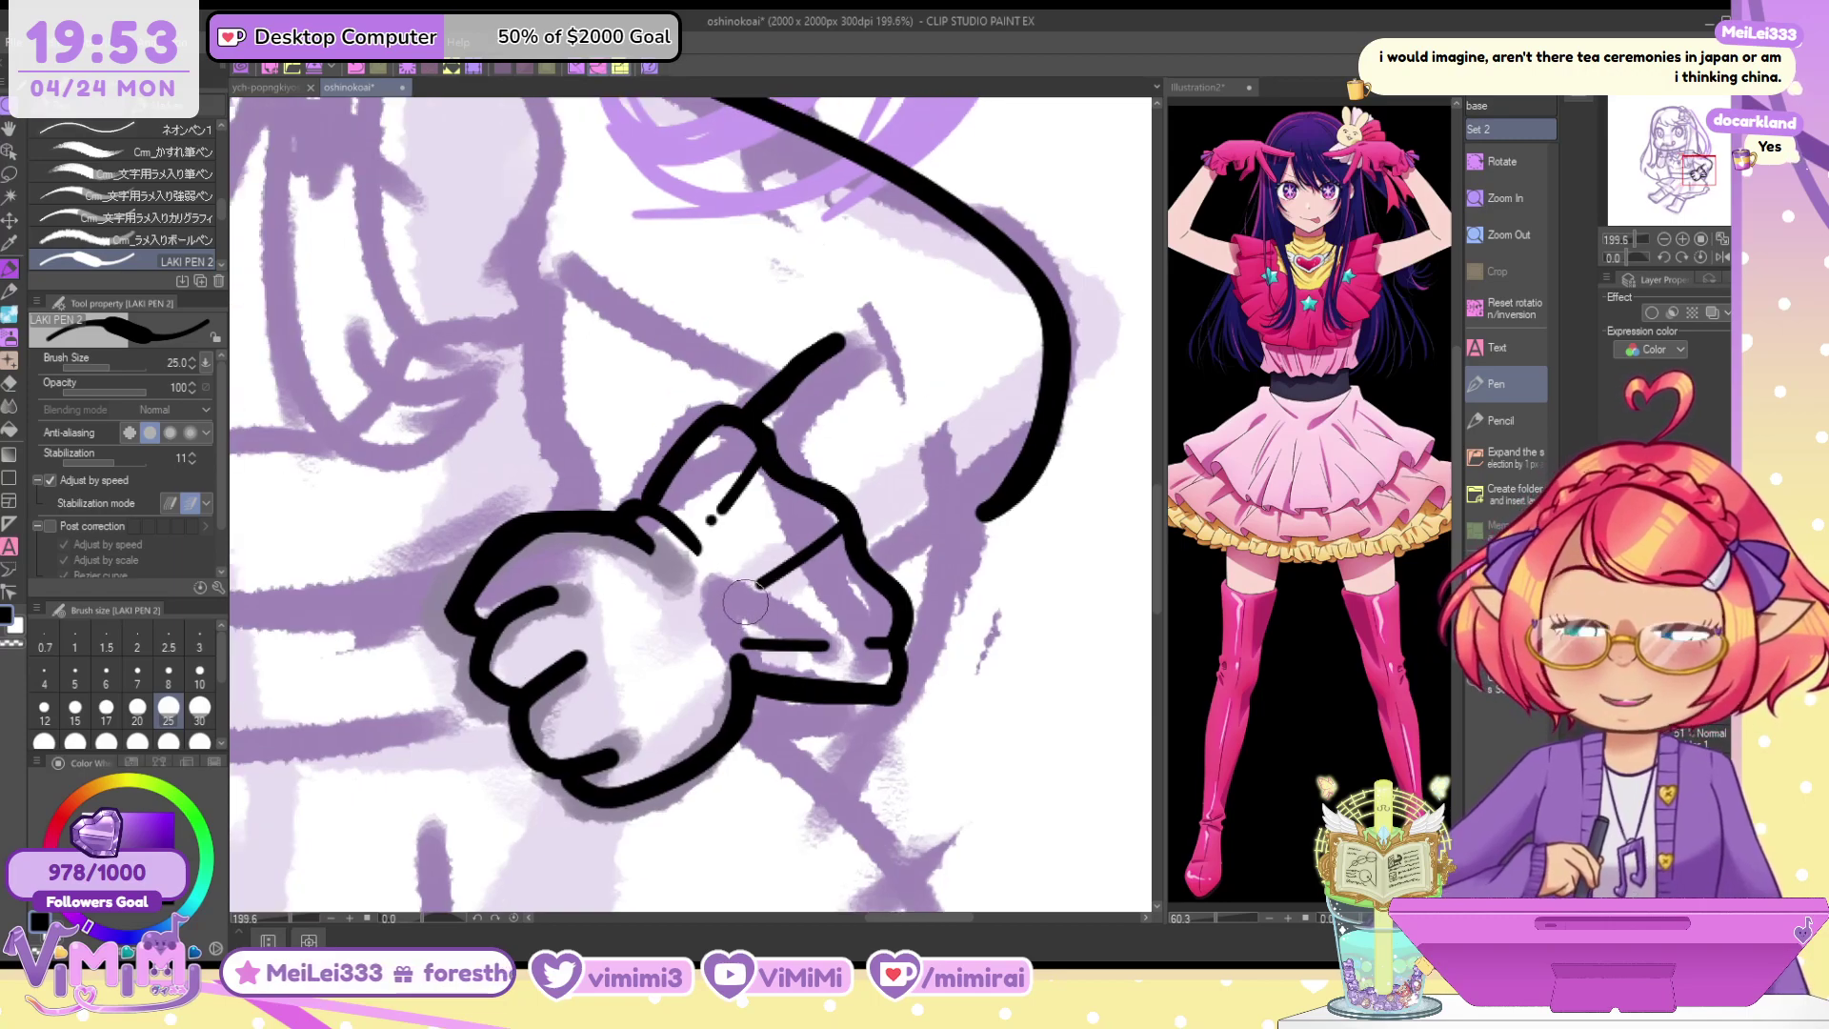
mouse_move(729, 610)
left_mouse_down()
mouse_move(754, 718)
mouse_move(748, 641)
mouse_move(786, 721)
left_mouse_up()
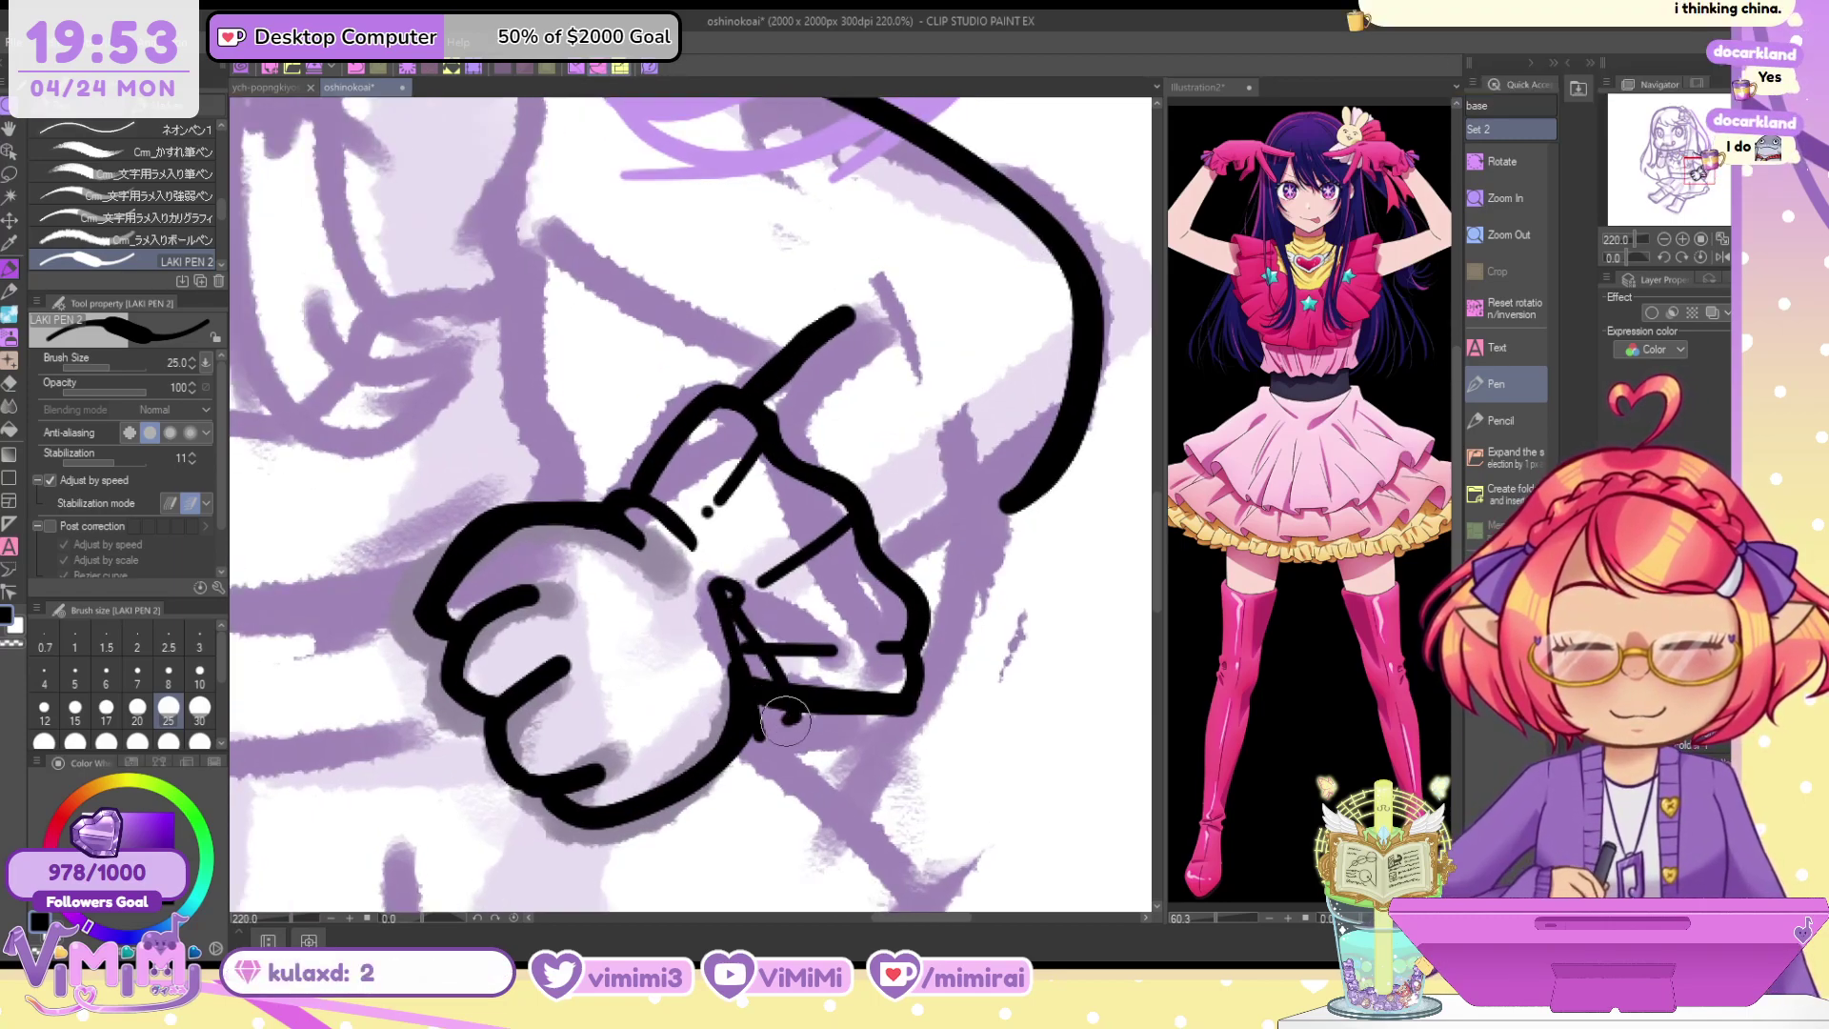
key("c")
mouse_move(741, 634)
left_mouse_down()
mouse_move(777, 713)
mouse_move(733, 625)
mouse_move(759, 734)
mouse_move(738, 617)
mouse_move(789, 715)
left_mouse_up()
key("c")
mouse_move(716, 582)
left_mouse_down()
mouse_move(819, 646)
mouse_move(819, 683)
mouse_move(796, 625)
mouse_move(839, 649)
mouse_move(755, 613)
mouse_move(820, 648)
left_mouse_up()
key("ctrl+z")
key("ctrl+z")
key("c")
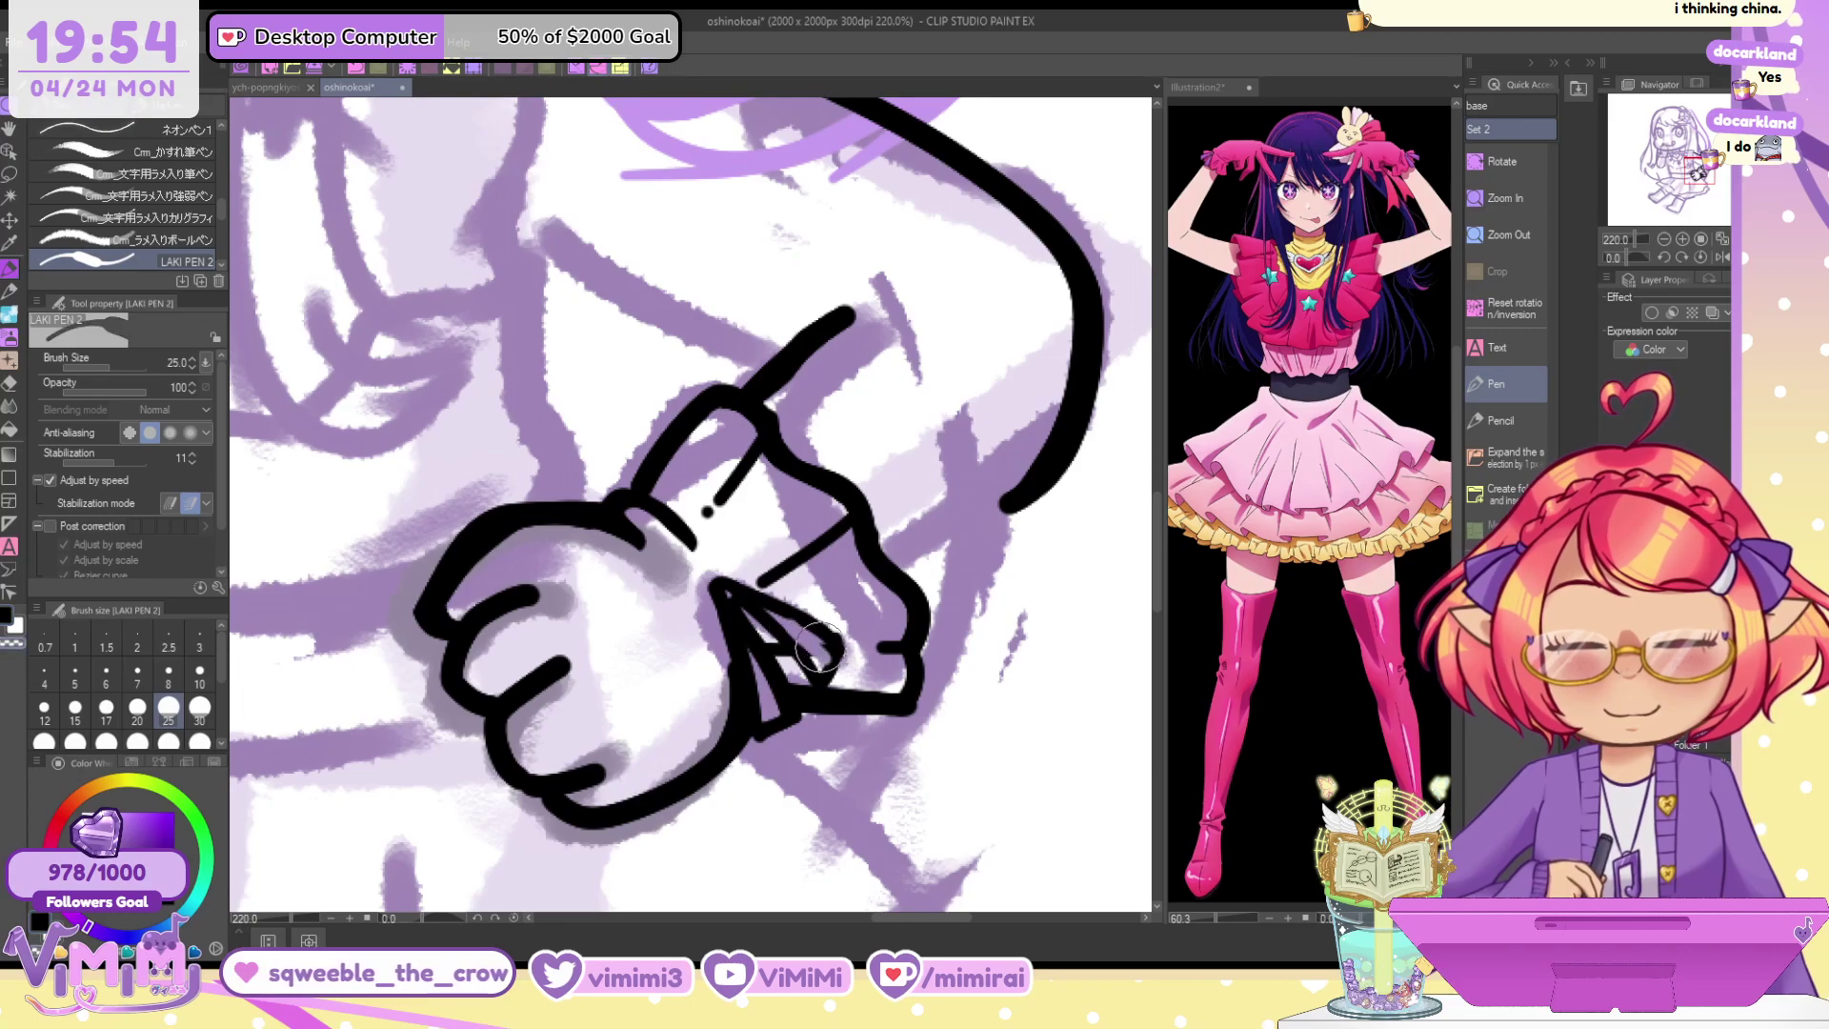
key("ctrl+z")
left_click_drag(728, 586, 839, 655)
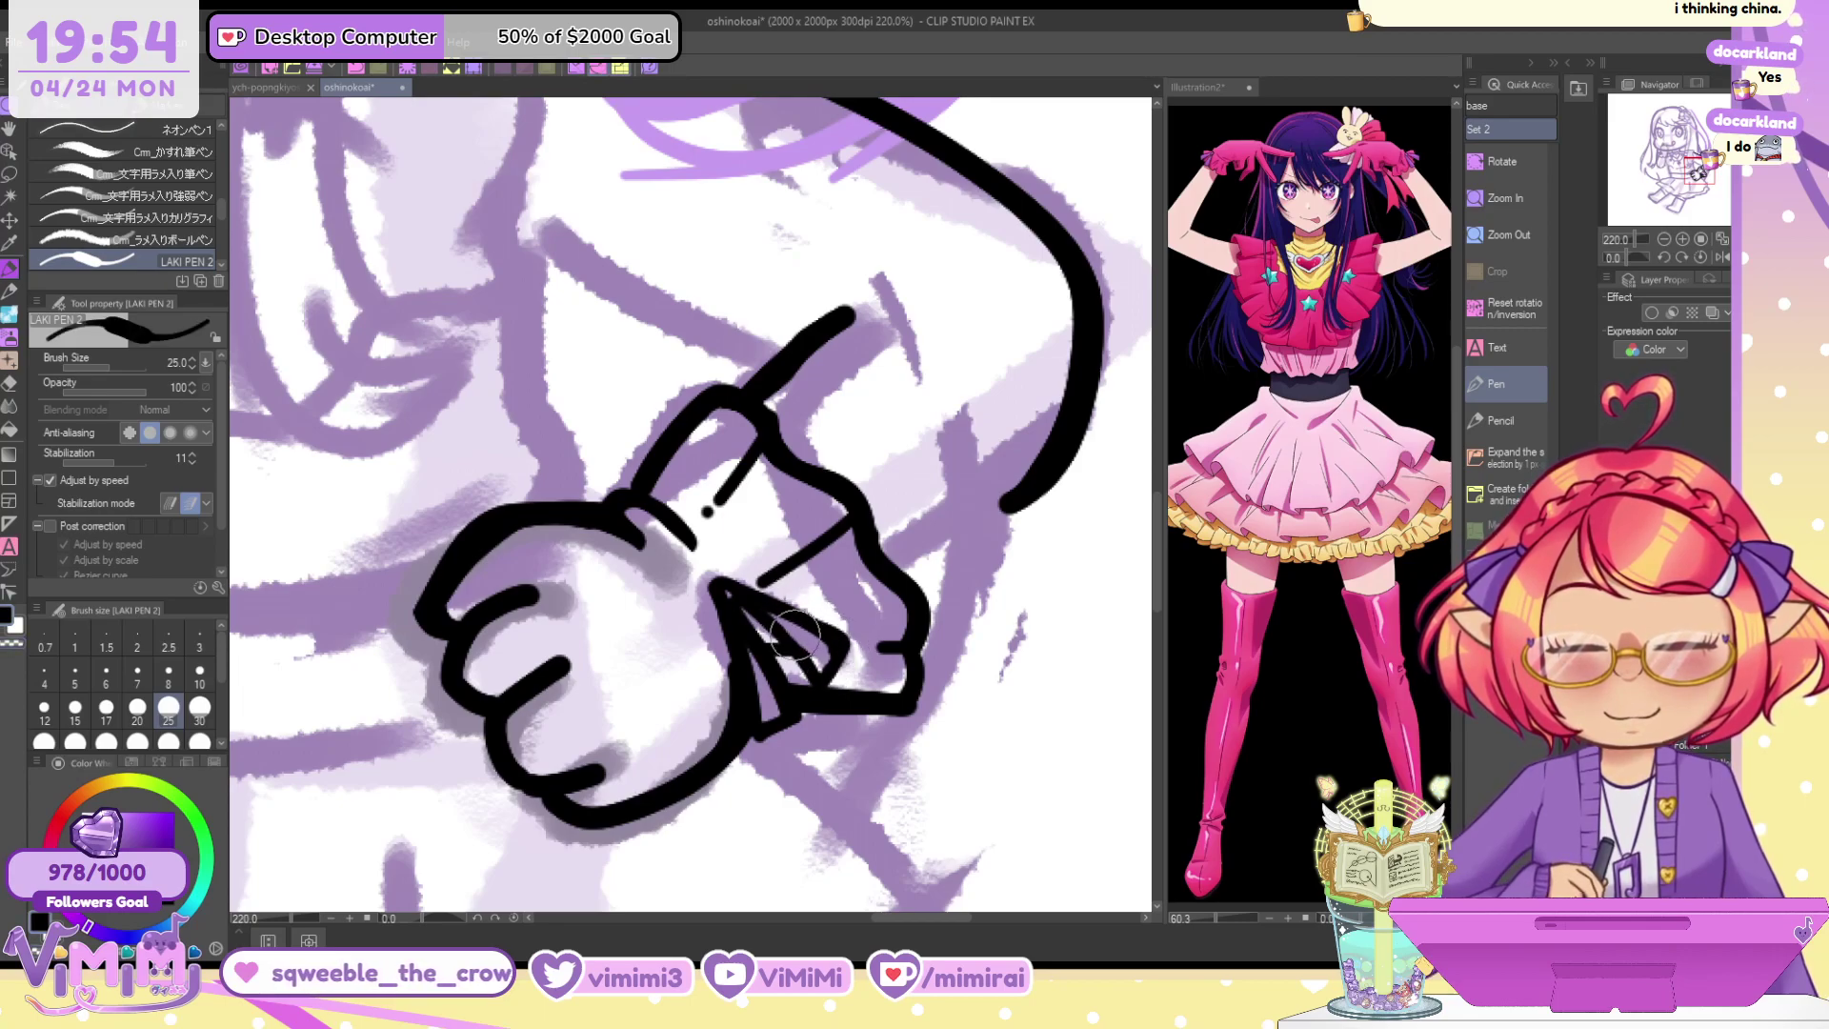
mouse_move(747, 602)
left_mouse_down()
mouse_move(821, 672)
mouse_move(828, 640)
mouse_move(825, 657)
left_mouse_up()
key("c")
key("c")
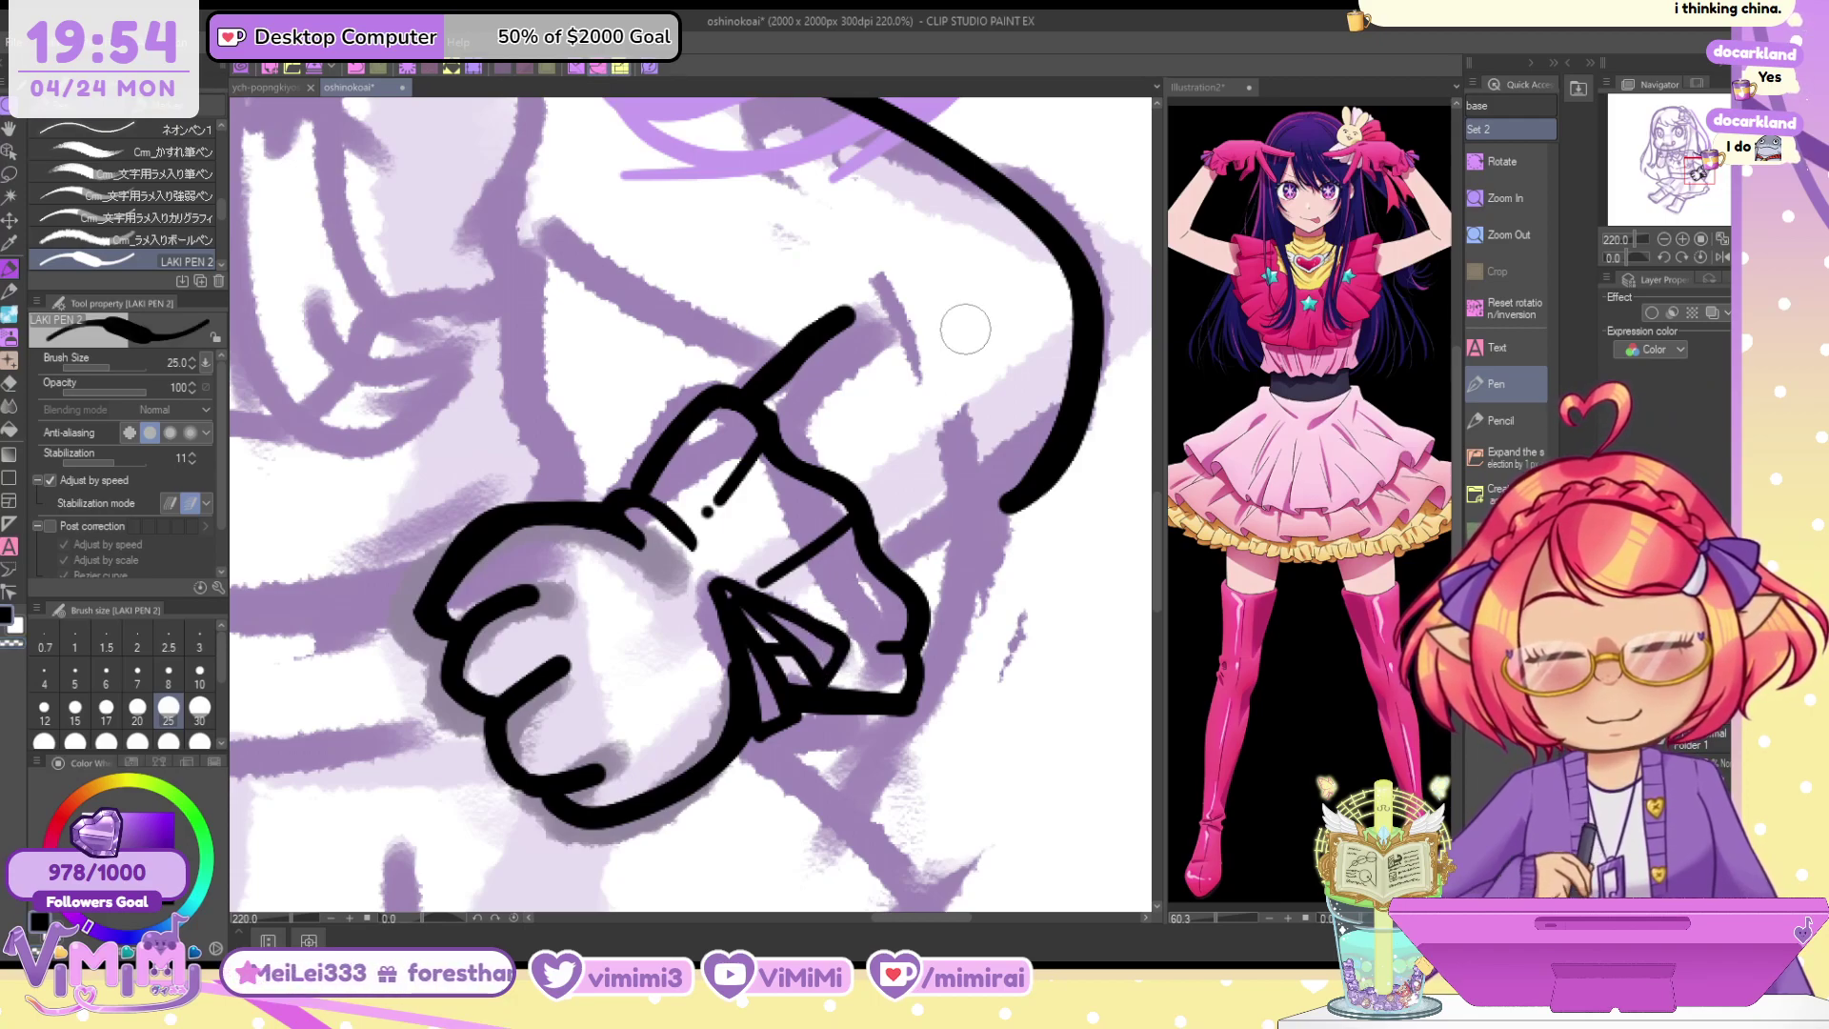
Ink the forearm's lower edge from the elbow contour to the glove cuff at brush size 30
key("bracketright")
left_click_drag(886, 554, 1022, 496)
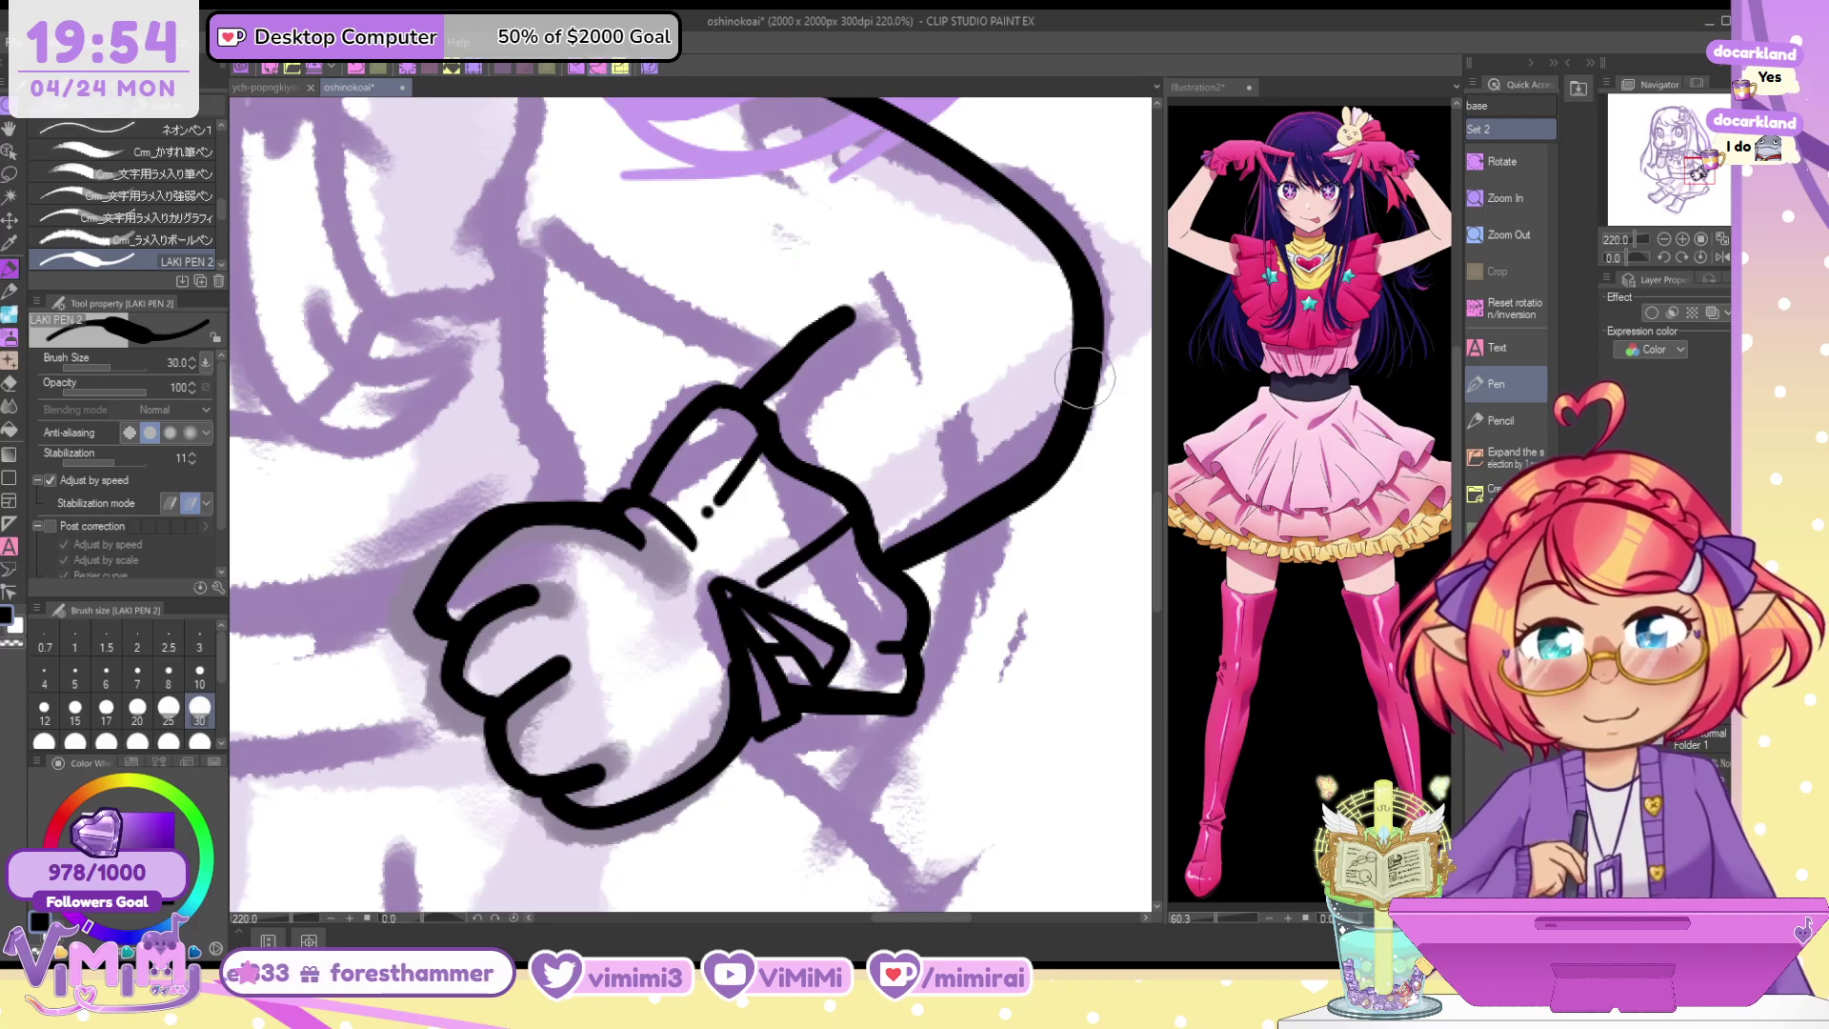
left_click(1507, 234)
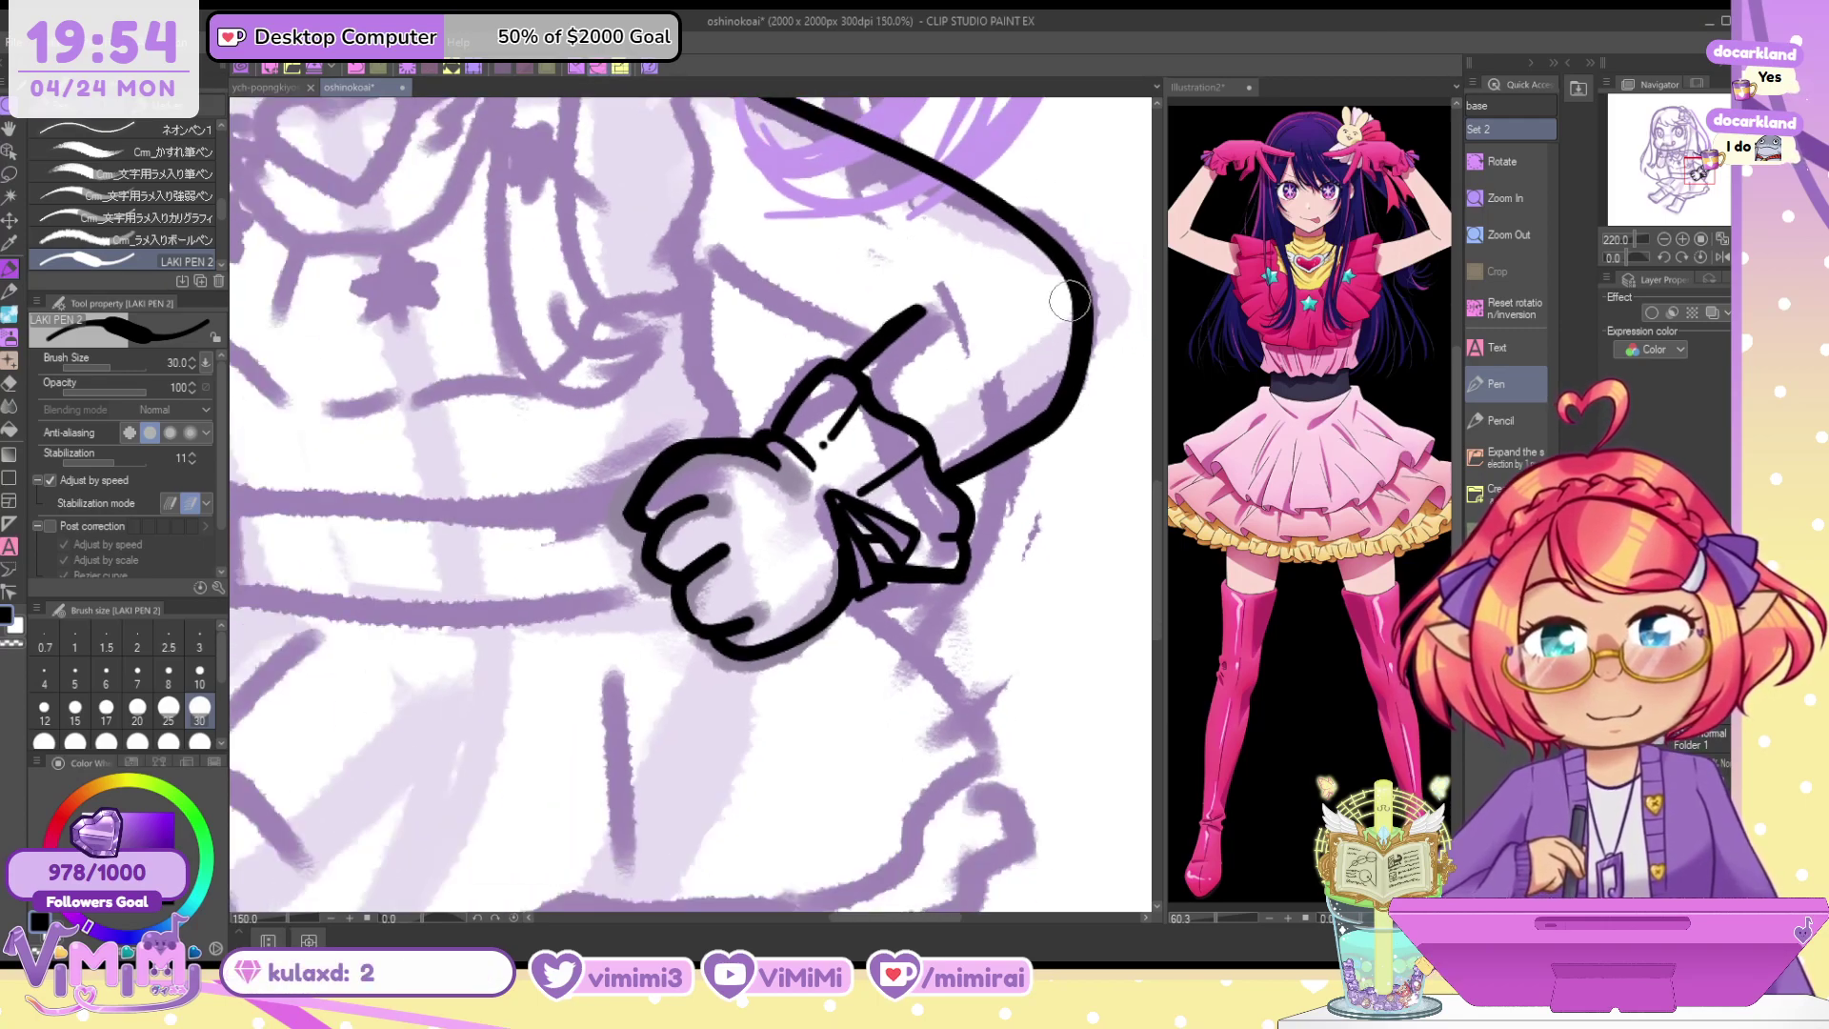
left_click(1507, 234)
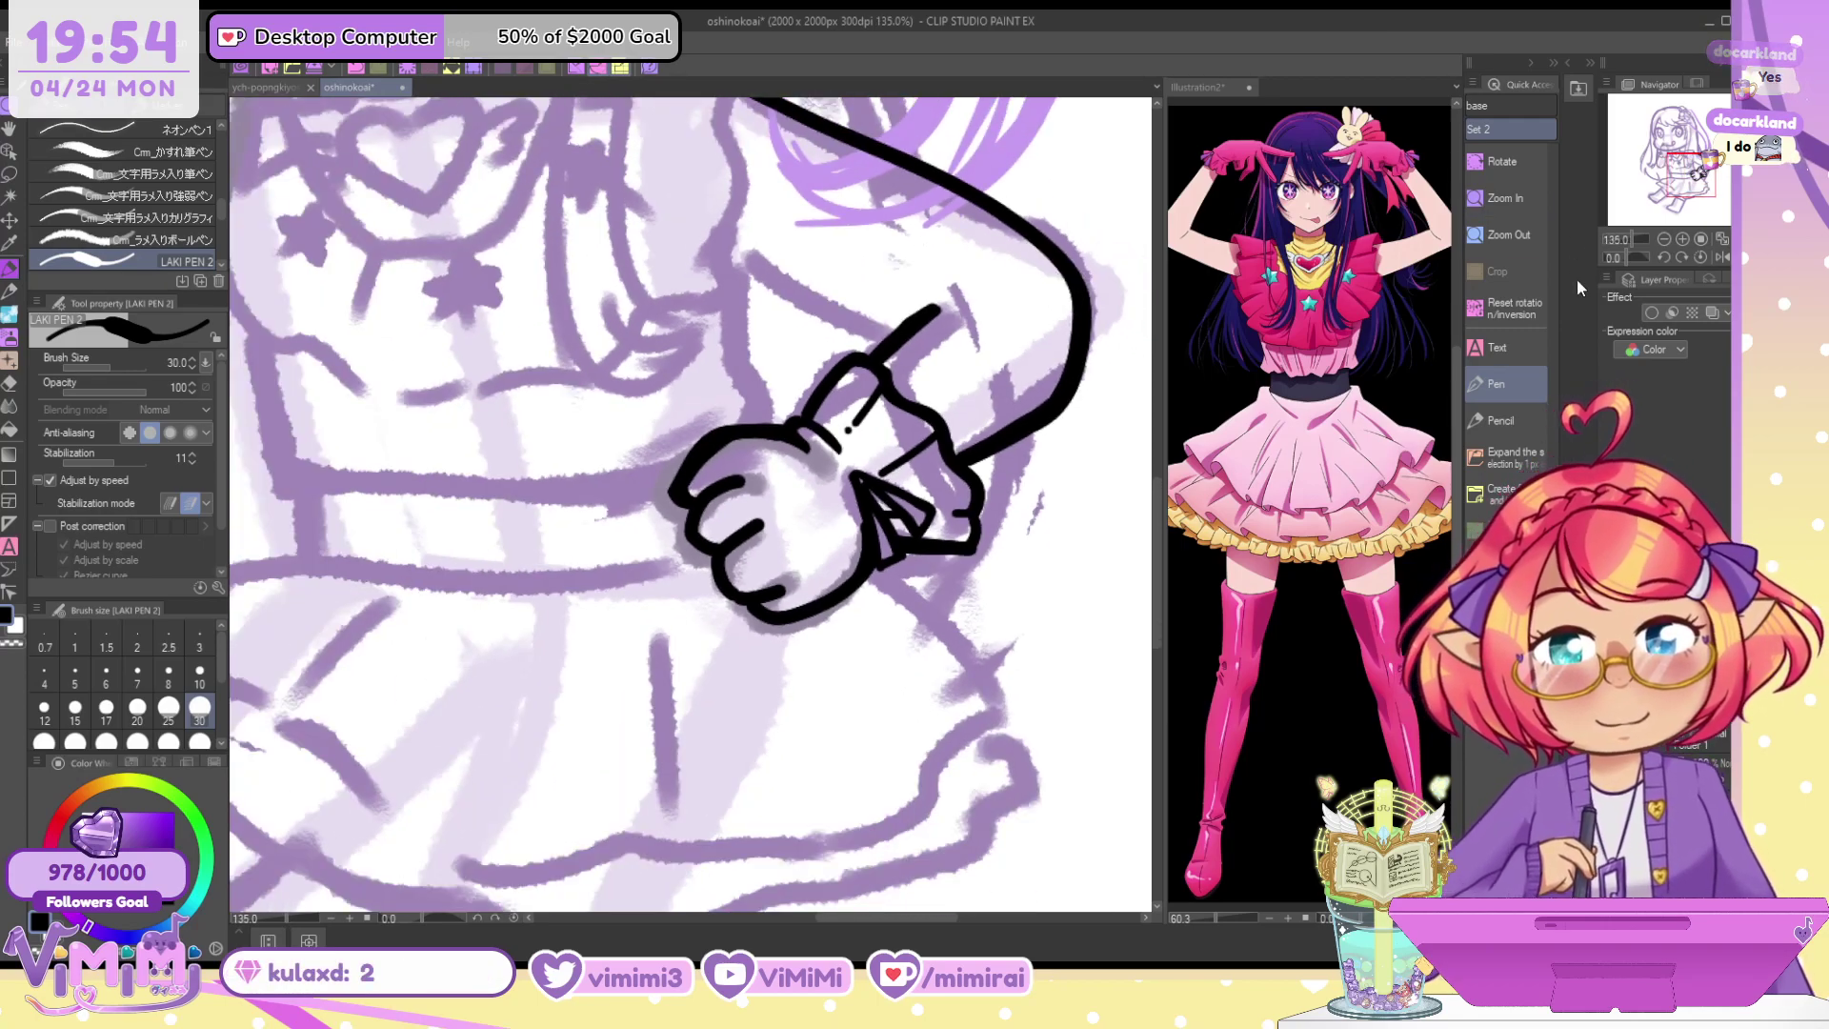
left_click_drag(778, 592, 788, 587)
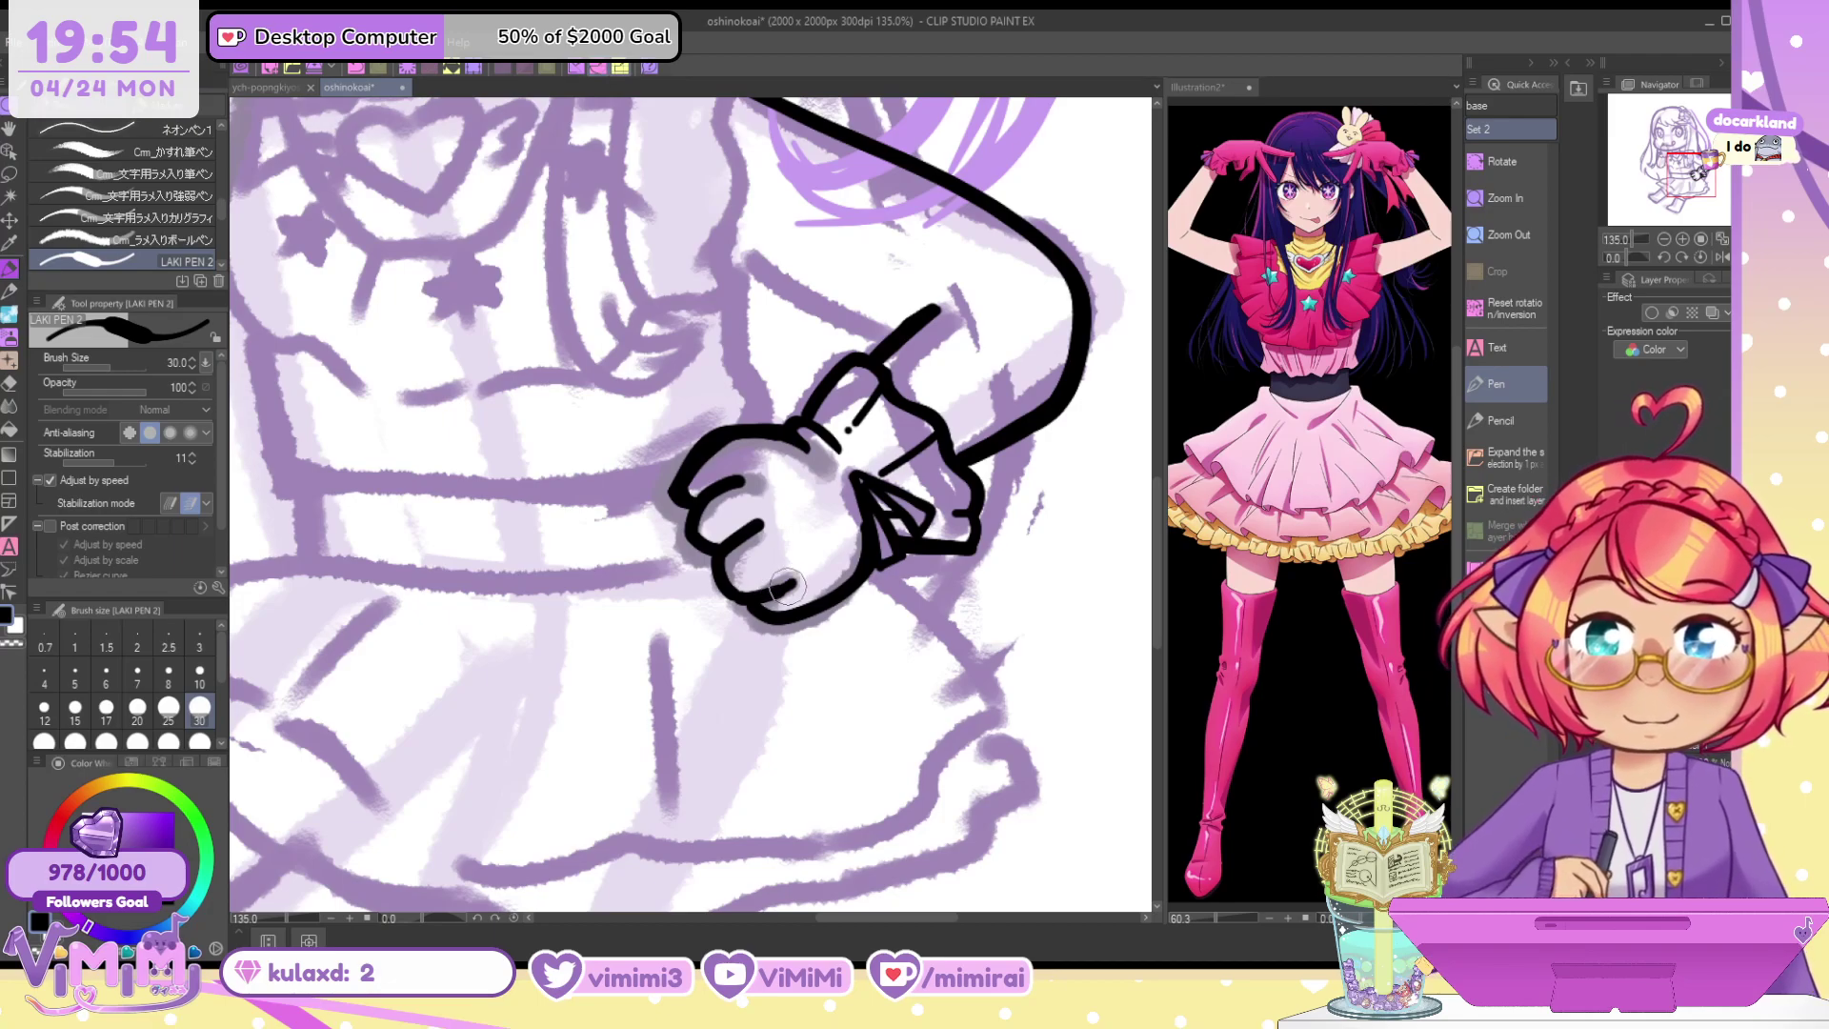
key("ctrl+z")
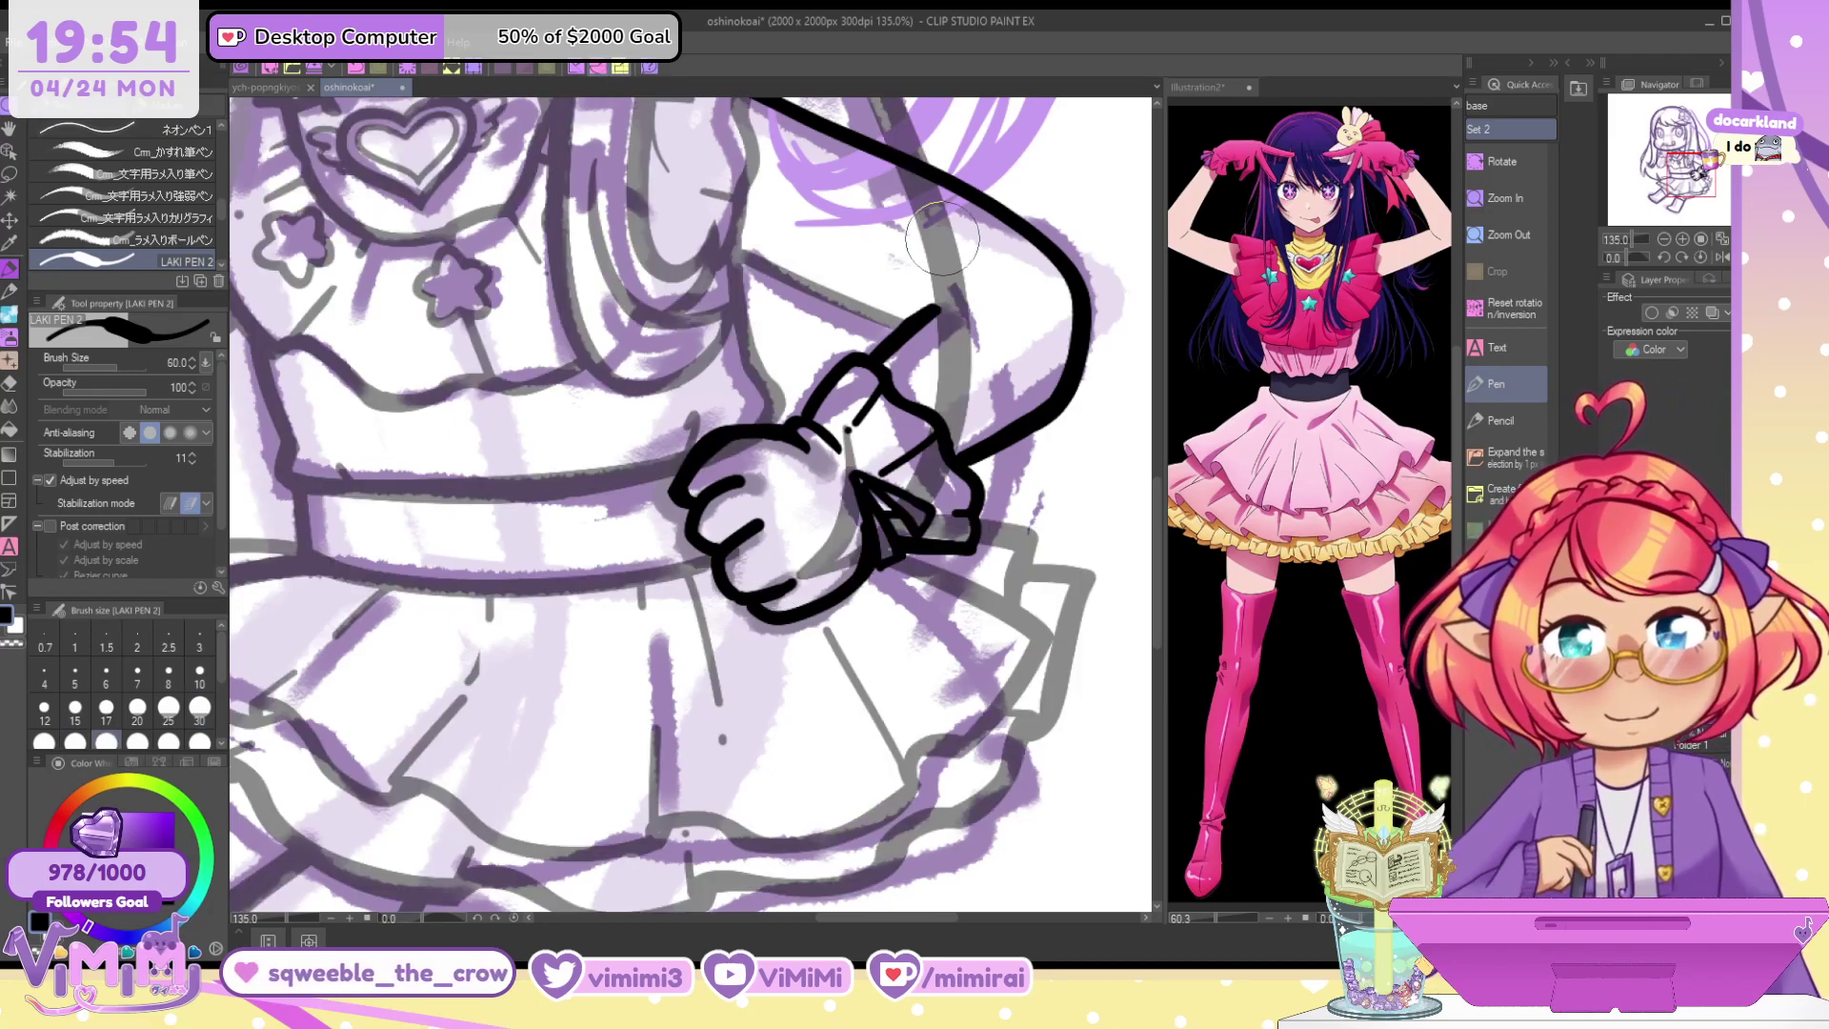
Erase the hair strand lines crossing the bent arm and hand at brush size 60
key("bracketright")
key("bracketright")
key("bracketright")
mouse_move(896, 176)
left_mouse_down()
mouse_move(958, 373)
mouse_move(949, 481)
mouse_move(894, 517)
mouse_move(958, 530)
mouse_move(832, 539)
mouse_move(845, 476)
mouse_move(823, 554)
left_mouse_up()
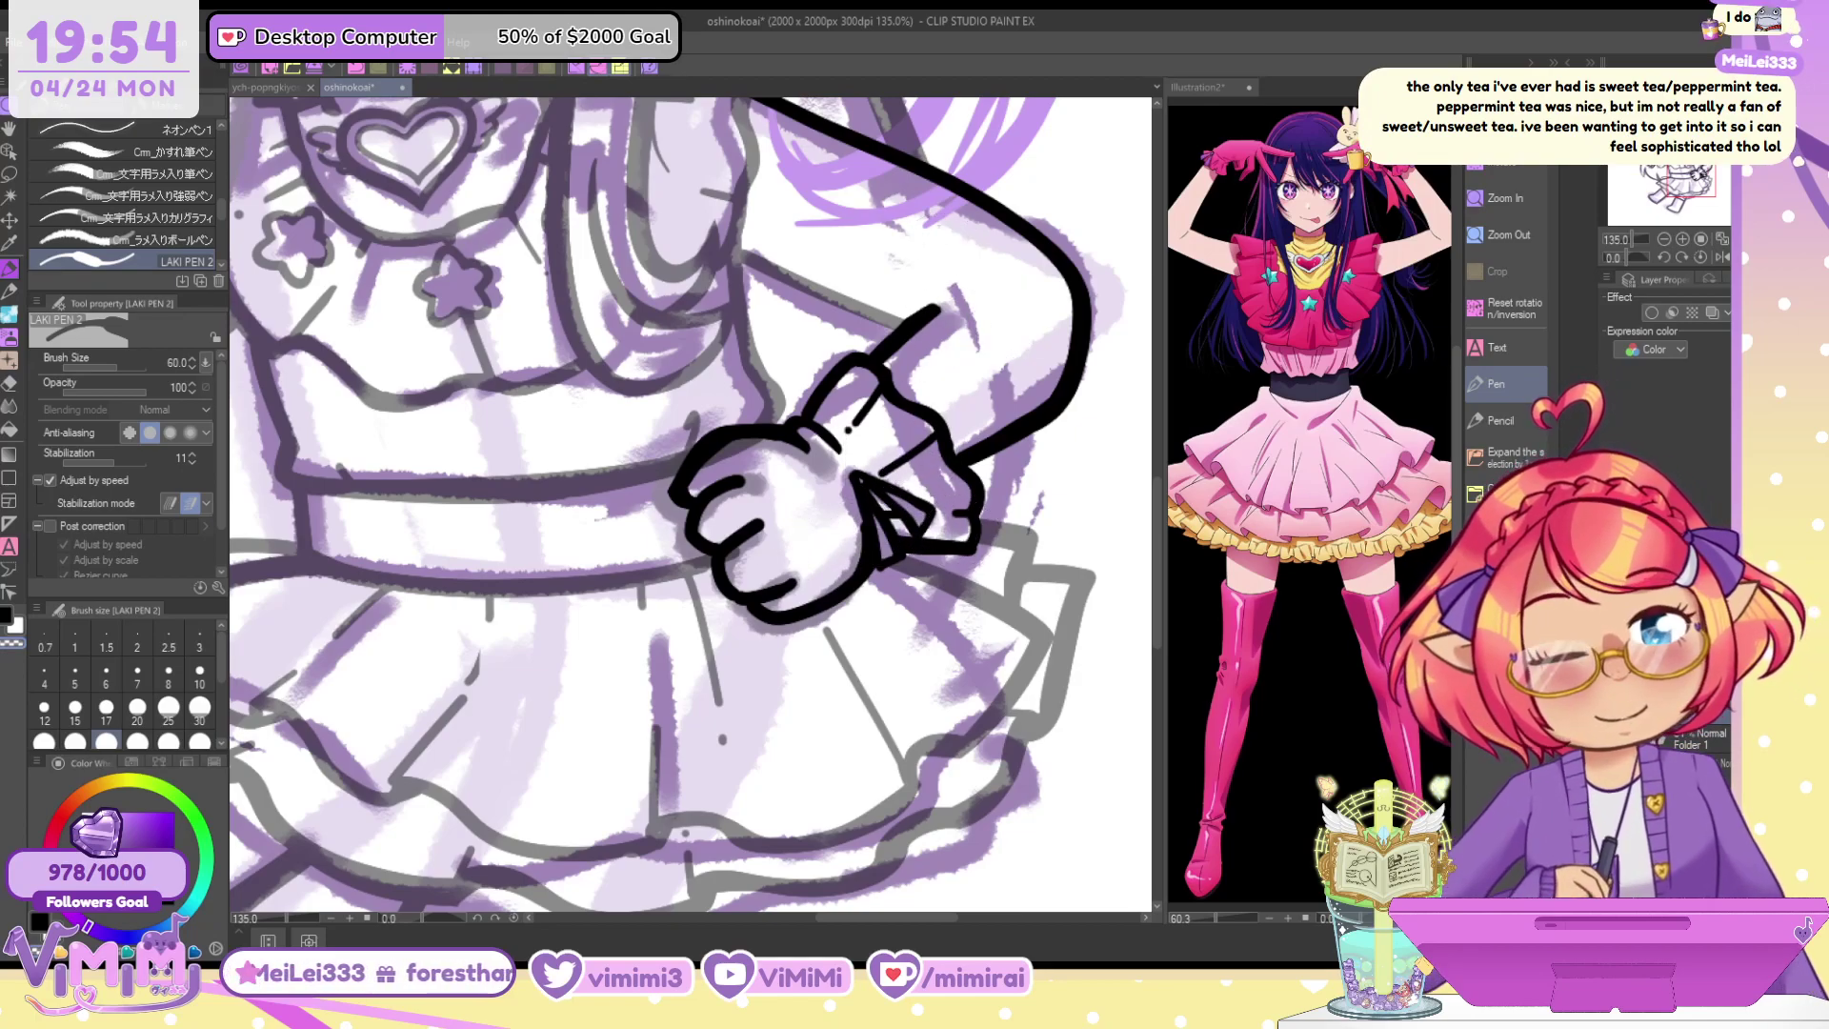
key("ctrl+z")
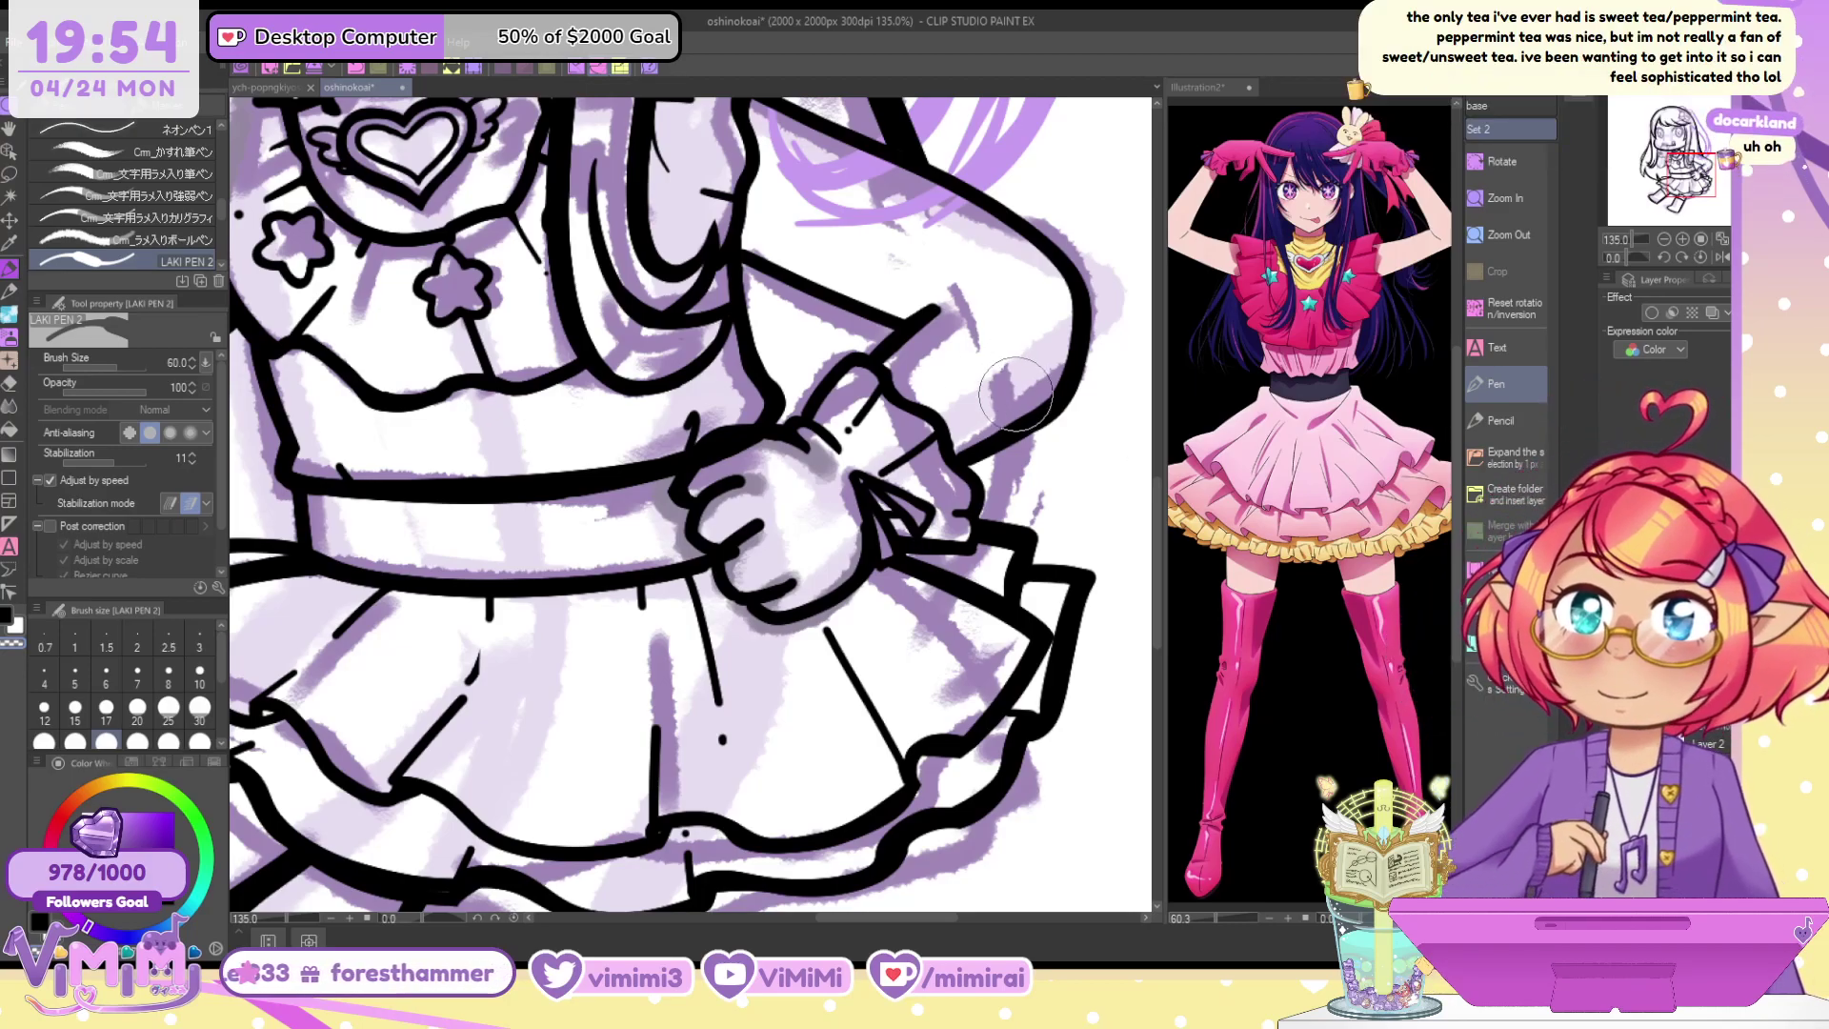
Clean up the overlap where the torso line meets the top of the gloved hand on the hip at brush size 40
key("[")
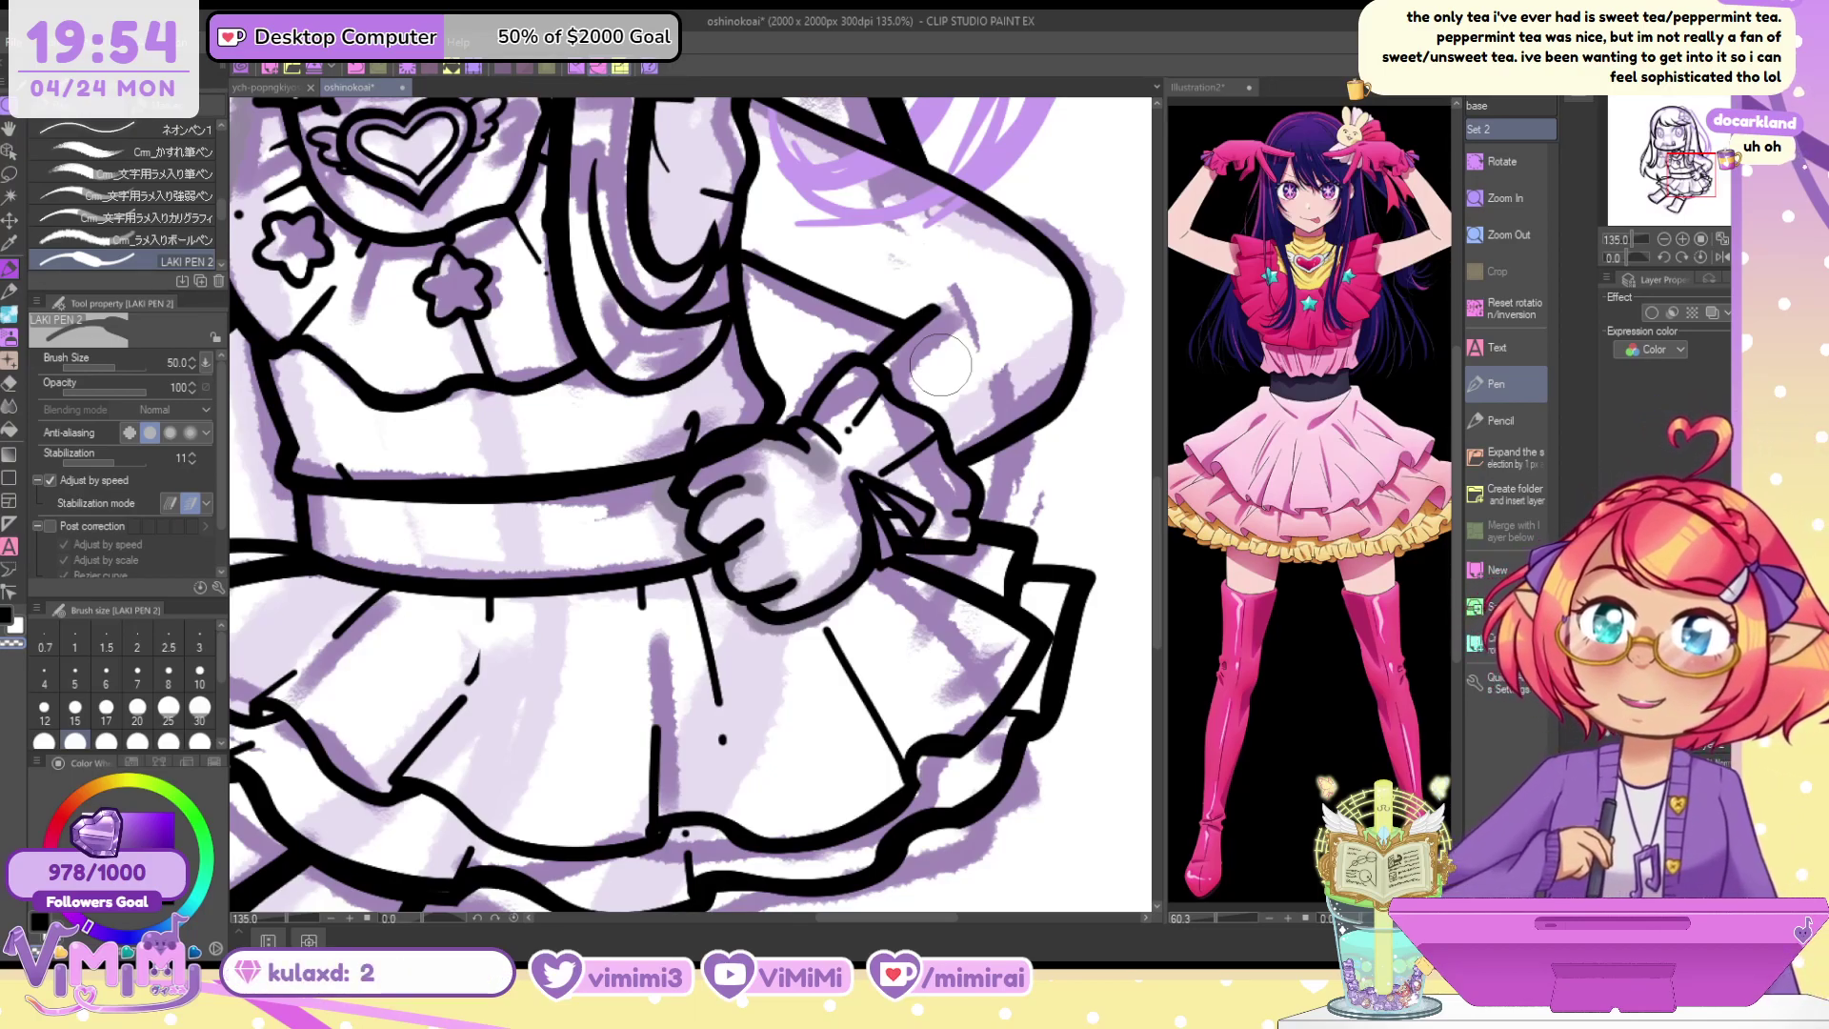
scroll(814, 379, "up", 2)
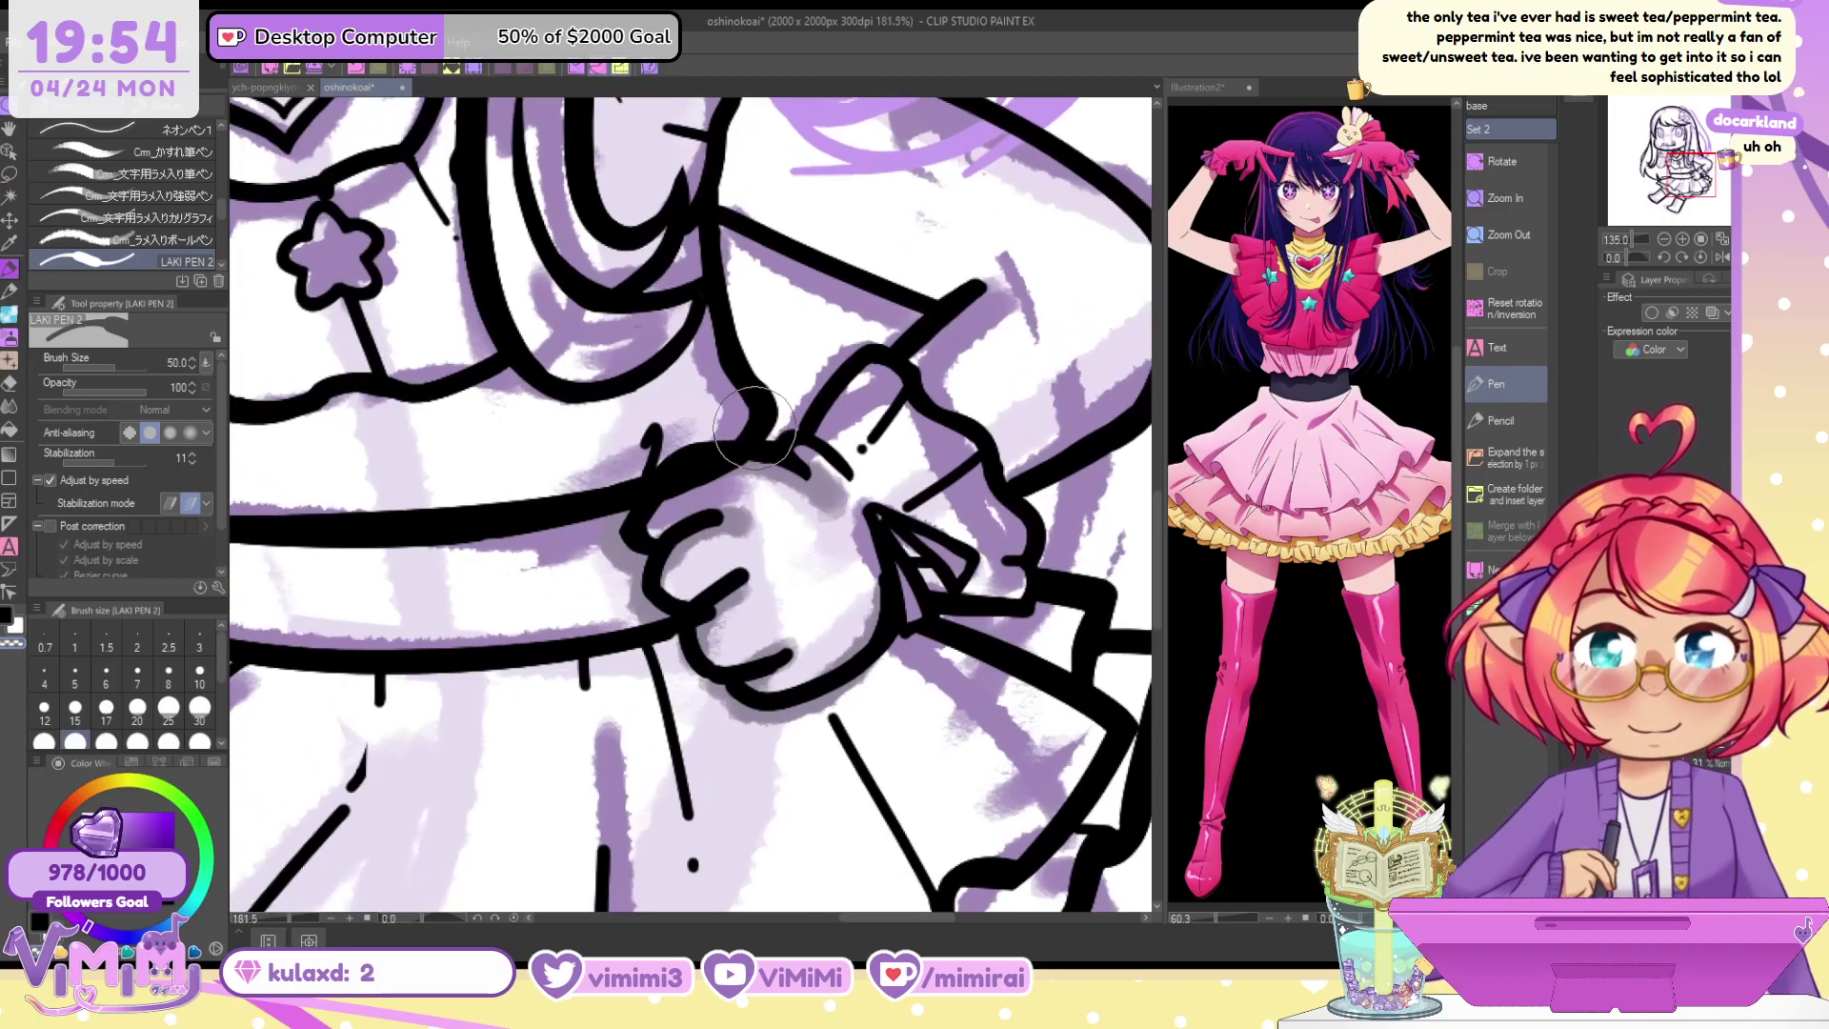
key("c")
mouse_move(739, 474)
left_mouse_down()
mouse_move(674, 502)
mouse_move(759, 473)
left_mouse_up()
key("ctrl+z")
key("bracketleft")
key("c")
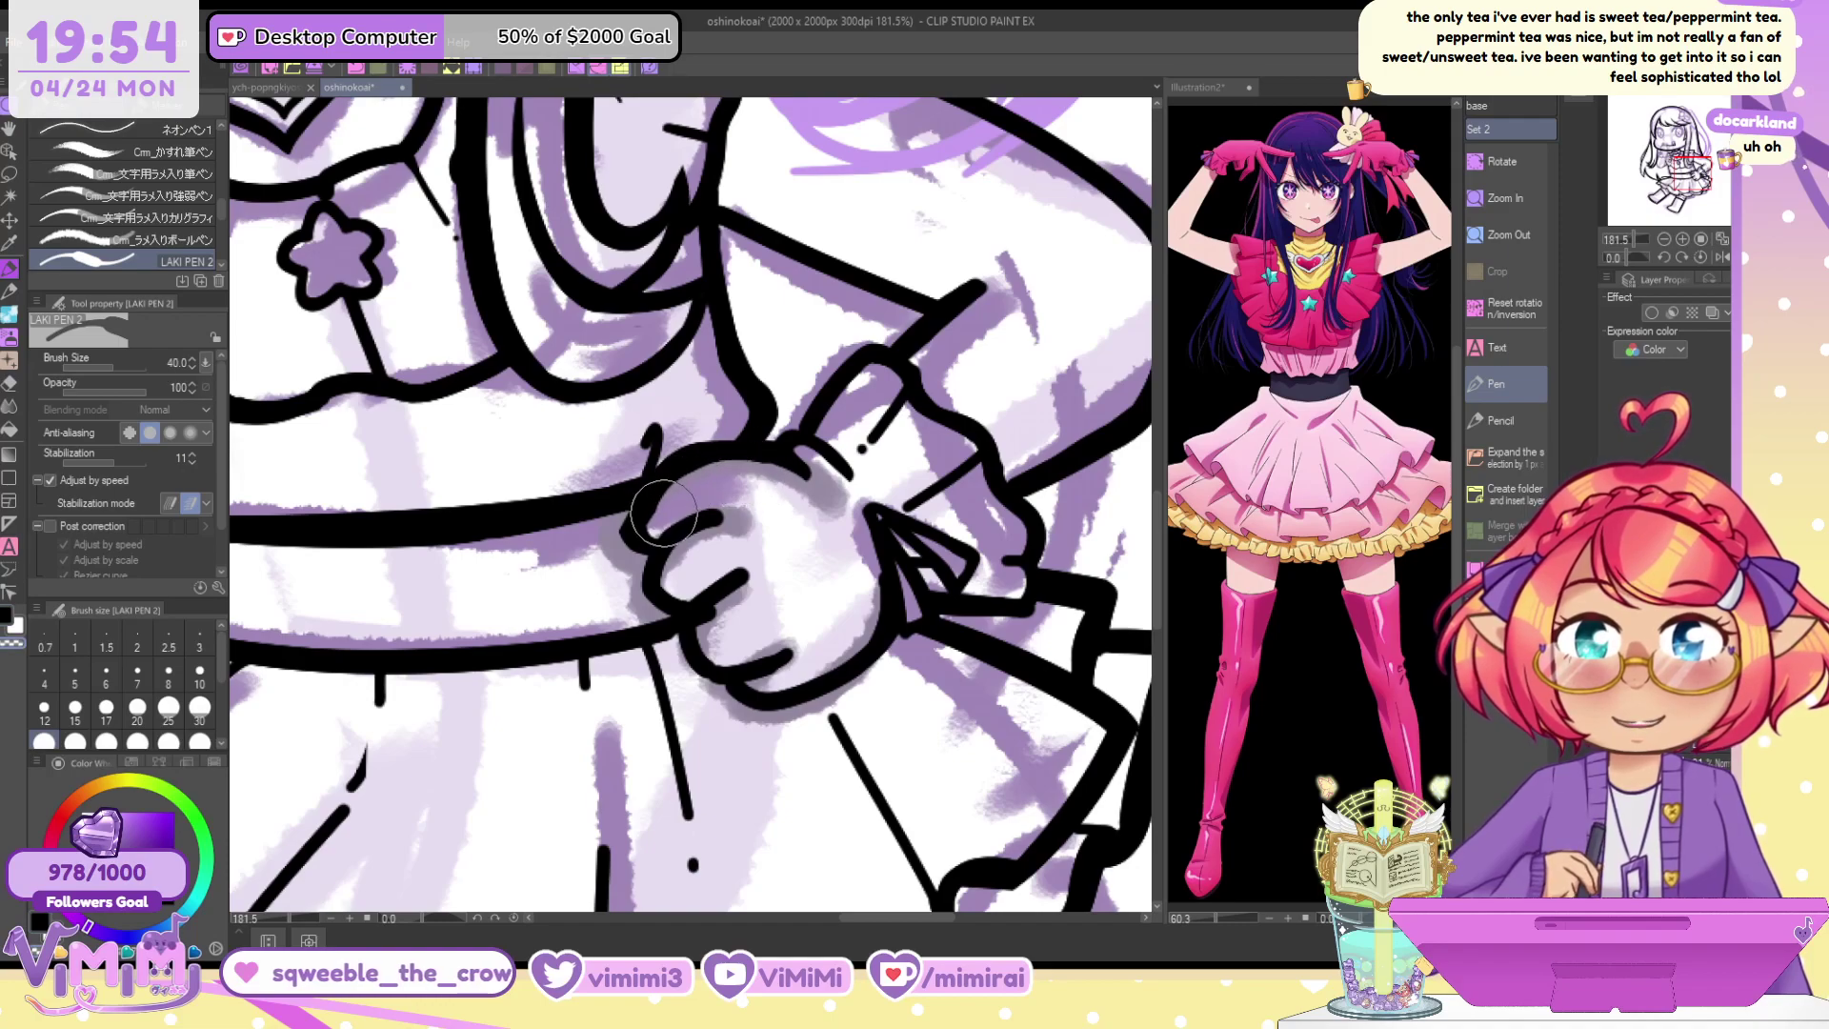
key("c")
key("c")
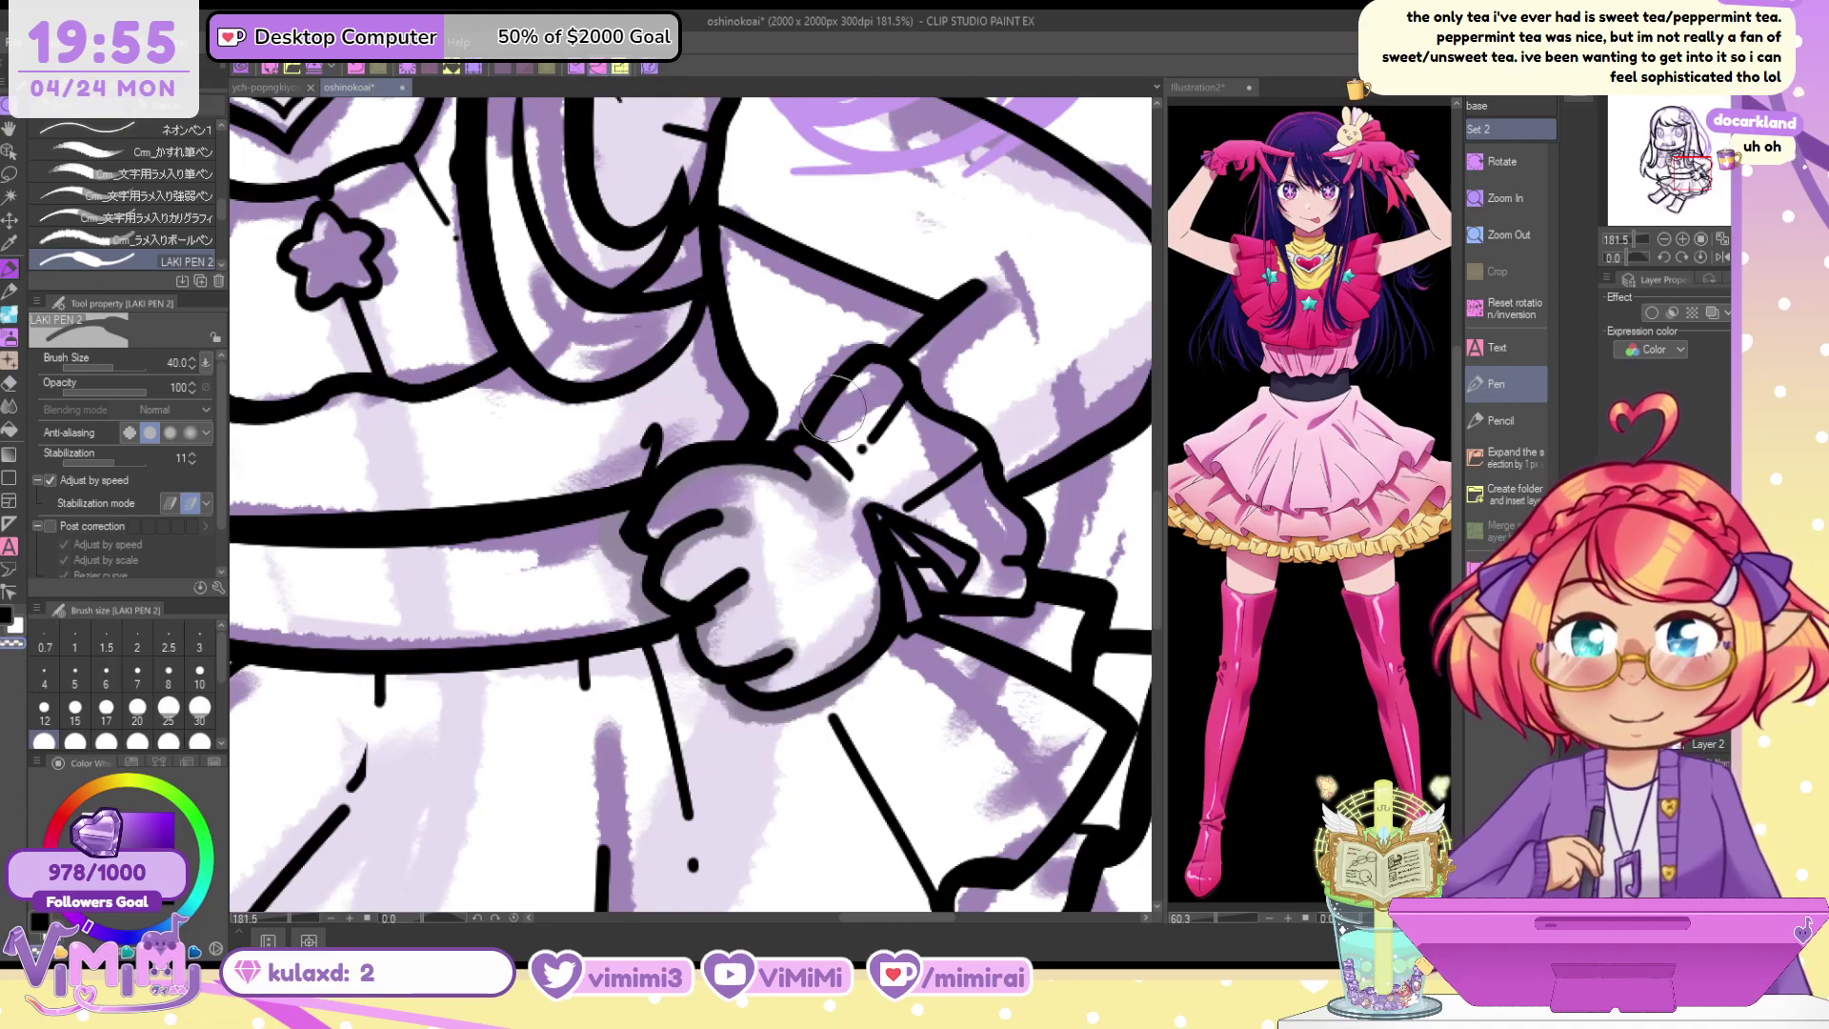
Thicken the glove cuff's outer contour and the lower edge of the hand on the hip at brush size 30
key("[")
mouse_move(803, 429)
left_mouse_down()
mouse_move(863, 346)
mouse_move(966, 385)
mouse_move(895, 360)
mouse_move(1006, 456)
mouse_move(988, 432)
mouse_move(1035, 549)
left_mouse_up()
key("c")
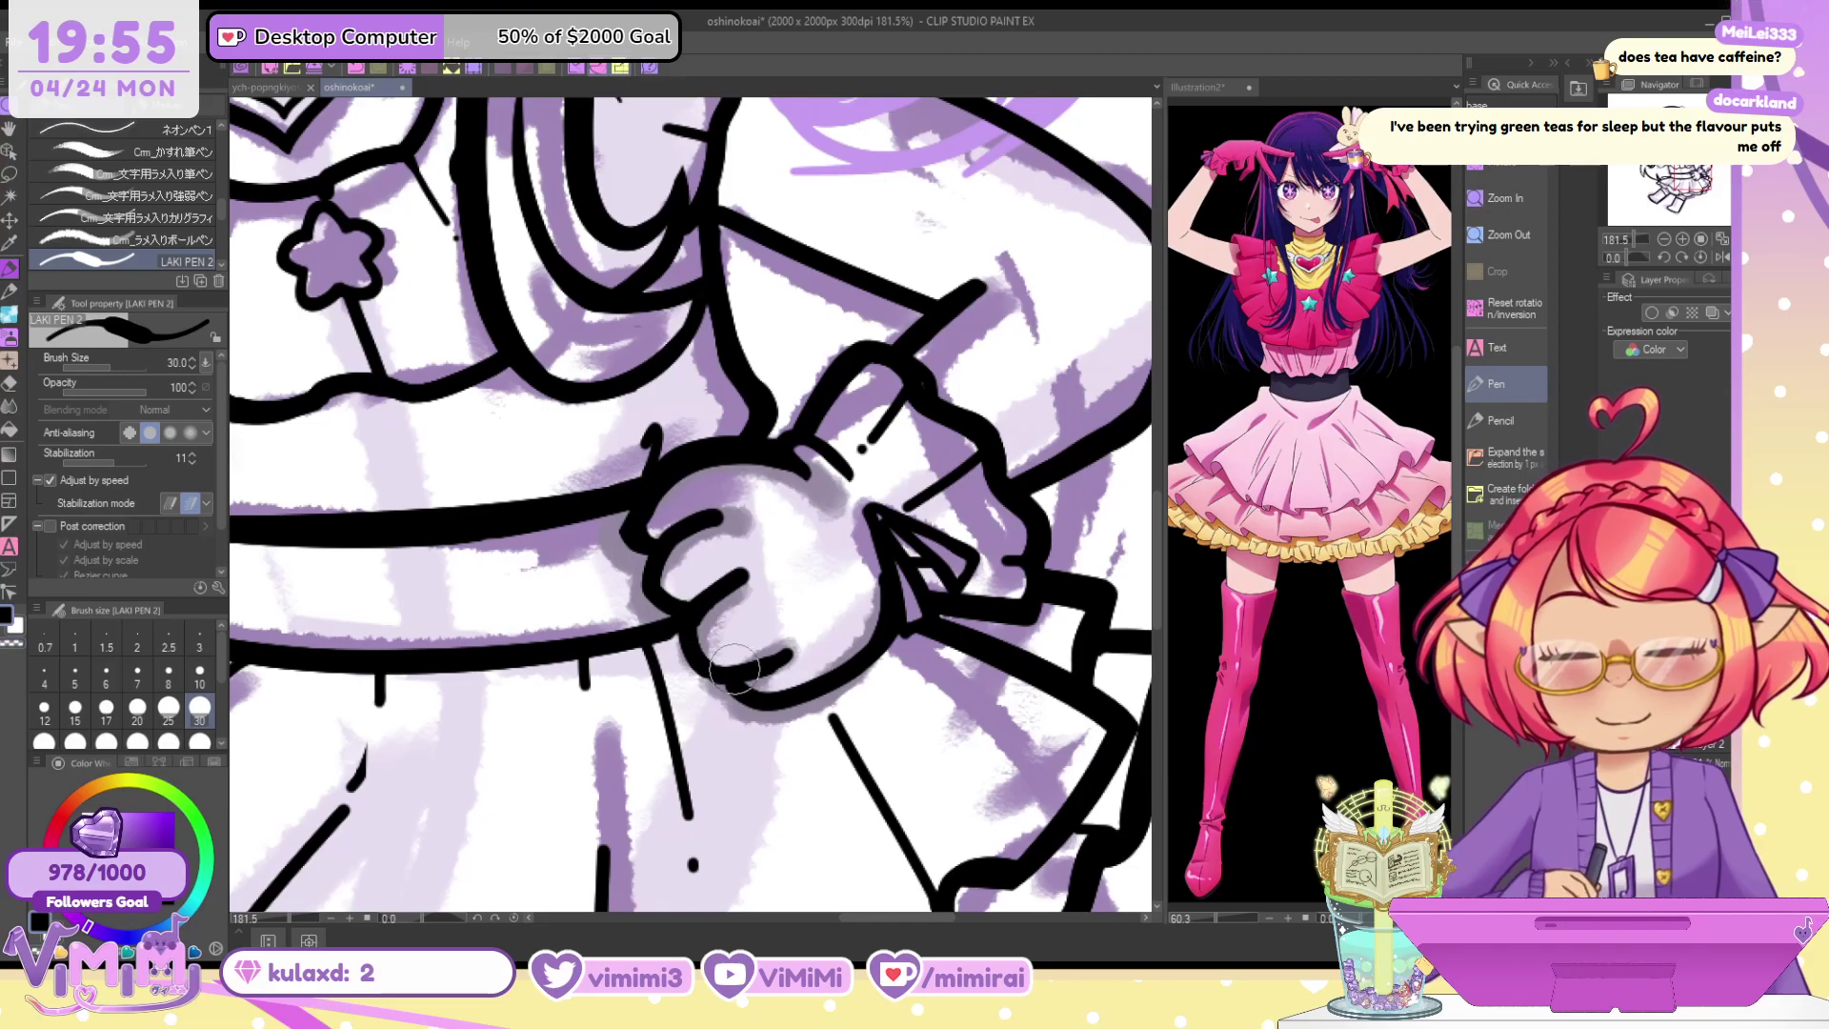
mouse_move(693, 655)
left_mouse_down()
mouse_move(781, 708)
mouse_move(888, 645)
left_mouse_up()
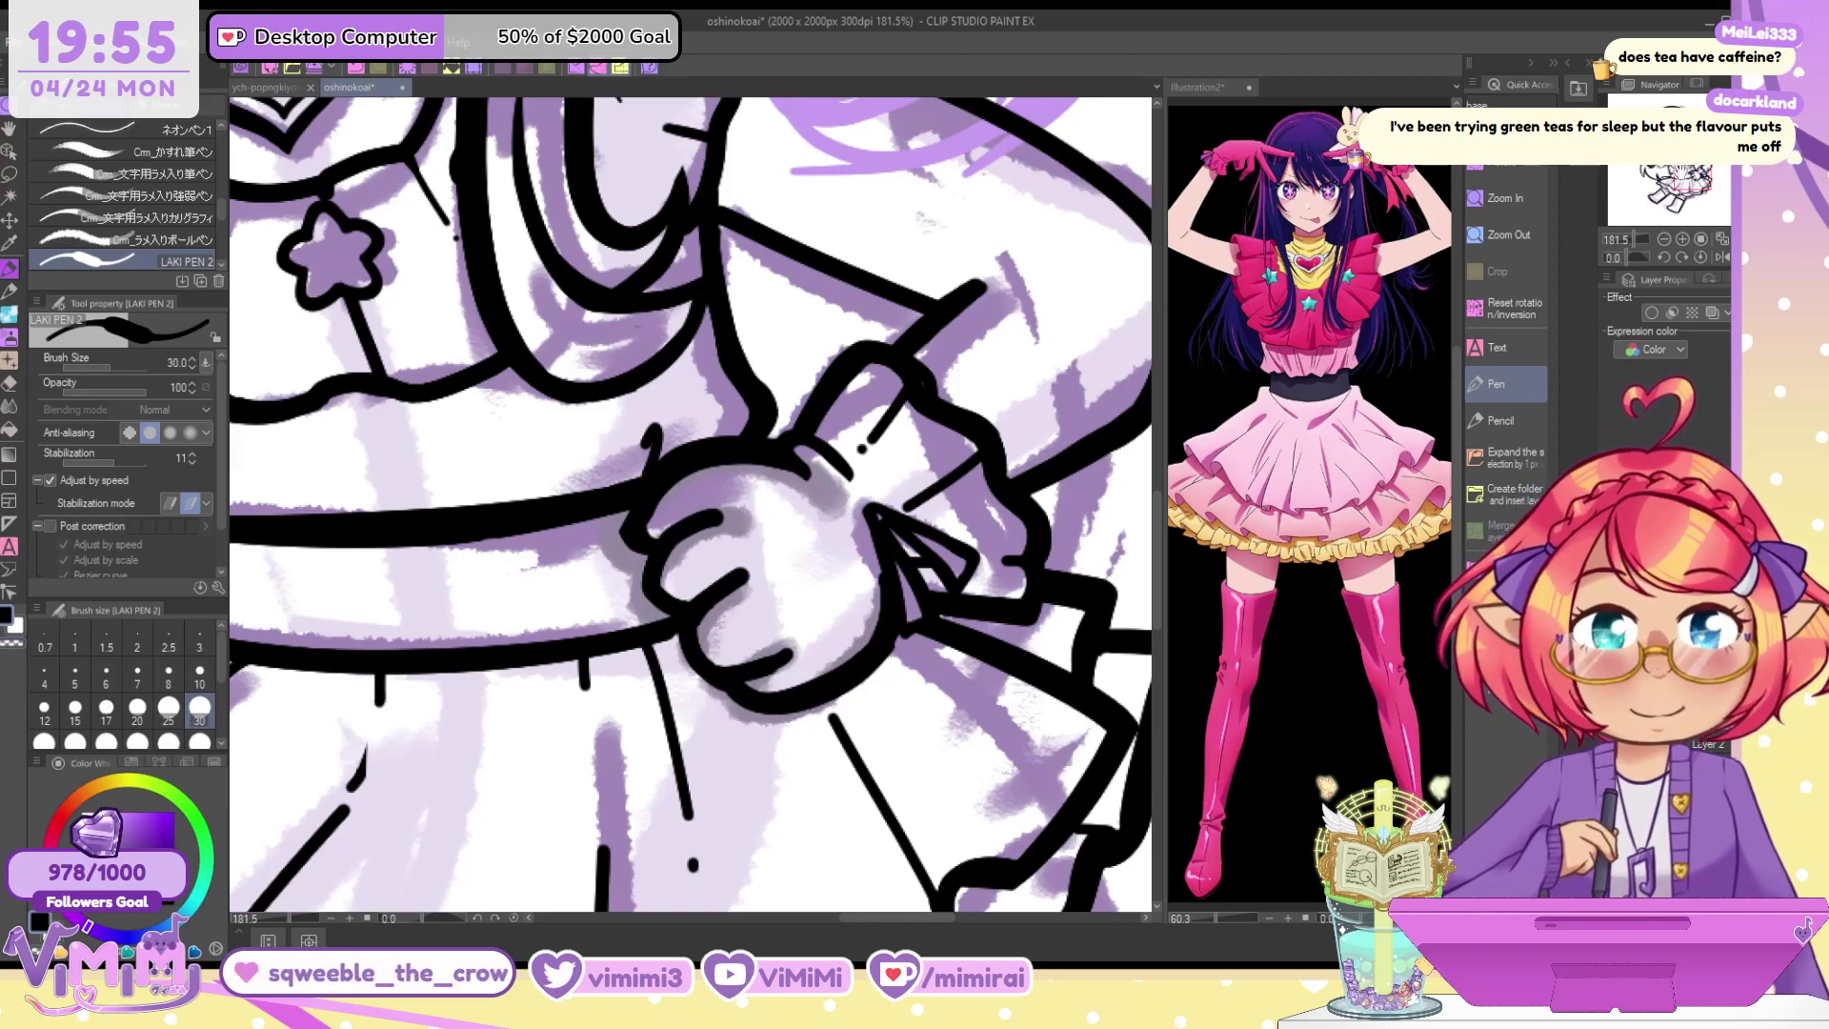
Ink the raised hand's little finger and outer side down to the wrist at brush size 30, thickening the finger at size 40
mouse_move(705, 248)
left_mouse_down()
mouse_move(728, 577)
mouse_move(638, 728)
left_mouse_up()
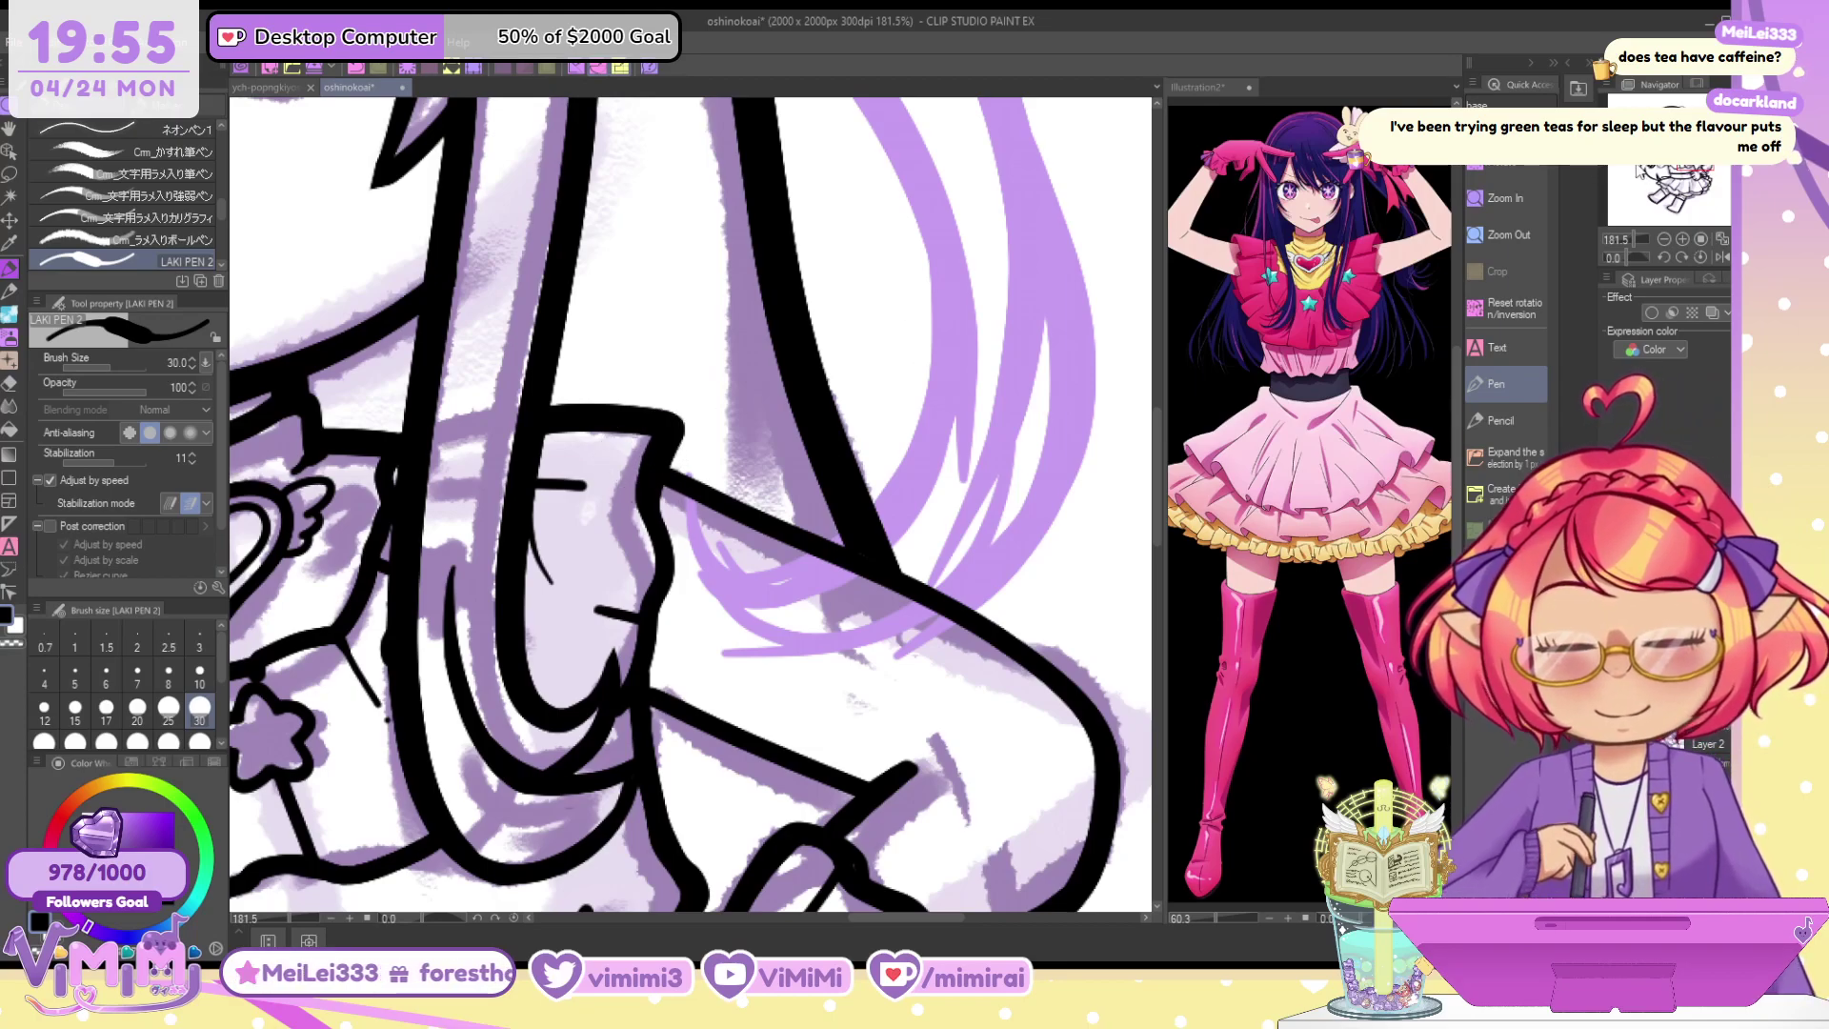
left_click_drag(514, 457, 857, 564)
left_click_drag(400, 572, 921, 397)
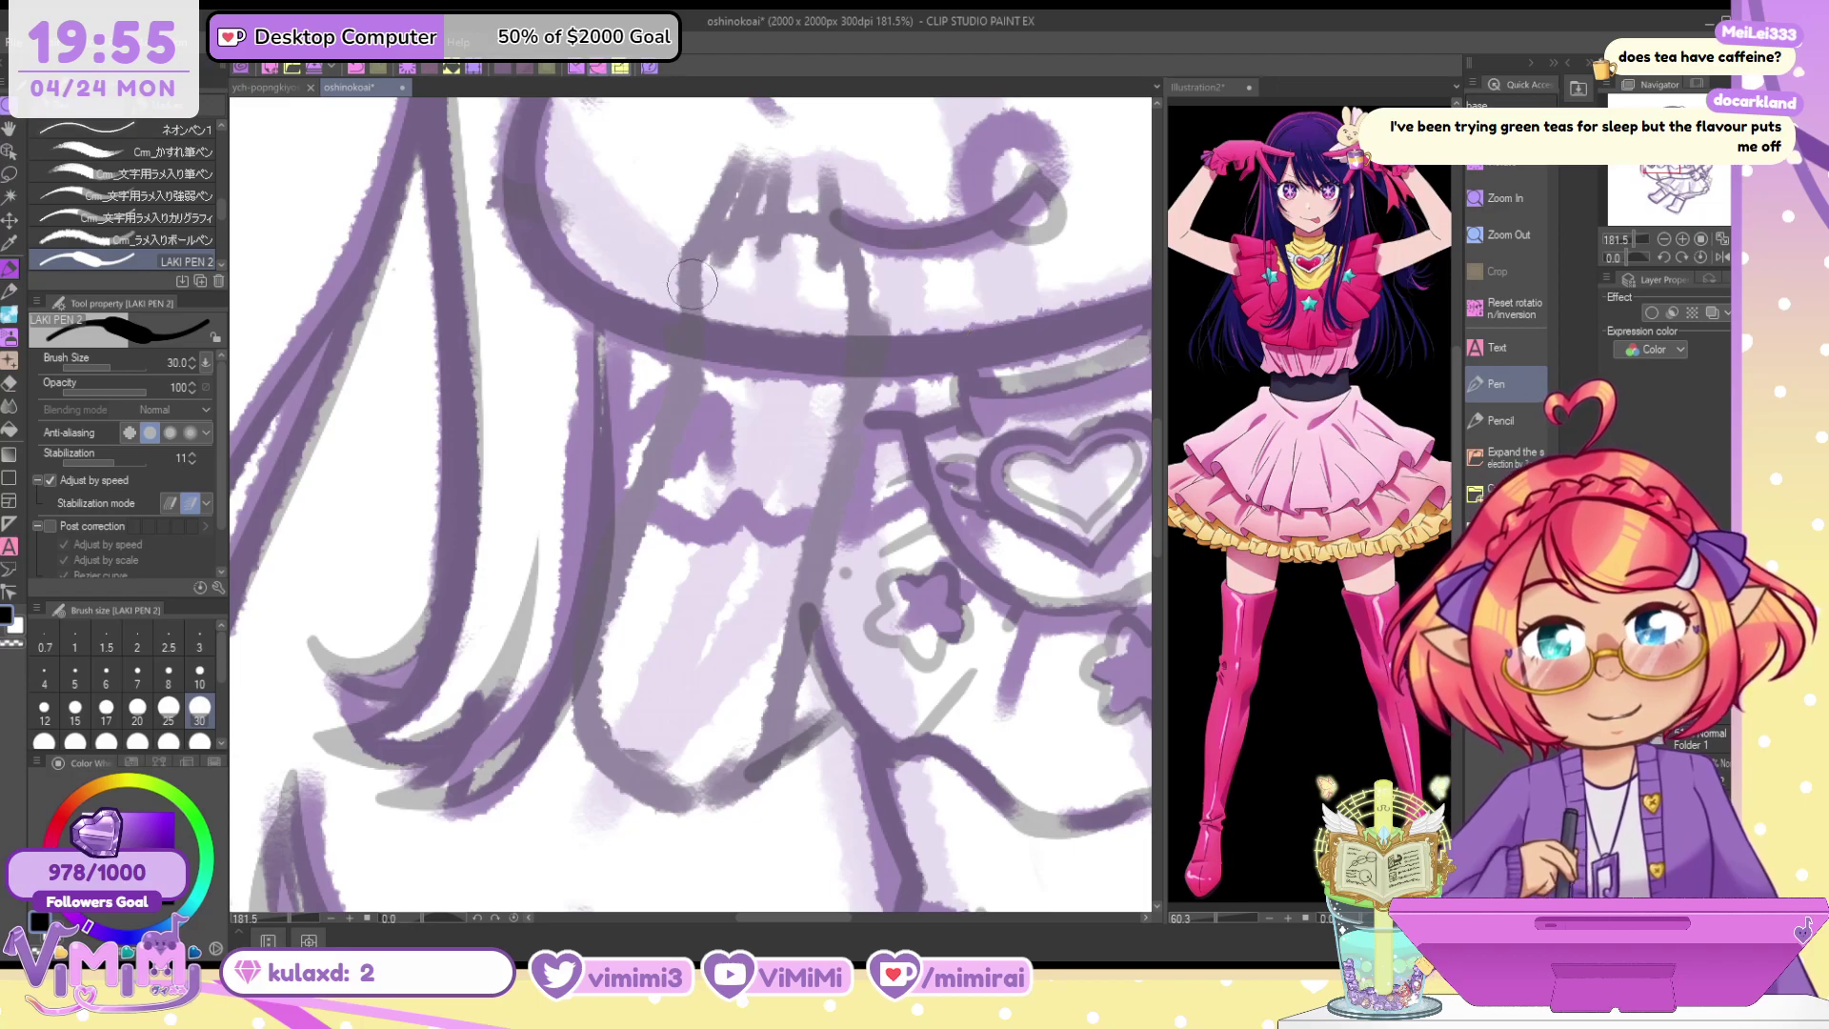
left_click_drag(674, 376, 707, 218)
key("ctrl+z")
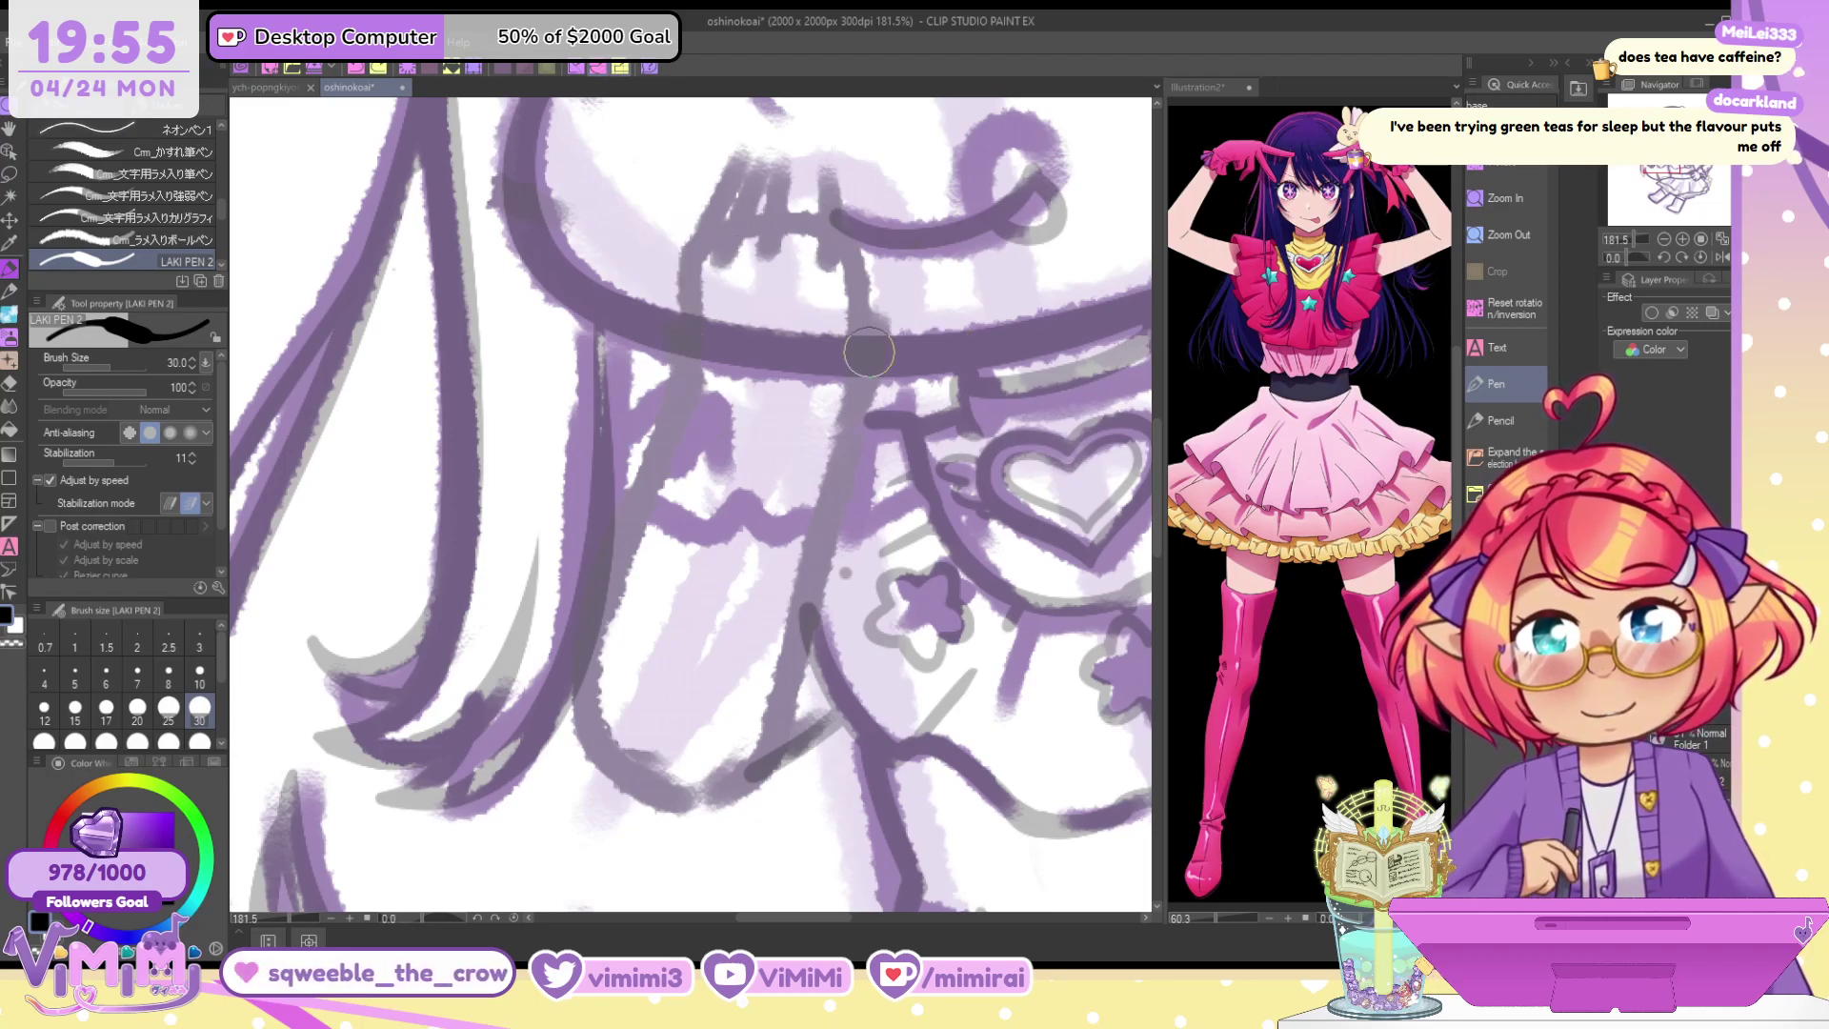
mouse_move(822, 255)
left_mouse_down()
mouse_move(841, 173)
mouse_move(869, 250)
mouse_move(860, 386)
left_mouse_up()
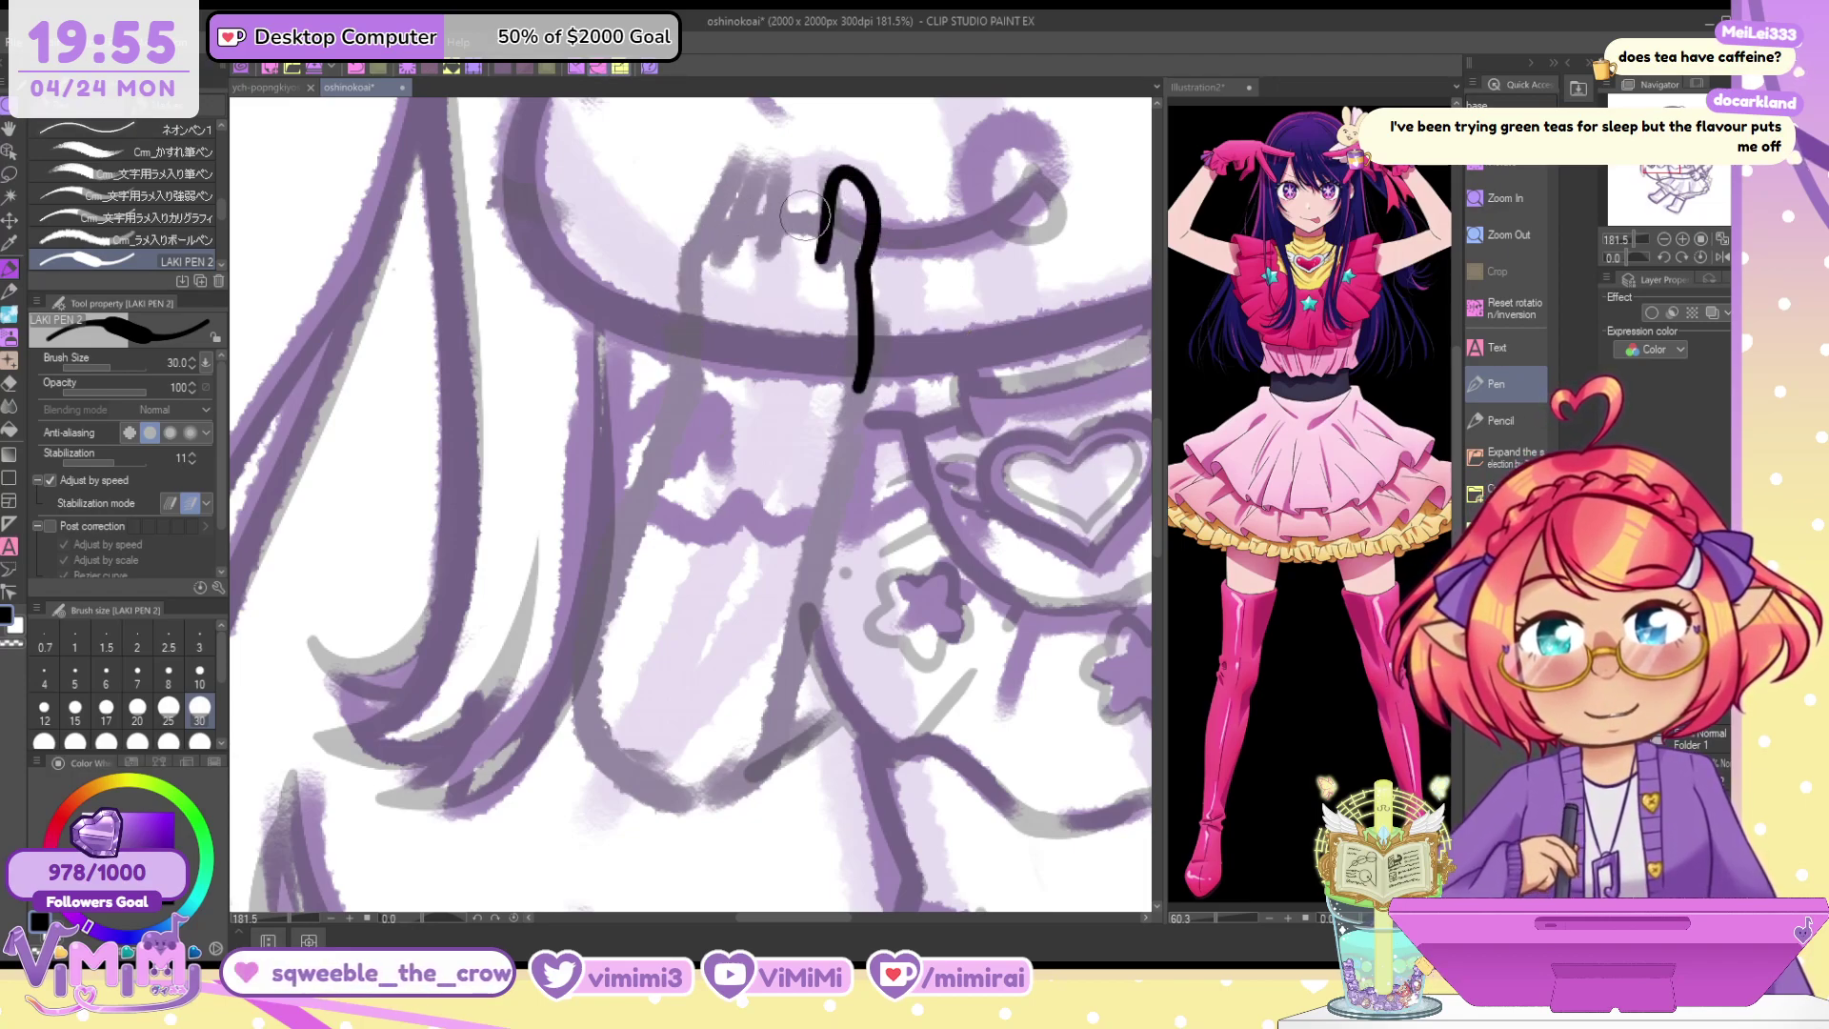
mouse_move(766, 250)
left_mouse_down()
mouse_move(789, 203)
mouse_move(865, 196)
mouse_move(861, 278)
left_mouse_up()
key("ctrl+z")
key("bracketright")
key("c")
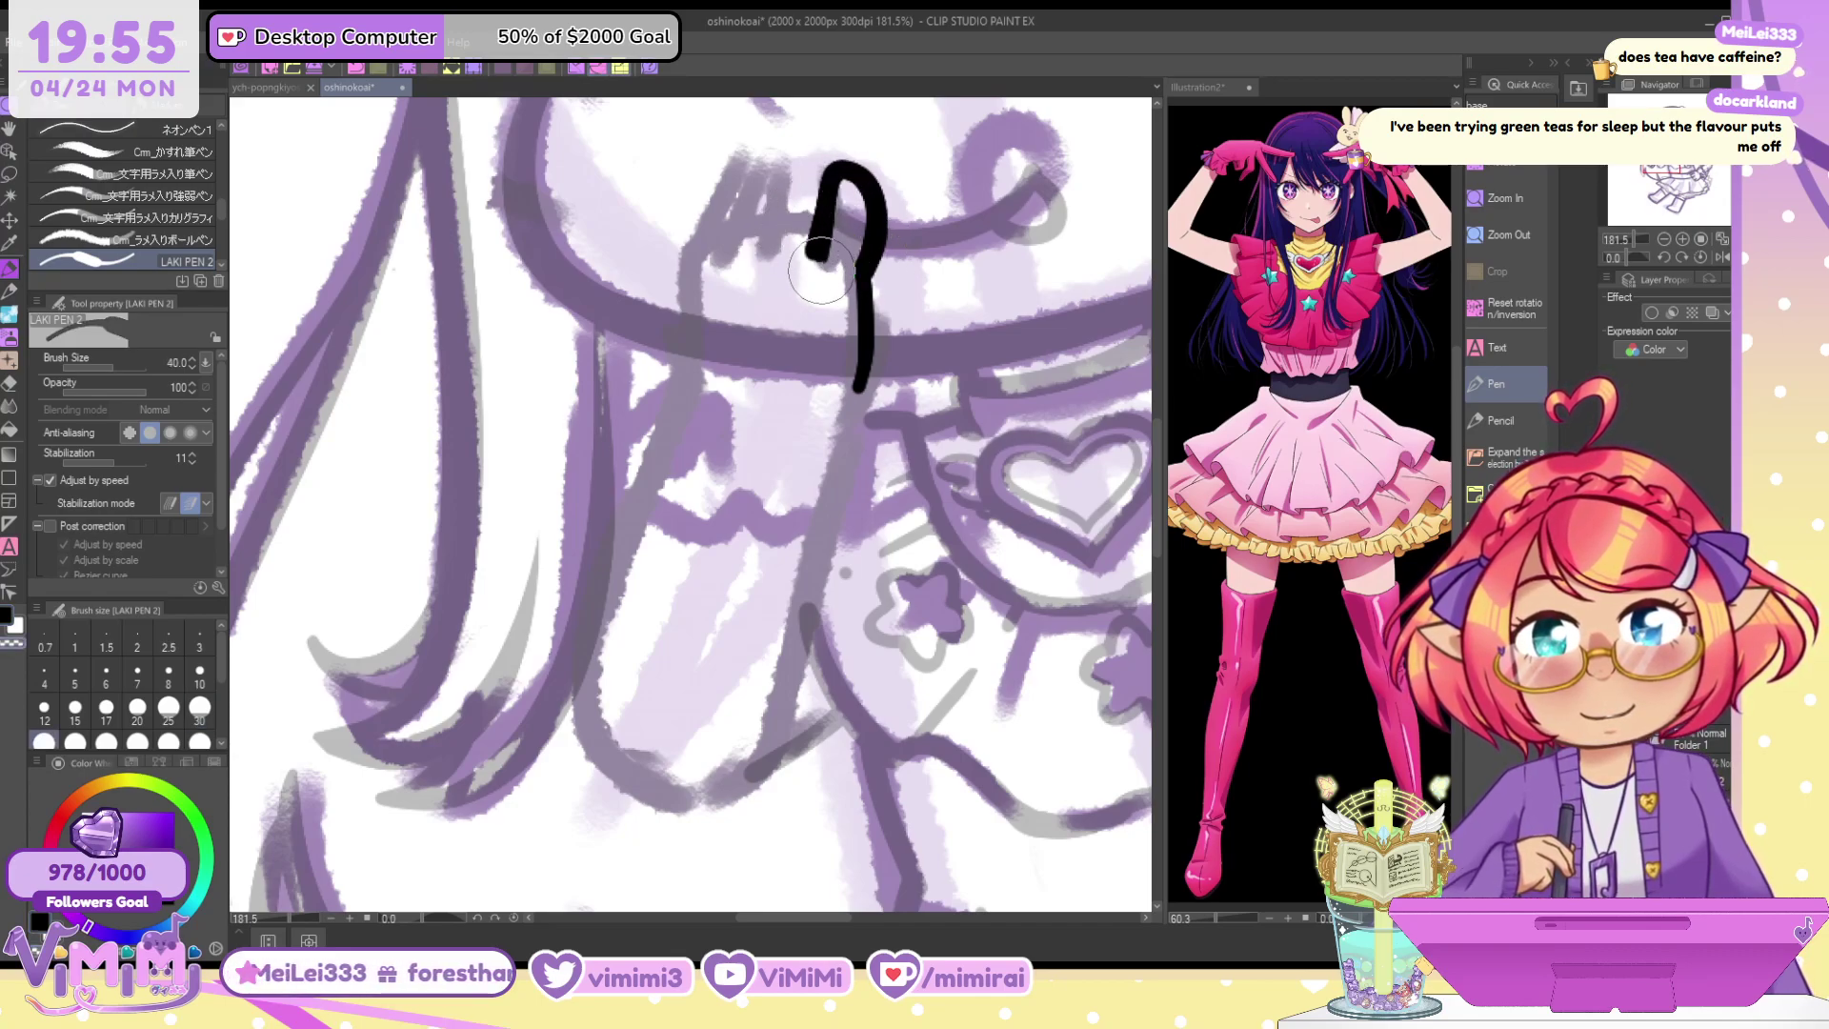
Ink the raised hand's remaining three fingers as rounded loops beside the little finger at brush size 40
key("c")
mouse_move(760, 244)
left_mouse_down()
mouse_move(782, 195)
mouse_move(830, 162)
left_mouse_up()
key("ctrl+z")
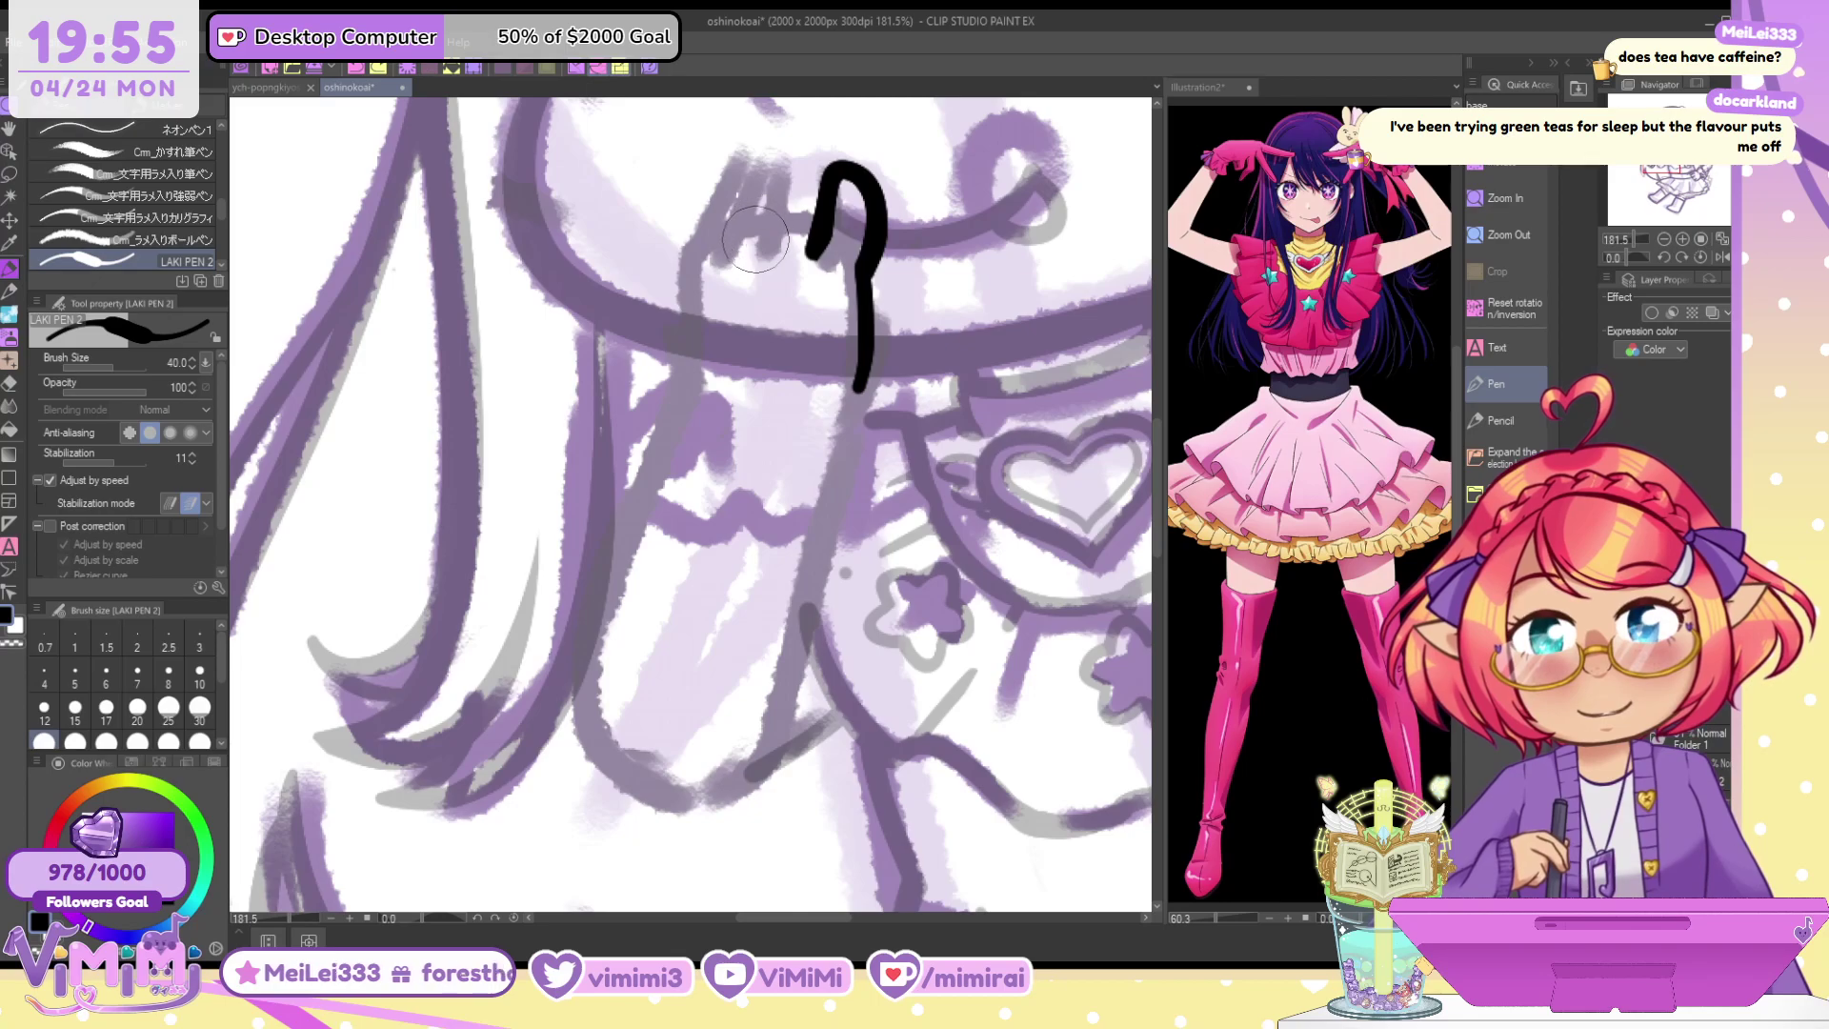
mouse_move(756, 243)
left_mouse_down()
mouse_move(795, 155)
mouse_move(830, 168)
mouse_move(769, 181)
left_mouse_up()
key("ctrl+z")
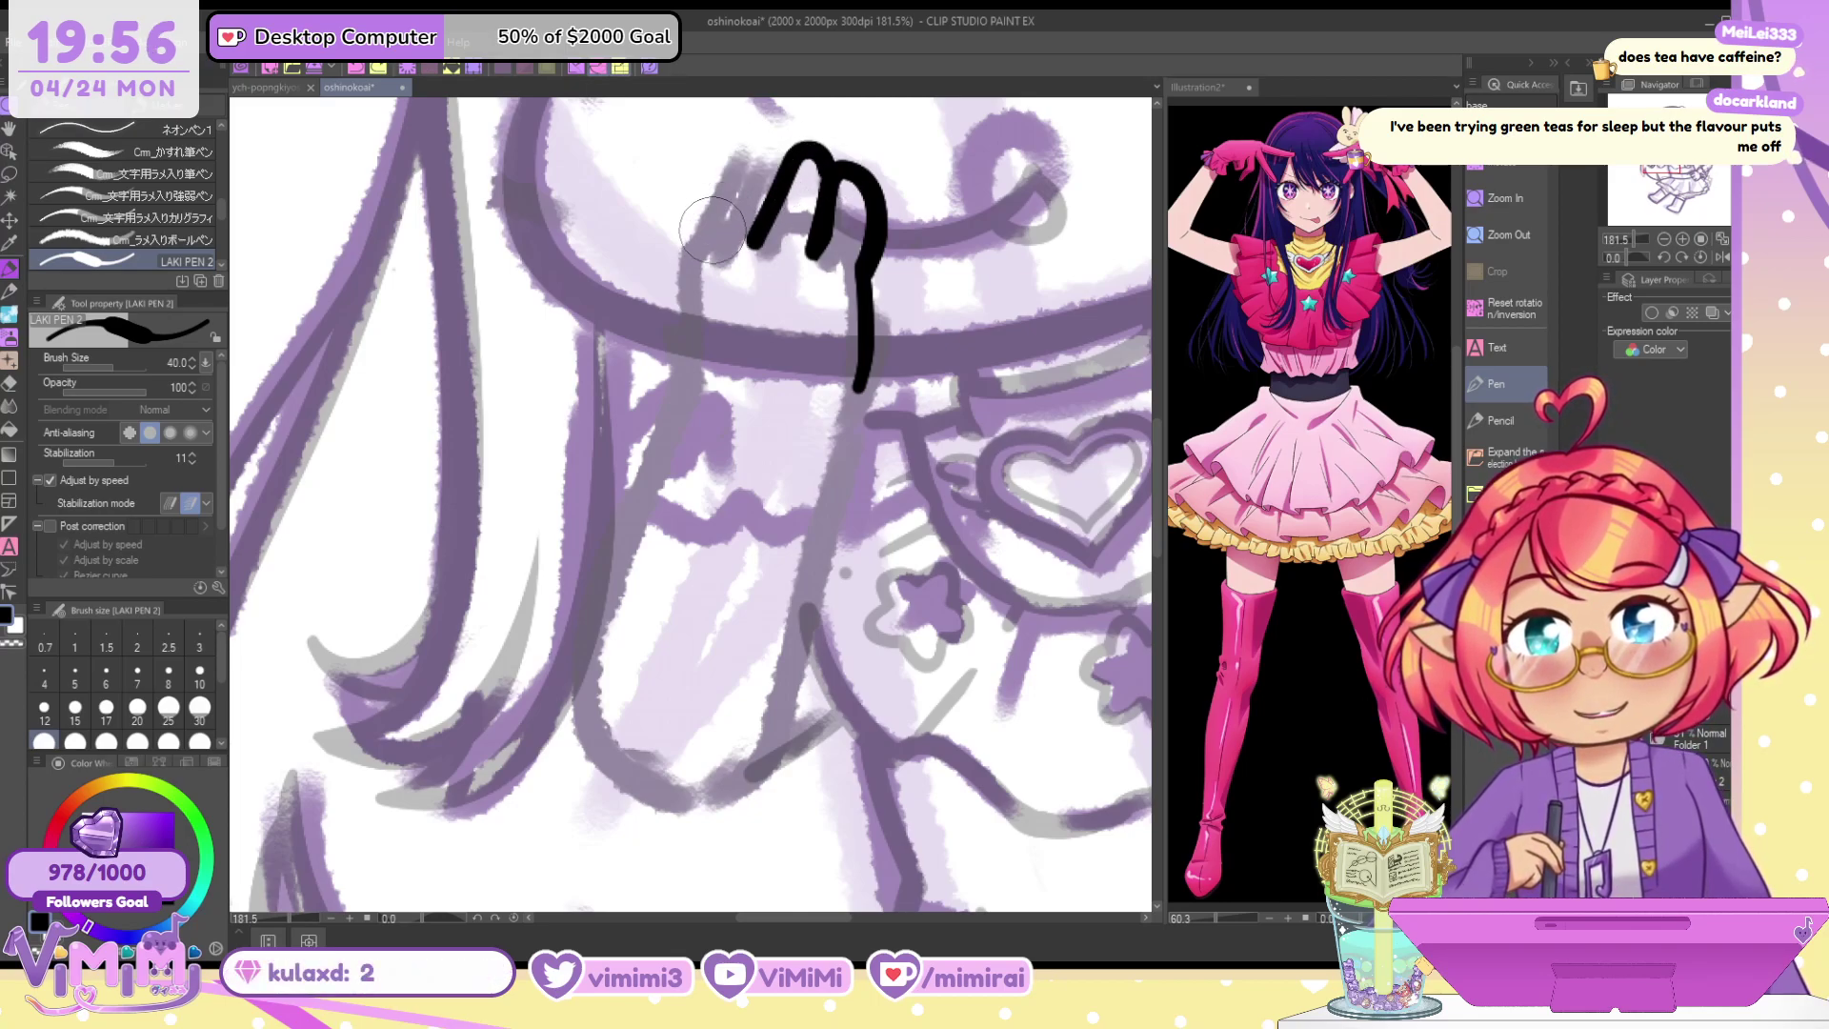
mouse_move(705, 247)
left_mouse_down()
mouse_move(767, 129)
mouse_move(793, 144)
left_mouse_up()
mouse_move(682, 259)
left_mouse_down()
mouse_move(686, 149)
mouse_move(725, 160)
mouse_move(681, 238)
mouse_move(721, 185)
left_mouse_up()
key("ctrl+z")
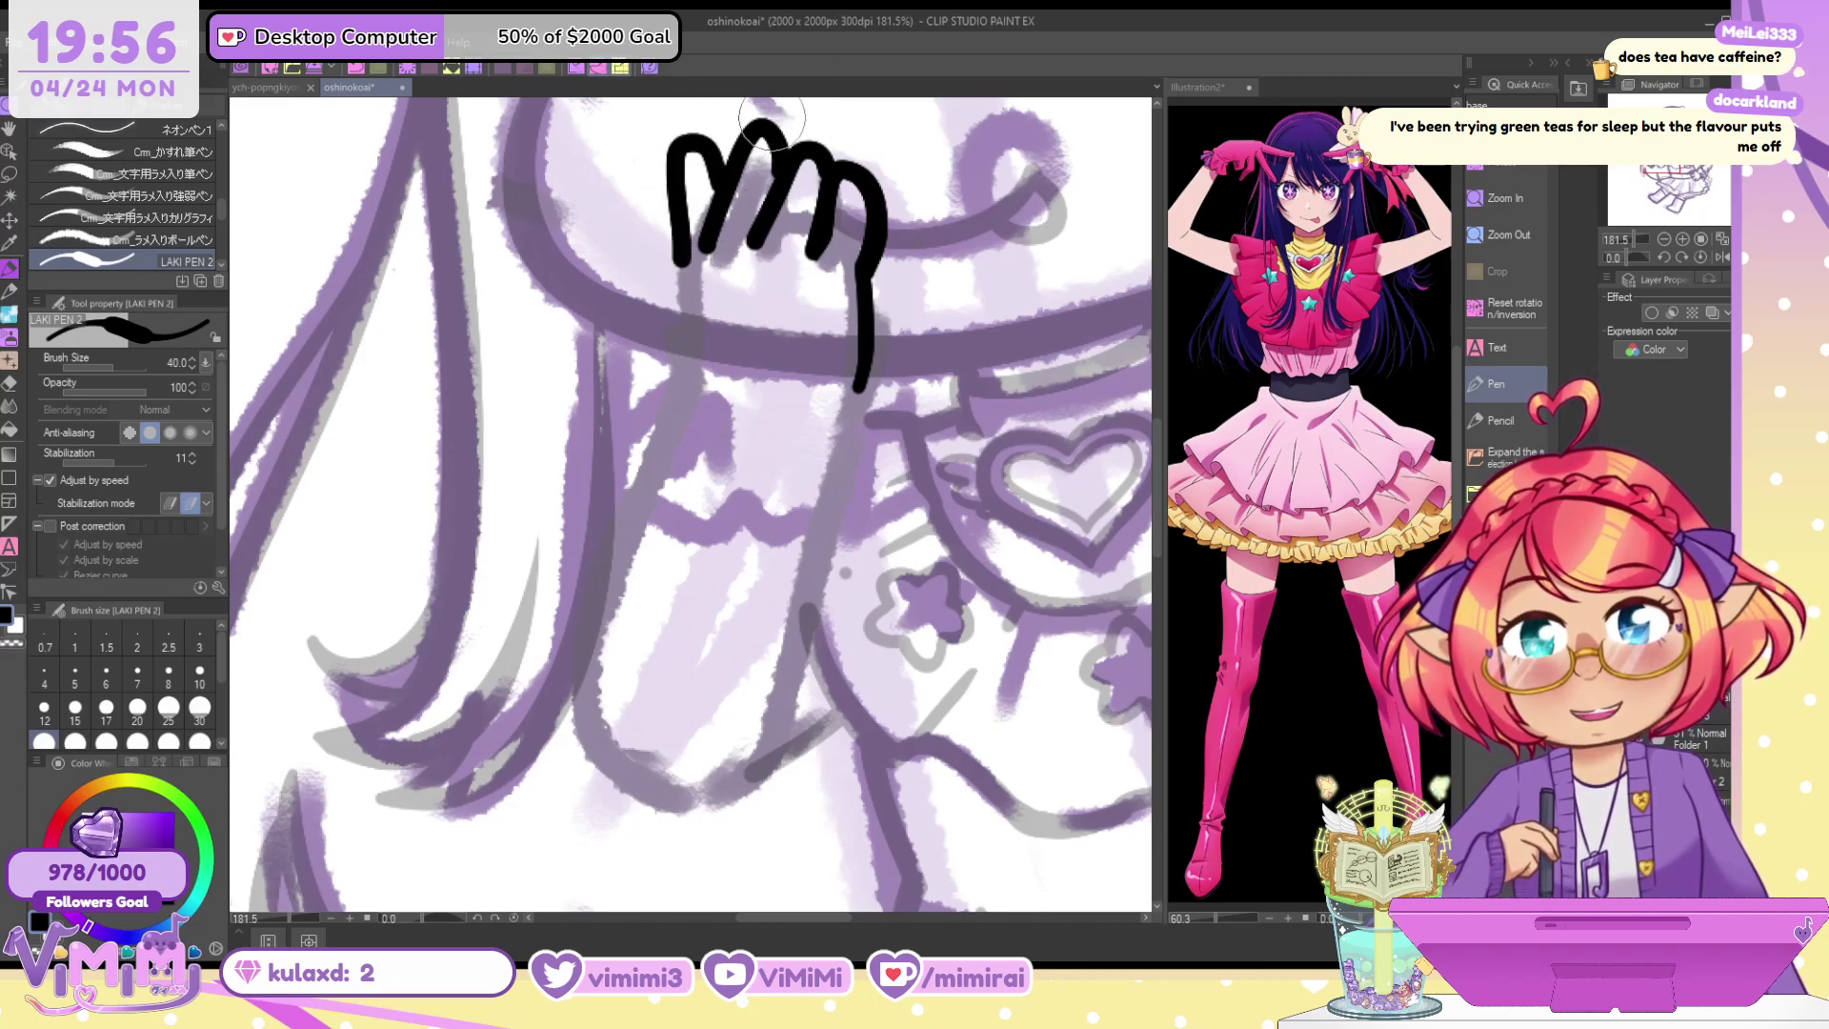
Ink the raised hand's index-finger side down to the wrist and the flared glove cuff with its wavy hem at brush size 40
mouse_move(682, 259)
left_mouse_down()
mouse_move(696, 344)
mouse_move(683, 236)
mouse_move(689, 395)
mouse_move(685, 375)
mouse_move(637, 404)
mouse_move(601, 458)
mouse_move(641, 522)
mouse_move(680, 525)
left_mouse_up()
key("ctrl+z")
mouse_move(692, 380)
left_mouse_down()
mouse_move(664, 391)
mouse_move(624, 491)
mouse_move(724, 528)
mouse_move(862, 497)
left_mouse_up()
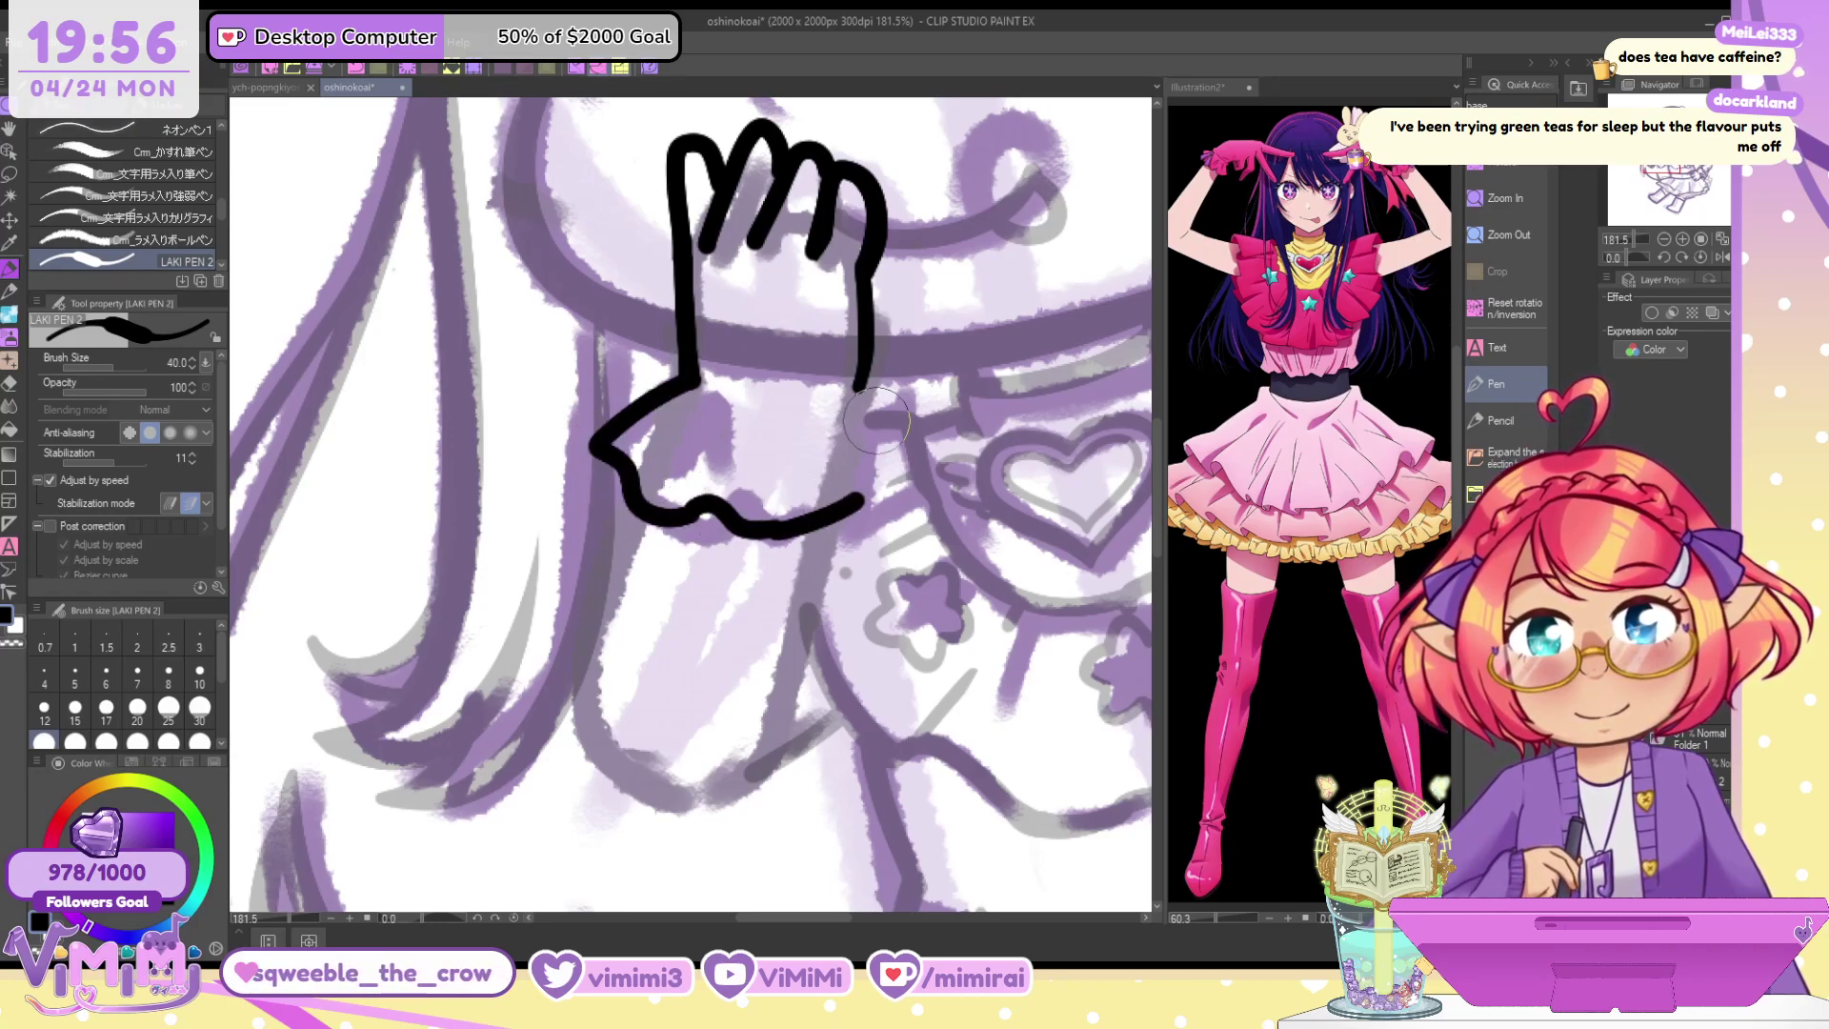
key("ctrl+z")
mouse_move(713, 497)
left_mouse_down()
mouse_move(795, 531)
mouse_move(881, 514)
left_mouse_up()
Ink the cuff's open side from the wrist down to the wavy hem at brush size 30
left_click_drag(862, 381, 890, 491)
key("ctrl+z")
key("bracketleft")
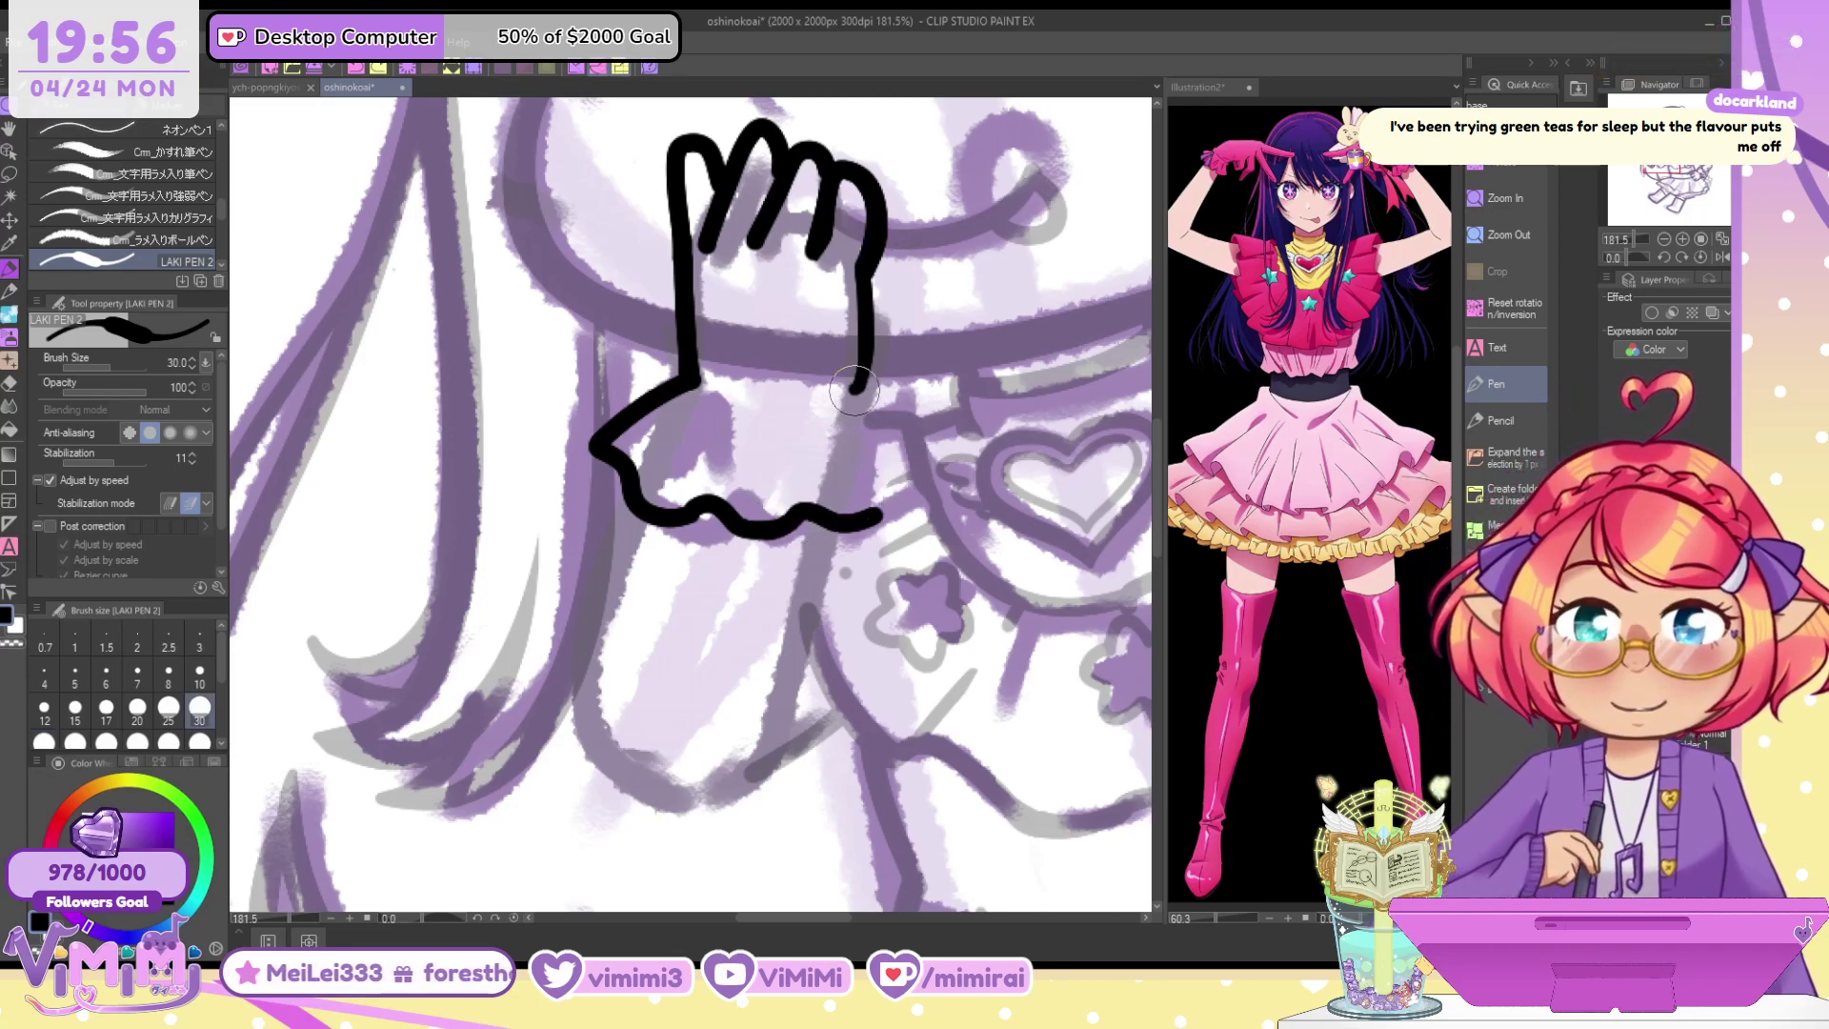
left_click_drag(855, 389, 884, 522)
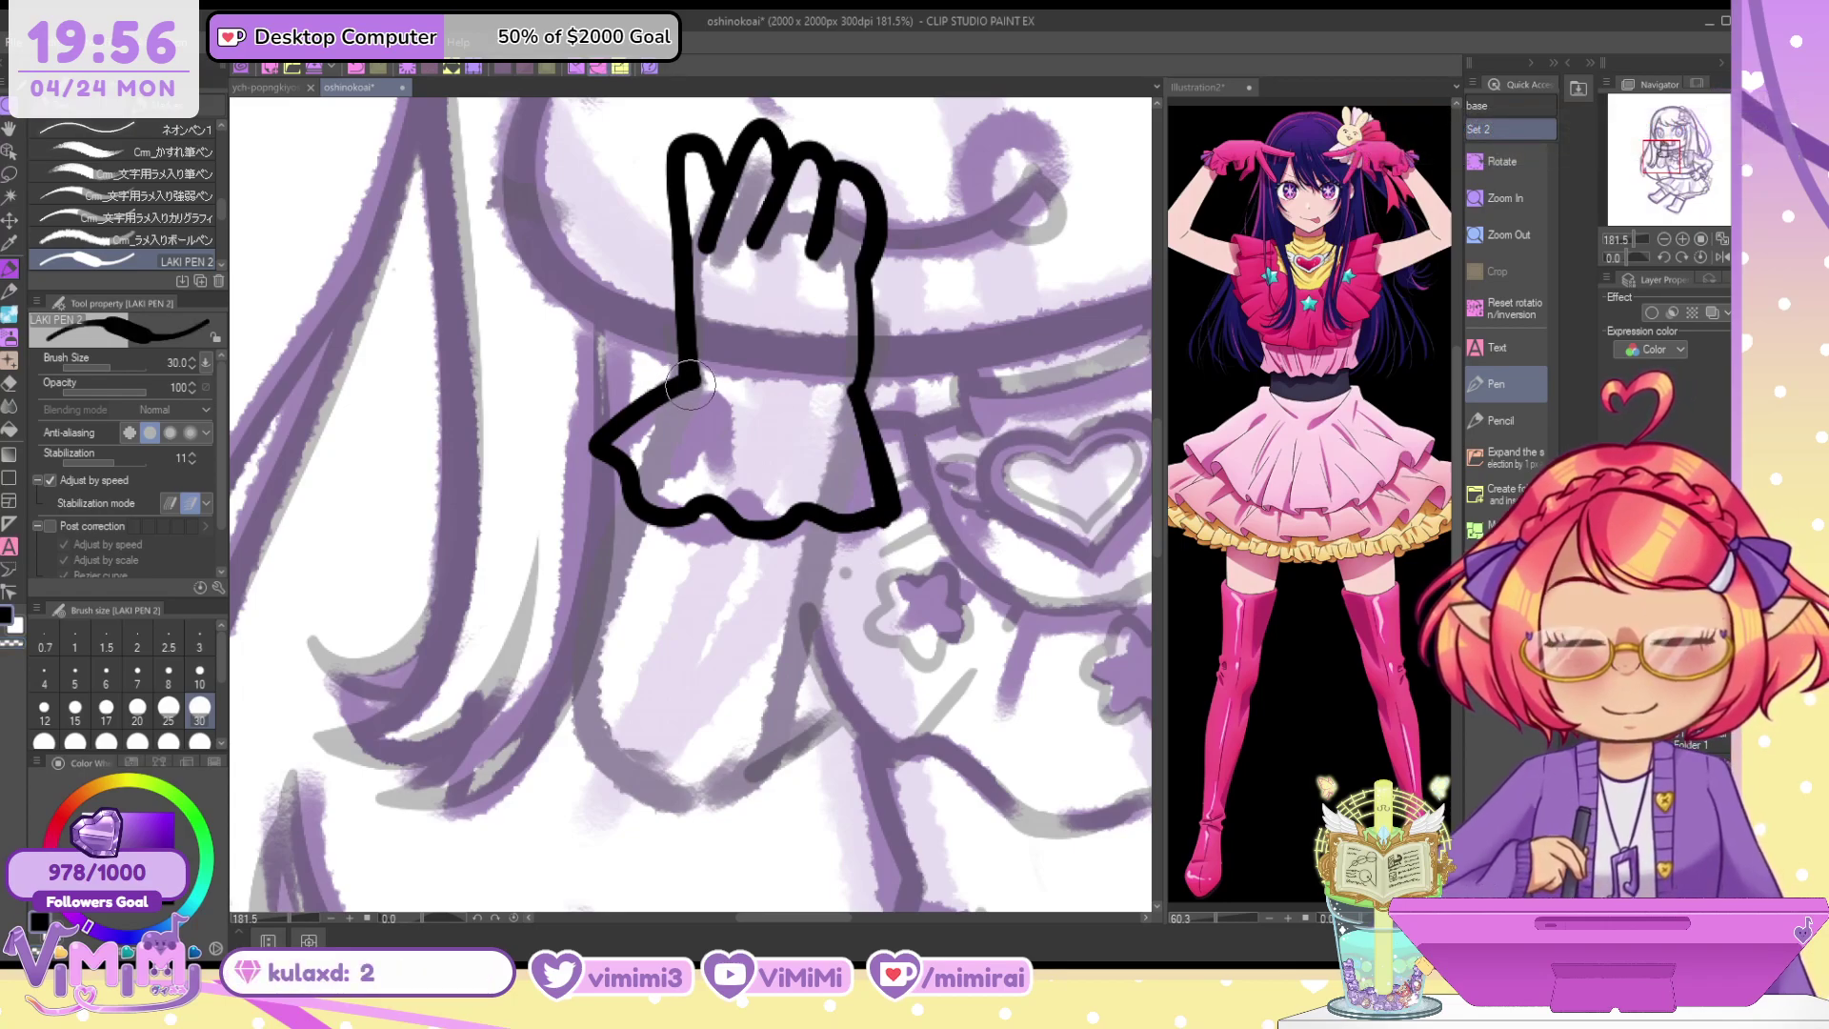
Refine both wrist corners and the raised hand's outer contour up to the little finger at brush size 30
left_click_drag(692, 366, 698, 385)
key("c")
key("c")
left_click_drag(857, 384, 861, 393)
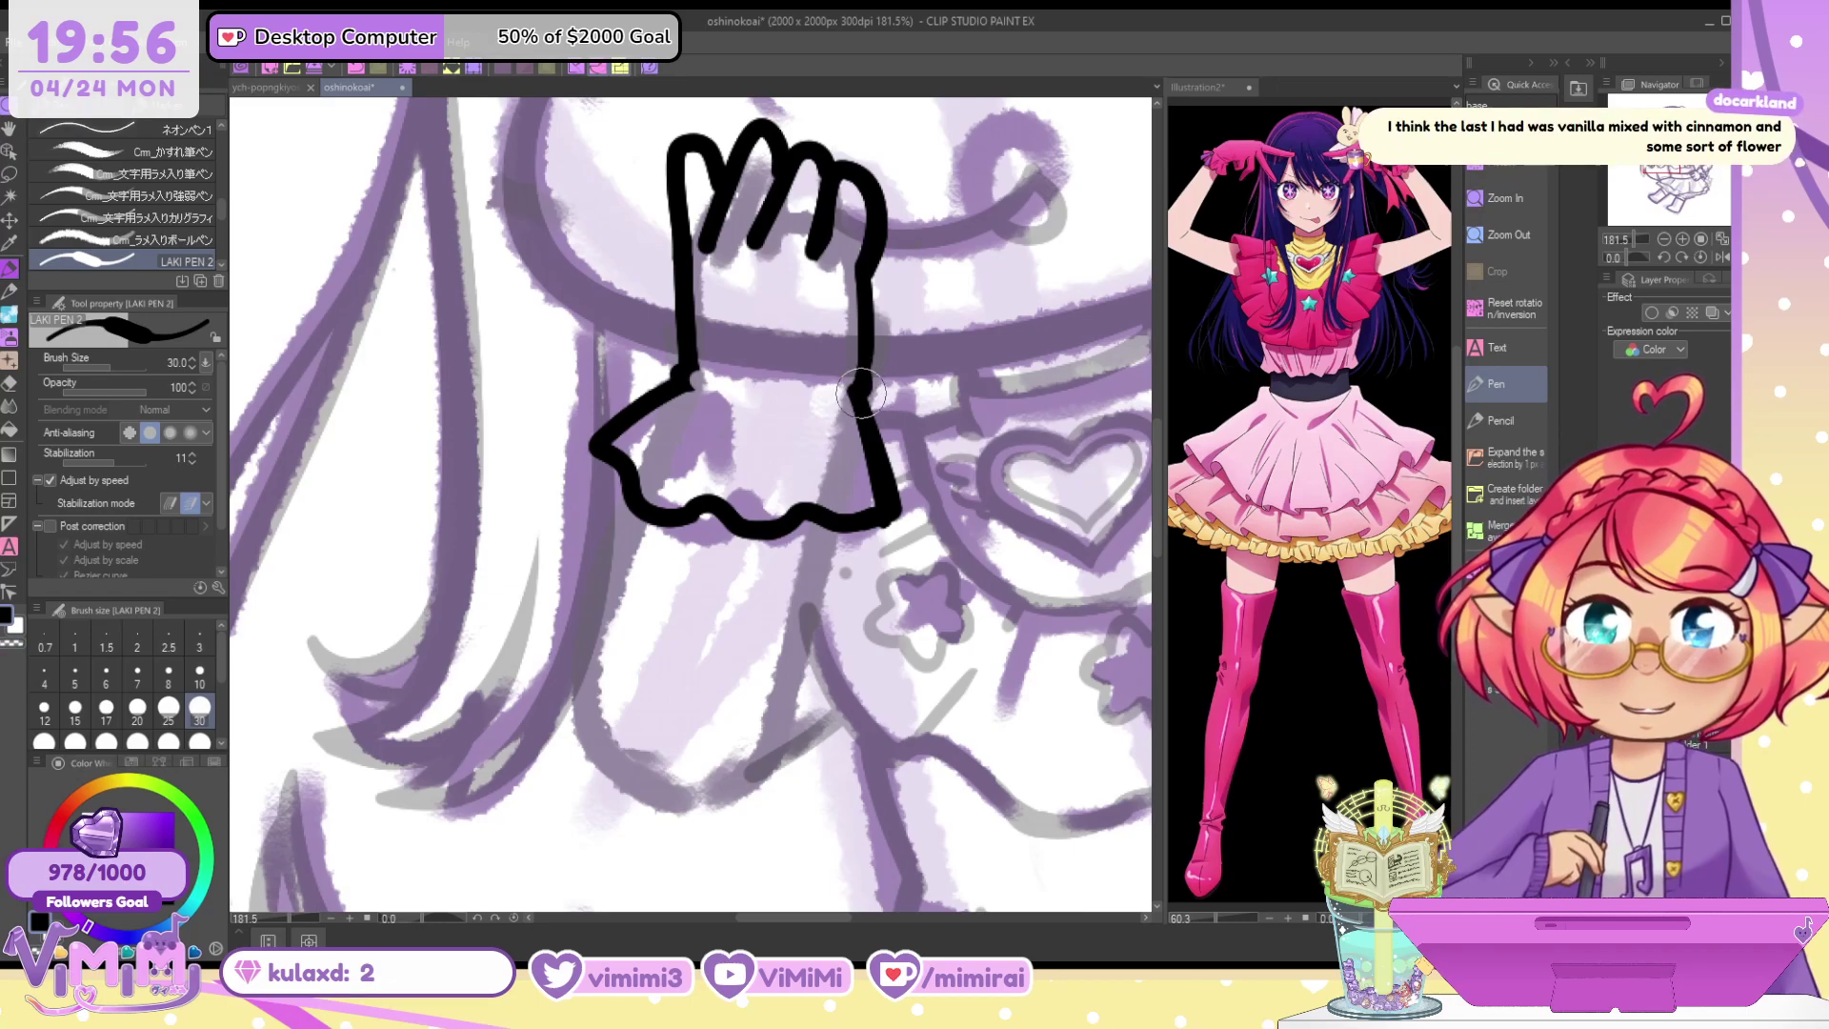
left_click_drag(867, 296, 884, 347)
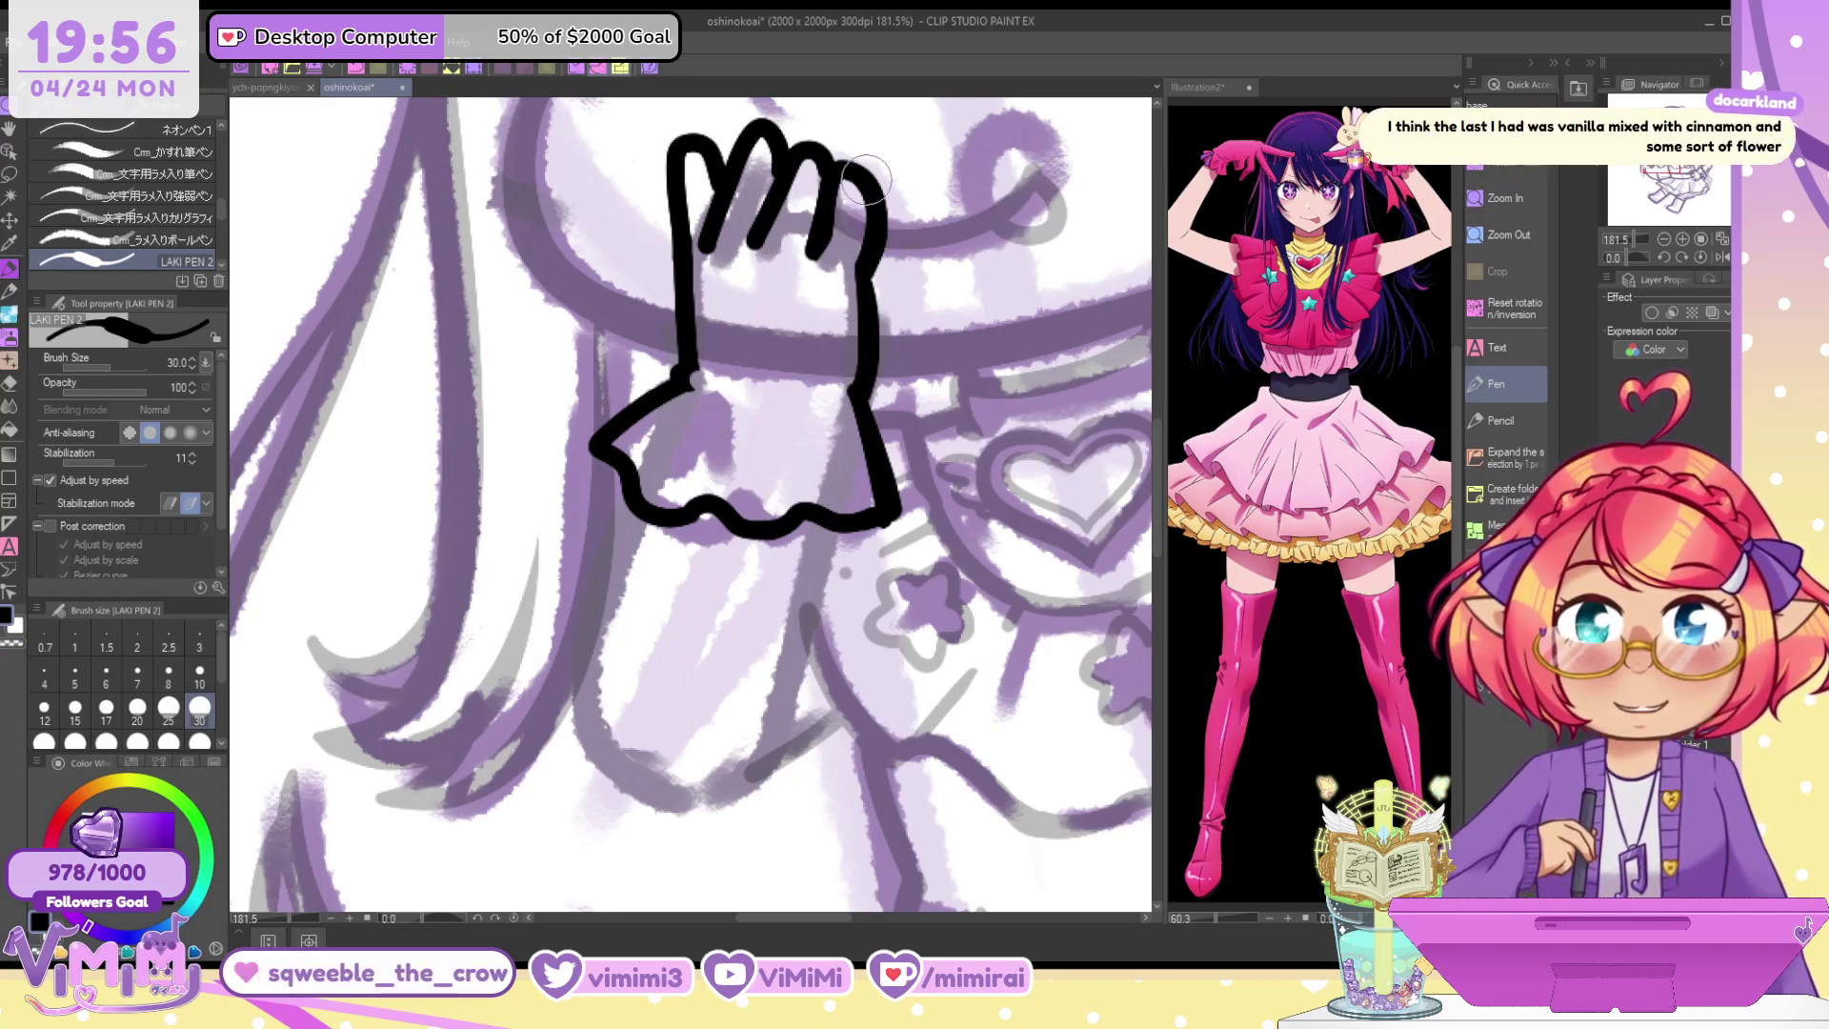
left_click_drag(865, 178, 892, 252)
Ink a short horizontal crease line at the raised hand's wrist at brush size 25
key("bracketleft")
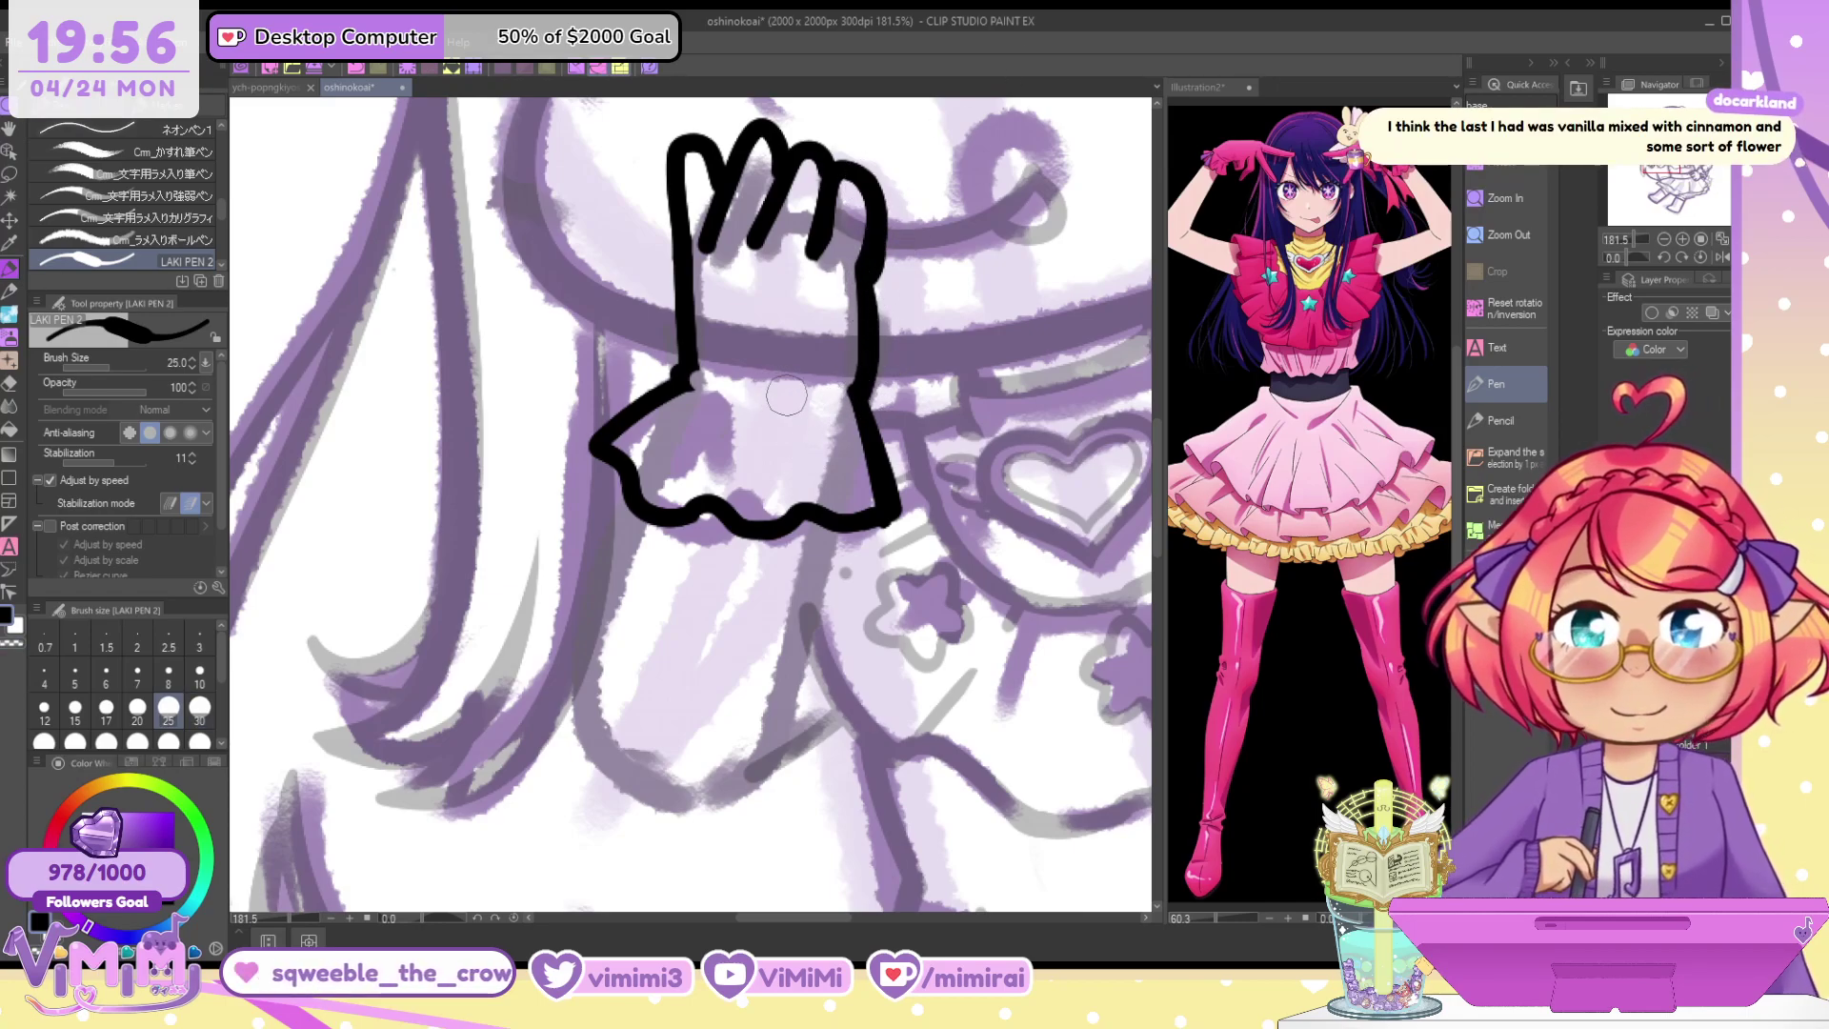
left_click_drag(787, 393, 839, 392)
key("ctrl+z")
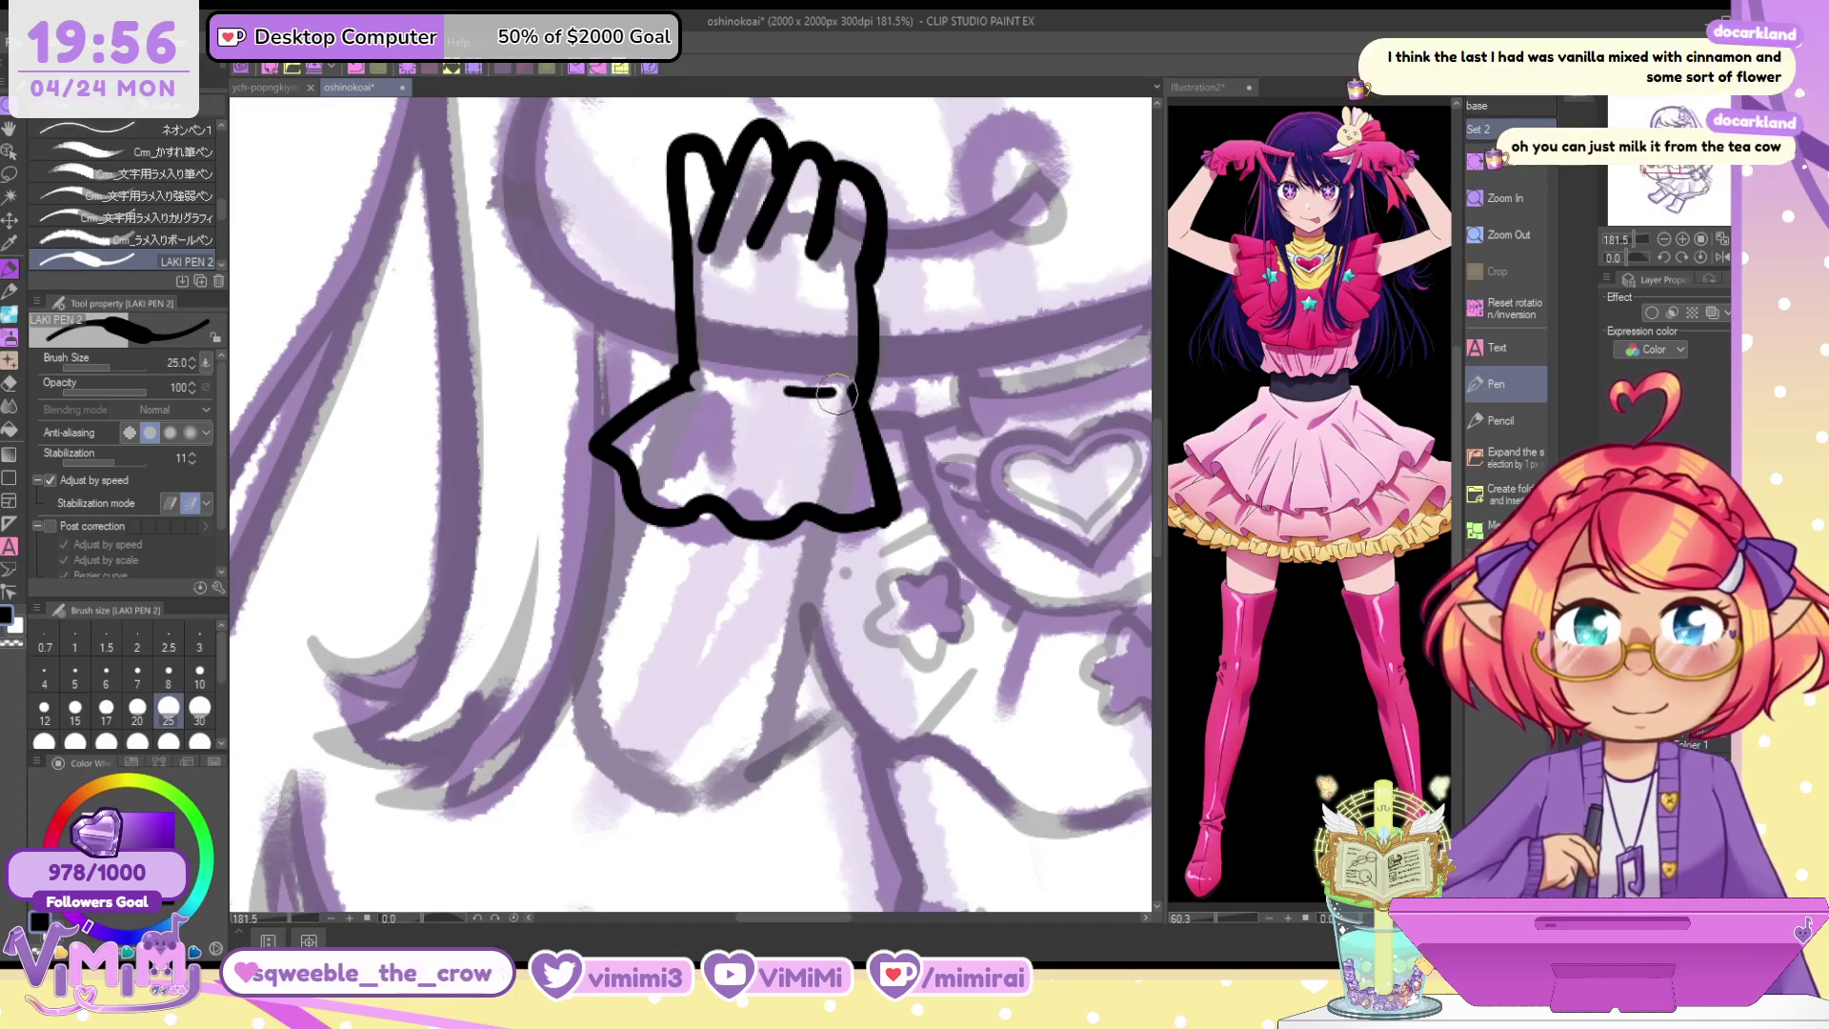
Ink a small rounded knot at the raised hand's wrist with two narrow triangular pleats fanning down the cuff at brush size 30
key("bracketright")
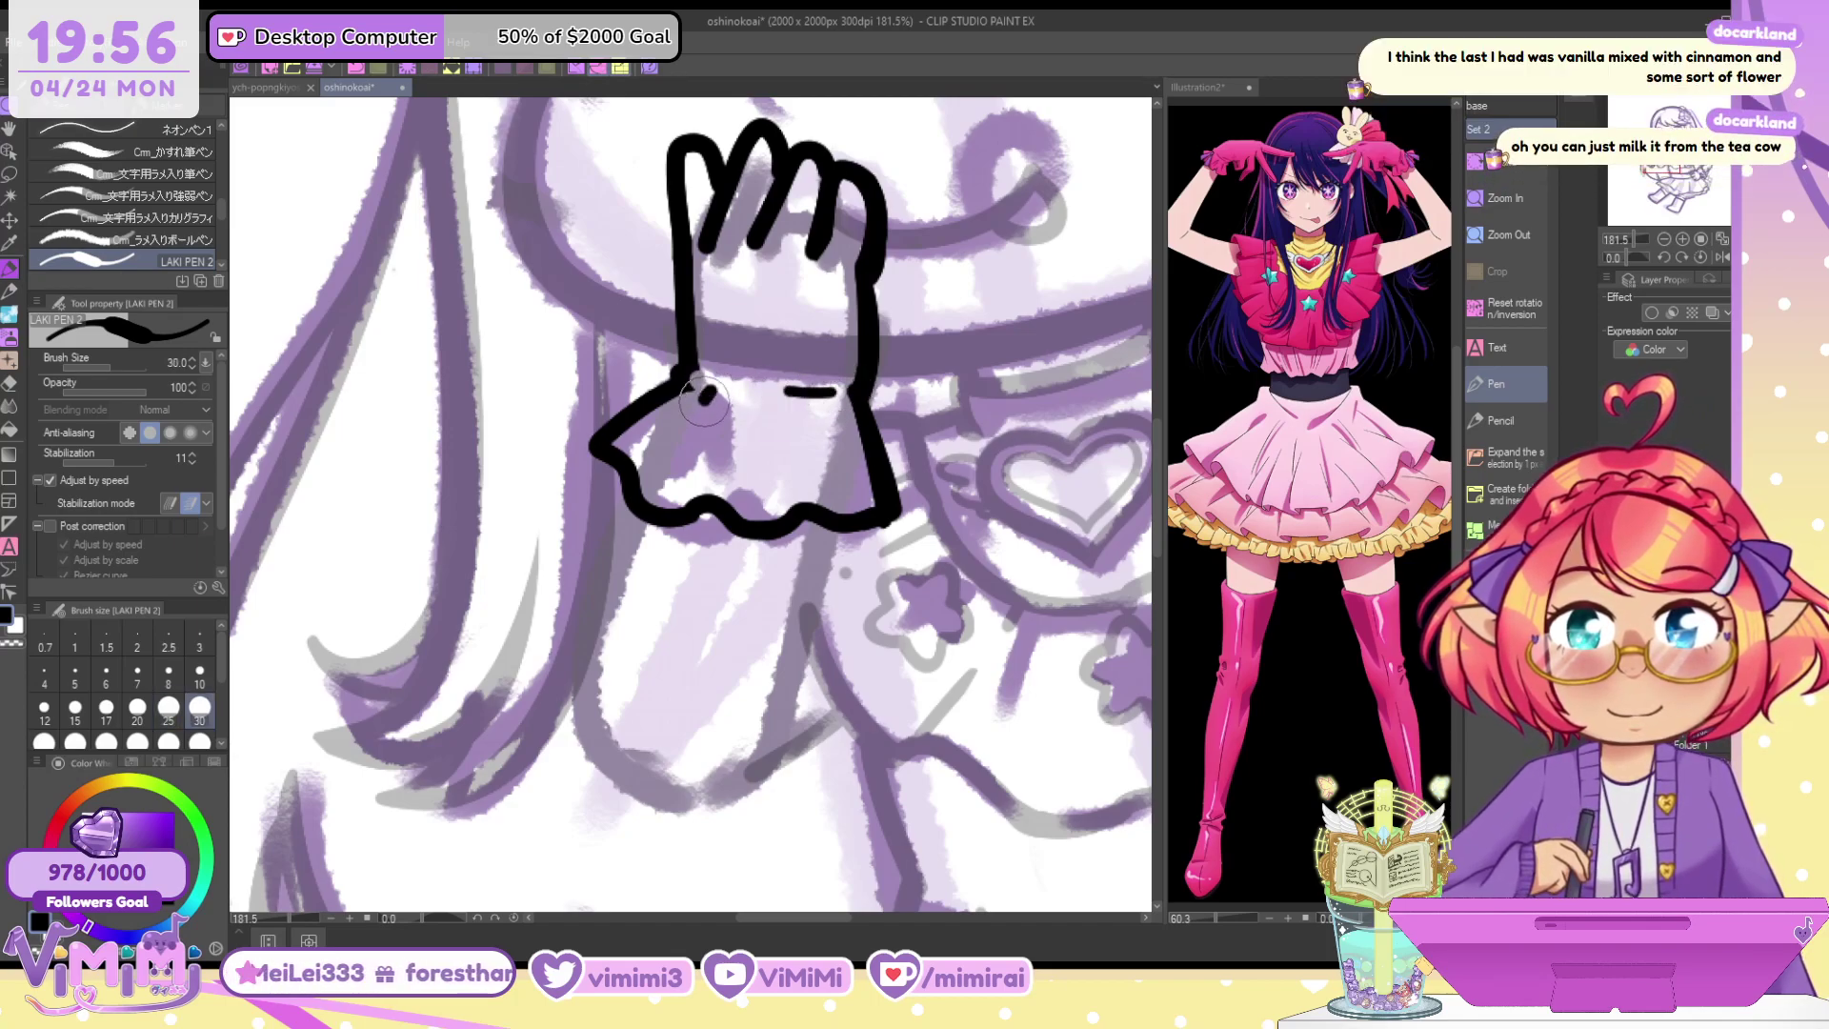
left_click_drag(705, 401, 727, 406)
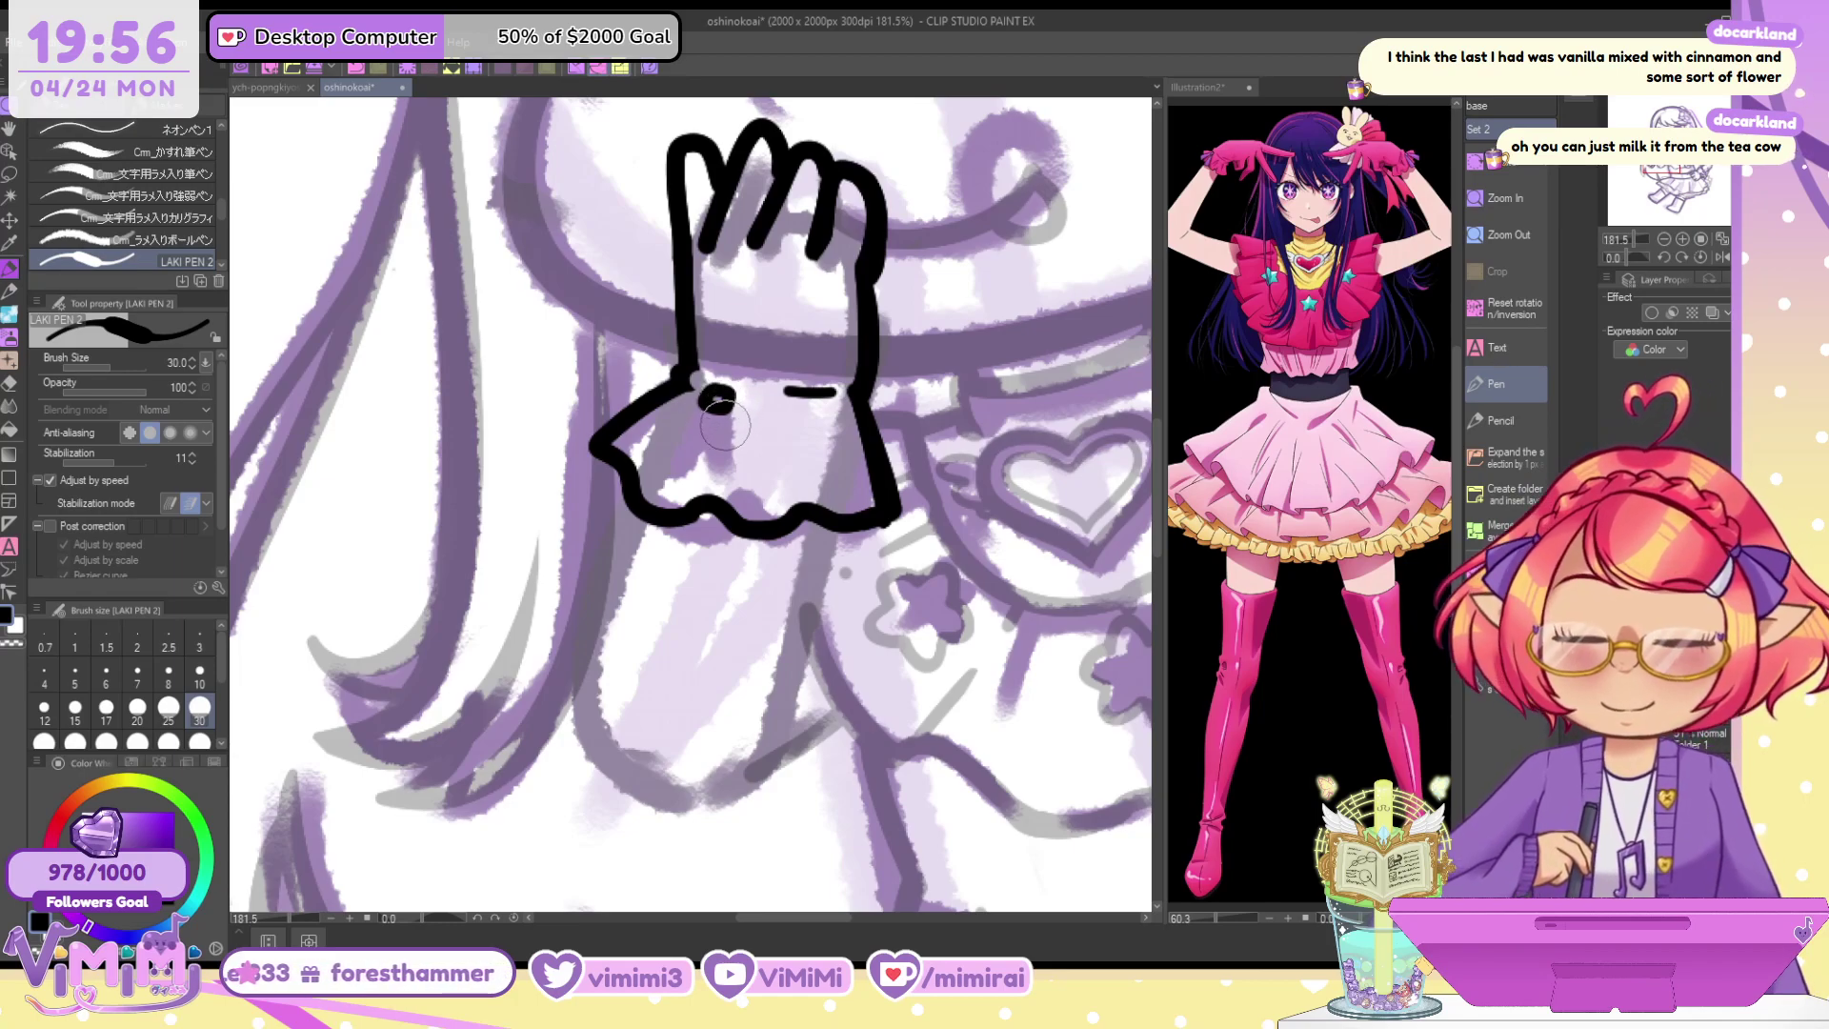
left_click_drag(716, 400, 740, 497)
key("ctrl+z")
left_click_drag(719, 404, 733, 500)
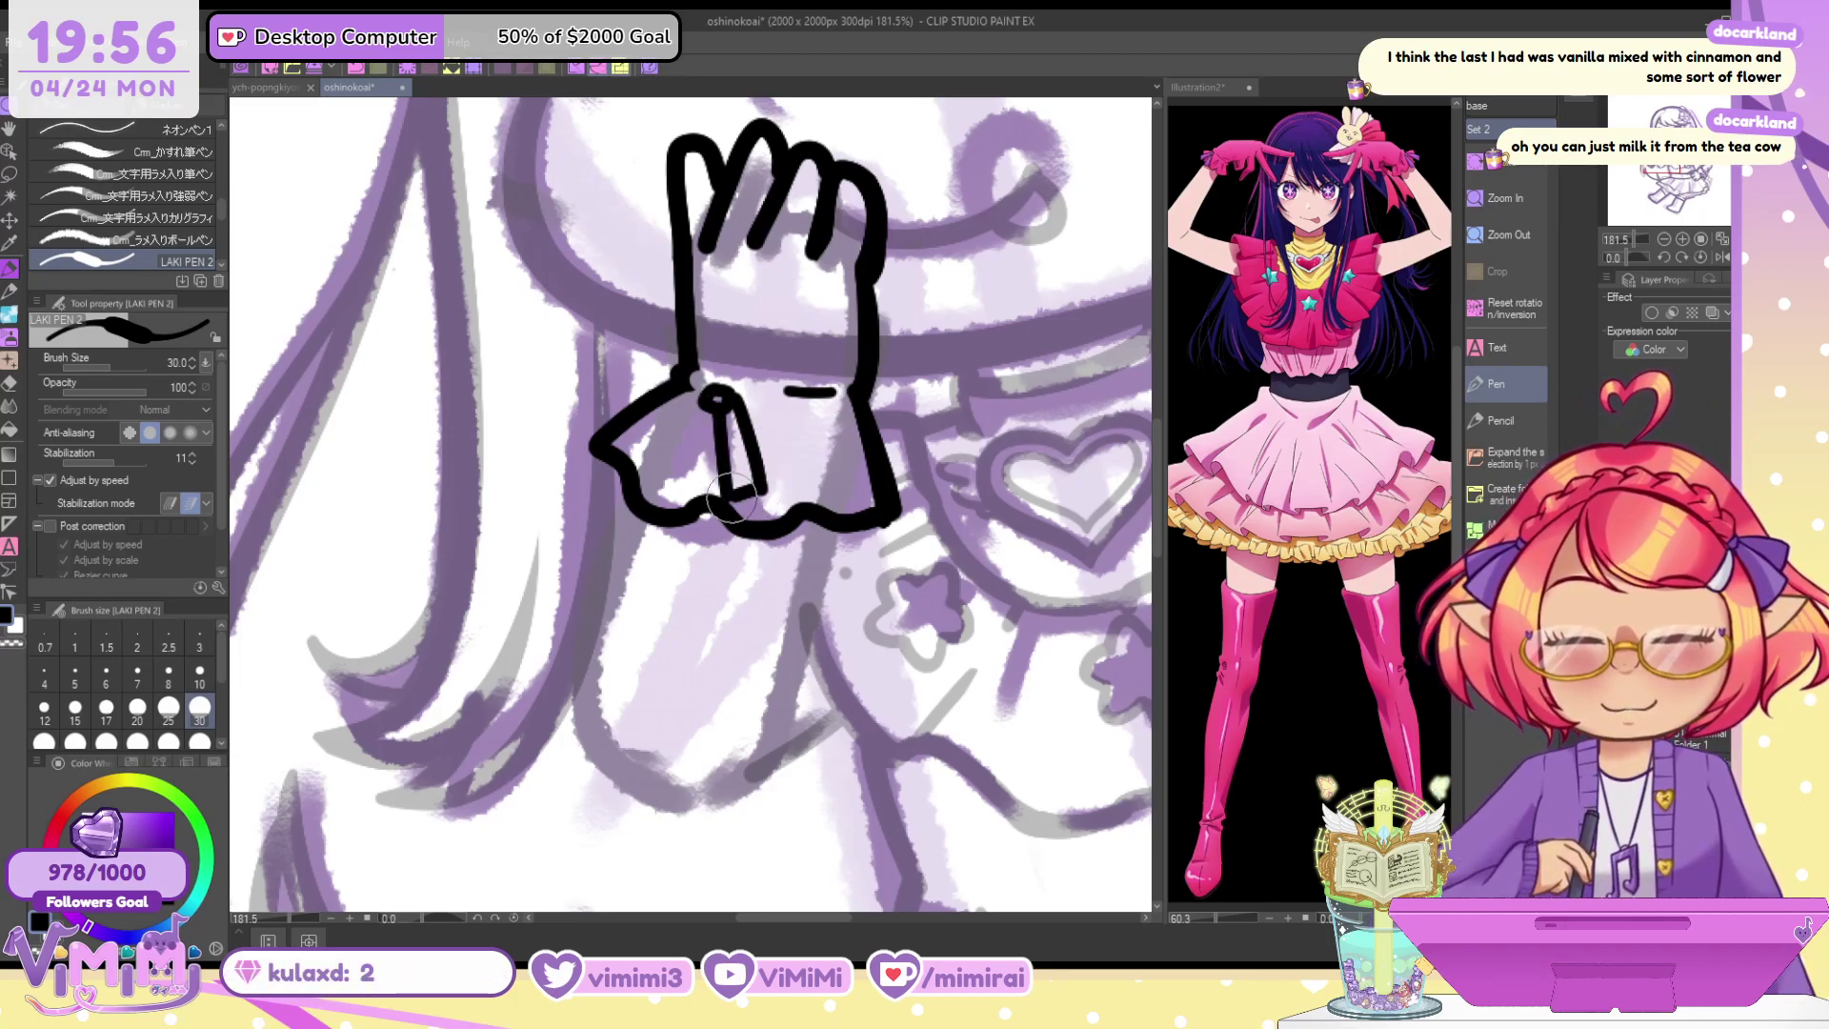
key("ctrl+z")
key("ctrl+z")
mouse_move(716, 400)
left_mouse_down()
mouse_move(757, 471)
mouse_move(719, 410)
mouse_move(657, 457)
mouse_move(684, 481)
left_mouse_up()
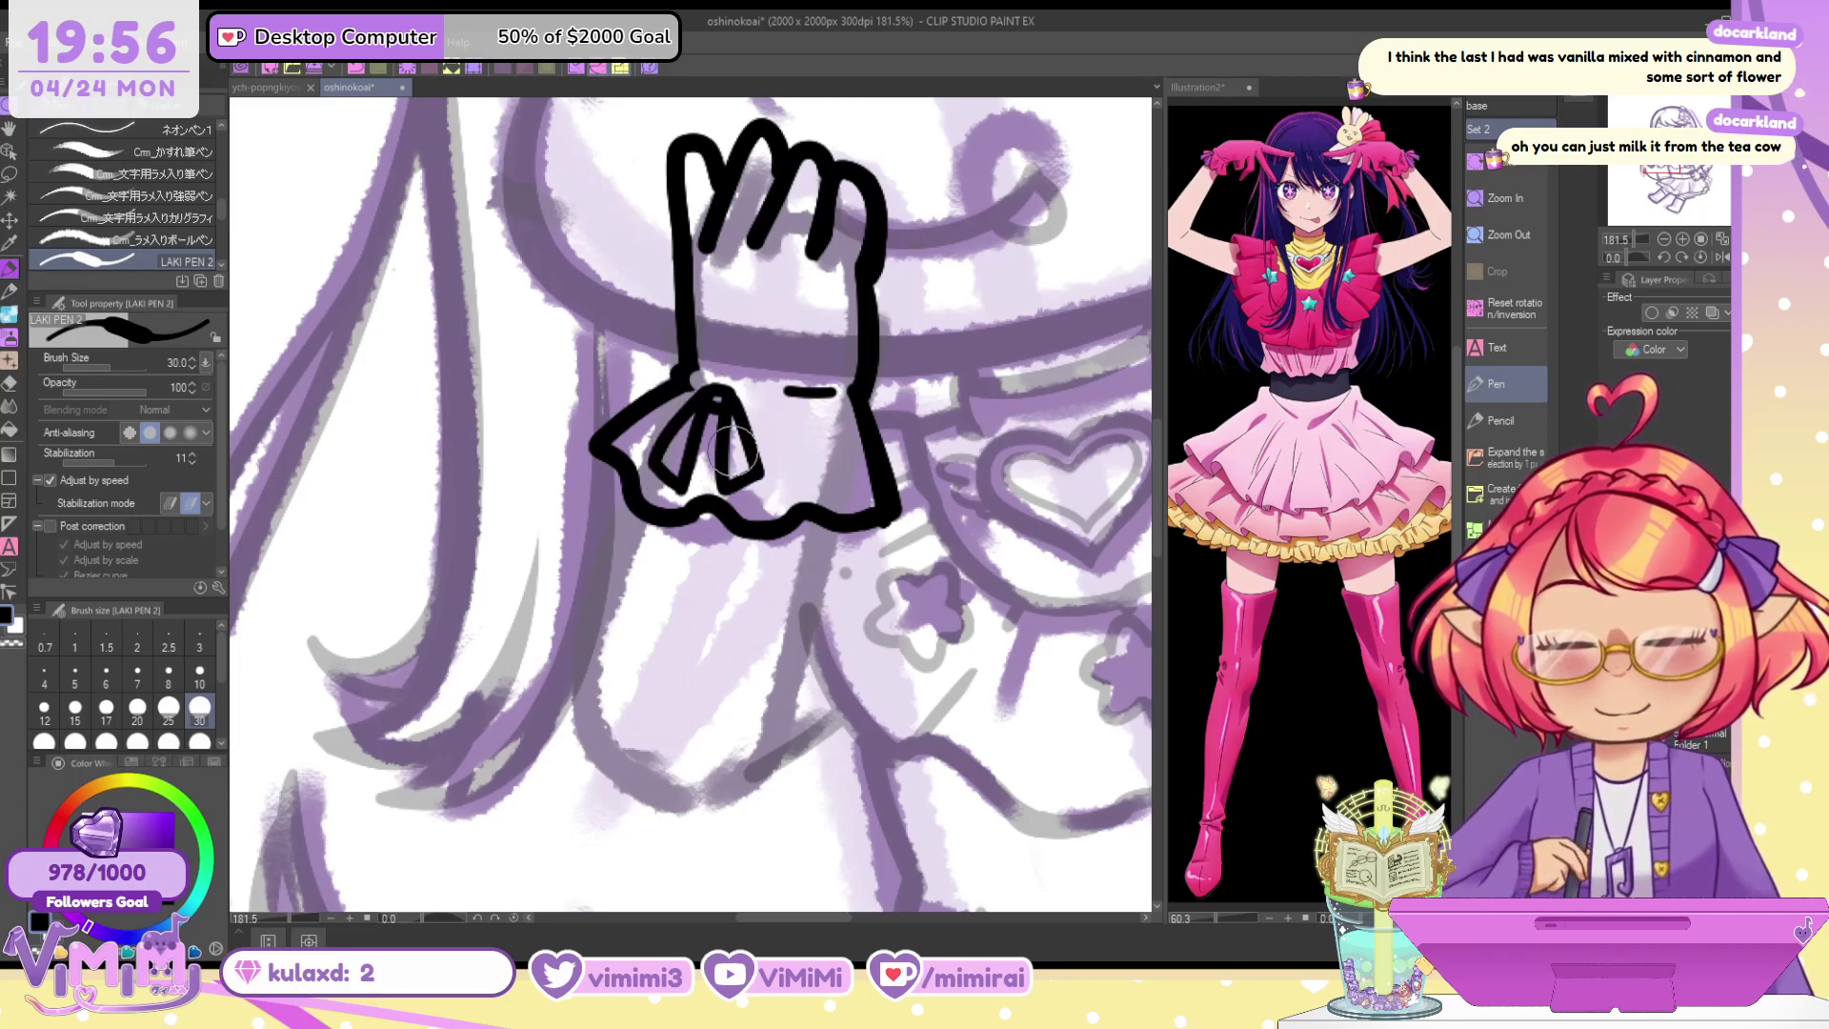
Ink a short vertical fold line rising from the raised glove cuff's wavy hem at brush size 20
key("bracketleft")
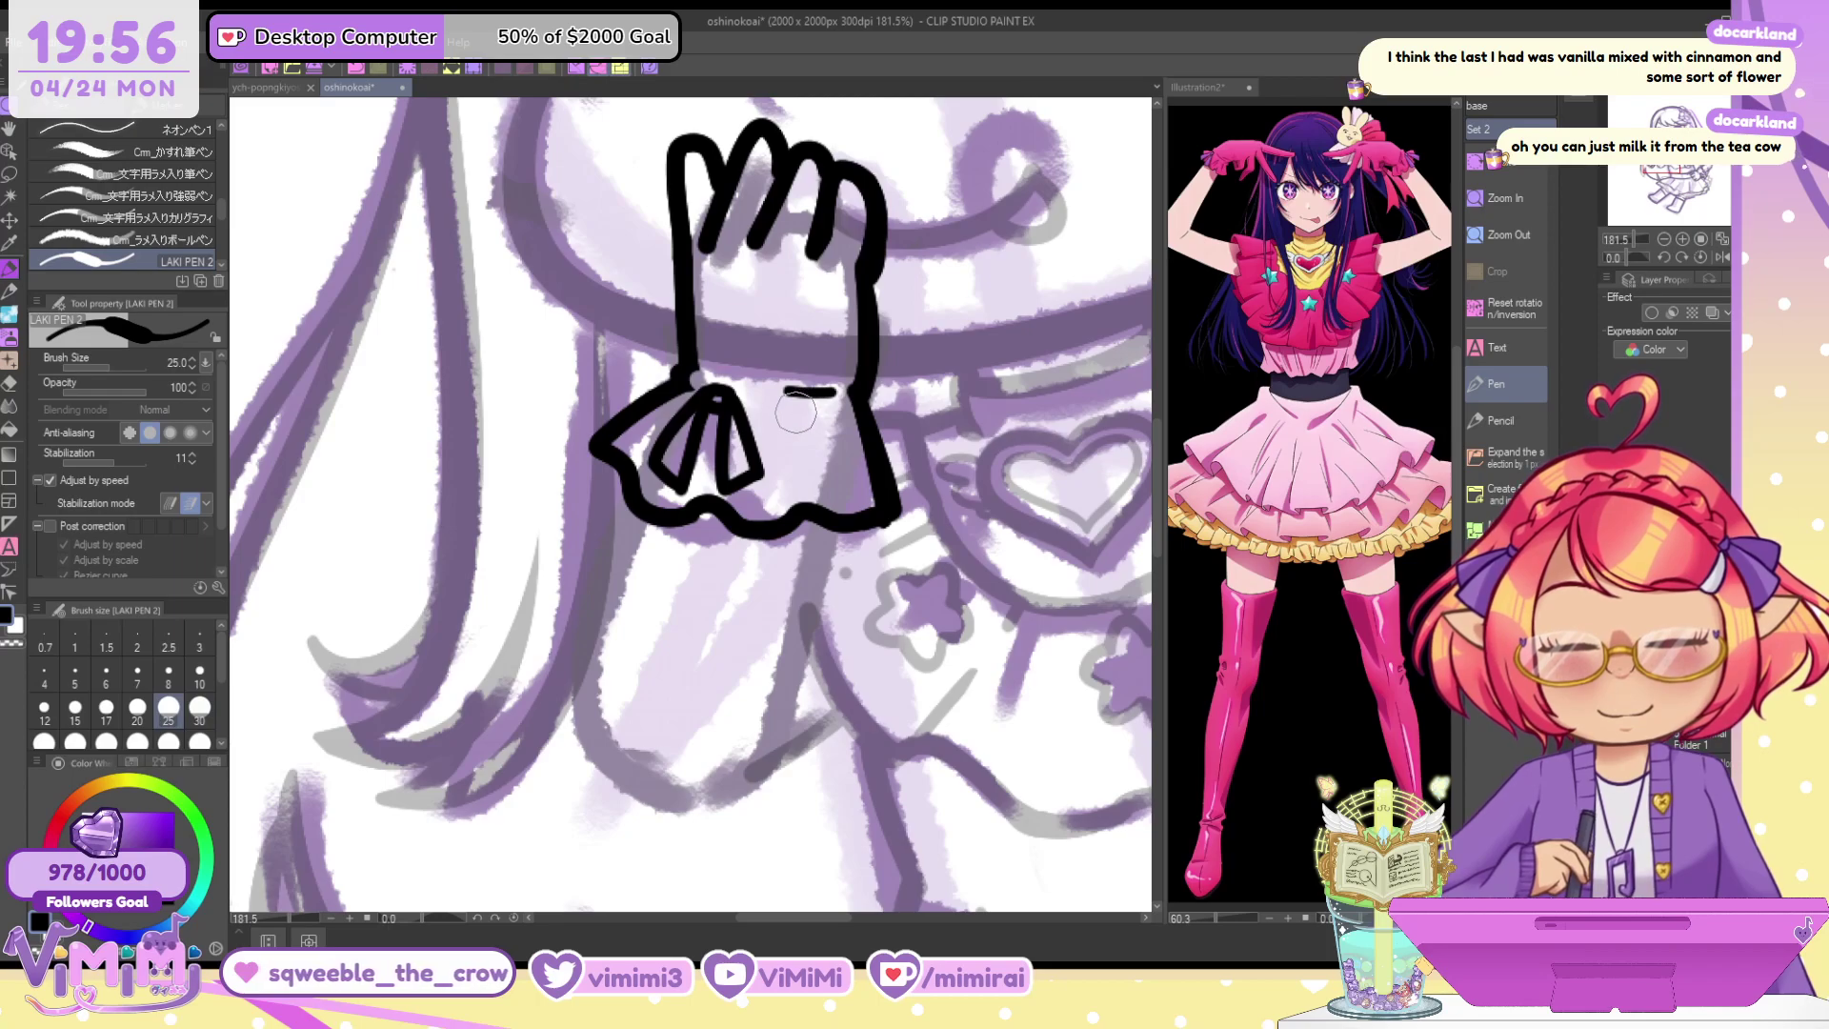
key("bracketleft")
left_click_drag(794, 419, 794, 508)
key("ctrl+z")
left_click_drag(791, 434, 792, 514)
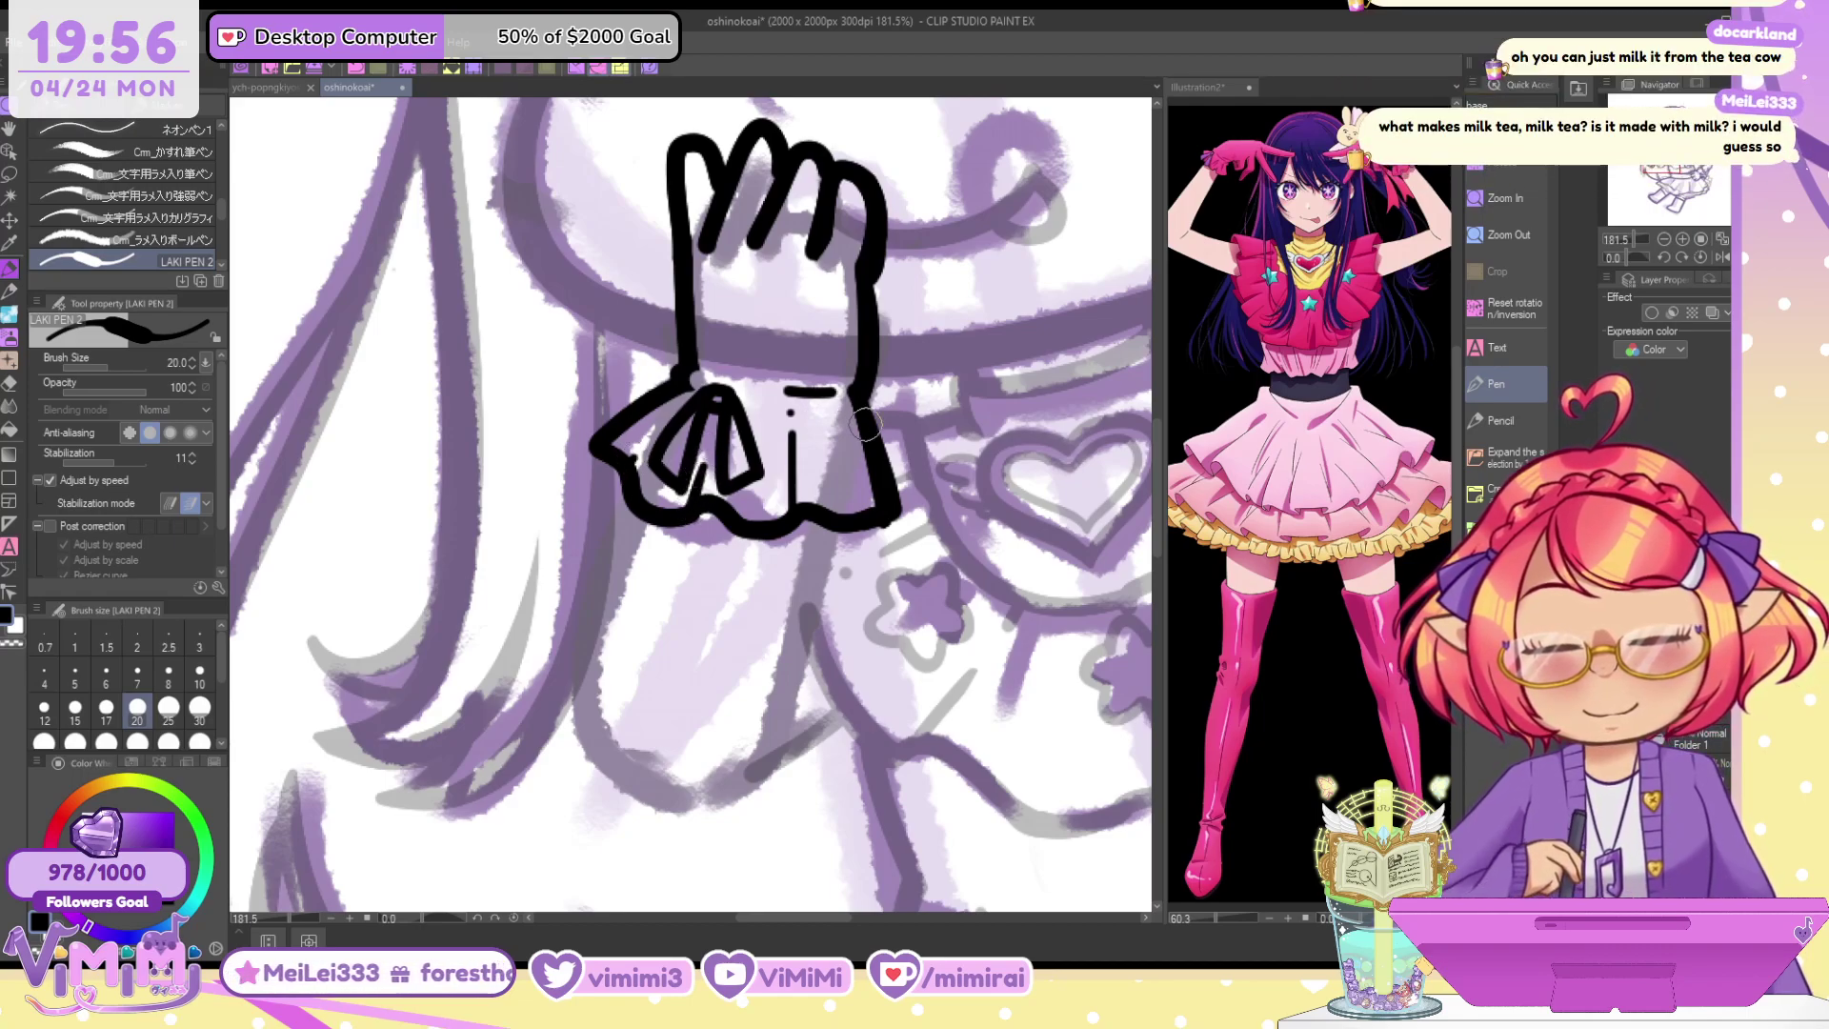
Touch up the line separating the raised hand's little finger from the next finger at brush size 25
key("bracketright")
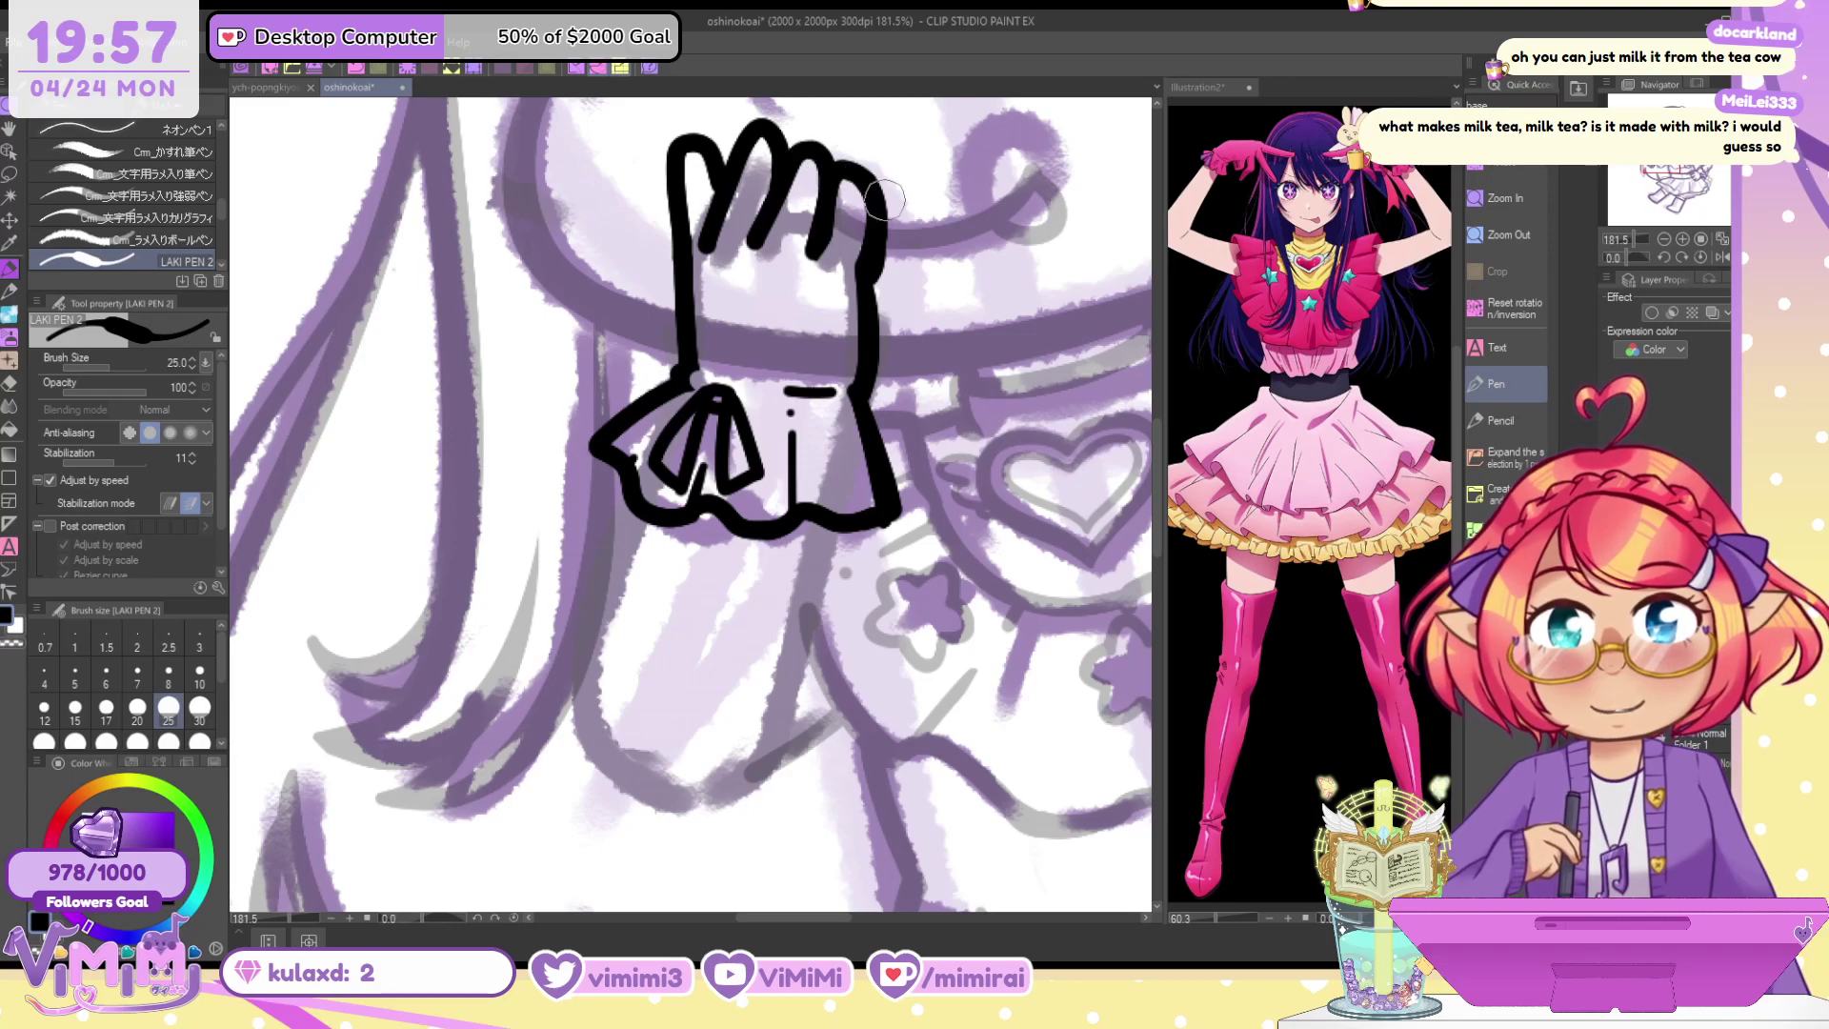
key("c")
left_click_drag(840, 198, 817, 275)
key("c")
left_click_drag(836, 179, 817, 250)
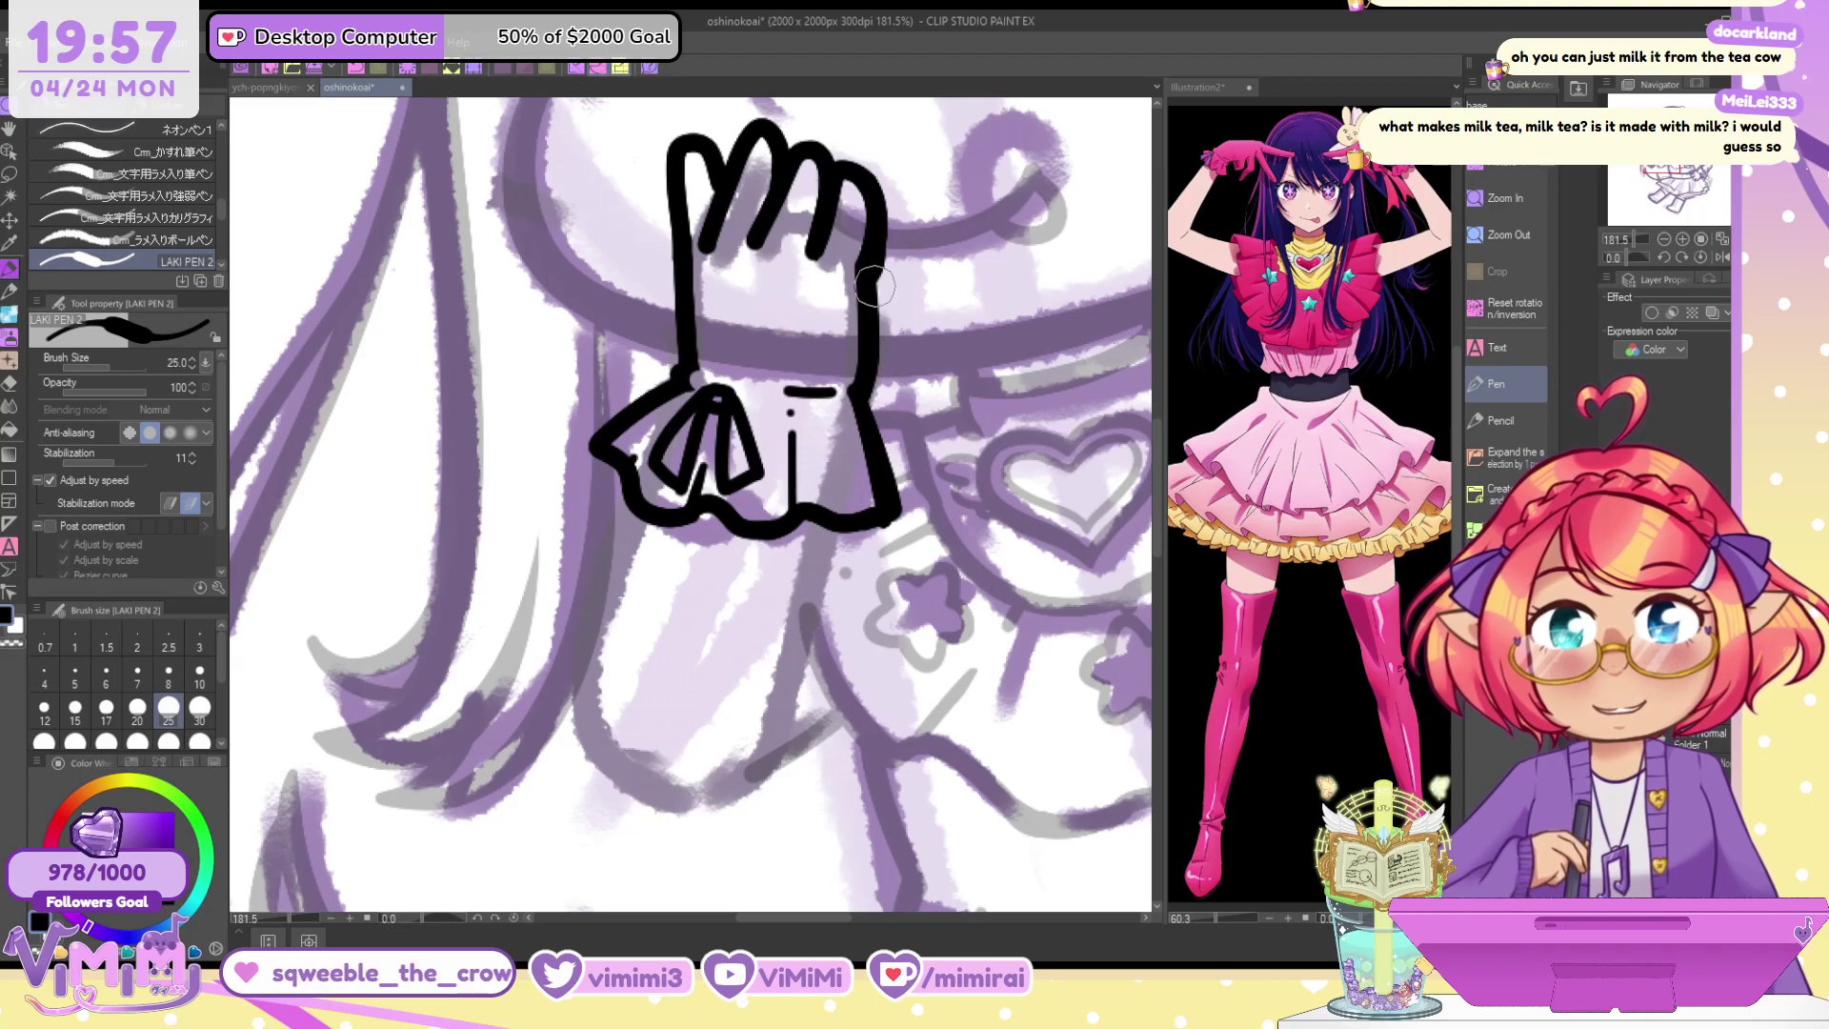
Try to ink the raised forearm's inner edge from the cuff's hem down toward the elbow, redrawing it with a larger brush
key("c")
mouse_move(877, 529)
left_mouse_down()
mouse_move(915, 505)
mouse_move(759, 739)
left_mouse_up()
key("c")
key("bracketright")
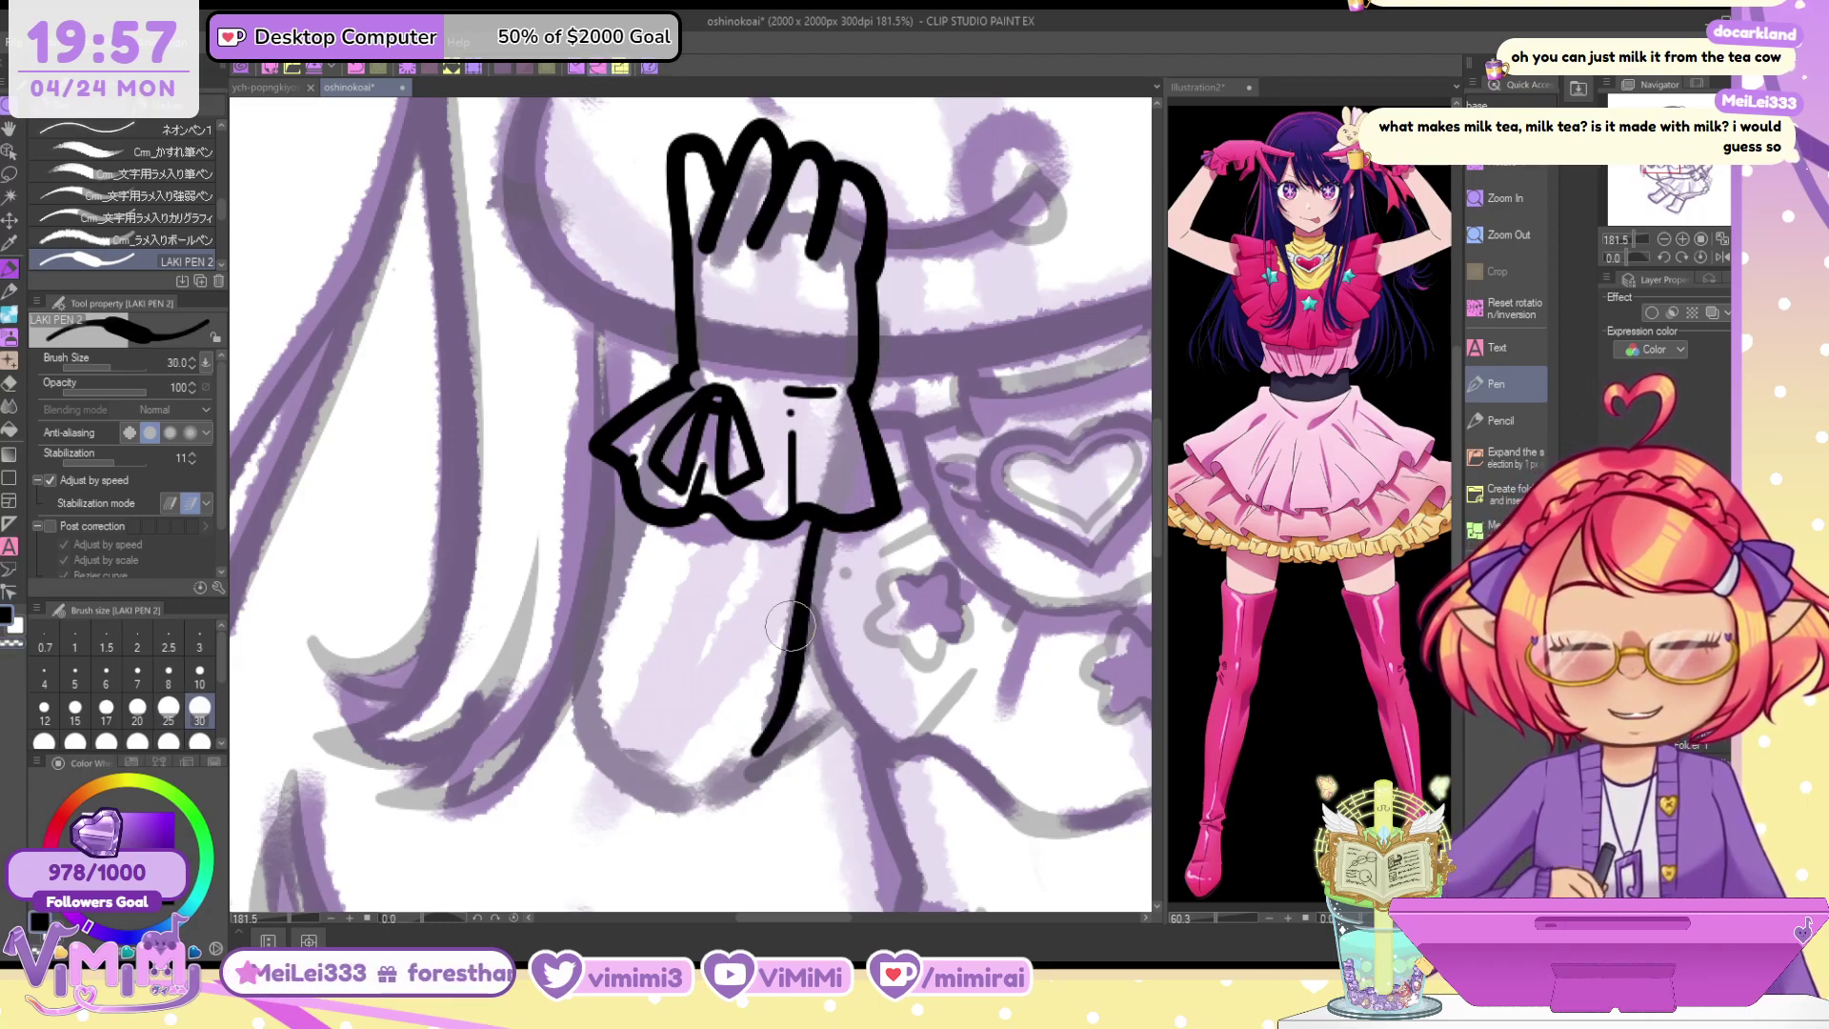
key("ctrl+z")
key("bracketright")
key("bracketright")
left_click_drag(817, 527, 754, 742)
Try to ink the raised forearm's outer edge around the elbow at brush size 40, and undo all the forearm strokes
mouse_move(629, 518)
left_mouse_down()
mouse_move(633, 779)
mouse_move(694, 788)
left_mouse_up()
key("ctrl+z")
key("bracketleft")
mouse_move(626, 503)
left_mouse_down()
mouse_move(583, 671)
mouse_move(740, 783)
left_mouse_up()
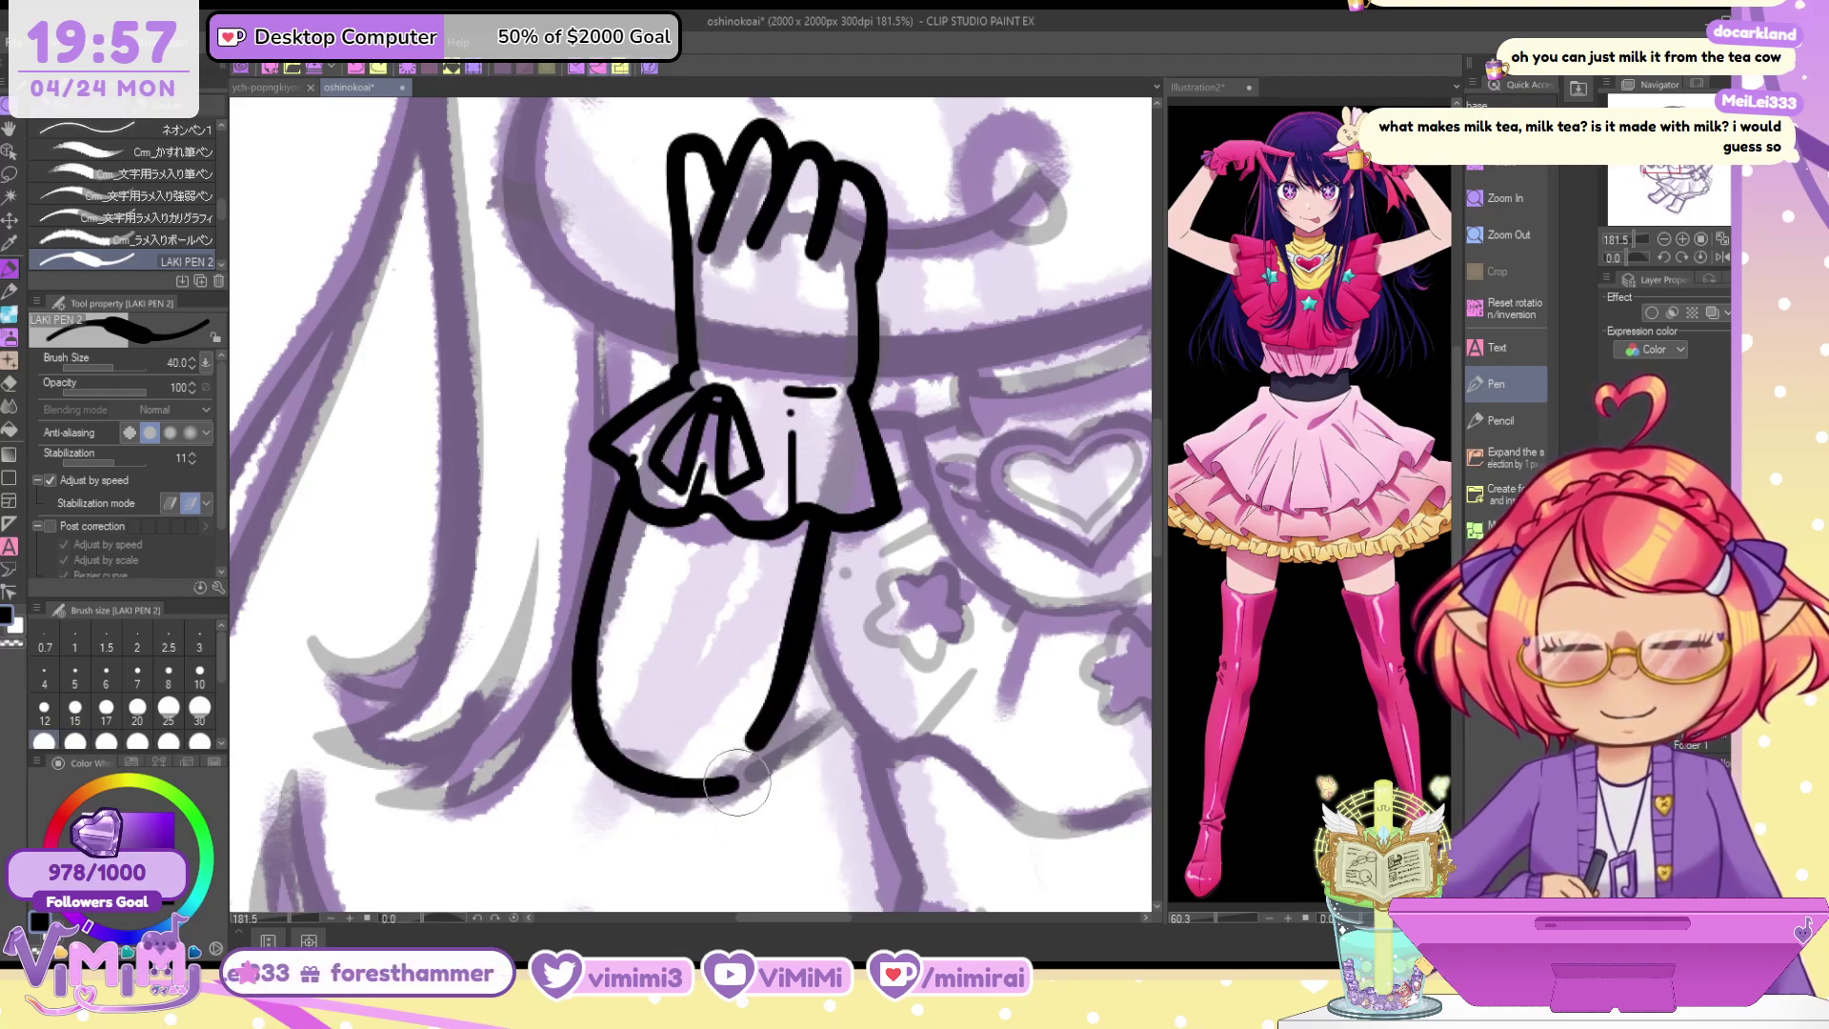
mouse_move(624, 505)
left_mouse_down()
mouse_move(592, 603)
mouse_move(646, 781)
mouse_move(806, 737)
mouse_move(751, 773)
mouse_move(830, 726)
left_mouse_up()
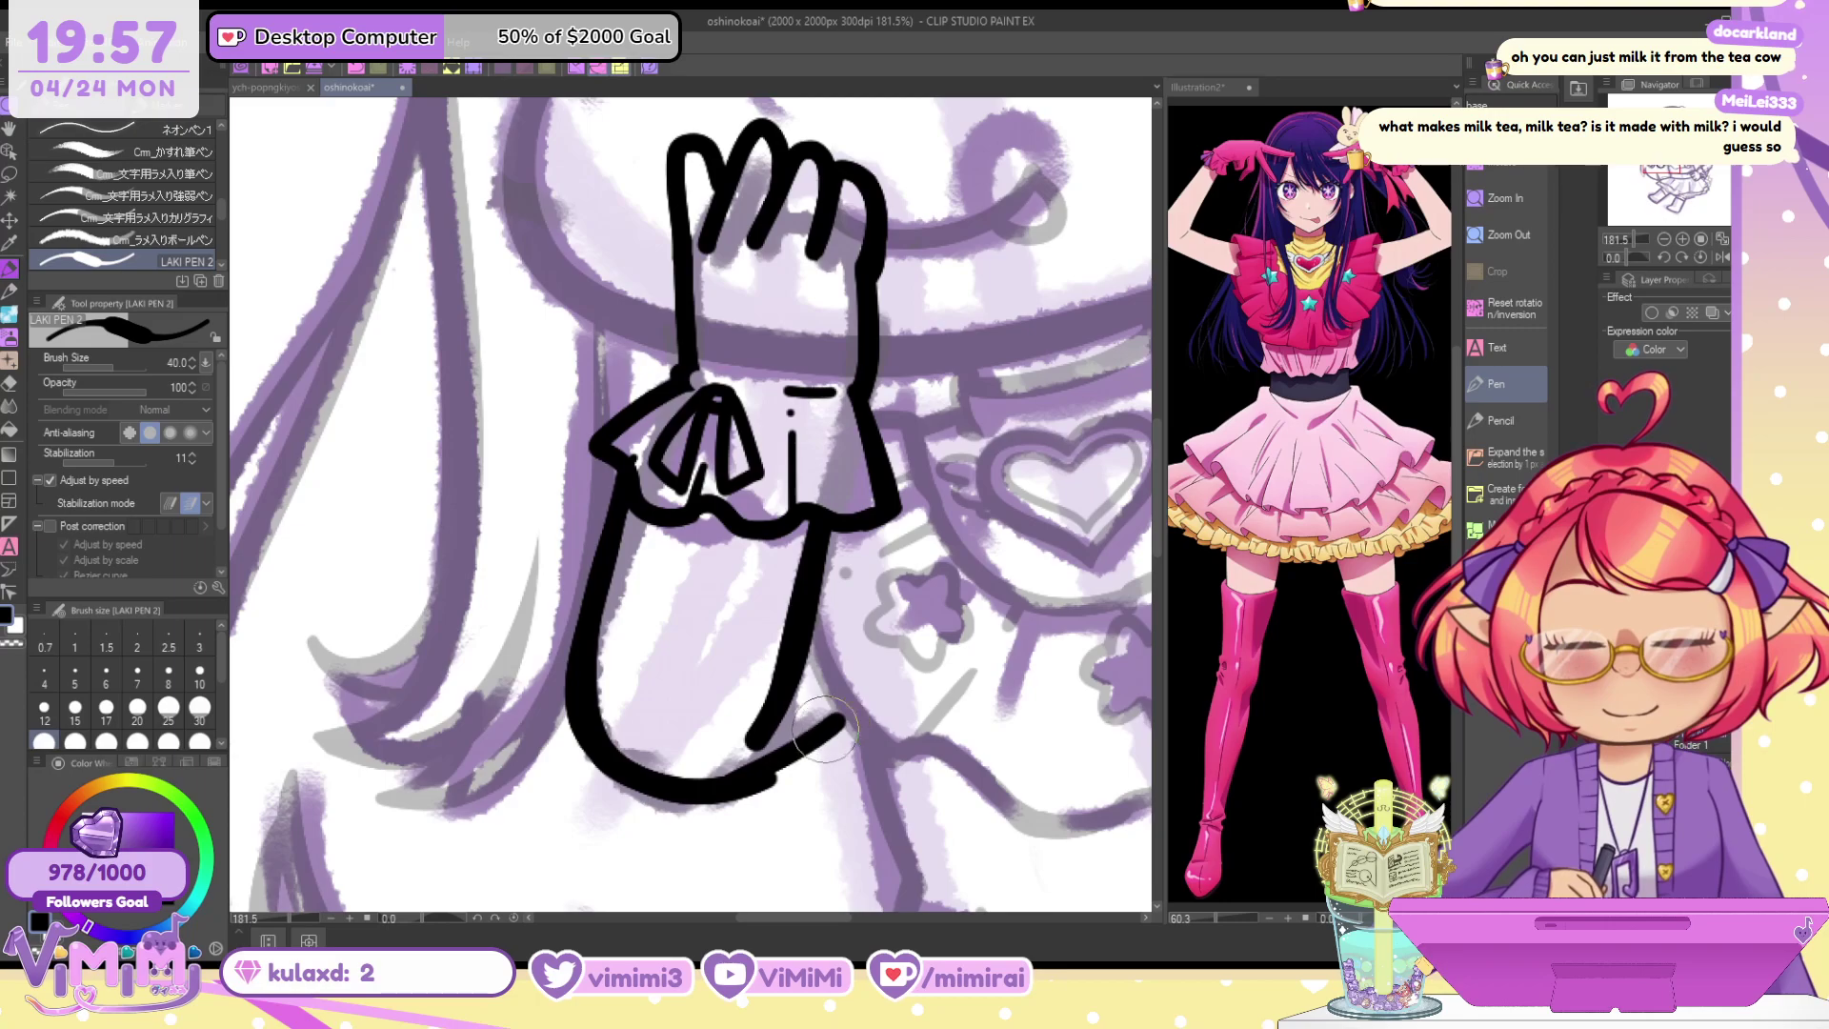
mouse_move(730, 787)
left_mouse_down()
mouse_move(838, 723)
mouse_move(743, 810)
left_mouse_up()
key("c")
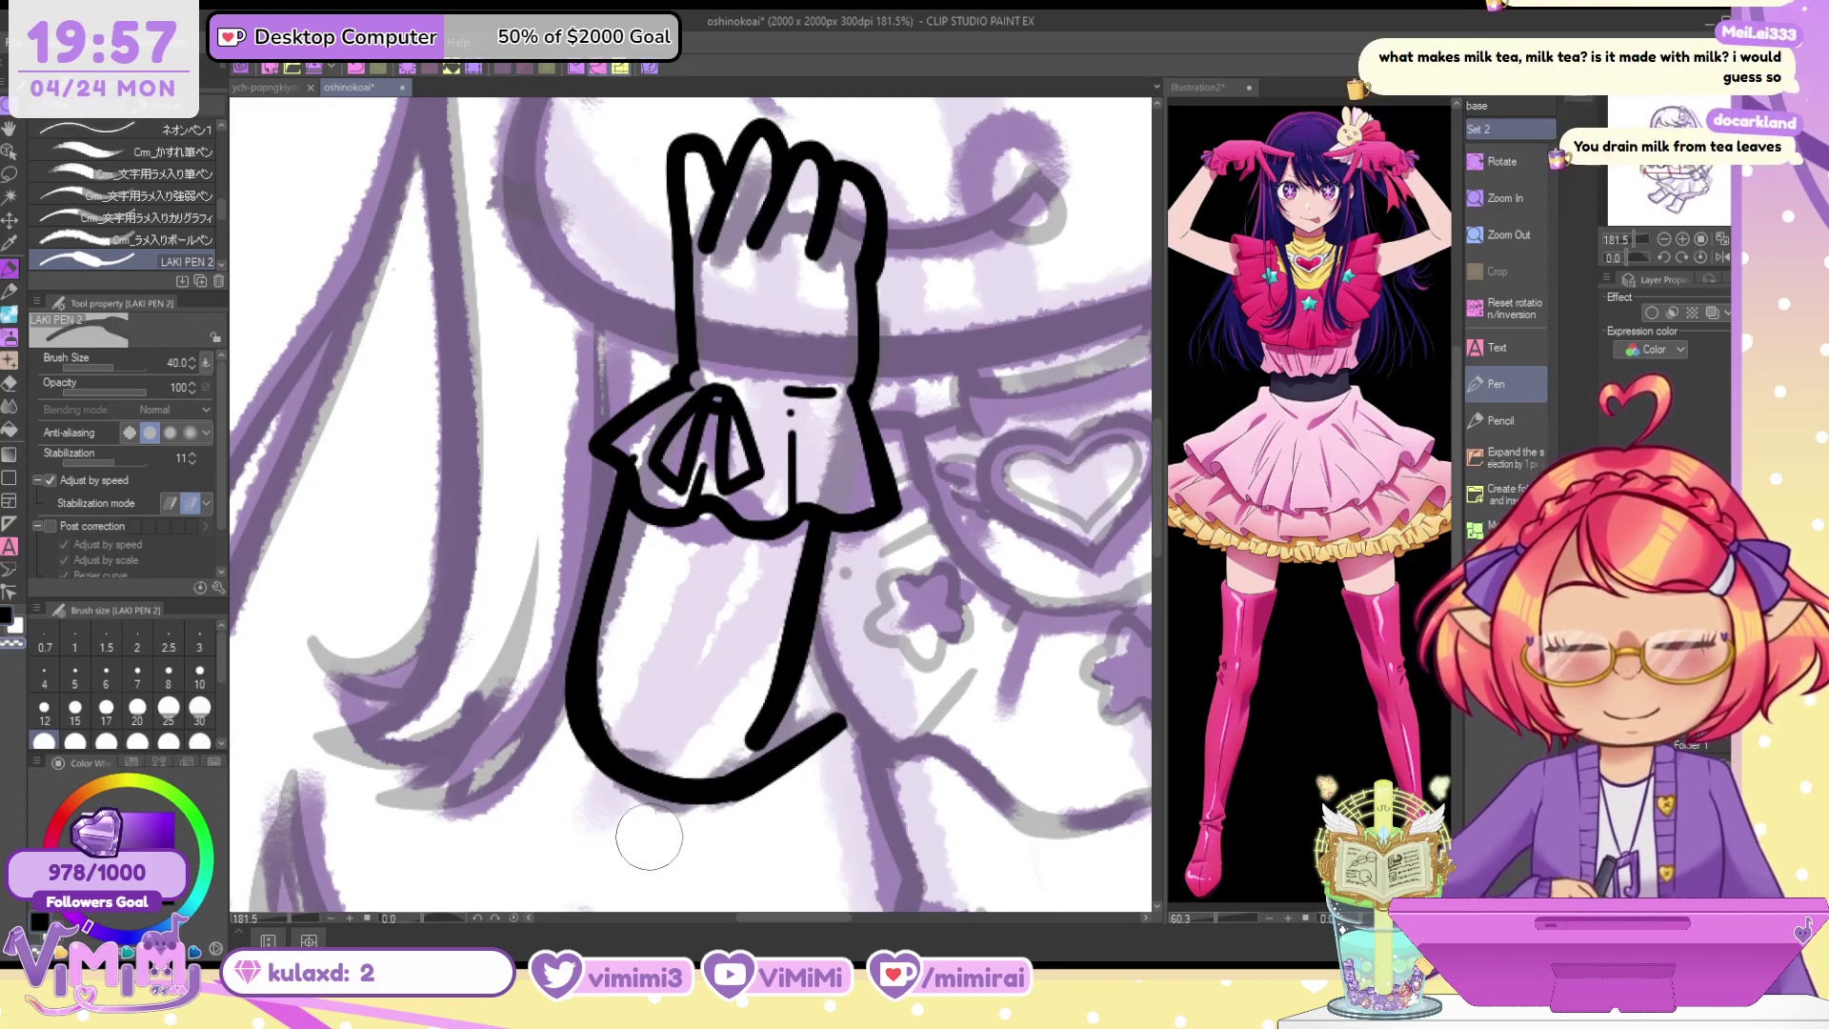
key("c")
left_click_drag(615, 486, 593, 647)
key("ctrl+z")
key("ctrl+z")
key("ctrl+z")
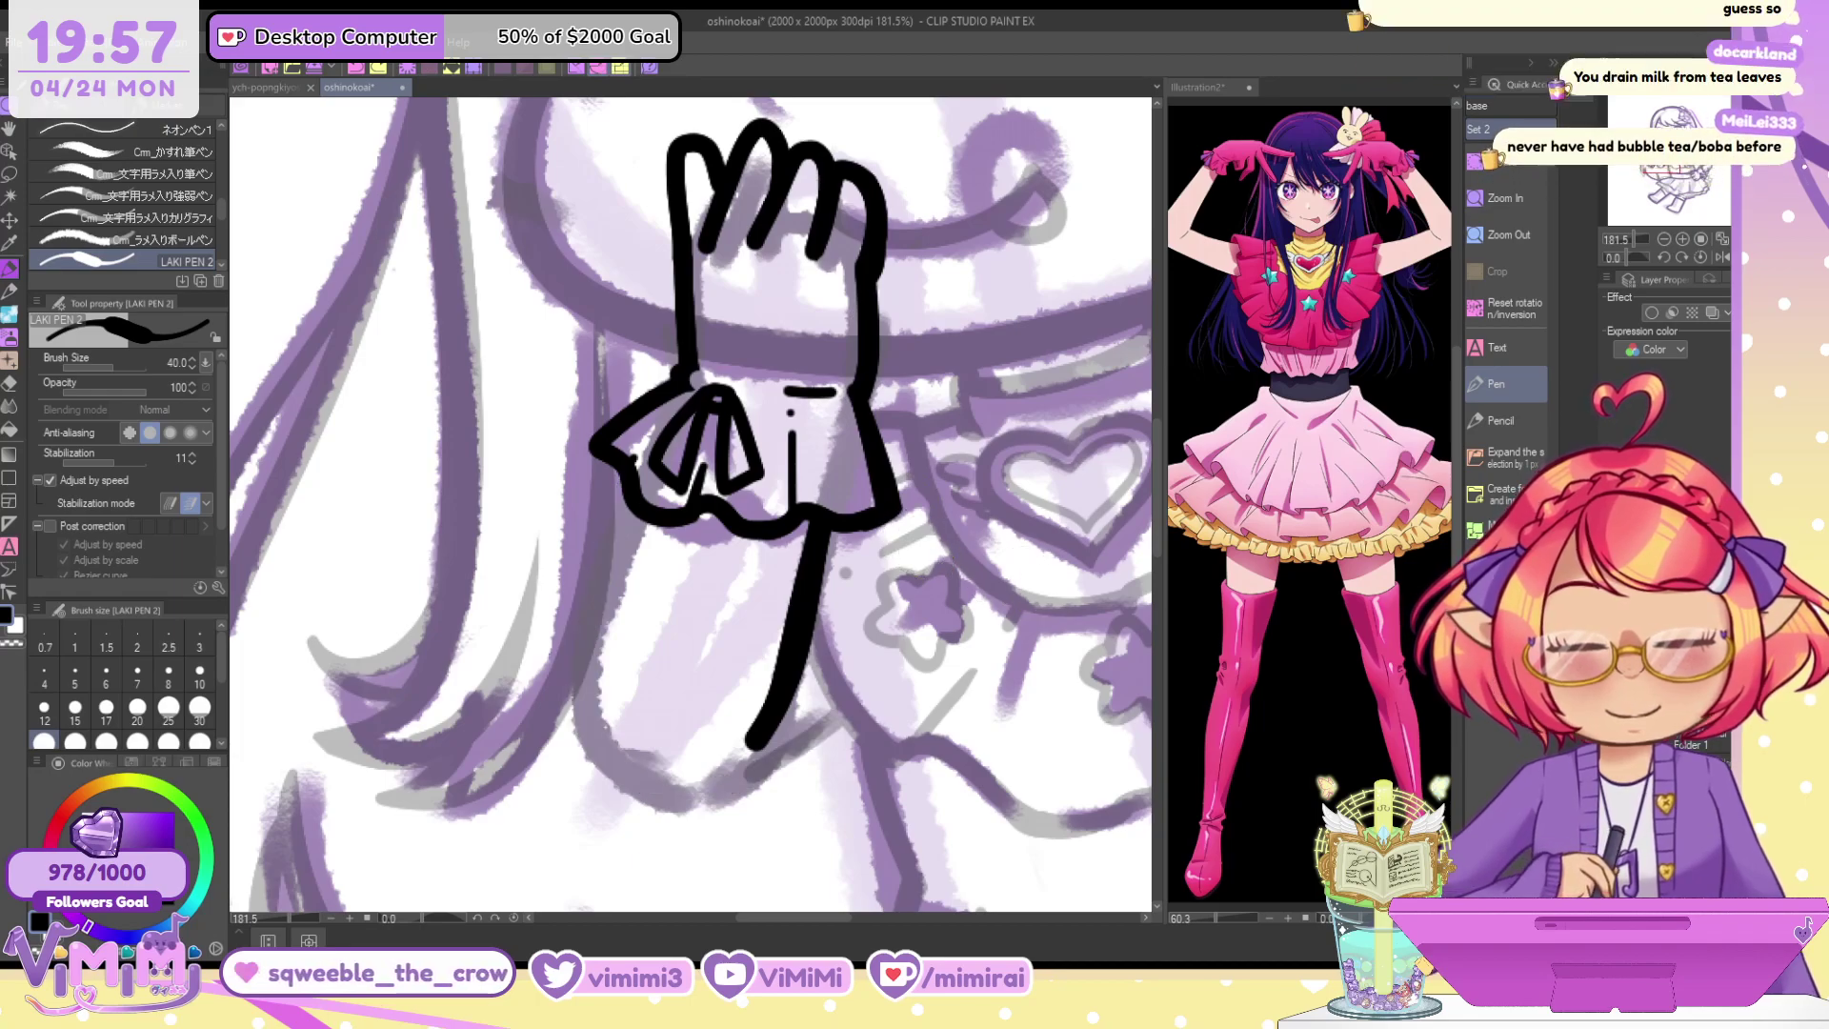
key("ctrl+z")
Ink the raised forearm's outer edge from the glove cuff down around the elbow at brush size 40
mouse_move(682, 402)
left_mouse_down()
mouse_move(575, 709)
mouse_move(593, 612)
mouse_move(678, 783)
left_mouse_up()
key("ctrl+z")
left_click_drag(577, 697, 735, 784)
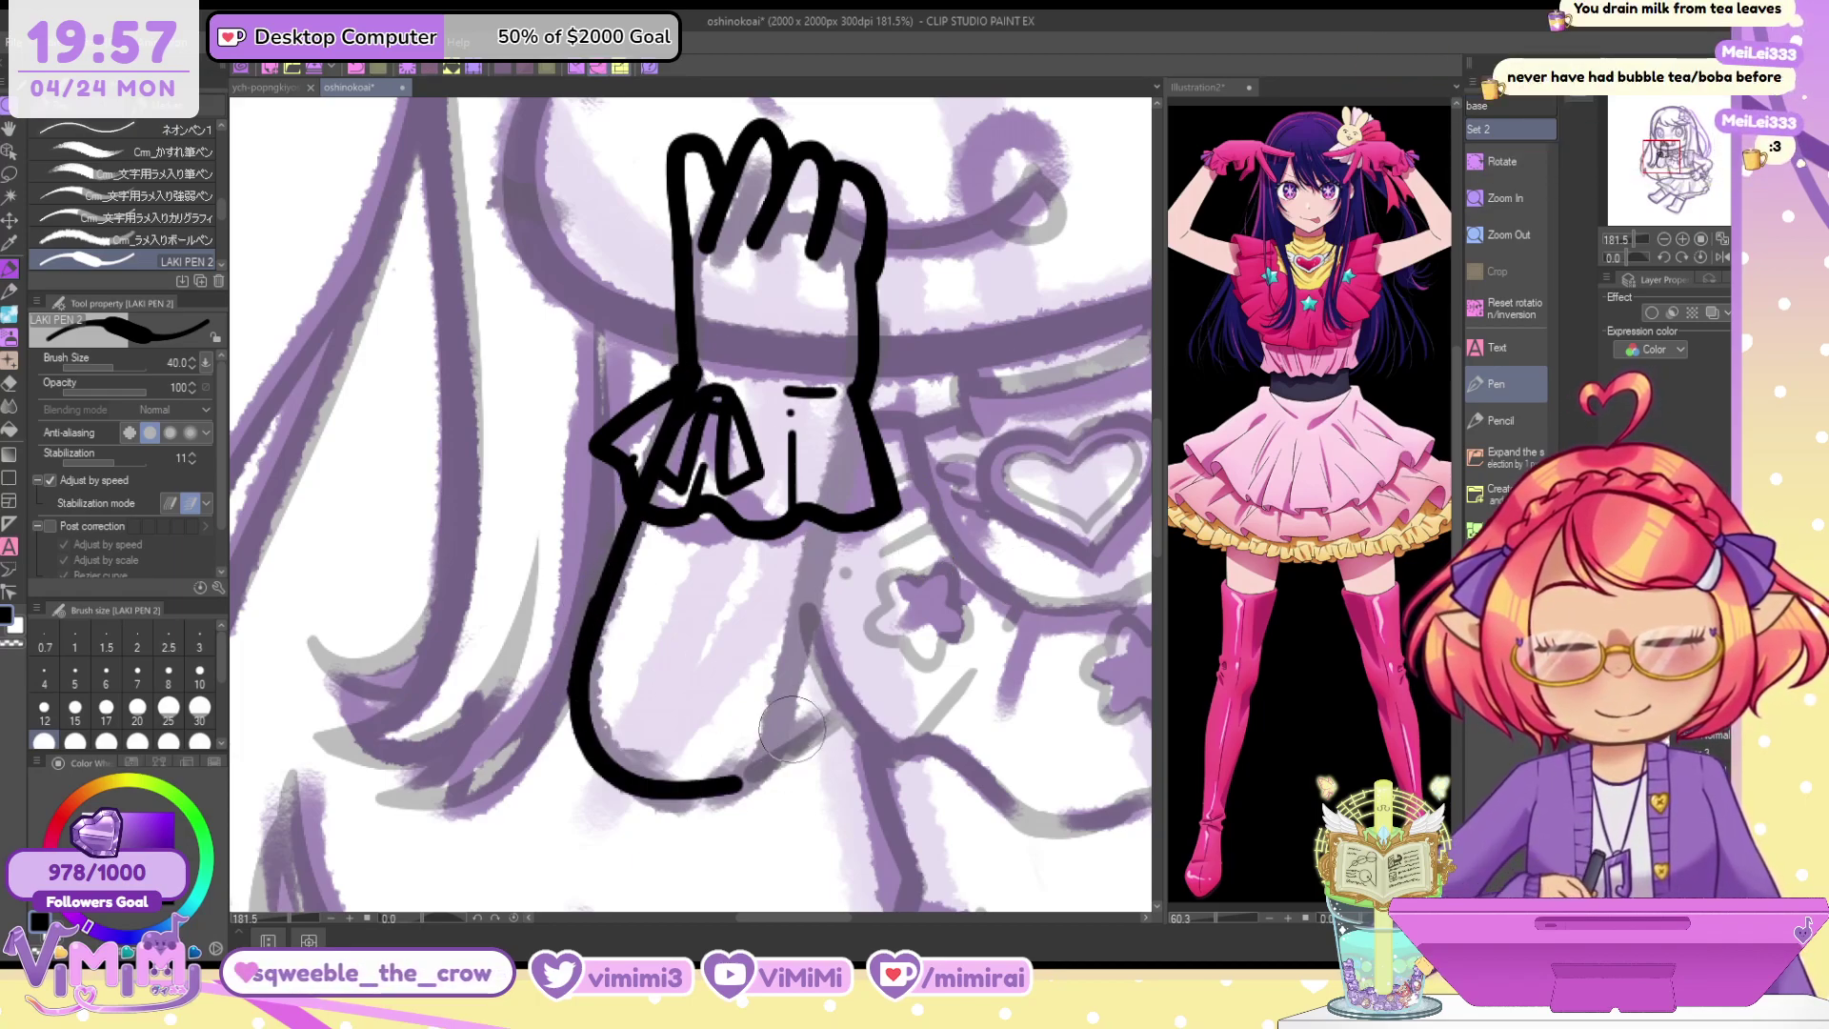
mouse_move(659, 443)
left_mouse_down()
mouse_move(609, 778)
mouse_move(621, 754)
mouse_move(581, 719)
mouse_move(863, 722)
left_mouse_up()
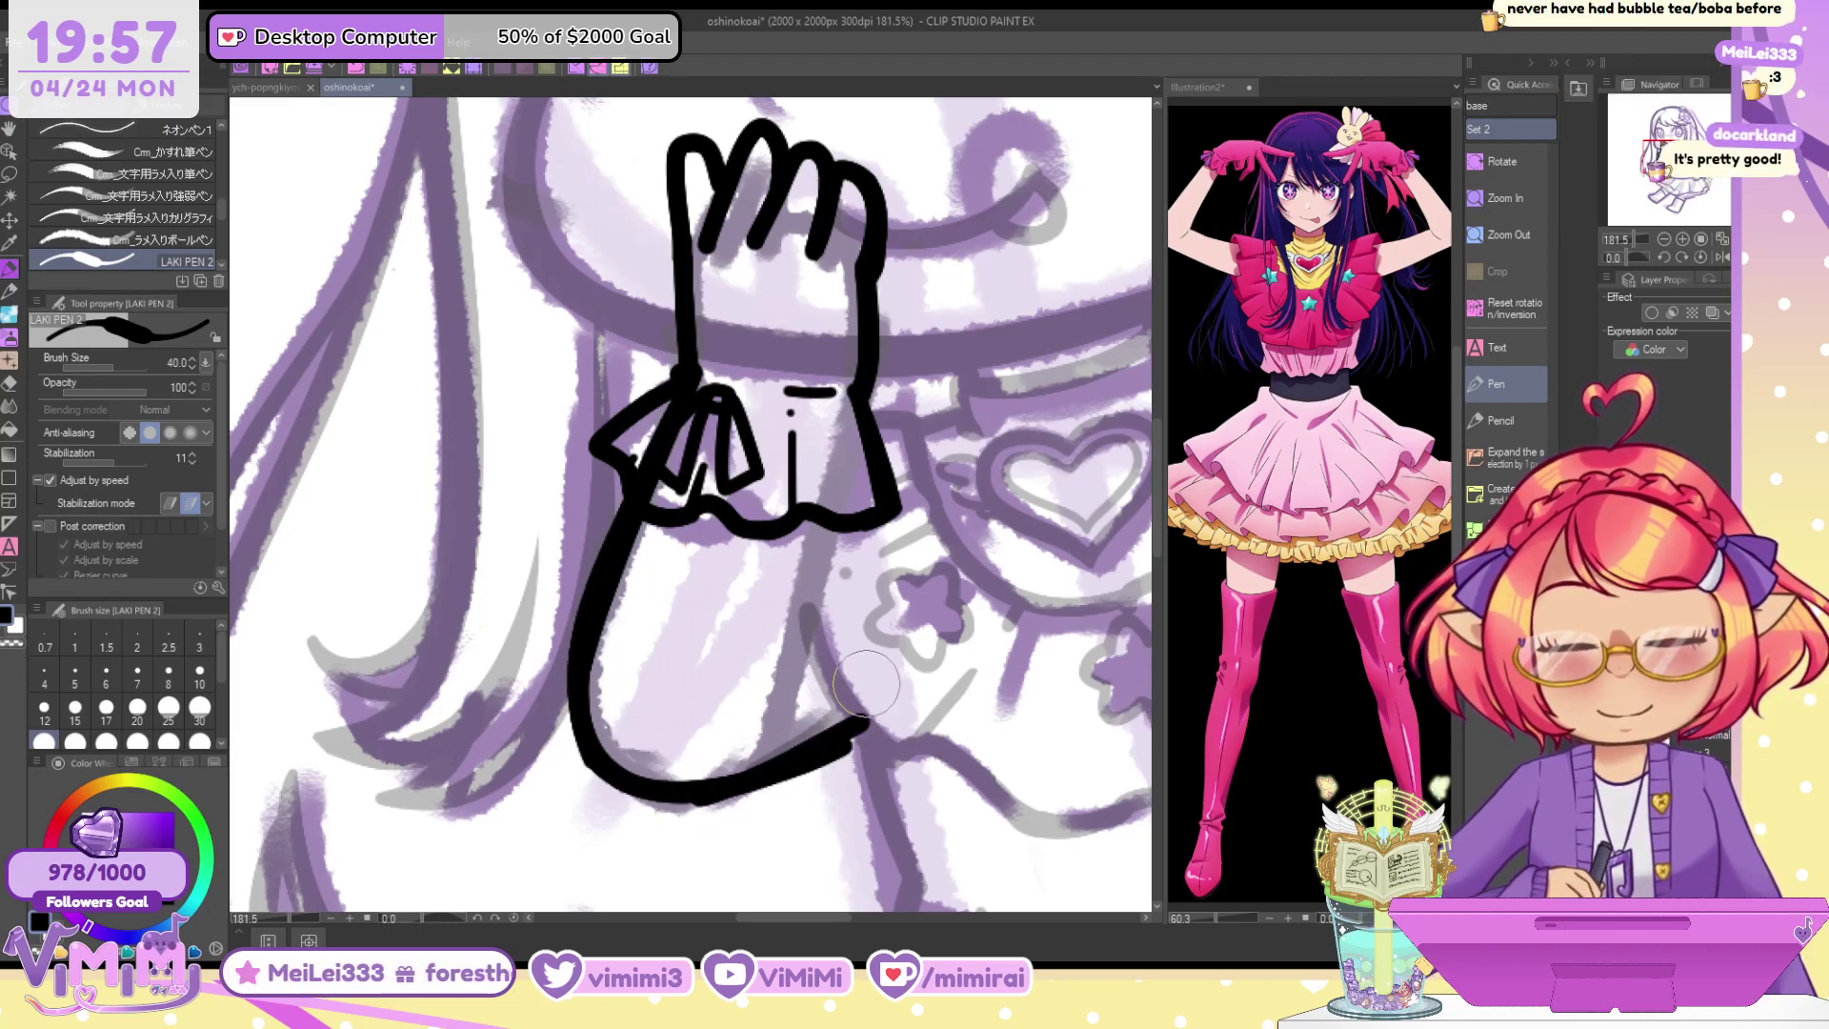
Ink the raised forearm's inner edge from the cuff toward the elbow, and erase the outer edge where it crosses the cuff's folds
left_click_drag(855, 402, 785, 691)
key("ctrl+z")
left_click_drag(854, 404, 774, 707)
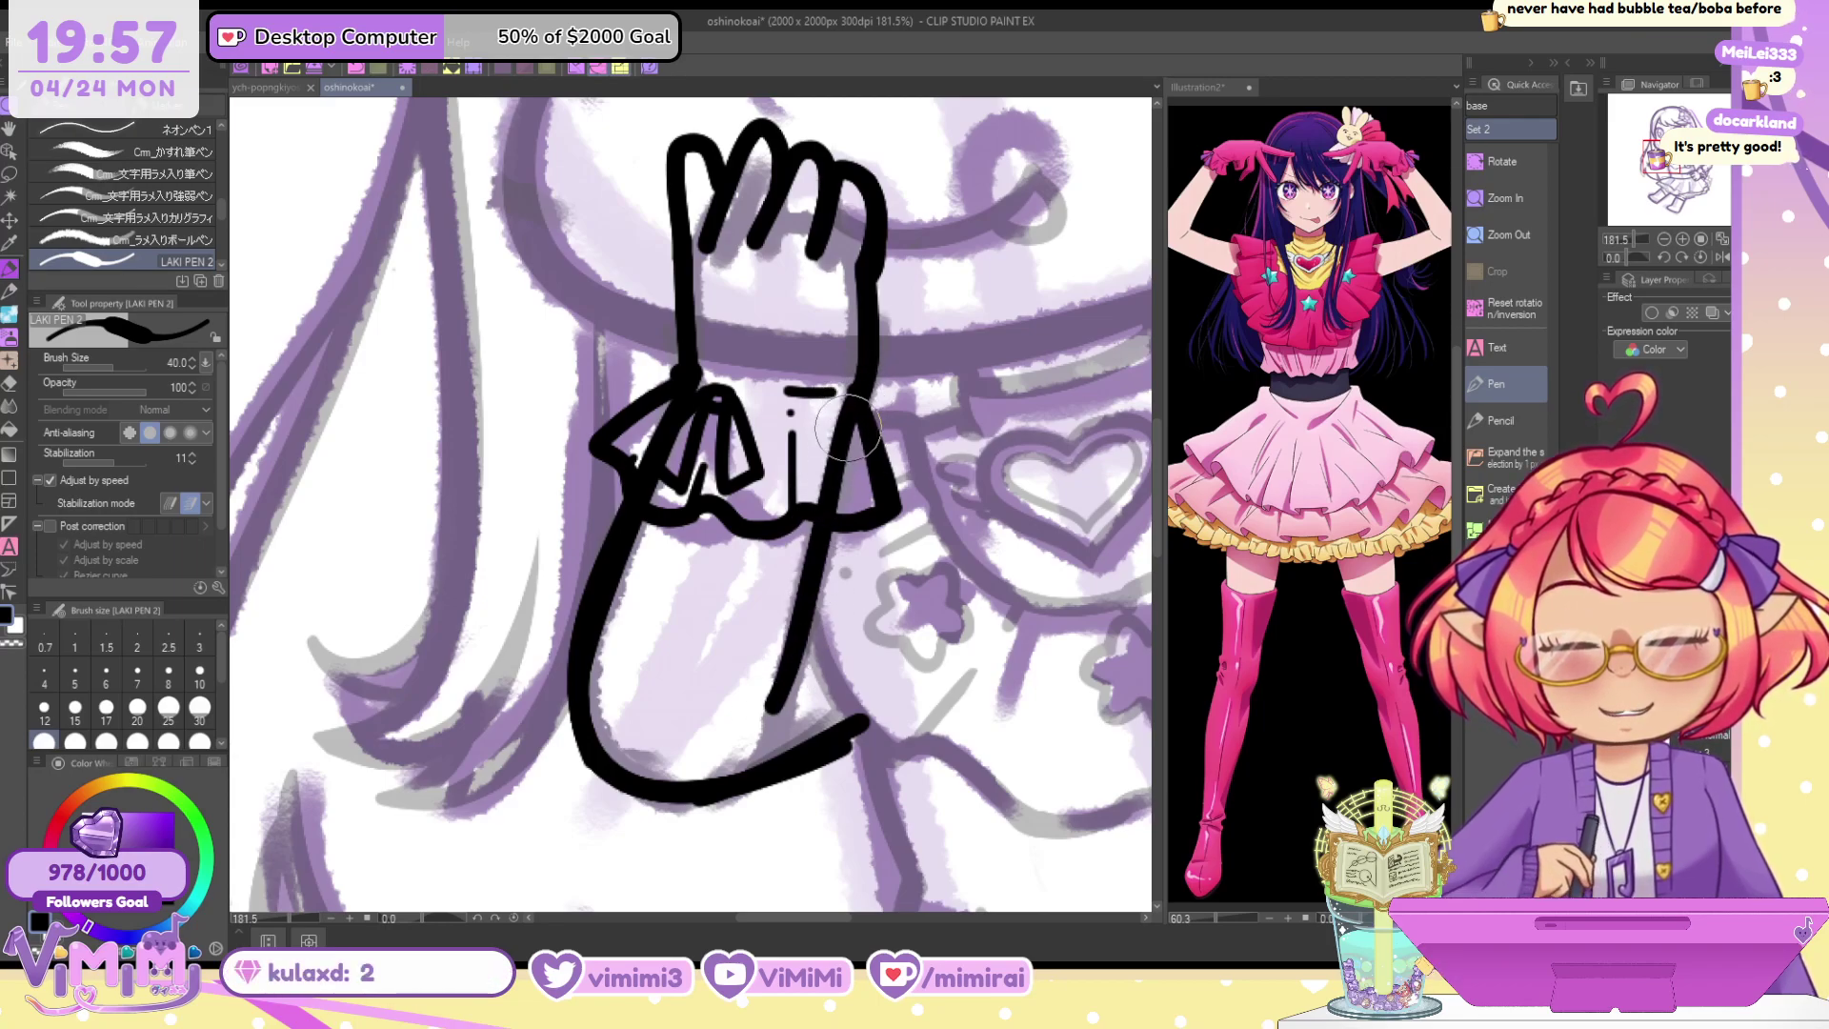
left_click_drag(849, 427, 775, 703)
key("c")
left_click_drag(819, 640, 741, 735)
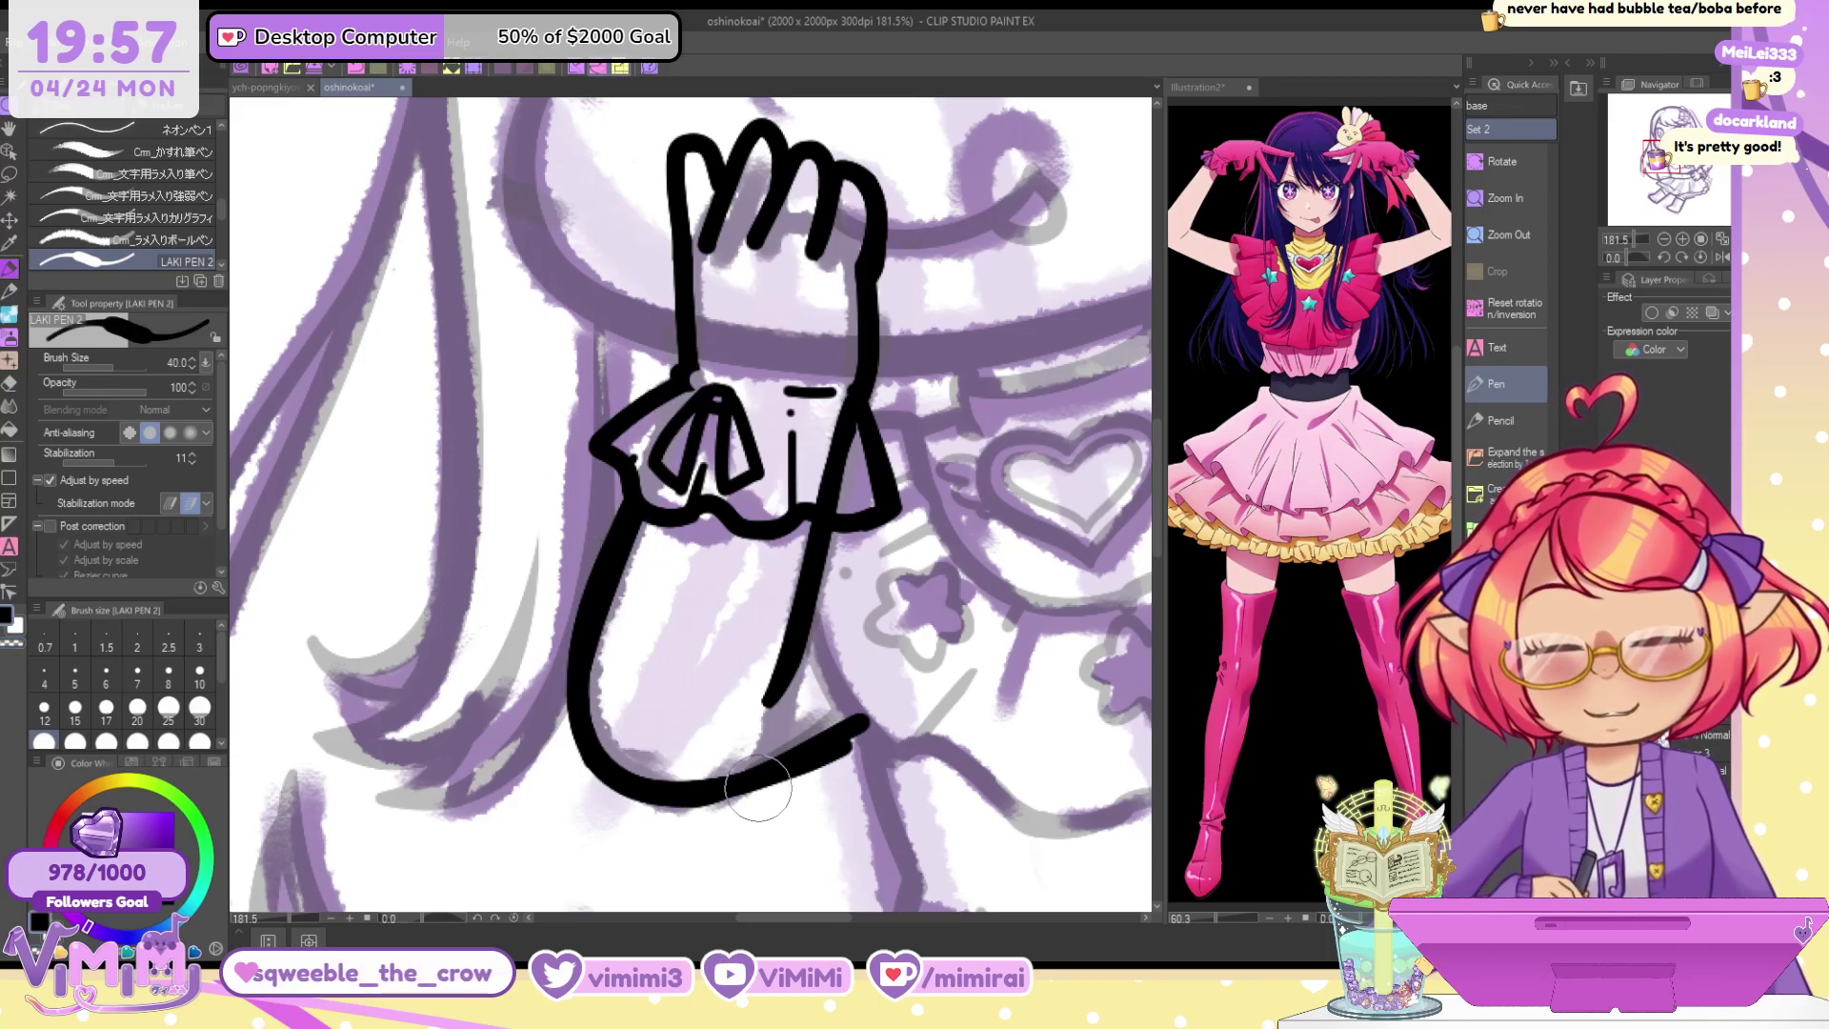
Go over the lower curve of the raised arm's elbow to thicken and smooth its outline
left_click_drag(582, 661, 763, 768)
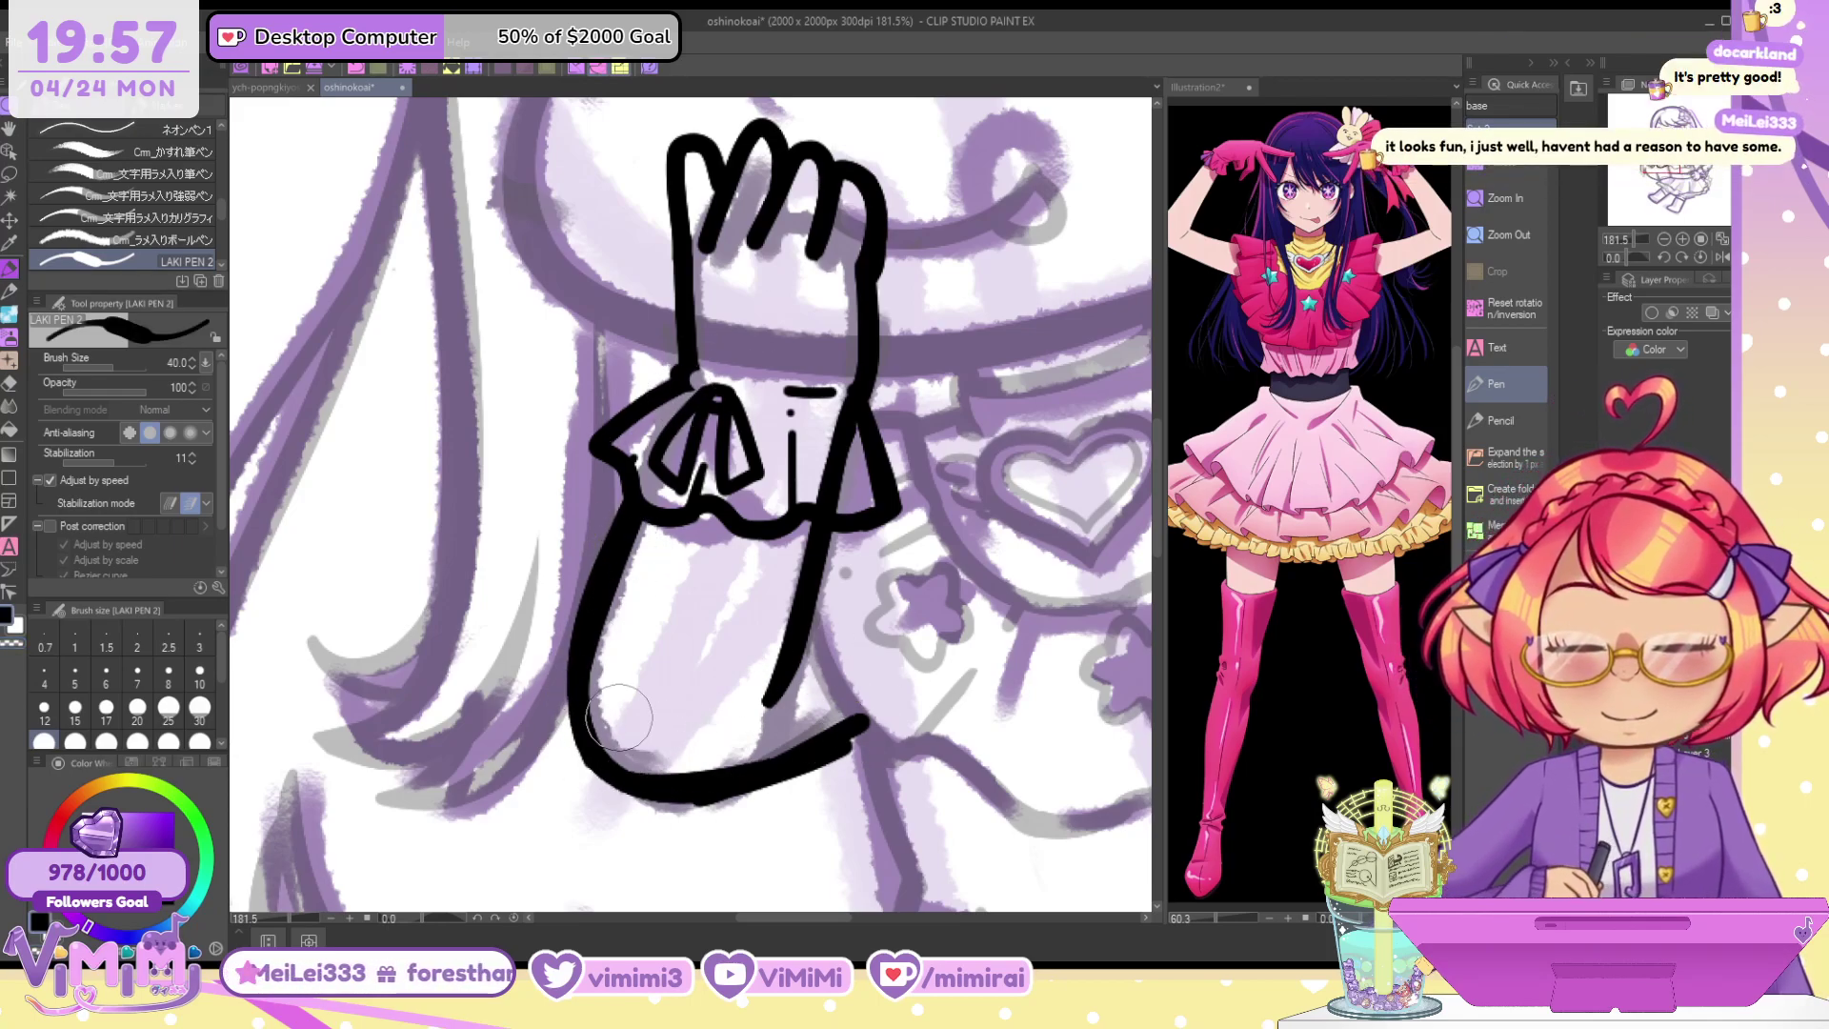
key("ctrl+z")
mouse_move(584, 641)
left_mouse_down()
mouse_move(642, 796)
mouse_move(850, 739)
left_mouse_up()
key("ctrl+z")
left_click_drag(582, 653, 851, 735)
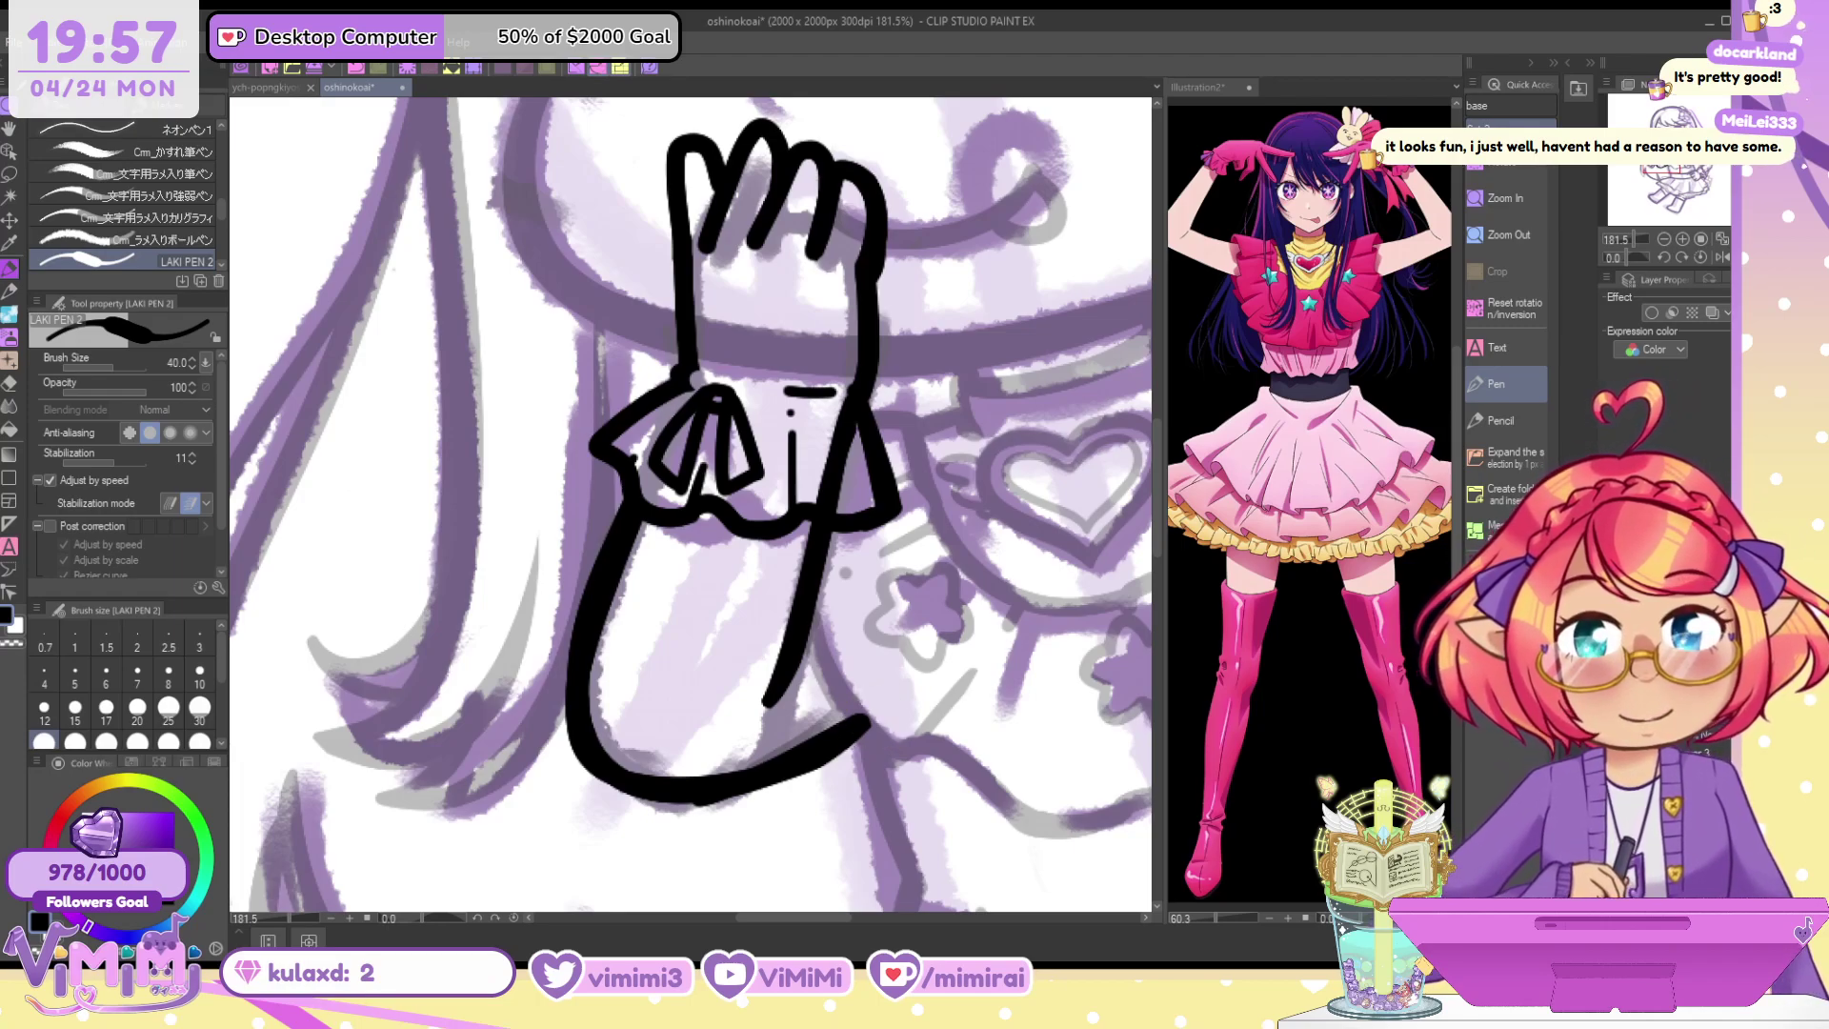
Erase the inner forearm line inside the glove cuff, and bring the rest of the line art back to full opacity
key("c")
left_click_drag(854, 407, 842, 484)
key("c")
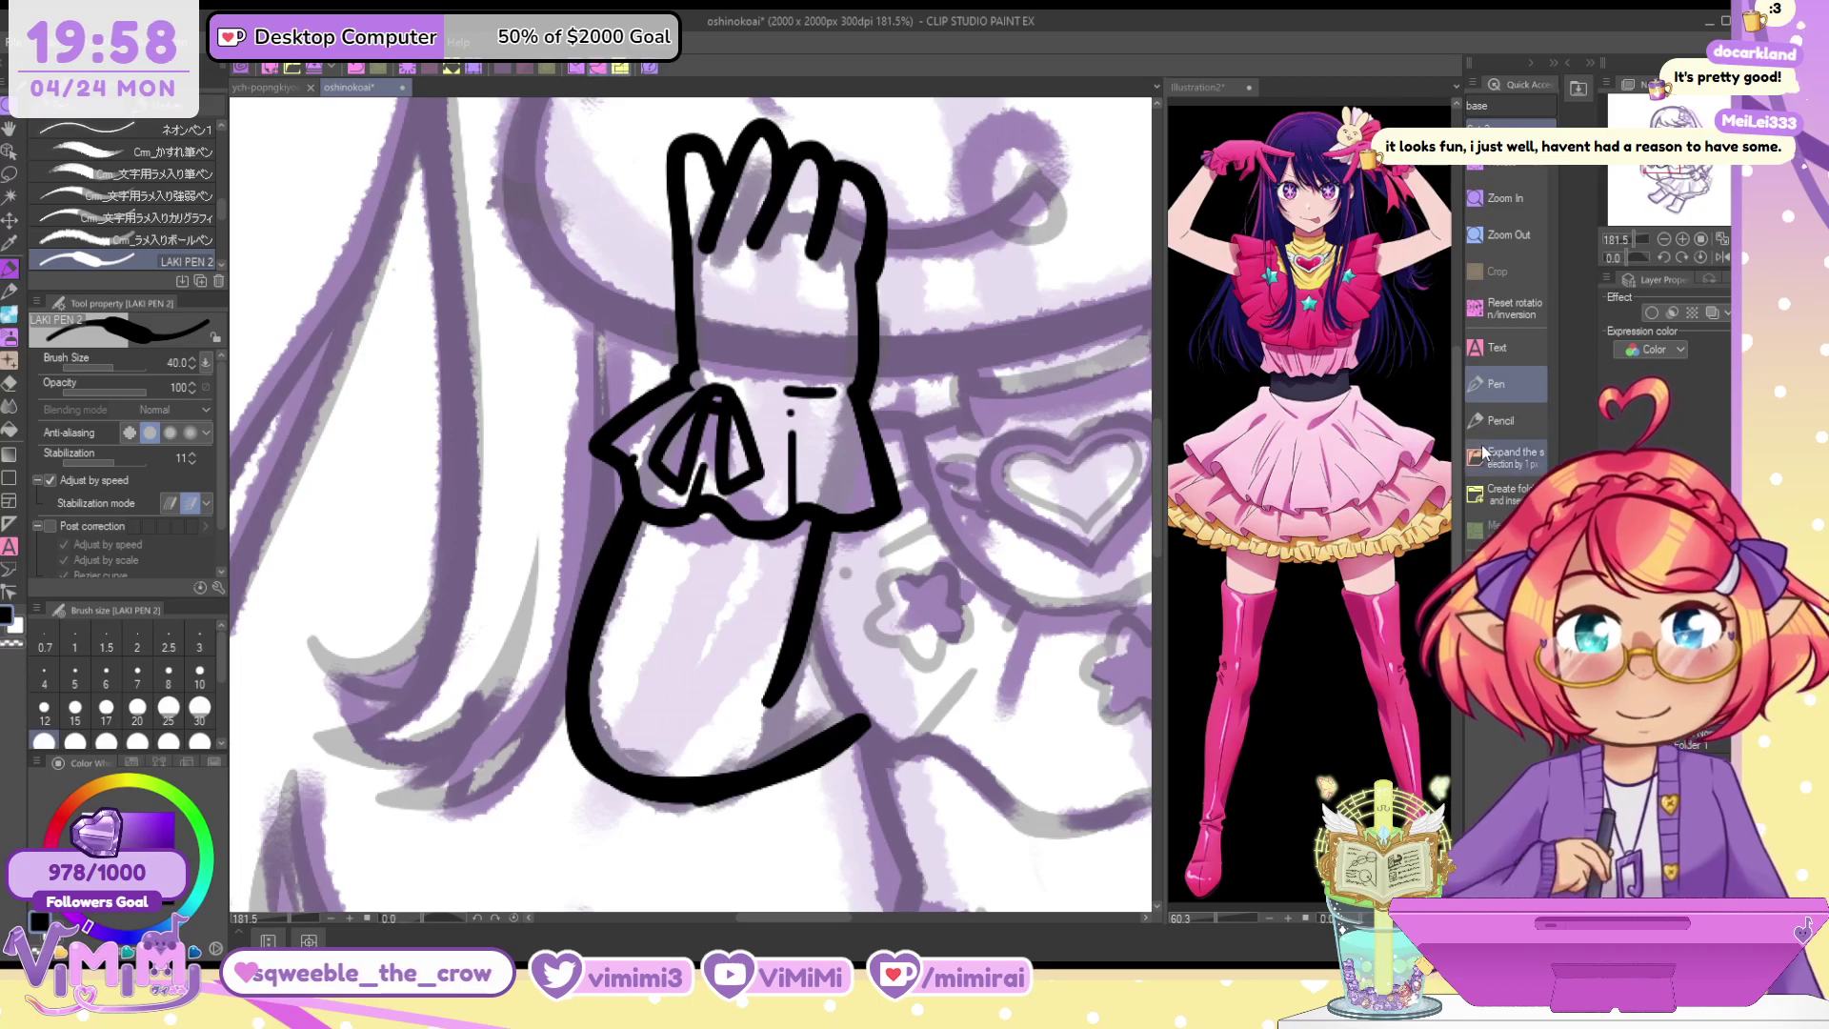
key("c")
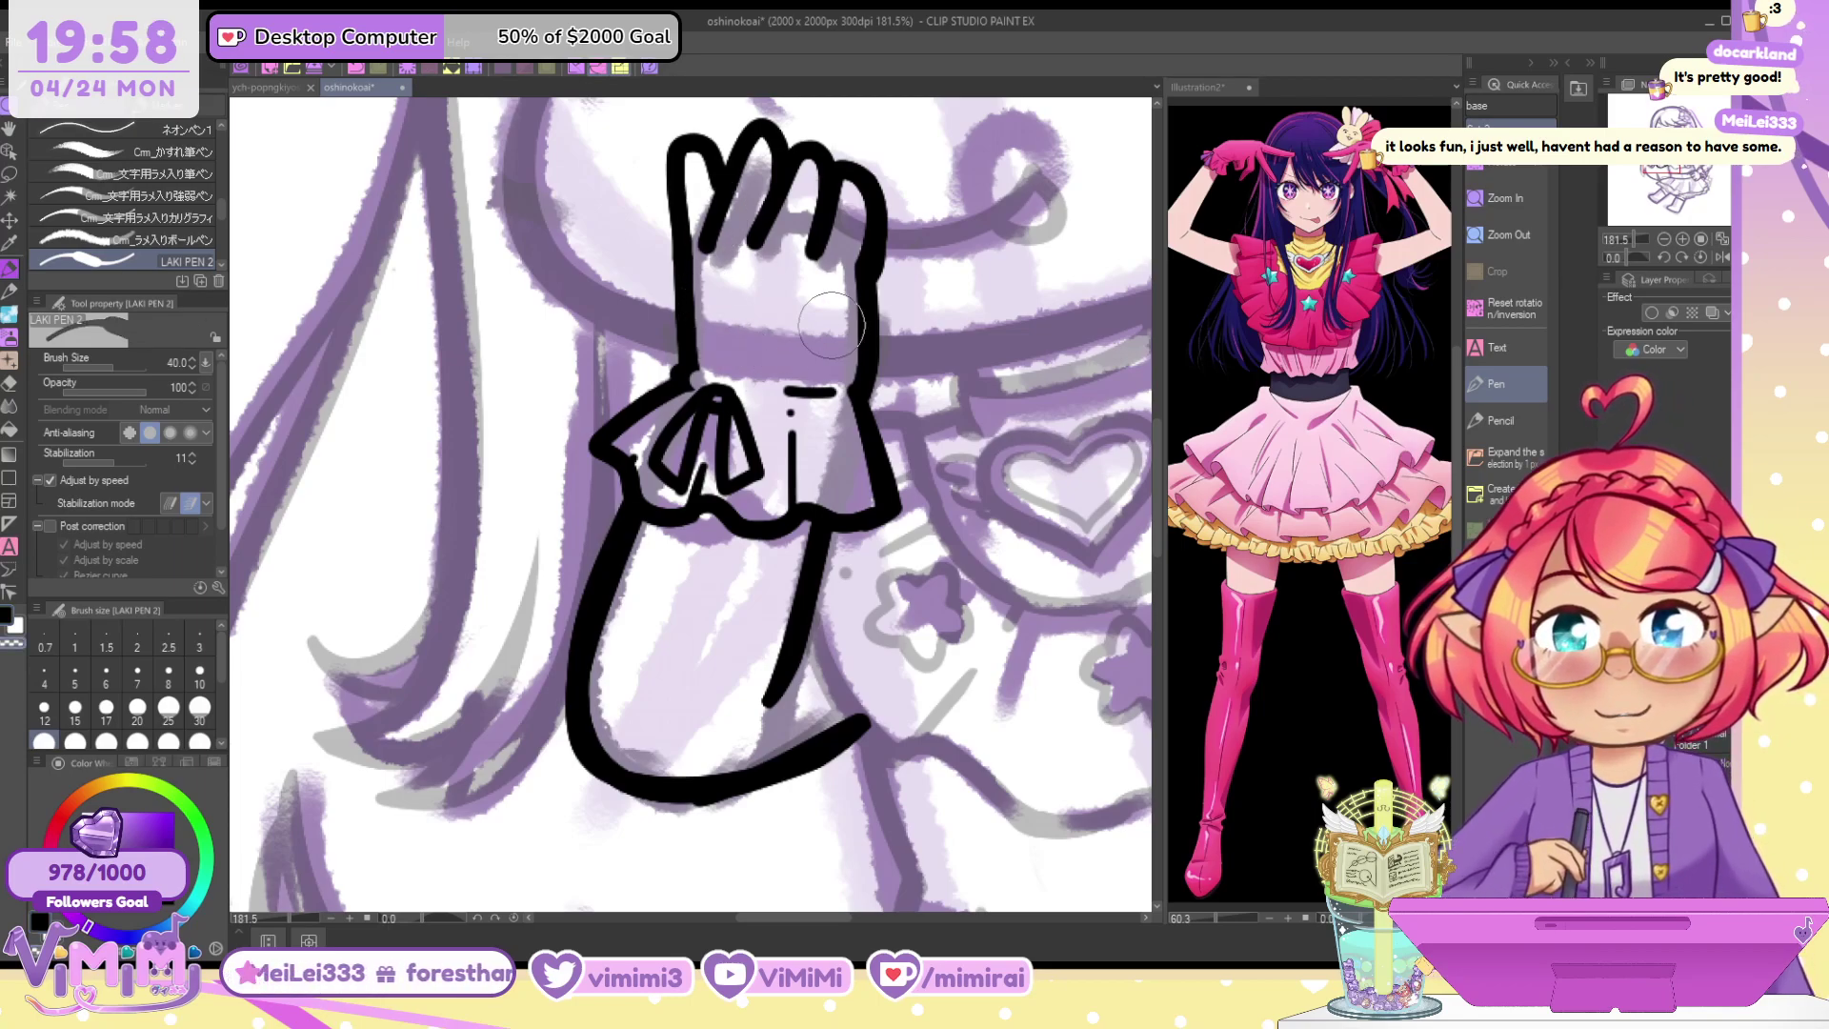
key("ctrl+z")
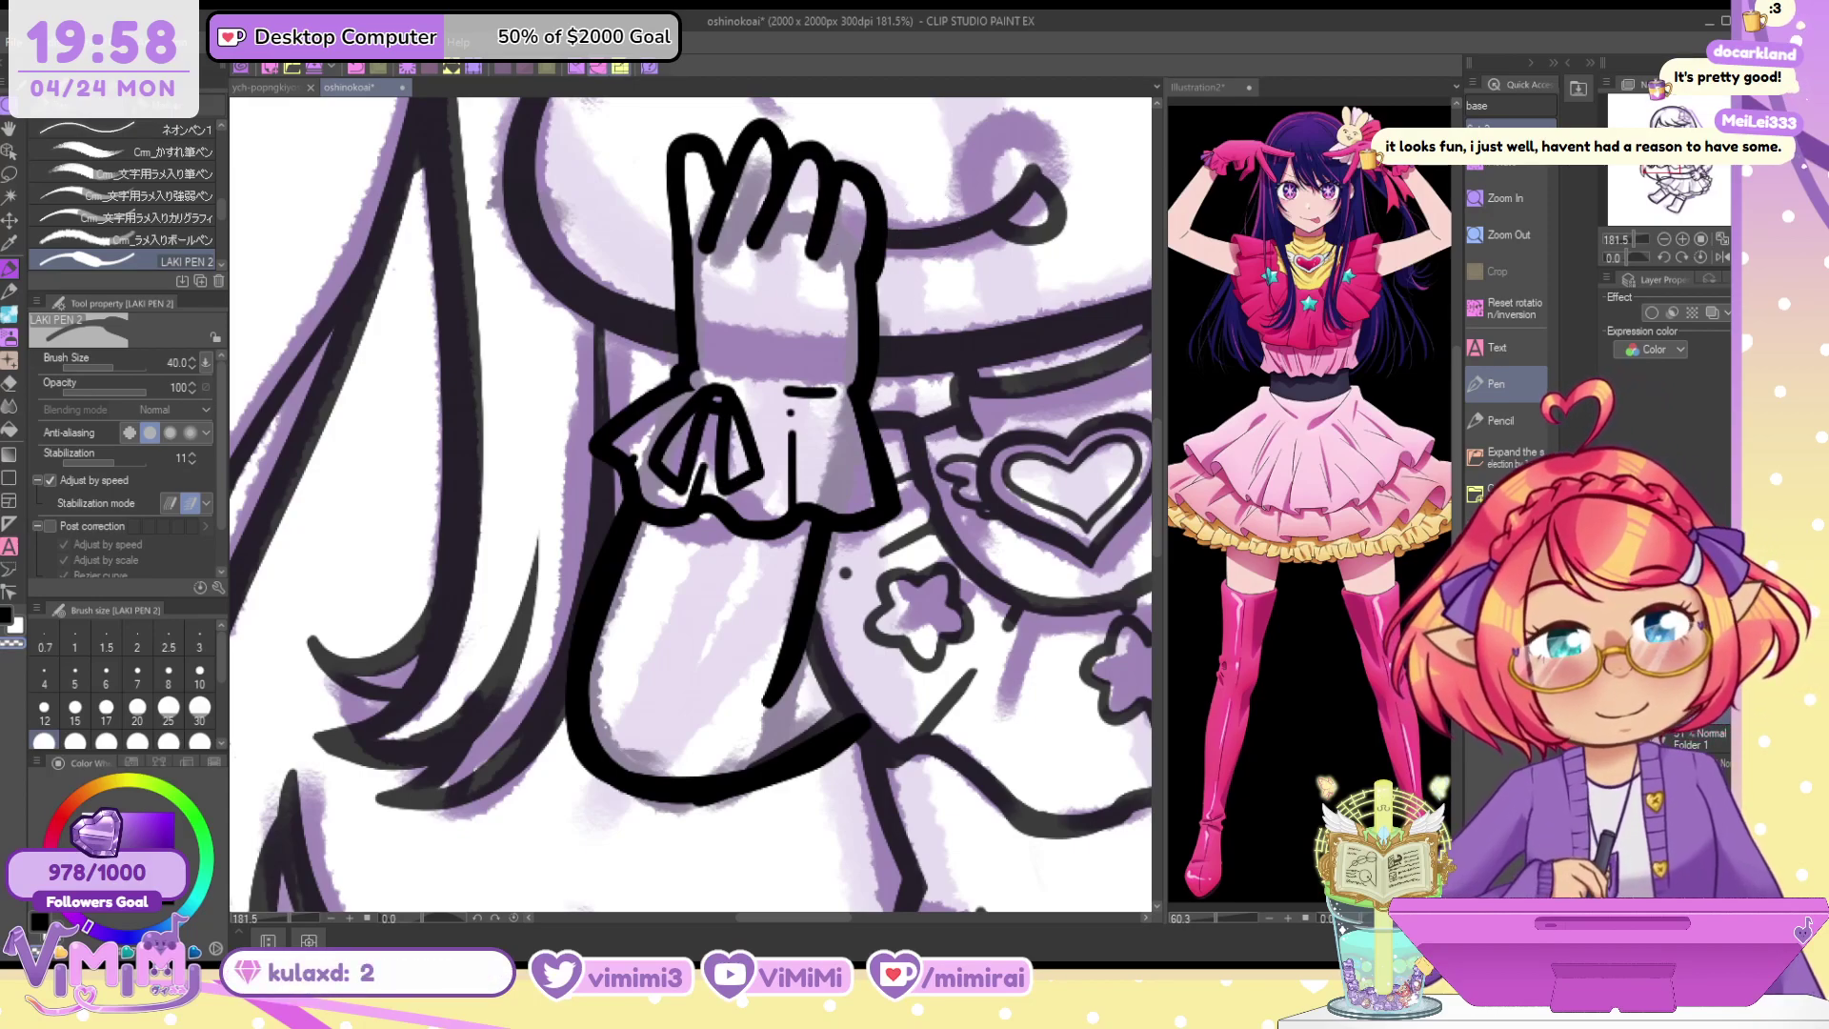
key("ctrl+z")
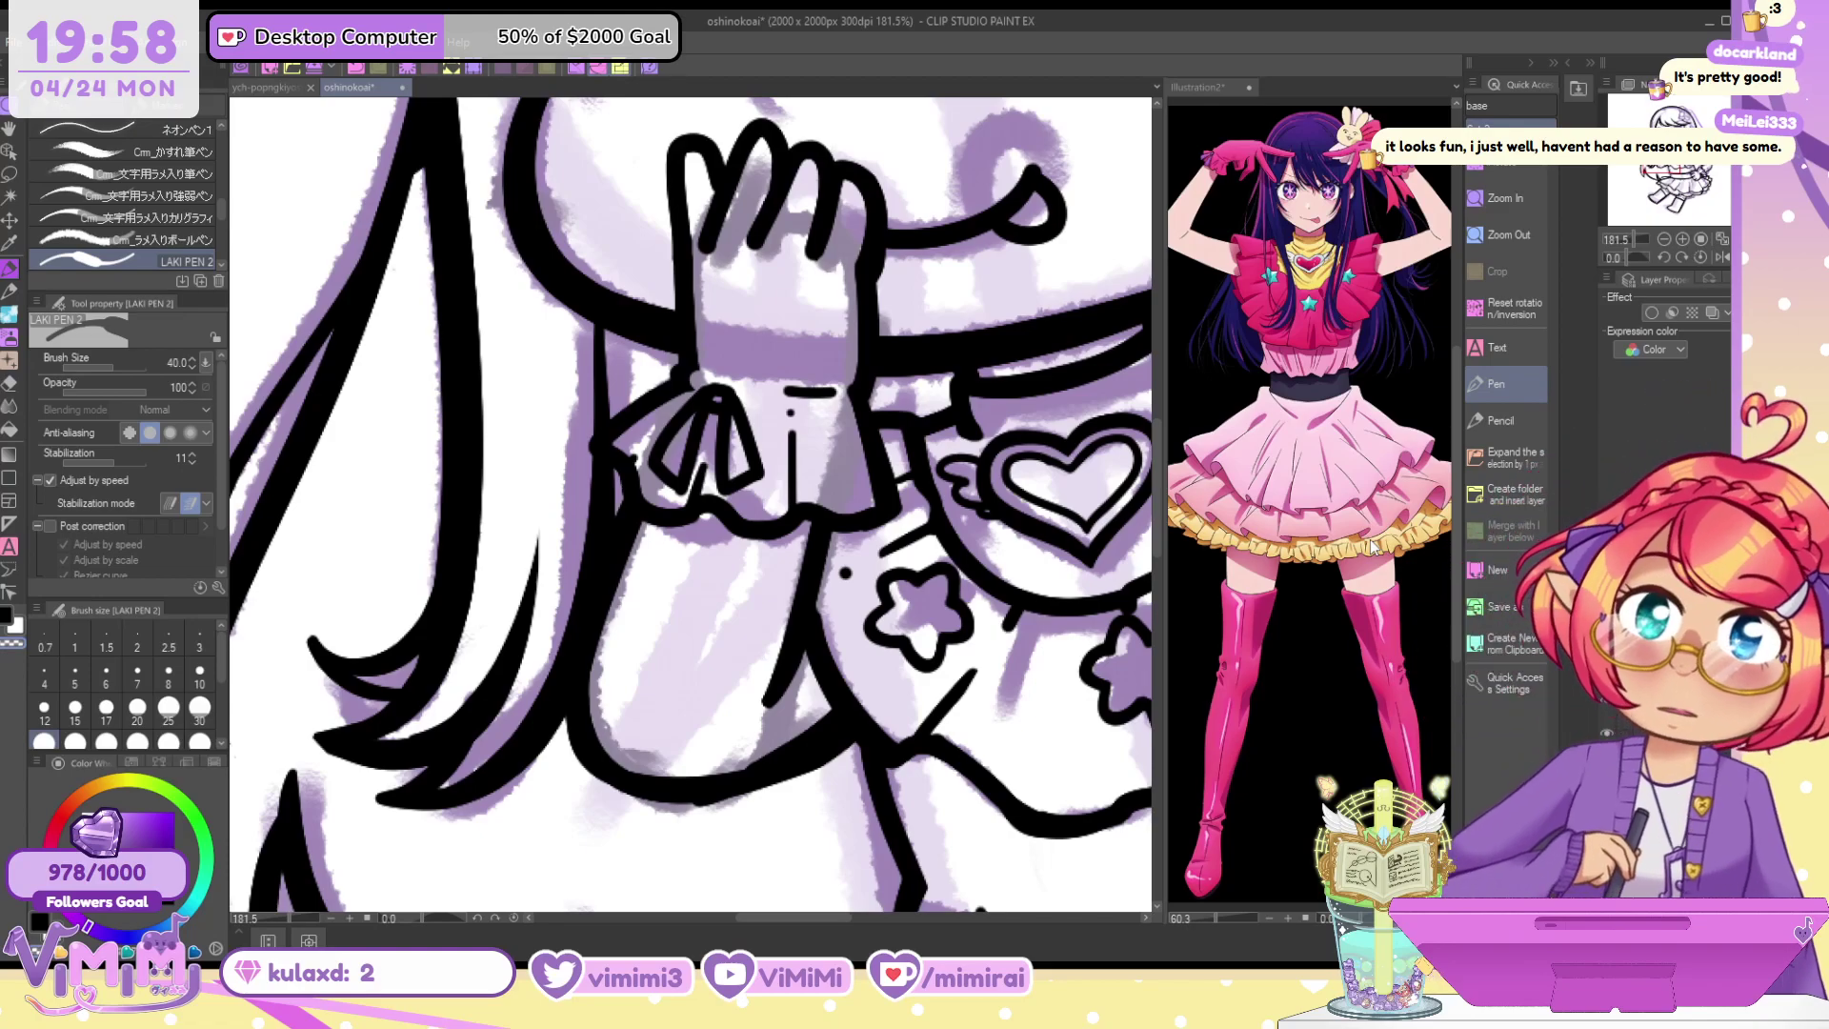
left_click(199, 707)
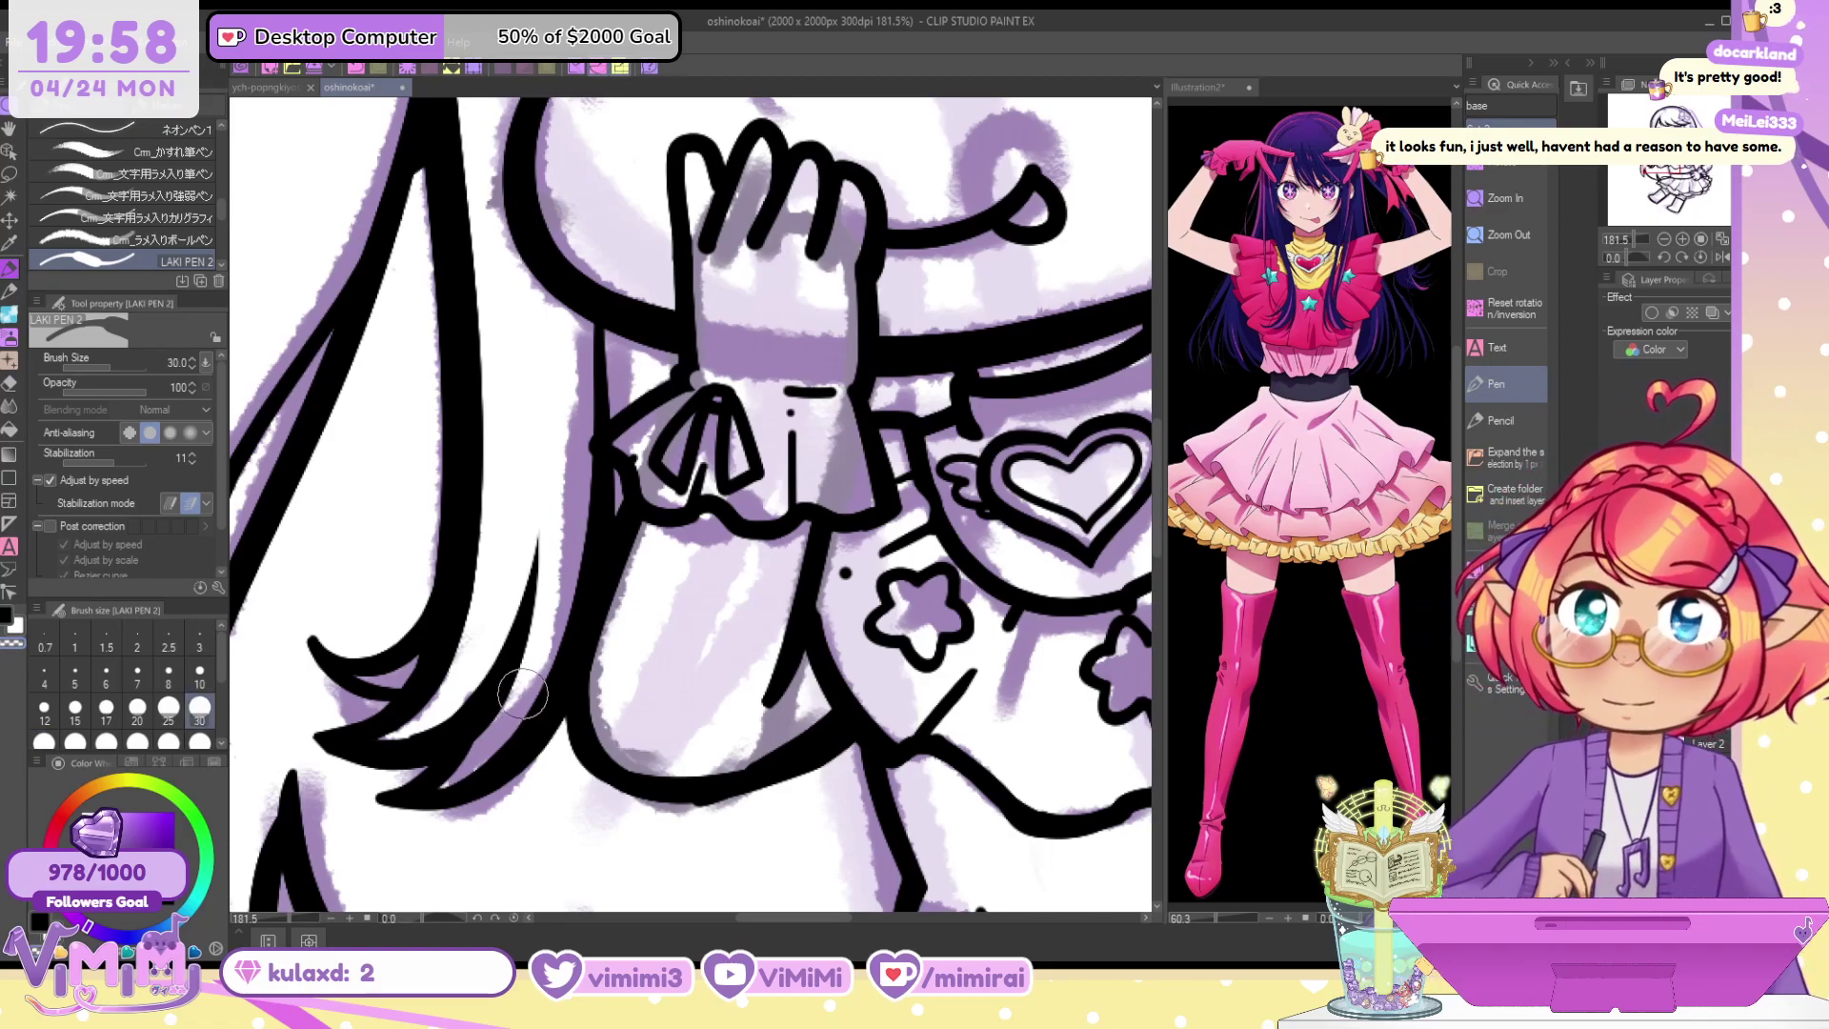
mouse_move(405, 732)
left_mouse_down()
mouse_move(488, 654)
mouse_move(481, 624)
left_mouse_up()
key("ctrl+z")
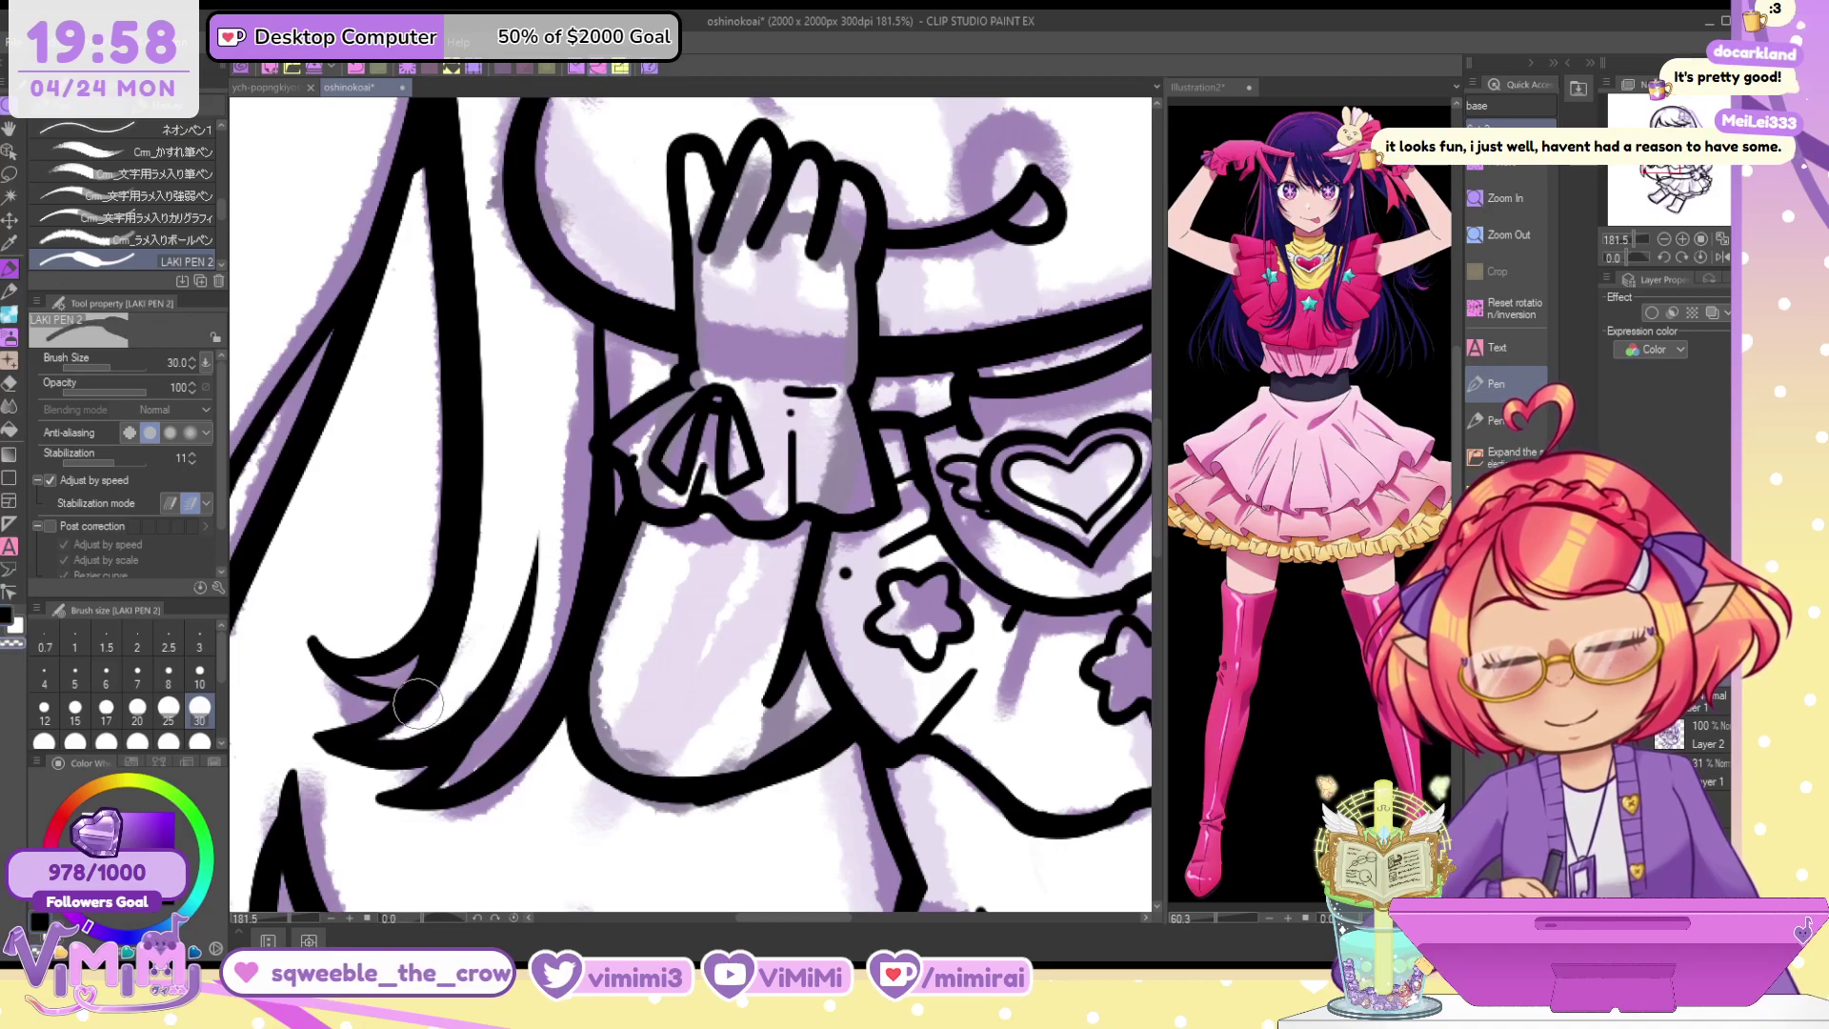
left_click_drag(381, 728, 415, 699)
left_click_drag(537, 541, 500, 675)
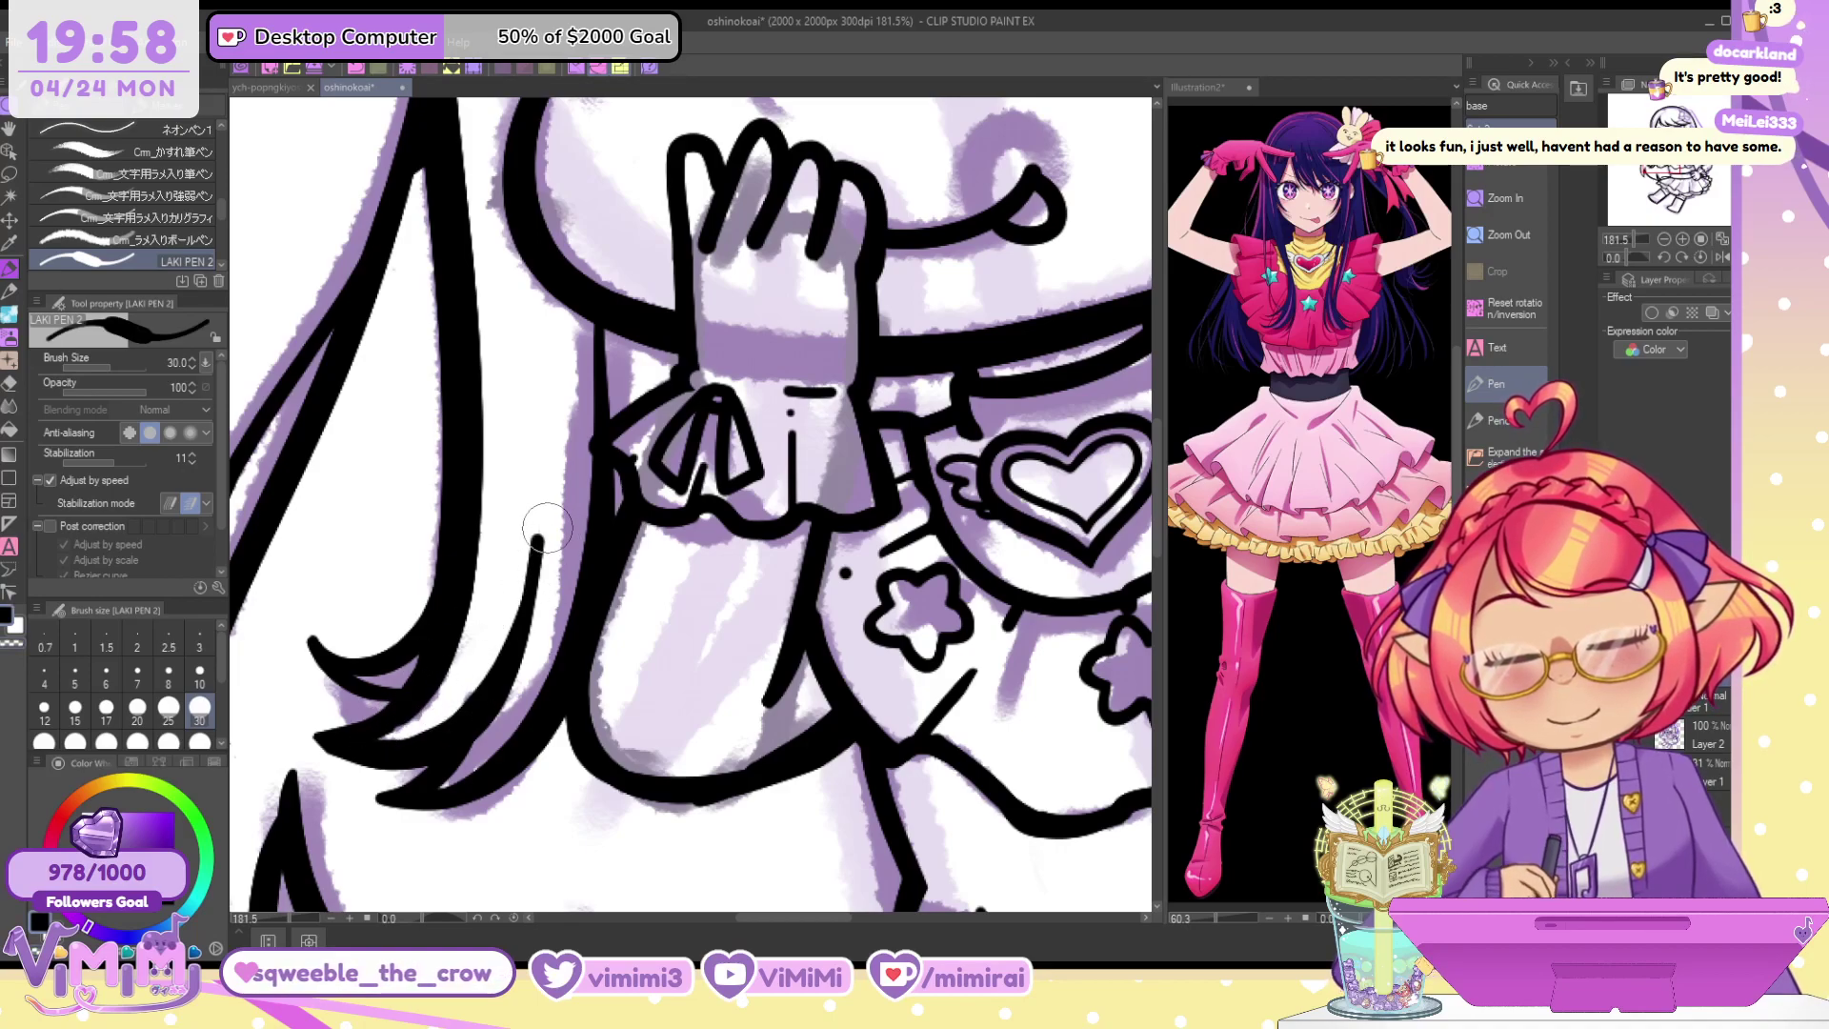
key("ctrl+z")
Extend the two pointed hair strand tips beside the raised arm at brush size 25, adding a small dot above each
key("bracketleft")
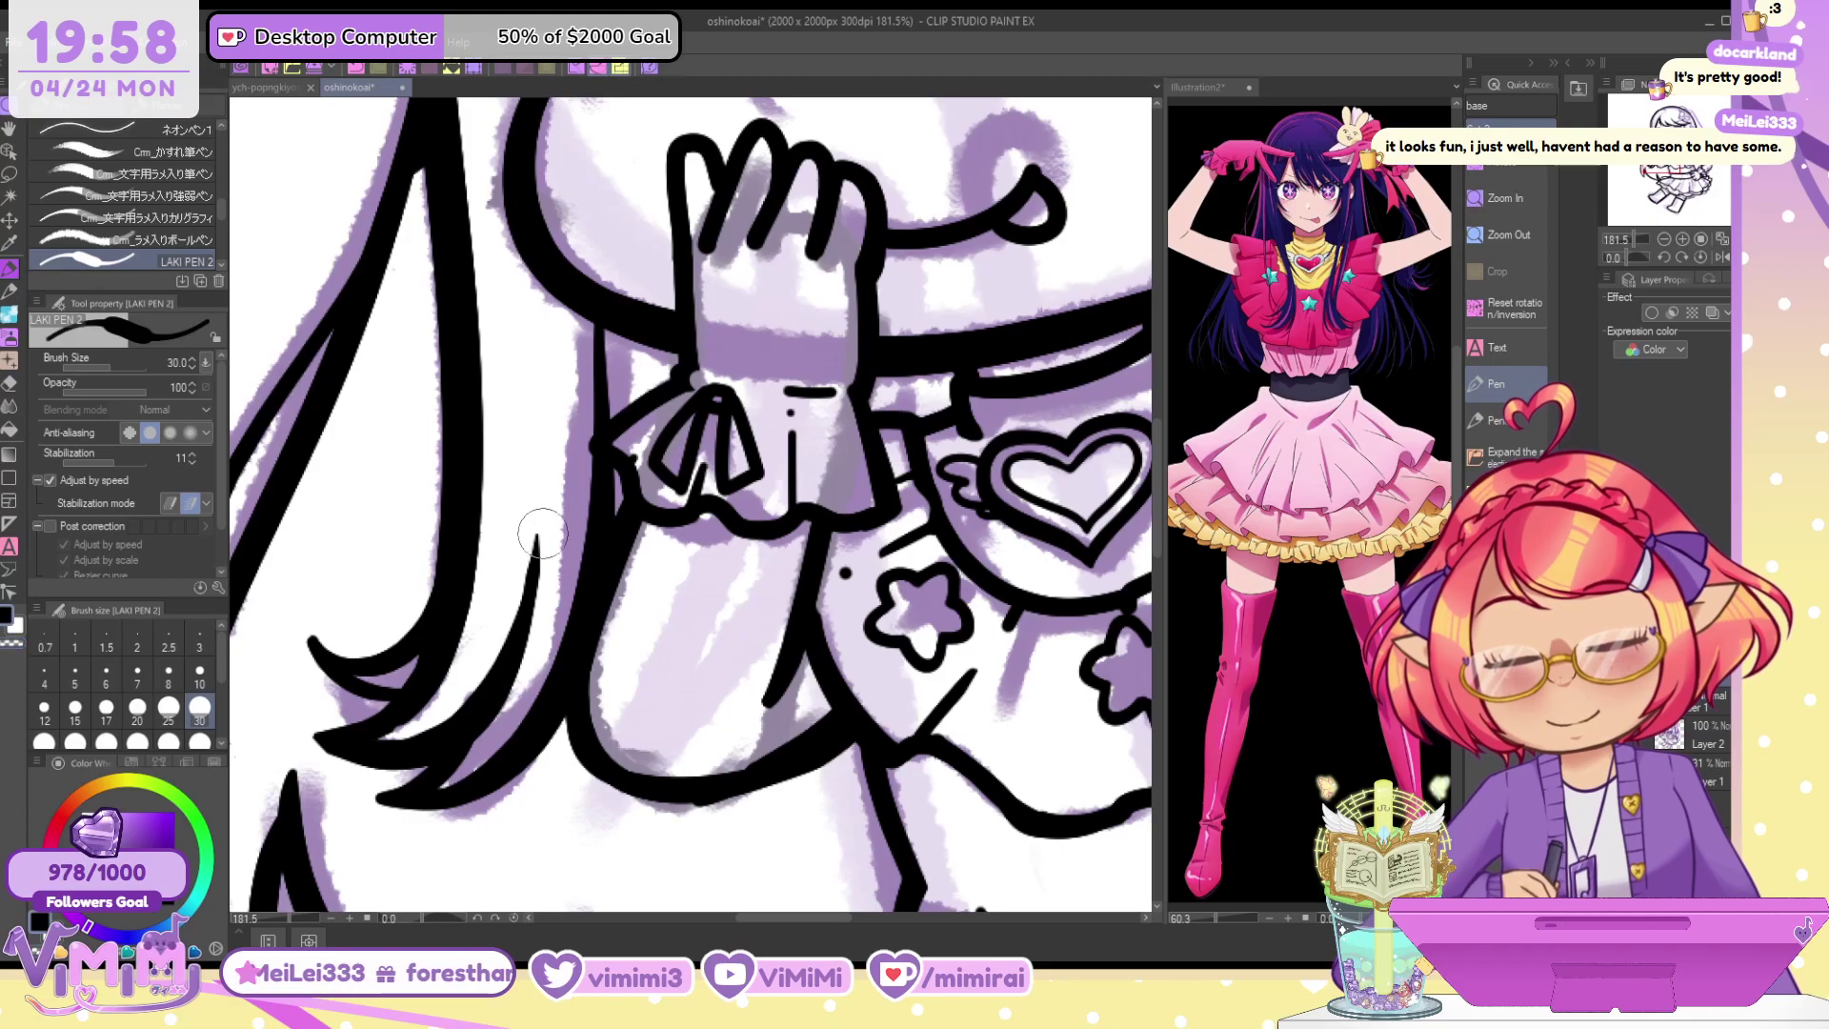
left_click_drag(535, 535, 494, 710)
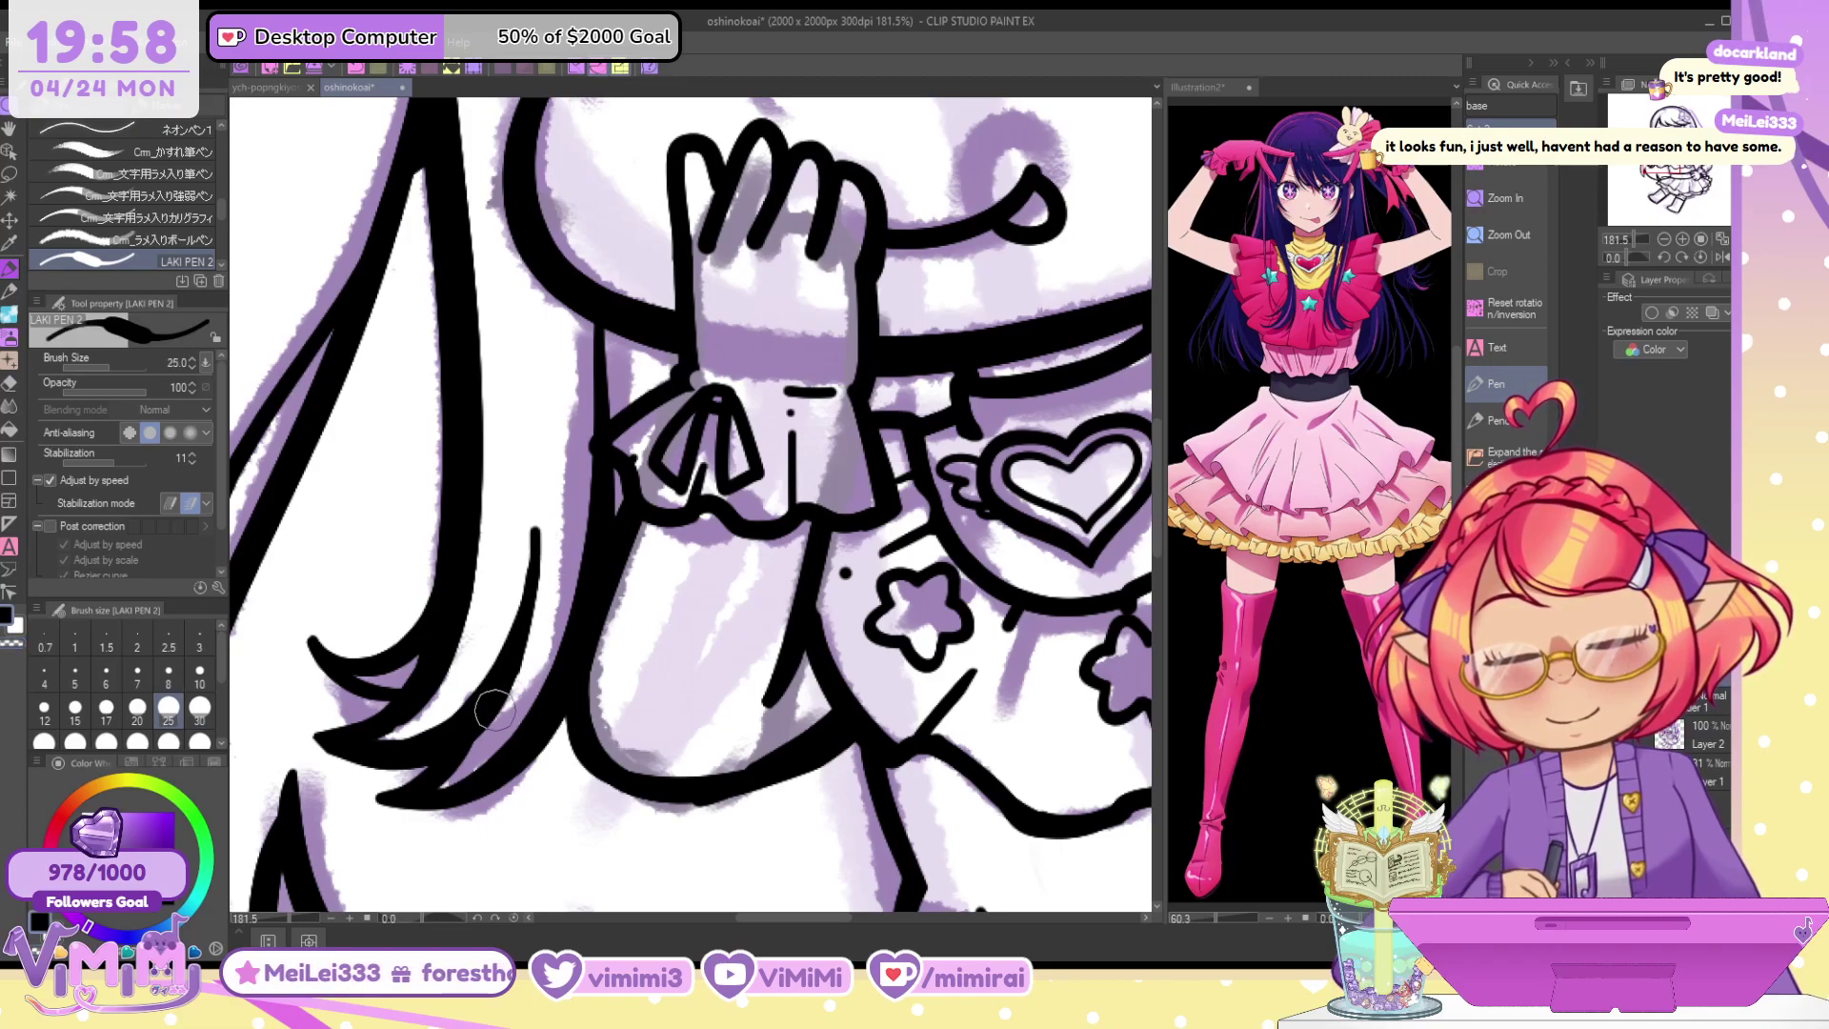
left_click(530, 505)
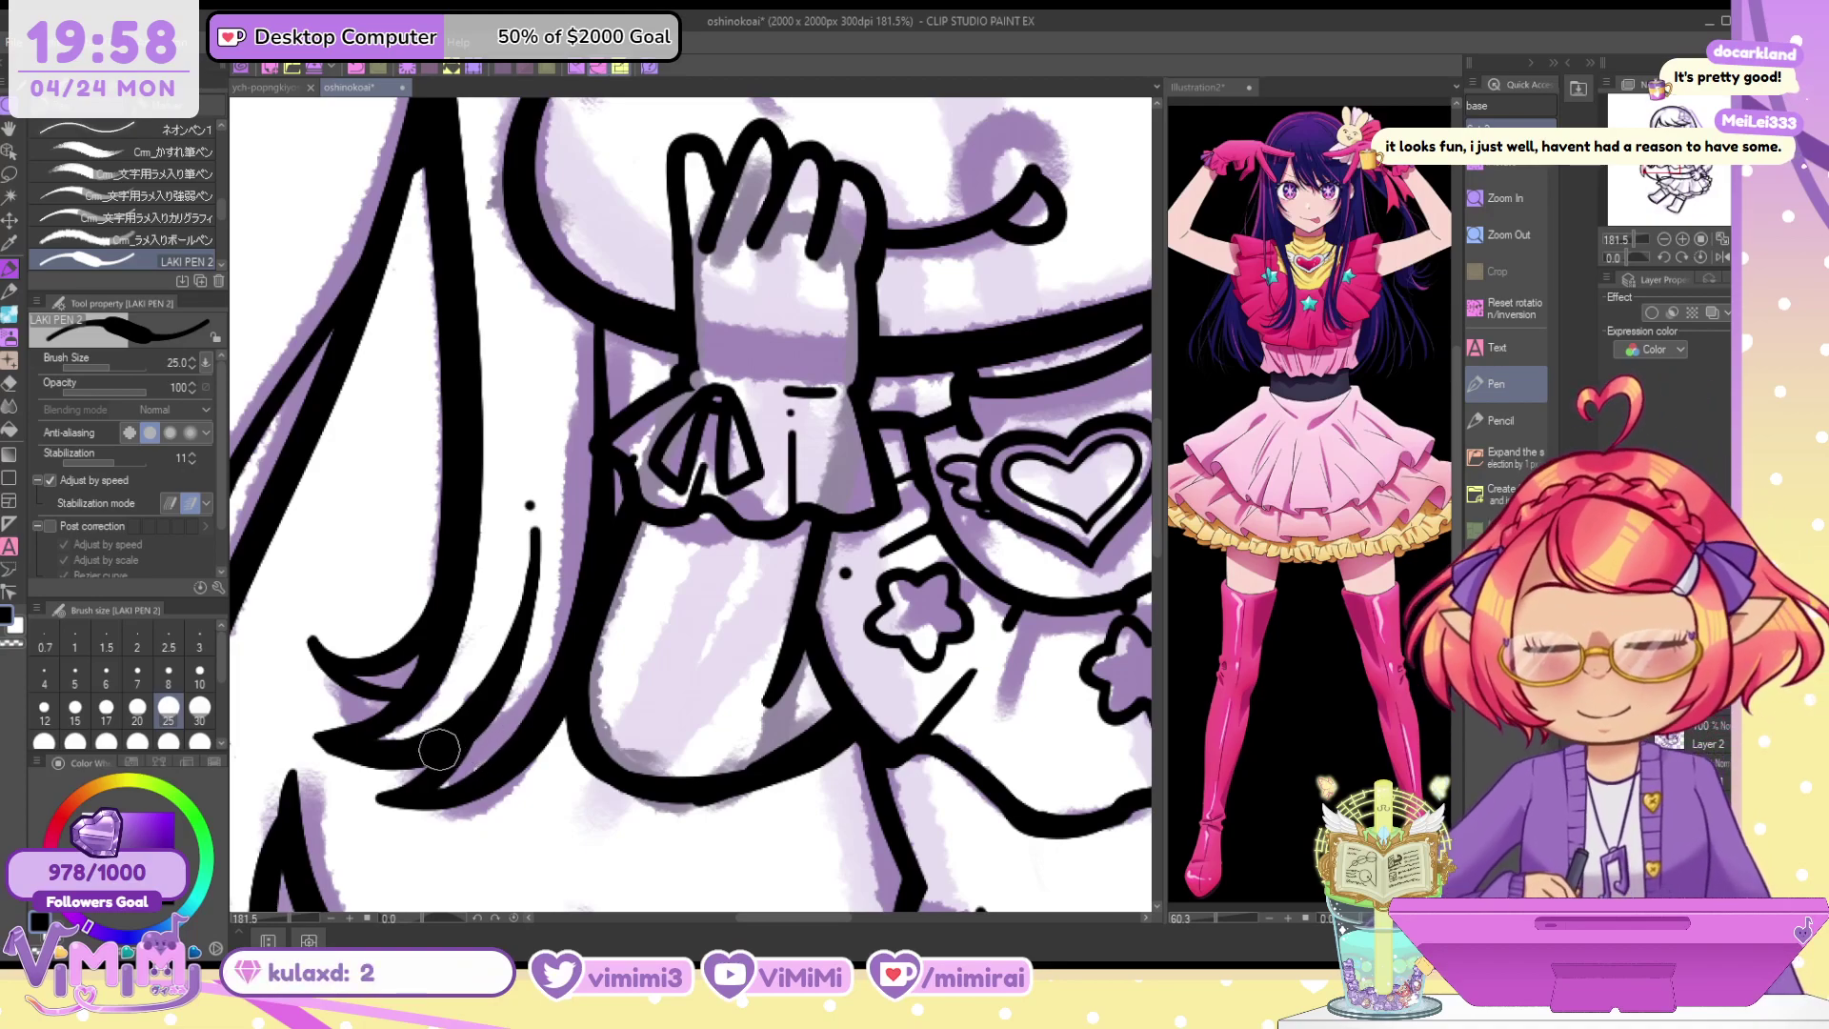
left_click_drag(288, 779, 263, 889)
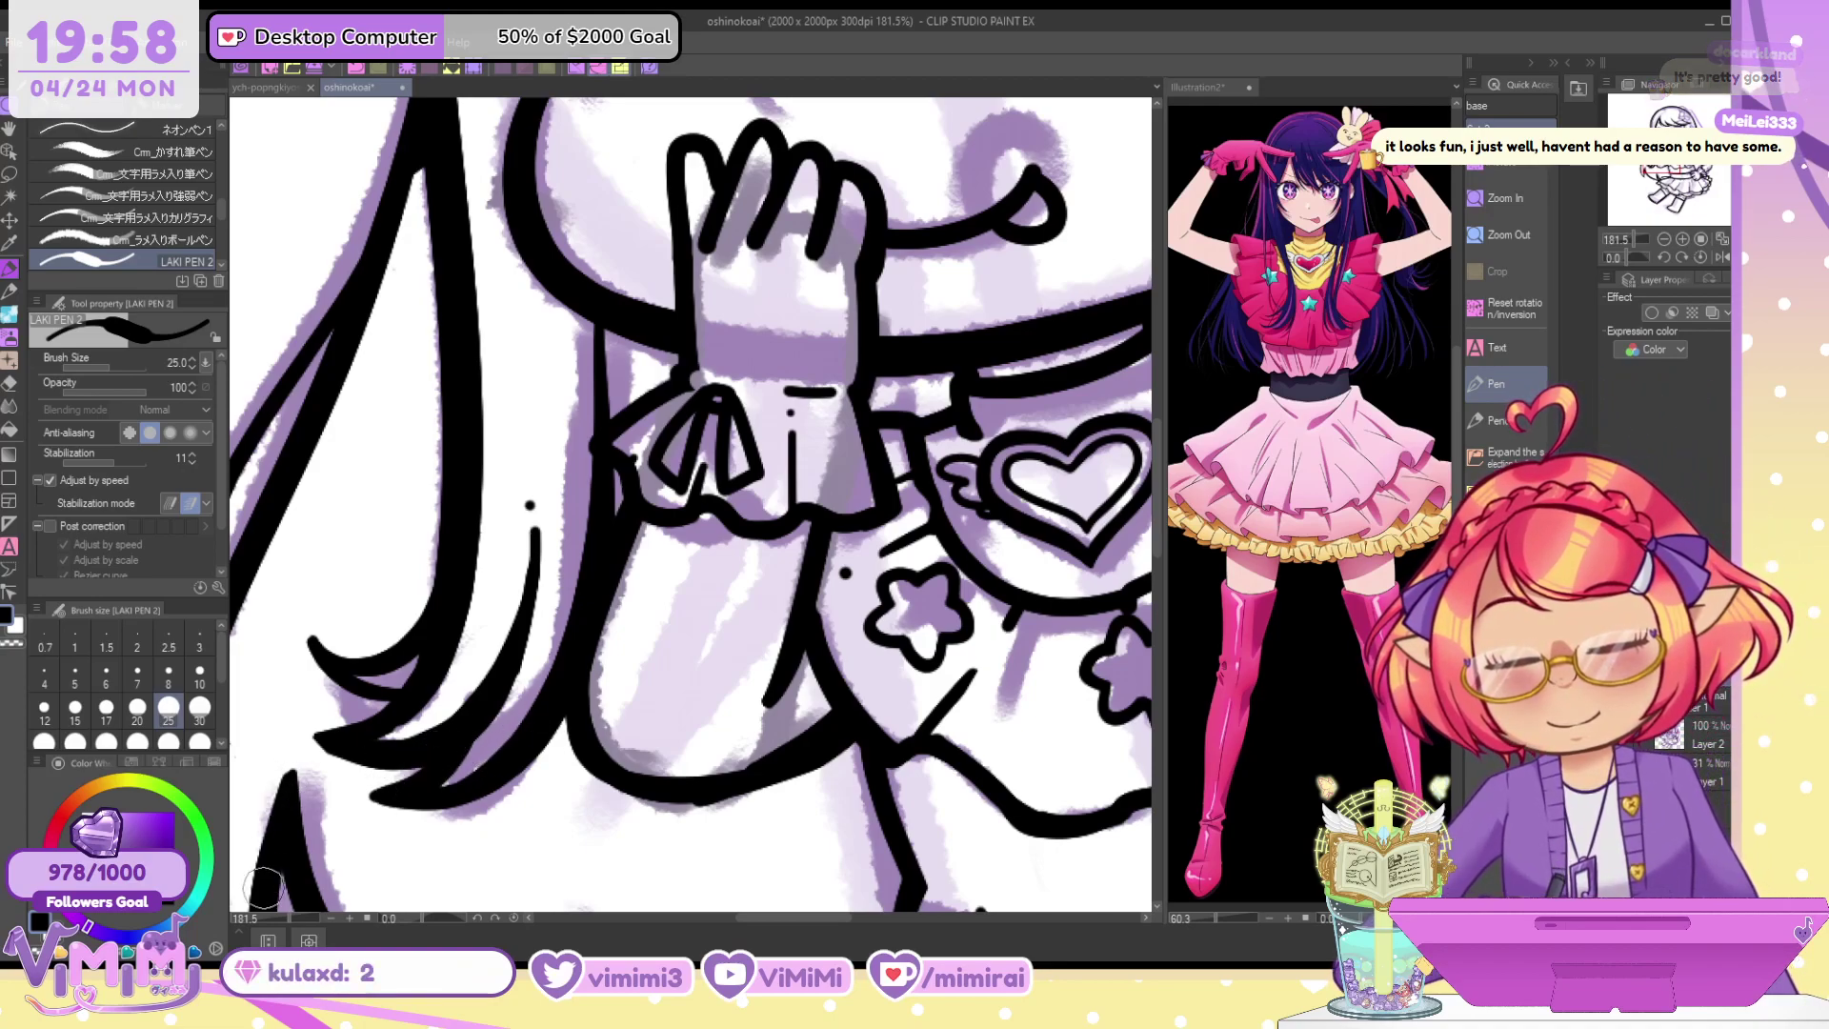
left_click(294, 754)
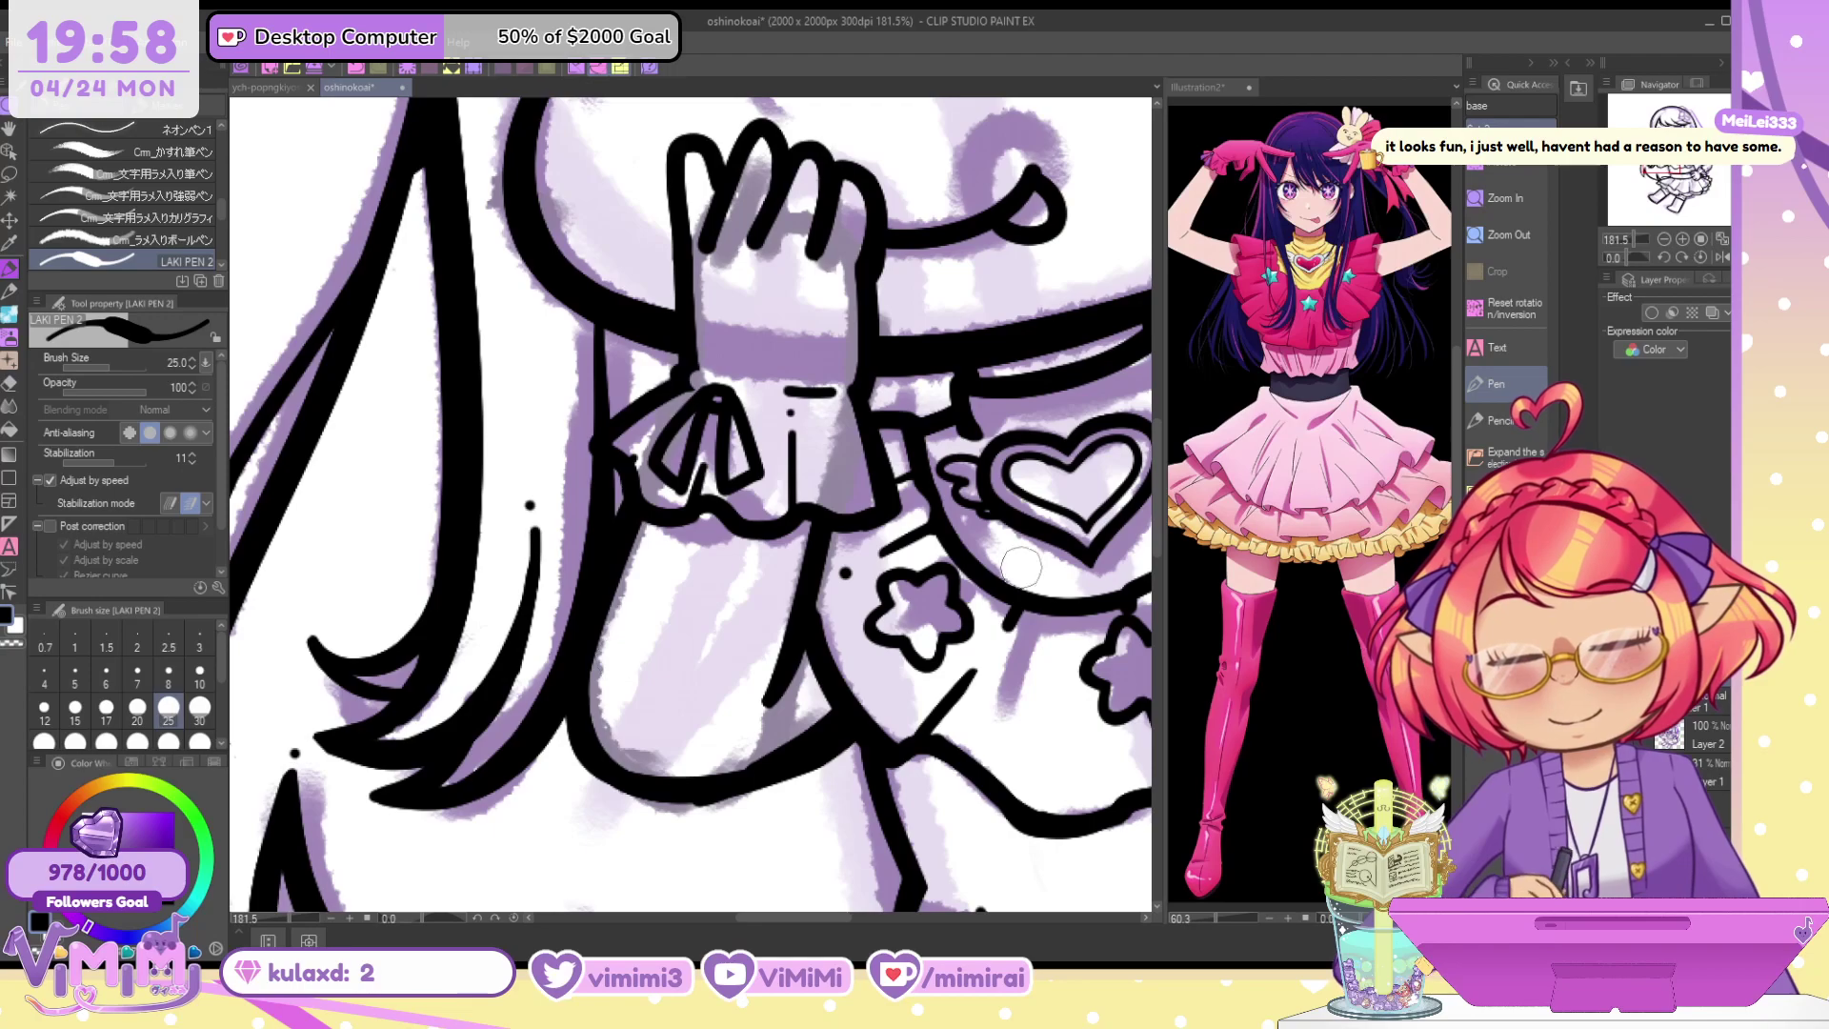
Add a small dot past the end of the lowered arm's diagonal glove cuff line at brush size 30
left_click_drag(1071, 486, 157, 476)
left_click_drag(606, 407, 583, 384)
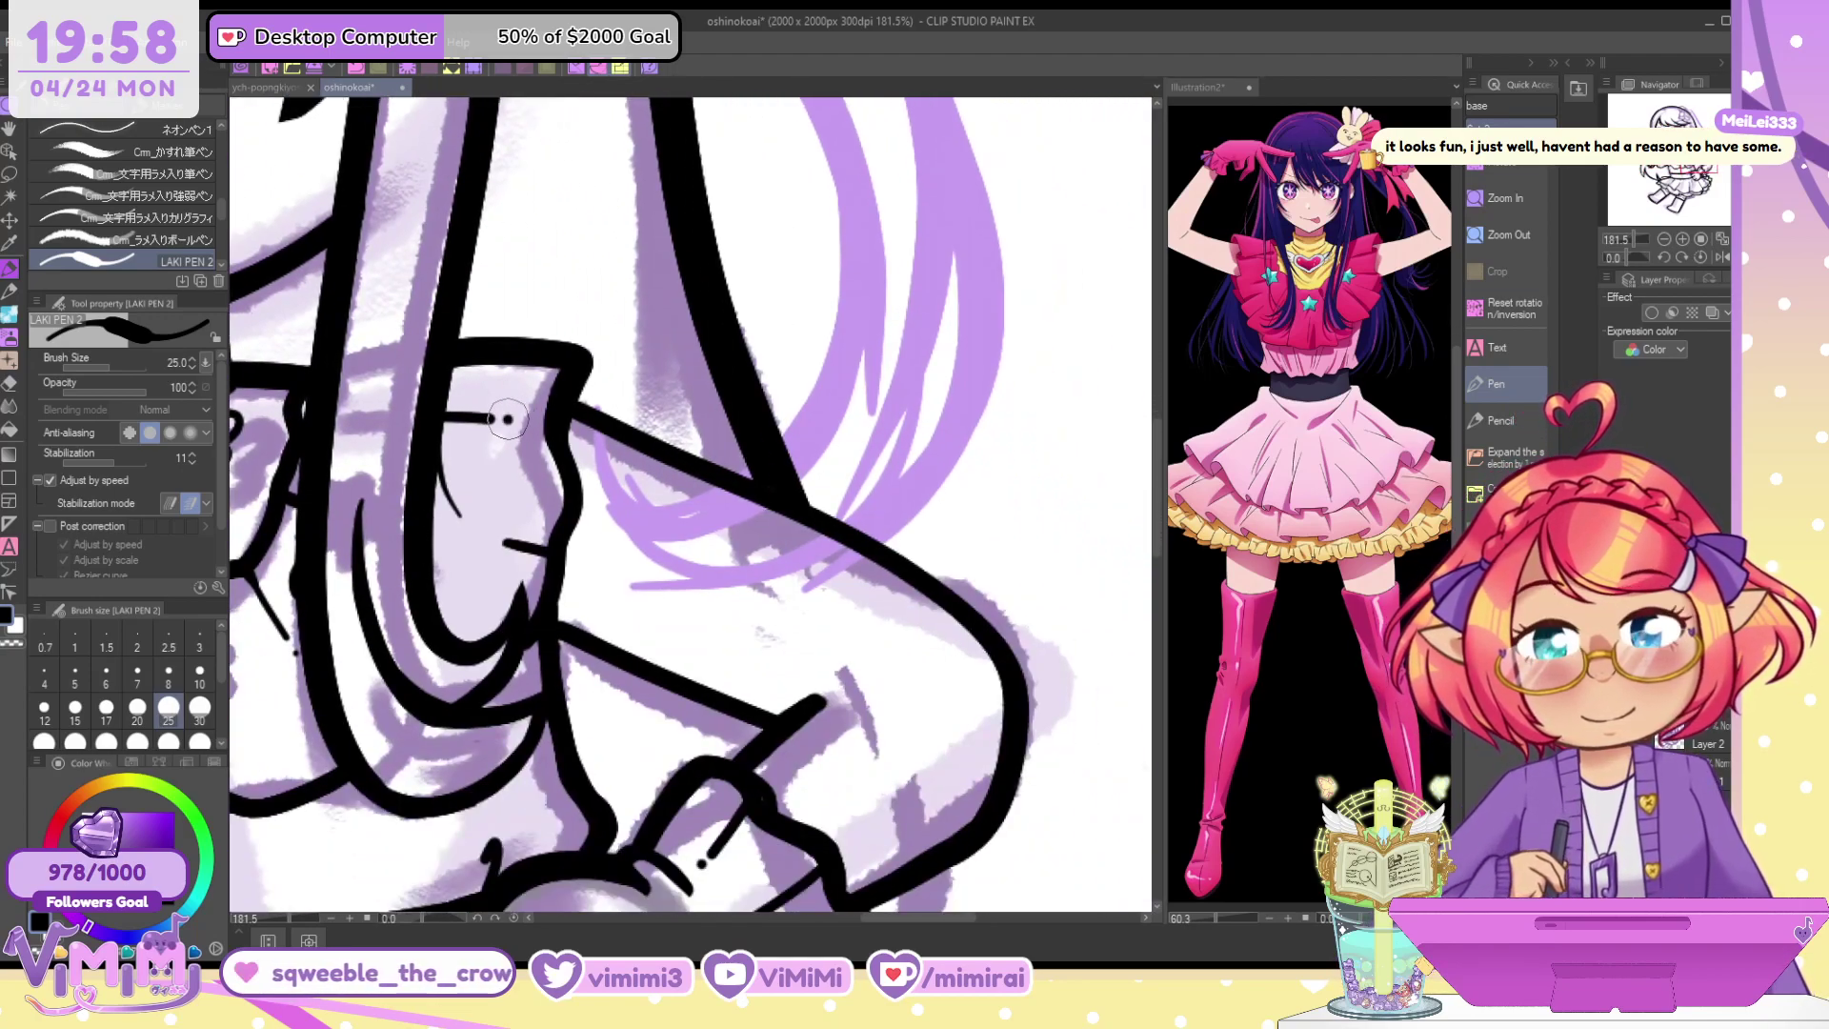
key("ctrl+z")
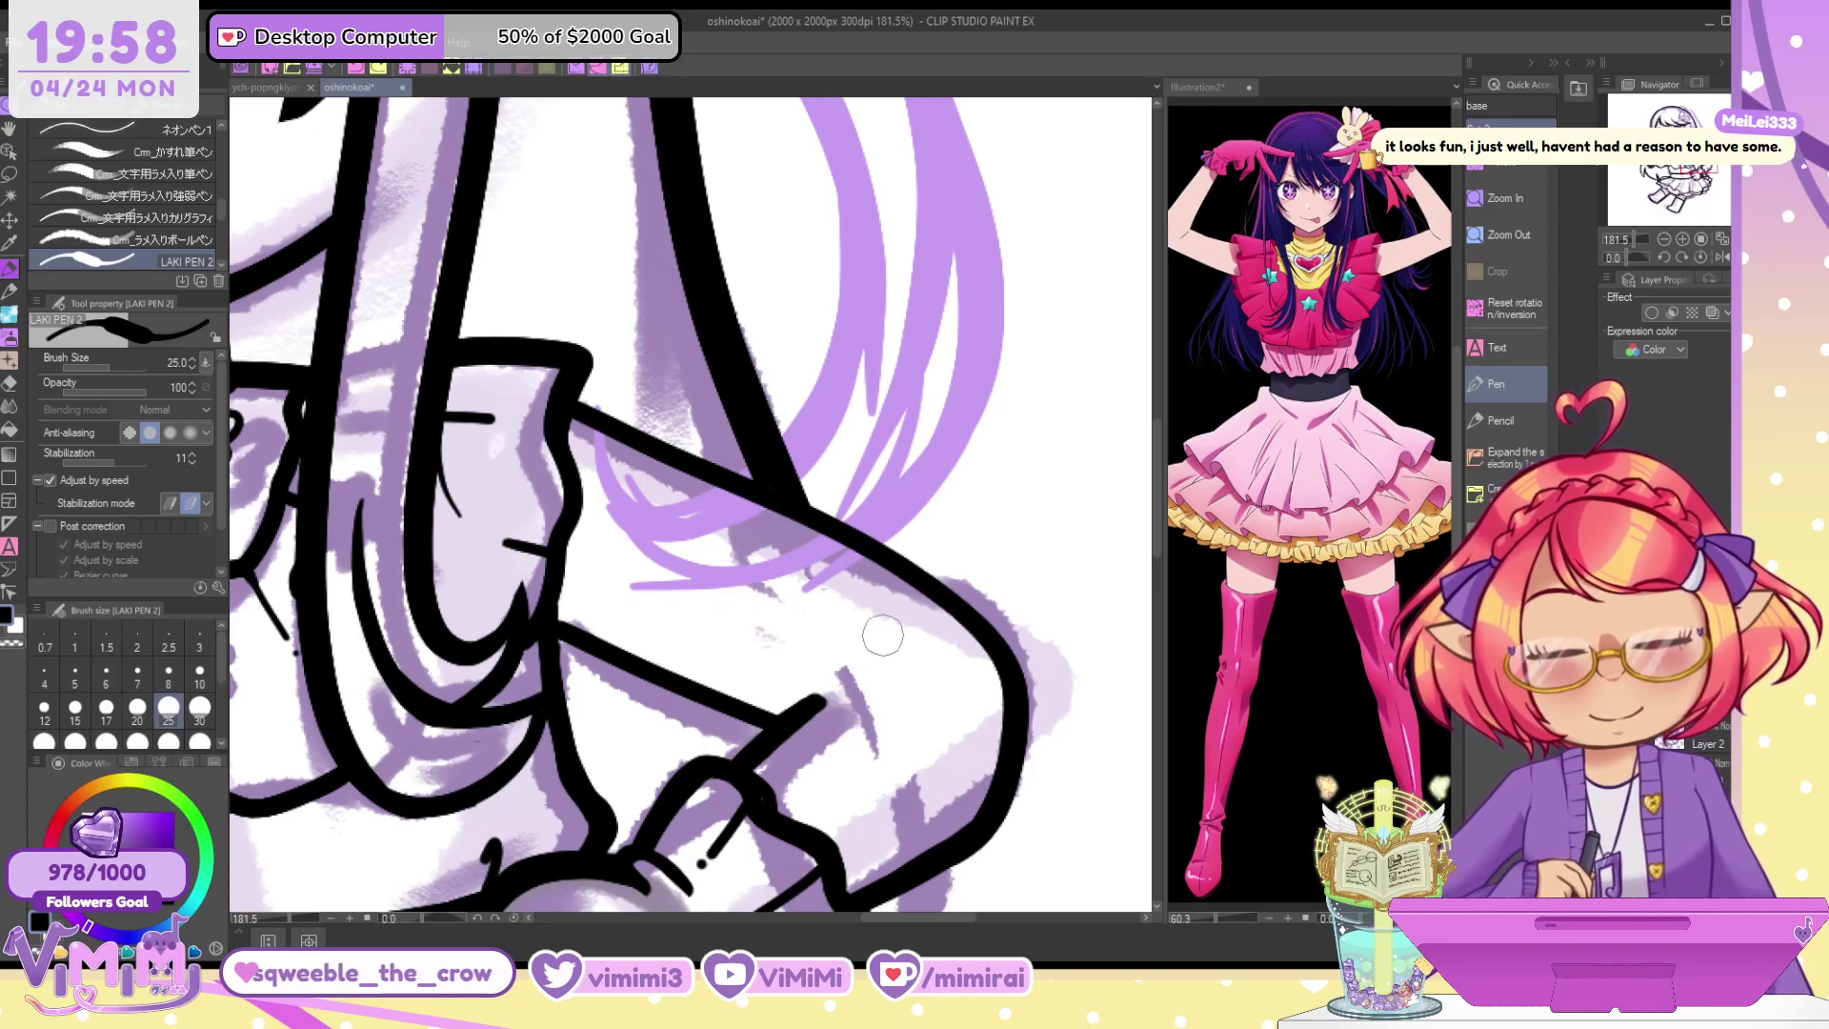
key("bracketright")
left_click(842, 682)
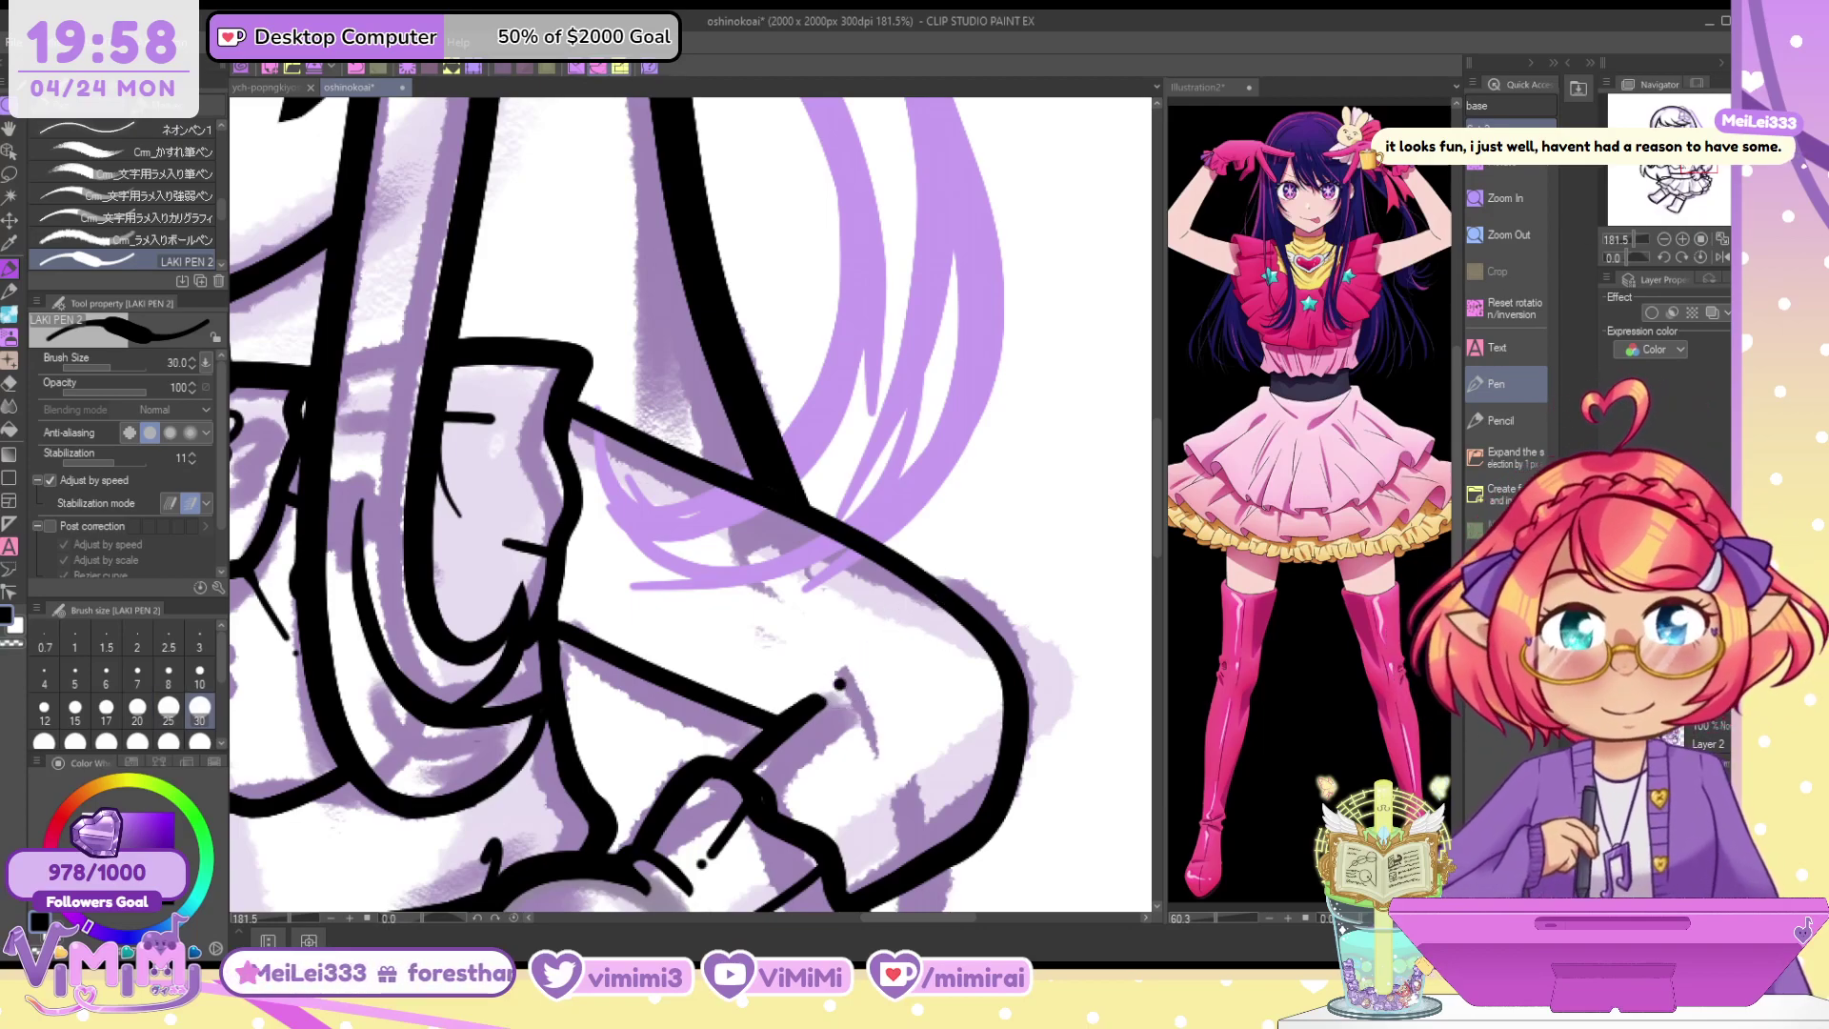
Hide the black hair line art around the head so the sketched bunny hair ornament is uncovered
mouse_move(1642, 188)
left_mouse_down()
mouse_move(1688, 173)
mouse_move(1676, 190)
mouse_move(1677, 121)
left_mouse_up()
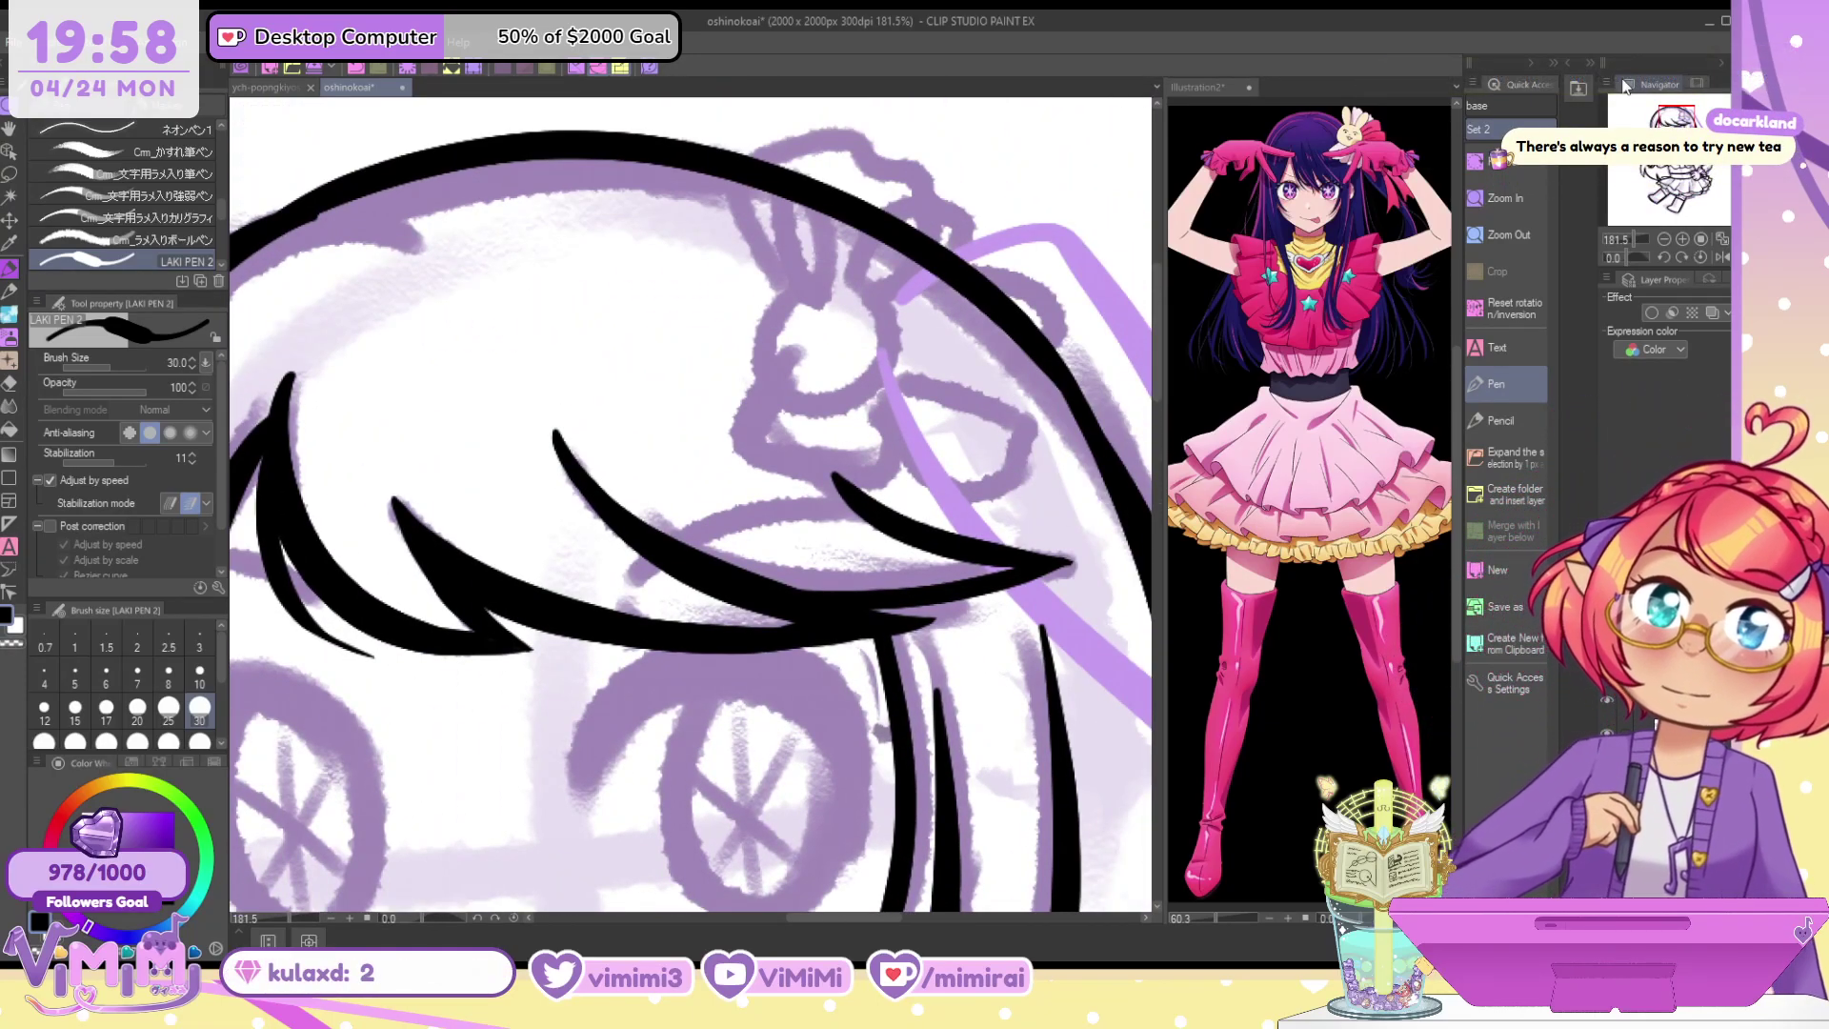
left_click_drag(1675, 122, 1664, 126)
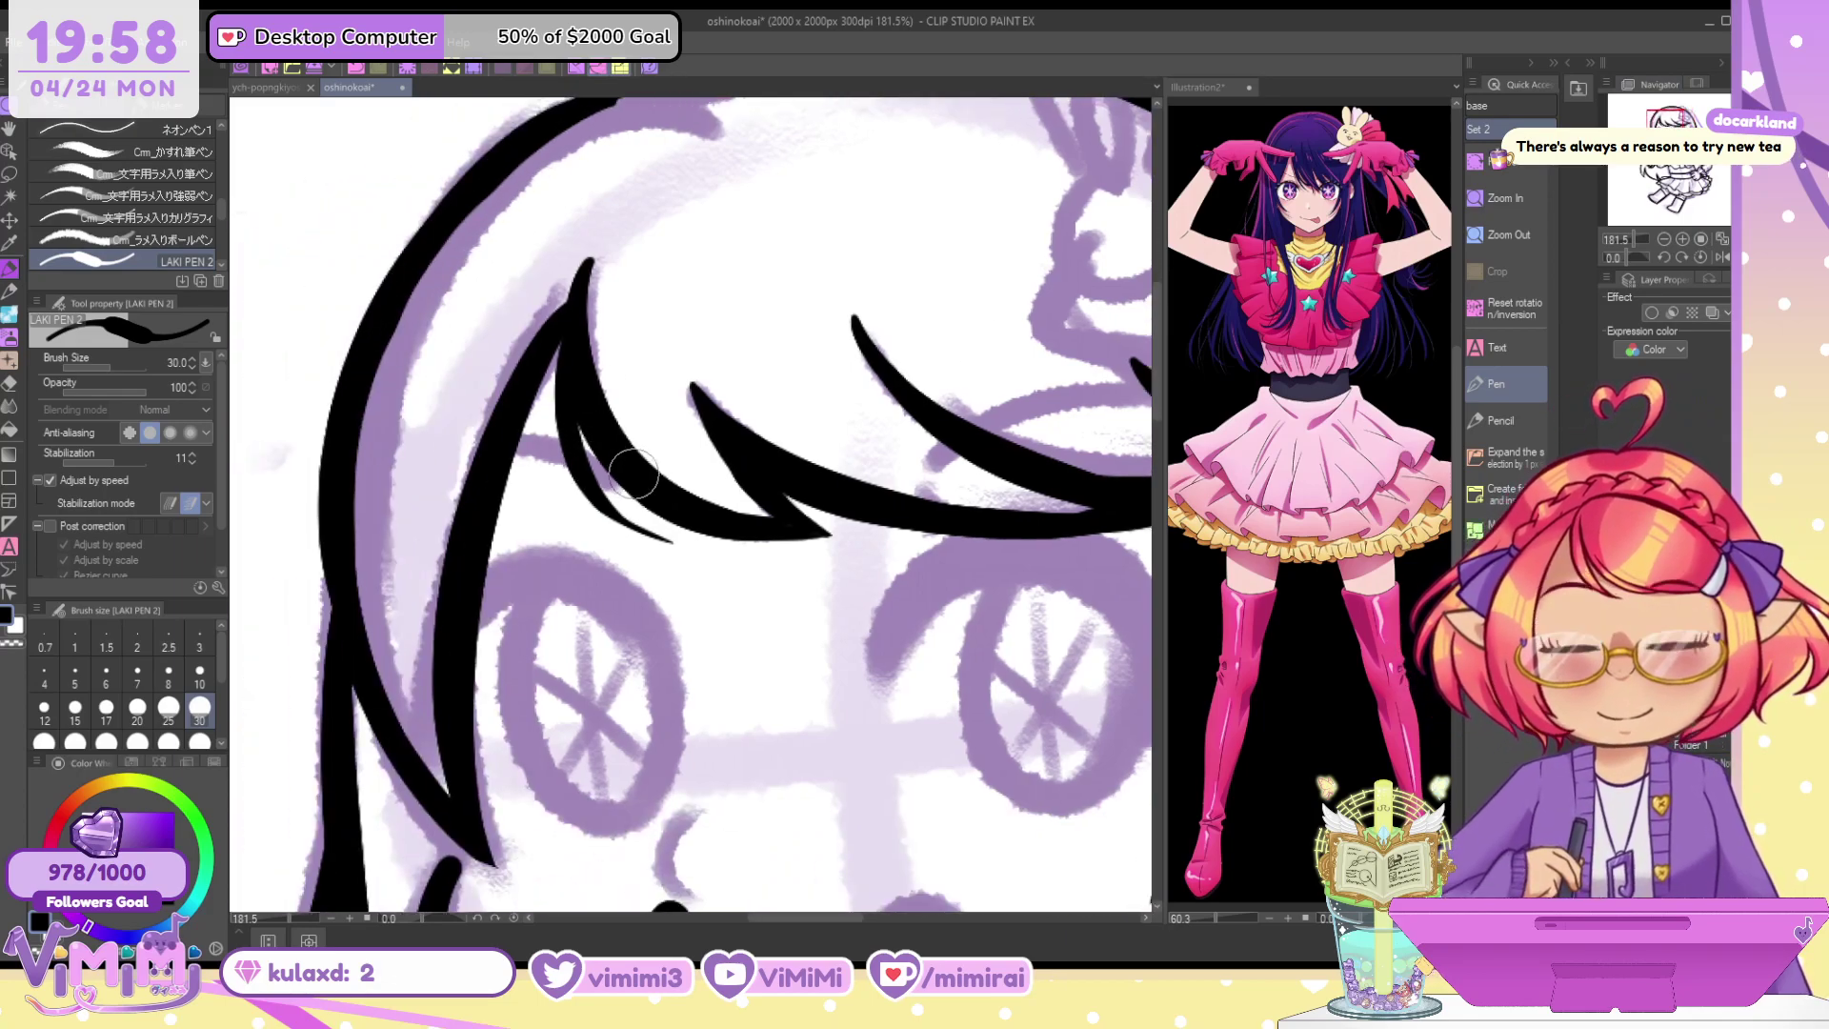
scroll(634, 473, "up", 5)
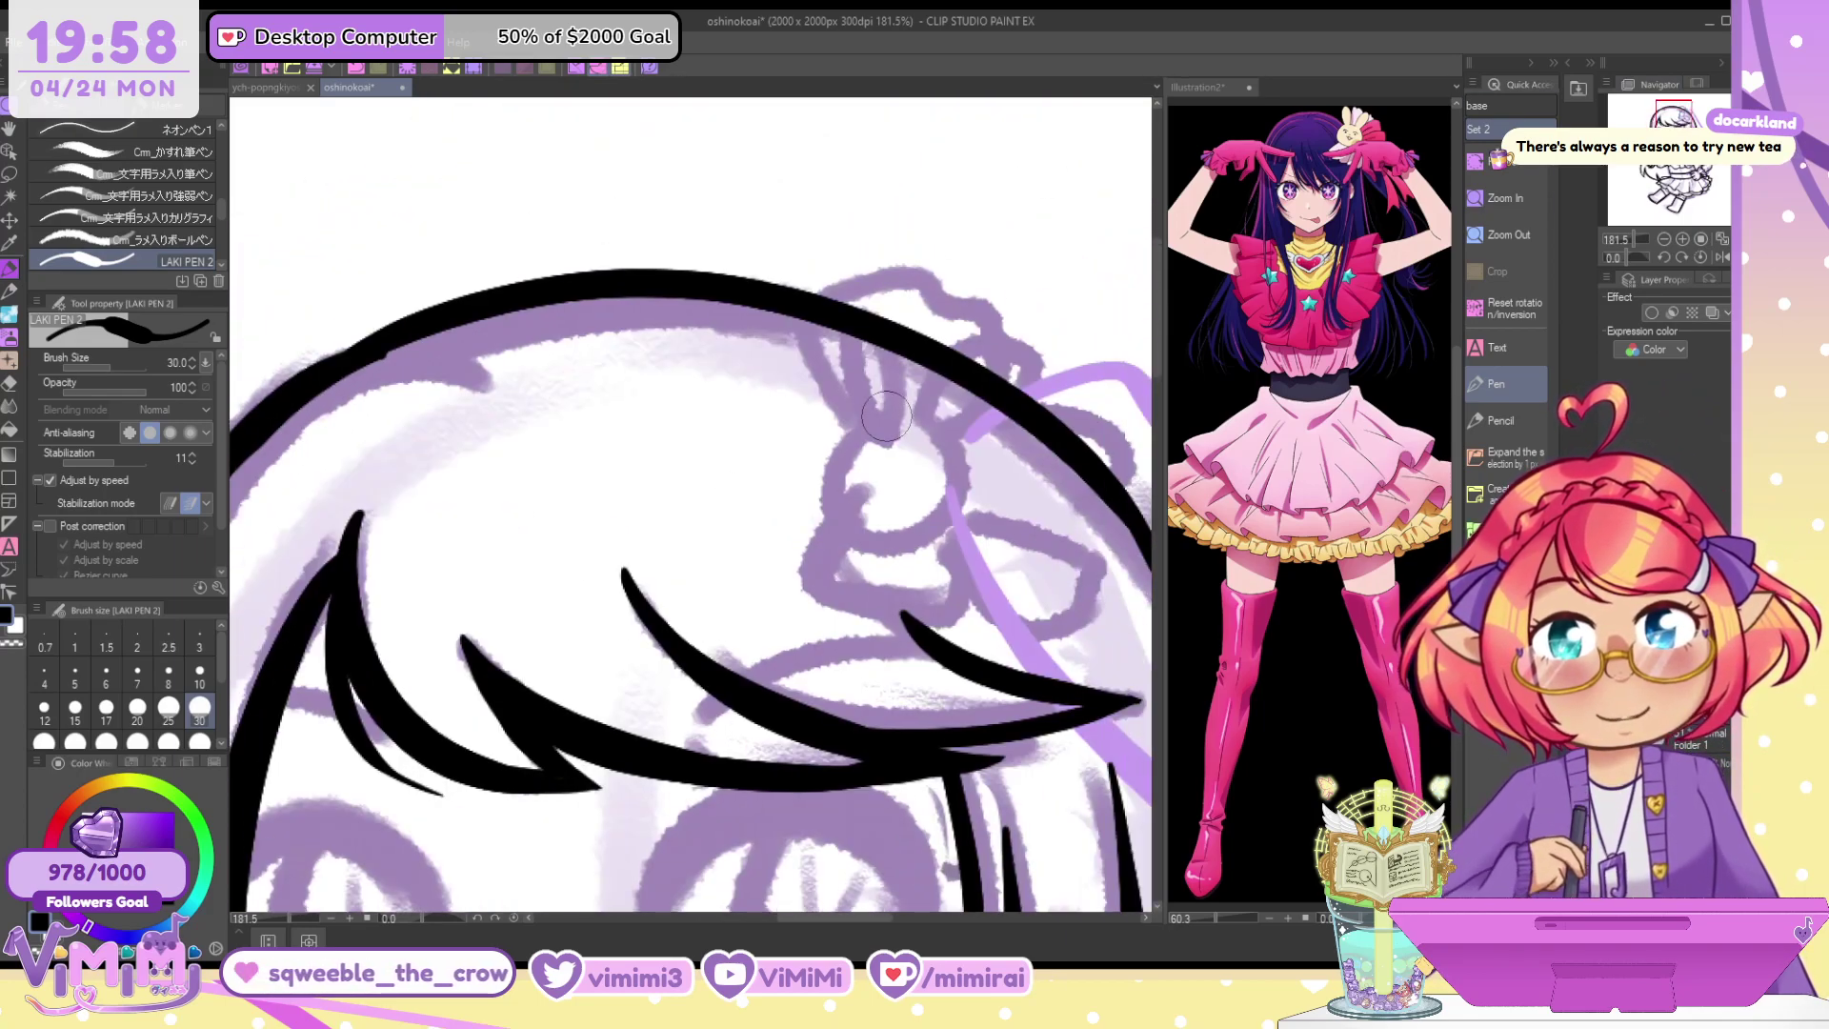
key("Delete")
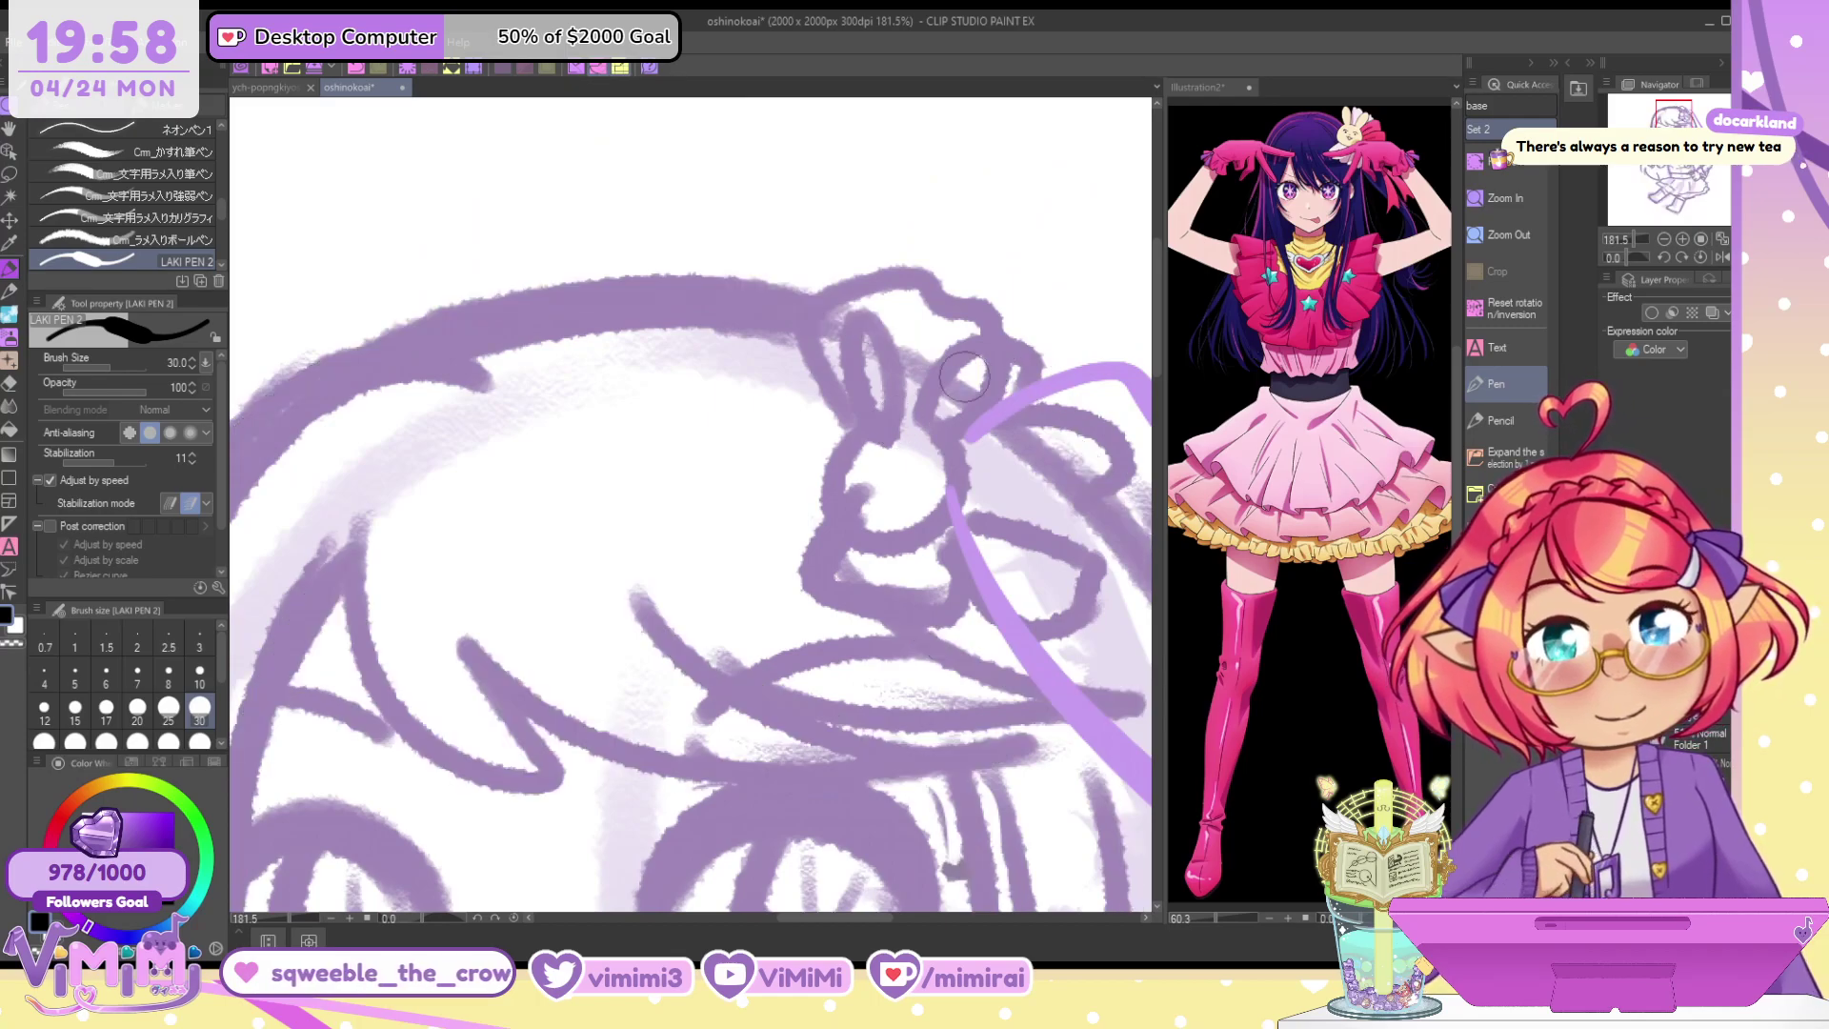
Ink the bunny hair ornament's round head and two upright ears at brush size 30
mouse_move(897, 408)
left_mouse_down()
mouse_move(905, 362)
mouse_move(875, 429)
mouse_move(971, 404)
left_mouse_up()
mouse_move(869, 433)
left_mouse_down()
mouse_move(956, 431)
mouse_move(902, 419)
mouse_move(949, 531)
mouse_move(950, 420)
mouse_move(902, 422)
mouse_move(839, 471)
mouse_move(960, 450)
mouse_move(892, 331)
mouse_move(881, 387)
mouse_move(868, 310)
mouse_move(882, 383)
mouse_move(961, 420)
mouse_move(1013, 349)
mouse_move(945, 412)
left_mouse_up()
key("ctrl+z")
key("ctrl+z")
key("ctrl+z")
key("ctrl+z")
key("bracketright")
key("bracketleft")
key("ctrl+z")
key("ctrl+z")
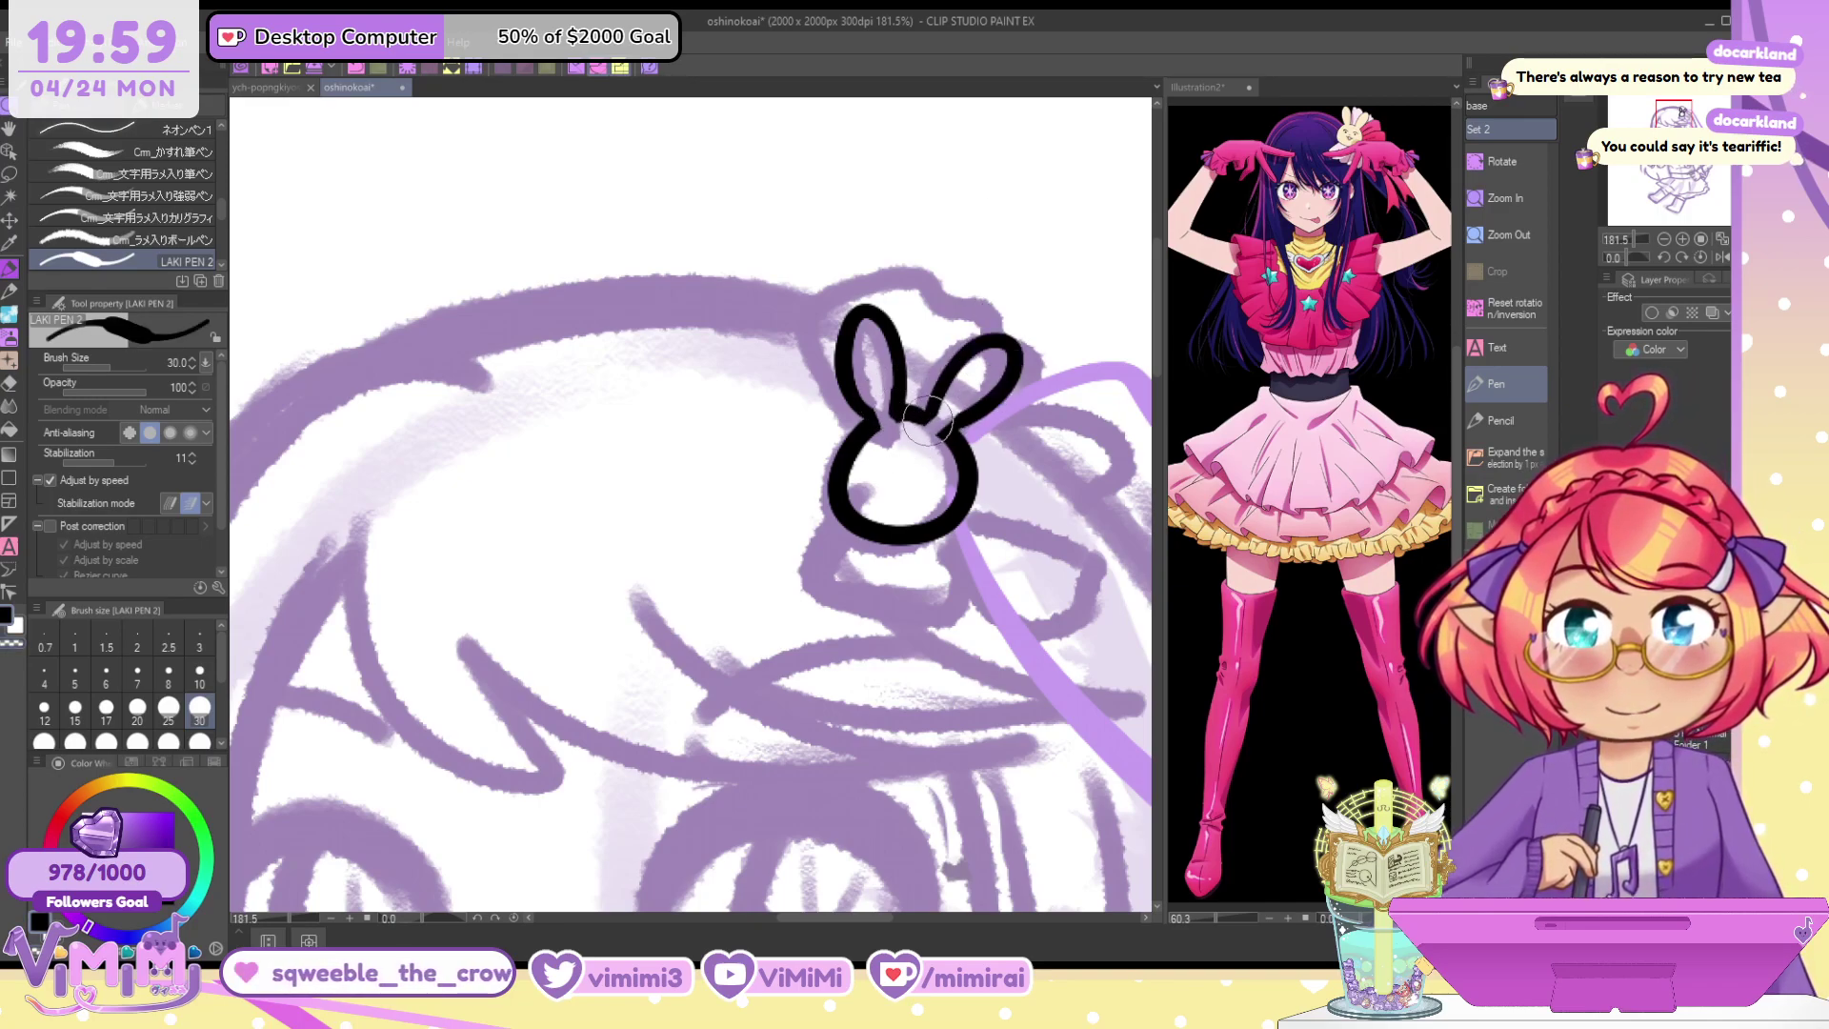
Clean up the join between the bunny ornament's ears and the top of its head
mouse_move(983, 352)
left_mouse_down()
mouse_move(1026, 375)
mouse_move(932, 416)
mouse_move(1012, 376)
mouse_move(967, 422)
mouse_move(990, 410)
mouse_move(994, 362)
mouse_move(930, 413)
mouse_move(933, 384)
mouse_move(958, 429)
left_mouse_up()
key("ctrl+z")
key("ctrl+z")
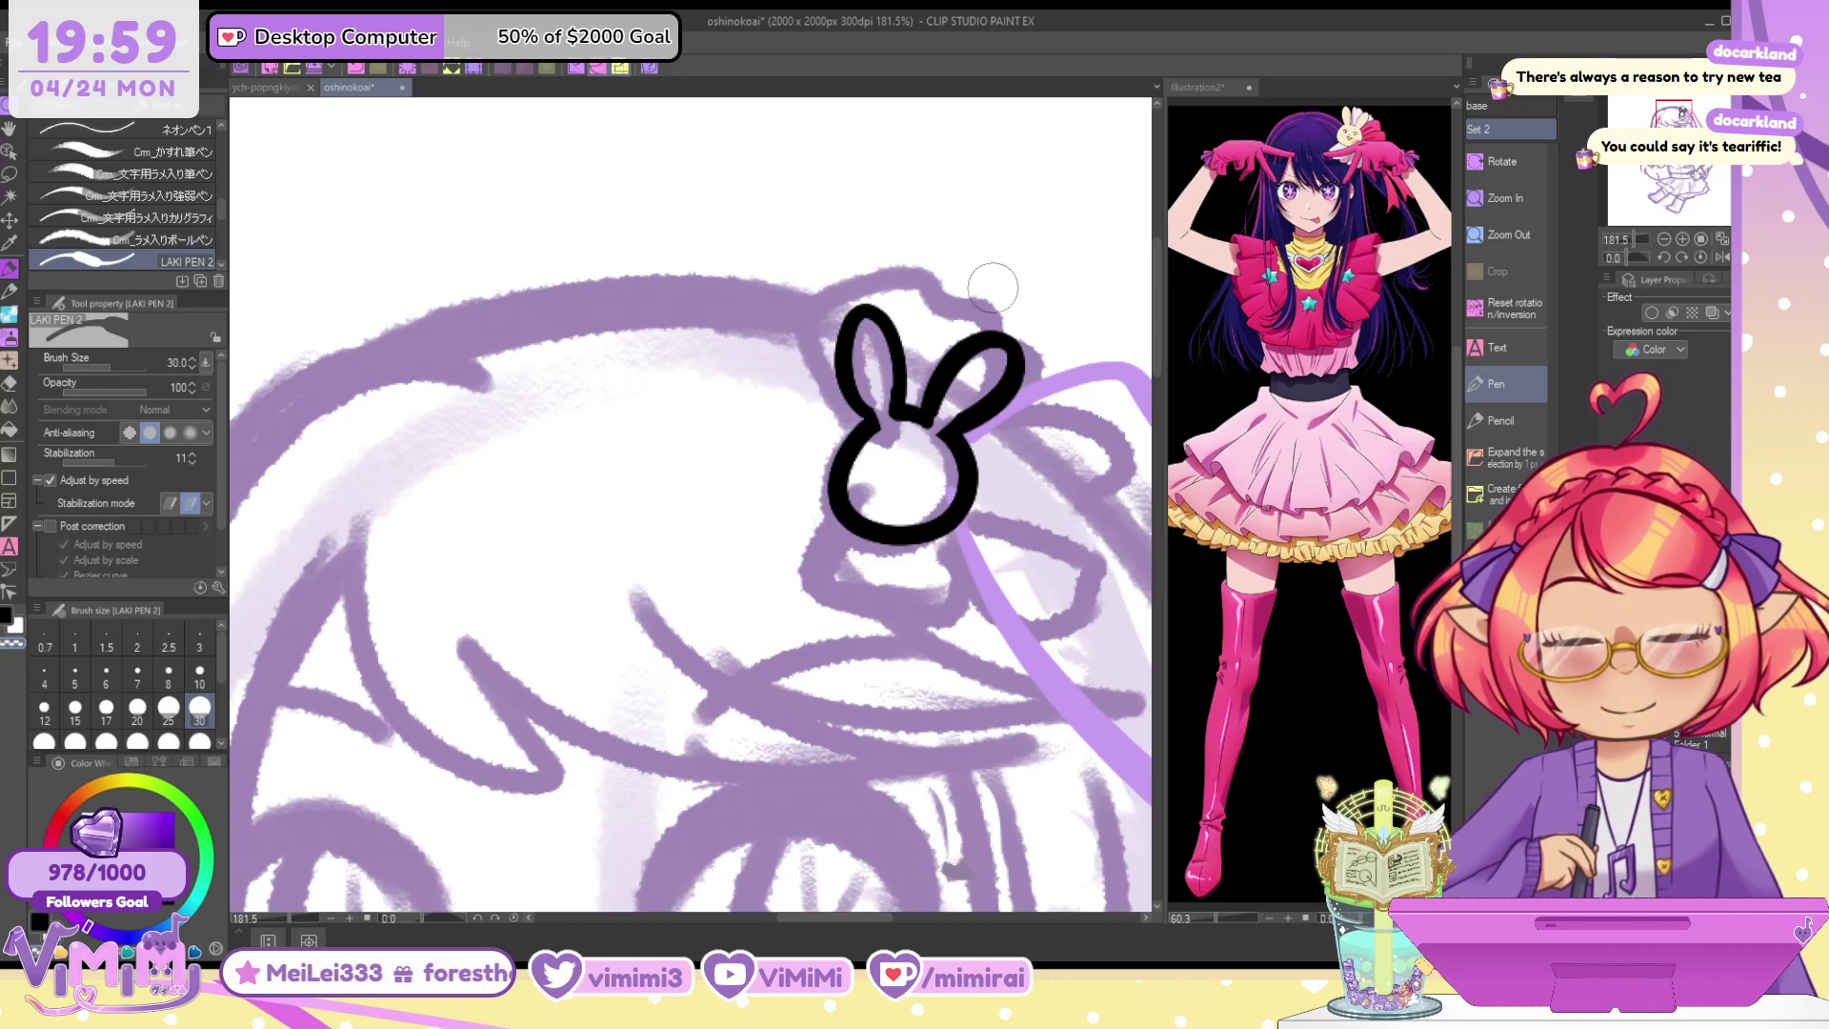
Ink the bunny ornament's smiling face with eyes, brows, nose and mouth at brush size 17
key("bracketleft")
key("bracketleft")
key("bracketleft")
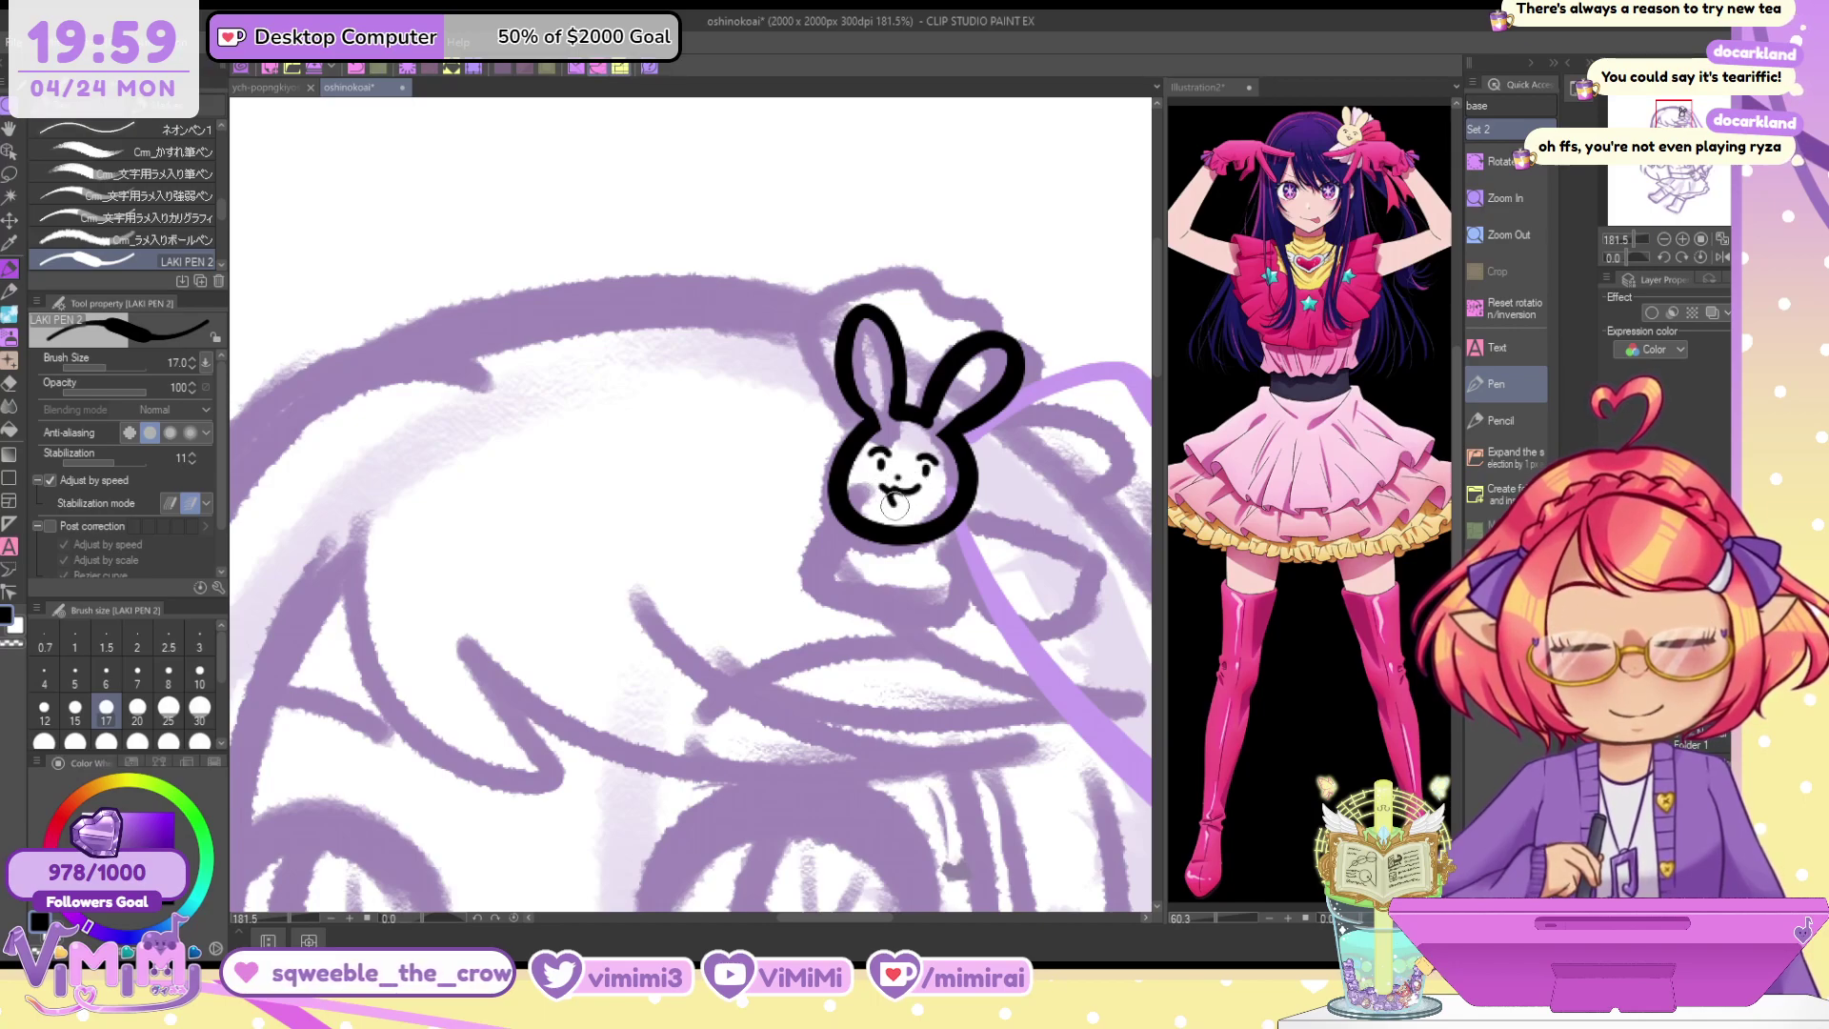
Ink the jagged ruffle behind the bunny ornament's ears at brush size 25, ending beside the far ear
key("bracketright")
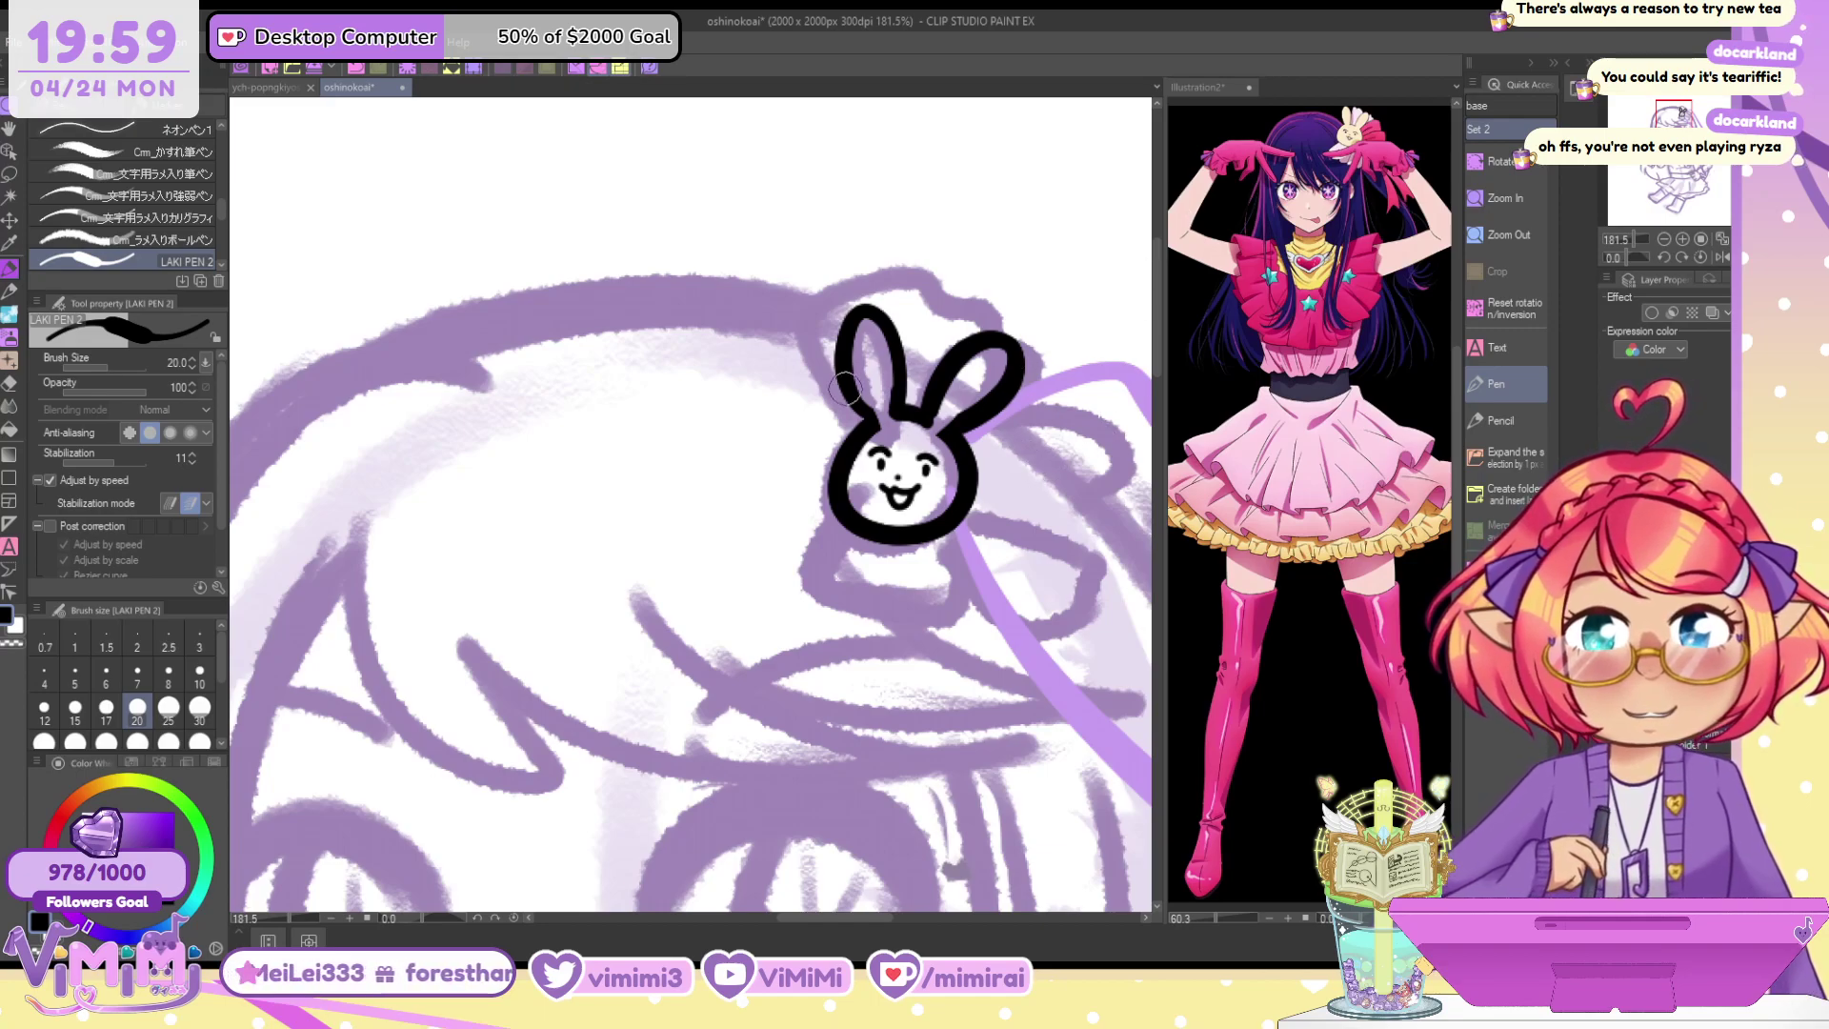
key("bracketright")
mouse_move(897, 332)
left_mouse_down()
mouse_move(933, 277)
mouse_move(972, 321)
mouse_move(915, 301)
mouse_move(964, 304)
mouse_move(1051, 371)
mouse_move(964, 440)
left_mouse_up()
key("ctrl+z")
key("ctrl+z")
key("ctrl+z")
mouse_move(1024, 344)
left_mouse_down()
mouse_move(1046, 359)
mouse_move(990, 409)
left_mouse_up()
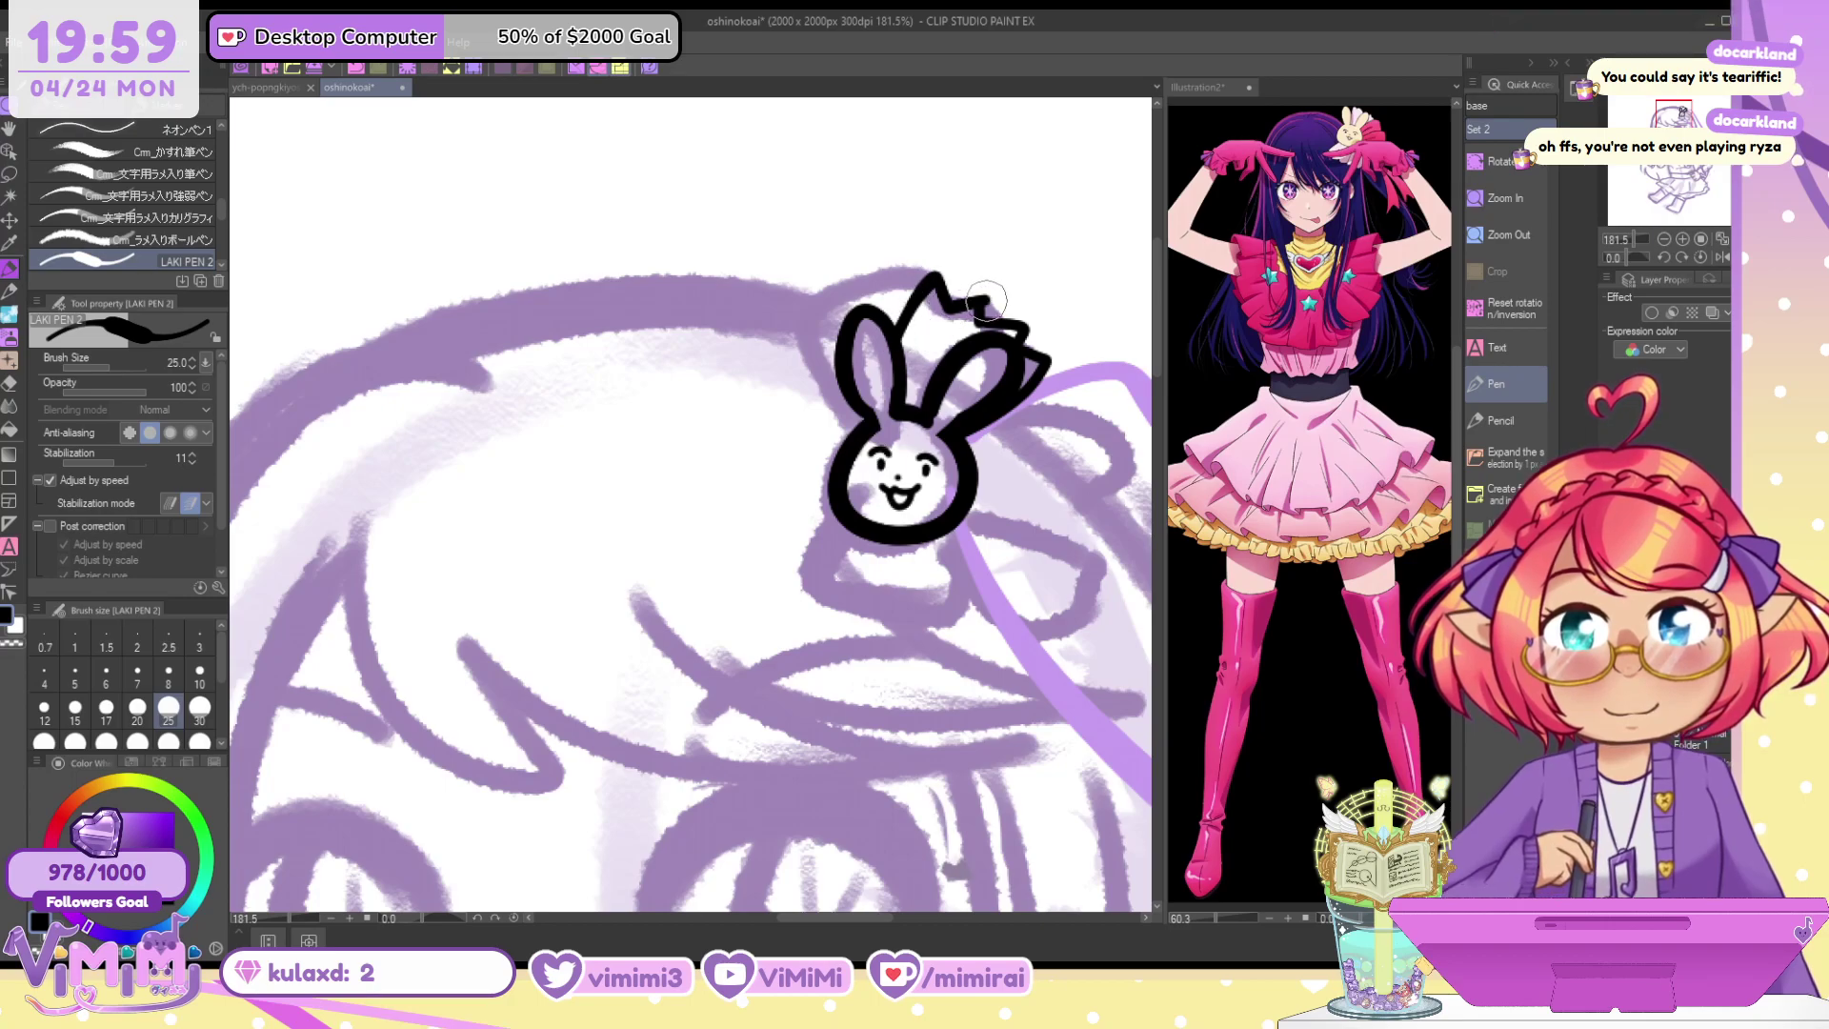
left_click_drag(1029, 343, 1012, 404)
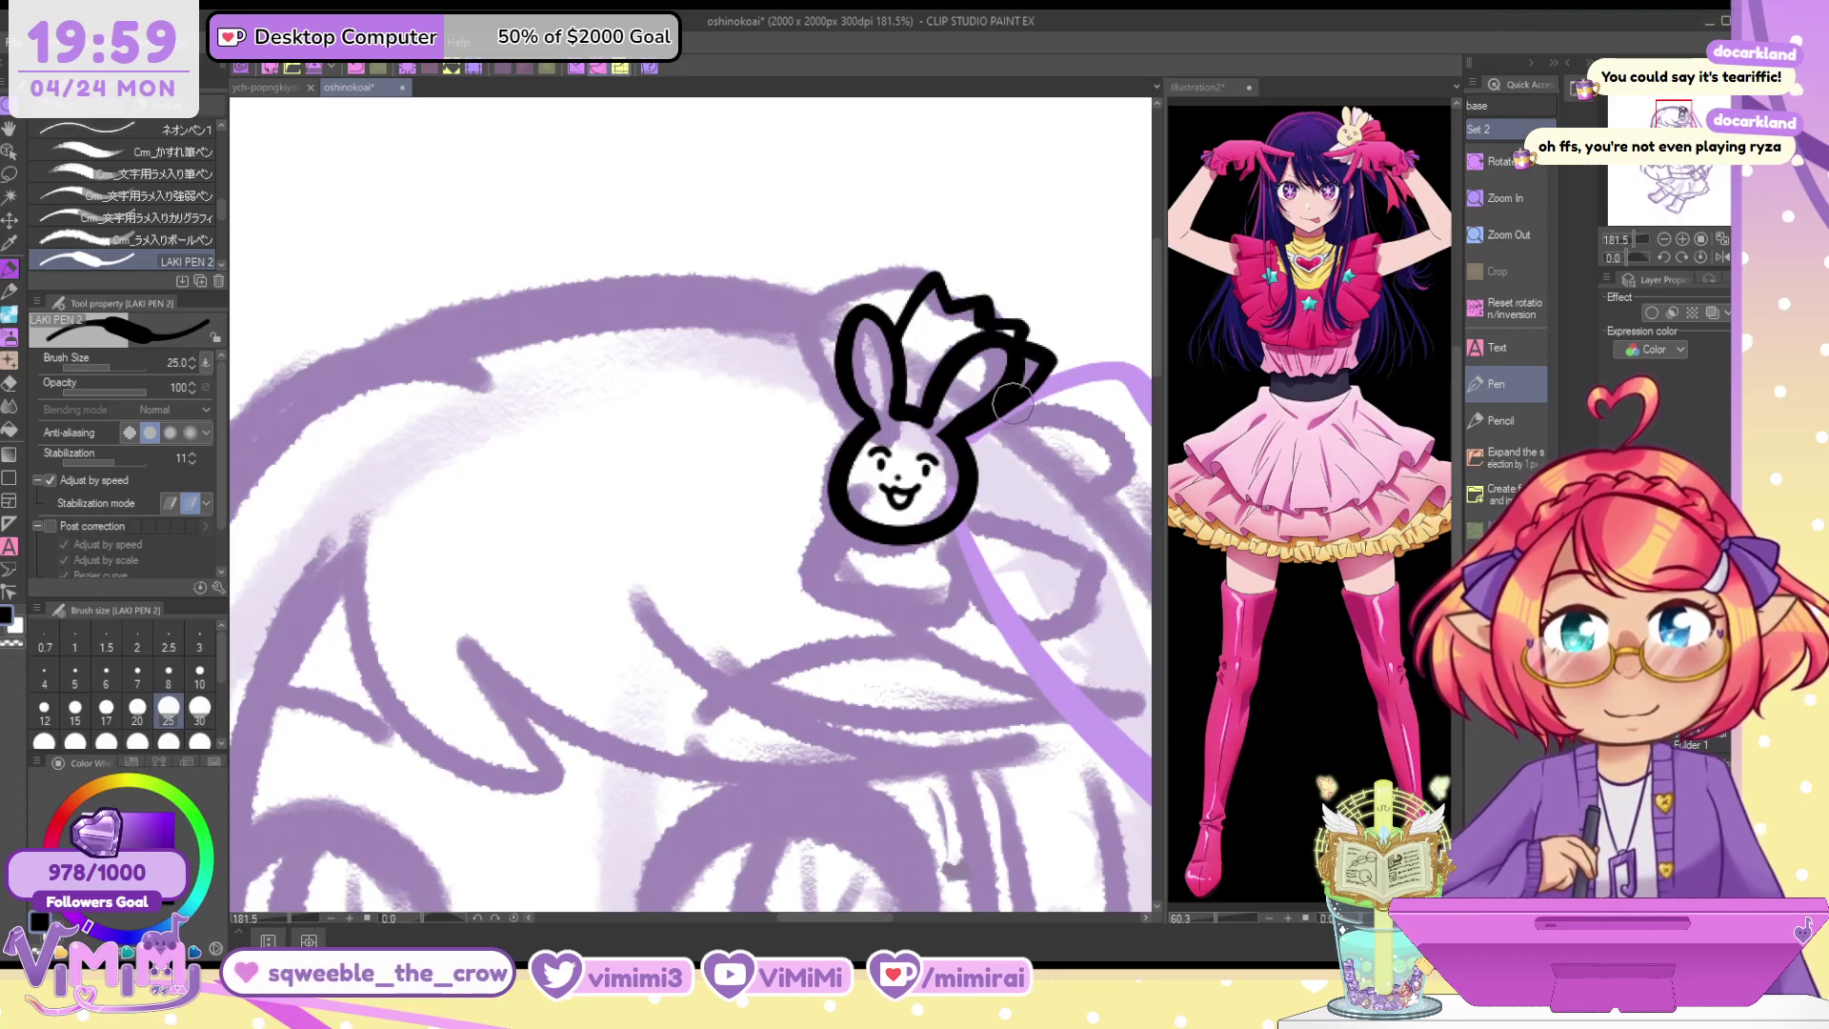
Ink the flared ruffle with a zigzag hem beneath the bunny ornament's head at brush size 30
key("bracketright")
mouse_move(834, 543)
left_mouse_down()
mouse_move(814, 584)
mouse_move(958, 612)
left_mouse_up()
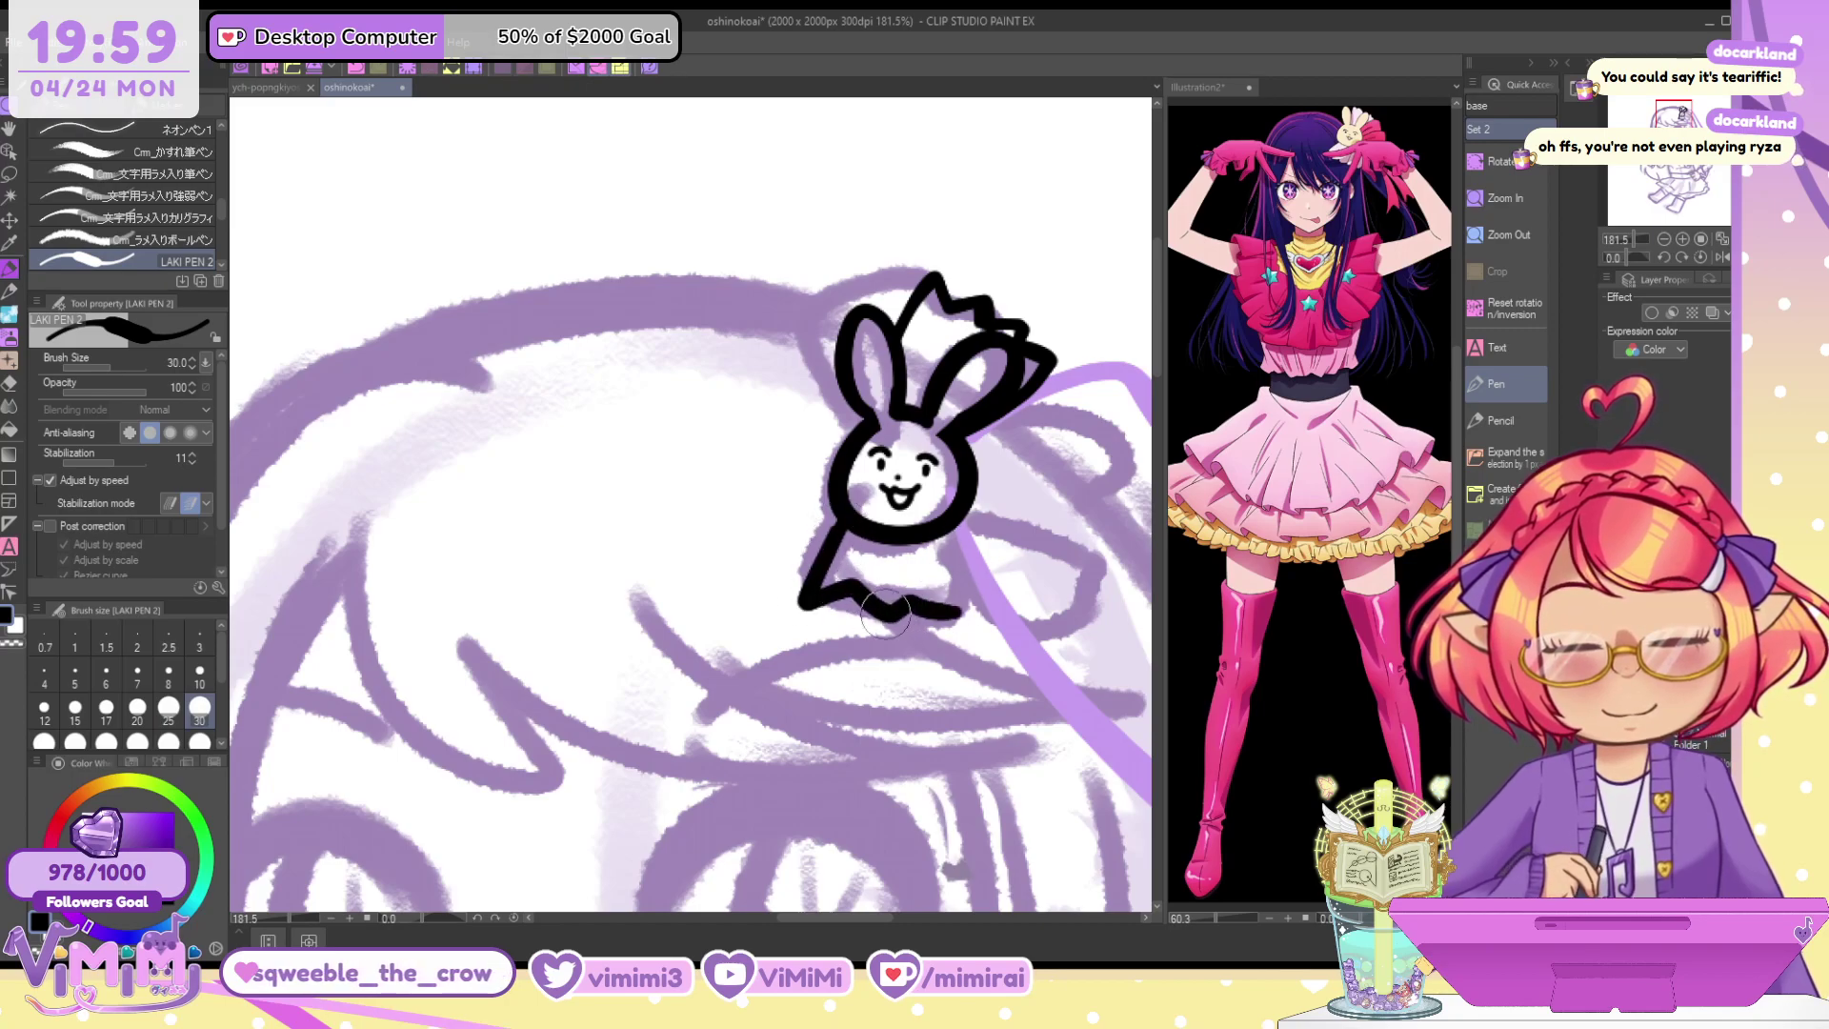
left_click_drag(964, 528, 990, 603)
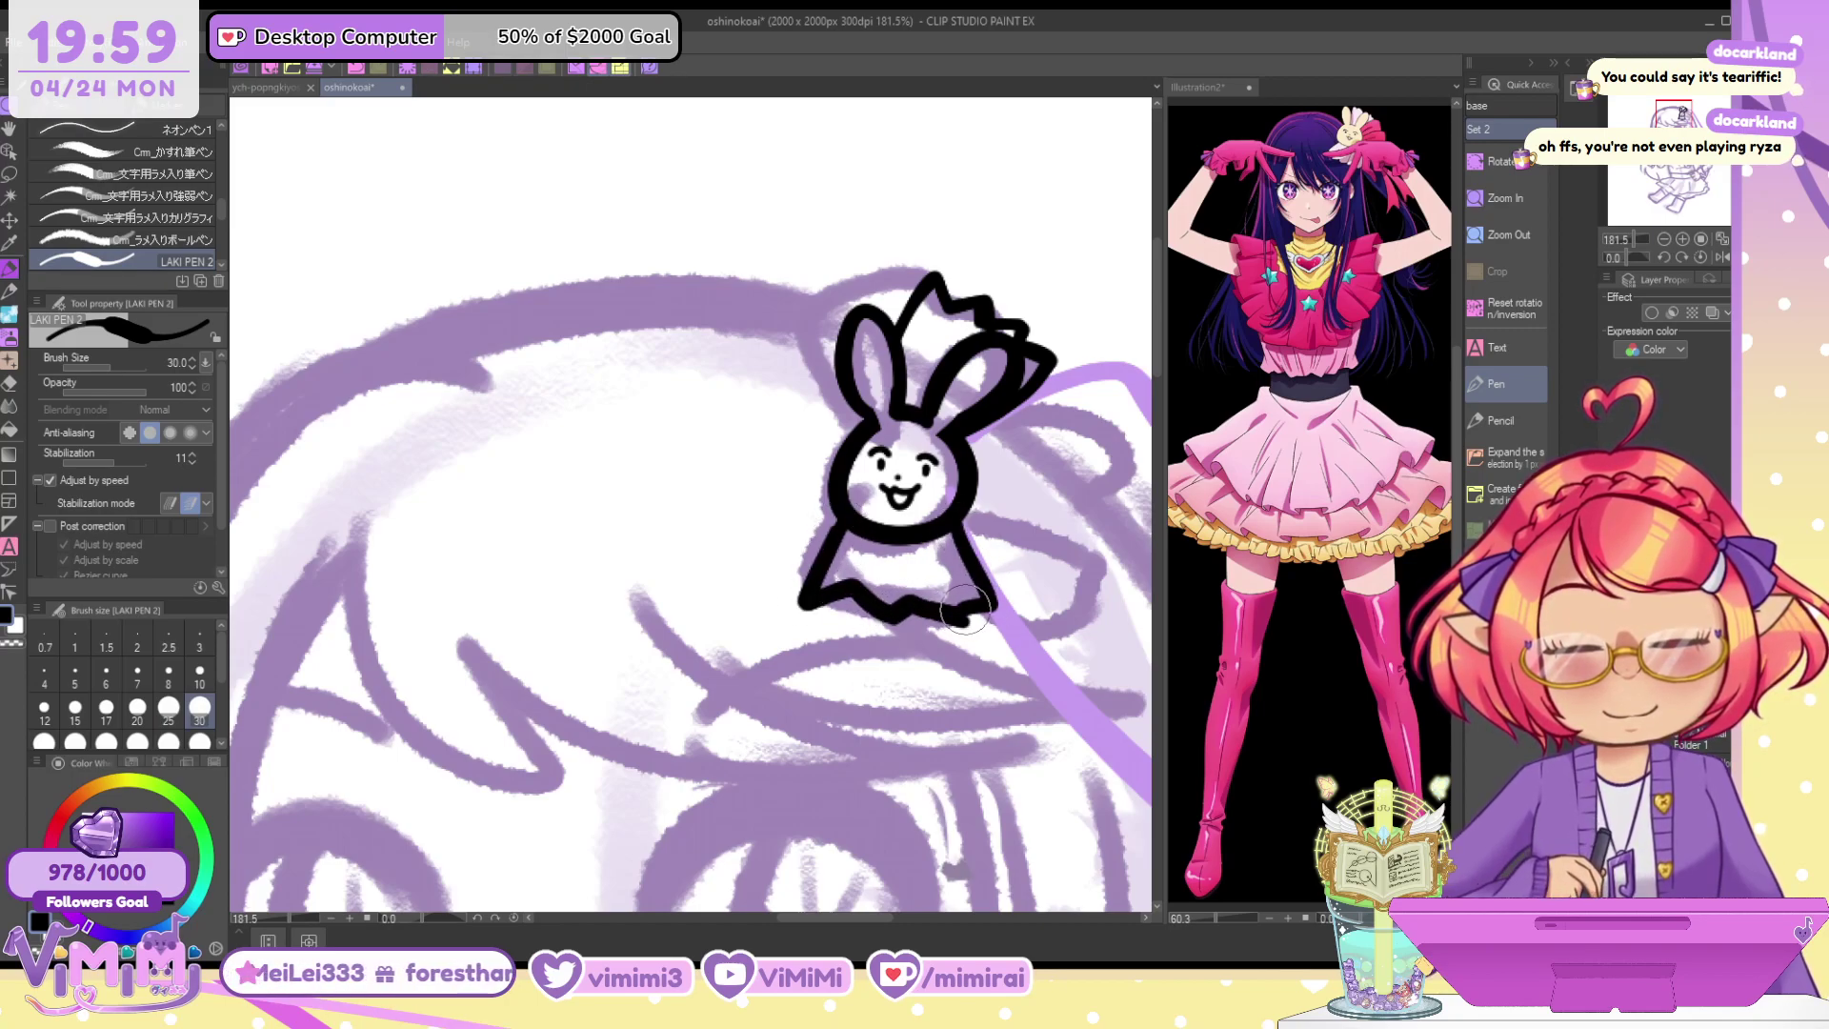
key("ctrl+z")
left_click_drag(956, 528, 992, 599)
left_click_drag(963, 600, 965, 606)
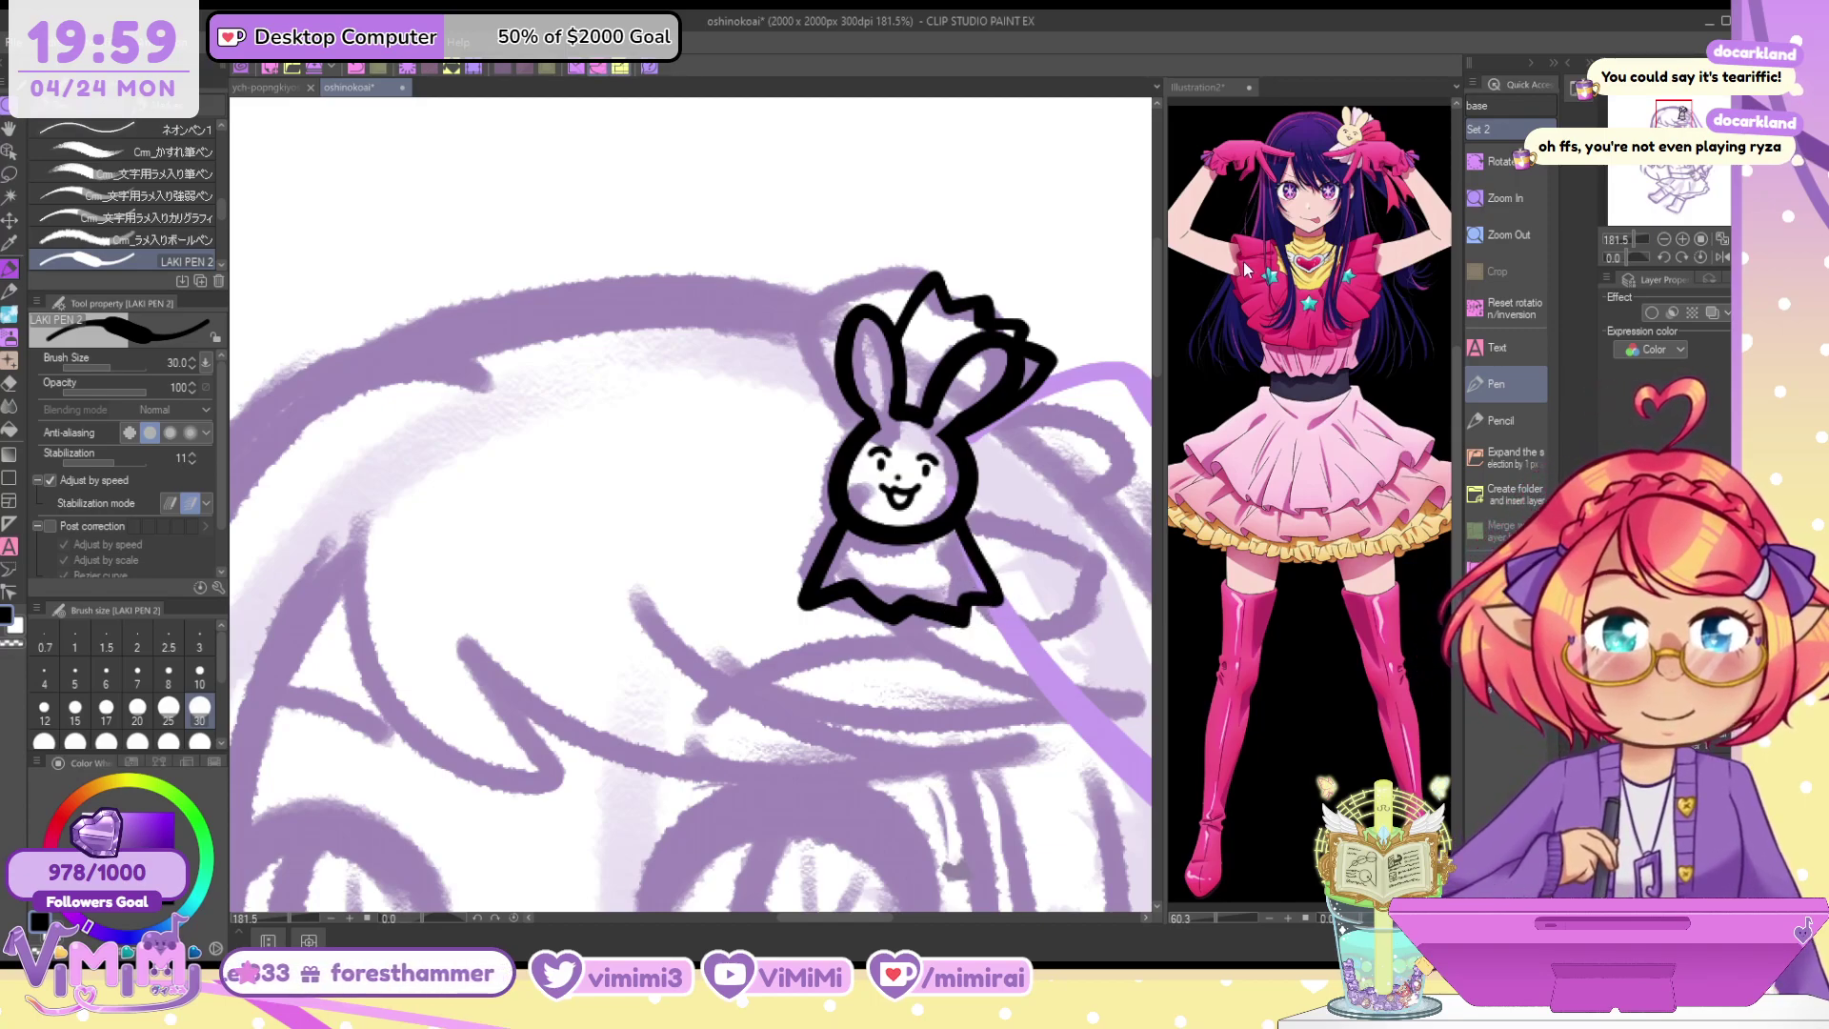
left_click_drag(1678, 119, 1683, 116)
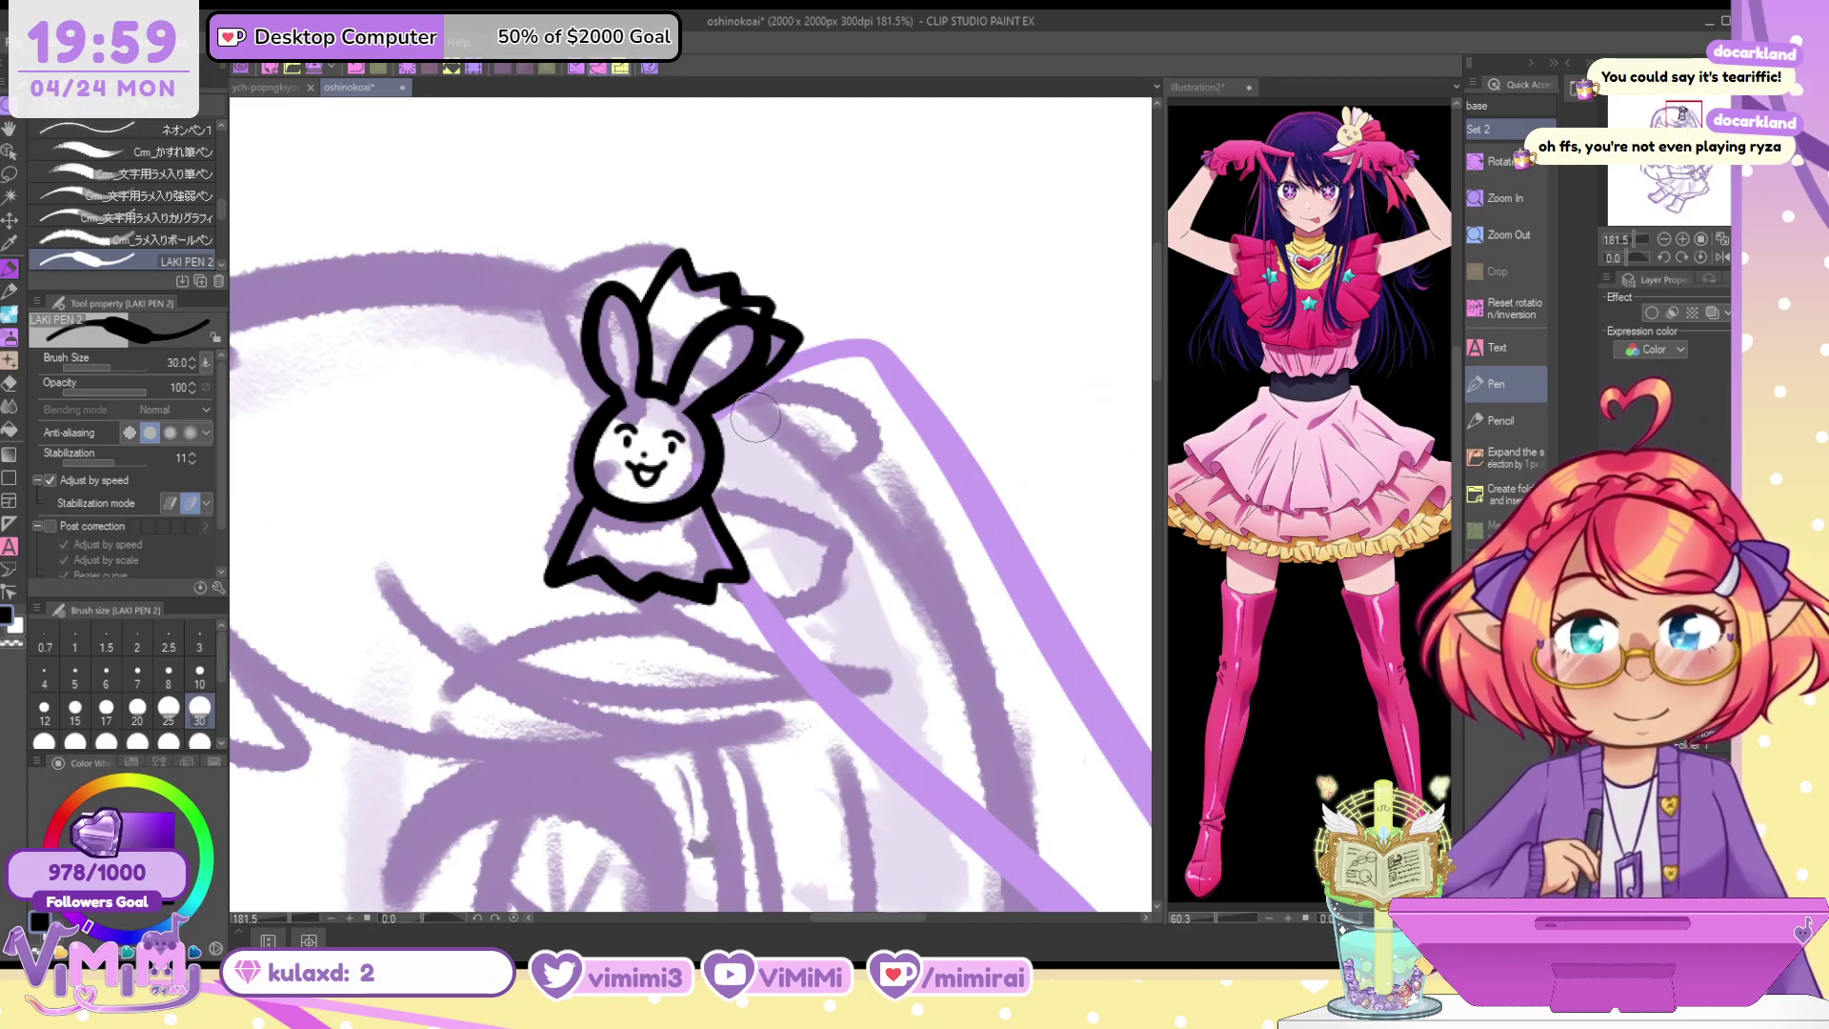
Ink the rounded bow loop beside the bunny ornament's head at brush size 40, closing its lower edge back at the head
mouse_move(711, 414)
left_mouse_down()
mouse_move(879, 437)
mouse_move(821, 433)
left_mouse_up()
key("ctrl+z")
key("]")
mouse_move(714, 415)
left_mouse_down()
mouse_move(839, 379)
mouse_move(825, 572)
left_mouse_up()
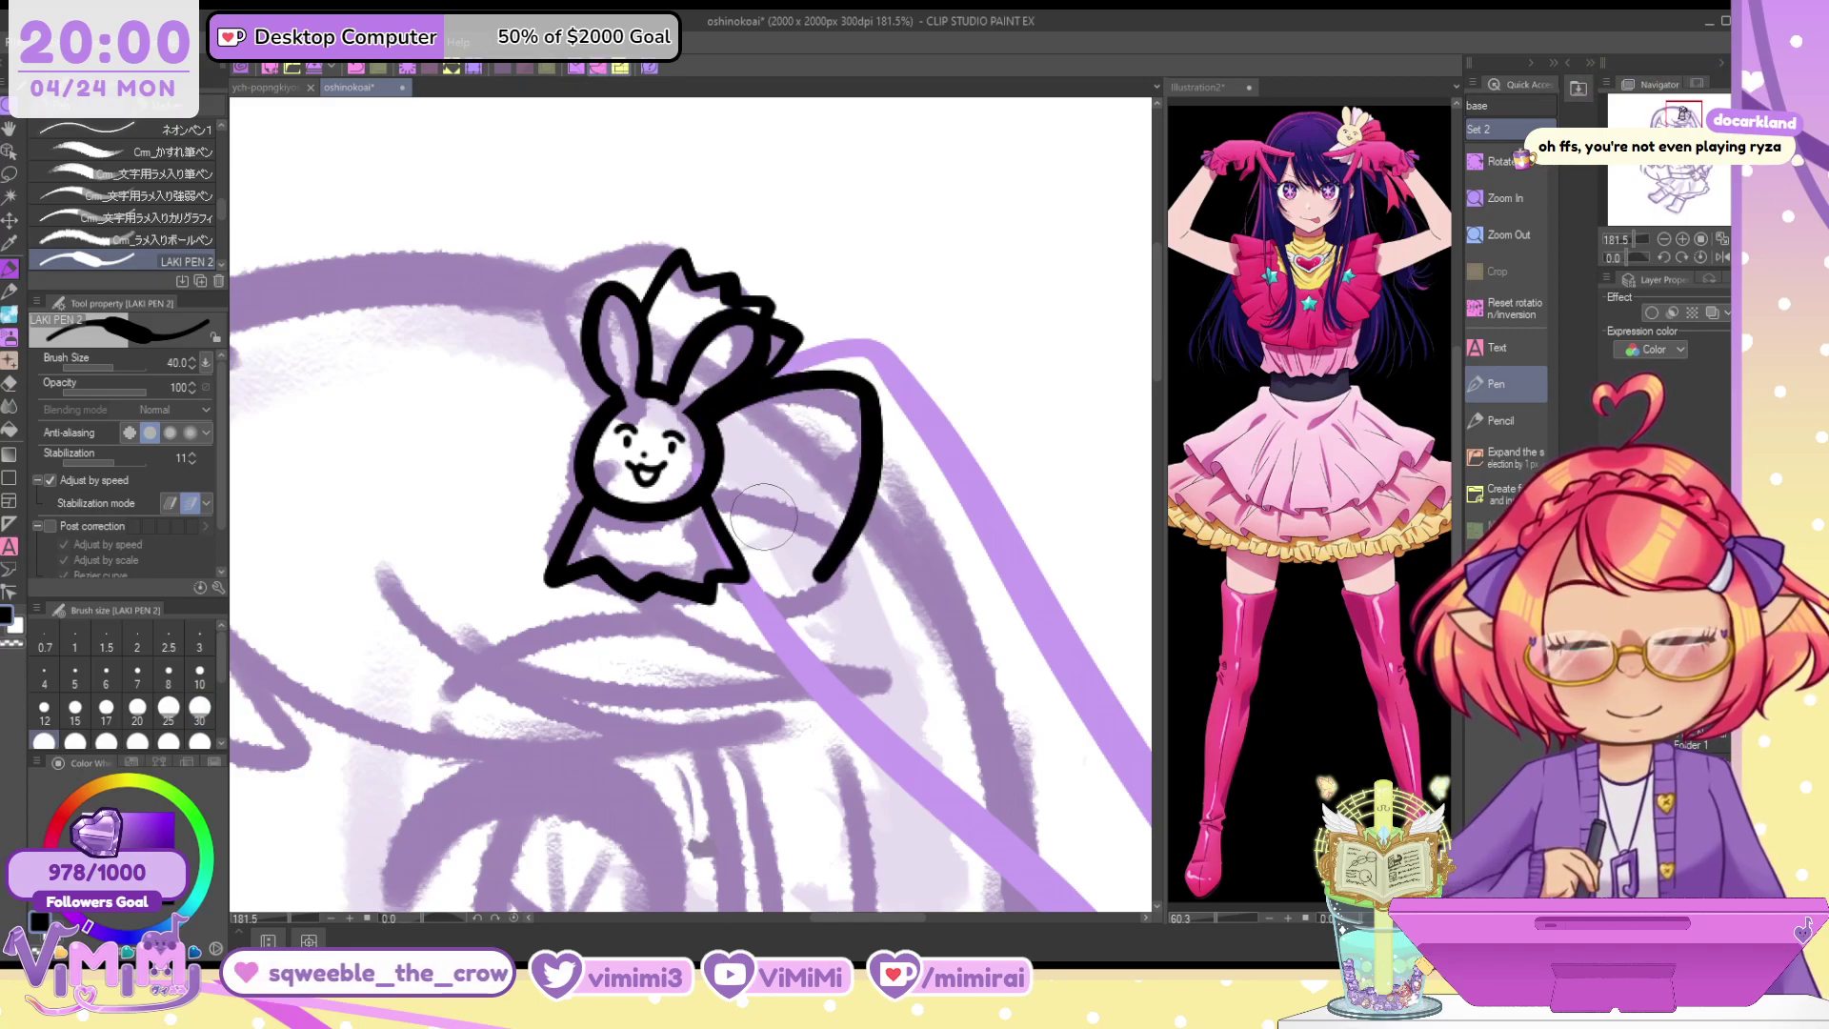
left_click_drag(714, 482, 821, 568)
left_click_drag(716, 490, 826, 575)
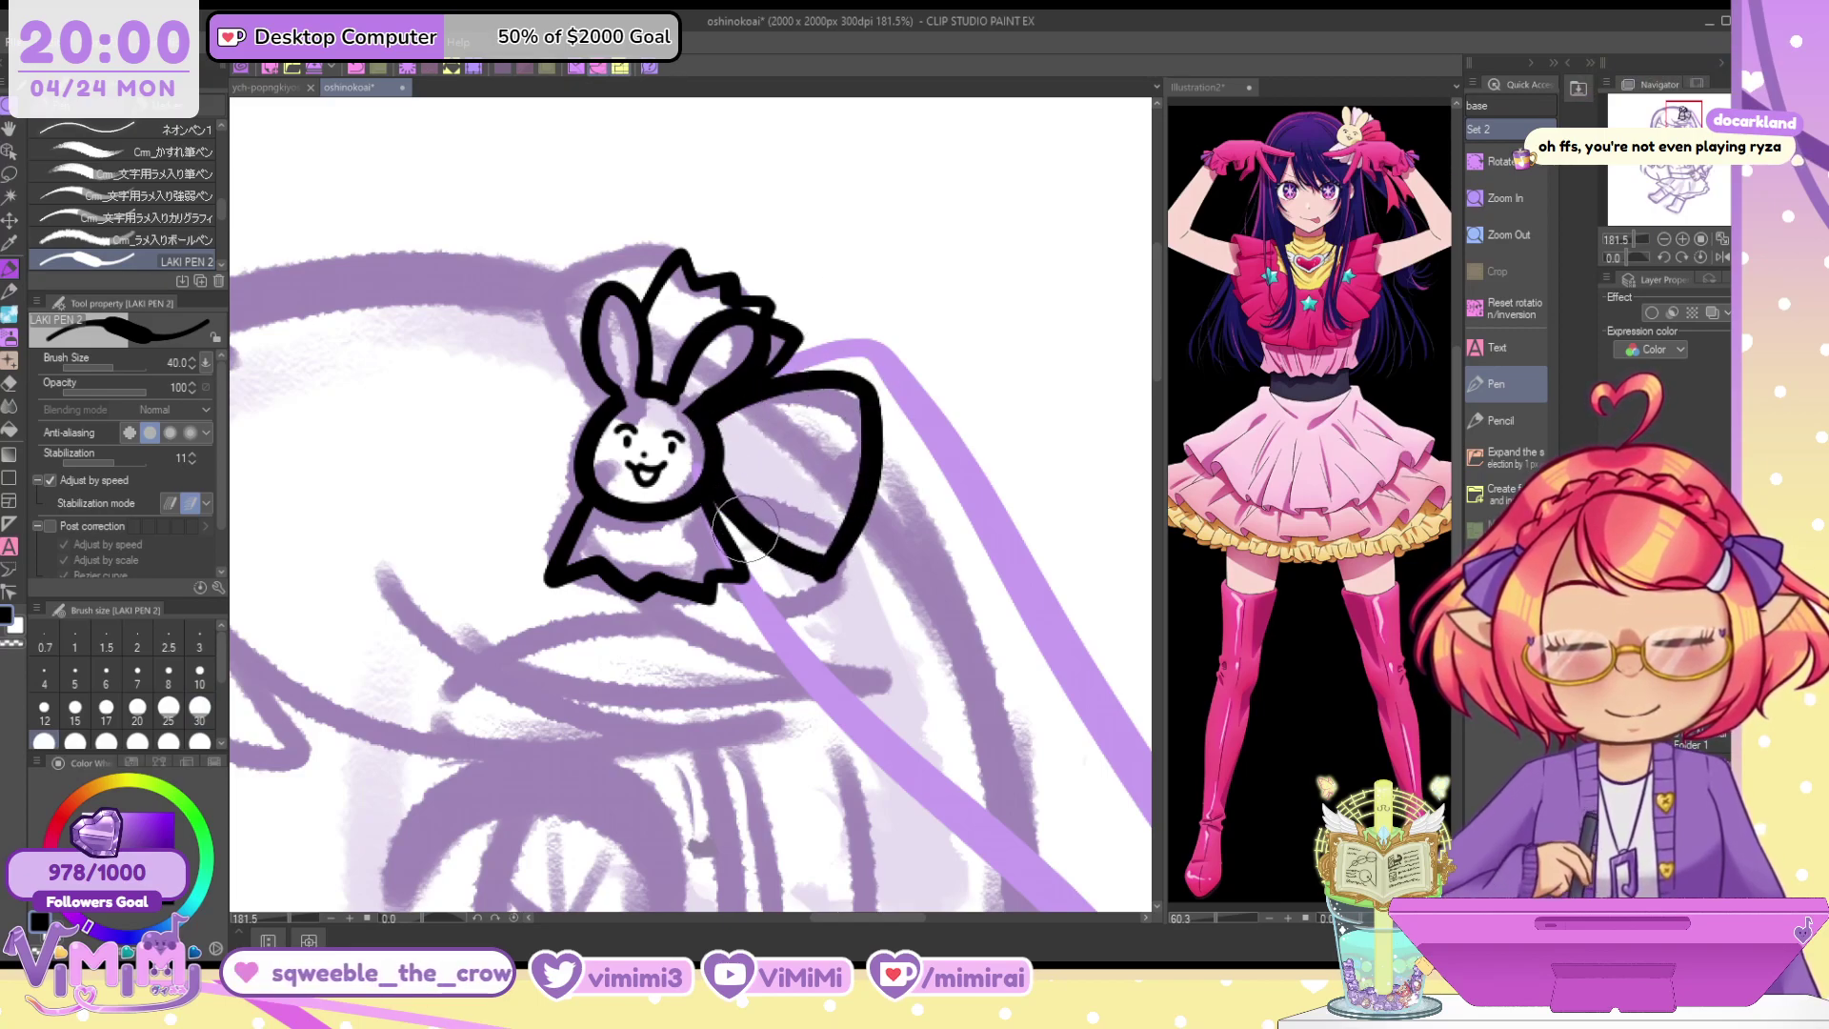
Ink a long ribbon tail with a notched end hanging from the bow, trimming the excess line at its tip and upper joint
left_click_drag(712, 495, 800, 834)
key("ctrl+z")
left_click_drag(715, 495, 817, 888)
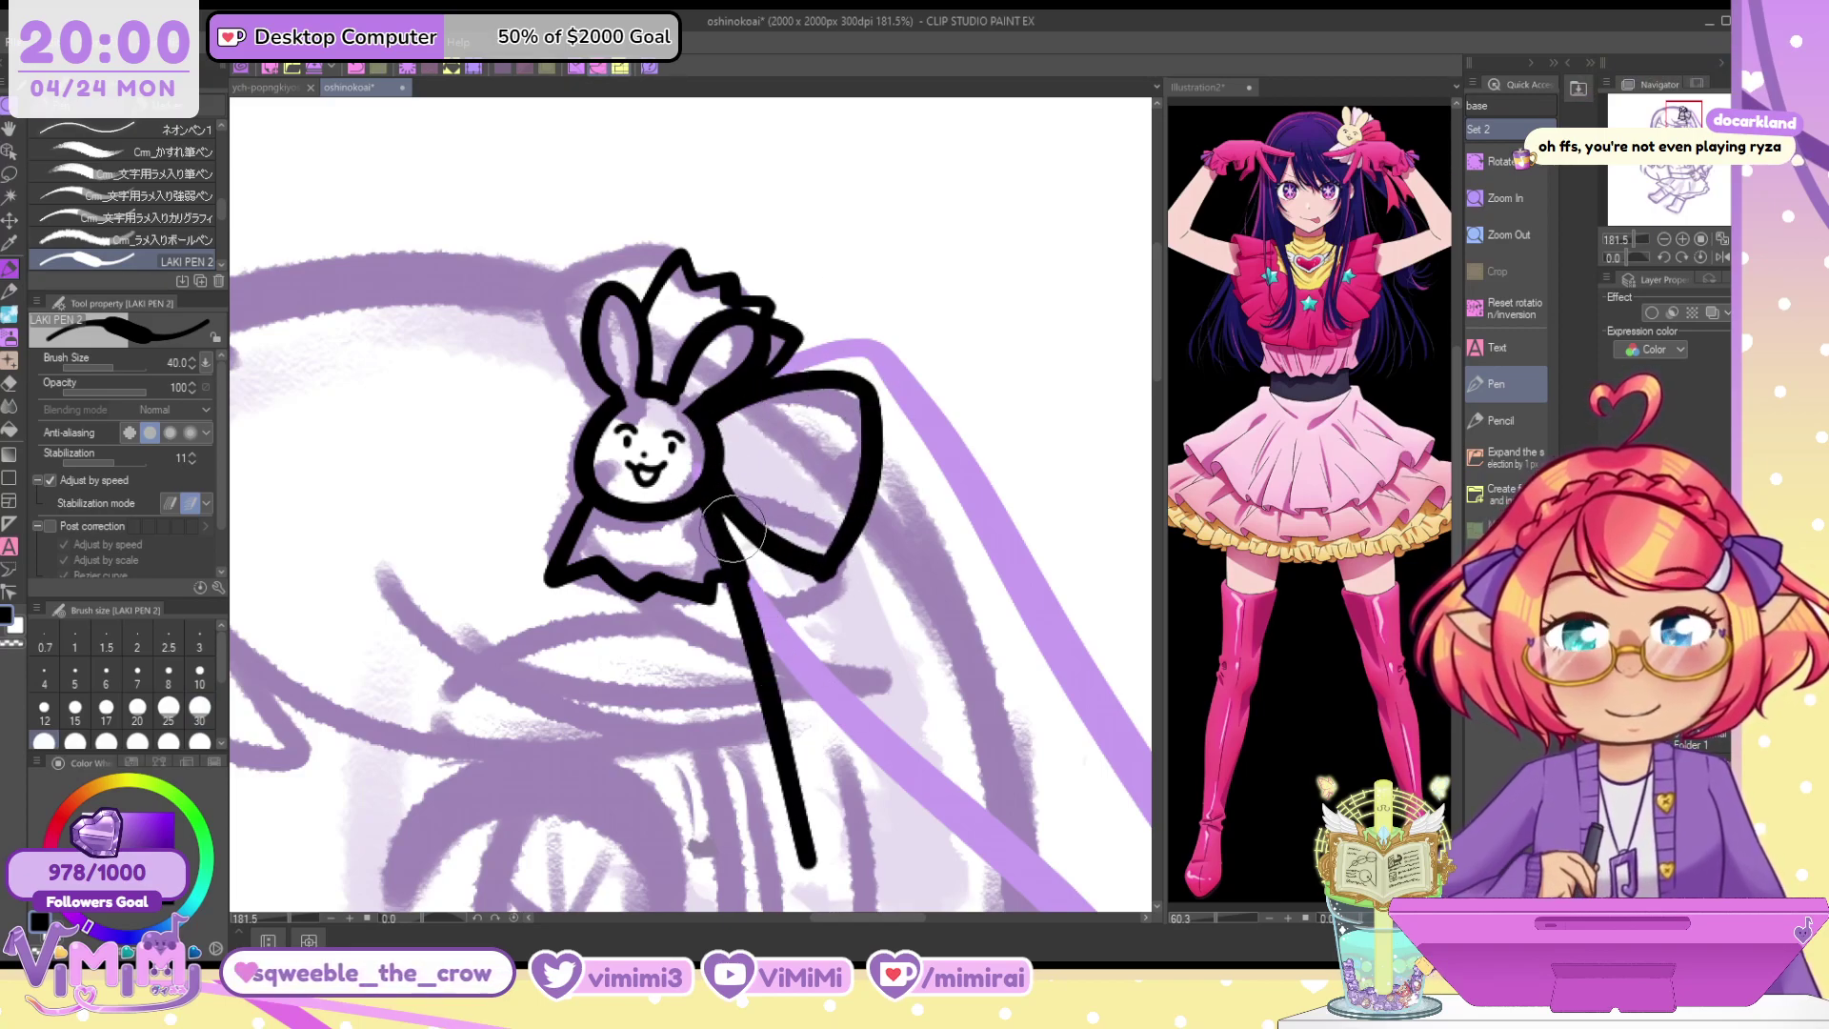
mouse_move(719, 500)
left_mouse_down()
mouse_move(786, 595)
mouse_move(874, 794)
mouse_move(853, 822)
mouse_move(867, 812)
mouse_move(833, 788)
mouse_move(872, 815)
left_mouse_up()
key("ctrl+z")
key("c")
left_click_drag(769, 770, 804, 893)
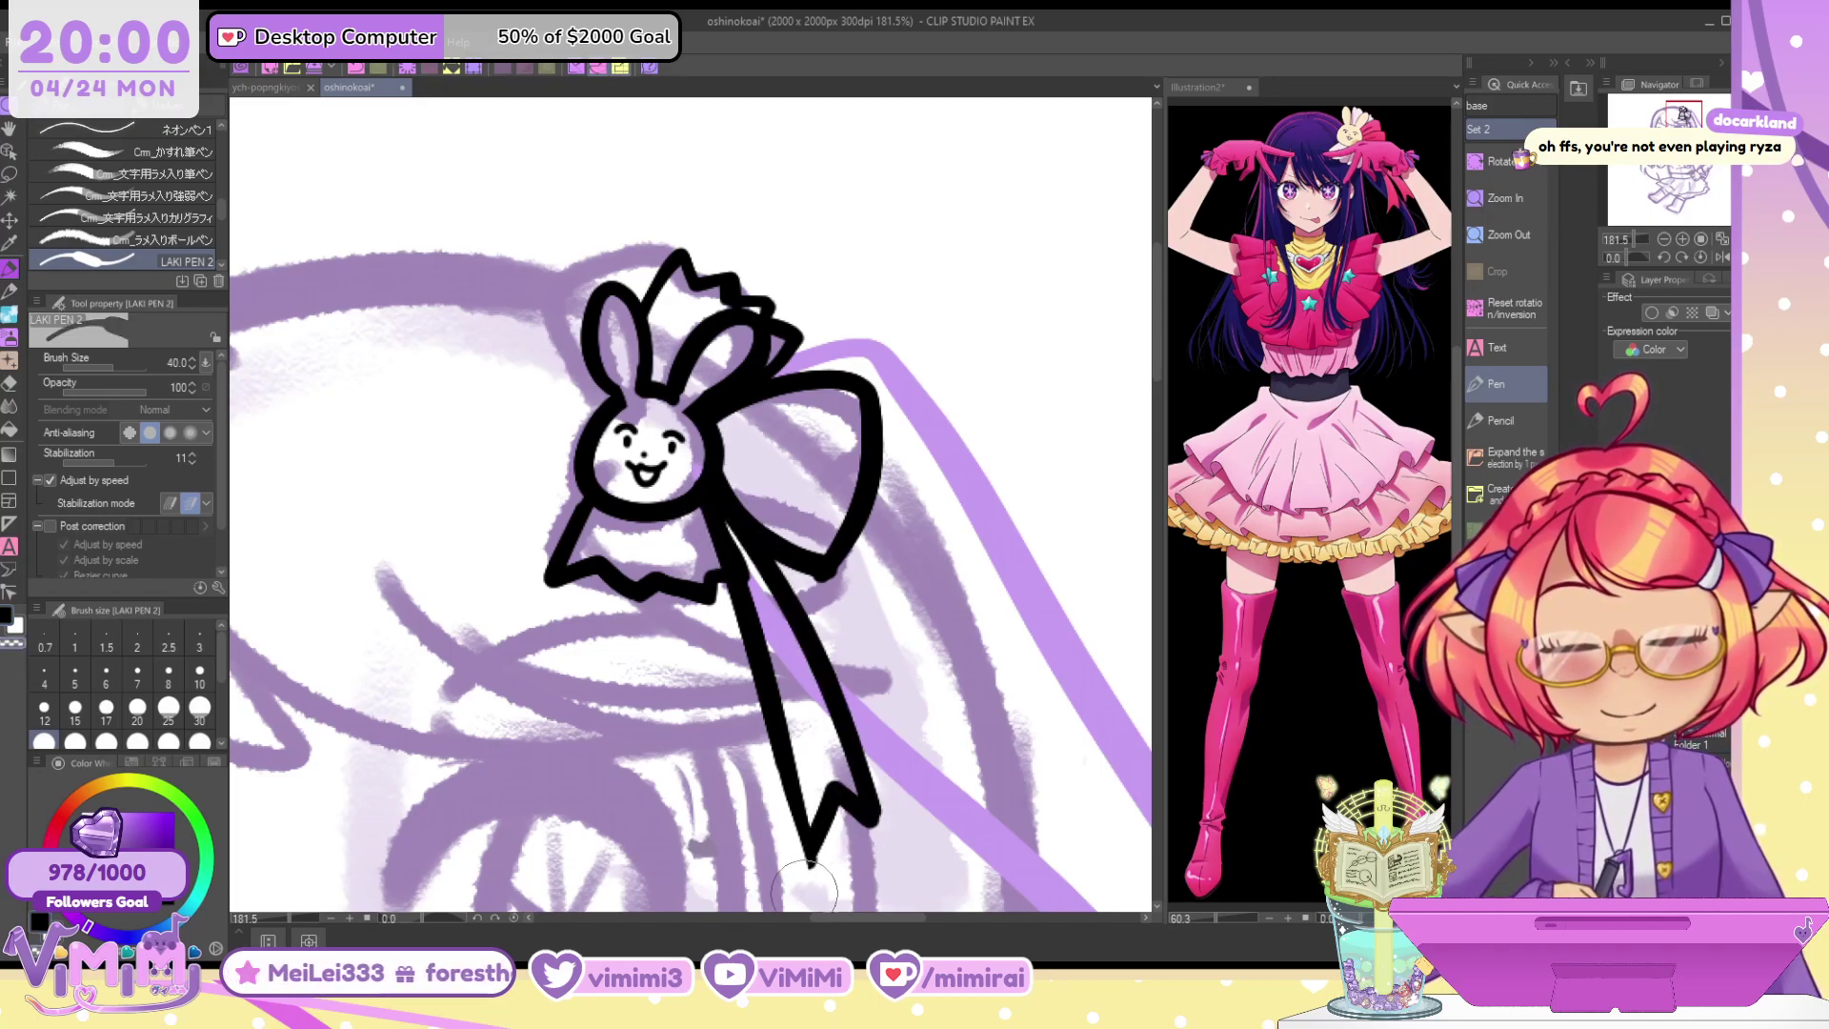
key("bracketleft")
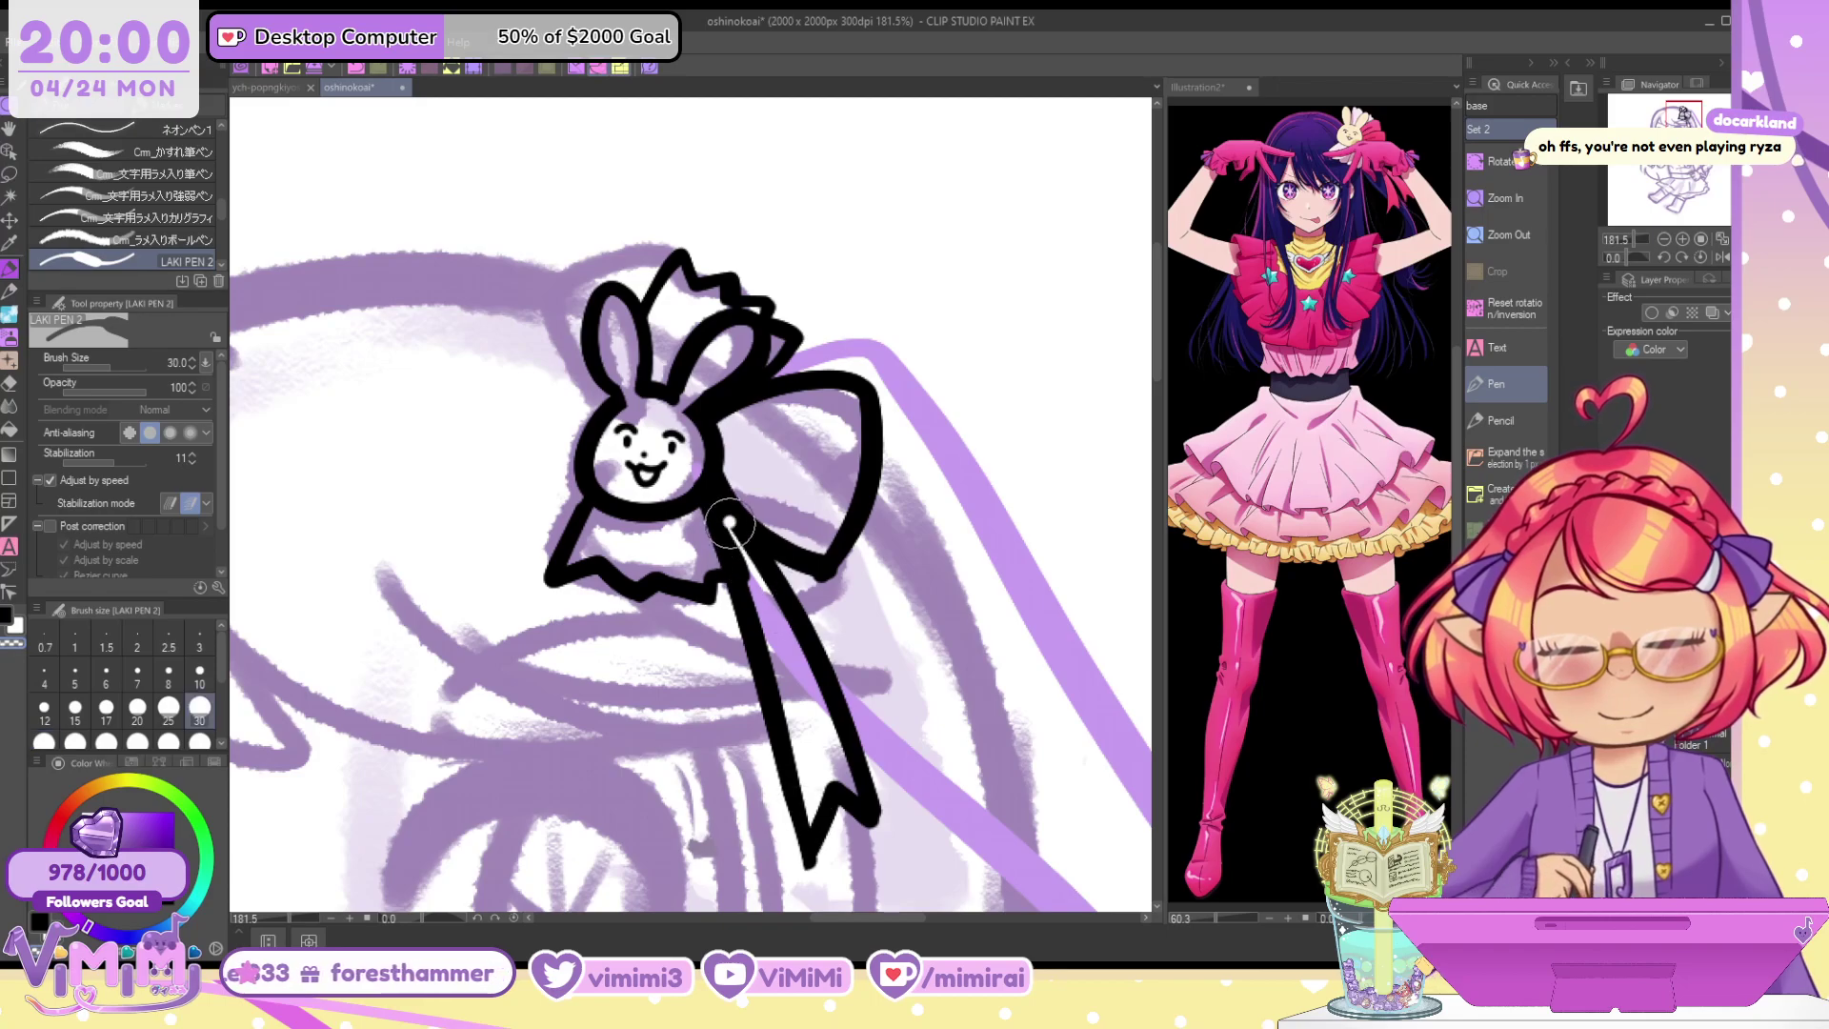
left_click_drag(729, 523, 828, 709)
left_click_drag(729, 587, 750, 853)
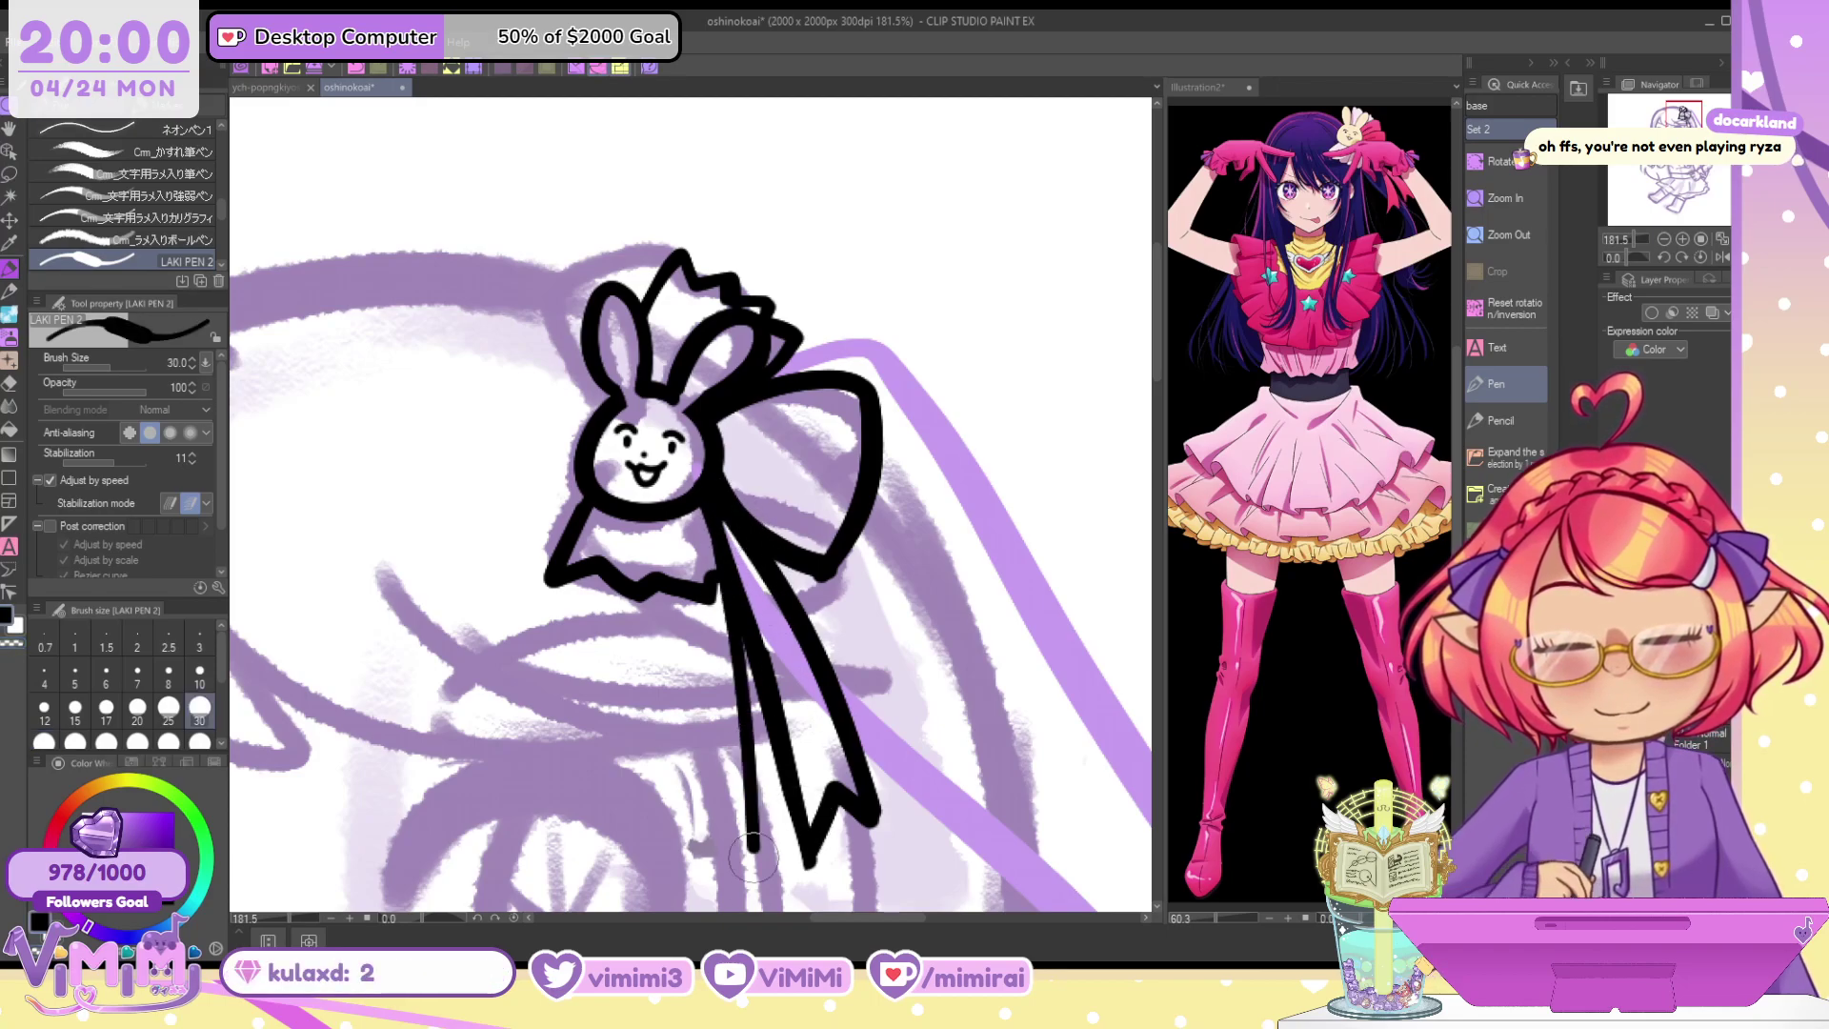
key("ctrl+z")
key("bracketright")
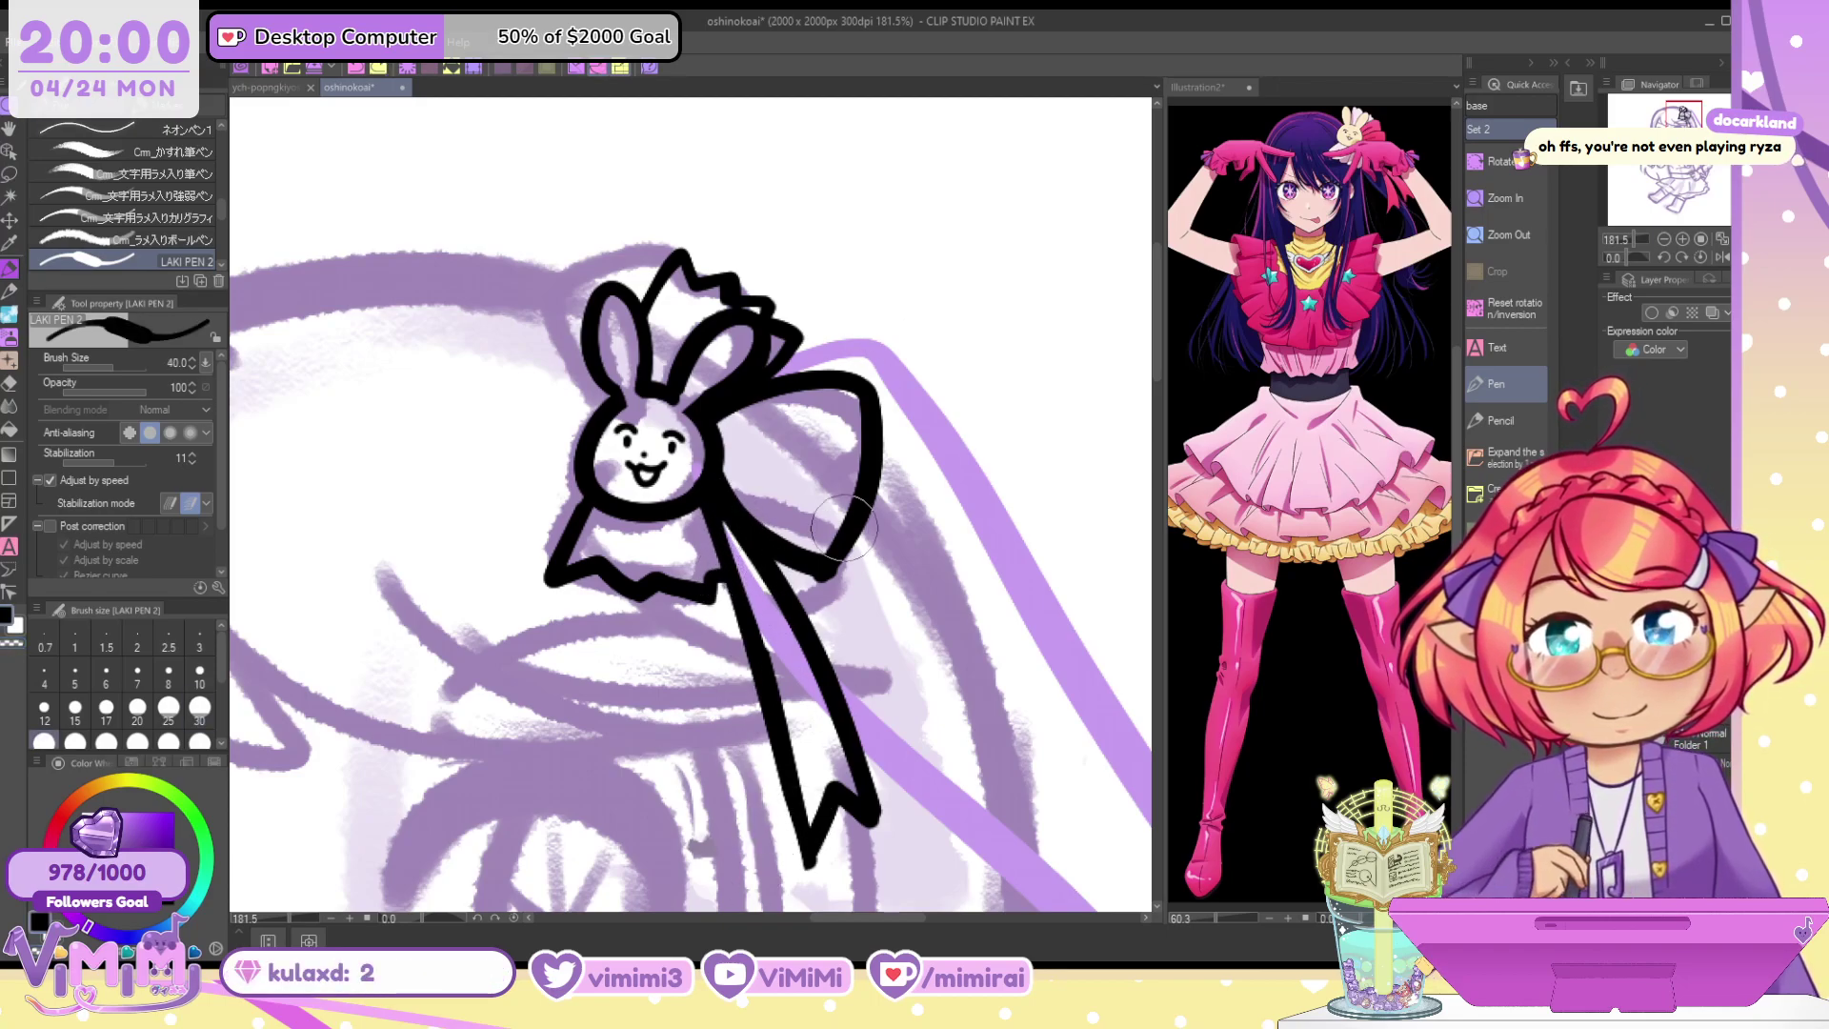
Ink a short curved crease inside the bow loop and a pointed ruffle above the loop at brush size 30
key("bracketleft")
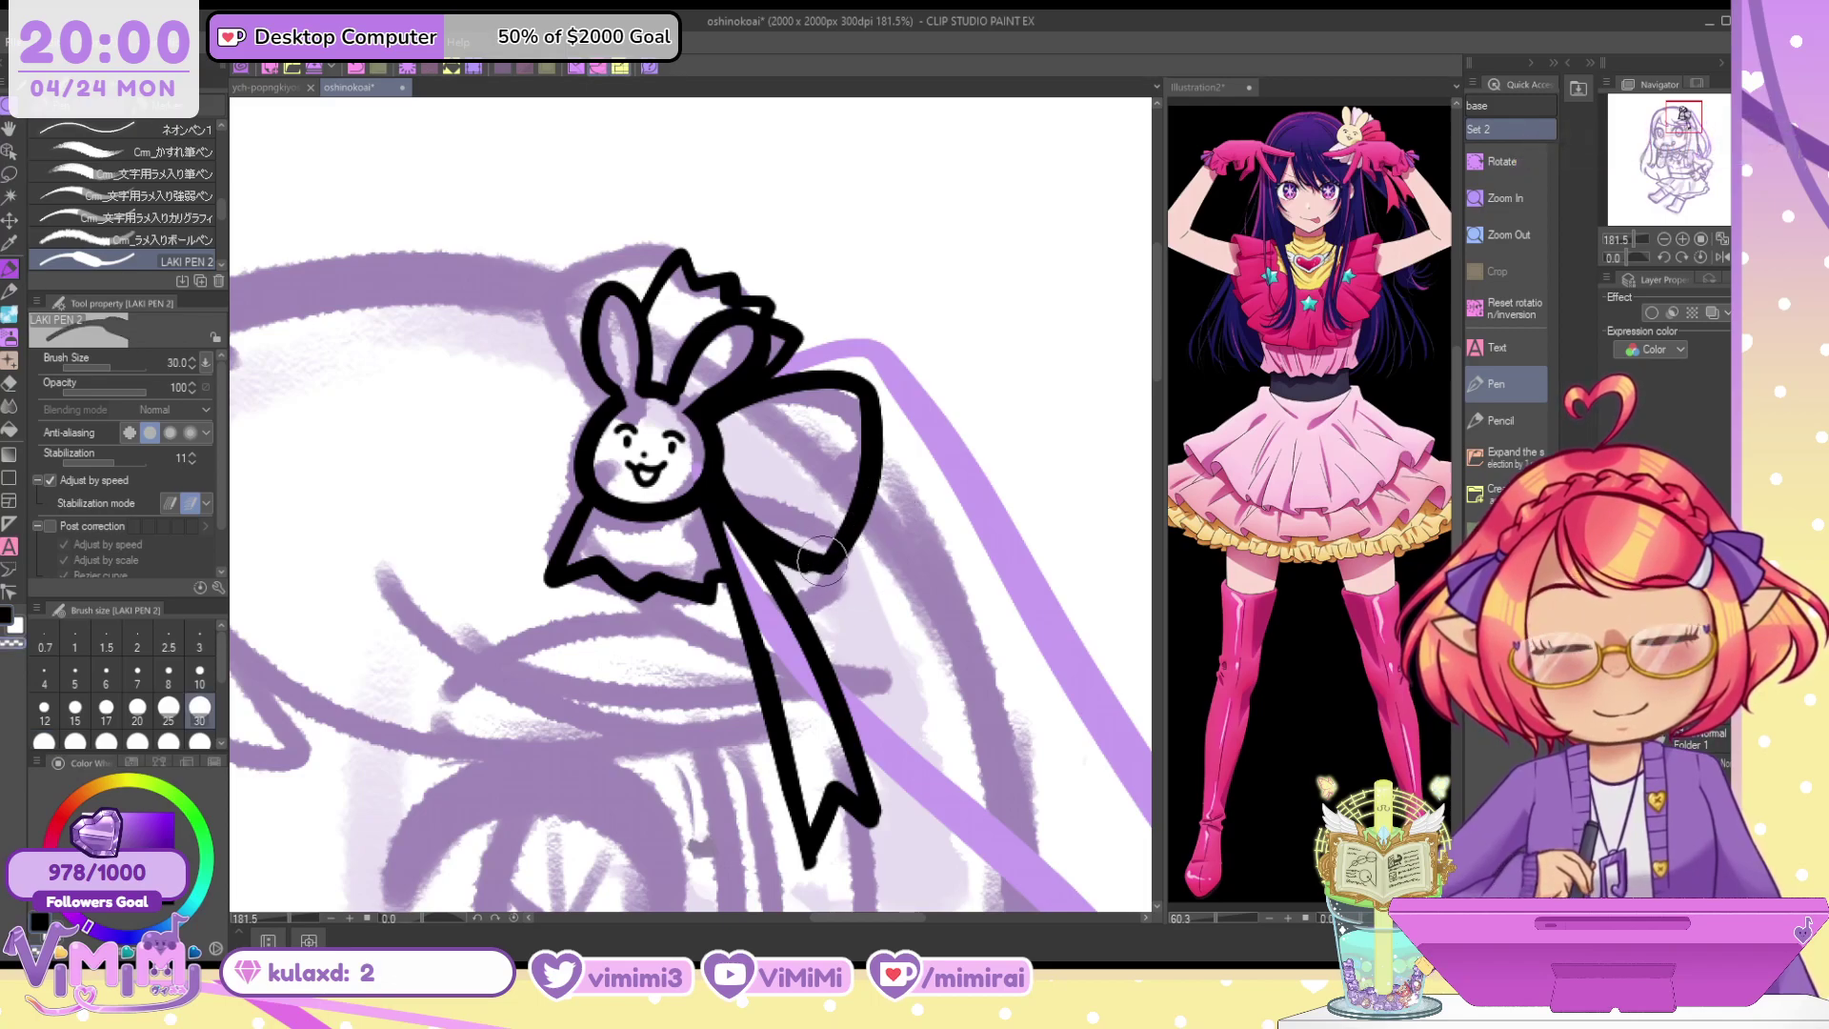
left_click_drag(722, 448, 794, 450)
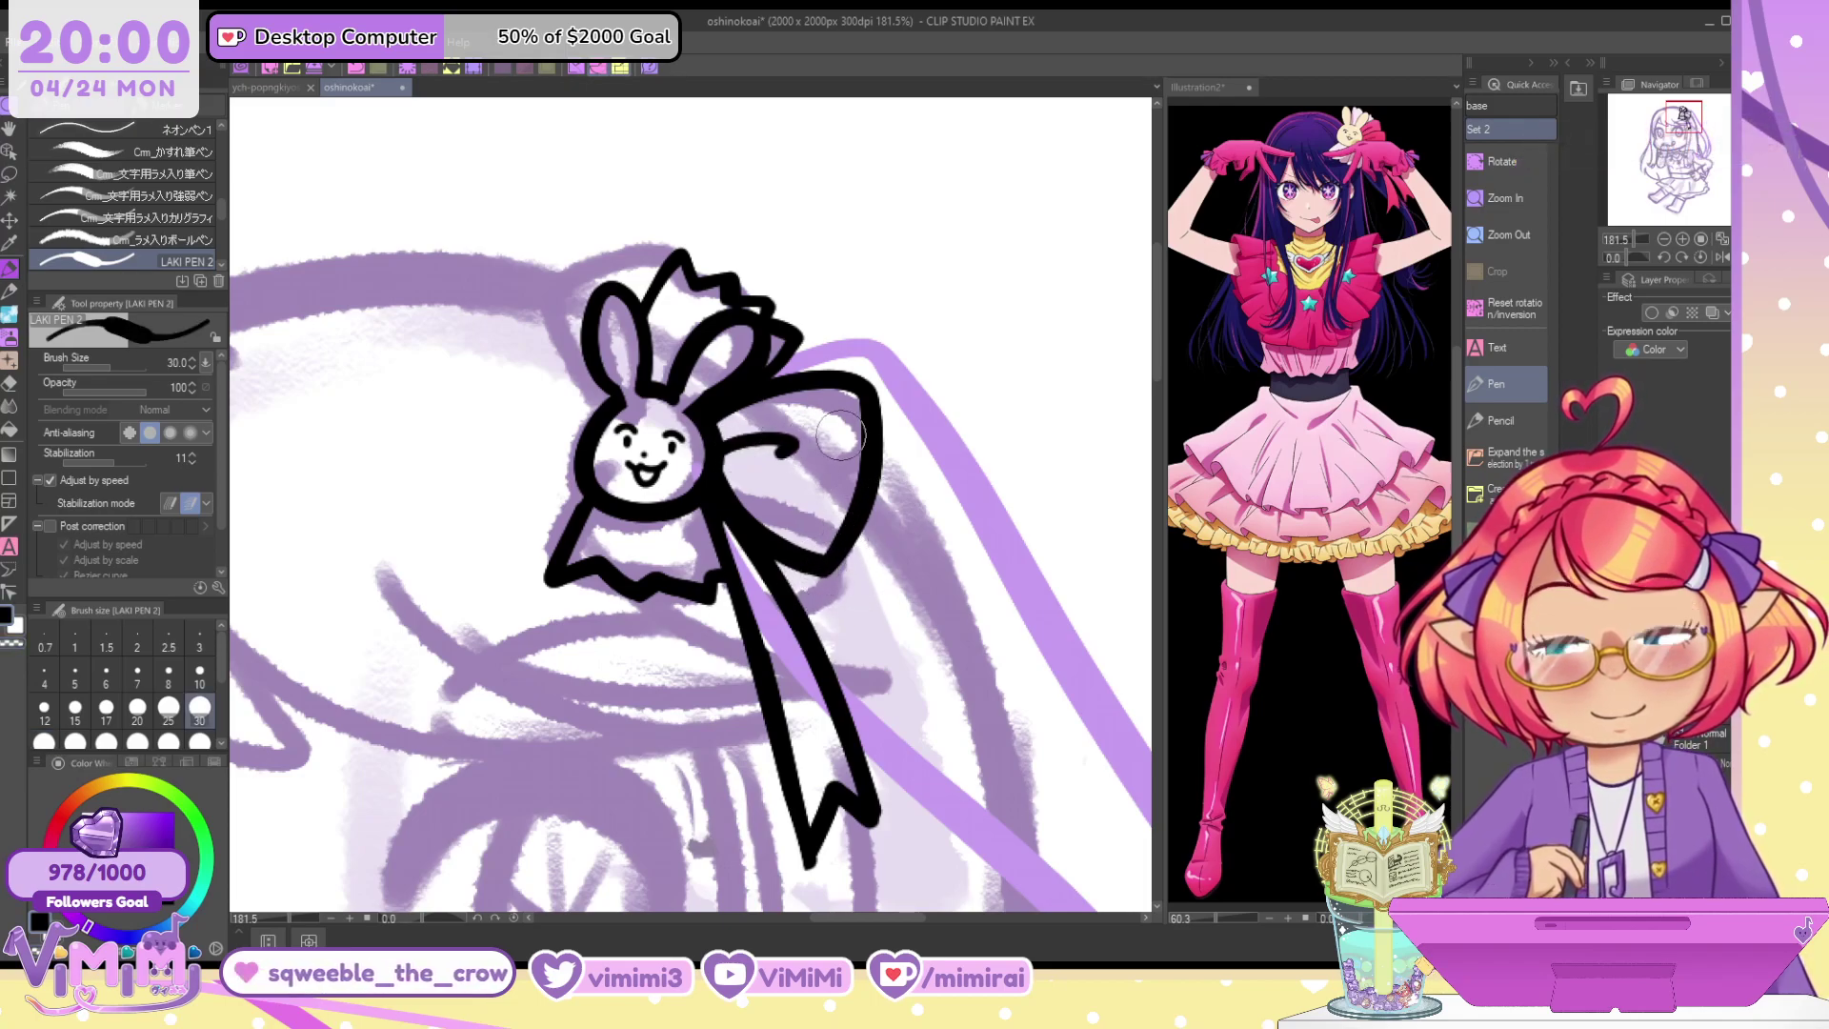
key("c")
mouse_move(783, 348)
left_mouse_down()
mouse_move(818, 311)
mouse_move(851, 375)
mouse_move(794, 324)
mouse_move(826, 318)
mouse_move(838, 345)
mouse_move(790, 321)
mouse_move(842, 360)
left_mouse_up()
key("ctrl+z")
key("c")
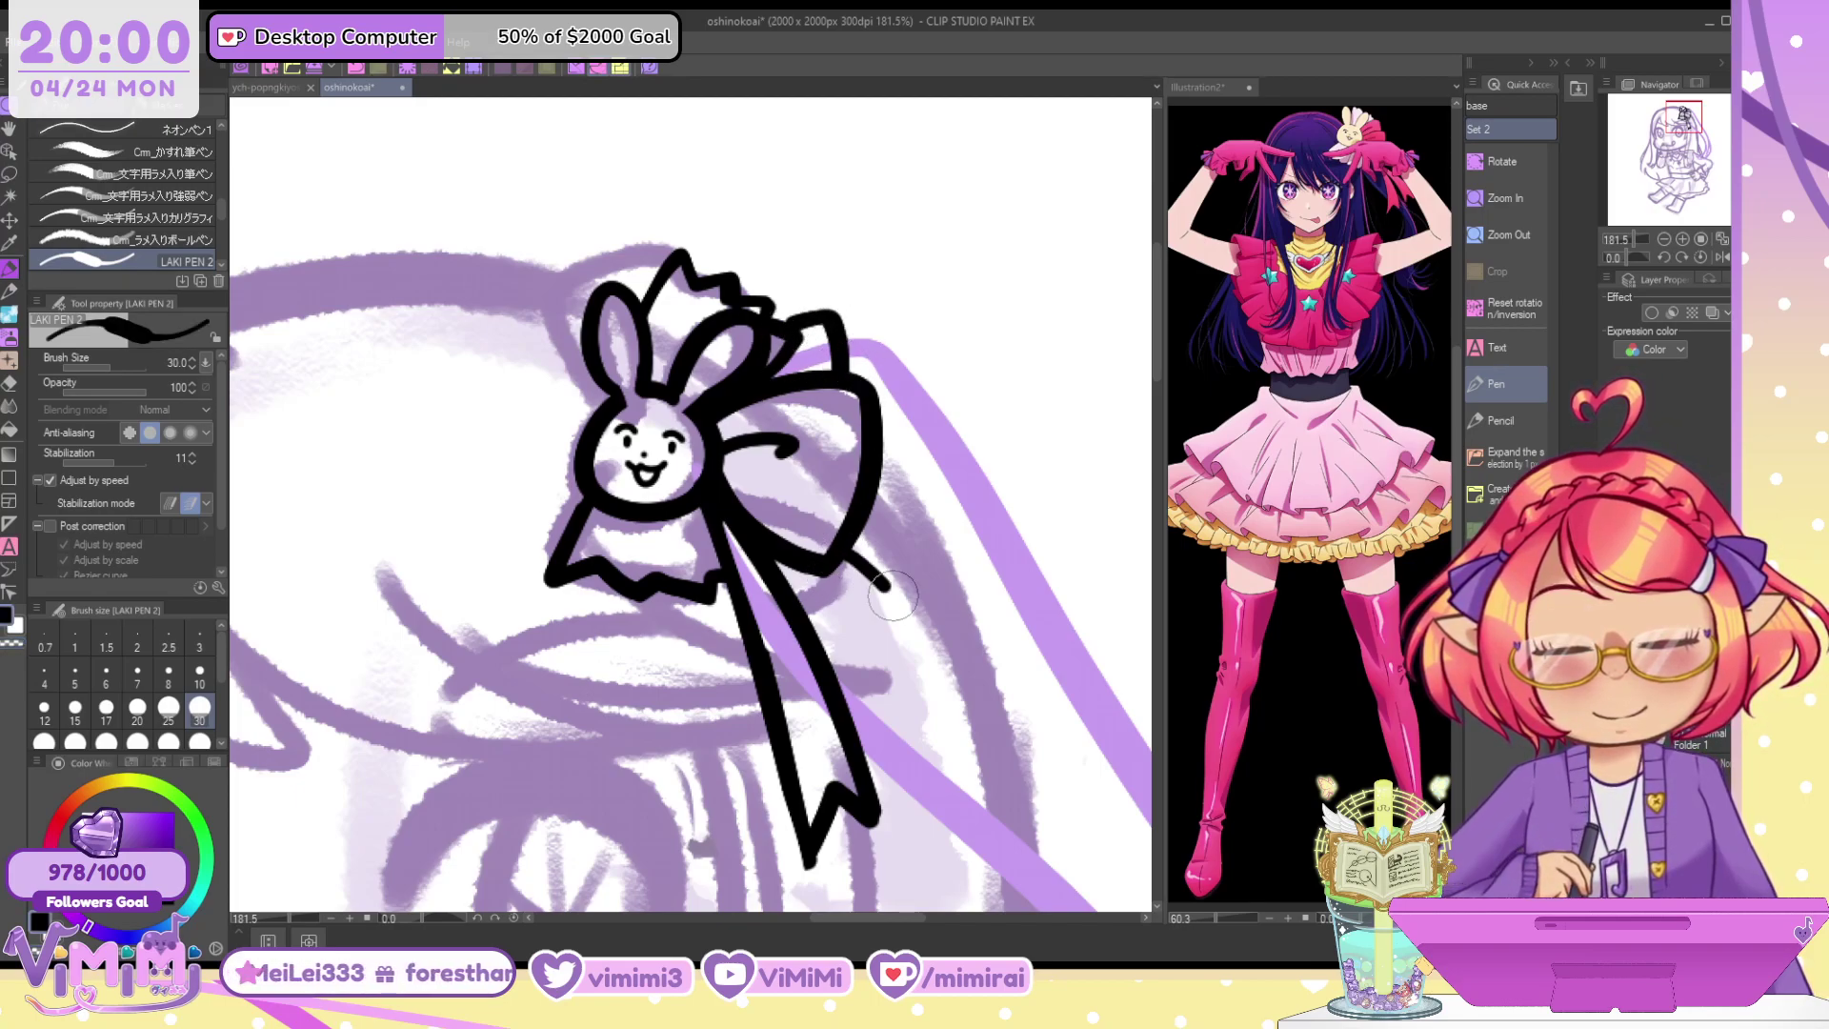
Ink a shorter notched ribbon tail beneath the bow loop at brush size 30, erasing the line that overshoots its tip
key("bracketright")
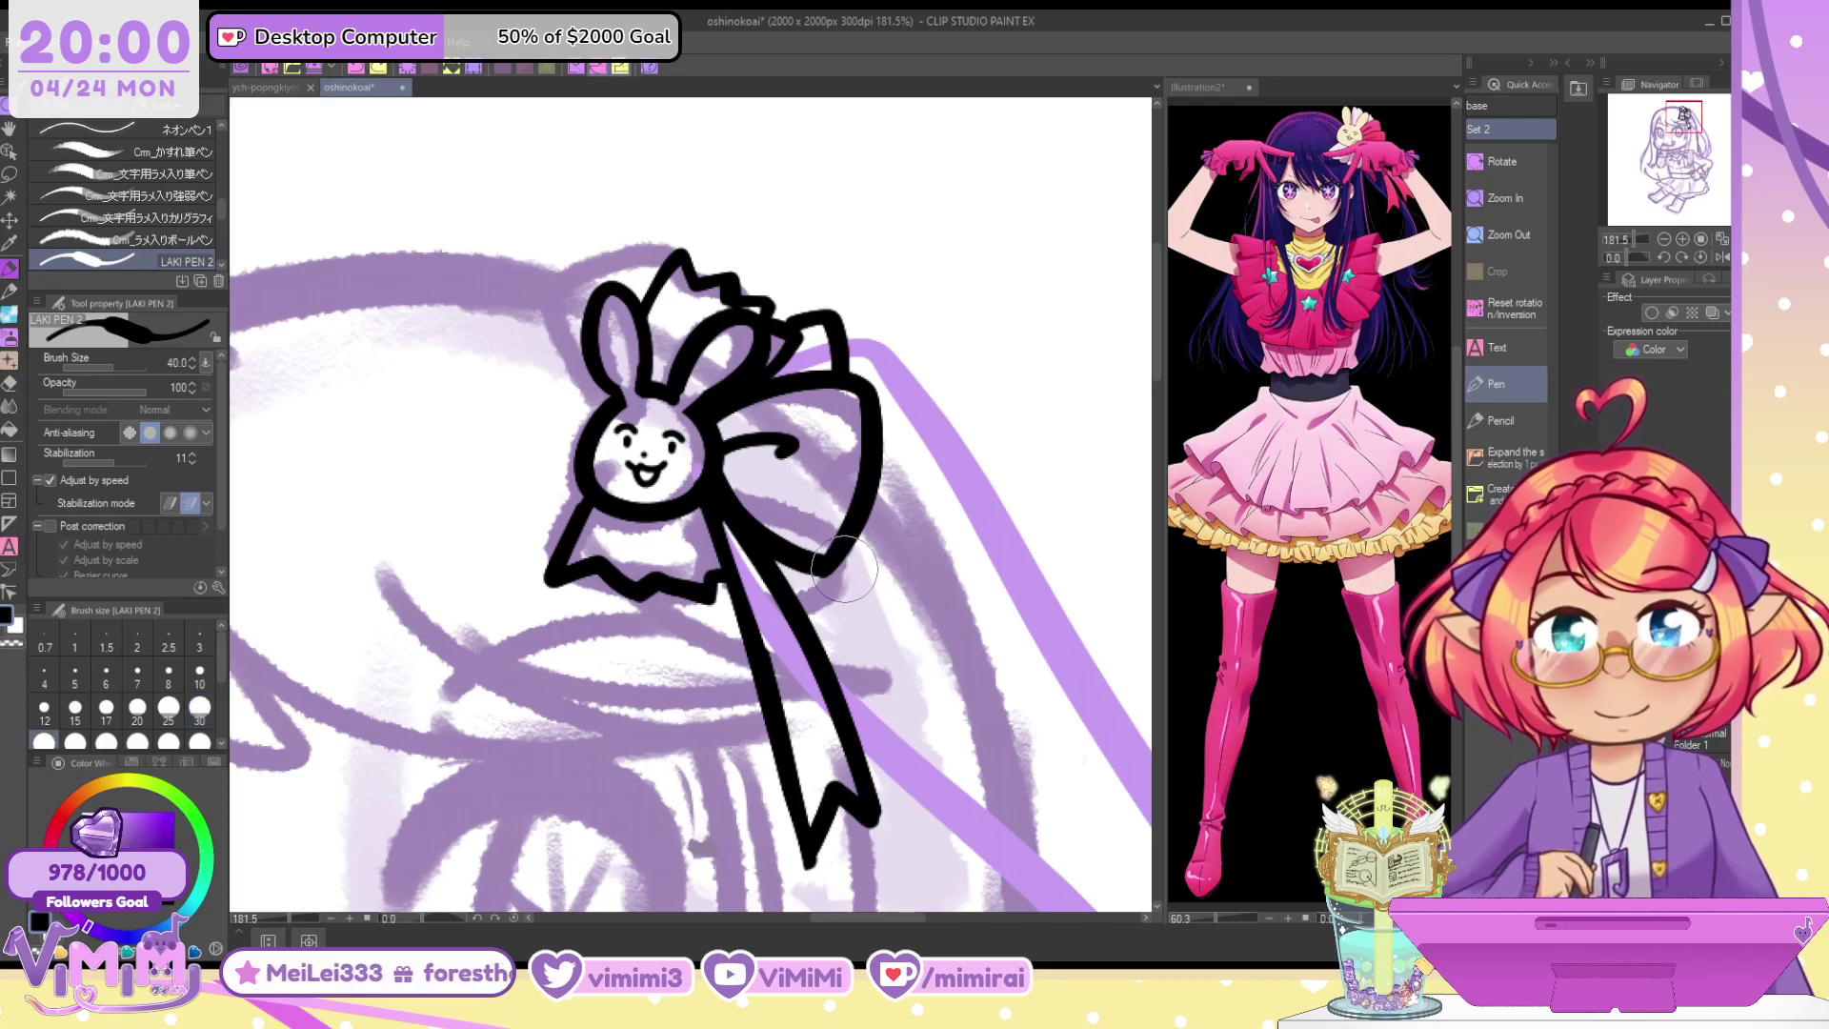
key("bracketleft")
left_click_drag(789, 569, 909, 706)
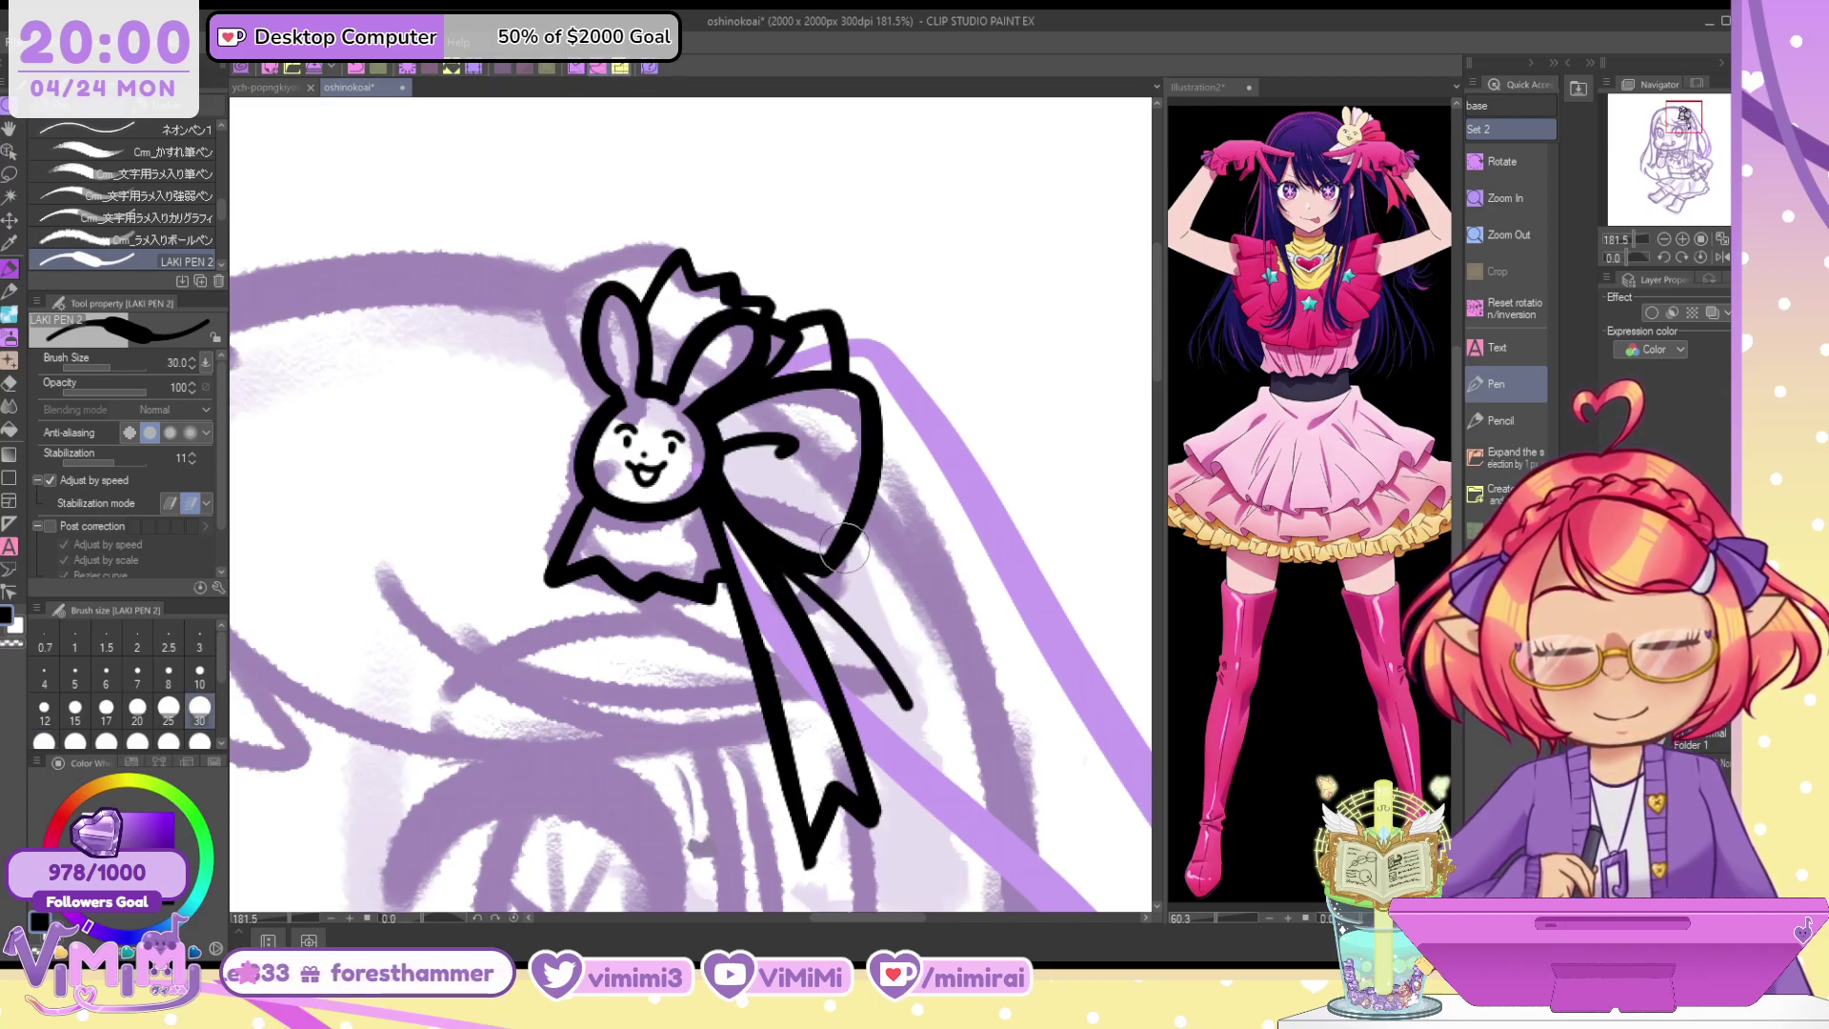
mouse_move(842, 558)
left_mouse_down()
mouse_move(939, 651)
mouse_move(902, 594)
mouse_move(953, 640)
mouse_move(897, 630)
mouse_move(906, 706)
mouse_move(929, 640)
left_mouse_up()
key("ctrl+z")
key("ctrl+z")
key("ctrl+z")
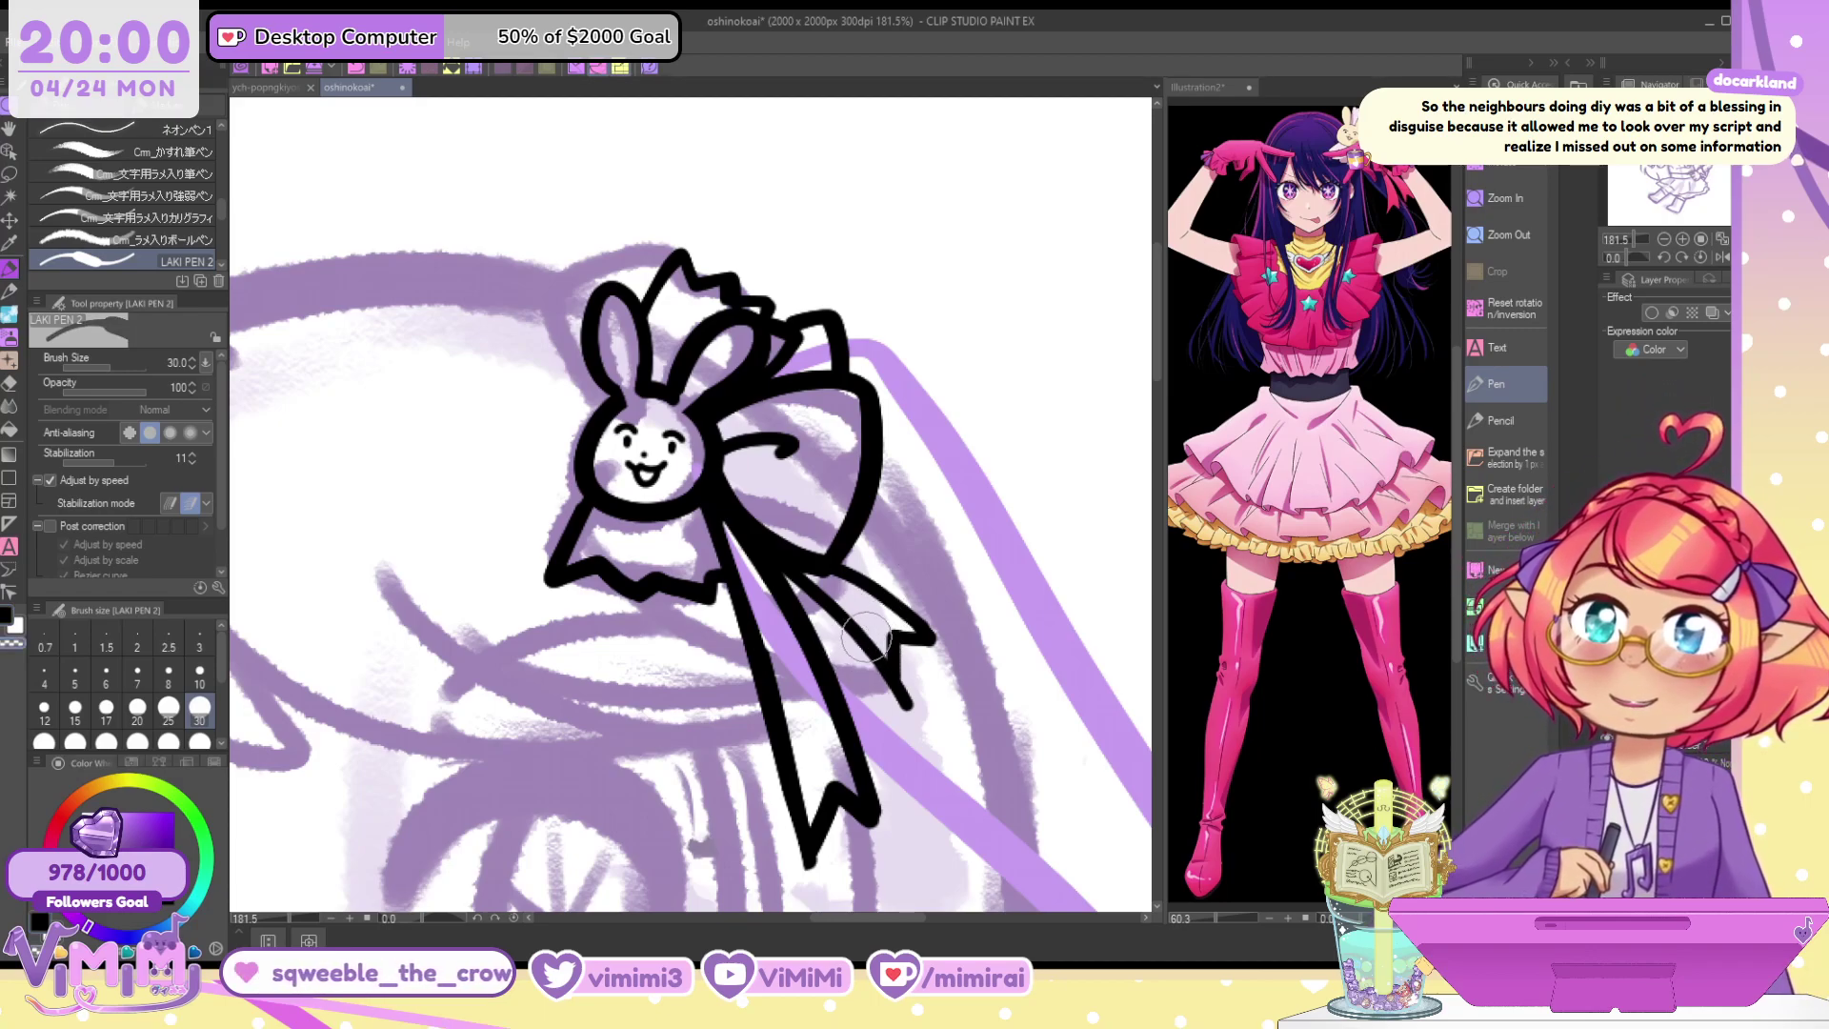
left_click_drag(893, 692, 905, 700)
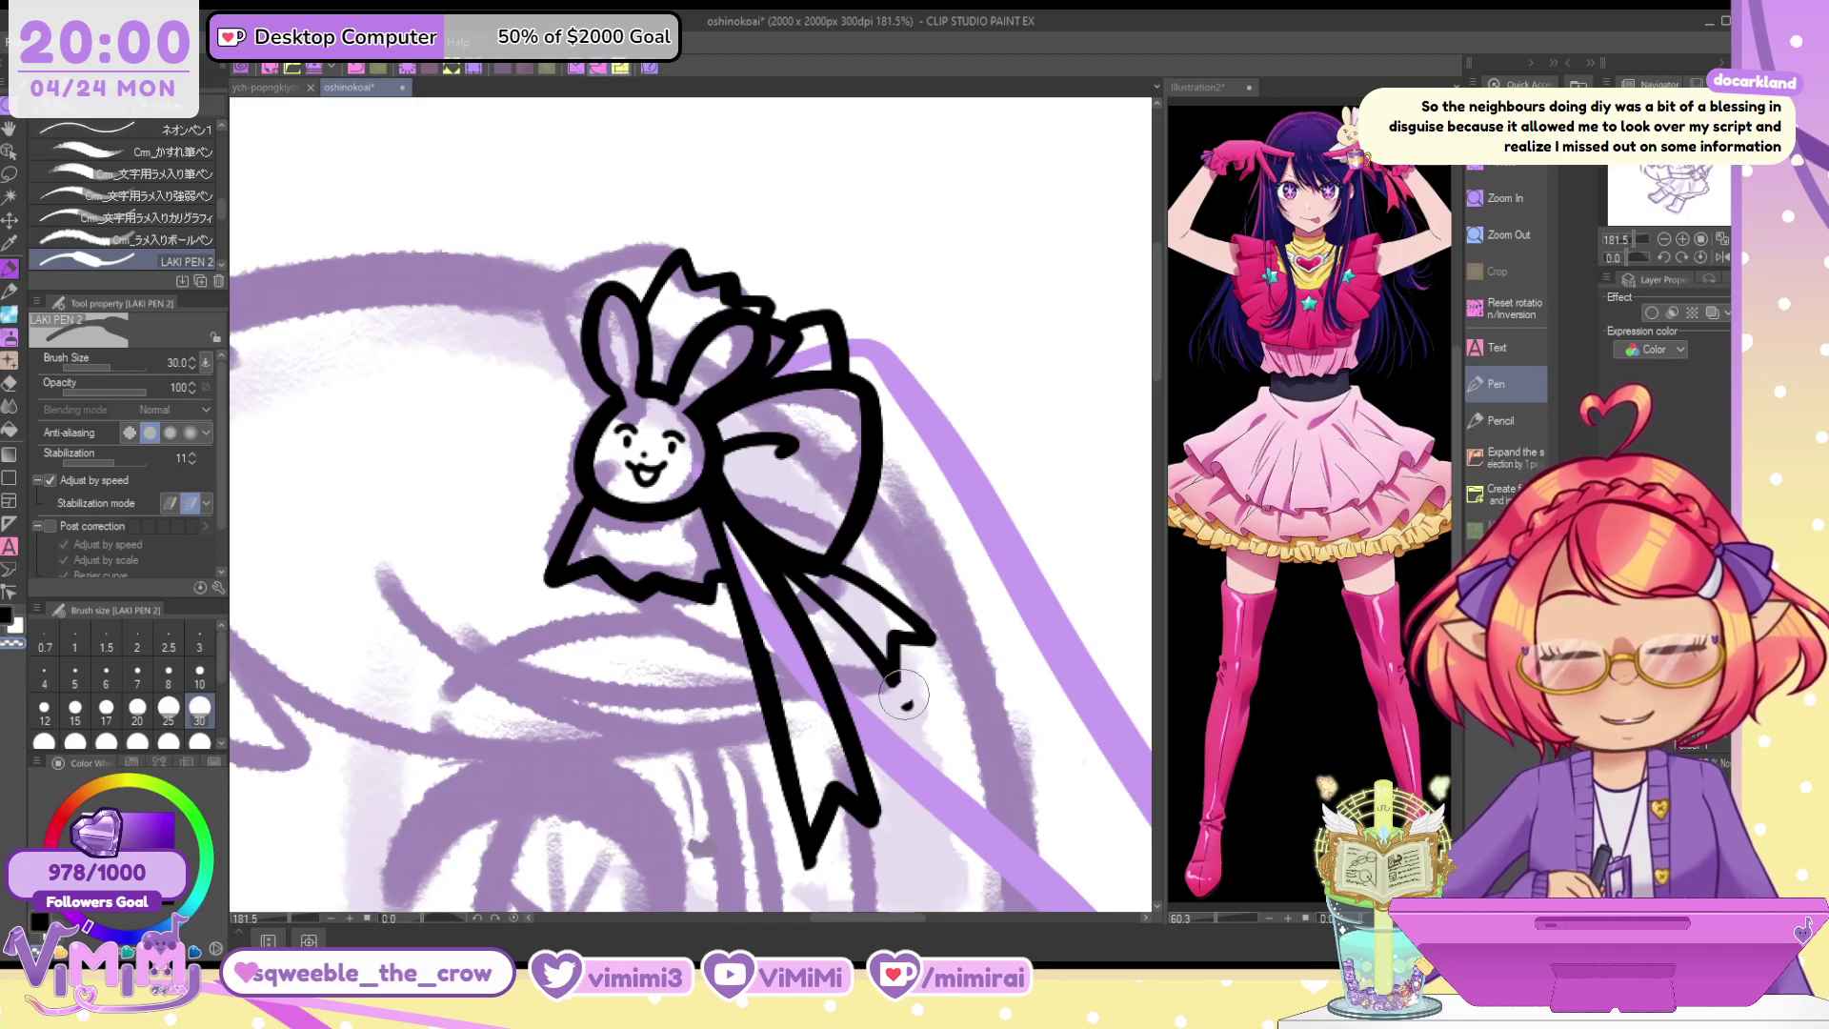
Ink the side ponytail's outer line down from the bow with the [線画用]いりペン brush at size 50
mouse_move(949, 639)
left_mouse_down()
mouse_move(926, 632)
mouse_move(815, 379)
left_mouse_up()
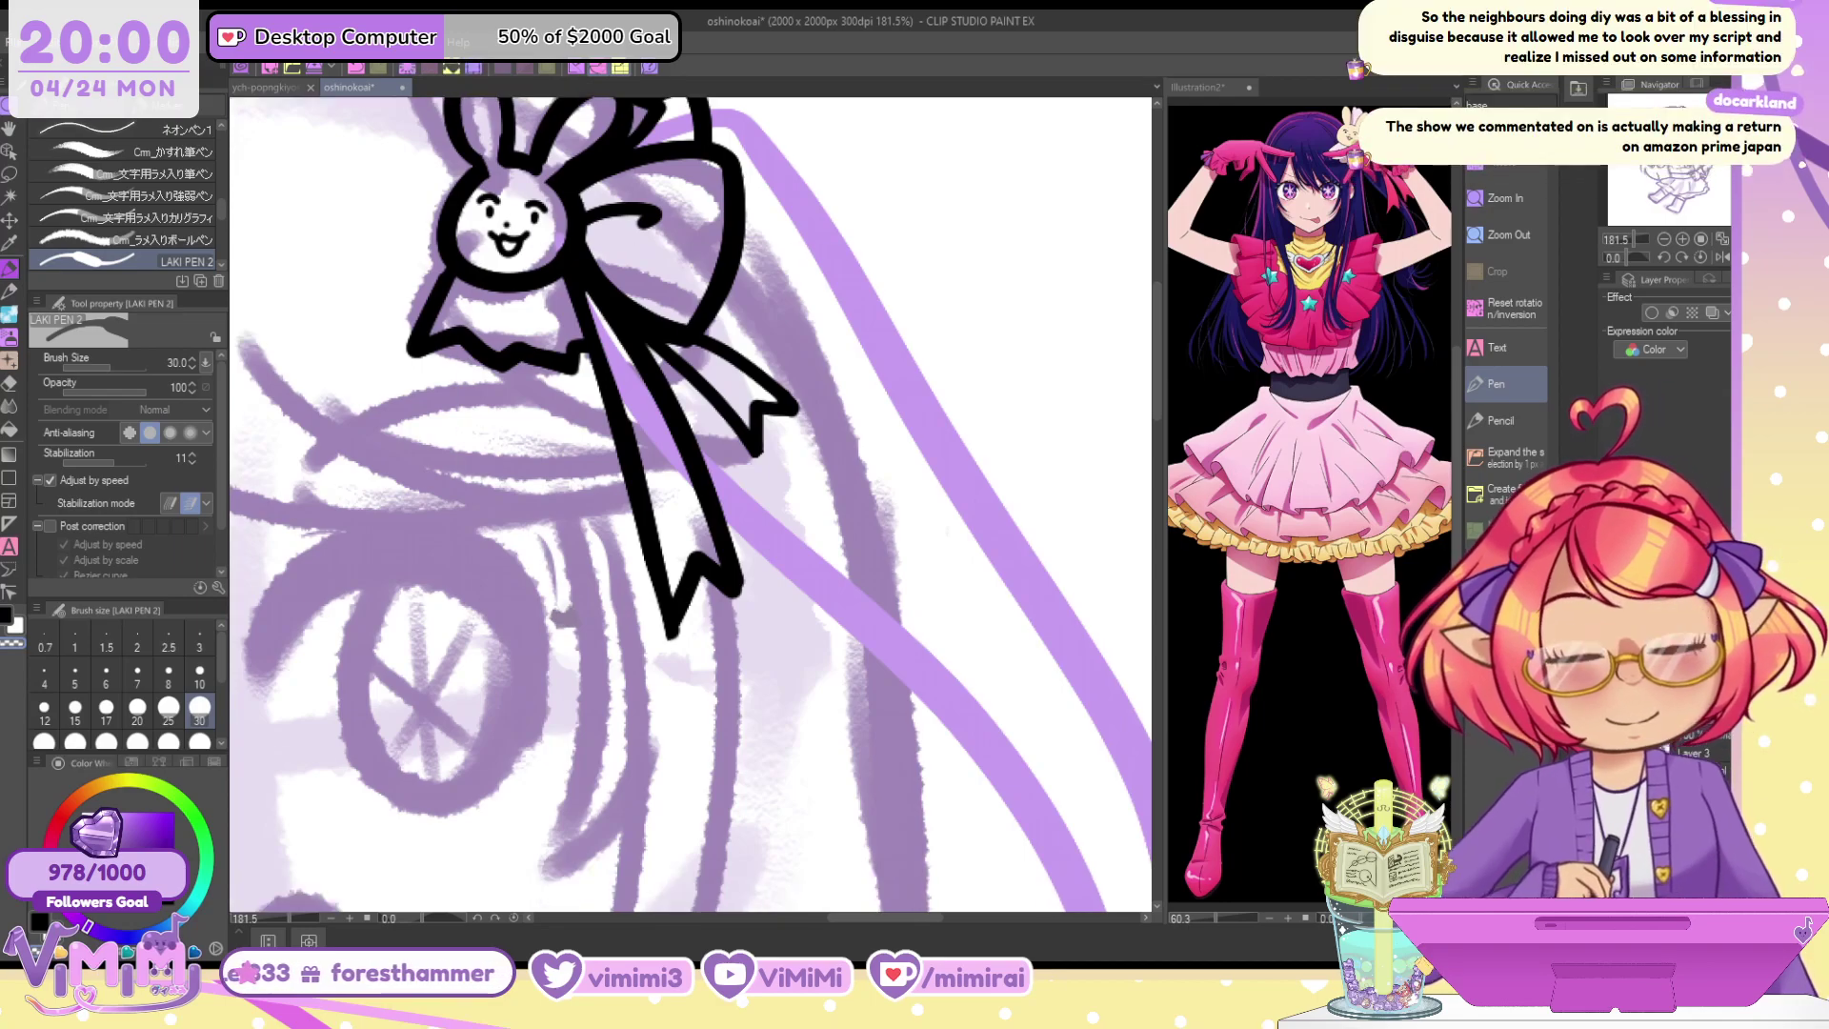
scroll(998, 381, "down", 1)
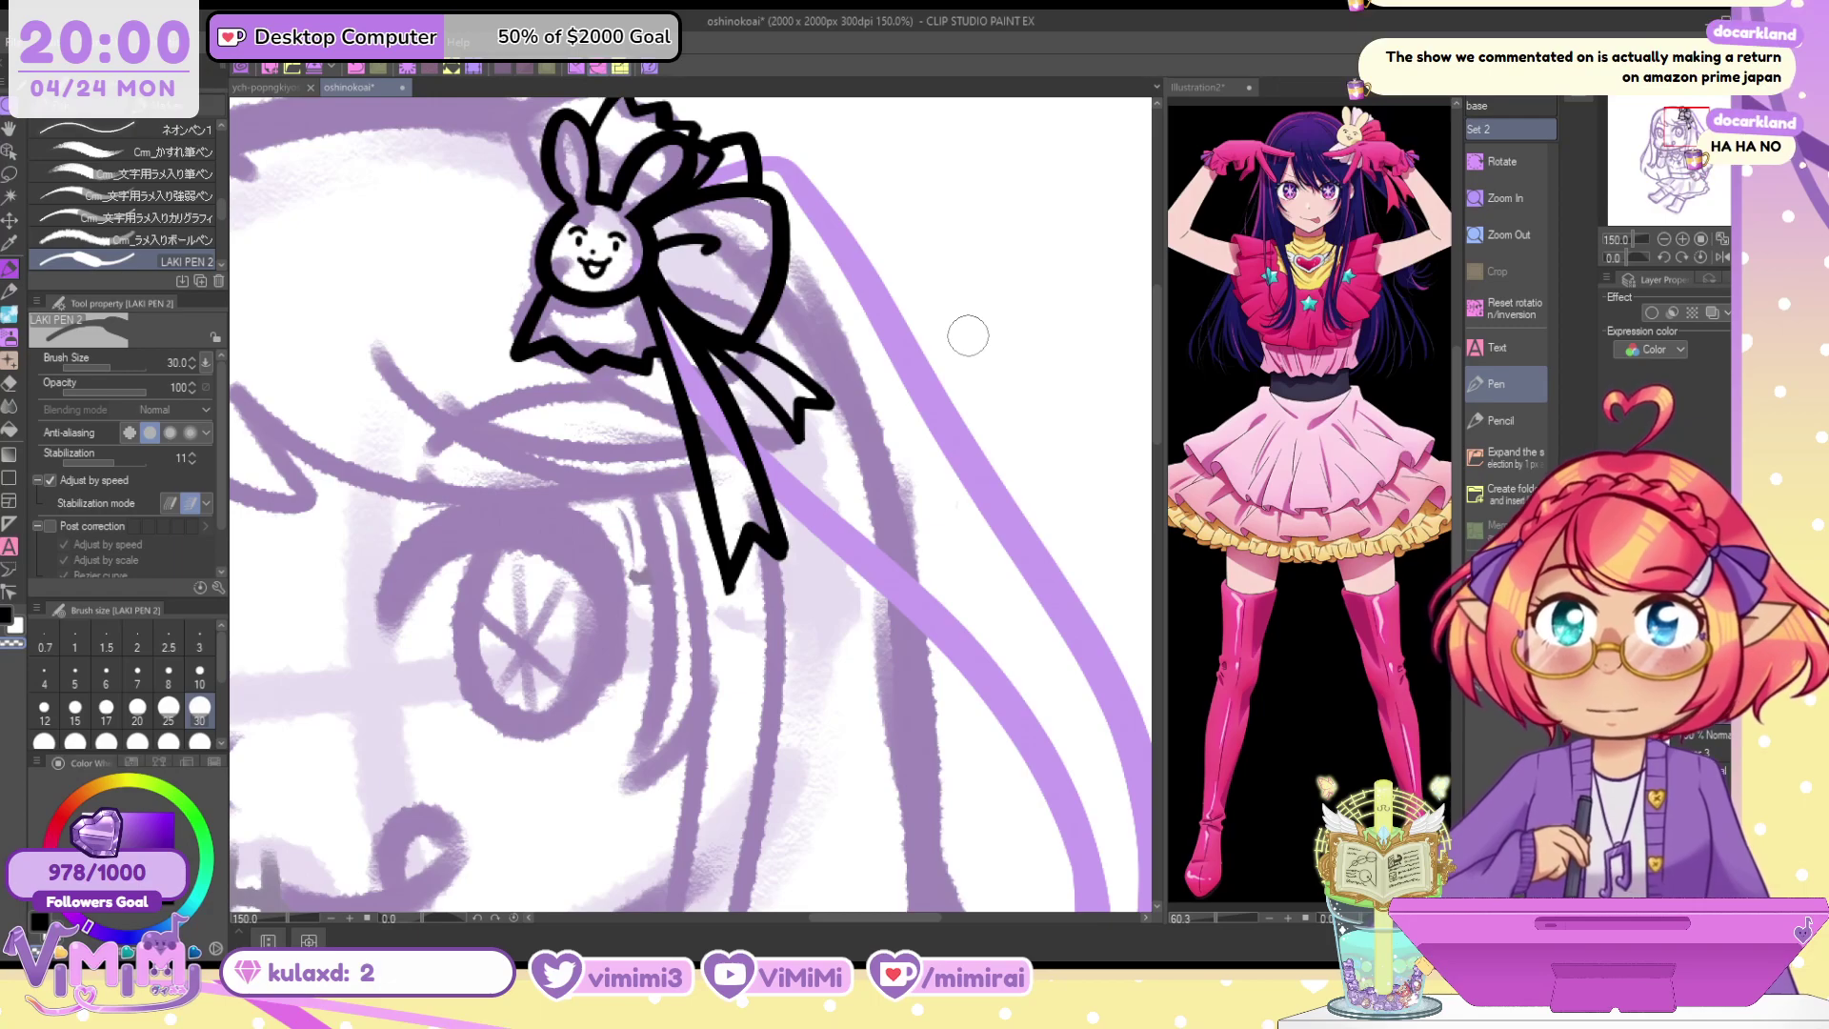
scroll(213, 266, "down", 2)
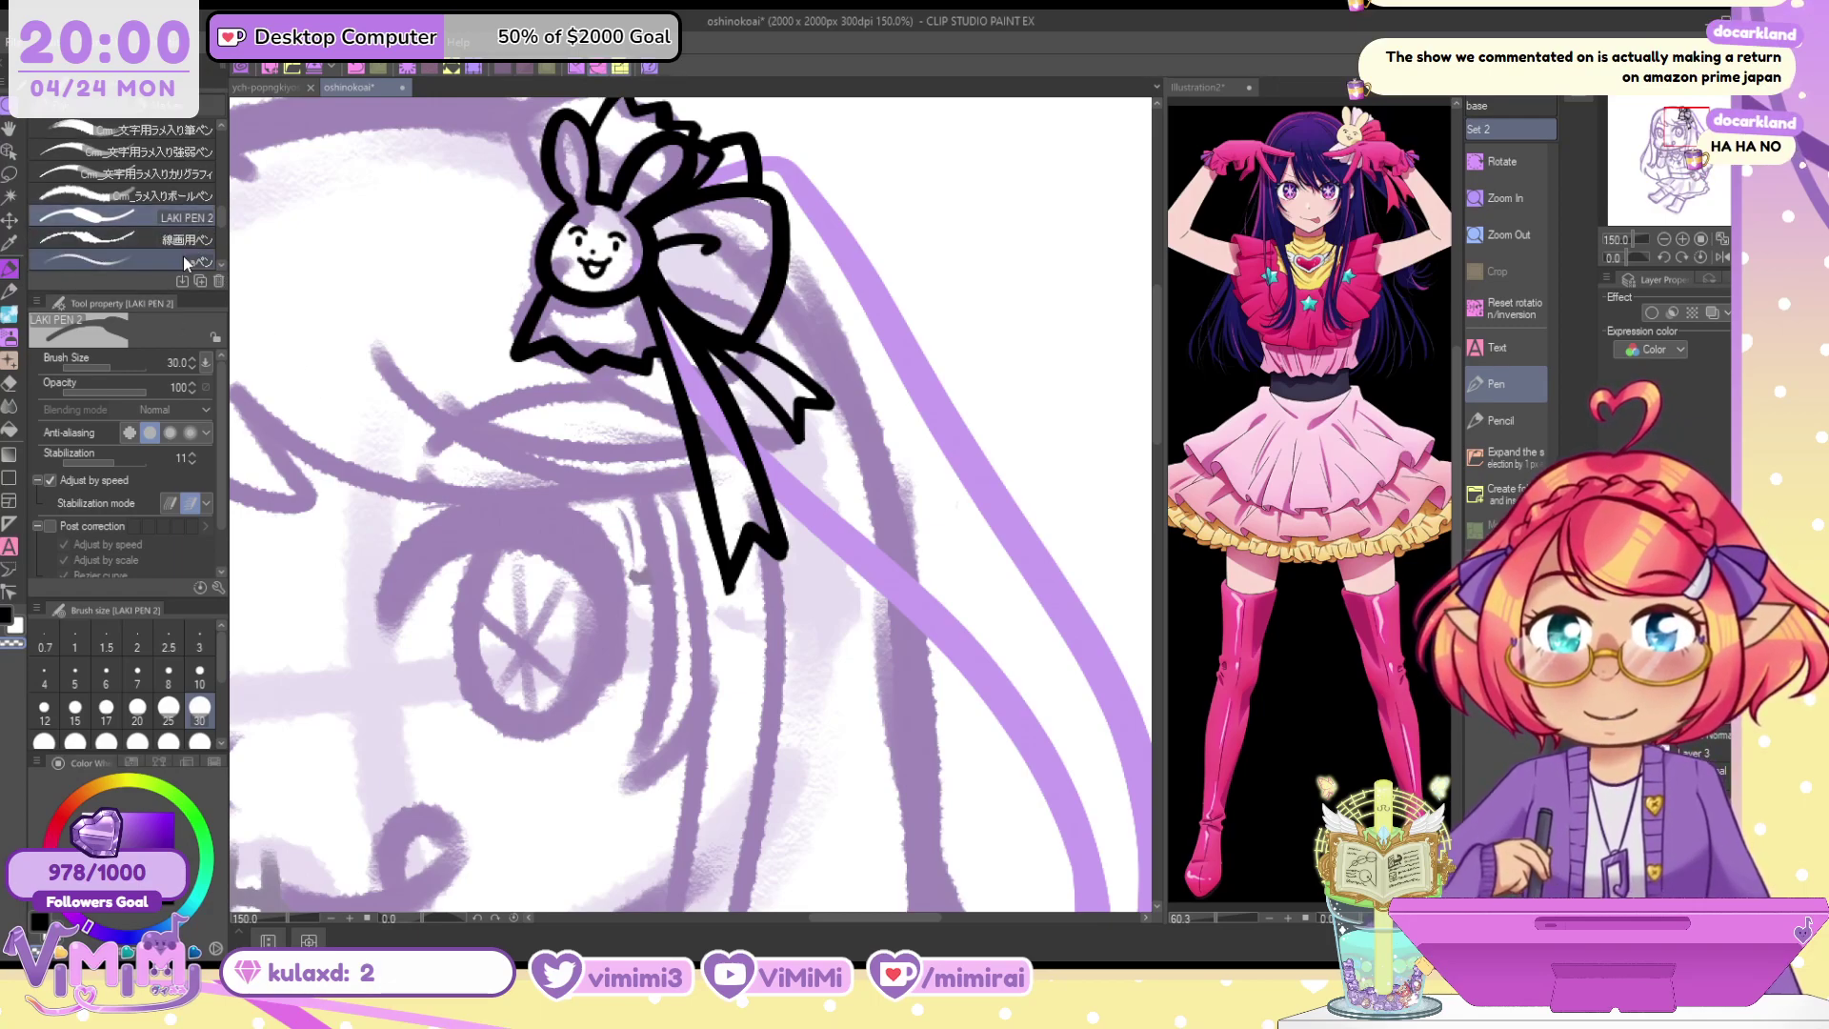
left_click(183, 257)
scroll(225, 265, "down", 1)
left_click(143, 260)
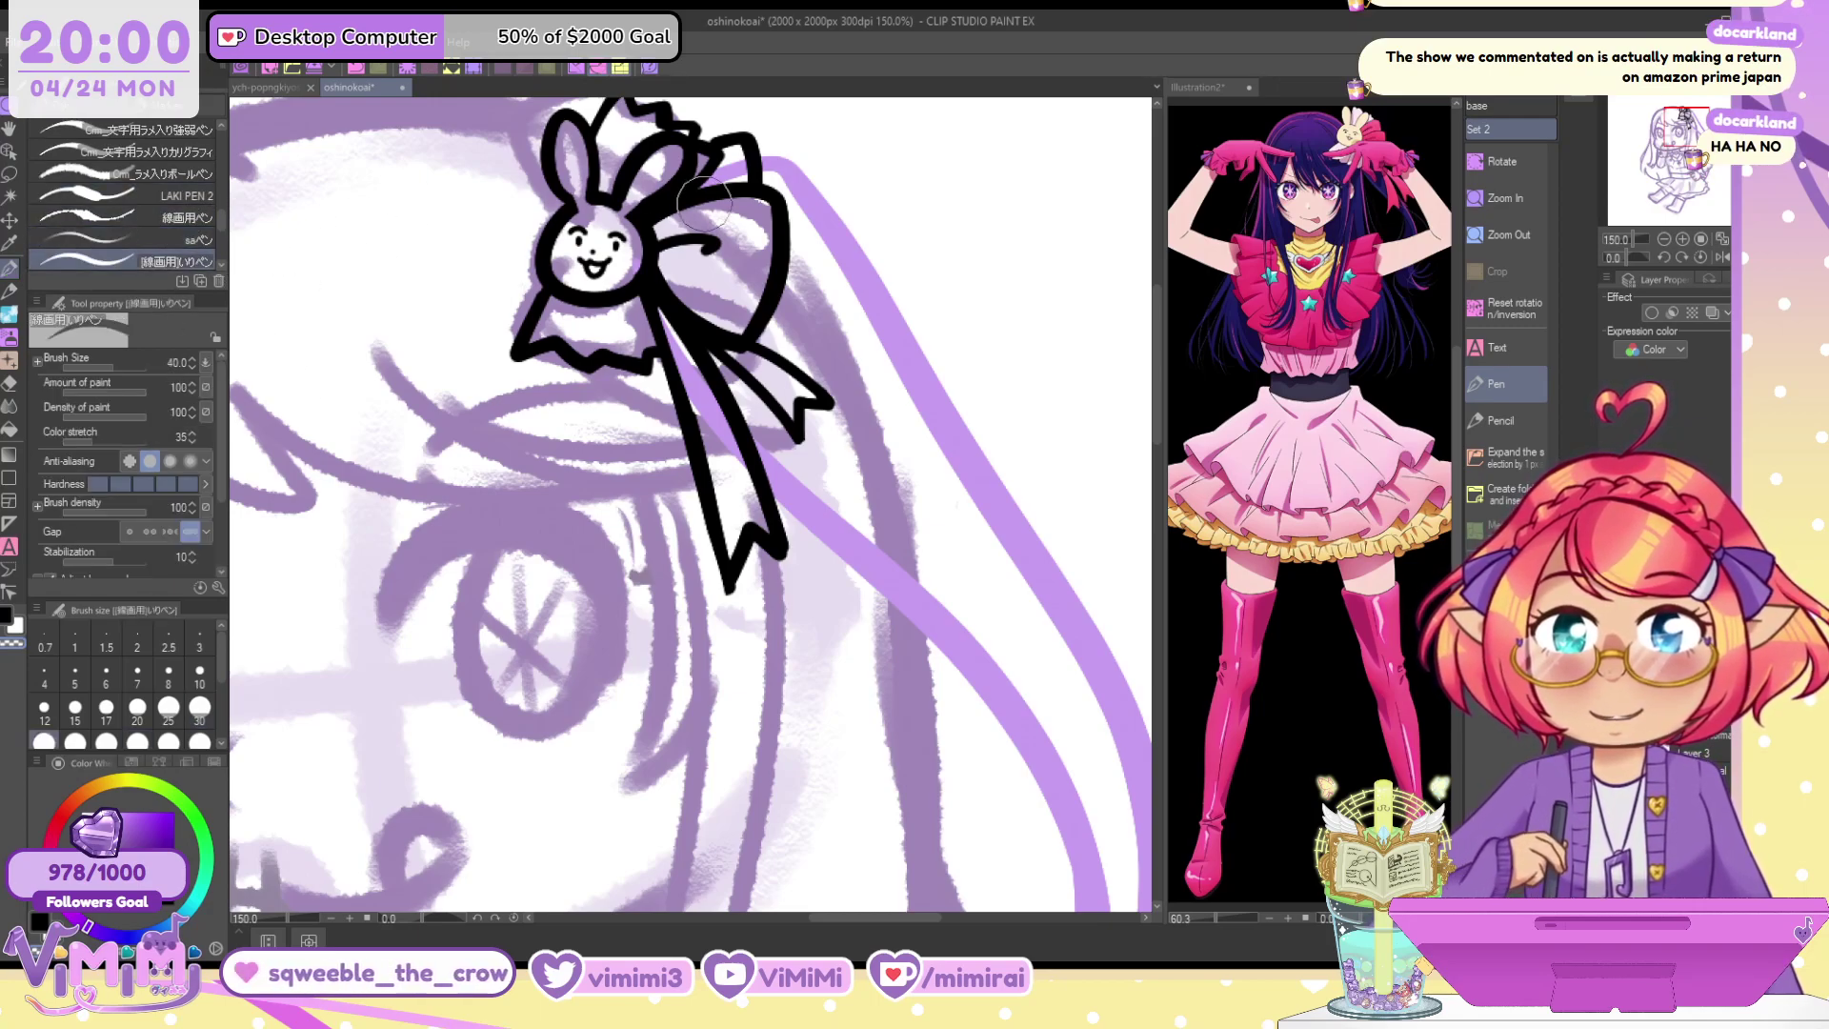
mouse_move(760, 157)
left_mouse_down()
mouse_move(789, 164)
mouse_move(1017, 526)
left_mouse_up()
key("ctrl+z")
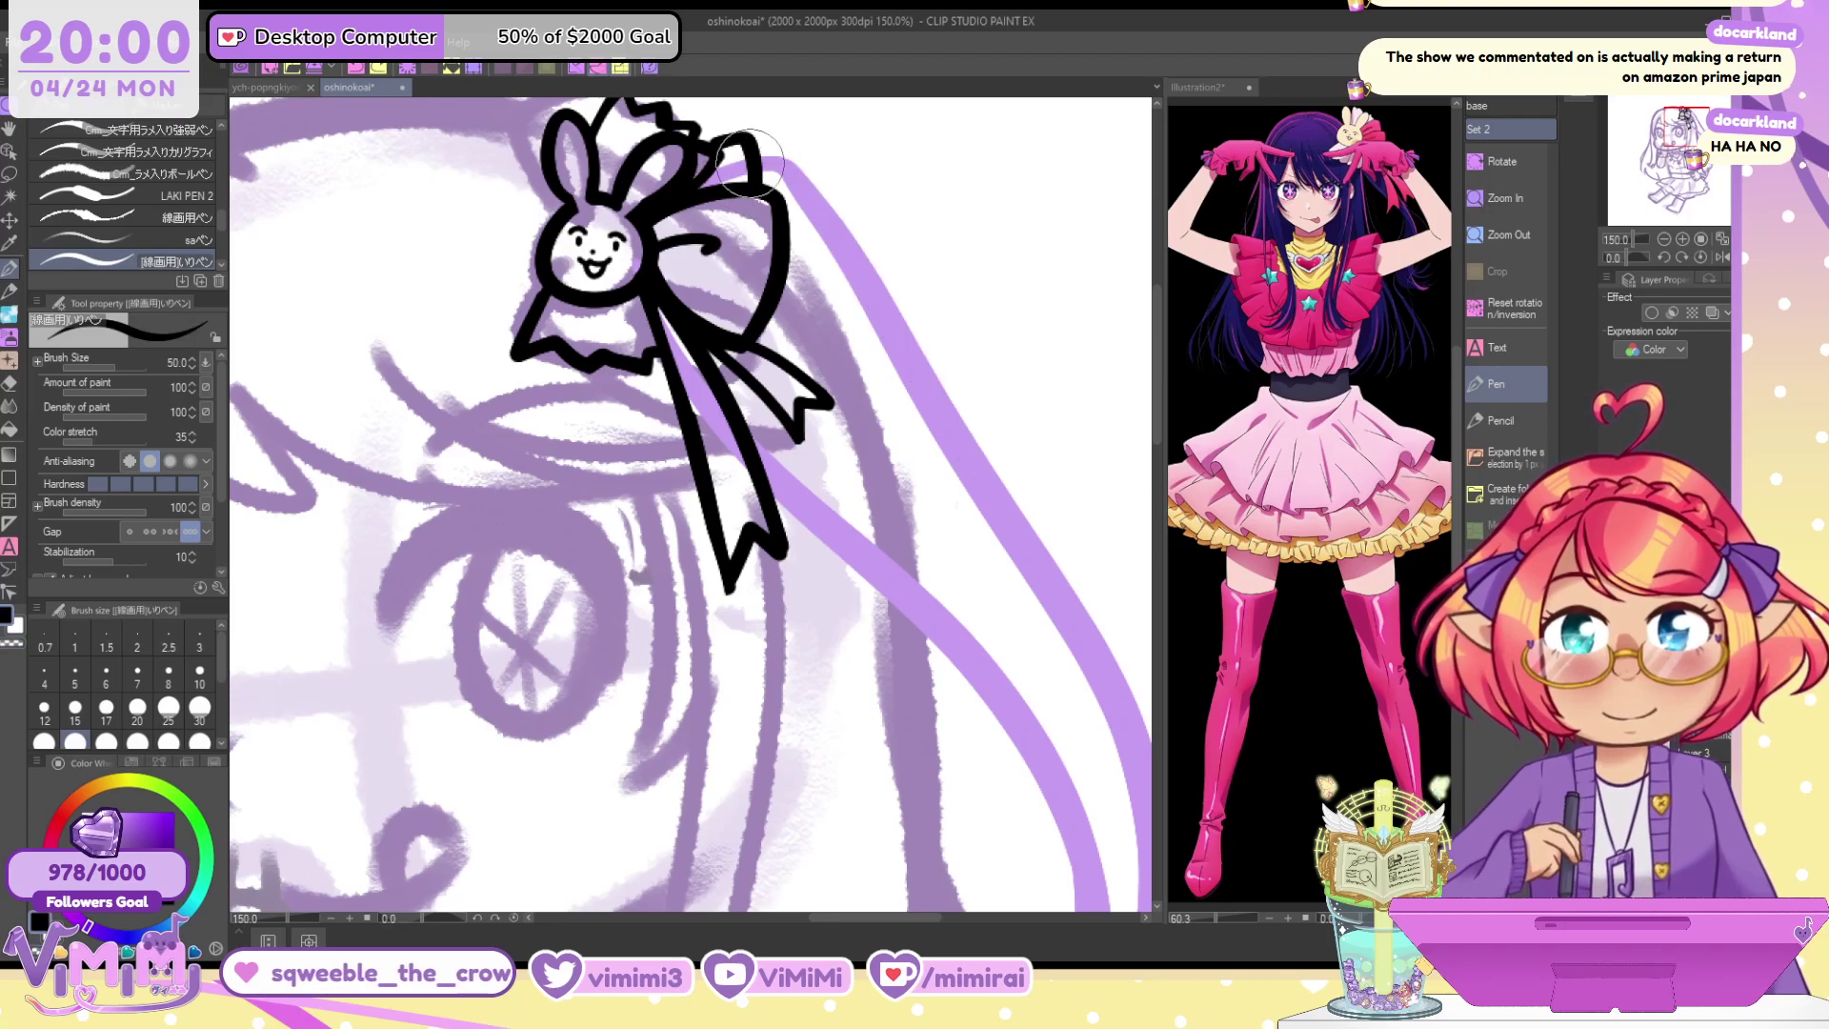
mouse_move(760, 161)
left_mouse_down()
mouse_move(796, 179)
mouse_move(1041, 581)
mouse_move(1139, 791)
left_mouse_up()
Ink the ponytail's inner line from beneath the bow along the sketched curve at brush size 50
left_click_drag(879, 520, 648, 346)
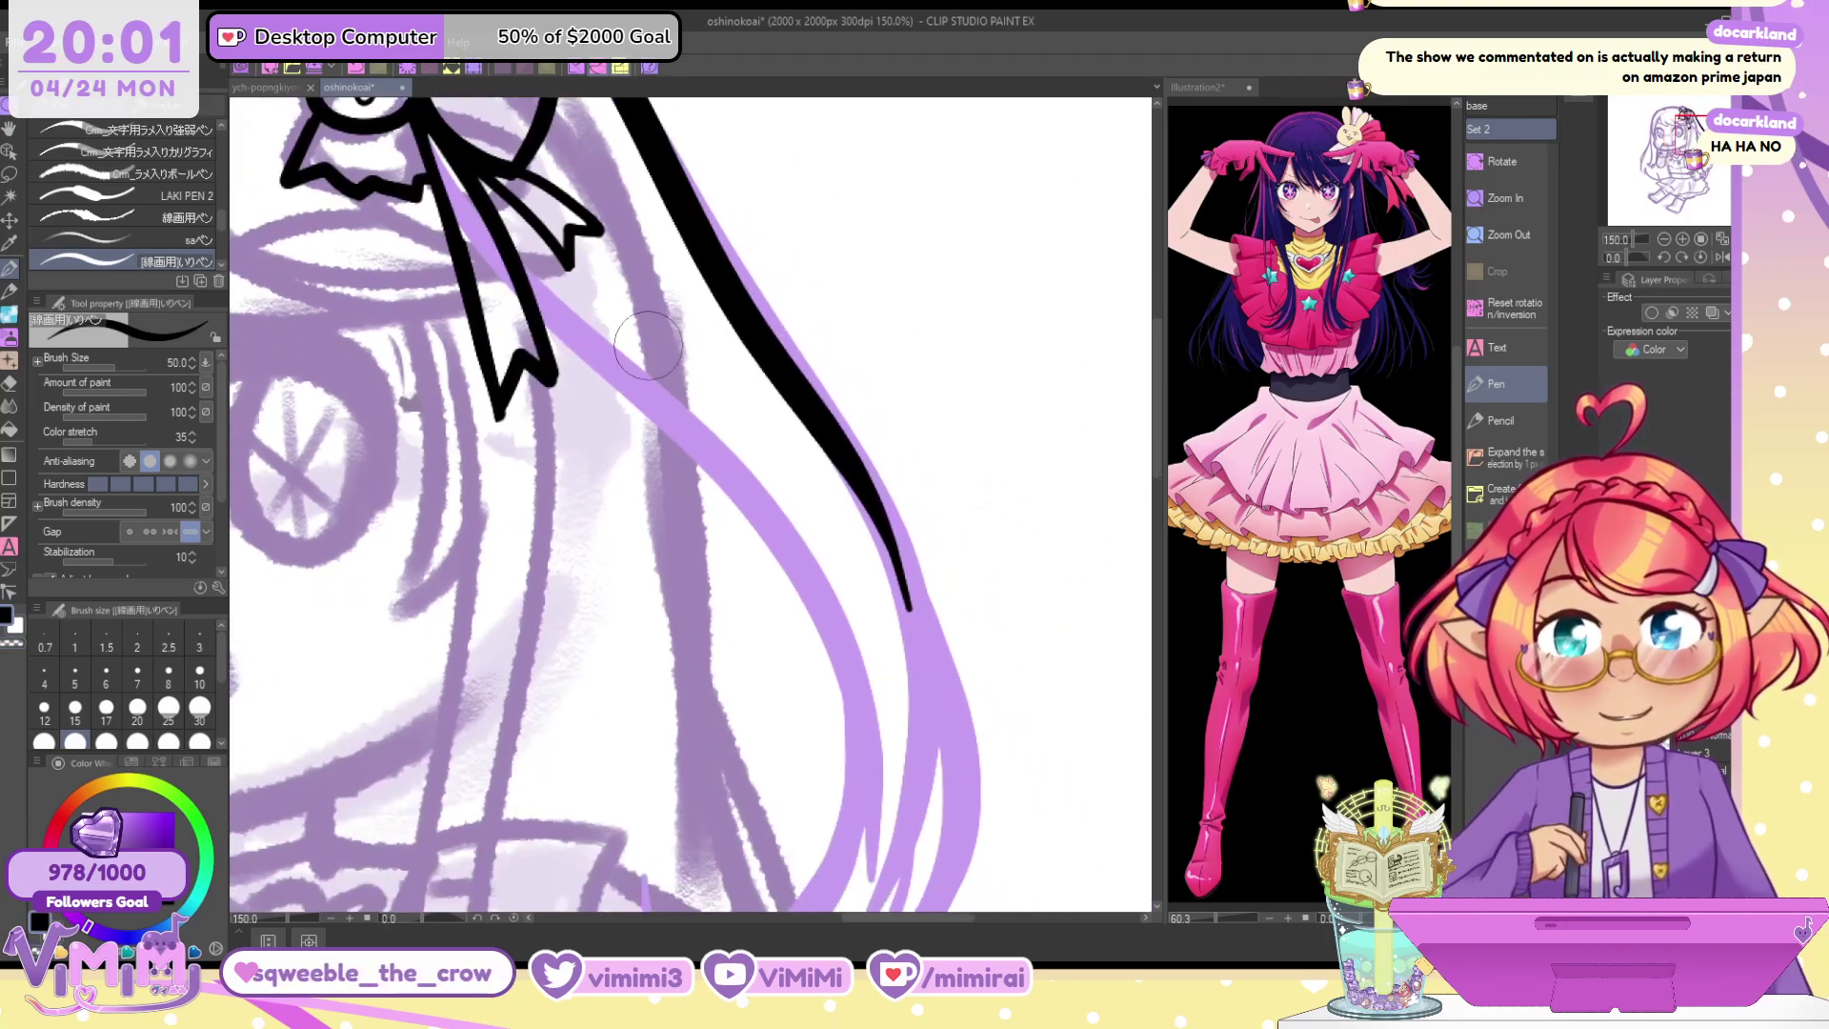
left_click_drag(438, 178, 881, 870)
key("ctrl+z")
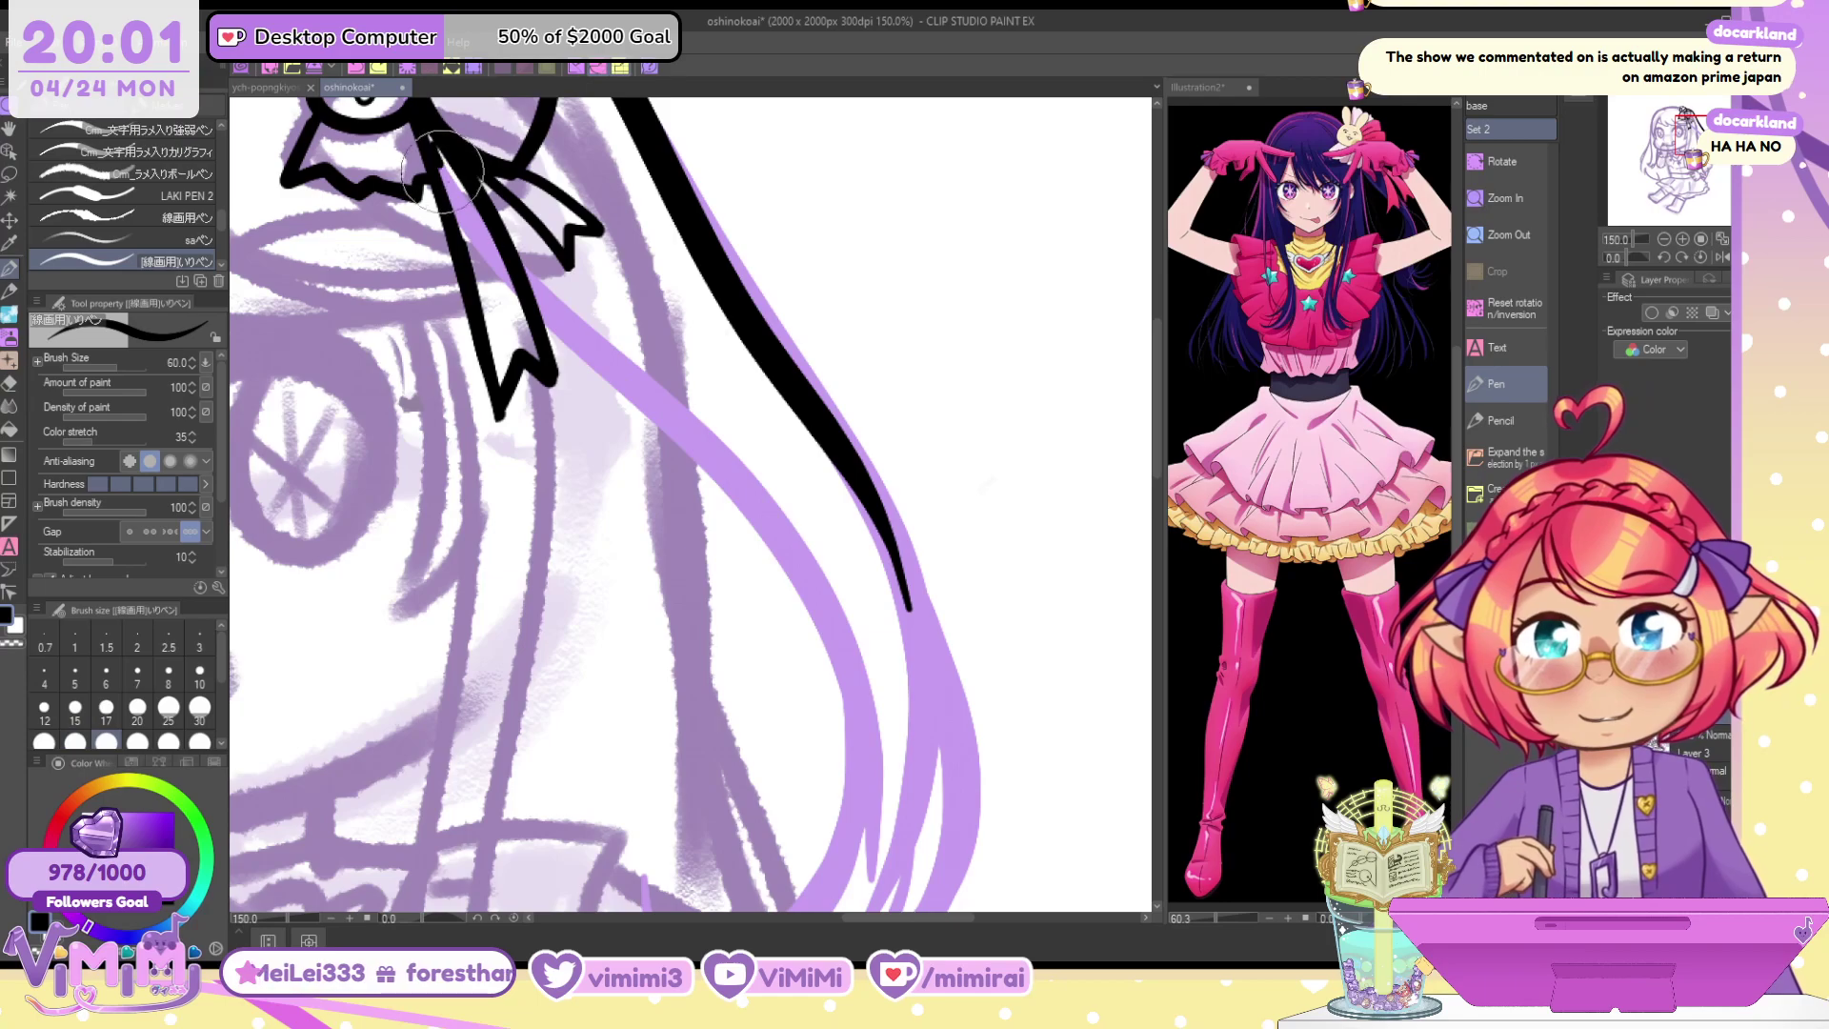
left_click_drag(443, 152, 881, 871)
key("ctrl+z")
mouse_move(500, 238)
left_mouse_down()
mouse_move(829, 581)
mouse_move(881, 872)
left_mouse_up()
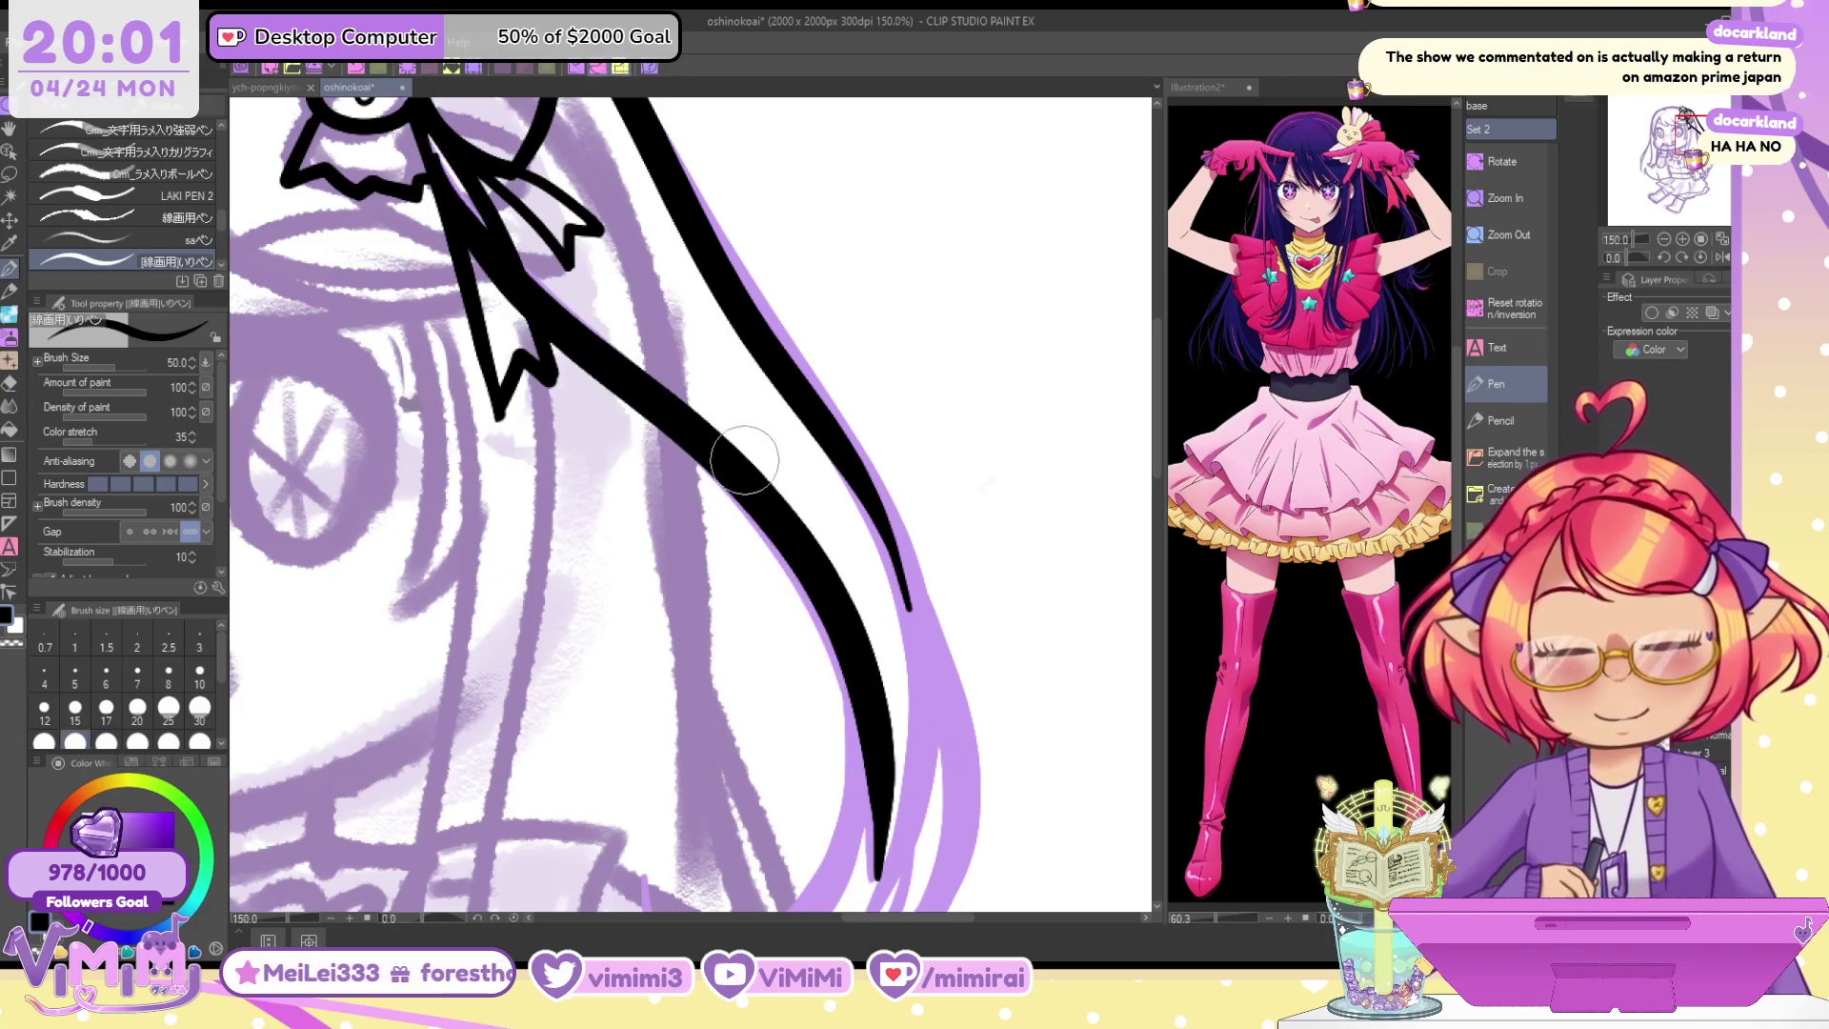
key("ctrl+z")
left_click_drag(443, 152, 867, 891)
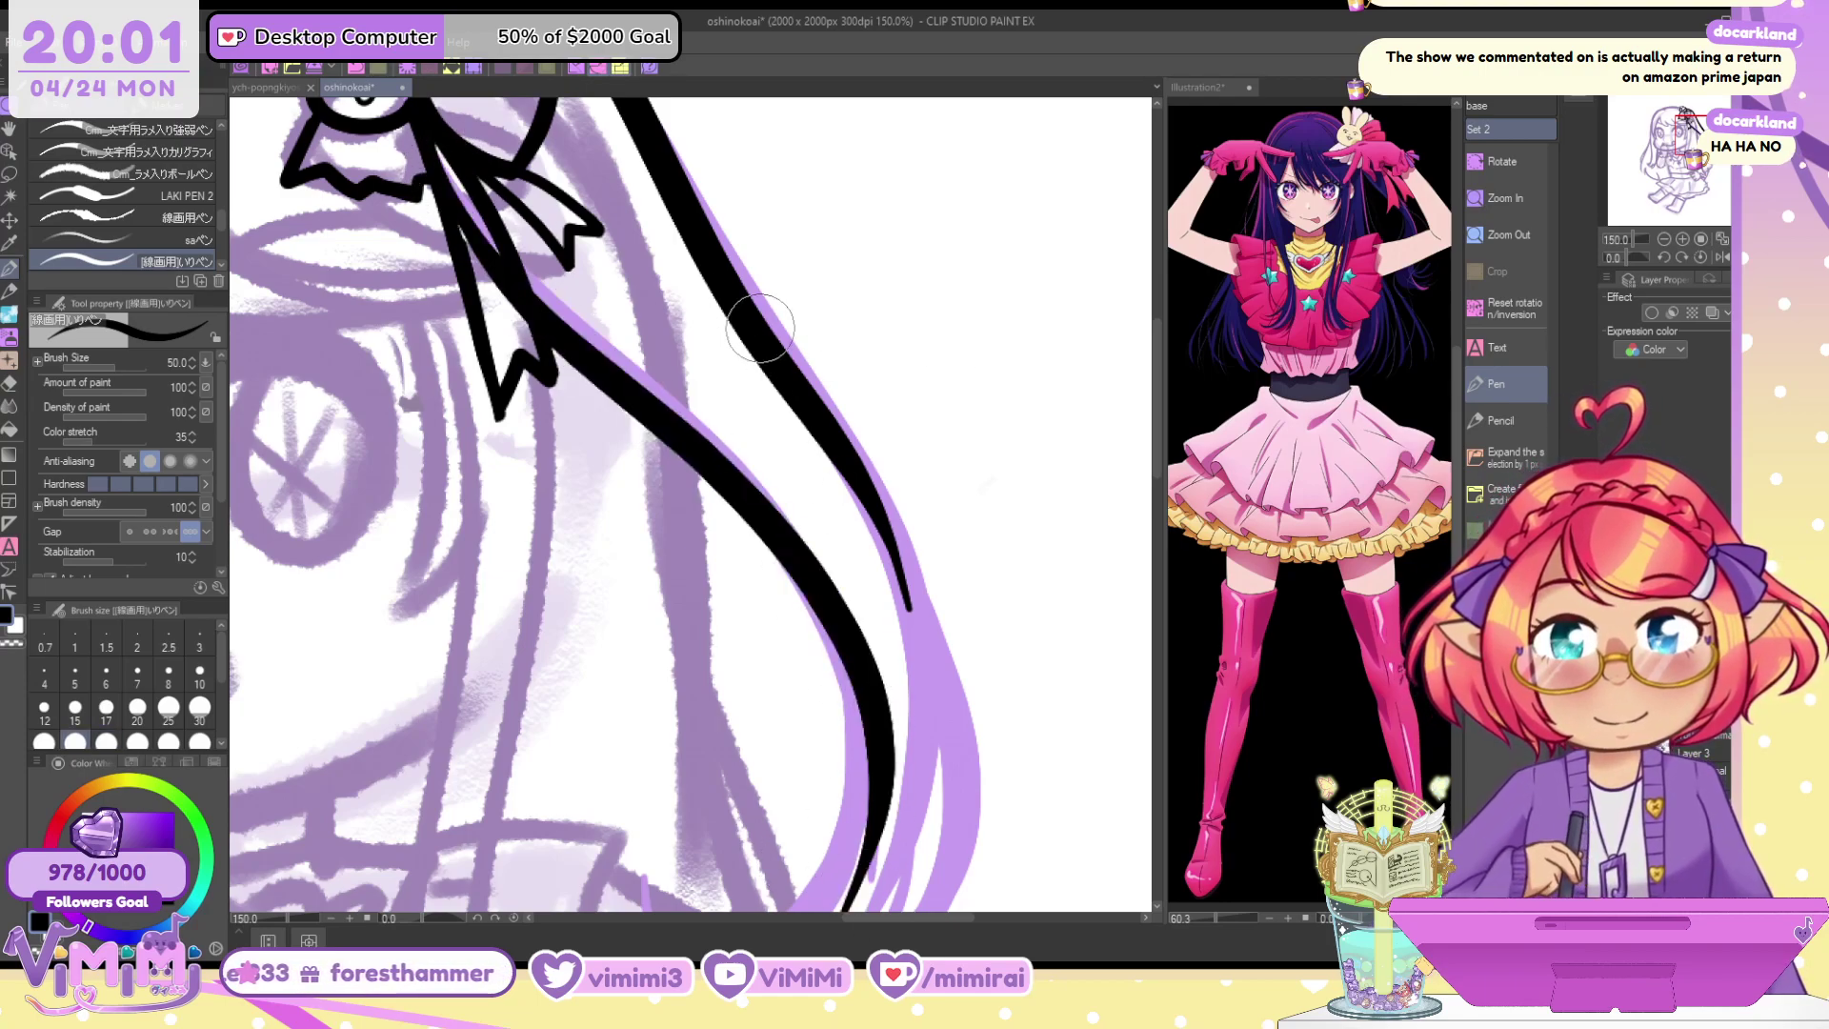
Extend the ponytail's outer line down around the sketched bulge, comparing stroke attempts by undoing and redoing
left_click_drag(754, 322, 929, 905)
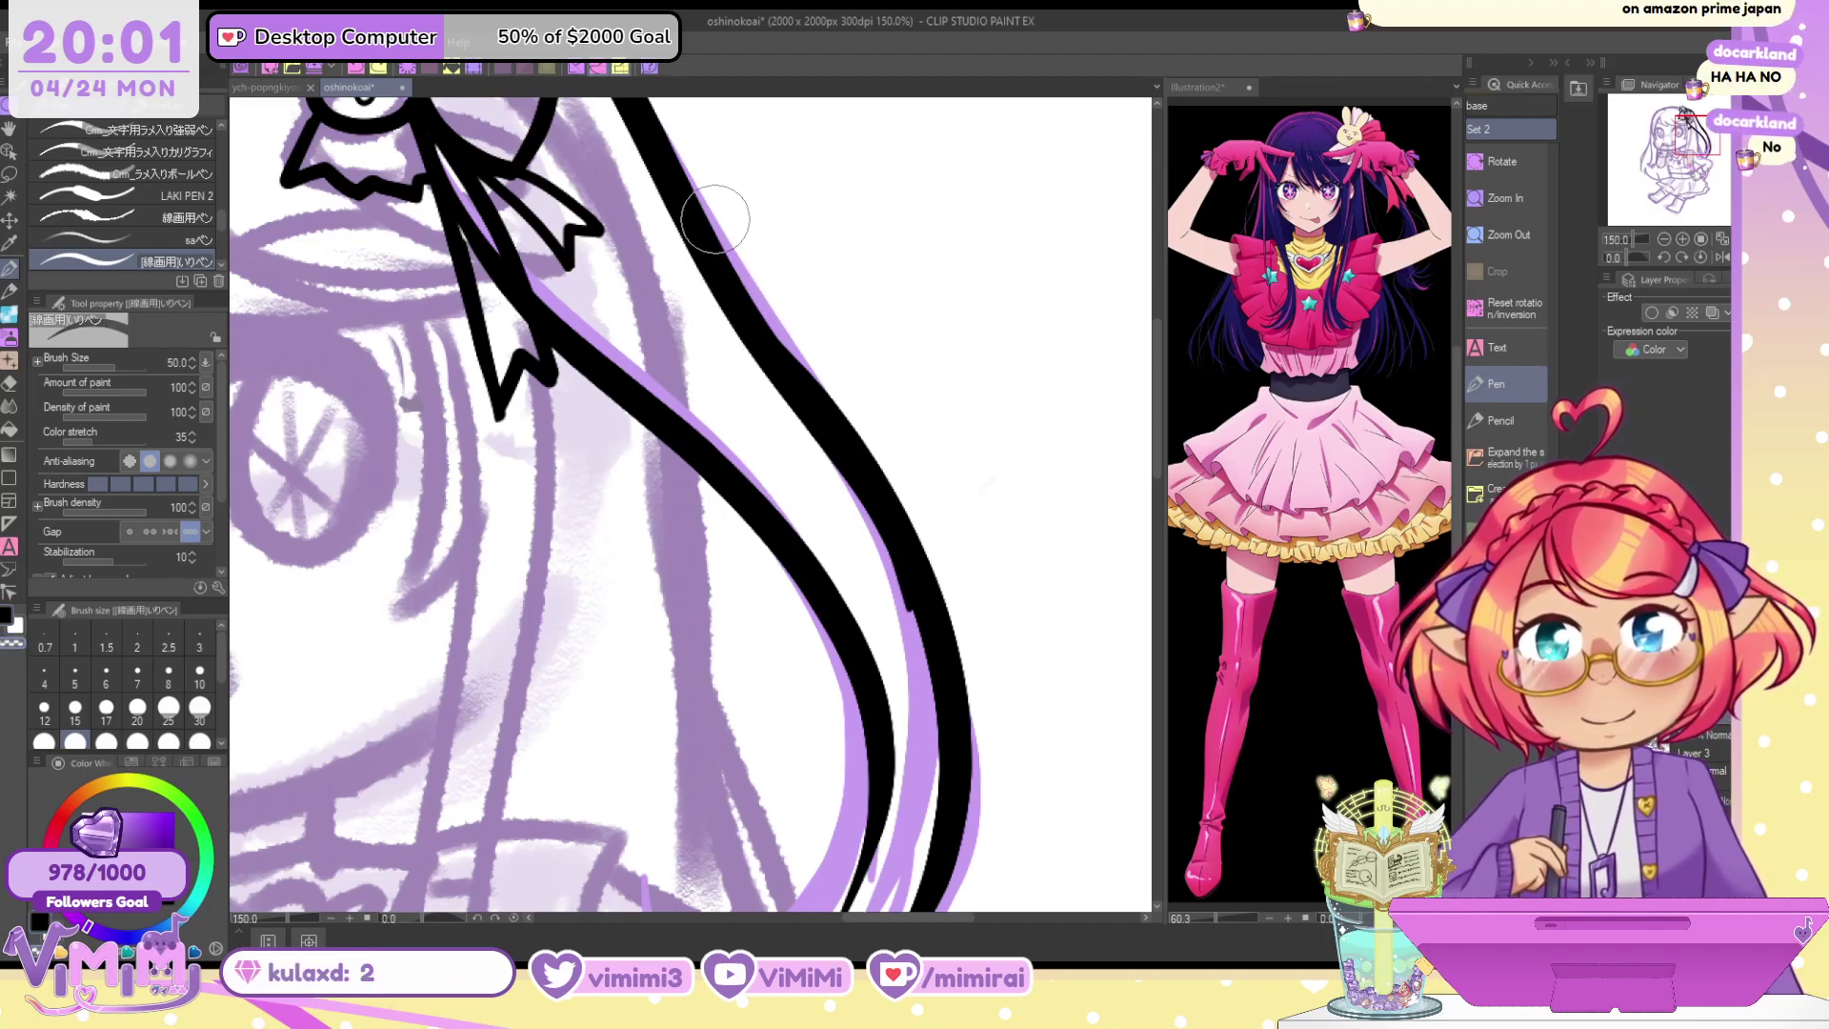
key("ctrl+z")
key("ctrl+z")
key("ctrl+y")
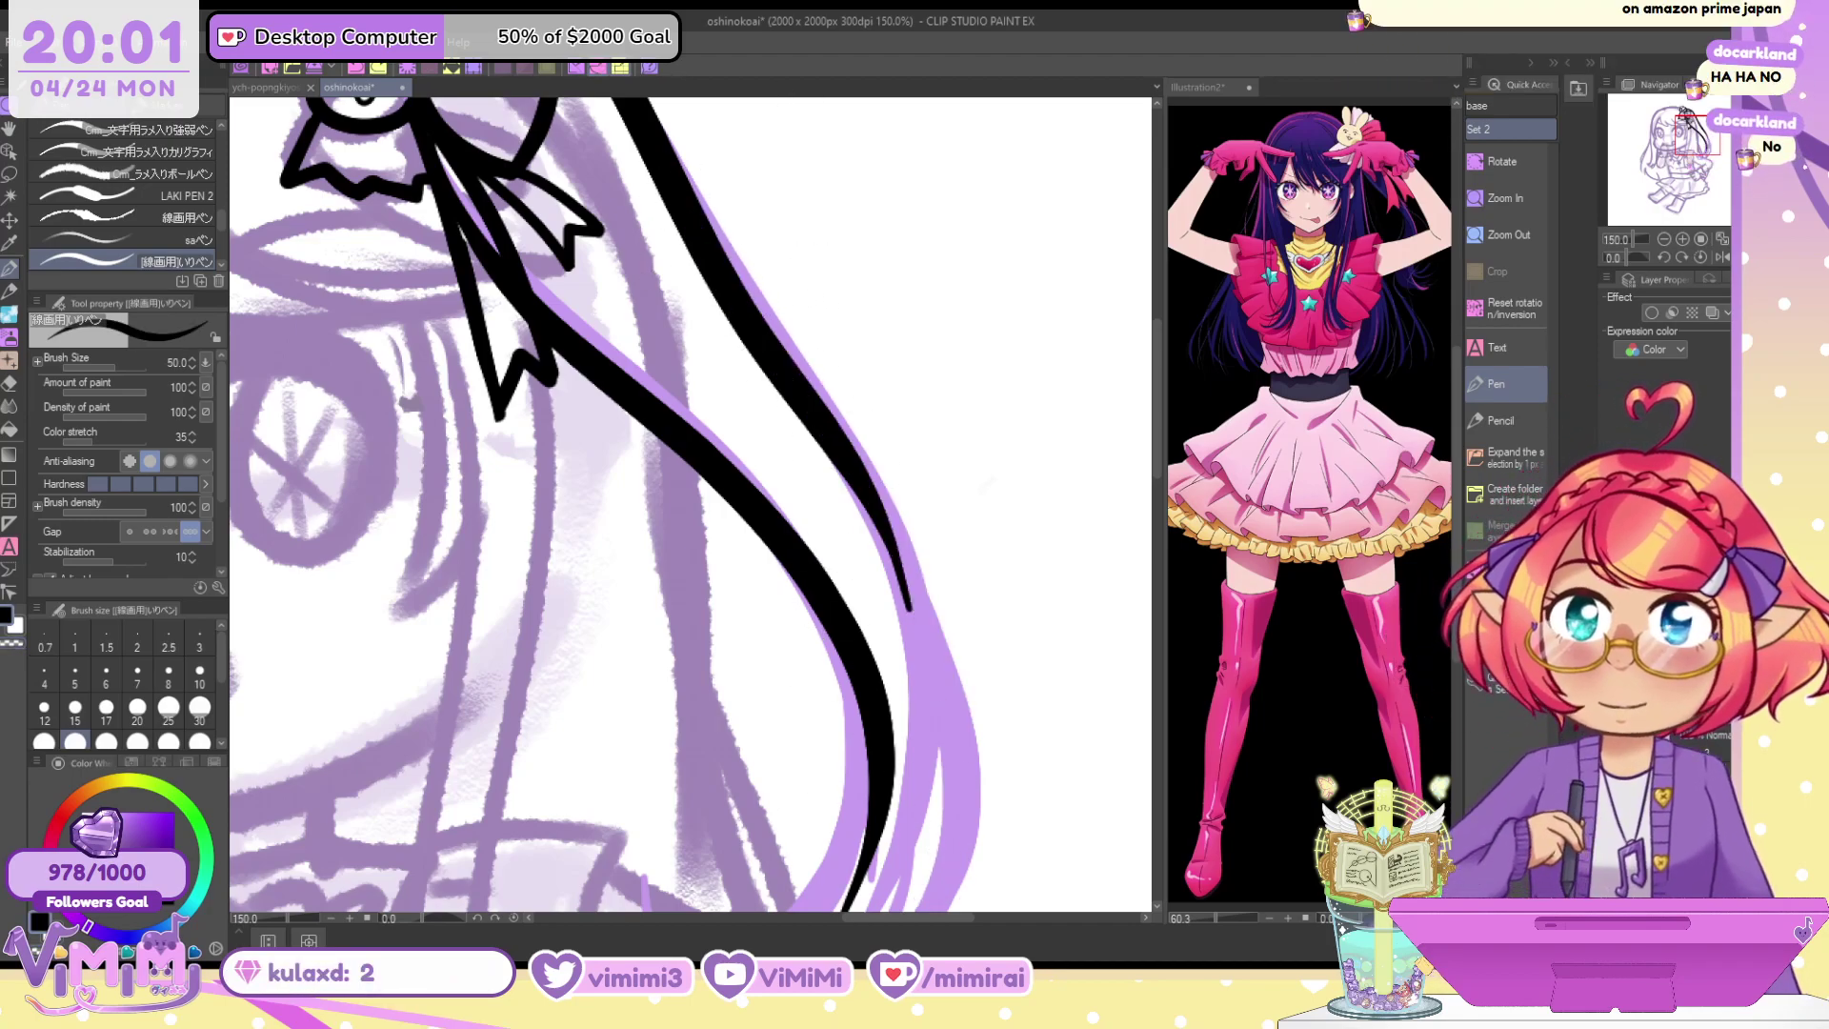
key("ctrl+y")
key("ctrl+z")
key("ctrl+z")
key("ctrl+y")
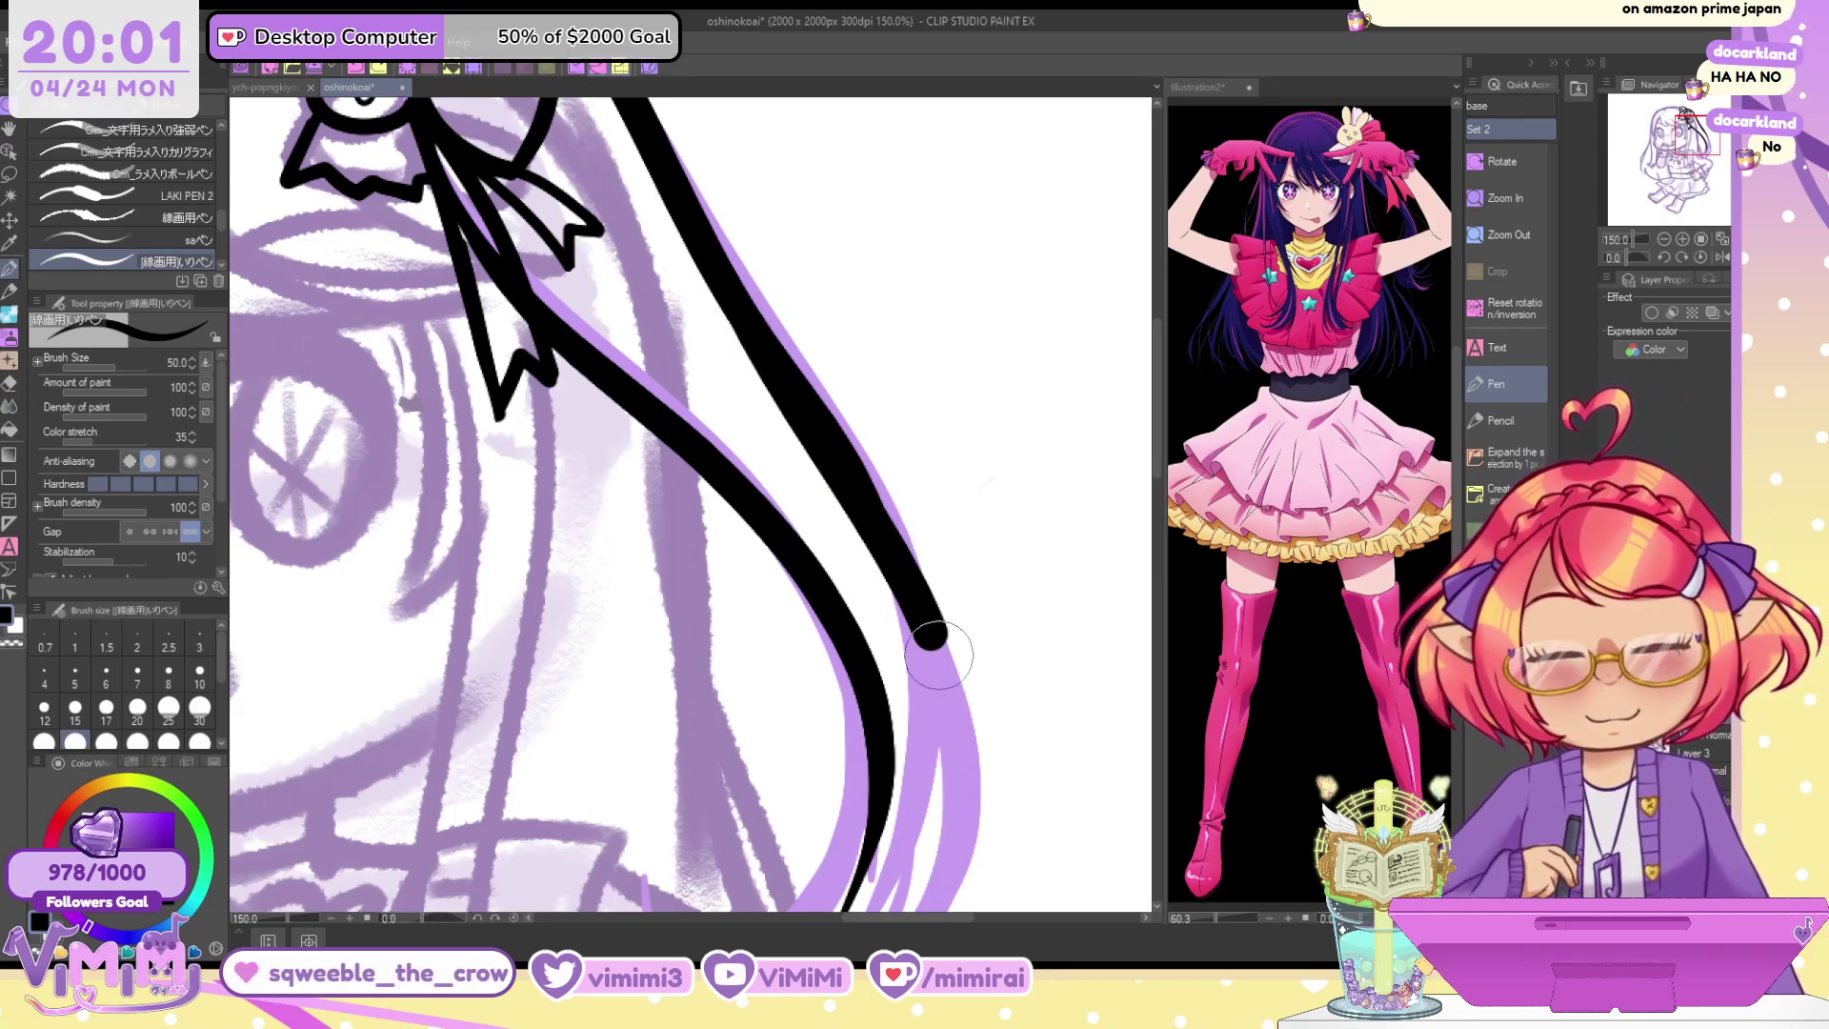
key("ctrl+y")
key("ctrl+z")
key("ctrl+z")
key("ctrl+y")
key("ctrl+y")
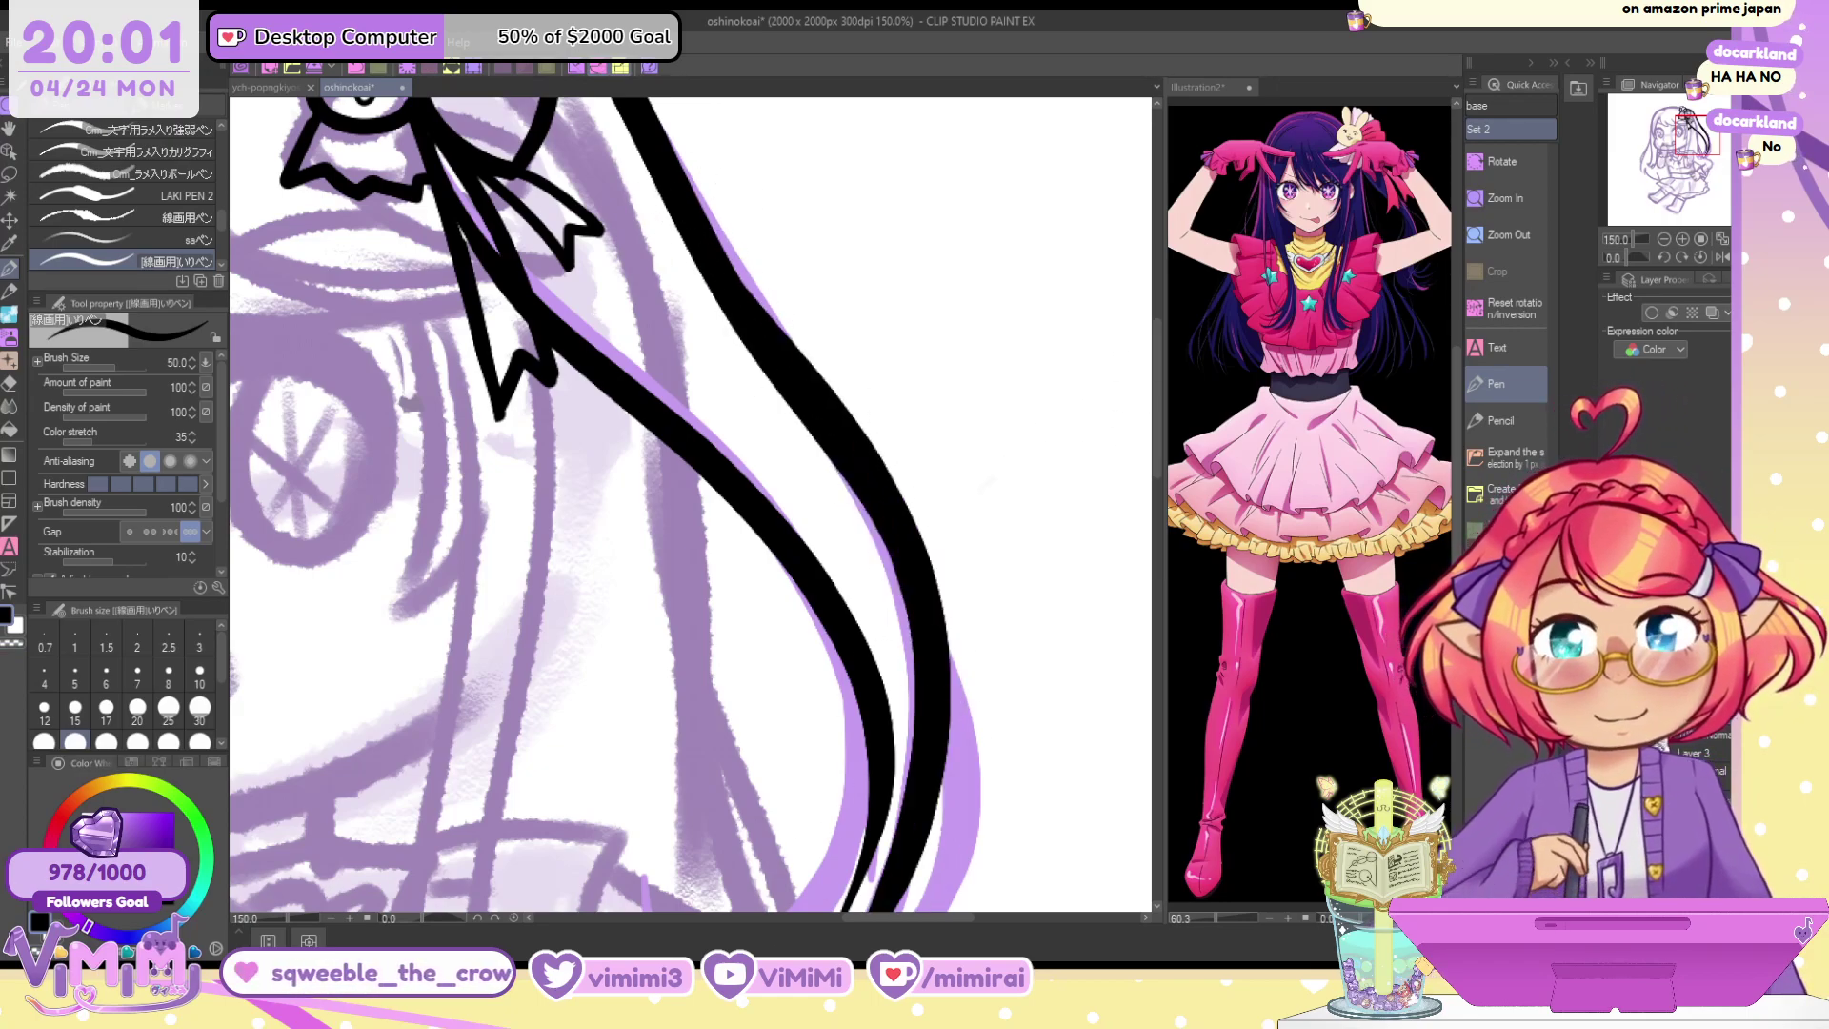
Erase the lower end of the ponytail's inner line with transparent colour, leaving a tapered end
key("c")
left_click_drag(815, 498, 869, 905)
left_click_drag(782, 476, 874, 780)
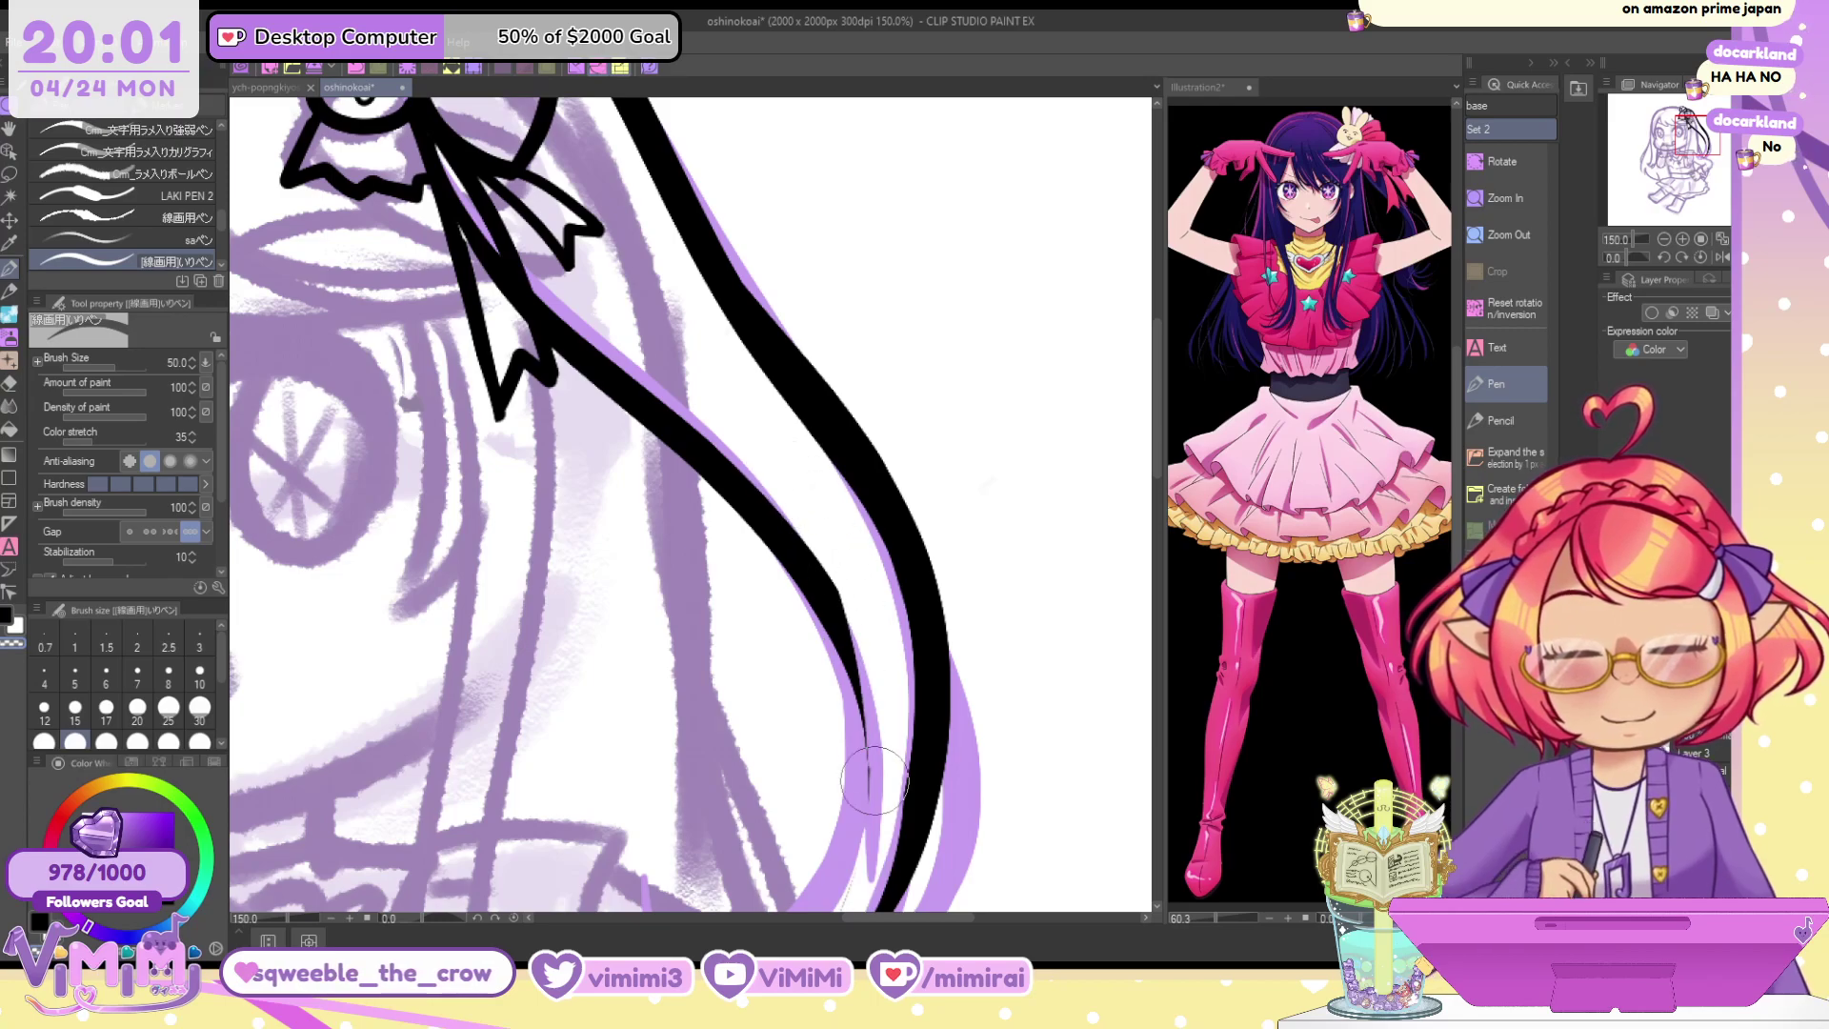
key("ctrl+z")
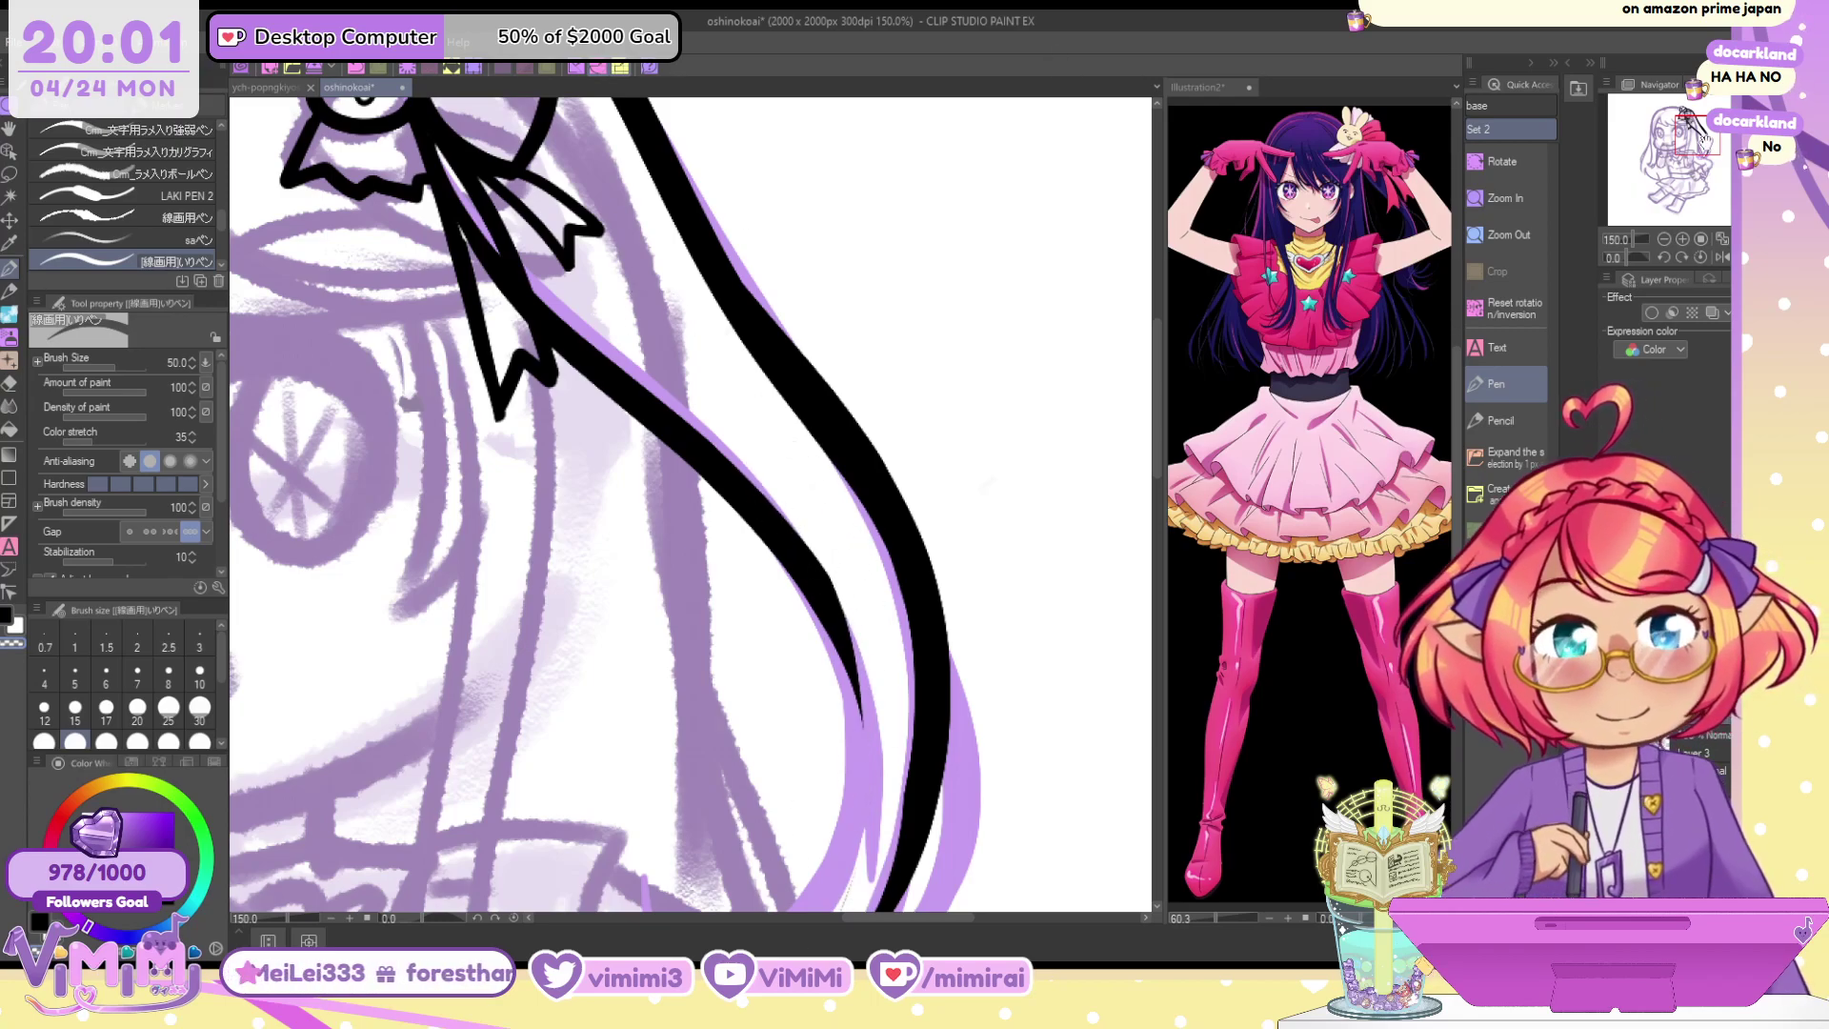
Ink the ponytail's outer line around the lower bend and up into a pointed, curled tip, rotating the canvas for the stroke
left_click_drag(1704, 142, 1700, 160)
key("c")
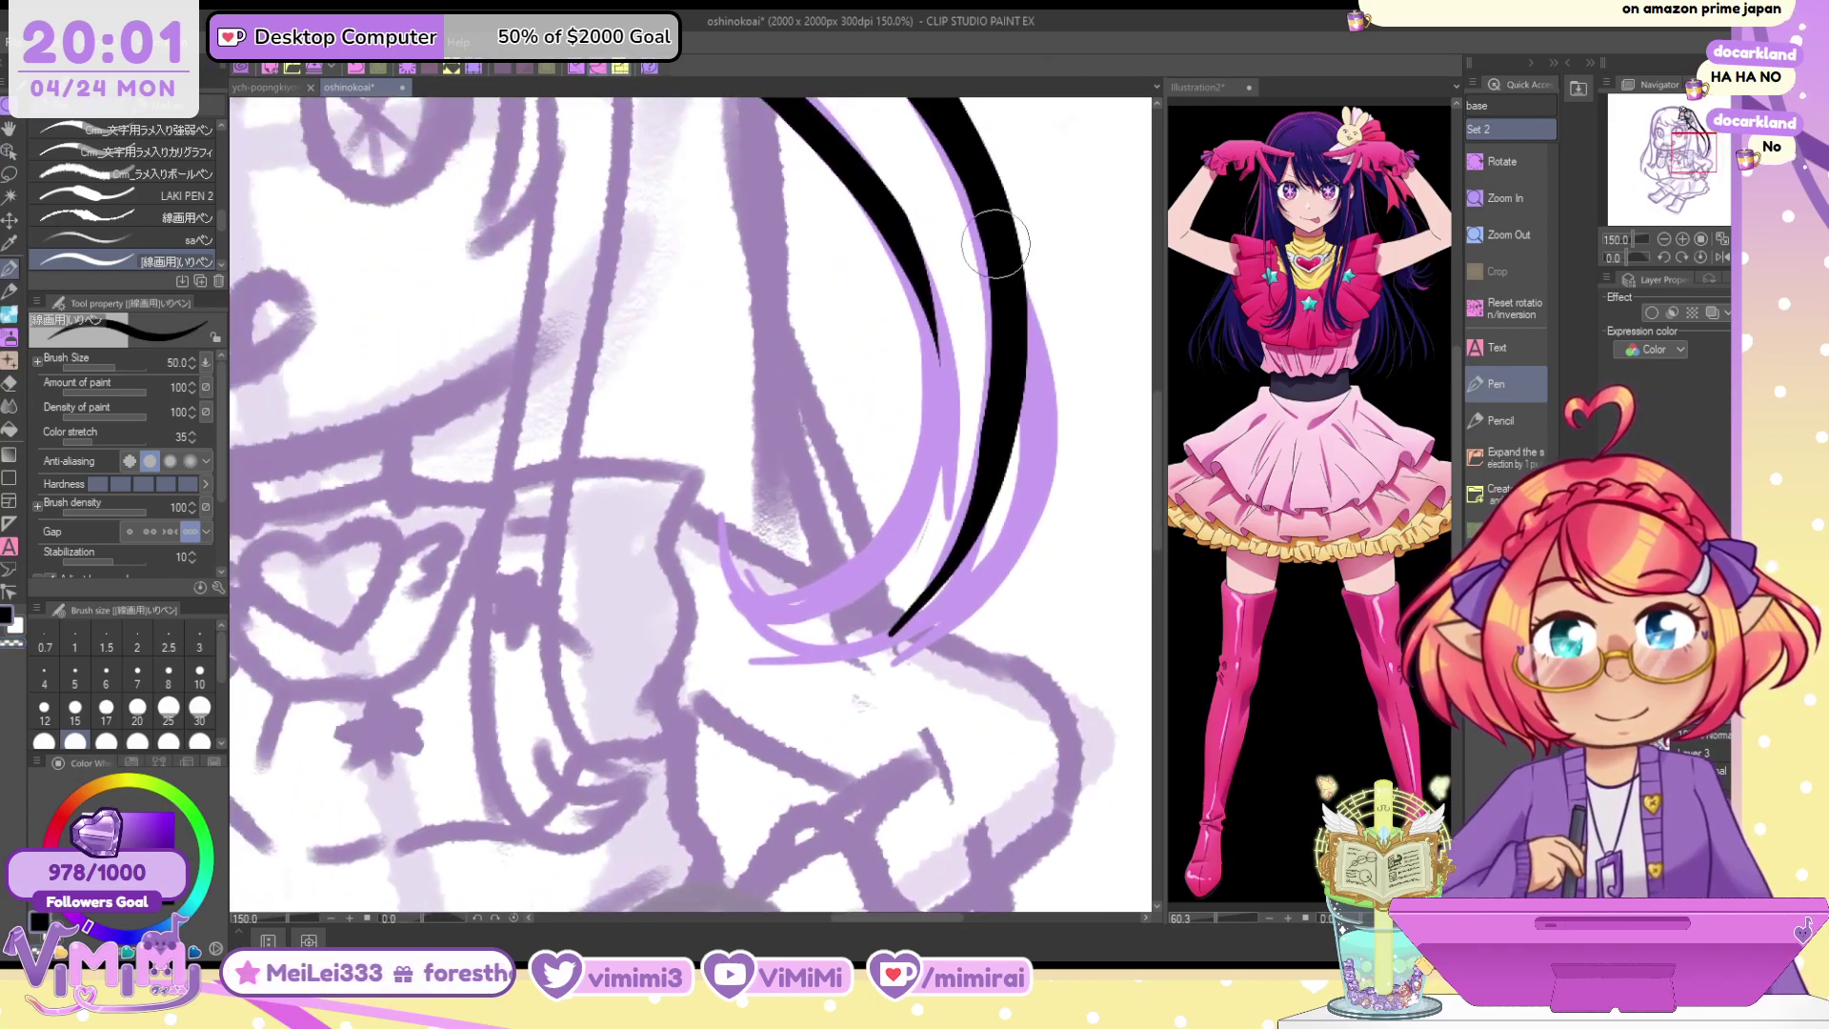
left_click_drag(1015, 379, 800, 633)
key("ctrl+z")
mouse_move(1051, 333)
left_mouse_down()
mouse_move(1034, 302)
mouse_move(648, 106)
left_mouse_up()
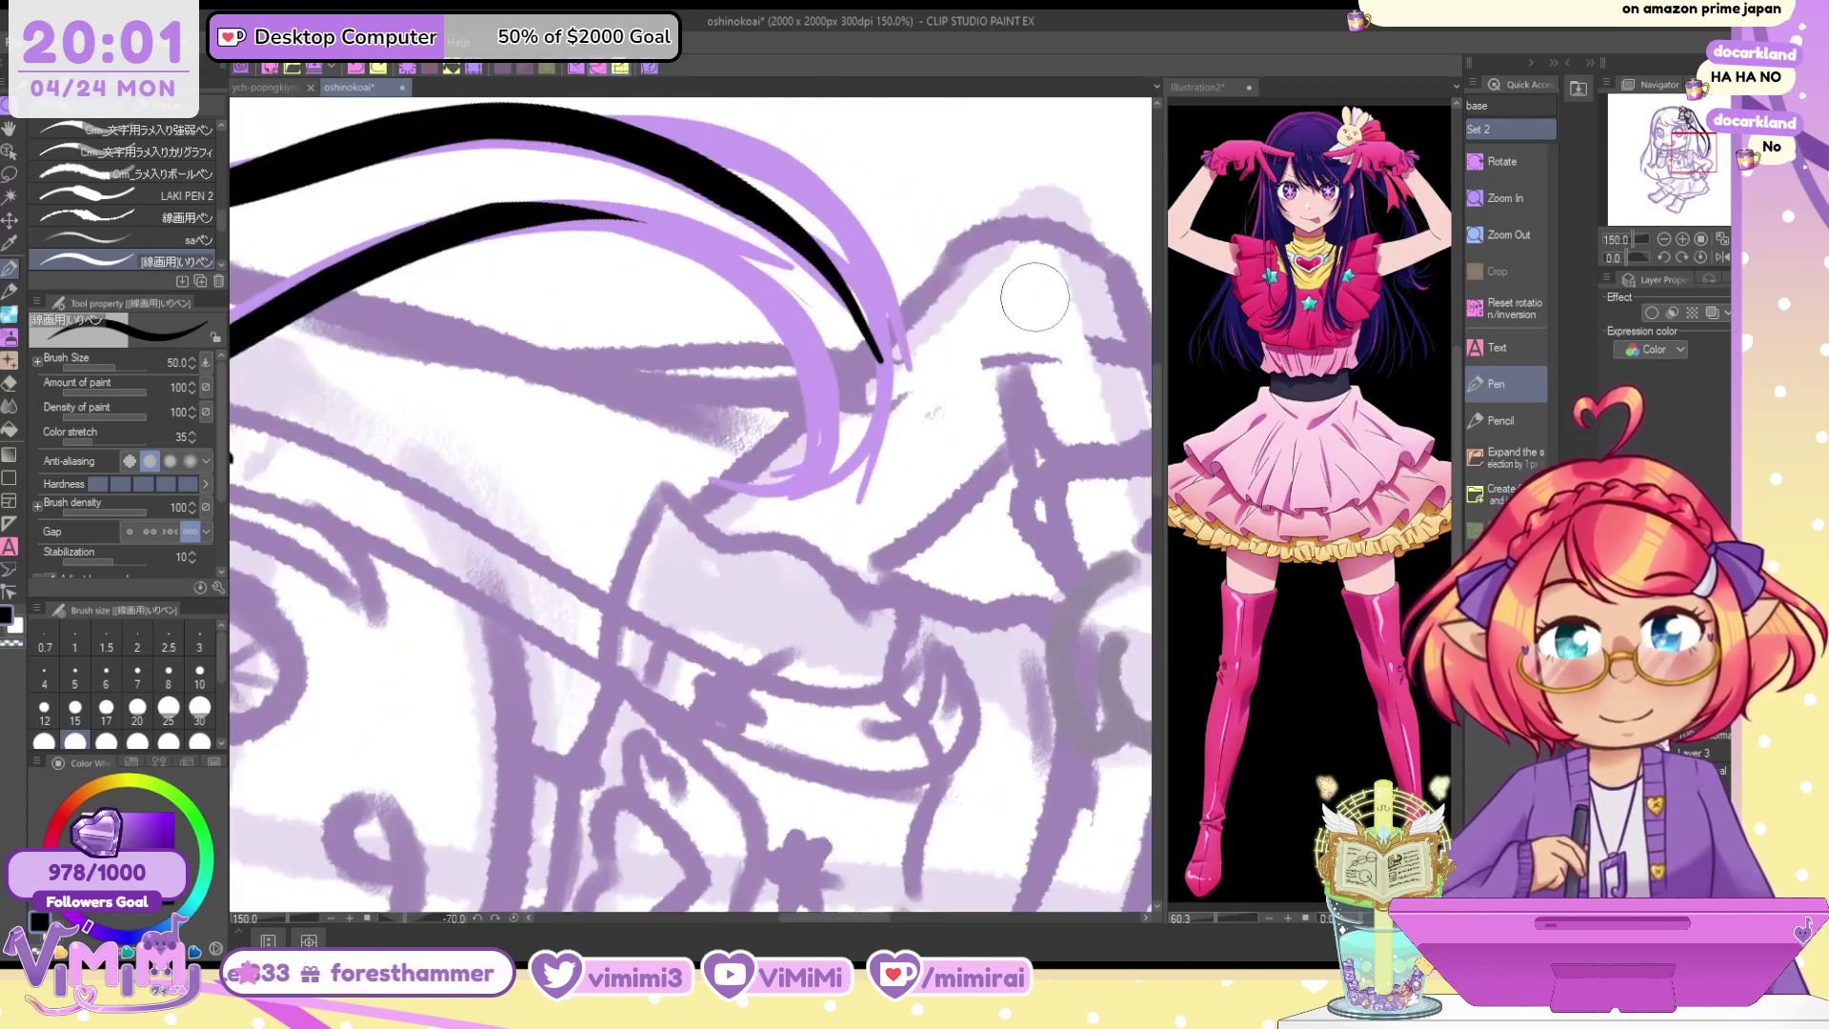
mouse_move(1037, 295)
left_mouse_down()
mouse_move(968, 216)
mouse_move(547, 130)
mouse_move(455, 180)
left_mouse_up()
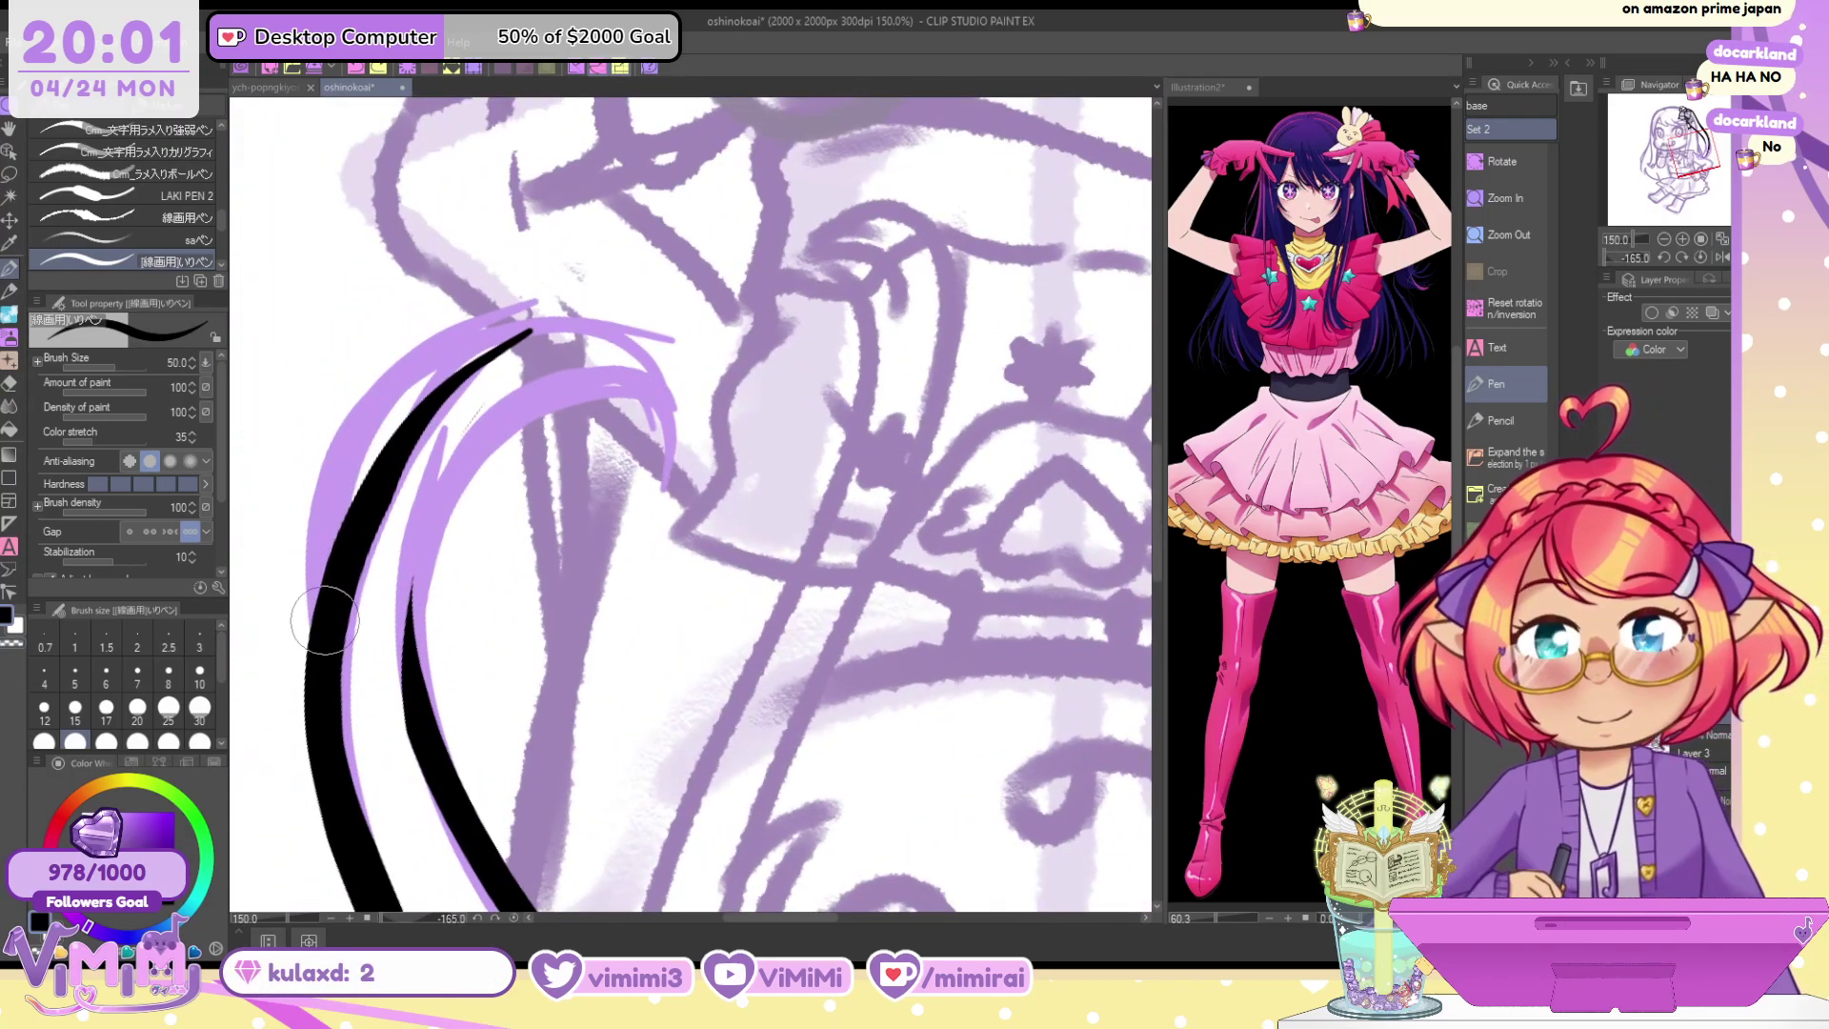
left_click_drag(325, 619, 664, 395)
key("ctrl+z")
mouse_move(331, 602)
left_mouse_down()
mouse_move(643, 385)
mouse_move(667, 512)
left_mouse_up()
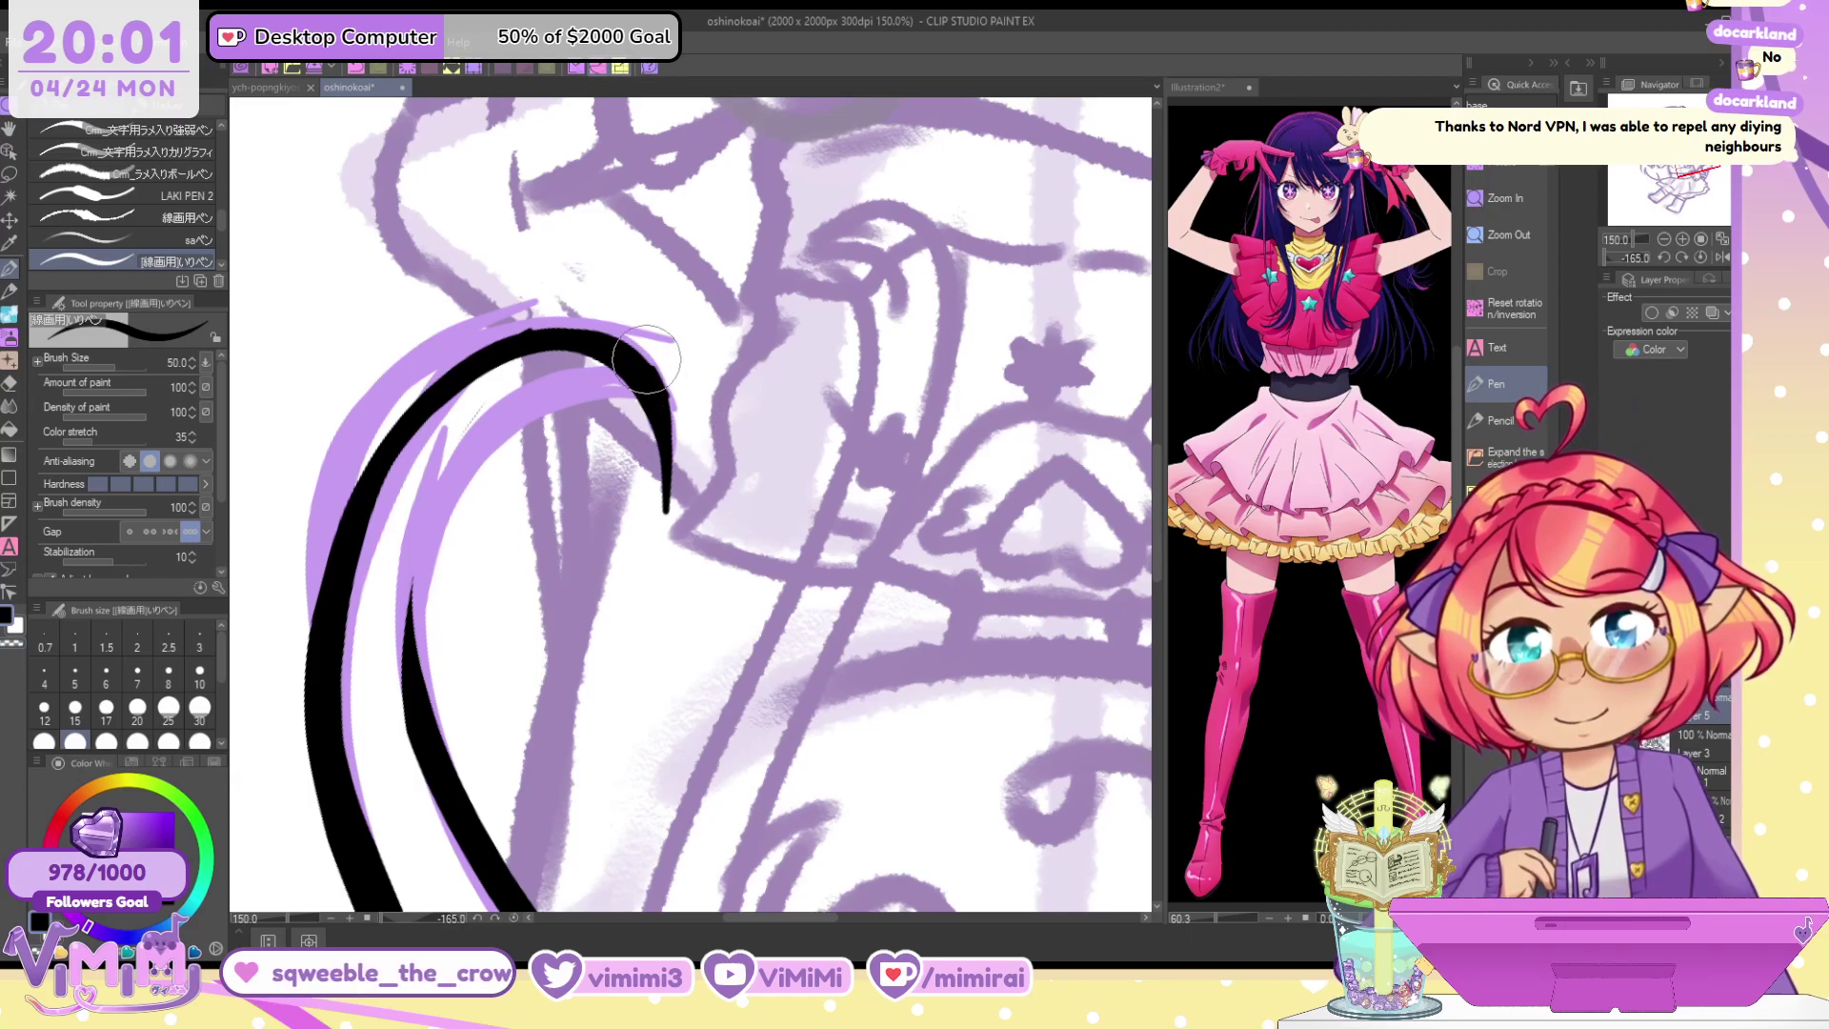
mouse_move(416, 691)
left_mouse_down()
mouse_move(635, 414)
mouse_move(659, 448)
mouse_move(475, 463)
mouse_move(534, 396)
mouse_move(424, 557)
mouse_move(554, 358)
left_mouse_up()
key("ctrl+z")
key("ctrl+z")
key("ctrl+z")
key("asciicircum")
left_click(1721, 257)
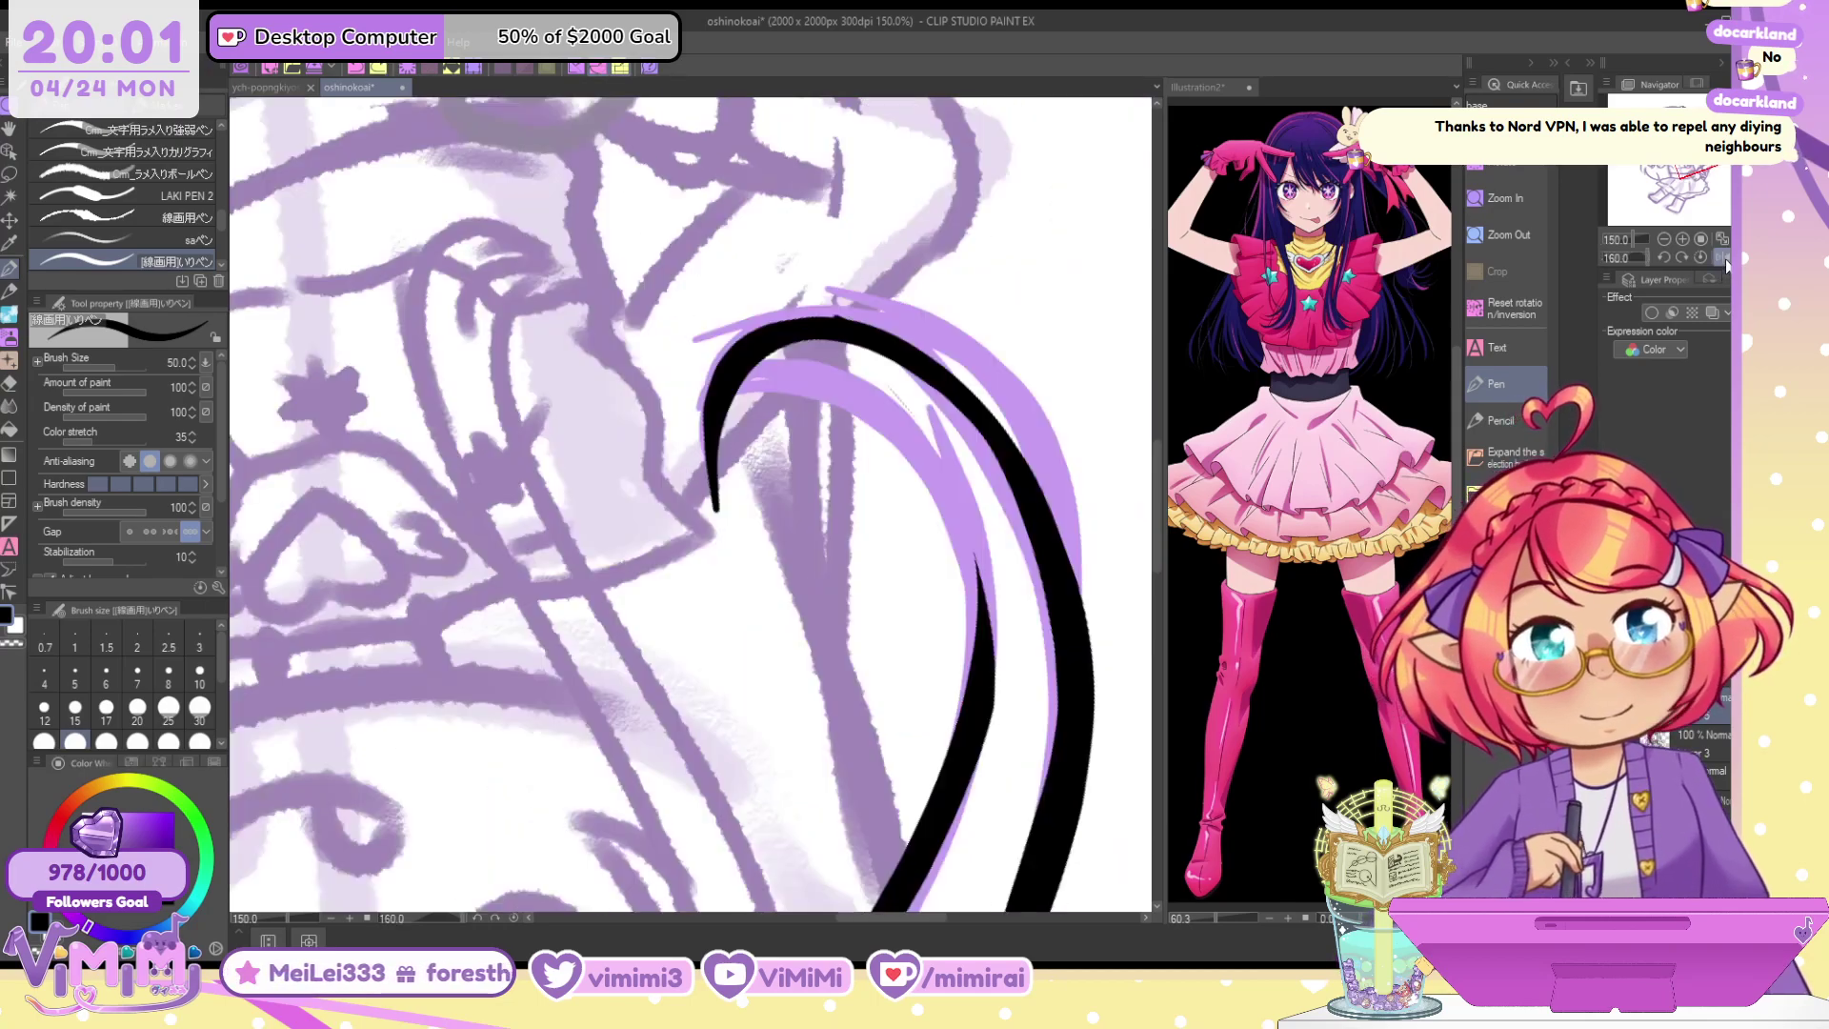
left_click(1721, 258)
left_click(1700, 258)
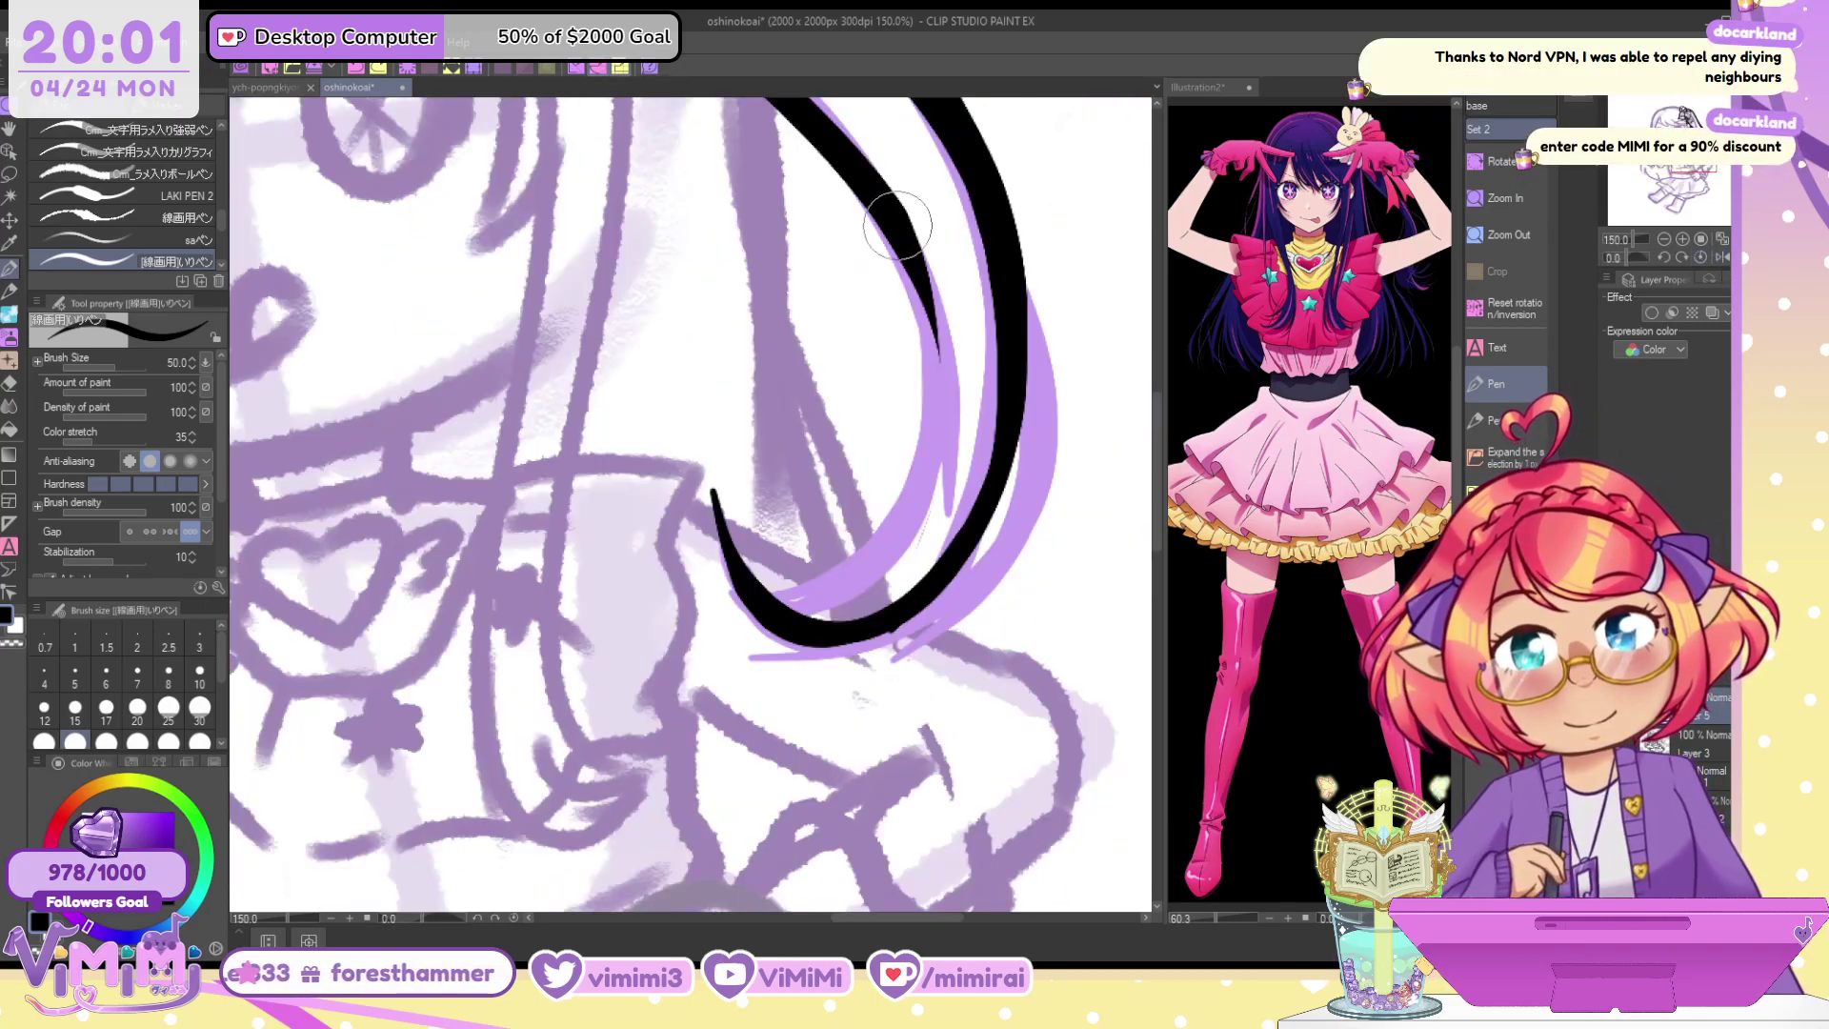
Extend the ponytail's inner line downward in a tapered curve, reducing the brush size to 30
mouse_move(890, 188)
left_mouse_down()
mouse_move(943, 429)
mouse_move(929, 566)
left_mouse_up()
key("bracketleft")
key("ctrl+z")
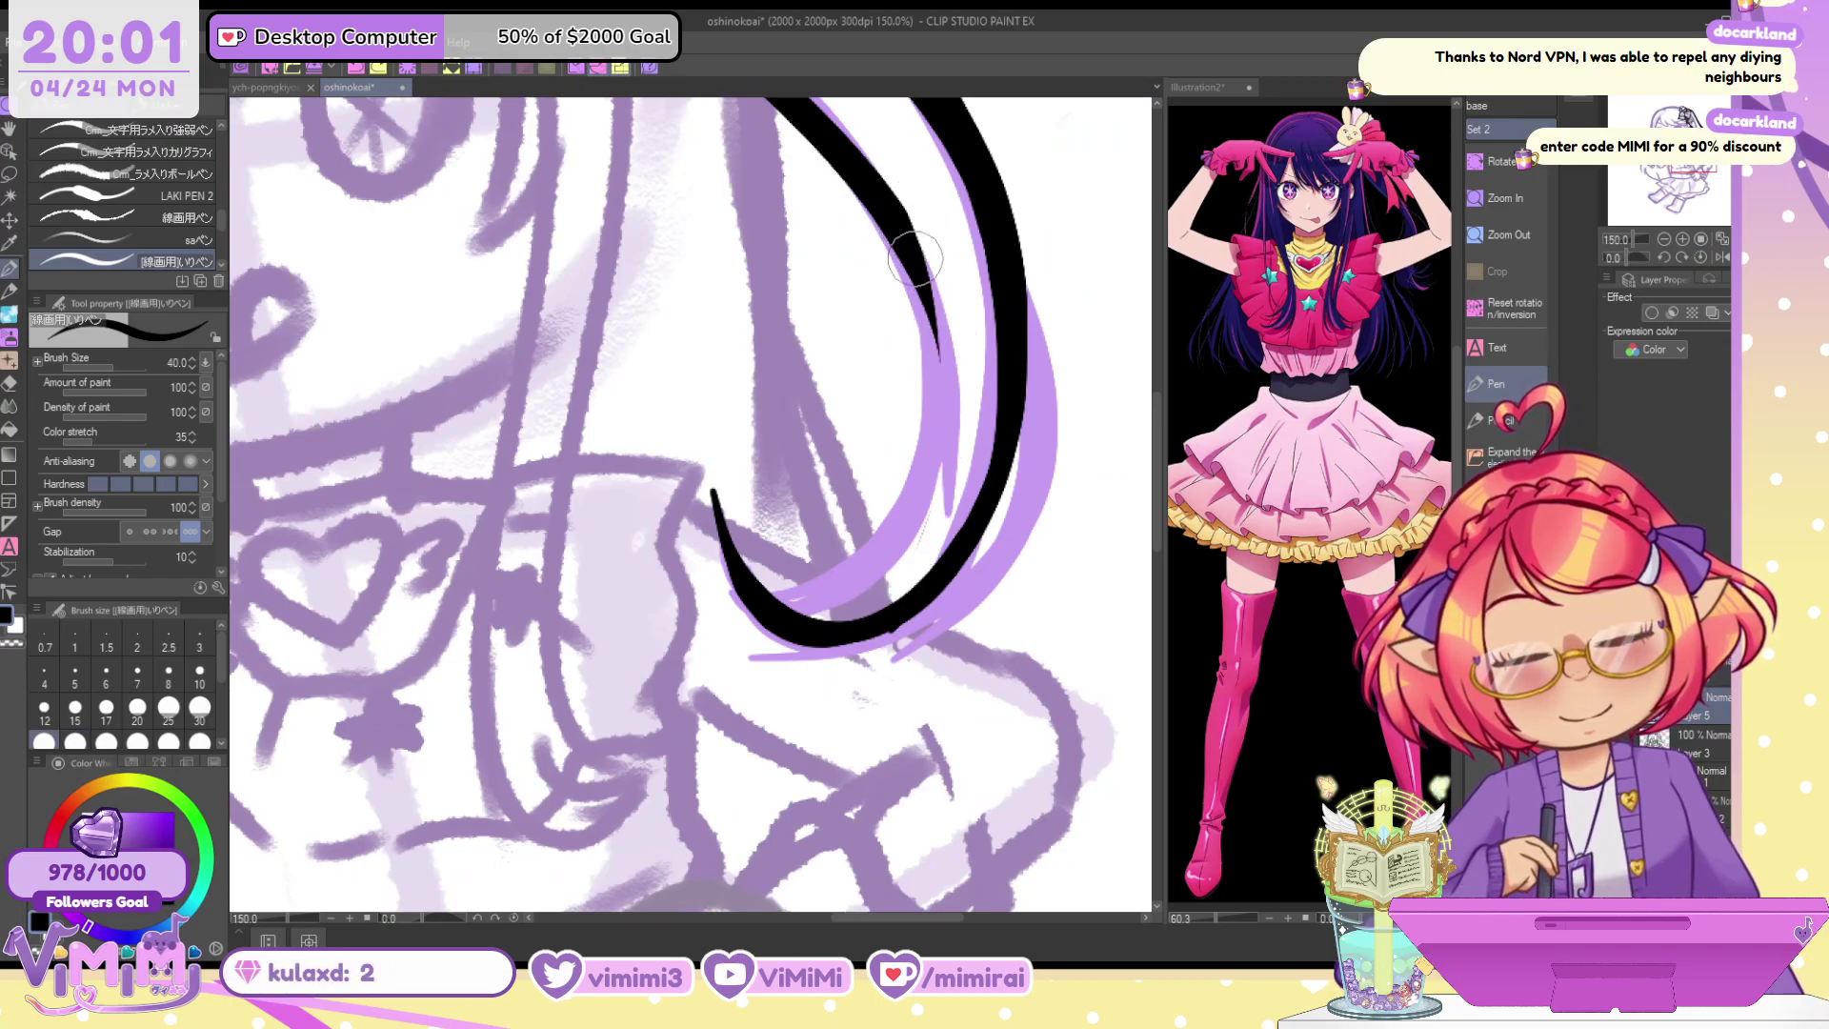
mouse_move(868, 184)
left_mouse_down()
mouse_move(933, 497)
mouse_move(914, 550)
mouse_move(926, 486)
left_mouse_up()
key("ctrl+z")
key("ctrl+z")
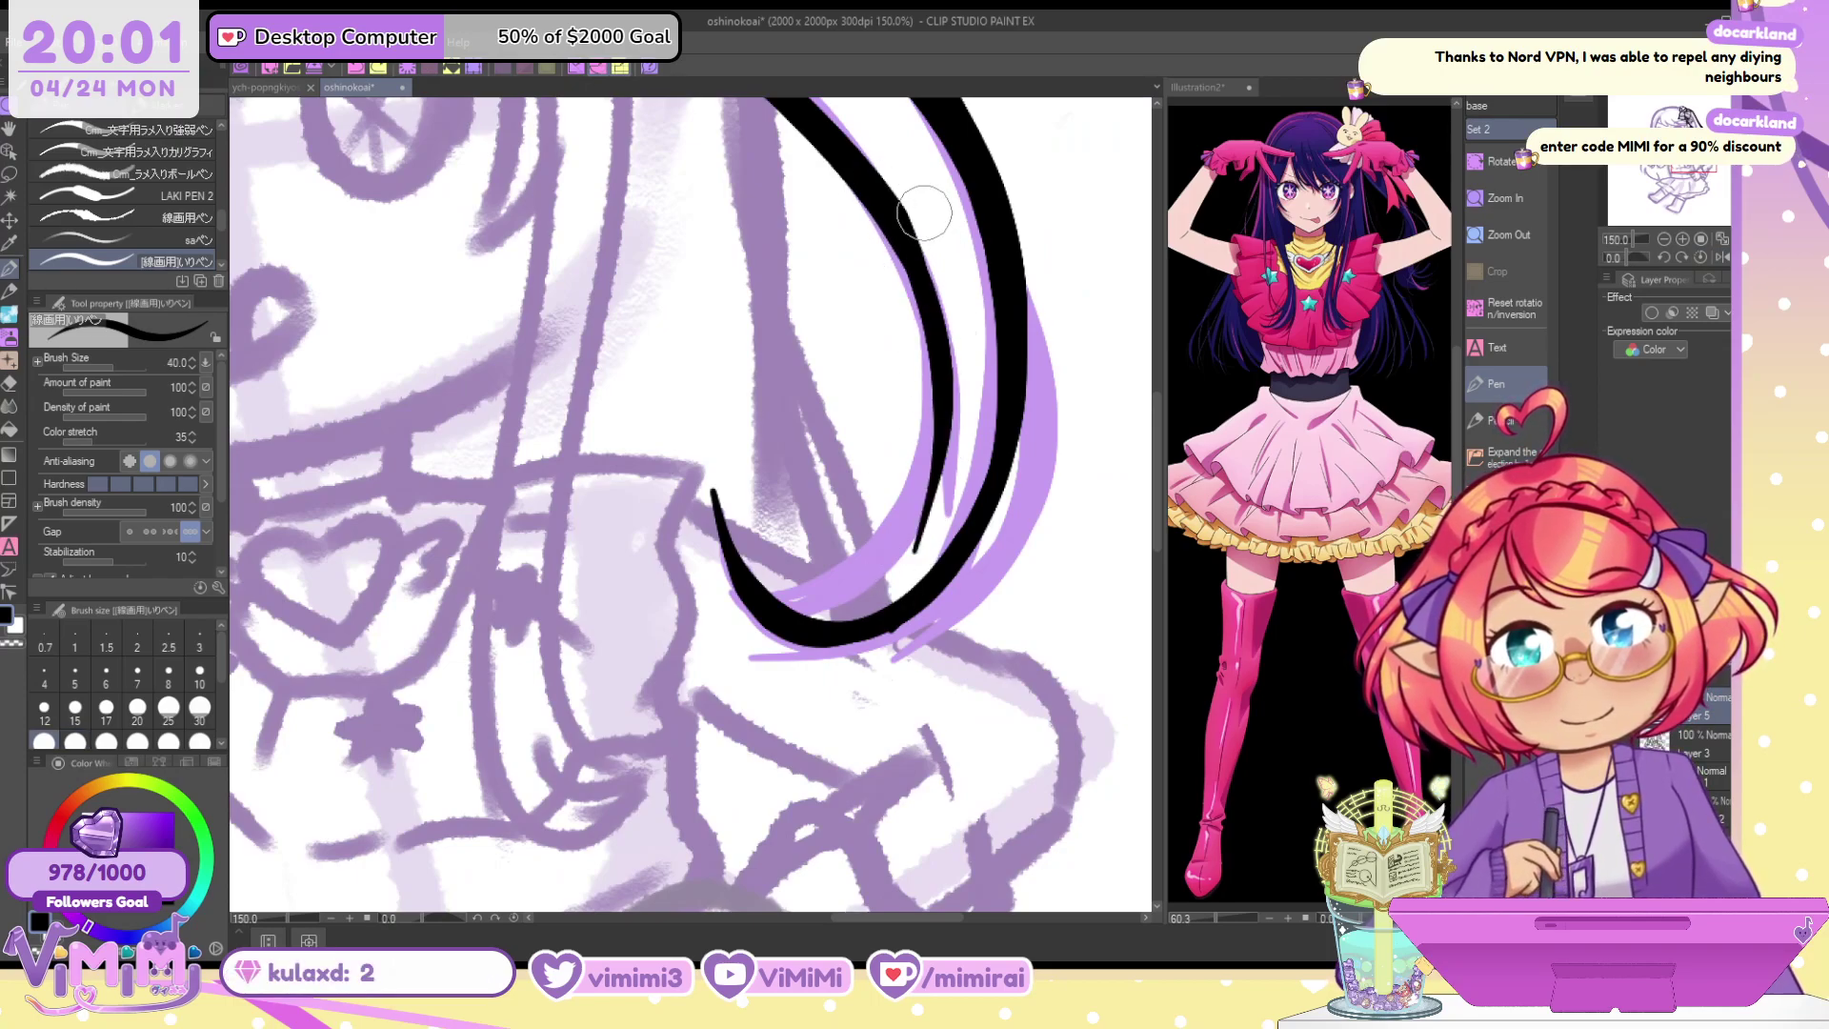
mouse_move(897, 217)
left_mouse_down()
mouse_move(940, 306)
mouse_move(923, 549)
left_mouse_up()
key("ctrl+z")
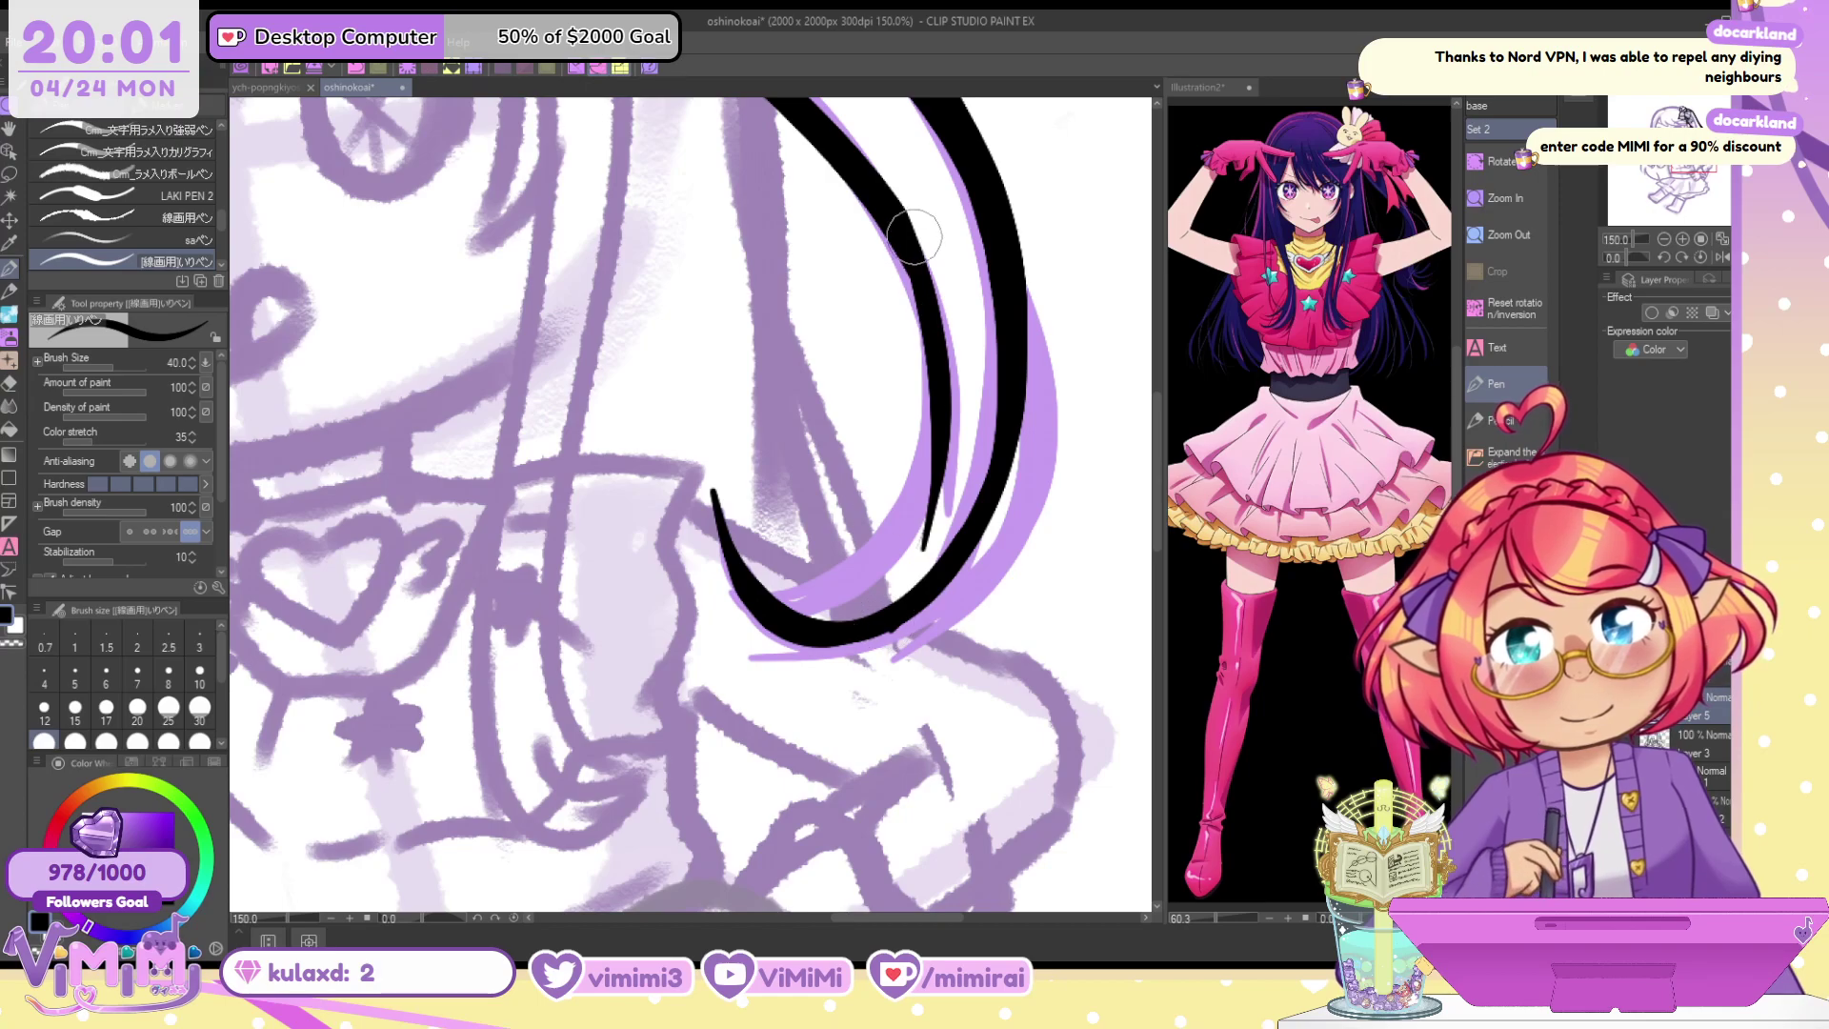
key("ctrl+z")
key("bracketleft")
left_click_drag(904, 212, 921, 549)
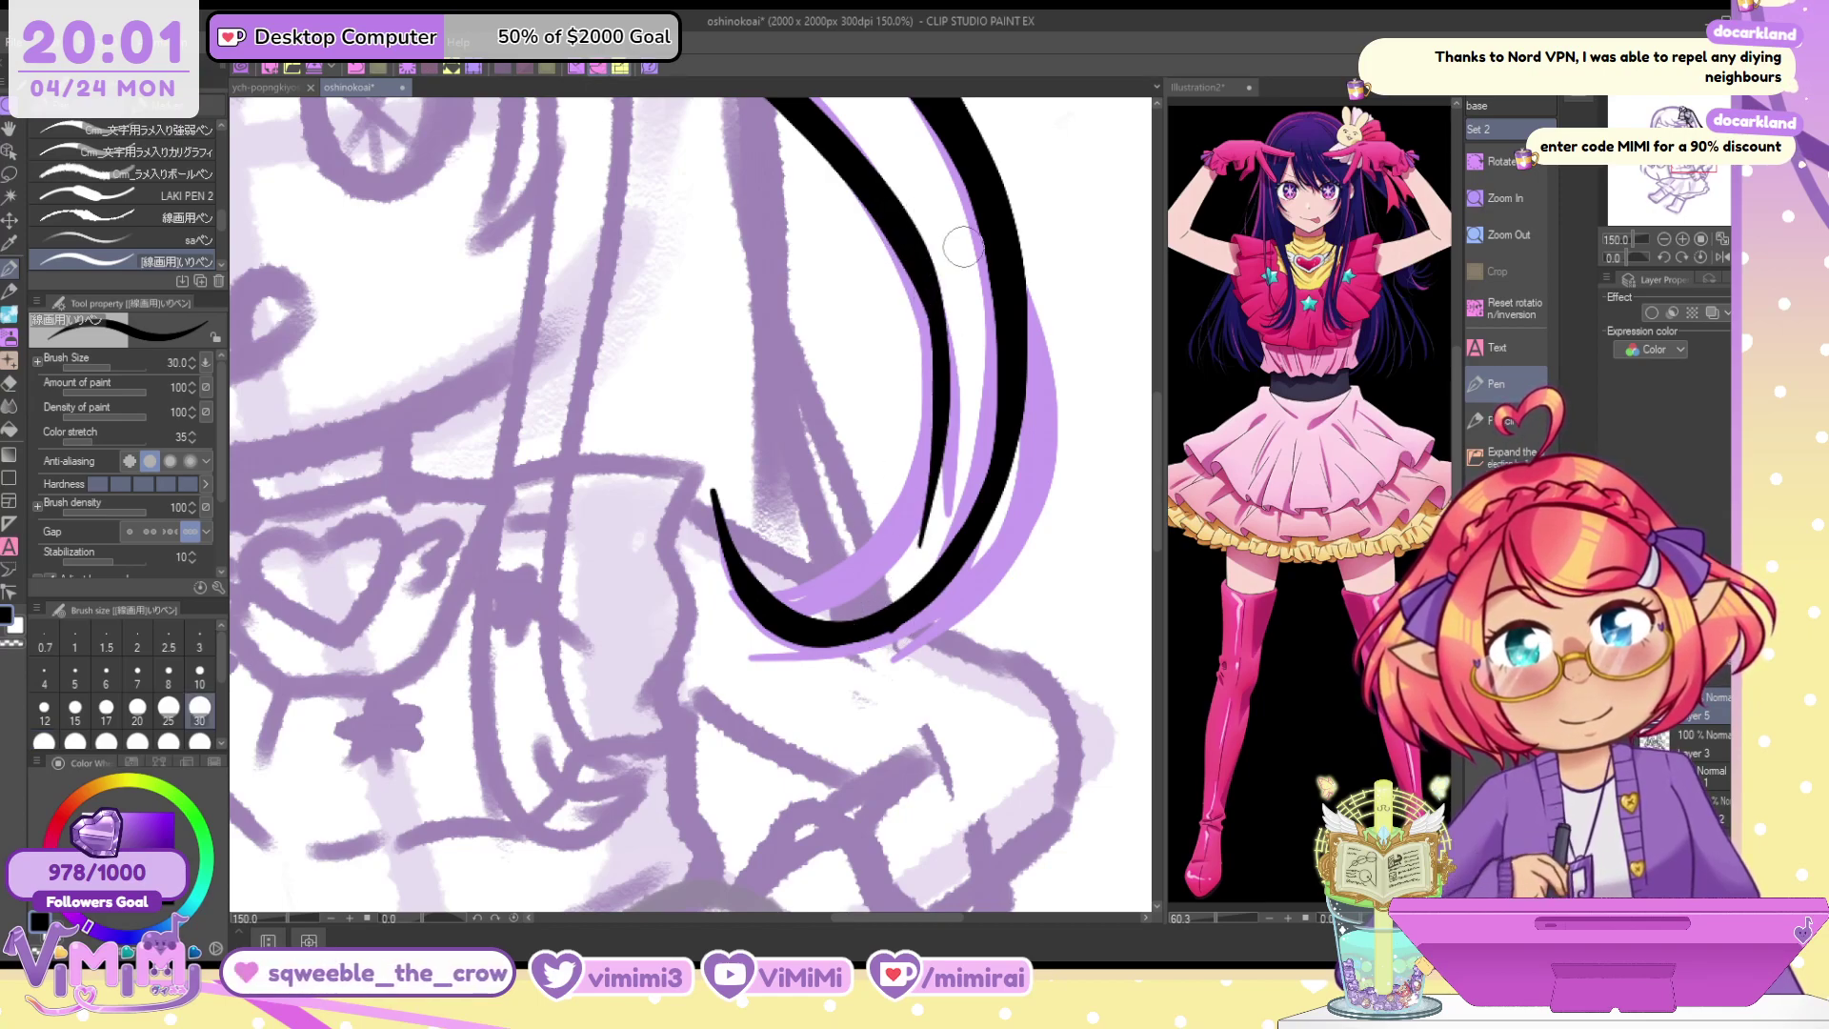
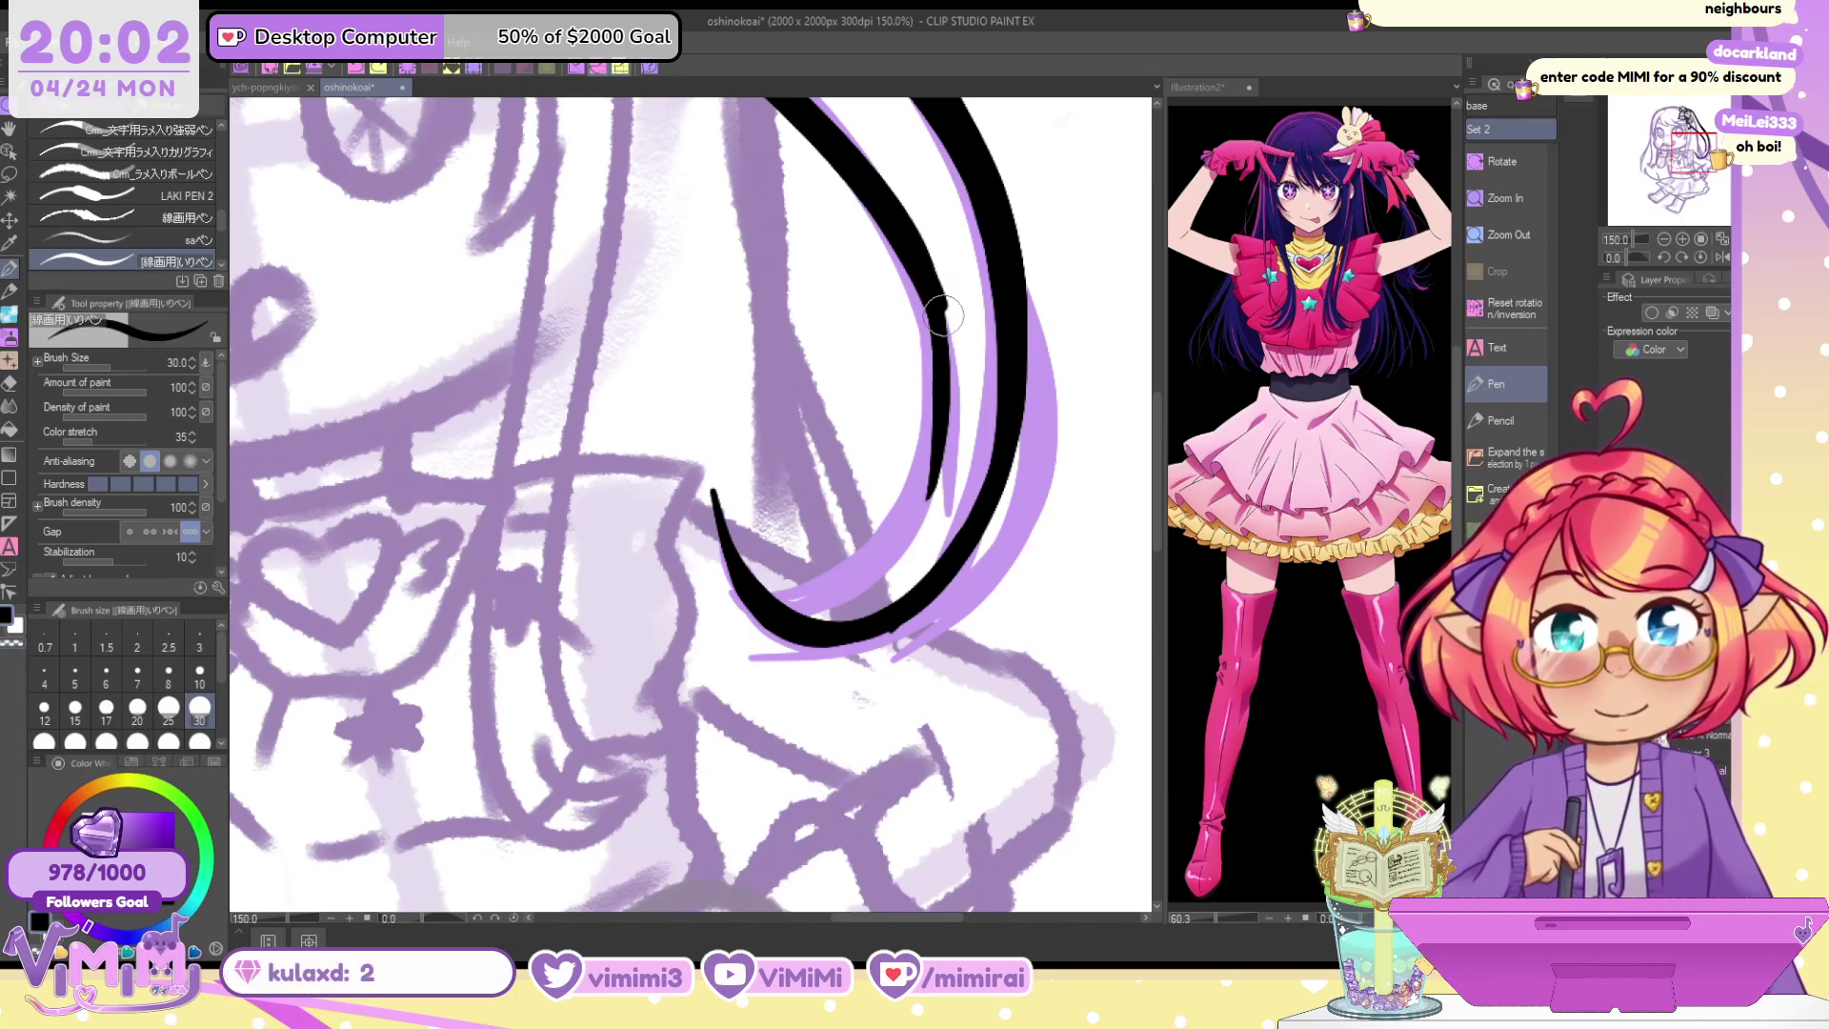
Continue the ponytail's inner line around the lower bend so that it meets the outer line near the curled tip
left_click_drag(943, 315, 895, 528)
key("c")
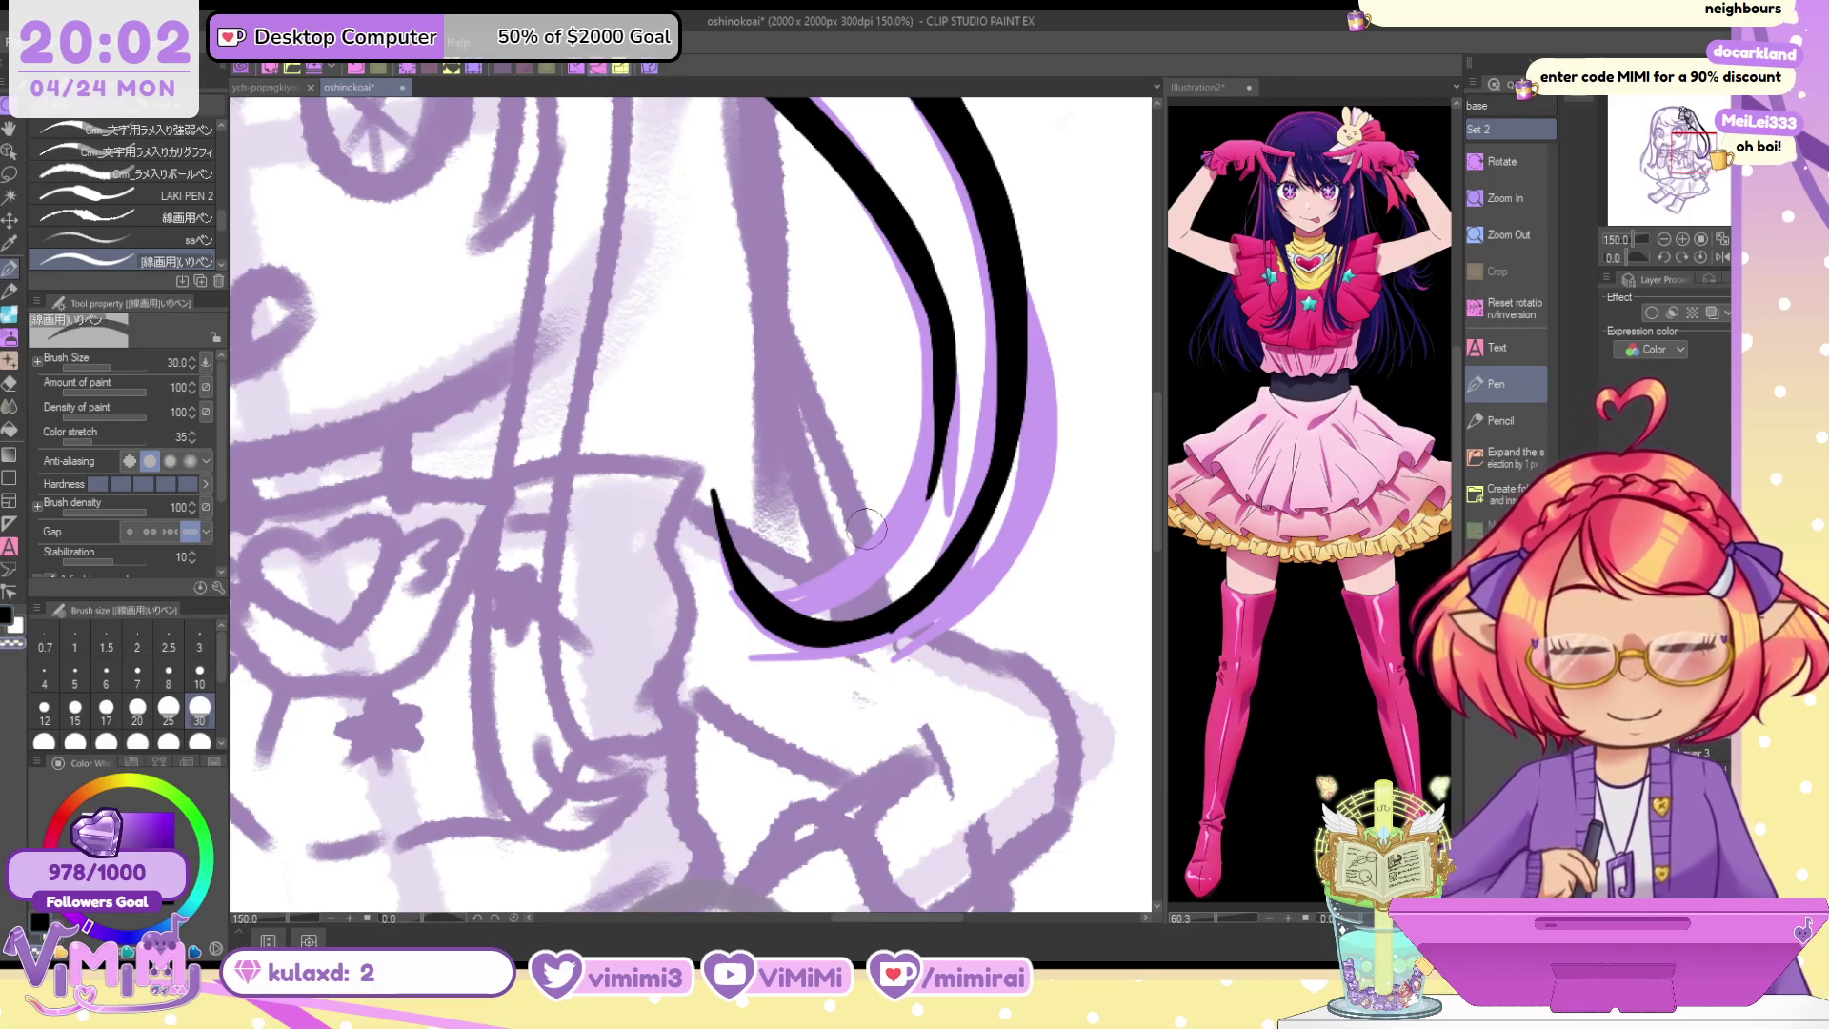
mouse_move(933, 317)
left_mouse_down()
mouse_move(898, 502)
mouse_move(773, 585)
left_mouse_up()
key("ctrl+z")
mouse_move(938, 379)
left_mouse_down()
mouse_move(893, 526)
mouse_move(781, 600)
left_mouse_up()
key("ctrl+z")
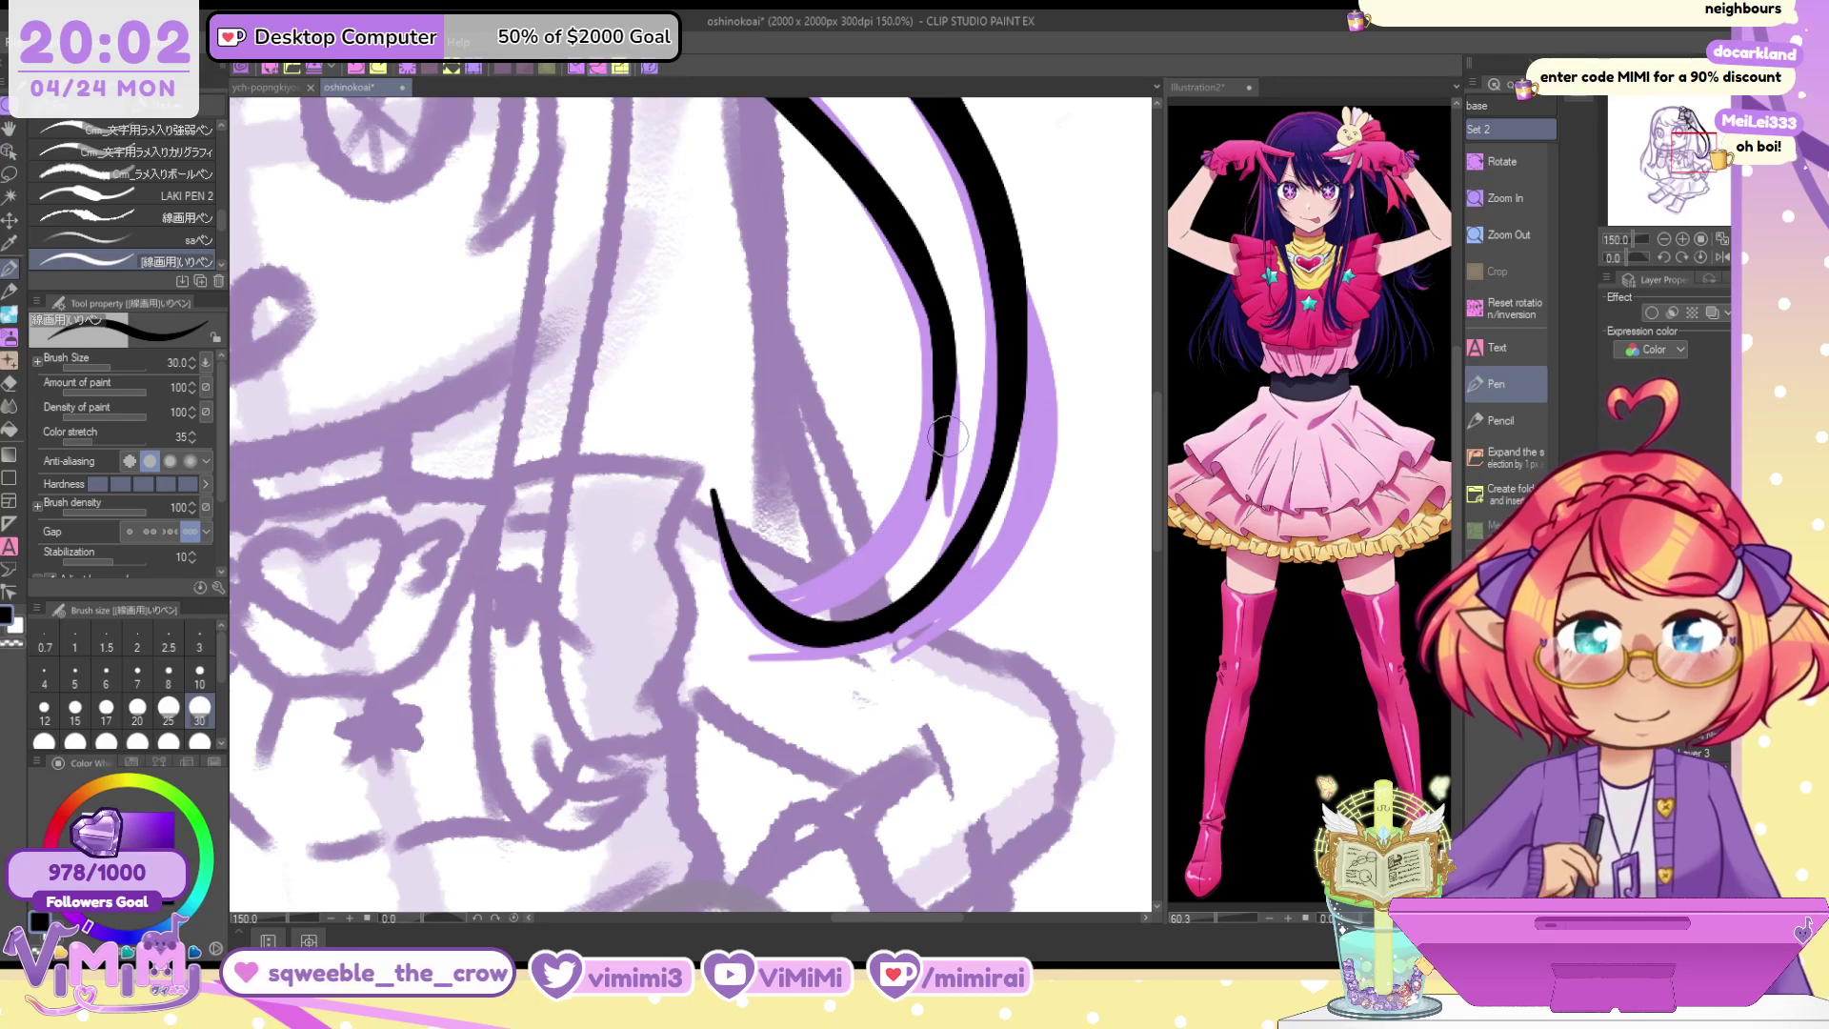
mouse_move(944, 449)
left_mouse_down()
mouse_move(892, 341)
mouse_move(779, 237)
mouse_move(812, 341)
mouse_move(800, 483)
left_mouse_up()
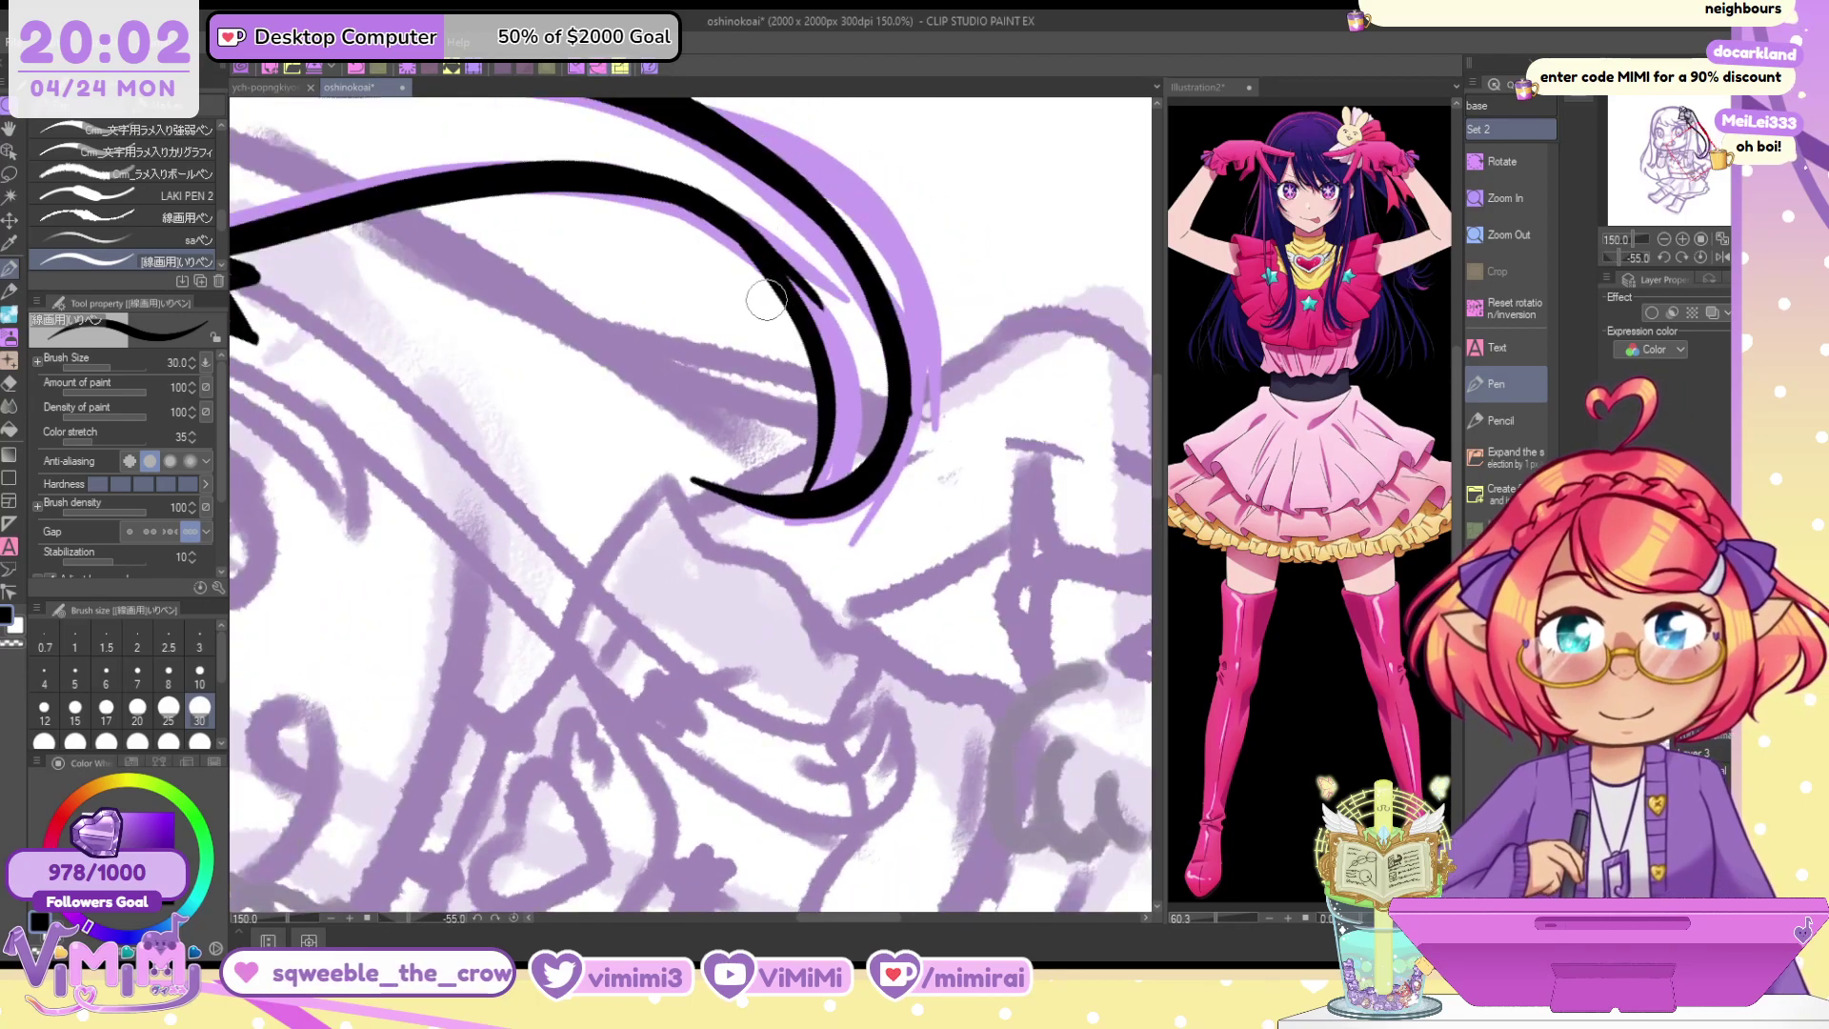
key("ctrl+z")
mouse_move(687, 199)
left_mouse_down()
mouse_move(814, 348)
mouse_move(800, 484)
left_mouse_up()
key("ctrl+z")
left_click_drag(687, 200, 766, 428)
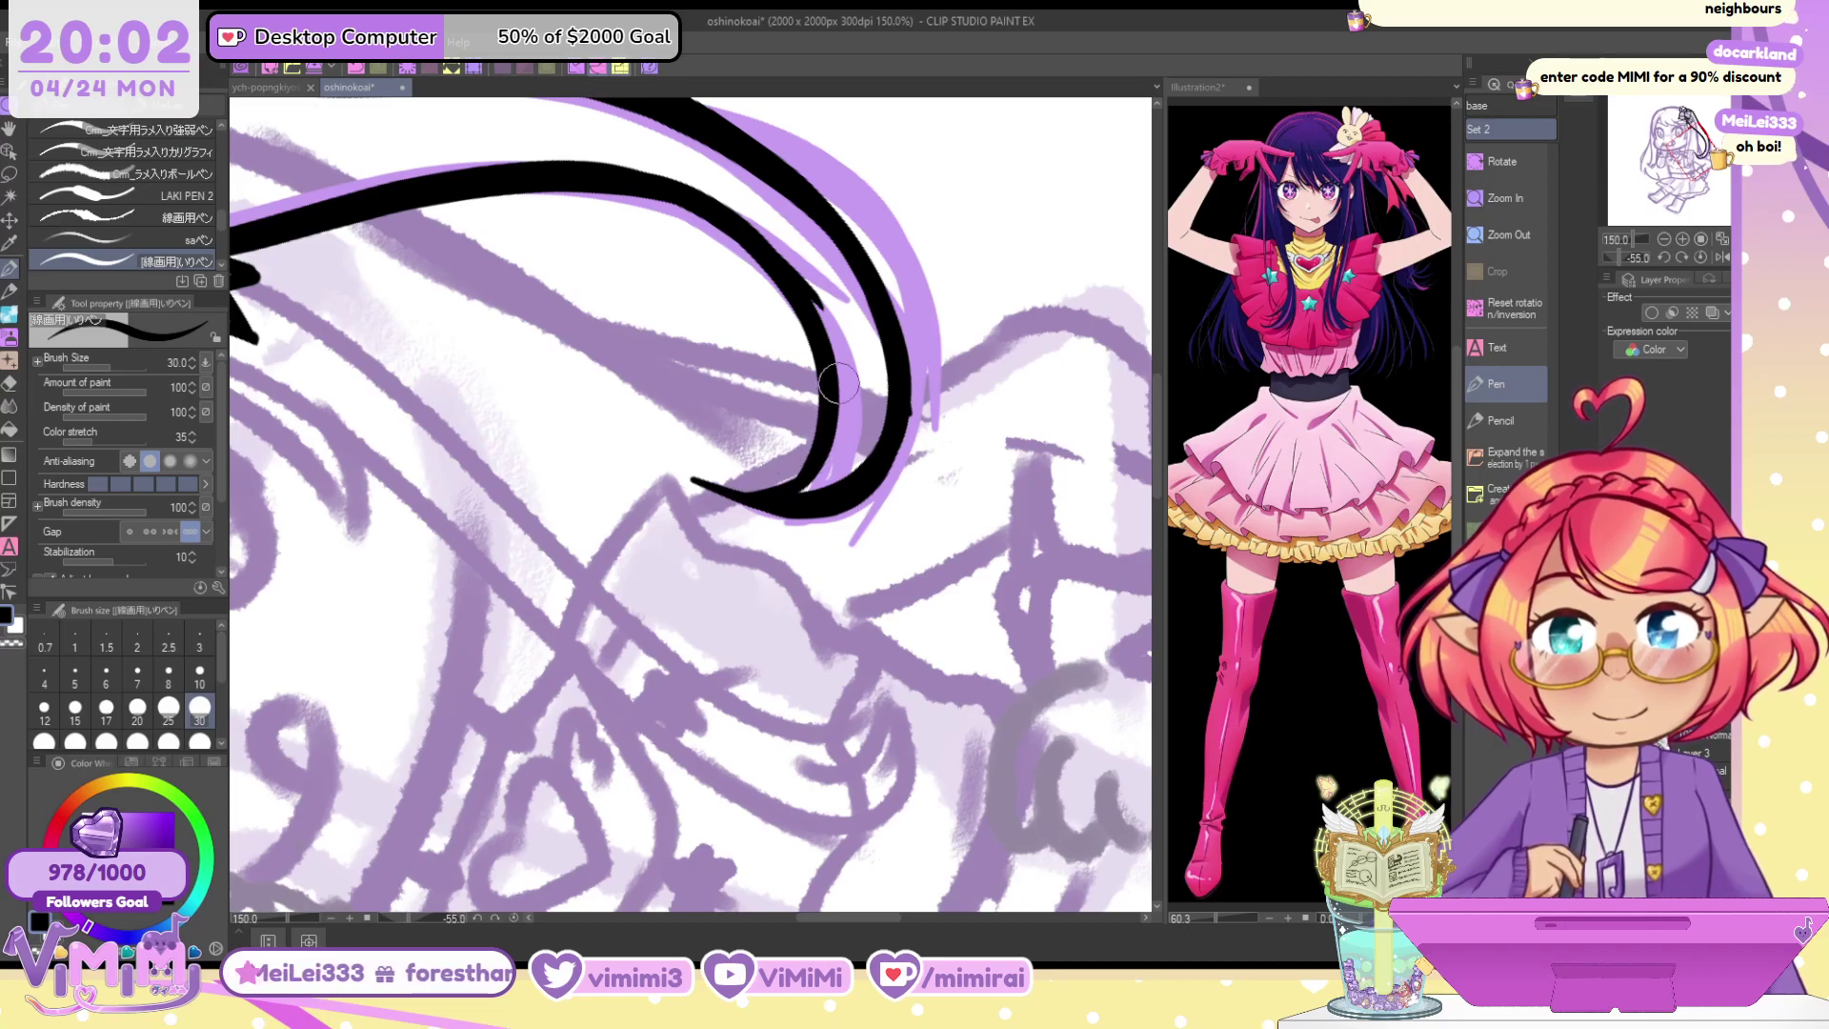
mouse_move(660, 197)
left_mouse_down()
mouse_move(742, 259)
mouse_move(804, 371)
left_mouse_up()
key("ctrl+z")
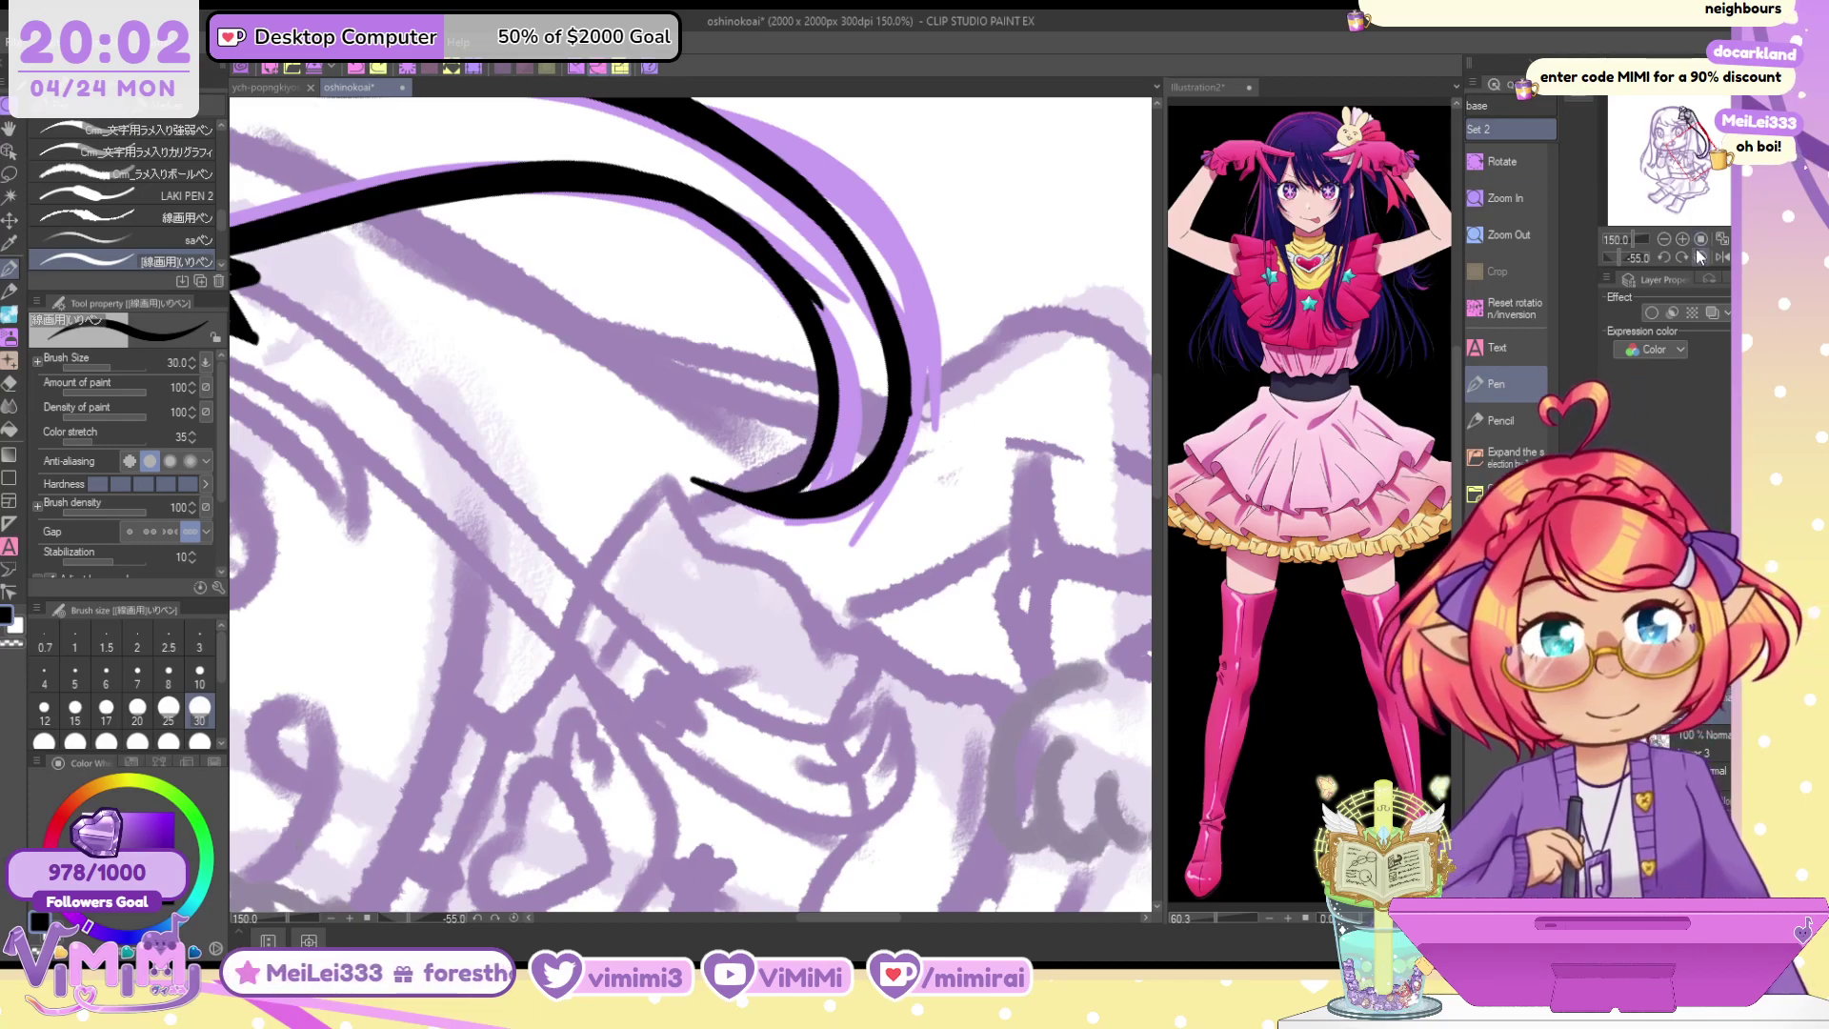
Refine the ponytail's inner line along its lower bend, trimming with transparent colour and repainting in black
left_click(1699, 256)
left_click_drag(900, 250, 909, 586)
key("ctrl+z")
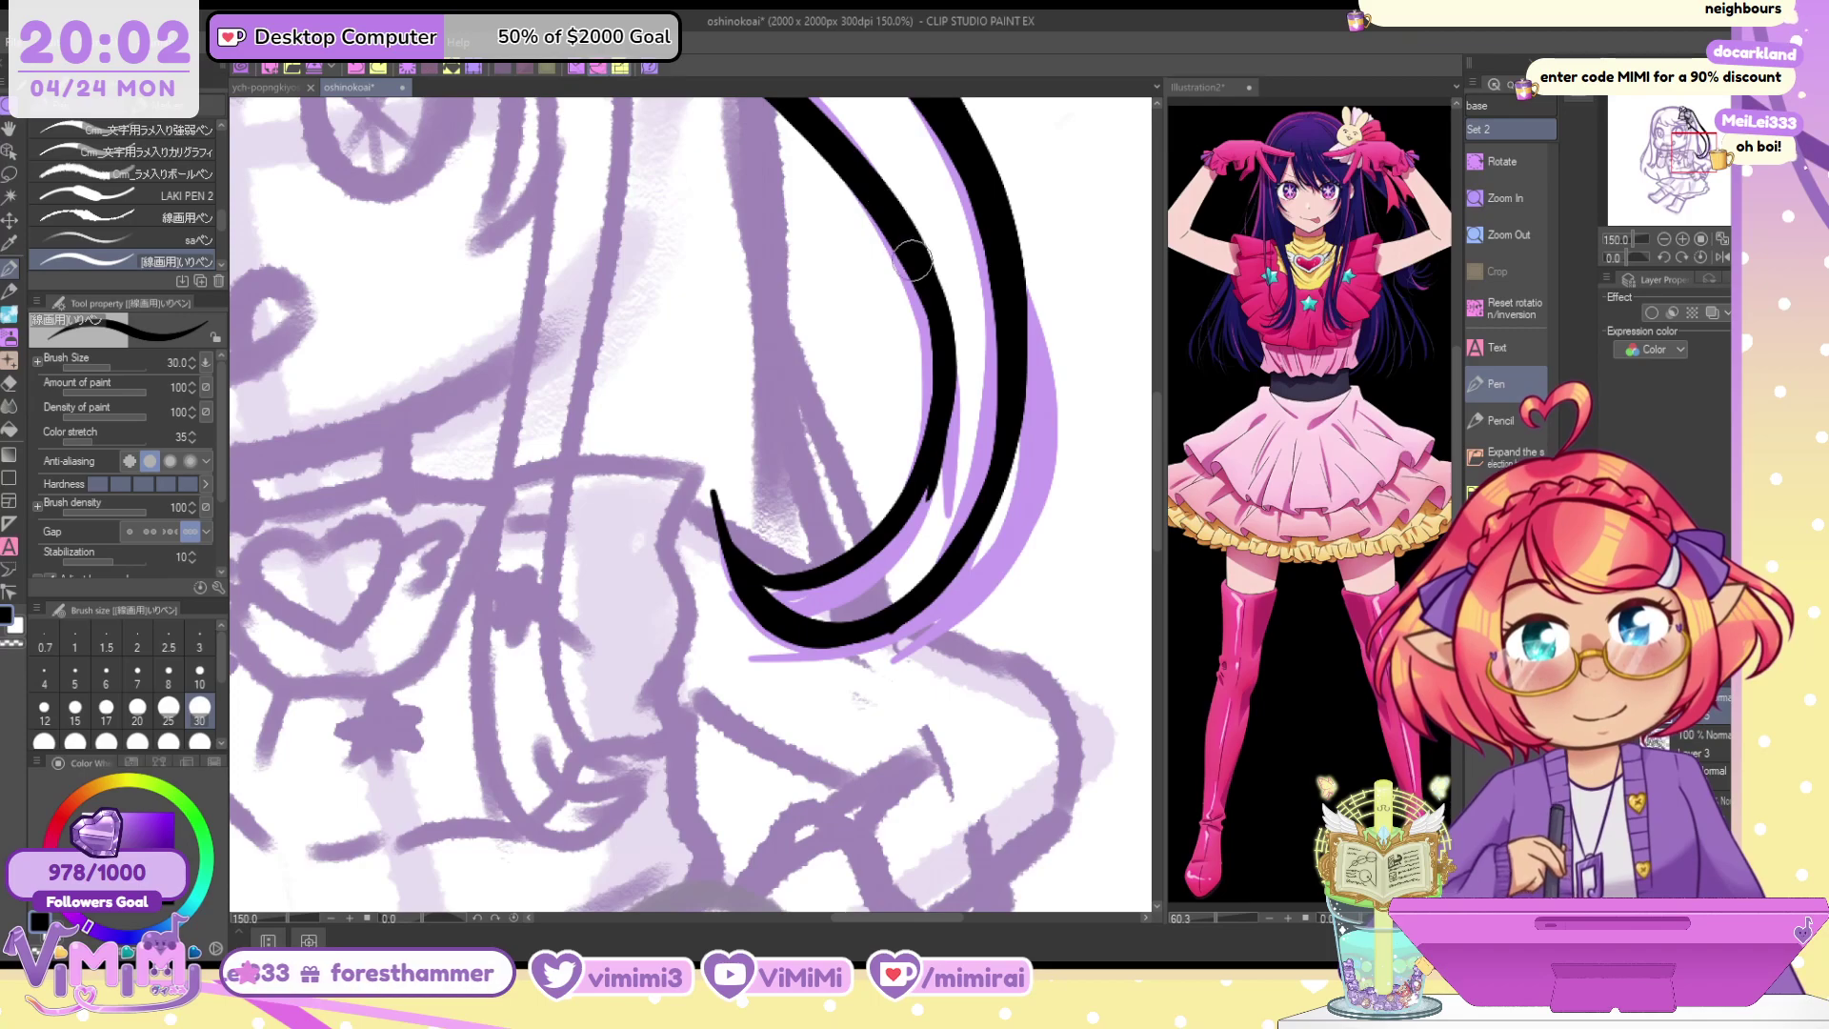
left_click_drag(900, 240, 905, 572)
key("ctrl+z")
left_click_drag(935, 373, 890, 595)
key("ctrl+z")
left_click_drag(897, 167, 890, 596)
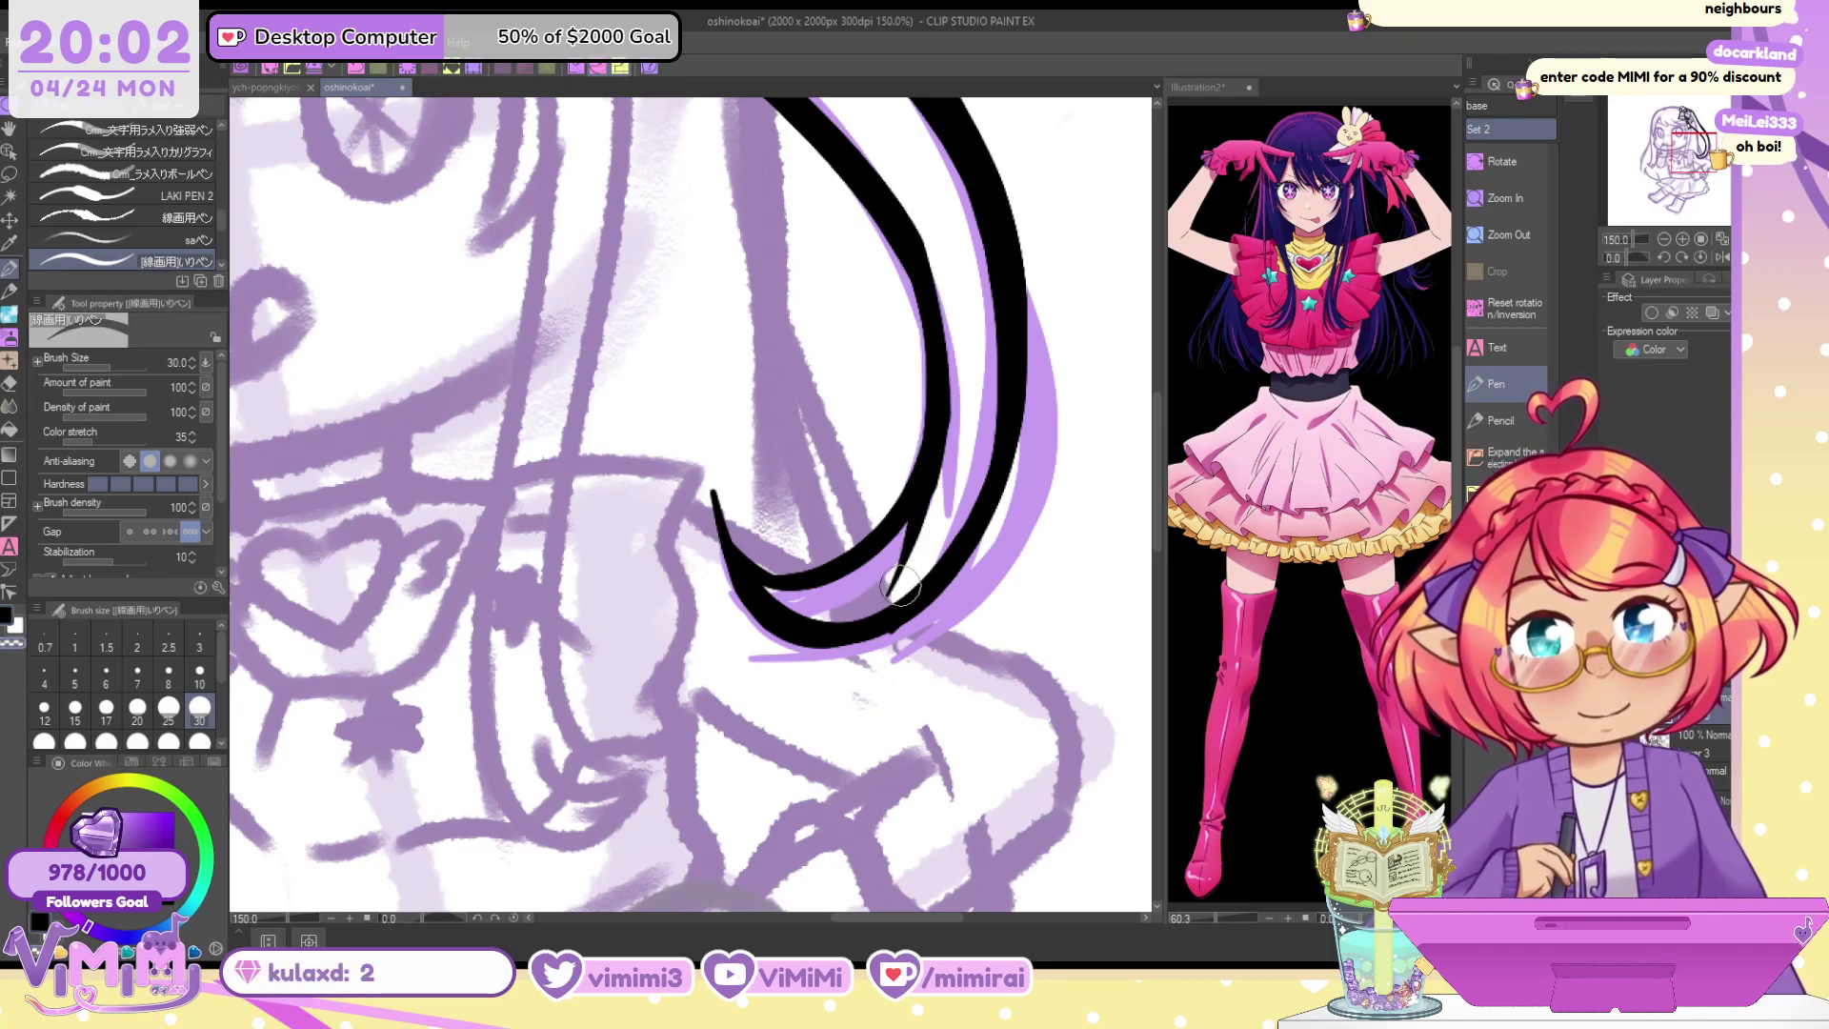
left_click_drag(929, 505, 910, 542)
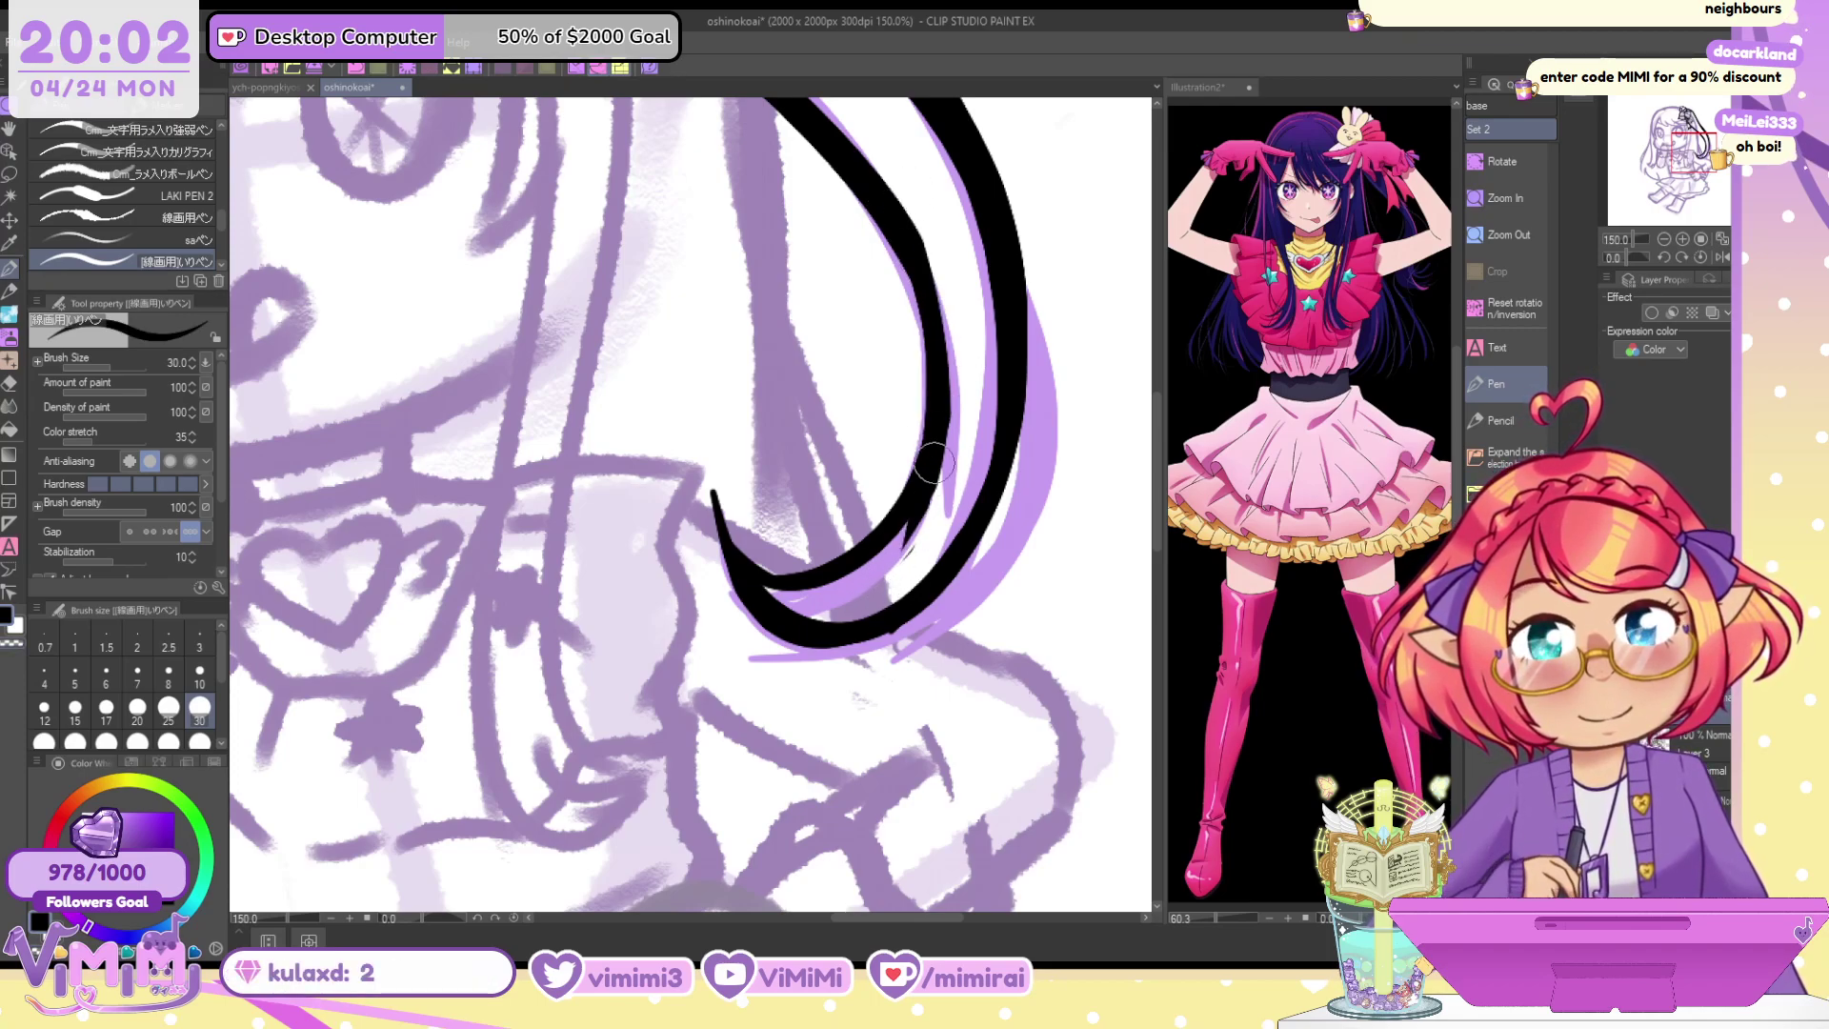
left_click_drag(941, 390, 850, 605)
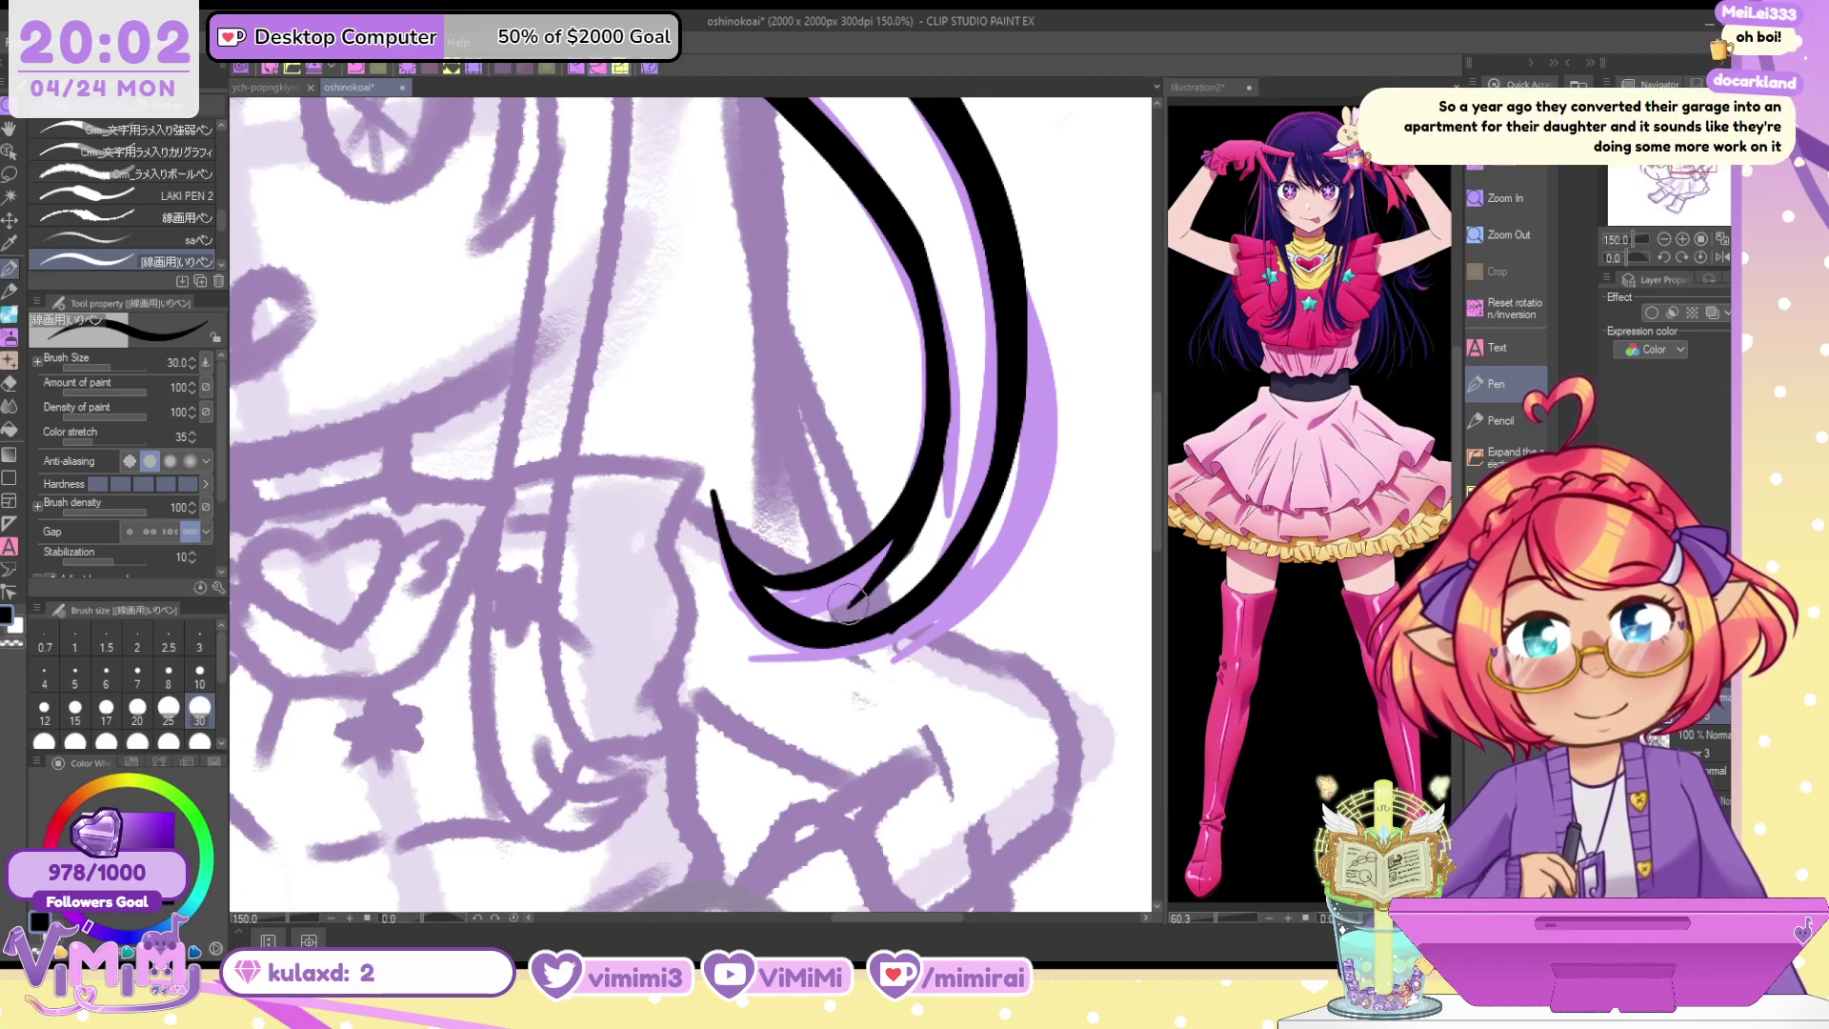
Extend the short tapered strand that branches off the ponytail's inner line at the lower bend
left_click_drag(937, 424, 867, 602)
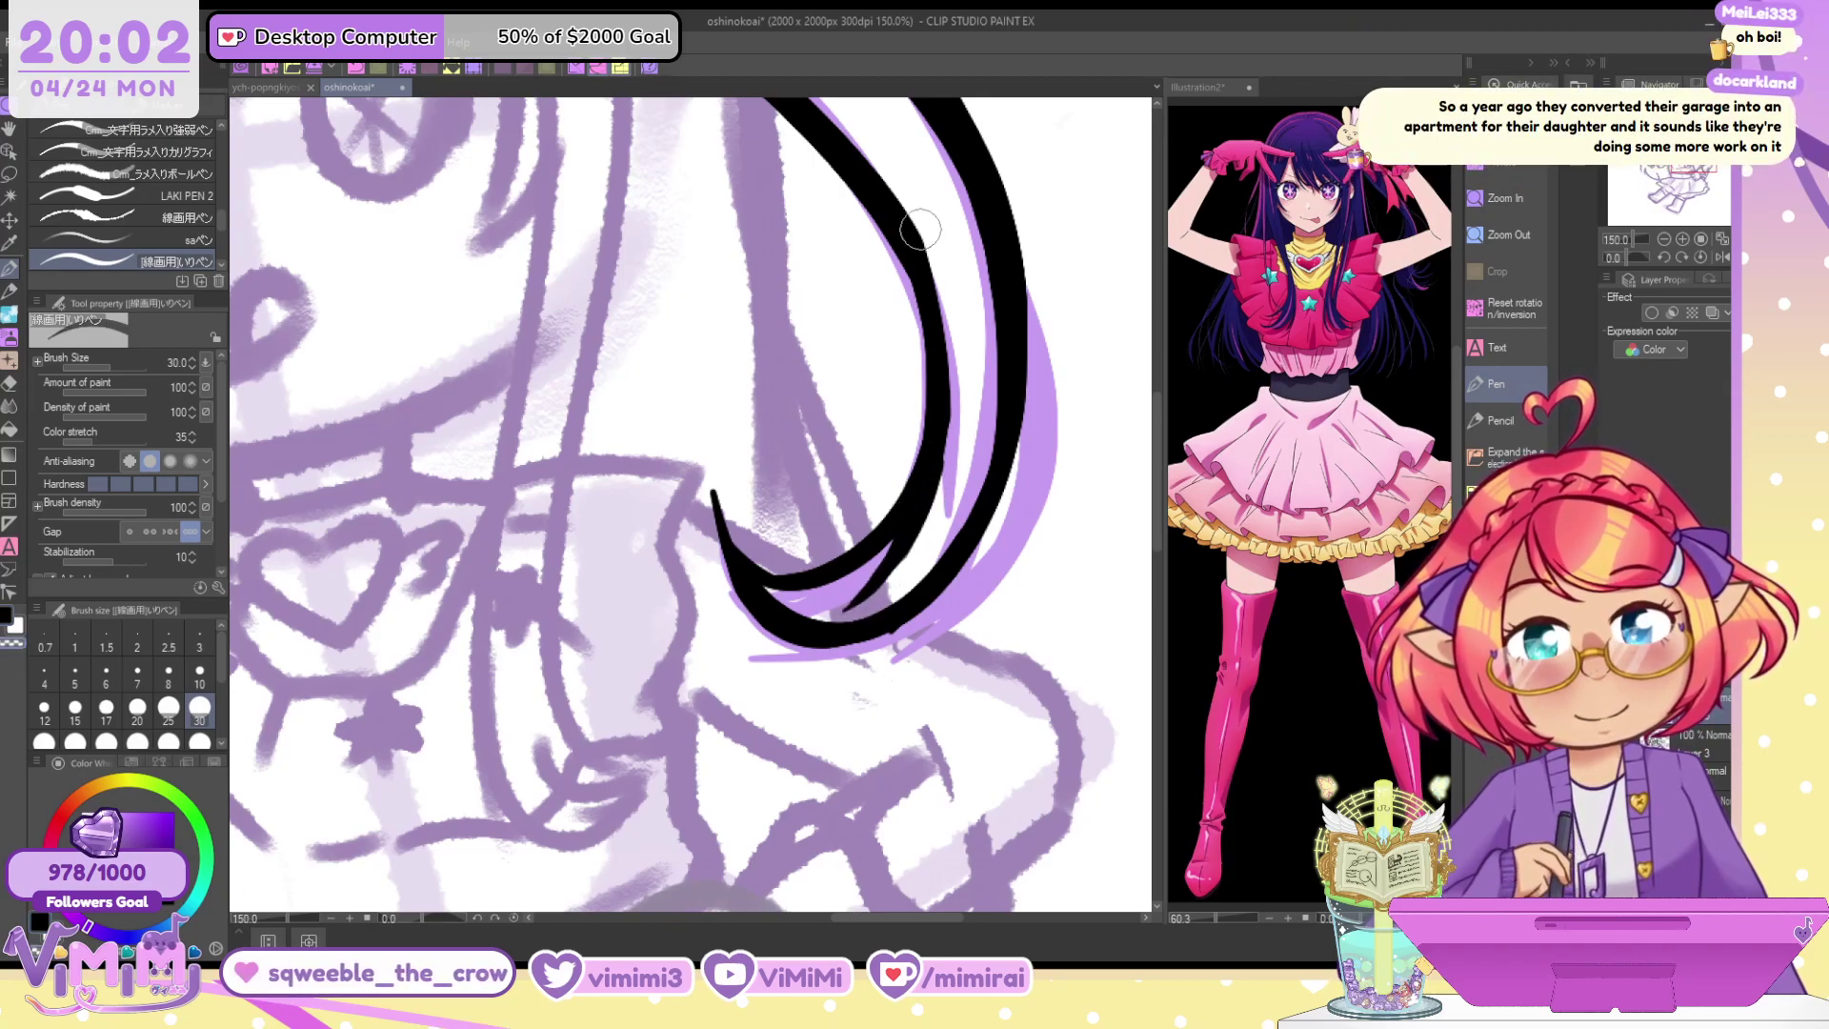
left_click_drag(920, 229, 938, 474)
key("ctrl+z")
Smooth the ponytail's inner line above the lower bend at brush size 40, trimming its outer edge with transparent colour and repainting in black
key("asciicircum")
key("asciicircum")
key("asciicircum")
key("asciicircum")
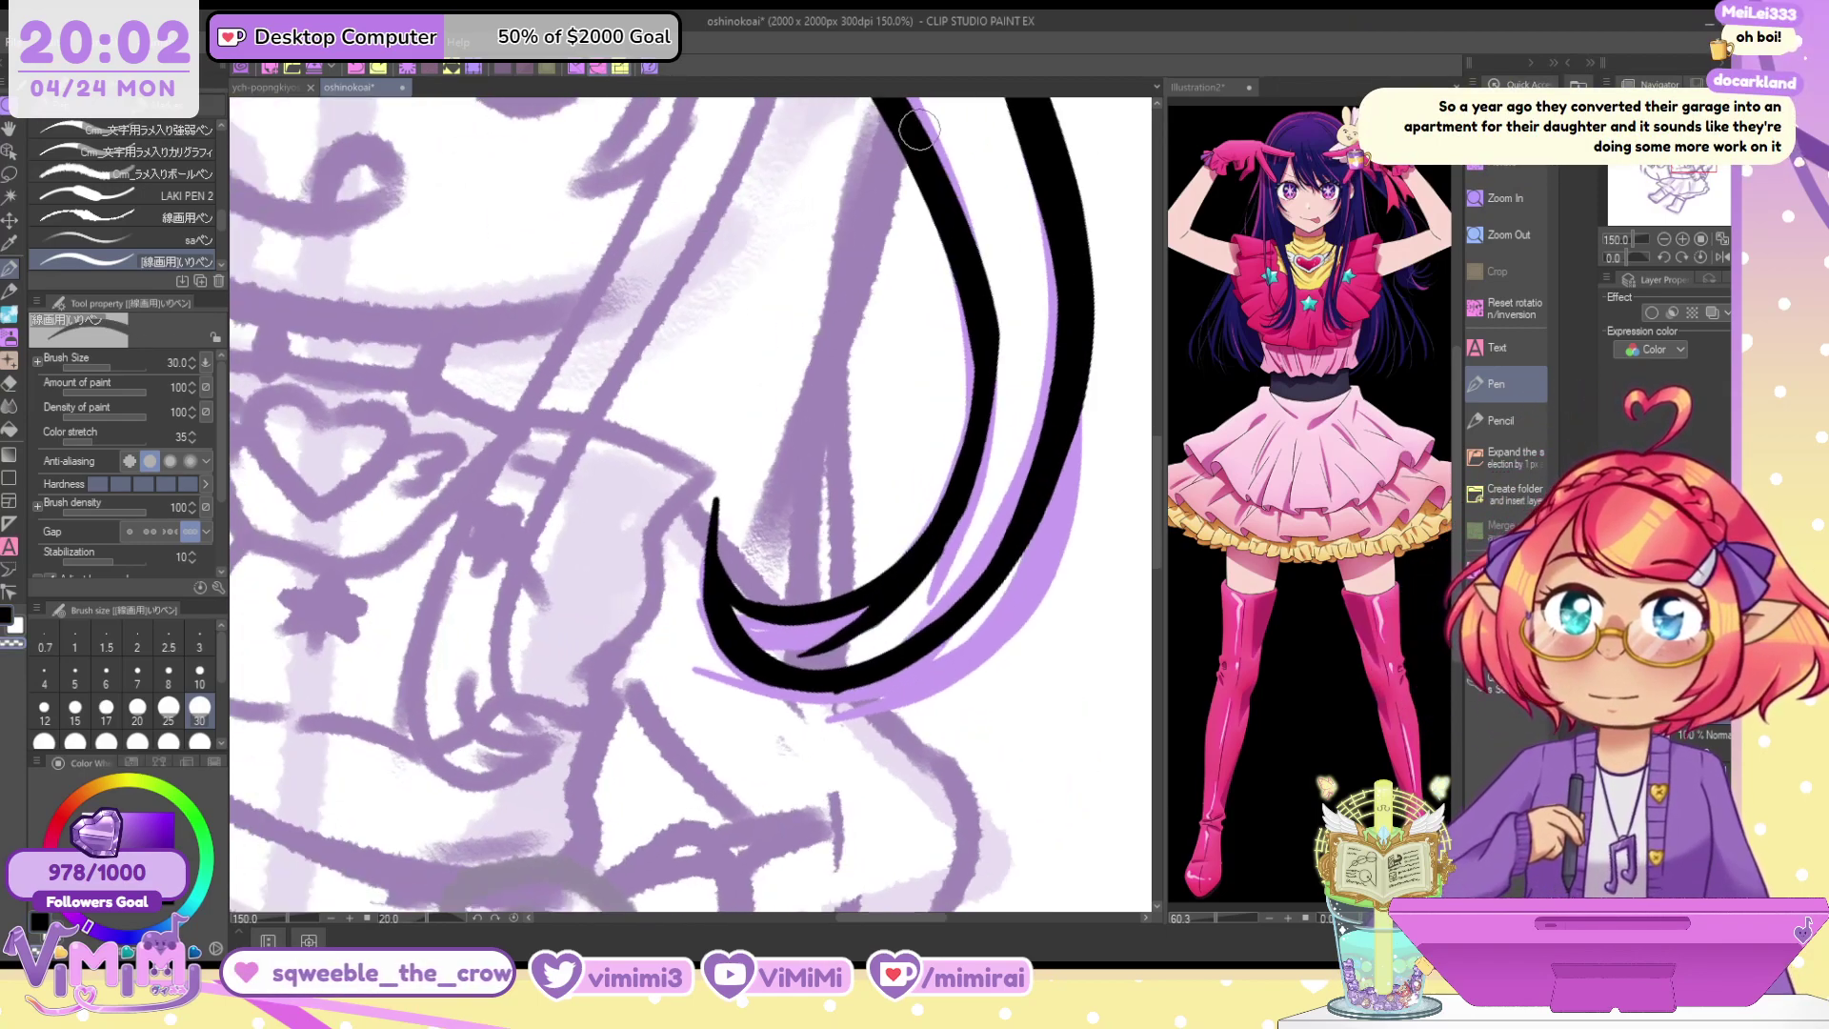
key("bracketright")
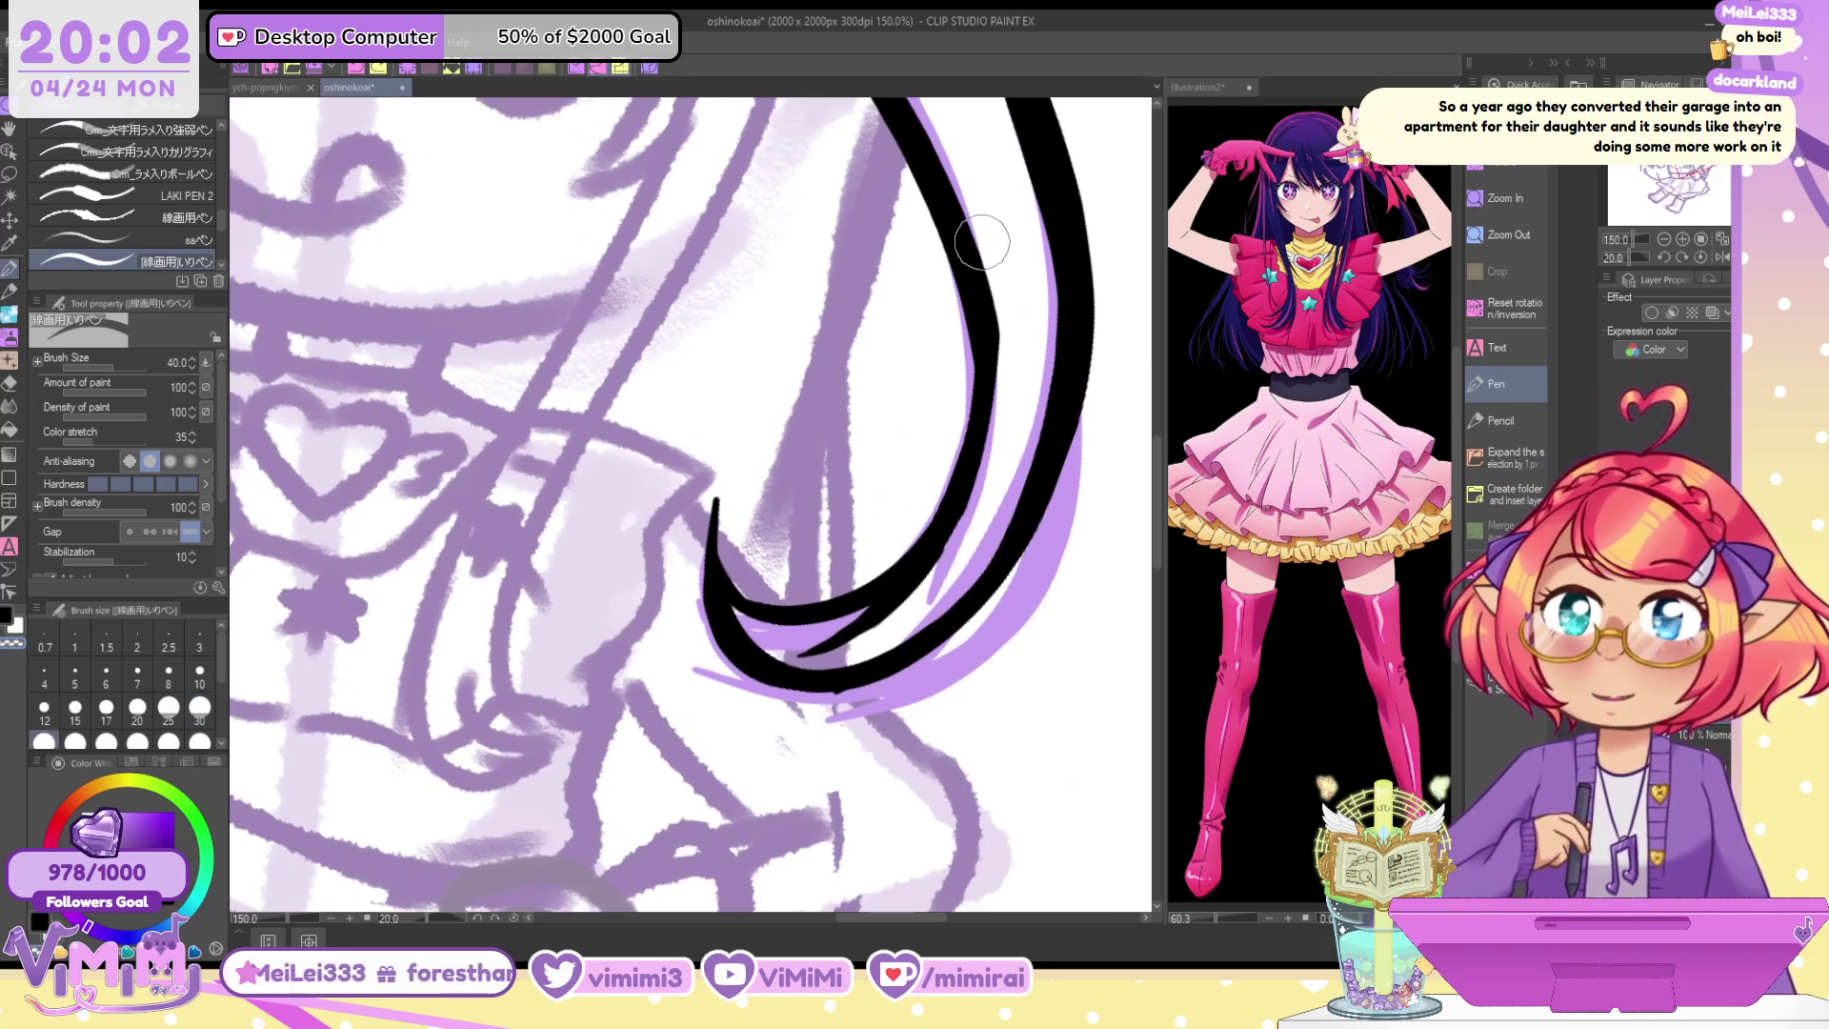
left_click_drag(986, 260, 996, 428)
key("c")
left_click_drag(963, 263, 940, 507)
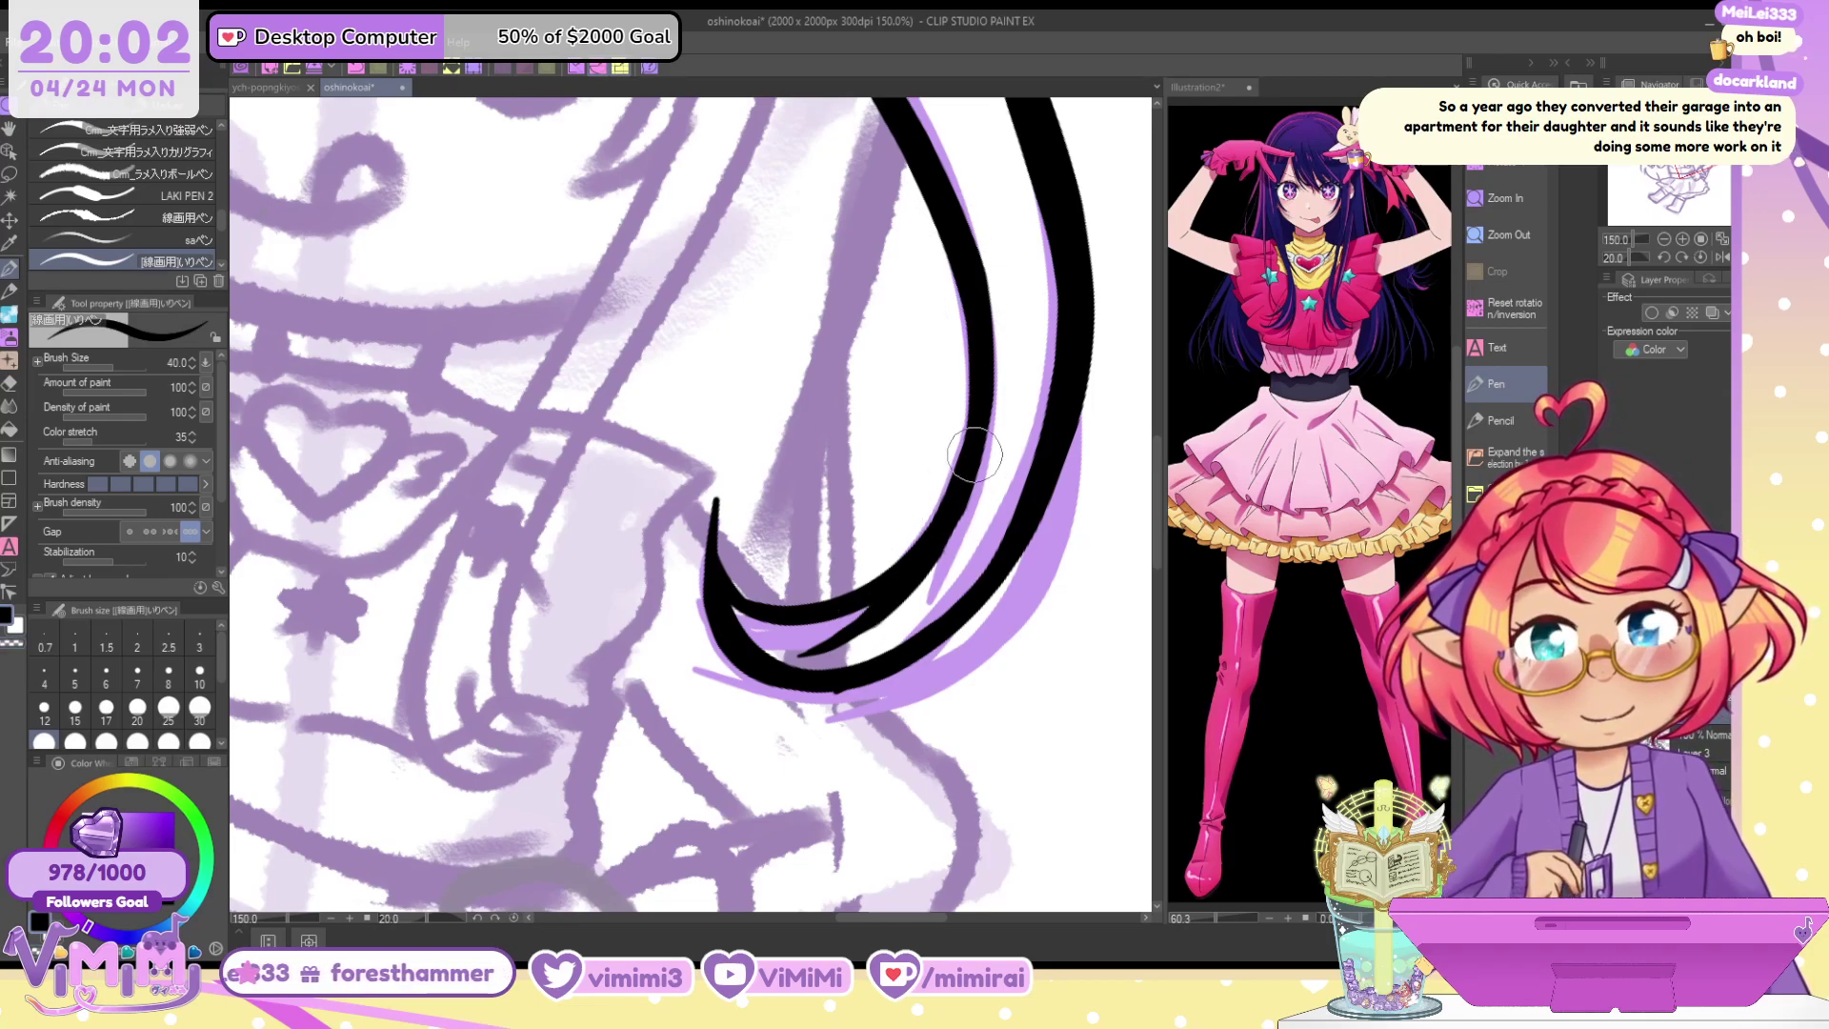
left_click_drag(938, 534, 941, 550)
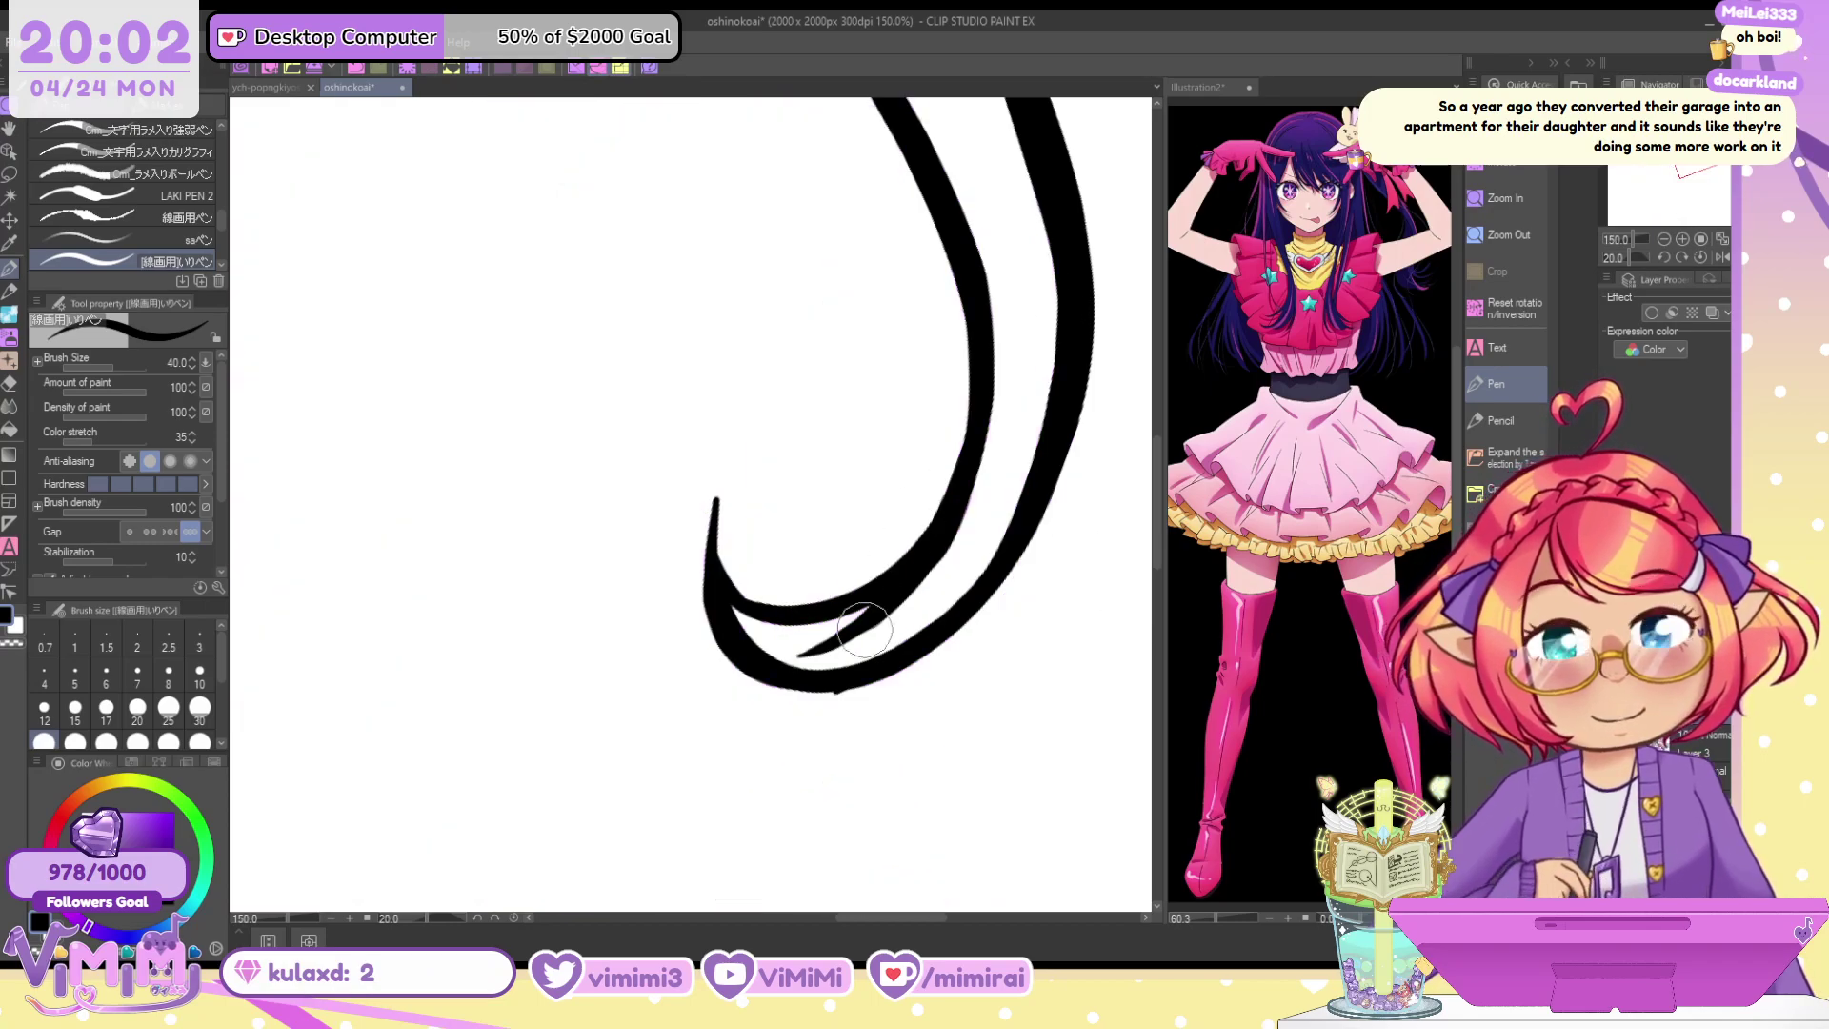
Clean the outer line's lower edge and reshape the ponytail's curled tip into a sharper point, trimming with transparent colour
key("c")
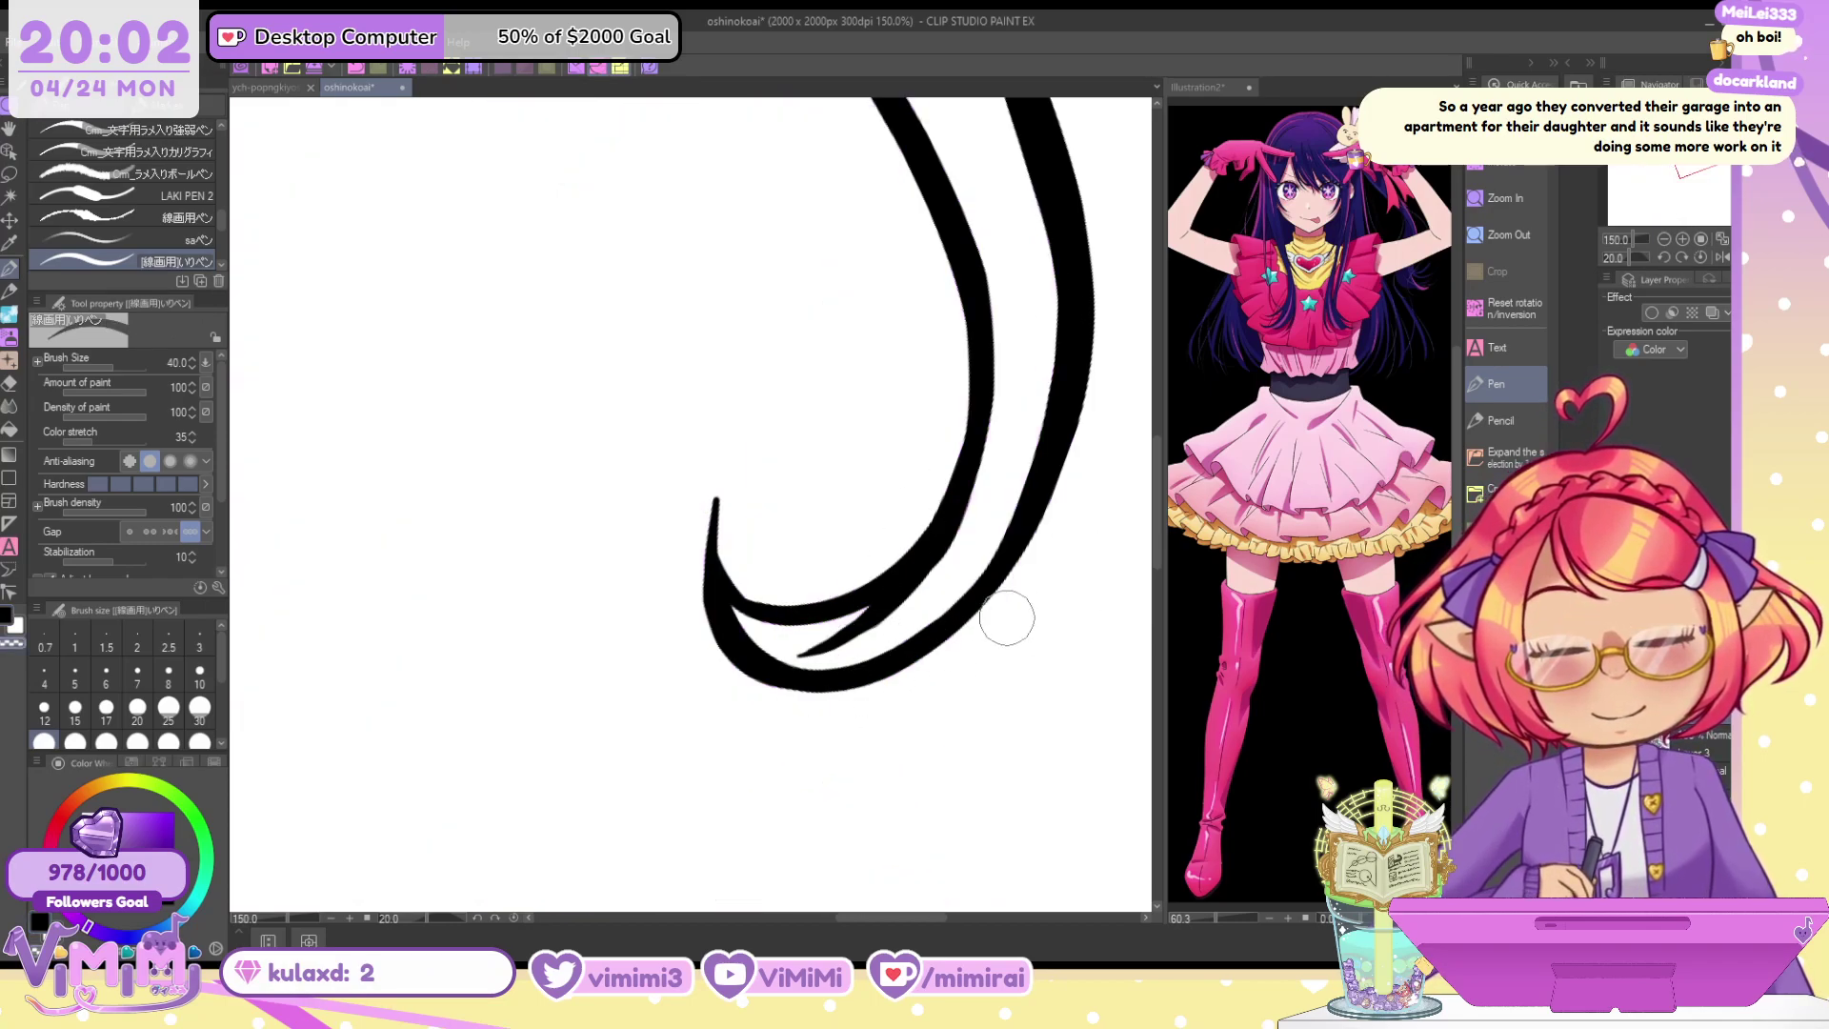
mouse_move(850, 681)
left_mouse_down()
mouse_move(905, 636)
mouse_move(939, 461)
mouse_move(920, 418)
left_mouse_up()
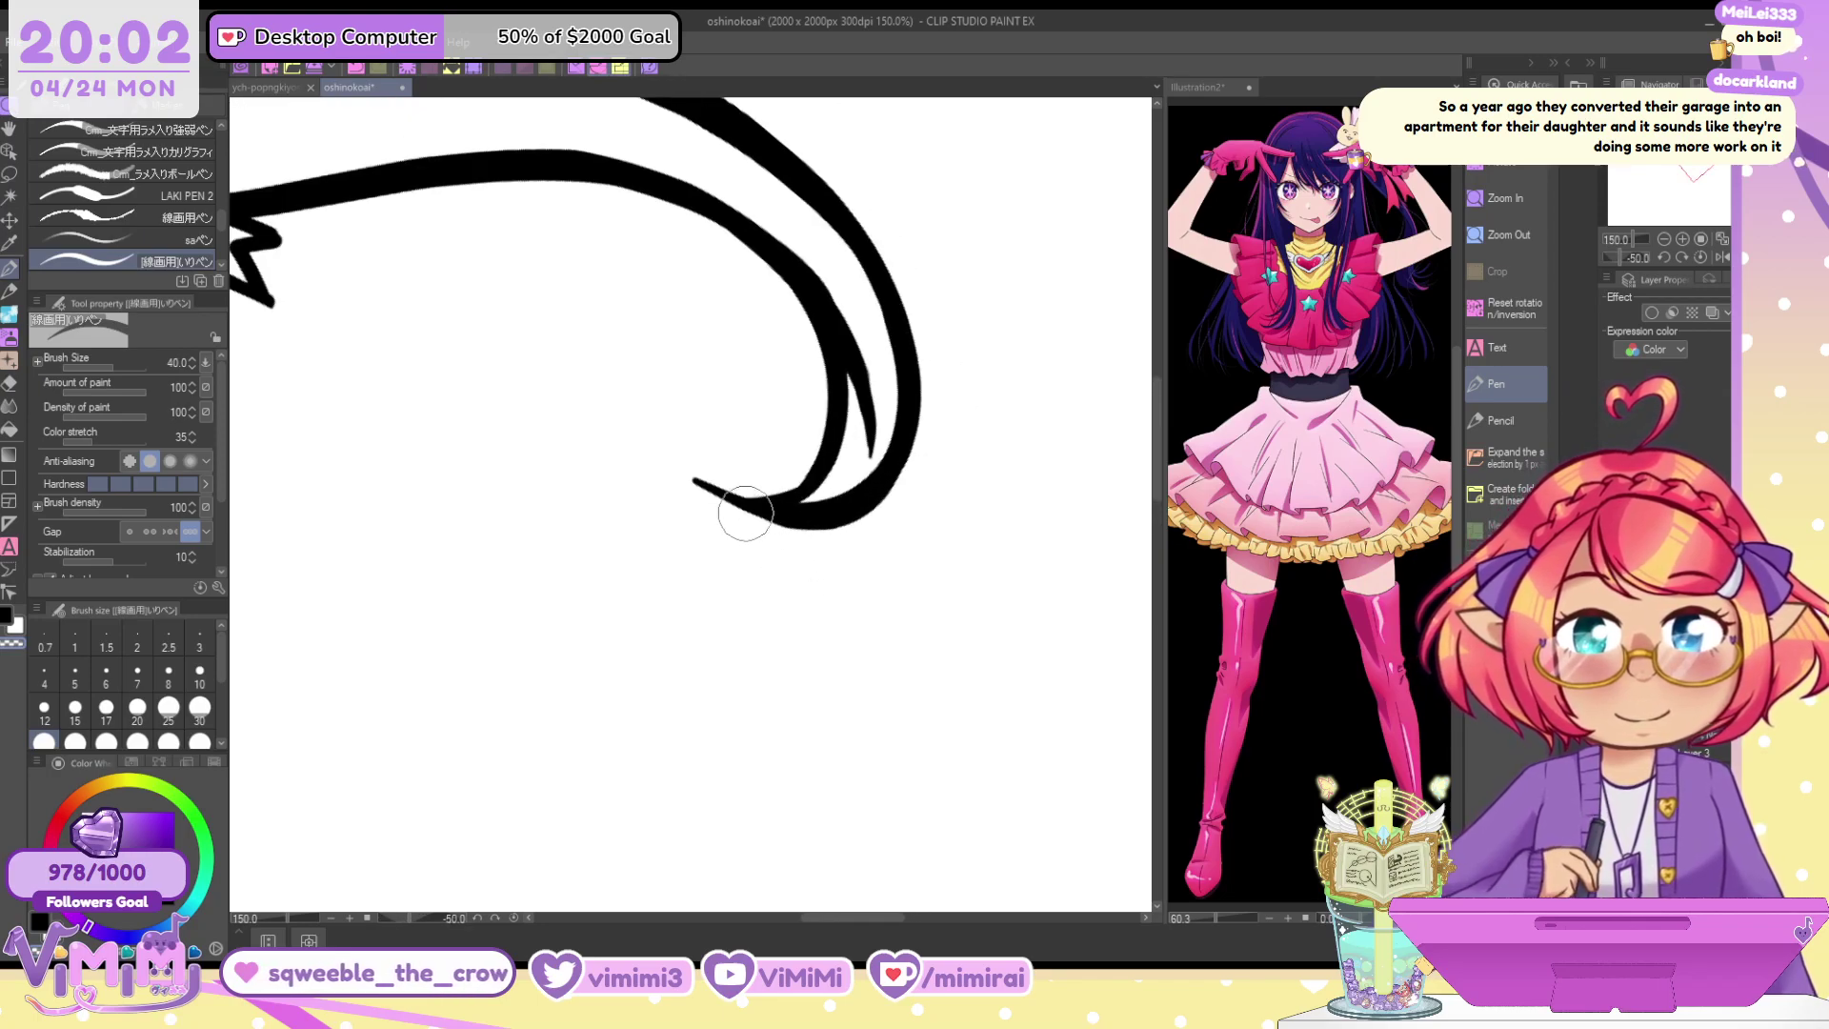
left_click_drag(746, 513, 723, 496)
mouse_move(829, 457)
left_mouse_down()
mouse_move(785, 498)
mouse_move(820, 463)
left_mouse_up()
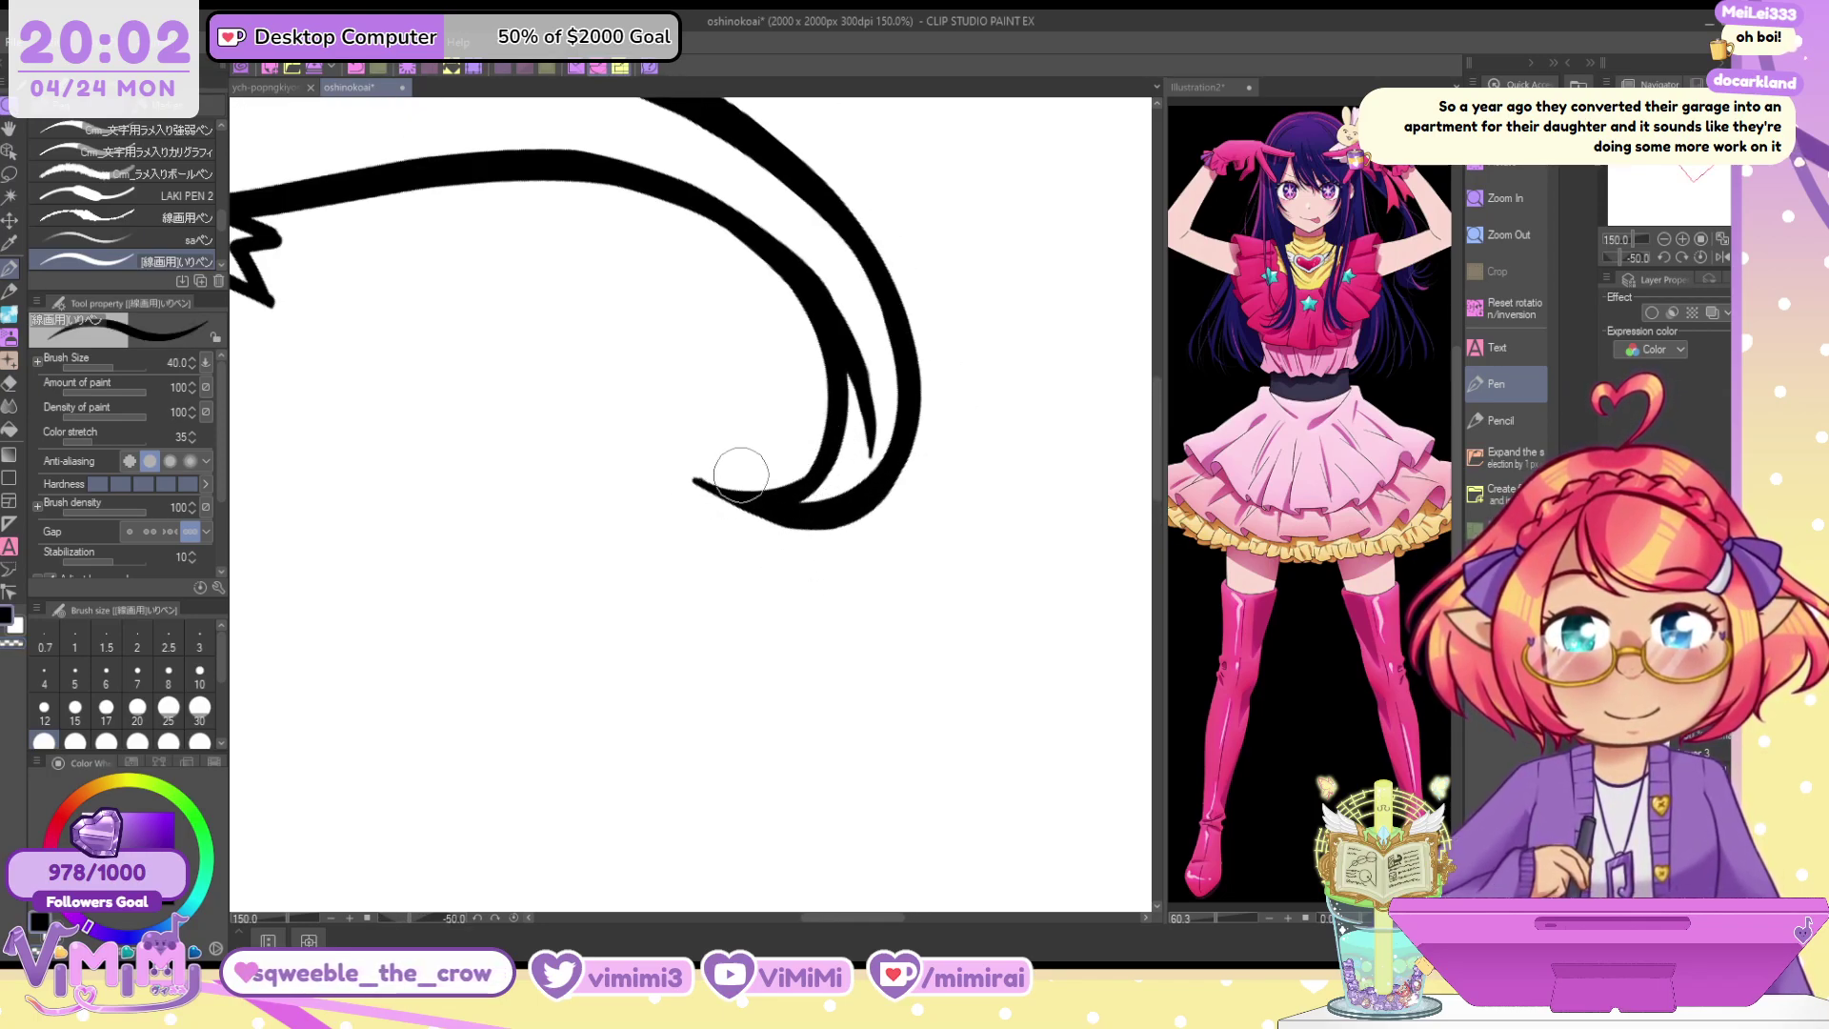
key("c")
mouse_move(683, 474)
left_mouse_down()
mouse_move(790, 458)
mouse_move(750, 487)
left_mouse_up()
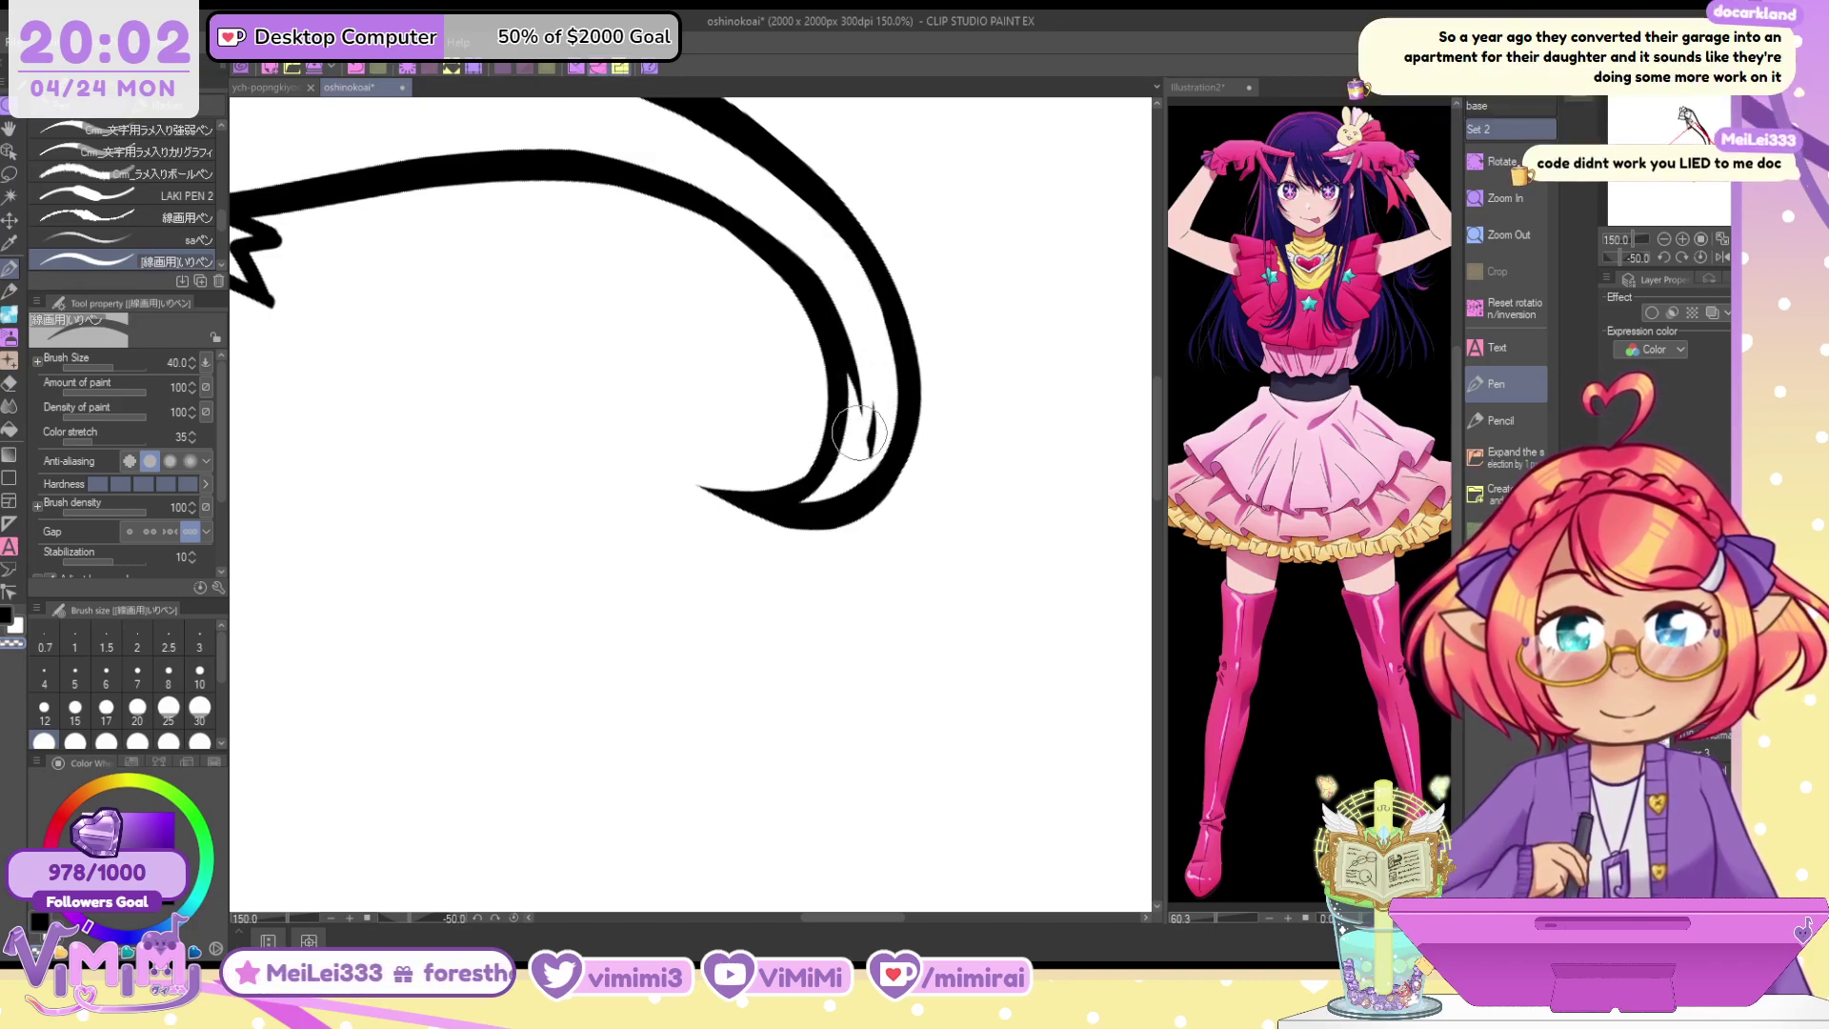
Erase the short strand inside the ponytail's lower bend and repaint it as a thinner tapered flick at brush size 30
key("ctrl+z")
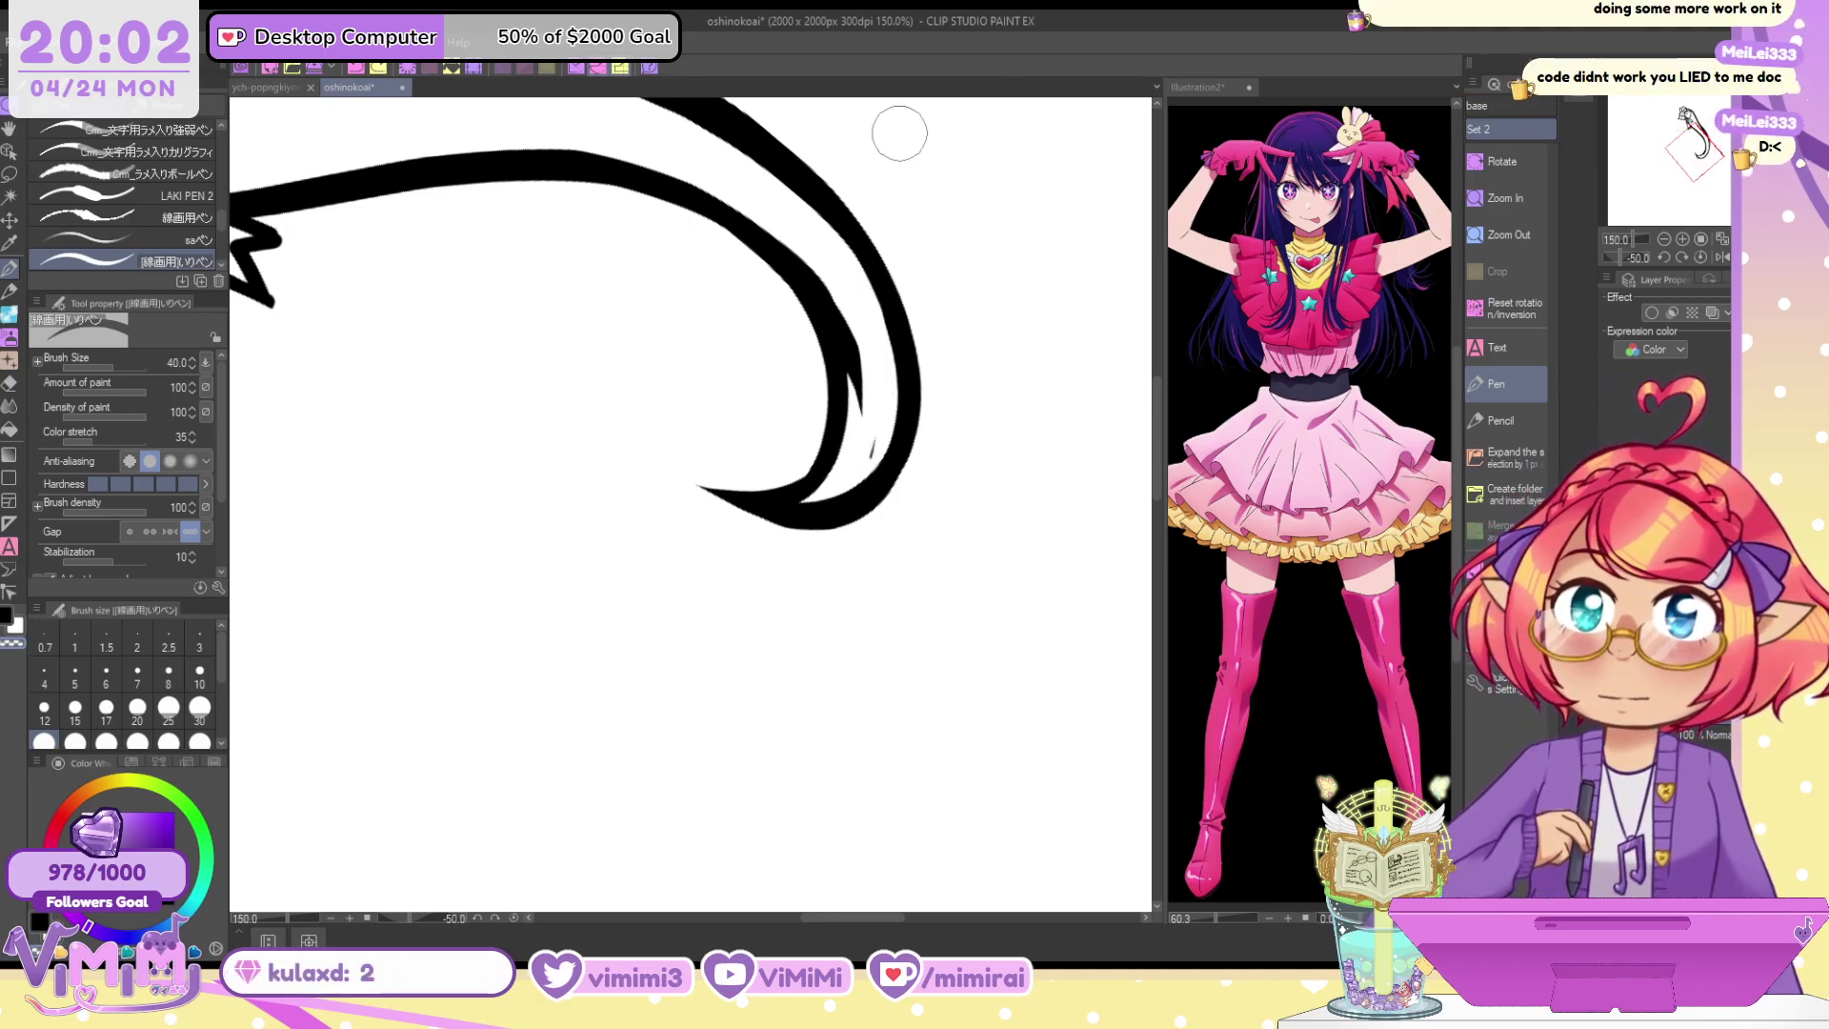
key("bracketleft")
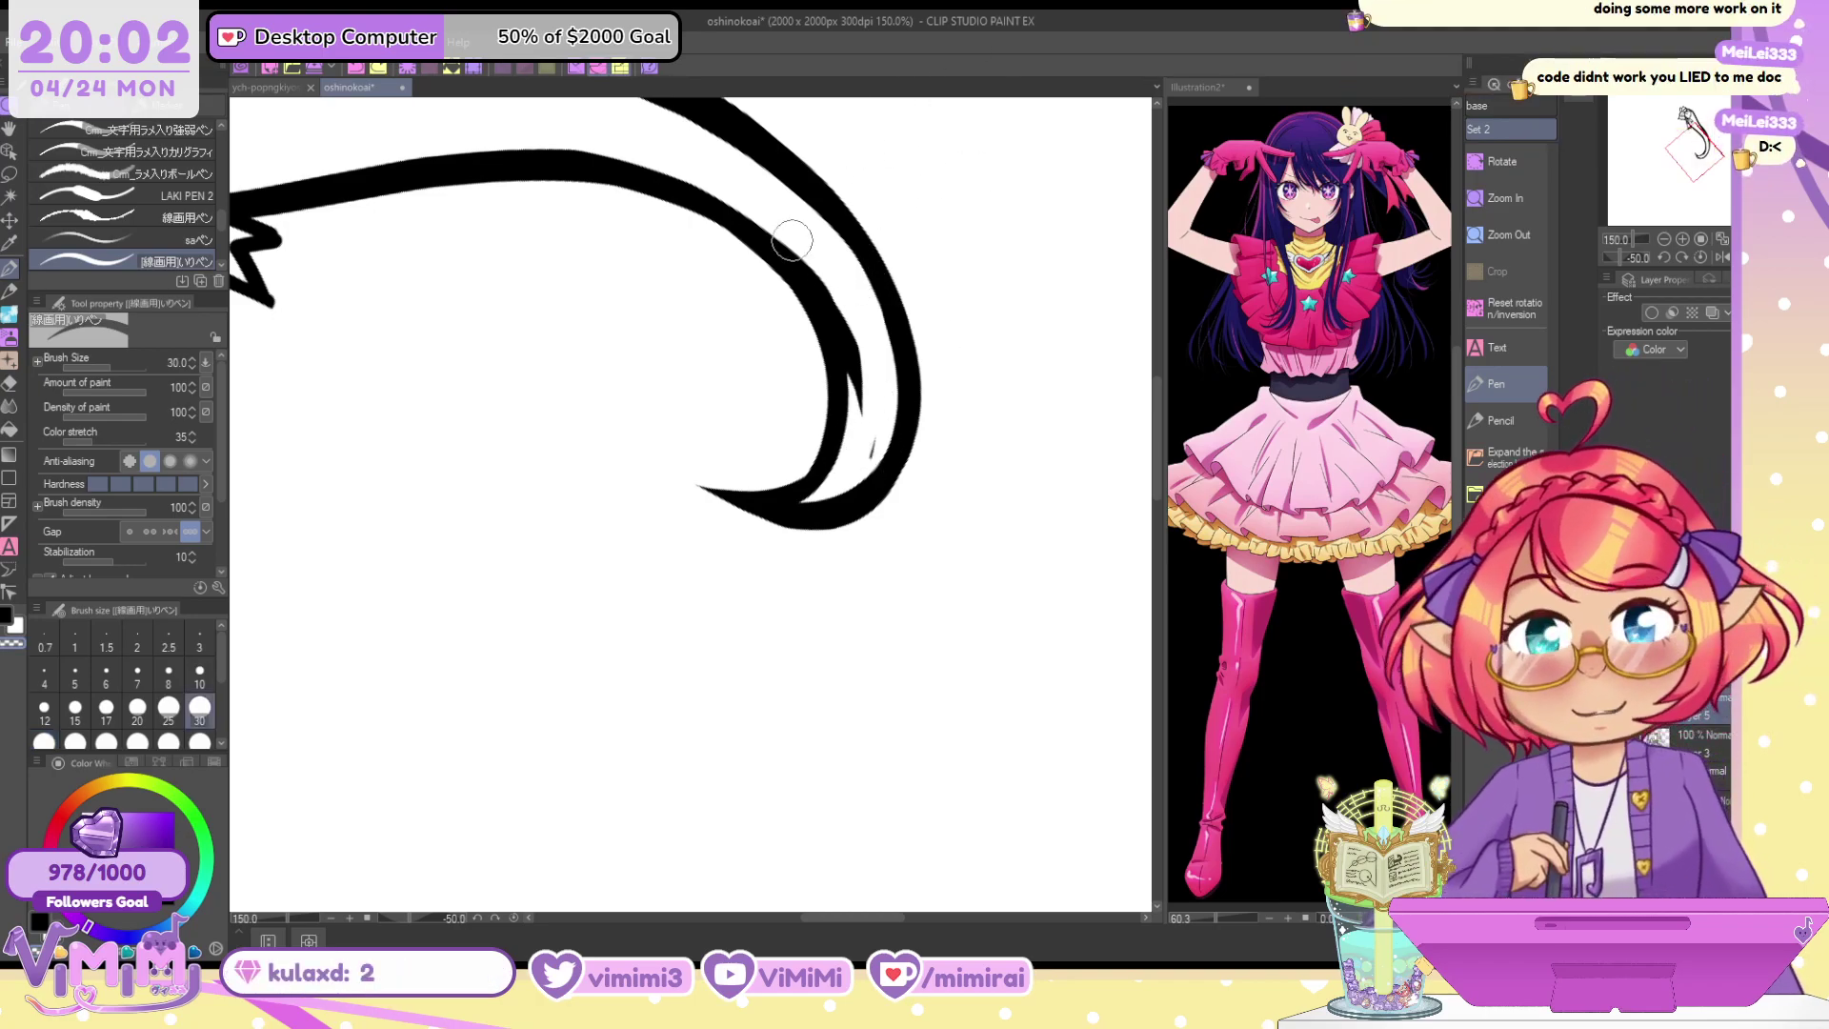
left_click_drag(792, 240, 871, 463)
key("c")
left_click_drag(811, 283, 861, 440)
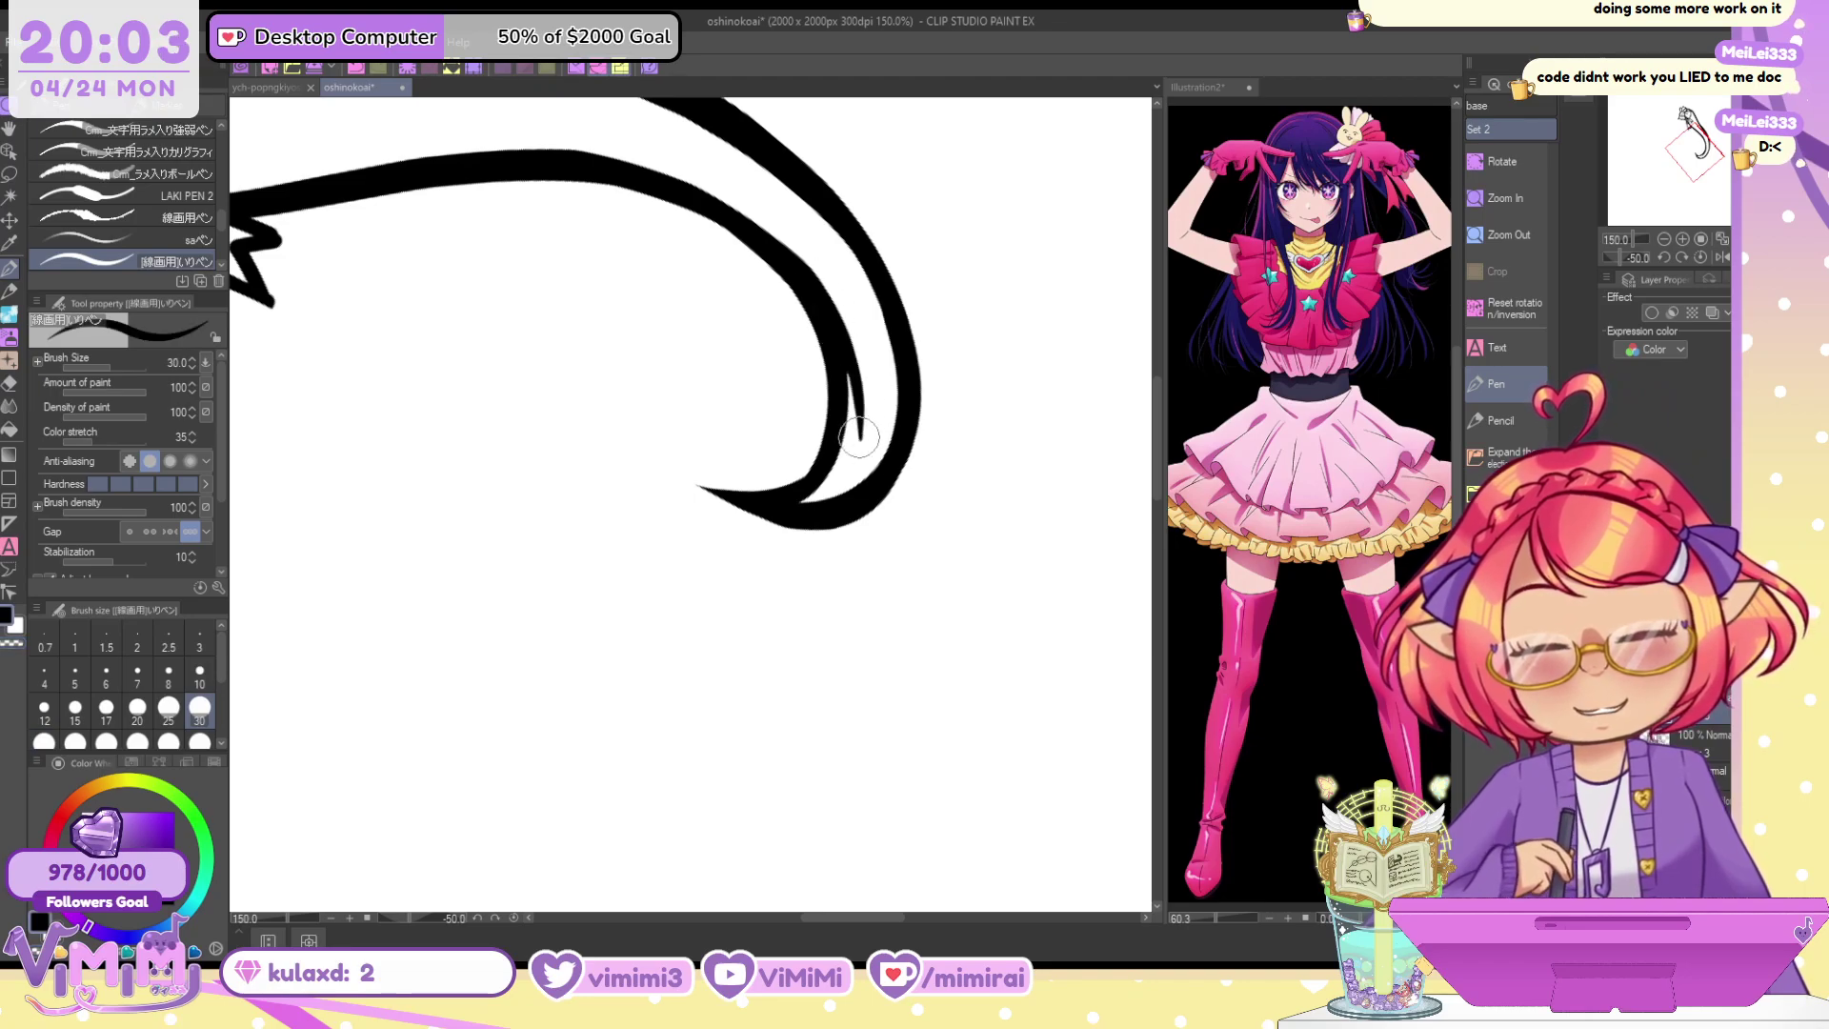
key("ctrl+z")
left_click_drag(865, 378, 855, 474)
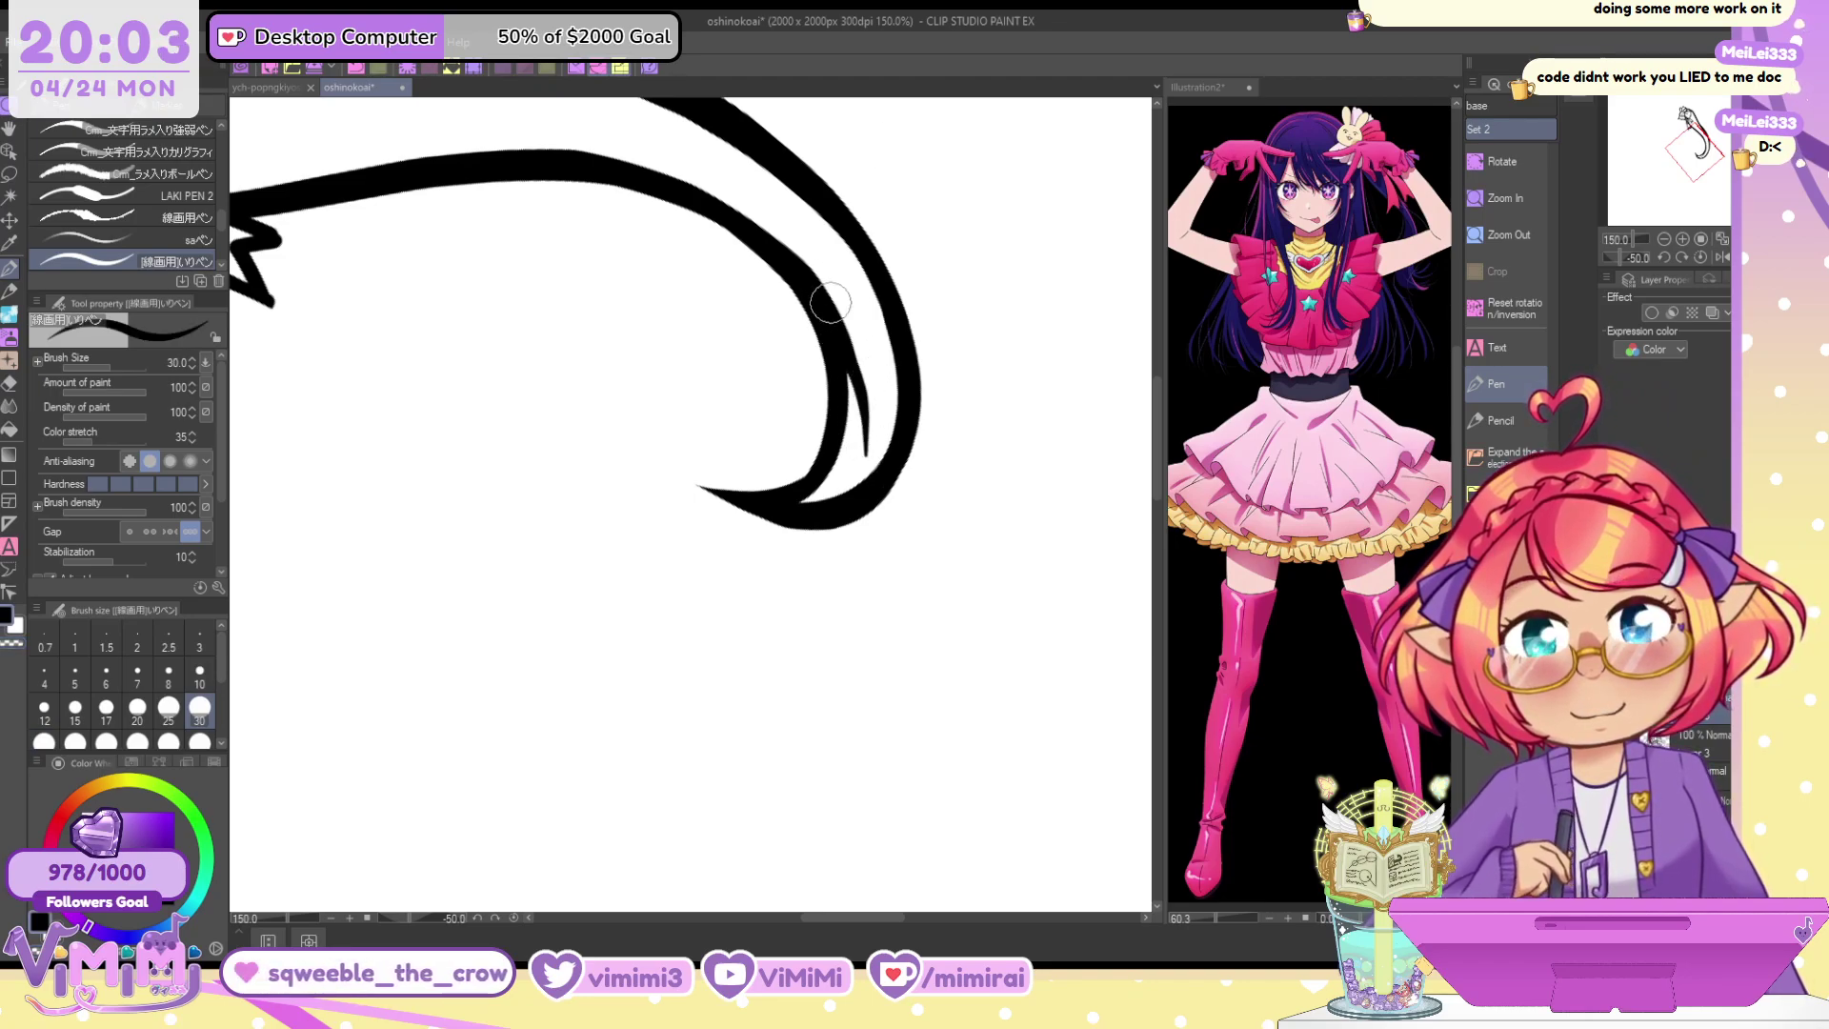
left_click_drag(831, 302, 859, 419)
key("ctrl+z")
key("ctrl+at")
scroll(991, 232, "up", 2)
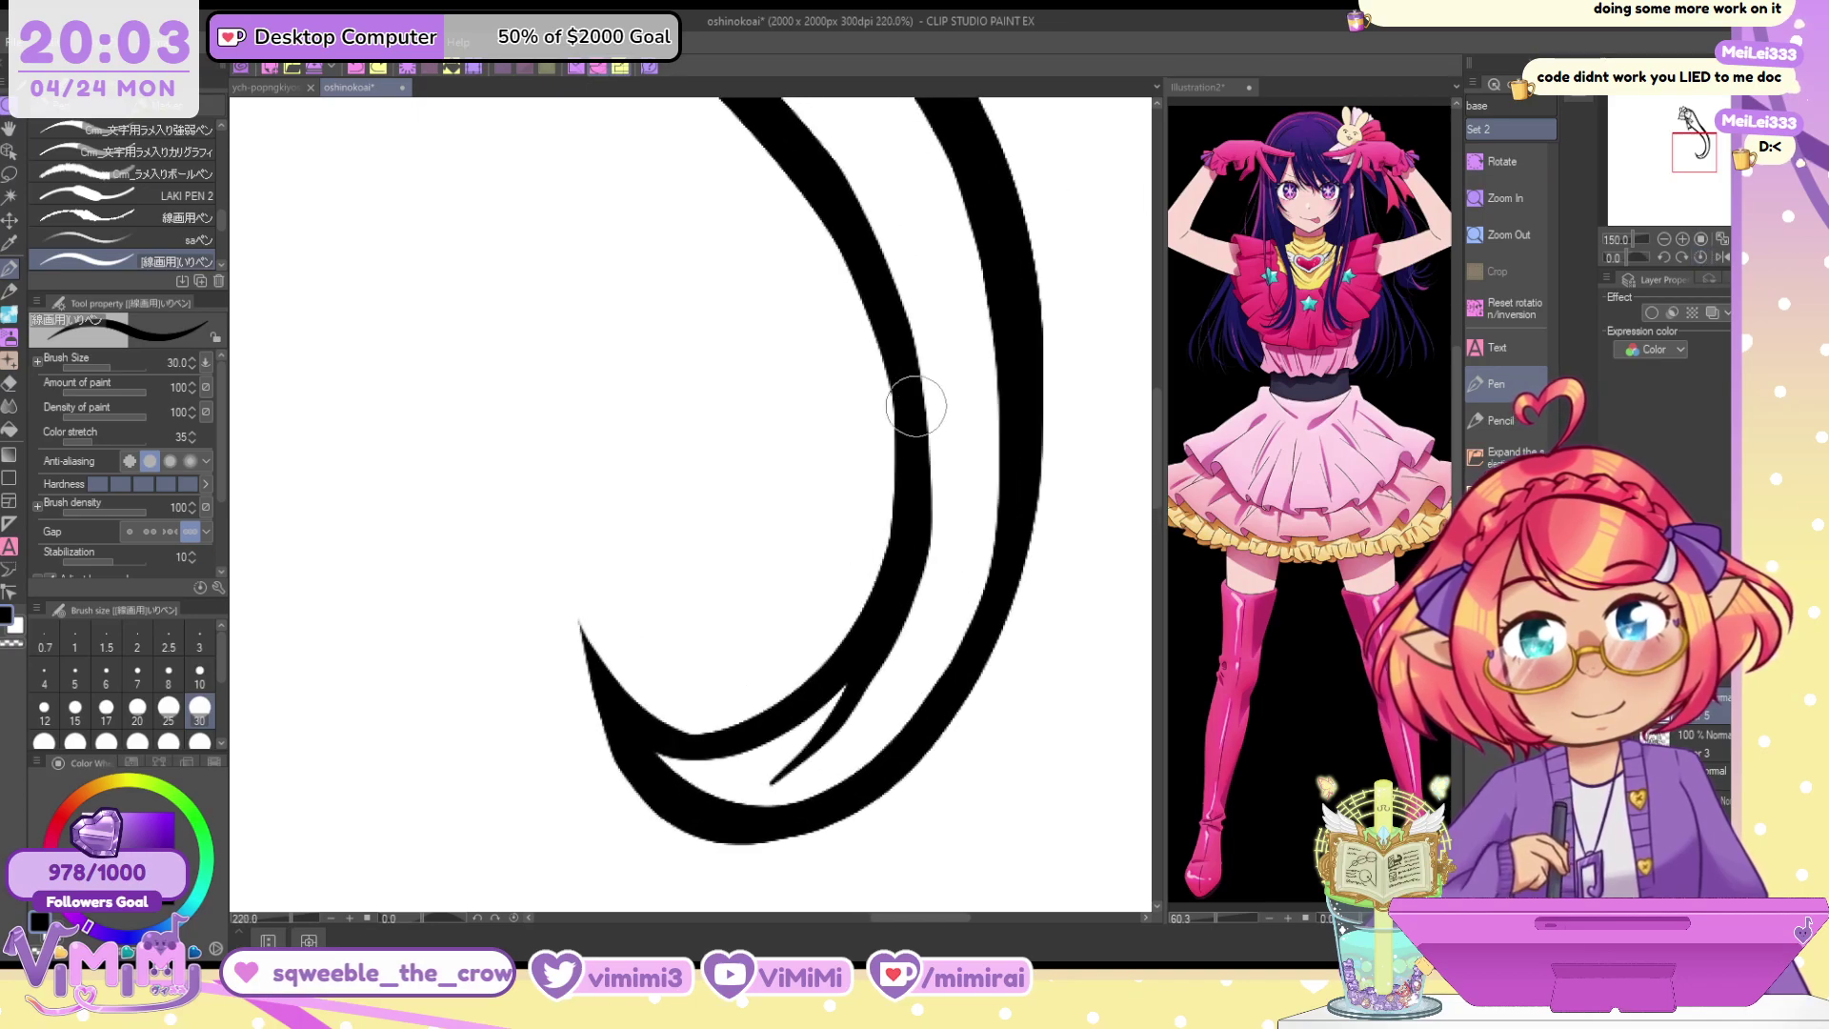
mouse_move(860, 242)
left_mouse_down()
mouse_move(931, 485)
mouse_move(821, 743)
left_mouse_up()
key("ctrl+z")
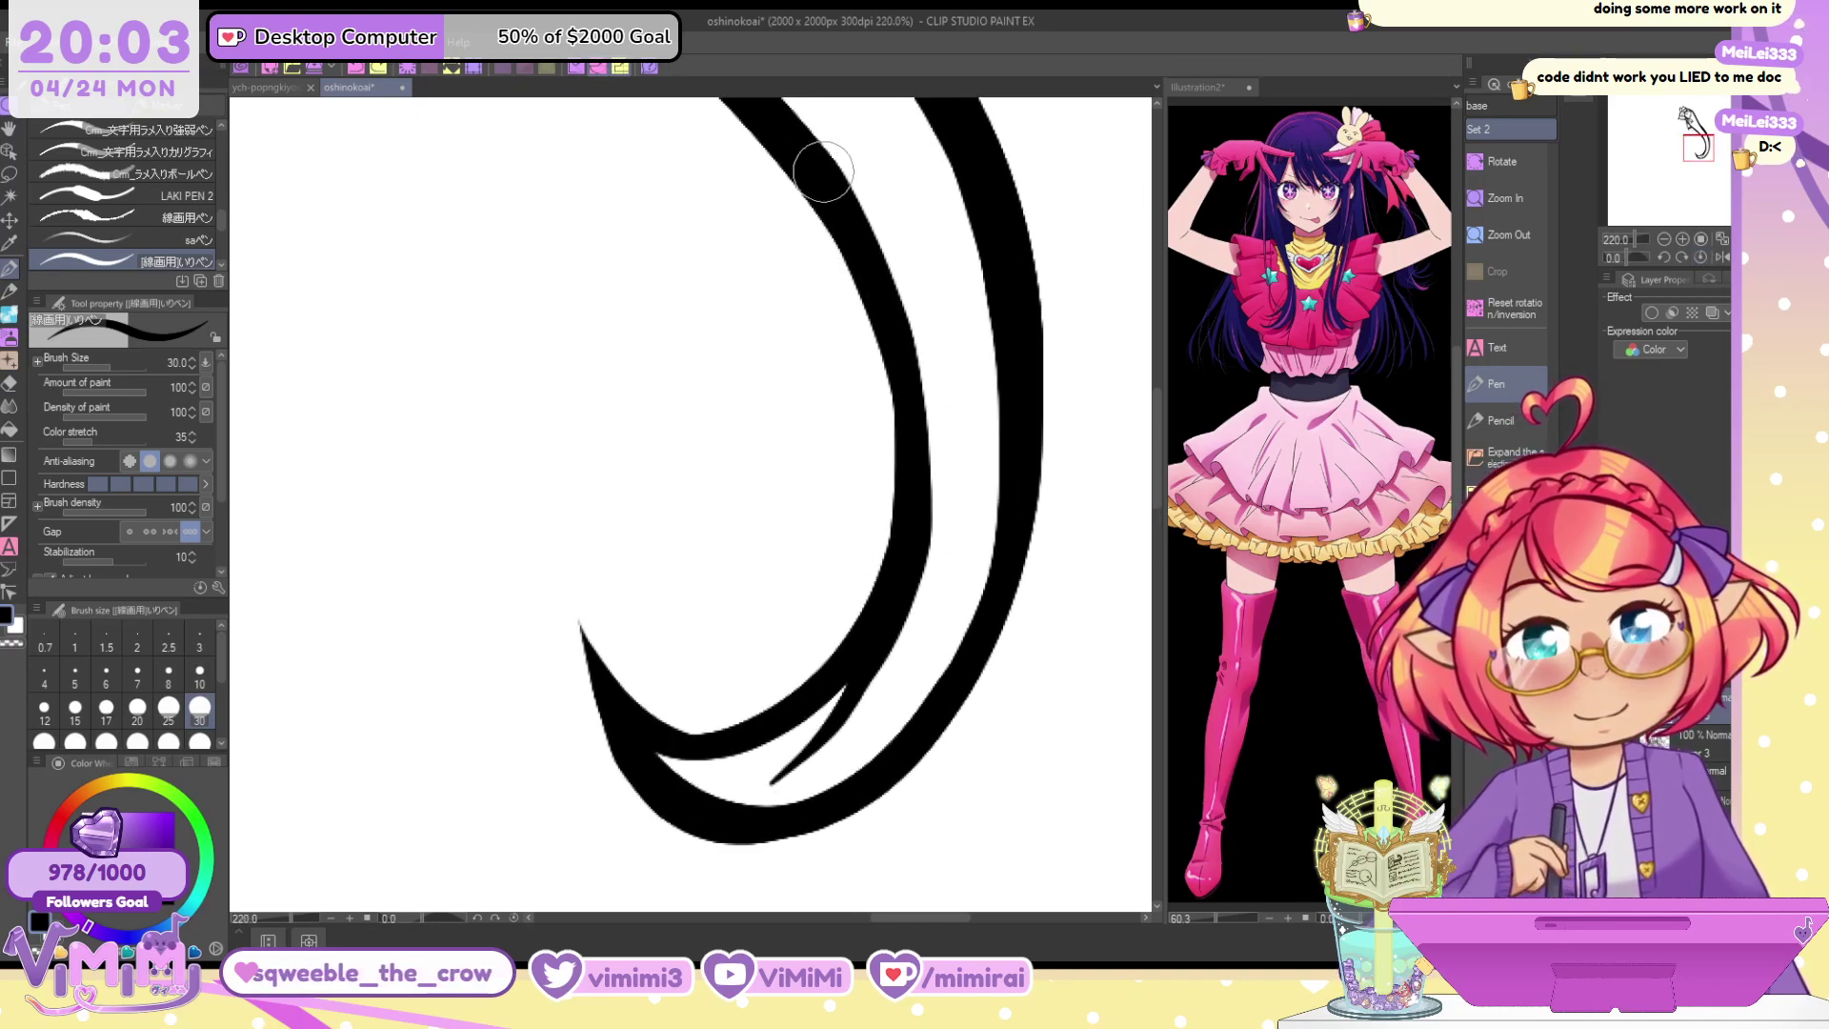
Ink a tapered strand line inside the upper ponytail beside the bow, merging into the ponytail's outer line
left_click(1665, 239)
left_click_drag(1703, 149, 1697, 129)
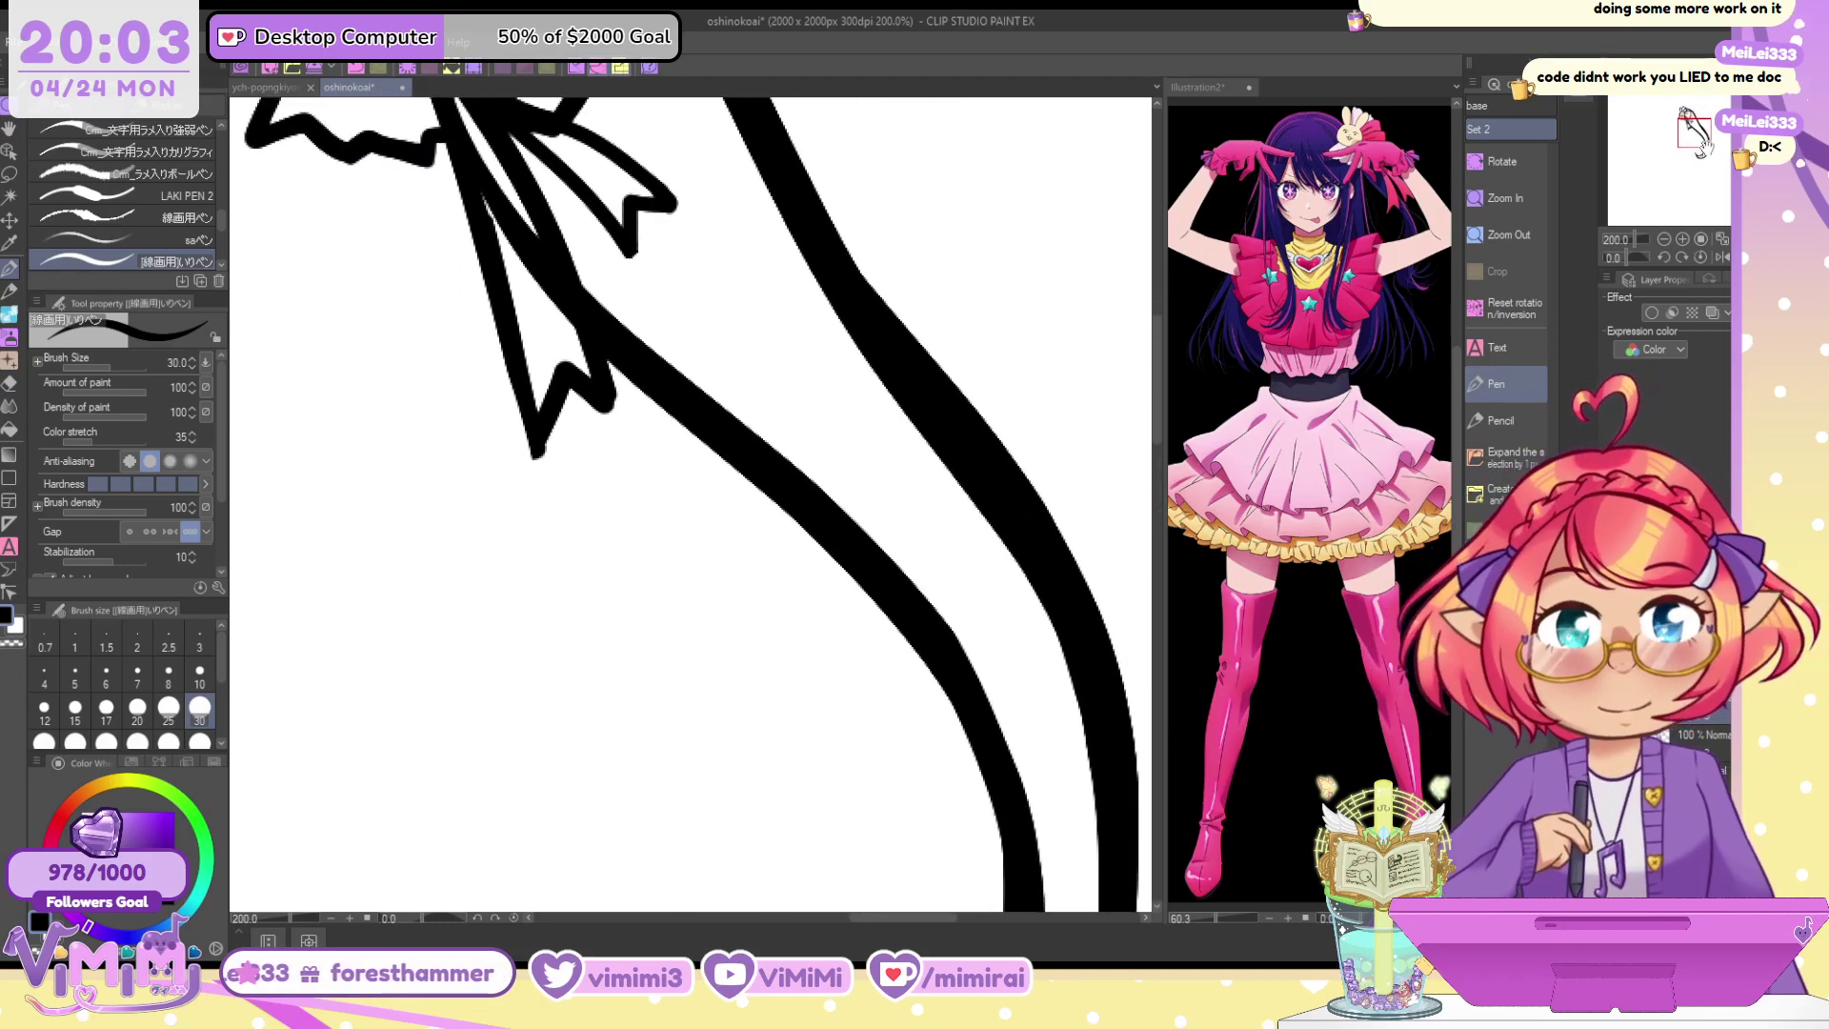
scroll(731, 474, "up", 3)
left_click_drag(669, 378, 843, 640)
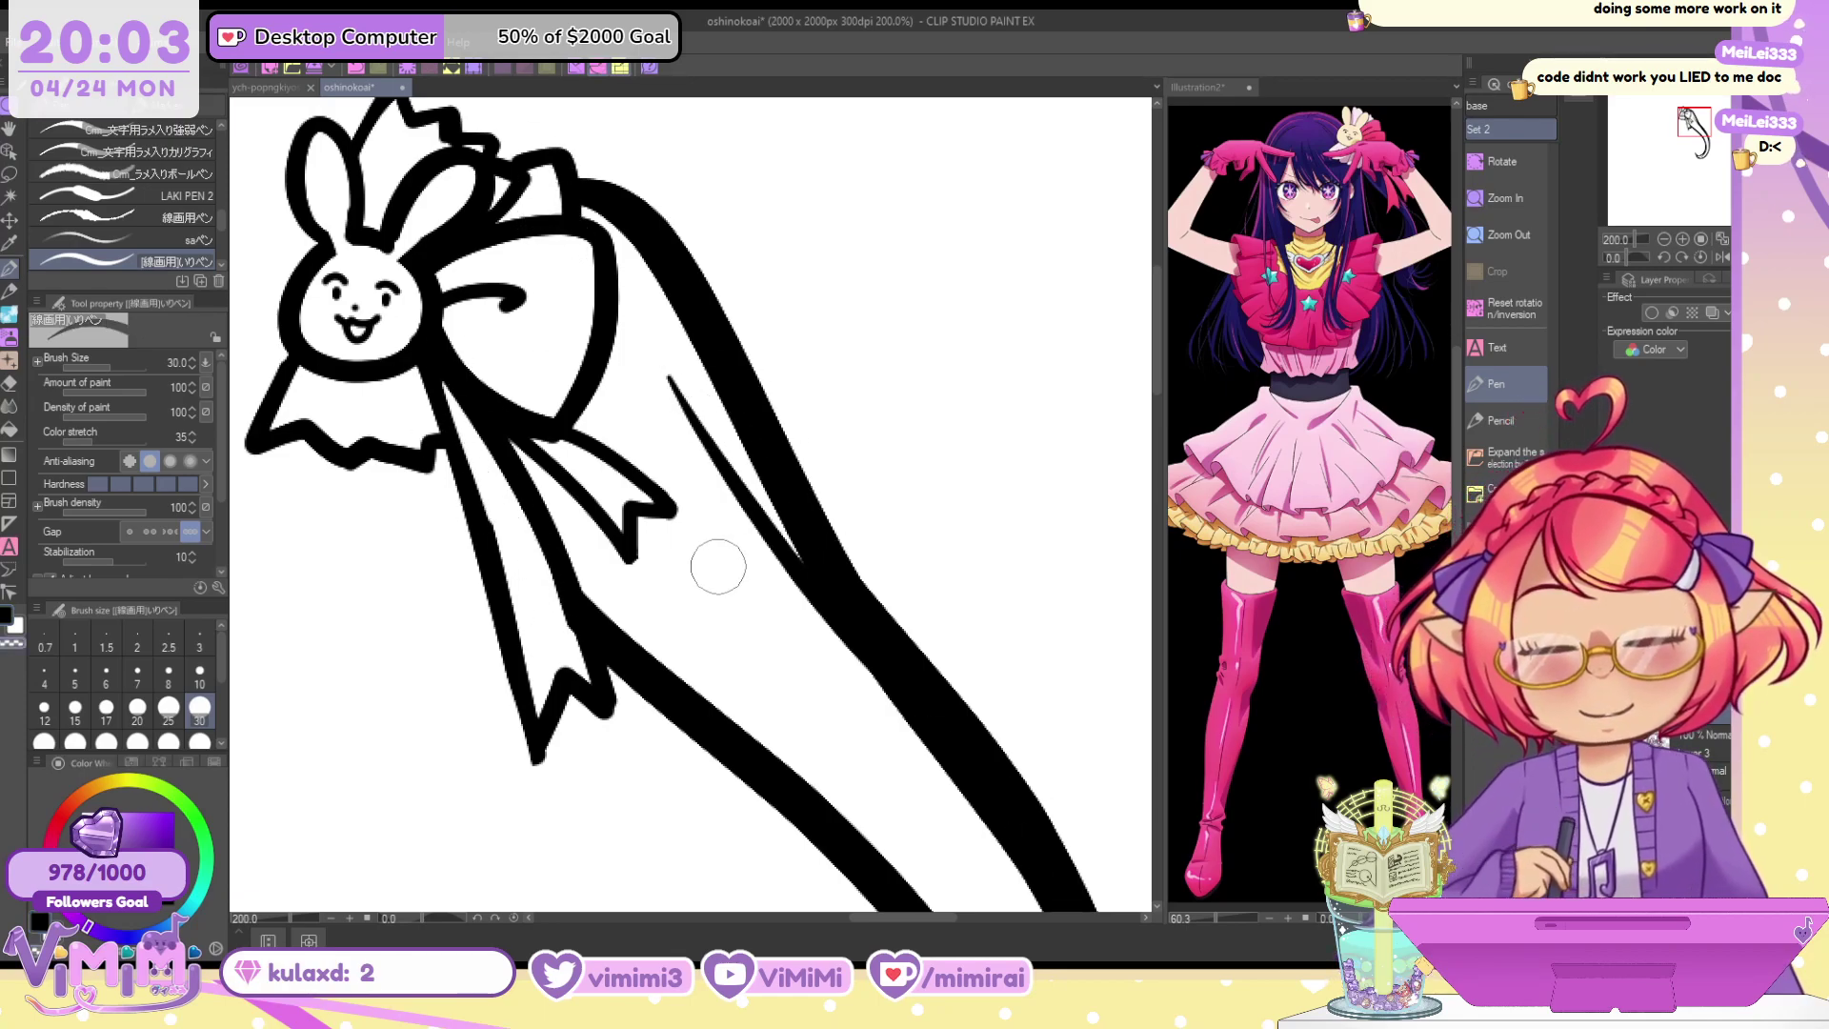
Erase the hair lines overlapping the rabbit, the bow and the upper ponytail, using LAKI PEN 2 in transparent colour at size 40
scroll(574, 596, "down", 2)
scroll(574, 596, "down", 1)
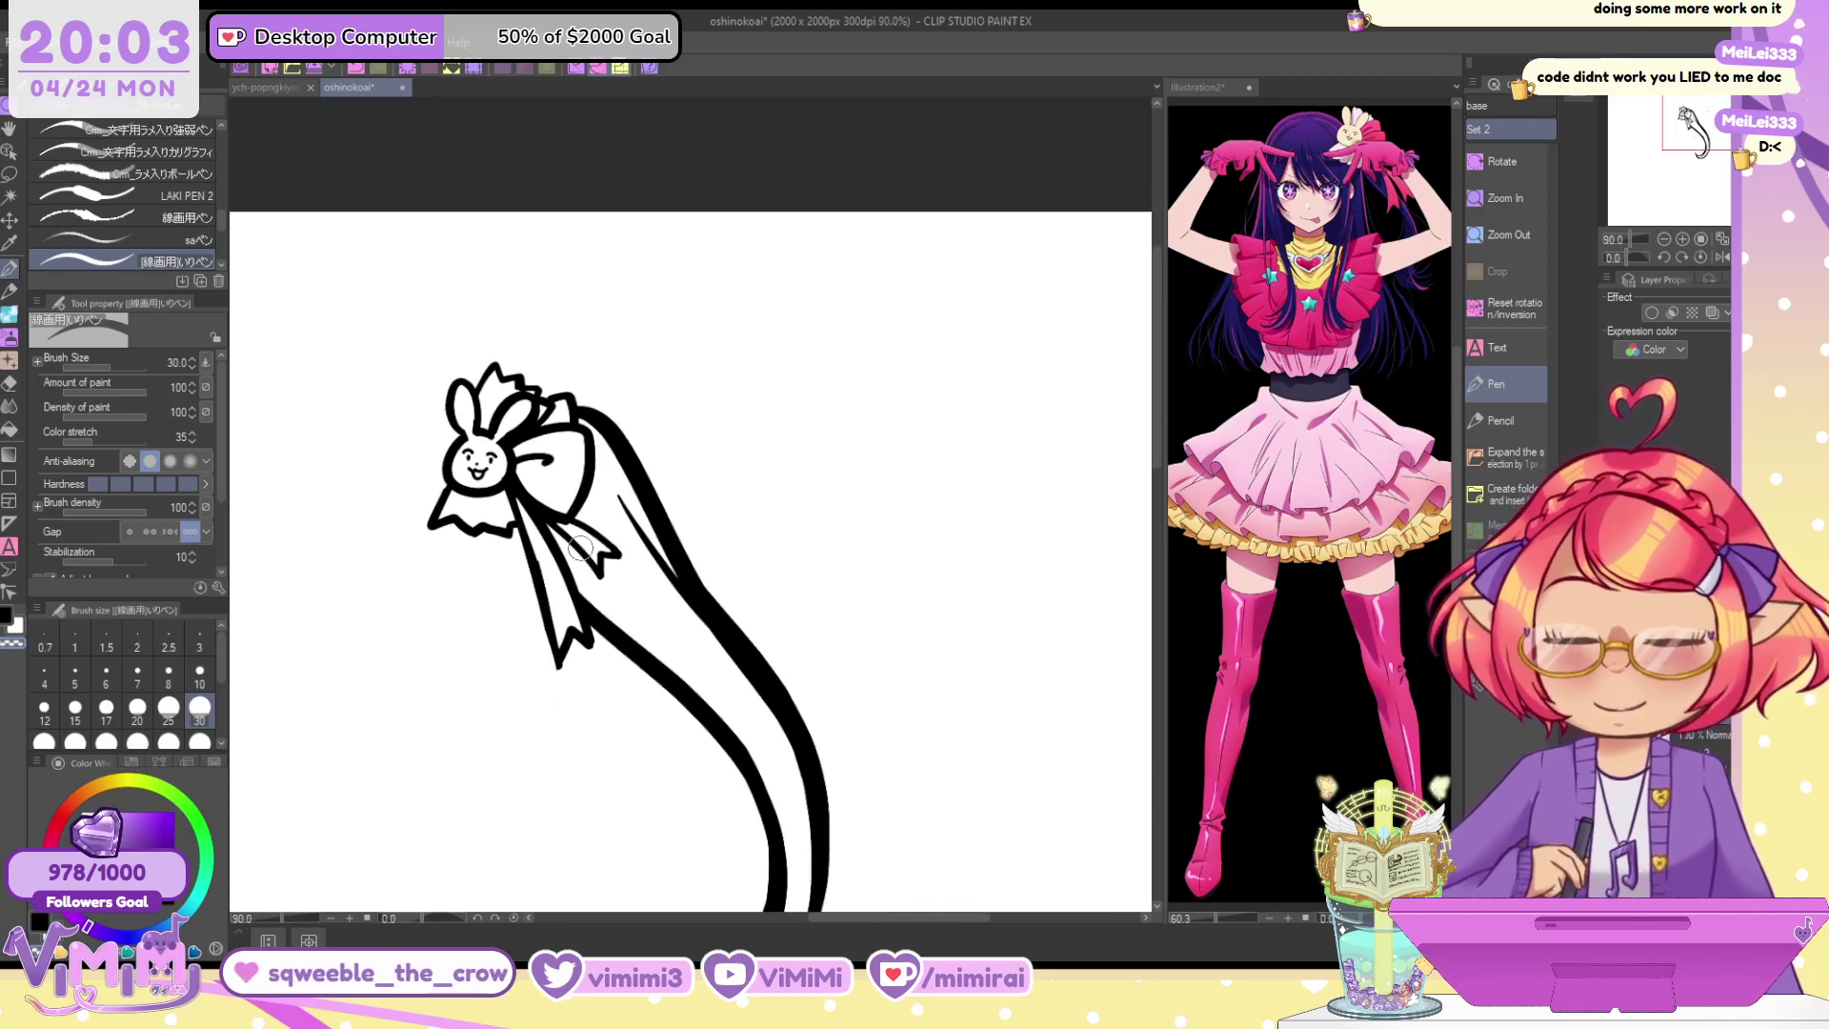
left_click_drag(580, 549, 510, 354)
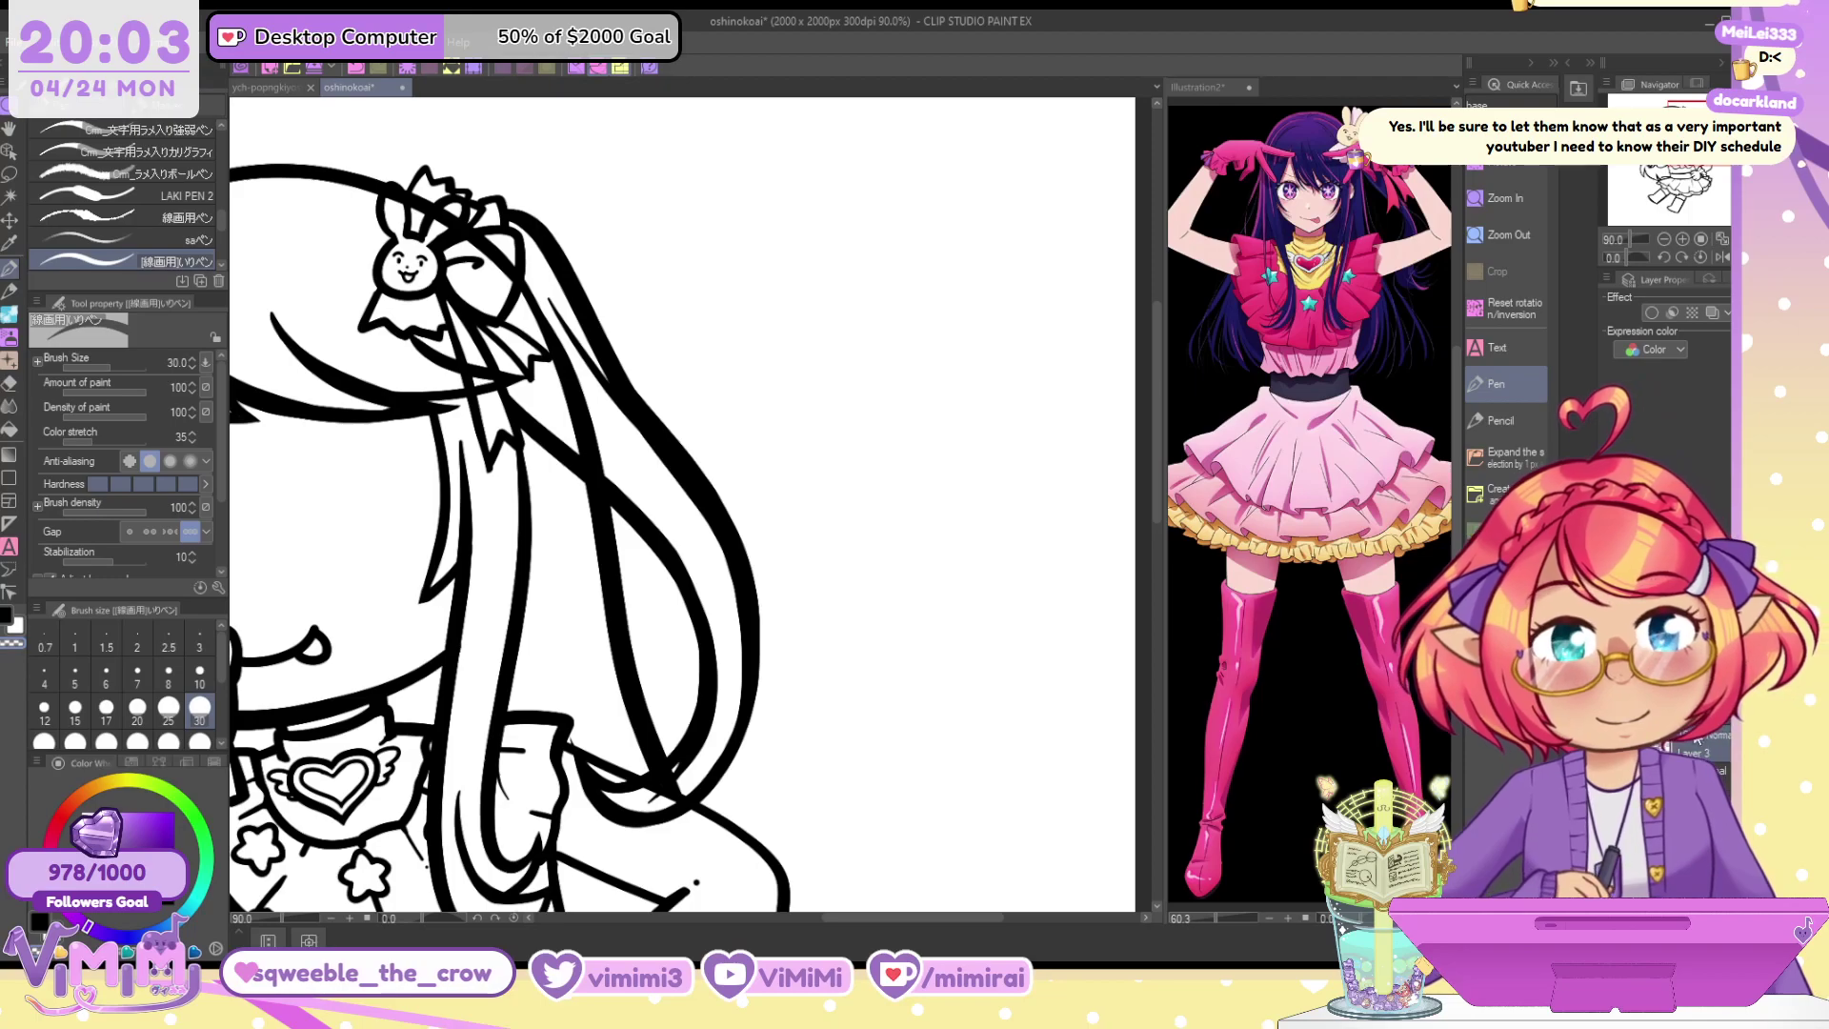
key("bracketright")
key("bracketright")
key("bracketright")
key("bracketright")
left_click_drag(395, 198, 411, 215)
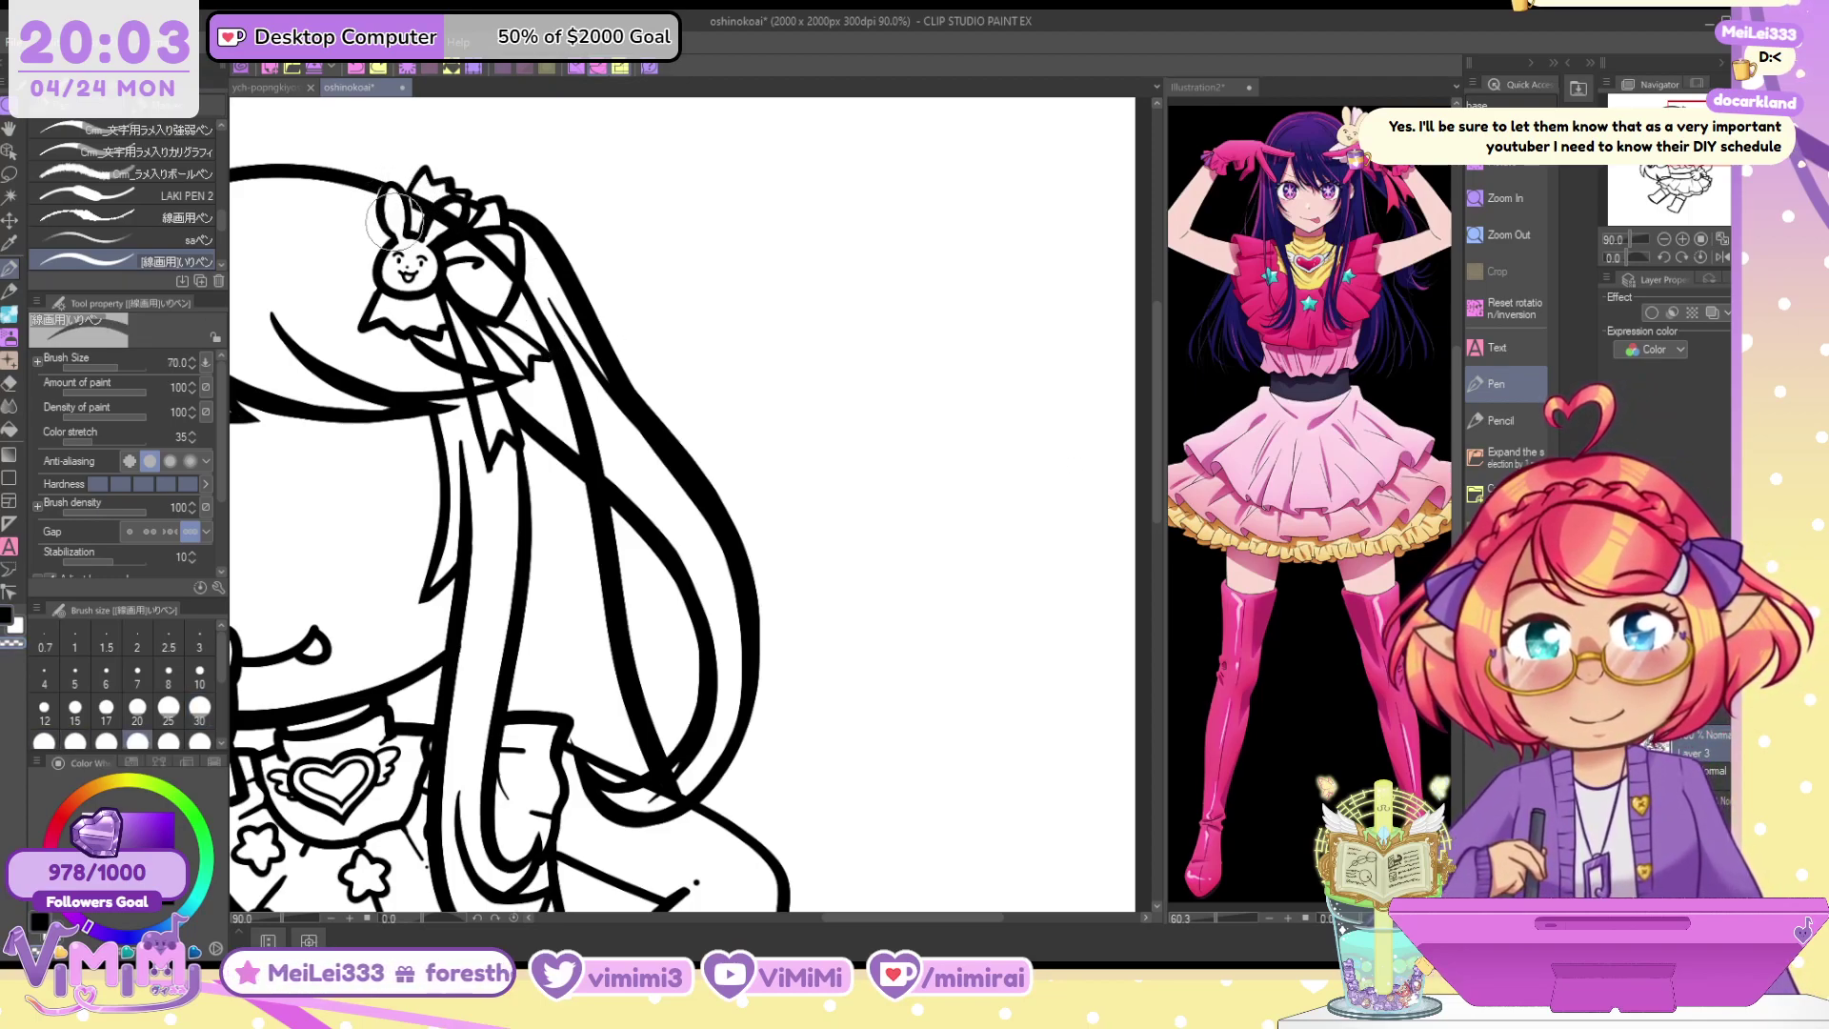
left_click(186, 195)
key("bracketright")
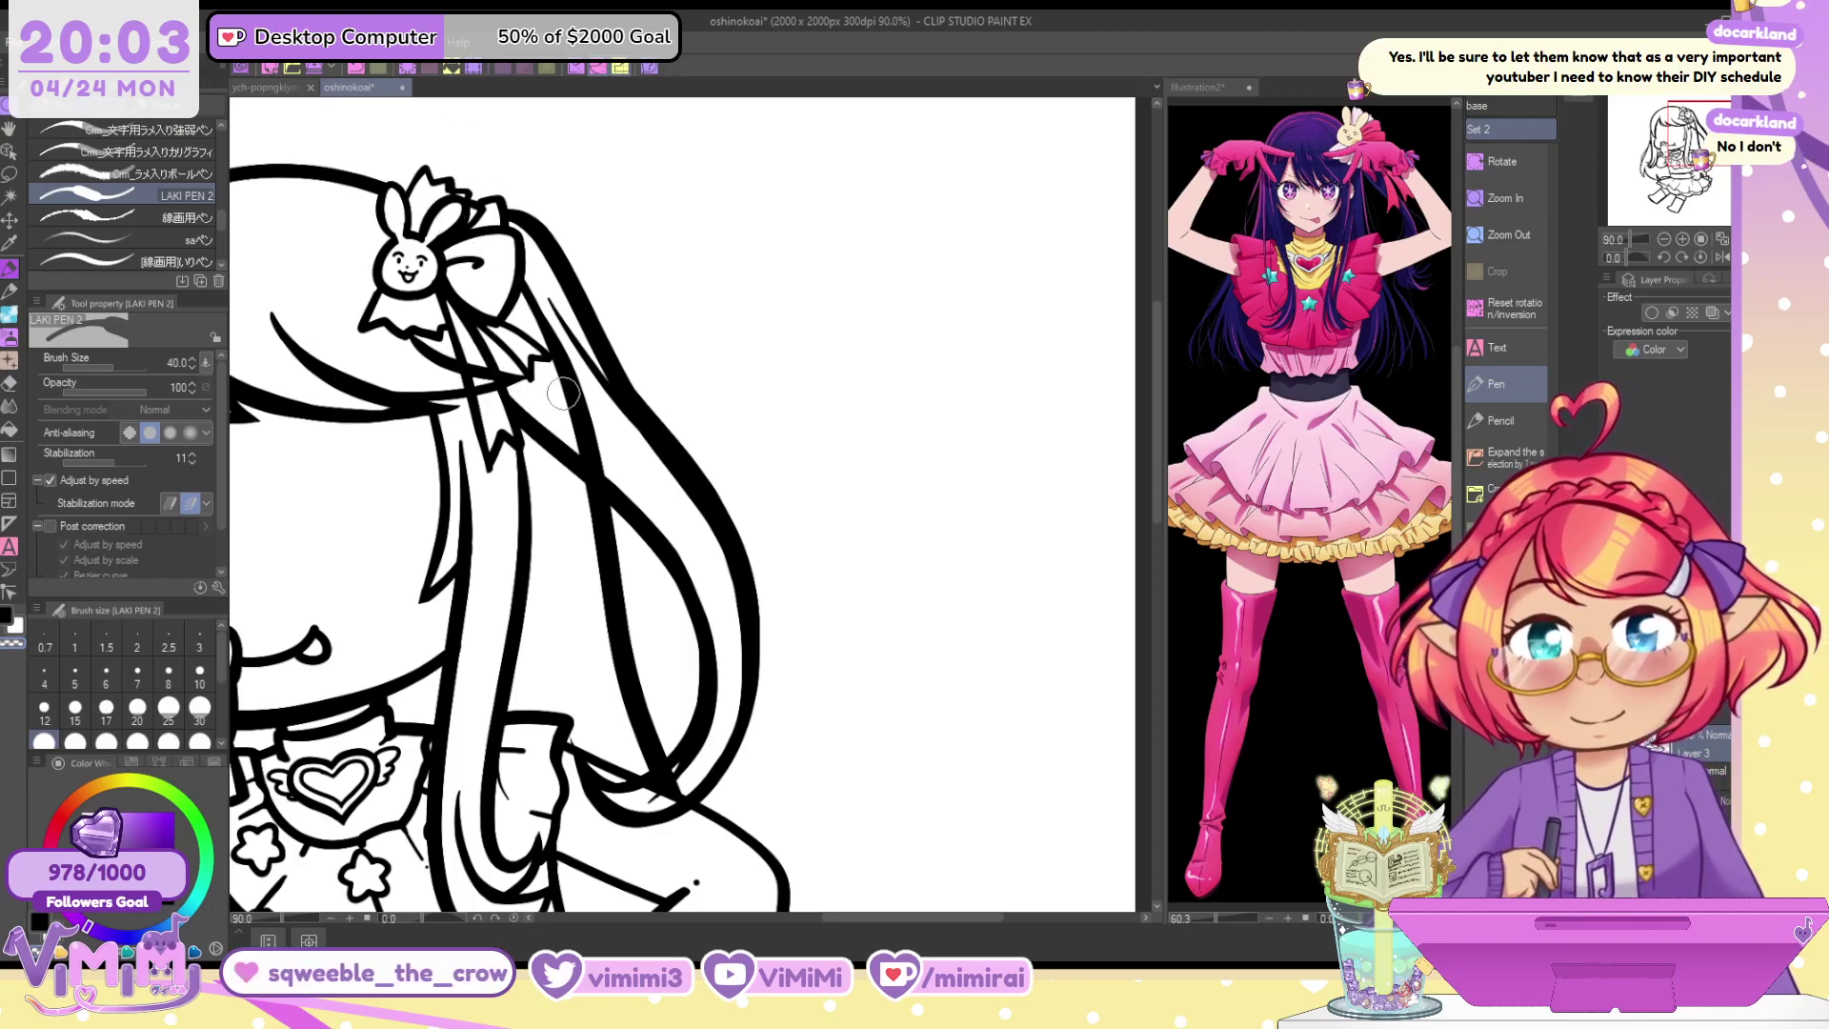
left_click_drag(529, 289, 617, 483)
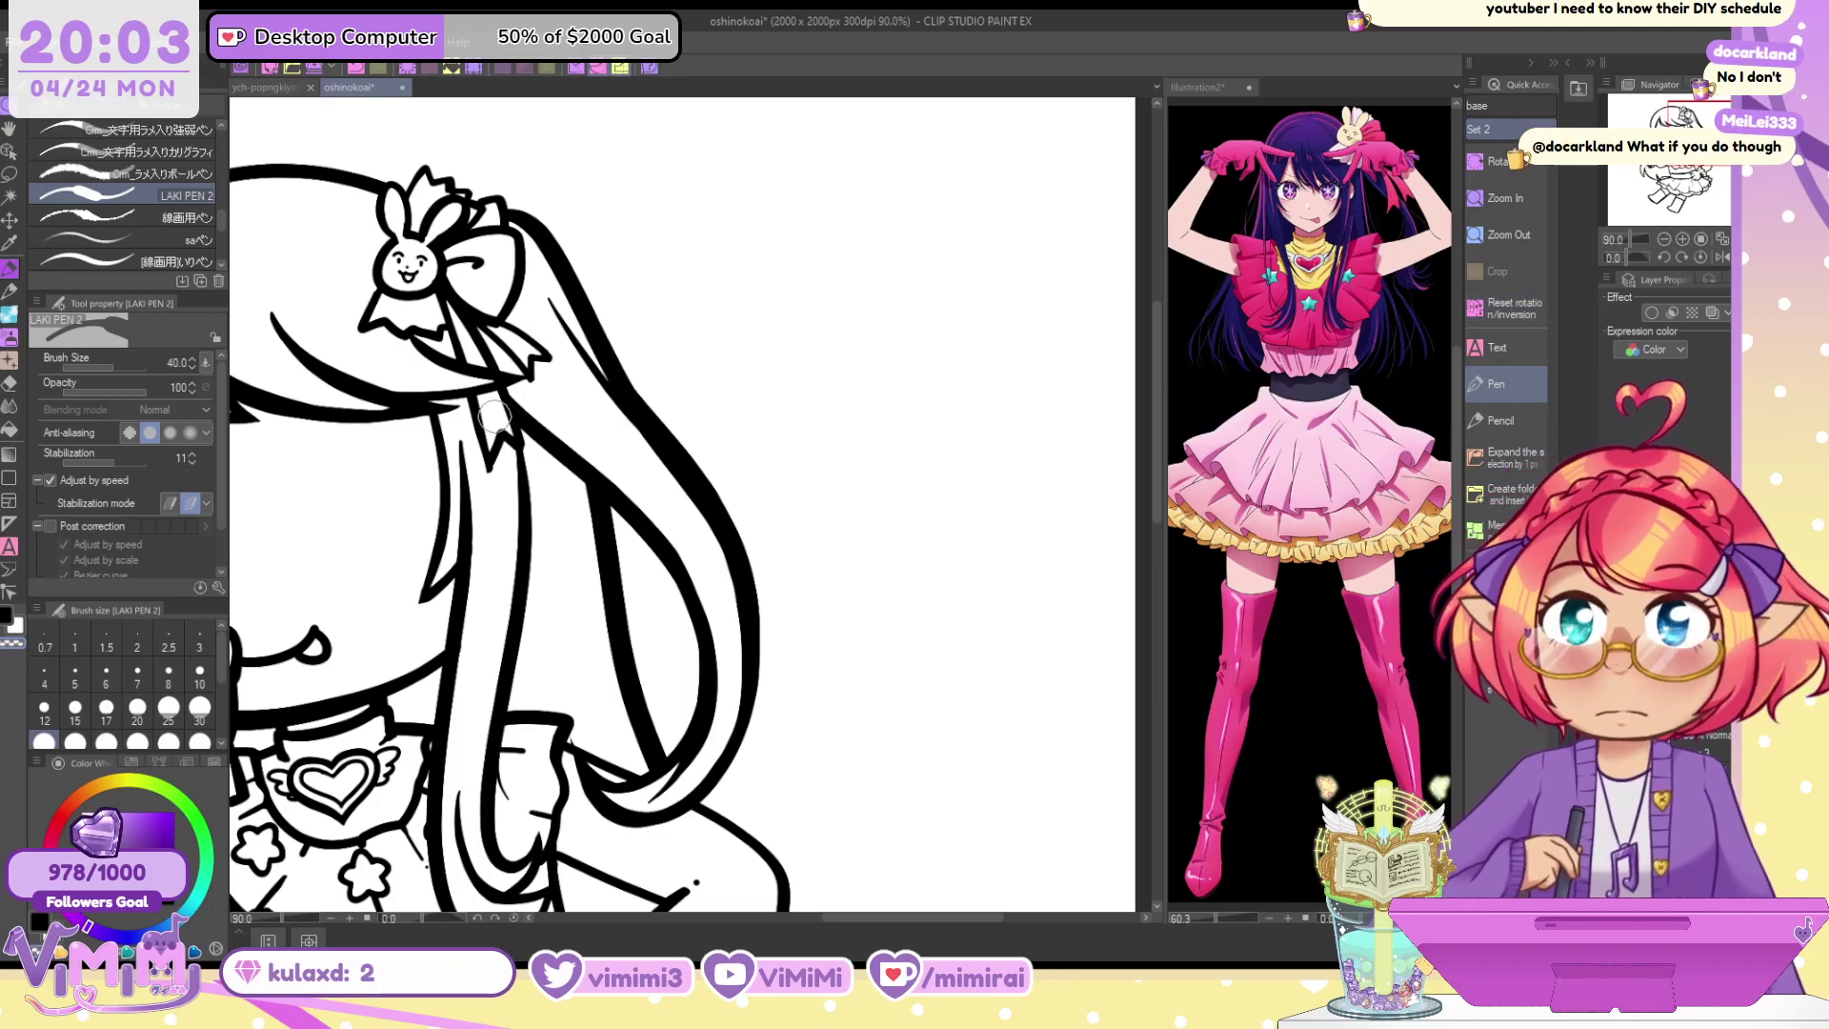
Clean up the overlapping hair lines around the bow's ribbon tails with transparent colour
scroll(497, 424, "up", 2)
mouse_move(503, 394)
left_mouse_down()
mouse_move(474, 279)
mouse_move(547, 470)
mouse_move(550, 421)
left_mouse_up()
mouse_move(462, 274)
left_mouse_down()
mouse_move(550, 360)
mouse_move(559, 317)
mouse_move(509, 272)
mouse_move(559, 331)
left_mouse_up()
Repair the rabbit's outline where the ears meet the head, painting in black at brush size 30
key("bracketleft")
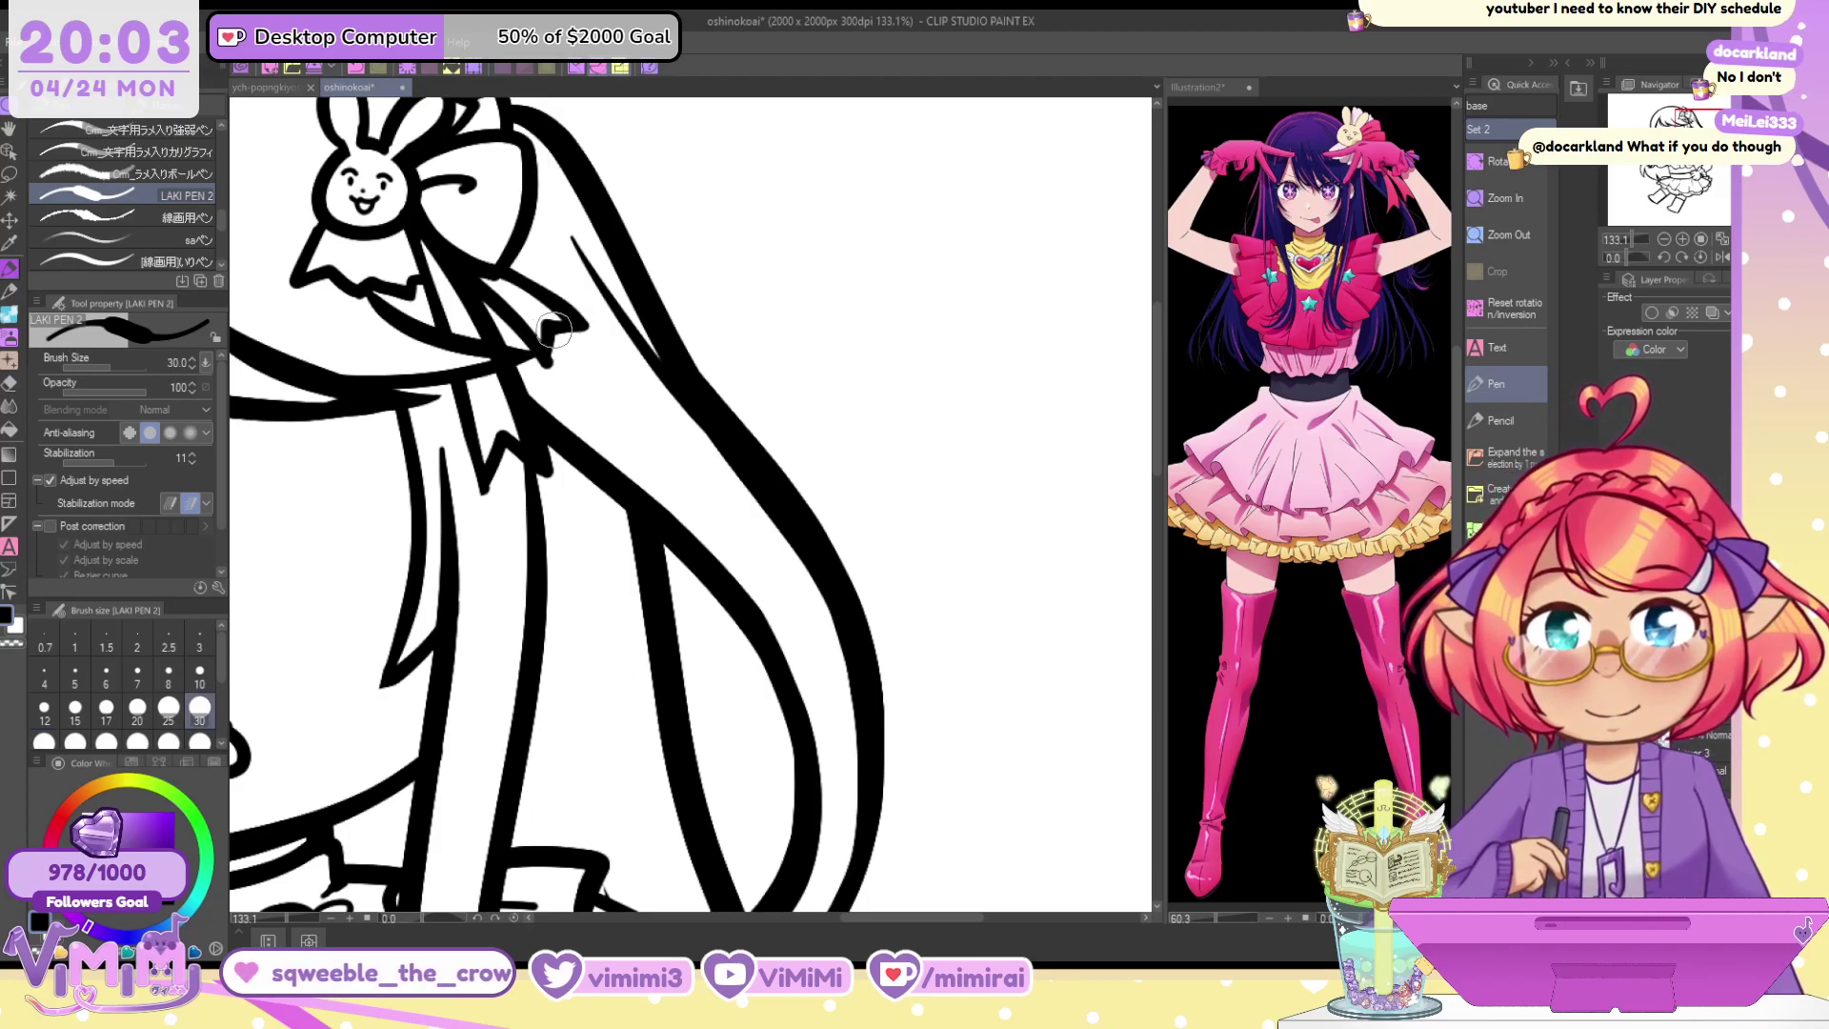
left_click_drag(324, 202, 607, 344)
key("ctrl+z")
mouse_move(602, 281)
left_mouse_down()
mouse_move(580, 339)
mouse_move(657, 355)
mouse_move(593, 350)
mouse_move(631, 371)
mouse_move(688, 338)
mouse_move(623, 374)
left_mouse_up()
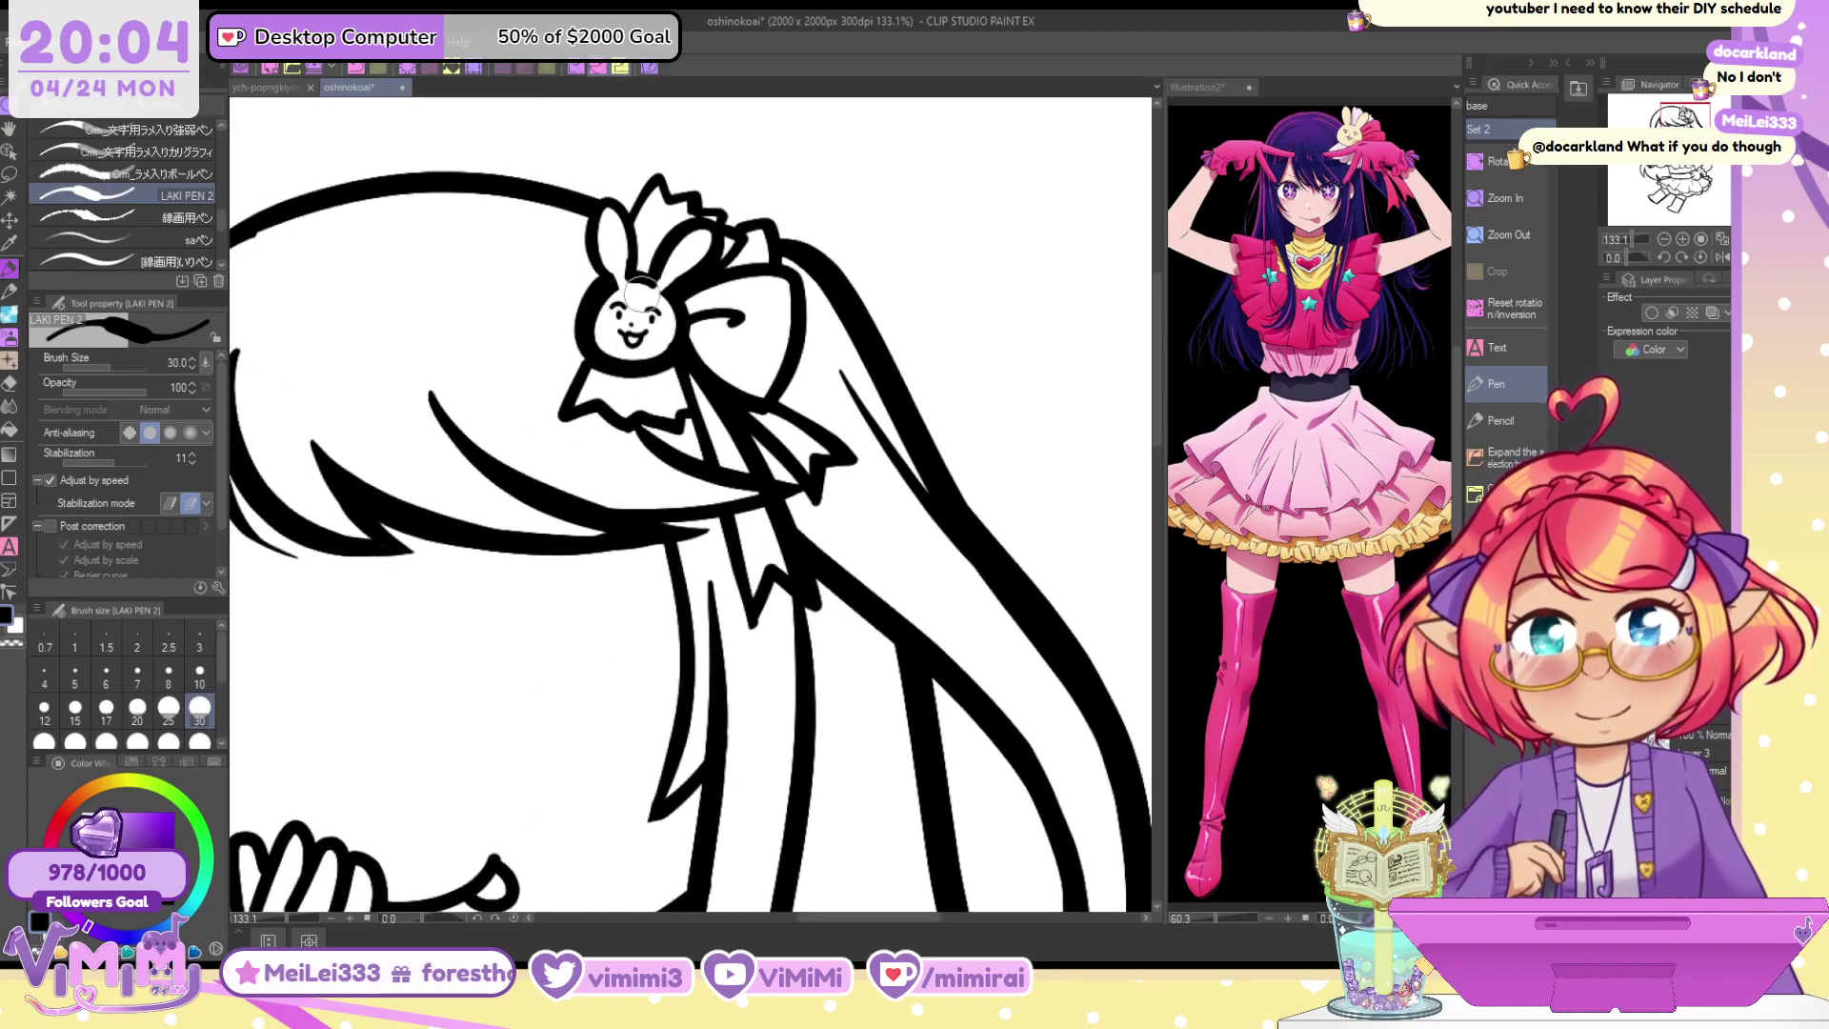
mouse_move(621, 284)
left_mouse_down()
mouse_move(614, 199)
mouse_move(633, 270)
left_mouse_up()
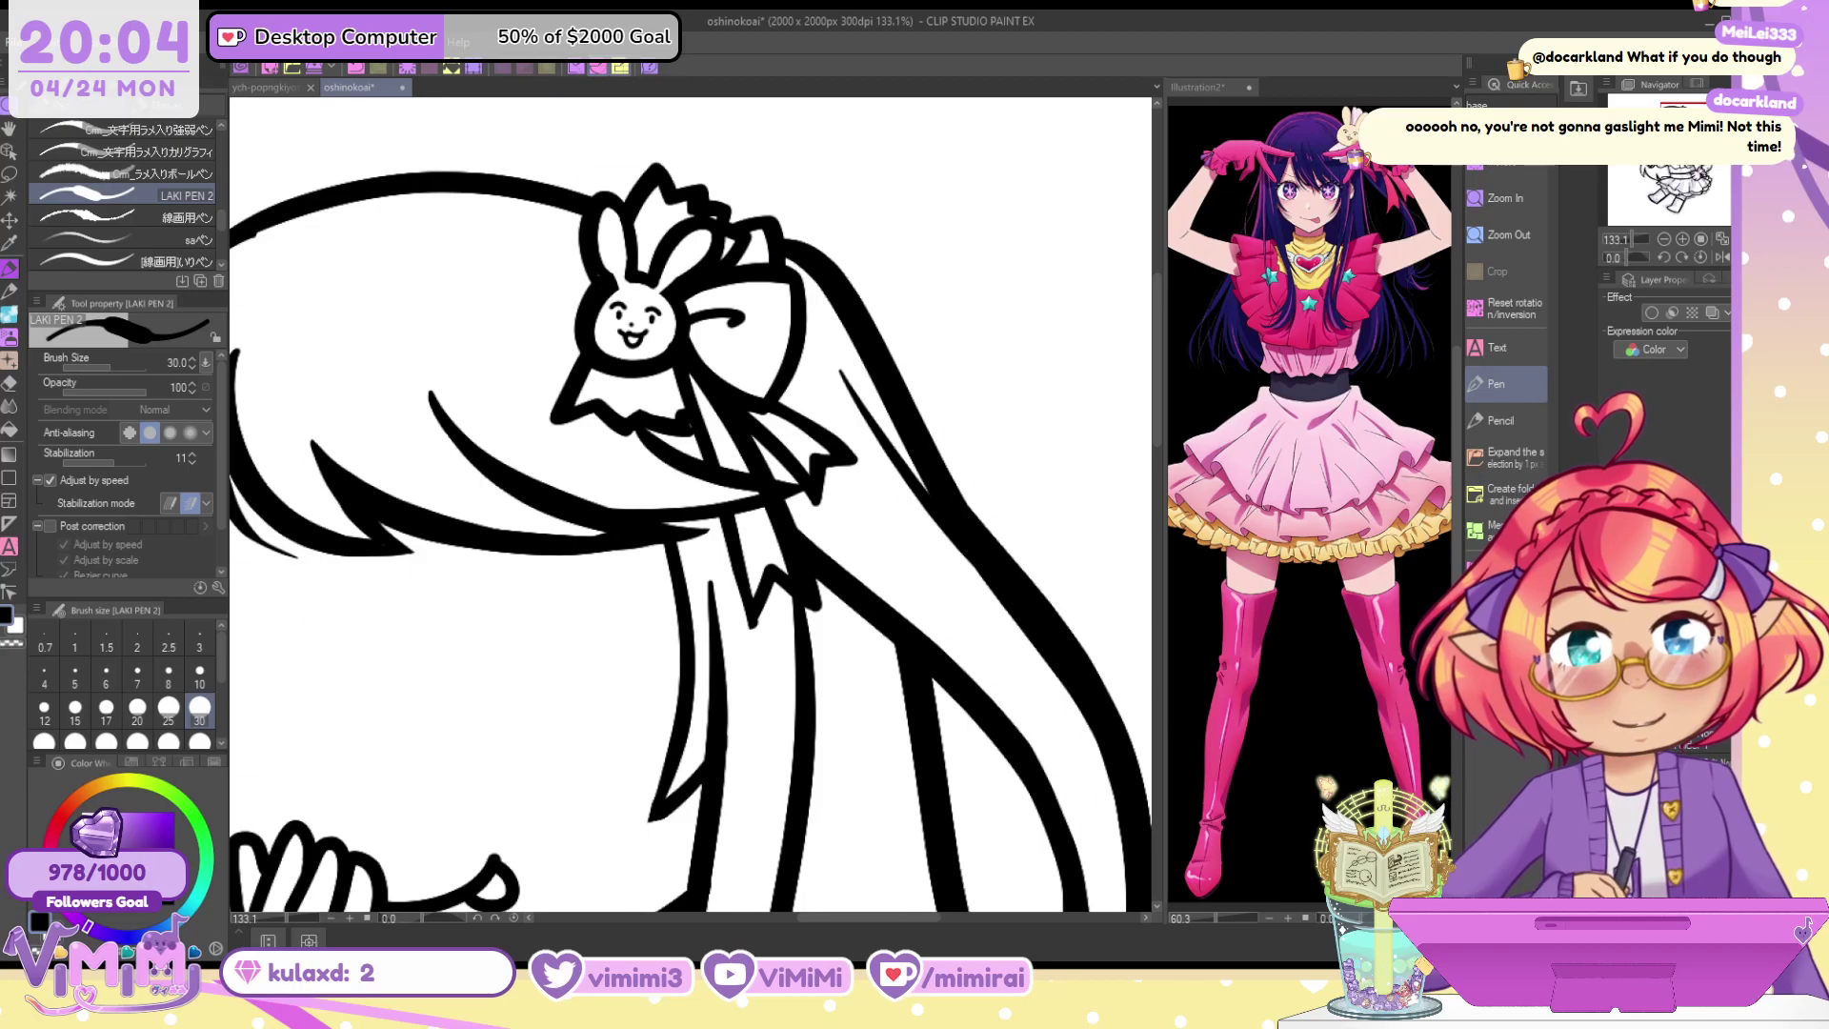
Ink the left eye's thick upper lash line as an arc curving down to a tapered outer corner, with LAKI PEN 2 at size 40
mouse_move(428, 610)
left_mouse_down()
mouse_move(1028, 372)
mouse_move(905, 409)
left_mouse_up()
scroll(706, 372, "up", 2)
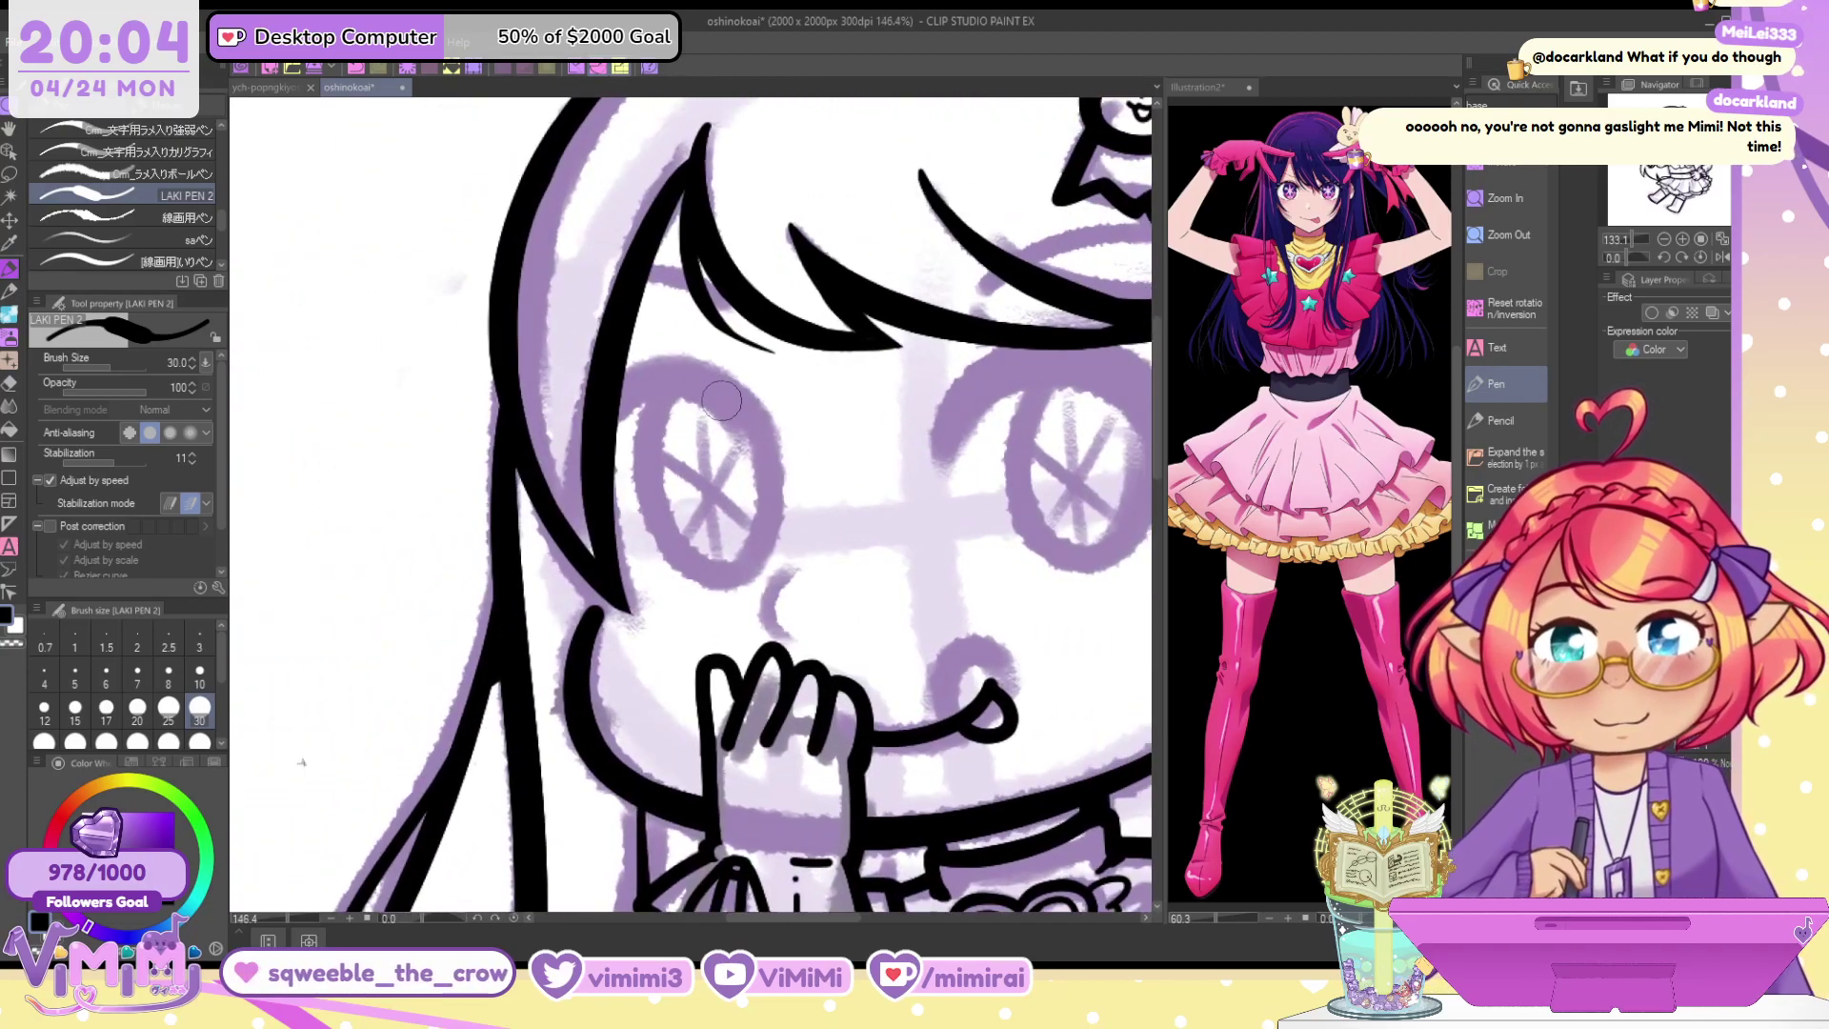
key("bracketright")
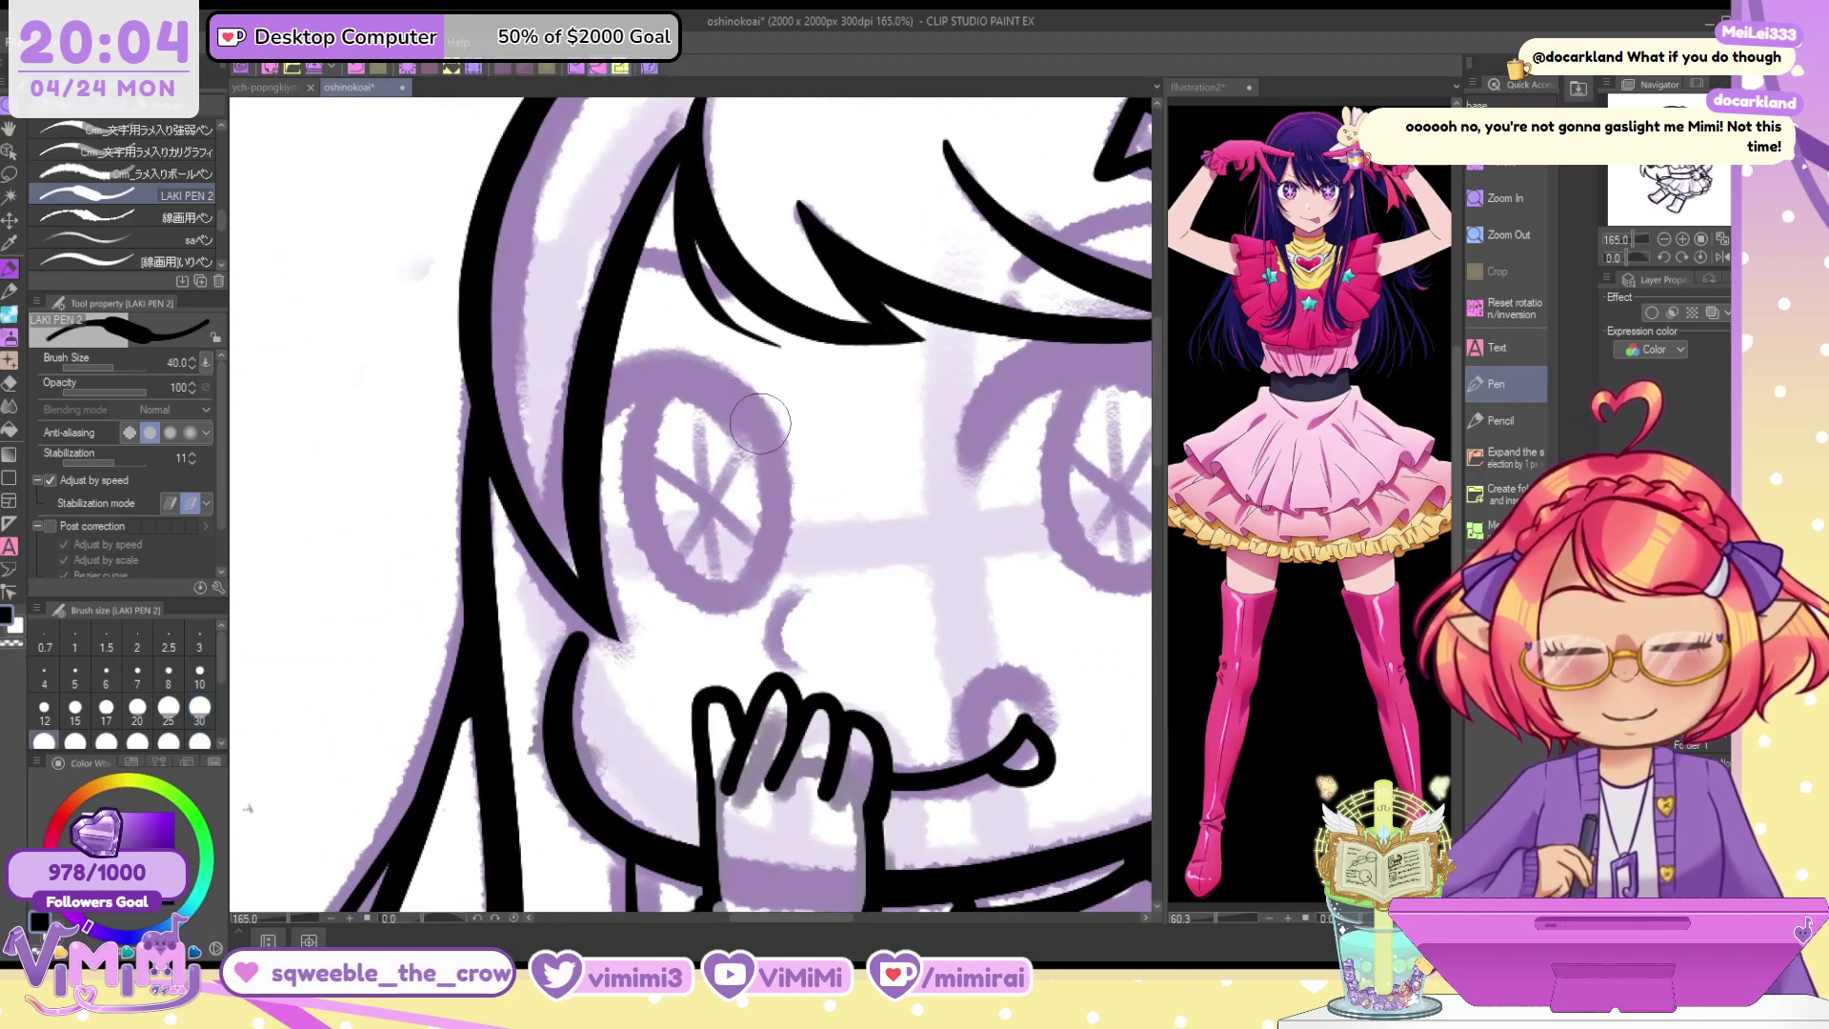
mouse_move(774, 448)
left_mouse_down()
mouse_move(735, 383)
mouse_move(603, 518)
mouse_move(706, 395)
mouse_move(796, 474)
mouse_move(756, 403)
mouse_move(786, 464)
mouse_move(618, 410)
left_mouse_up()
key("ctrl+z")
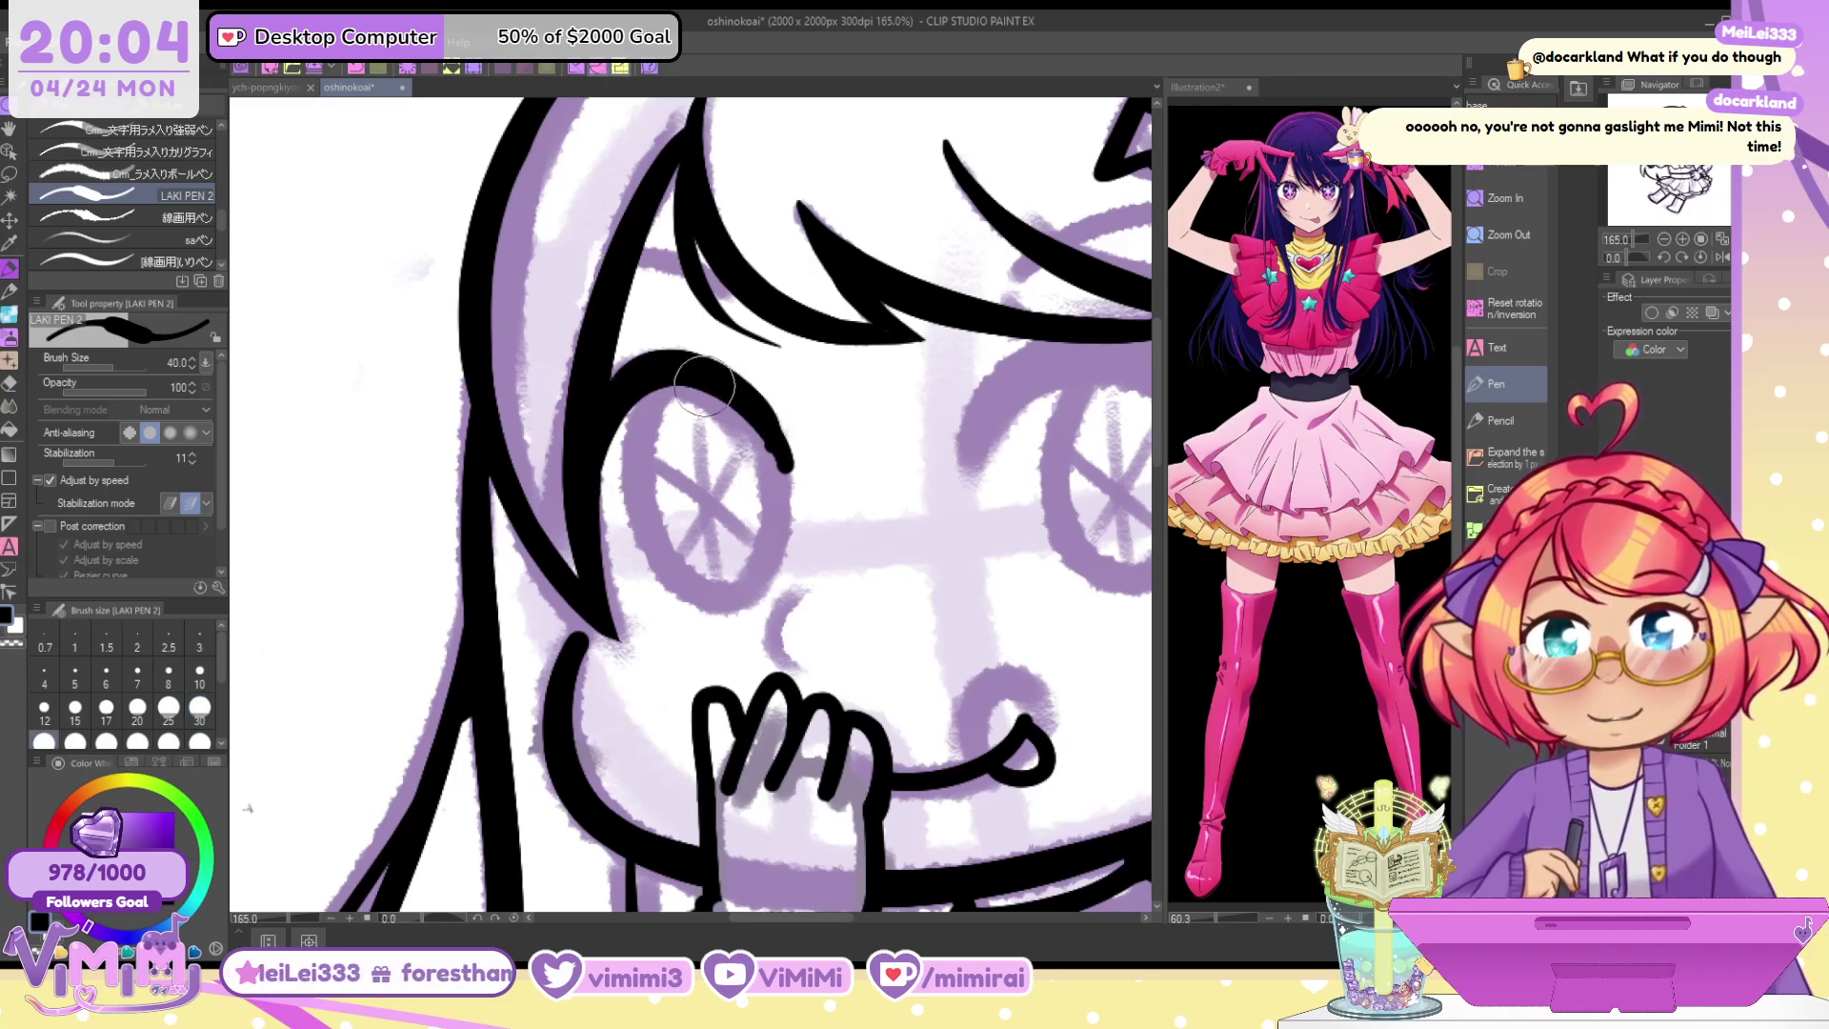
left_click_drag(773, 411, 789, 459)
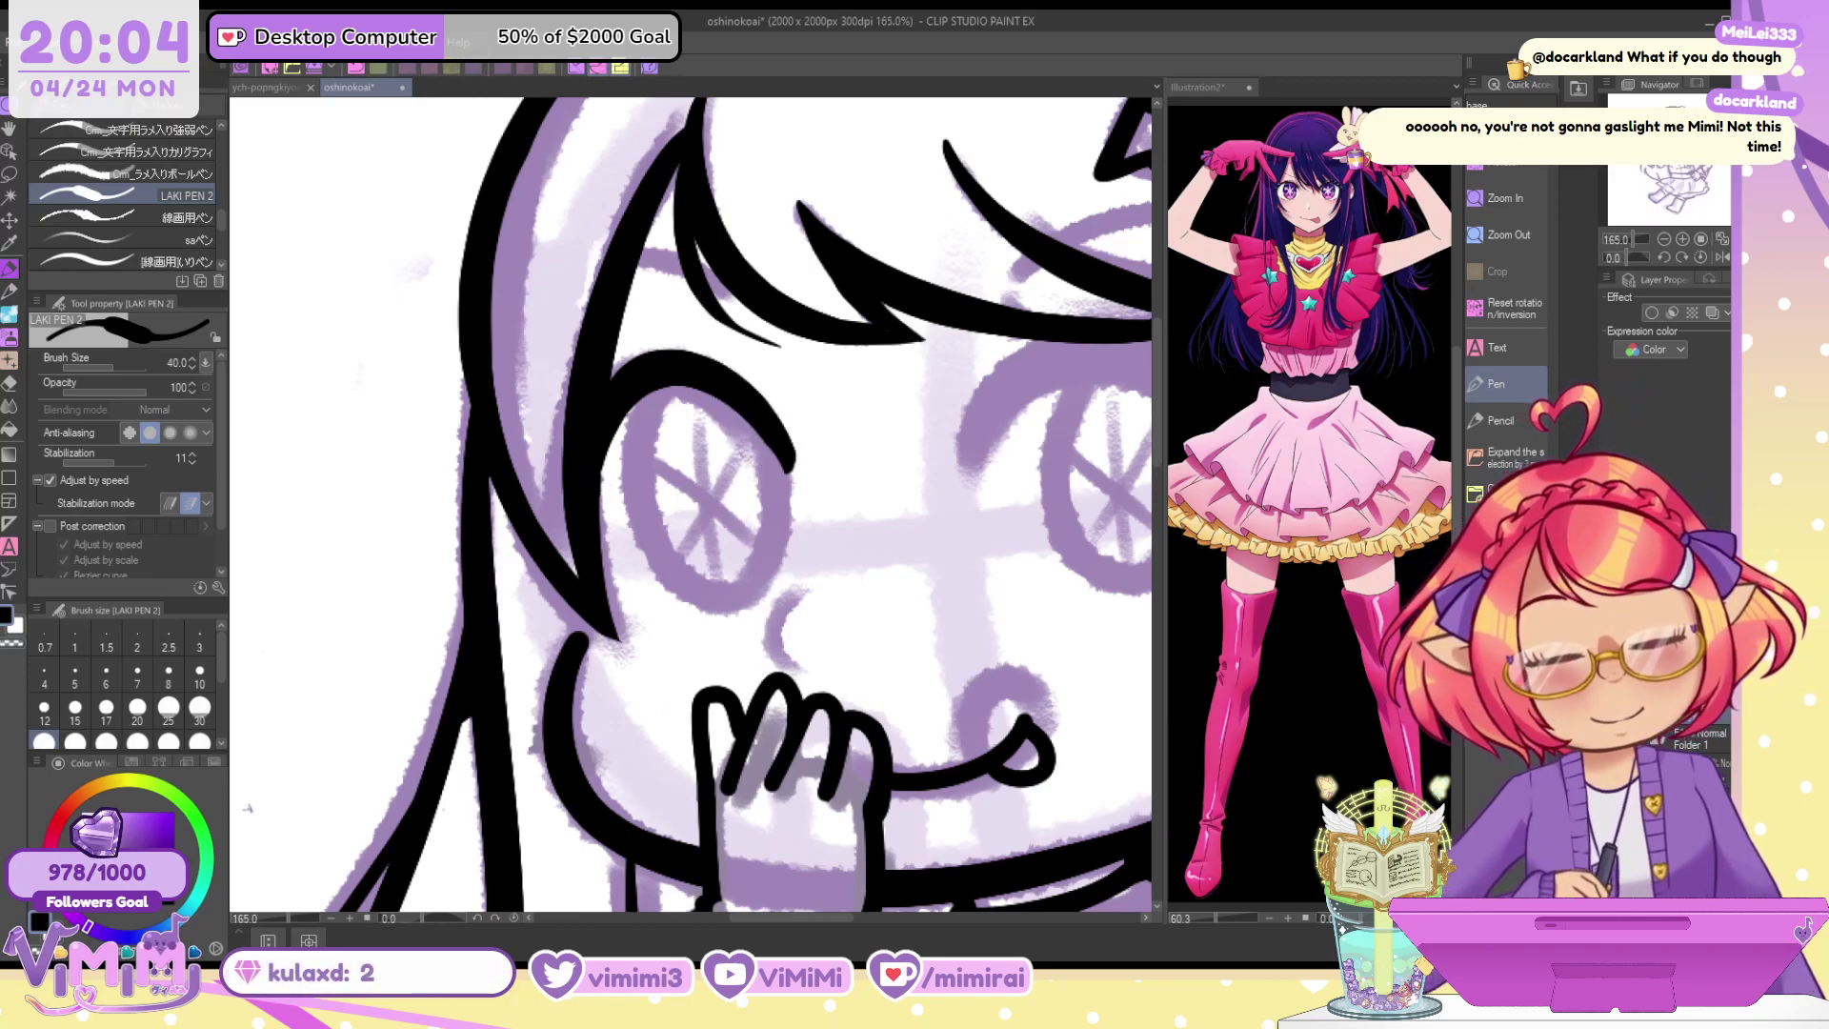
mouse_move(655, 361)
left_mouse_down()
mouse_move(583, 448)
mouse_move(597, 526)
mouse_move(626, 388)
mouse_move(588, 450)
mouse_move(600, 440)
mouse_move(609, 522)
left_mouse_up()
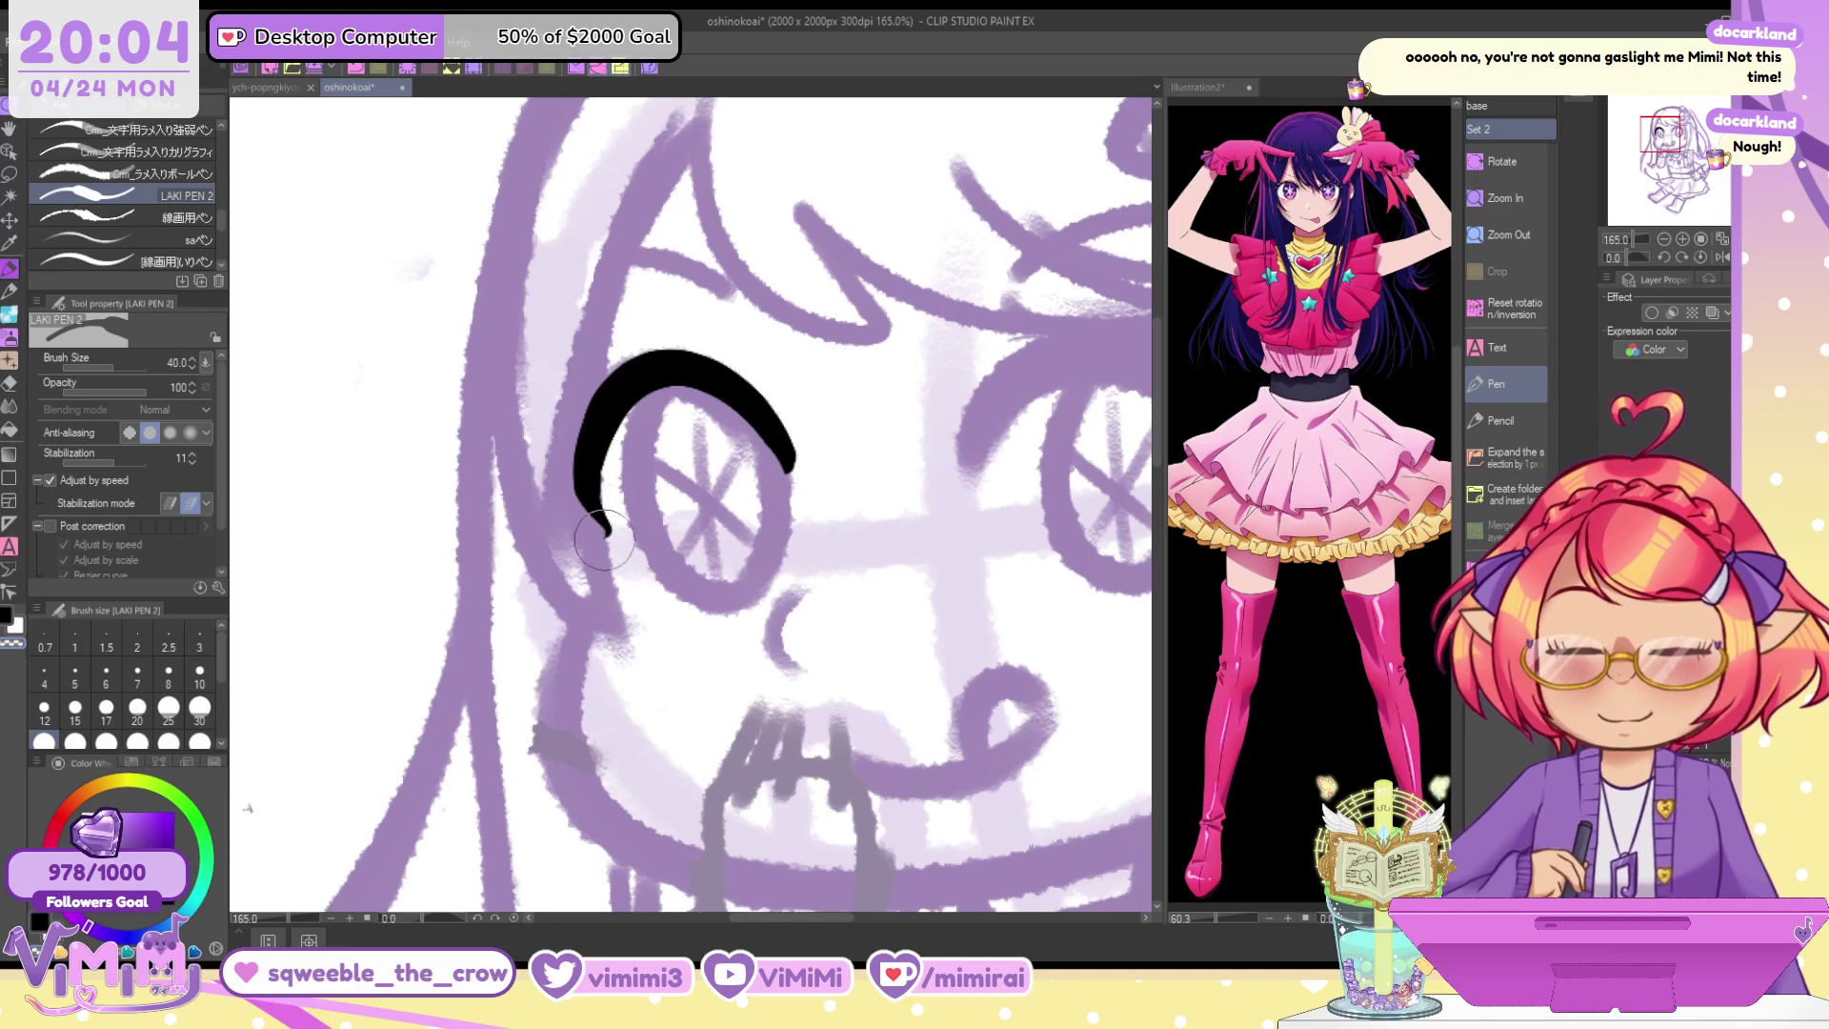
left_click_drag(577, 487, 609, 533)
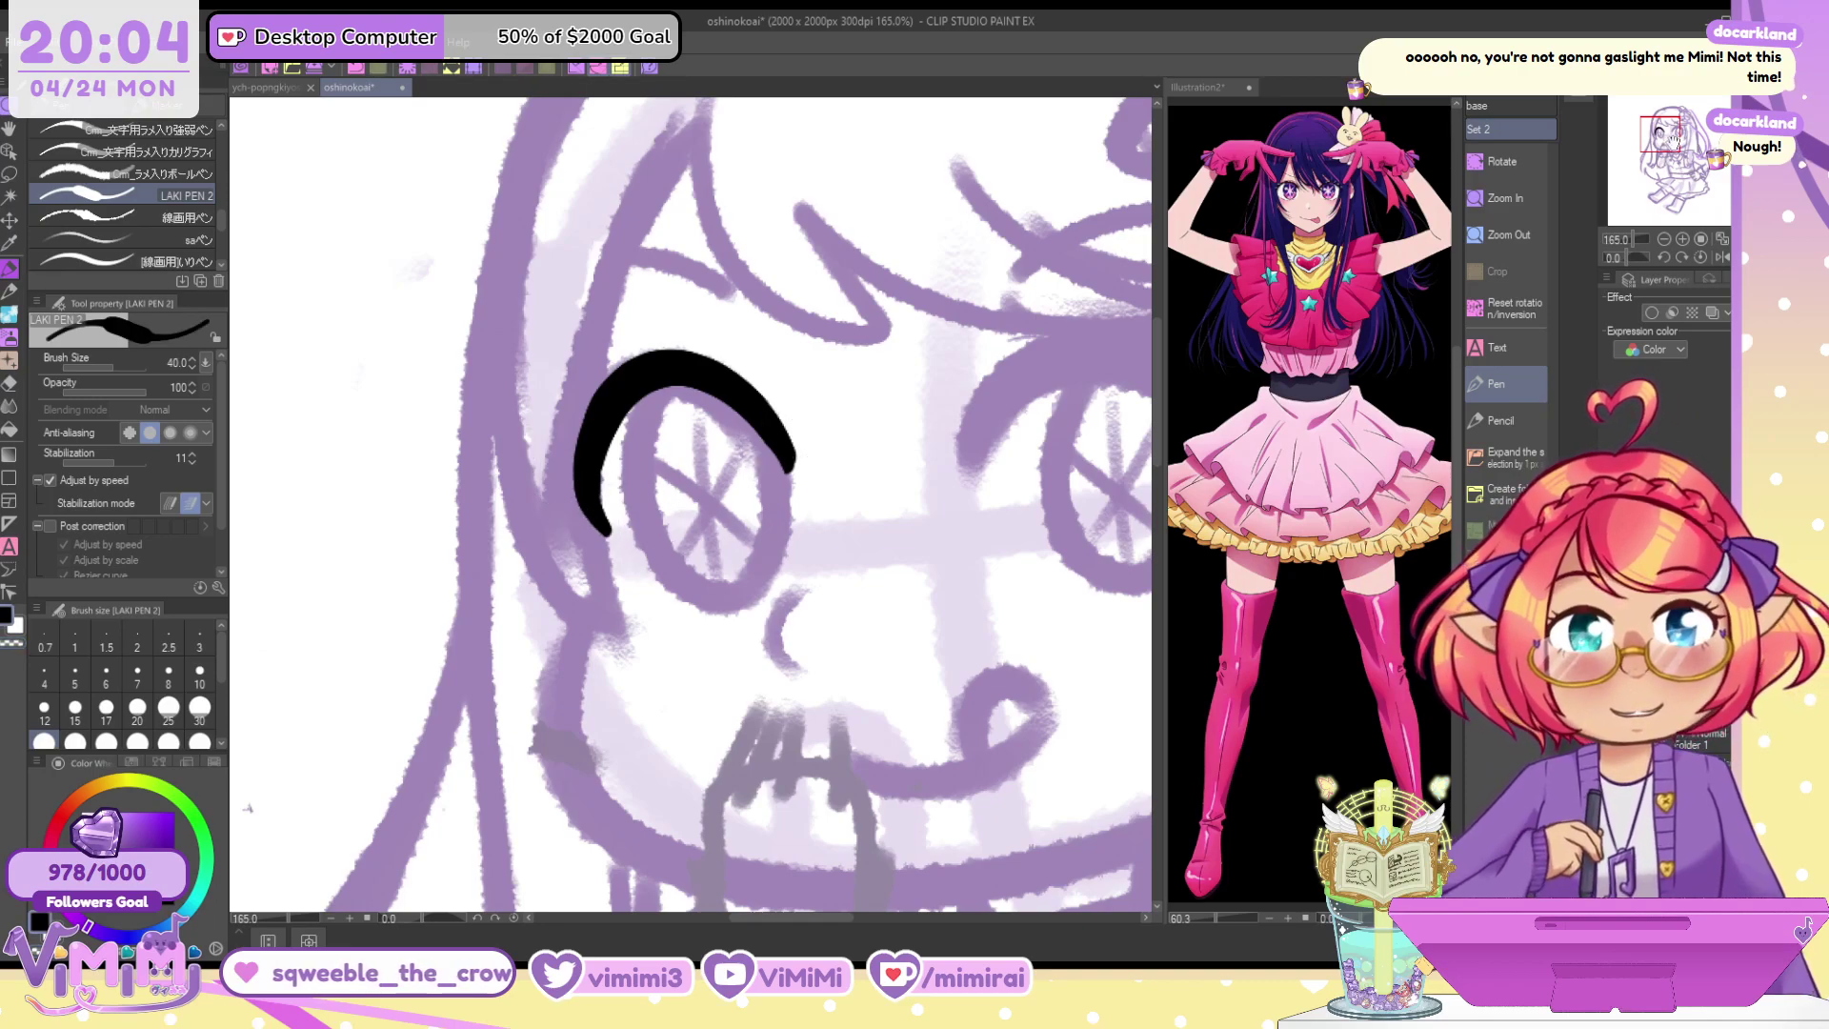
Ink the right eye's upper lash line as a thick black arc over the sketched iris, redoing the stroke until it fits
mouse_move(990, 386)
left_mouse_down()
mouse_move(698, 428)
mouse_move(674, 449)
left_mouse_up()
mouse_move(663, 517)
left_mouse_down()
mouse_move(742, 420)
mouse_move(903, 548)
mouse_move(707, 442)
mouse_move(901, 546)
mouse_move(725, 439)
mouse_move(867, 557)
mouse_move(787, 411)
mouse_move(891, 557)
left_mouse_up()
key("ctrl+z")
key("ctrl+z")
left_click_drag(682, 481, 900, 552)
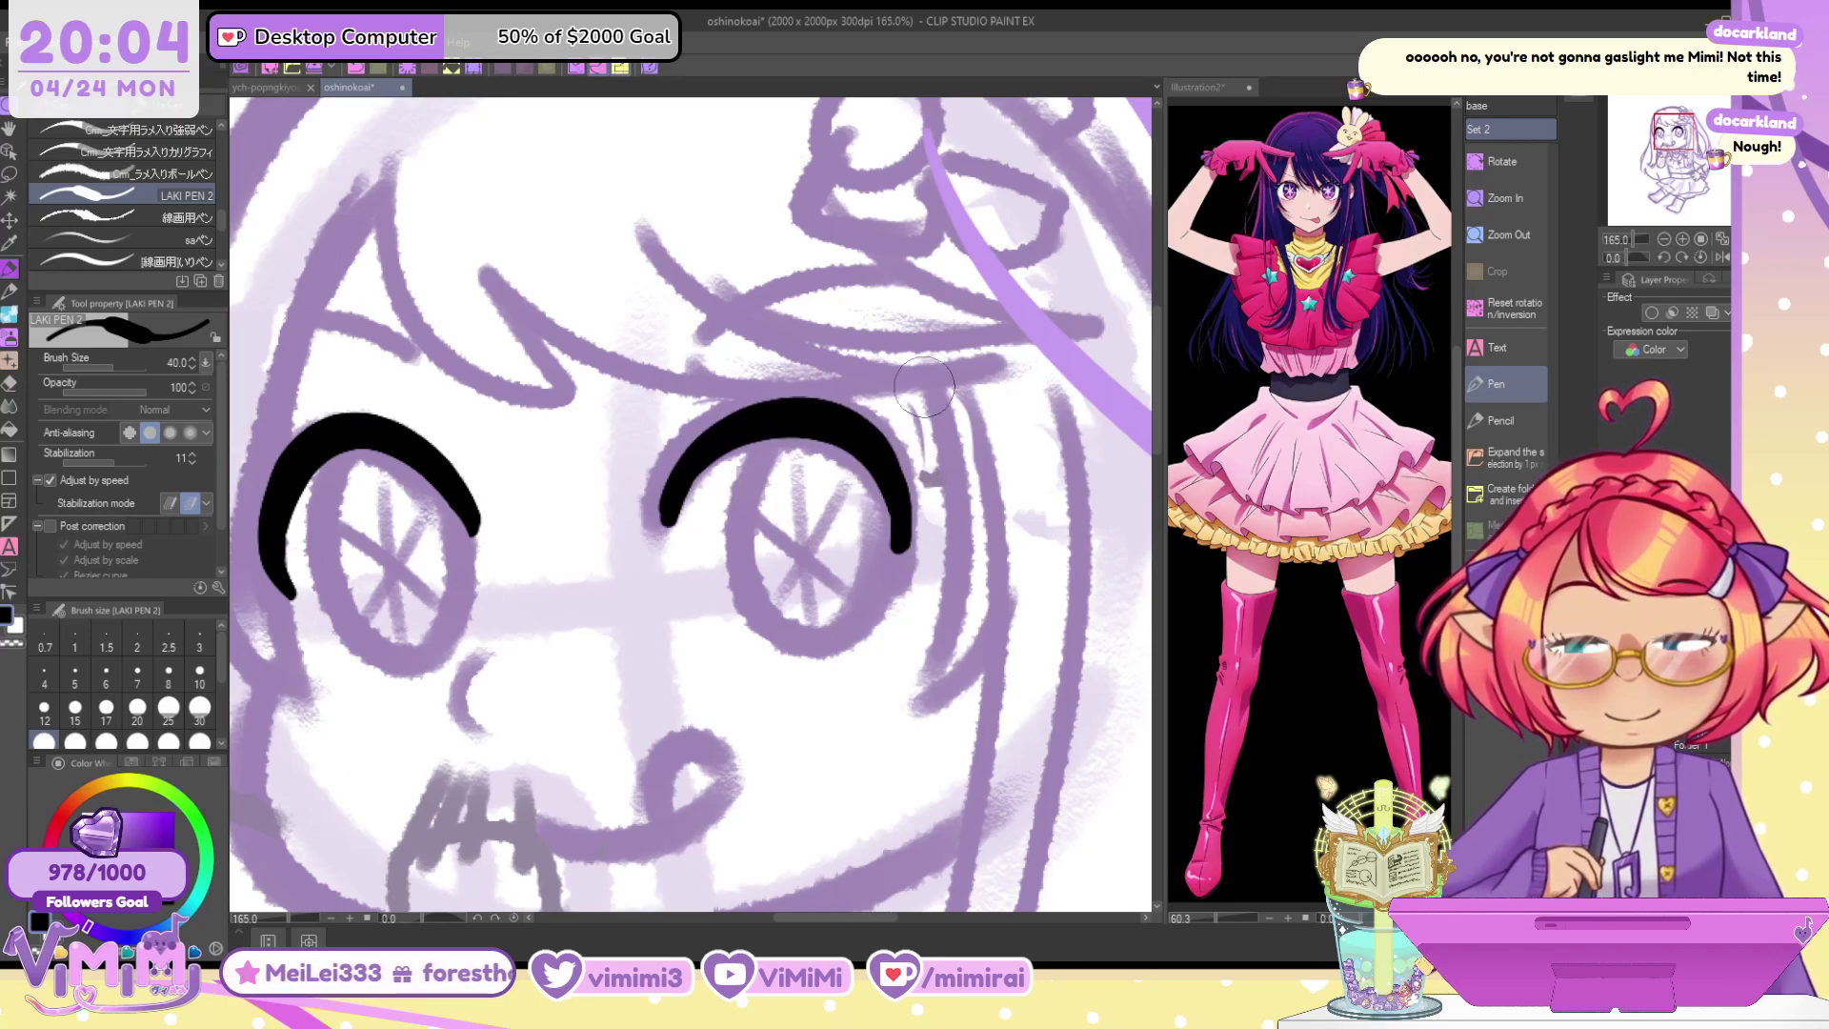
key("ctrl+z")
mouse_move(664, 517)
left_mouse_down()
mouse_move(879, 421)
mouse_move(920, 540)
left_mouse_up()
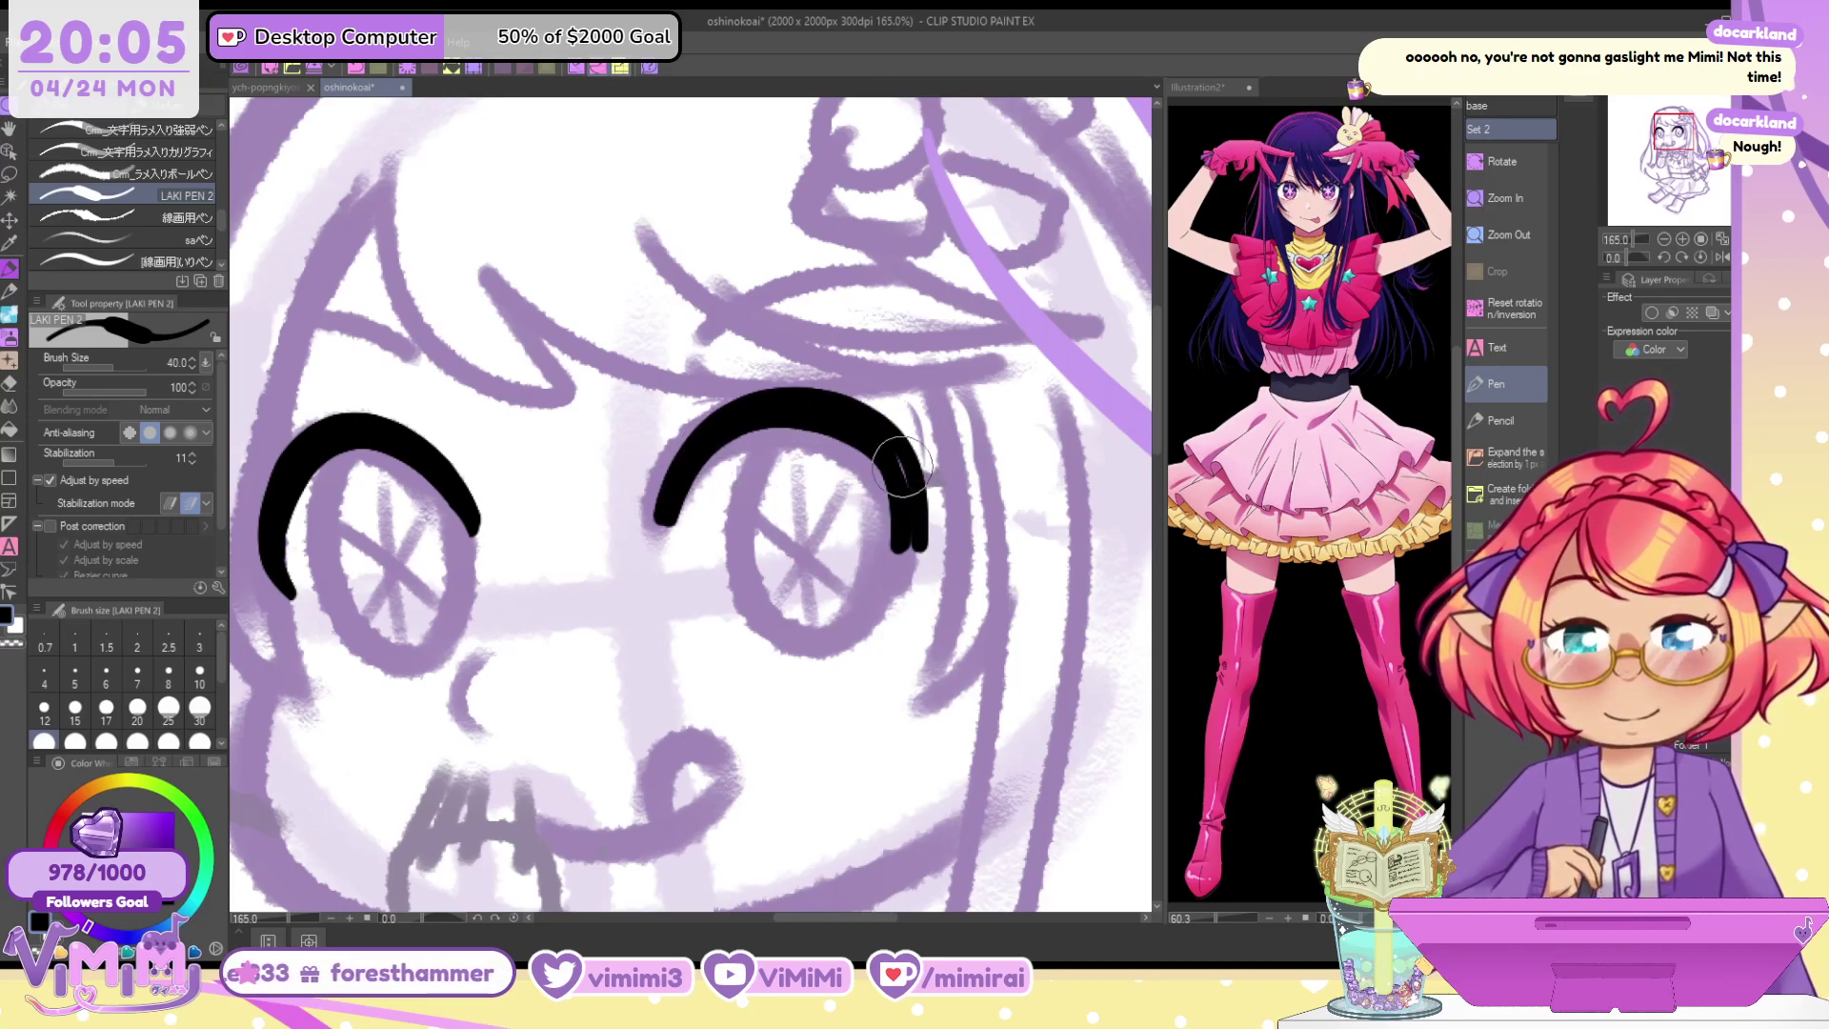
Fill the outer end of the right eye's lash line and trim it to a taper with transparent colour
left_click_drag(903, 475, 896, 567)
key("c")
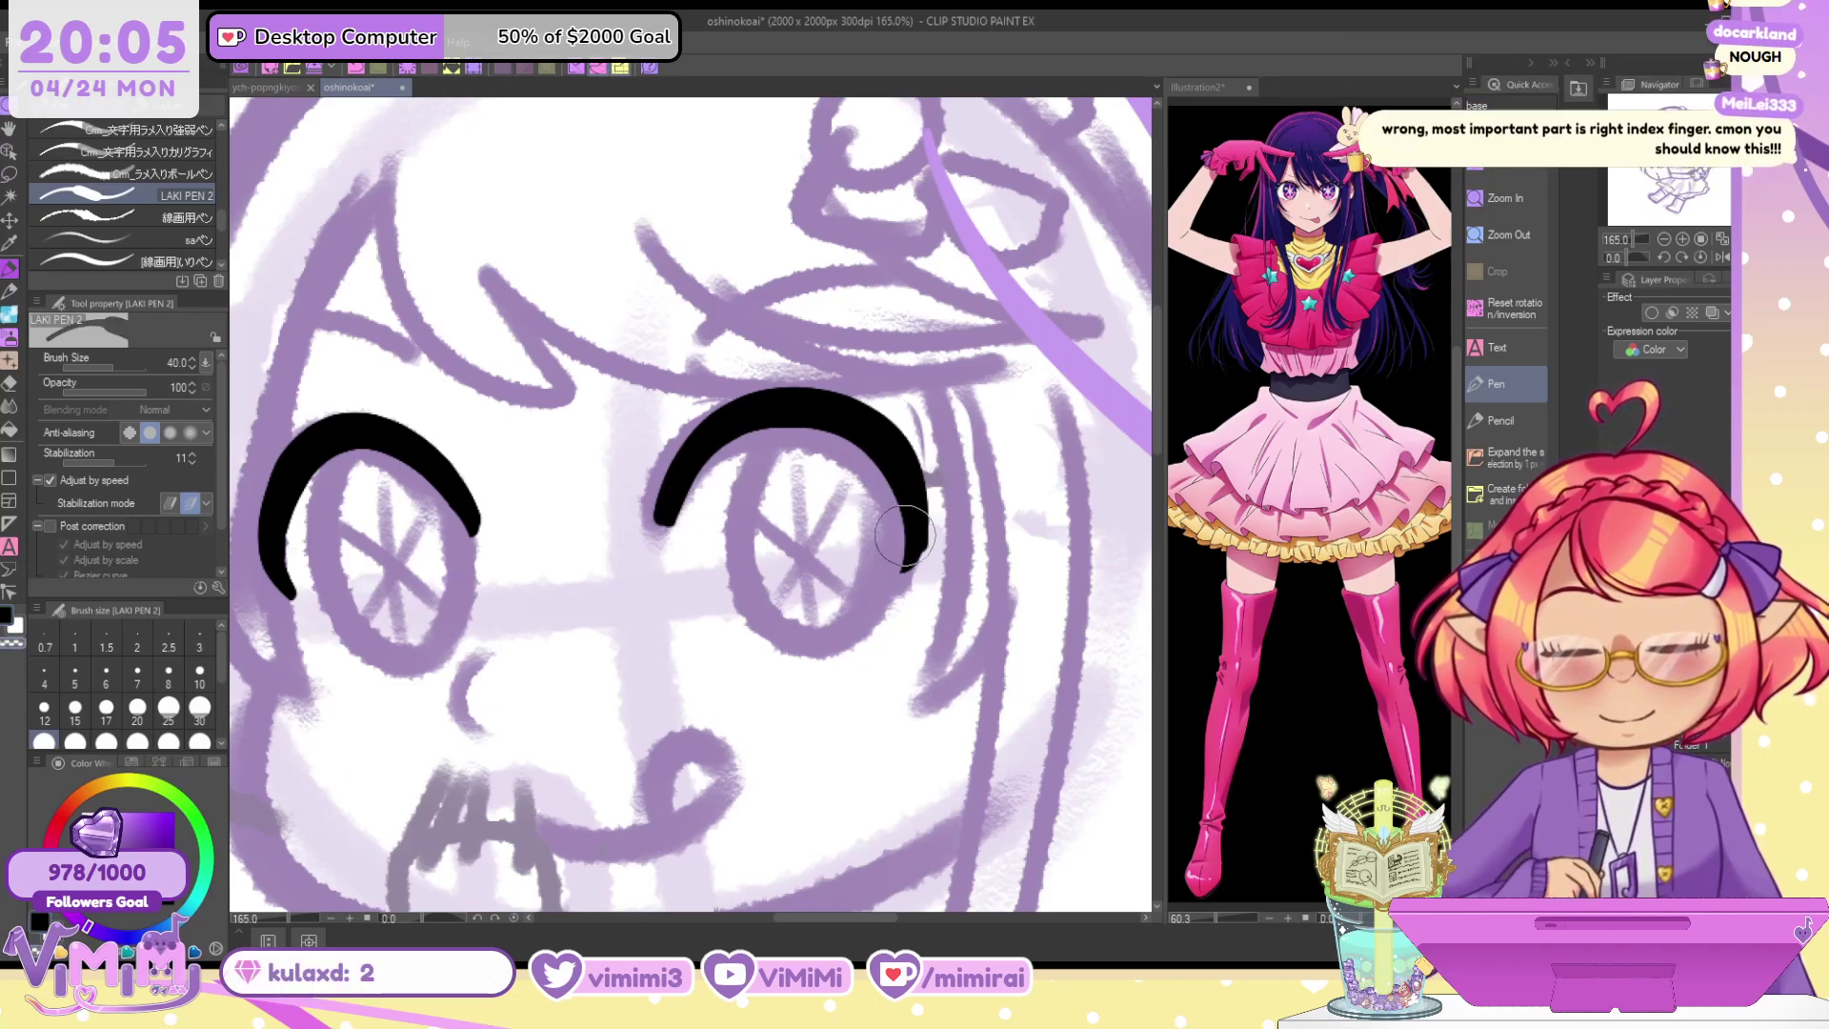
key("c")
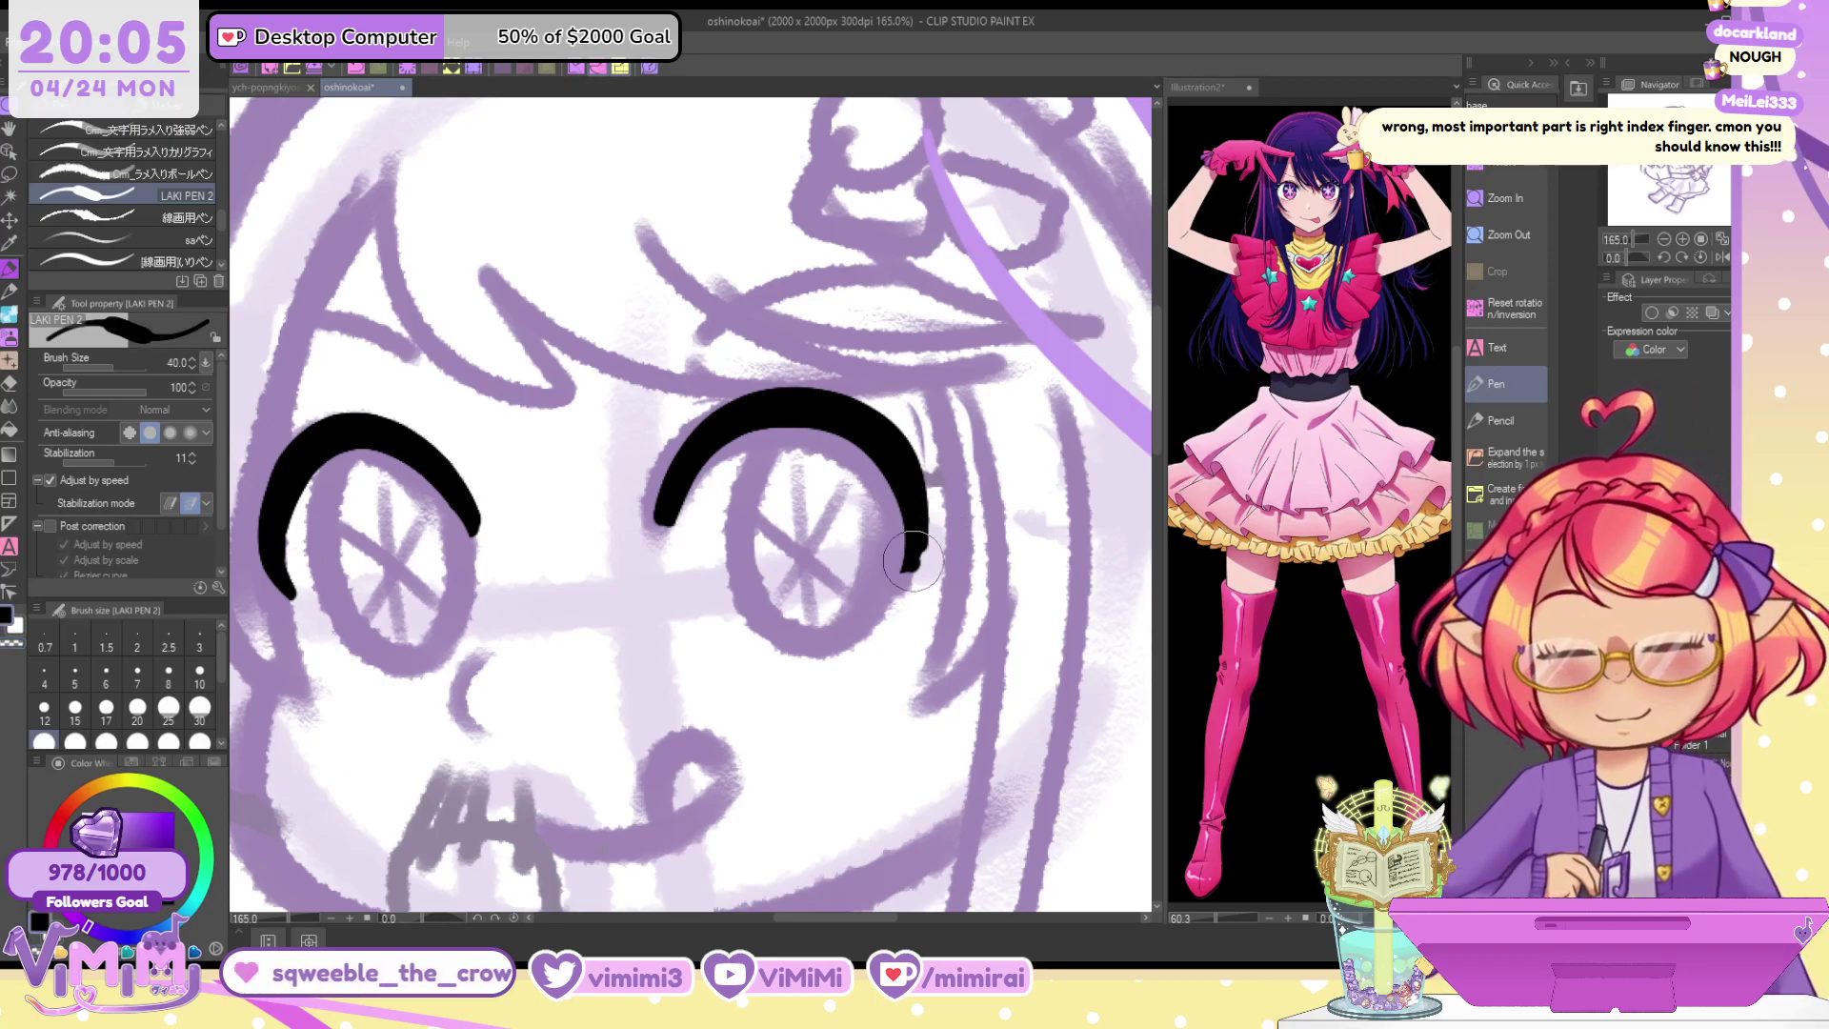
Rework the outer end of the right eye's lash line, redoing the stroke and its transparent-colour trim
key("ctrl+z")
mouse_move(909, 568)
left_mouse_down()
mouse_move(940, 539)
mouse_move(926, 587)
left_mouse_up()
key("c")
key("ctrl+z")
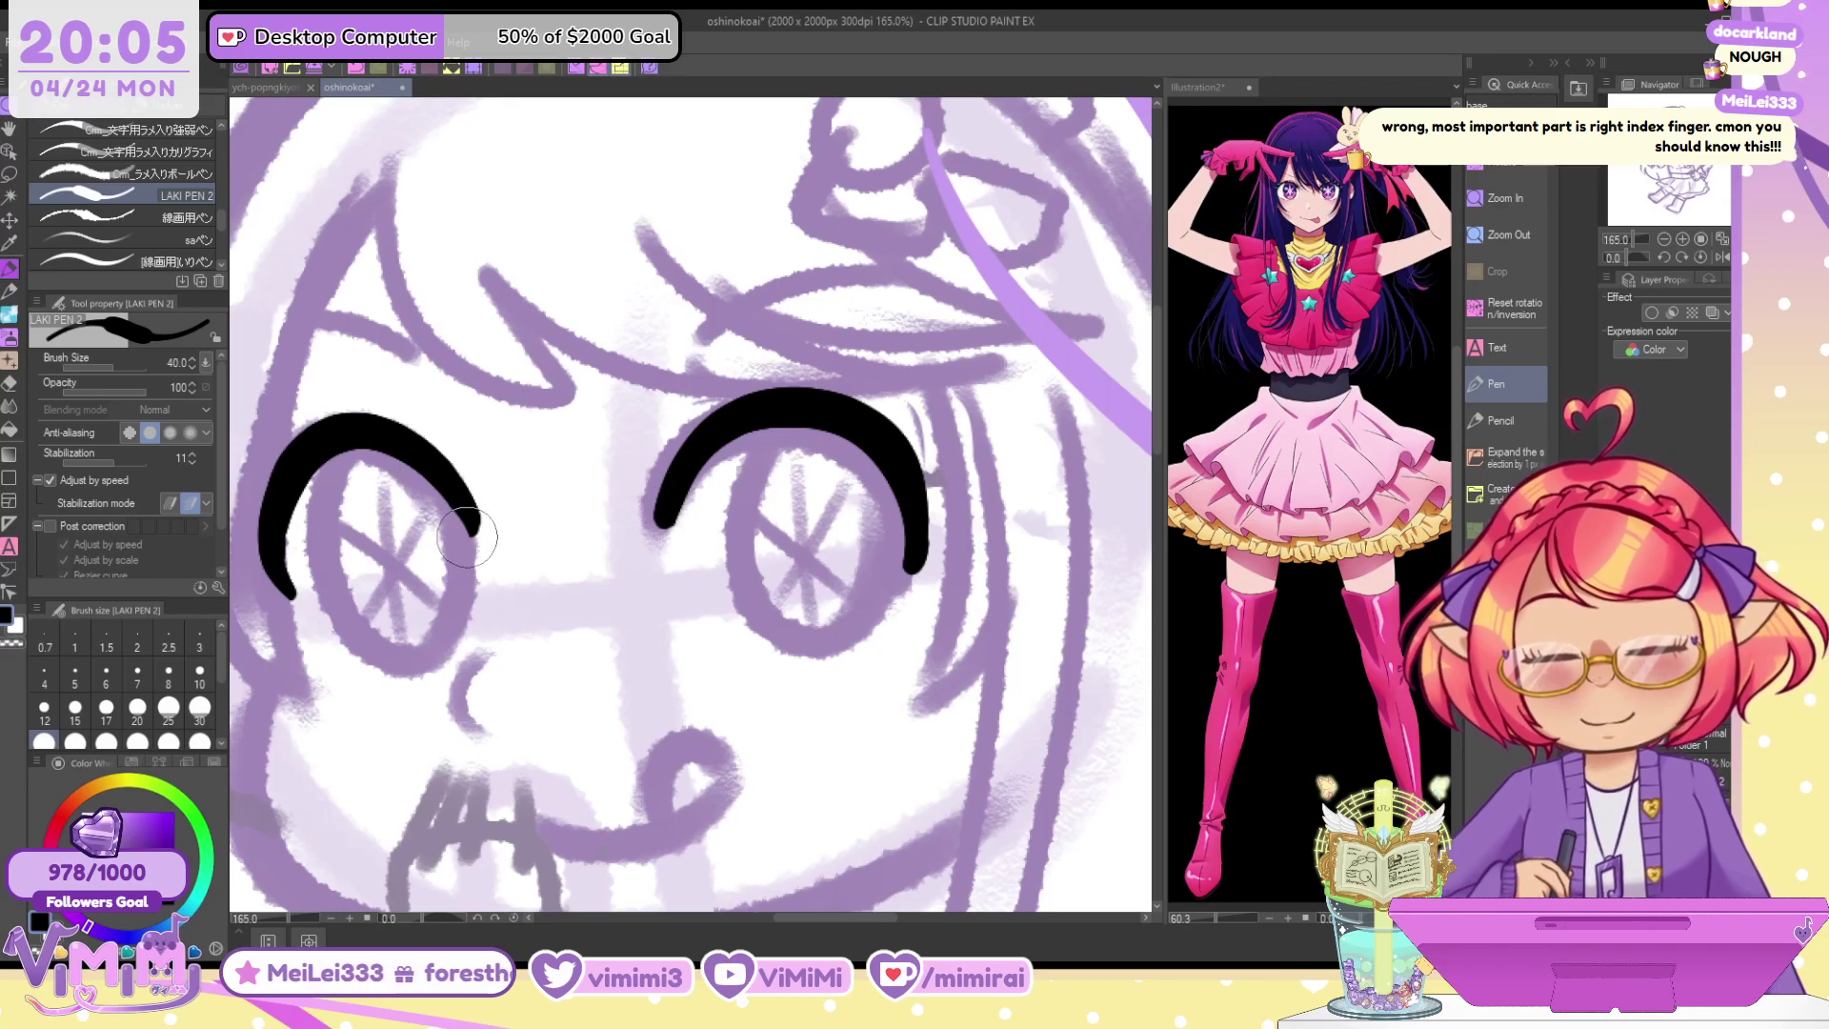
Ink three rounded eyelashes of increasing size along the right eye's outer lash line at brush size 30, redoing them until they fit
key("bracketleft")
mouse_move(913, 444)
left_mouse_down()
mouse_move(967, 417)
mouse_move(920, 448)
mouse_move(957, 419)
mouse_move(922, 445)
mouse_move(919, 389)
left_mouse_up()
key("ctrl+z")
key("ctrl+z")
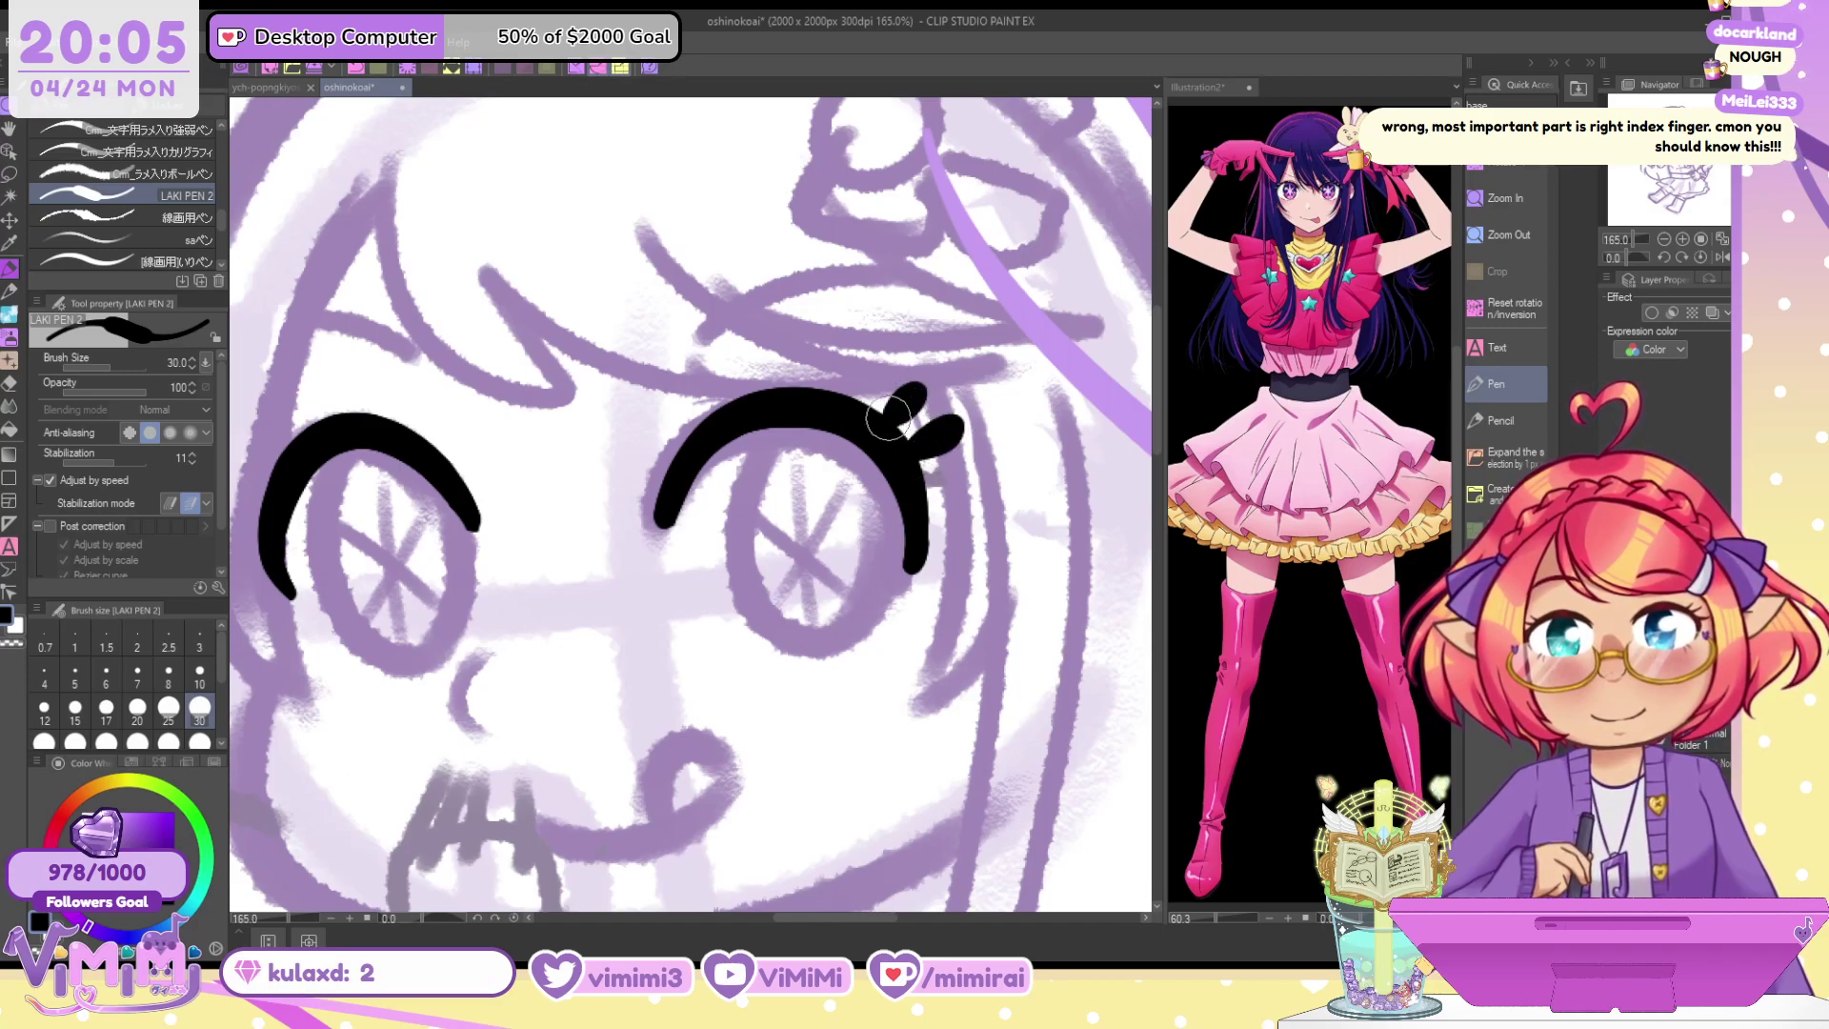
key("ctrl+z")
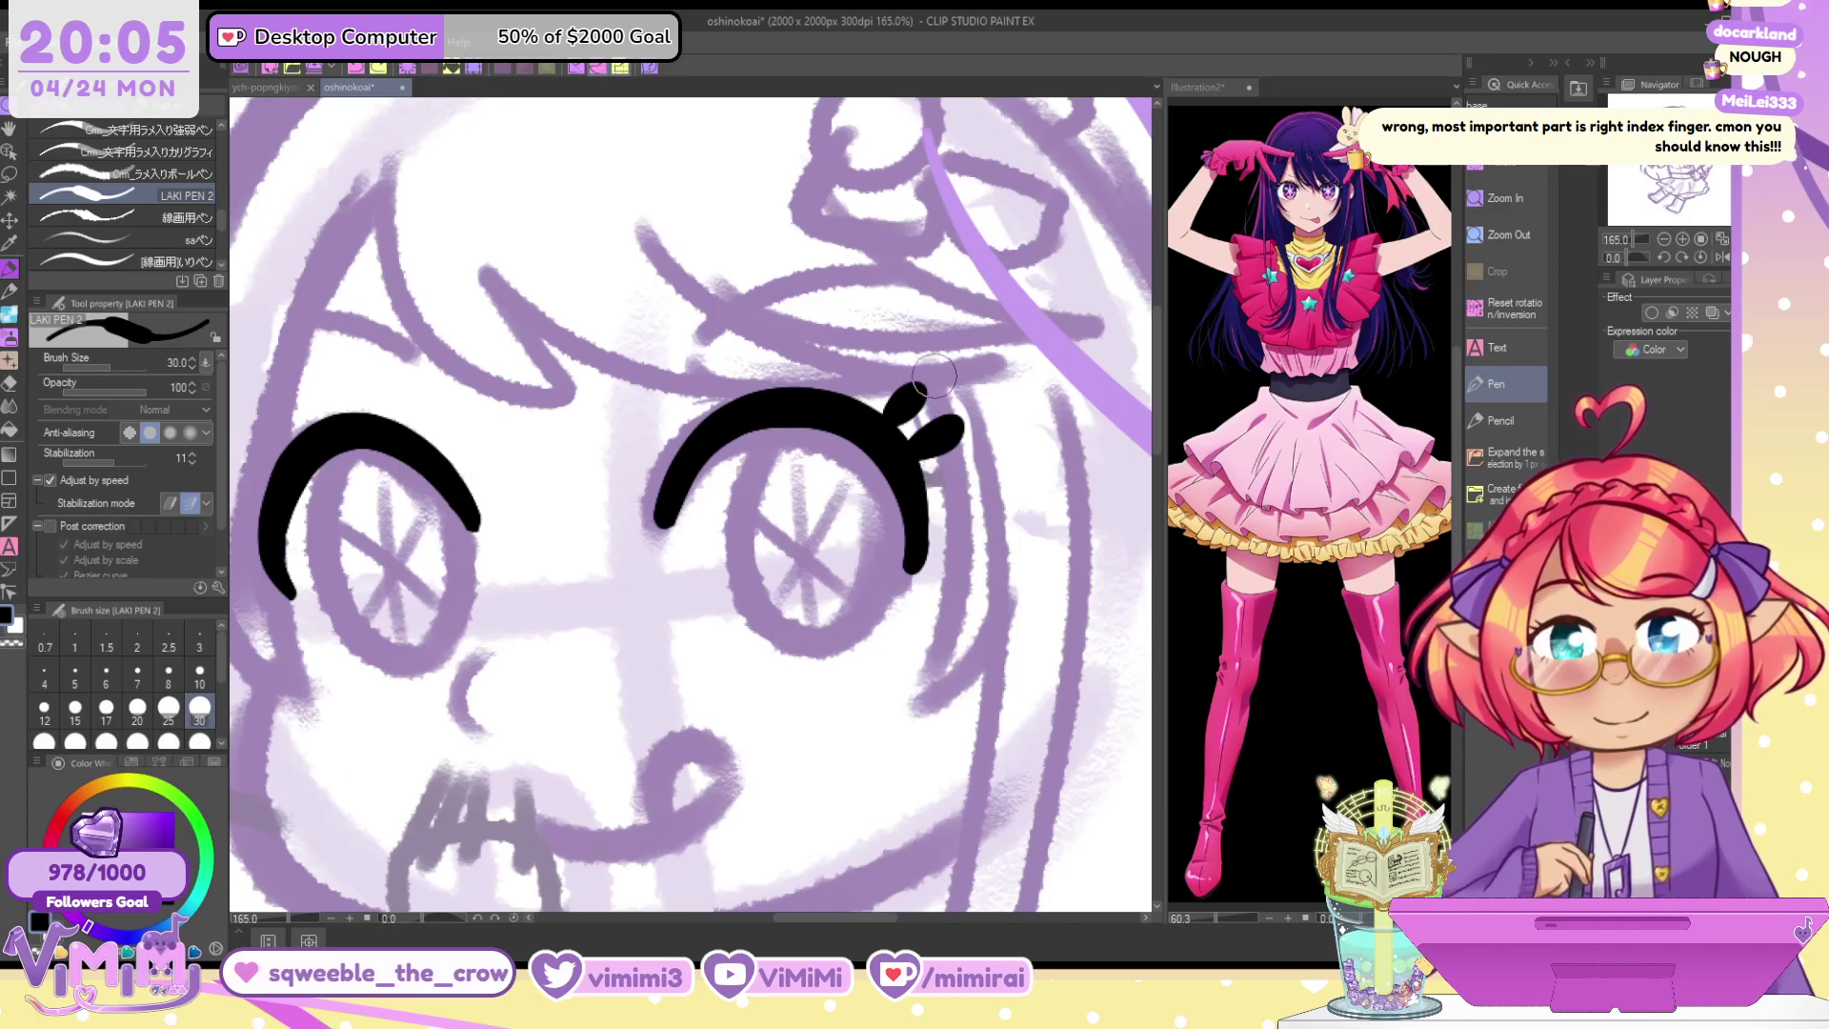
key("ctrl+z")
key("ctrl+z")
mouse_move(905, 449)
left_mouse_down()
mouse_move(965, 444)
mouse_move(914, 452)
mouse_move(927, 440)
mouse_move(878, 405)
left_mouse_up()
key("ctrl+z")
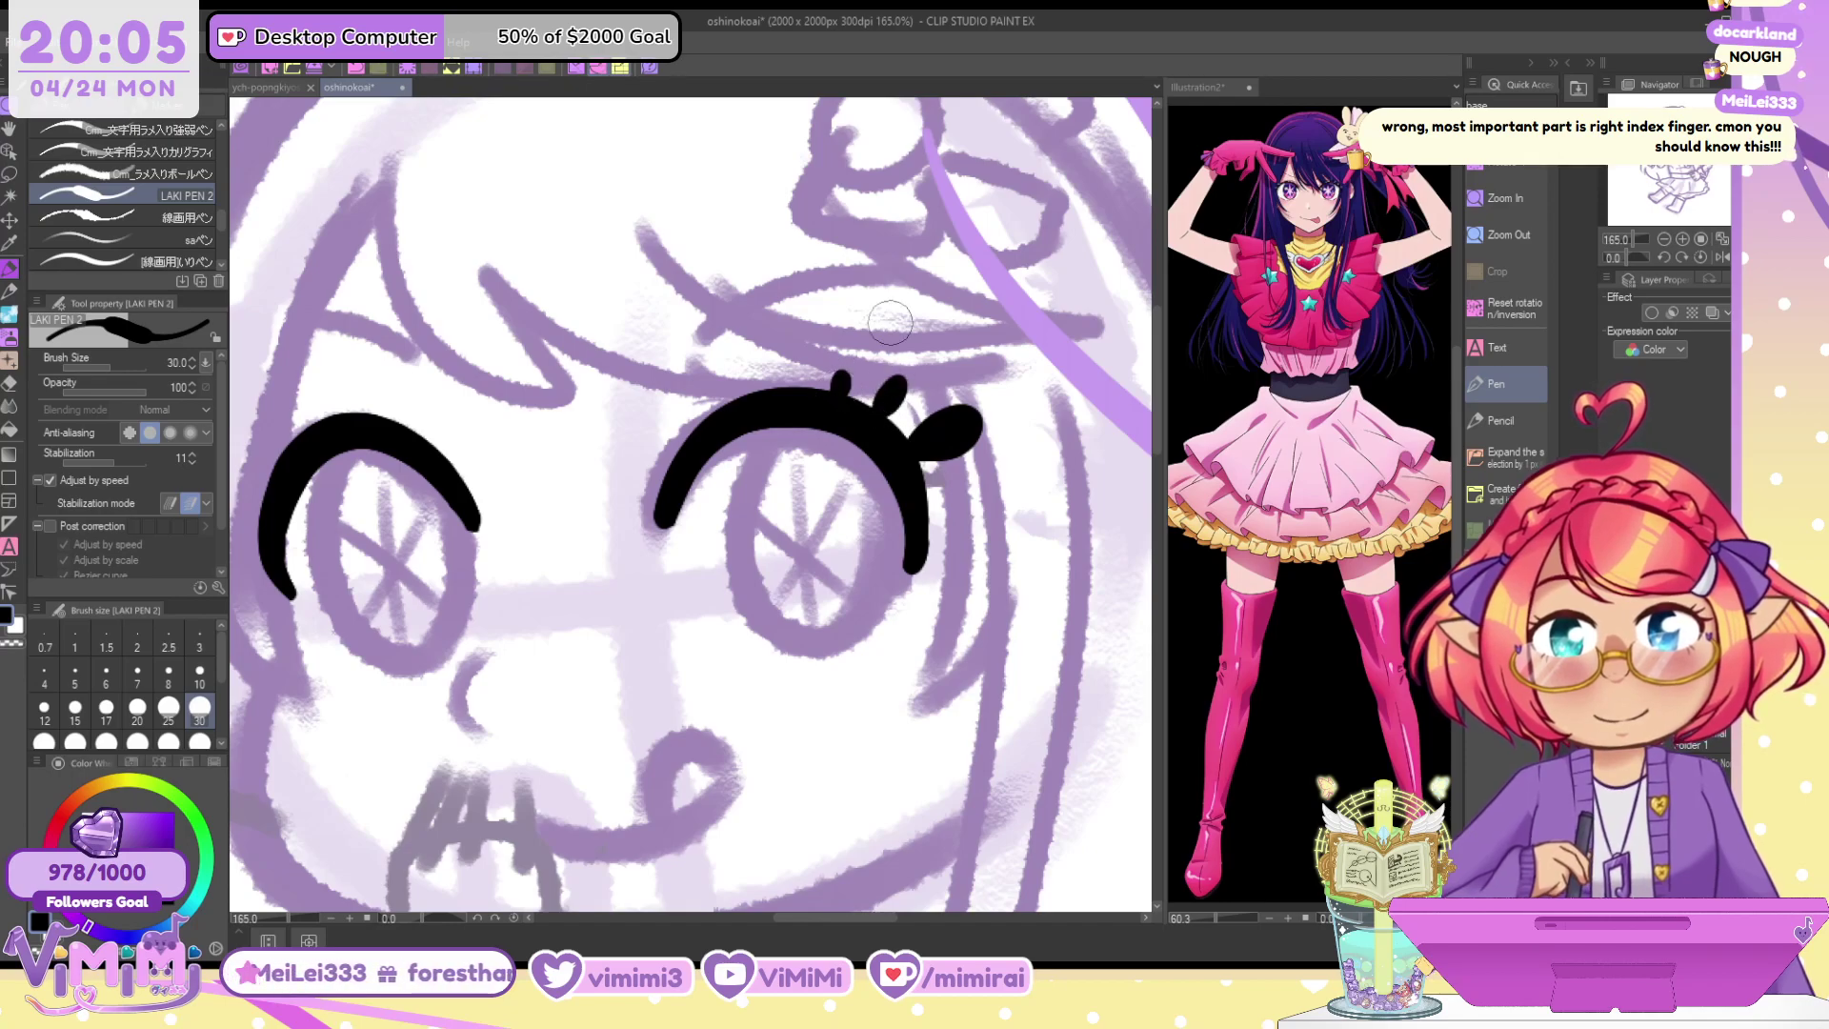
Ink three matching rounded eyelashes along the outer side of the left eye's lash line
left_click_drag(838, 457, 1134, 416)
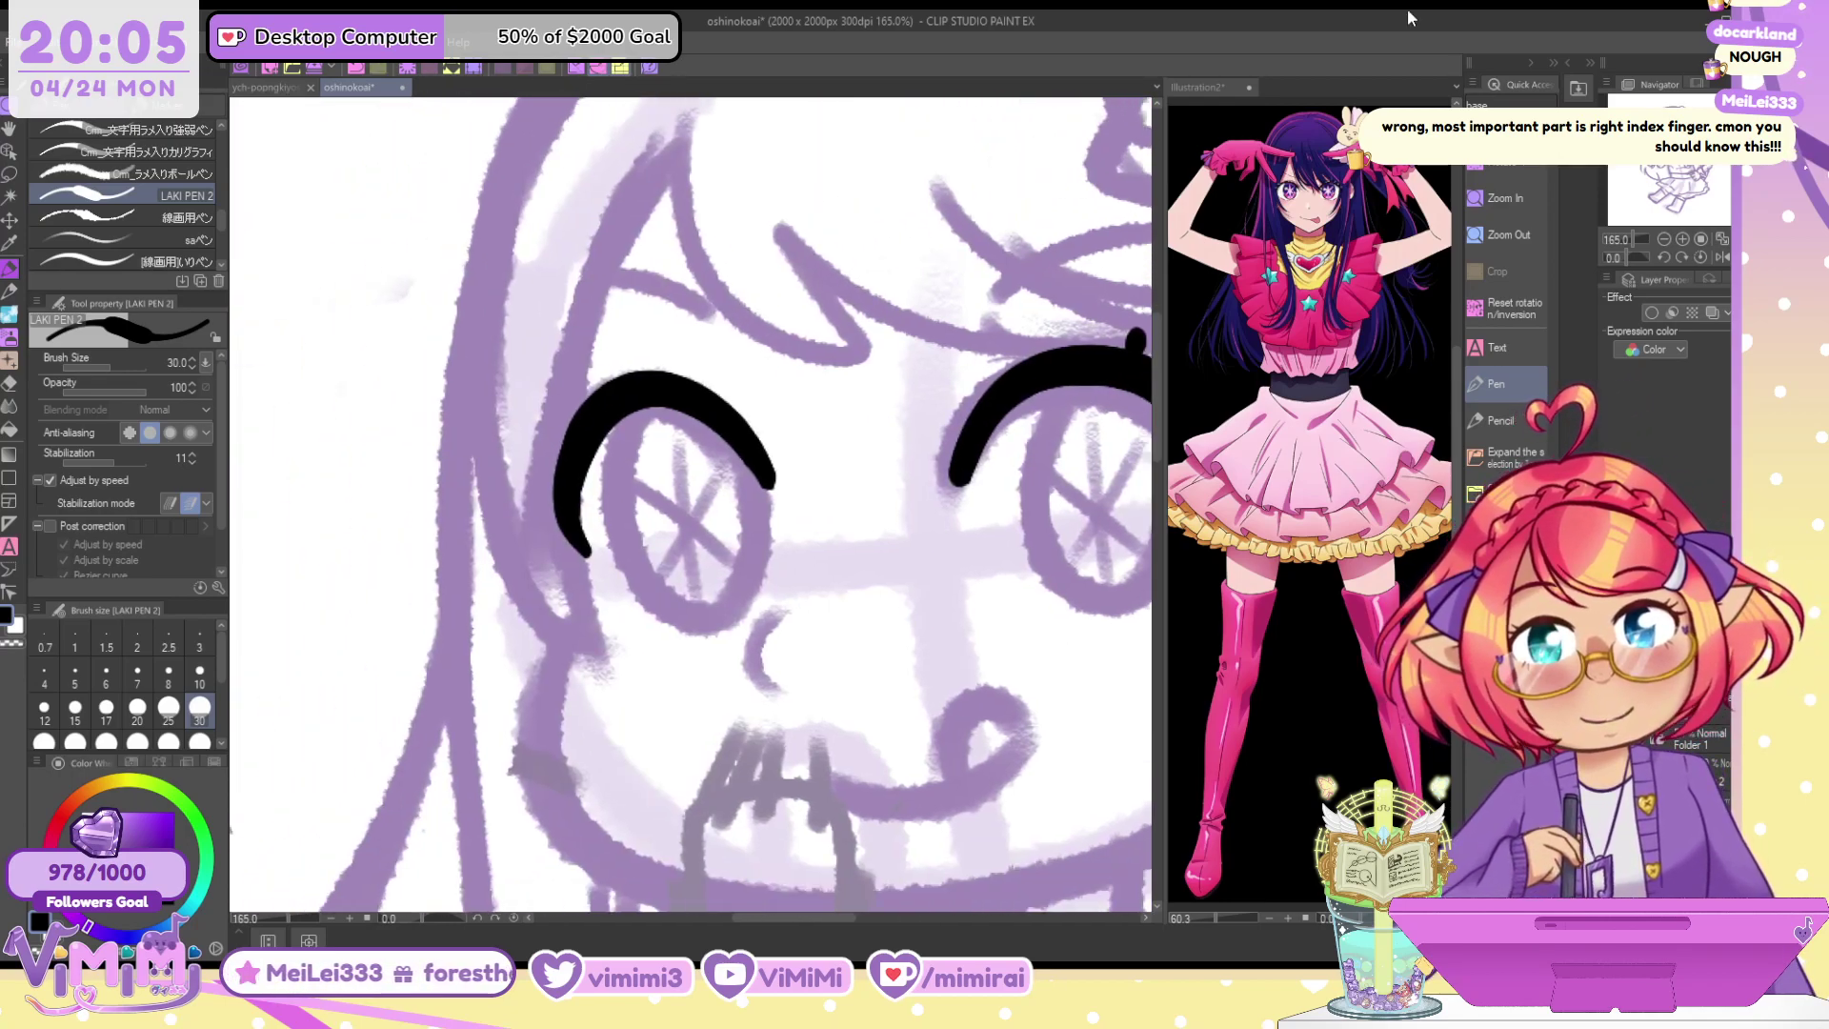
mouse_move(546, 471)
left_mouse_down()
mouse_move(519, 505)
mouse_move(548, 498)
mouse_move(554, 414)
mouse_move(566, 438)
mouse_move(591, 373)
left_mouse_up()
key("ctrl+z")
key("ctrl+z")
key("ctrl+z")
key("ctrl+z")
Thicken the right eye's outermost eyelash with another short black stroke
left_click_drag(857, 505, 605, 462)
key("ctrl+z")
mouse_move(952, 360)
left_mouse_down()
mouse_move(968, 369)
mouse_move(991, 322)
mouse_move(971, 369)
mouse_move(1006, 341)
left_mouse_up()
key("ctrl+z")
Ink two short lower lashes beneath each eye's outer side, trimming them with transparent colour, and ink the nose as a small crescent
key("ctrl+z")
key("ctrl+z")
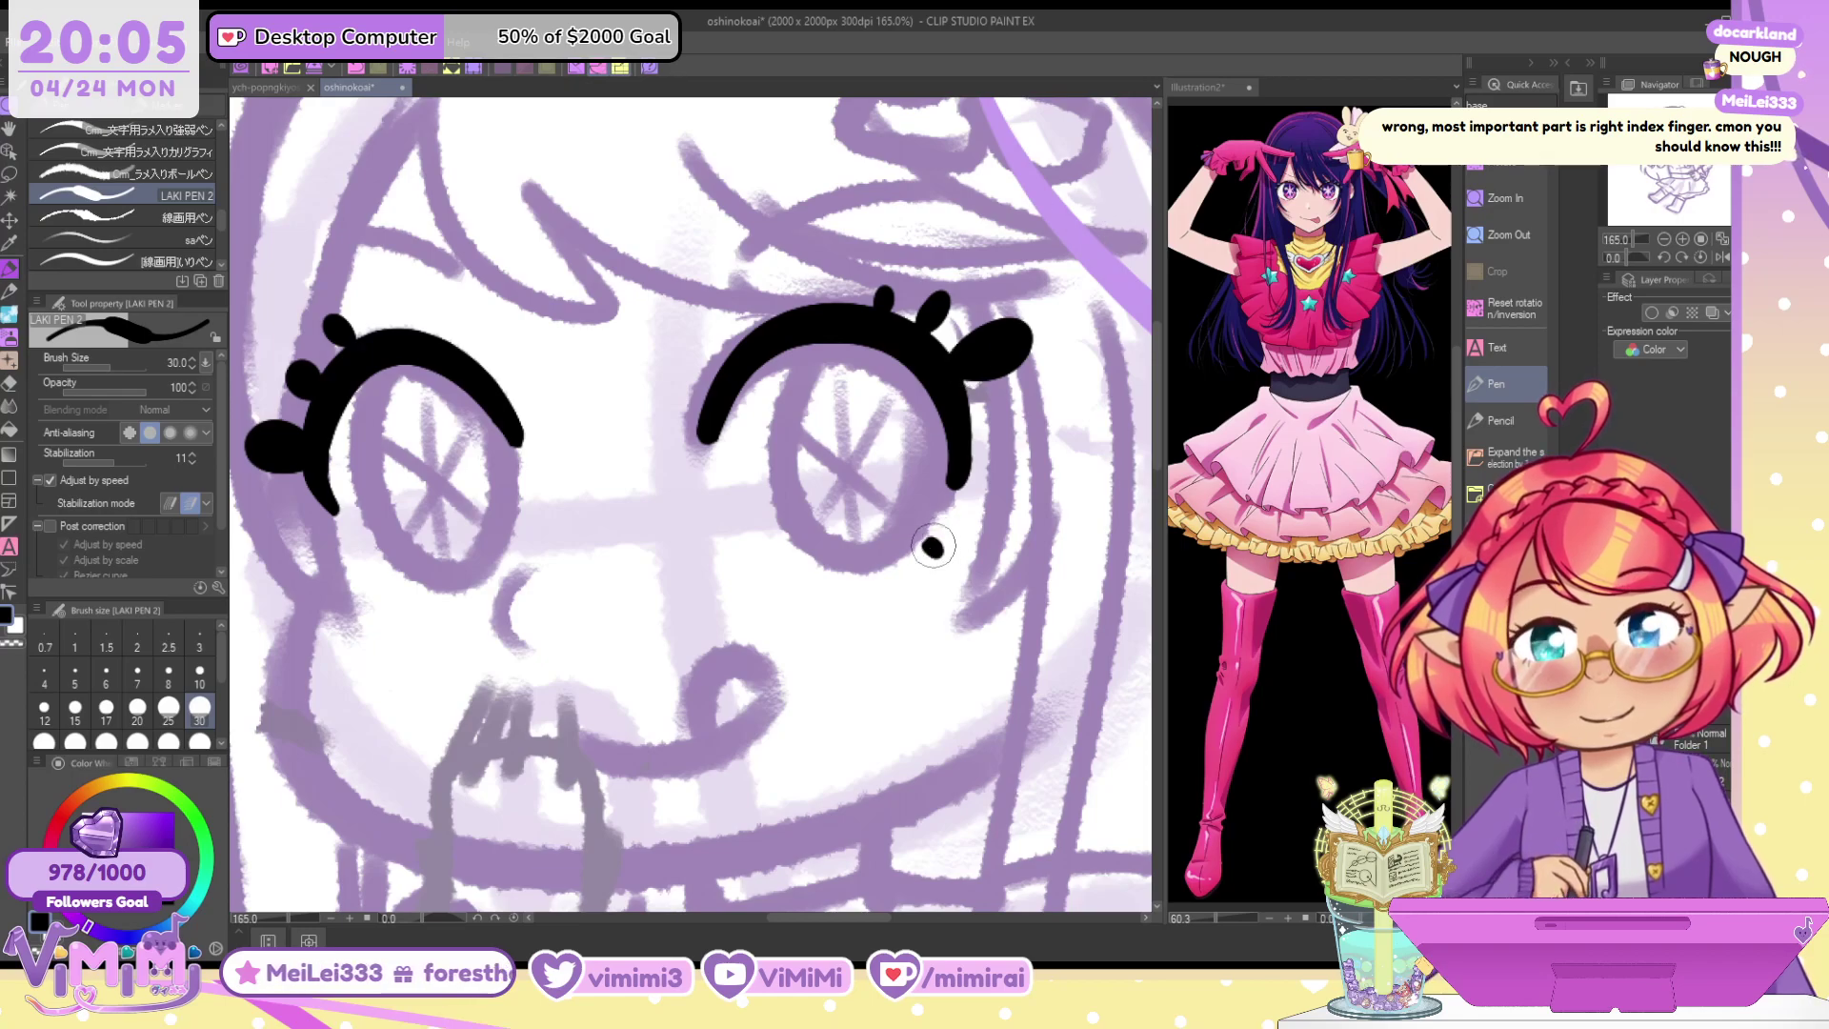
left_click(908, 559)
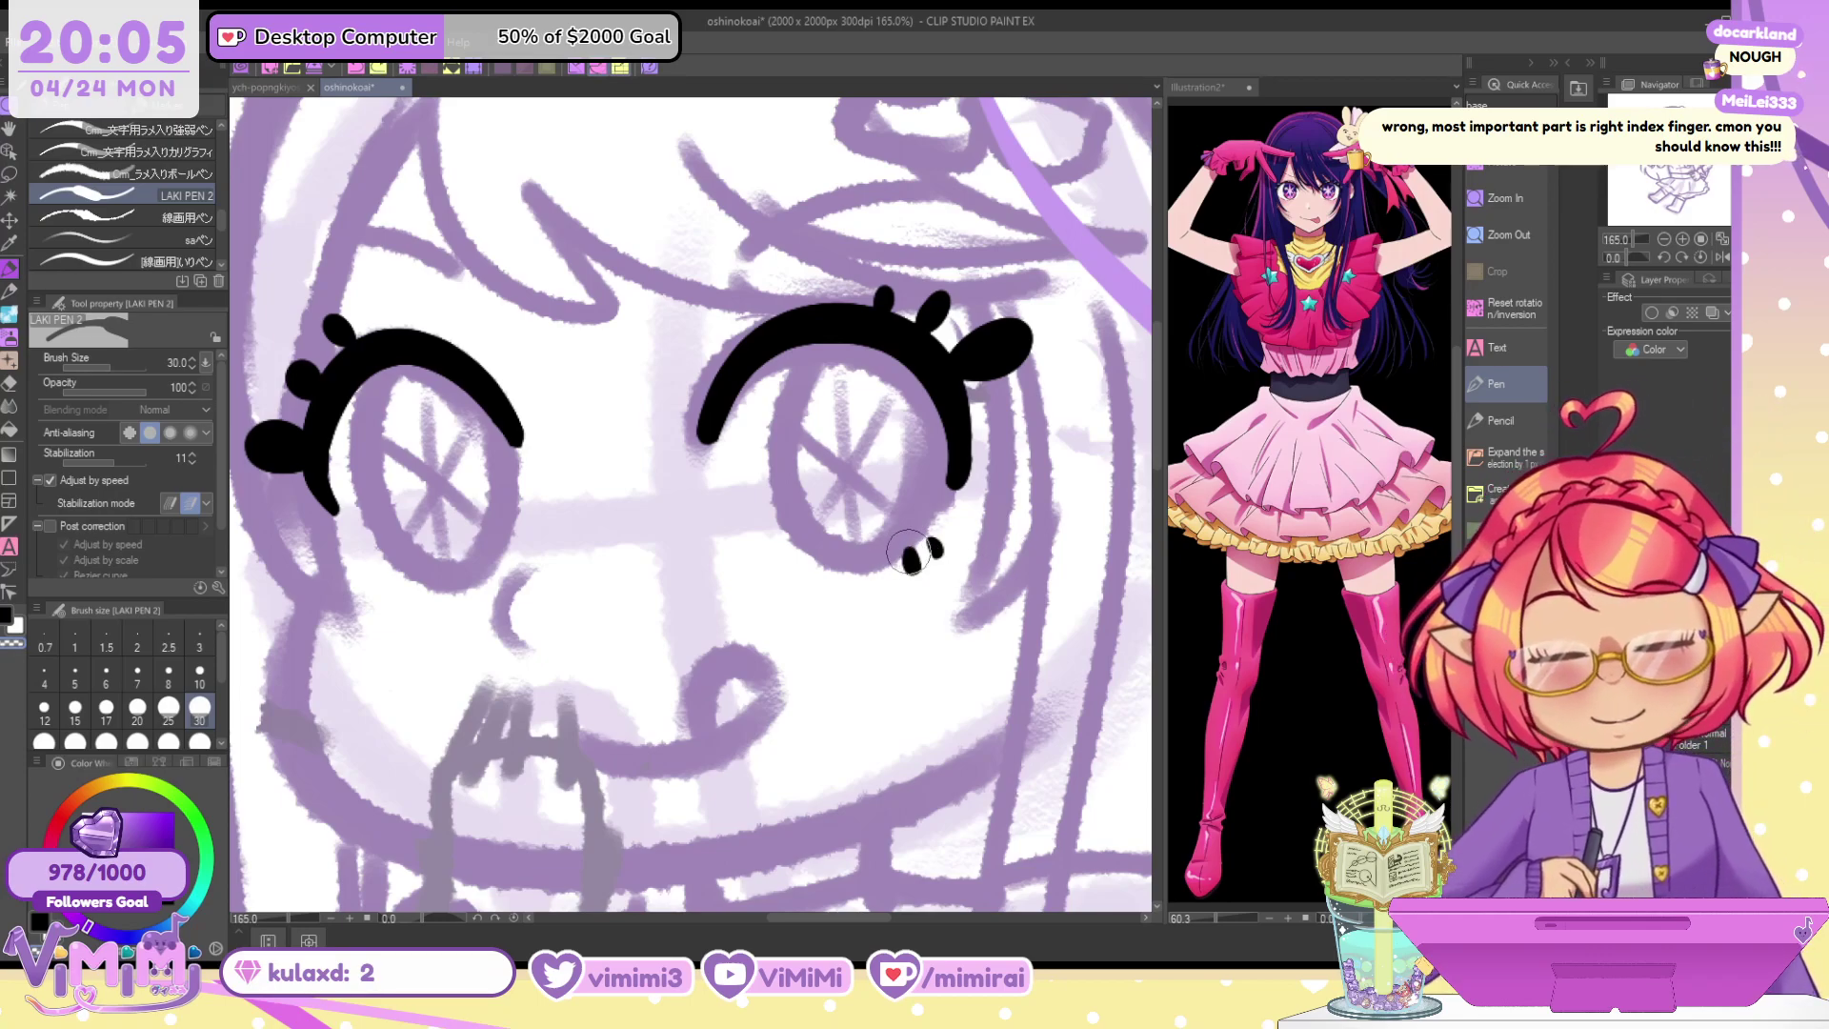
key("c")
left_click_drag(382, 573, 387, 595)
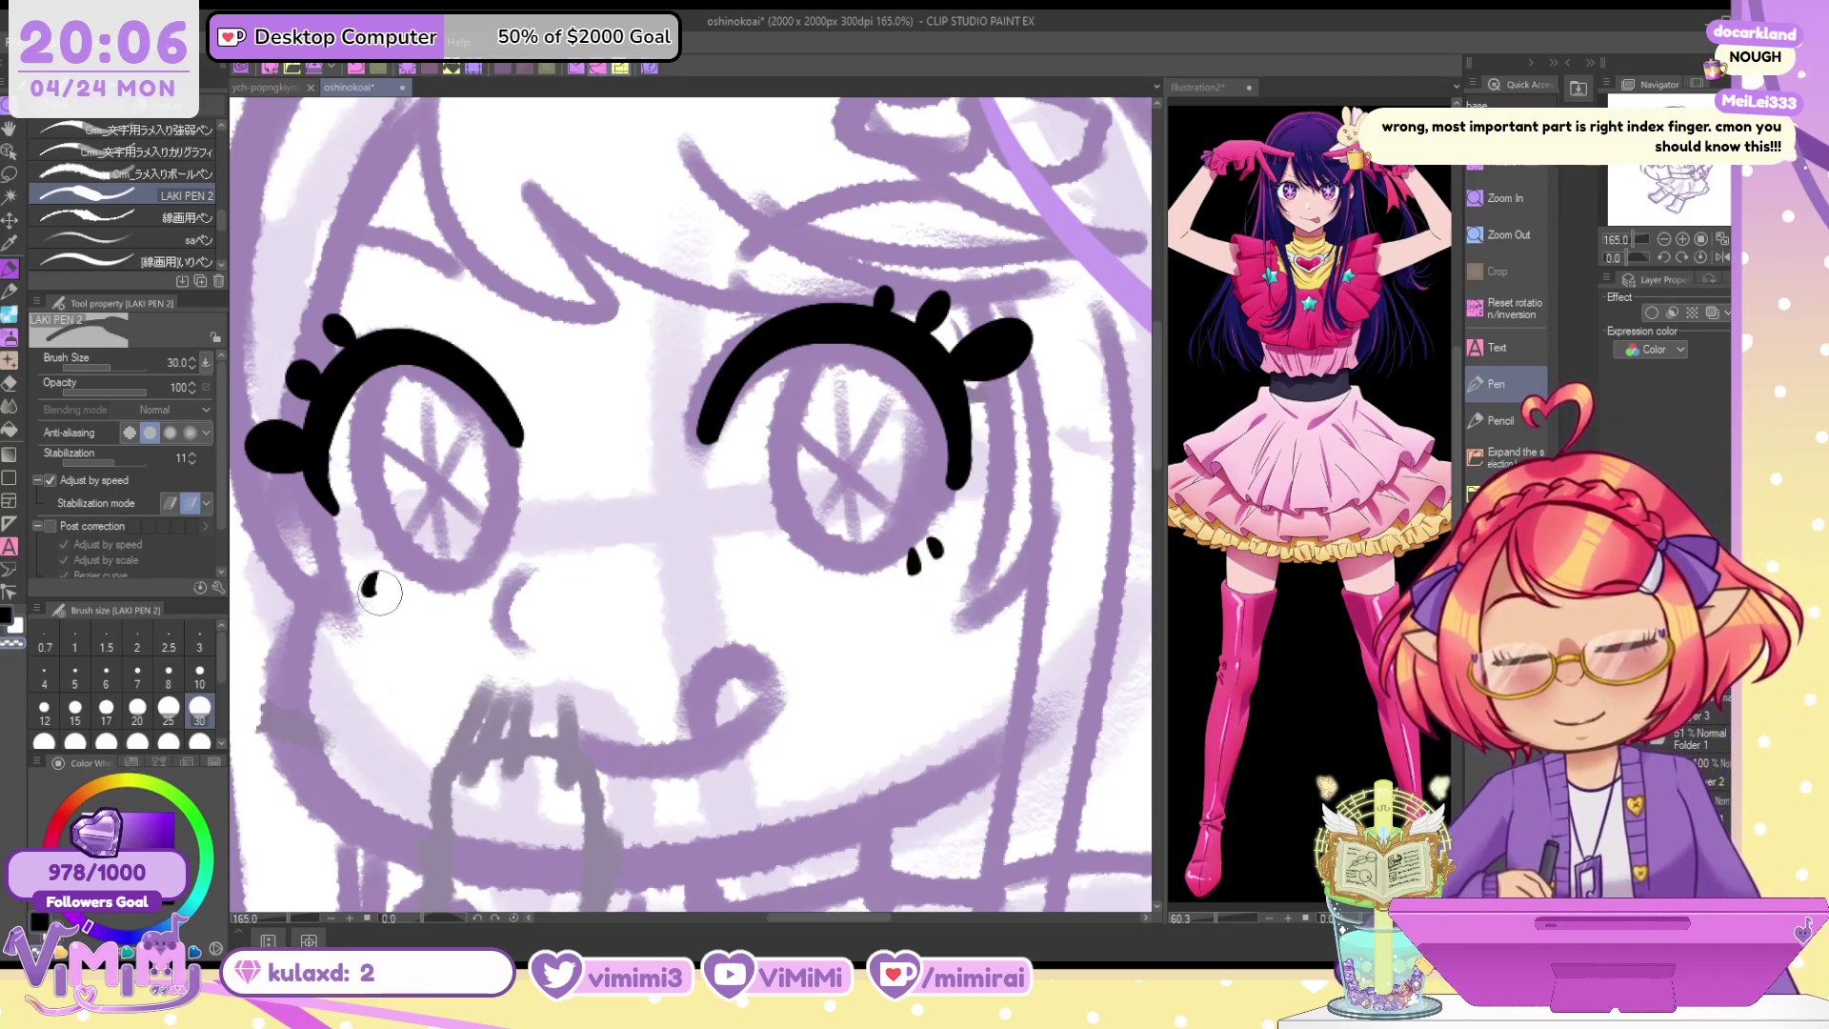
key("c")
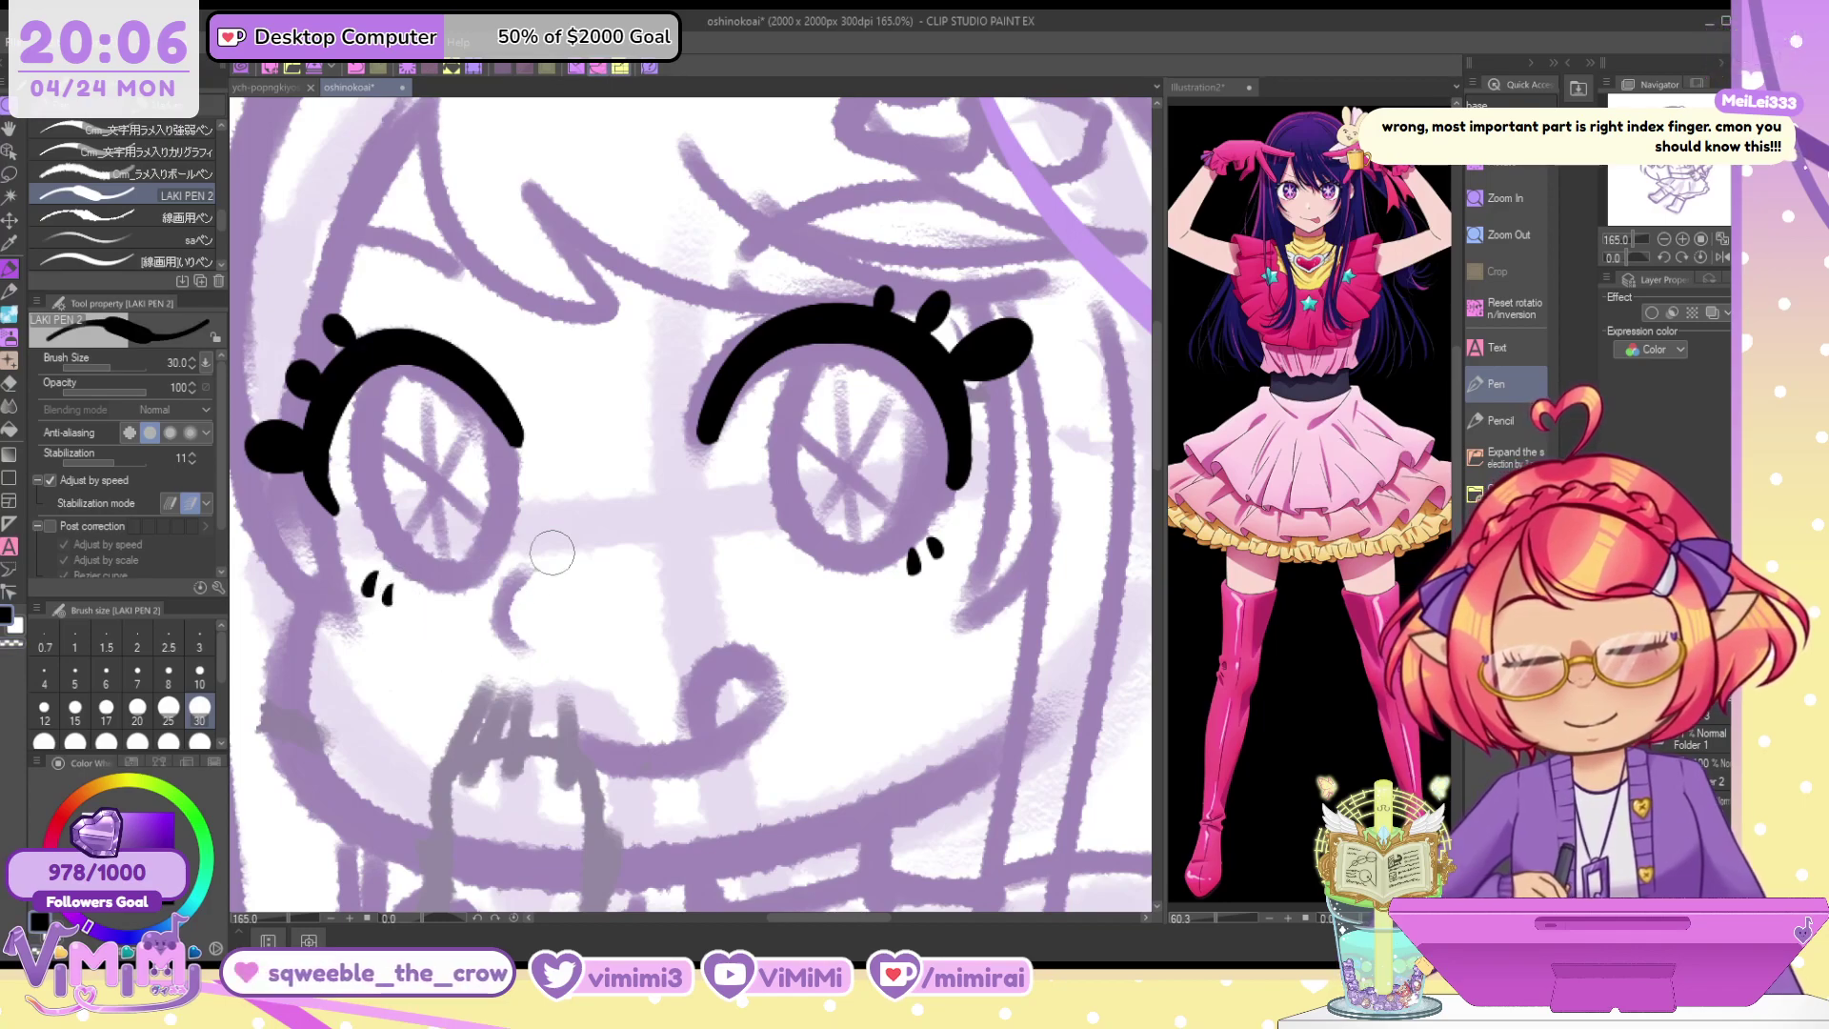
left_click_drag(516, 571, 508, 640)
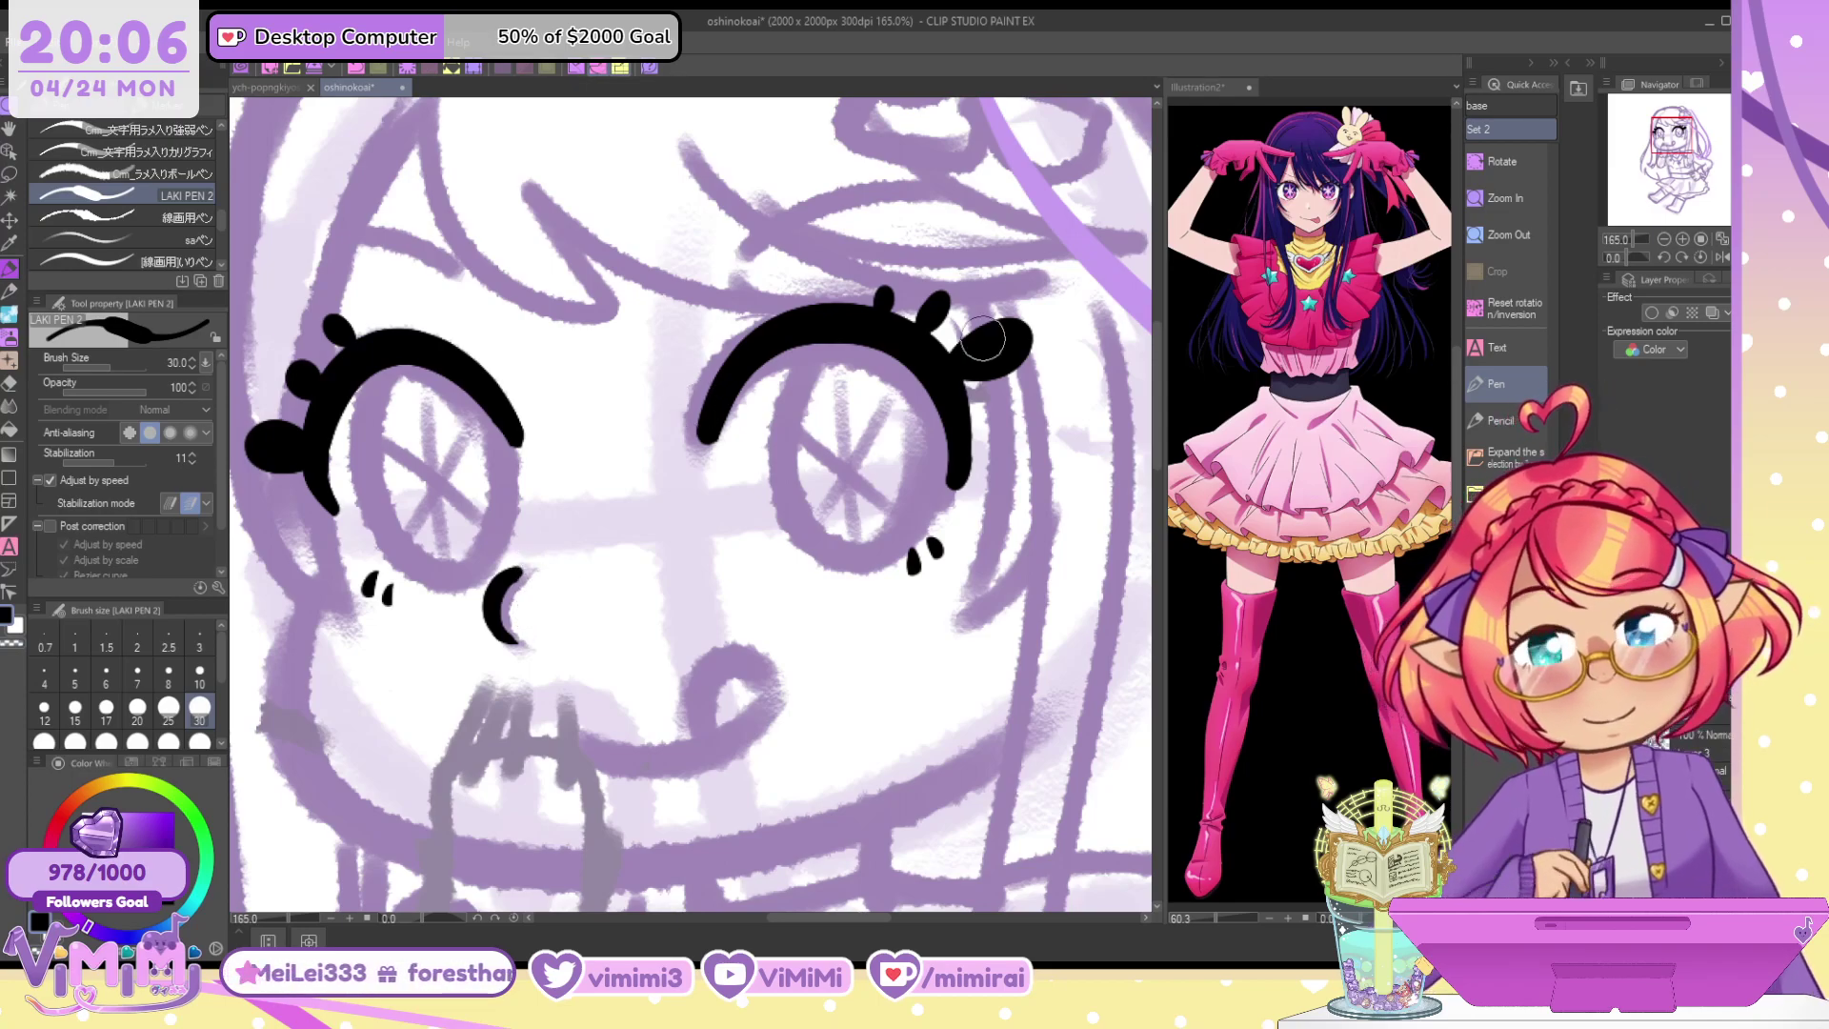
Ink an upright oval iris outline in each eye below the lash line, redoing the strokes until they fit the sketch
mouse_move(405, 360)
left_mouse_down()
mouse_move(435, 350)
mouse_move(503, 473)
mouse_move(482, 408)
mouse_move(370, 386)
mouse_move(484, 400)
left_mouse_up()
key("ctrl+z")
key("ctrl+z")
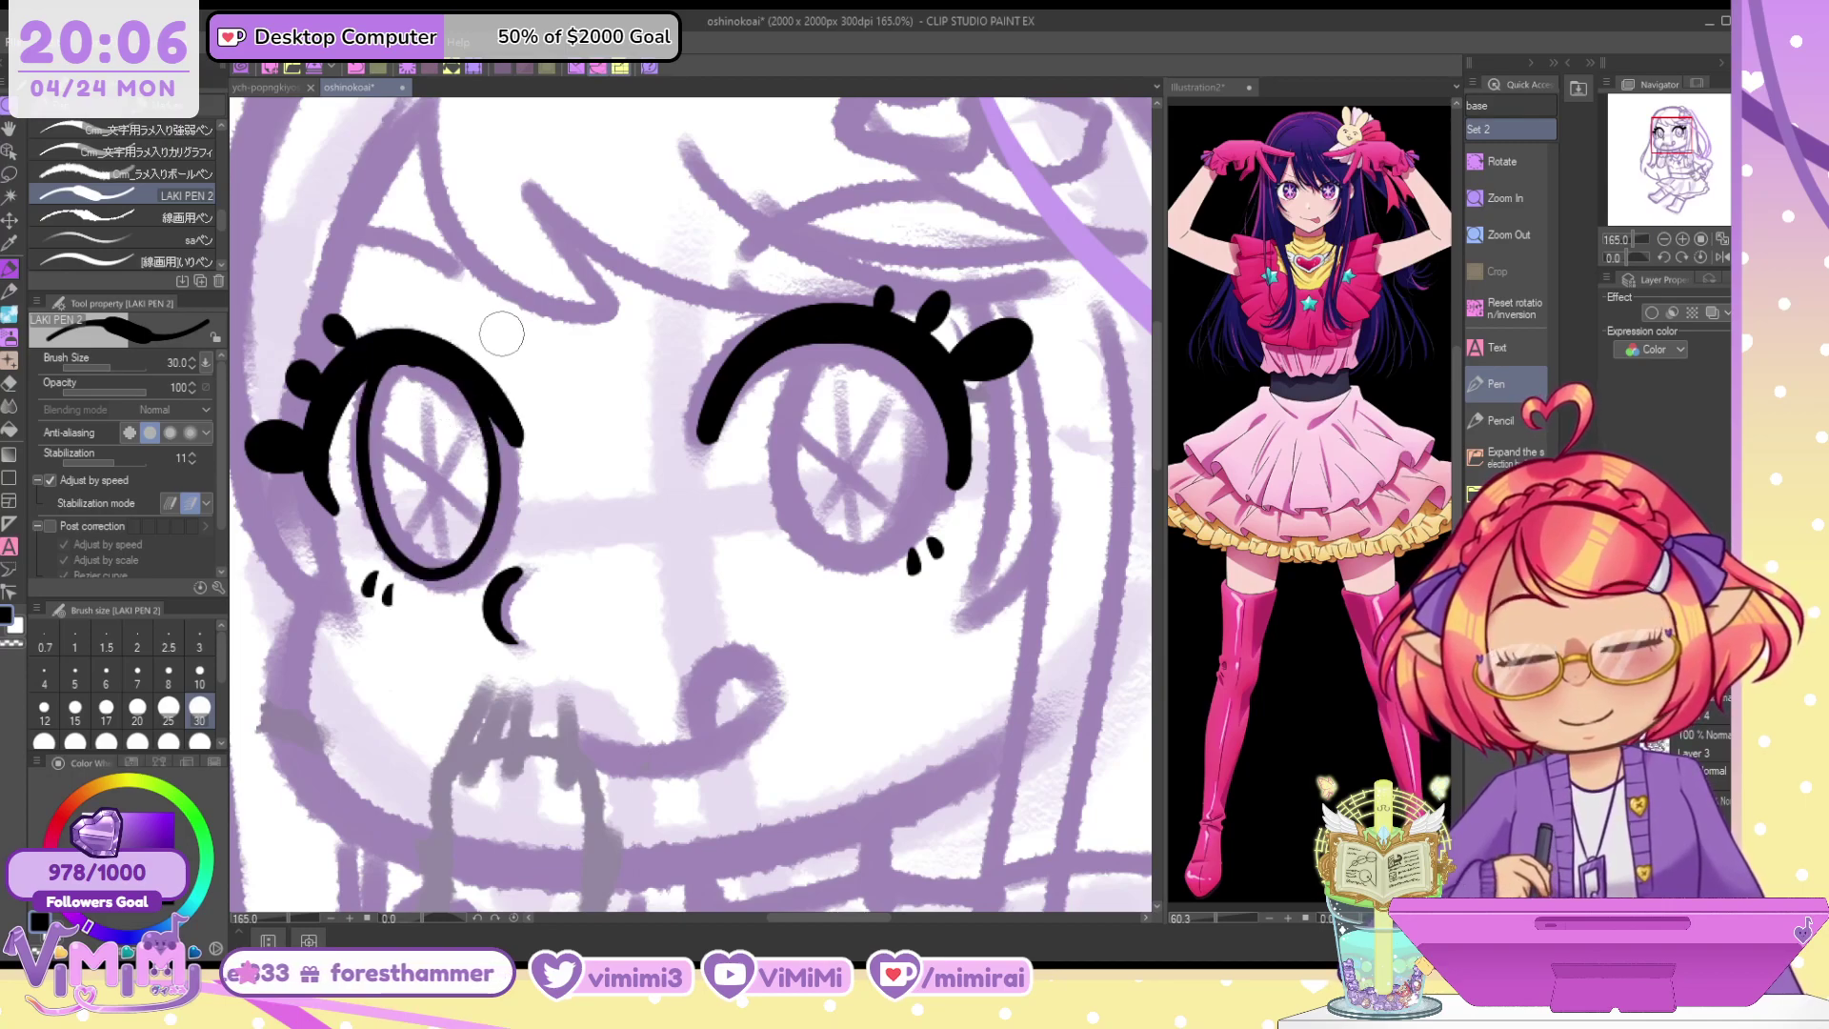
key("ctrl+z")
left_click_drag(390, 364, 488, 401)
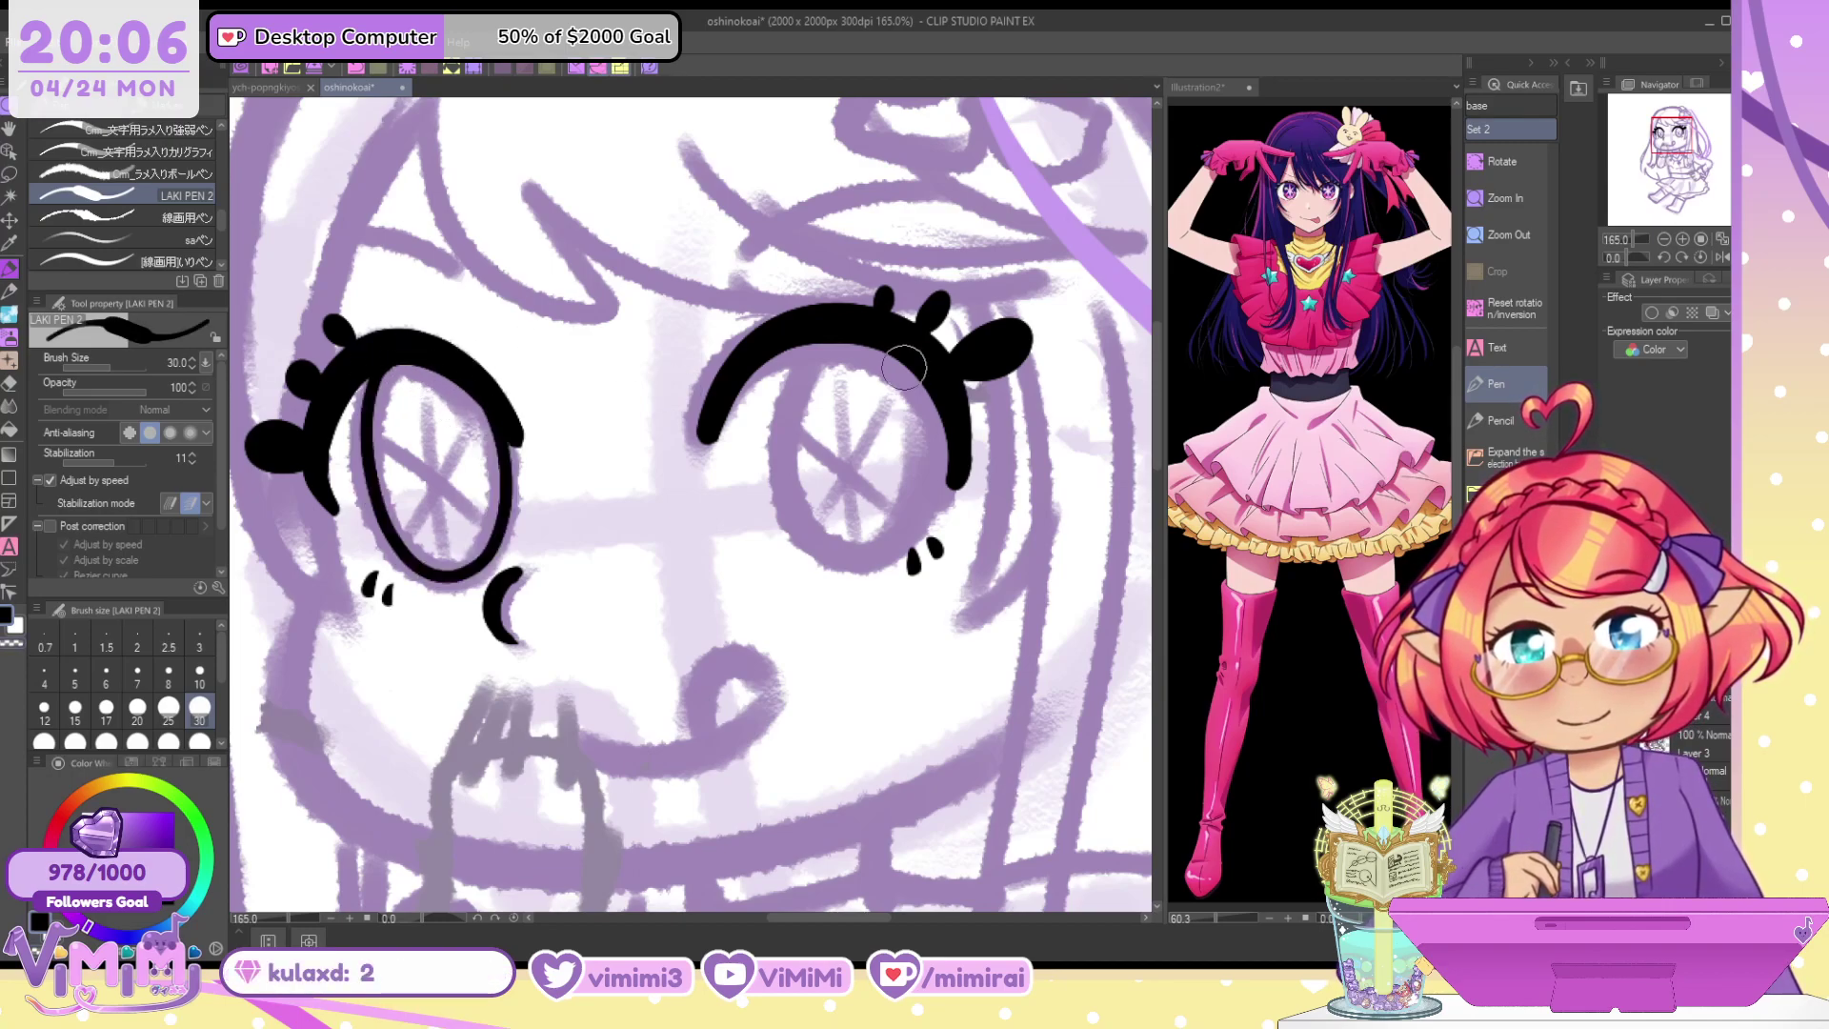
mouse_move(816, 342)
left_mouse_down()
mouse_move(916, 522)
mouse_move(903, 326)
mouse_move(843, 360)
mouse_move(810, 340)
mouse_move(892, 548)
mouse_move(876, 318)
mouse_move(839, 346)
mouse_move(799, 341)
mouse_move(889, 544)
mouse_move(896, 316)
left_mouse_up()
key("ctrl+z")
key("ctrl+z")
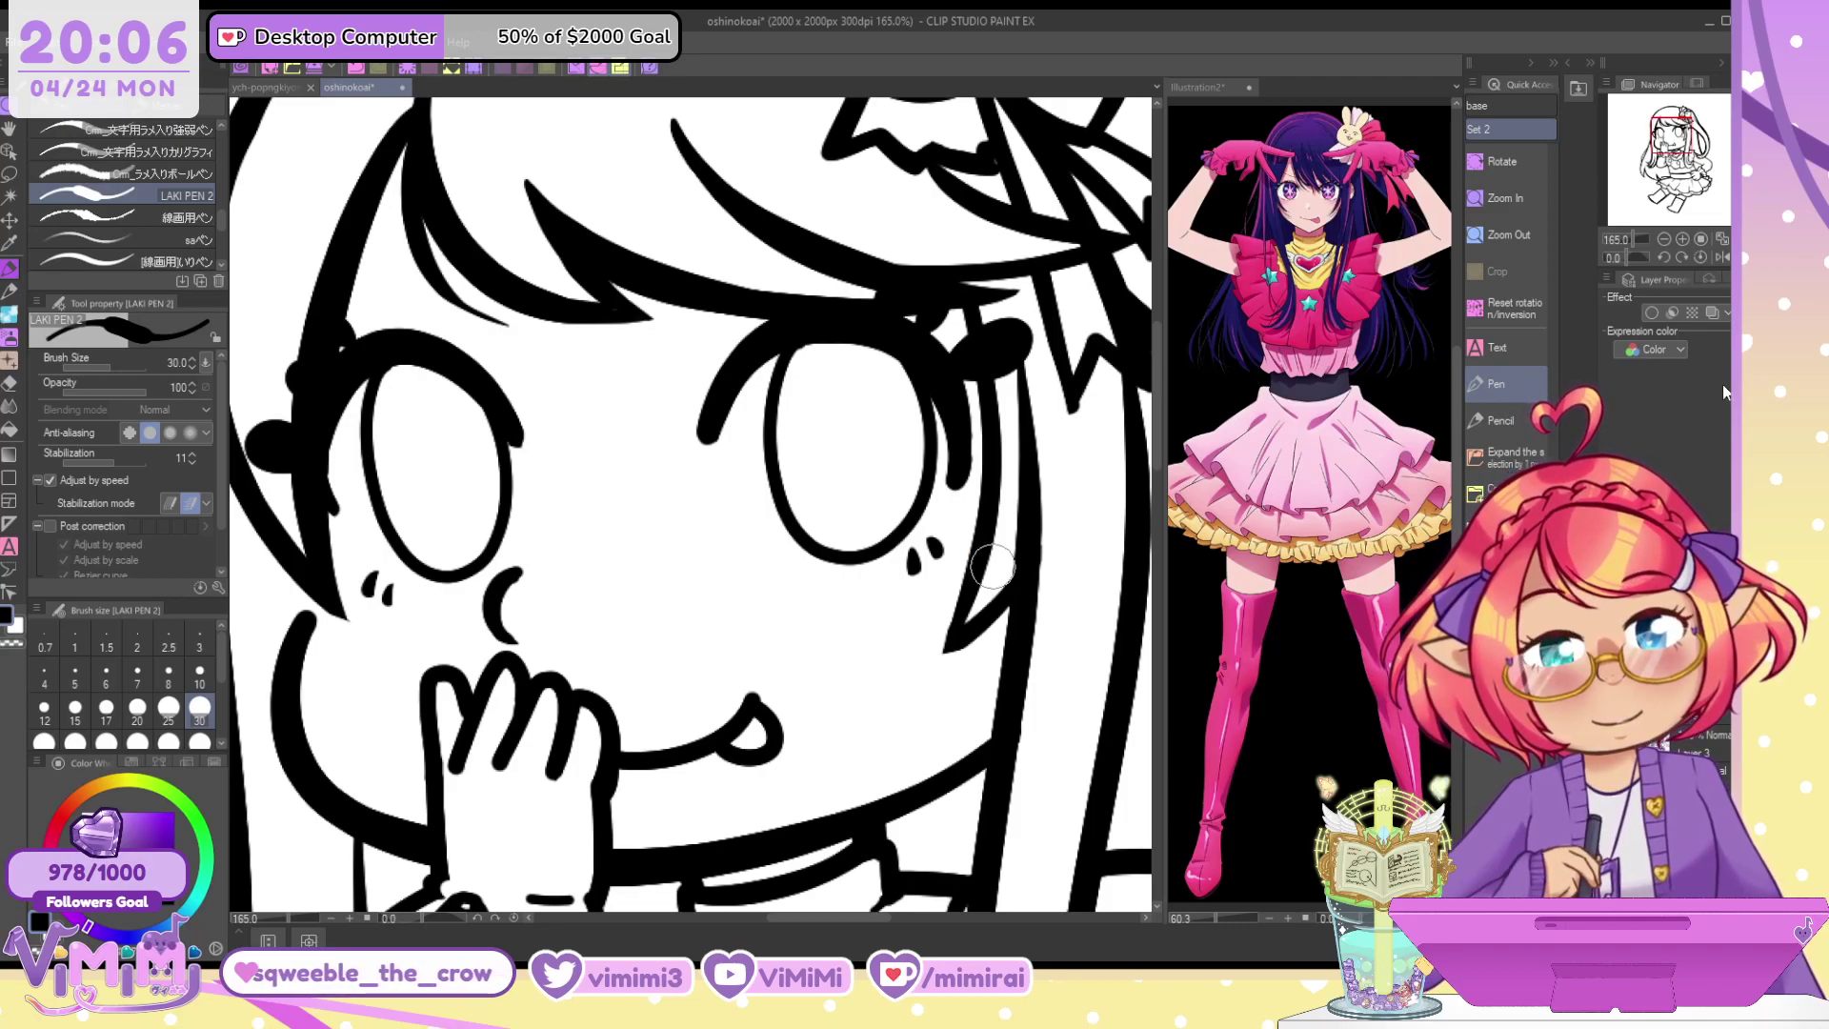
Draw a thin curved eyebrow above each eye, crossing the bangs
mouse_move(436, 293)
left_mouse_down()
mouse_move(648, 484)
mouse_move(409, 500)
left_mouse_up()
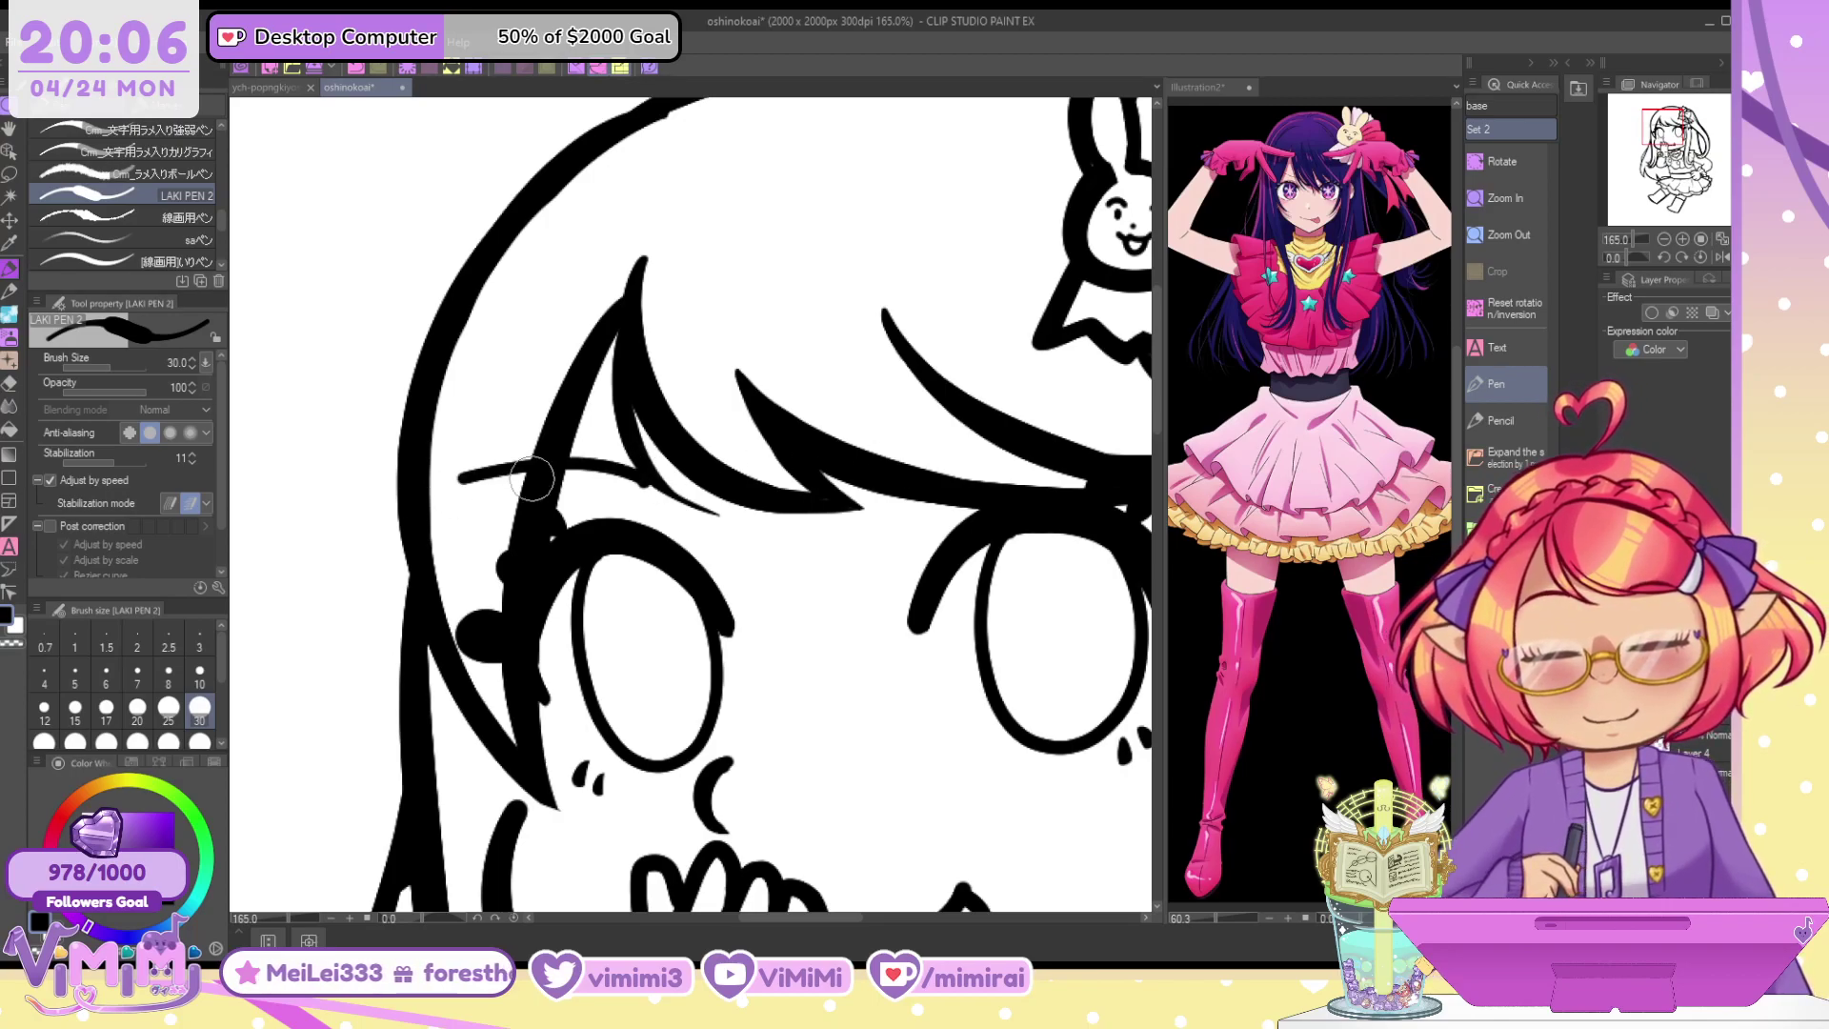
mouse_move(929, 462)
left_mouse_down()
mouse_move(960, 427)
mouse_move(1146, 384)
left_mouse_up()
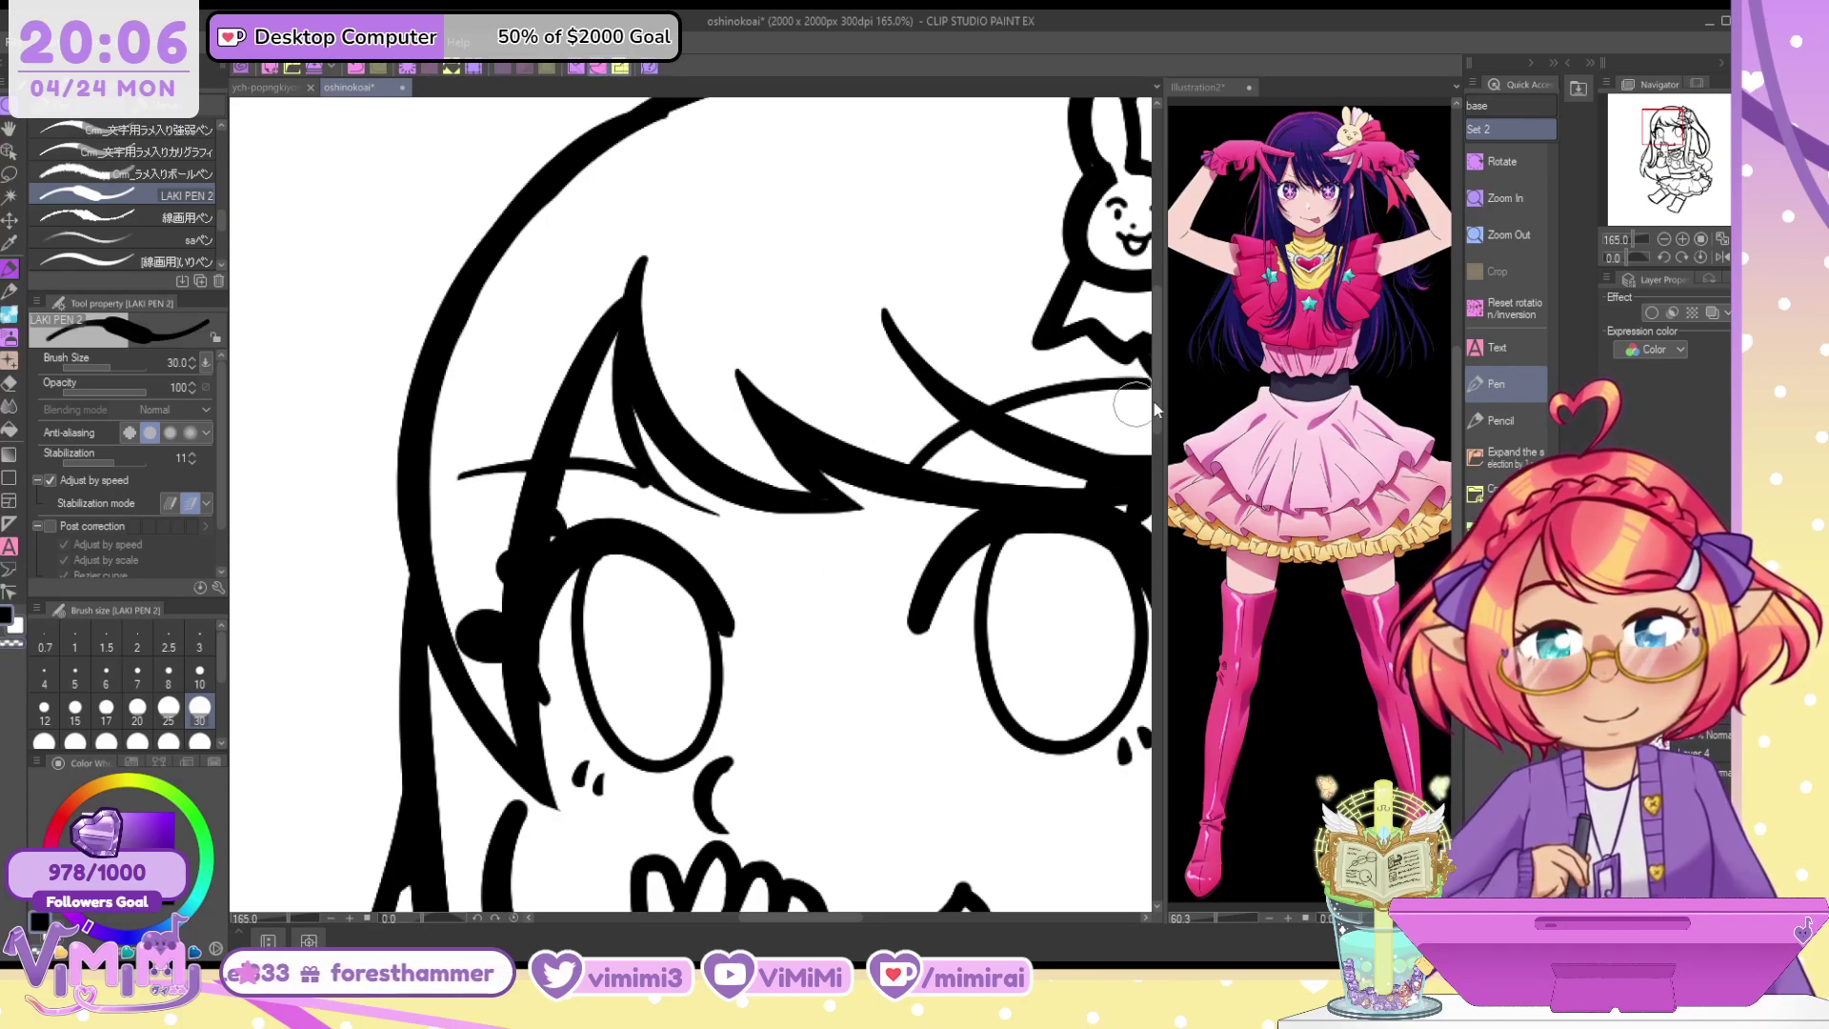
Lasso the left eyebrow, shift it slightly to the right, and clear the selection
left_click_drag(1663, 127, 1694, 117)
left_click_drag(1675, 123, 1667, 124)
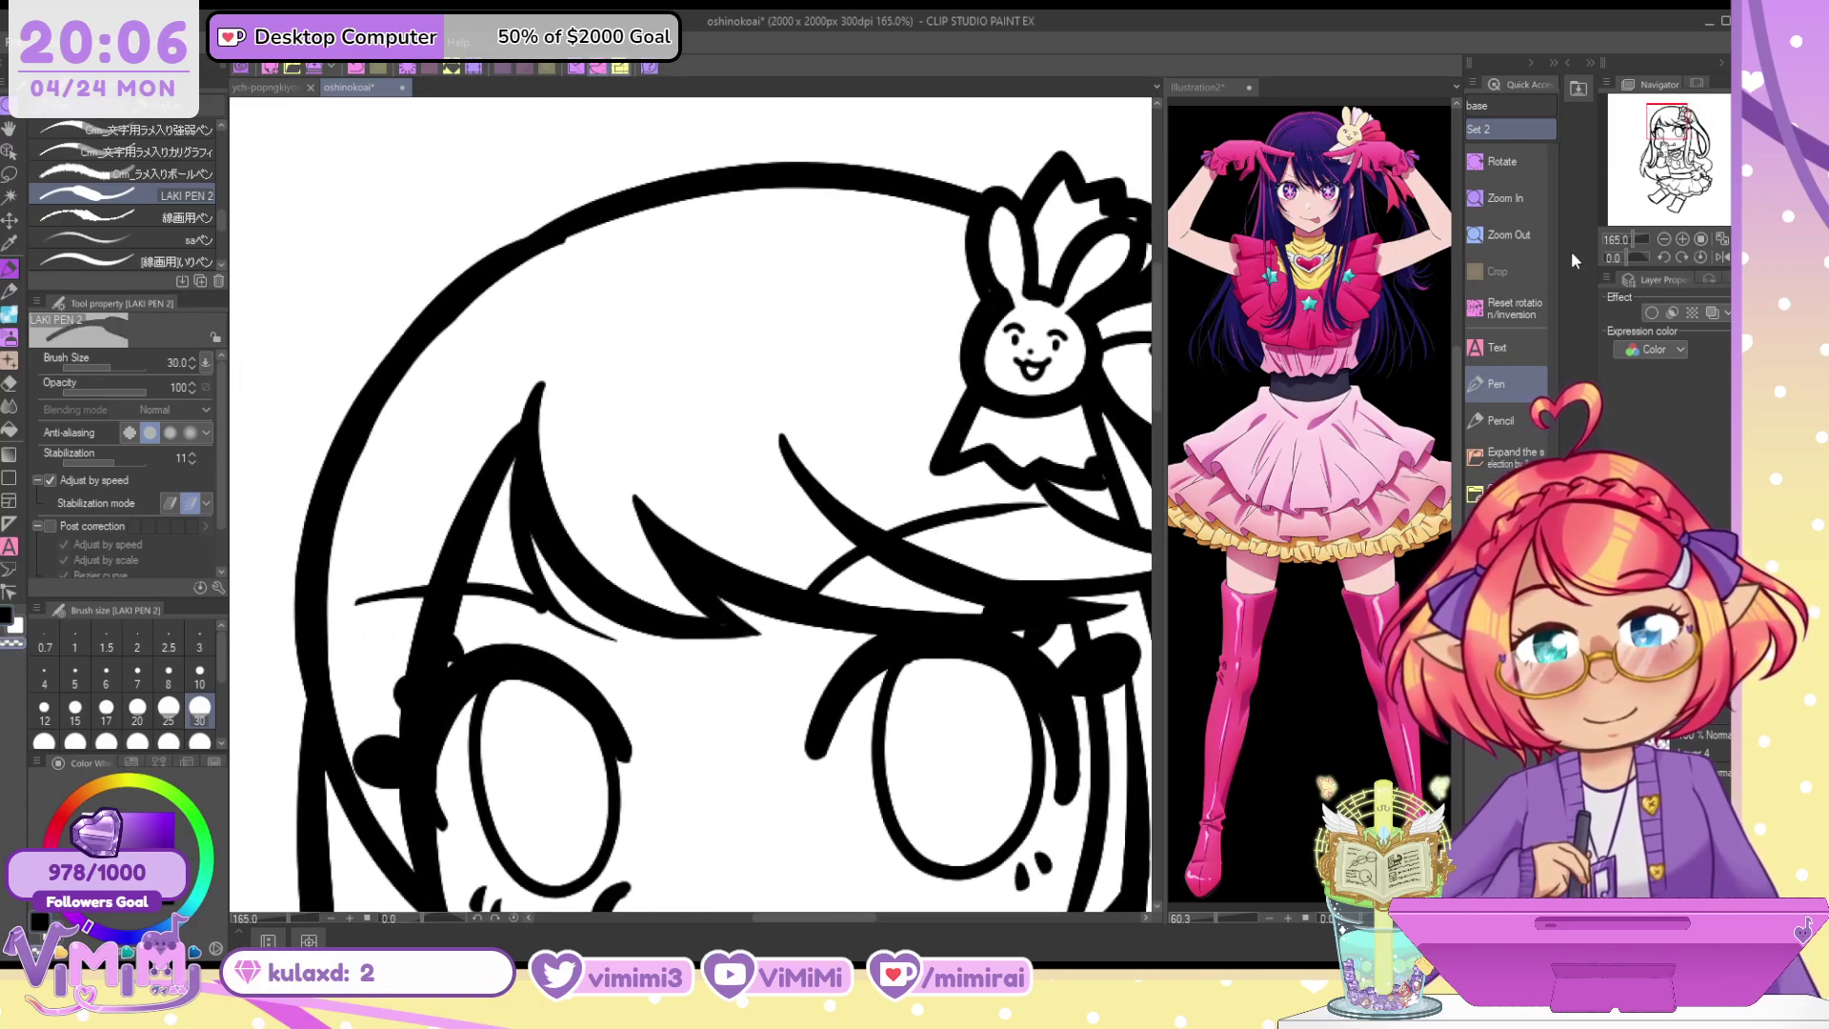
left_click(1664, 239)
left_click(1664, 239)
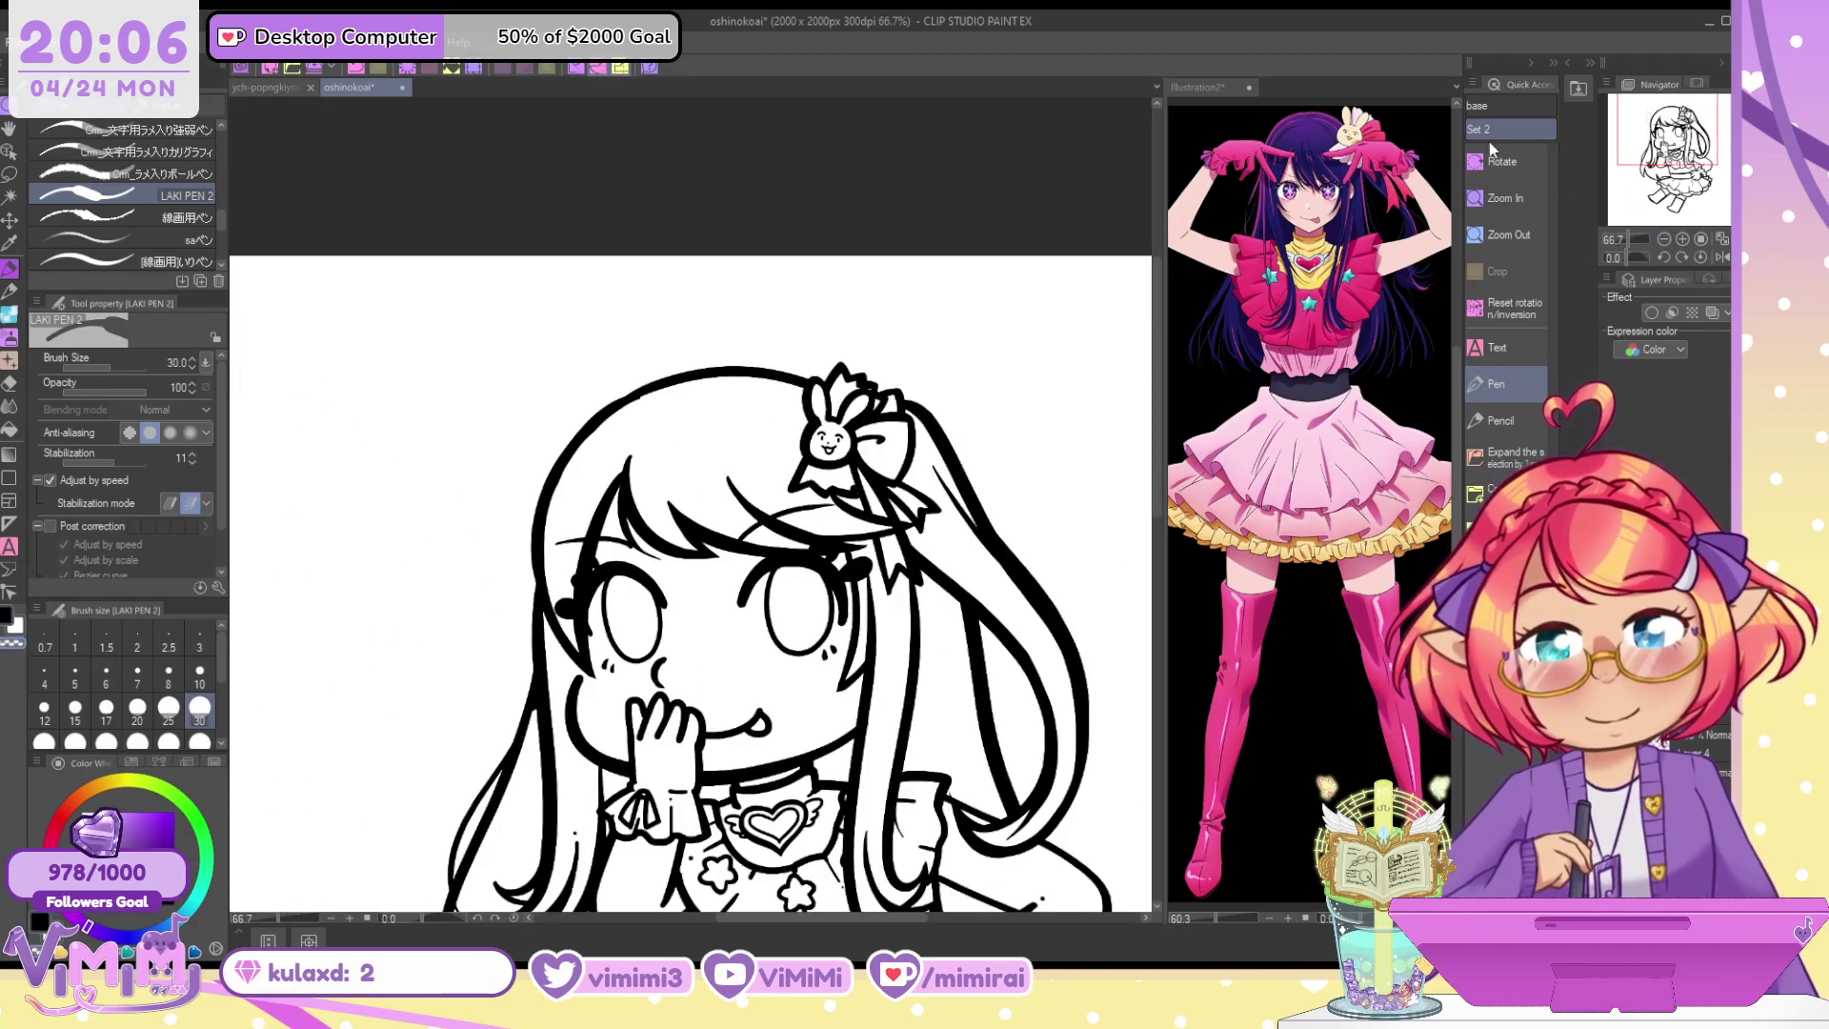
left_click(9, 176)
left_click_drag(671, 515, 509, 420)
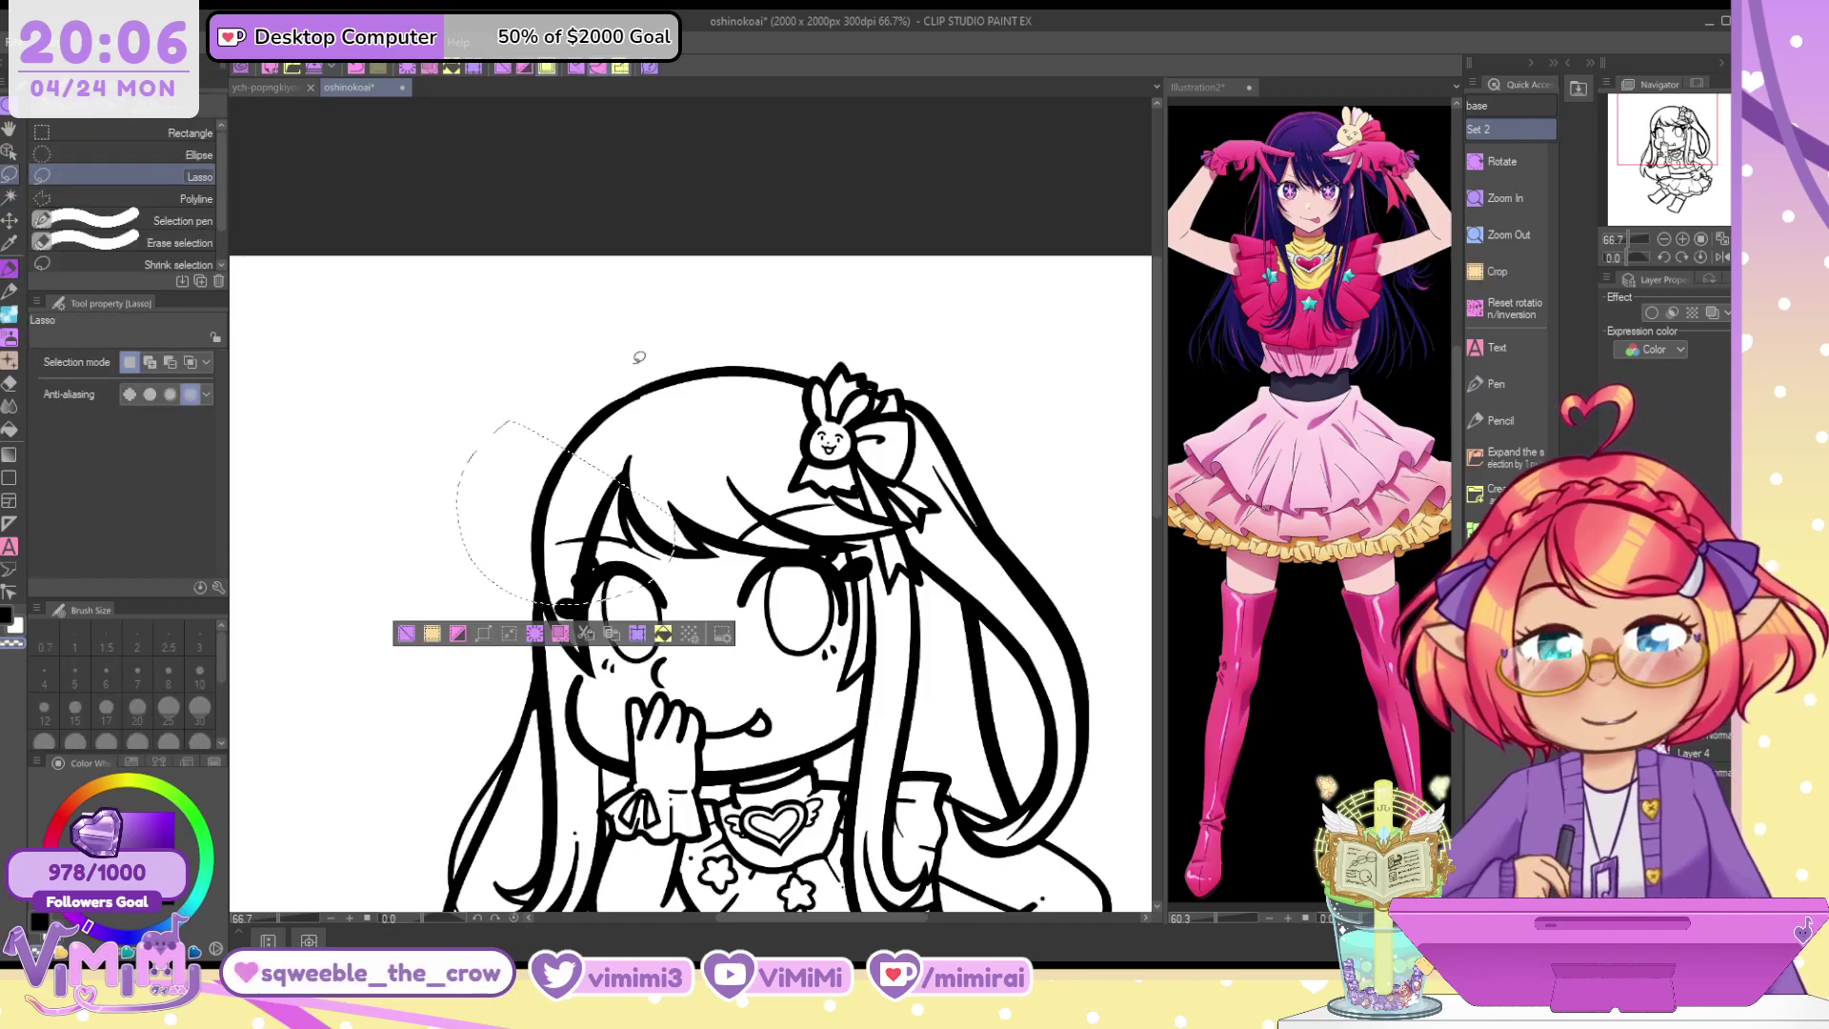
left_click(10, 196)
left_click(10, 219)
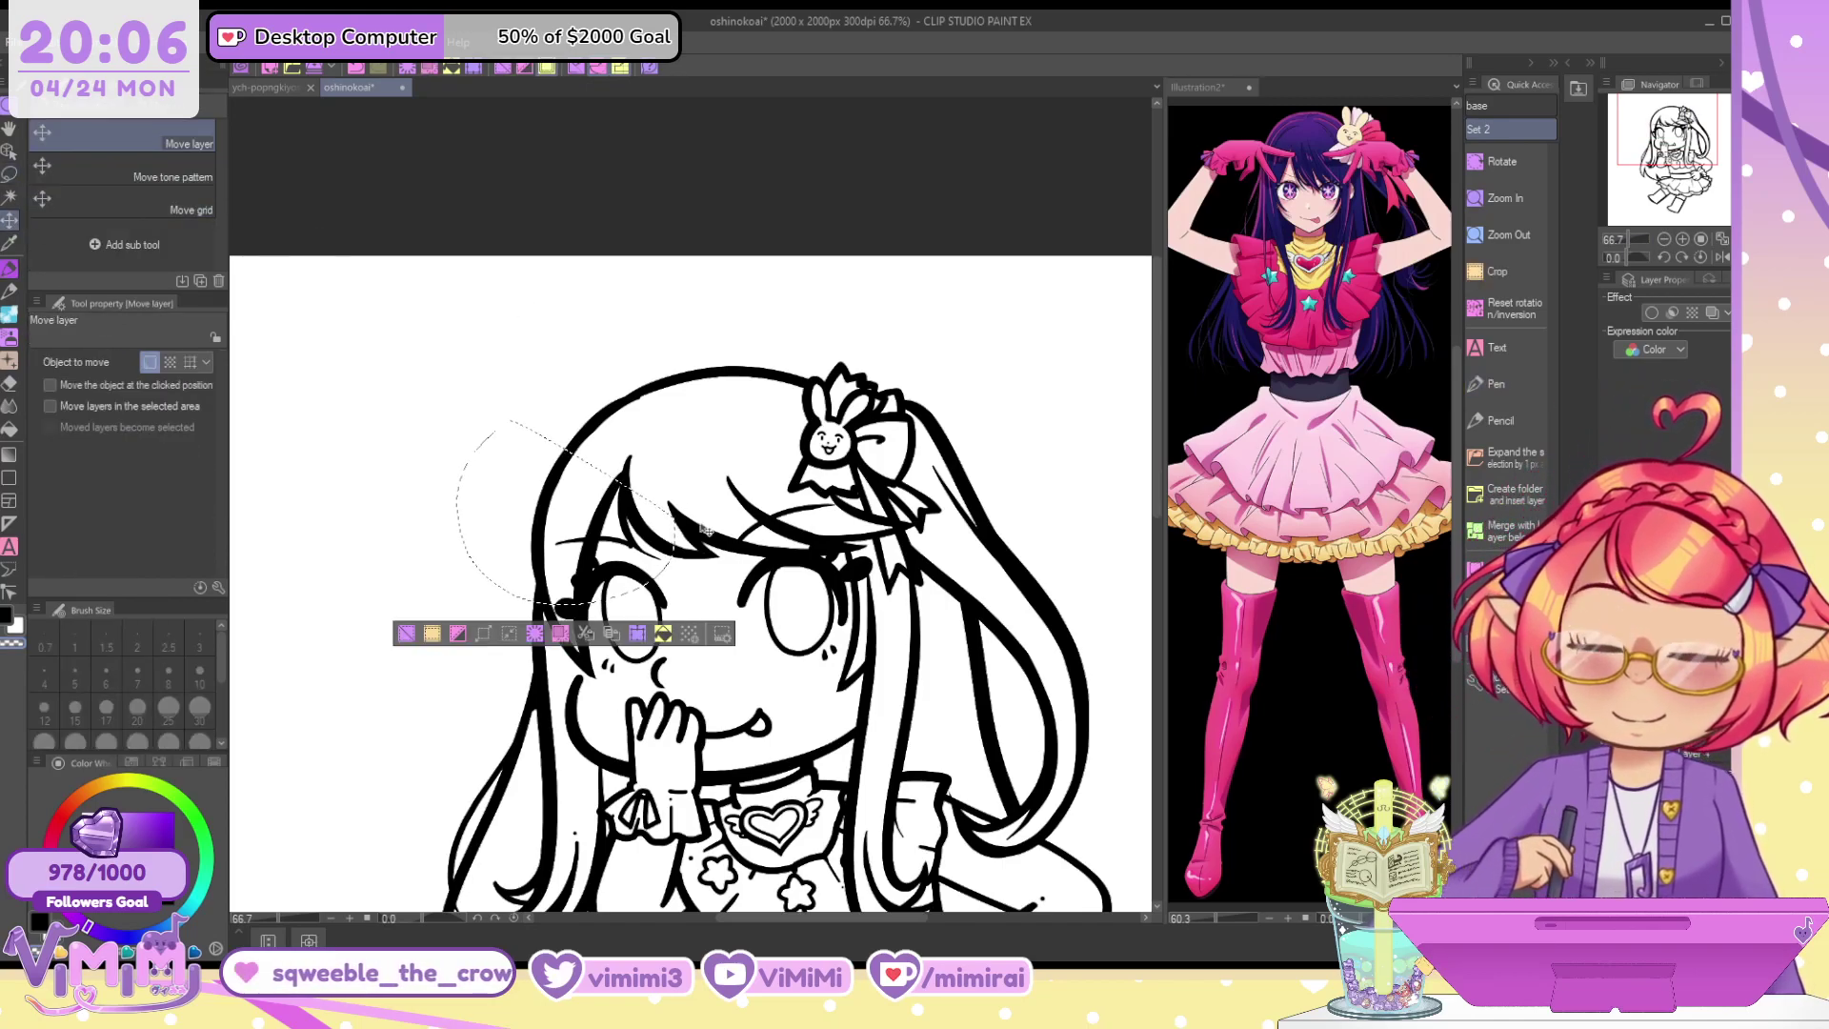
left_click_drag(656, 568, 664, 569)
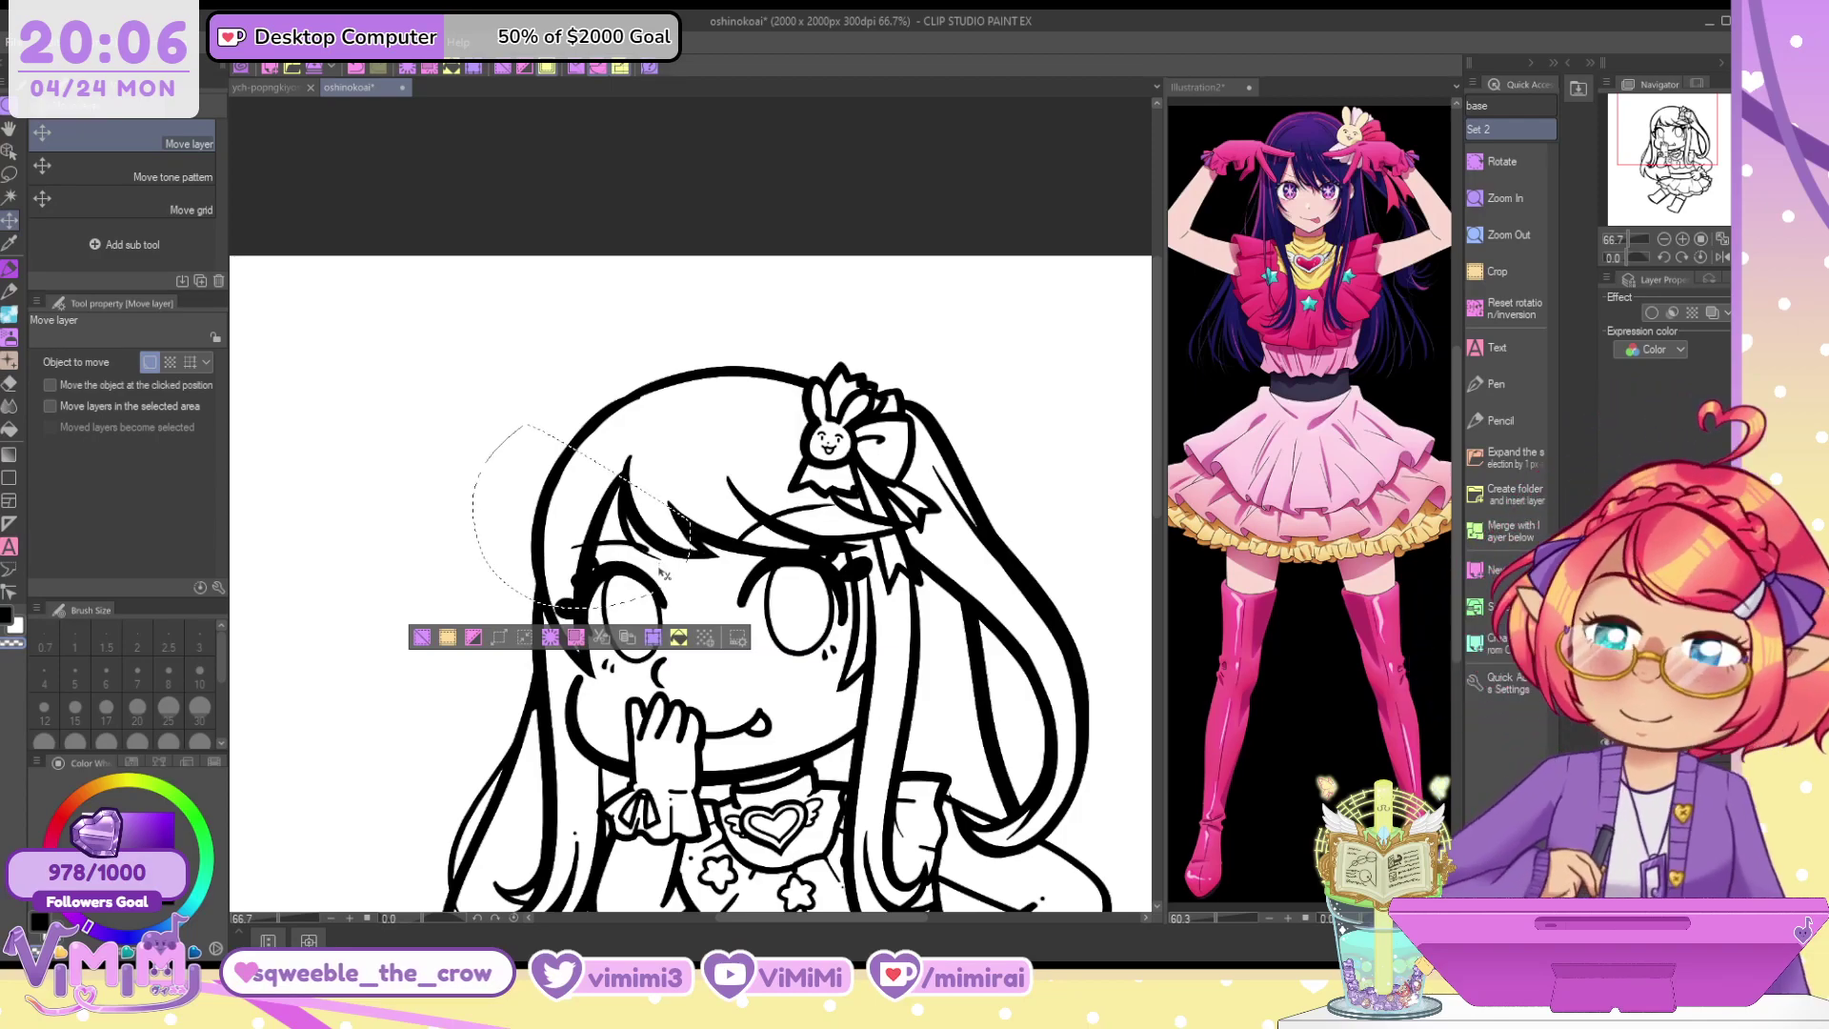
key("ctrl+d")
Lasso the right eyebrow, shift it slightly left and down, and clear the selection
left_click(9, 174)
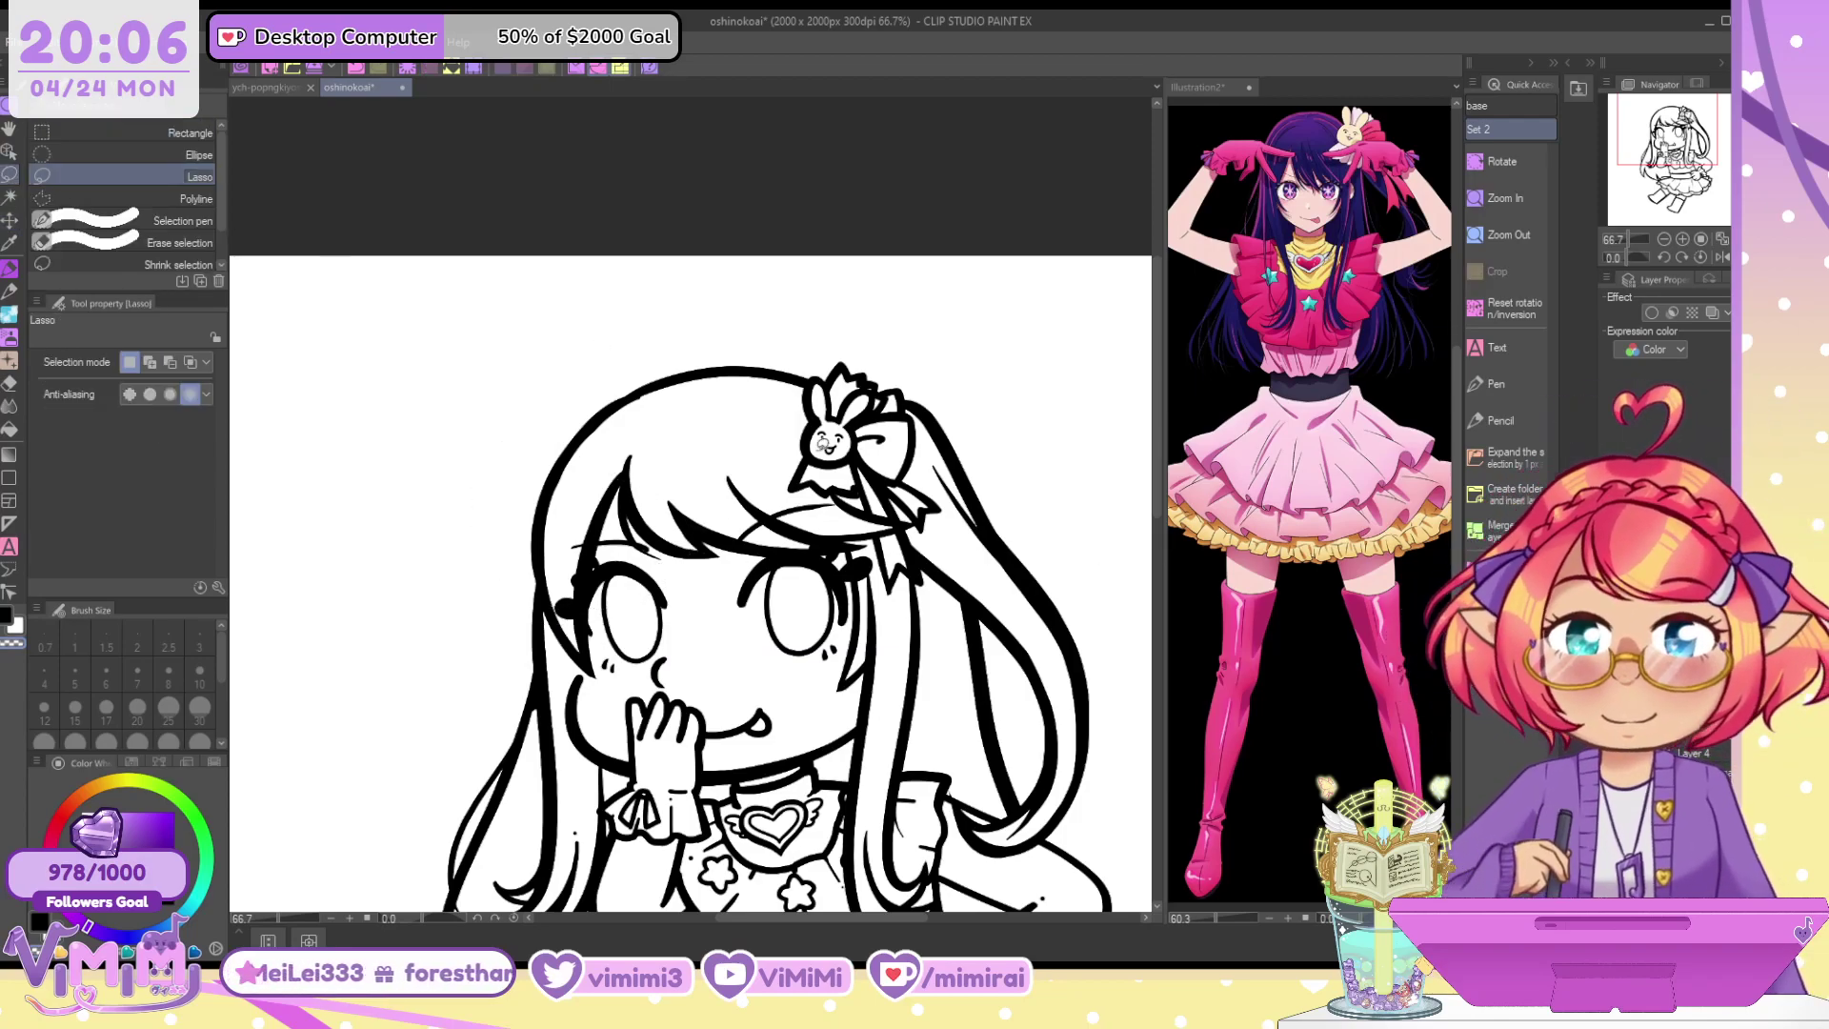
left_click_drag(929, 462, 919, 519)
left_click(10, 220)
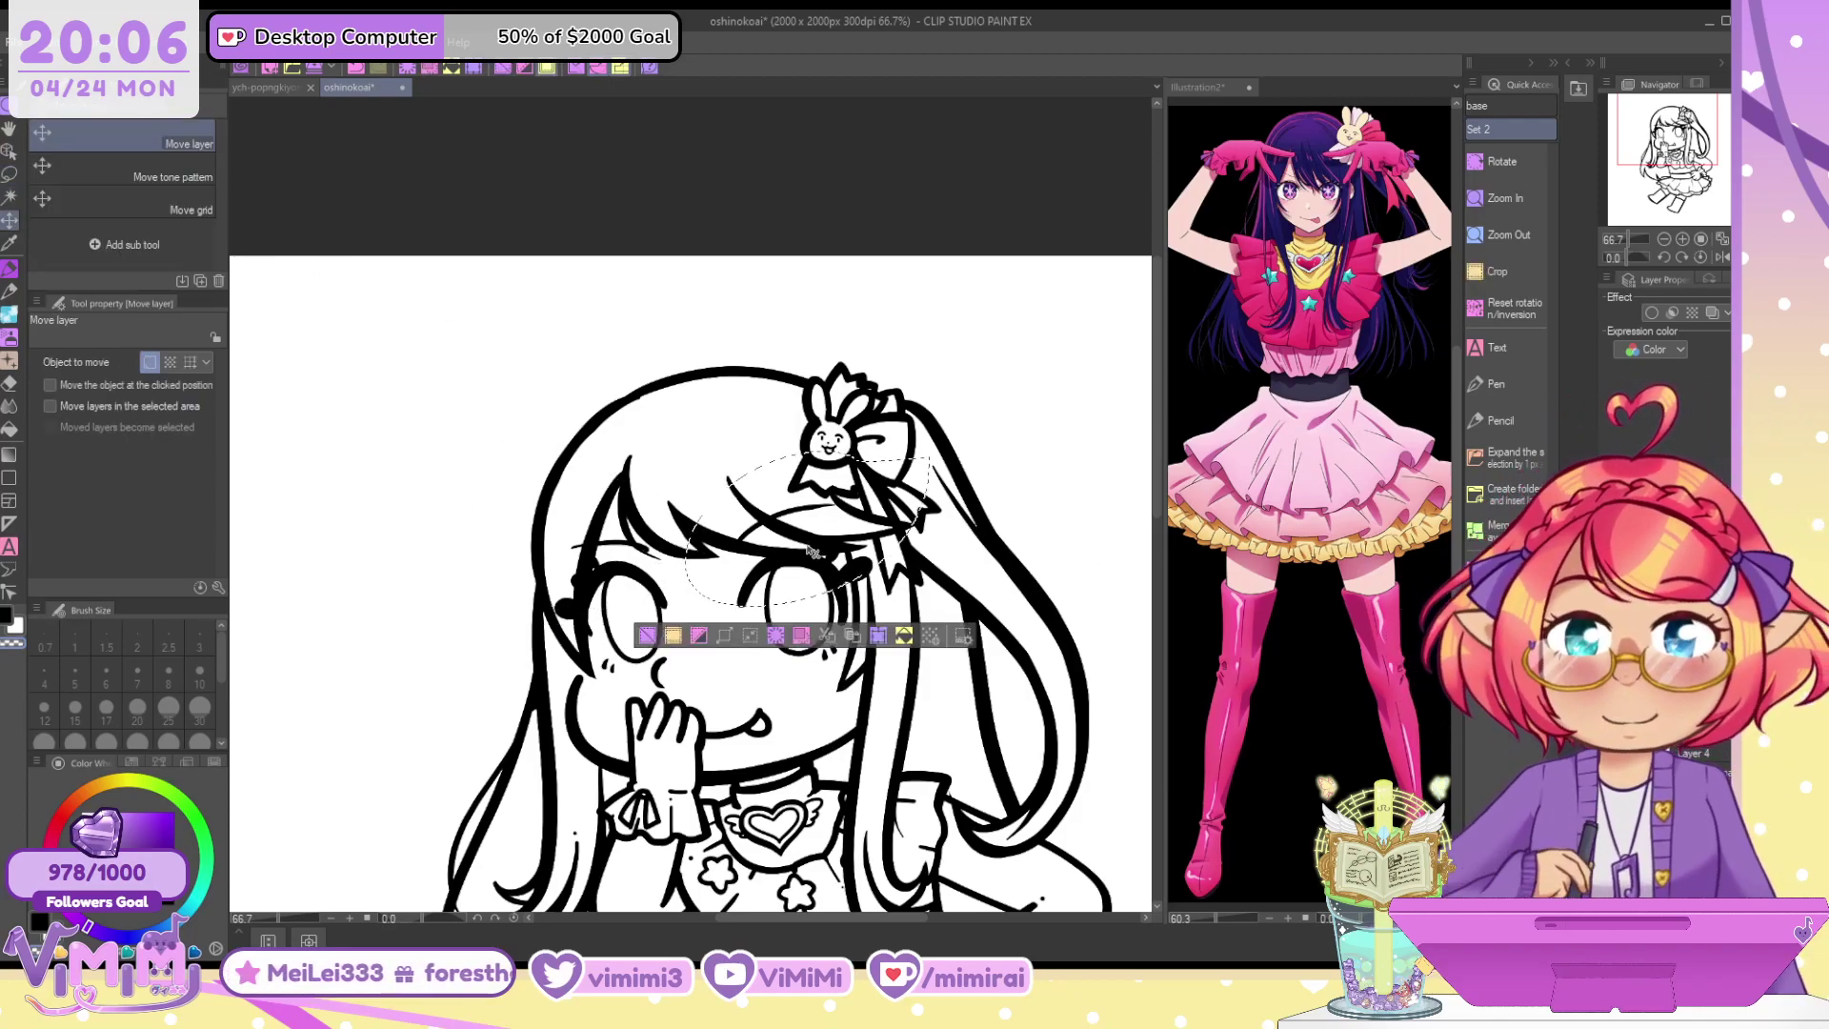
left_click_drag(815, 547, 806, 550)
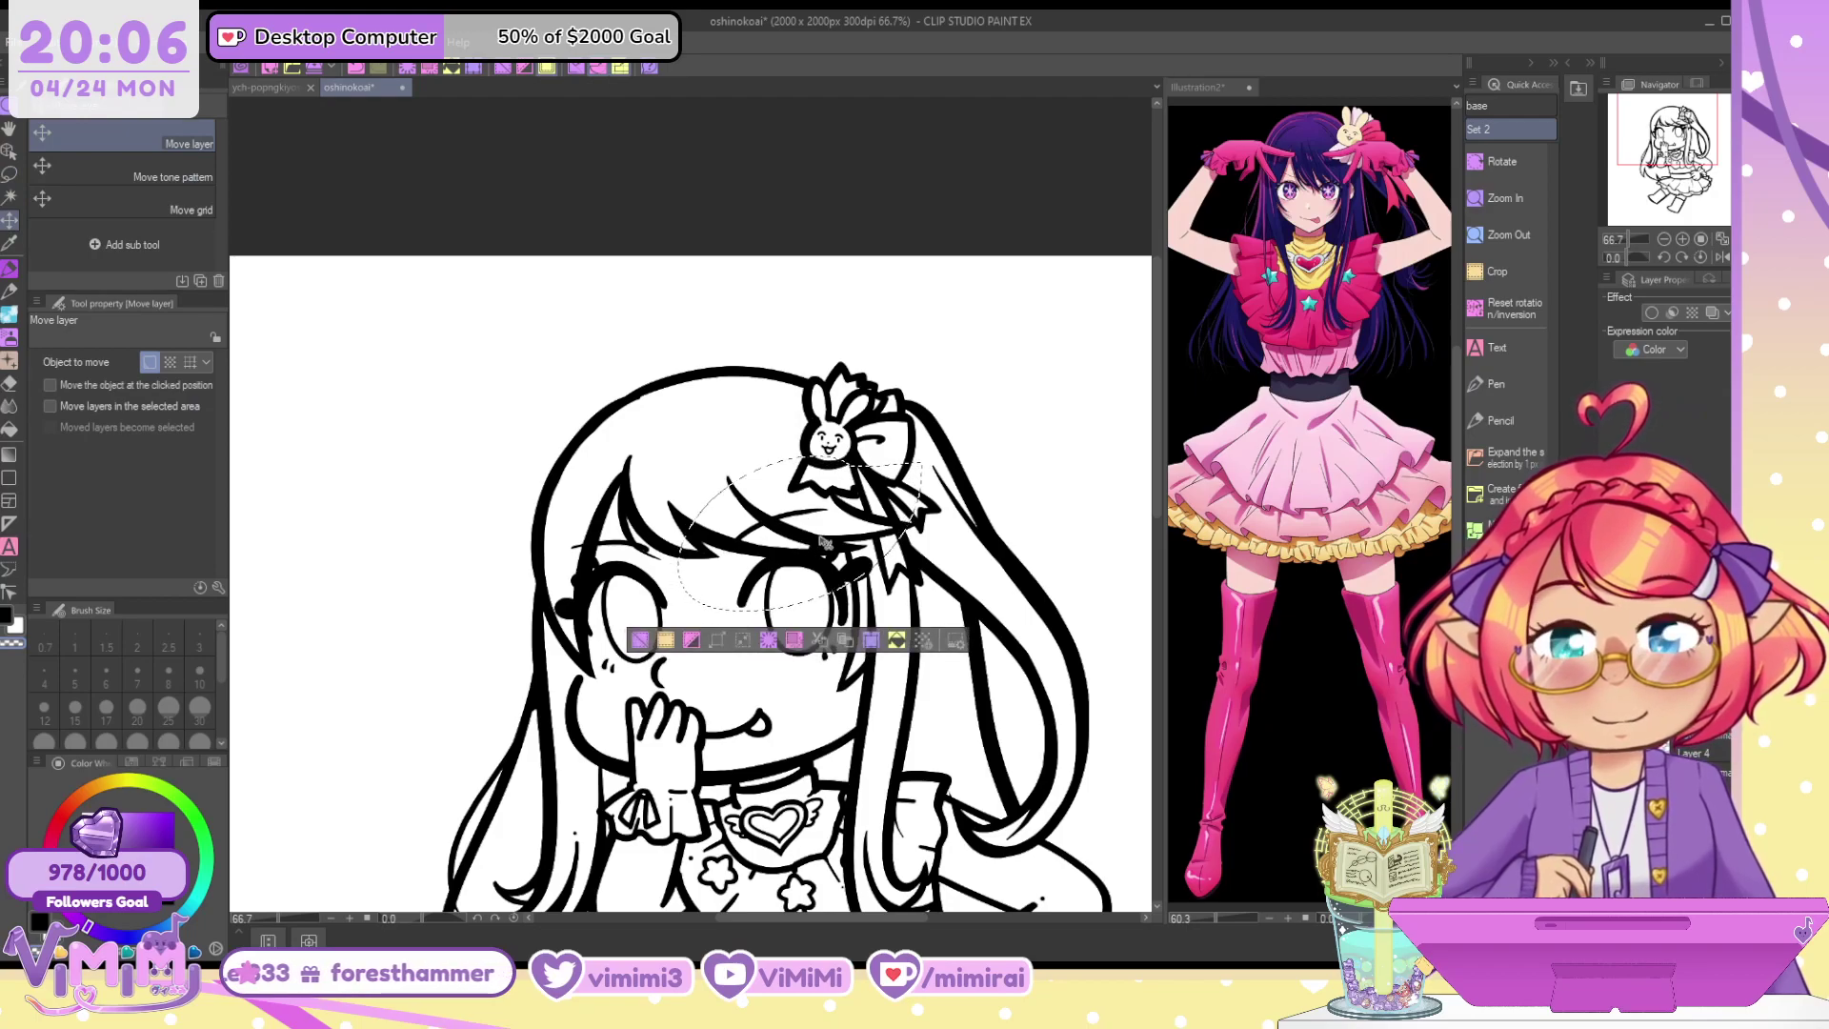
key("ctrl+d")
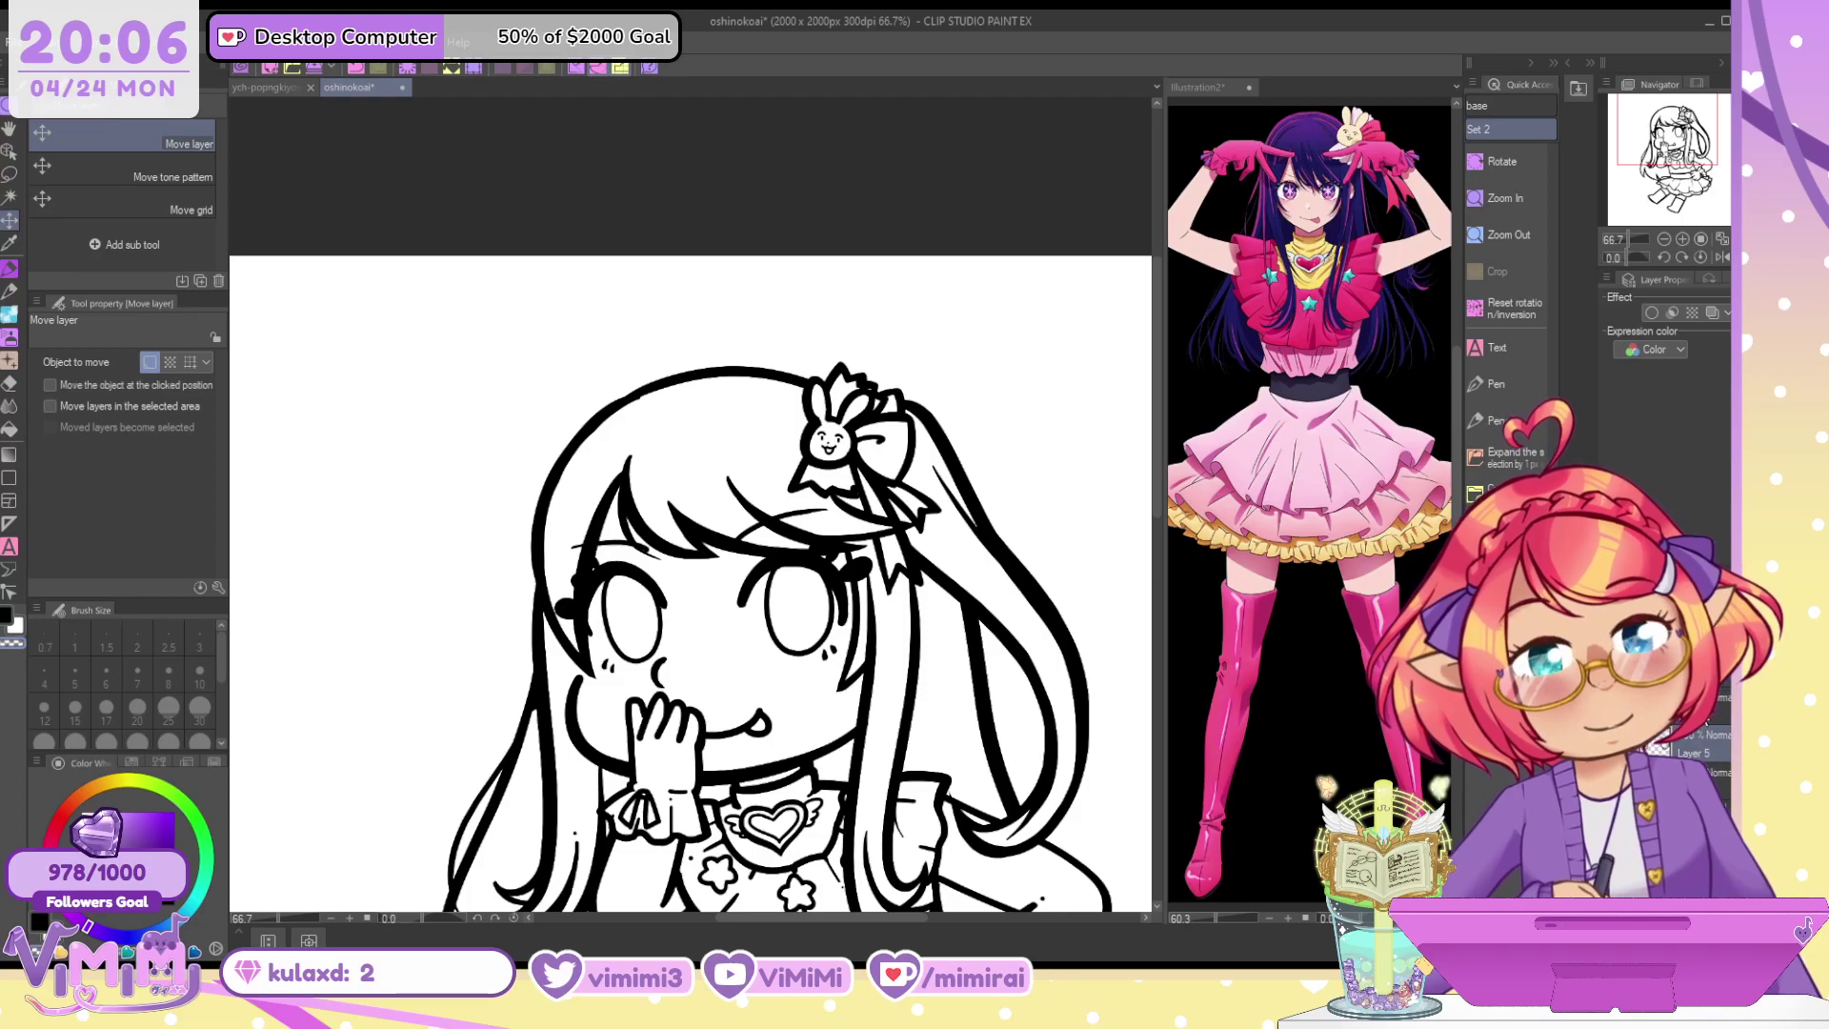
Check the whole figure at 33.3% zoom, then try to shift the lassoed left eye slightly outward
left_click_drag(1686, 143, 1683, 153)
left_click(1664, 240)
left_click(1663, 241)
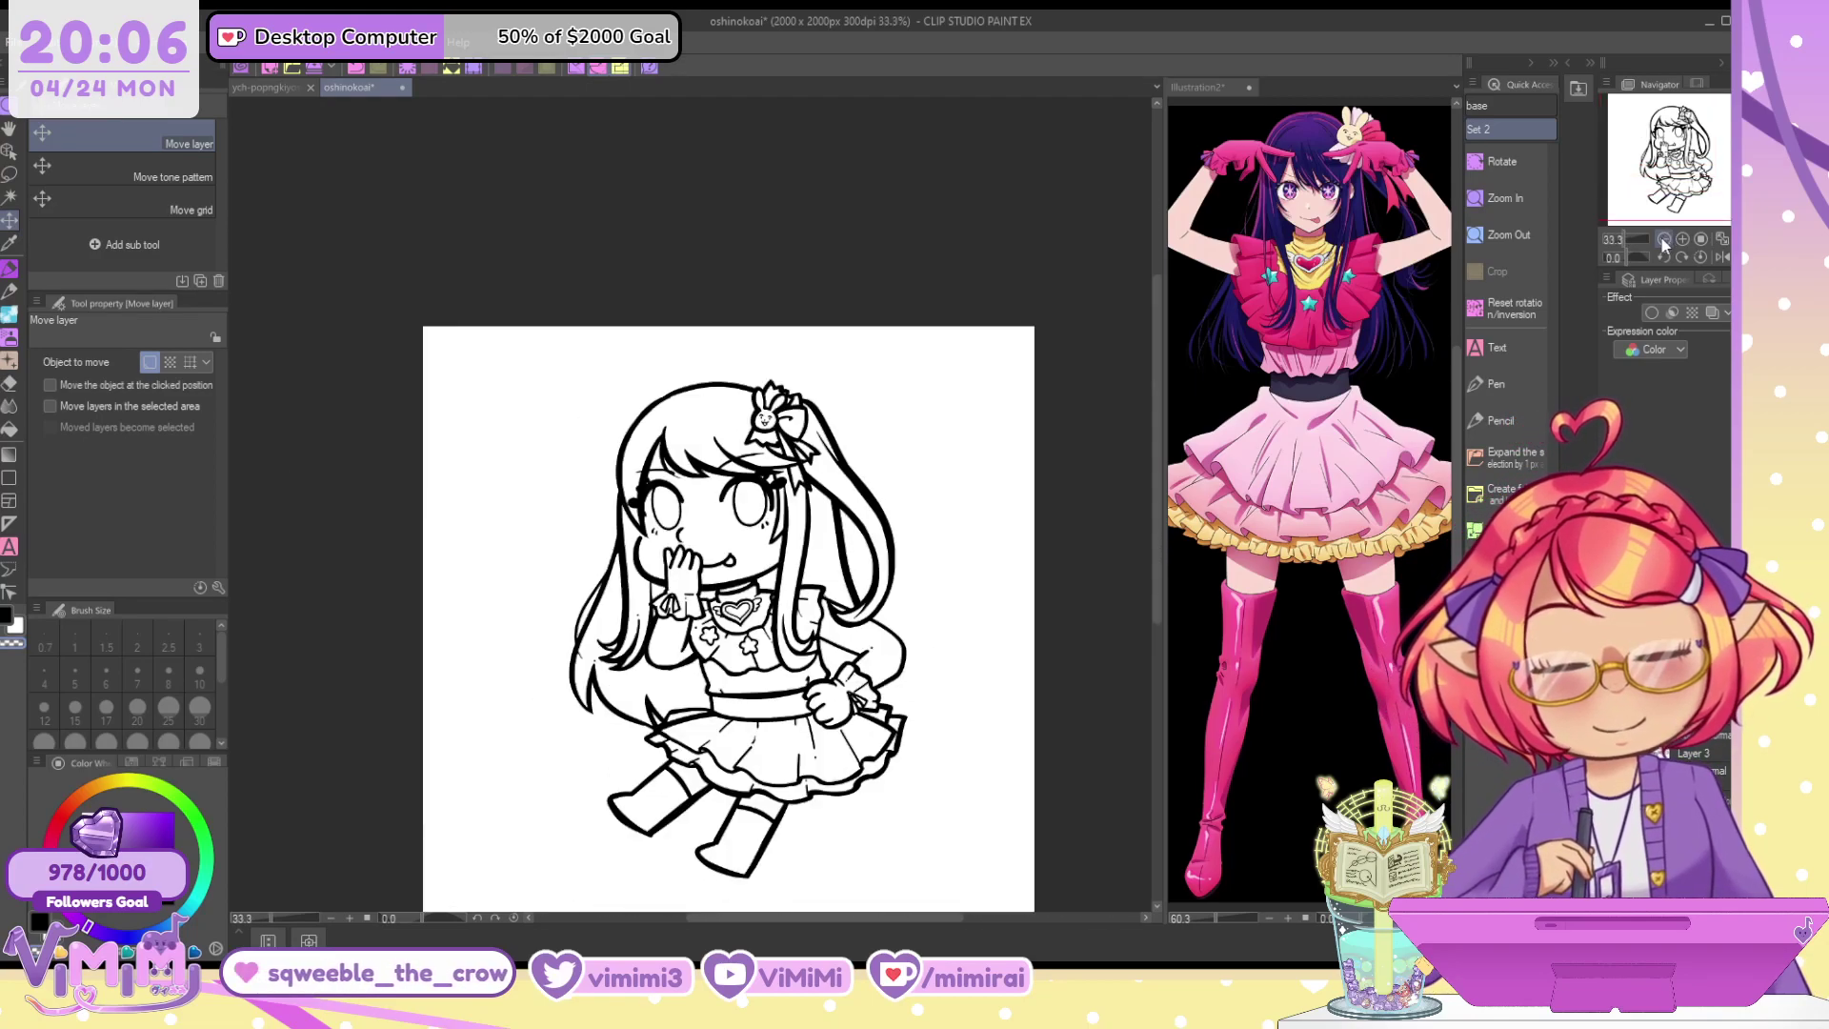
left_click(1681, 240)
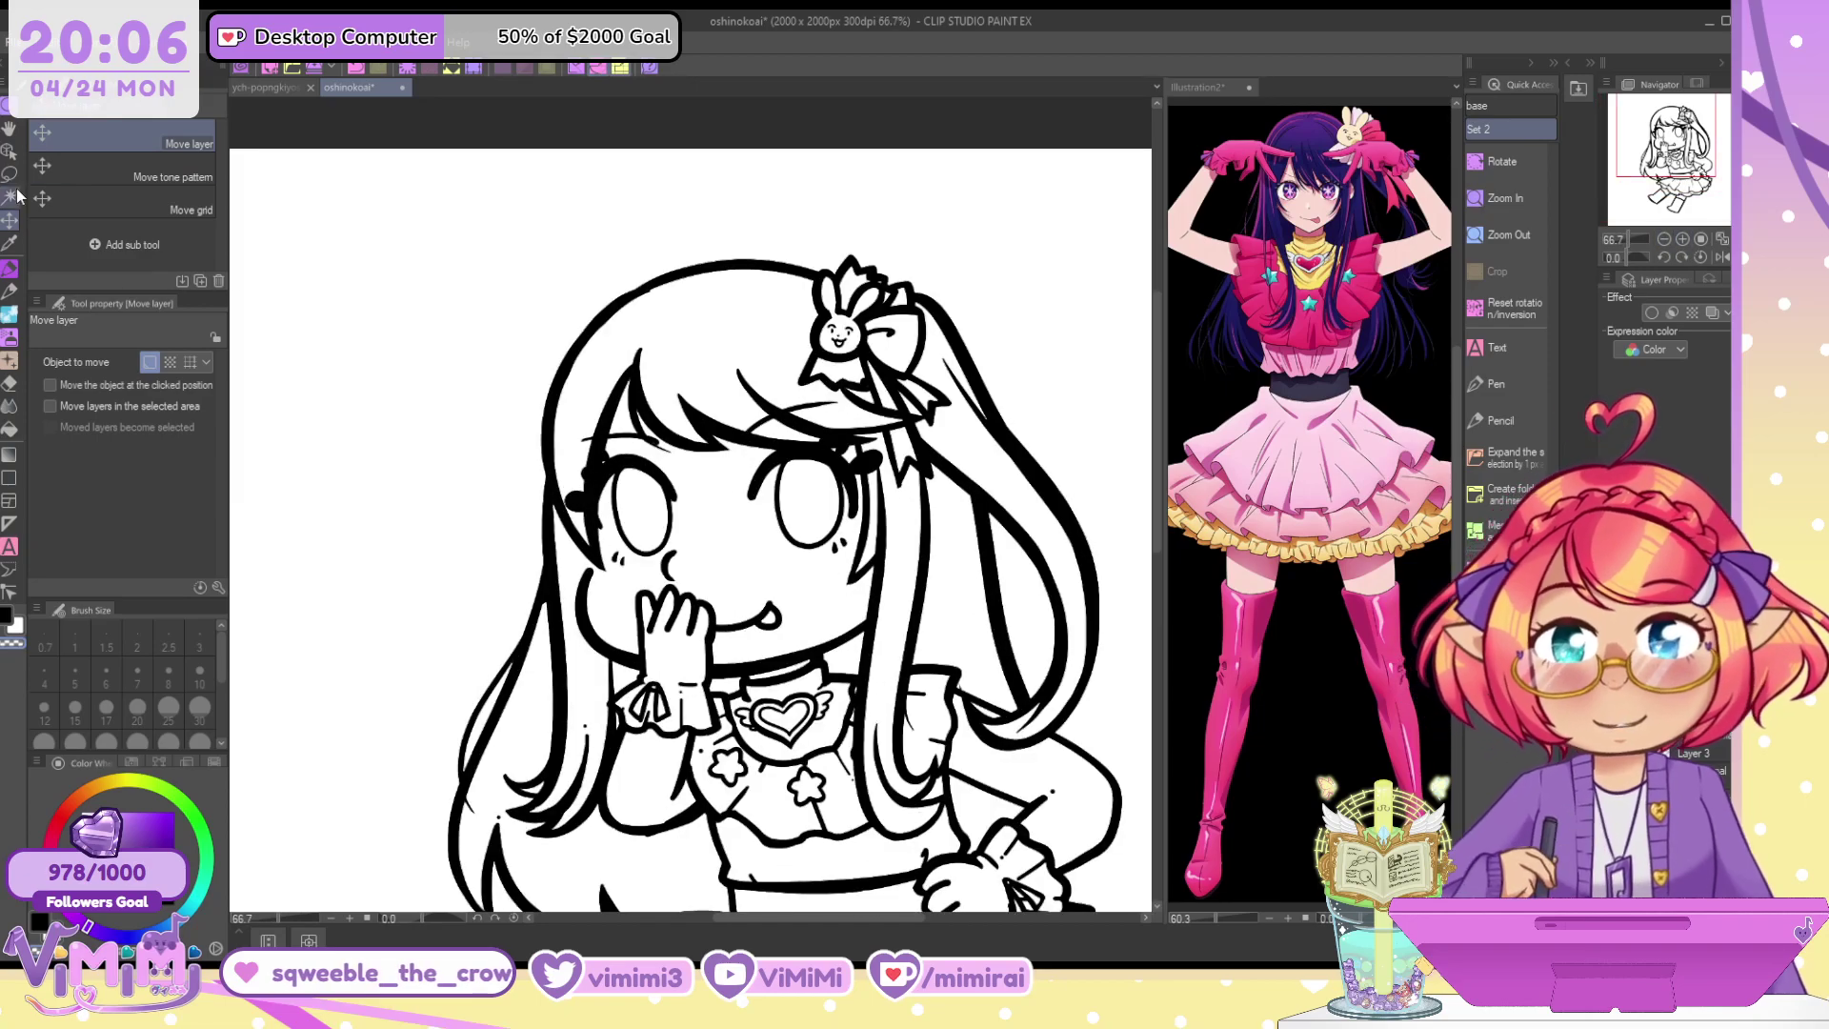
left_click(9, 173)
mouse_move(673, 428)
left_mouse_down()
mouse_move(695, 467)
mouse_move(657, 410)
left_mouse_up()
left_click(10, 222)
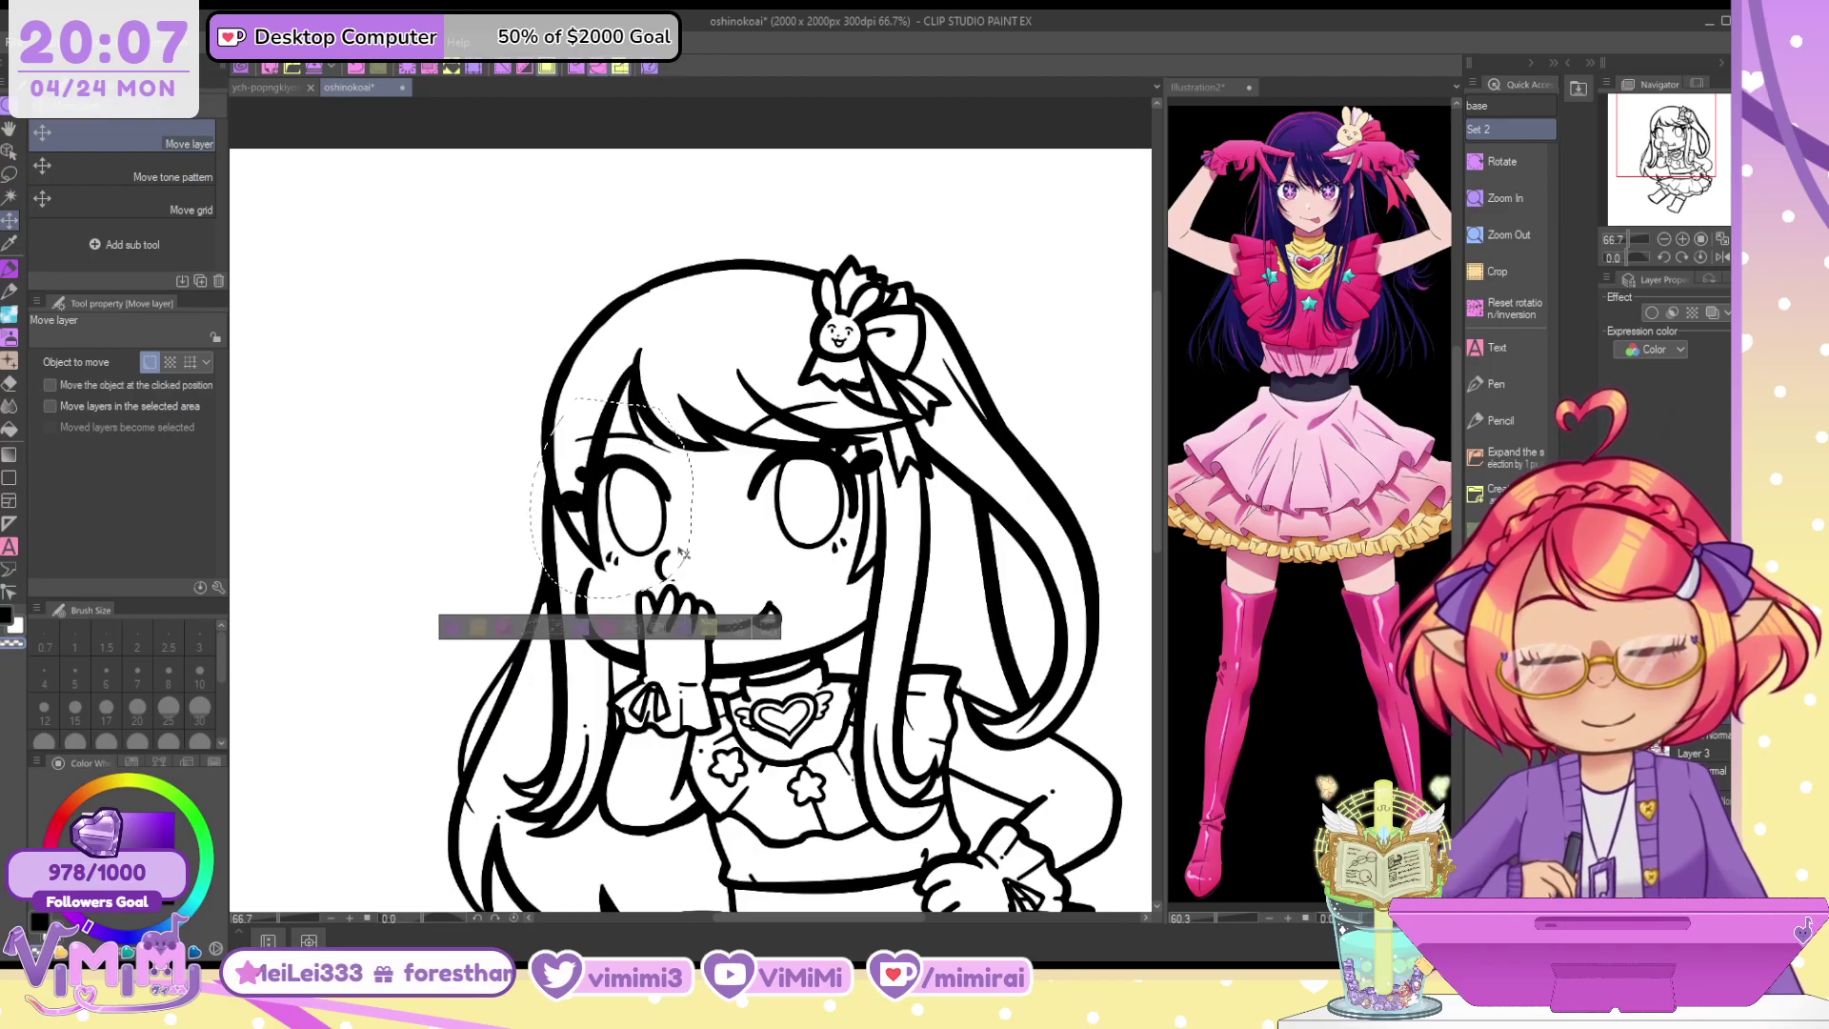
left_click_drag(700, 542, 692, 539)
key("ctrl+d")
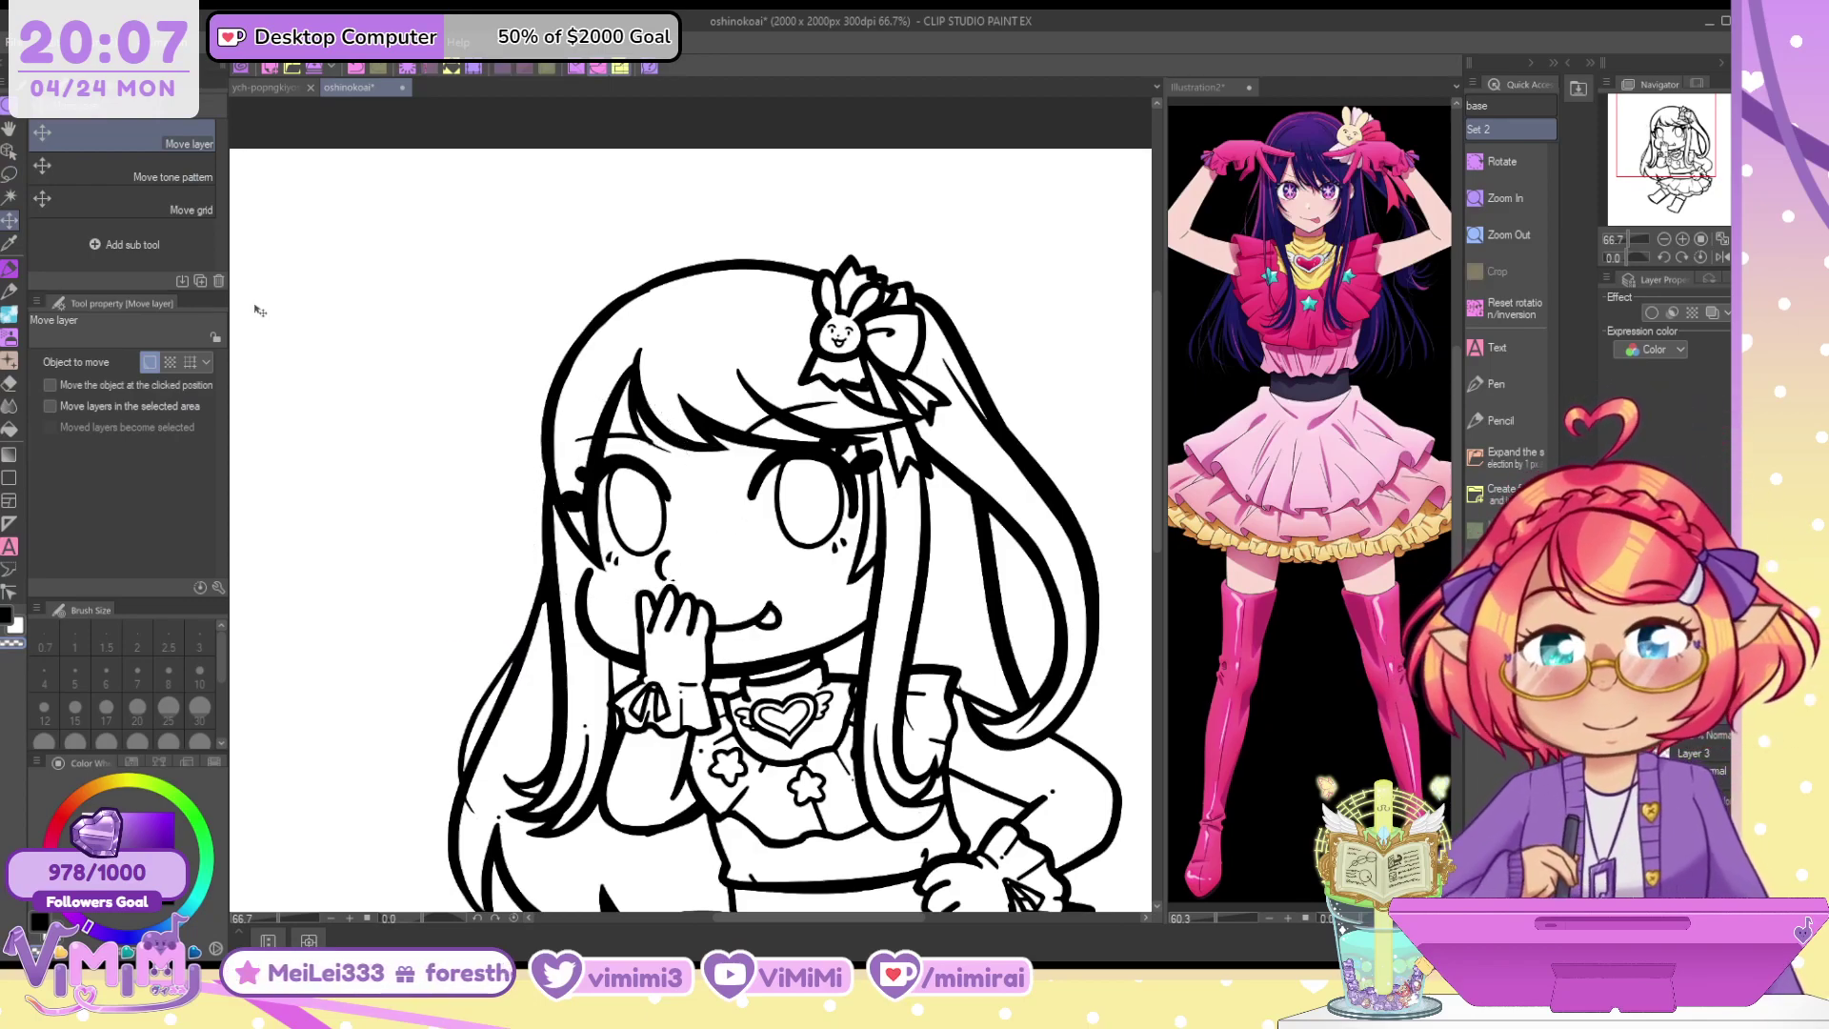
Reselect the left eye and its lashes, move them slightly to the left, and clear the selection
left_click(11, 176)
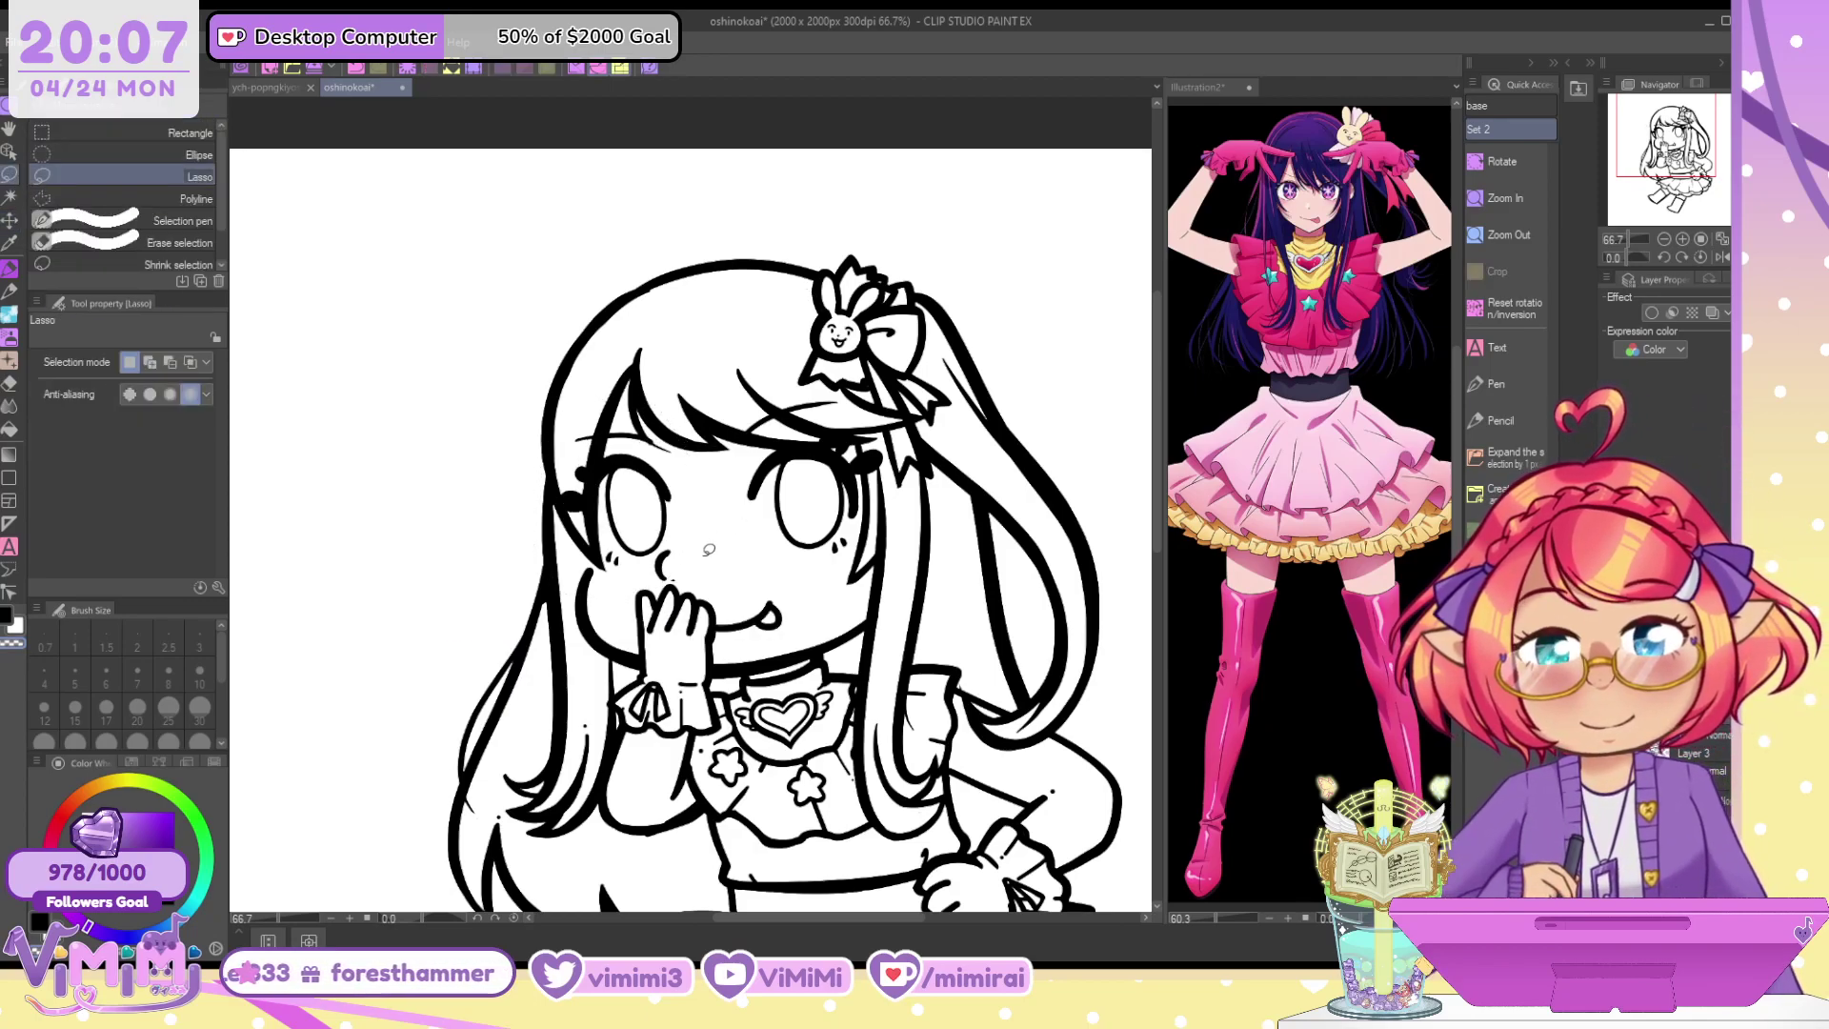
left_click_drag(709, 550, 725, 547)
key("ctrl+shift+Right")
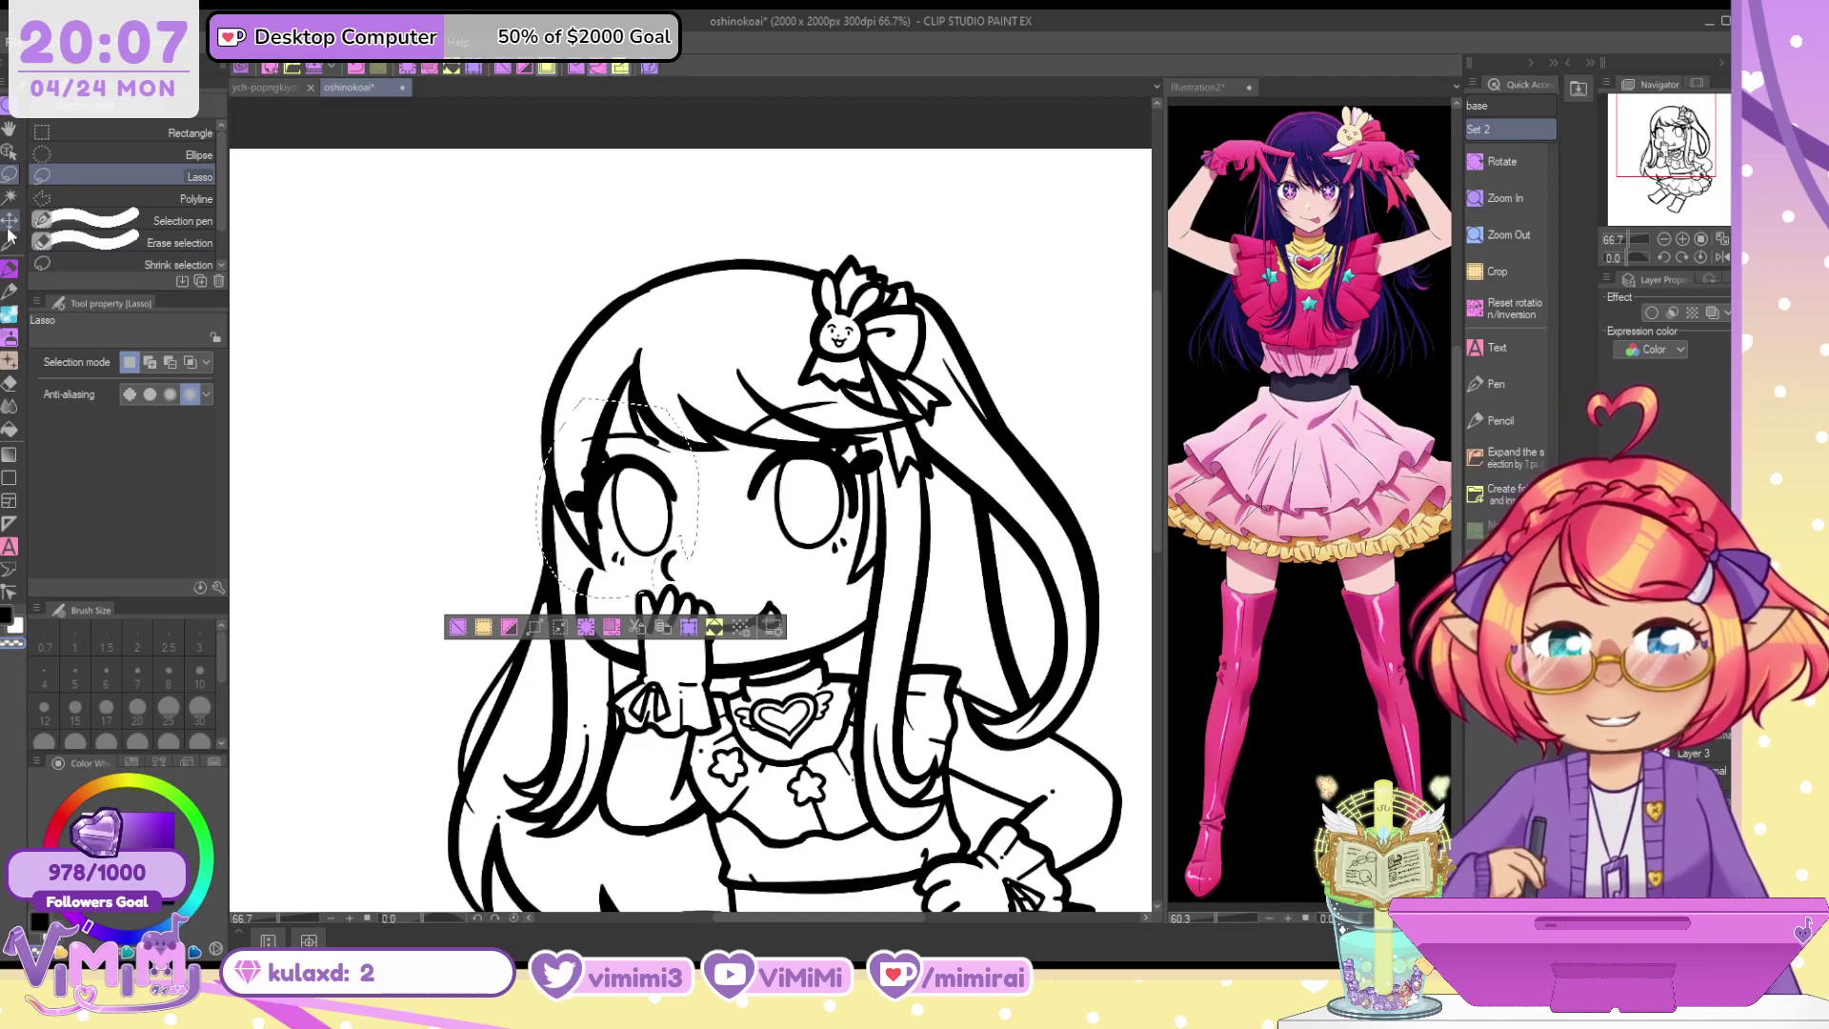
key("k")
key("shift+Left")
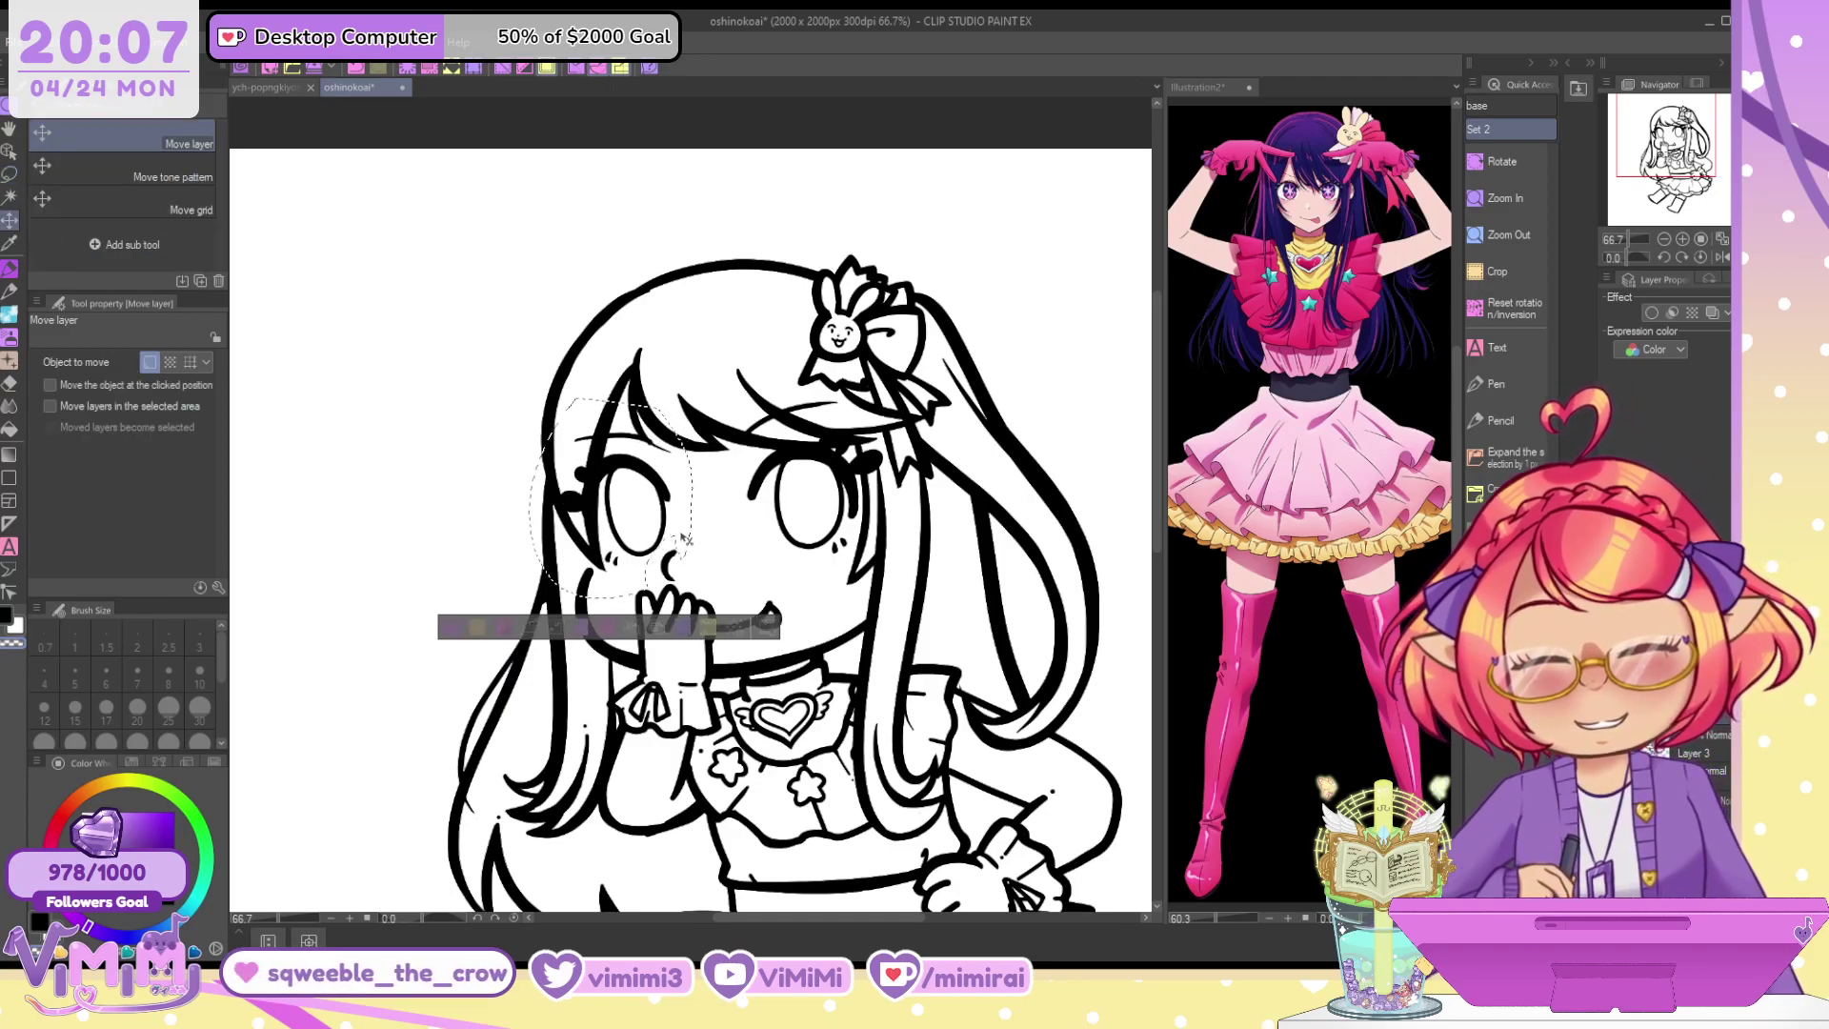
key("ctrl+d")
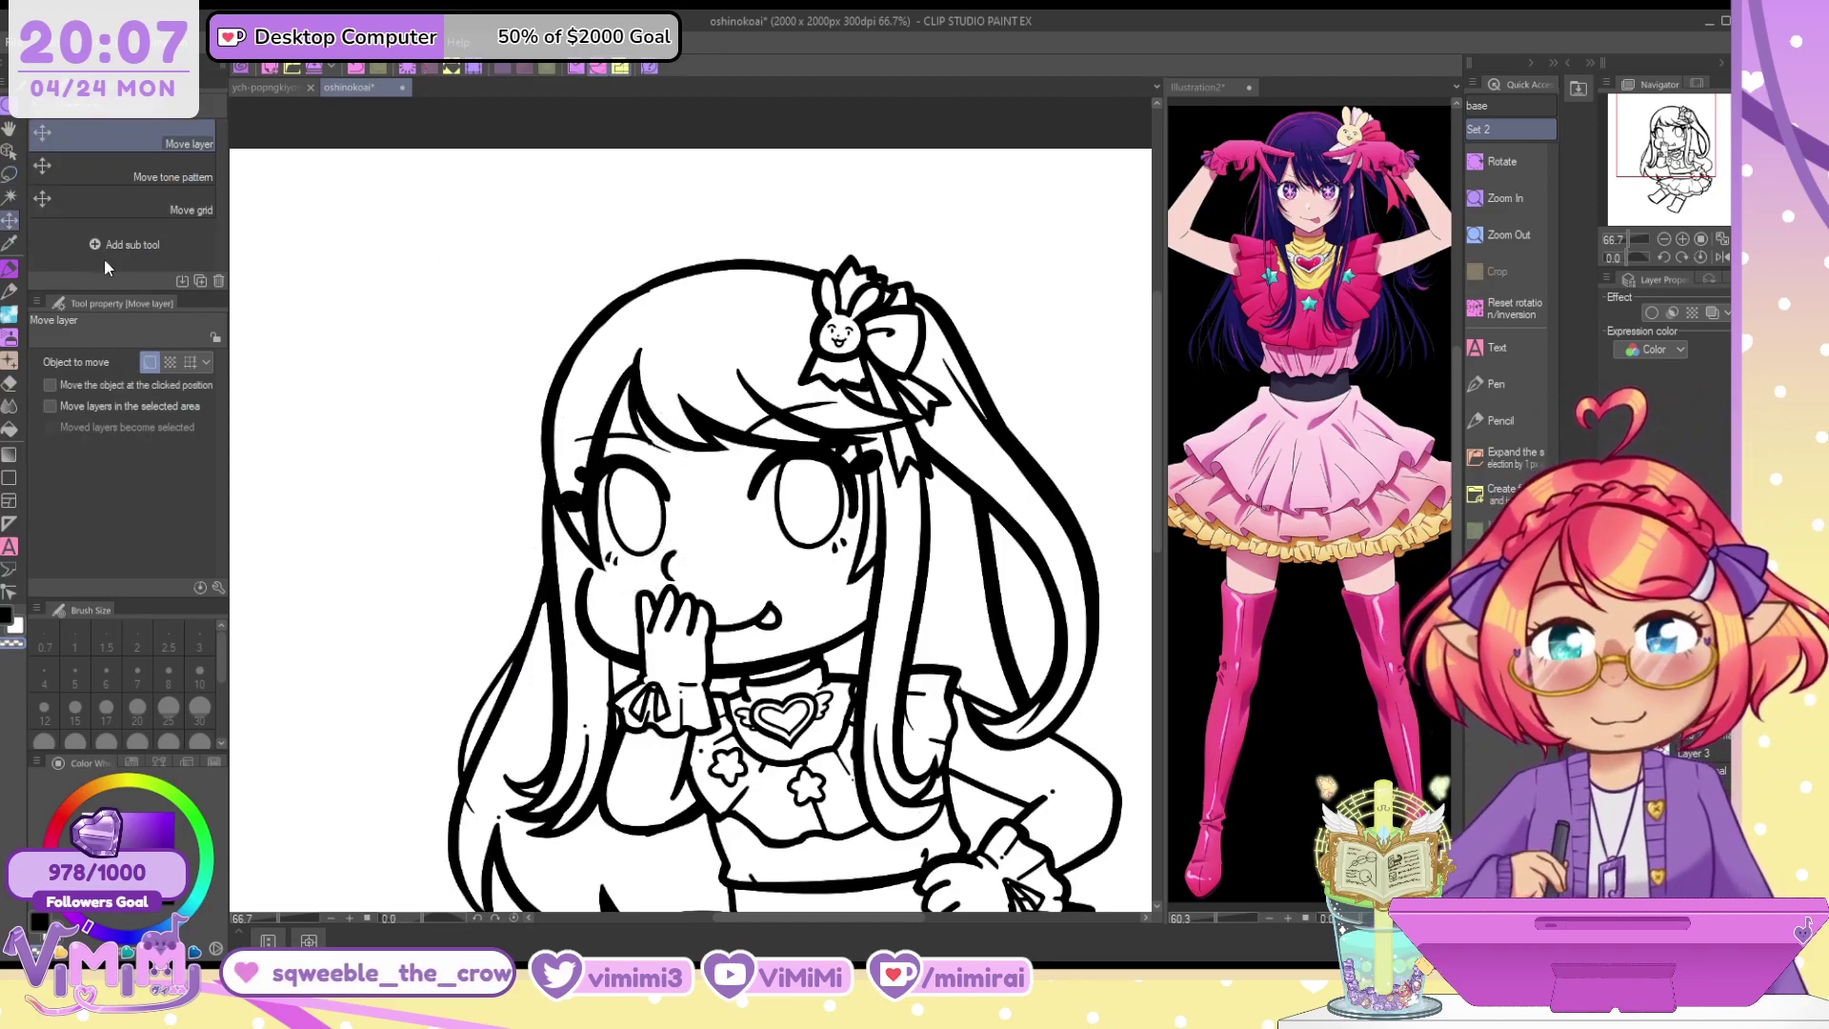
Lasso the right eye with its lashes, move it slightly left toward the nose, and clear the selection
key("m")
mouse_move(867, 377)
left_mouse_down()
mouse_move(753, 381)
mouse_move(953, 400)
left_mouse_up()
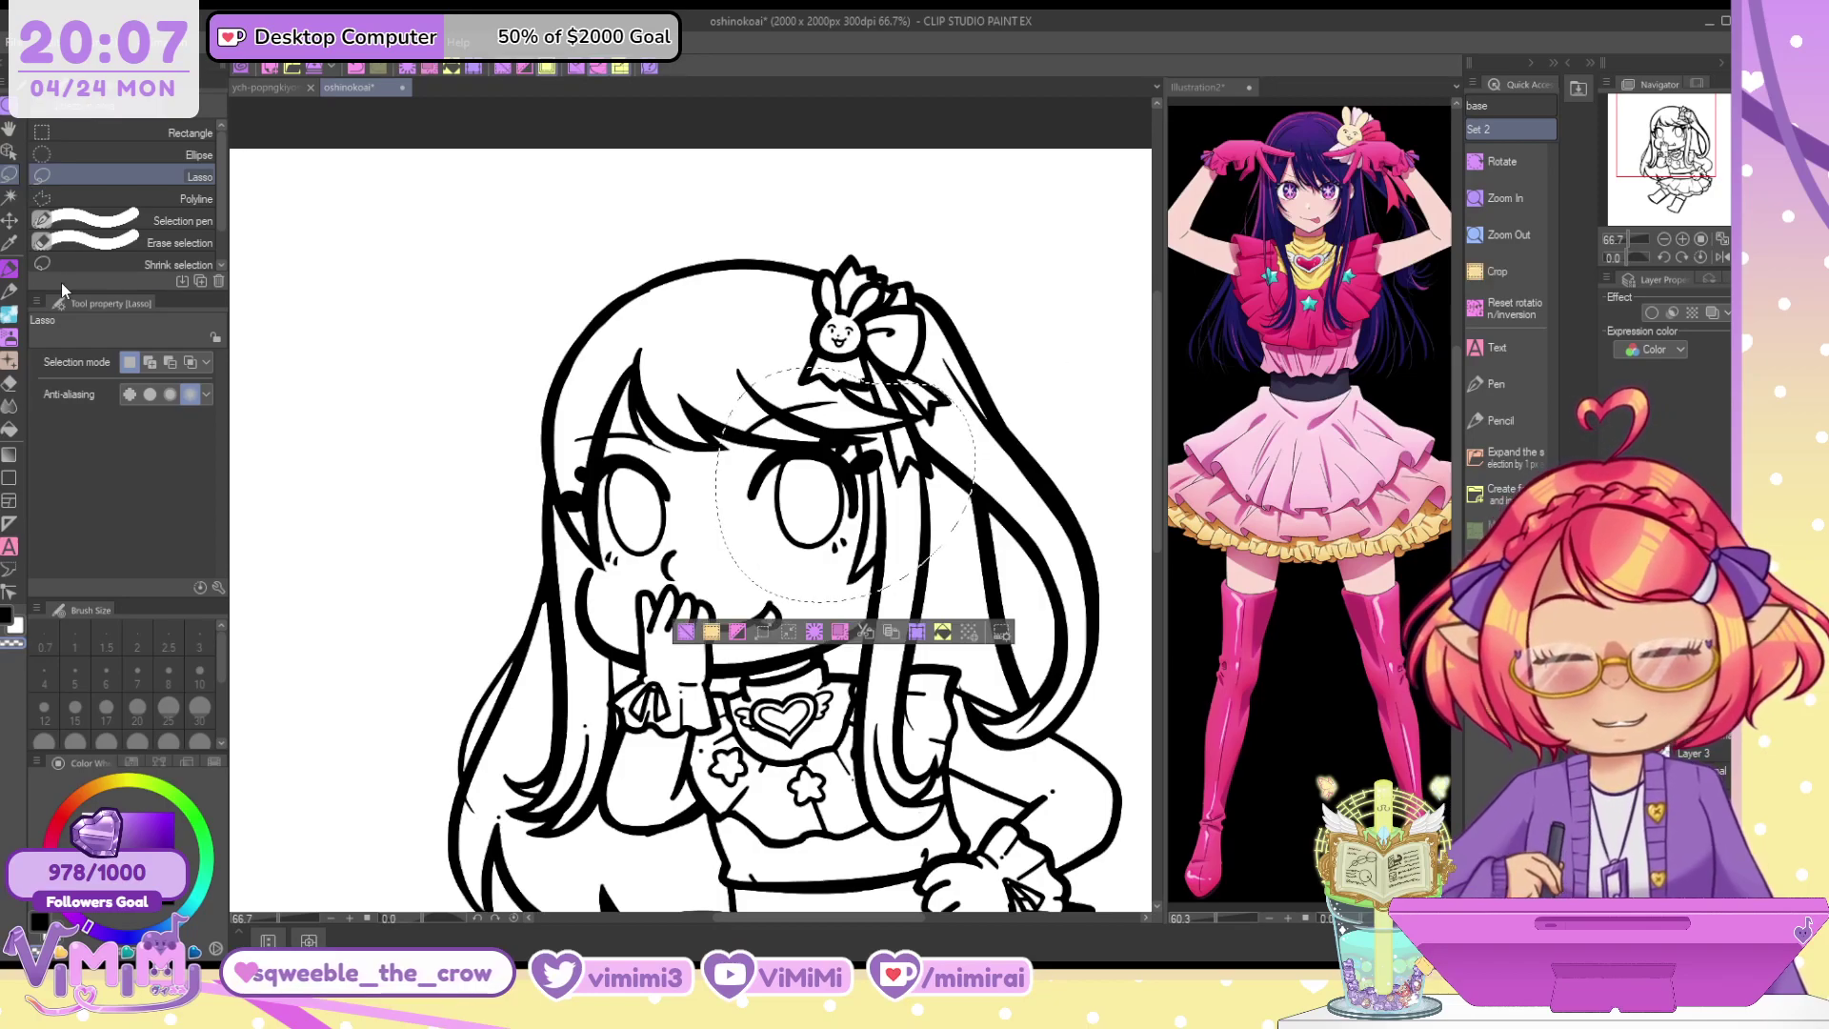
key("k")
left_click_drag(821, 525, 807, 527)
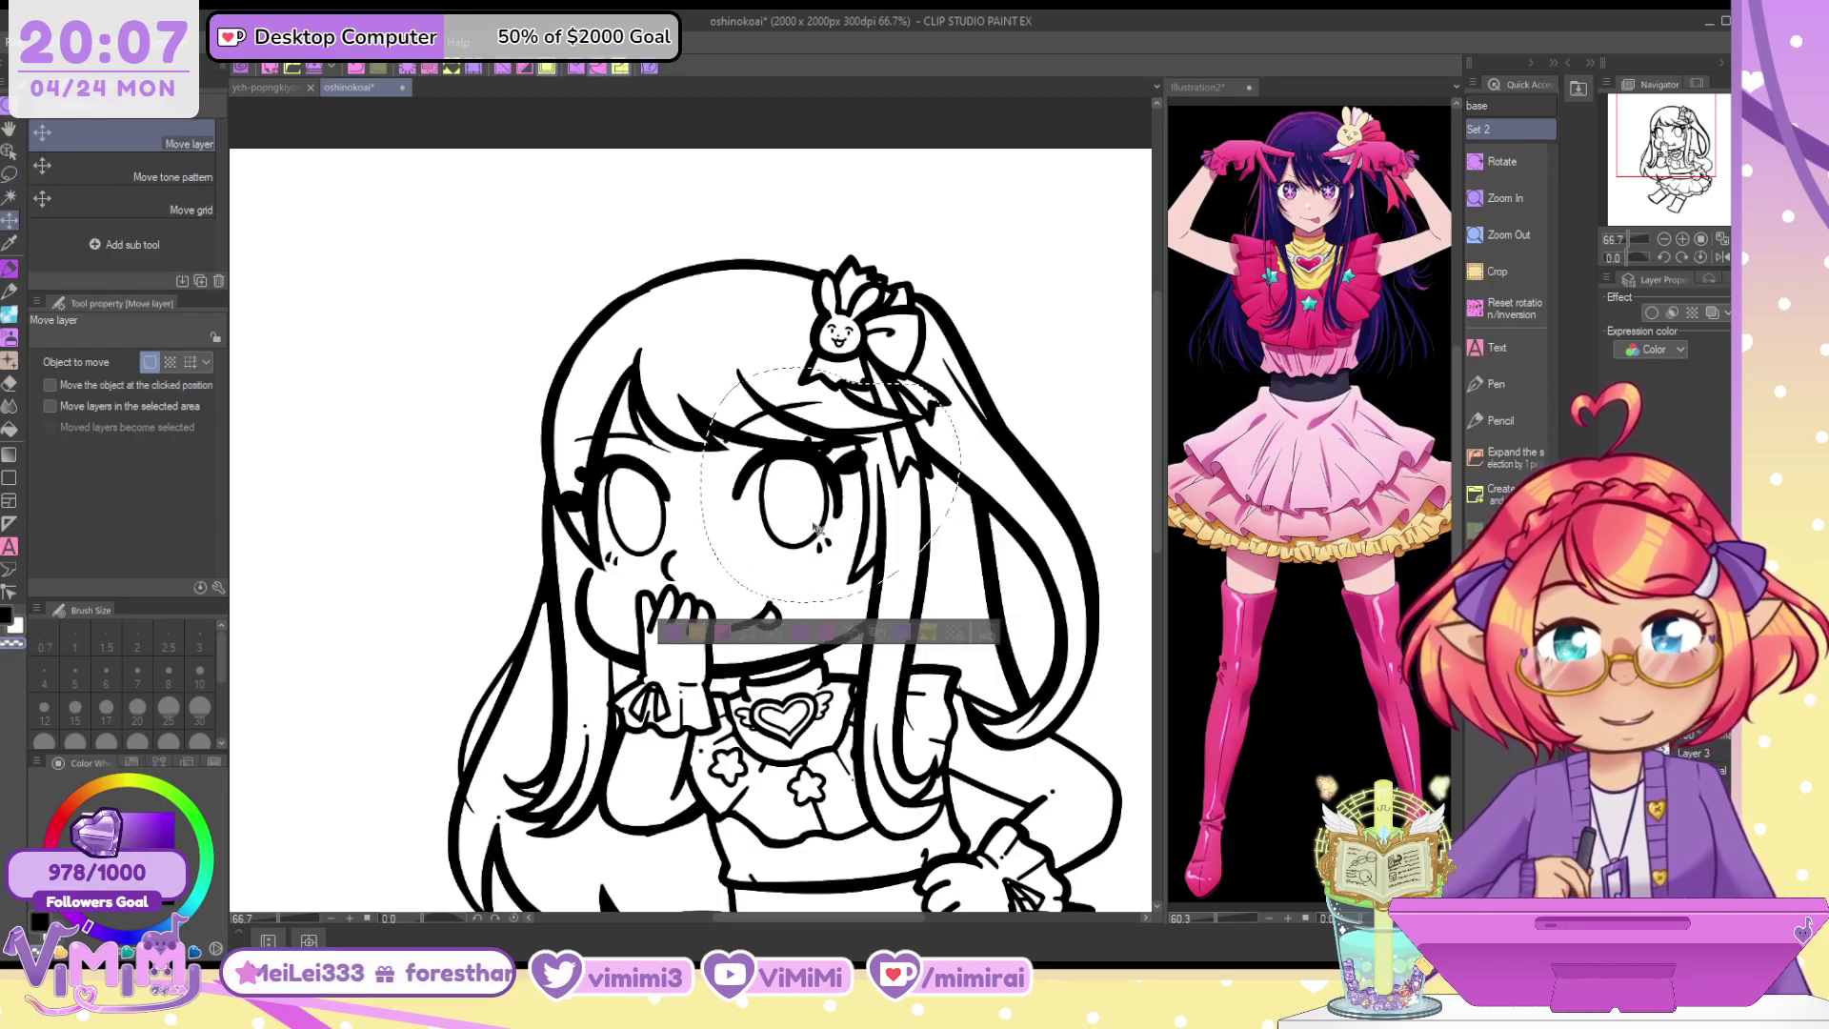
key("ctrl+d")
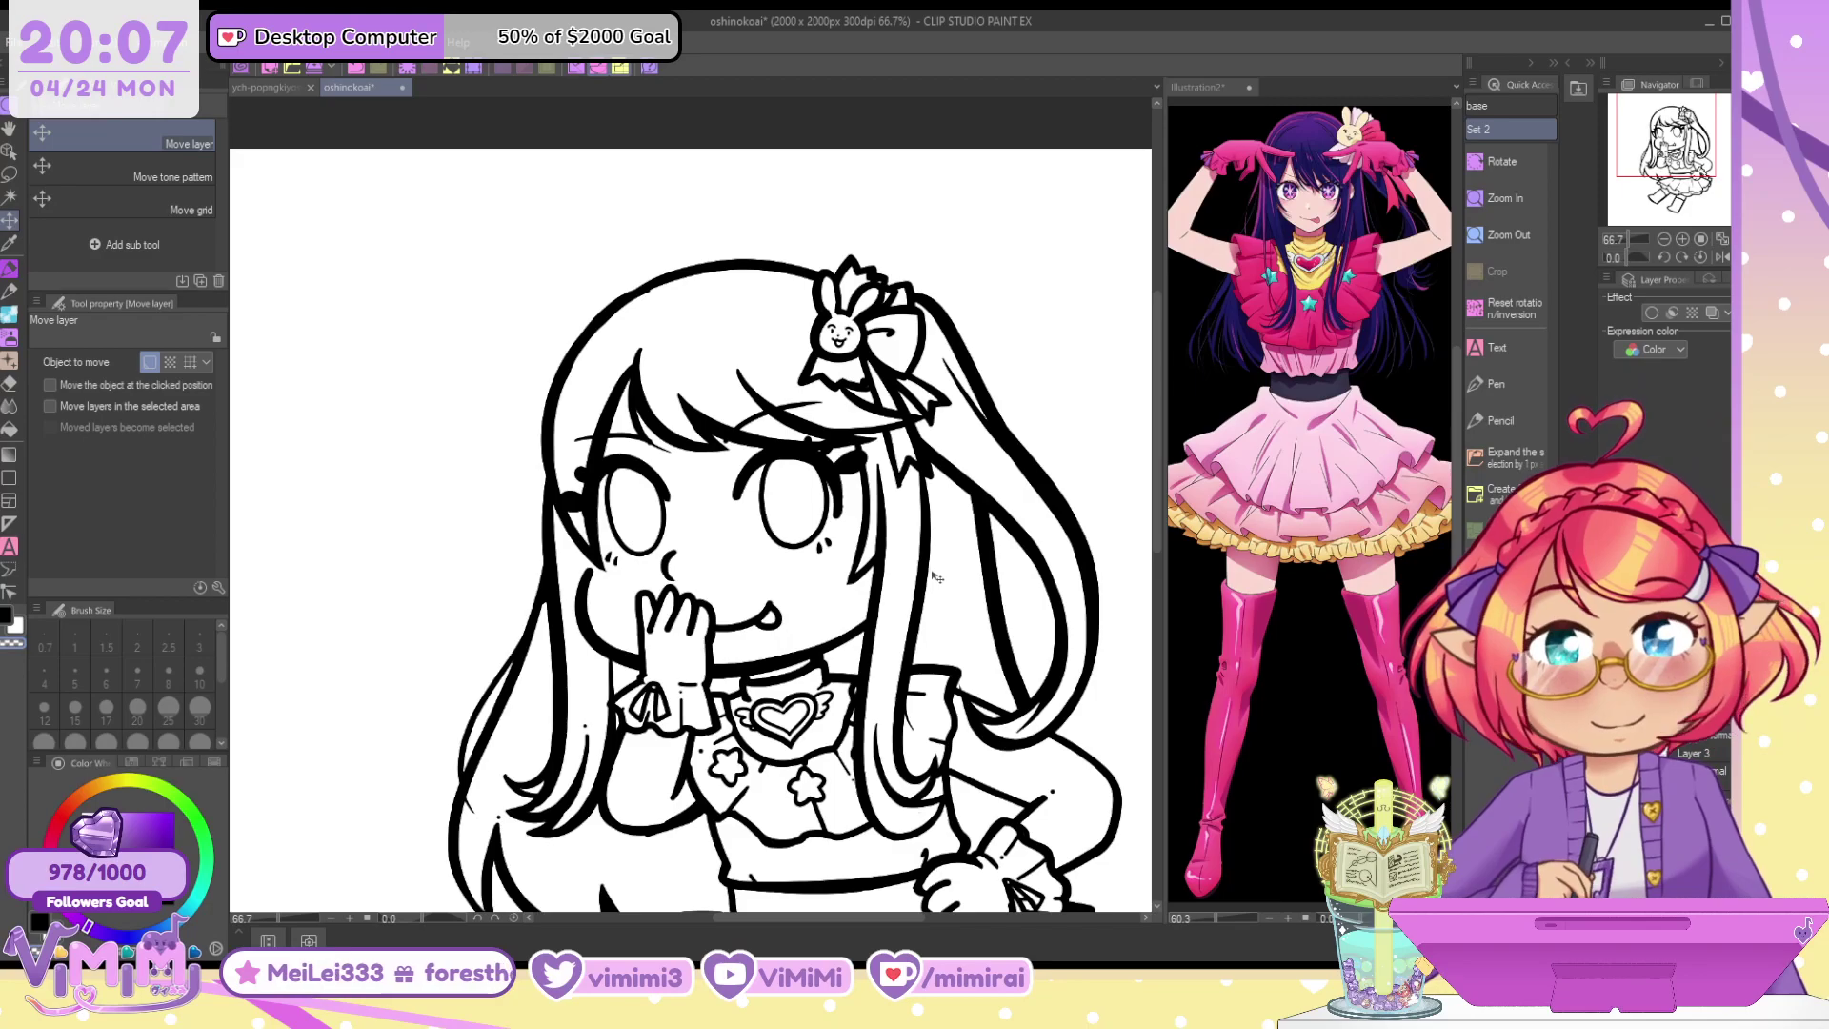
Thicken the lower outline of the raised arm and the left side of the waist with LAKI PEN 2 at size 50
left_click(1664, 240)
left_click(1664, 240)
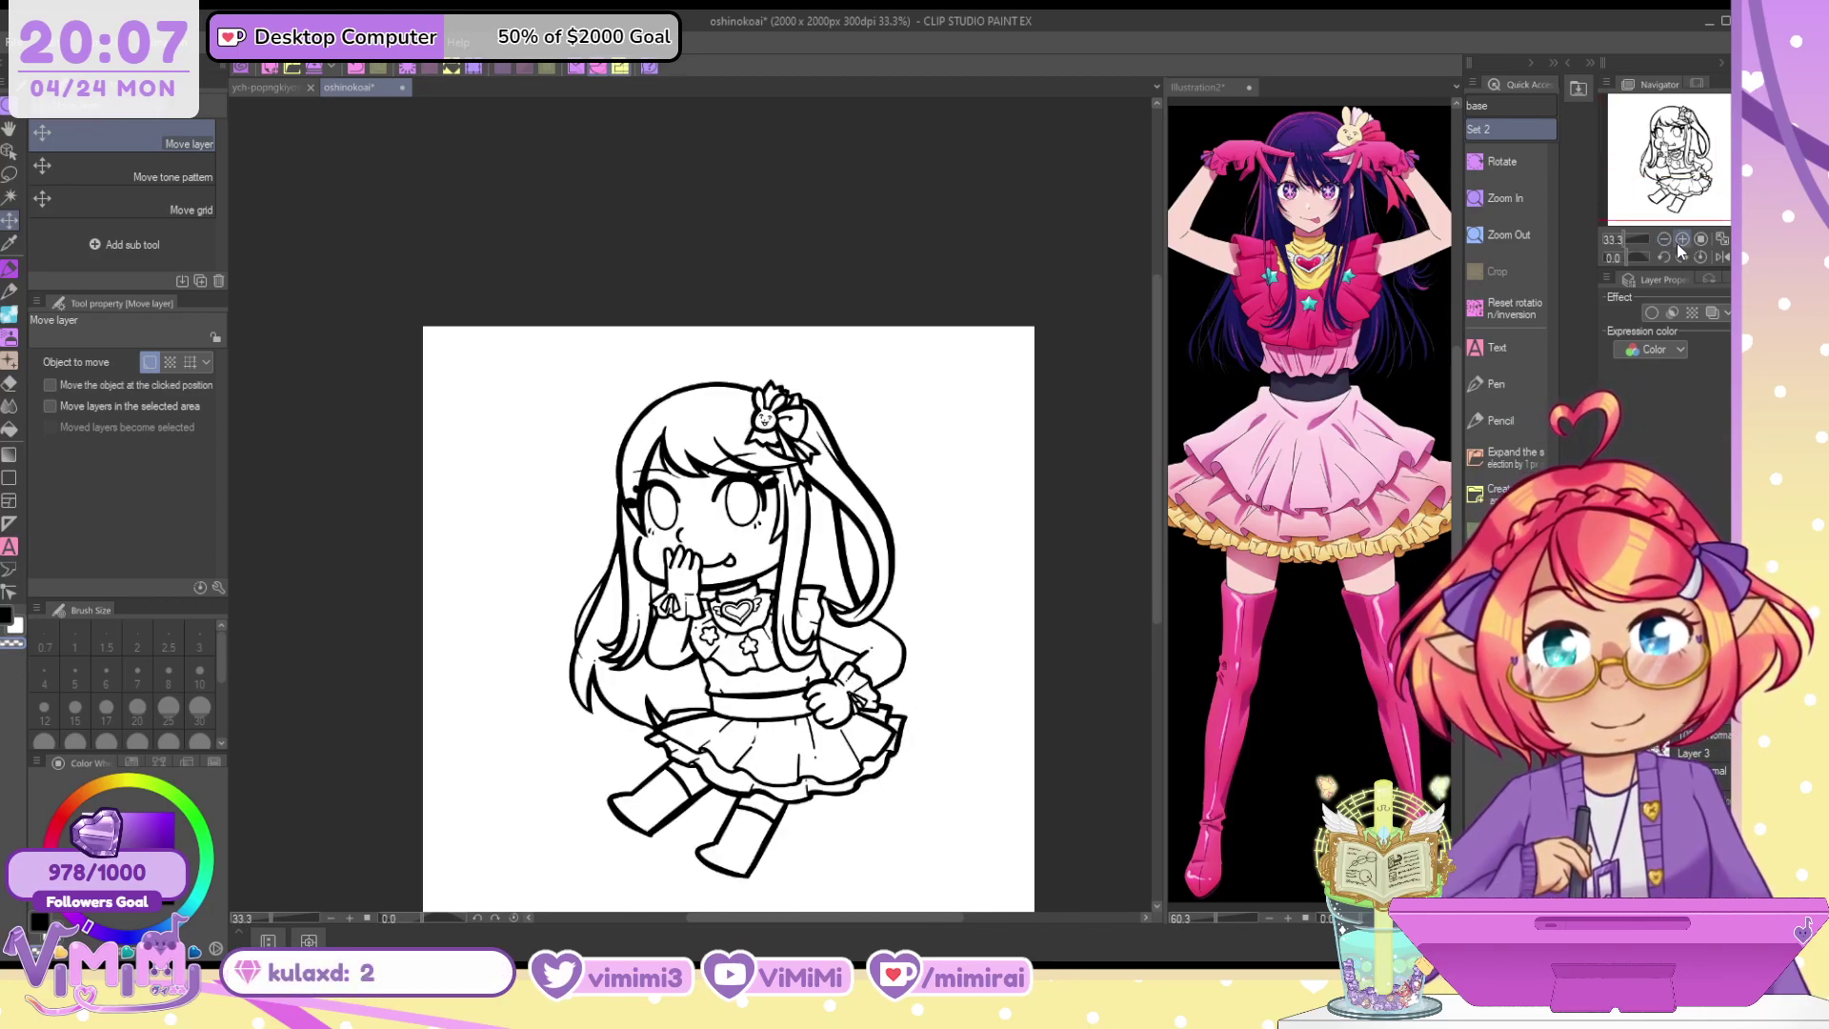
left_click(14, 243)
scroll(668, 515, "up", 5)
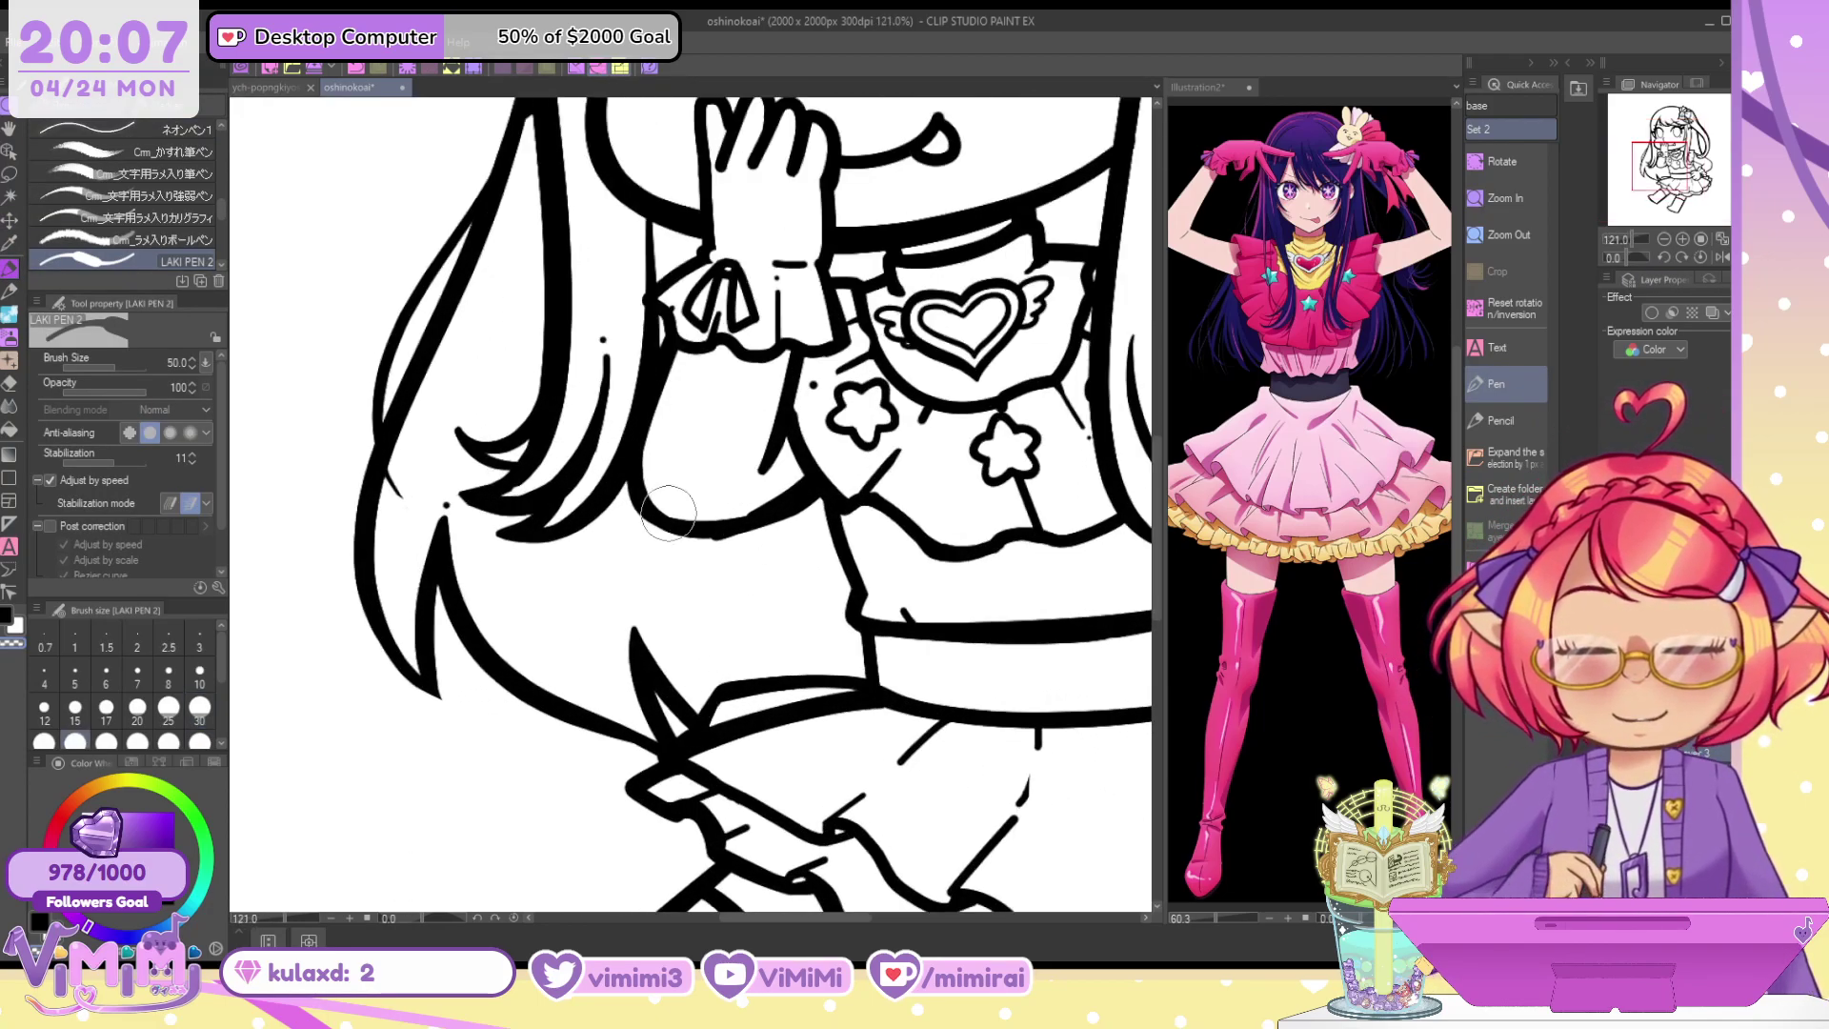
key("c")
mouse_move(631, 484)
left_mouse_down()
mouse_move(707, 535)
mouse_move(831, 473)
left_mouse_up()
key("ctrl+z")
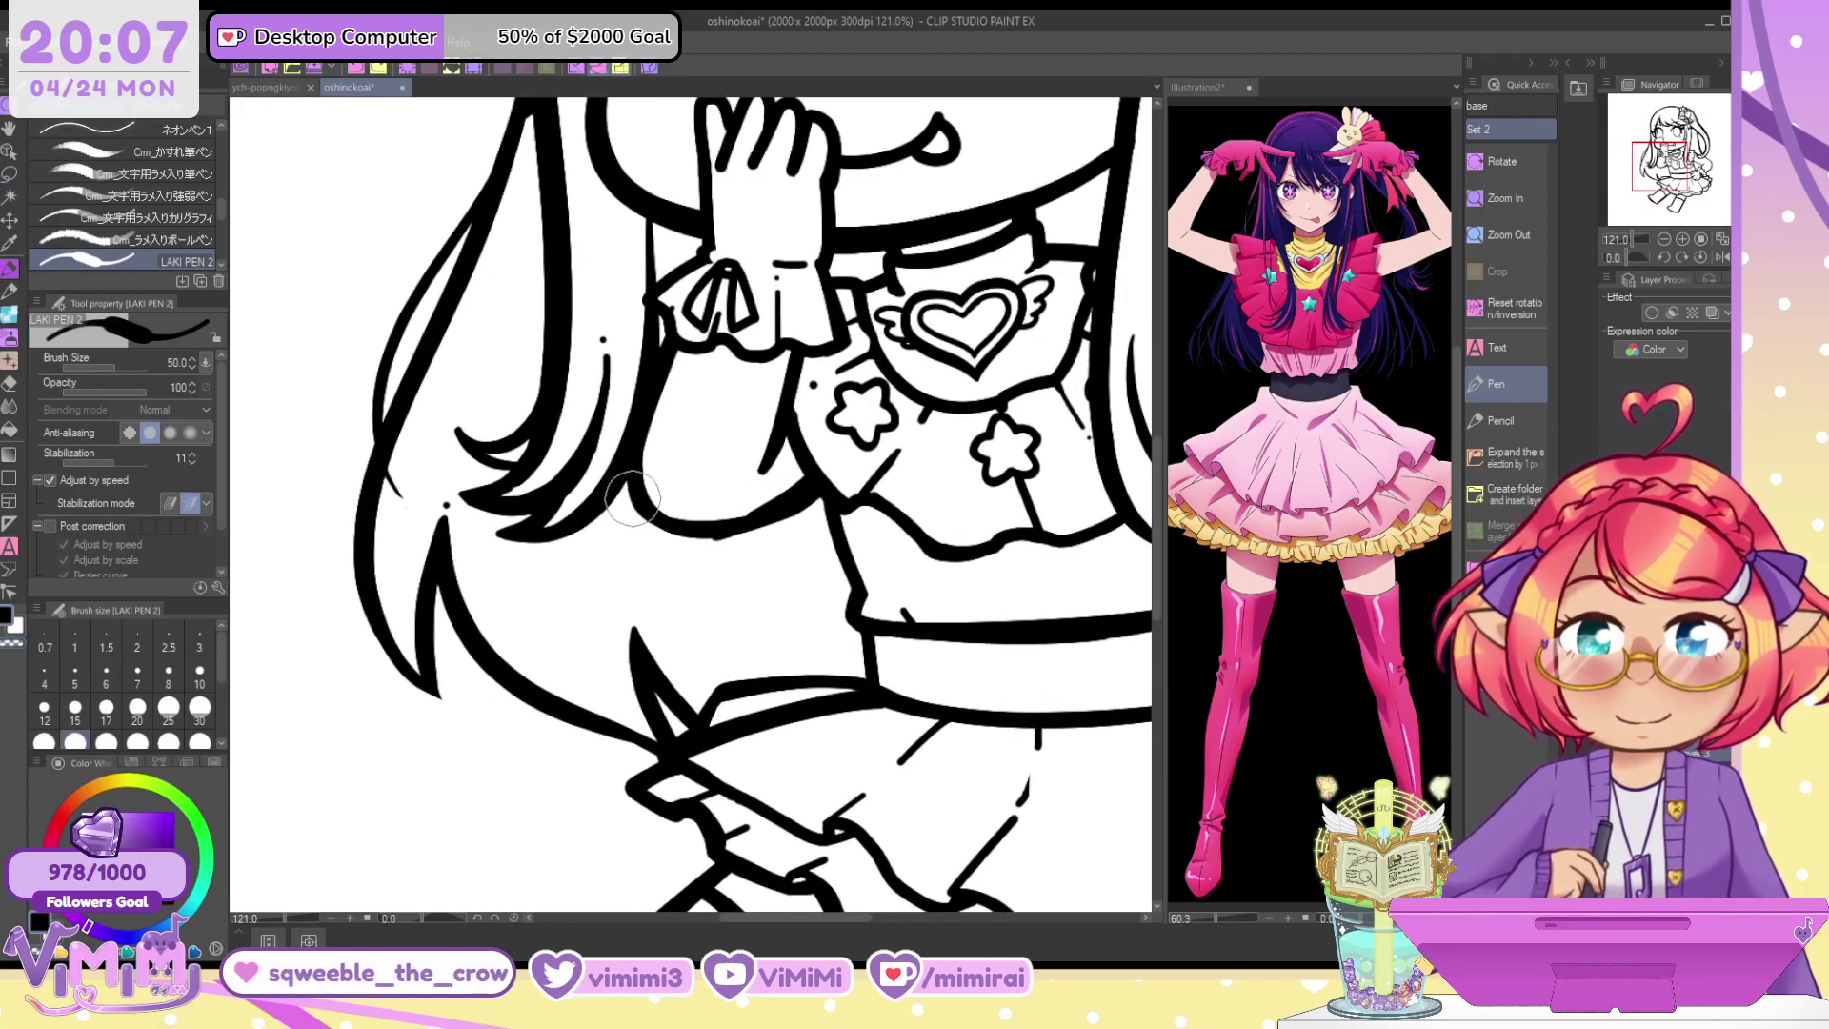
mouse_move(627, 484)
left_mouse_down()
mouse_move(752, 510)
mouse_move(780, 476)
mouse_move(635, 493)
mouse_move(666, 533)
mouse_move(824, 490)
left_mouse_up()
key("ctrl+z")
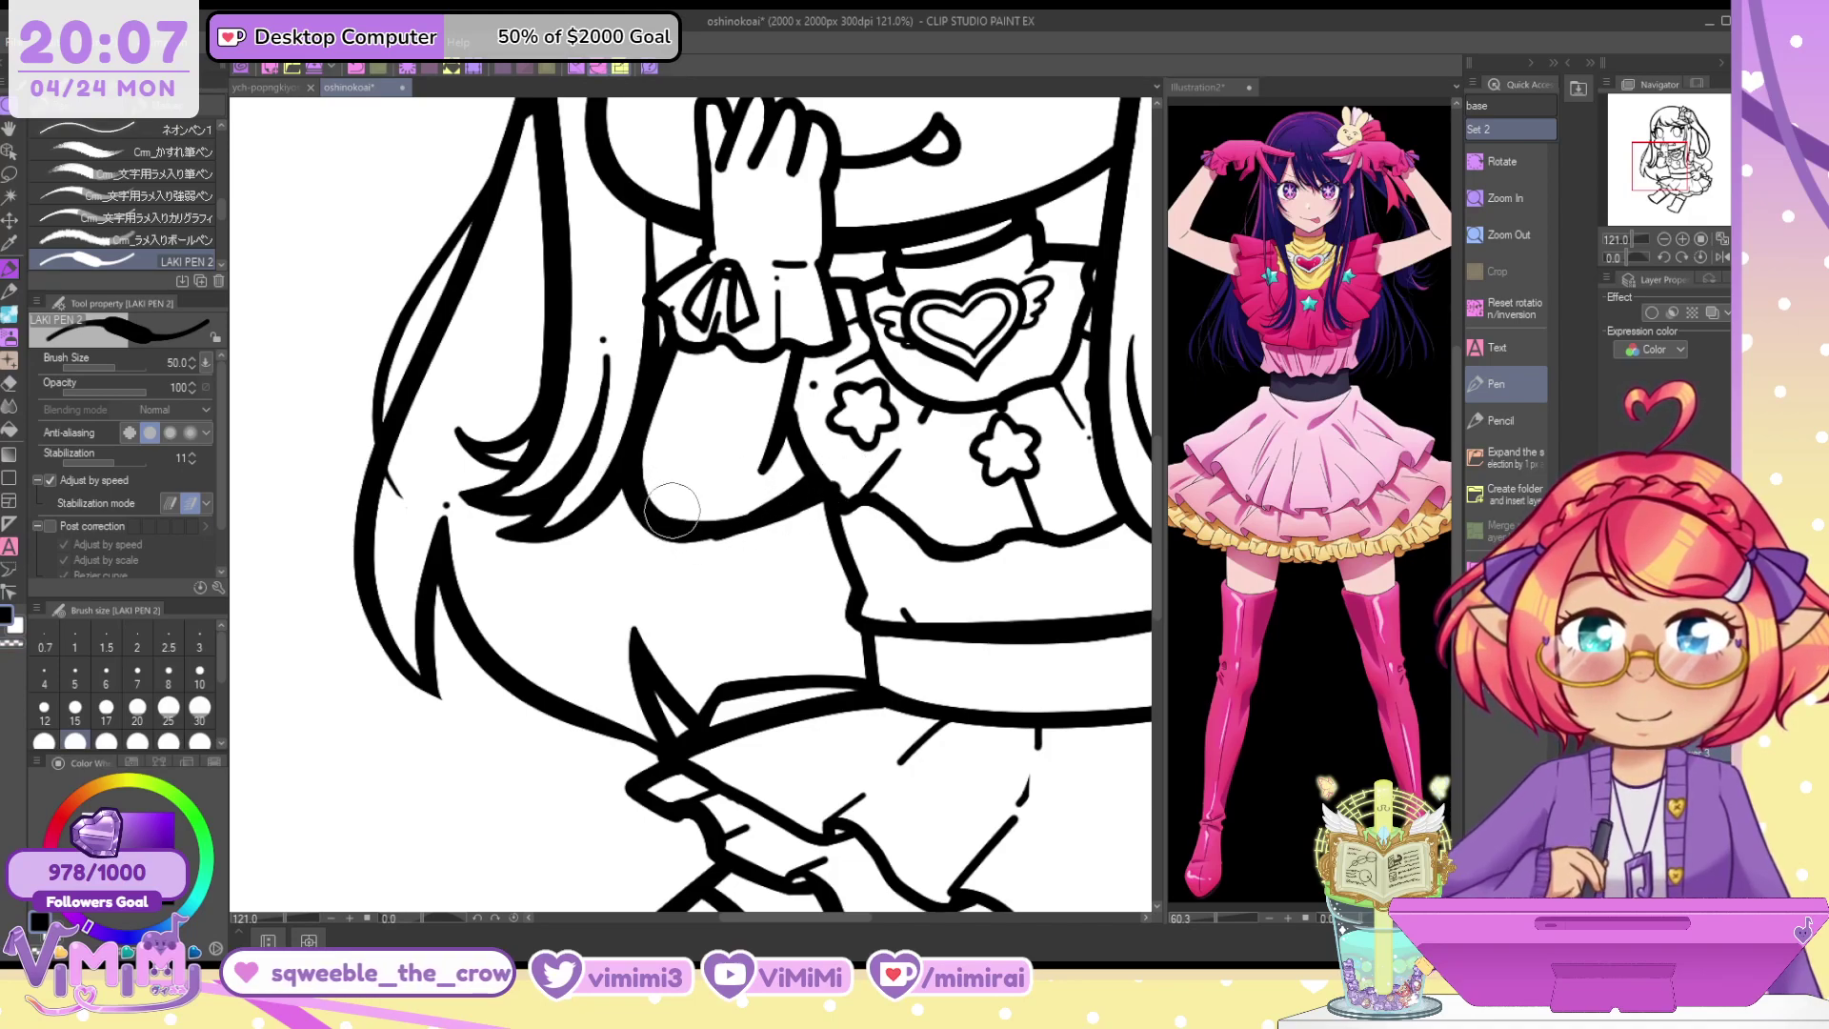
key("ctrl+z")
mouse_move(626, 481)
left_mouse_down()
mouse_move(729, 531)
mouse_move(837, 472)
mouse_move(864, 501)
mouse_move(790, 505)
mouse_move(852, 293)
mouse_move(749, 522)
mouse_move(856, 493)
mouse_move(820, 507)
mouse_move(852, 586)
mouse_move(844, 617)
mouse_move(875, 624)
mouse_move(870, 680)
left_mouse_up()
Redraw a thicker line along the skirt's upper left edge and thicken the left tip of its ruffle
mouse_move(698, 728)
left_mouse_down()
mouse_move(737, 682)
mouse_move(860, 680)
left_mouse_up()
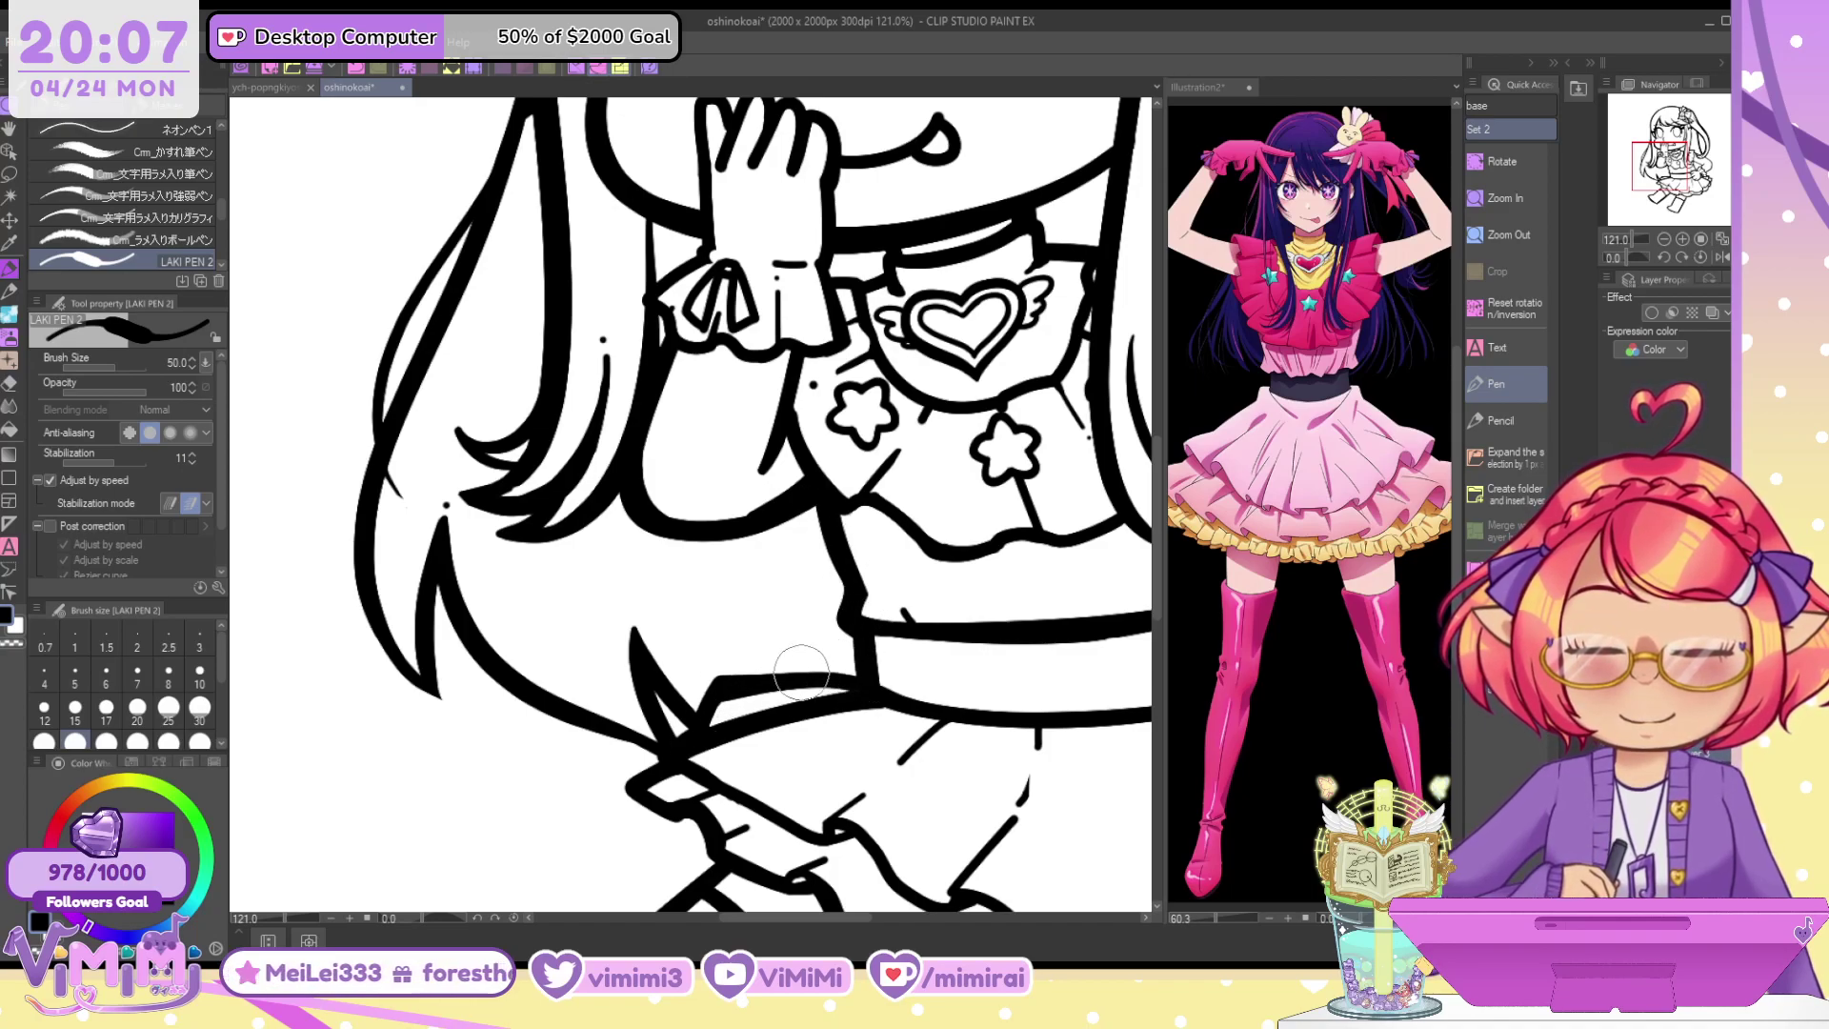
key("ctrl+z")
mouse_move(698, 726)
left_mouse_down()
mouse_move(745, 676)
mouse_move(860, 678)
left_mouse_up()
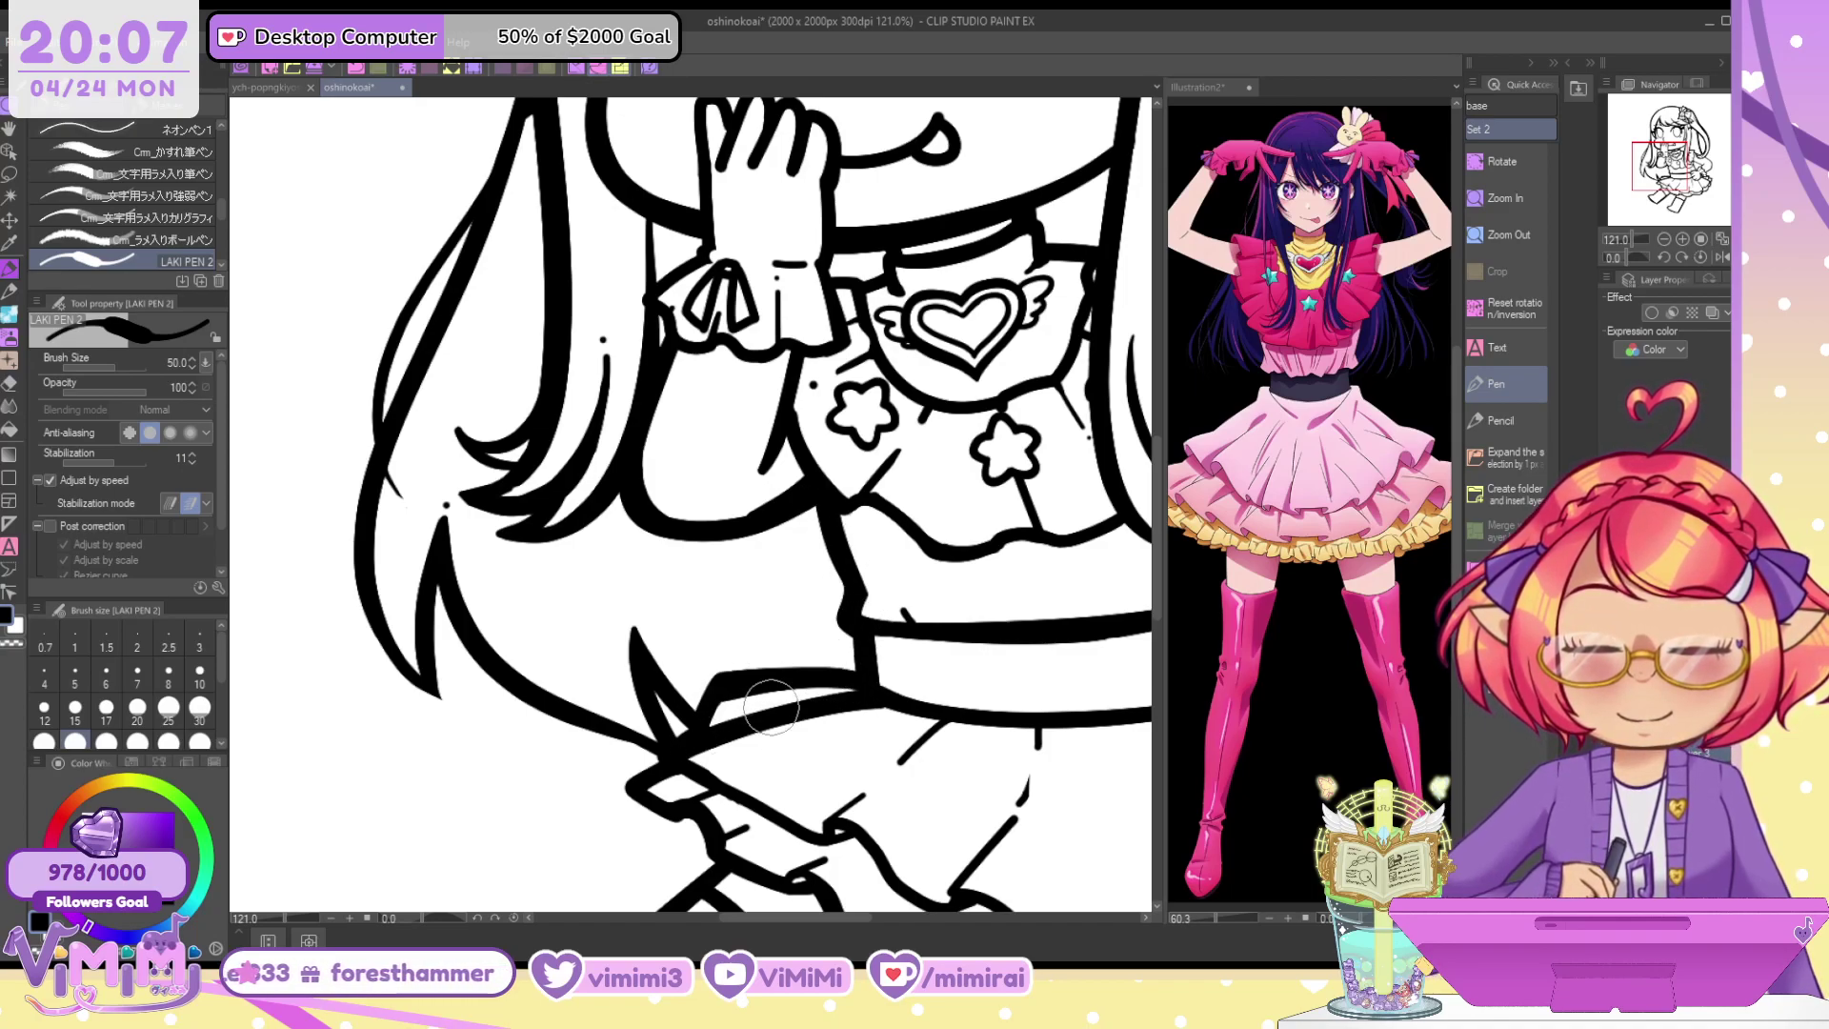
mouse_move(664, 759)
left_mouse_down()
mouse_move(624, 782)
mouse_move(686, 818)
left_mouse_up()
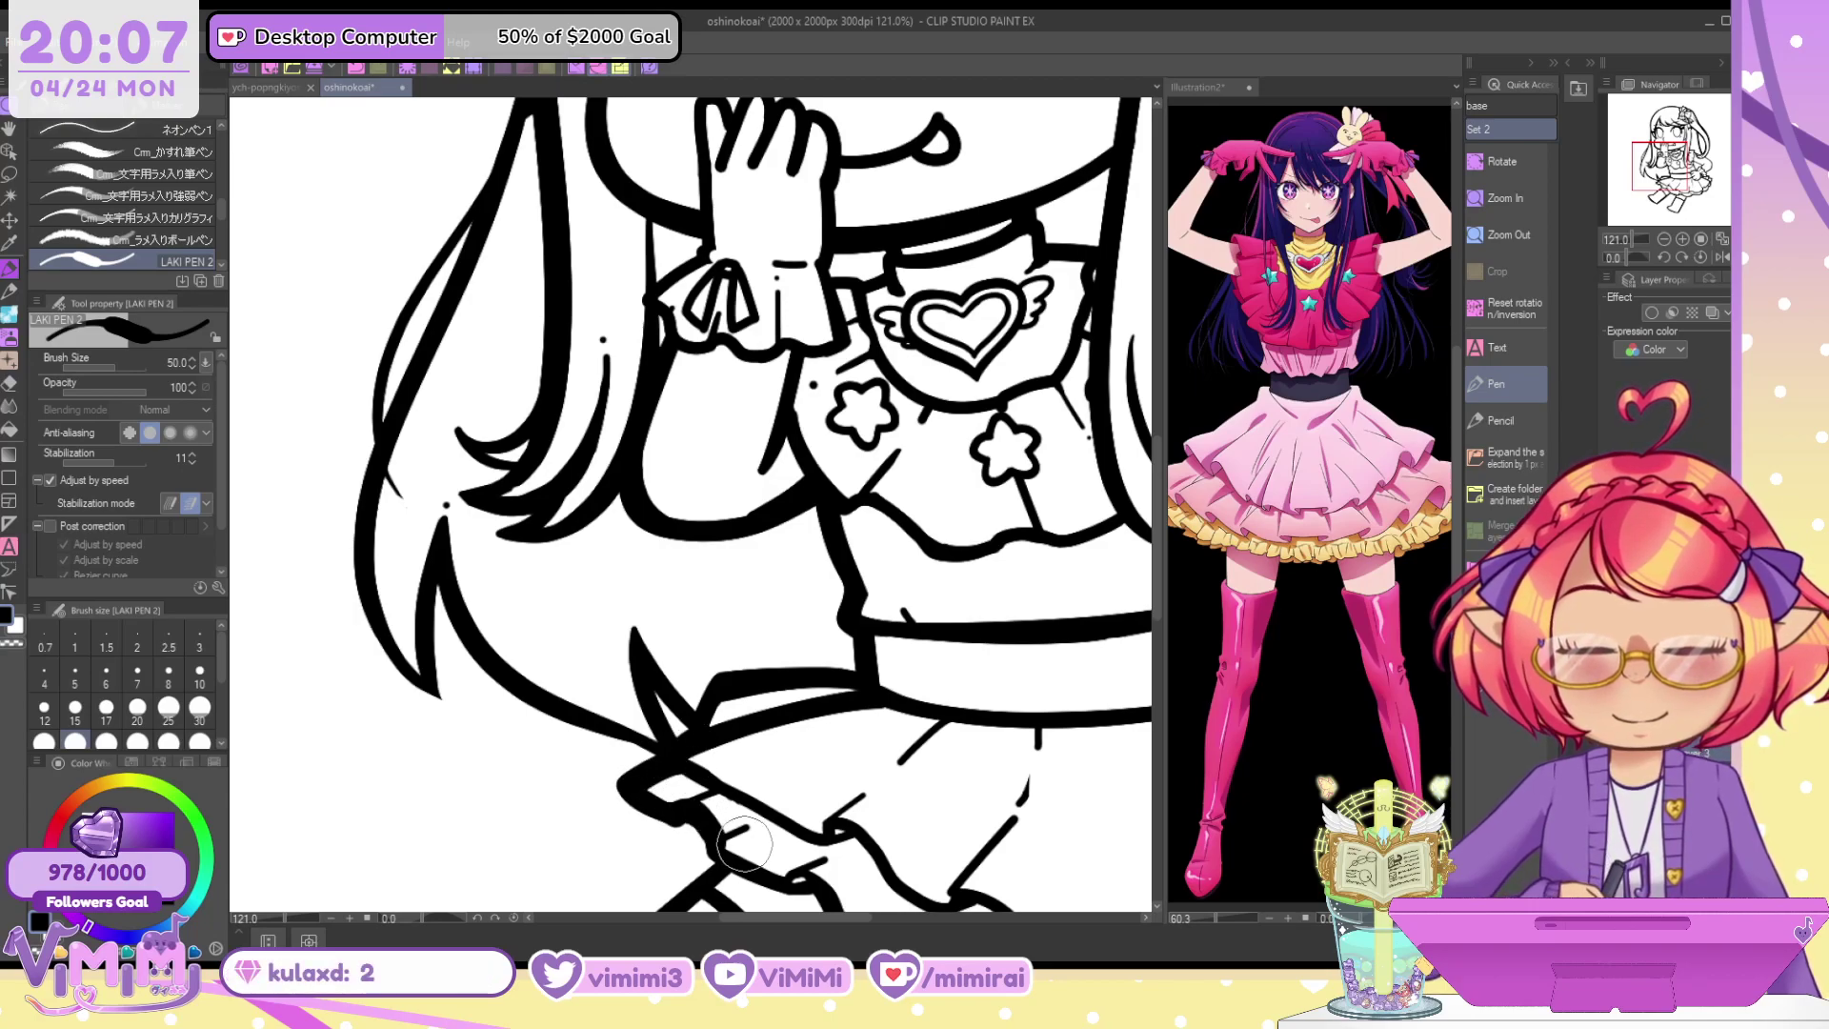
Reduce the pen size to 40 and thicken the bodice's wavy hem and the right side of the torso
left_click_drag(1672, 172, 1685, 177)
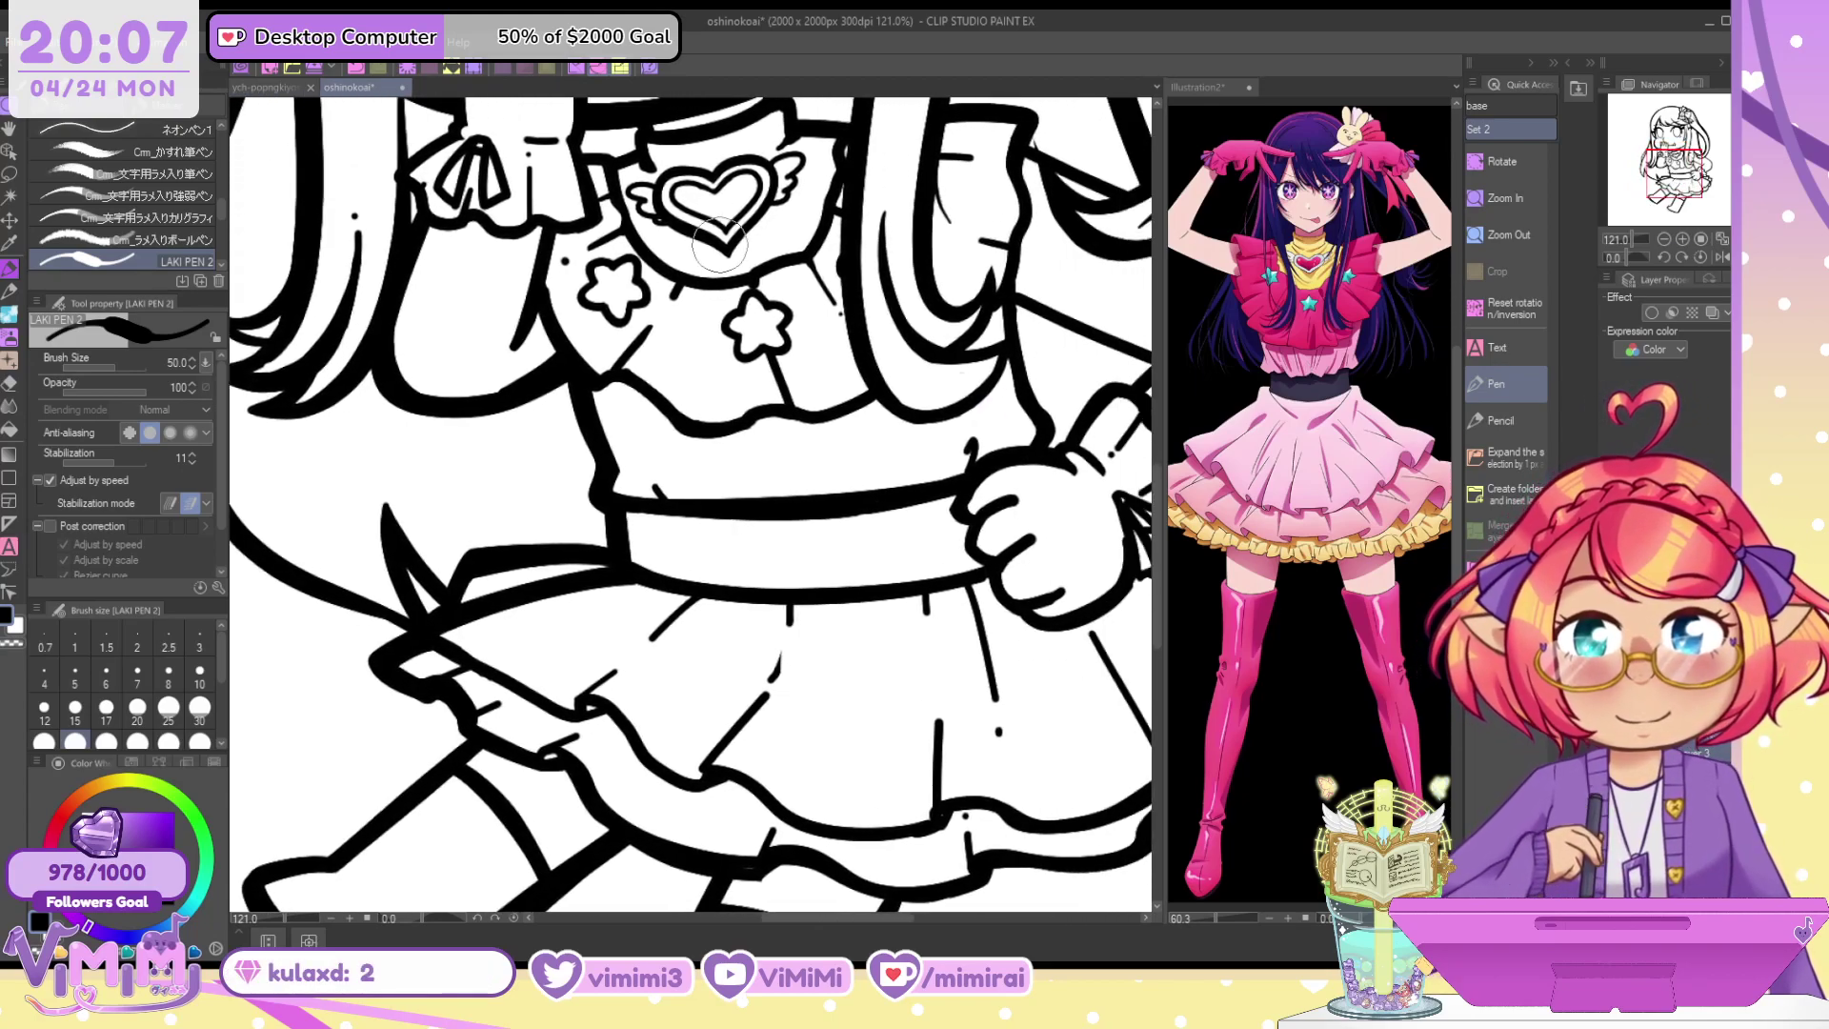
key("bracketleft")
mouse_move(610, 379)
left_mouse_down()
mouse_move(671, 414)
mouse_move(726, 413)
left_mouse_up()
key("ctrl+z")
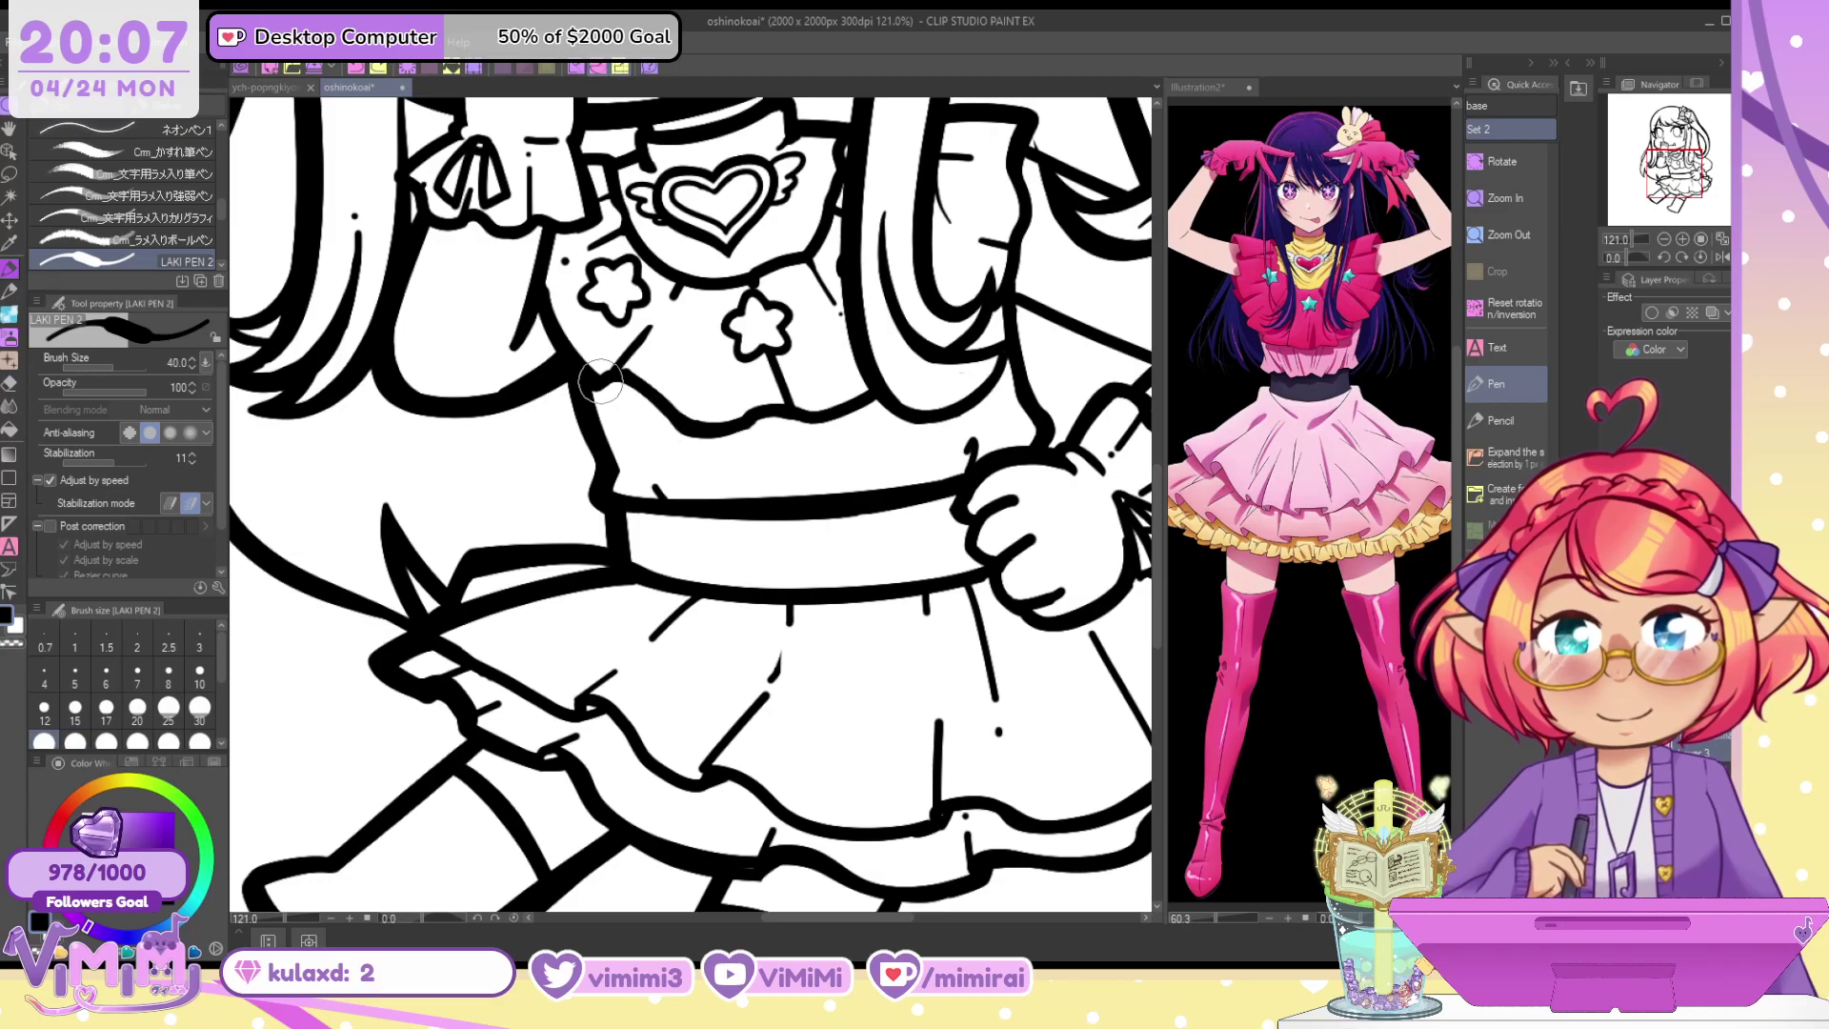
mouse_move(604, 379)
left_mouse_down()
mouse_move(724, 431)
mouse_move(886, 402)
left_mouse_up()
left_click_drag(1019, 338, 1057, 431)
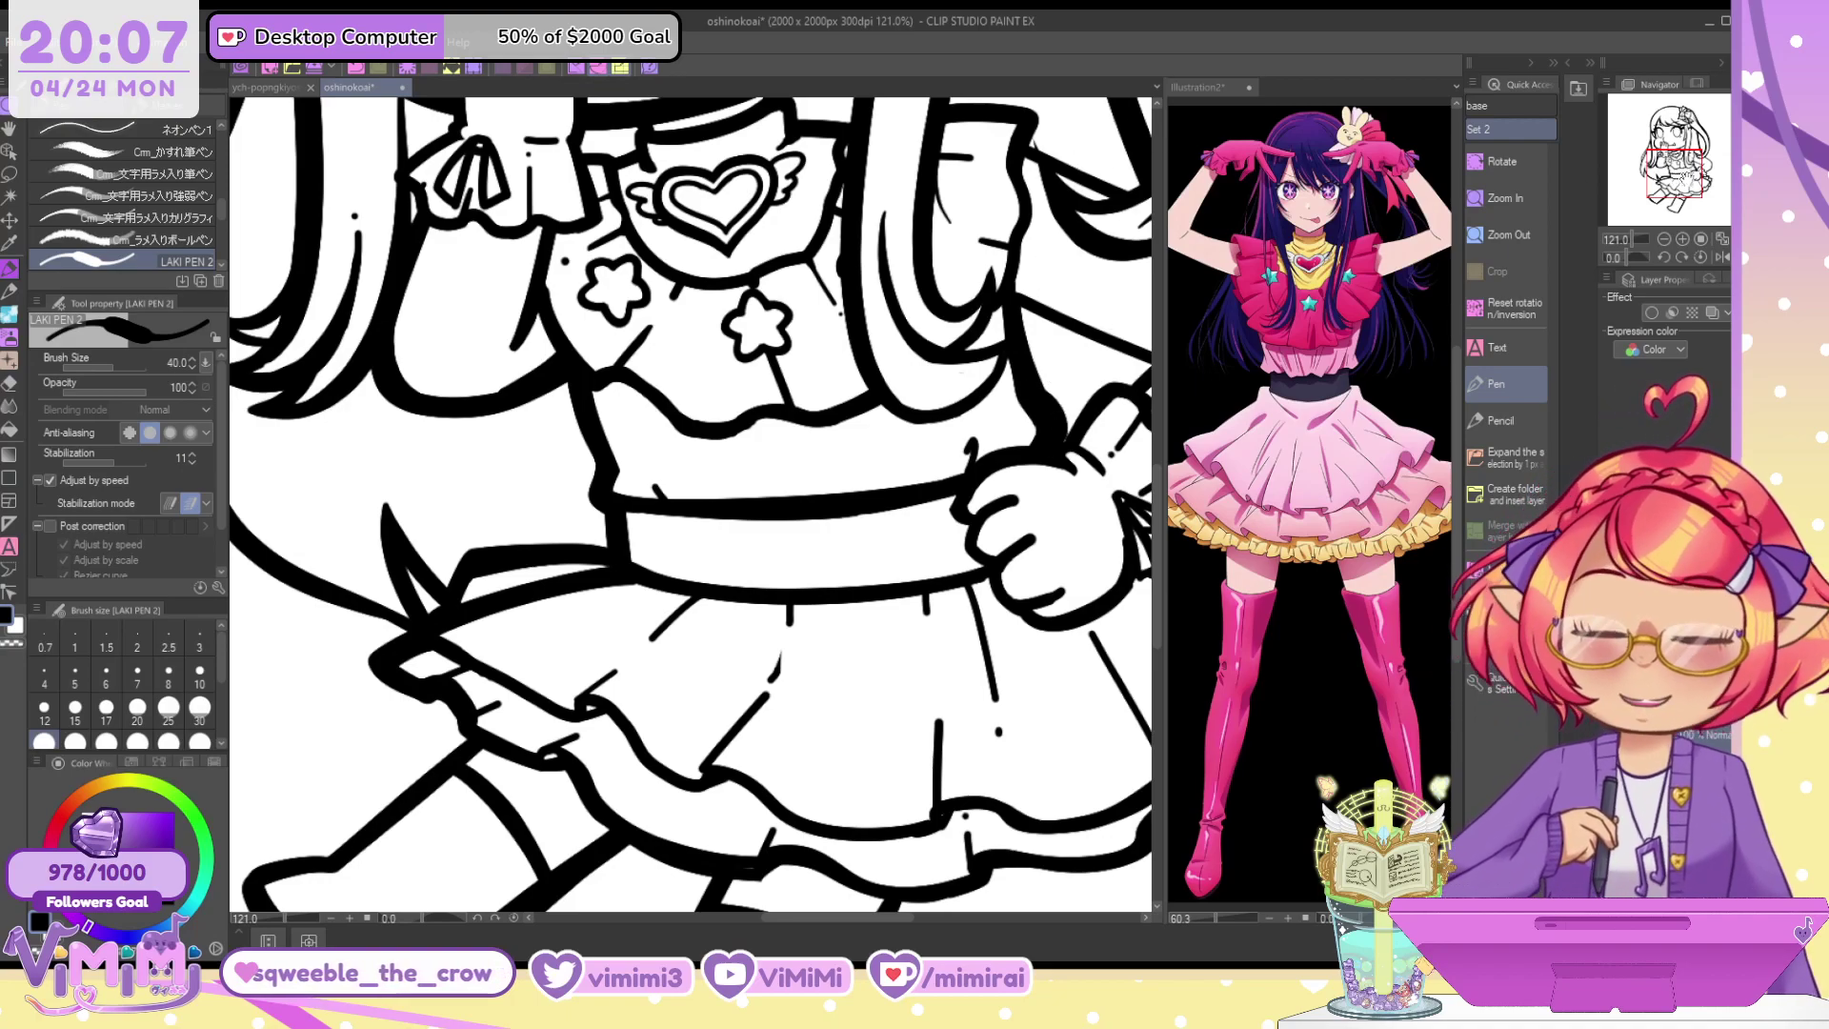
Thicken the outer curve and inner elbow line of the bent right arm with the size 40 pen
left_click_drag(1682, 174, 1692, 169)
left_click_drag(791, 385, 922, 425)
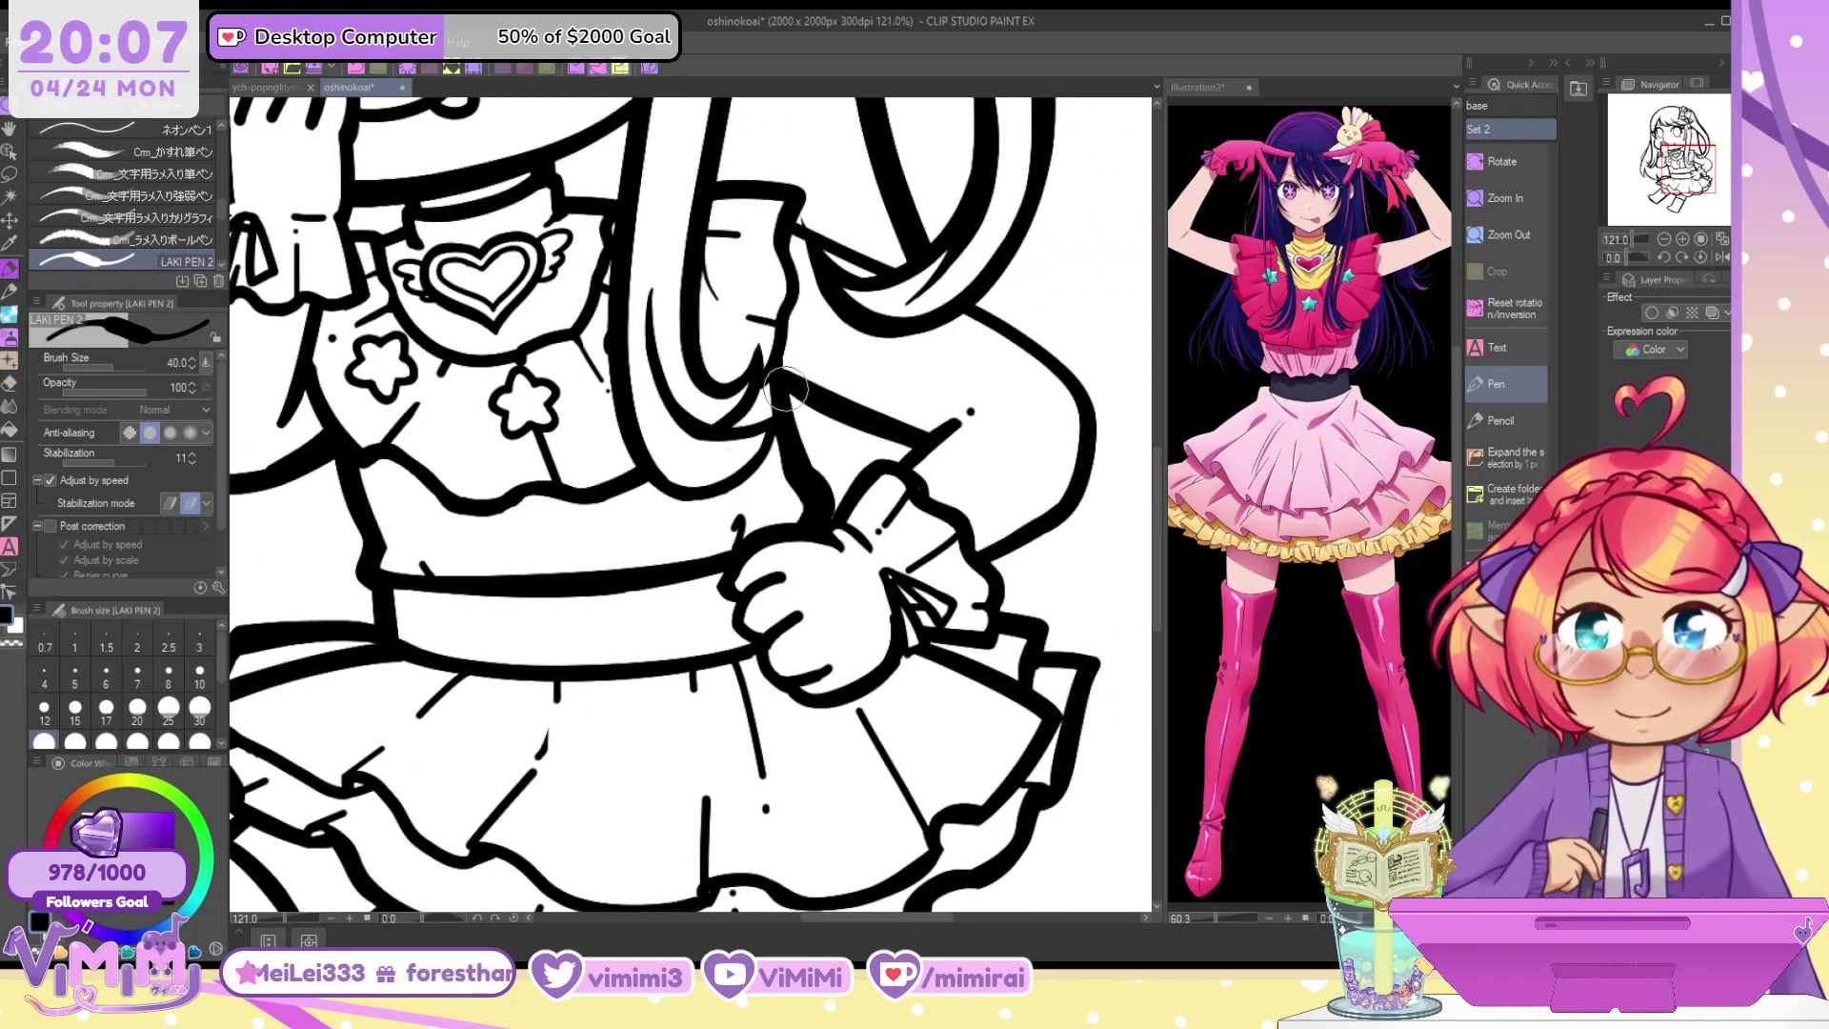
mouse_move(798, 229)
left_mouse_down()
mouse_move(916, 255)
mouse_move(923, 269)
mouse_move(905, 269)
mouse_move(1024, 335)
mouse_move(1092, 458)
mouse_move(1024, 541)
mouse_move(1051, 511)
mouse_move(989, 552)
mouse_move(1045, 529)
mouse_move(989, 565)
mouse_move(1000, 608)
left_mouse_up()
key("ctrl+z")
mouse_move(1000, 307)
left_mouse_down()
mouse_move(1094, 392)
mouse_move(1082, 493)
mouse_move(986, 569)
left_mouse_up()
left_click_drag(916, 445, 960, 417)
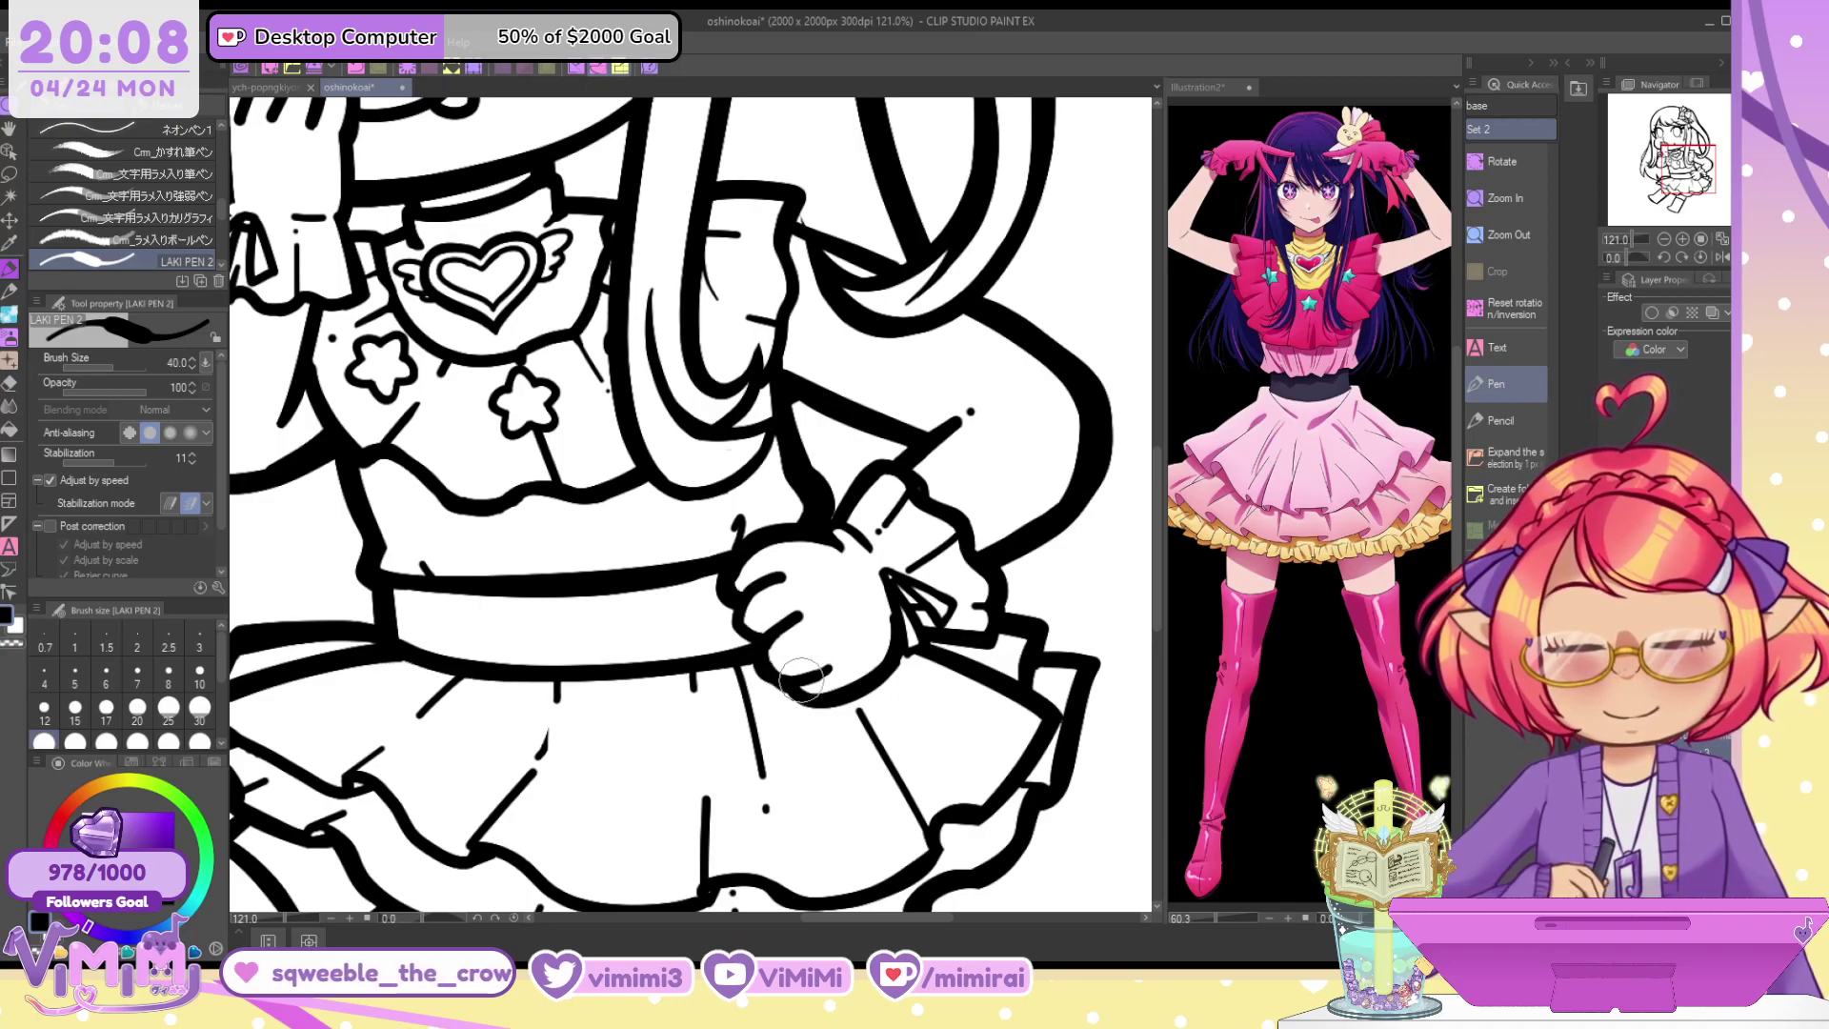
Thicken the lower outline of the hand on the hip, and refine its cuff ribbon with a smaller pen, down to size 25
mouse_move(748, 595)
left_mouse_down()
mouse_move(761, 642)
mouse_move(809, 600)
mouse_move(769, 577)
mouse_move(826, 589)
mouse_move(791, 691)
mouse_move(877, 681)
mouse_move(912, 646)
left_mouse_up()
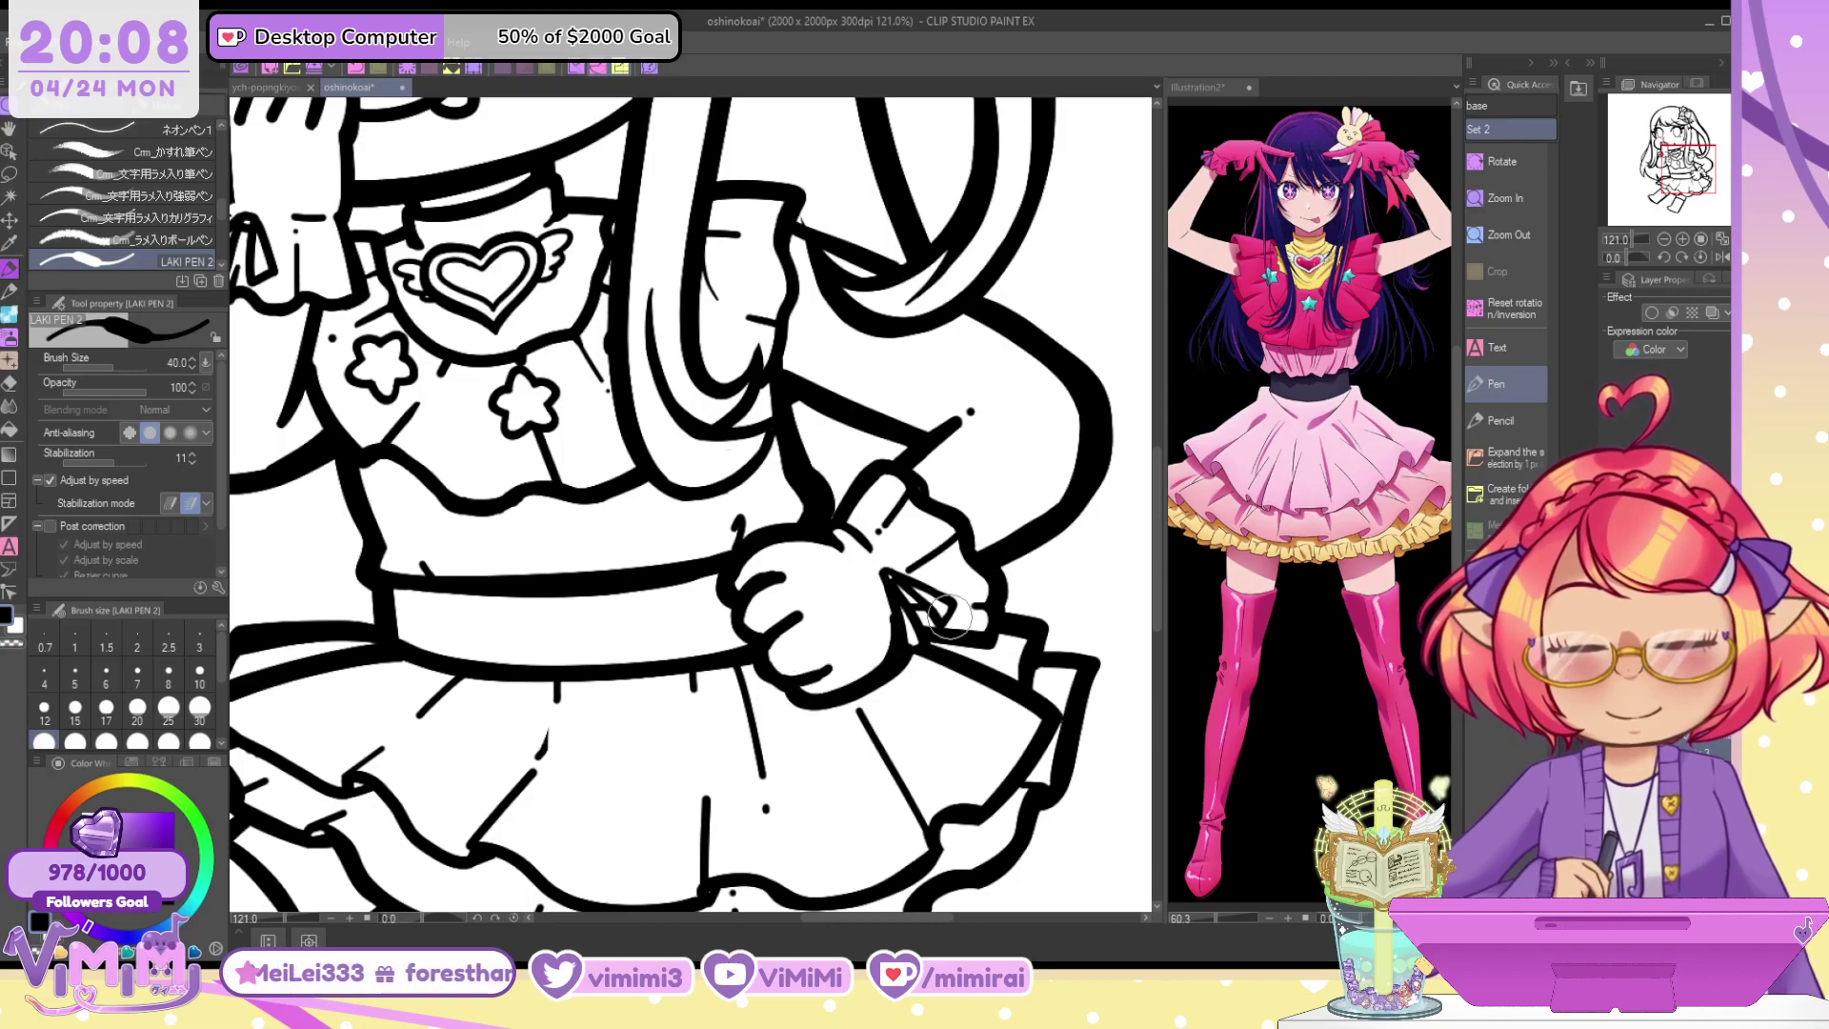
key("[")
left_click_drag(888, 575, 898, 589)
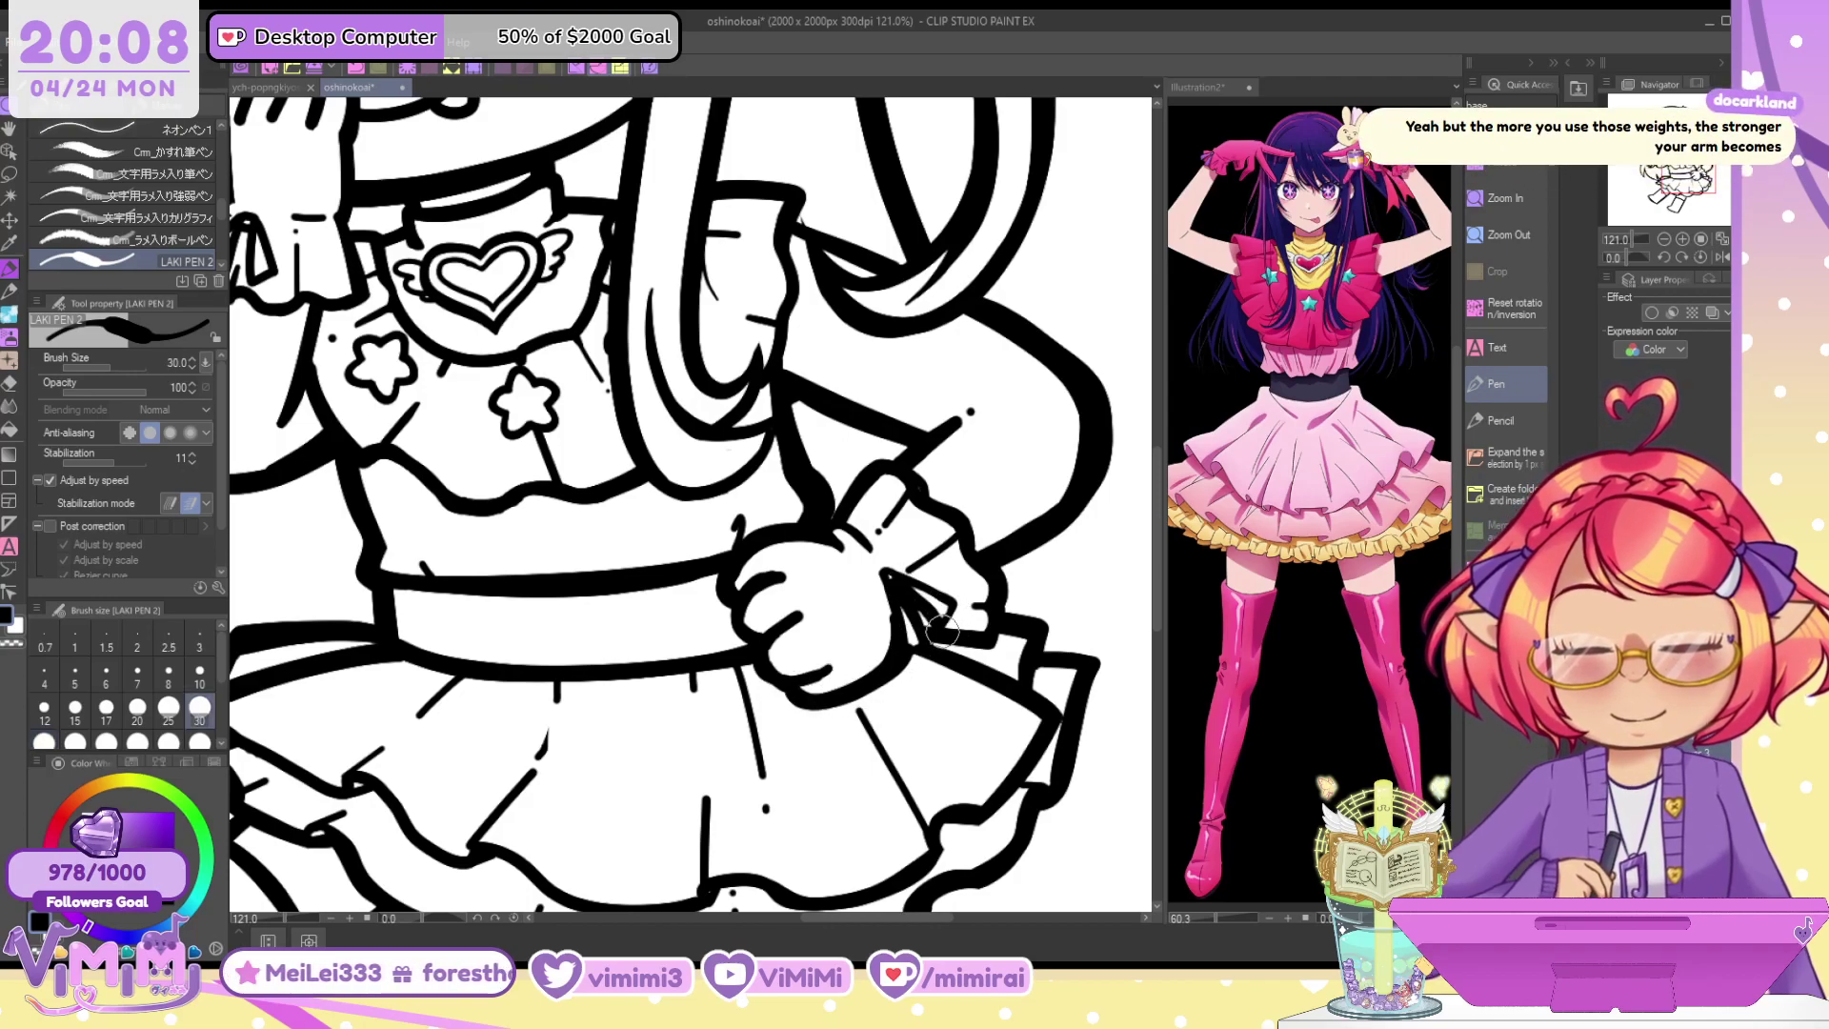
key("bracketleft")
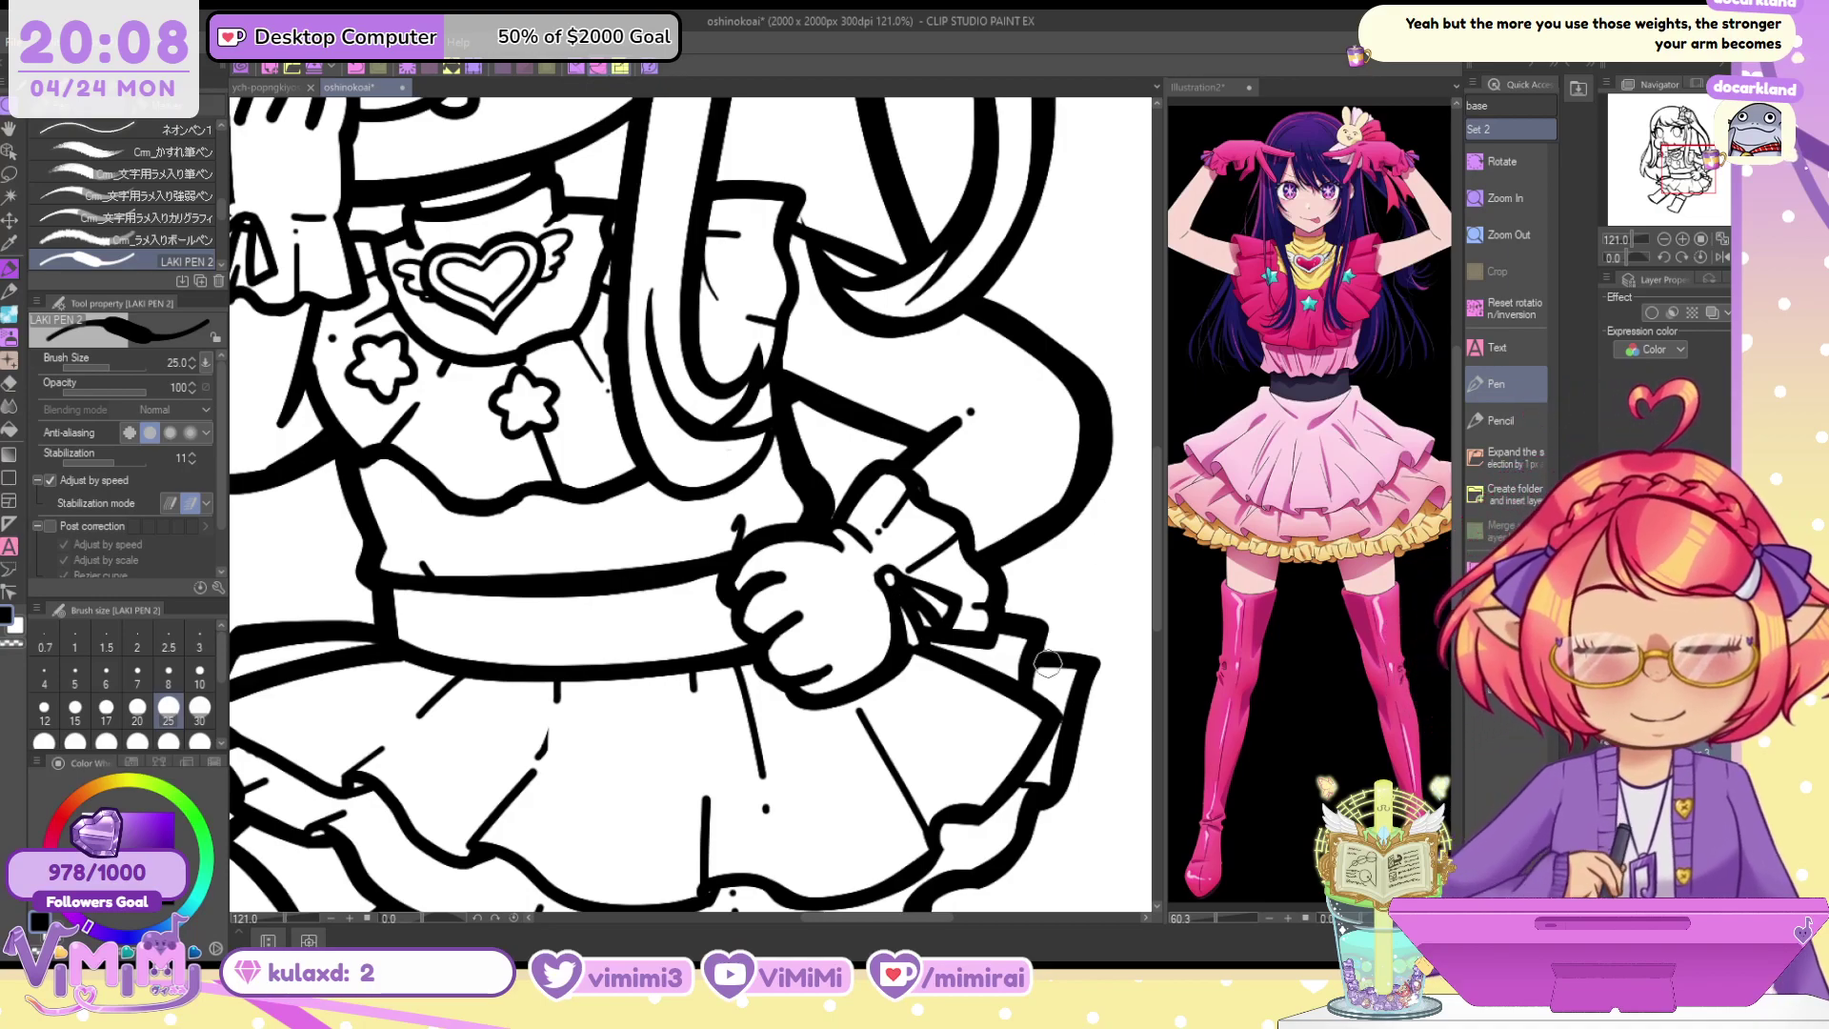
Strengthen the skirt ruffle's outer right edge with the size 30 pen, and raise the pen size to 50
key("bracketright")
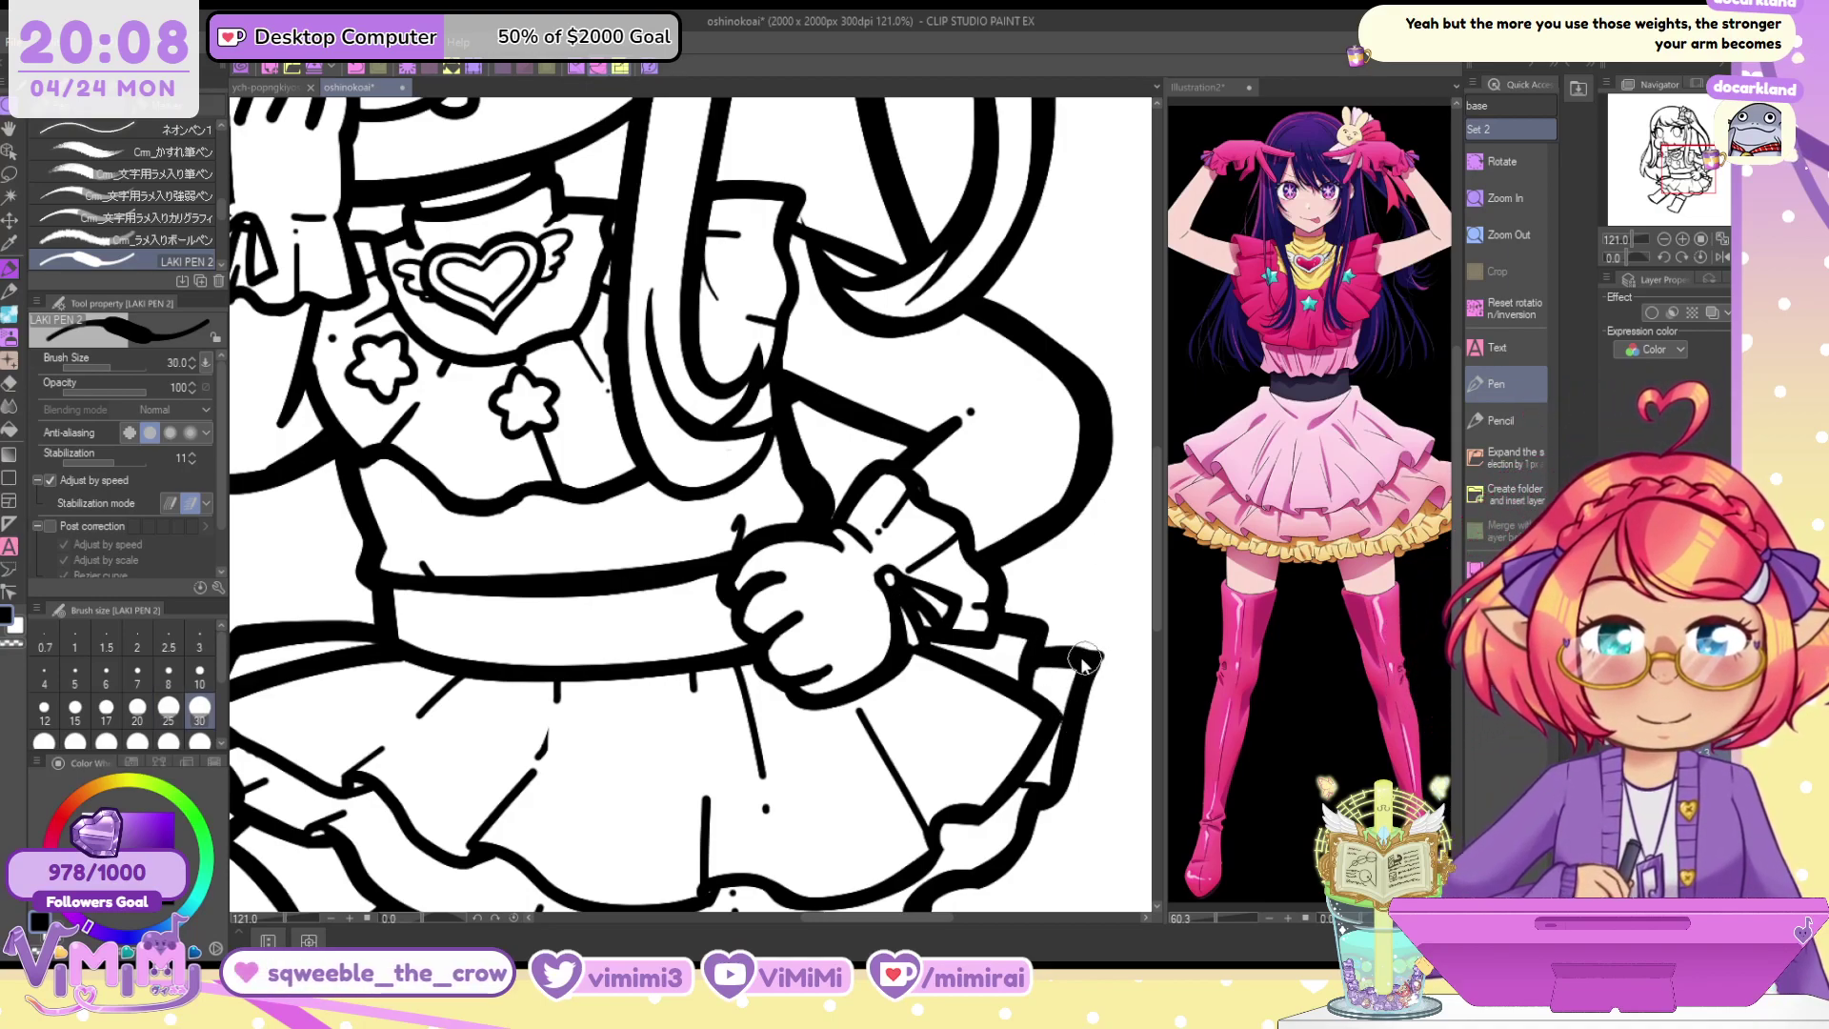
key("bracketright")
key("bracketright")
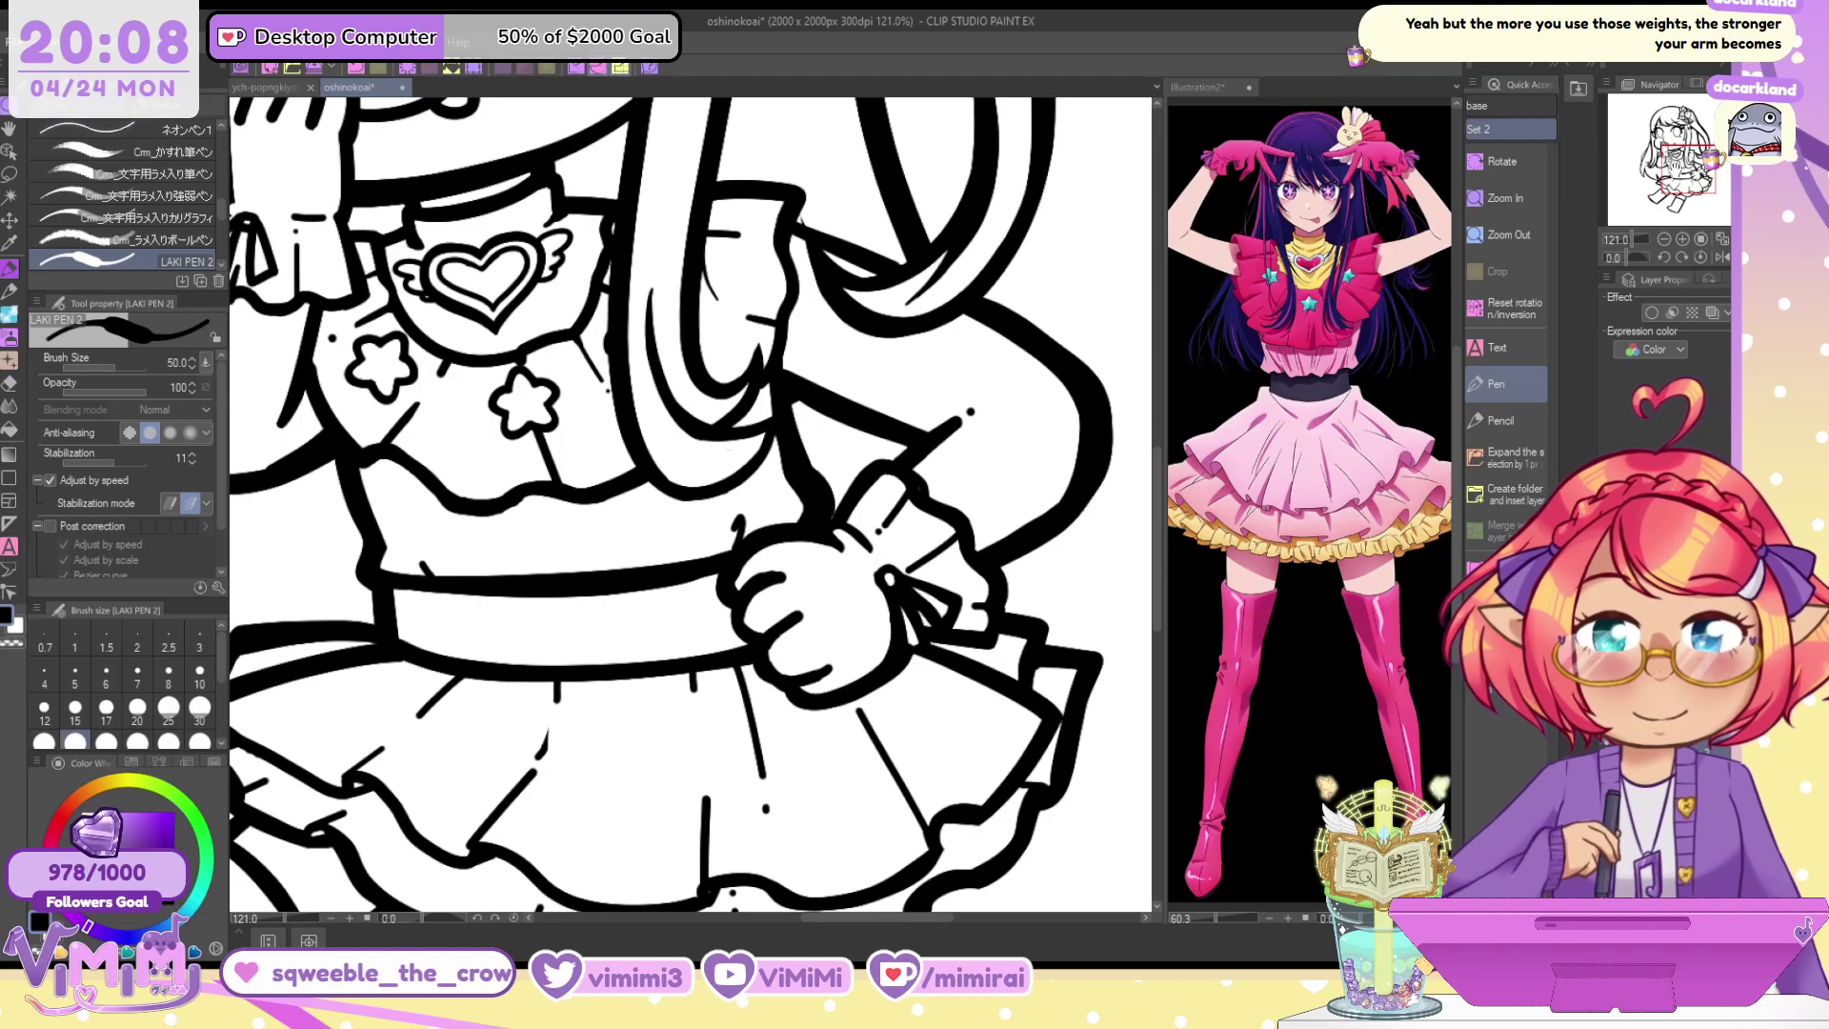
Set the pen size to 40 and thicken the short vertical line between the cheek and the raised glove's cuff
left_click_drag(827, 211, 953, 351)
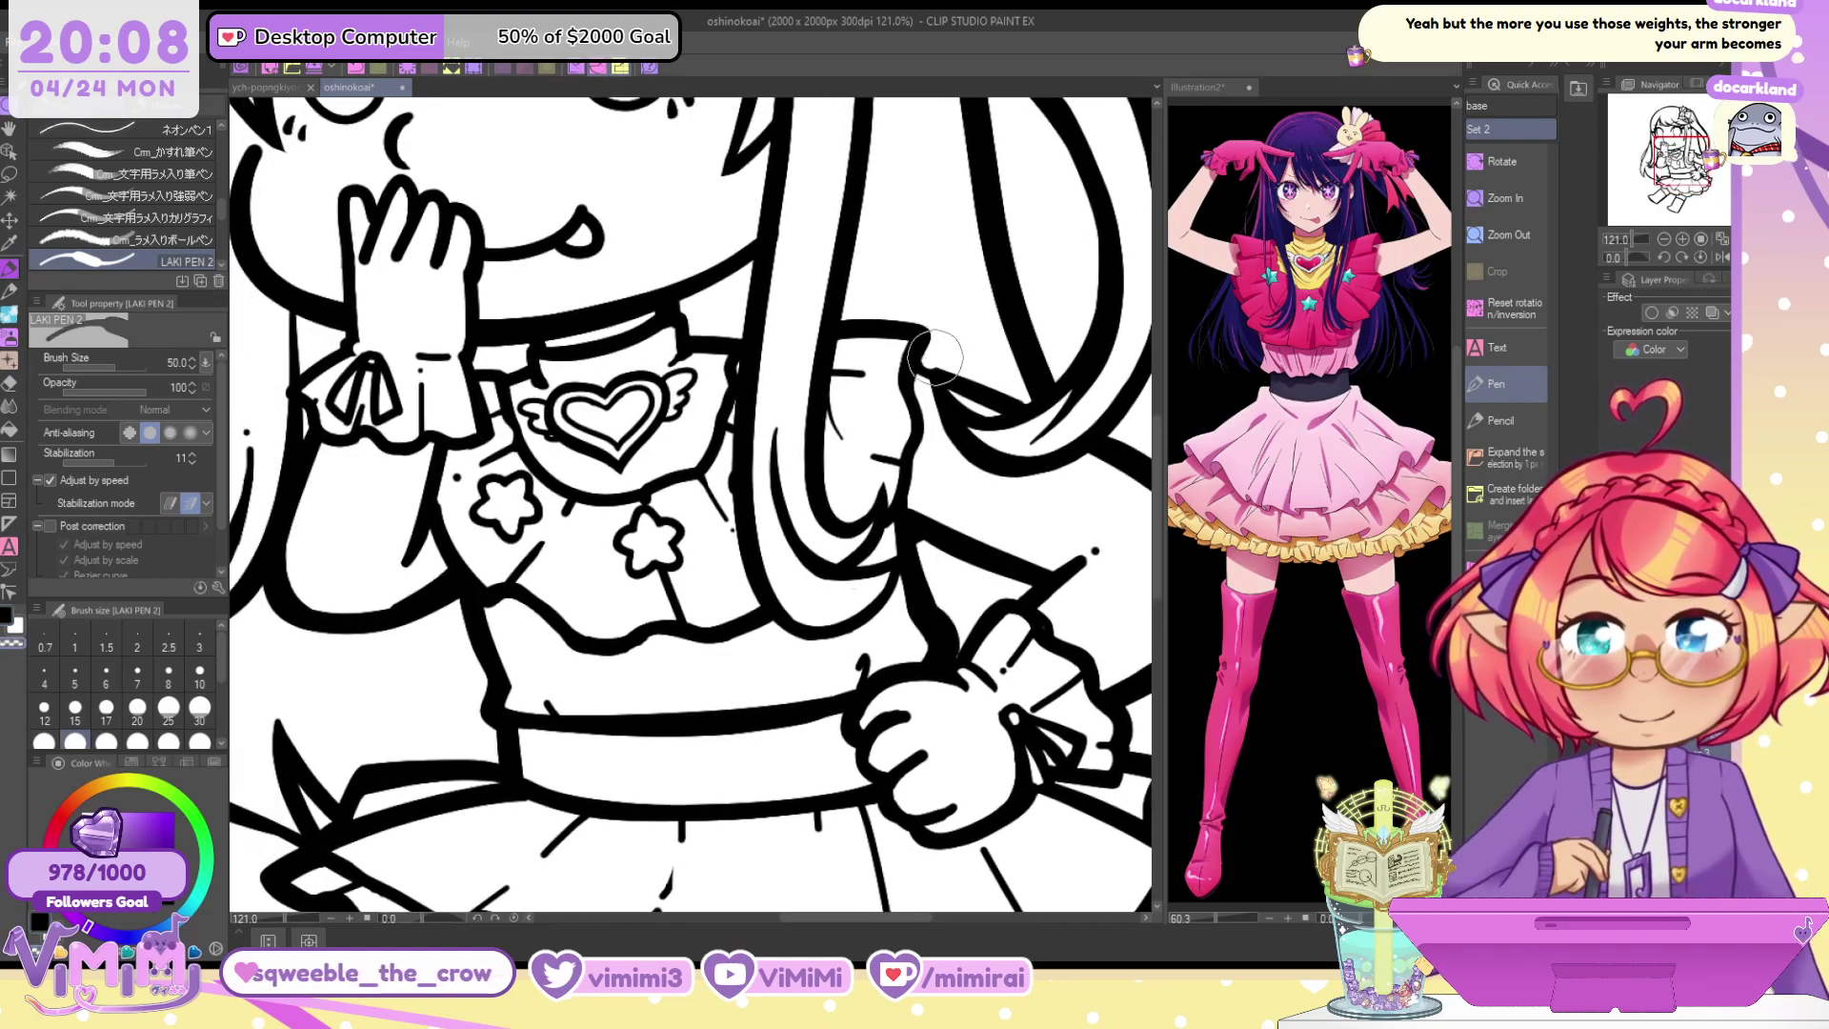
left_click_drag(1680, 155, 1659, 152)
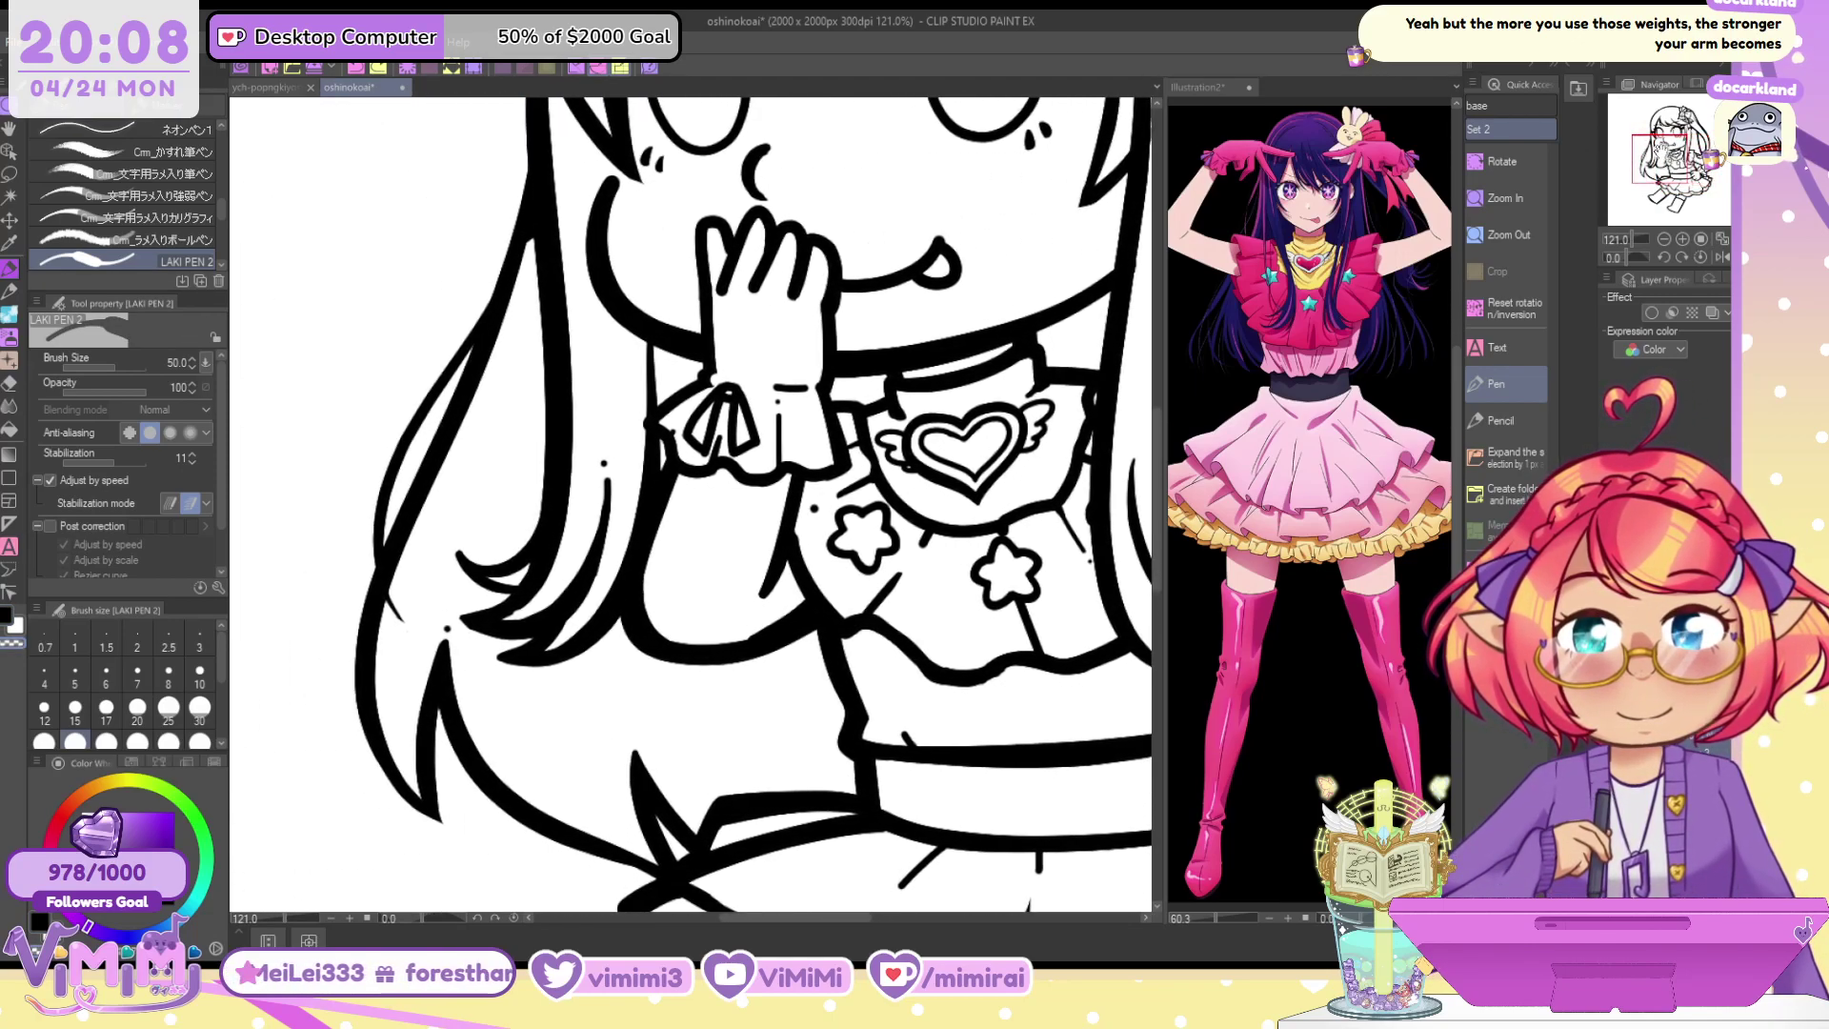
key("bracketleft")
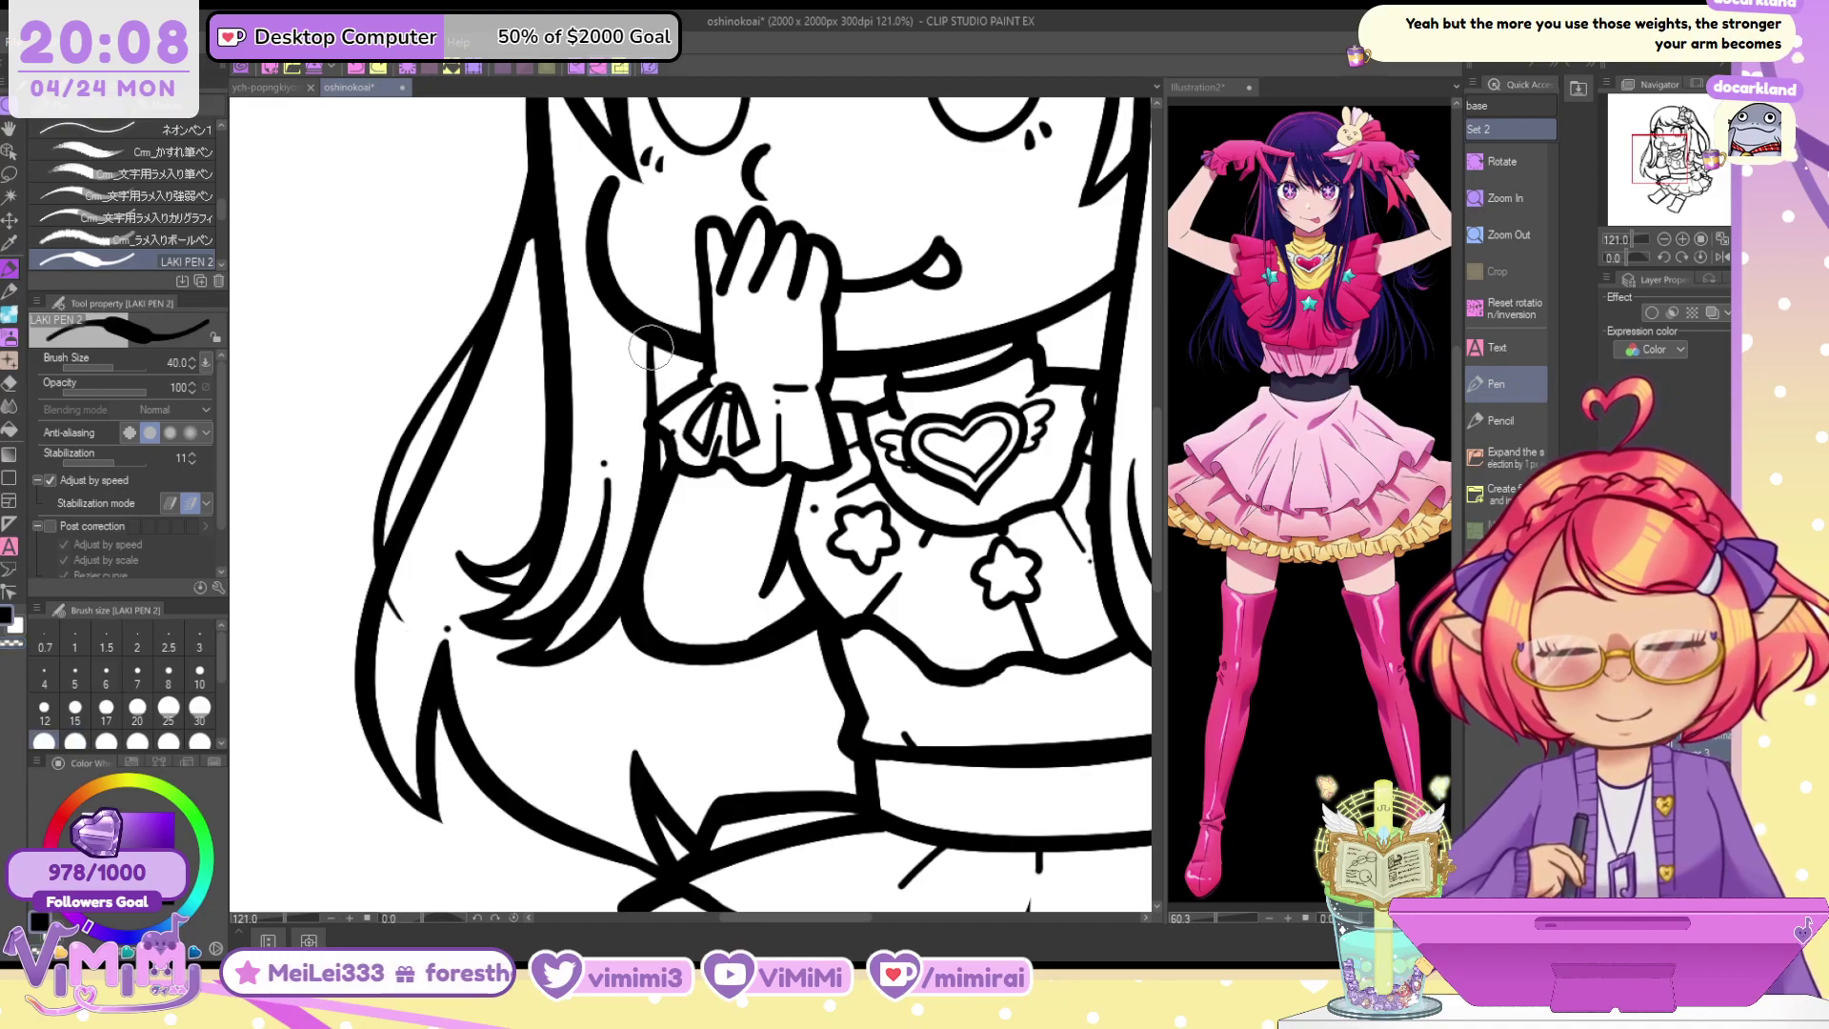
mouse_move(651, 347)
left_mouse_down()
mouse_move(654, 455)
mouse_move(670, 415)
left_mouse_up()
key("c")
key("c")
left_click_drag(653, 343, 656, 407)
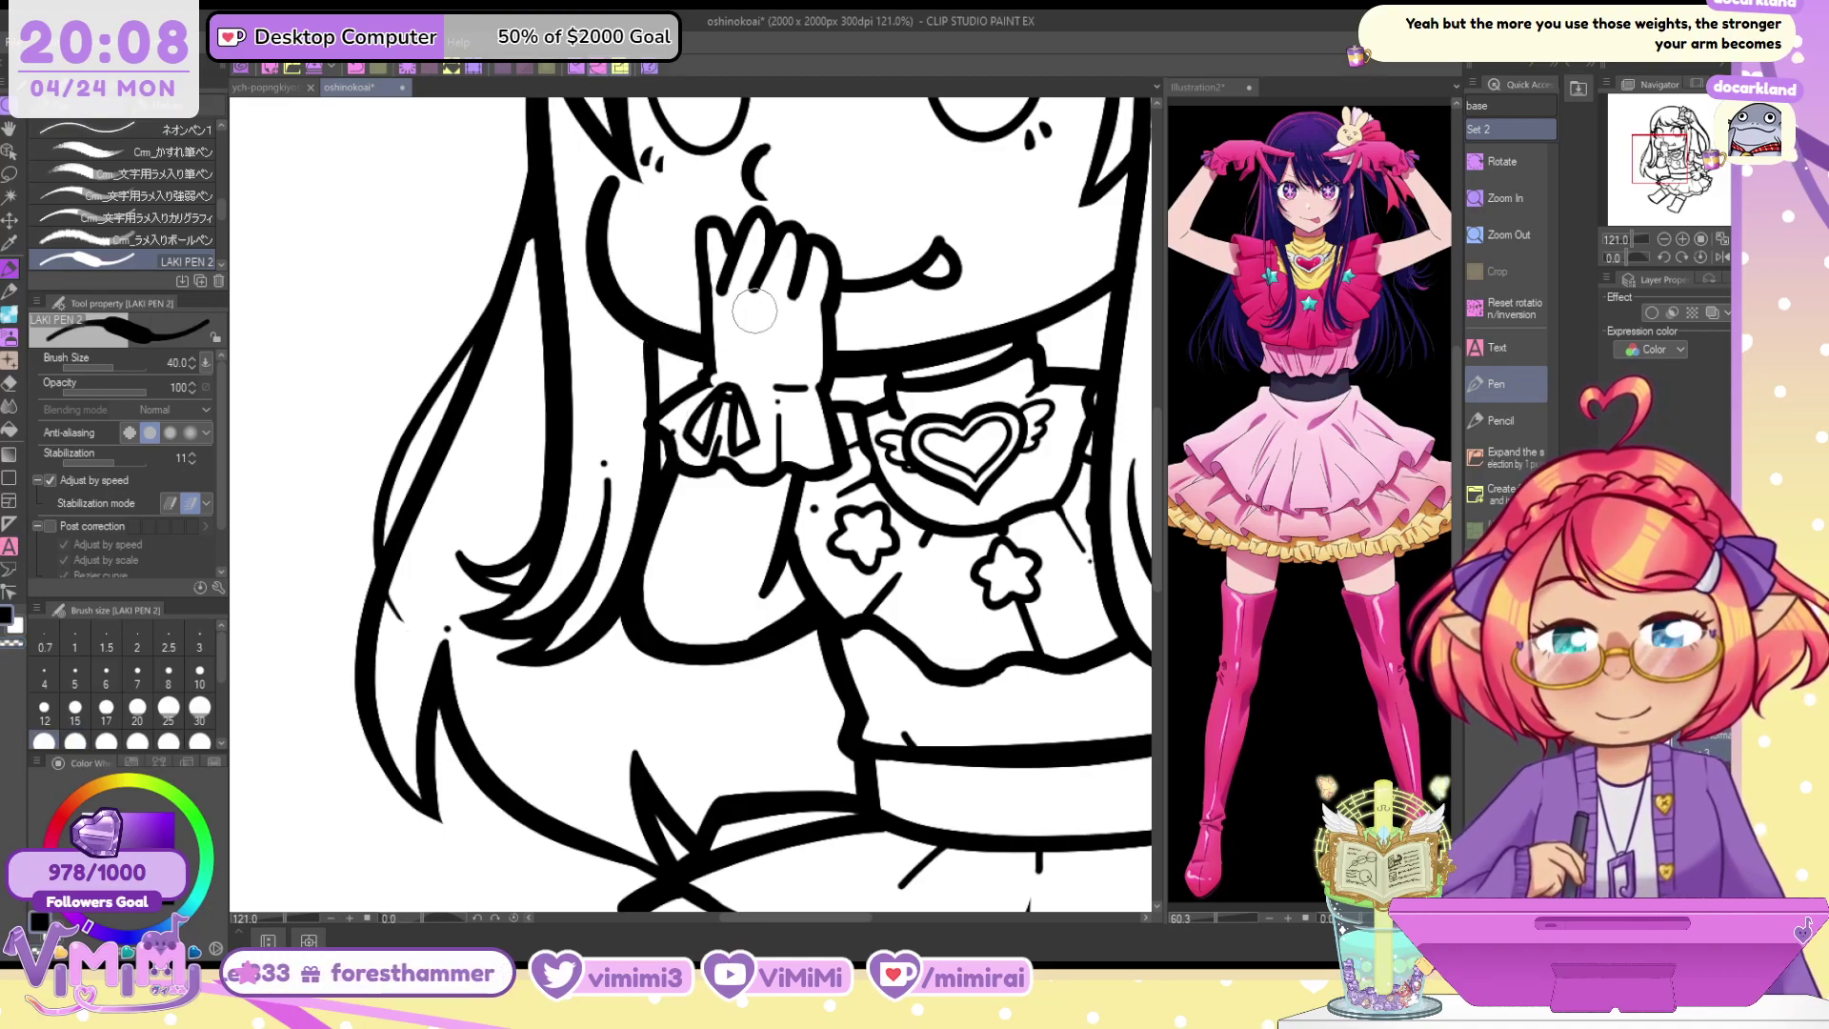
Thicken both sides of the raised glove and the left corner of its frilled cuff
left_click_drag(699, 244, 703, 311)
left_click_drag(703, 231, 775, 230)
key("ctrl+z")
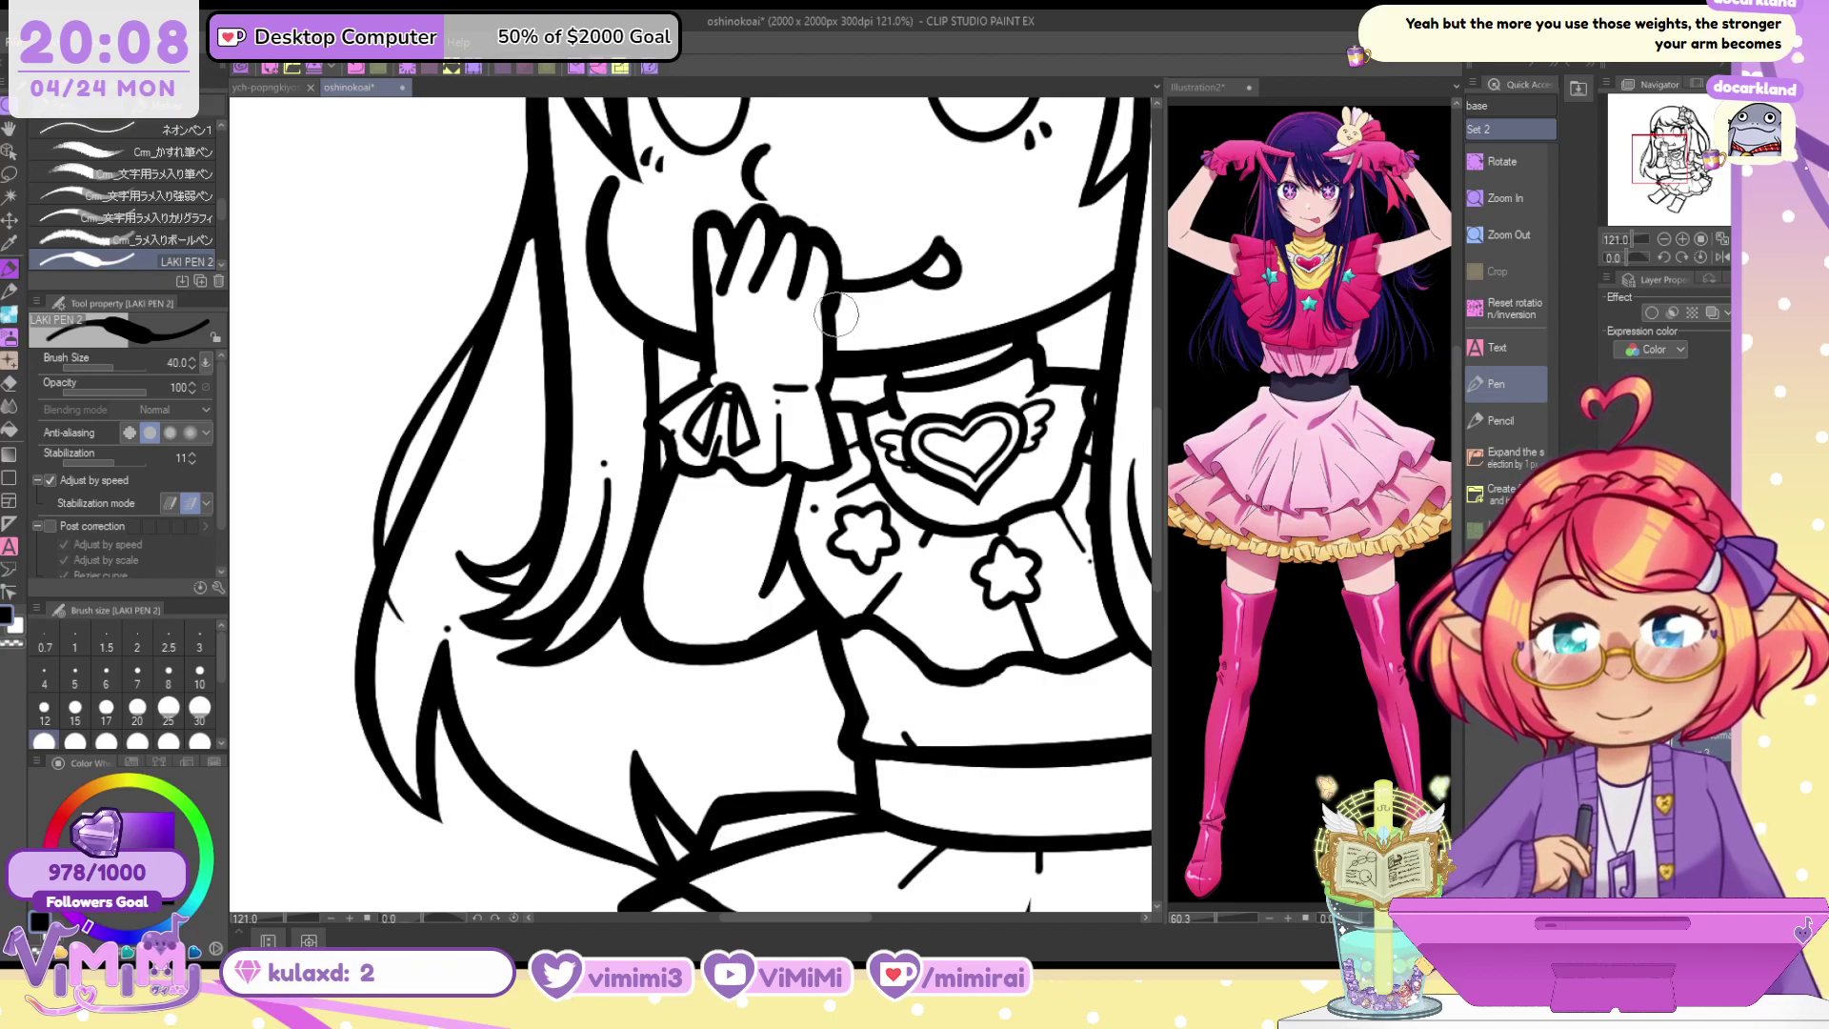
left_click_drag(836, 314, 837, 374)
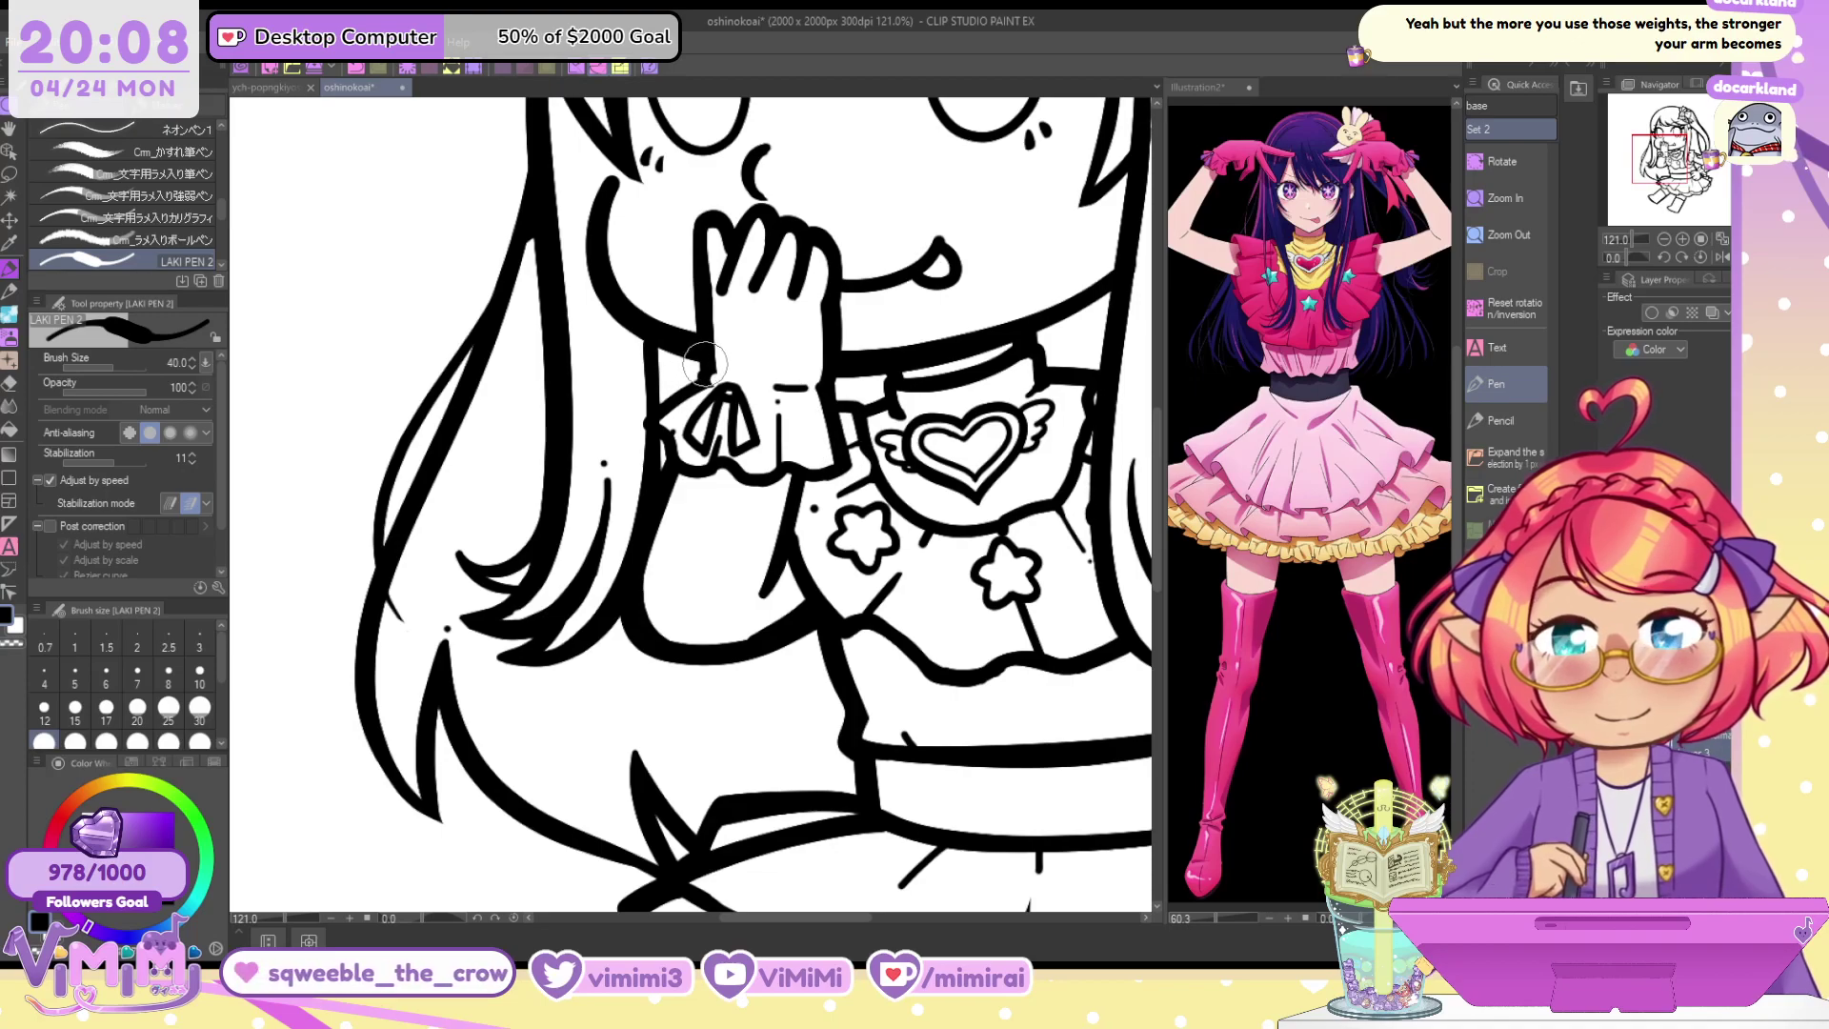
left_click_drag(695, 376, 646, 419)
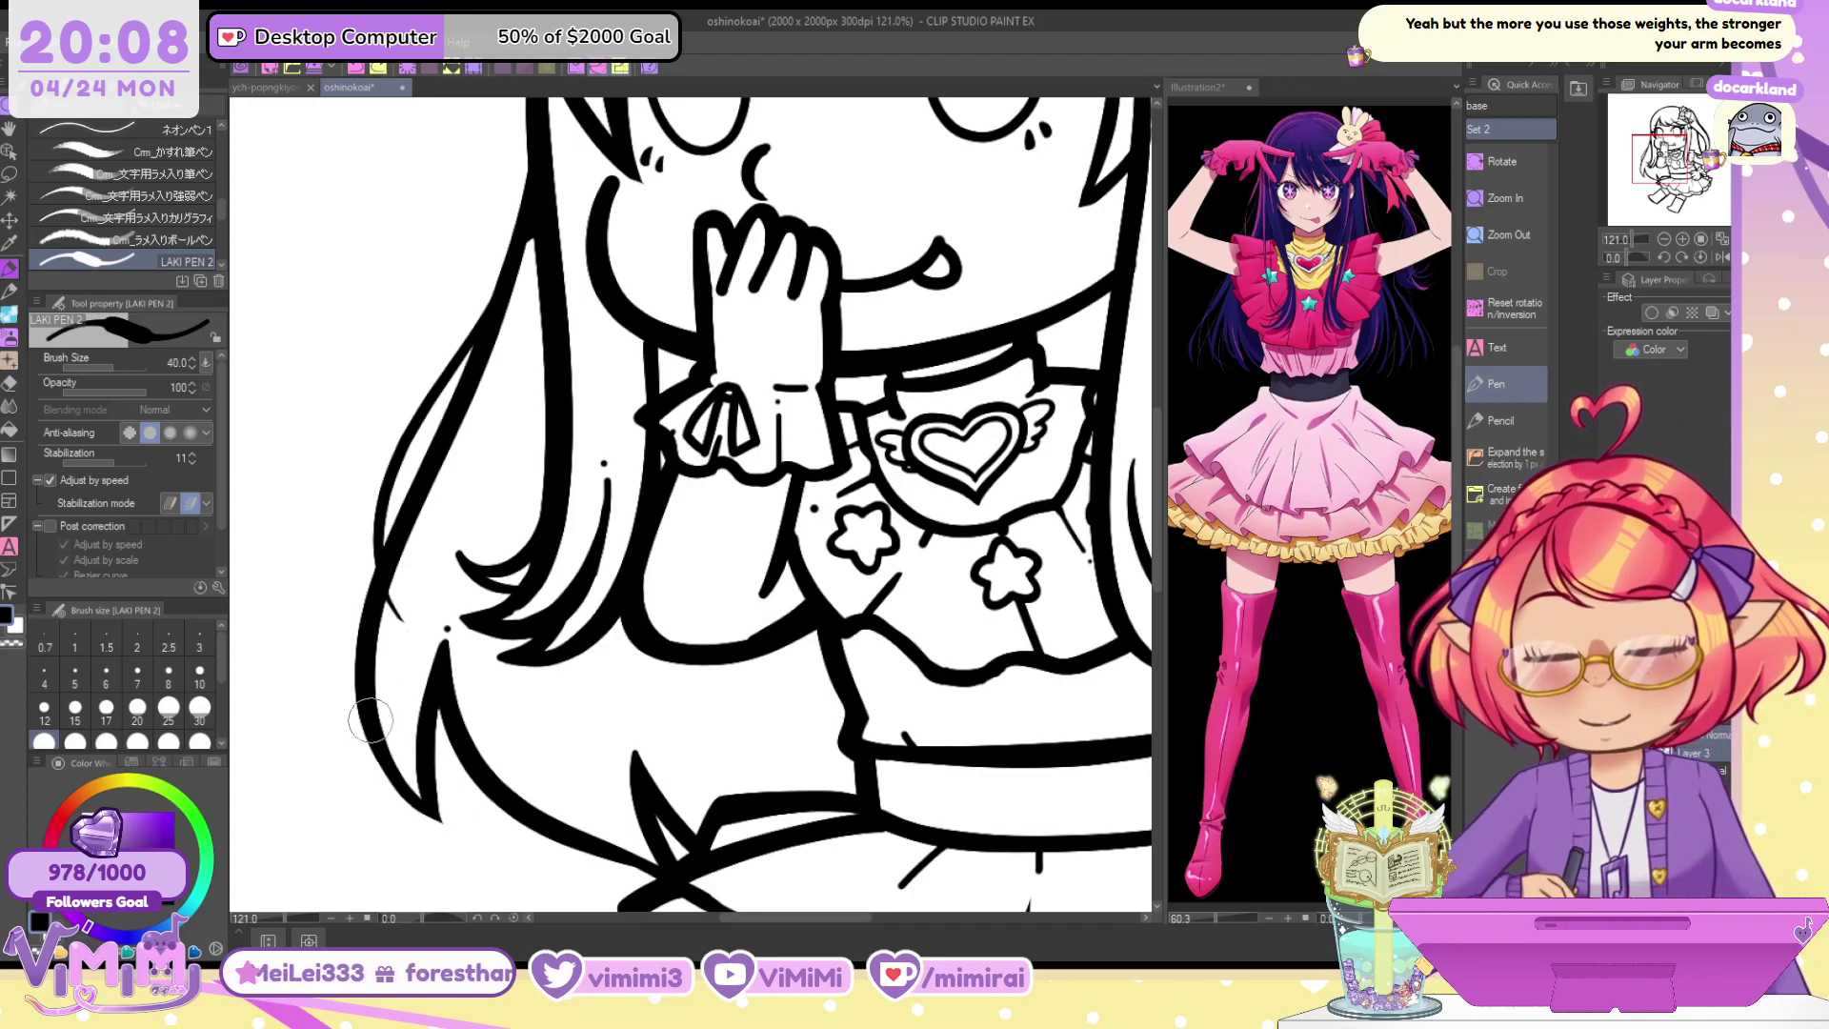
Try to thicken the tip of the long left hair lock, and check the line art mirrored and as a whole figure
left_click_drag(437, 798, 424, 743)
key("ctrl+z")
key("h")
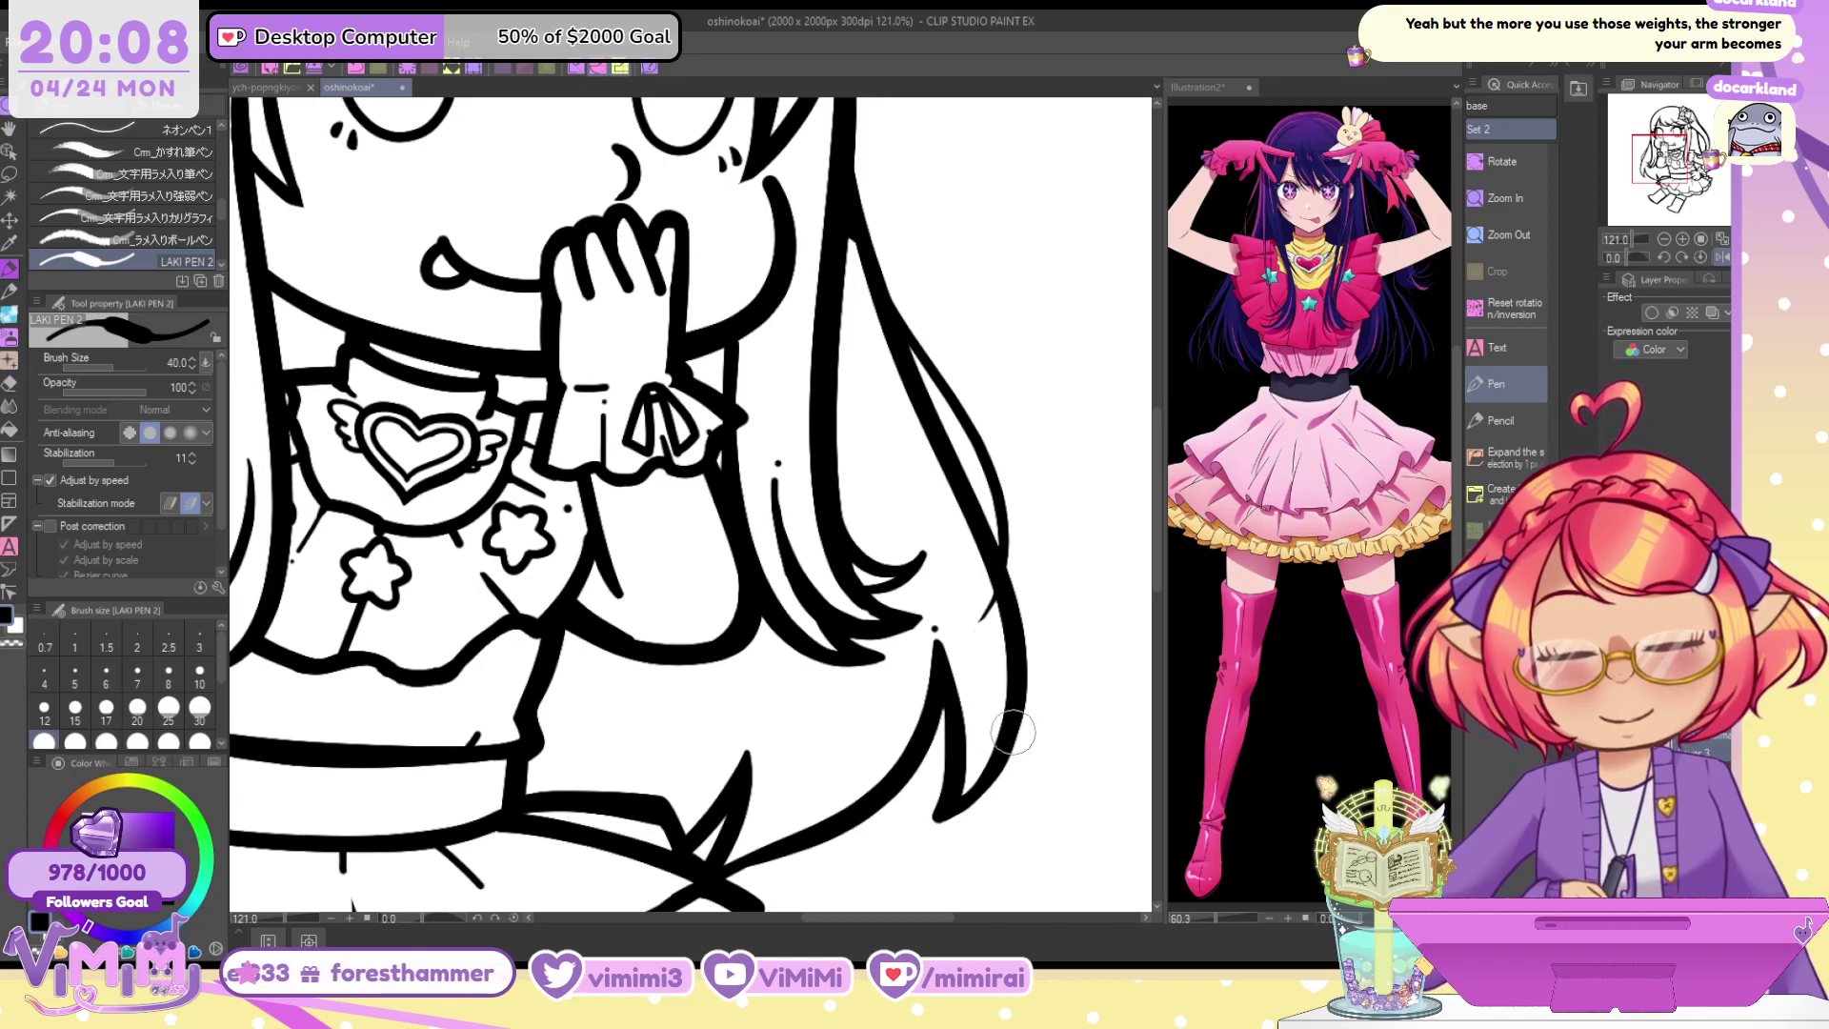
key("h")
left_click(1663, 238)
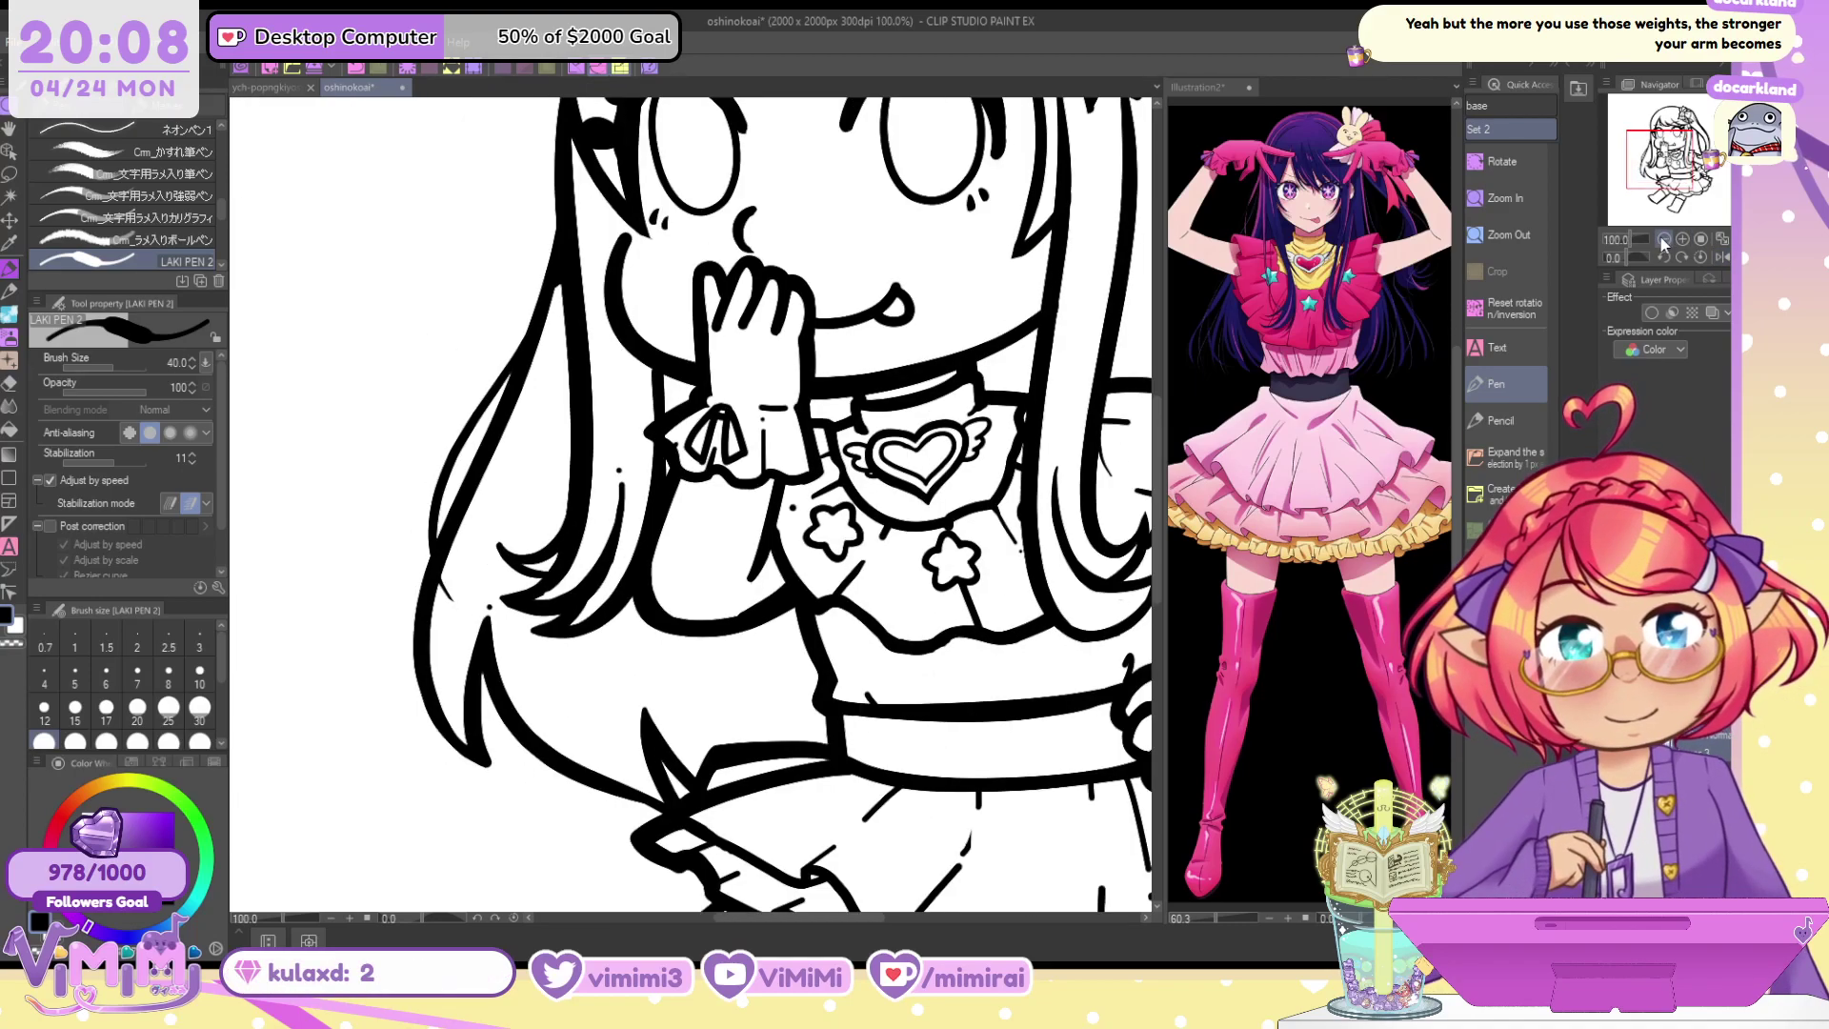
left_click(1663, 238)
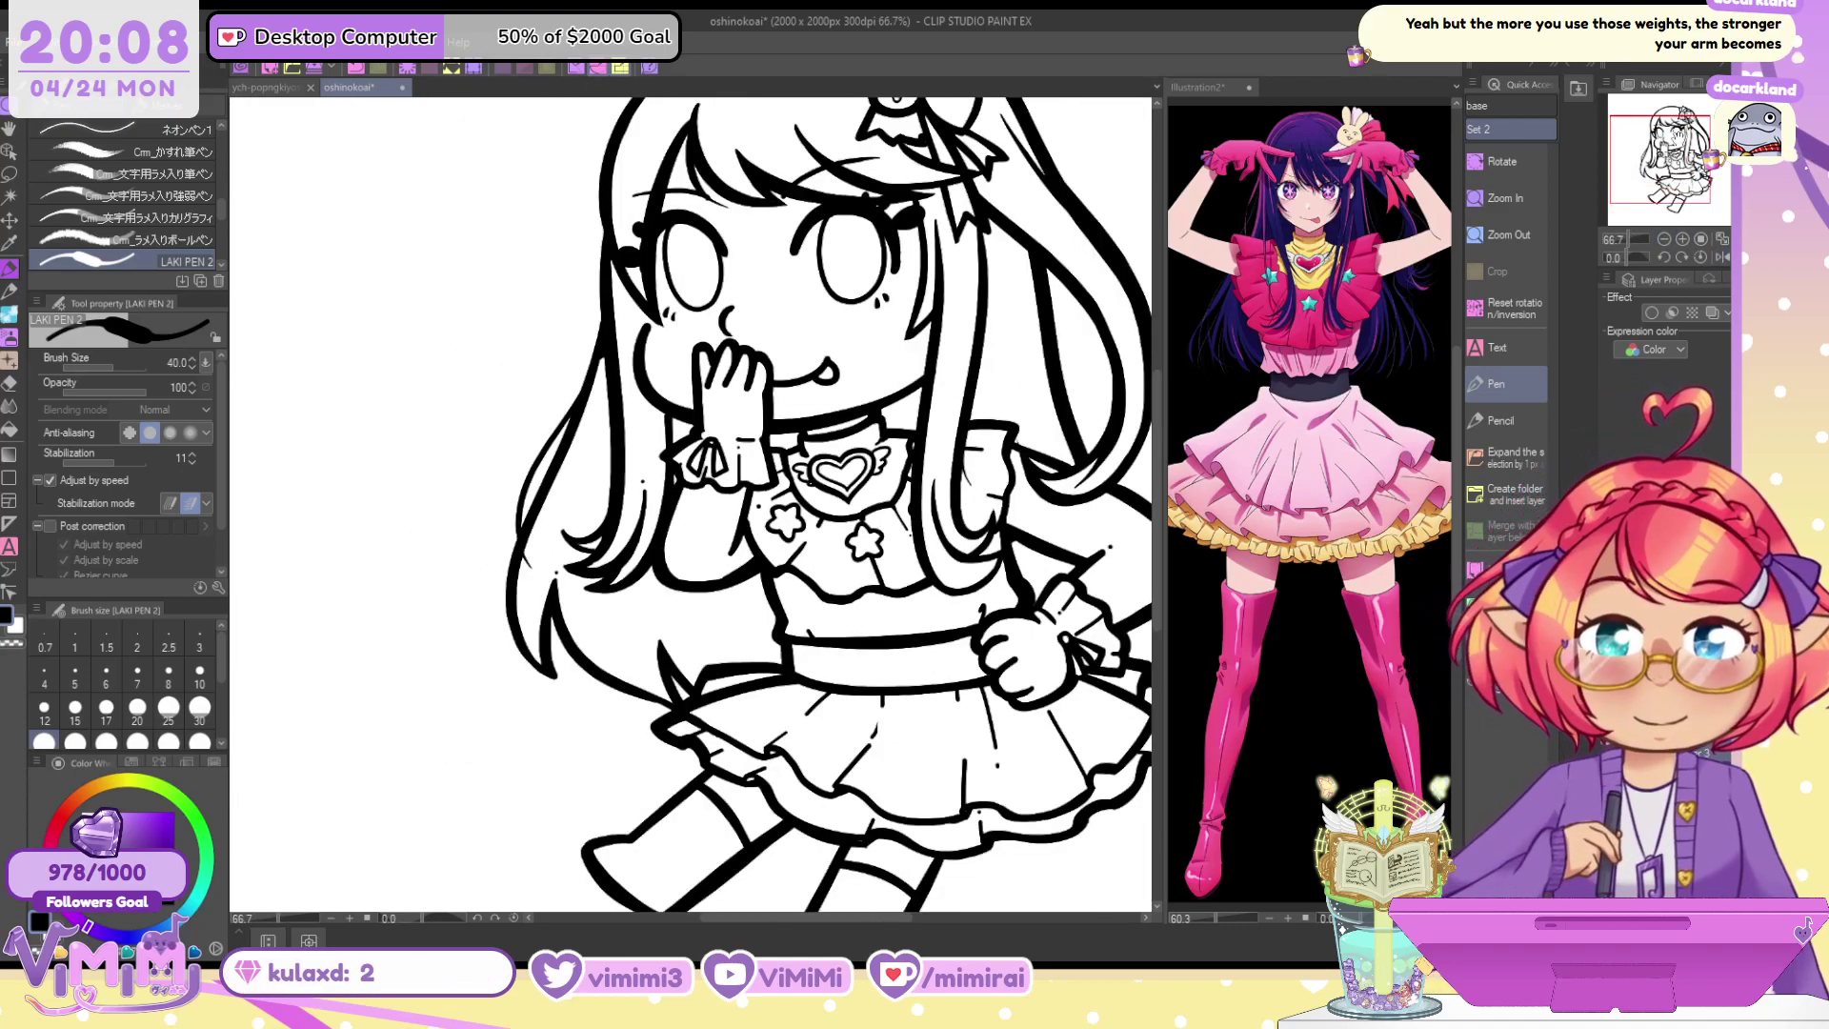
scroll(1029, 448, "down", 2)
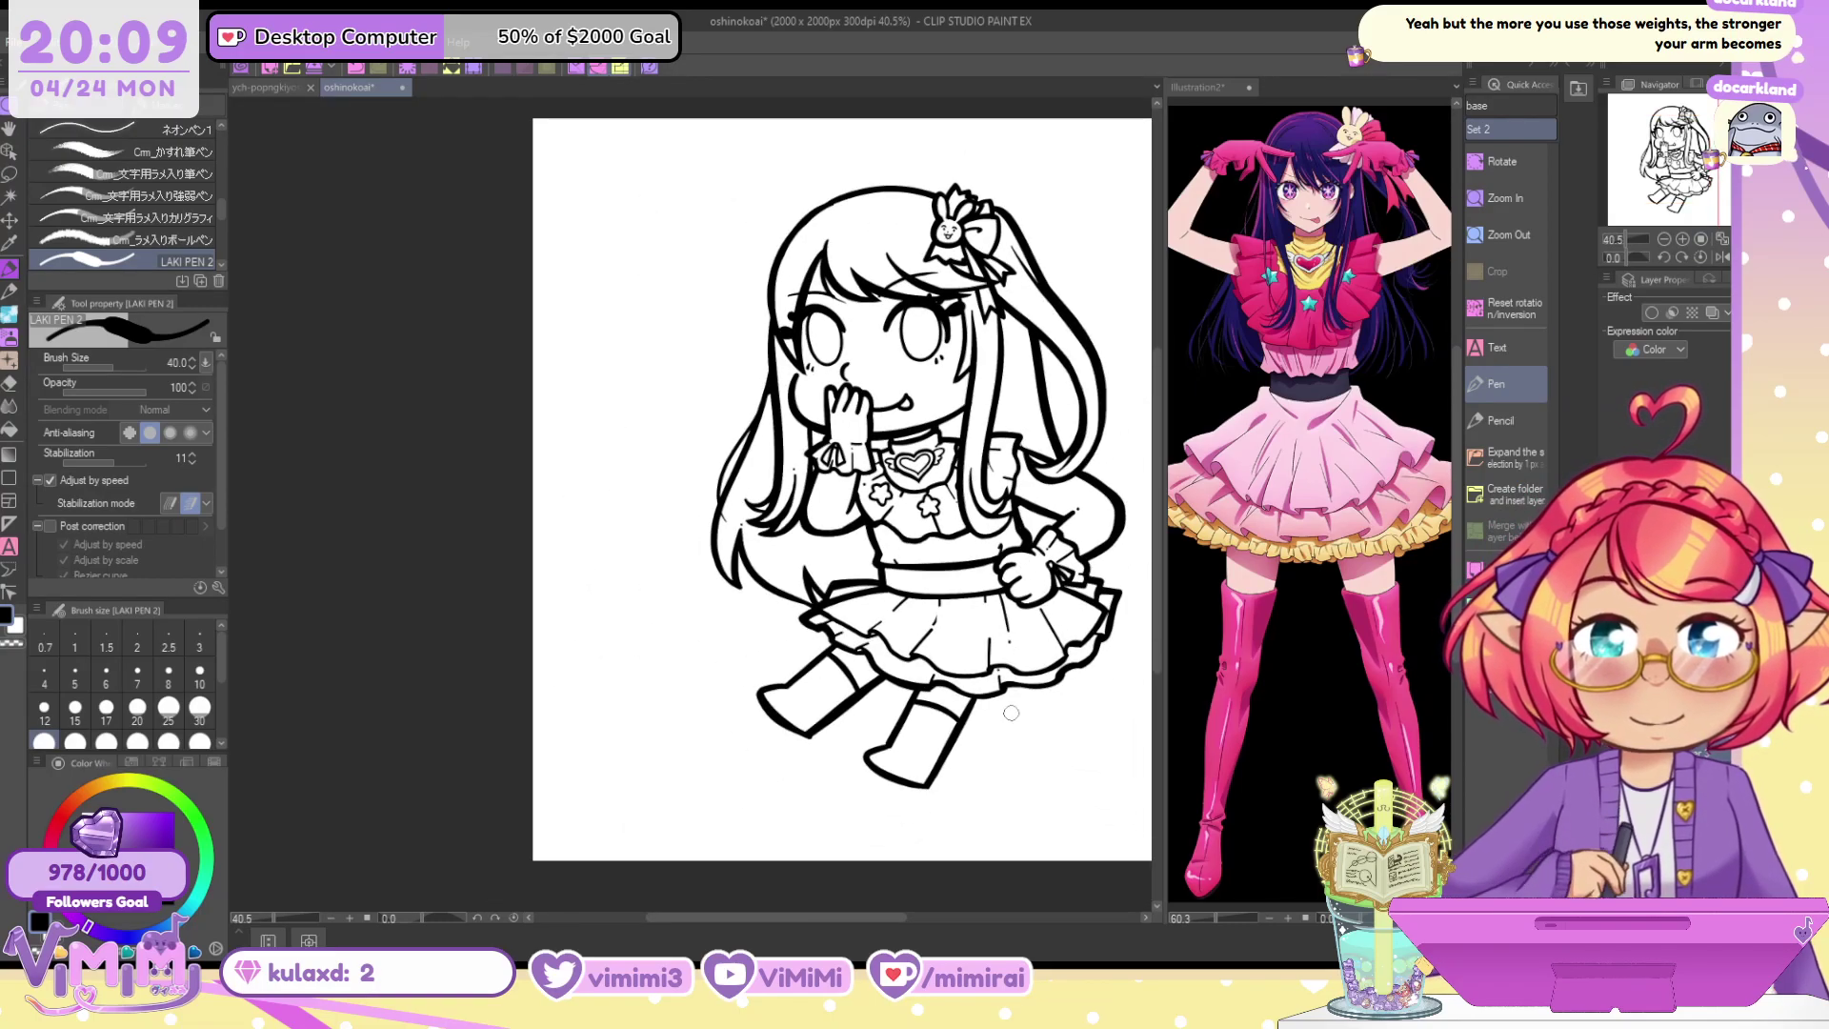
Thicken the sole of the left boot and the lower leg outline at its heel with the size 40 pen
scroll(1012, 734, "up", 6)
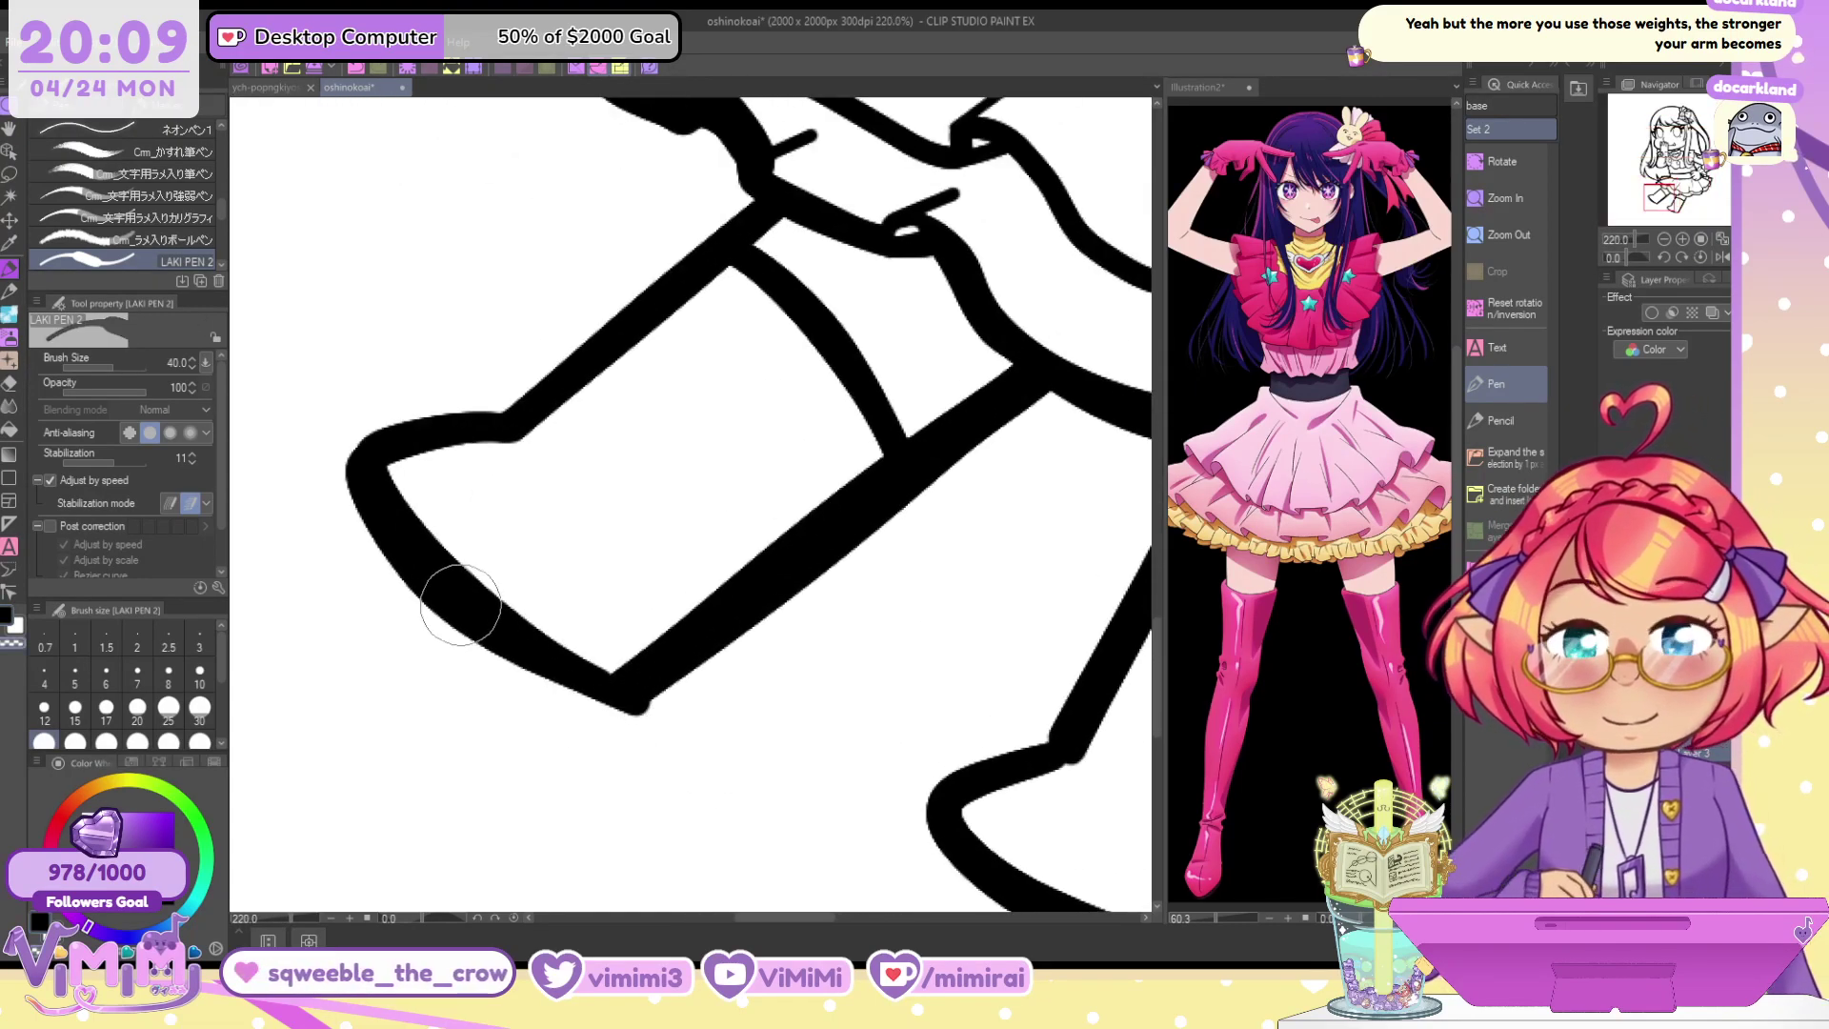
mouse_move(490, 636)
left_mouse_down()
mouse_move(523, 676)
mouse_move(620, 706)
left_mouse_up()
key("ctrl+z")
mouse_move(431, 574)
left_mouse_down()
mouse_move(618, 718)
mouse_move(653, 702)
left_mouse_up()
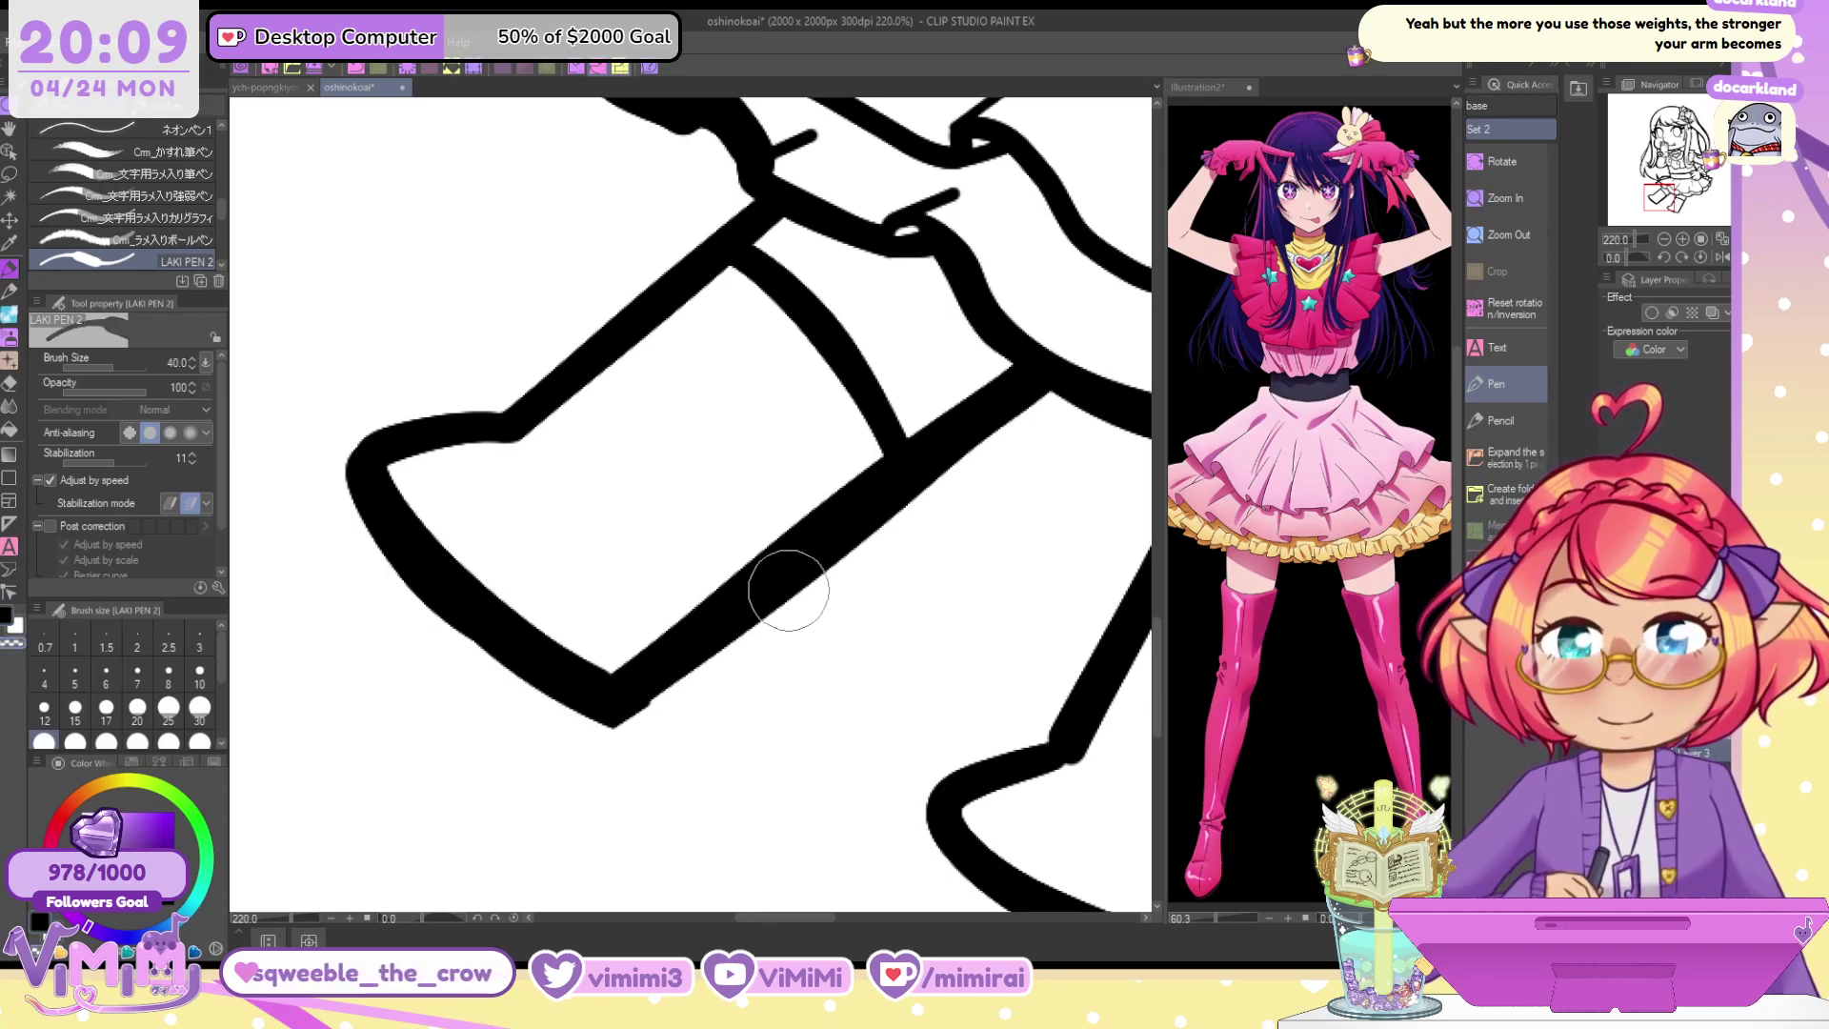
left_click_drag(640, 726, 743, 655)
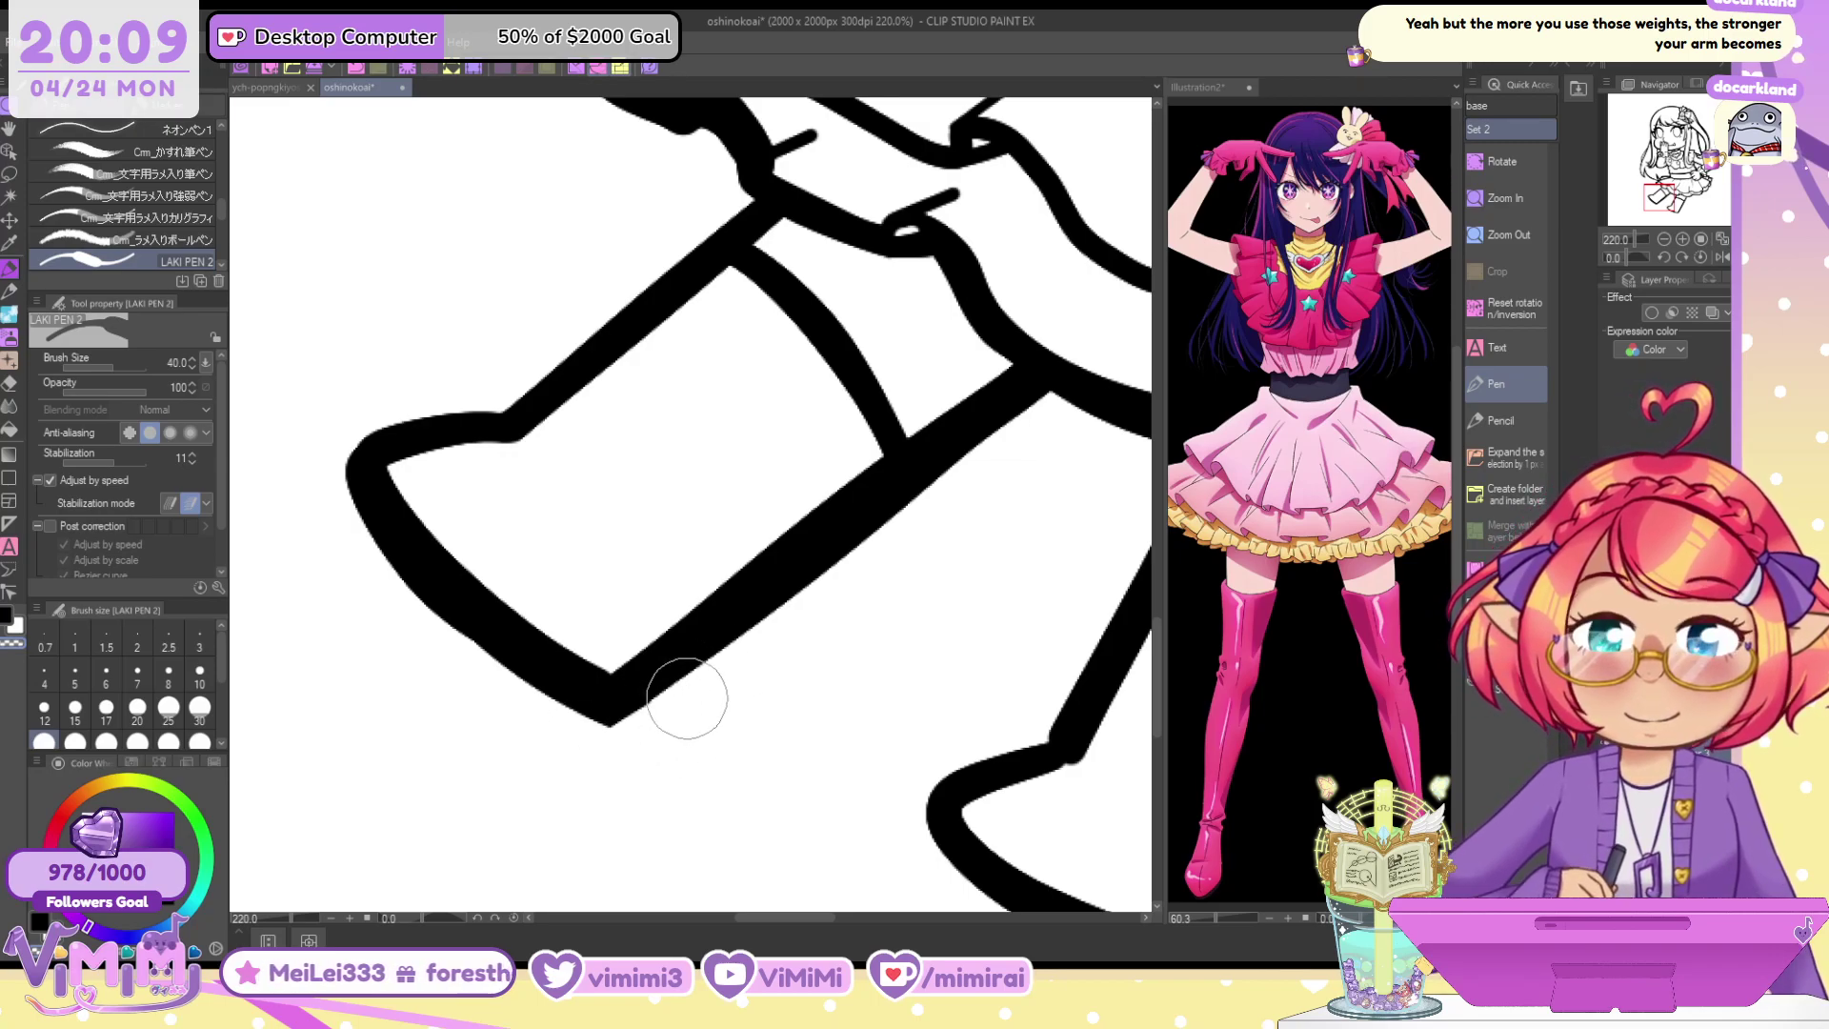
Thicken the toe and sole outline of the right boot with the size 40 pen and clean the bumps inside it with transparent ink
scroll(693, 714, "down", 3)
scroll(557, 476, "up", 5)
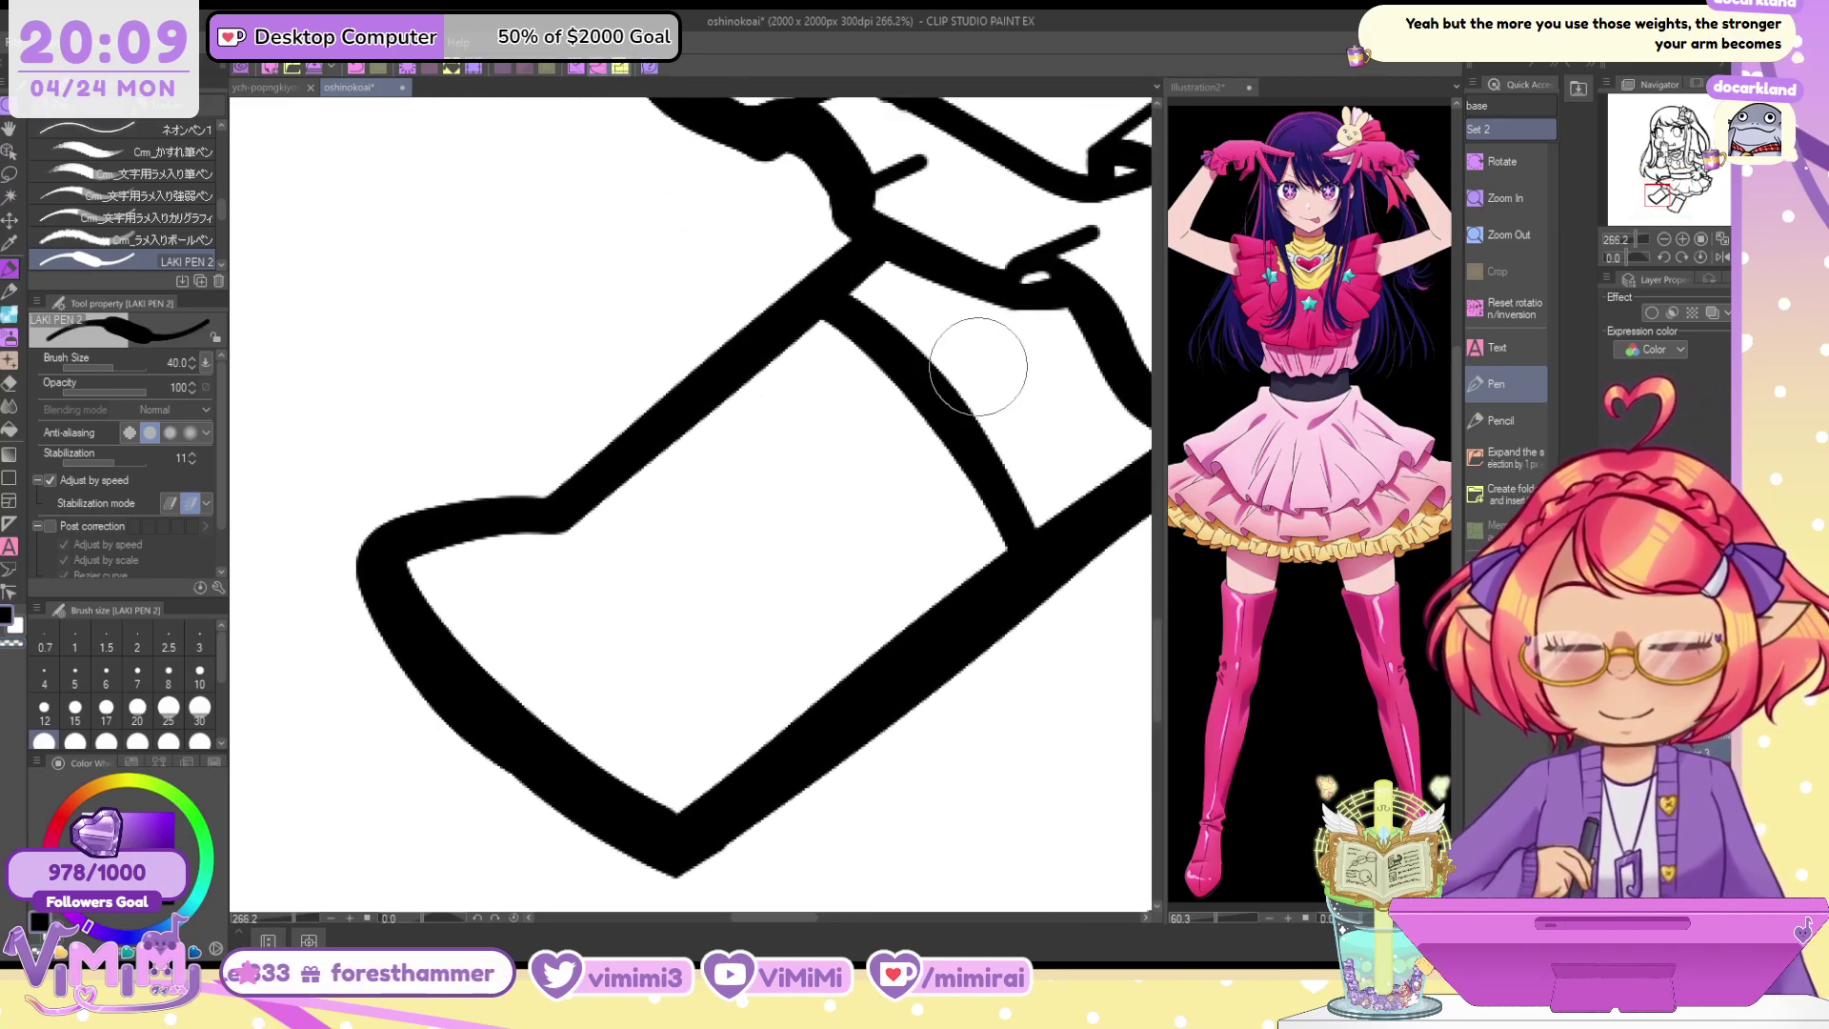
left_click(1670, 206)
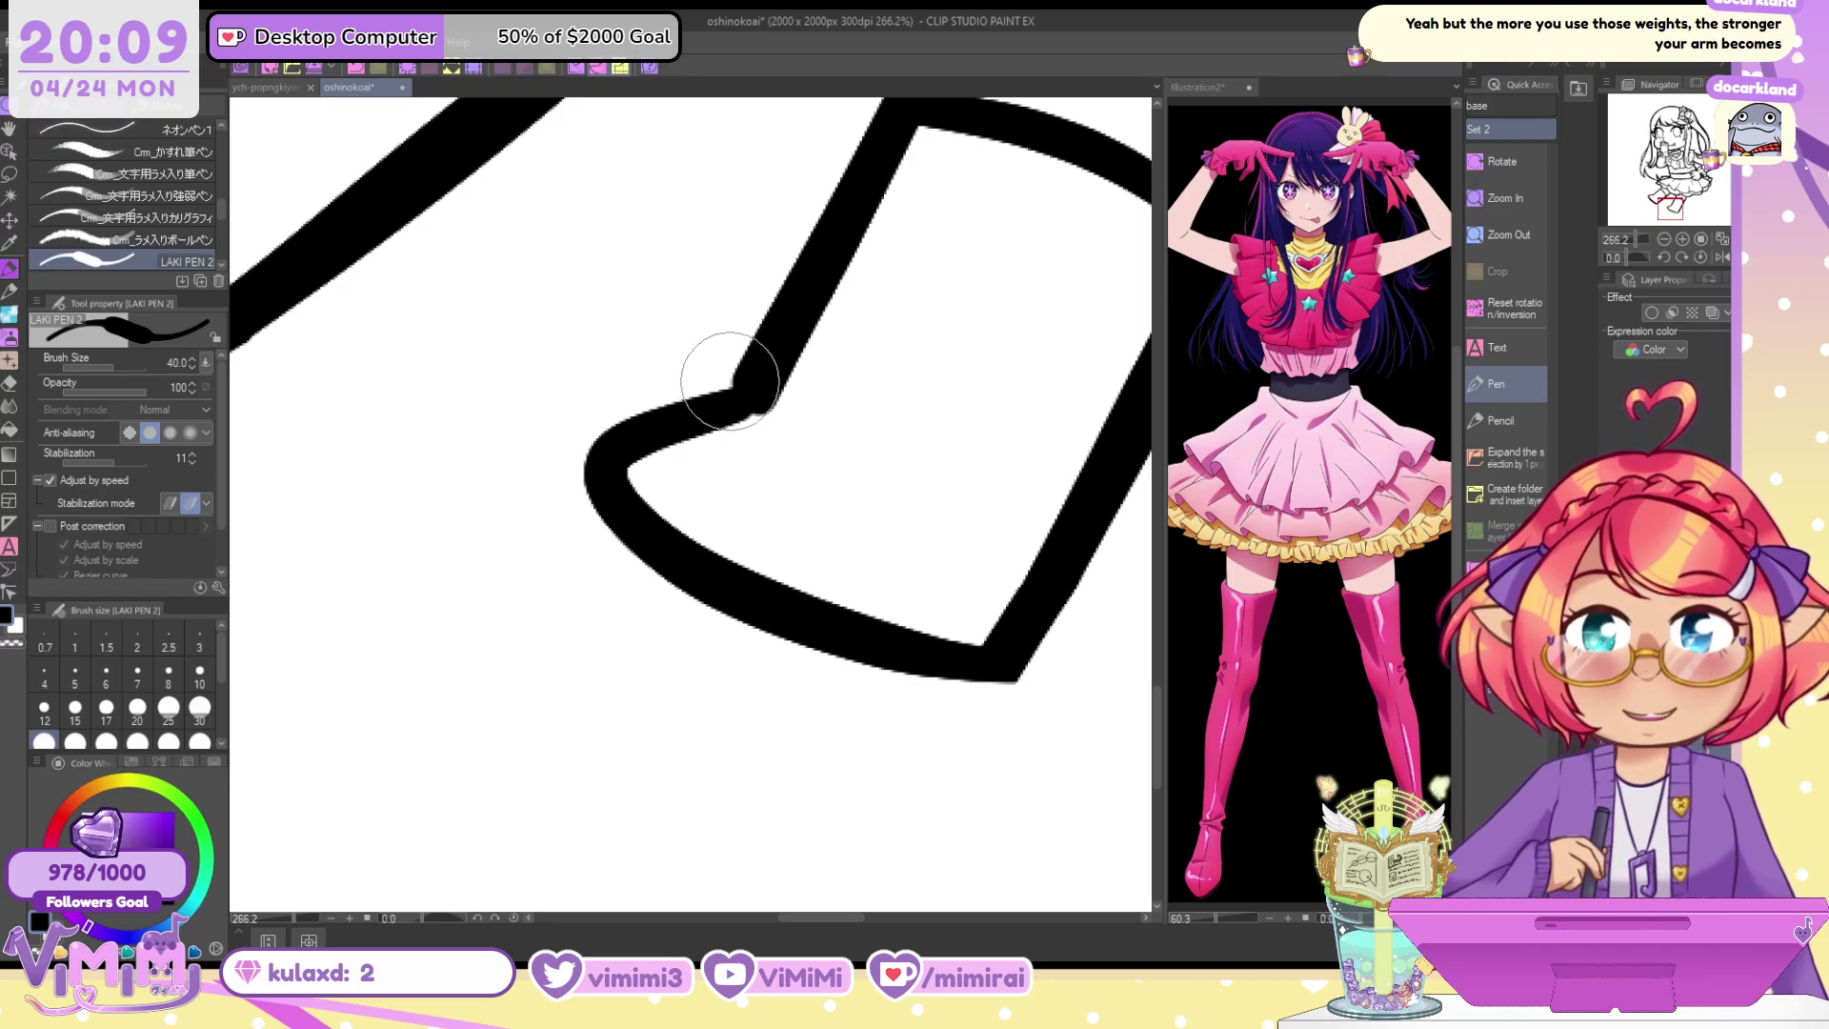
key("ctrl+z")
mouse_move(744, 387)
left_mouse_down()
mouse_move(687, 401)
mouse_move(630, 524)
left_mouse_up()
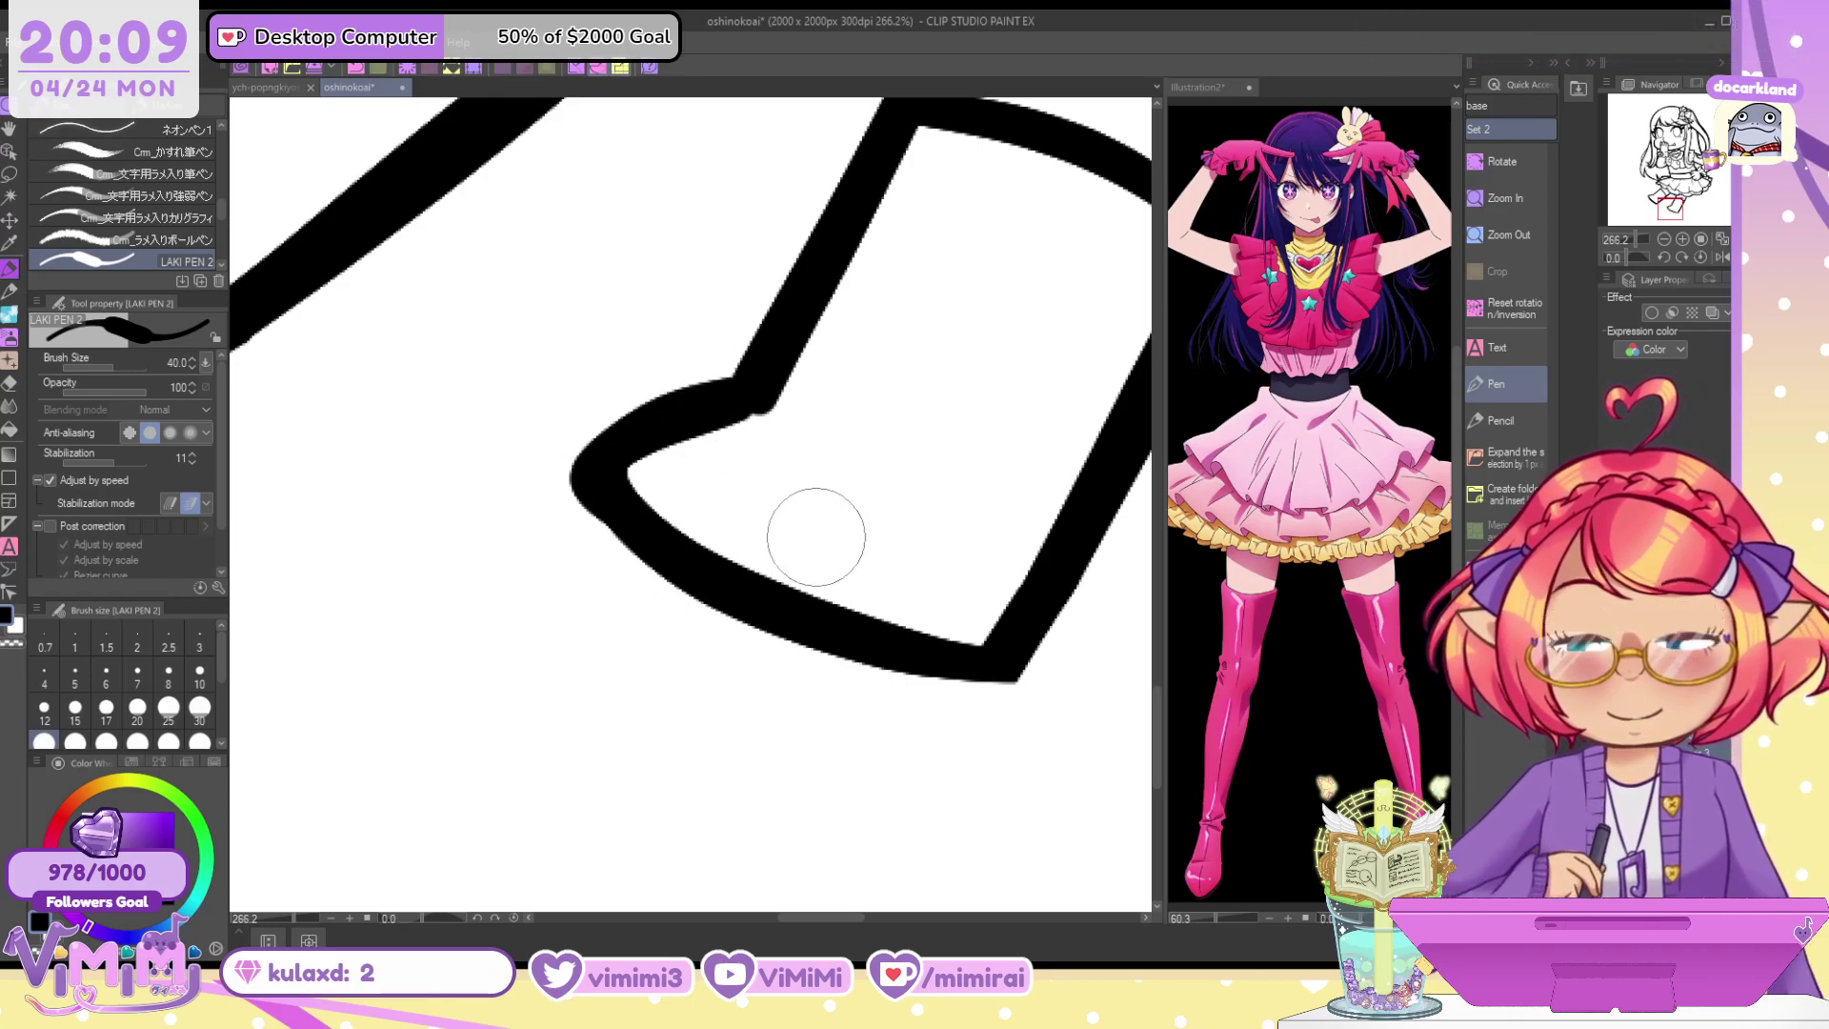
key("ctrl+z")
mouse_move(737, 390)
left_mouse_down()
mouse_move(629, 419)
mouse_move(720, 558)
left_mouse_up()
key("ctrl+z")
mouse_move(752, 385)
left_mouse_down()
mouse_move(641, 409)
mouse_move(843, 598)
left_mouse_up()
key("ctrl+z")
mouse_move(745, 388)
left_mouse_down()
mouse_move(645, 546)
mouse_move(905, 633)
left_mouse_up()
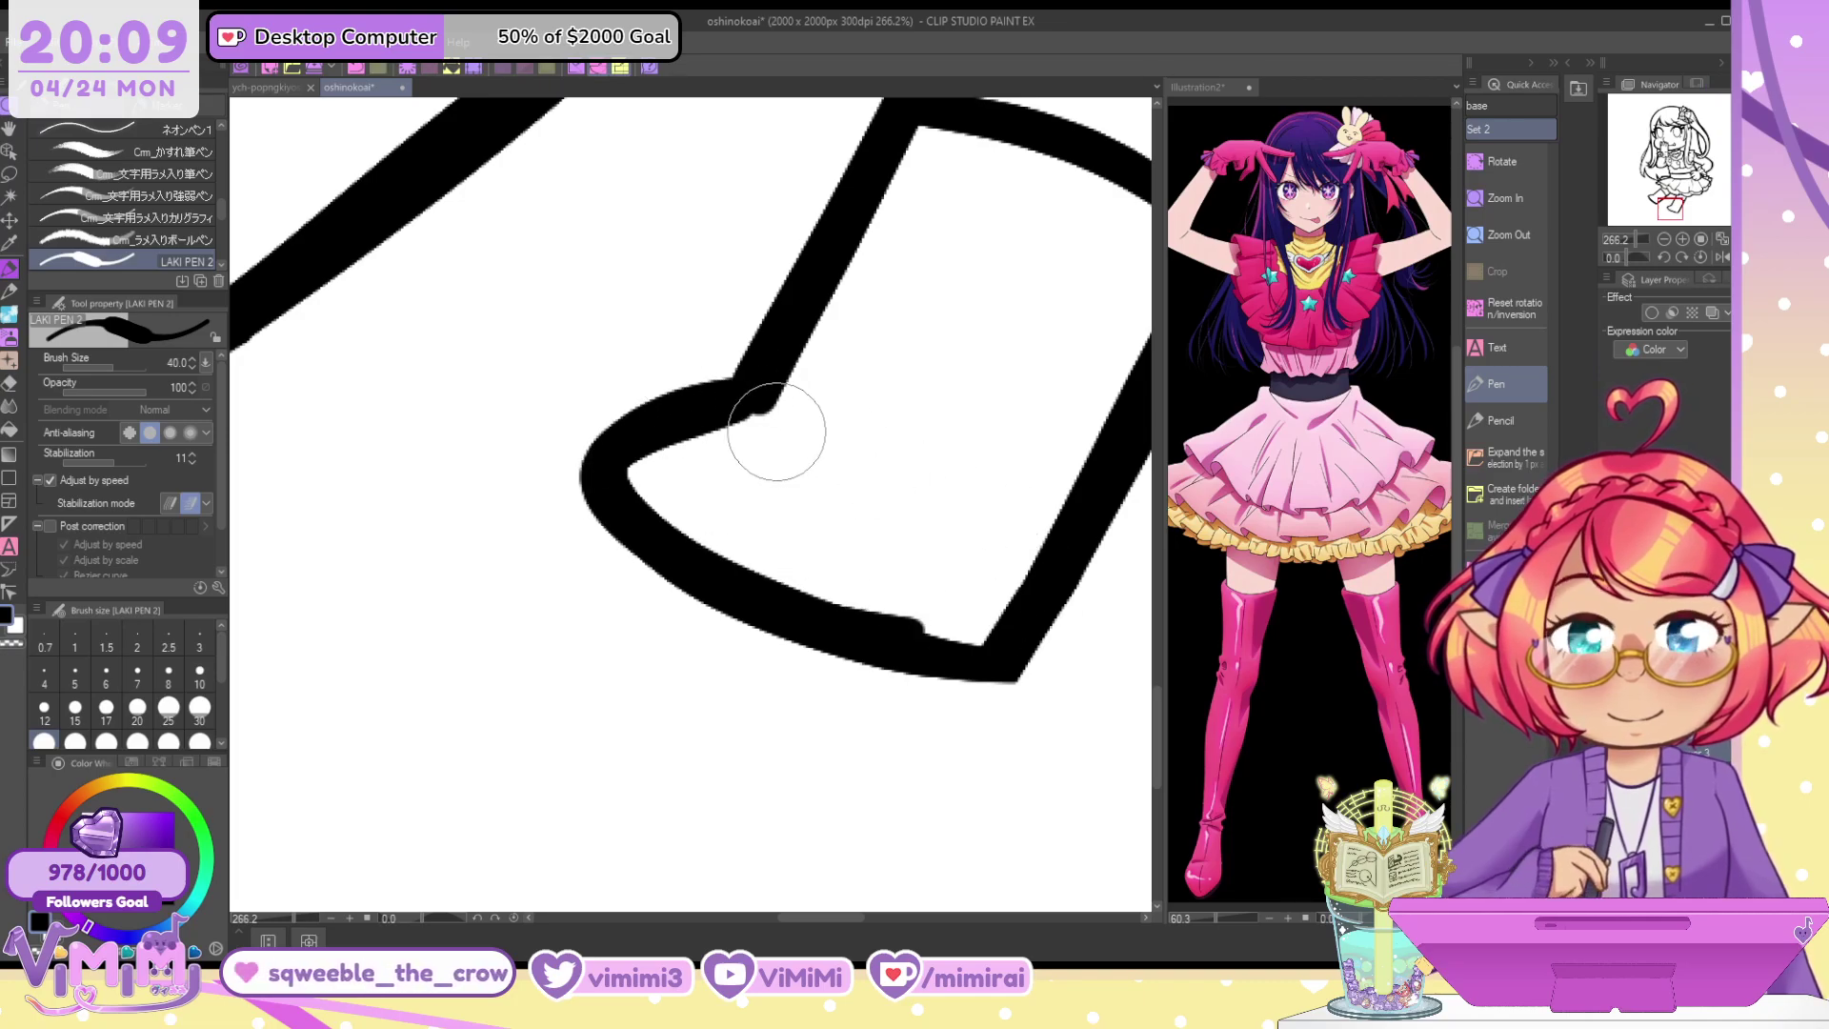
key("c")
left_click_drag(762, 427, 715, 452)
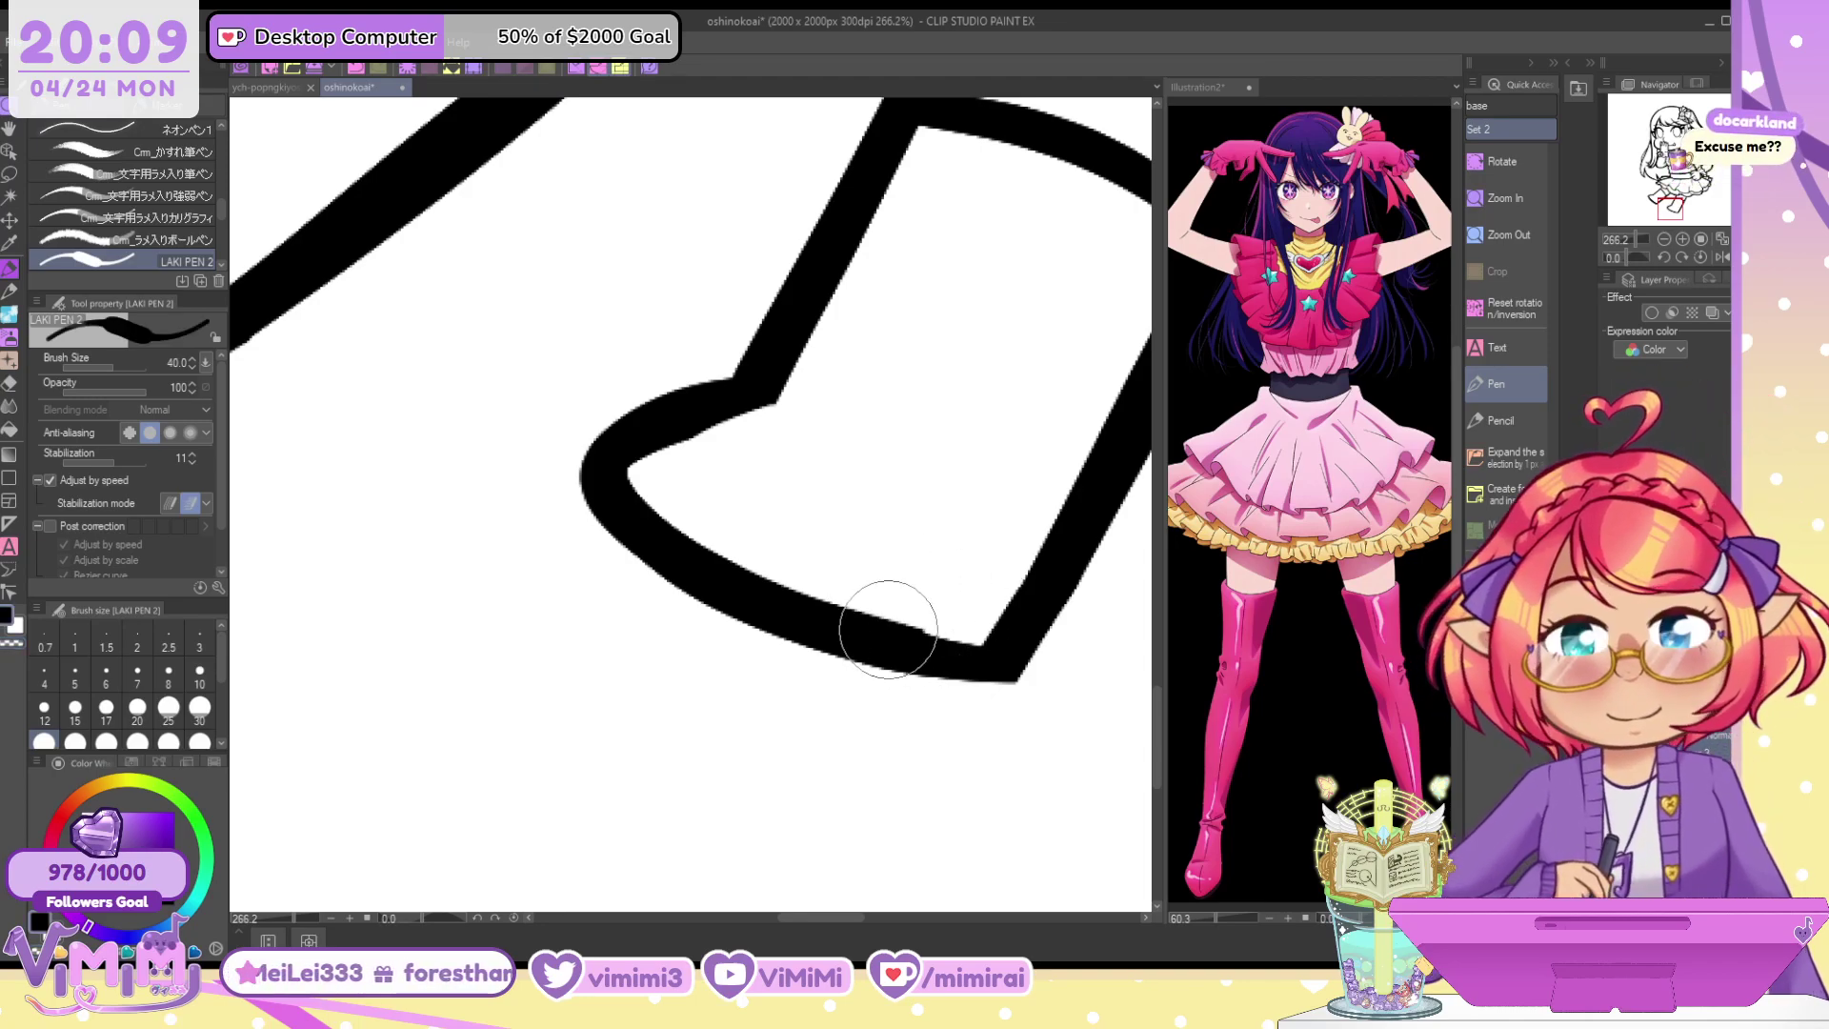
Thicken the skirt's upper hem line from the central fold to the vertical pleat and just past it
scroll(1039, 609, "down", 3)
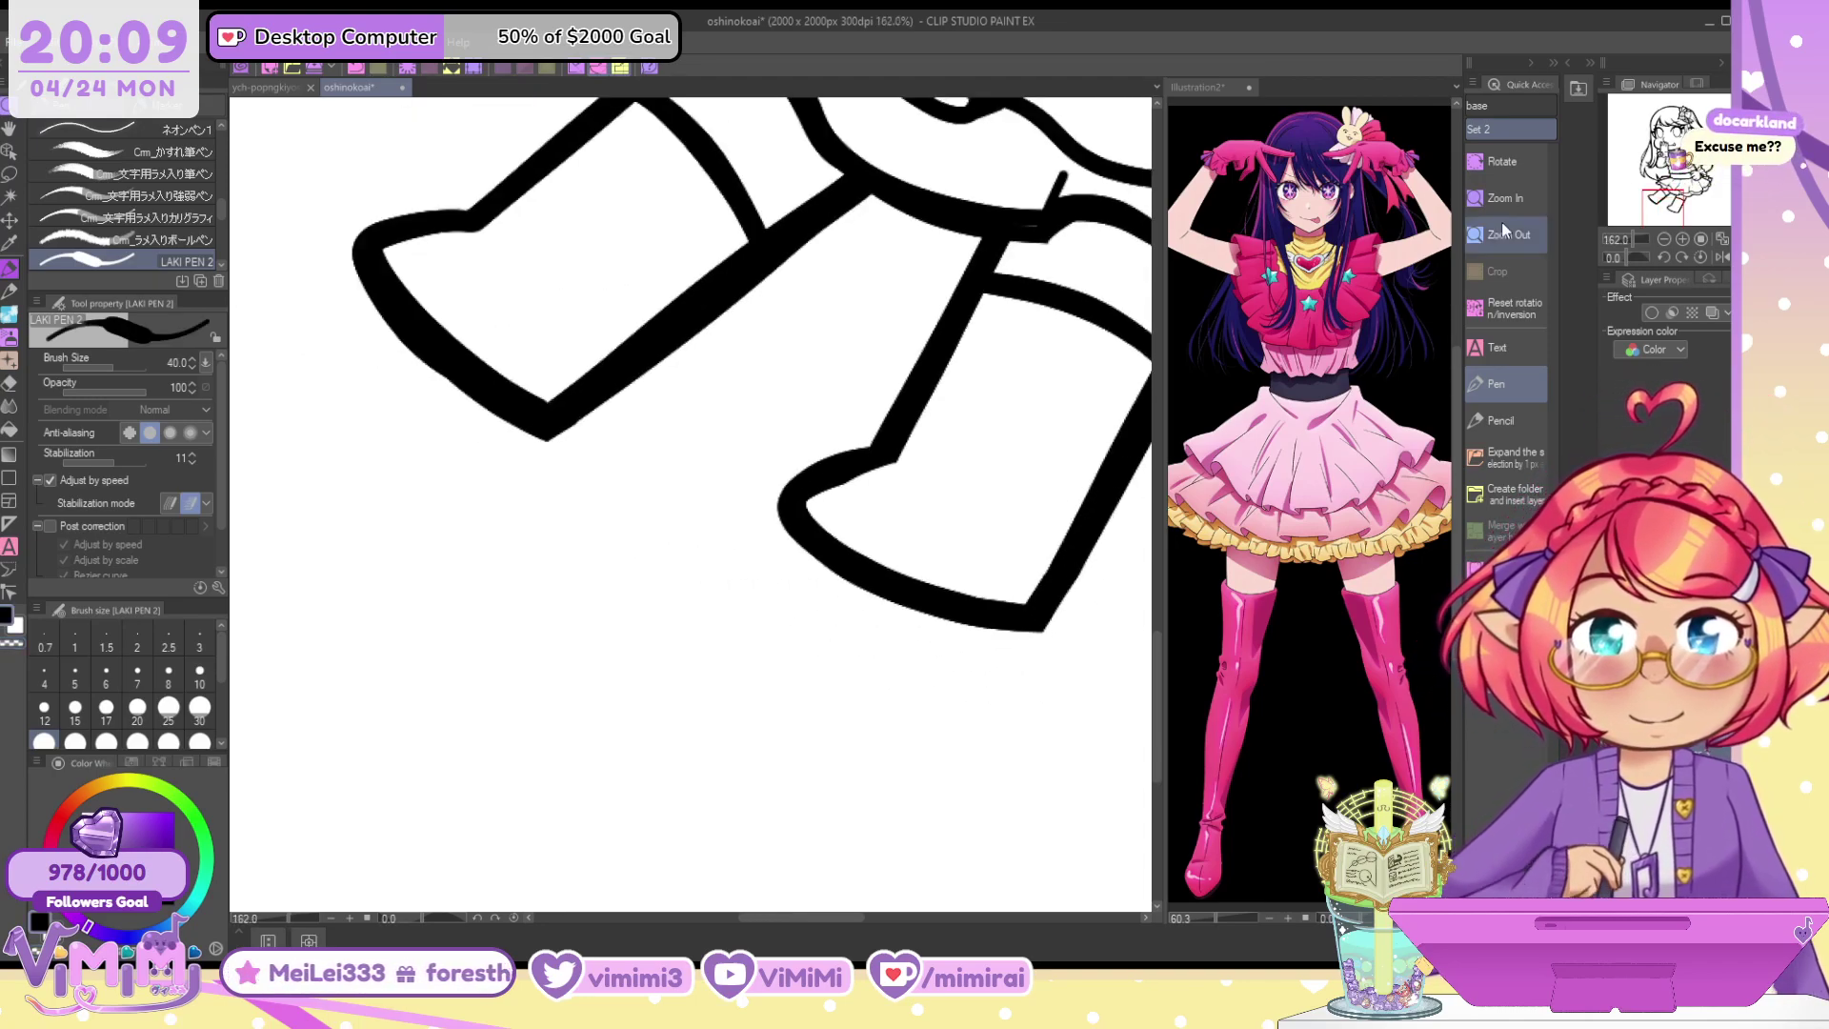
left_click_drag(981, 286, 696, 600)
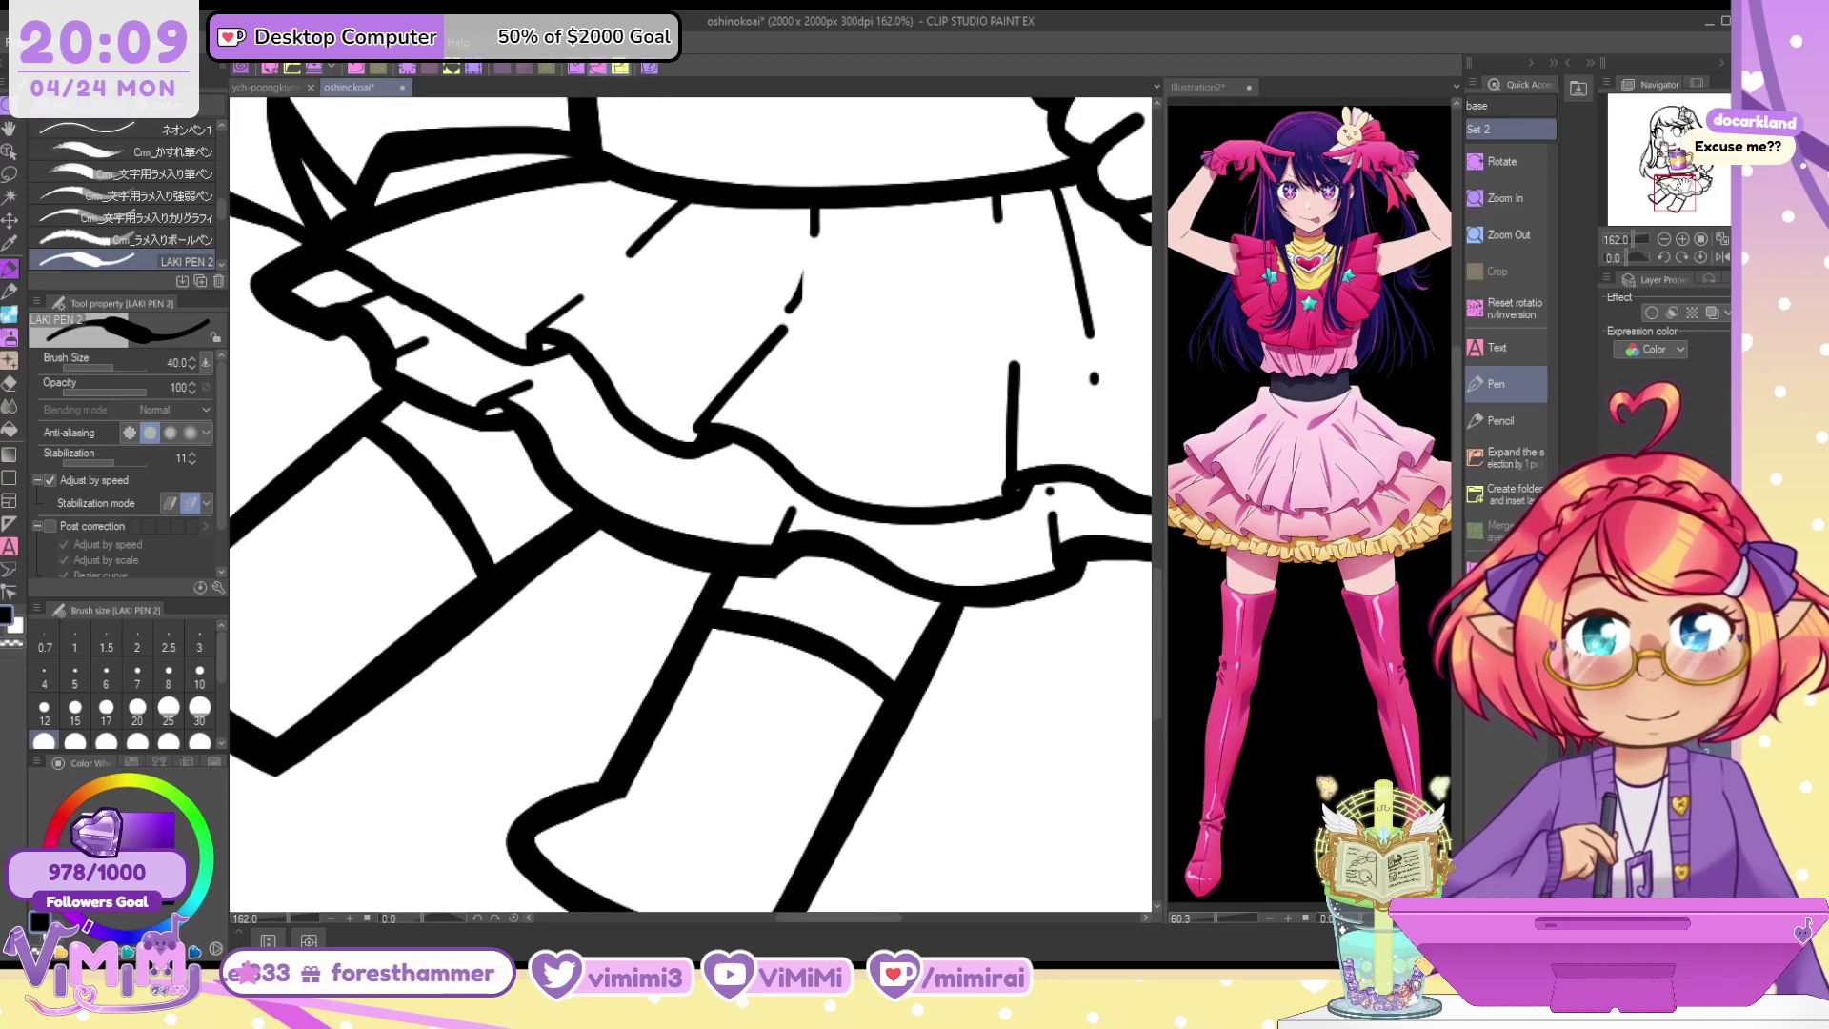
scroll(1017, 431, "down", 3)
scroll(1017, 476, "up", 4)
left_click_drag(674, 416, 884, 490)
left_click_drag(727, 431, 1031, 499)
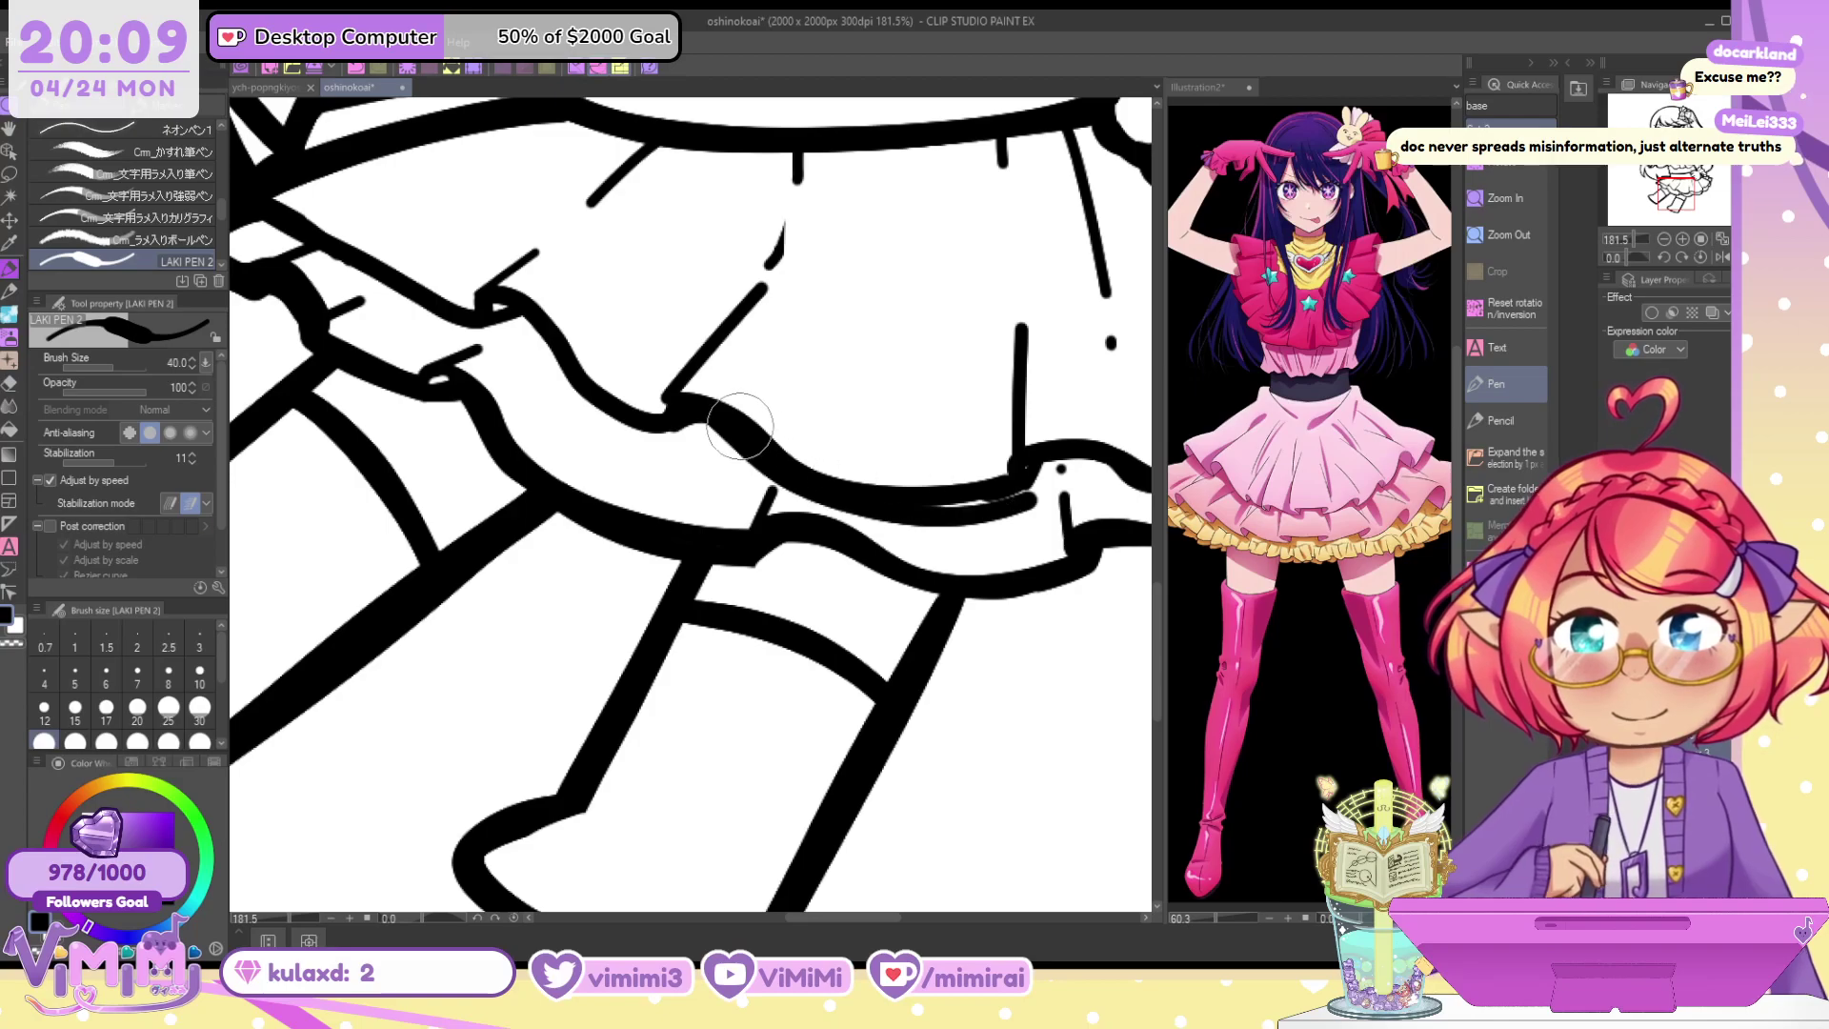
key("ctrl+z")
key("ctrl+z")
mouse_move(706, 412)
left_mouse_down()
mouse_move(970, 505)
mouse_move(1047, 469)
left_mouse_up()
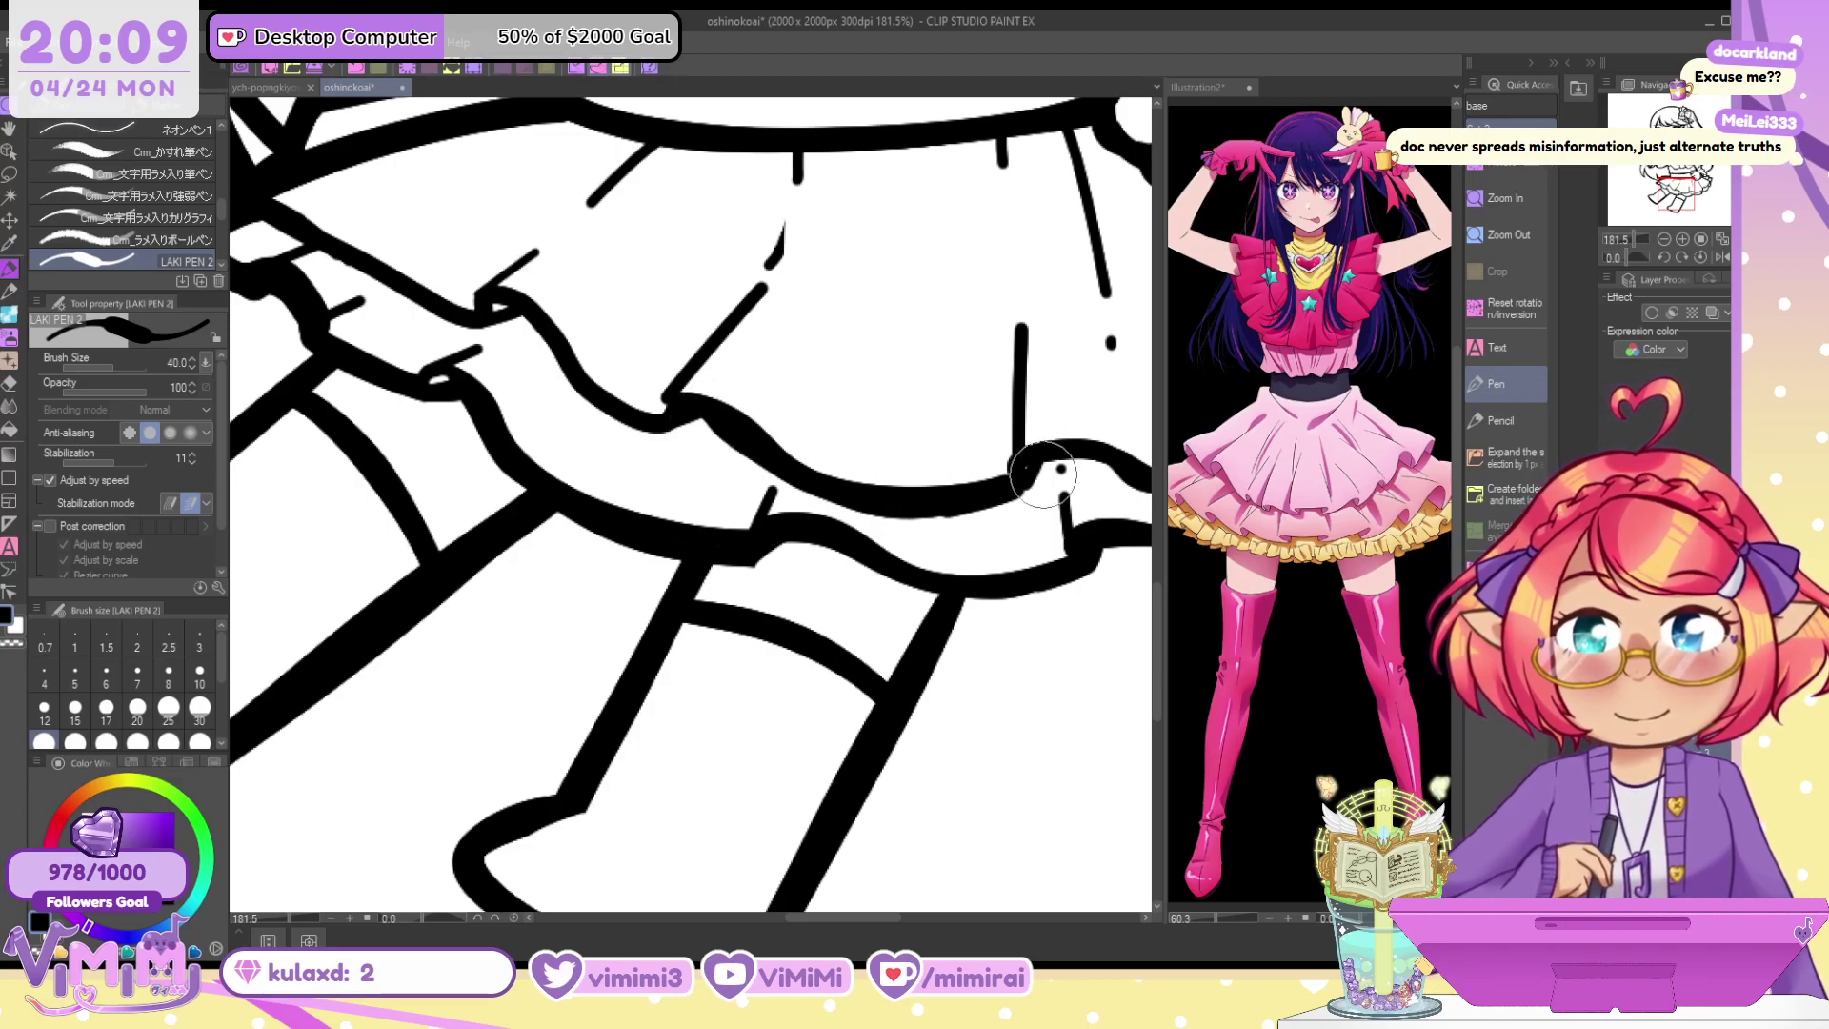
key("ctrl+z")
left_click_drag(934, 506, 1122, 468)
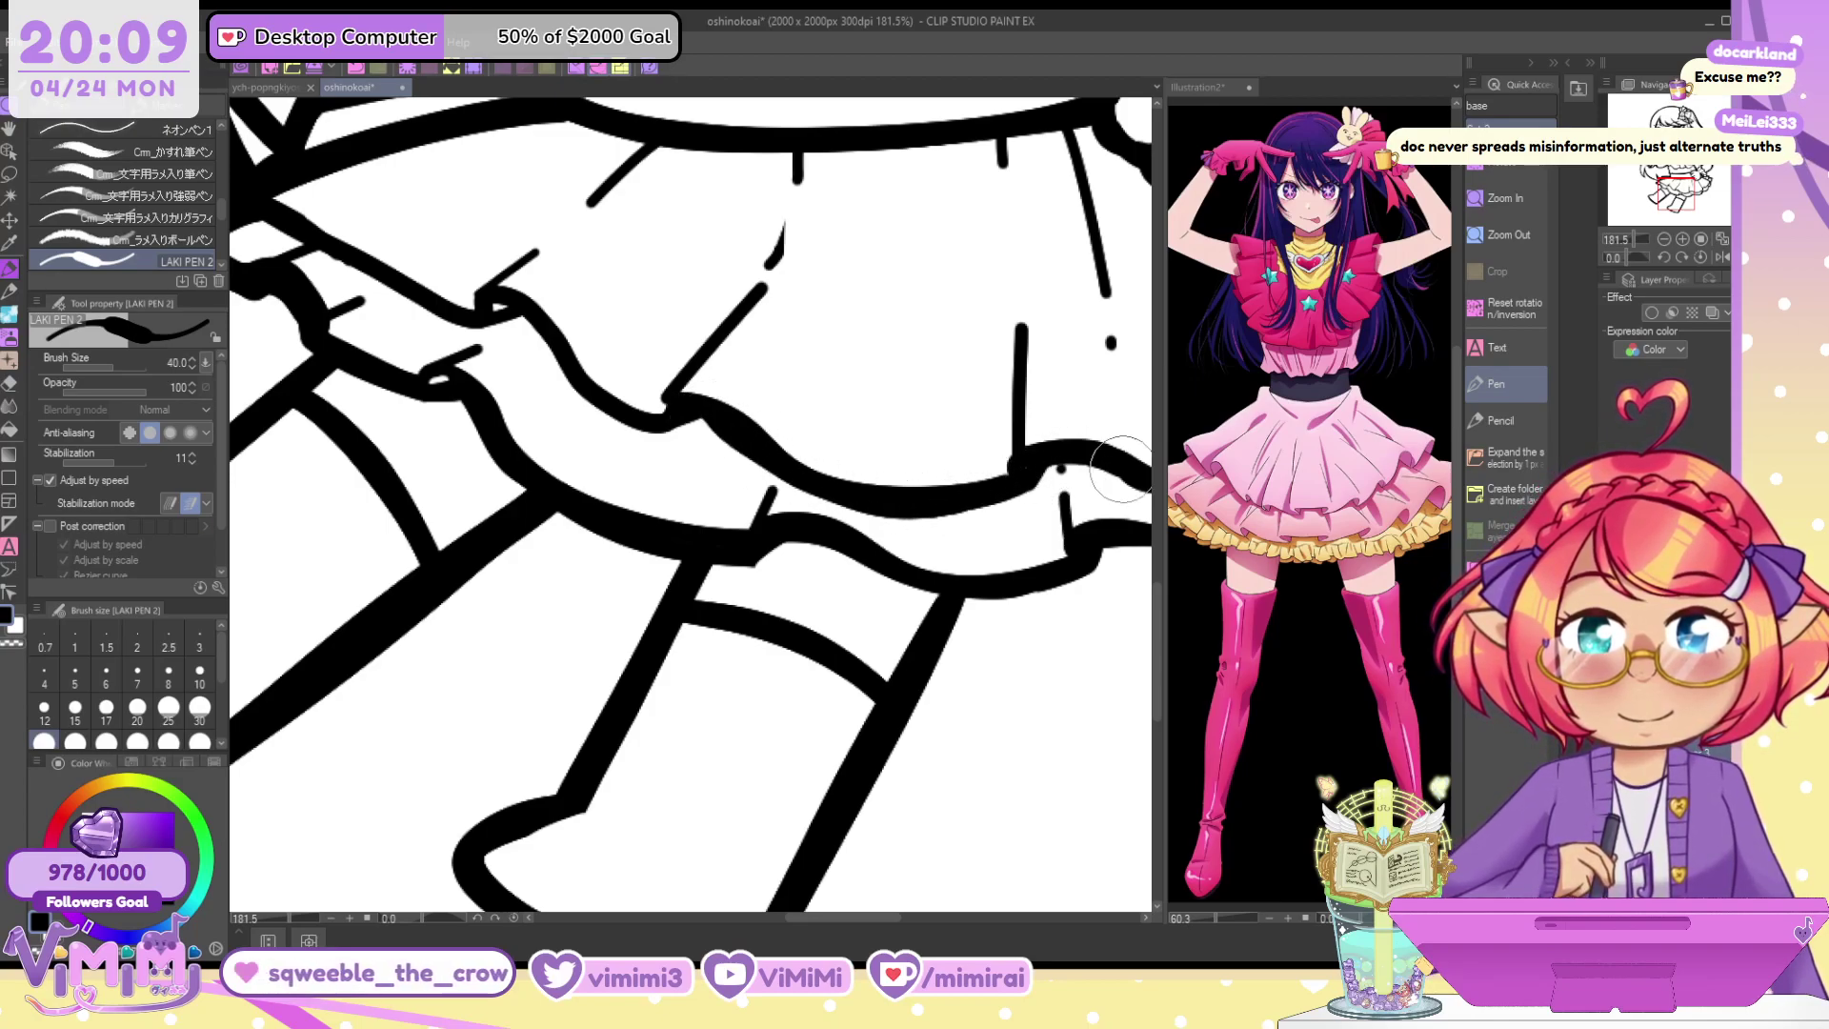
Thicken the left part of the skirt's upper hem line and tidy the fold where its two curves meet
mouse_move(484, 324)
left_mouse_down()
mouse_move(523, 316)
mouse_move(711, 430)
left_mouse_up()
key("ctrl+z")
mouse_move(525, 317)
left_mouse_down()
mouse_move(683, 425)
mouse_move(700, 411)
left_mouse_up()
left_click_drag(286, 214, 526, 322)
key("c")
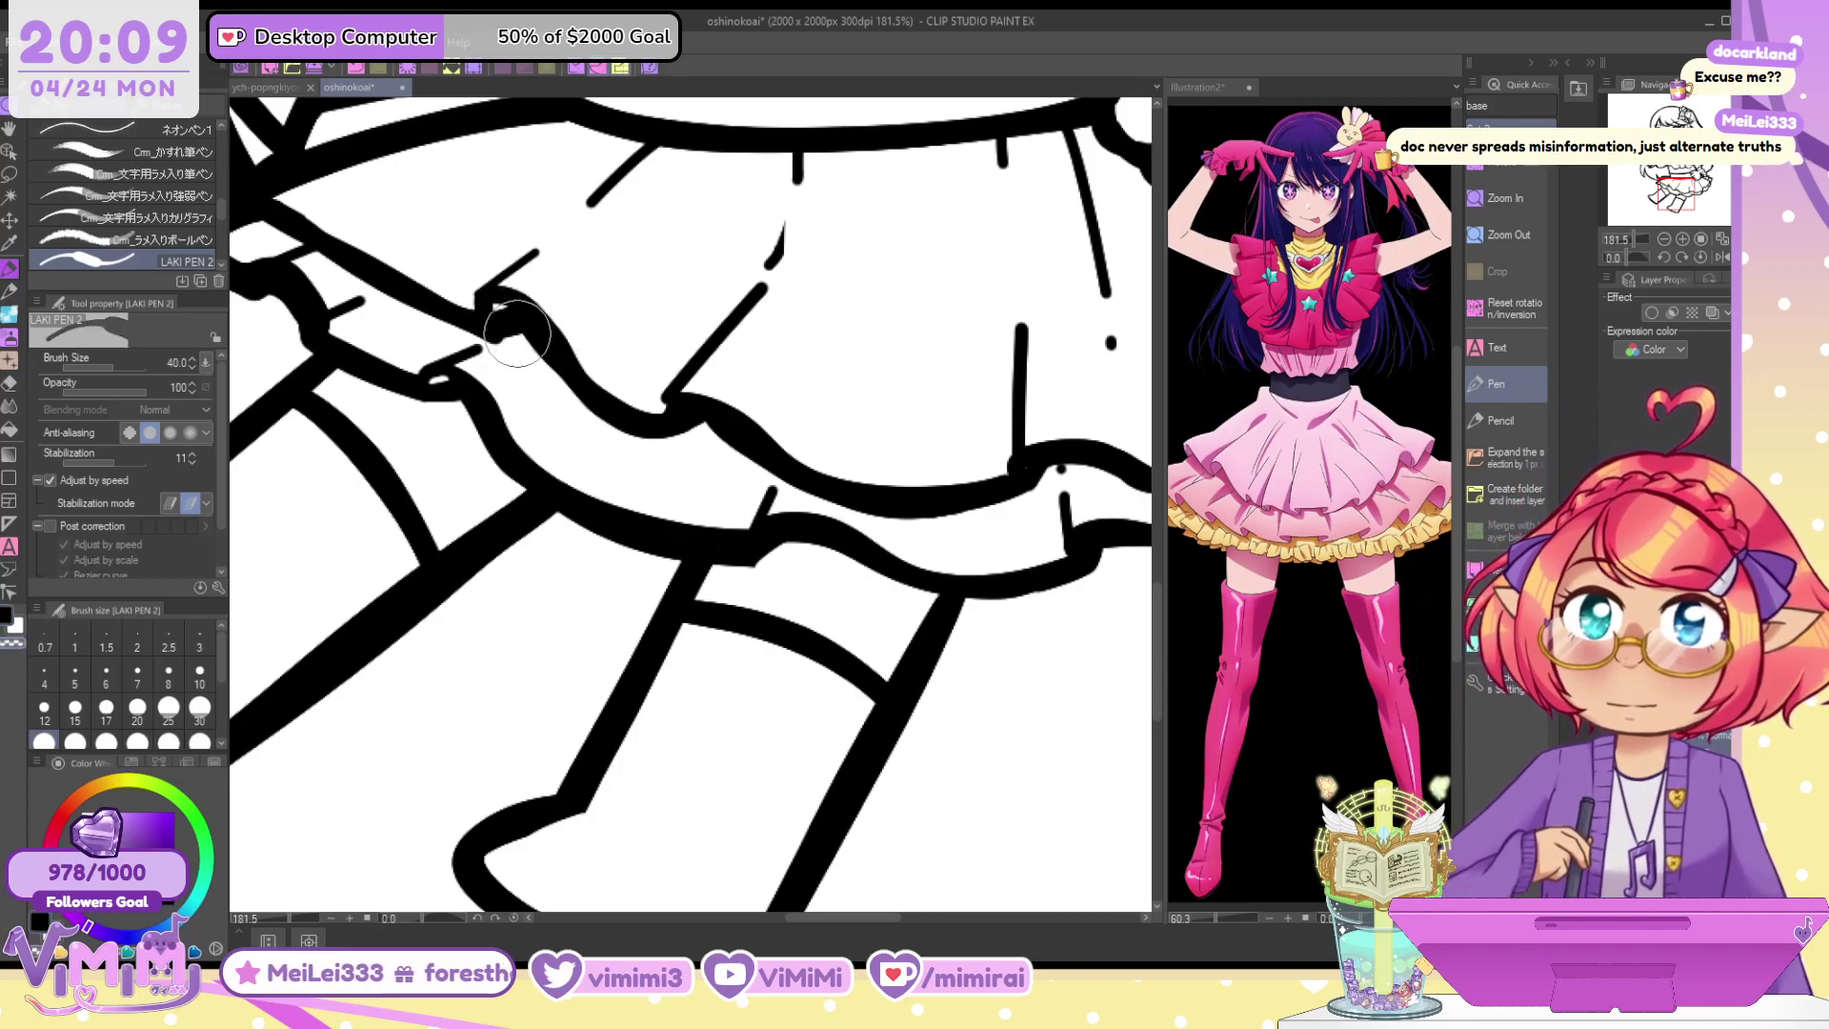
key("c")
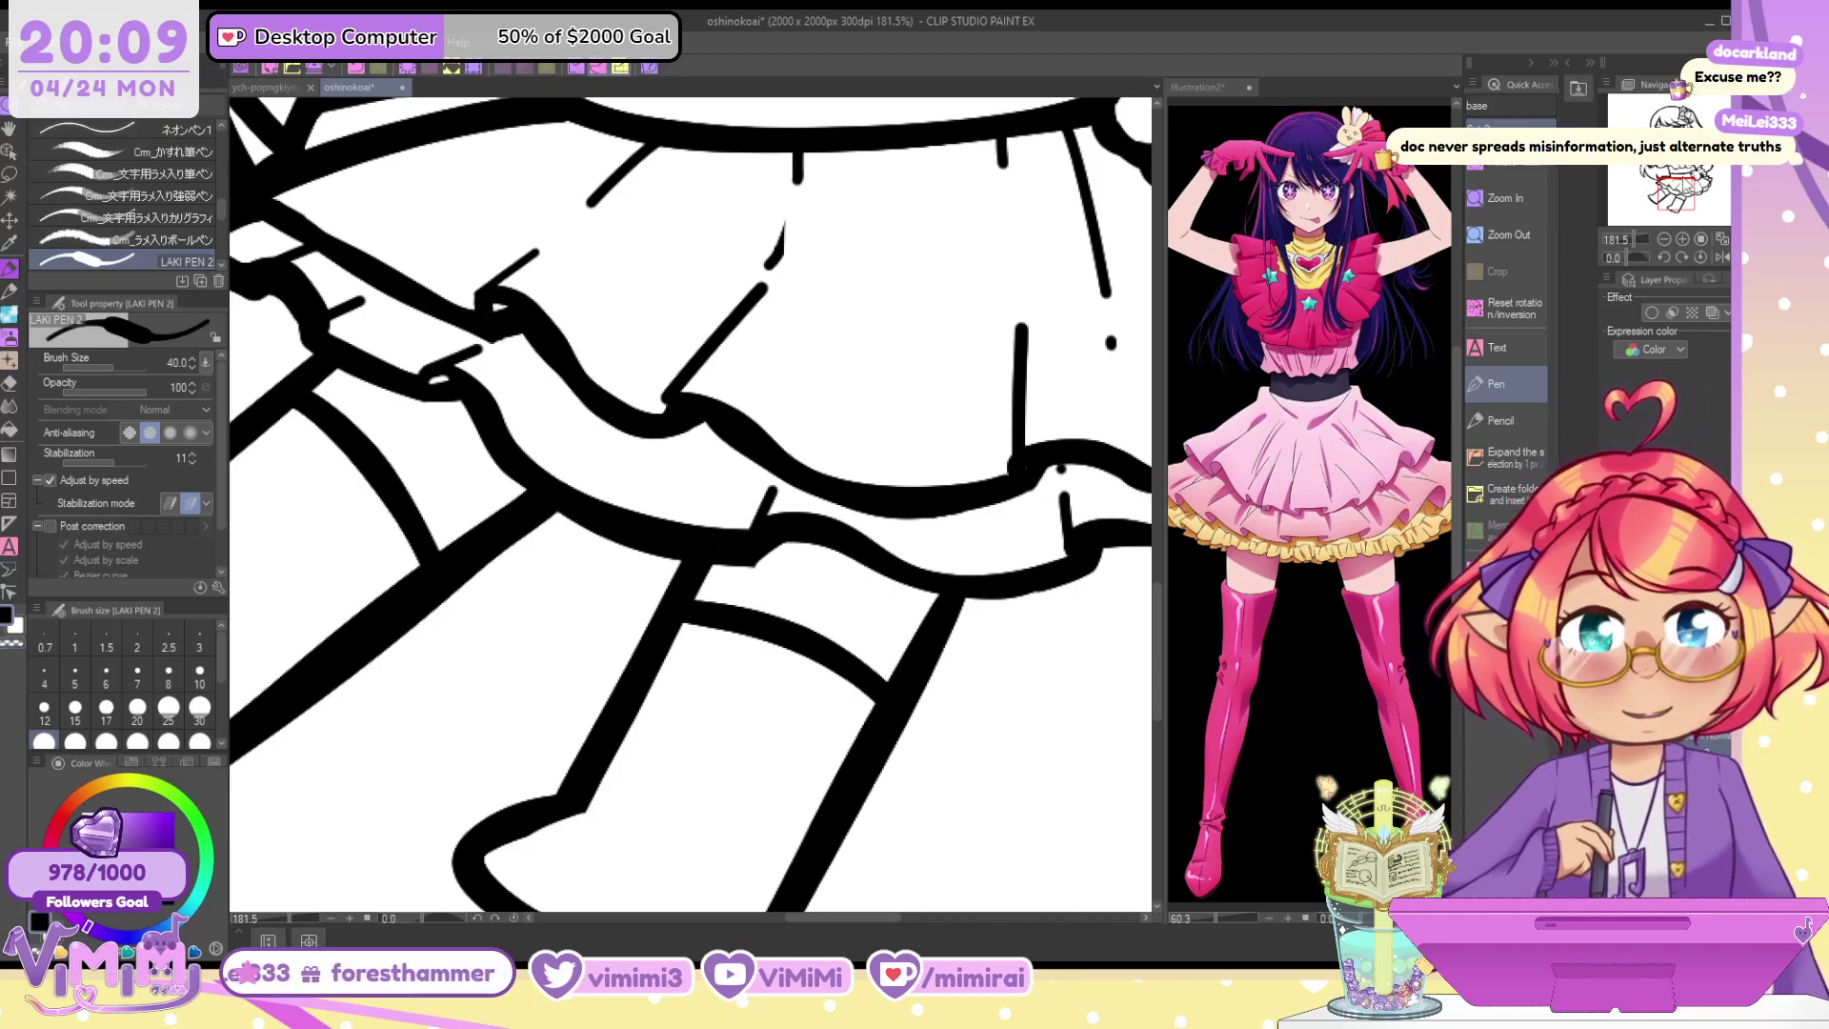
Thicken the upper hem line along the skirt's right side up to its outer corner
left_click_drag(1675, 193, 1696, 190)
mouse_move(549, 526)
left_mouse_down()
mouse_move(714, 554)
mouse_move(603, 535)
left_mouse_up()
key("ctrl+z")
left_click_drag(793, 541, 870, 459)
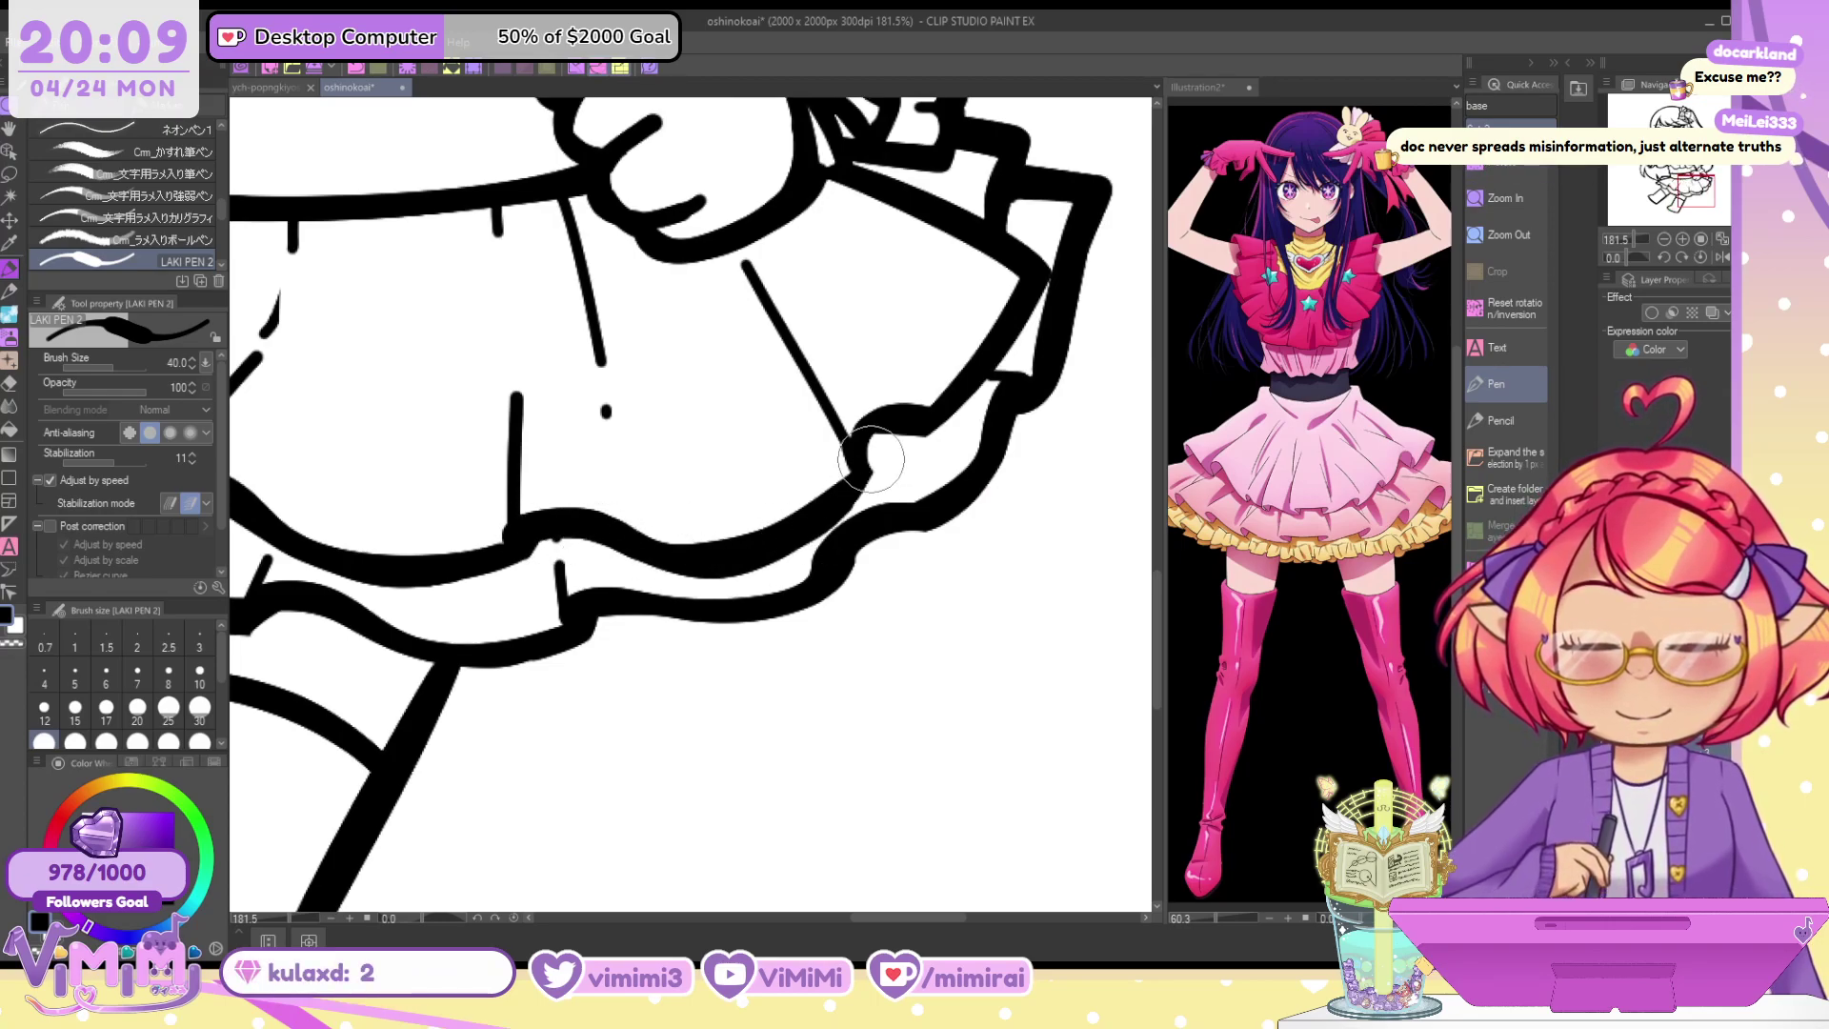
key("ctrl+z")
mouse_move(554, 533)
left_mouse_down()
mouse_move(685, 557)
mouse_move(801, 535)
mouse_move(860, 484)
mouse_move(869, 448)
mouse_move(865, 476)
mouse_move(882, 468)
mouse_move(875, 426)
mouse_move(841, 495)
mouse_move(904, 430)
mouse_move(873, 435)
mouse_move(929, 431)
mouse_move(1048, 276)
left_mouse_up()
key("ctrl+z")
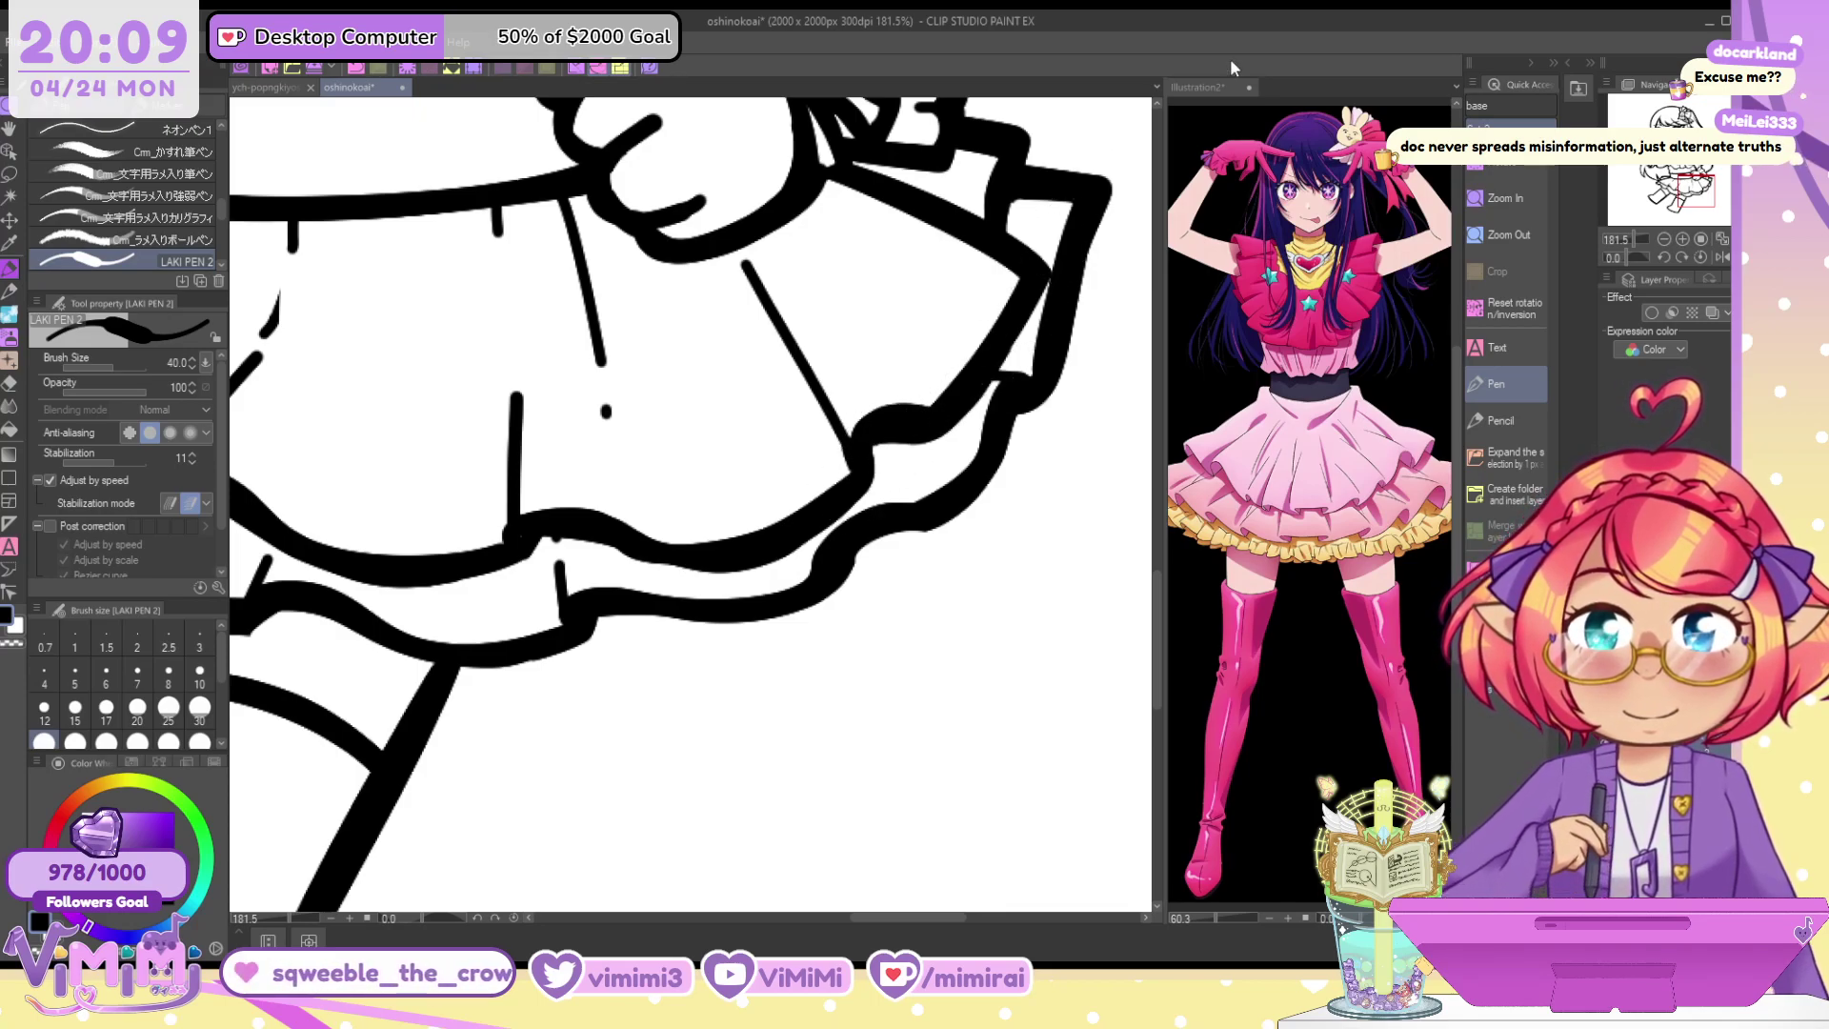
left_click_drag(556, 195, 577, 226)
key("ctrl+z")
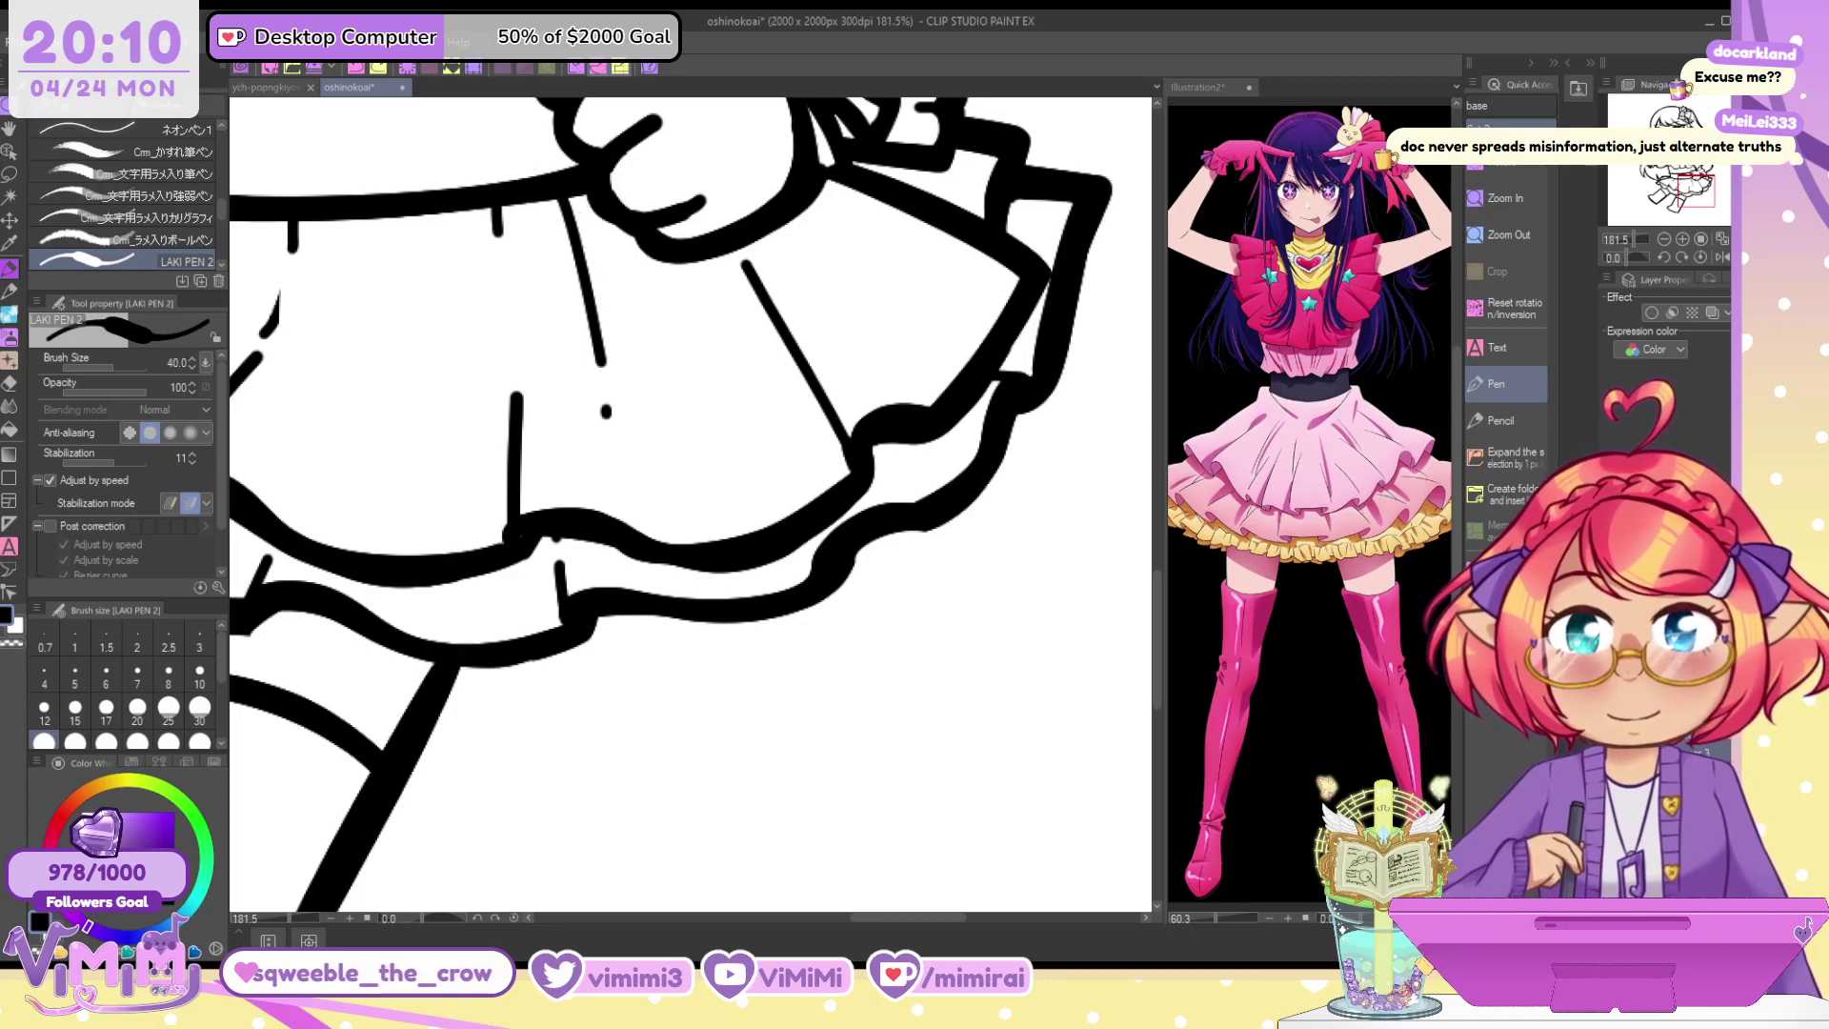
Set the pen size to 25 and refine the left and middle pleat lines of the skirt
key("bracketleft")
key("bracketleft")
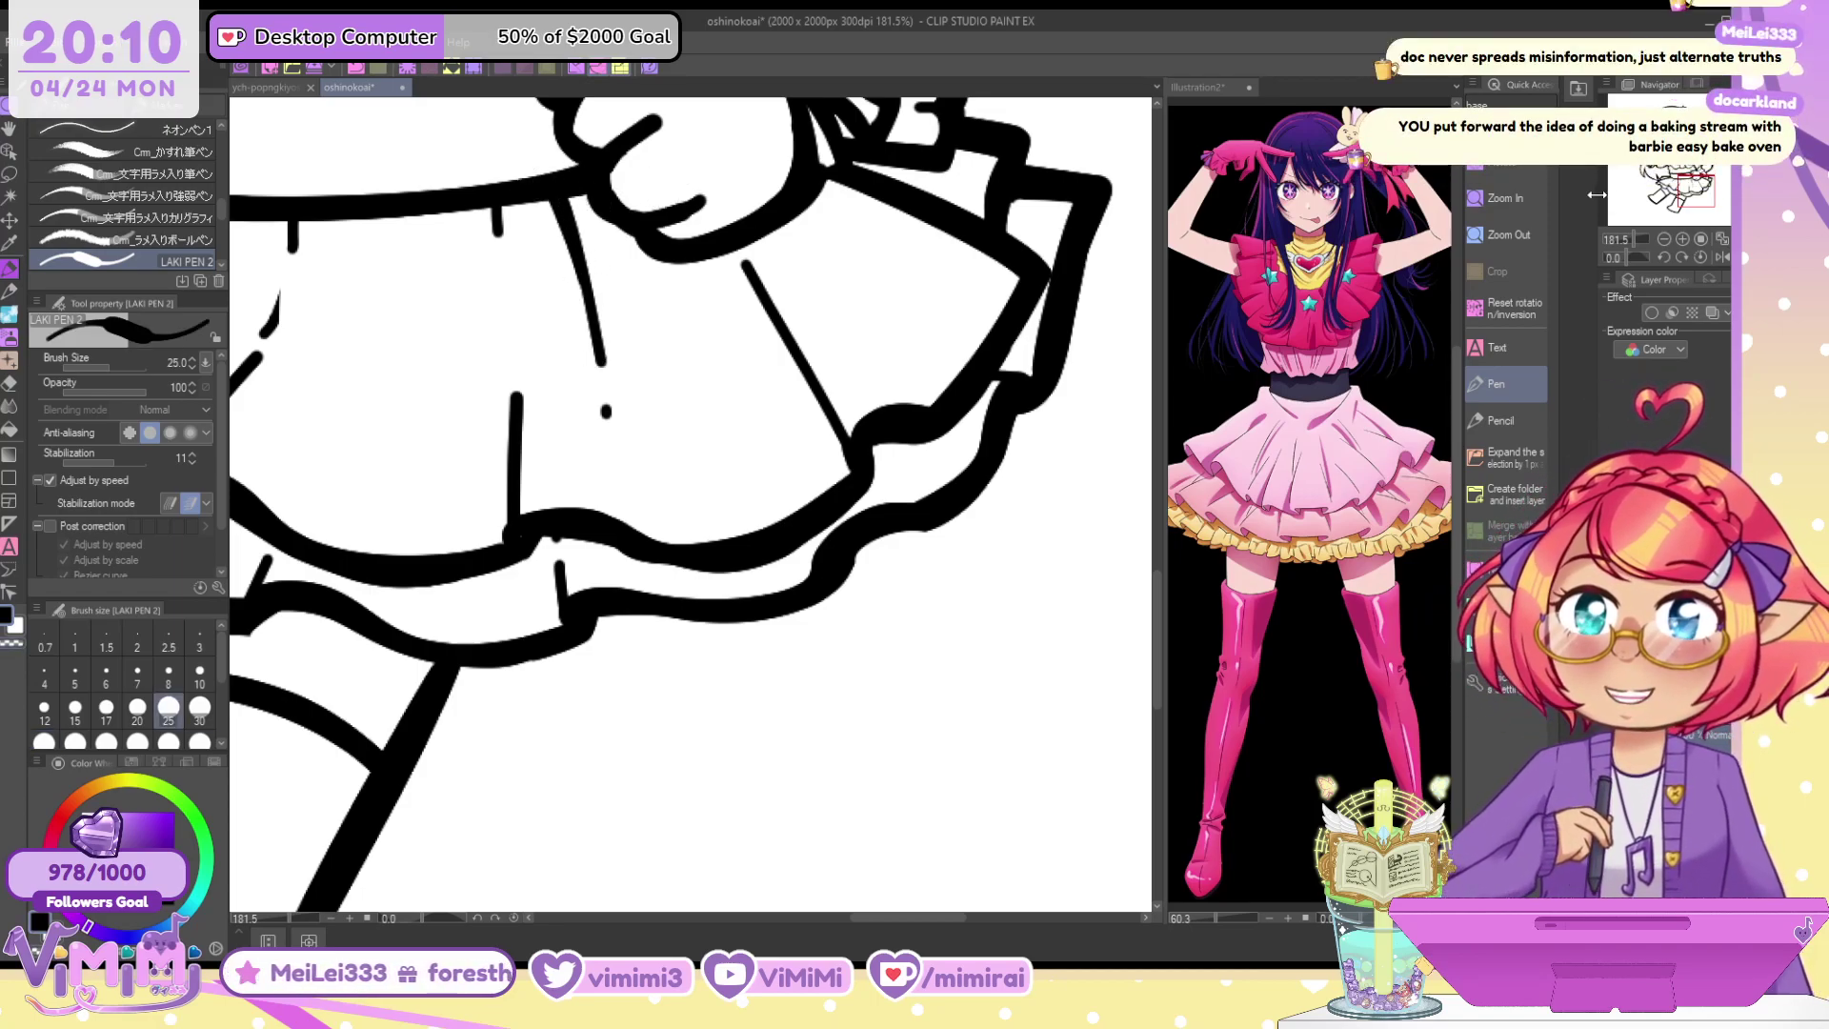
mouse_move(485, 196)
left_mouse_down()
mouse_move(921, 380)
mouse_move(935, 423)
left_mouse_up()
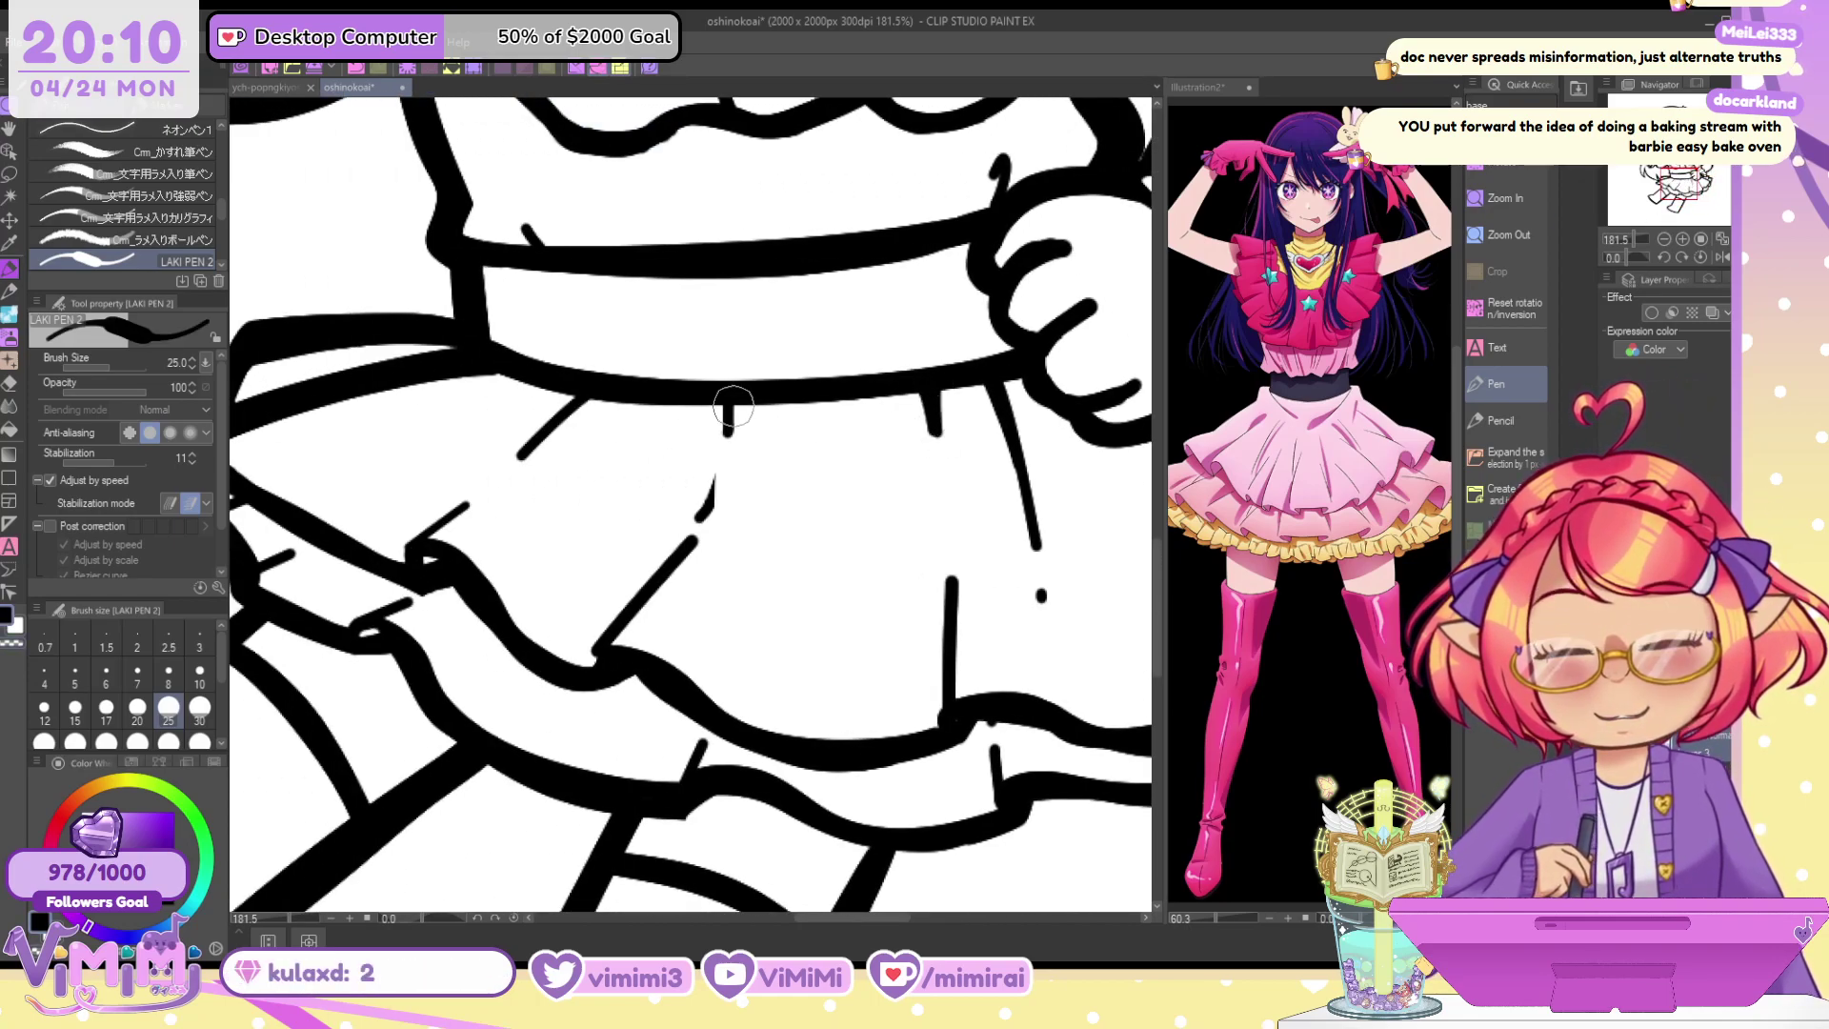
left_click_drag(592, 398, 532, 454)
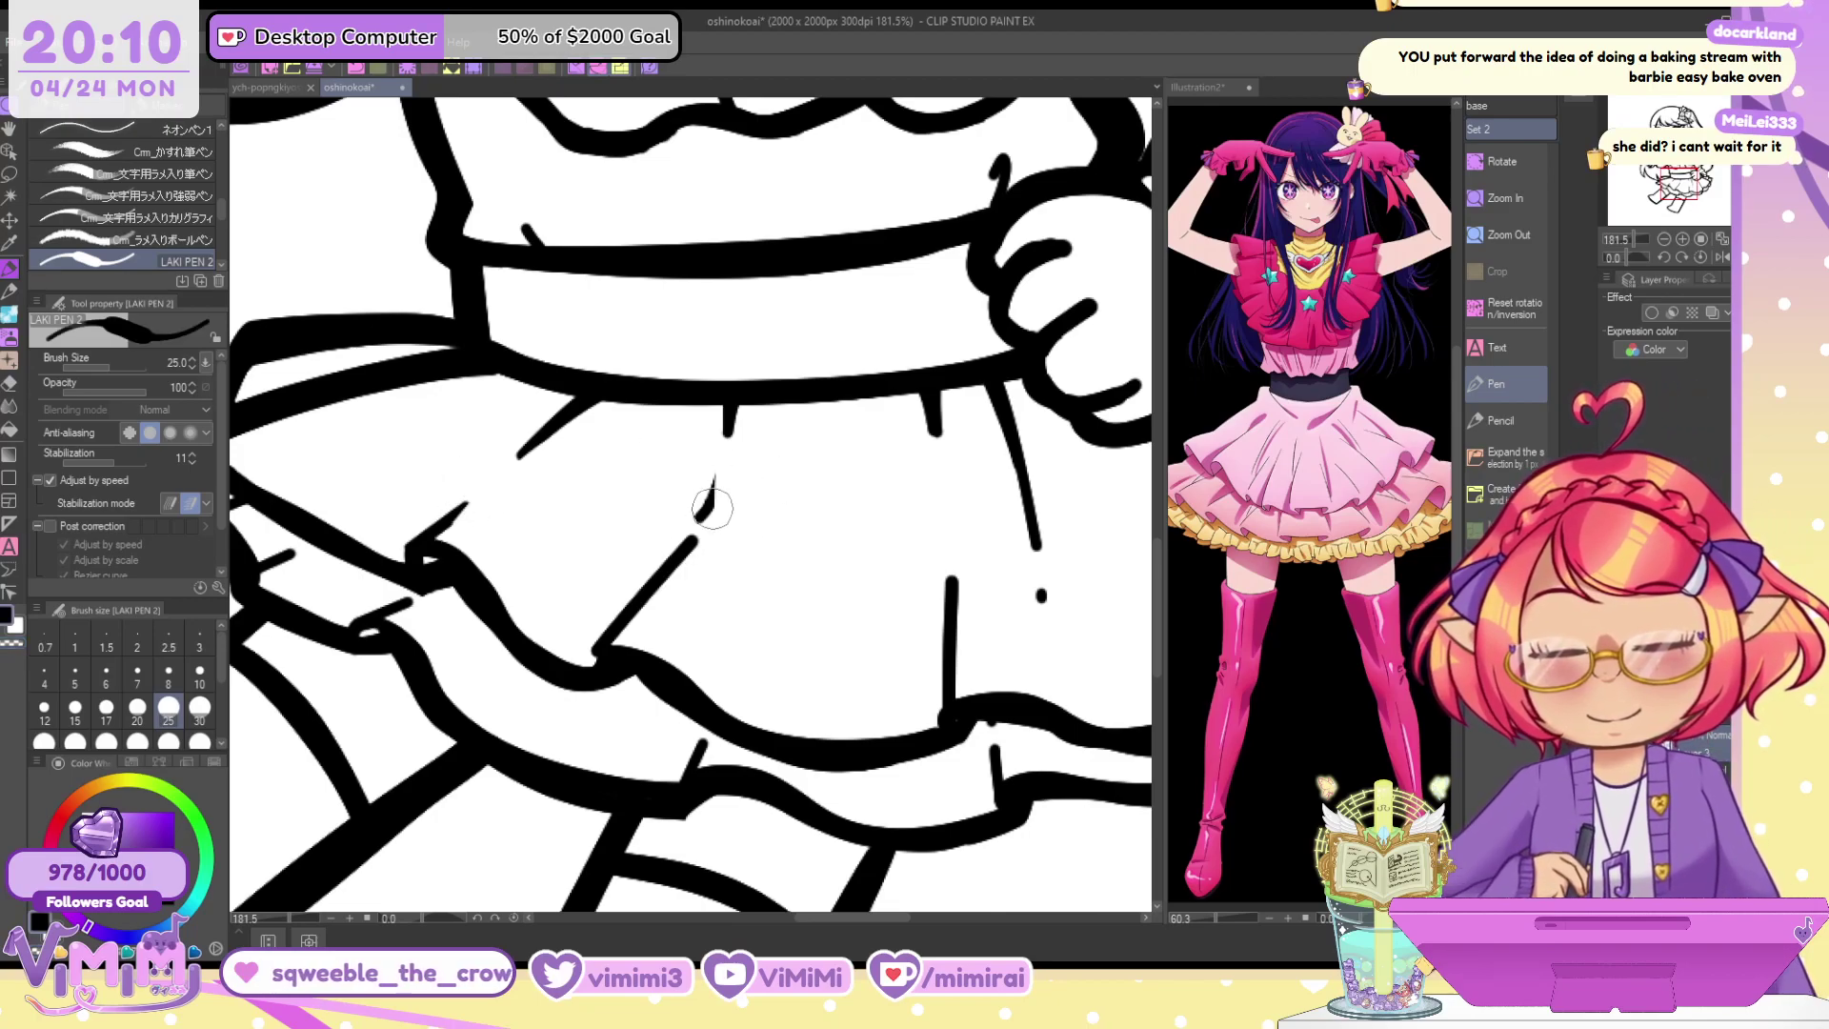
left_click_drag(716, 474, 706, 502)
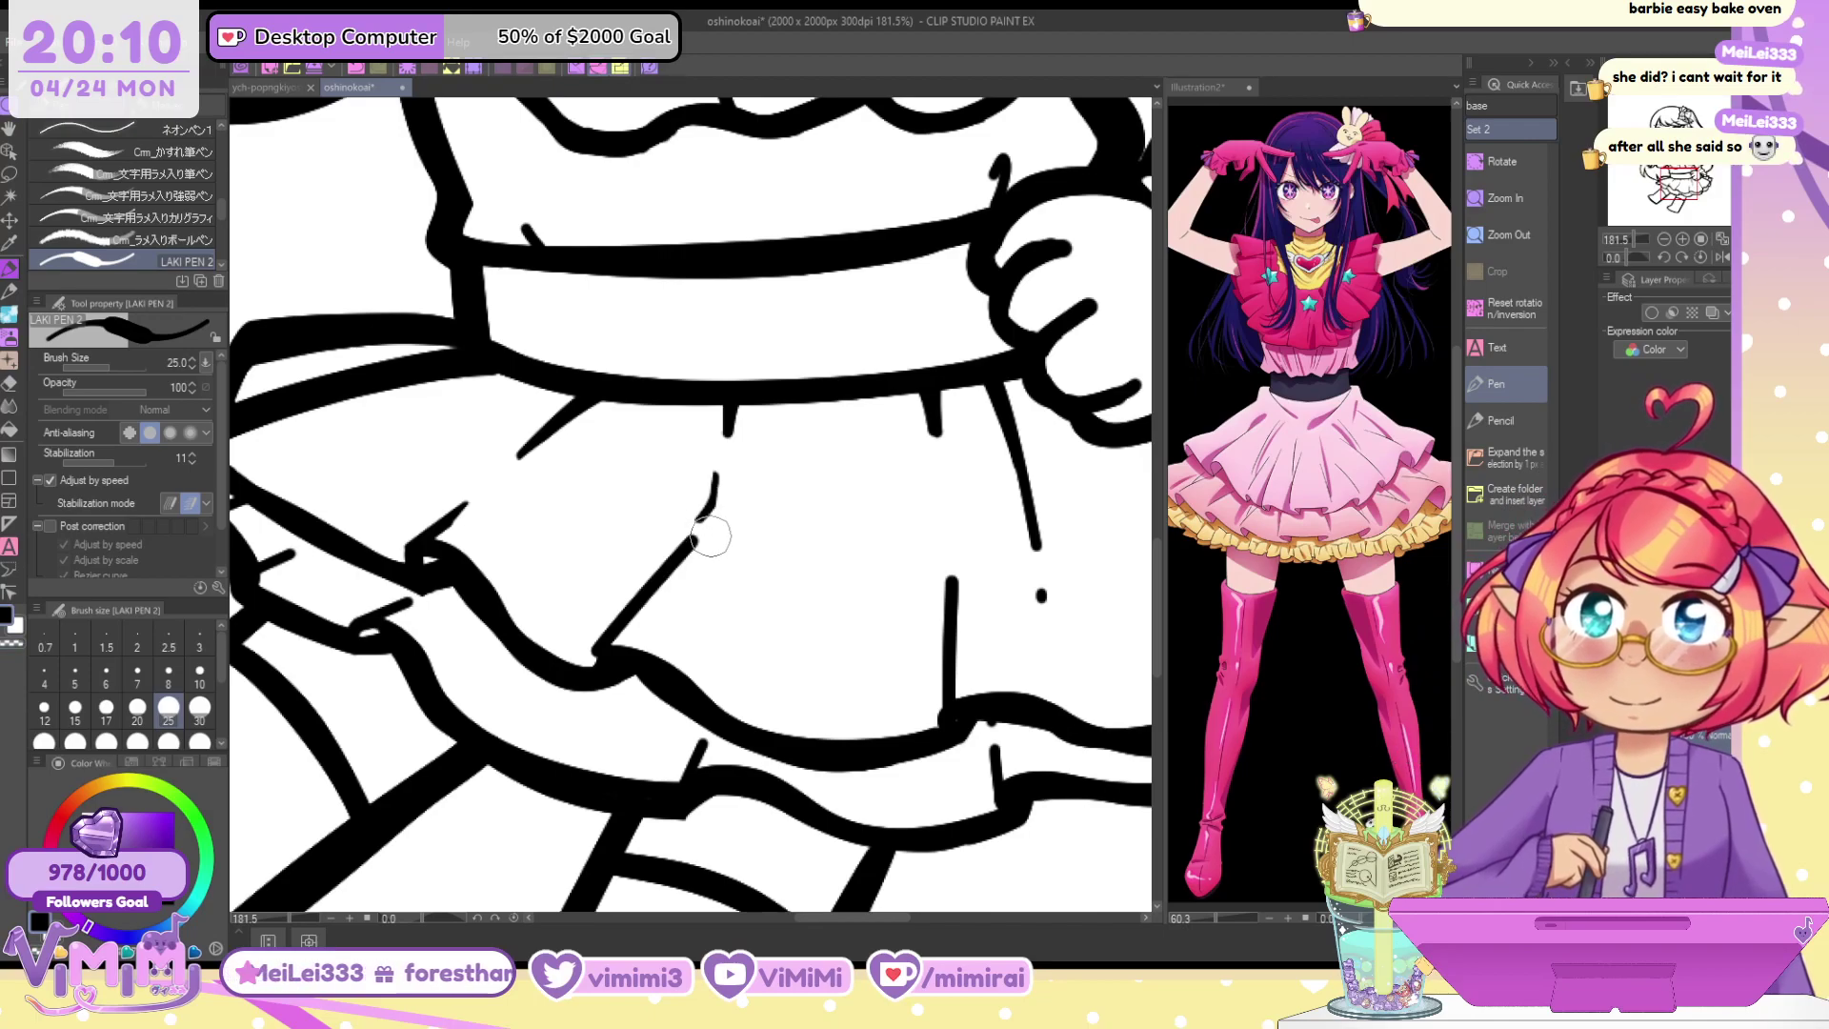
left_click_drag(596, 665, 600, 655)
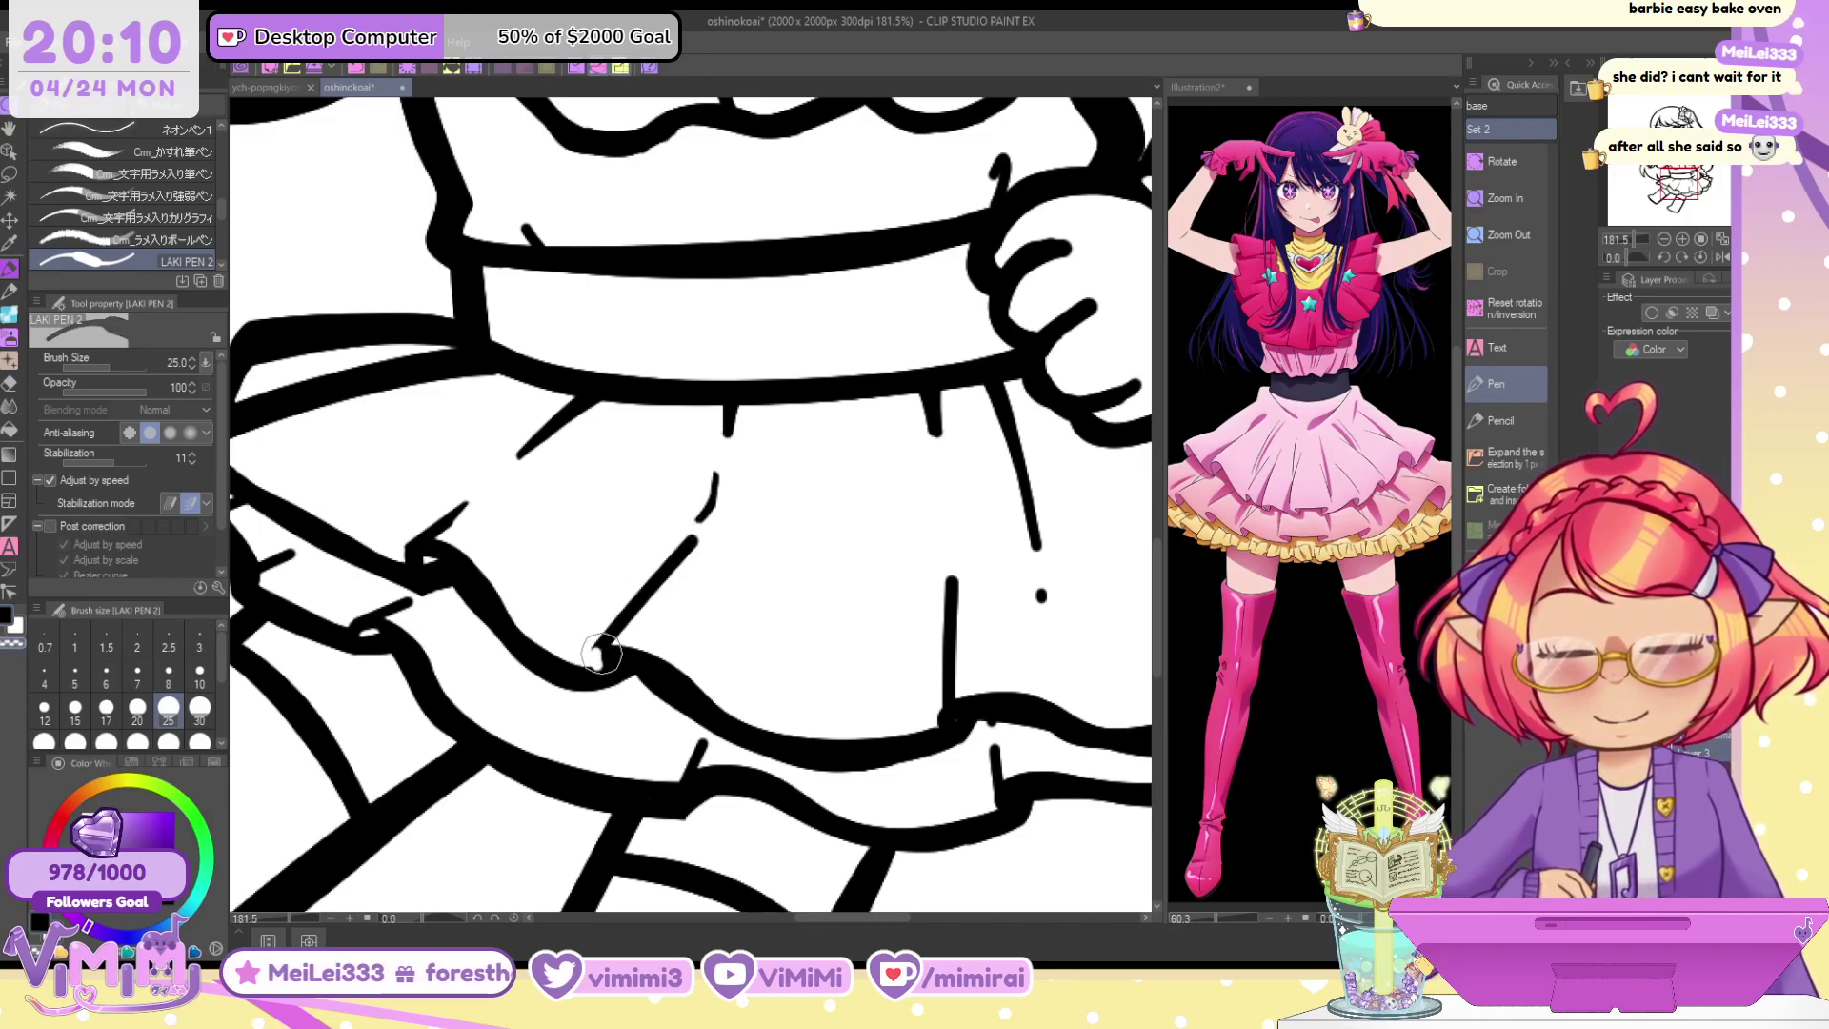
Taper the vertical pleat above the hem and the short pleat below the waistband on the skirt's right half
left_click_drag(950, 607, 943, 715)
key("ctrl+z")
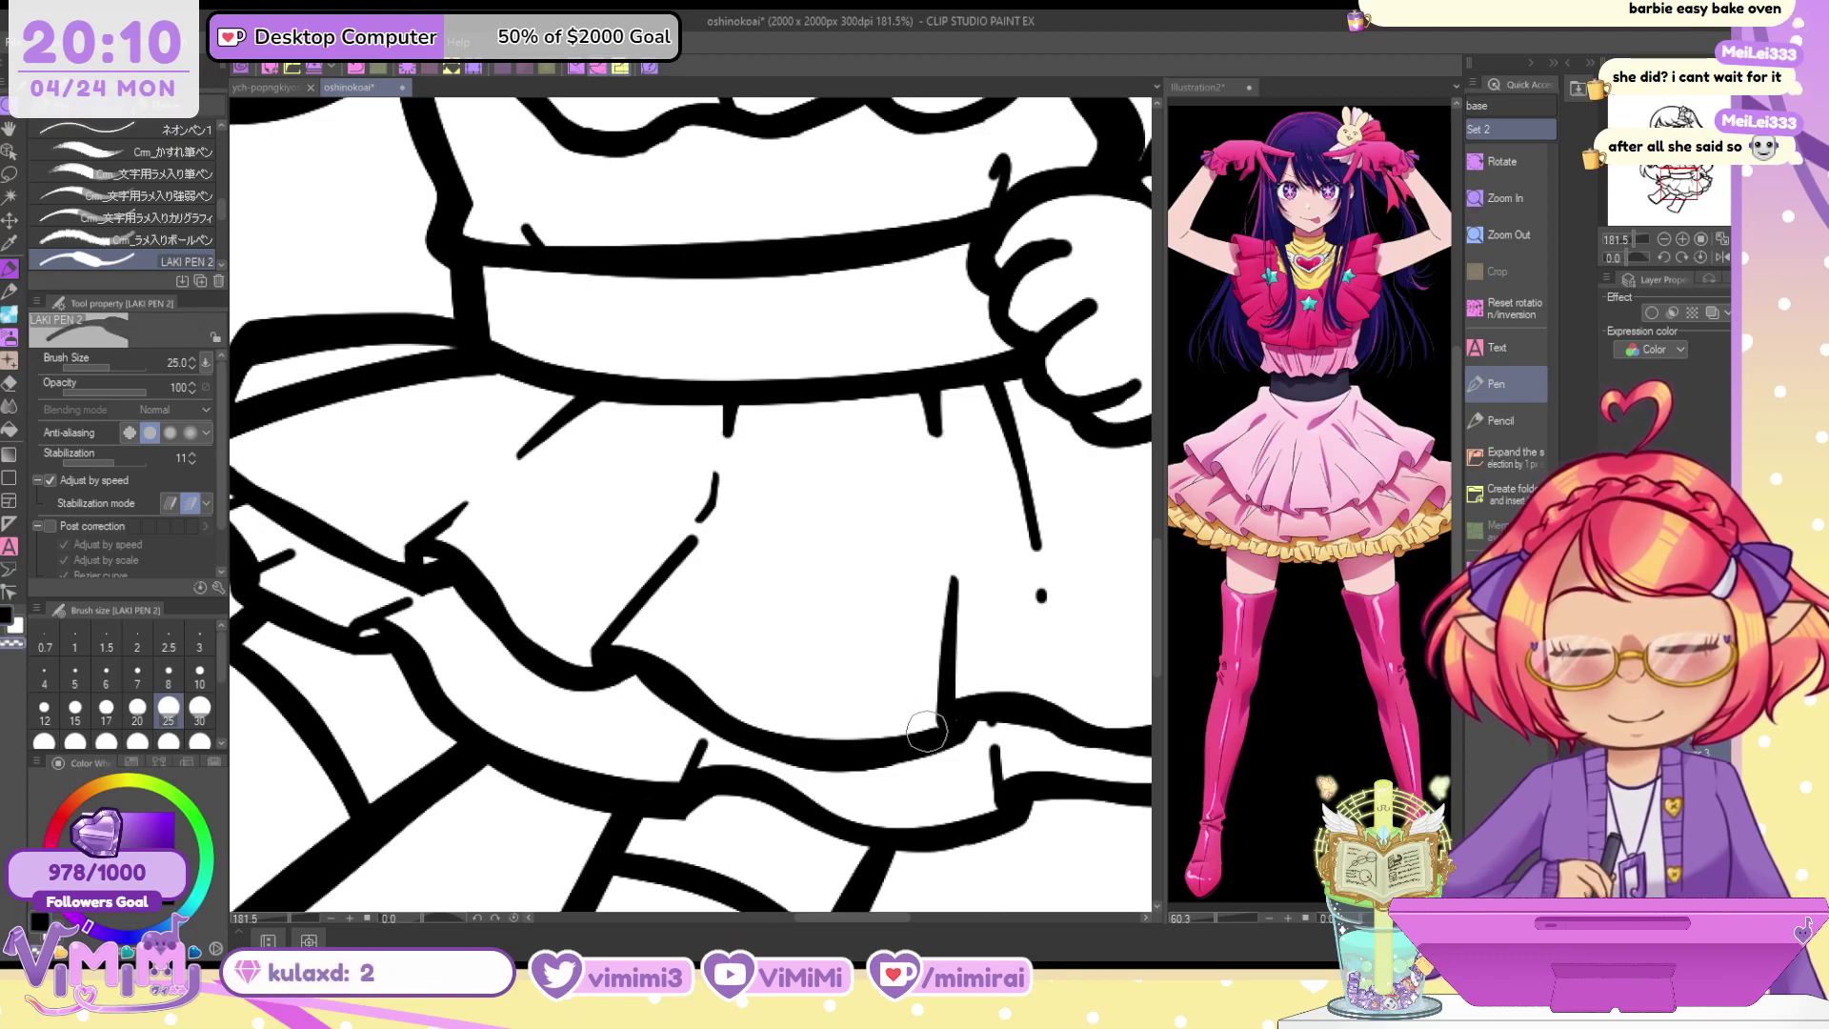
left_click_drag(919, 400, 935, 431)
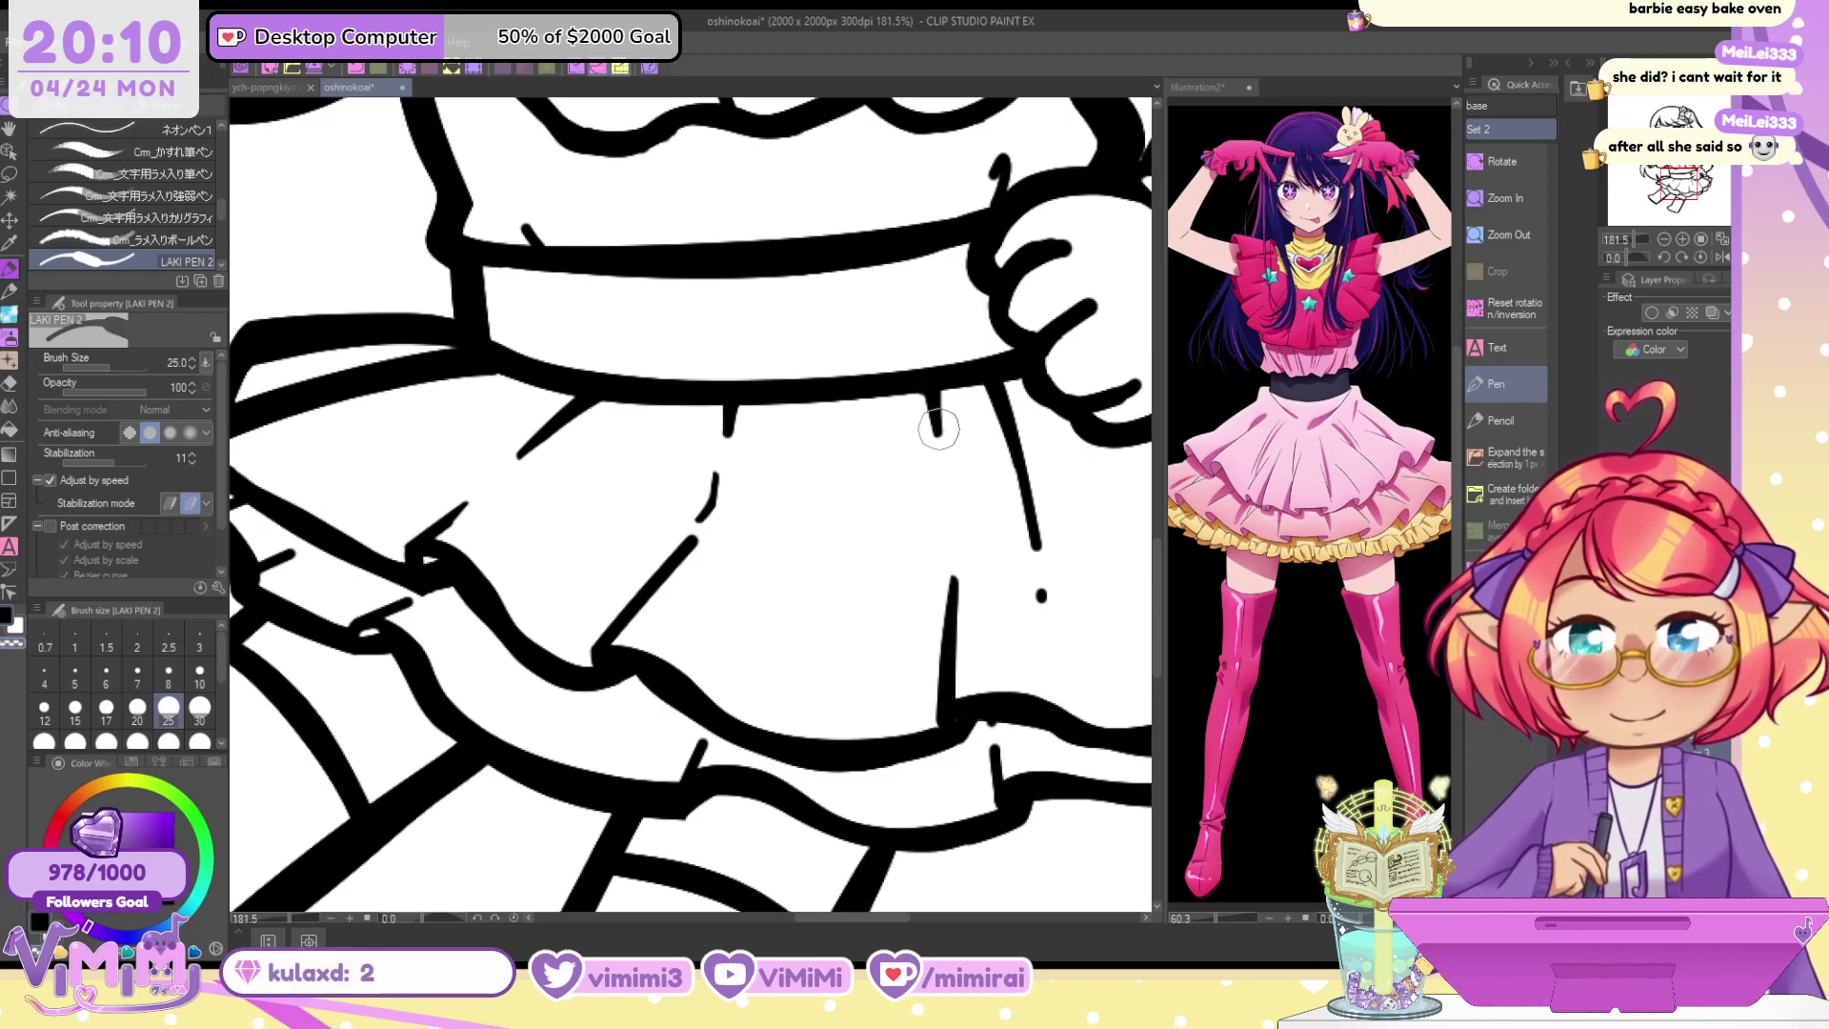
Refine the small creases above the waistband, at its left end and beside the gloved hand
left_click_drag(520, 225, 543, 235)
key("c")
key("c")
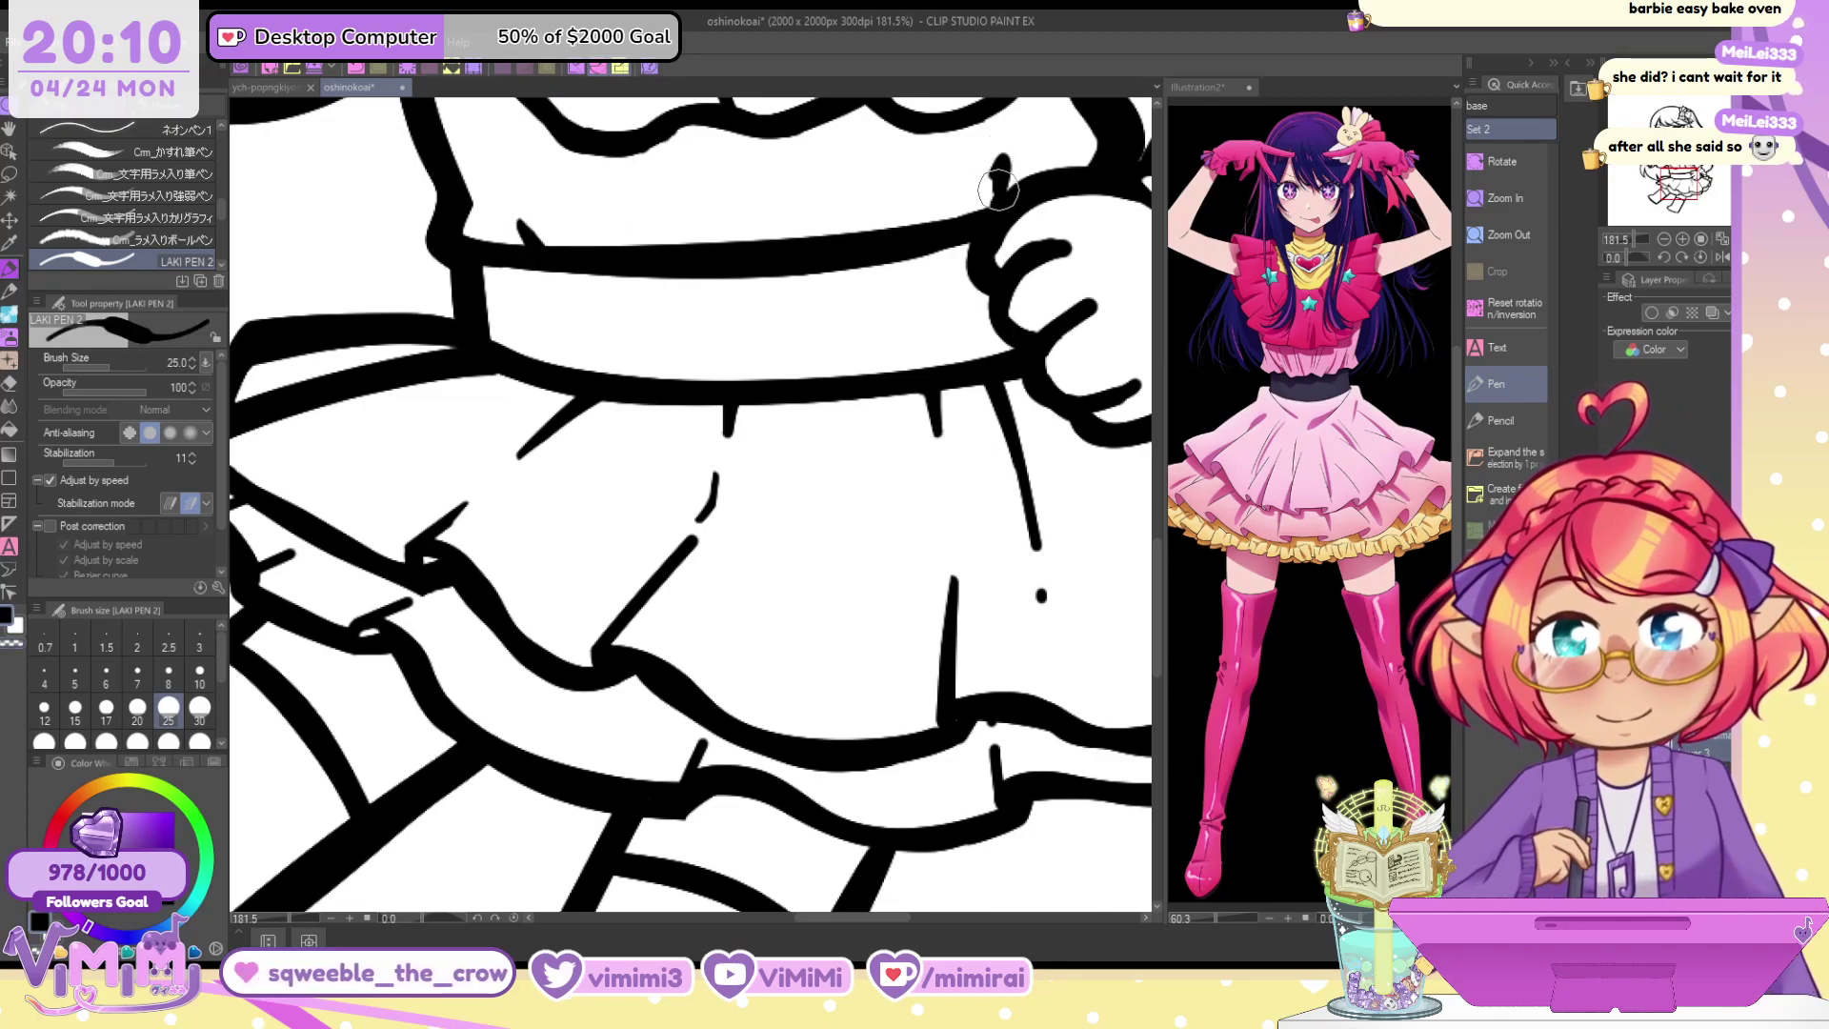
key("c")
left_click_drag(990, 178, 993, 205)
key("c")
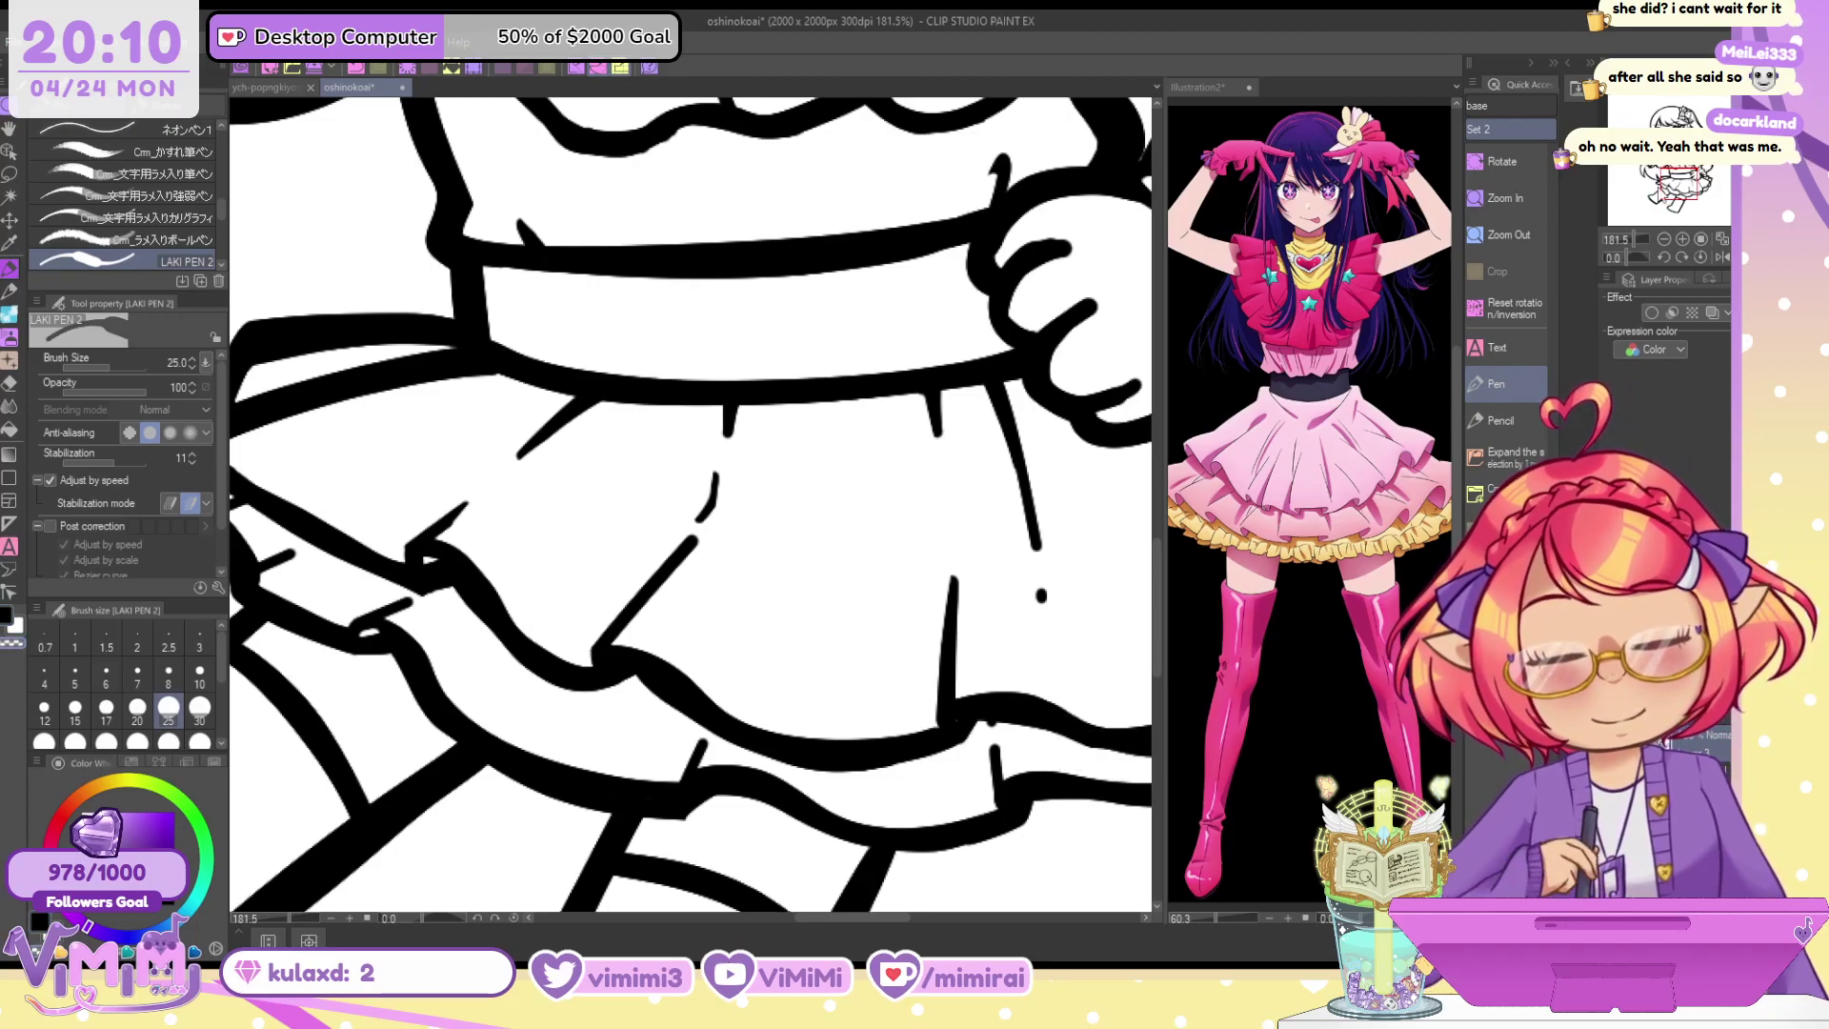
Refine the skirt's lower ruffle edge above the left leg with the size 25 pen
left_click_drag(1076, 667, 708, 345)
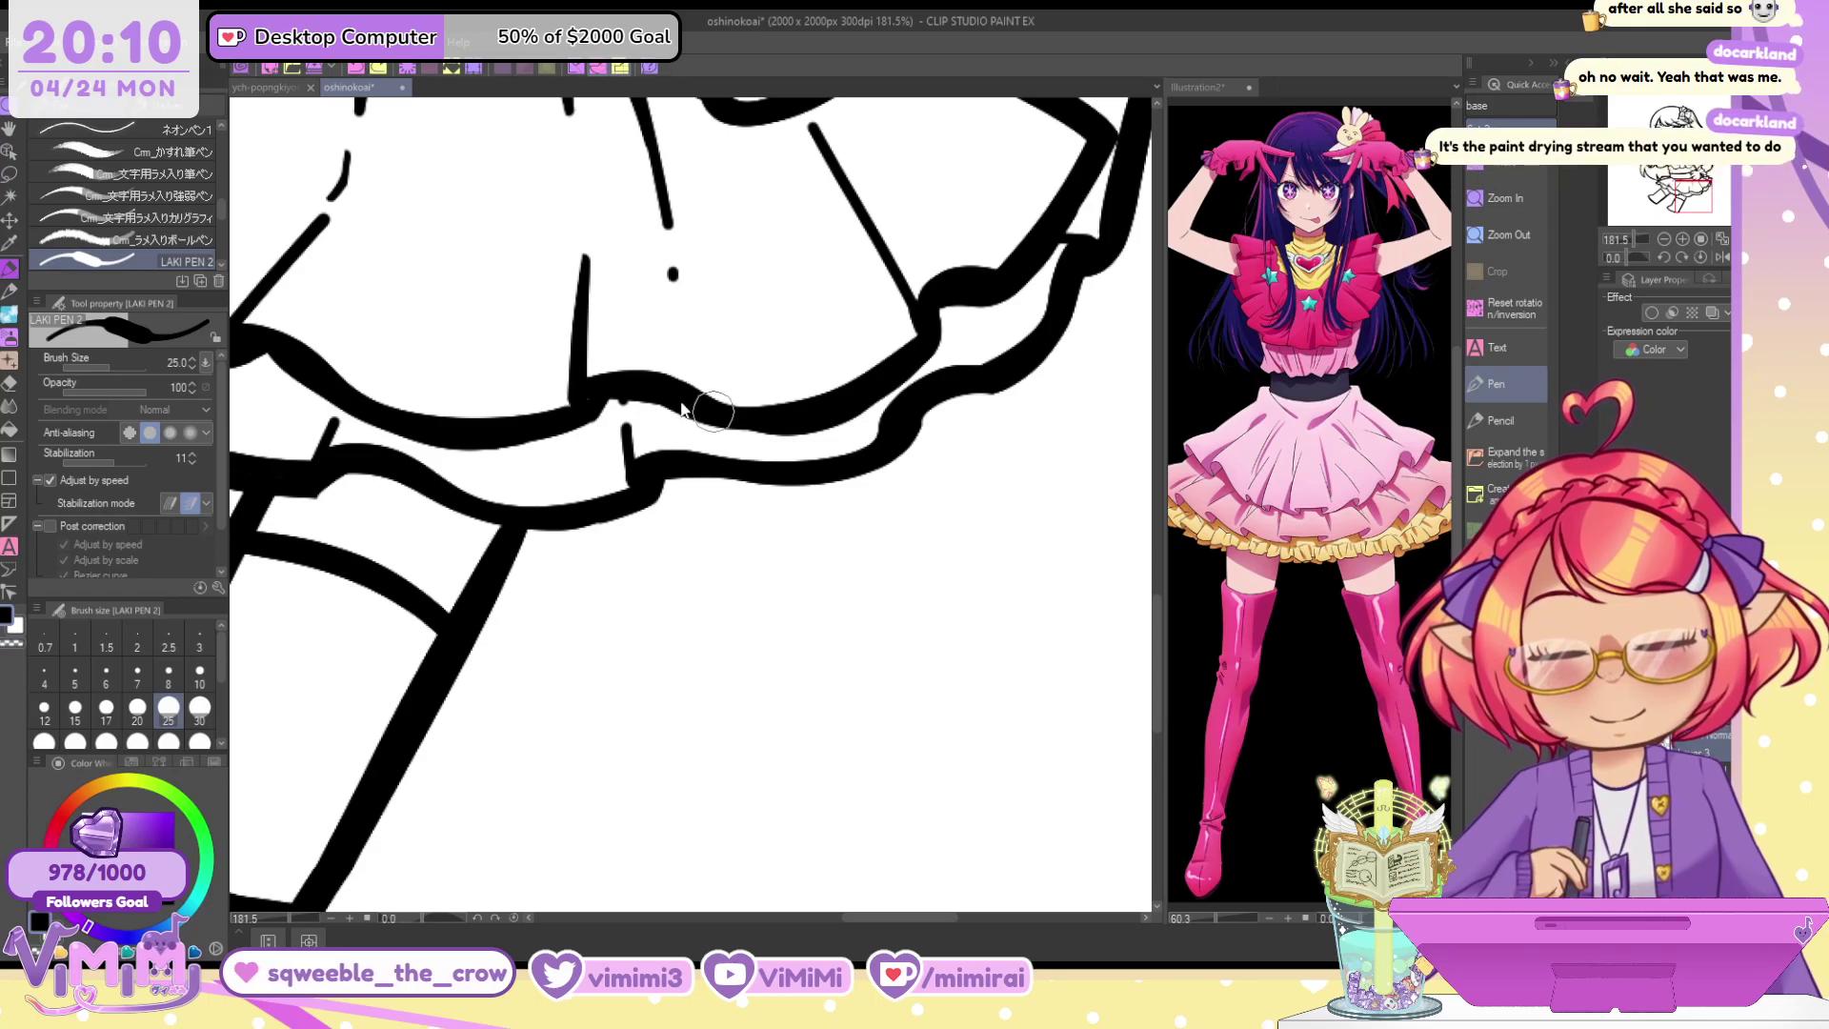
scroll(887, 291, "down", 2)
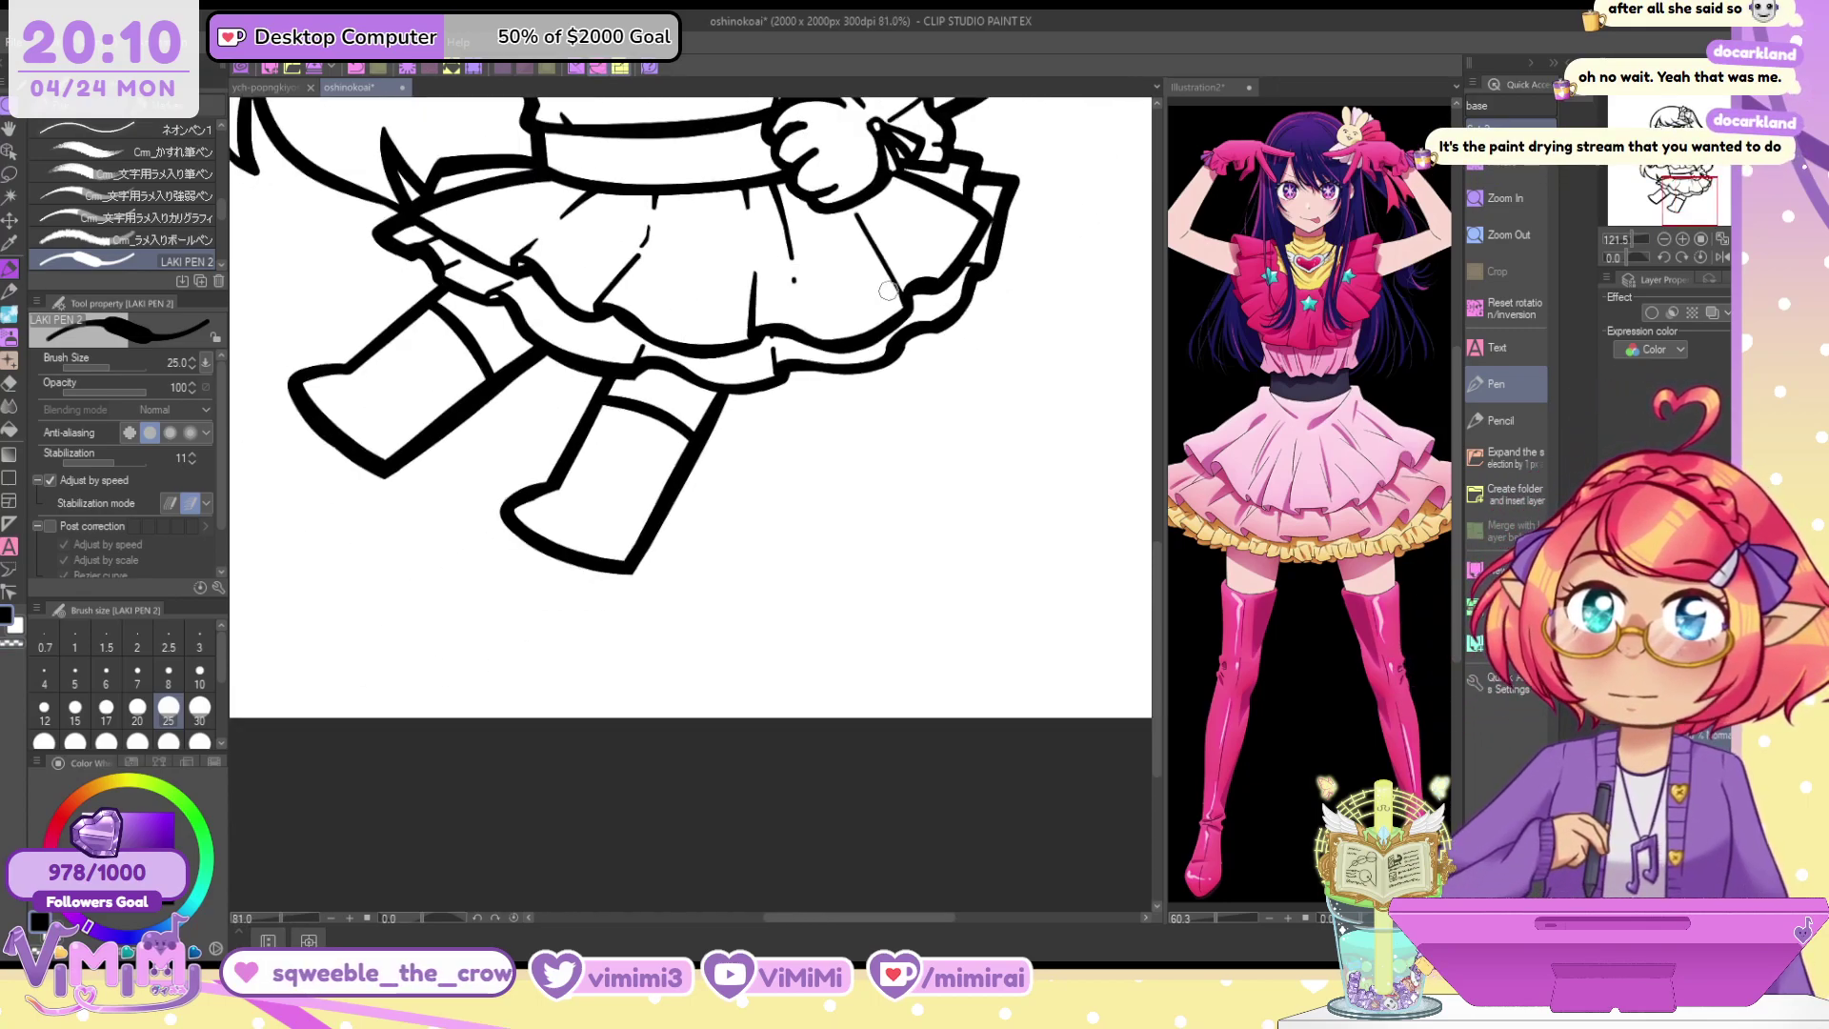
scroll(886, 292, "down", 1)
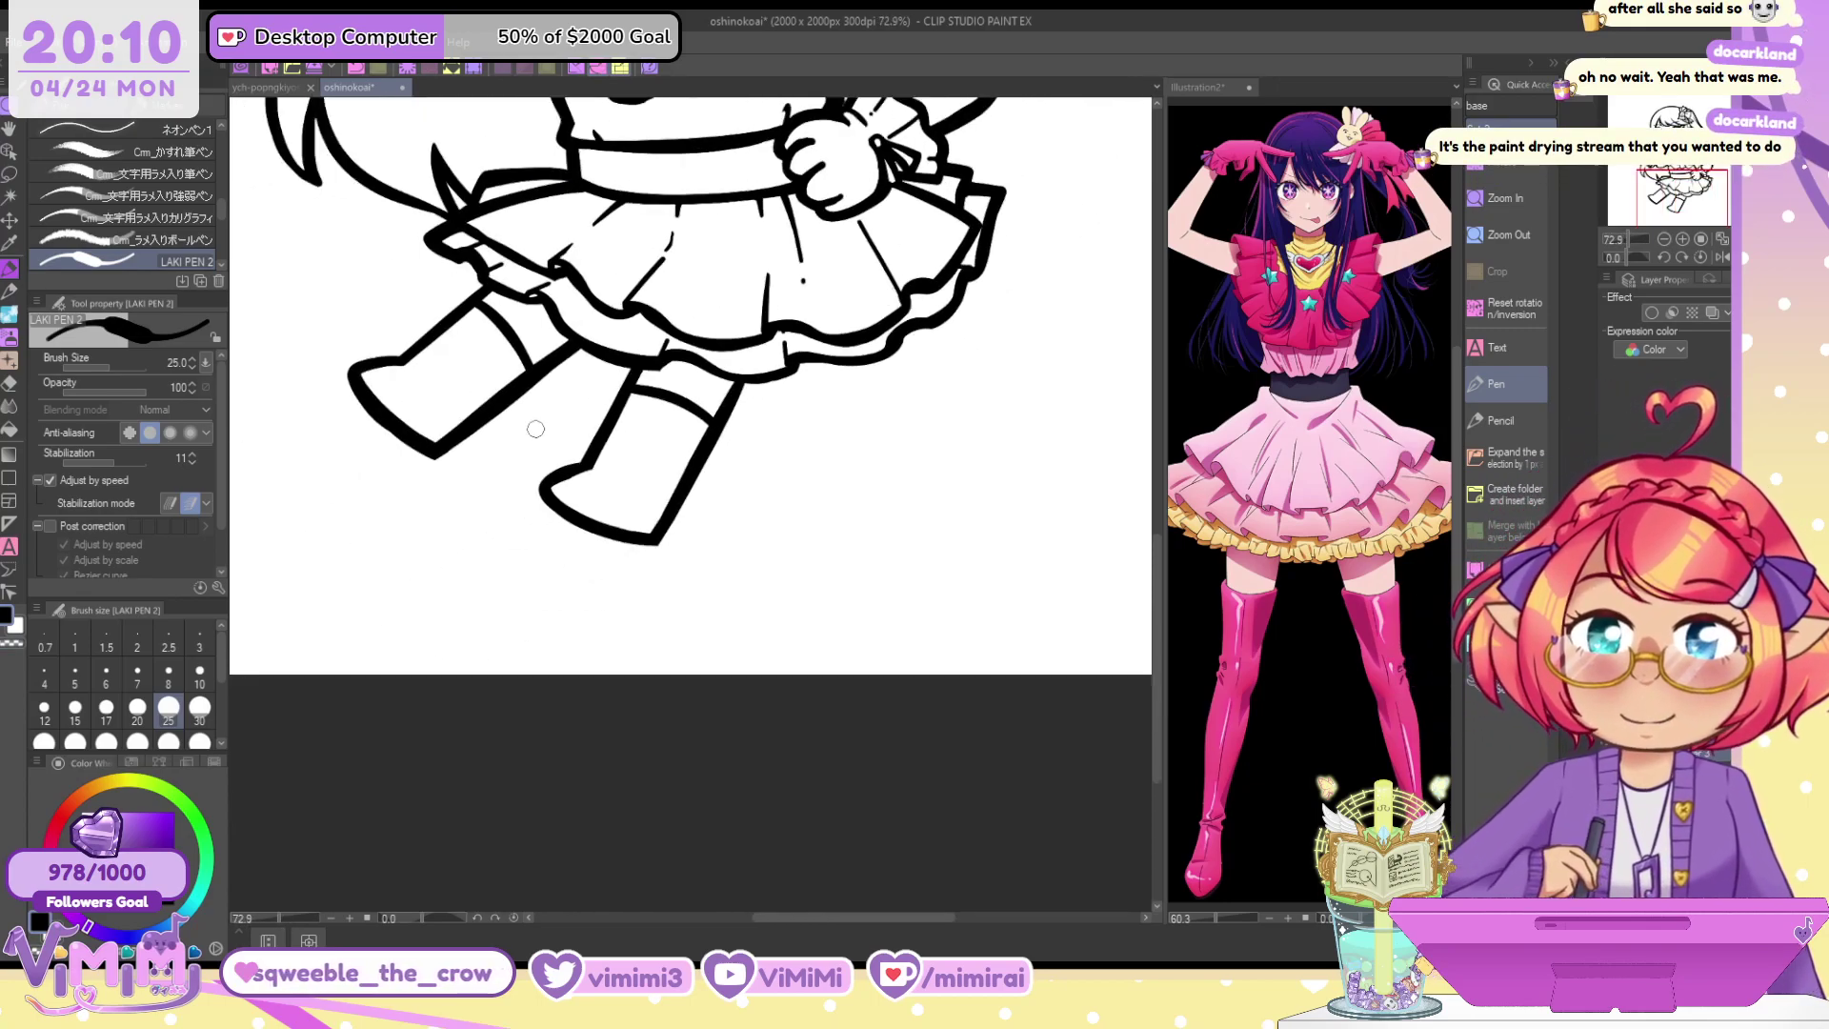
scroll(535, 428, "up", 8)
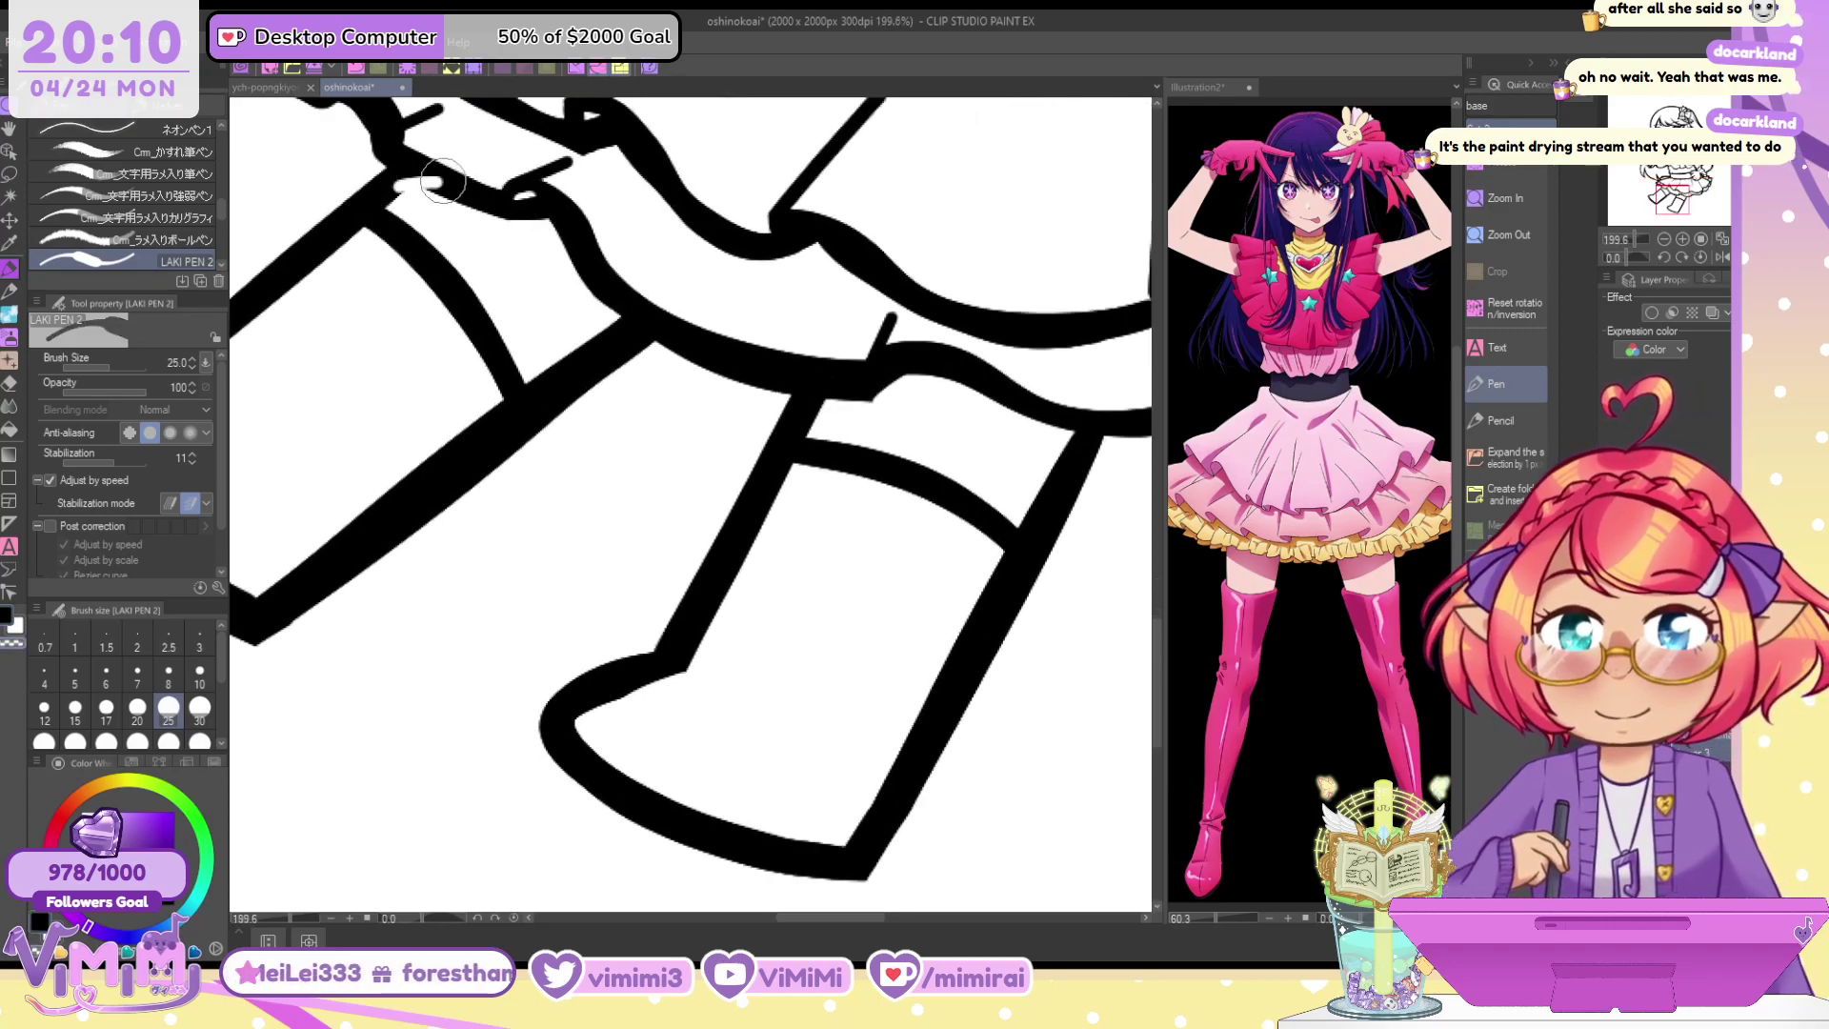
mouse_move(440, 181)
left_mouse_down()
mouse_move(399, 185)
mouse_move(578, 205)
mouse_move(571, 238)
mouse_move(547, 222)
mouse_move(586, 218)
left_mouse_up()
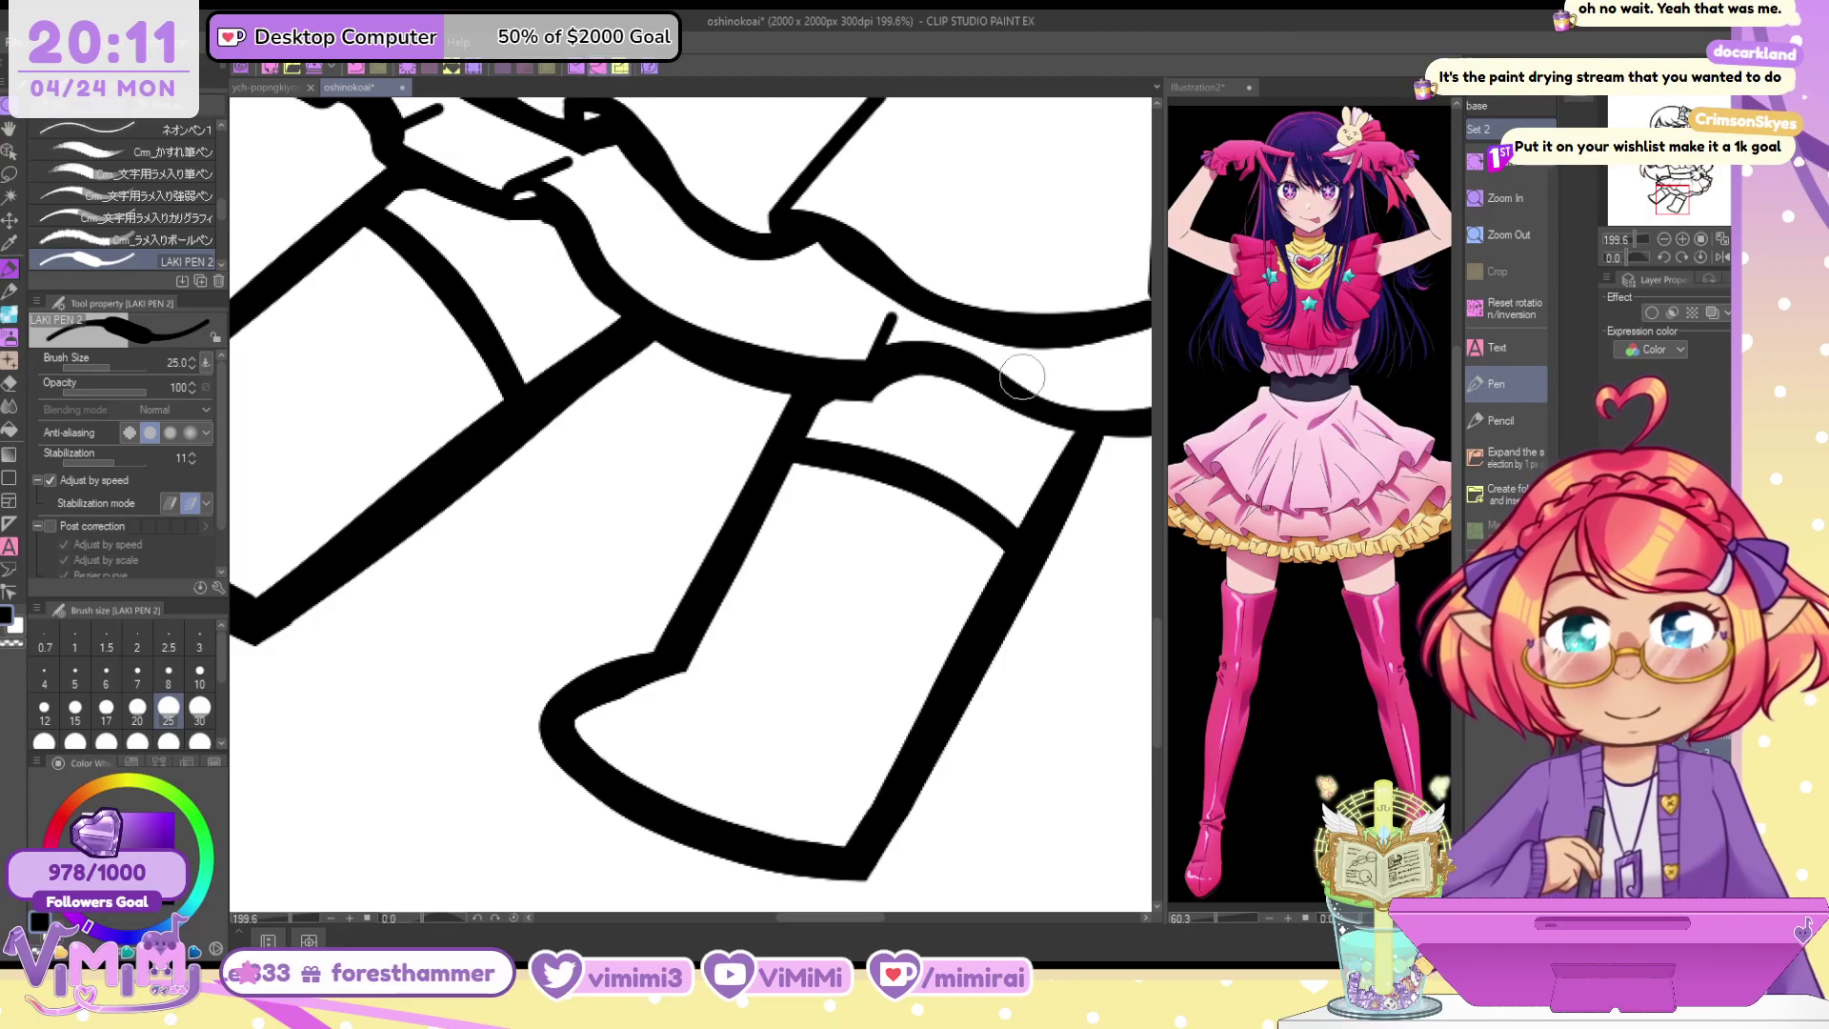
scroll(1062, 427, "down", 5)
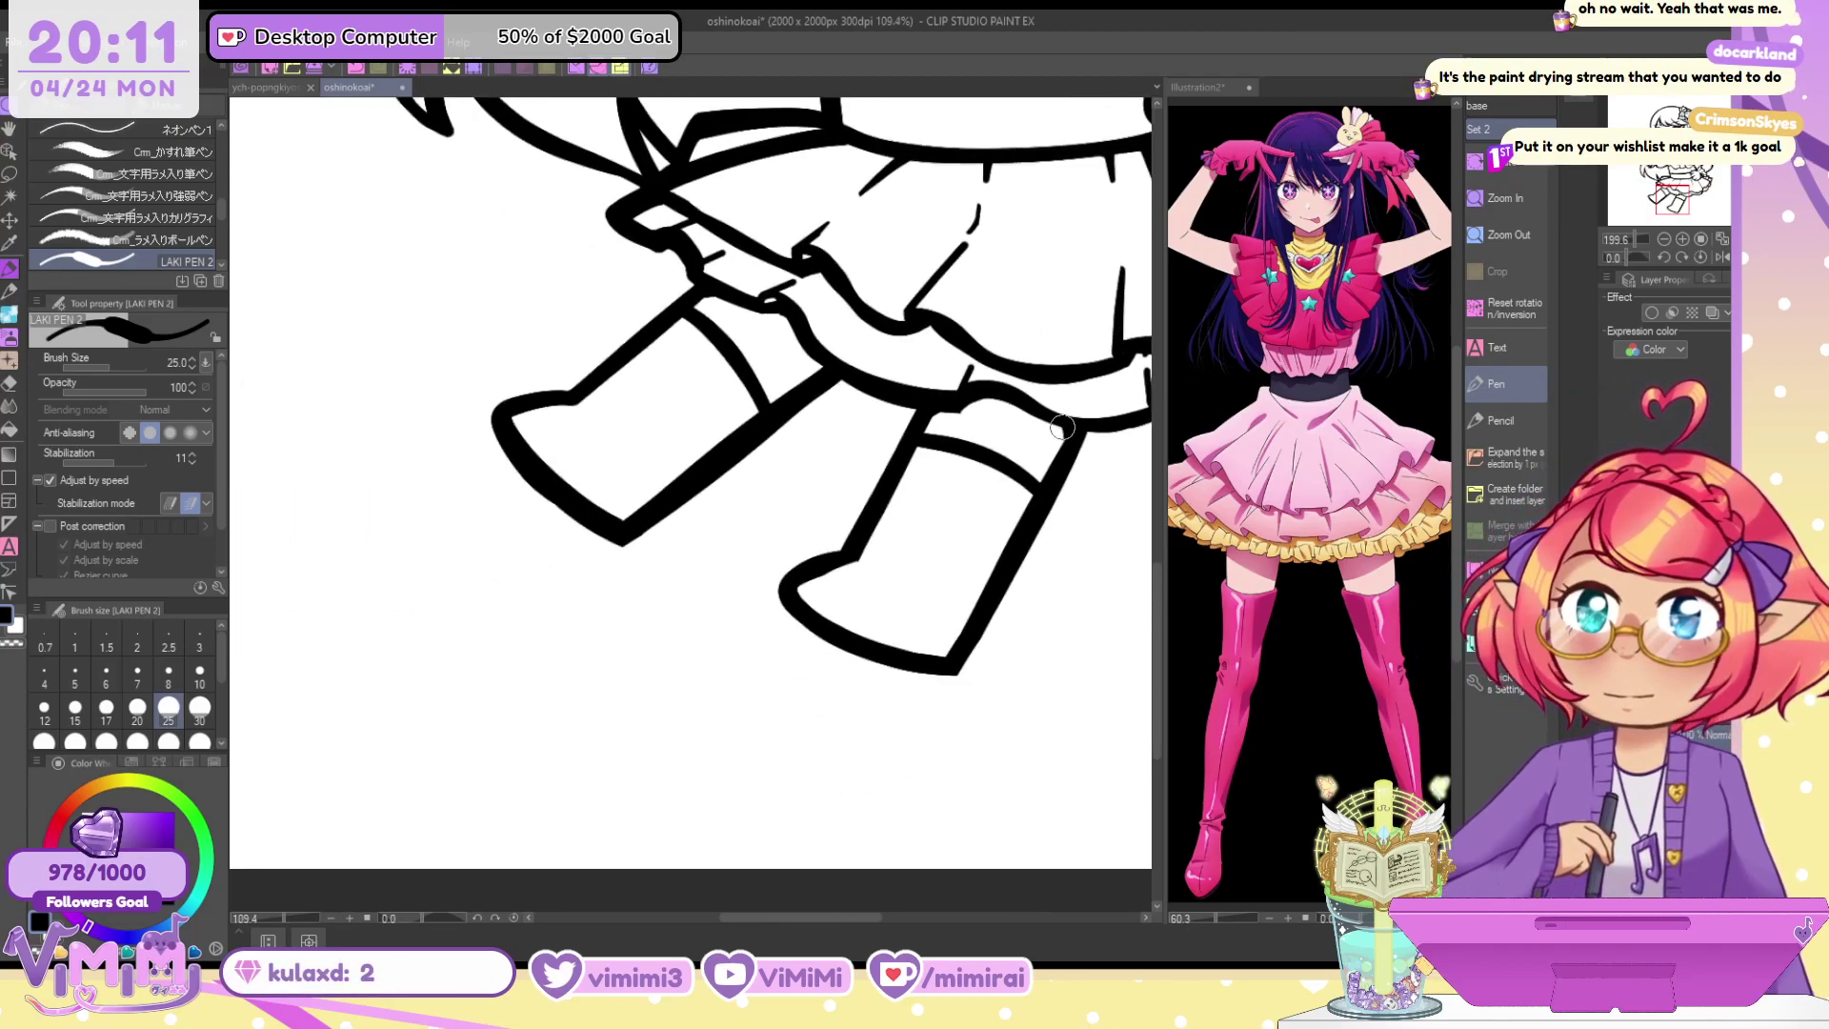
scroll(1062, 427, "down", 3)
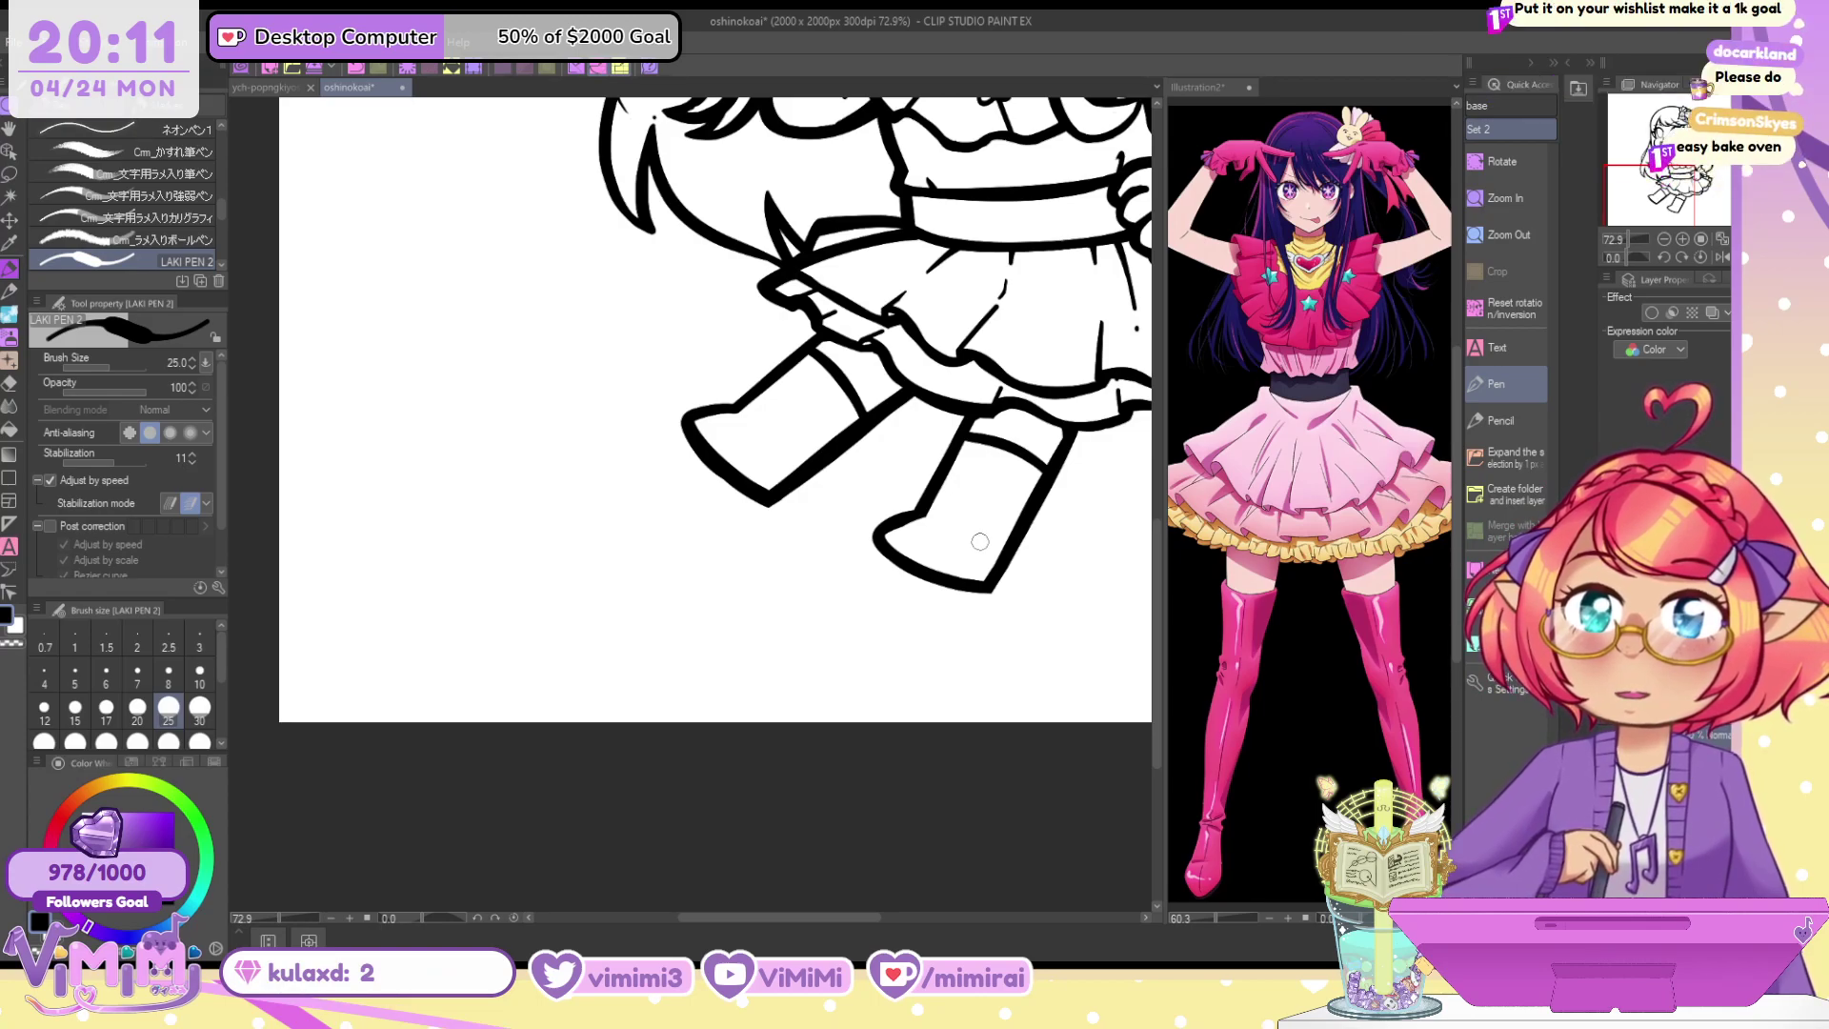
Set the pen size to 30 and thicken the pointed hair strand beside the right eye
left_click_drag(1618, 194, 1643, 133)
scroll(821, 436, "up", 4)
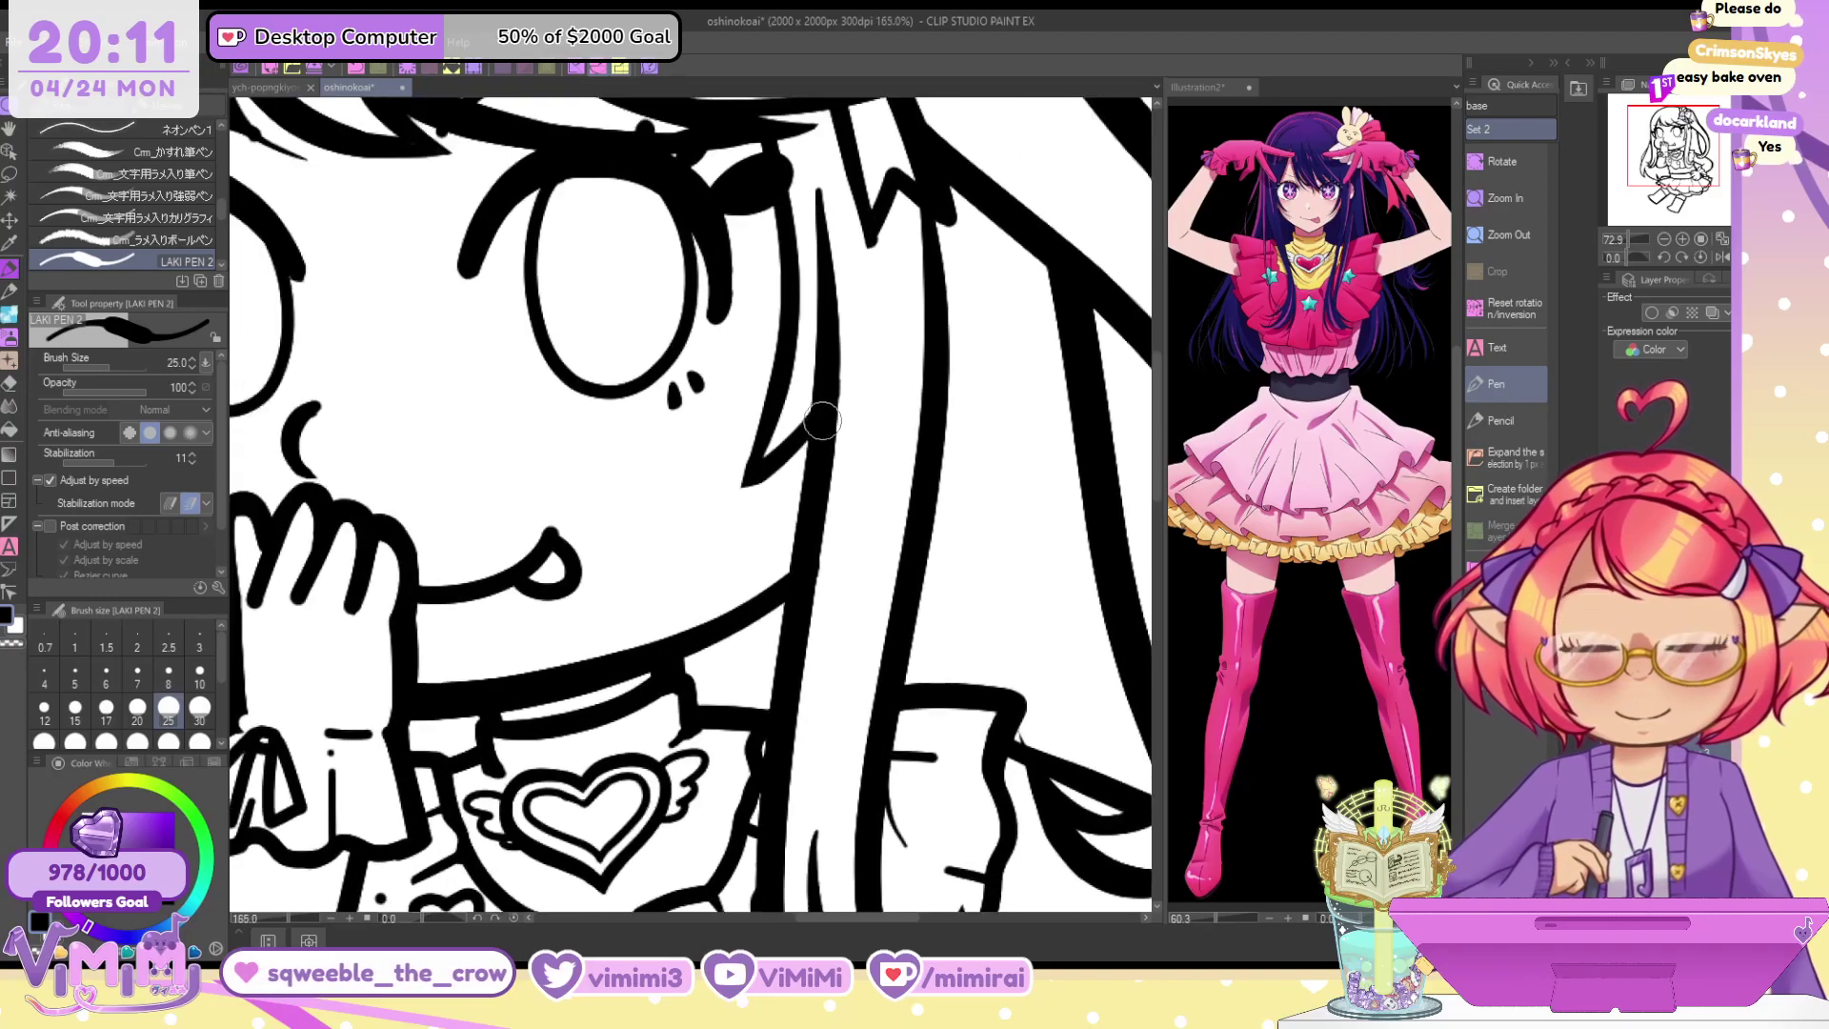
key("]")
key("]")
key("]")
key("[")
key("[")
mouse_move(759, 135)
left_mouse_down()
mouse_move(770, 349)
mouse_move(732, 495)
left_mouse_up()
left_click_drag(766, 176, 767, 339)
left_click_drag(729, 497, 810, 412)
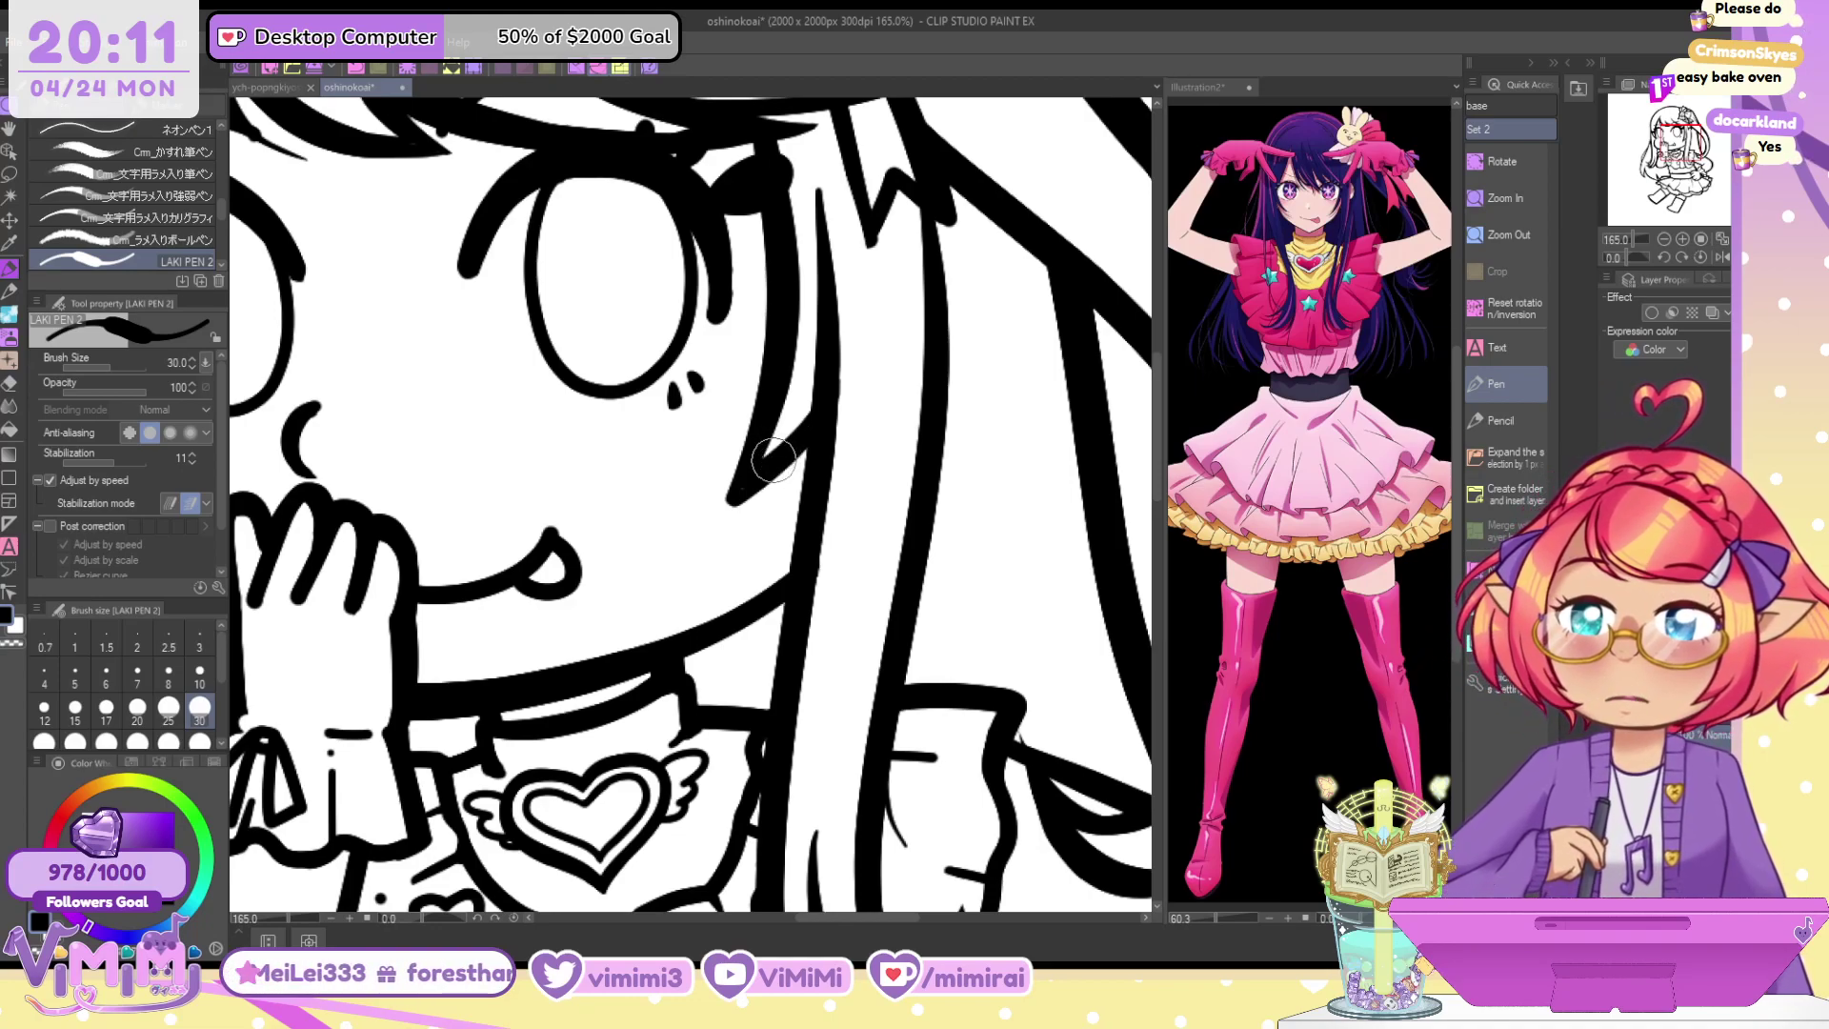
Thicken the jaw line between the neck and the right side hair lock with the size 30 pen
left_click_drag(808, 448, 788, 572)
key("ctrl+z")
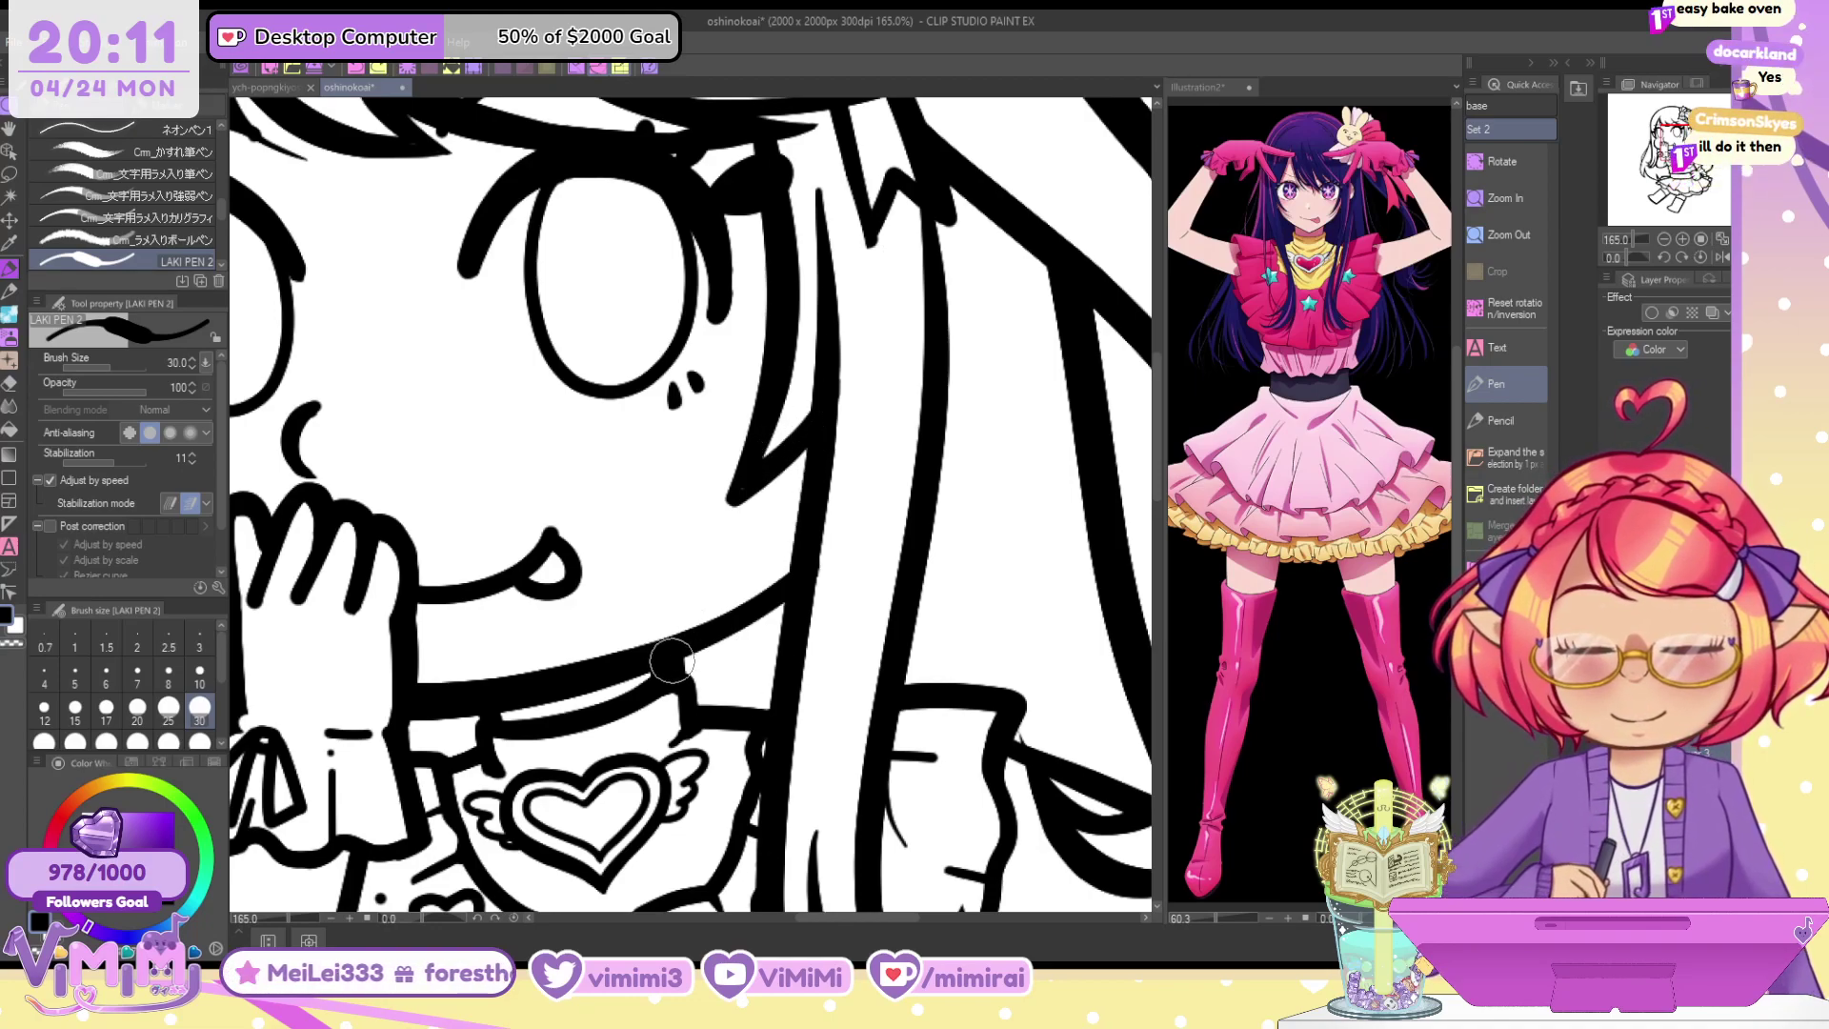
left_click_drag(672, 660, 796, 585)
scroll(632, 519, "down", 3)
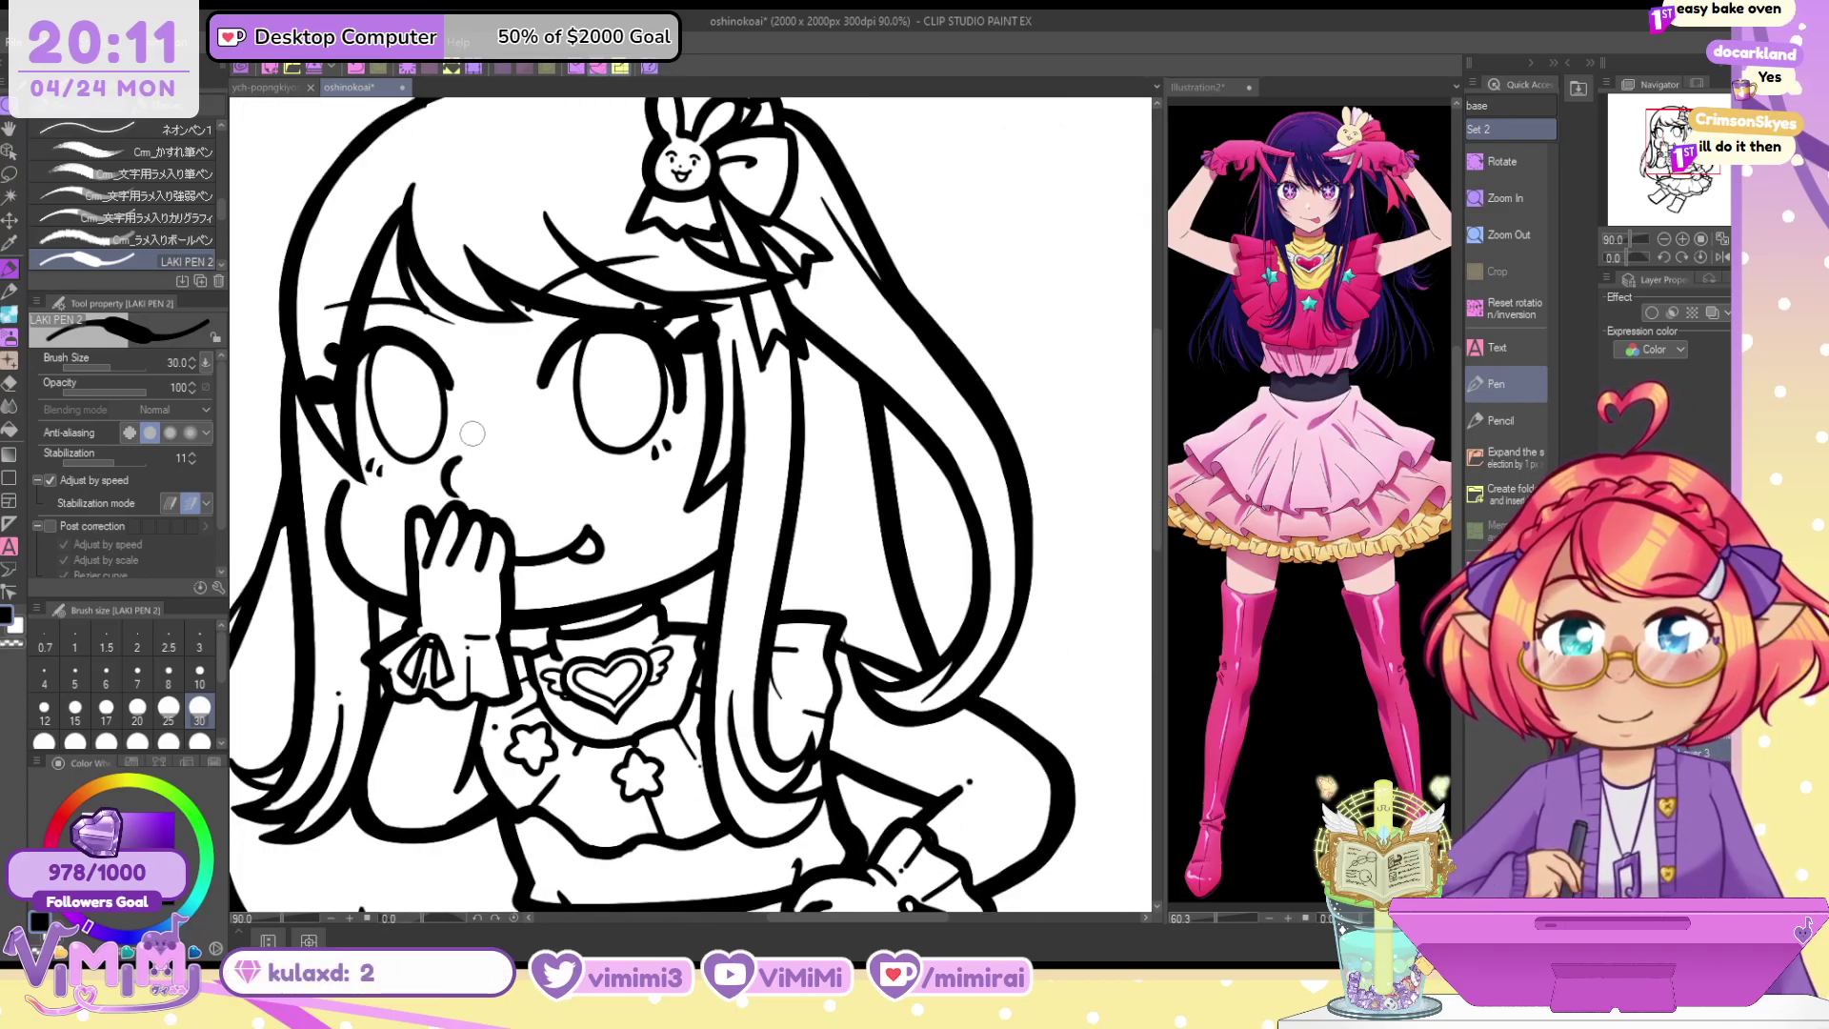
Lasso the eyebrow above the left eye, shift it slightly upward under the bangs, and clear the selection
scroll(472, 434, "up", 3)
left_click_drag(572, 409, 773, 540)
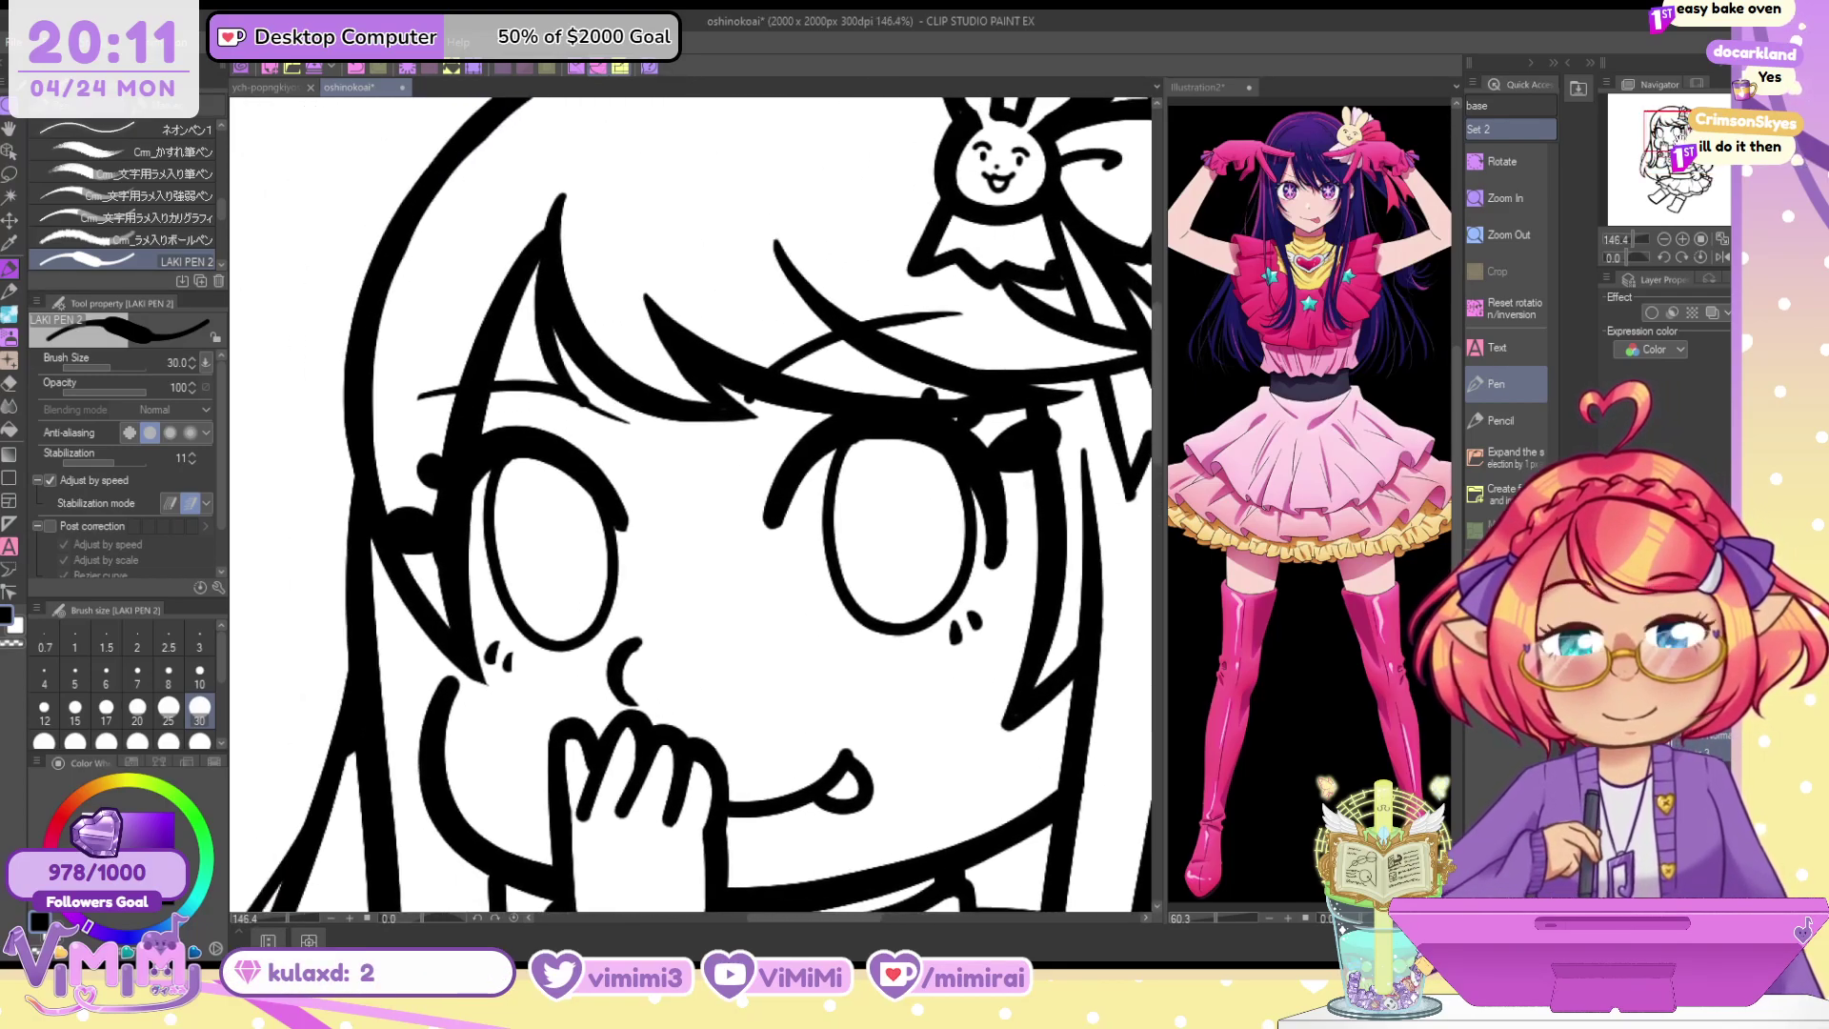
key("m")
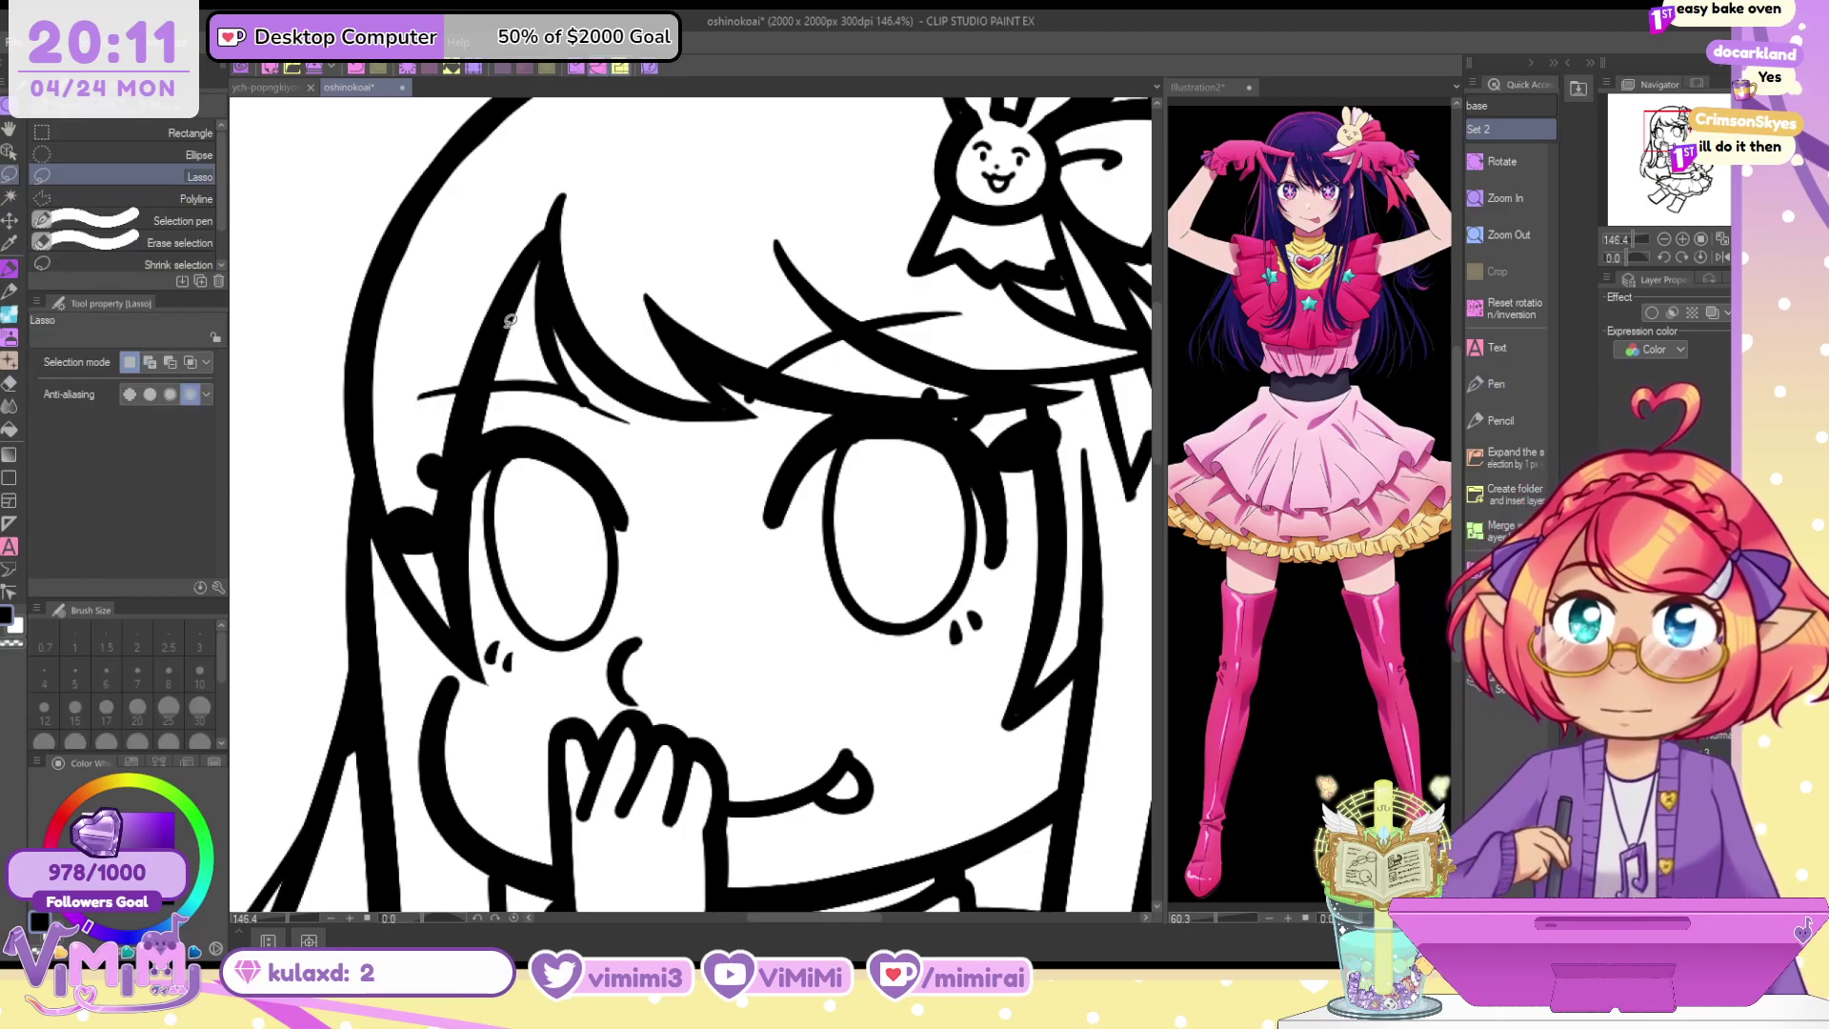
mouse_move(585, 343)
left_mouse_down()
mouse_move(608, 416)
mouse_move(623, 348)
left_mouse_up()
key("k")
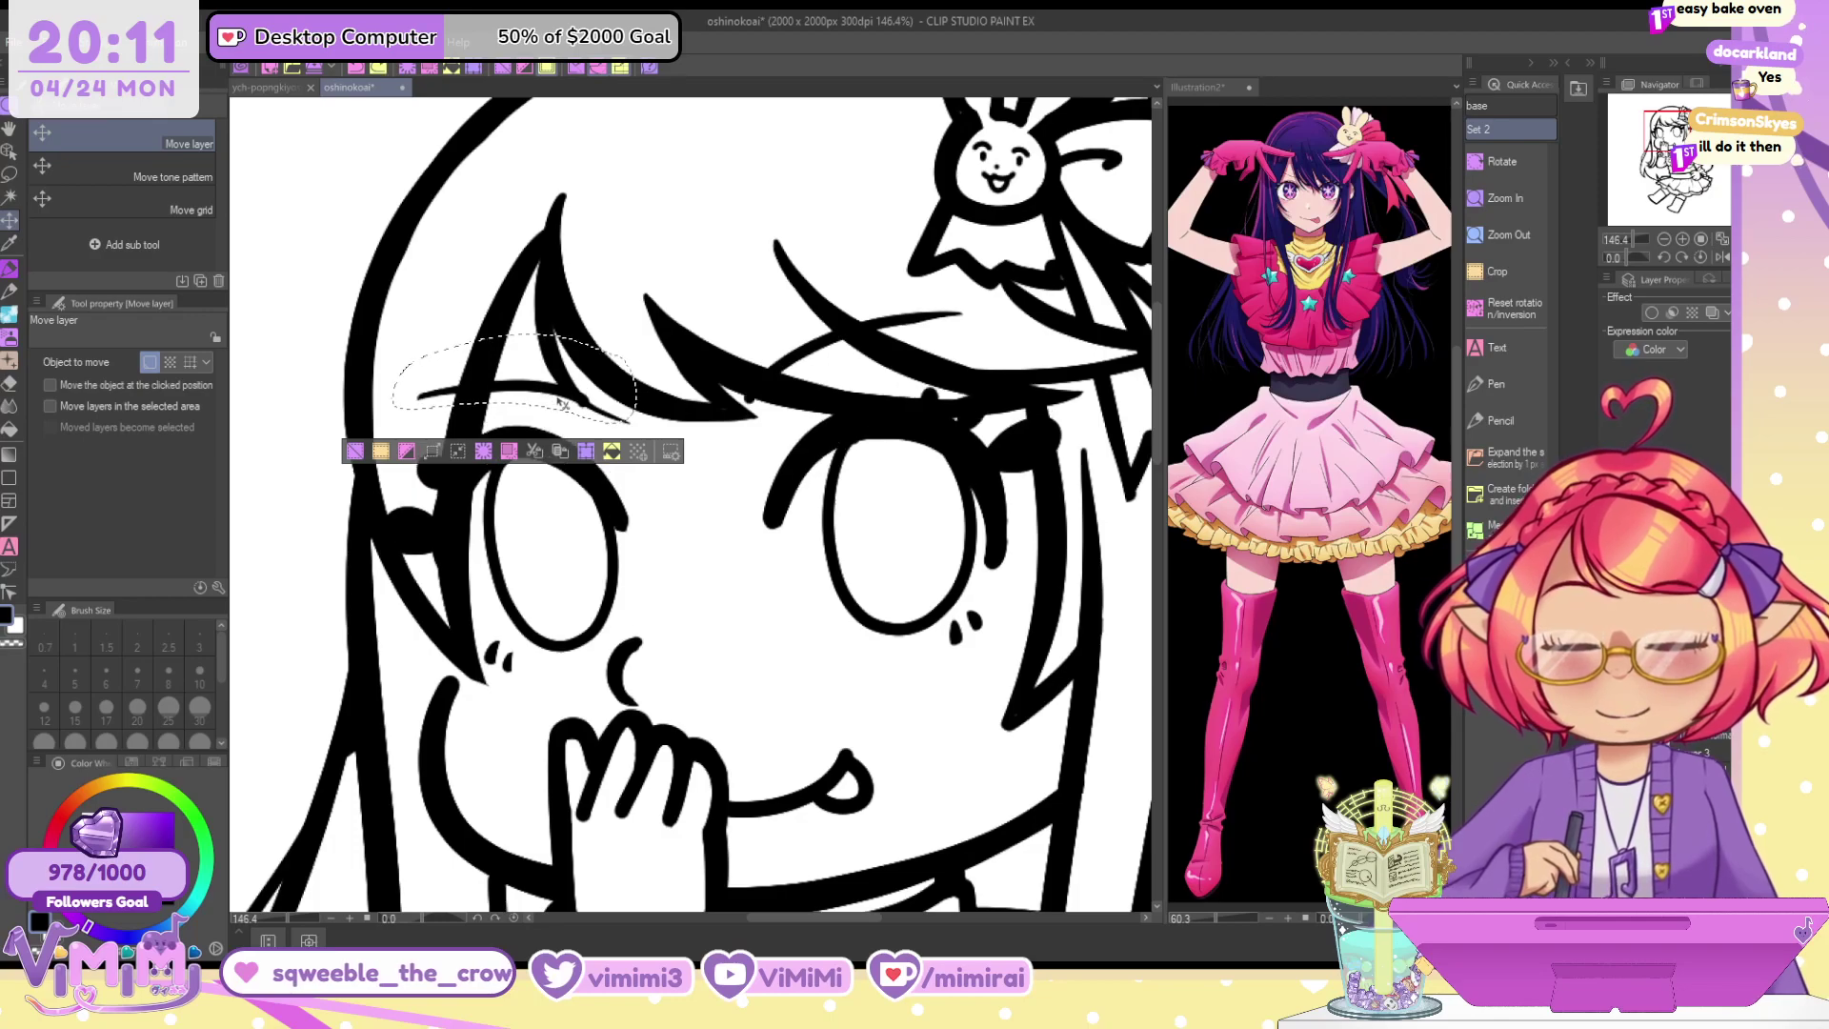
left_click_drag(562, 401, 576, 398)
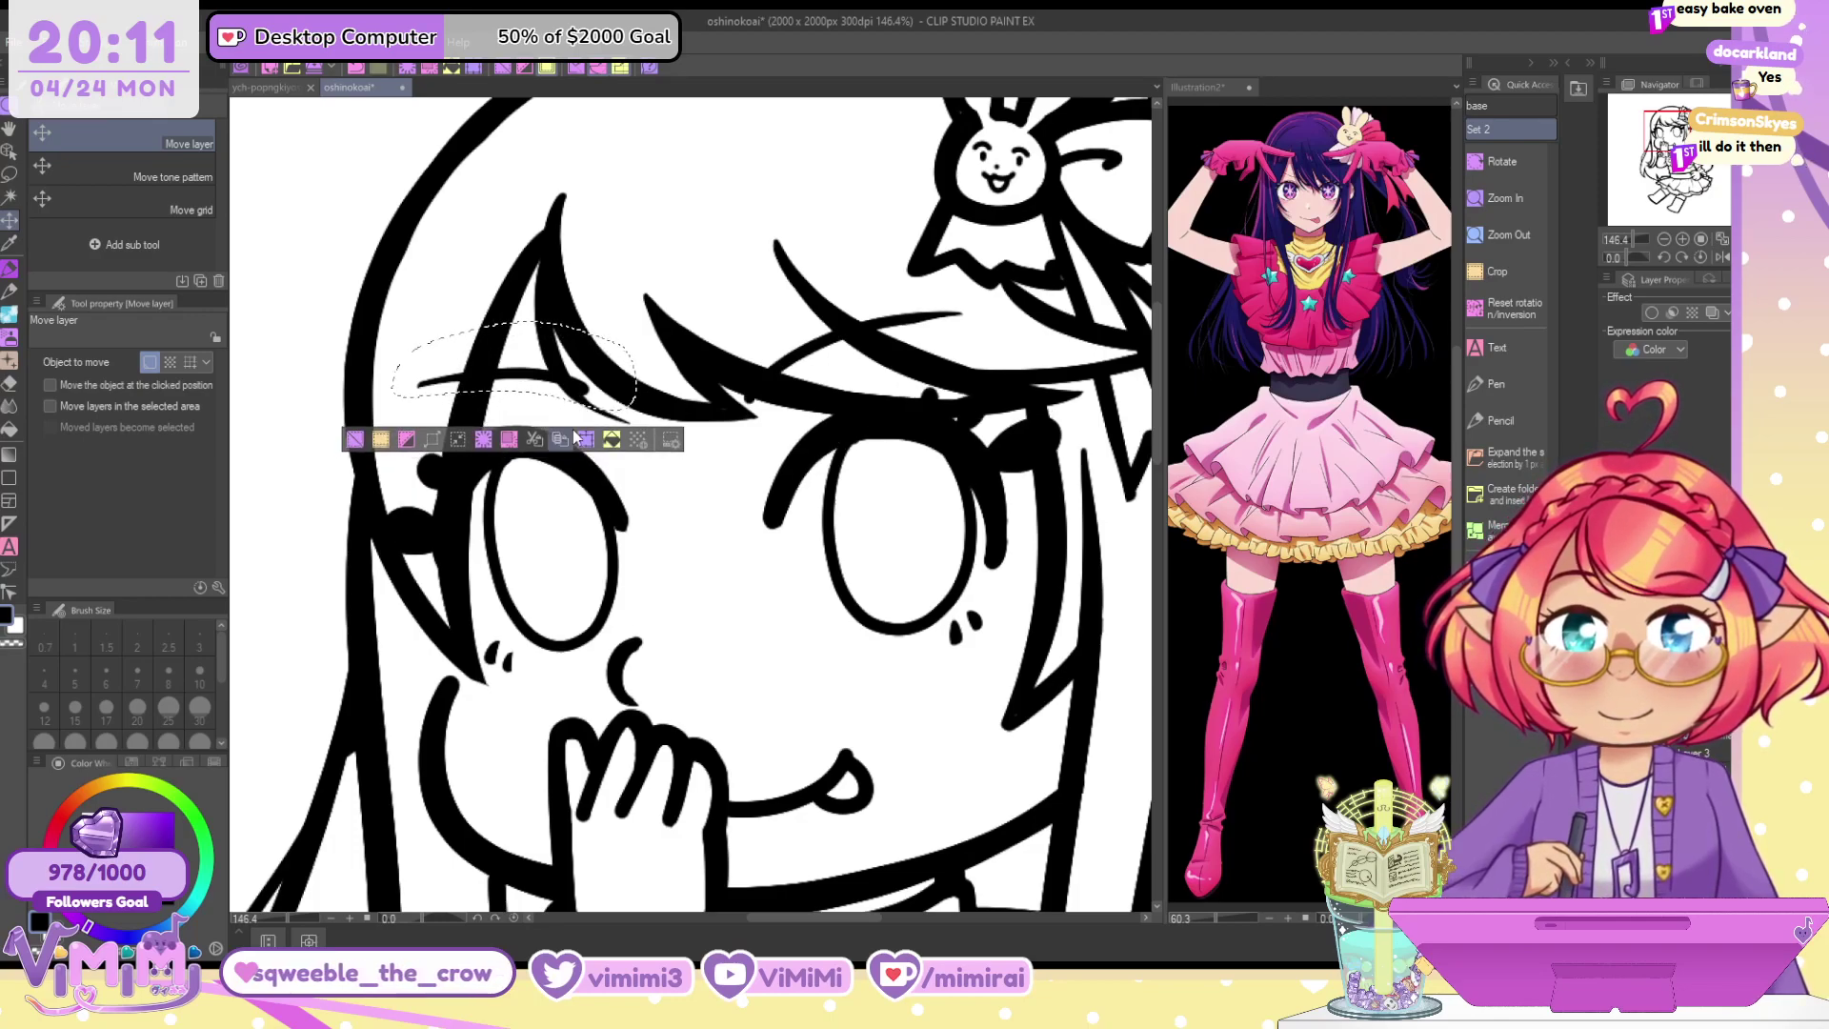
key("ctrl+d")
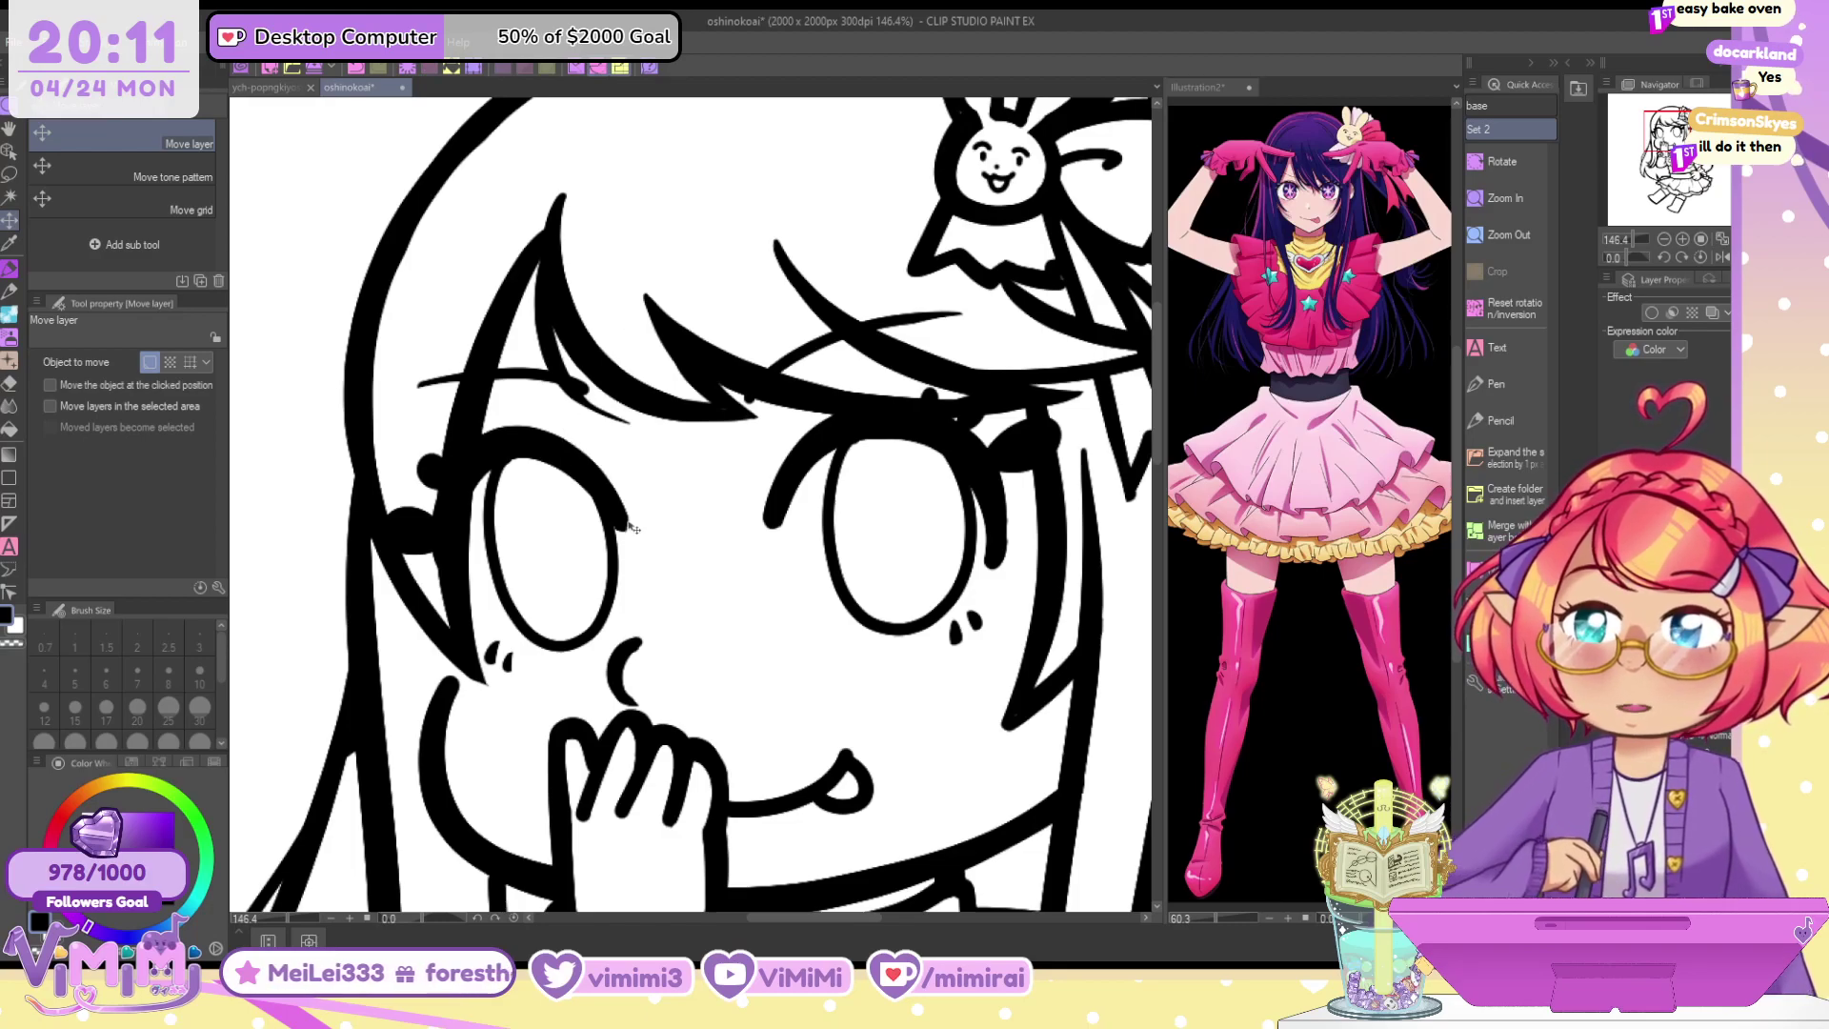
Select Layer 3 for colouring and pick a light peach skin colour
left_click(9, 268)
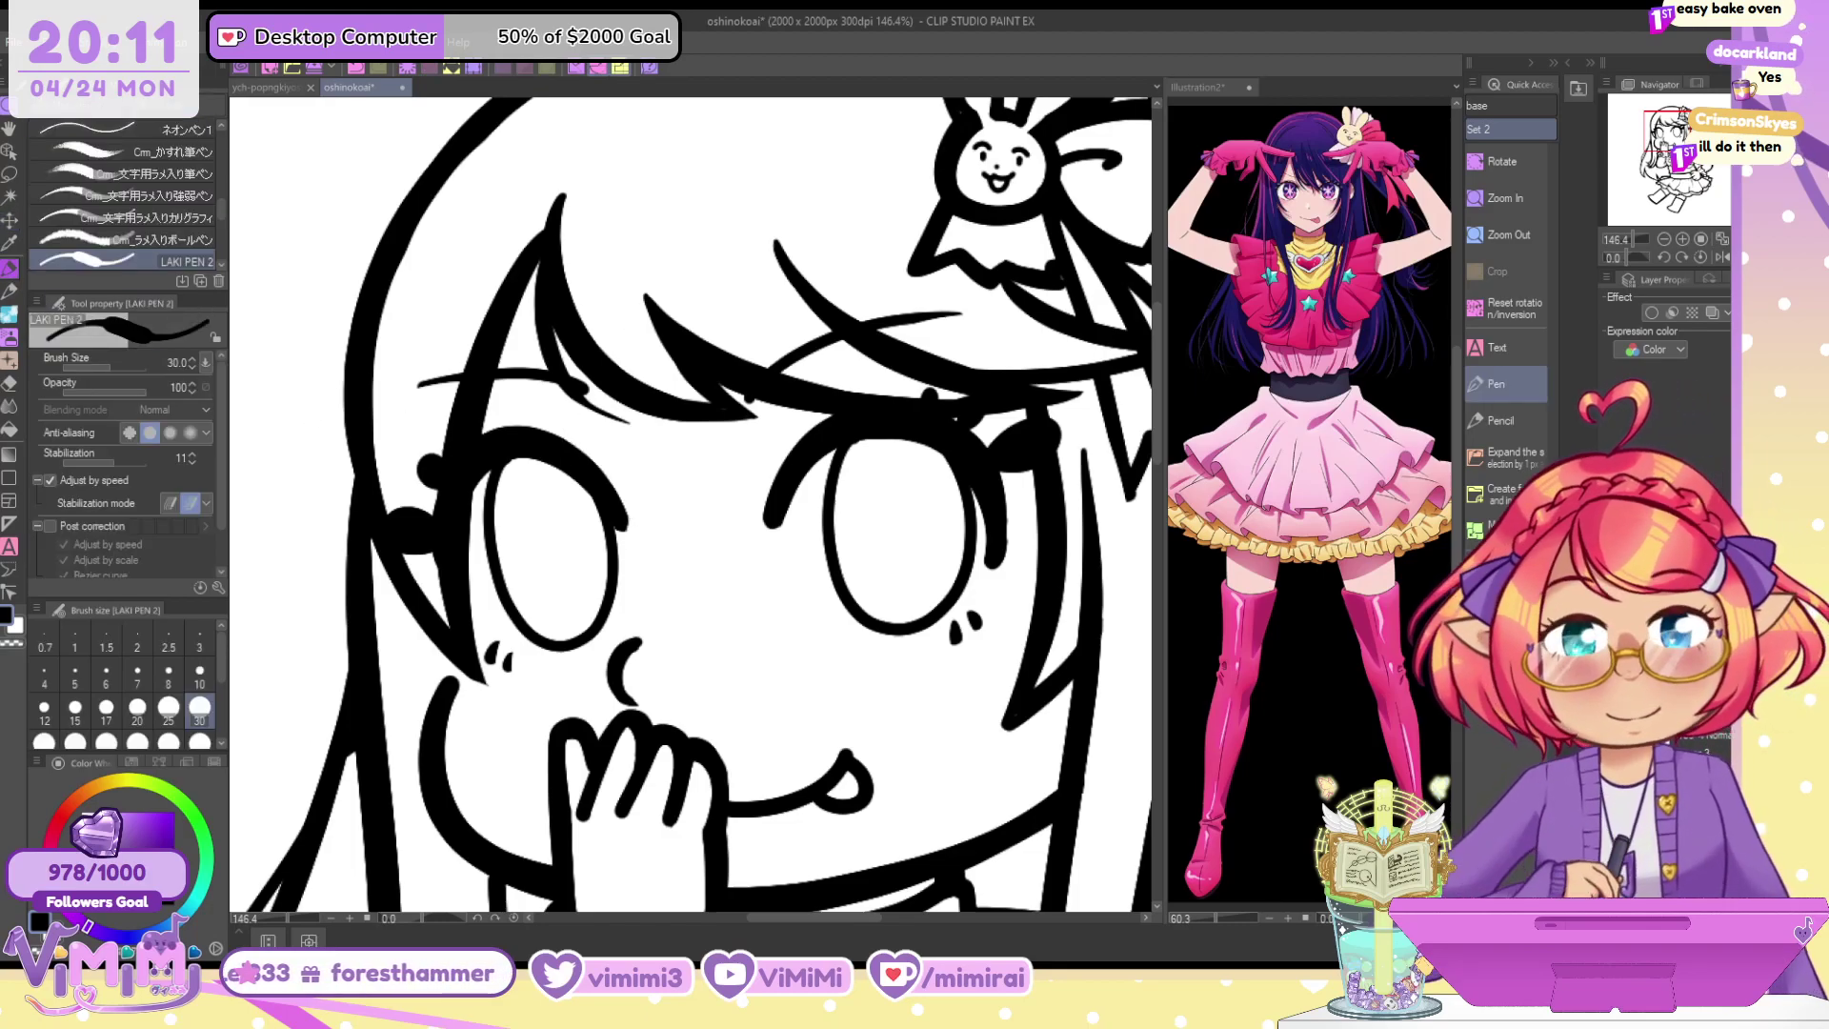
left_click_drag(1682, 145, 1668, 120)
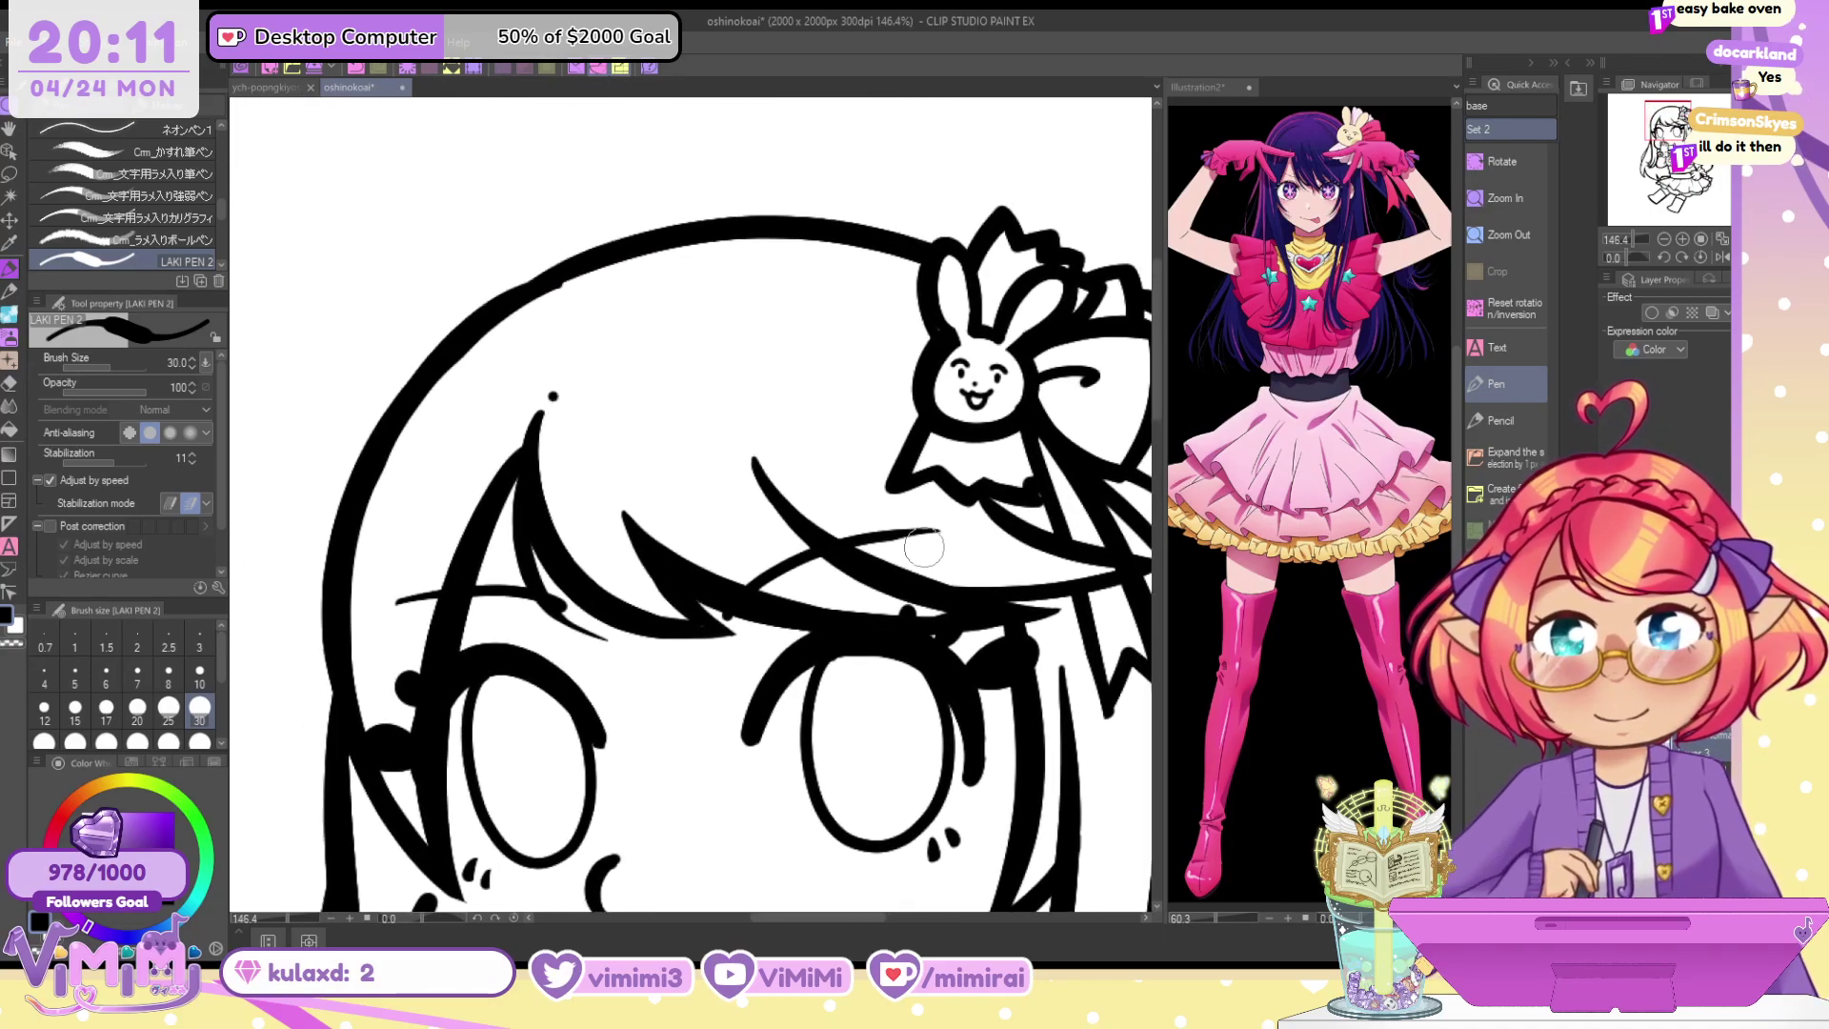
scroll(946, 495, "down", 6)
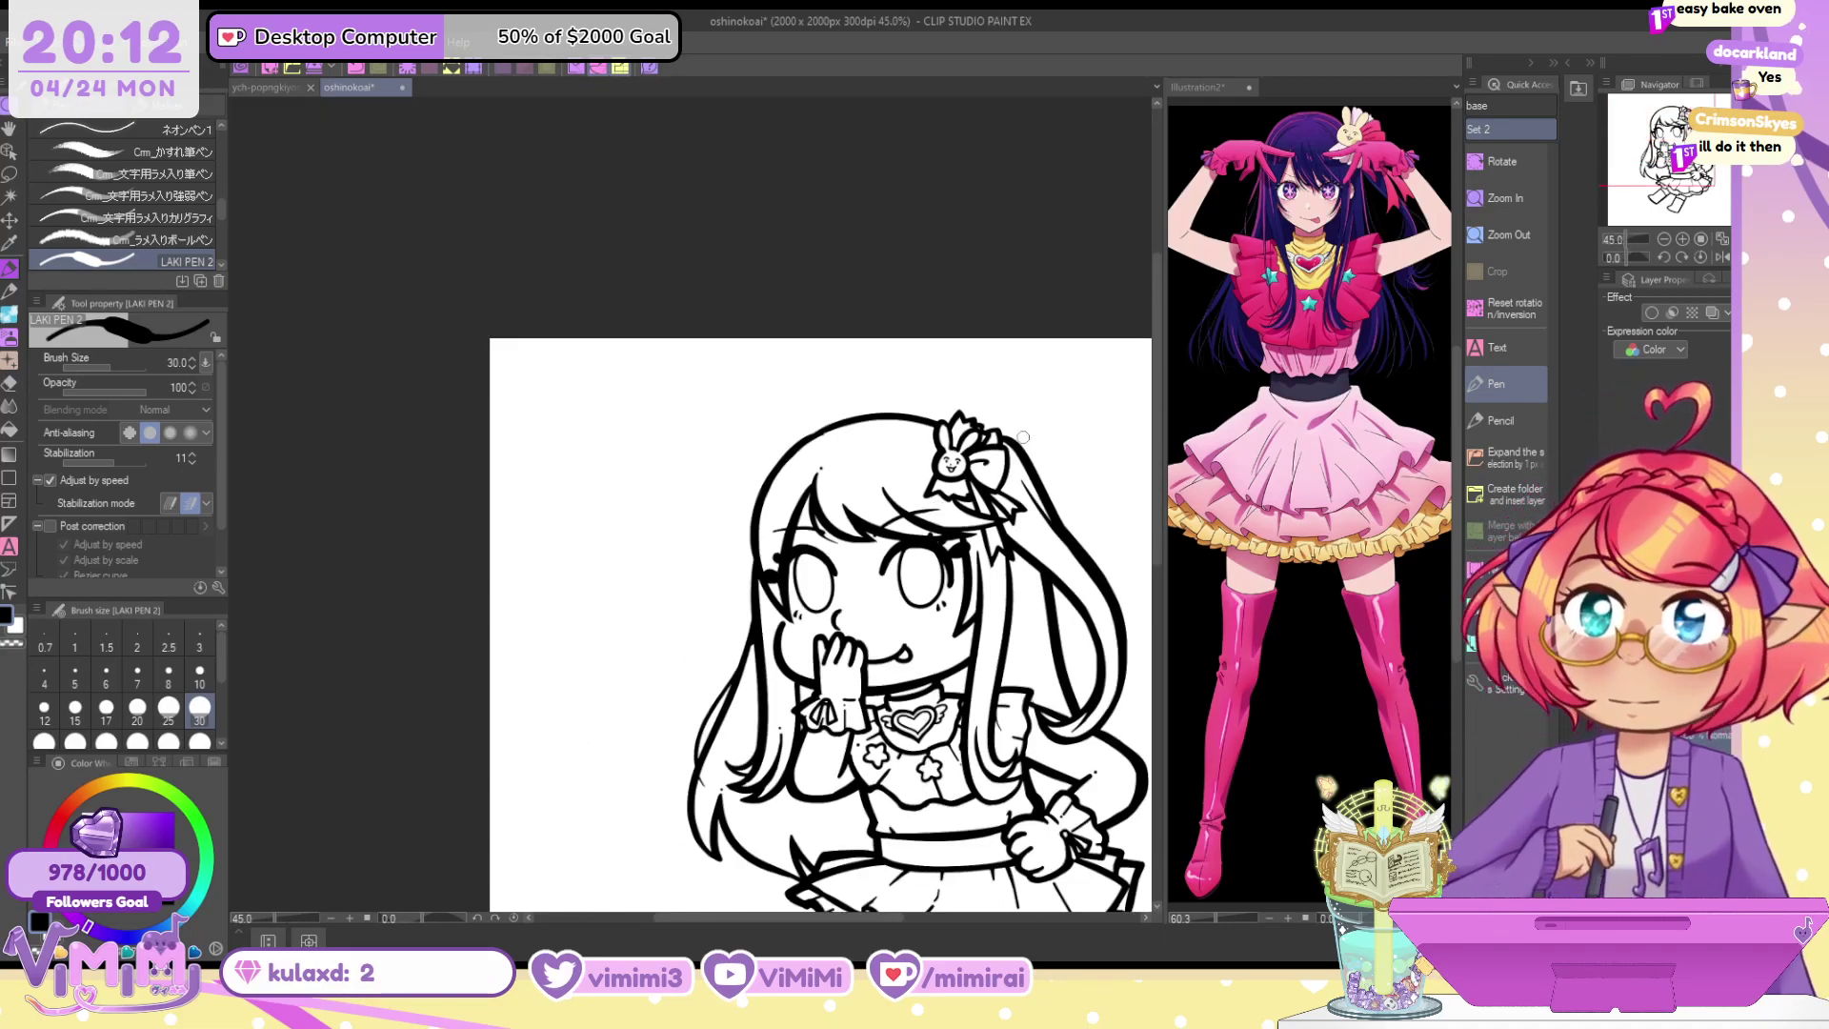
left_click_drag(1682, 152, 1703, 181)
left_click(1667, 709)
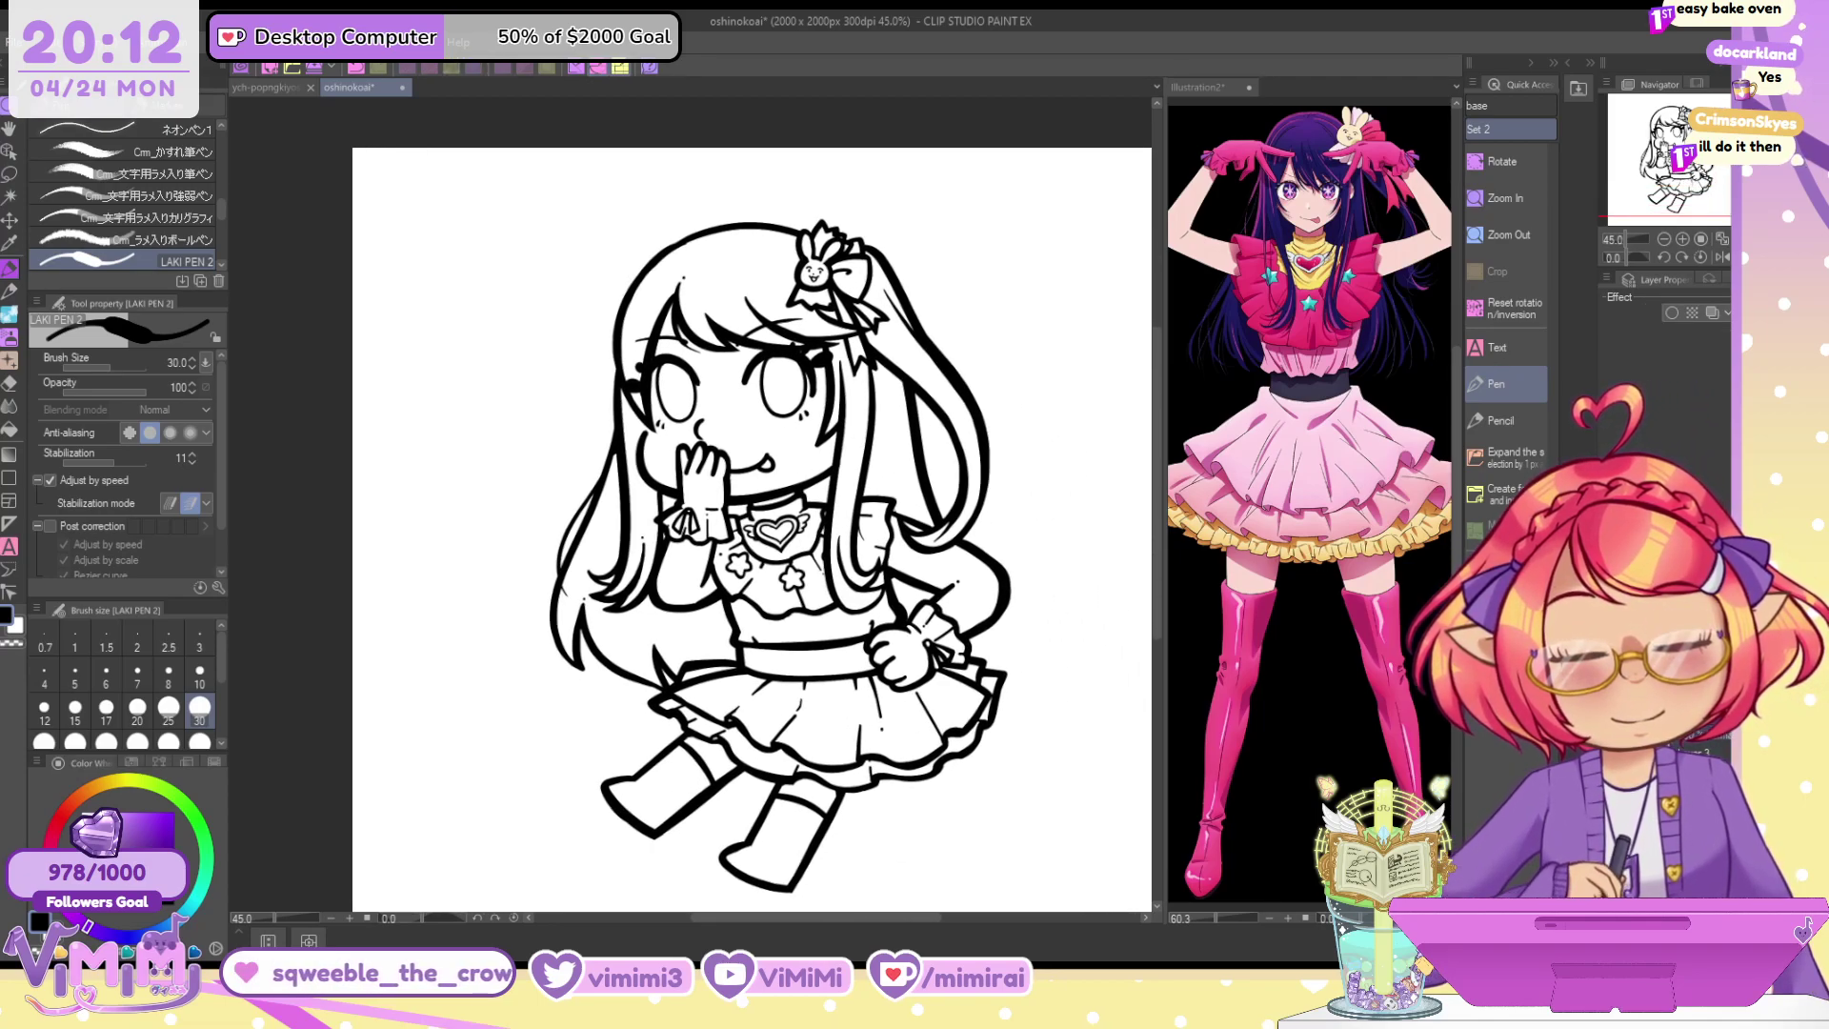
left_click(1695, 752)
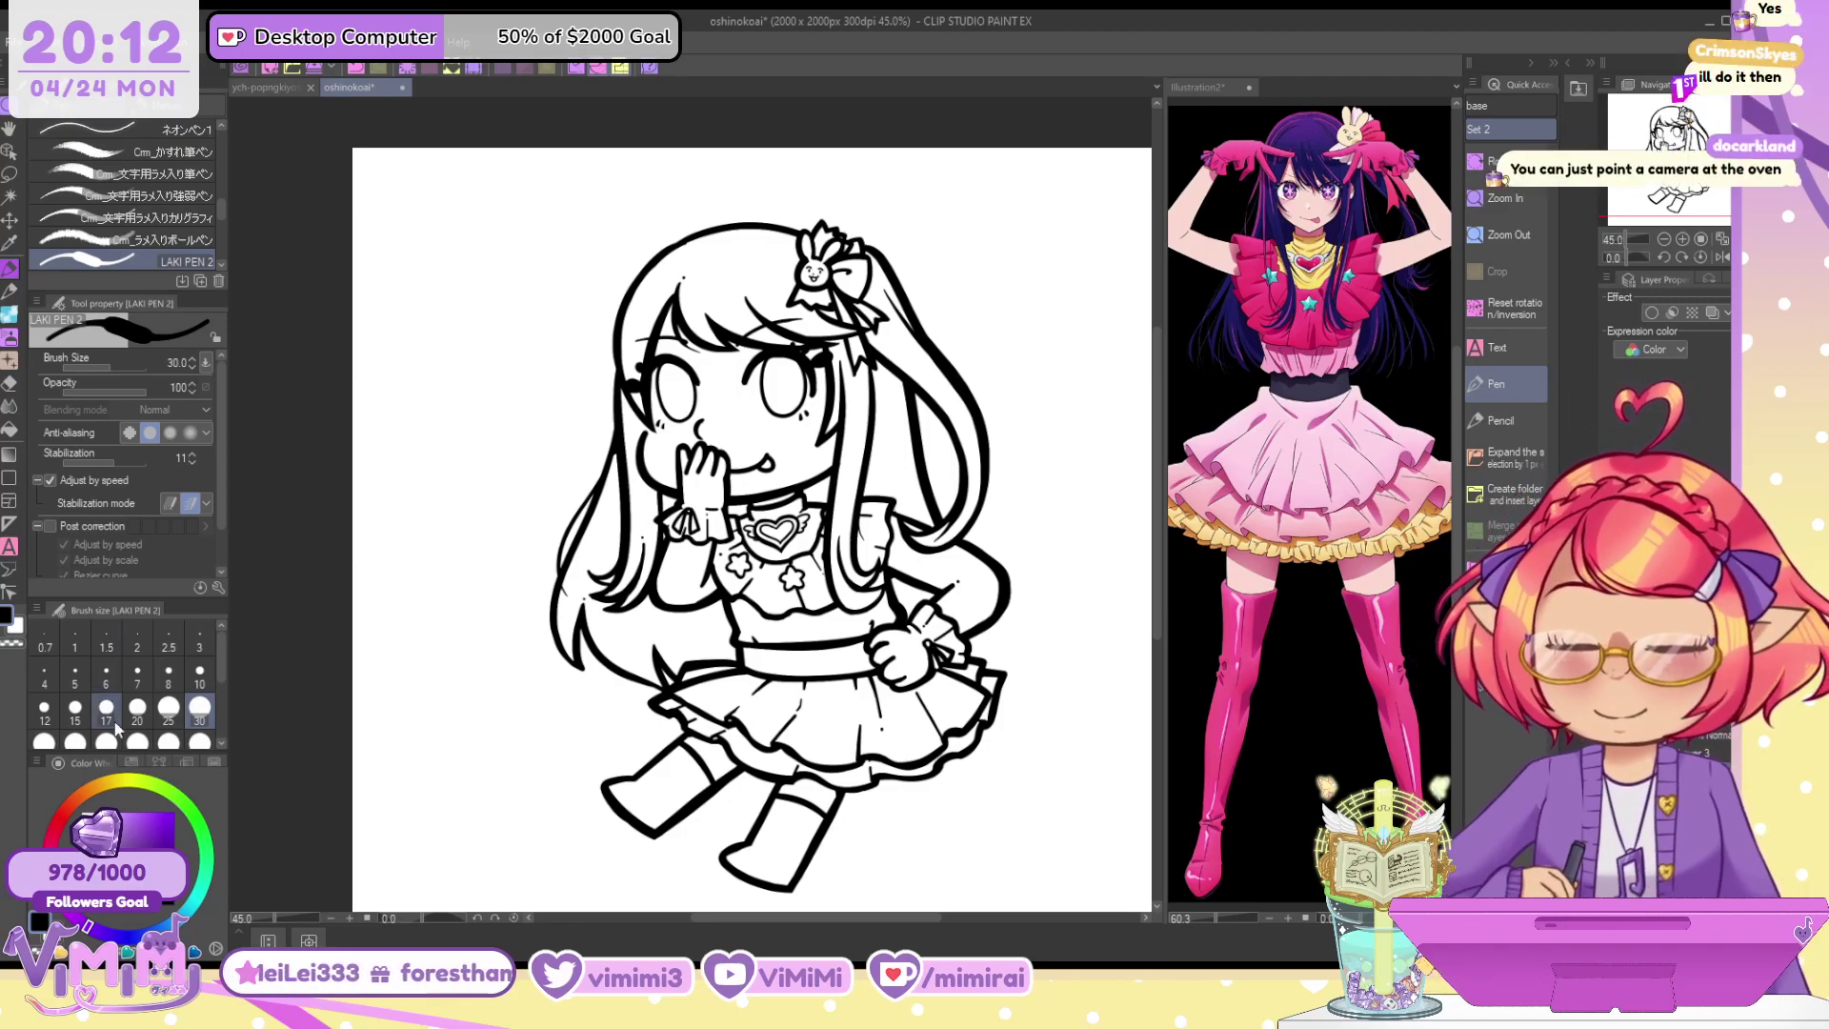
left_click(133, 764)
left_click(40, 792)
left_click(65, 766)
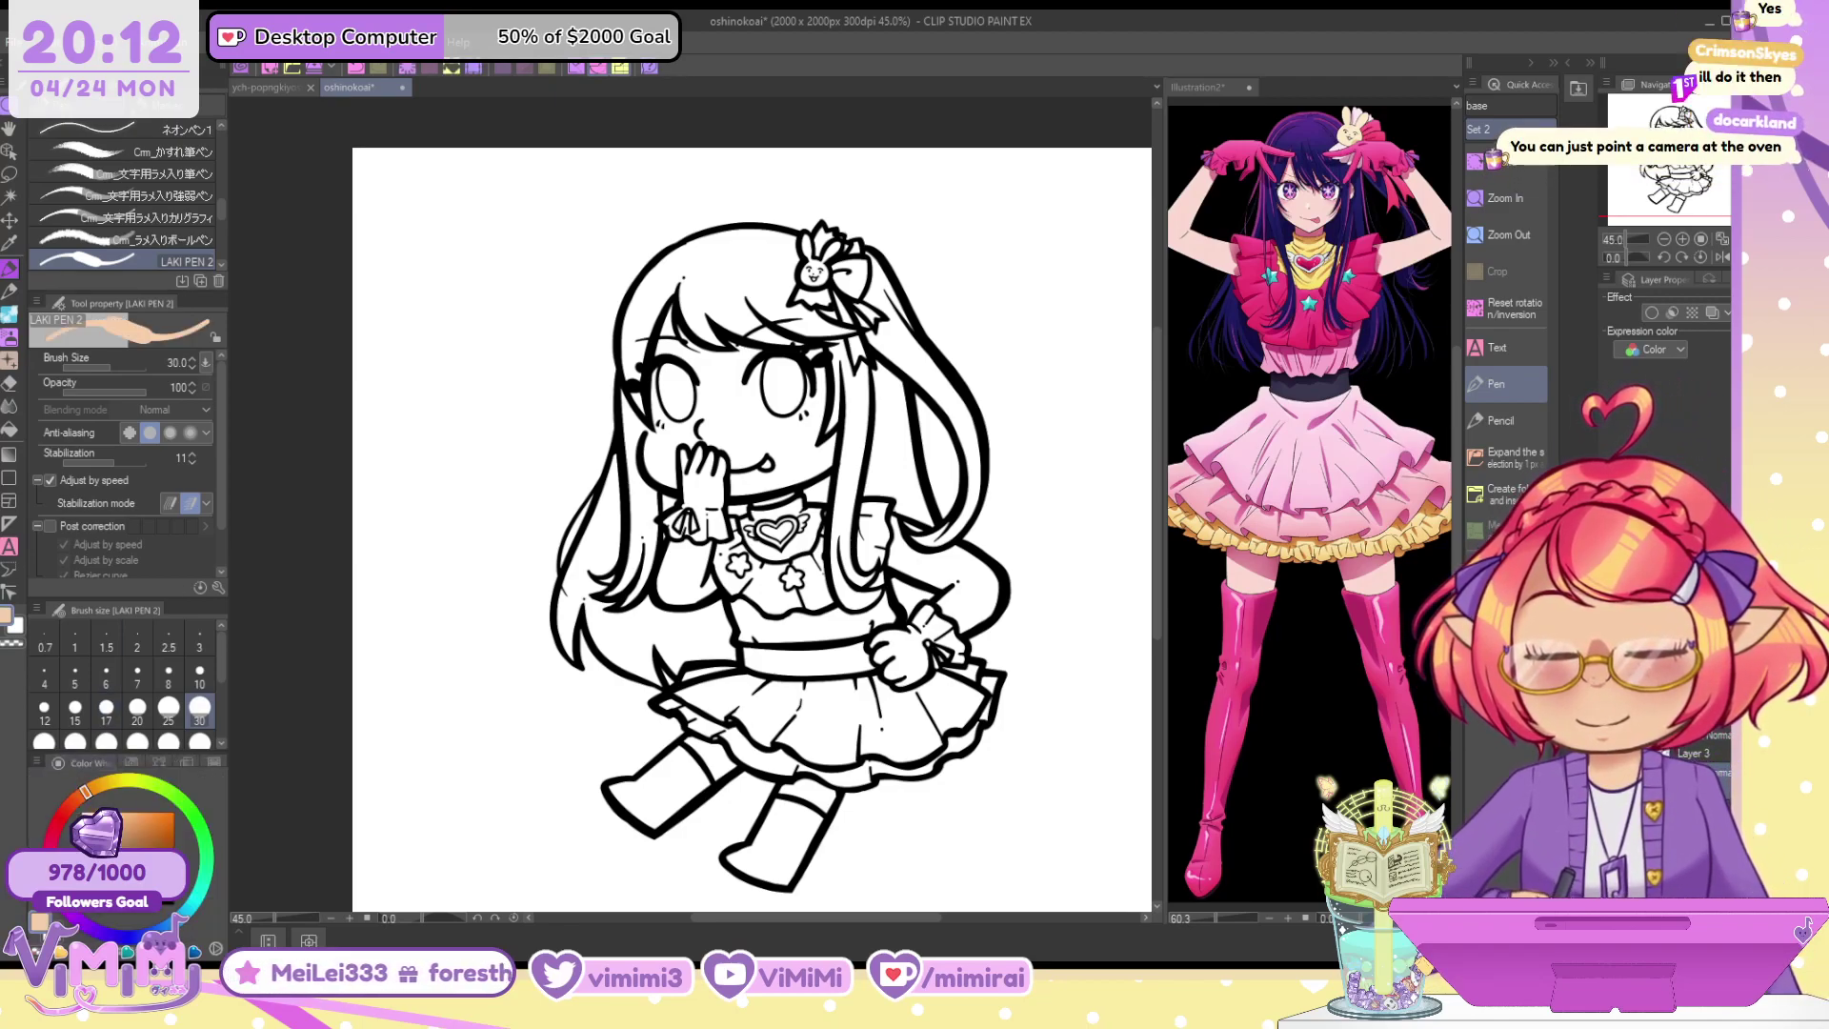
Dab skin colour at the left cheek with the size 40 pen and fill the face using the gap-closing enclose fill tool
left_click(9, 428)
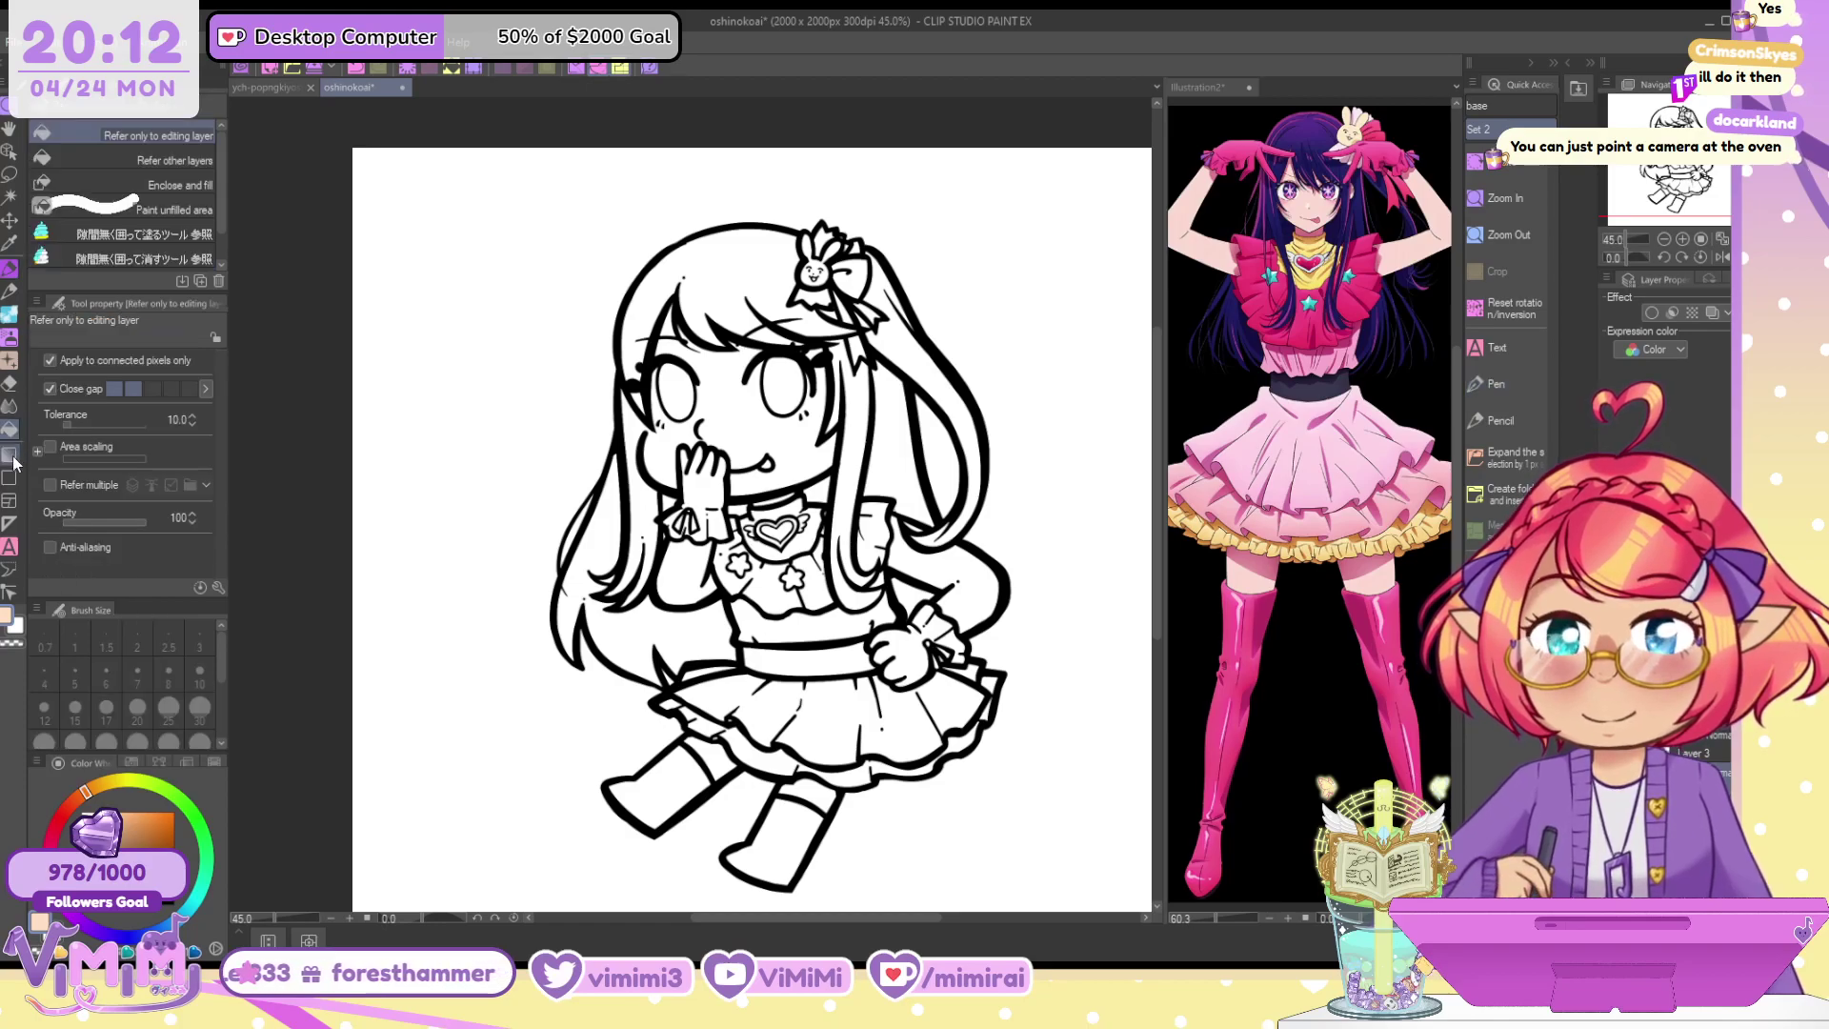
left_click(11, 456)
left_click(9, 429)
left_click(125, 234)
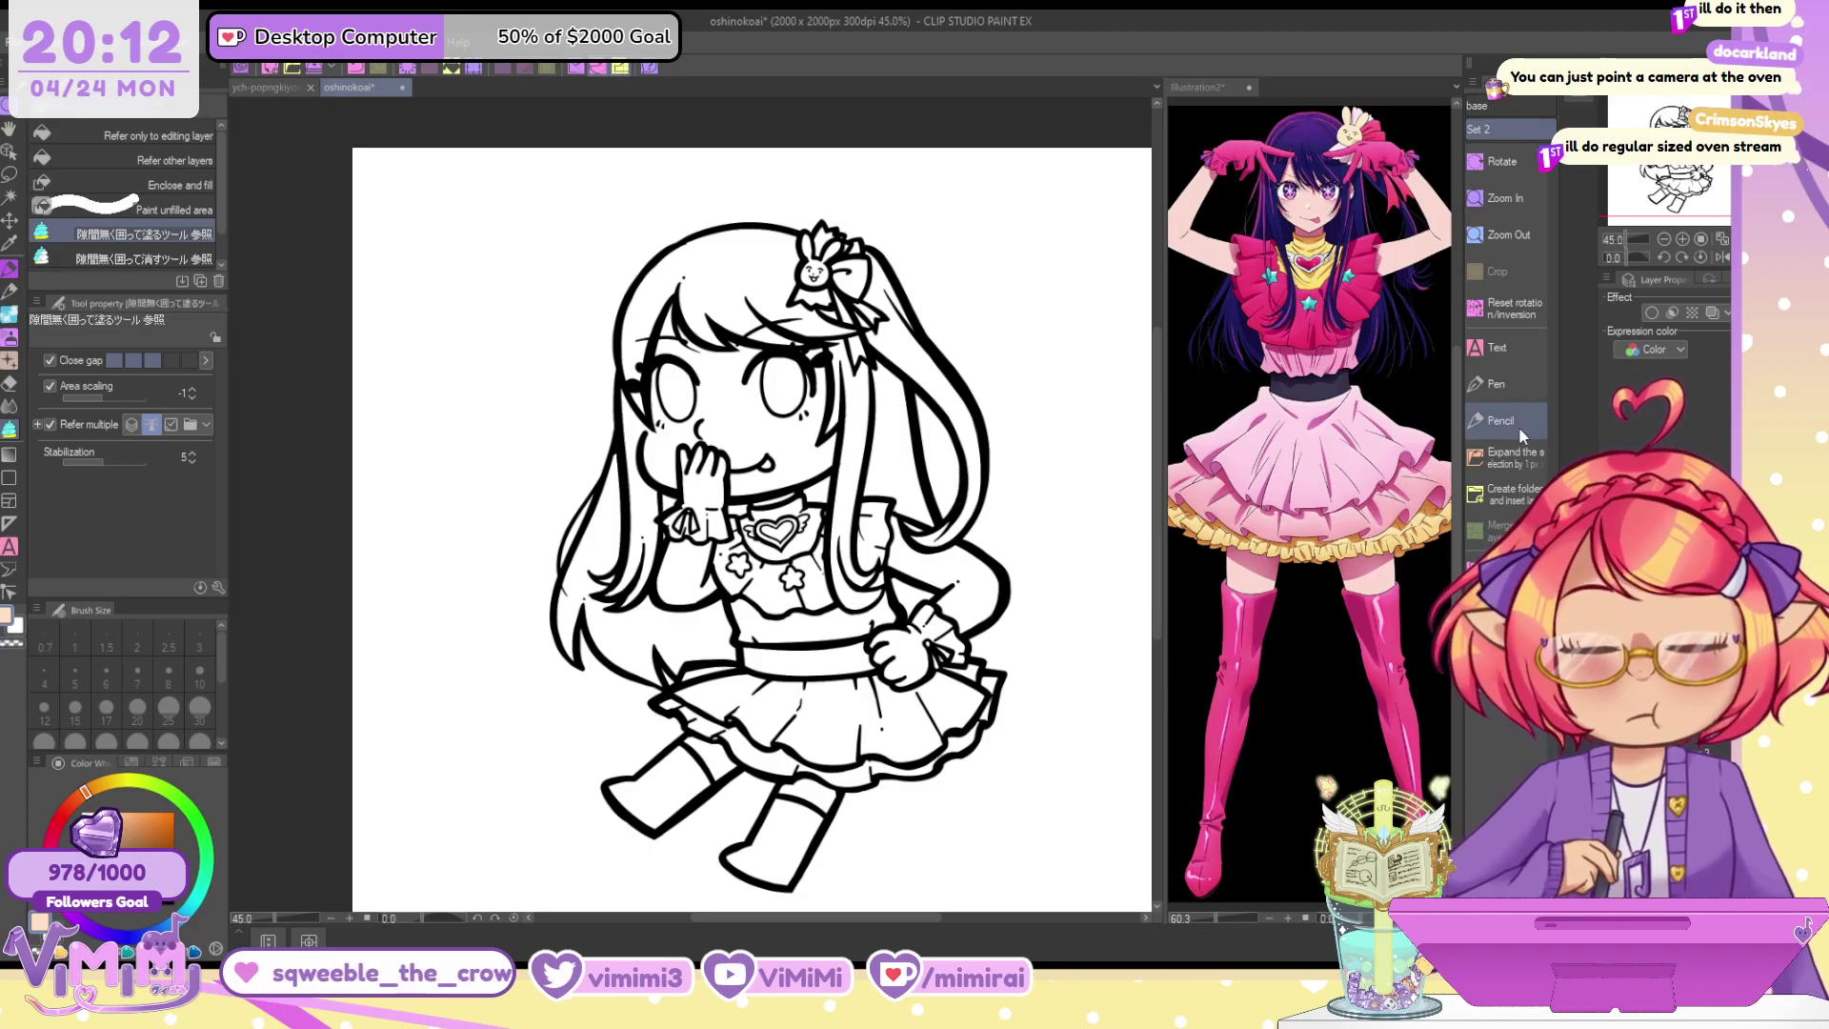
left_click(9, 269)
scroll(575, 352, "up", 3)
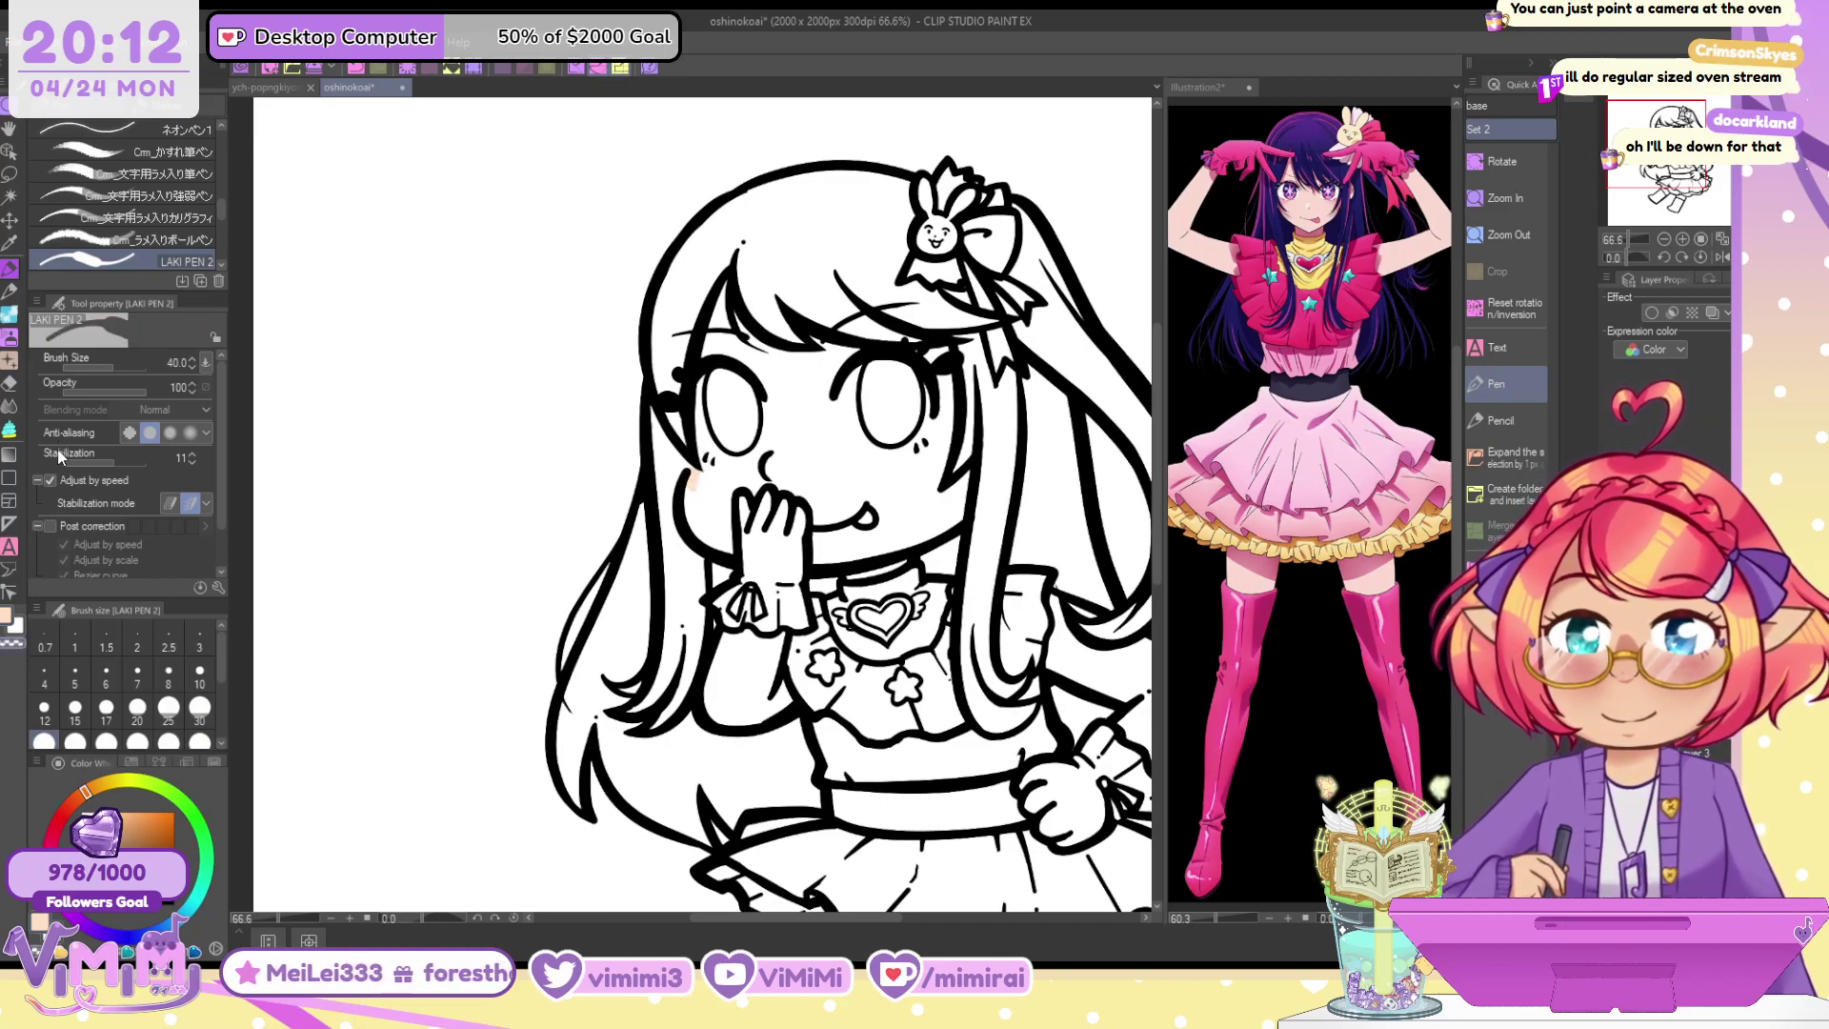
left_click(9, 430)
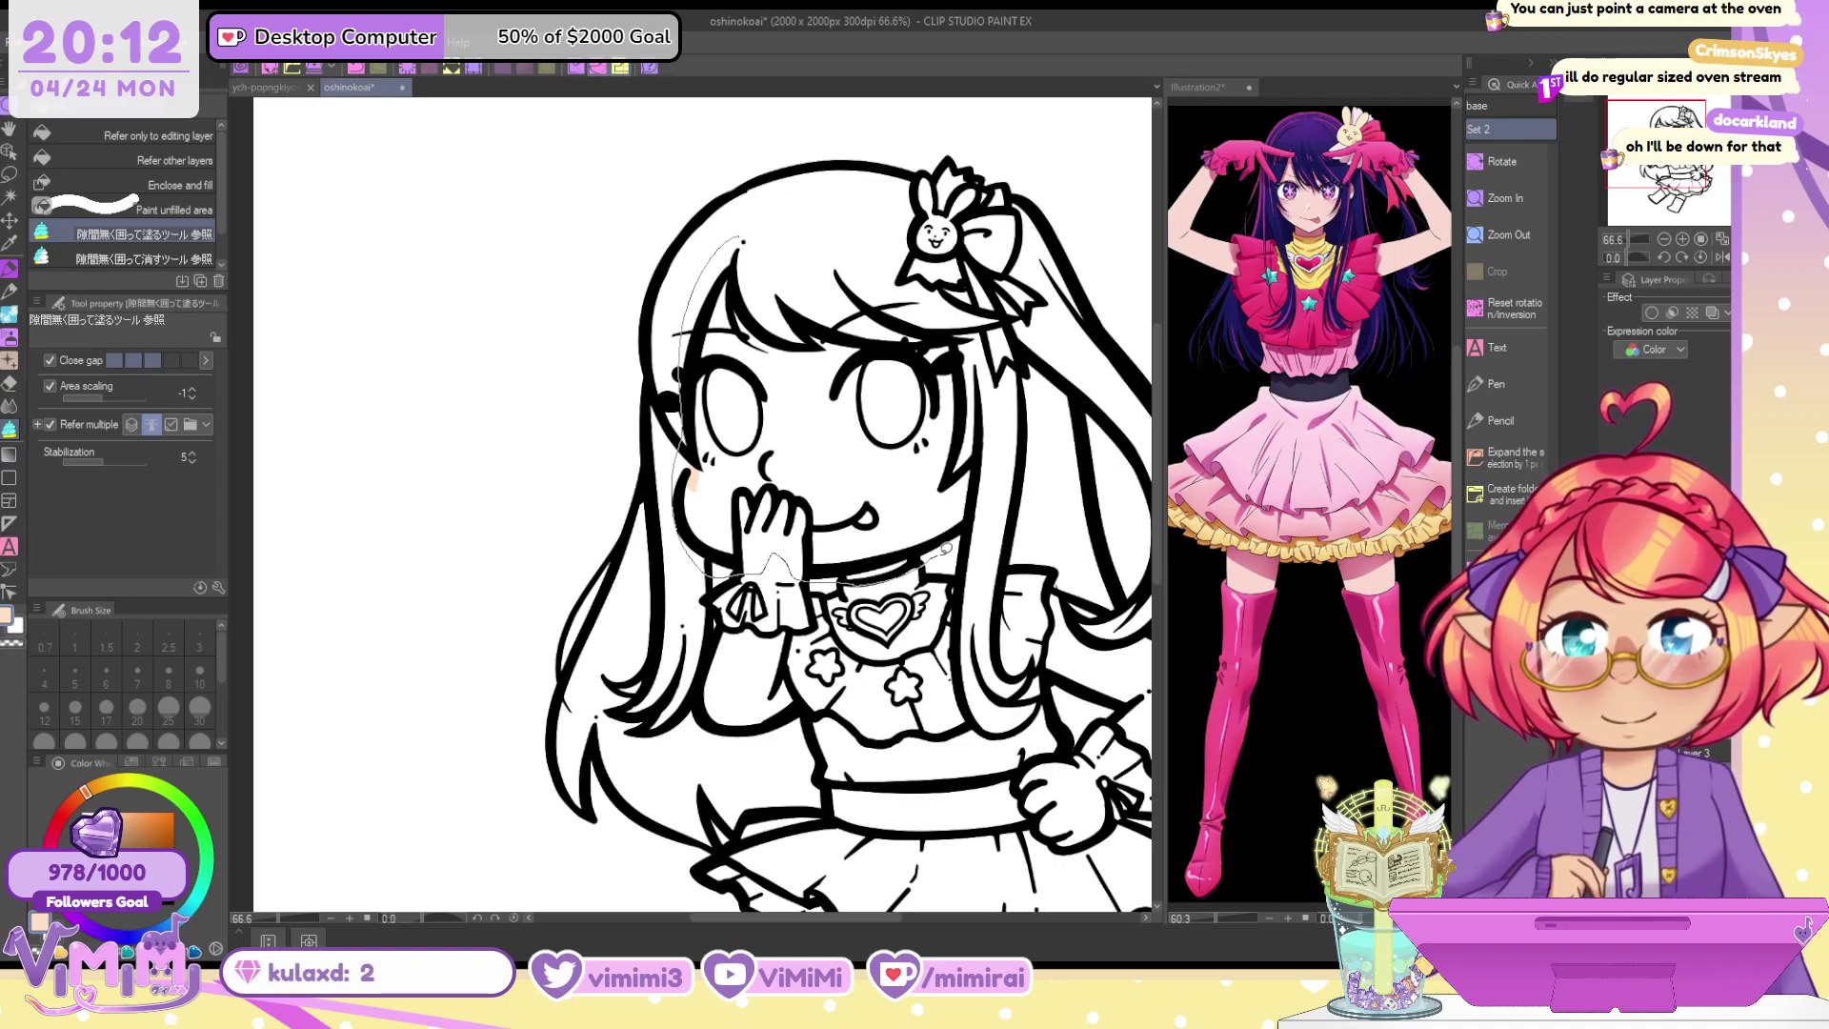
left_click_drag(771, 237, 757, 239)
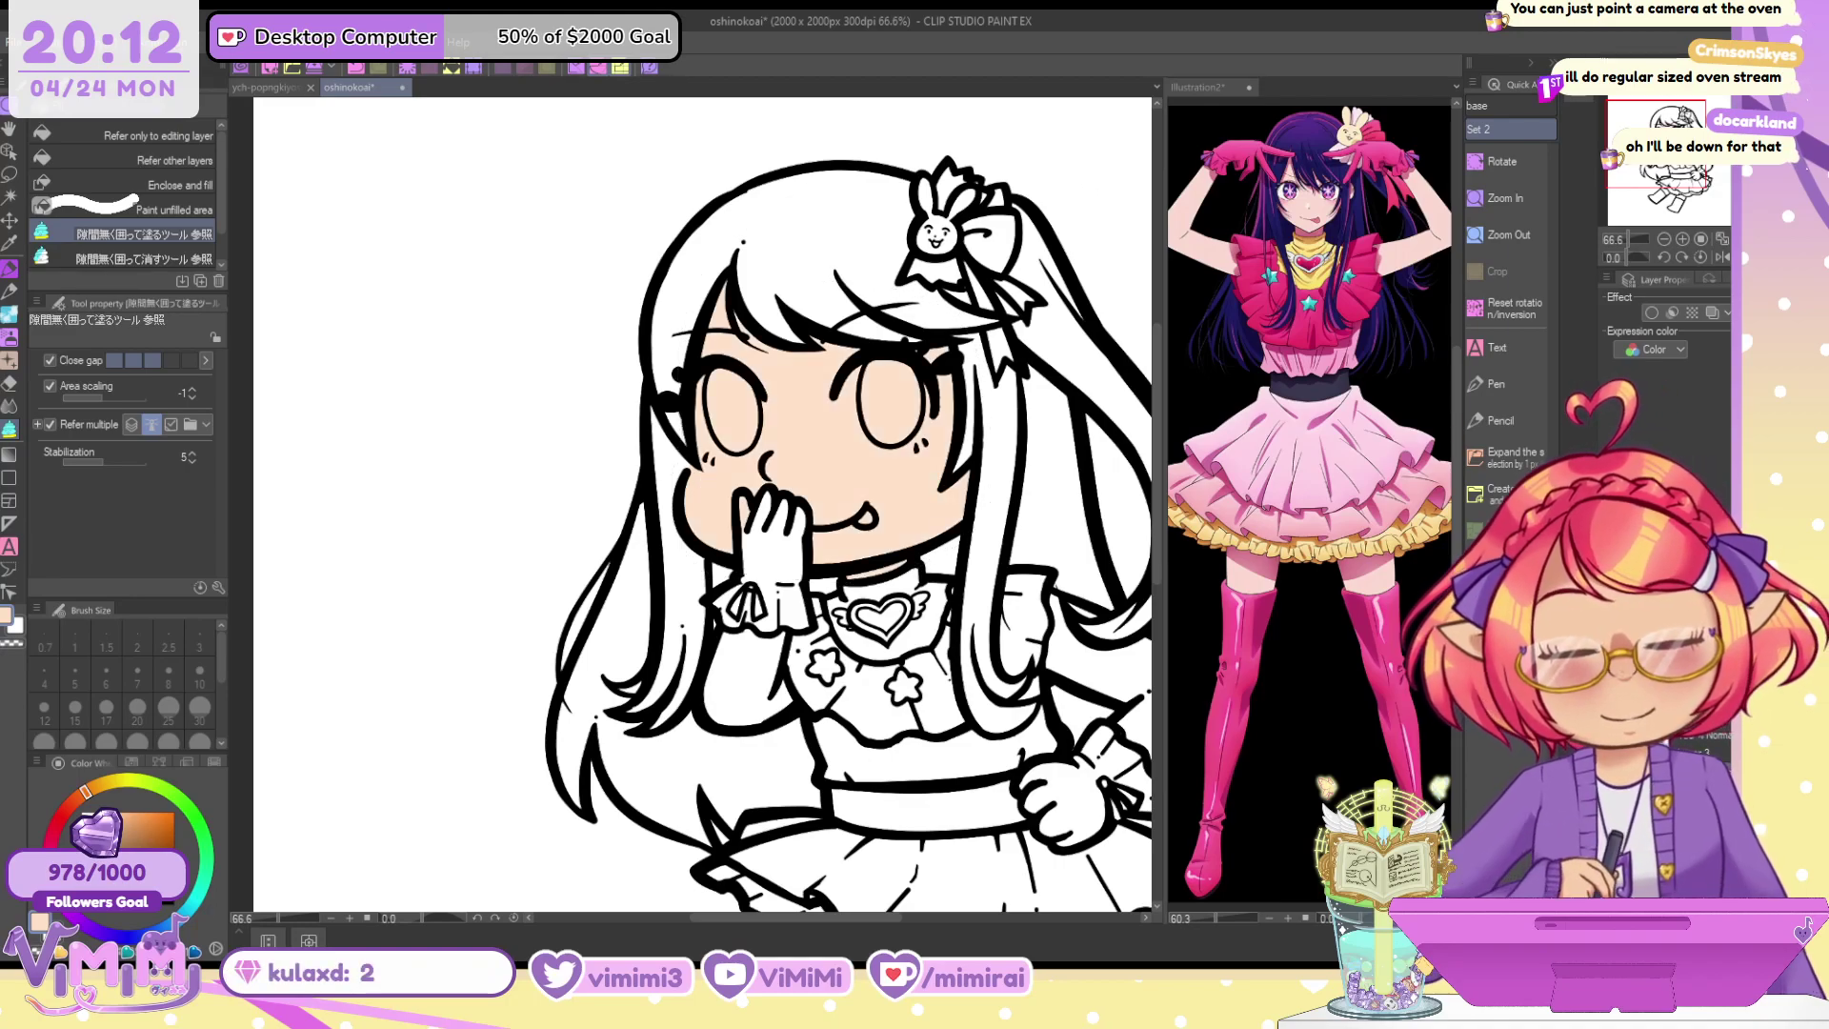
Hide the eye line art and fill both arms and the bare thighs above the boots with the skin colour
left_click(1612, 667)
left_click_drag(1654, 143, 1659, 159)
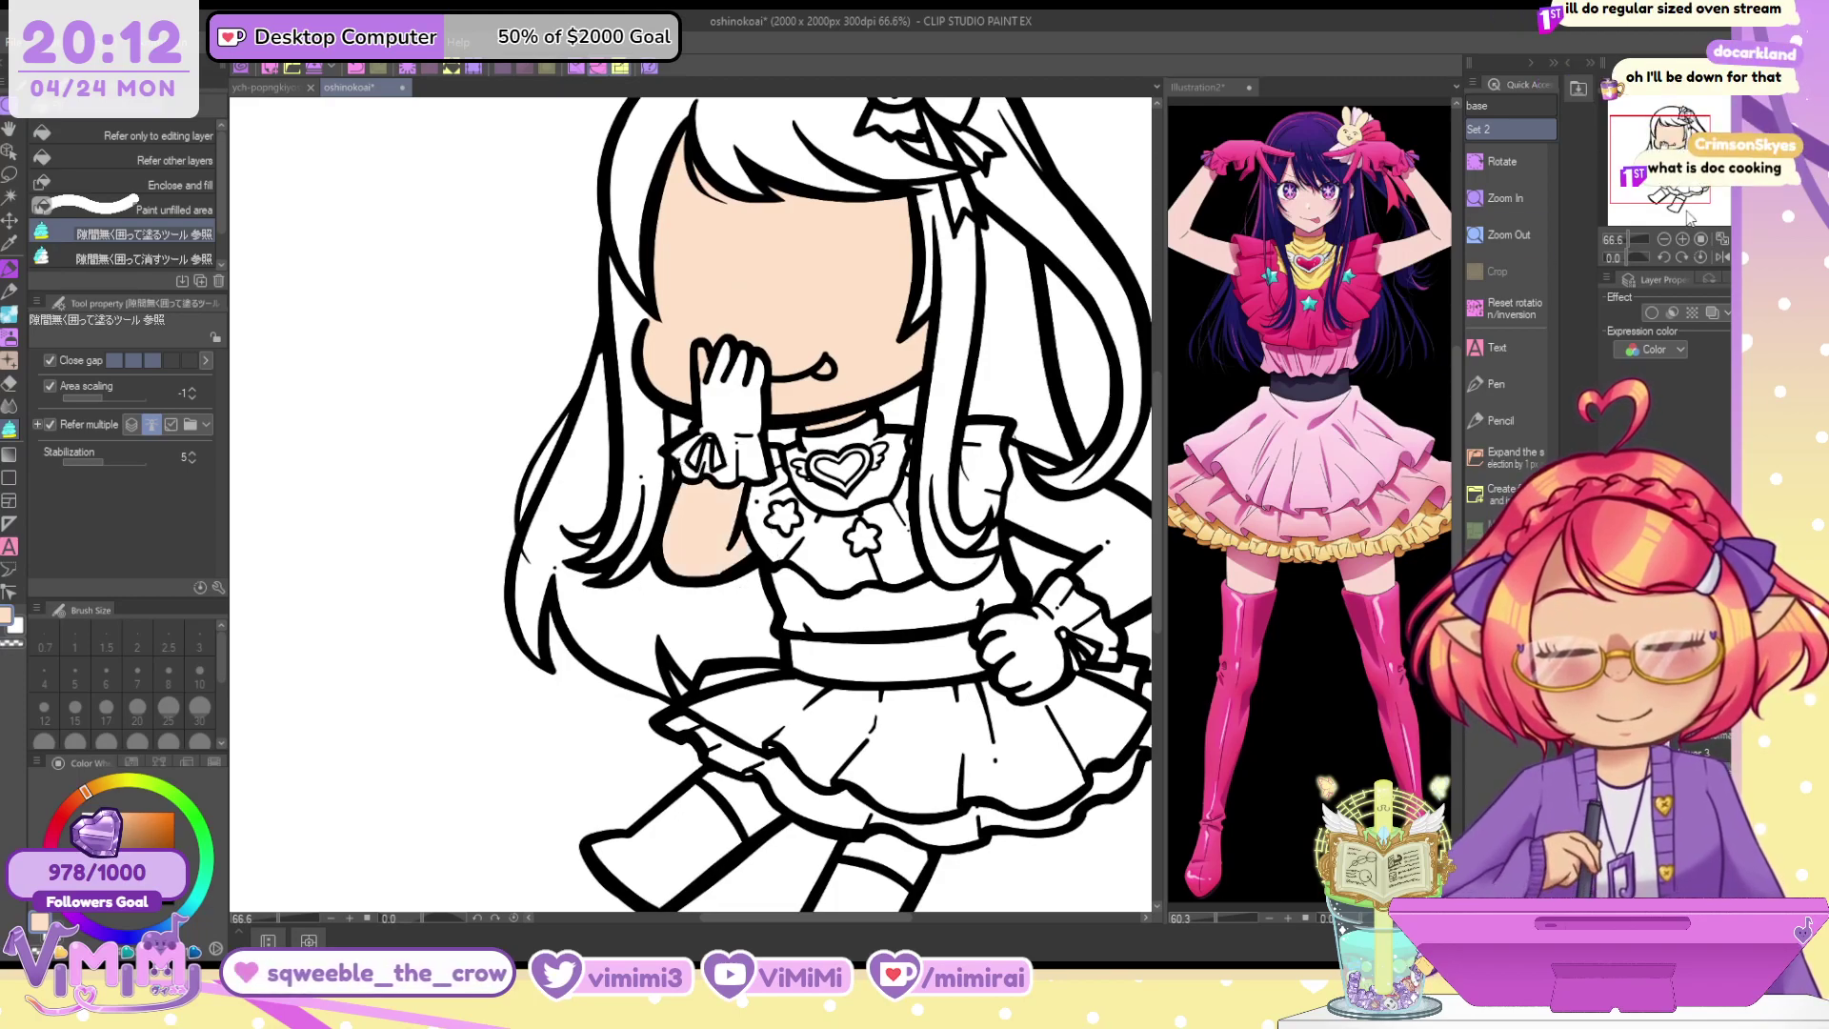
left_click_drag(777, 514, 620, 477)
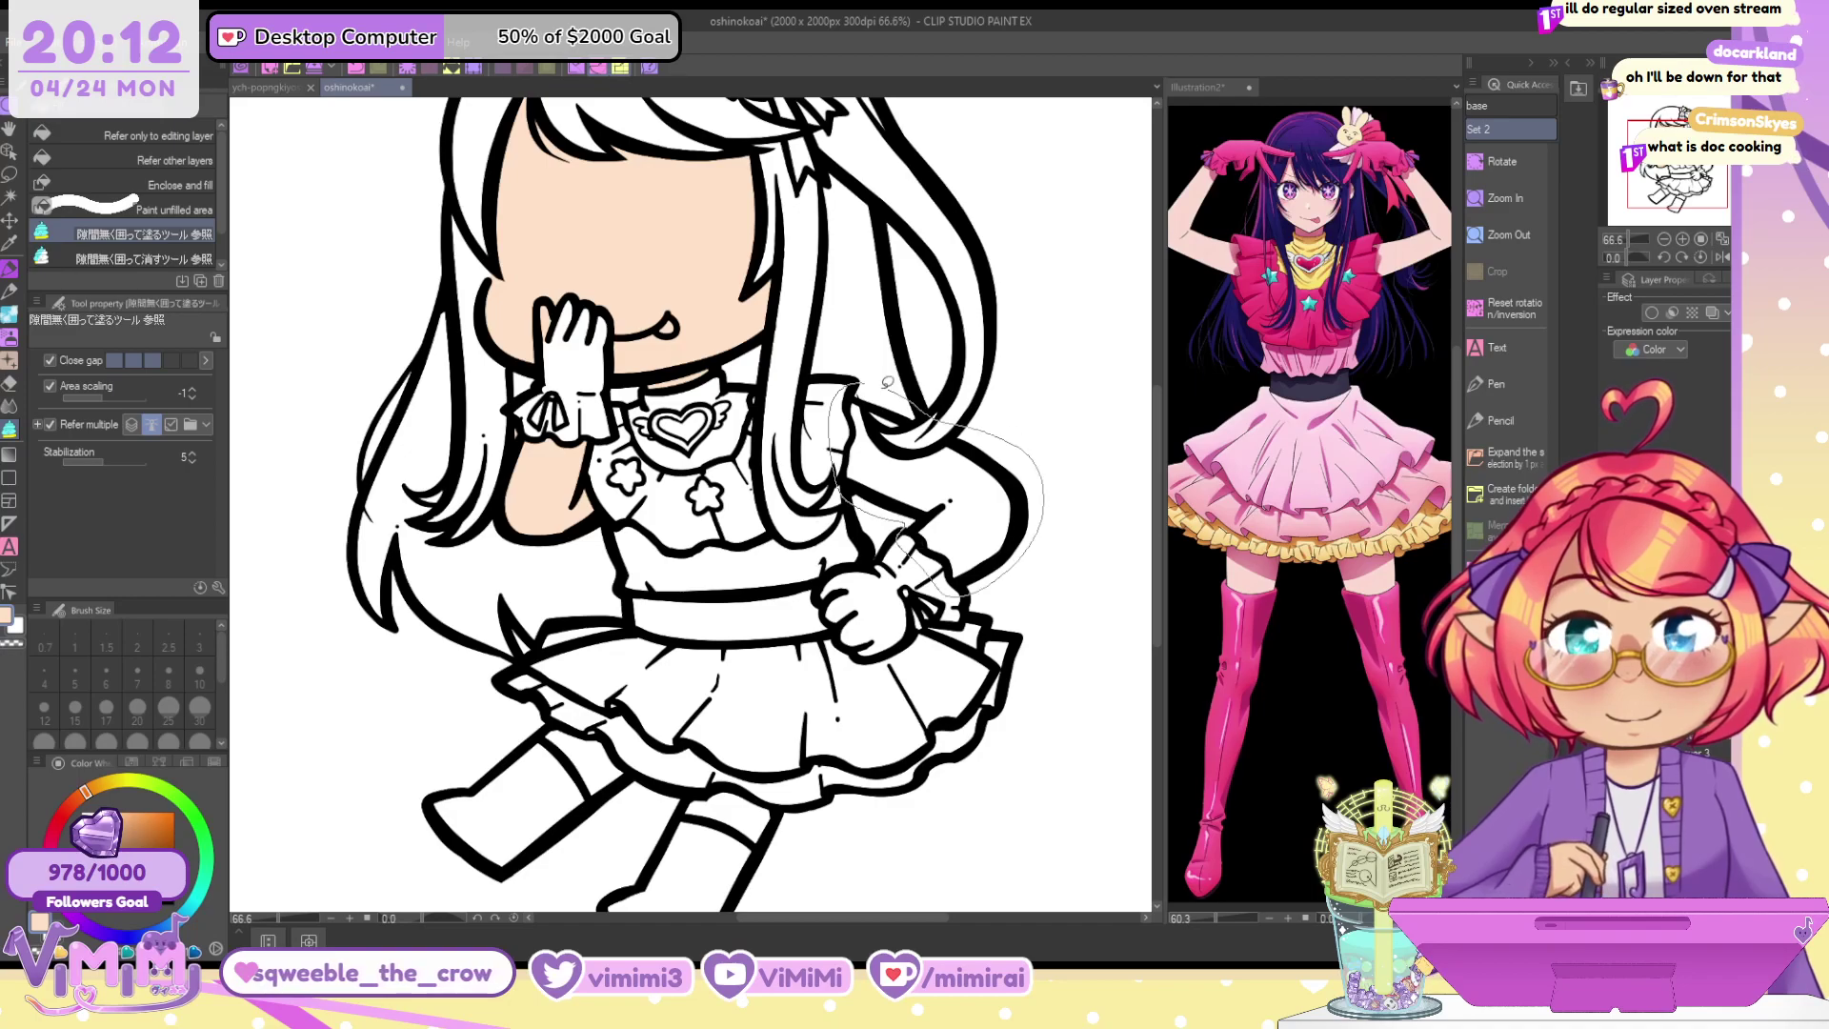
left_click_drag(886, 381, 862, 350)
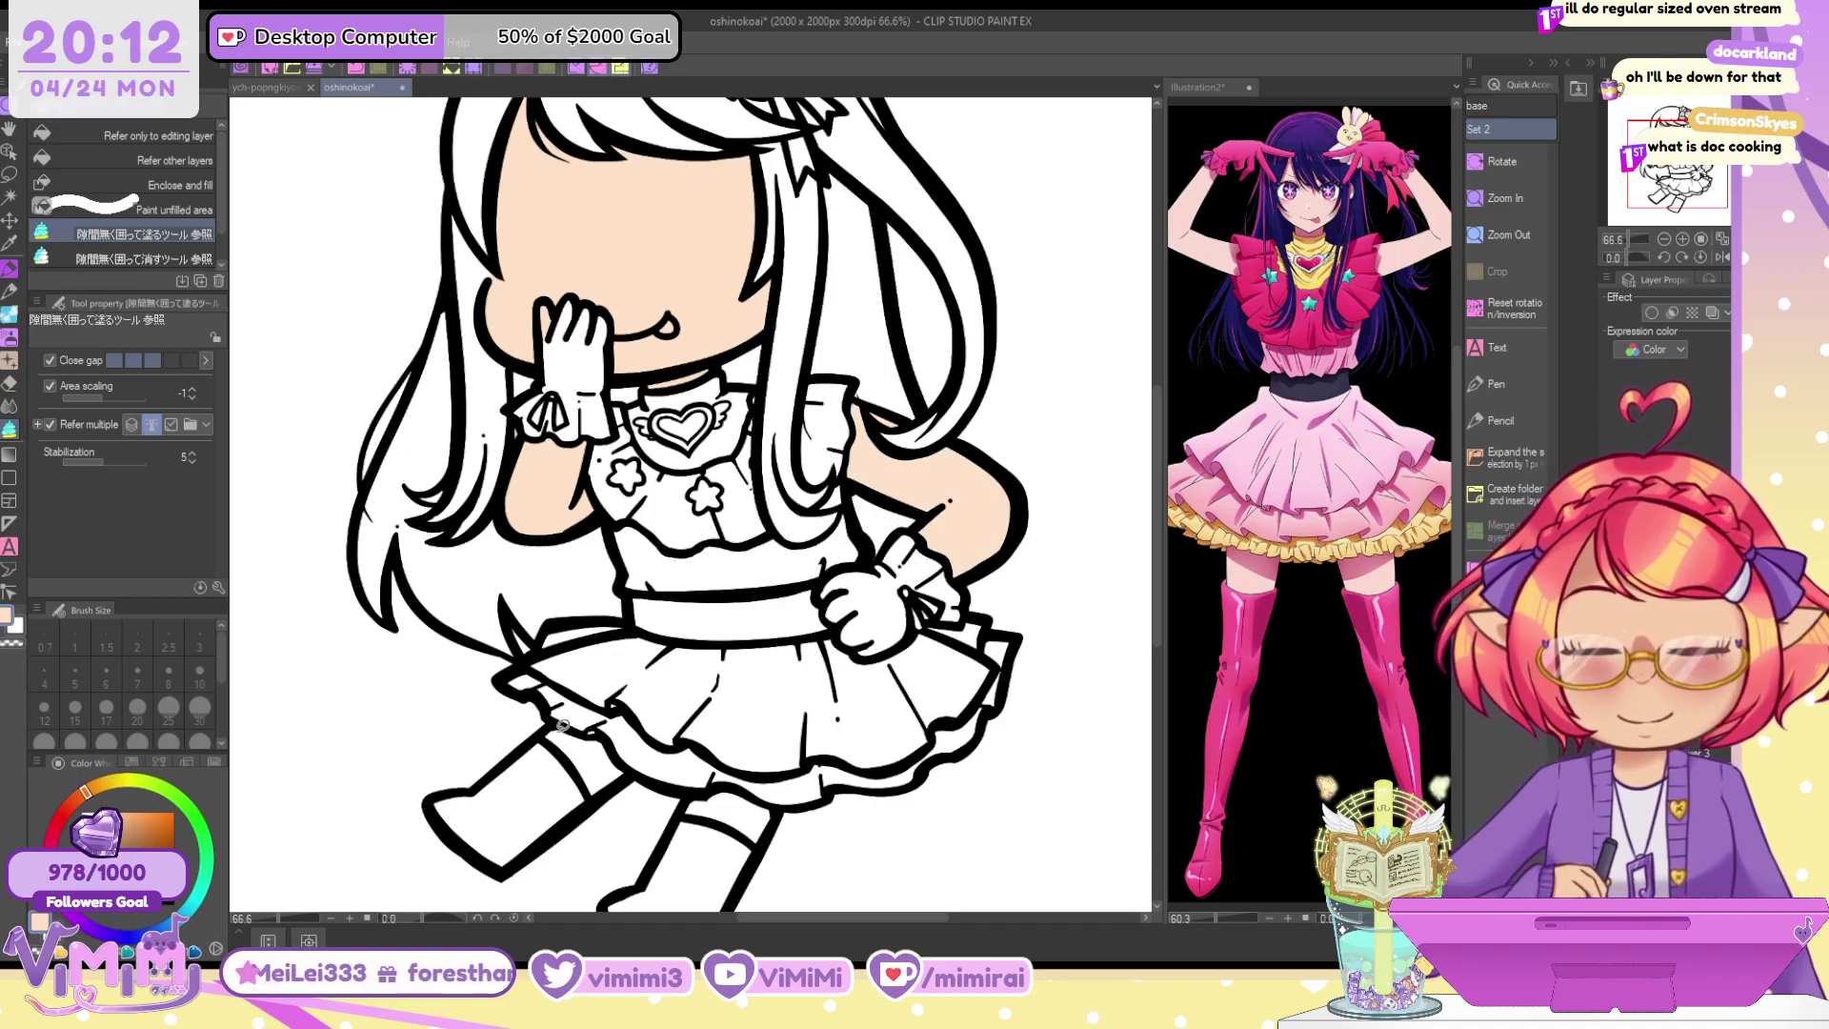
mouse_move(563, 726)
left_mouse_down()
mouse_move(619, 791)
mouse_move(736, 788)
mouse_move(859, 752)
left_mouse_up()
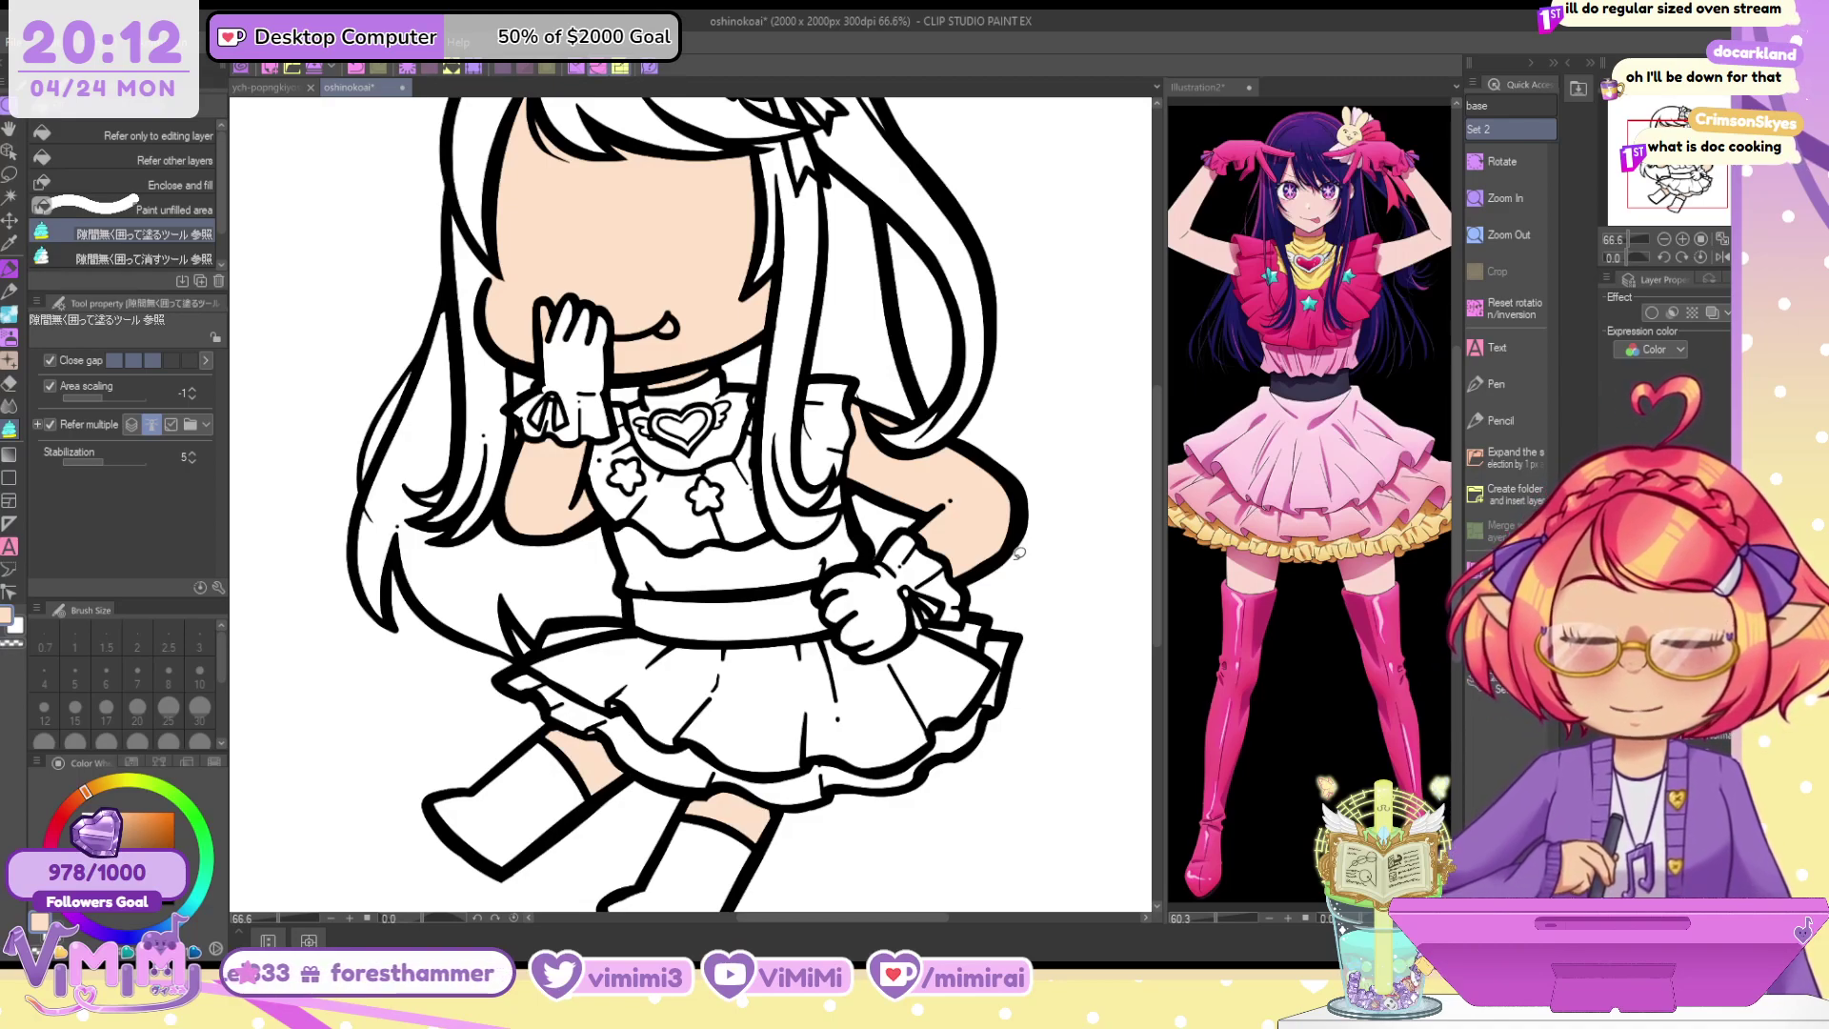
Sample the deep pink of the reference costume and fill the bodice and the shoulder ruffle behind the right hair lock
left_click(1327, 338)
left_click(1357, 300)
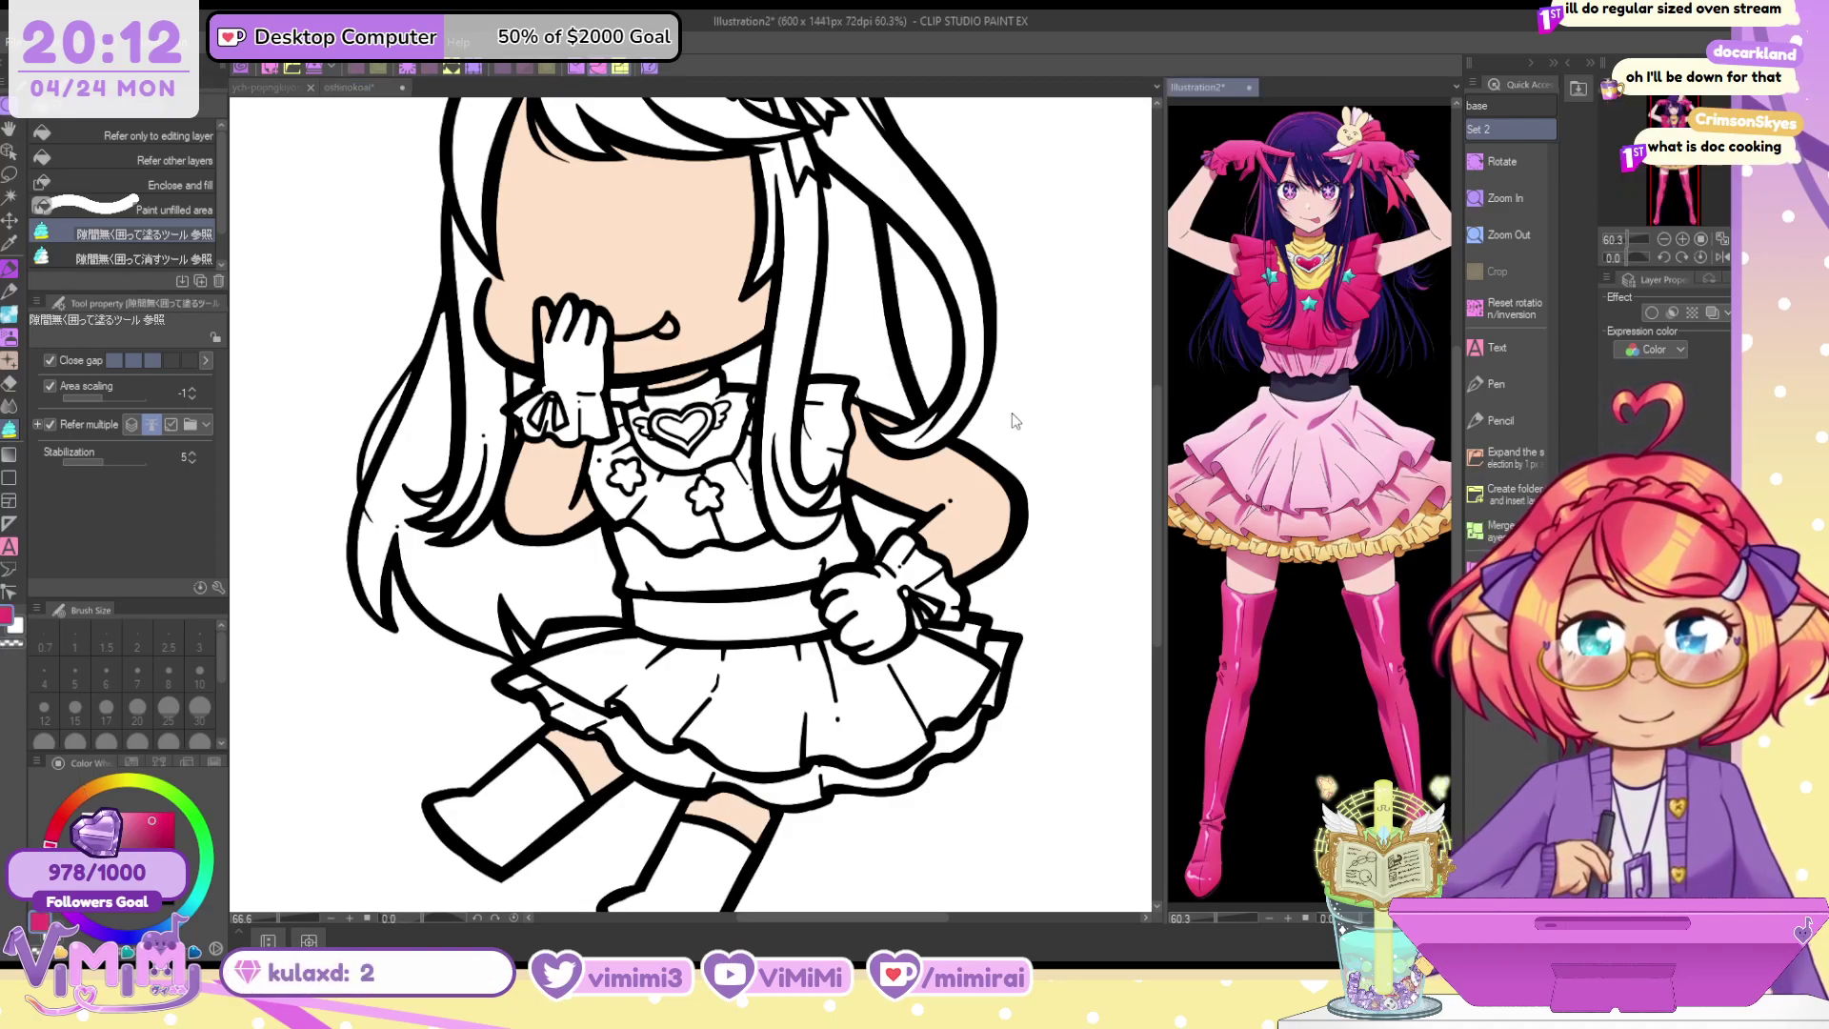
left_click(920, 404)
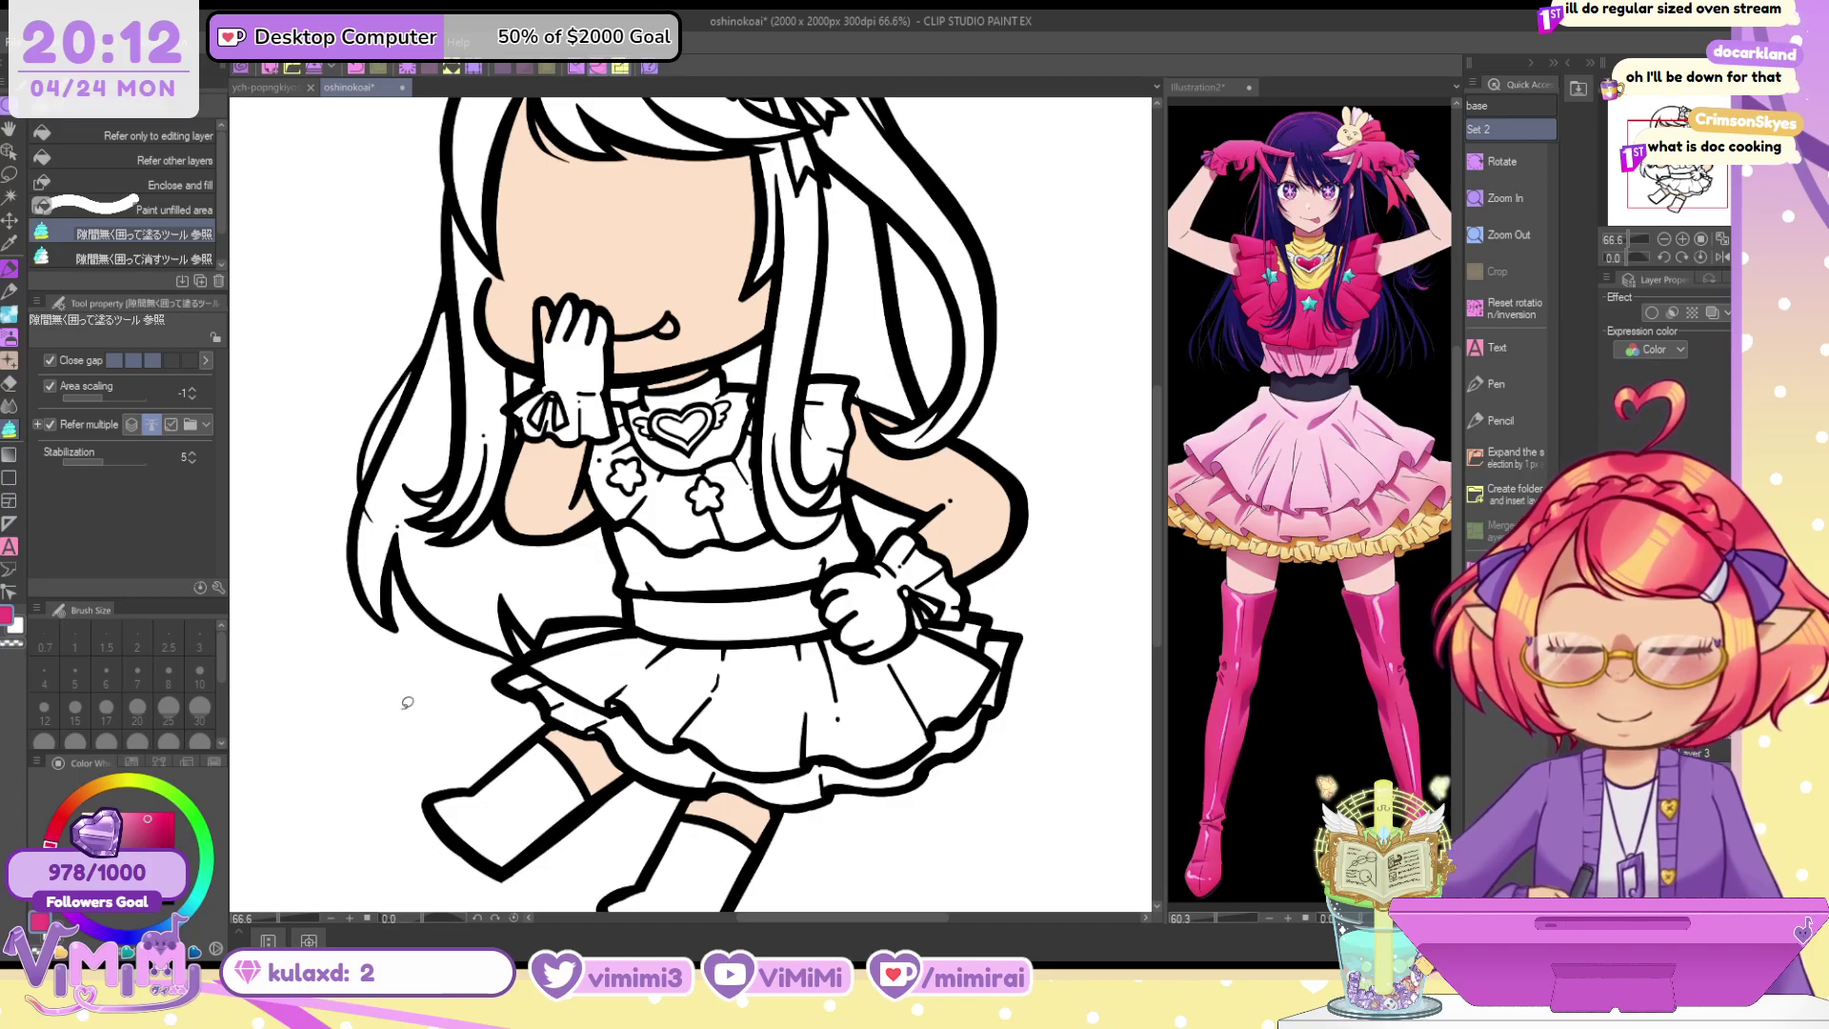
scroll(669, 425, "up", 1)
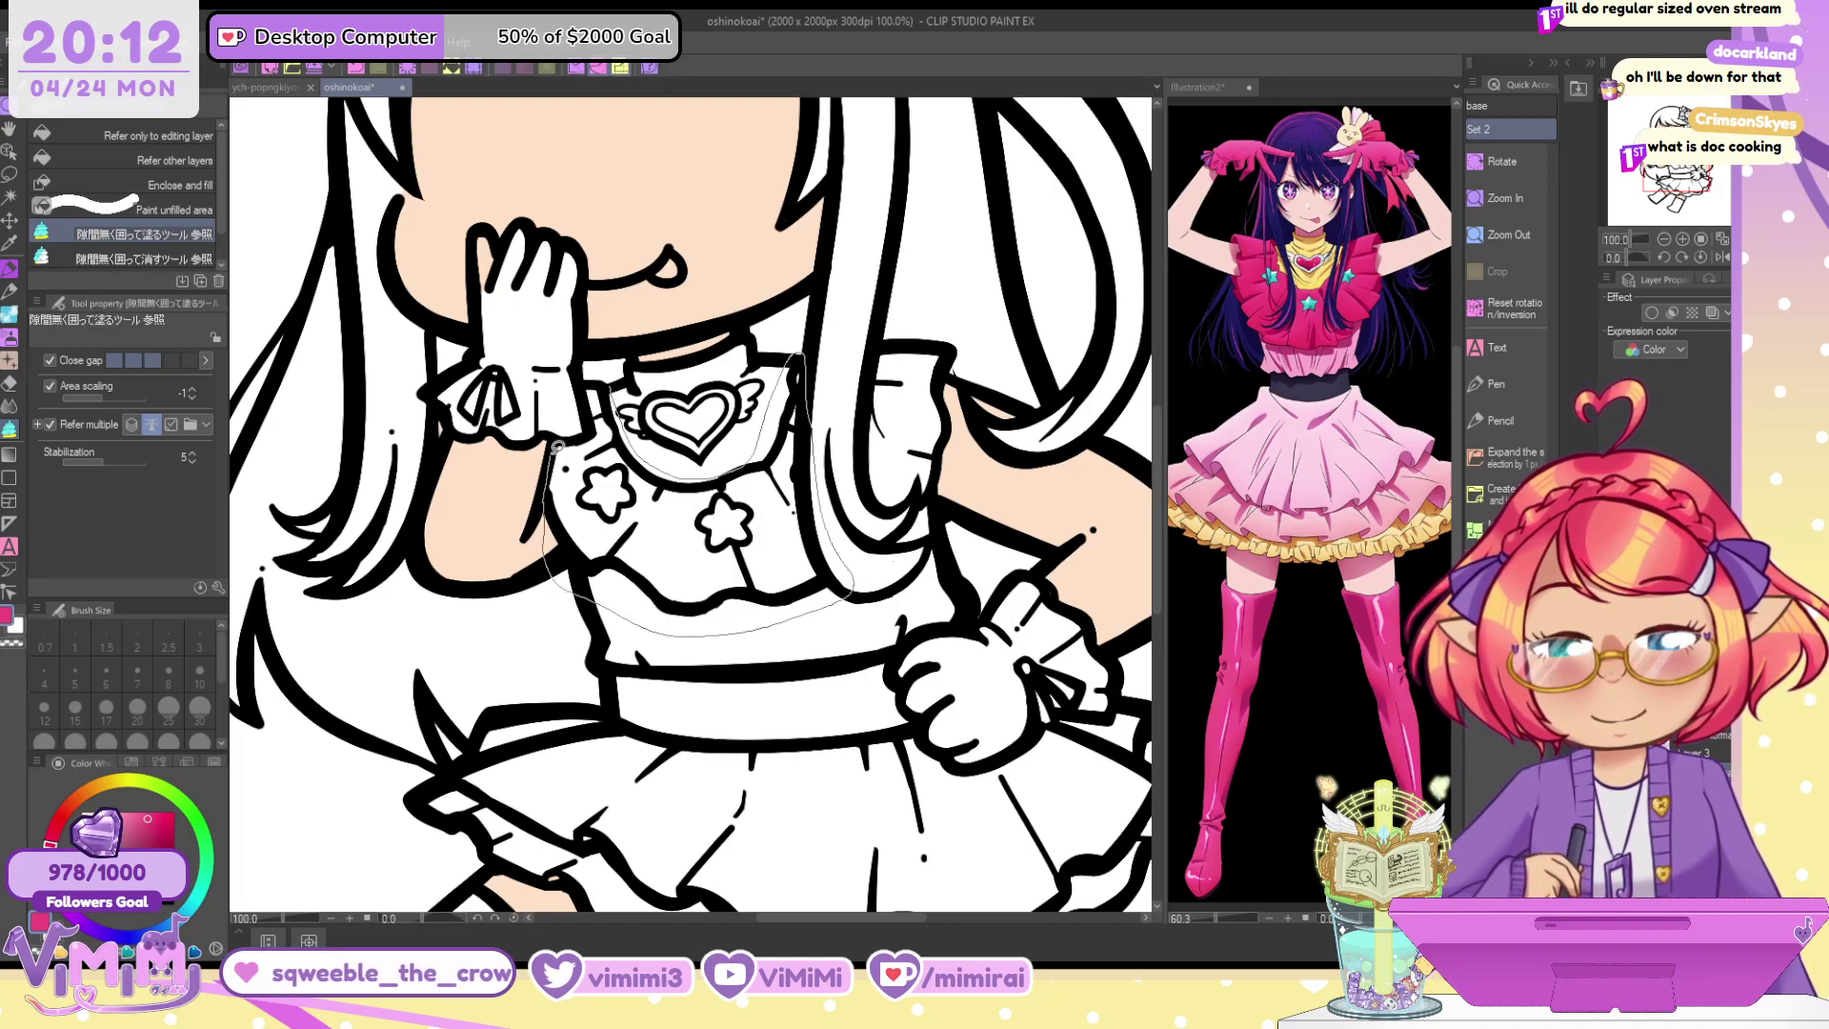
left_click_drag(588, 395, 590, 398)
mouse_move(876, 349)
left_mouse_down()
mouse_move(873, 492)
mouse_move(919, 512)
left_mouse_up()
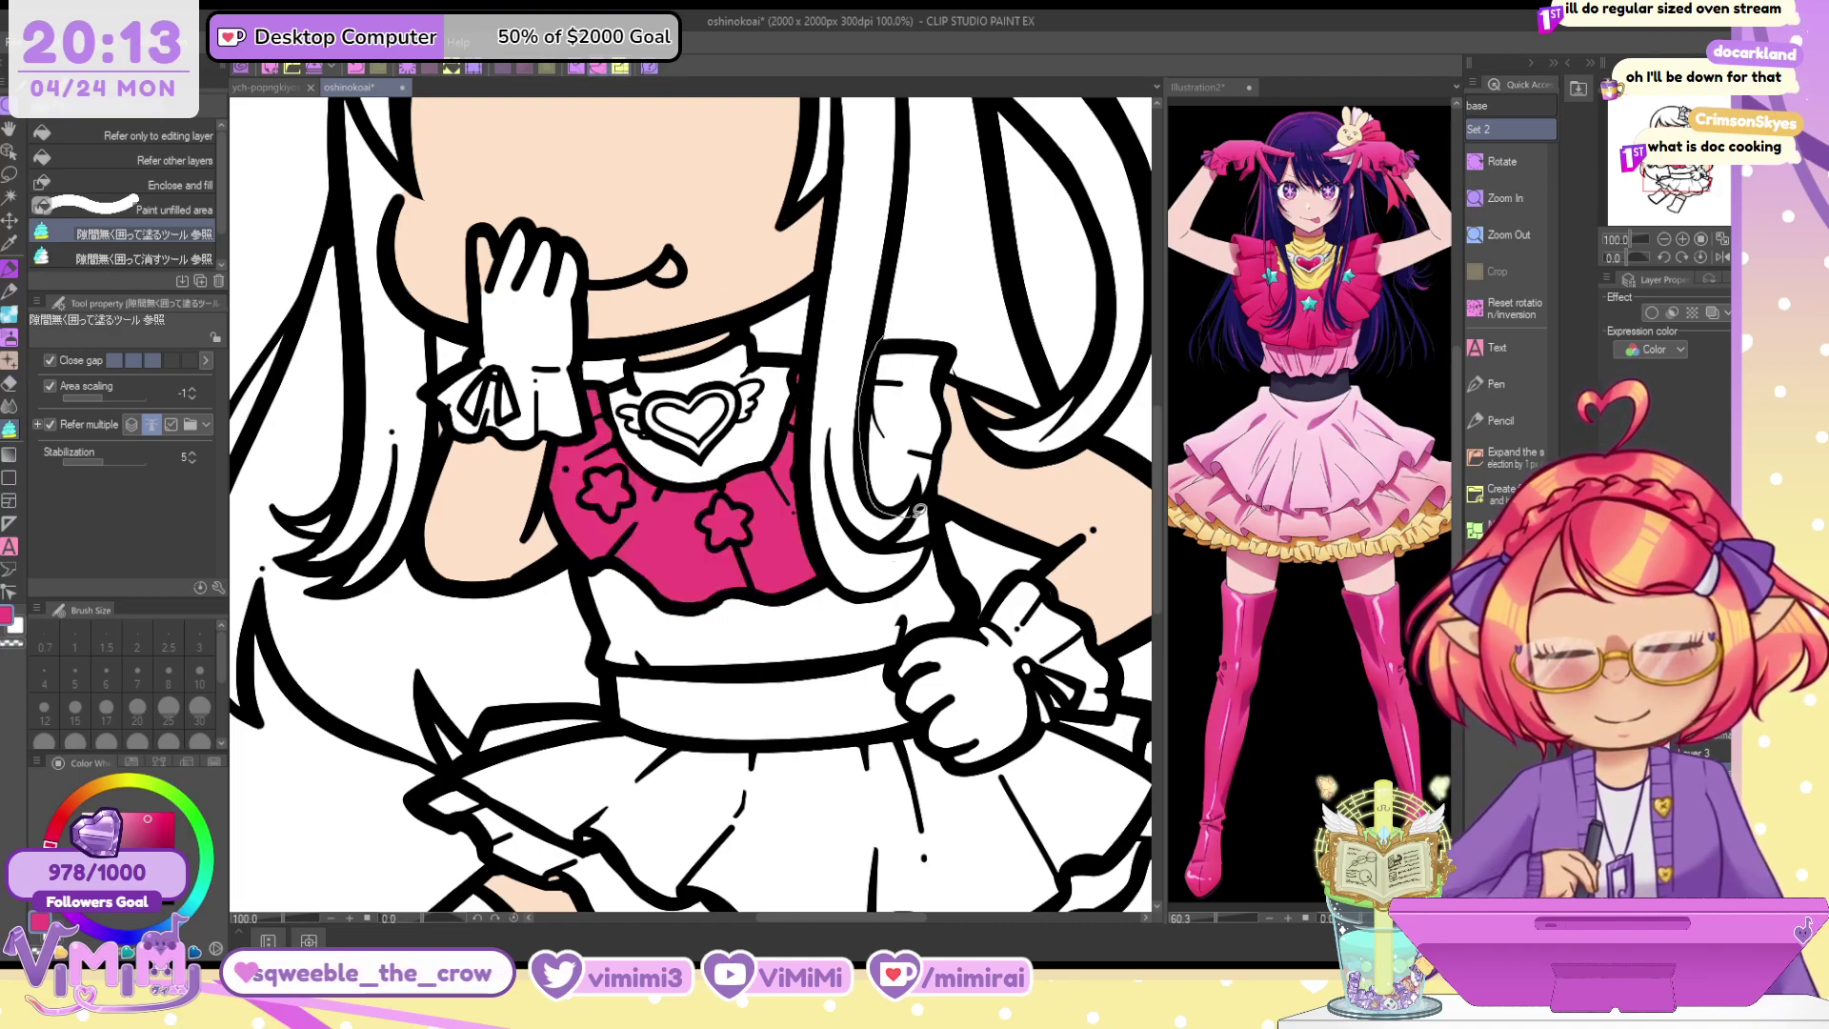
left_click_drag(958, 339, 957, 340)
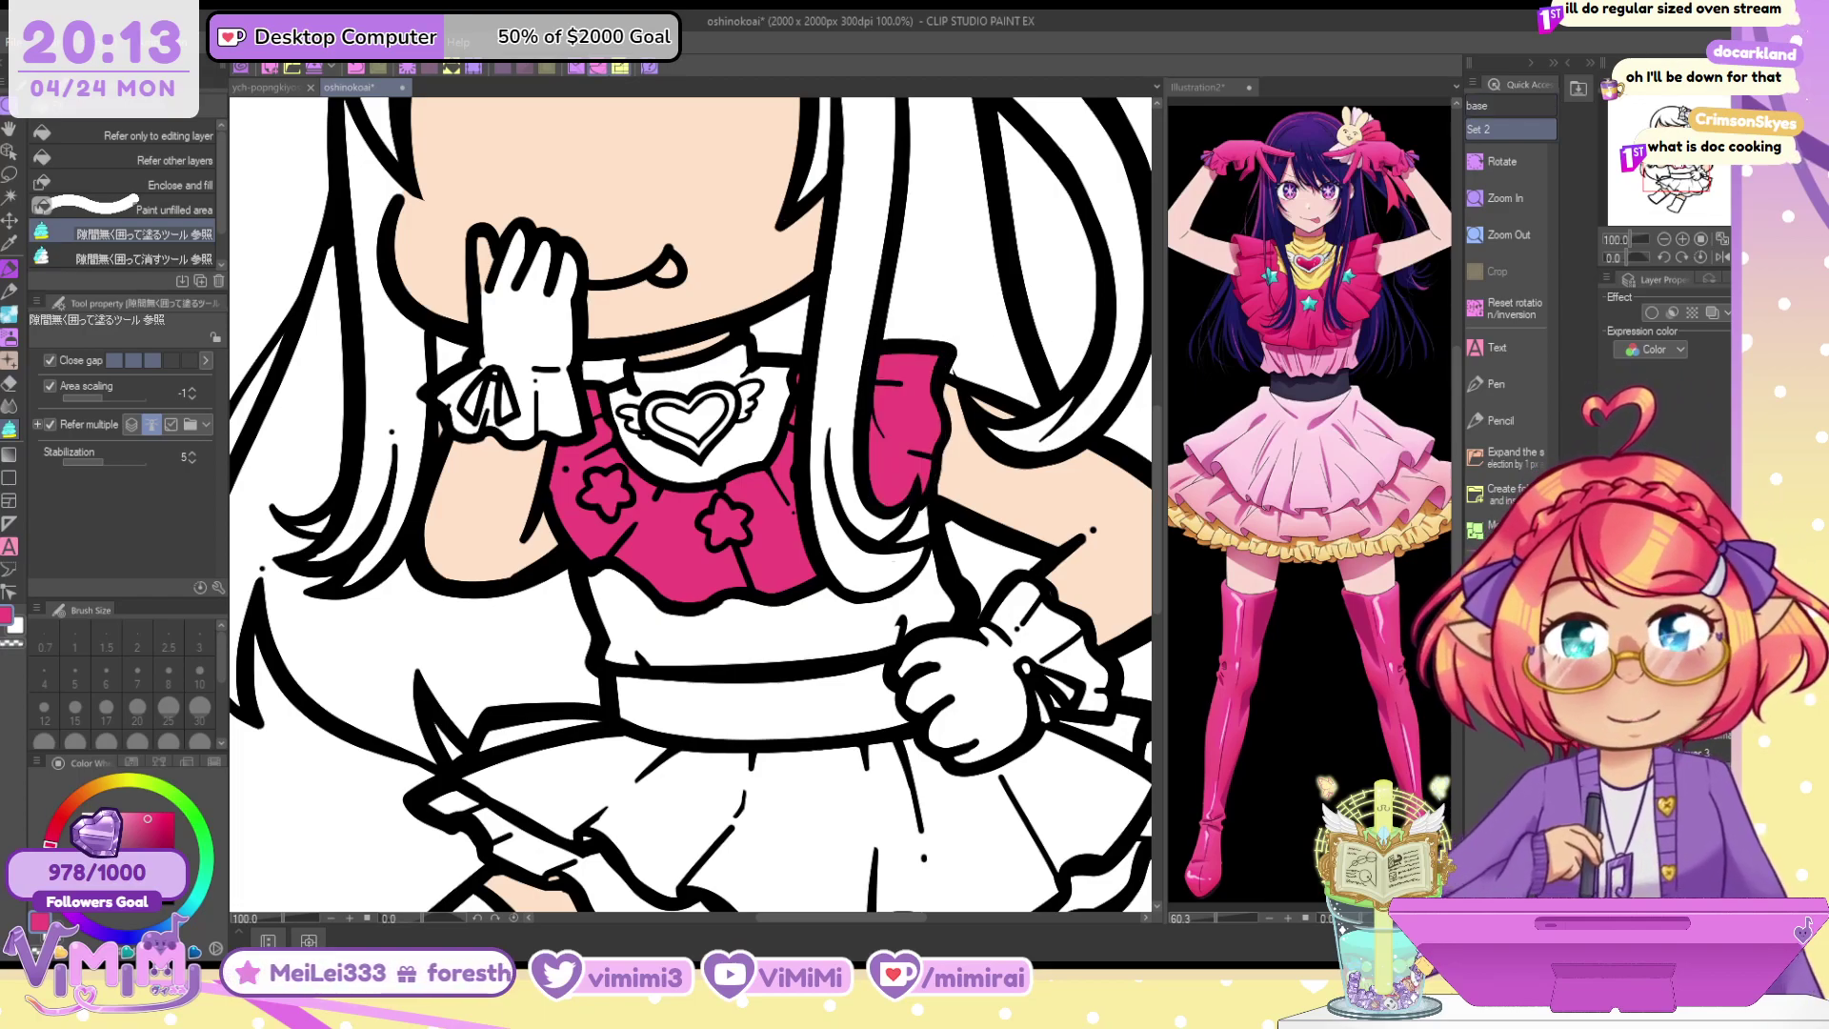
Pick a pale yellow and fill the high collar and its winged heart emblem
left_click(111, 788)
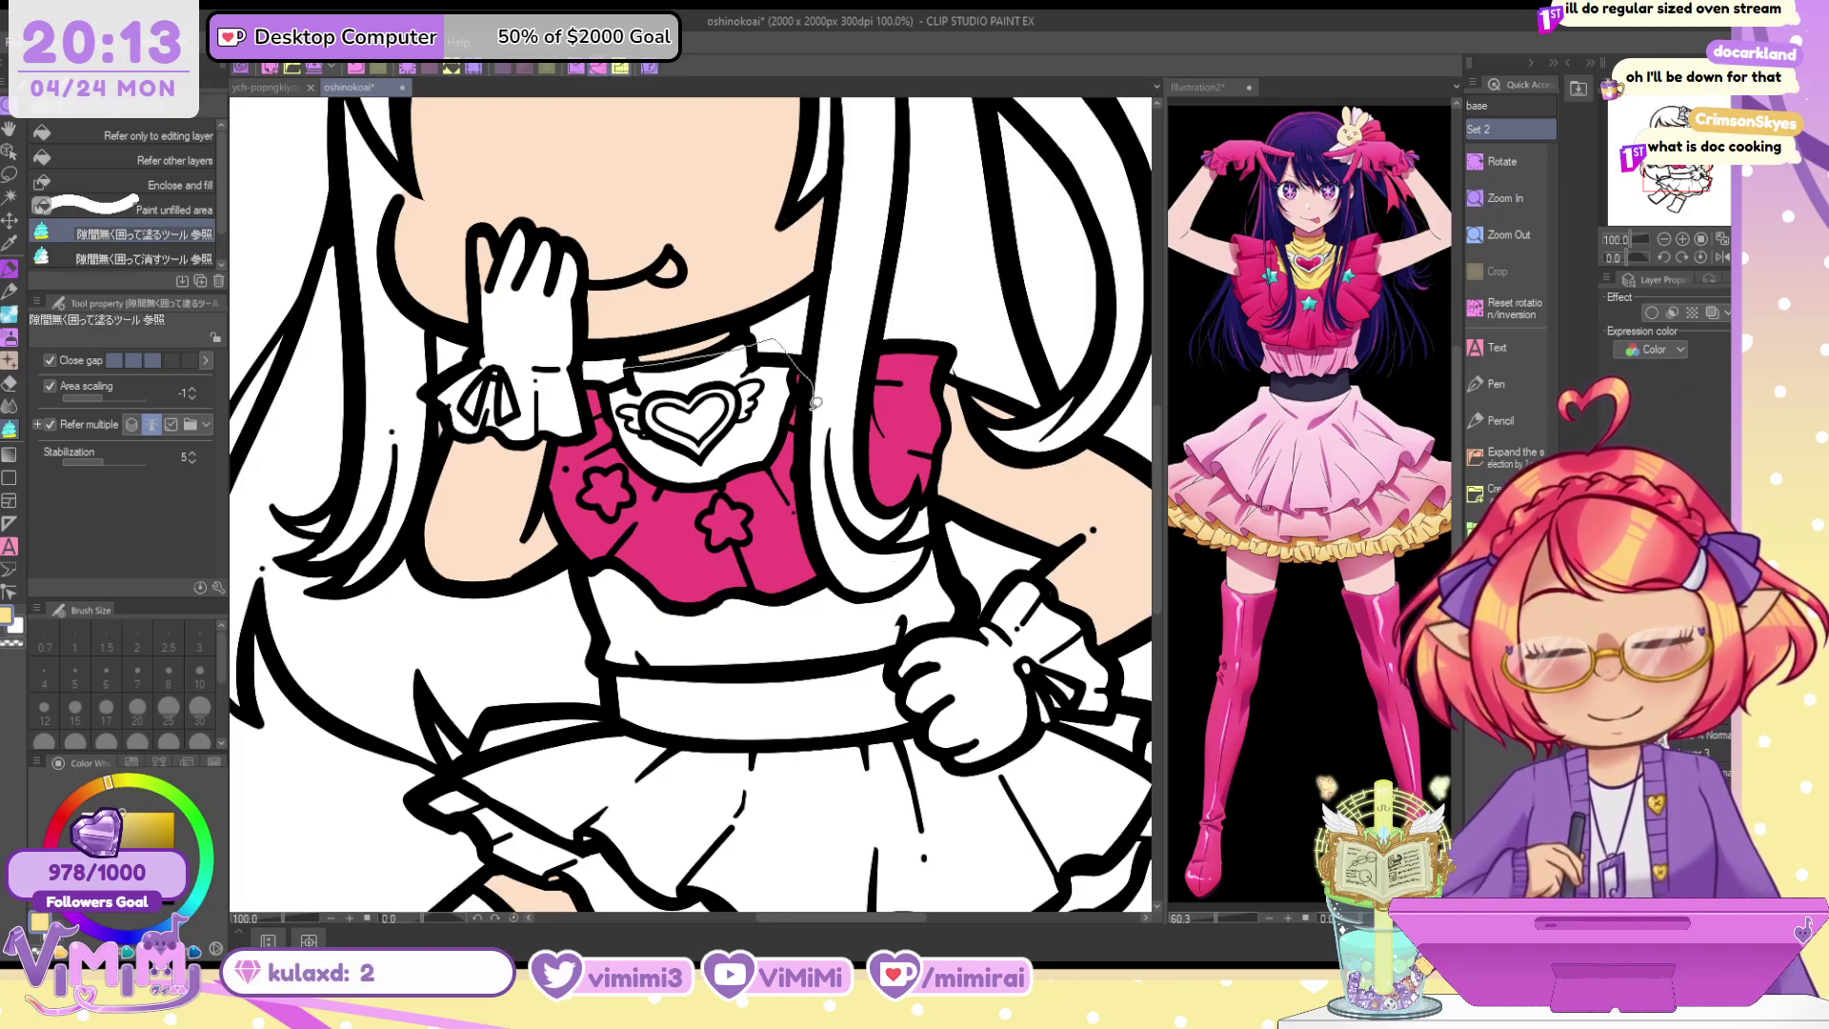
left_click_drag(814, 402, 736, 350)
left_click_drag(734, 408, 731, 409)
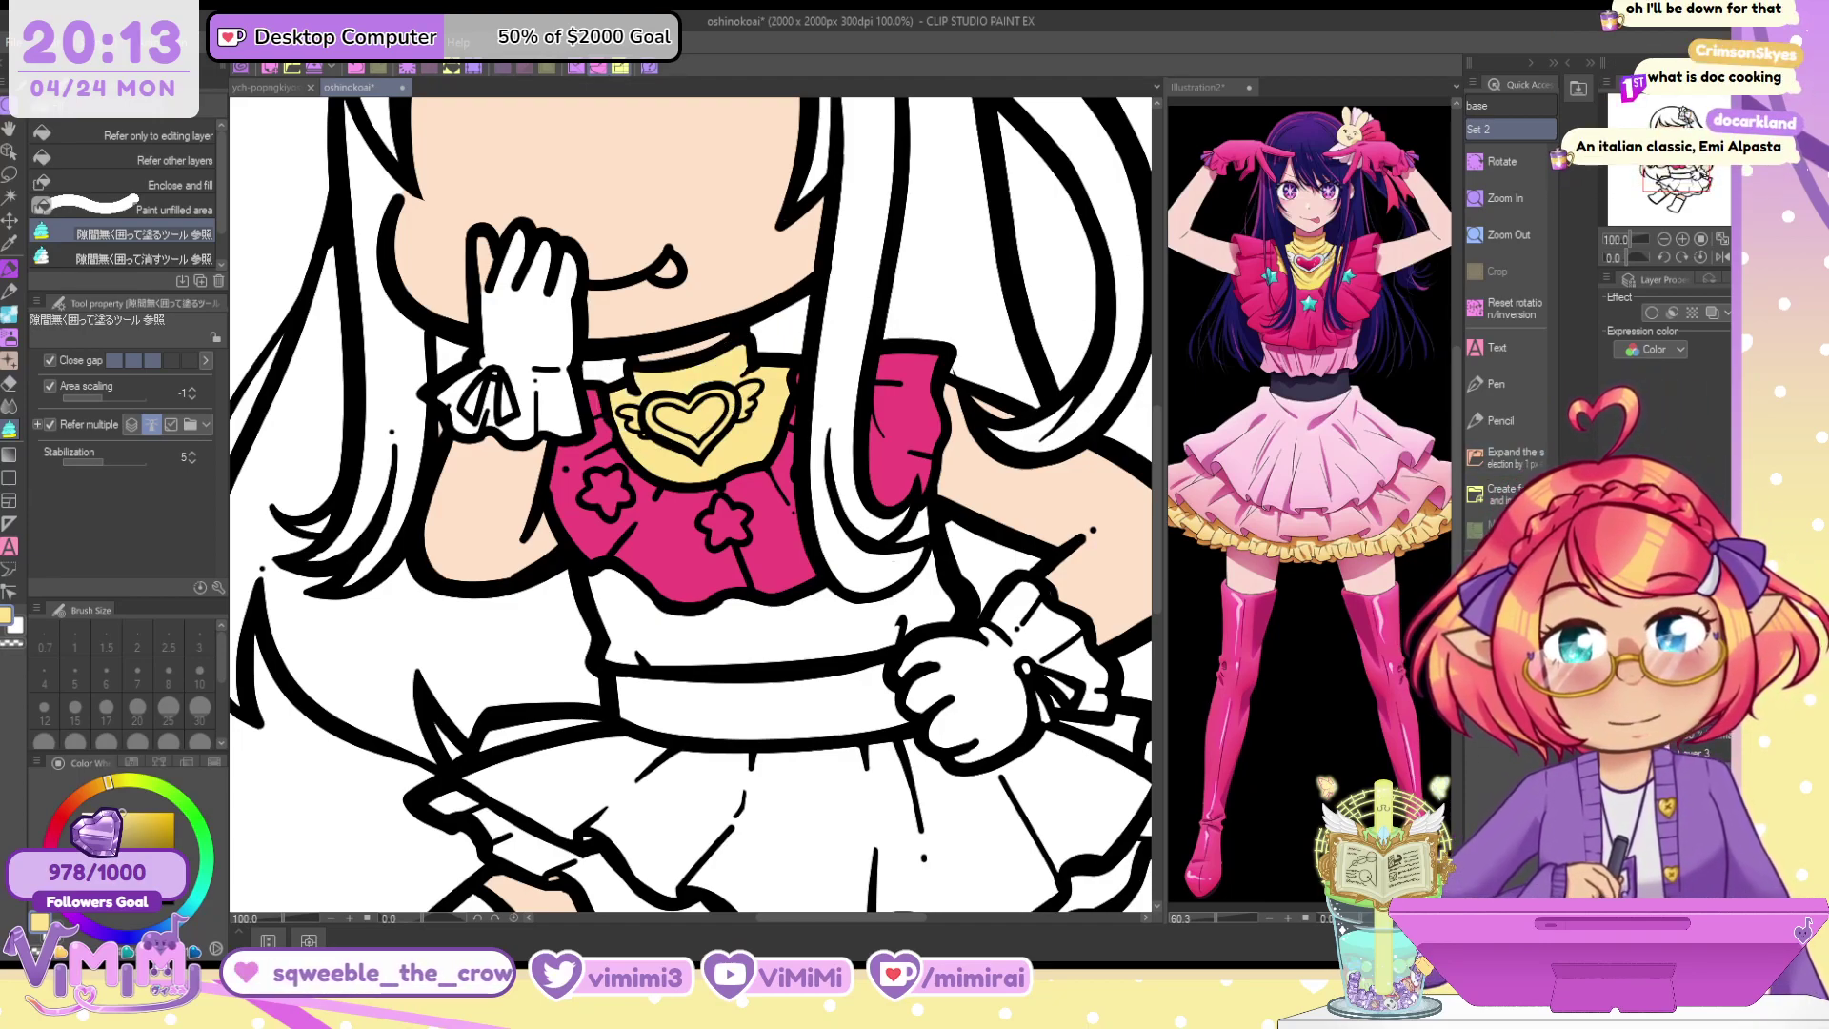
Sample the deep pink from the bodice and fill both boots with it
scroll(669, 295, "down", 5)
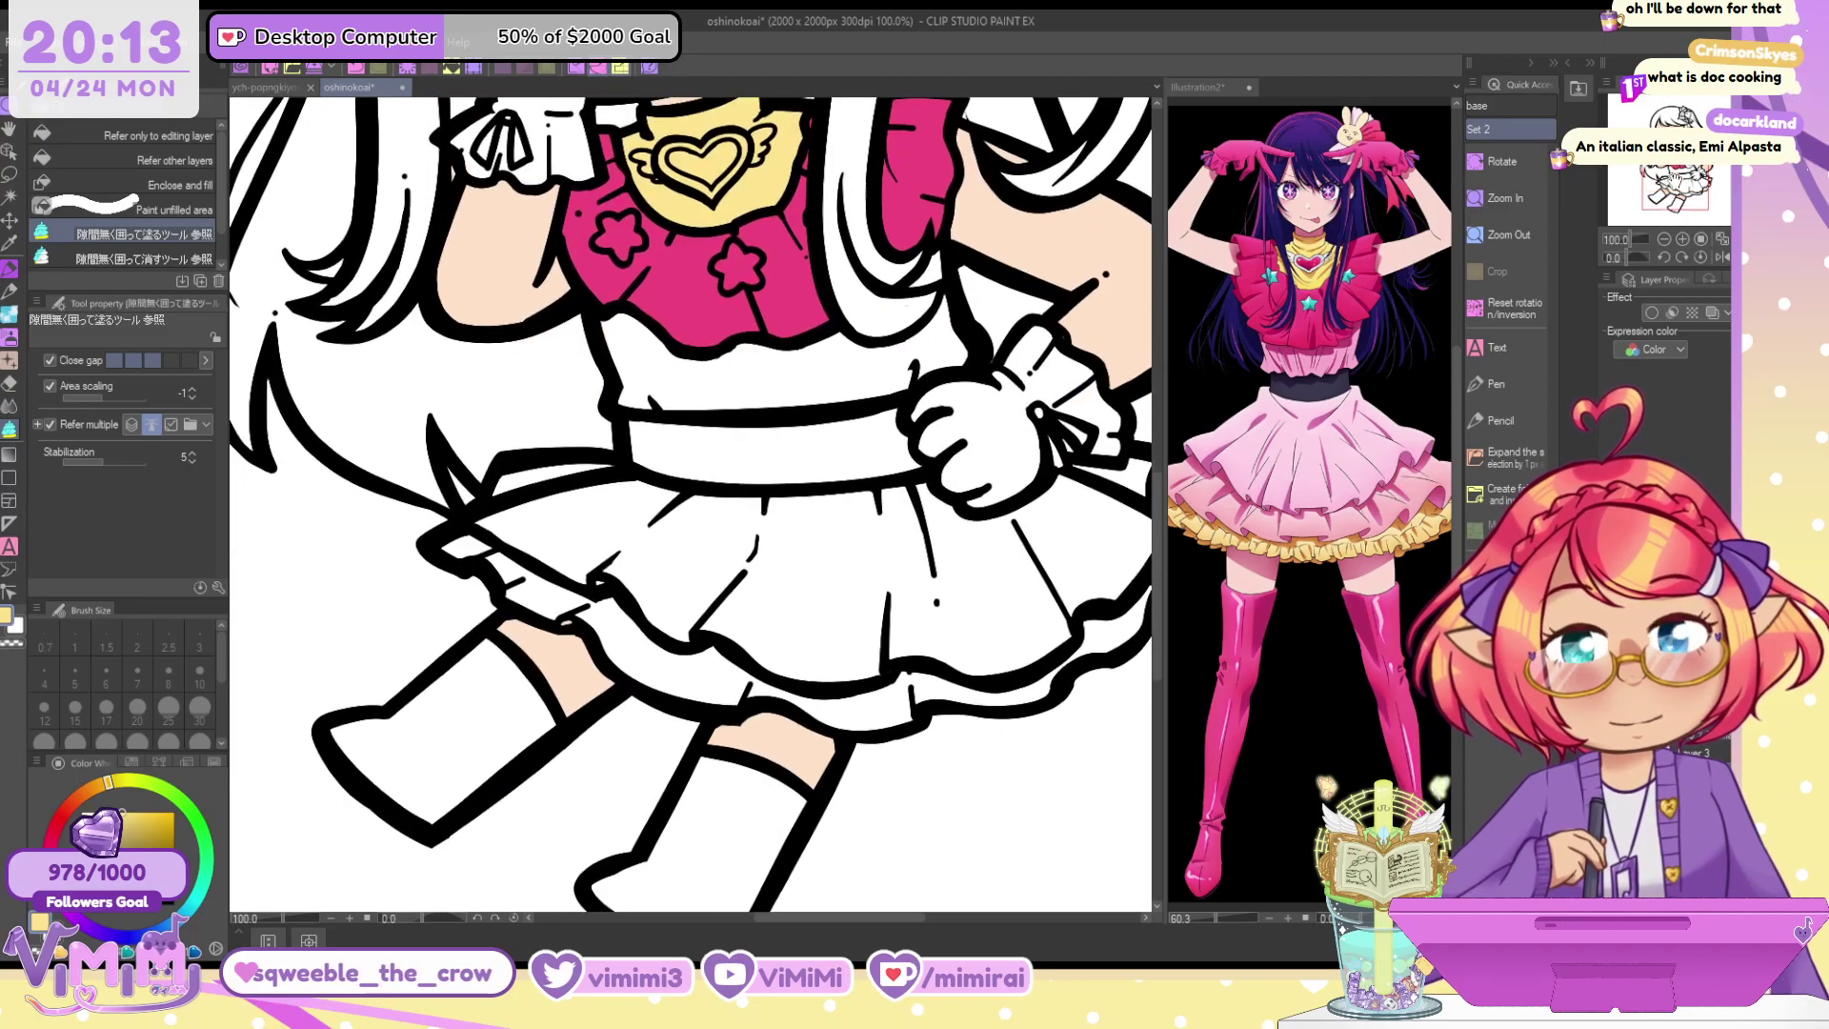
left_click(670, 295, "alt")
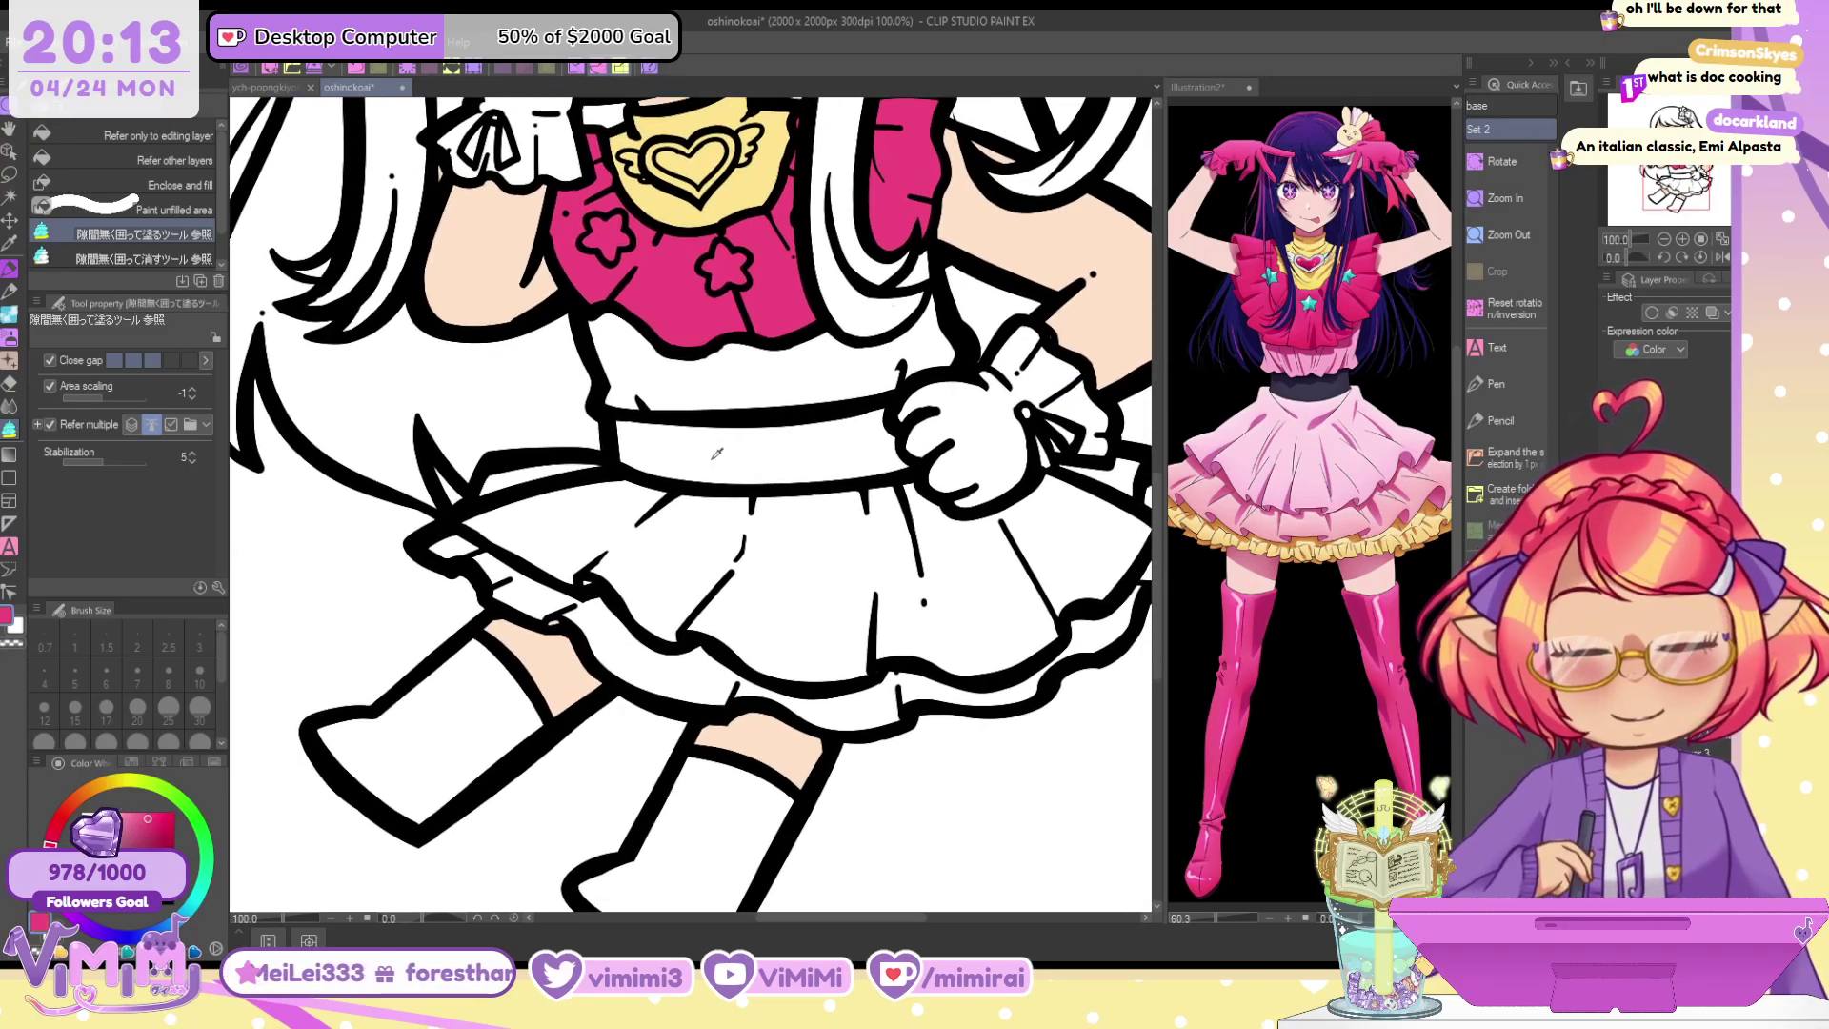
left_click_drag(715, 533, 752, 381)
mouse_move(508, 466)
left_mouse_down()
mouse_move(586, 653)
mouse_move(500, 472)
left_mouse_up()
mouse_move(719, 589)
left_mouse_down()
mouse_move(877, 654)
mouse_move(576, 695)
mouse_move(724, 583)
left_mouse_up()
left_click_drag(724, 448, 710, 575)
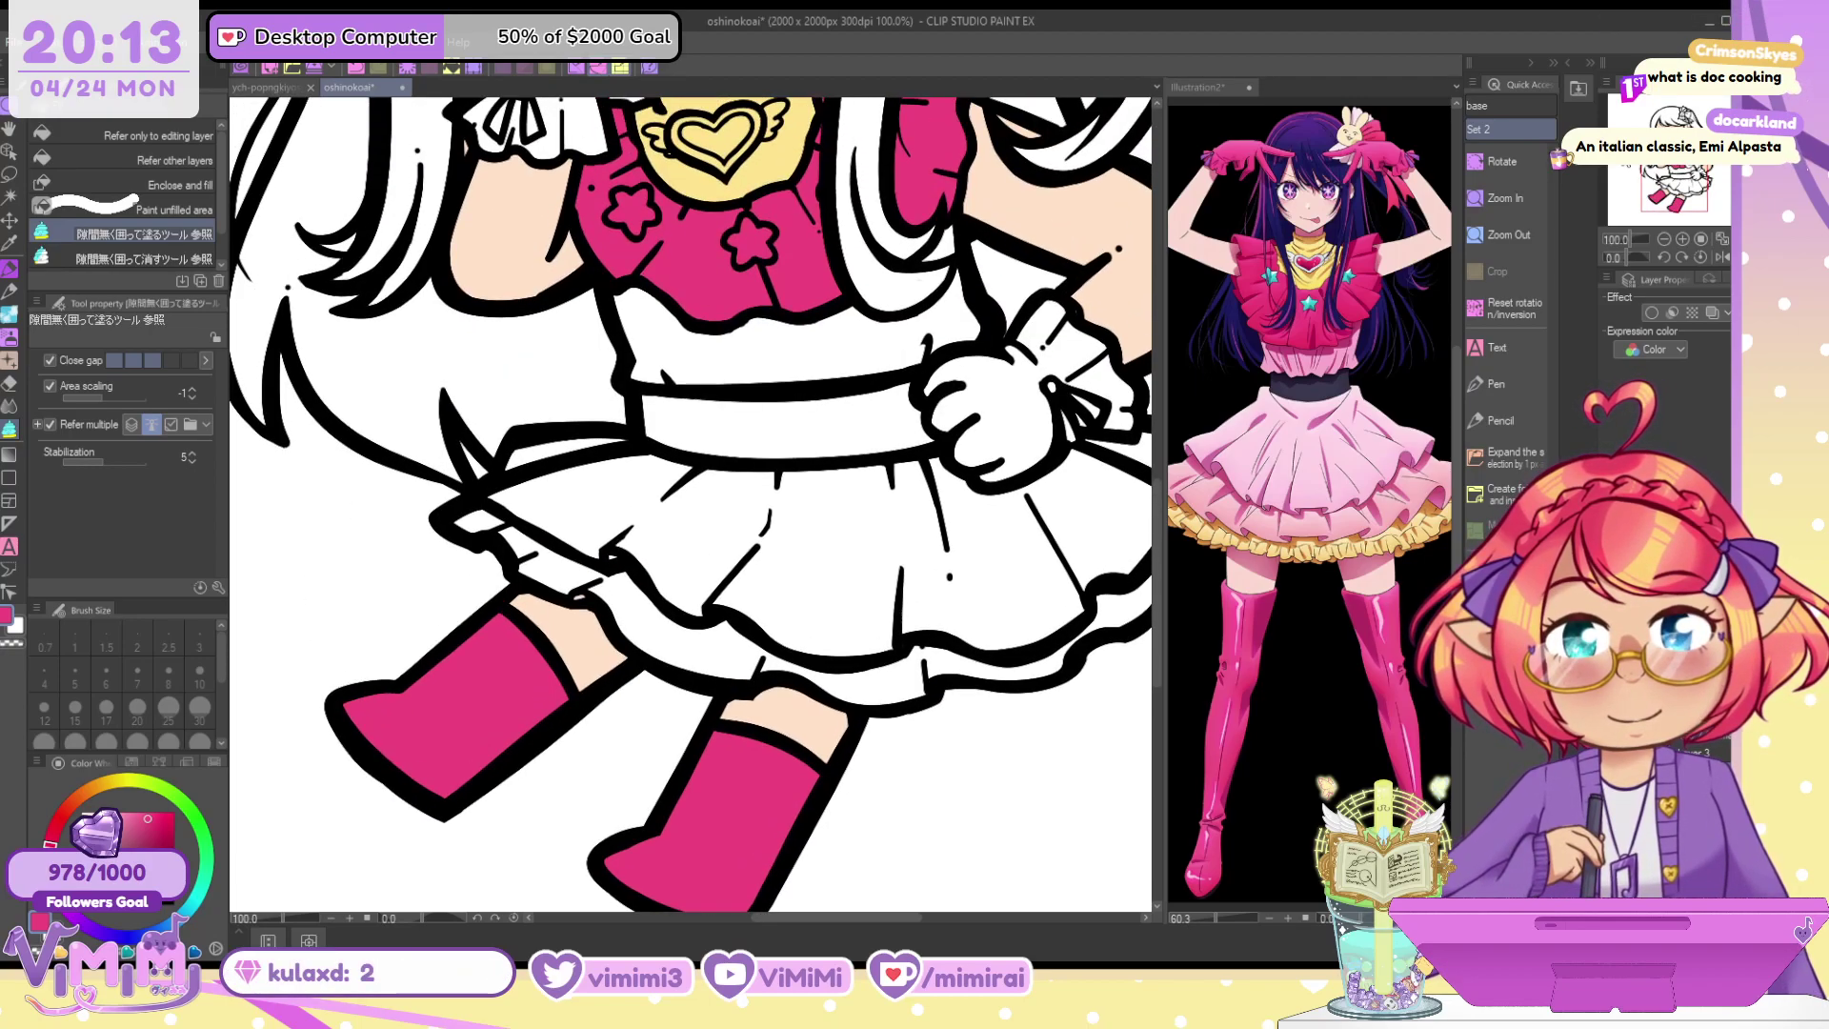
Sample the pale yellow from the collar and fill the ruffled band along the skirt hem
left_click(771, 162, "alt")
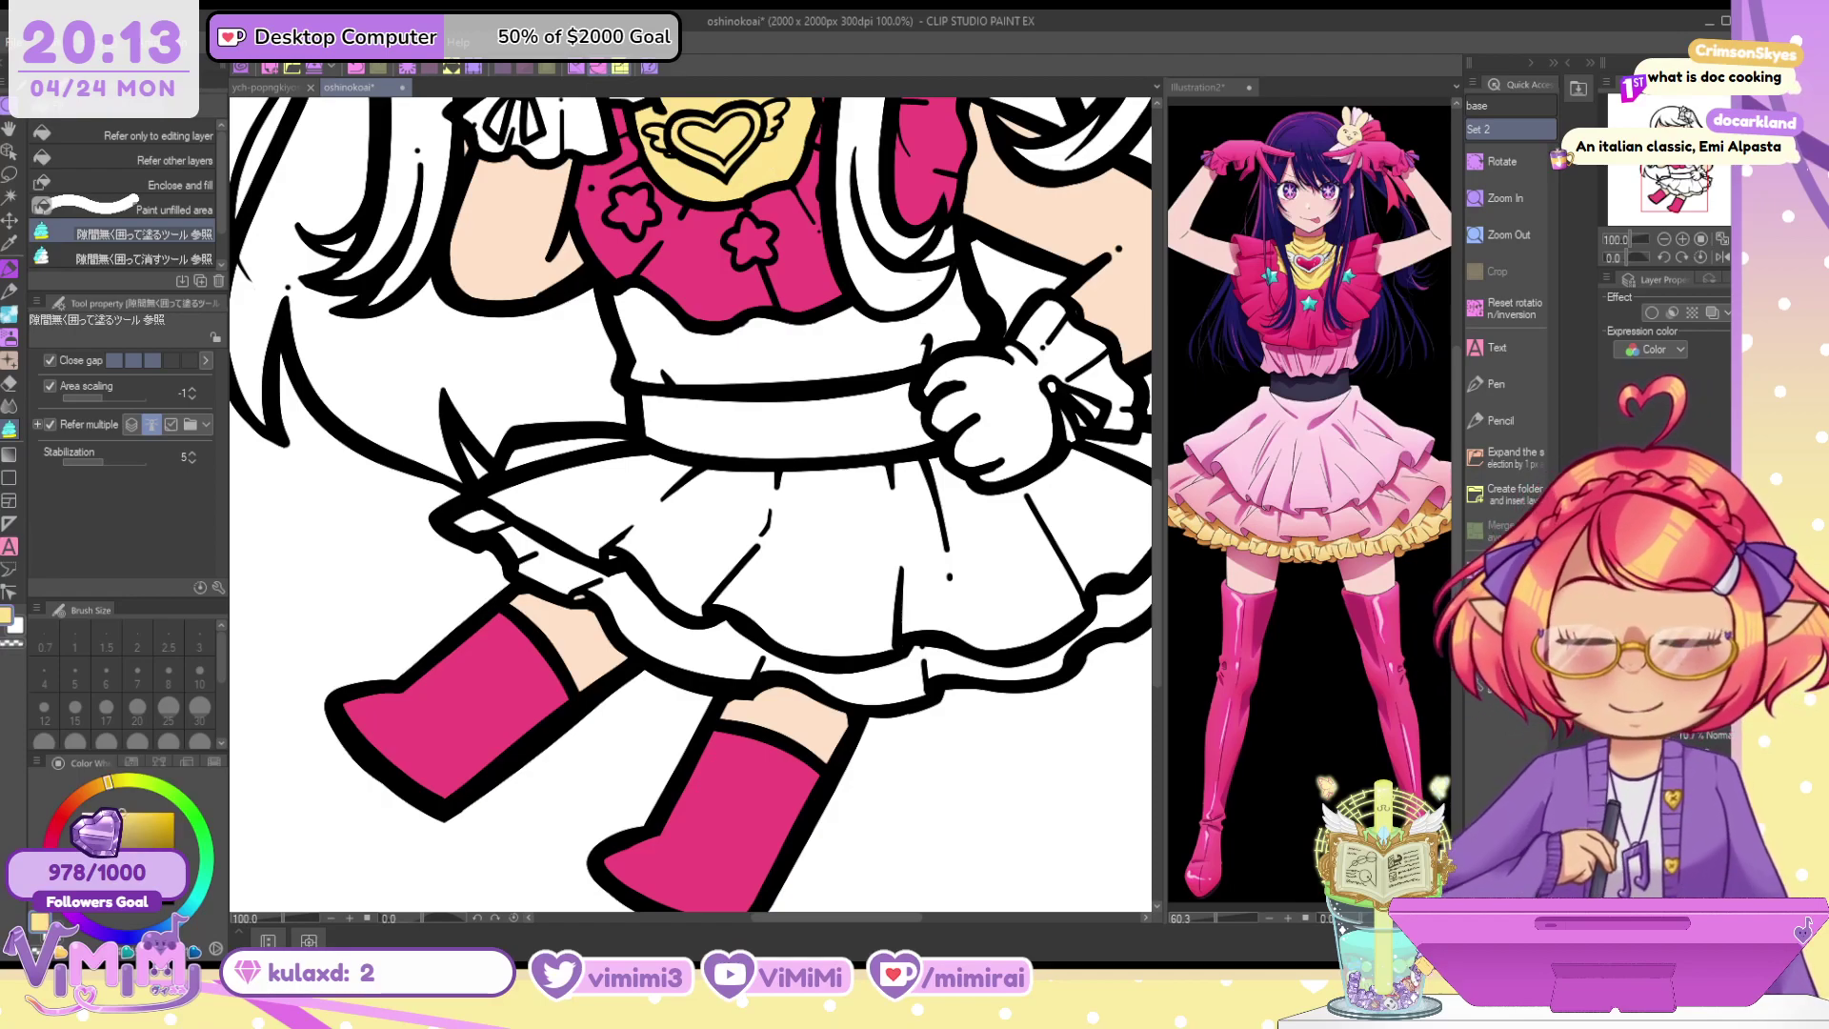
mouse_move(529, 495)
left_mouse_down()
mouse_move(453, 512)
mouse_move(640, 656)
mouse_move(794, 717)
mouse_move(961, 729)
mouse_move(1125, 680)
mouse_move(1189, 633)
mouse_move(1117, 464)
mouse_move(1017, 419)
mouse_move(968, 504)
mouse_move(776, 586)
mouse_move(324, 487)
mouse_move(305, 519)
left_mouse_up()
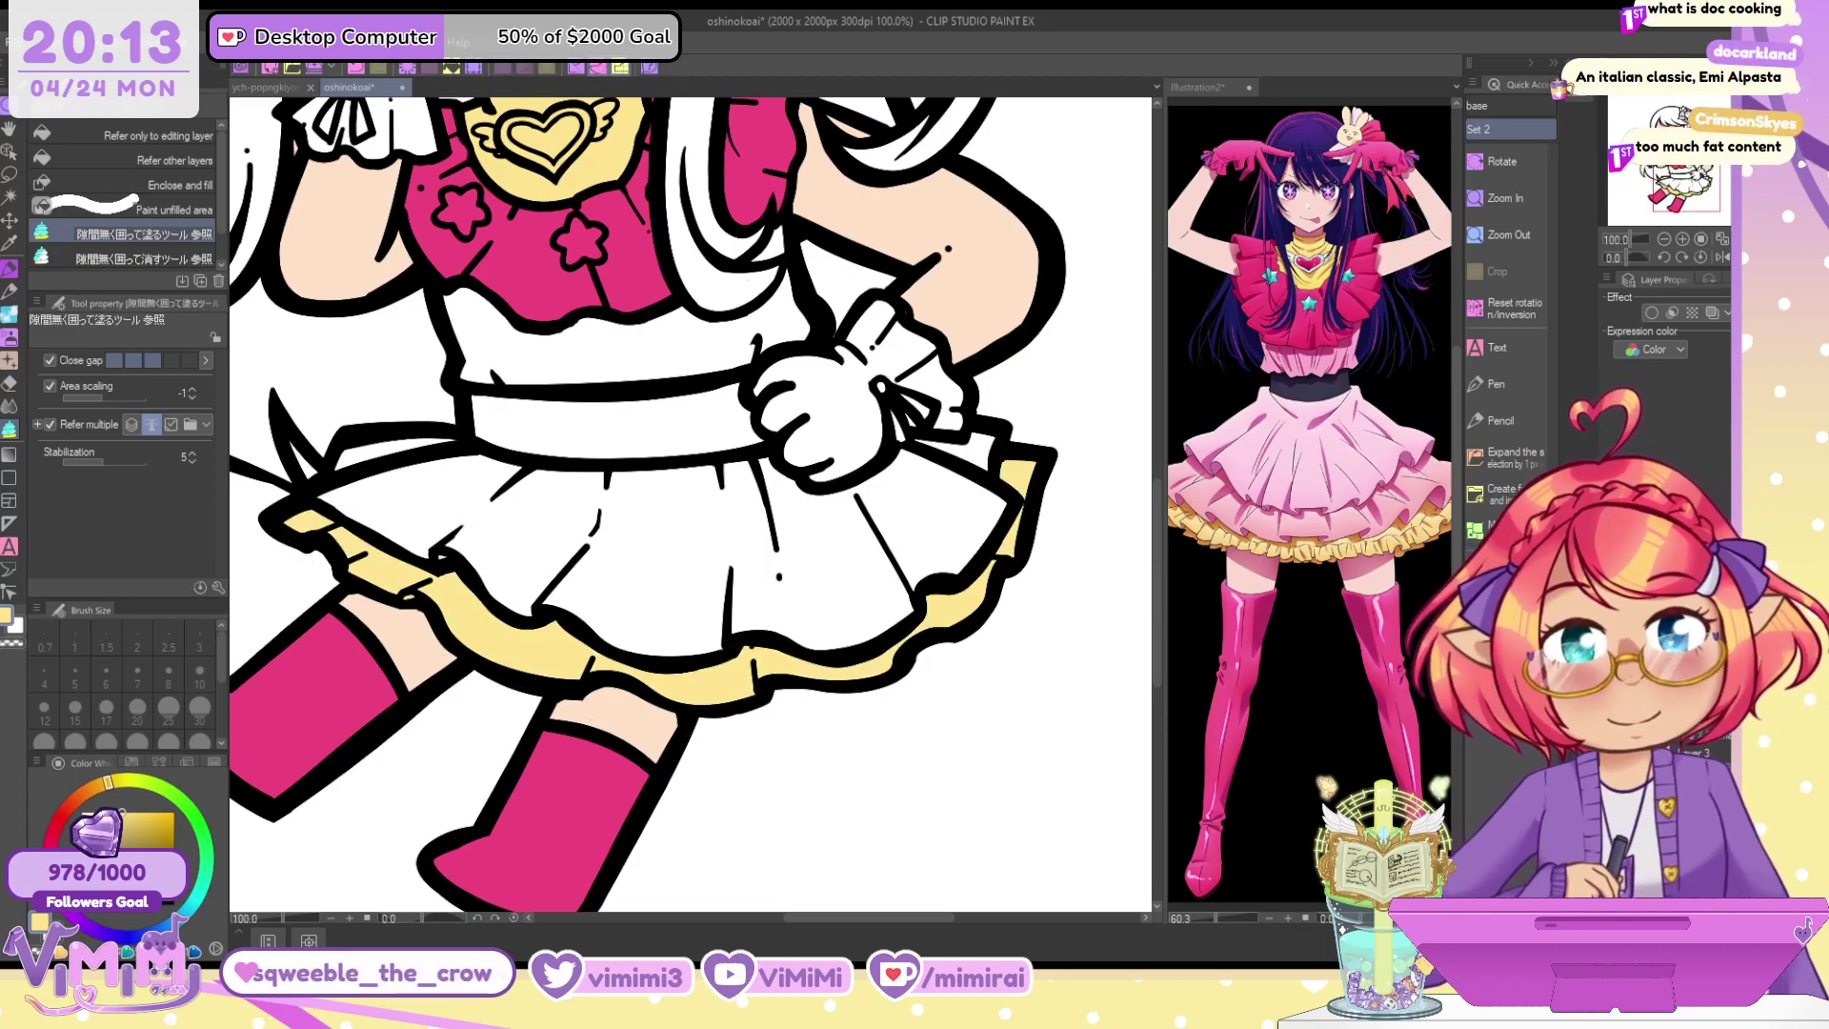
Sample the light pink of the reference skirt and fill the waist section below the bodice and the whole skirt
left_click(1315, 423)
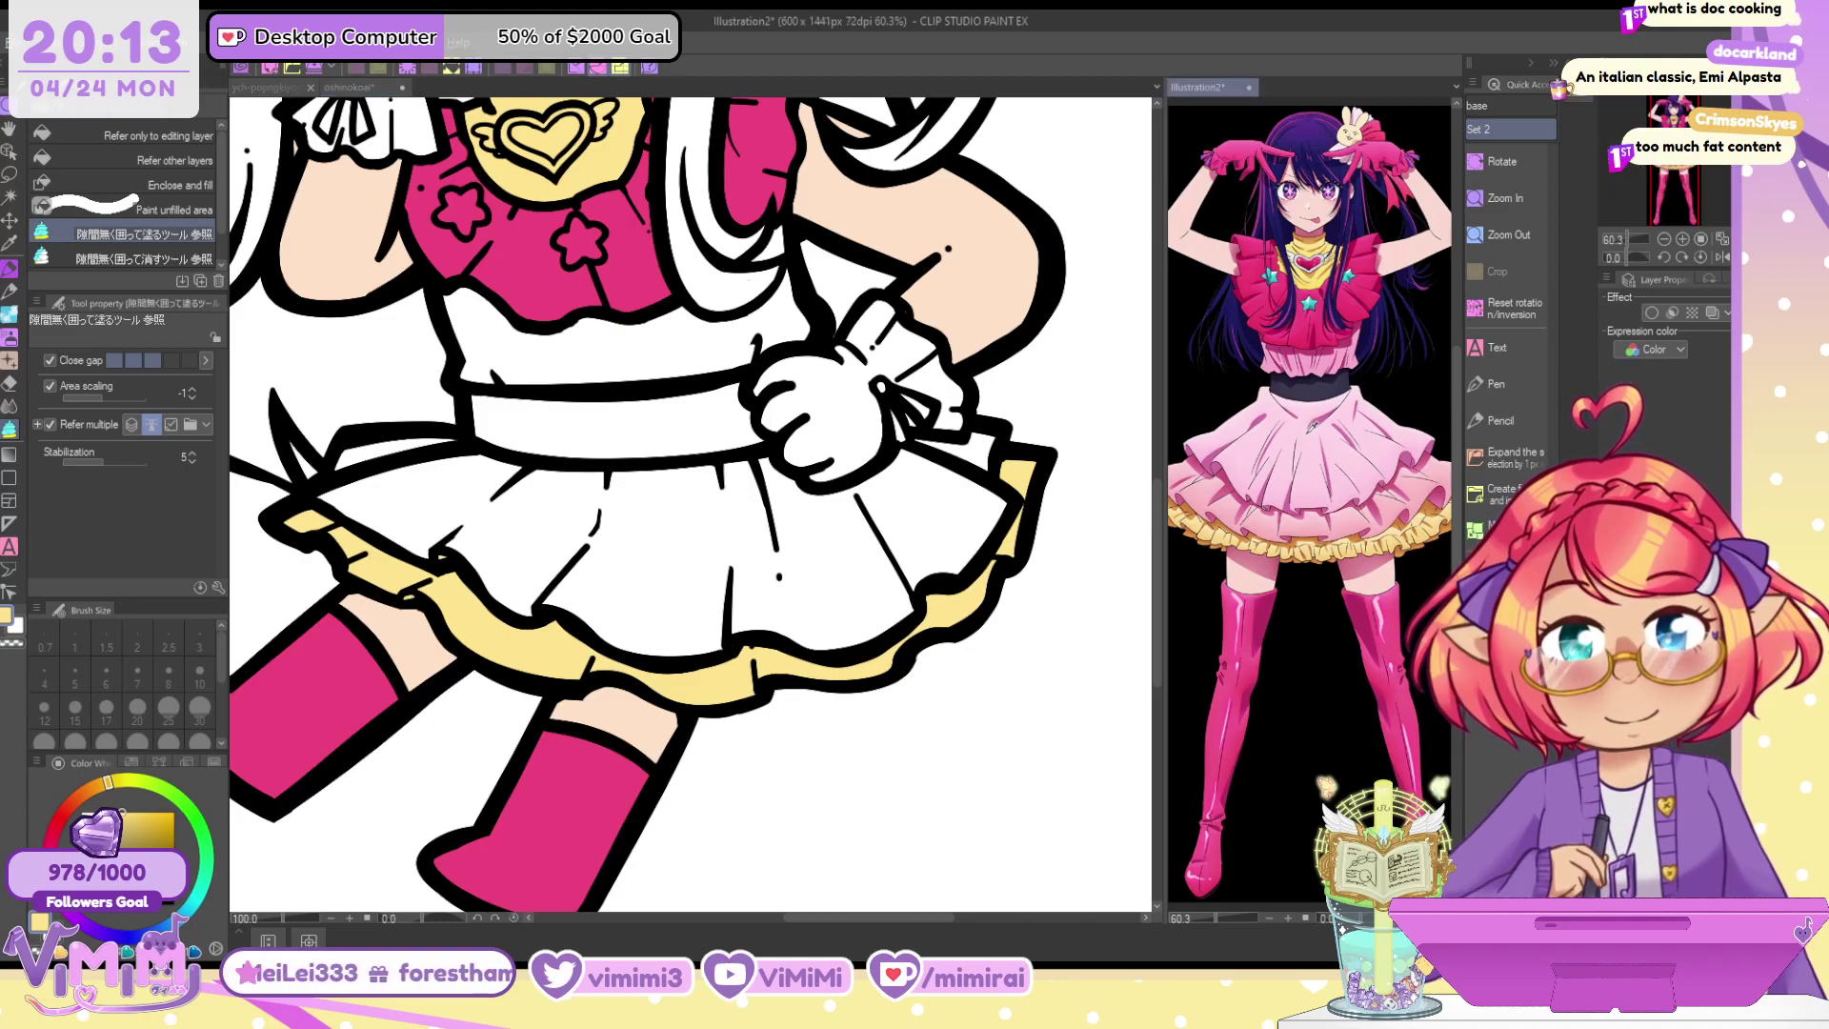
left_click(1310, 430, "alt")
left_click(797, 328)
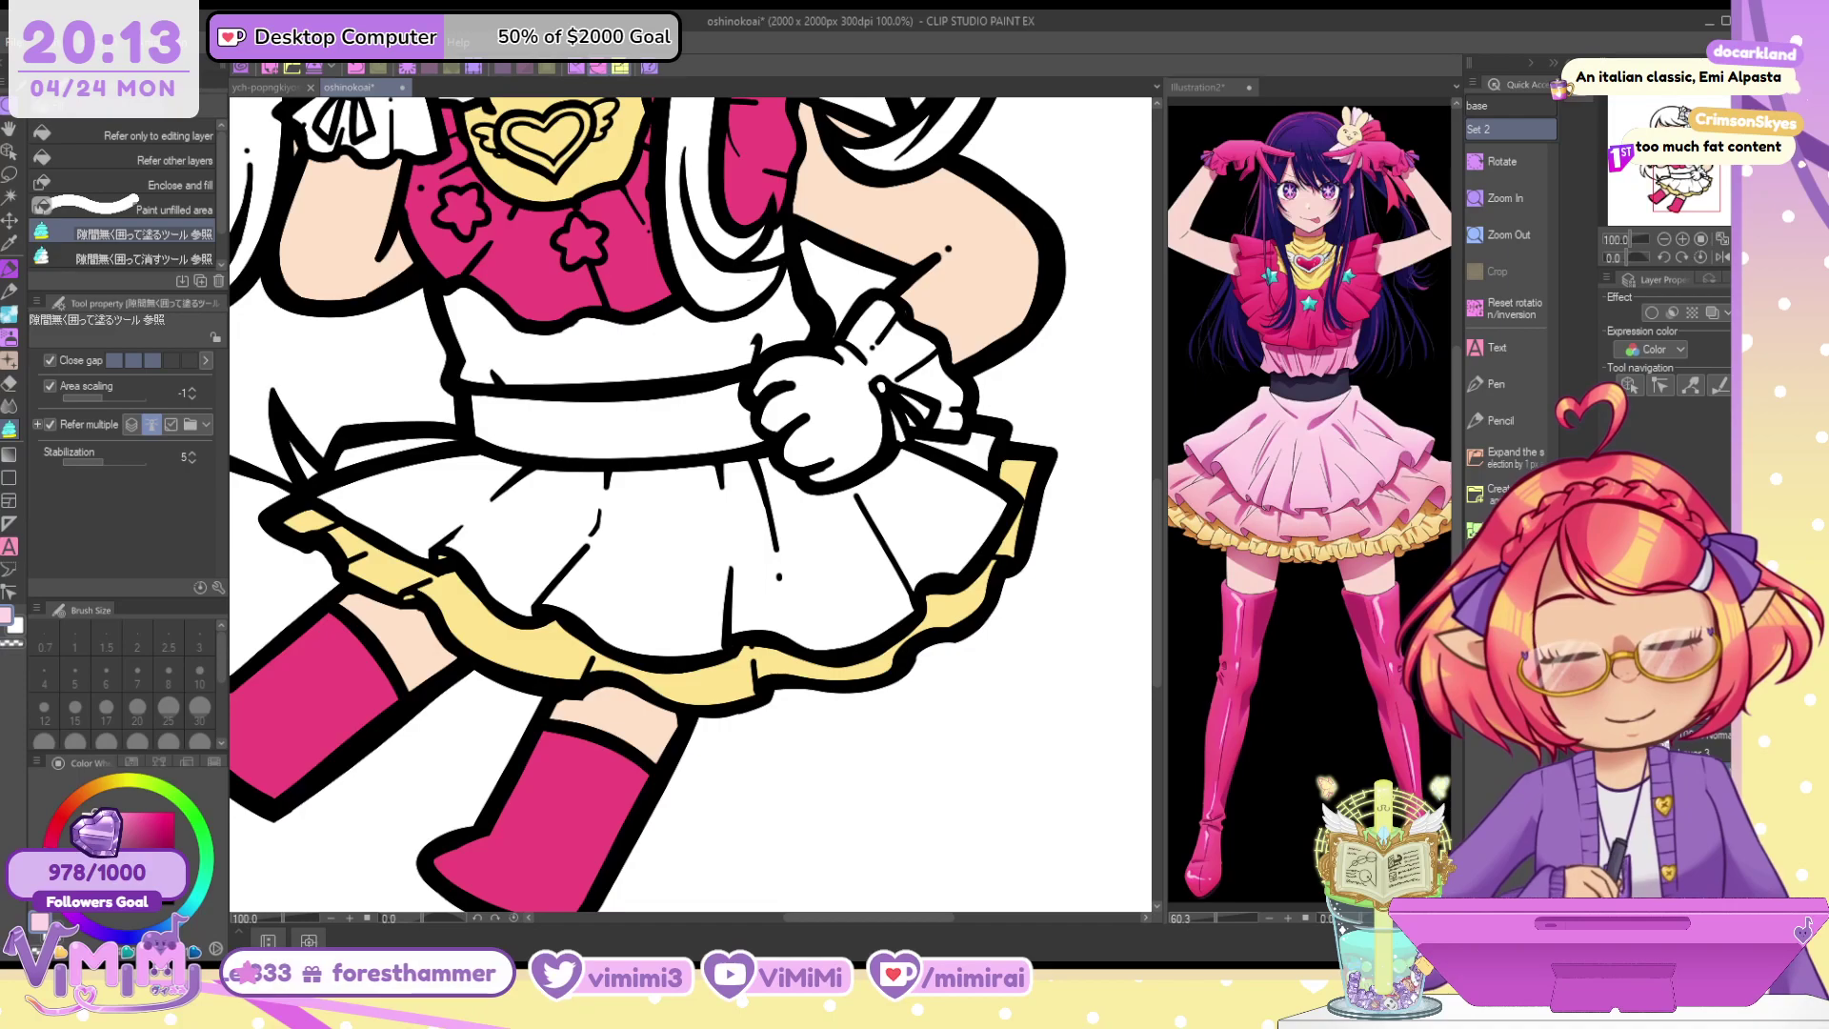
key("alt+bracketleft")
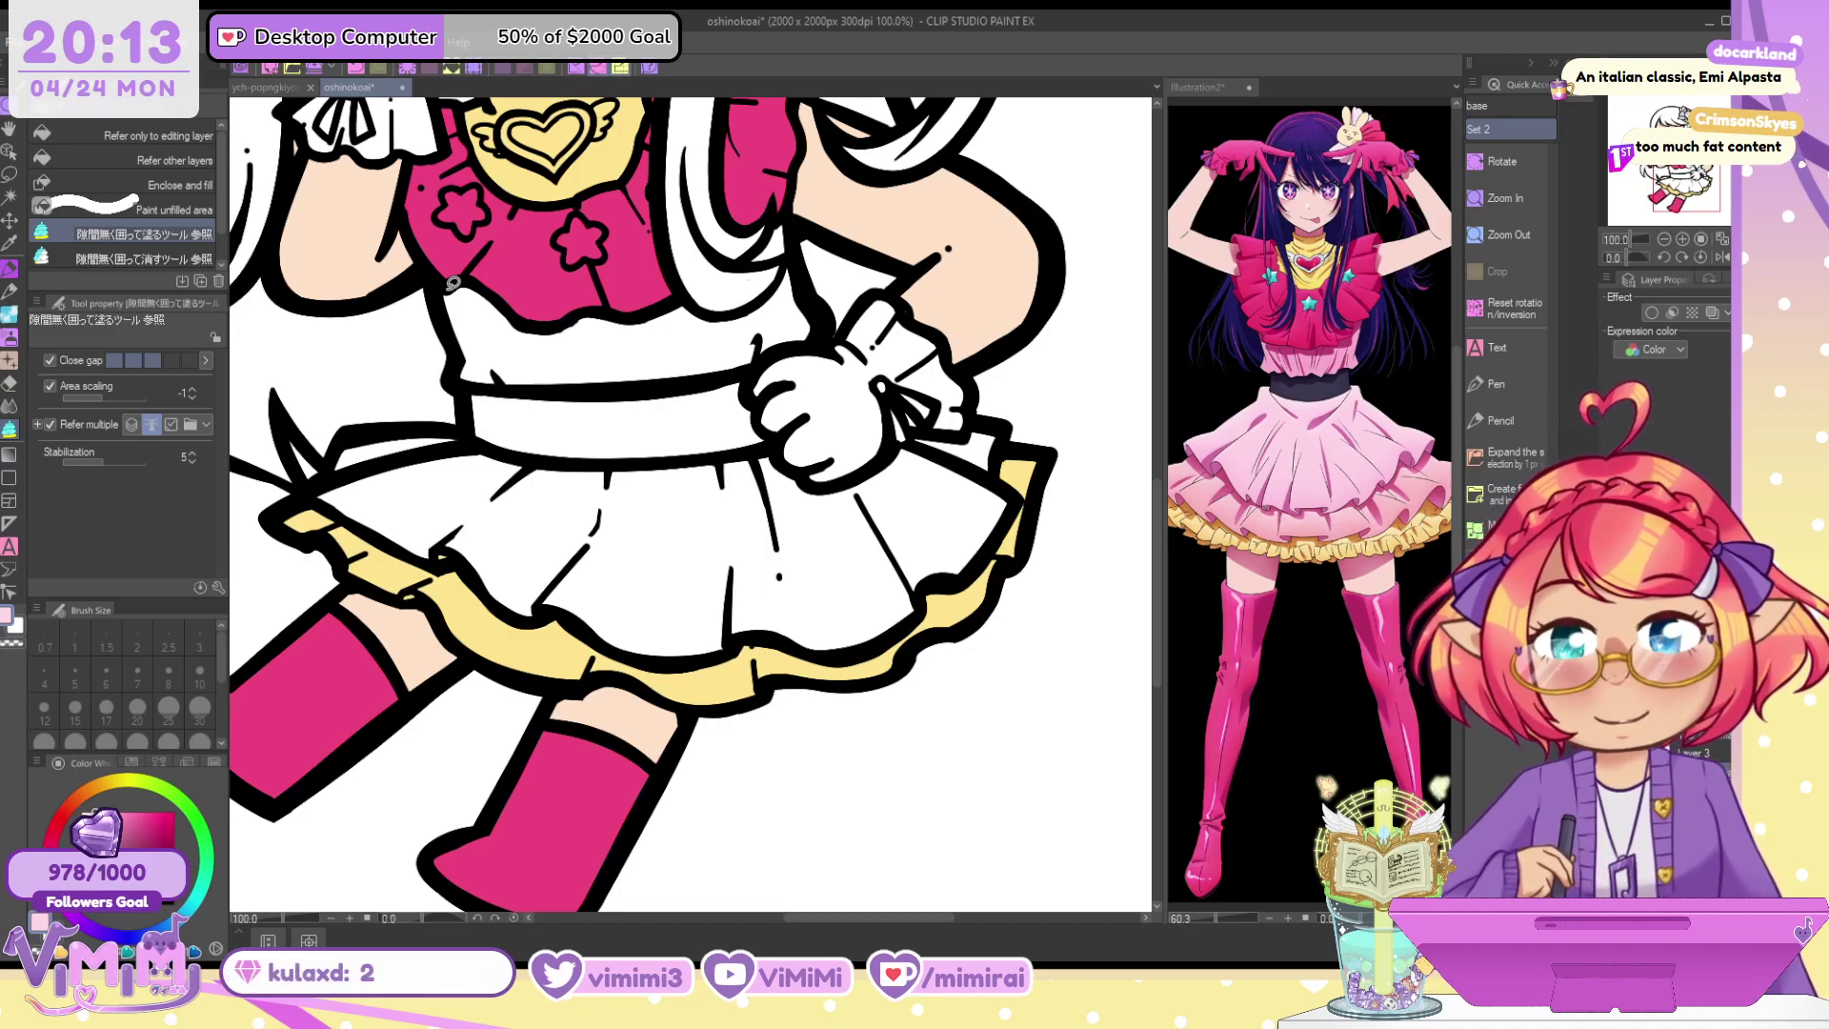
mouse_move(434, 278)
left_mouse_down()
mouse_move(547, 296)
mouse_move(698, 279)
mouse_move(772, 210)
mouse_move(820, 282)
mouse_move(833, 360)
mouse_move(612, 420)
mouse_move(424, 324)
left_mouse_up()
mouse_move(469, 409)
left_mouse_down()
mouse_move(321, 437)
mouse_move(328, 511)
mouse_move(534, 625)
mouse_move(667, 665)
mouse_move(925, 639)
mouse_move(1012, 554)
mouse_move(1034, 475)
mouse_move(986, 399)
mouse_move(876, 450)
mouse_move(458, 413)
left_mouse_up()
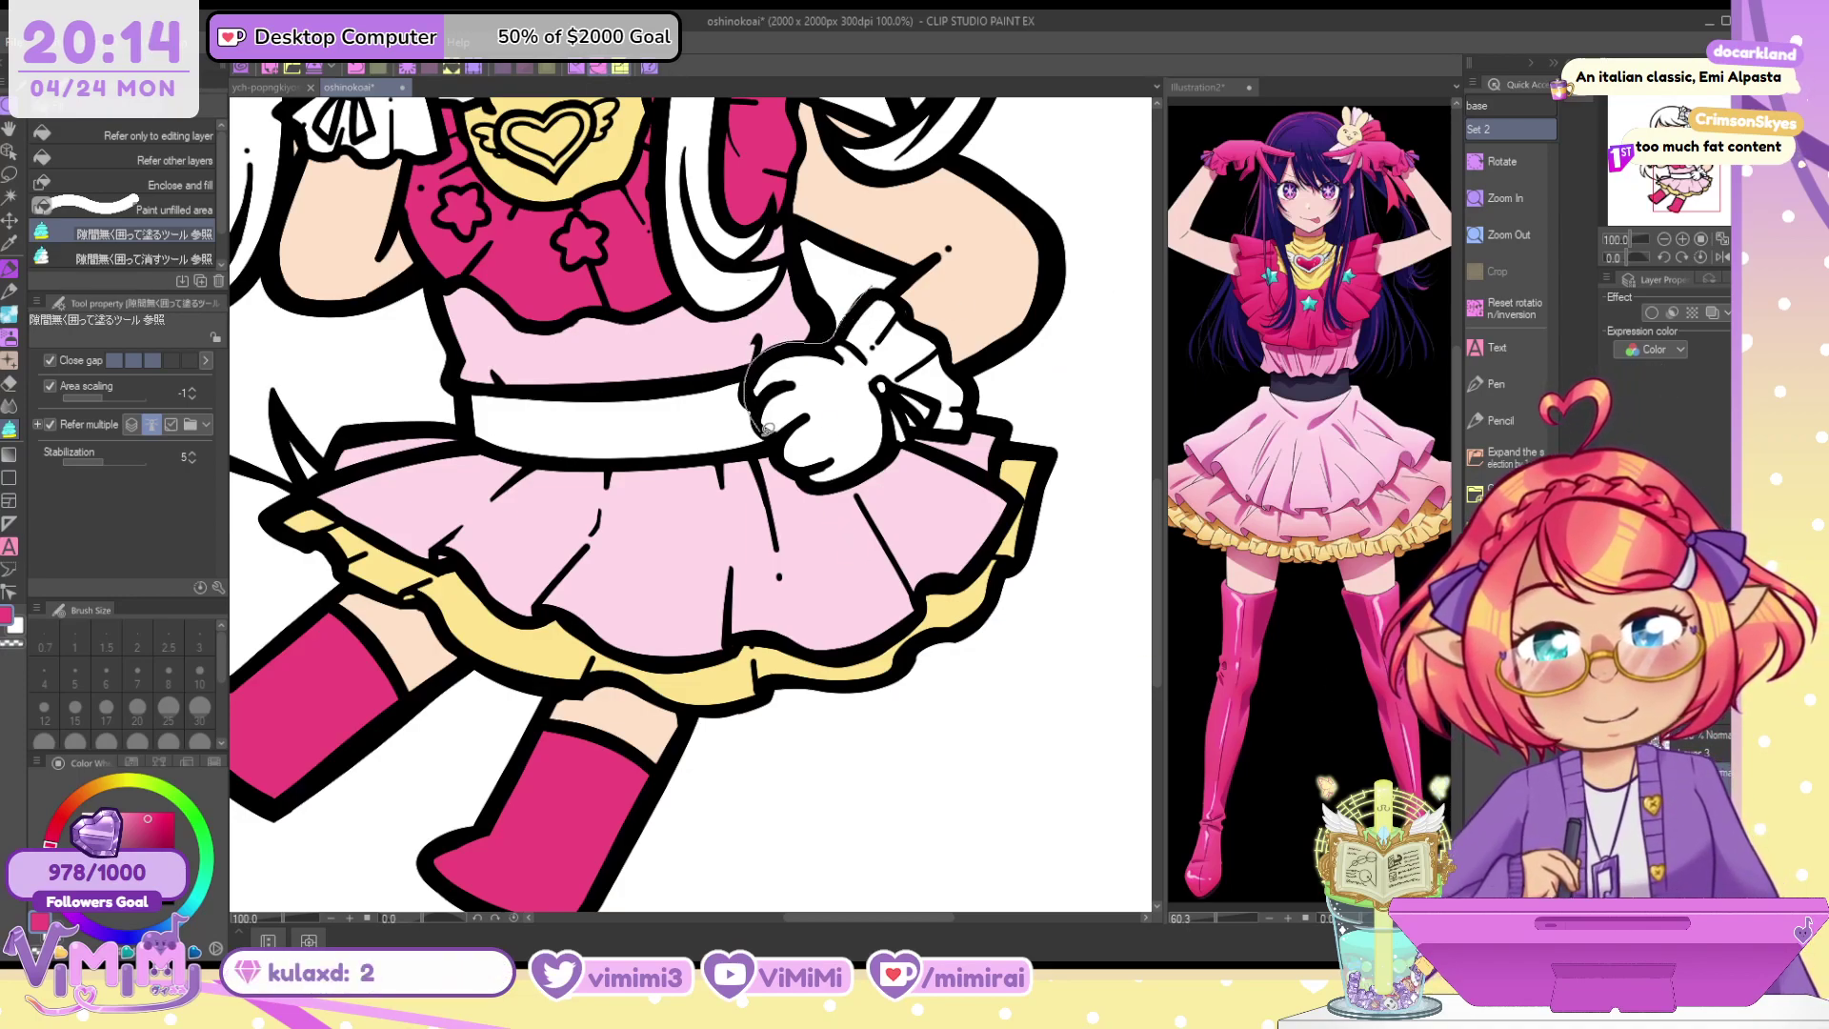
Fill the glove and cuff of the hand resting on the hip with deep pink
mouse_move(821, 484)
left_mouse_down()
mouse_move(898, 436)
mouse_move(898, 385)
mouse_move(922, 432)
mouse_move(967, 436)
mouse_move(981, 410)
mouse_move(886, 292)
left_mouse_up()
left_click(1692, 752)
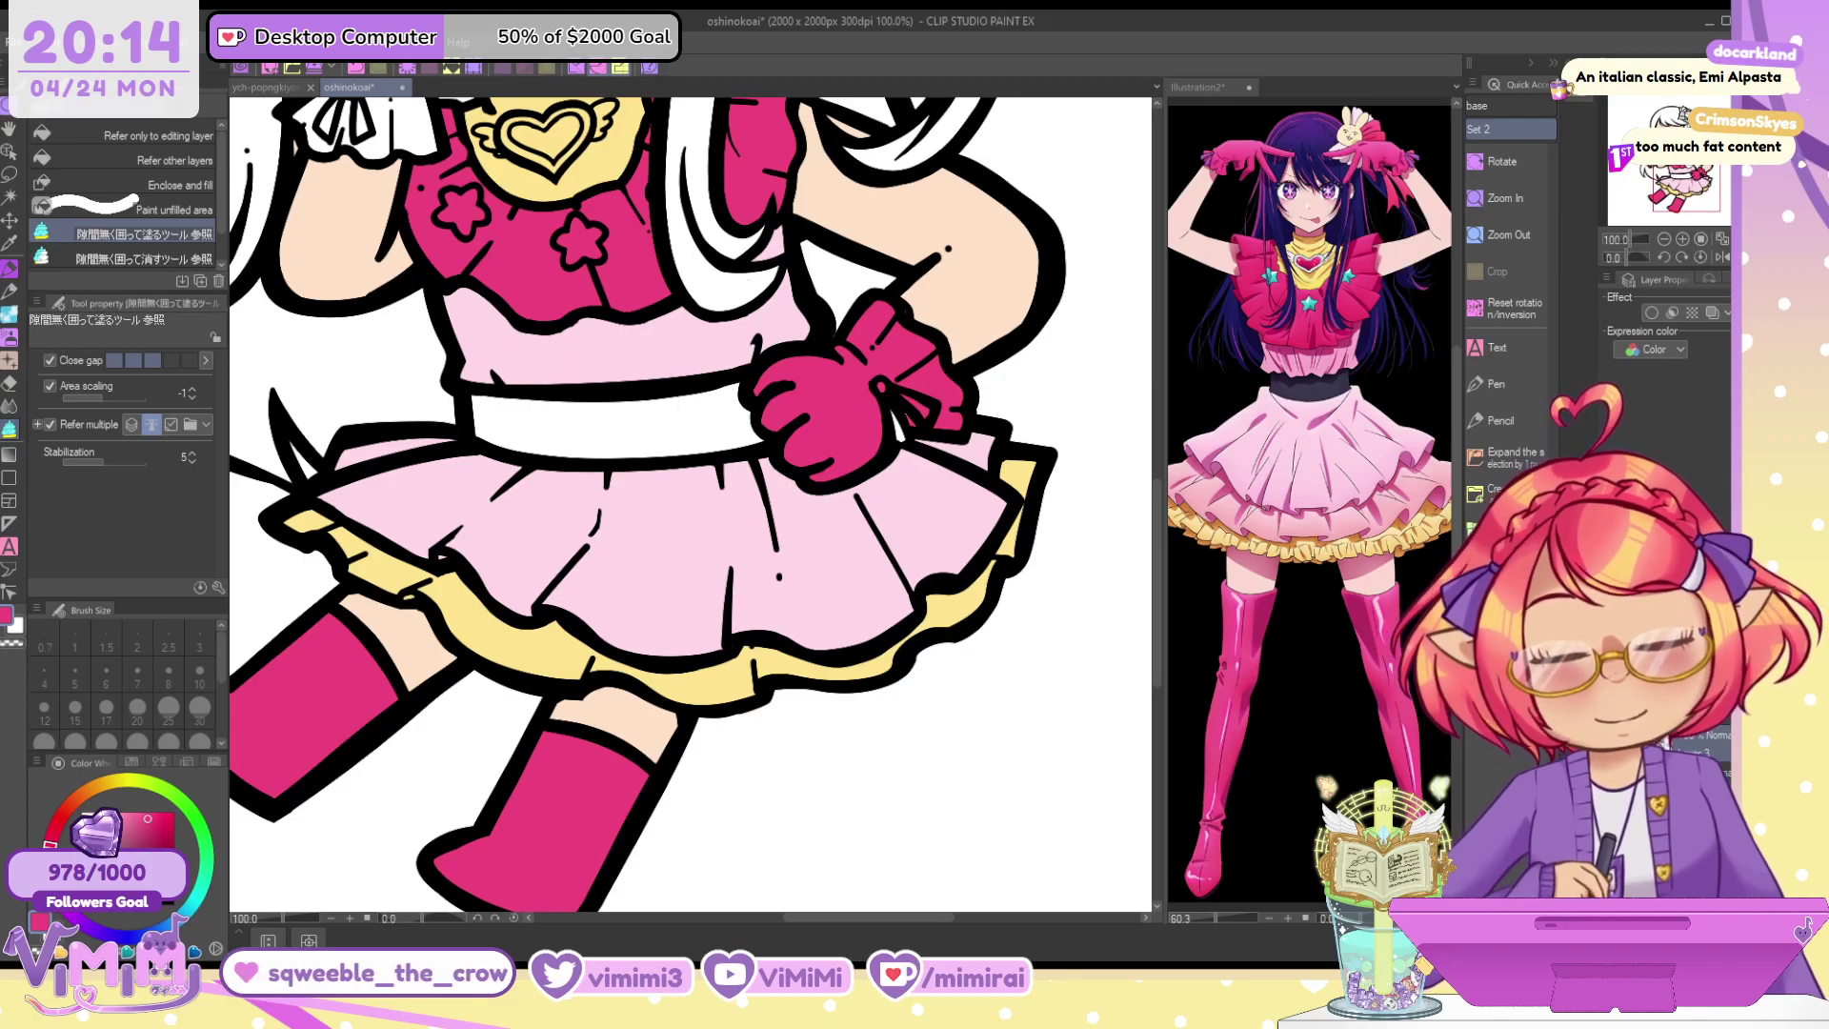
key("p")
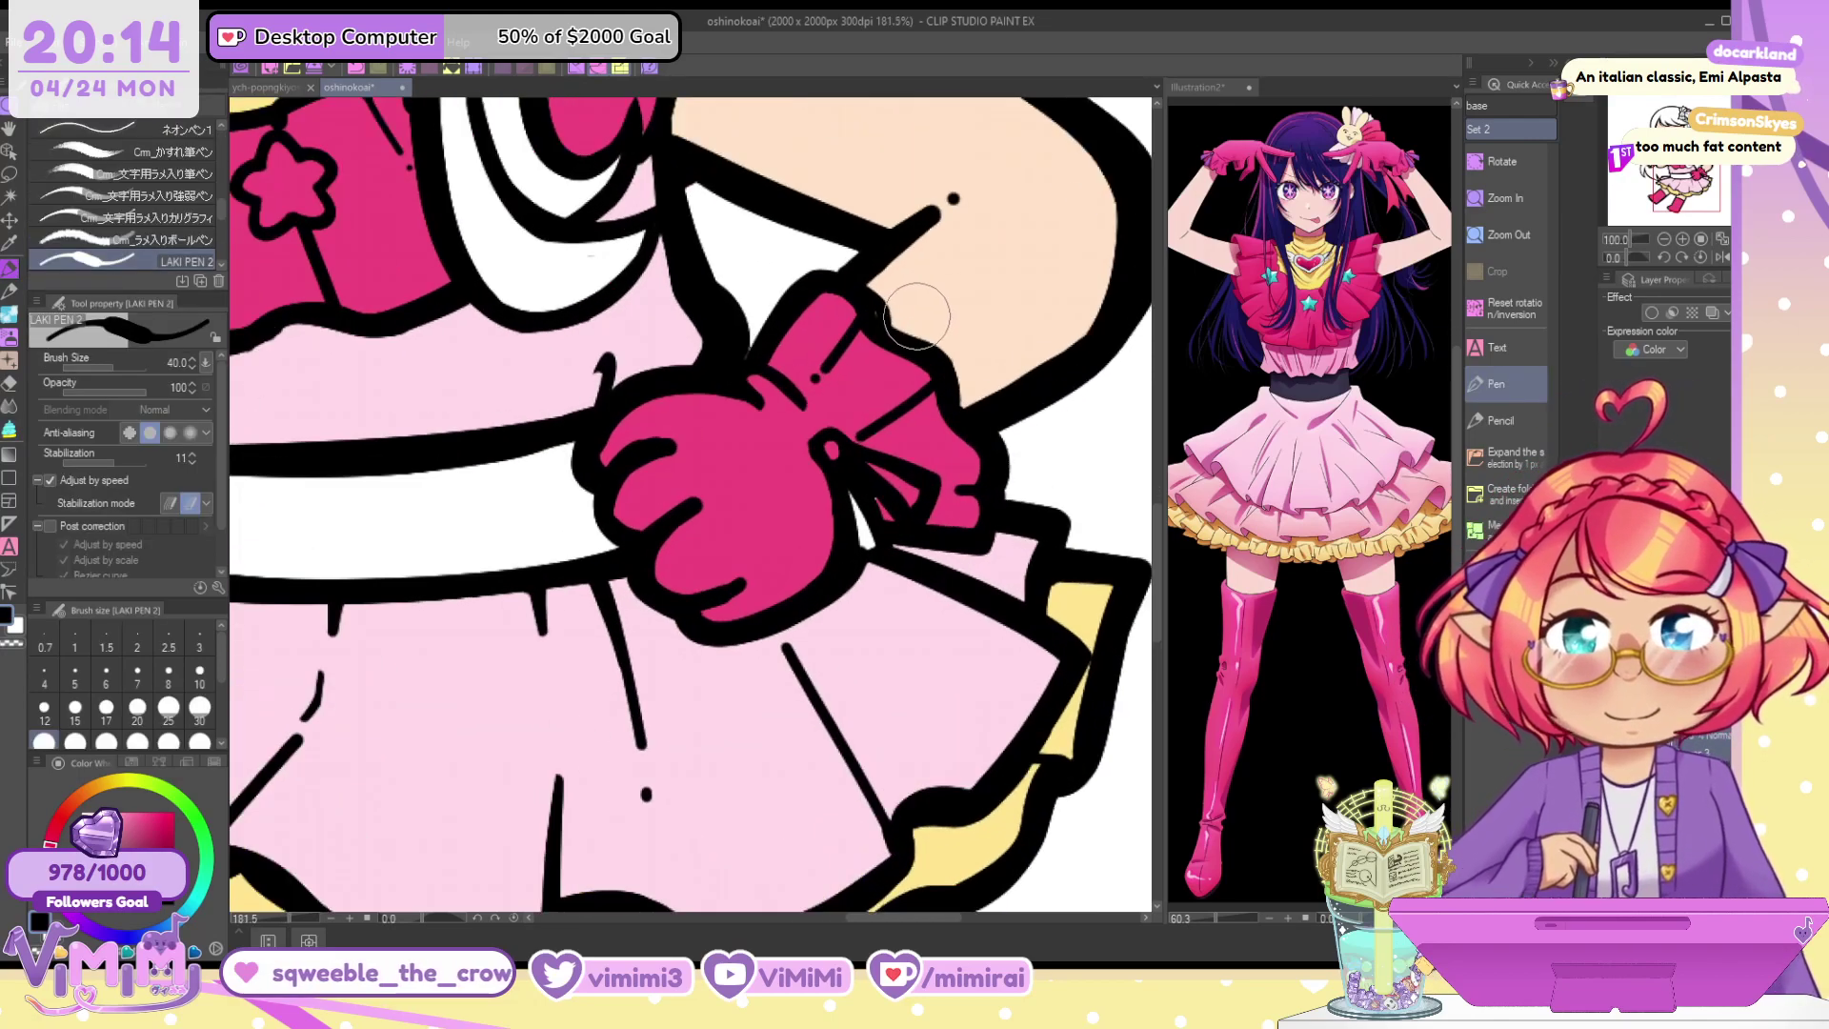
scroll(953, 394, "up", 4)
scroll(901, 414, "down", 5)
left_click(828, 441, "alt")
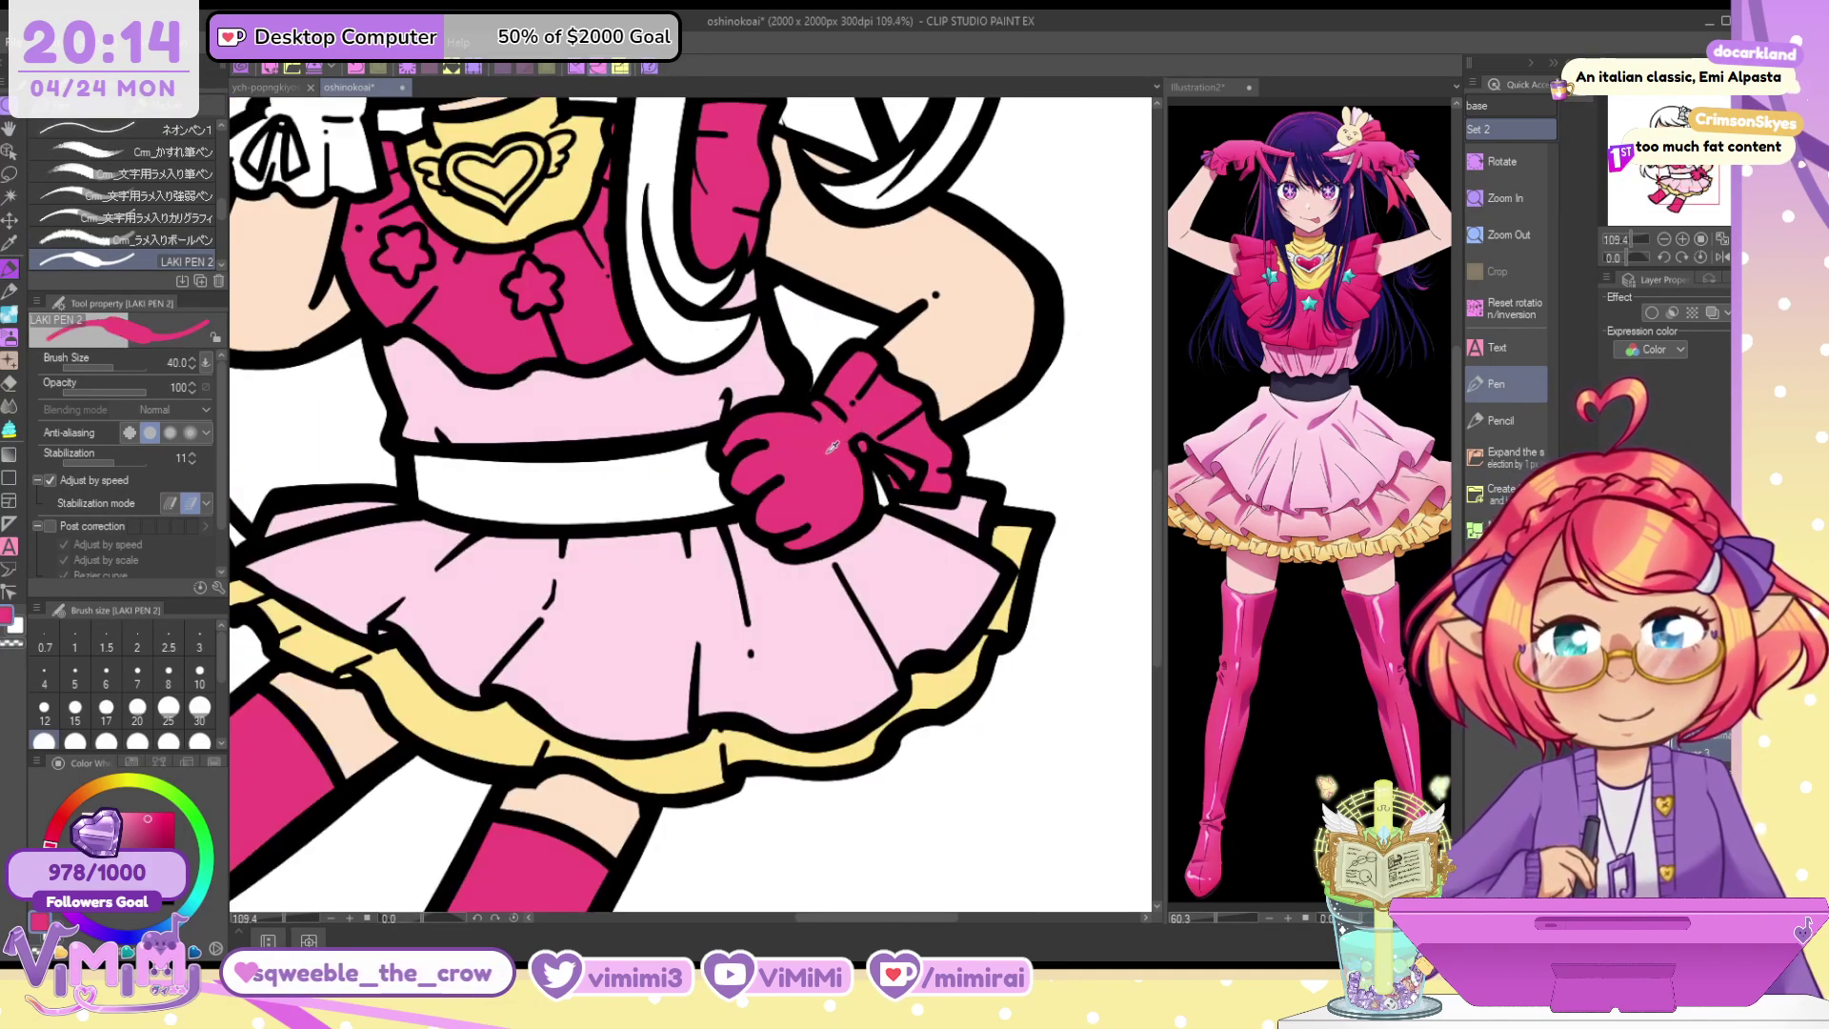
Fill the raised hand's glove and the heart in the middle of the collar emblem with deep pink
left_click_drag(1685, 168, 1663, 145)
left_click(10, 430)
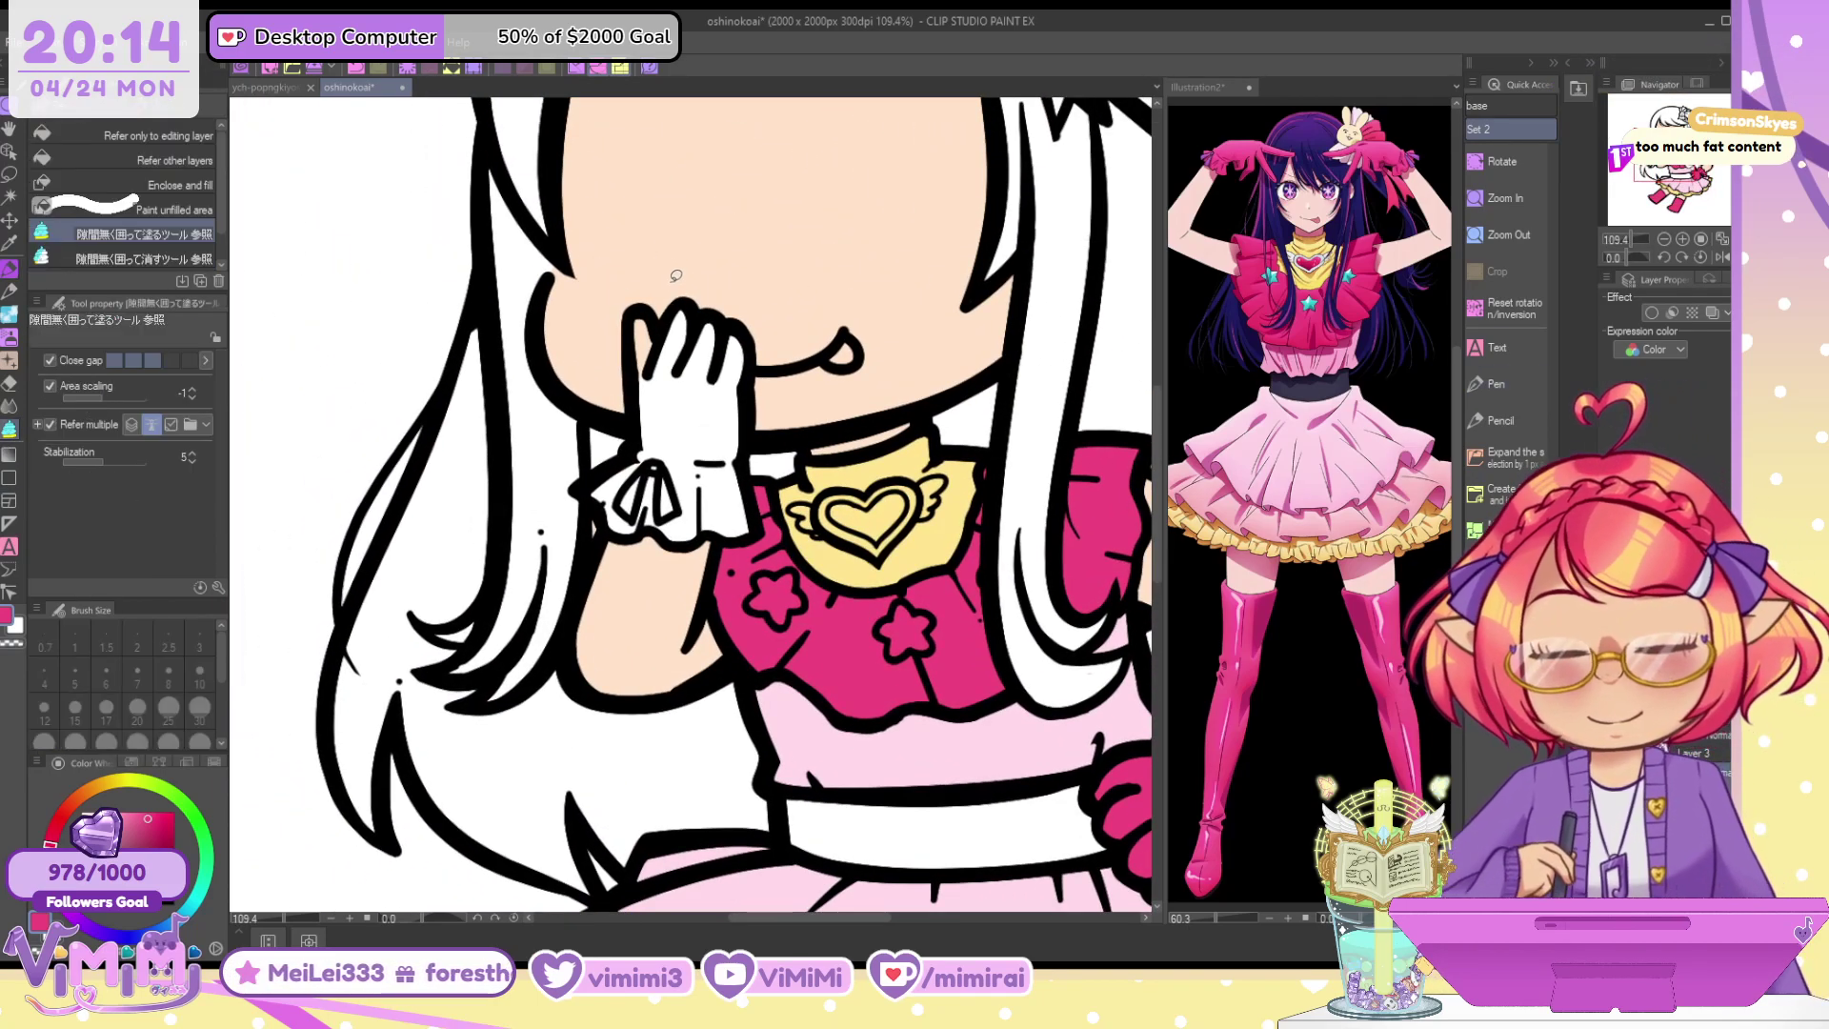
mouse_move(676, 275)
left_mouse_down()
mouse_move(626, 343)
mouse_move(579, 494)
mouse_move(653, 525)
left_mouse_up()
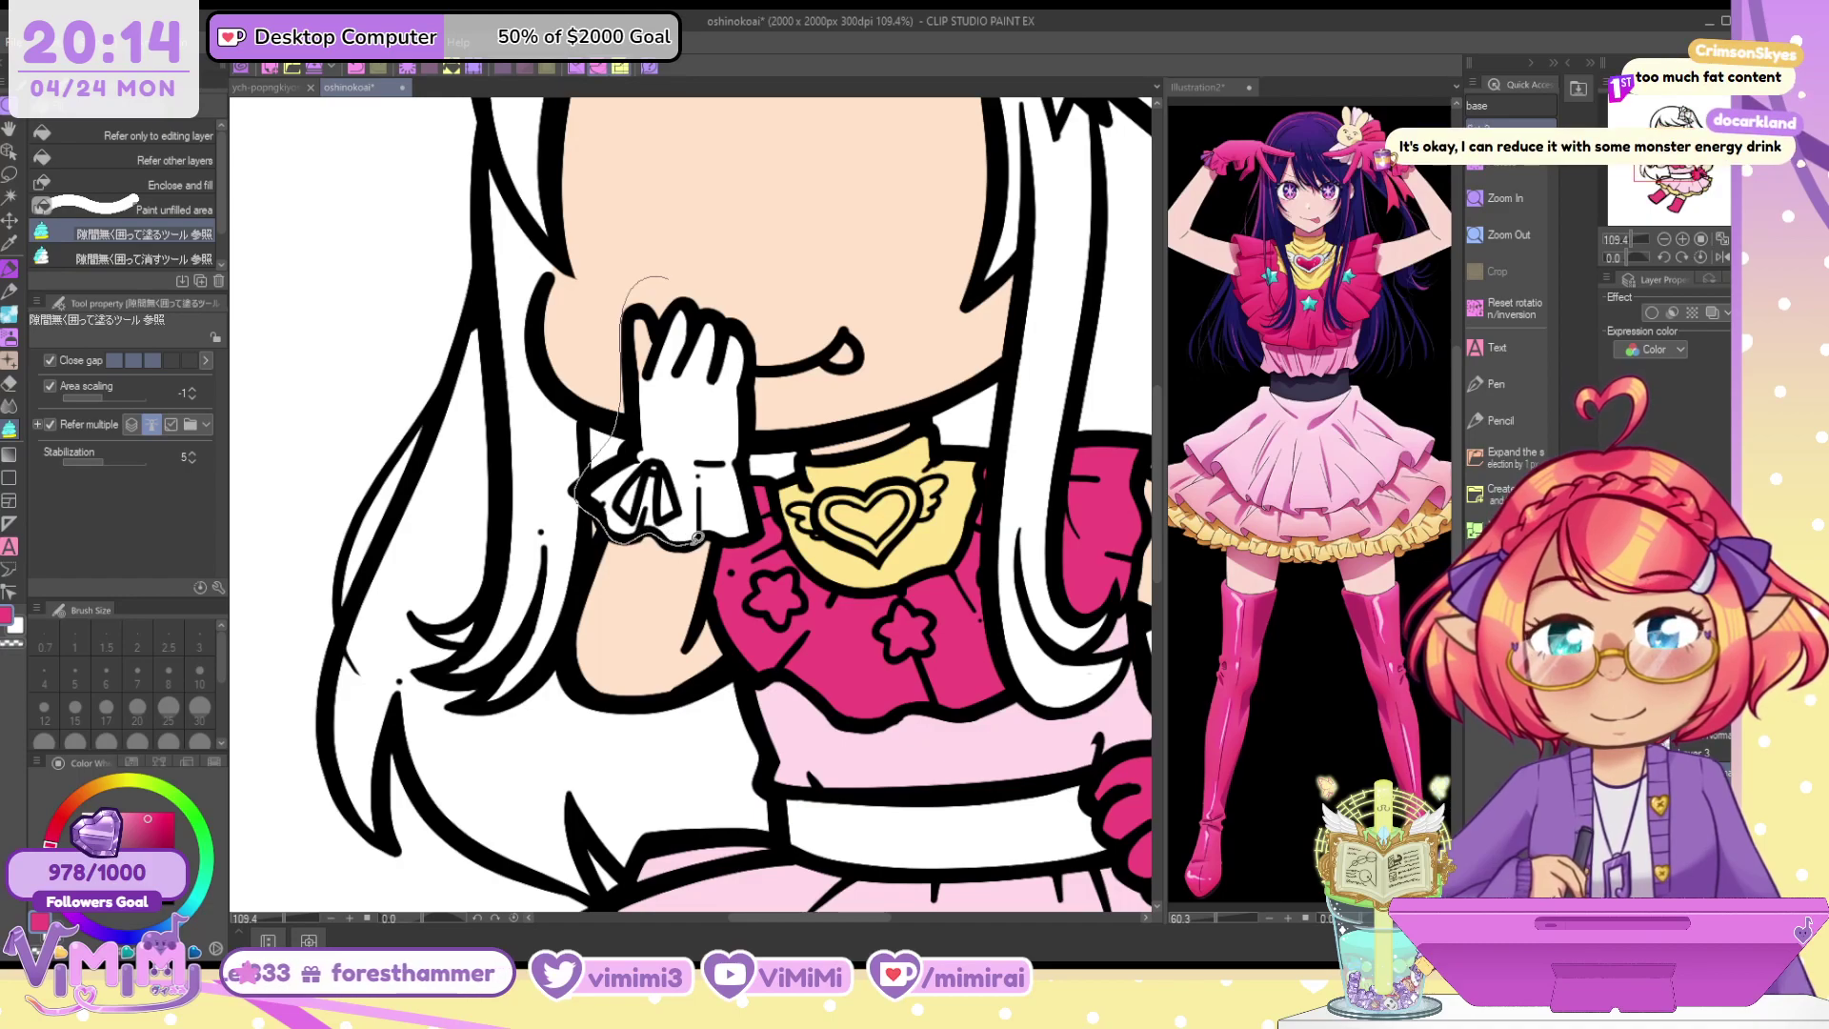
mouse_move(759, 416)
left_mouse_down()
mouse_move(752, 328)
mouse_move(672, 279)
left_mouse_up()
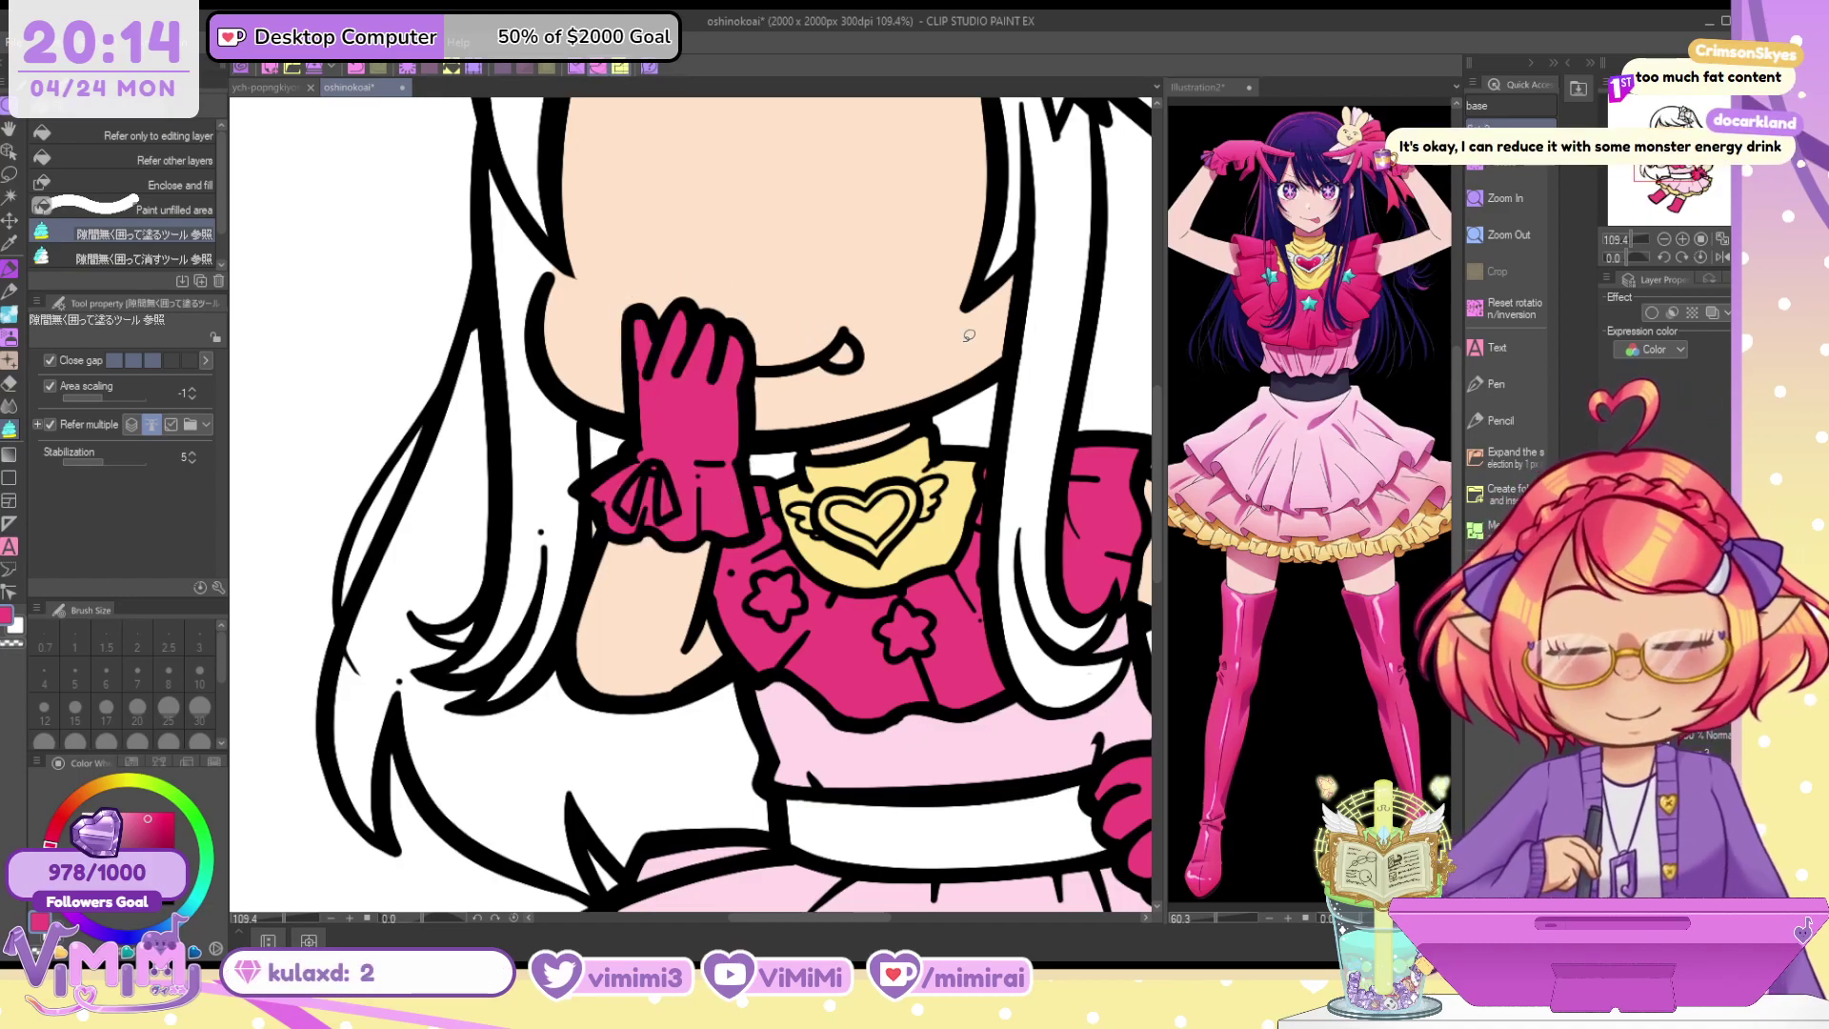
scroll(831, 485, "up", 3)
mouse_move(832, 485)
left_mouse_down()
mouse_move(808, 500)
mouse_move(919, 557)
mouse_move(947, 468)
mouse_move(834, 479)
left_mouse_up()
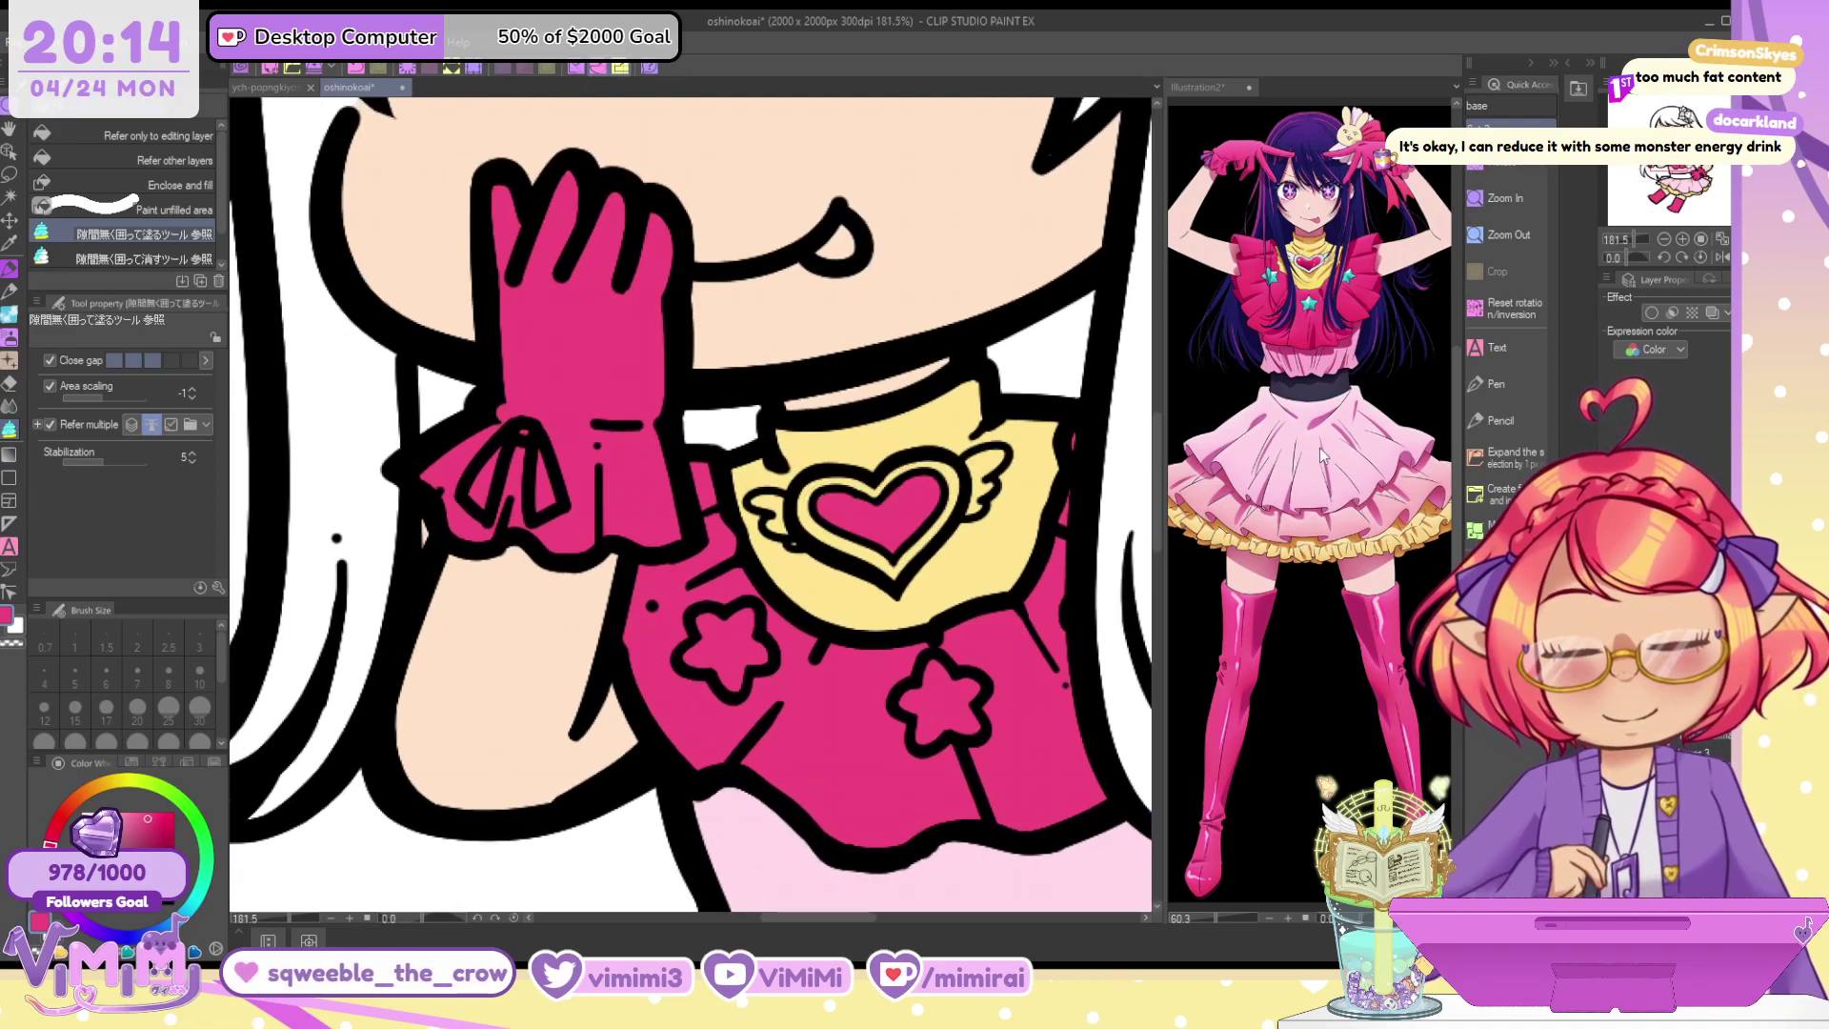
scroll(987, 459, "down", 3)
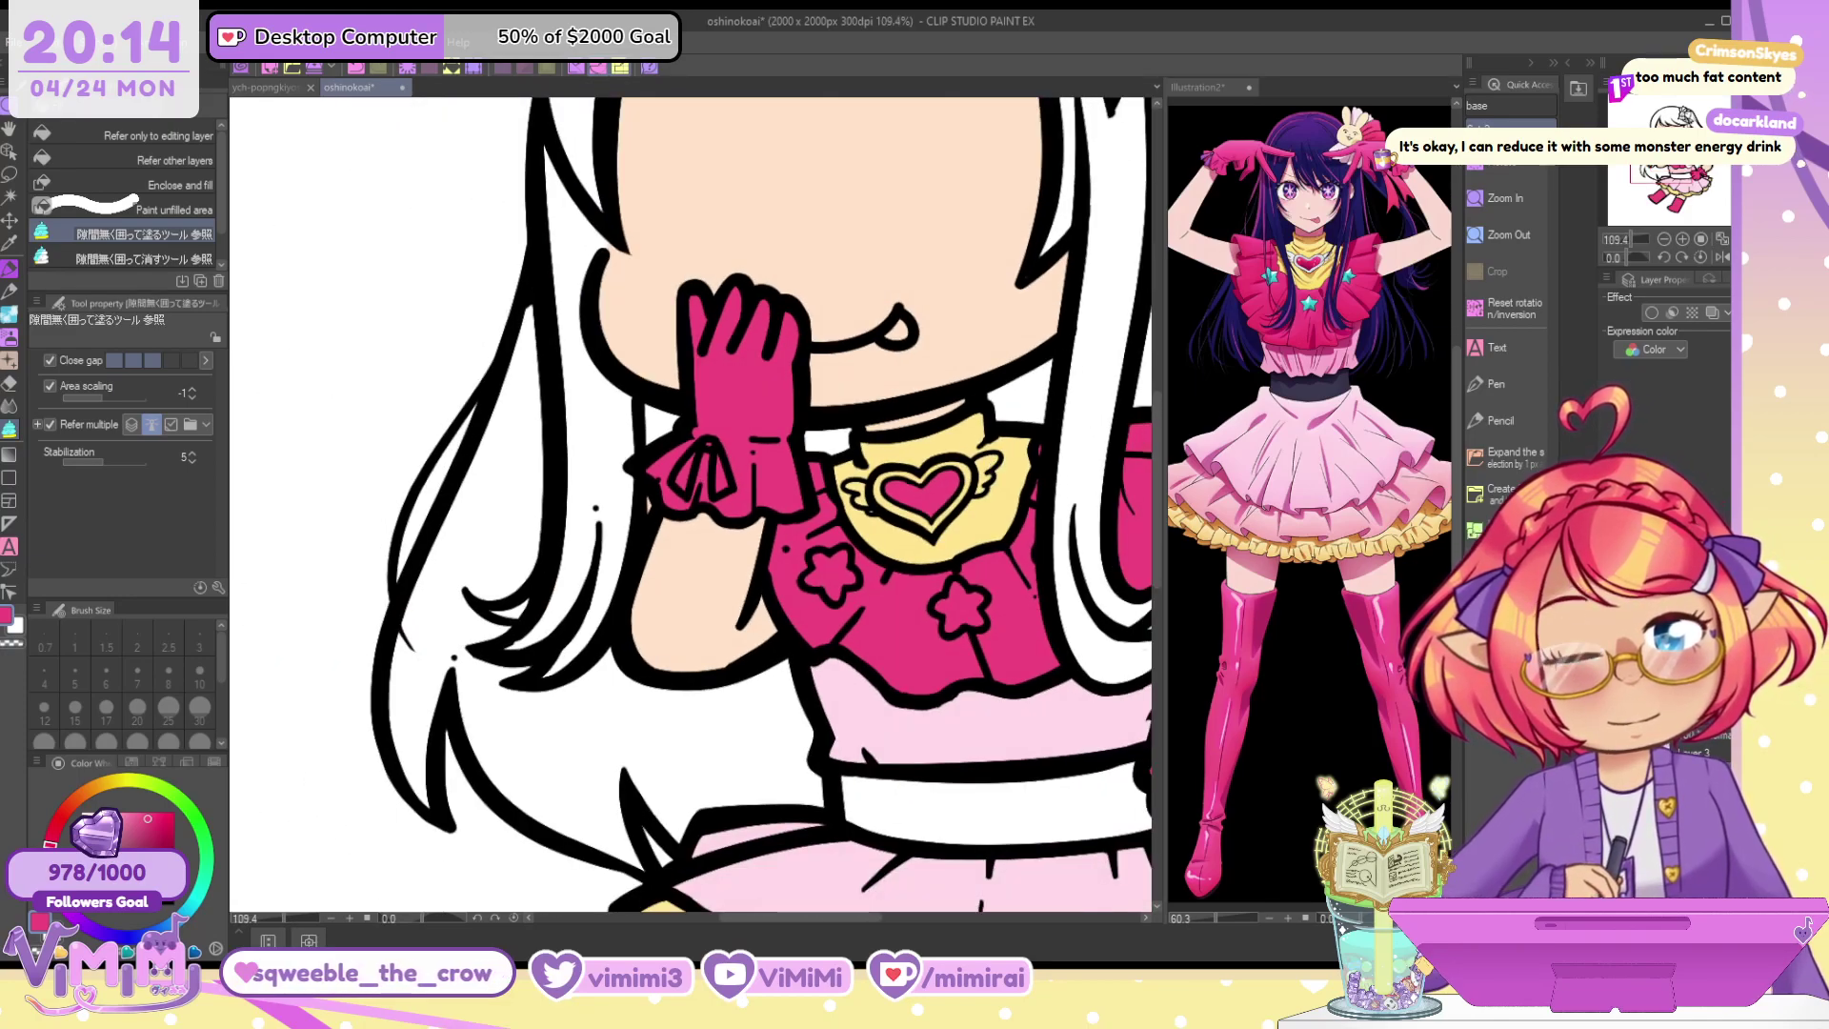
Pick a darker magenta and fill the ribbon bow loops on the cuffs of both gloves
left_click(140, 844)
left_click(142, 846)
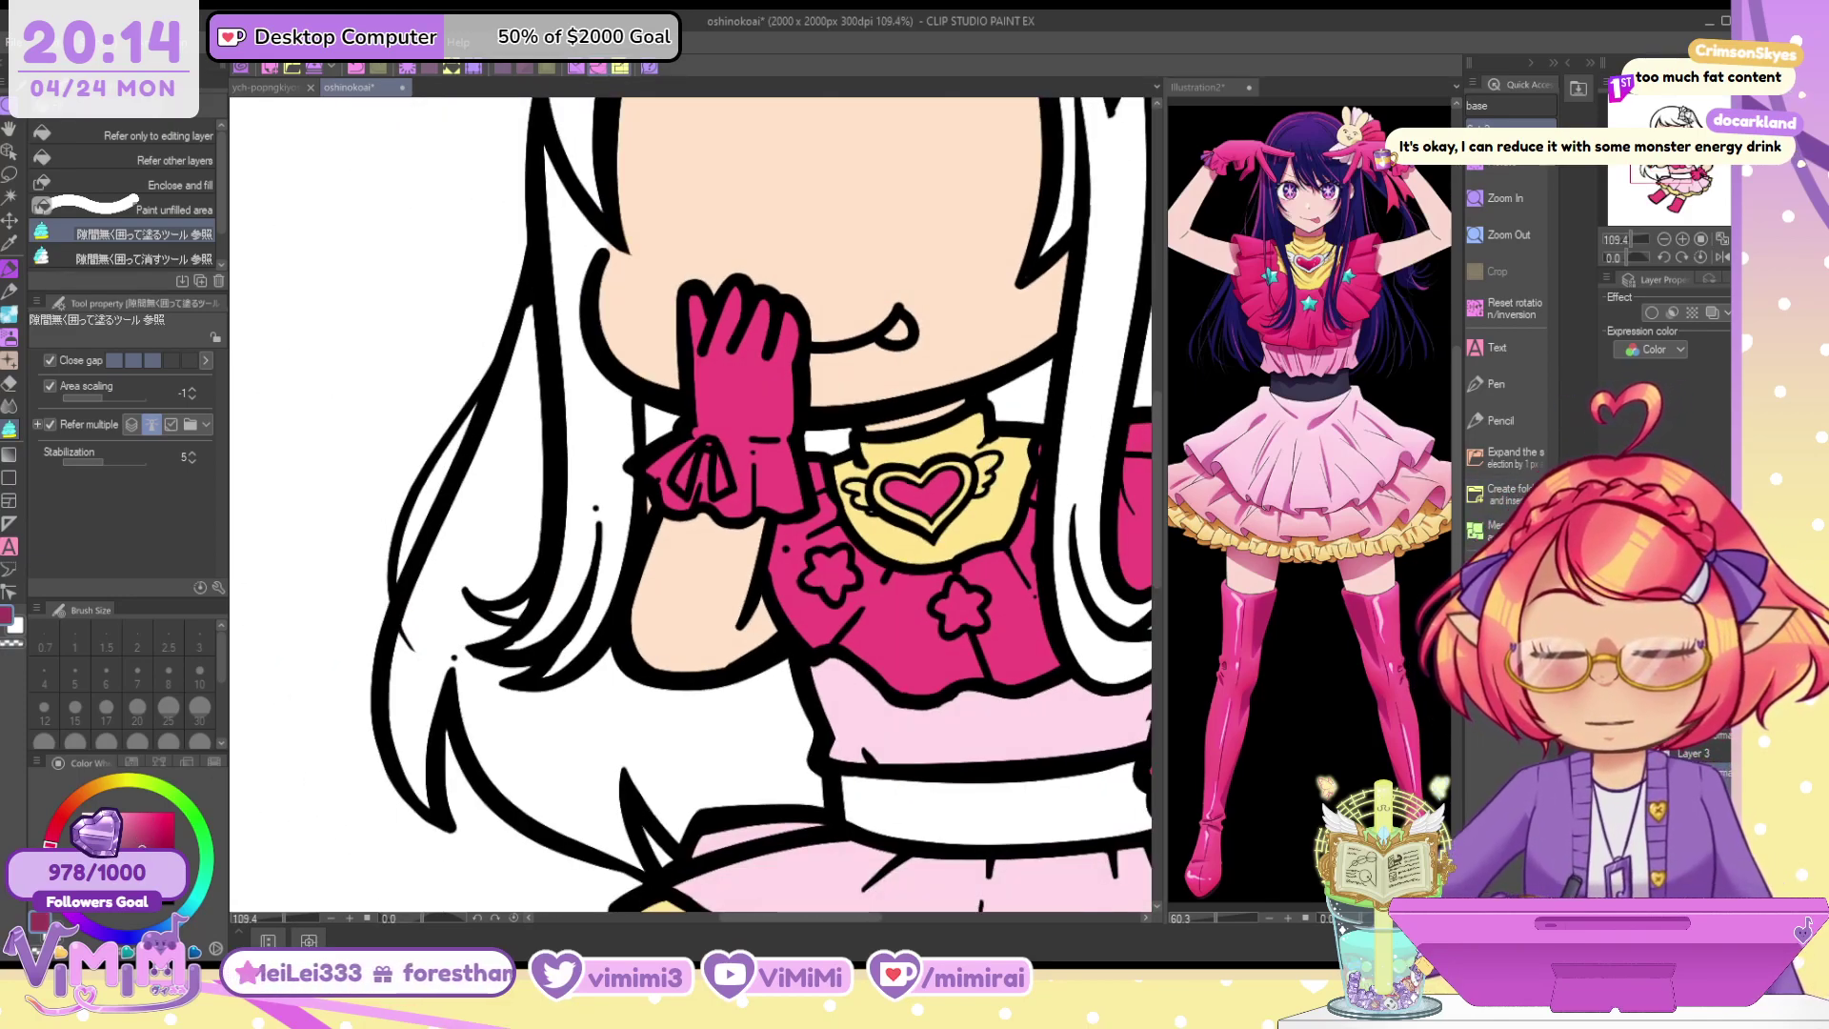
scroll(762, 405, "up", 3)
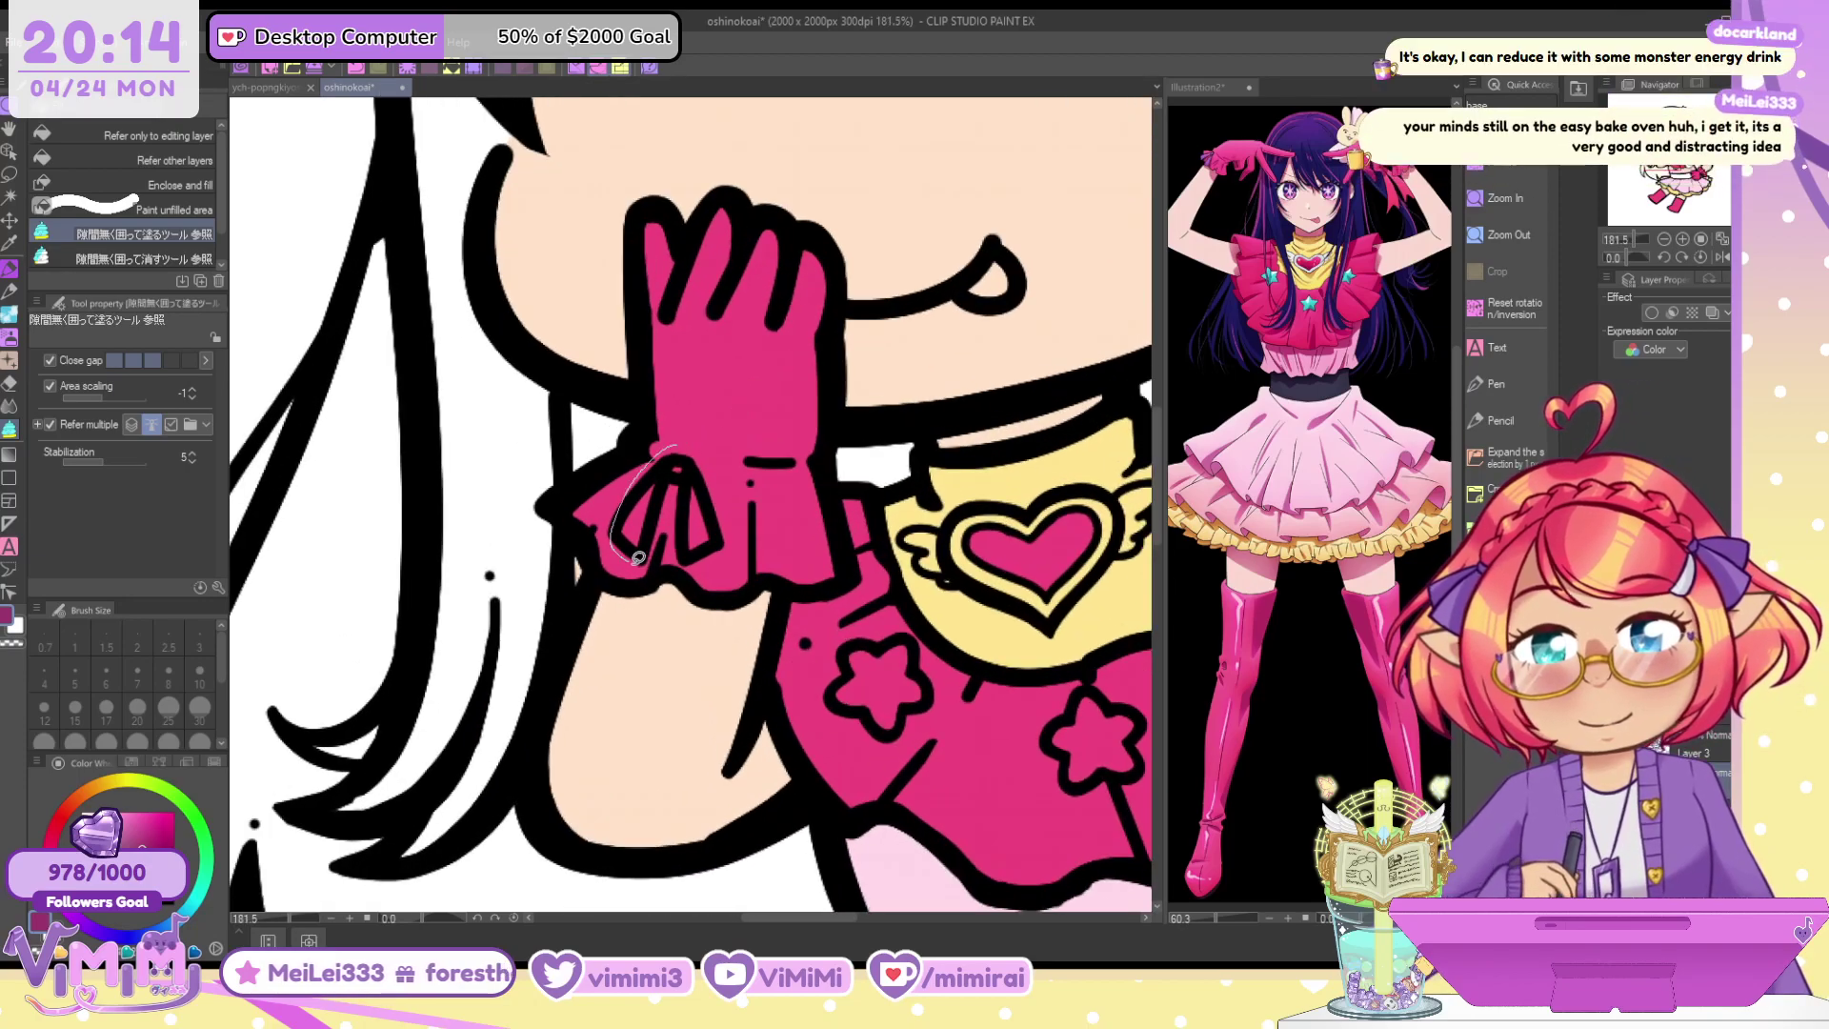
mouse_move(676, 446)
left_mouse_down()
mouse_move(678, 519)
mouse_move(713, 476)
mouse_move(678, 448)
left_mouse_up()
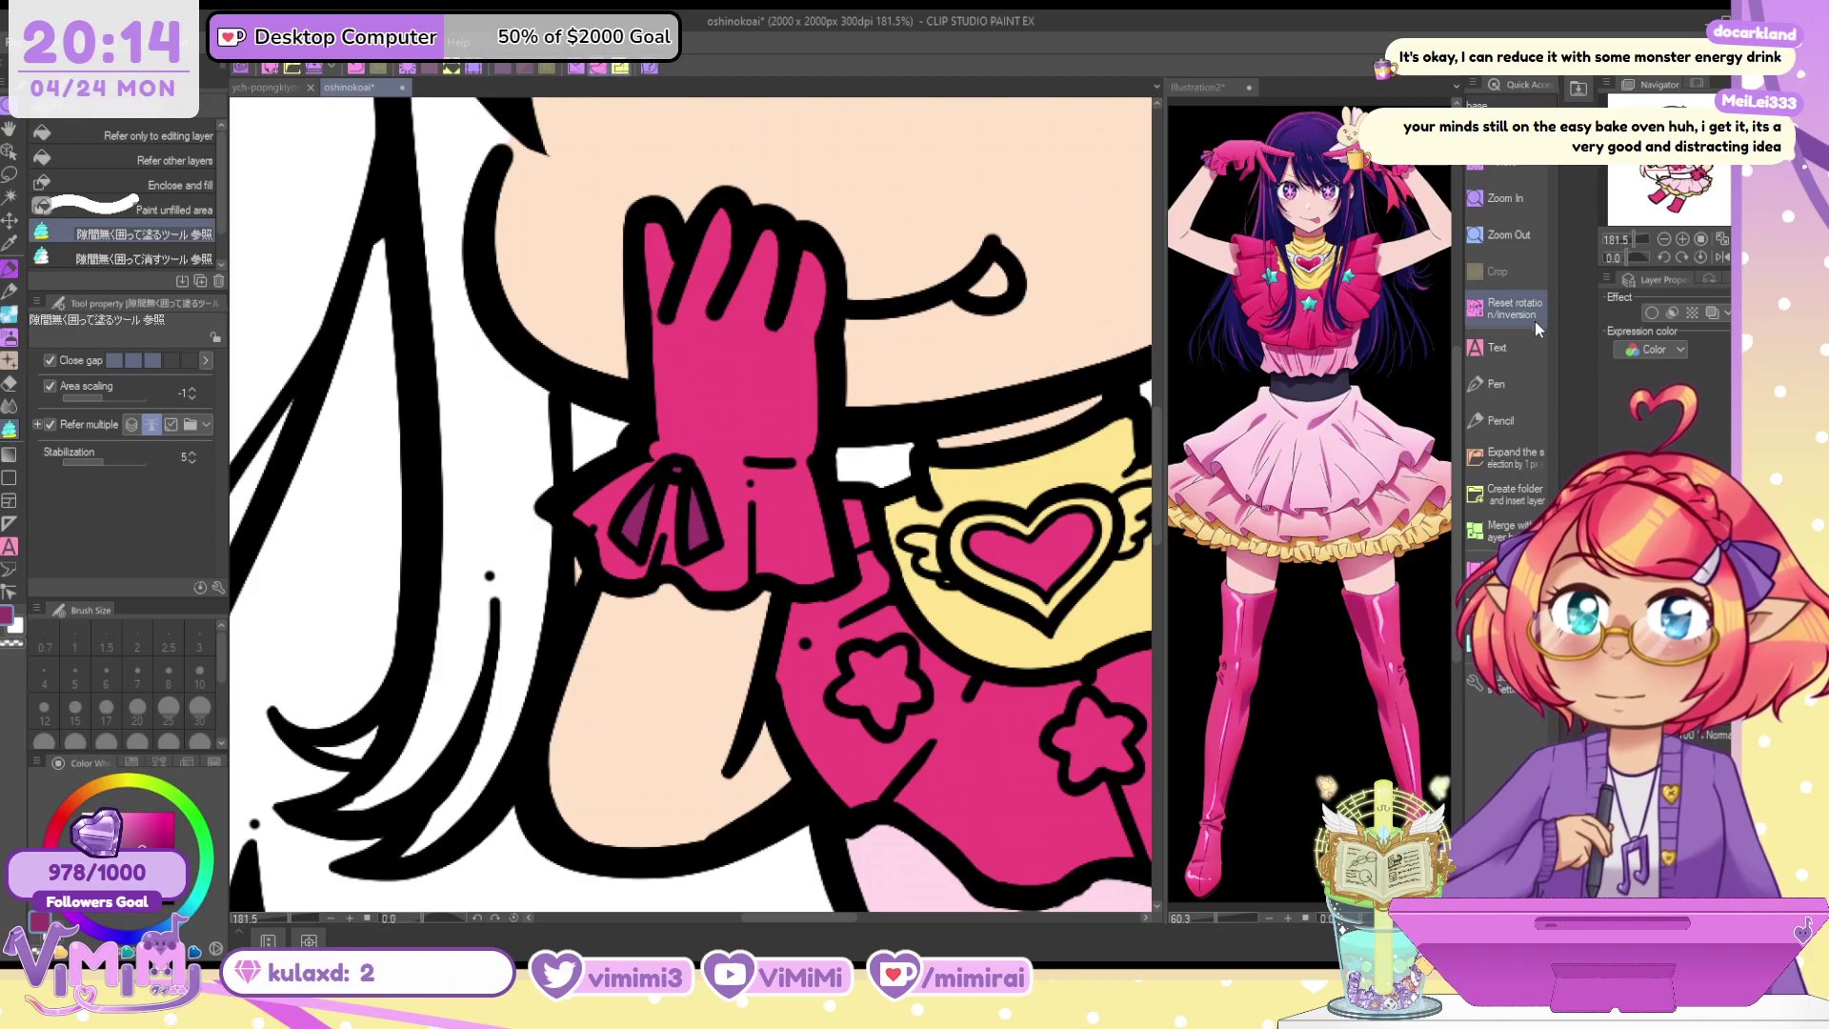
left_click_drag(1667, 156, 1697, 176)
mouse_move(808, 404)
left_mouse_down()
mouse_move(773, 406)
mouse_move(836, 543)
mouse_move(905, 438)
mouse_move(781, 409)
left_mouse_up()
Sample the deep pink from the hip glove and touch up the area around its cuff ribbon with the pen
key("p")
key("asciicircum")
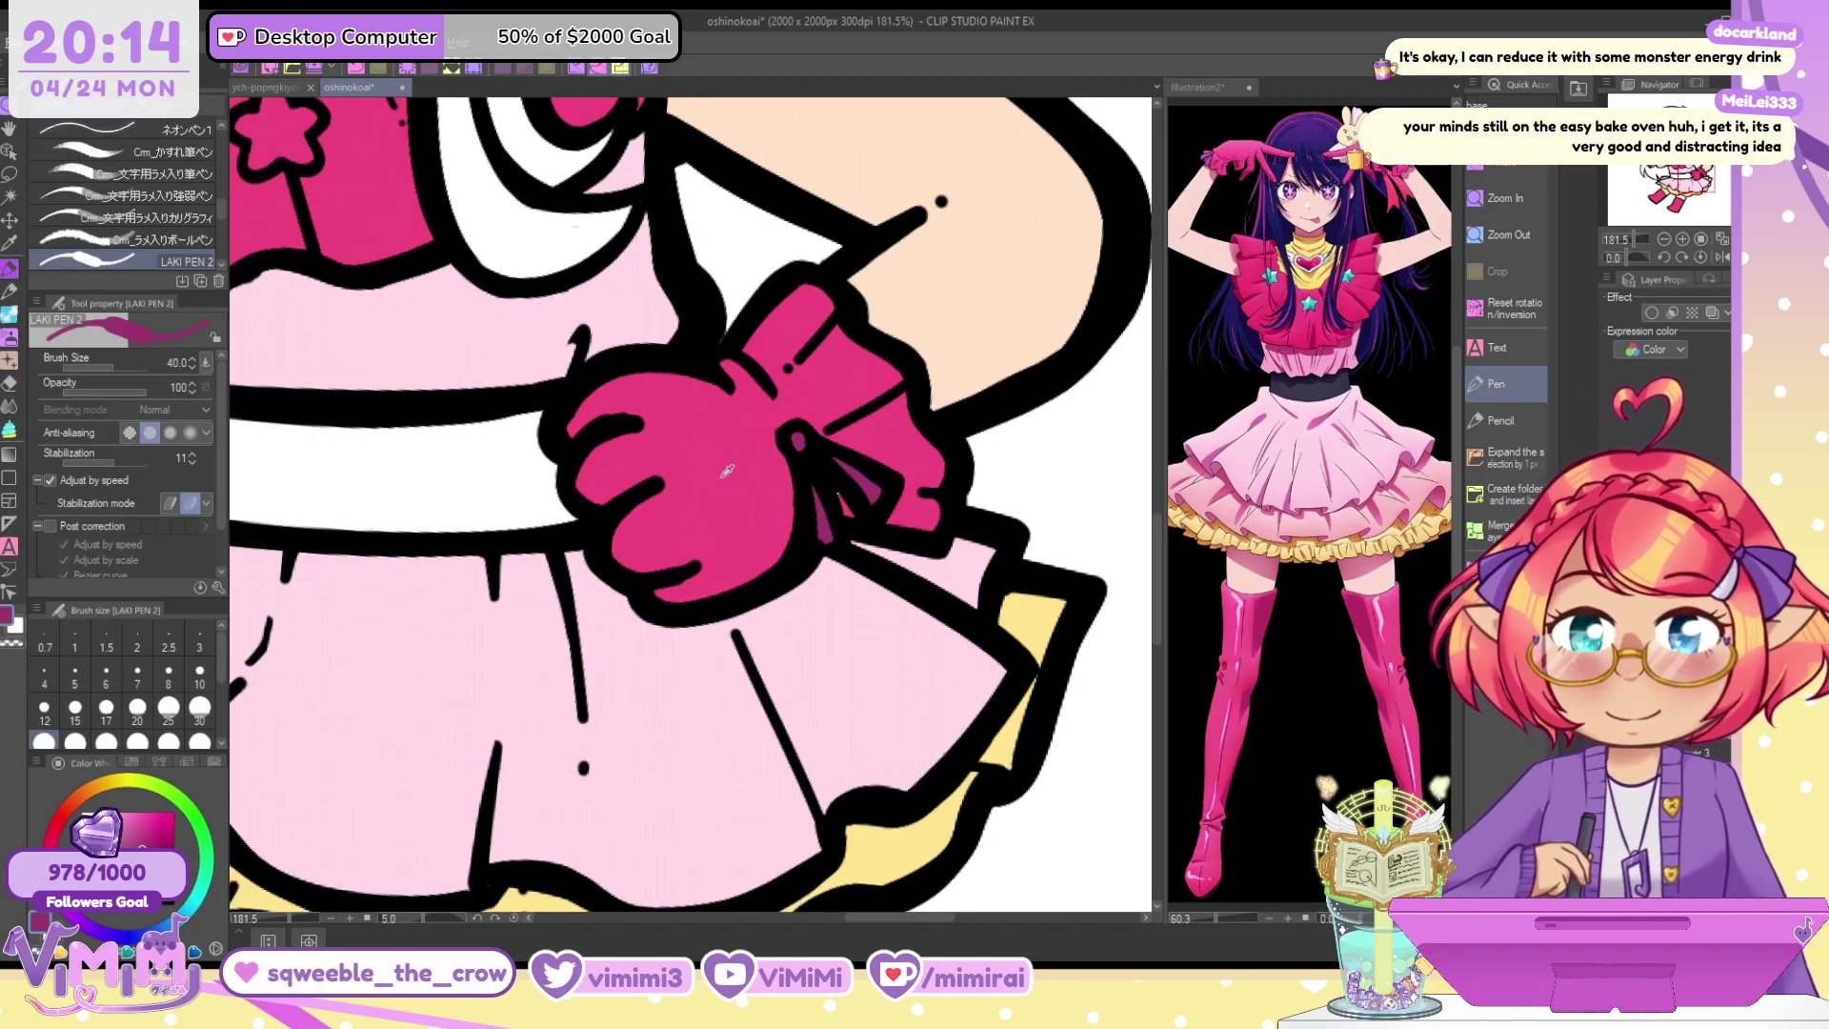
left_click(840, 499, "alt")
scroll(841, 501, "down", 1)
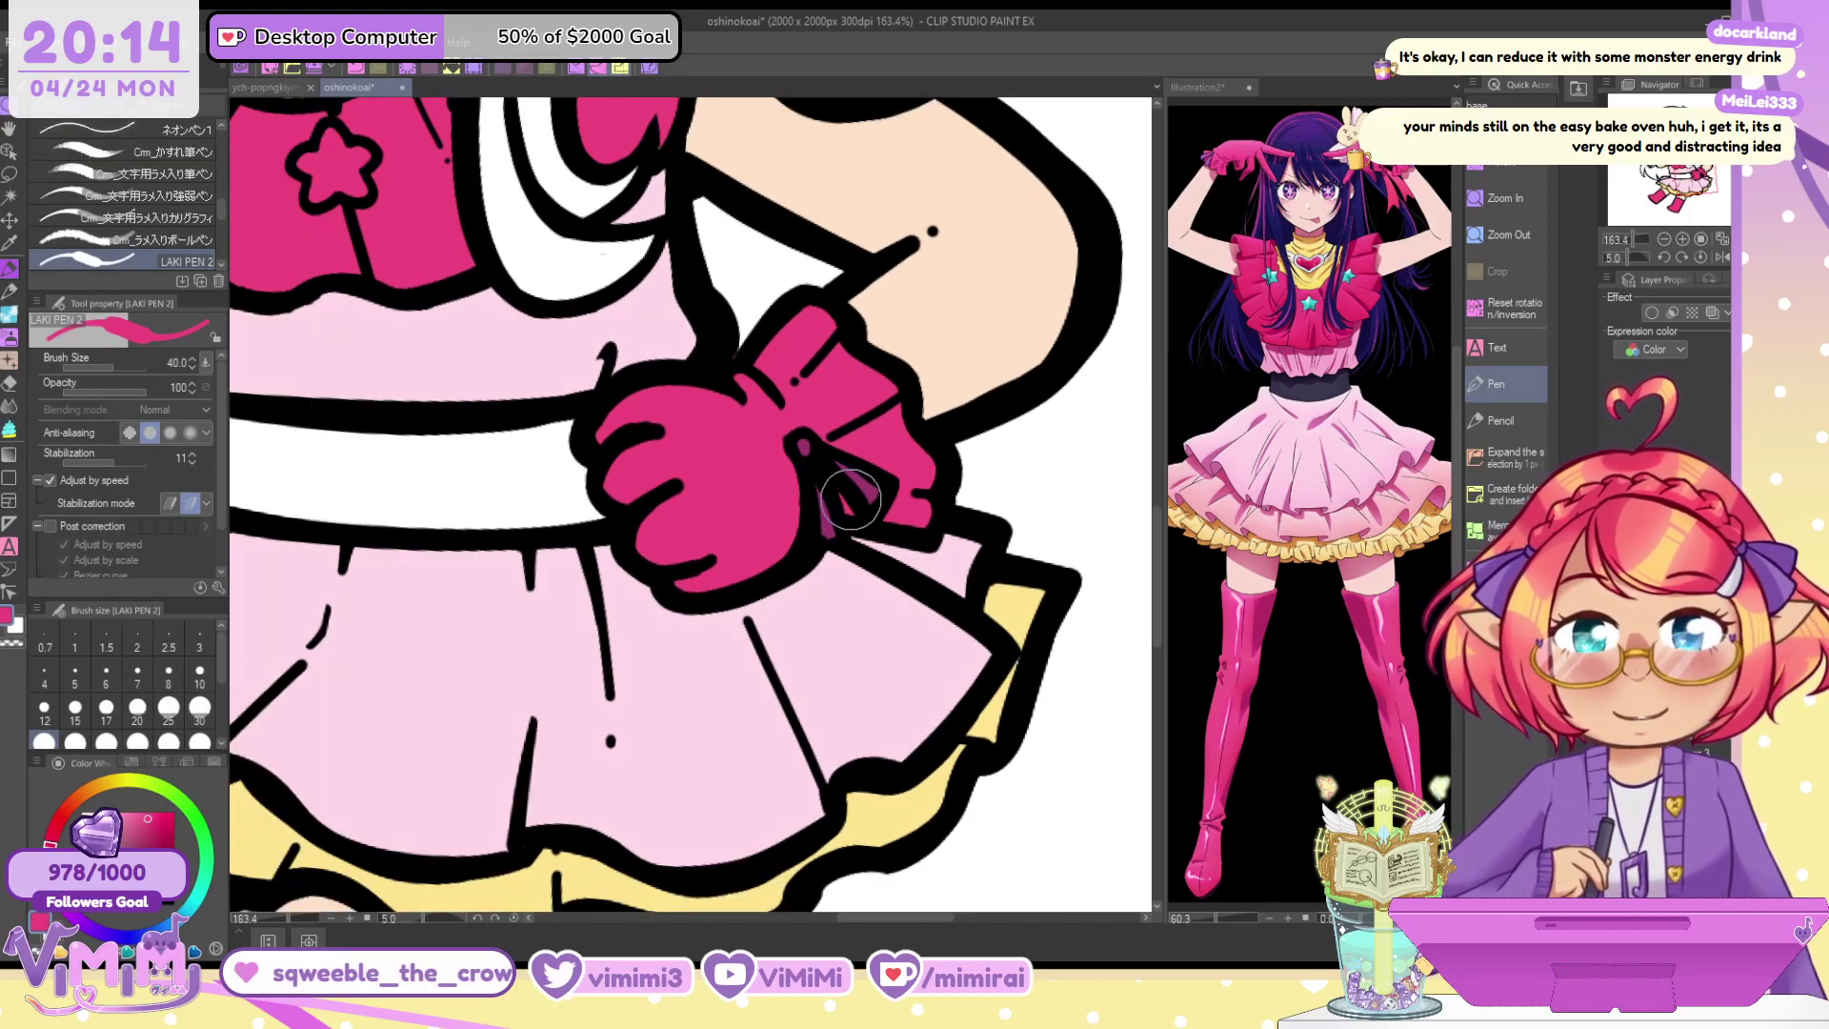
left_click(1663, 239)
Pick a very pale cyan and fill the heart emblem's border and both wings on the collar
left_click_drag(1688, 170, 1672, 164)
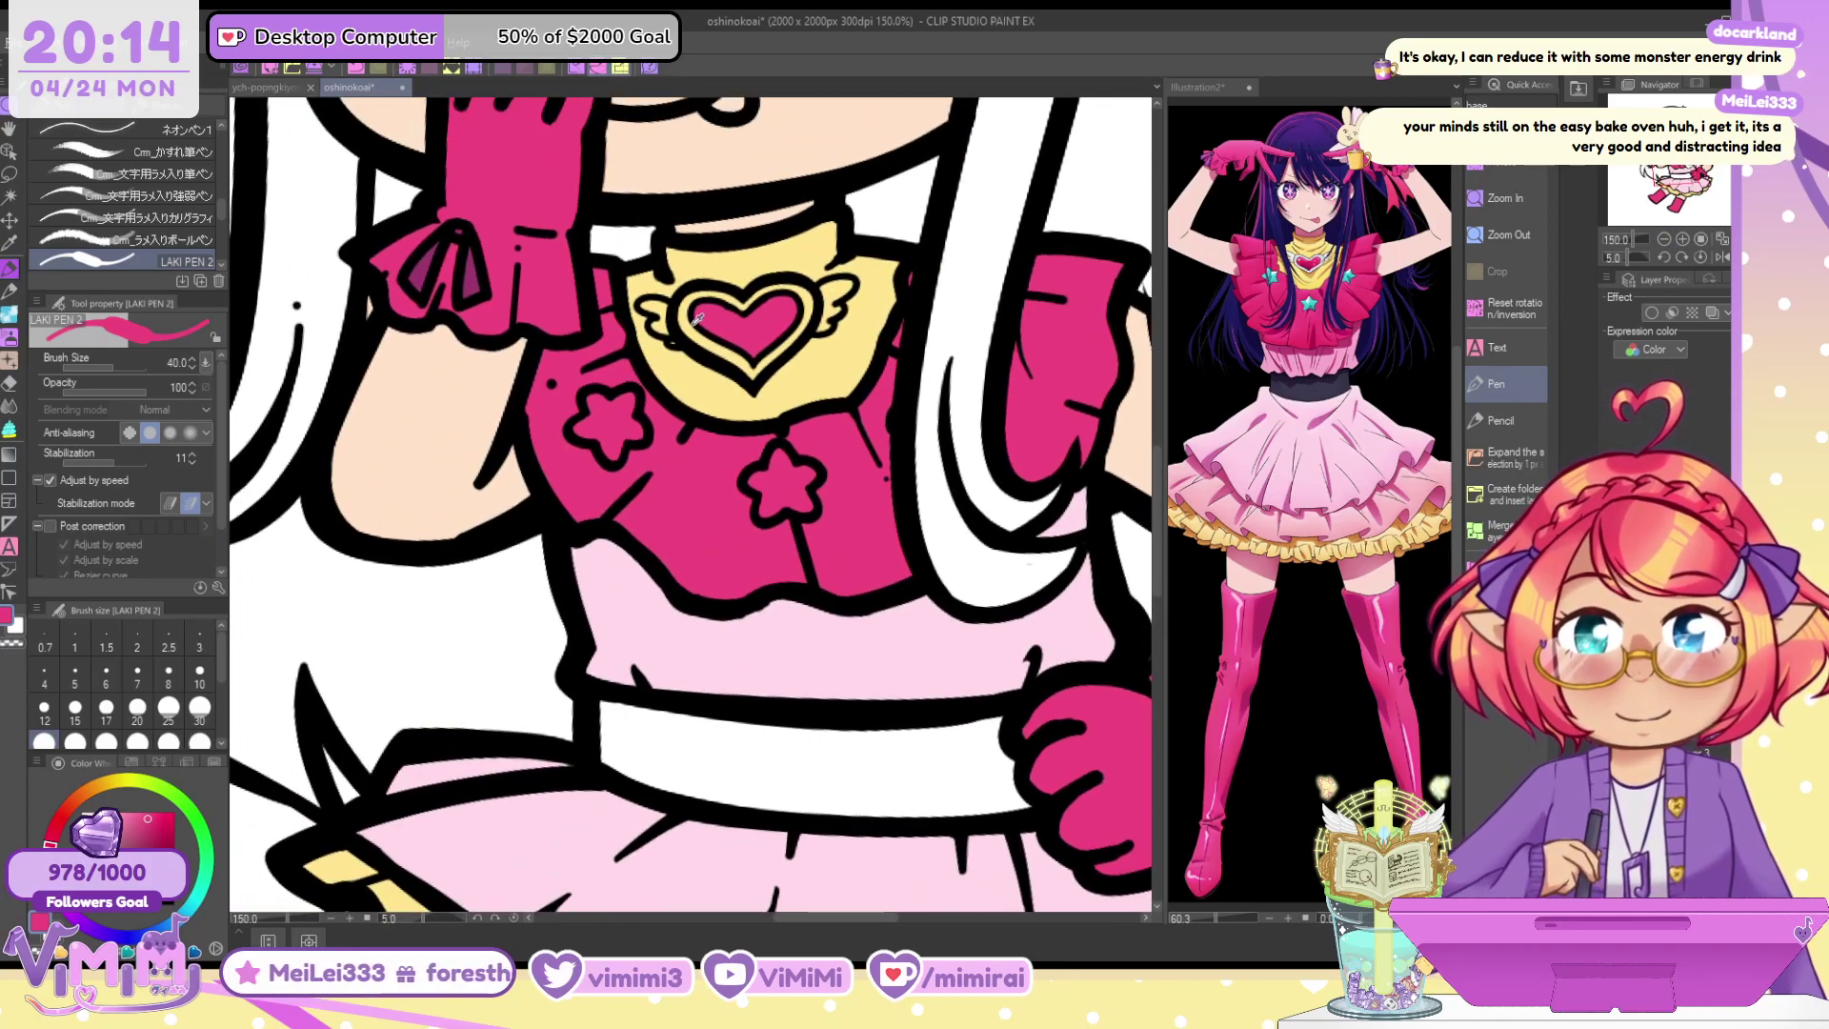
key("x")
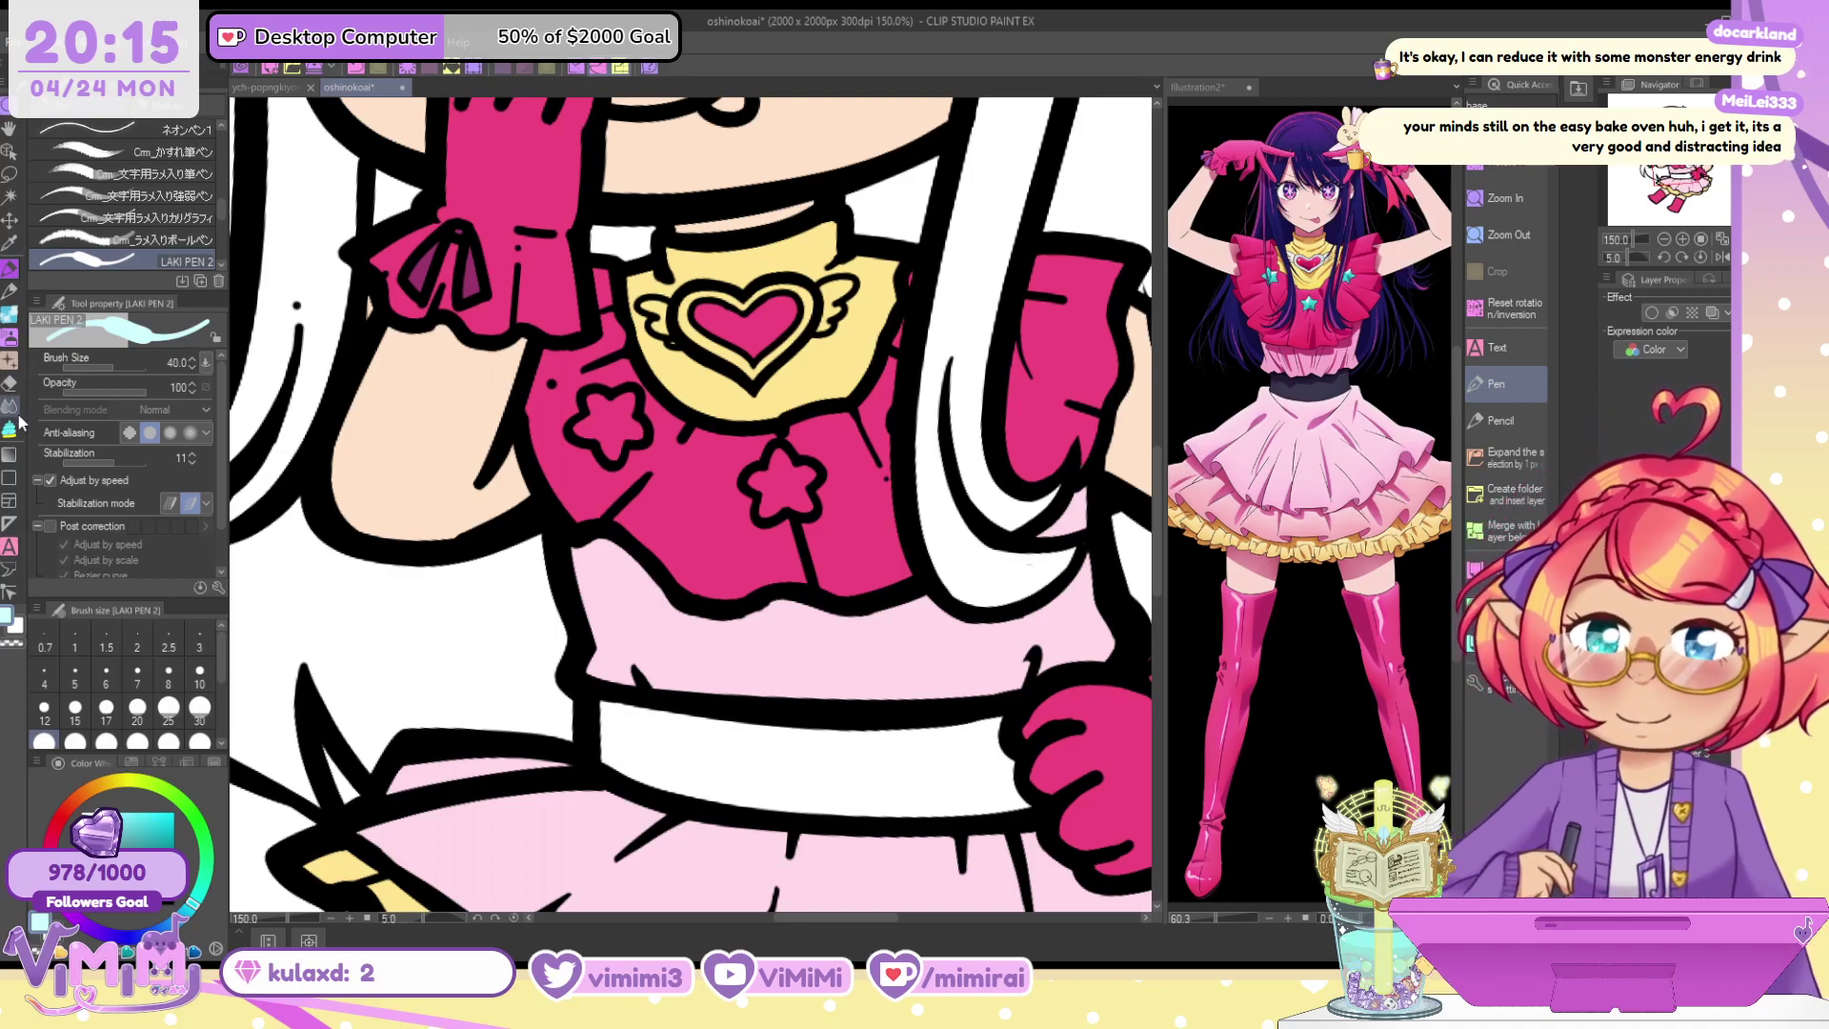
left_click_drag(734, 300, 749, 305)
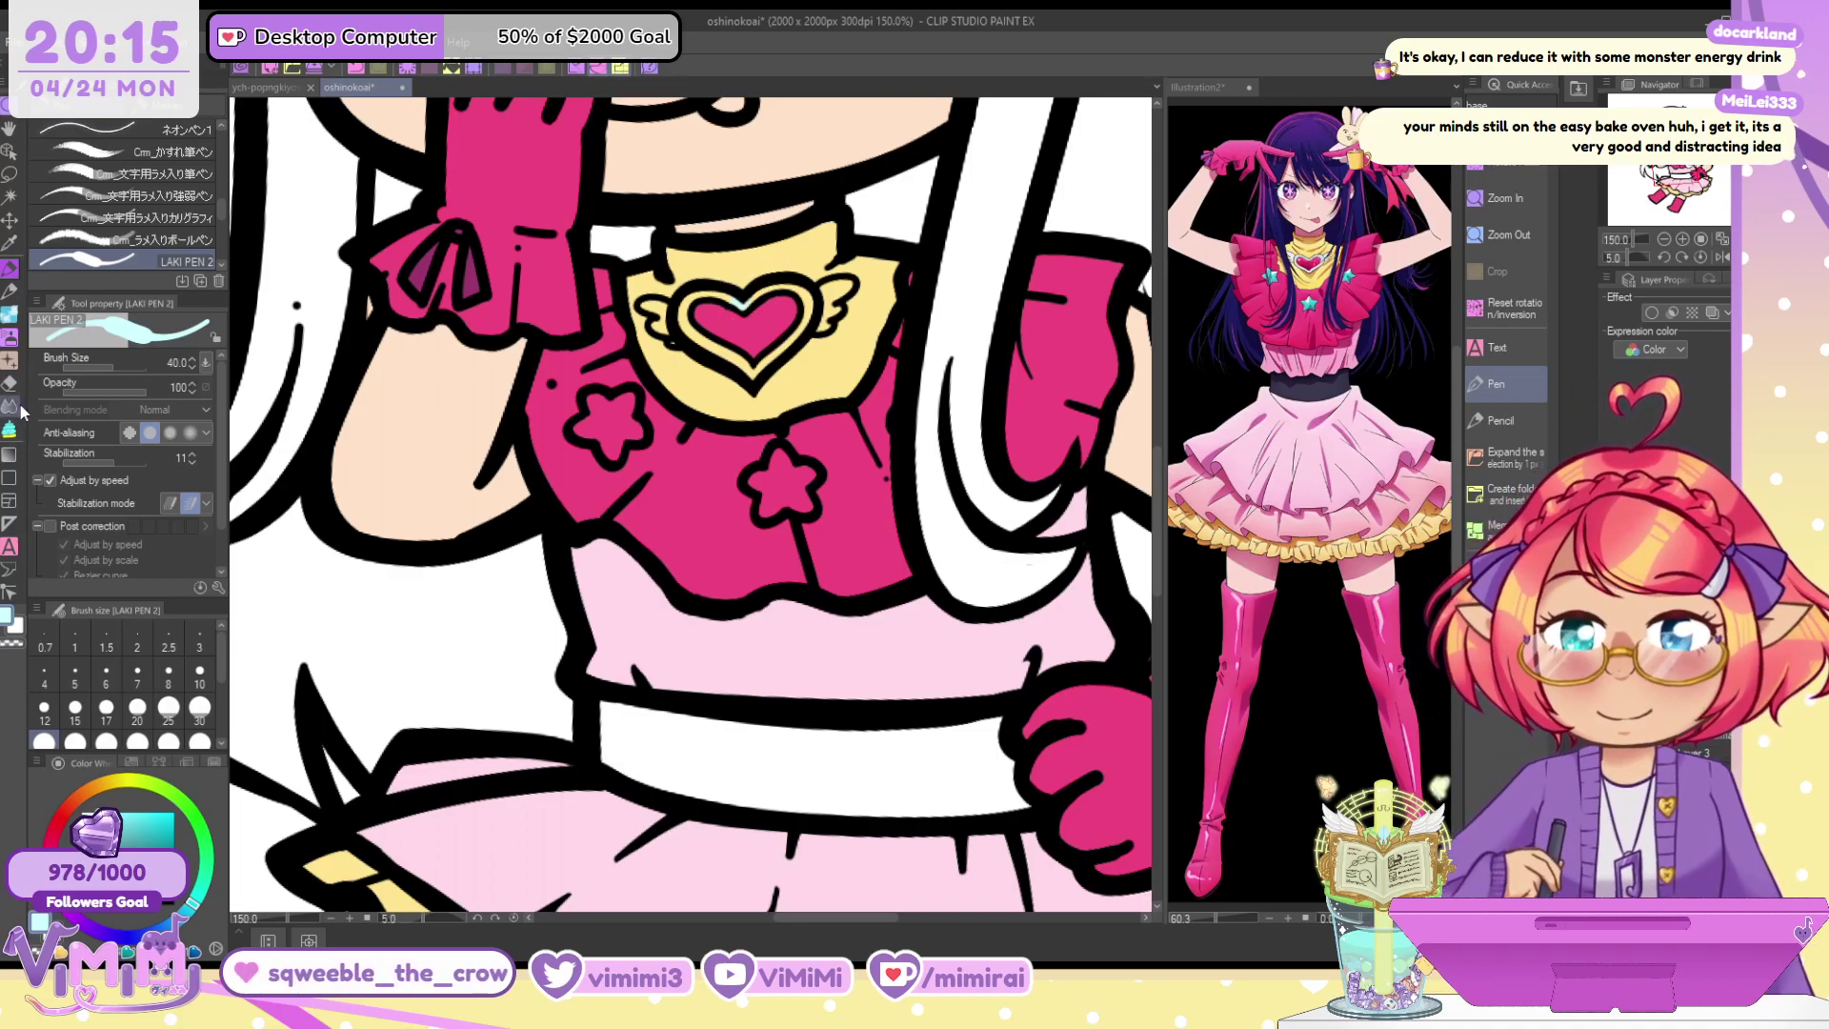
left_click(10, 430)
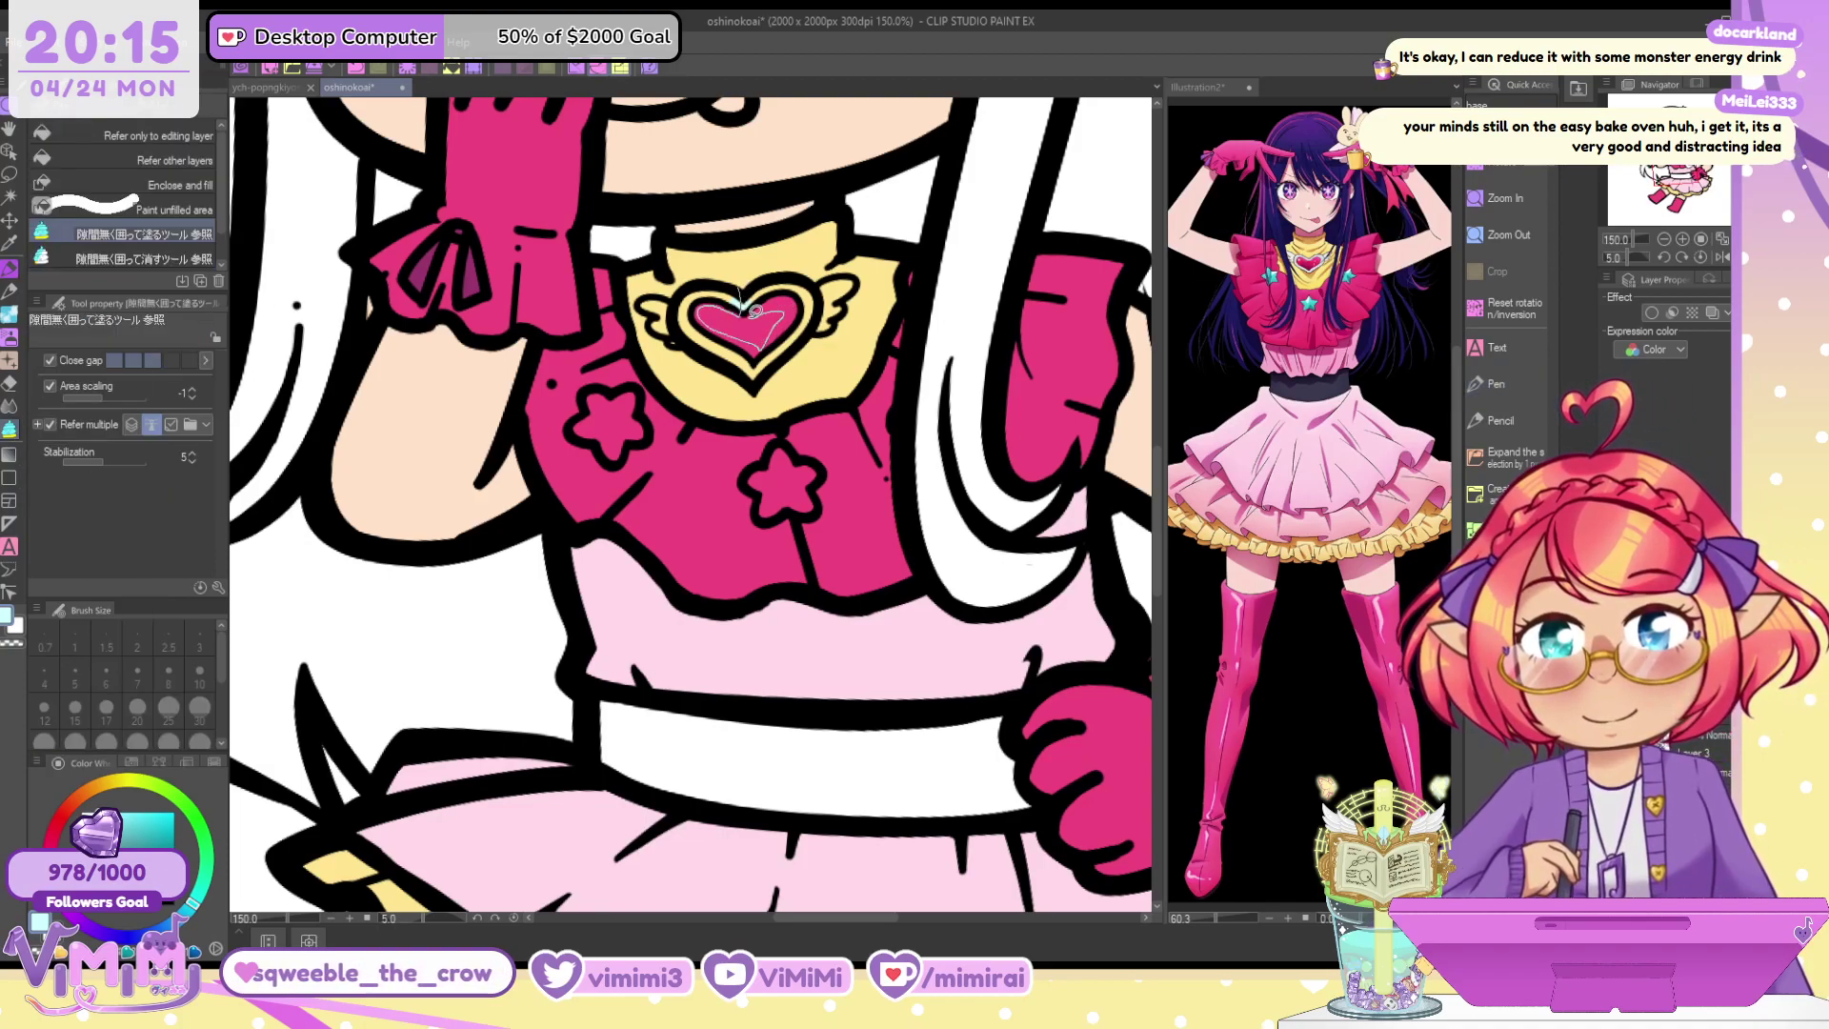
left_click(682, 301)
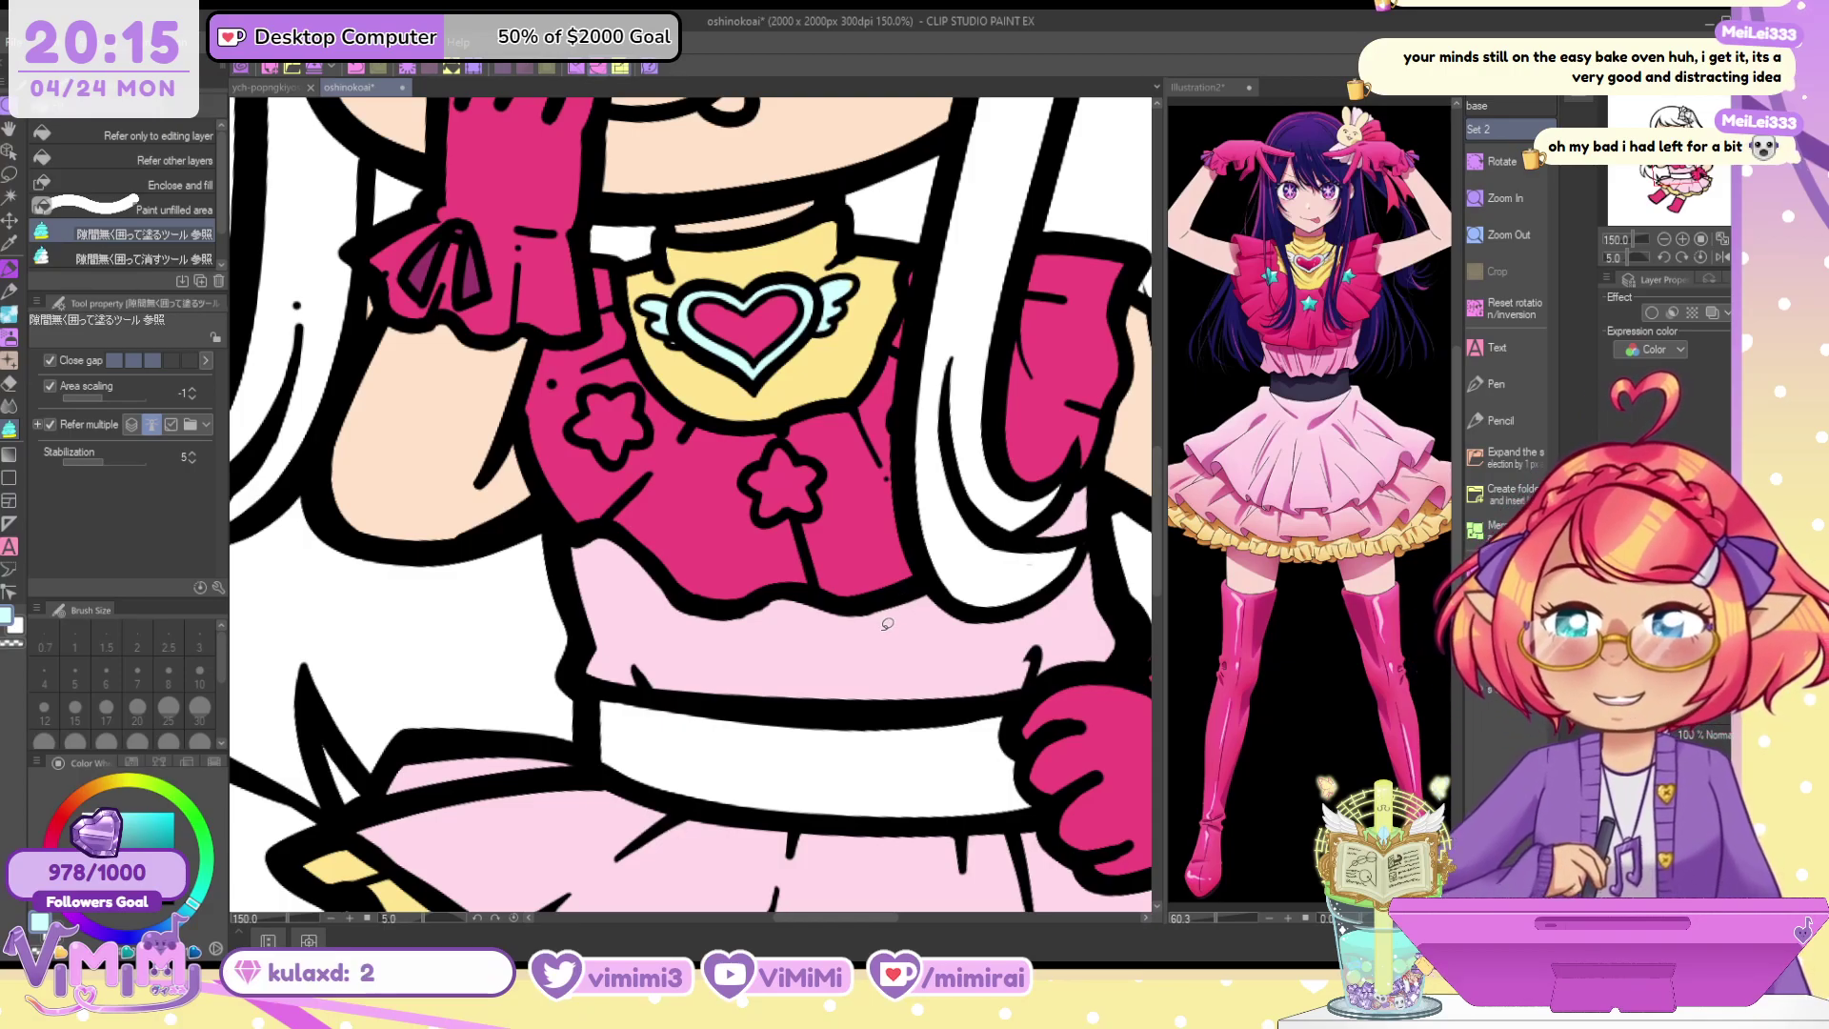
Pick a saturated turquoise and fill the two stars on the bodice
scroll(888, 624, "down", 3)
left_click_drag(887, 623, 810, 553)
scroll(864, 582, "up", 3)
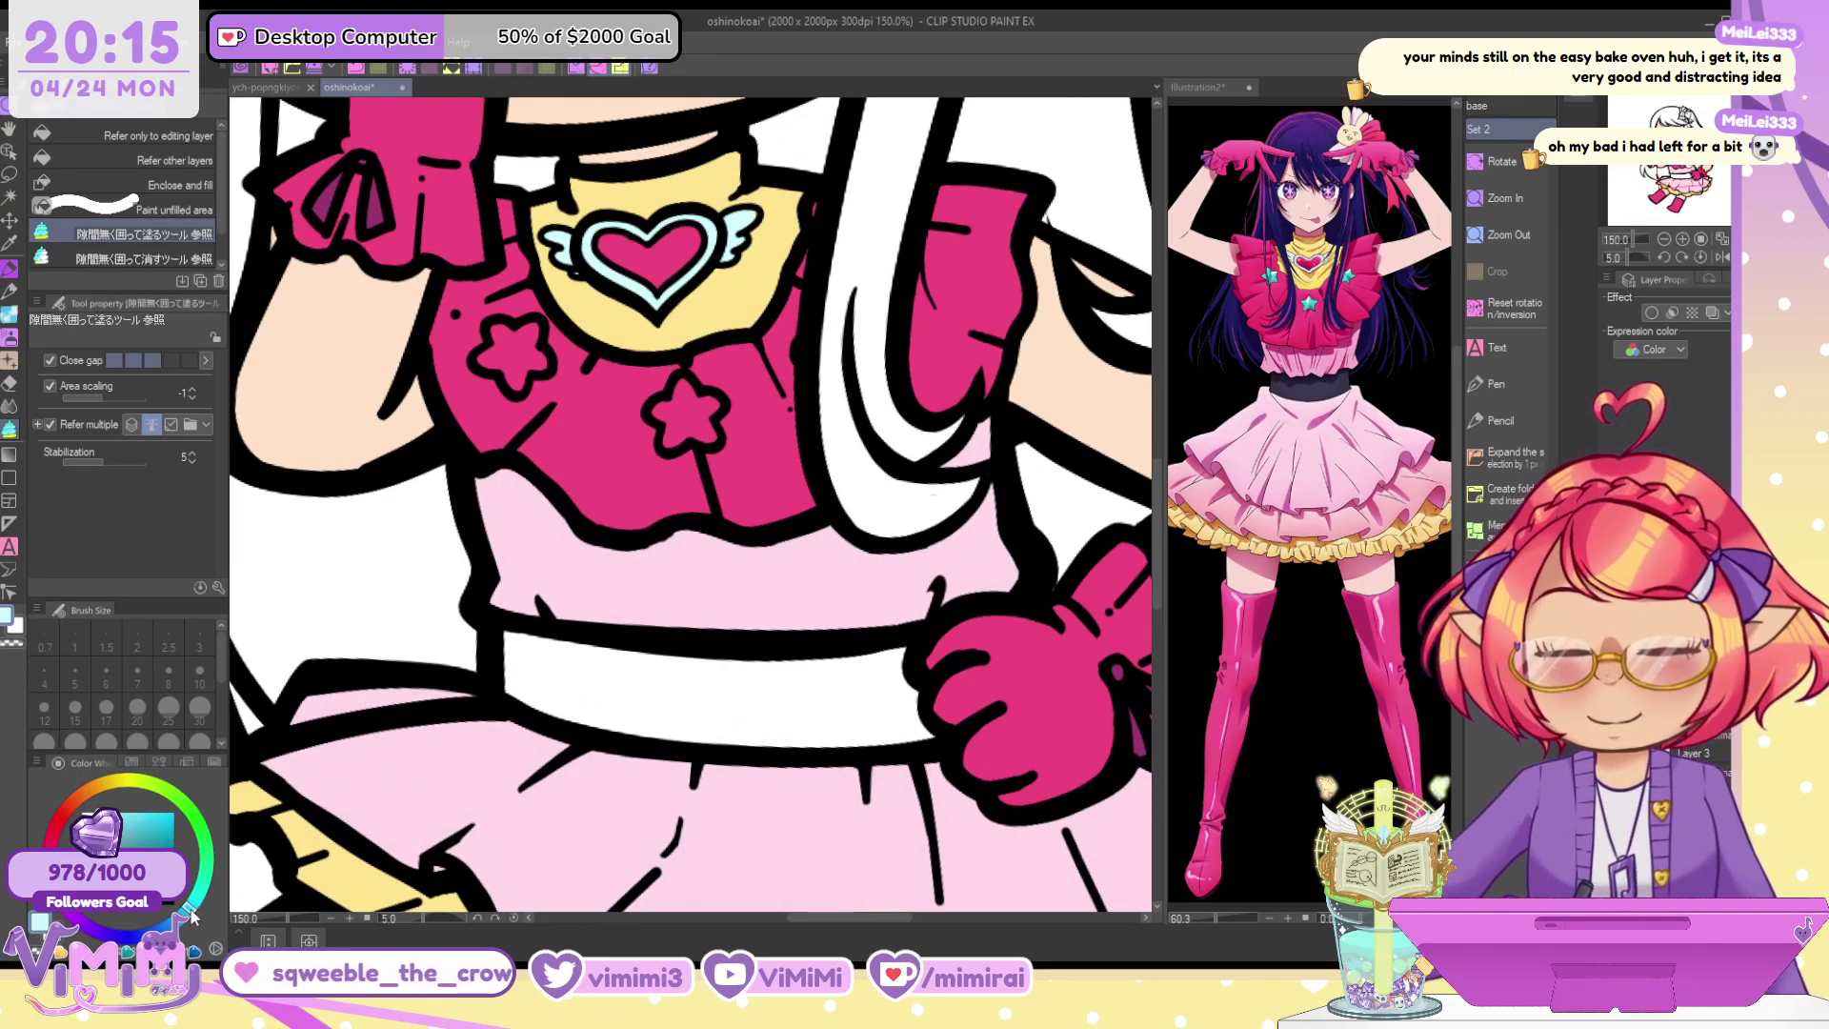
left_click(160, 820)
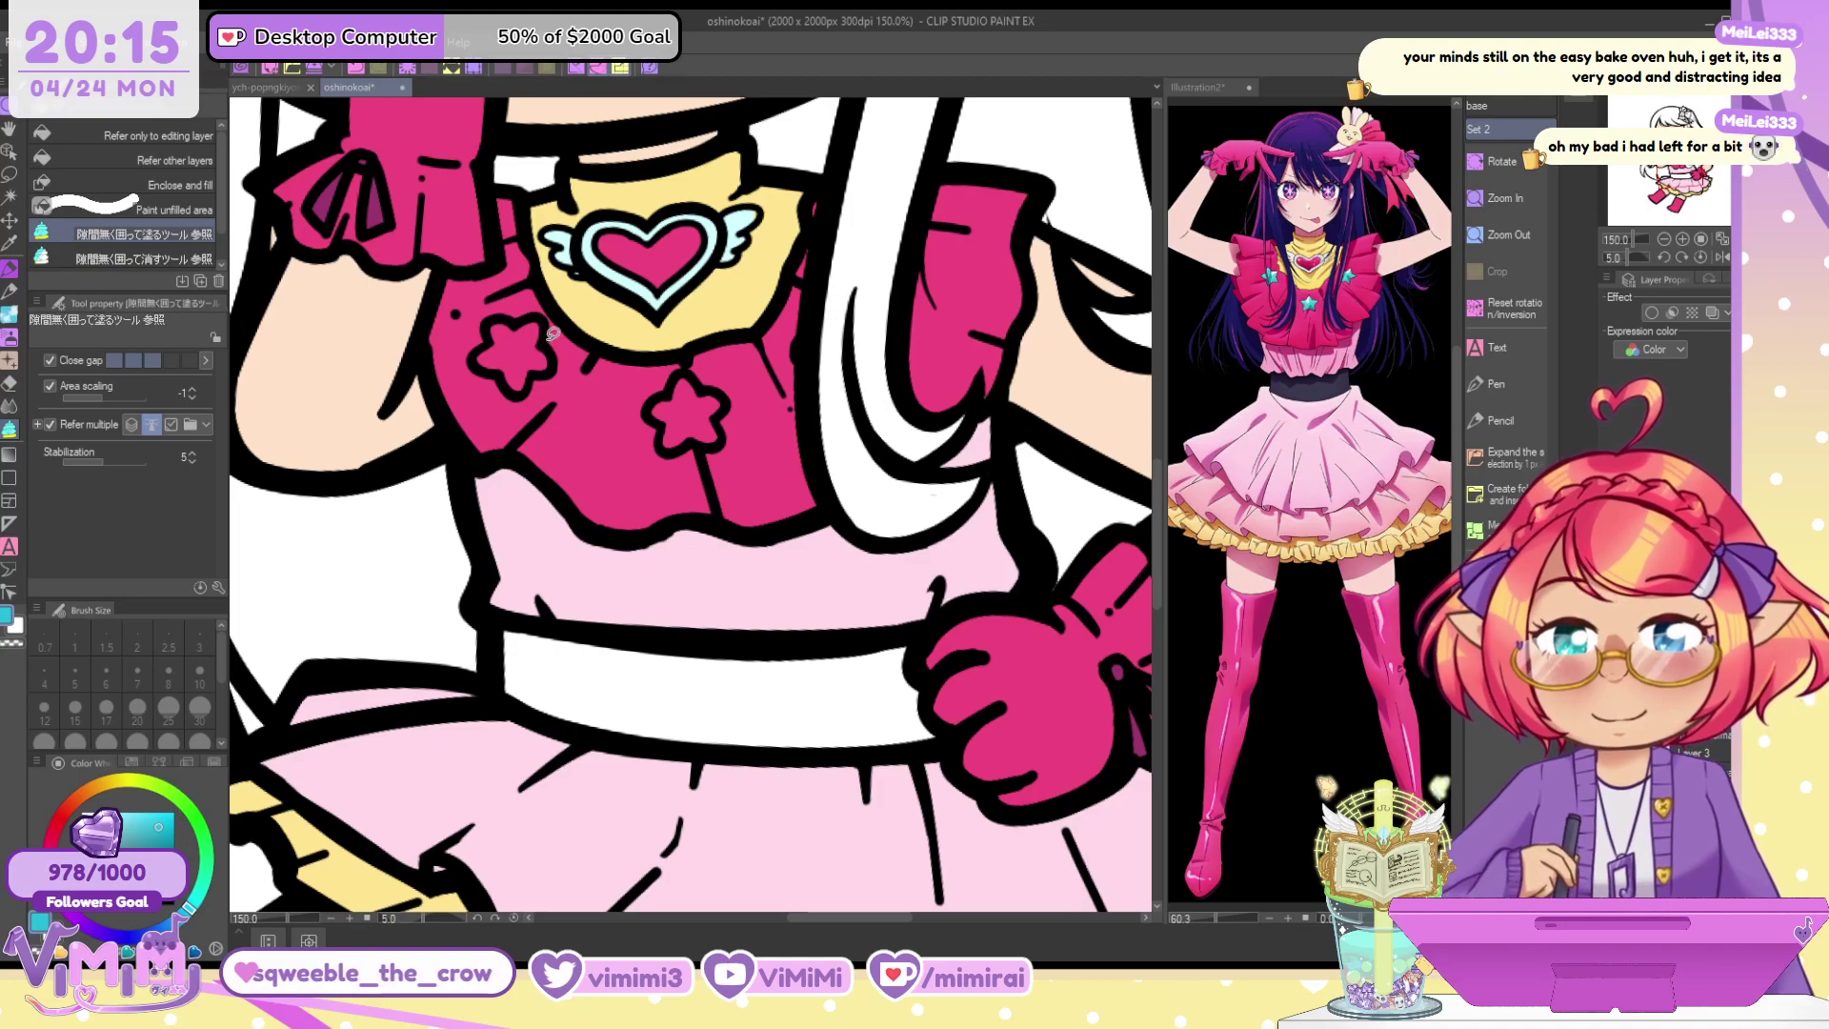
left_click(513, 355)
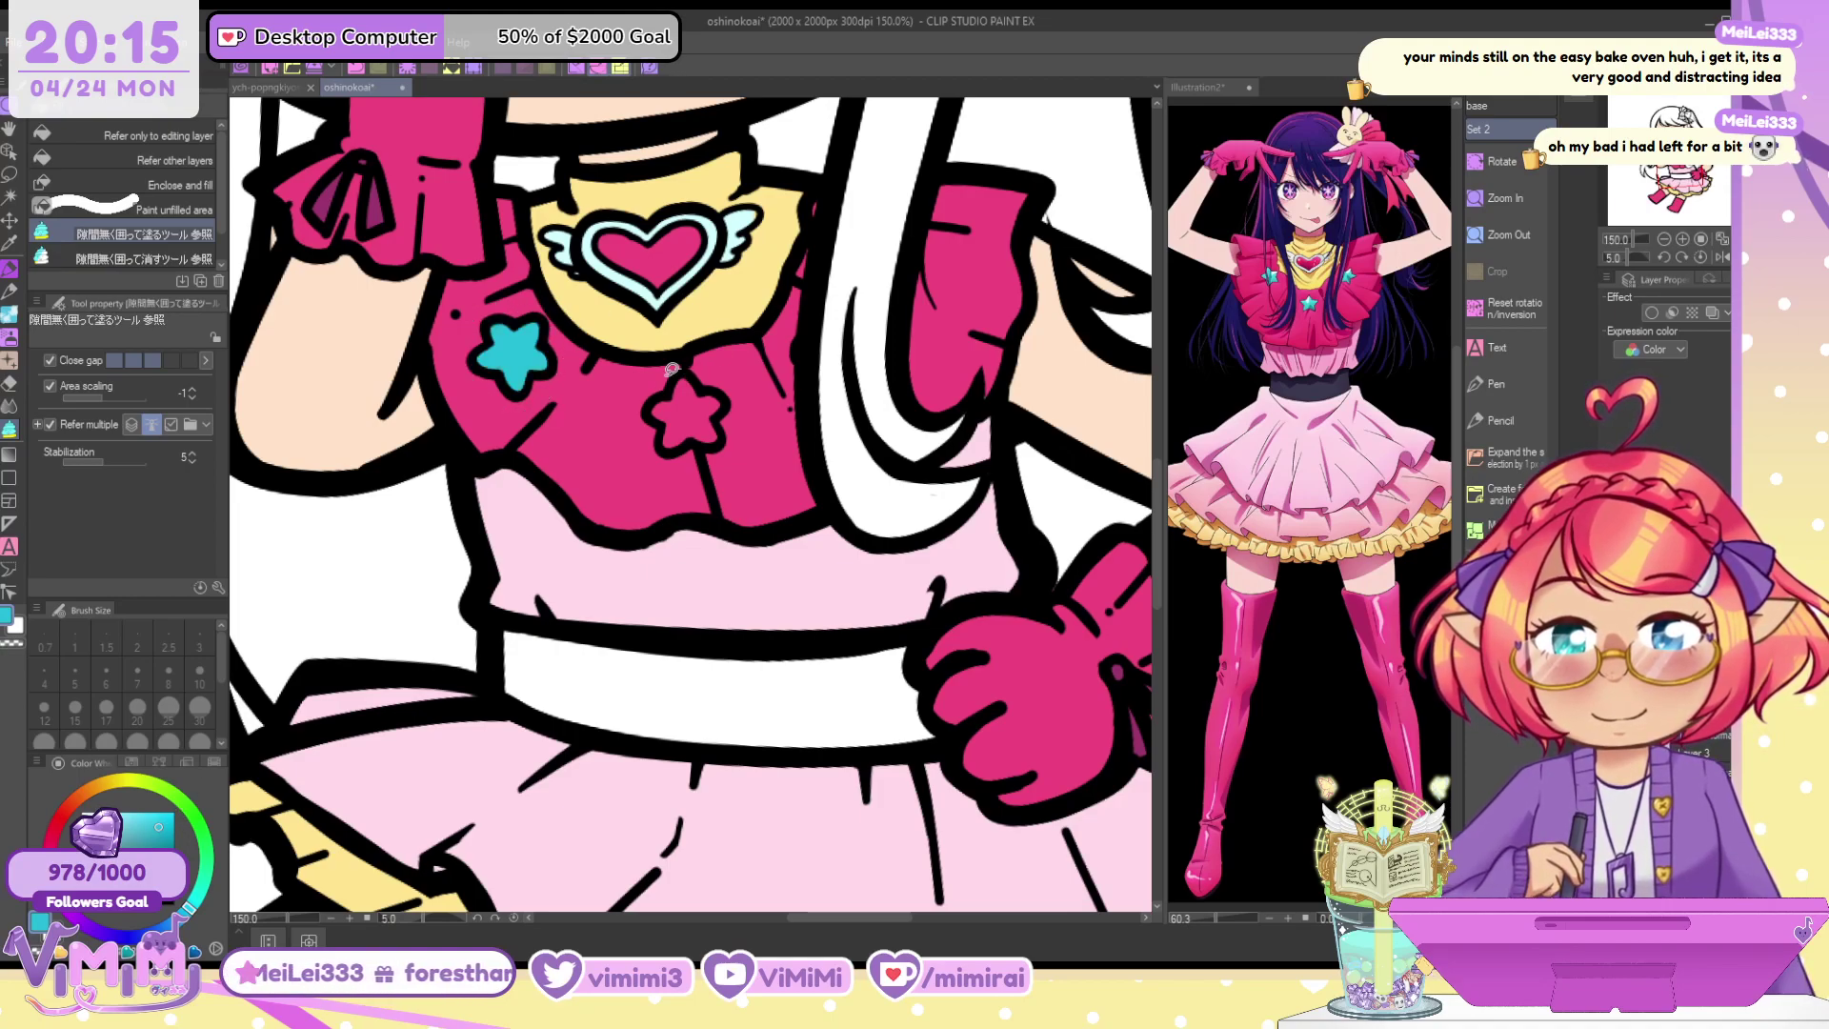
left_click(682, 412)
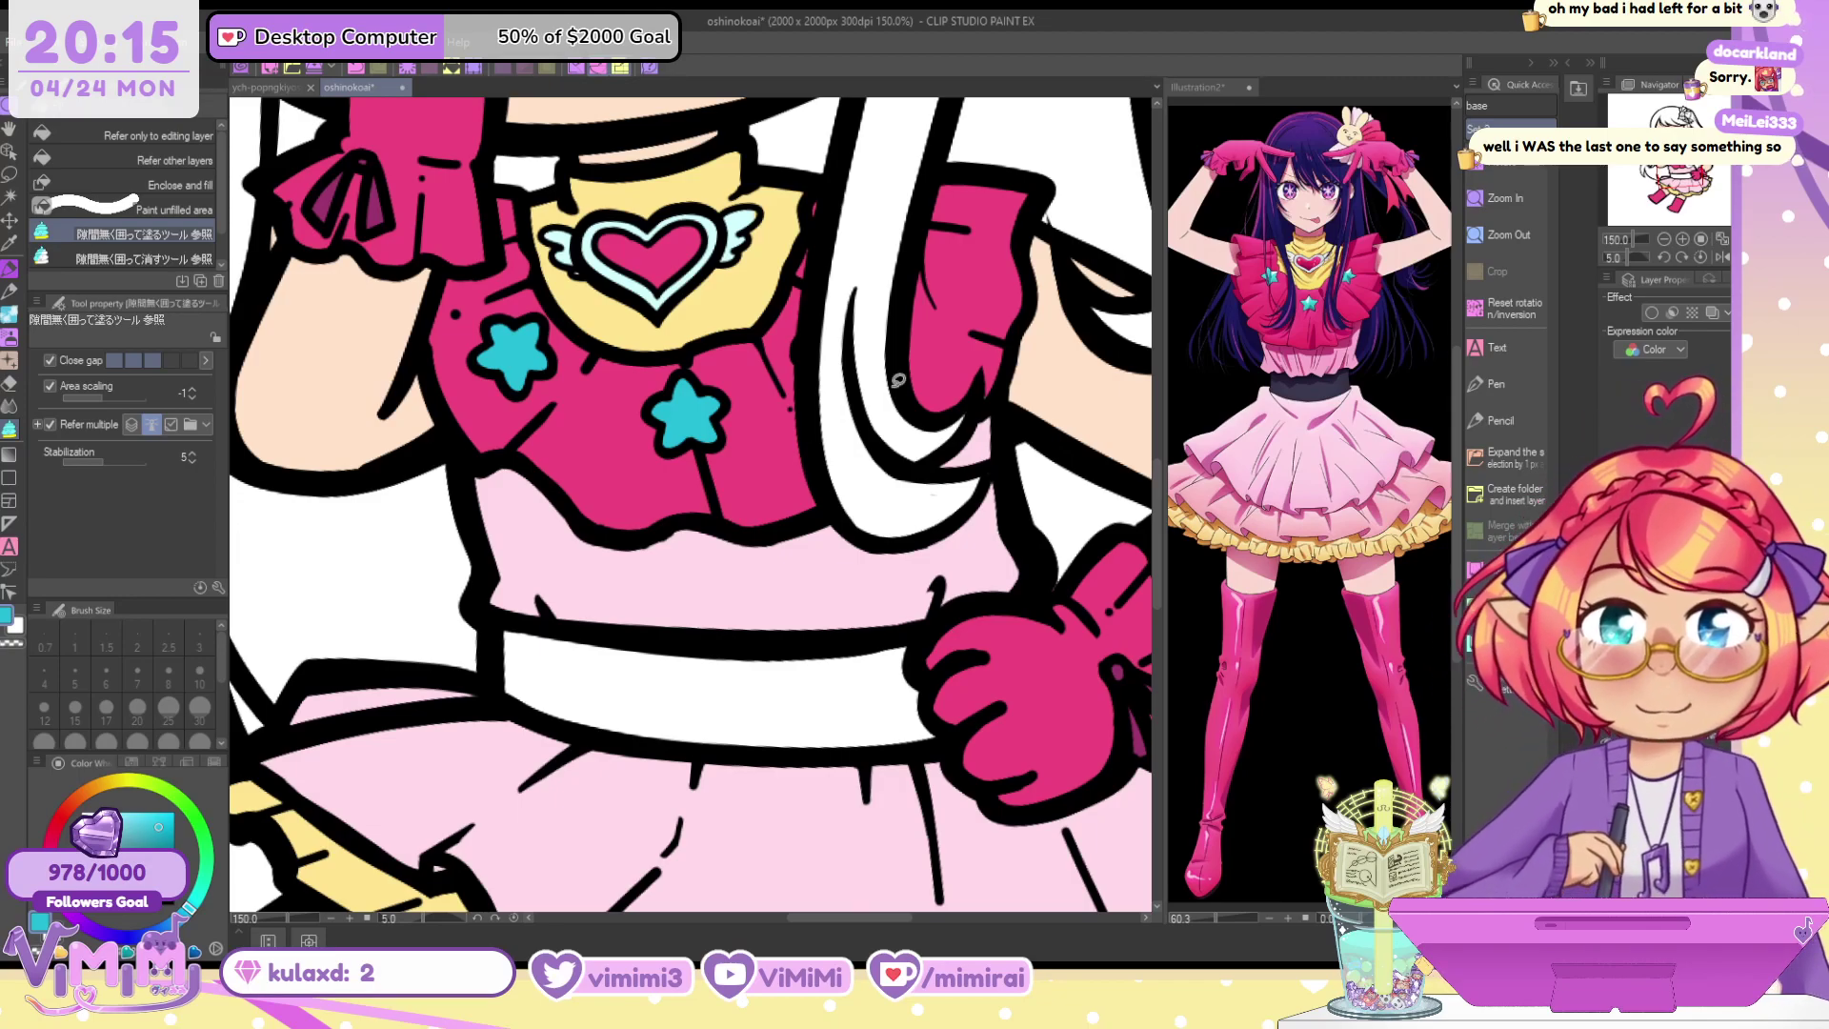
Sample the deep pink from the bodice and fill the hair bow and its hanging ribbon tails
left_click(758, 466, "alt")
left_click_drag(843, 396, 743, 990)
mouse_move(812, 320)
left_mouse_down()
mouse_move(795, 422)
mouse_move(813, 527)
mouse_move(839, 547)
mouse_move(884, 540)
mouse_move(805, 424)
left_mouse_up()
mouse_move(790, 342)
left_mouse_down()
mouse_move(901, 531)
mouse_move(967, 591)
mouse_move(952, 335)
mouse_move(922, 282)
mouse_move(865, 293)
left_mouse_up()
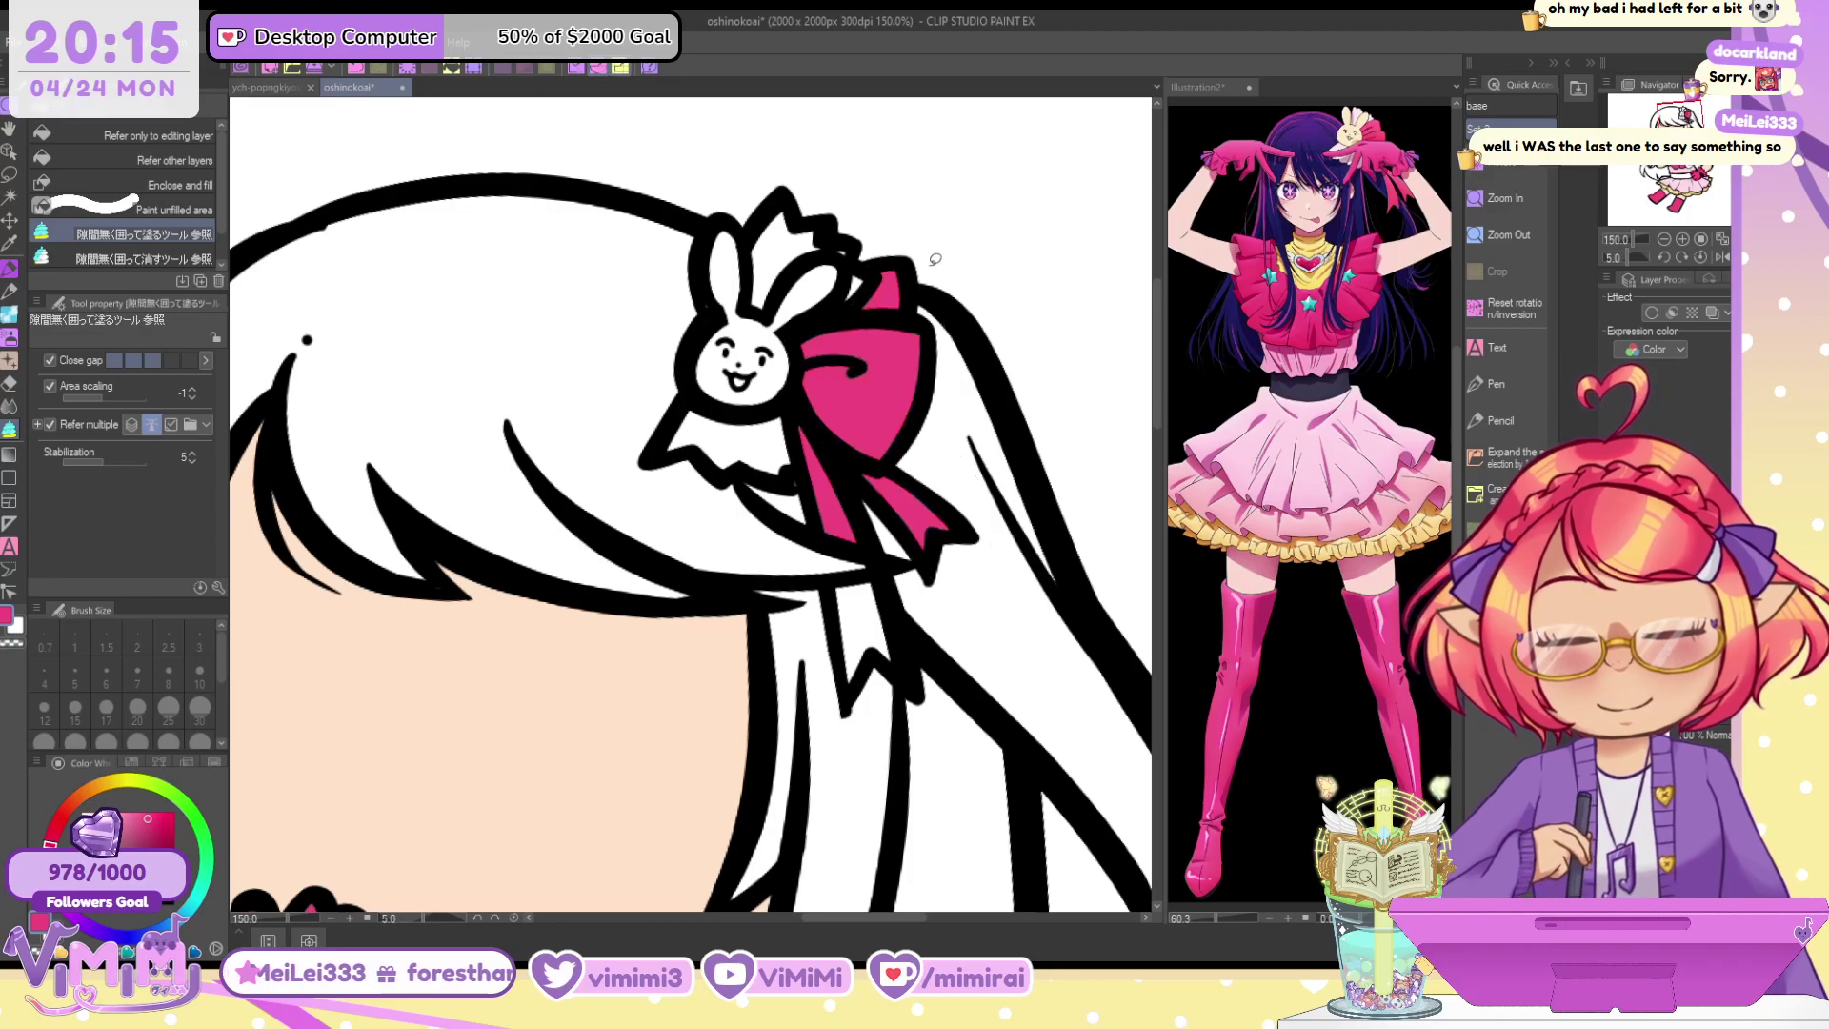
mouse_move(886, 560)
left_mouse_down()
mouse_move(886, 657)
mouse_move(881, 571)
left_mouse_up()
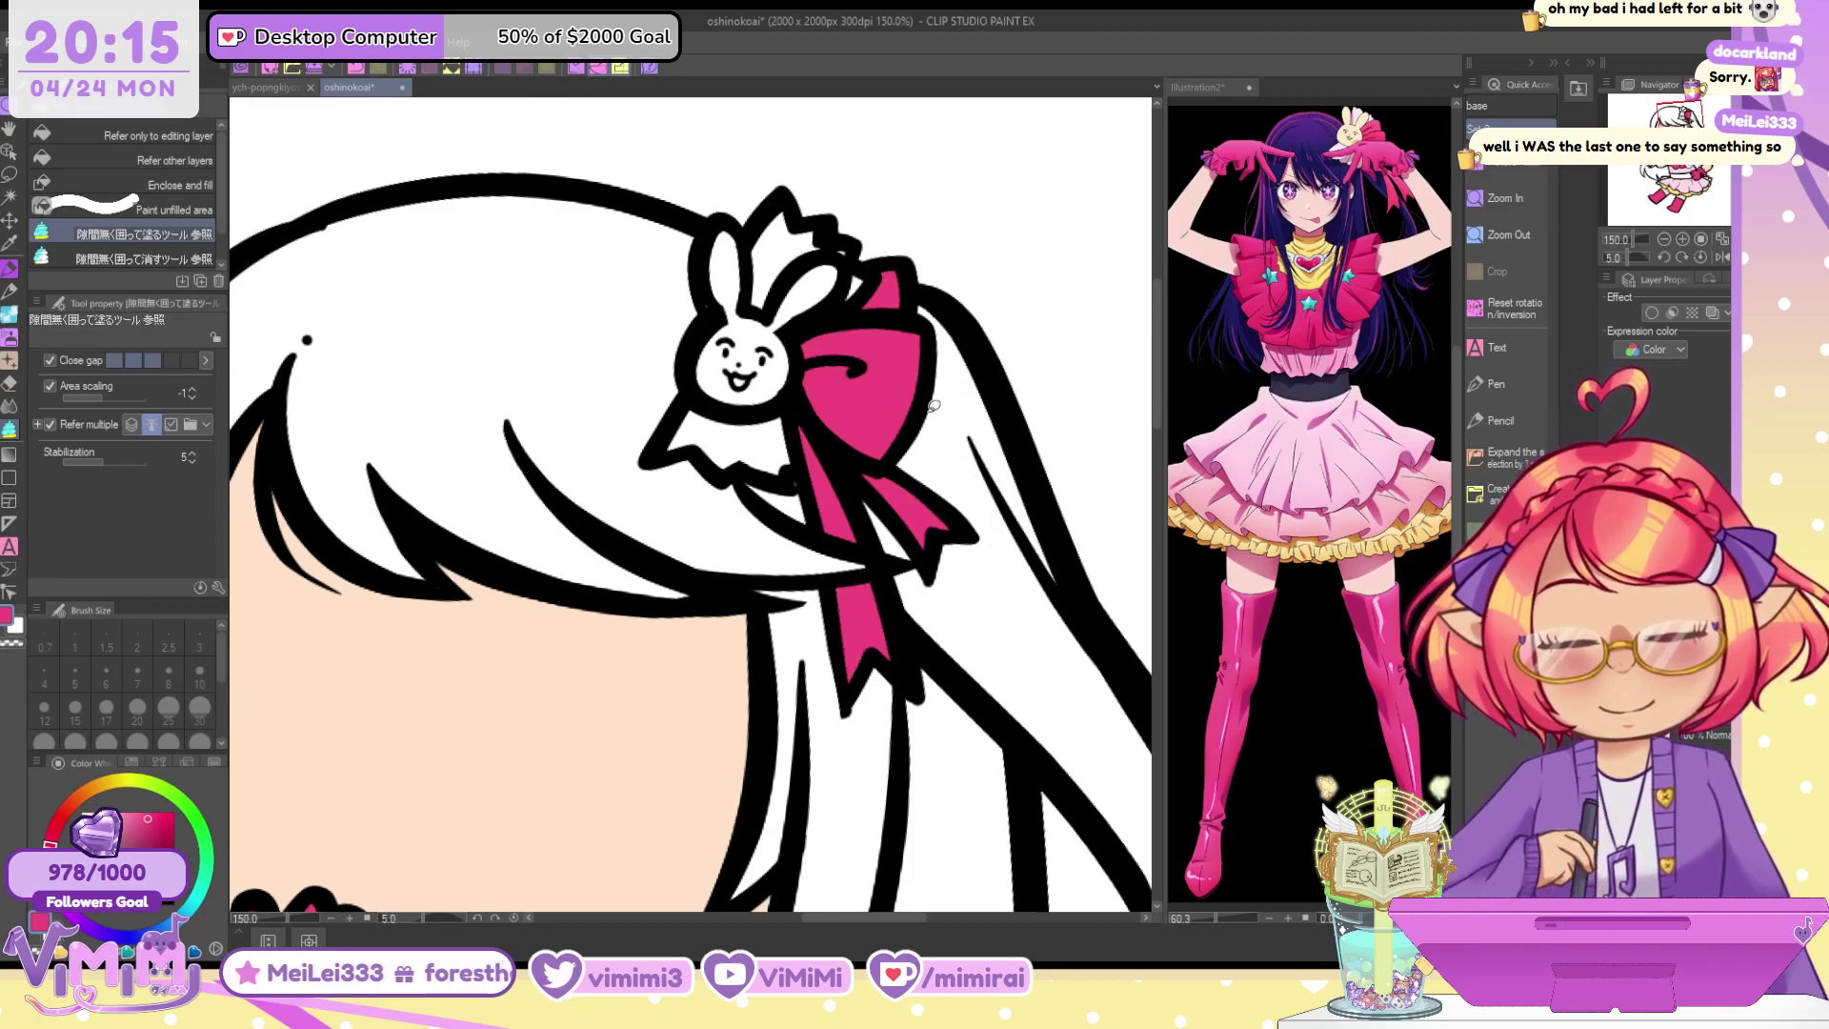
Sample the light pink from the outfit and fill the frilled cloth above and below the bunny hair ornament
left_click_drag(1680, 121, 1665, 170)
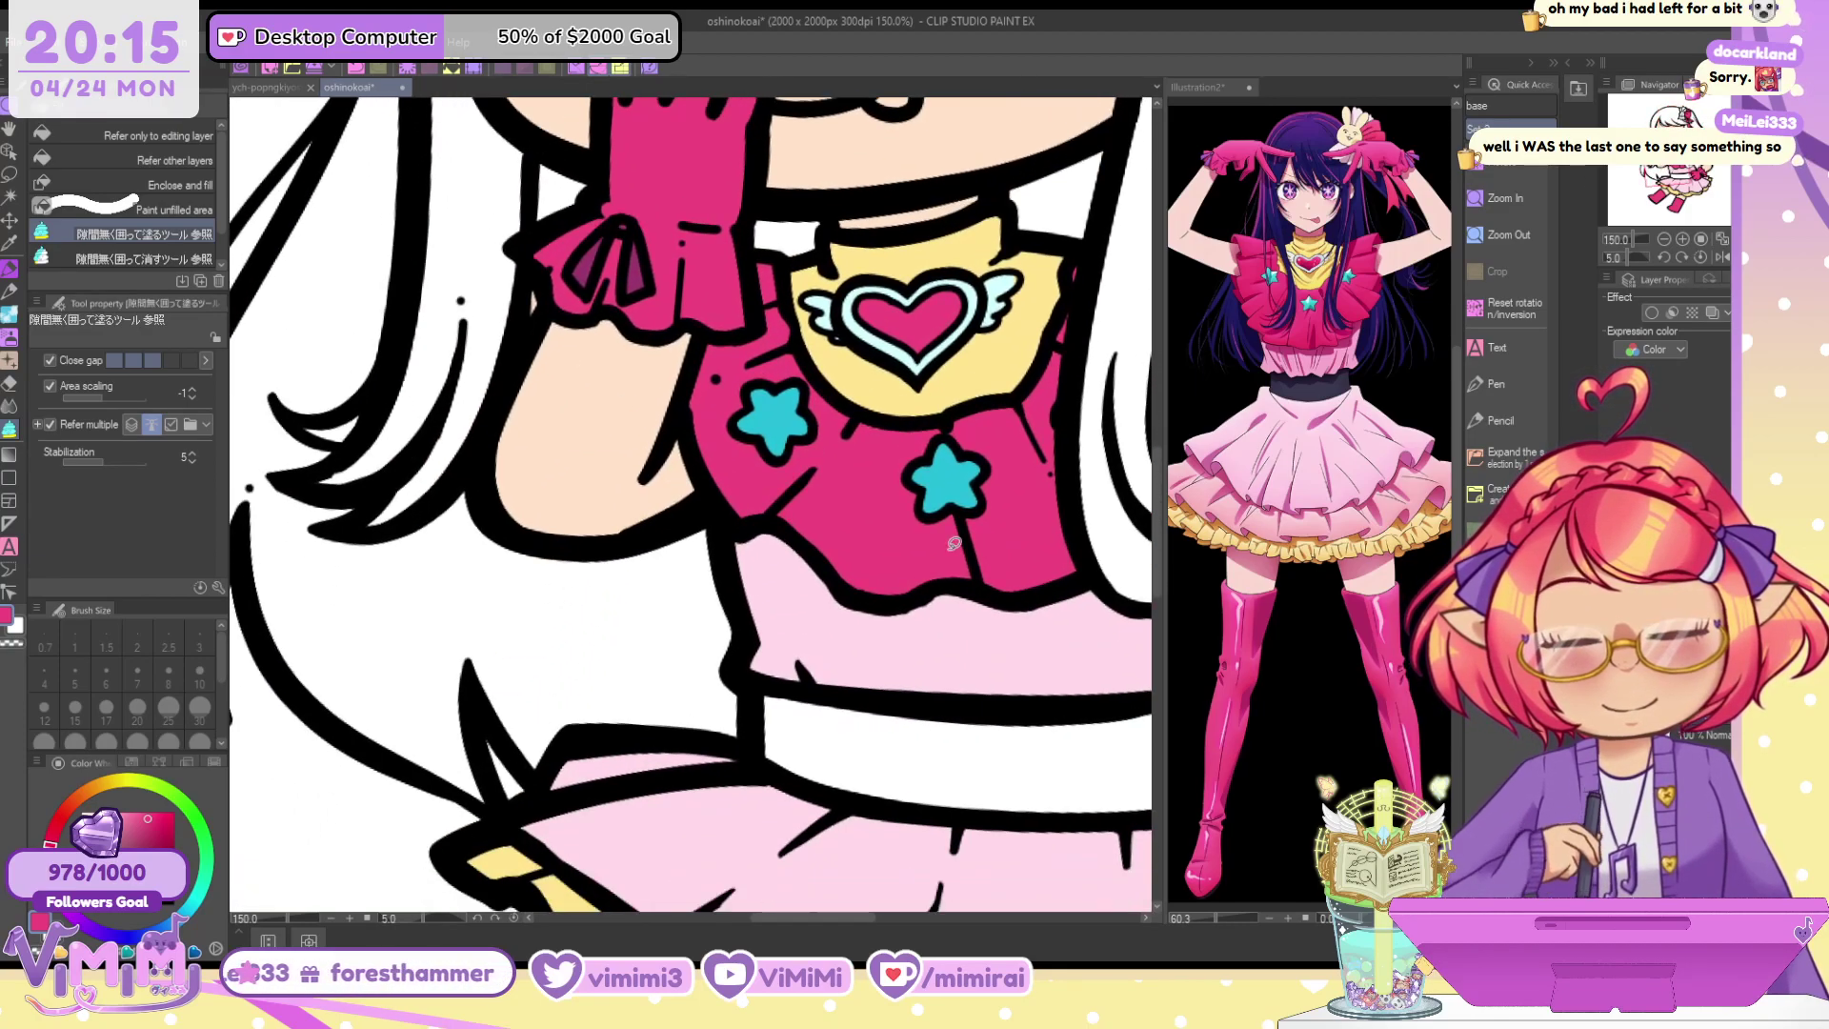
left_click(954, 543, "alt")
left_click(1682, 115)
mouse_move(689, 458)
left_mouse_down()
mouse_move(700, 504)
mouse_move(727, 452)
left_mouse_up()
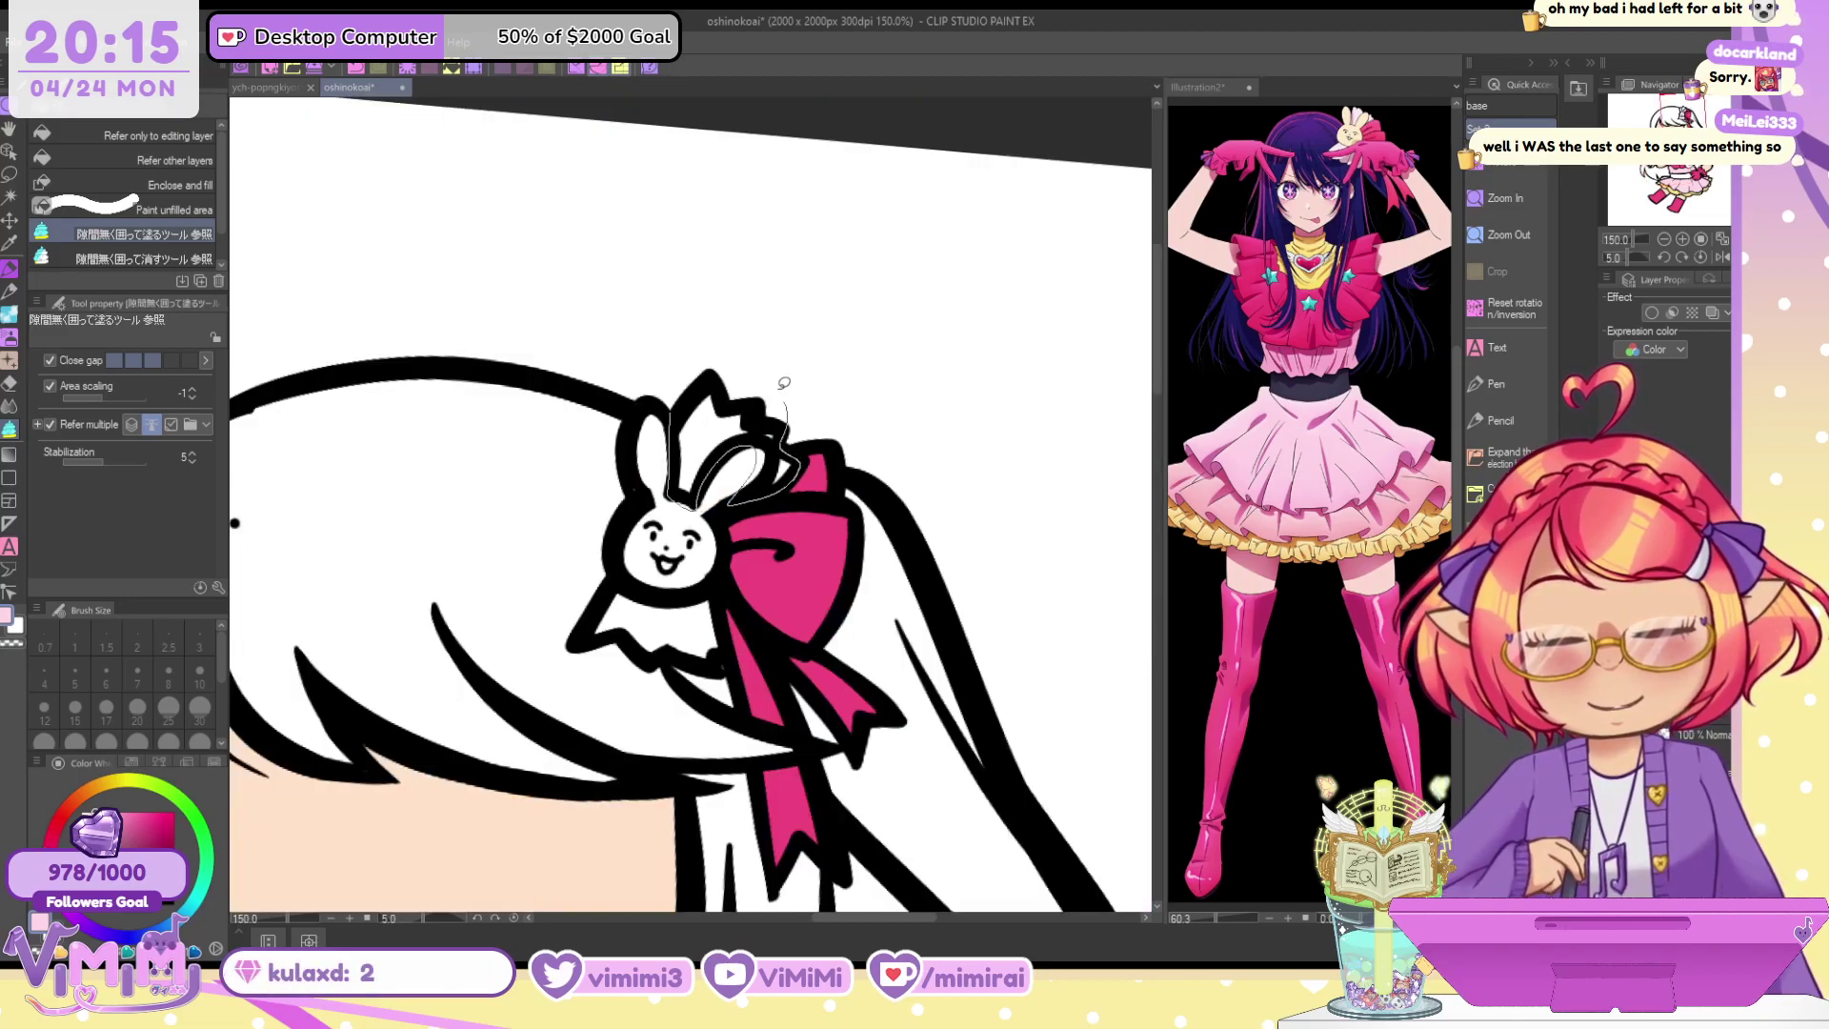
left_click_drag(783, 382, 764, 433)
mouse_move(617, 555)
left_mouse_down()
mouse_move(723, 595)
mouse_move(737, 650)
mouse_move(710, 669)
mouse_move(585, 624)
left_mouse_up()
Sample the pale yellow from the skirt hem and fill the bunny ornament's face and both ears
left_click(1682, 191)
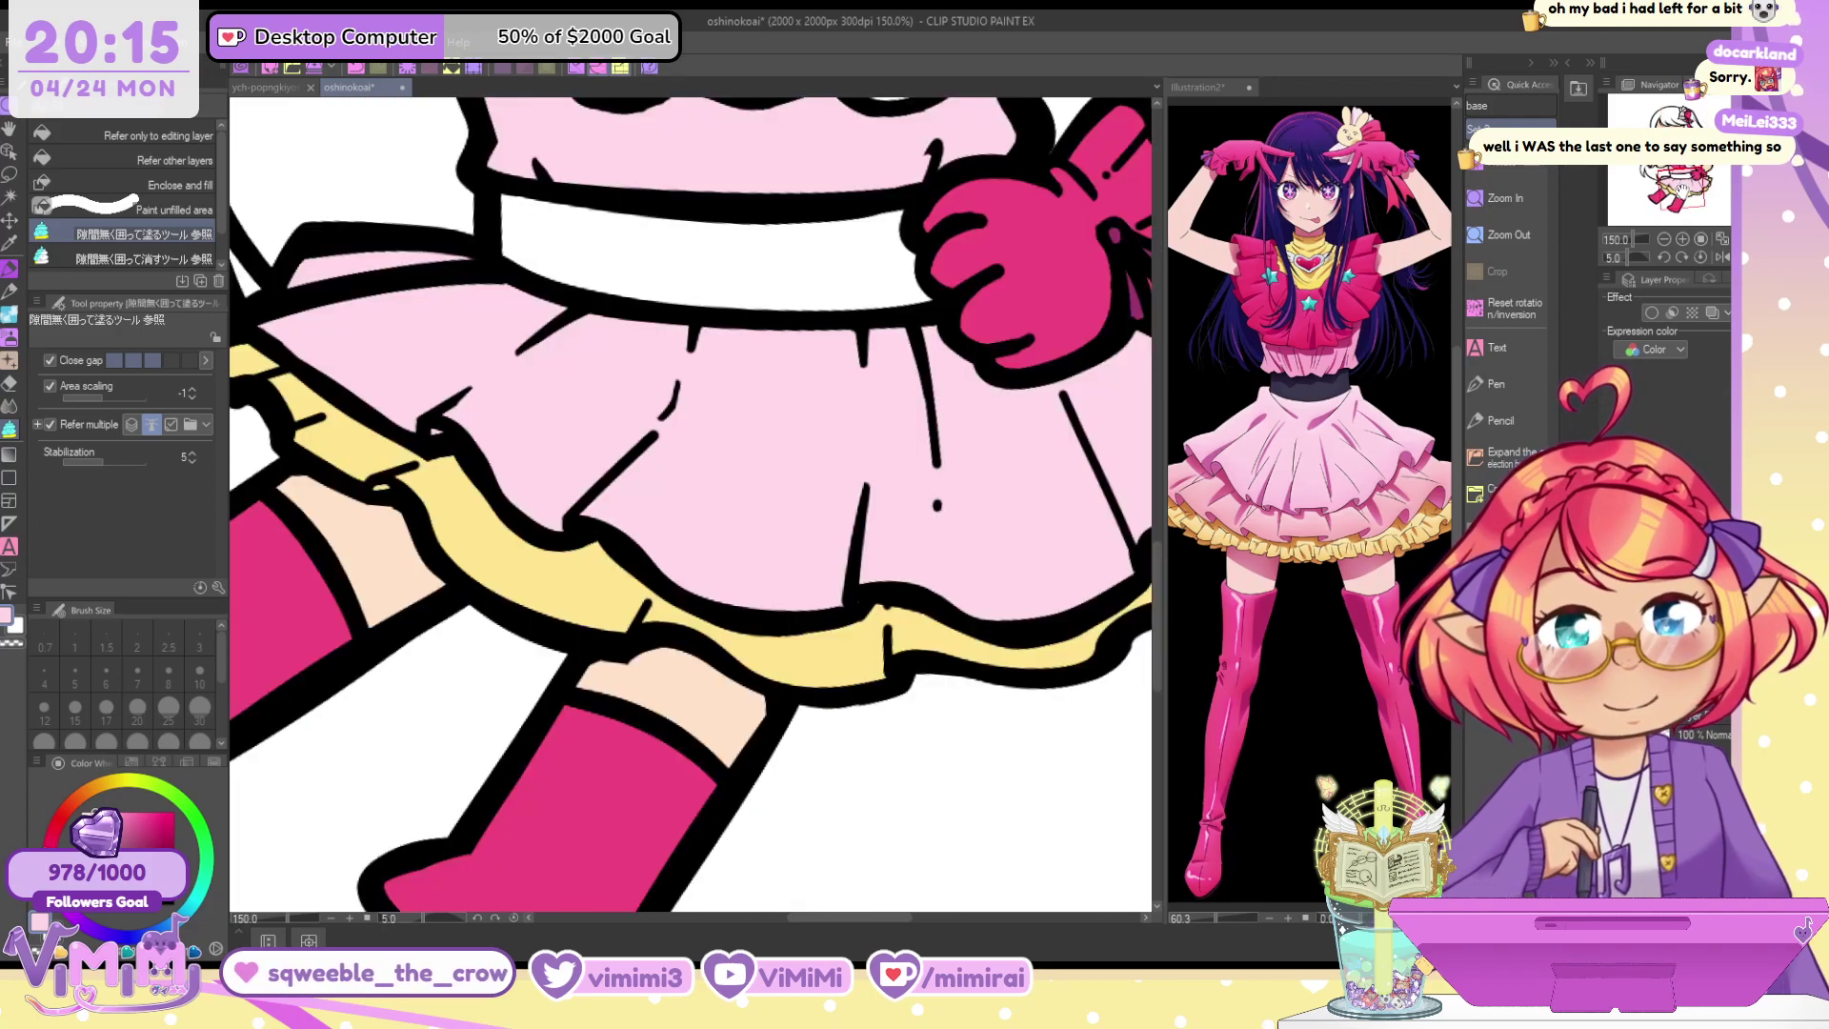
left_click(809, 642, "alt")
left_click(1681, 114)
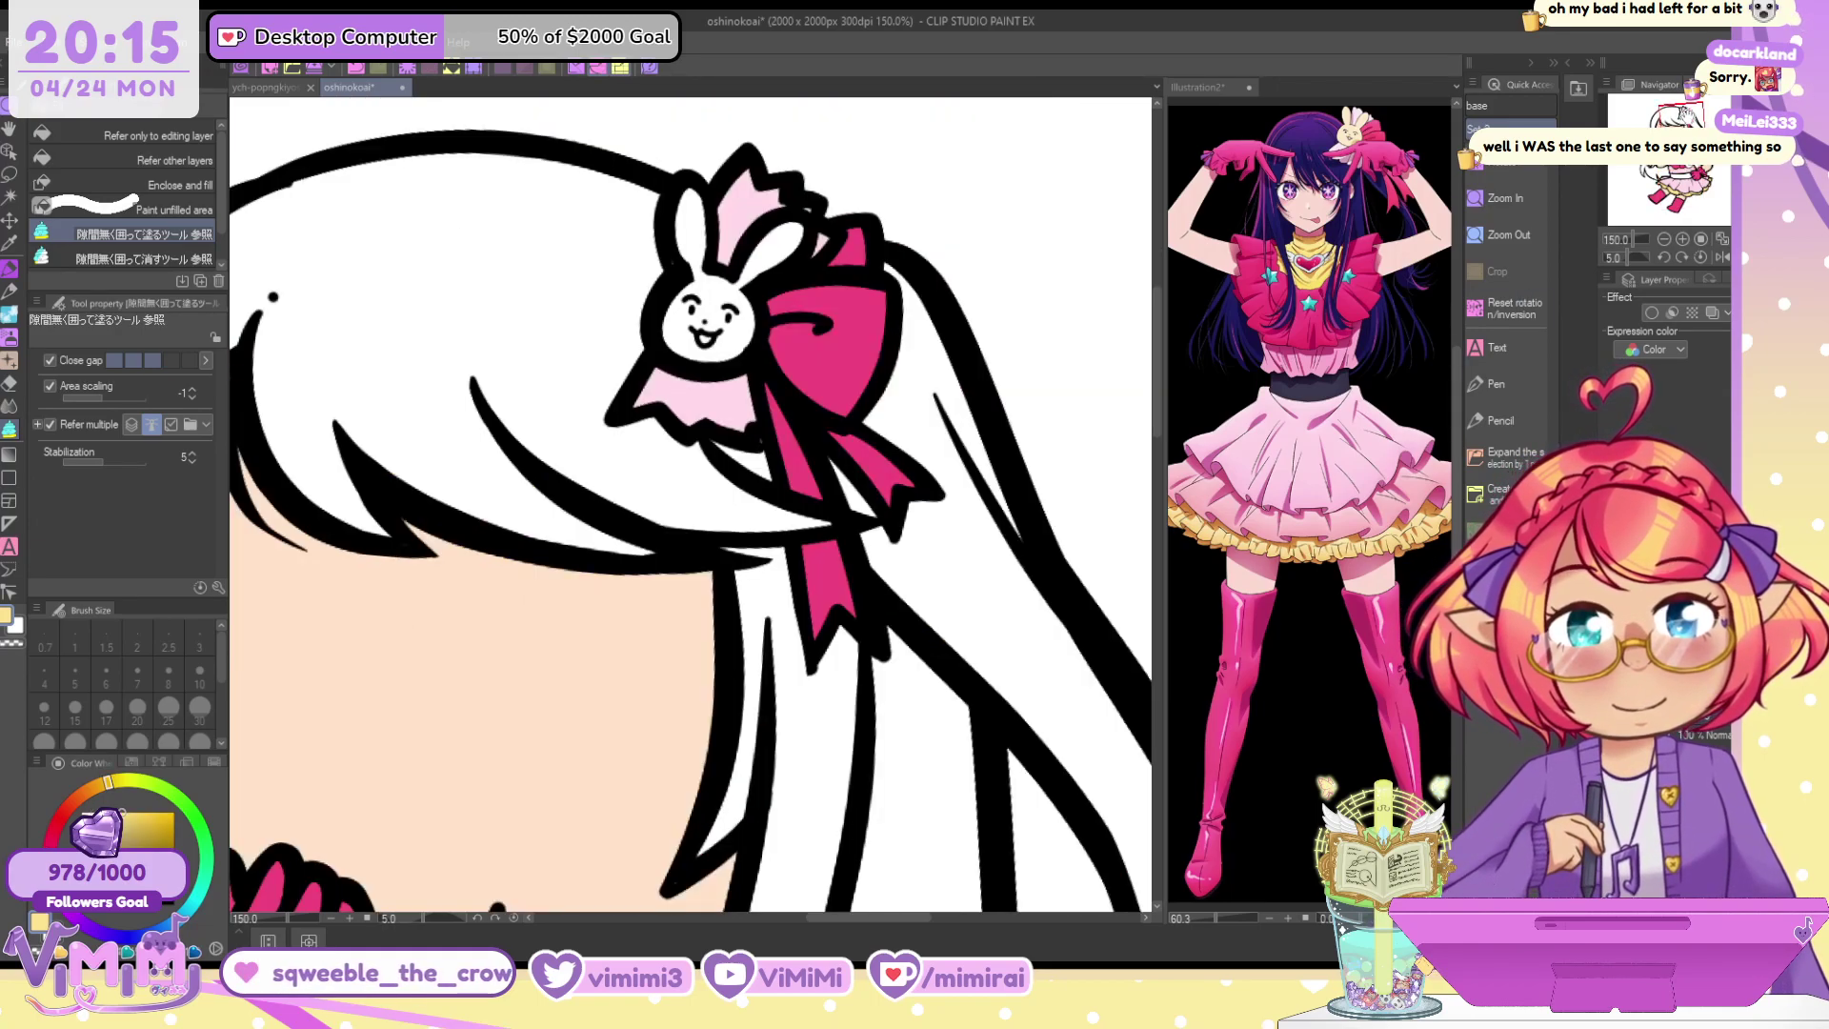
mouse_move(715, 255)
left_mouse_down()
mouse_move(673, 244)
mouse_move(681, 358)
mouse_move(753, 335)
mouse_move(753, 286)
mouse_move(807, 248)
mouse_move(788, 215)
mouse_move(705, 259)
left_mouse_up()
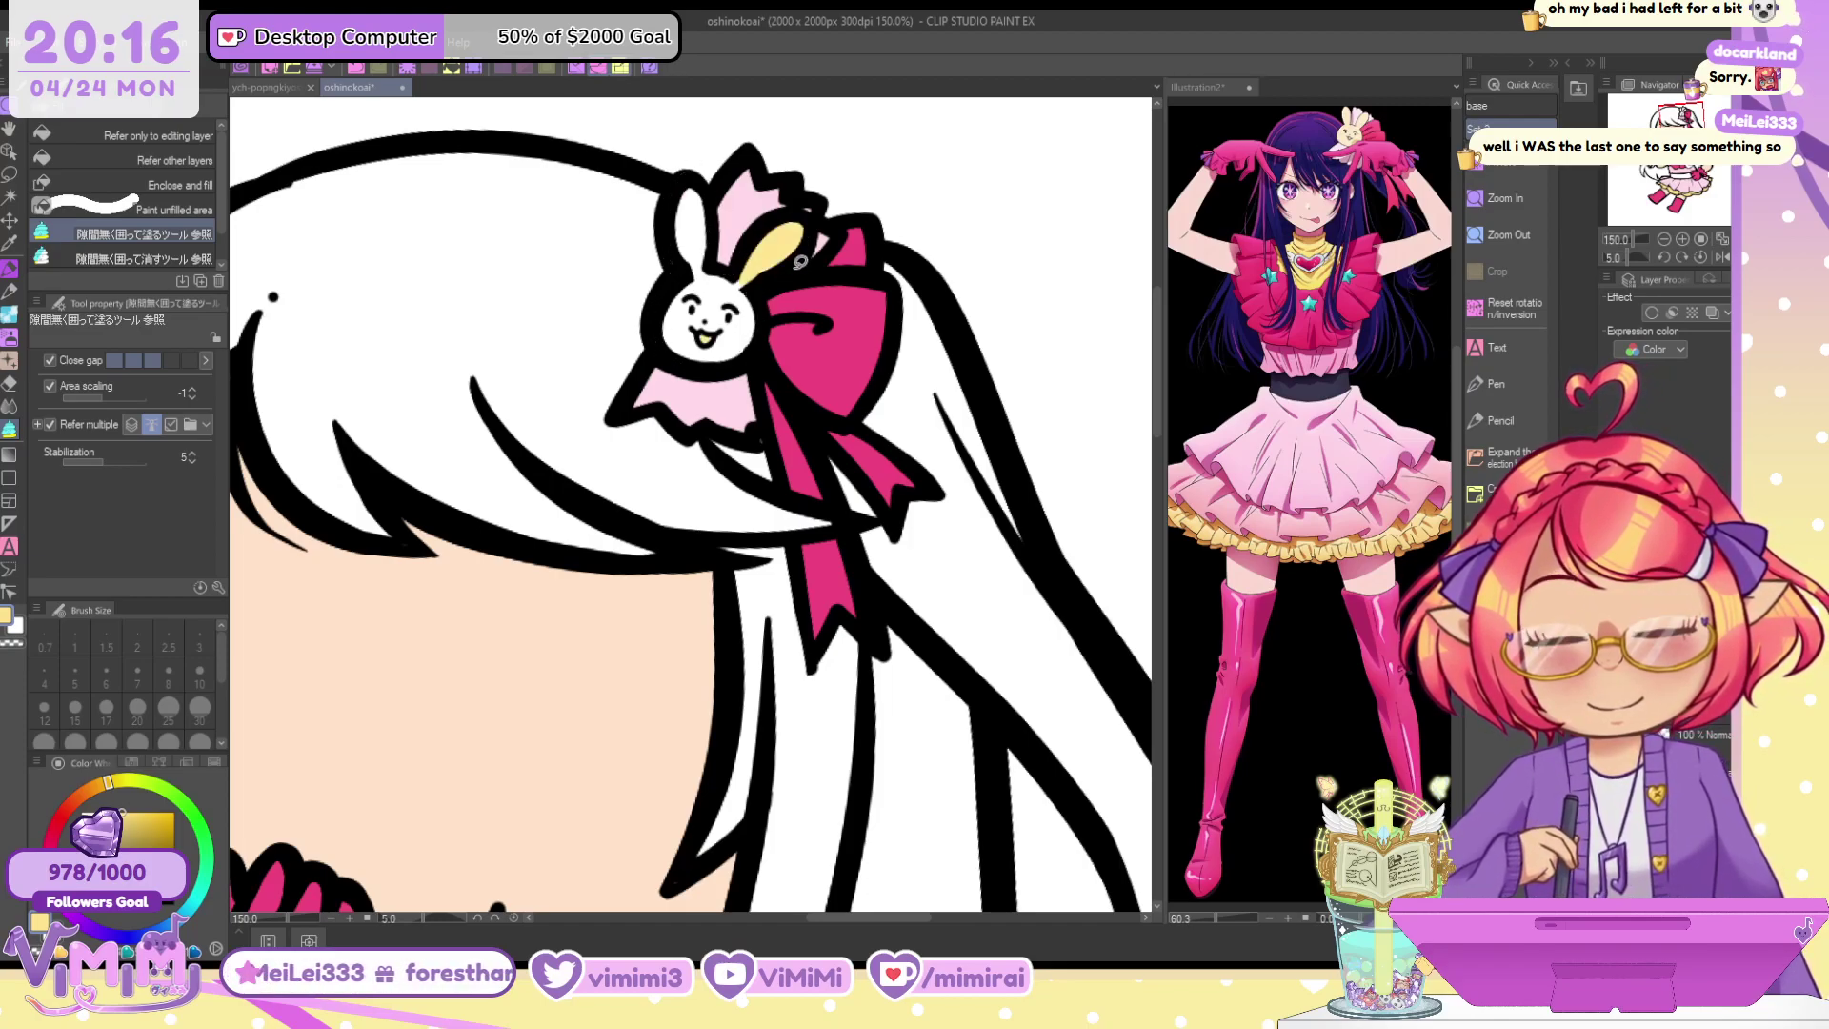
mouse_move(702, 168)
left_mouse_down()
mouse_move(663, 293)
mouse_move(767, 354)
mouse_move(800, 267)
mouse_move(667, 215)
mouse_move(707, 265)
left_mouse_up()
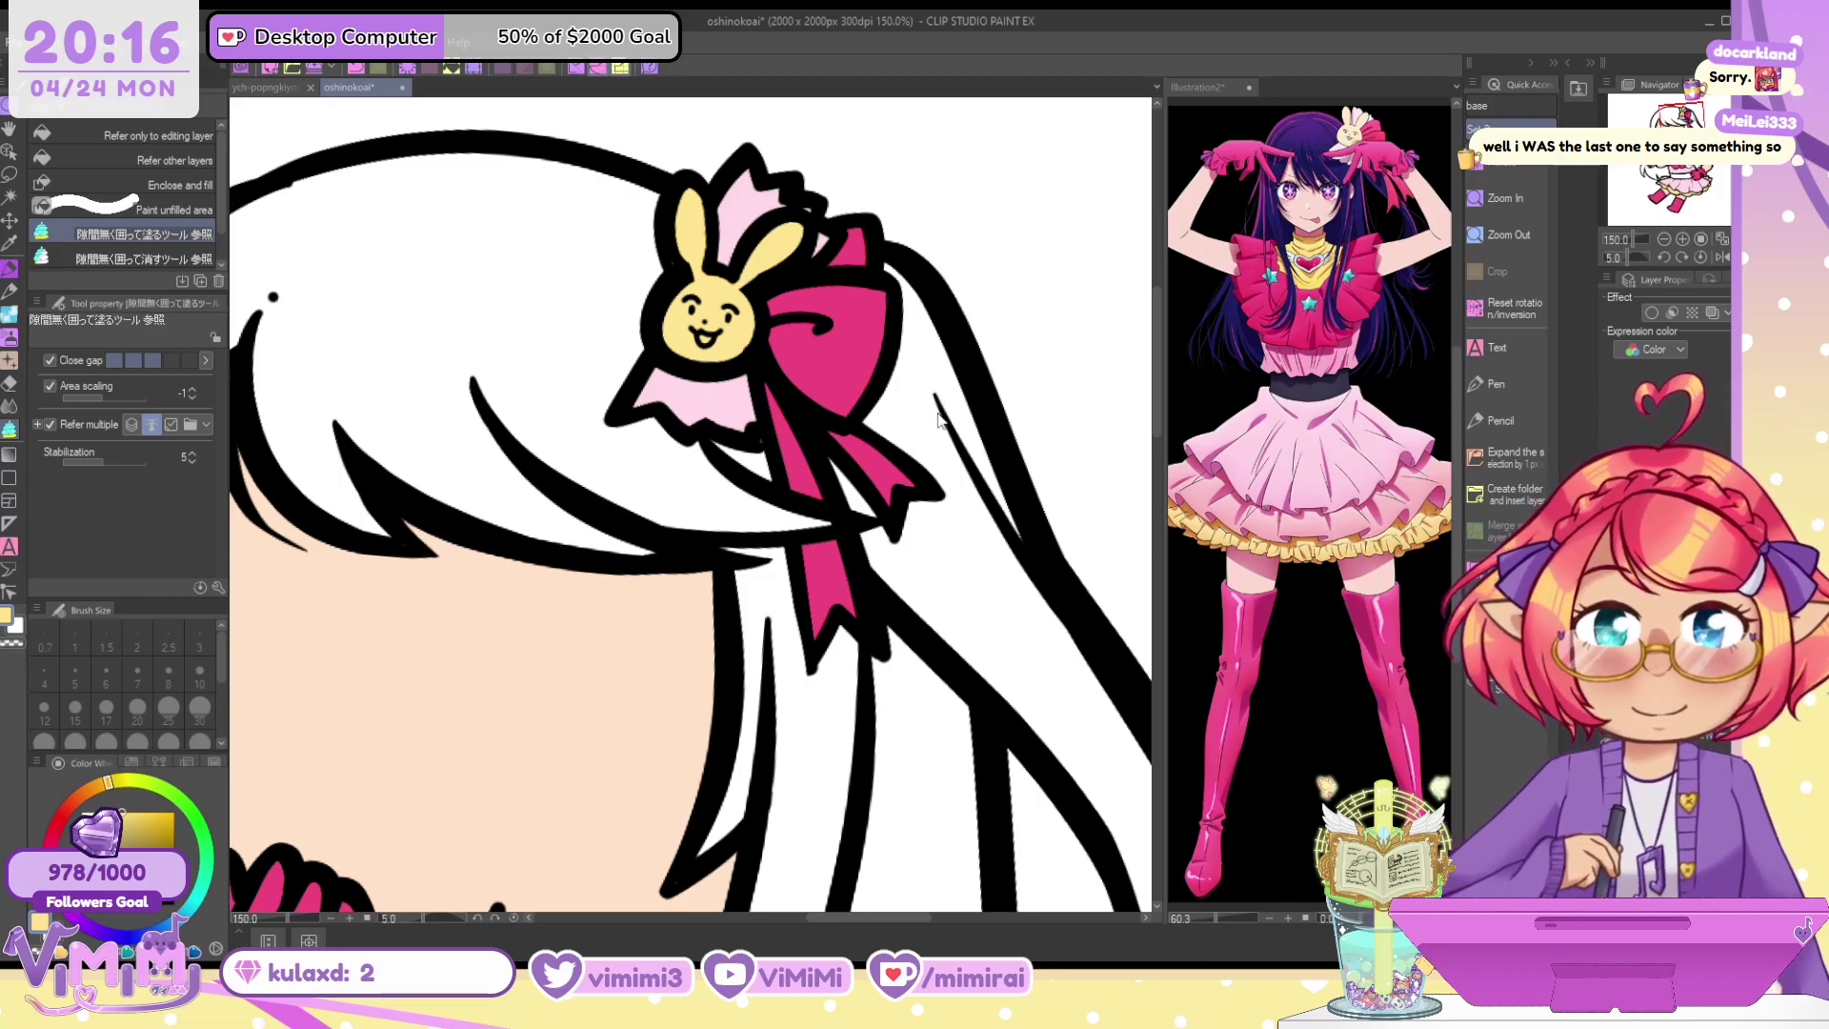
scroll(921, 422, "down", 4)
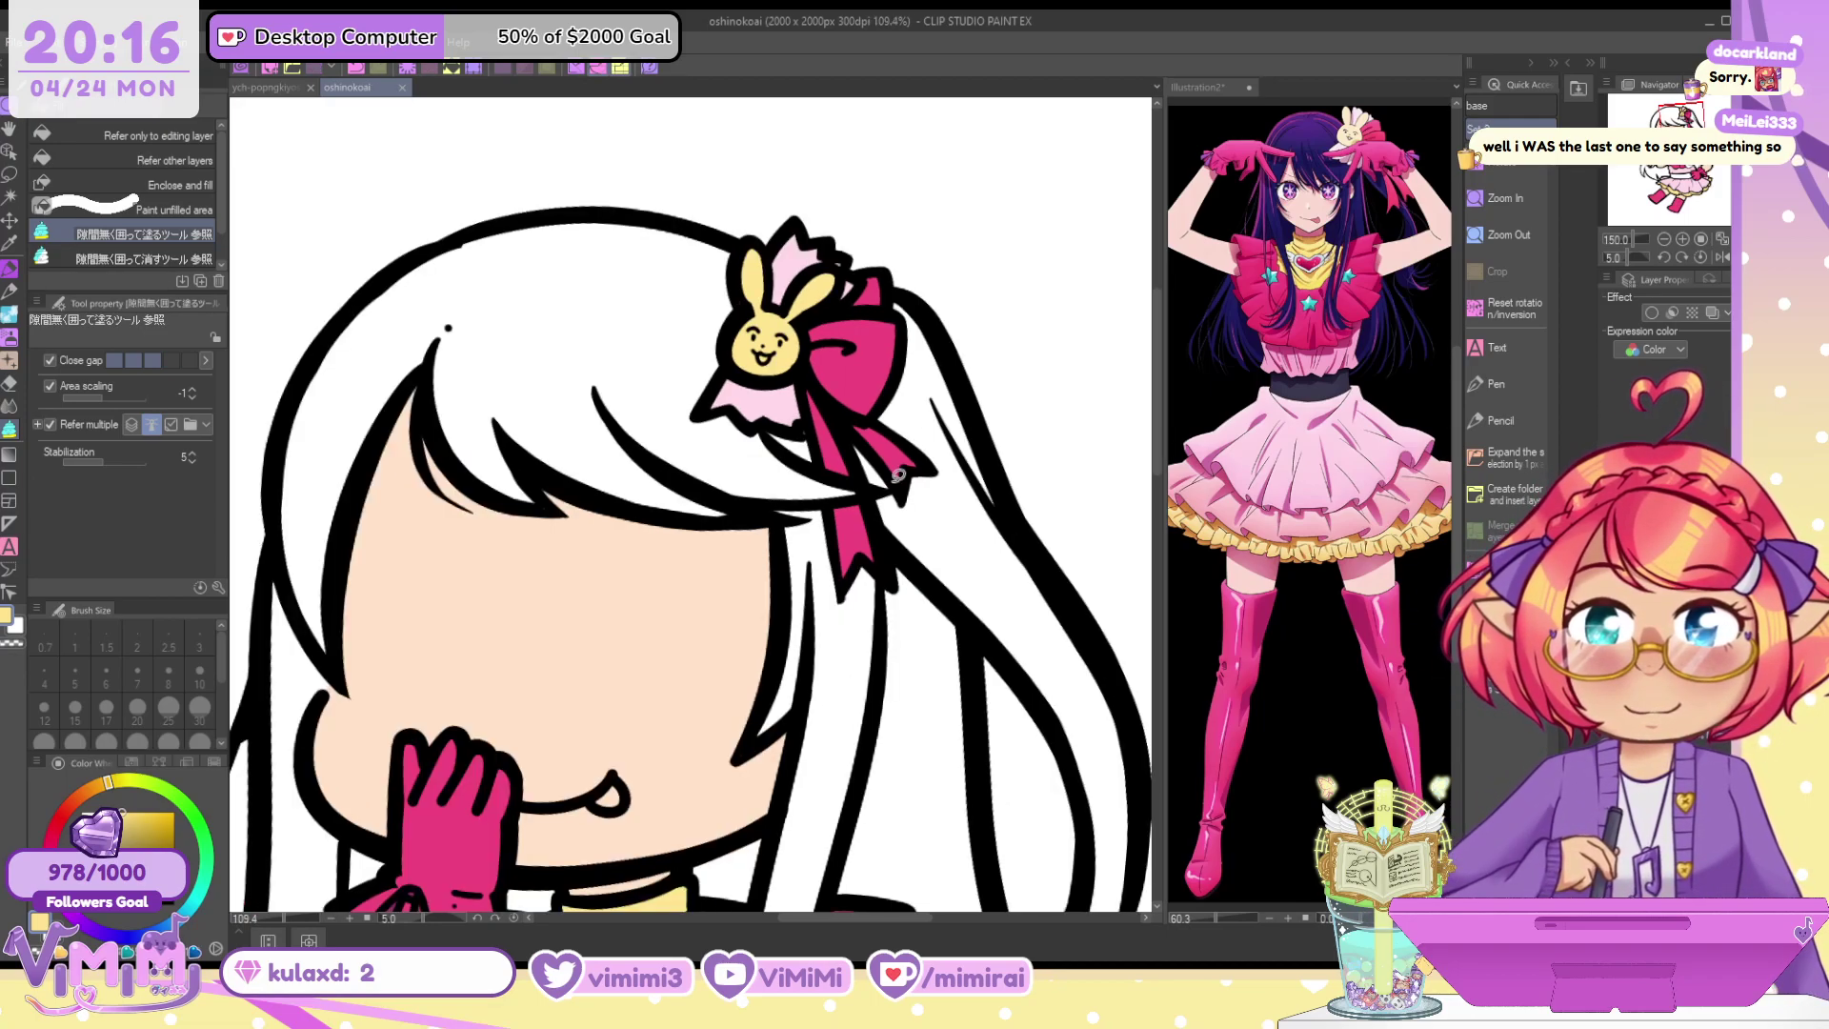
Sample the dark slate colour from the reference's waistband and fill the white band between bodice and skirt
left_click_drag(719, 672, 776, 319)
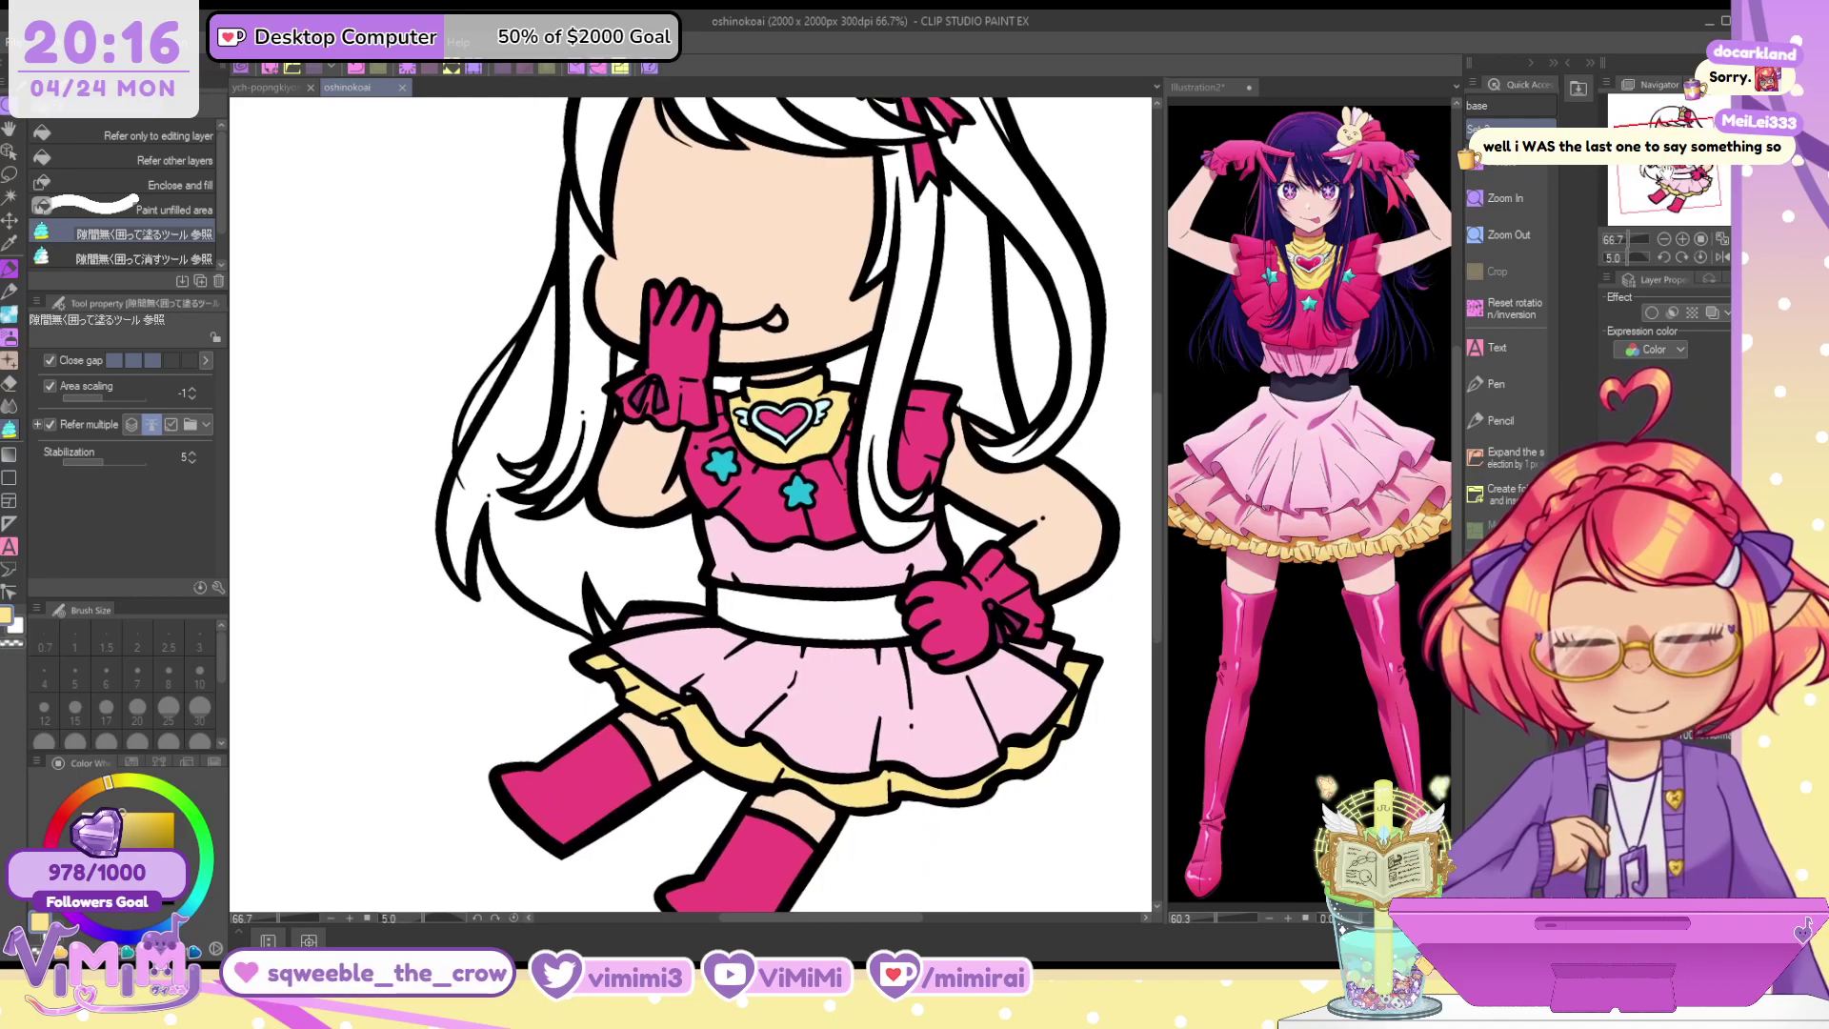
left_click(1318, 389, "alt")
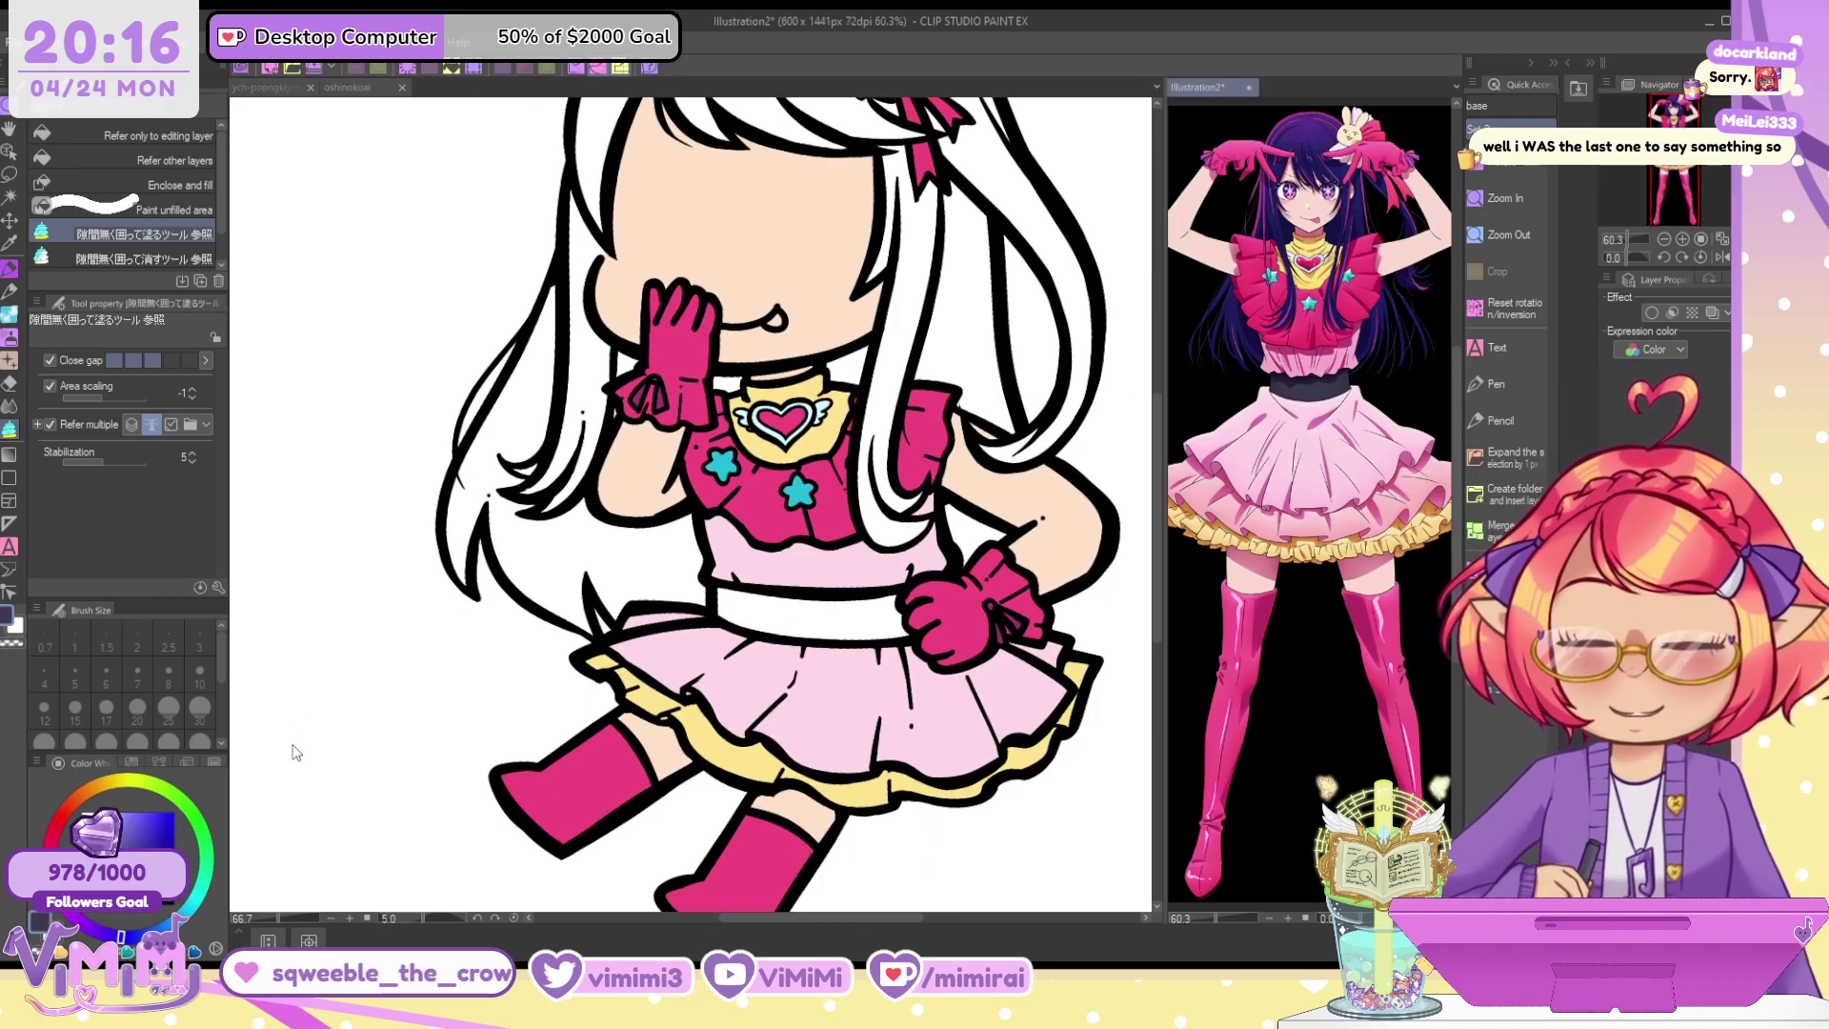
left_click(390, 654)
scroll(602, 607, "up", 2)
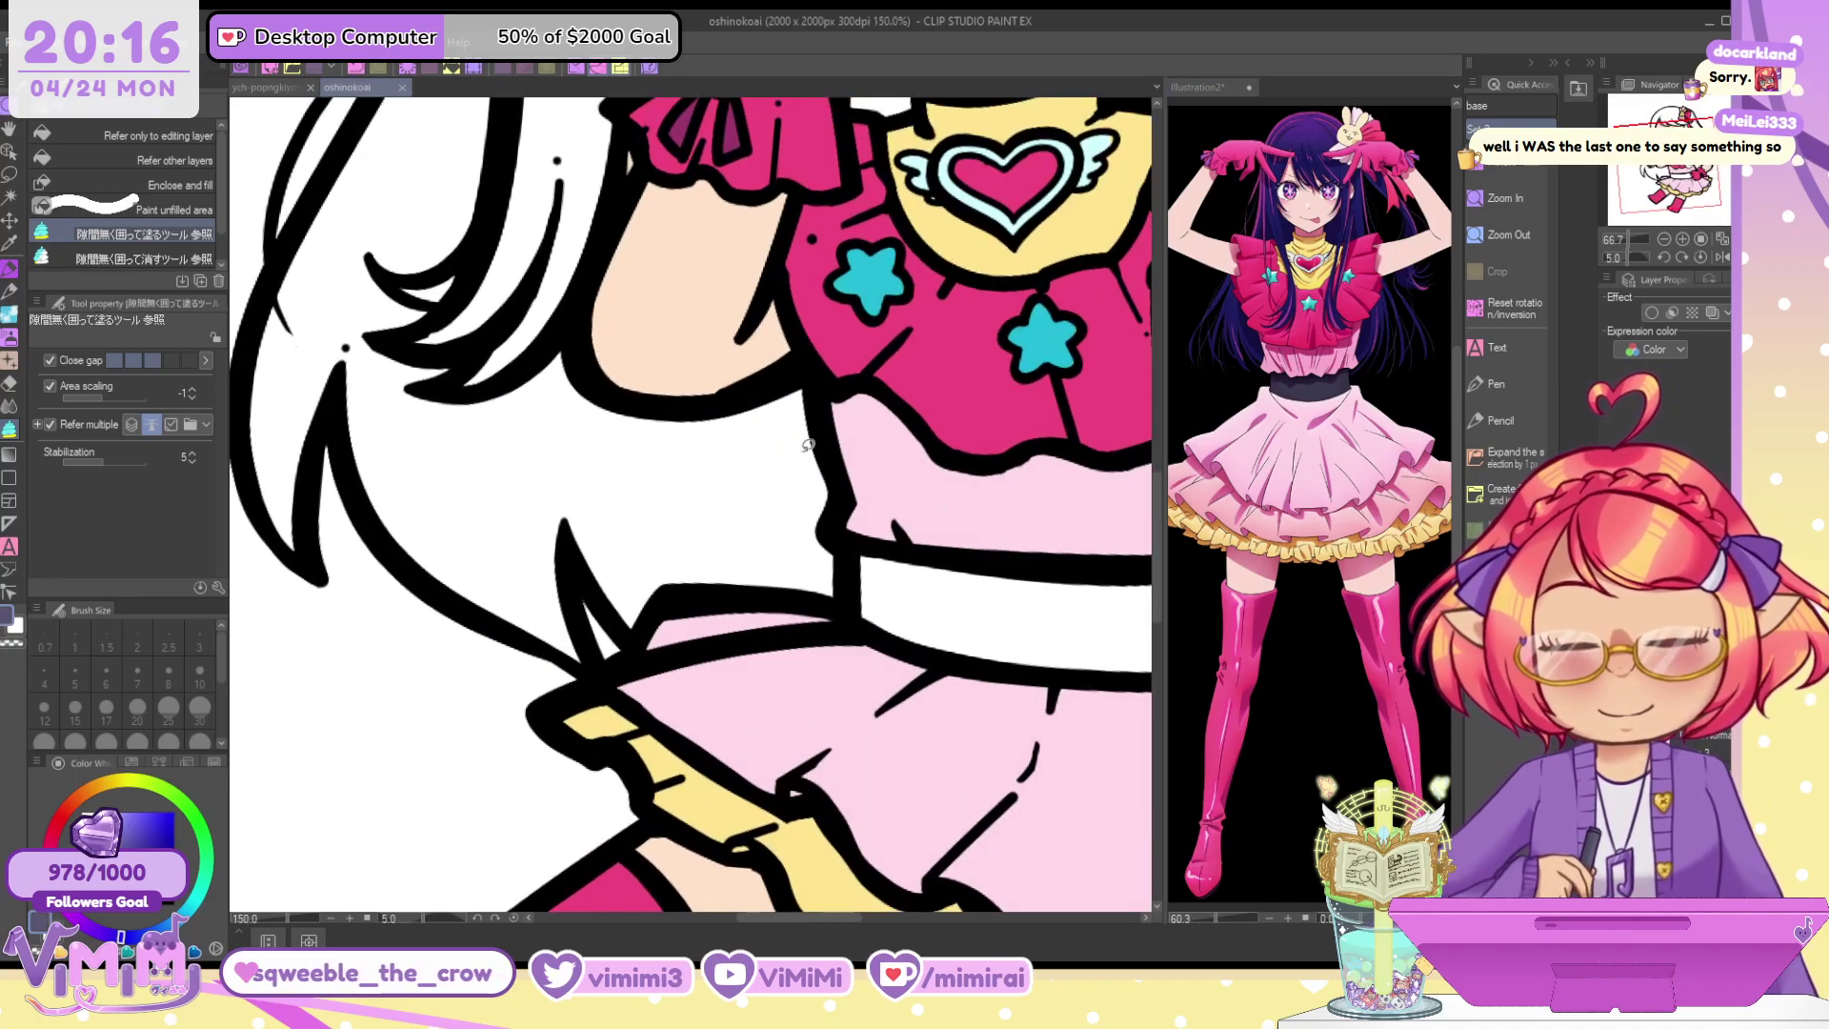
left_click_drag(602, 607, 505, 358)
left_click_drag(838, 495, 567, 529)
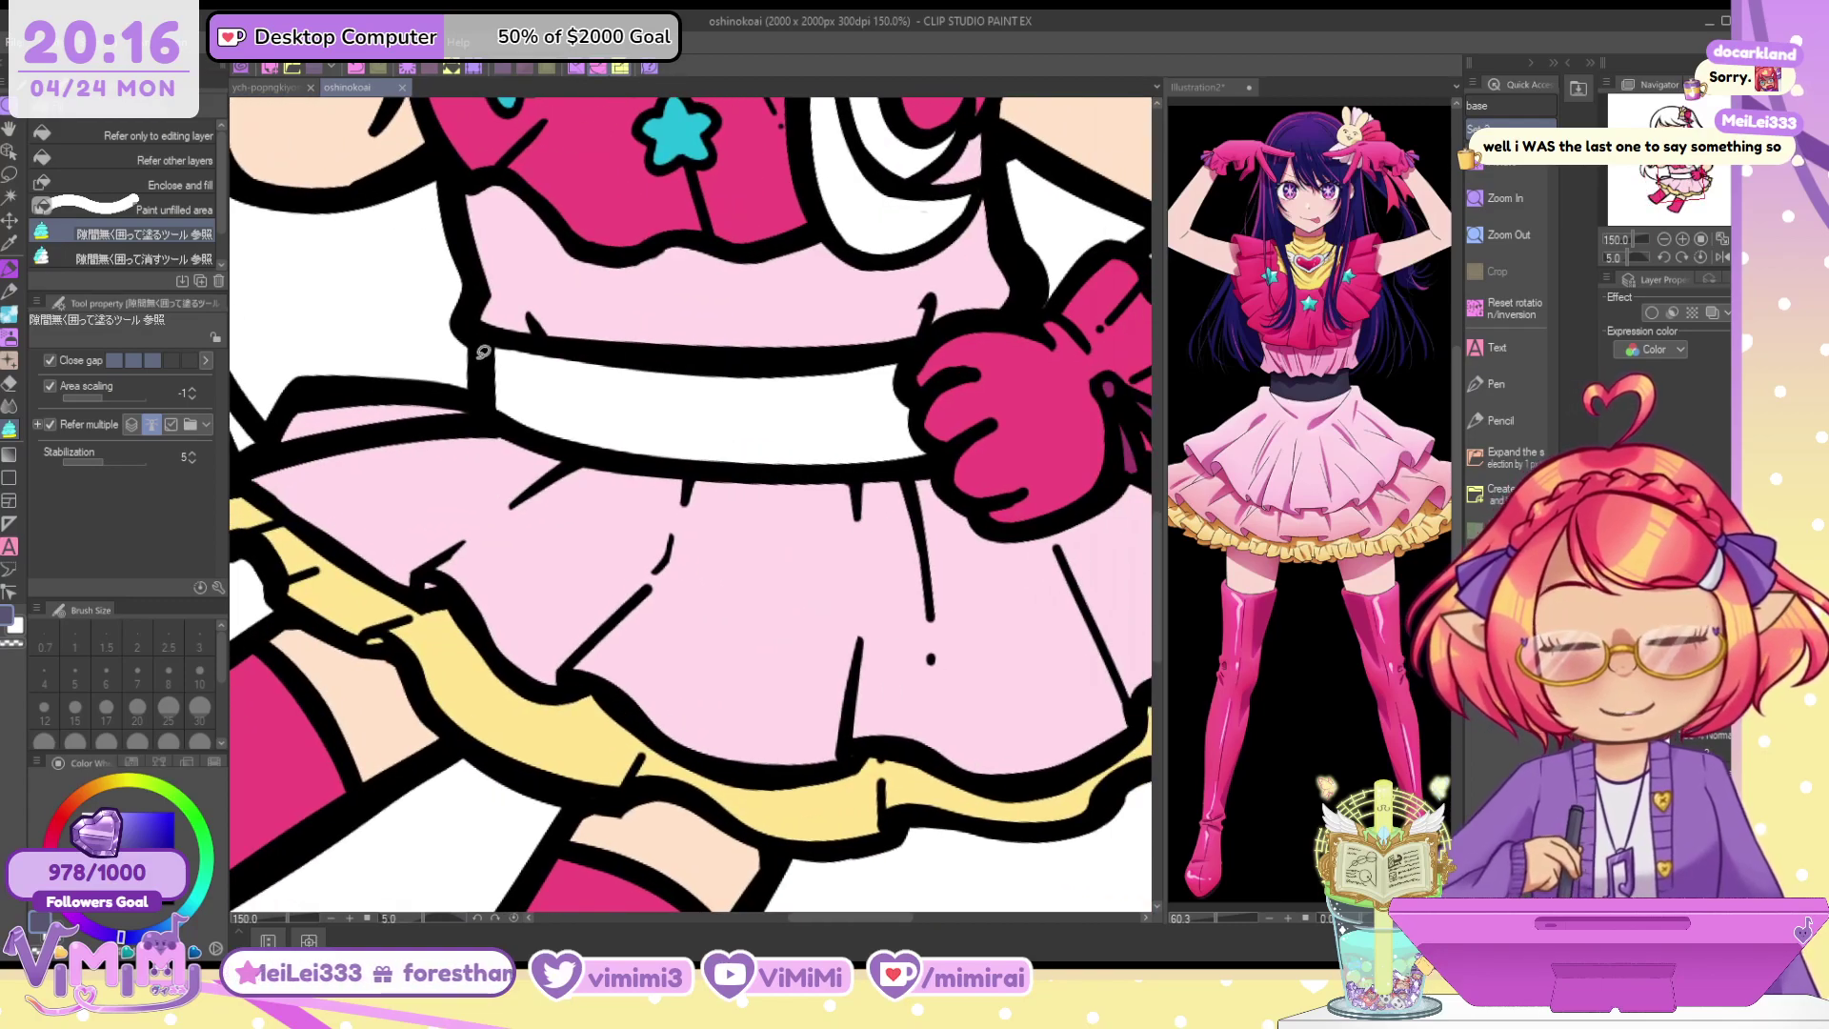
mouse_move(481, 335)
left_mouse_down()
mouse_move(518, 436)
mouse_move(805, 467)
mouse_move(940, 450)
left_mouse_up()
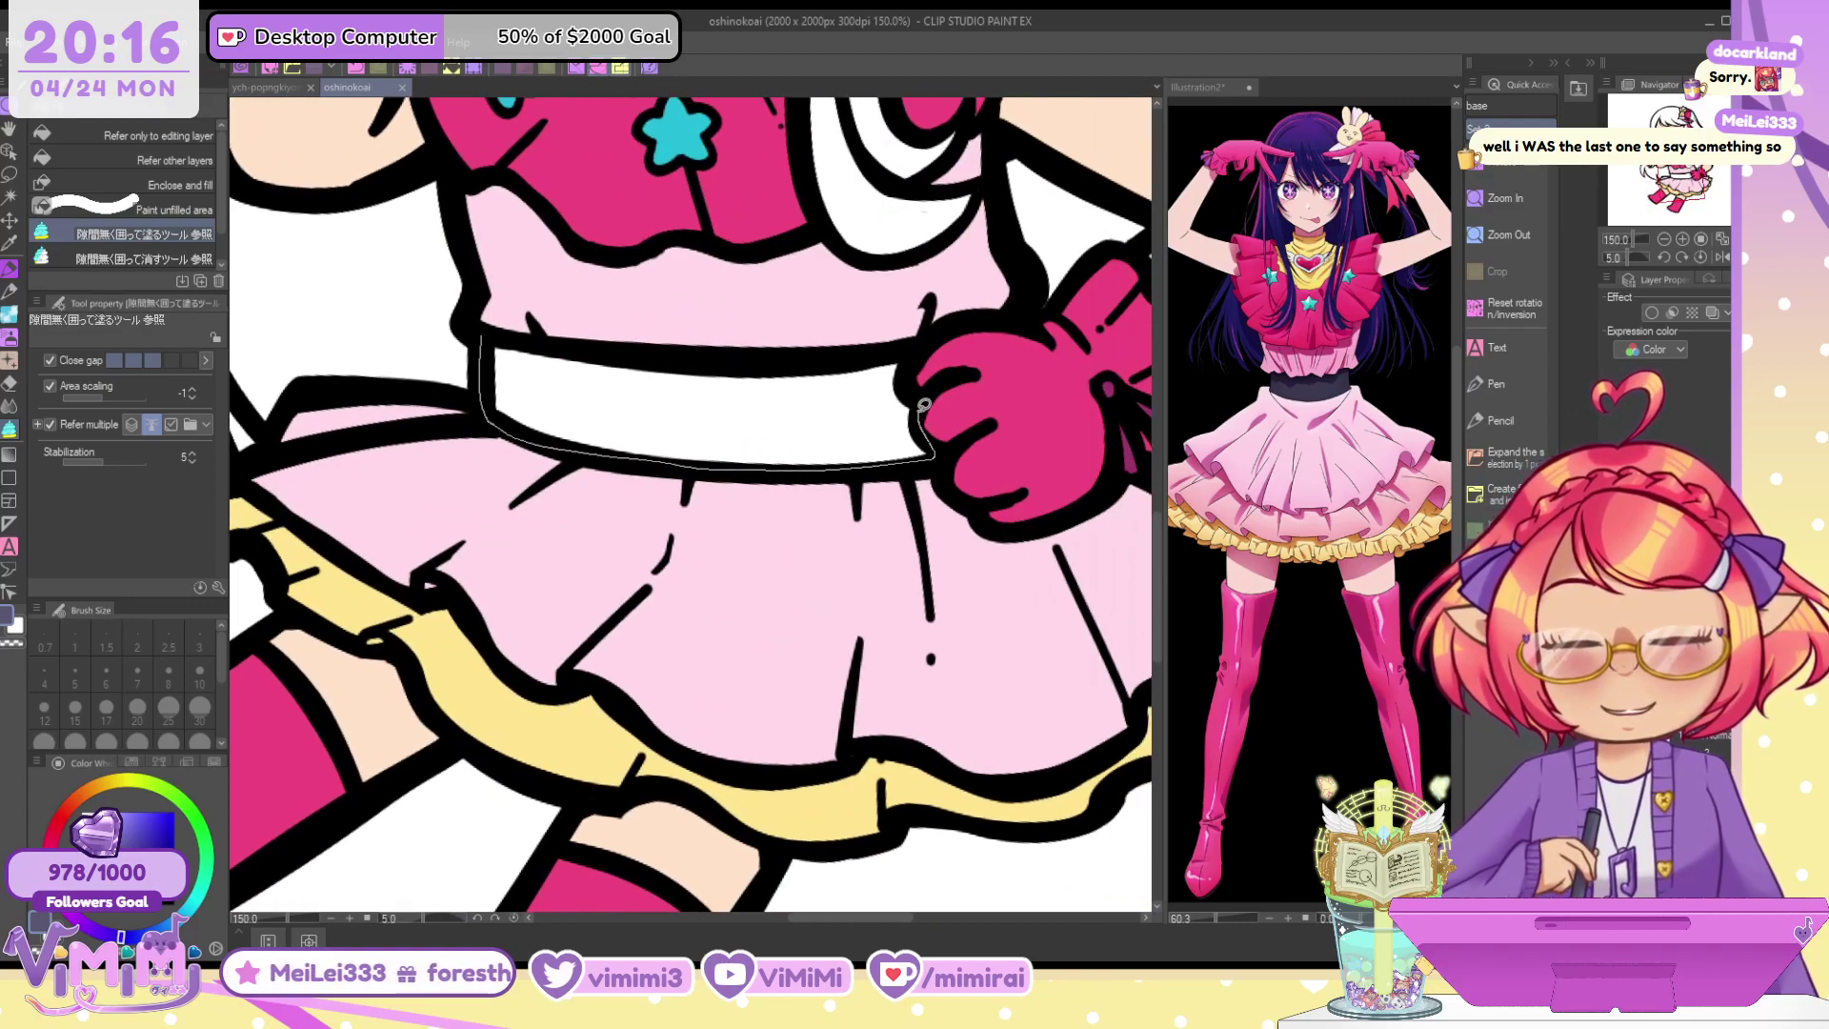
mouse_move(912, 344)
left_mouse_down()
mouse_move(605, 368)
mouse_move(483, 337)
left_mouse_up()
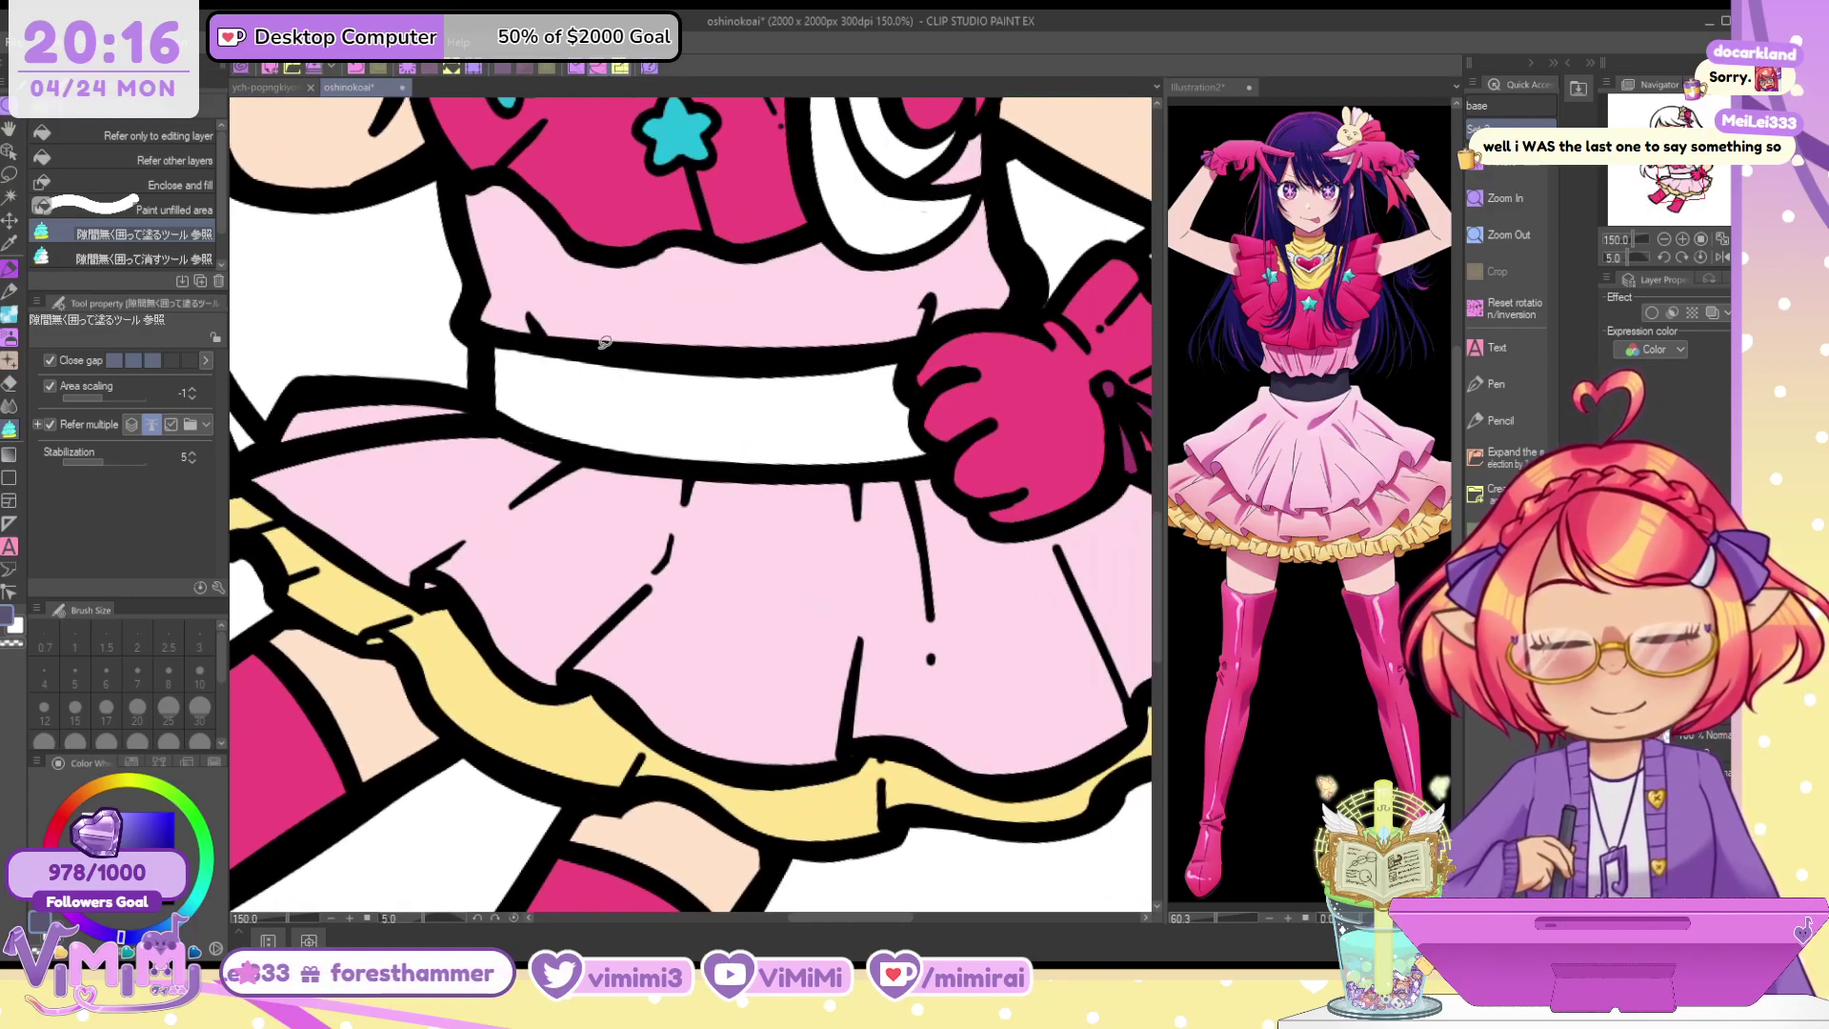
mouse_move(643, 349)
left_mouse_down()
mouse_move(488, 333)
mouse_move(495, 430)
mouse_move(630, 457)
mouse_move(900, 464)
left_mouse_up()
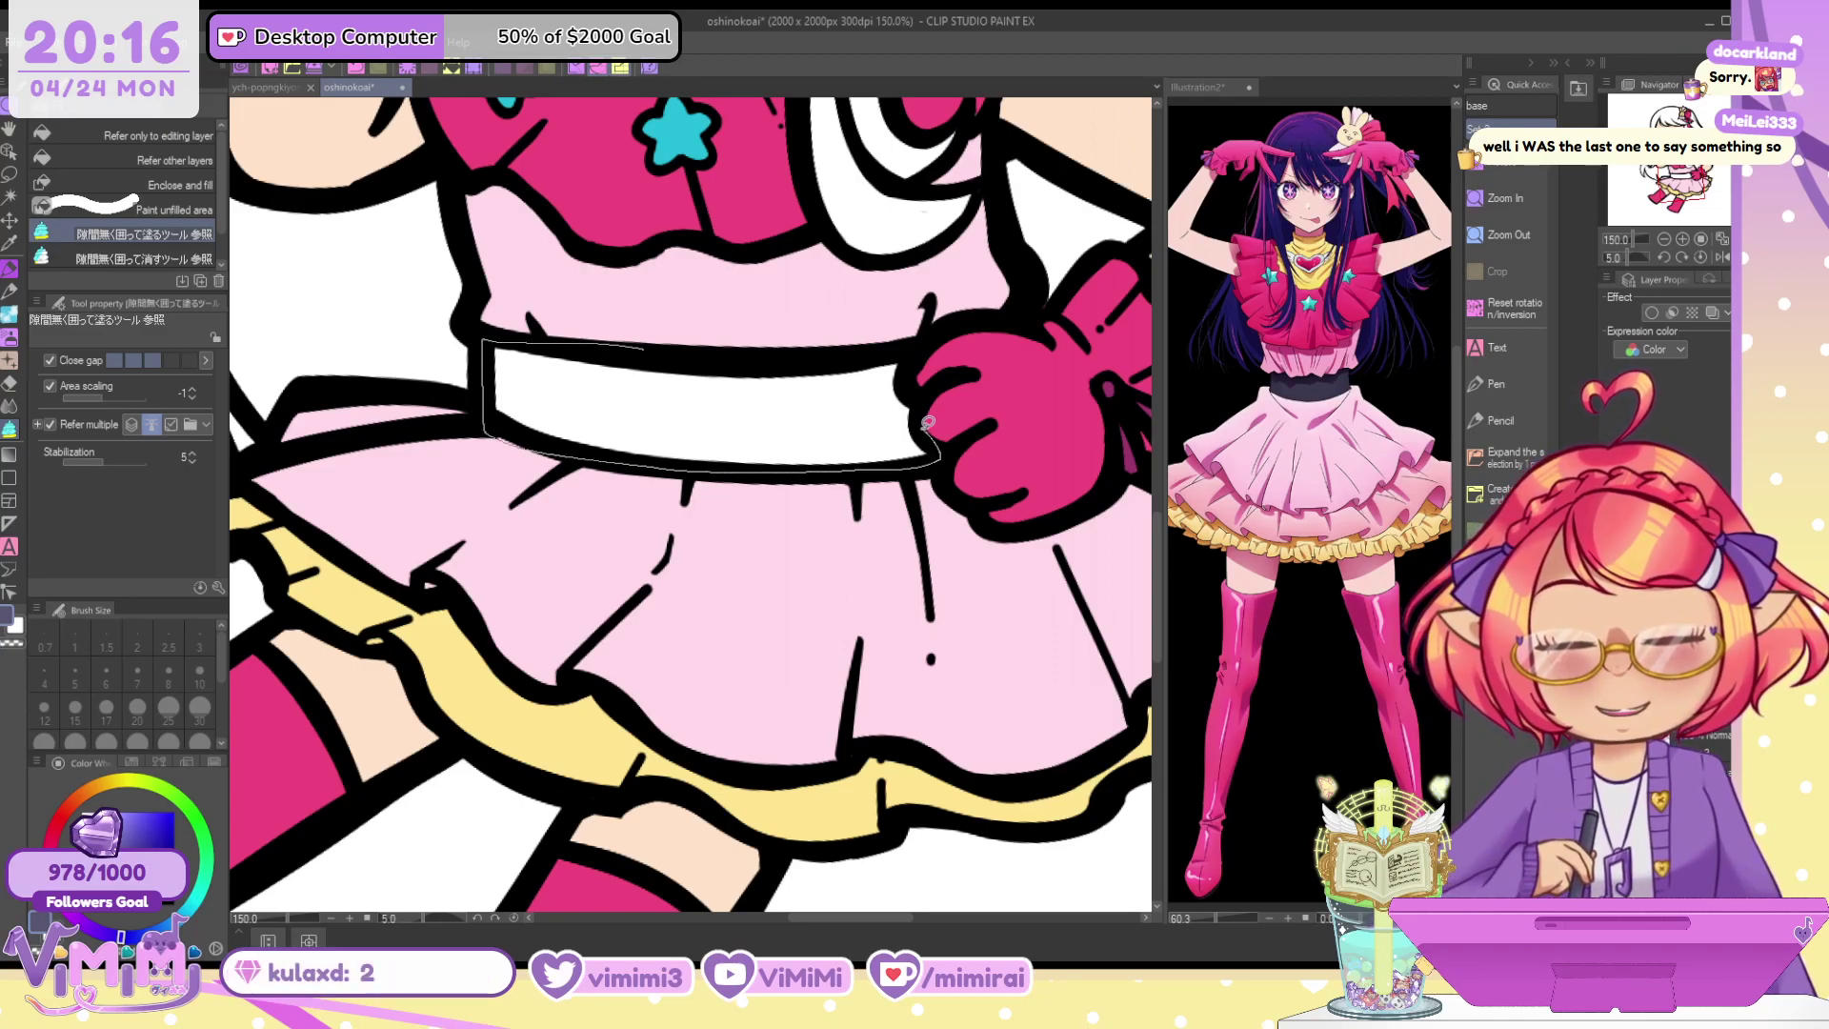
left_click_drag(908, 356, 610, 351)
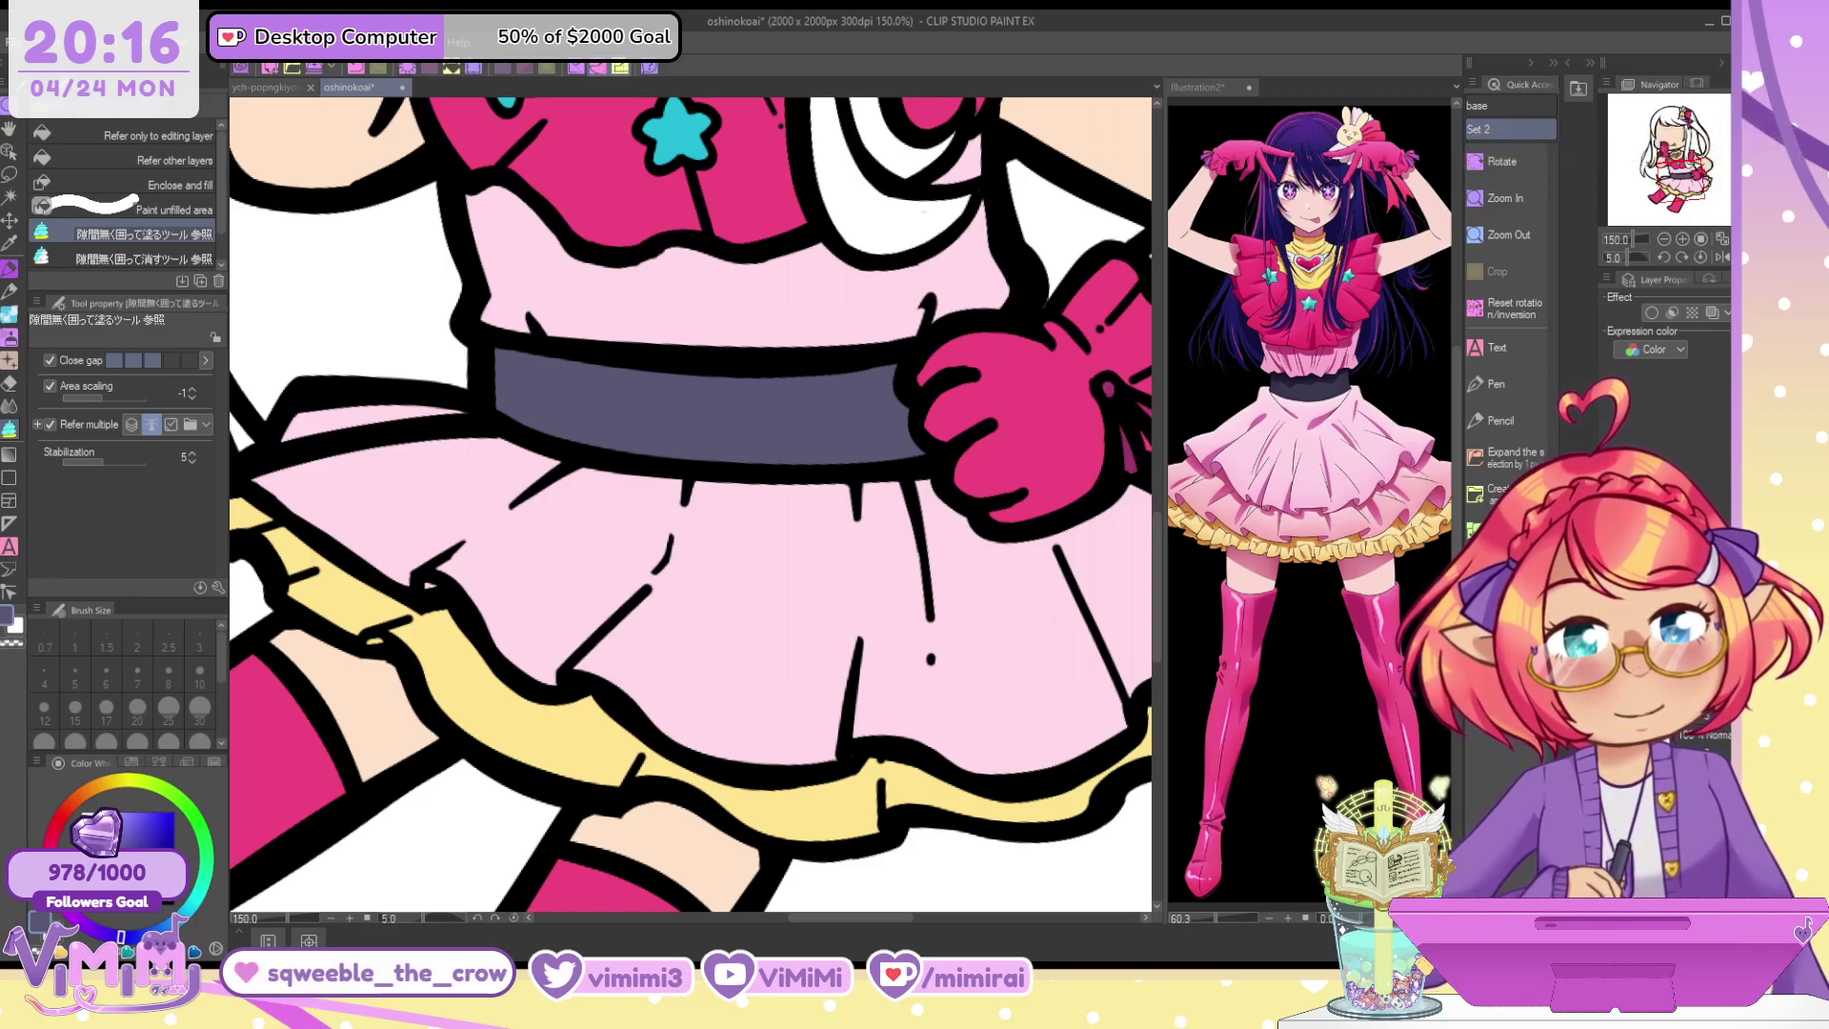
key("ctrl+z")
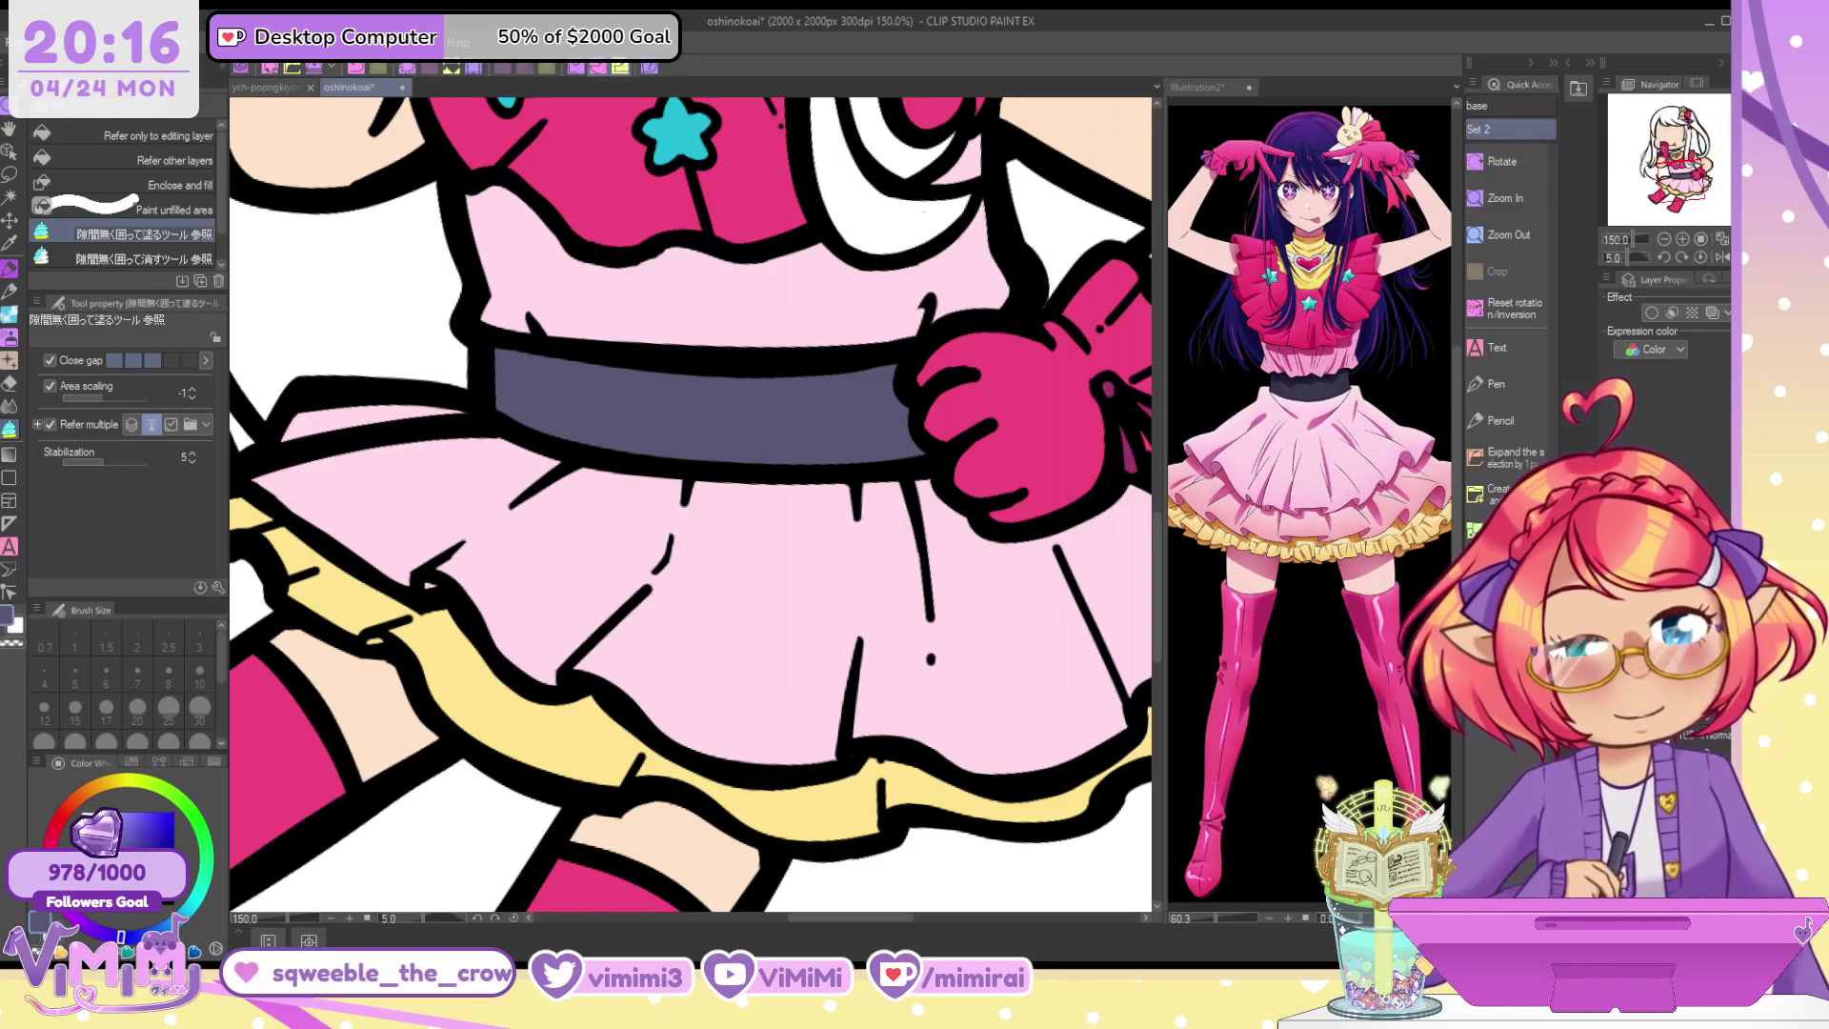
Sample the dark purple from the reference's hair and fill the crown, fringe, side lock and ponytail beneath the bow
scroll(1086, 471, "down", 2)
left_click_drag(1673, 158, 1684, 100)
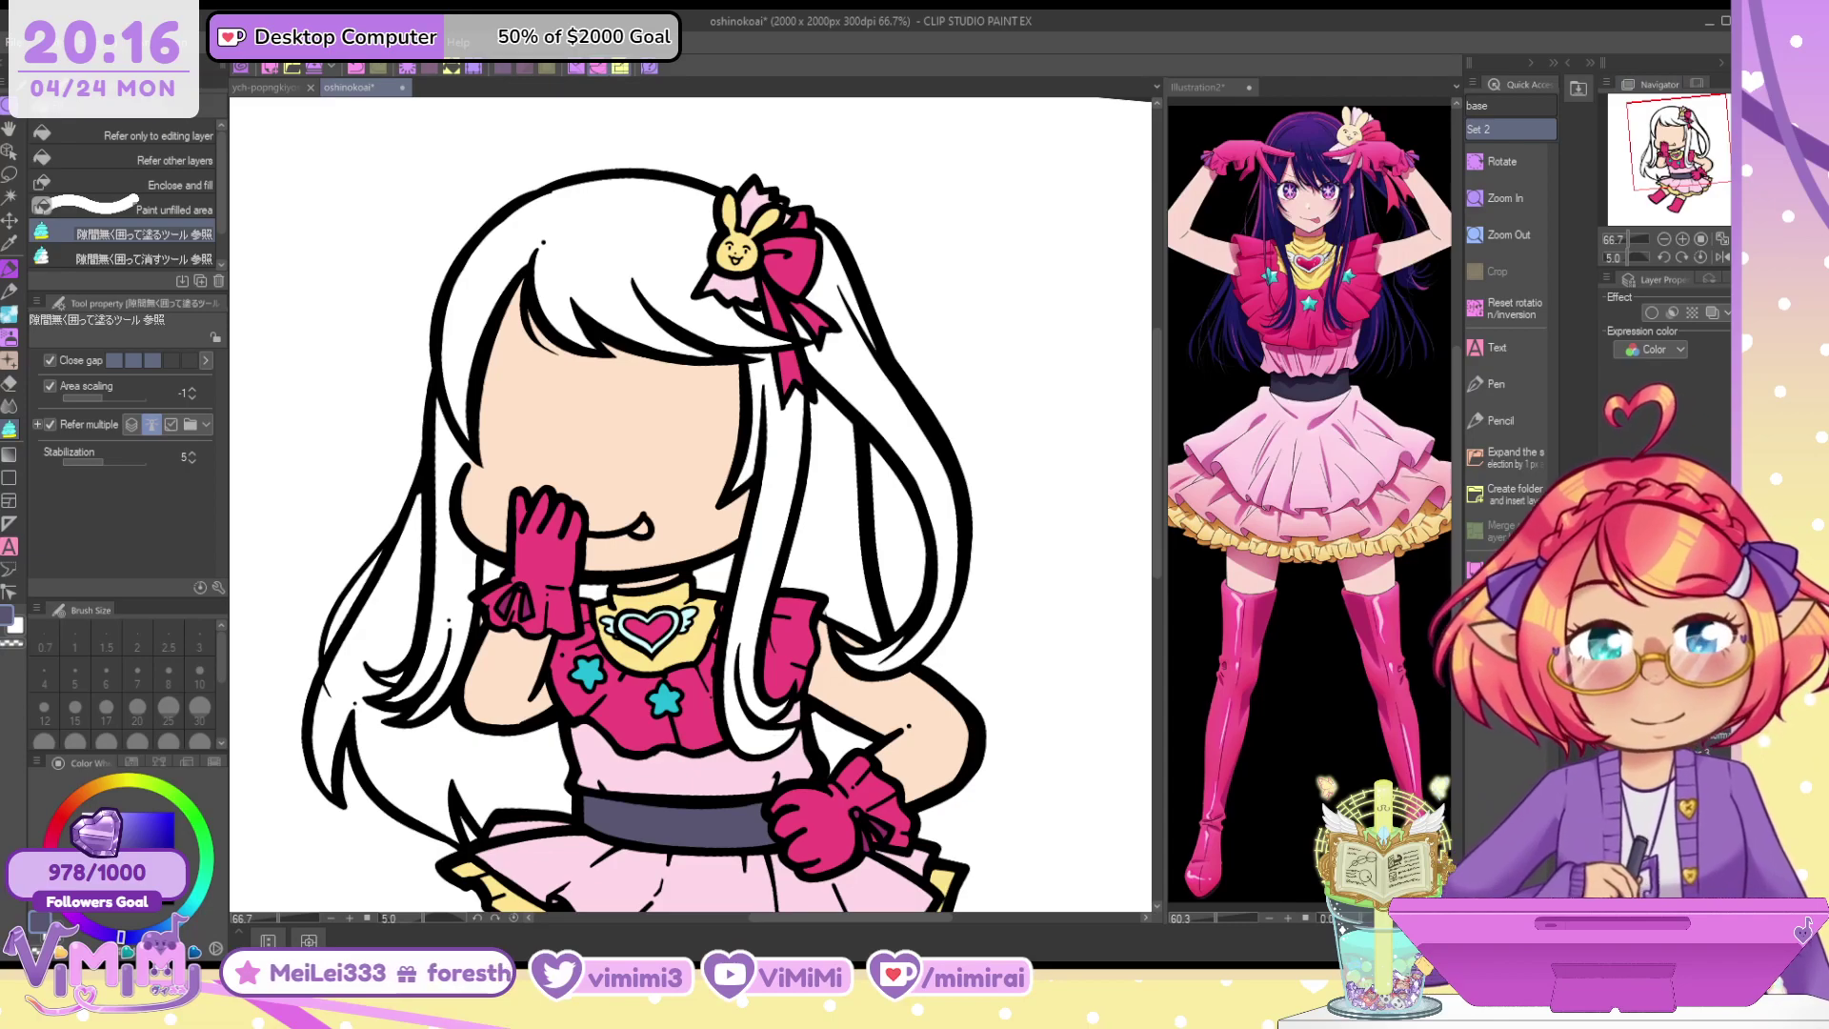
left_click(1322, 157)
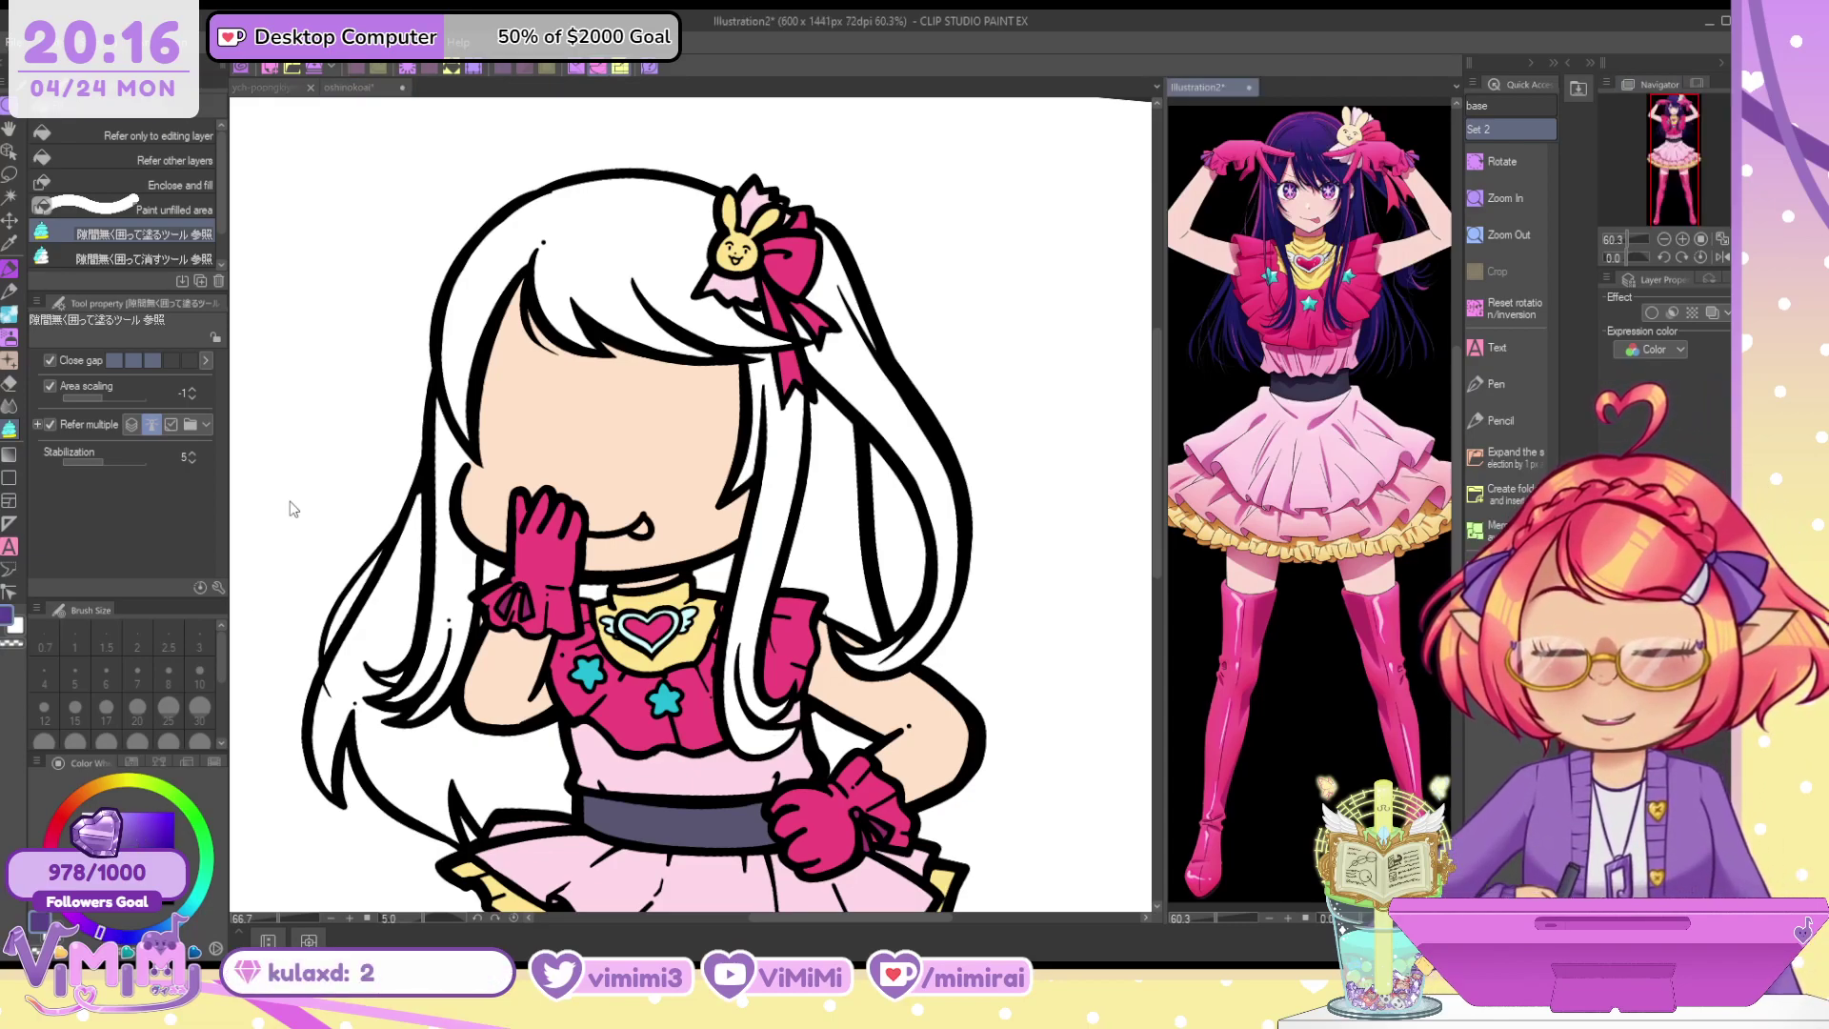
left_click(771, 321)
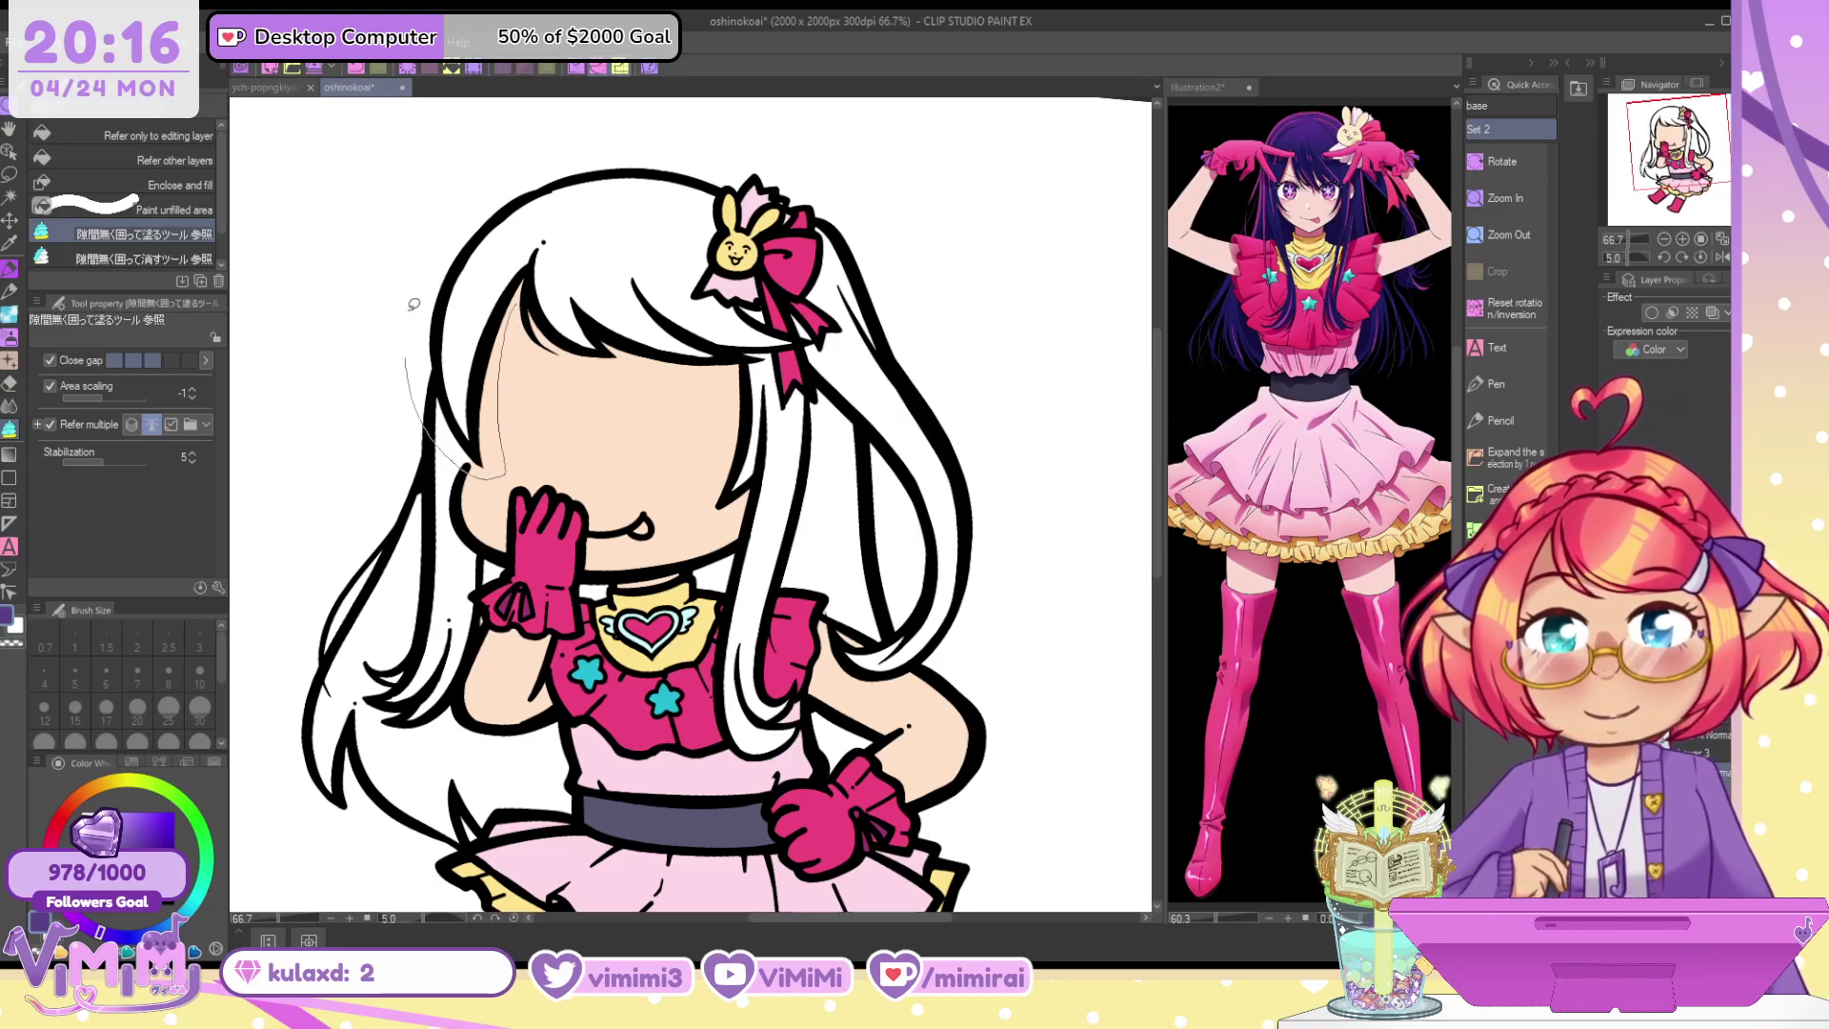
mouse_move(413, 304)
left_mouse_down()
mouse_move(649, 98)
mouse_move(839, 167)
left_mouse_up()
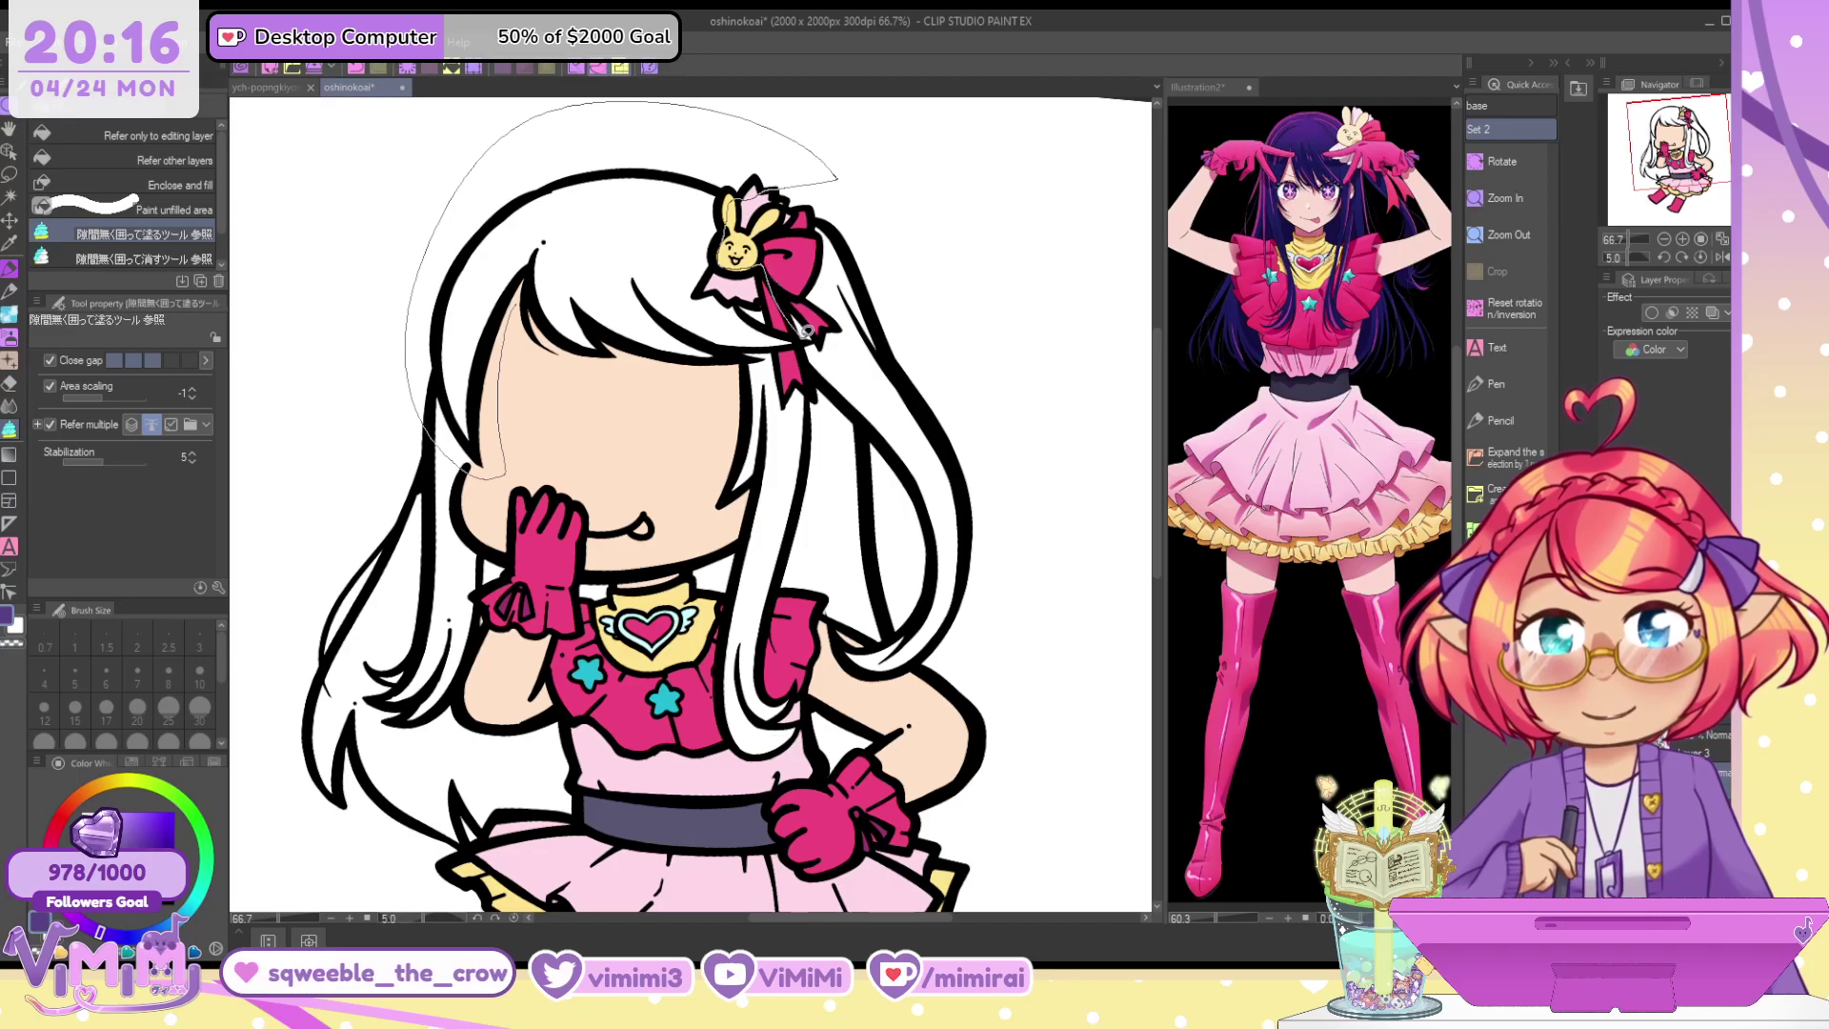
left_click_drag(539, 354, 533, 358)
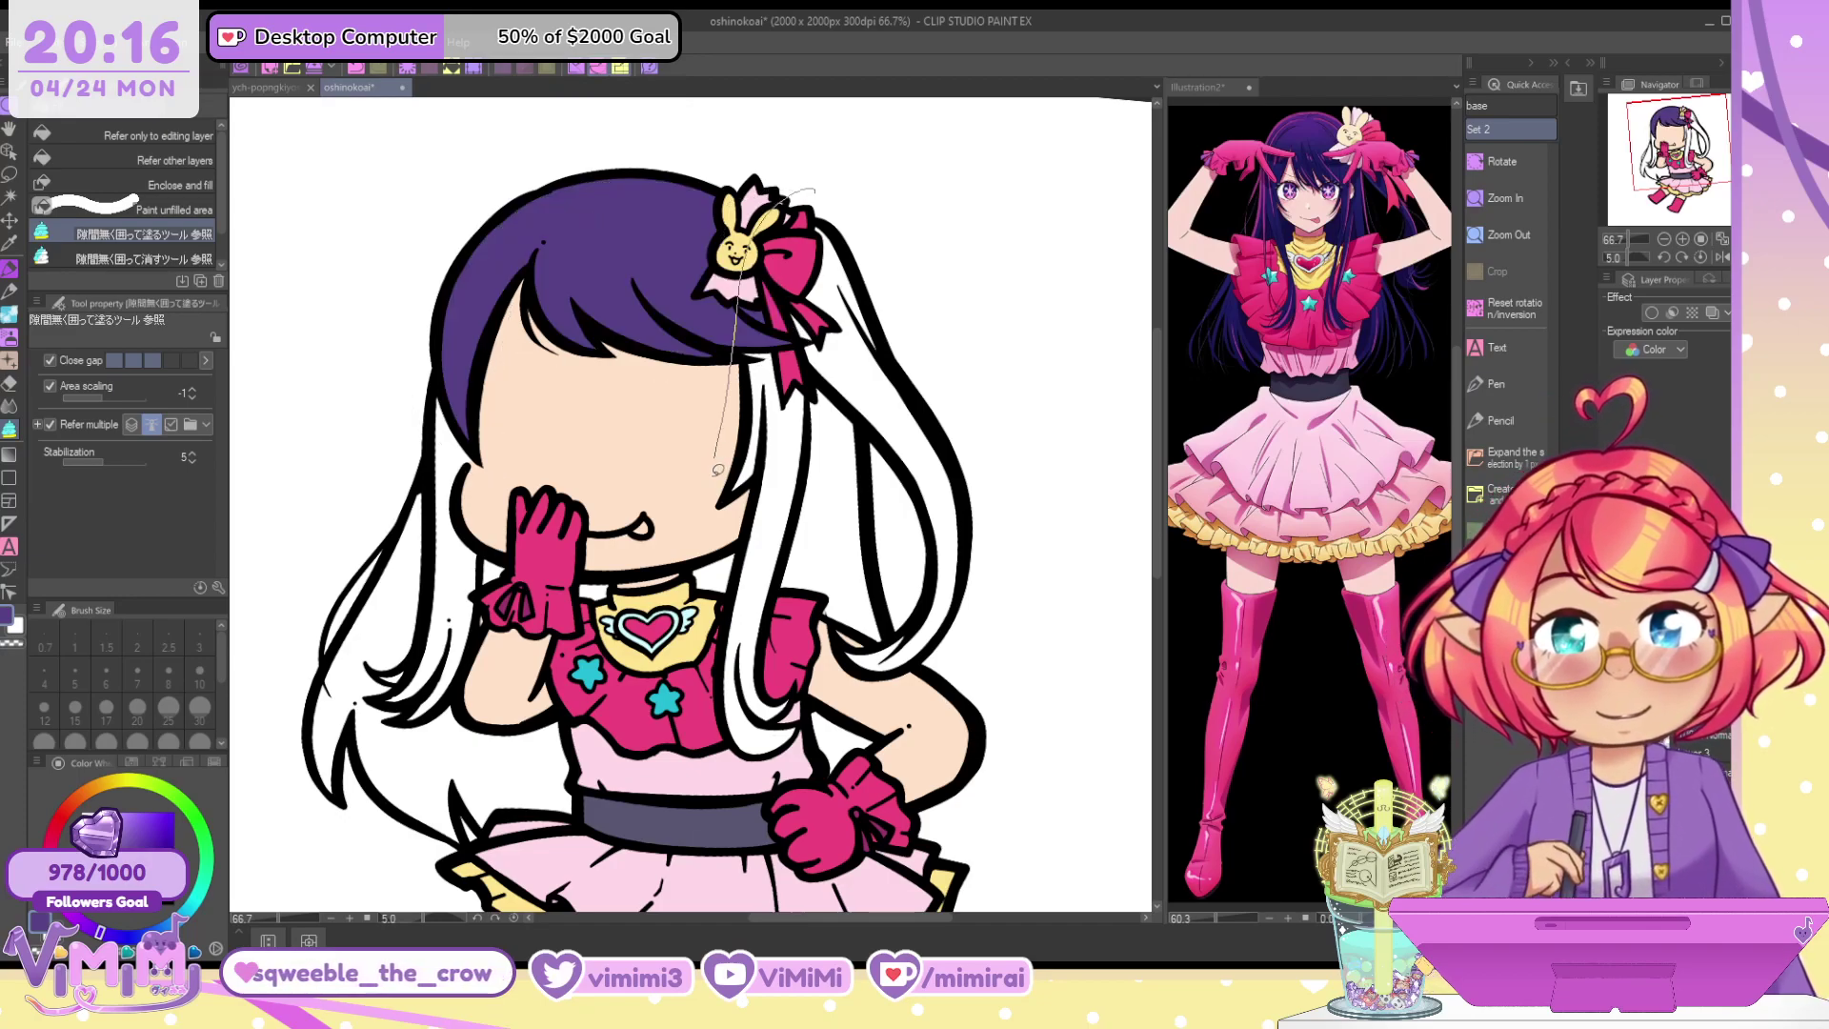
mouse_move(1009, 645)
left_mouse_down()
mouse_move(1011, 404)
mouse_move(870, 182)
left_mouse_up()
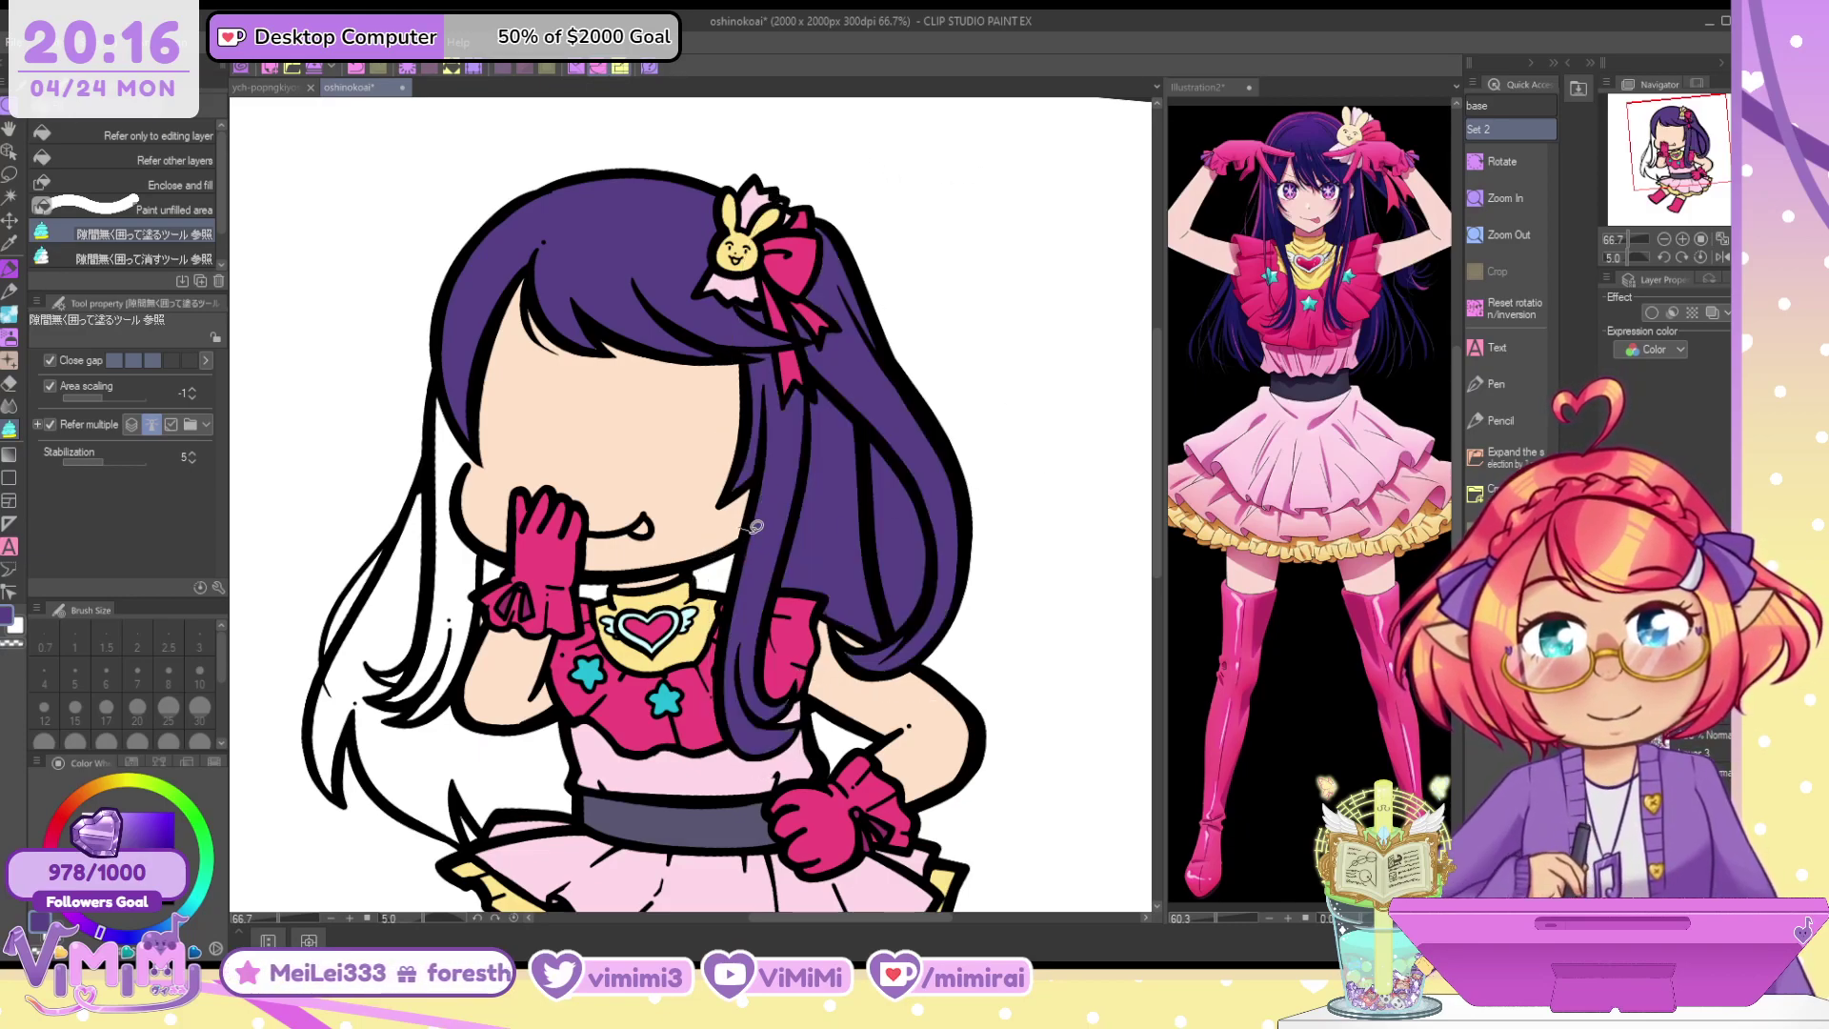
left_click_drag(755, 527, 762, 524)
Erase the purple fill from the background gap enclosed by the looping ponytail strand
left_click(119, 257)
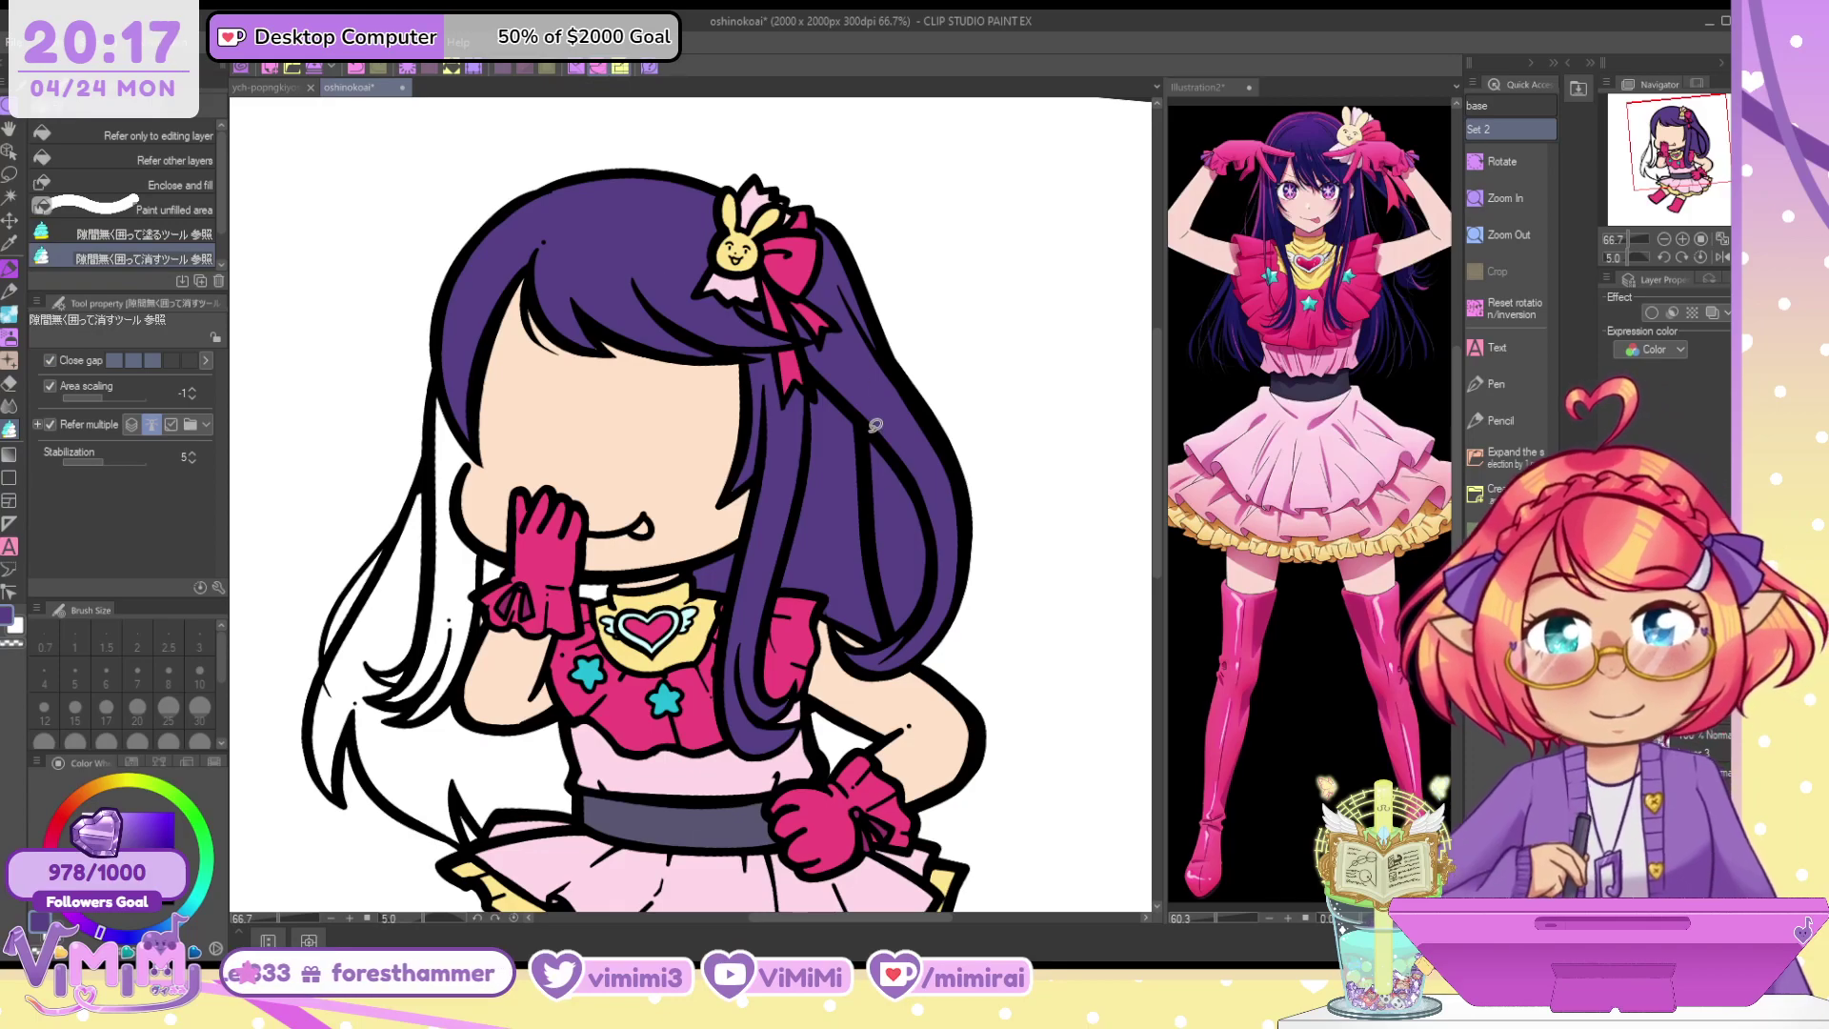
left_click_drag(872, 428, 897, 628)
mouse_move(932, 534)
left_mouse_down()
mouse_move(874, 420)
mouse_move(890, 595)
left_mouse_up()
mouse_move(873, 440)
left_mouse_down()
mouse_move(895, 626)
mouse_move(936, 554)
mouse_move(866, 429)
left_mouse_up()
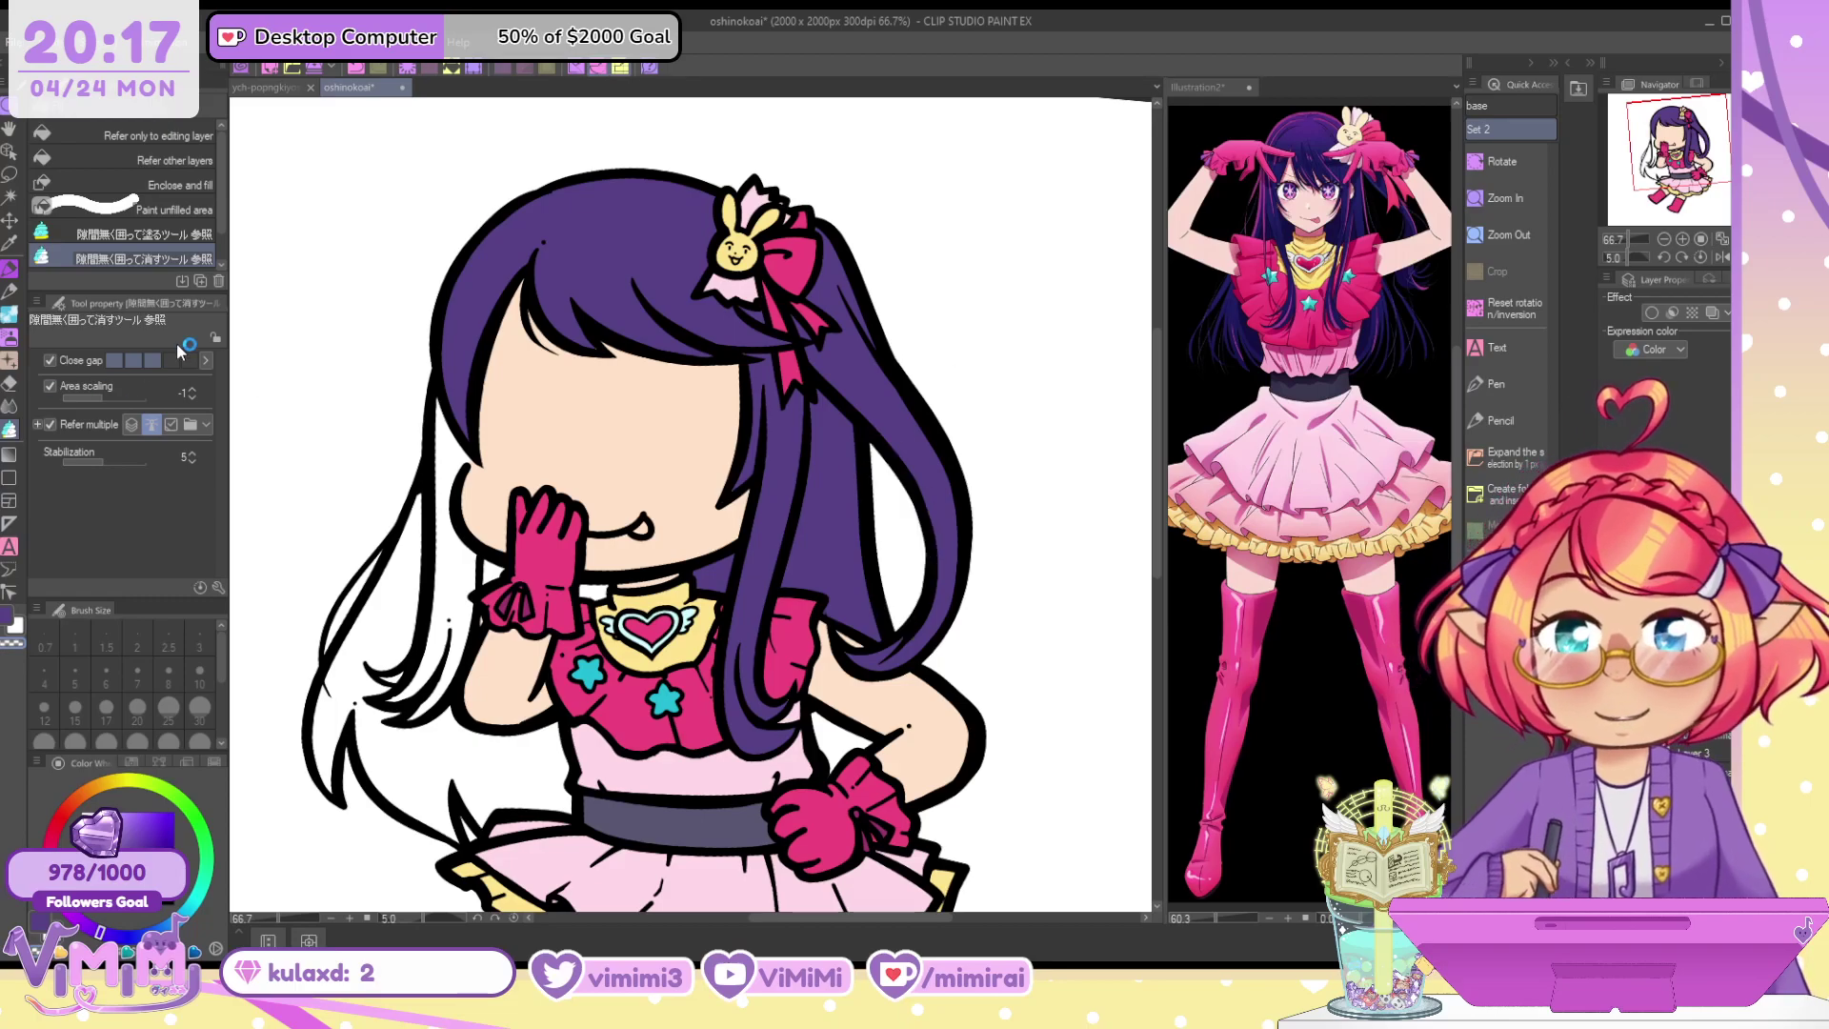
Fill the small hair gaps between the waist and bent arm and beside the neck with the dark purple
left_click(190, 233)
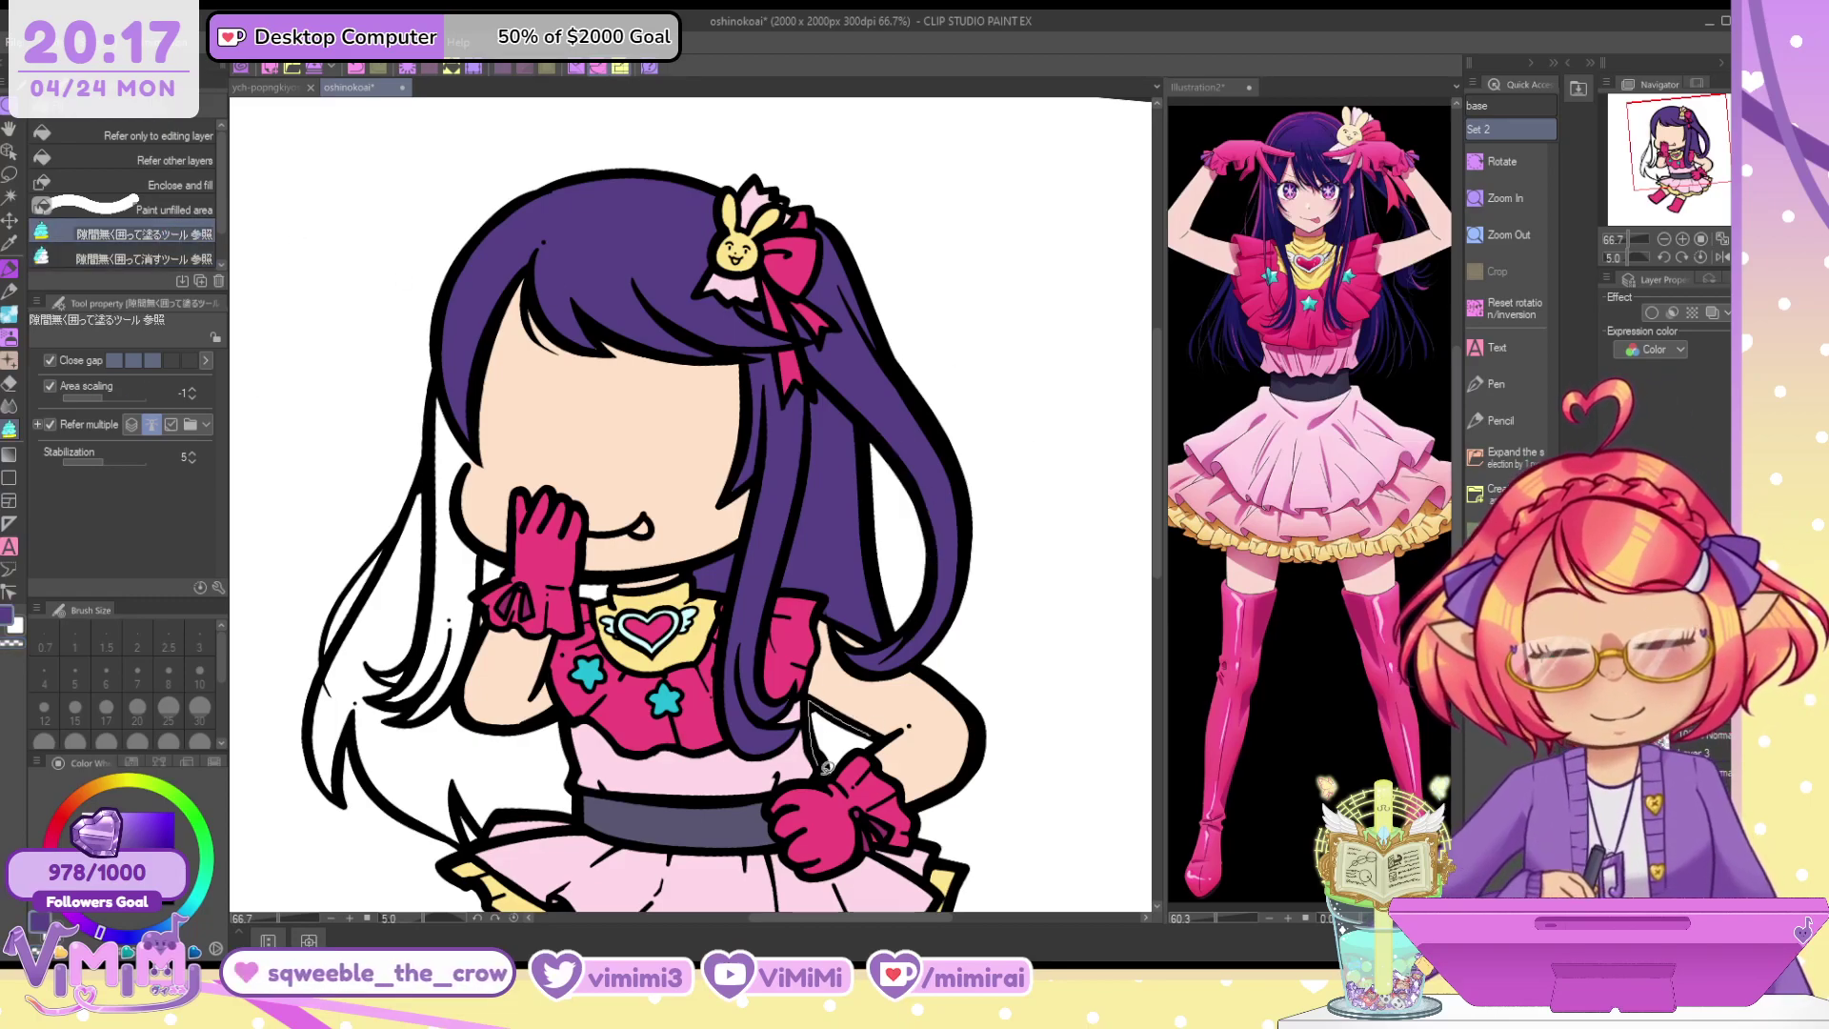
left_click_drag(827, 767, 900, 729)
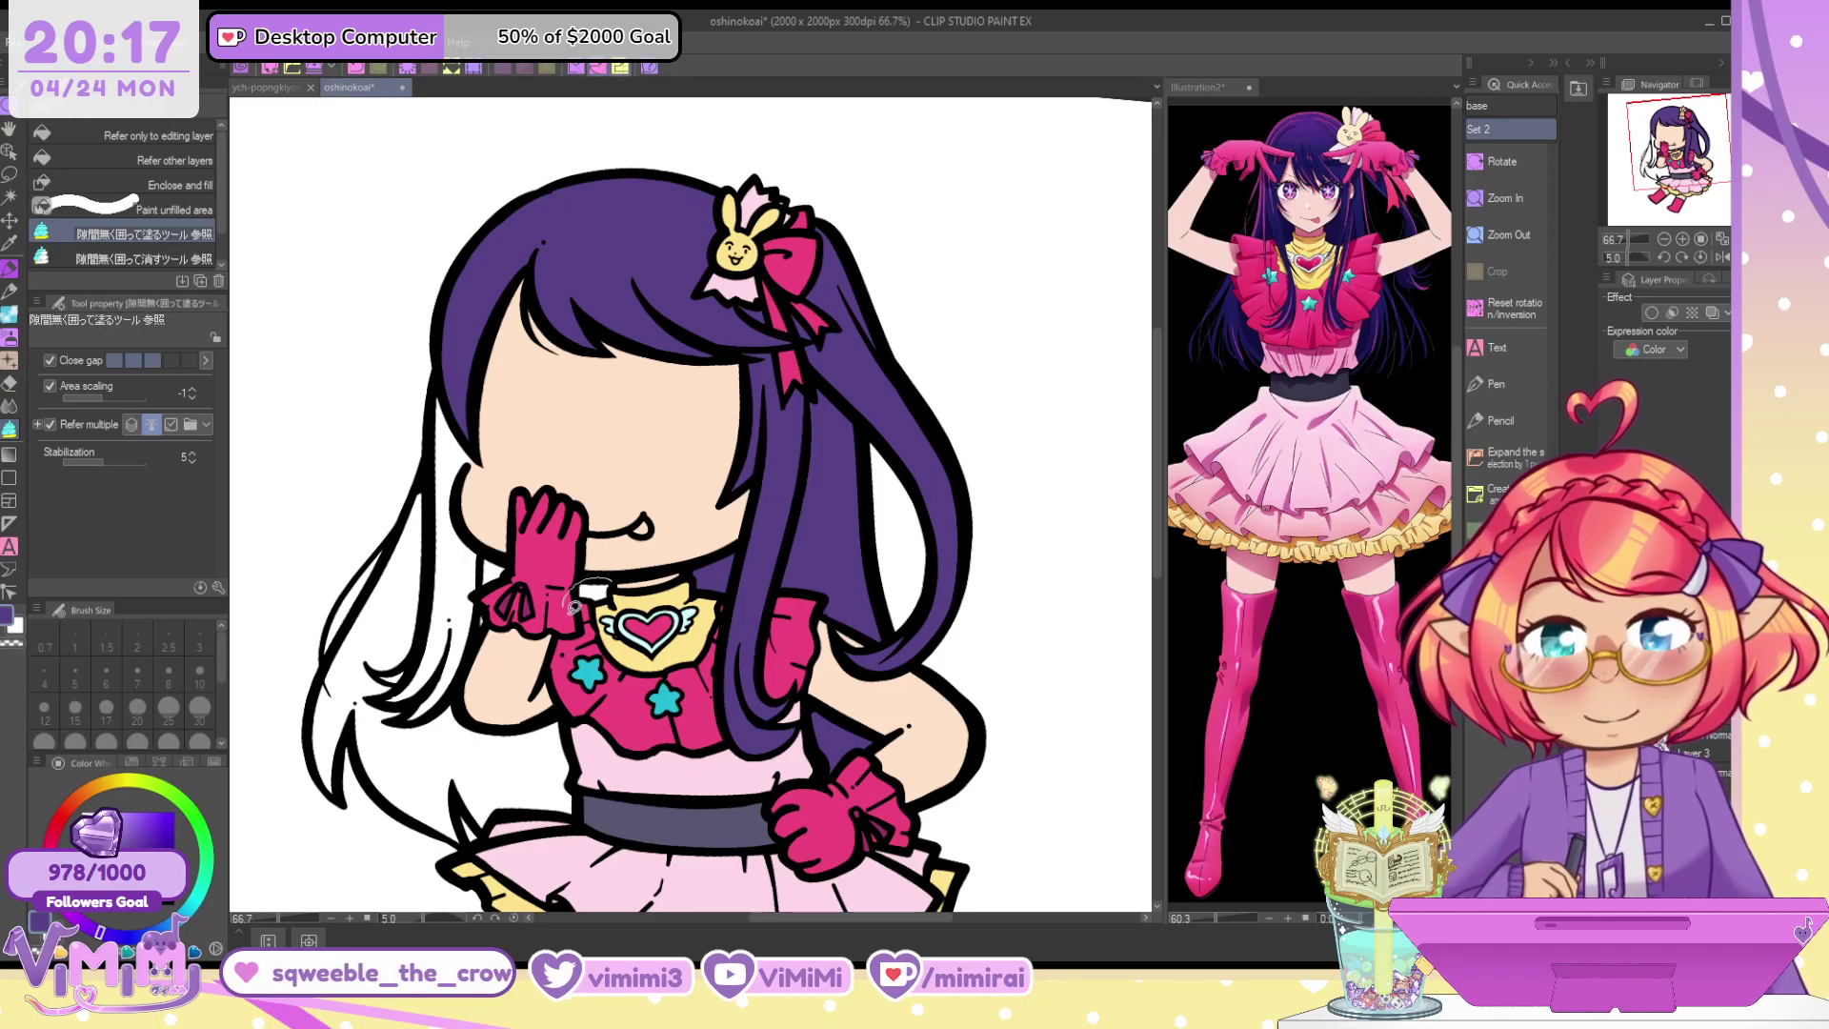
left_click_drag(574, 606, 605, 592)
mouse_move(507, 549)
left_mouse_down()
mouse_move(476, 630)
mouse_move(512, 564)
left_mouse_up()
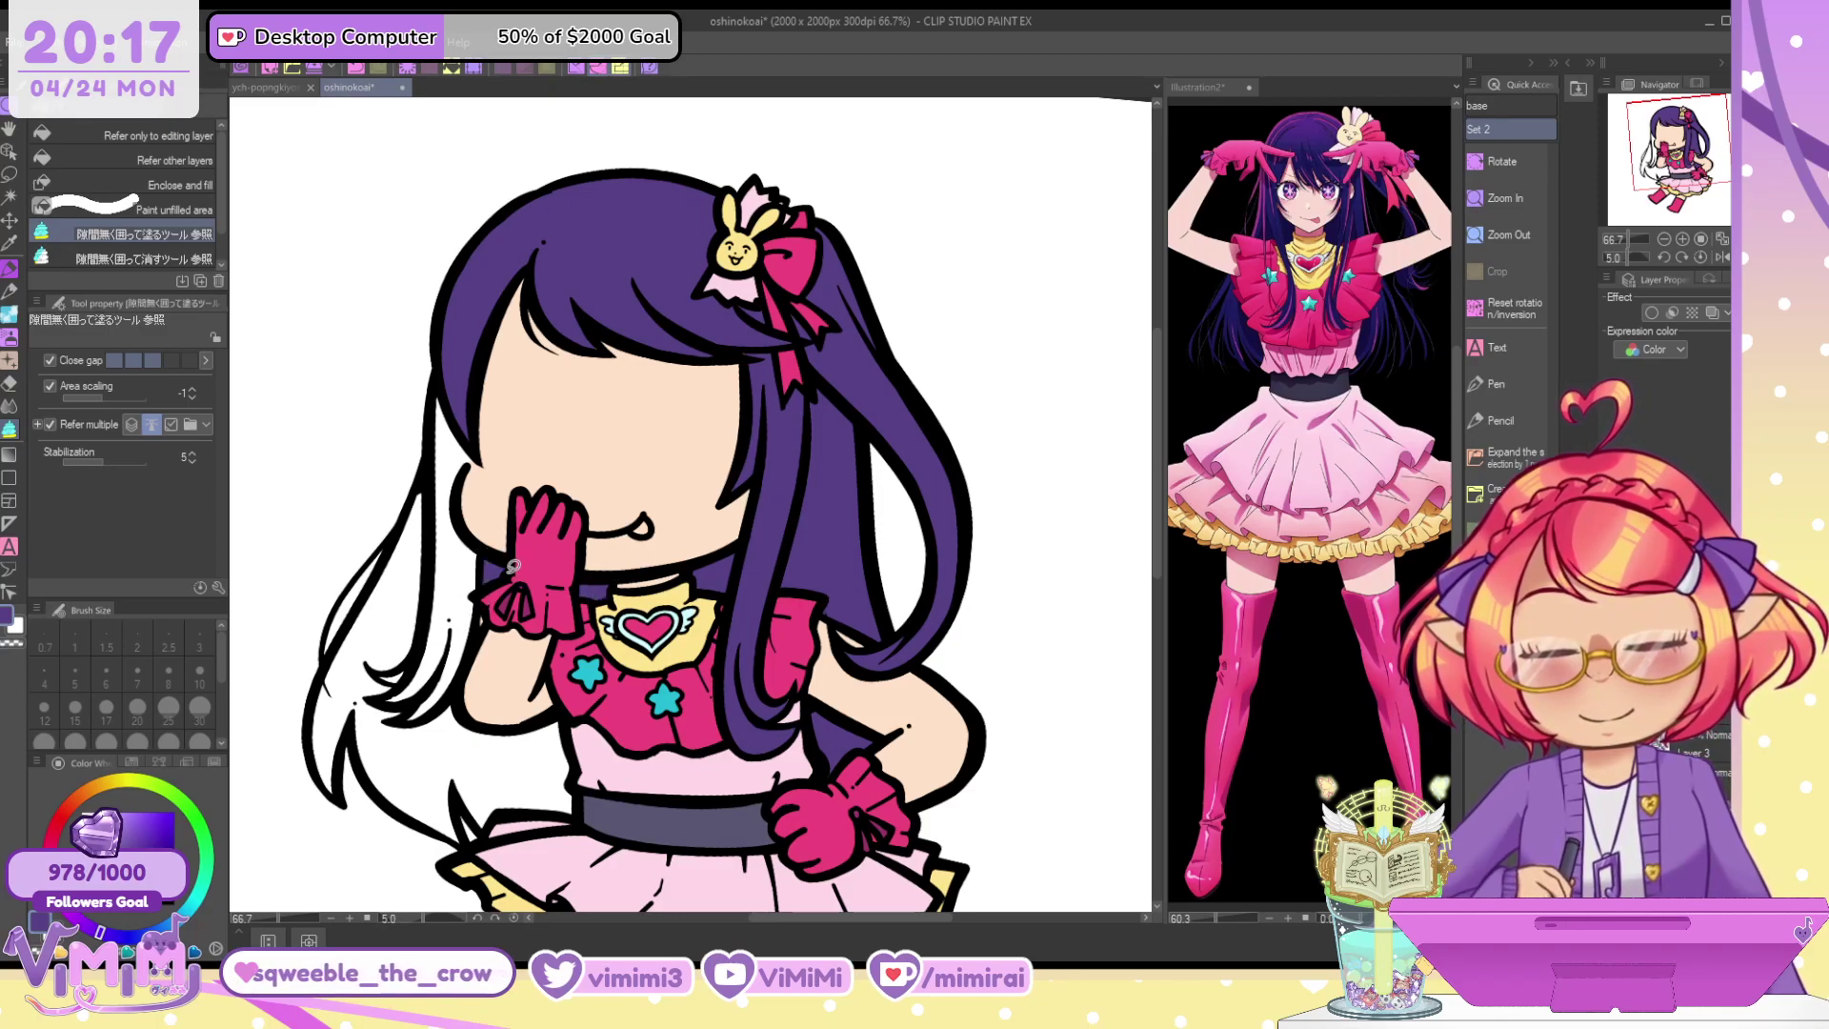
Fill the long hair behind the raised hand, down to the skirt, with the dark purple
key("p")
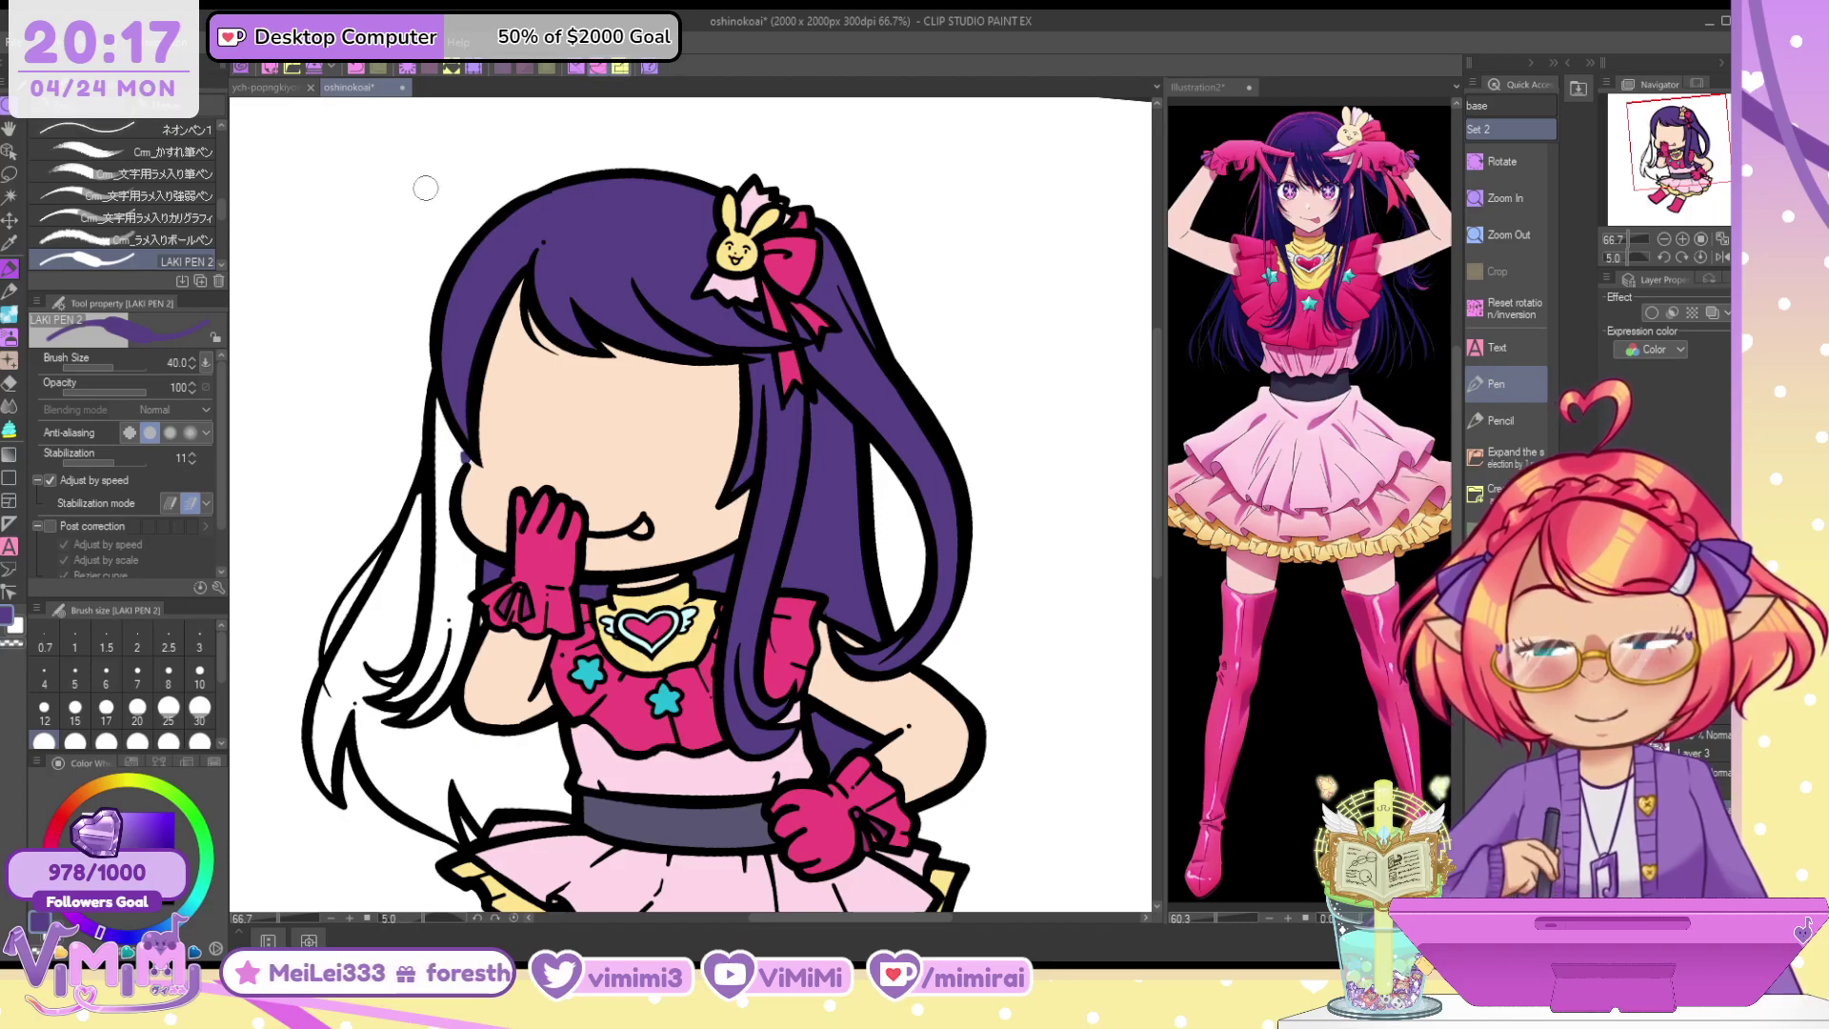
key("g")
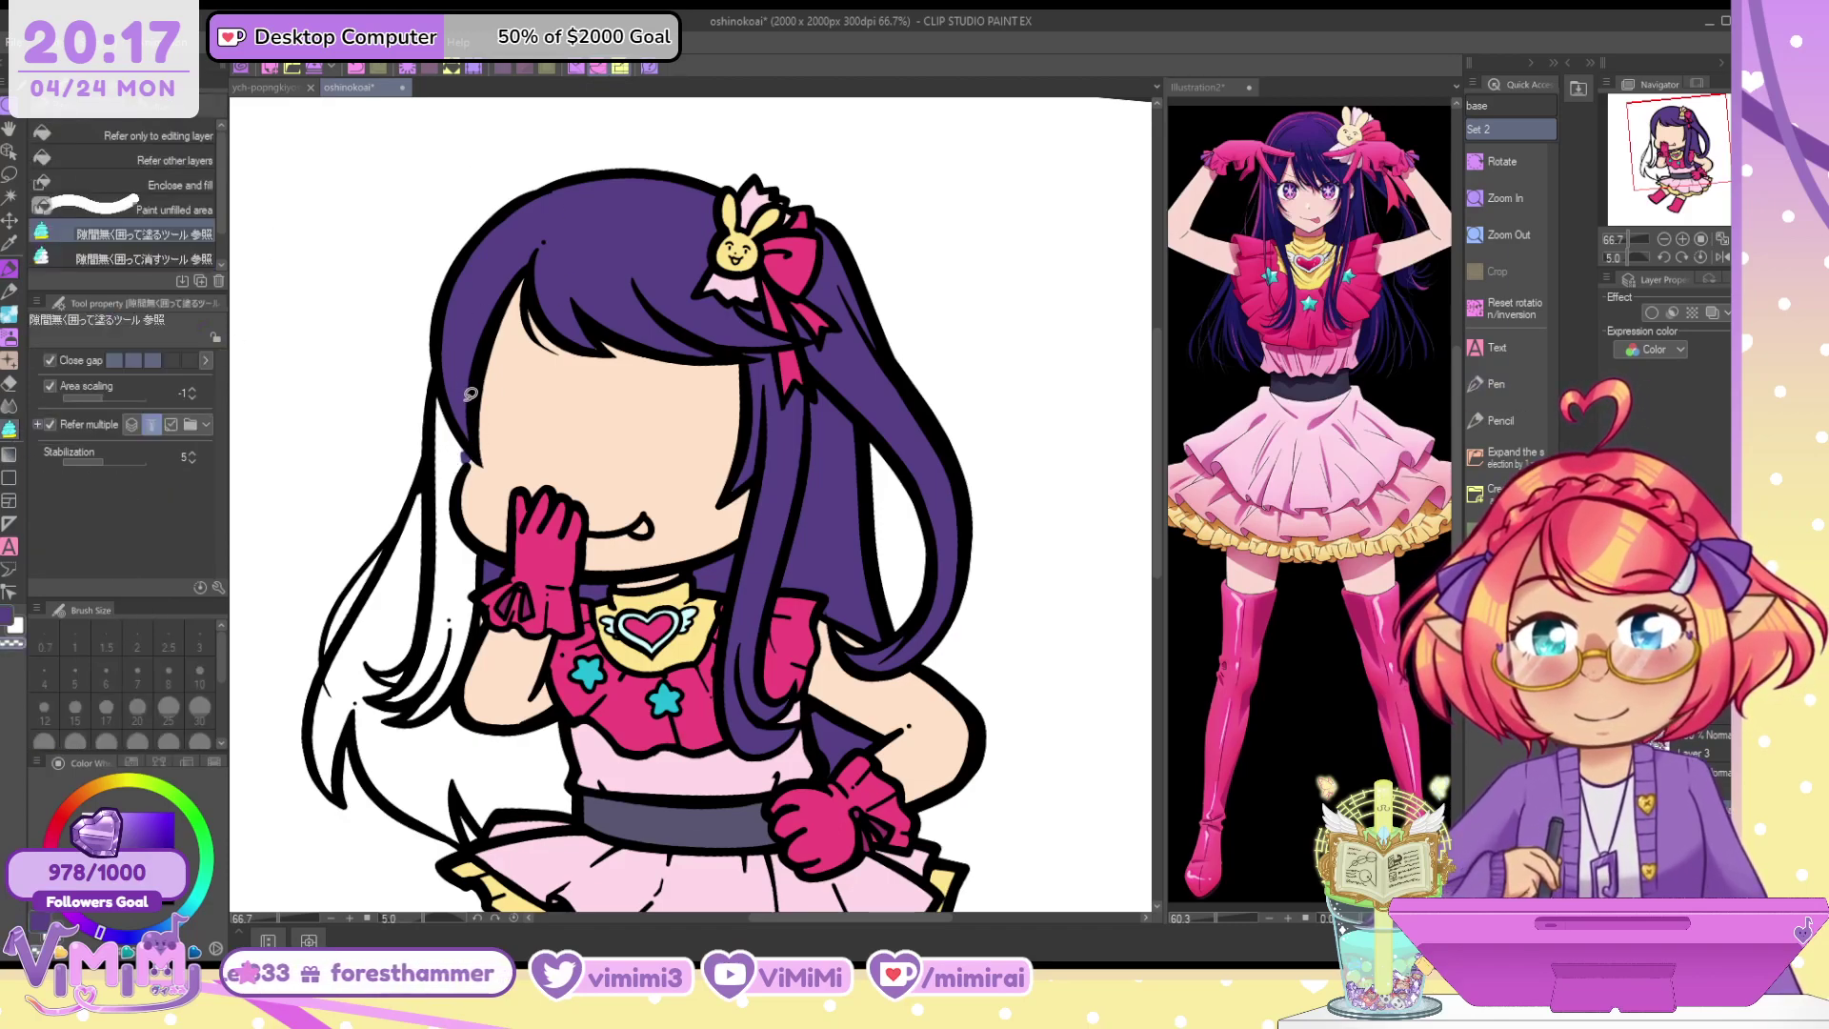
mouse_move(445, 351)
left_mouse_down()
mouse_move(309, 764)
mouse_move(433, 869)
left_mouse_up()
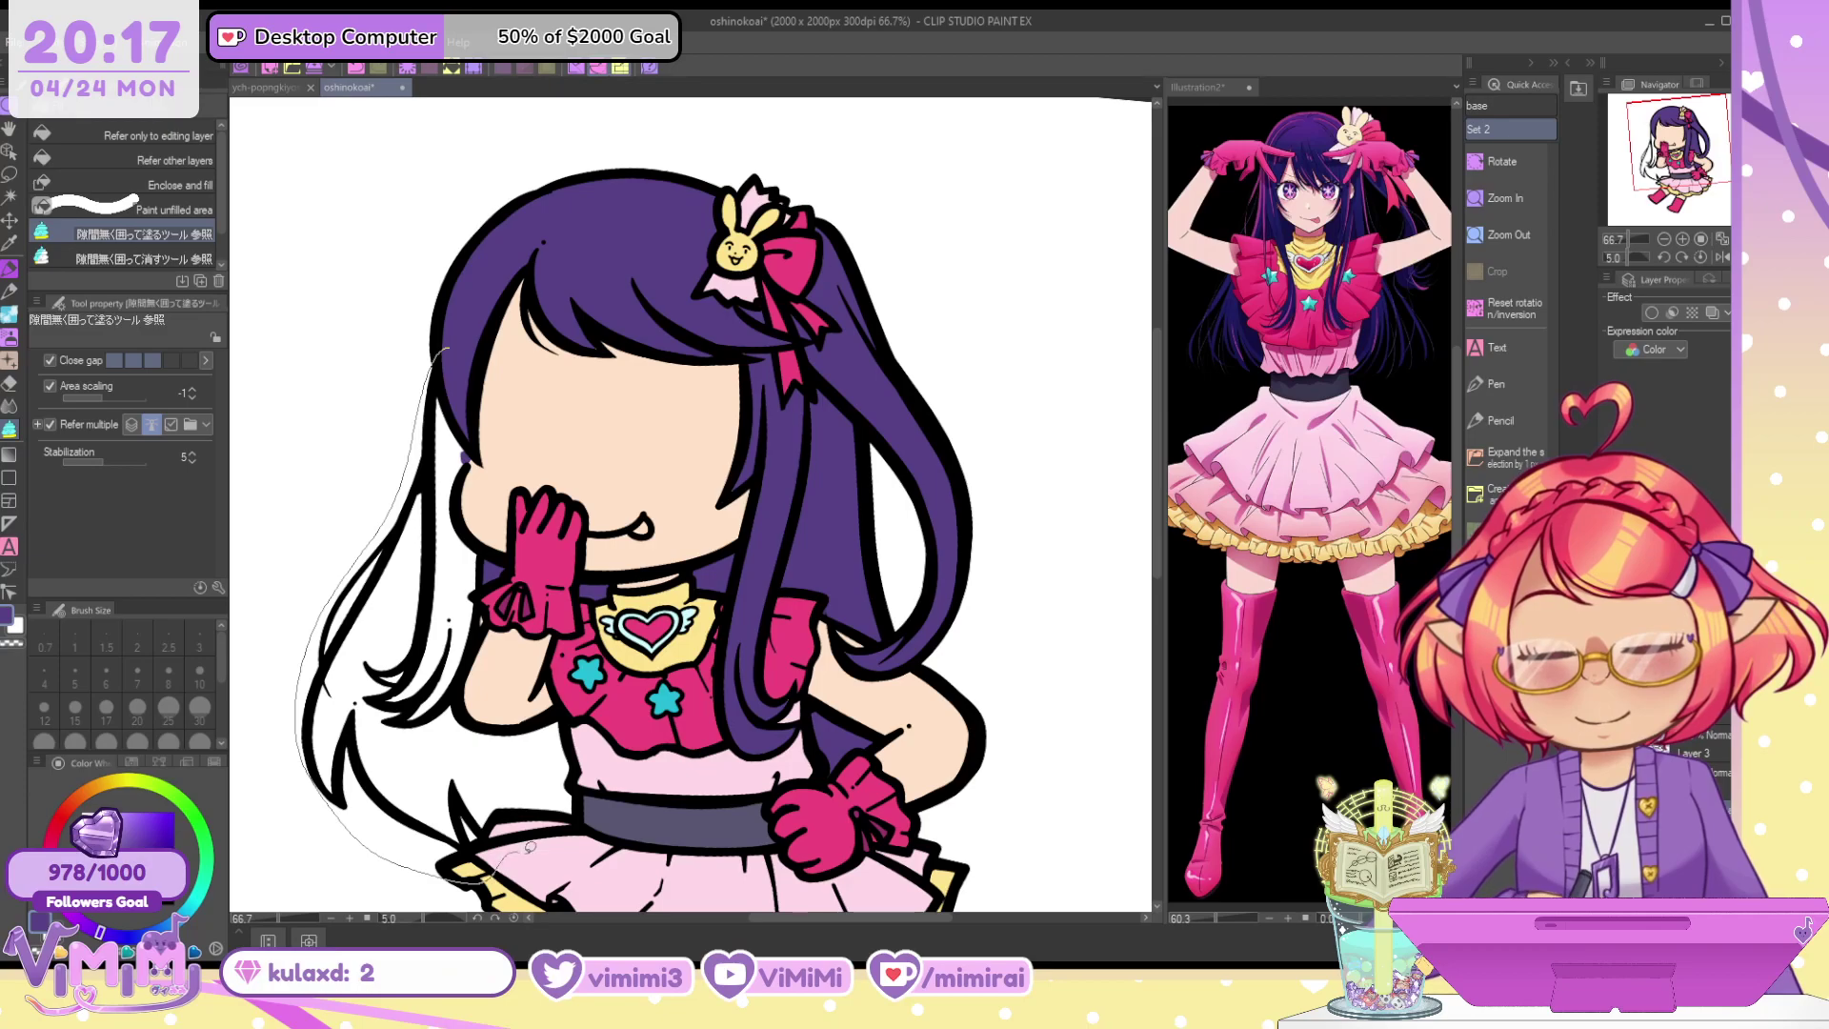
left_click_drag(493, 640, 446, 351)
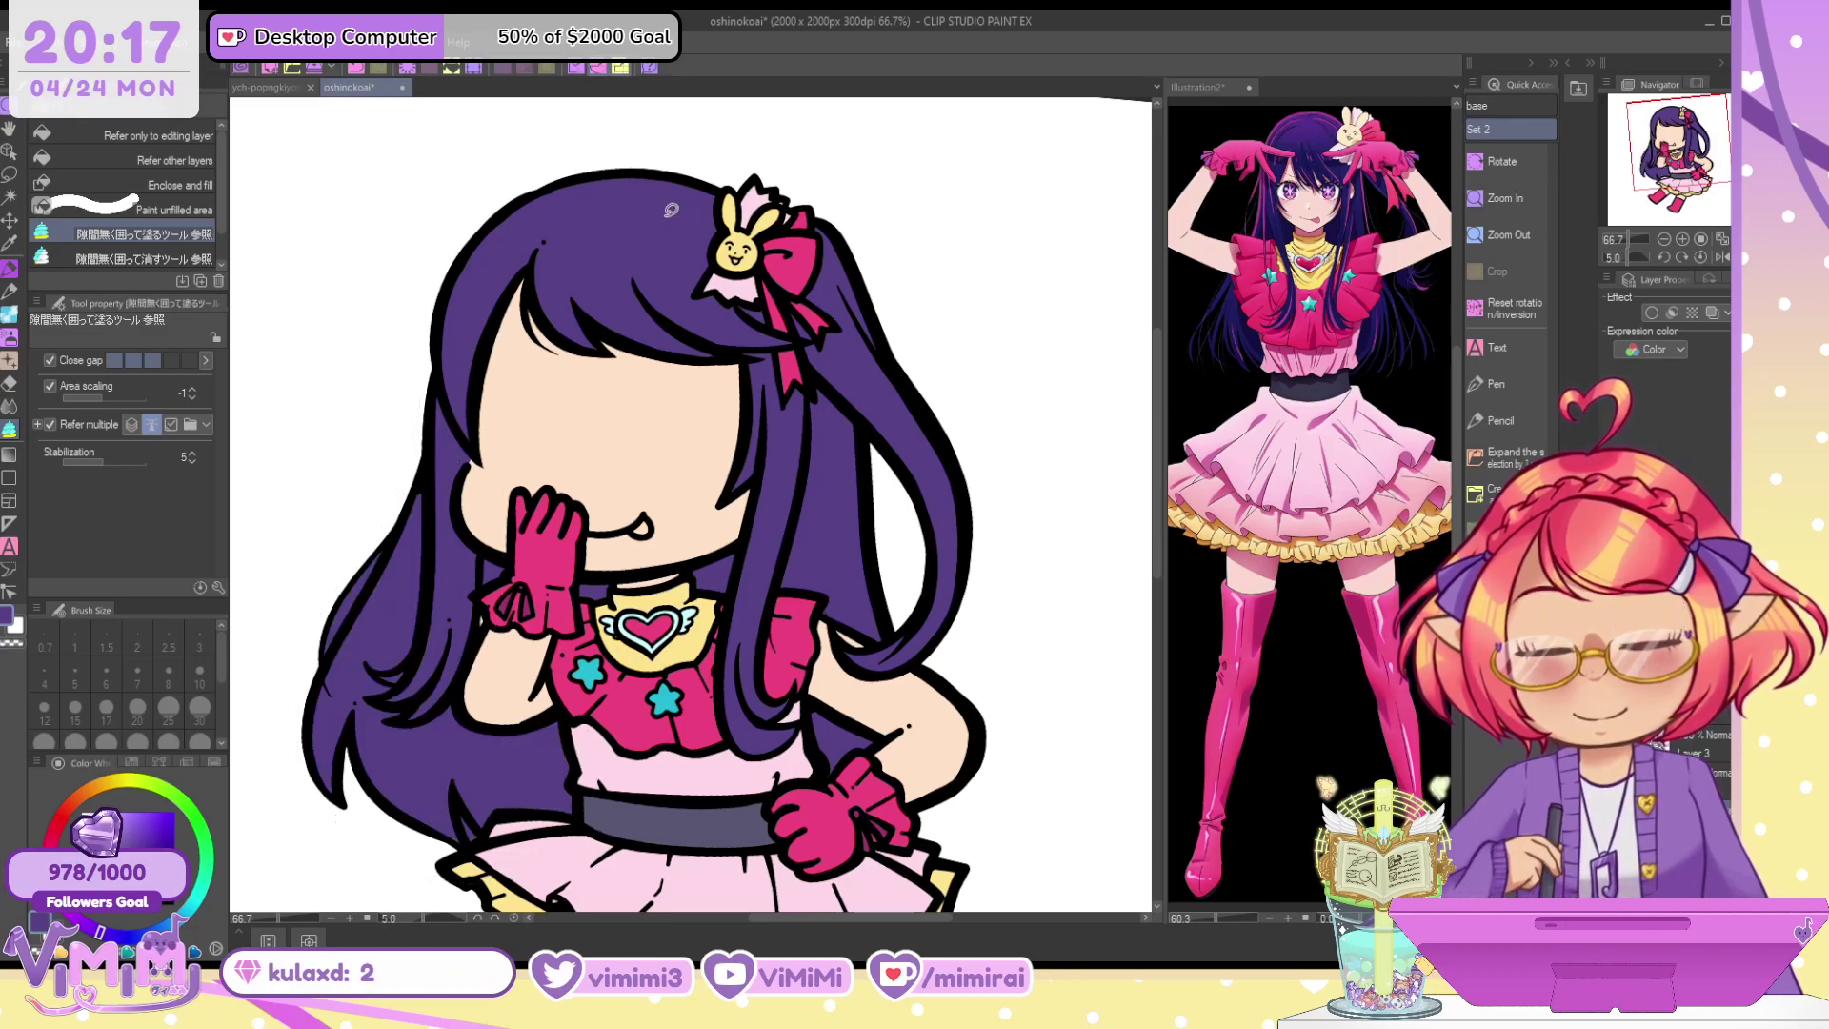
Switch to the Pen tool and sample the deep pink from the costume's shoulder ruffle
left_click(10, 274)
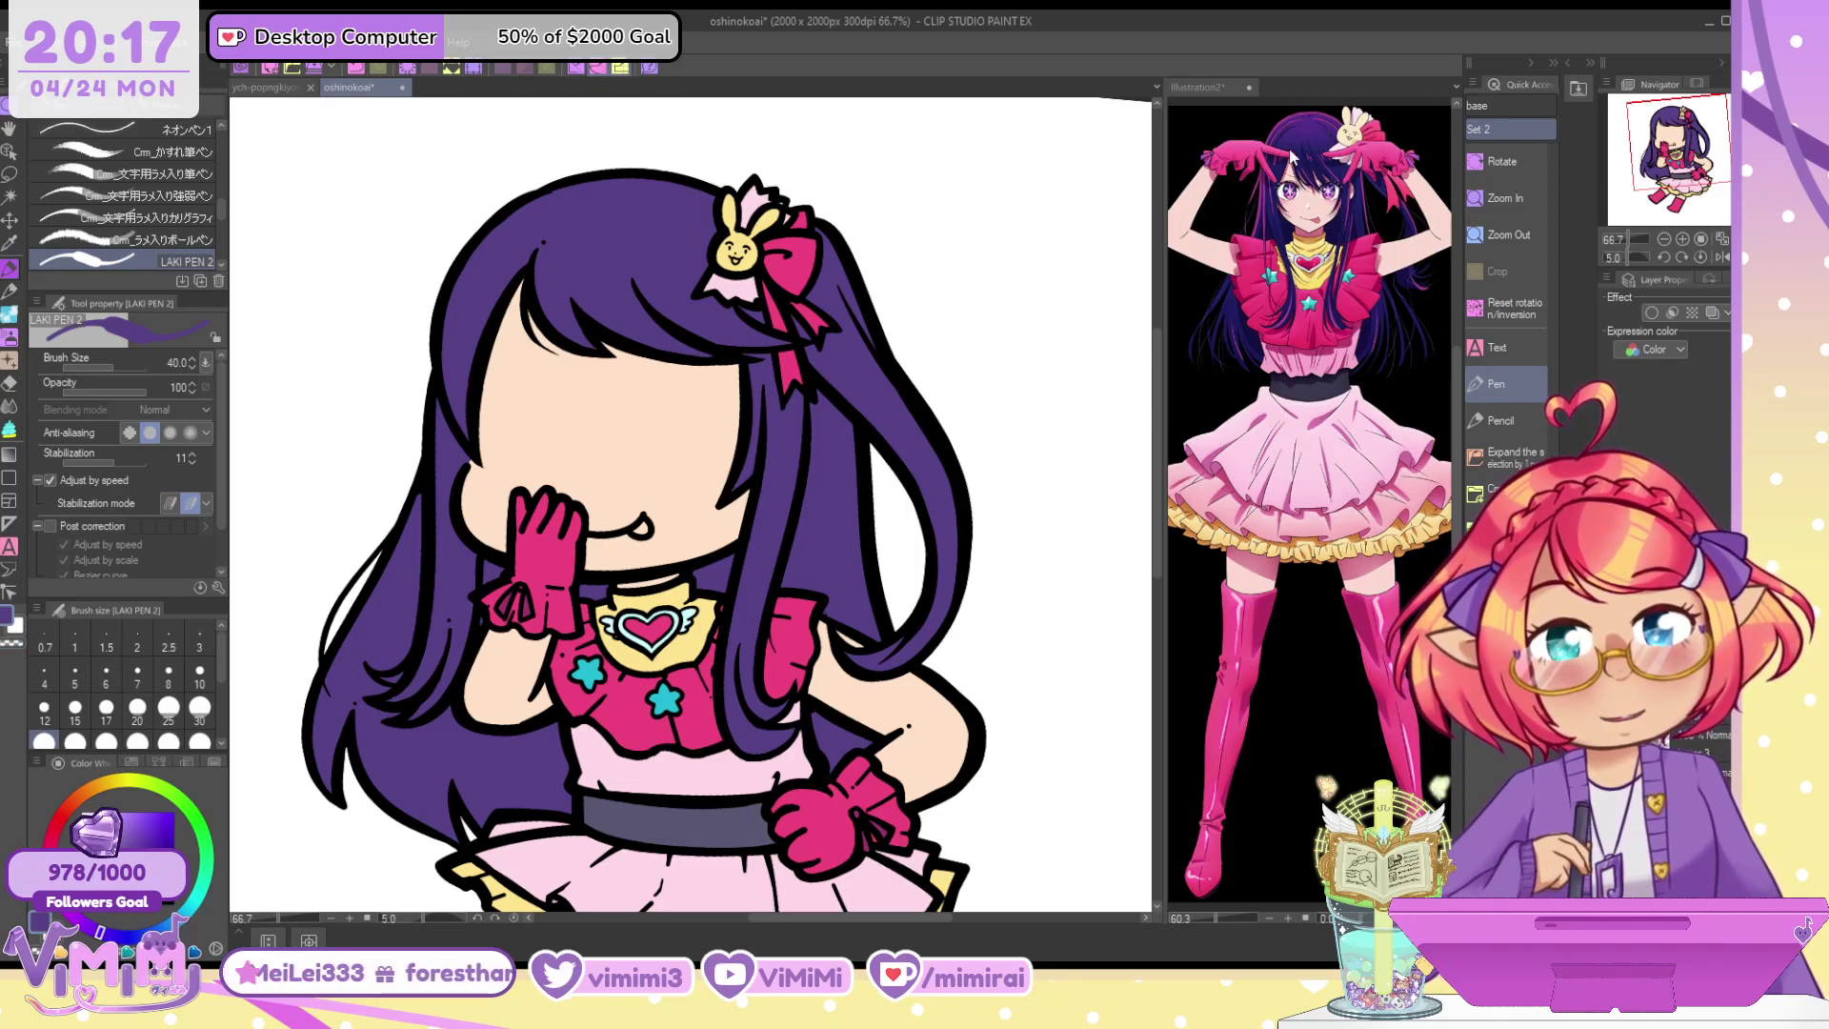
left_click(799, 641, "alt")
scroll(217, 268, "down", 2)
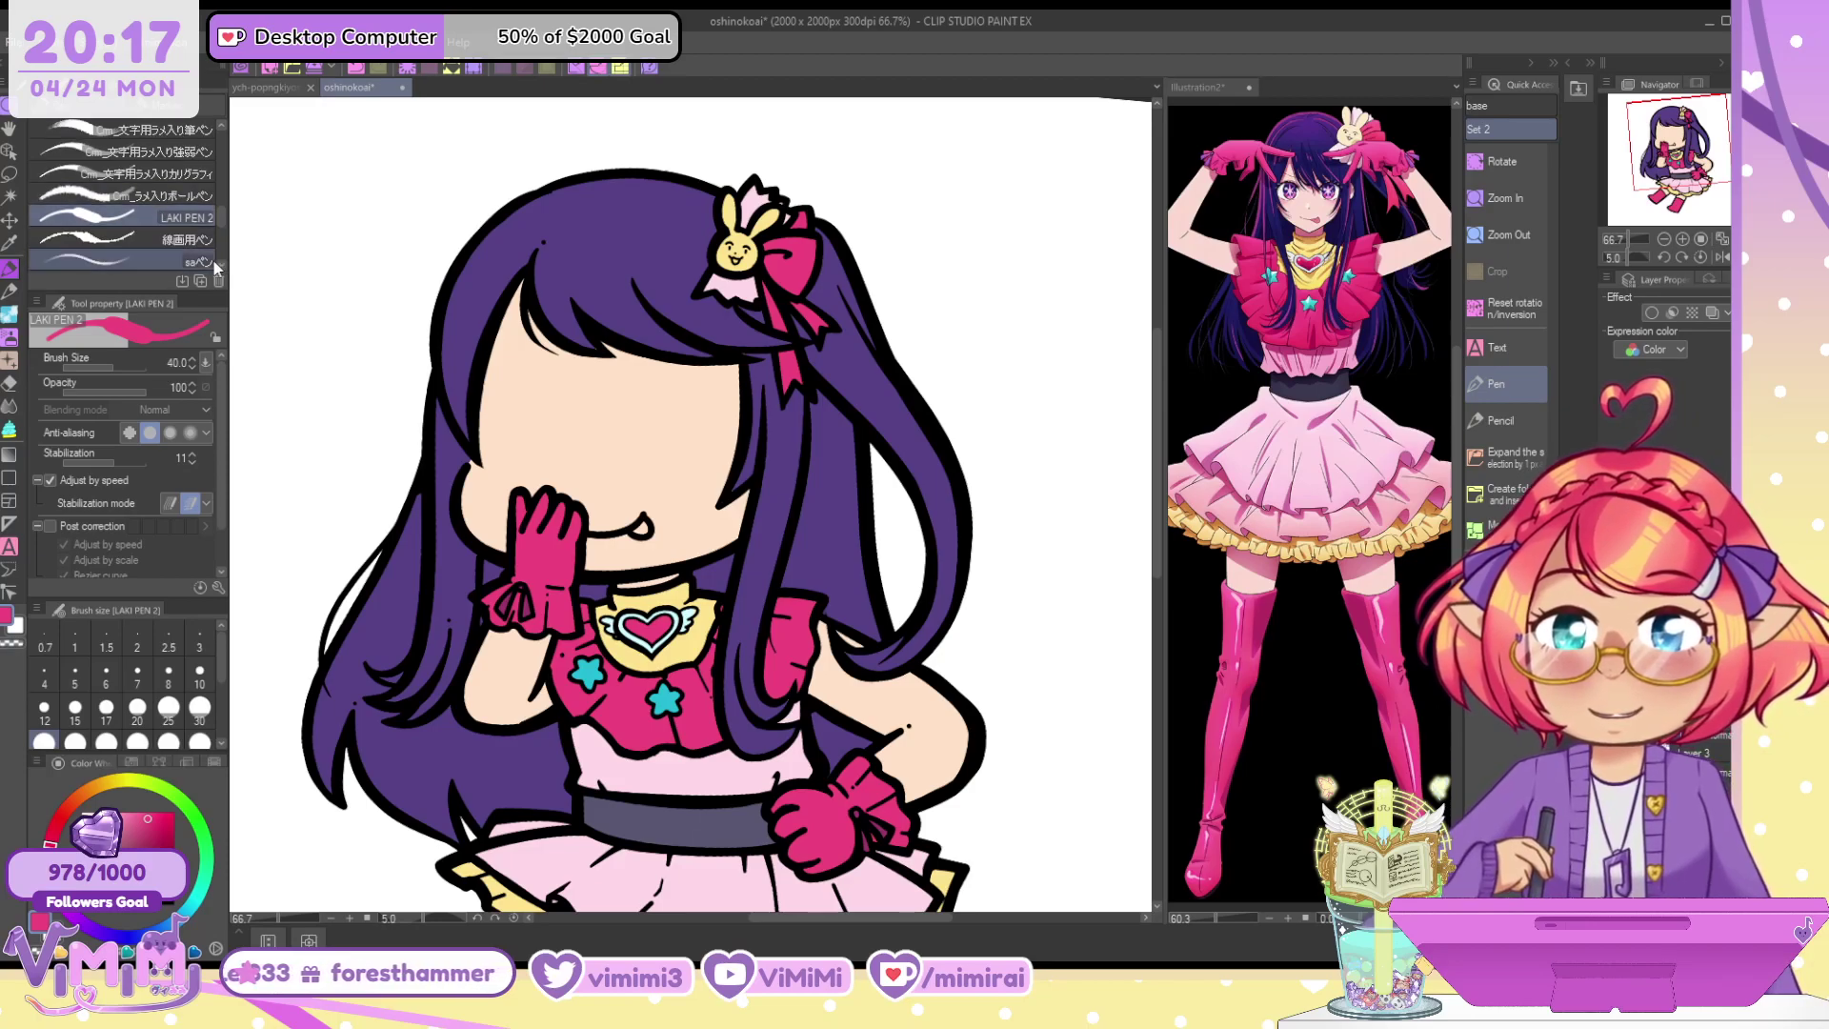
Try a deep pink streak on the hair lock beside the face with the ラメ入りボールペン glitter pen at size 70
left_click(166, 197)
key("bracketright")
key("bracketright")
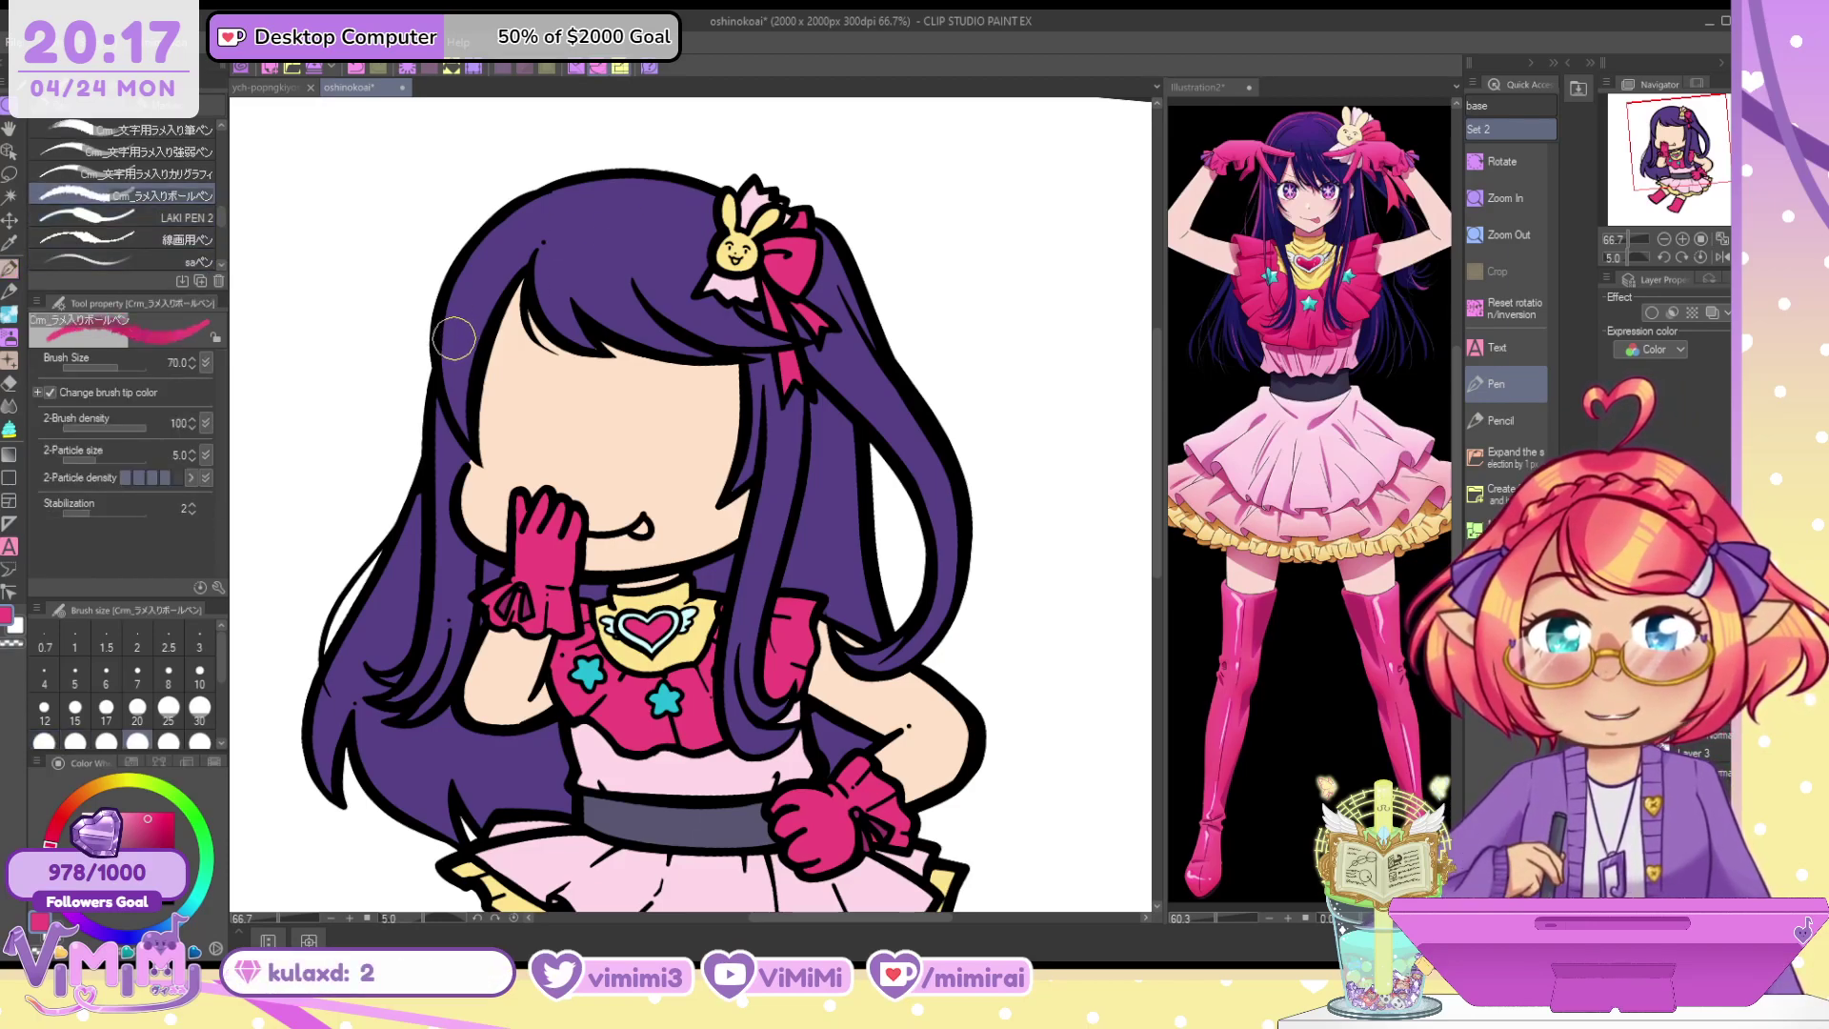
left_click_drag(451, 278, 477, 443)
key("ctrl+z")
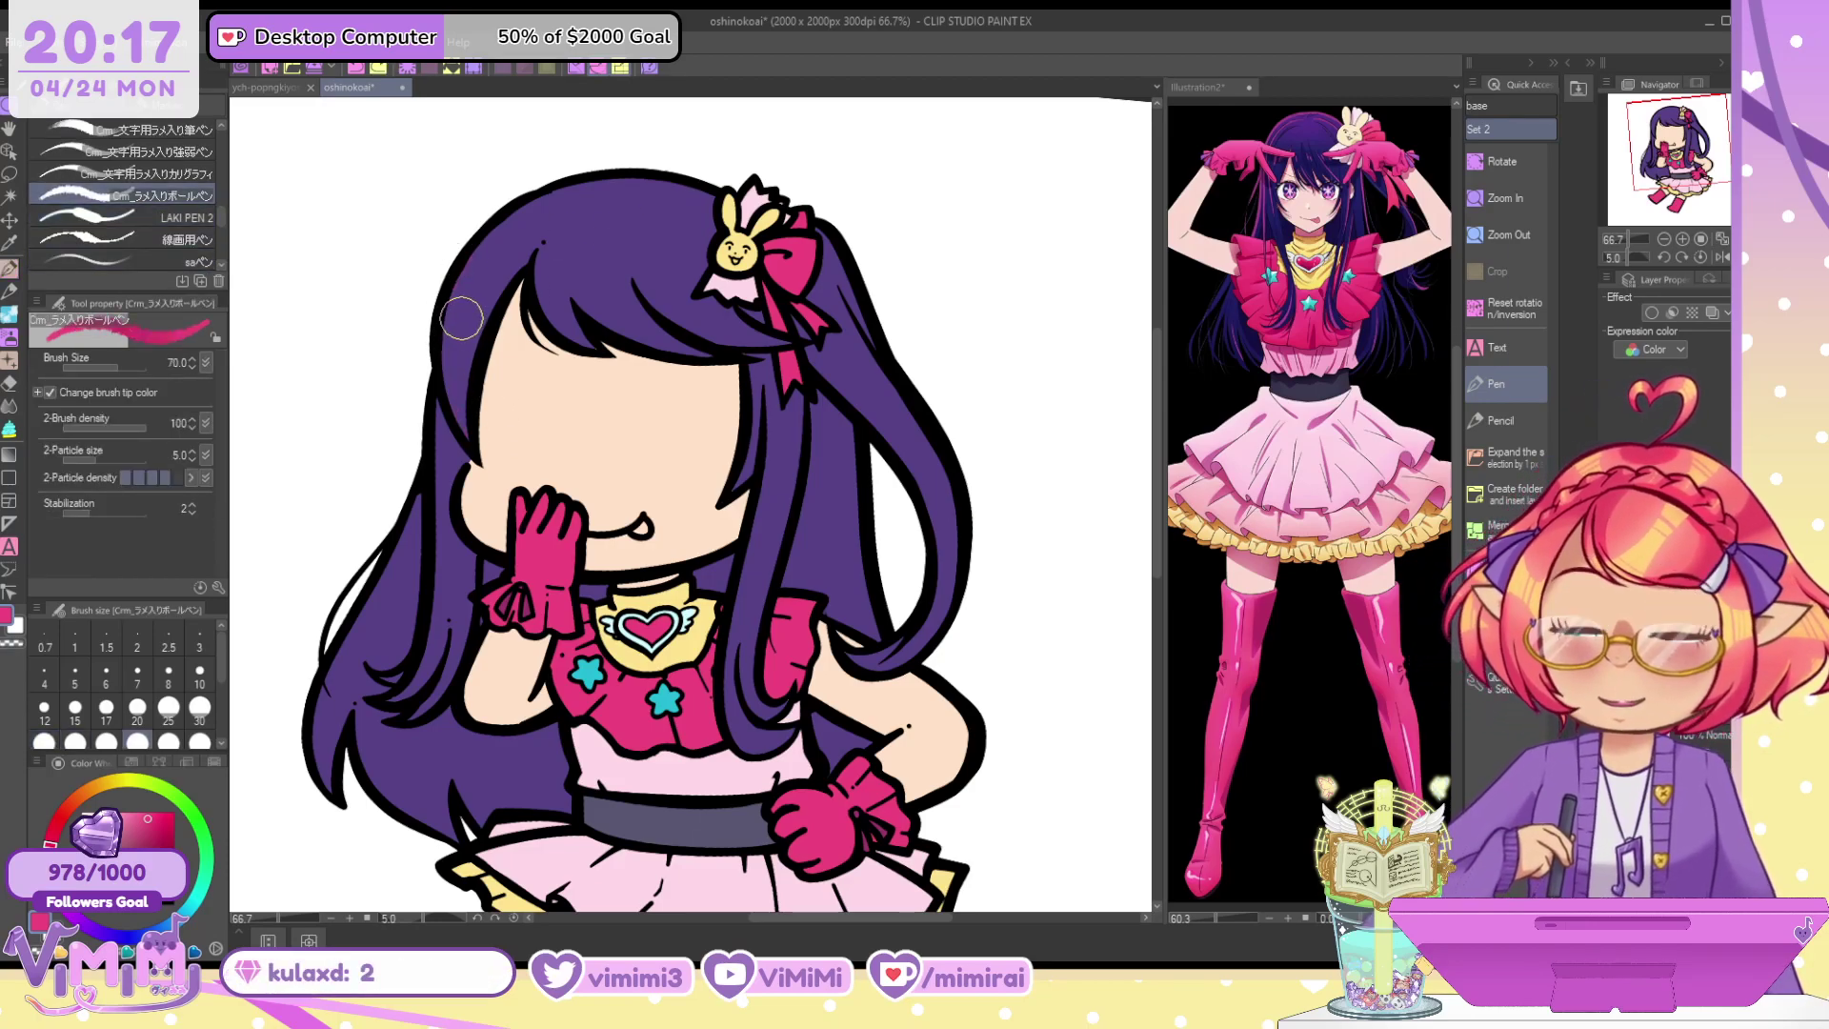
Try deep pink streaks on the hair beside the face with the 文字用ラメ入りカリグラフィ pen at sizes 60 and 40
left_click(157, 174)
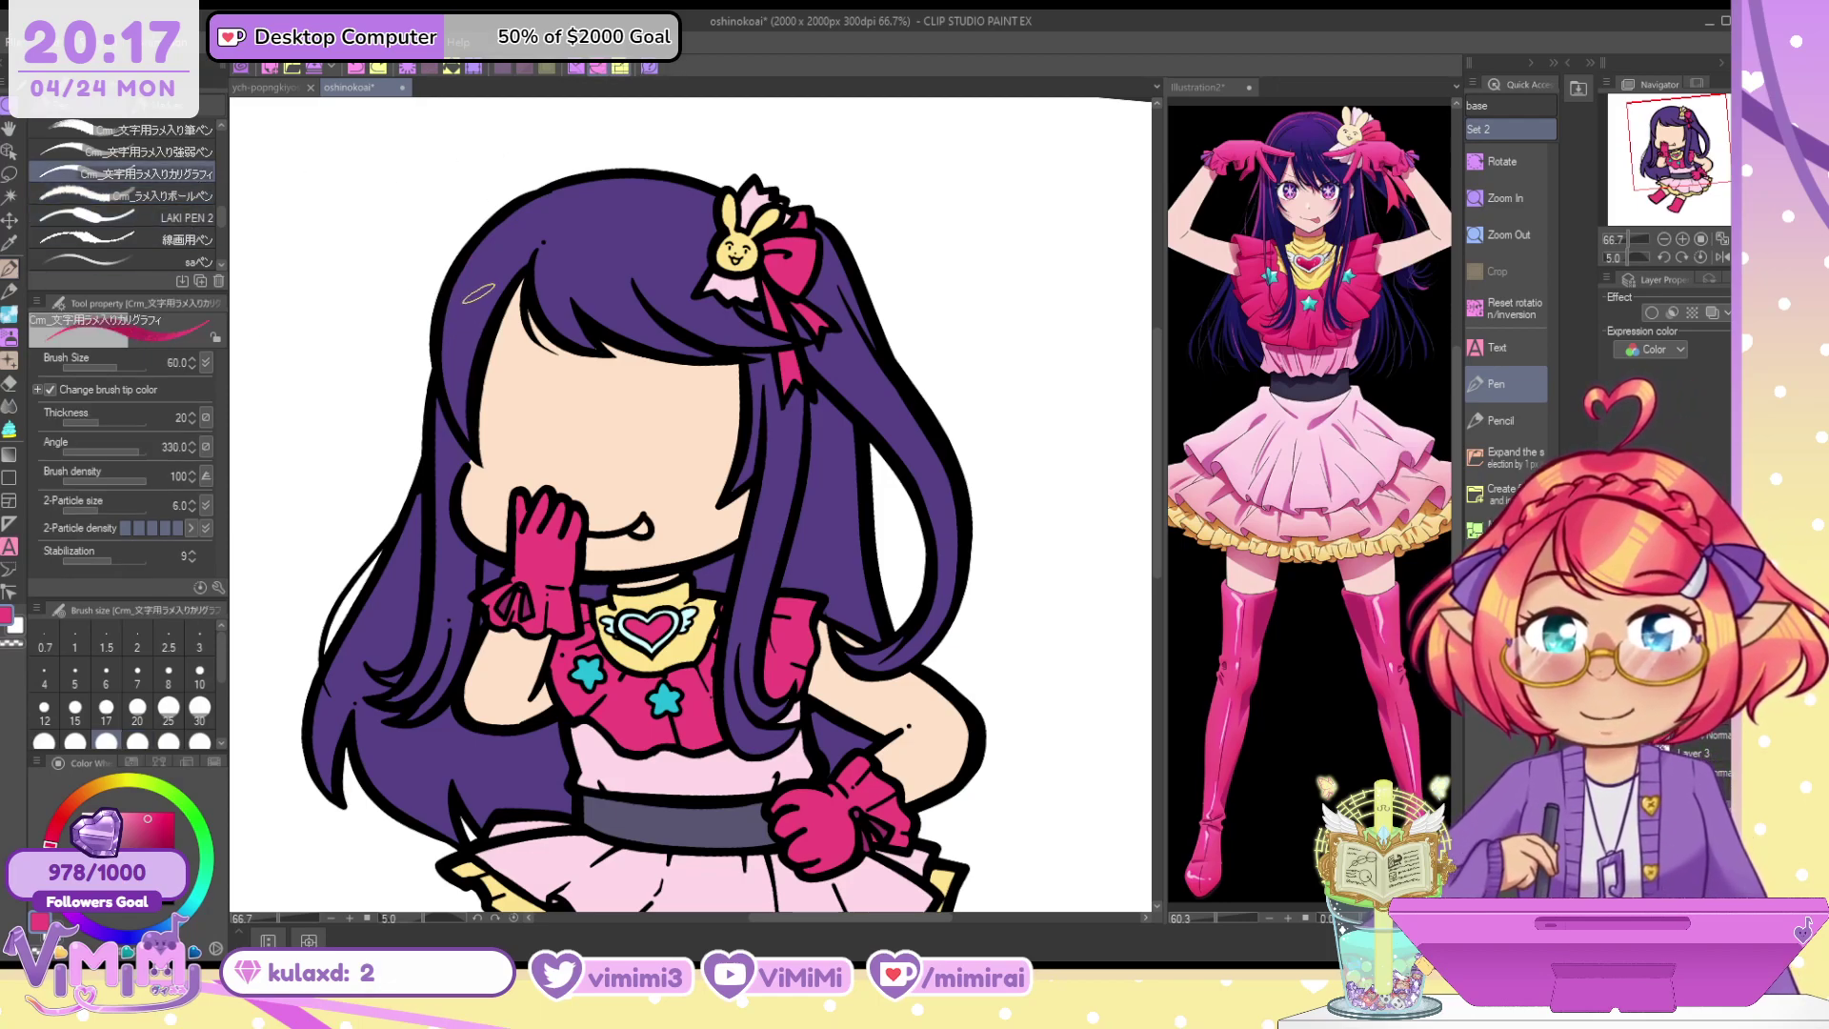
left_click_drag(471, 251, 484, 431)
key("ctrl+z")
key("bracketleft")
key("bracketleft")
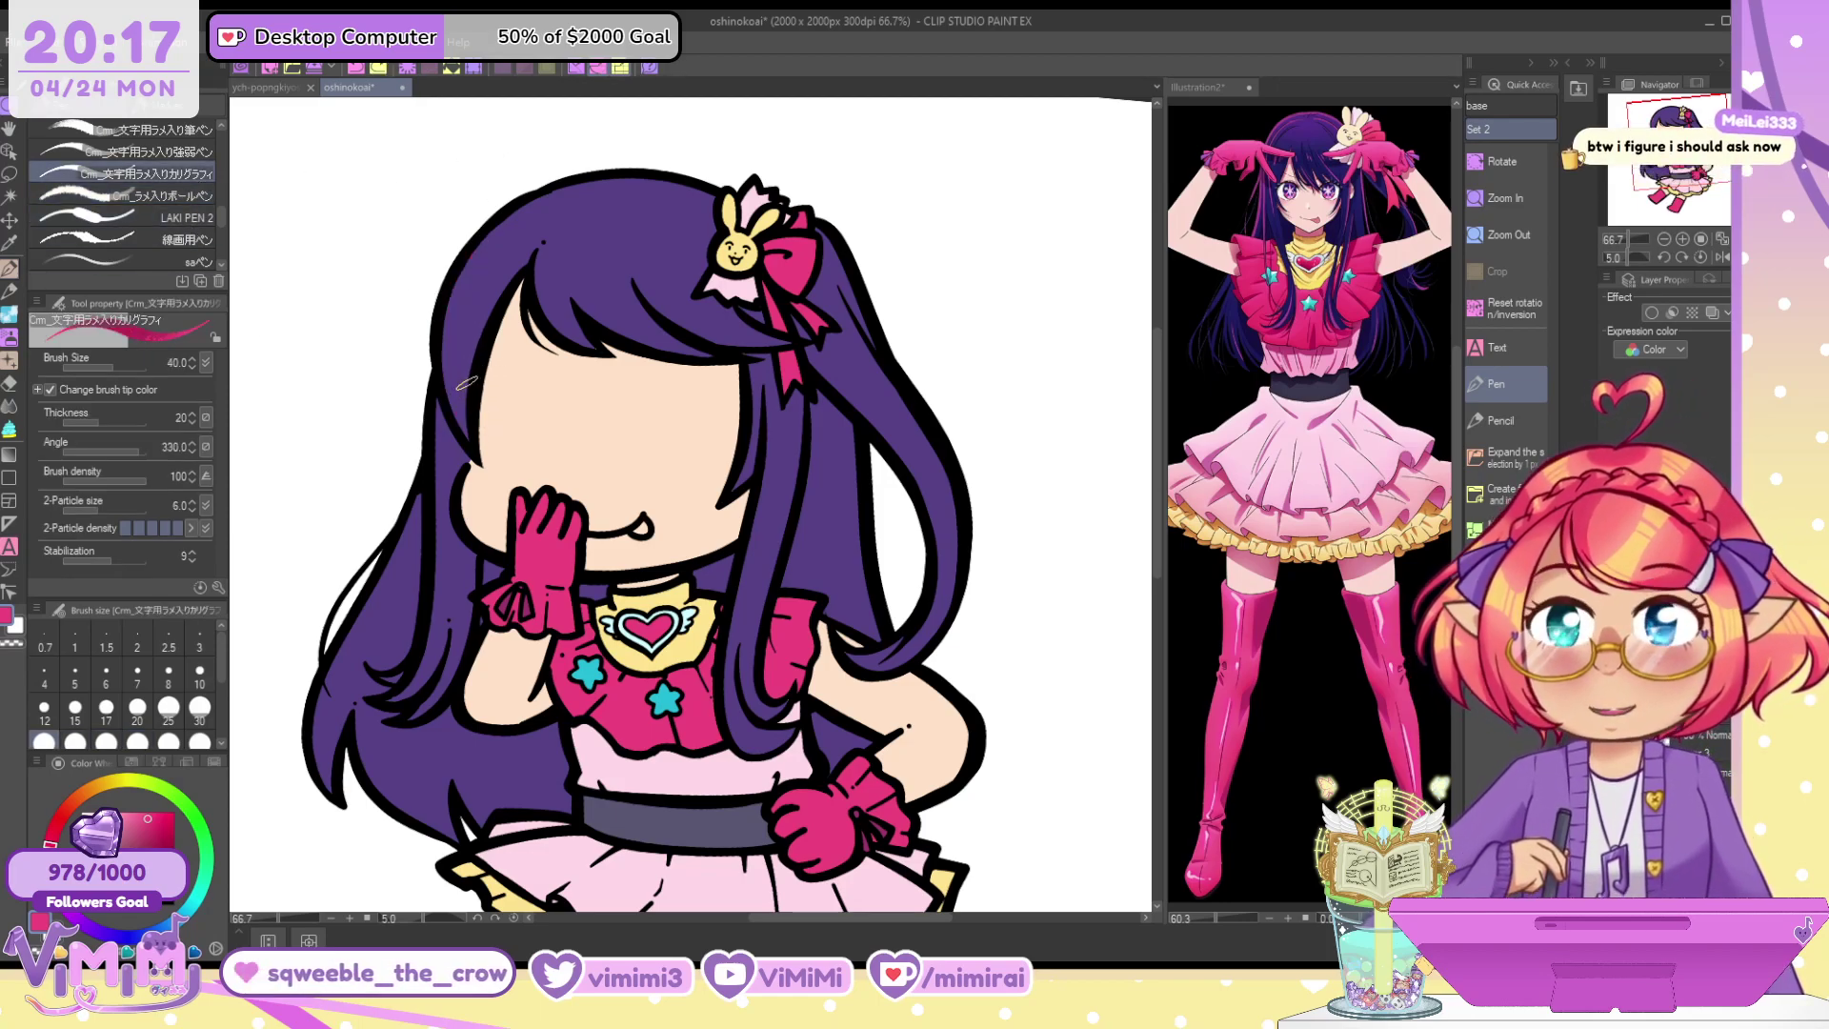
left_click_drag(469, 276, 490, 415)
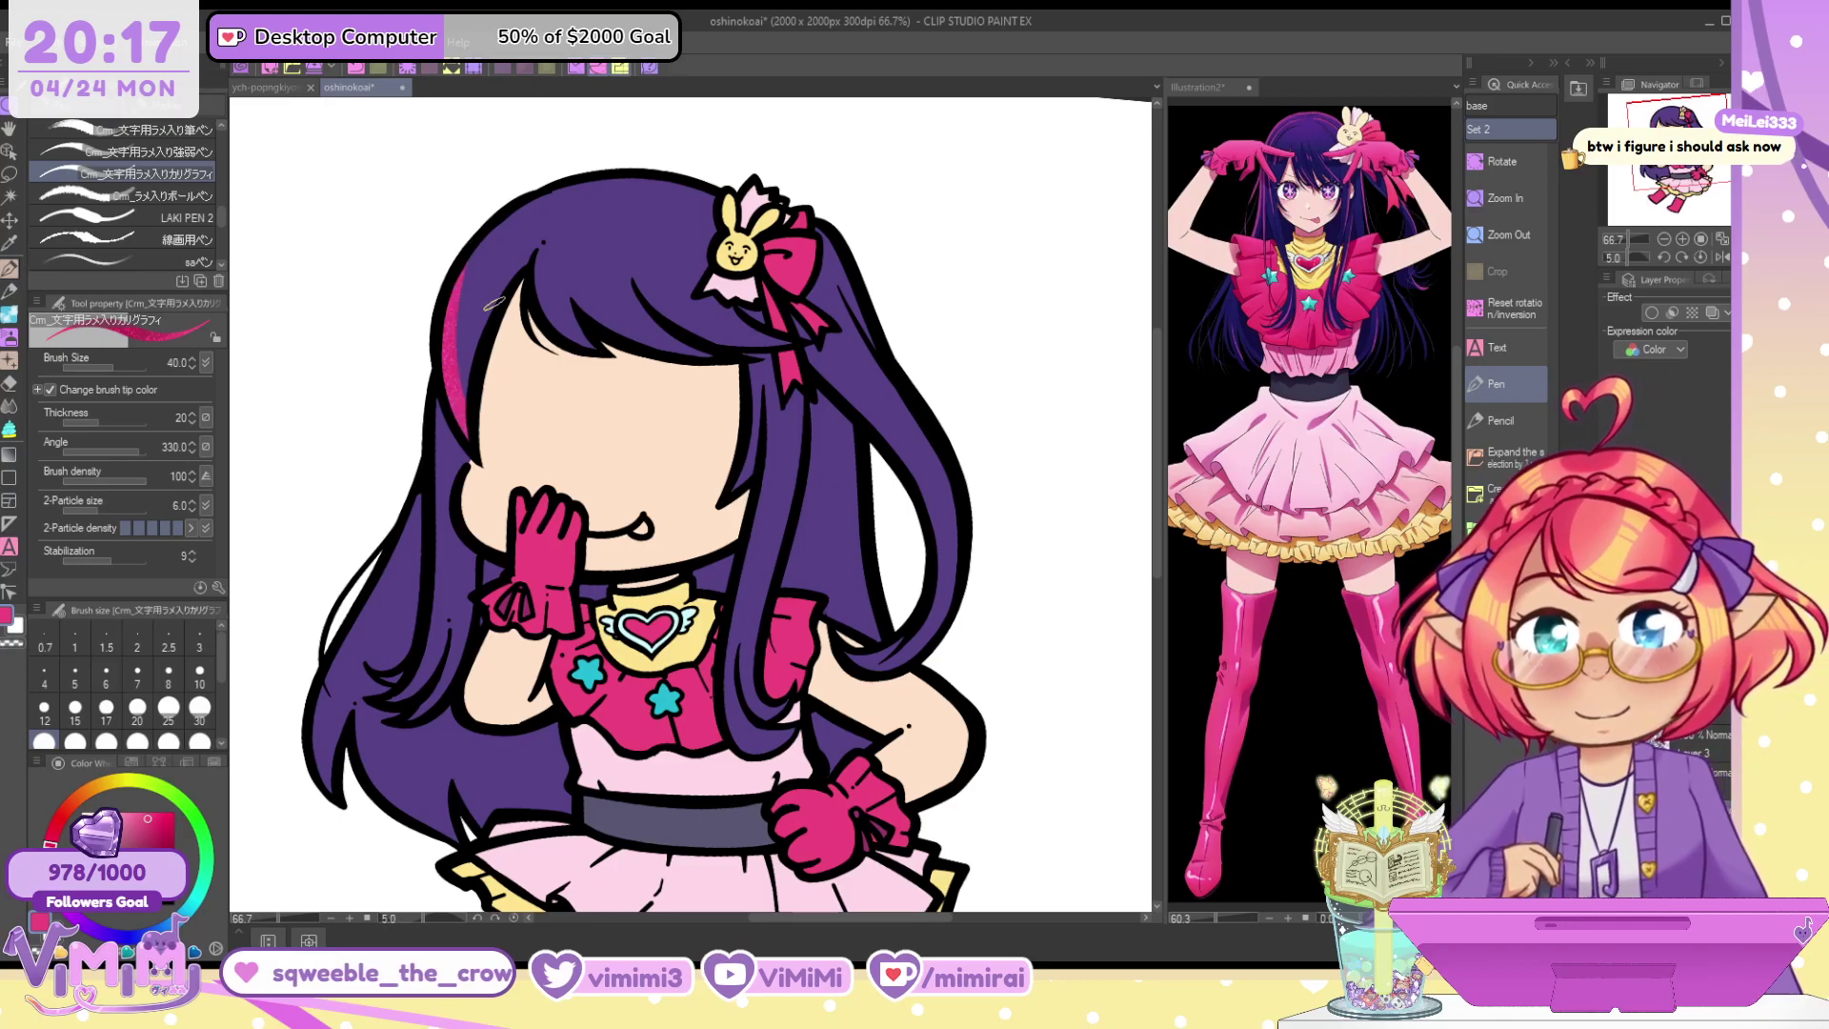
left_click_drag(492, 303, 489, 434)
key("ctrl+z")
key("ctrl+z")
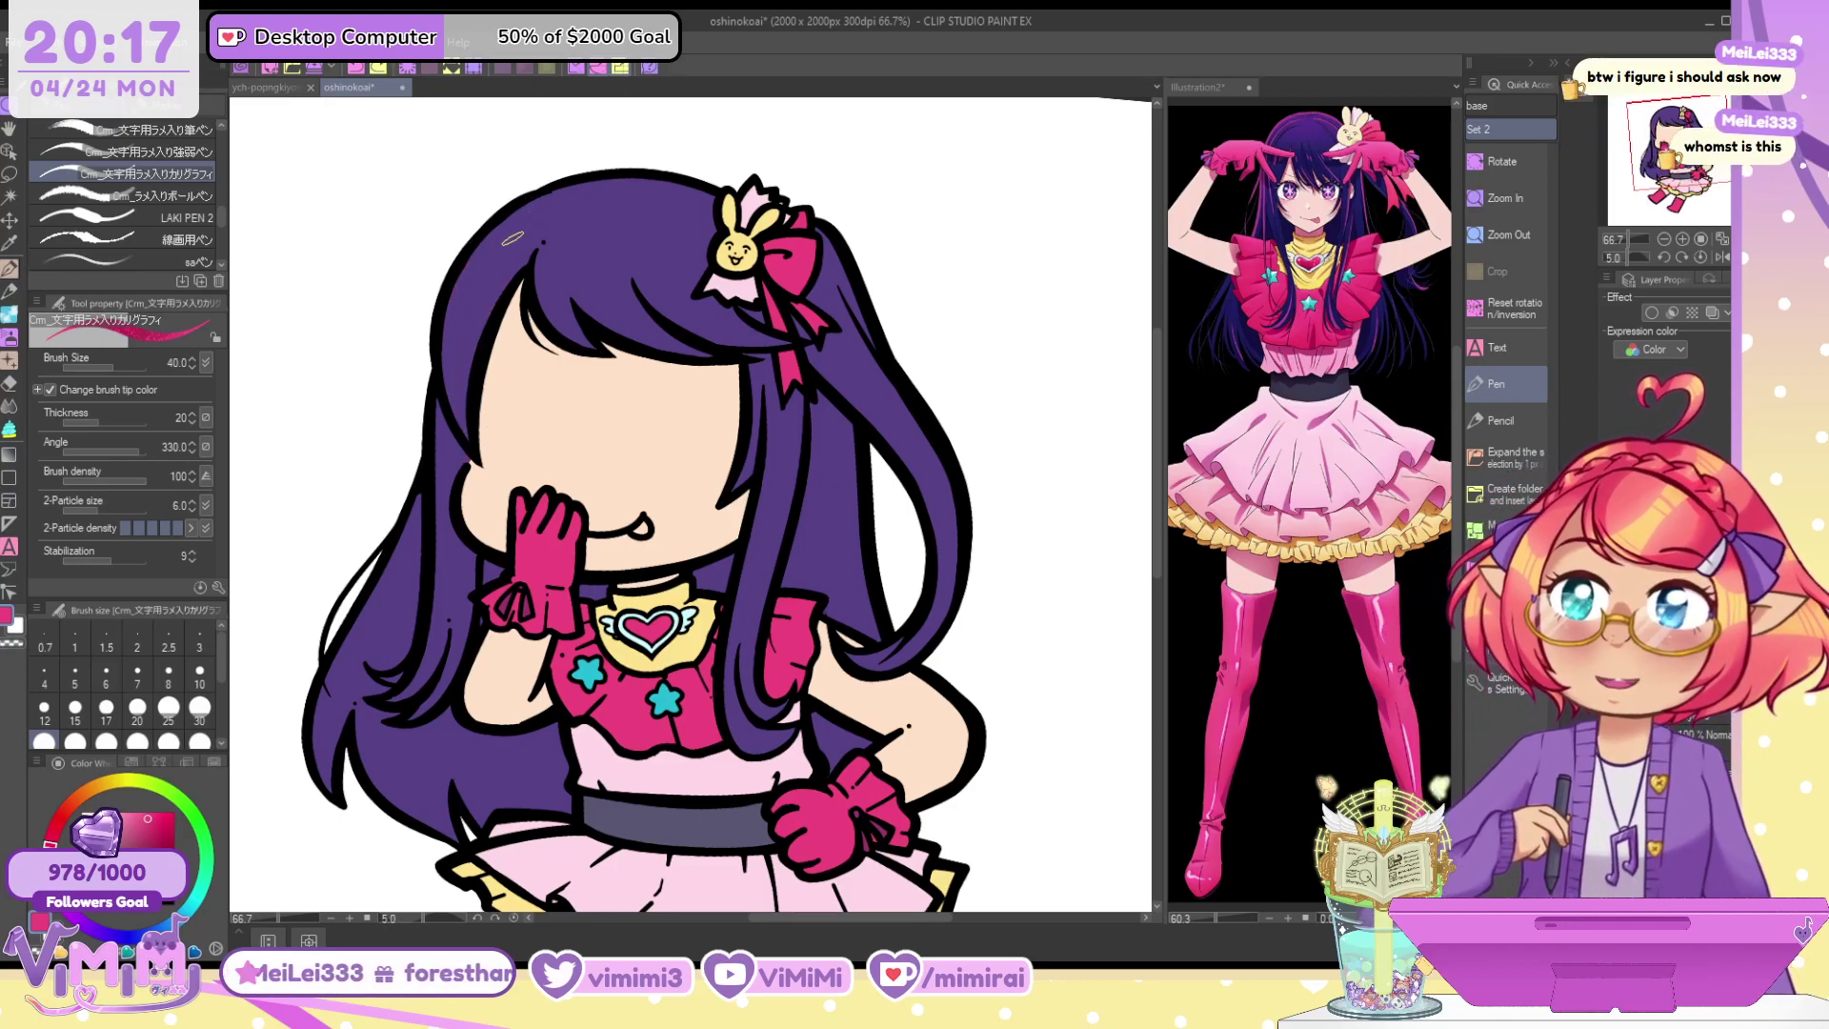
Try deep pink streaks on the hair beside the face with the 文字用ラメ入り強弱ペン pen at sizes 20 and 50
left_click(181, 152)
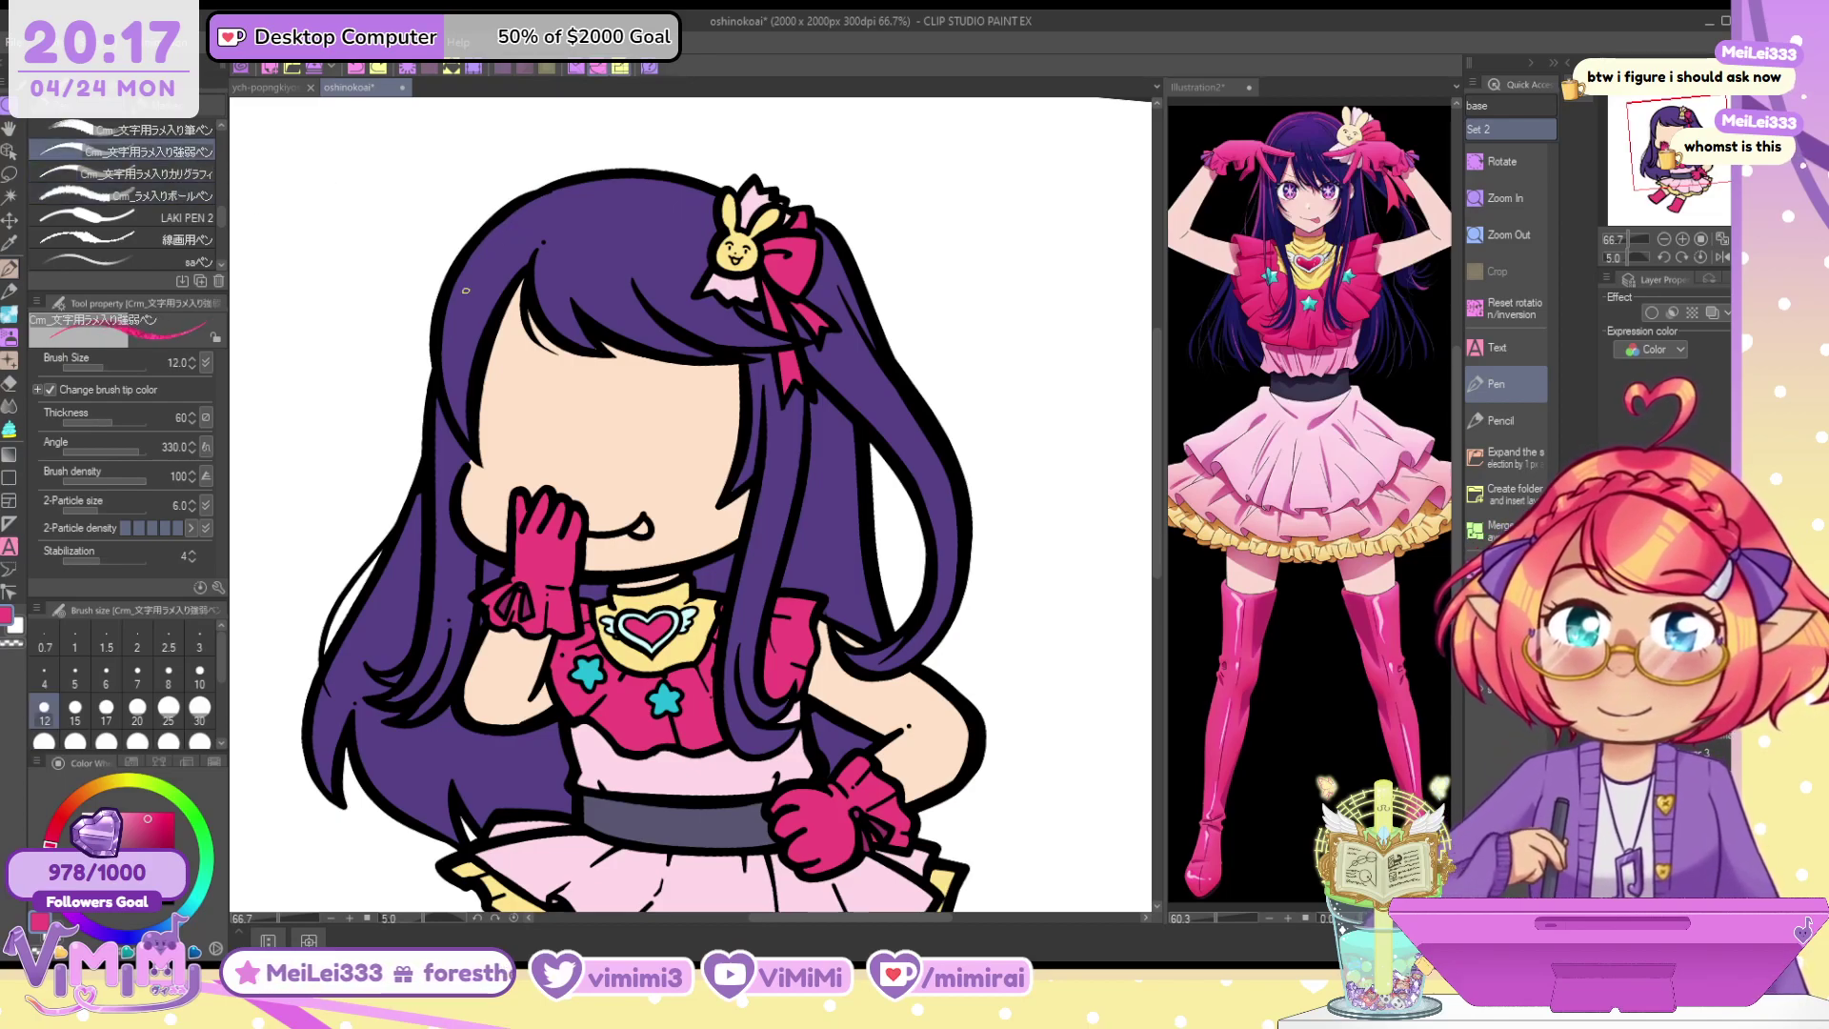
key("bracketright")
key("bracketright")
key("bracketright")
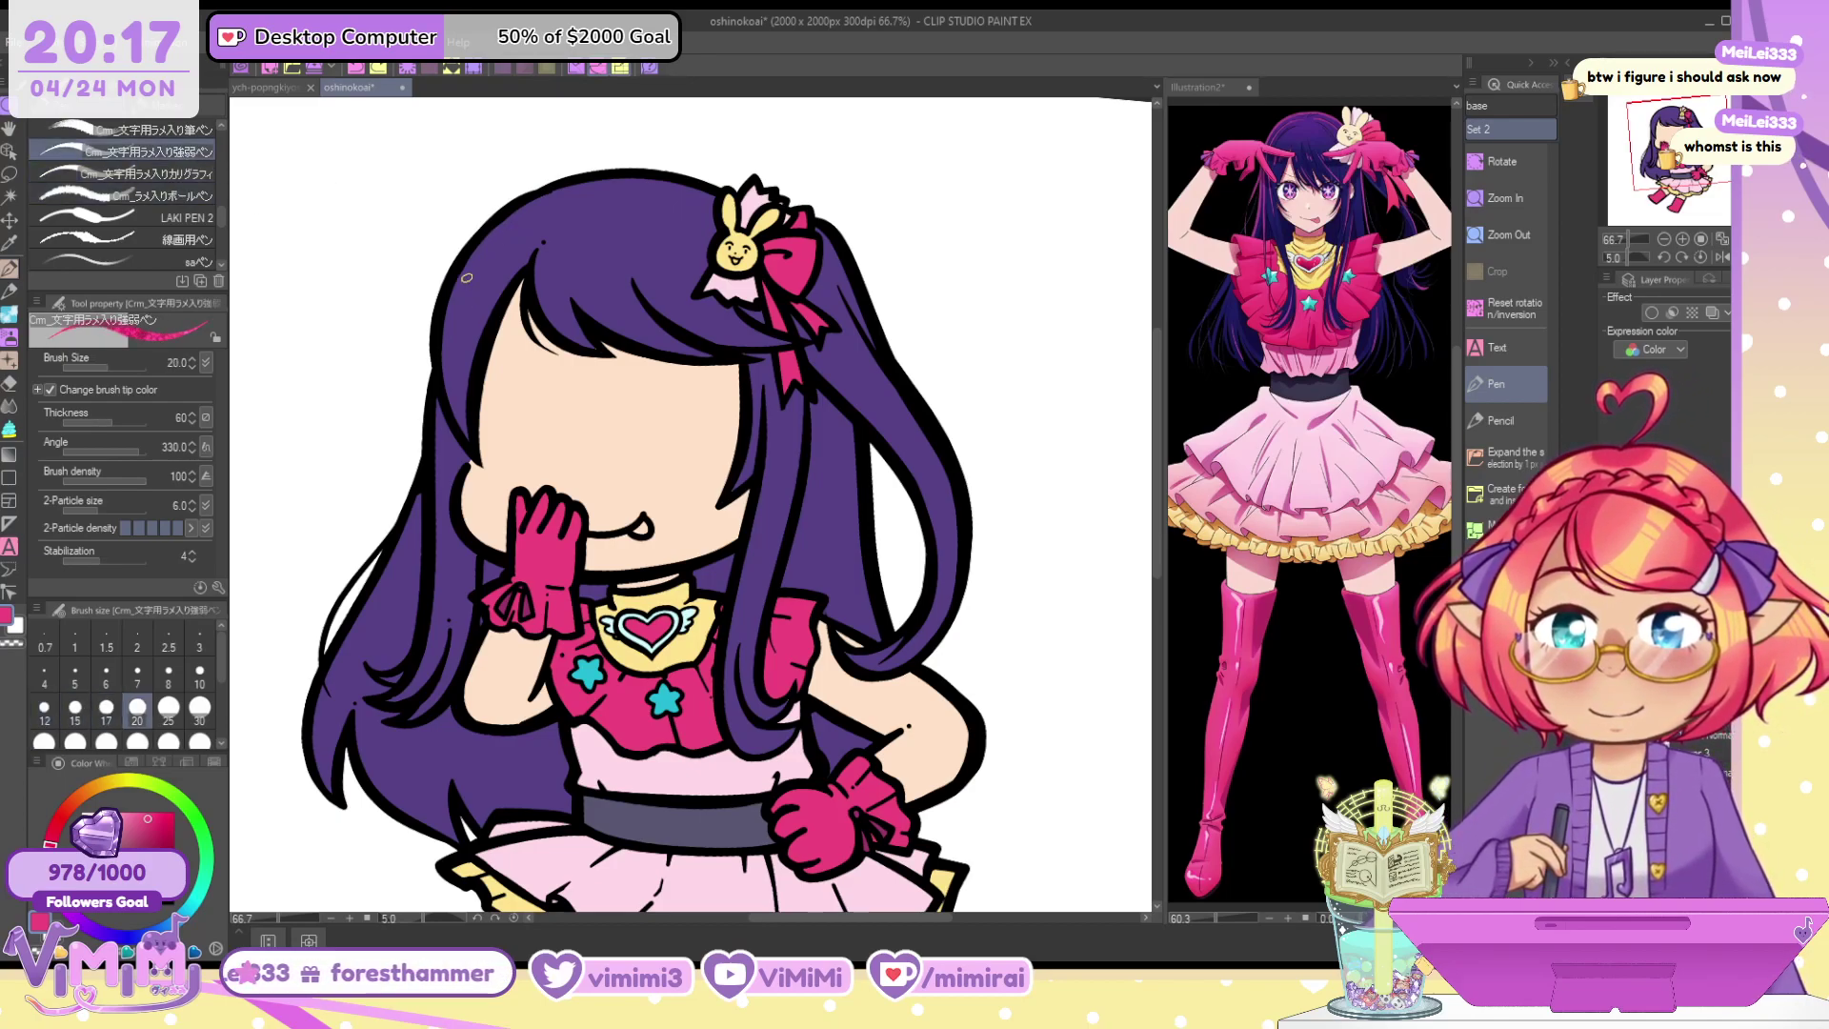
left_click_drag(477, 247, 464, 411)
key("ctrl+z")
key("bracketright")
key("bracketright")
key("bracketright")
key("bracketright")
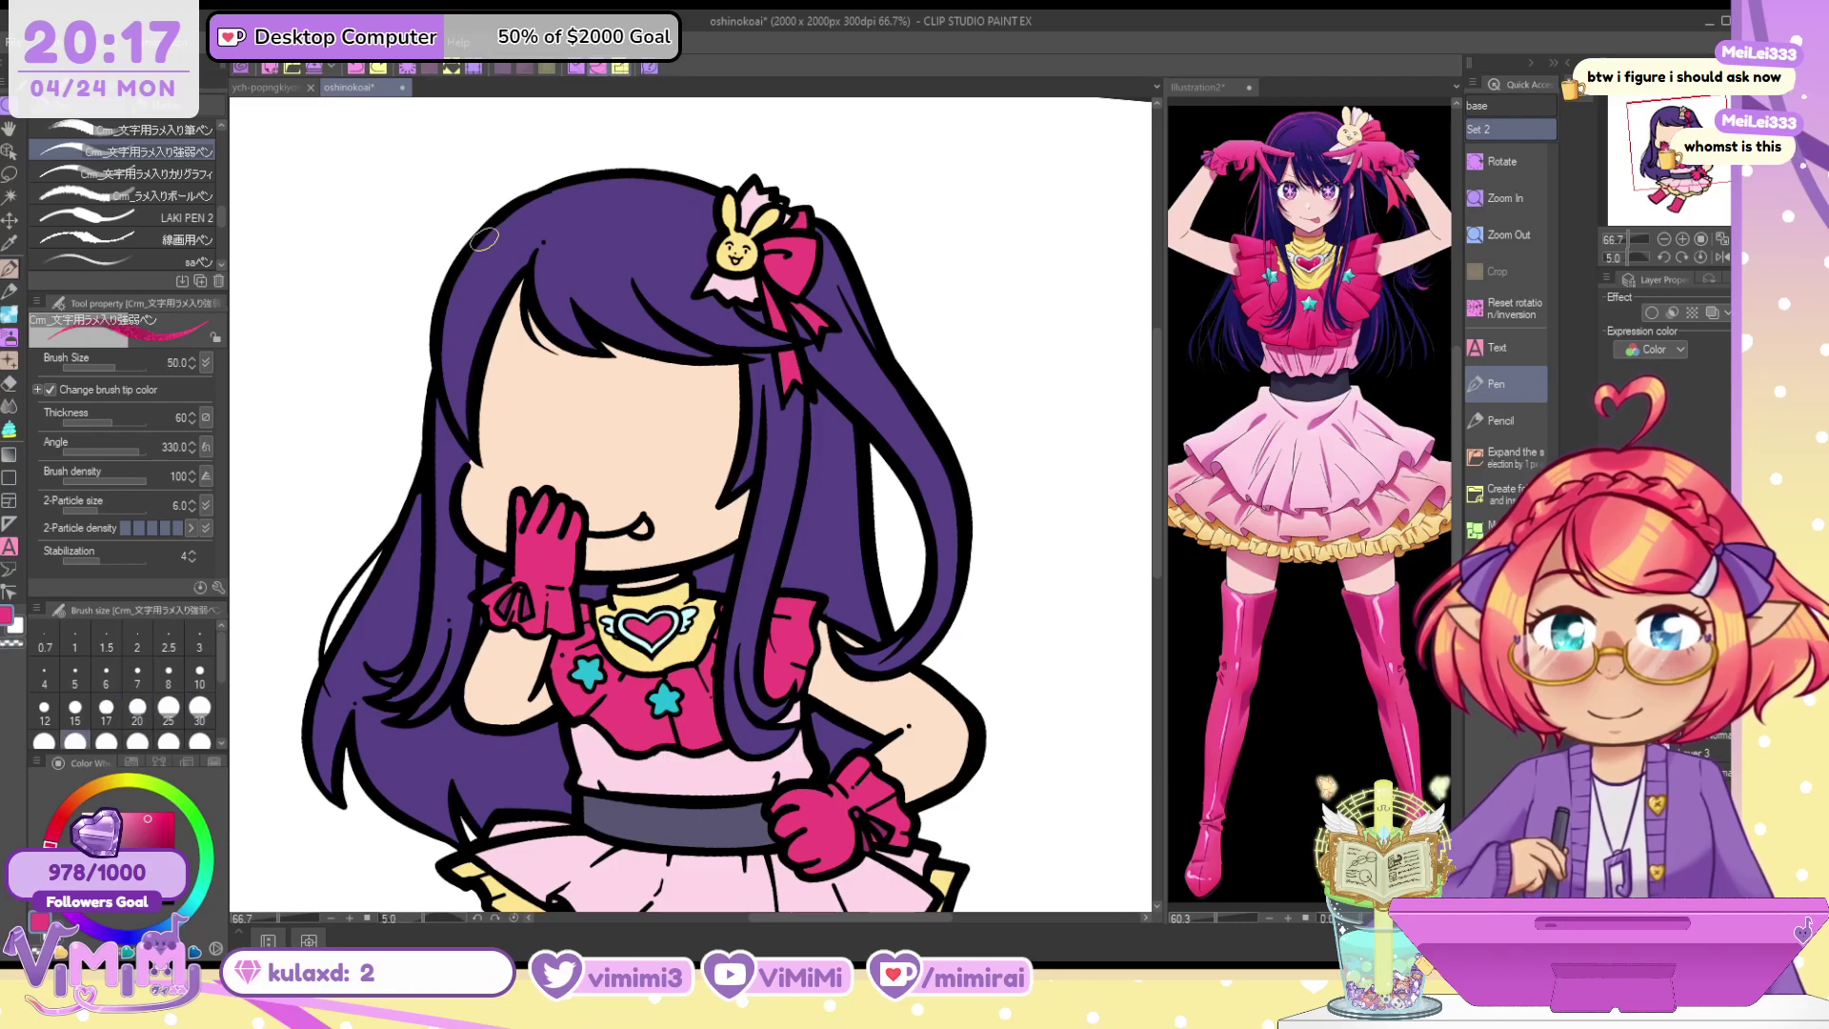
left_click_drag(482, 240, 476, 450)
key("ctrl+z")
Paint a deep pink streak on the hair lock beside the face with the anim pen at size 50
left_click(172, 260)
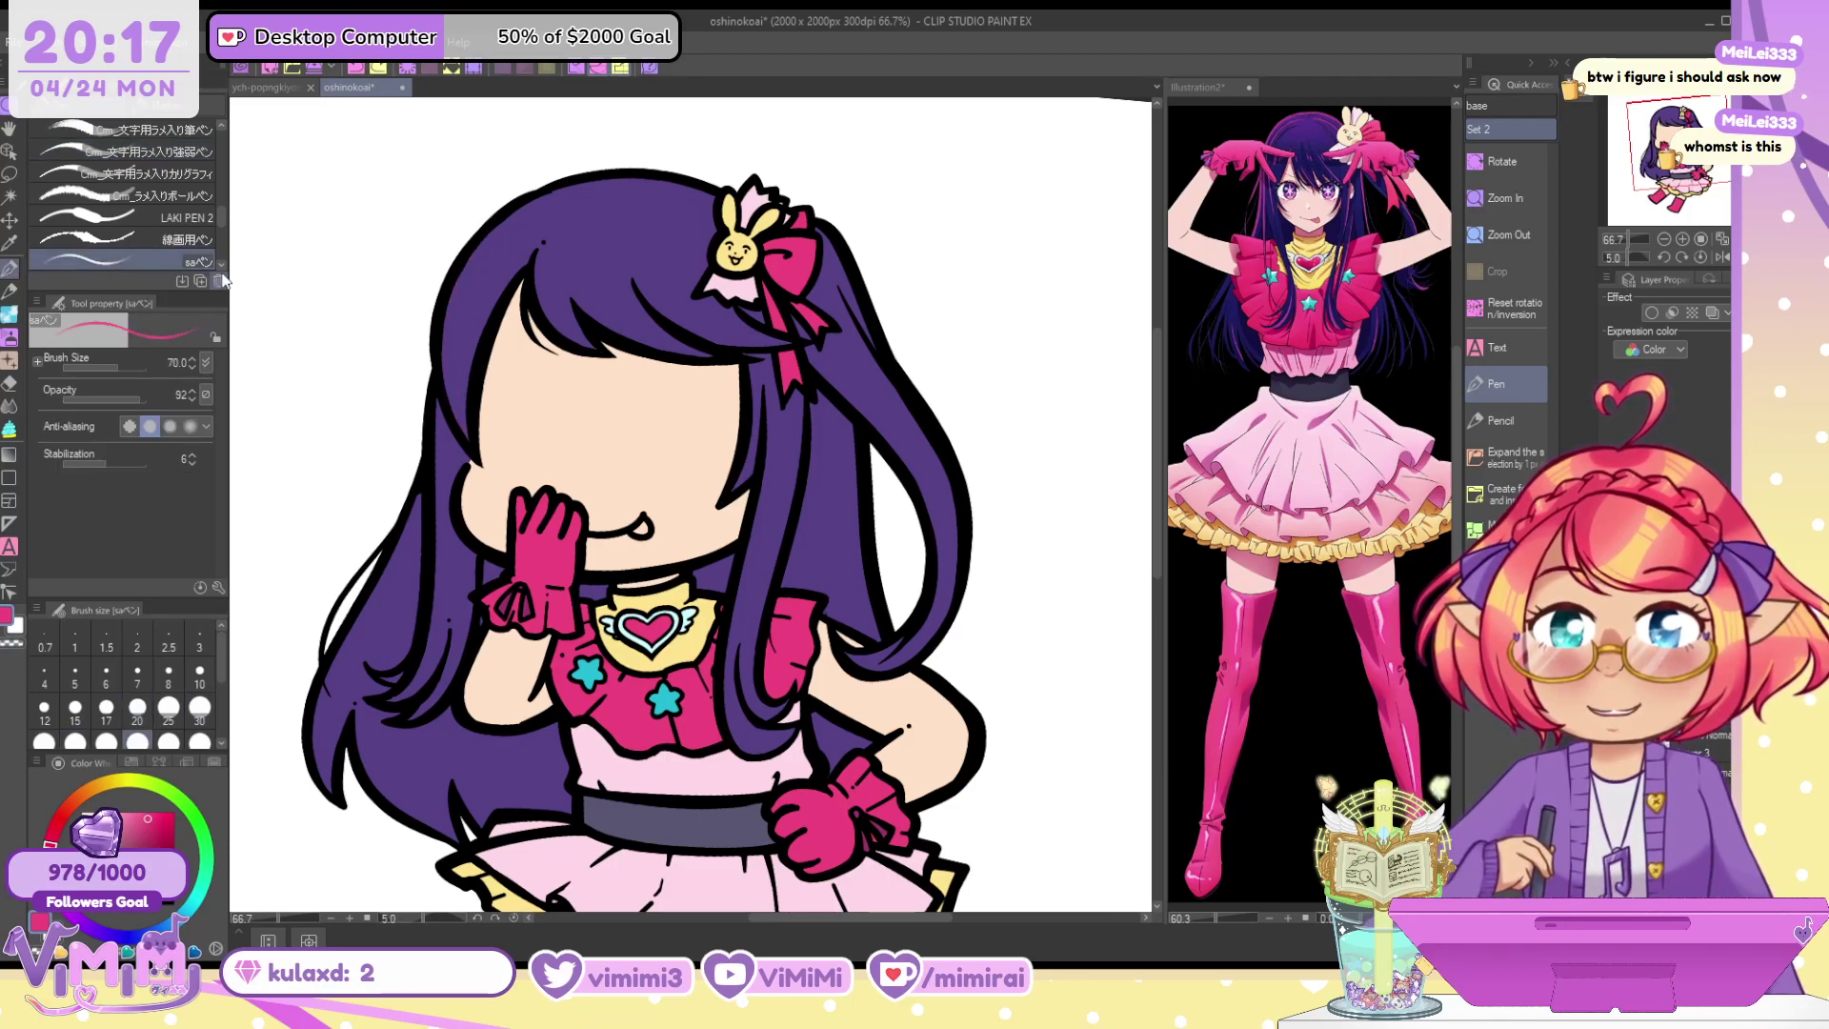
scroll(191, 239, "up", 2)
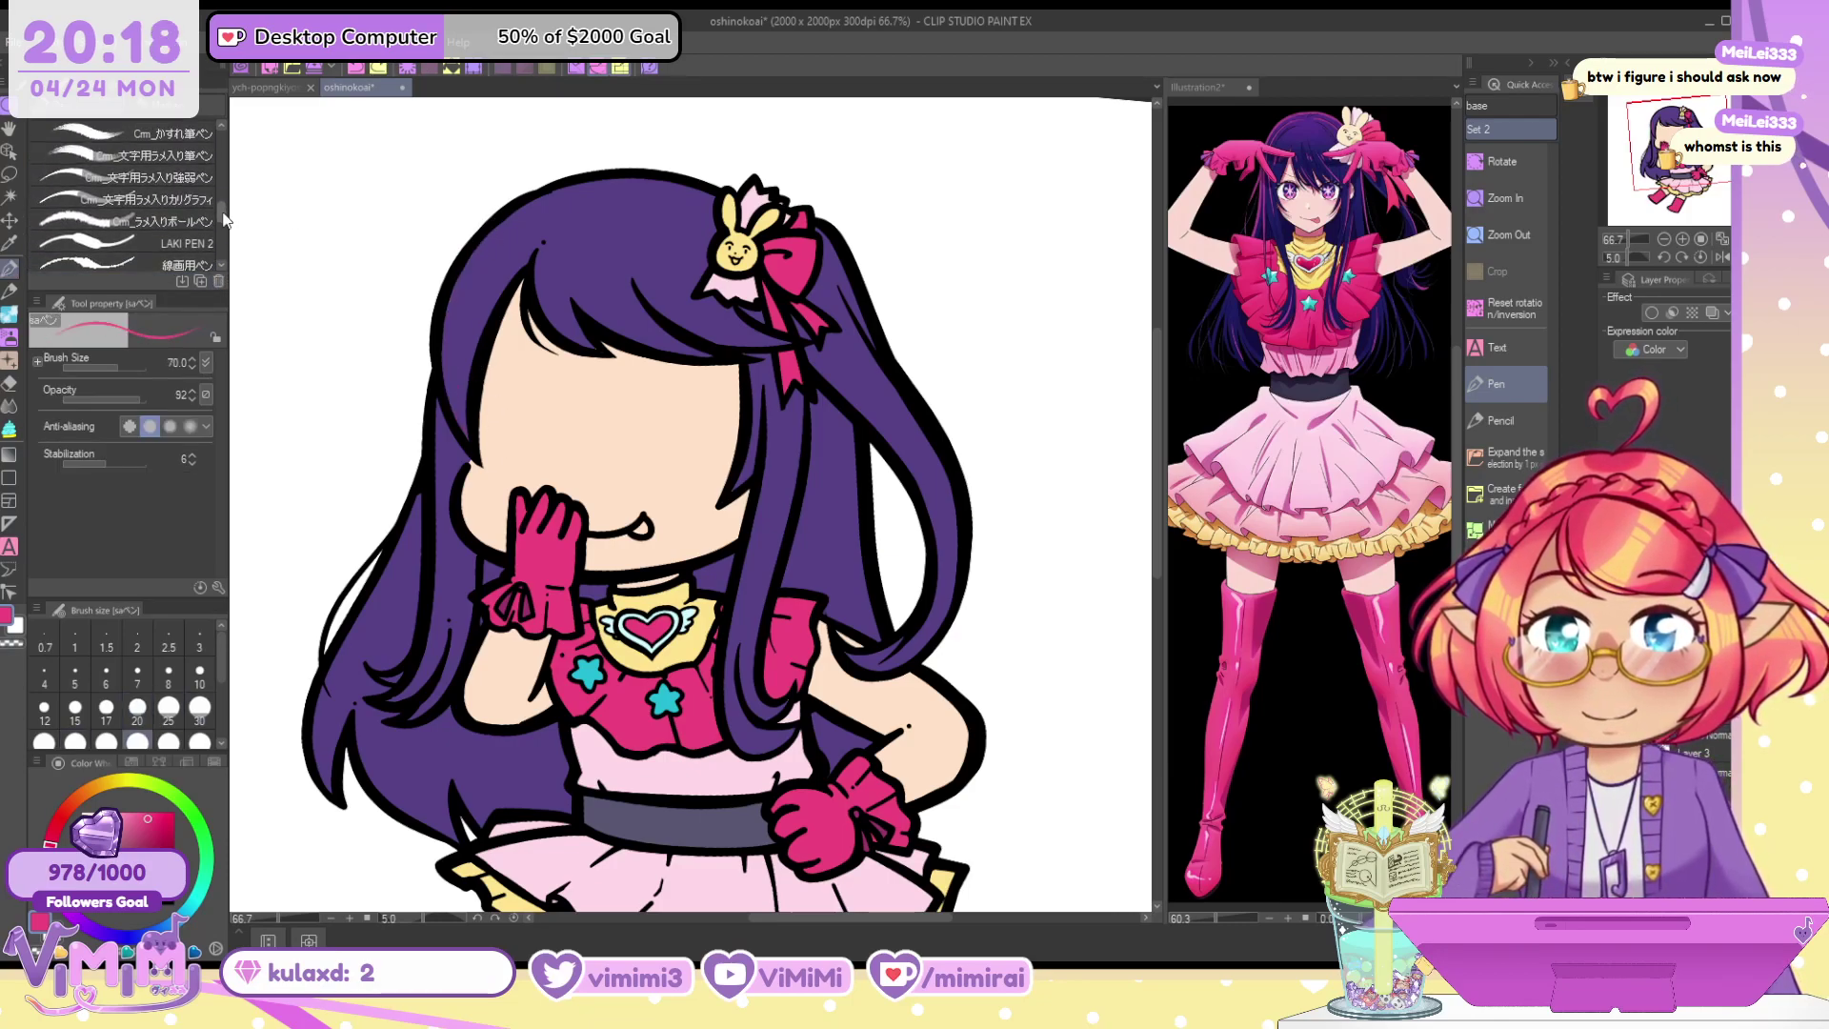
scroll(225, 220, "up", 3)
scroll(226, 203, "up", 2)
left_click(124, 137)
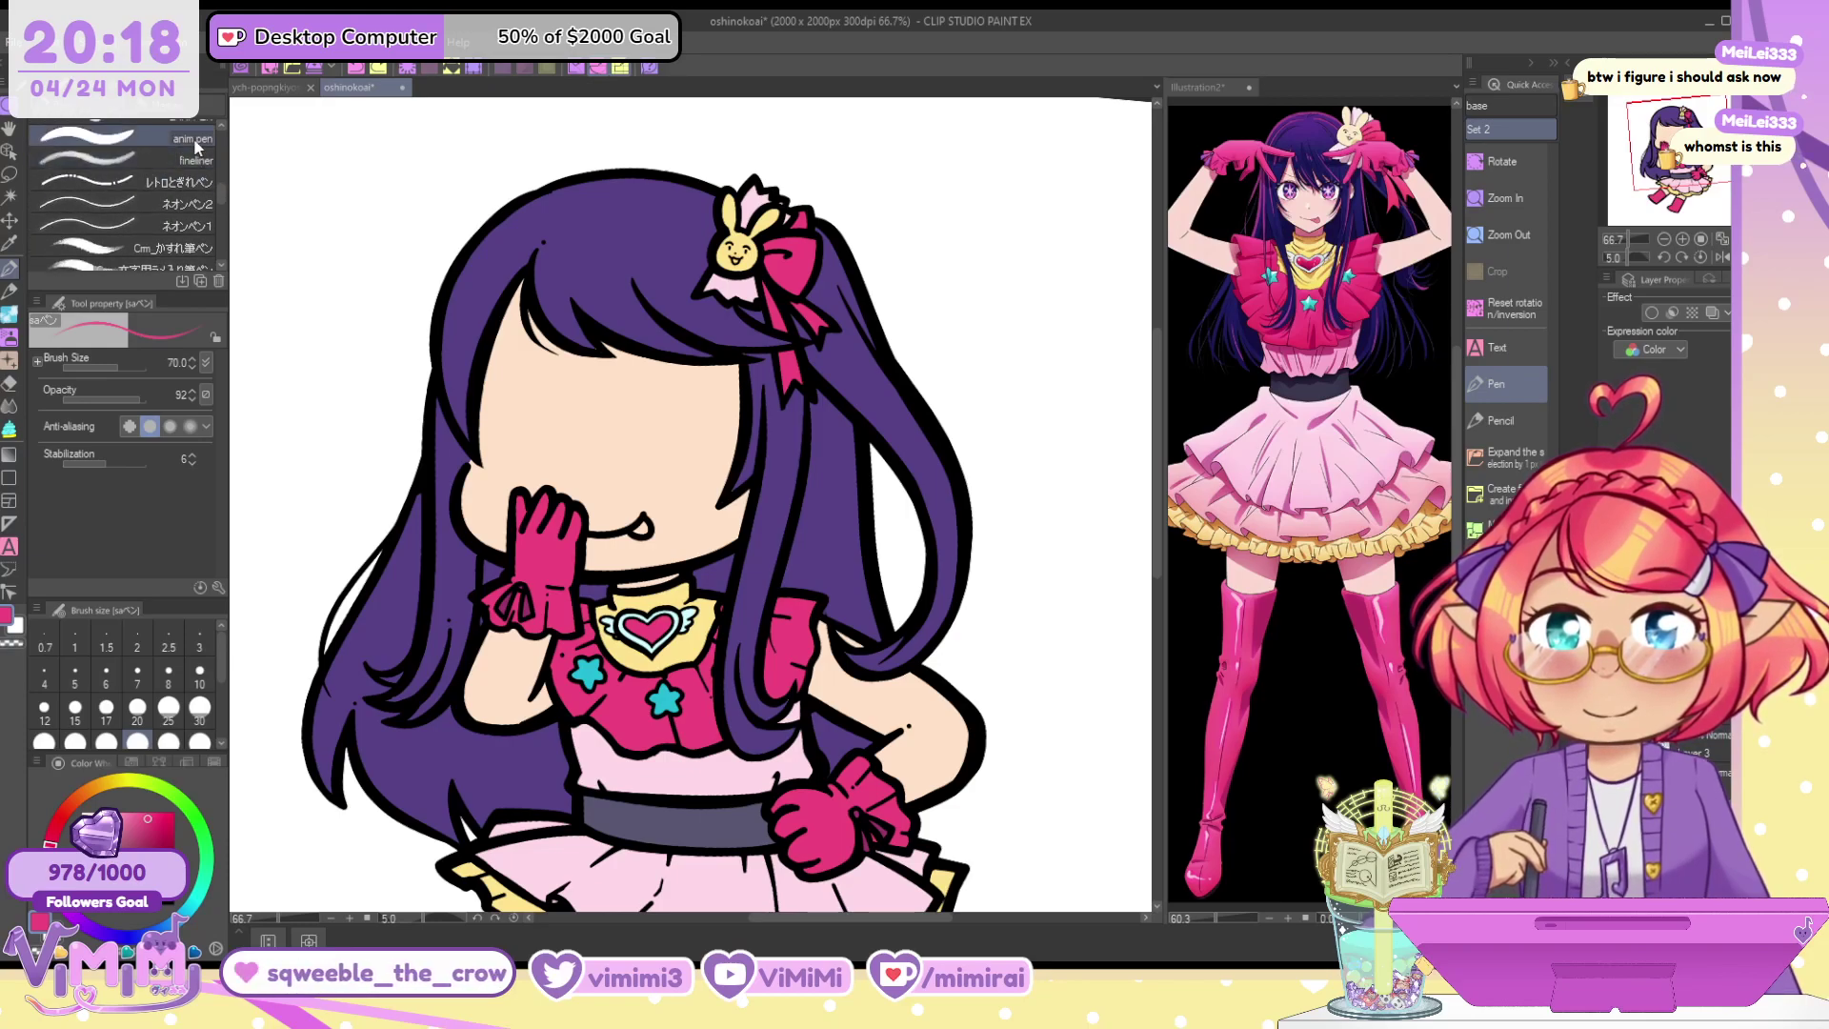
key("]")
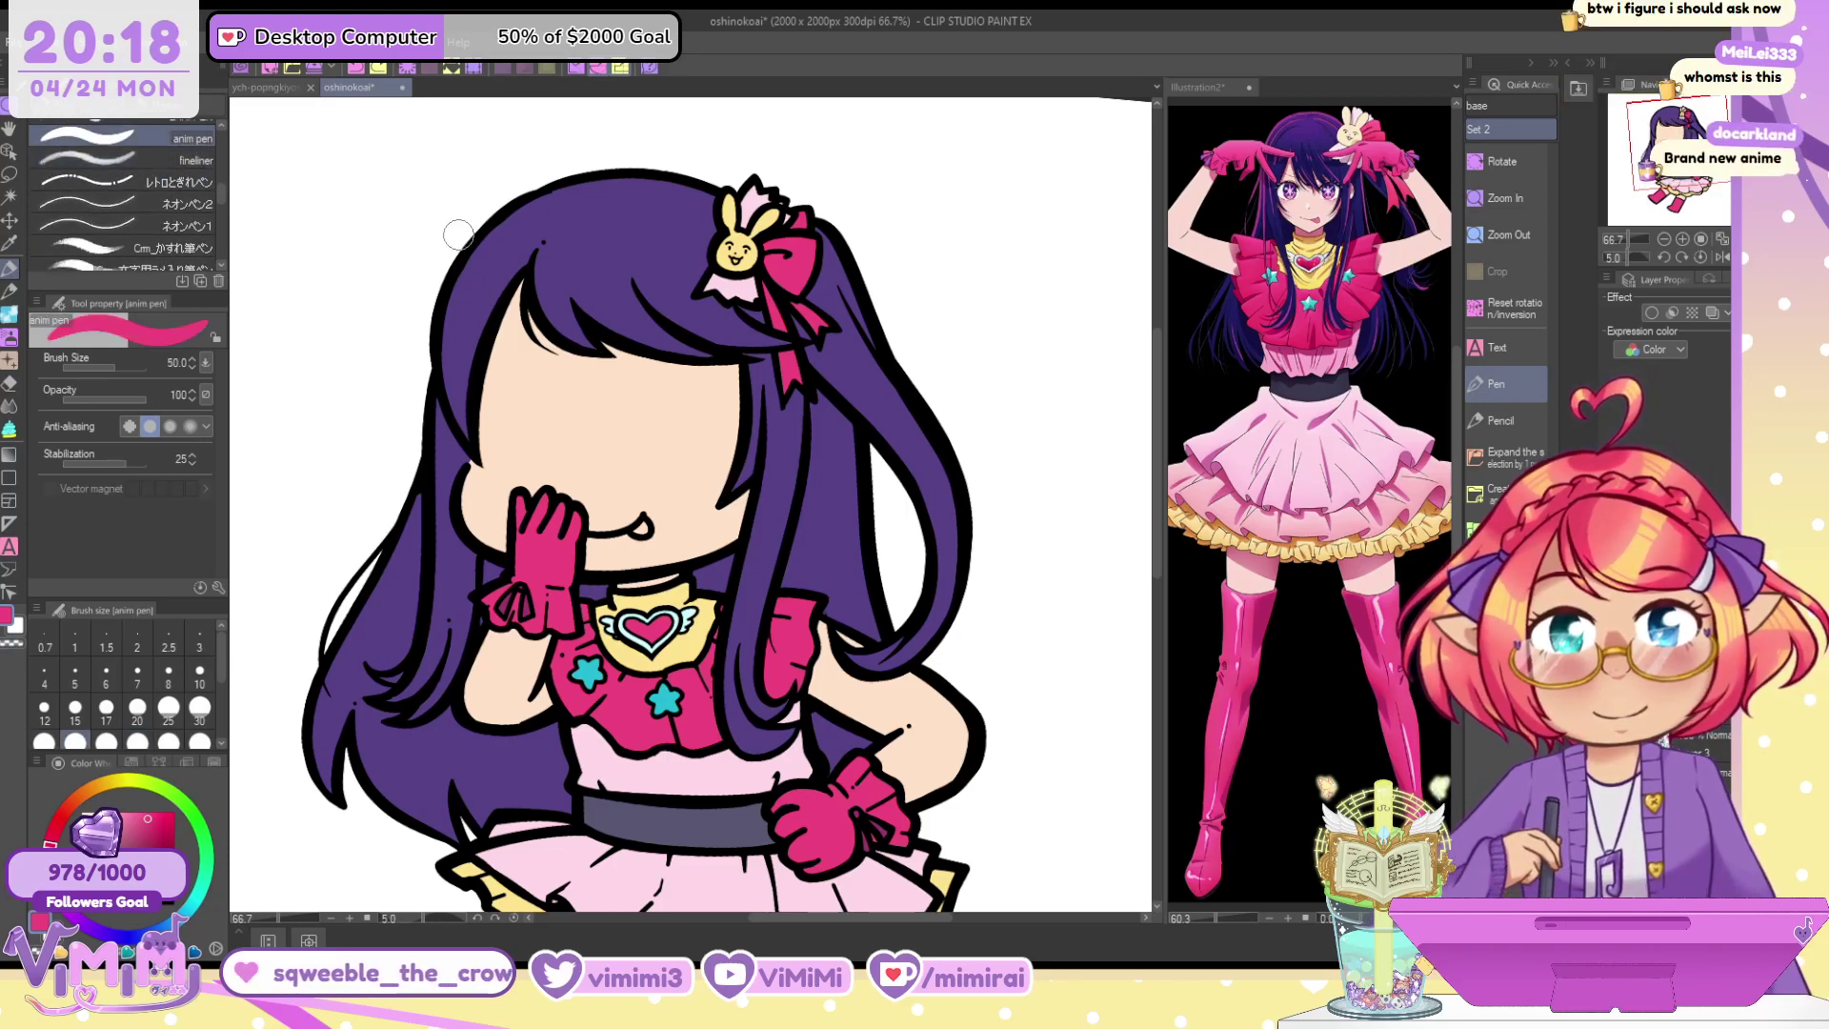
left_click_drag(462, 249, 479, 417)
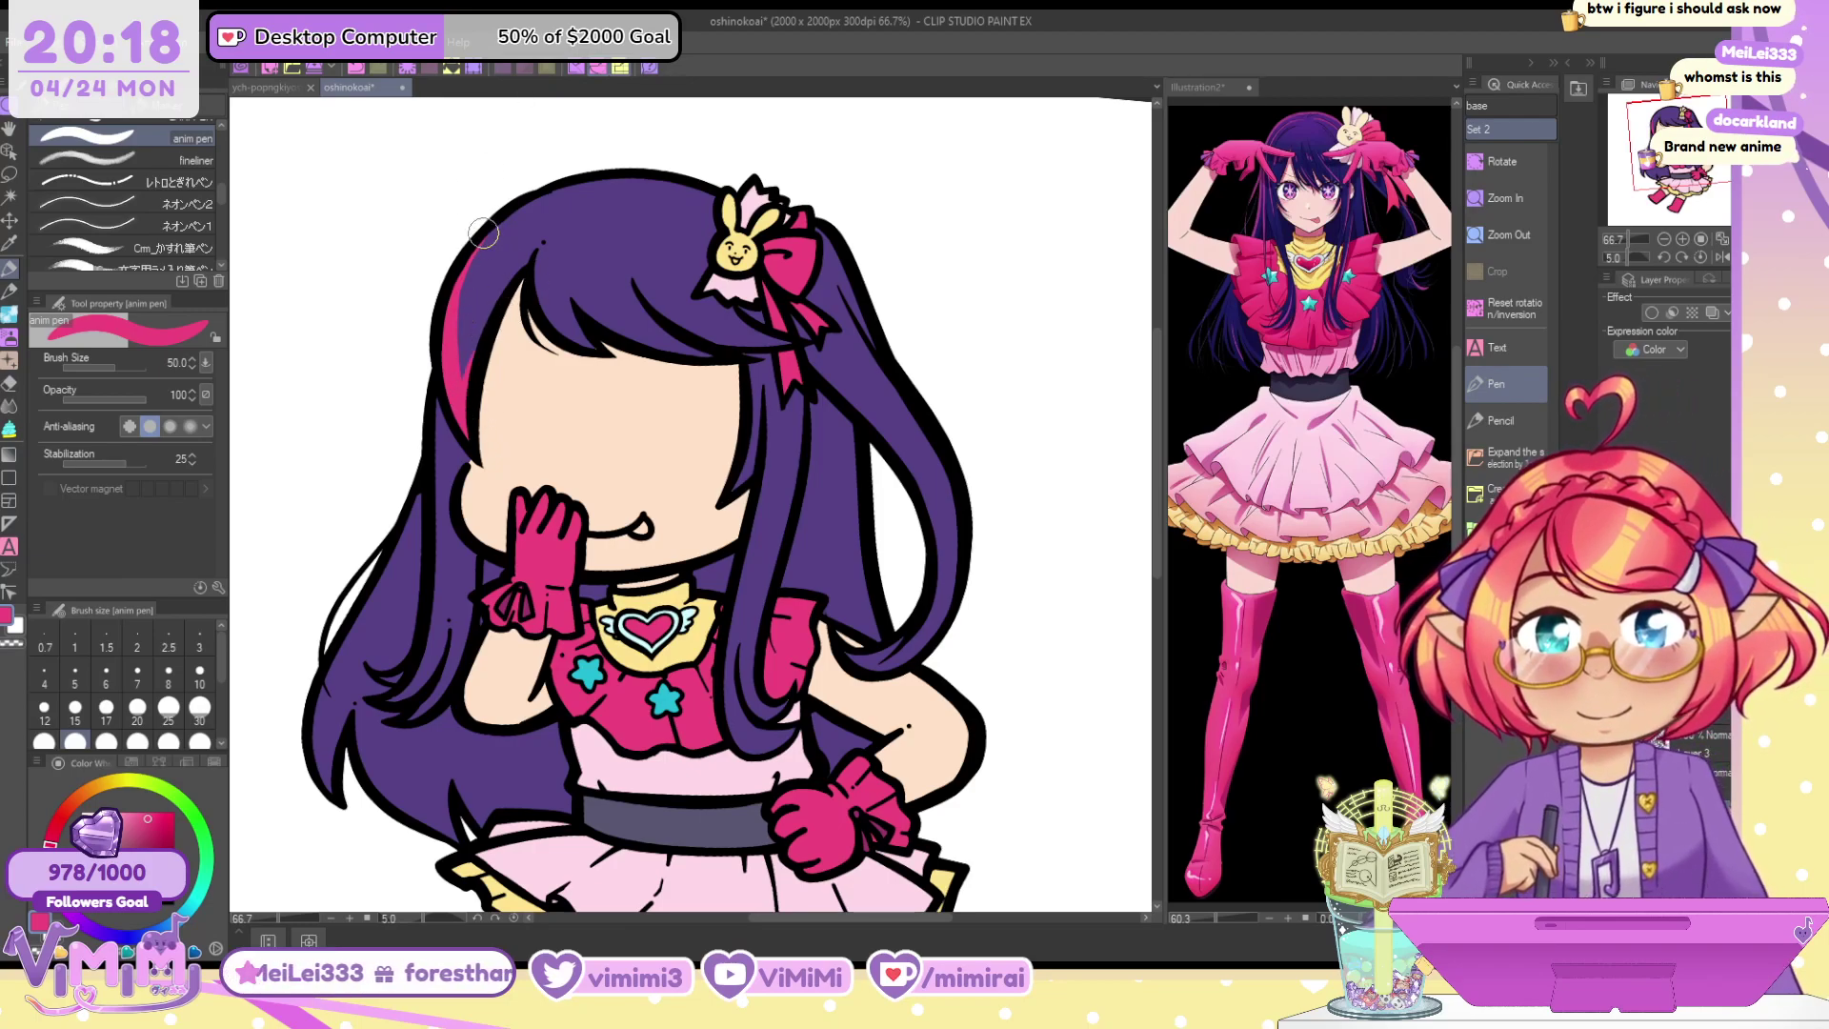
left_click_drag(483, 232, 460, 417)
key("ctrl+z")
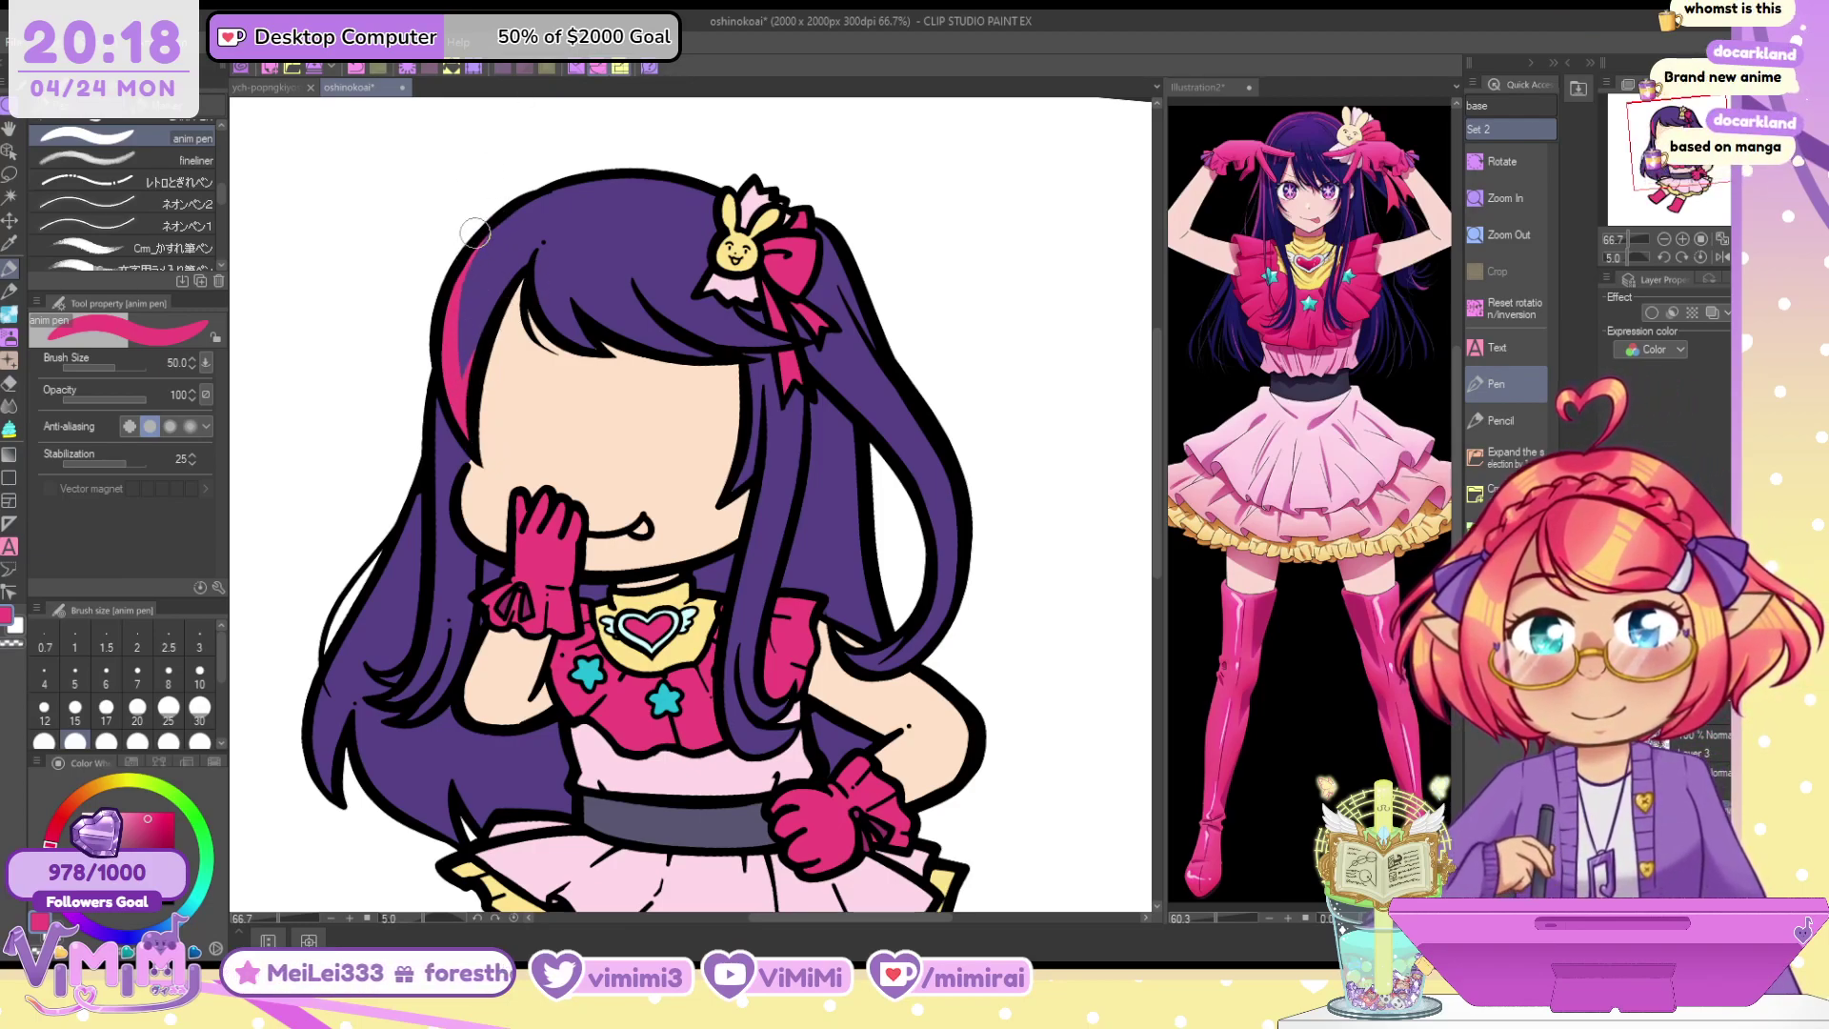
left_click_drag(474, 233, 471, 404)
key("ctrl+z")
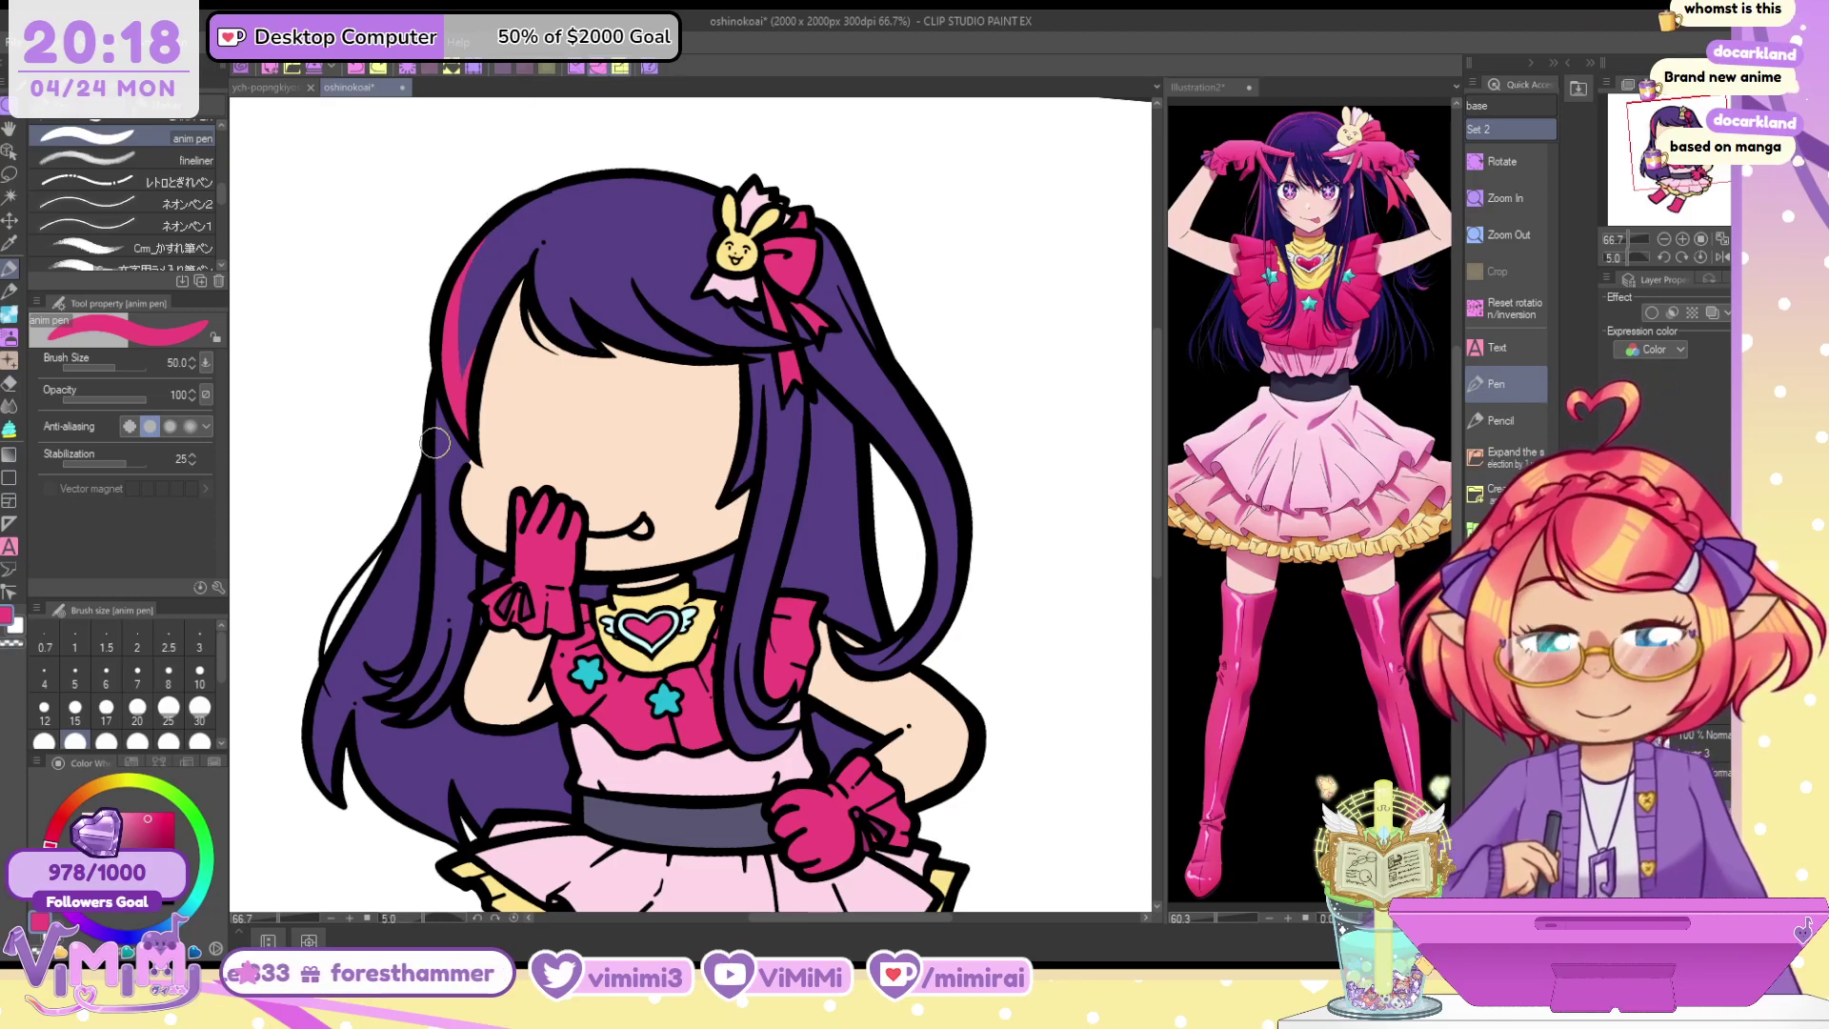
Paint deep pink streaks down the long hair beside the raised hand and trim them with transparent colour
left_click_drag(461, 545, 449, 704)
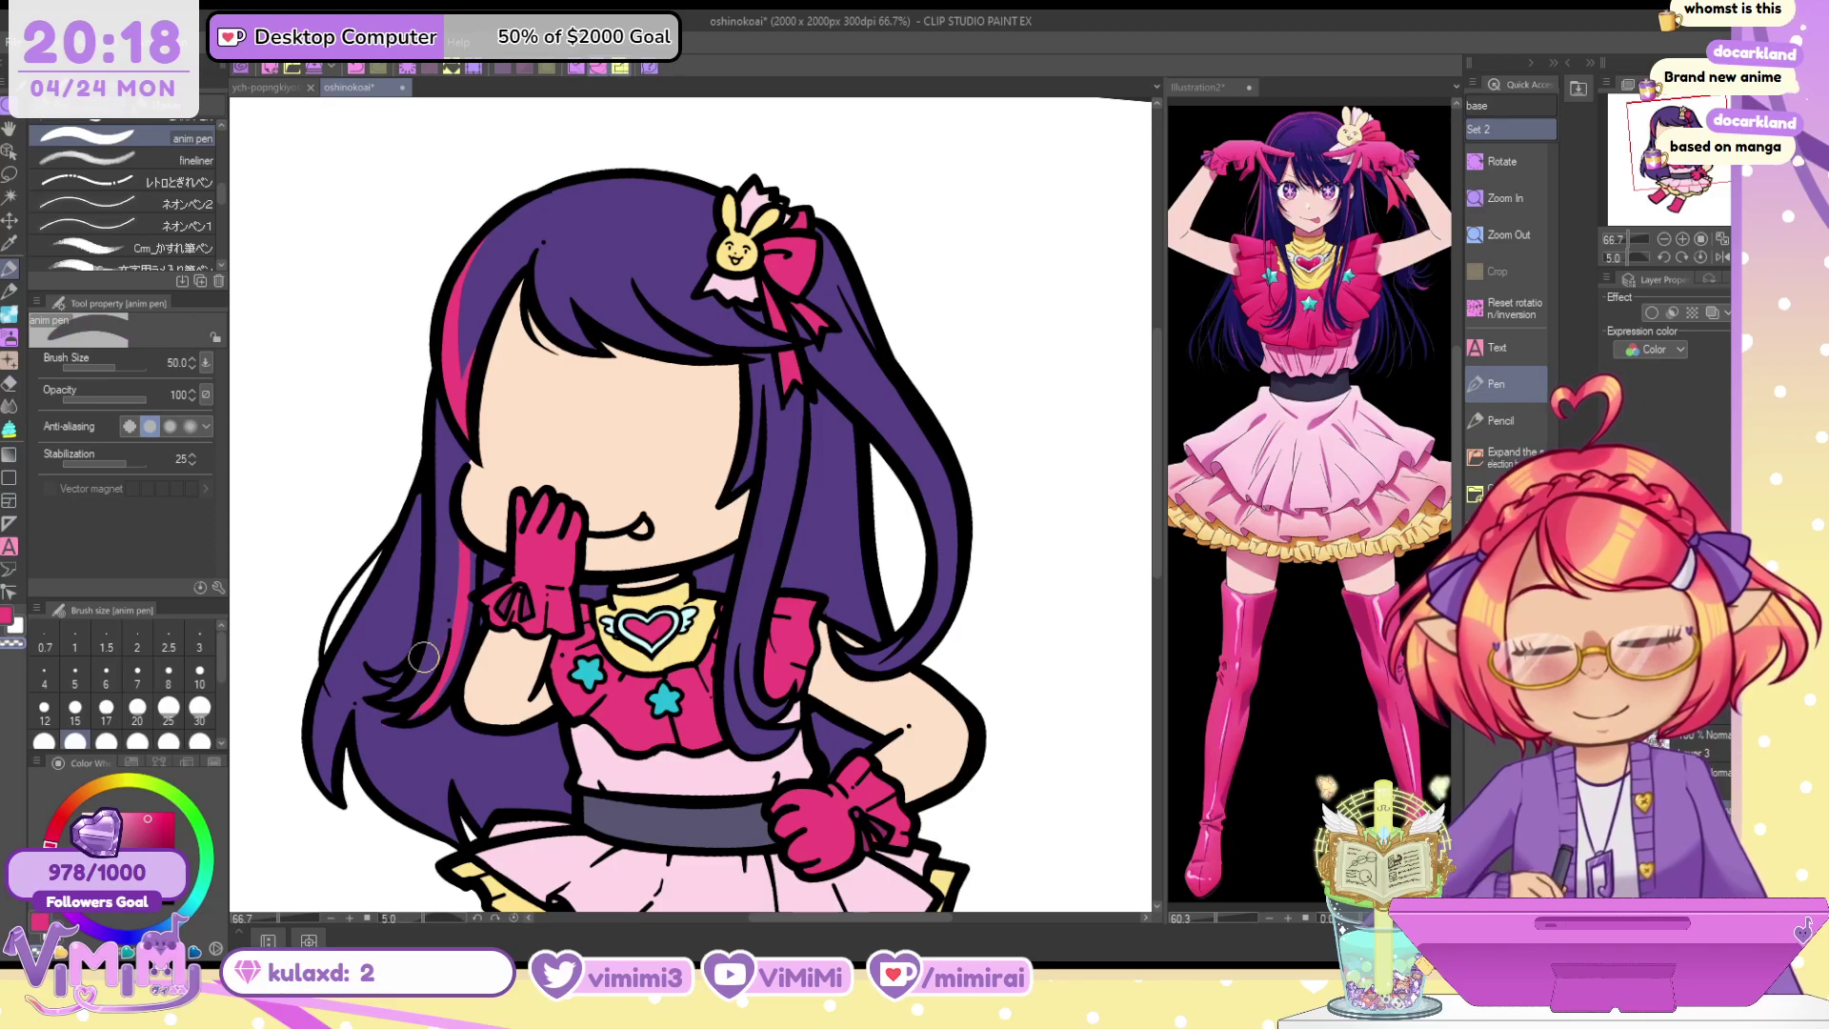
left_click_drag(438, 432, 369, 709)
key("ctrl+z")
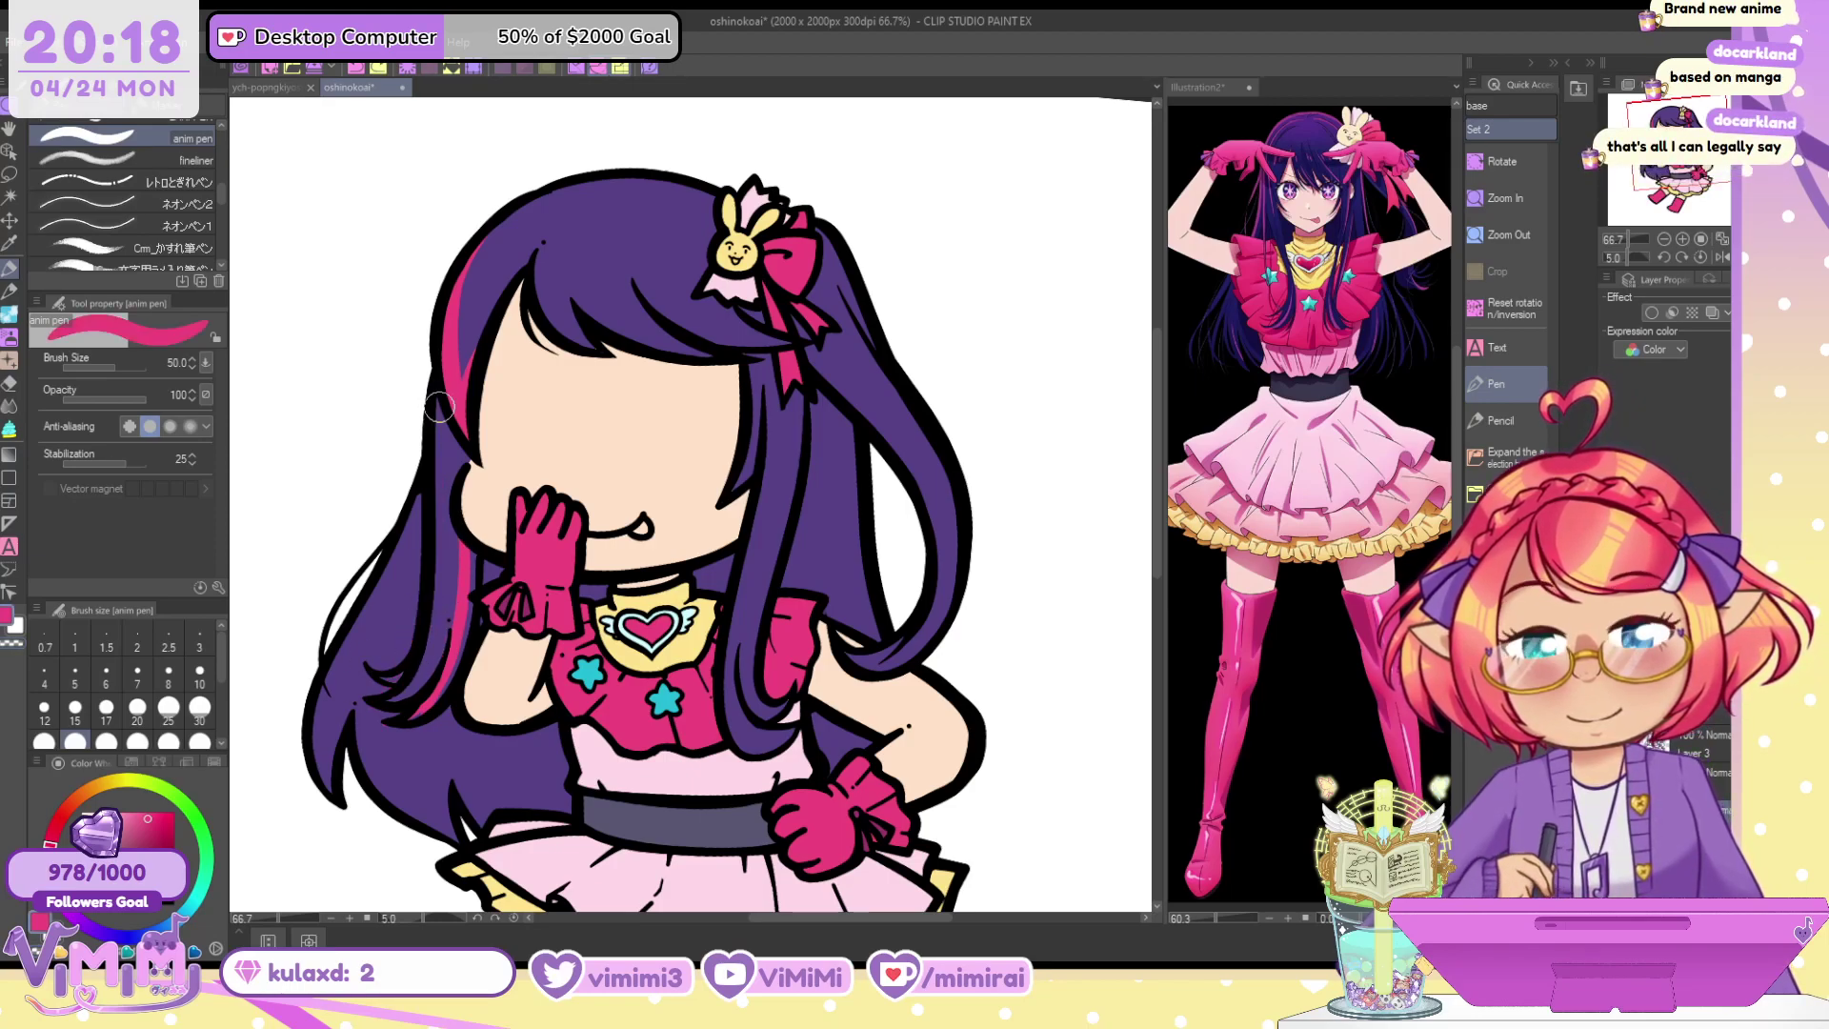
mouse_move(439, 407)
left_mouse_down()
mouse_move(431, 541)
mouse_move(384, 666)
left_mouse_up()
key("c")
left_click_drag(412, 551, 391, 682)
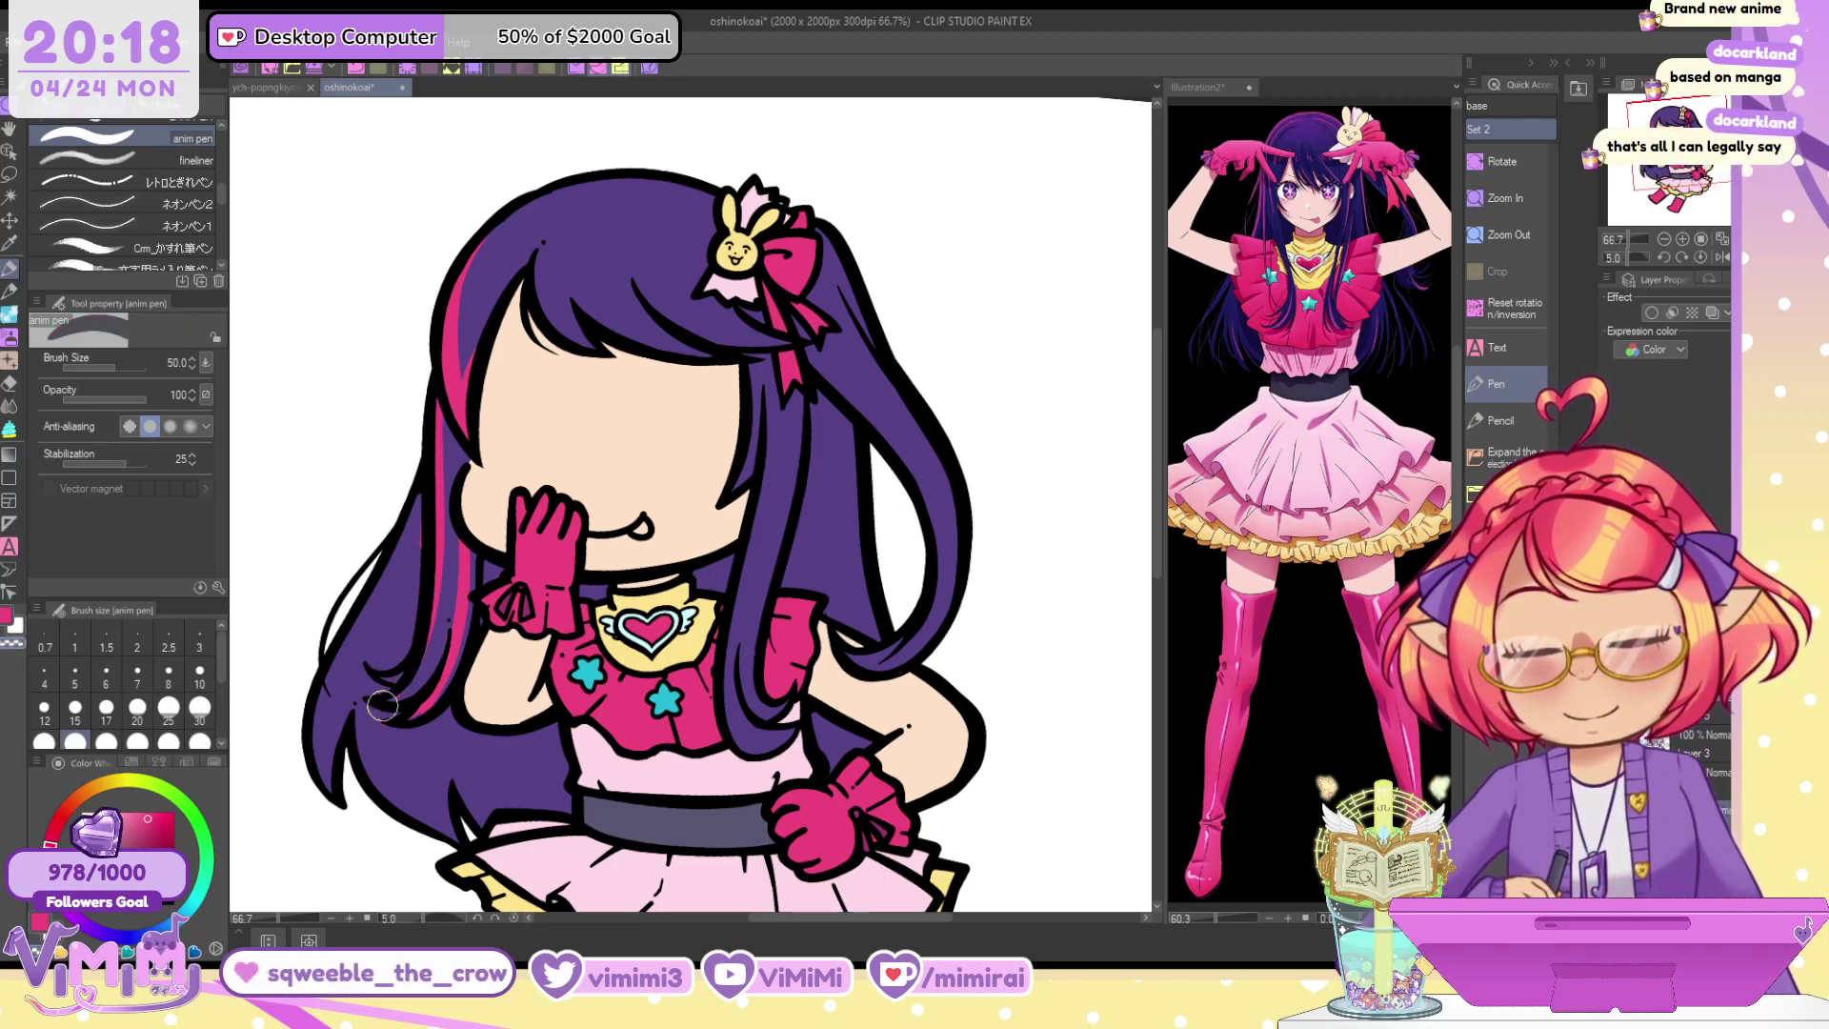
key("c")
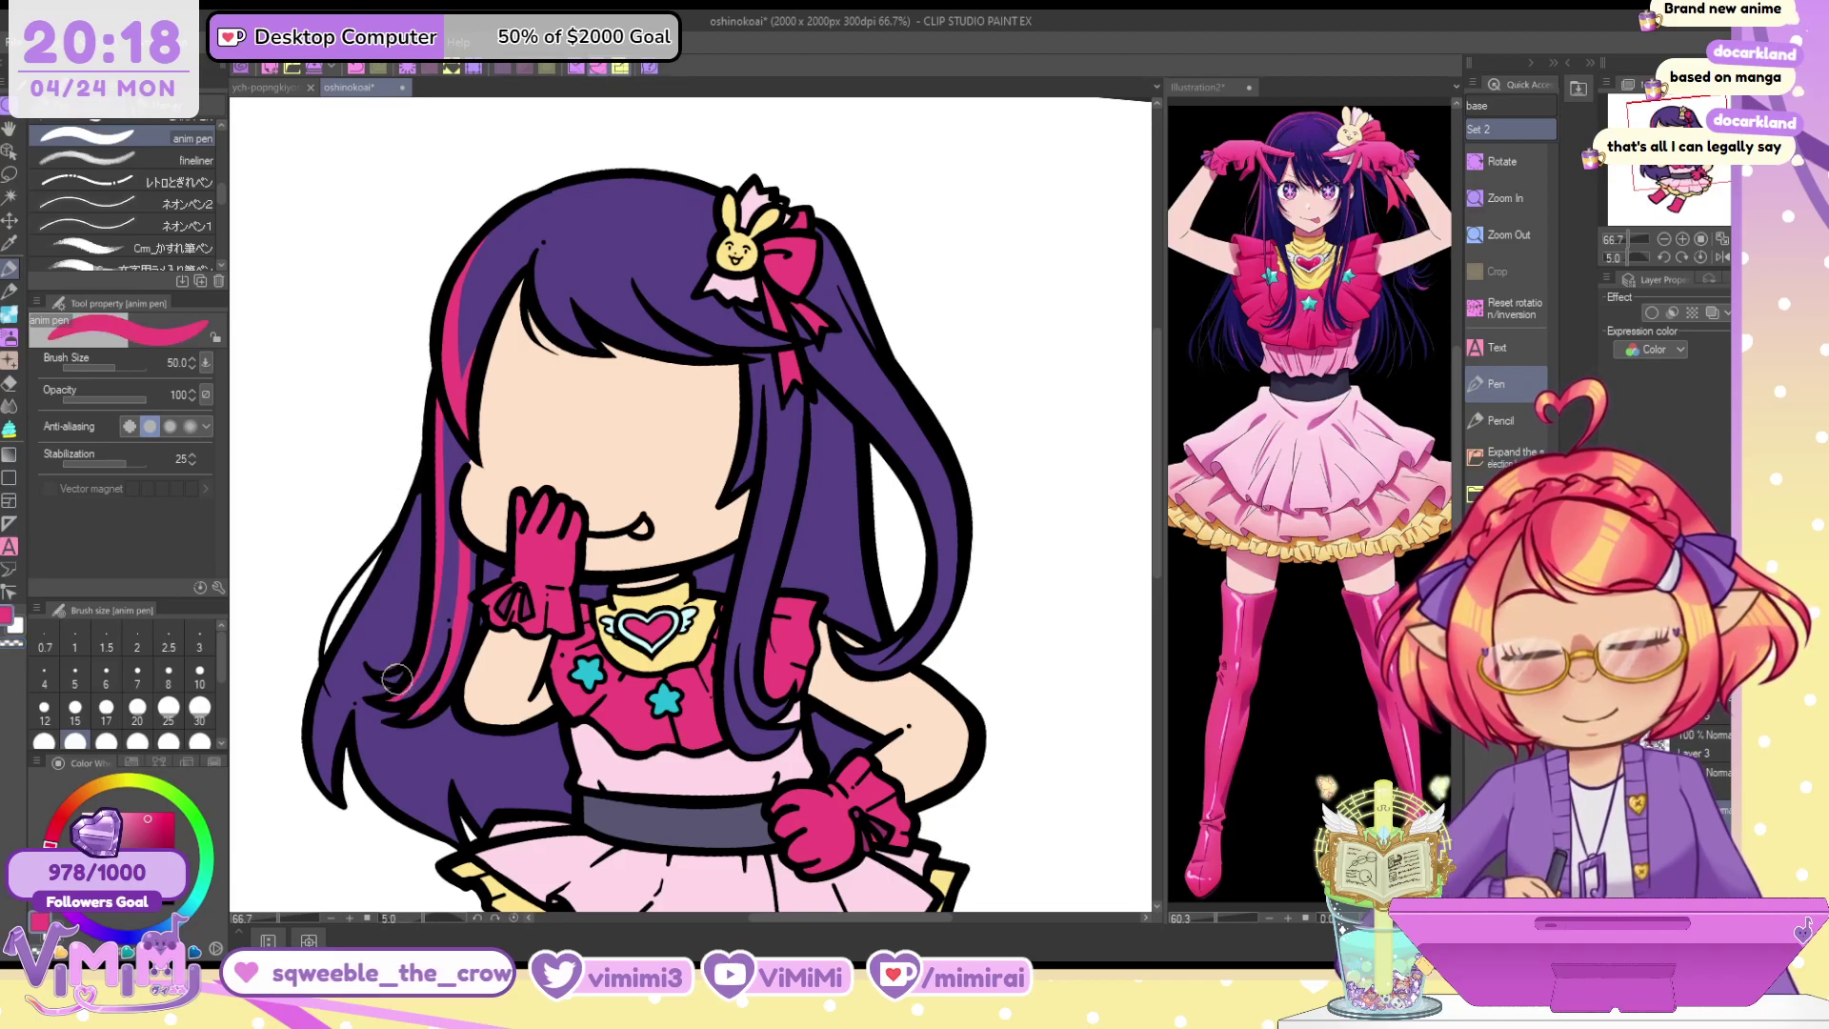
key("c")
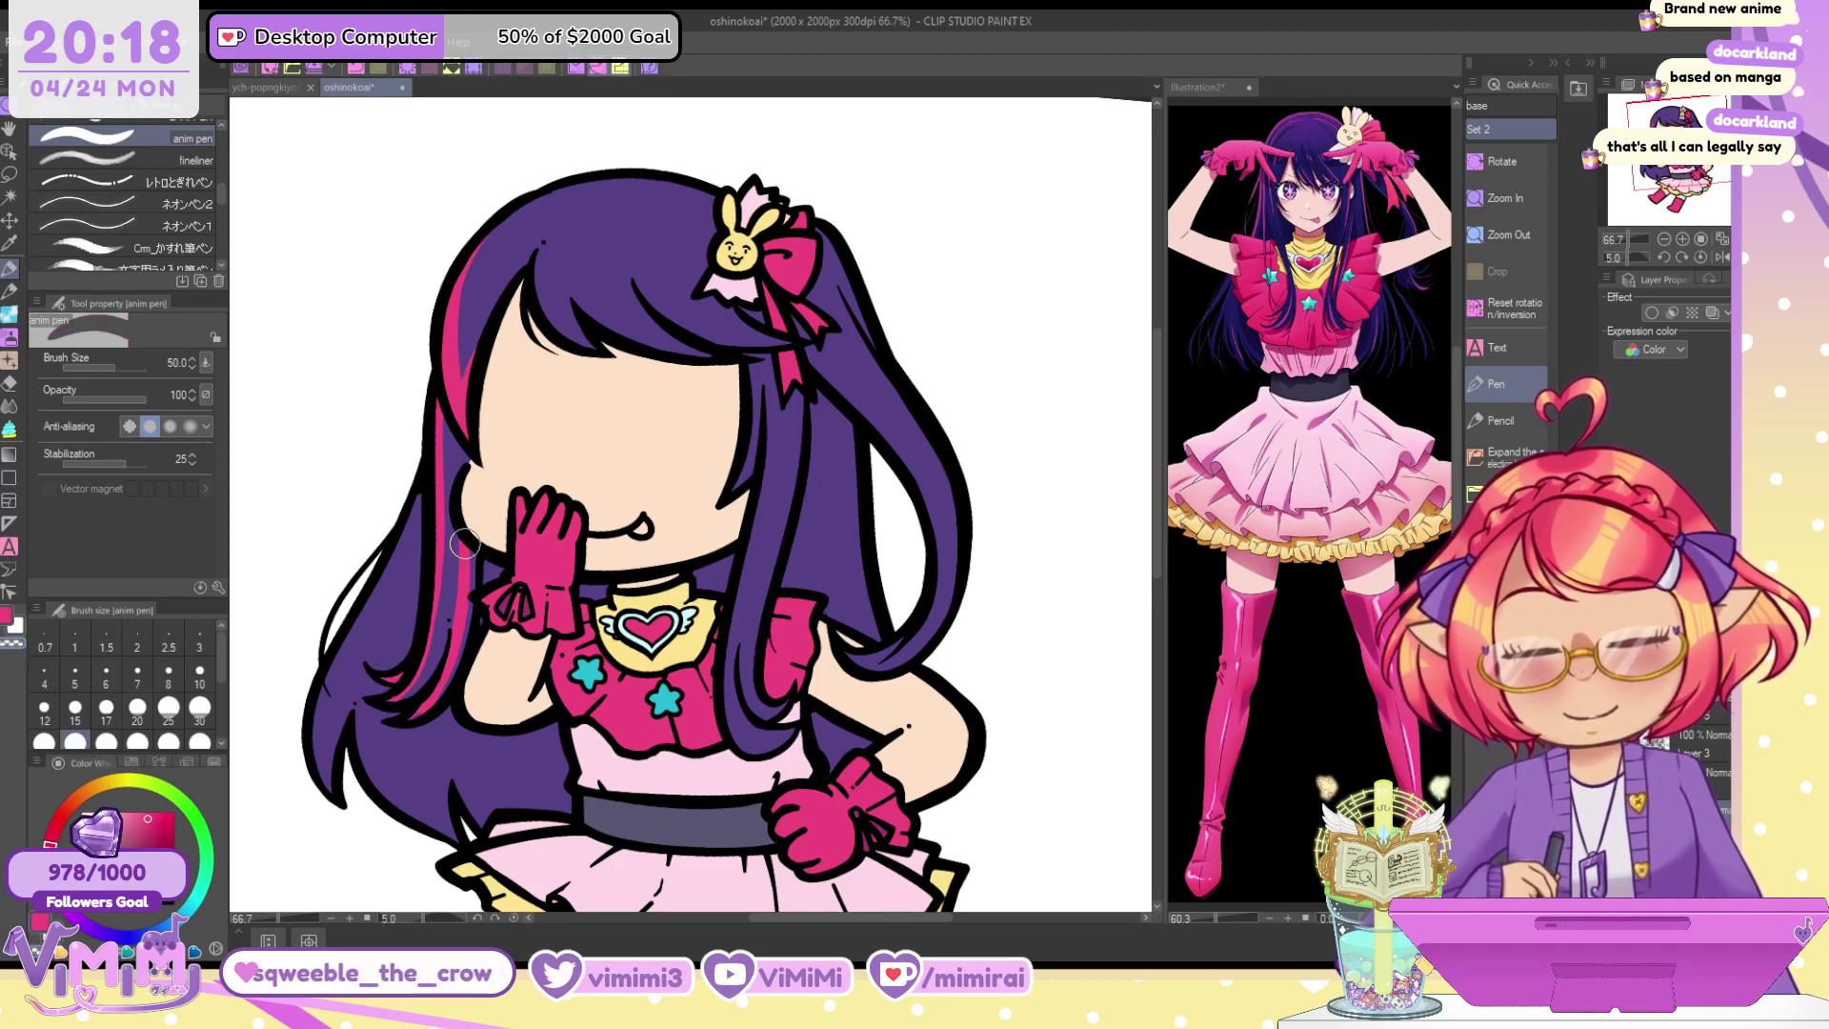
mouse_move(467, 543)
left_mouse_down()
mouse_move(452, 692)
mouse_move(394, 738)
left_mouse_up()
key("c")
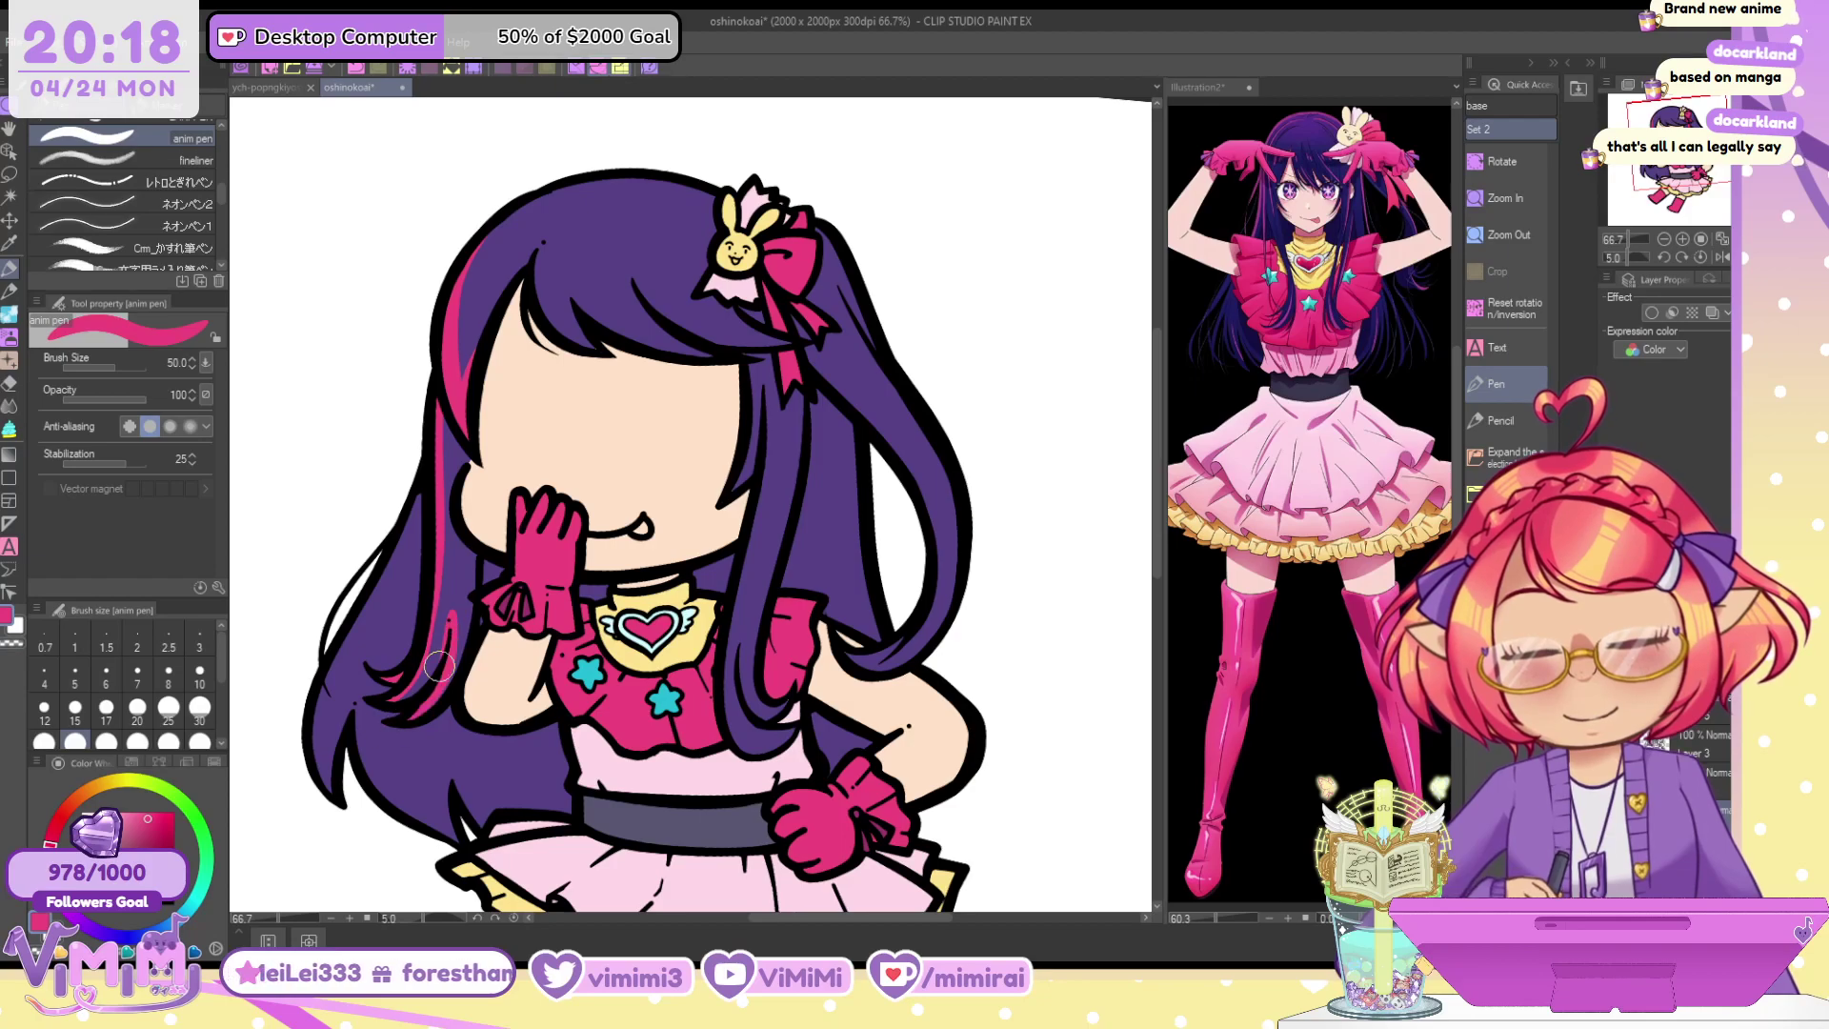
Repaint the pink streak next to the raised glove with the 線画用 line-art pen at size 70 and trim its edge with transparent colour
scroll(227, 273, "down", 3)
scroll(227, 273, "down", 3)
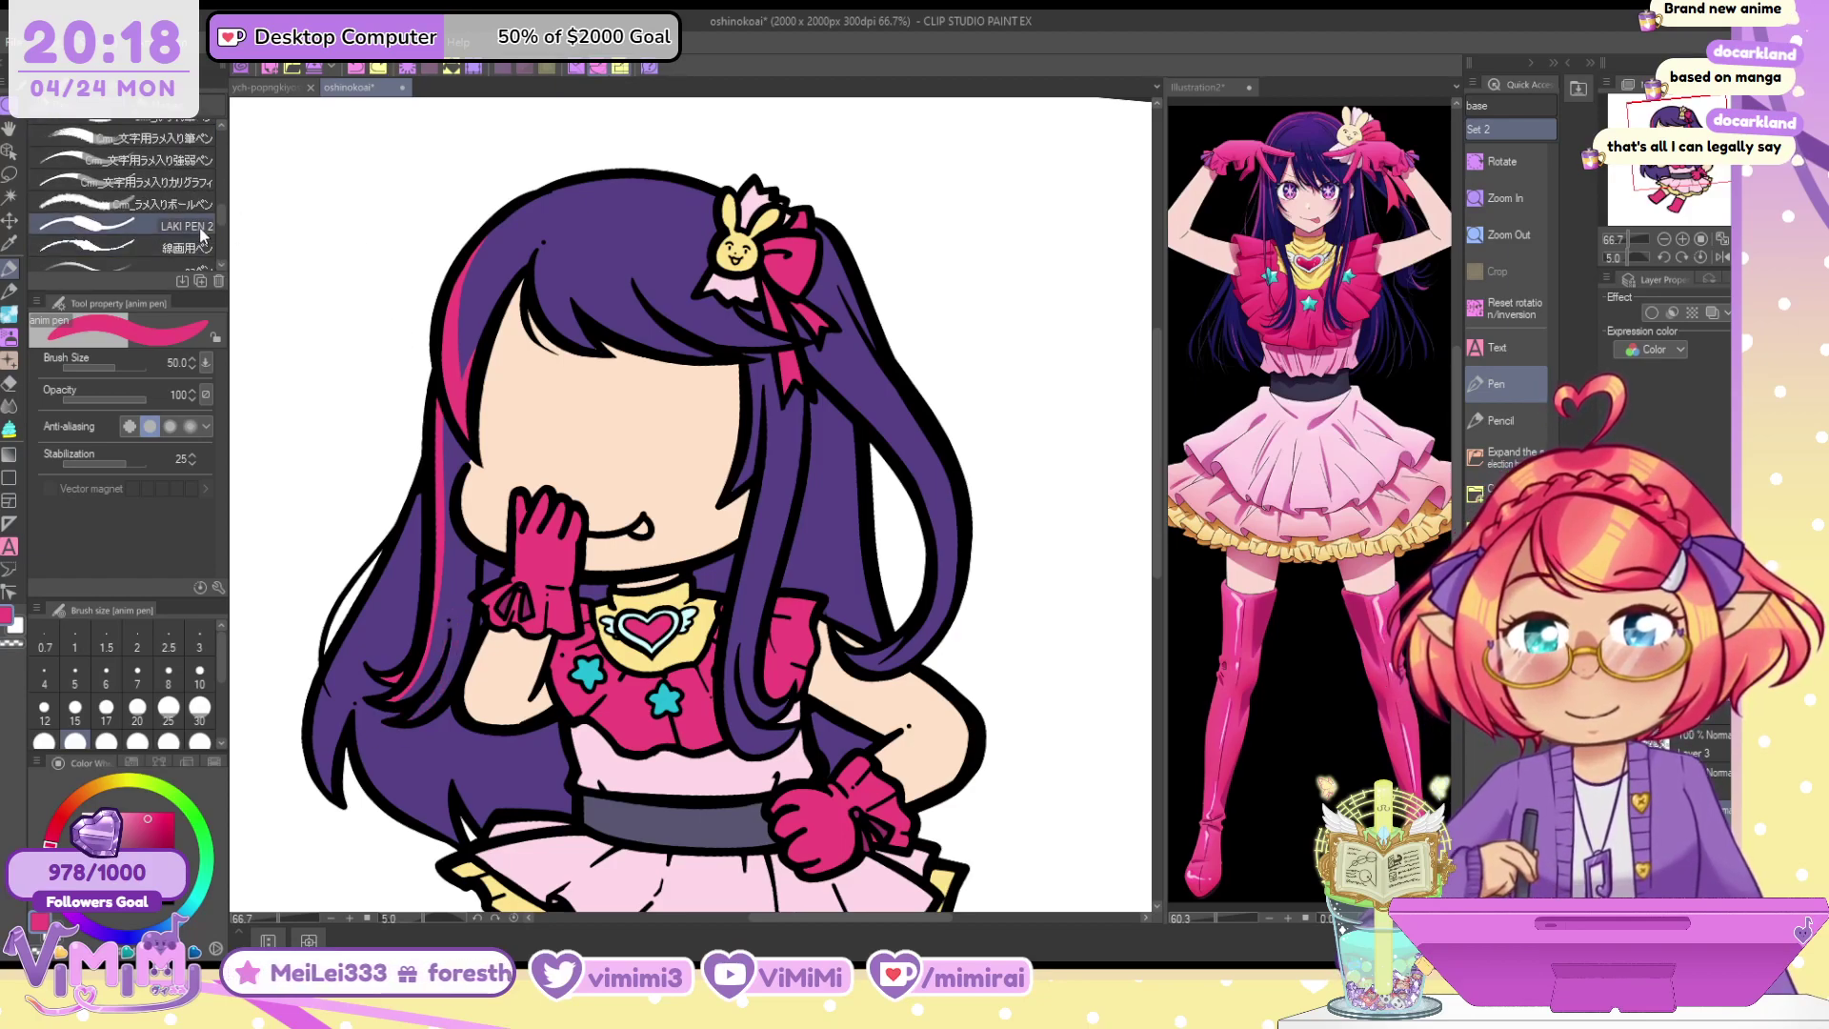
left_click(95, 203)
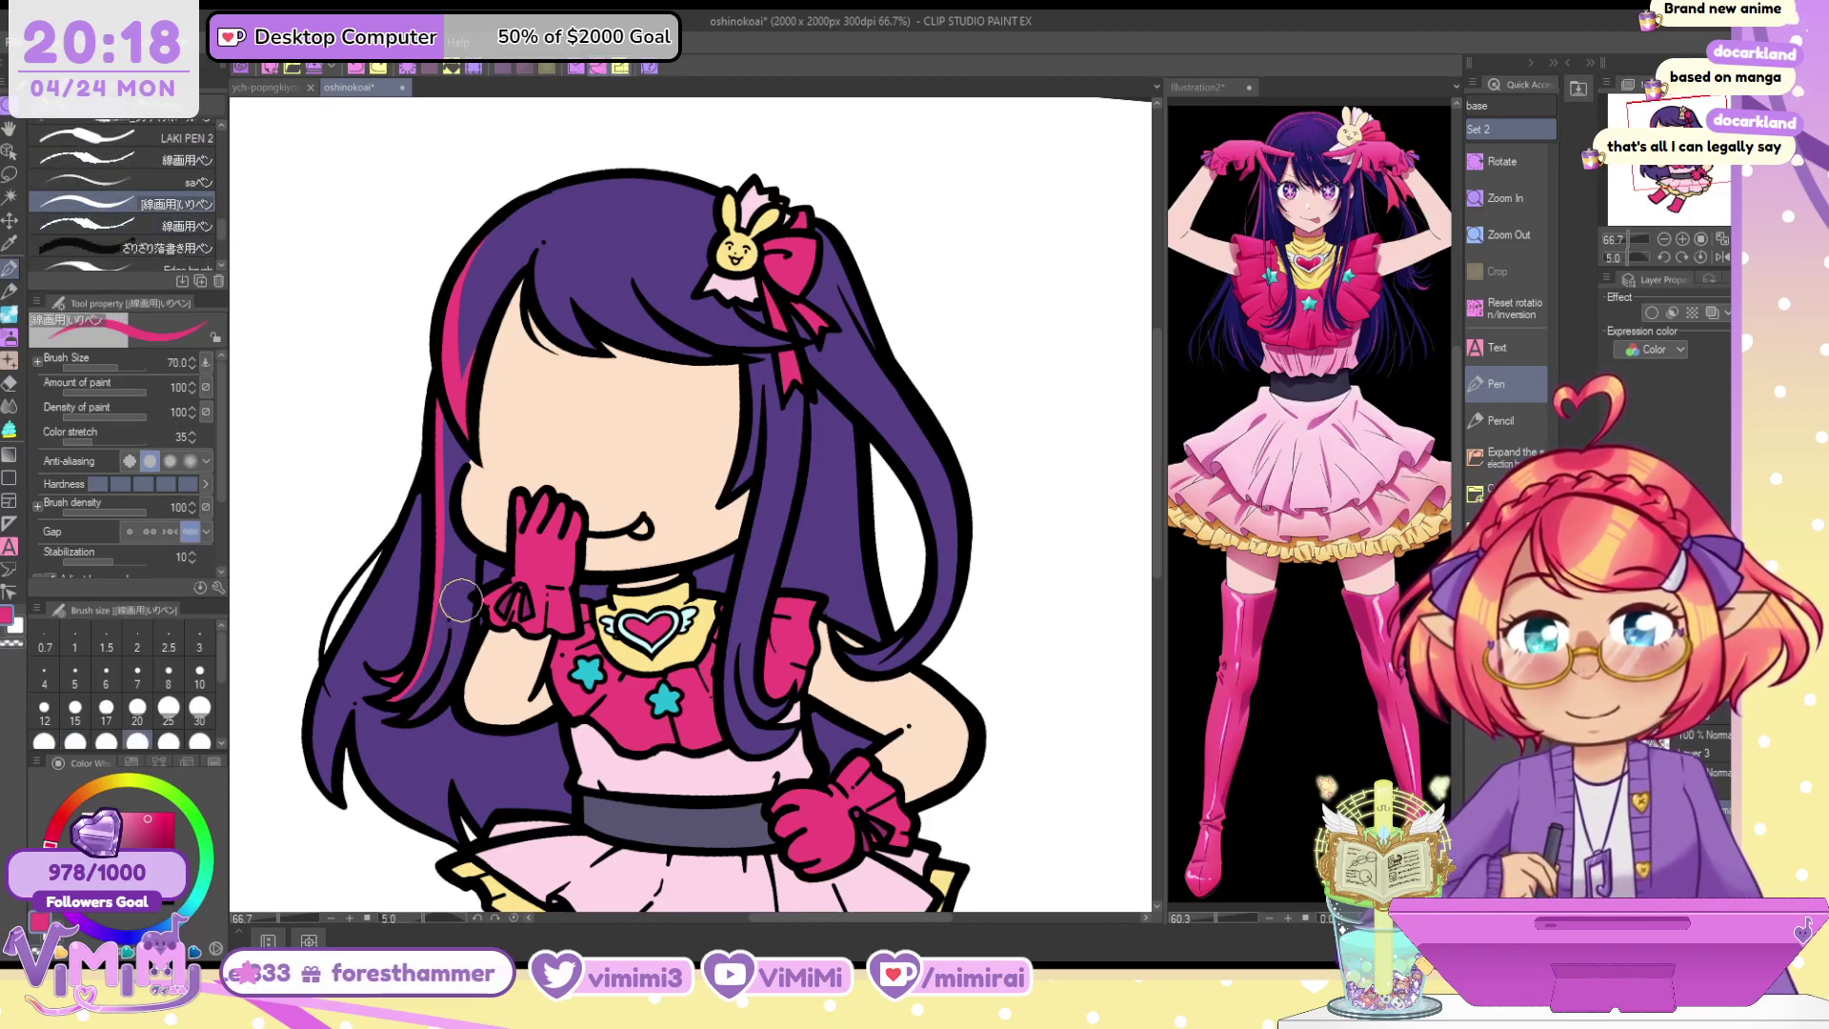
left_click_drag(459, 589, 391, 721)
left_click_drag(458, 595, 404, 726)
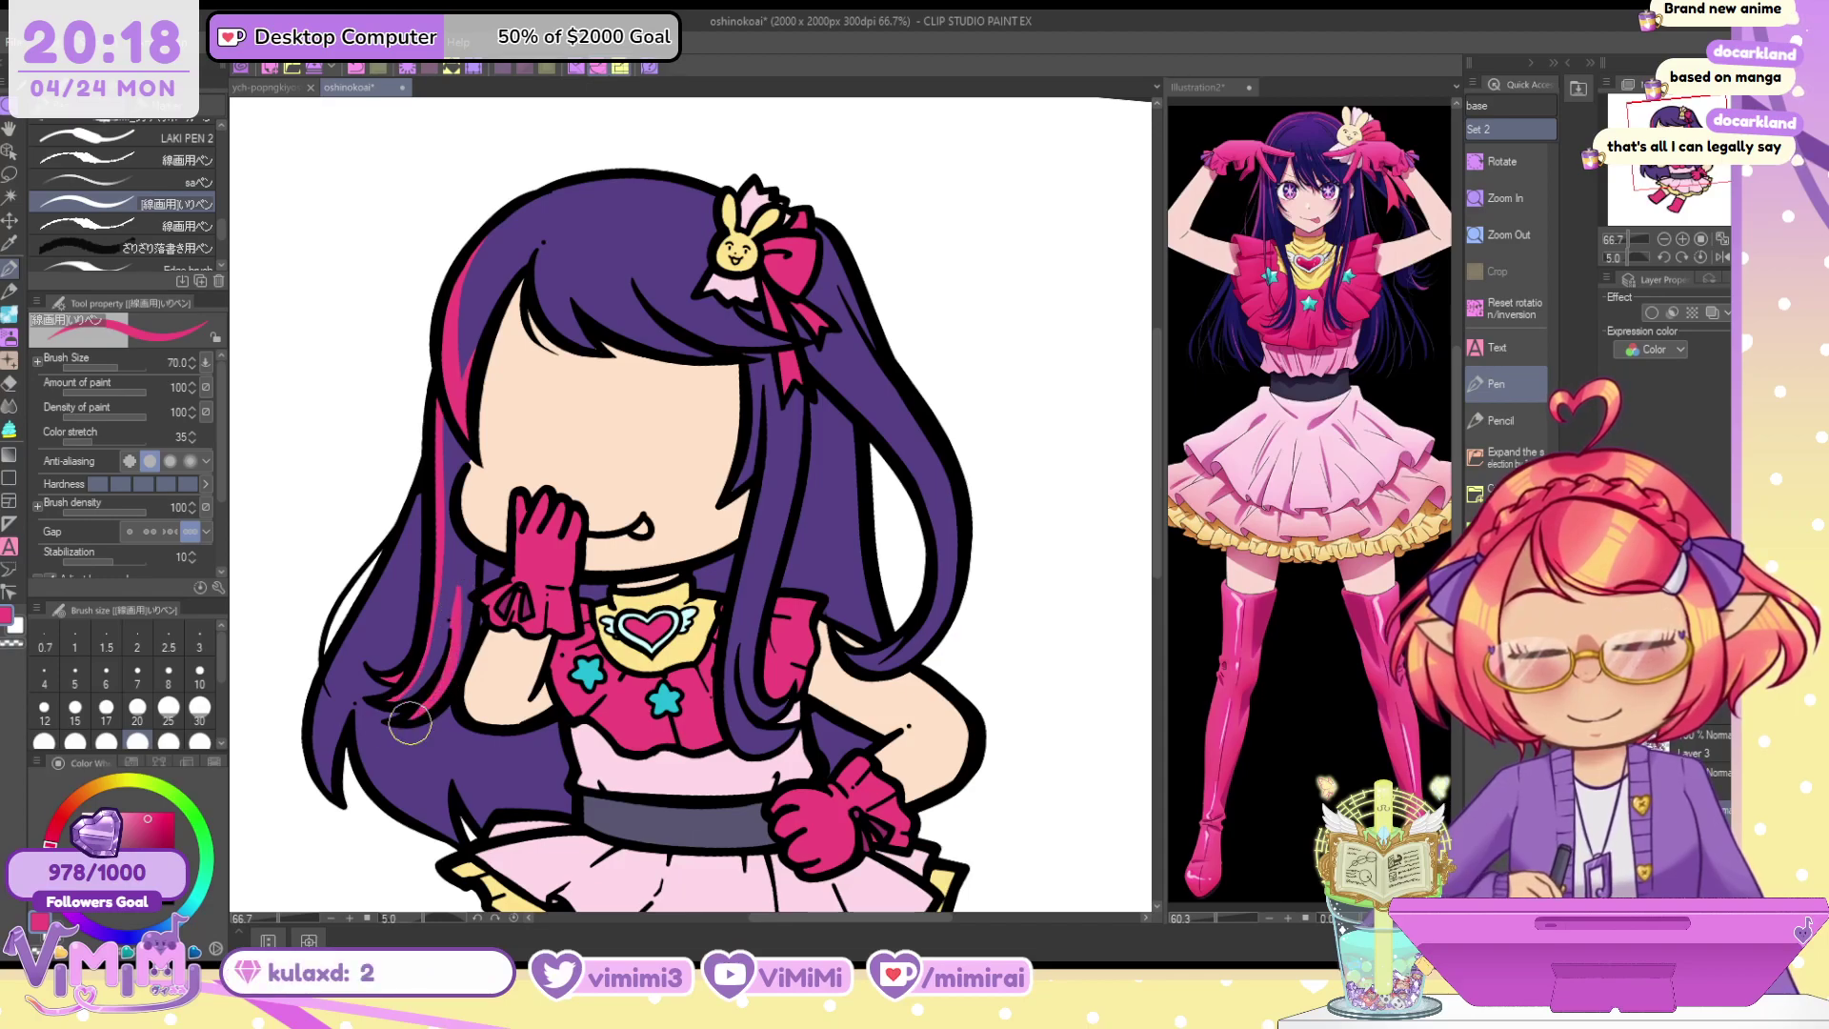
key("c")
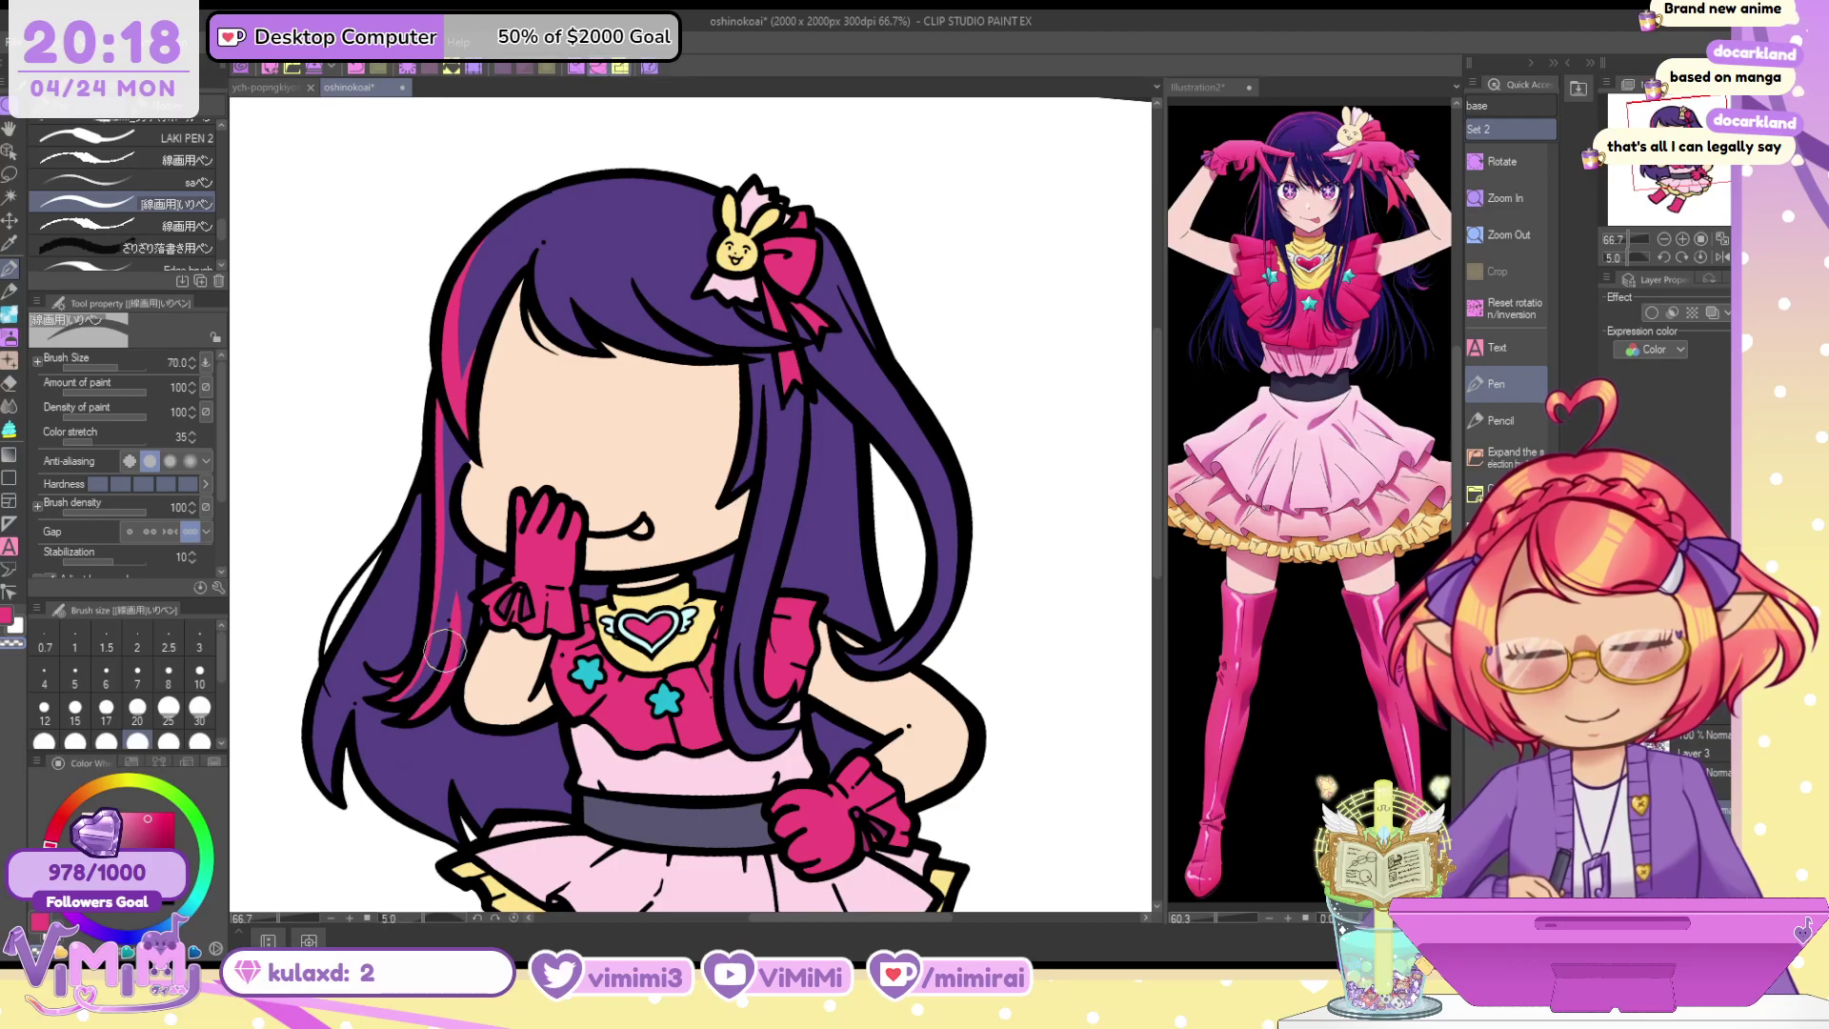
key("c")
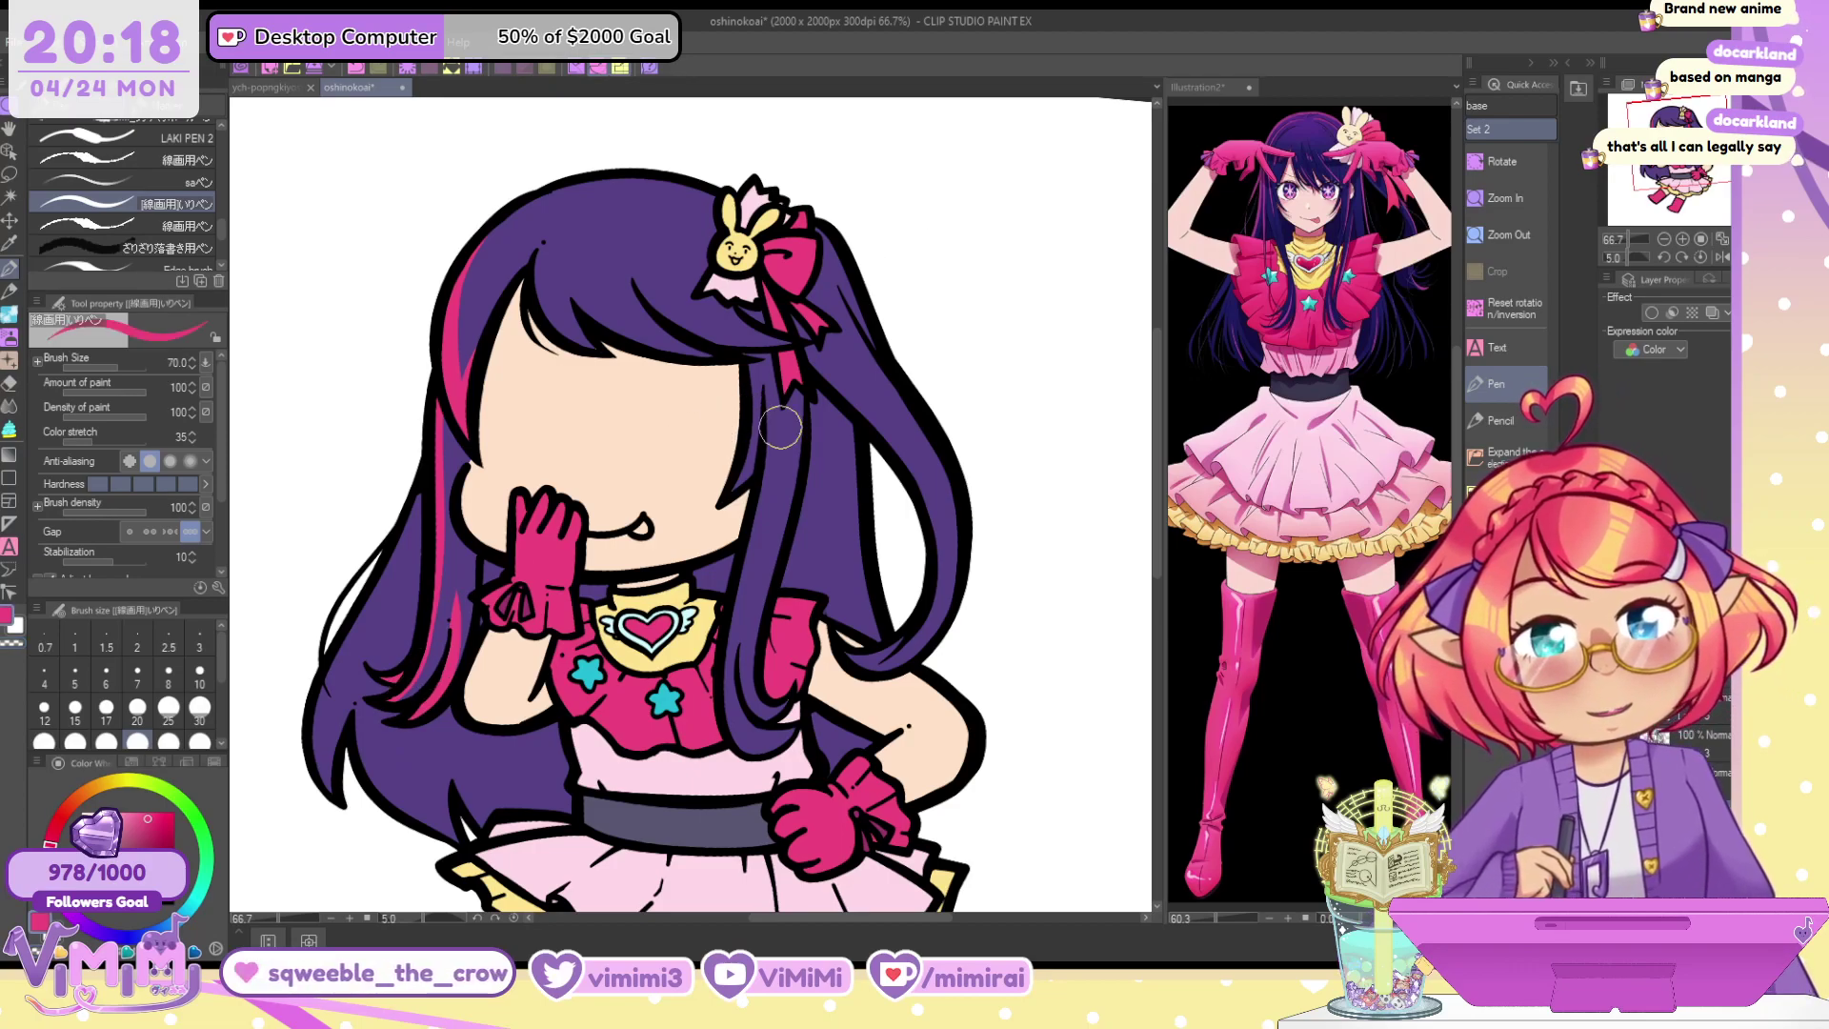
Paint a deep pink streak down the long front lock below the hair bow and refine its edges with transparent colour
mouse_move(783, 381)
left_mouse_down()
mouse_move(774, 462)
mouse_move(806, 676)
mouse_move(785, 711)
left_mouse_up()
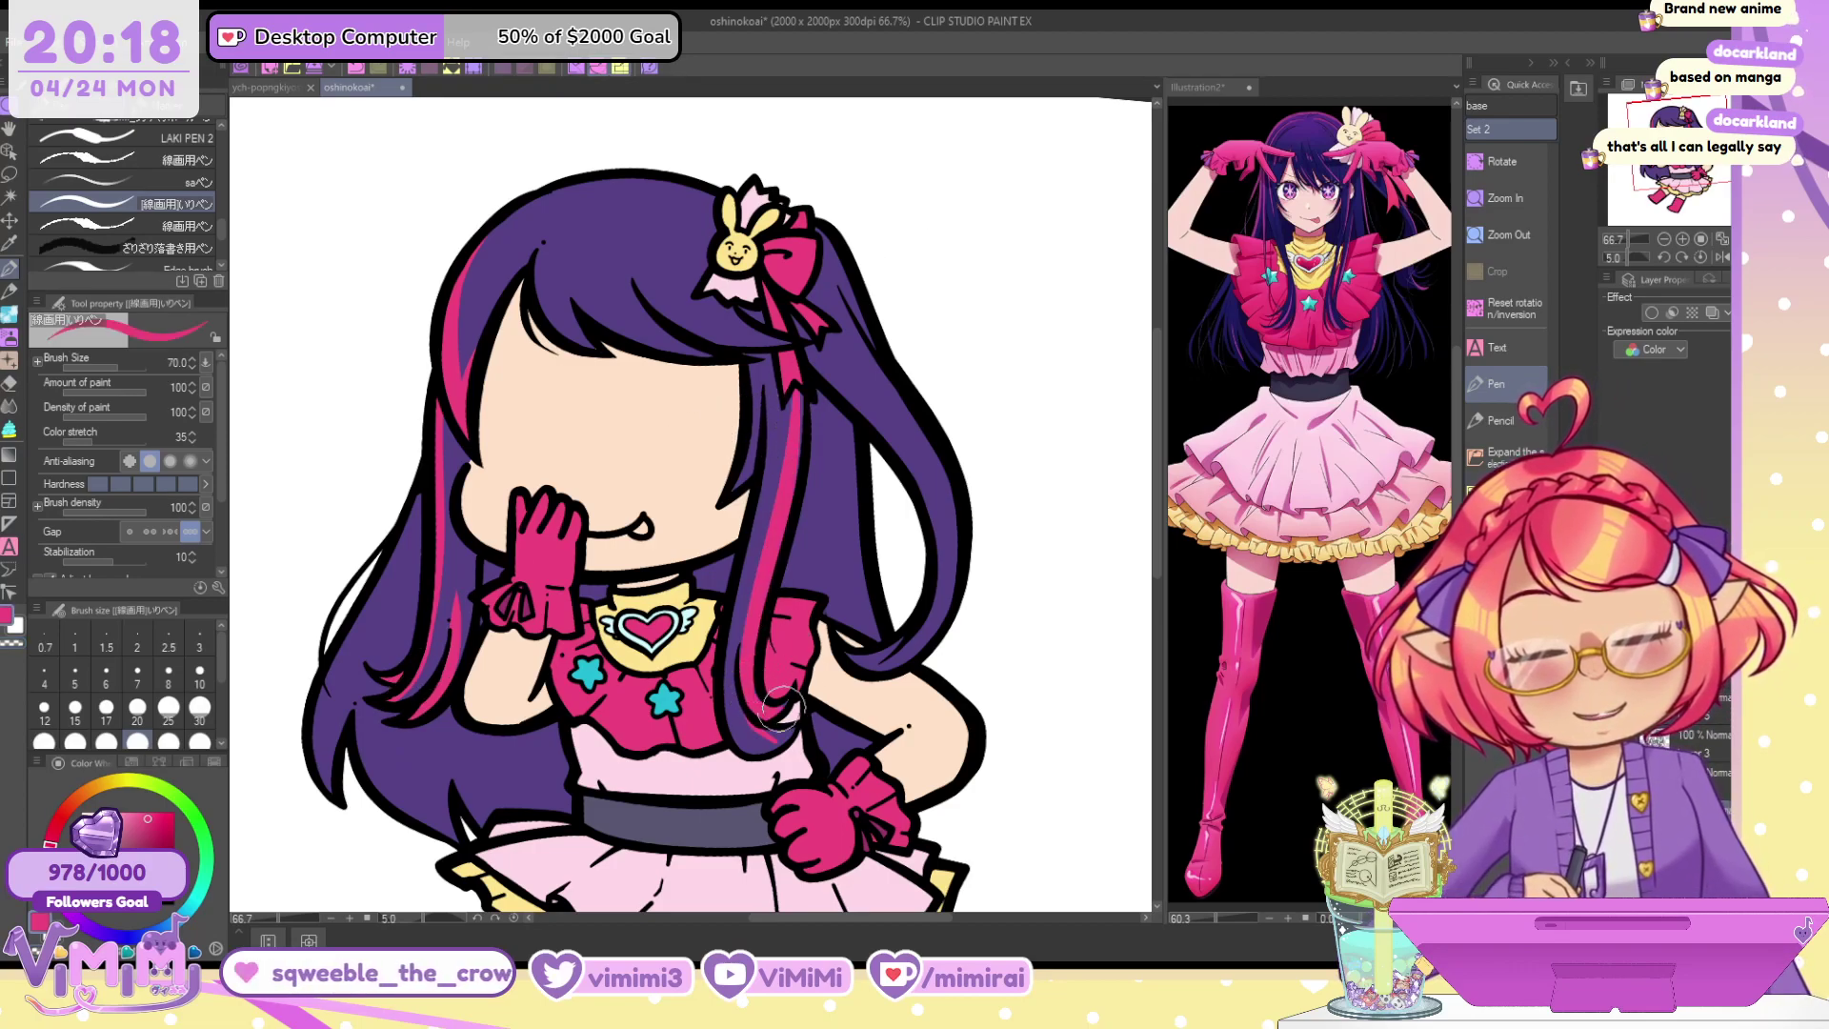
key("c")
key("c")
left_click_drag(799, 390, 798, 456)
left_click(797, 458, "alt")
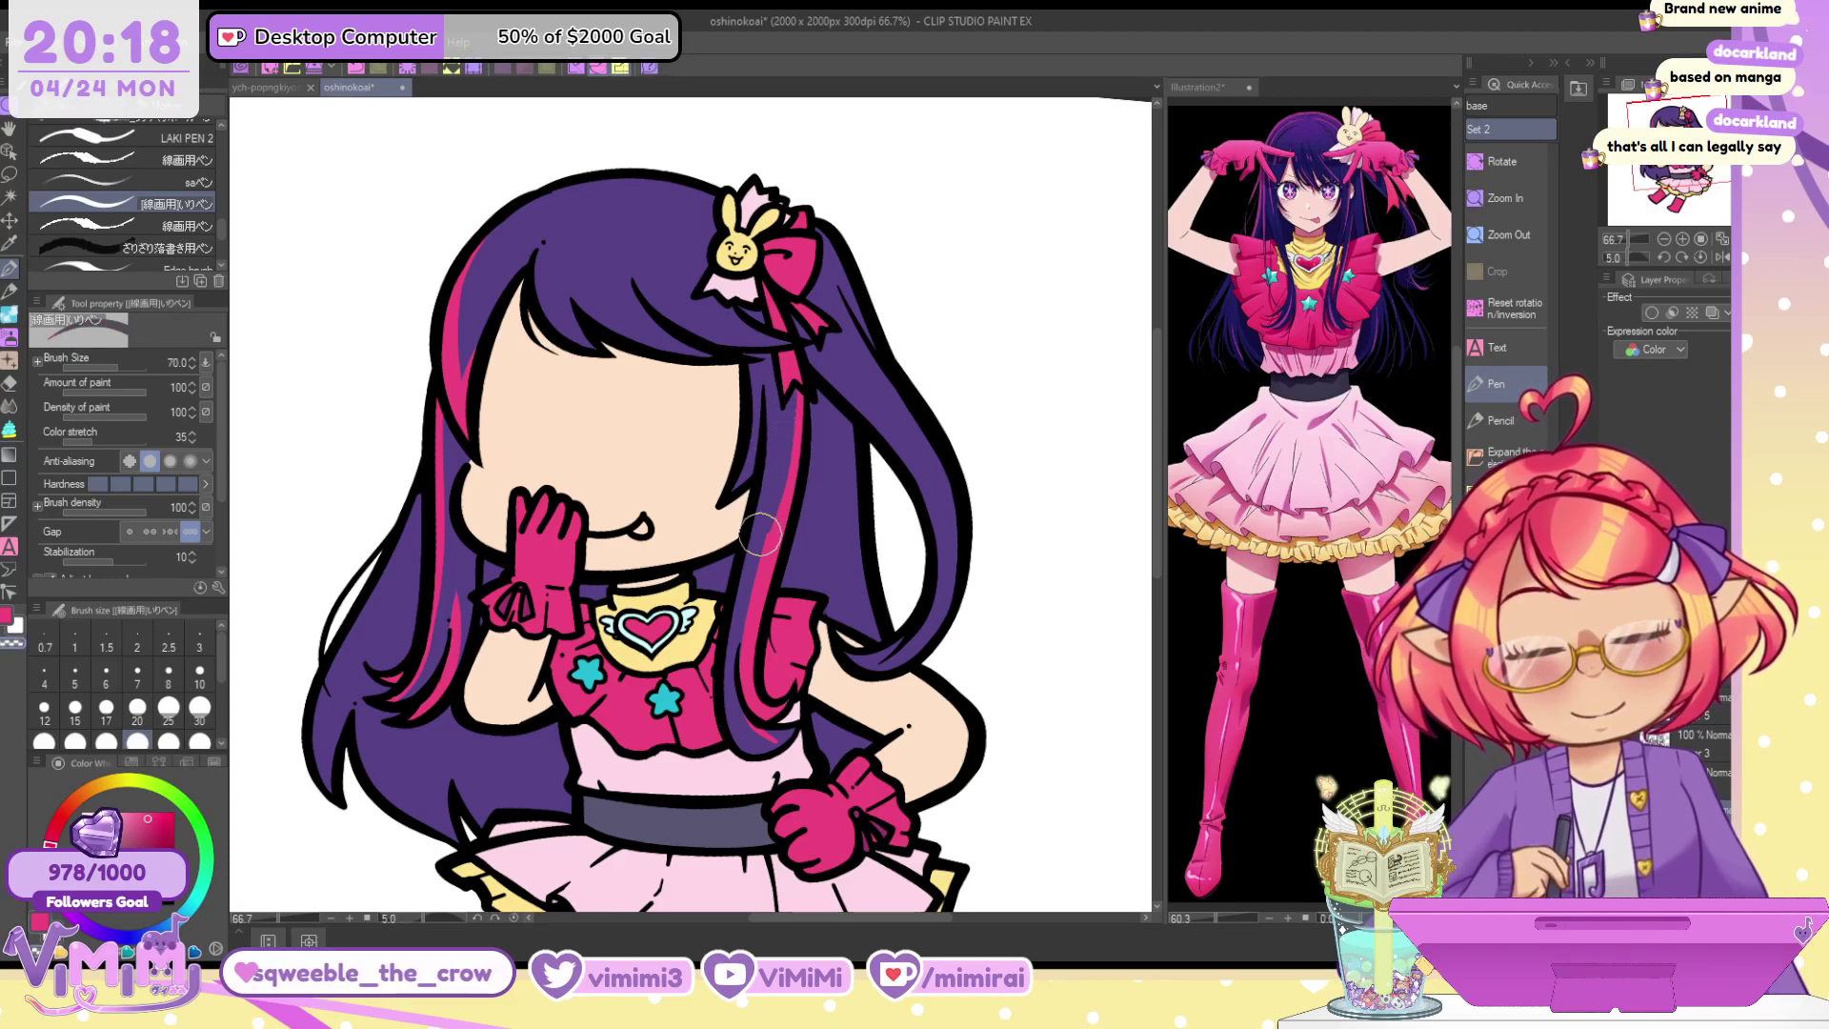
key("c")
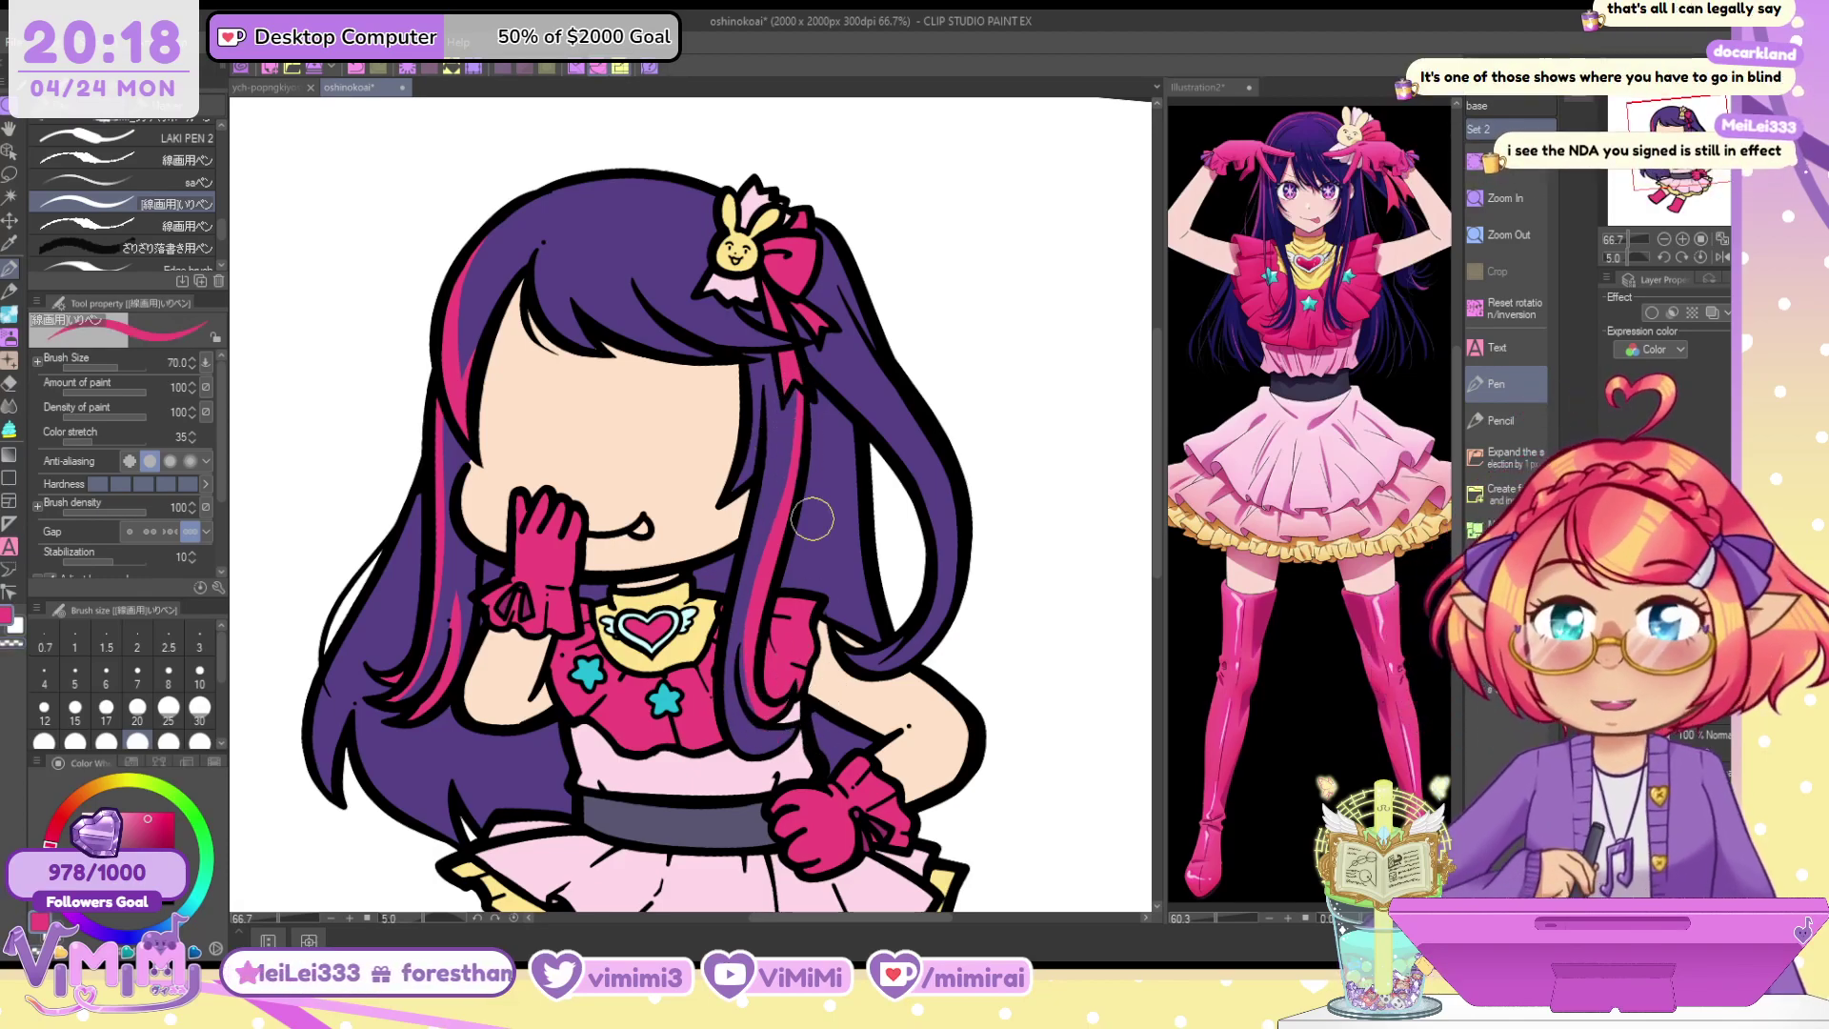
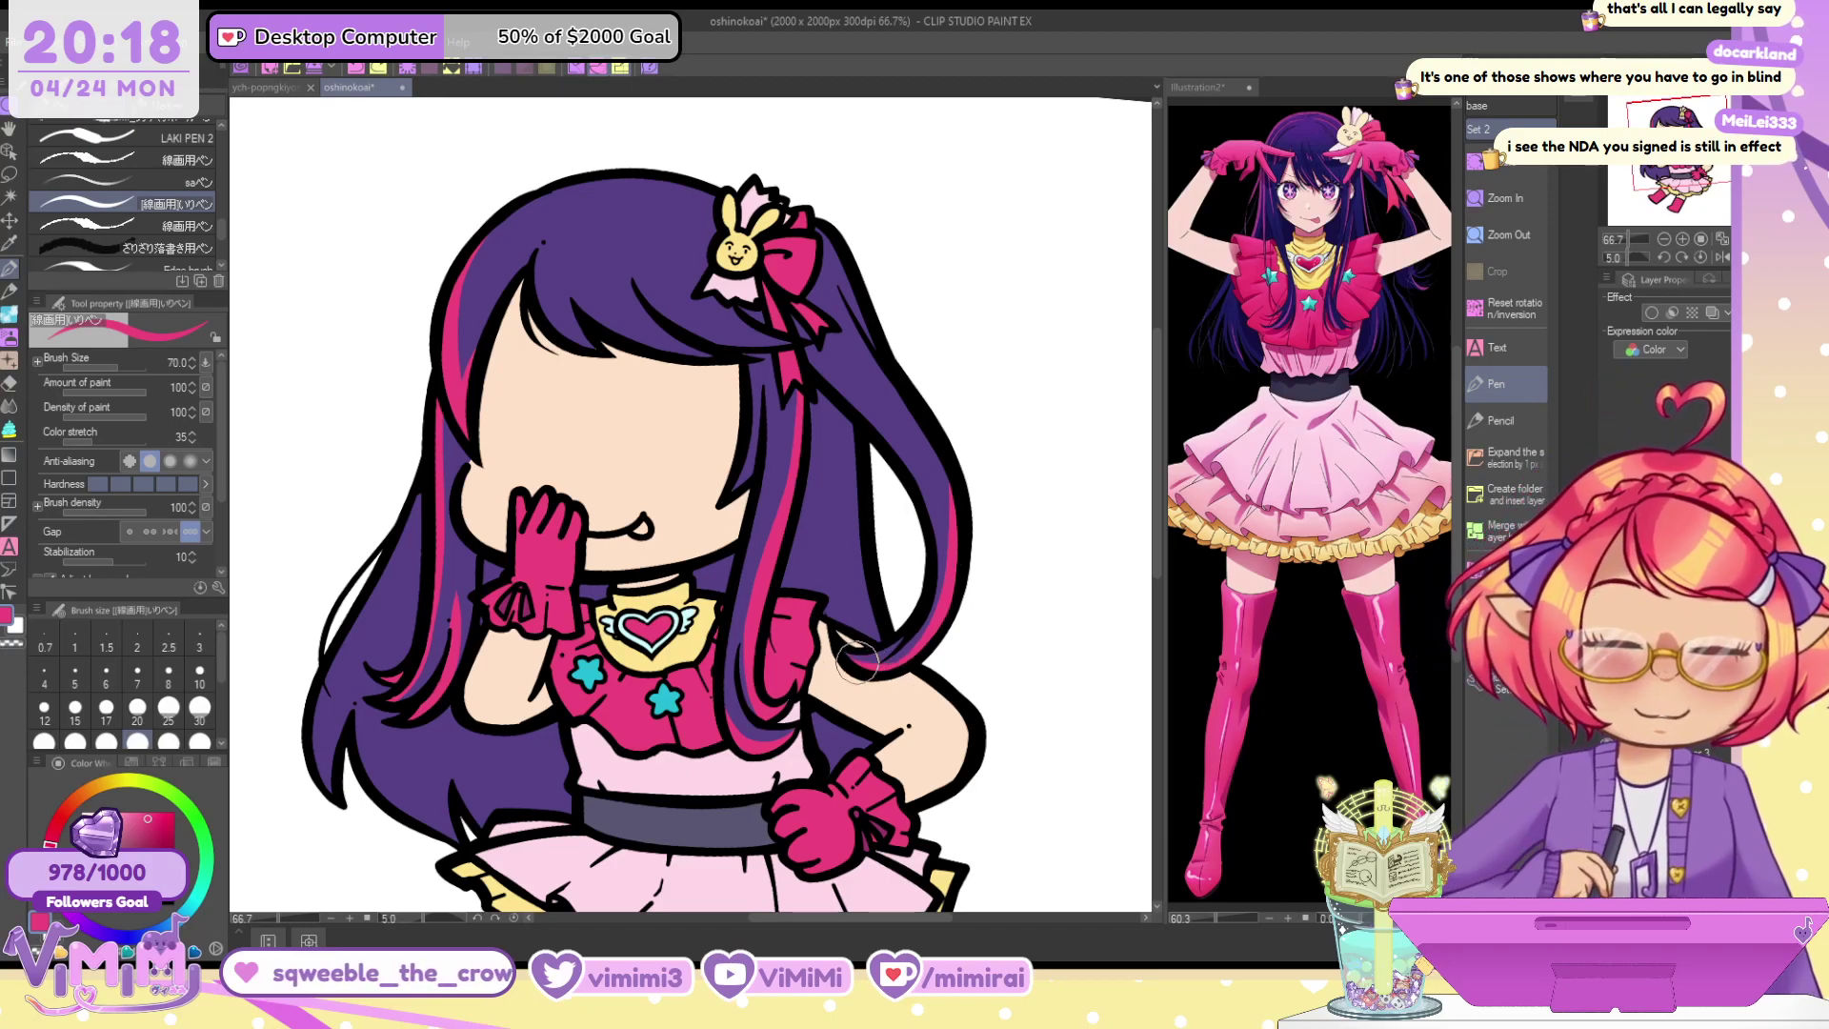
Paint a deep pink streak along the outer curve of the side ponytail and taper its upper part with transparent colour
left_click(948, 575, "alt")
mouse_move(840, 314)
left_mouse_down()
mouse_move(901, 414)
mouse_move(934, 600)
left_mouse_up()
mouse_move(840, 314)
left_mouse_down()
mouse_move(917, 452)
mouse_move(897, 656)
left_mouse_up()
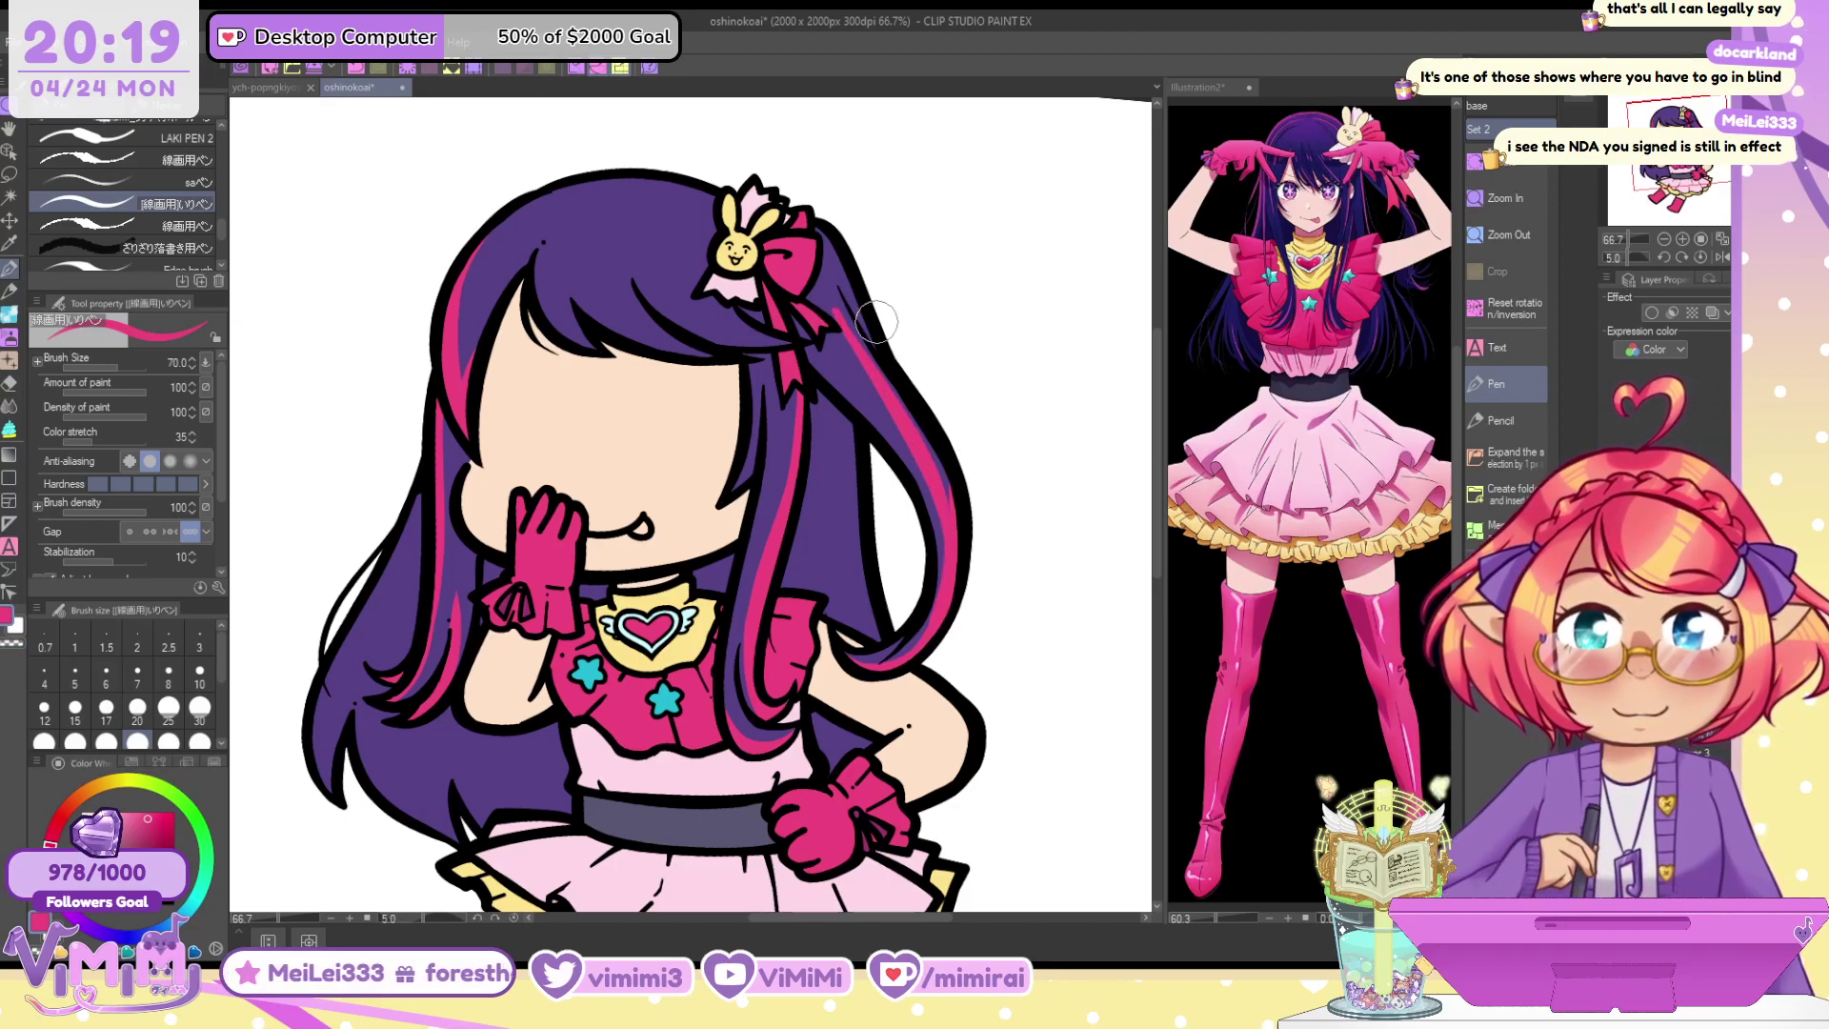
key("ctrl+z")
key("ctrl+z")
left_click_drag(859, 356, 917, 703)
key("c")
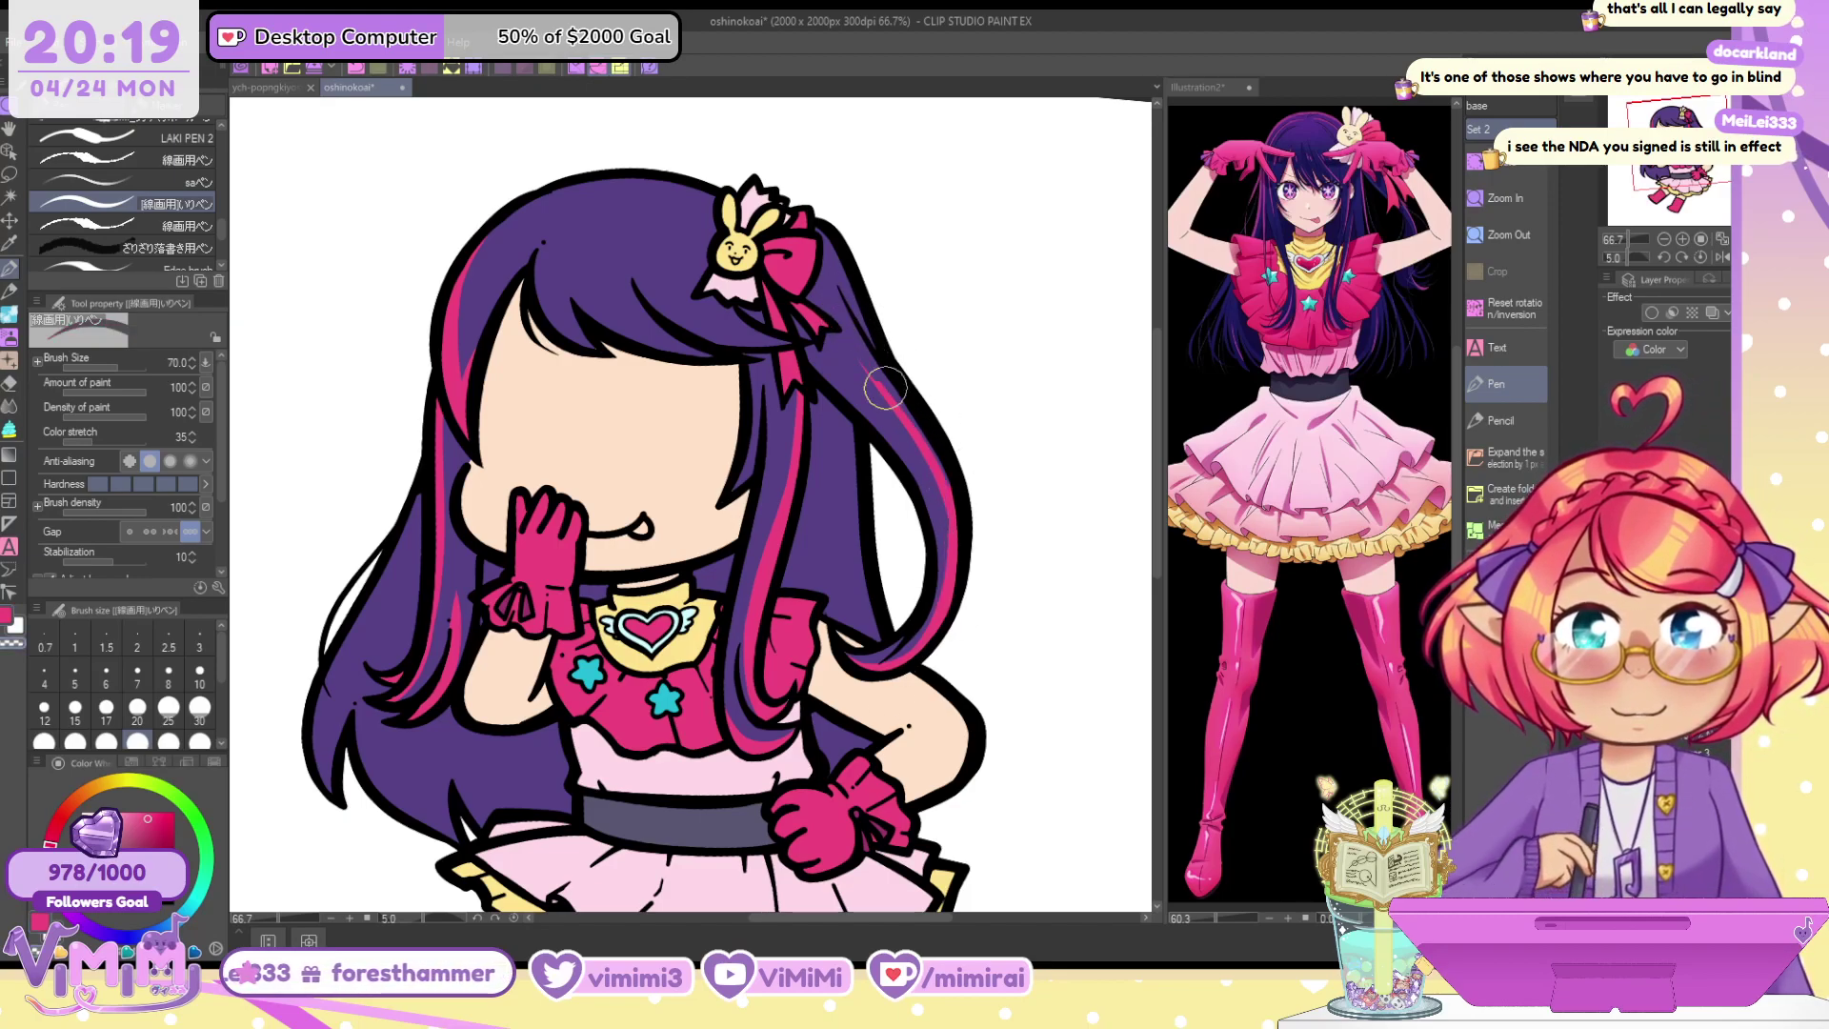
left_click_drag(884, 388, 946, 496)
key("c")
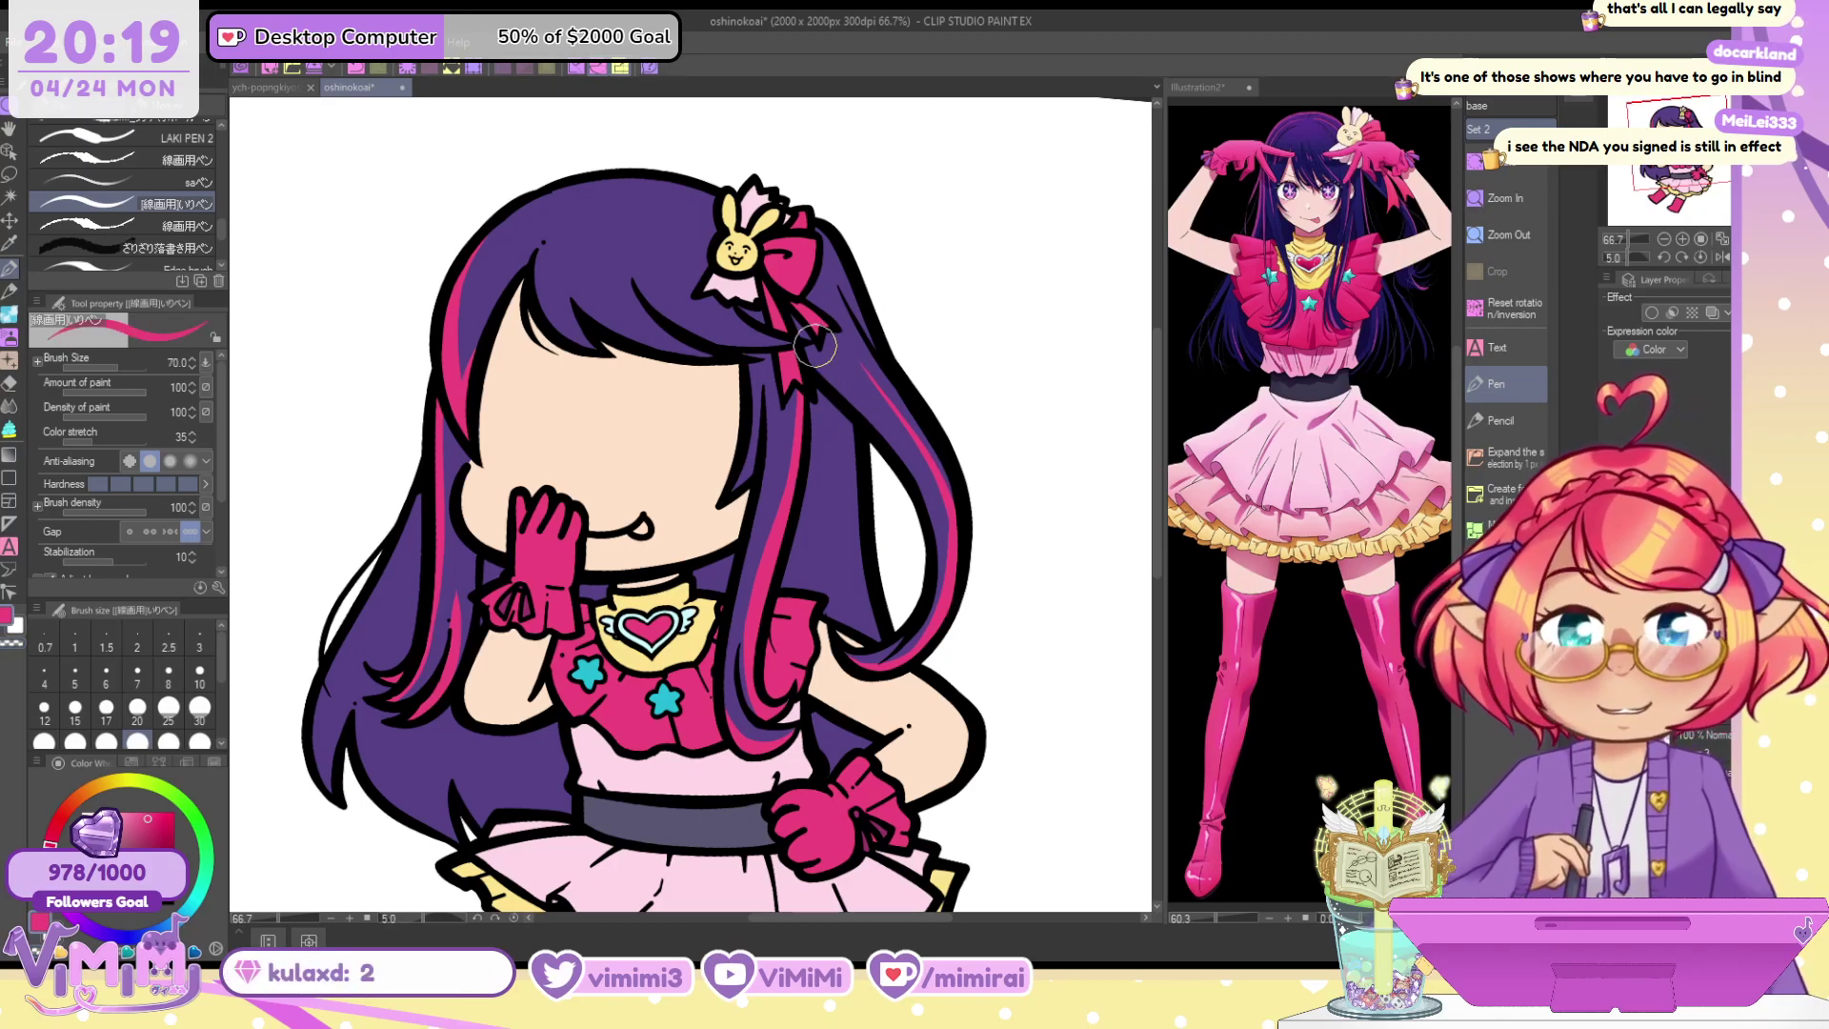
Add deep pink streaks to the ponytail below the bow and the strand behind it, trimming the excess with transparent colour
mouse_move(816, 345)
left_mouse_down()
mouse_move(901, 578)
mouse_move(846, 385)
mouse_move(804, 342)
mouse_move(862, 412)
left_mouse_up()
key("c")
key("c")
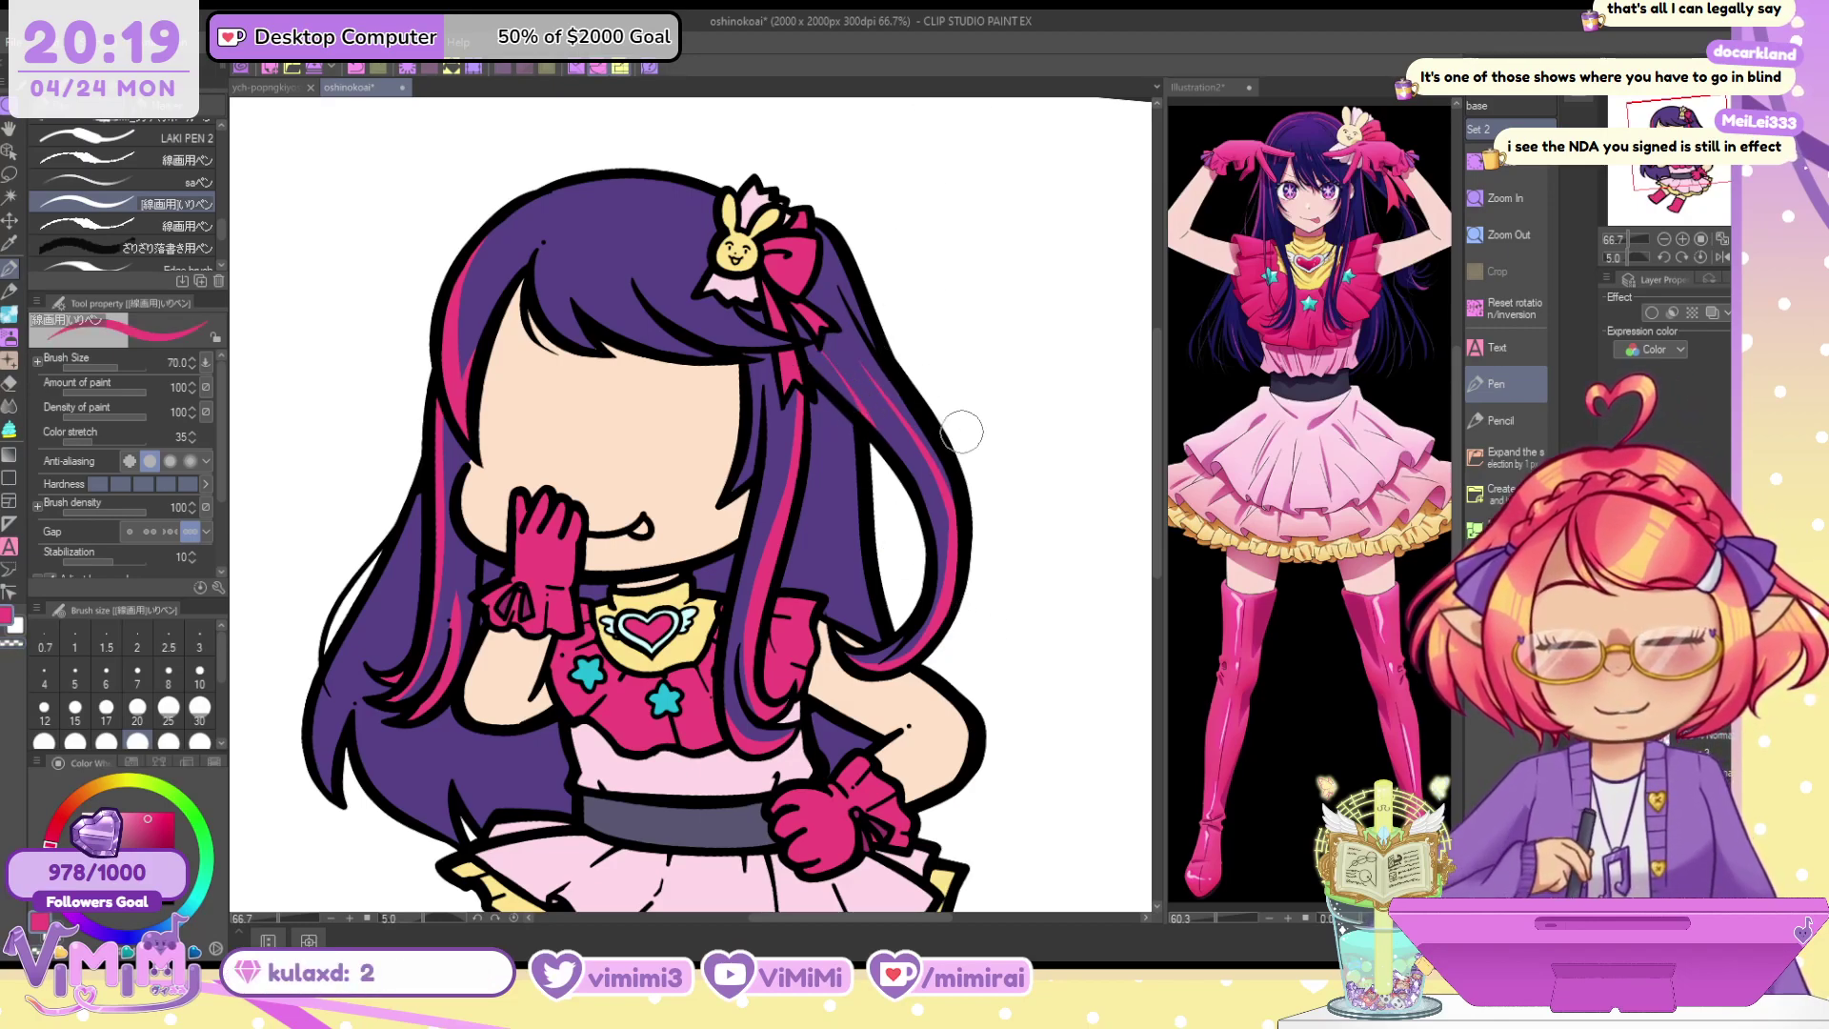
left_click(883, 641, "alt")
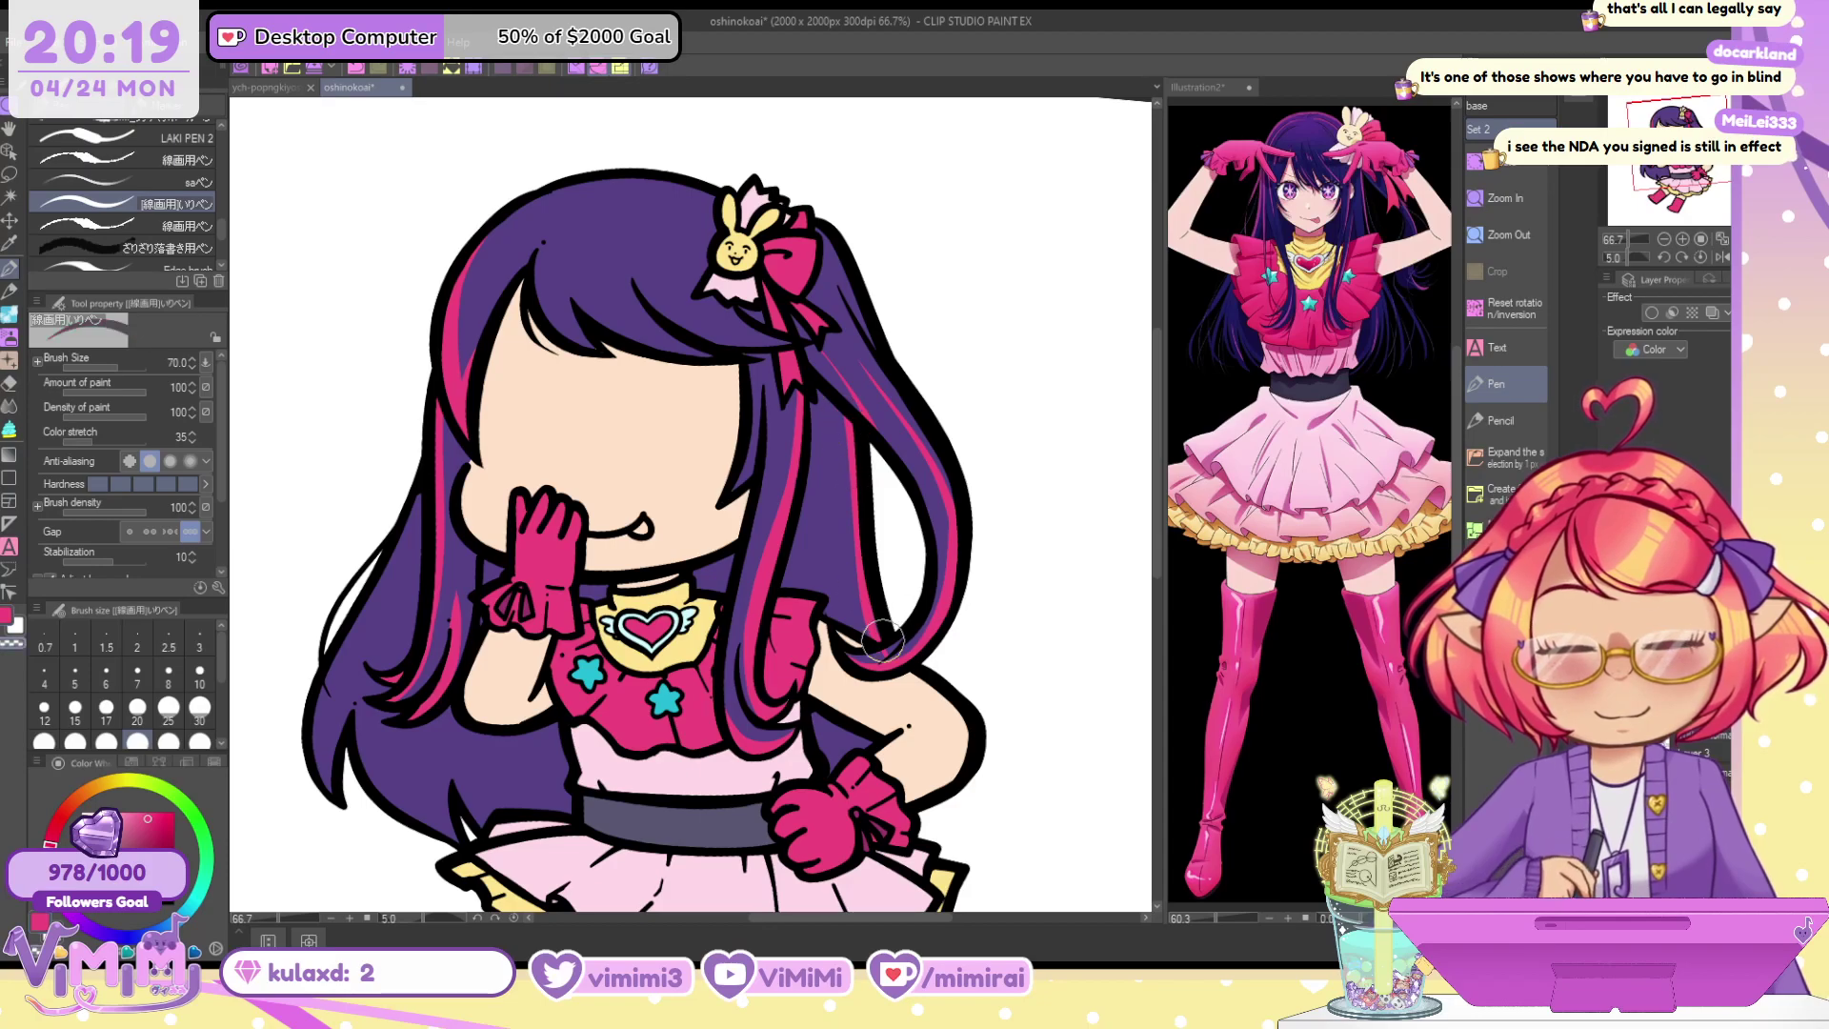
left_click(851, 359, "alt")
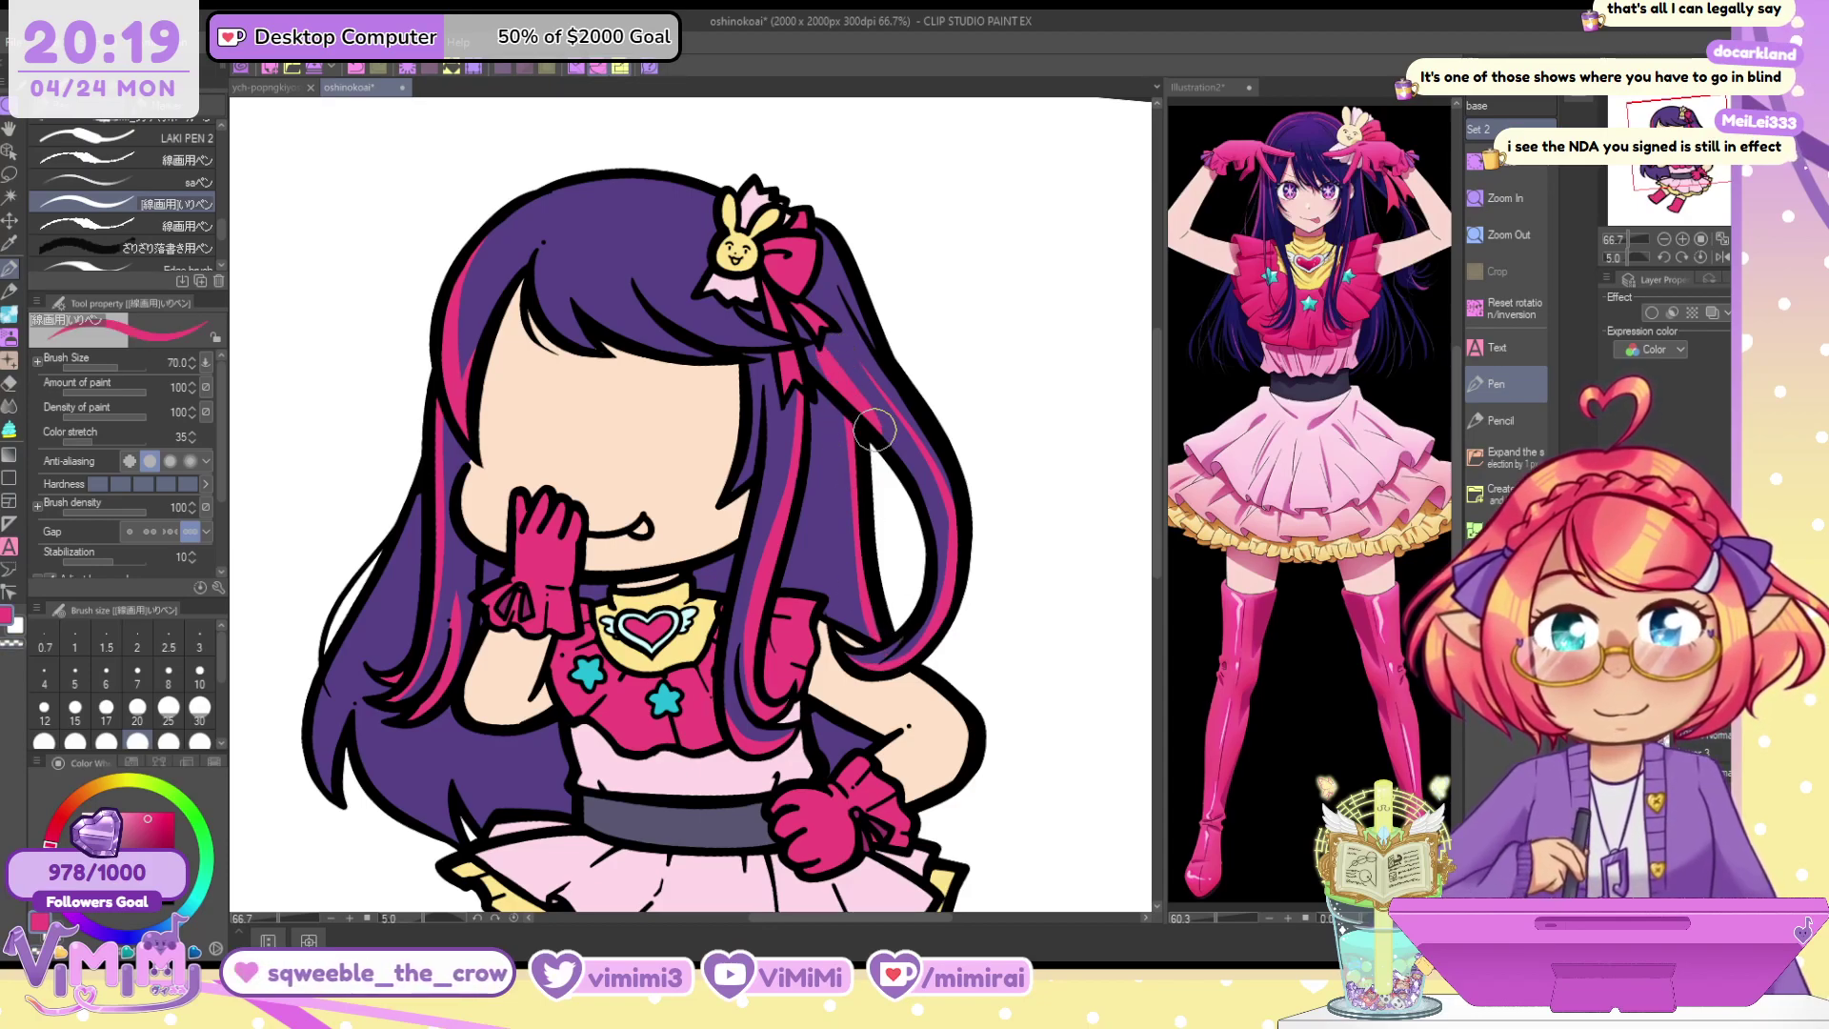
key("ctrl+z")
key("c")
left_click_drag(831, 370, 876, 434)
key("c")
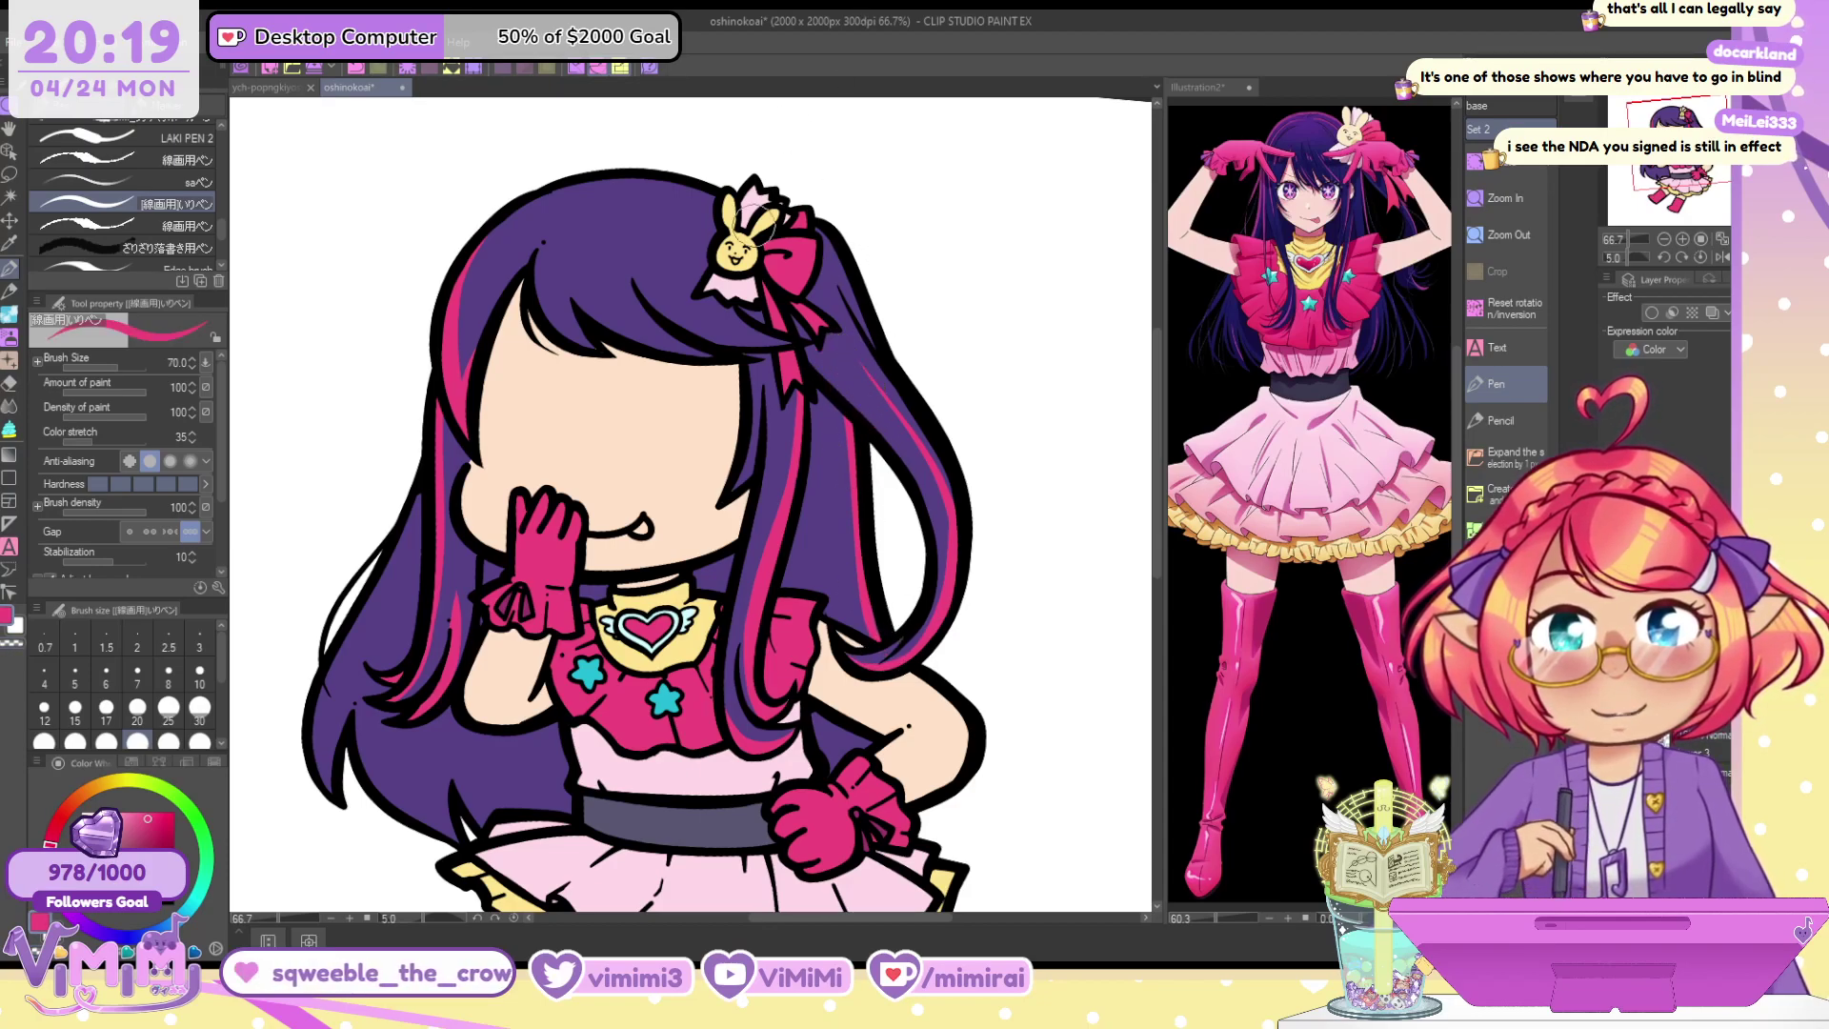
Paint a deep pink streak sweeping across the front bangs and taper its edges with transparent colour
left_click_drag(570, 267, 617, 328)
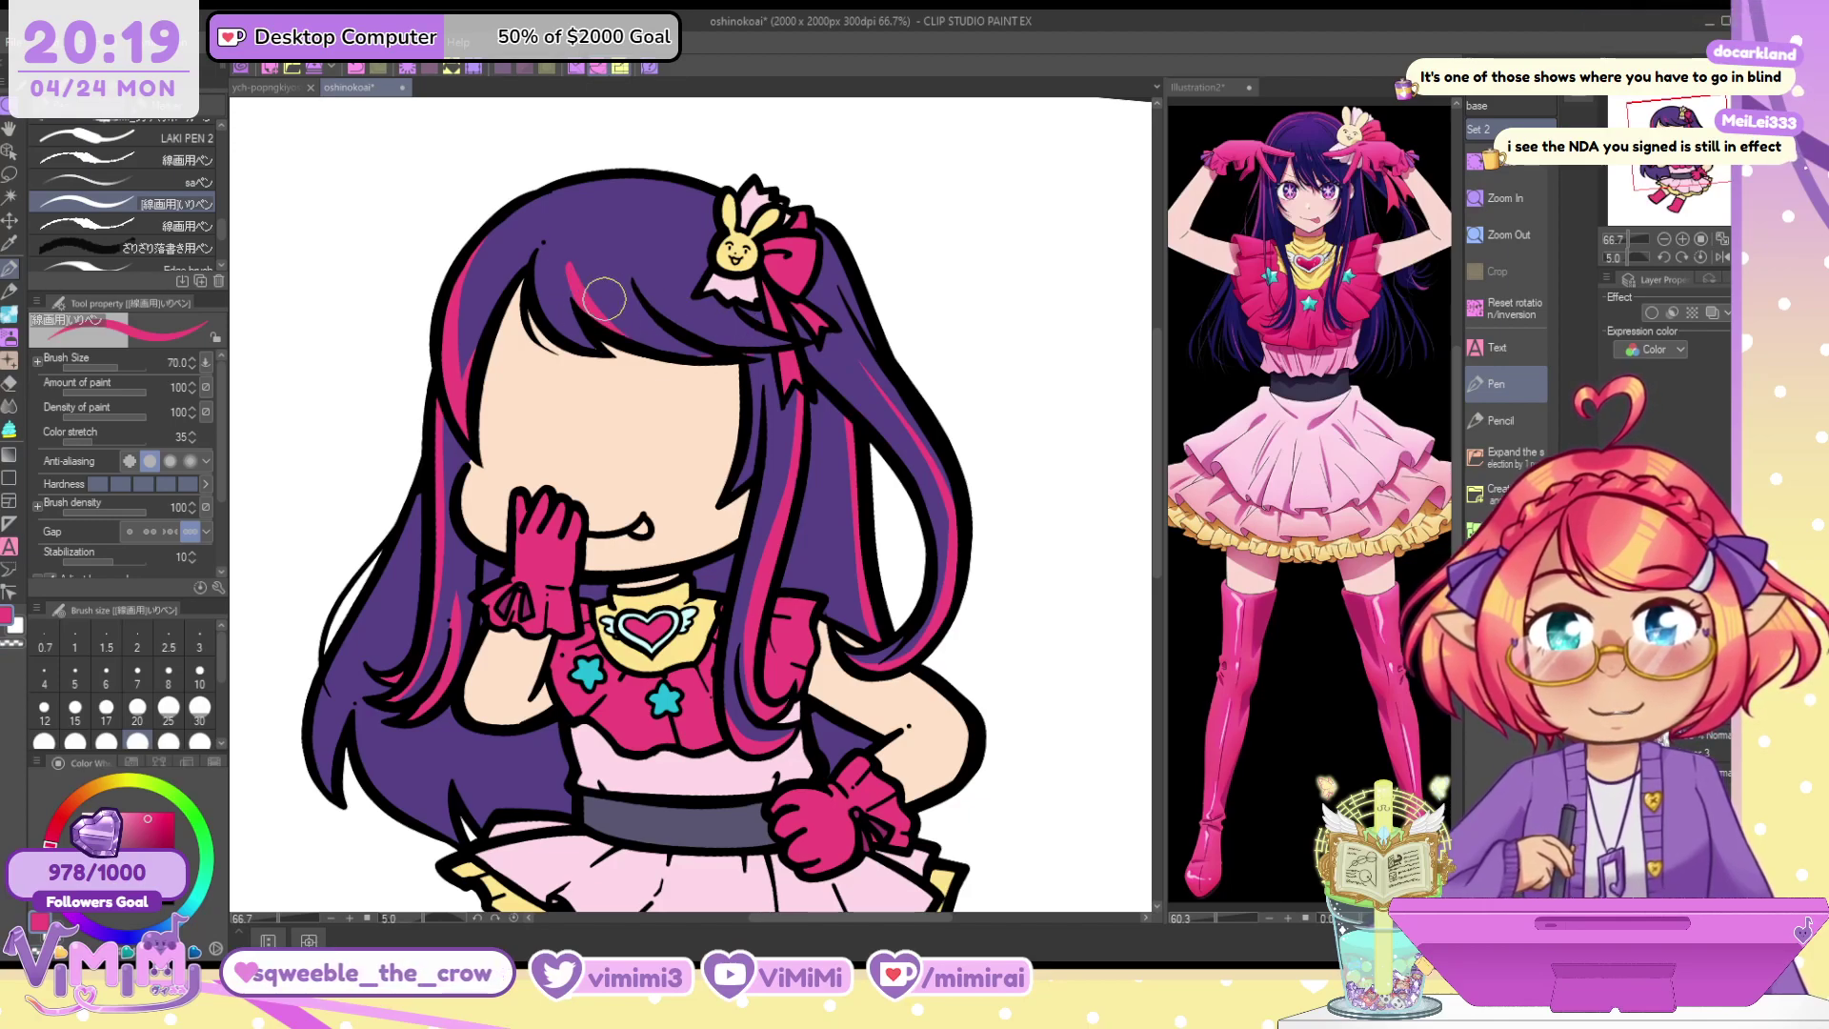
left_click(704, 304, "alt")
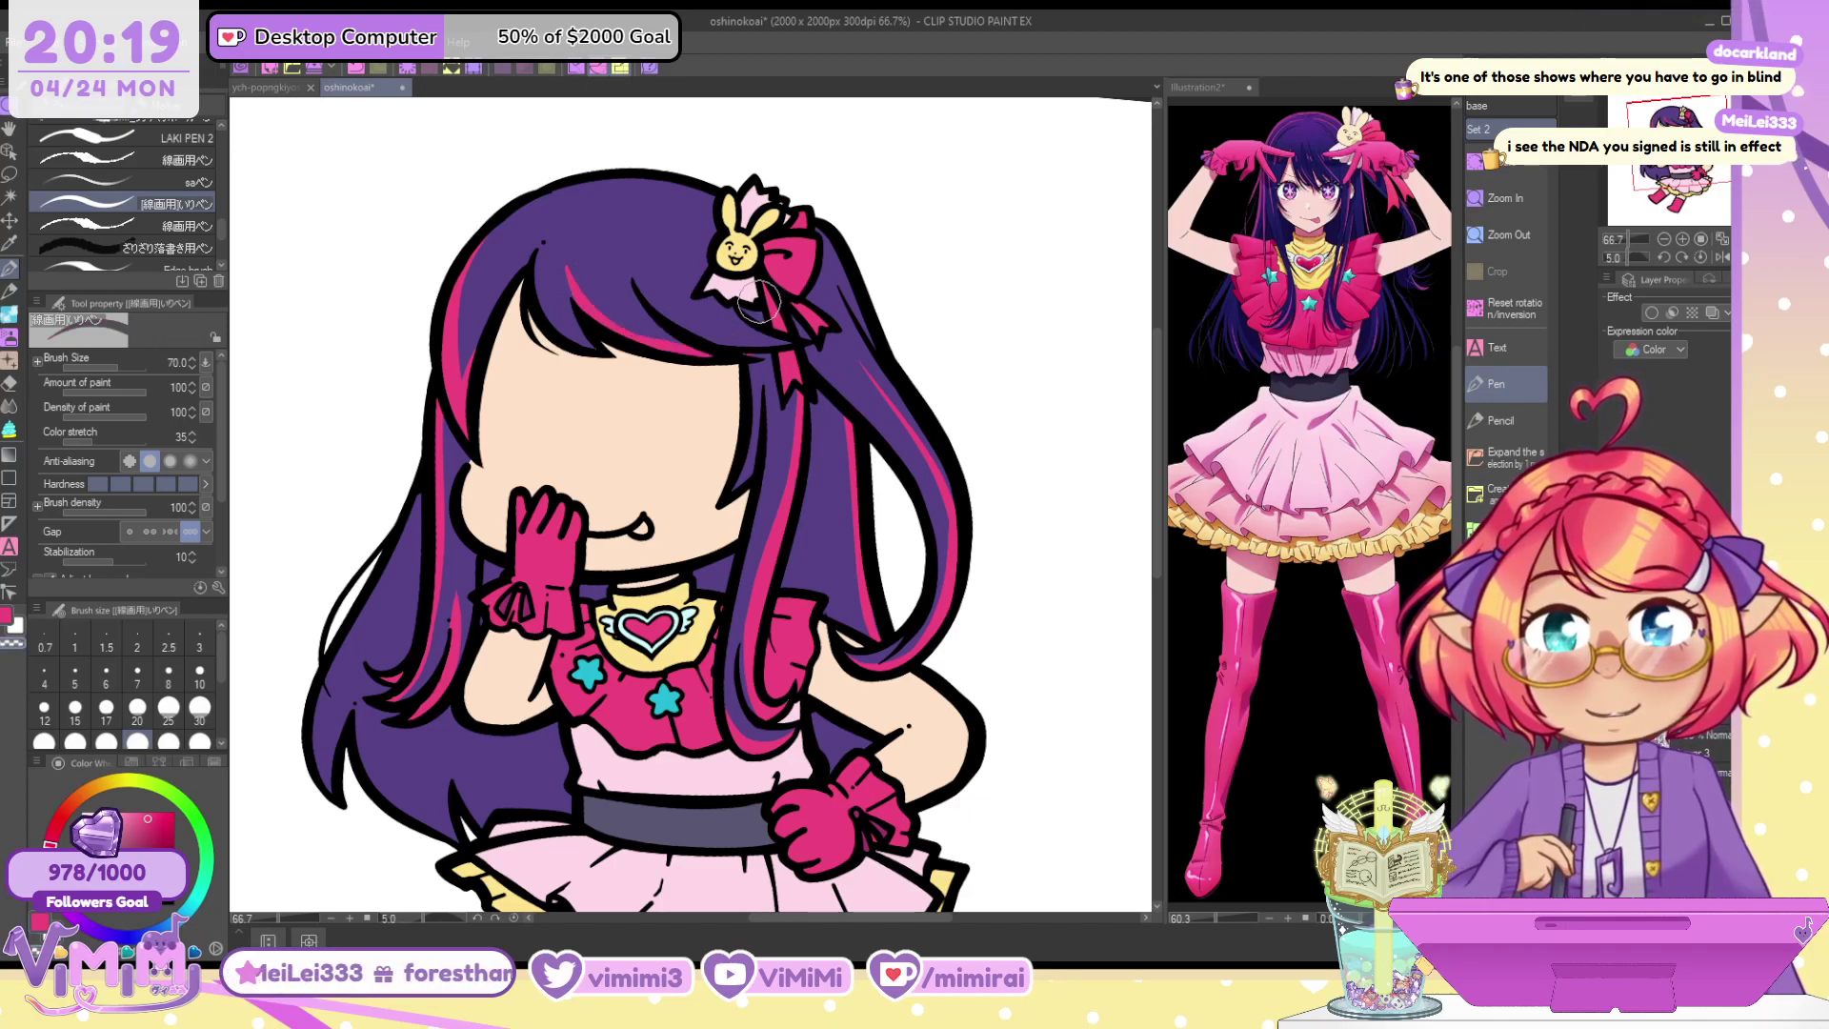
key("c")
key("c")
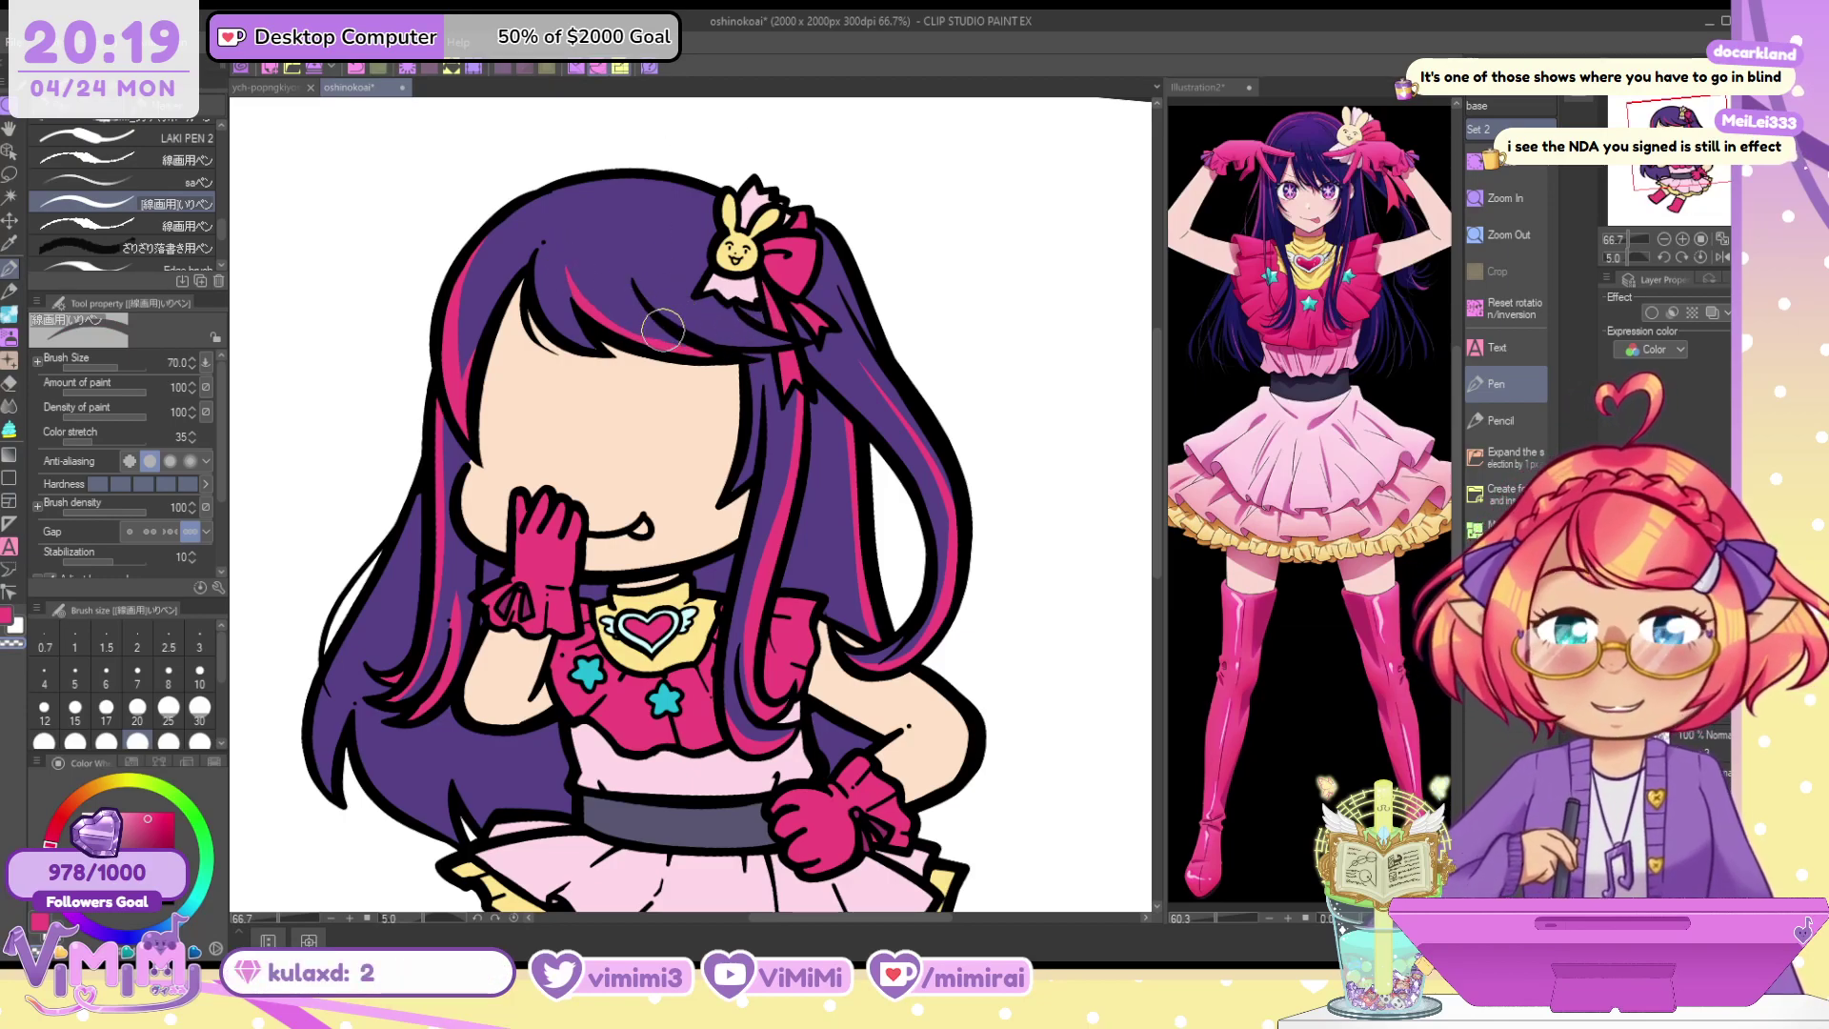
left_click(627, 321, "alt")
left_click_drag(568, 272, 676, 349)
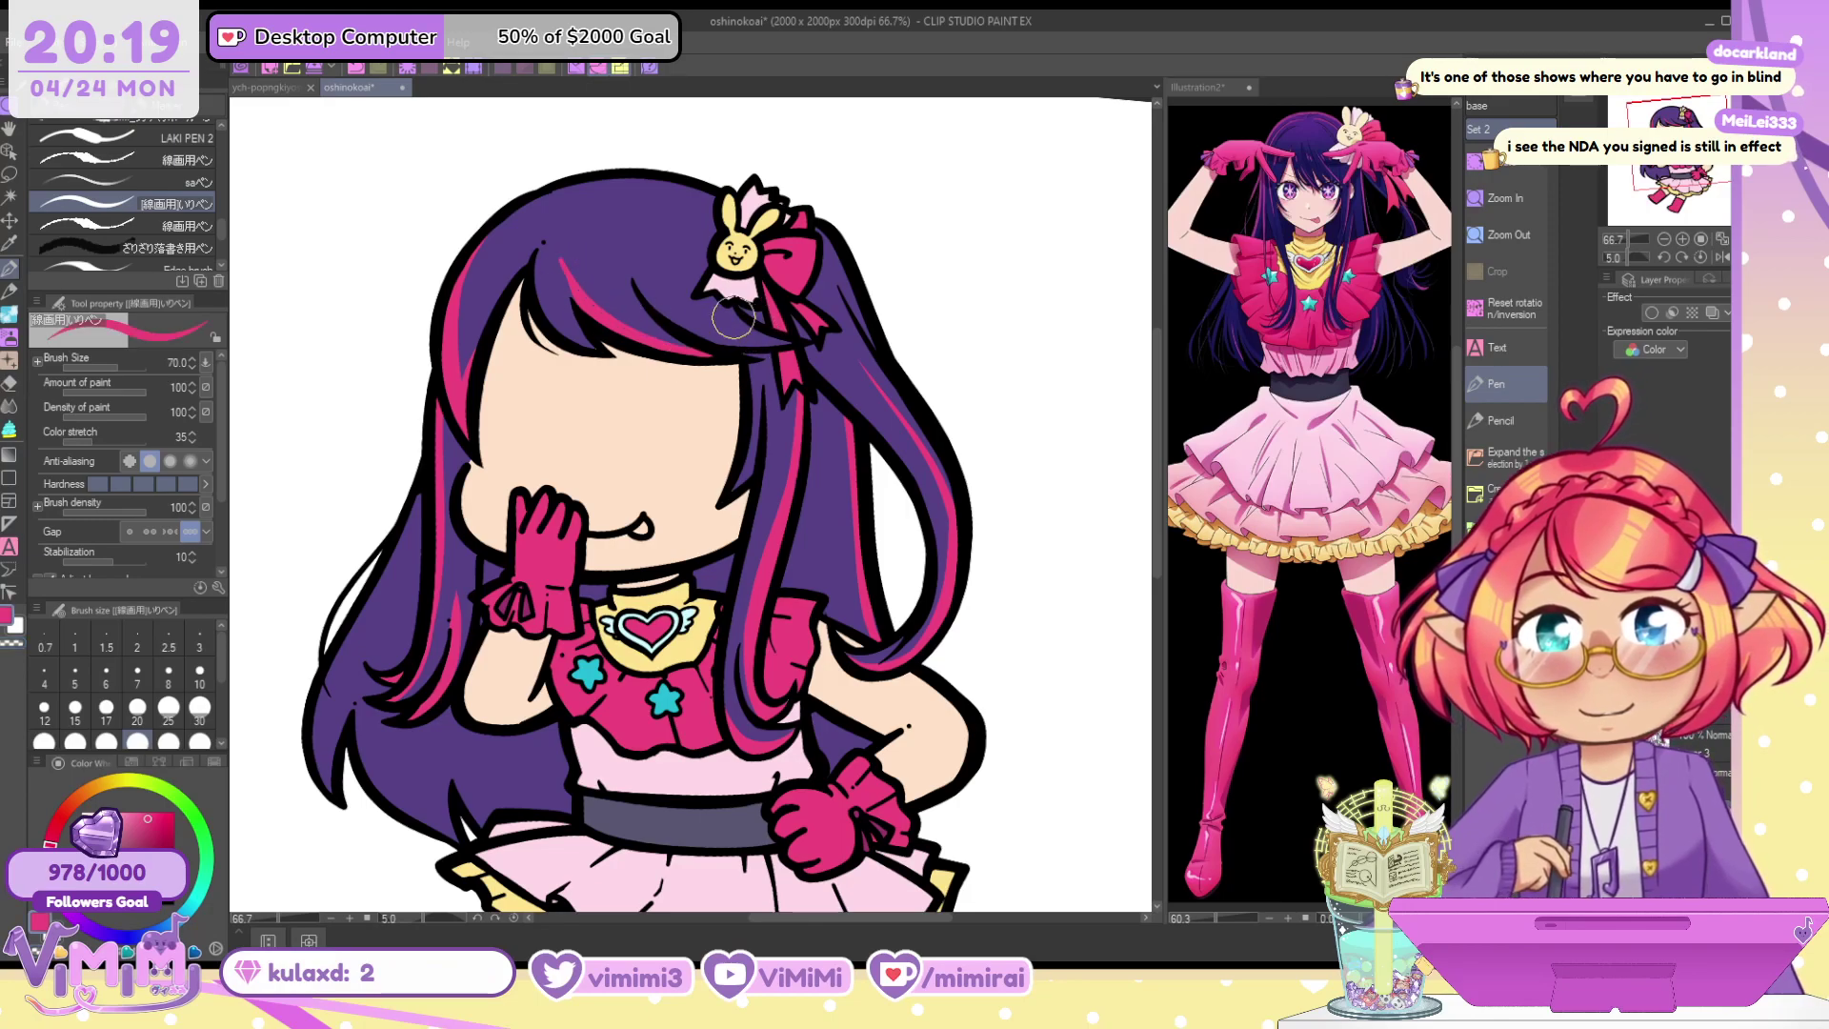
key("c")
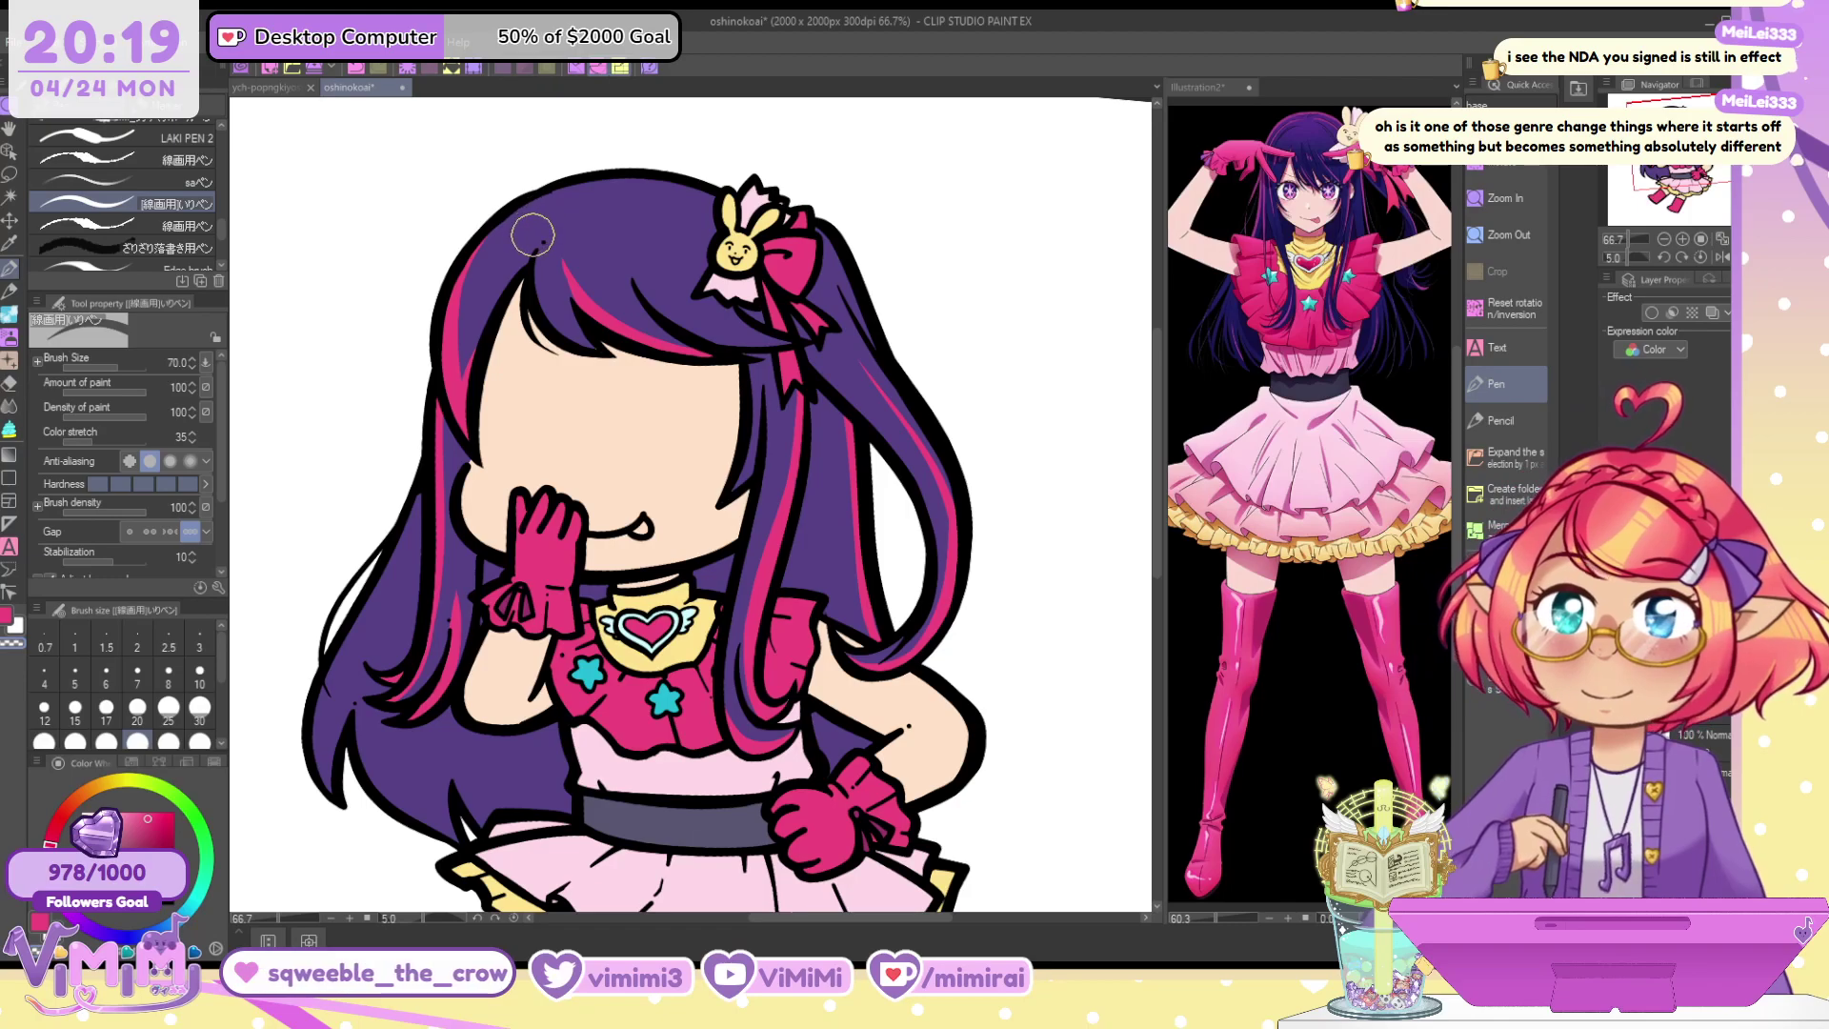
Add deep pink streaks along the bangs' lower edge, from the parting toward the hair bow, trimming them with transparent colour
scroll(533, 228, "up", 2)
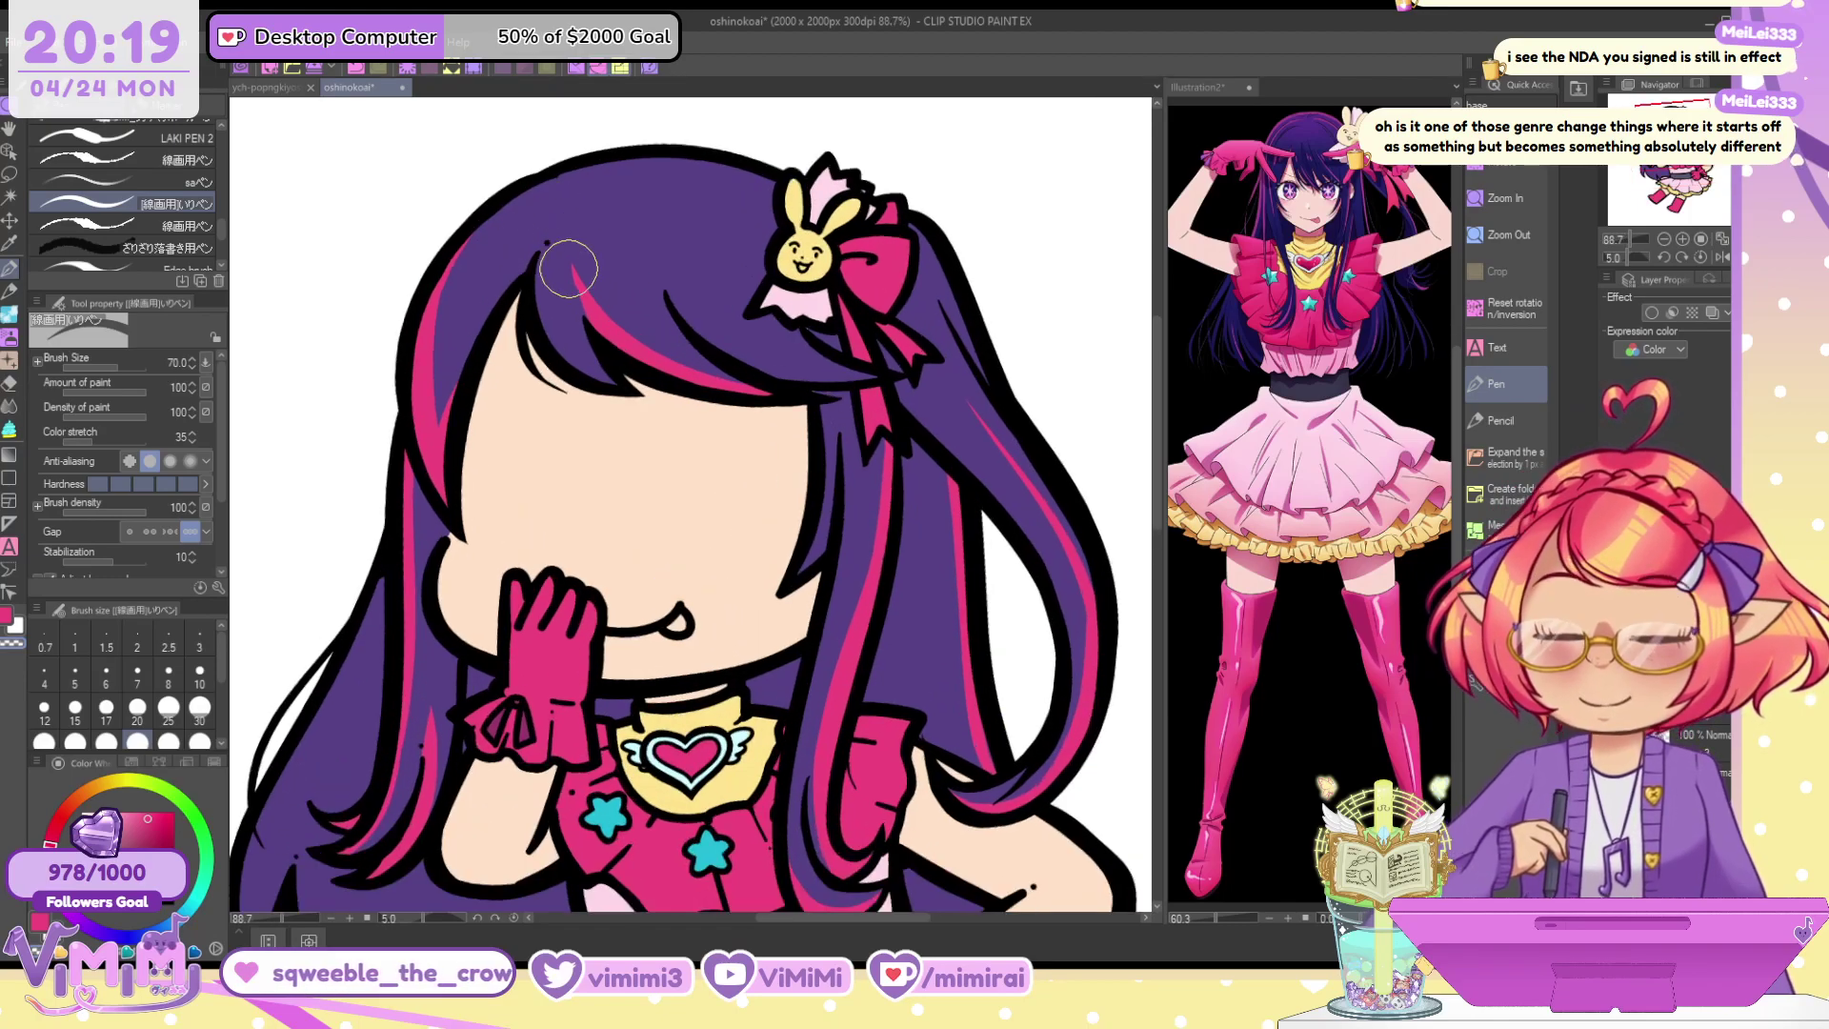
key("c")
left_click_drag(539, 255, 618, 391)
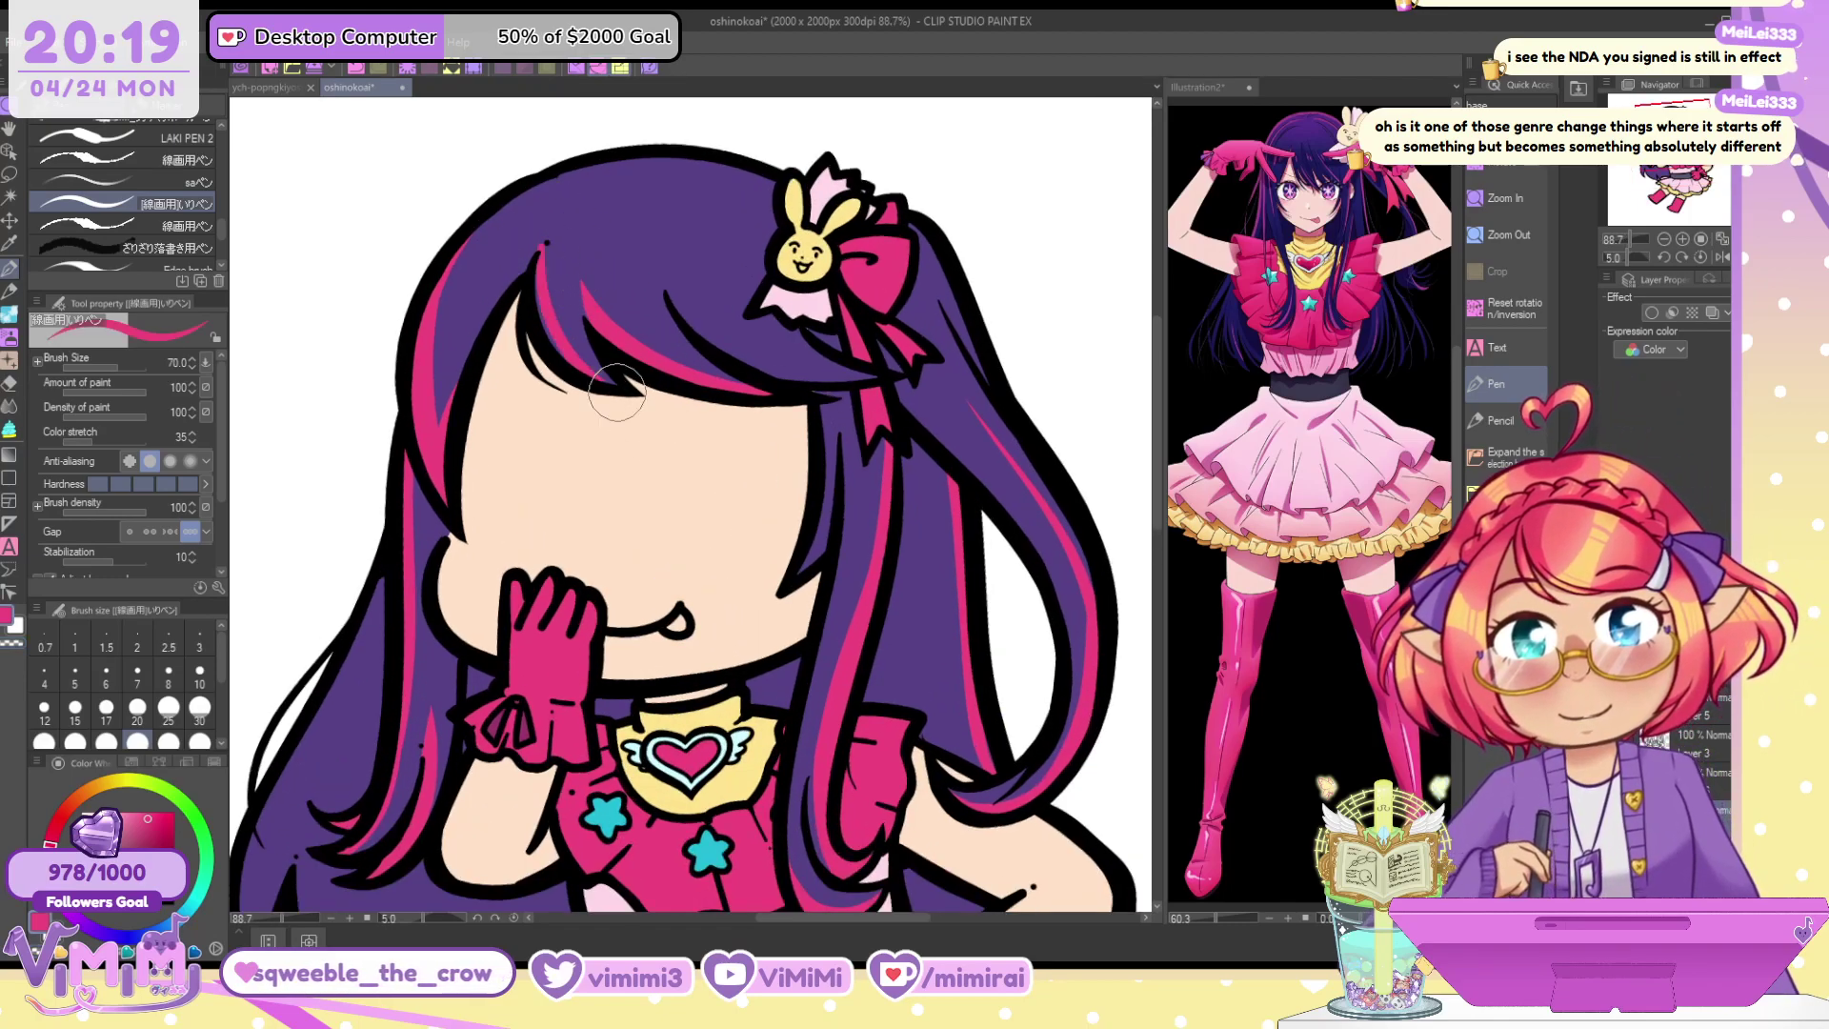
left_click_drag(535, 284, 562, 357)
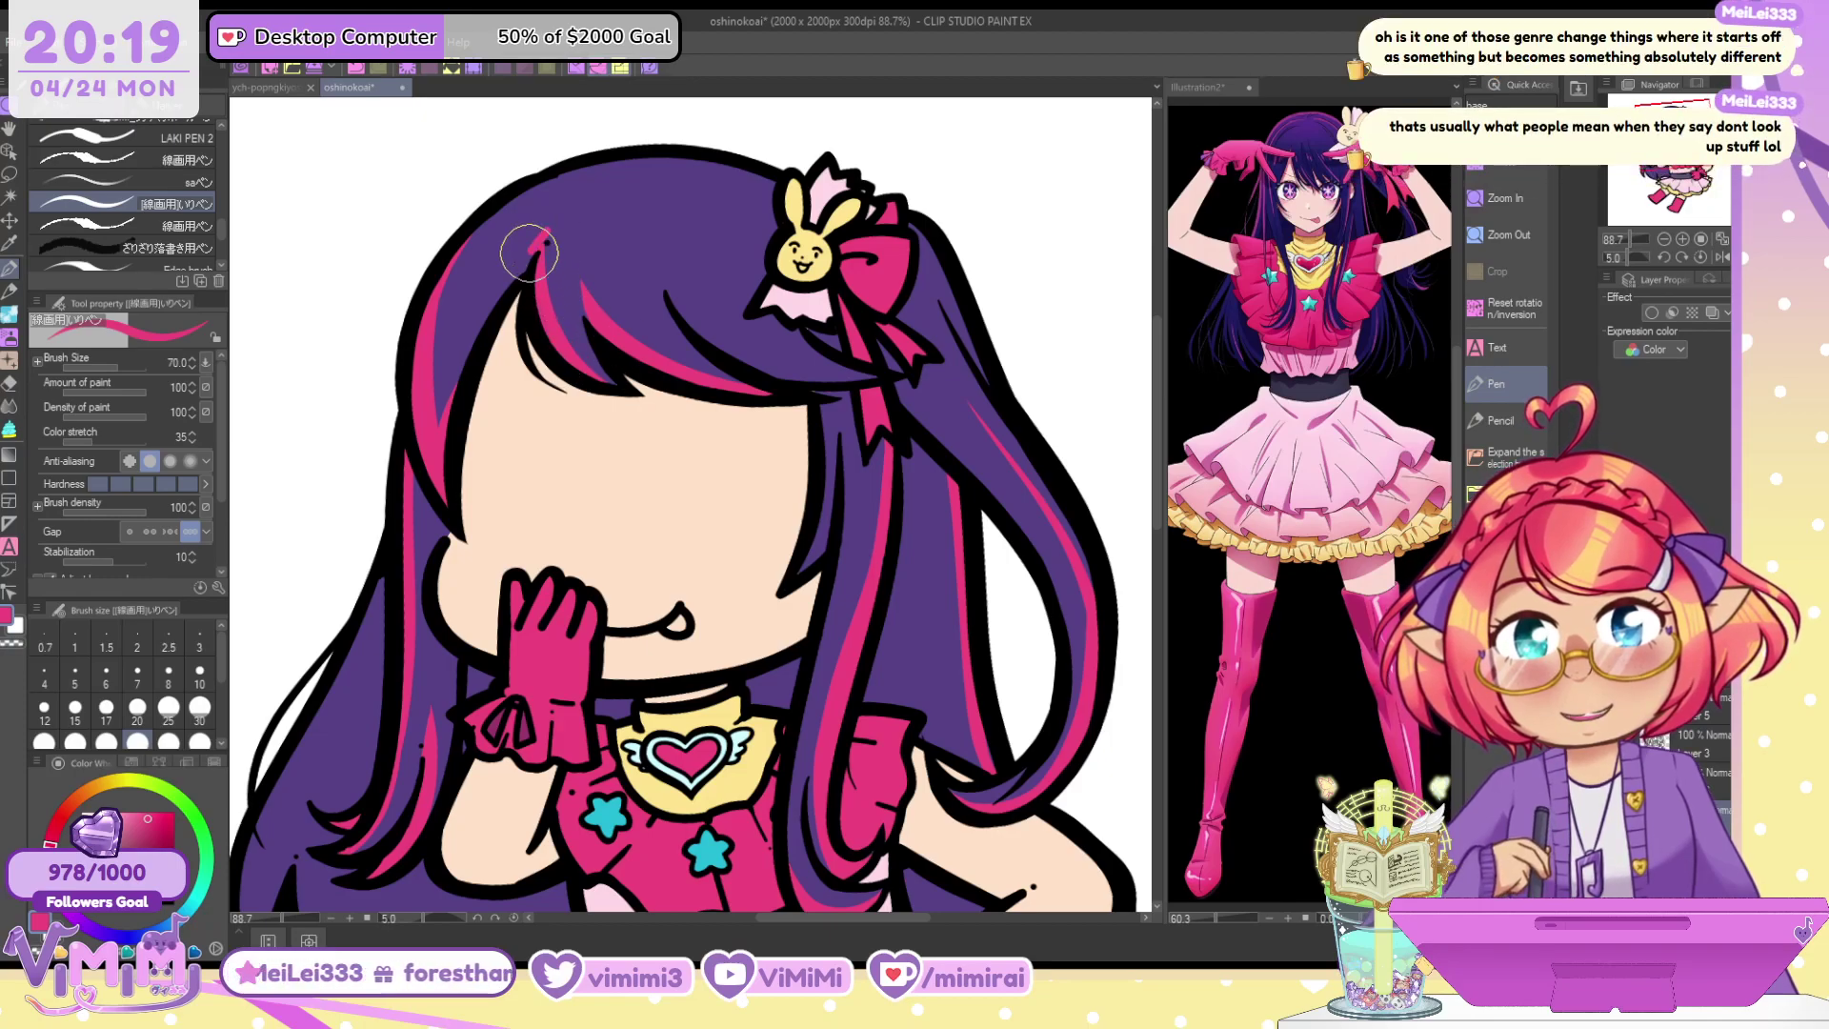
key("c")
left_click_drag(549, 226, 670, 403)
left_click(636, 305, "alt")
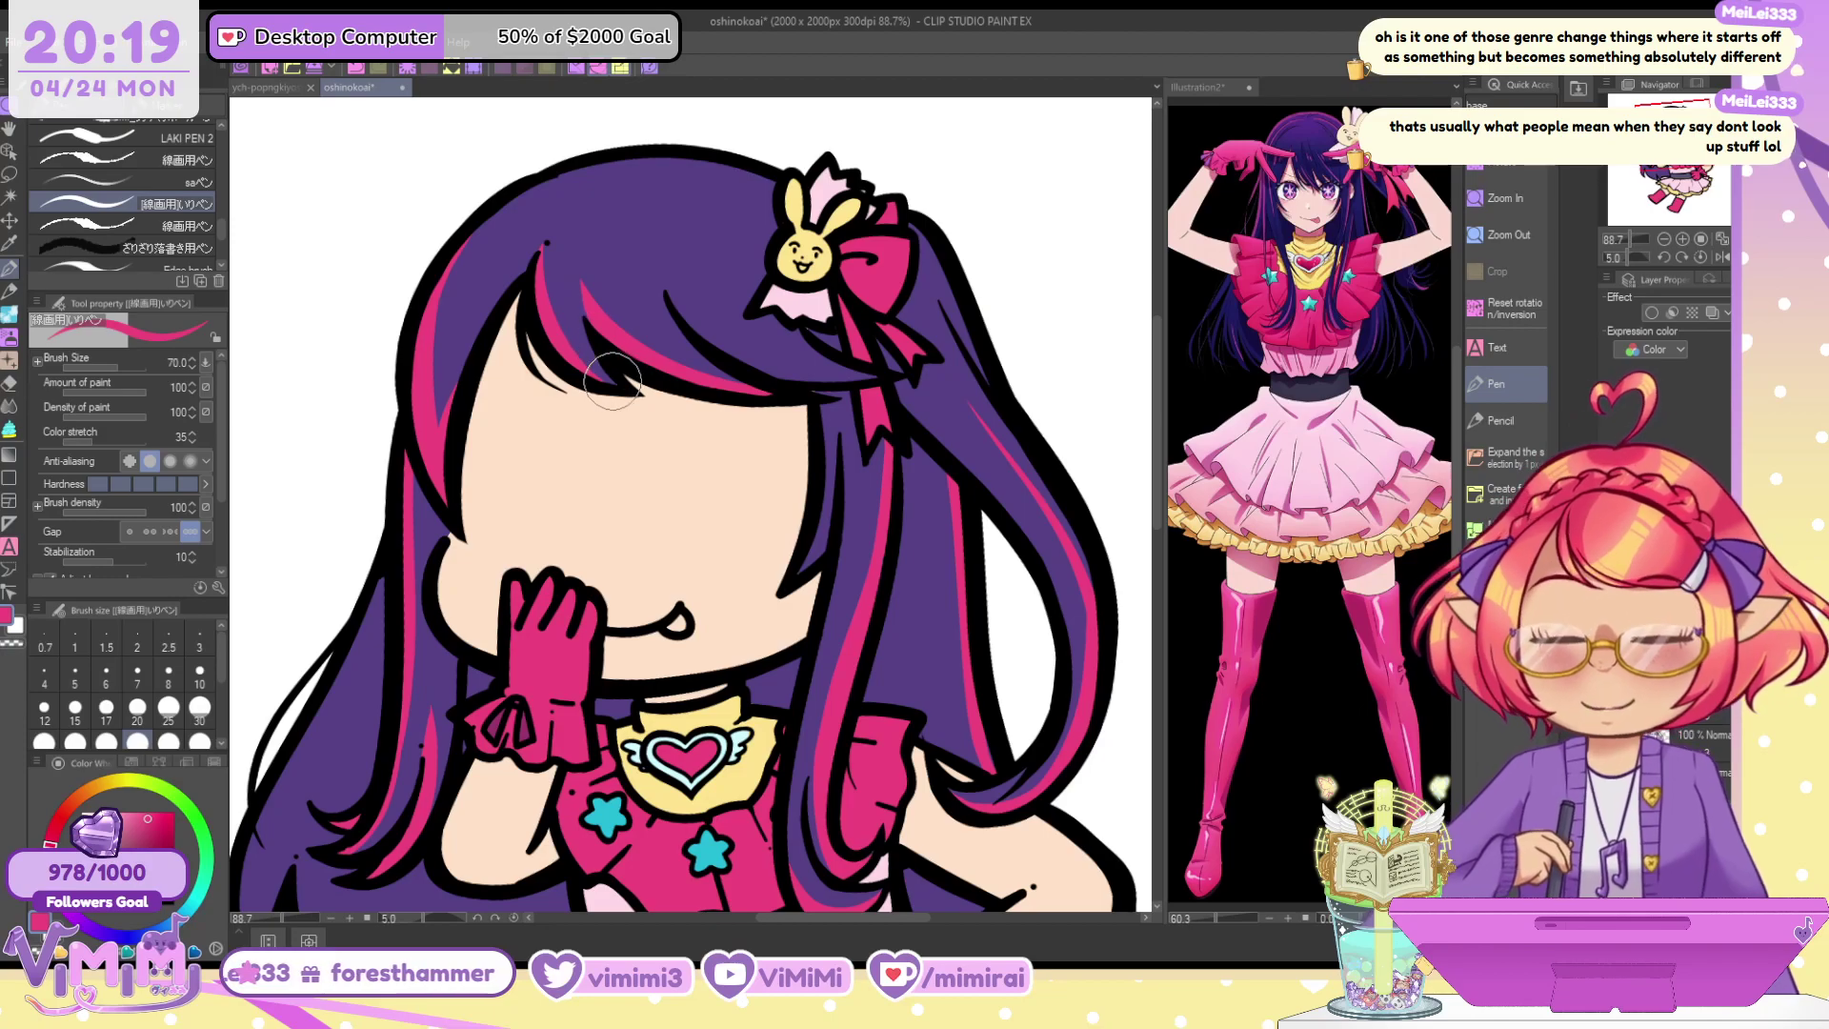
left_click_drag(695, 316, 844, 367)
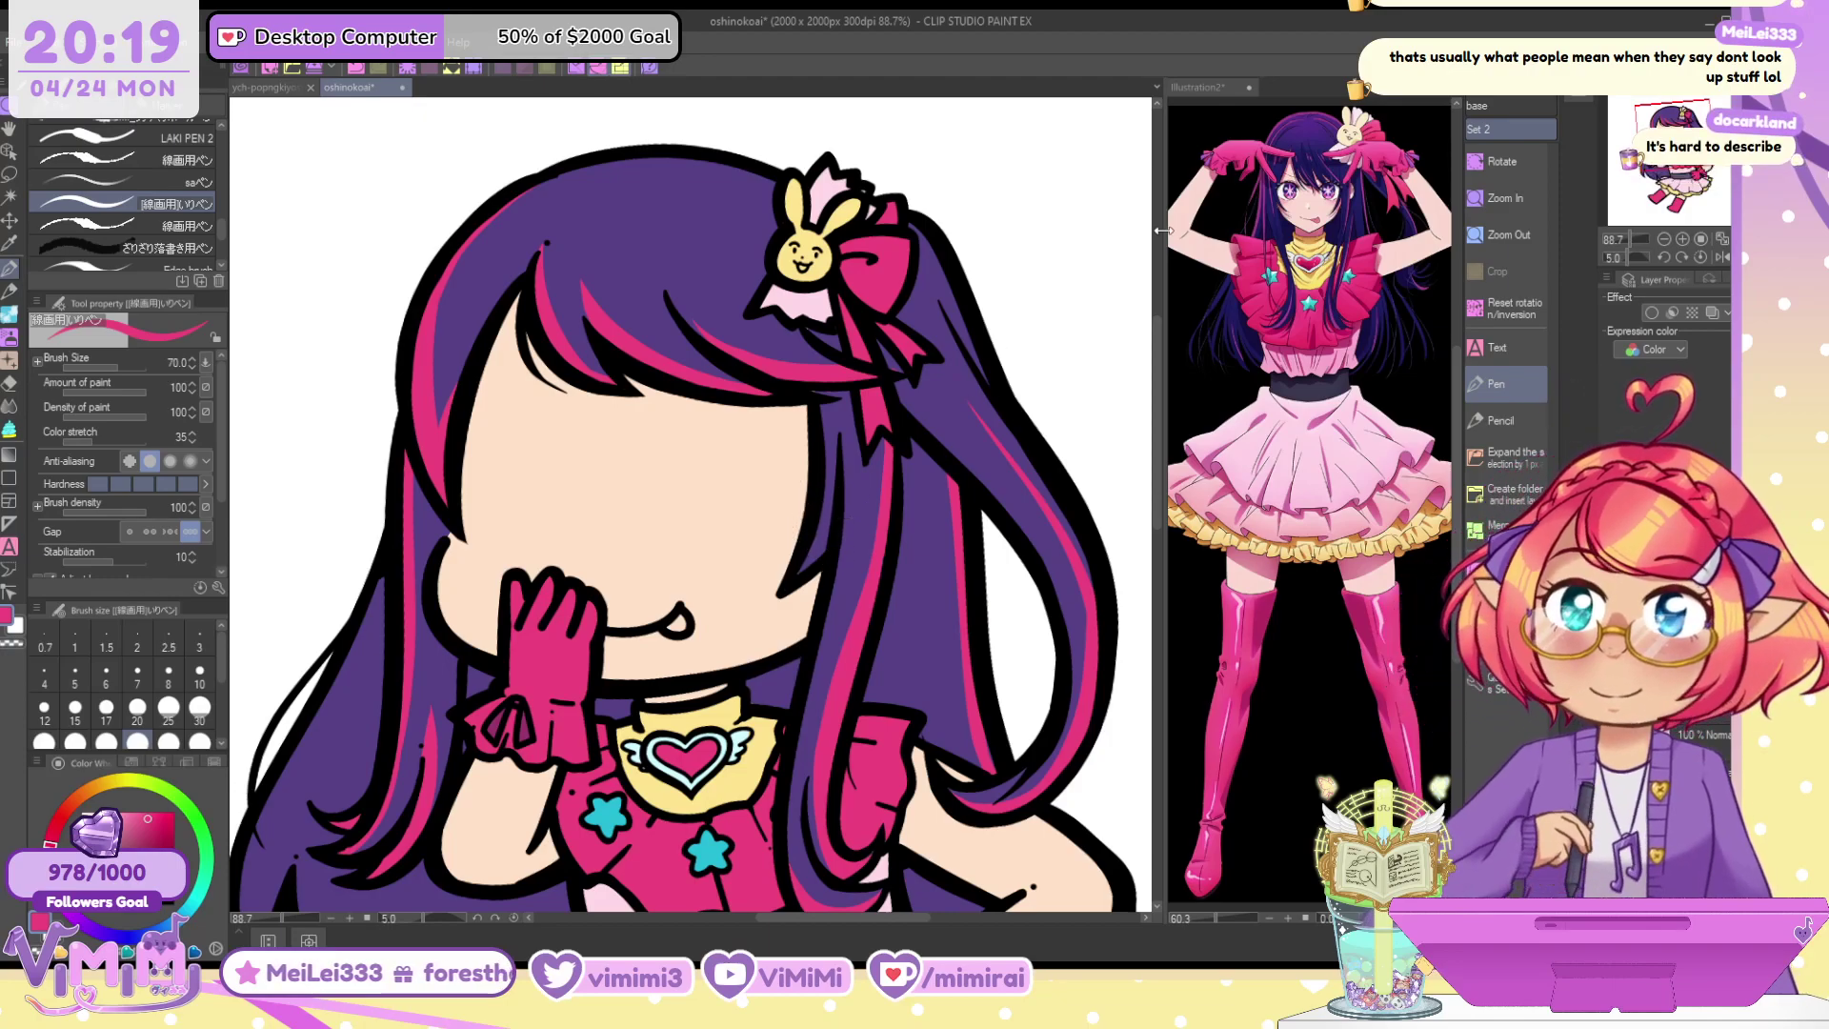
Extend the deep pink streak on the strand behind the ponytail and trim it with transparent colour
mouse_move(902, 565)
left_mouse_down()
mouse_move(871, 395)
mouse_move(848, 393)
mouse_move(903, 612)
left_mouse_up()
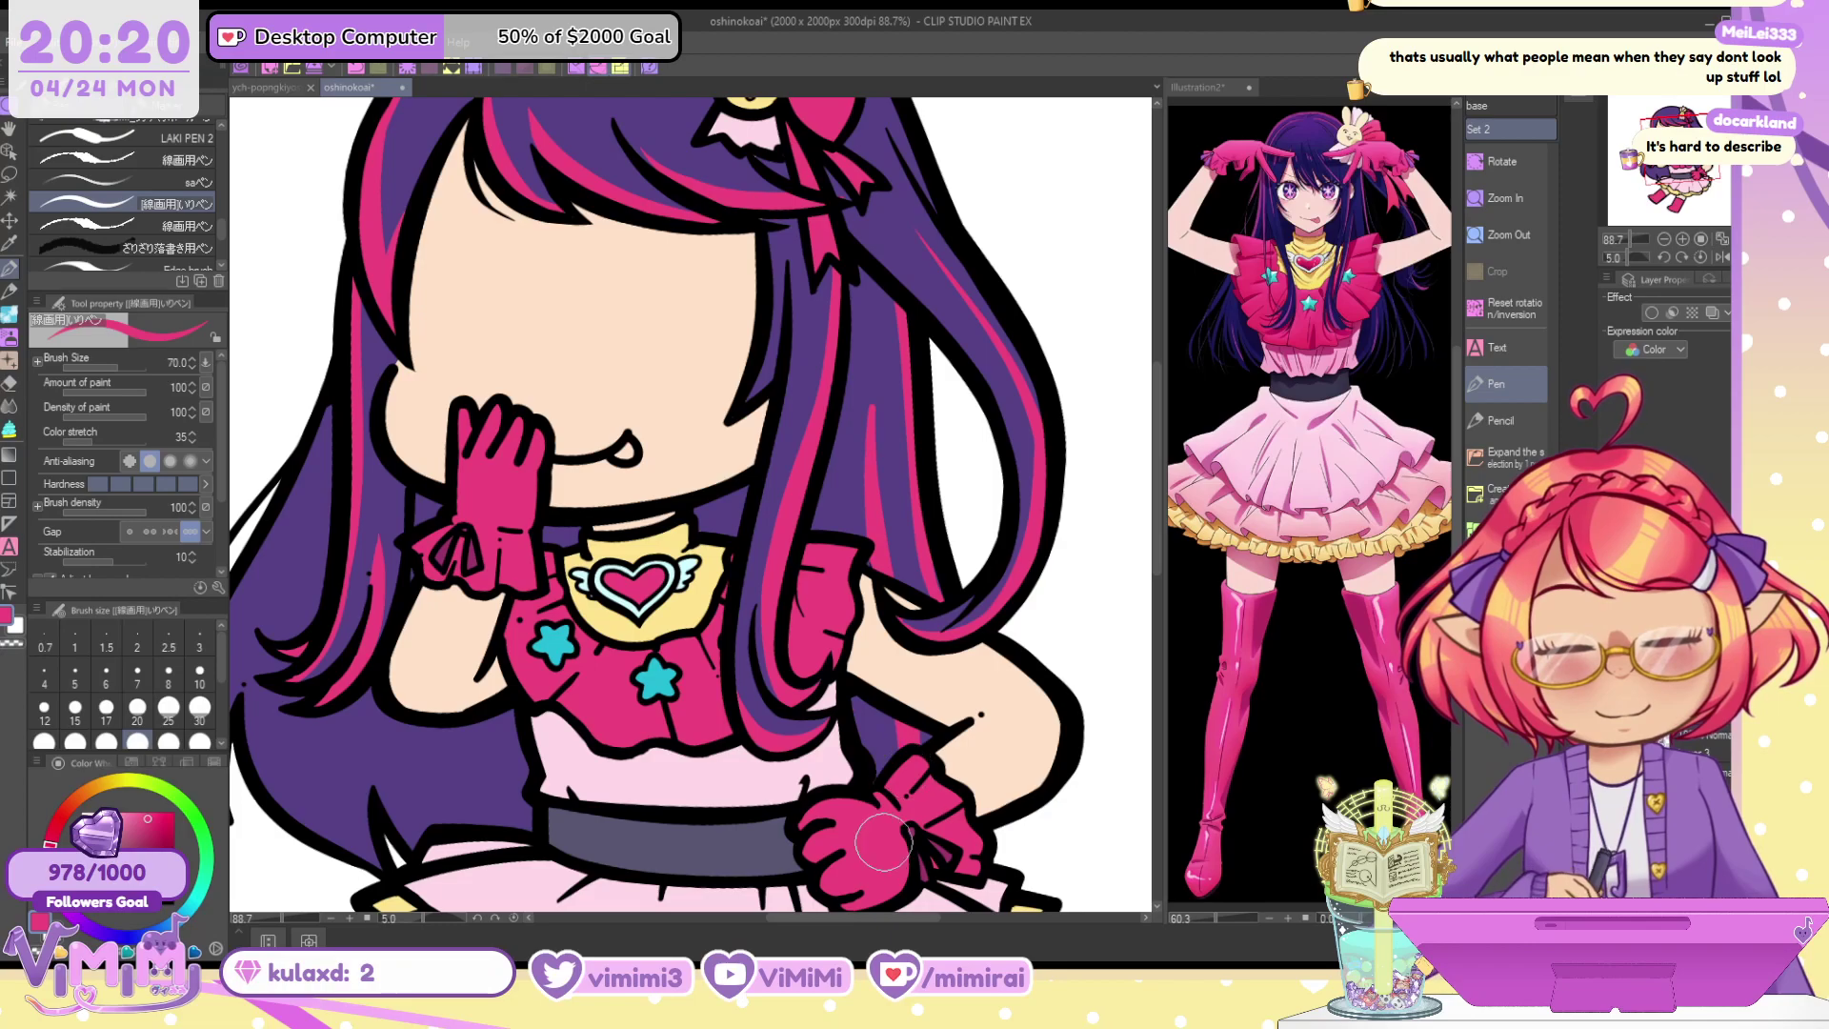
key("c")
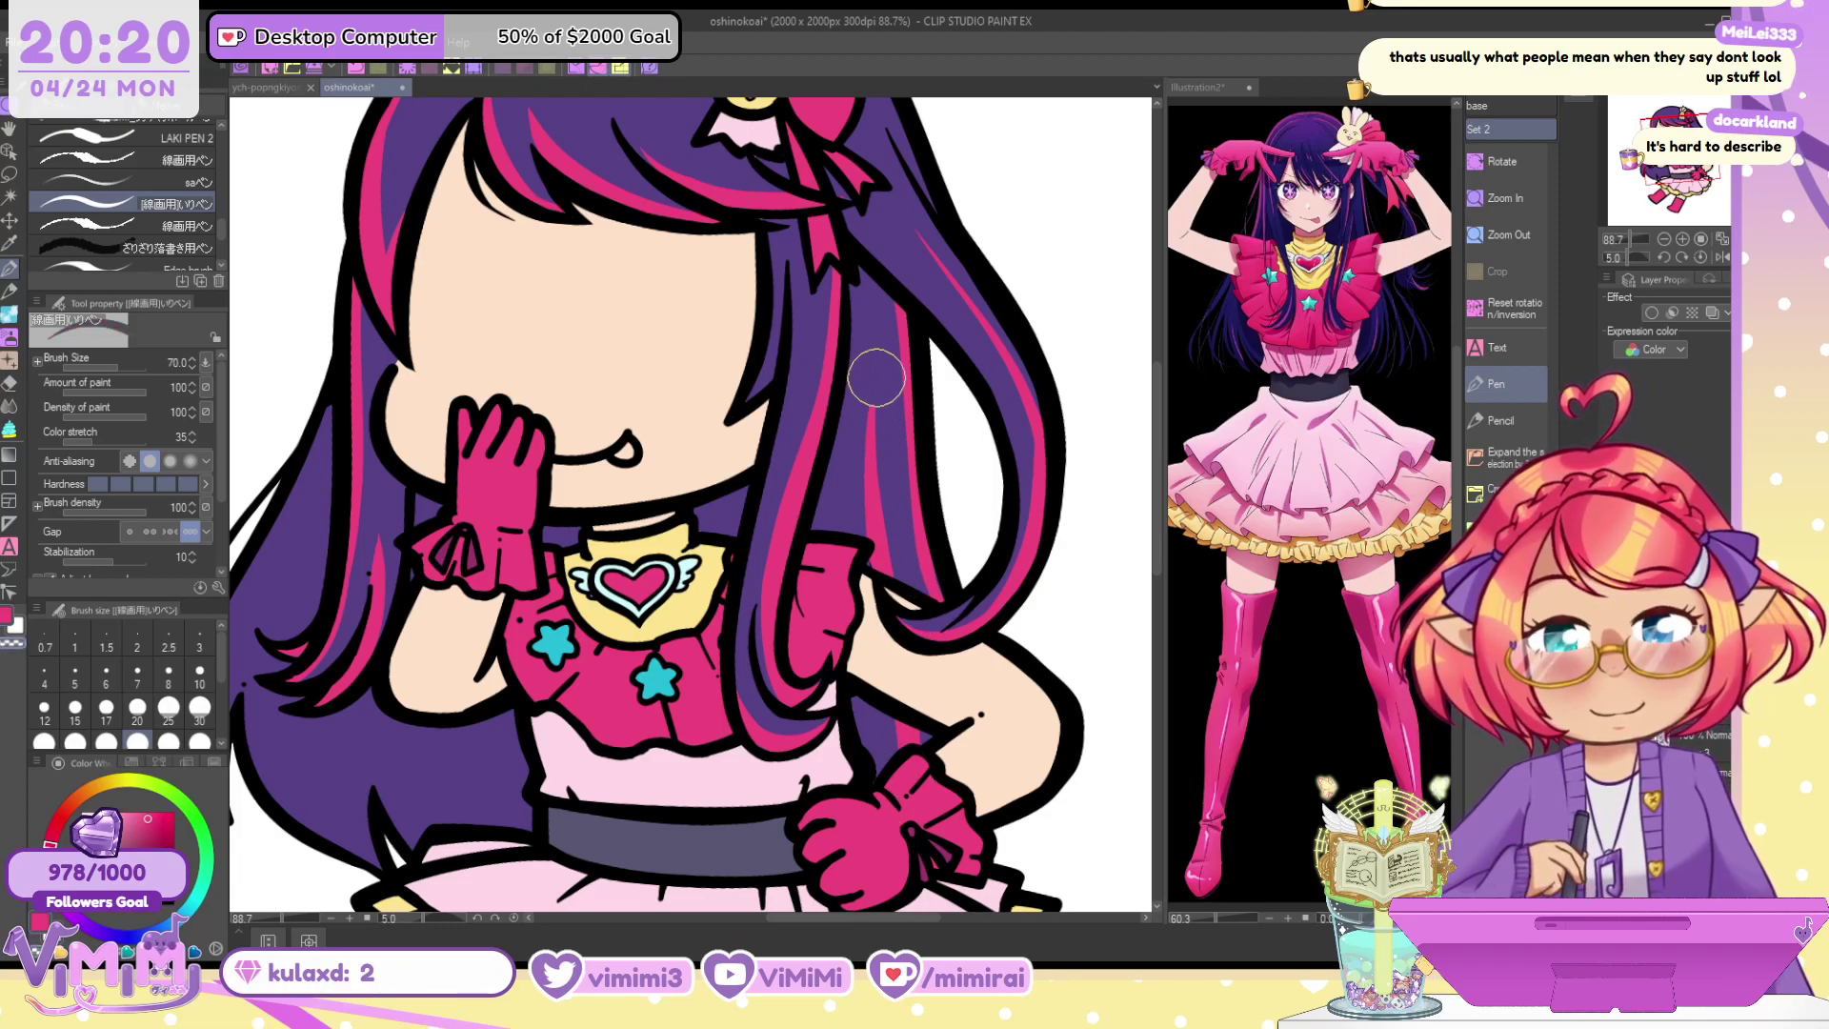
left_click_drag(878, 379, 924, 619)
Paint a tapered deep pink streak in the back hair just above the skirt
key("c")
mouse_move(353, 788)
left_mouse_down()
mouse_move(535, 637)
mouse_move(593, 705)
left_mouse_up()
left_click(547, 572, "alt")
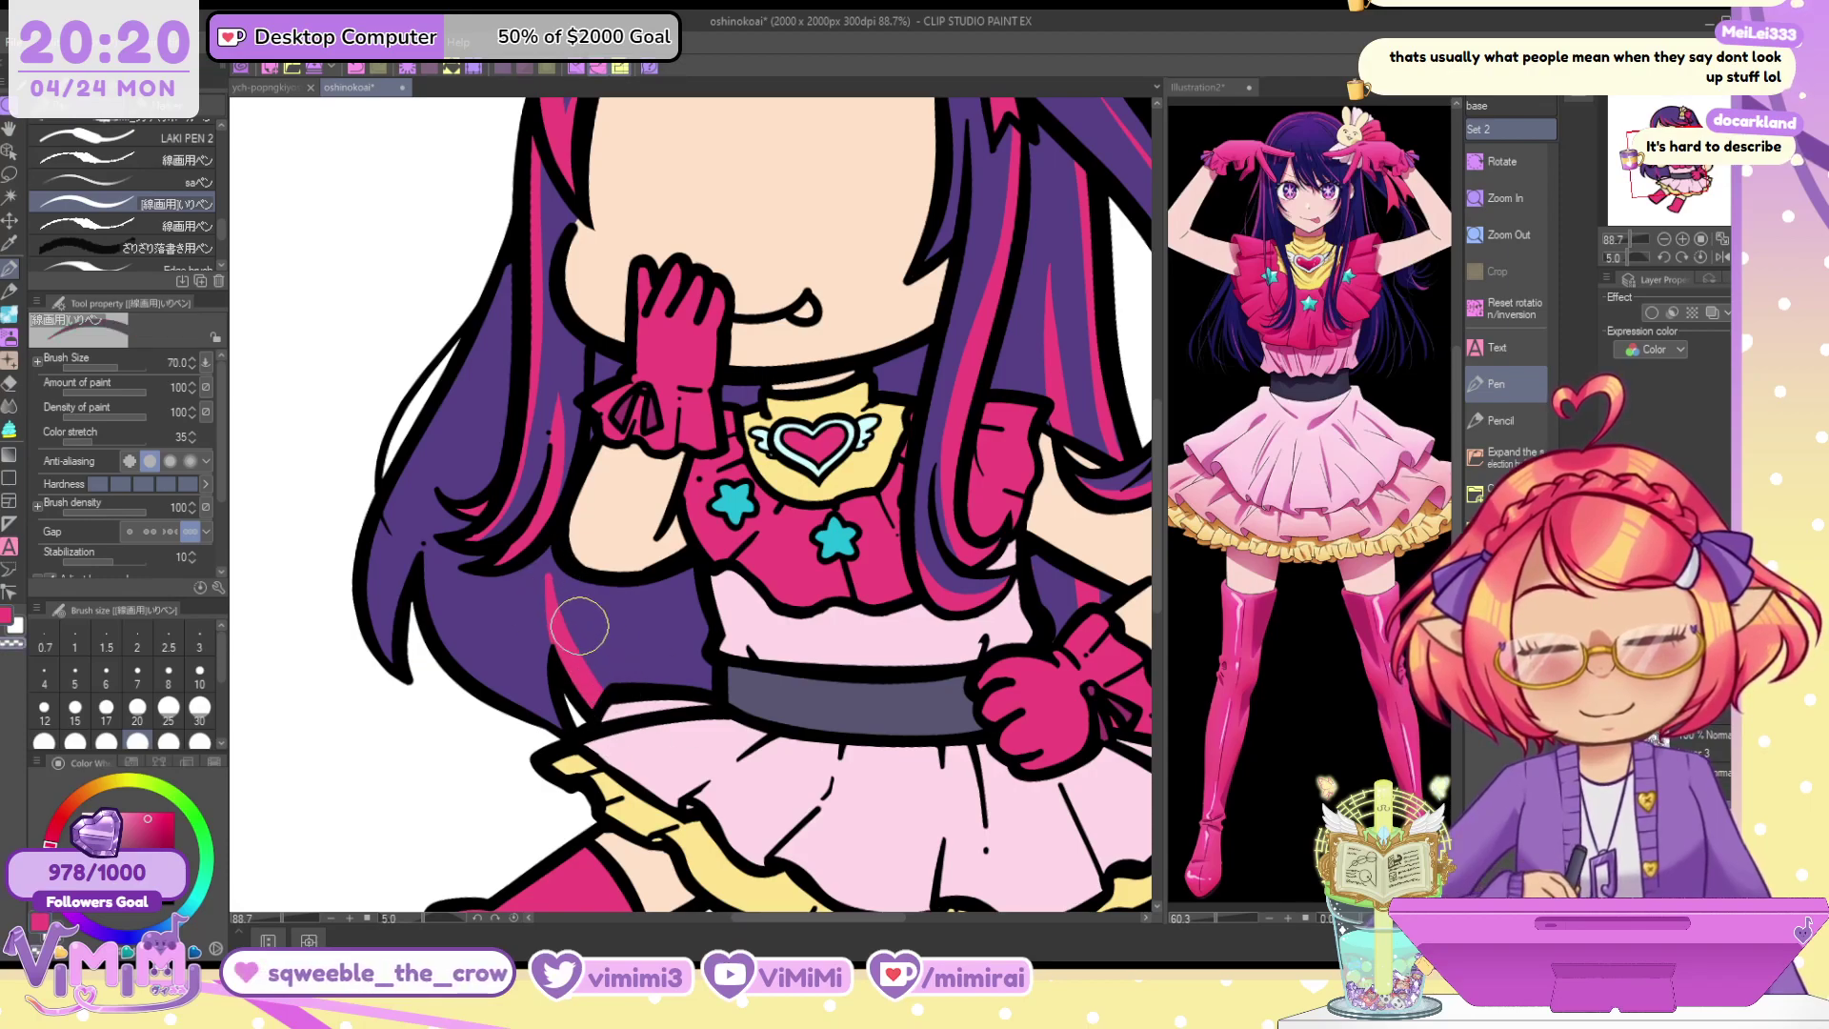
Paint deep pink streaks down the outer side lock and along the lower back hair's outer edge, refining them with transparent colour
left_click(550, 335, "alt")
left_click_drag(501, 250, 386, 542)
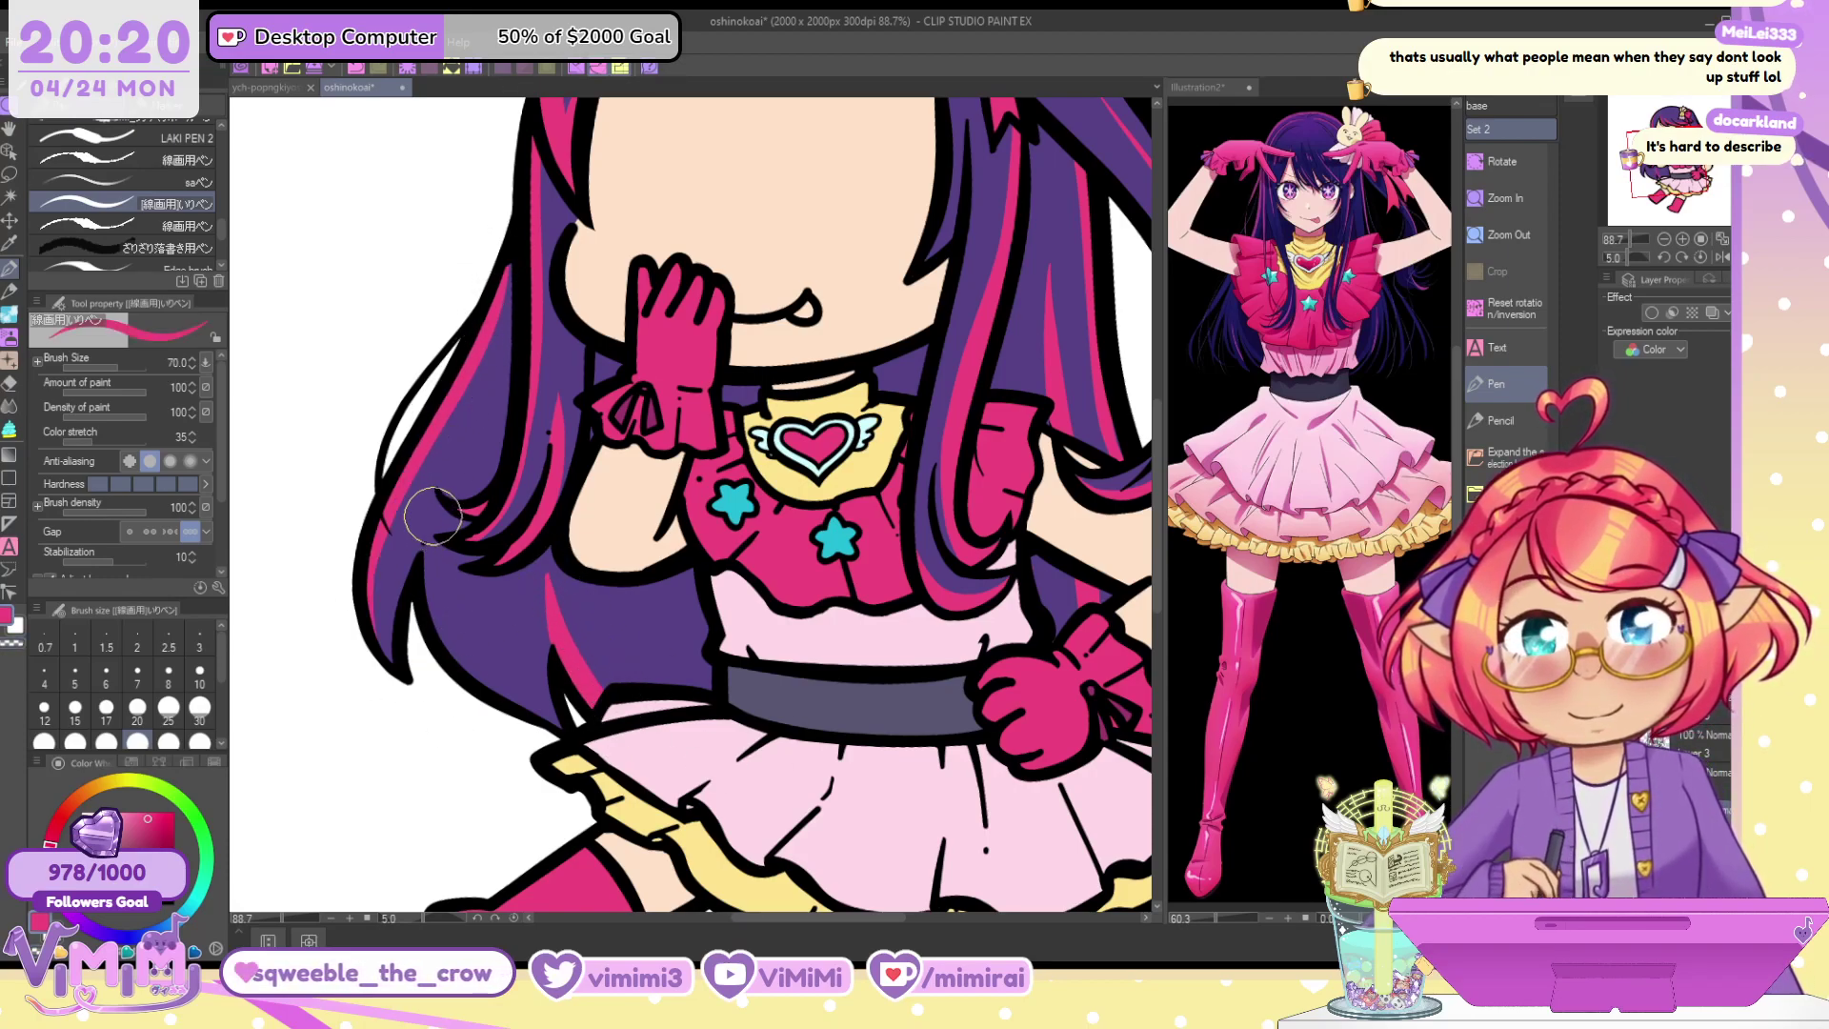
mouse_move(462, 434)
left_mouse_down()
mouse_move(426, 548)
mouse_move(435, 657)
left_mouse_up()
left_click_drag(434, 506, 552, 714)
key("c")
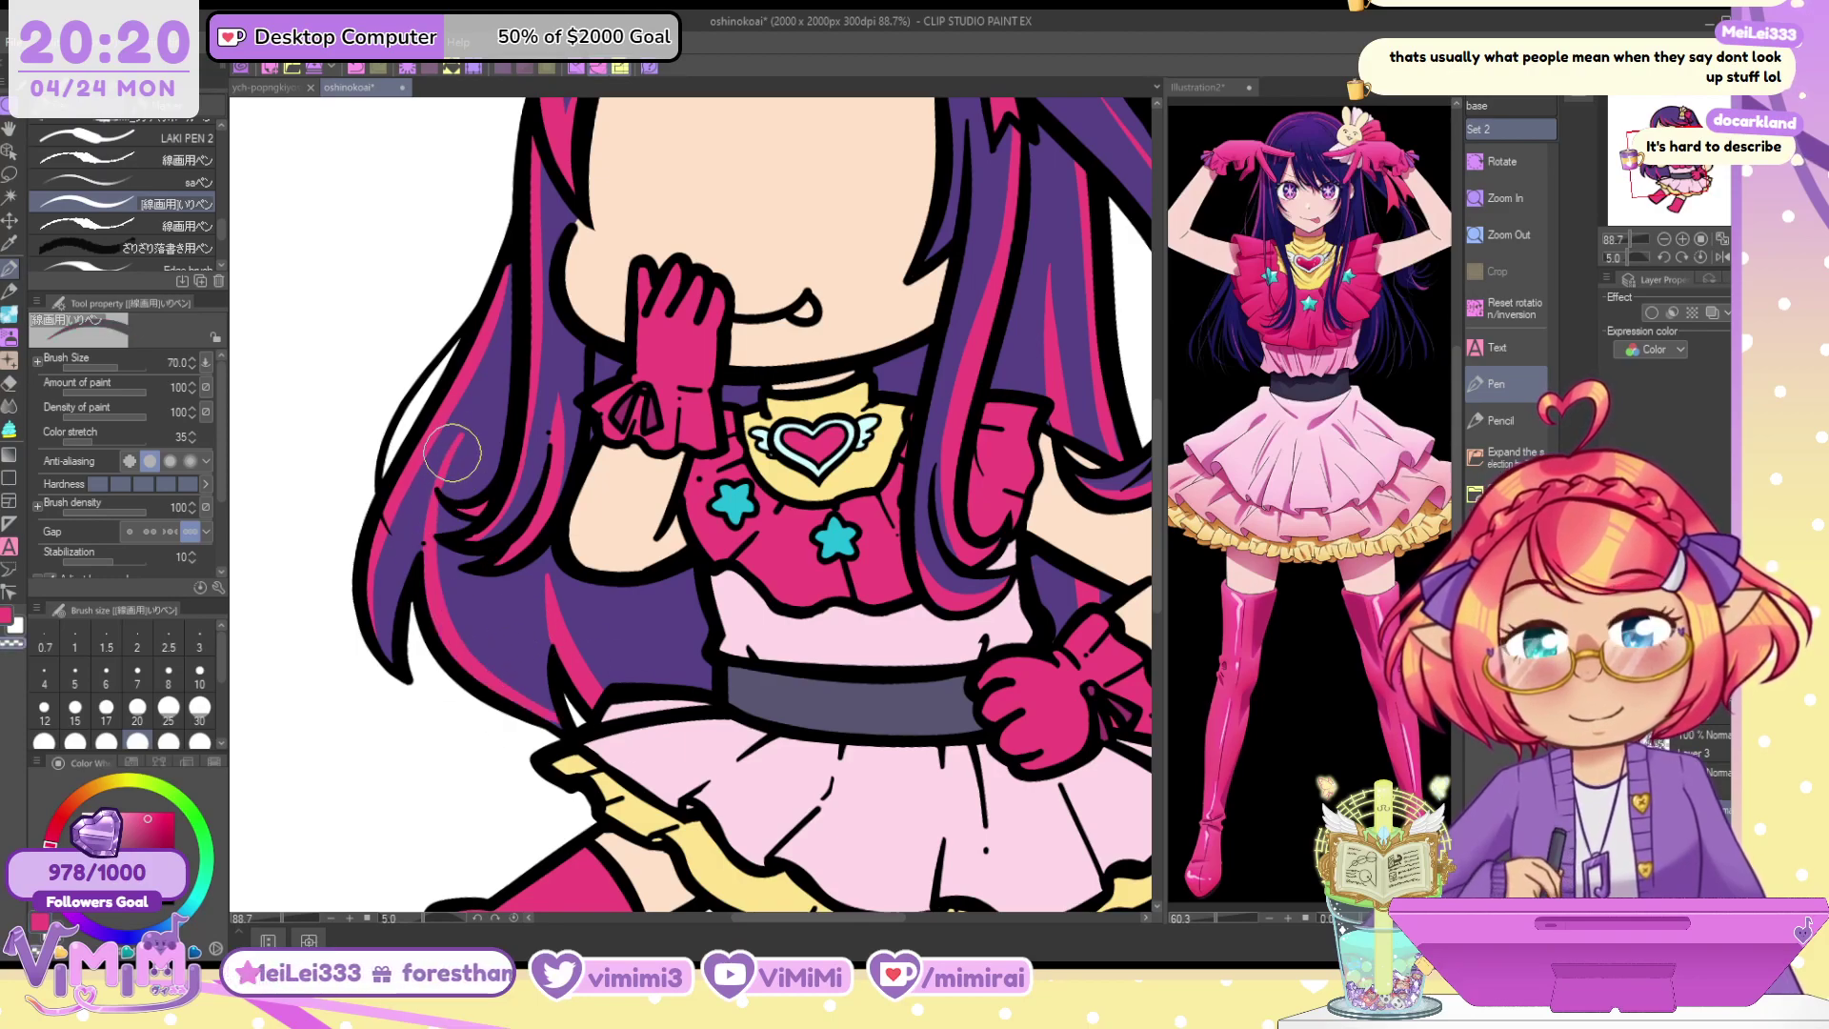
left_click_drag(452, 459, 440, 548)
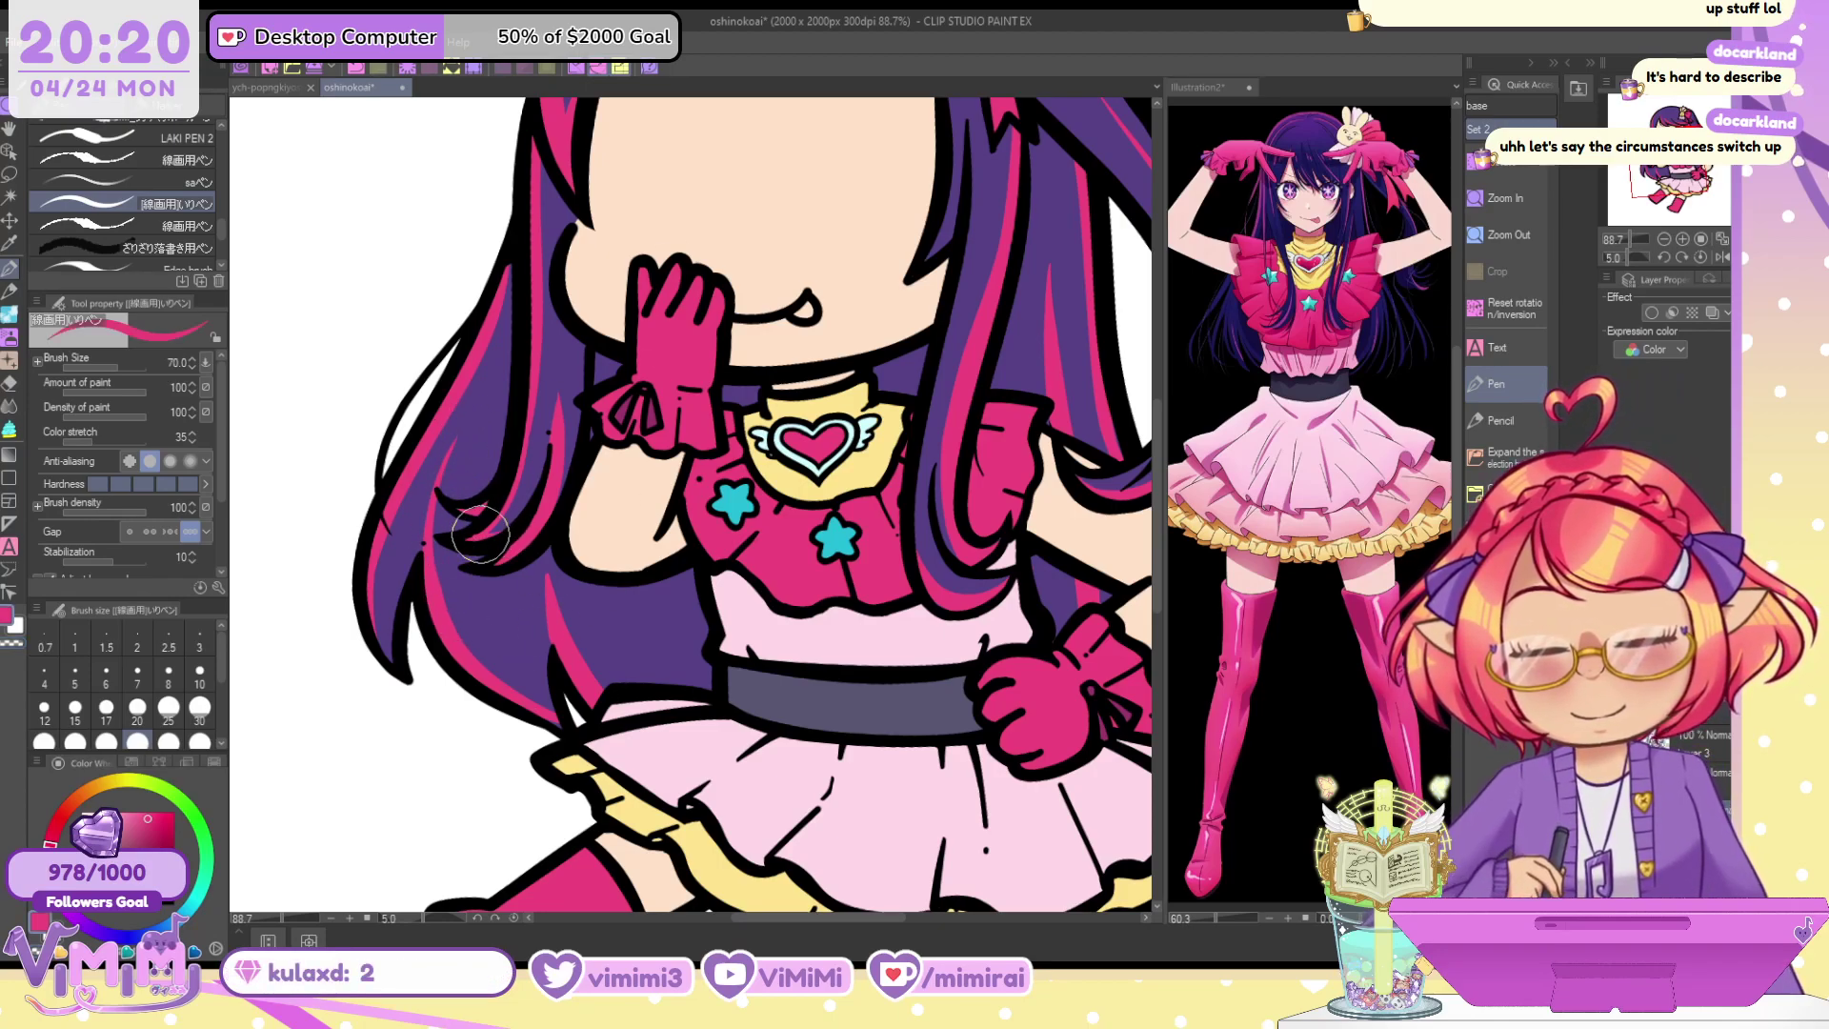
Reduce the pen size to 60 and reshape the deep pink streak in the back hair below the raised arm
left_click(594, 420, "alt")
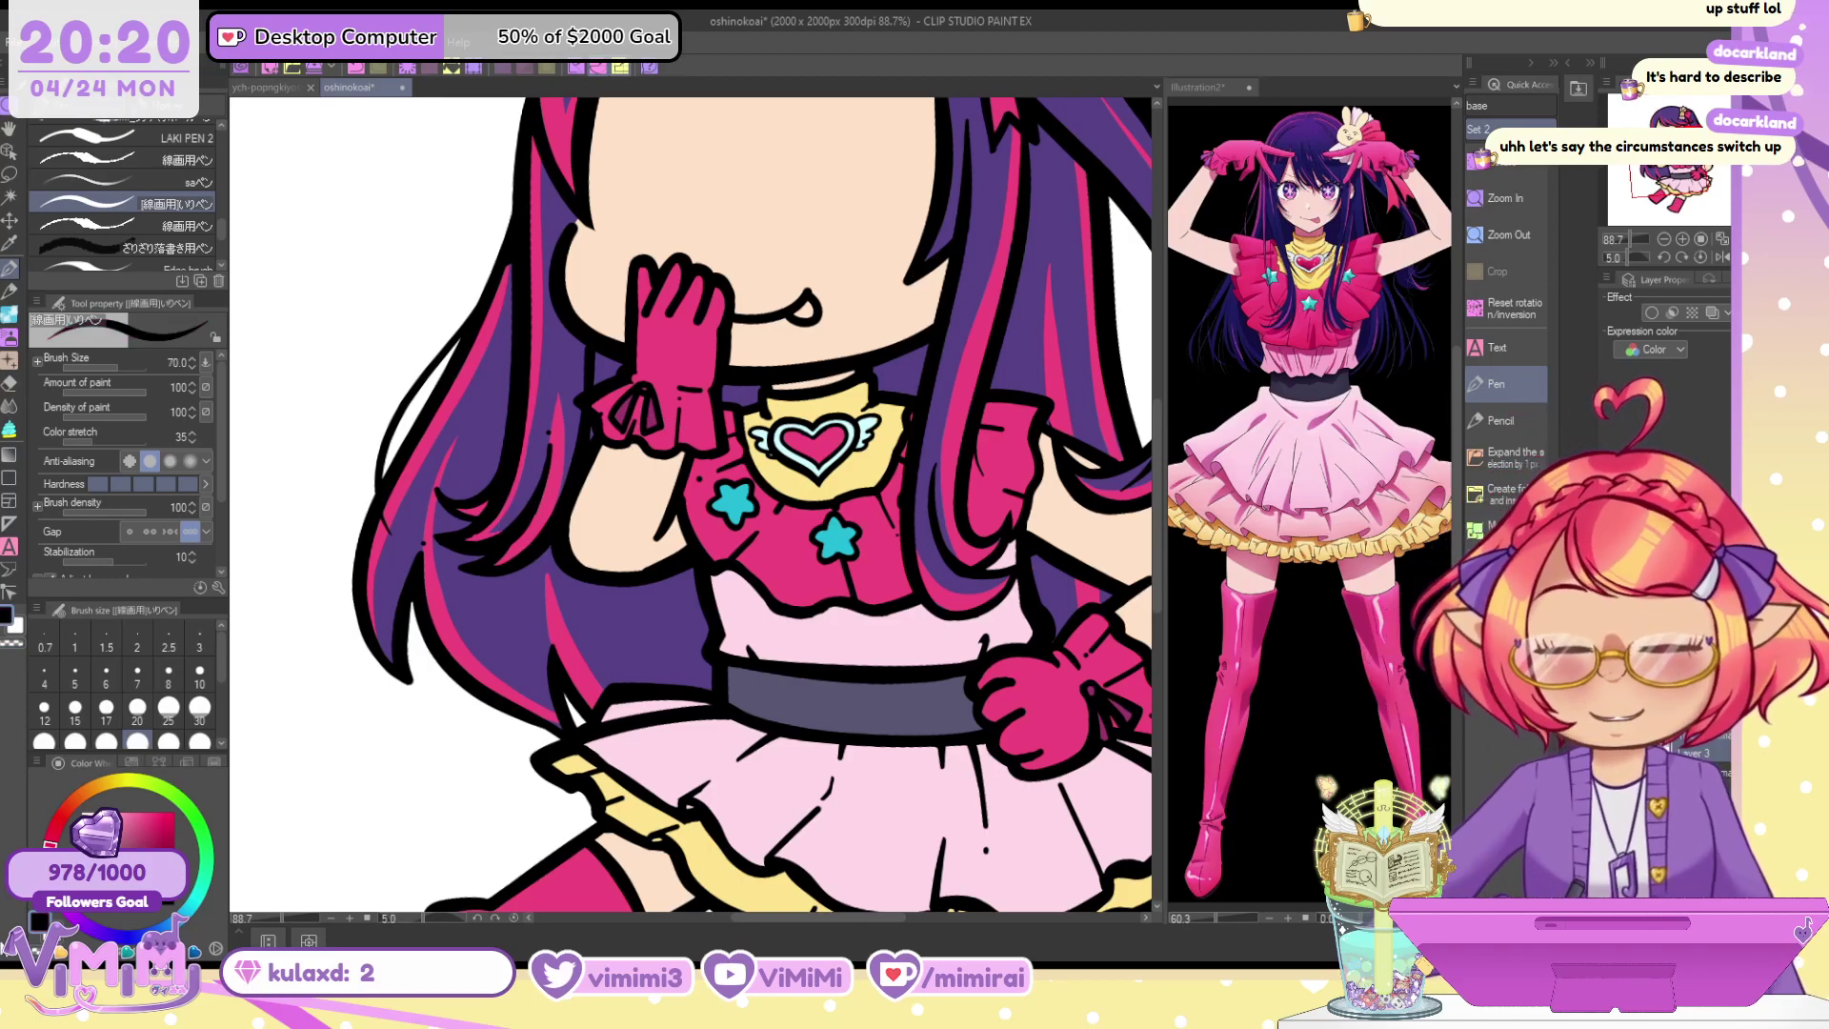
key("[")
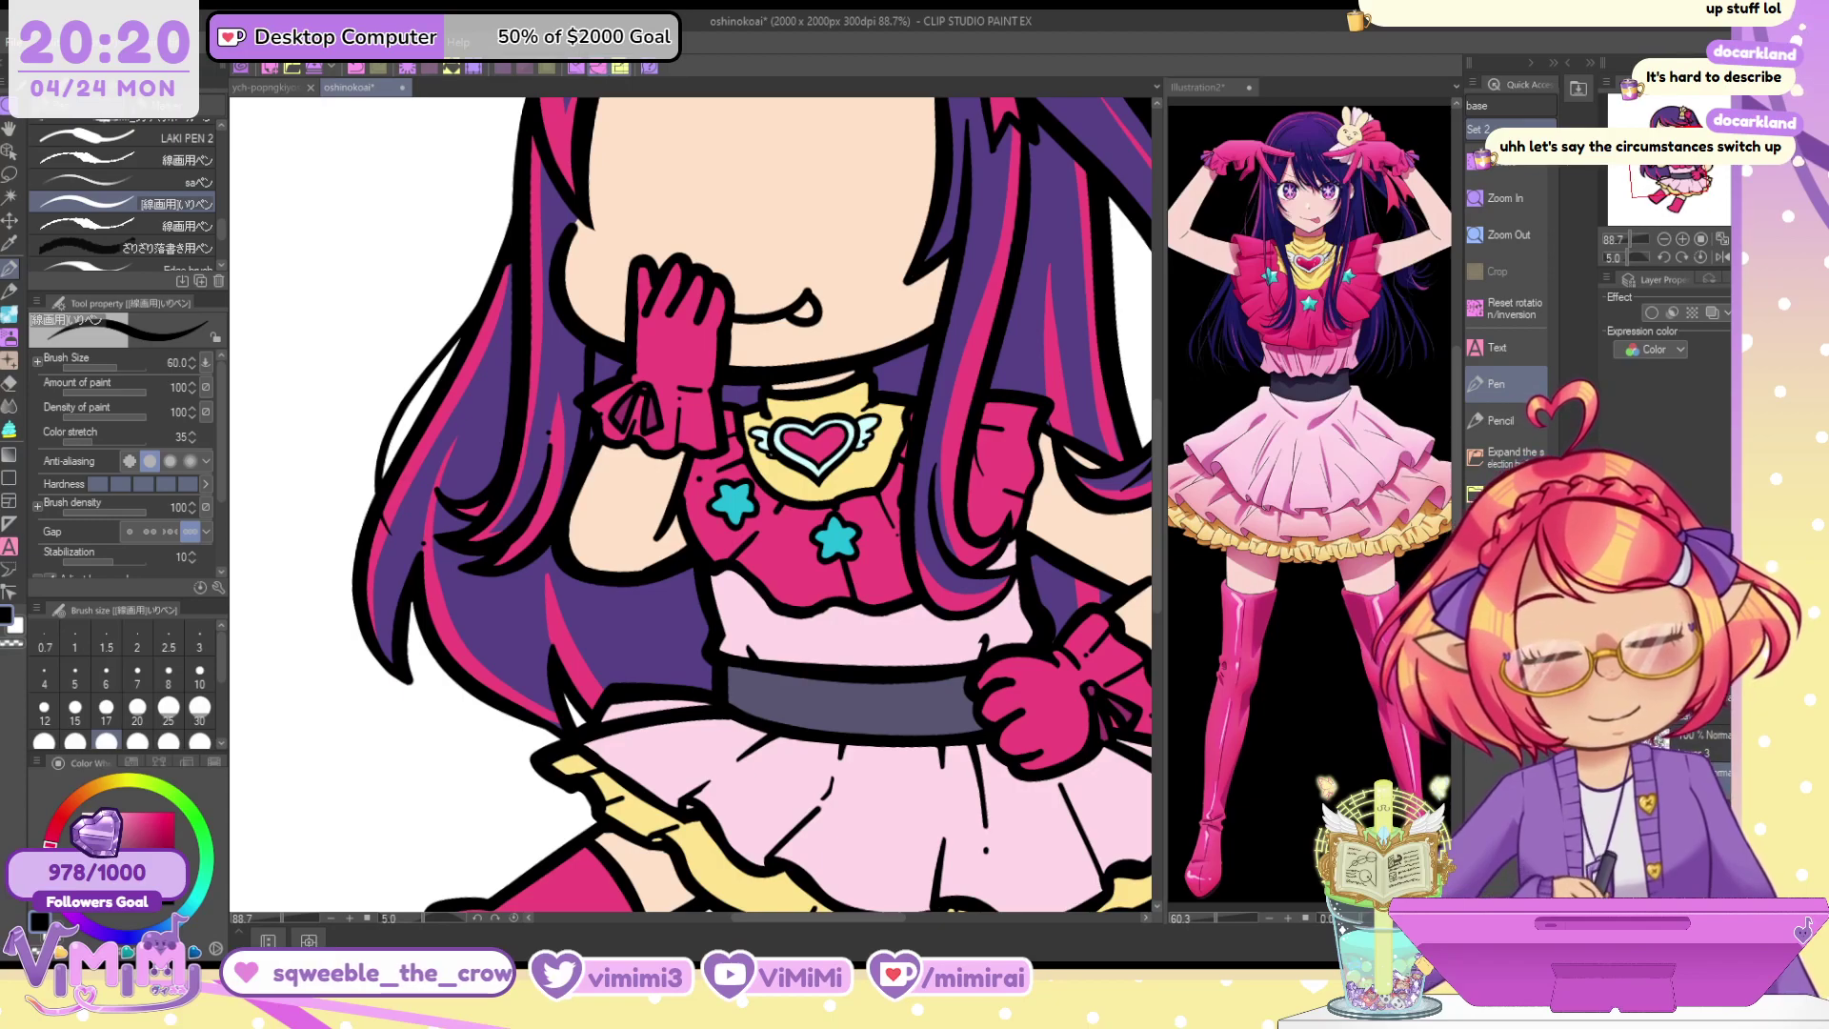
left_click(573, 642, "alt")
left_click_drag(546, 538, 581, 680)
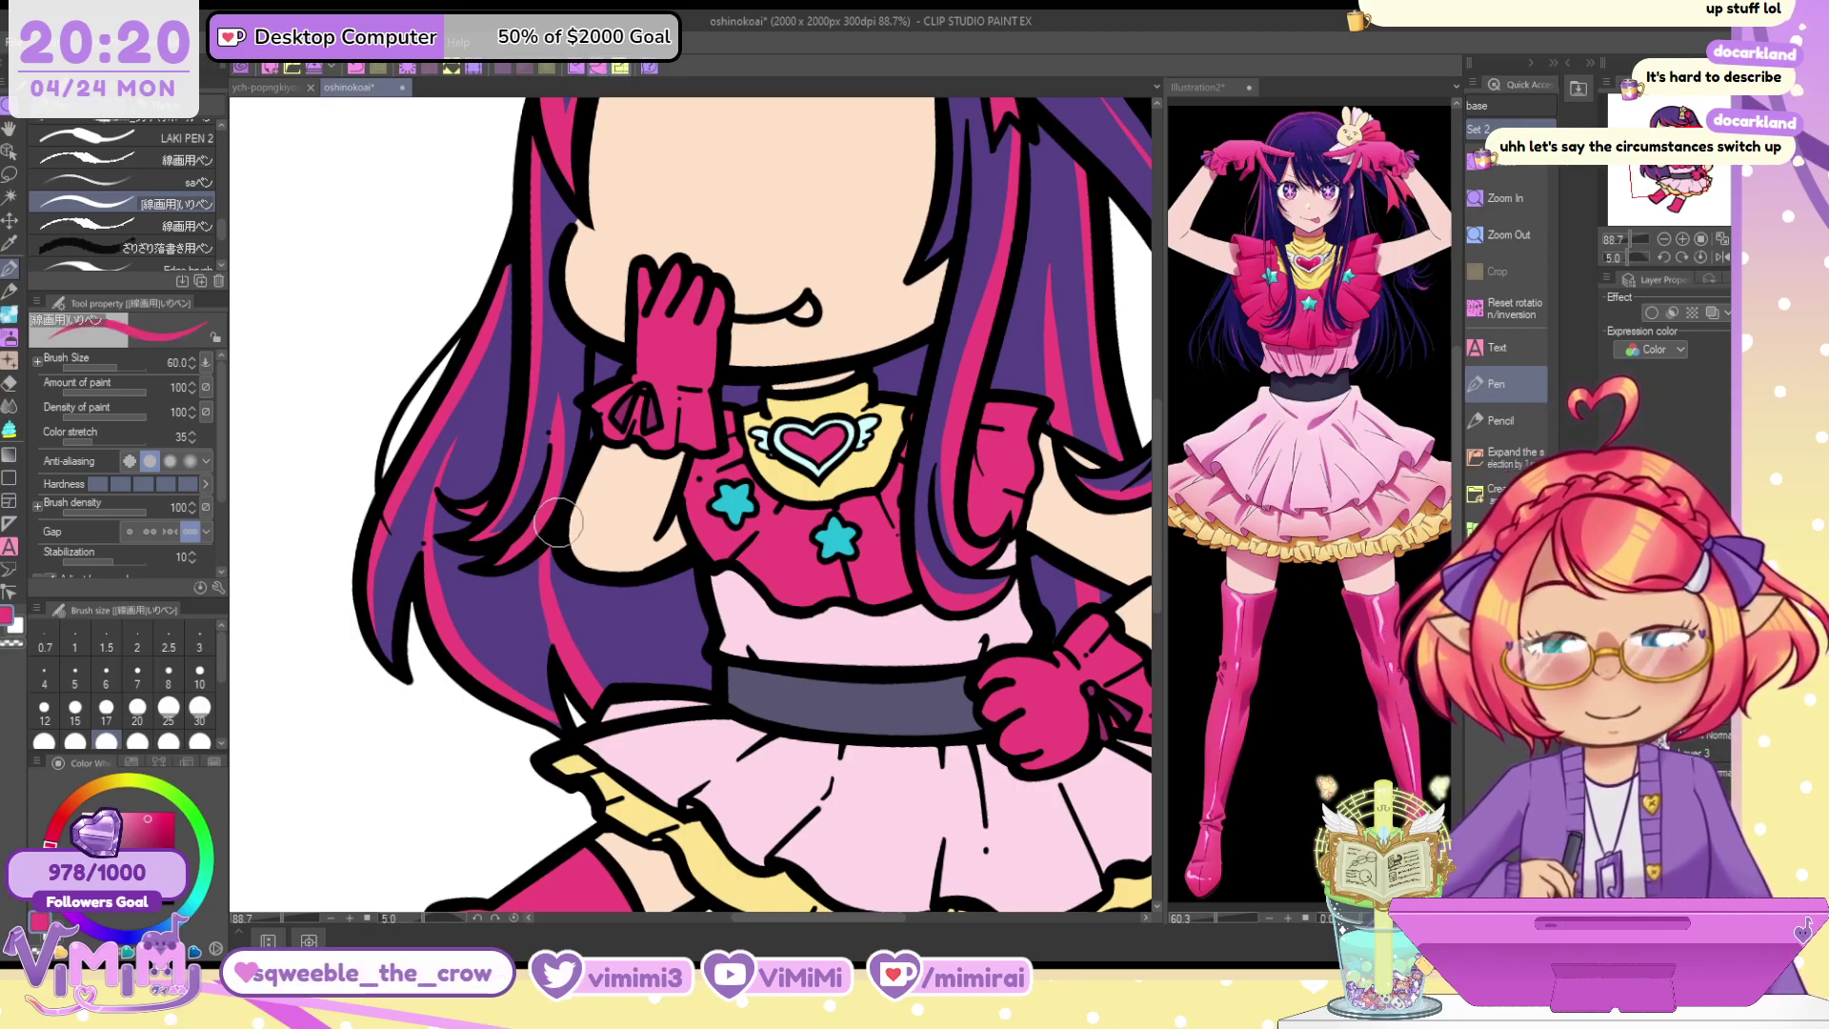
key("c")
left_click_drag(566, 570, 581, 671)
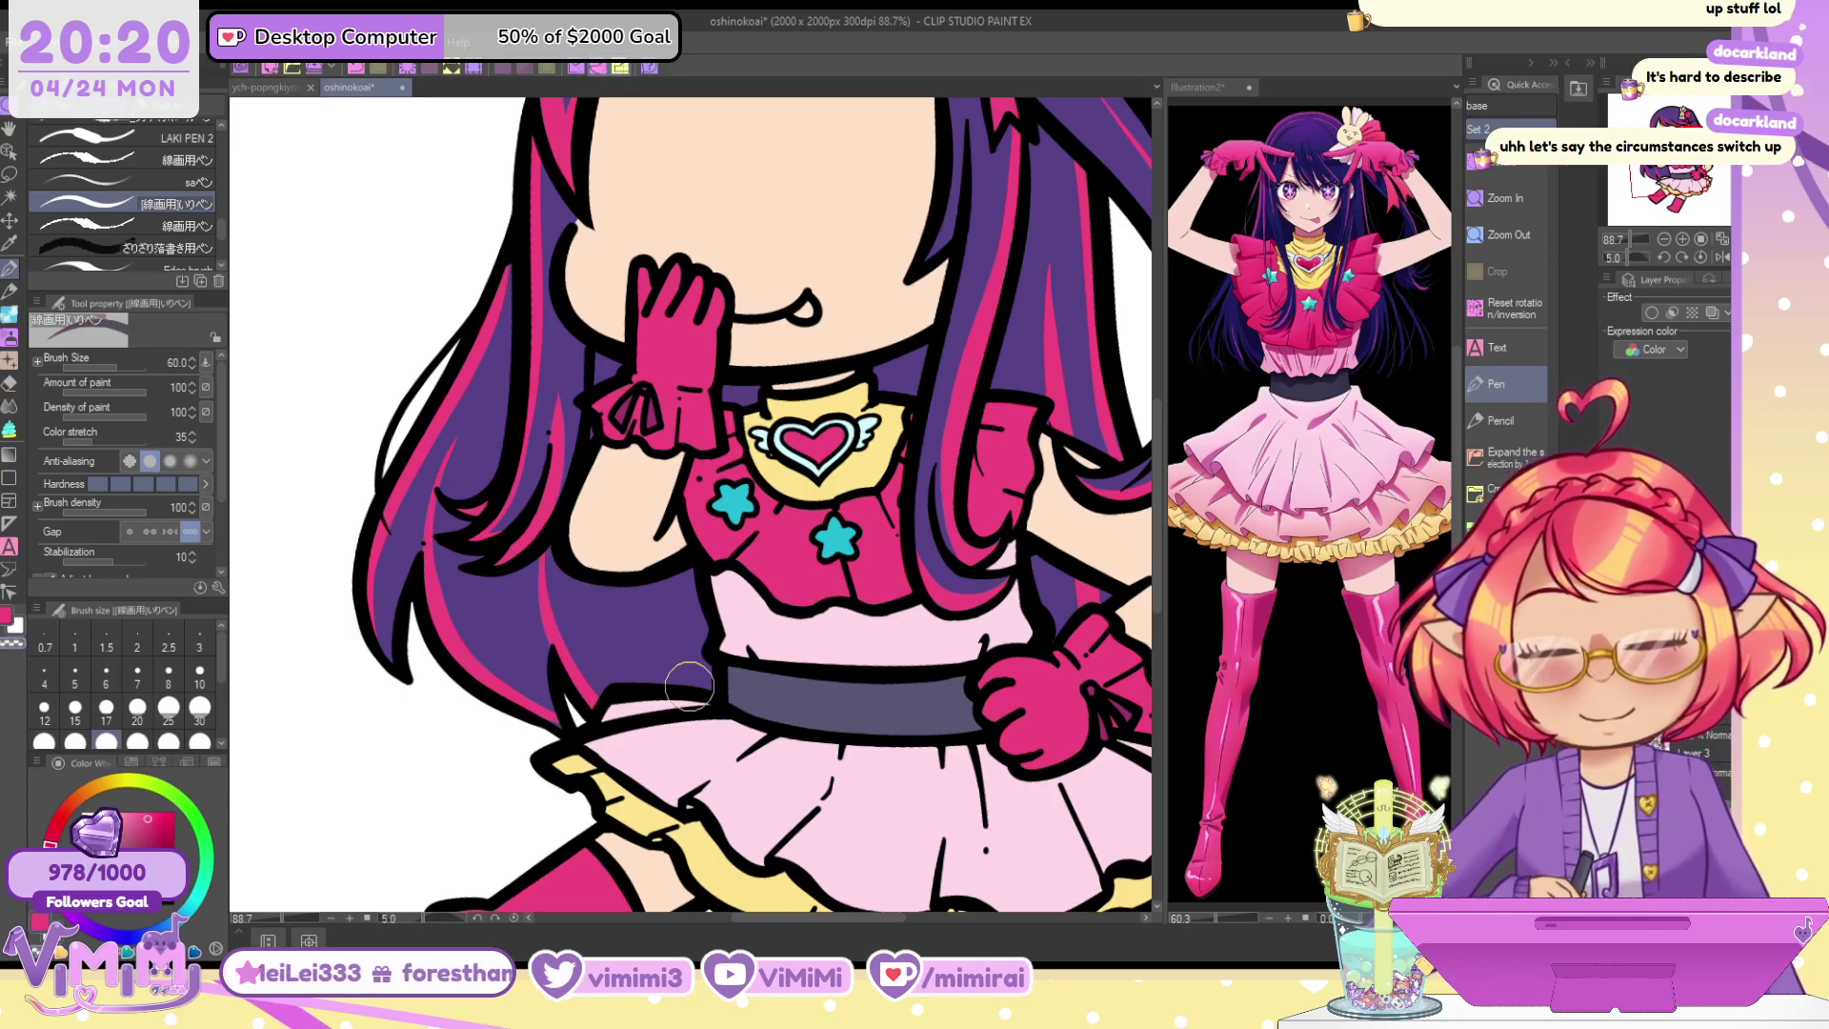
key("ctrl+z")
left_click_drag(550, 538, 555, 625)
key("c")
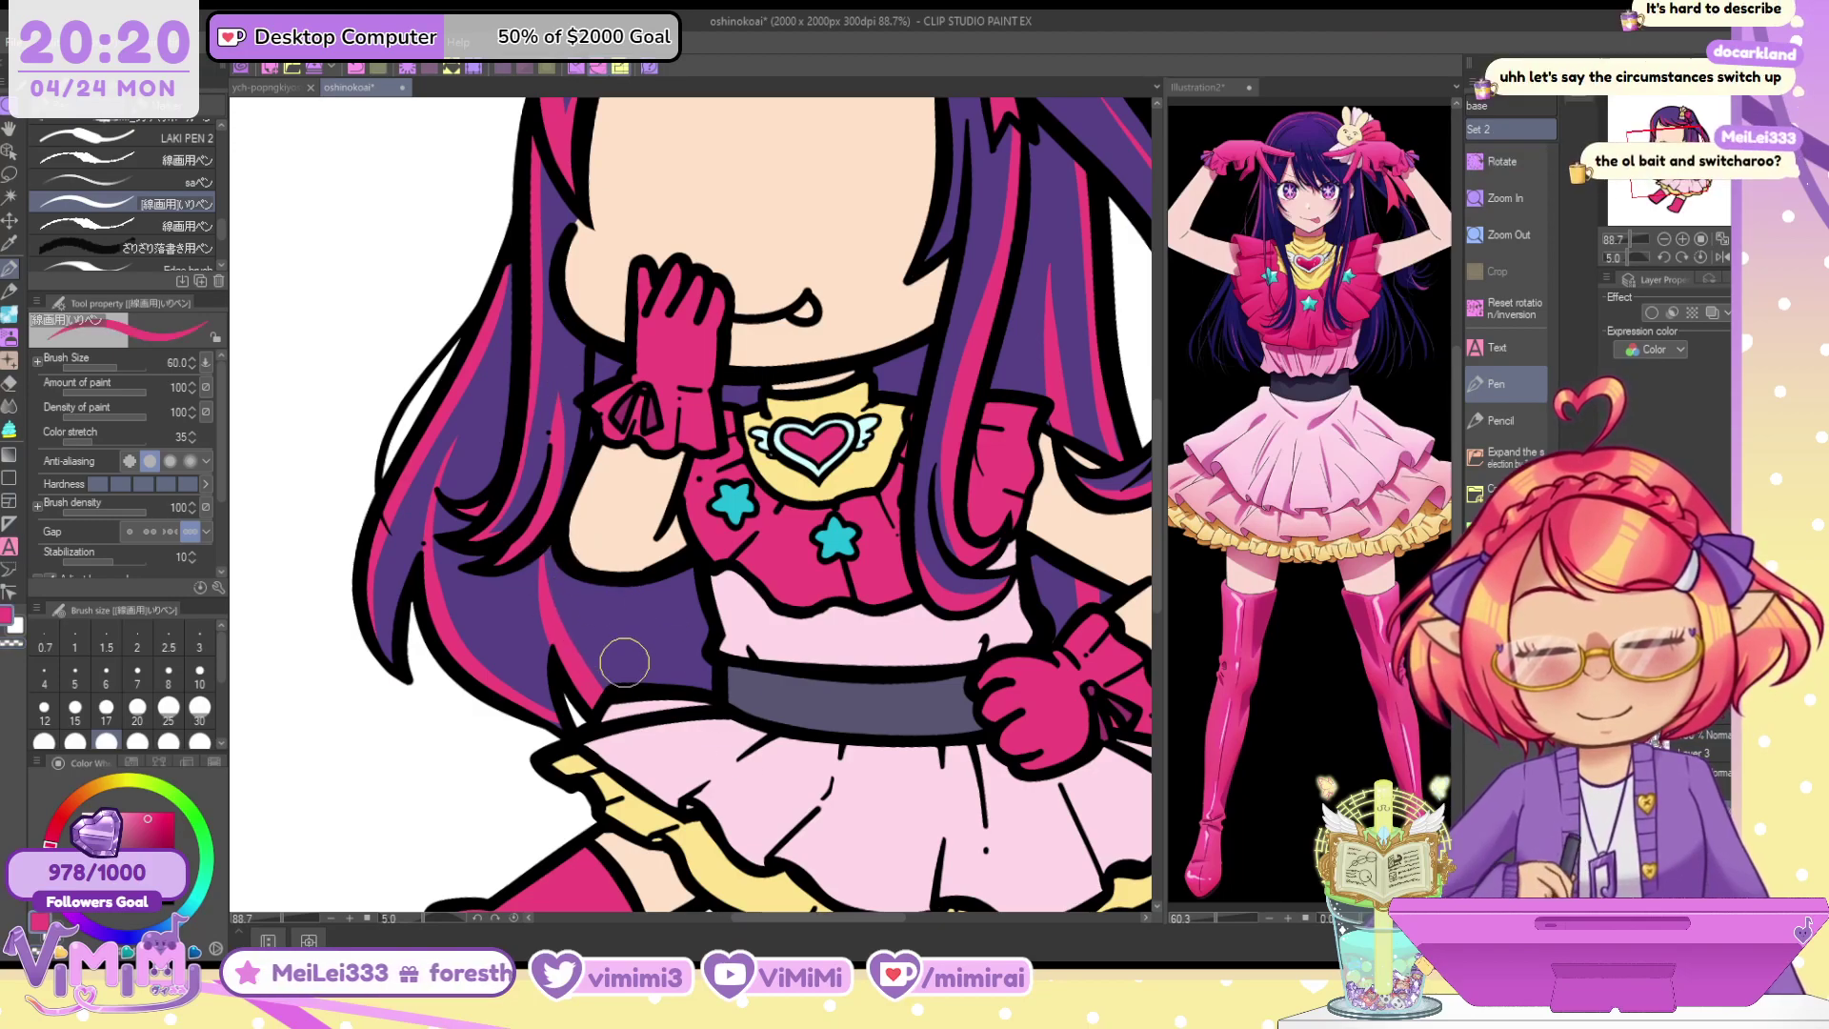
Colour the tongue at the corner of the mouth light pink
scroll(739, 498, "down", 2)
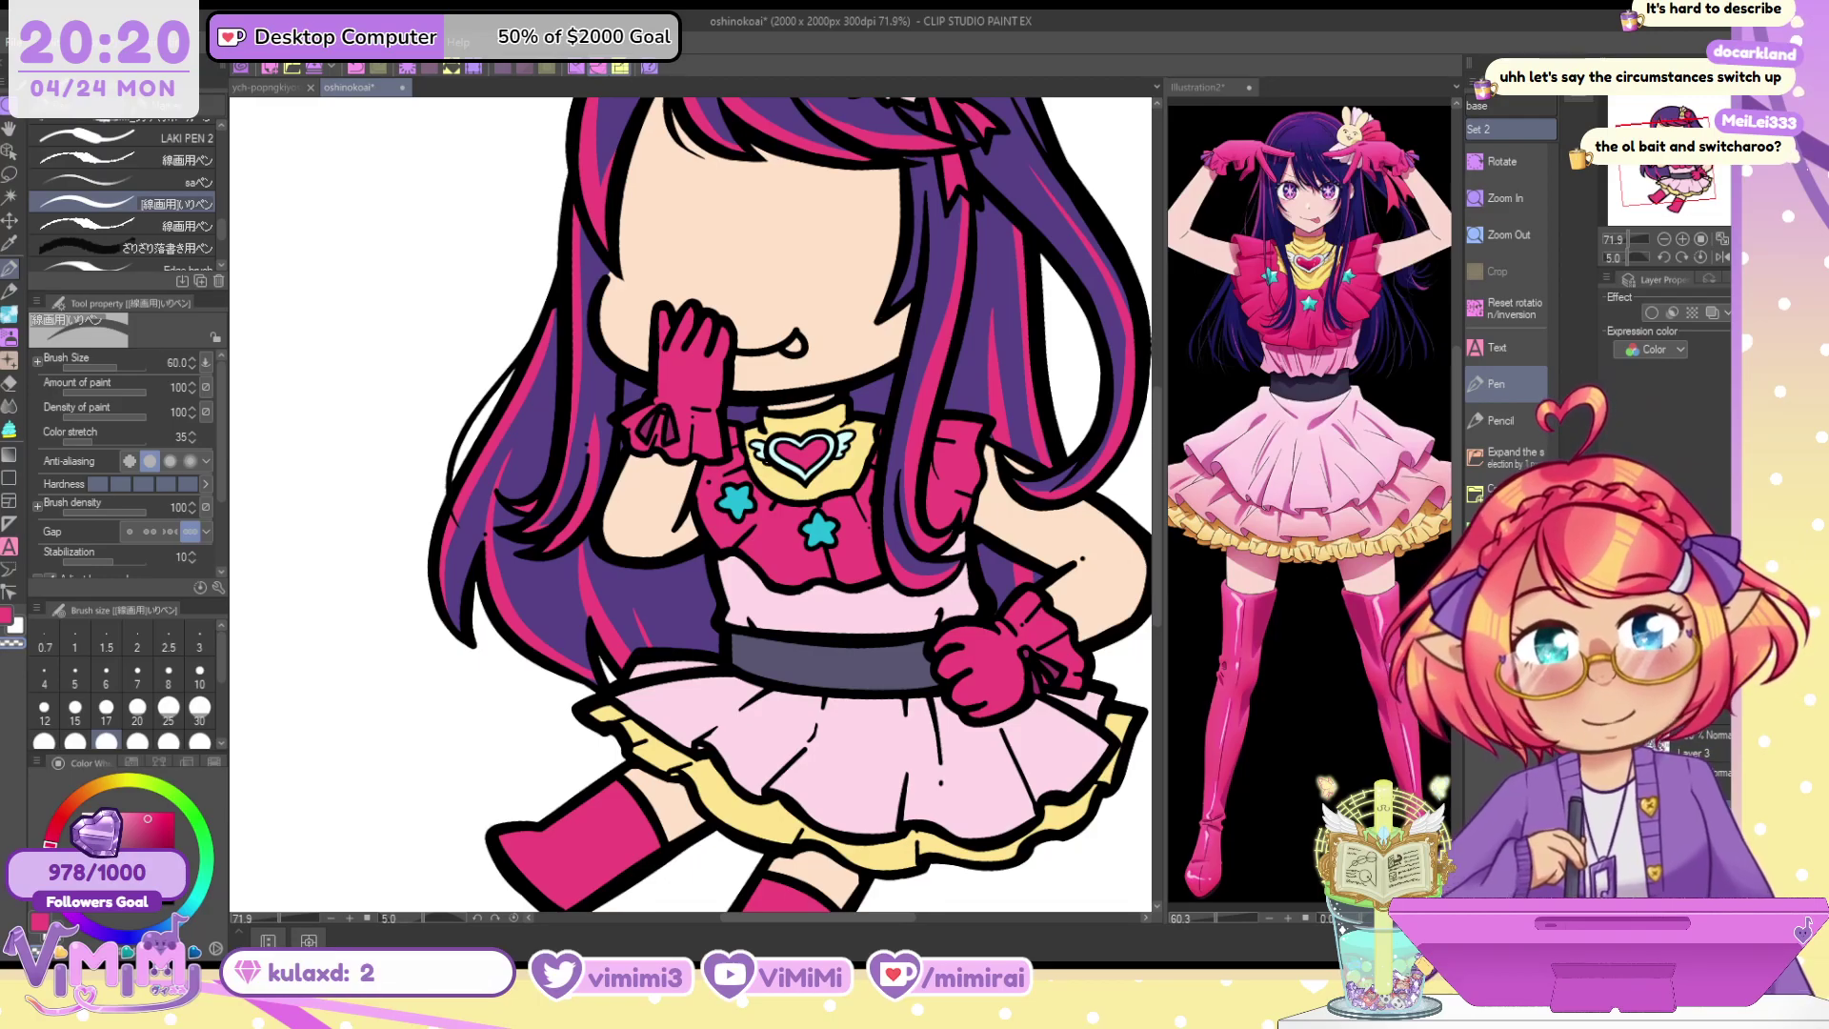
left_click_drag(801, 410, 744, 506)
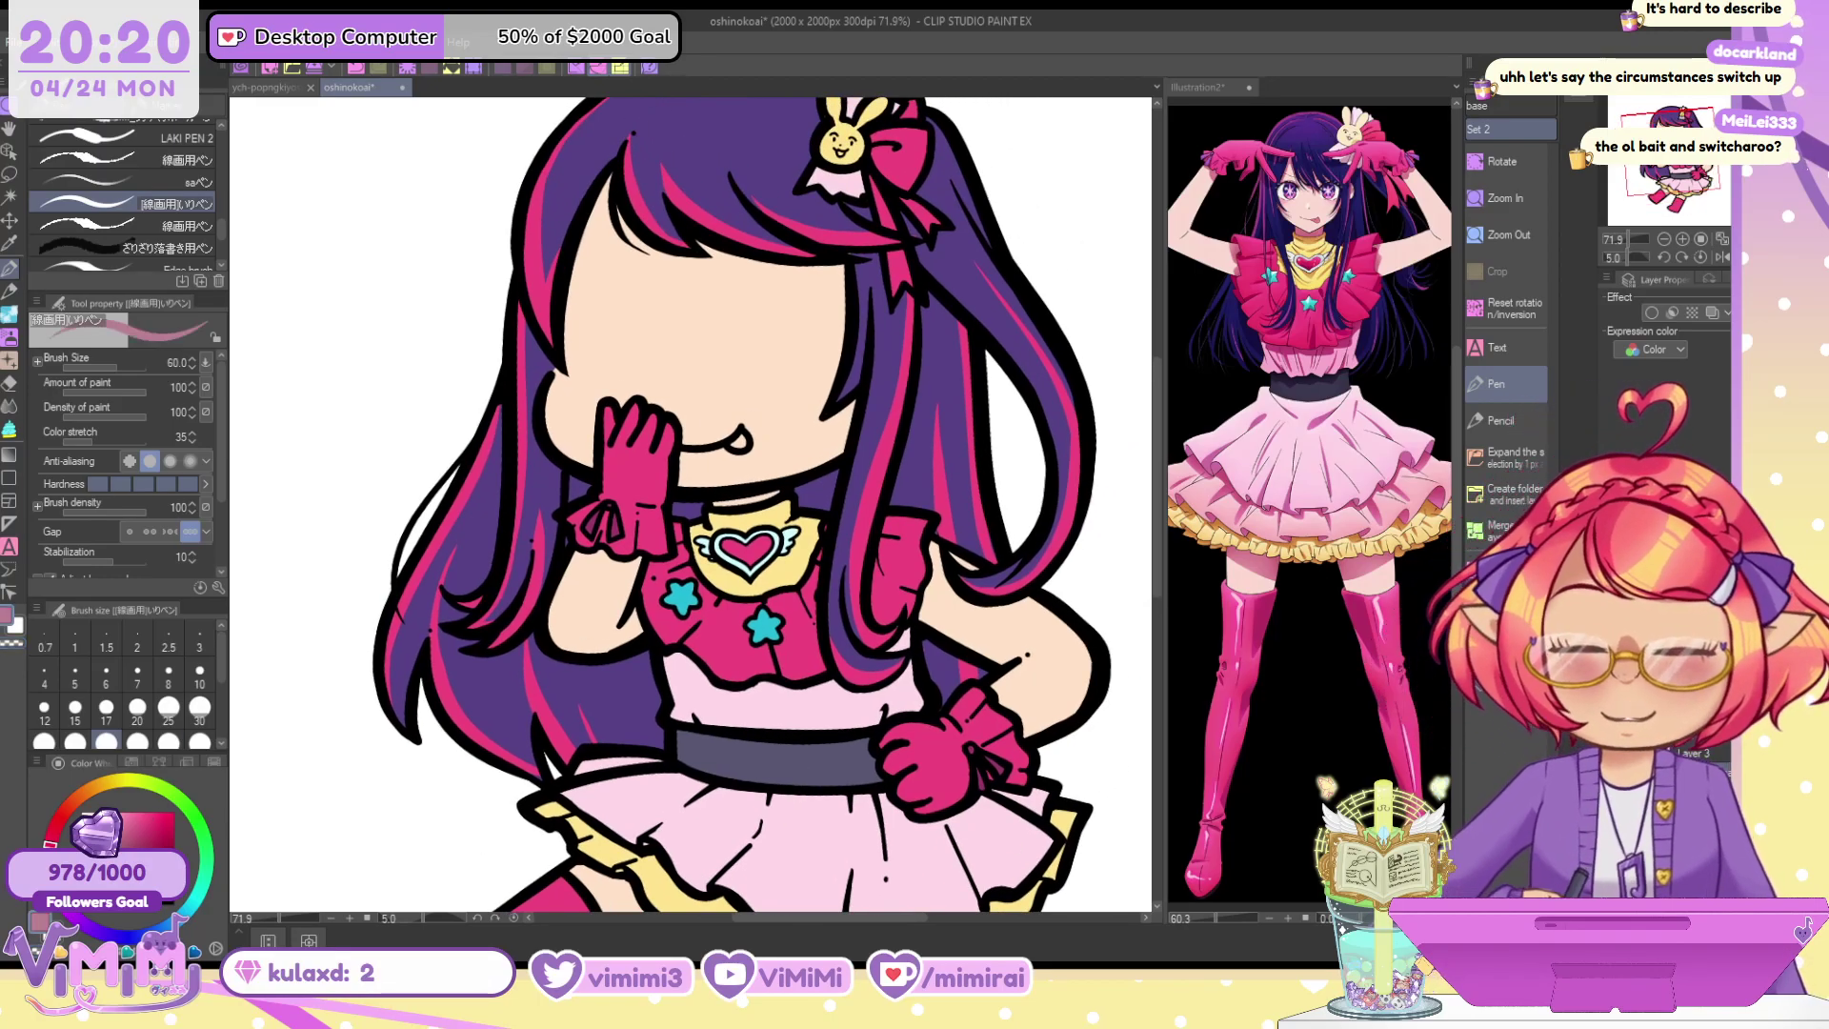
scroll(867, 414, "up", 2)
scroll(867, 414, "up", 1)
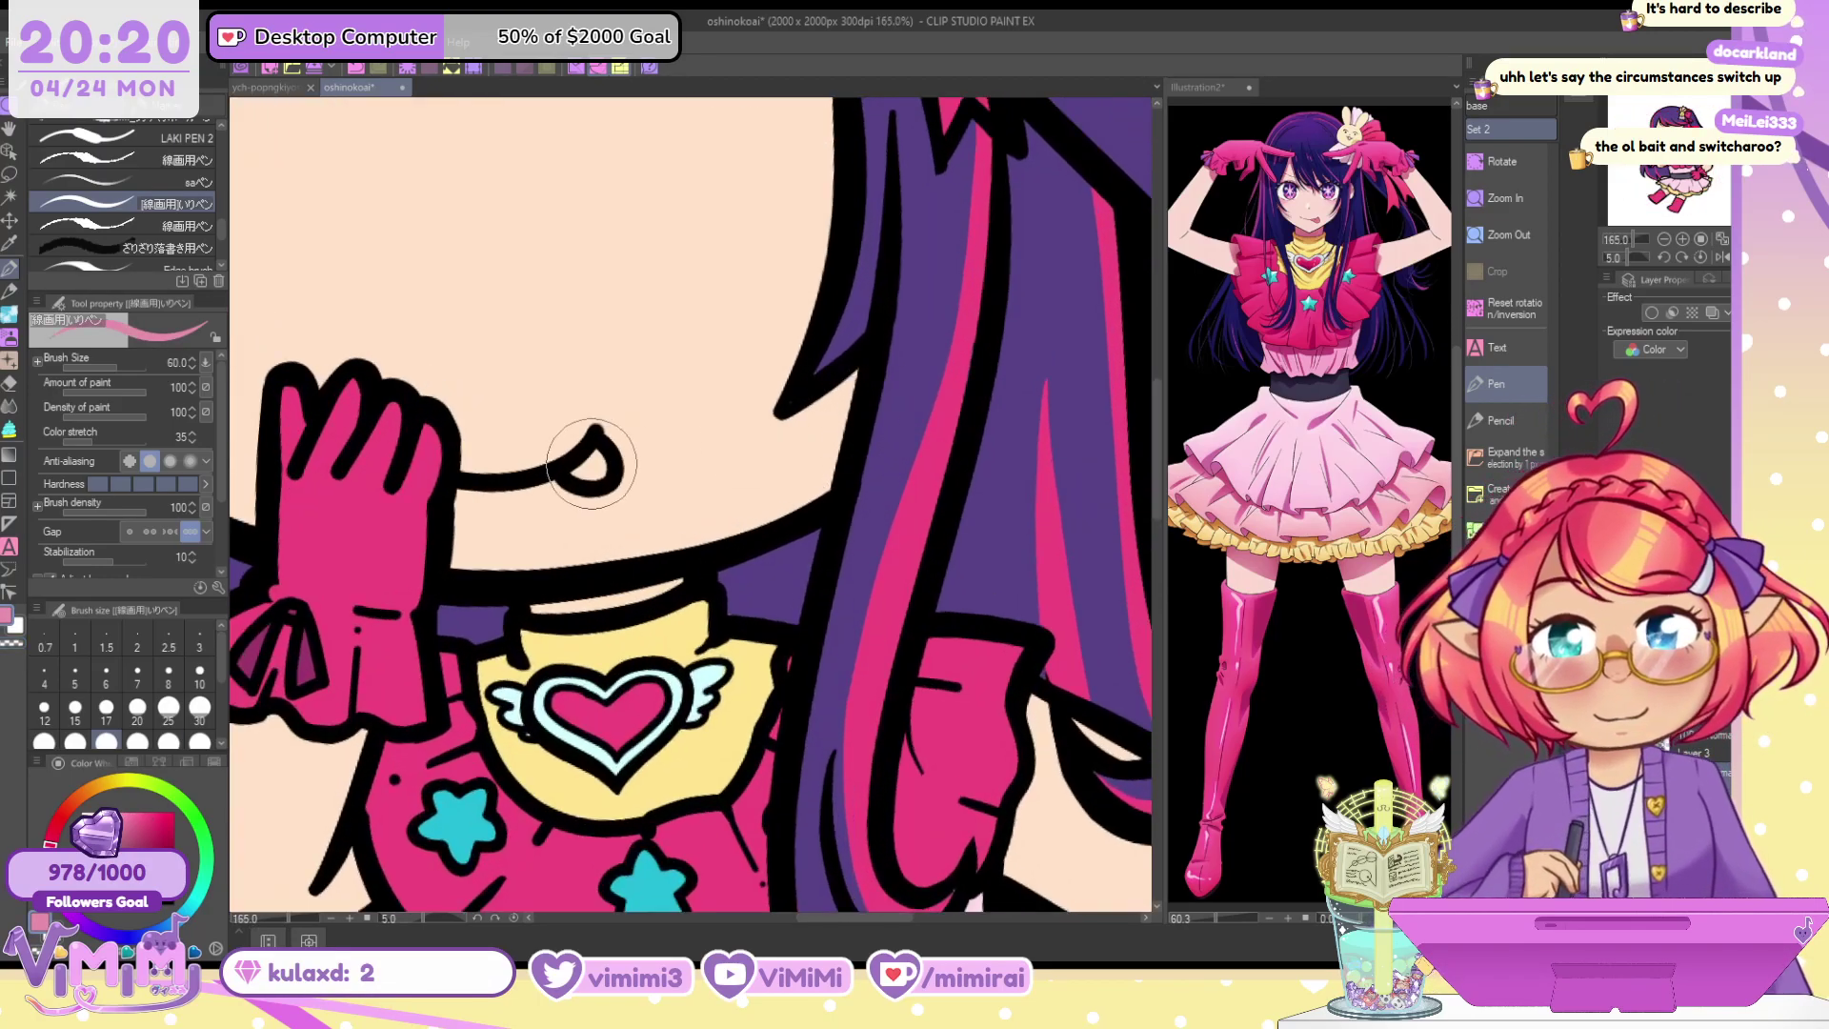
mouse_move(577, 447)
left_mouse_down()
mouse_move(583, 471)
mouse_move(597, 454)
left_mouse_up()
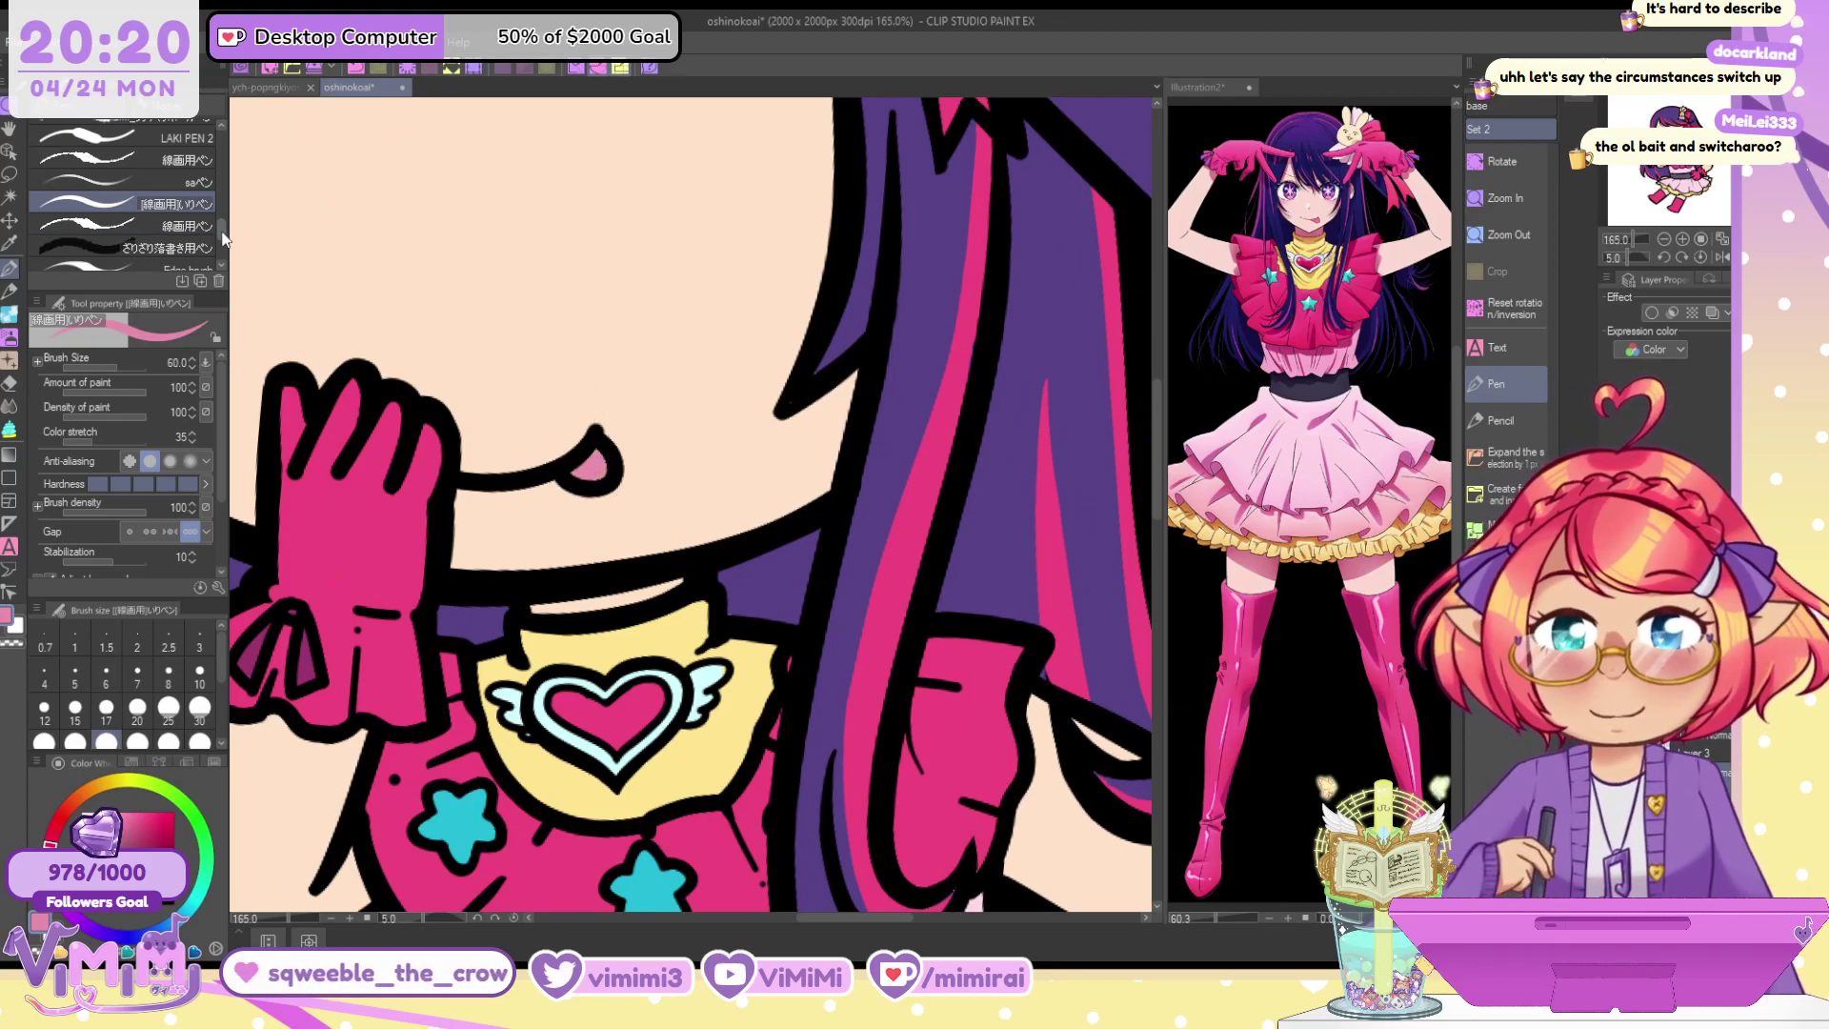
Switch to LAKI PEN 2 and bring back the eye and nose line art on the face
scroll(143, 190, "up", 2)
left_click(191, 208)
scroll(644, 378, "down", 3)
scroll(643, 377, "down", 1)
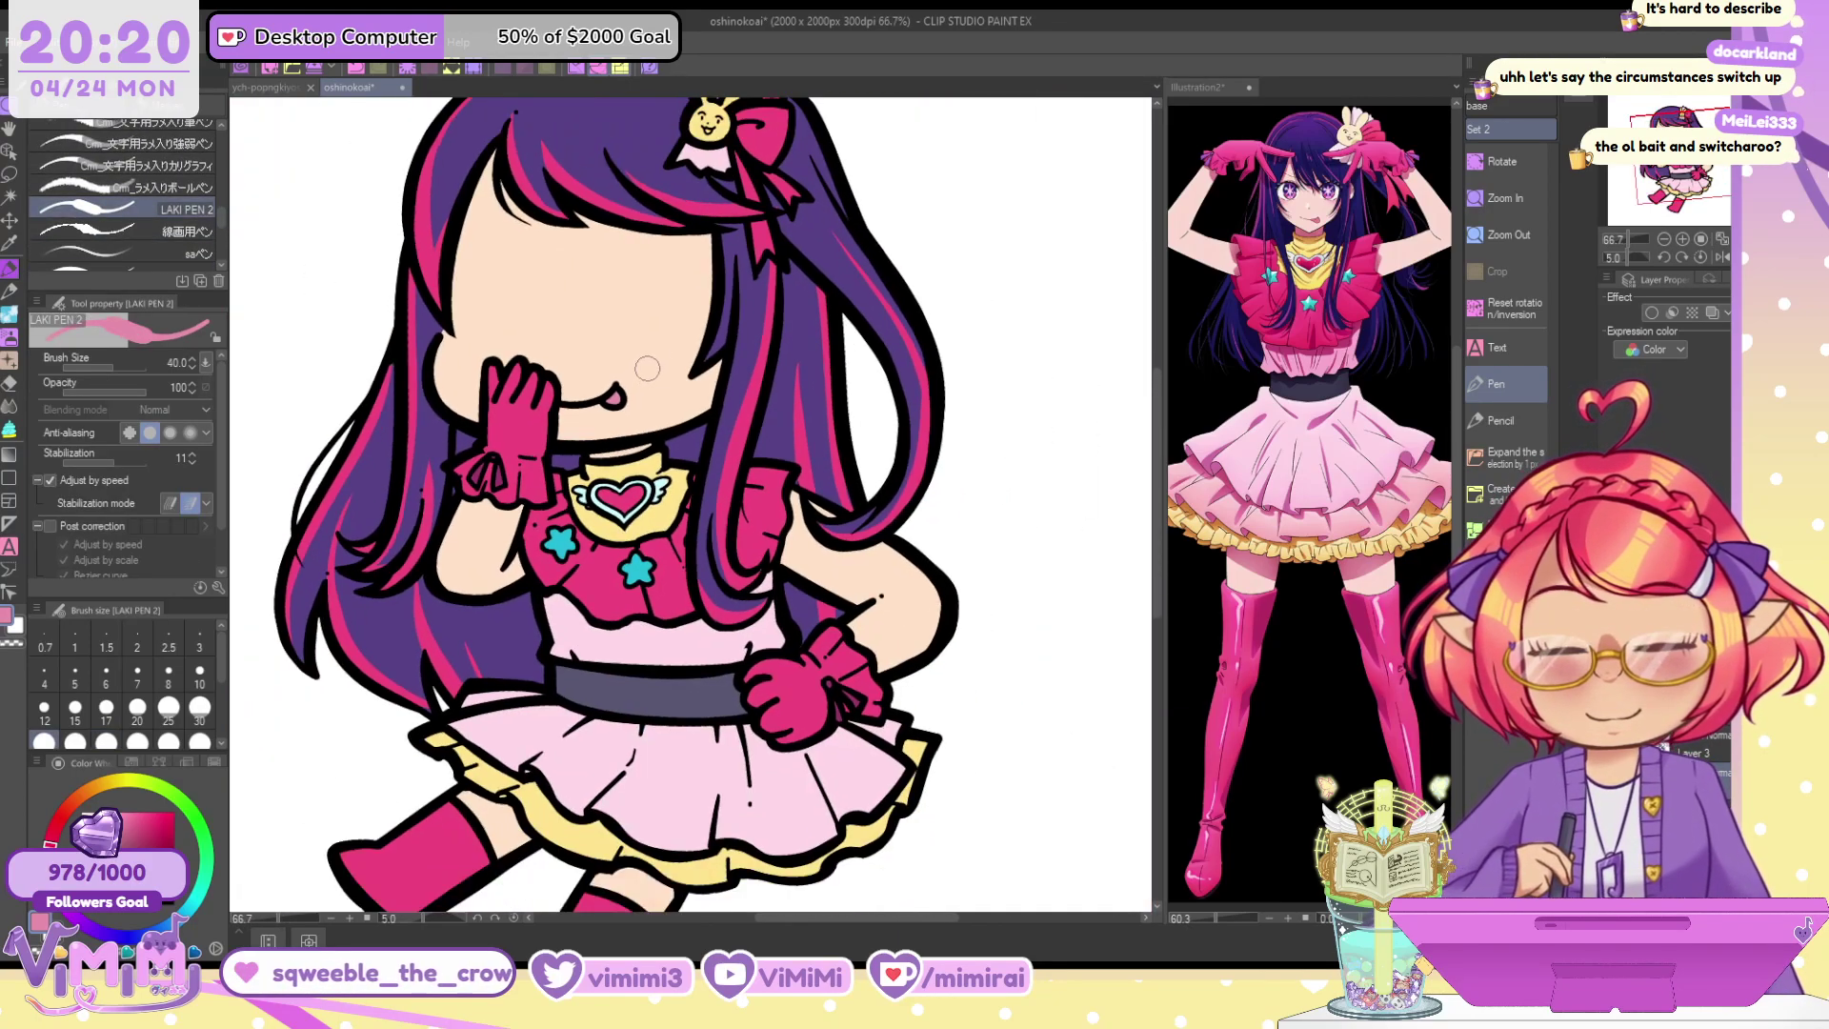
left_click_drag(894, 200, 974, 268)
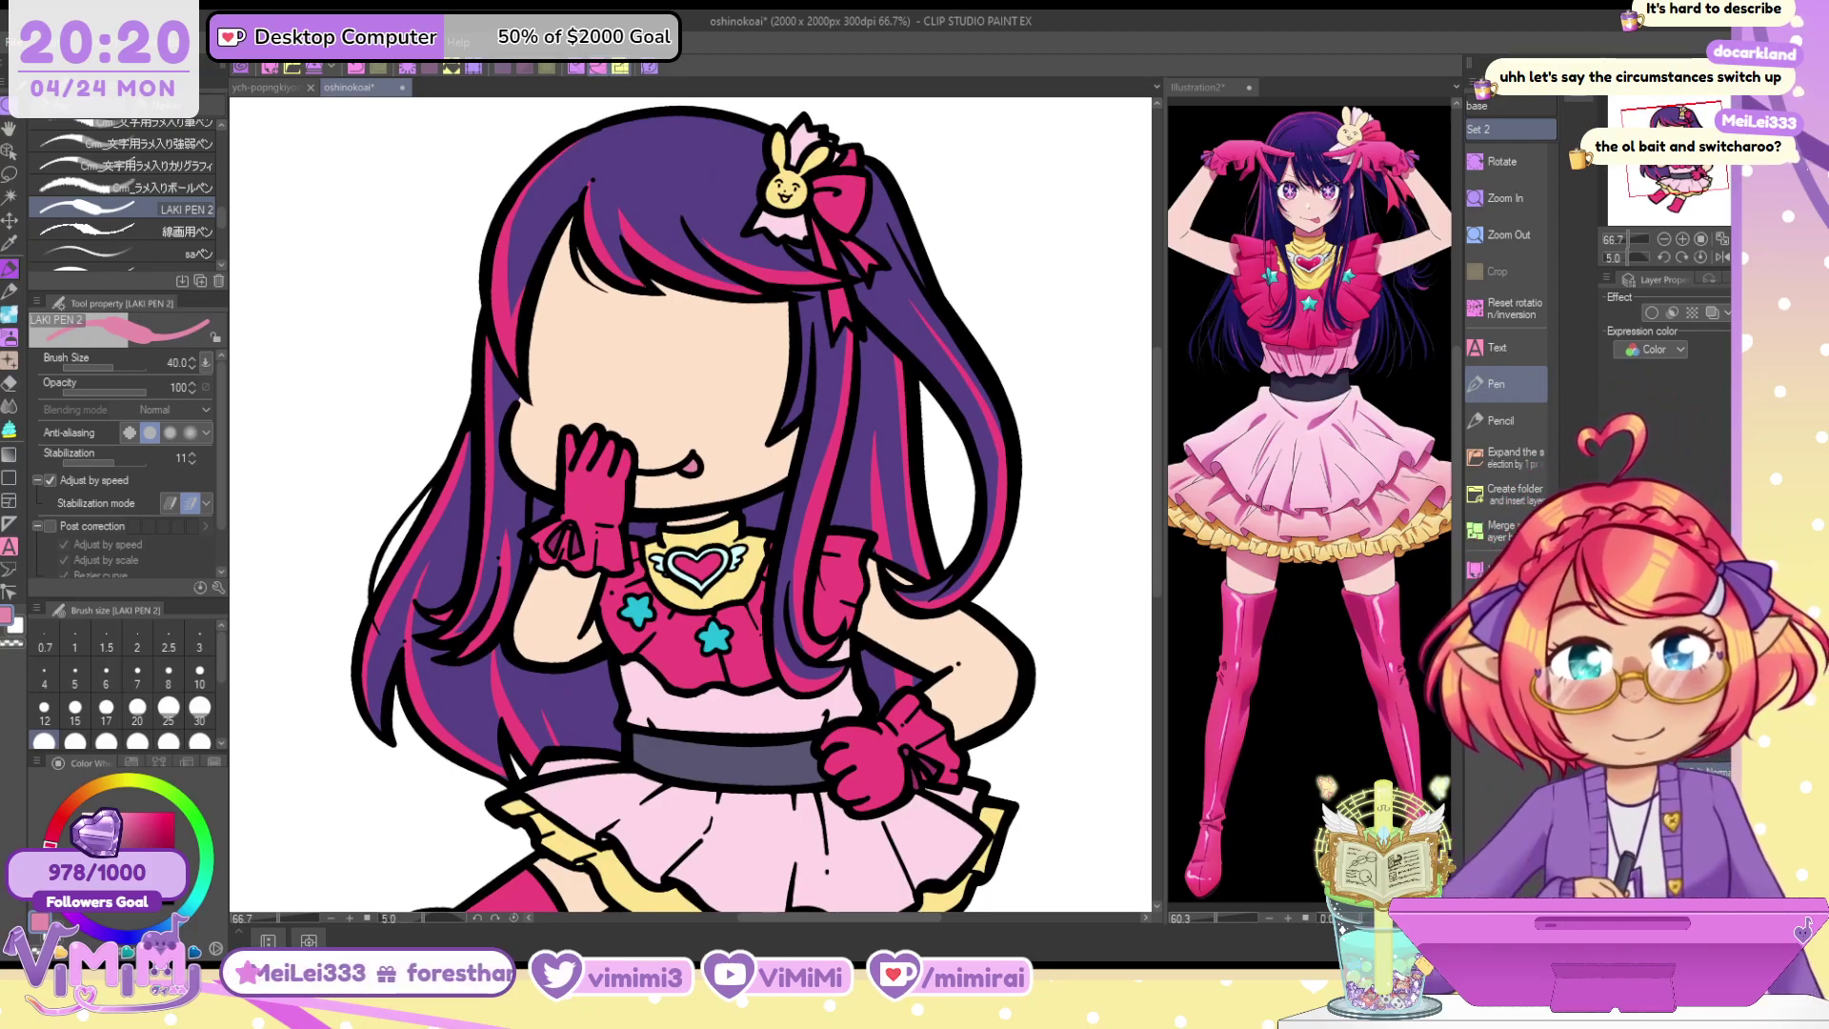
key("ctrl+z")
key("ctrl+z")
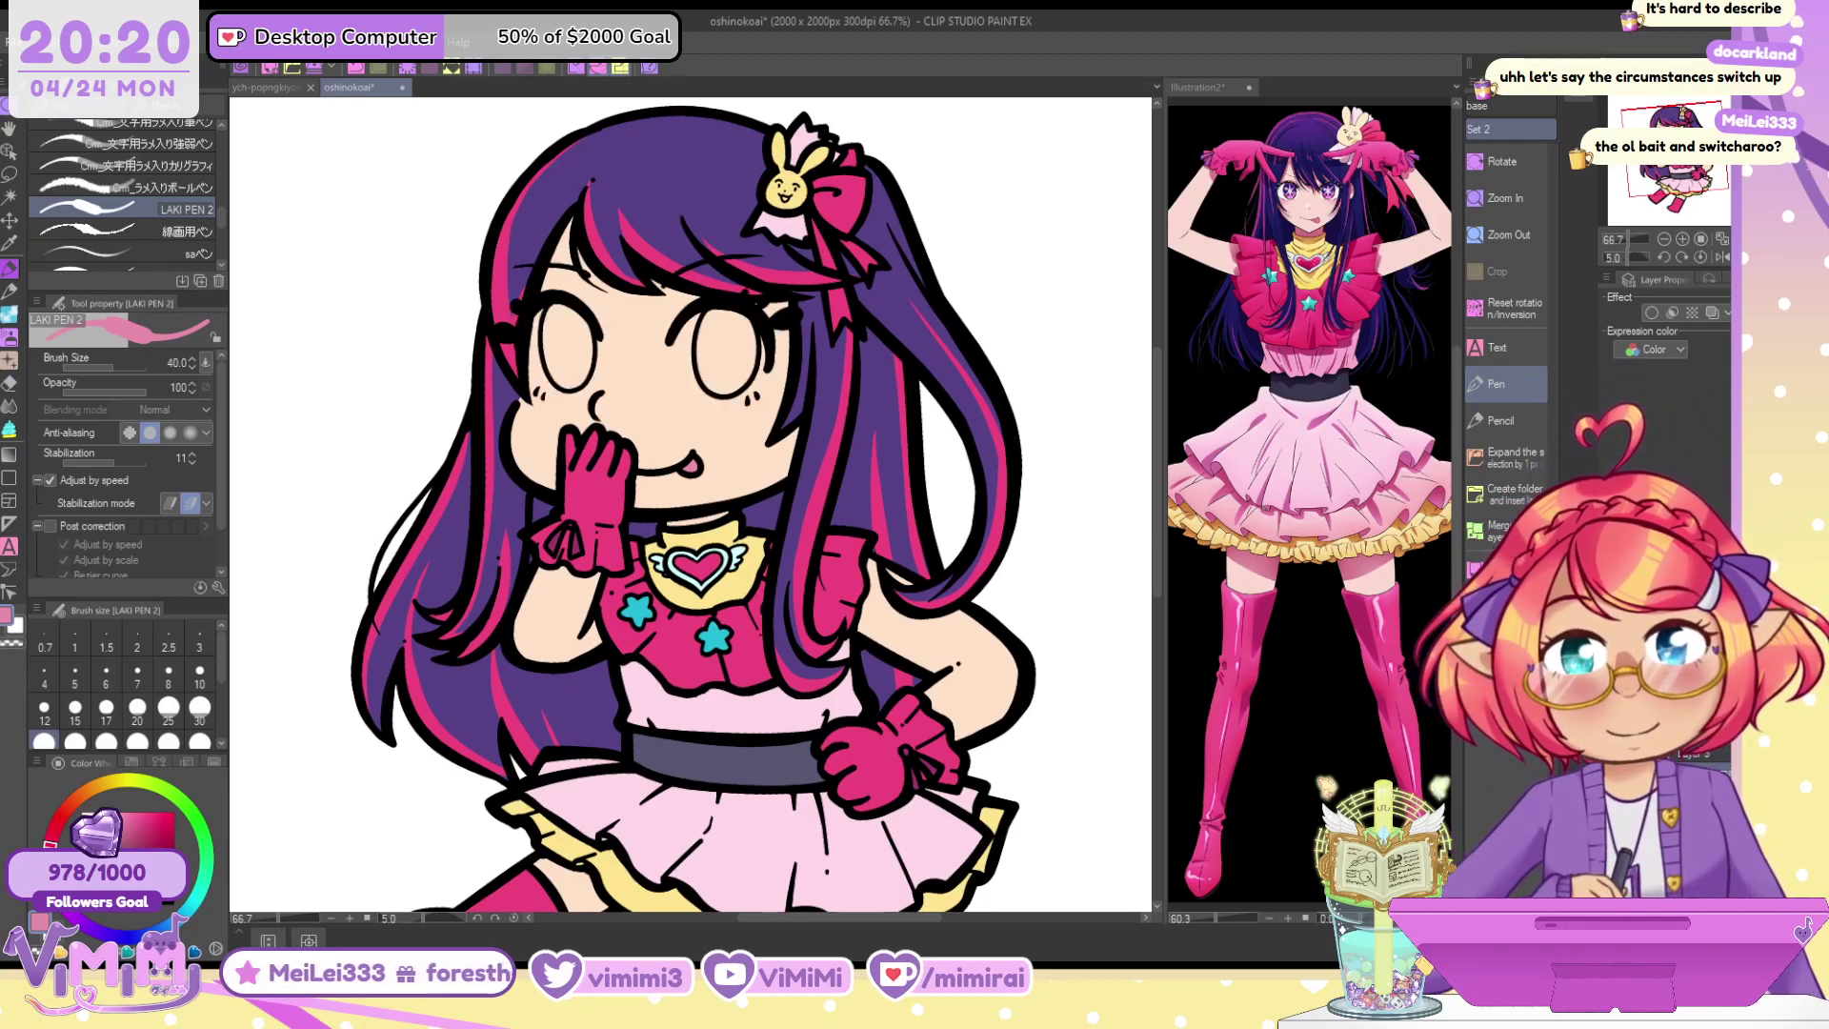
key("ctrl+z")
key("ctrl+y")
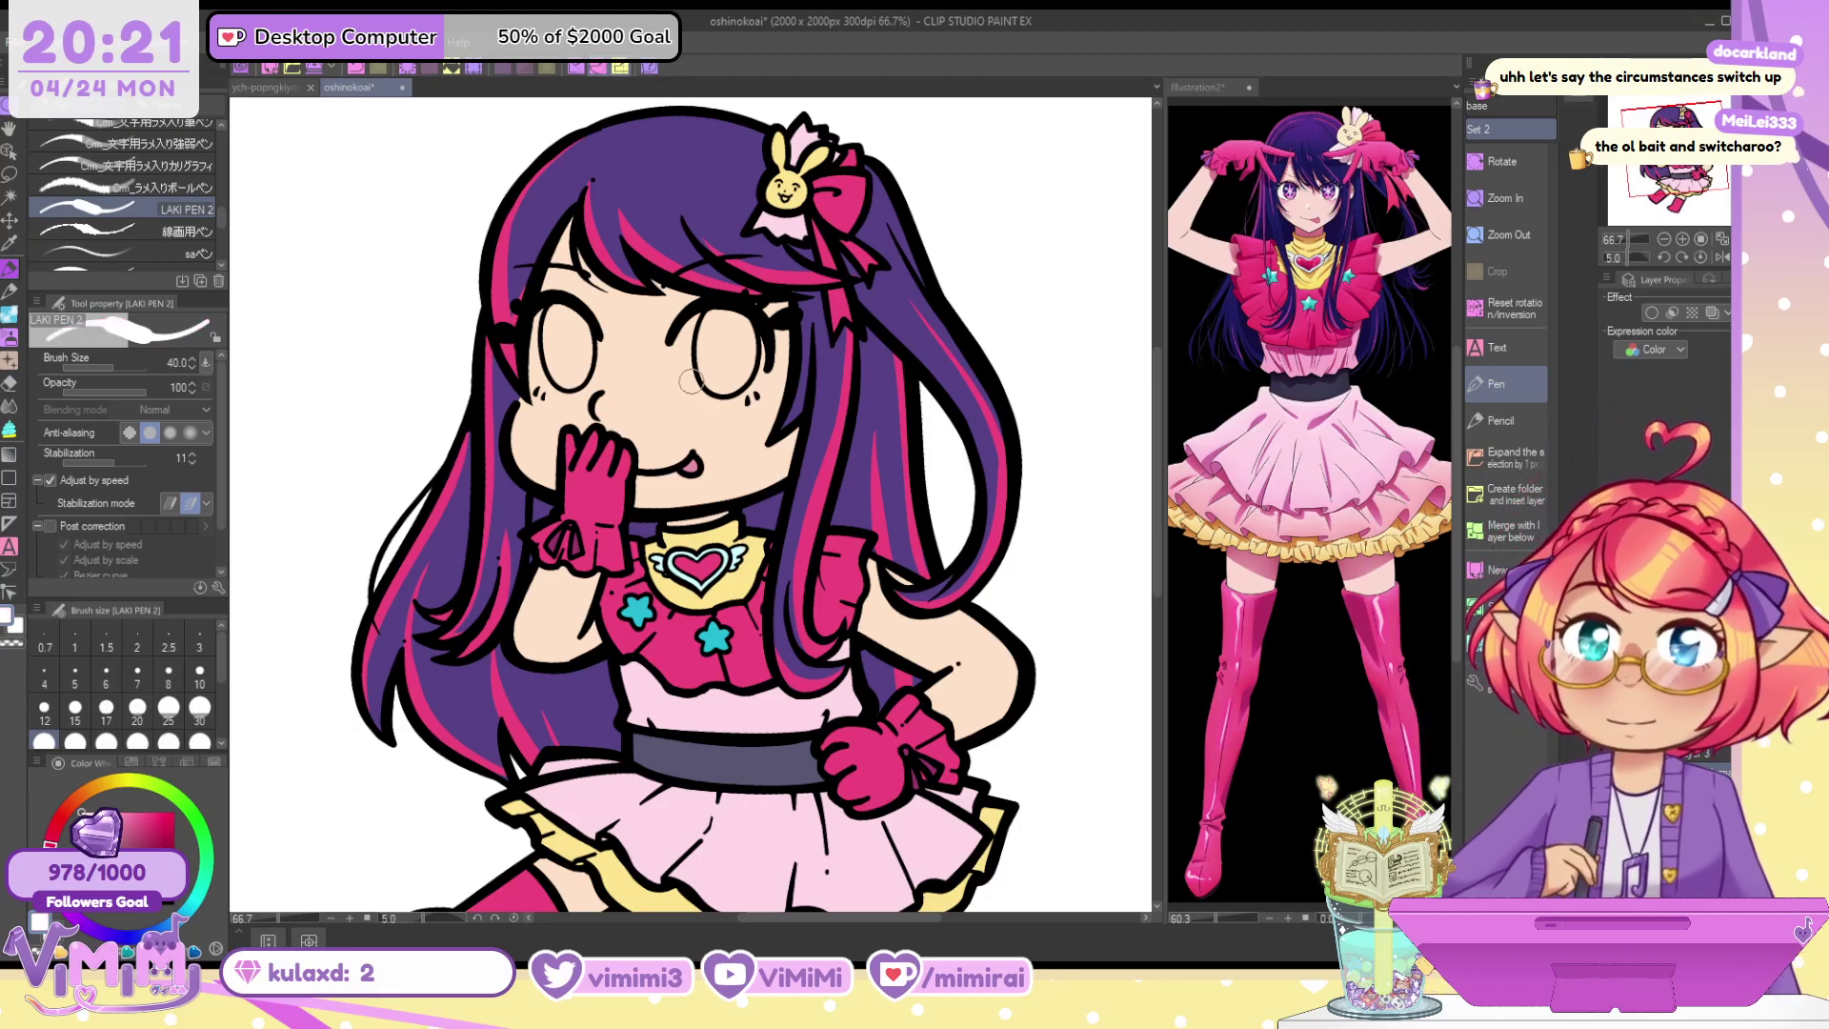
Paint both eyes solid white inside their outlines with LAKI PEN 2 at size 50
scroll(697, 382, "up", 5)
scroll(696, 382, "up", 2)
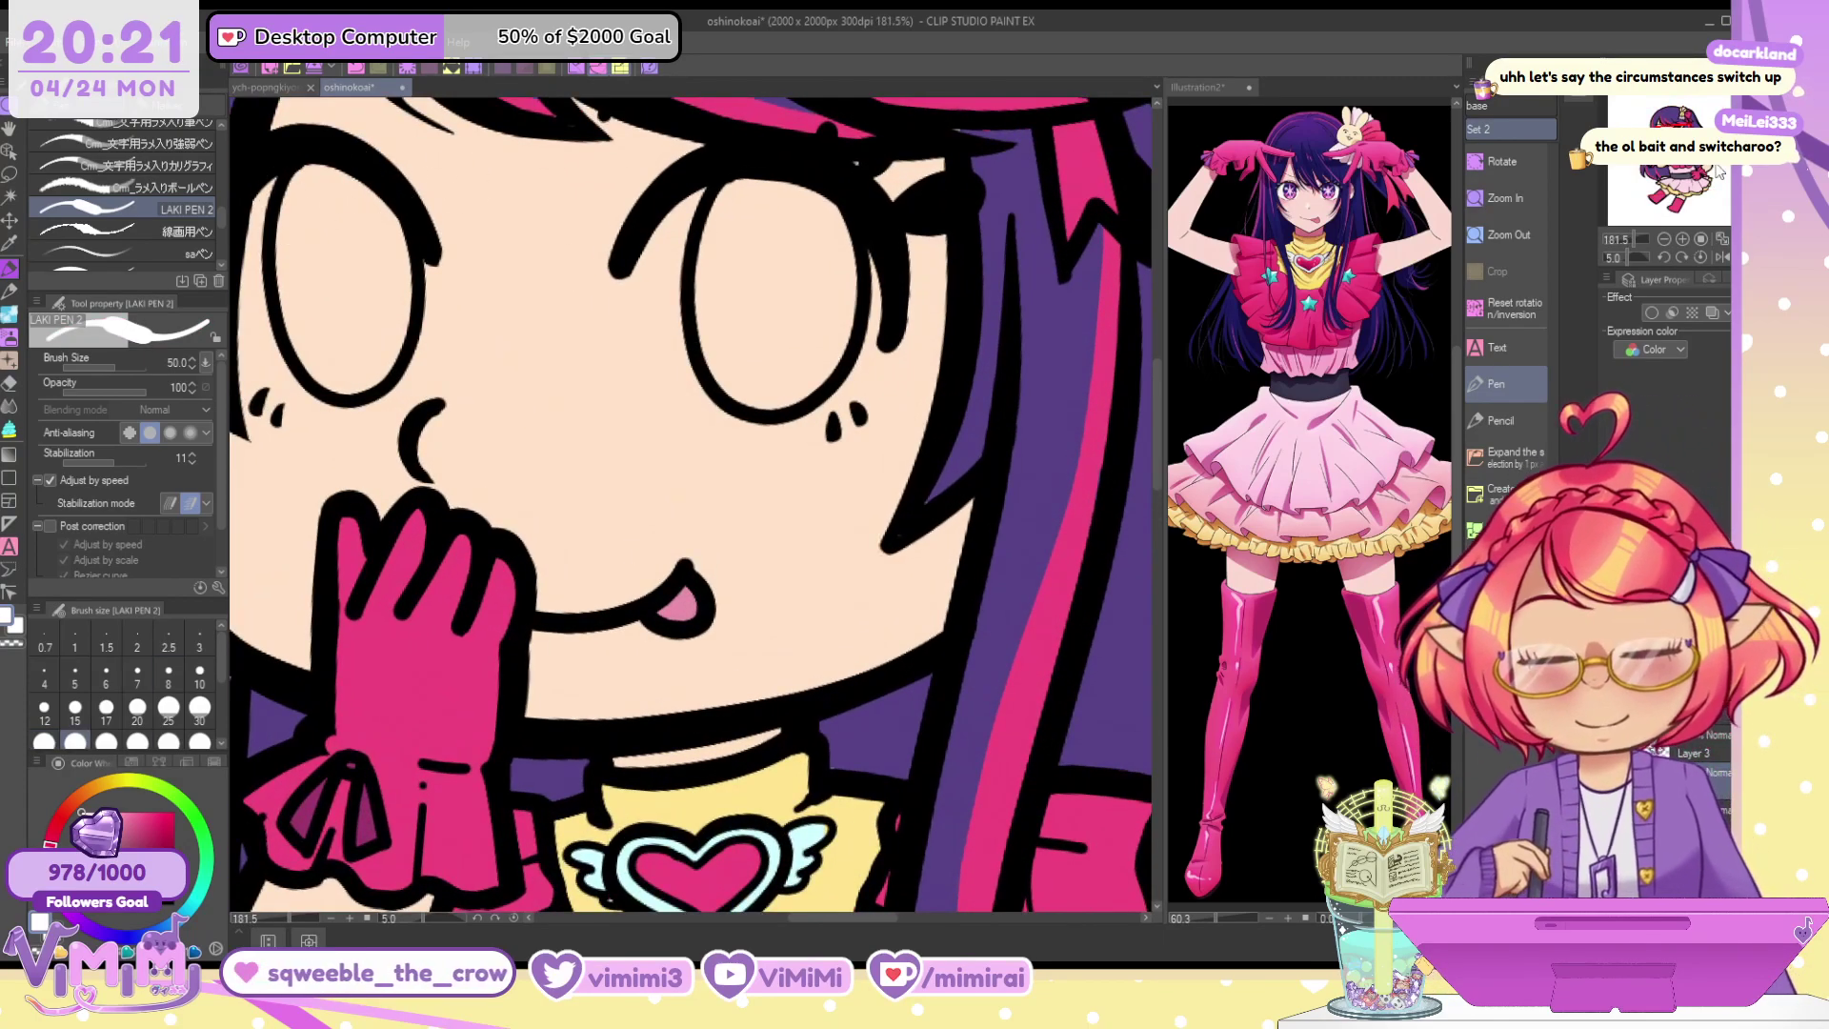
mouse_move(375, 284)
left_mouse_down()
mouse_move(510, 318)
mouse_move(541, 450)
left_mouse_up()
left_click_drag(551, 326, 557, 490)
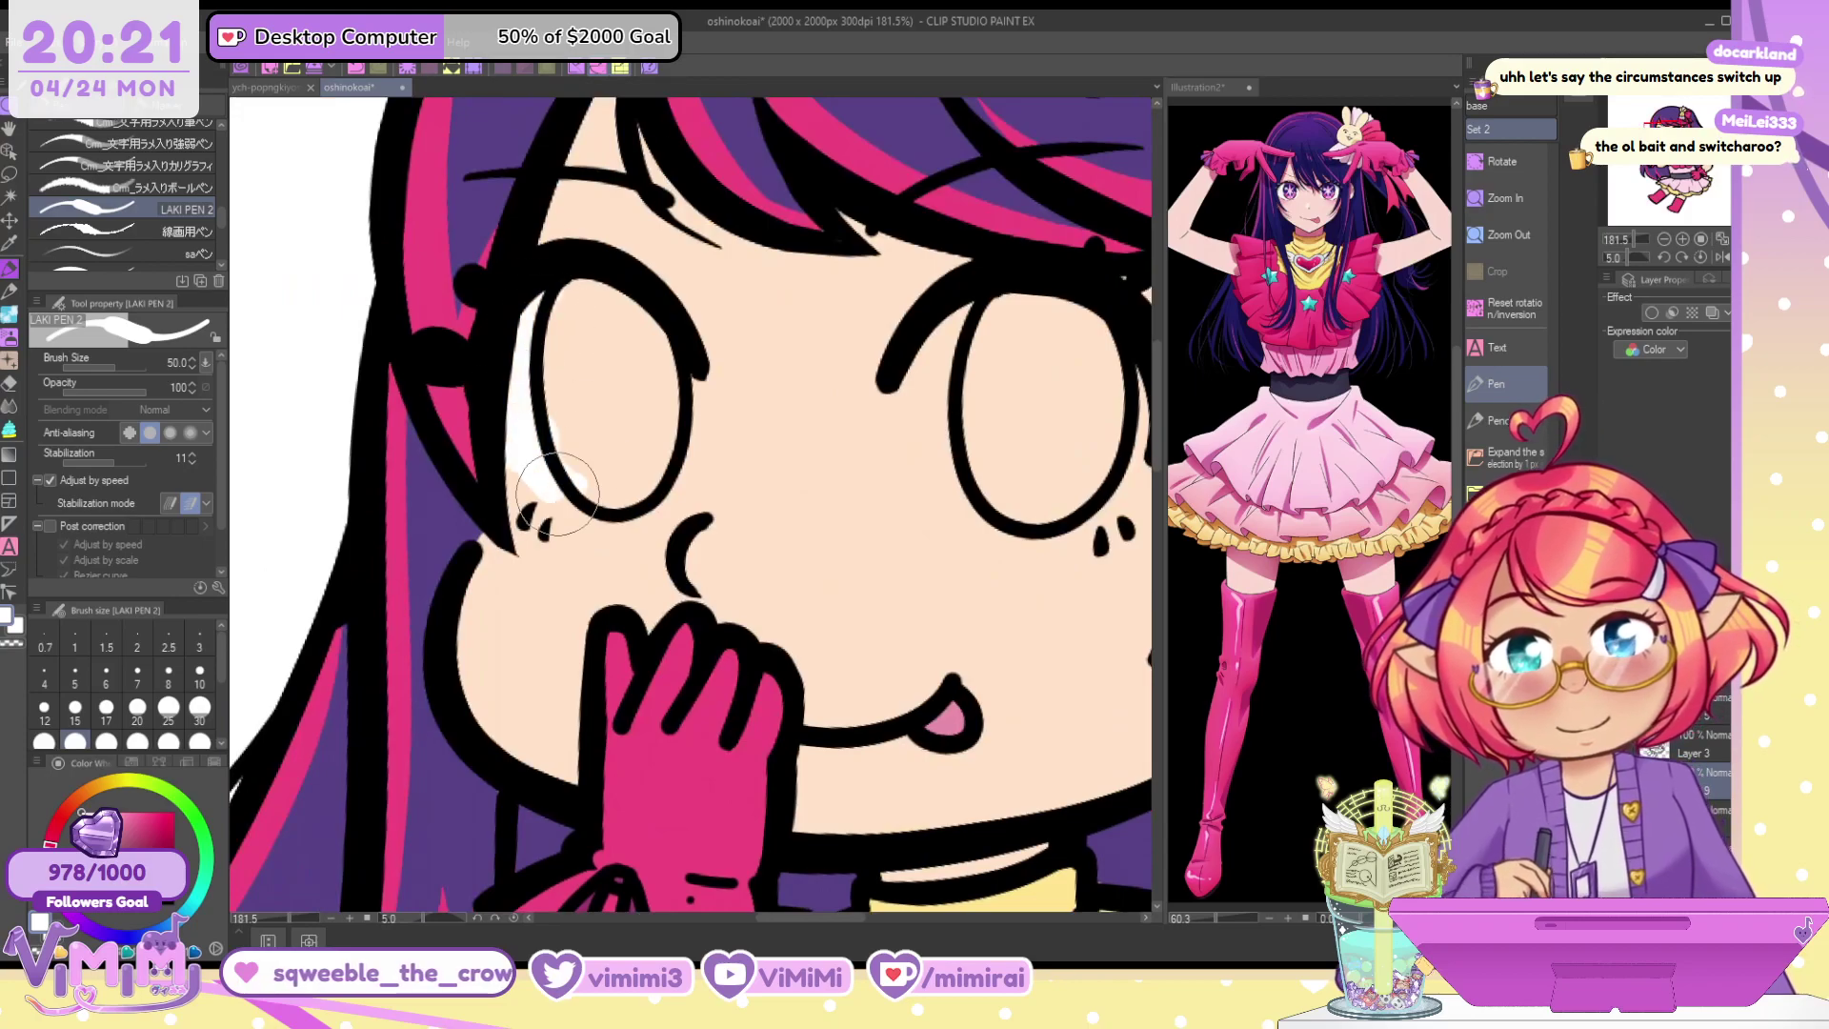
mouse_move(512, 366)
left_mouse_down()
mouse_move(579, 513)
mouse_move(506, 400)
mouse_move(590, 467)
mouse_move(625, 309)
mouse_move(614, 476)
mouse_move(632, 420)
left_mouse_up()
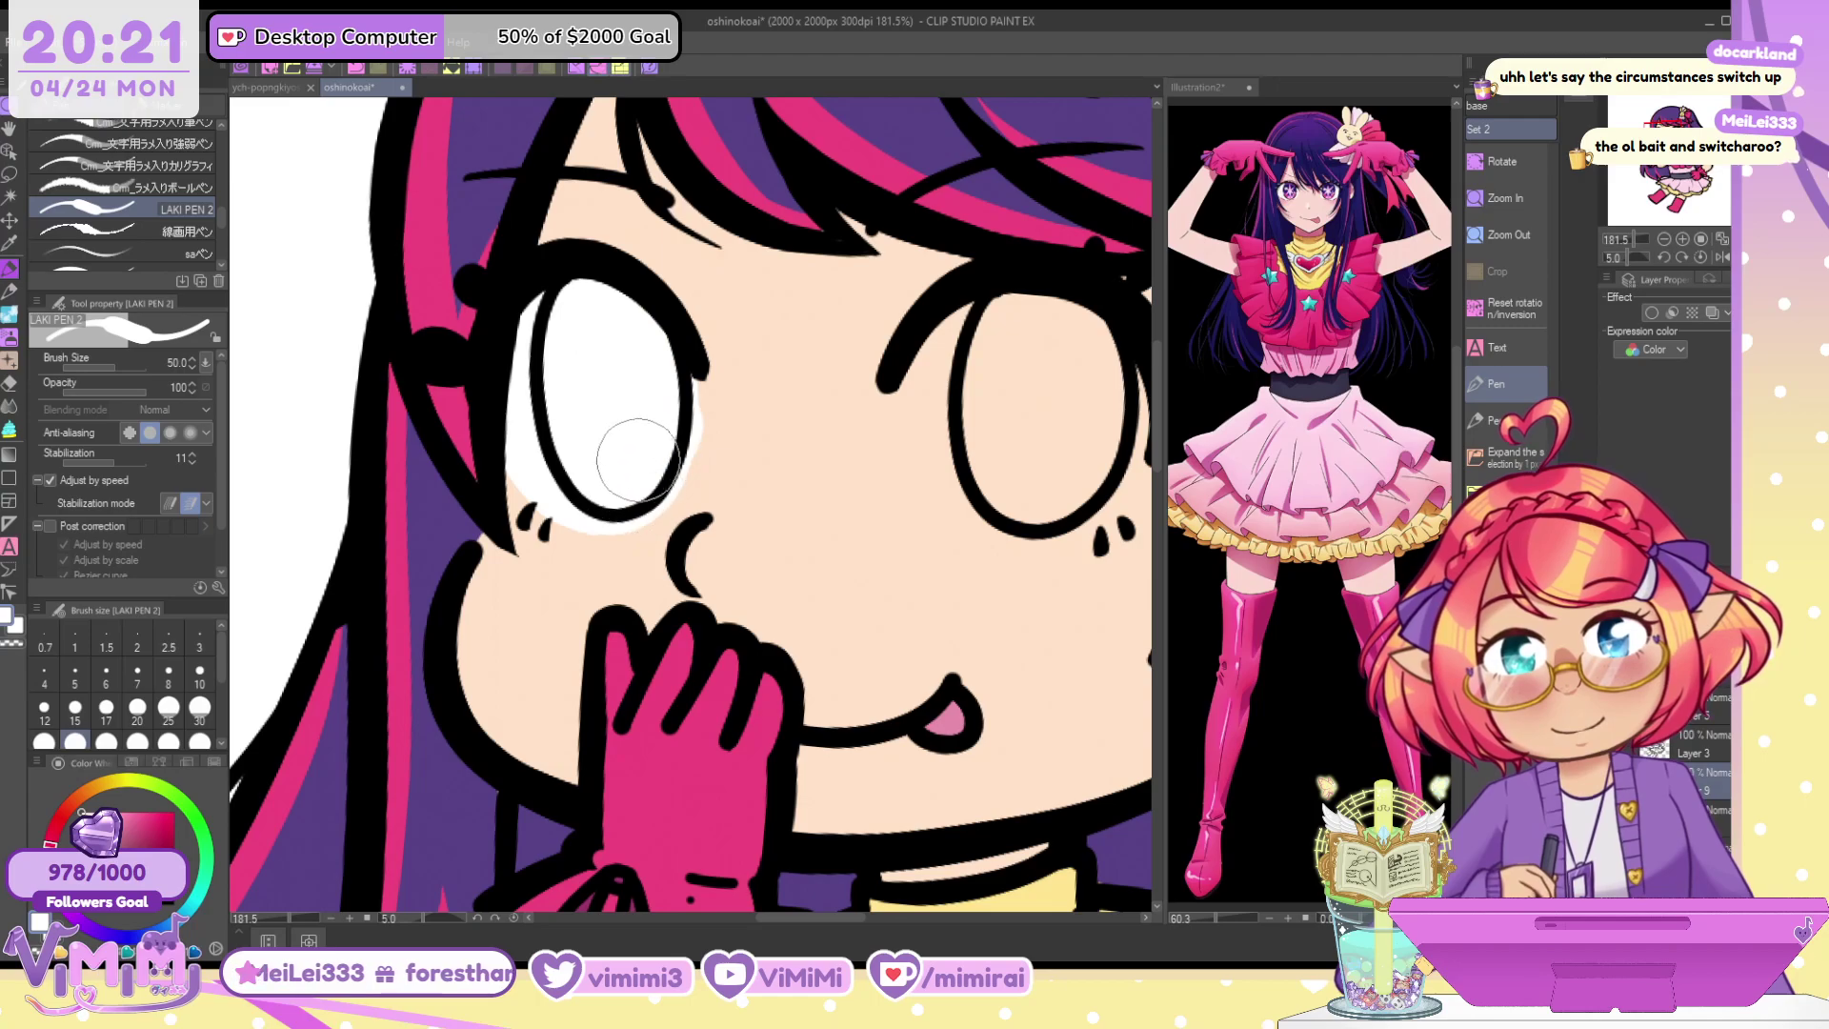
mouse_move(952, 286)
left_mouse_down()
mouse_move(1024, 495)
mouse_move(1007, 364)
mouse_move(968, 335)
mouse_move(917, 363)
mouse_move(1019, 496)
left_mouse_up()
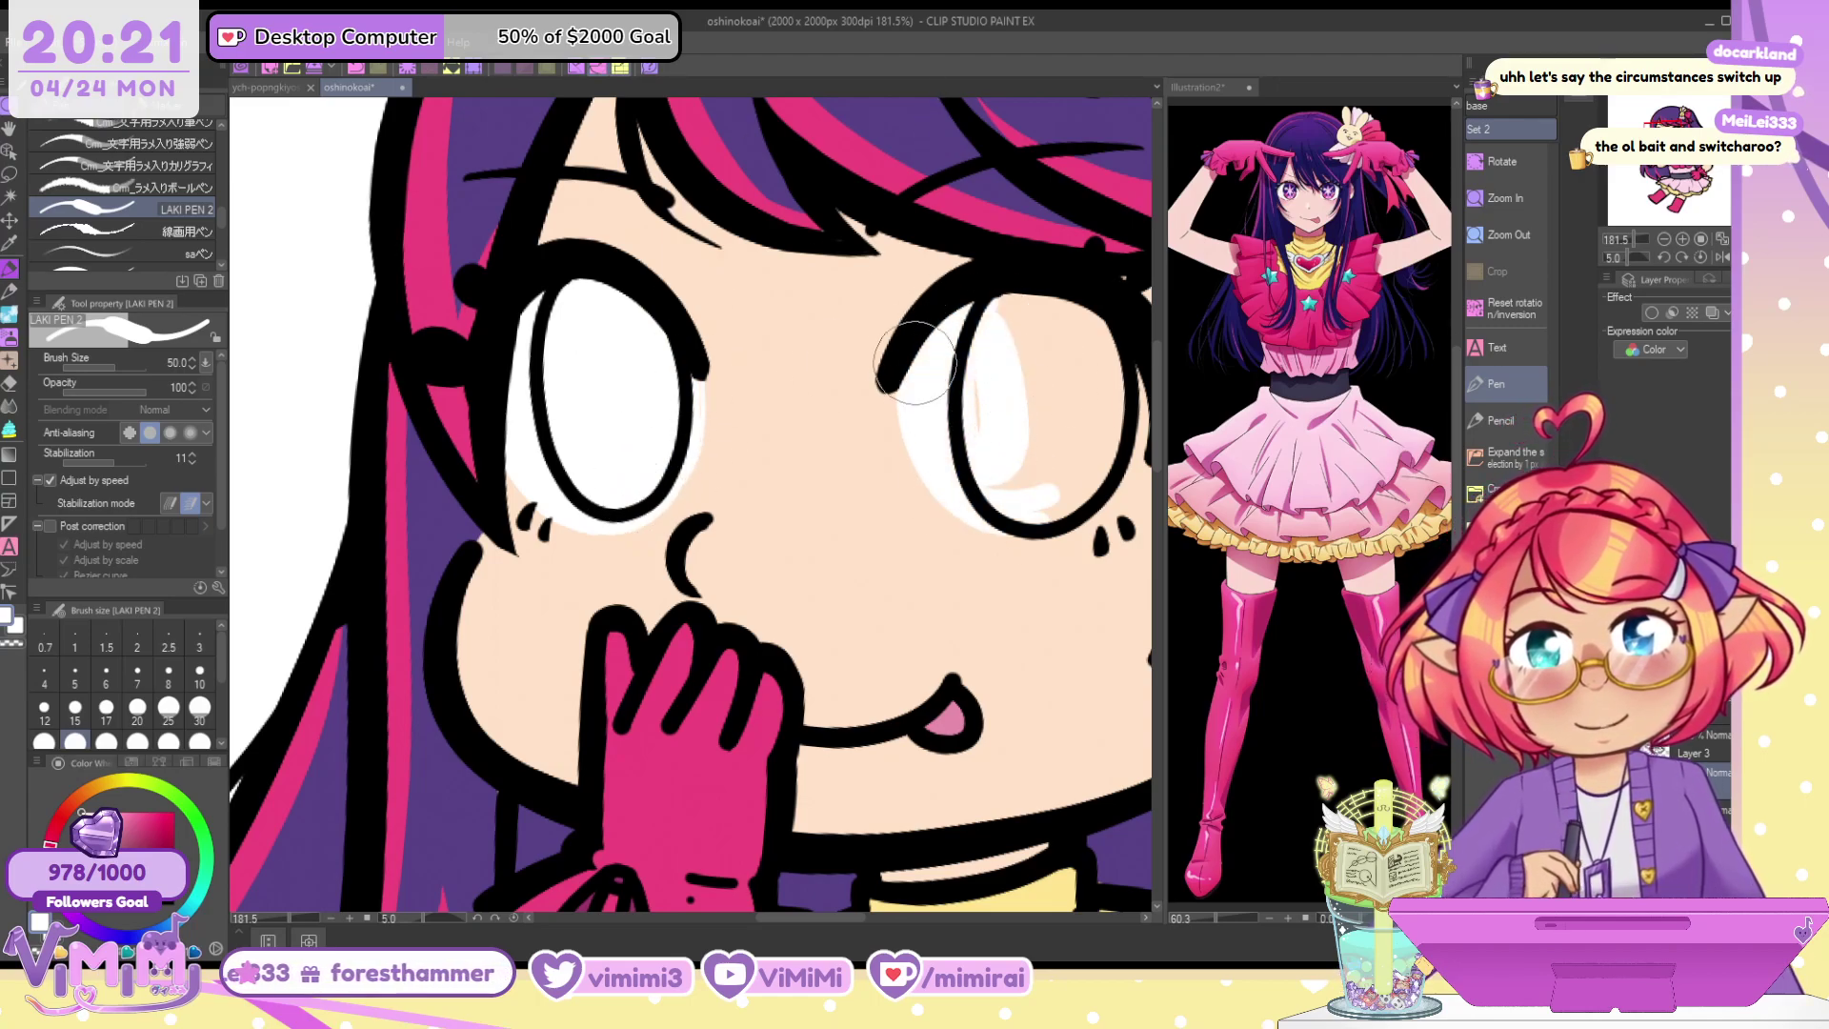
mouse_move(1109, 434)
left_mouse_down()
mouse_move(1093, 502)
mouse_move(1126, 421)
mouse_move(1084, 449)
mouse_move(1073, 374)
mouse_move(1009, 305)
left_mouse_up()
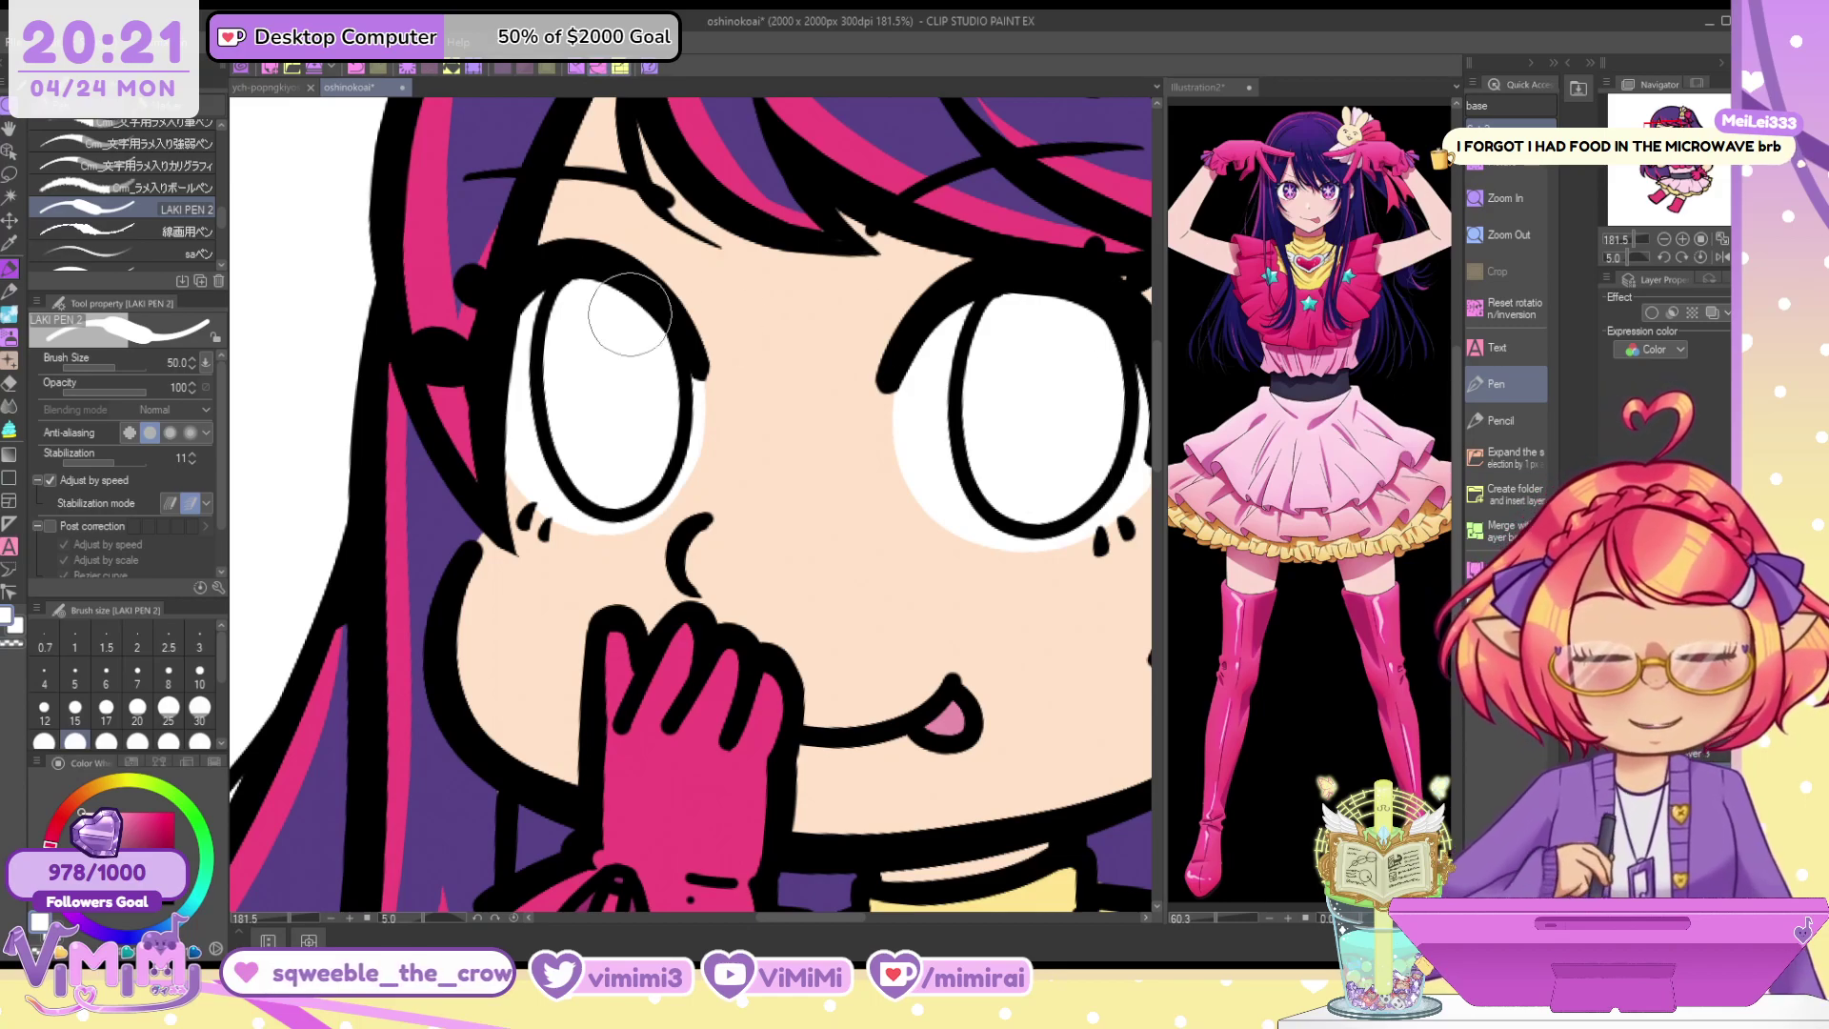
Sample the purple of the hair and fill both irises with it
left_click(499, 194, "alt")
mouse_move(583, 284)
left_mouse_down()
mouse_move(623, 404)
mouse_move(624, 466)
mouse_move(601, 344)
mouse_move(564, 294)
mouse_move(591, 471)
mouse_move(602, 378)
mouse_move(637, 396)
mouse_move(650, 432)
mouse_move(649, 464)
mouse_move(609, 498)
mouse_move(632, 457)
left_mouse_up()
mouse_move(1000, 324)
left_mouse_down()
mouse_move(1070, 309)
mouse_move(1025, 312)
mouse_move(1028, 388)
left_mouse_up()
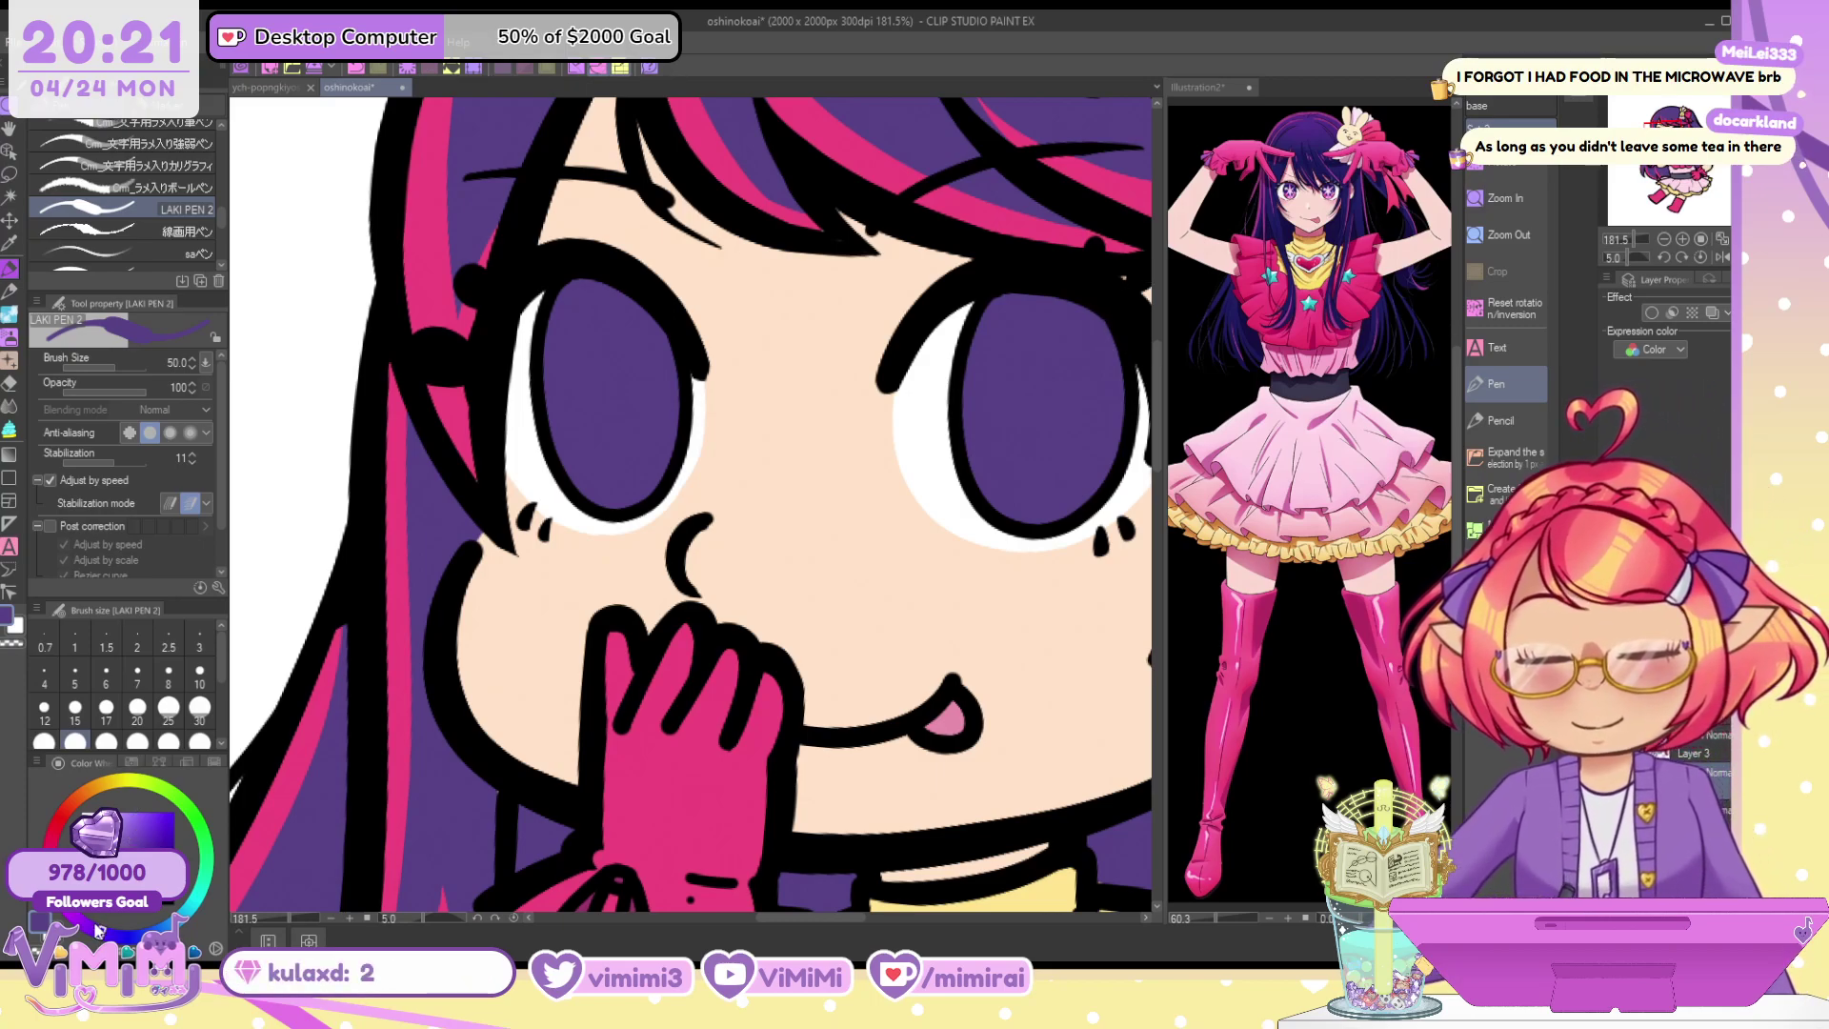
Reset the canvas rotation and look over the whole coloured character
left_click(10, 428)
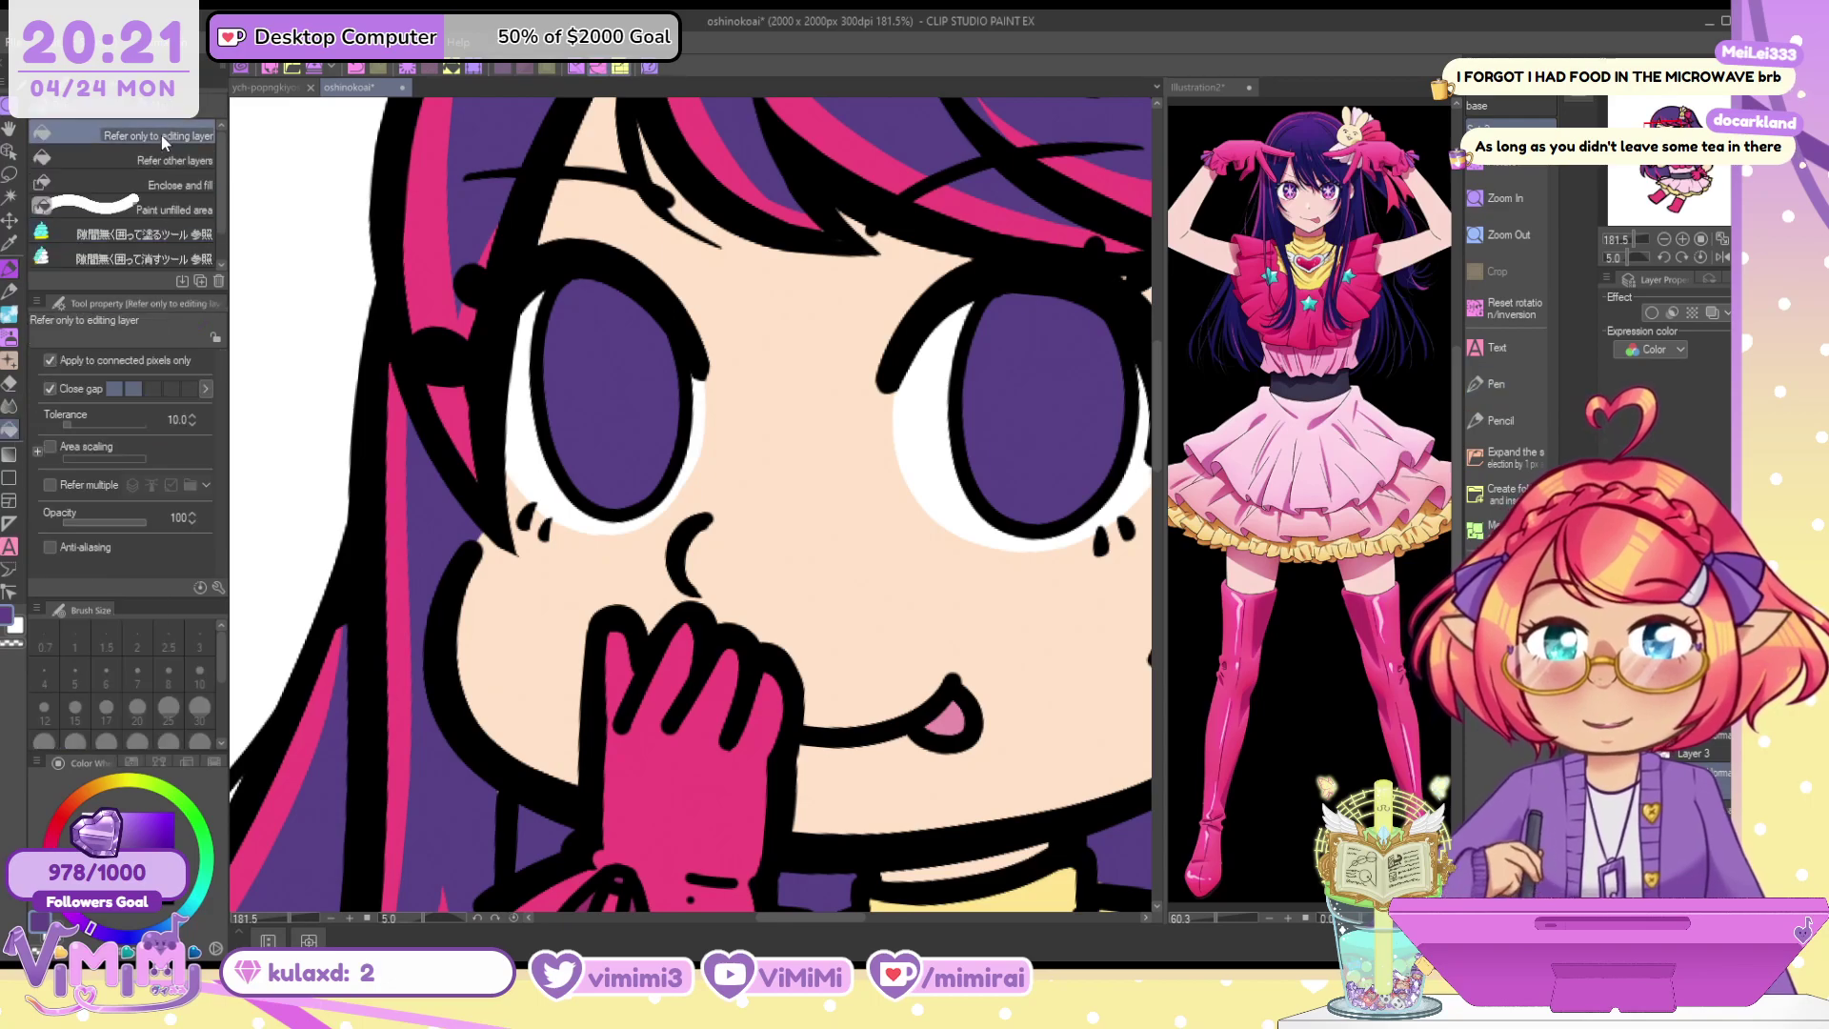
scroll(1087, 522, "down", 3)
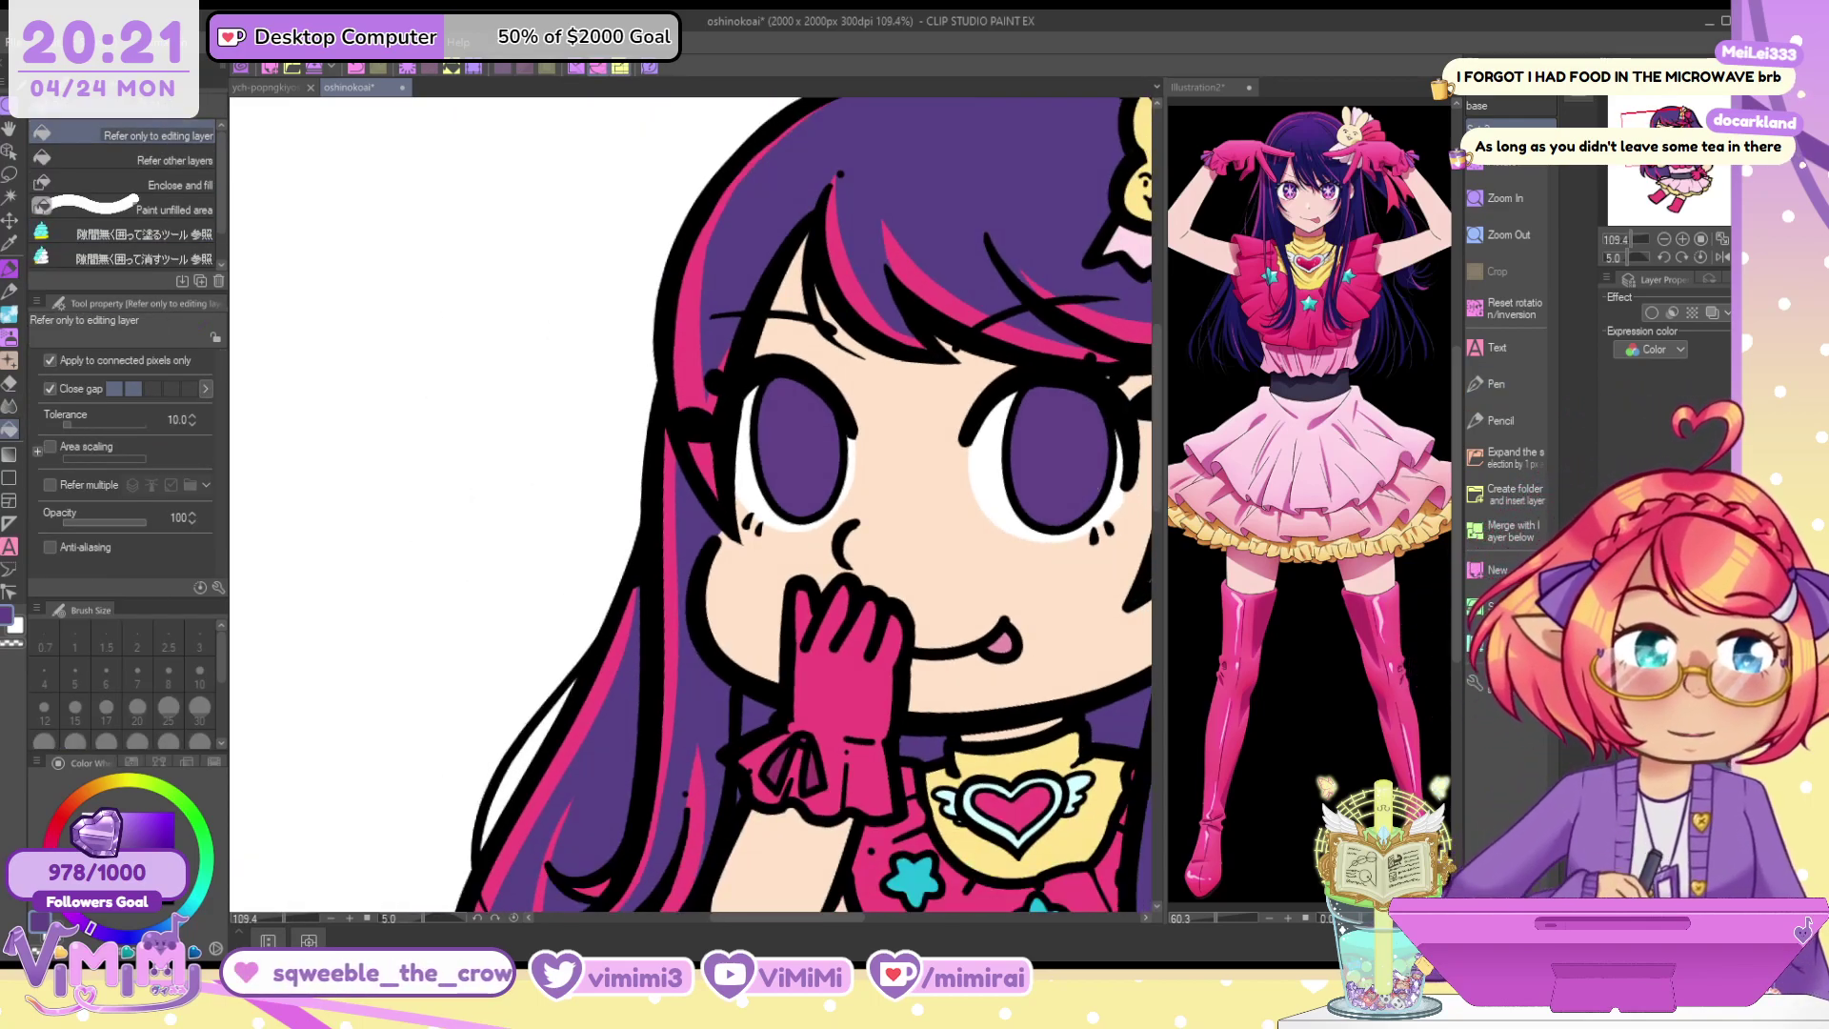
scroll(964, 445, "down", 5)
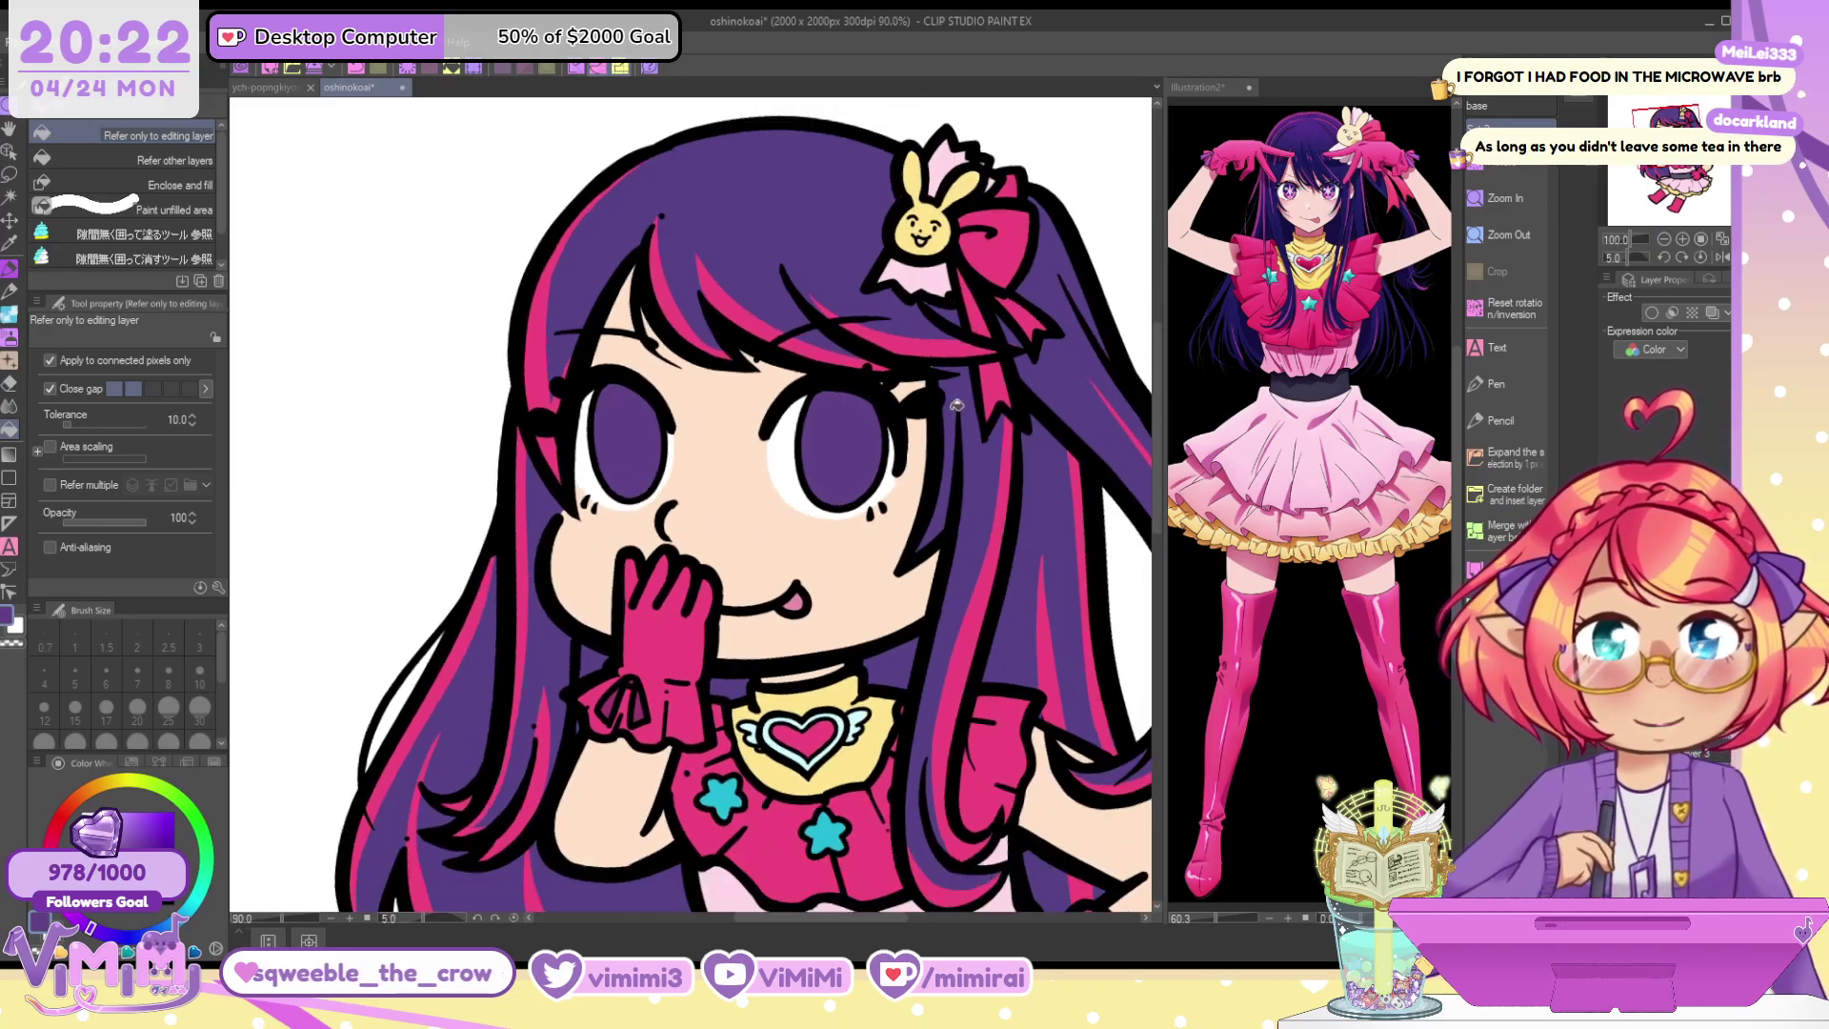
left_click(1700, 257)
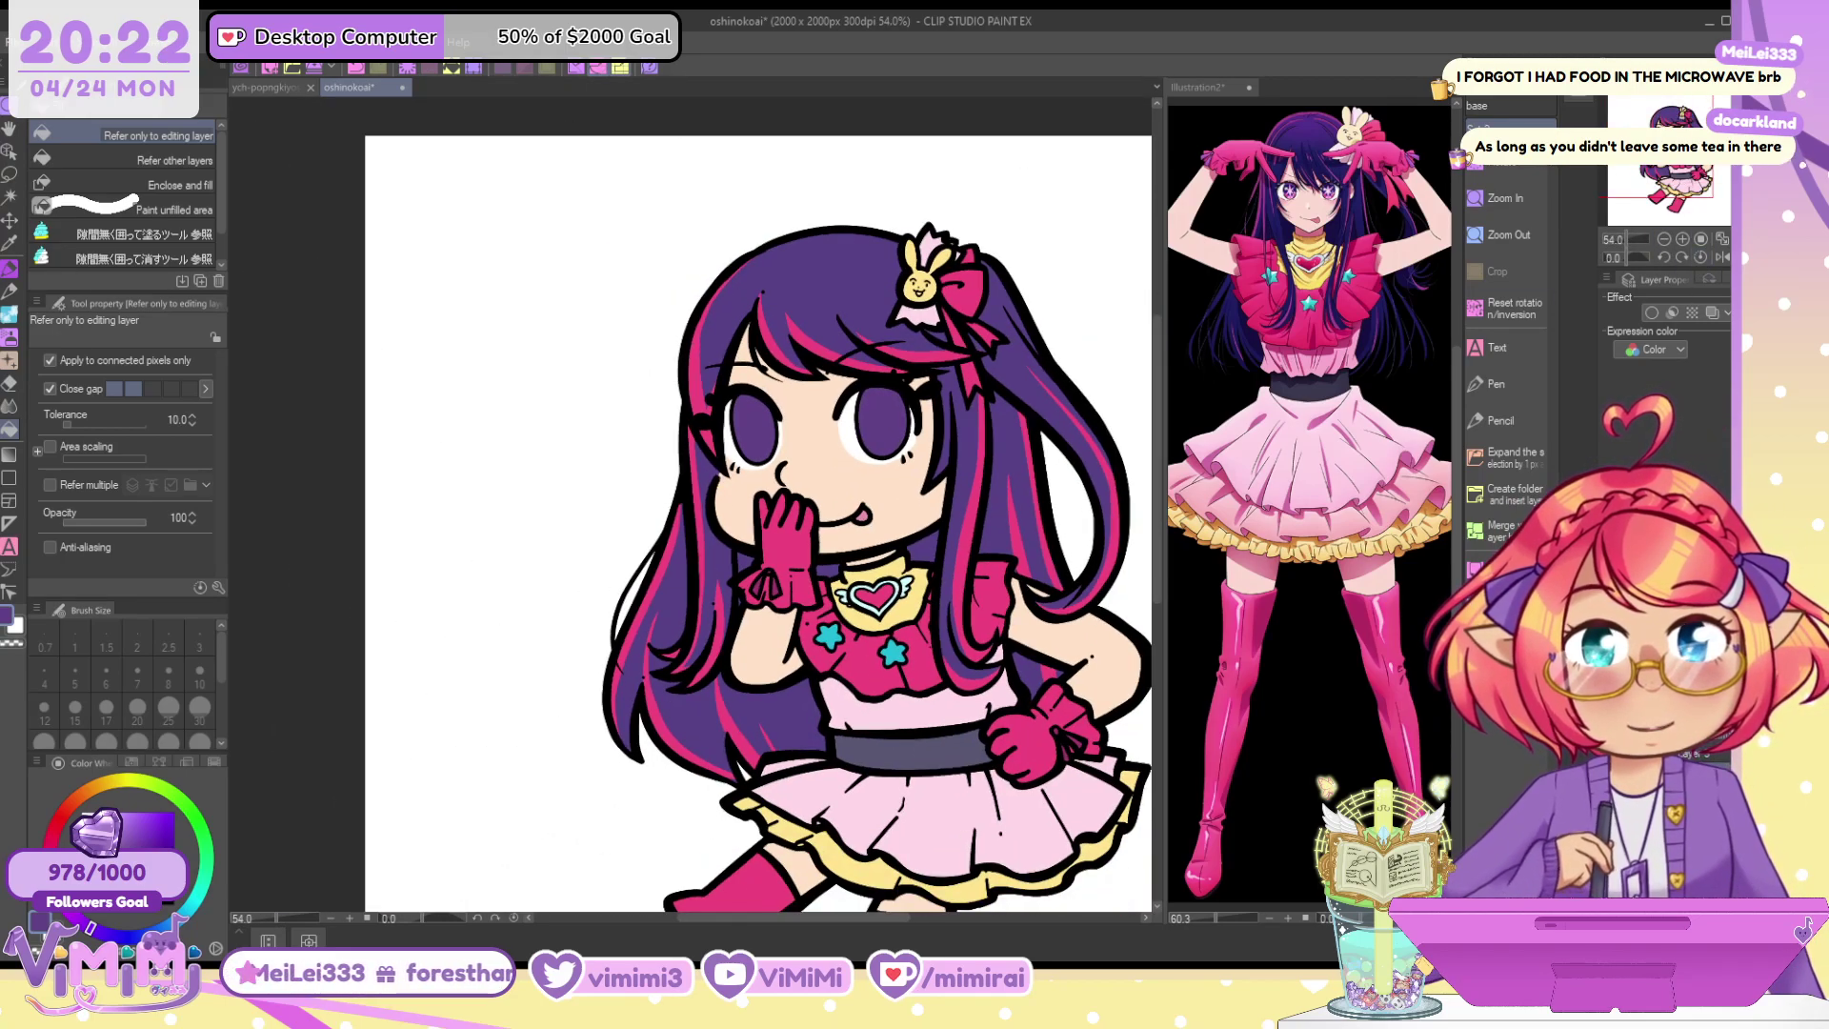
left_click_drag(991, 516, 970, 460)
scroll(968, 459, "down", 1)
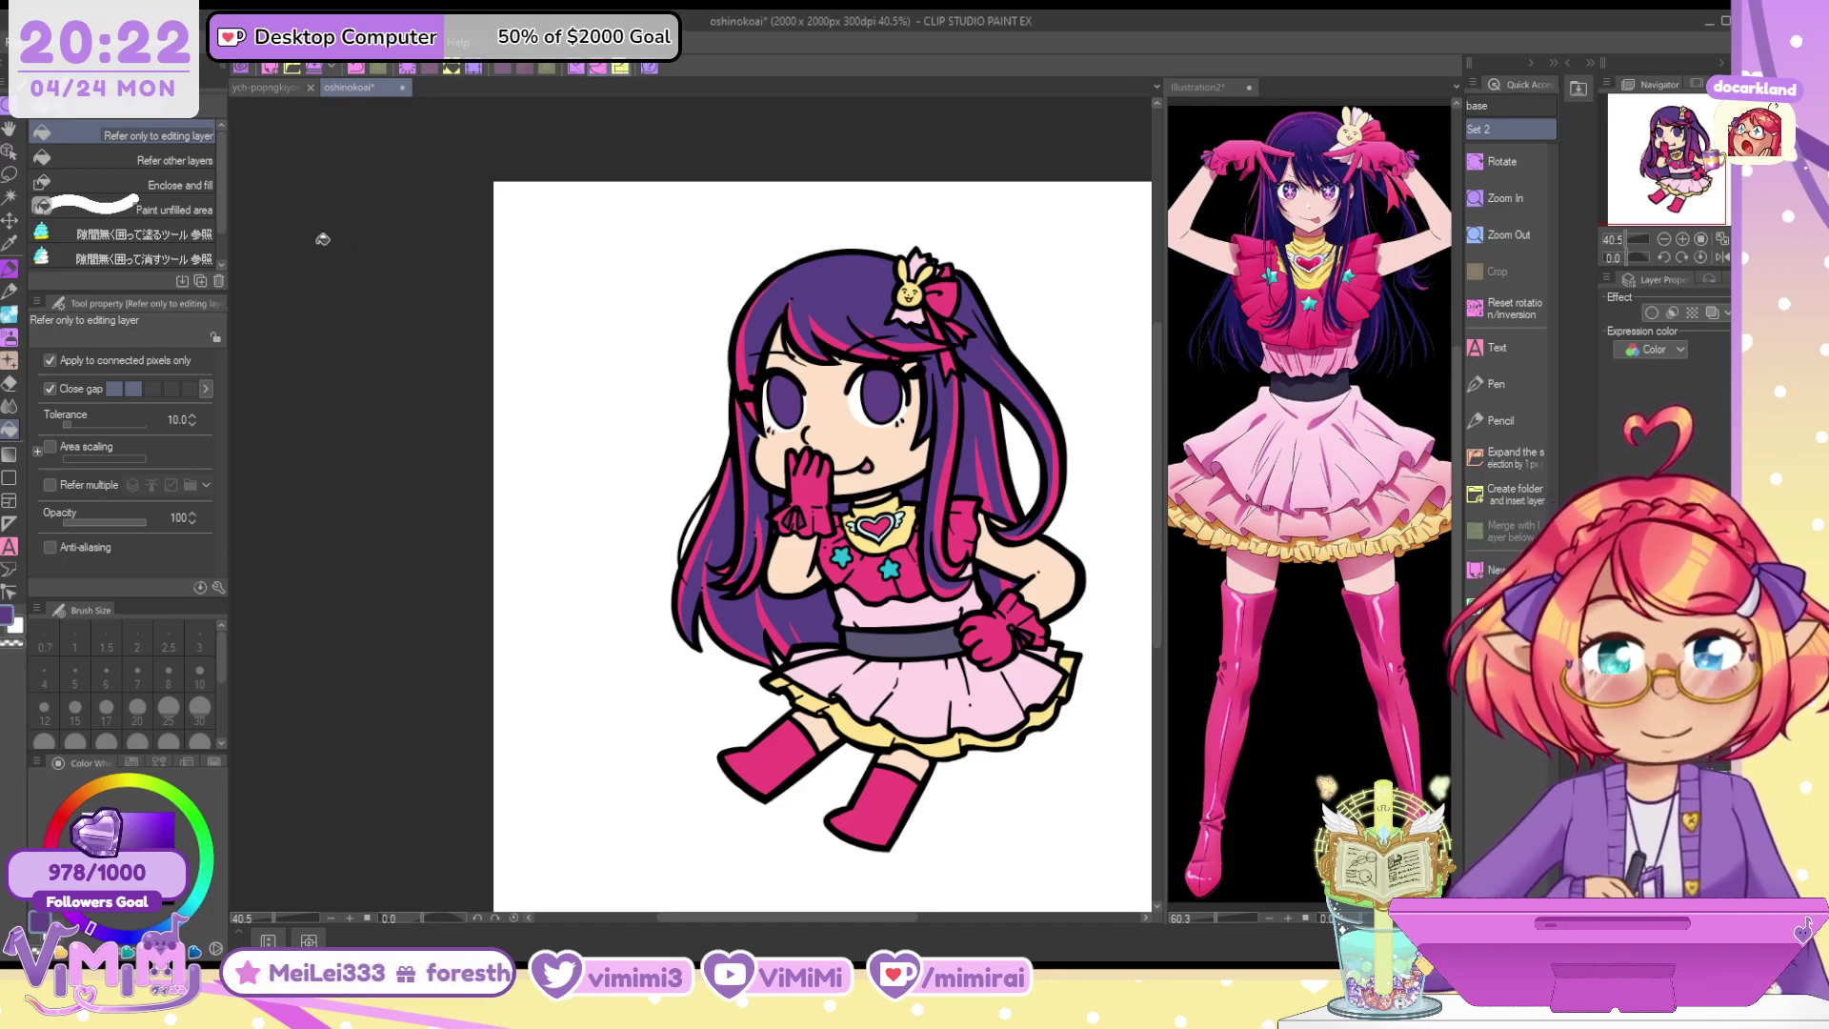
left_click(10, 196)
left_click(654, 314)
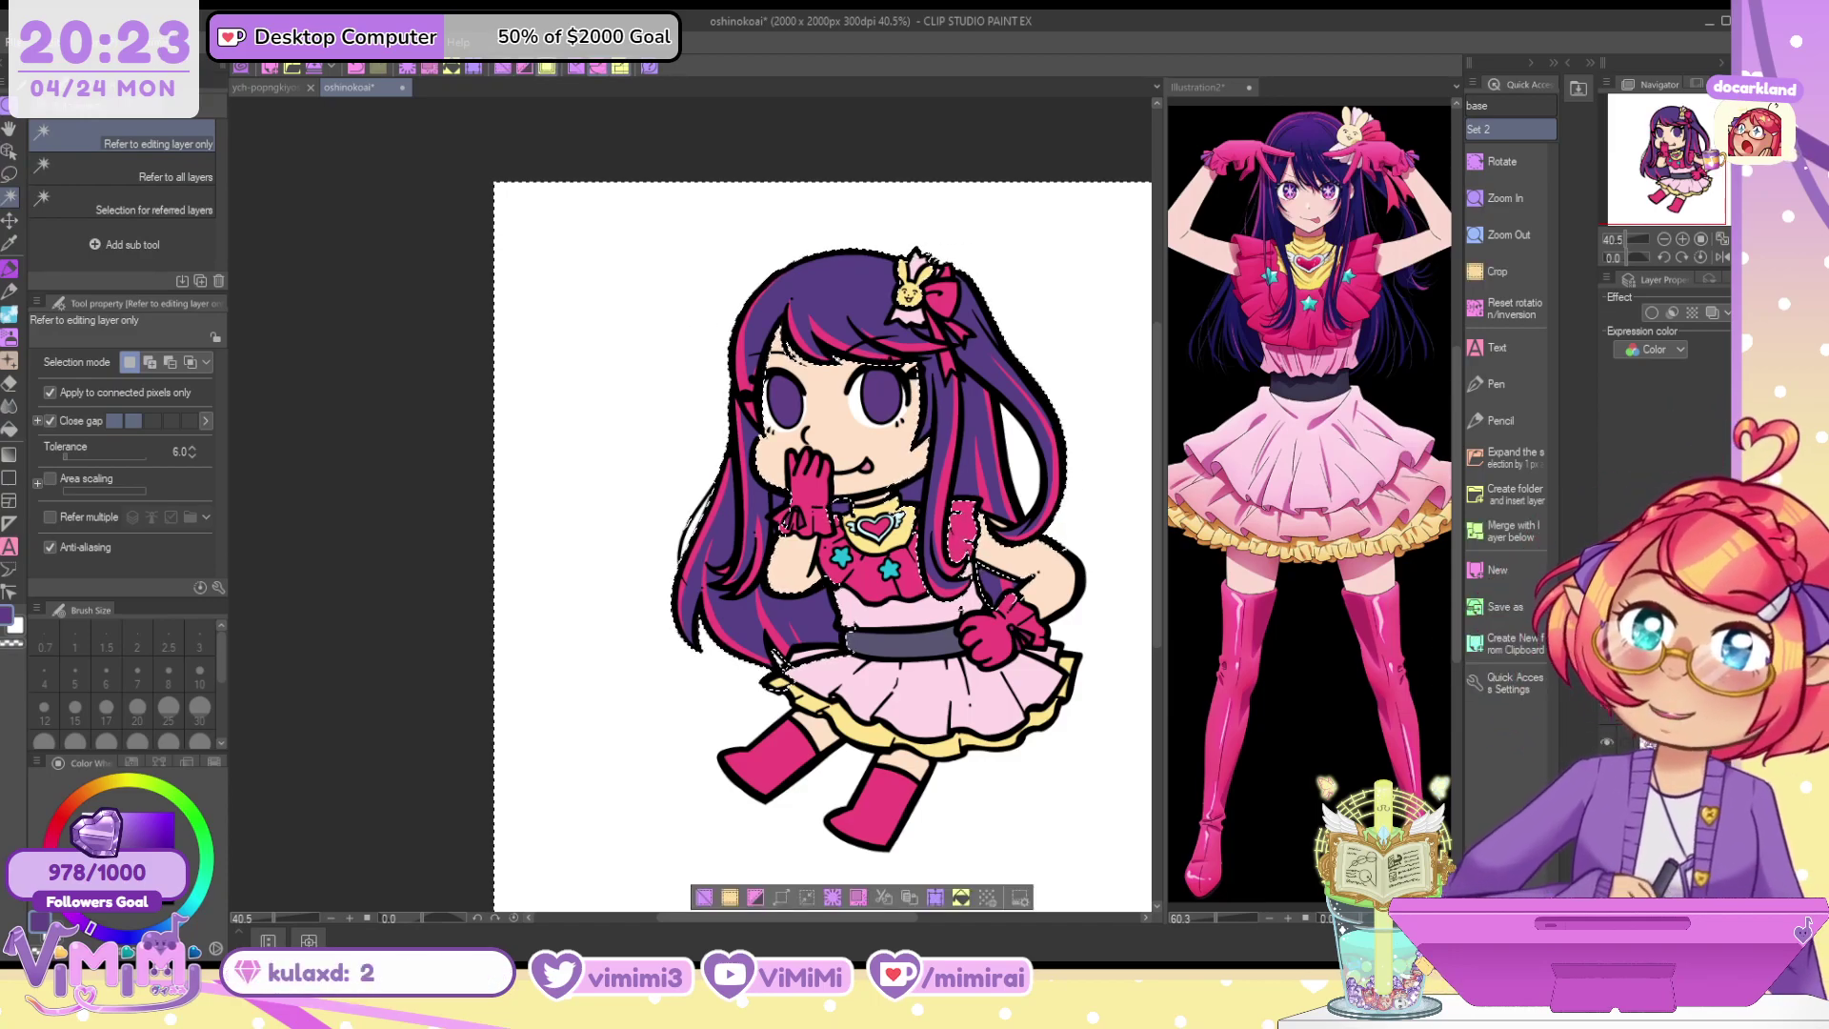
key("ctrl+d")
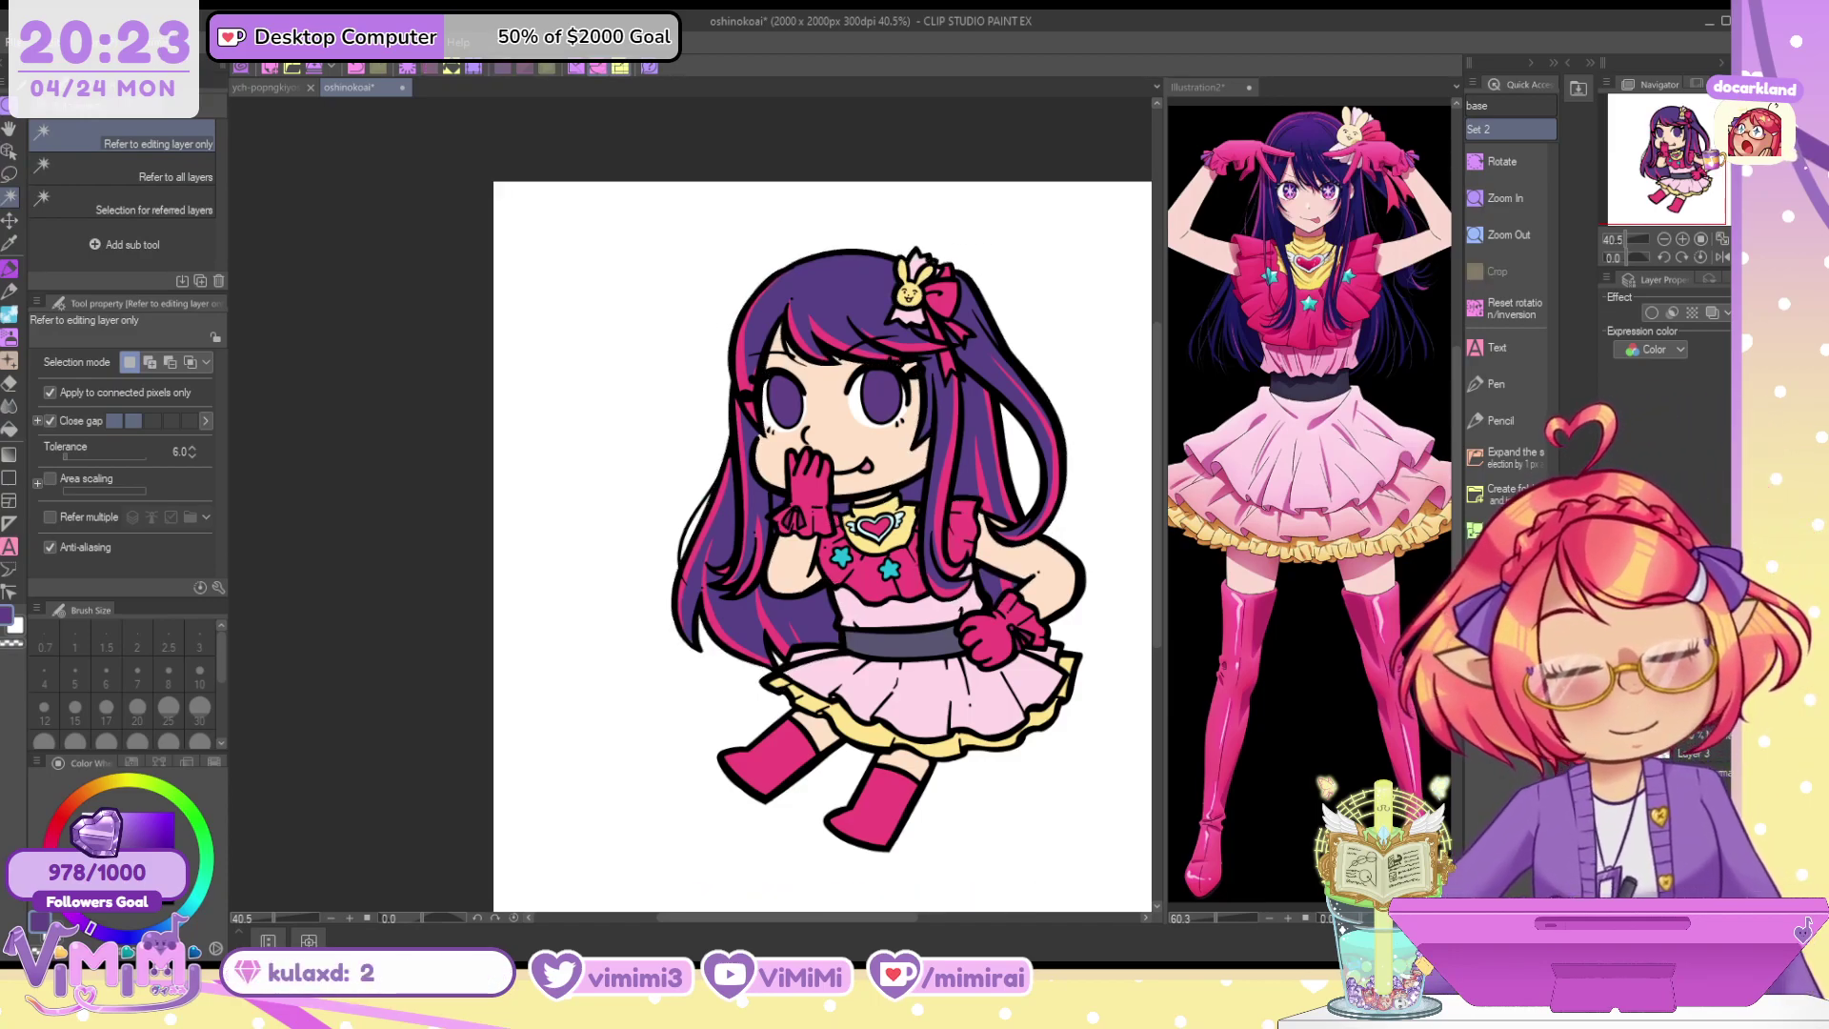
key("ctrl+z")
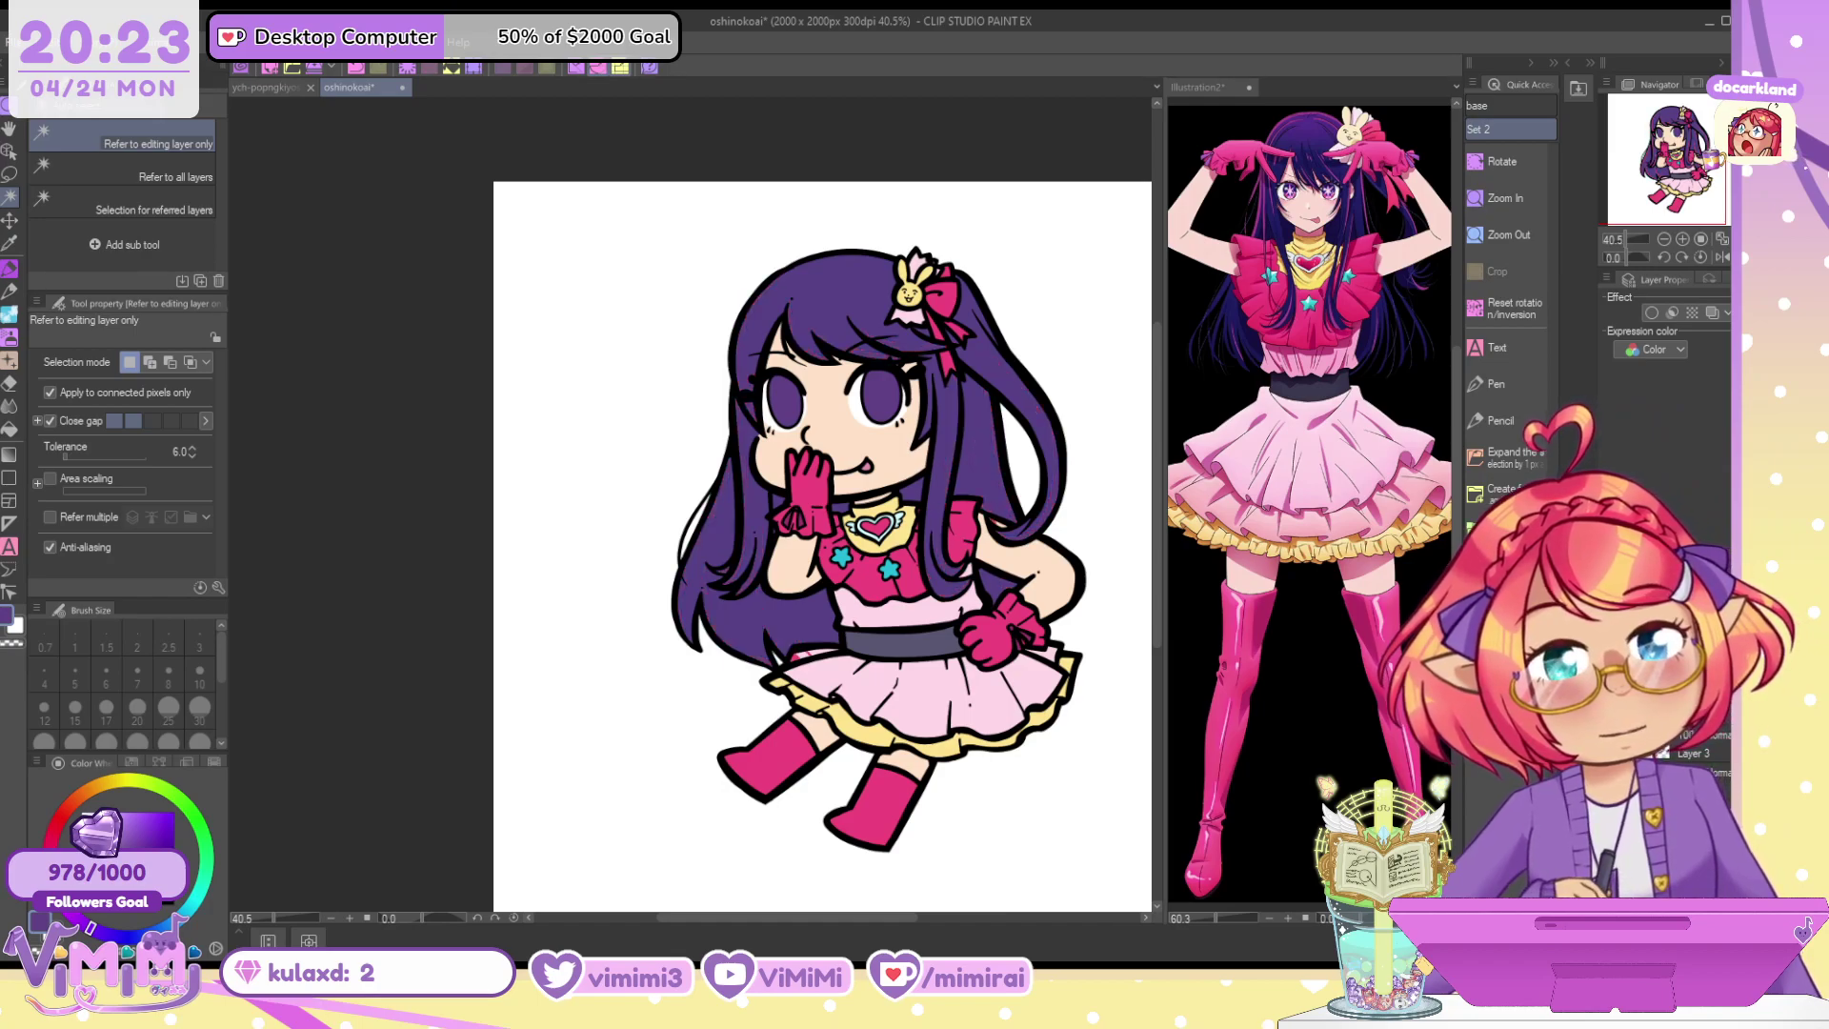
key("ctrl+y")
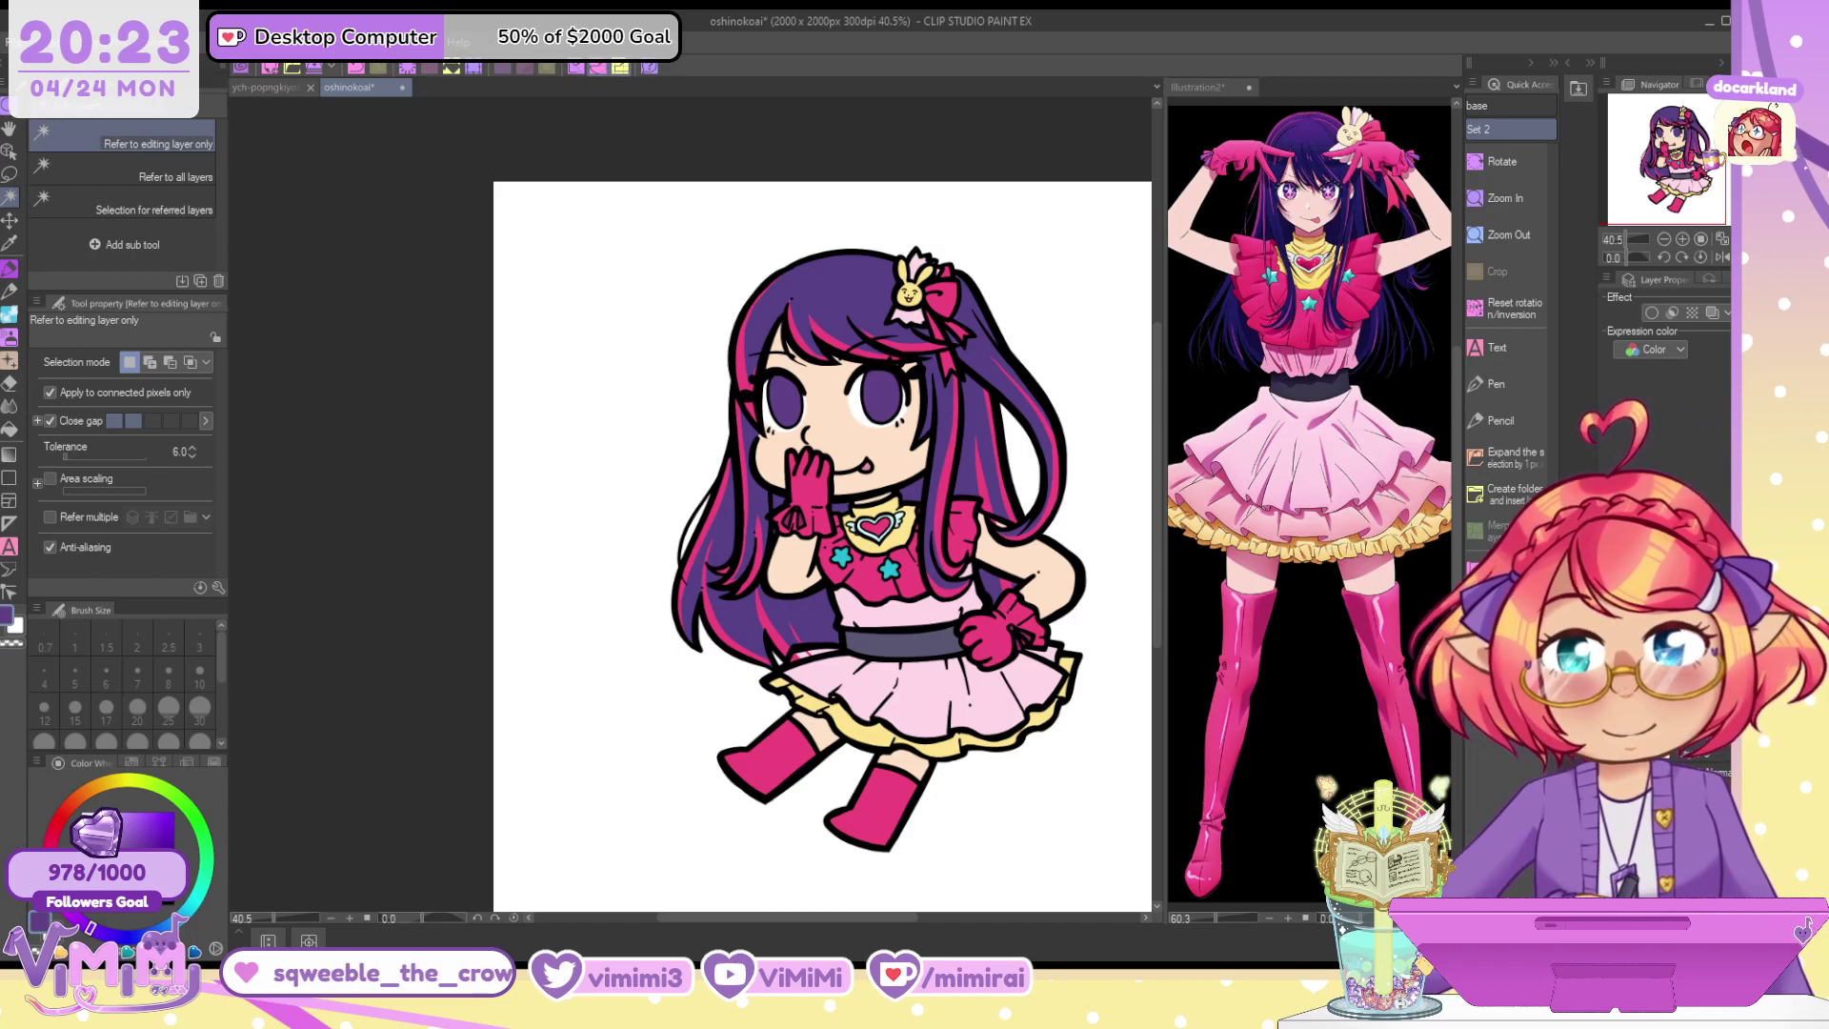
Save the chibi drawing and close the reference illustration
key("ctrl+s")
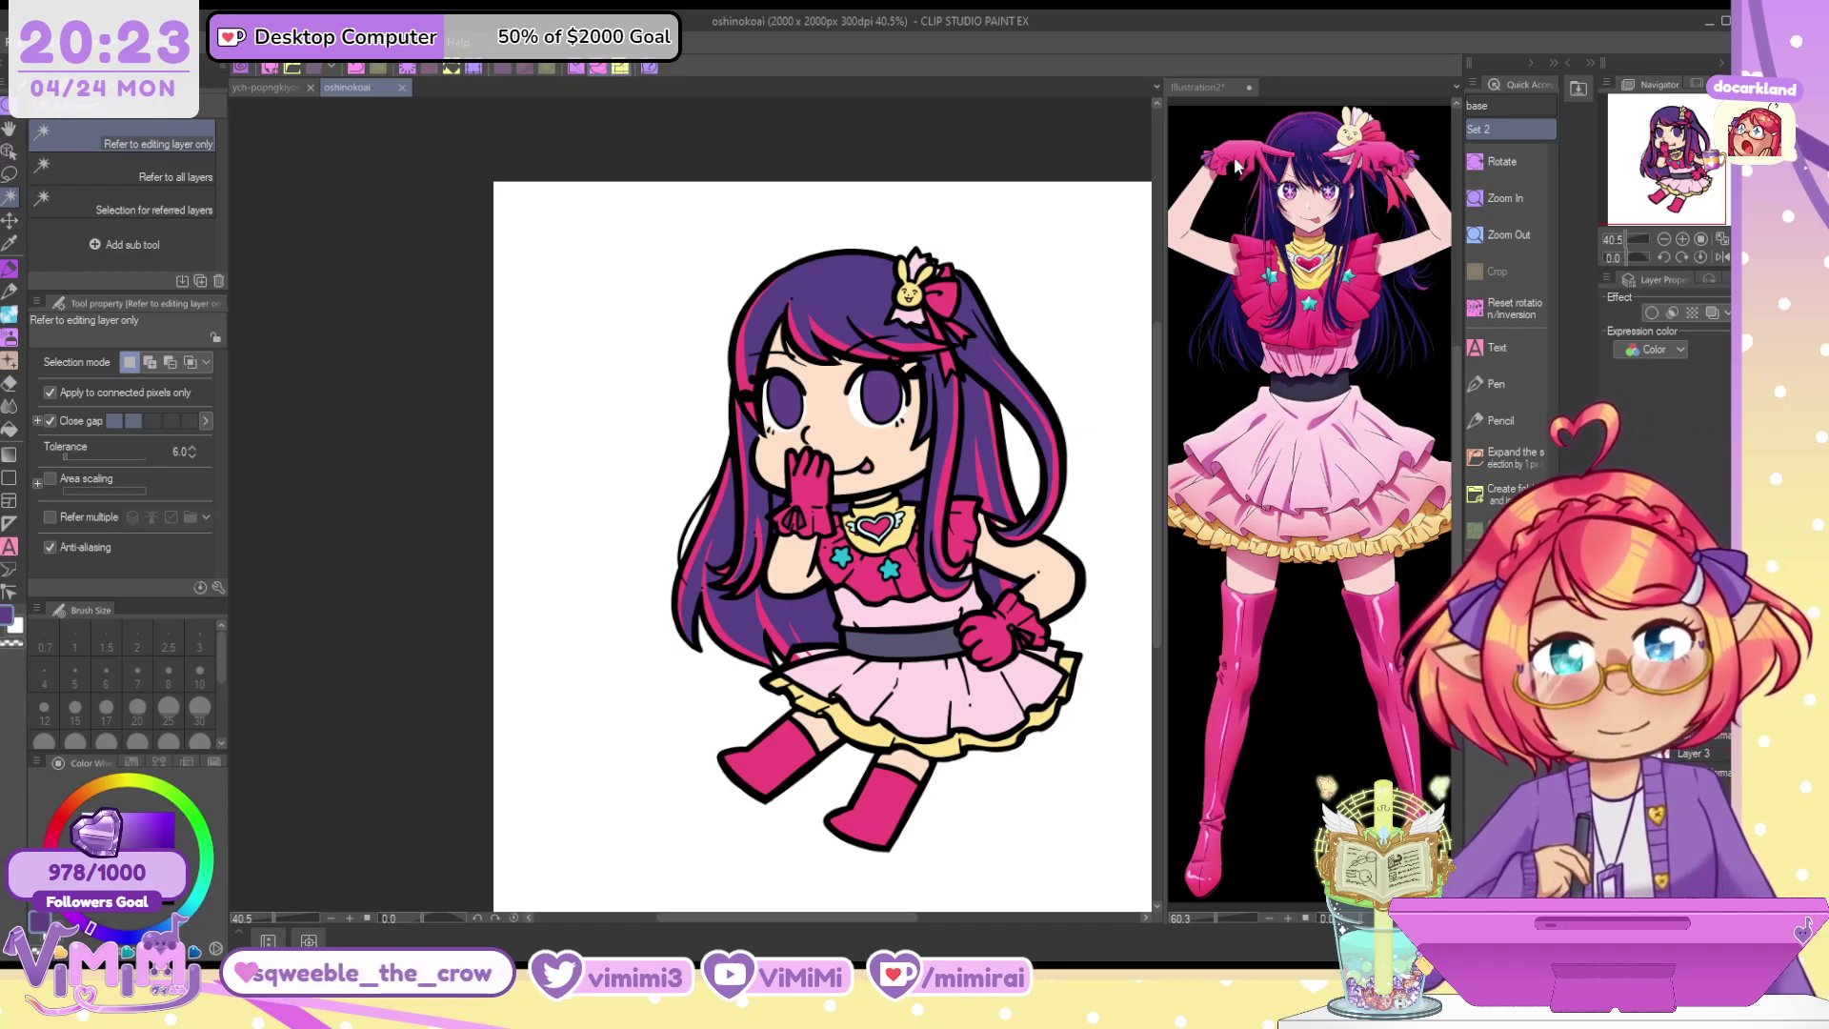
left_click(1251, 90)
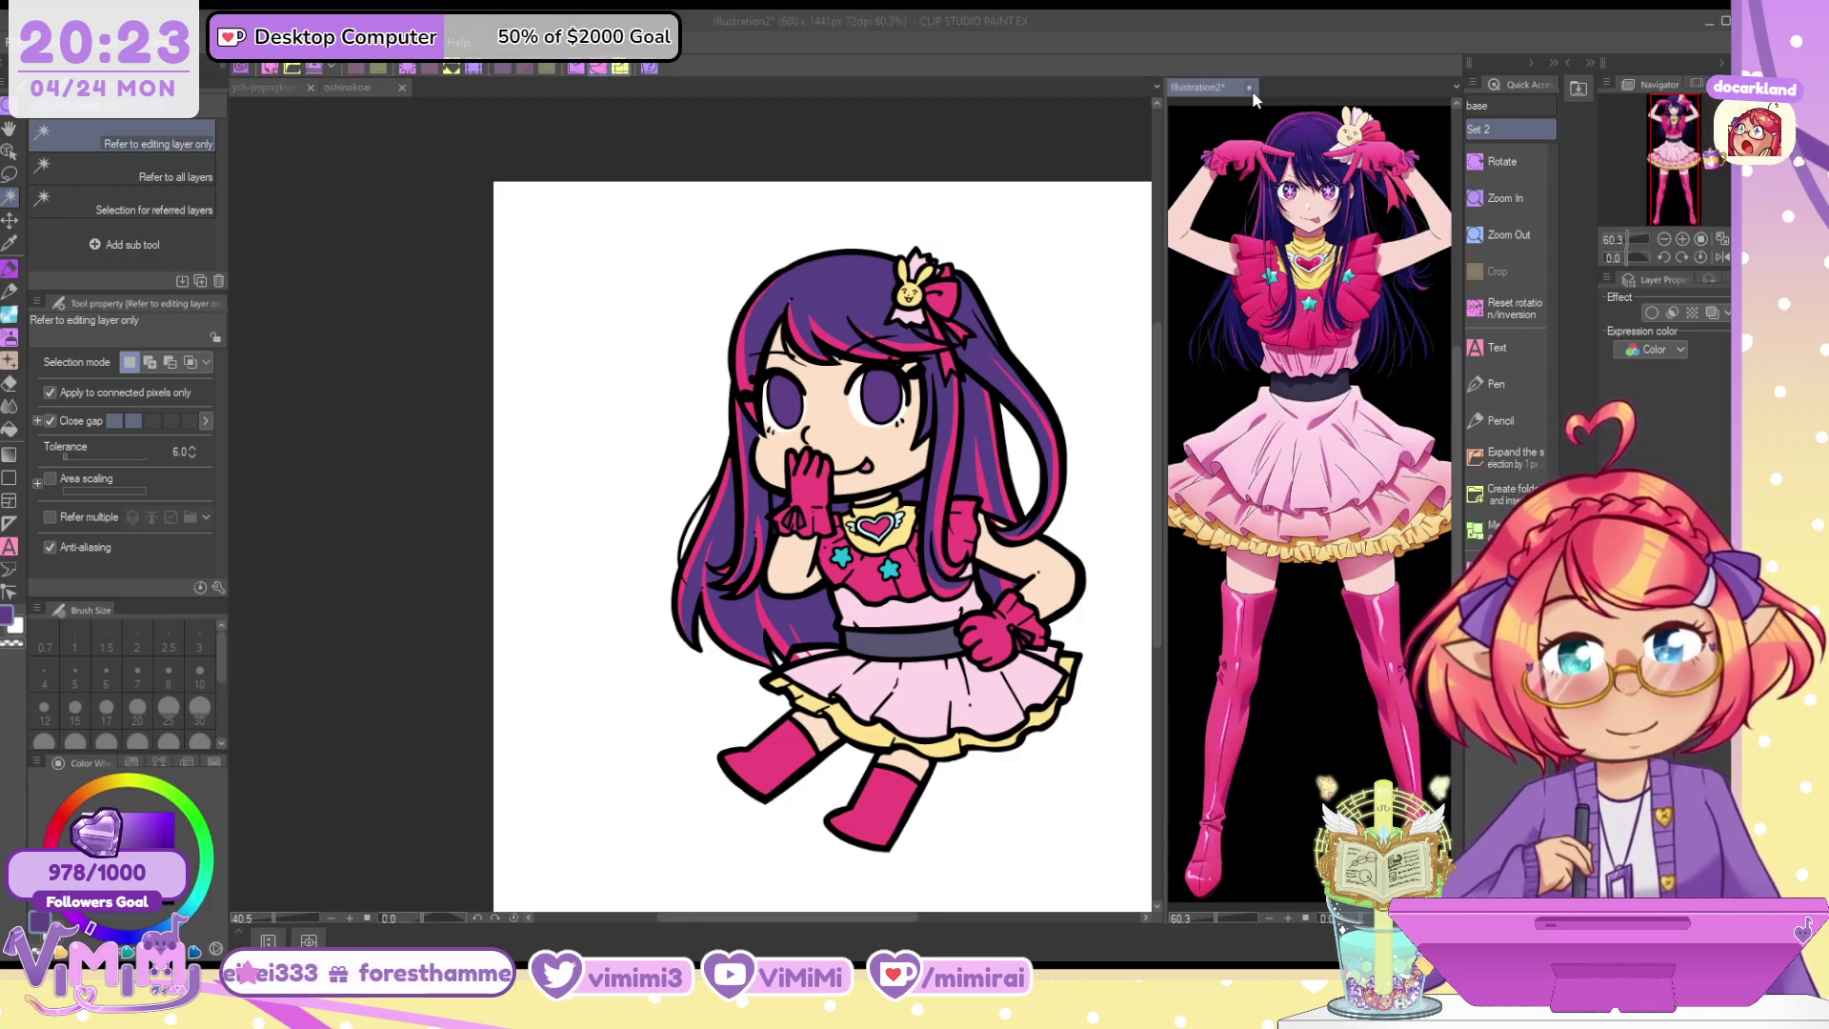
left_click(899, 371)
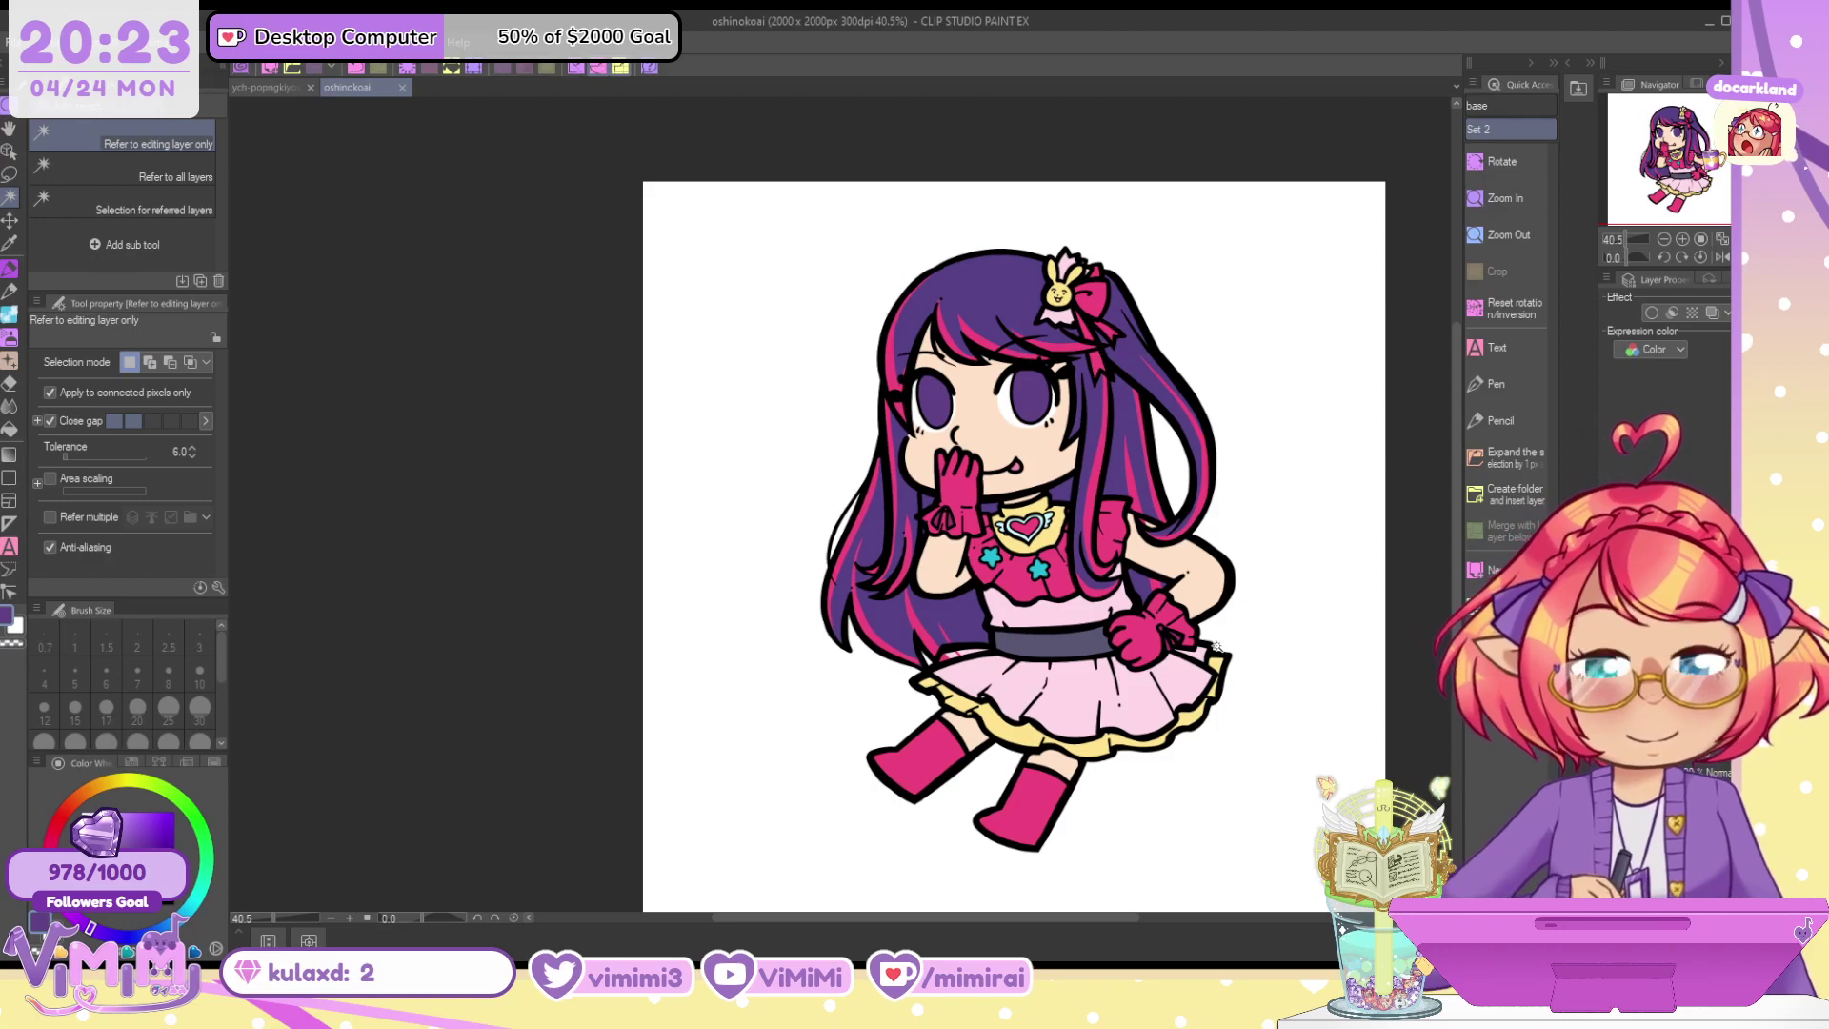
Touch up the lower hair and its pink streaks with LAKI PEN 2 at size 50, and save the drawing
scroll(1143, 657, "up", 5)
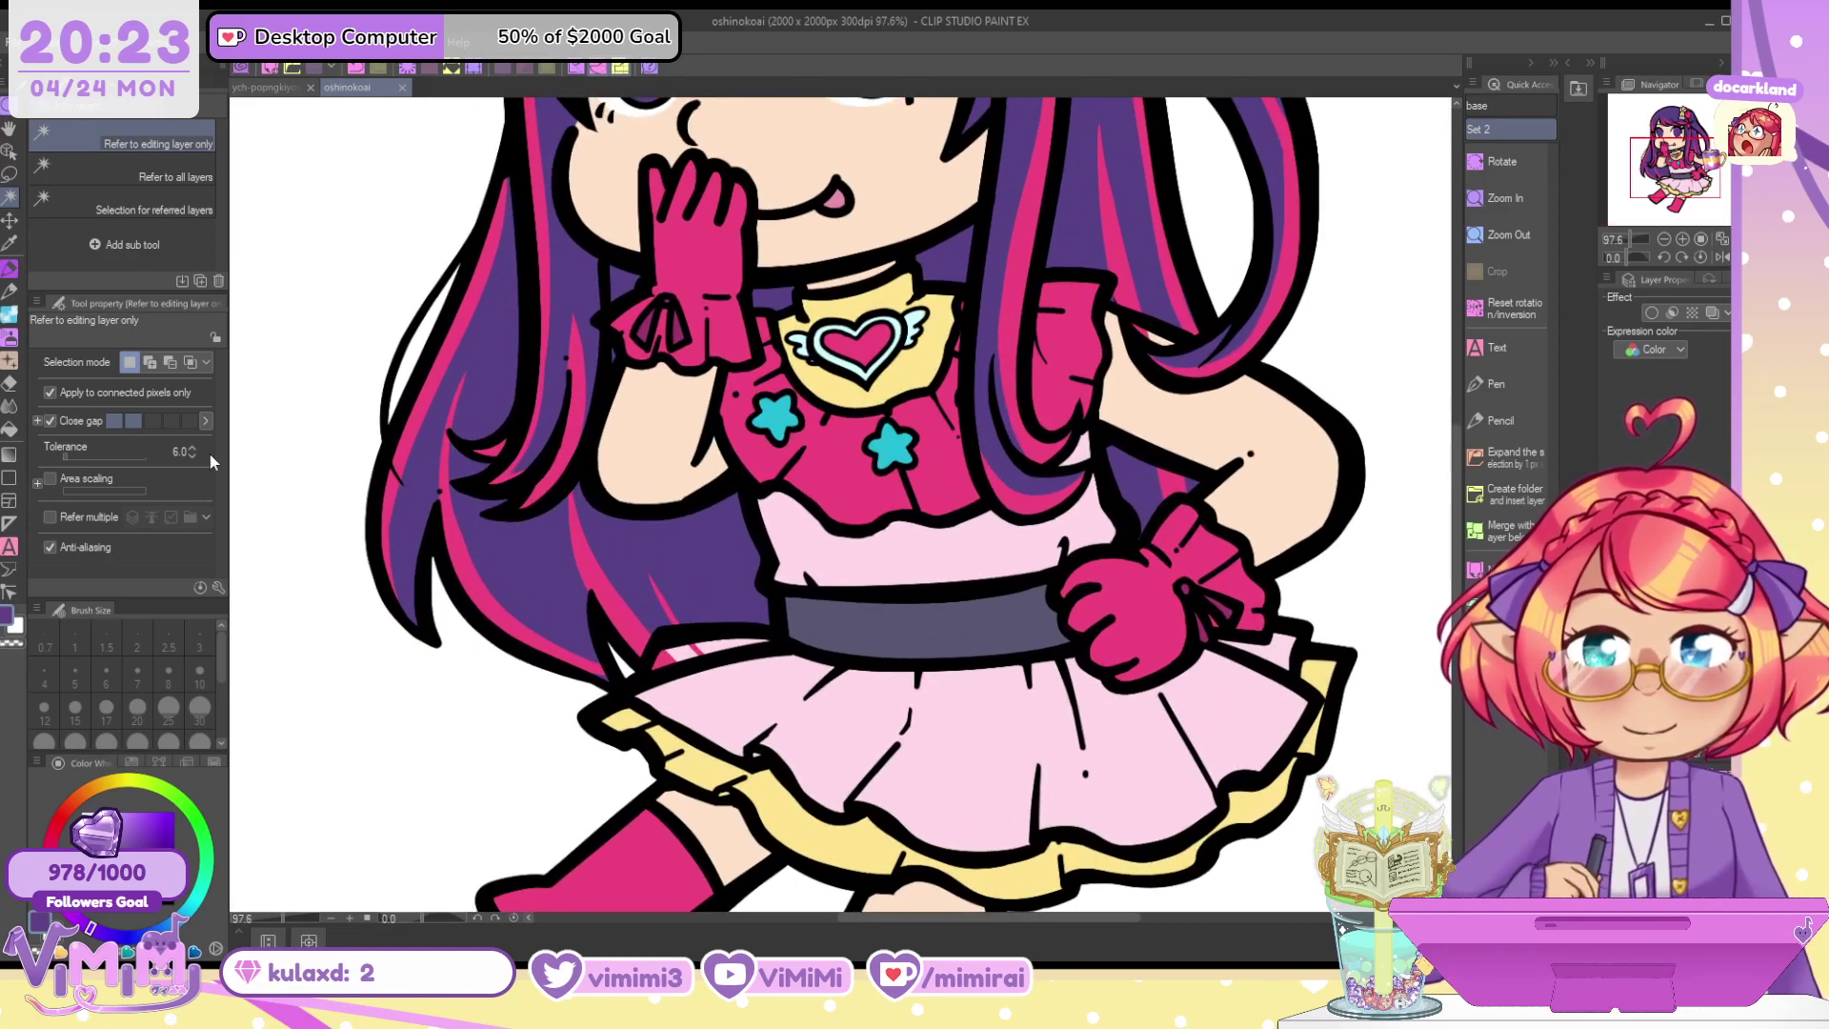
left_click(8, 270)
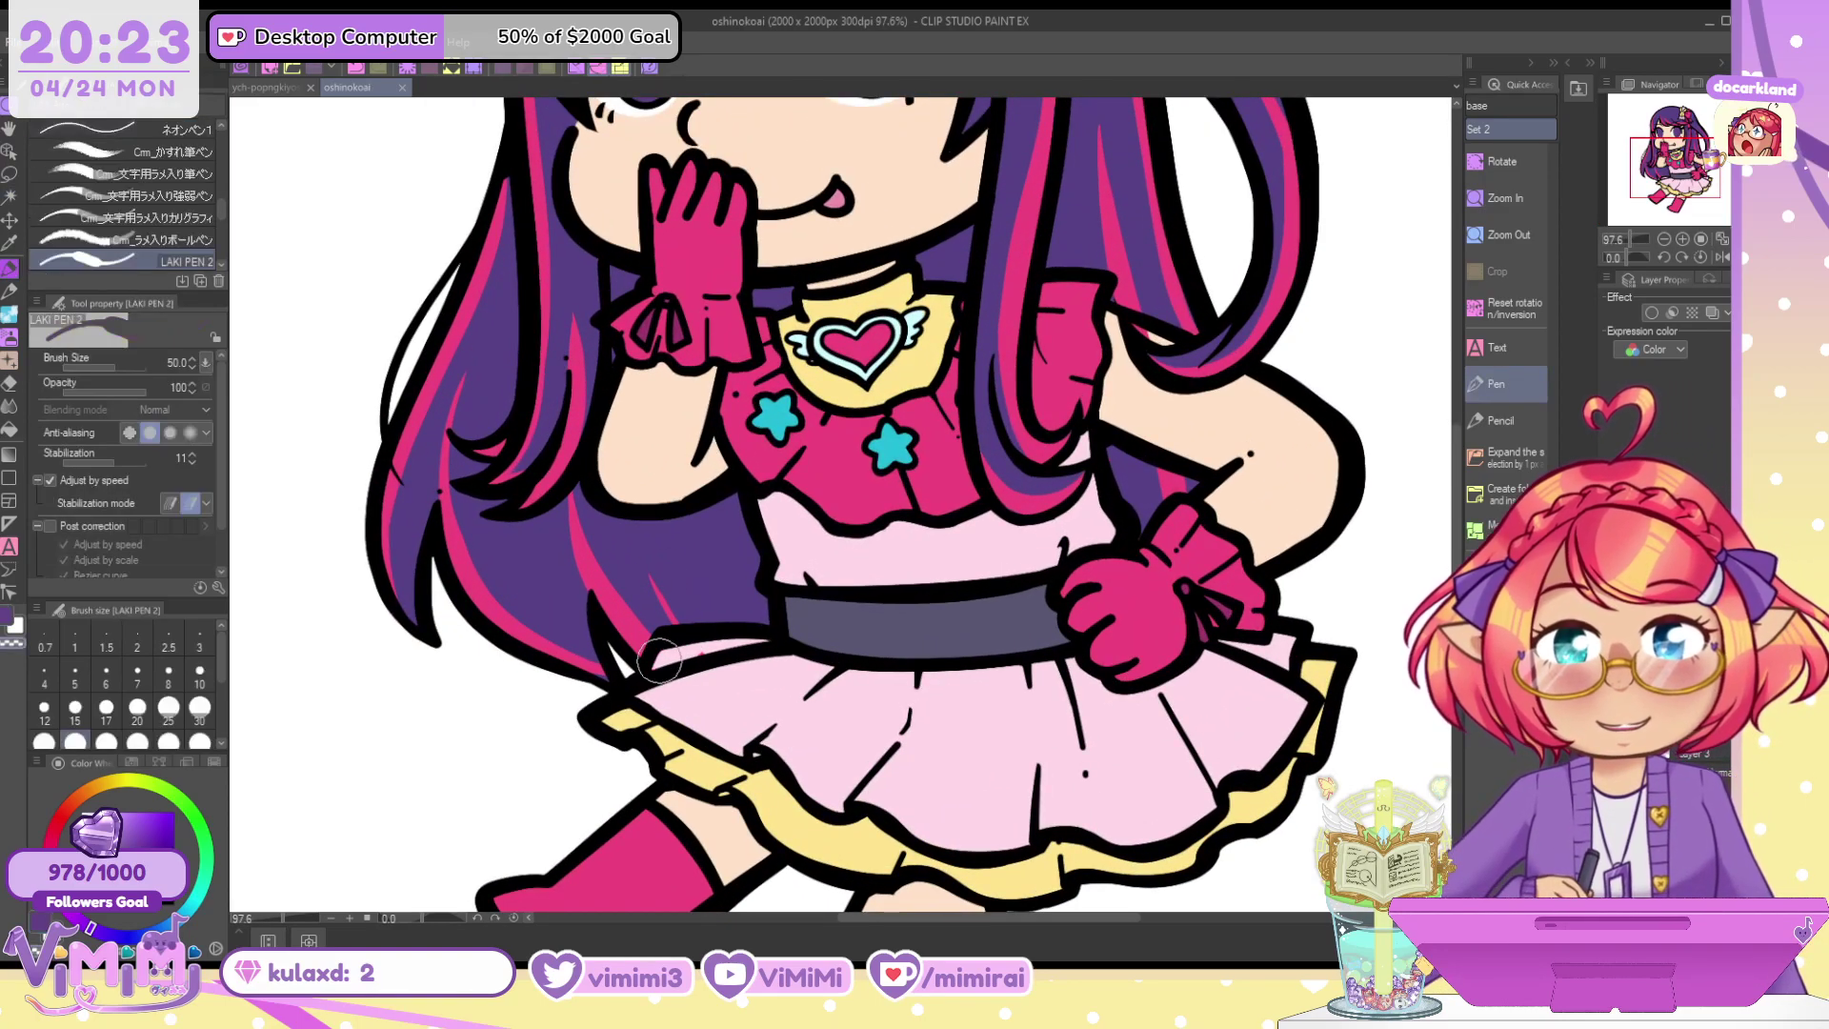
left_click_drag(722, 651, 749, 633)
left_click(596, 675, "alt")
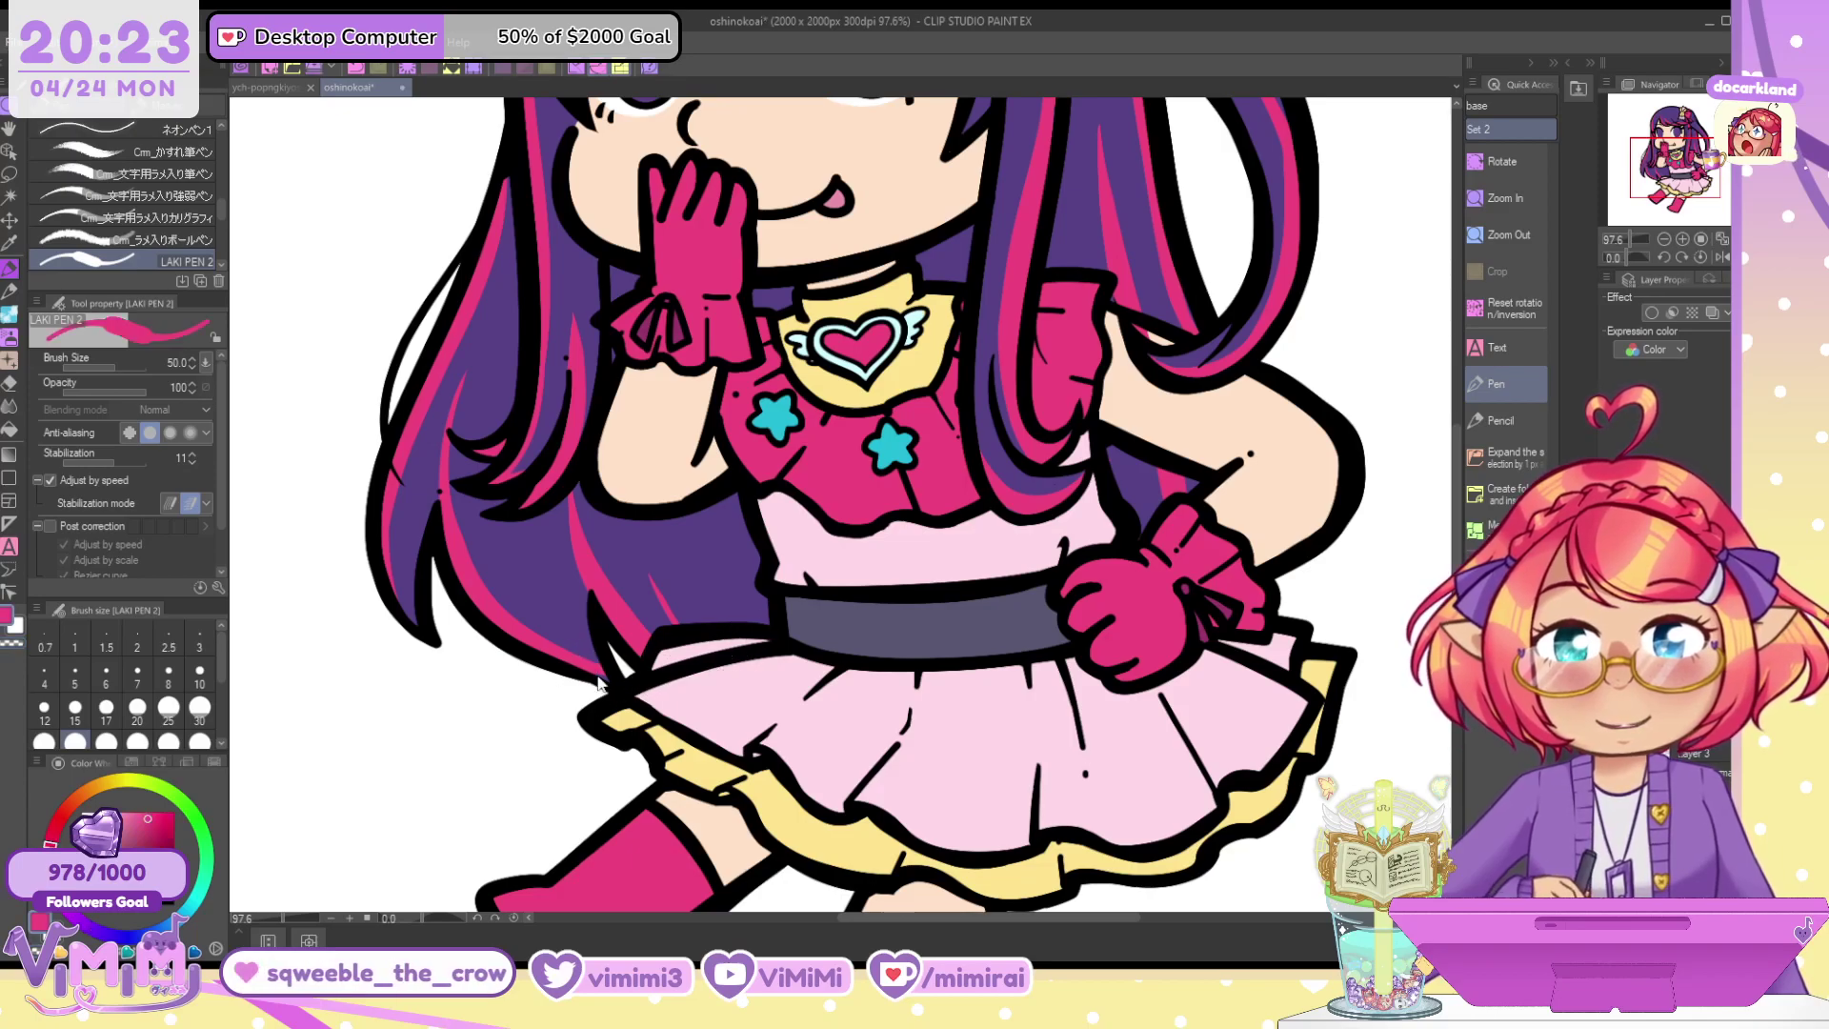
scroll(644, 658, "down", 2)
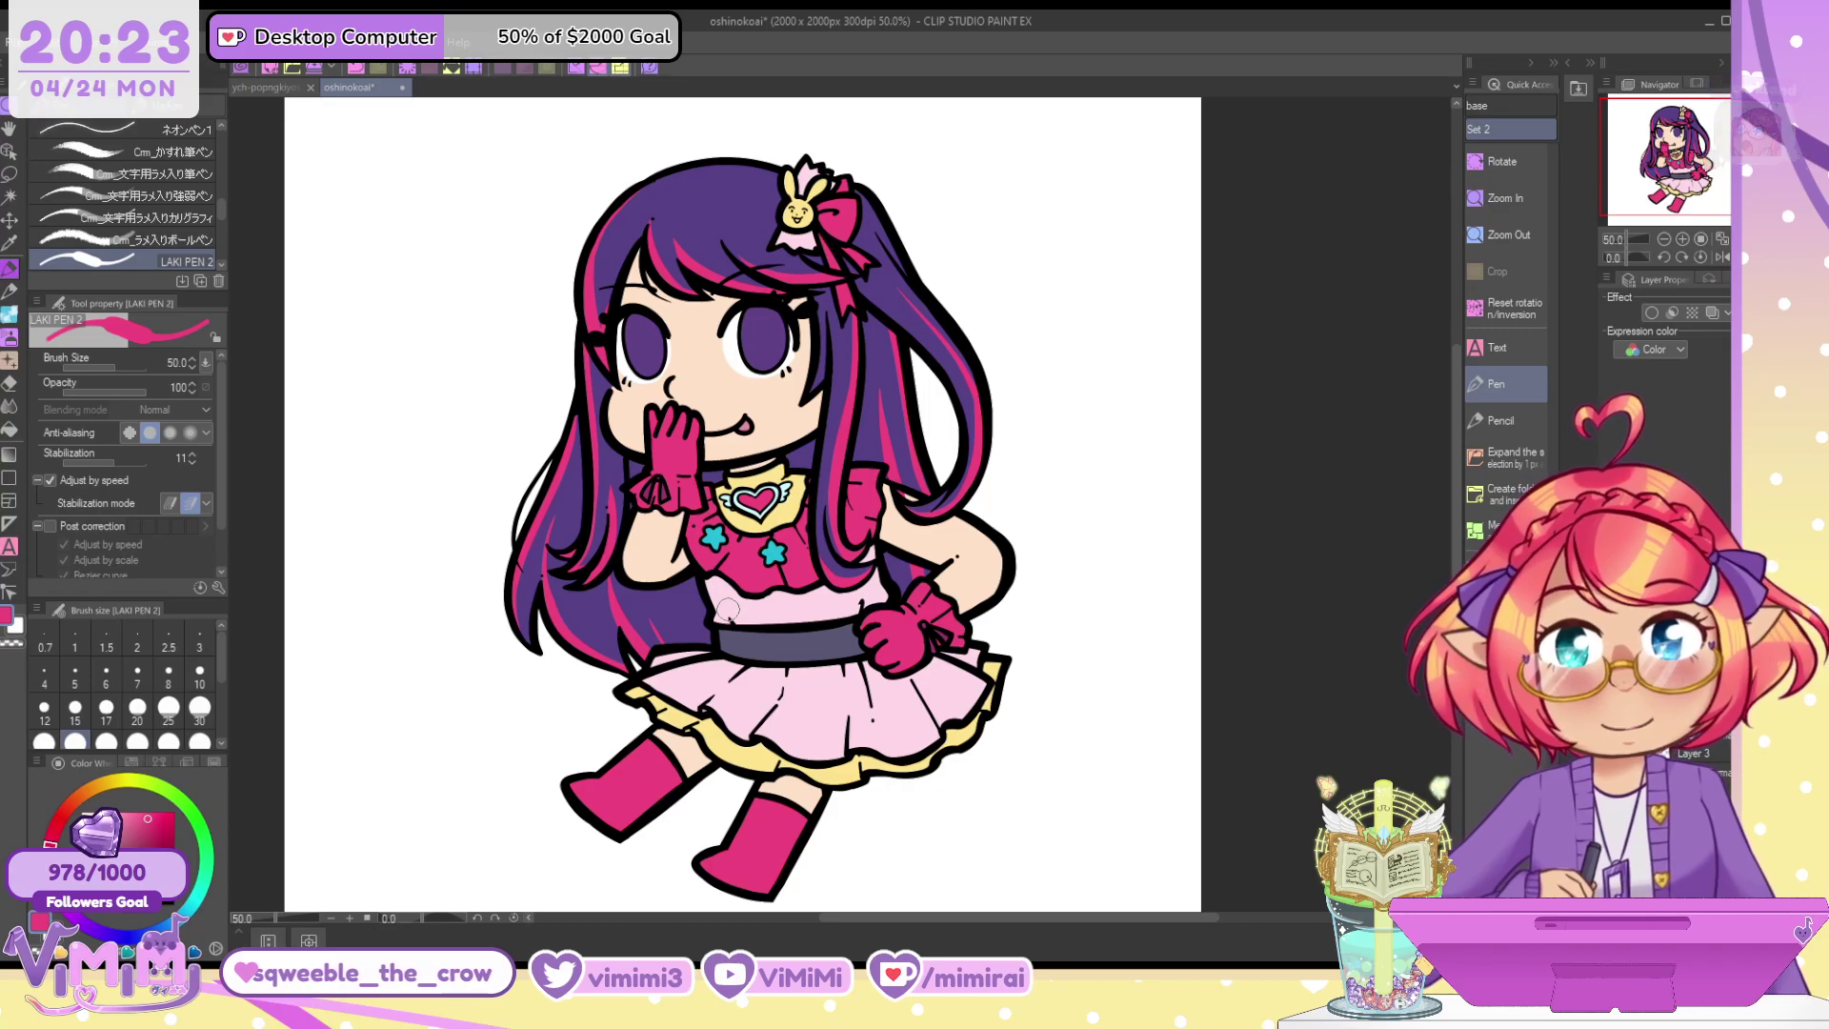
scroll(928, 488, "up", 3)
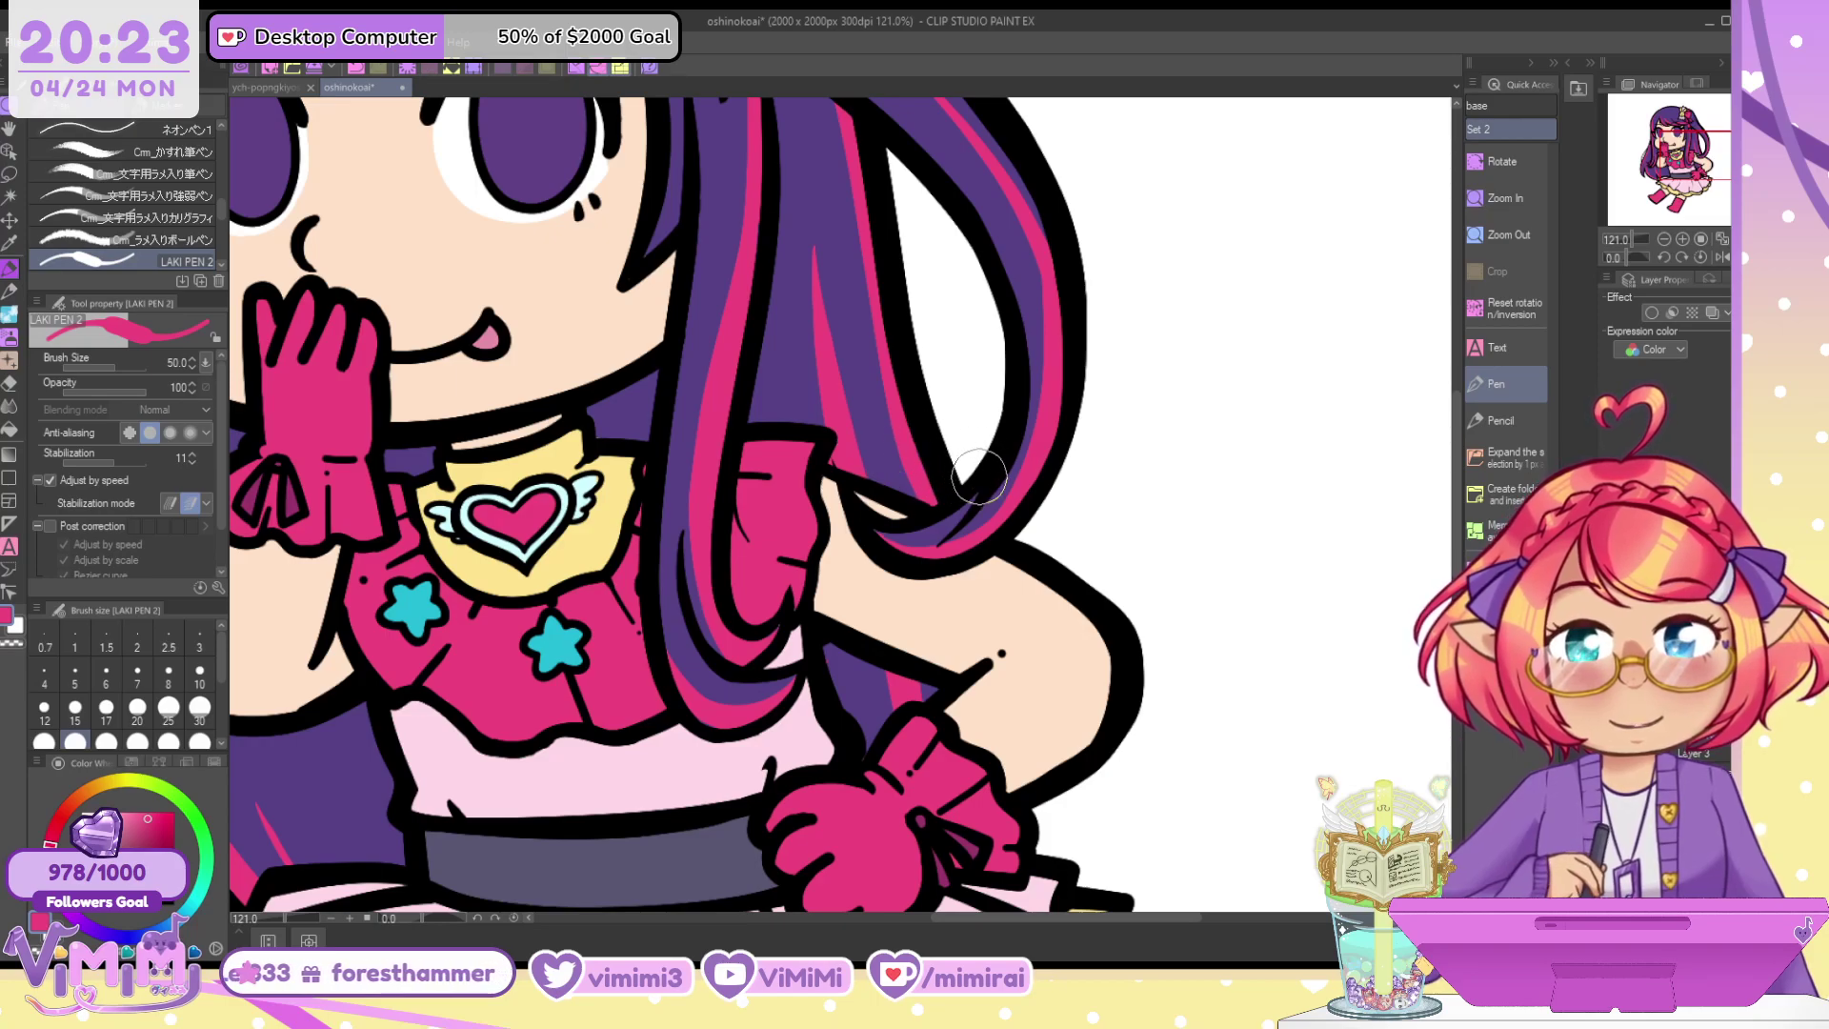
left_click_drag(870, 531, 969, 554)
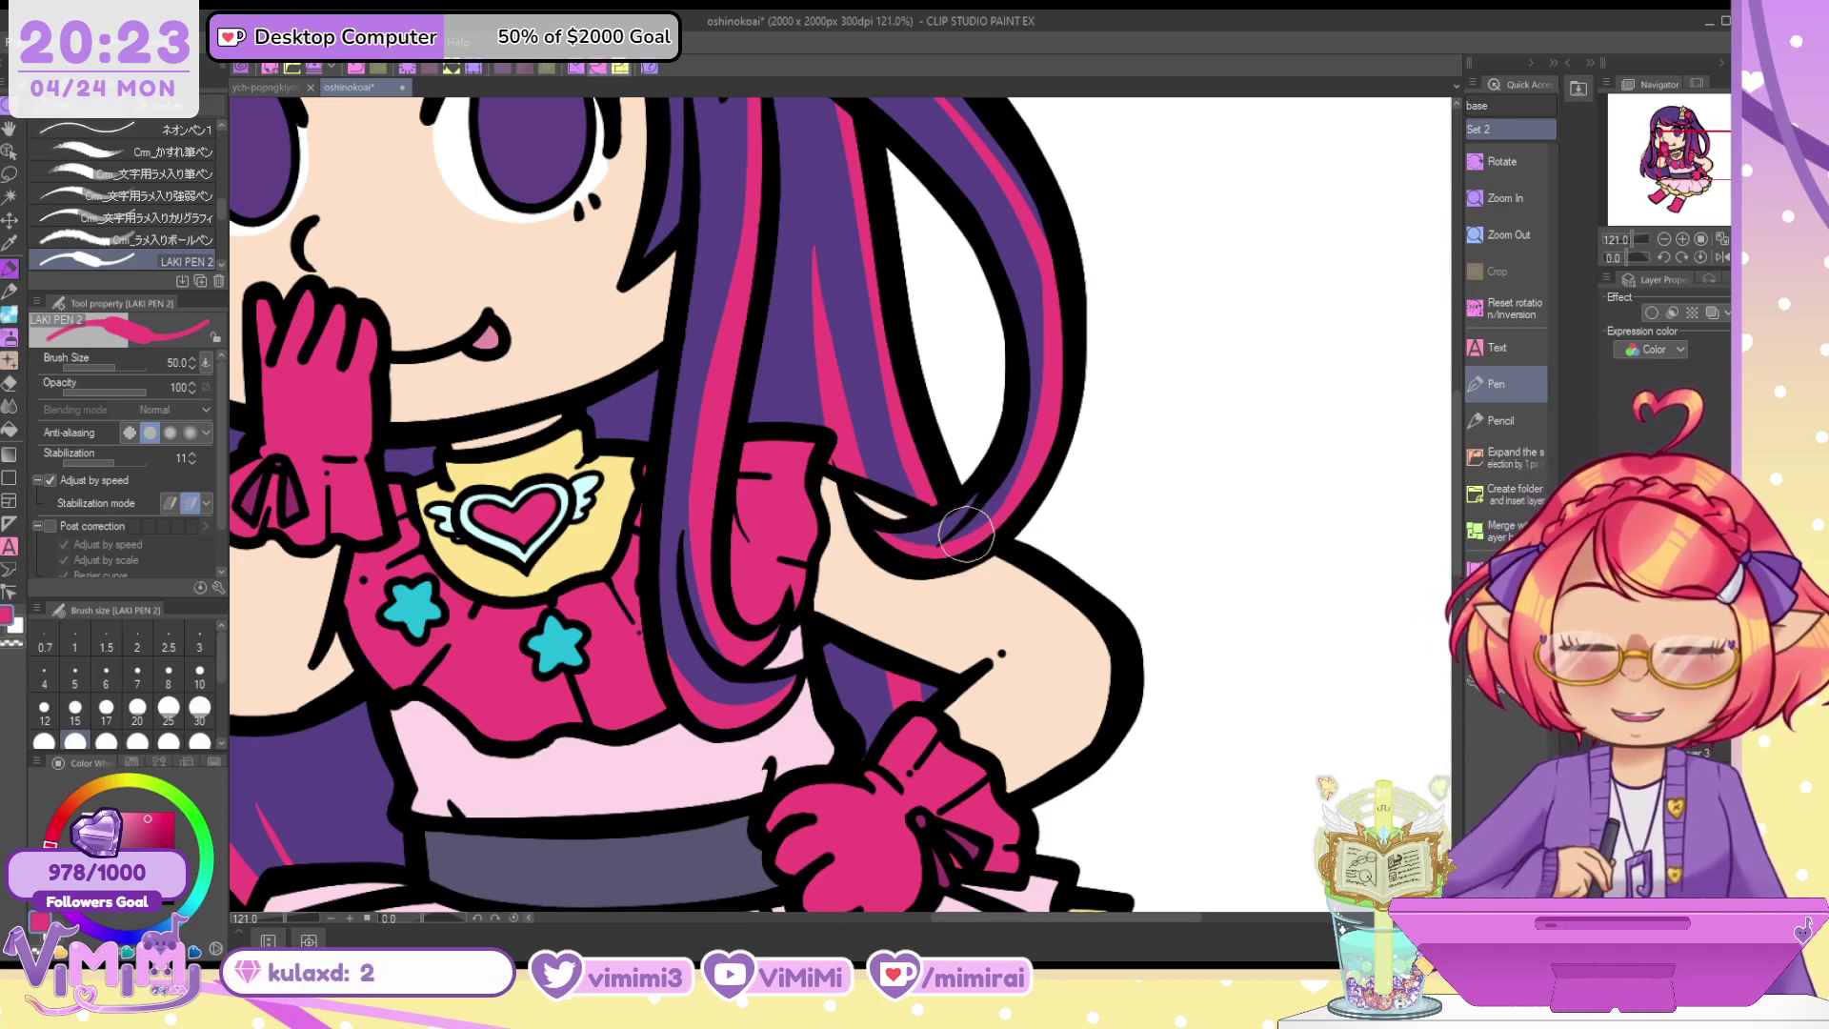
key("c")
key("c")
scroll(856, 630, "down", 5)
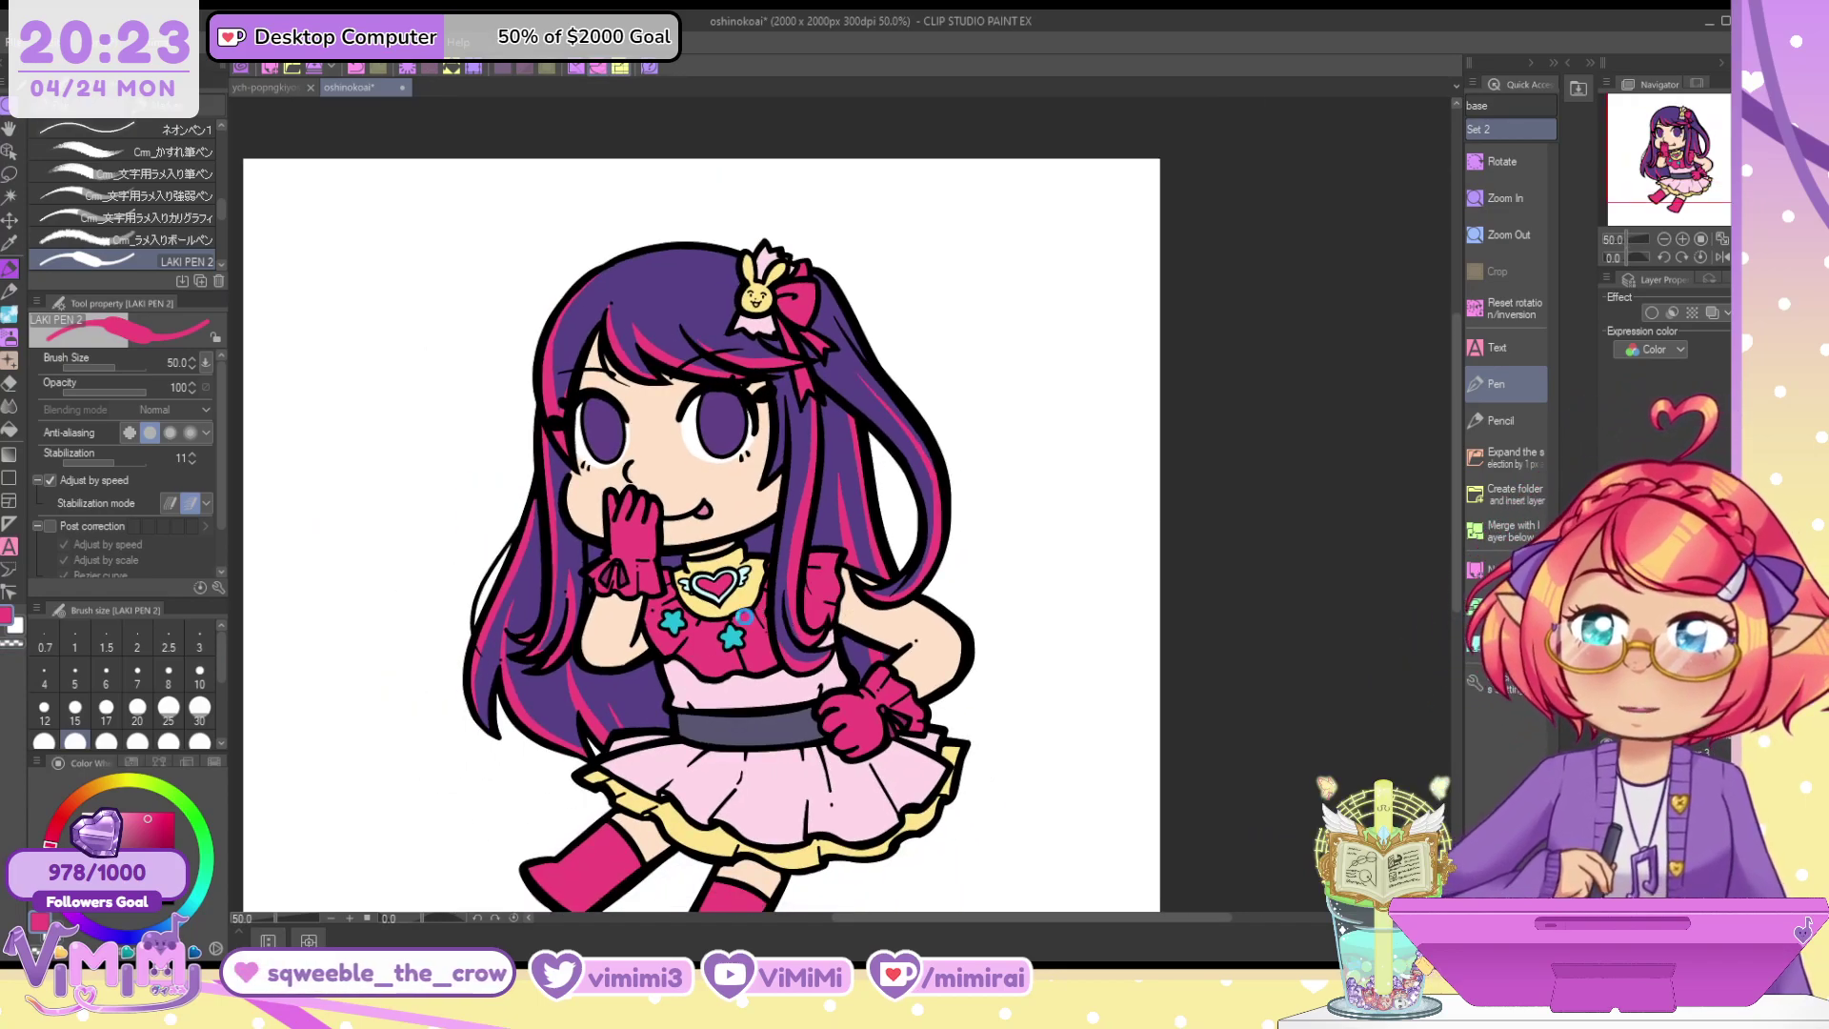
key("ctrl+s")
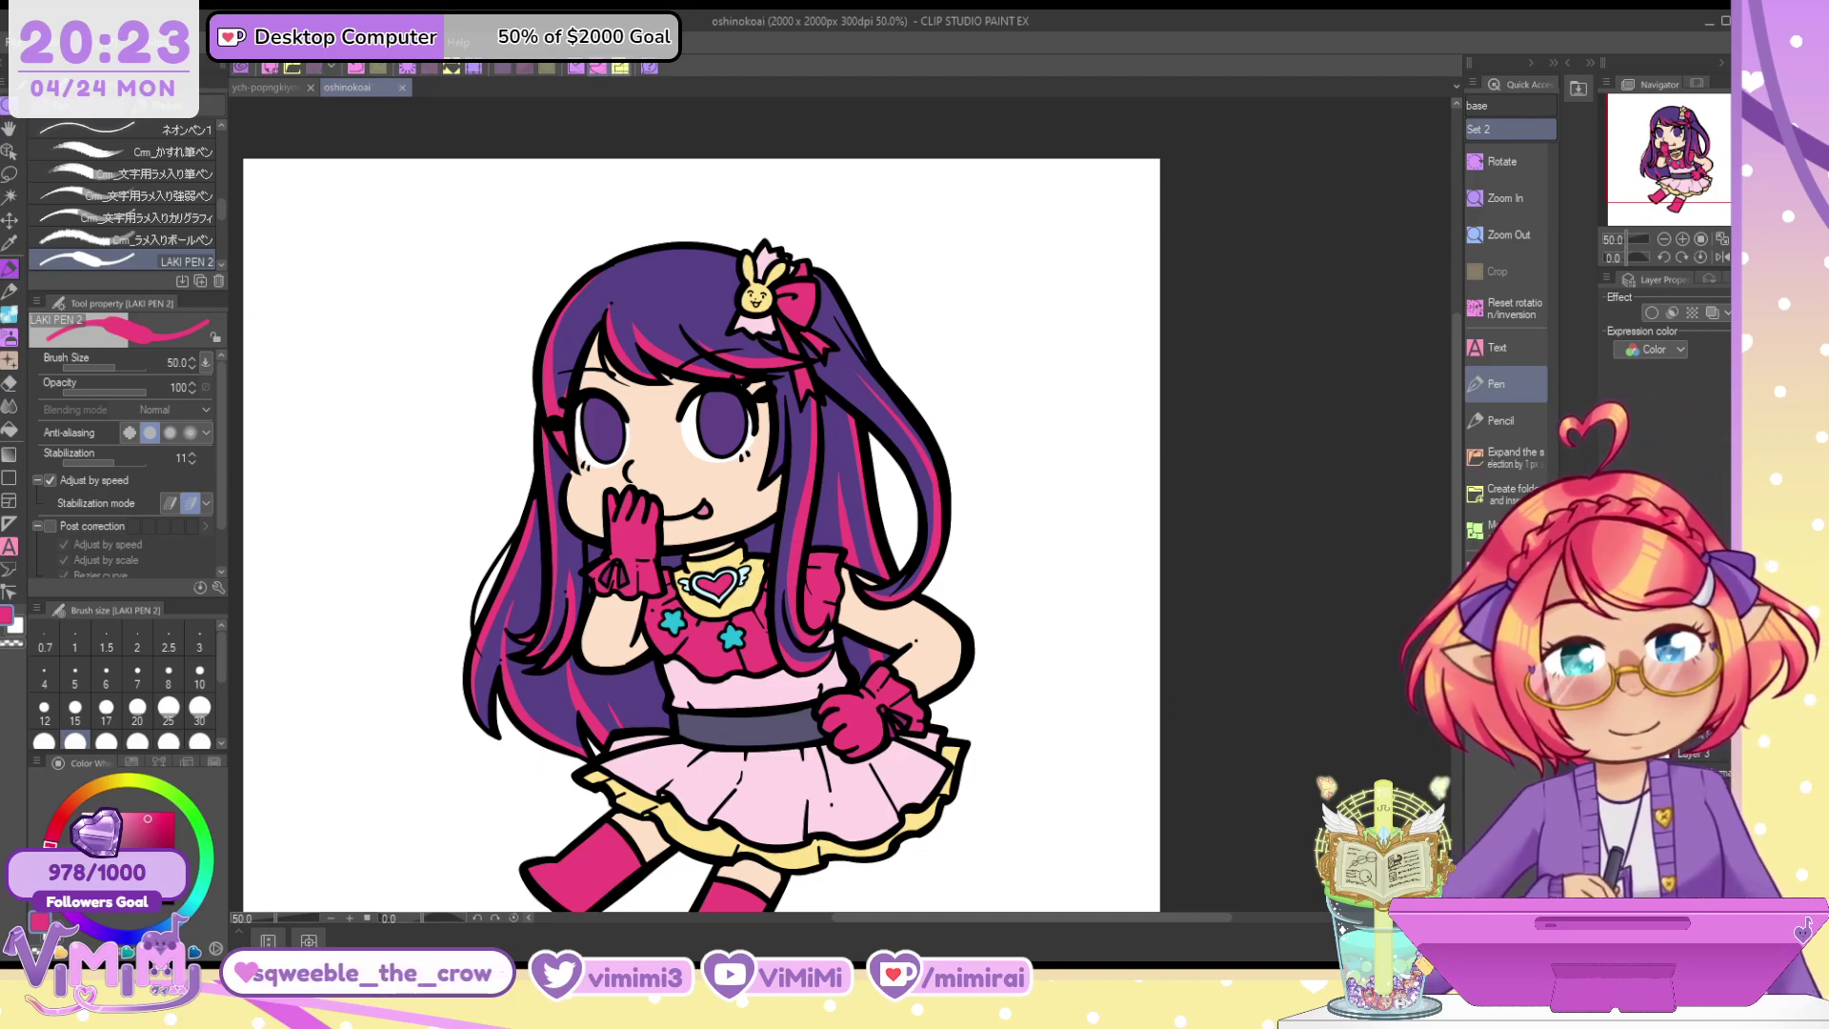
Fill the whole character except the eyes with light grey beneath the line art
key("x")
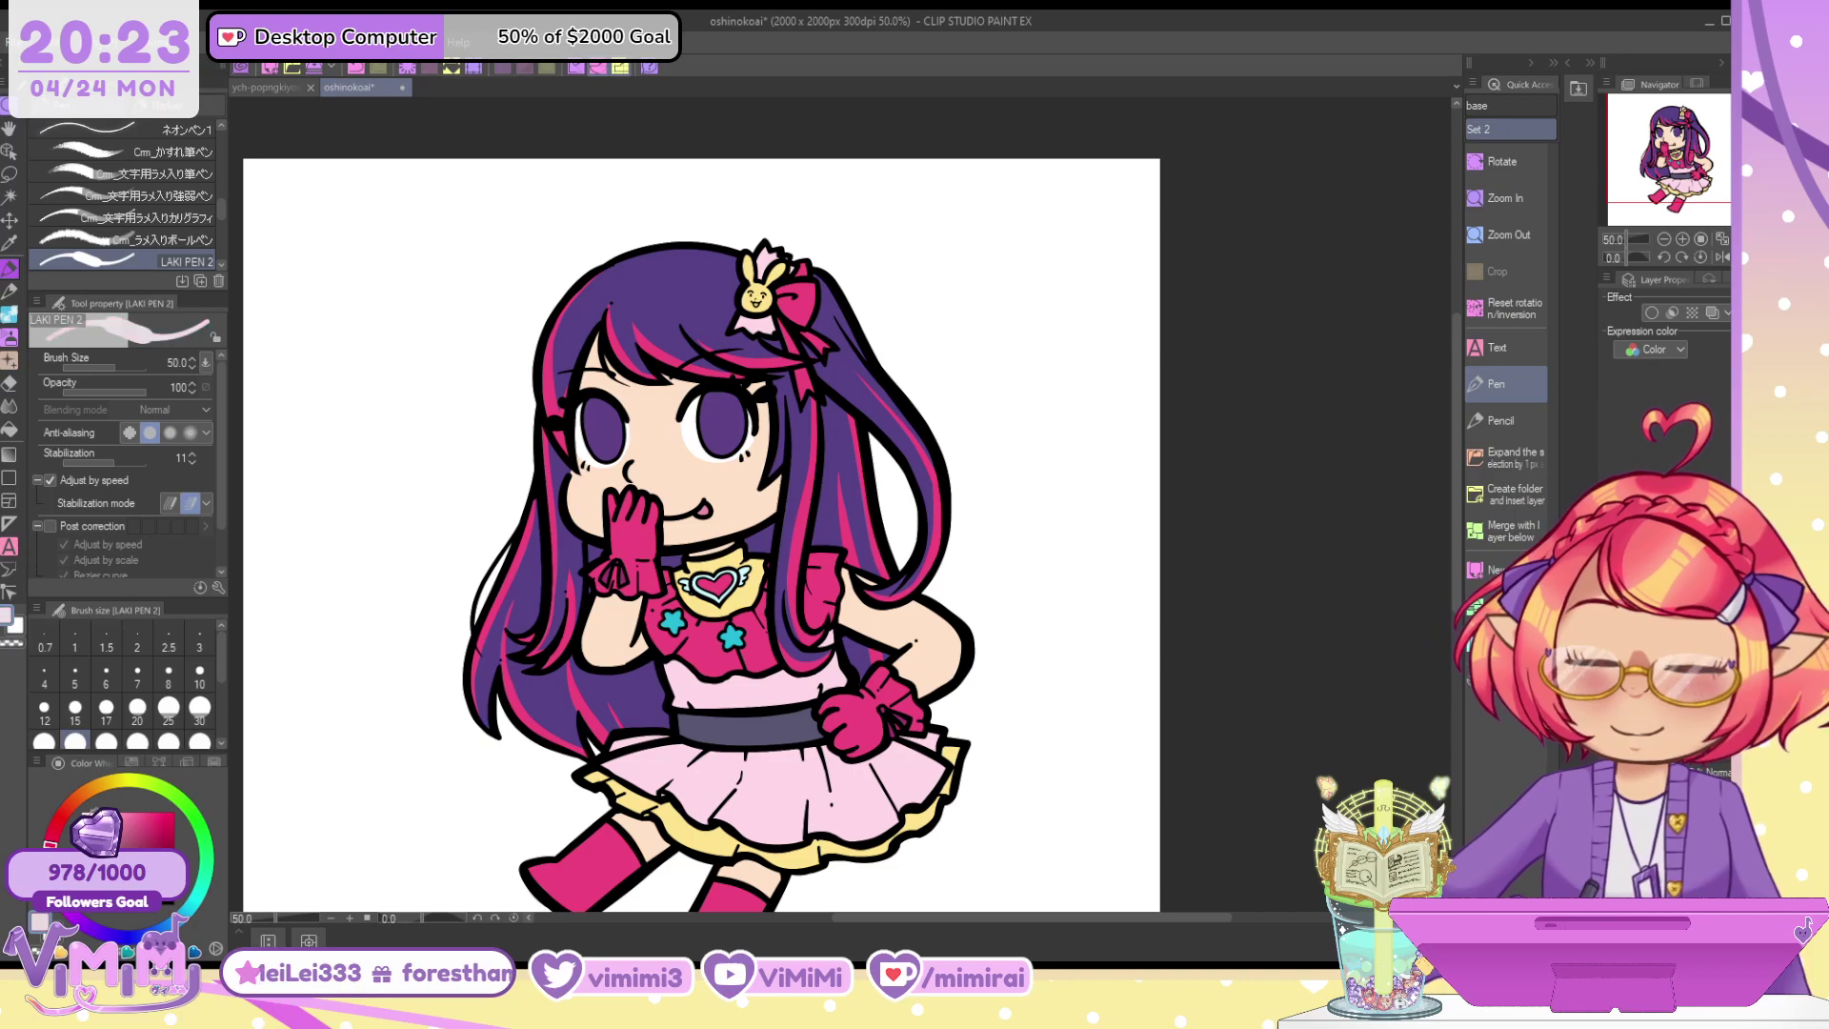
left_click(10, 427)
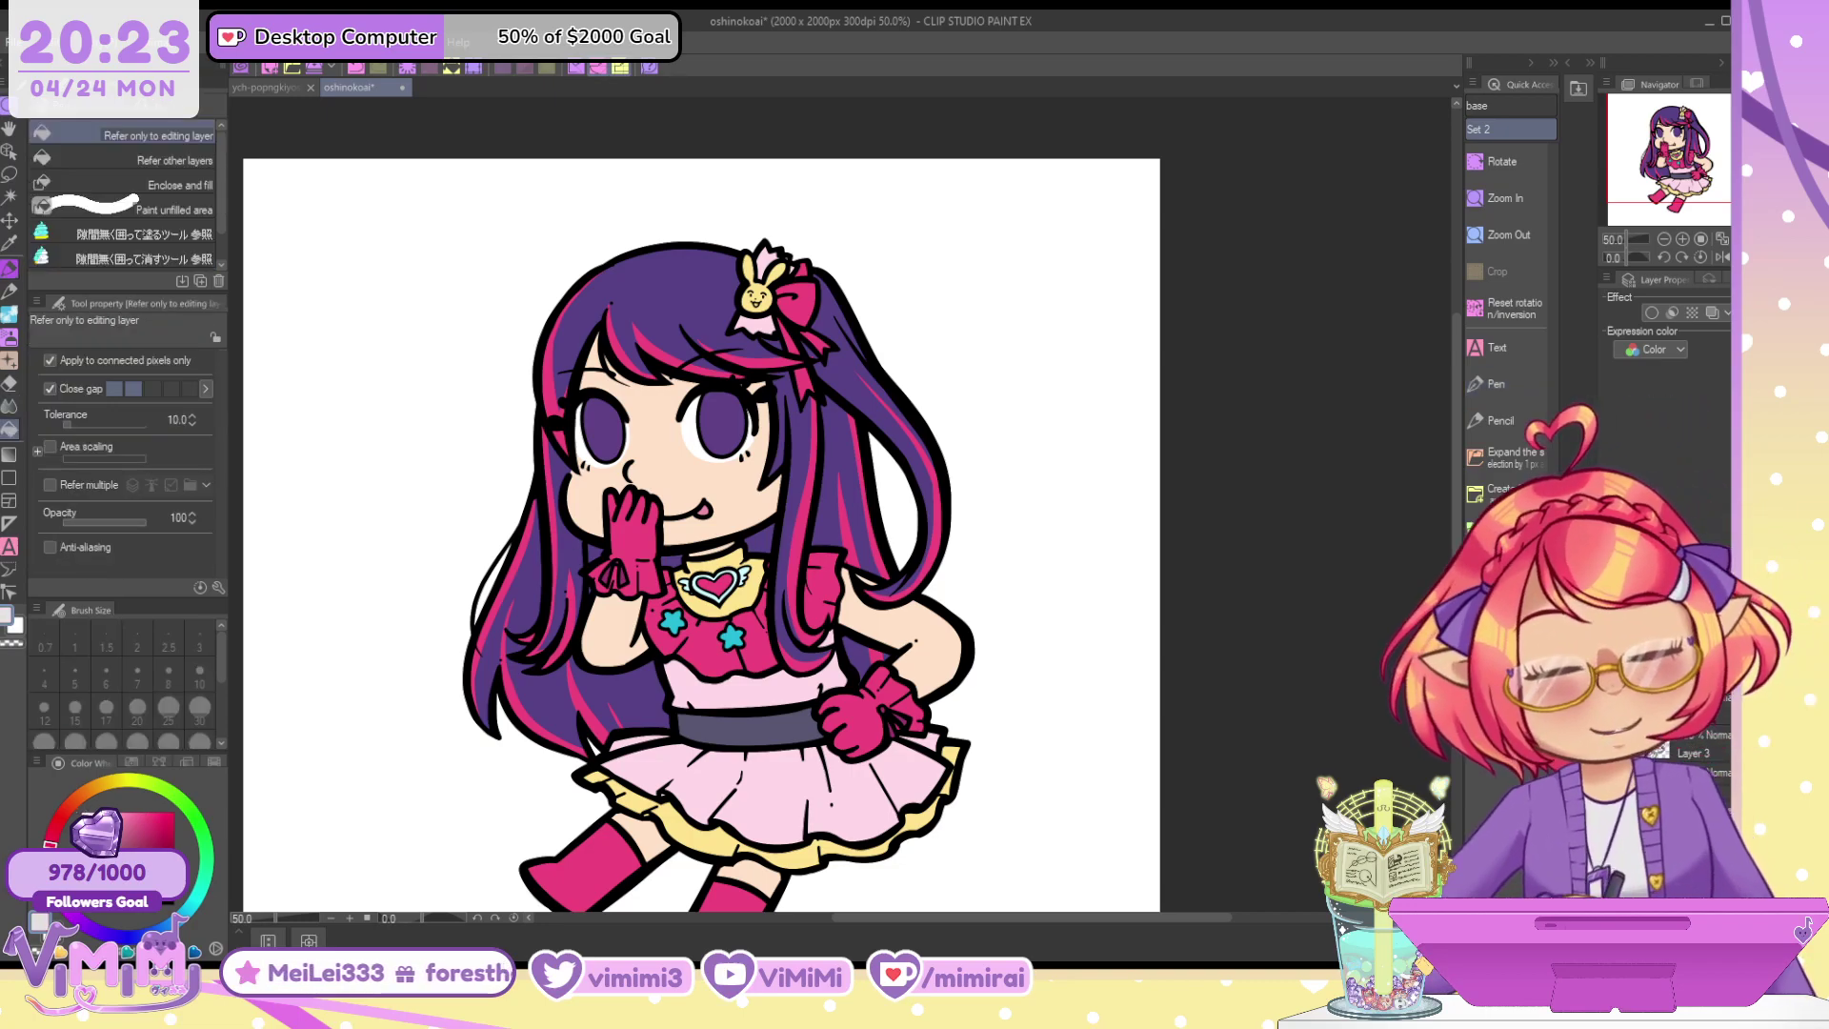
left_click(935, 531)
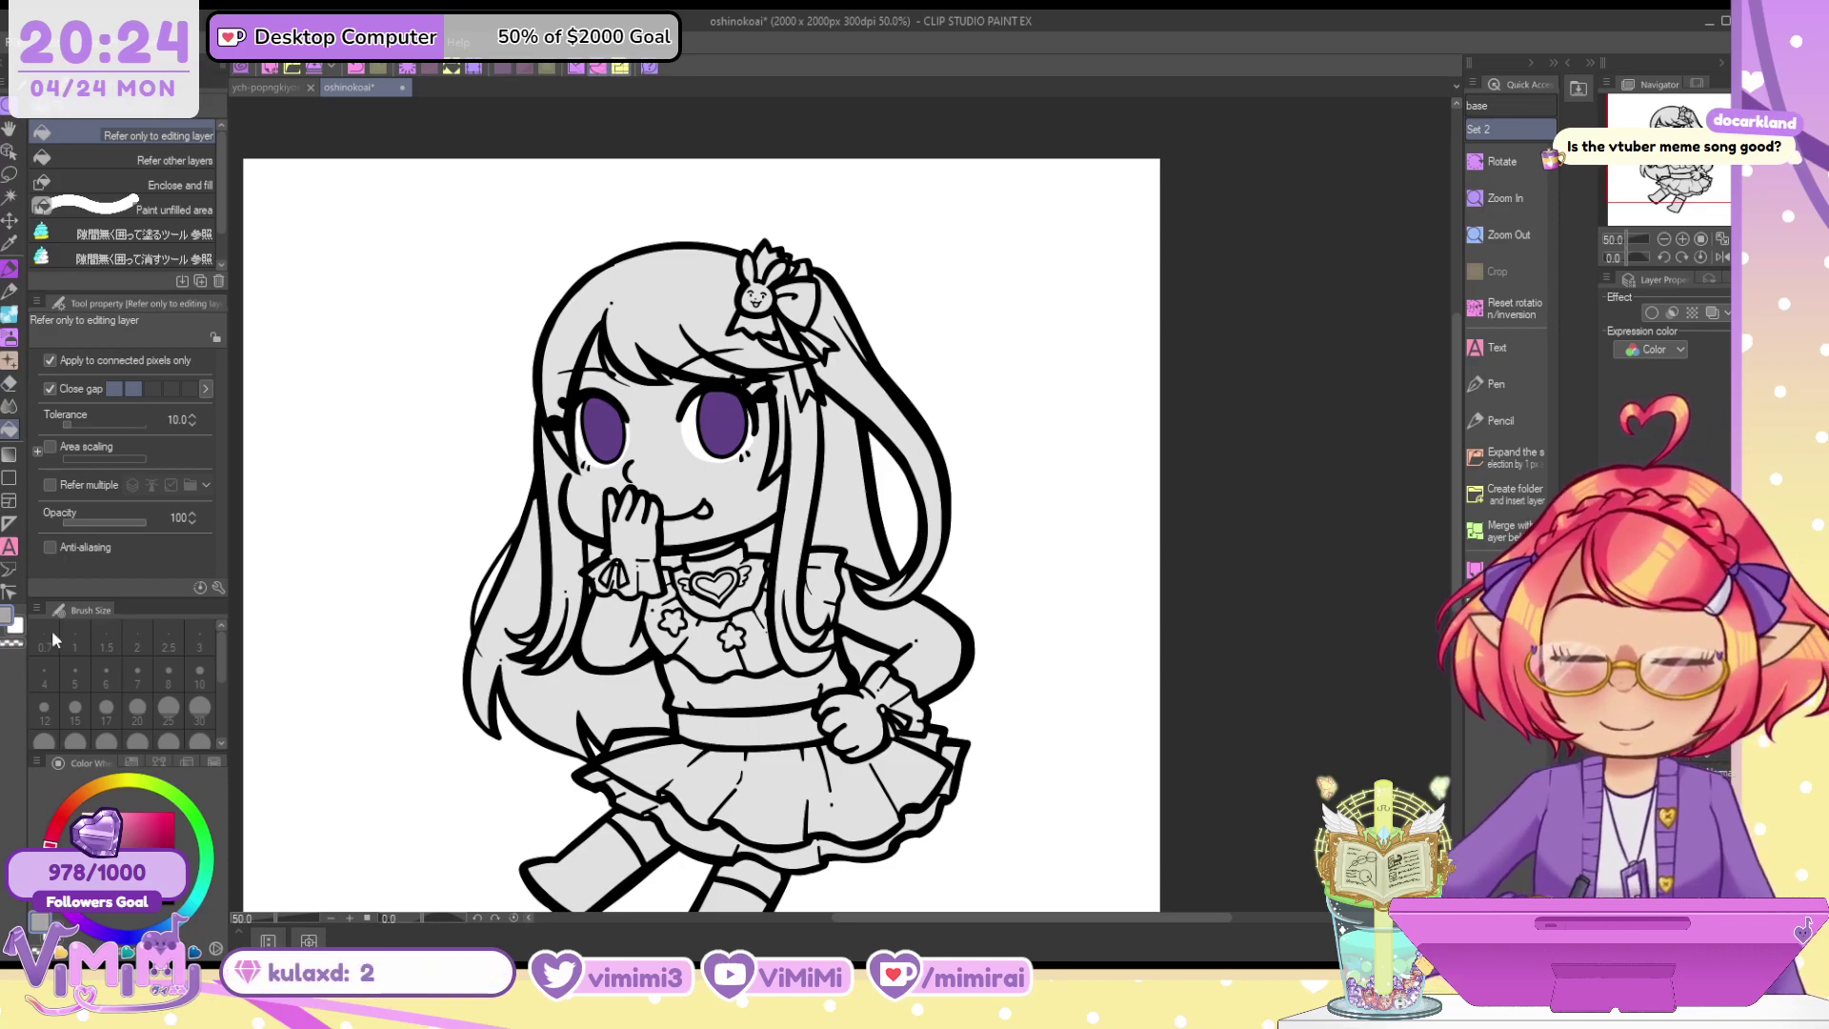
Shade the forehead below the bangs, the bangs' underside and the bunny hair clip in darker grey with LAKI PEN 2 at size 70 to 80
left_click(11, 270)
scroll(711, 403, "up", 4)
key("bracketright")
key("bracketright")
key("bracketright")
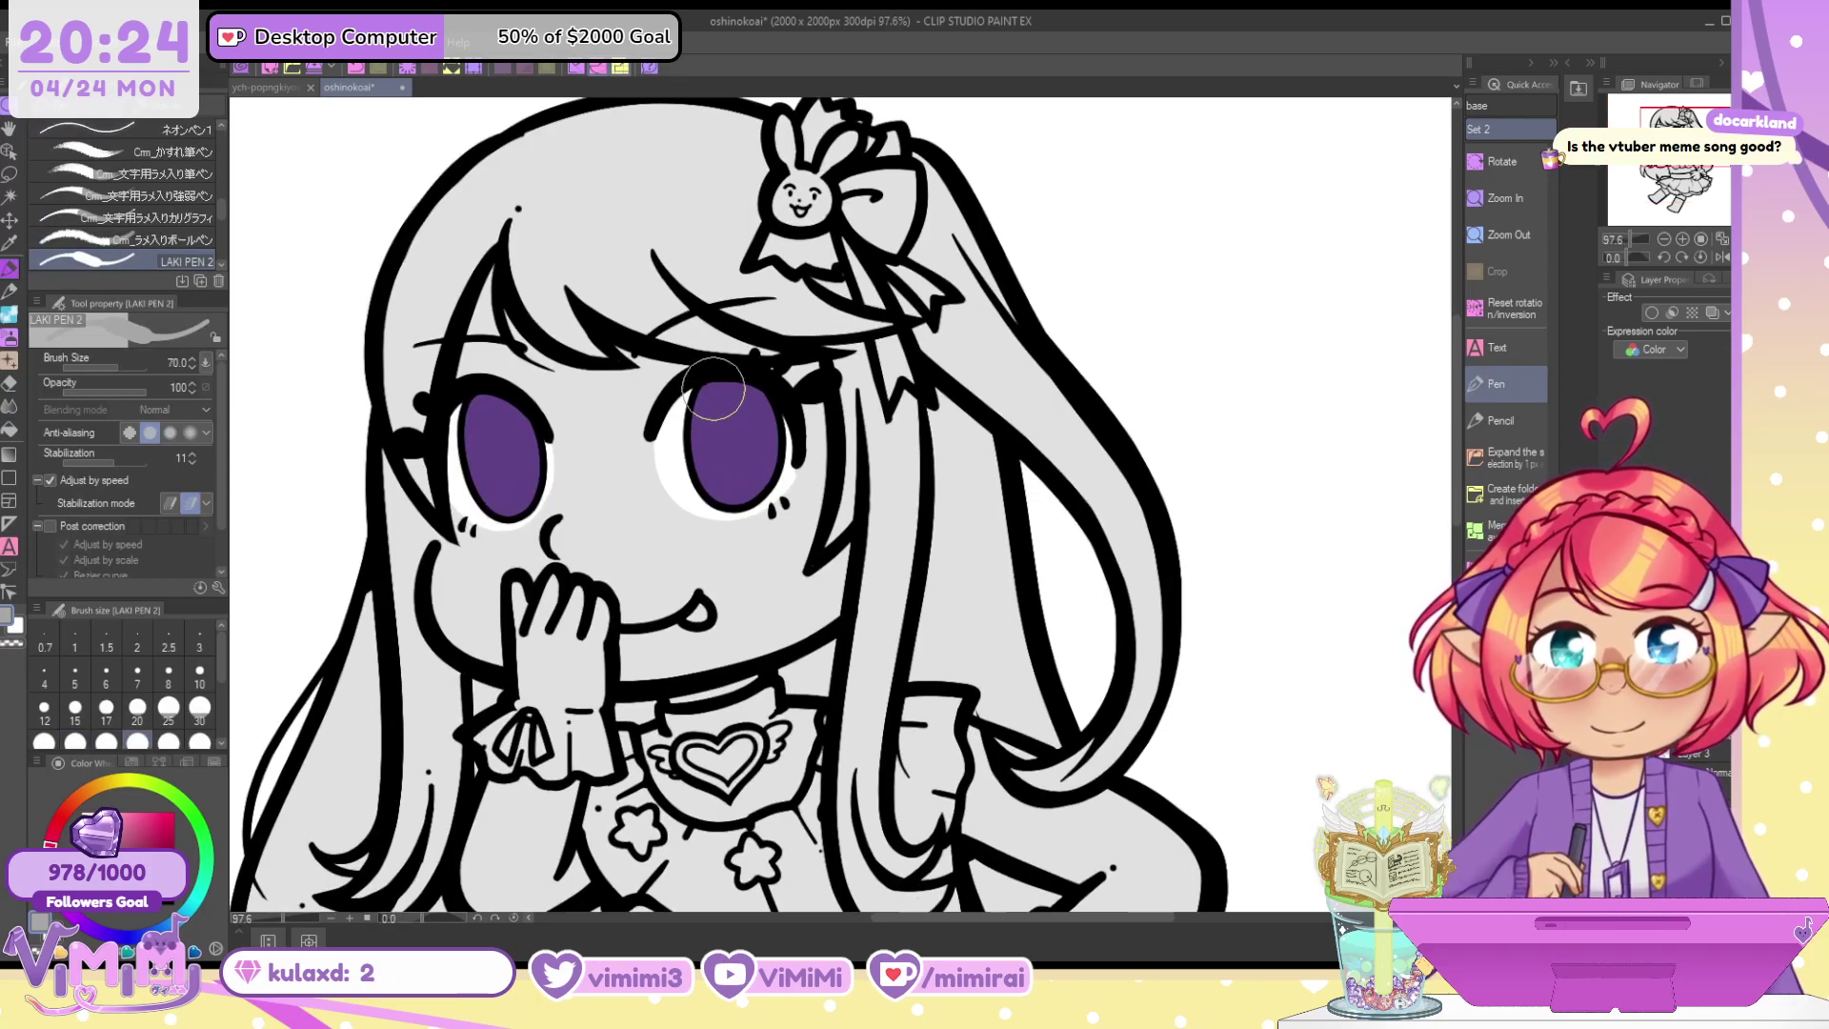
left_click_drag(472, 372, 678, 365)
mouse_move(488, 278)
left_mouse_down()
mouse_move(481, 370)
mouse_move(506, 347)
mouse_move(580, 354)
mouse_move(555, 398)
mouse_move(651, 379)
mouse_move(675, 354)
mouse_move(552, 338)
mouse_move(607, 325)
mouse_move(590, 337)
mouse_move(622, 353)
mouse_move(605, 299)
mouse_move(738, 316)
mouse_move(659, 336)
mouse_move(743, 326)
mouse_move(731, 338)
mouse_move(765, 349)
mouse_move(771, 328)
mouse_move(625, 342)
mouse_move(816, 309)
mouse_move(707, 316)
mouse_move(824, 279)
mouse_move(784, 338)
mouse_move(876, 327)
mouse_move(838, 298)
mouse_move(915, 270)
mouse_move(851, 251)
mouse_move(860, 265)
mouse_move(886, 269)
mouse_move(837, 229)
mouse_move(861, 208)
mouse_move(889, 219)
mouse_move(810, 232)
mouse_move(816, 261)
mouse_move(837, 247)
mouse_move(800, 210)
mouse_move(828, 155)
mouse_move(814, 222)
mouse_move(786, 212)
mouse_move(881, 104)
mouse_move(867, 147)
mouse_move(886, 134)
mouse_move(897, 152)
mouse_move(807, 155)
left_mouse_up()
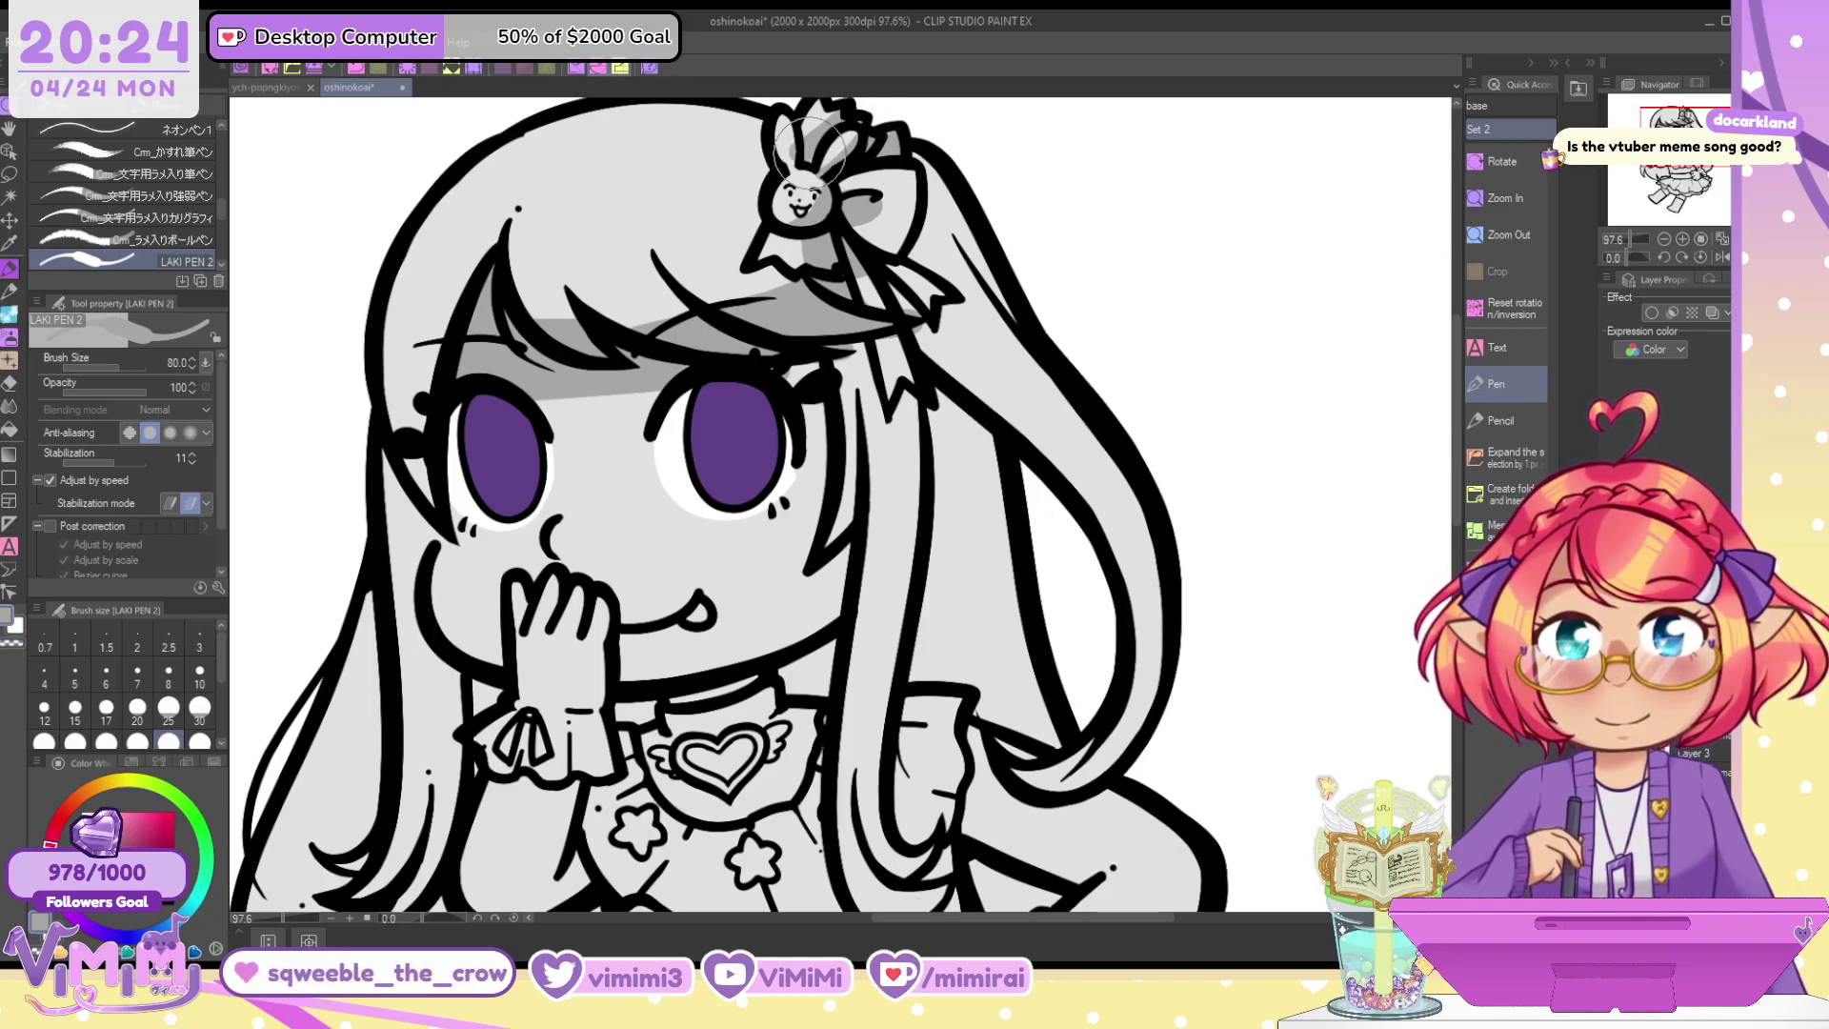
Erase the dark grey shading from the bunny on the hair clip using the pen's transparent colour
key("c")
key("c")
left_click(788, 163)
key("c")
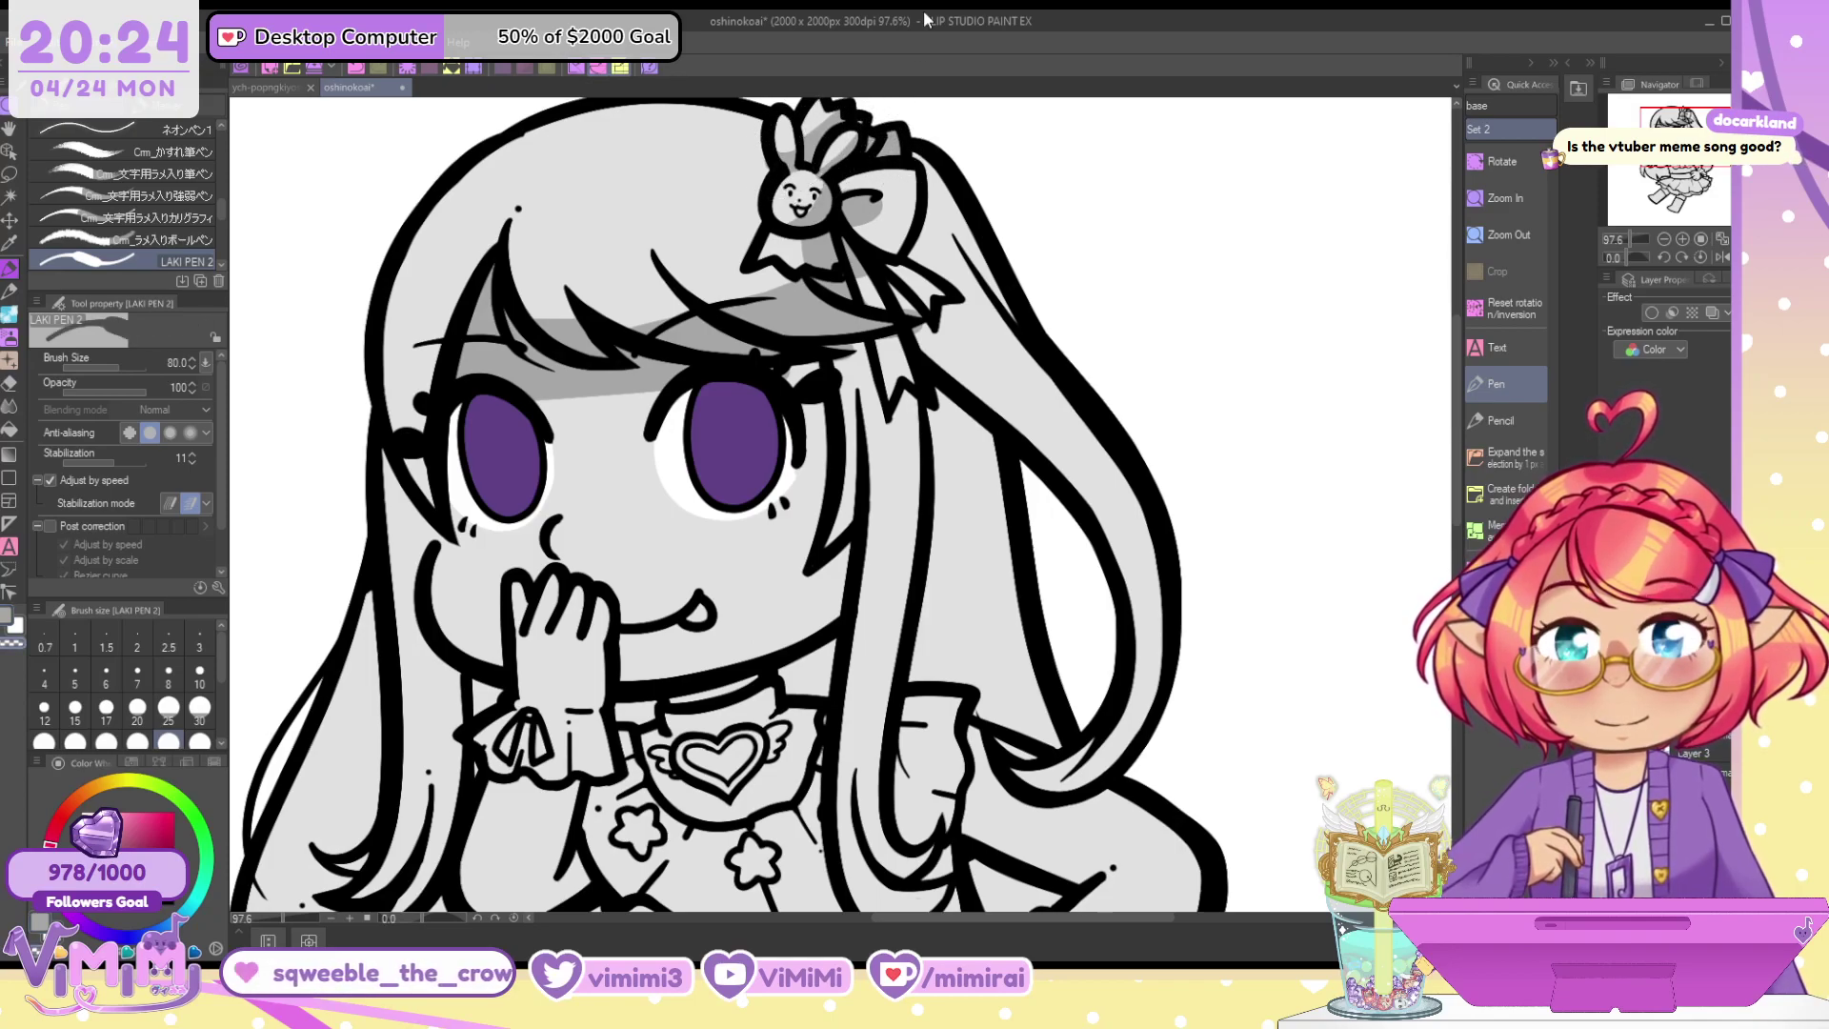
Shade the face and hair beside the outer corner of the right-hand eye in grey at brush size 60
key("bracketleft")
key("bracketleft")
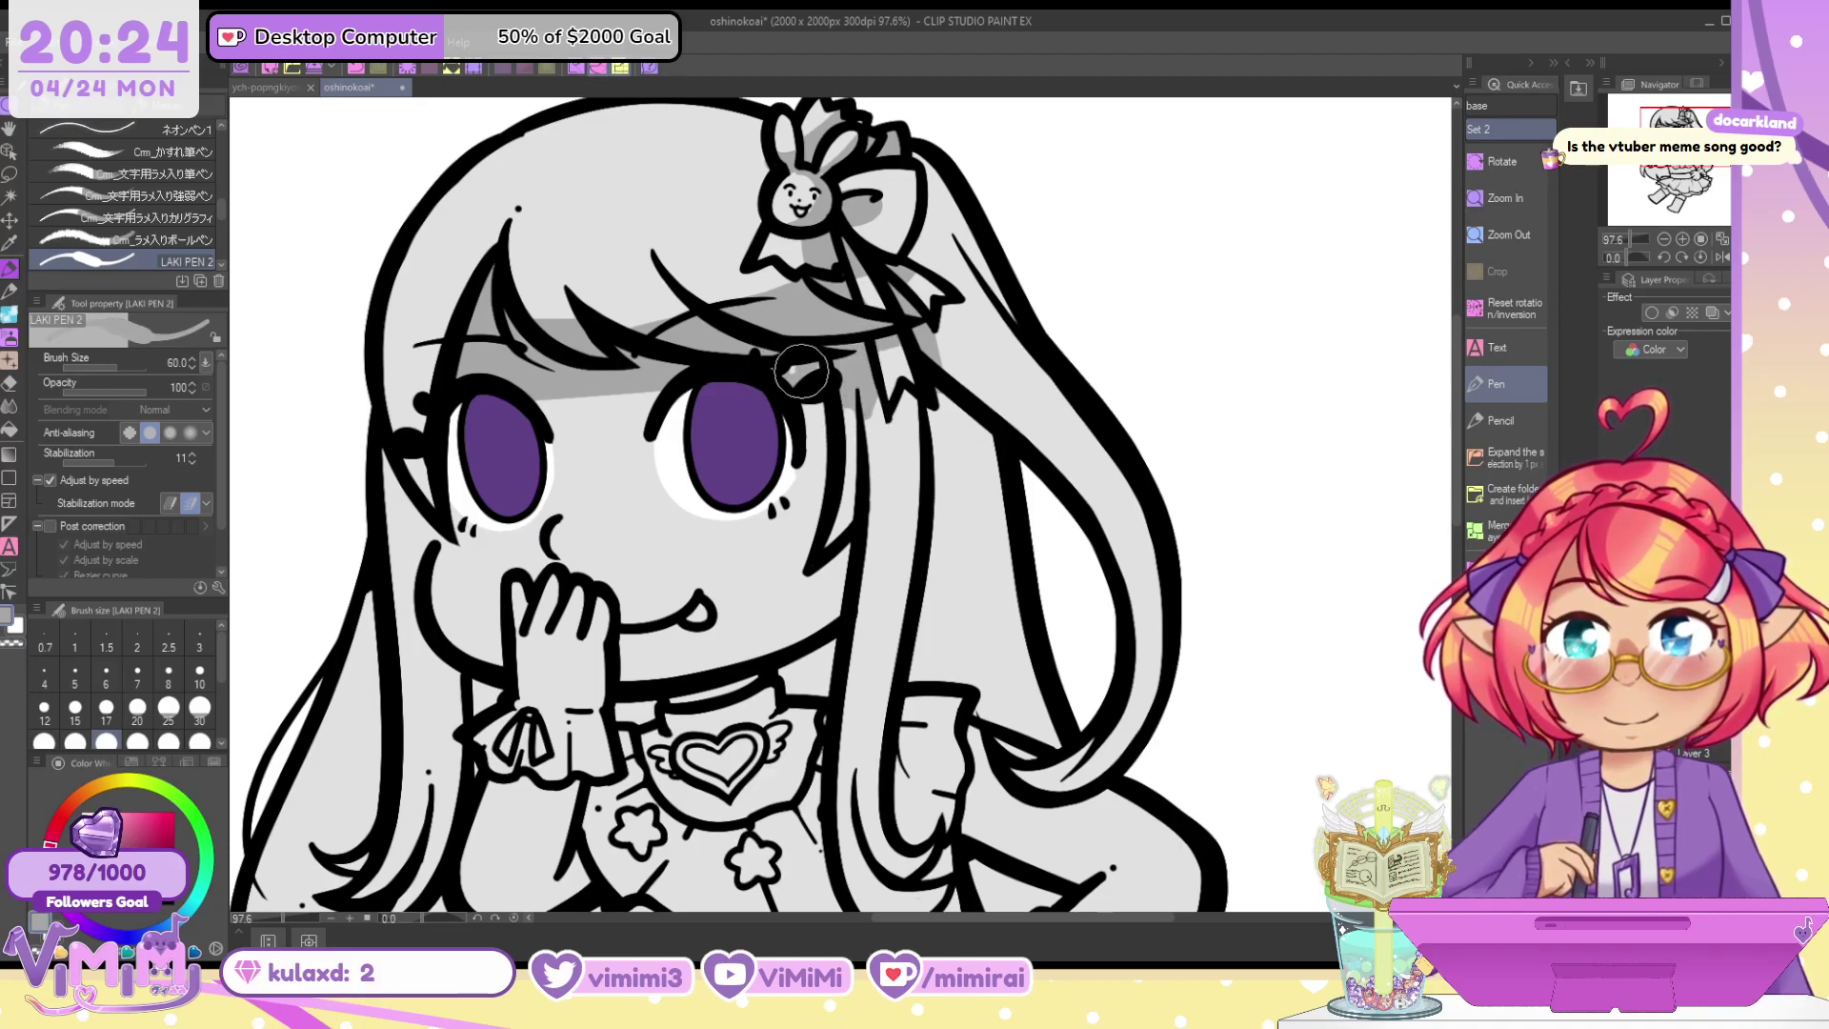
mouse_move(805, 433)
left_mouse_down()
mouse_move(816, 493)
mouse_move(805, 471)
mouse_move(776, 505)
left_mouse_up()
left_click(794, 468, "alt")
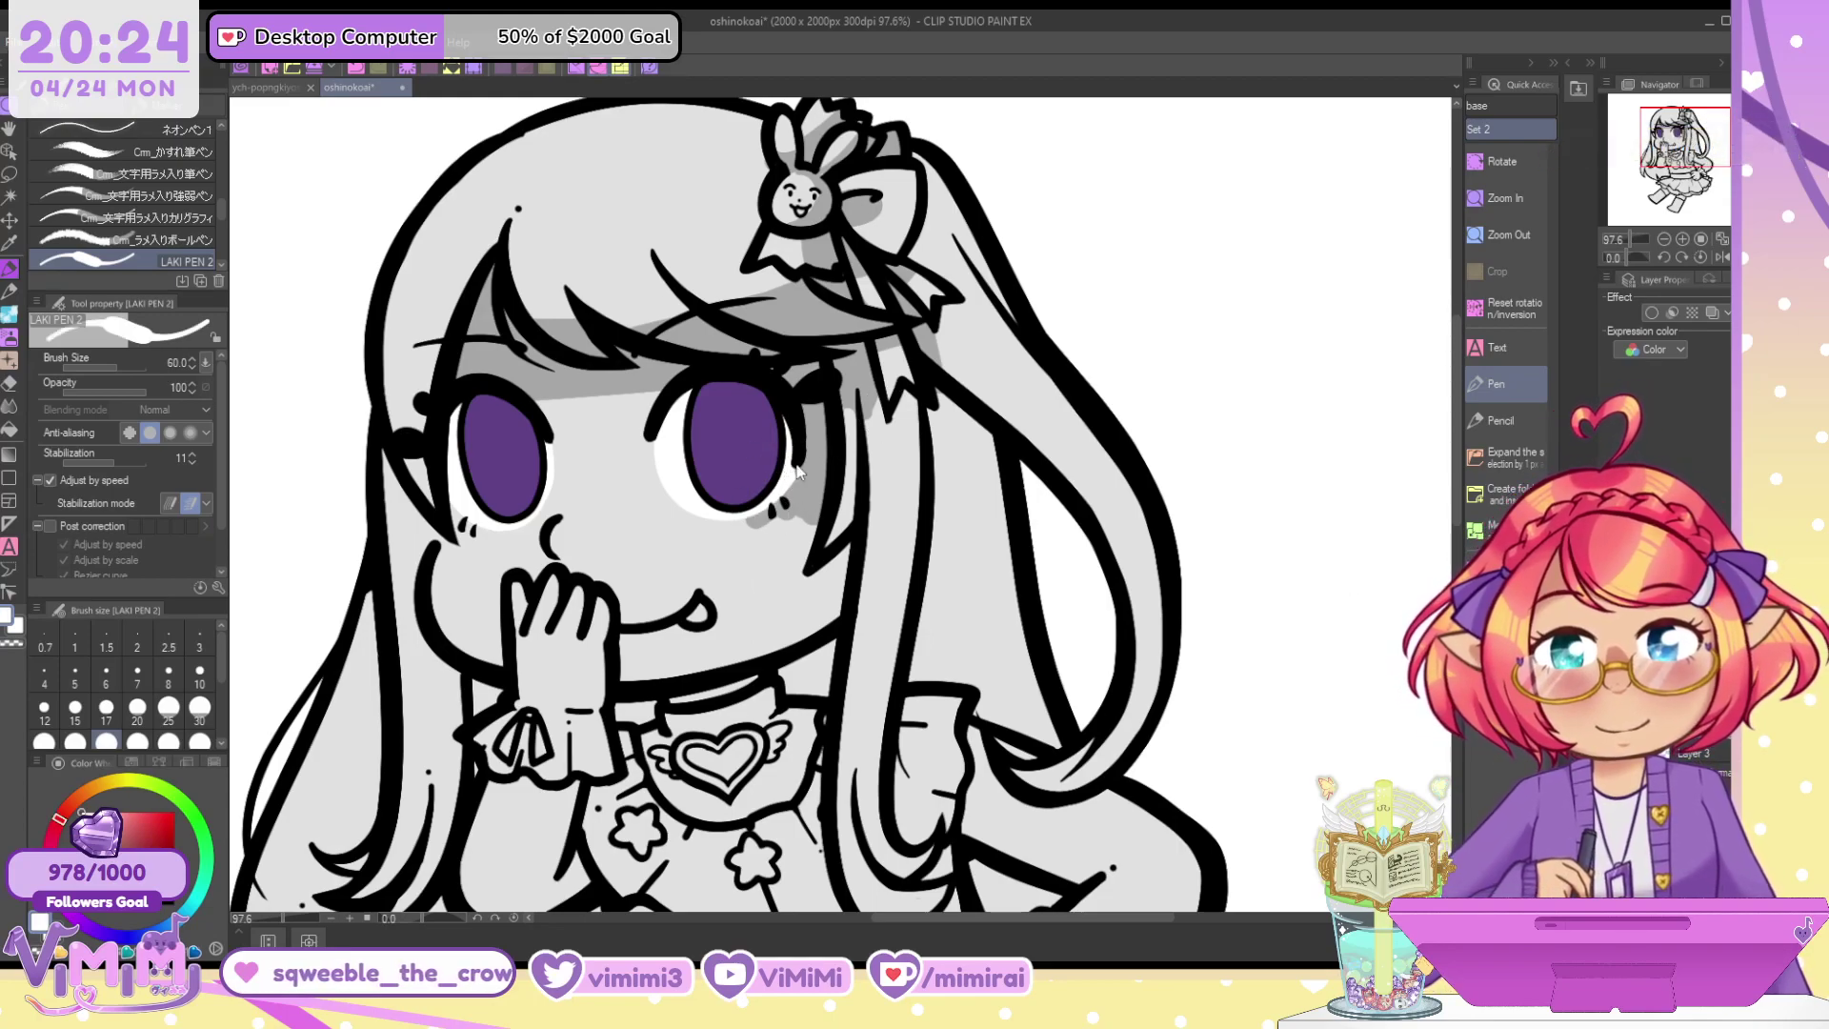
key("c")
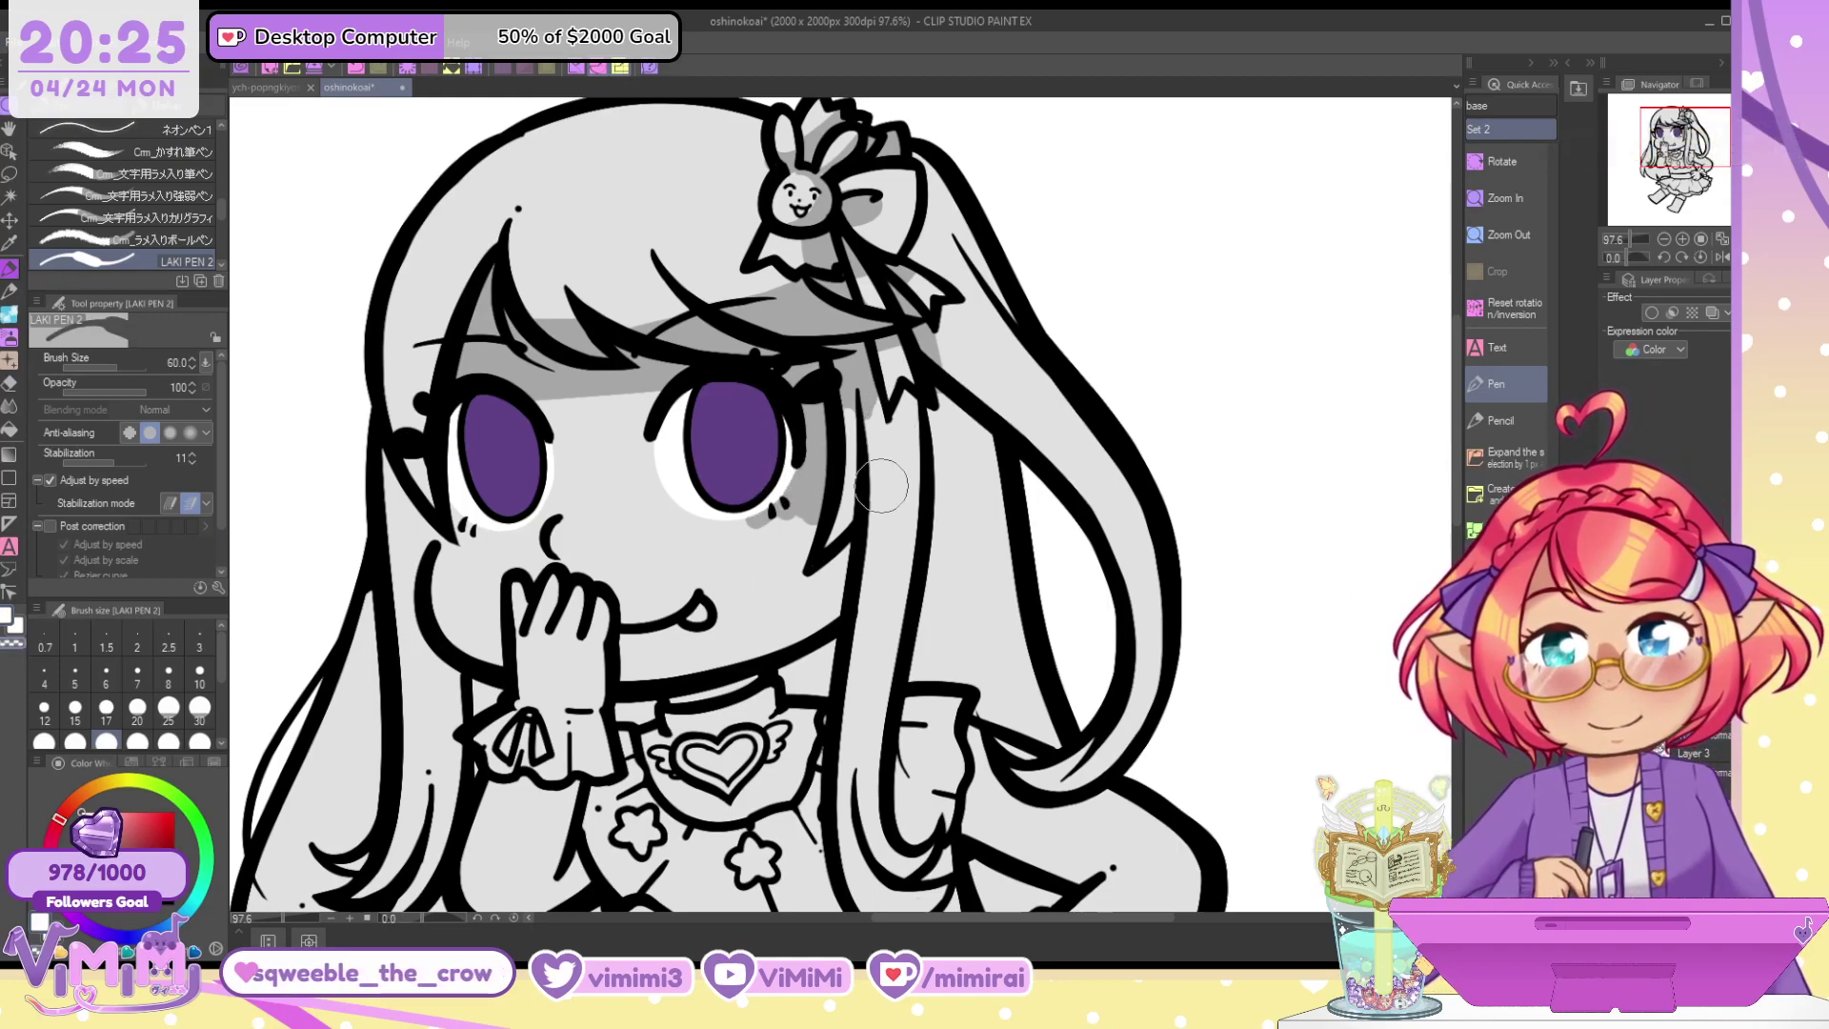
Sample the shadow grey and shade the right-hand cheek, jaw, neck and raised glove at brush size 70
left_click(816, 487, "alt")
key("]")
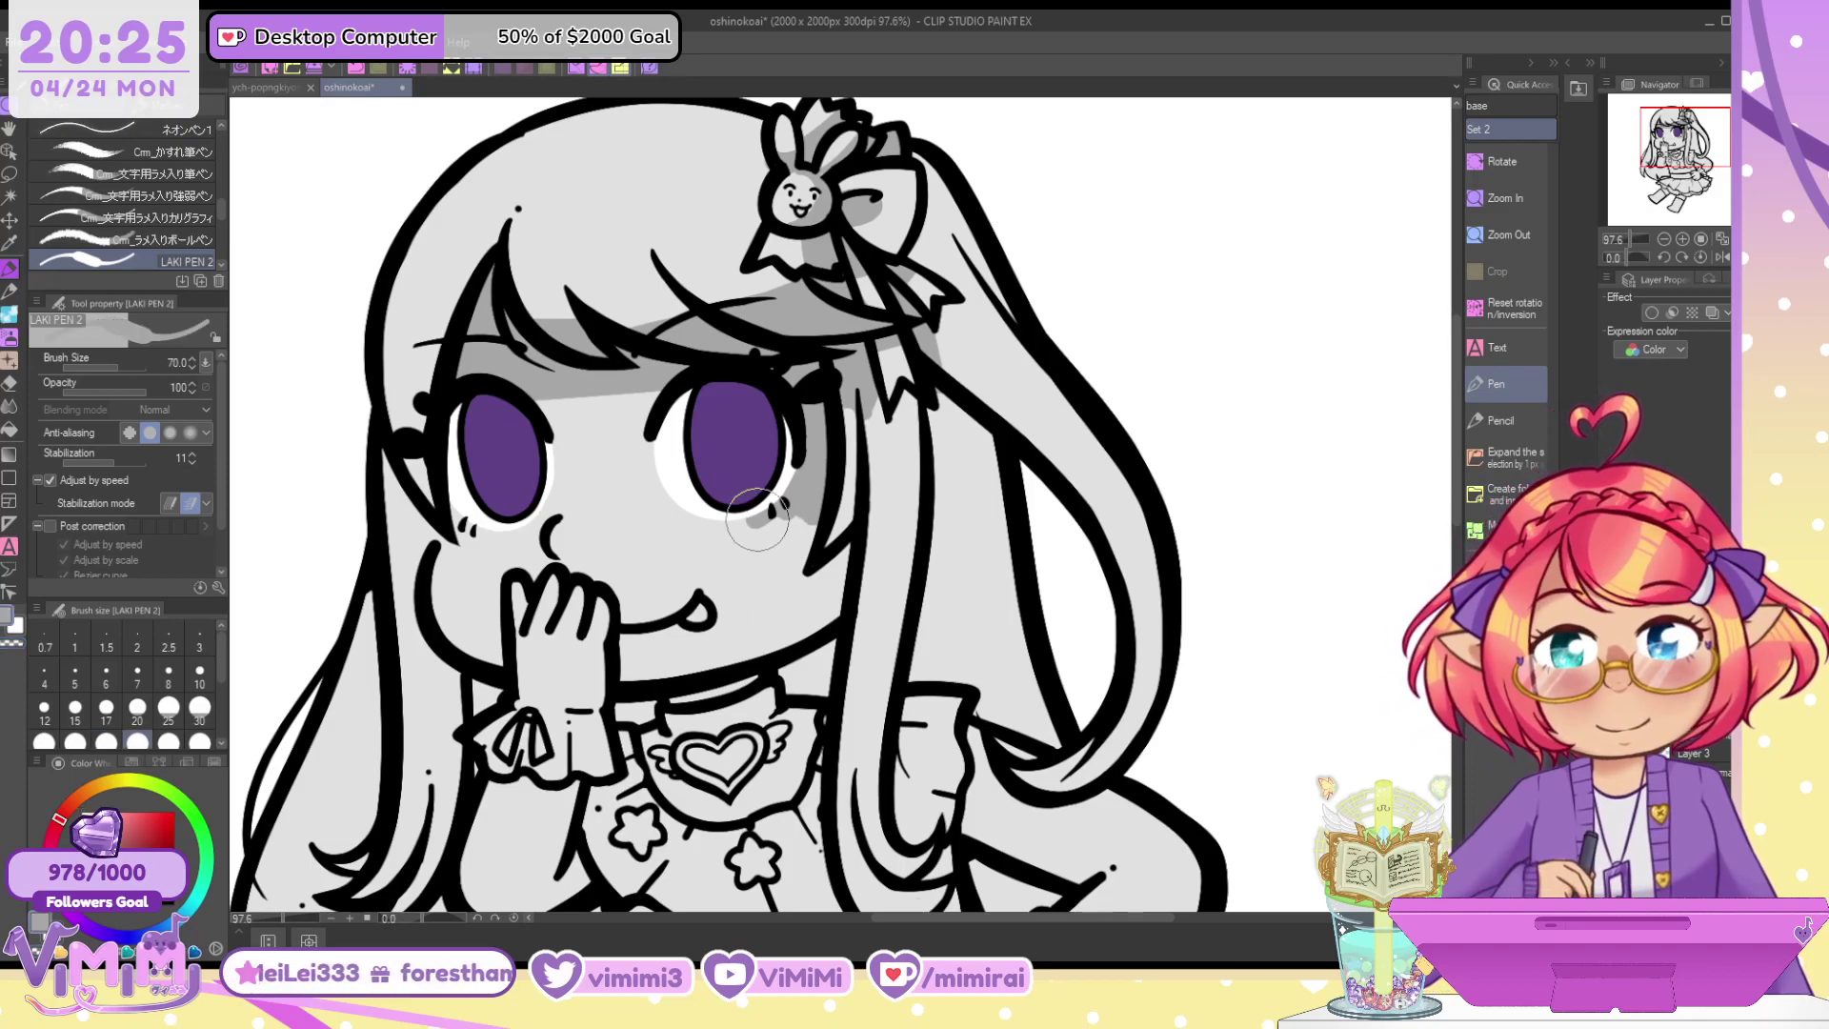
mouse_move(758, 519)
left_mouse_down()
mouse_move(758, 620)
mouse_move(769, 527)
mouse_move(783, 536)
mouse_move(799, 500)
mouse_move(798, 641)
mouse_move(851, 547)
mouse_move(820, 644)
mouse_move(747, 543)
mouse_move(727, 665)
mouse_move(780, 616)
mouse_move(753, 674)
mouse_move(658, 731)
mouse_move(763, 700)
mouse_move(639, 703)
mouse_move(749, 686)
mouse_move(830, 644)
mouse_move(822, 675)
mouse_move(774, 698)
left_mouse_up()
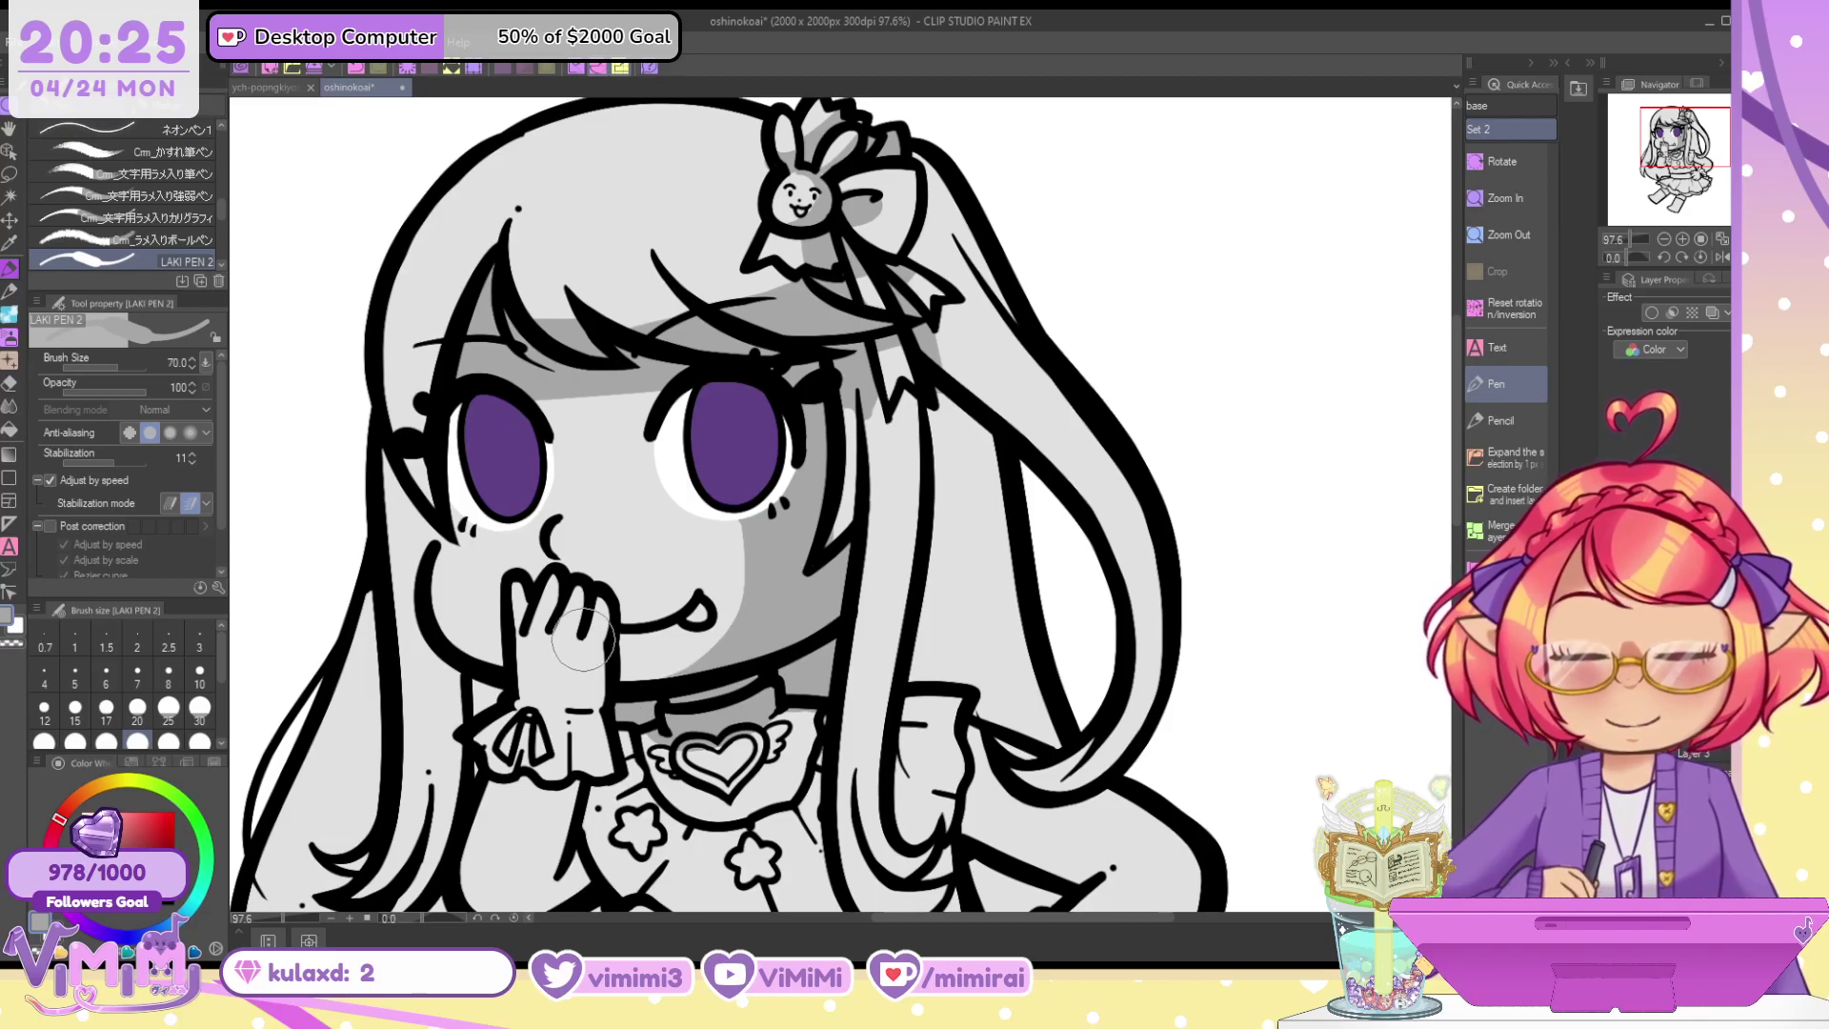
mouse_move(533, 700)
left_mouse_down()
mouse_move(596, 700)
mouse_move(607, 612)
mouse_move(587, 702)
mouse_move(607, 672)
mouse_move(600, 645)
mouse_move(565, 696)
left_mouse_up()
left_click_drag(583, 615, 594, 601)
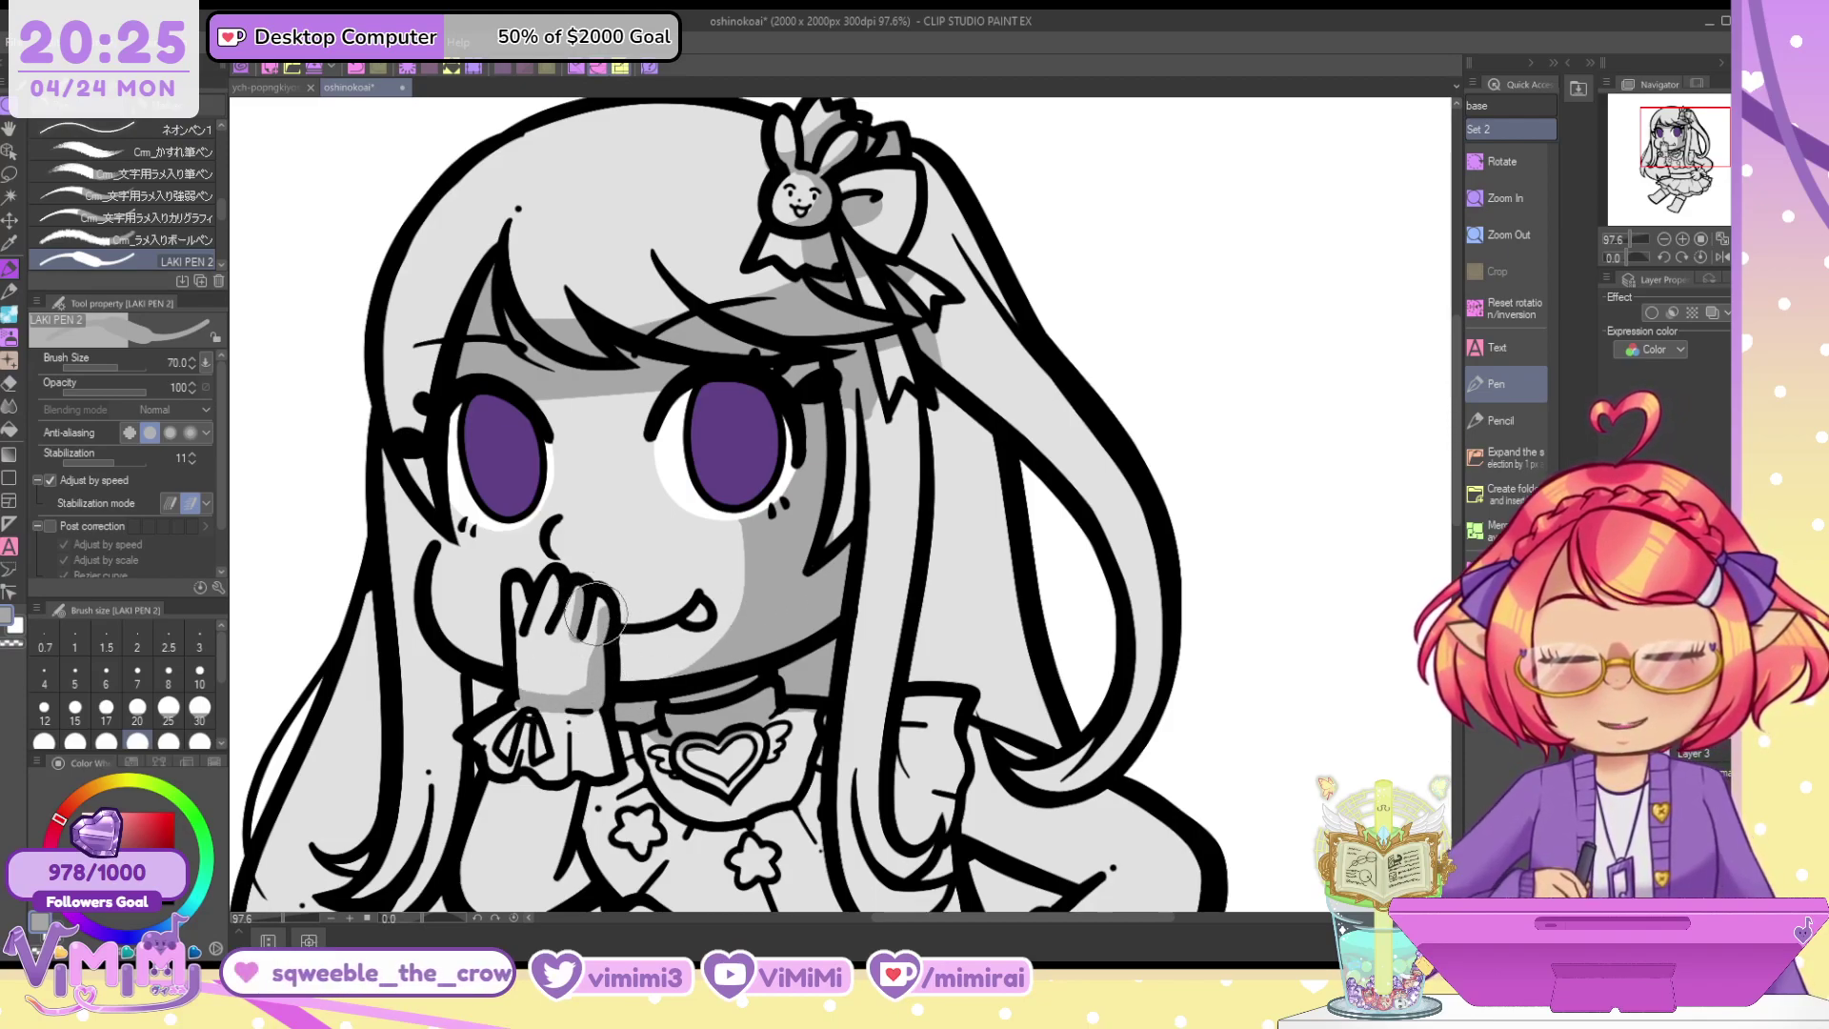
Add a small grey shadow above the nose and tidy its edge with the transparent colour
key("c")
key("c")
mouse_move(566, 497)
left_mouse_down()
mouse_move(577, 510)
mouse_move(561, 460)
left_mouse_up()
key("c")
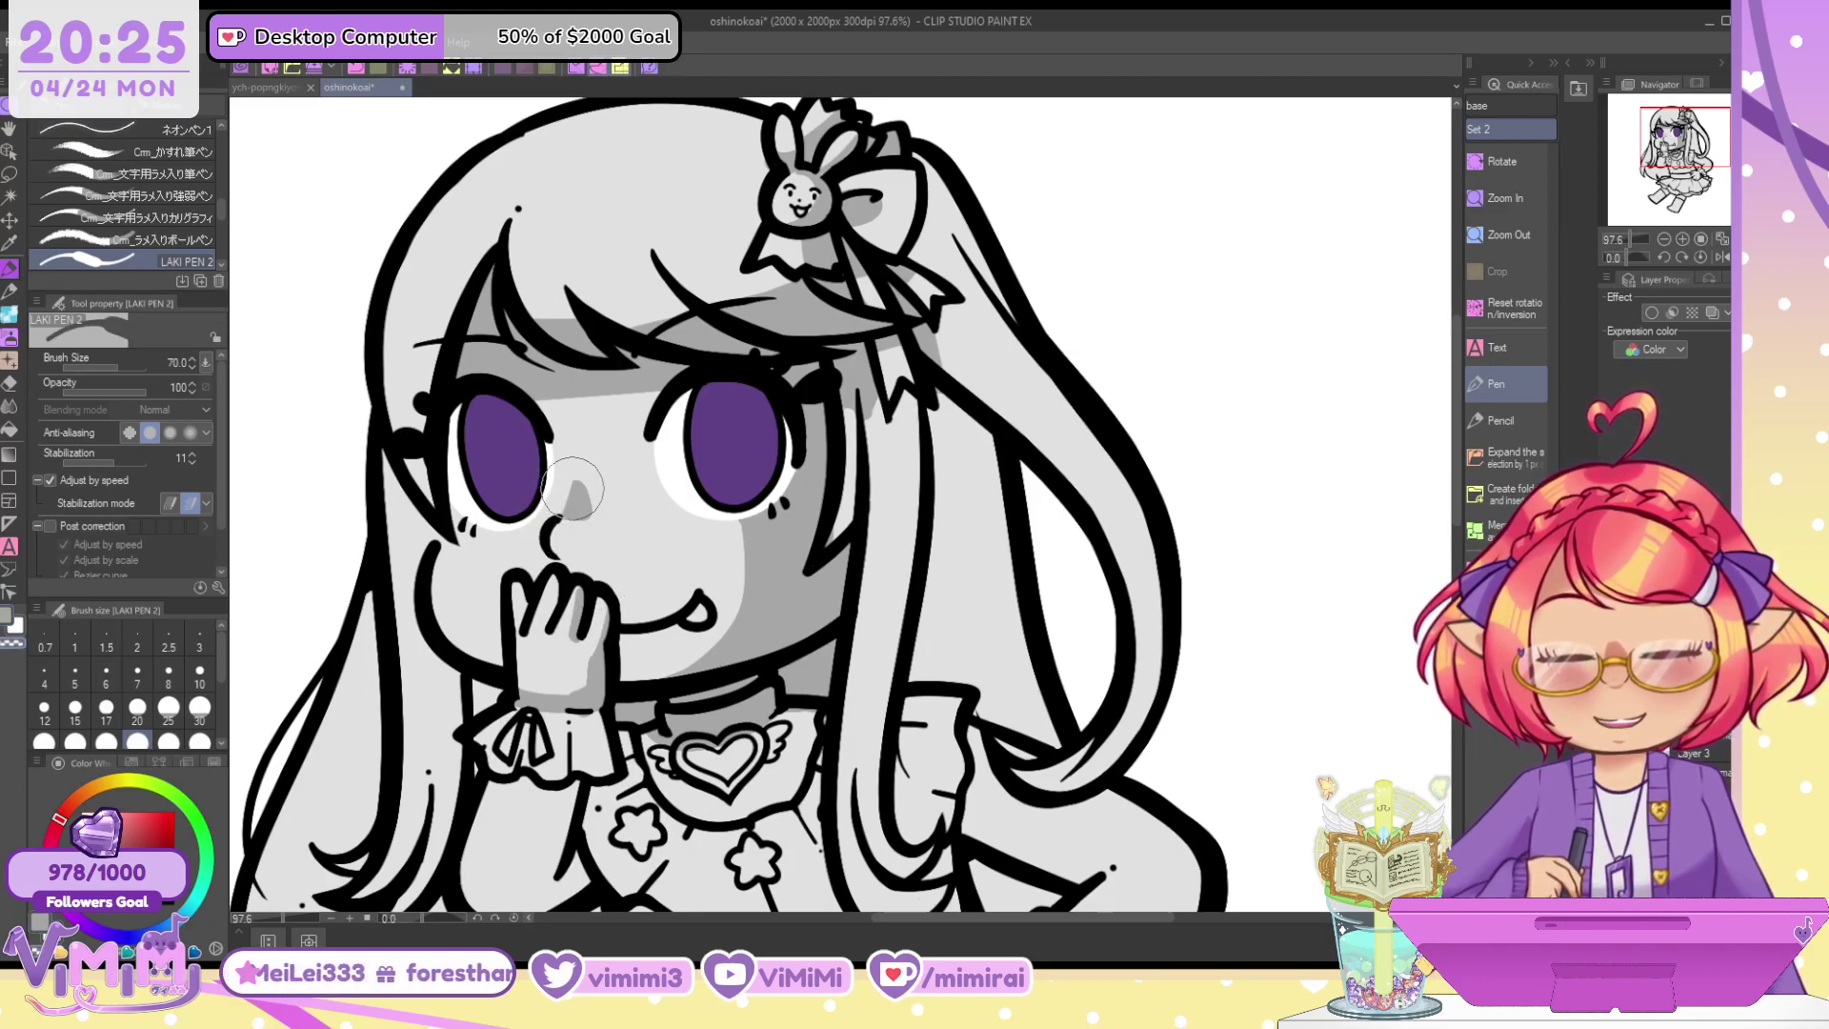
Shade the left-hand side lock in grey at brush size 70, from beside the face down past the raised glove's cuff
mouse_move(369, 339)
left_mouse_down()
mouse_move(459, 356)
mouse_move(381, 379)
mouse_move(402, 442)
mouse_move(434, 370)
mouse_move(419, 522)
mouse_move(389, 460)
mouse_move(409, 550)
left_mouse_up()
left_click_drag(415, 485, 430, 535)
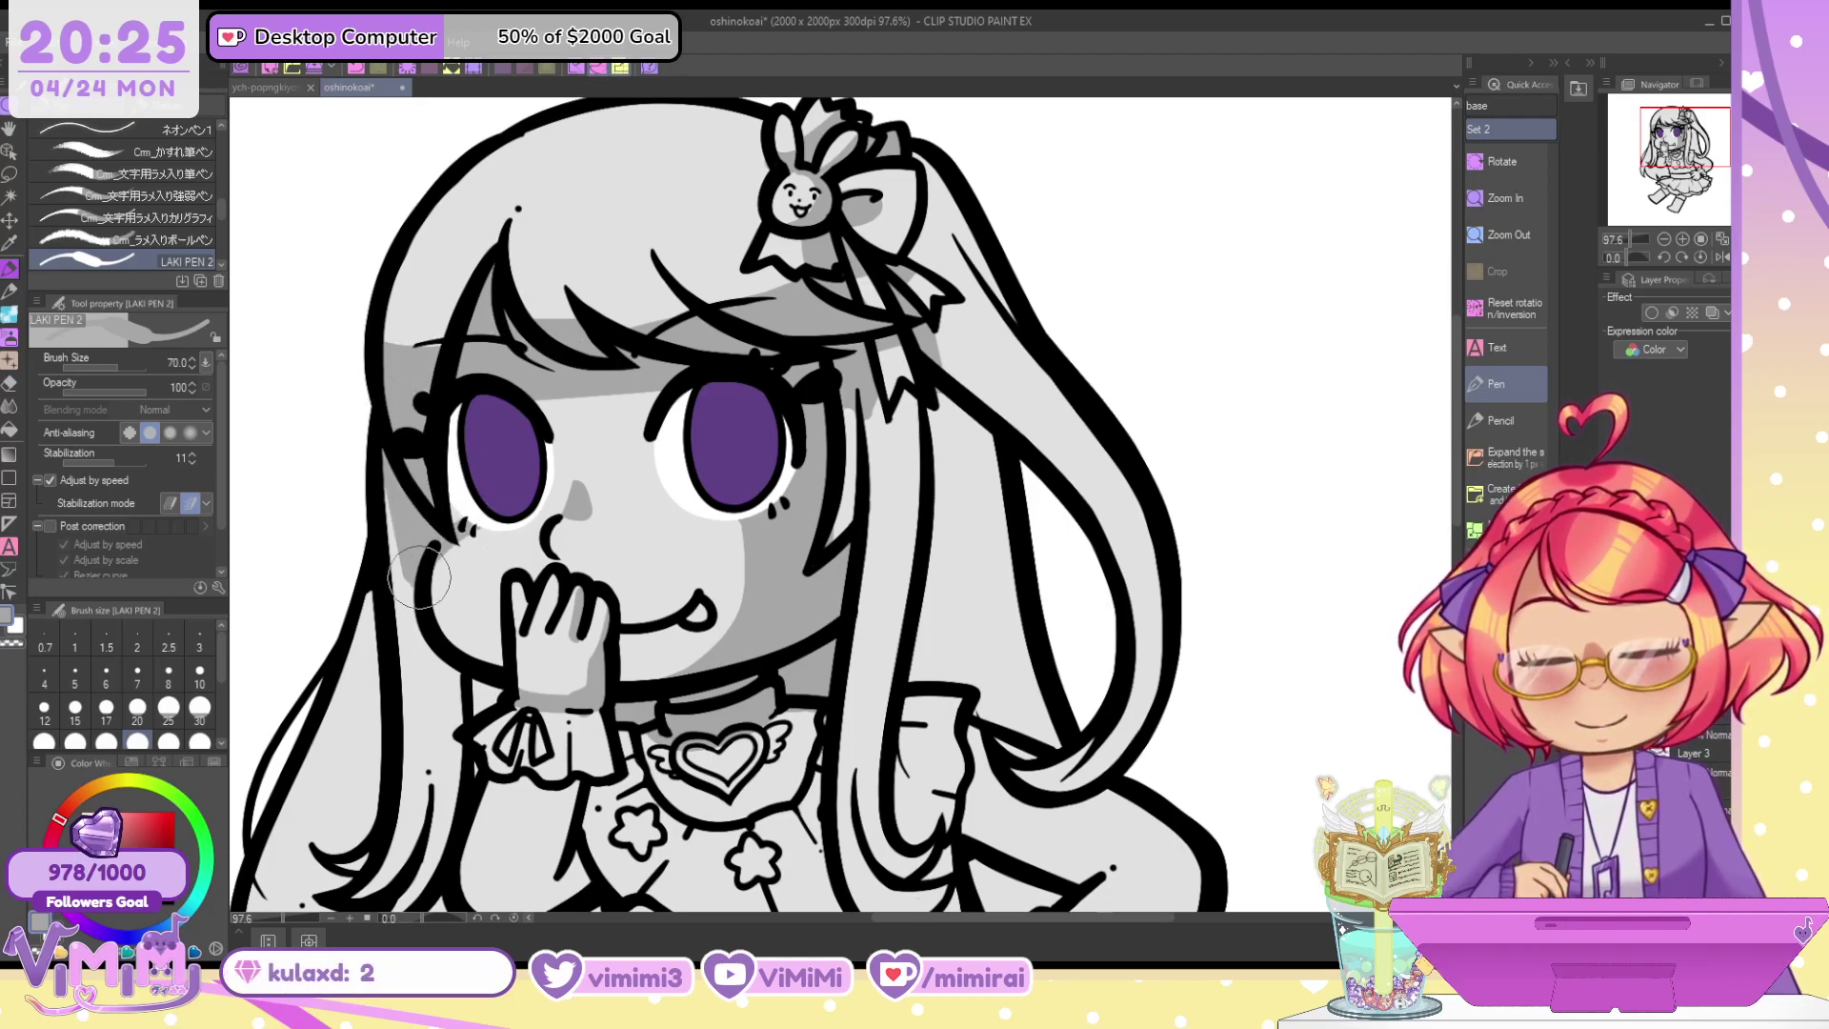
mouse_move(392, 486)
left_mouse_down()
mouse_move(390, 560)
mouse_move(387, 519)
mouse_move(413, 591)
mouse_move(395, 621)
mouse_move(415, 586)
mouse_move(441, 673)
mouse_move(413, 627)
mouse_move(411, 857)
left_mouse_up()
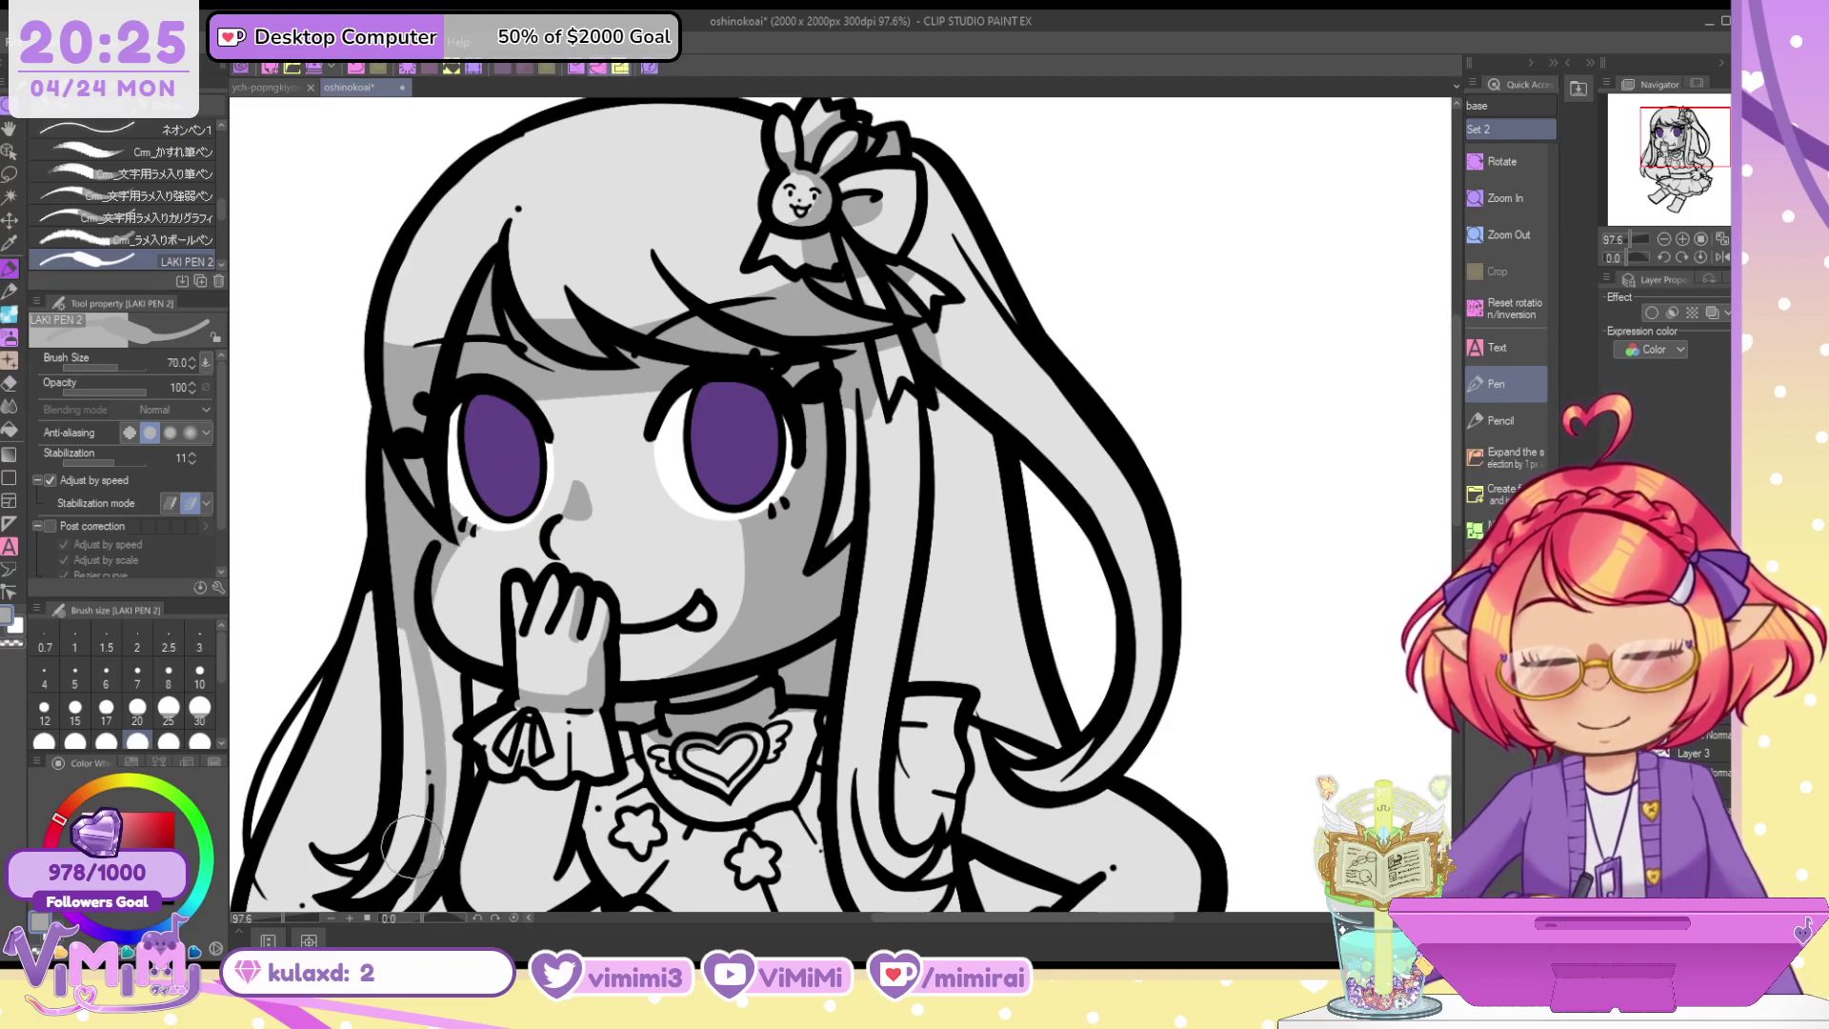
left_click_drag(439, 663, 443, 814)
mouse_move(484, 693)
left_mouse_down()
mouse_move(467, 800)
mouse_move(461, 762)
mouse_move(446, 817)
left_mouse_up()
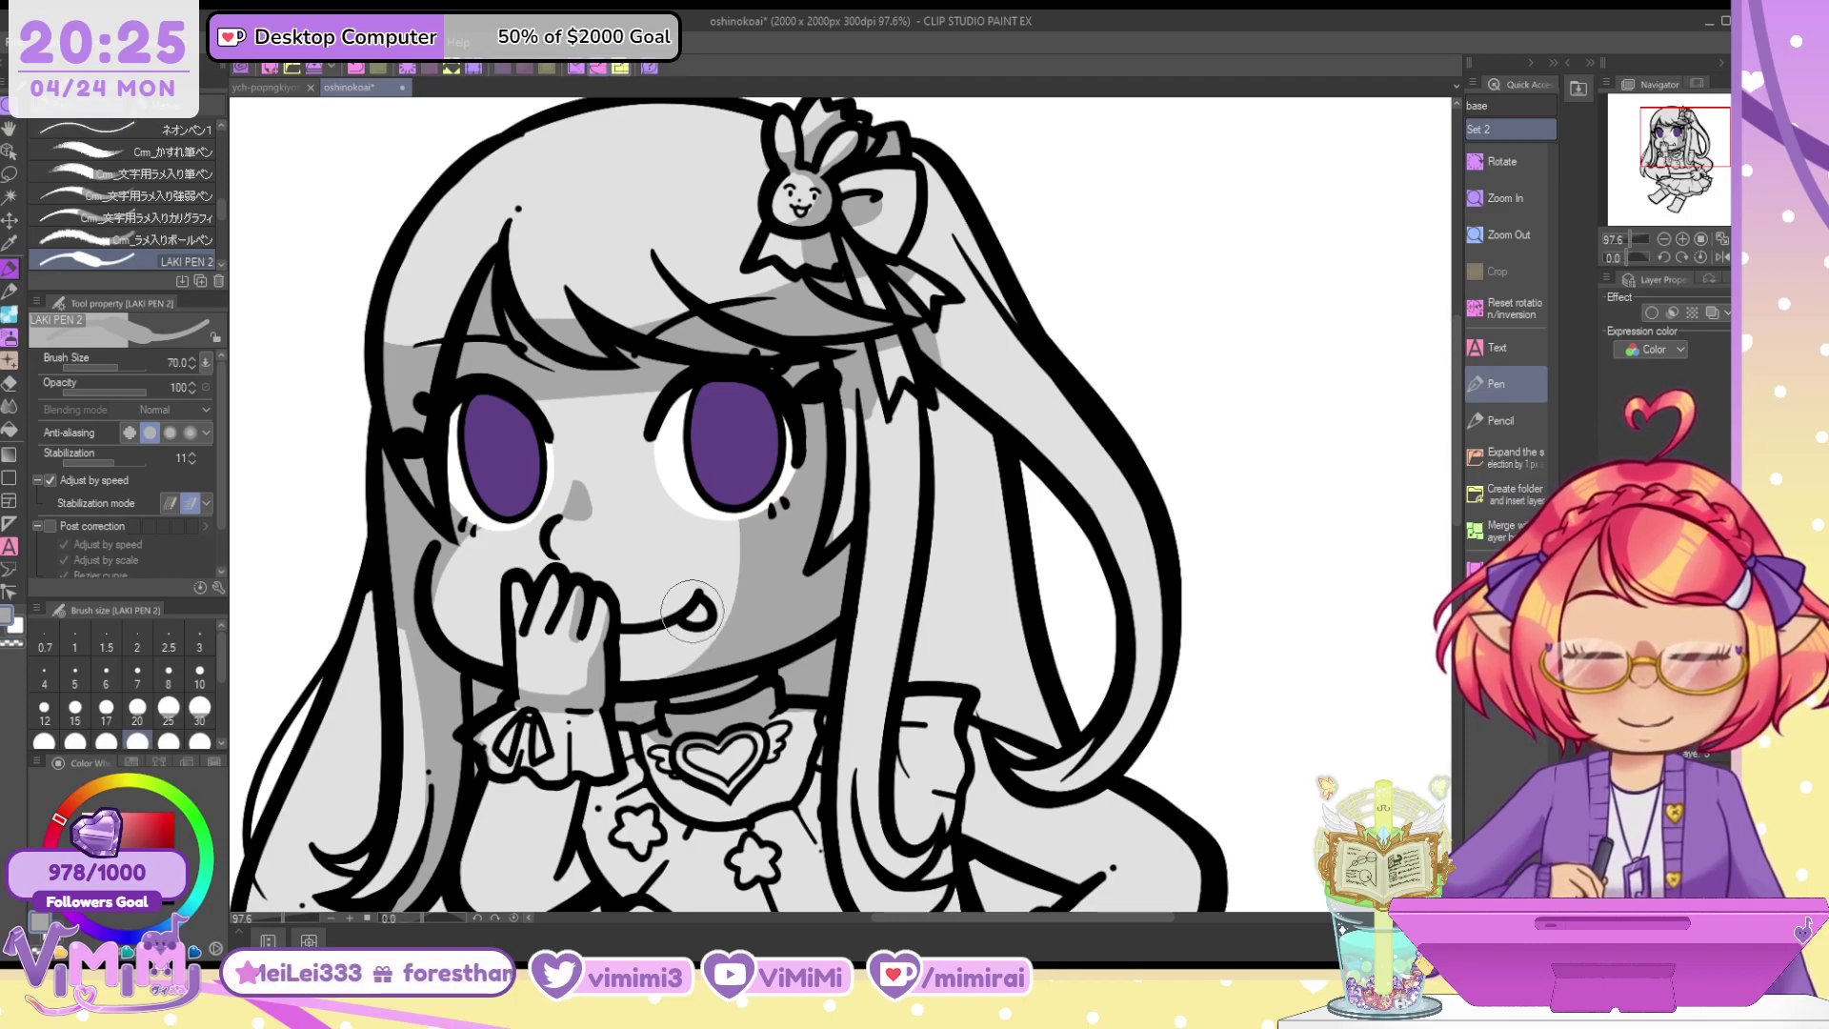
Shade the long right-hand lock below the hair ribbon in grey at brush size 60 and tidy the shadow with the transparent colour
key("bracketleft")
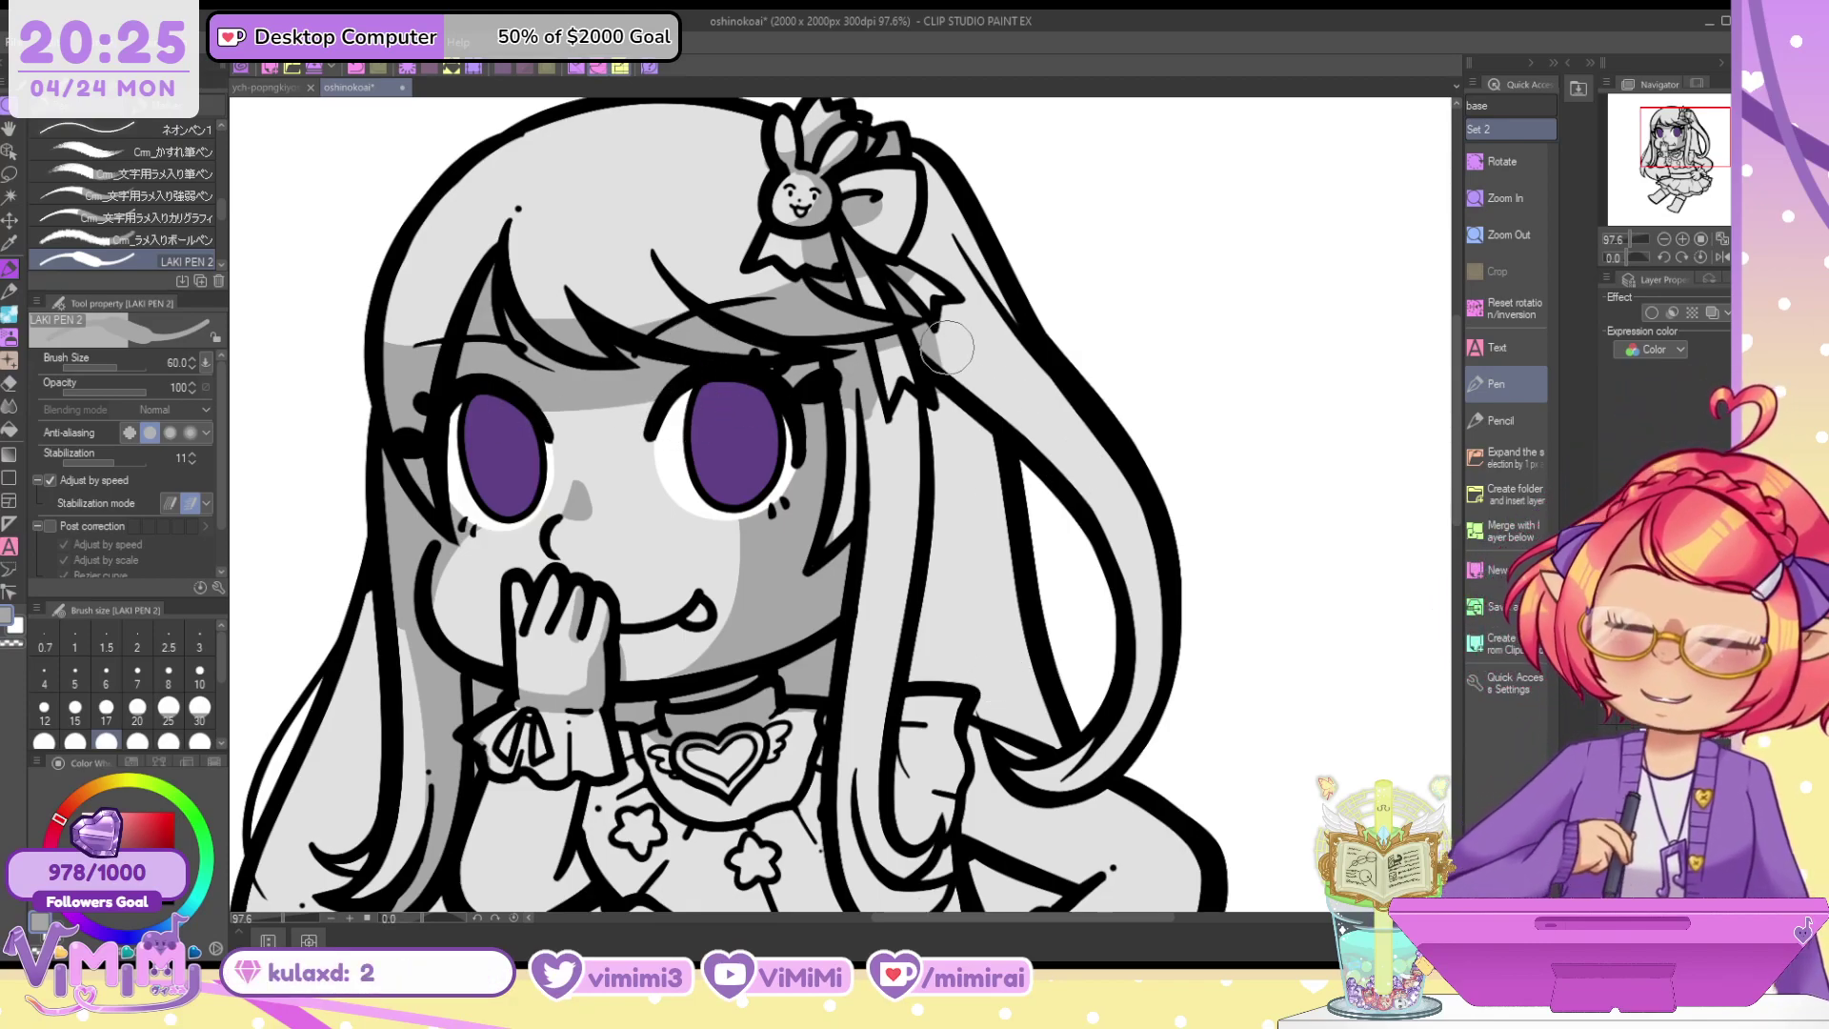
left_click_drag(889, 400, 911, 409)
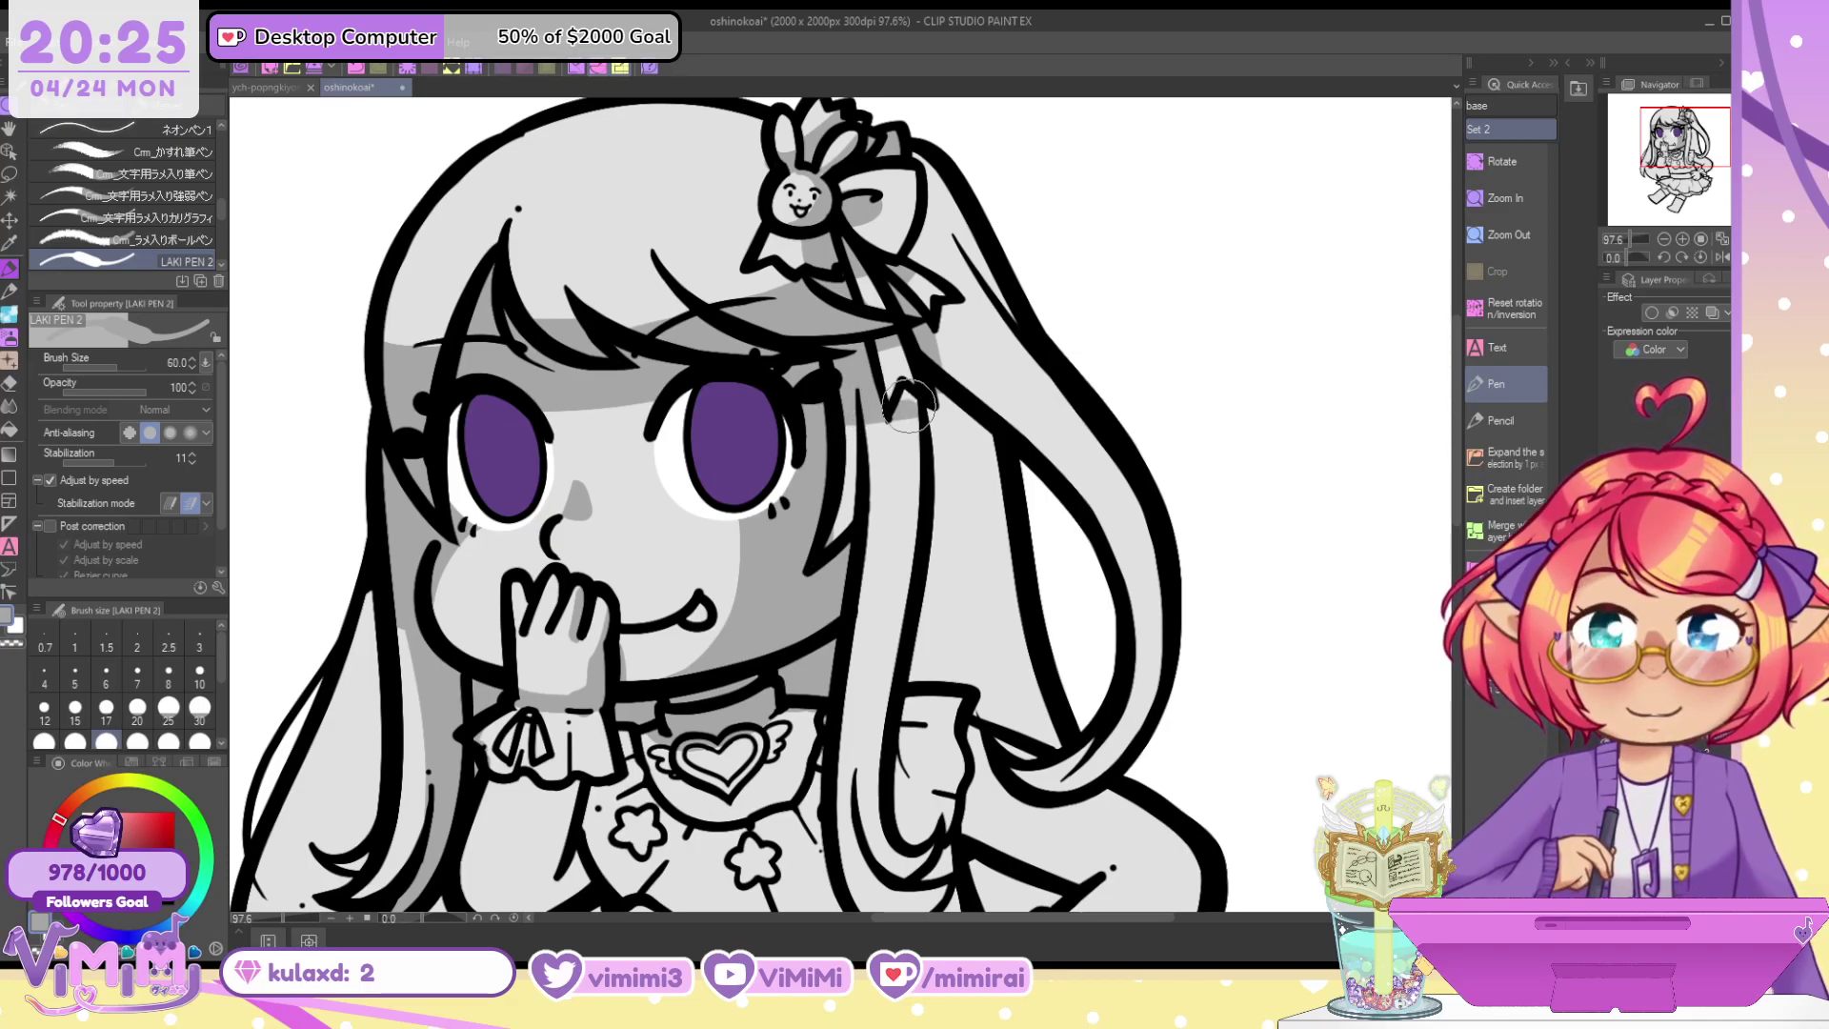
mouse_move(911, 435)
left_mouse_down()
mouse_move(905, 866)
mouse_move(901, 905)
left_mouse_up()
left_click_drag(875, 740, 902, 848)
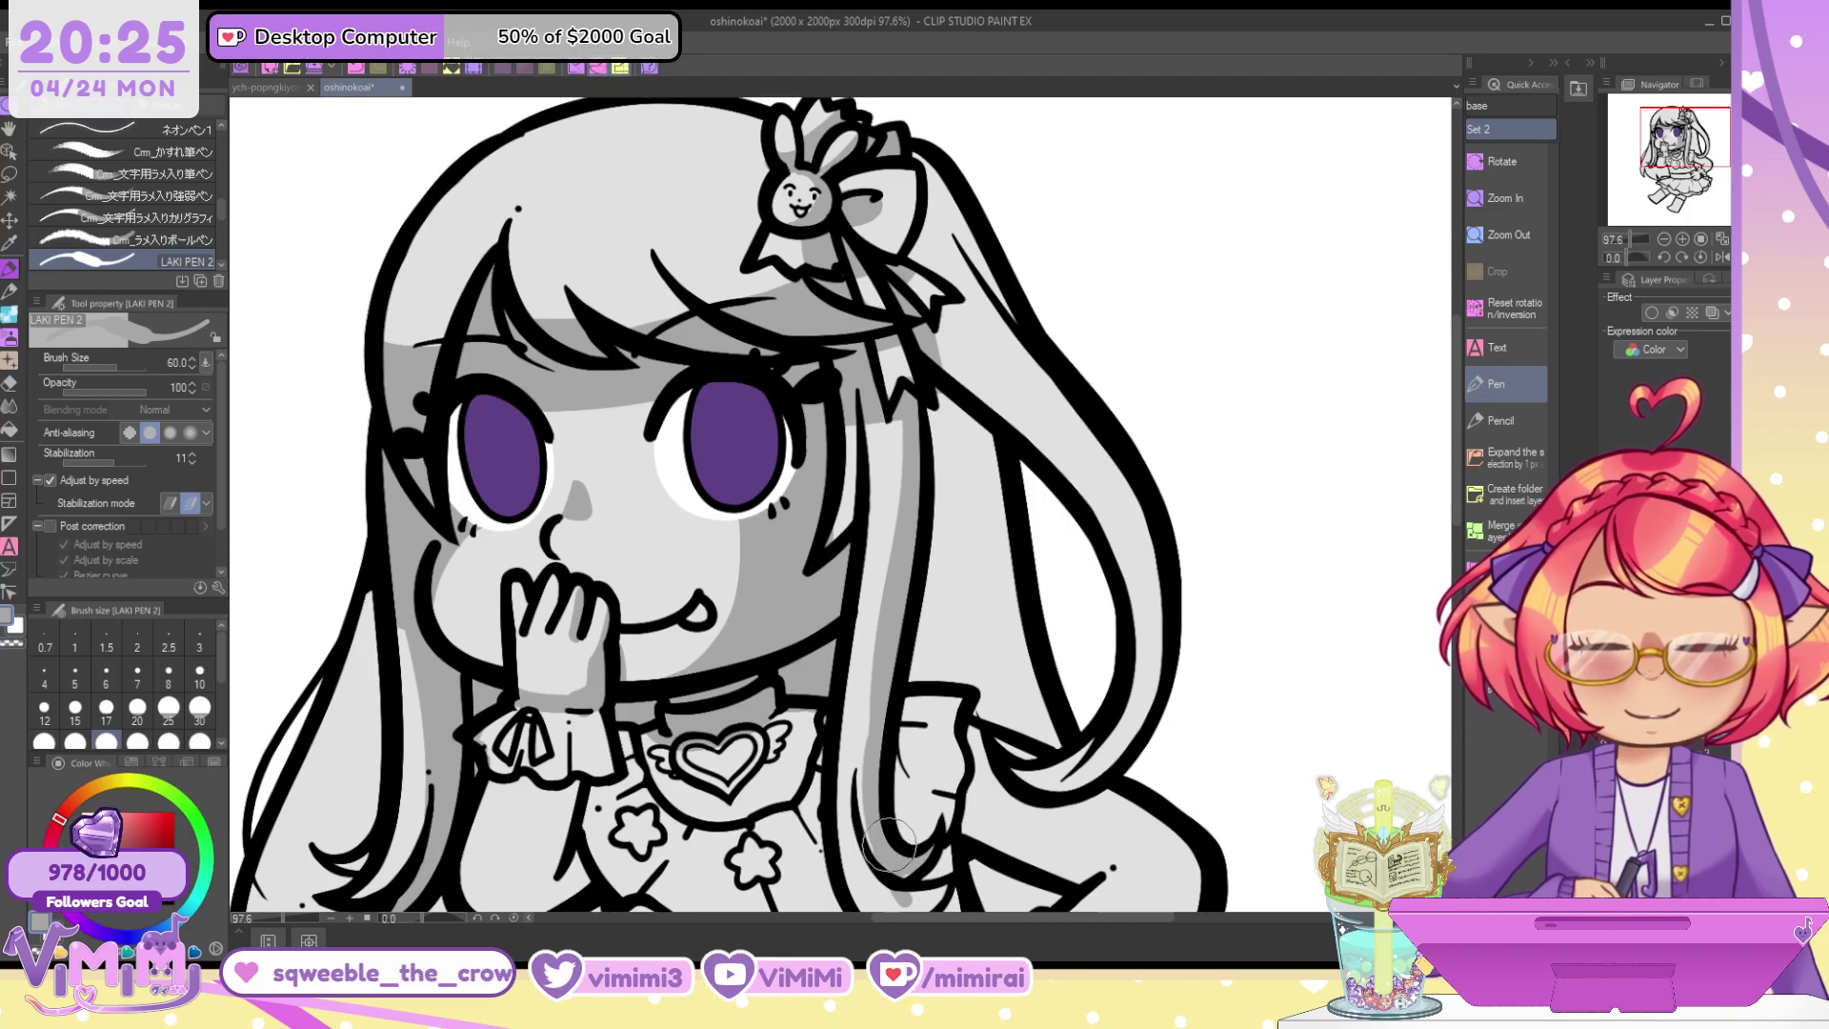
key("c")
left_click_drag(866, 589, 860, 812)
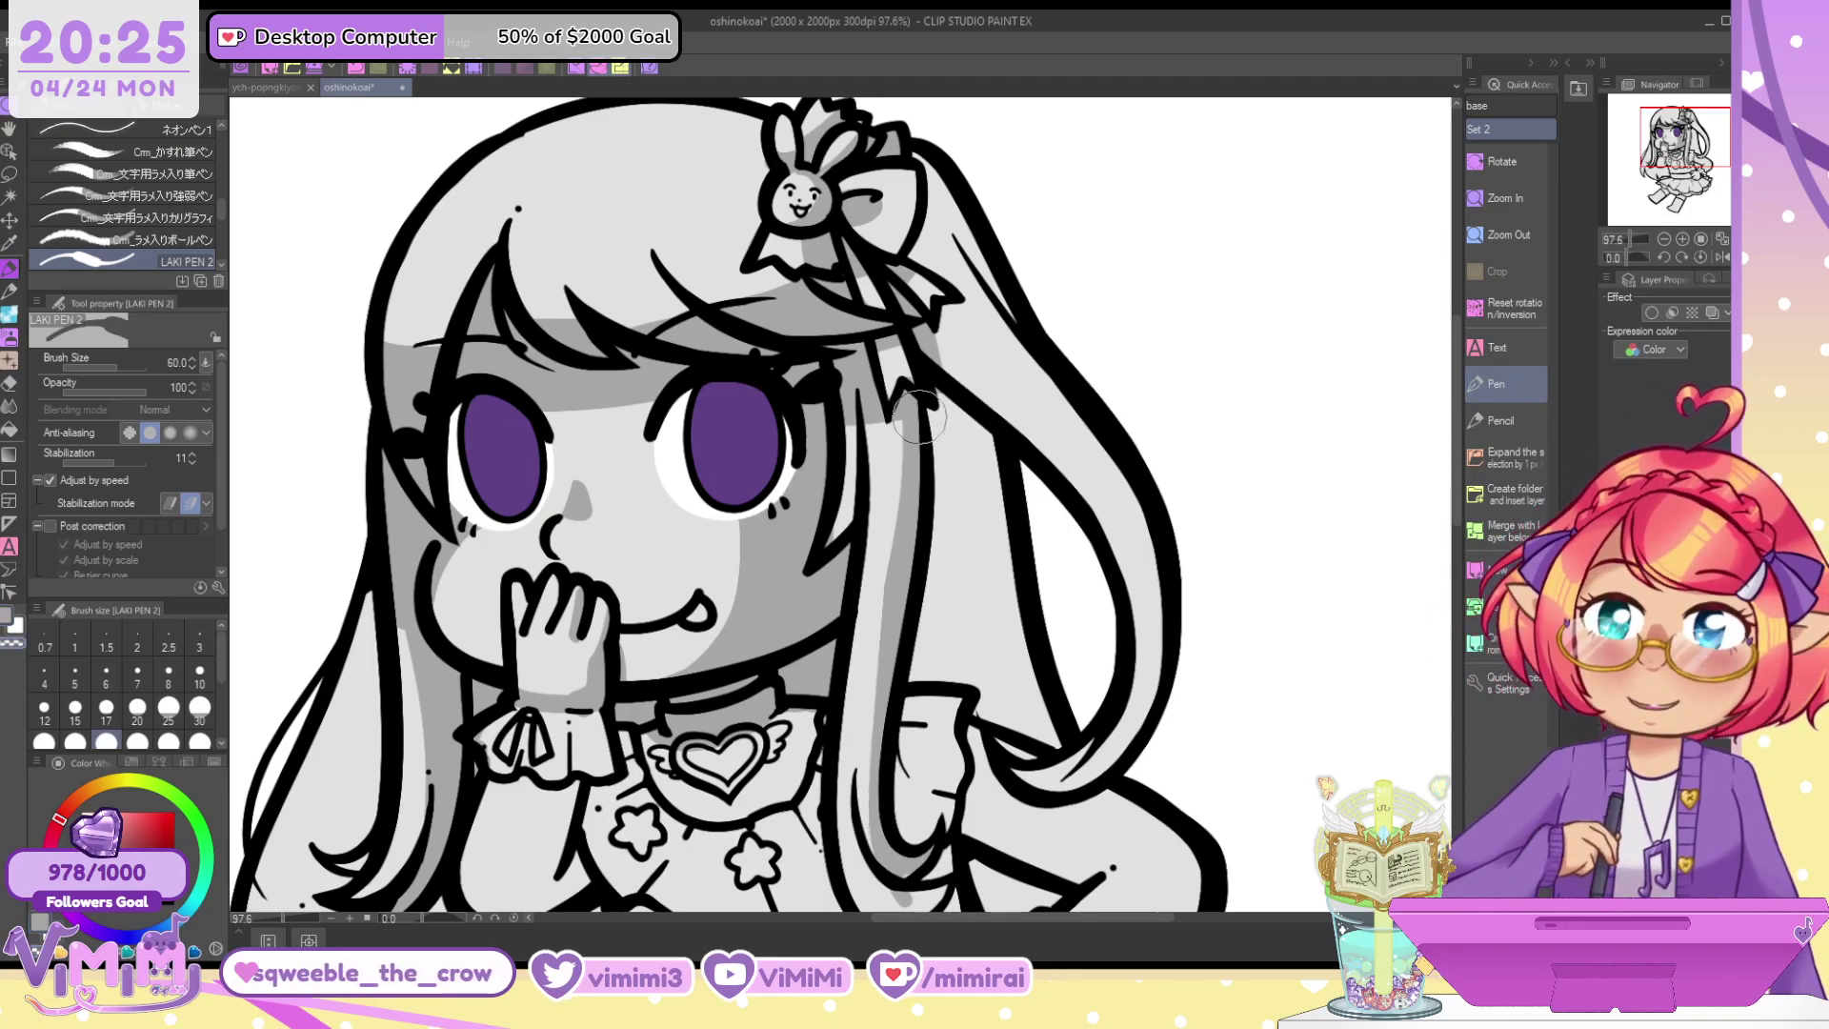
key("c")
left_click_drag(899, 558, 877, 720)
key("ctrl+z")
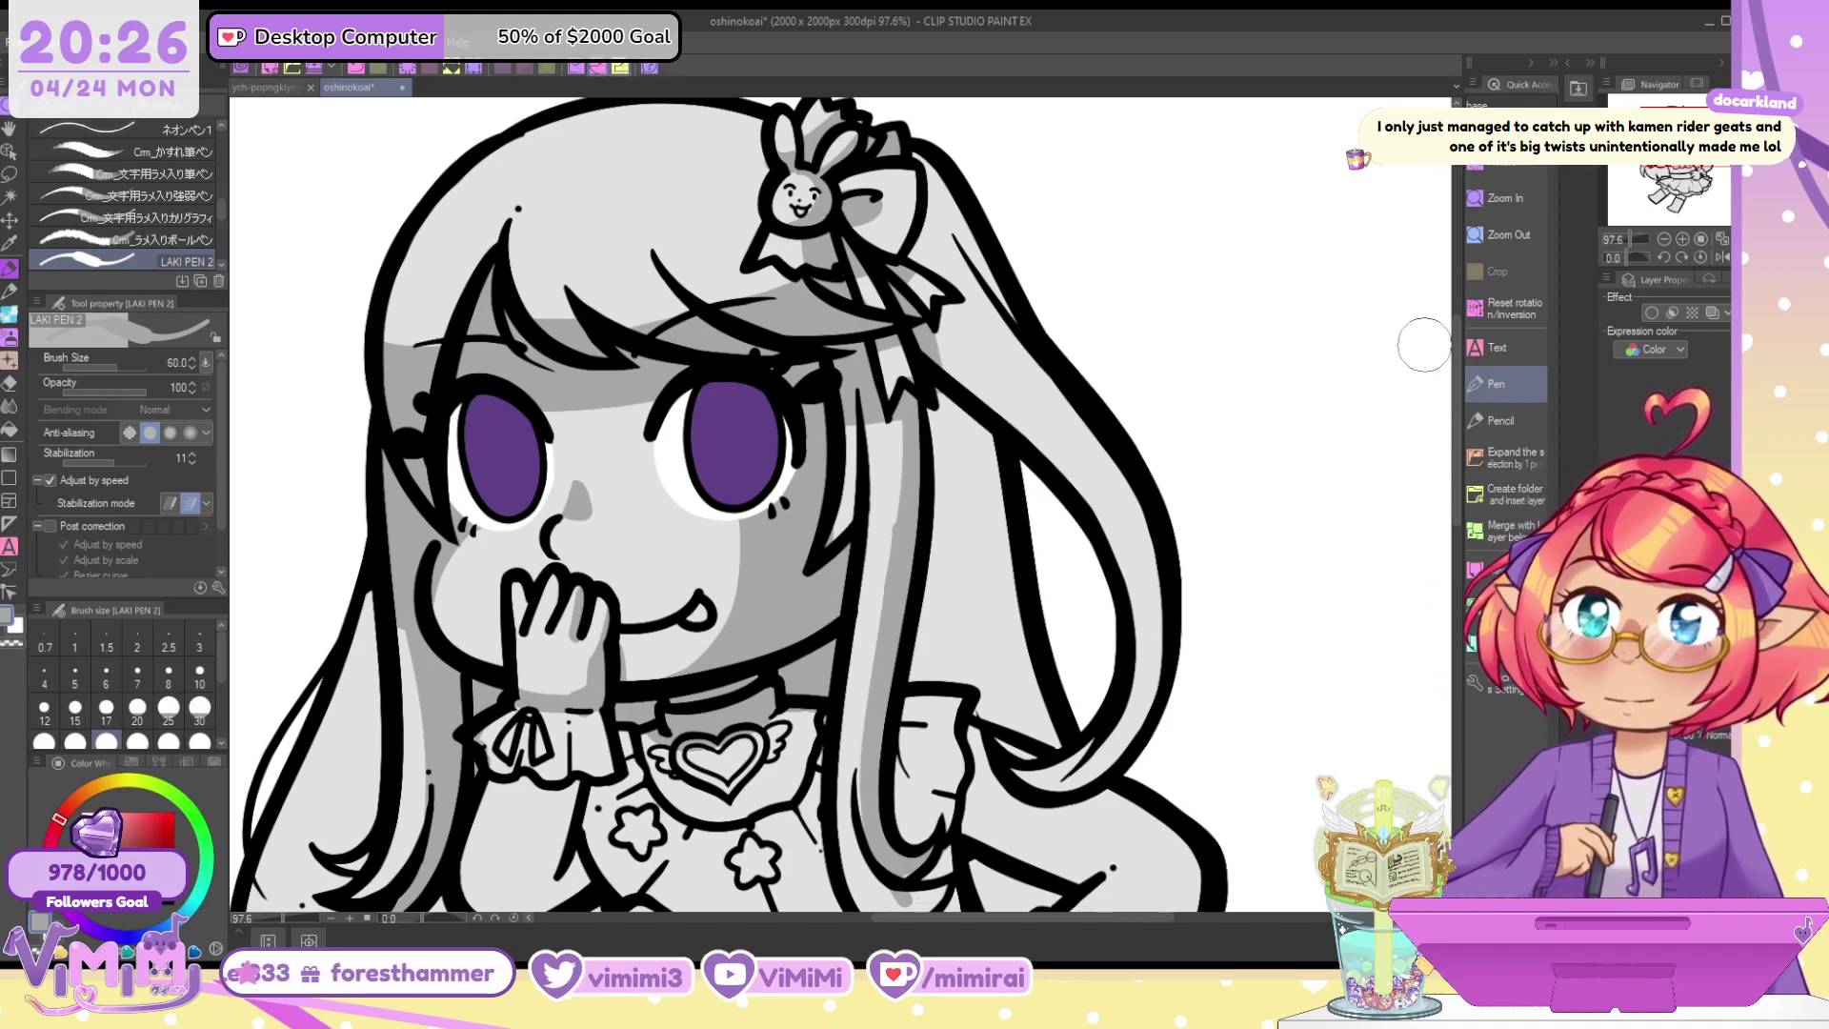
Shade the right-hand lock's lower tip in grey, and the waist beside the hand on the hip at brush size 70
left_click_drag(1684, 138, 1685, 154)
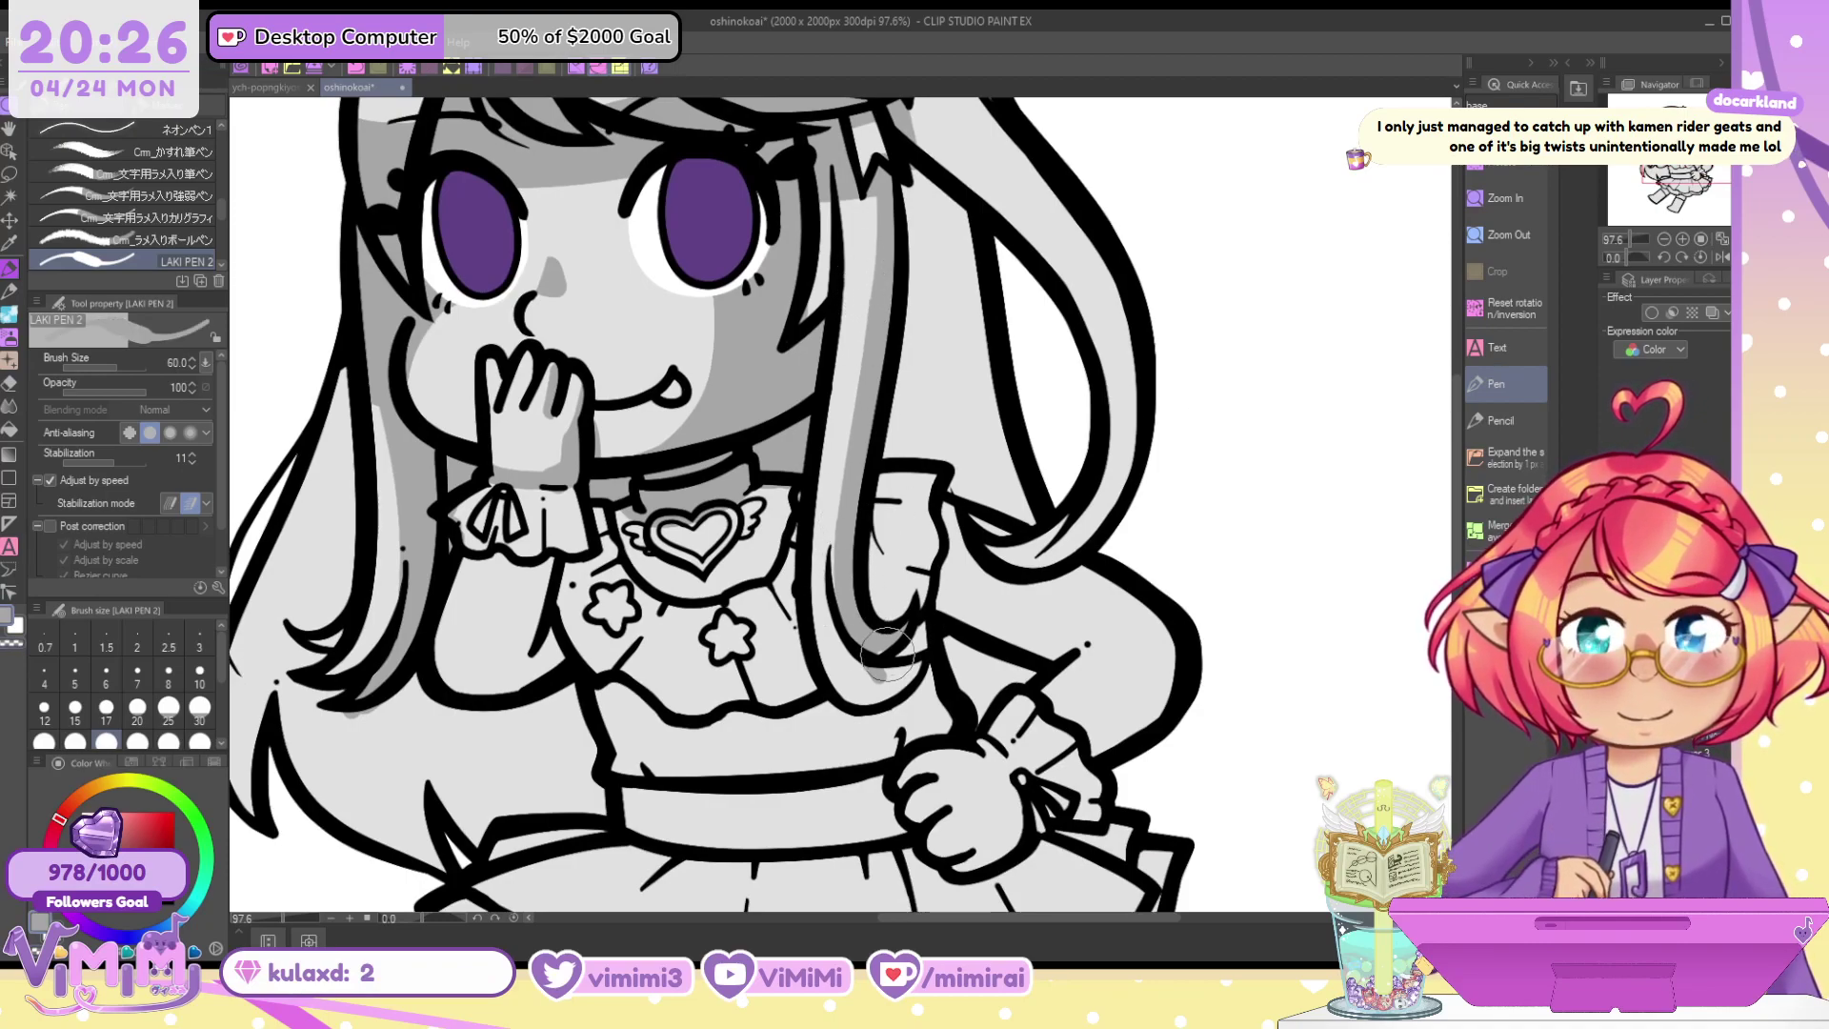
mouse_move(817, 657)
left_mouse_down()
mouse_move(854, 664)
mouse_move(827, 672)
mouse_move(859, 667)
mouse_move(847, 697)
mouse_move(912, 678)
mouse_move(896, 672)
mouse_move(925, 629)
mouse_move(918, 731)
mouse_move(915, 677)
mouse_move(940, 729)
left_mouse_up()
key("bracketright")
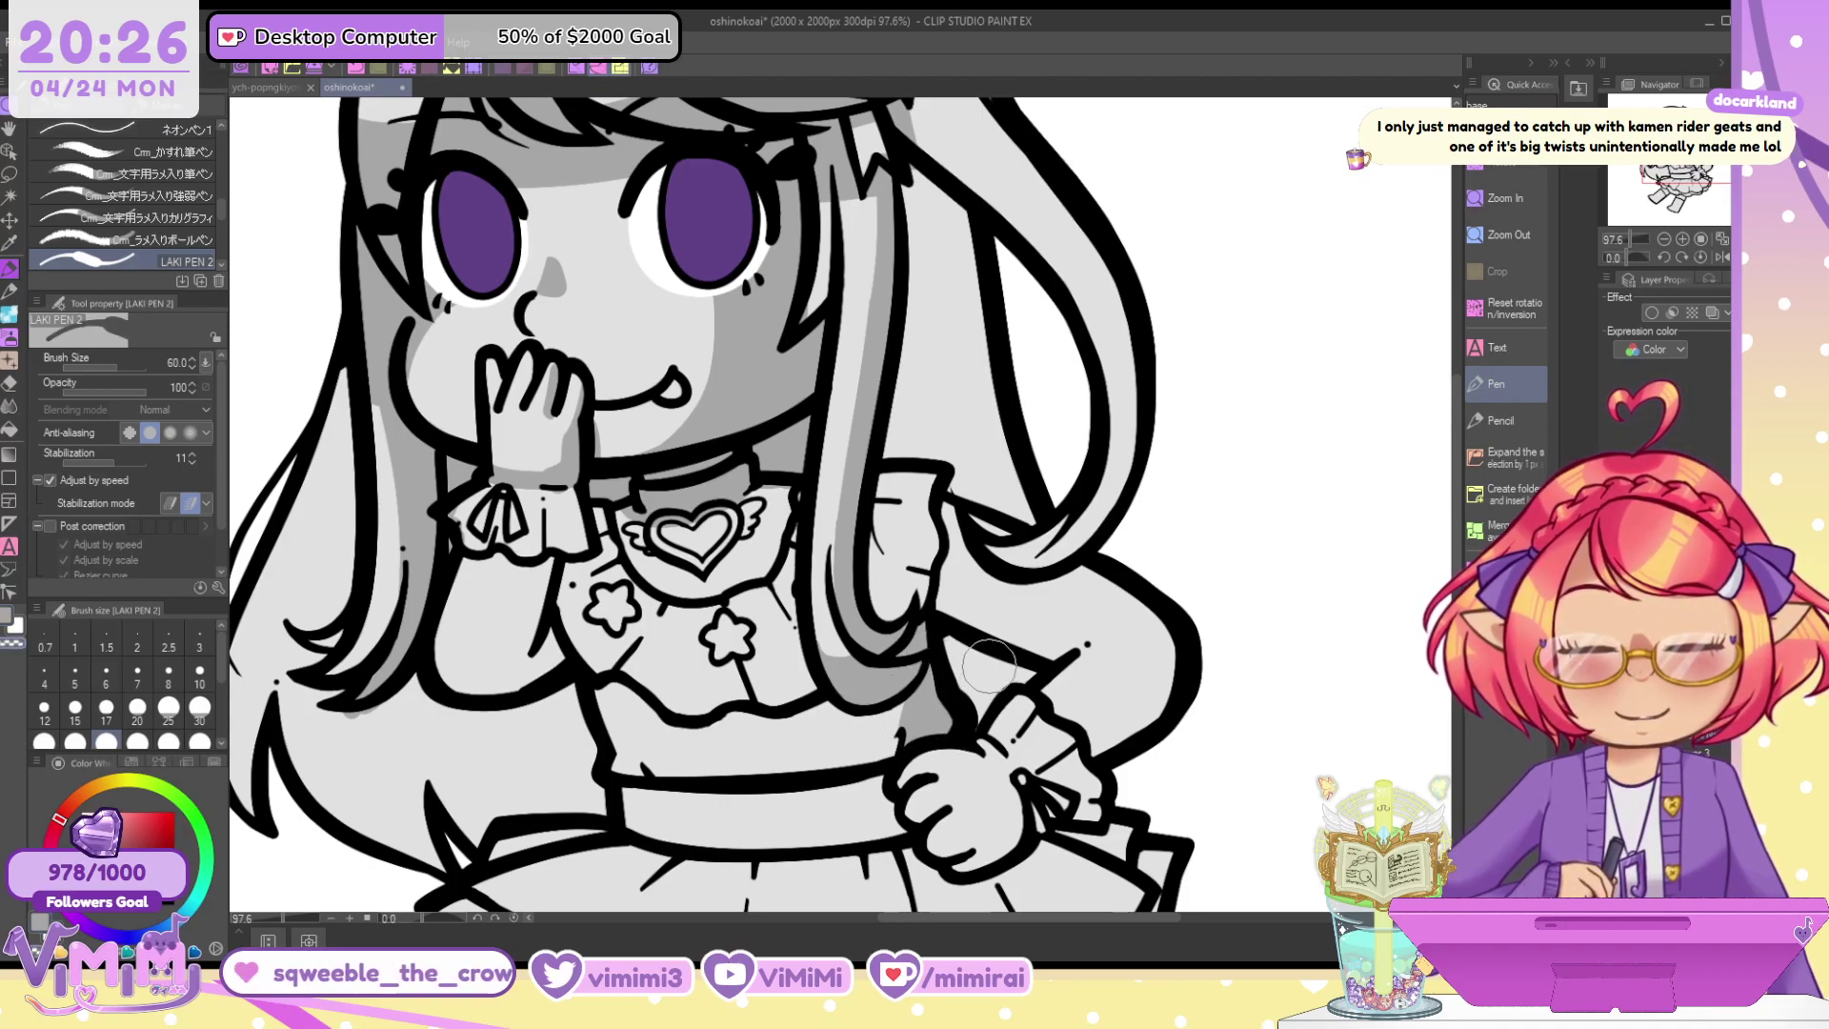
left_click_drag(888, 716, 884, 768)
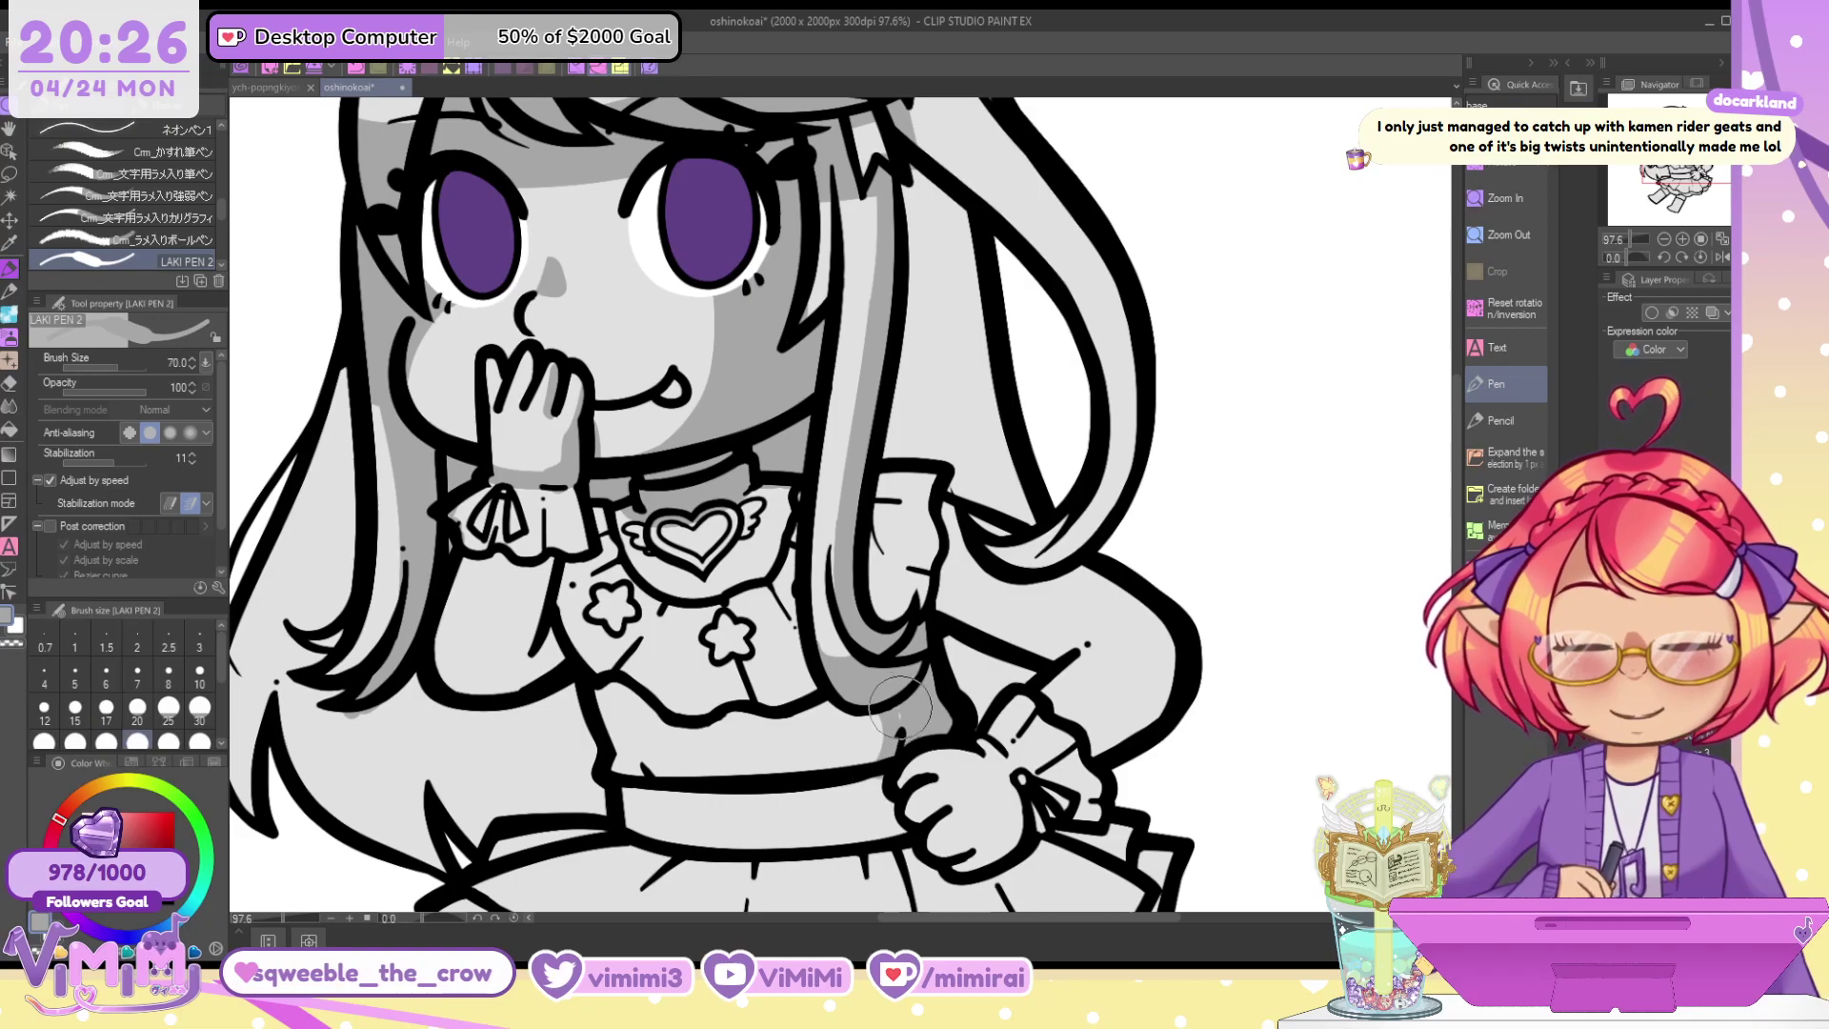
Shade the left-hand waist under the bodice ruffle, the raised arm's inner side and the back hair beside the waist in grey
left_click_drag(600, 701, 625, 692)
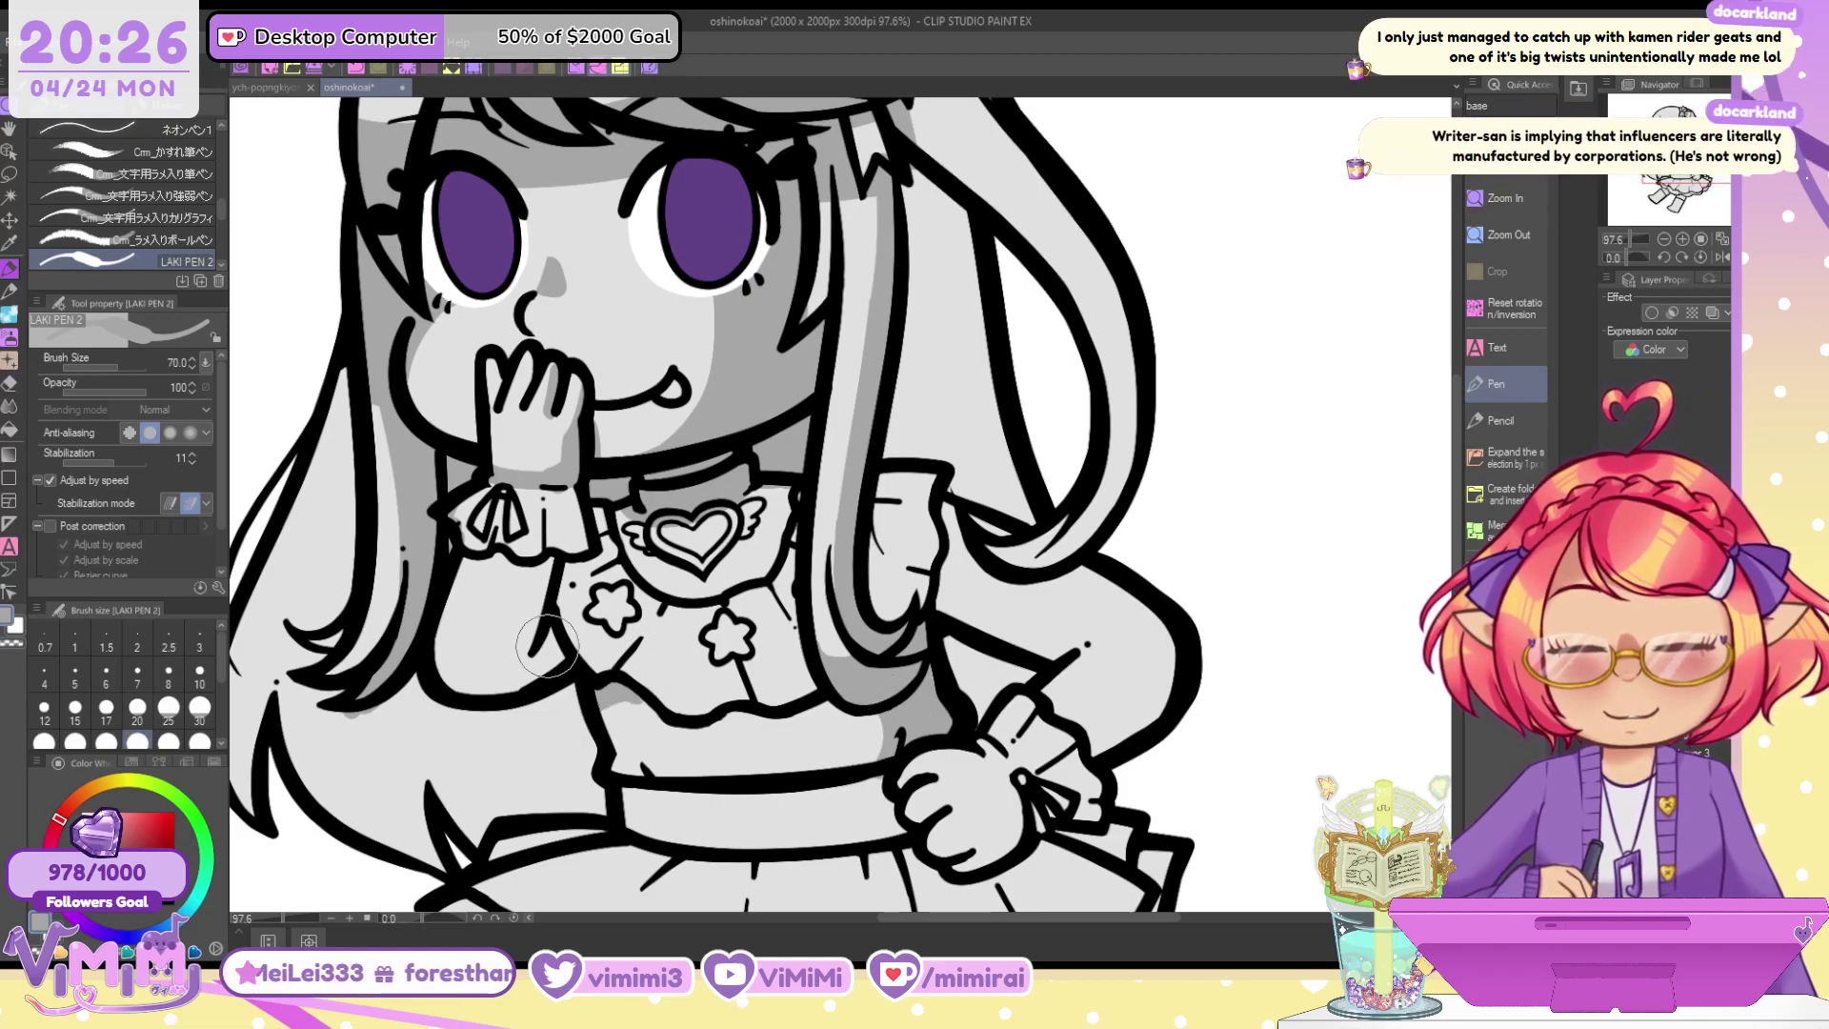
mouse_move(557, 570)
left_mouse_down()
mouse_move(505, 647)
mouse_move(534, 609)
mouse_move(562, 636)
left_mouse_up()
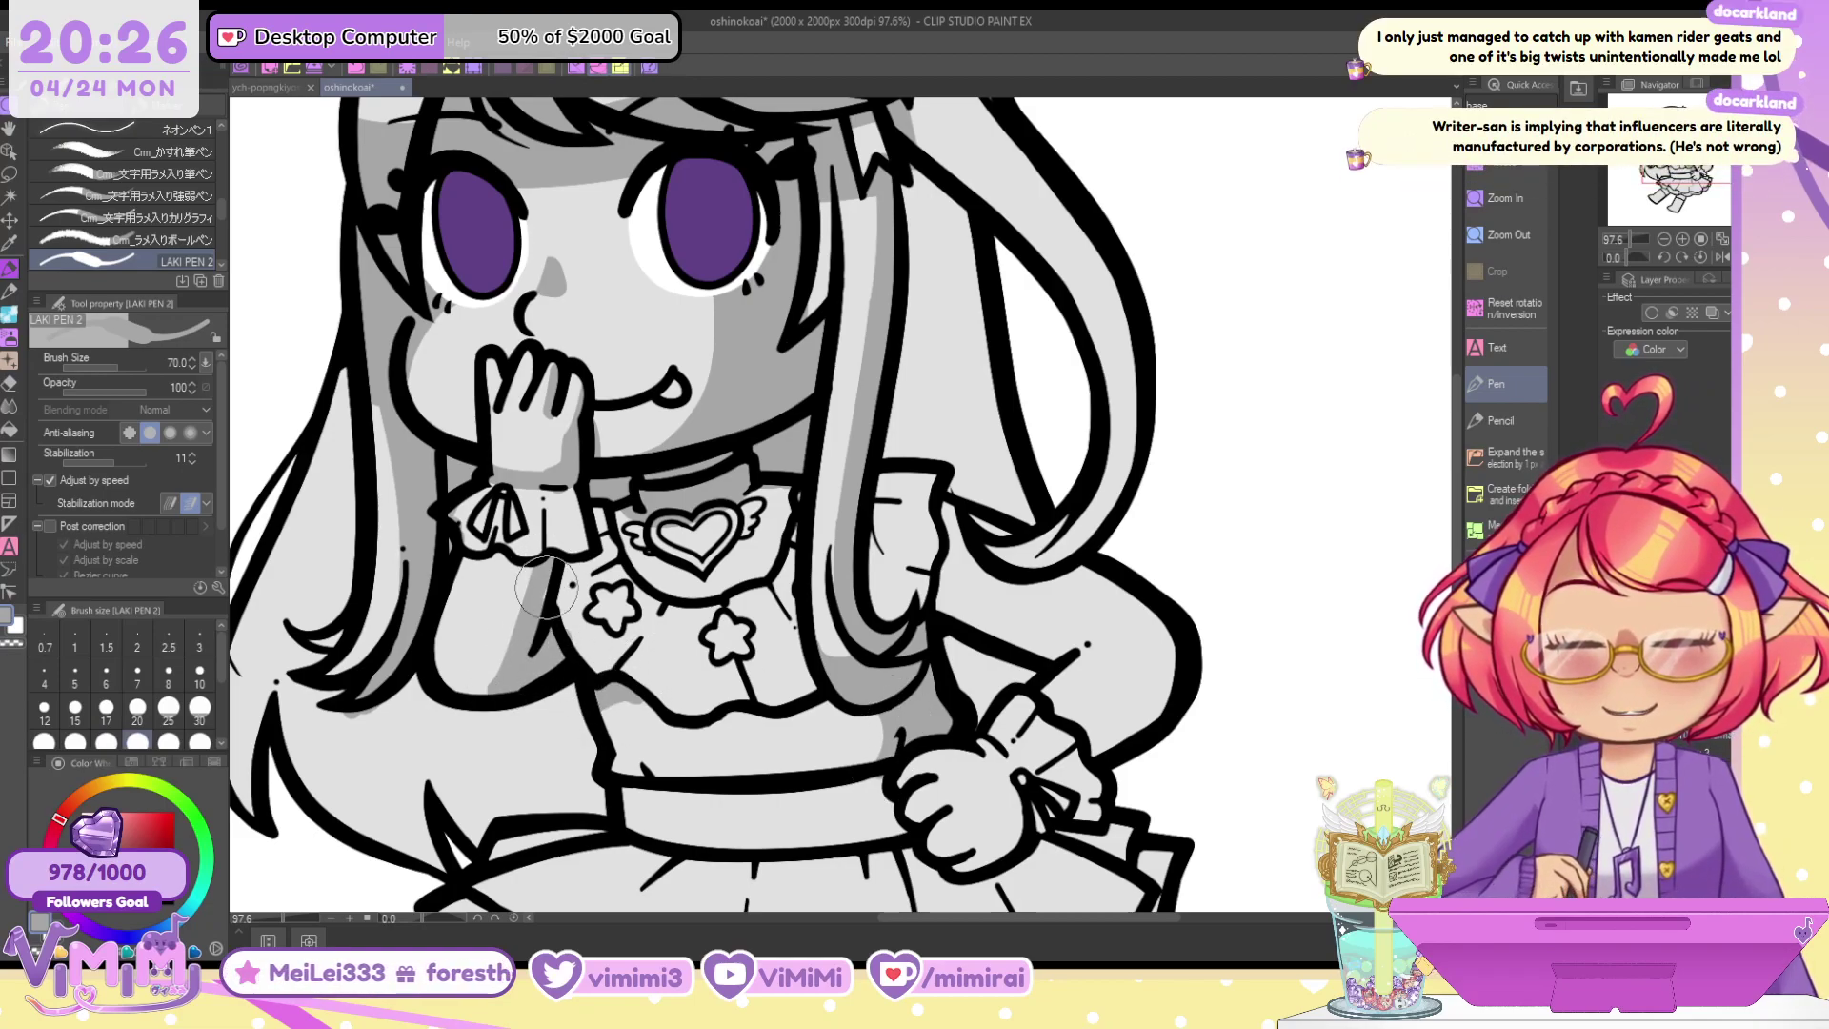
mouse_move(476, 687)
left_mouse_down()
mouse_move(502, 687)
mouse_move(485, 714)
mouse_move(533, 781)
mouse_move(600, 798)
left_mouse_up()
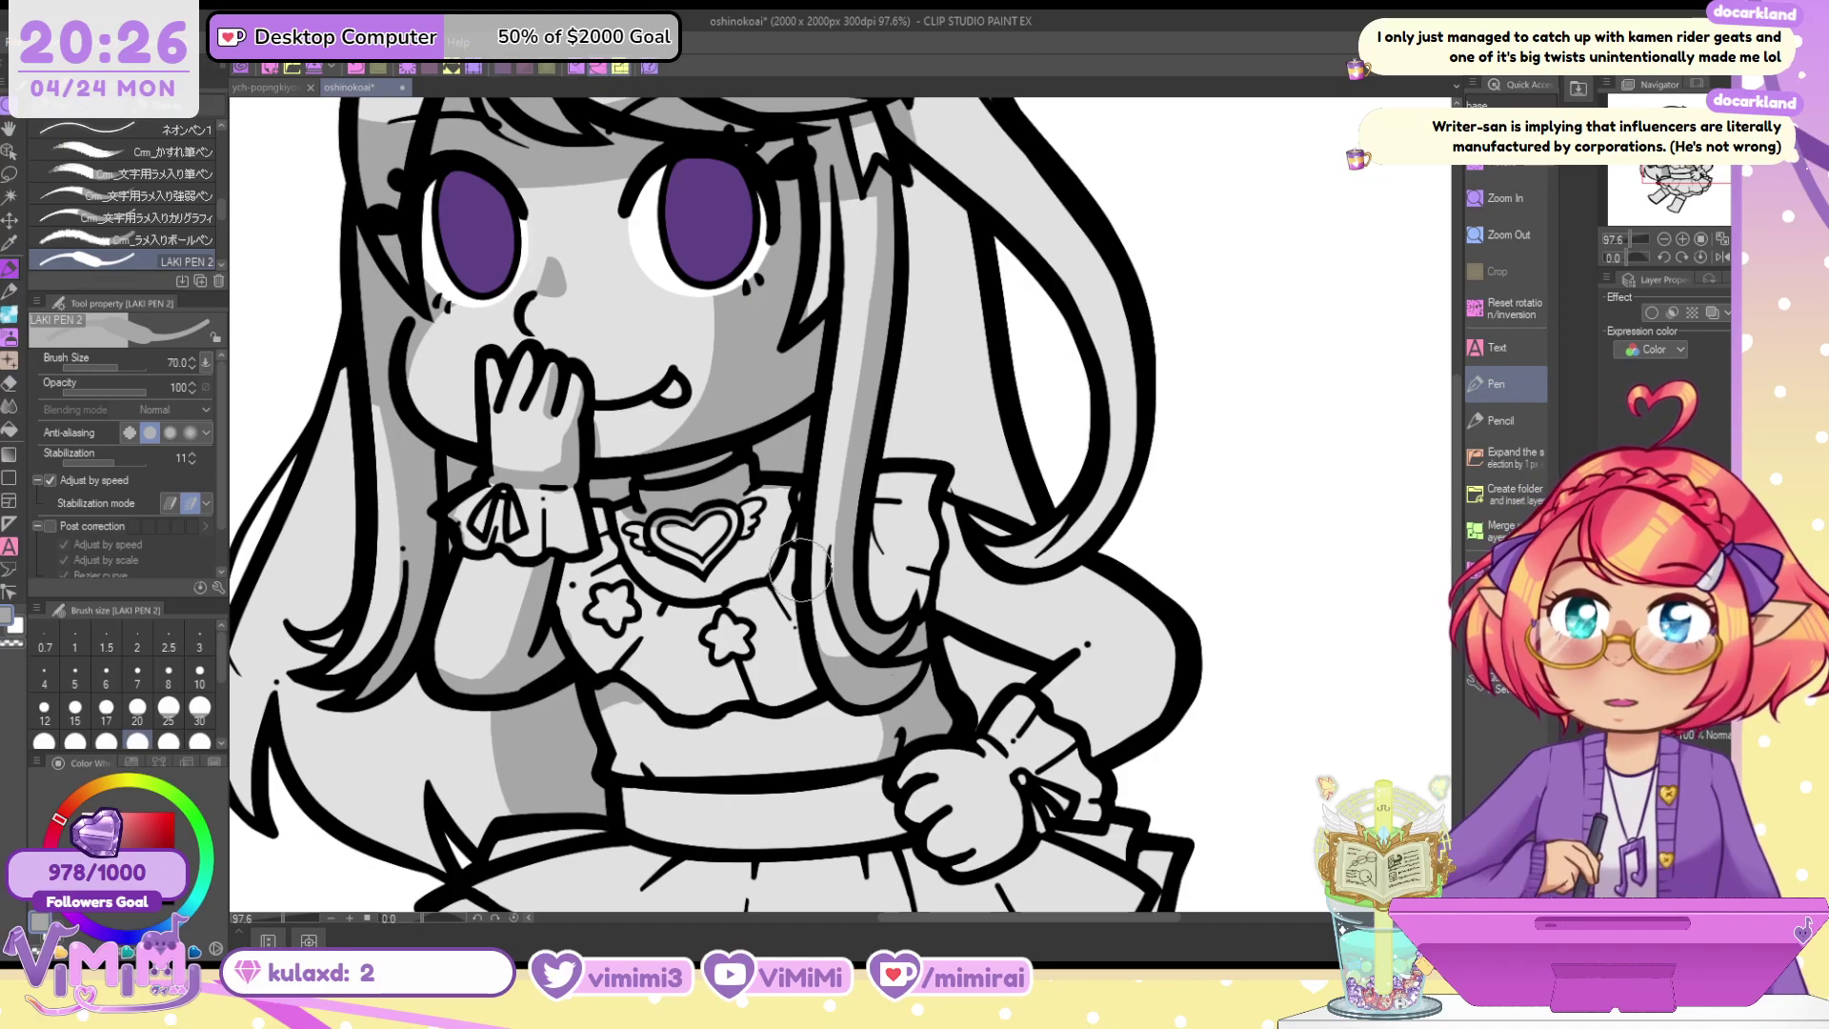
Shade the top of the outer left-hand hair where it emerges behind the front lock in grey
left_click_drag(909, 253, 1197, 163)
left_click_drag(584, 388, 644, 355)
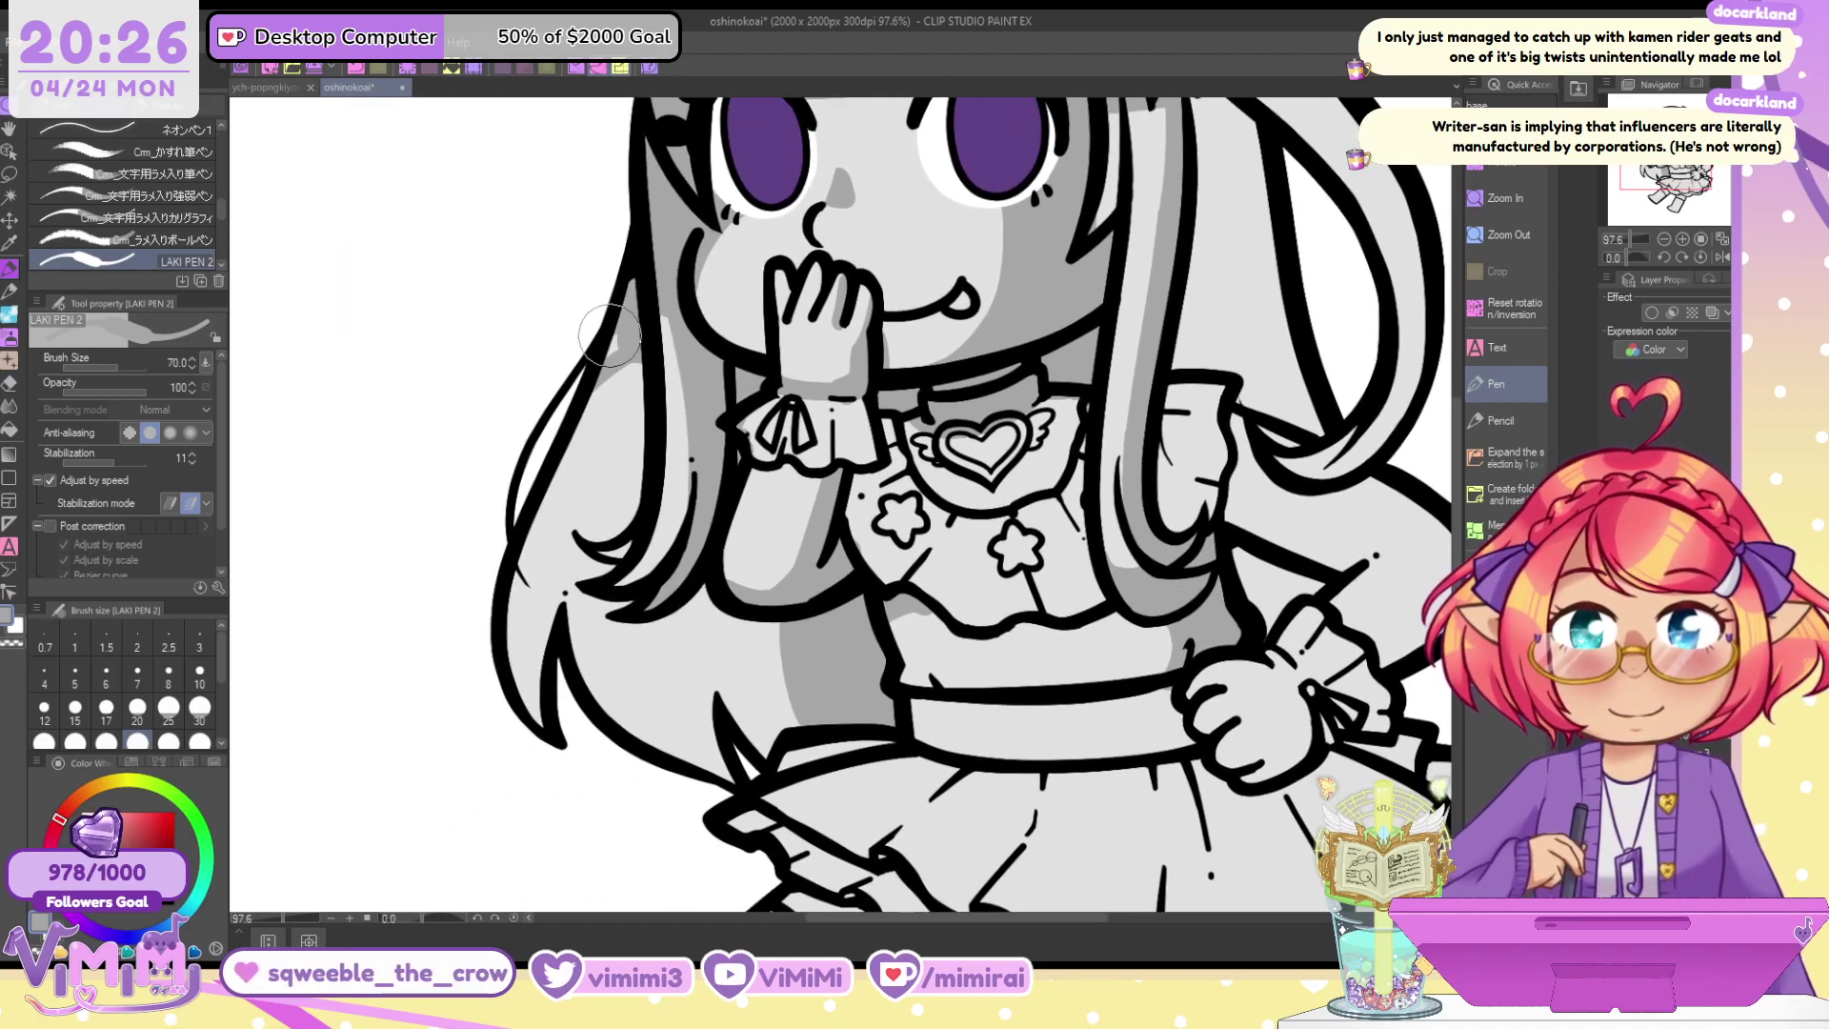
Paint grey shadow down the long outer hair lock beside the raised arm and trim its edge with transparent colour
left_click_drag(591, 484, 579, 744)
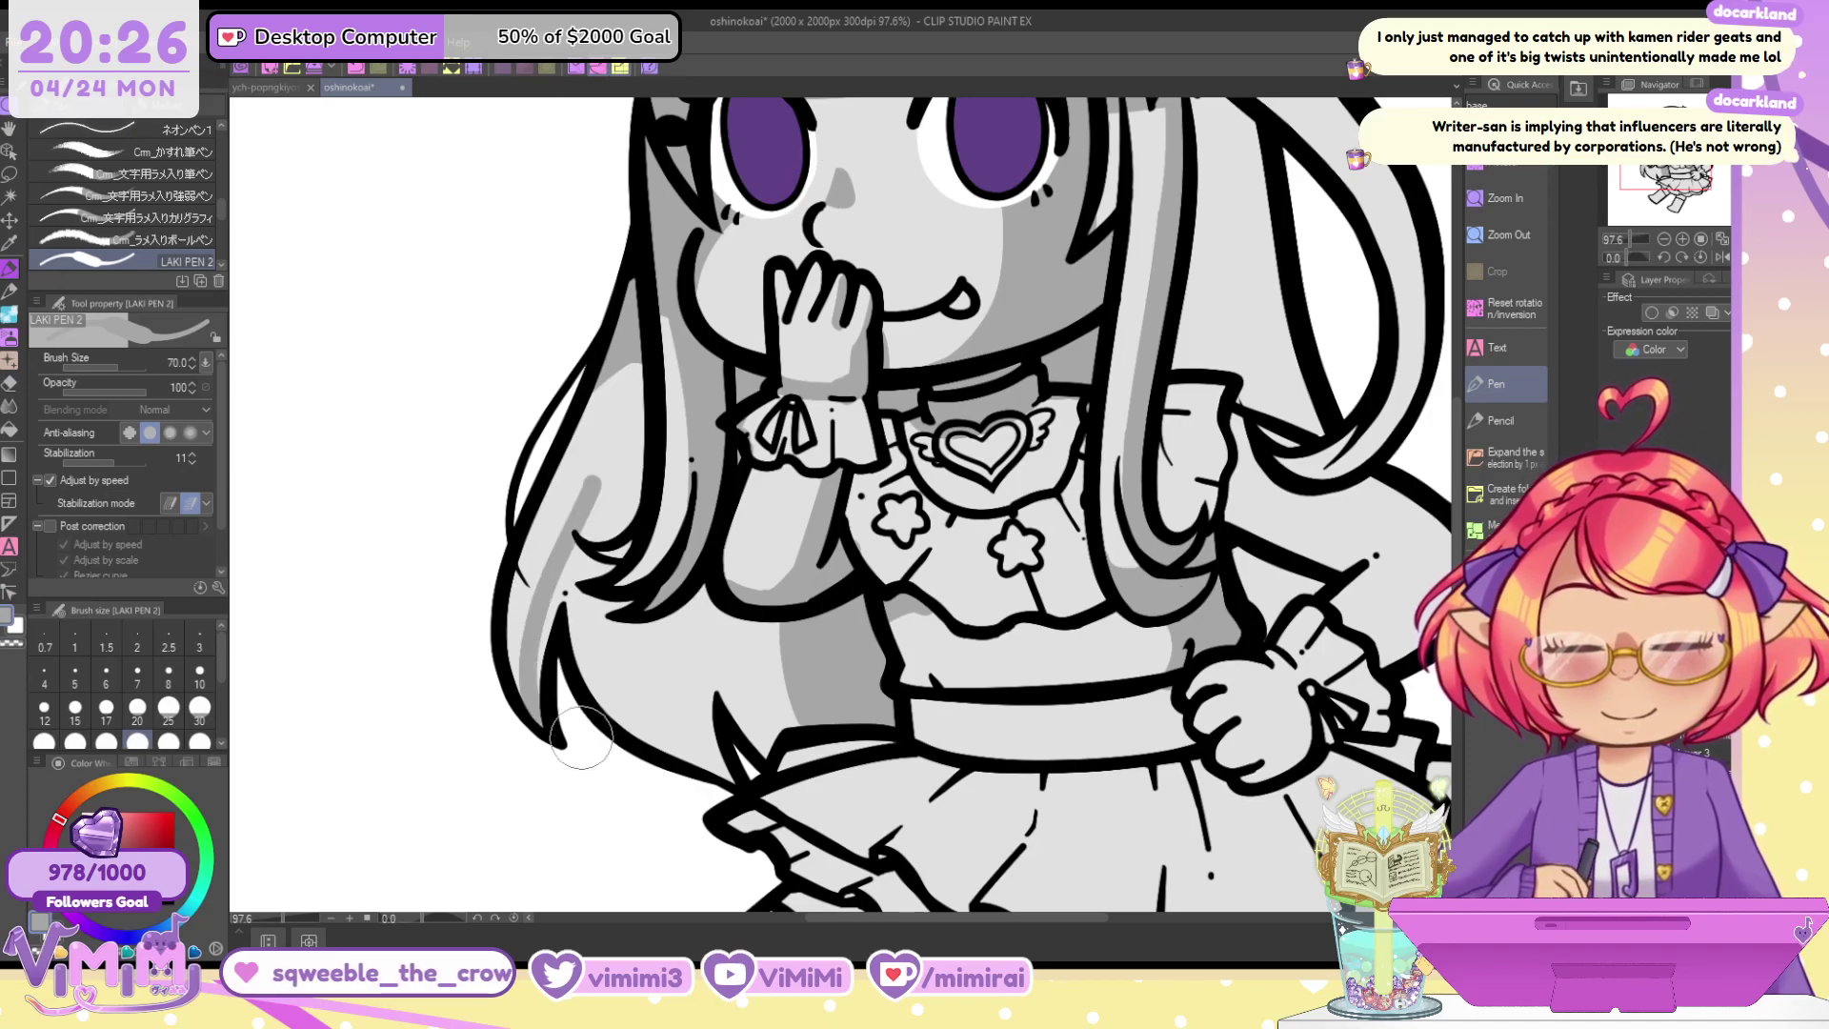
mouse_move(572, 534)
left_mouse_down()
mouse_move(558, 585)
mouse_move(589, 646)
mouse_move(586, 507)
mouse_move(588, 577)
left_mouse_up()
key("c")
left_click_drag(595, 462, 498, 747)
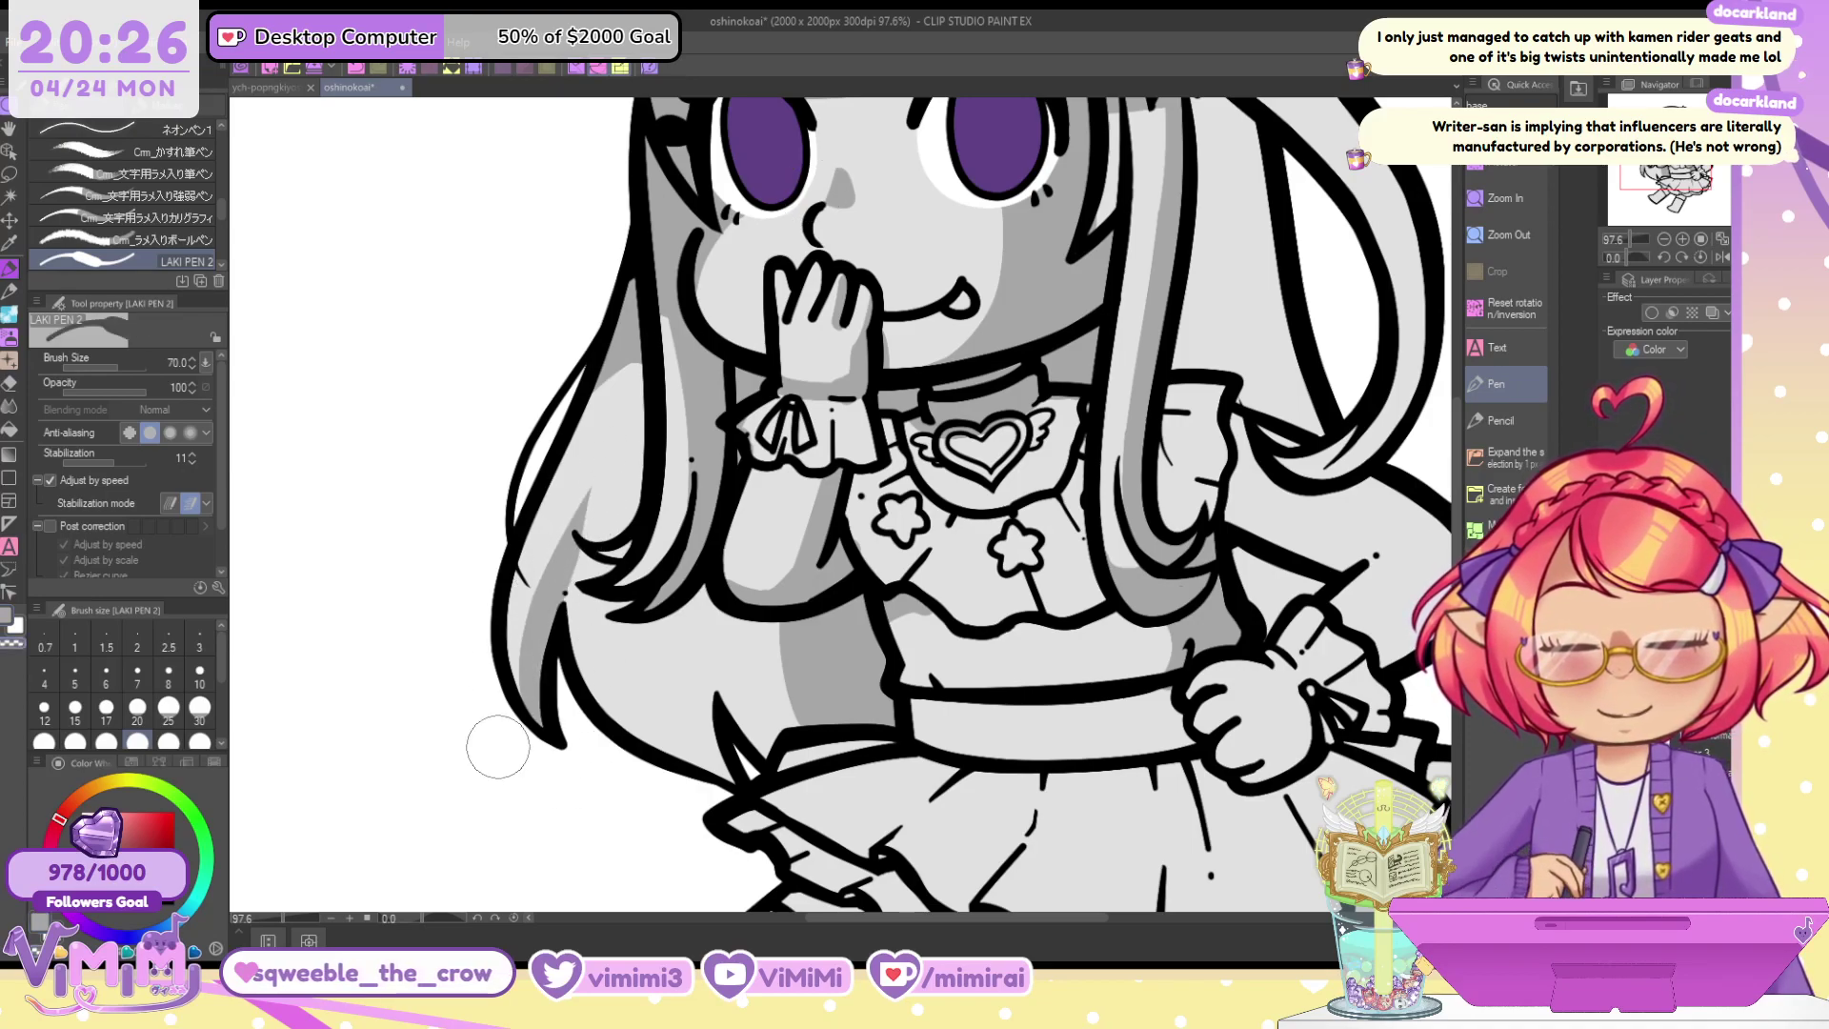
left_click_drag(570, 535, 625, 560)
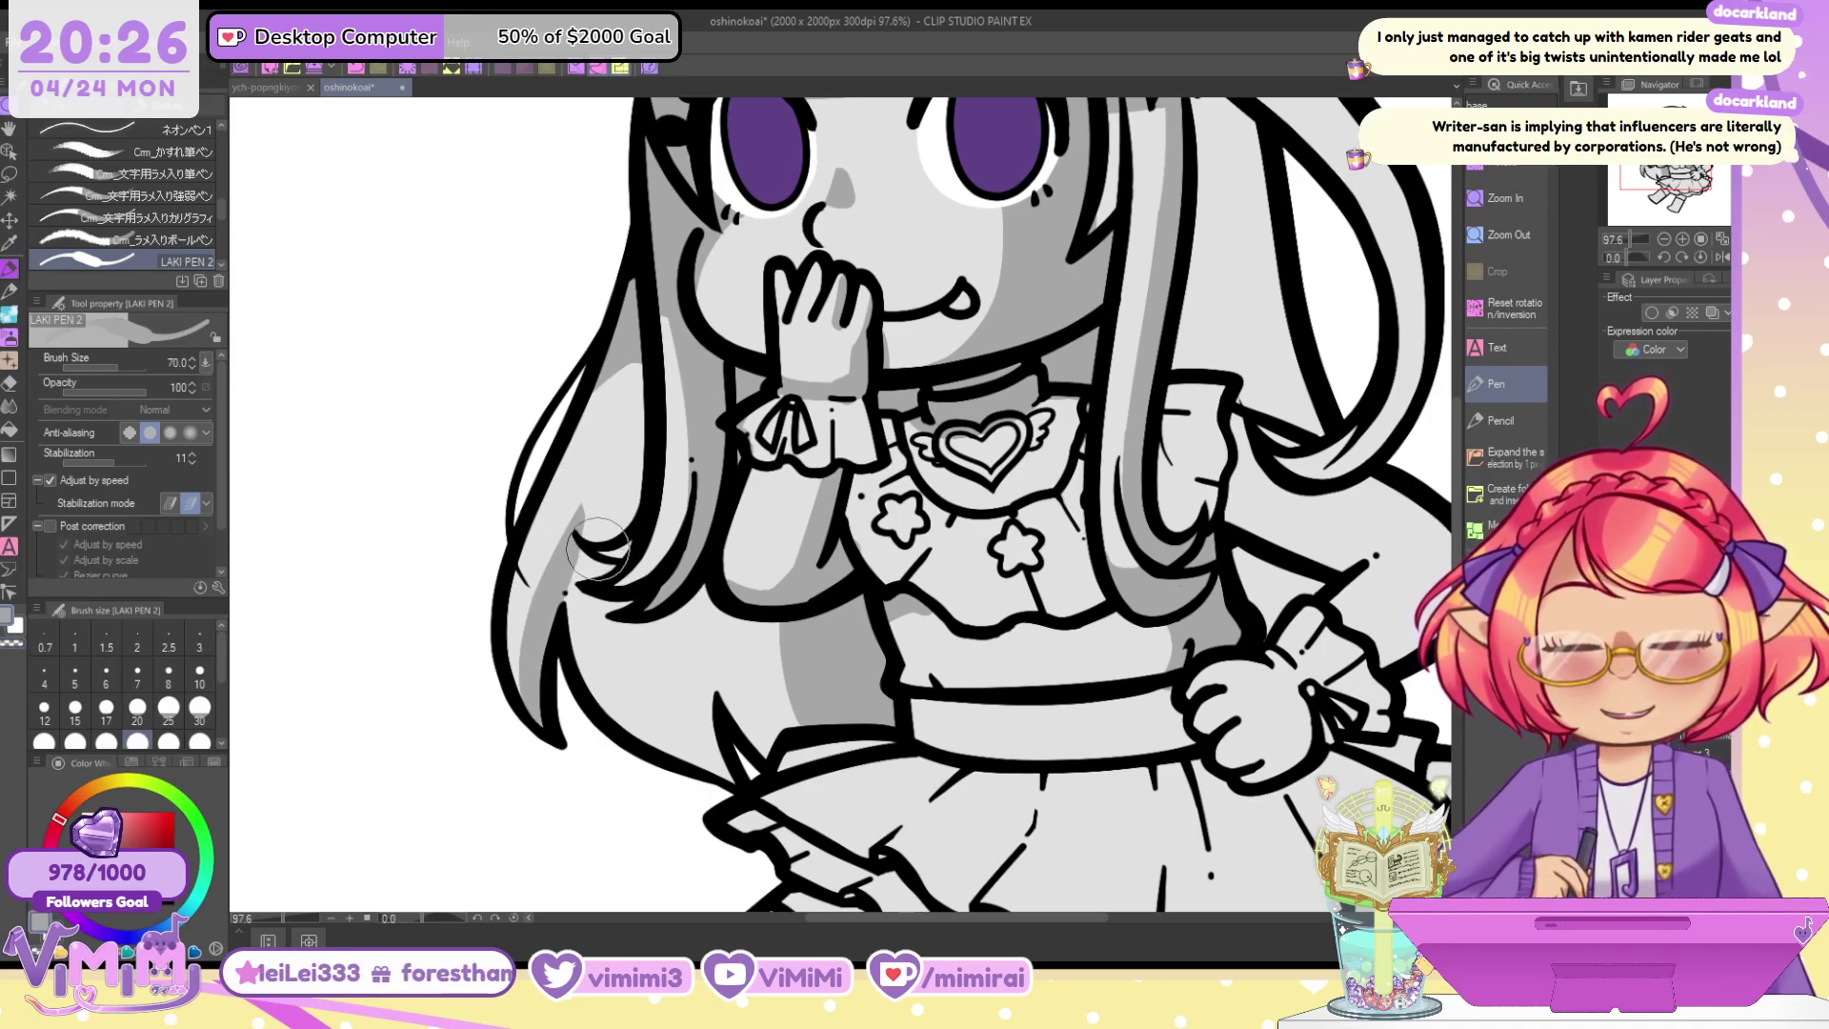
key("c")
key("c")
key("c")
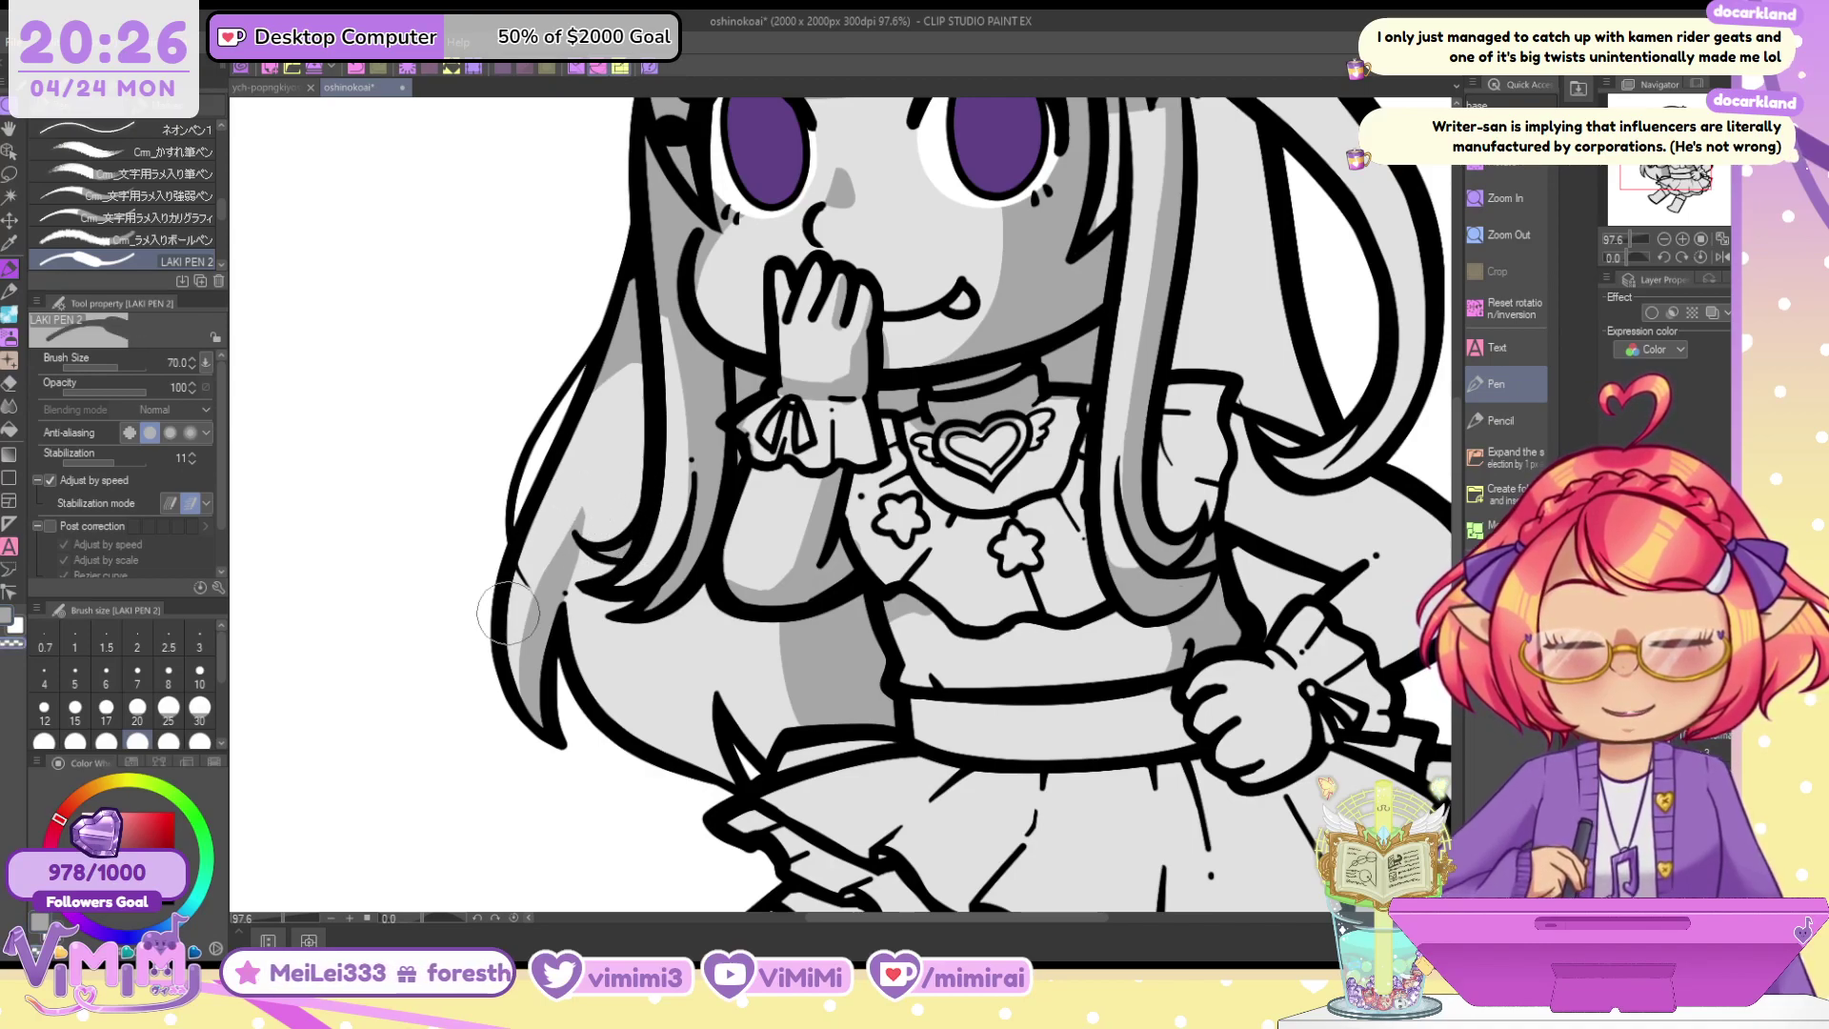
Reshape the outer hair lock's shadow into a tapered point, undoing a stray stroke and erasing the excess
mouse_move(573, 528)
left_mouse_down()
mouse_move(626, 558)
mouse_move(562, 556)
mouse_move(551, 601)
mouse_move(588, 497)
left_mouse_up()
key("c")
key("c")
key("c")
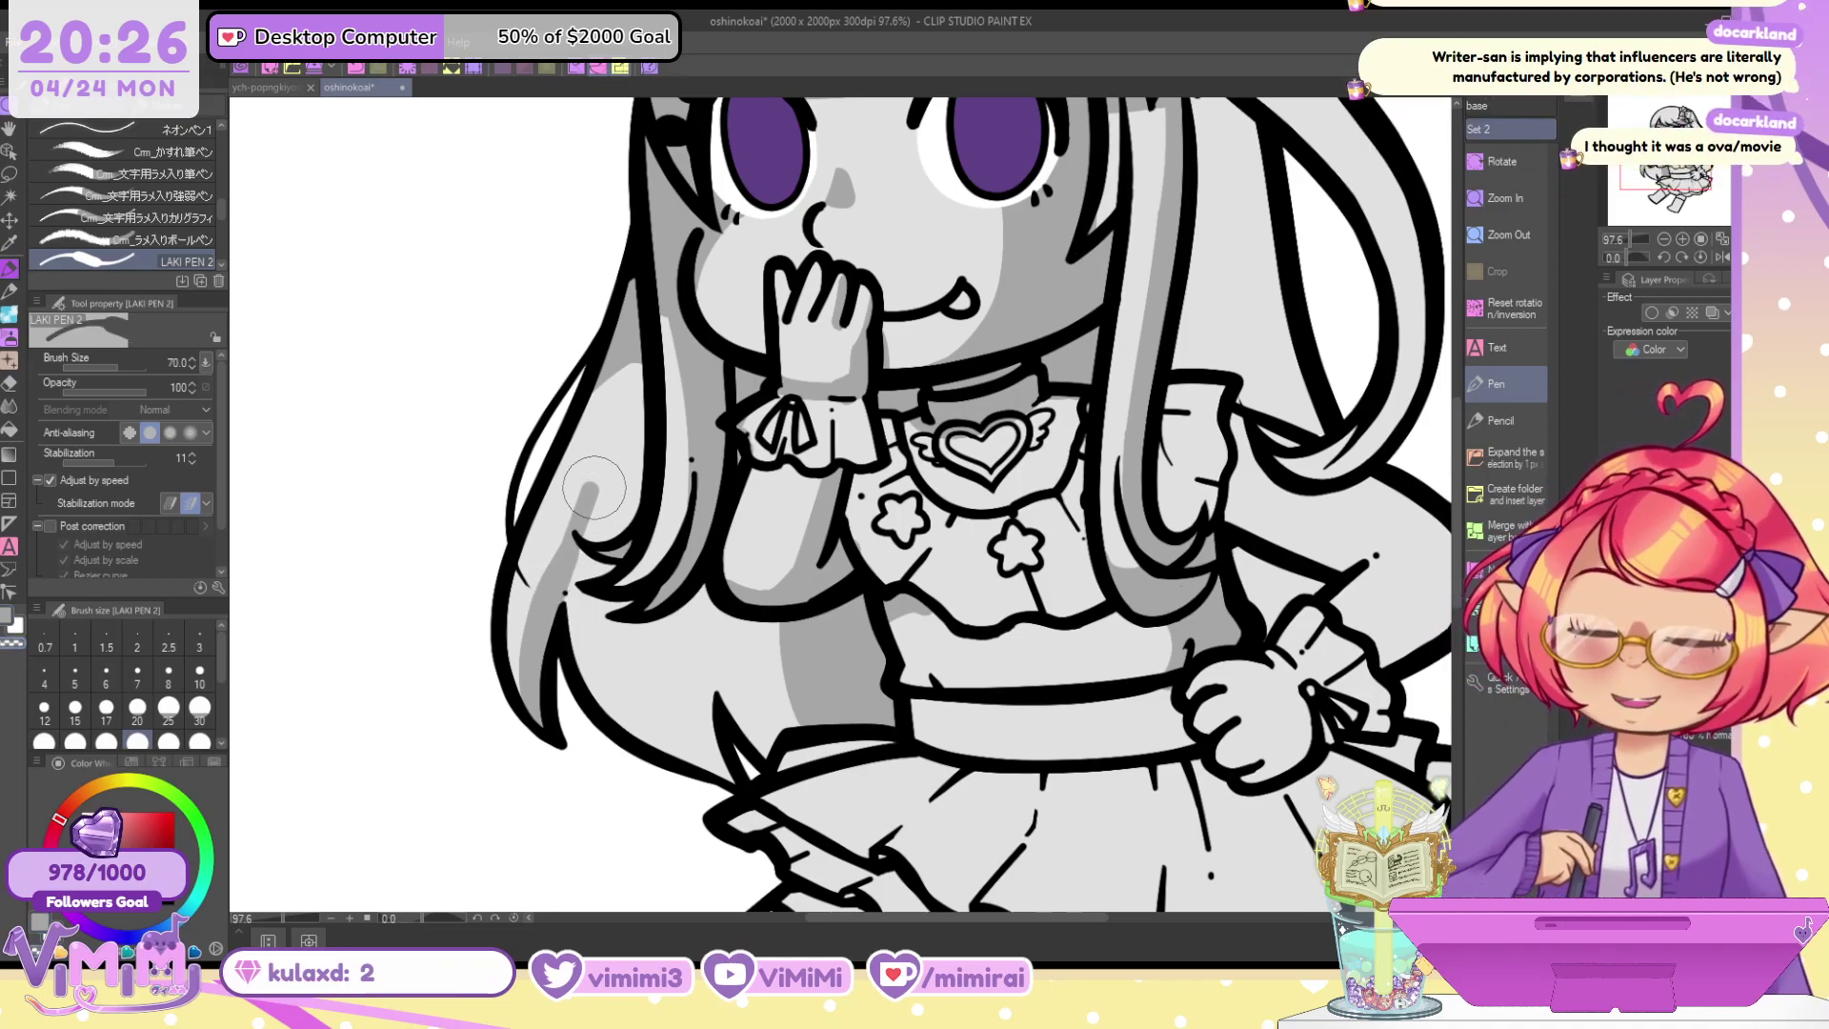
key("ctrl+z")
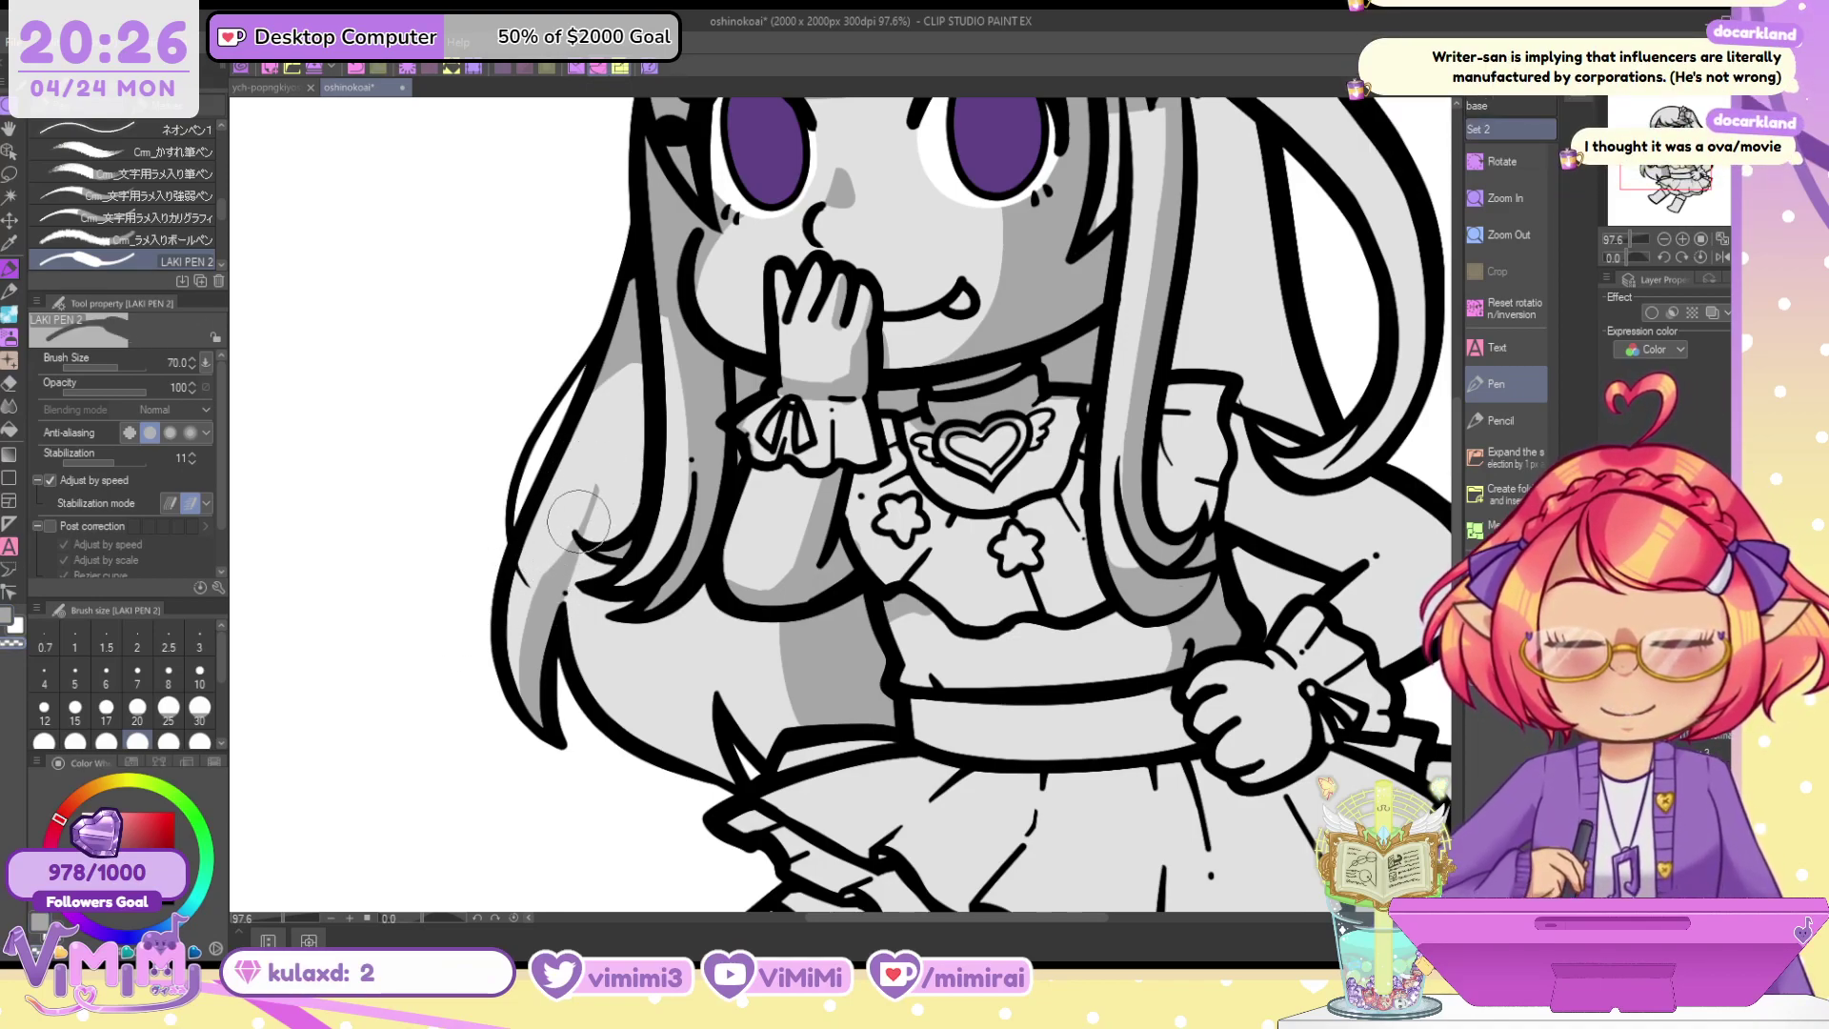
key("c")
left_click_drag(595, 488, 517, 711)
key("c")
left_click_drag(600, 477, 516, 640)
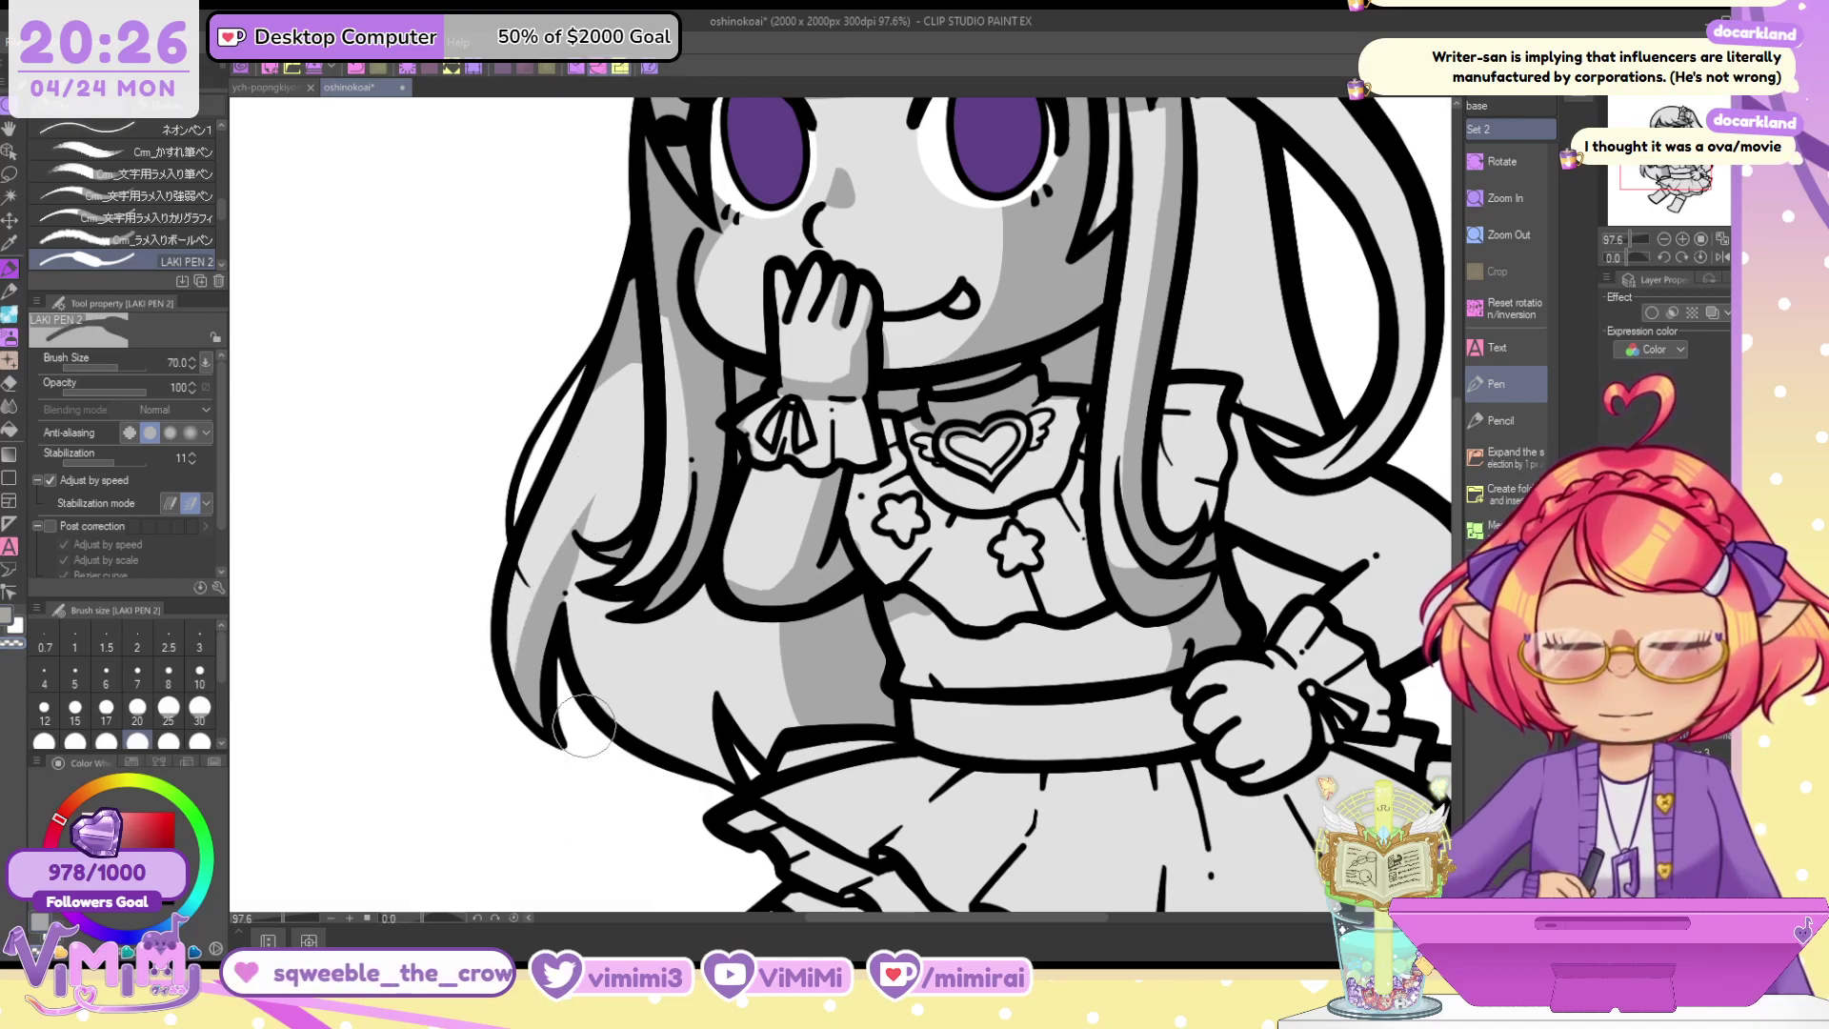
Paint grey shadow streaks in the back hair below the raised arm
key("c")
left_click_drag(683, 614, 773, 807)
mouse_move(702, 603)
left_mouse_down()
mouse_move(797, 644)
mouse_move(775, 621)
mouse_move(802, 630)
mouse_move(776, 699)
mouse_move(784, 662)
mouse_move(825, 757)
mouse_move(887, 749)
left_mouse_up()
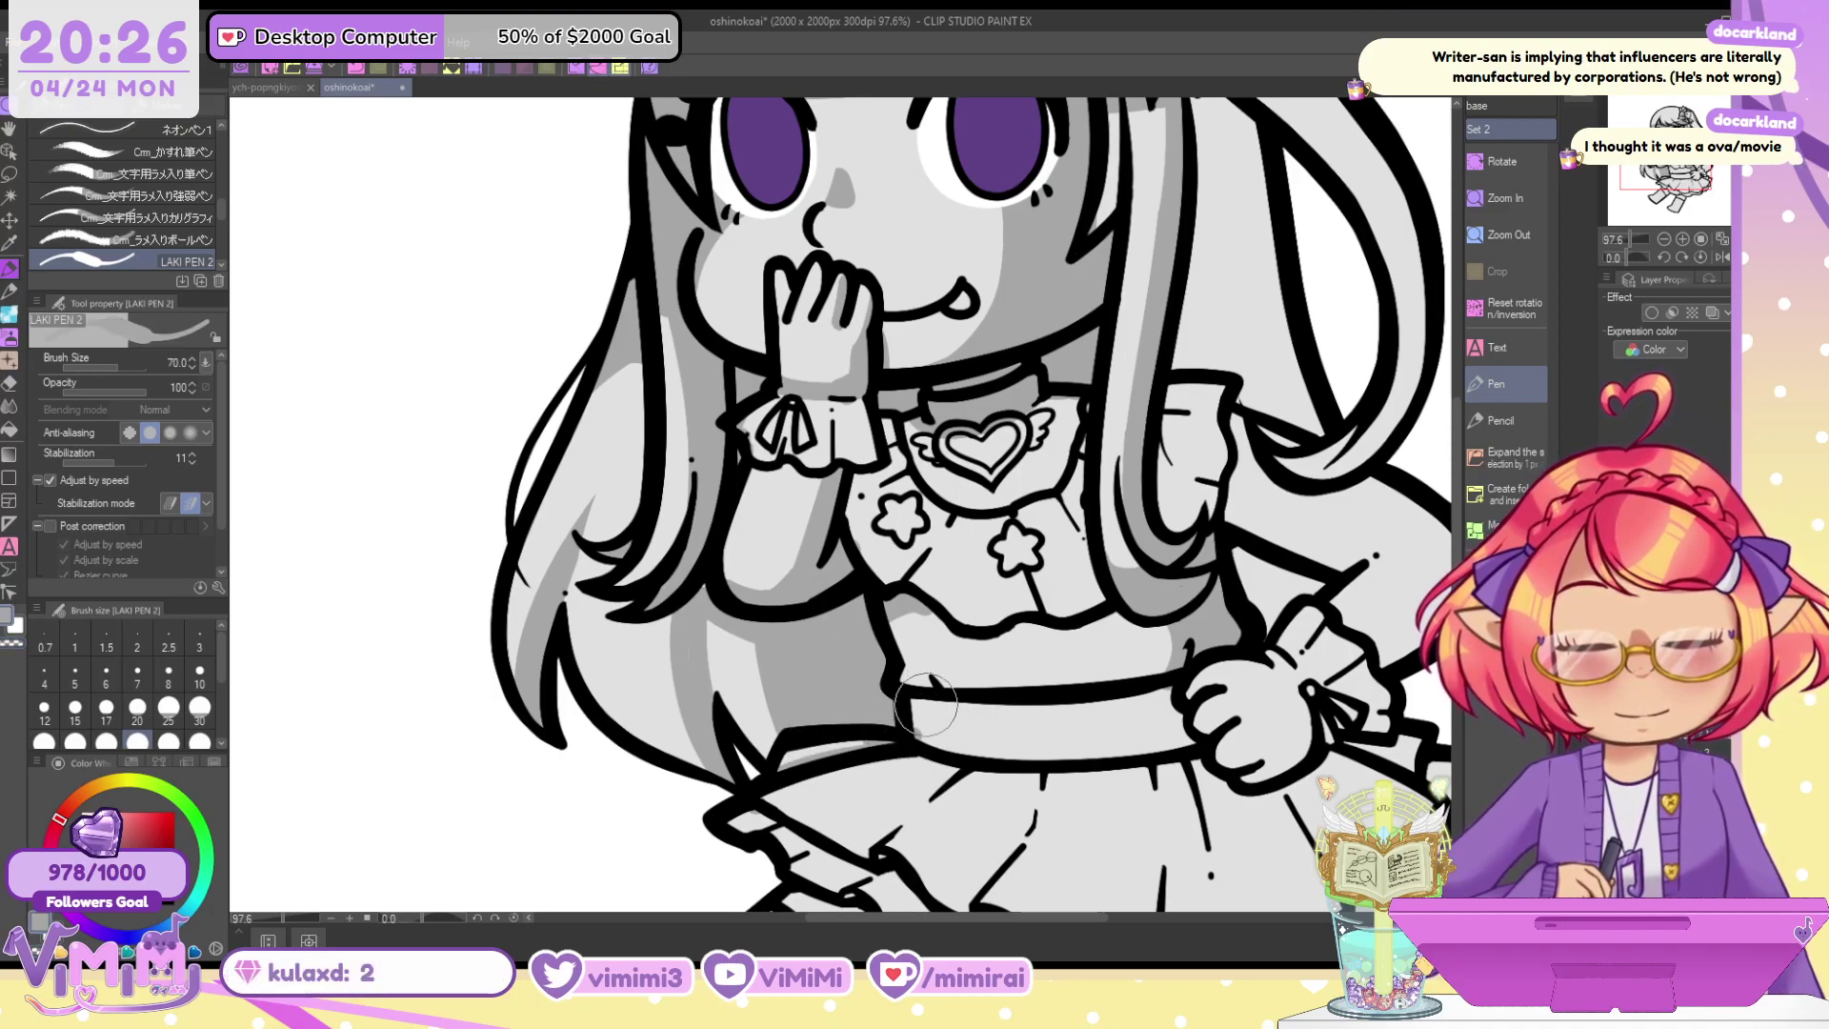
Add a grey shadow on the waist just below the bodice frill and trim it to shape
left_click_drag(906, 664, 929, 665)
key("c")
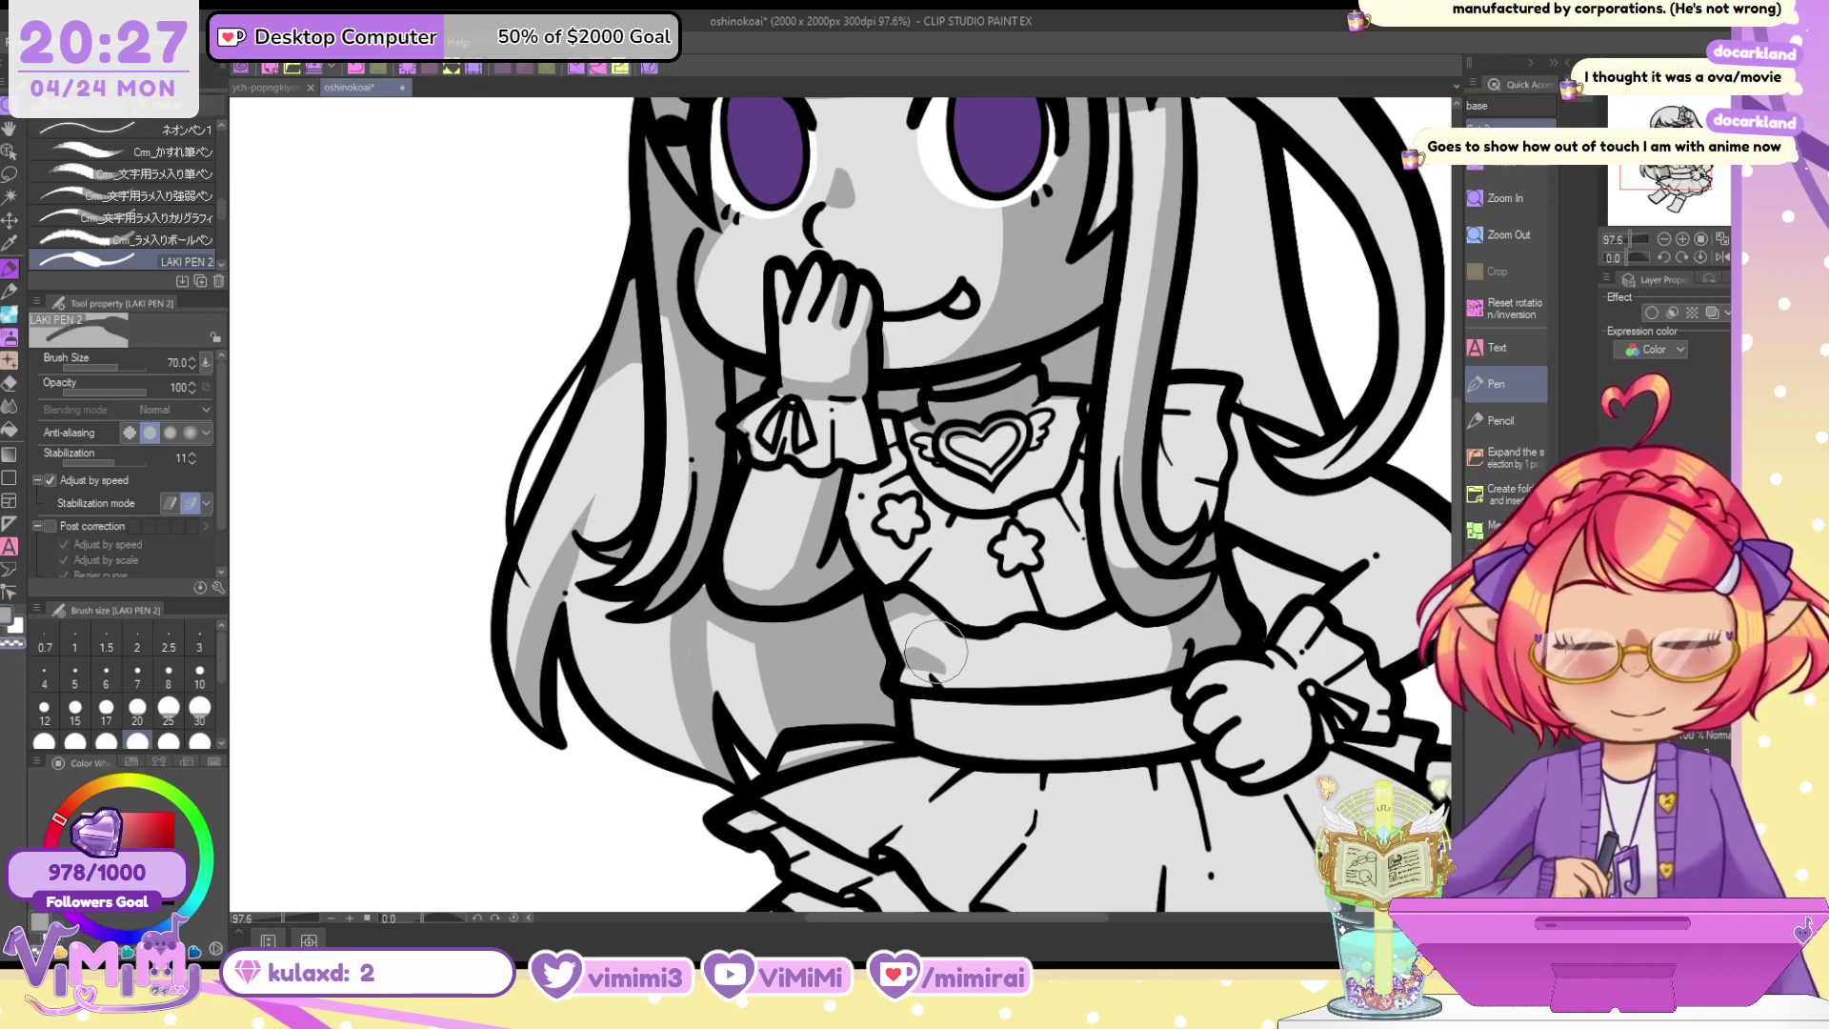
key("c")
left_click_drag(888, 629, 959, 609)
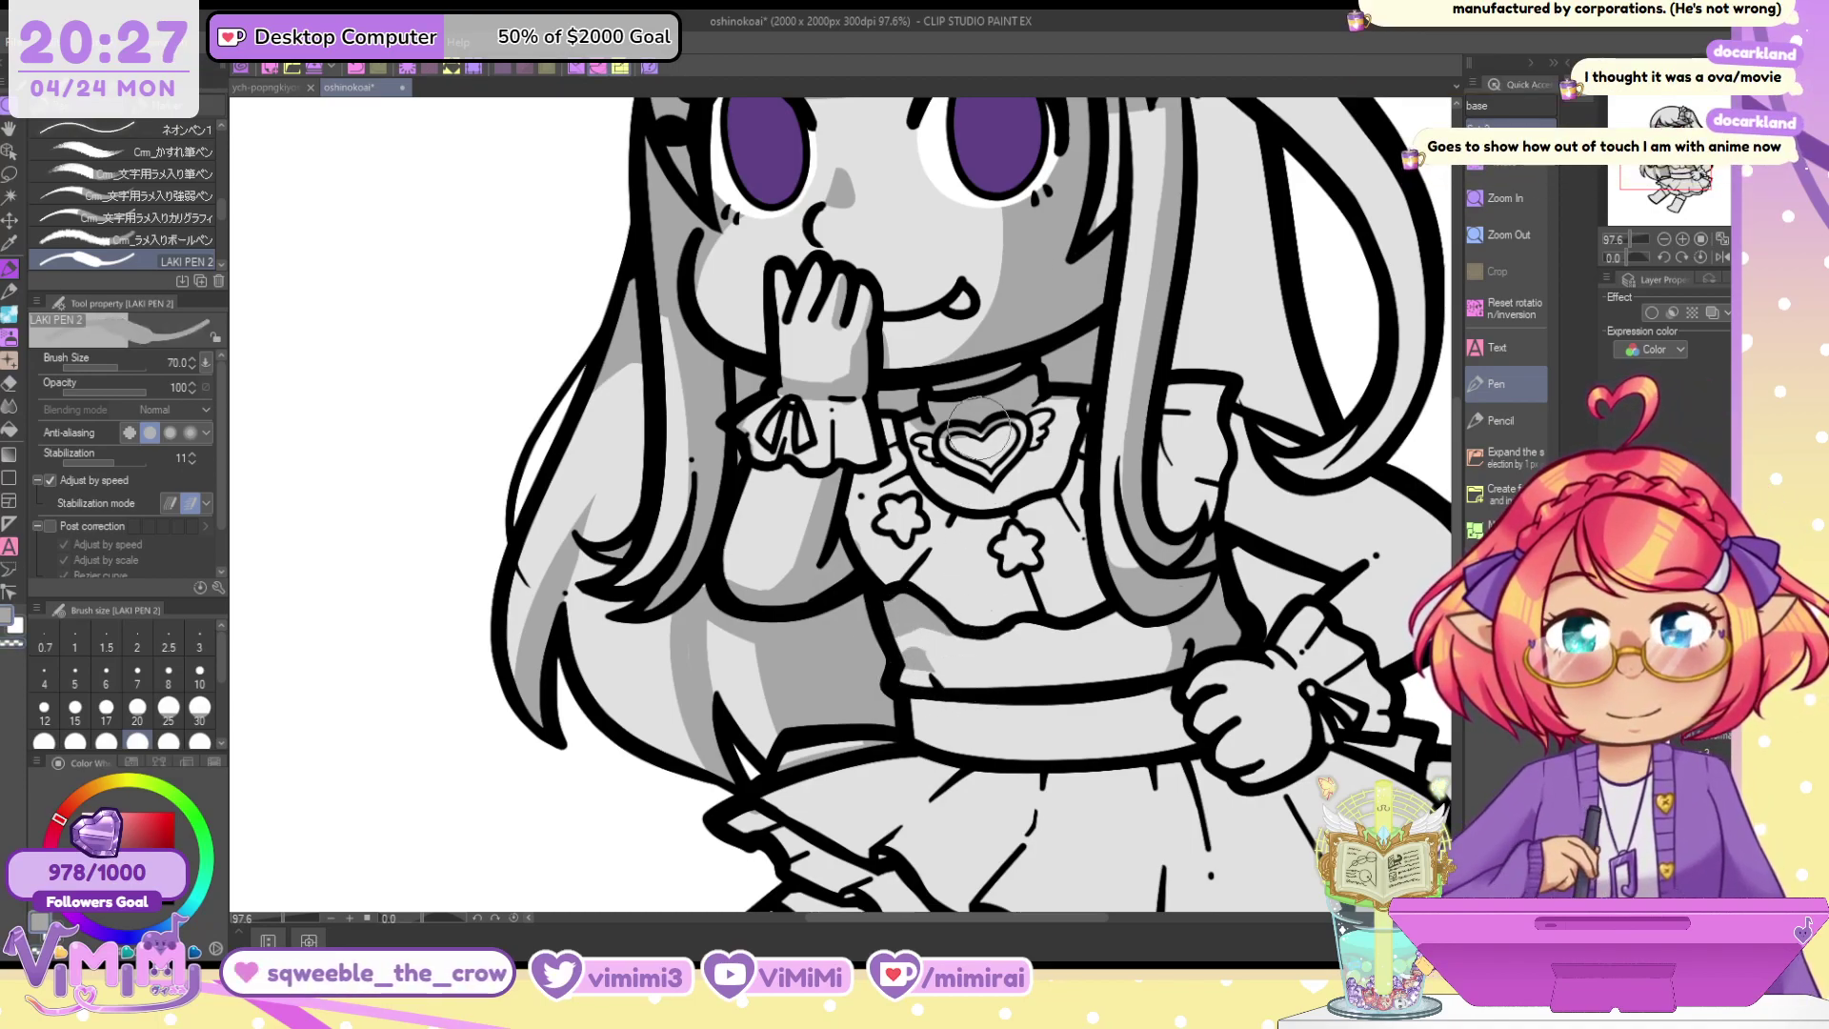
Reduce the brush size to 25 and refine the grey shading inside the heart brooch
key("bracketleft")
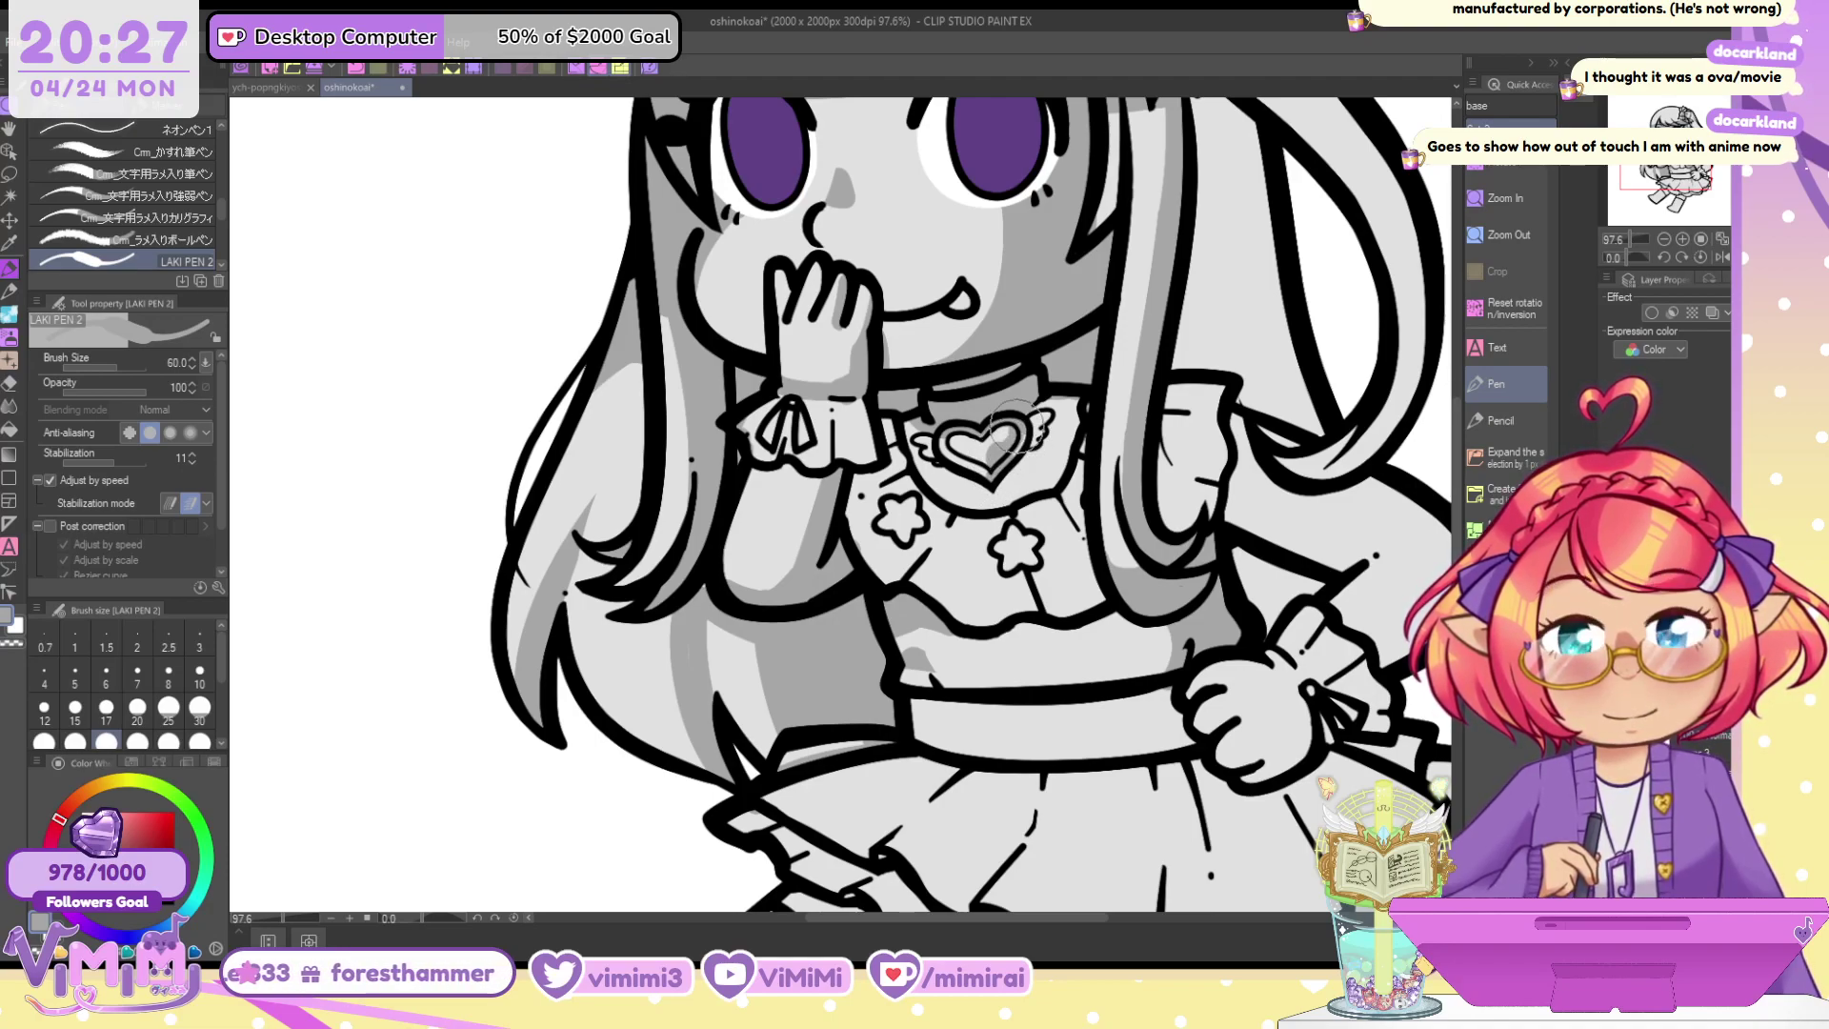
scroll(1023, 431, "up", 3)
key("[")
key("[")
key("[")
key("[")
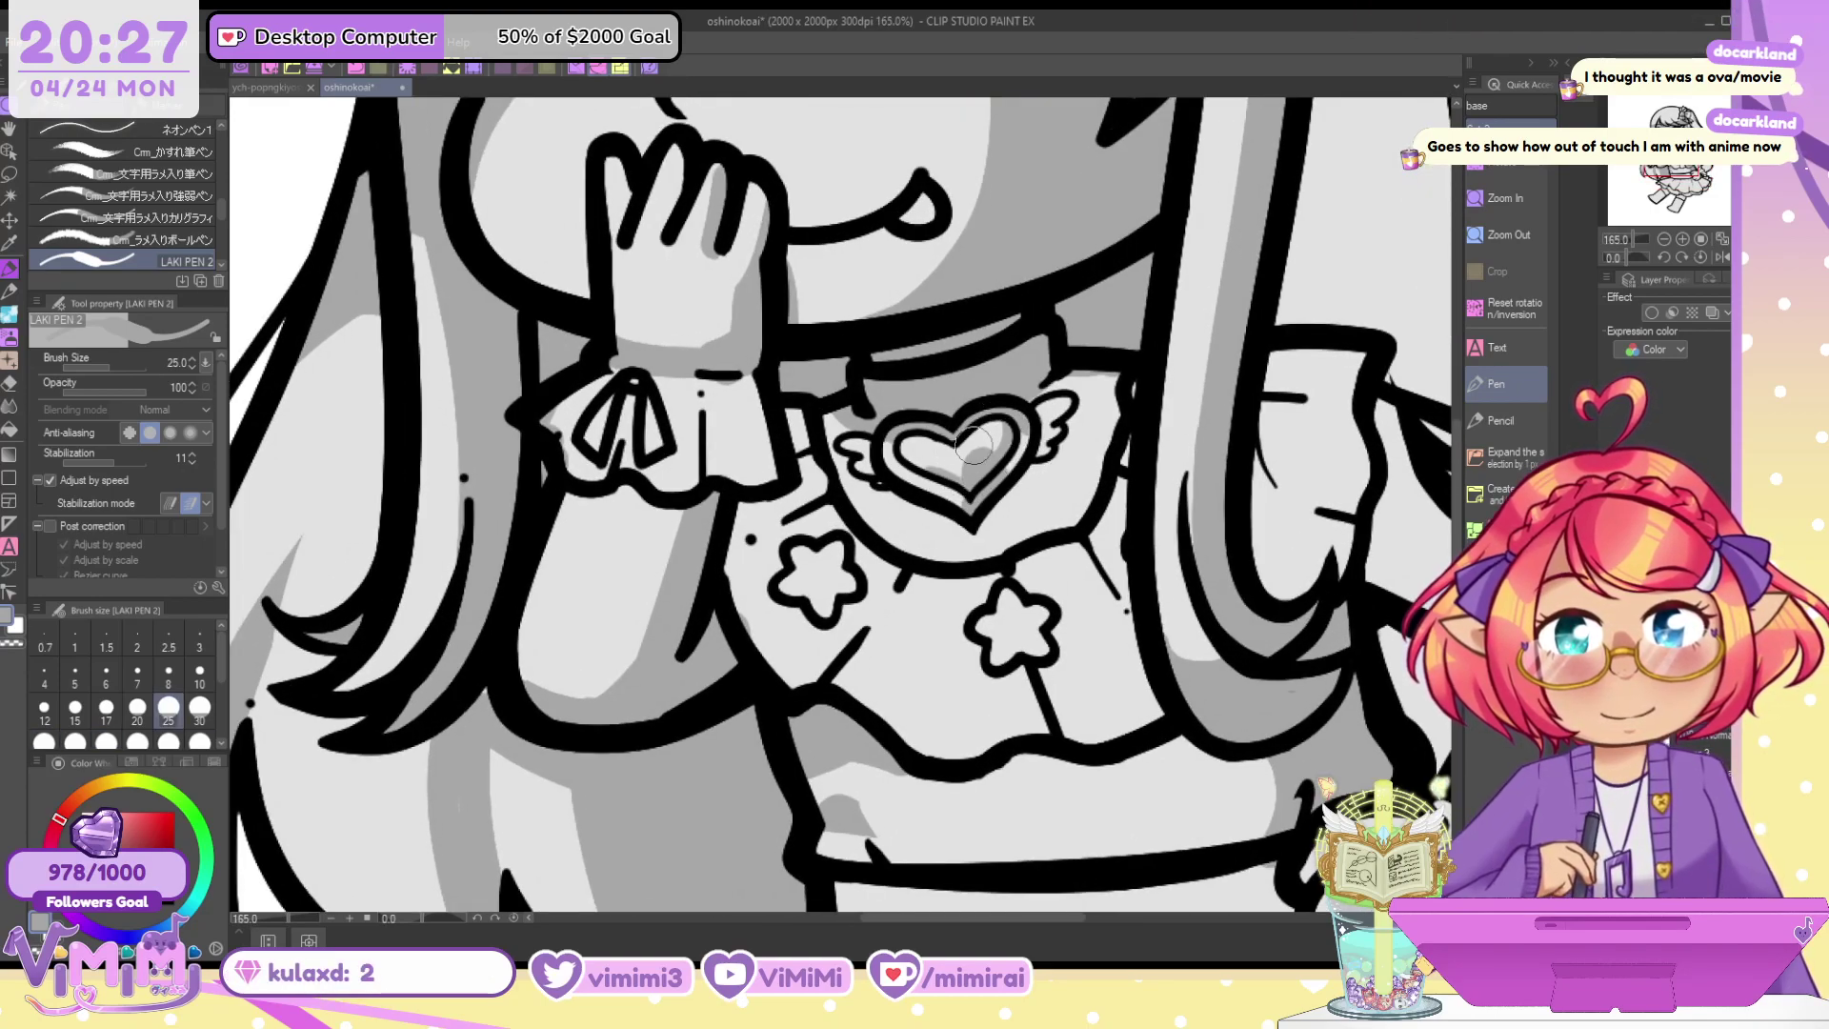
key("c")
left_click_drag(928, 466, 953, 471)
Set the brush size to 40 and shade the collar area beside the winged heart, undoing a stray stroke
key("bracketright")
key("bracketright")
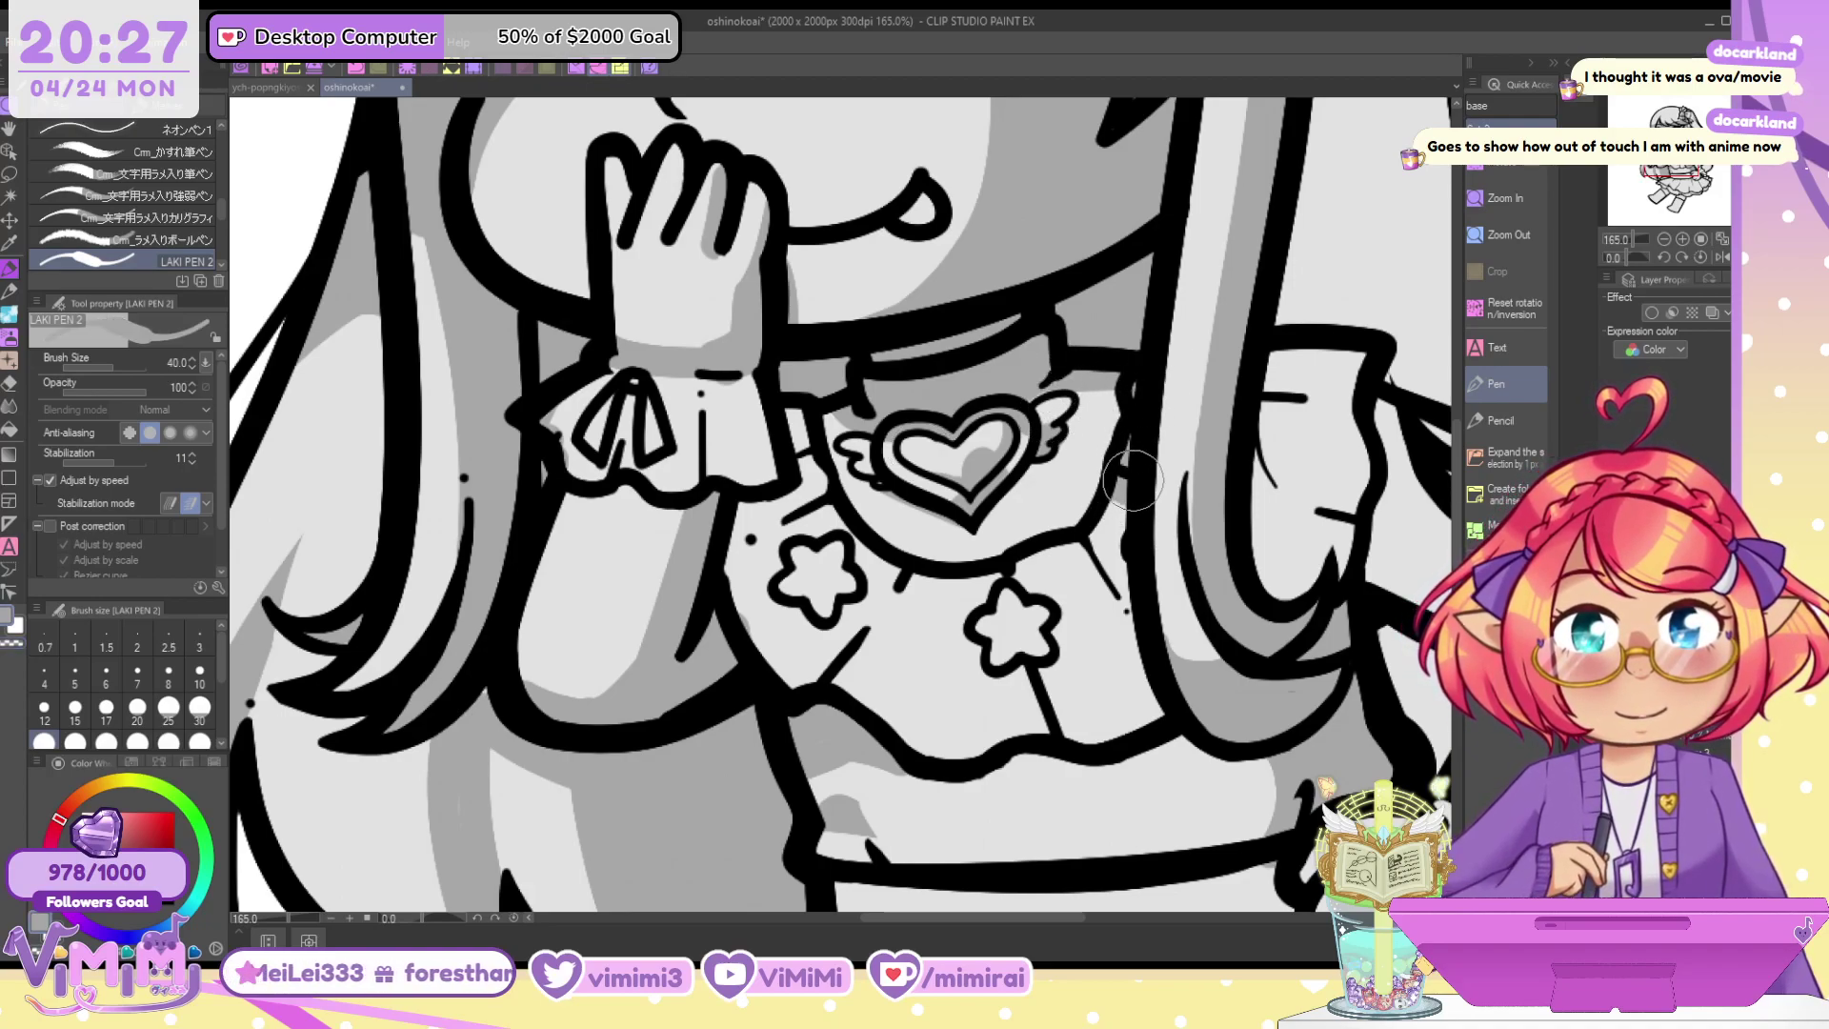
mouse_move(1074, 539)
left_mouse_down()
mouse_move(1124, 628)
mouse_move(1087, 538)
mouse_move(1152, 660)
mouse_move(1099, 539)
mouse_move(1117, 485)
left_mouse_up()
mouse_move(1094, 403)
left_mouse_down()
mouse_move(1093, 458)
mouse_move(1084, 405)
mouse_move(1068, 421)
mouse_move(1090, 429)
mouse_move(1093, 396)
mouse_move(1074, 471)
mouse_move(1065, 440)
mouse_move(1075, 514)
mouse_move(1092, 478)
mouse_move(1052, 466)
left_mouse_up()
key("ctrl+z")
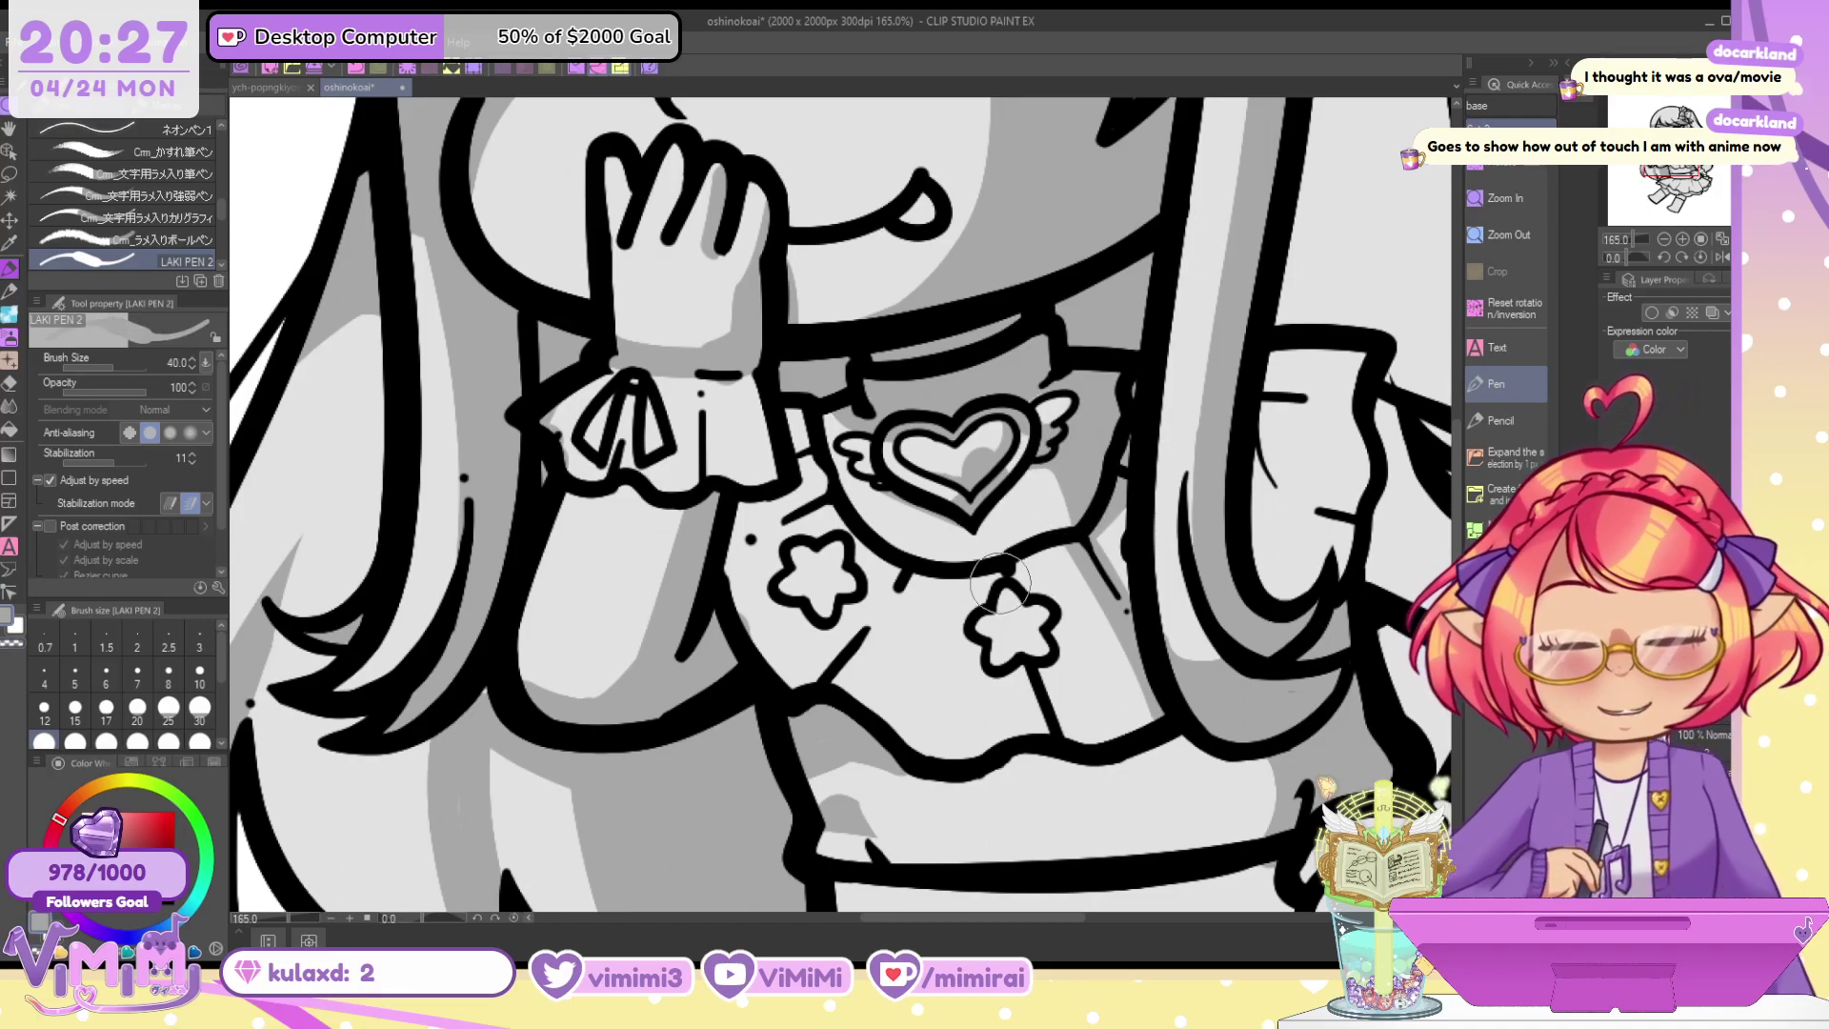
Shade the lower parts of both bodice stars and the bodice fabric beside the raised hand's cuff
mouse_move(1000, 581)
left_mouse_down()
mouse_move(1020, 621)
mouse_move(1000, 659)
mouse_move(1041, 644)
mouse_move(998, 656)
mouse_move(1013, 638)
mouse_move(1039, 649)
mouse_move(1046, 604)
left_mouse_up()
key("c")
key("c")
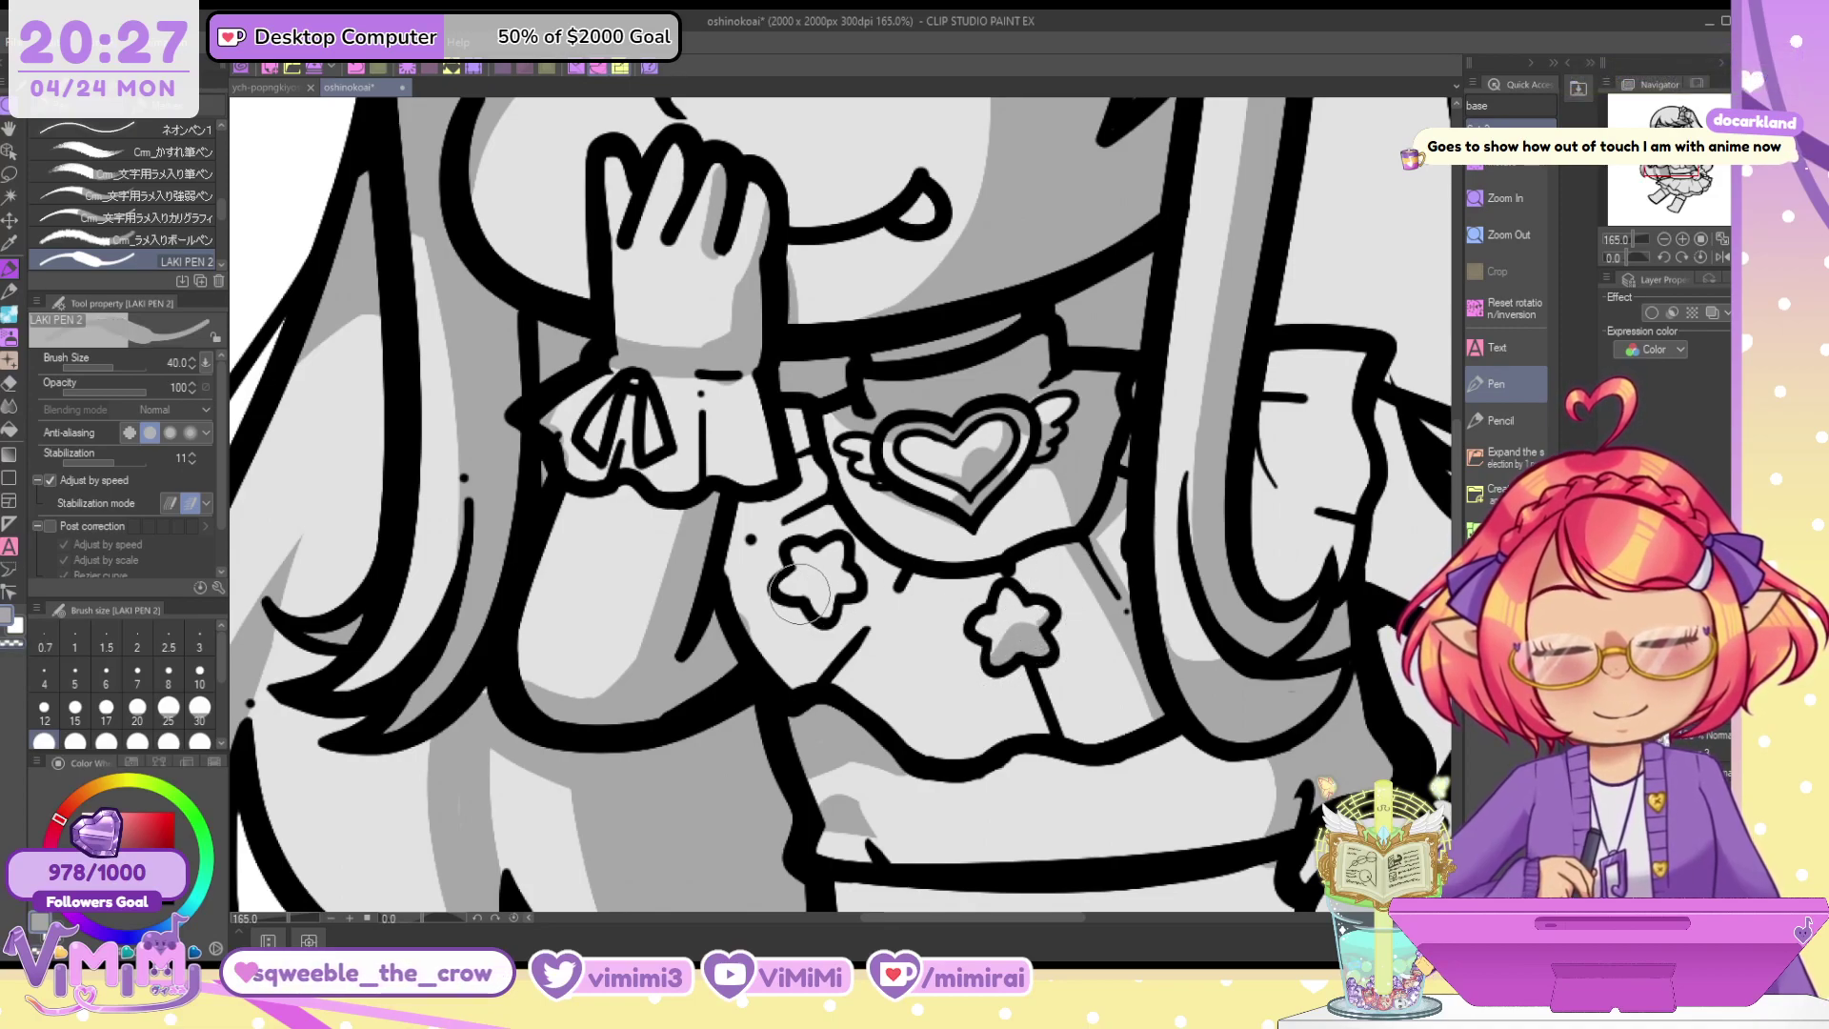
mouse_move(799, 593)
left_mouse_down()
mouse_move(828, 614)
mouse_move(812, 596)
mouse_move(855, 588)
left_mouse_up()
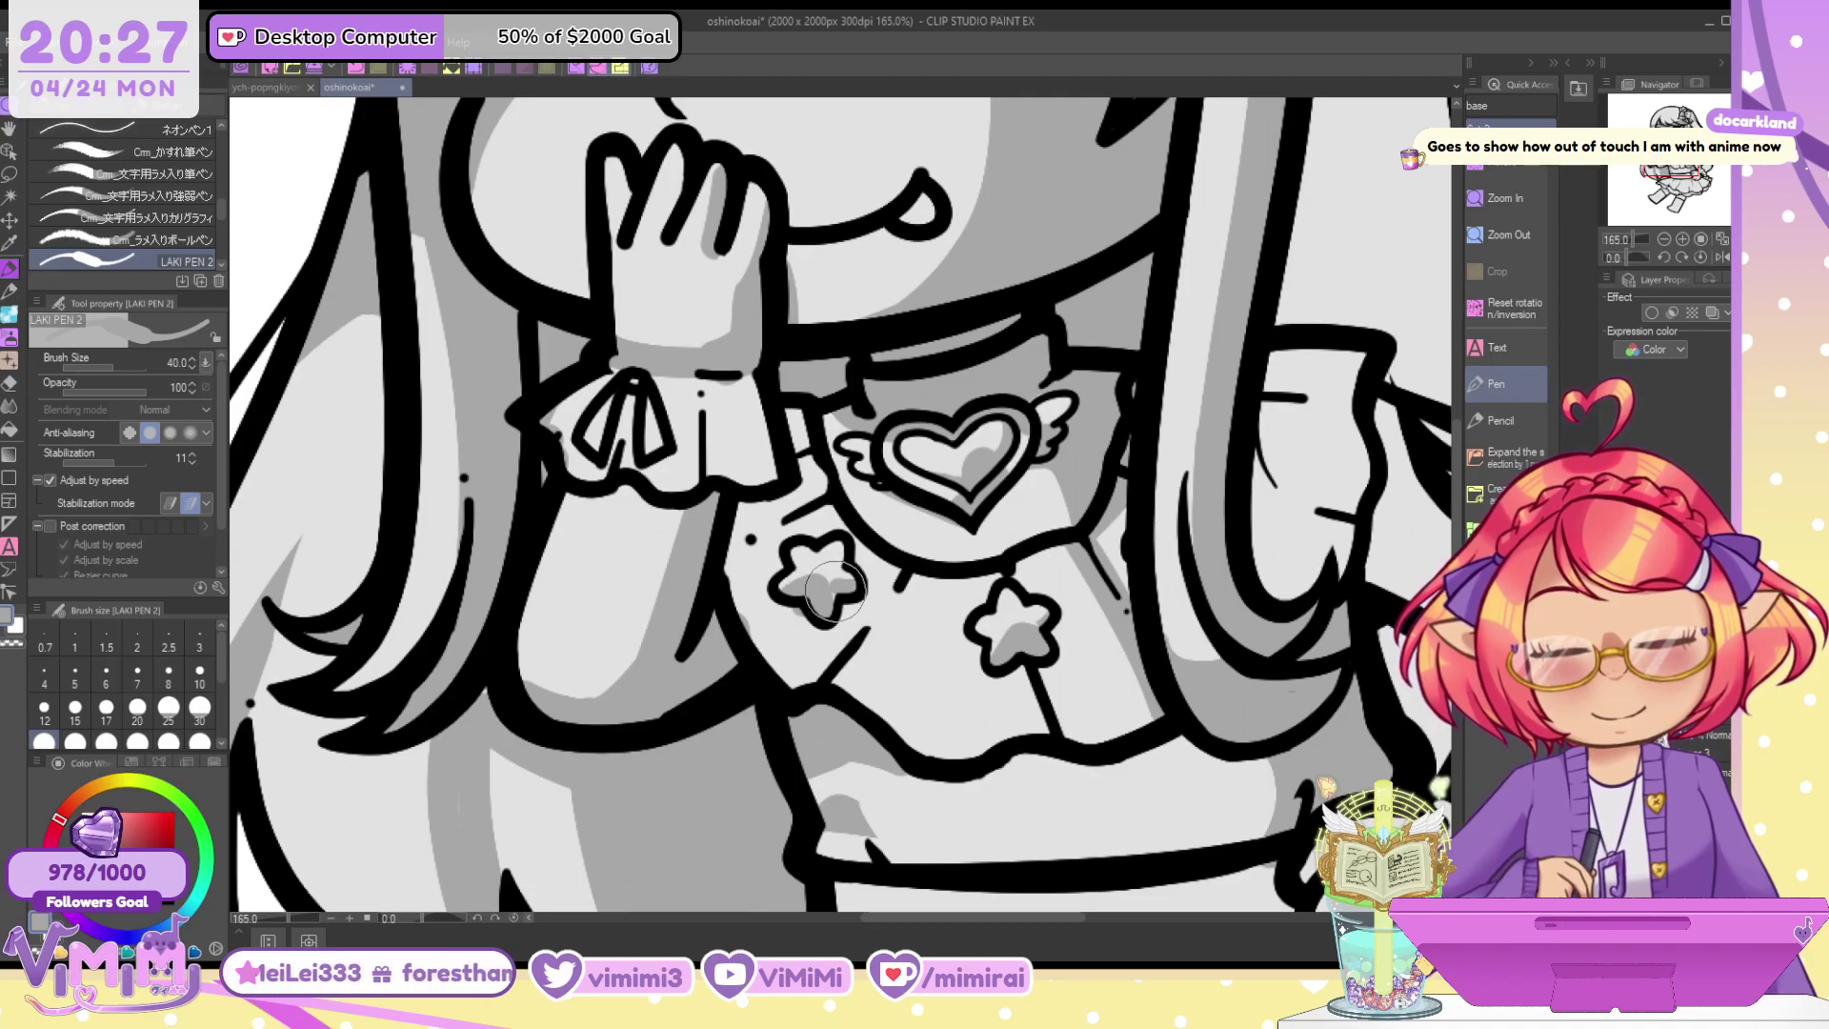
key("c")
key("c")
key("c")
key("c")
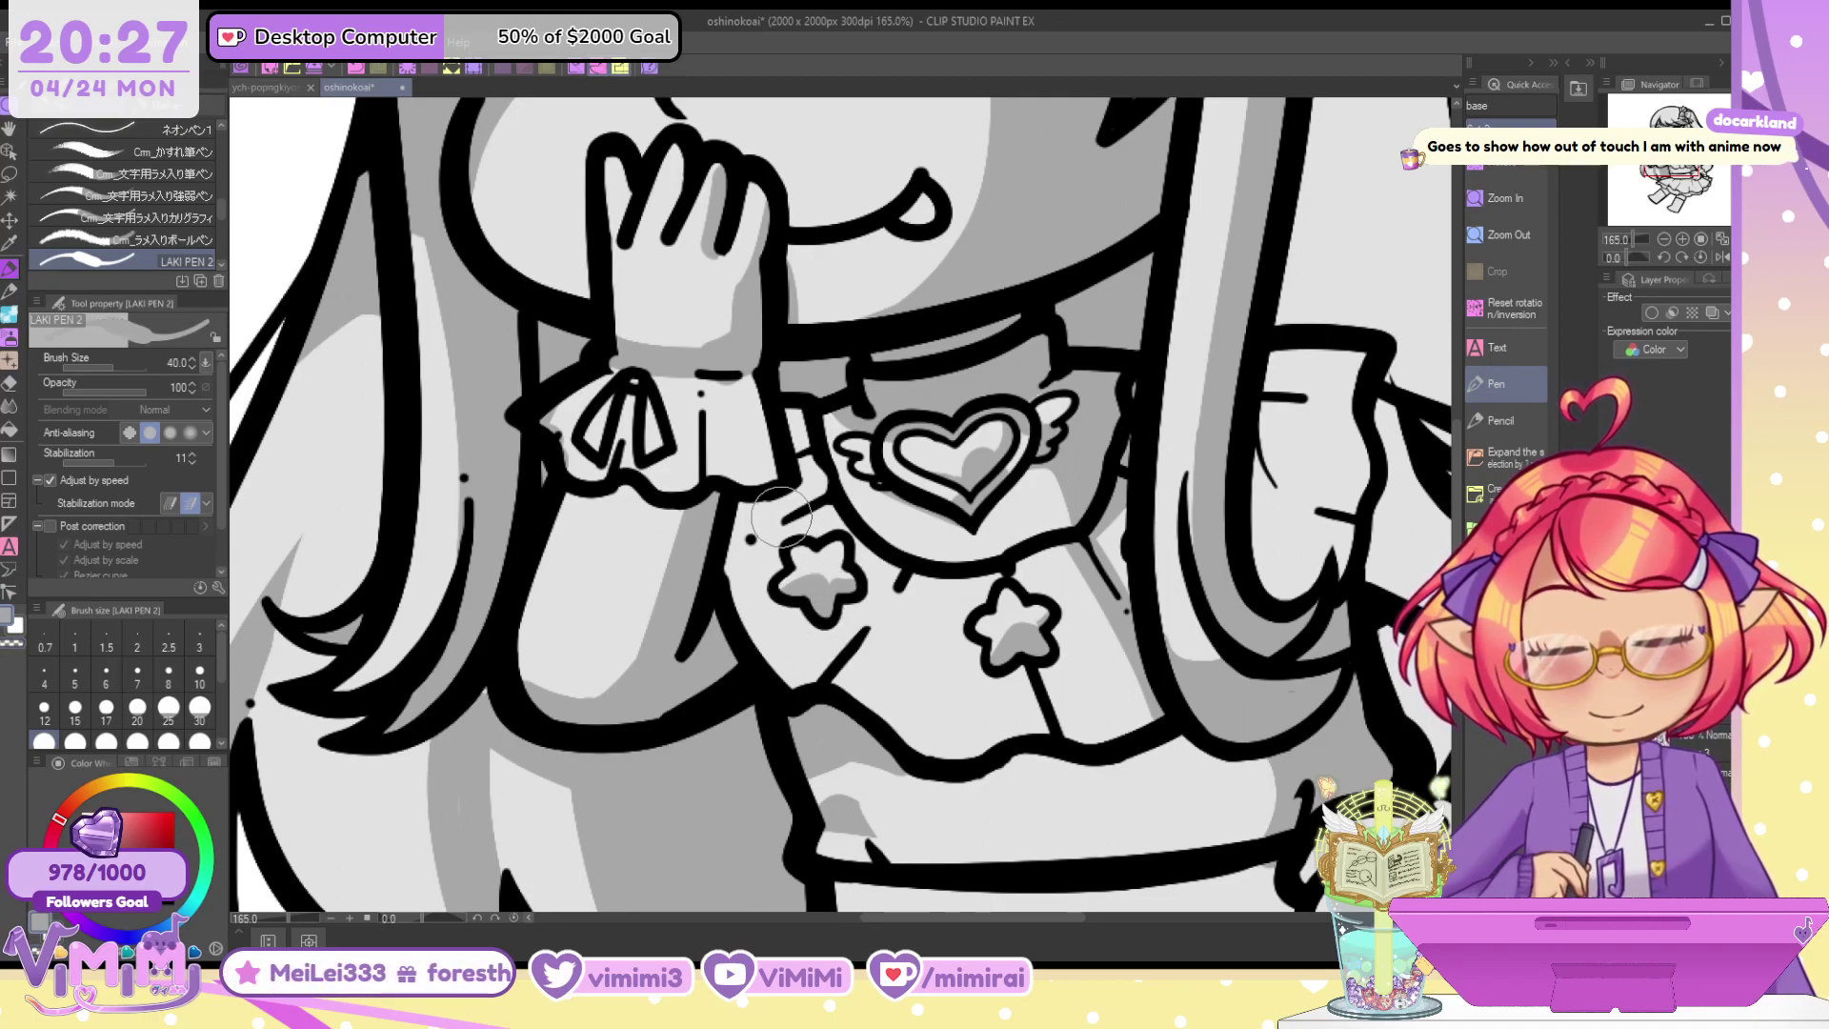
mouse_move(732, 541)
left_mouse_down()
mouse_move(822, 492)
mouse_move(812, 457)
mouse_move(768, 502)
left_mouse_up()
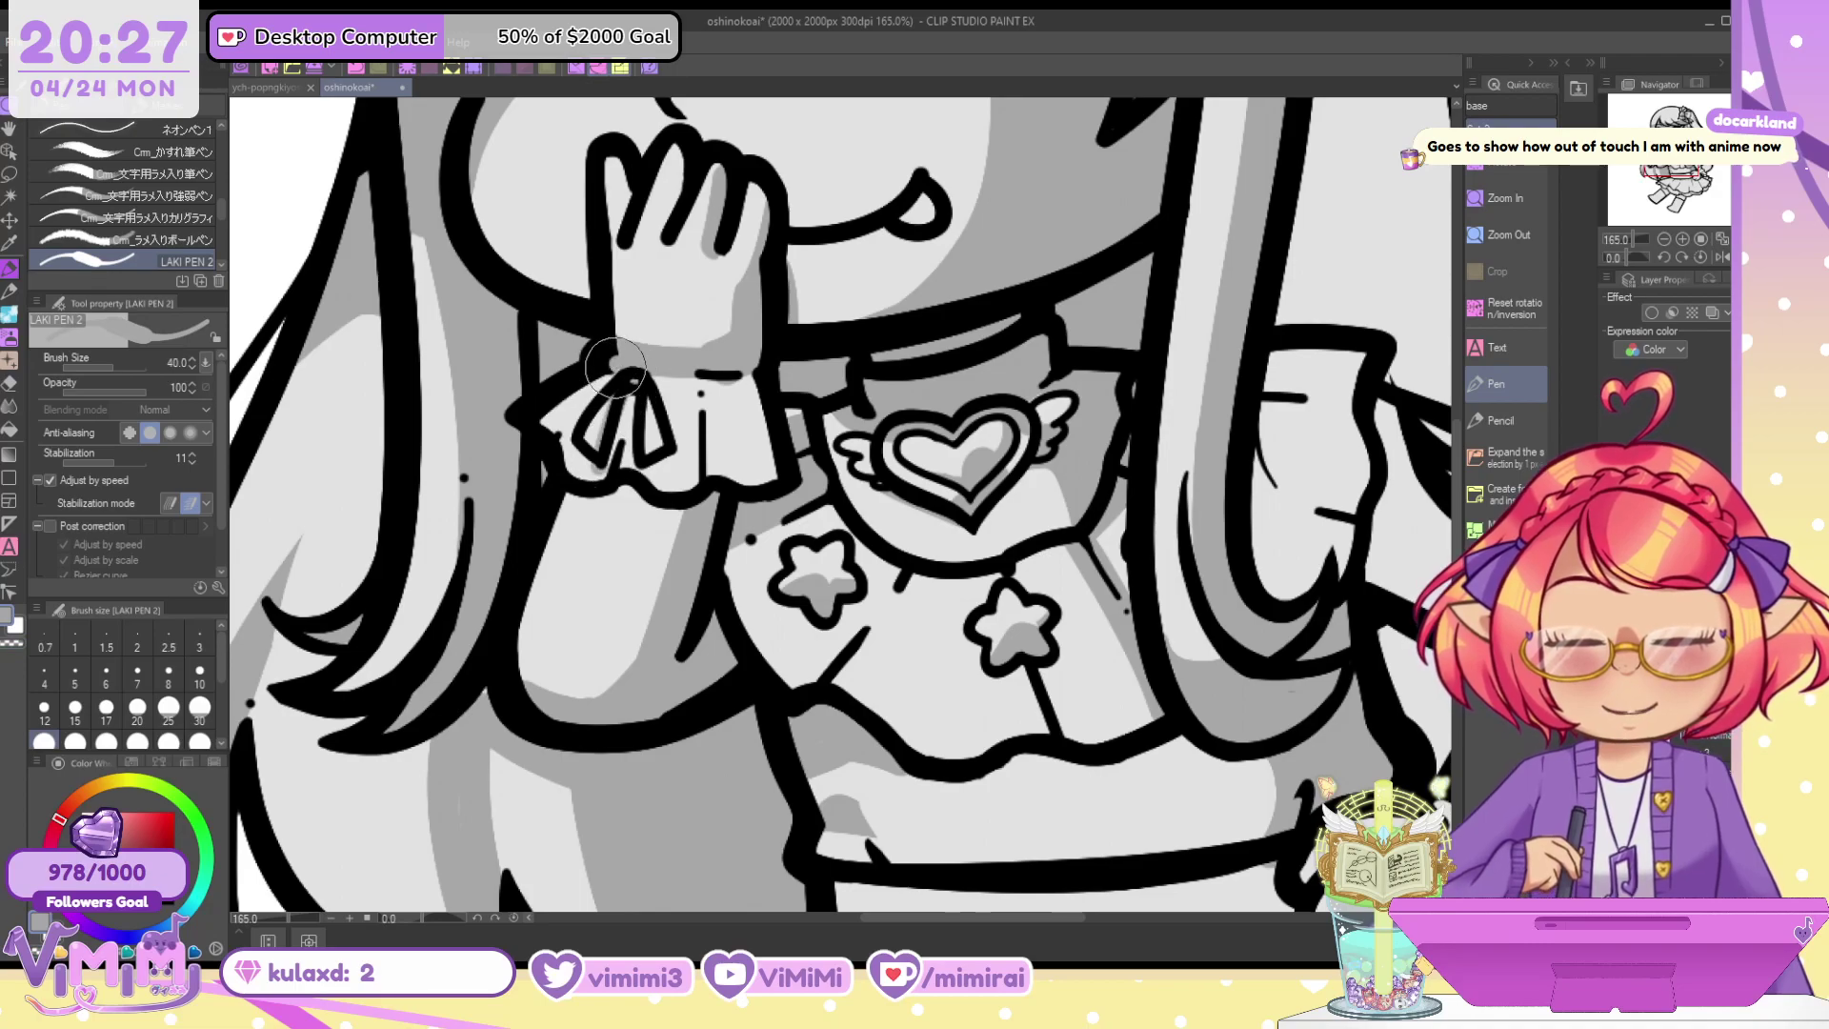
Shade the ribbon bow and the frill folds on the raised hand's cuff, trimming with transparent colour
mouse_move(648, 379)
left_mouse_down()
mouse_move(653, 428)
mouse_move(626, 416)
mouse_move(617, 468)
left_mouse_up()
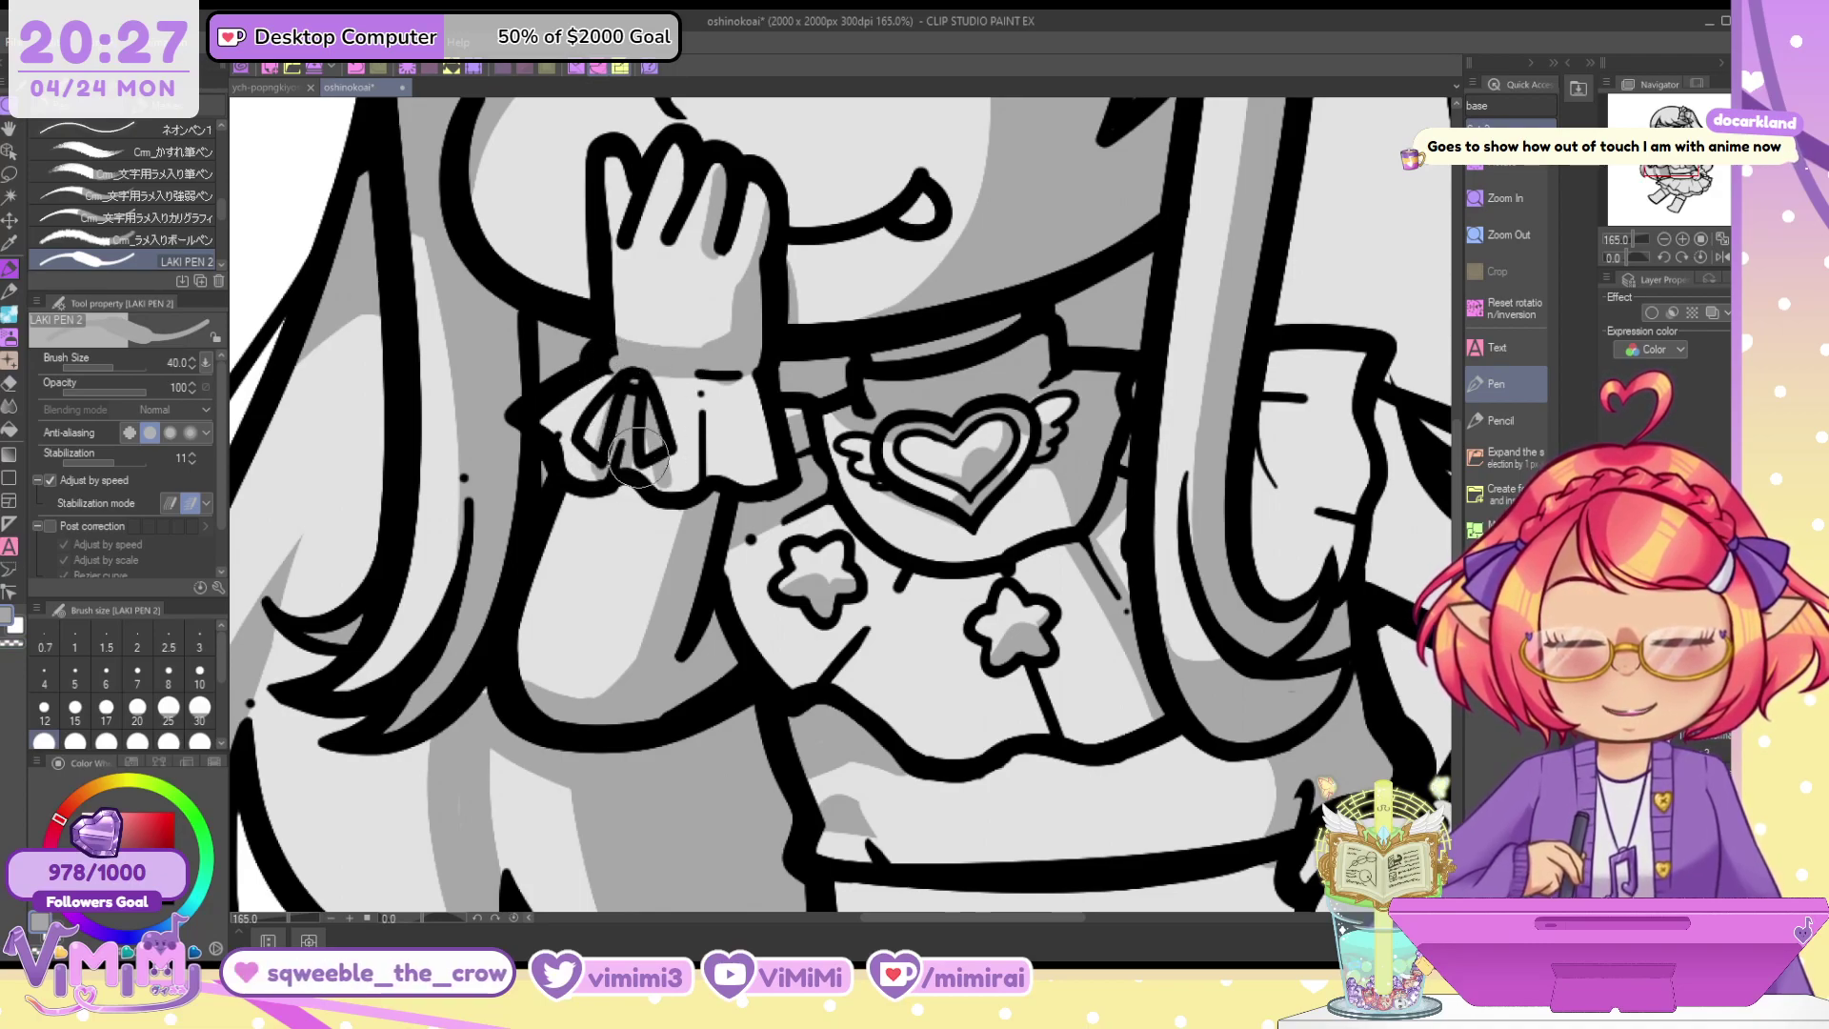
key("c")
key("c")
mouse_move(633, 385)
left_mouse_down()
mouse_move(610, 481)
mouse_move(624, 465)
left_mouse_up()
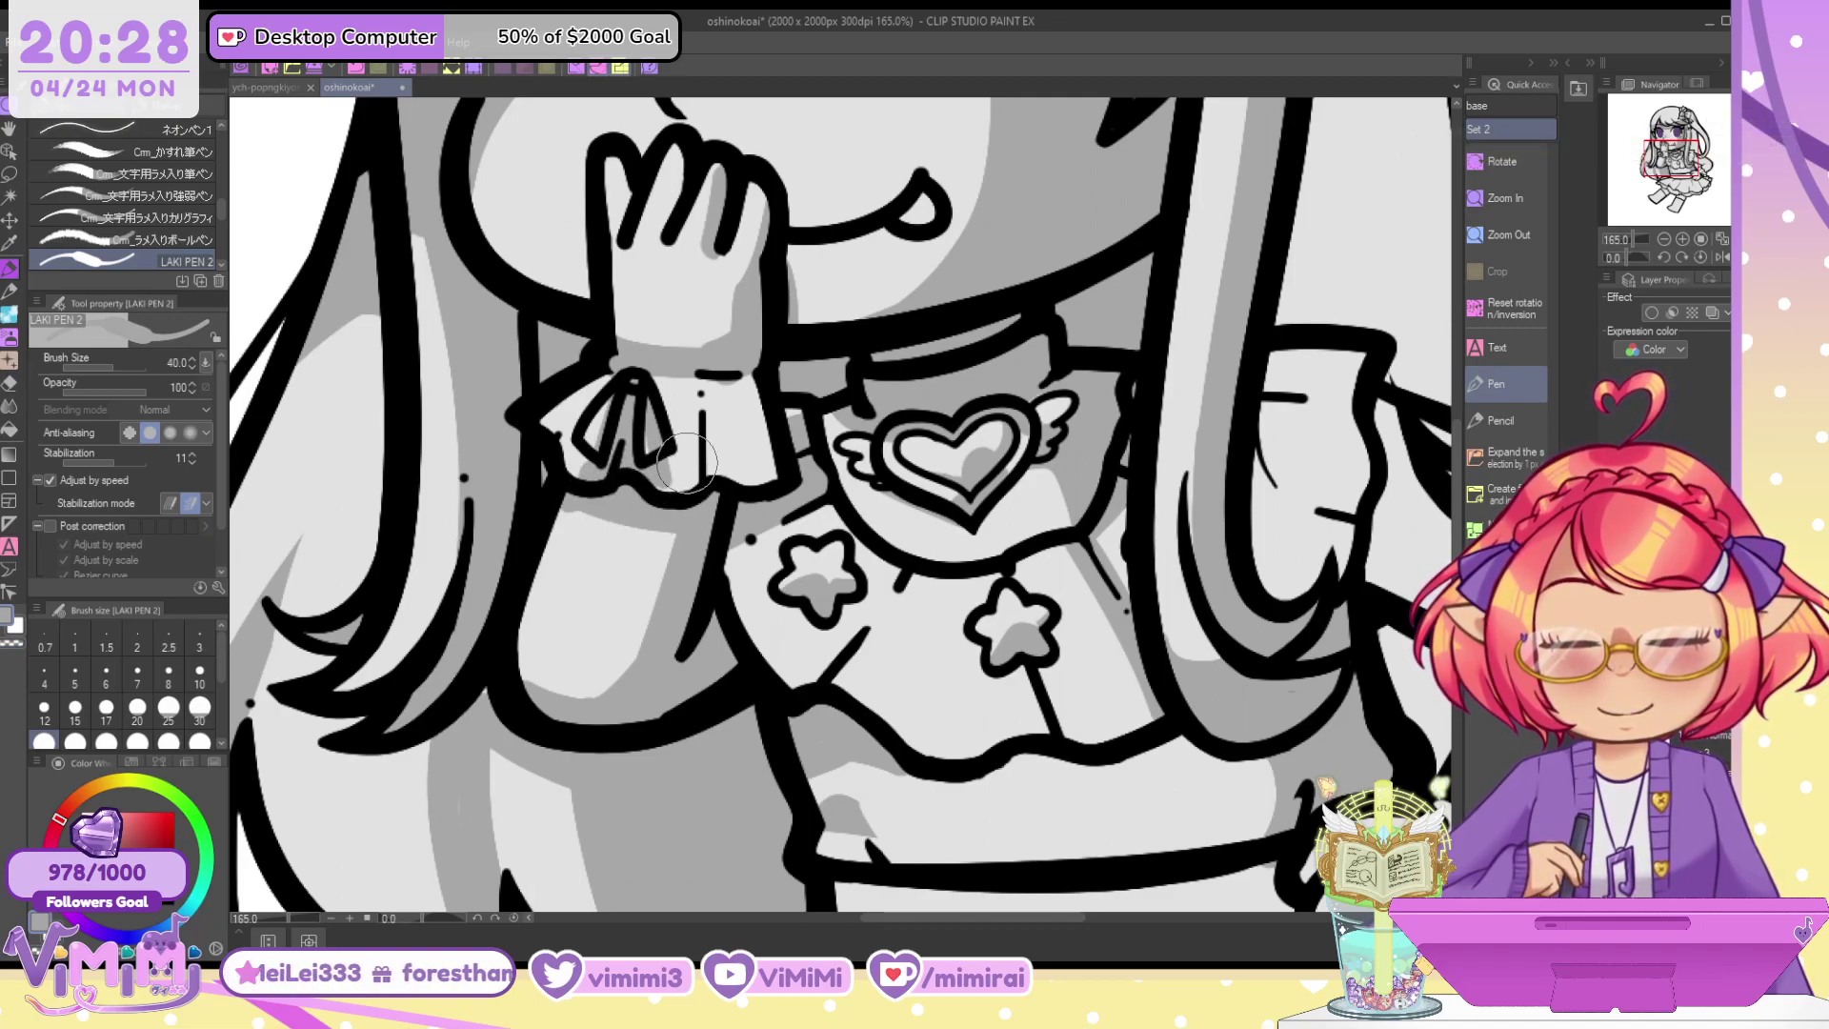
key("c")
left_click_drag(674, 474, 689, 445)
key("c")
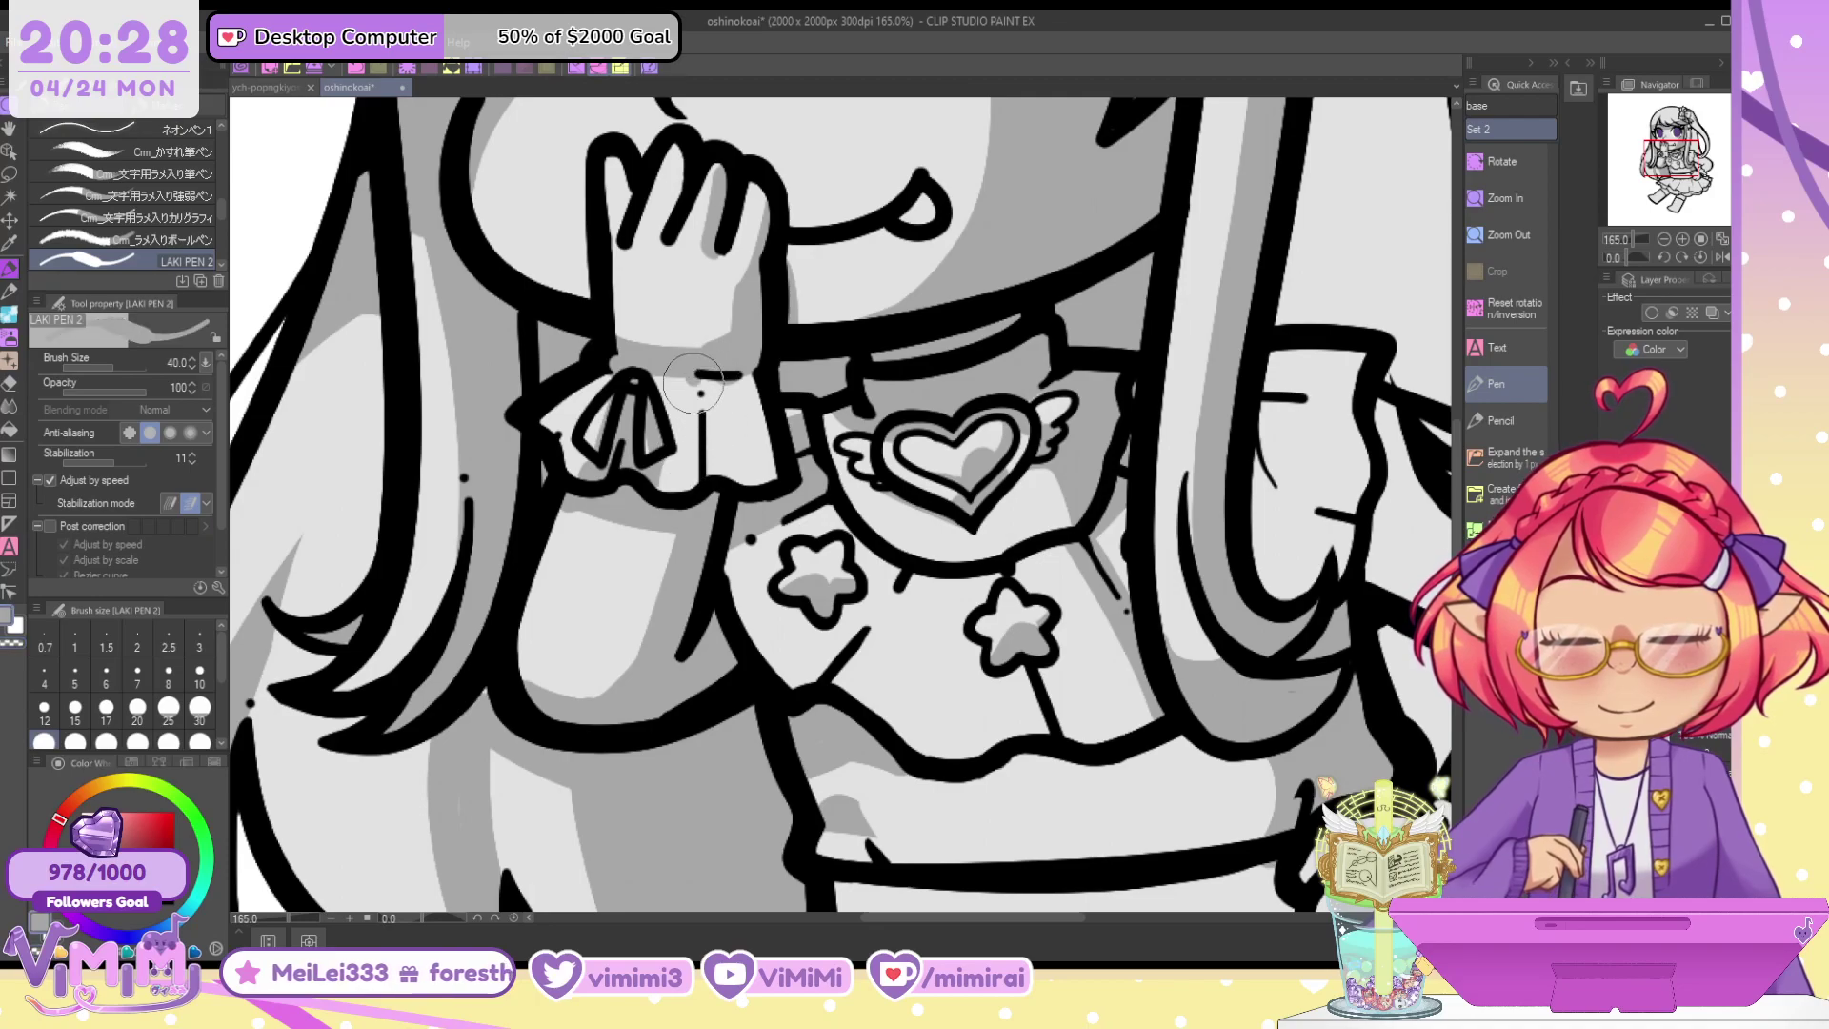
mouse_move(694, 383)
left_mouse_down()
mouse_move(655, 378)
mouse_move(688, 409)
mouse_move(664, 376)
mouse_move(678, 472)
left_mouse_up()
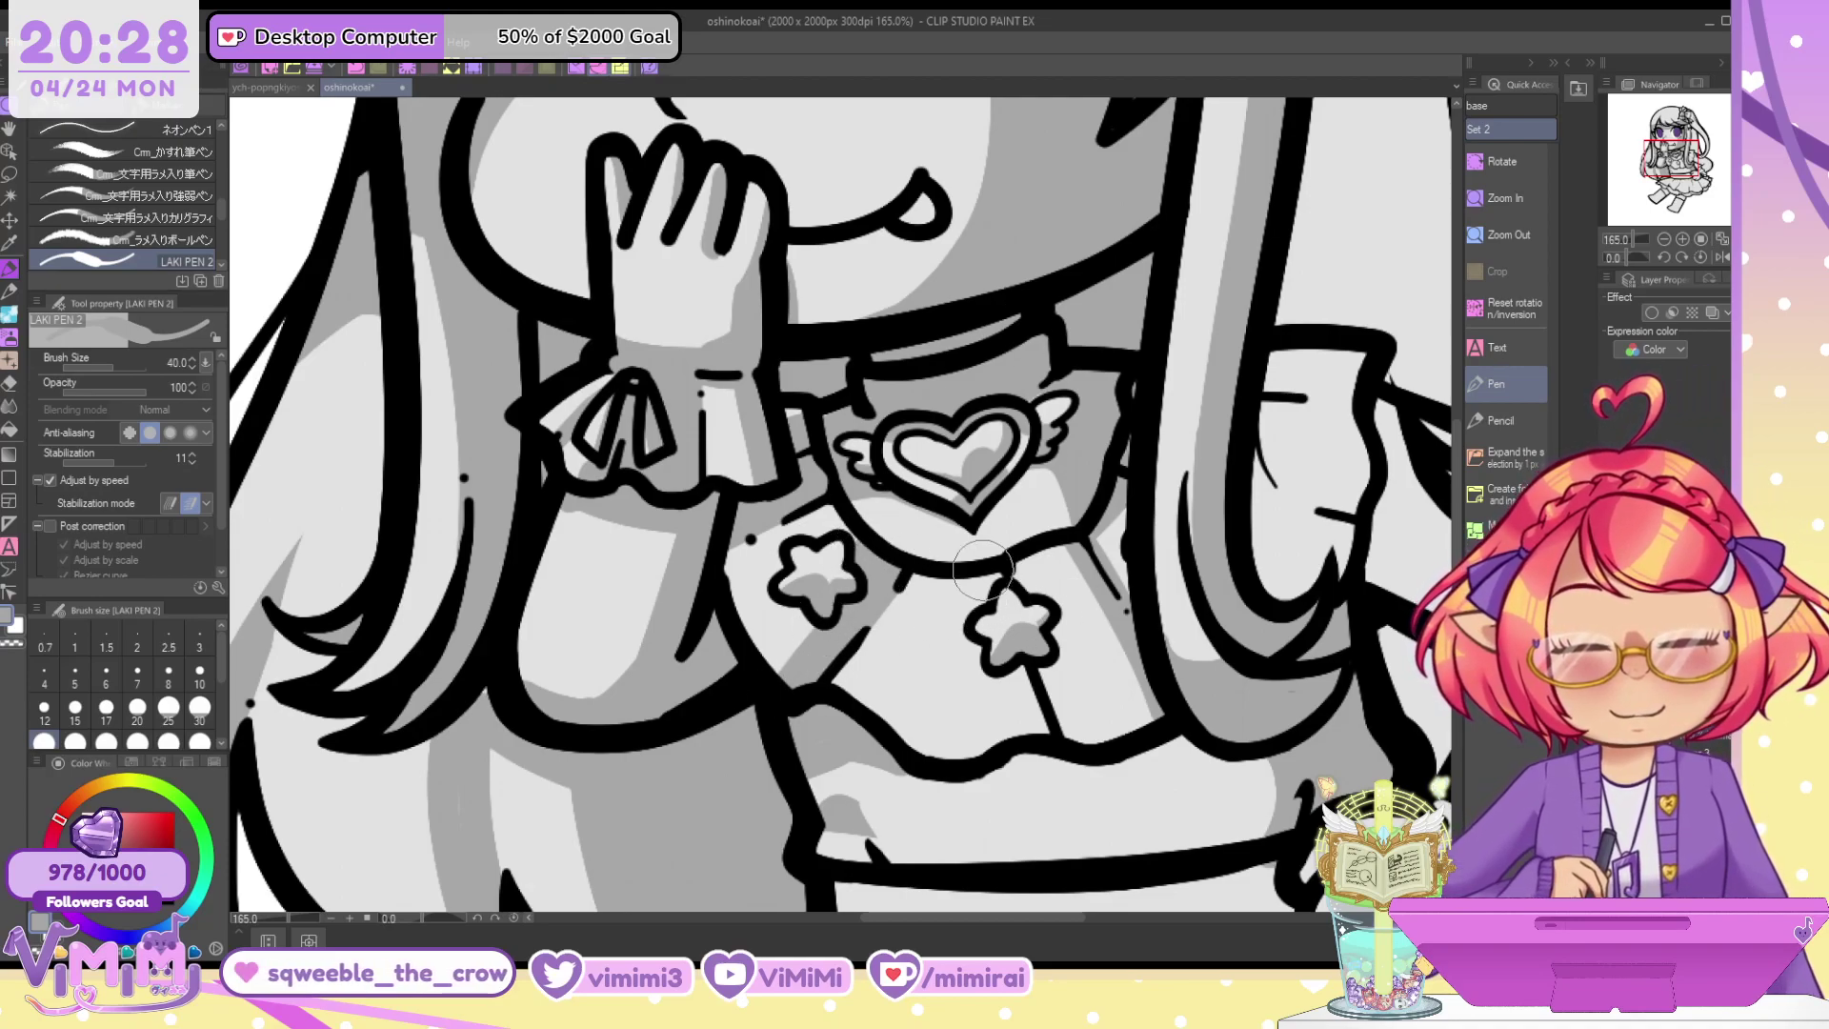
Paint grey shadows on the bodice pleats below the heart and on the frilled shoulder sleeve beside the hair lock
mouse_move(983, 600)
left_mouse_down()
mouse_move(1014, 709)
mouse_move(994, 677)
mouse_move(1003, 702)
mouse_move(1001, 679)
mouse_move(957, 693)
mouse_move(958, 609)
mouse_move(940, 701)
mouse_move(957, 591)
mouse_move(963, 675)
mouse_move(978, 651)
mouse_move(973, 588)
mouse_move(942, 613)
mouse_move(932, 678)
mouse_move(953, 741)
mouse_move(977, 662)
mouse_move(983, 723)
left_mouse_up()
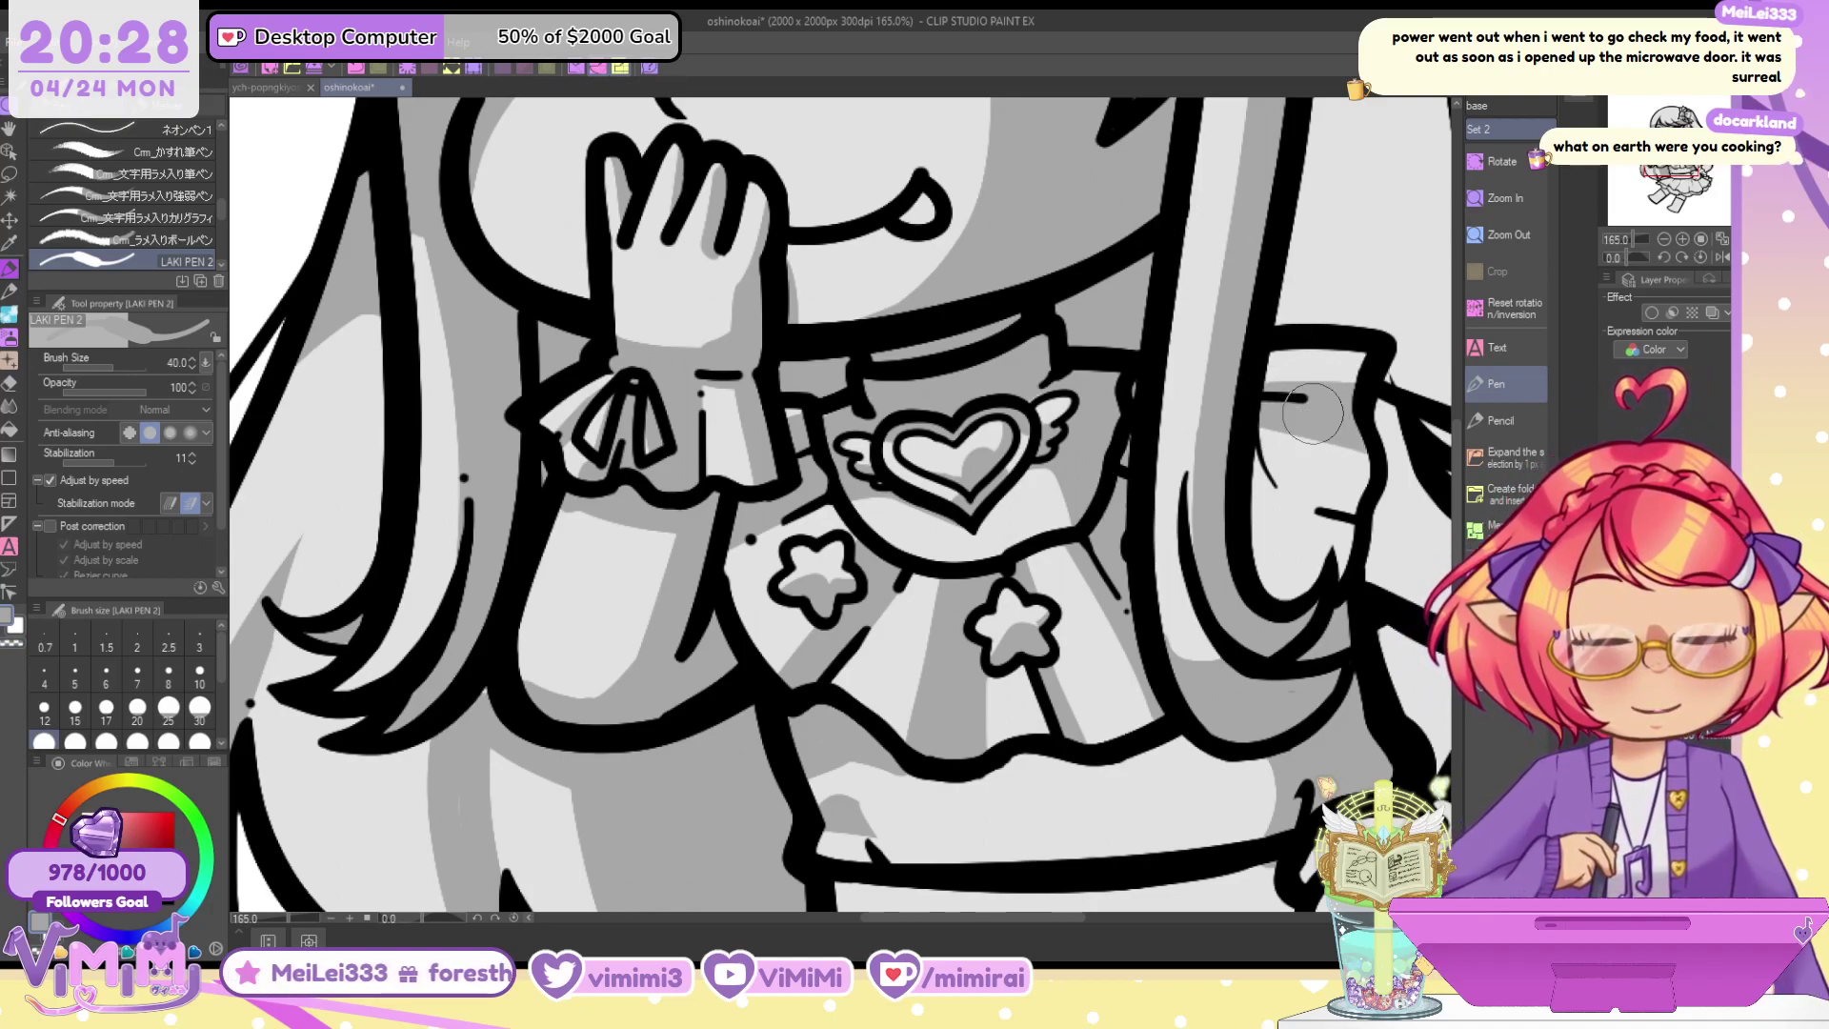
mouse_move(1258, 435)
left_mouse_down()
mouse_move(1353, 466)
mouse_move(1261, 481)
mouse_move(1348, 507)
mouse_move(1363, 475)
mouse_move(1364, 463)
left_mouse_up()
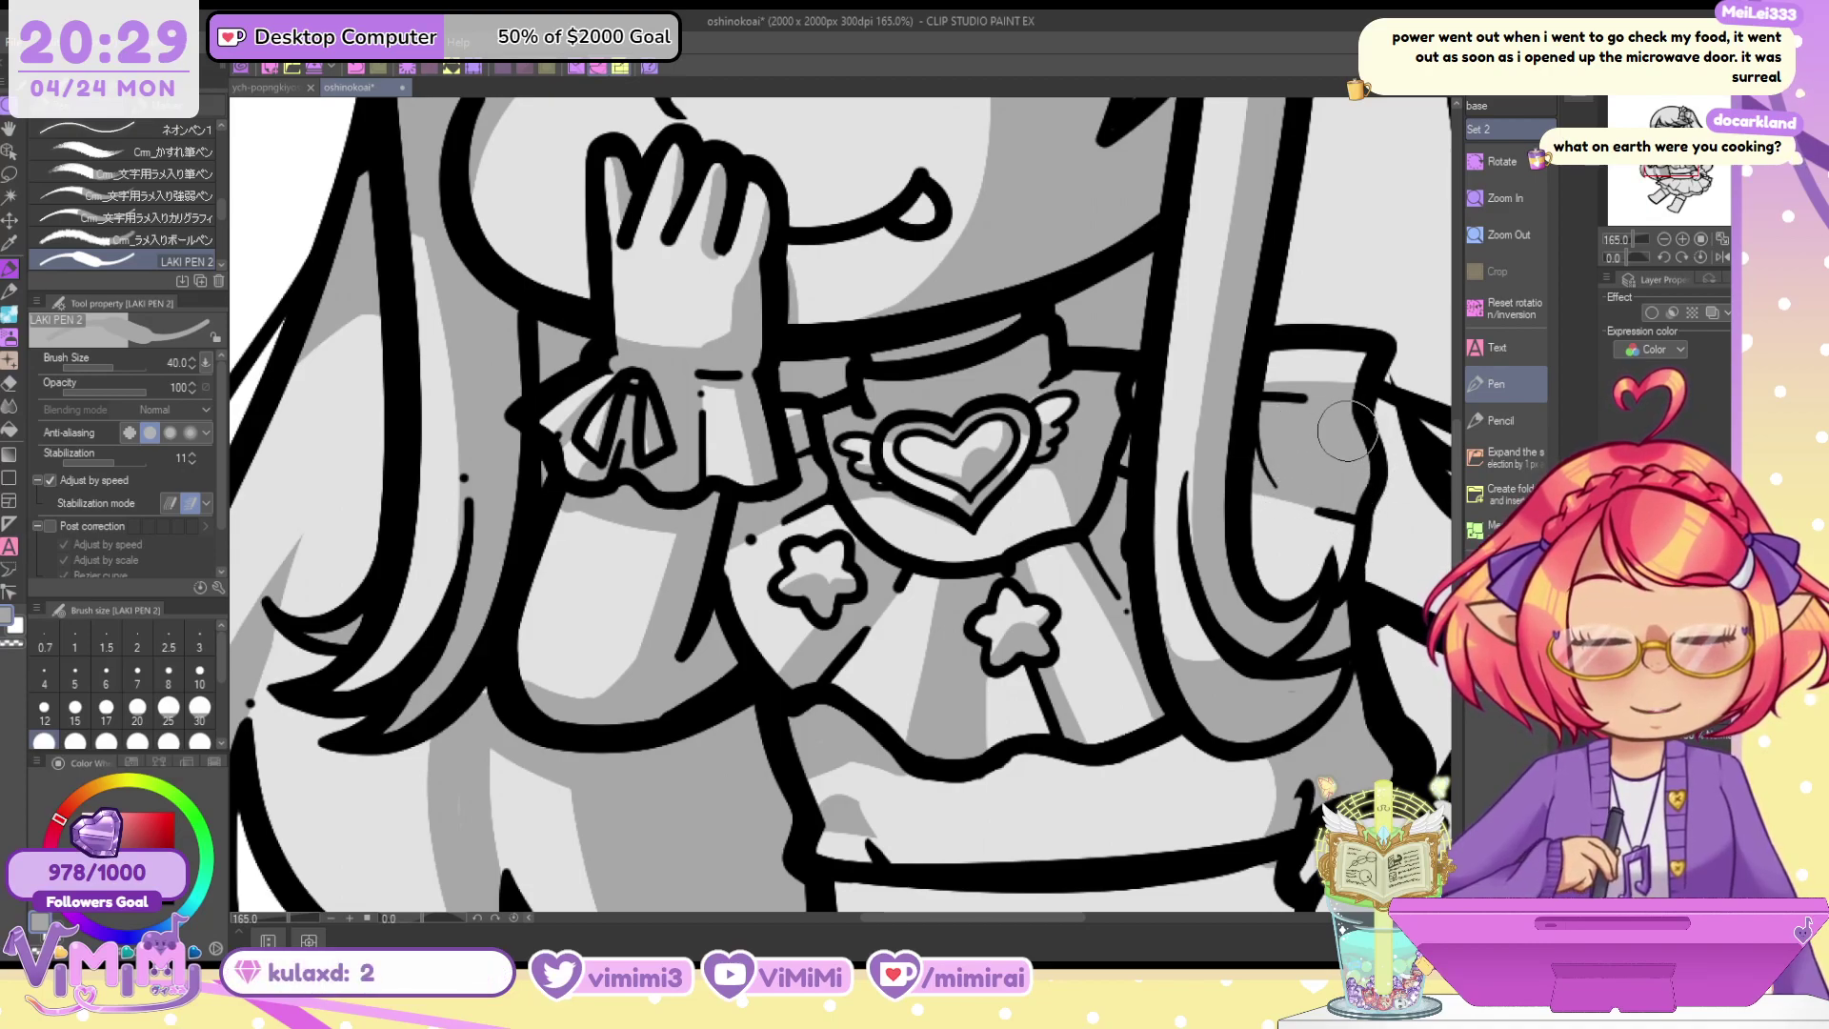
key("c")
left_click_drag(1274, 386, 1381, 395)
key("c")
Shade the upper part of the puffed sleeve on the hip-side arm and the curled hair strand above it
mouse_move(1259, 552)
left_mouse_down()
mouse_move(1294, 580)
mouse_move(713, 479)
left_mouse_up()
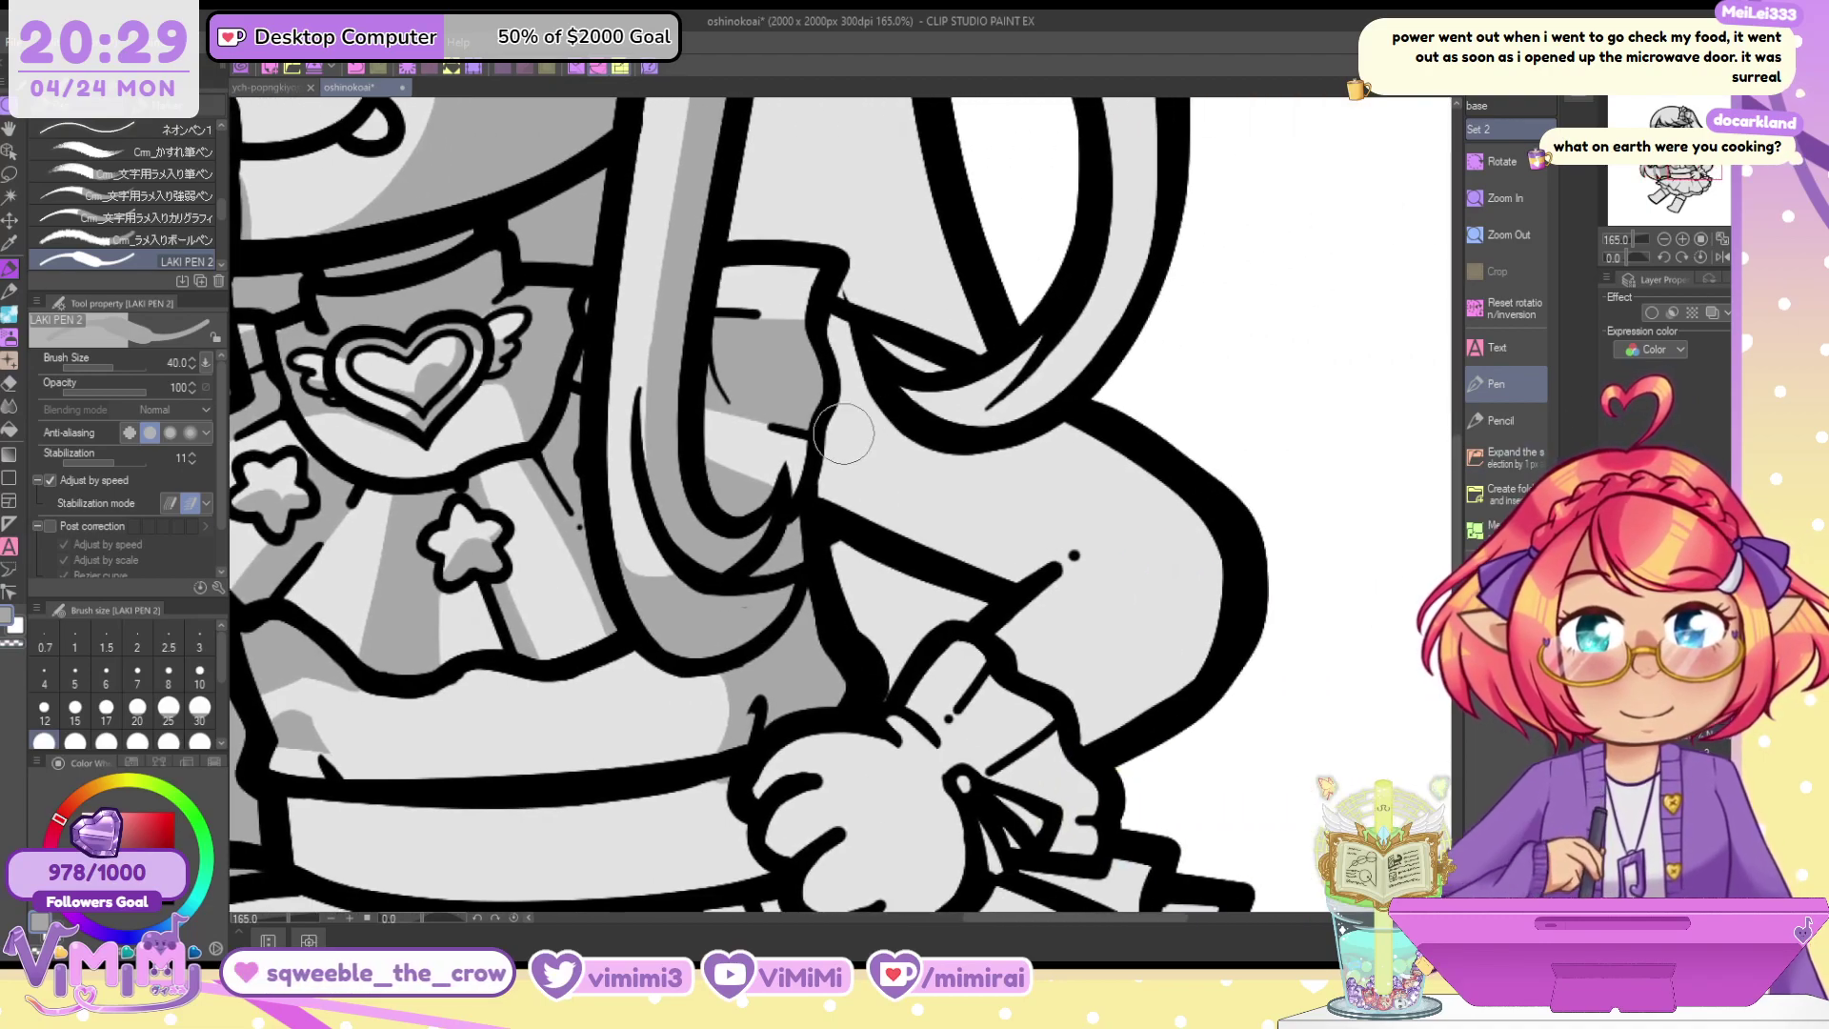
mouse_move(843, 433)
left_mouse_down()
mouse_move(942, 381)
mouse_move(905, 352)
mouse_move(838, 347)
mouse_move(867, 391)
mouse_move(933, 410)
mouse_move(911, 398)
mouse_move(818, 507)
mouse_move(1021, 576)
mouse_move(853, 509)
mouse_move(1141, 575)
mouse_move(1053, 606)
left_mouse_up()
key("c")
key("c")
key("c")
key("c")
key("c")
key("c")
mouse_move(895, 476)
left_mouse_down()
mouse_move(940, 566)
mouse_move(1005, 554)
left_mouse_up()
mouse_move(846, 557)
left_mouse_down()
mouse_move(852, 581)
mouse_move(928, 619)
mouse_move(904, 661)
left_mouse_up()
mouse_move(1033, 414)
left_mouse_down()
mouse_move(1126, 469)
mouse_move(1073, 568)
mouse_move(1056, 438)
mouse_move(1077, 464)
mouse_move(1045, 544)
mouse_move(1090, 508)
mouse_move(1052, 412)
mouse_move(1015, 564)
mouse_move(1041, 522)
mouse_move(1043, 388)
mouse_move(969, 436)
mouse_move(1180, 229)
mouse_move(1028, 312)
mouse_move(1008, 447)
mouse_move(1076, 246)
mouse_move(1035, 463)
mouse_move(984, 586)
mouse_move(890, 502)
mouse_move(887, 445)
mouse_move(866, 436)
mouse_move(1112, 439)
mouse_move(976, 442)
left_mouse_up()
mouse_move(1012, 366)
left_mouse_down()
mouse_move(963, 420)
mouse_move(993, 383)
mouse_move(910, 407)
mouse_move(1081, 341)
mouse_move(1079, 274)
mouse_move(1120, 259)
mouse_move(1082, 298)
mouse_move(1071, 375)
left_mouse_up()
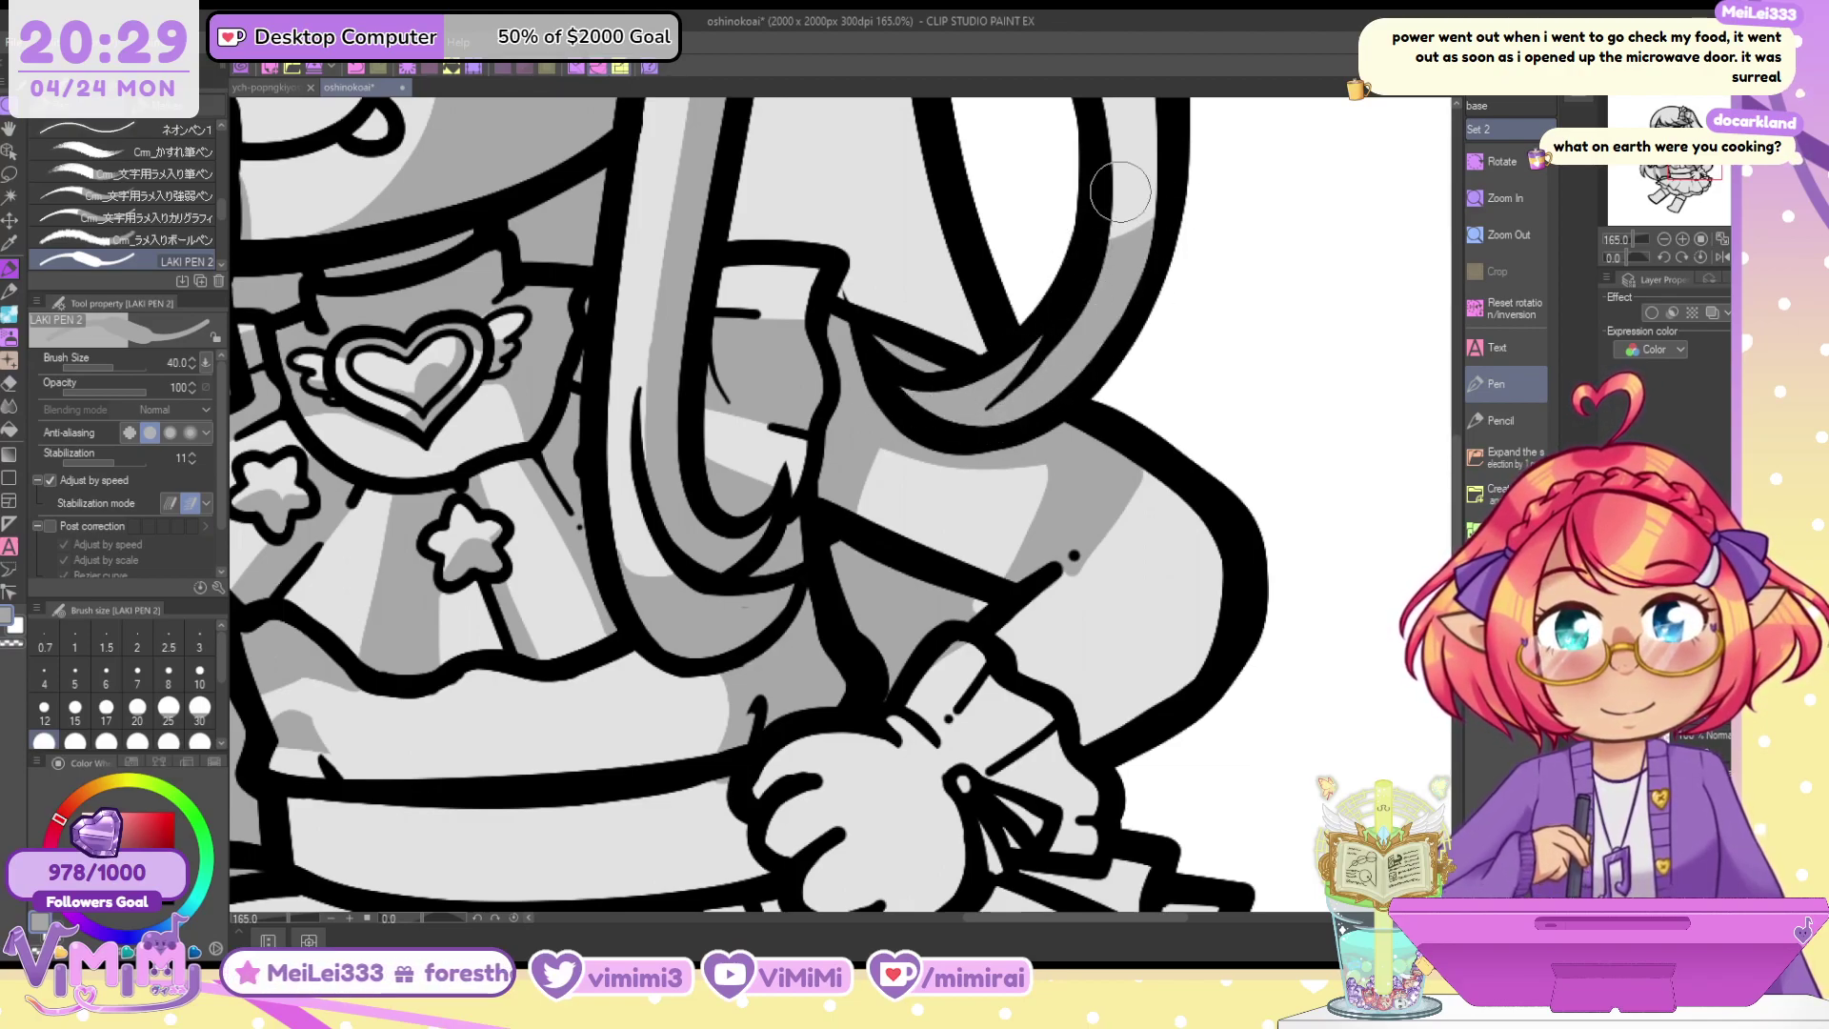
Paint a rounded shadow along the outer elbow of the puffed sleeve and trim its inner edge
left_click_drag(1149, 494, 1115, 737)
mouse_move(1057, 570)
left_mouse_down()
mouse_move(1165, 582)
mouse_move(1116, 539)
mouse_move(1179, 498)
mouse_move(1164, 582)
left_mouse_up()
key("c")
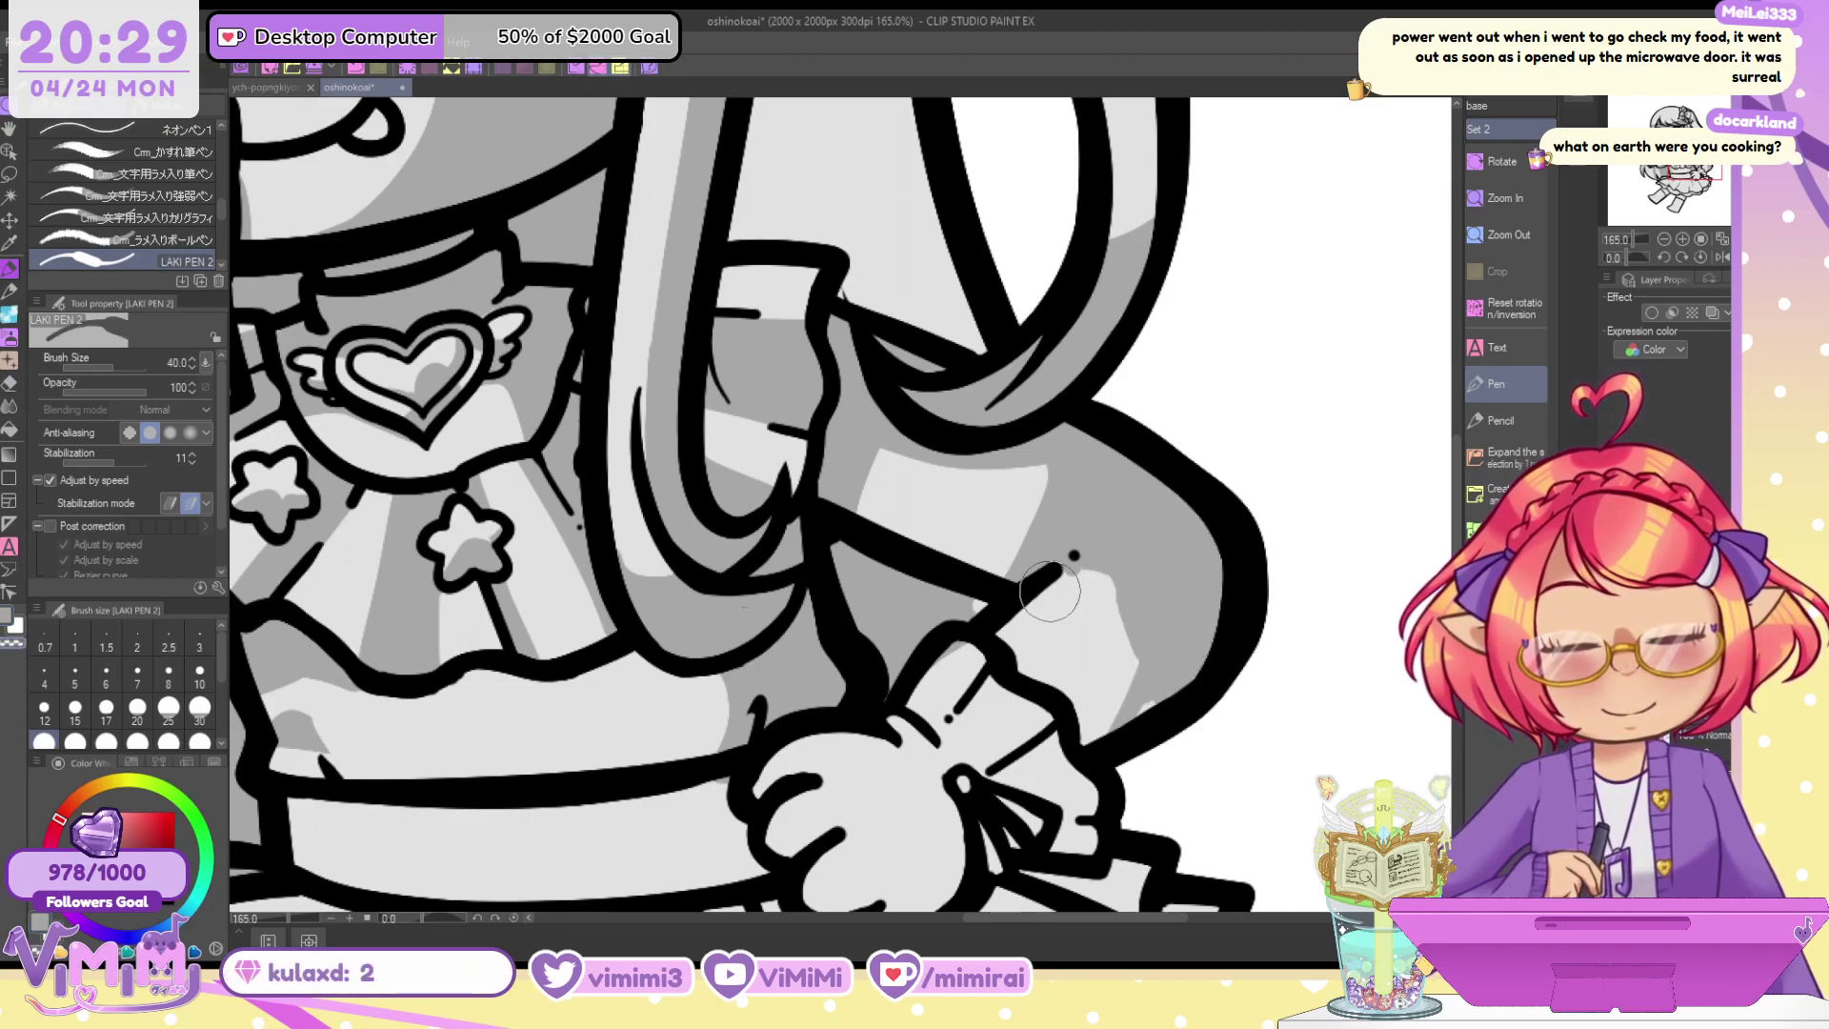
left_click_drag(1051, 594, 1125, 642)
key("c")
mouse_move(1121, 551)
left_mouse_down()
mouse_move(1162, 679)
mouse_move(1159, 611)
mouse_move(1072, 745)
mouse_move(1152, 705)
mouse_move(1135, 667)
mouse_move(1021, 673)
mouse_move(1118, 709)
mouse_move(1070, 725)
mouse_move(1089, 720)
mouse_move(1091, 754)
mouse_move(1062, 754)
mouse_move(1113, 780)
left_mouse_up()
Shade the frill folds and ribbon of the cuff on the hand resting at the hip
key("c")
mouse_move(965, 677)
left_mouse_down()
mouse_move(958, 647)
mouse_move(984, 606)
mouse_move(938, 642)
left_mouse_up()
key("c")
mouse_move(1074, 727)
left_mouse_down()
mouse_move(1054, 495)
mouse_move(910, 500)
mouse_move(981, 454)
left_mouse_up()
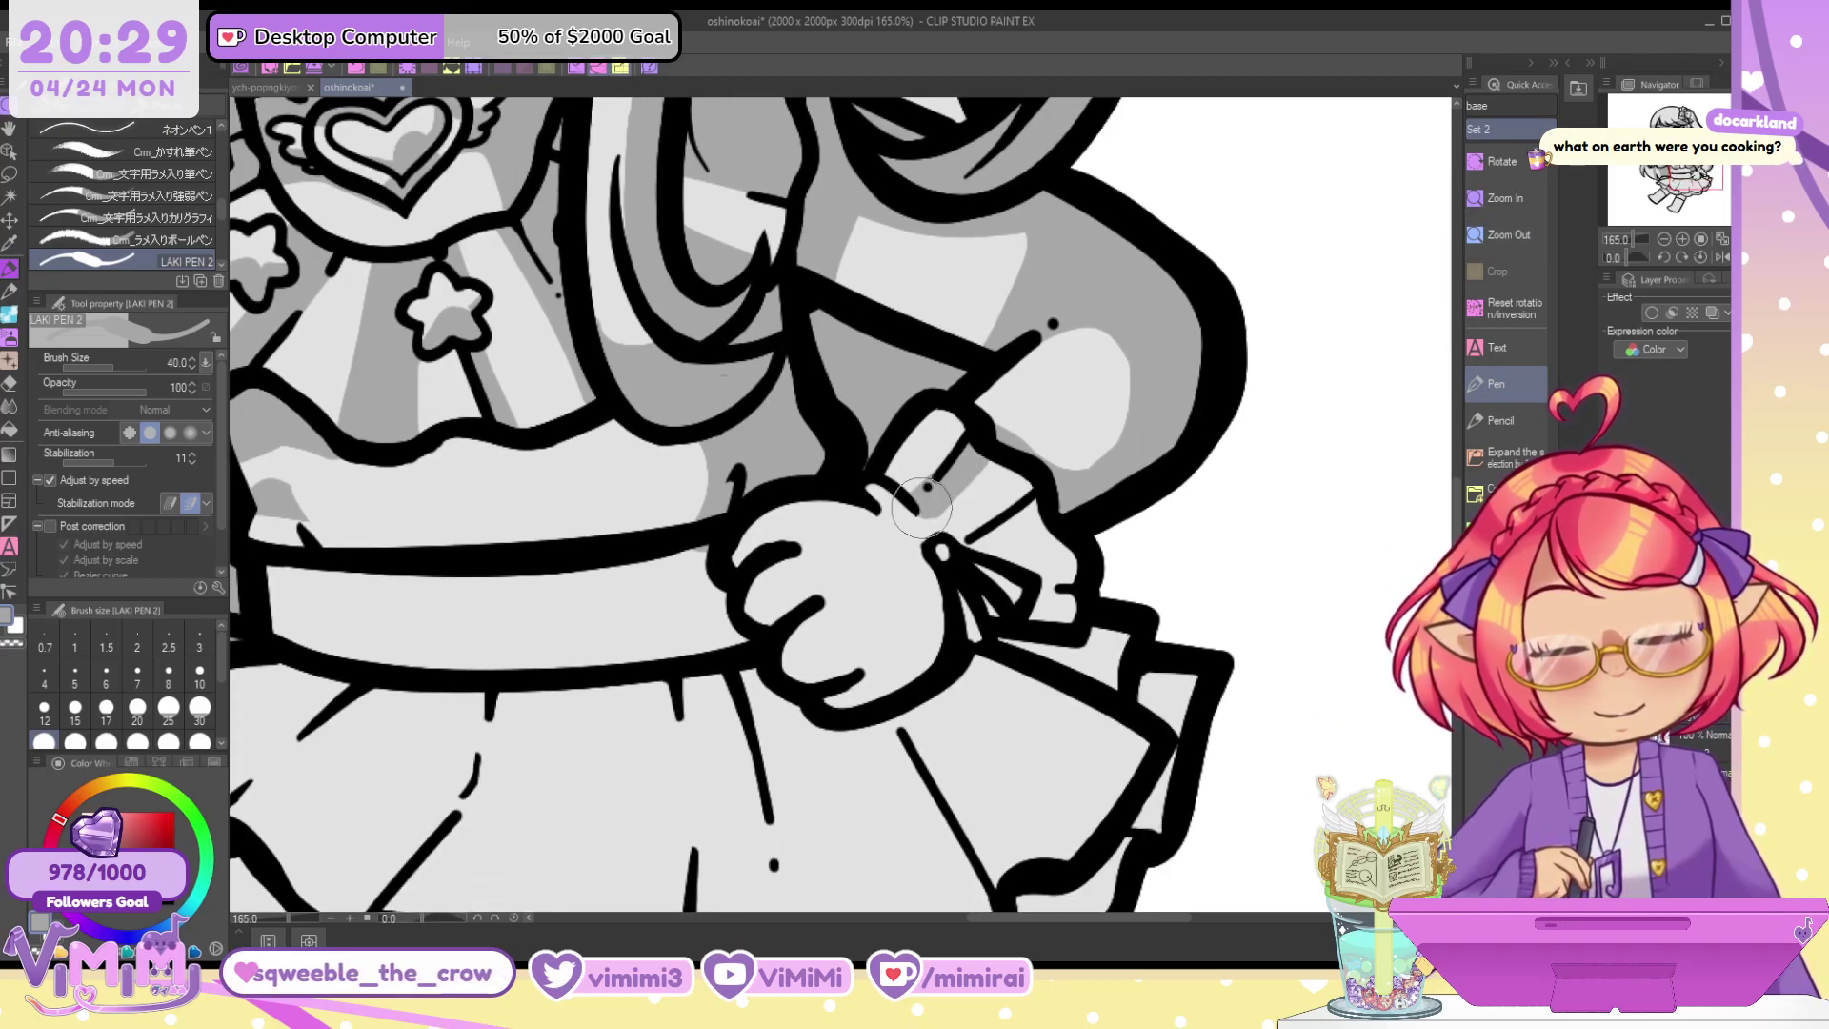
mouse_move(921, 507)
left_mouse_down()
mouse_move(957, 514)
mouse_move(888, 498)
mouse_move(912, 526)
mouse_move(869, 490)
mouse_move(936, 494)
left_mouse_up()
key("c")
key("c")
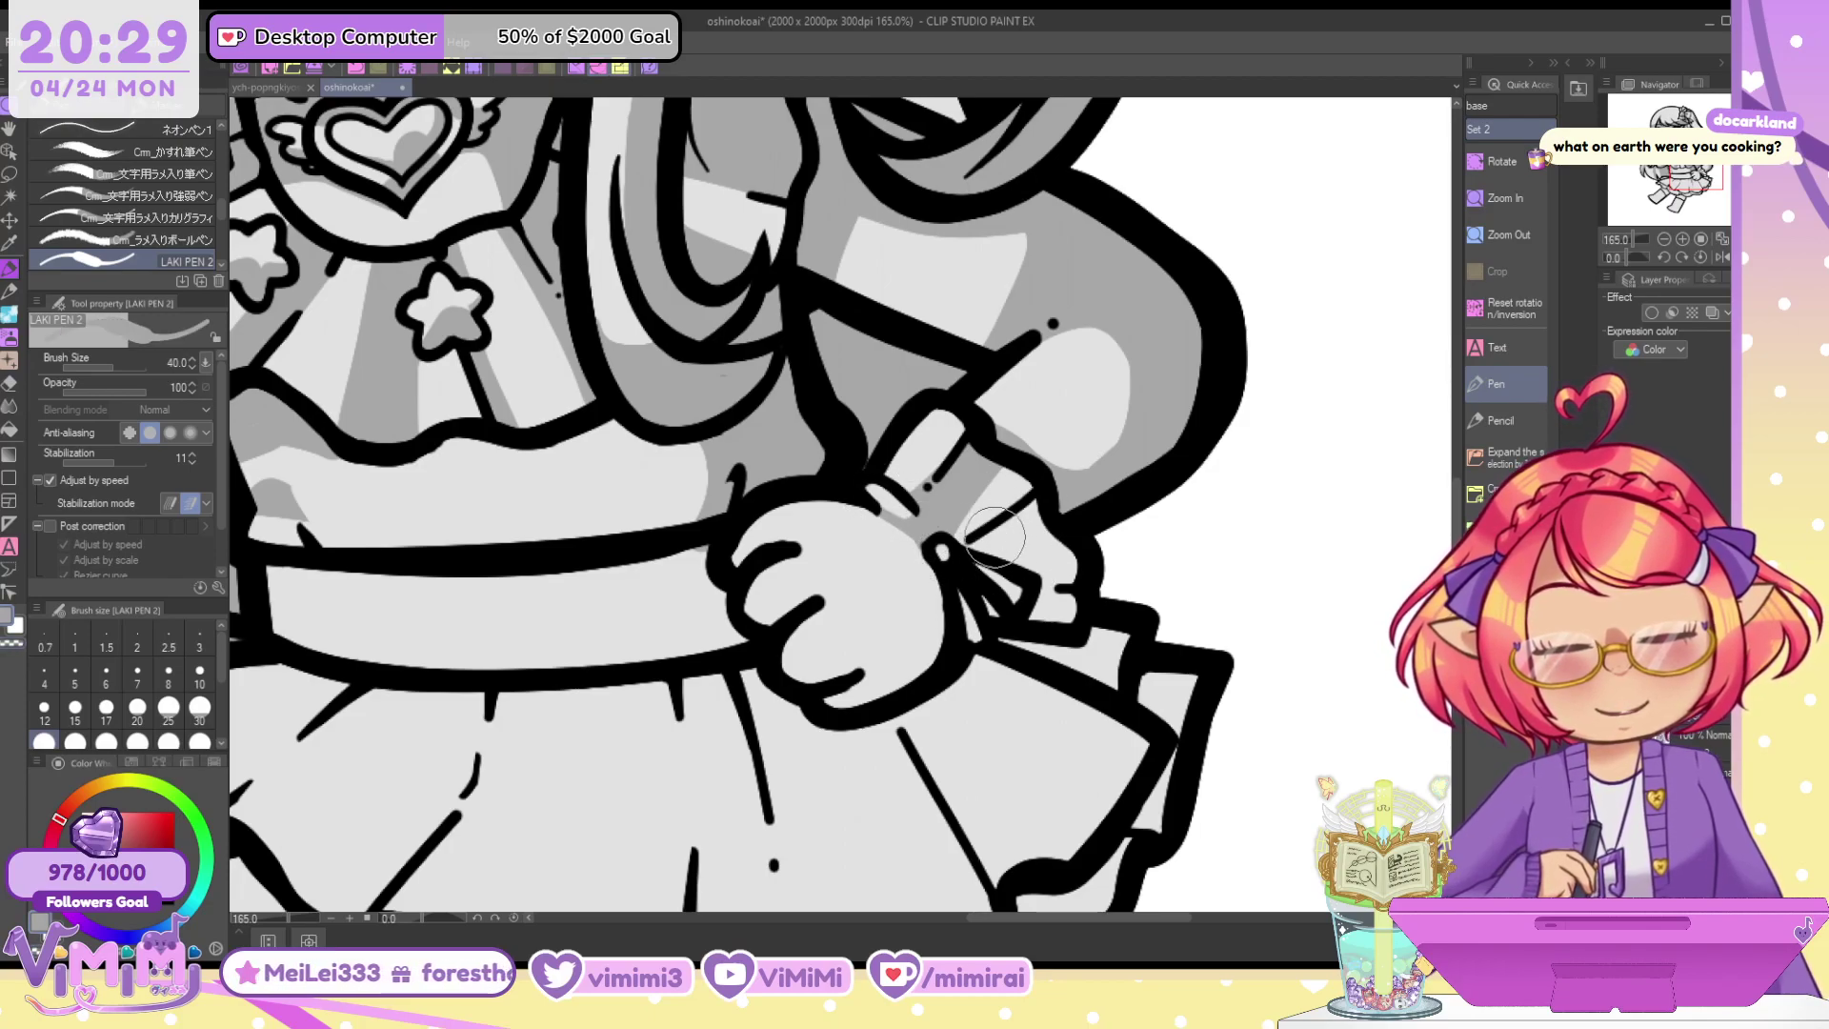
left_click_drag(993, 536, 1058, 541)
mouse_move(1040, 608)
left_mouse_down()
mouse_move(1072, 572)
mouse_move(1052, 596)
mouse_move(1113, 576)
mouse_move(1003, 494)
mouse_move(982, 593)
mouse_move(997, 625)
mouse_move(987, 567)
left_mouse_up()
key("c")
key("c")
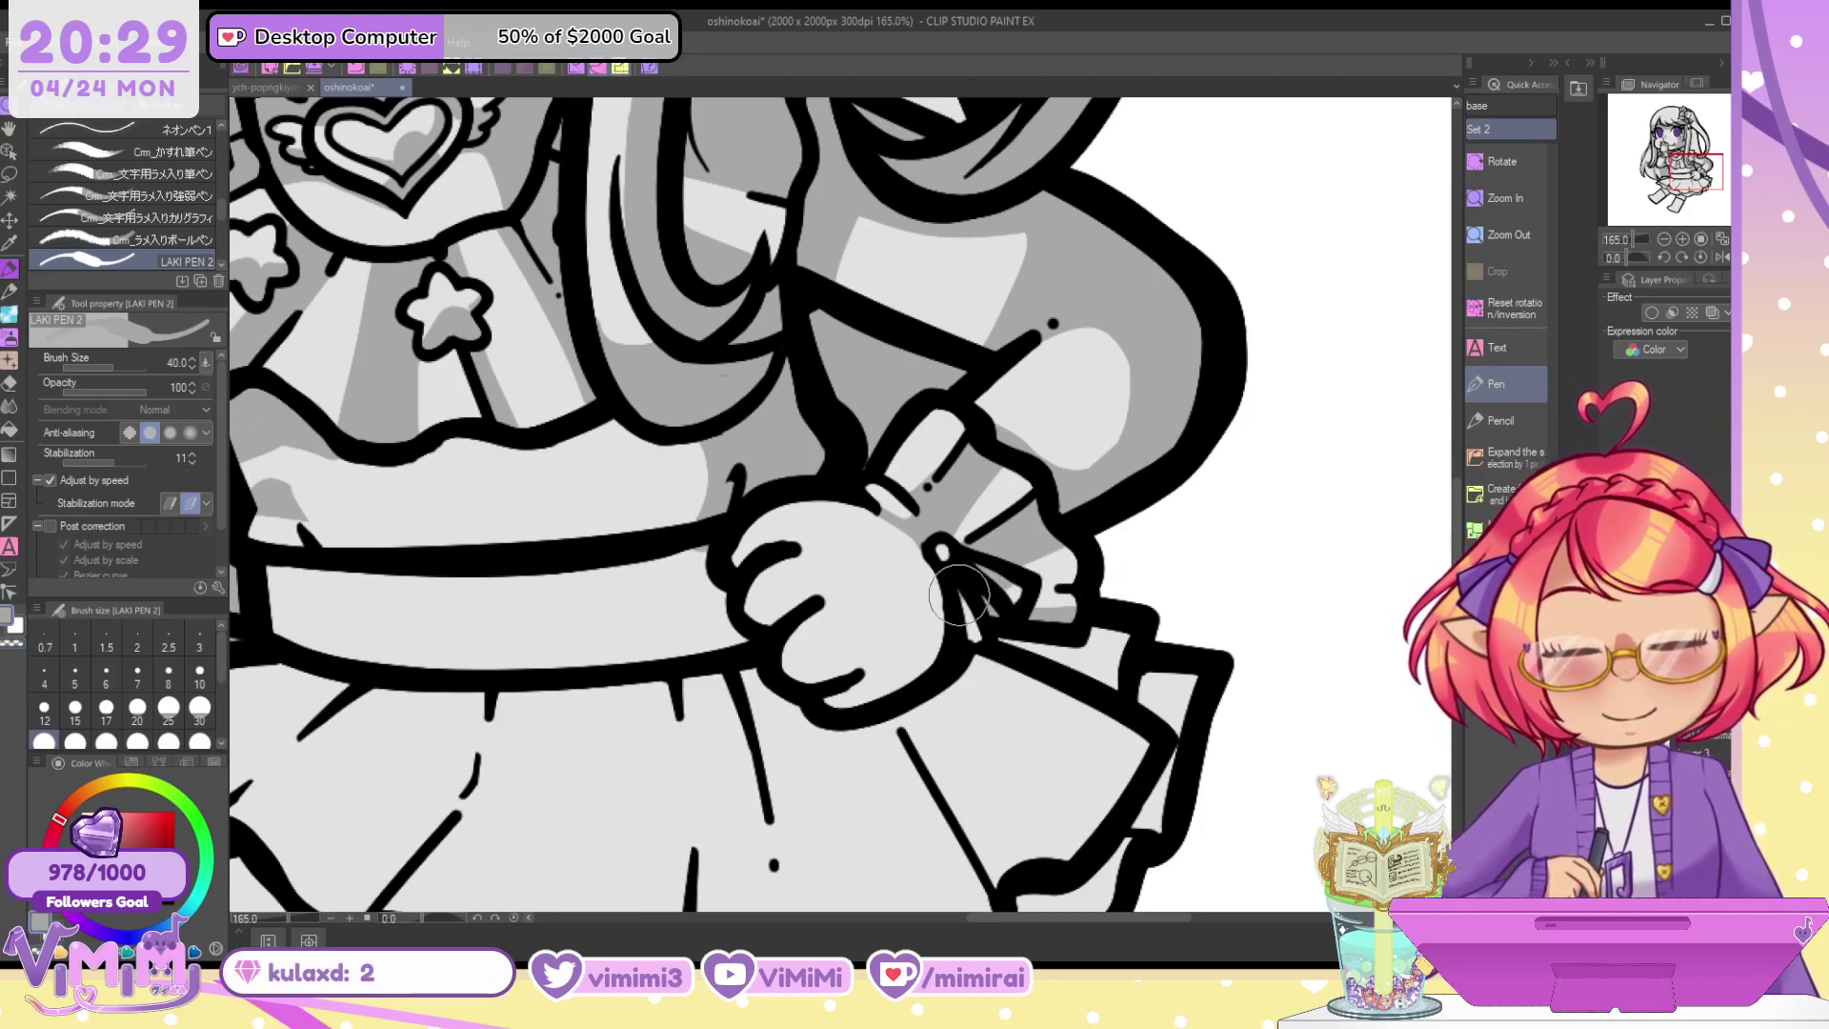
Paint a grey shadow along the wrist side of the hand at the hip and clean up its edge
left_click_drag(844, 505, 922, 688)
left_click_drag(897, 539, 924, 569)
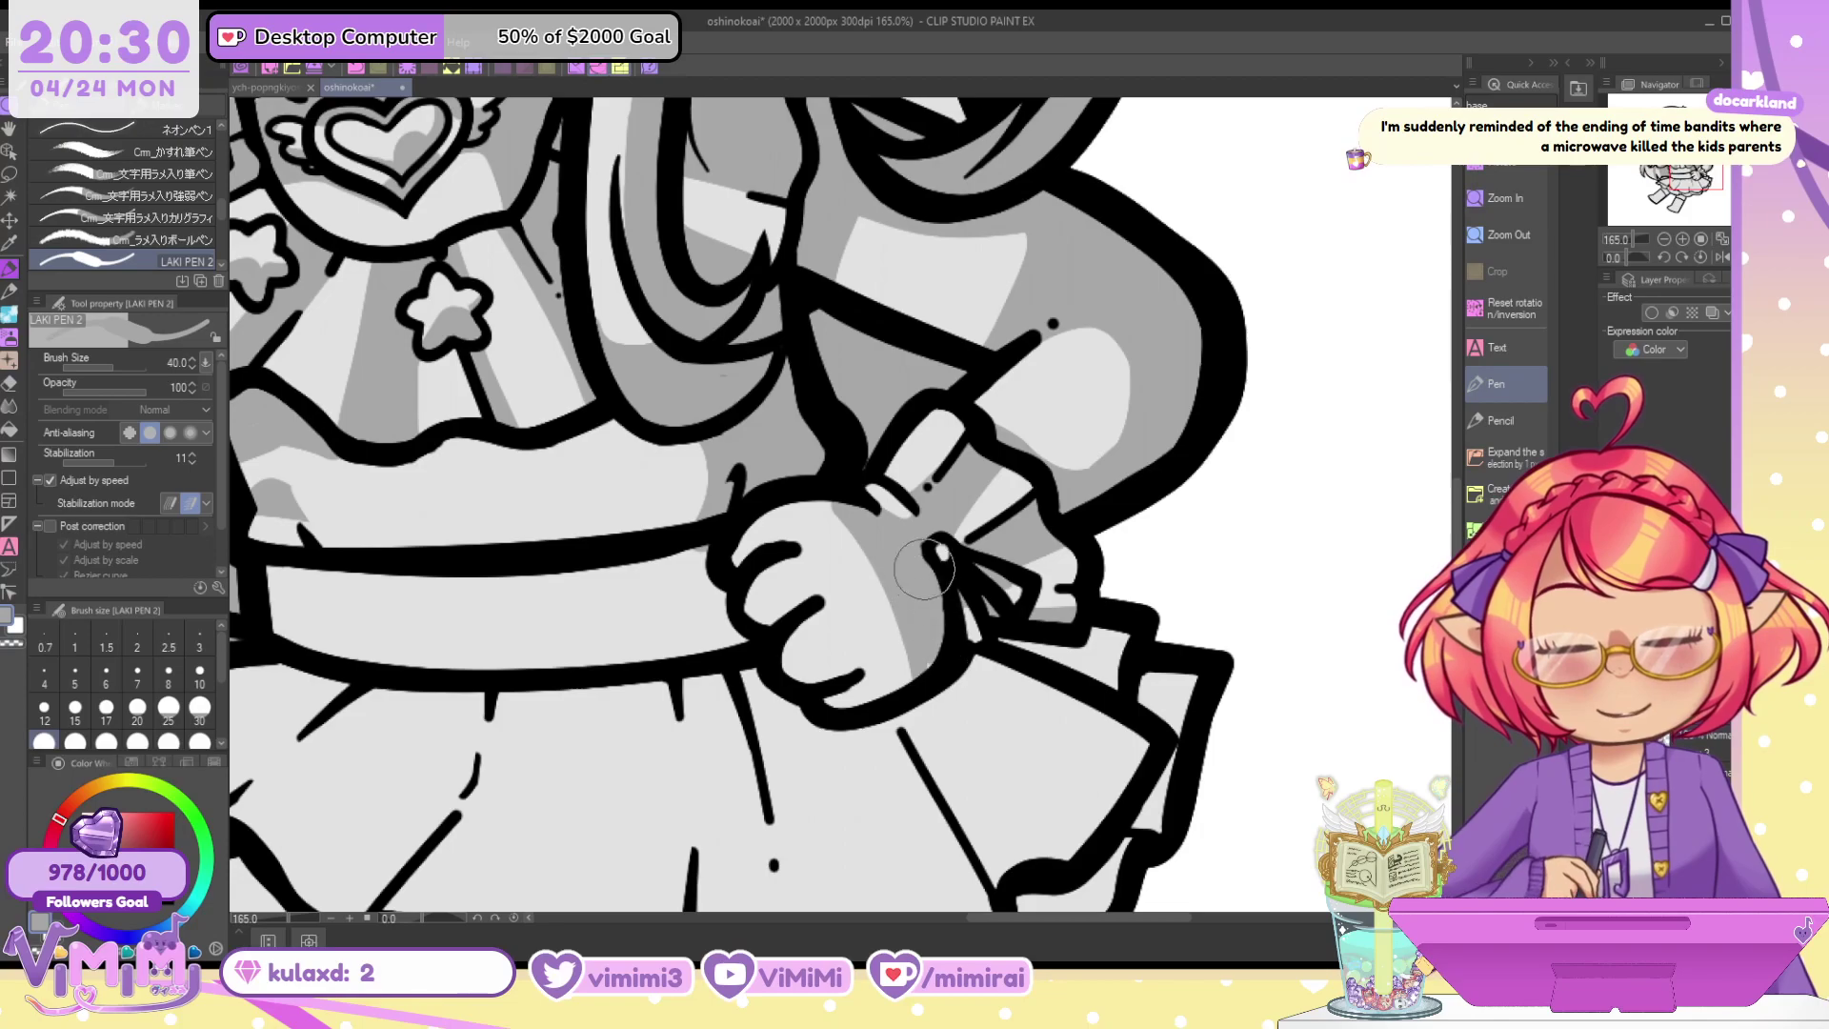
left_click_drag(982, 436, 967, 352)
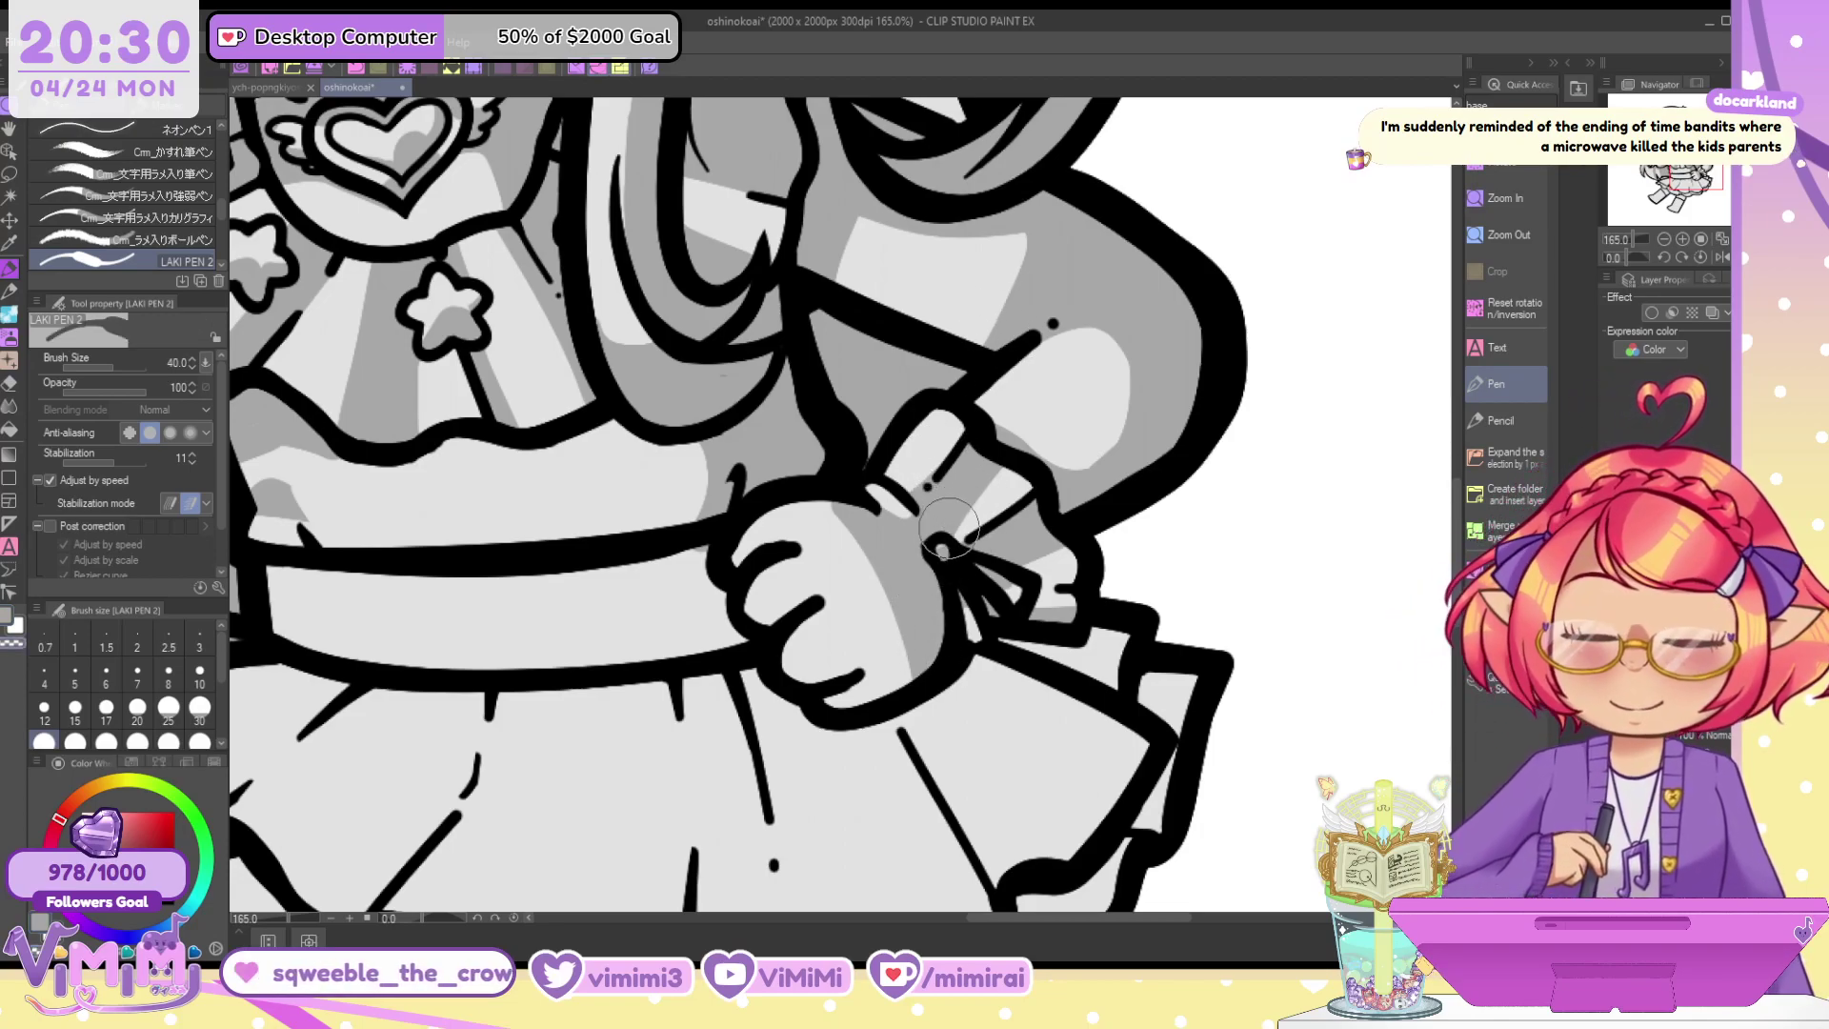
key("c")
mouse_move(803, 497)
left_mouse_down()
mouse_move(933, 706)
mouse_move(957, 669)
left_mouse_up()
Shade the waistband beside the hip hand and the skirt panel below the hand and cuff
key("c")
key("c")
mouse_move(788, 689)
left_mouse_down()
mouse_move(923, 640)
mouse_move(895, 682)
mouse_move(985, 667)
mouse_move(1124, 762)
mouse_move(1076, 658)
mouse_move(1130, 642)
mouse_move(1032, 744)
mouse_move(1183, 703)
mouse_move(960, 698)
mouse_move(1095, 762)
left_mouse_up()
mouse_move(680, 574)
left_mouse_down()
mouse_move(701, 634)
mouse_move(717, 618)
mouse_move(744, 642)
mouse_move(671, 676)
left_mouse_up()
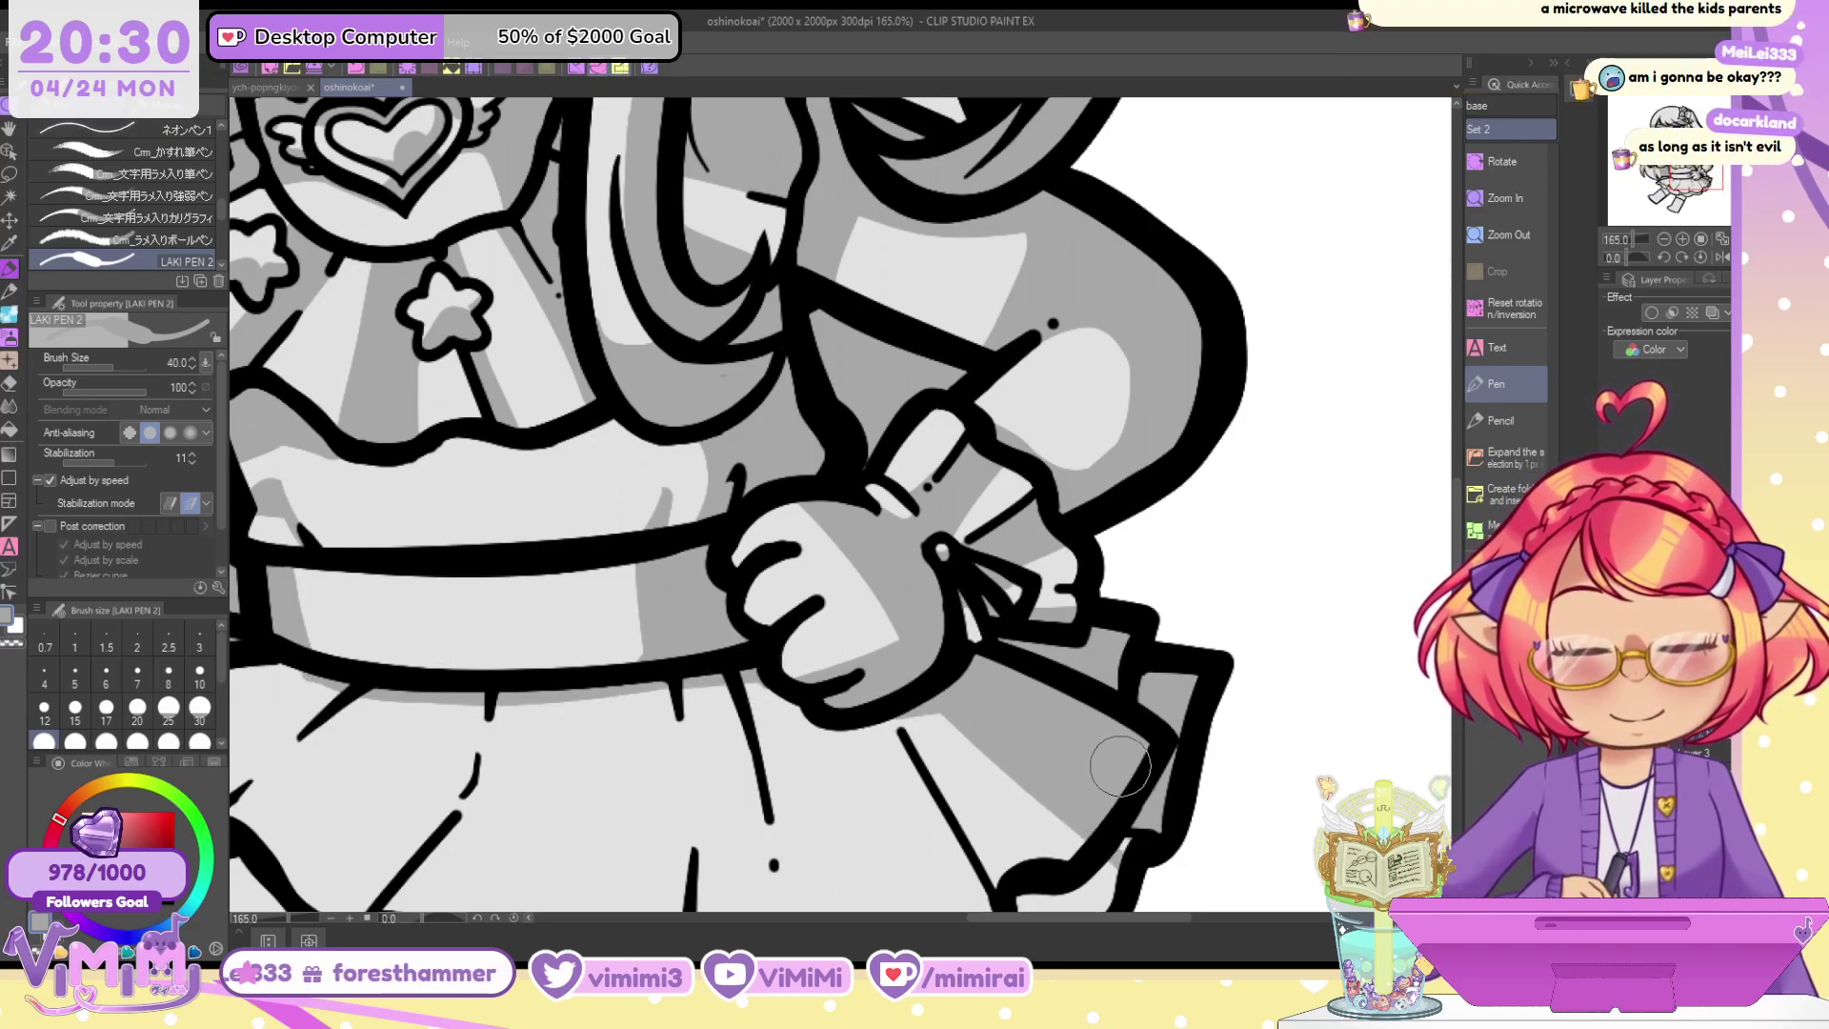
Shade the underskirt ruffle below the skirt's outer side panel in grey and clean up the shadow's edge
left_click_drag(1705, 177, 1707, 188)
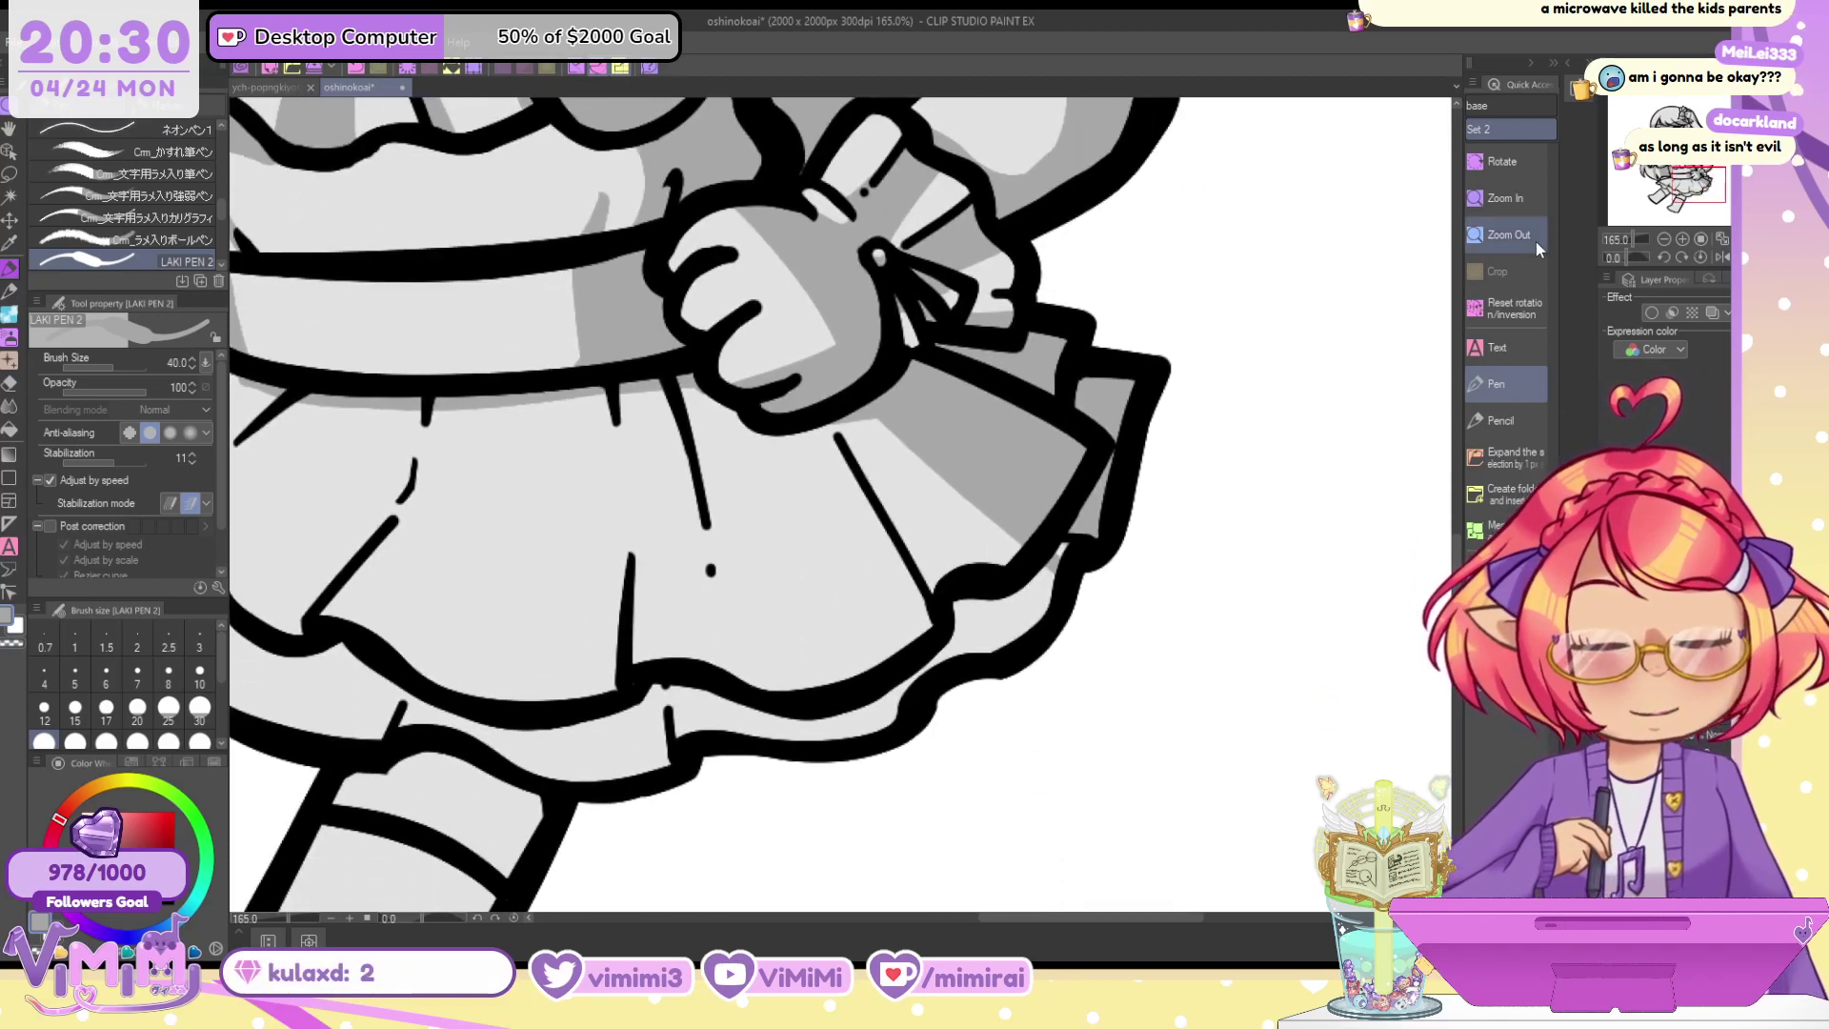
mouse_move(969, 620)
left_mouse_down()
mouse_move(1008, 646)
mouse_move(953, 652)
left_mouse_up()
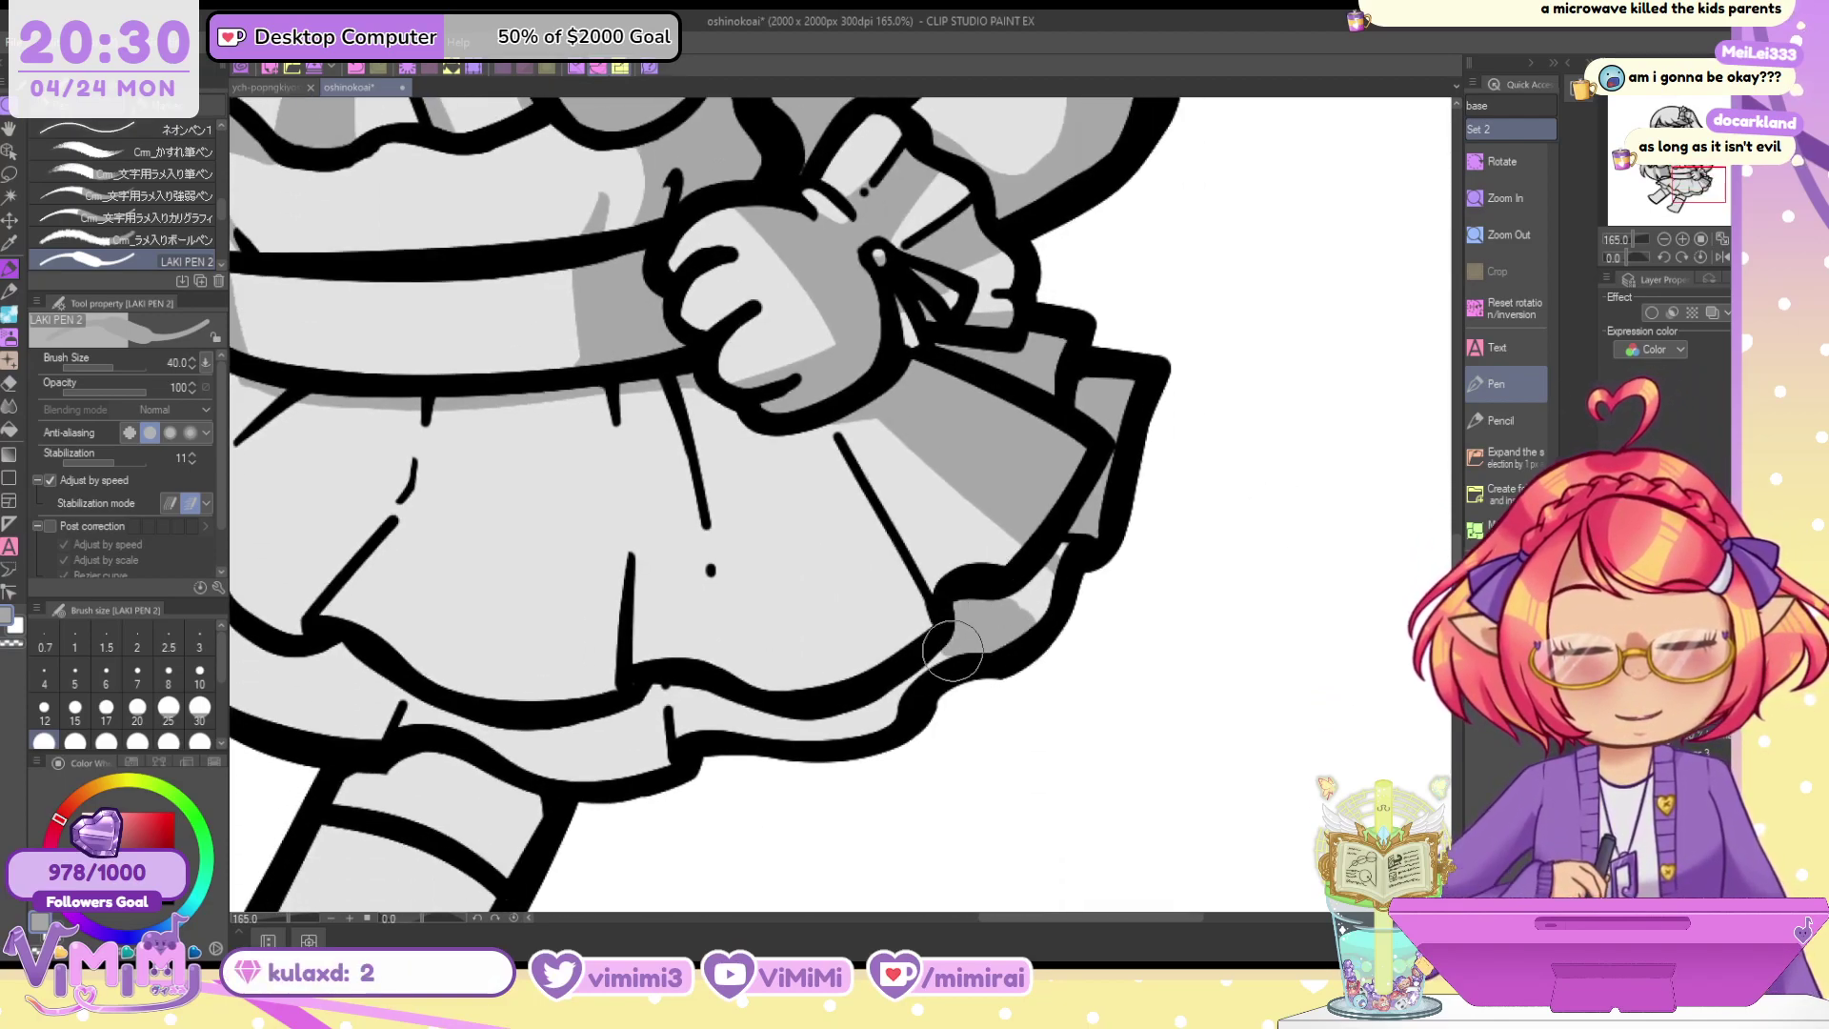
key("c")
mouse_move(1058, 555)
left_mouse_down()
mouse_move(1004, 600)
mouse_move(1072, 610)
left_mouse_up()
key("c")
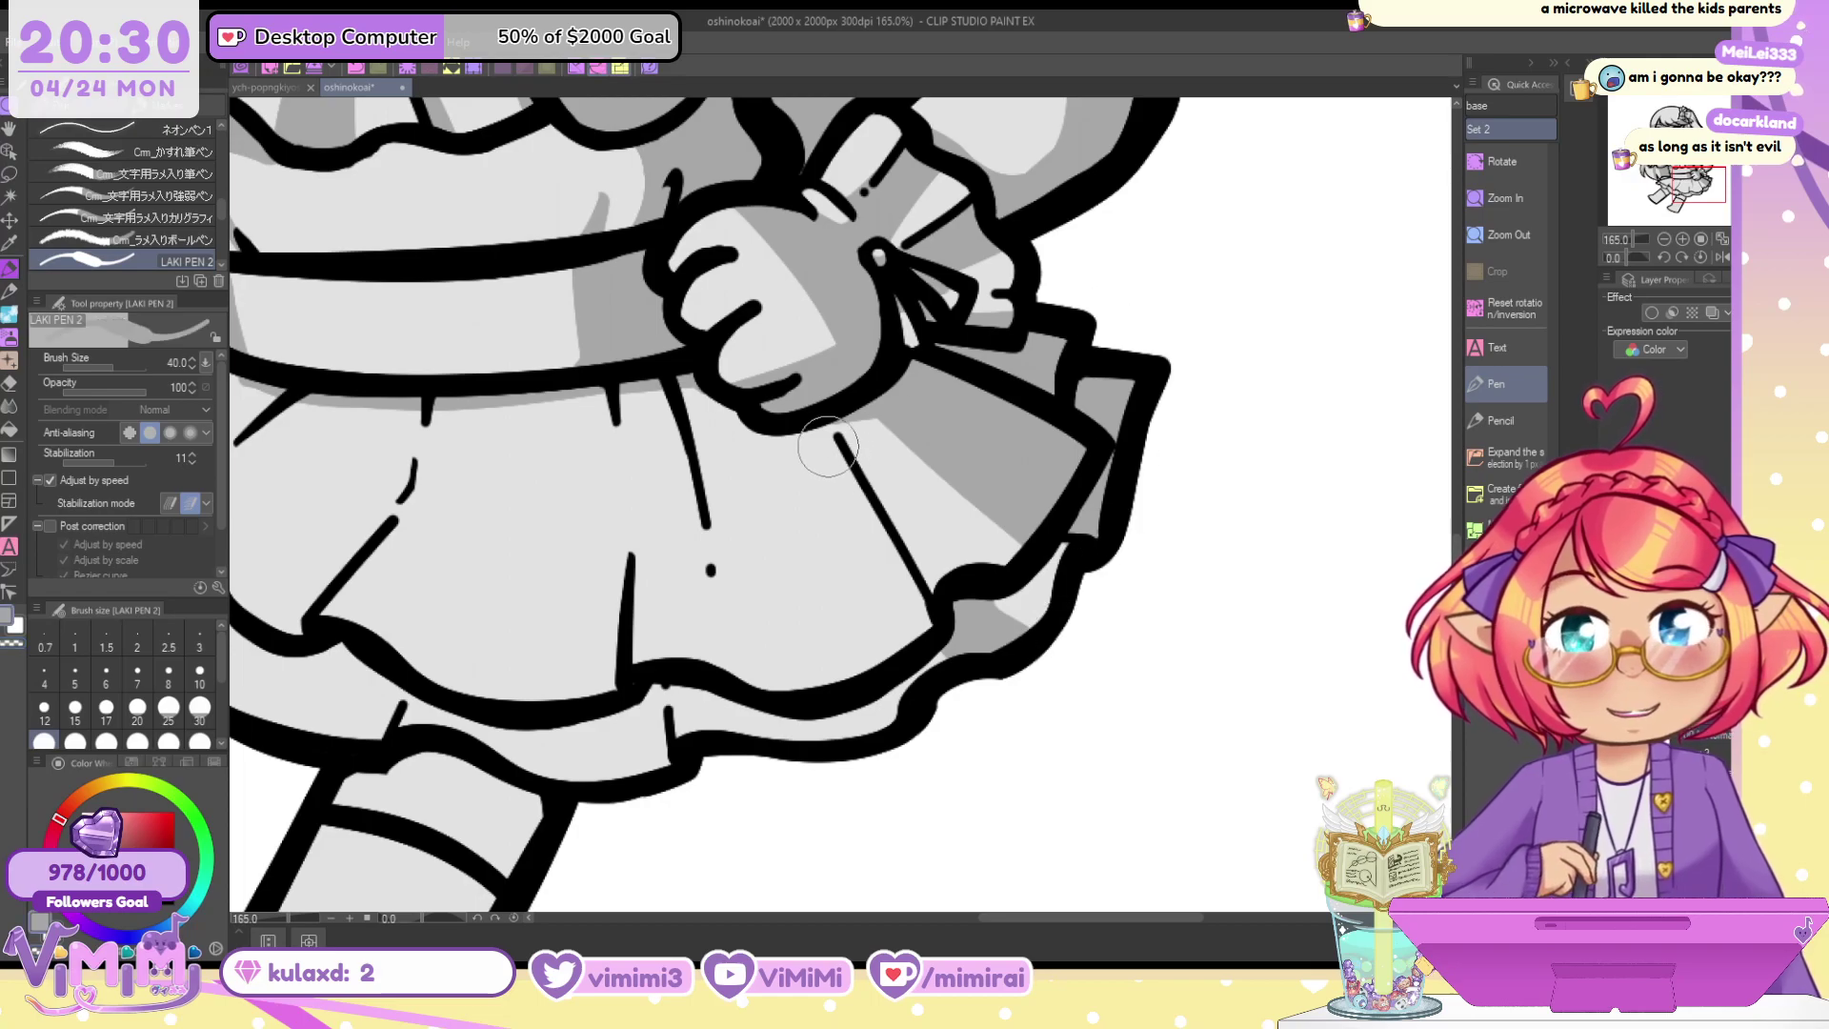
Paint a grey fold shadow from the waistband to the hem on the pleat beside the hip hand and trim its edge
left_click_drag(646, 385, 700, 664)
left_click_drag(635, 423, 647, 630)
left_click_drag(662, 396, 695, 700)
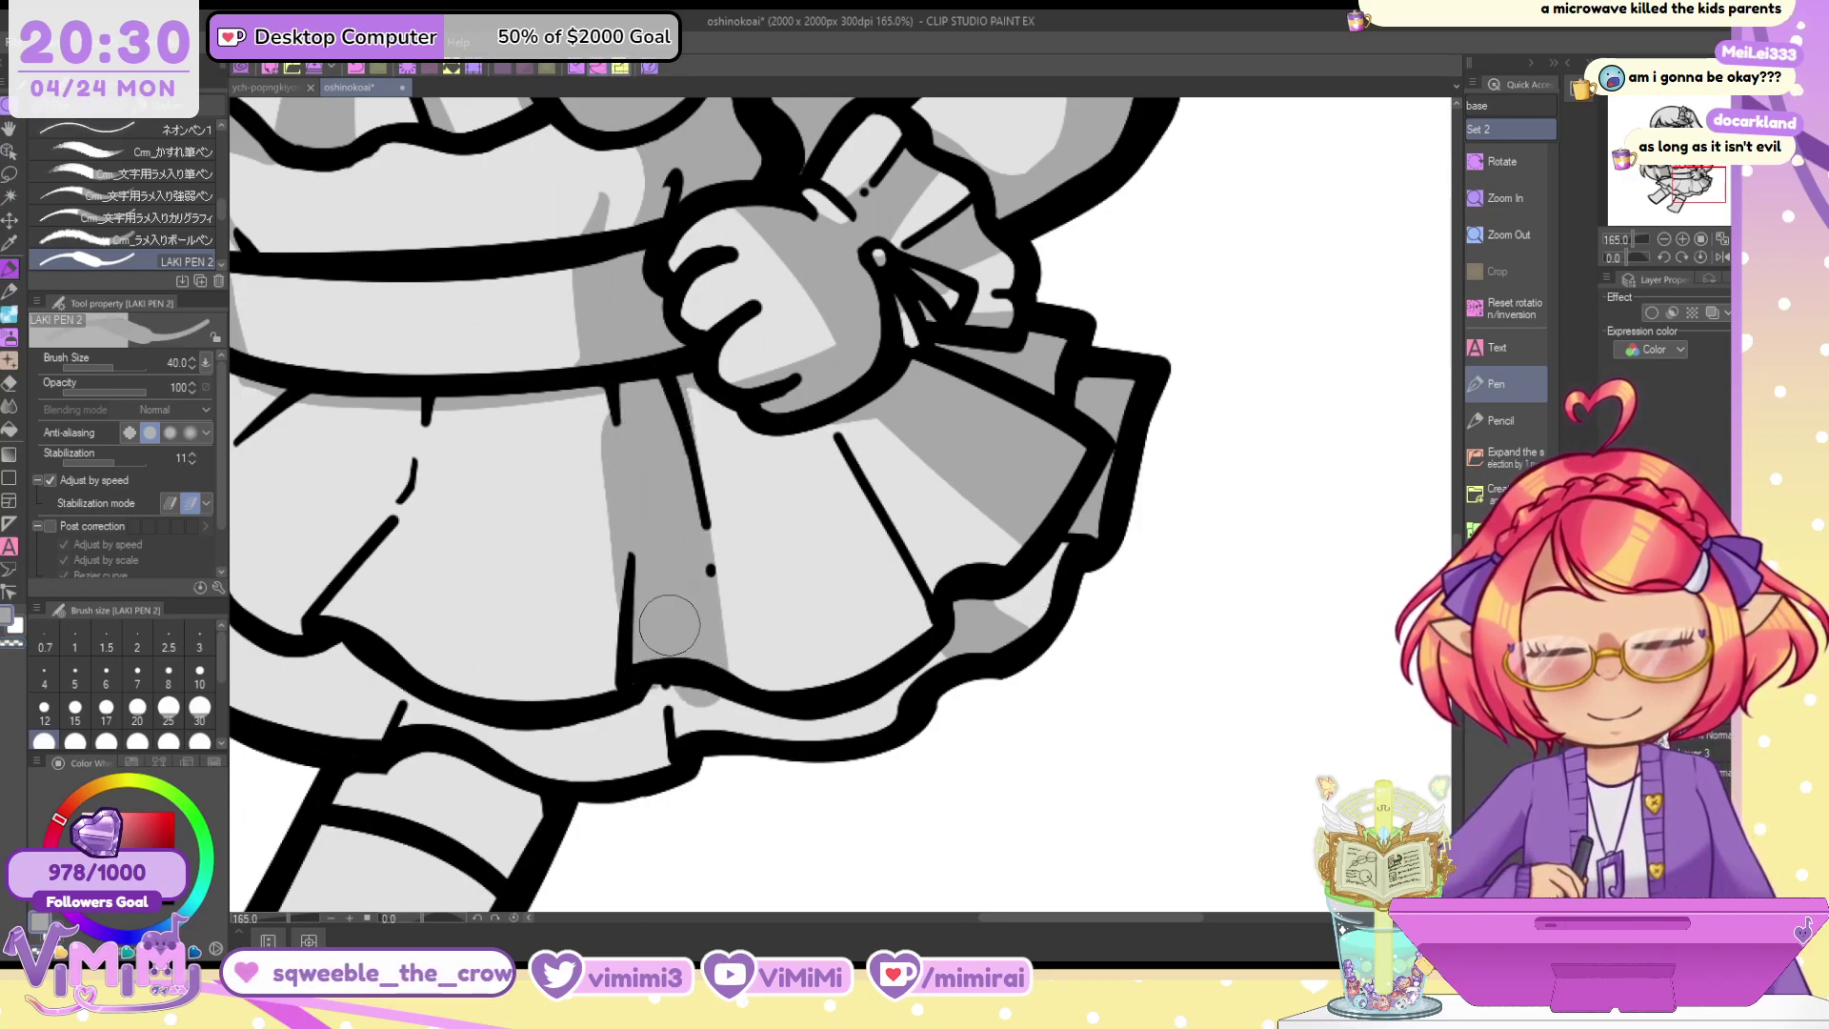
key("c")
left_click_drag(600, 425, 598, 581)
key("c")
left_click_drag(588, 395, 634, 417)
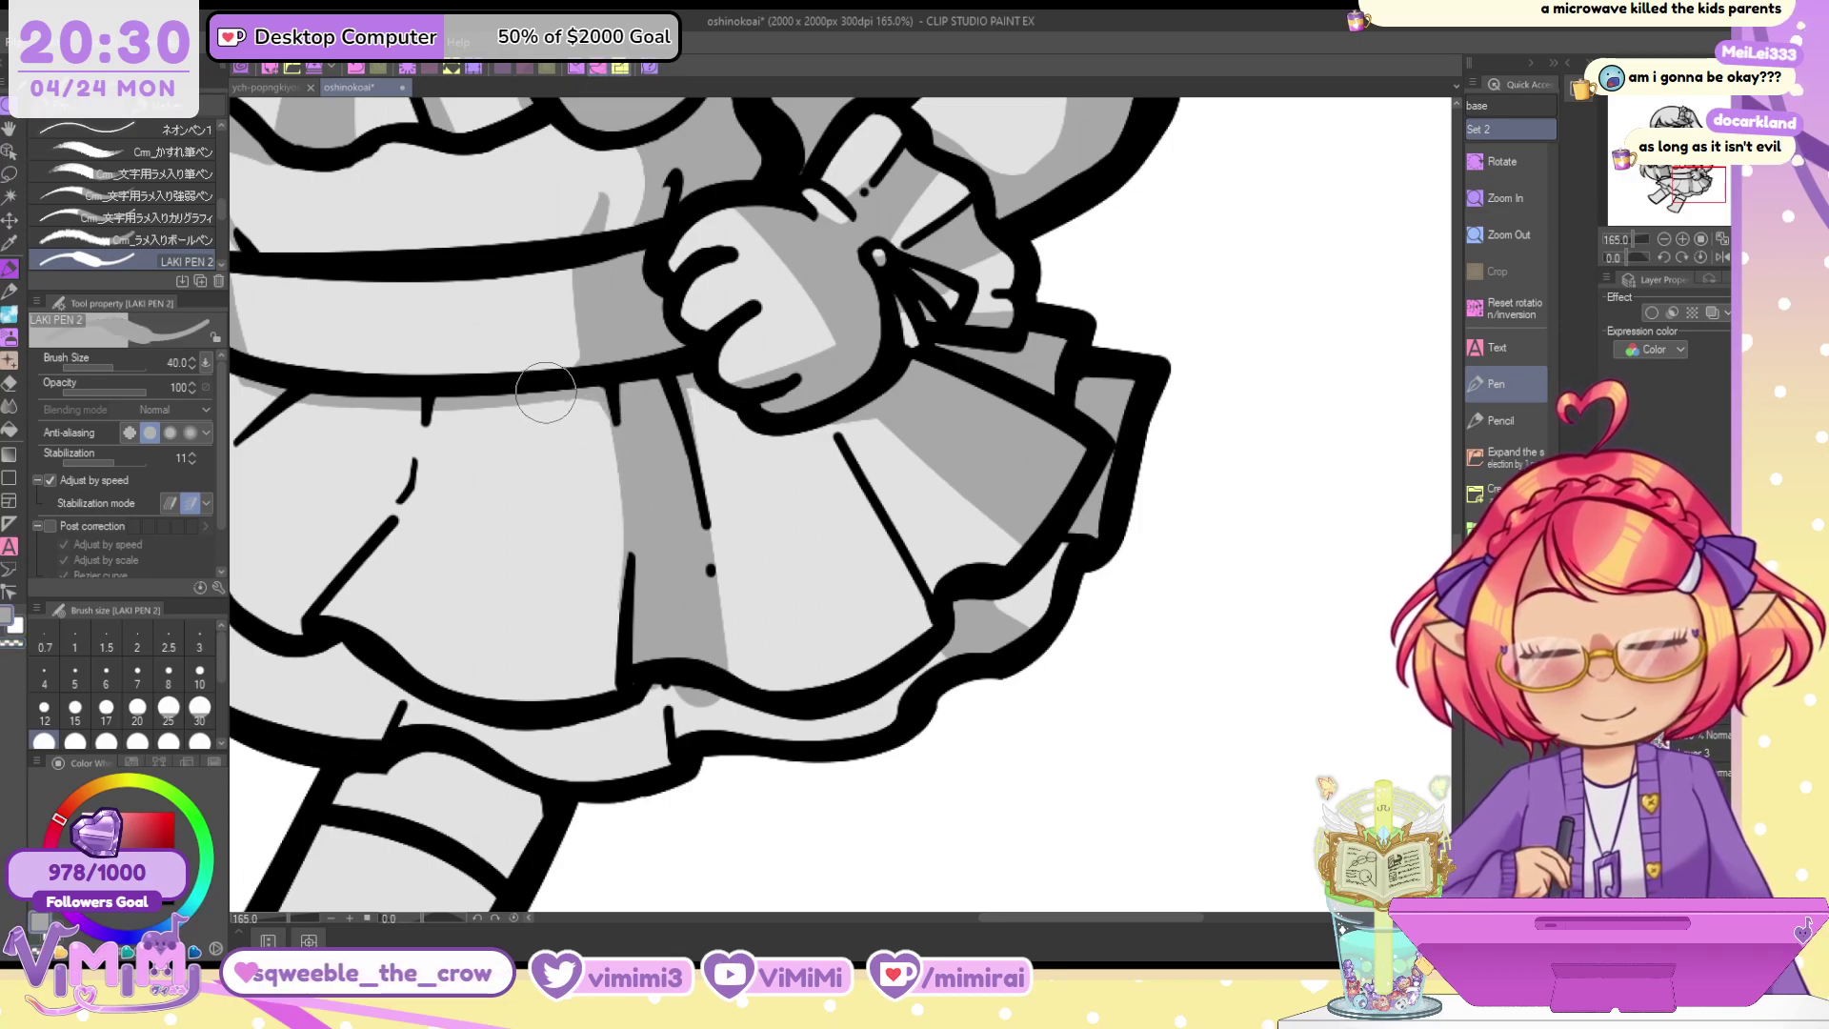
Shade the front pleat folds of the skirt and add matching shadows to the underskirt ruffle beneath them
mouse_move(414, 400)
left_mouse_down()
mouse_move(365, 528)
mouse_move(414, 407)
mouse_move(386, 525)
mouse_move(362, 543)
mouse_move(434, 390)
mouse_move(392, 424)
mouse_move(401, 460)
mouse_move(279, 647)
left_mouse_up()
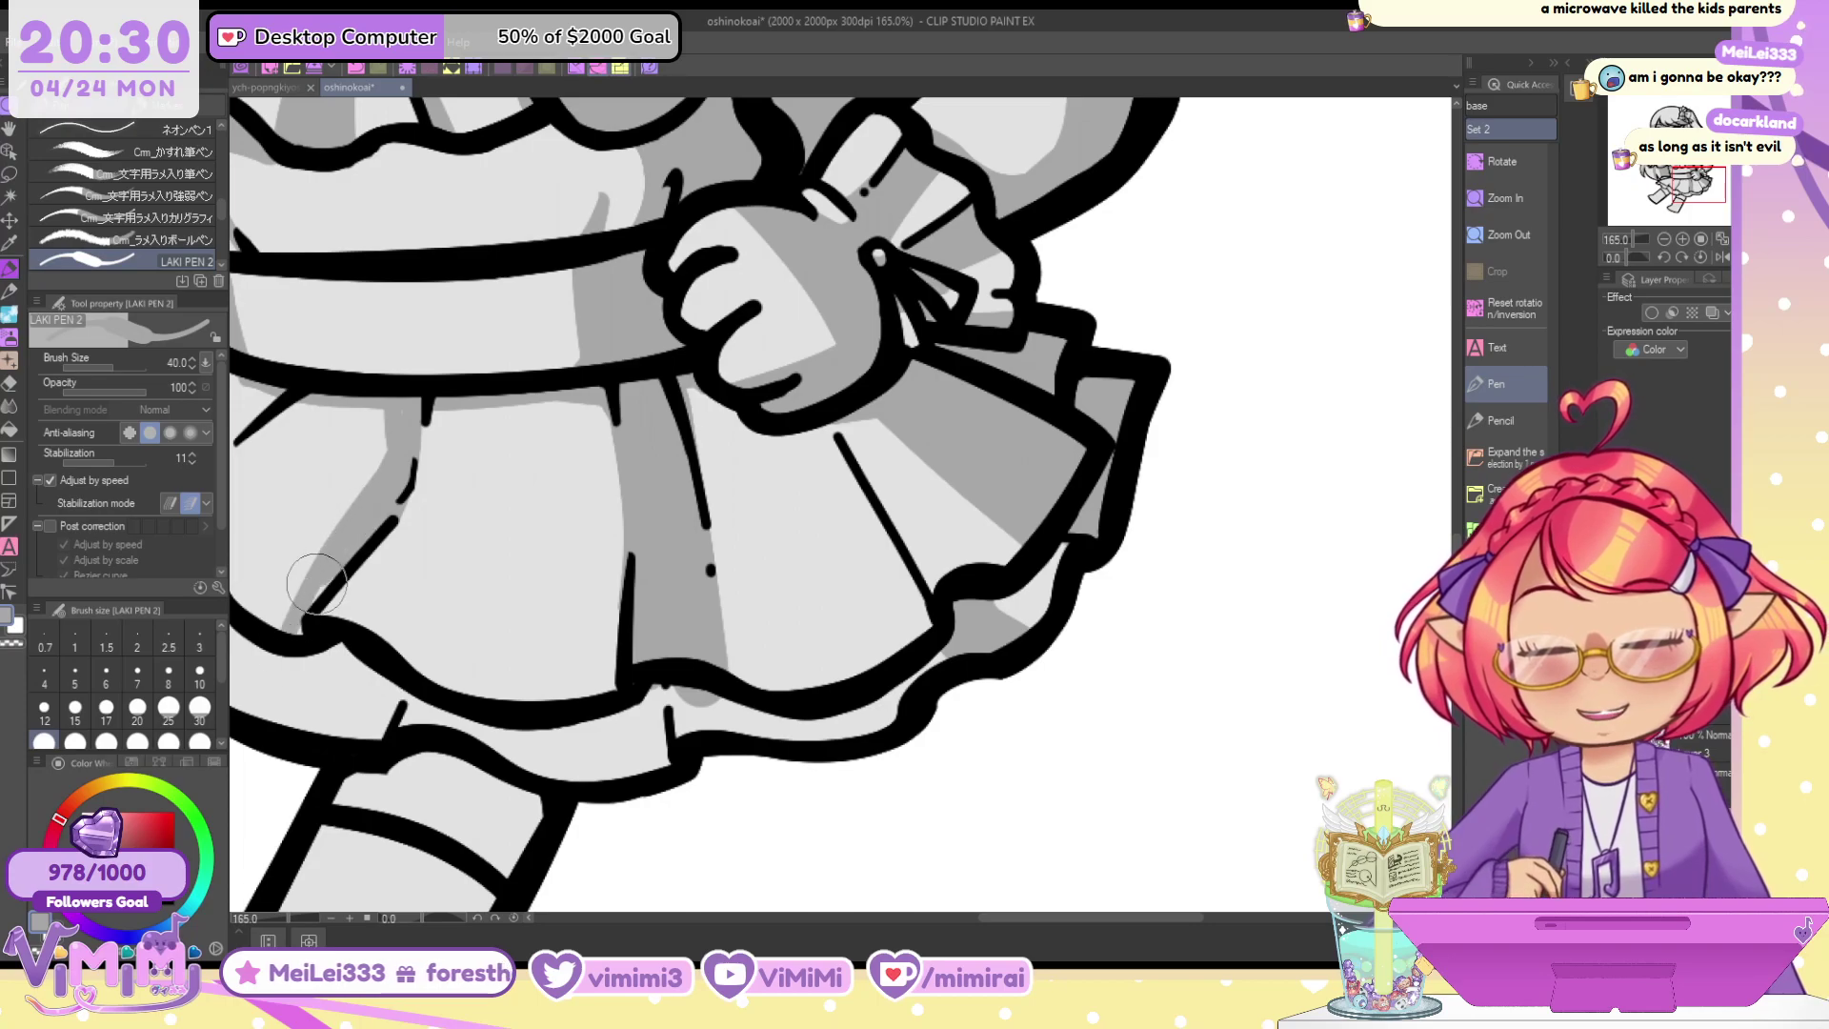
mouse_move(316, 583)
left_mouse_down()
mouse_move(416, 387)
mouse_move(411, 316)
mouse_move(392, 492)
left_mouse_up()
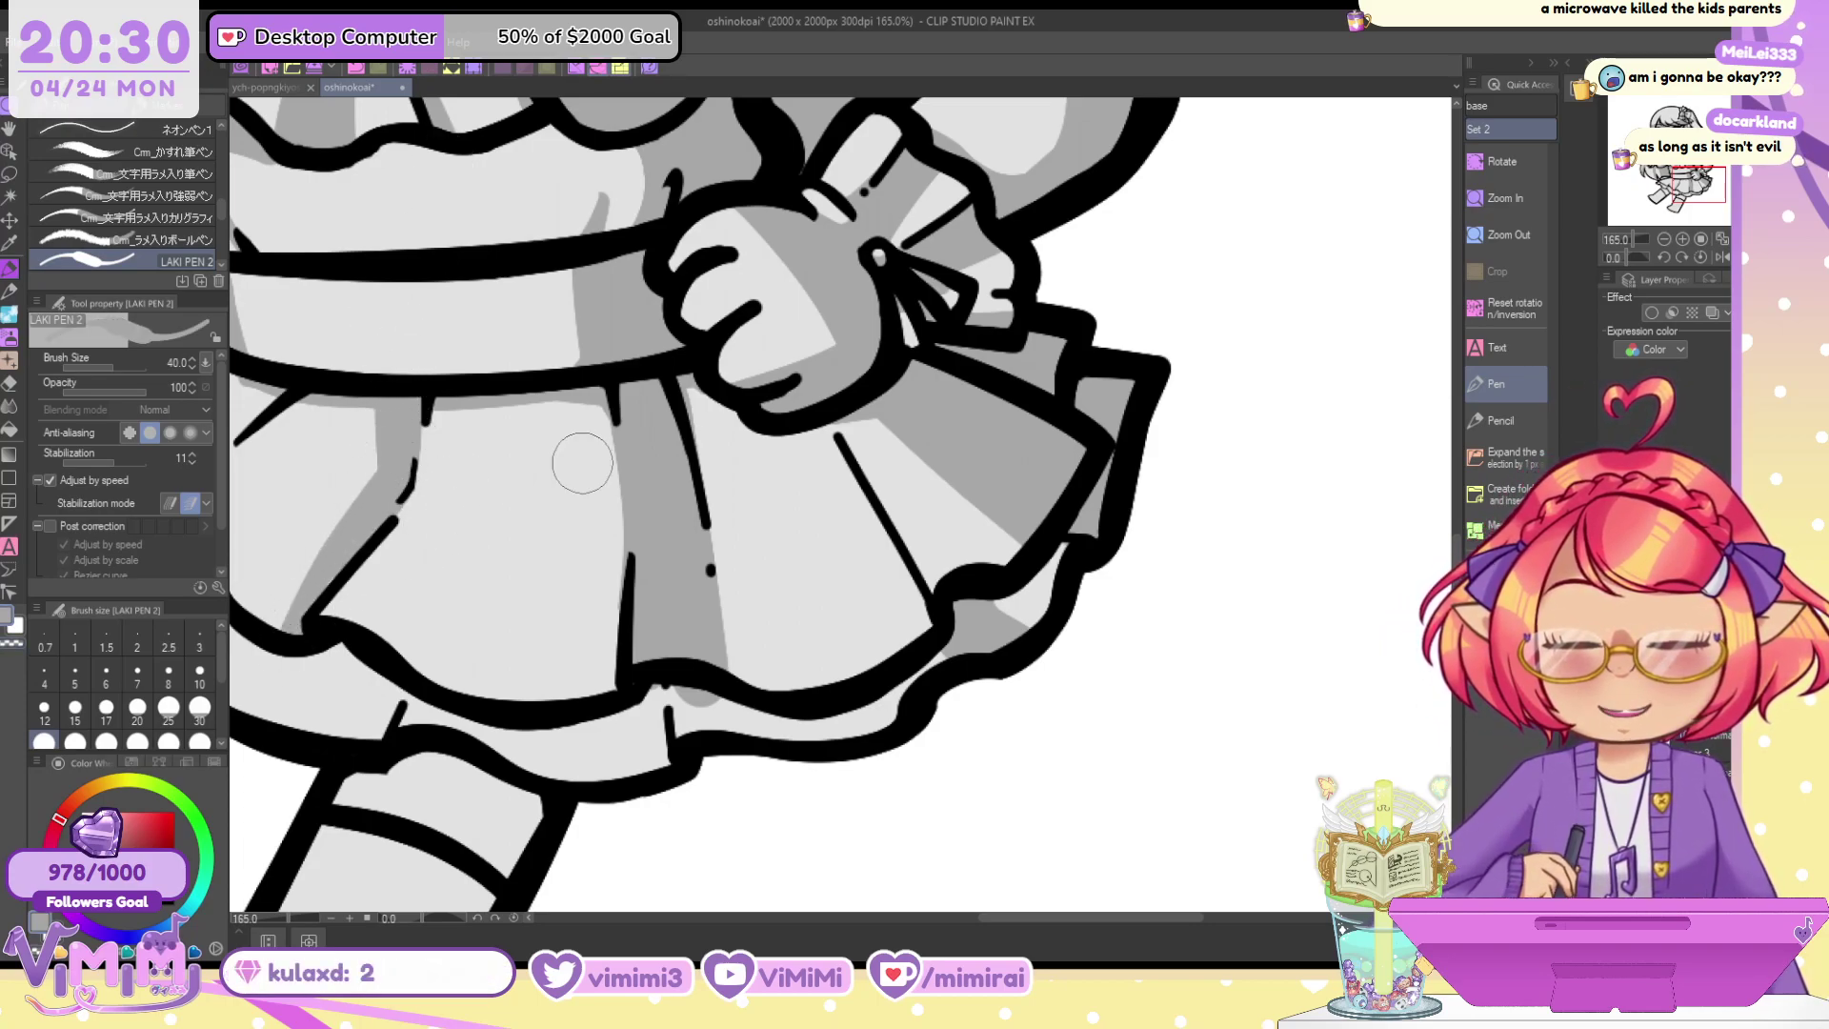
mouse_move(614, 386)
left_mouse_down()
mouse_move(595, 639)
mouse_move(613, 558)
mouse_move(615, 691)
mouse_move(638, 656)
mouse_move(614, 419)
mouse_move(621, 594)
mouse_move(597, 708)
mouse_move(698, 686)
left_mouse_up()
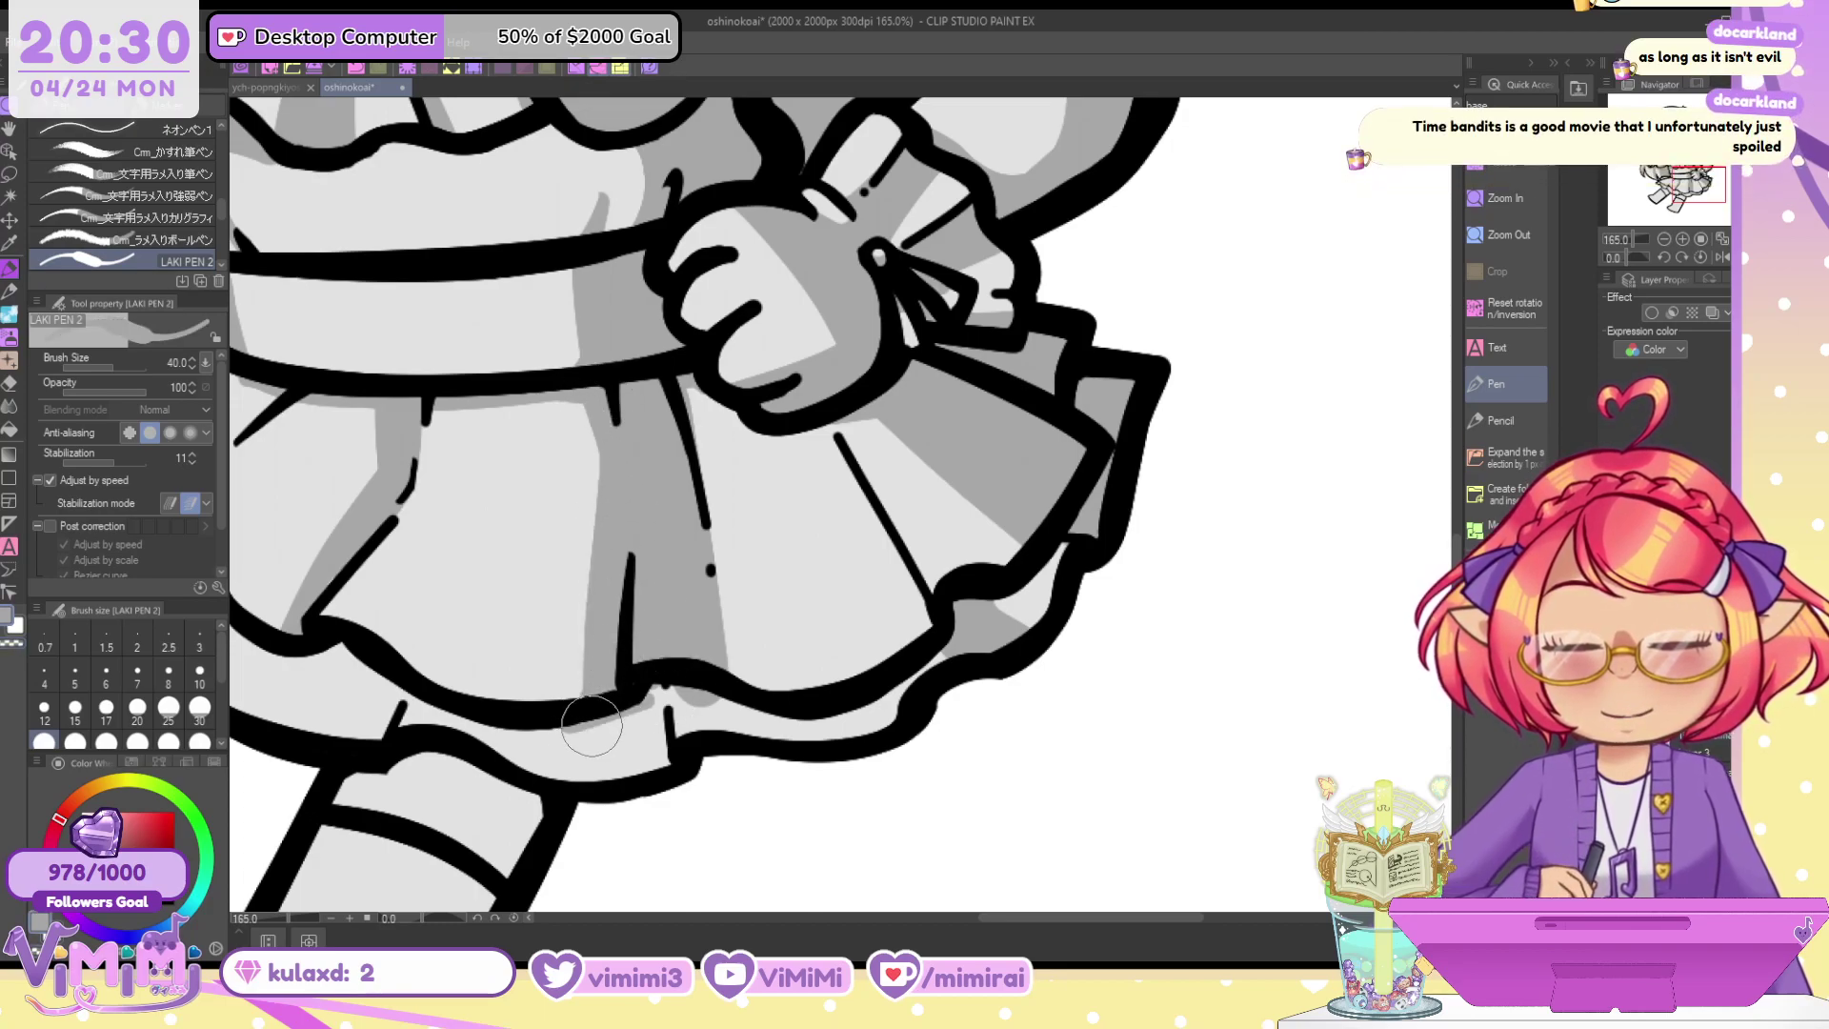
mouse_move(590, 726)
left_mouse_down()
mouse_move(633, 709)
mouse_move(645, 762)
mouse_move(689, 693)
mouse_move(666, 691)
mouse_move(686, 743)
left_mouse_up()
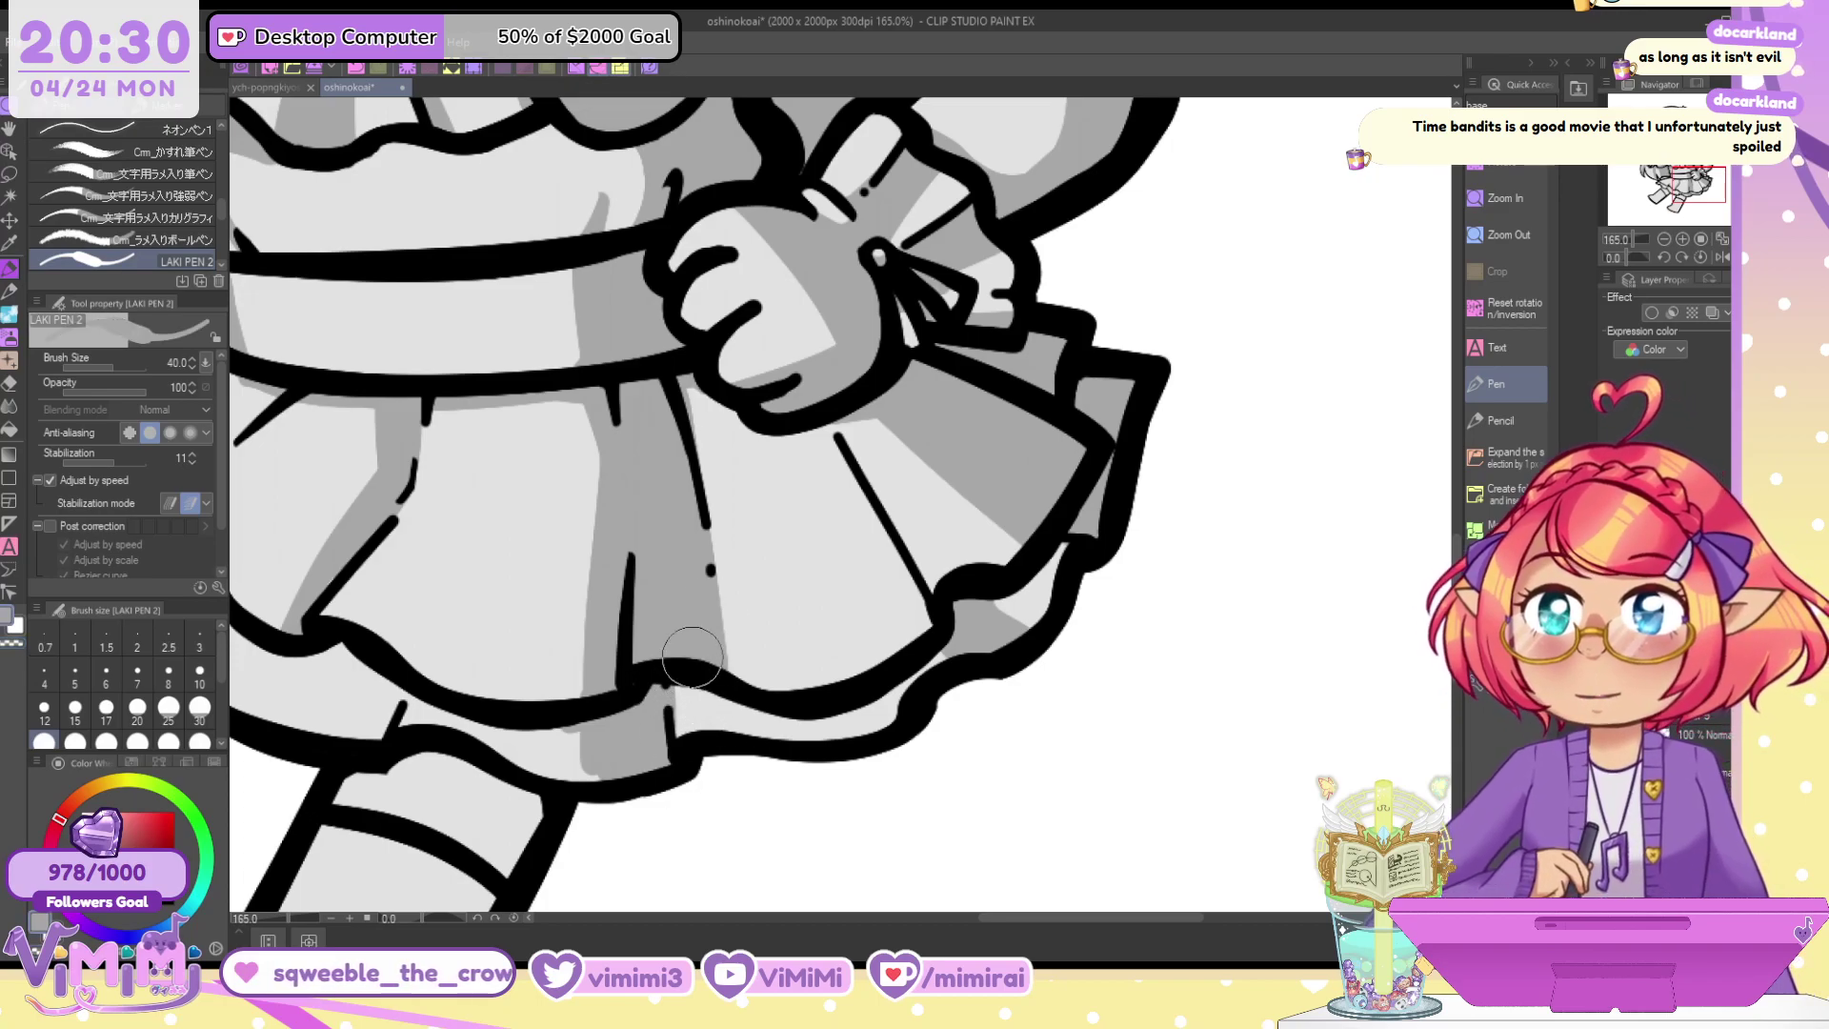
left_click_drag(893, 696, 831, 729)
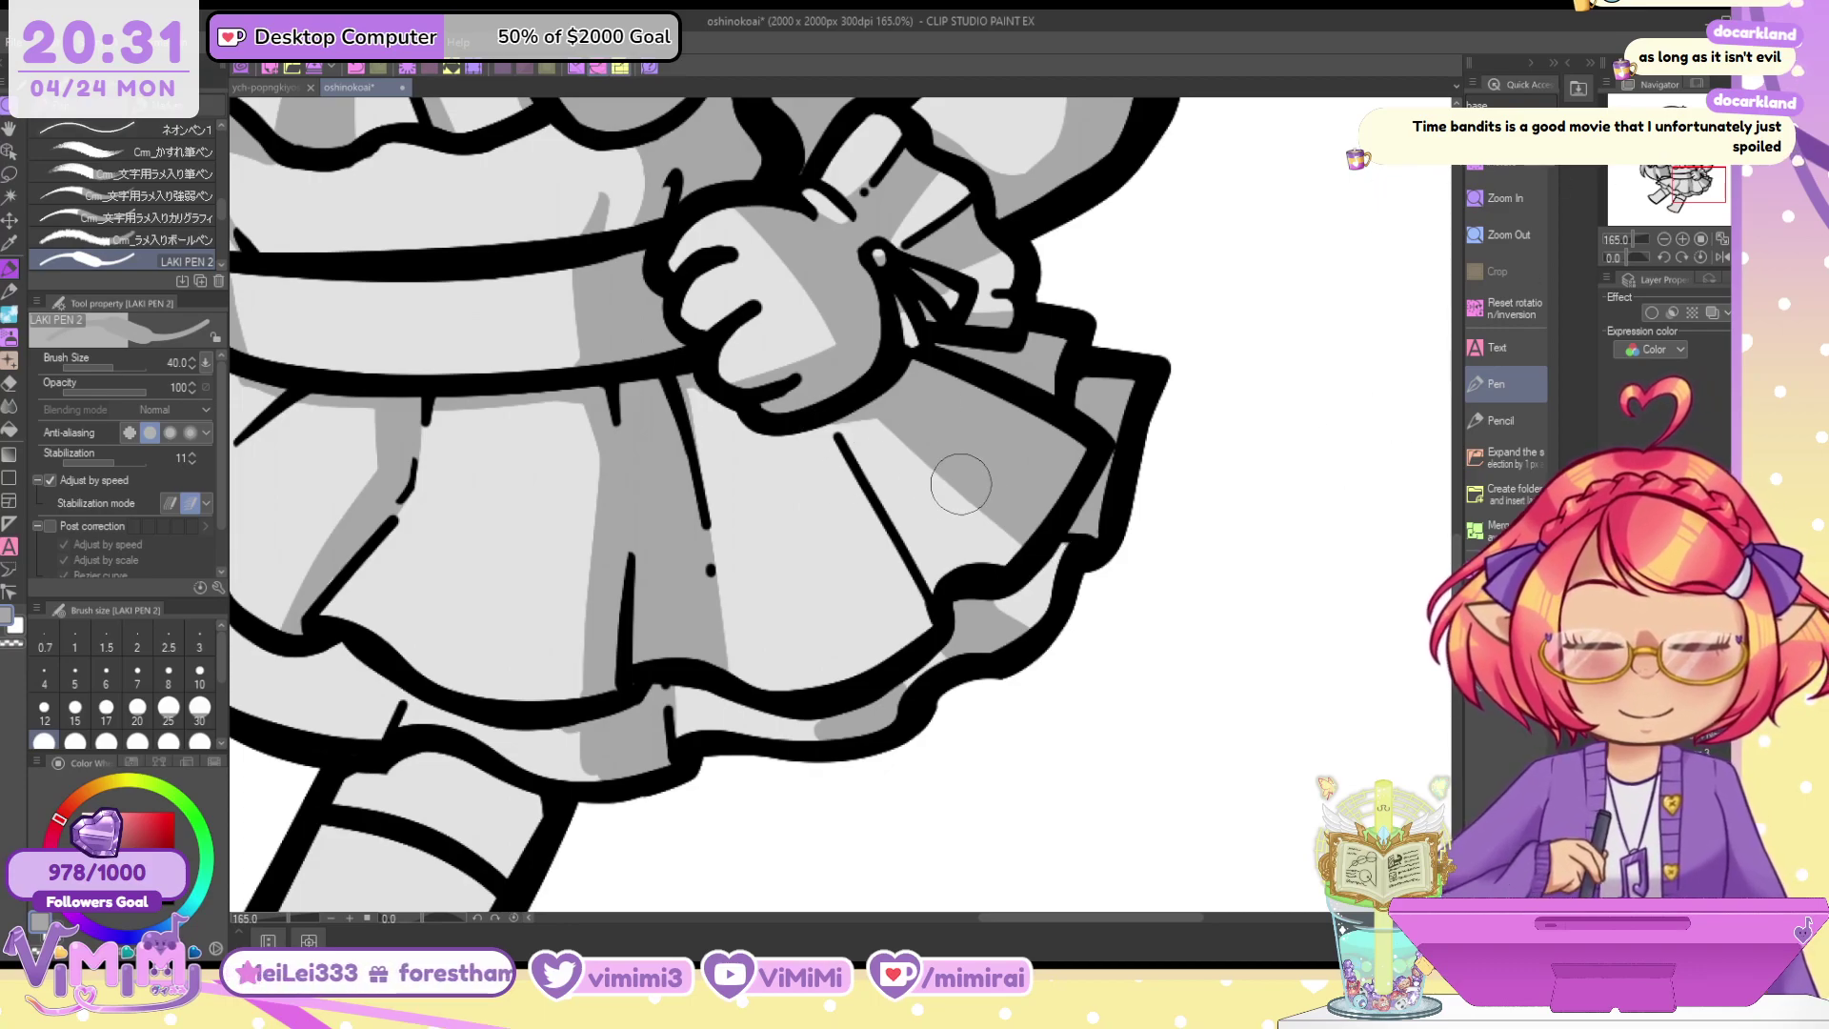
Paint tapered fold shadows on the skirt panel below the hip hand's cuff and touch up the ruffle under it
left_click_drag(858, 426, 917, 557)
key("ctrl+z")
left_click_drag(855, 437, 913, 561)
left_click_drag(868, 443, 924, 547)
mouse_move(888, 446)
left_mouse_down()
mouse_move(913, 495)
mouse_move(968, 528)
left_mouse_up()
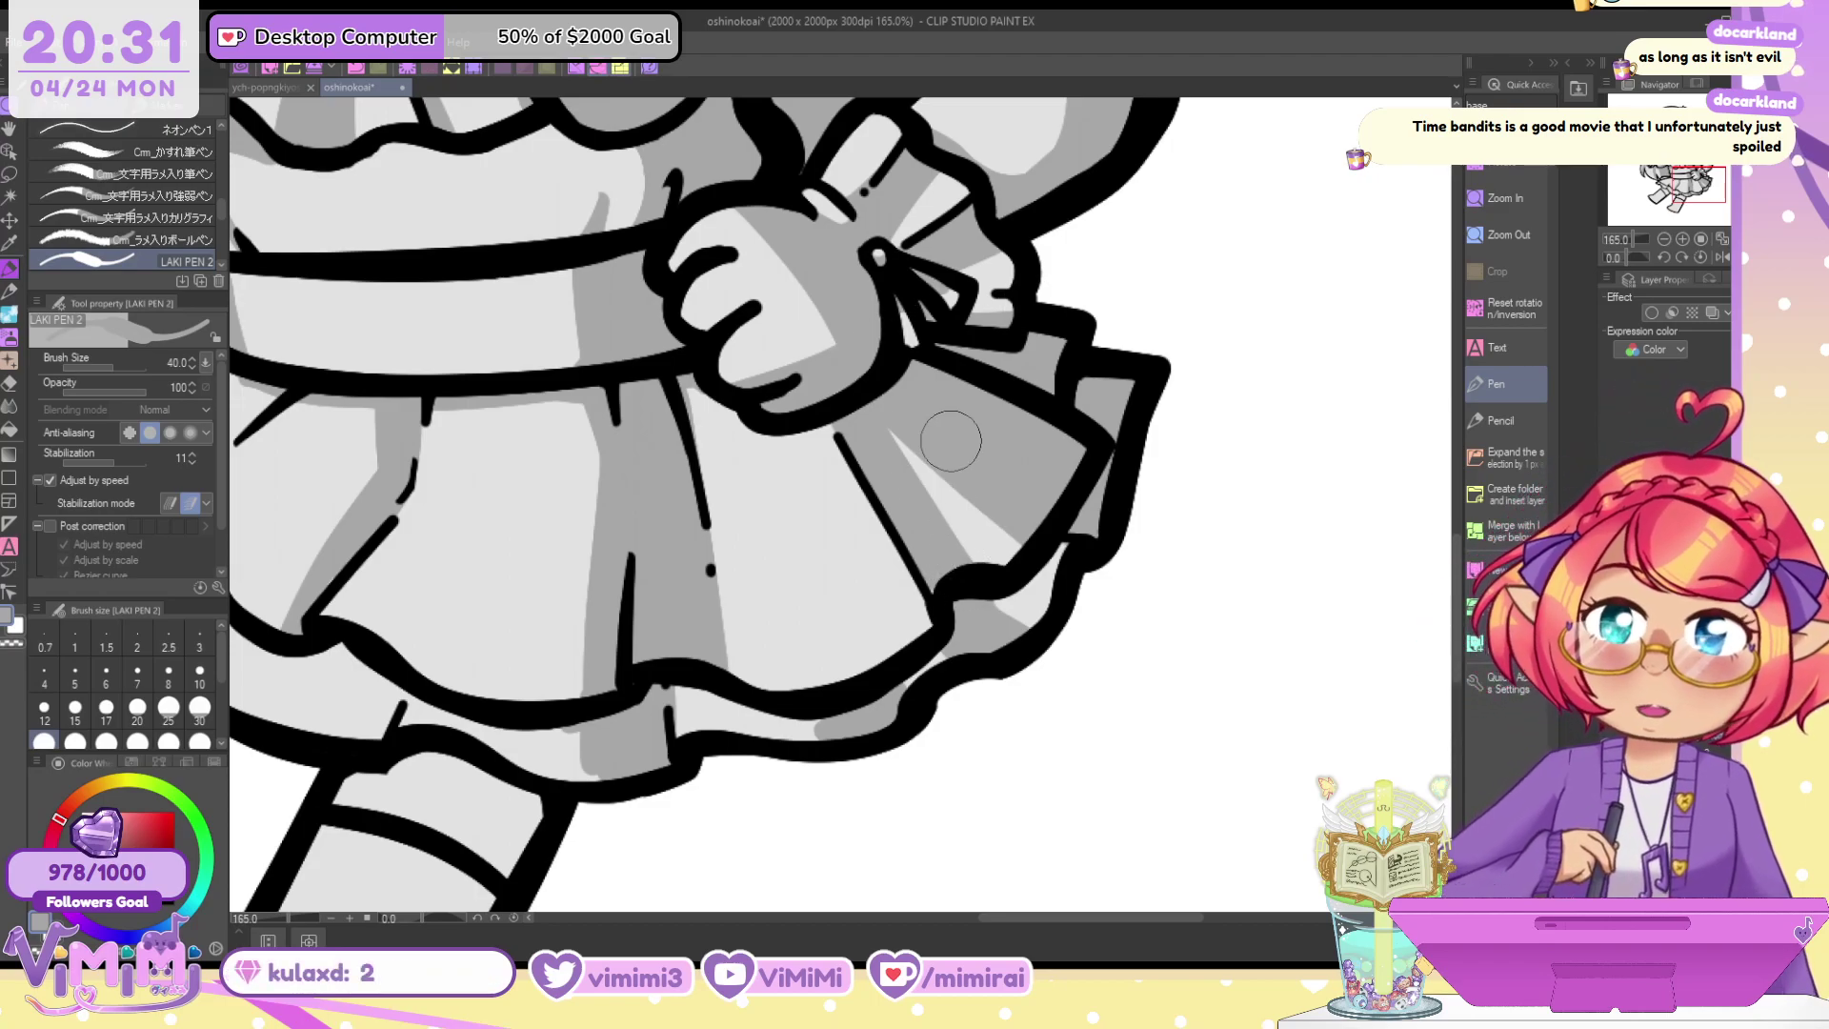
left_click_drag(999, 601, 1033, 621)
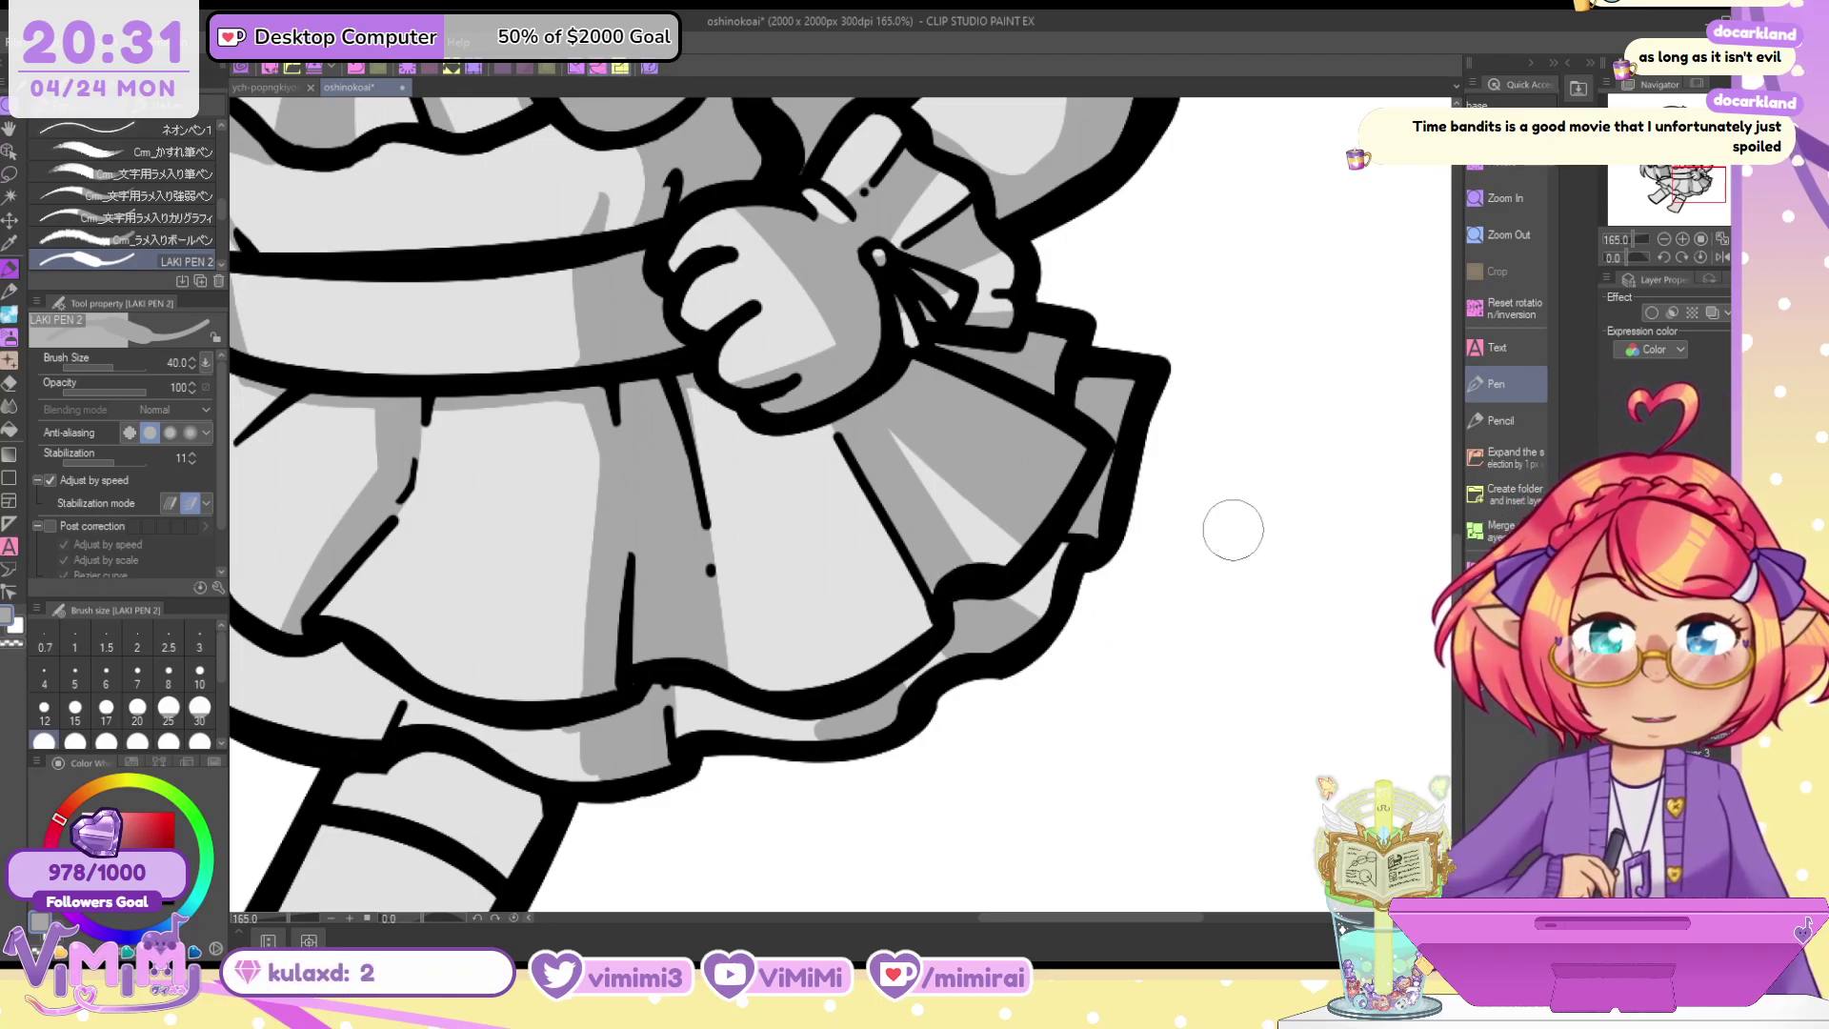
Extend the shadow at the top of the front pleat under the waistband and shade the fold line below the hip hand
left_click_drag(1708, 181, 1680, 174)
mouse_move(868, 591)
left_mouse_down()
mouse_move(736, 709)
mouse_move(765, 739)
mouse_move(823, 654)
mouse_move(918, 575)
mouse_move(844, 615)
mouse_move(863, 562)
left_mouse_up()
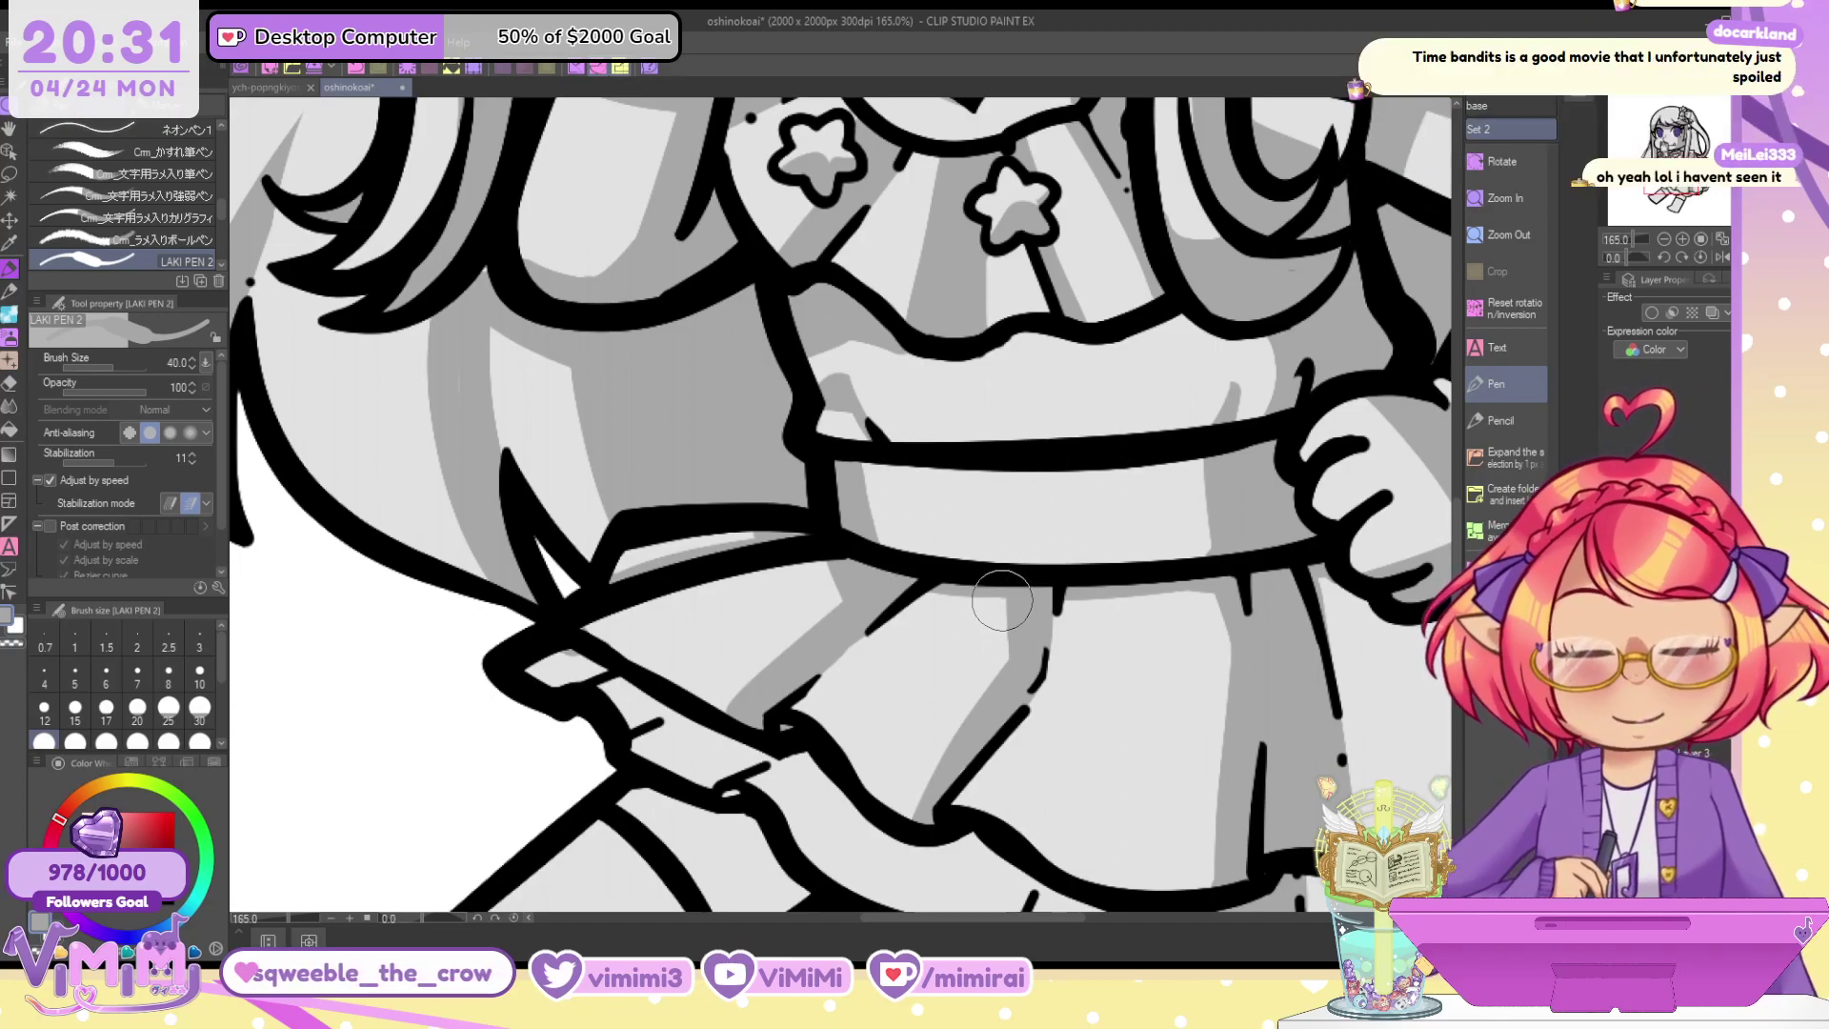
mouse_move(930, 594)
left_mouse_down()
mouse_move(1005, 639)
mouse_move(1024, 625)
left_mouse_up()
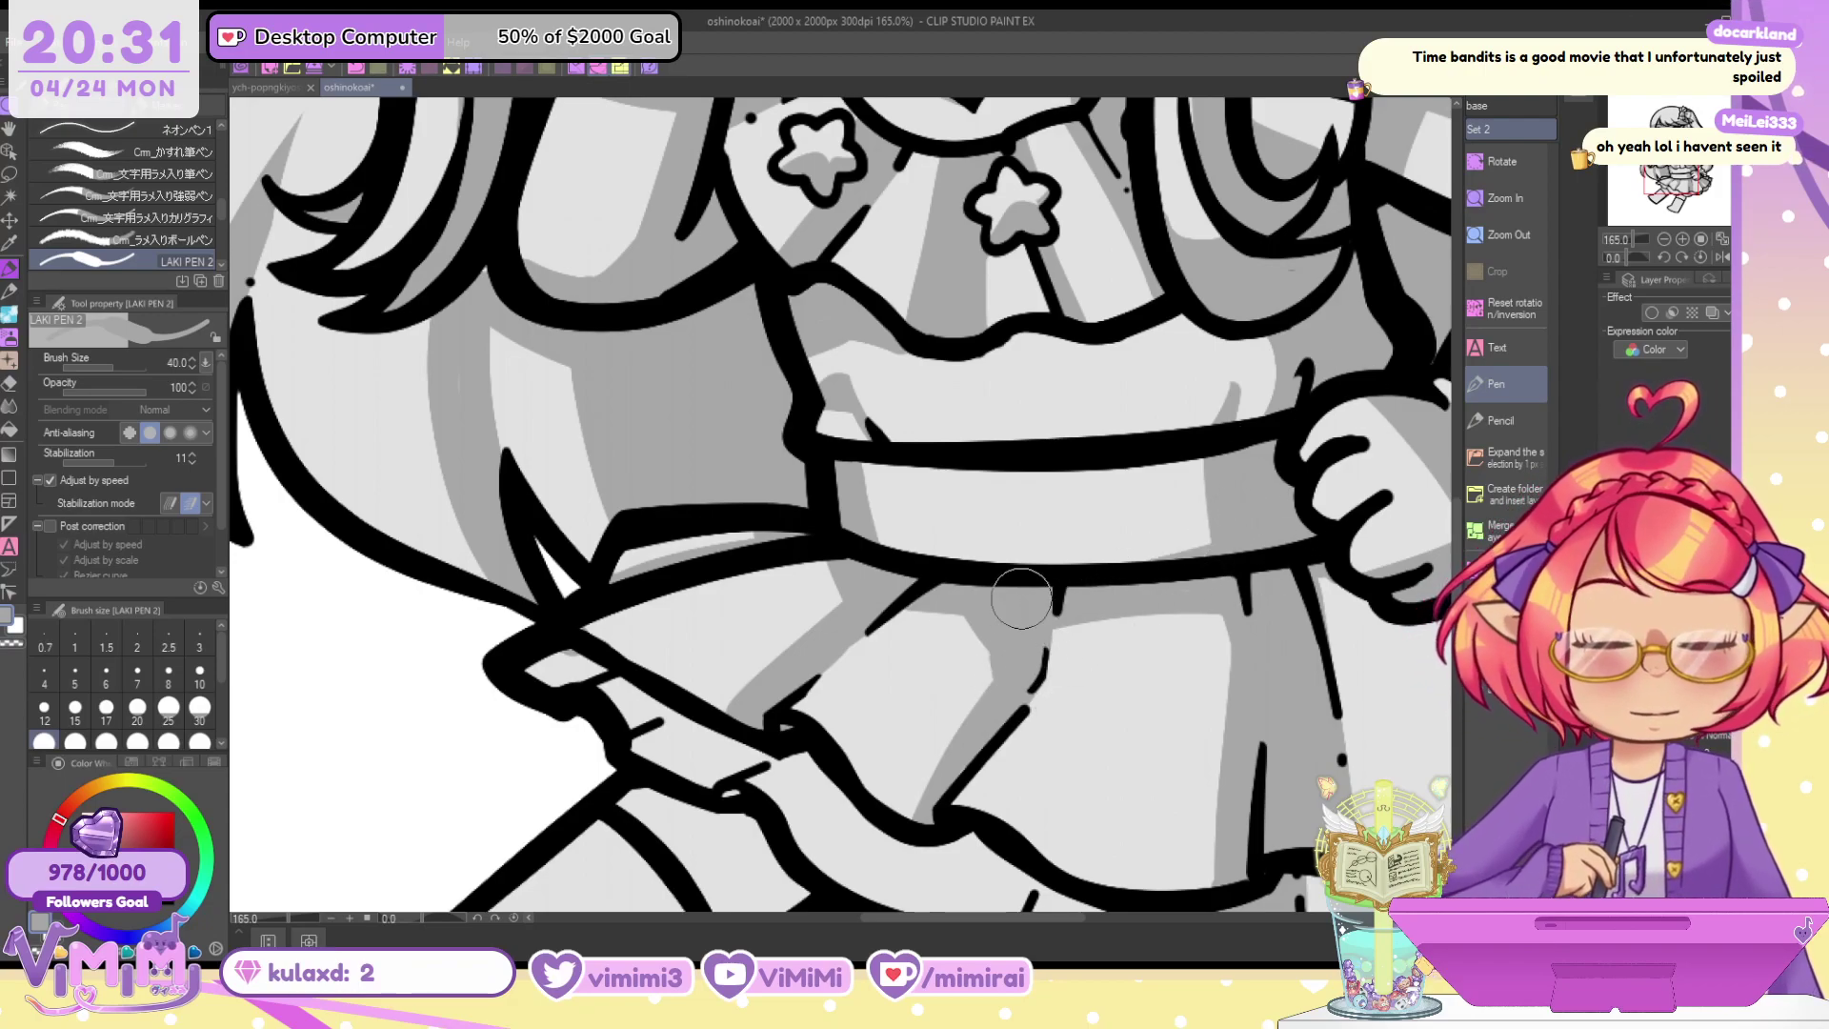
mouse_move(1368, 597)
left_mouse_down()
mouse_move(1311, 476)
mouse_move(1190, 367)
mouse_move(1368, 585)
left_mouse_up()
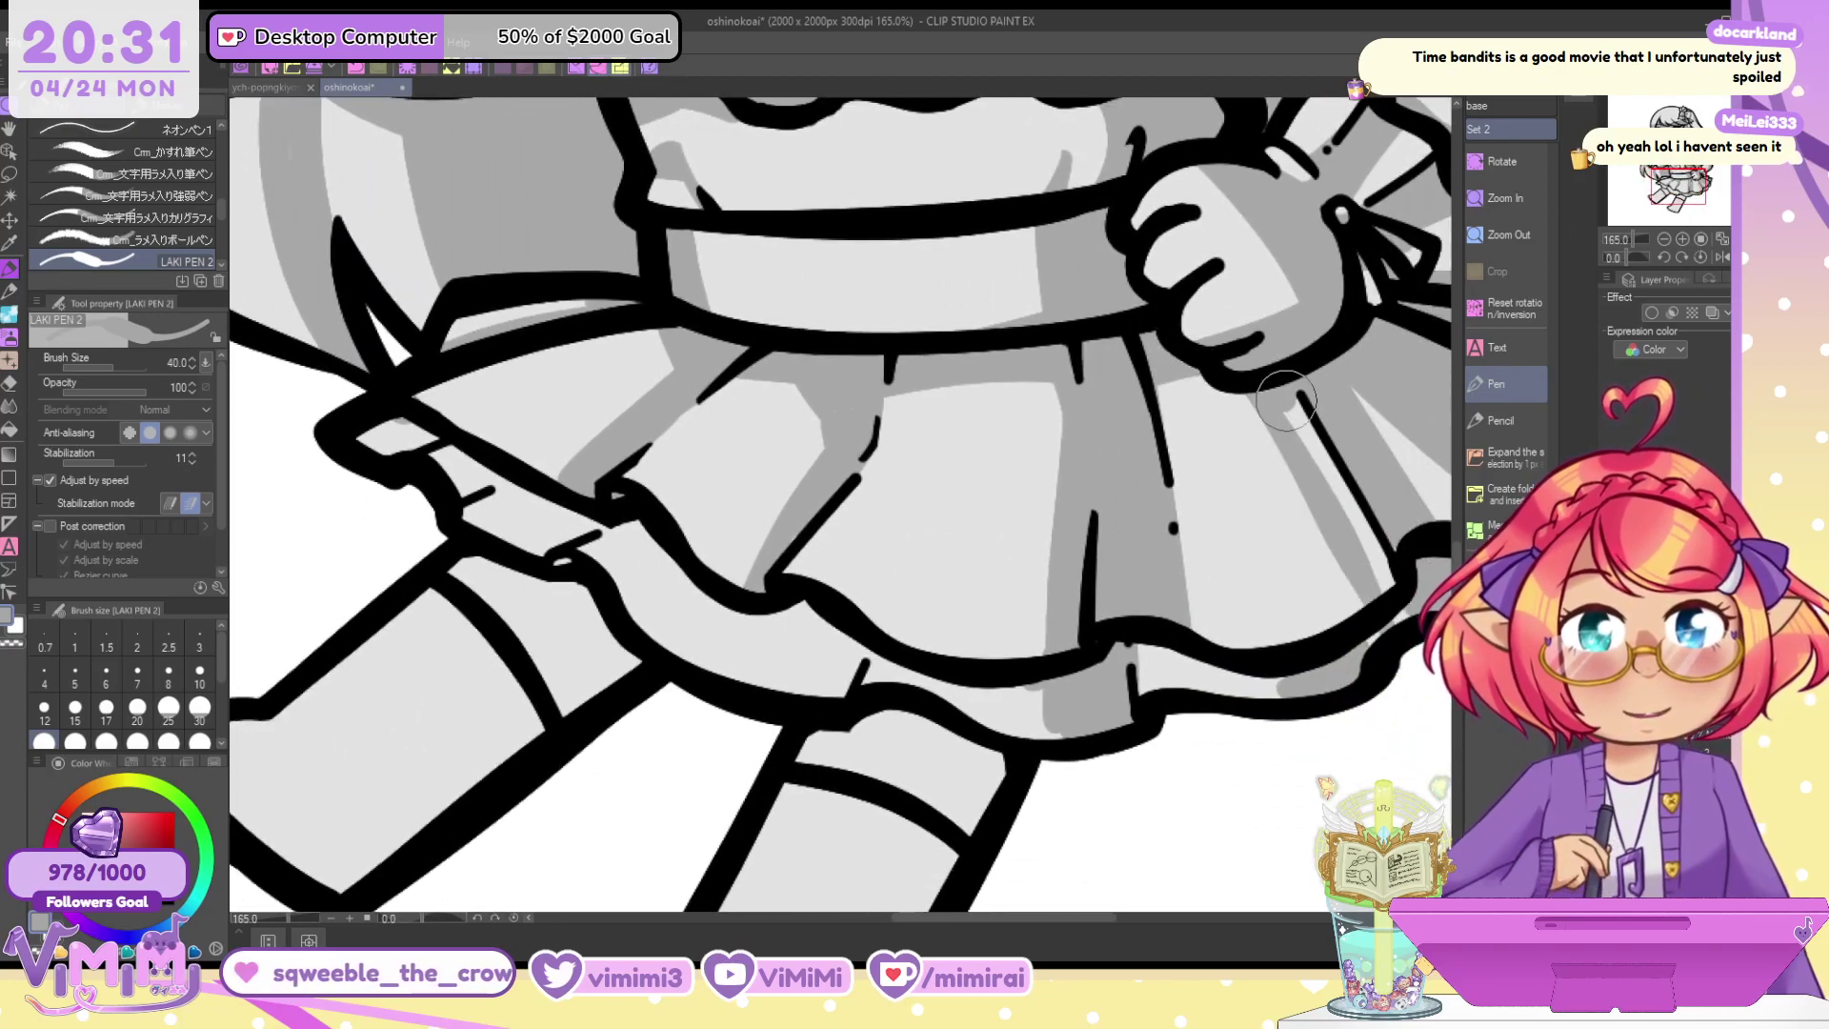
left_click_drag(1286, 400, 1365, 557)
key("c")
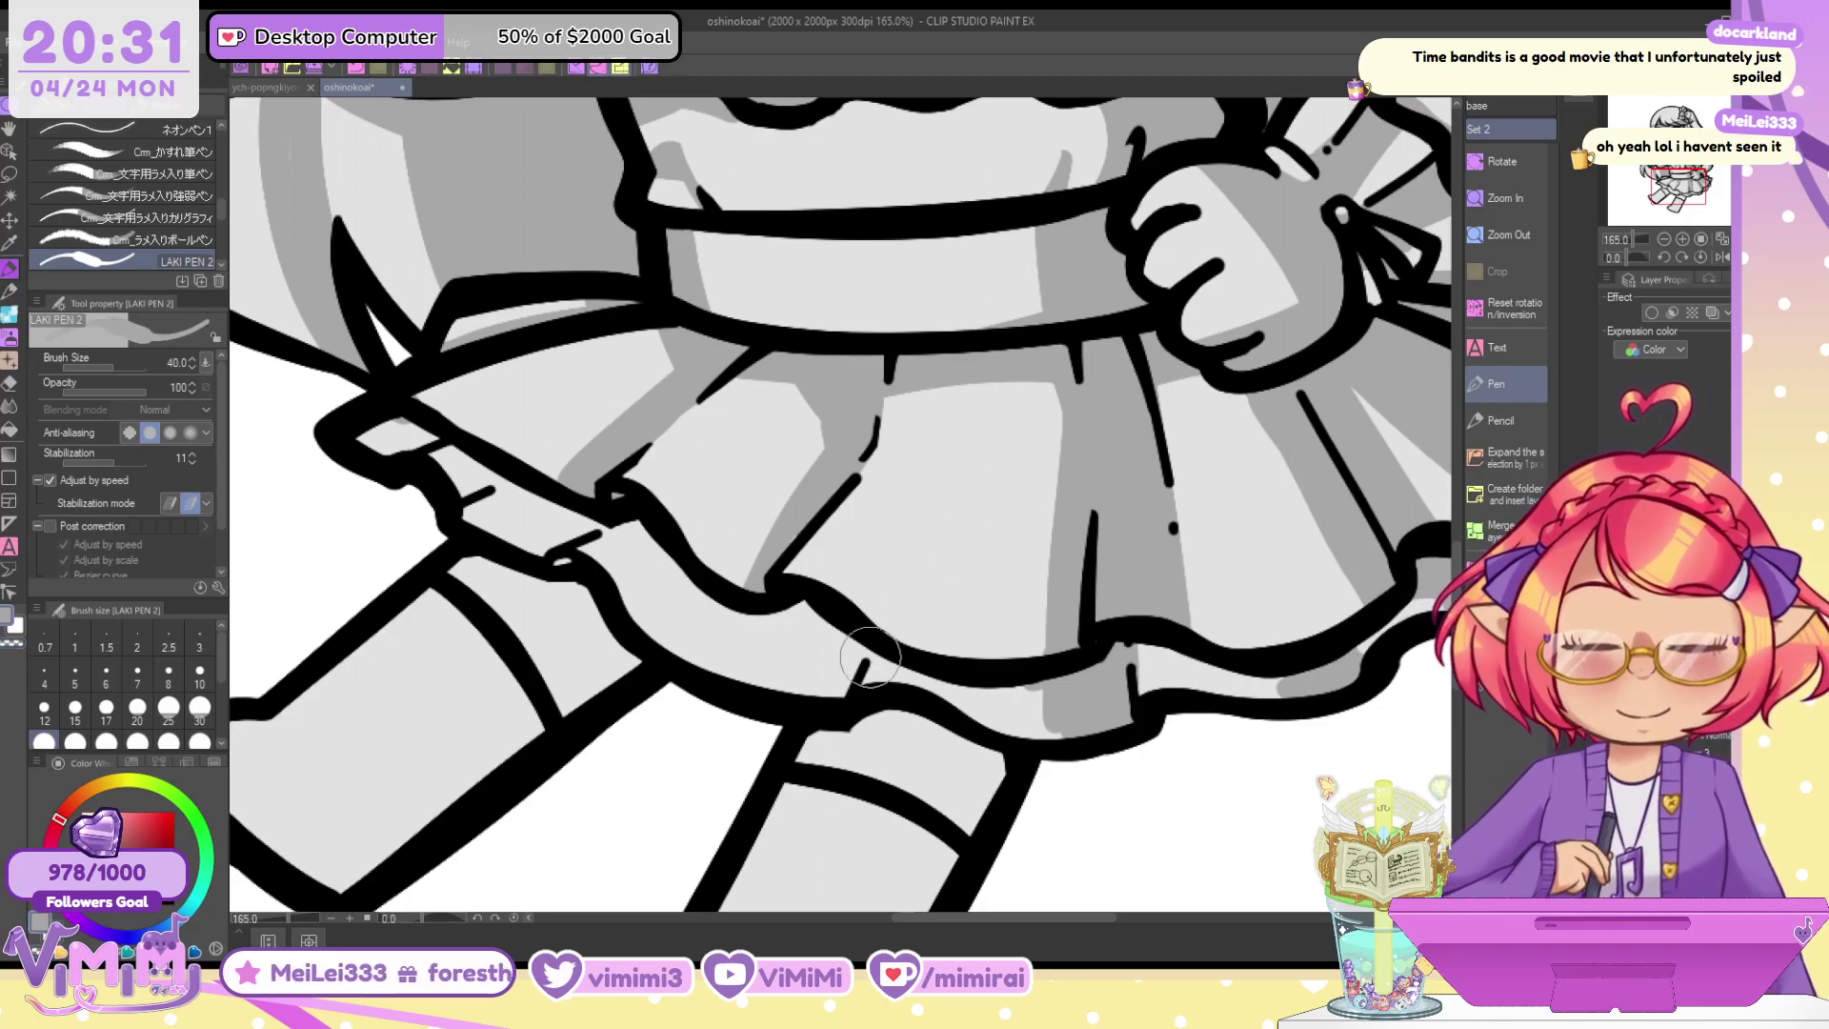
Shade the underskirt ruffle above the legs and carry the shadows out to the flared side tip of the skirt
mouse_move(794, 621)
left_mouse_down()
mouse_move(784, 688)
mouse_move(858, 657)
mouse_move(829, 710)
mouse_move(757, 628)
mouse_move(636, 608)
mouse_move(657, 615)
mouse_move(640, 603)
mouse_move(680, 587)
mouse_move(656, 653)
mouse_move(737, 626)
mouse_move(735, 654)
mouse_move(700, 671)
mouse_move(889, 670)
left_mouse_up()
key("c")
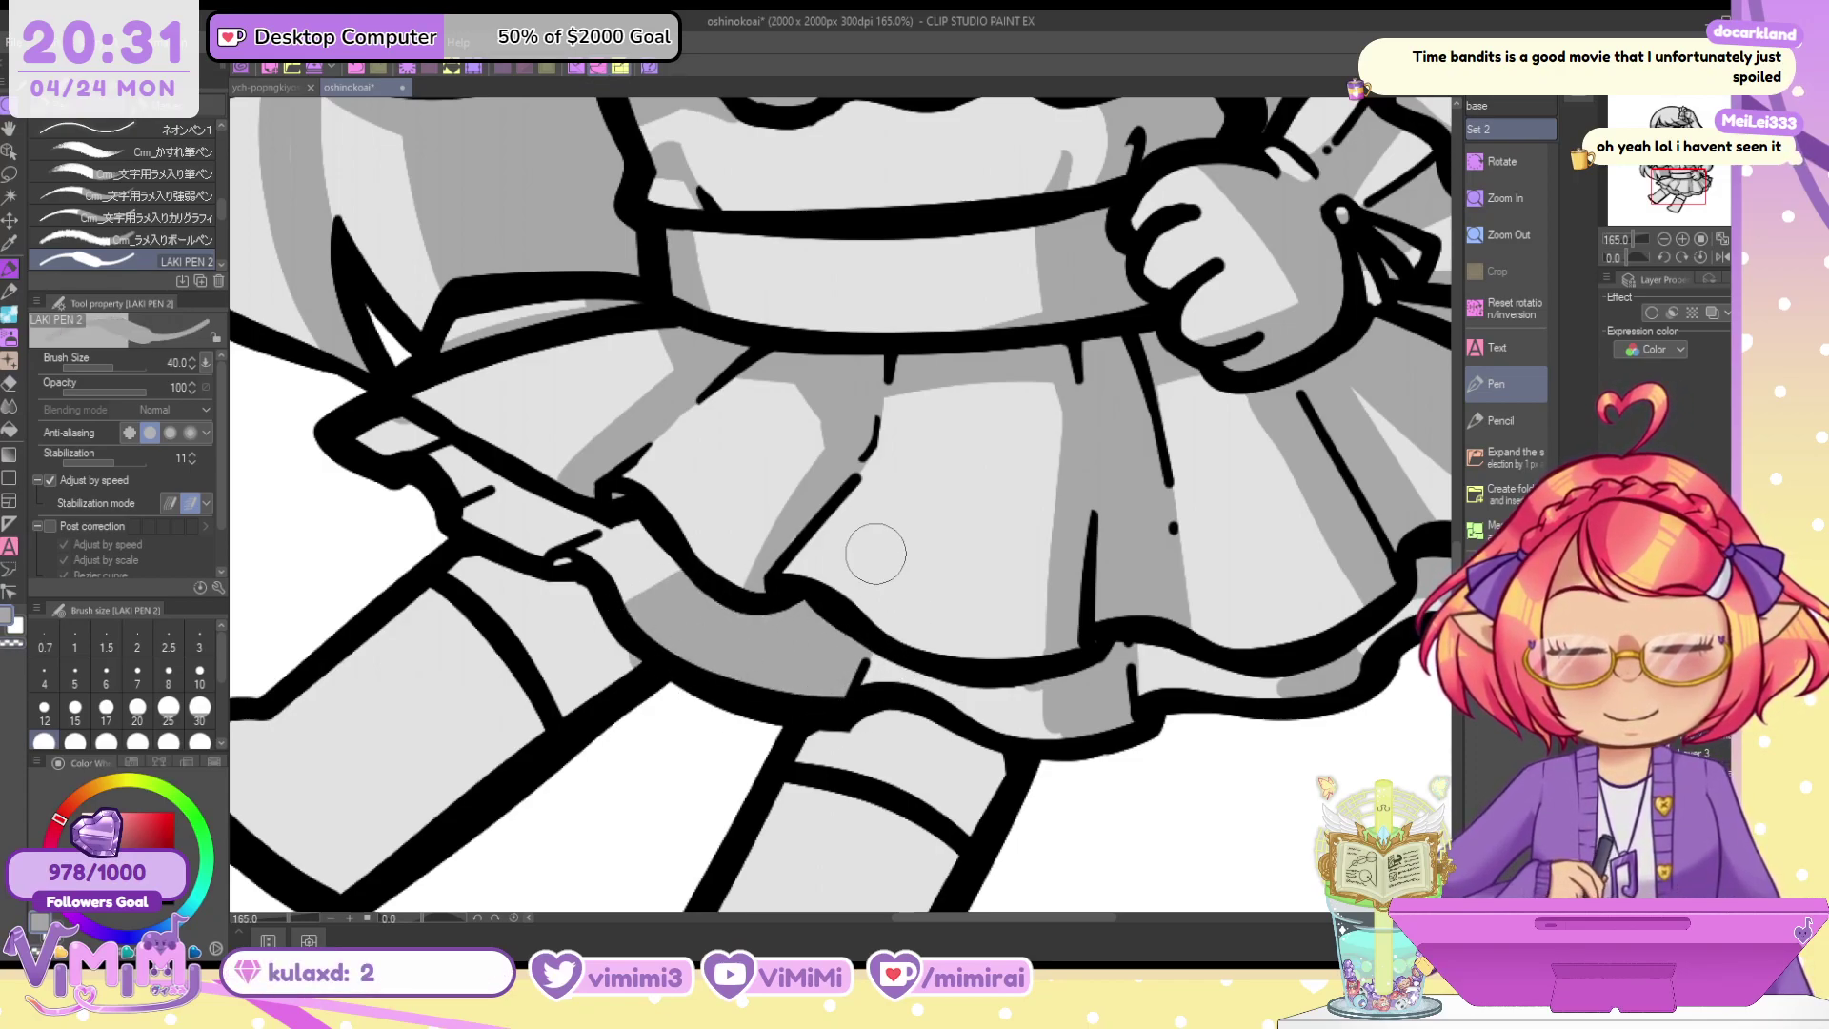
left_click_drag(572, 560, 550, 564)
mouse_move(469, 514)
left_mouse_down()
mouse_move(502, 491)
mouse_move(461, 521)
mouse_move(566, 507)
mouse_move(536, 553)
mouse_move(641, 530)
left_mouse_up()
key("c")
key("c")
key("c")
key("c")
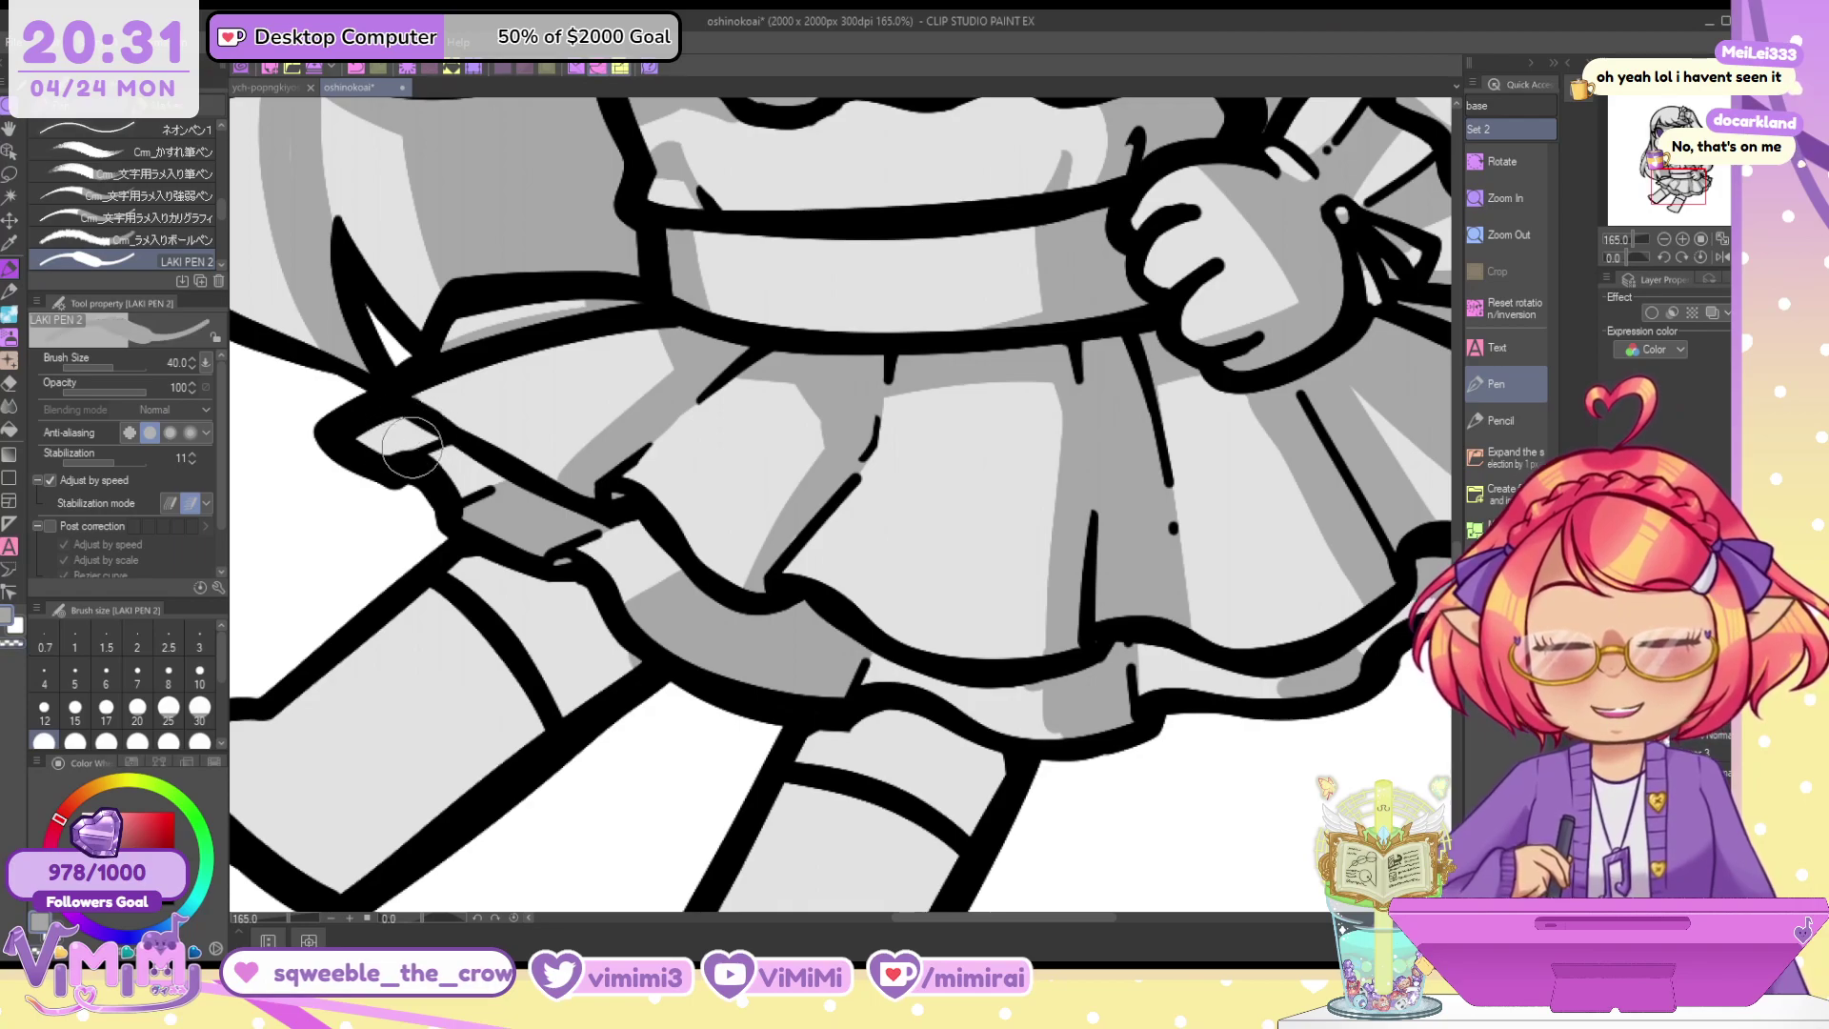
left_click_drag(411, 449, 446, 435)
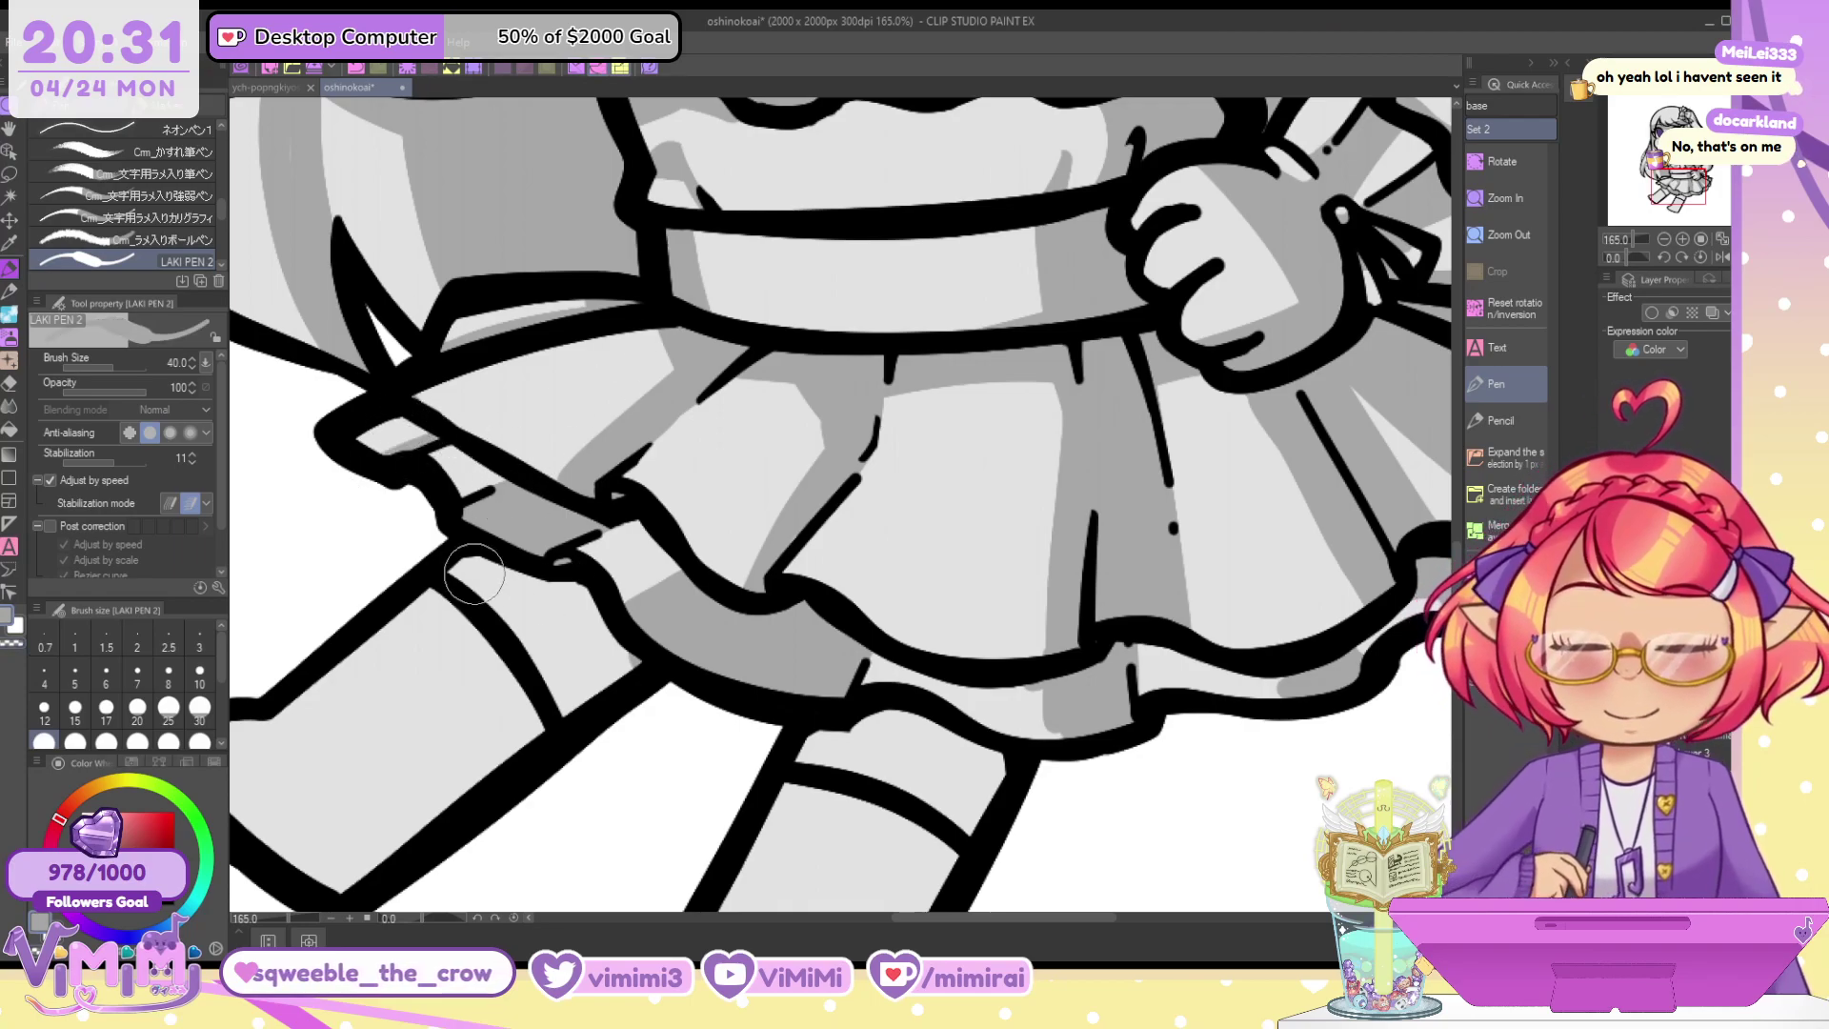
Paint the skirt's cast shadow on the upper part of the outstretched leg and trim its inner edge
mouse_move(467, 547)
left_mouse_down()
mouse_move(589, 688)
mouse_move(557, 576)
mouse_move(578, 625)
mouse_move(576, 582)
mouse_move(629, 662)
left_mouse_up()
key("c")
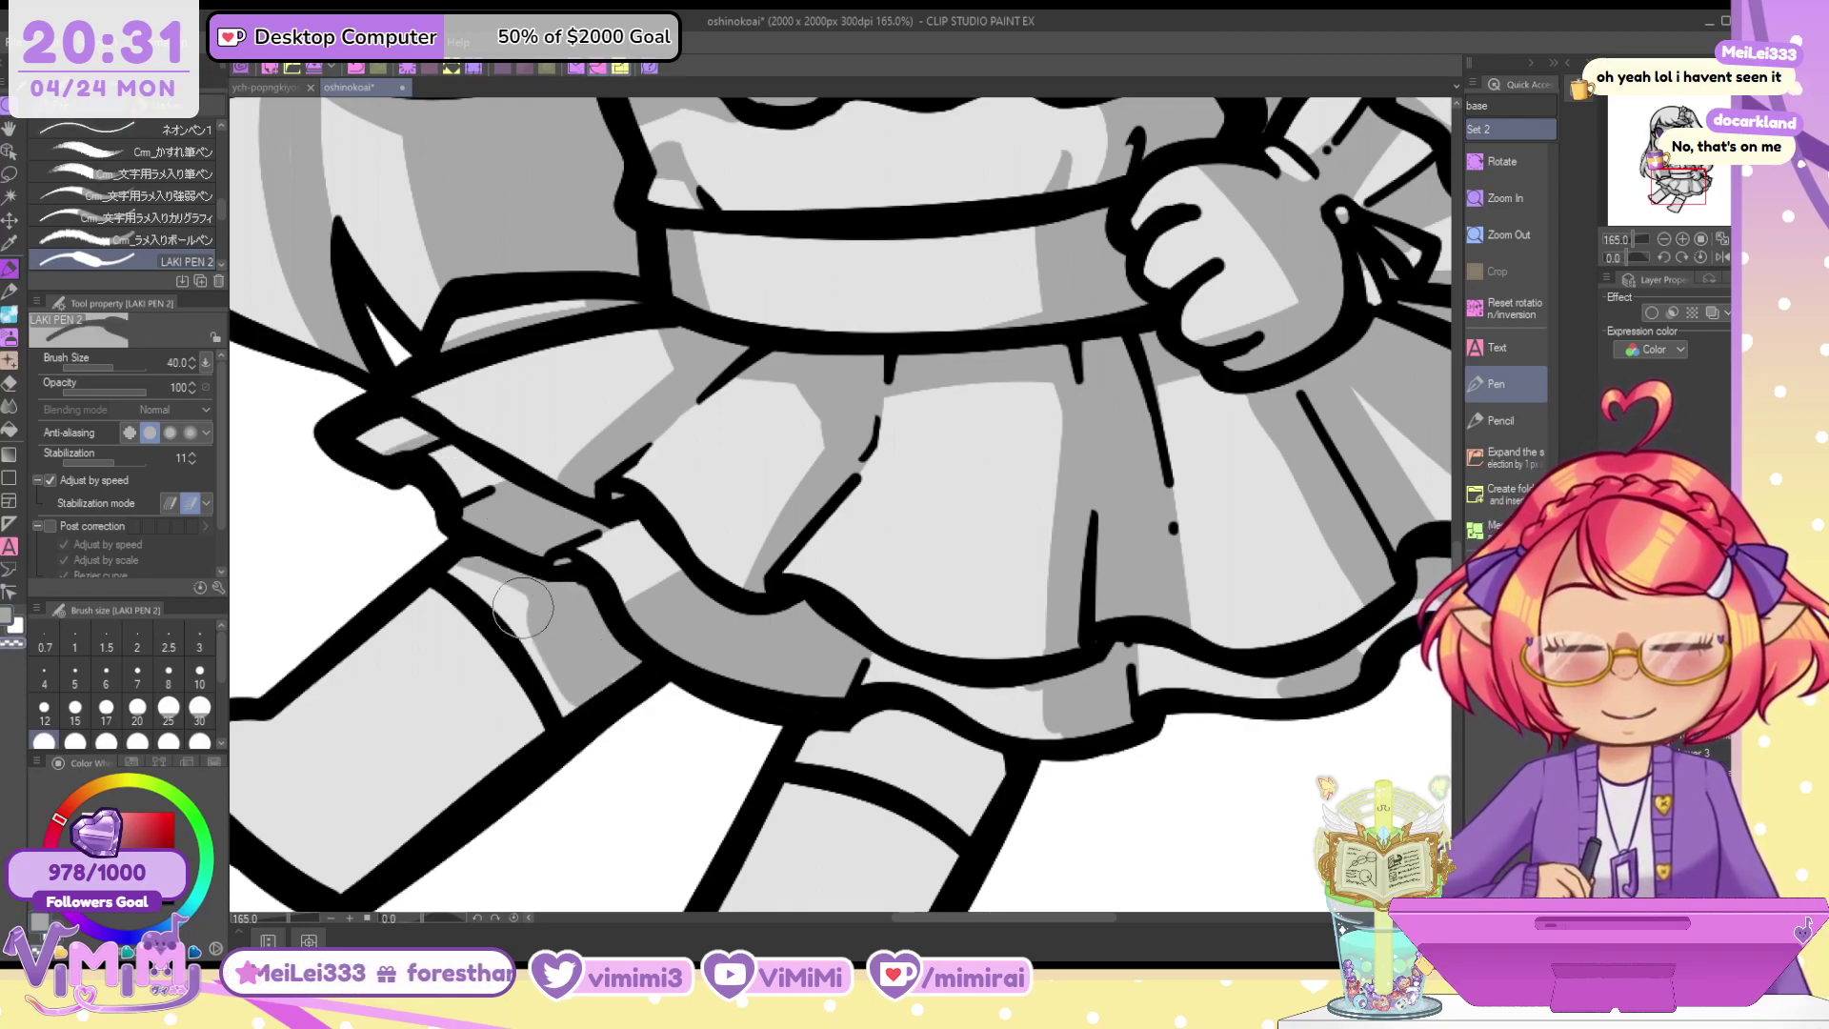
left_click_drag(523, 607, 565, 677)
key("c")
mouse_move(523, 597)
left_mouse_down()
mouse_move(565, 666)
mouse_move(564, 624)
left_mouse_up()
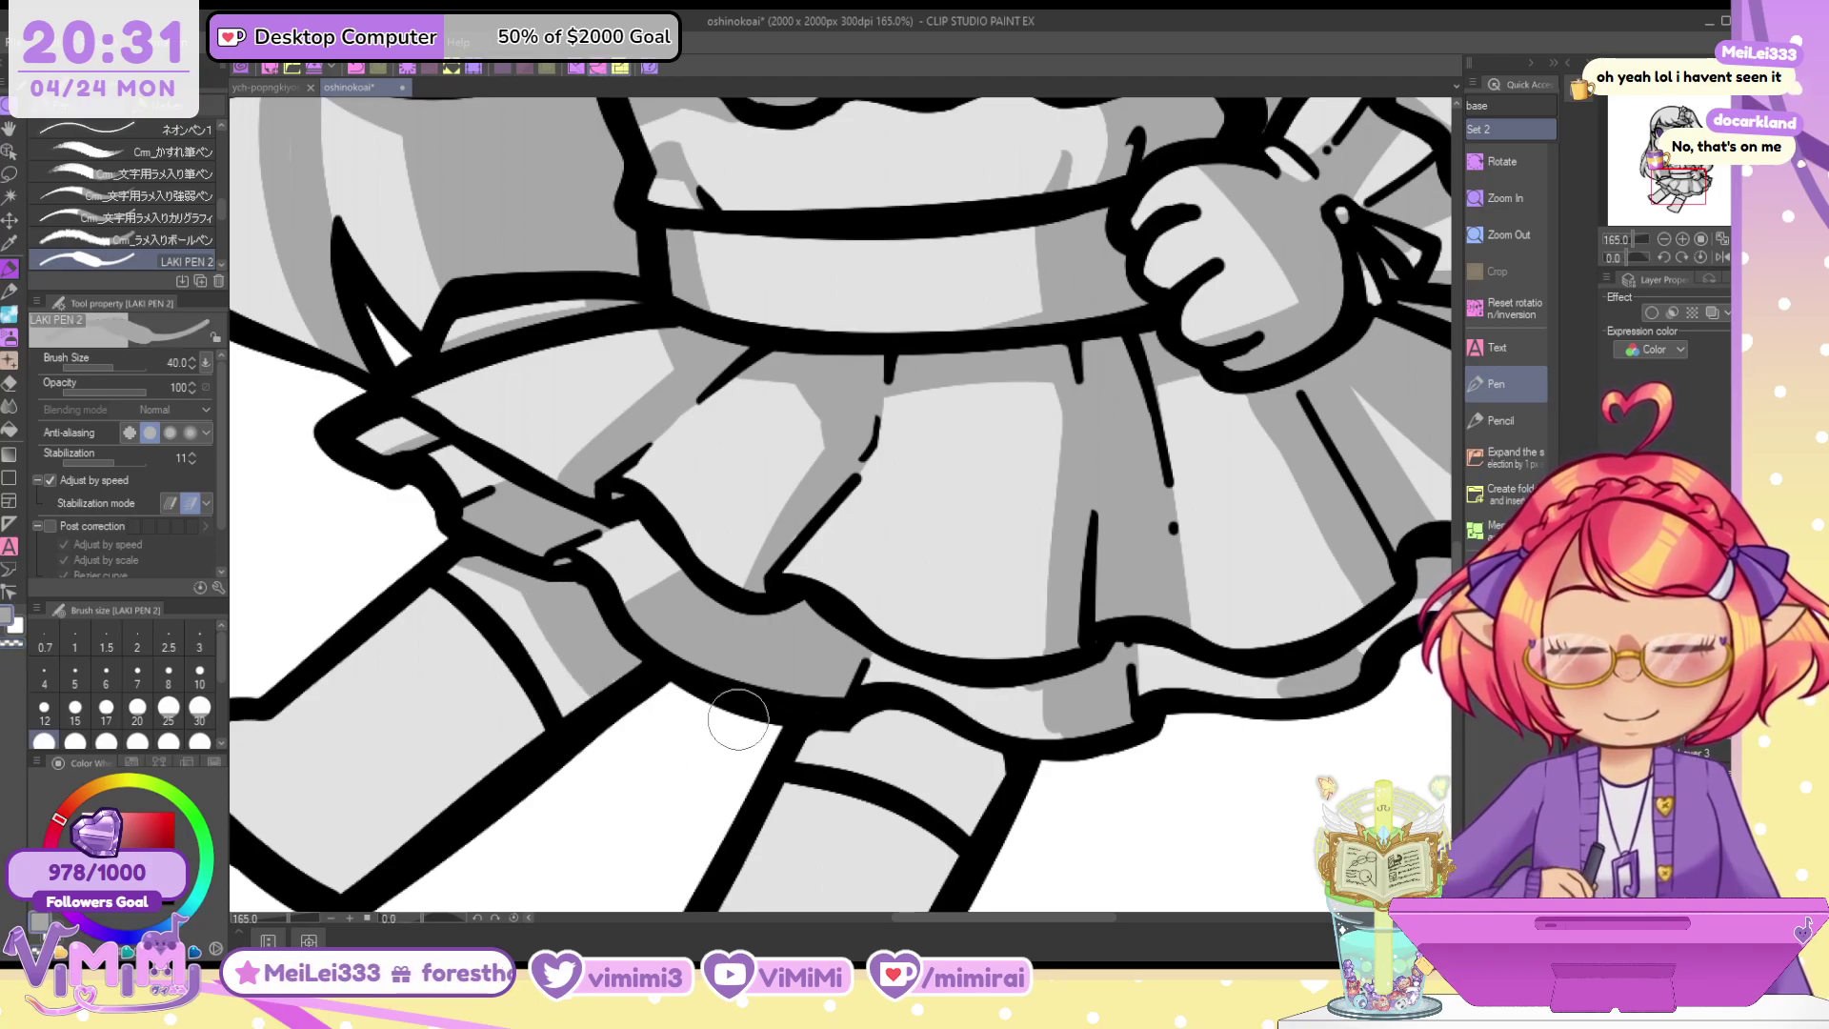
Paint the skirt's cast shadow across the top of the other leg, above its stocking band
left_click_drag(817, 746, 1023, 809)
mouse_move(855, 716)
left_mouse_down()
mouse_move(1028, 780)
mouse_move(780, 717)
mouse_move(916, 741)
mouse_move(844, 732)
mouse_move(1018, 716)
mouse_move(961, 704)
mouse_move(1039, 737)
mouse_move(1047, 702)
mouse_move(1050, 746)
left_mouse_up()
key("c")
key("c")
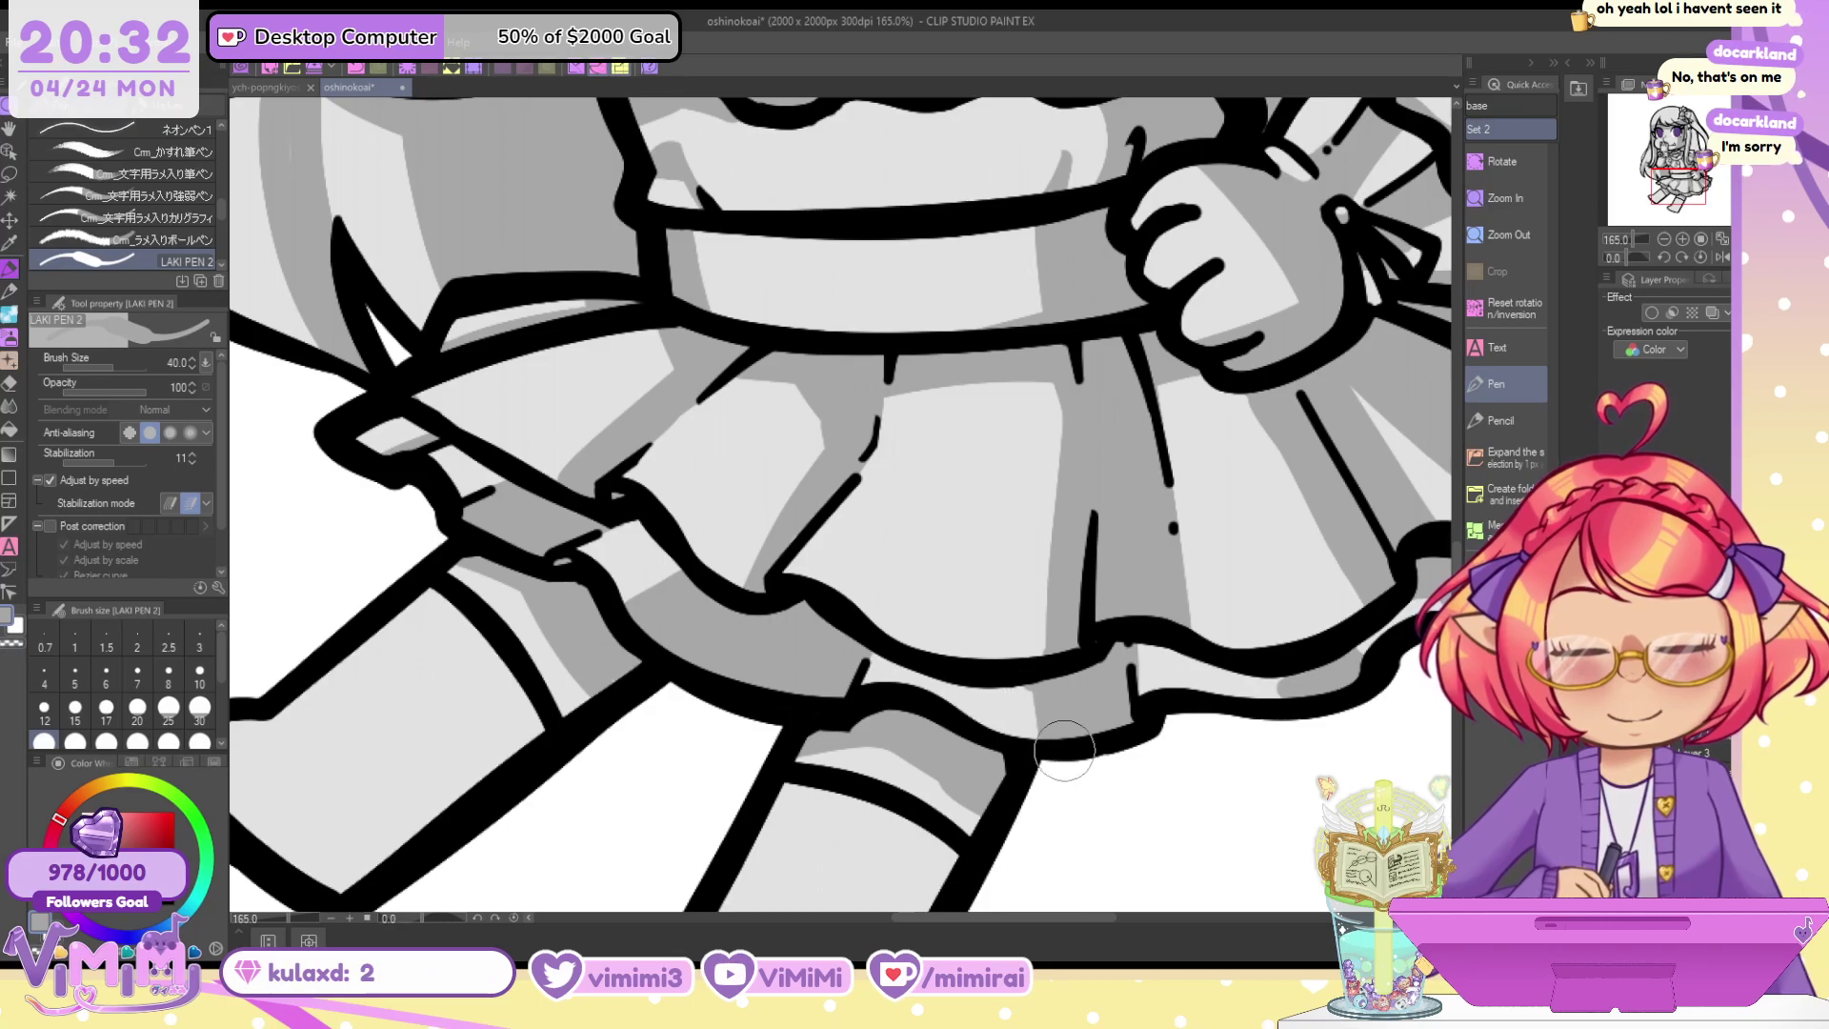
key("c")
Shade the back edge and the bottom of the lower leg beneath the hip-hand side of the skirt
left_click_drag(1683, 171, 1678, 186)
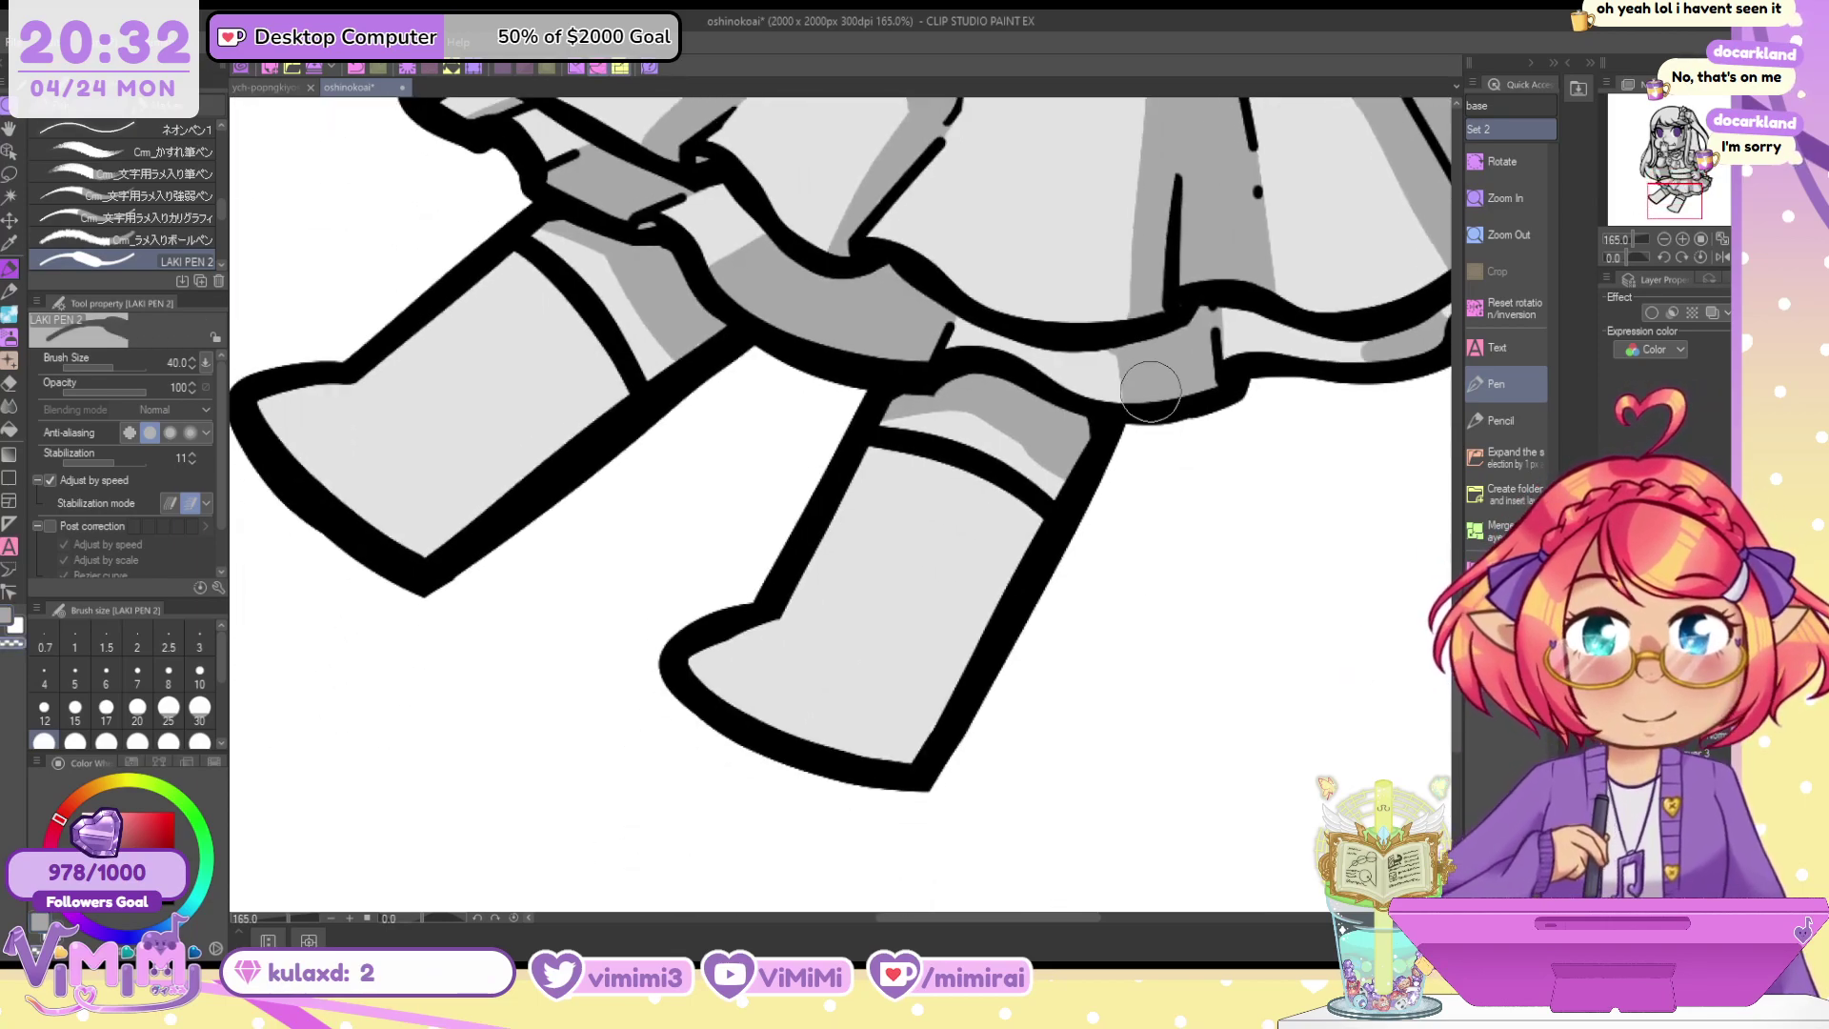
key("c")
mouse_move(1032, 445)
left_mouse_down()
mouse_move(1057, 474)
mouse_move(1063, 443)
left_mouse_up()
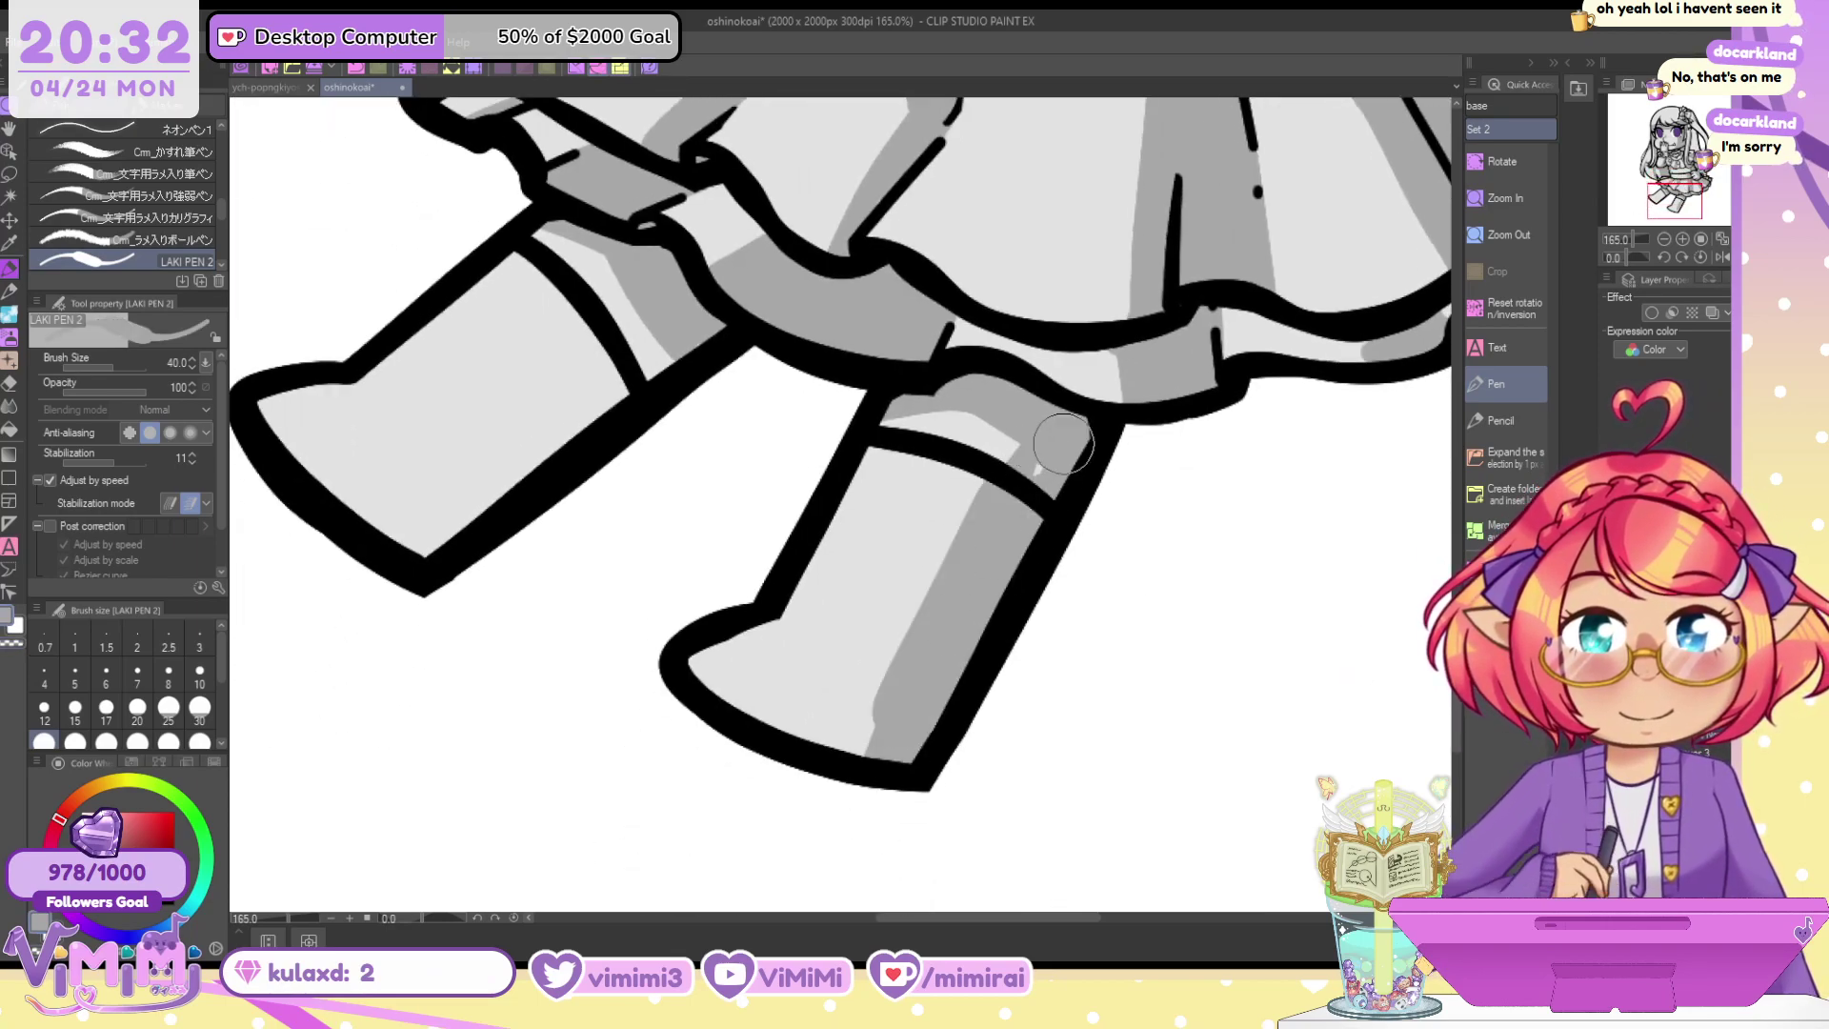
mouse_move(883, 721)
left_mouse_down()
mouse_move(882, 693)
mouse_move(712, 686)
left_mouse_up()
Shade the underside and the foot end of the outstretched lower leg
left_click_drag(631, 360, 428, 510)
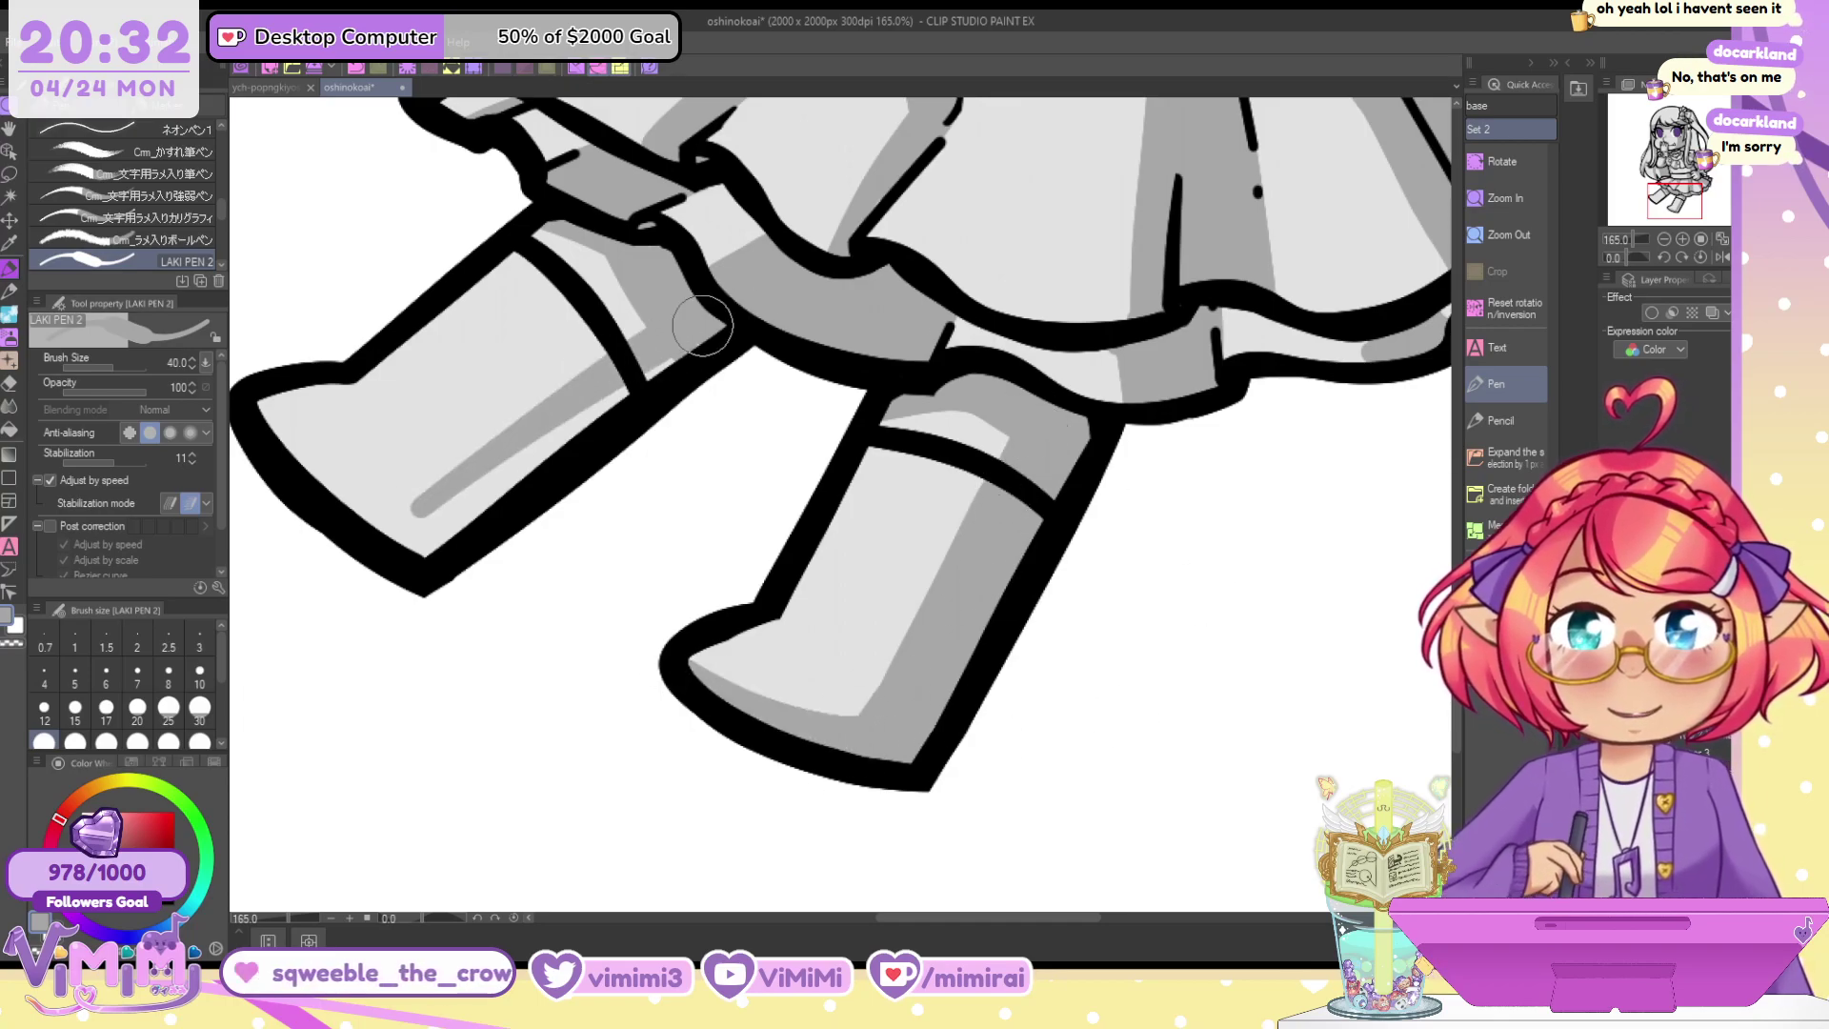
left_click_drag(703, 325, 449, 543)
left_click_drag(260, 389, 495, 523)
left_click_drag(269, 457, 538, 575)
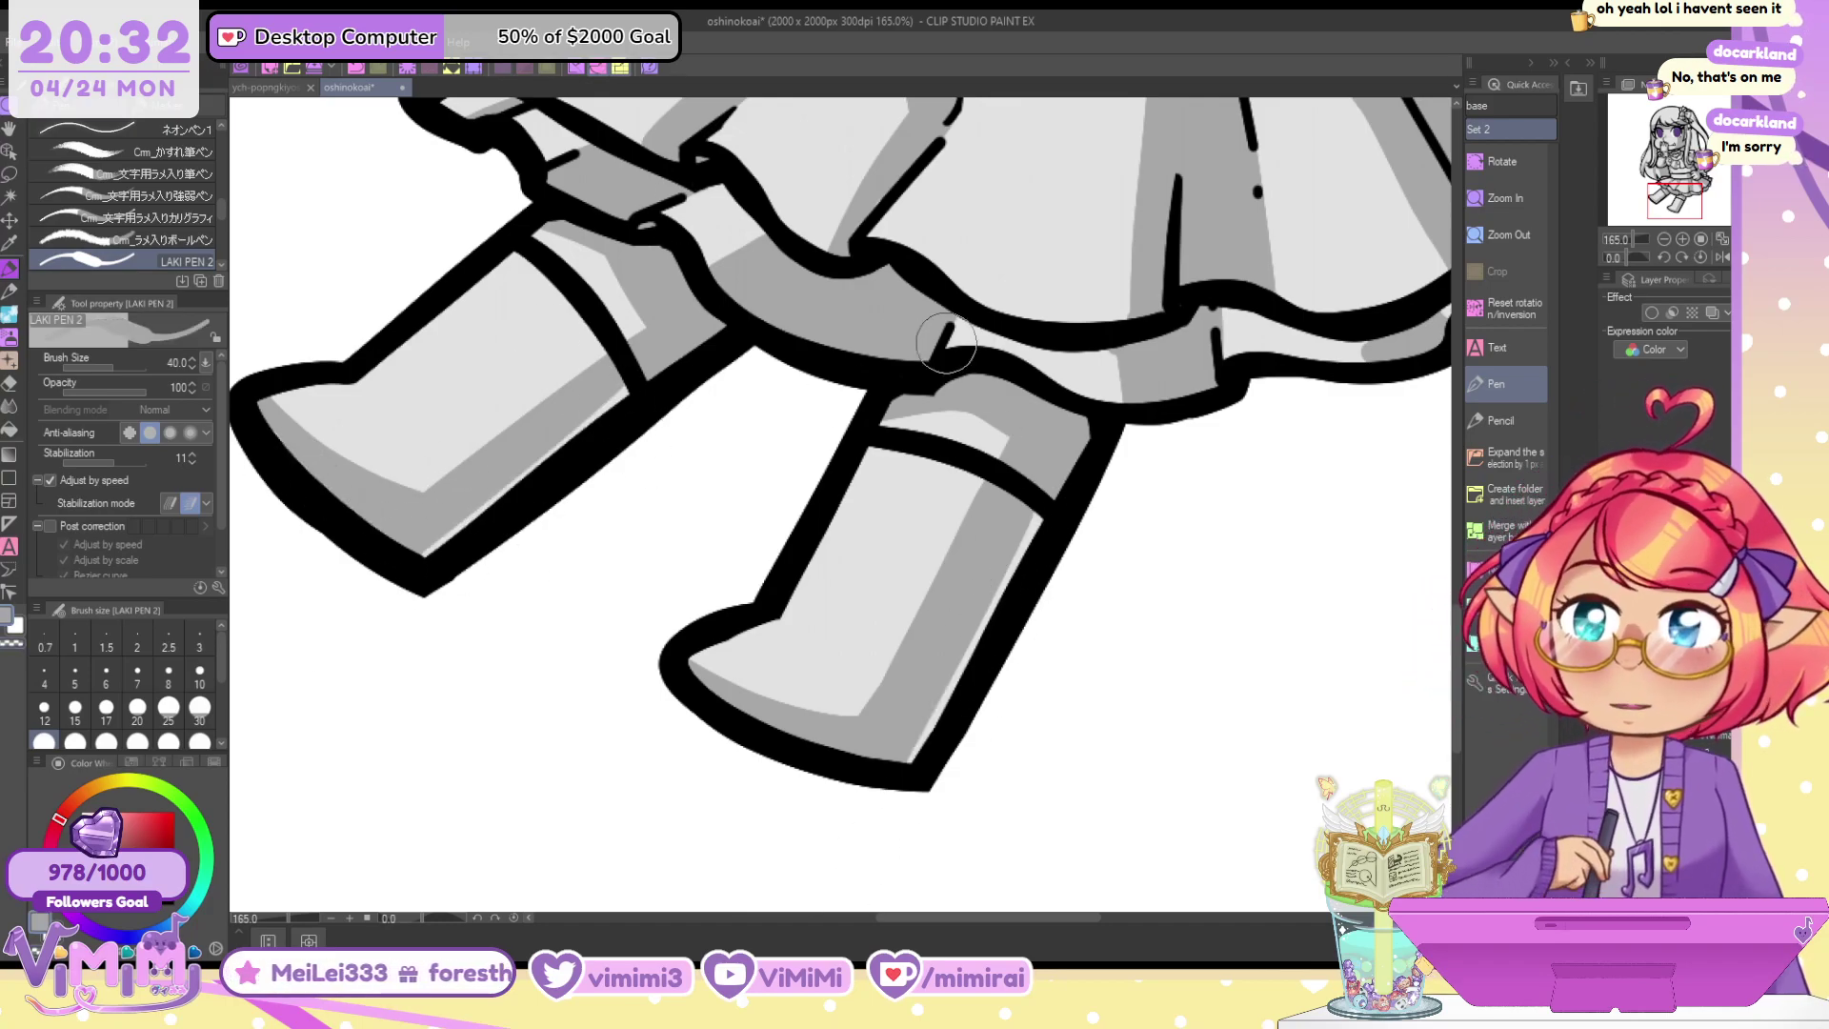
Add a thin tapered shadow along the front edge of each lower leg, undoing the overlong stroke
left_click_drag(520, 295, 390, 379)
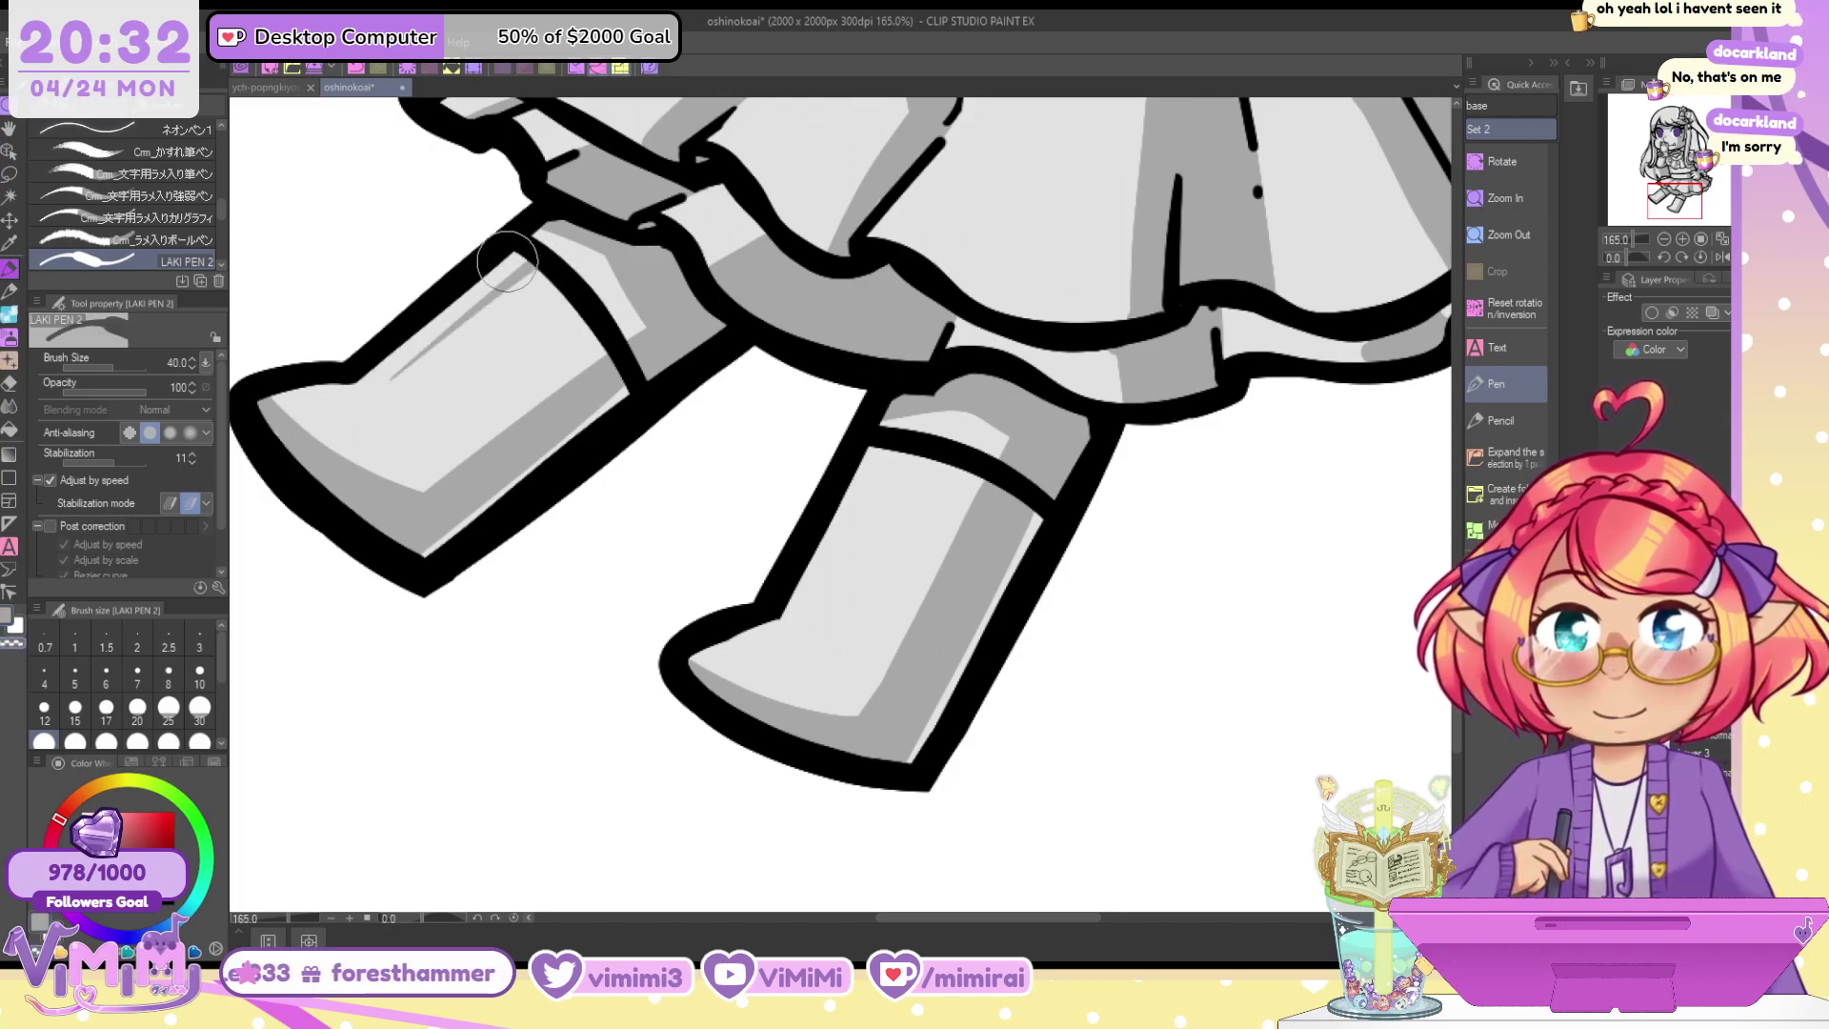
left_click_drag(895, 448, 810, 652)
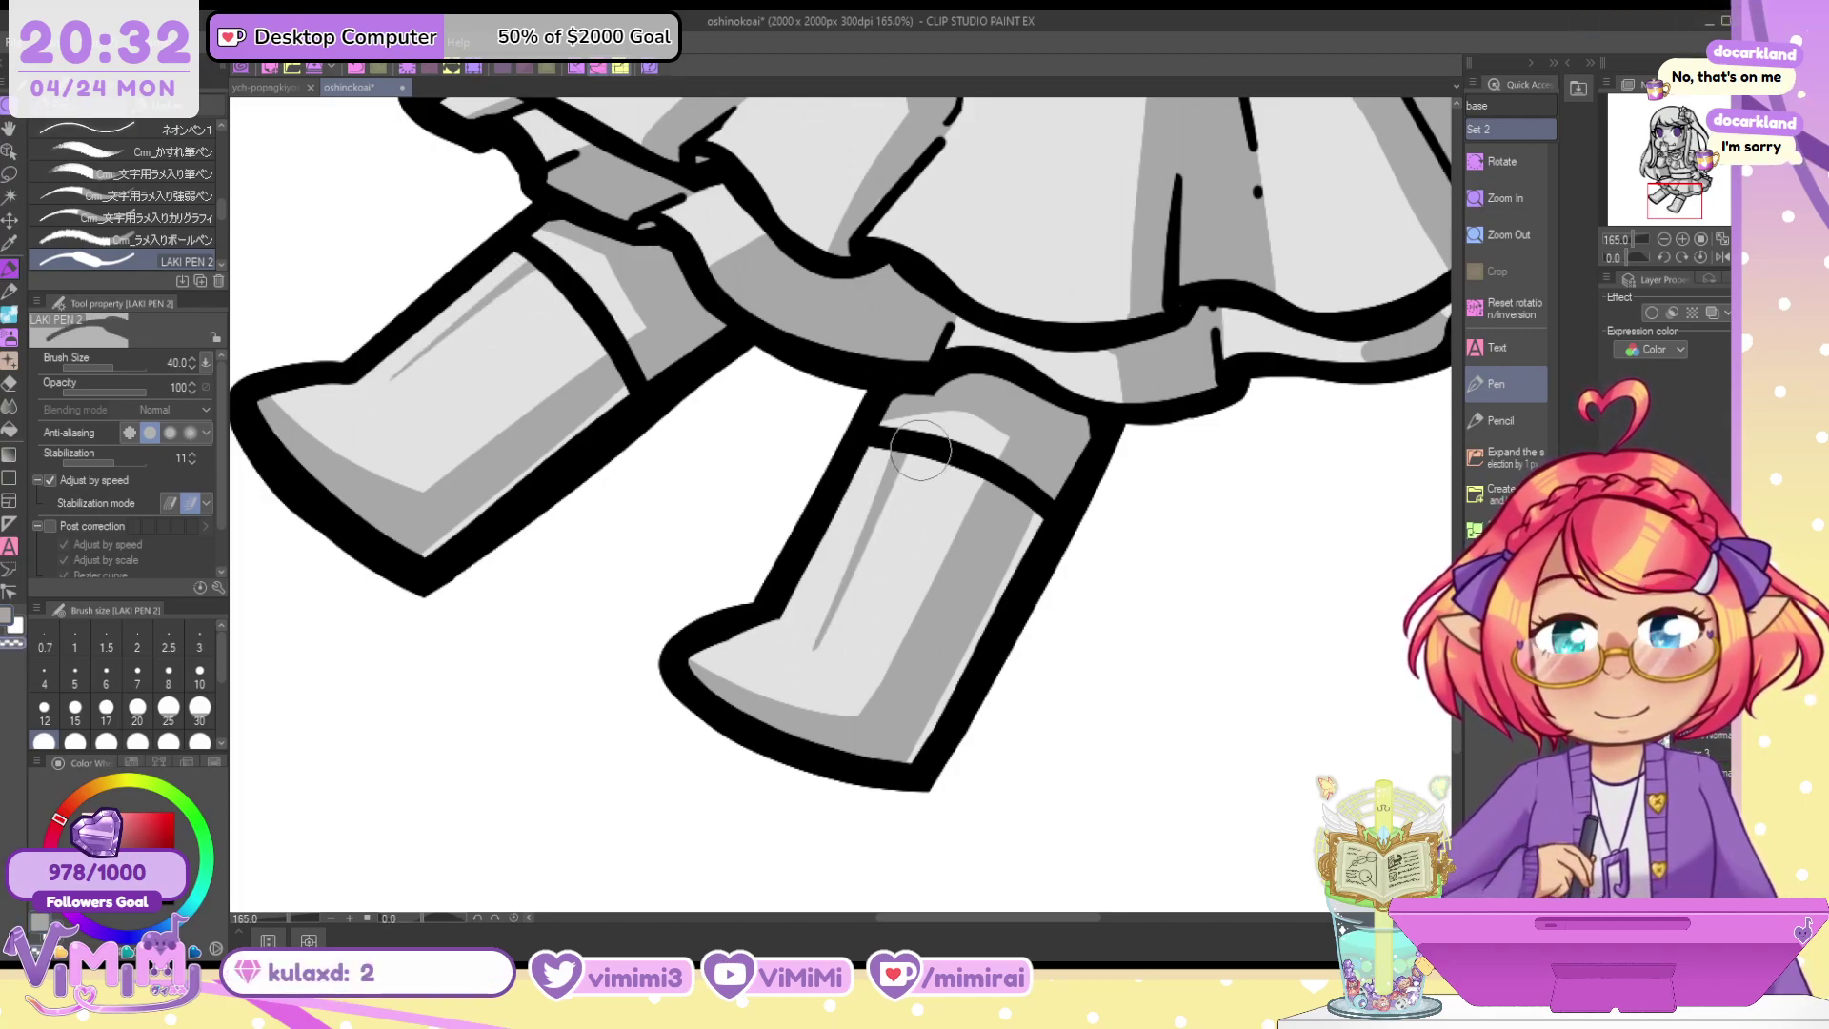
key("ctrl+z")
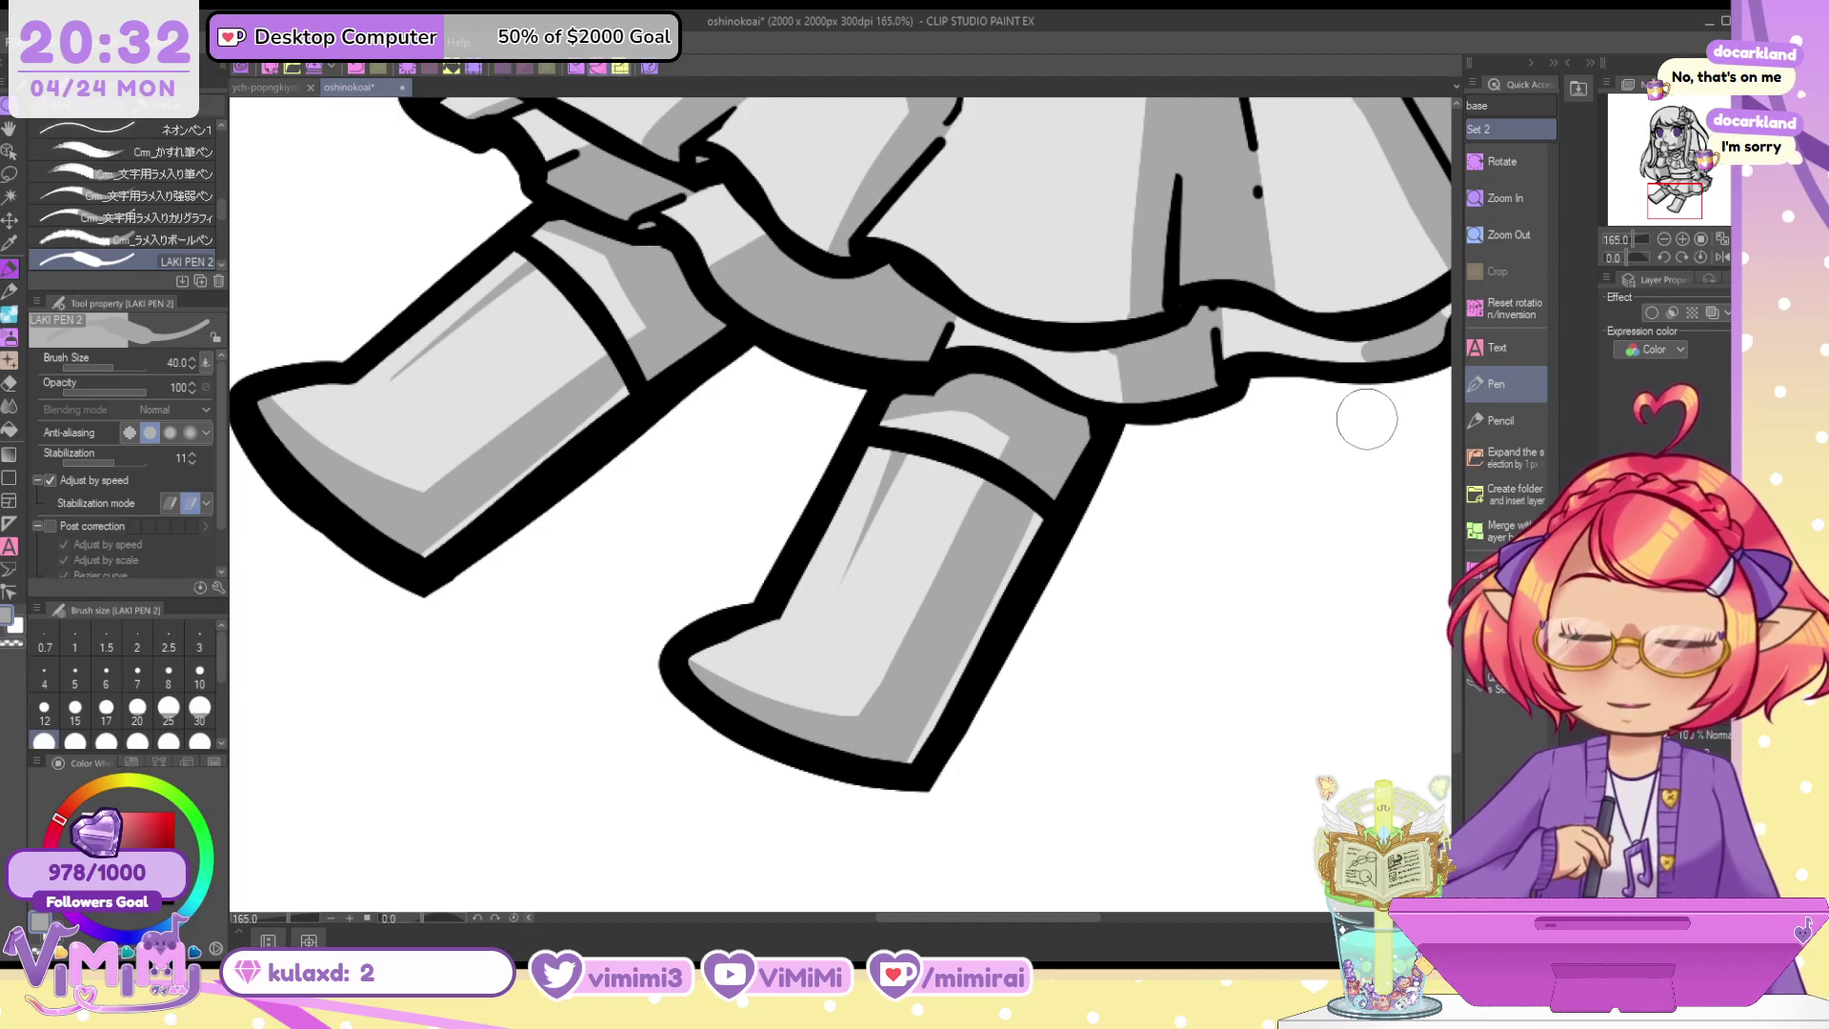
Shade the inner side of the frilled sleeve piece behind the long hair lock near the chest
left_click_drag(1674, 200, 1681, 163)
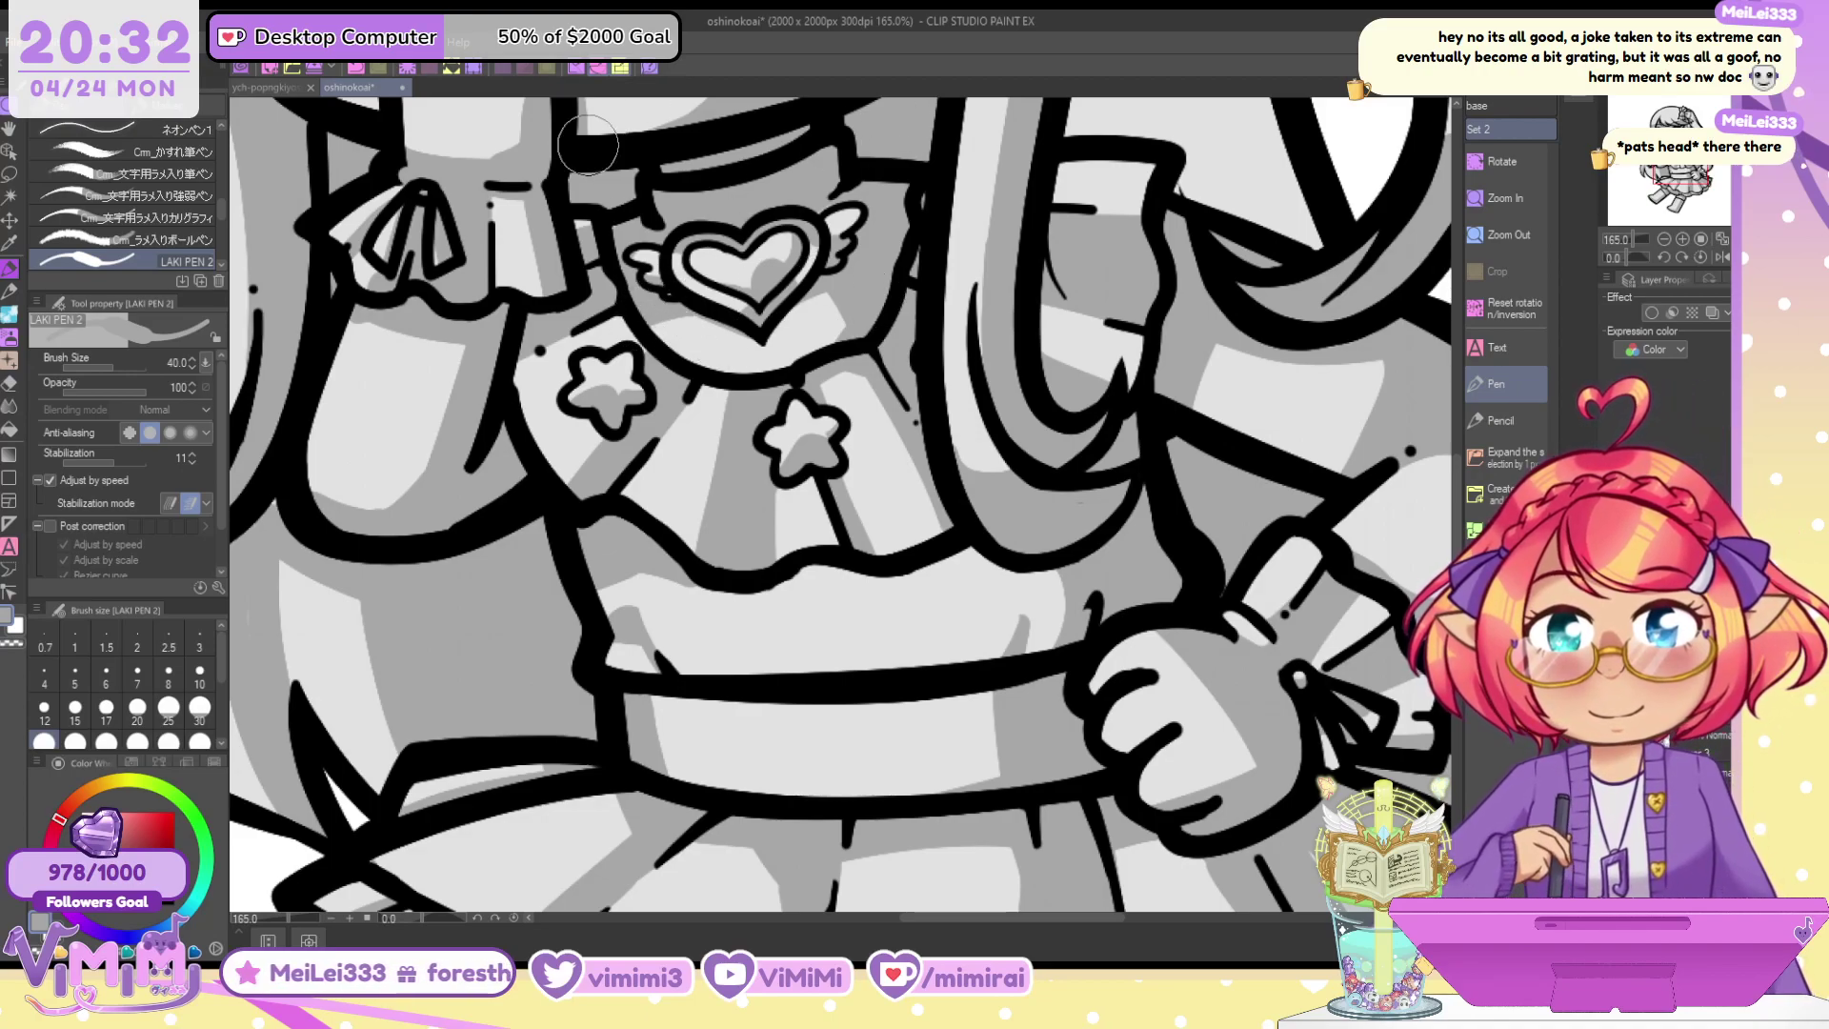
left_click_drag(1015, 278, 1040, 368)
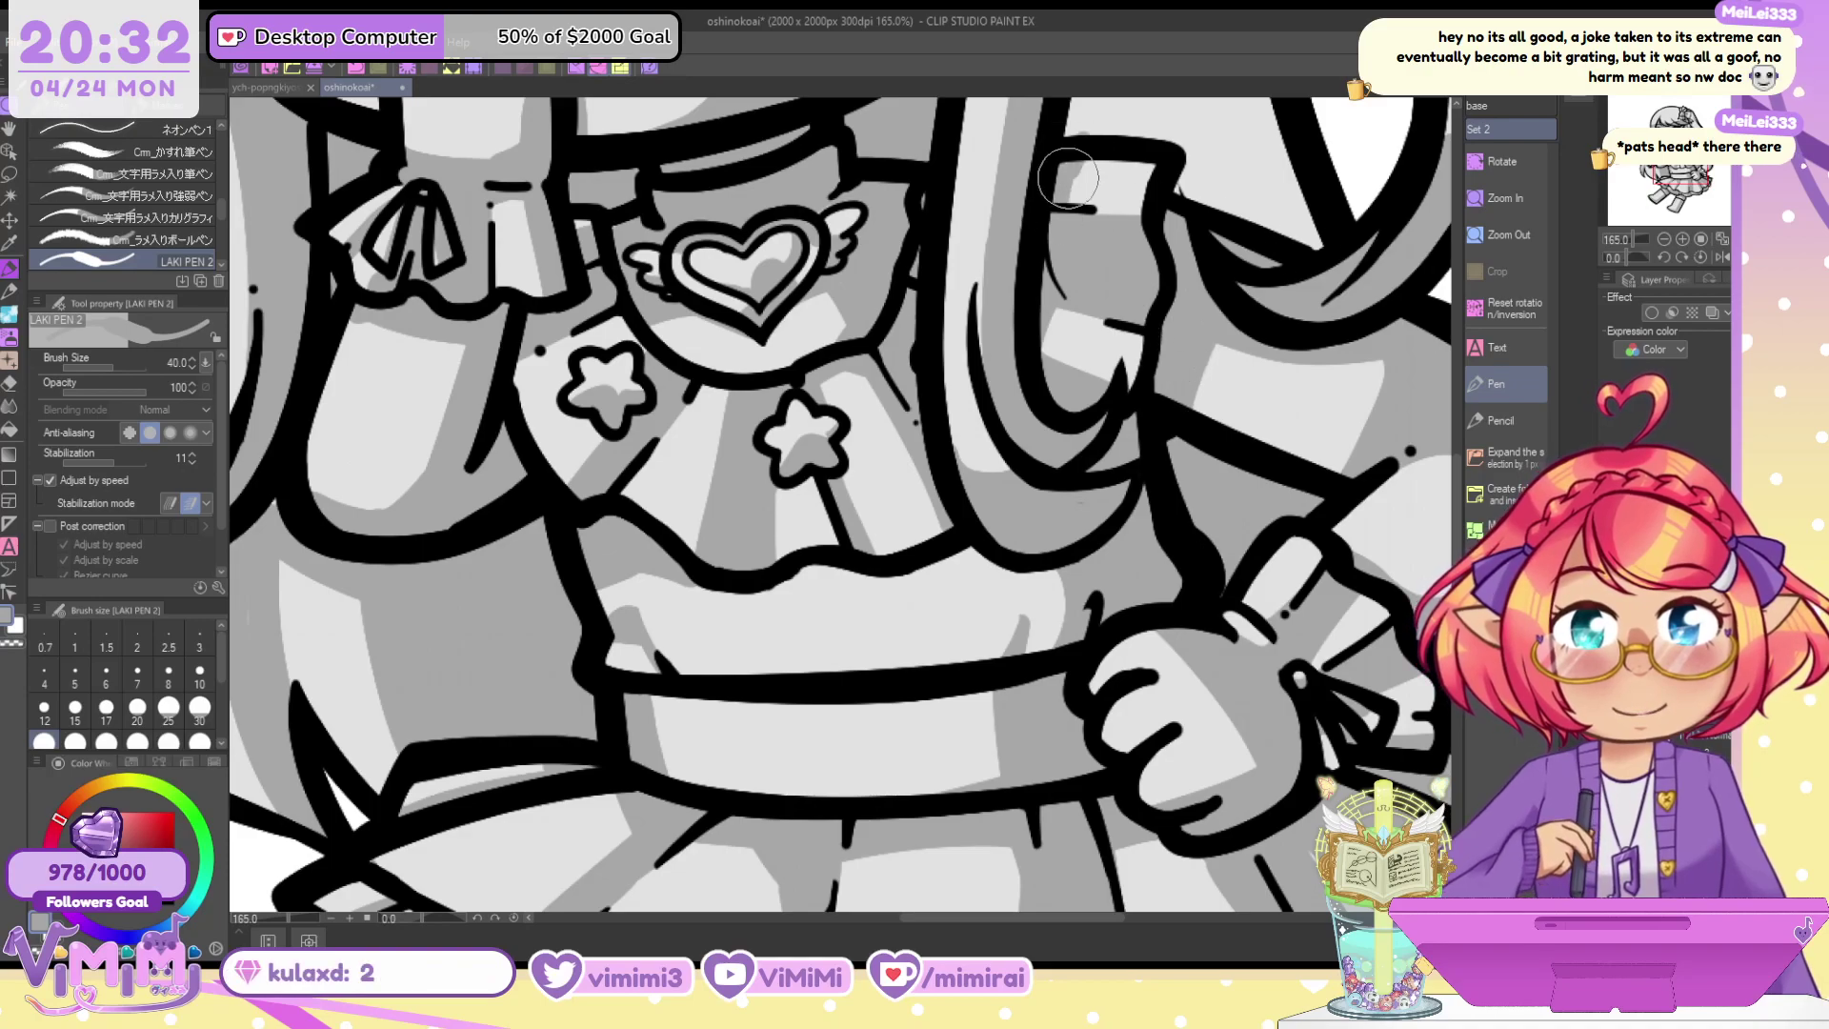
key("c")
Paint a small rounded grey shadow above the nose line on the face and undo the extra stroke
mouse_move(781, 276)
left_mouse_down()
mouse_move(805, 466)
mouse_move(948, 790)
mouse_move(885, 876)
left_mouse_up()
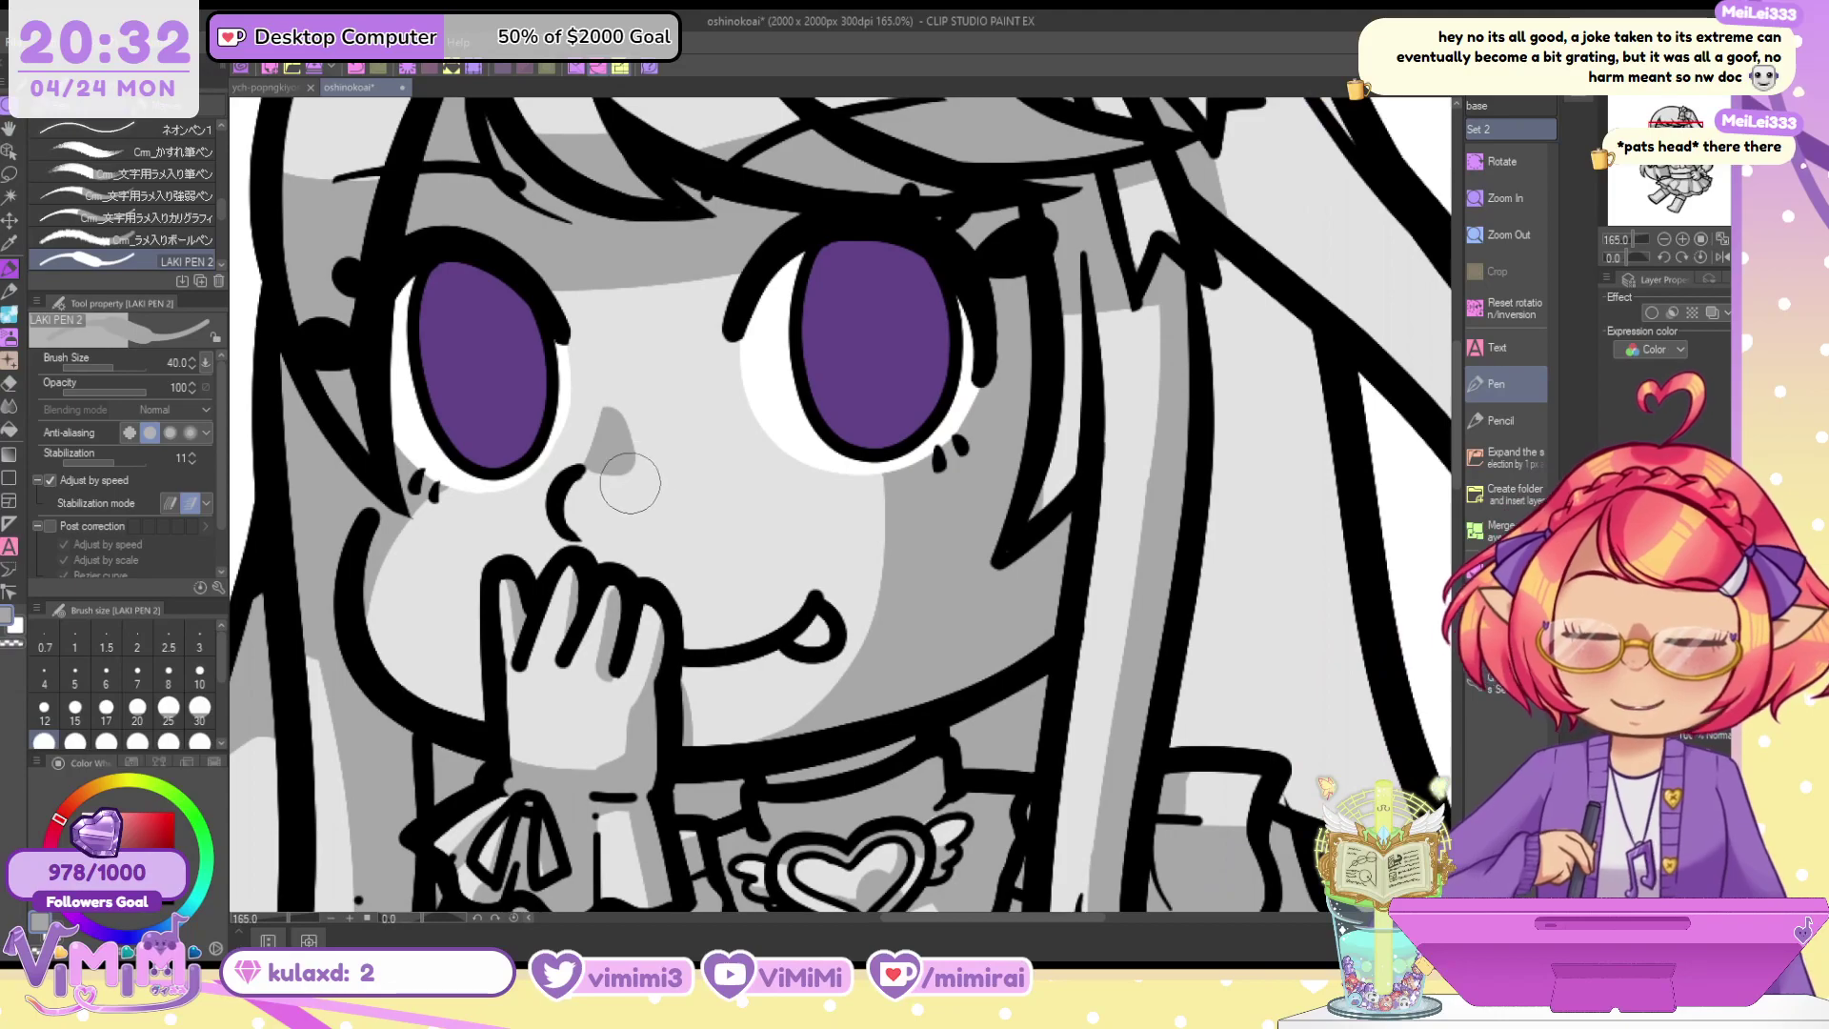
left_click_drag(587, 455, 609, 421)
key("ctrl+z")
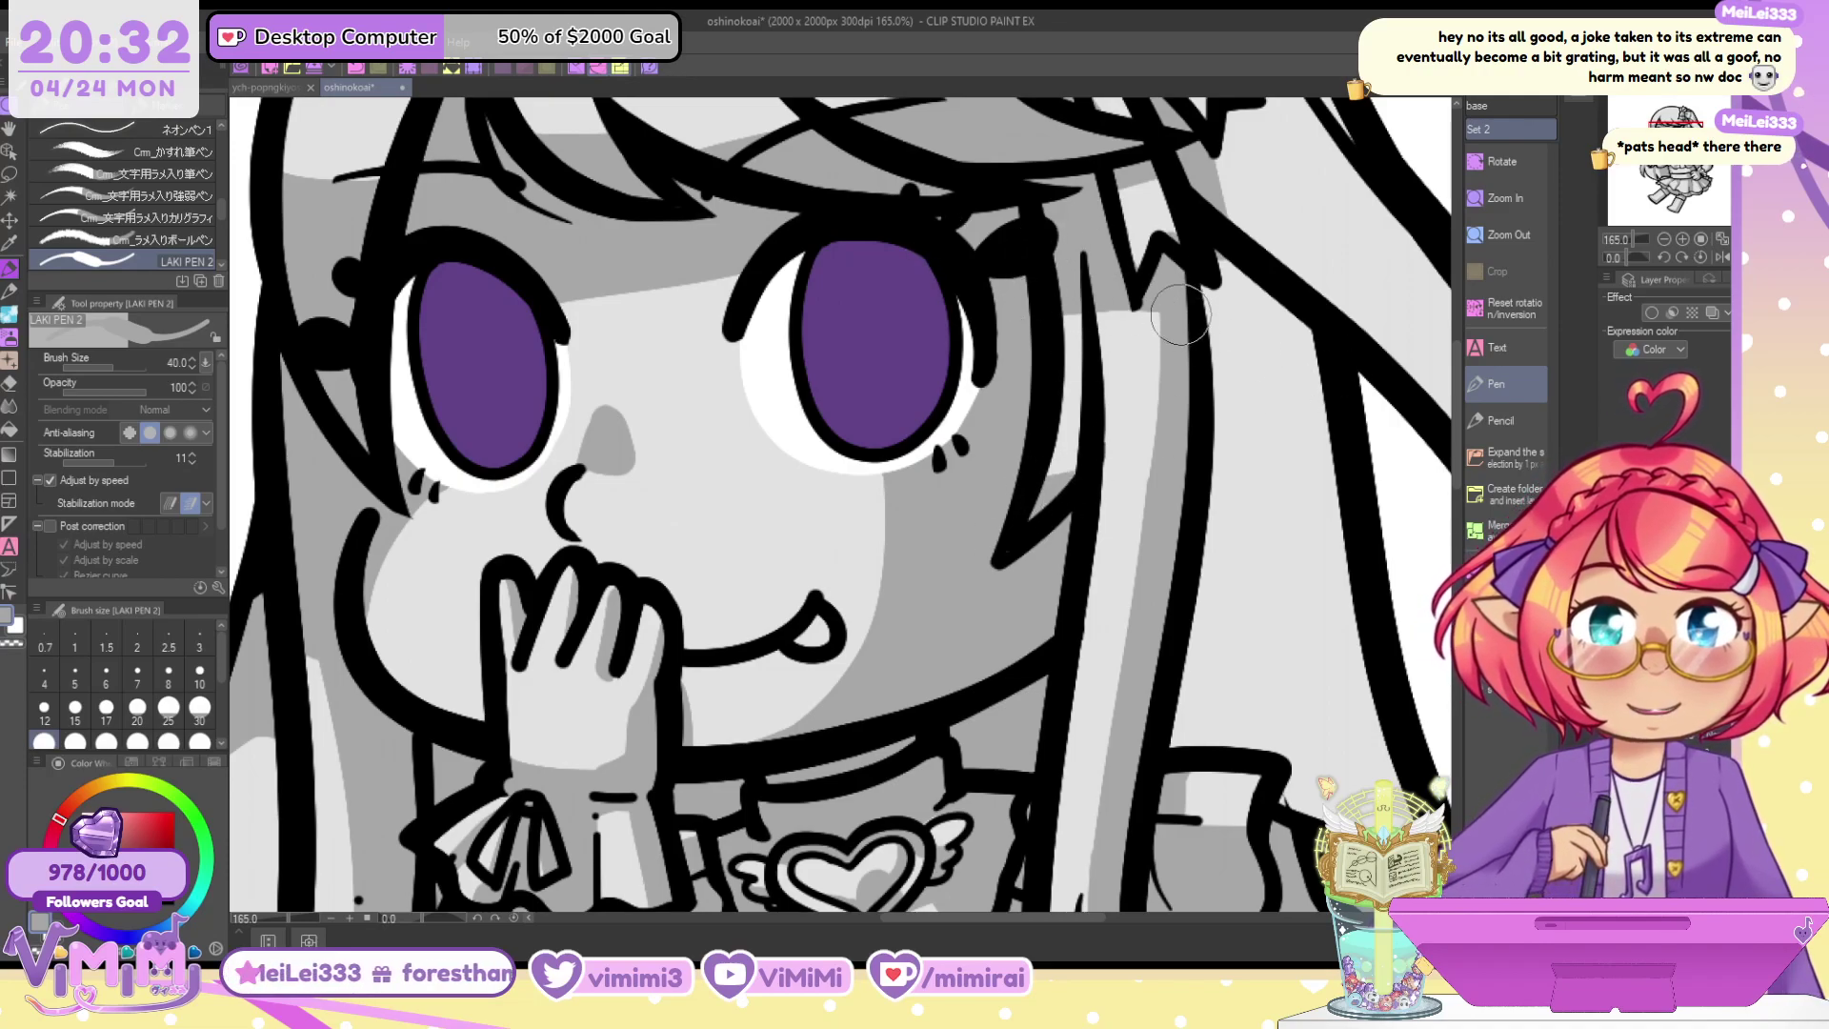
Shade the top and outer edge of the wide hair section beside the face
left_click_drag(1206, 317, 1258, 291)
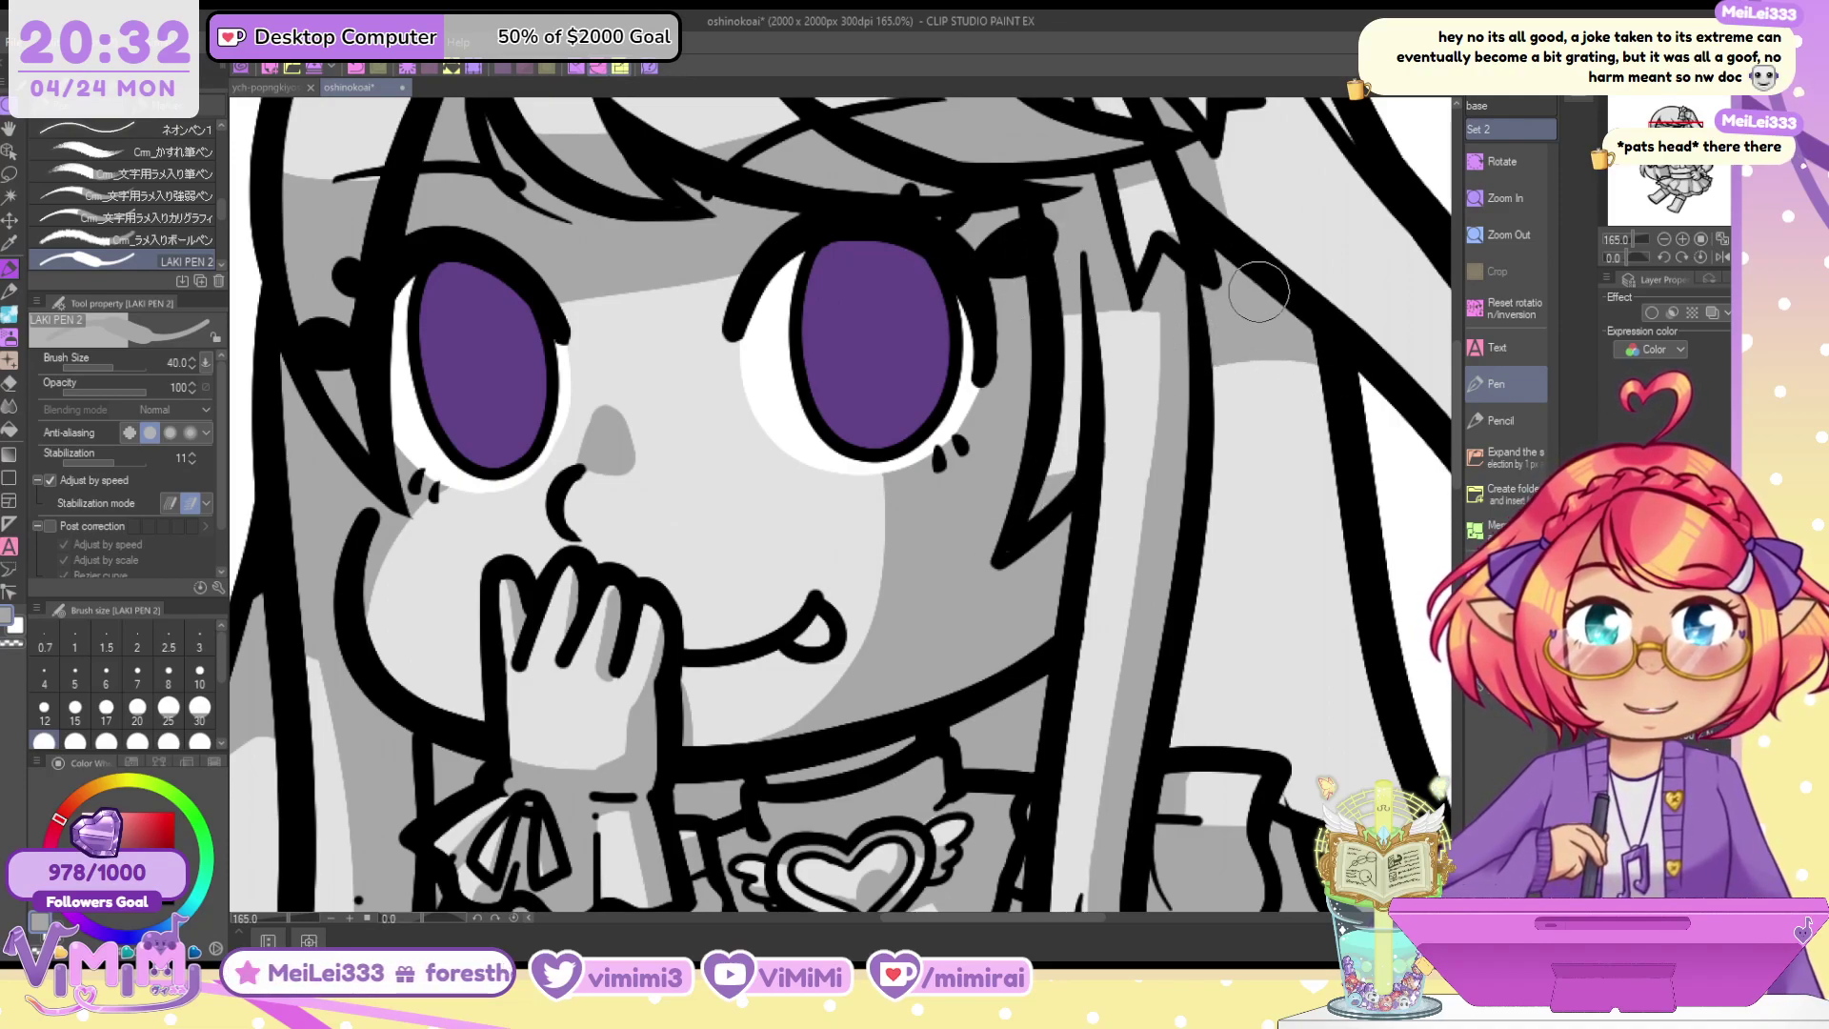
left_click_drag(1692, 169, 1692, 149)
mouse_move(910, 209)
left_mouse_down()
mouse_move(1028, 692)
mouse_move(914, 408)
left_mouse_up()
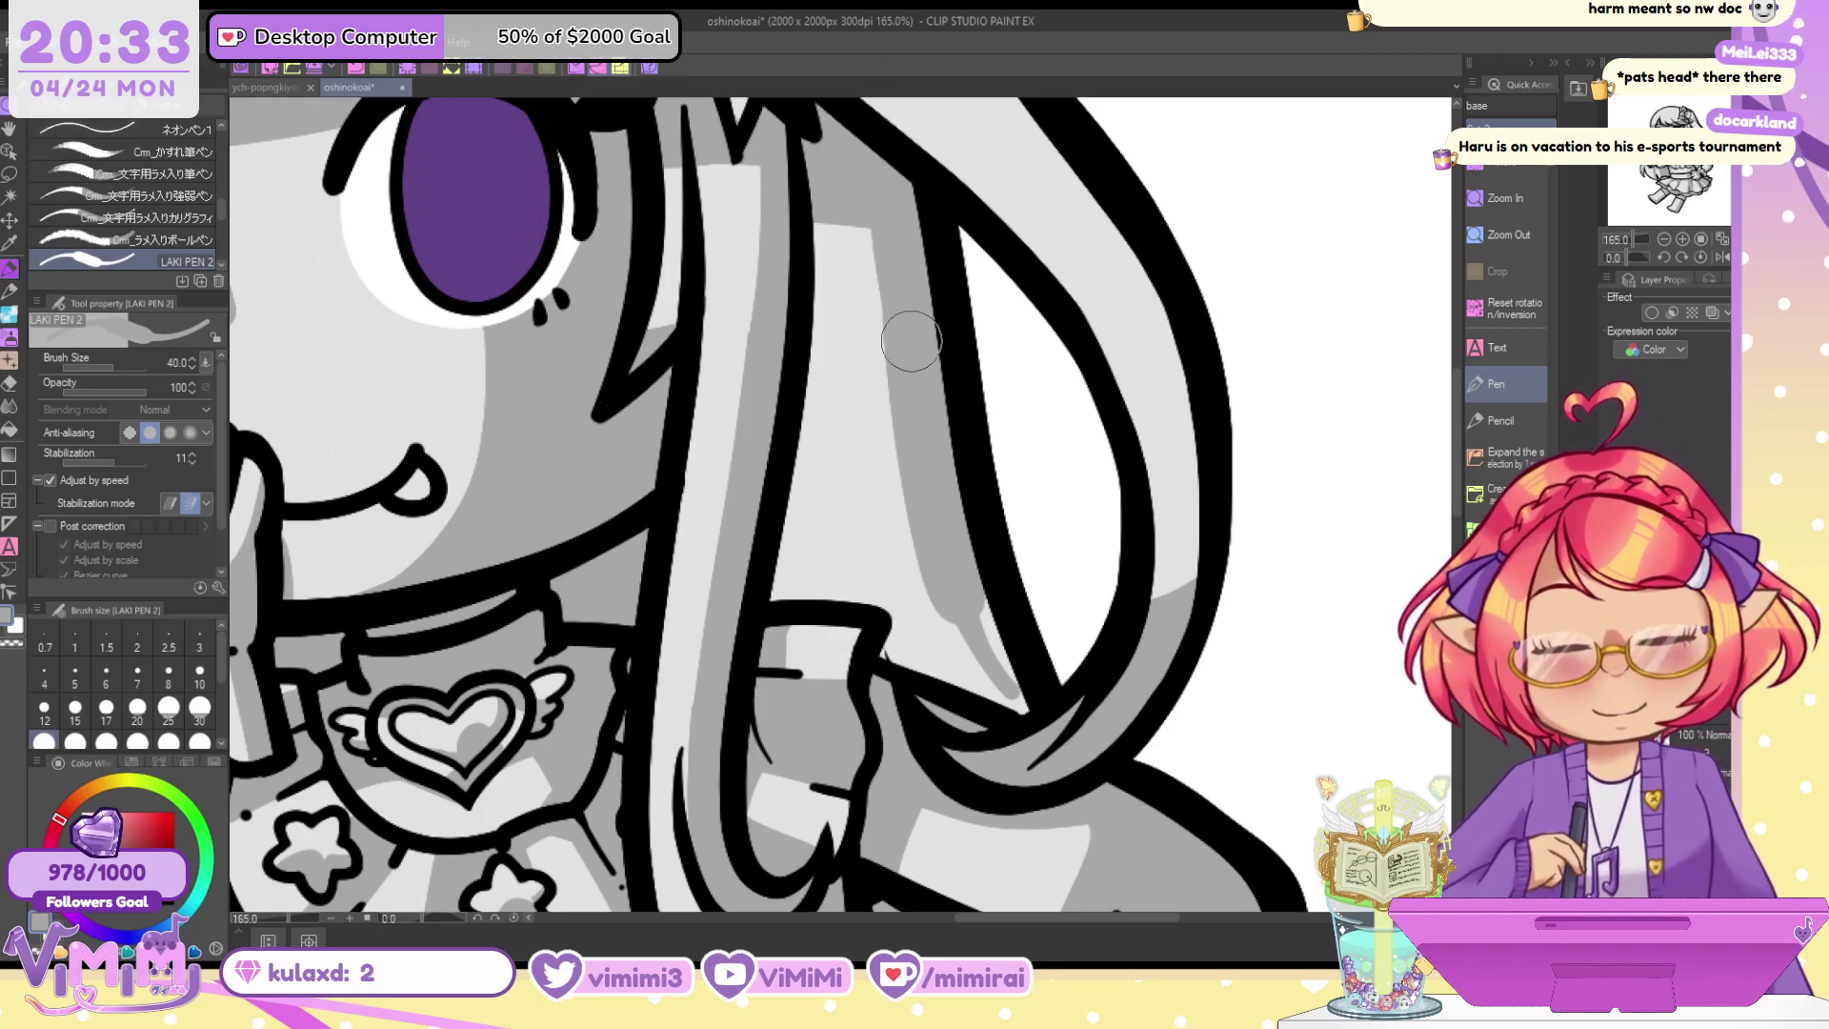
Extend the grey shadow down the outer and lower edges of the wide hair section, adding thin tapered streaks inside it
mouse_move(910, 339)
left_mouse_down()
mouse_move(949, 648)
mouse_move(989, 682)
mouse_move(990, 609)
left_mouse_up()
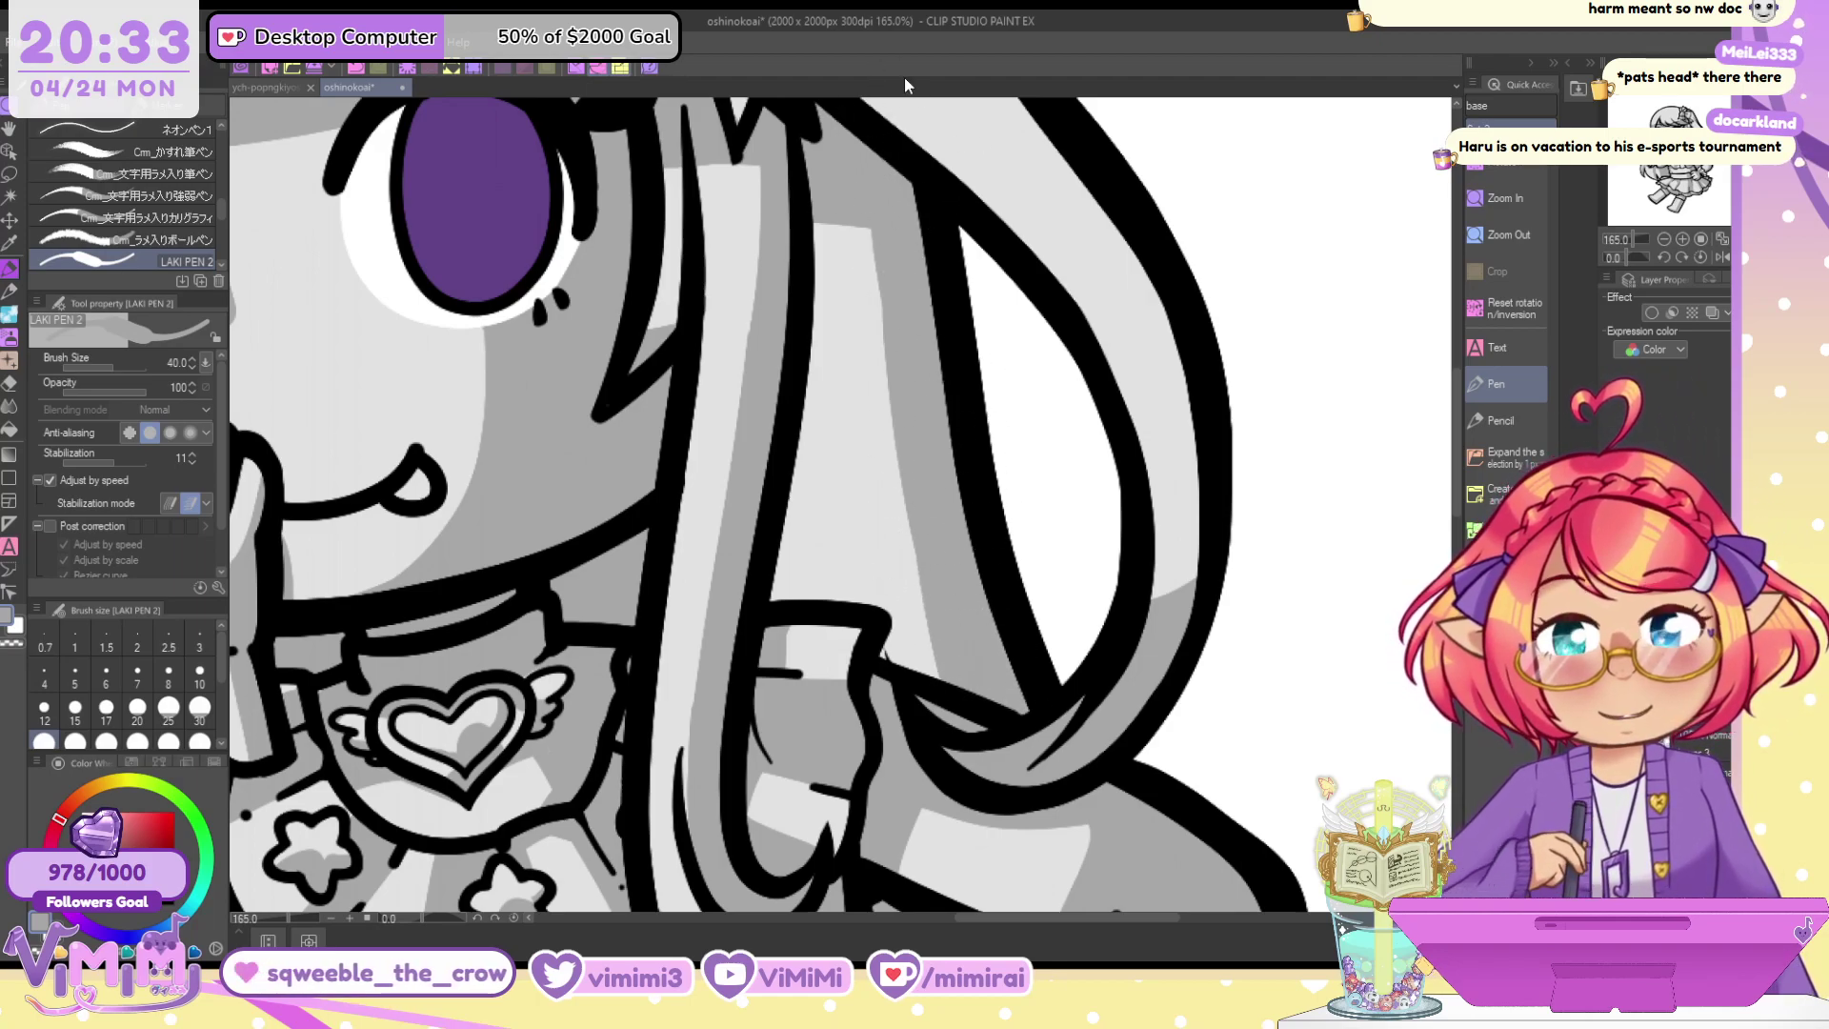
left_click_drag(840, 232, 898, 559)
key("c")
key("c")
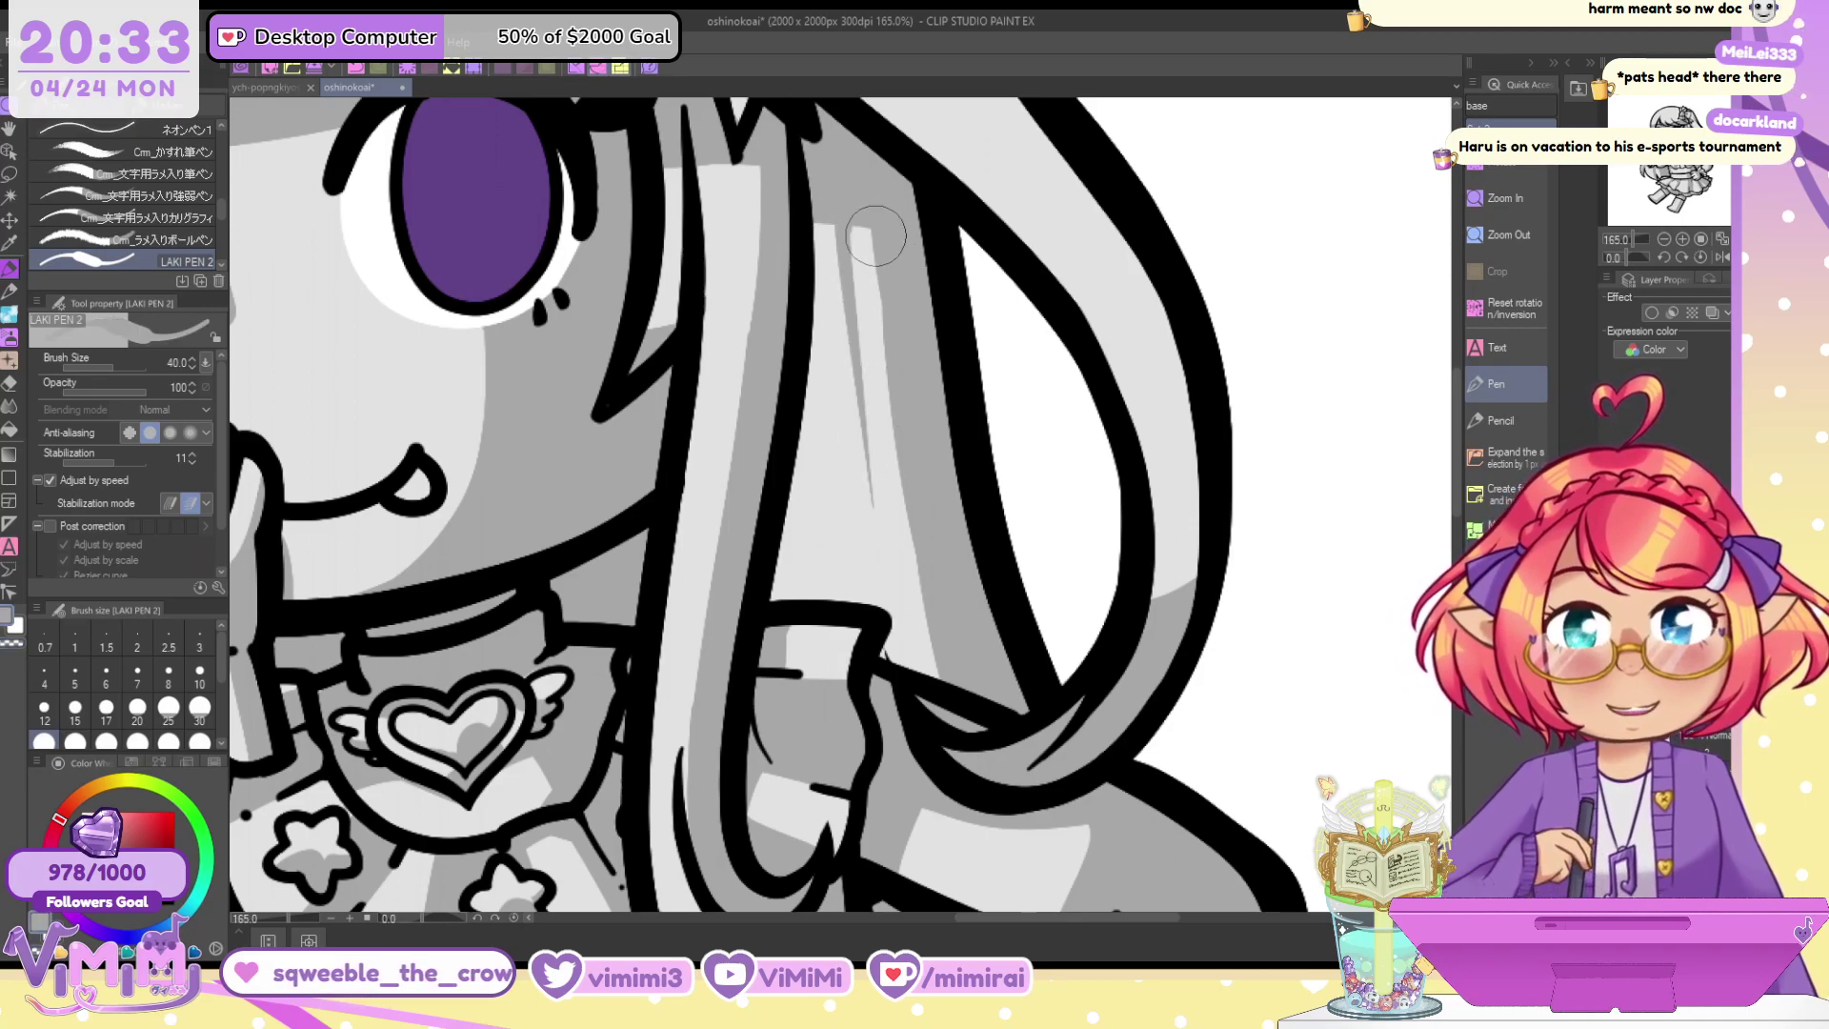
left_click_drag(875, 235, 946, 481)
left_click_drag(863, 255, 992, 595)
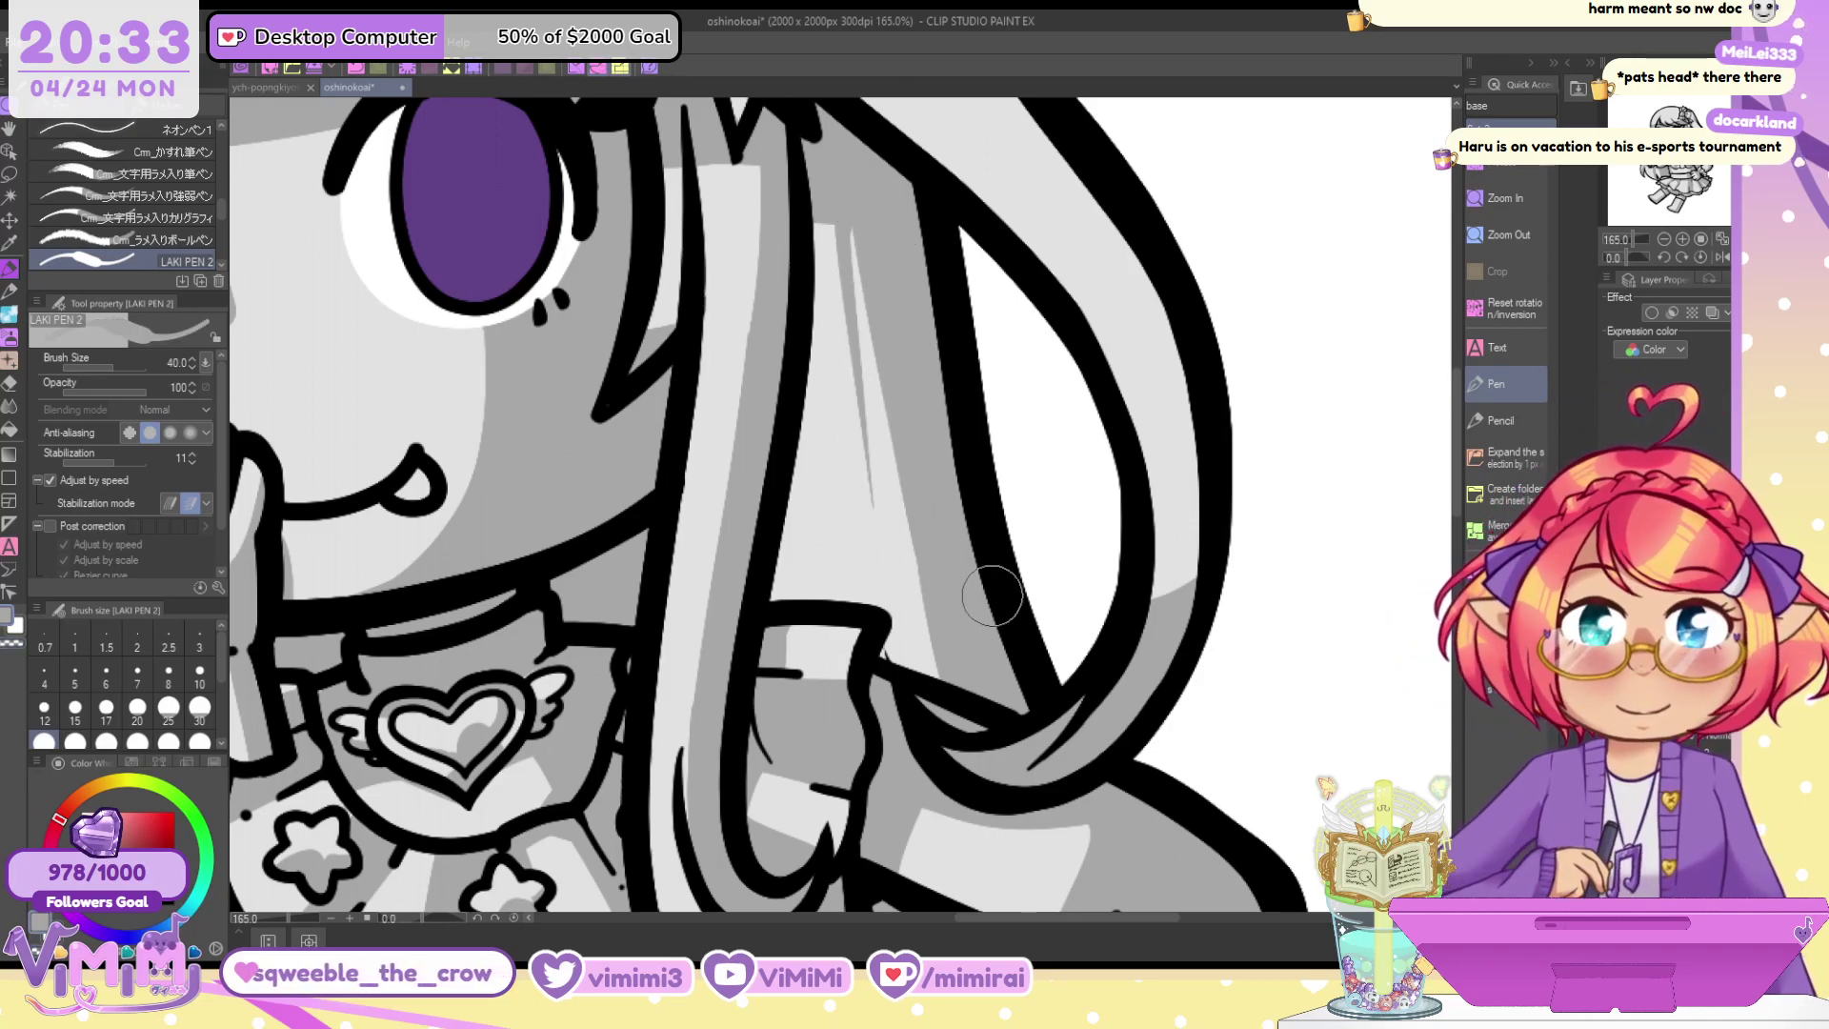
mouse_move(817, 559)
left_mouse_down()
mouse_move(796, 533)
mouse_move(778, 569)
left_mouse_up()
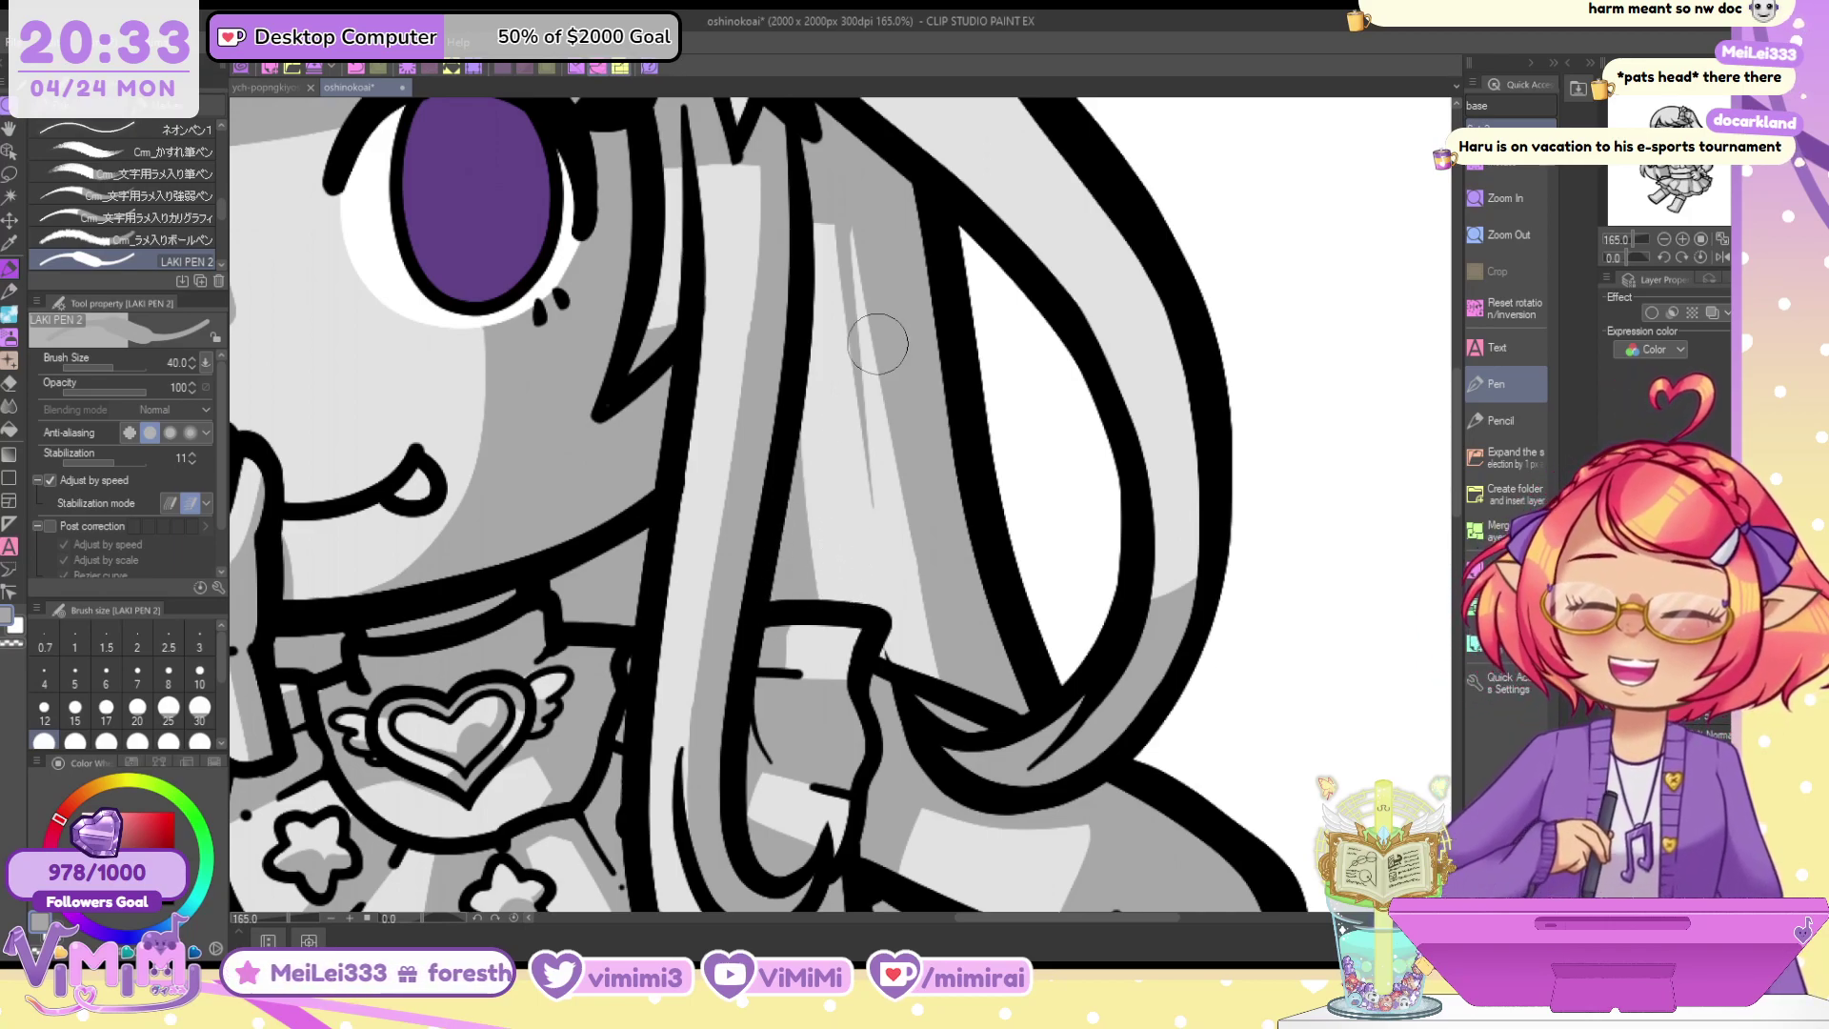
left_click_drag(860, 538, 887, 632)
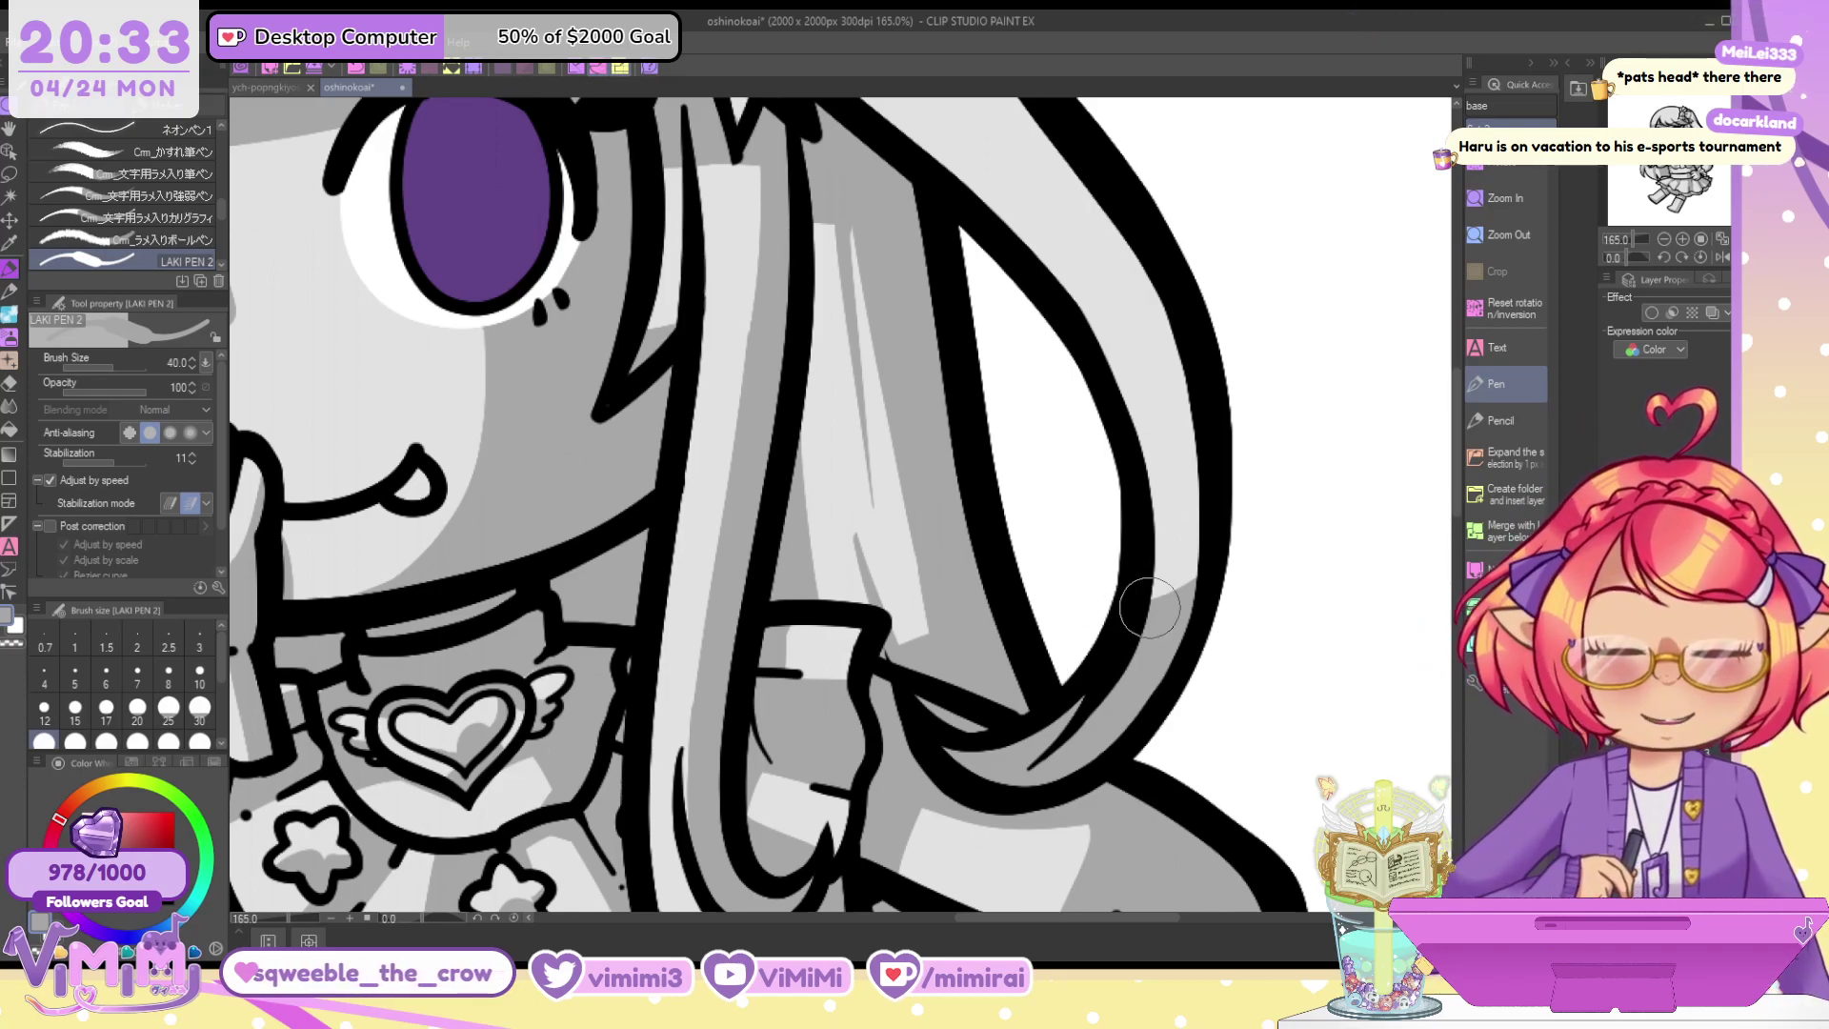
Shade the outer edge and lower curve of the looped ponytail lock, leaving a tapered light strip along its inner side
left_click_drag(1114, 198, 1078, 654)
left_click_drag(1188, 440, 1166, 580)
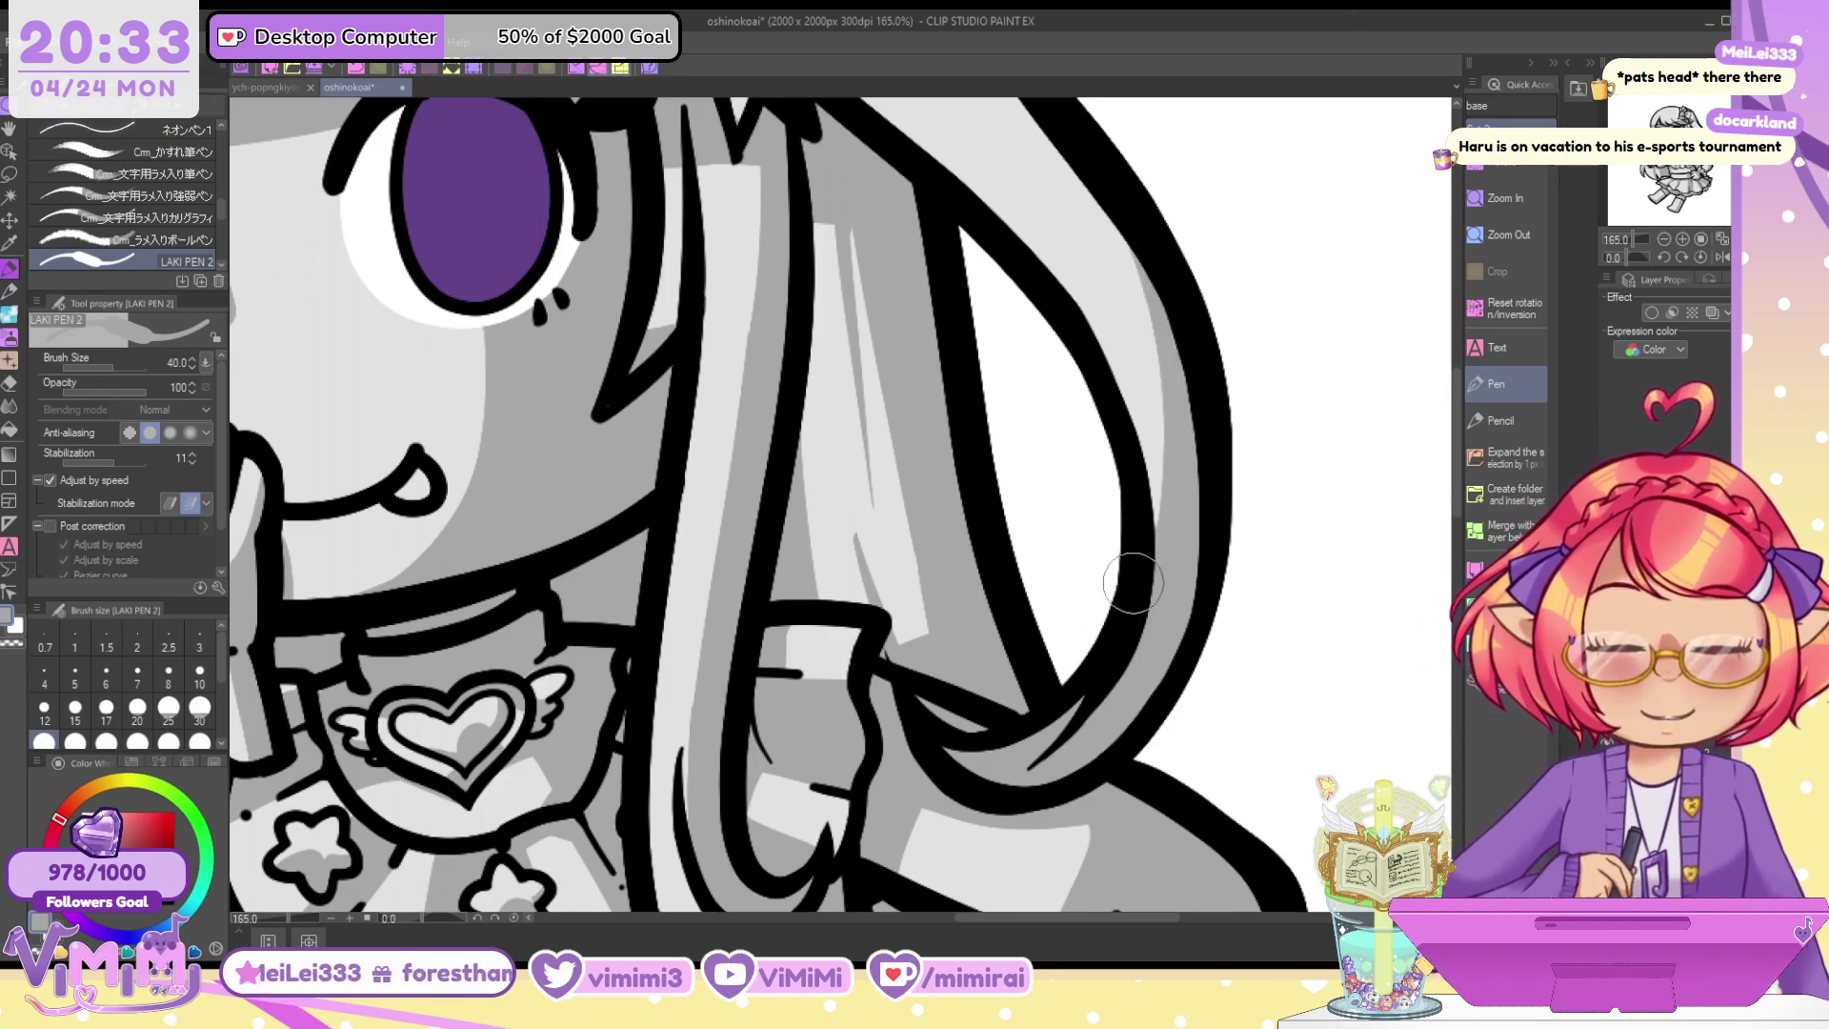
left_click_drag(905, 285, 1114, 769)
Shade the ponytail's base beside the bow and continue a narrow shadow down its outer edge
left_click_drag(1027, 251, 1132, 444)
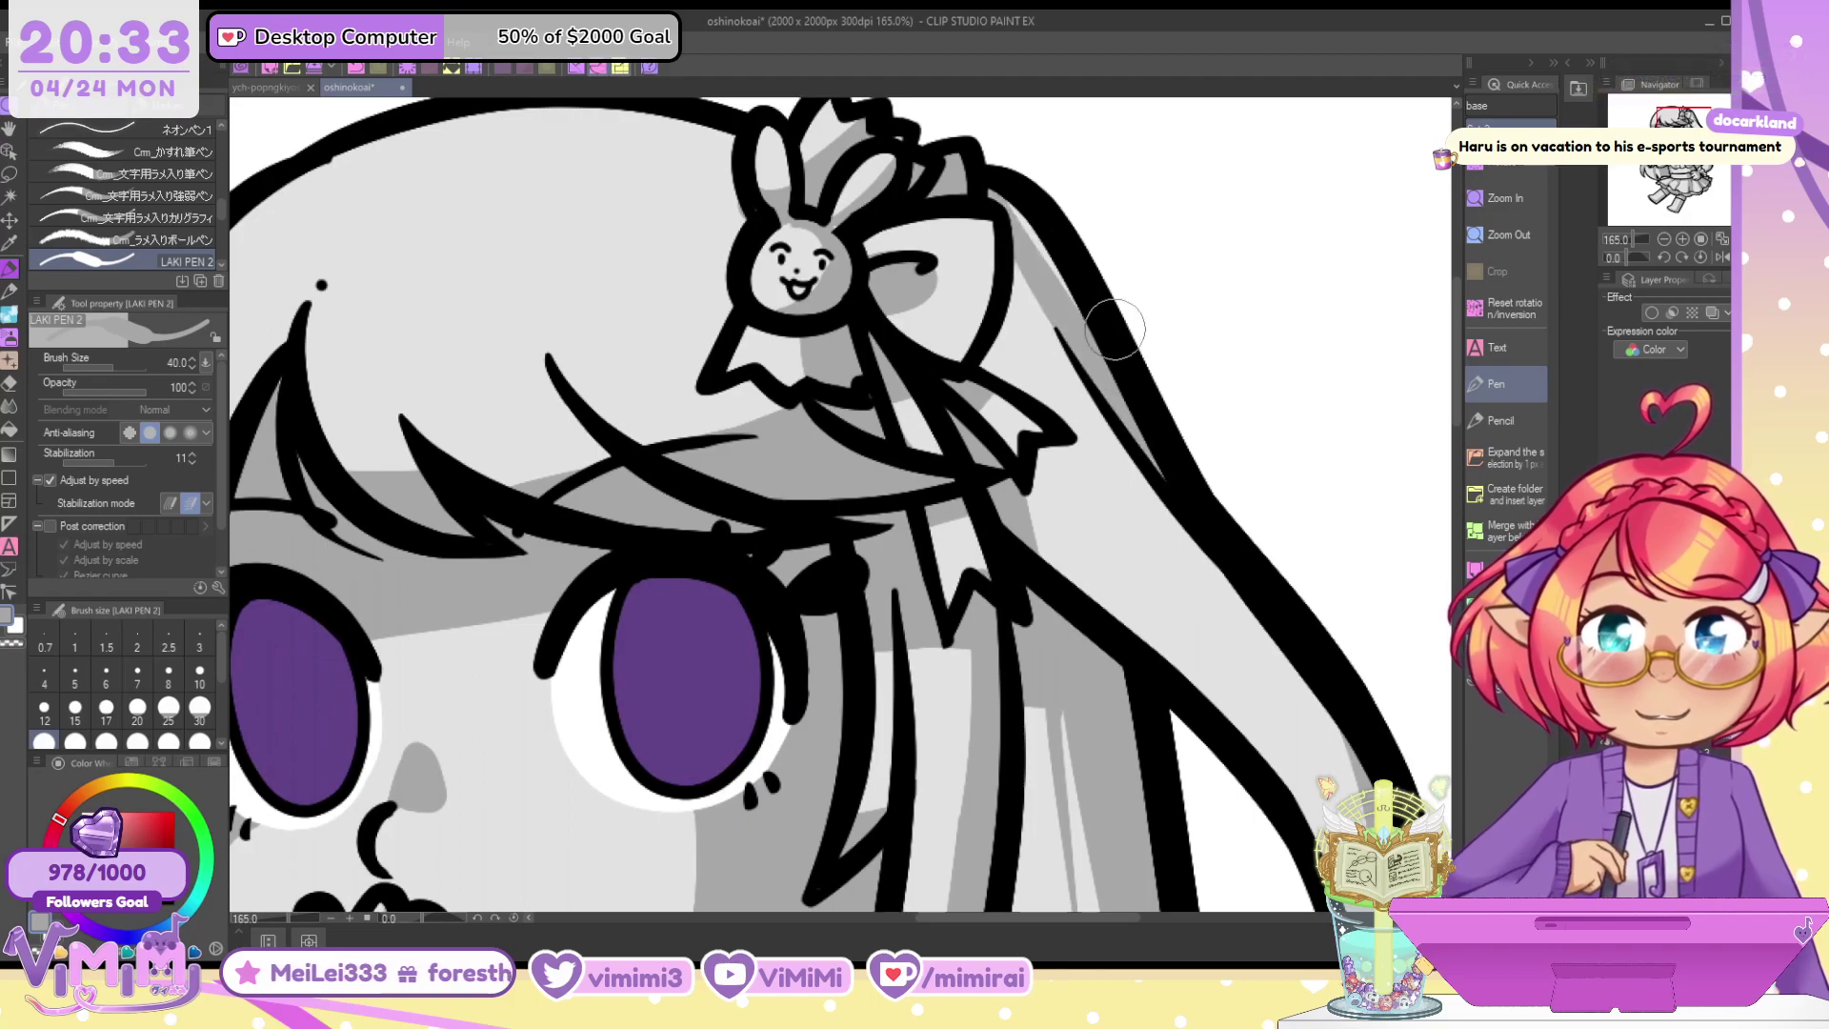
left_click_drag(997, 170, 1179, 447)
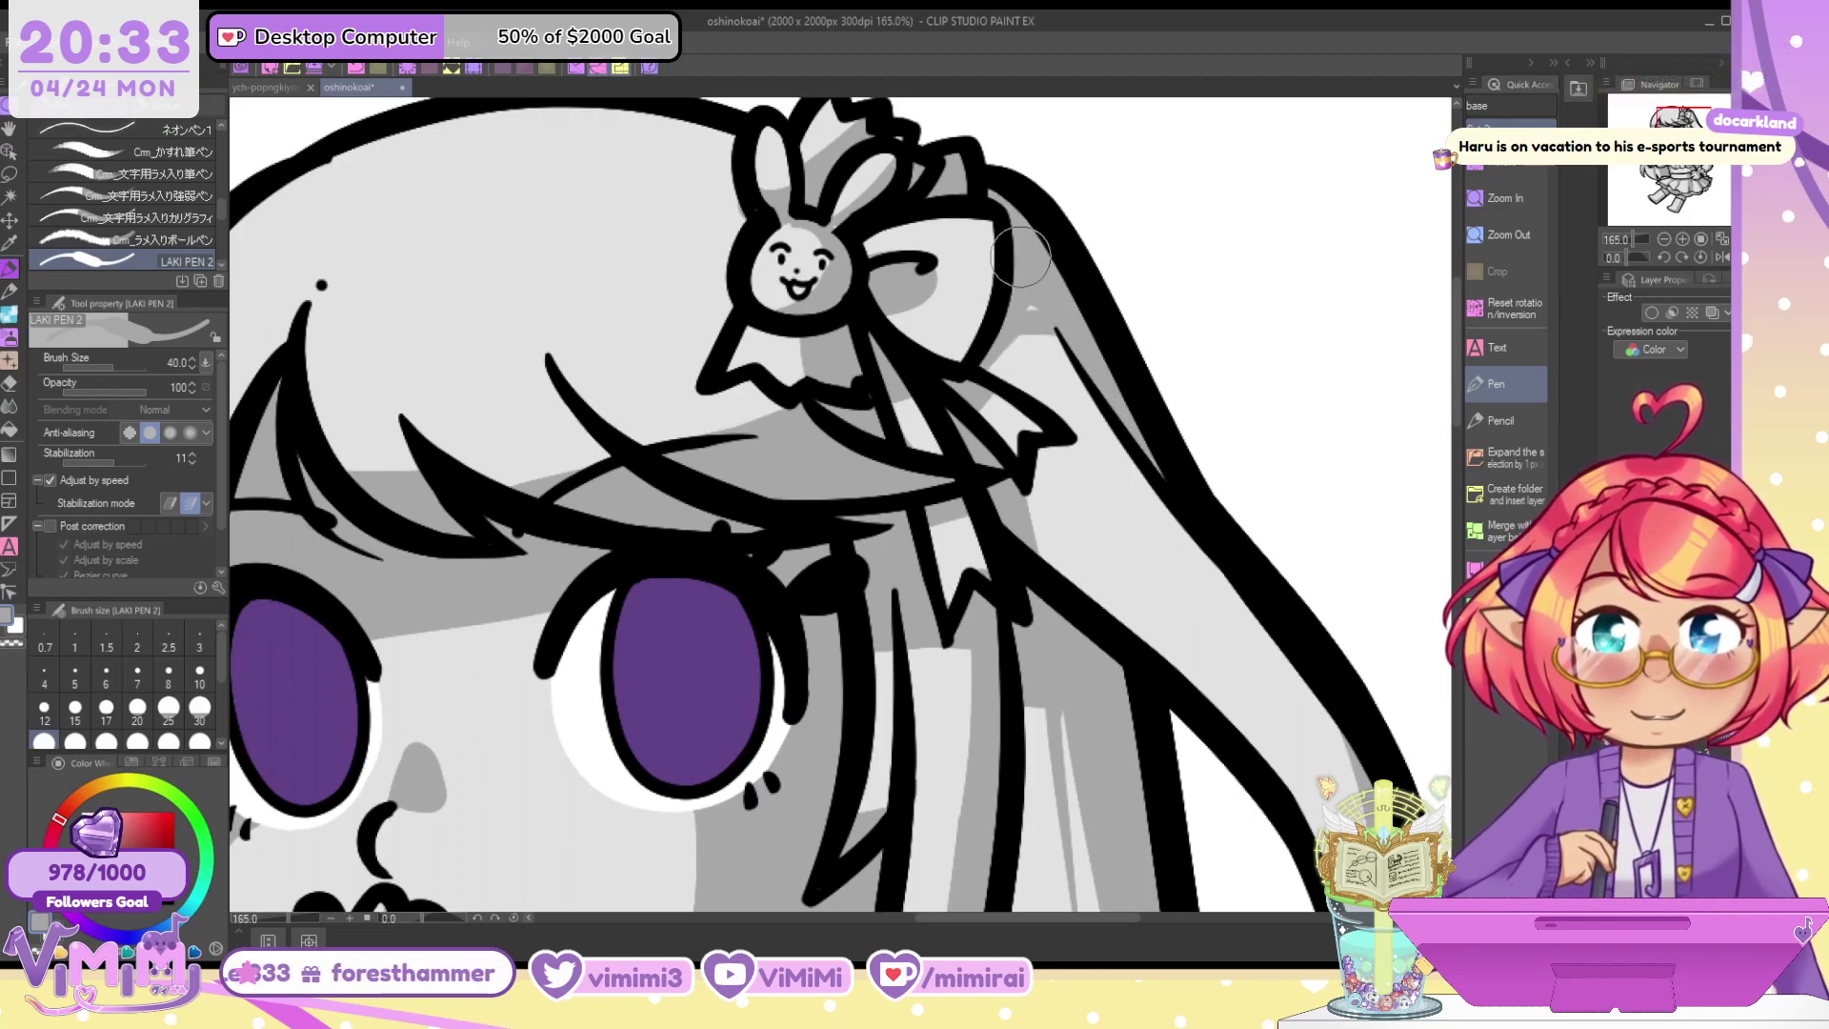
mouse_move(1056, 328)
left_mouse_down()
mouse_move(1167, 538)
mouse_move(1284, 629)
left_mouse_up()
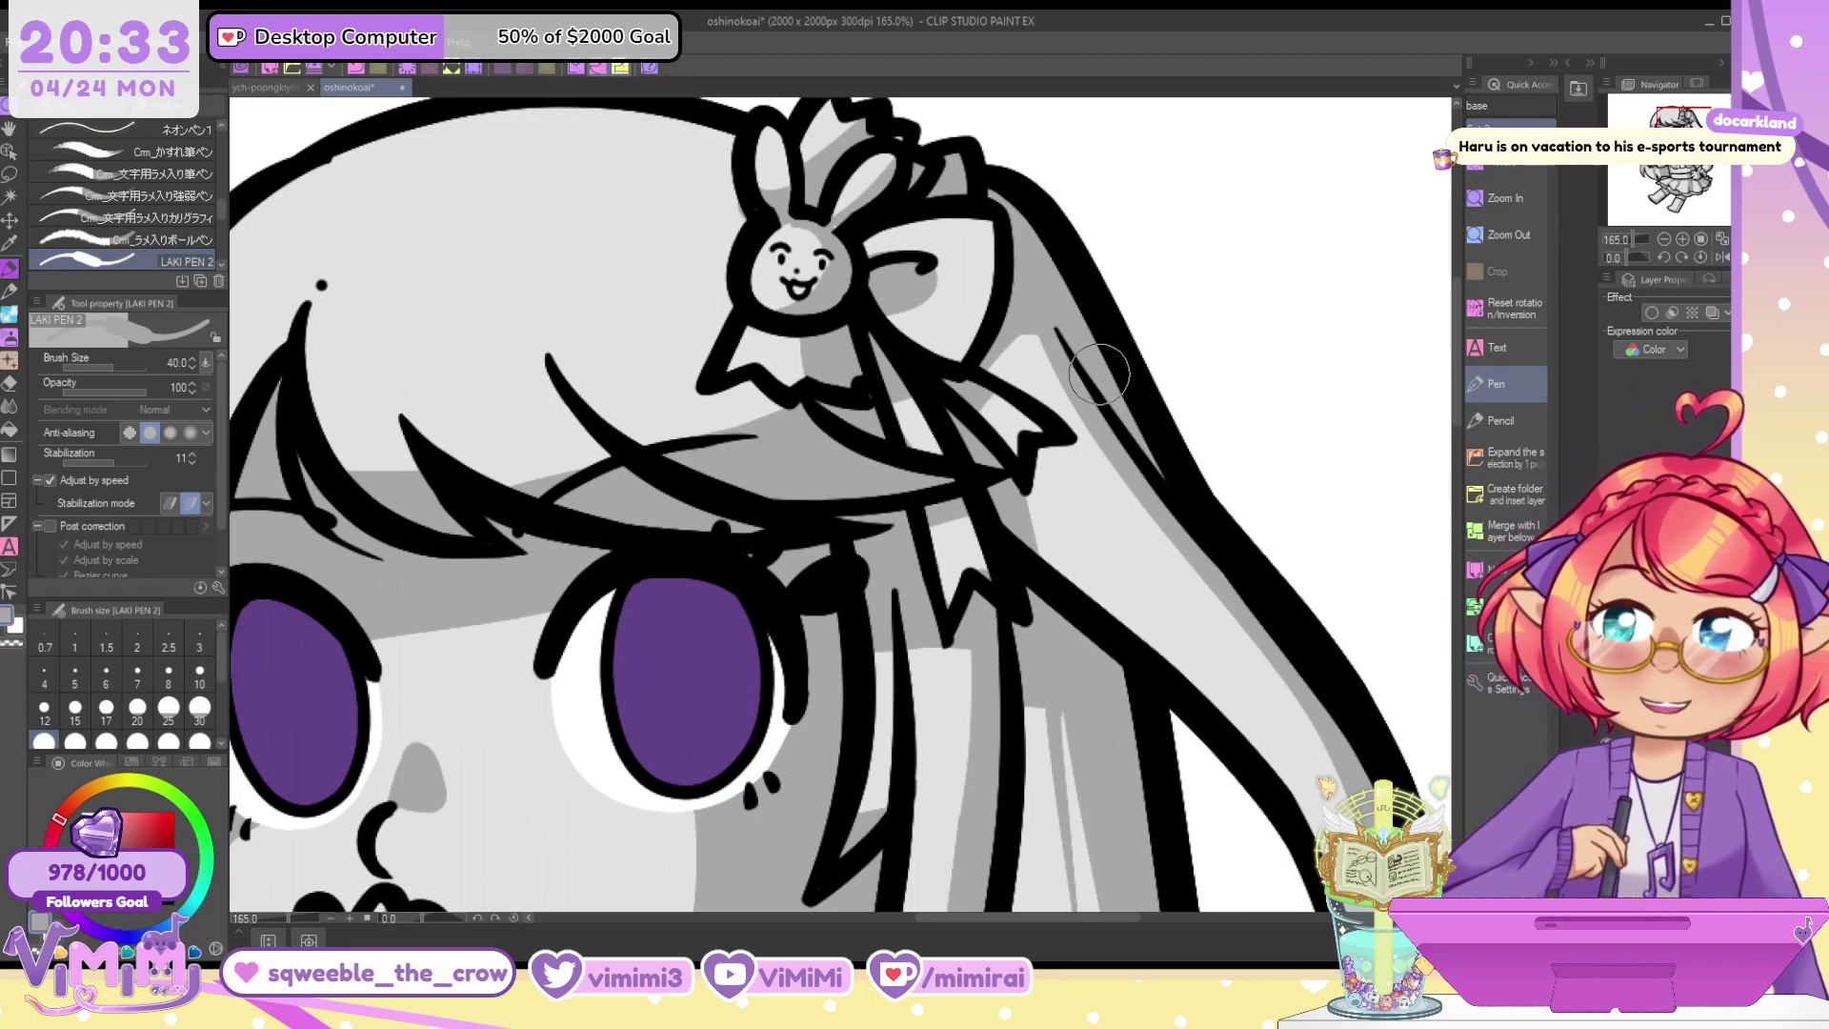
left_click_drag(817, 239, 987, 321)
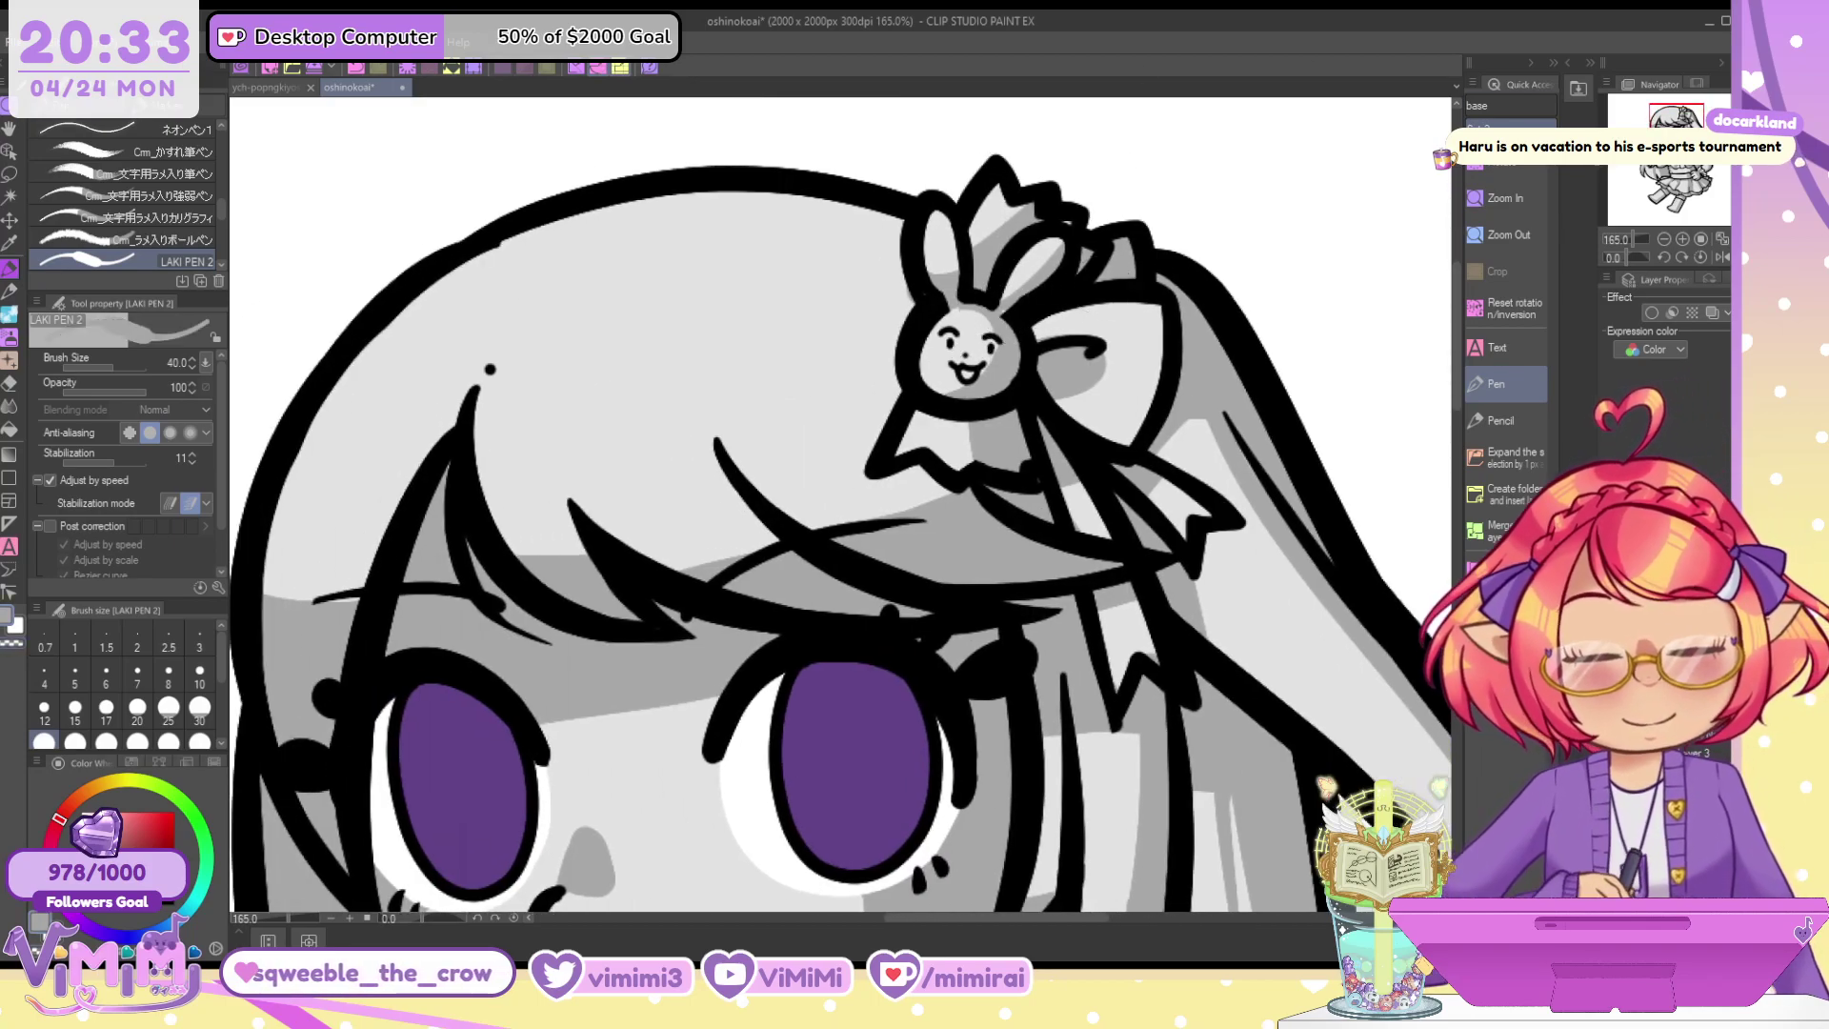
Check the flat colours around the rabbit hair ornament without the grey overlay and shading, and restore the grey view and drawing colour
left_click(1612, 610)
left_click(981, 312, "alt")
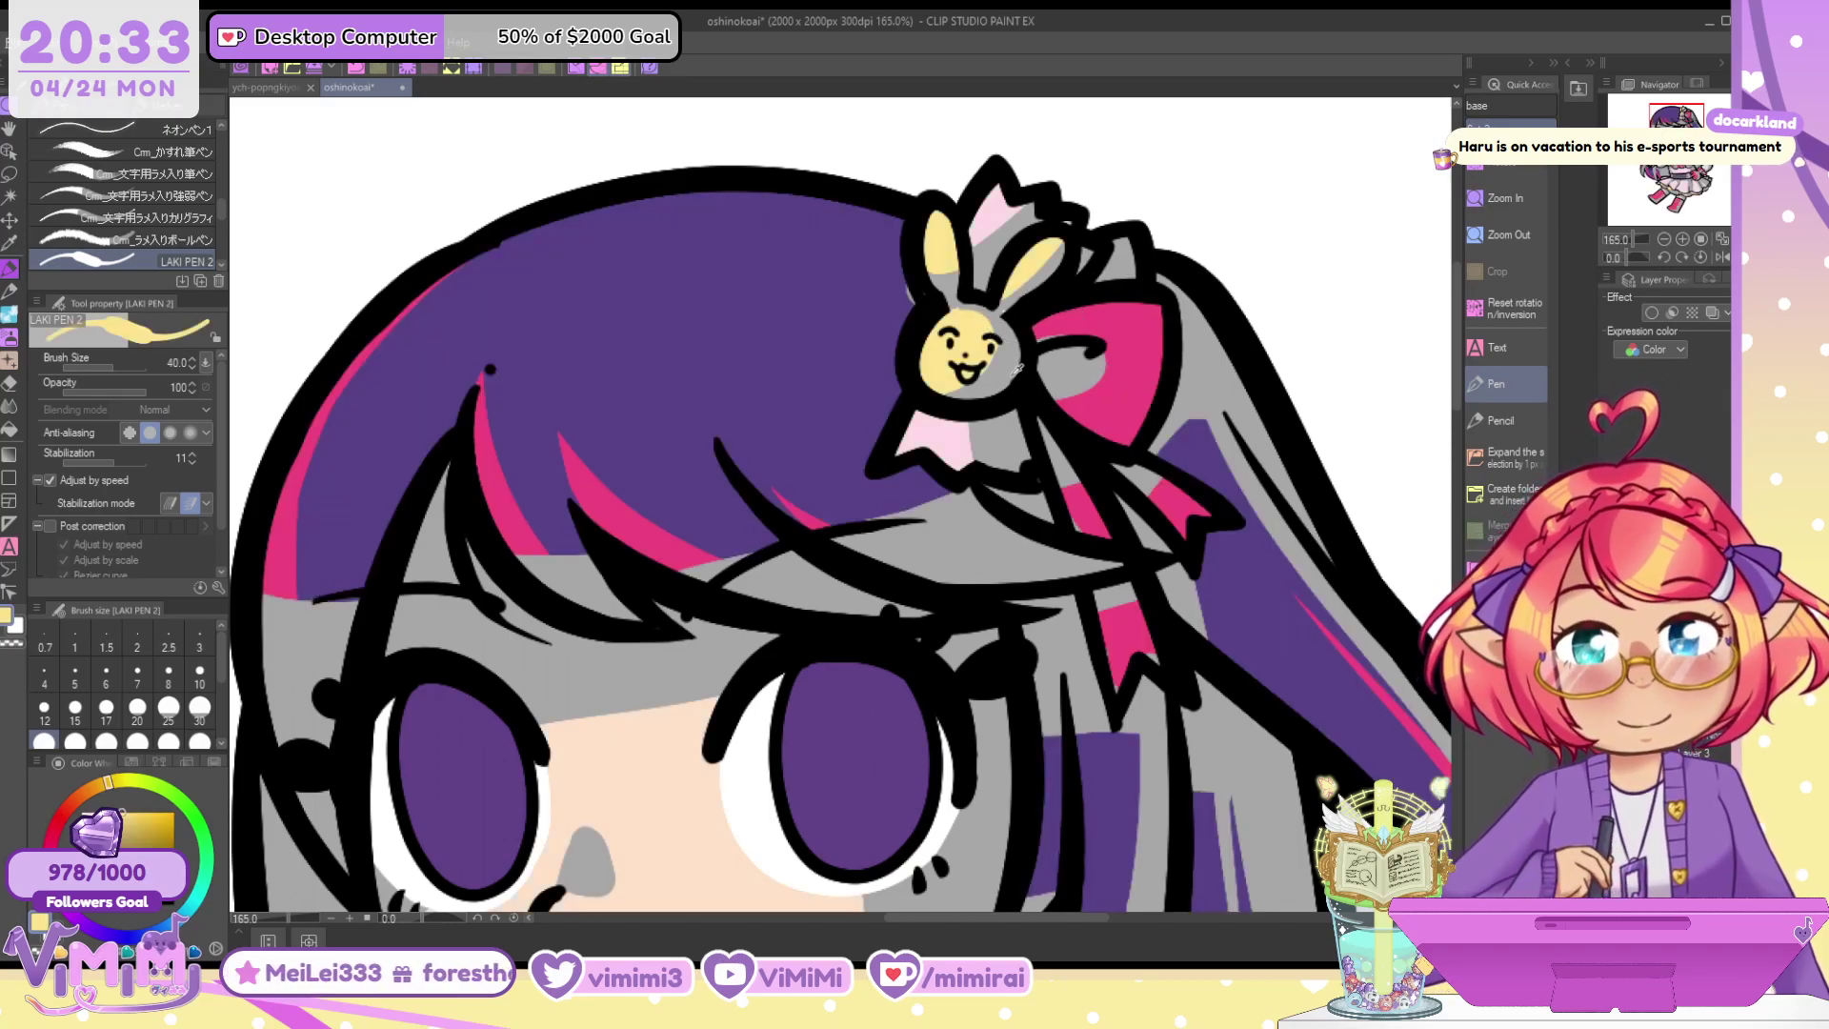
left_click(1015, 370, "alt")
key("ctrl+z")
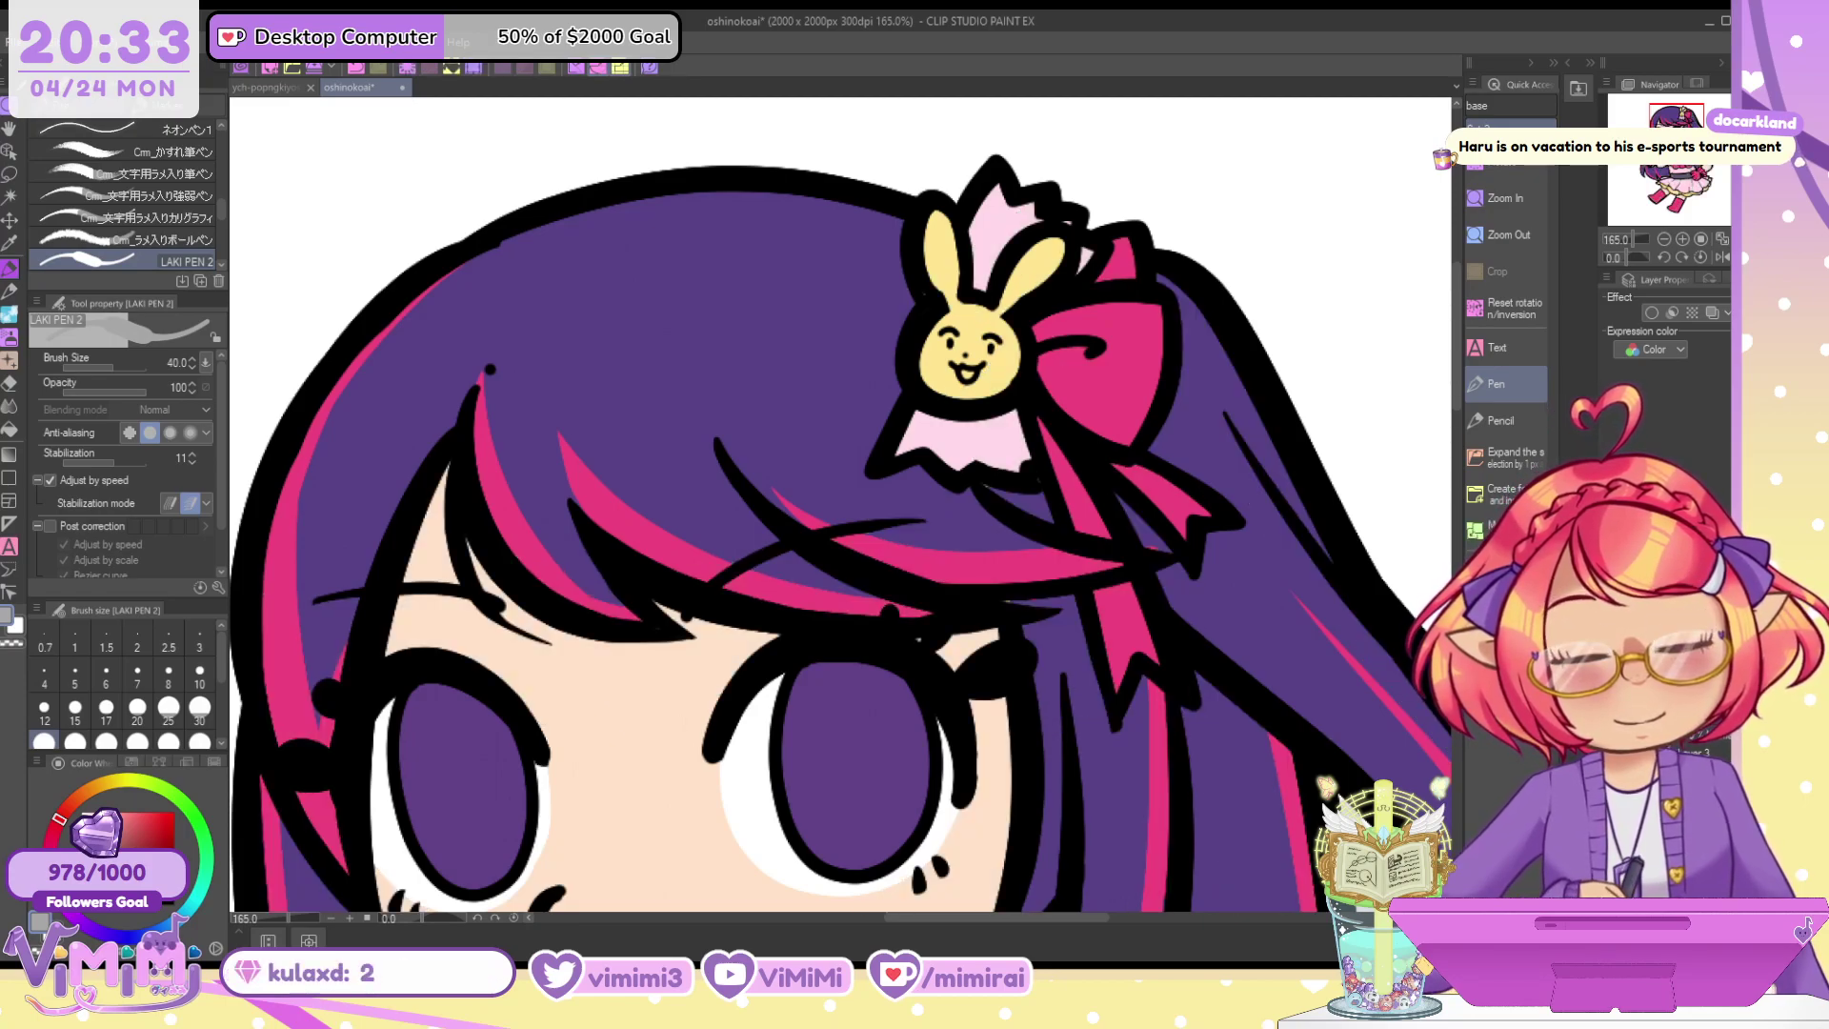
left_click(990, 314, "alt")
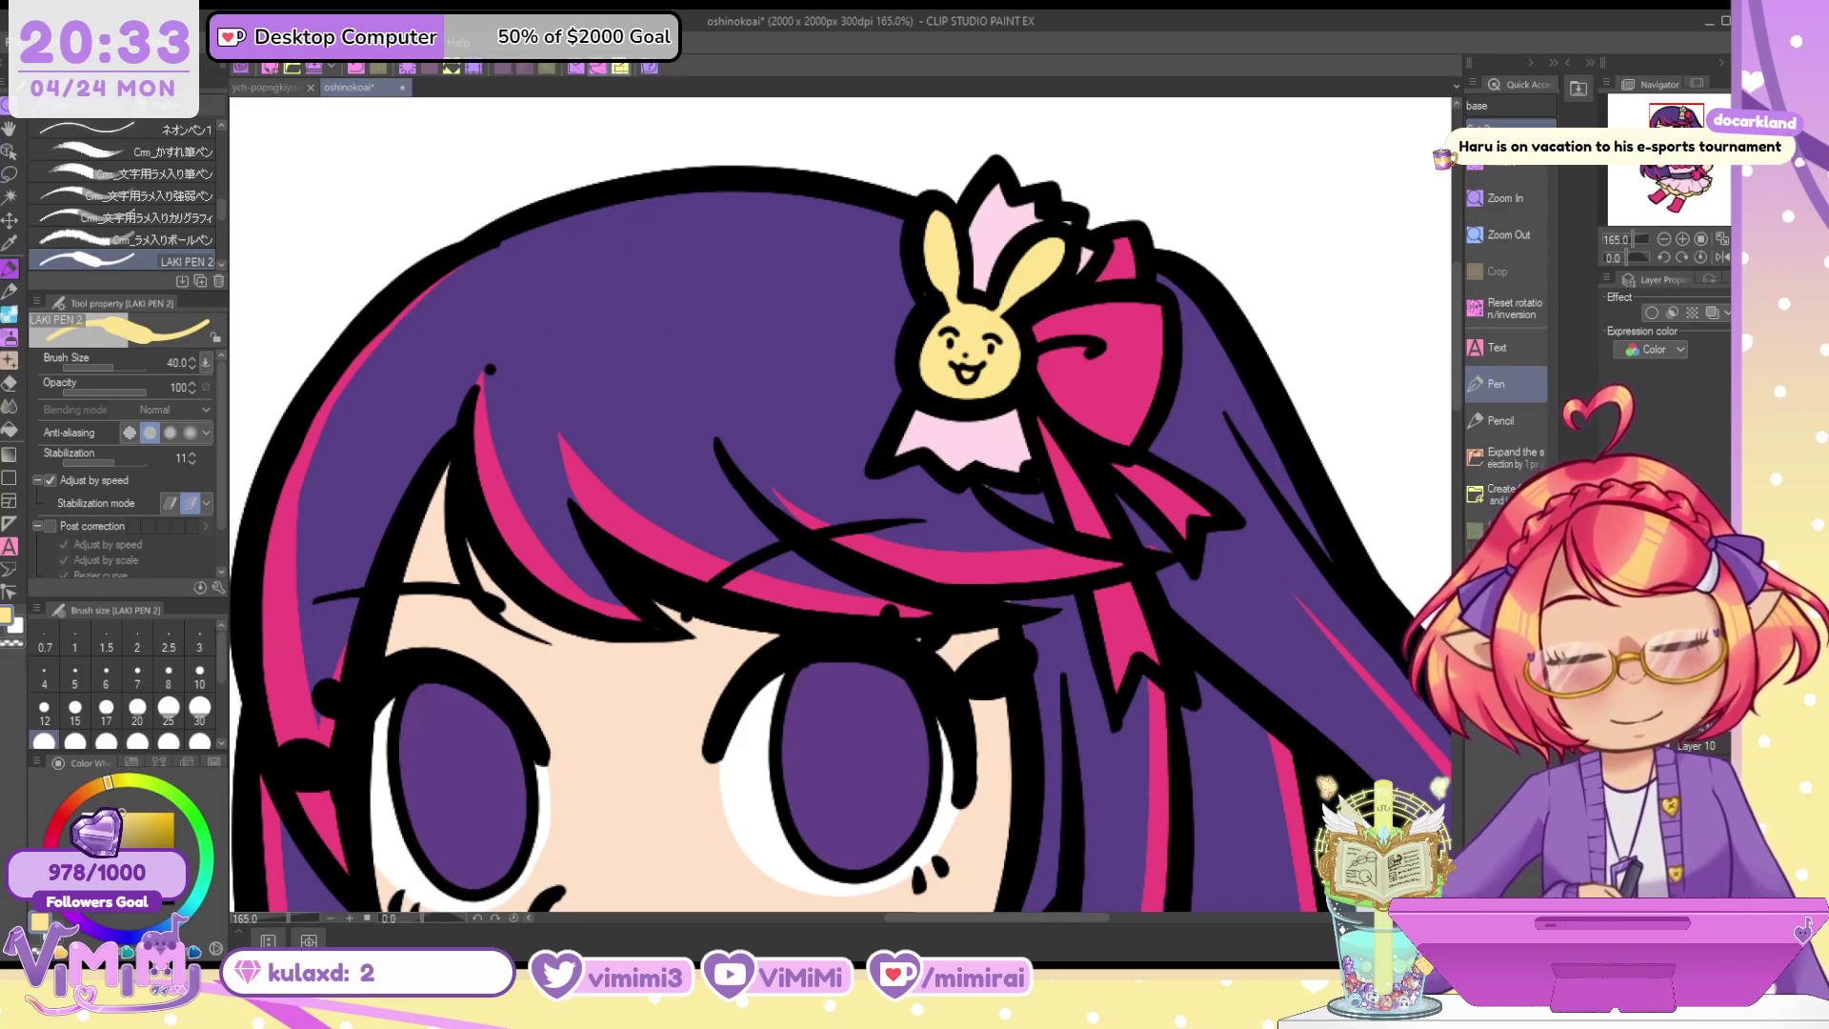
key("ctrl+y")
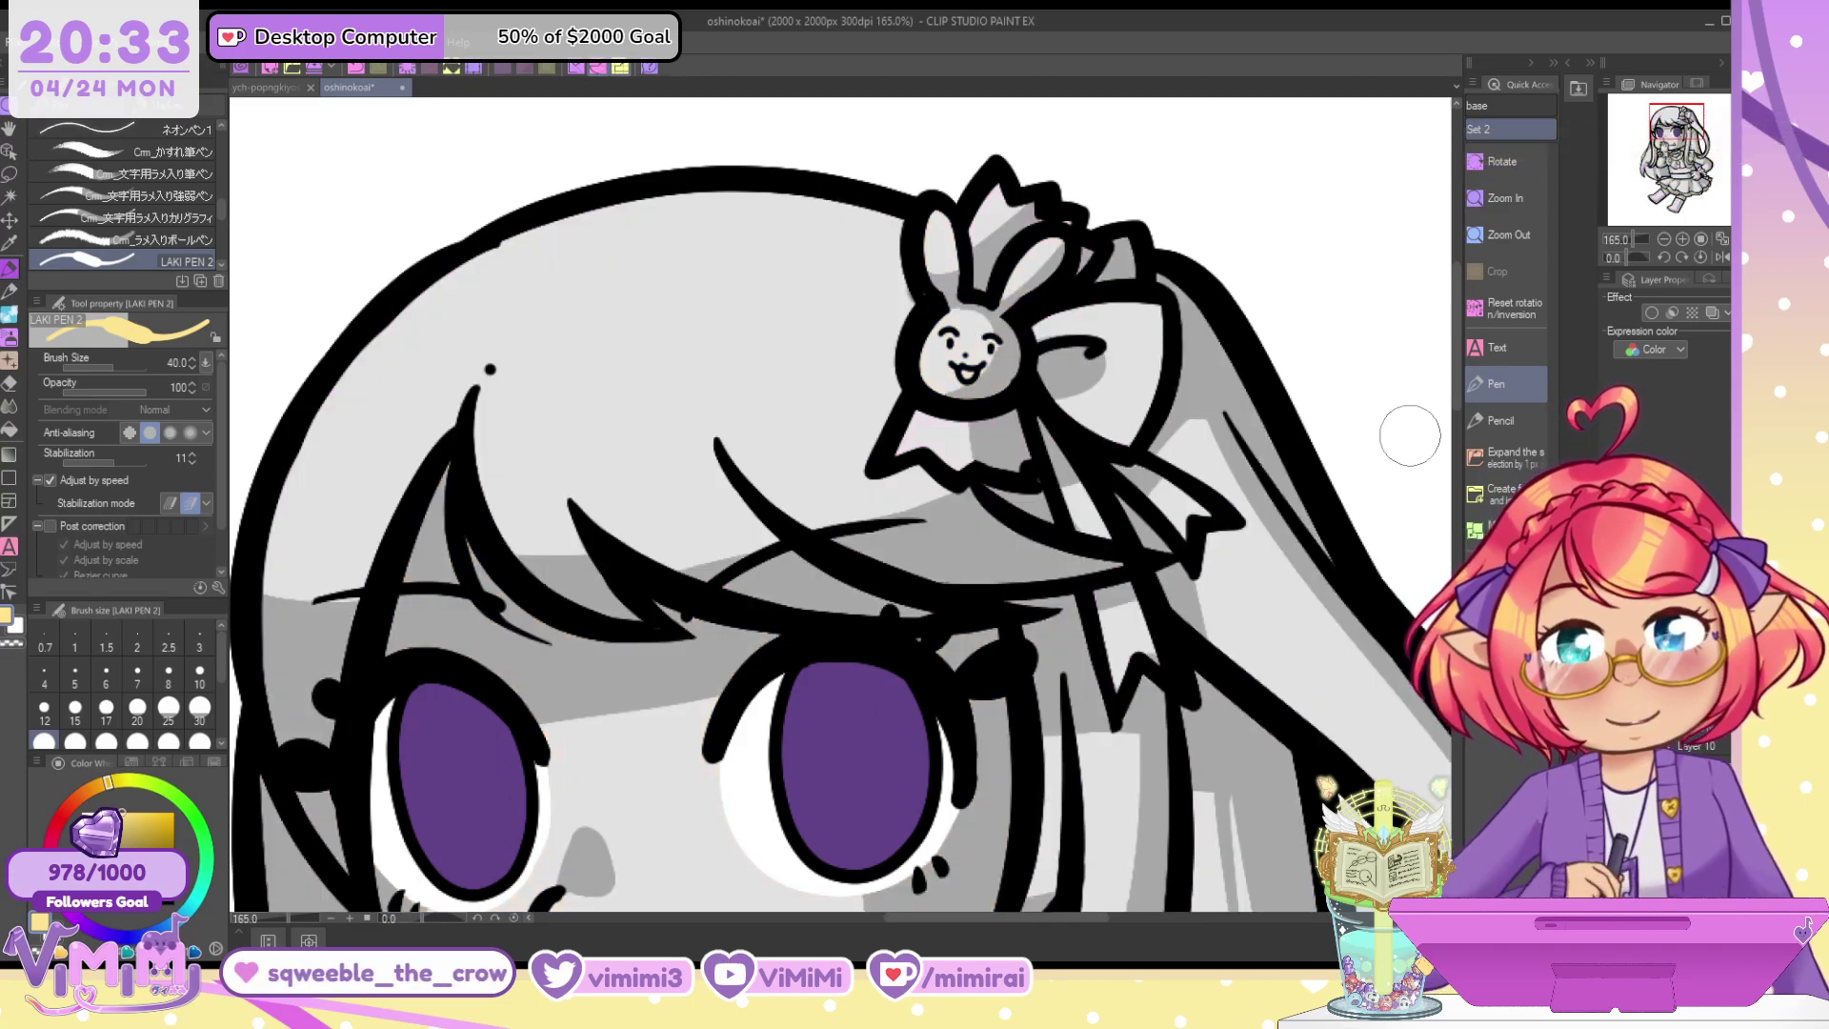
left_click(951, 283, "alt")
key("c")
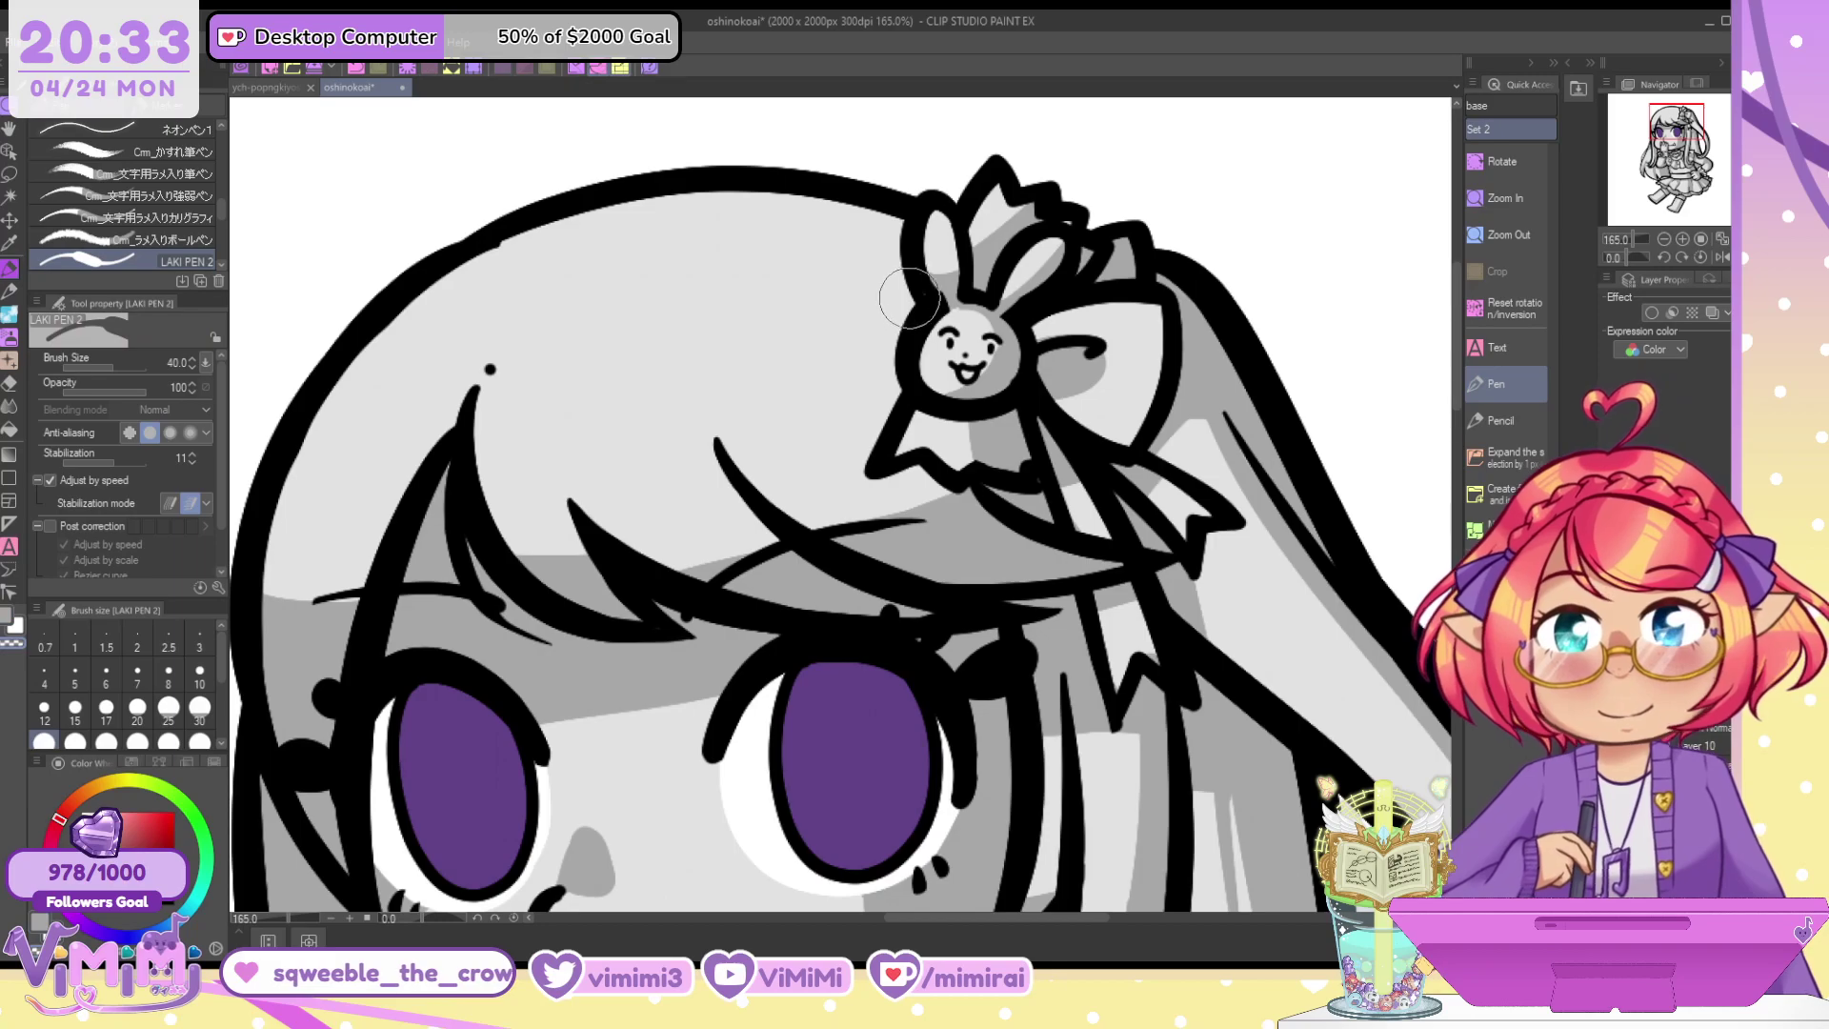
Paint a curved grey shadow along the crown of the head, reaching the rabbit hair ornament
key("c")
mouse_move(752, 198)
left_mouse_down()
mouse_move(620, 244)
mouse_move(660, 206)
left_mouse_up()
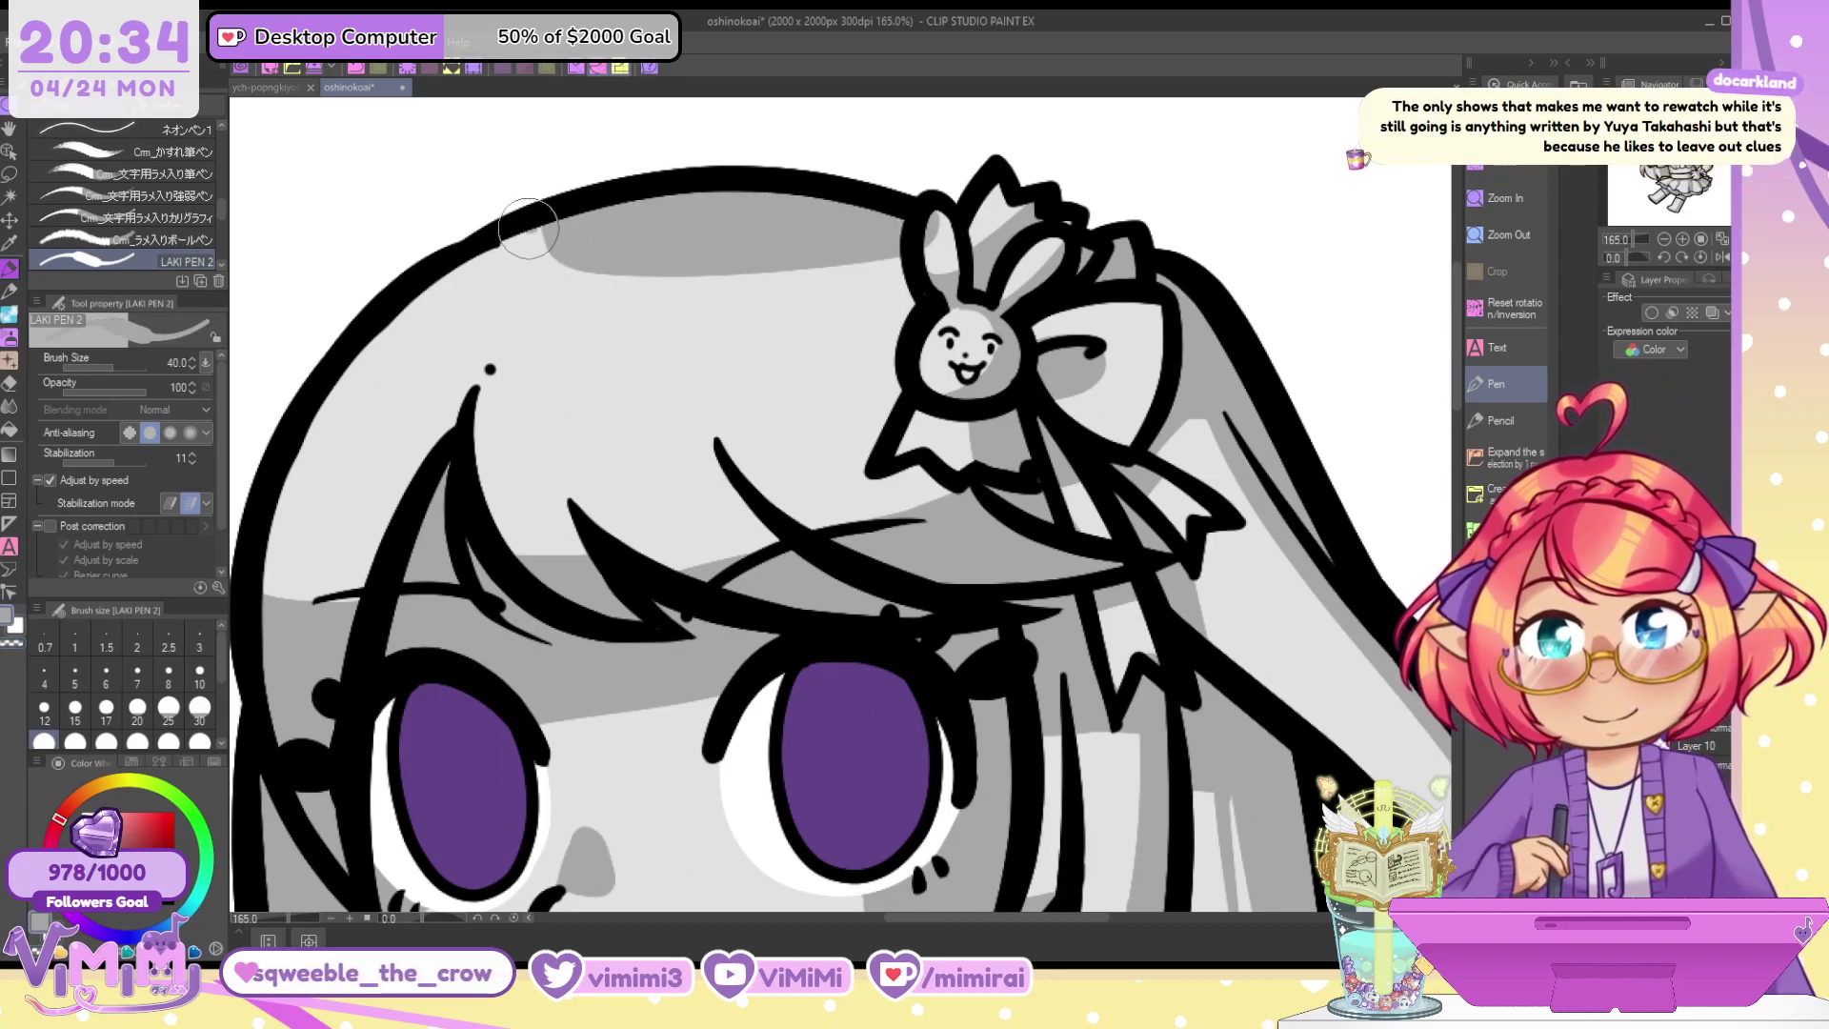
left_click_drag(529, 228, 577, 246)
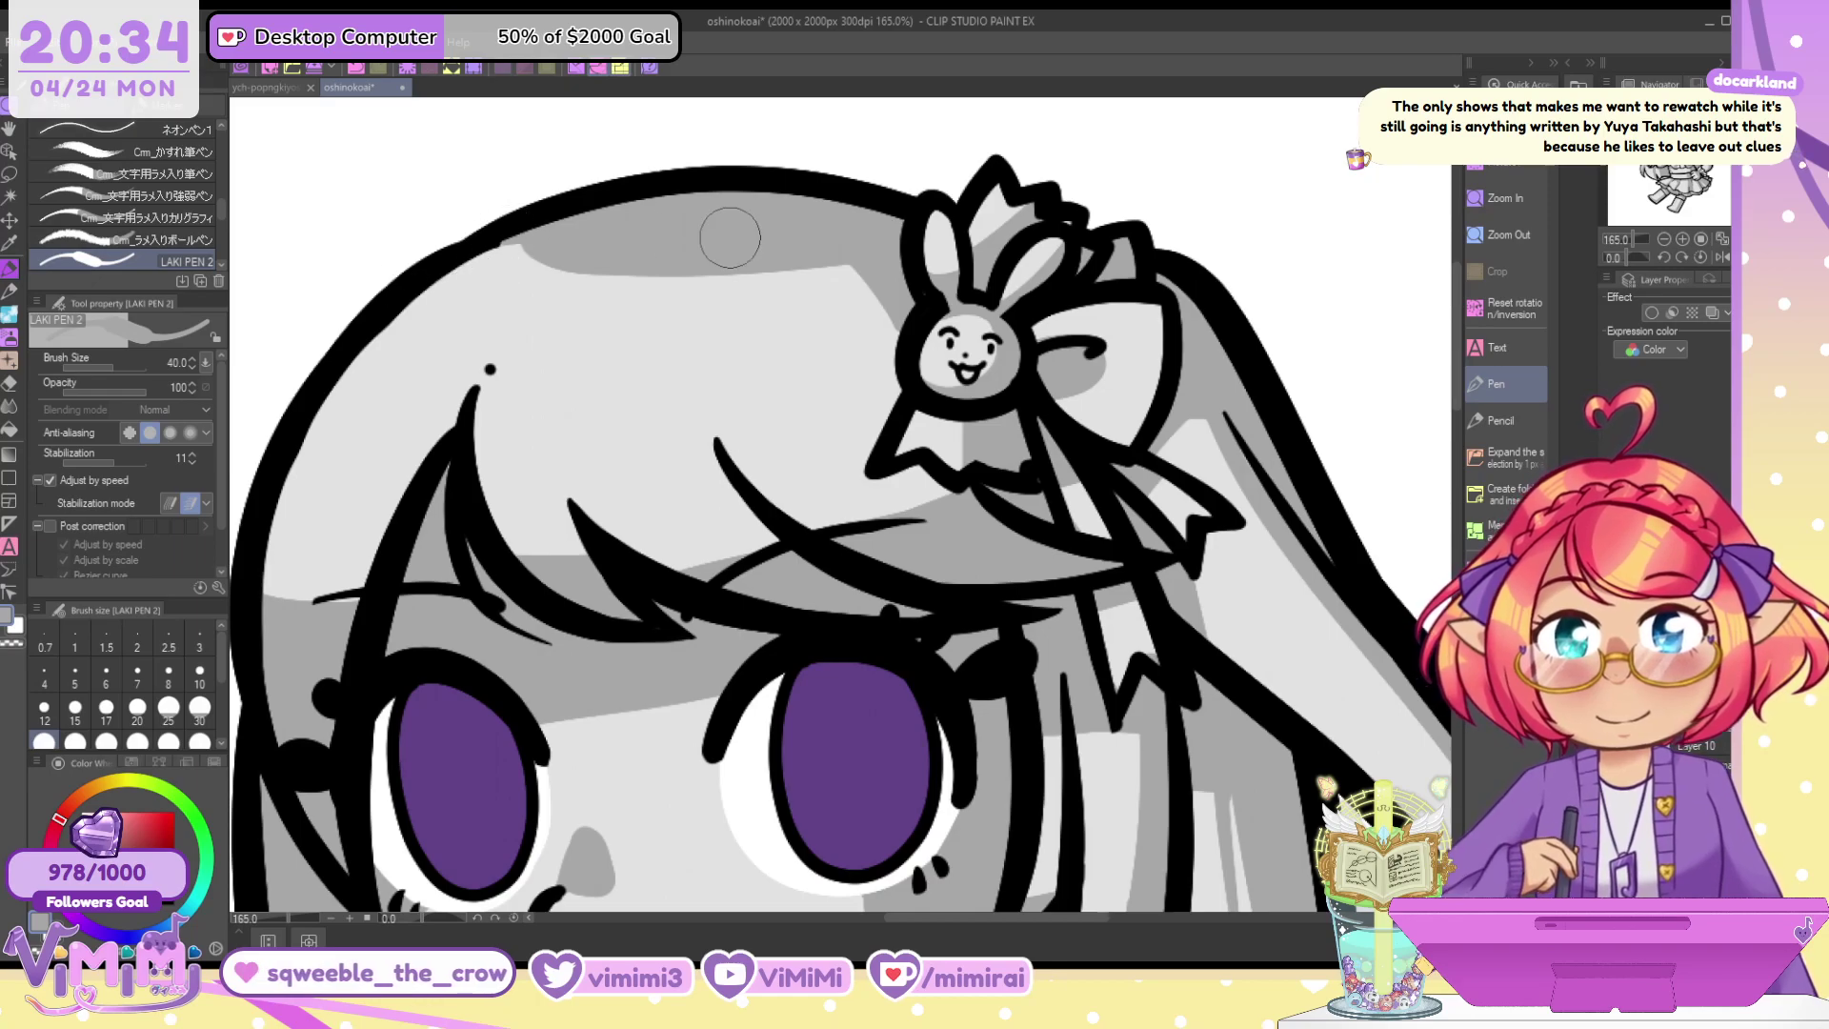
Add tapered shadows beside the fringe strand lines and along the side of the fringe, trimming their edges with the transparent colour
mouse_move(555, 475)
left_mouse_down()
mouse_move(563, 543)
mouse_move(560, 495)
mouse_move(641, 549)
left_mouse_up()
key("c")
key("c")
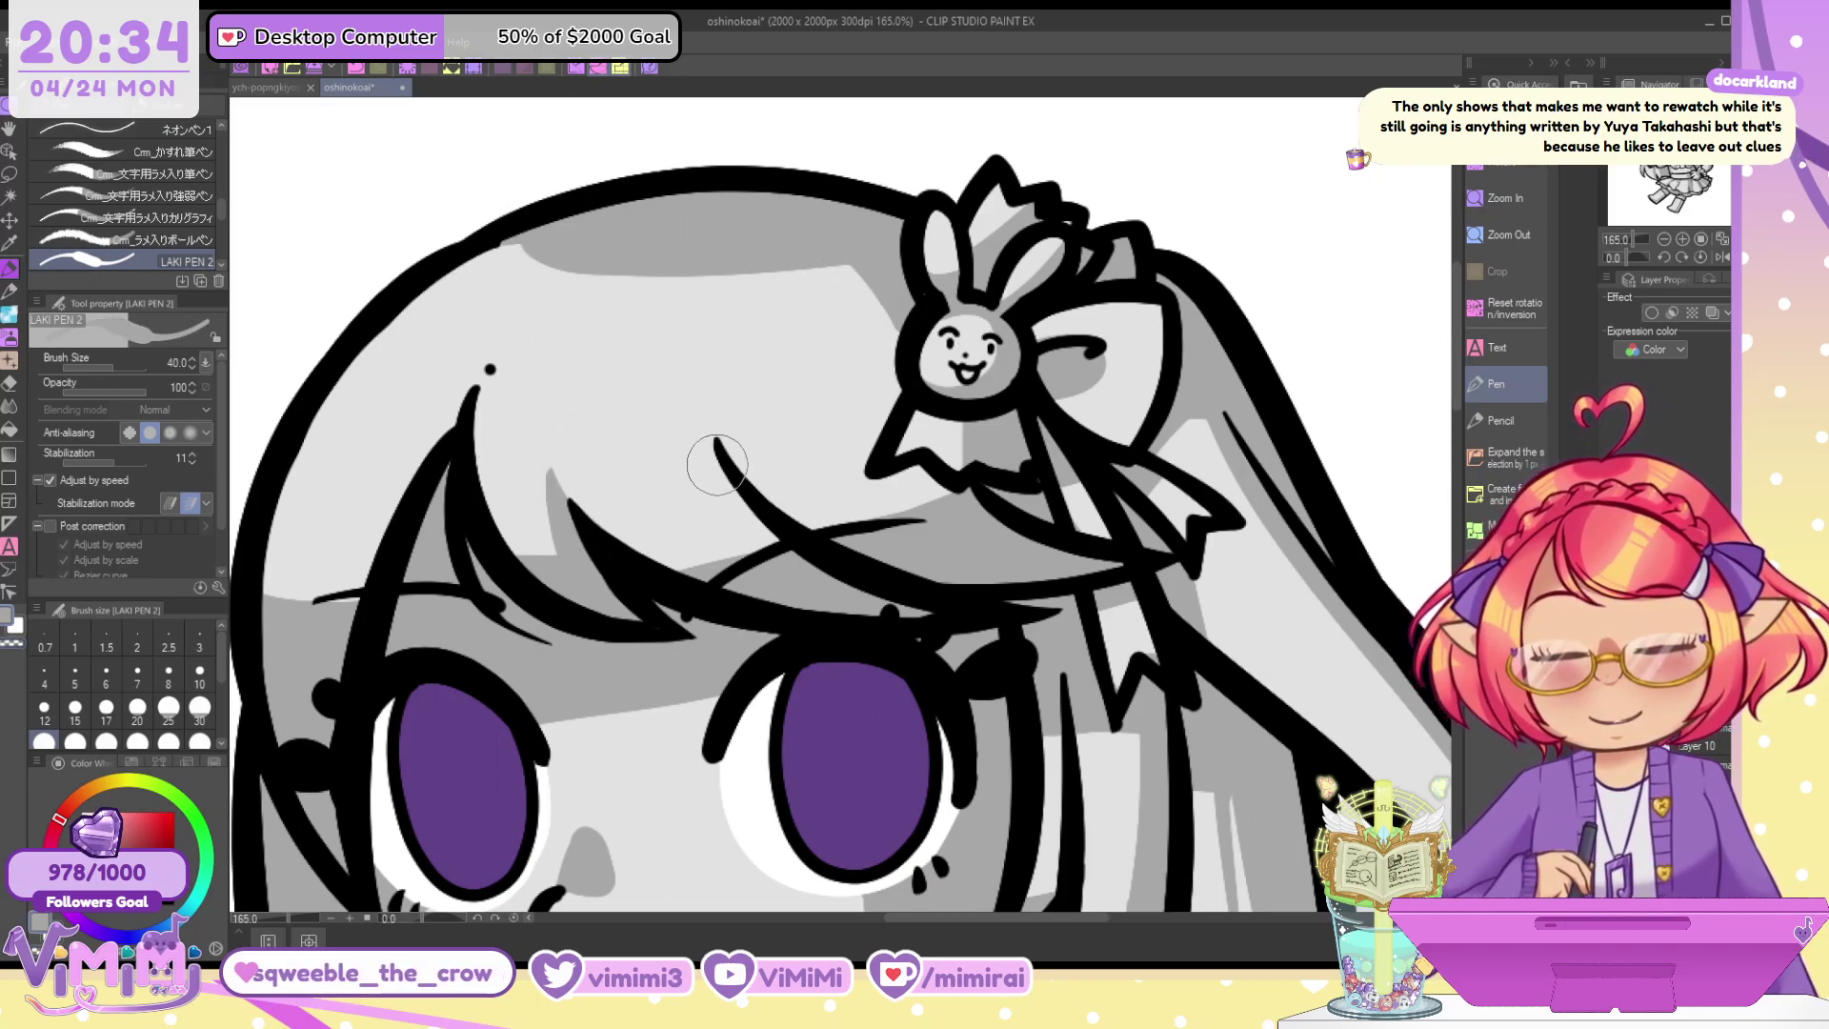
left_click_drag(714, 452, 803, 574)
key("c")
left_click_drag(715, 443, 767, 553)
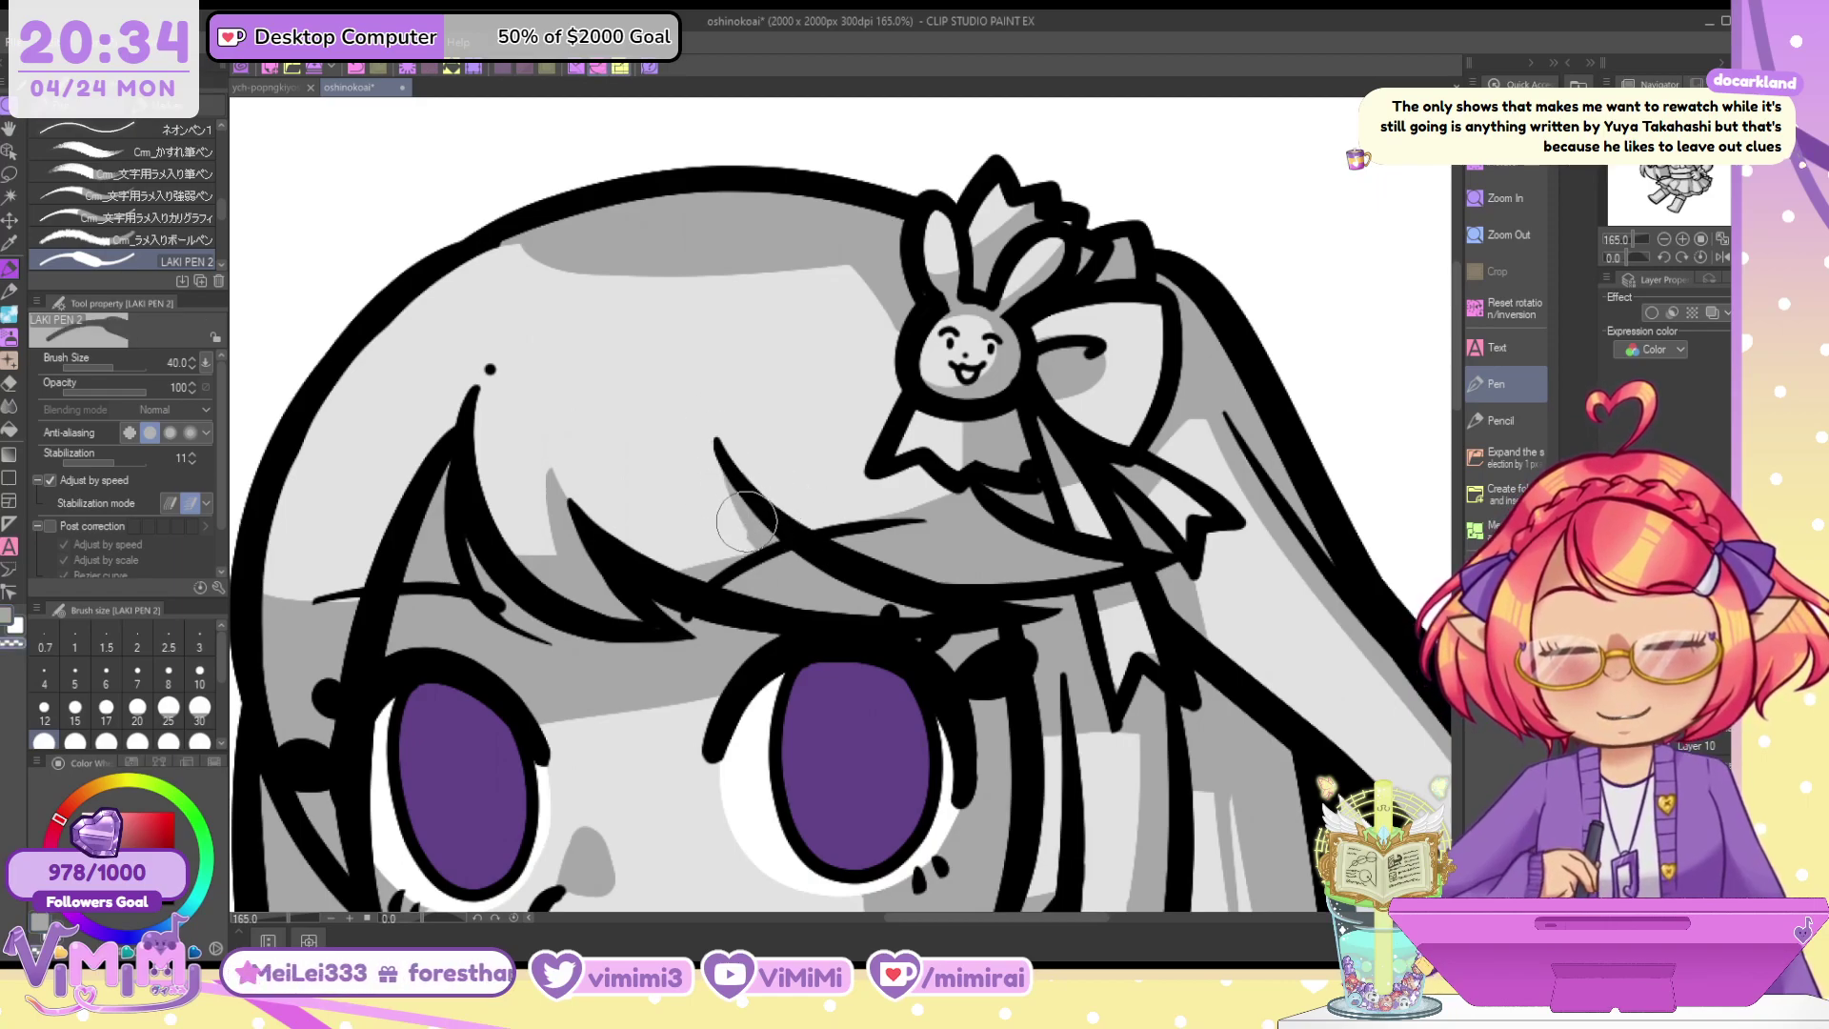
key("c")
key("ctrl+z")
key("ctrl+y")
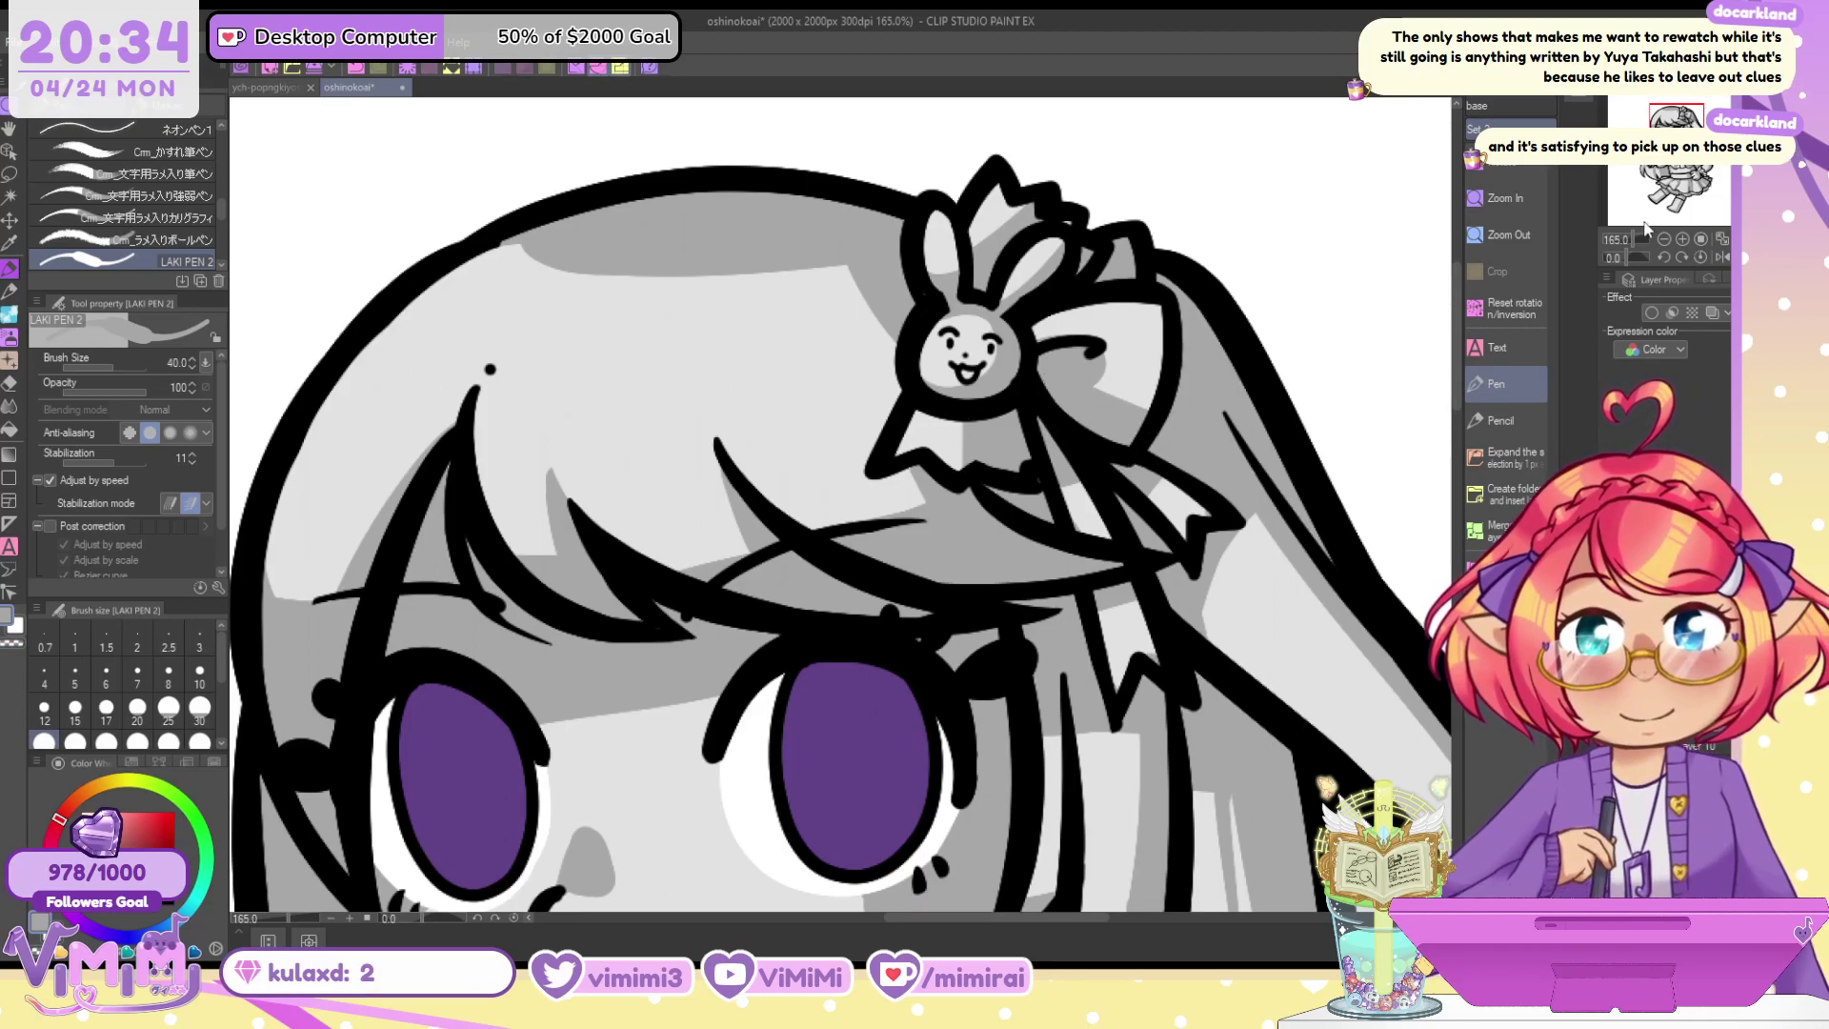
Review the shading on the face, side hair and whole figure
left_click_drag(1181, 857, 1077, 564)
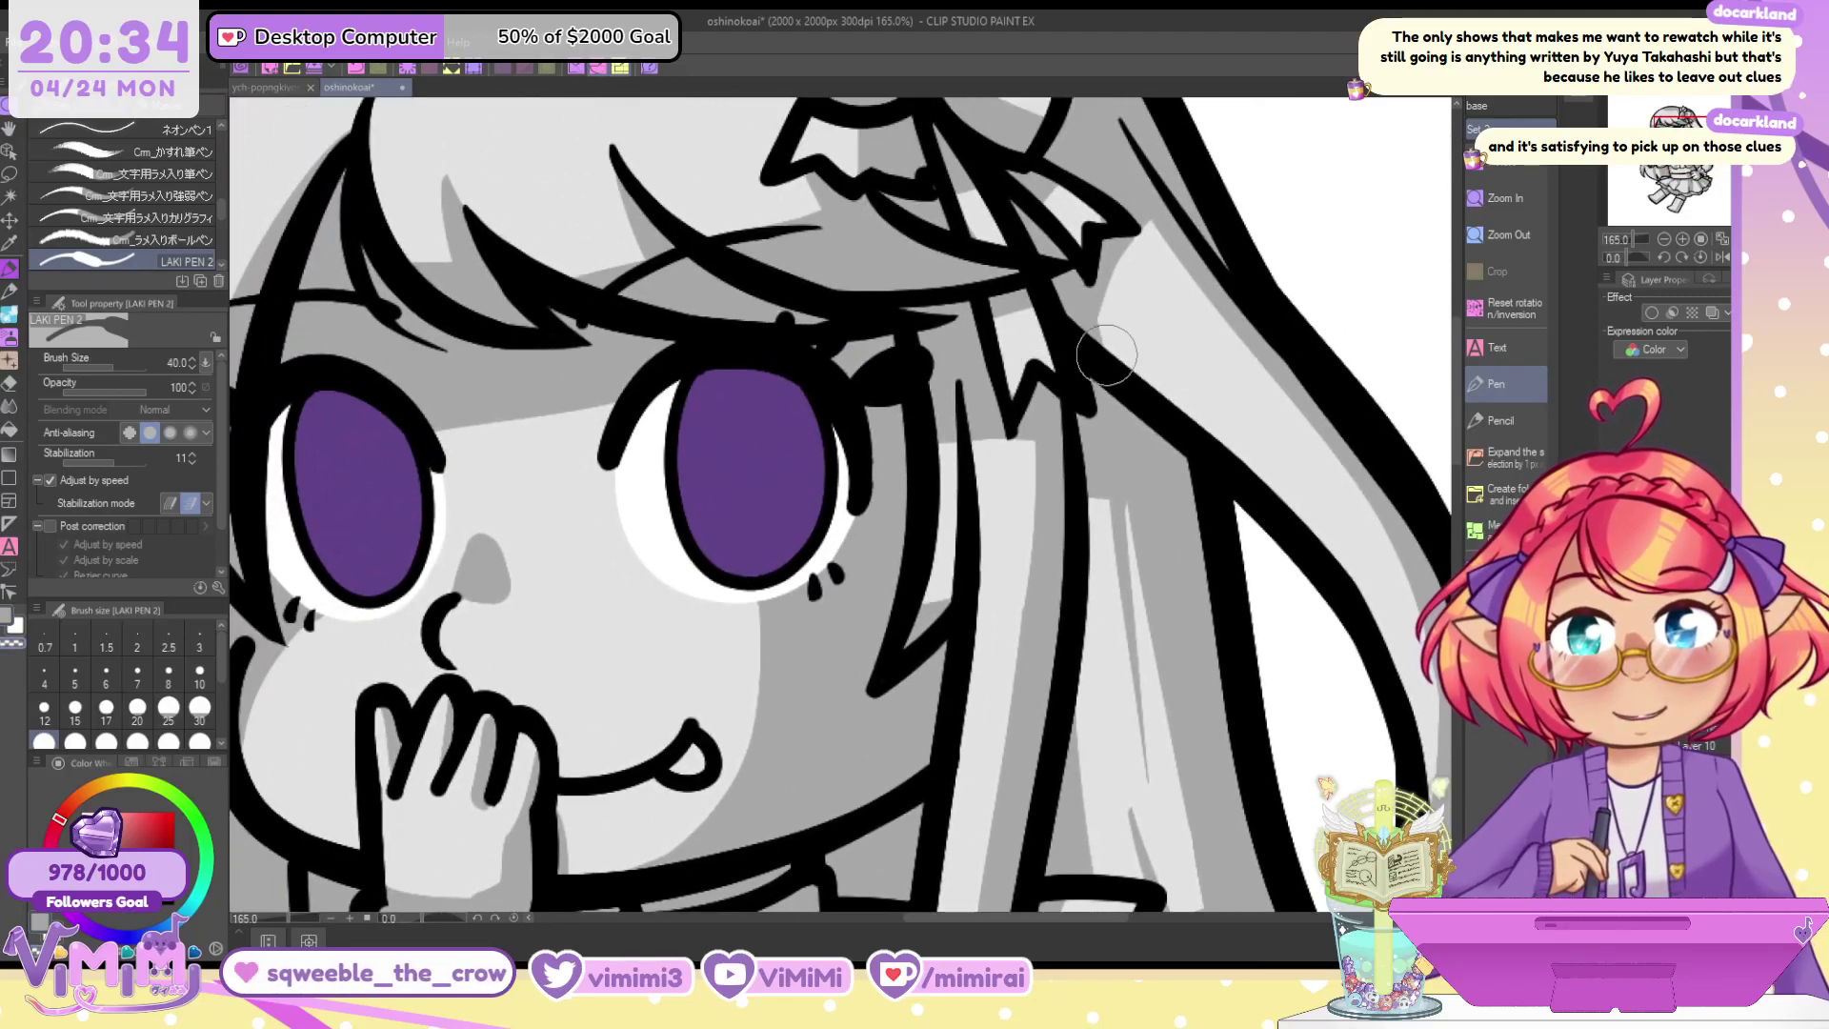
key("c")
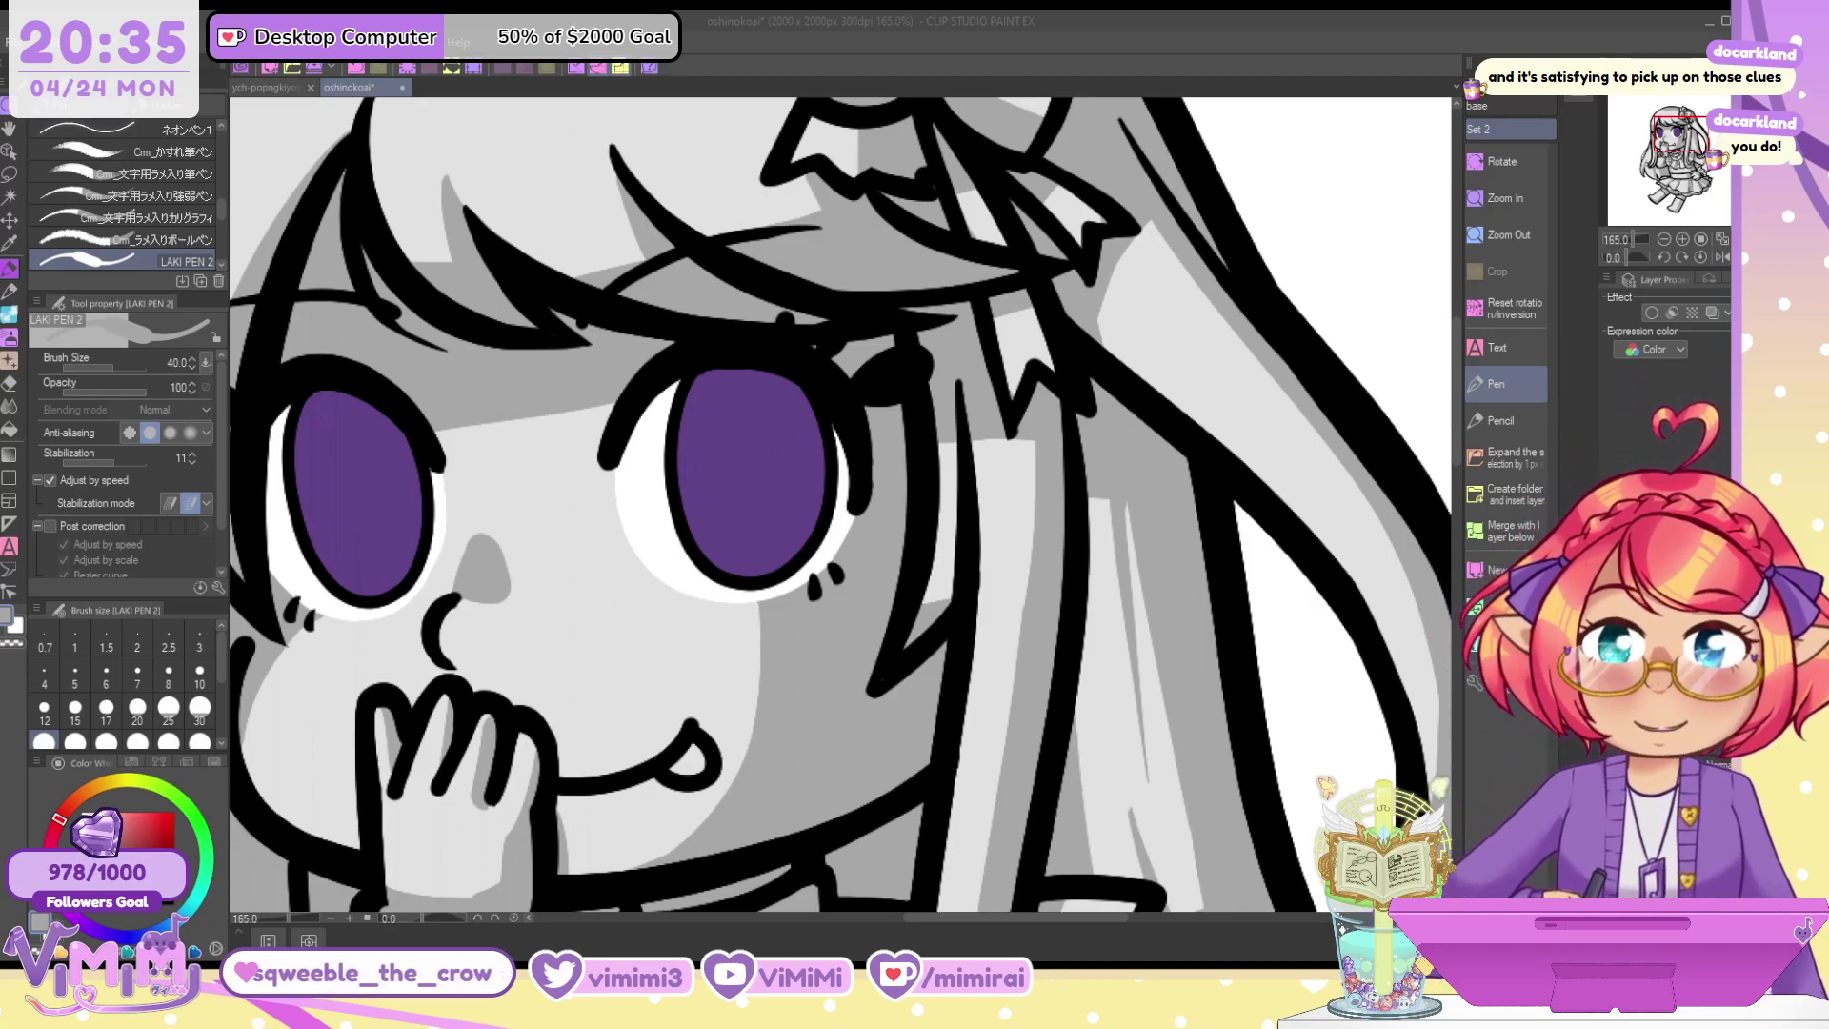
scroll(1107, 363, "down", 5)
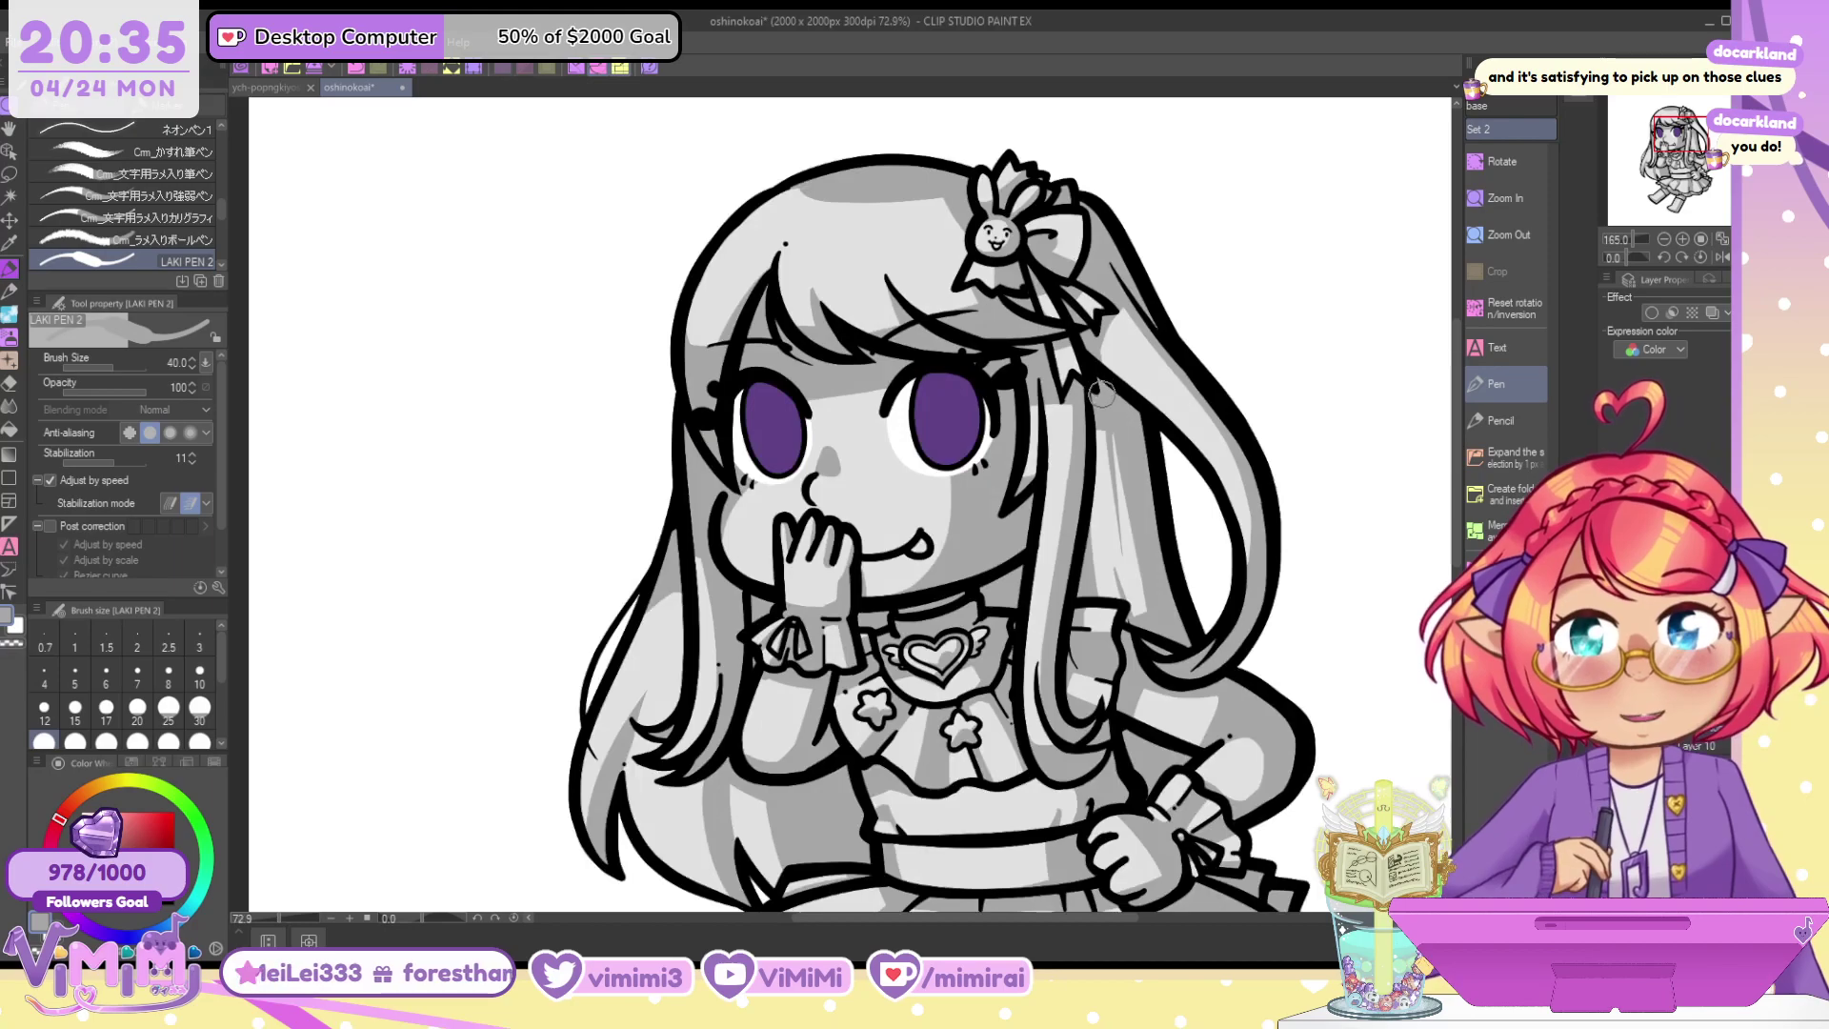
scroll(991, 564, "up", 3)
scroll(990, 564, "down", 4)
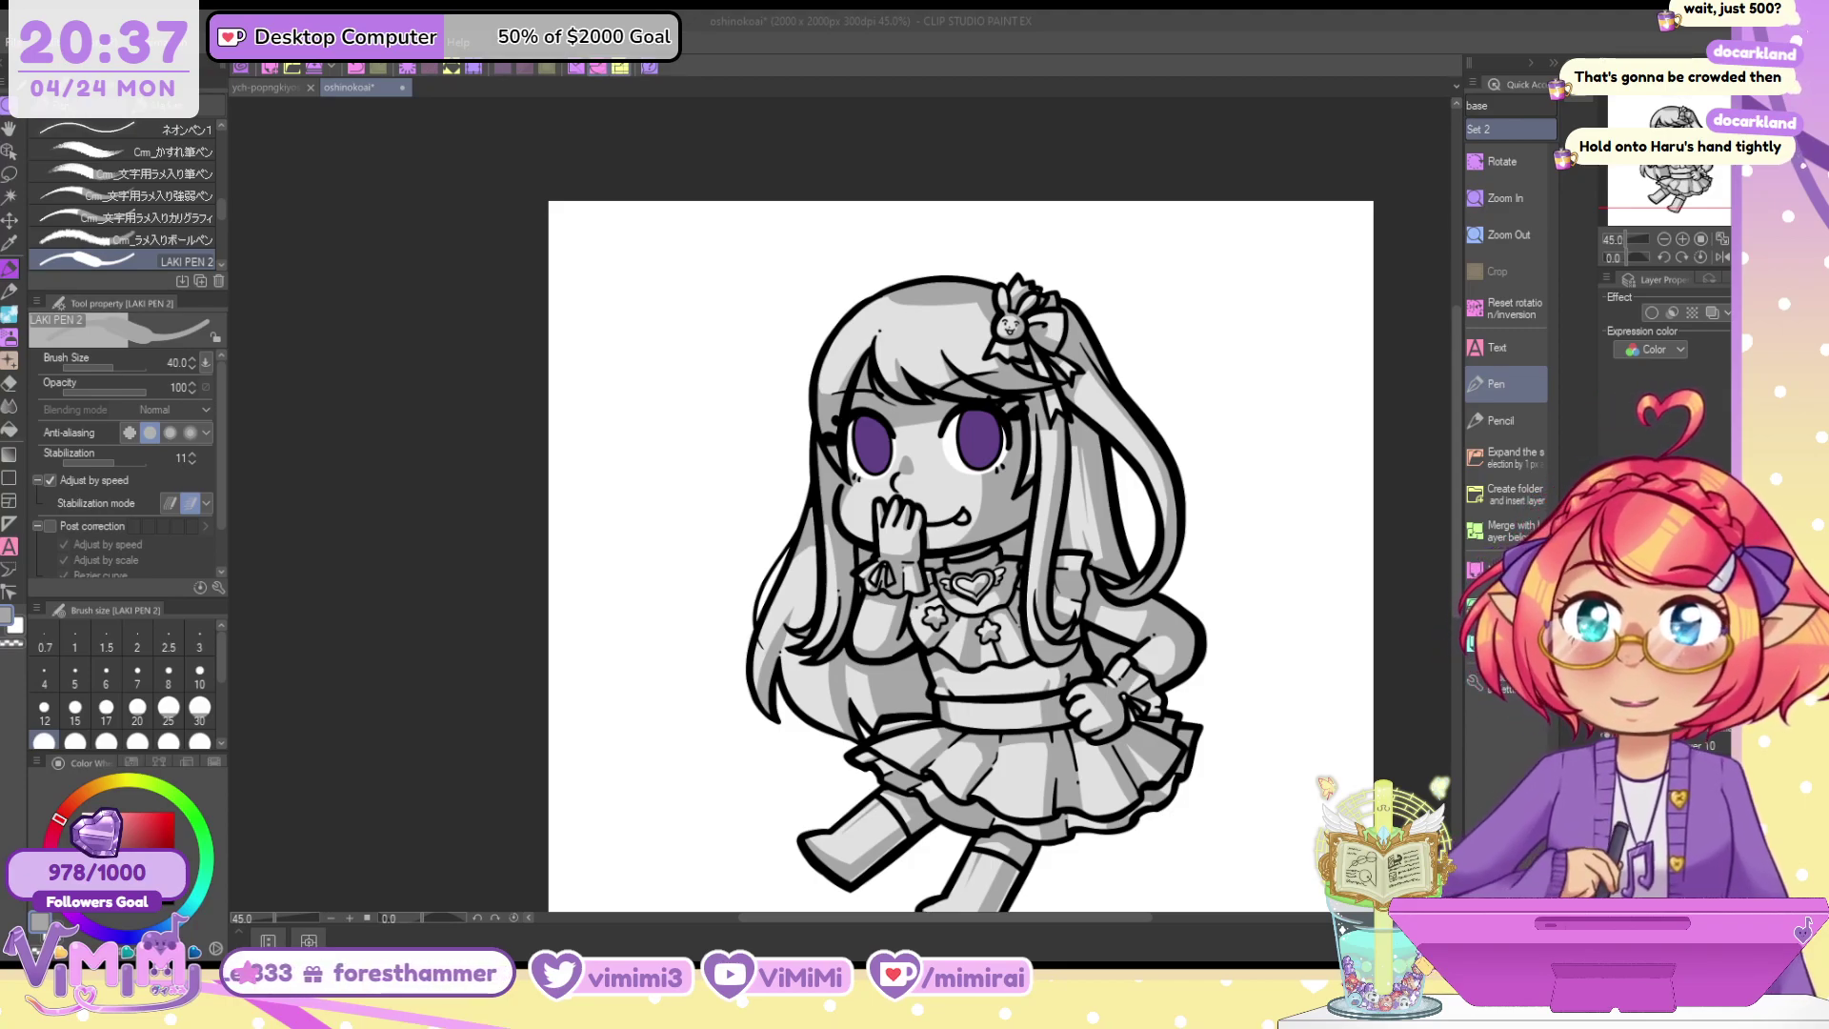
Open the copied diamond-shaped tag and patterned zip pouch images as new canvases for viewing, and close both without keeping them
key("ctrl+shift+v")
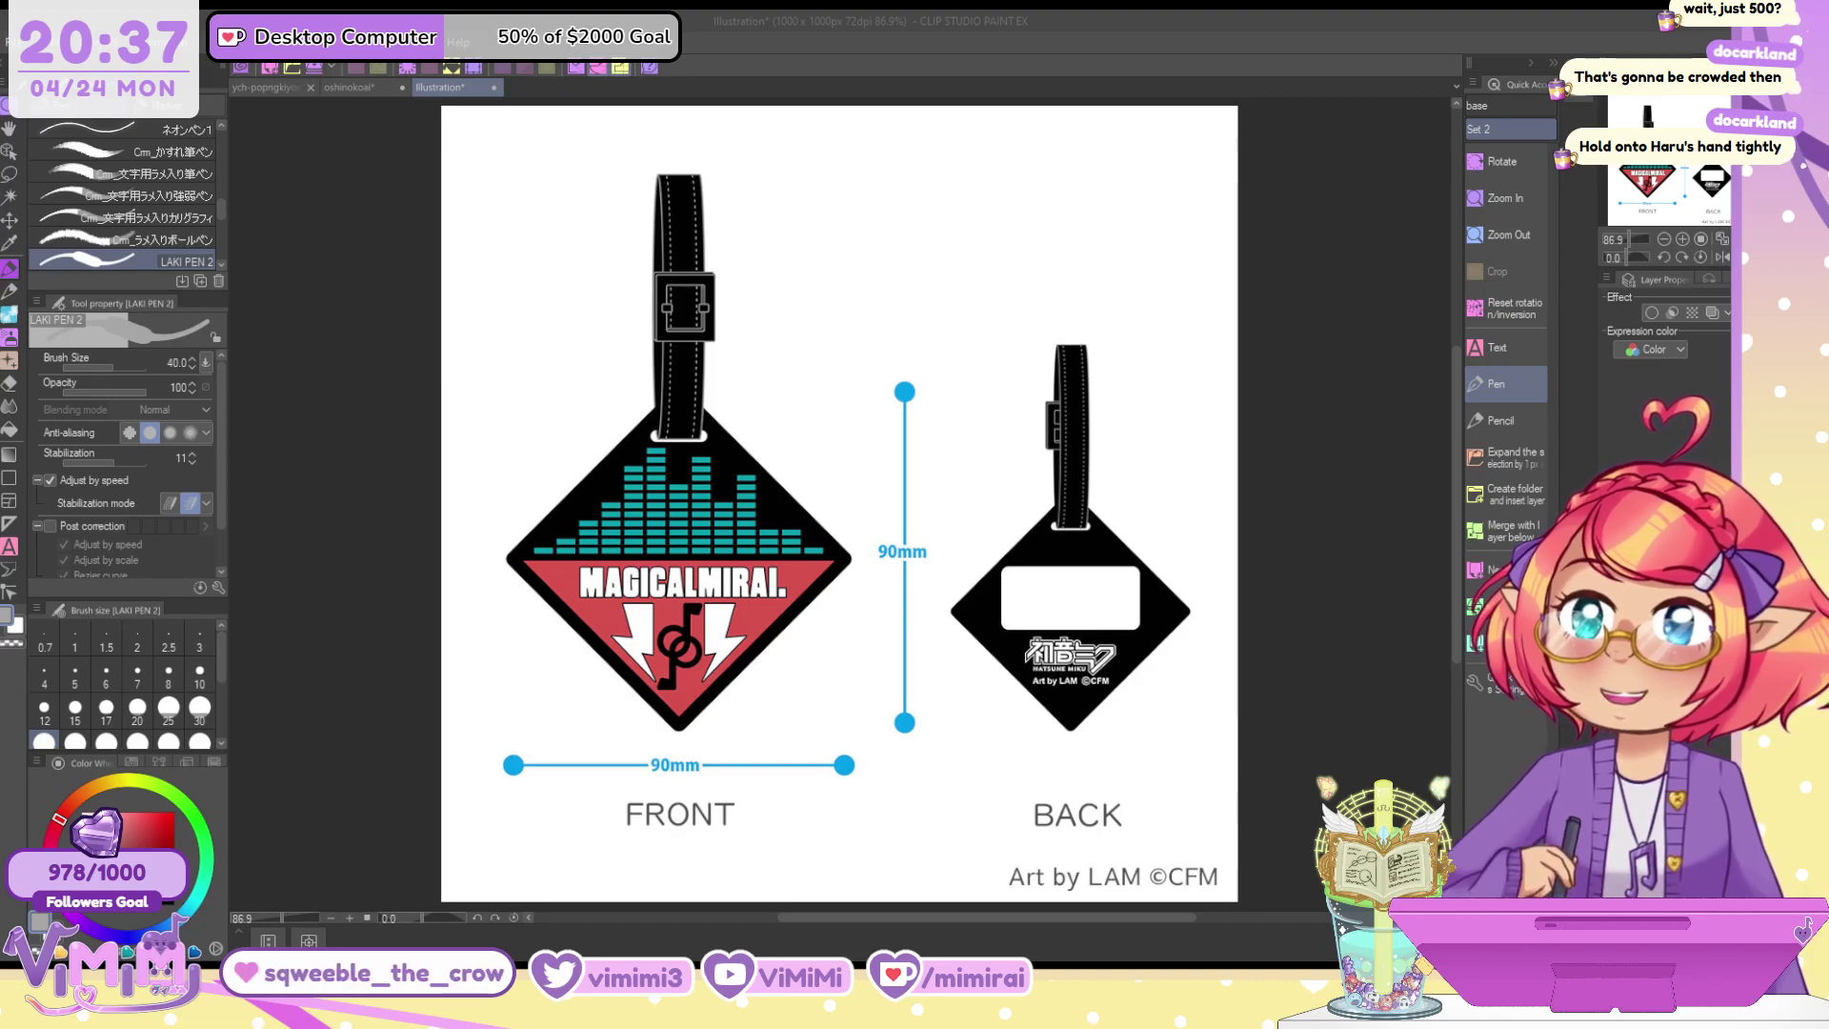
key("ctrl+shift+v")
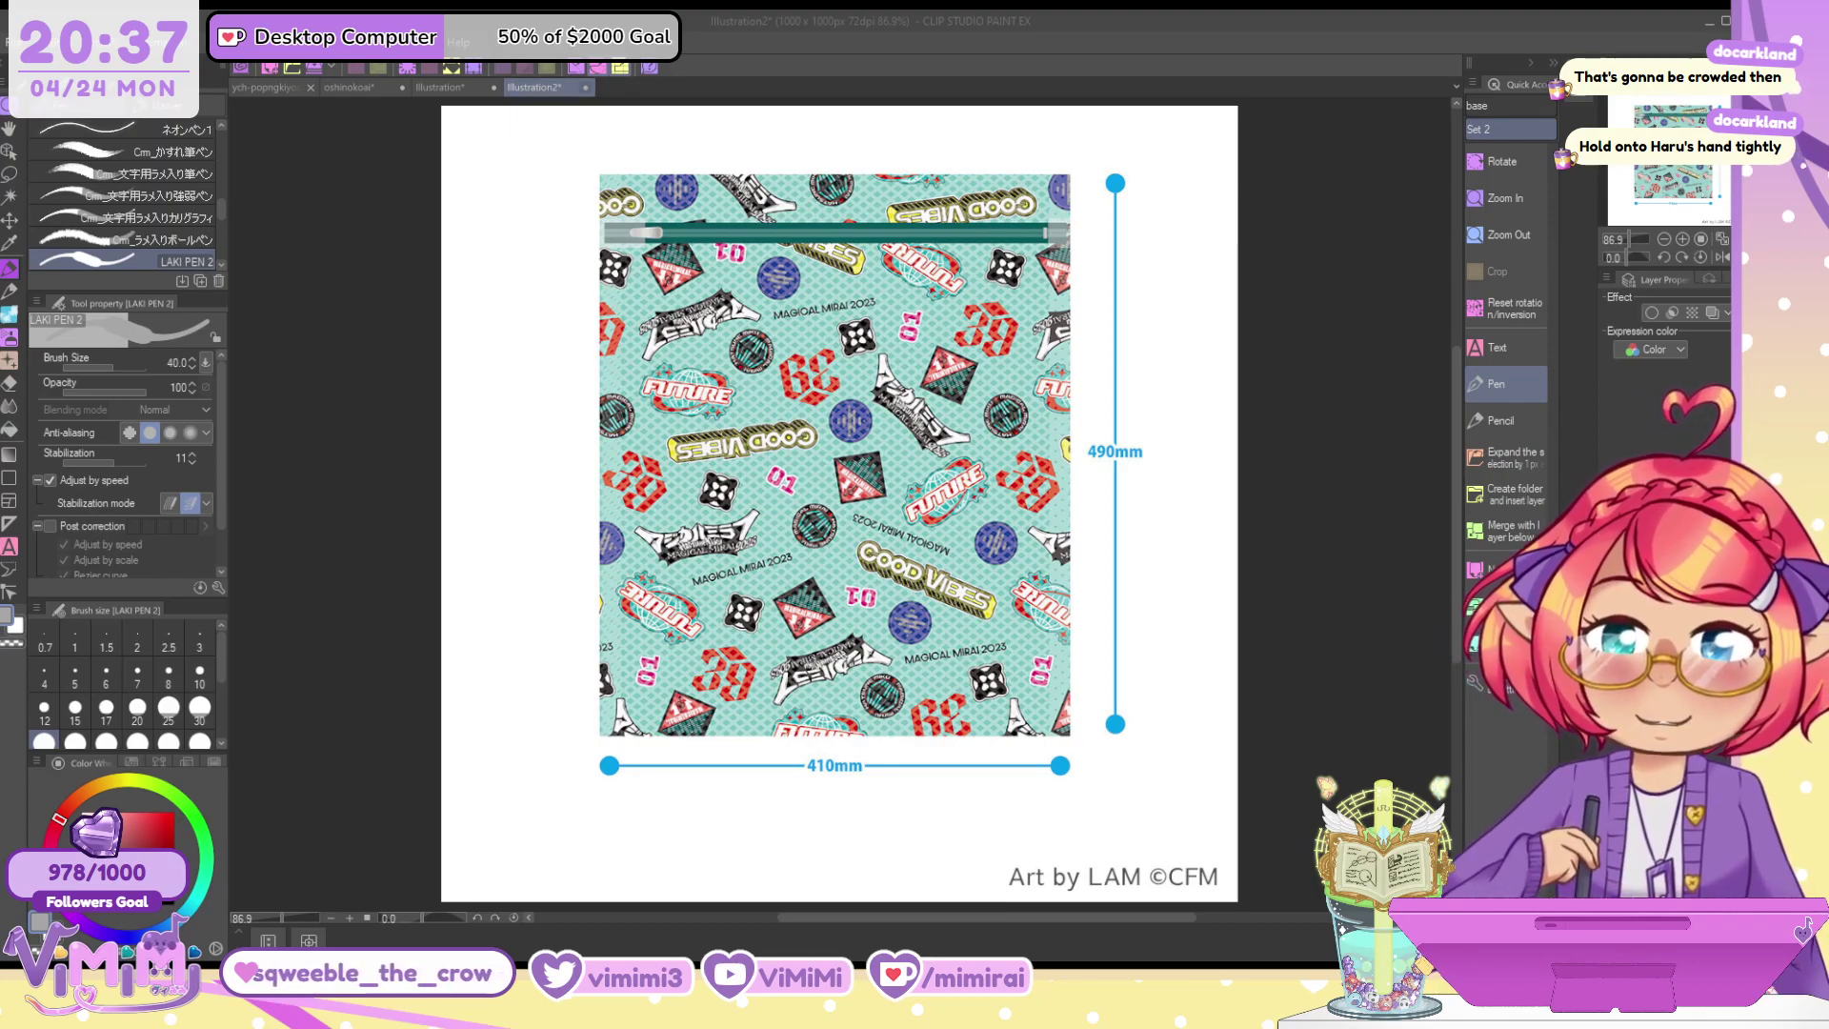
left_click(584, 87)
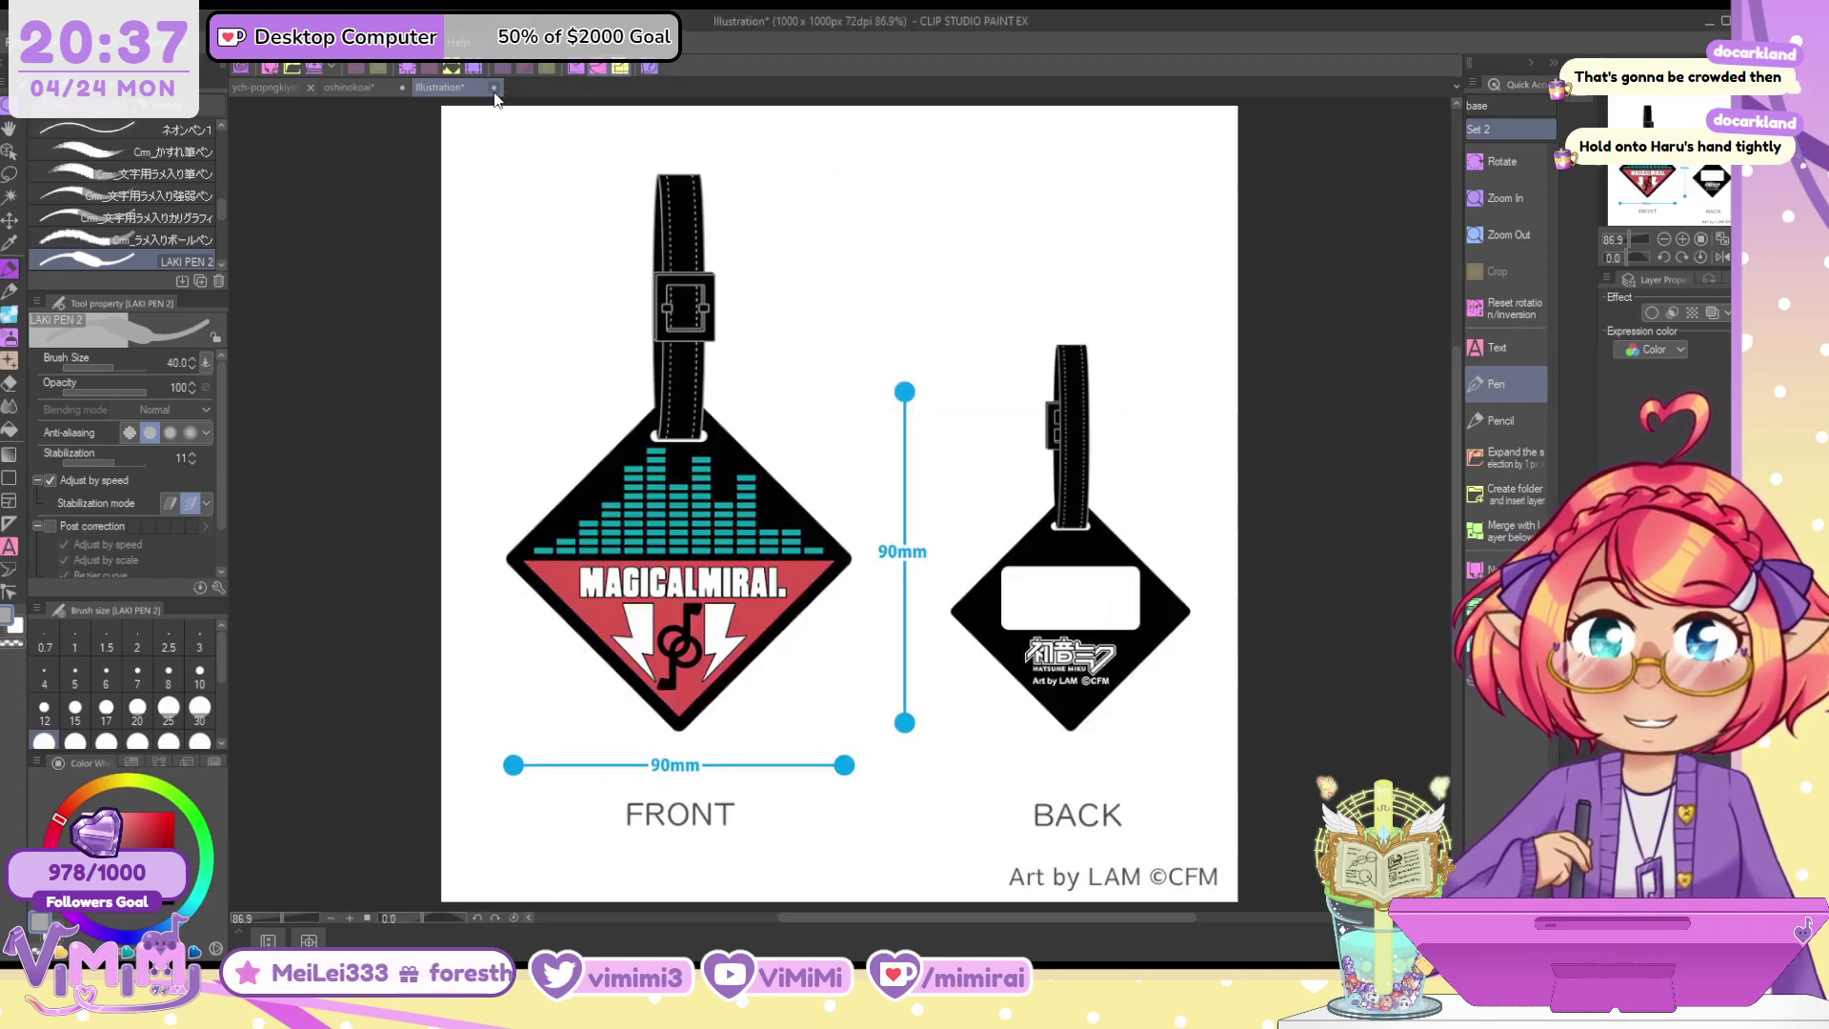
left_click(494, 87)
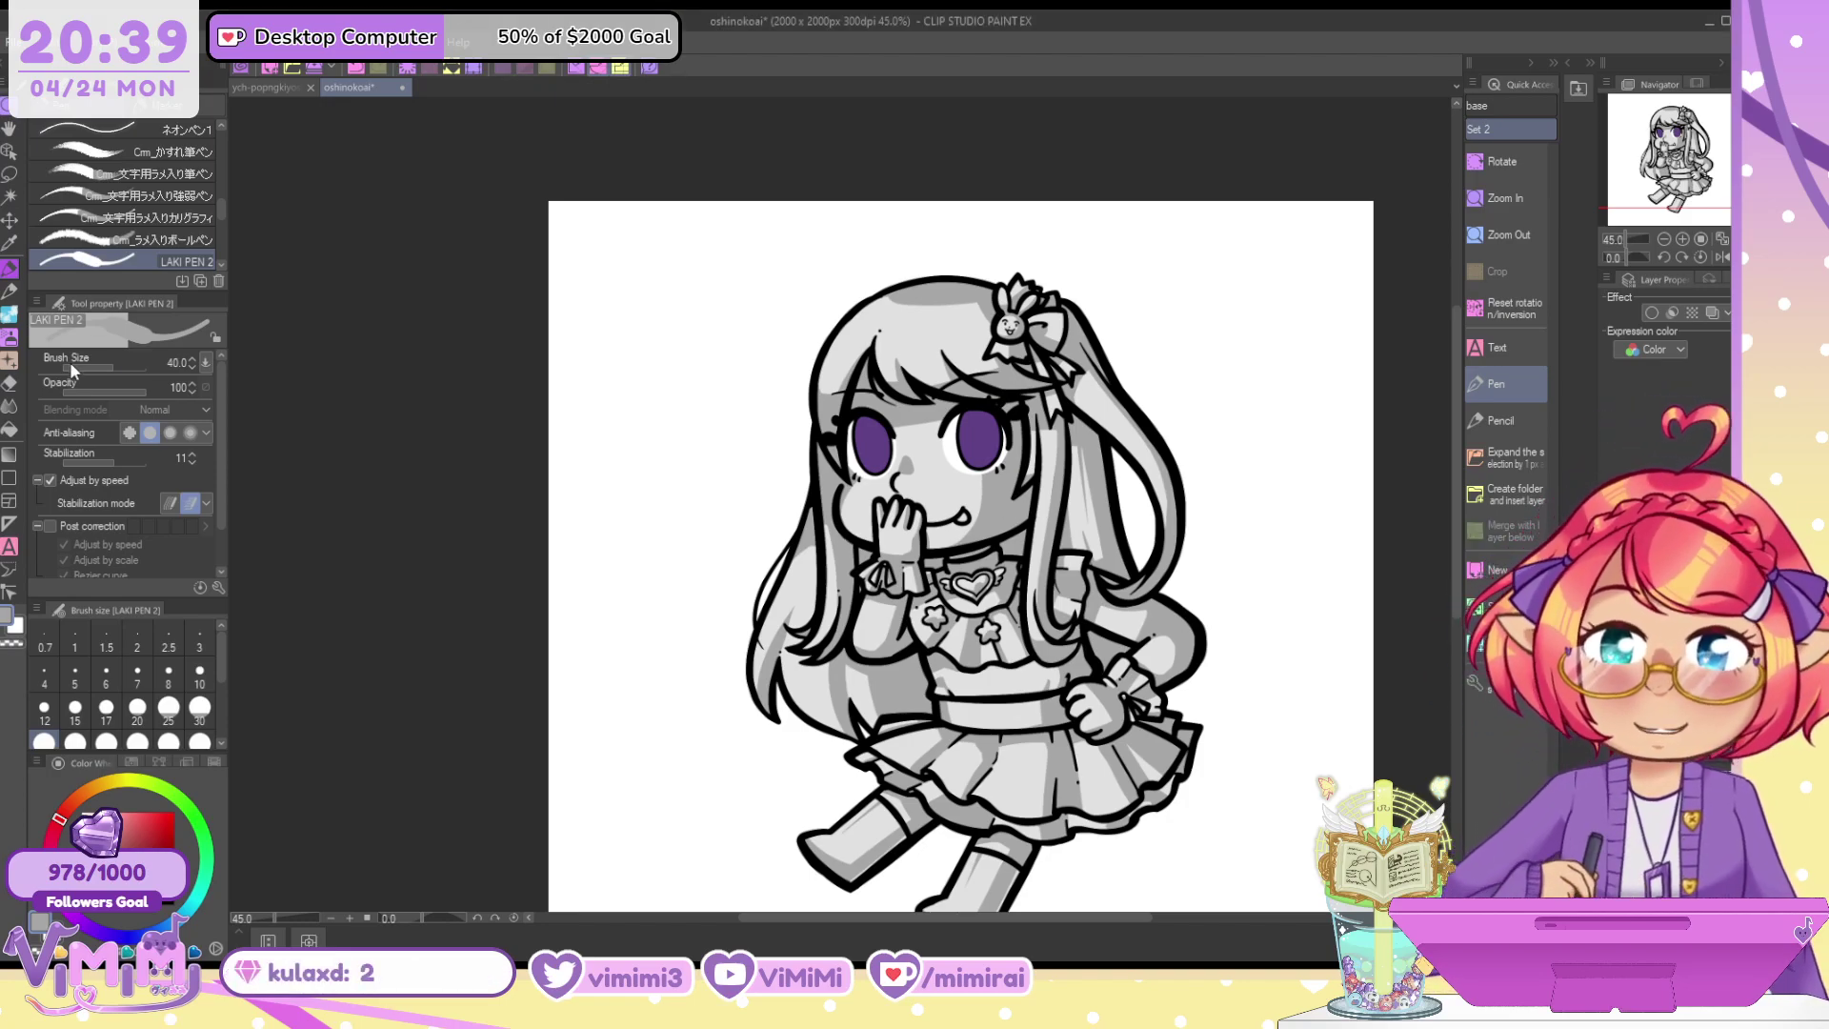
Soften the shadow edges on the side hair, forehead and cheek with the soft-mix 2 brush, reducing its size from 70 to 50
left_click(13, 339)
scroll(978, 530, "up", 3)
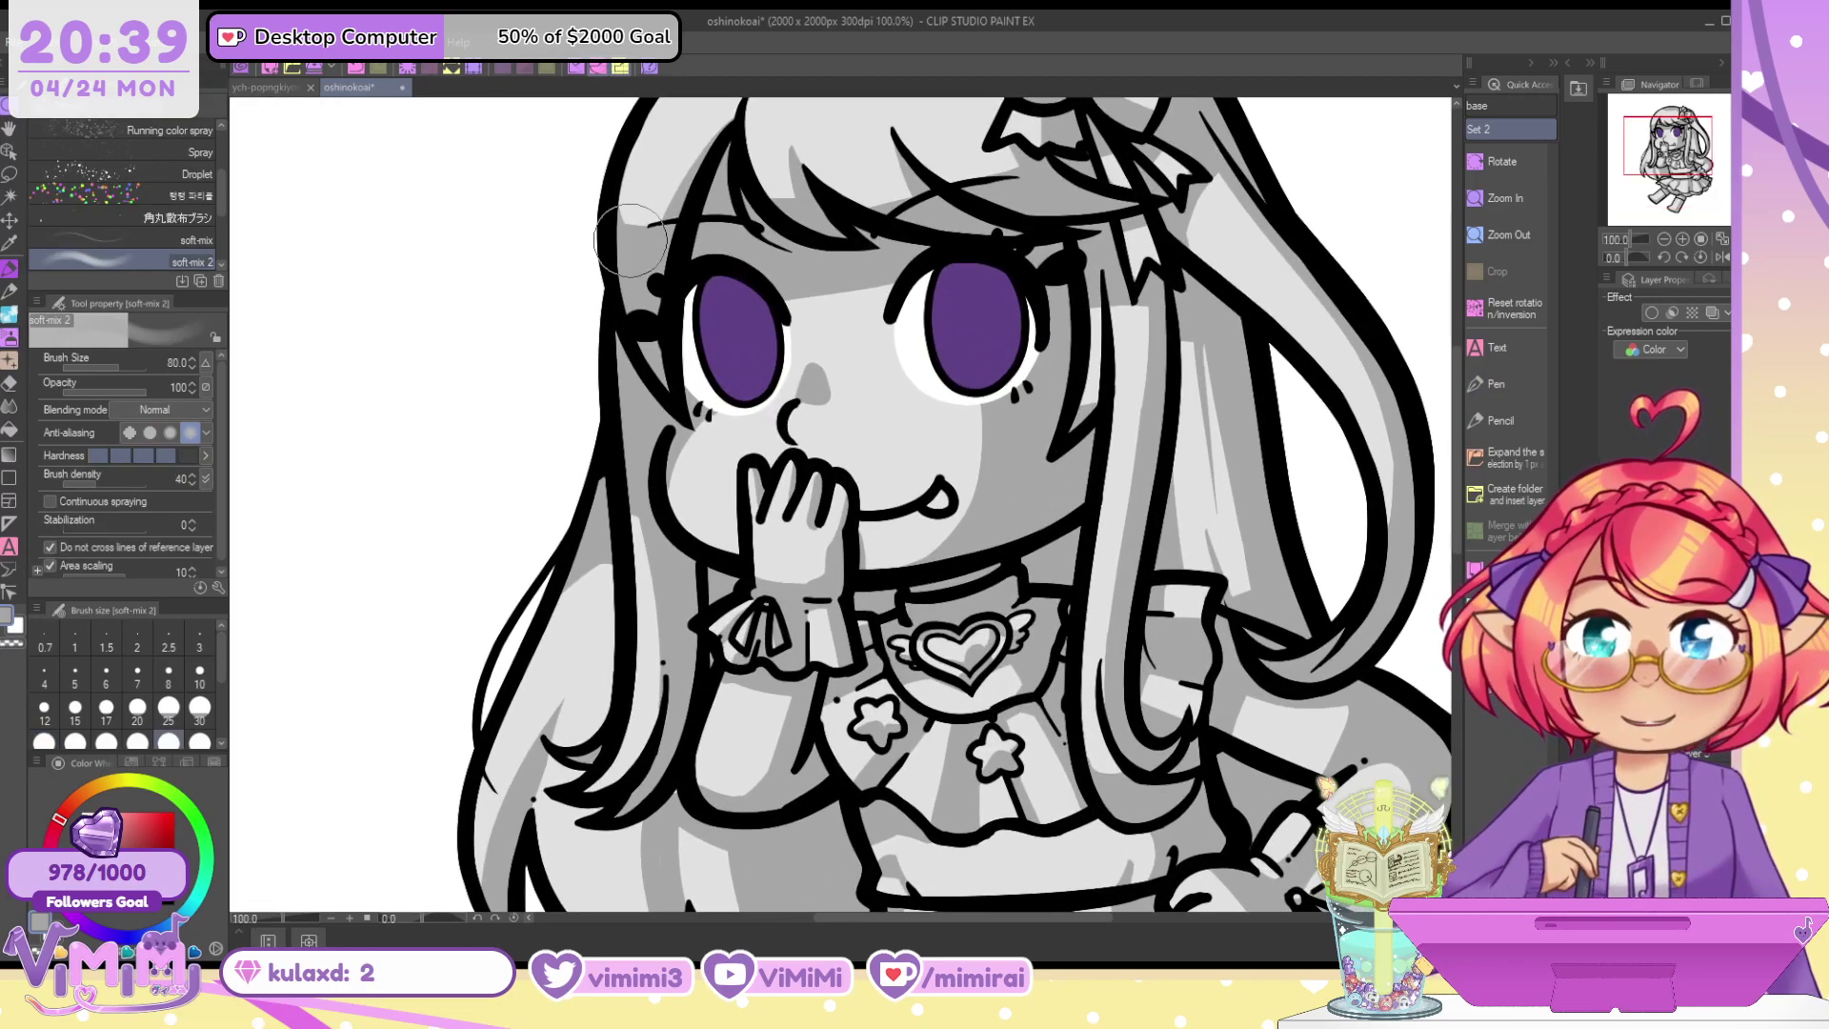
key("bracketleft")
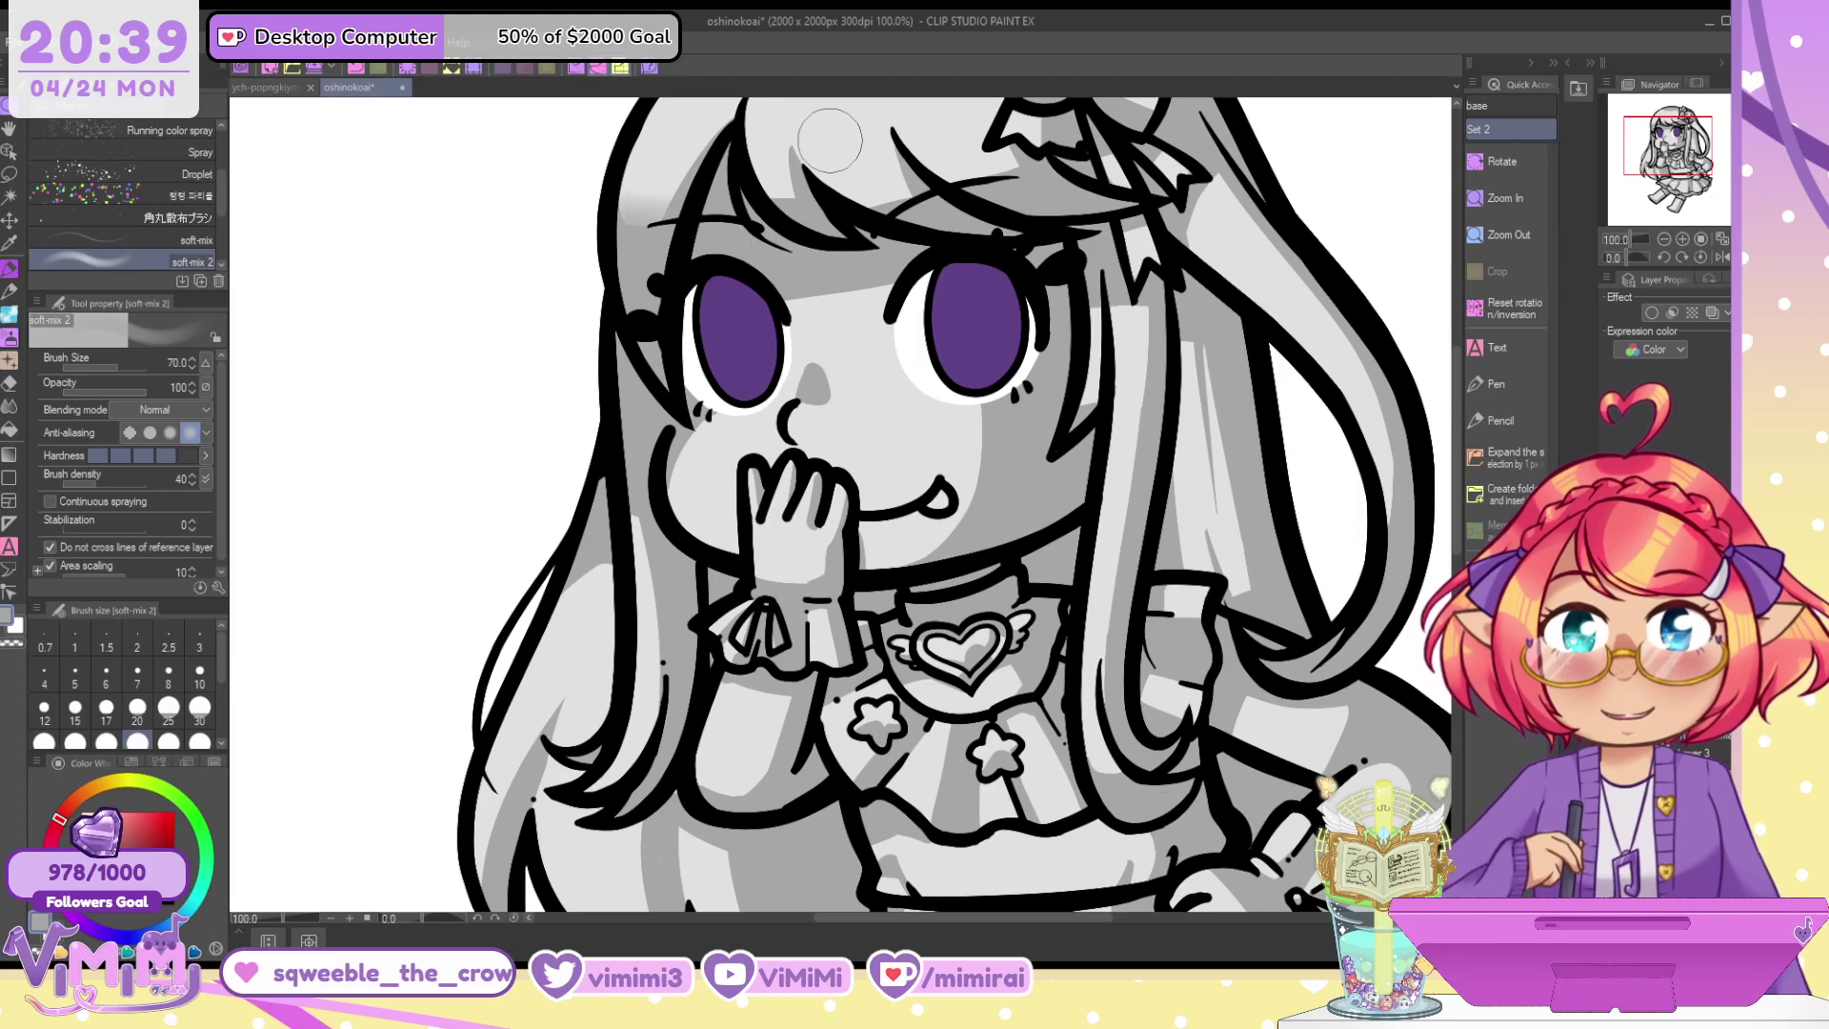
key("bracketleft")
key("bracketleft")
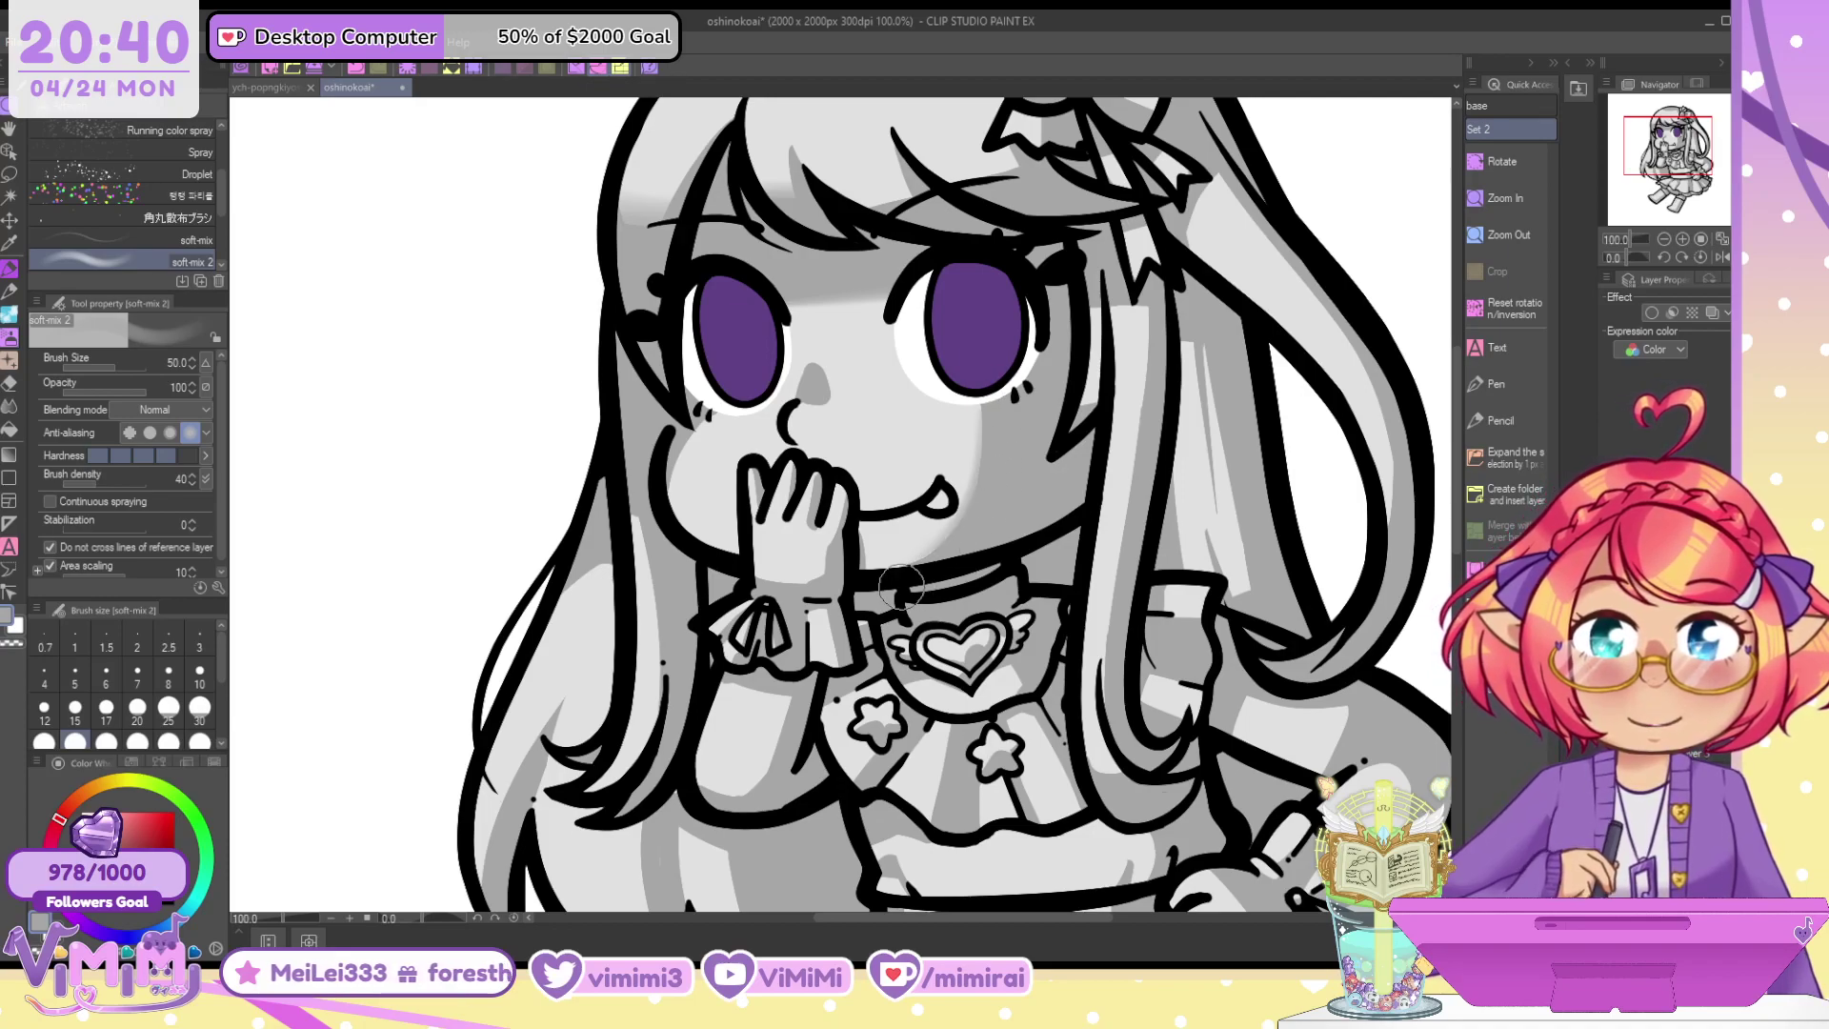
Fade the shadow above the nose into the skin with the soft-mix 2 brush, using the transparent colour at size 25
key("bracketleft")
key("bracketleft")
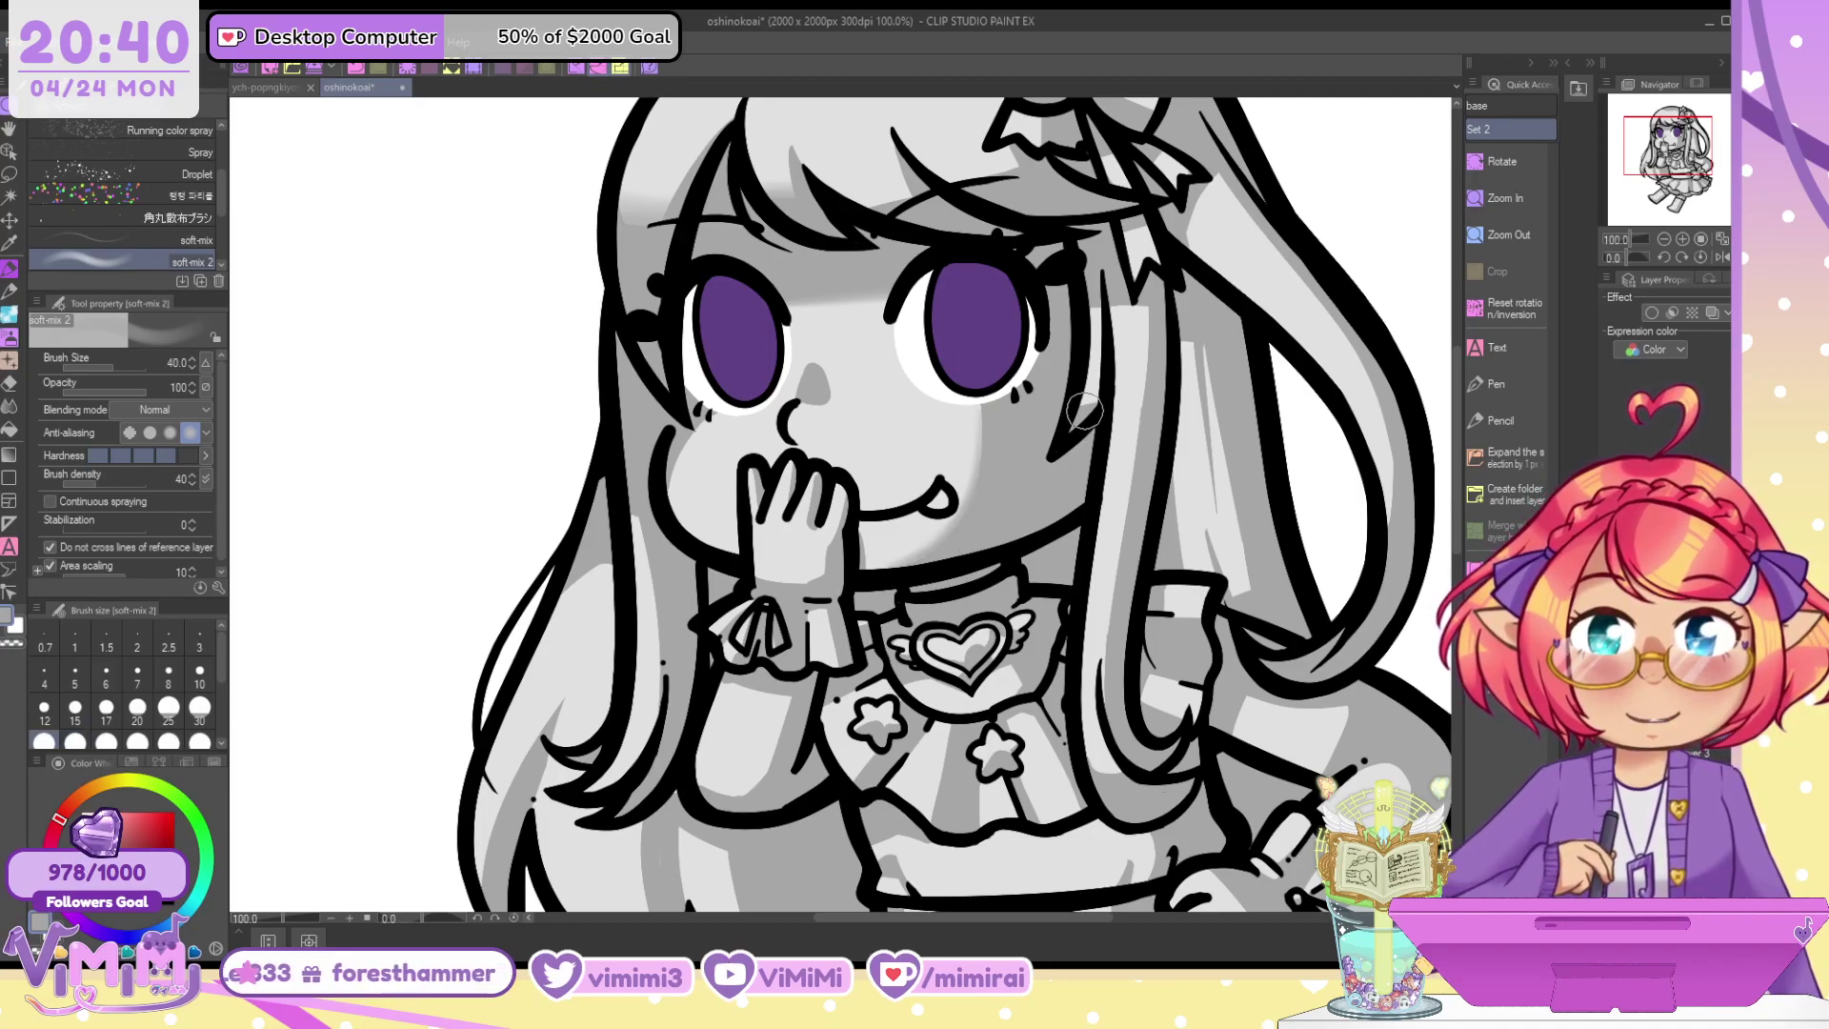
key("bracketright")
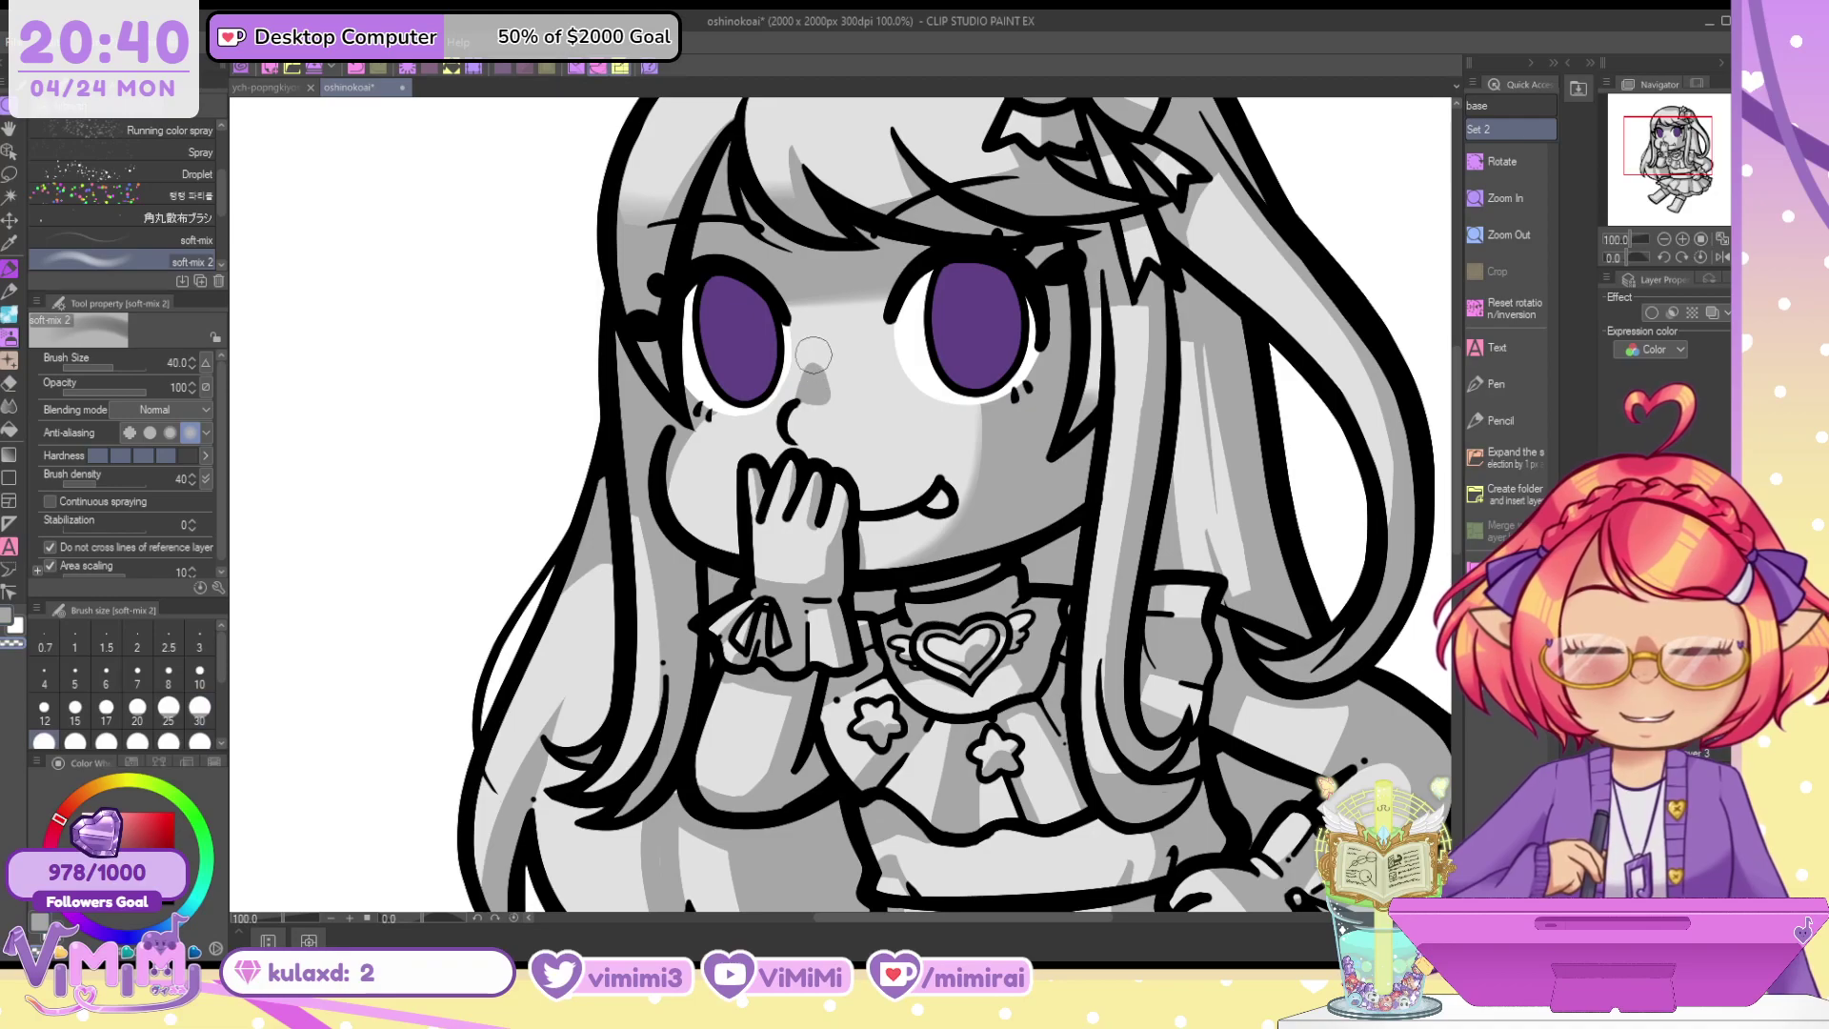
key("bracketleft")
key("bracketleft")
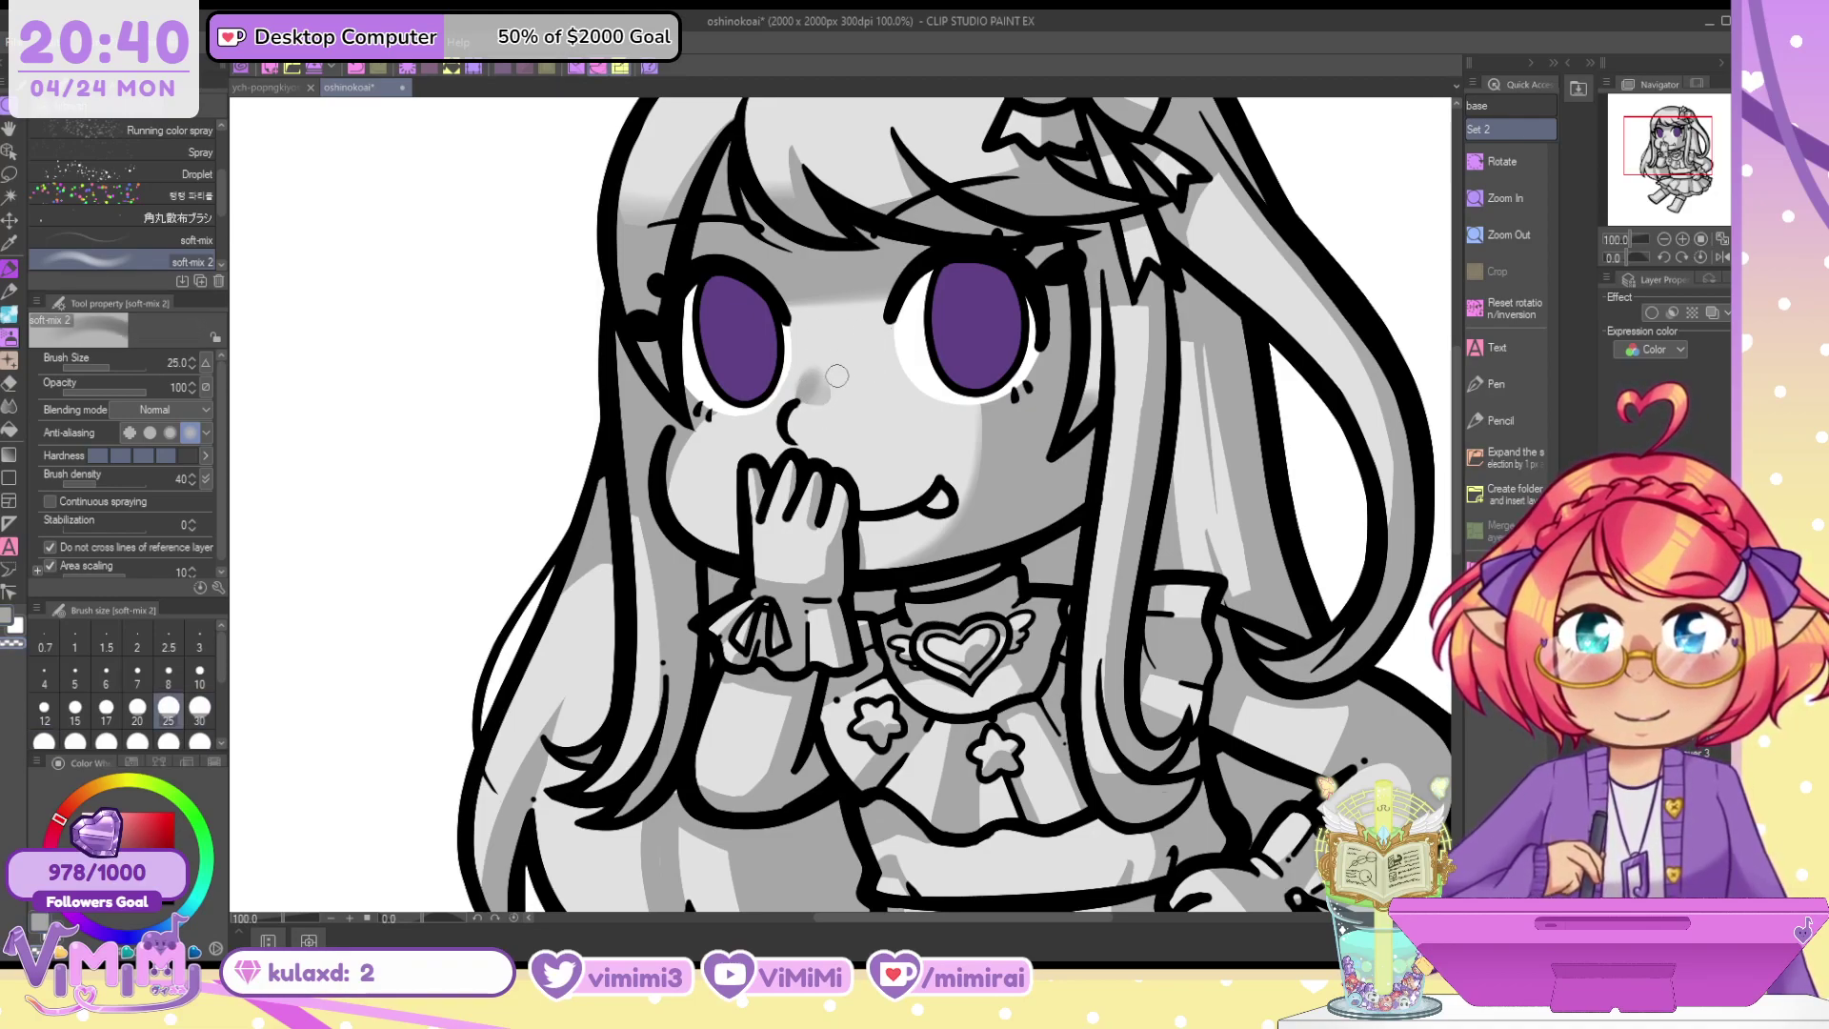
key("bracketright")
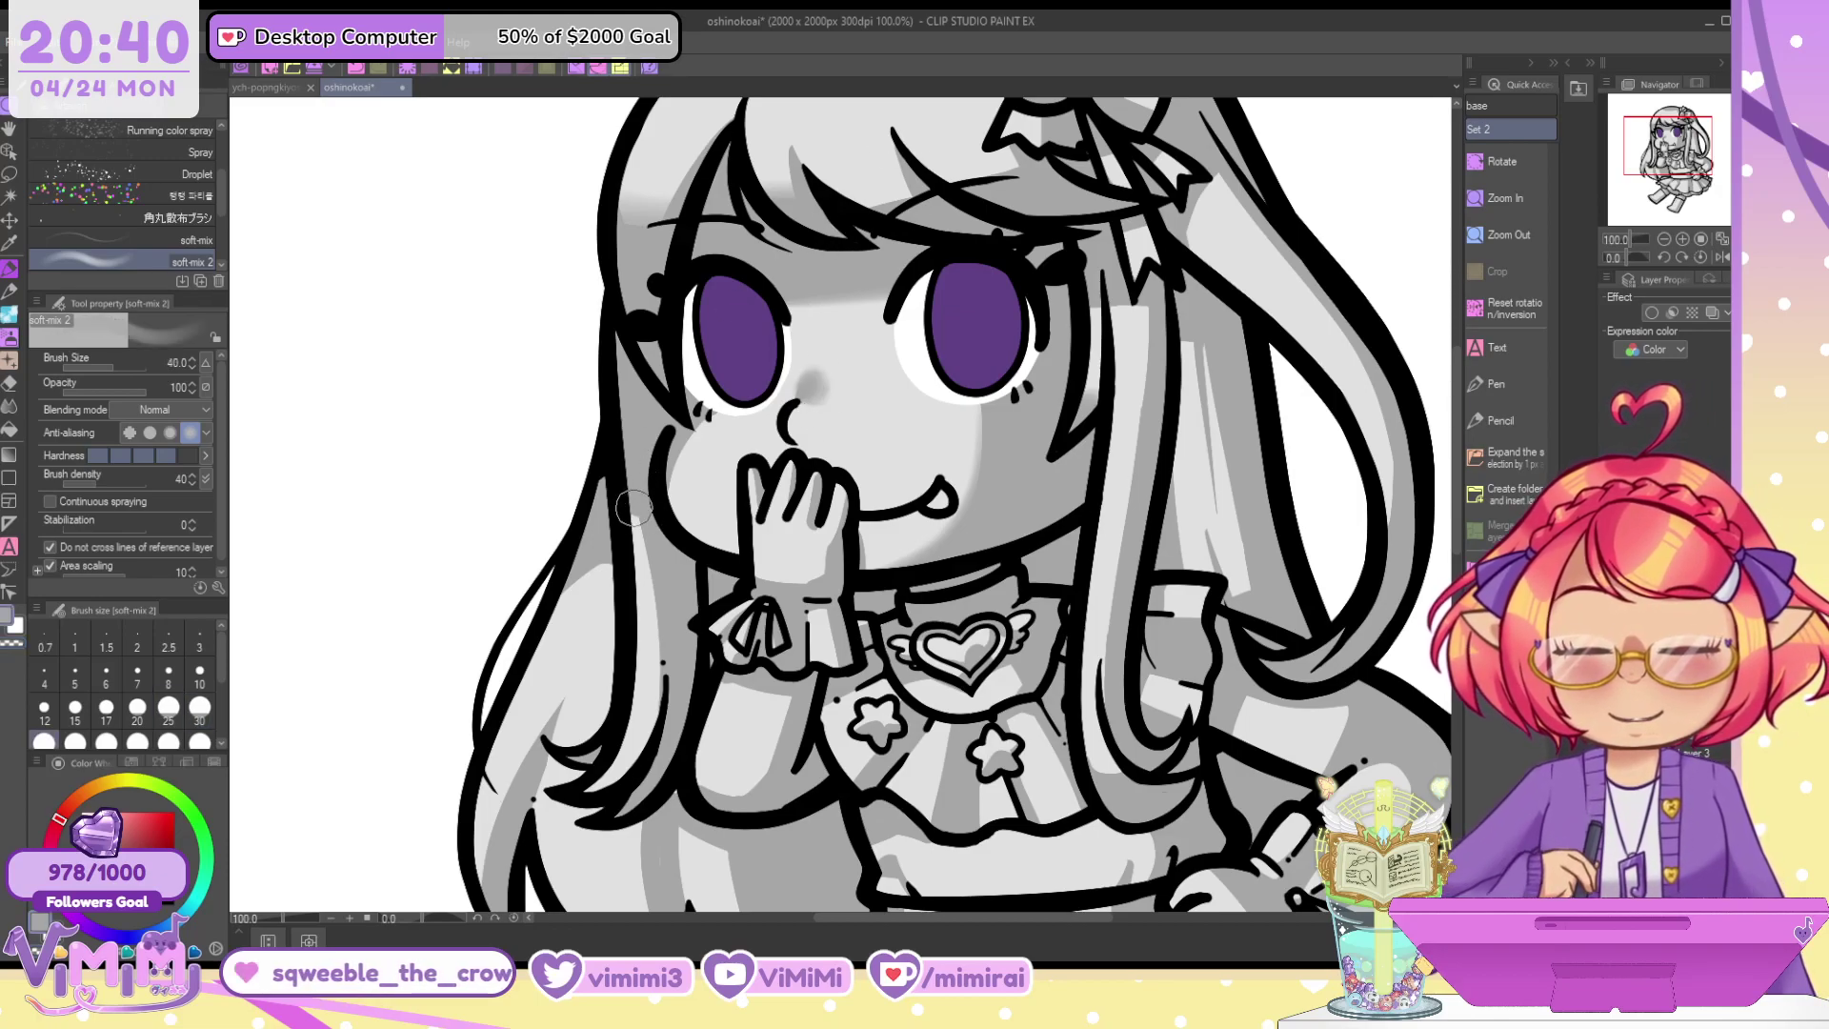
Soften the shadow edges on the long side hair and the crown with the soft-mix 2 brush, increasing its size to 60
key("bracketright")
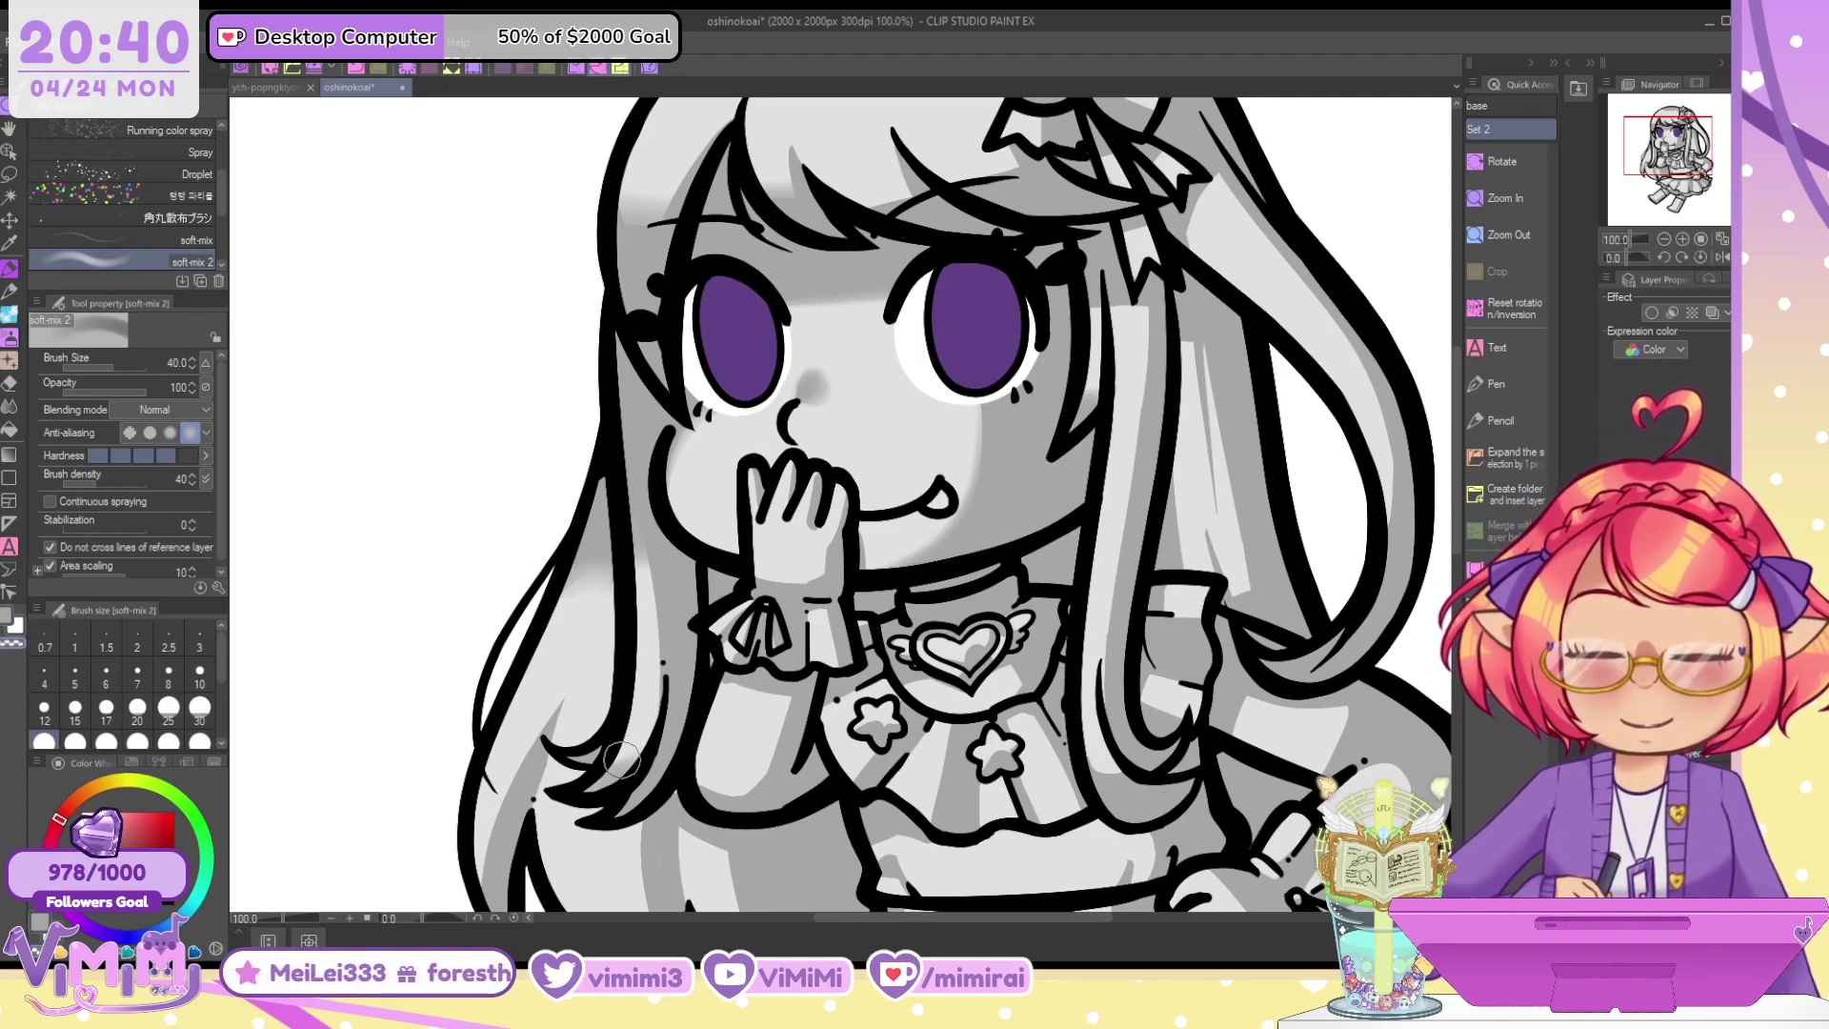
left_click_drag(770, 483, 797, 813)
key("bracketright")
key("bracketright")
mouse_move(858, 343)
left_mouse_down()
mouse_move(897, 382)
mouse_move(795, 385)
mouse_move(765, 364)
mouse_move(979, 364)
mouse_move(976, 333)
mouse_move(864, 335)
mouse_move(966, 341)
left_mouse_up()
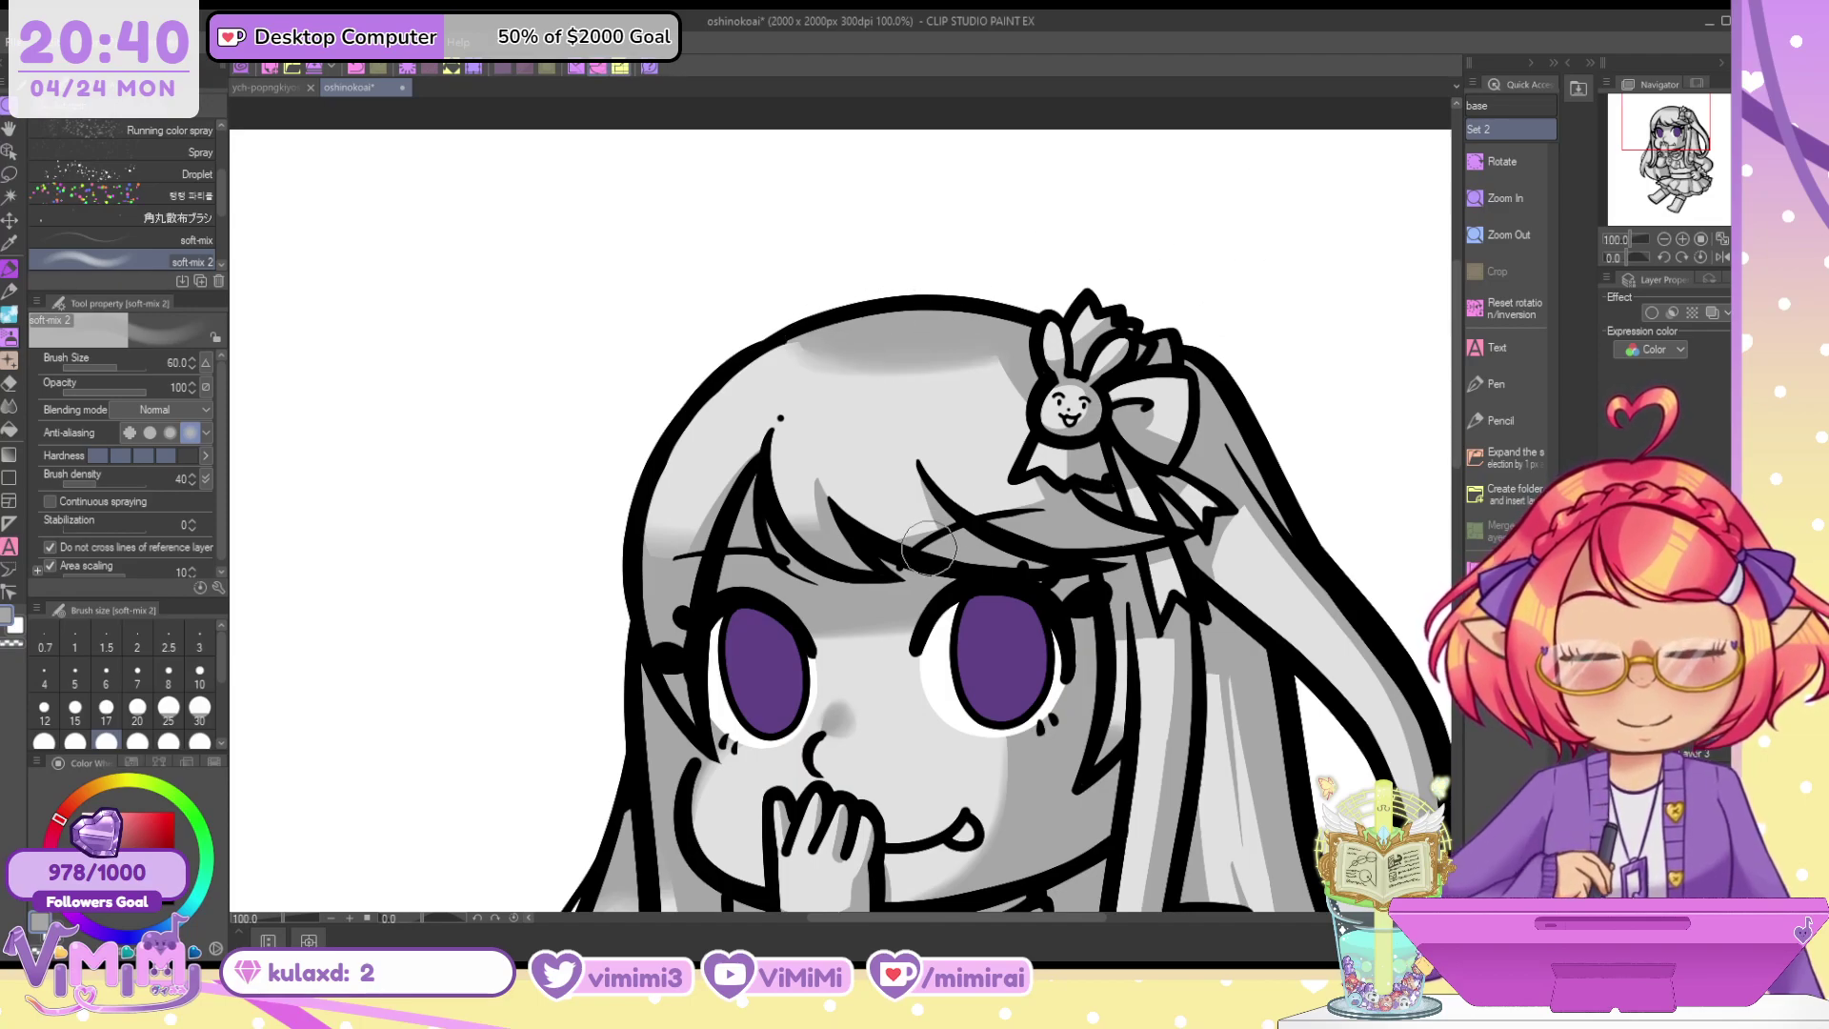
Soften the shading on the hair bow, the ponytail beside it and the ribbon tails with the soft-mix 2 brush at sizes 30 to 50
key("bracketleft")
key("bracketleft")
key("bracketleft")
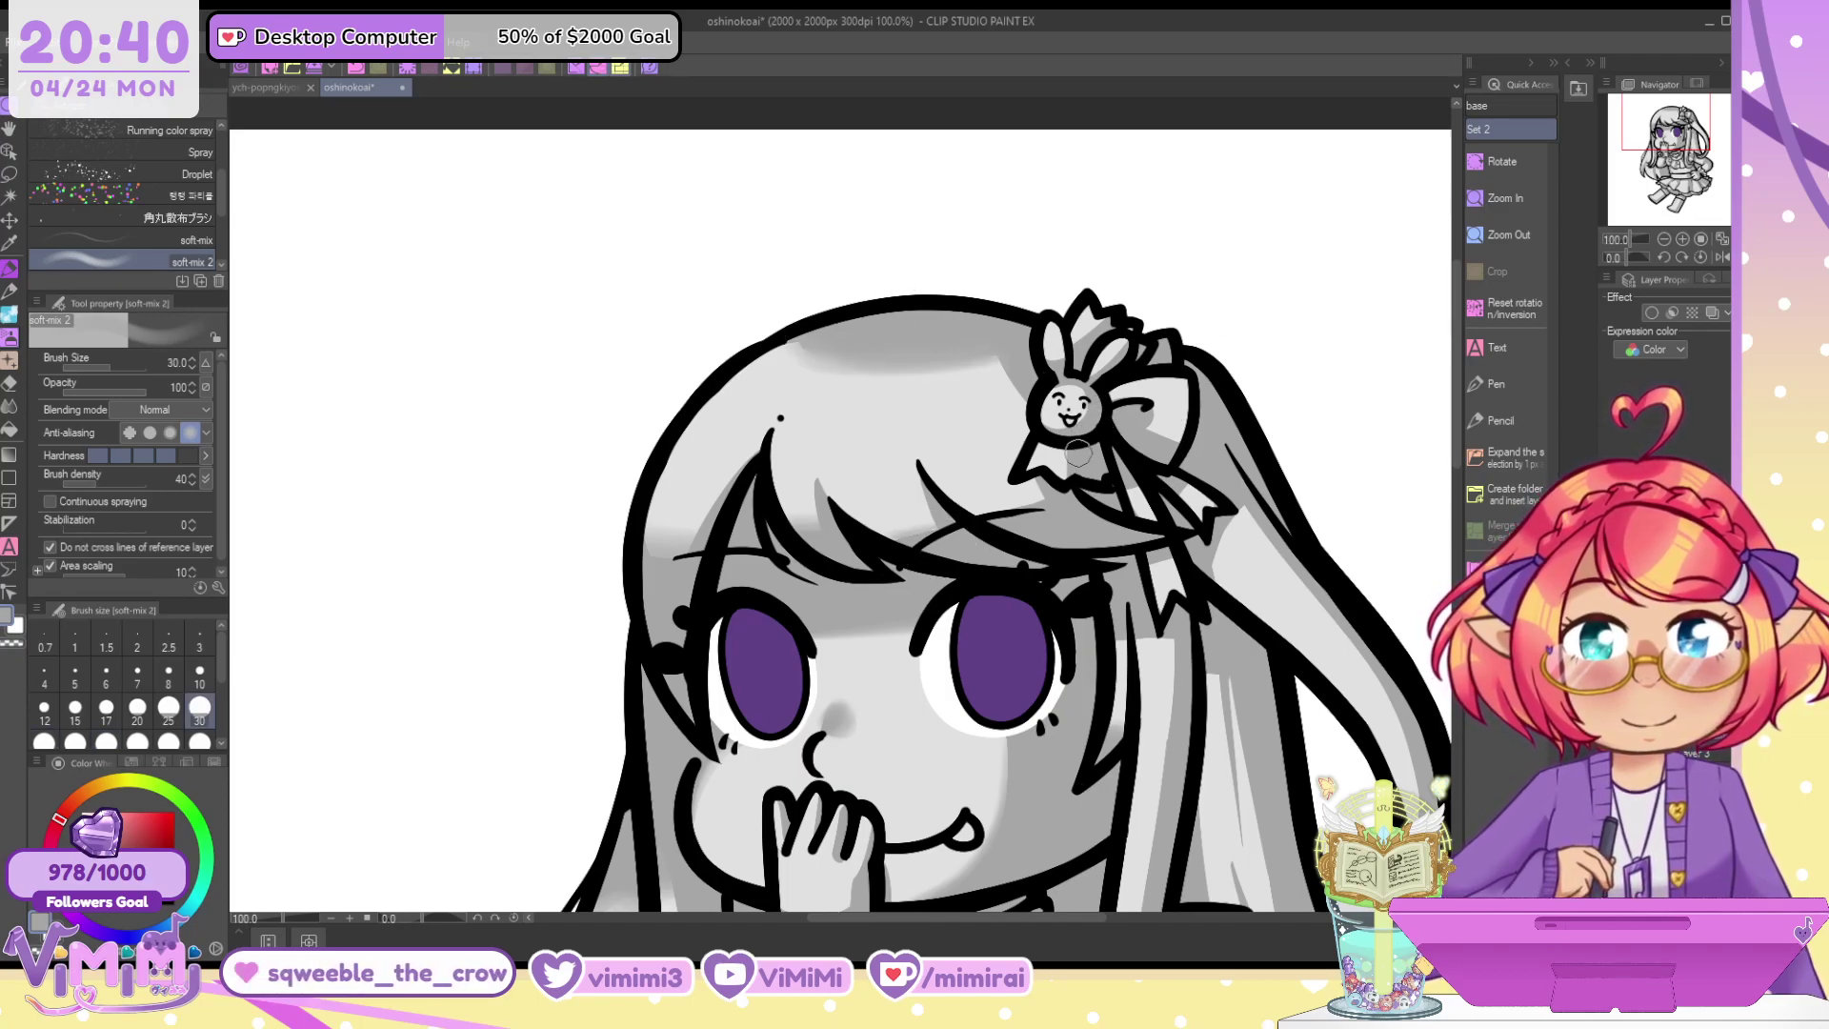
left_click_drag(1168, 415, 1154, 420)
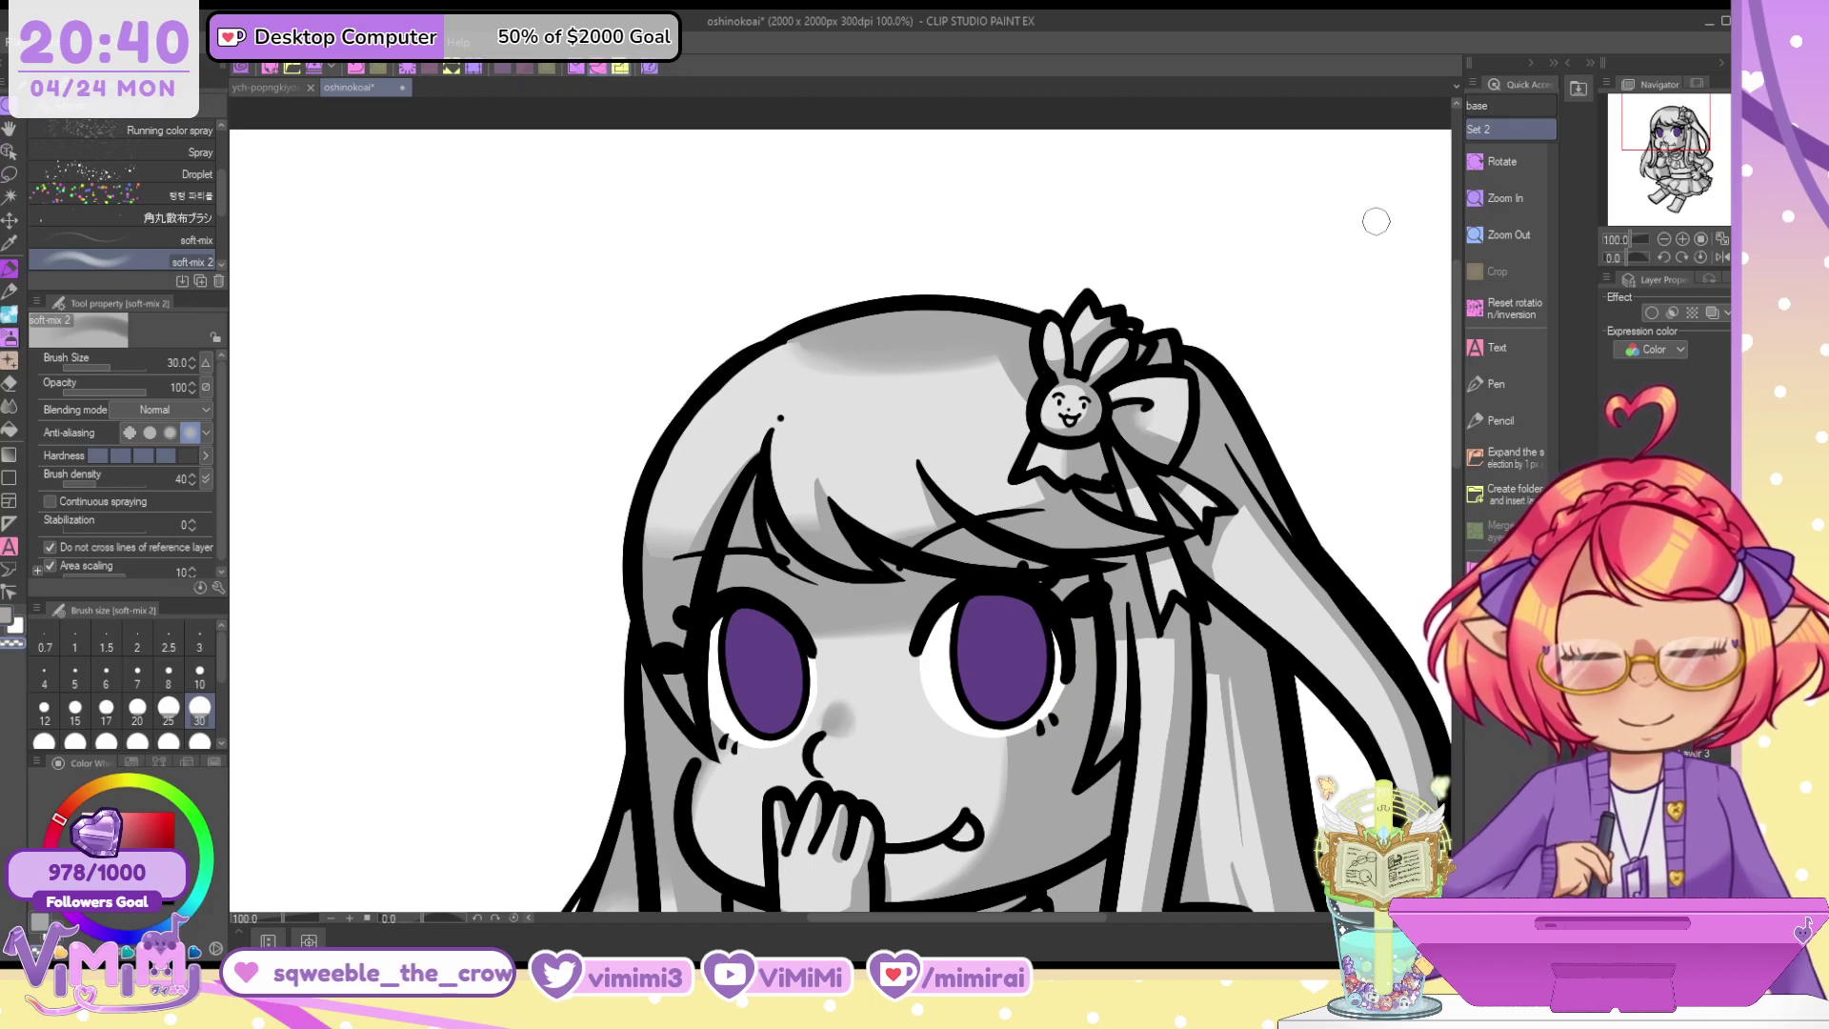
key("bracketright")
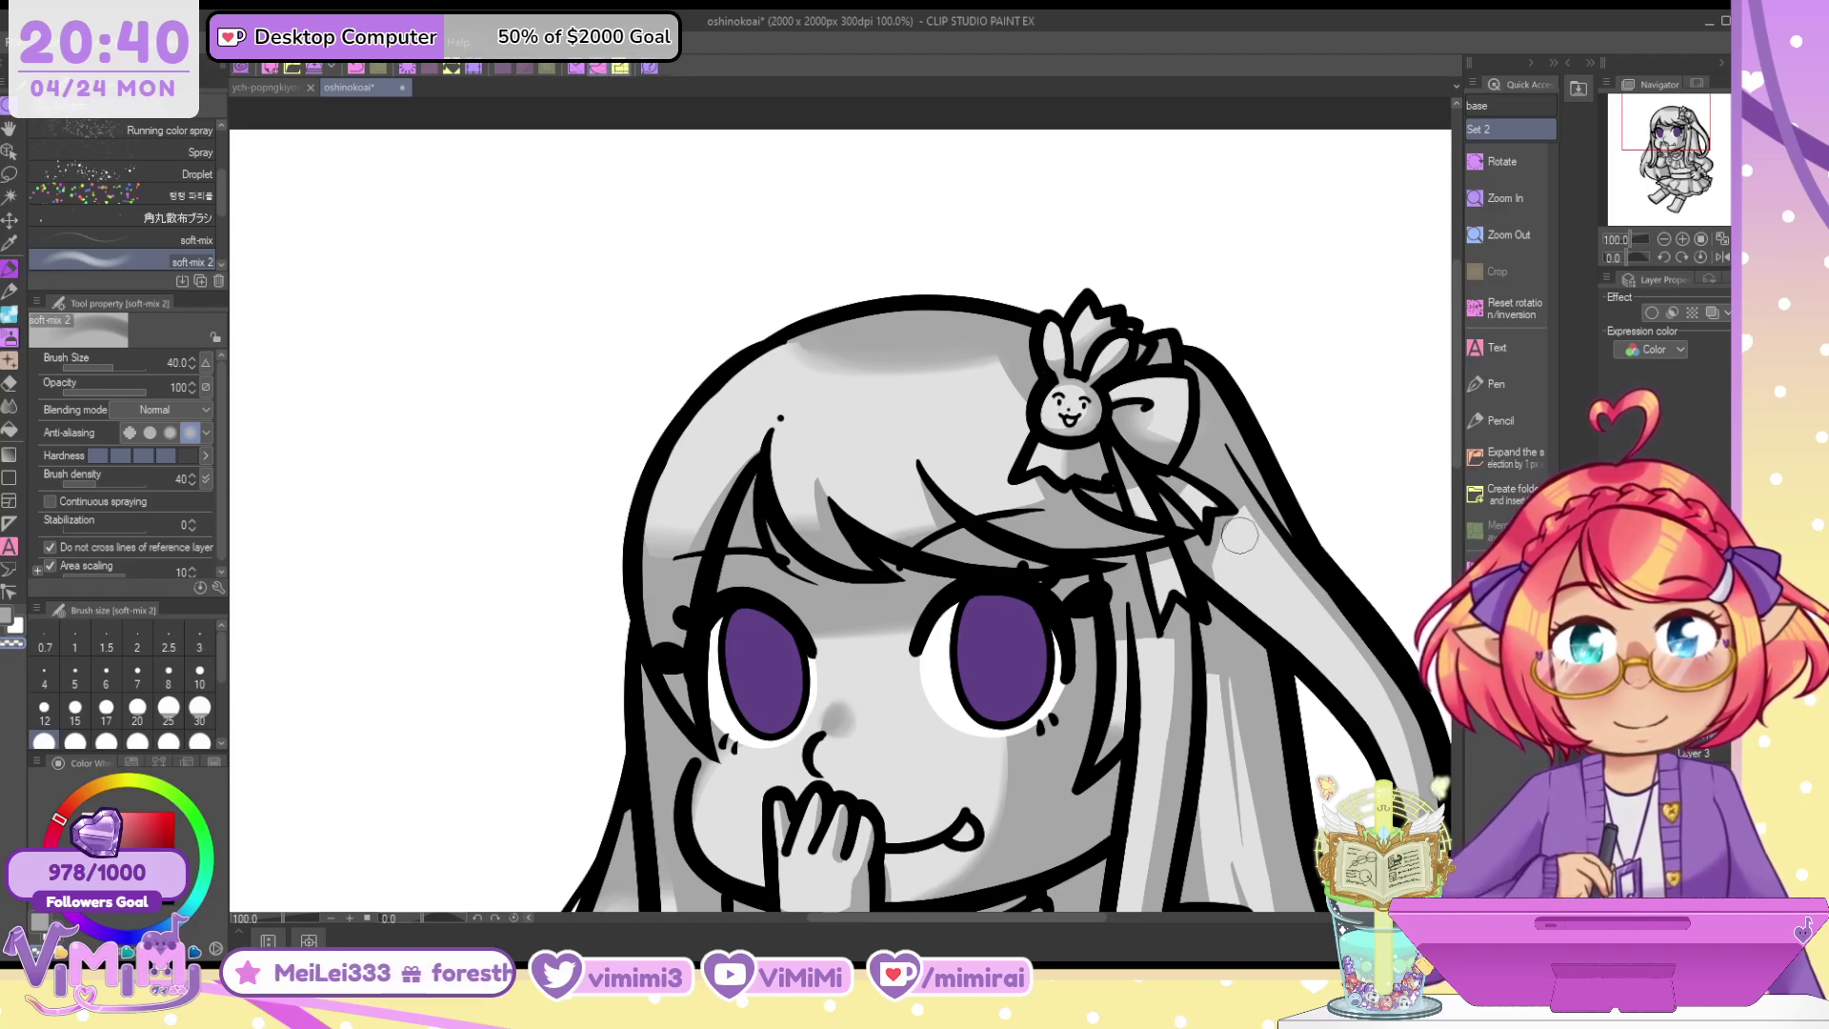
key("bracketright")
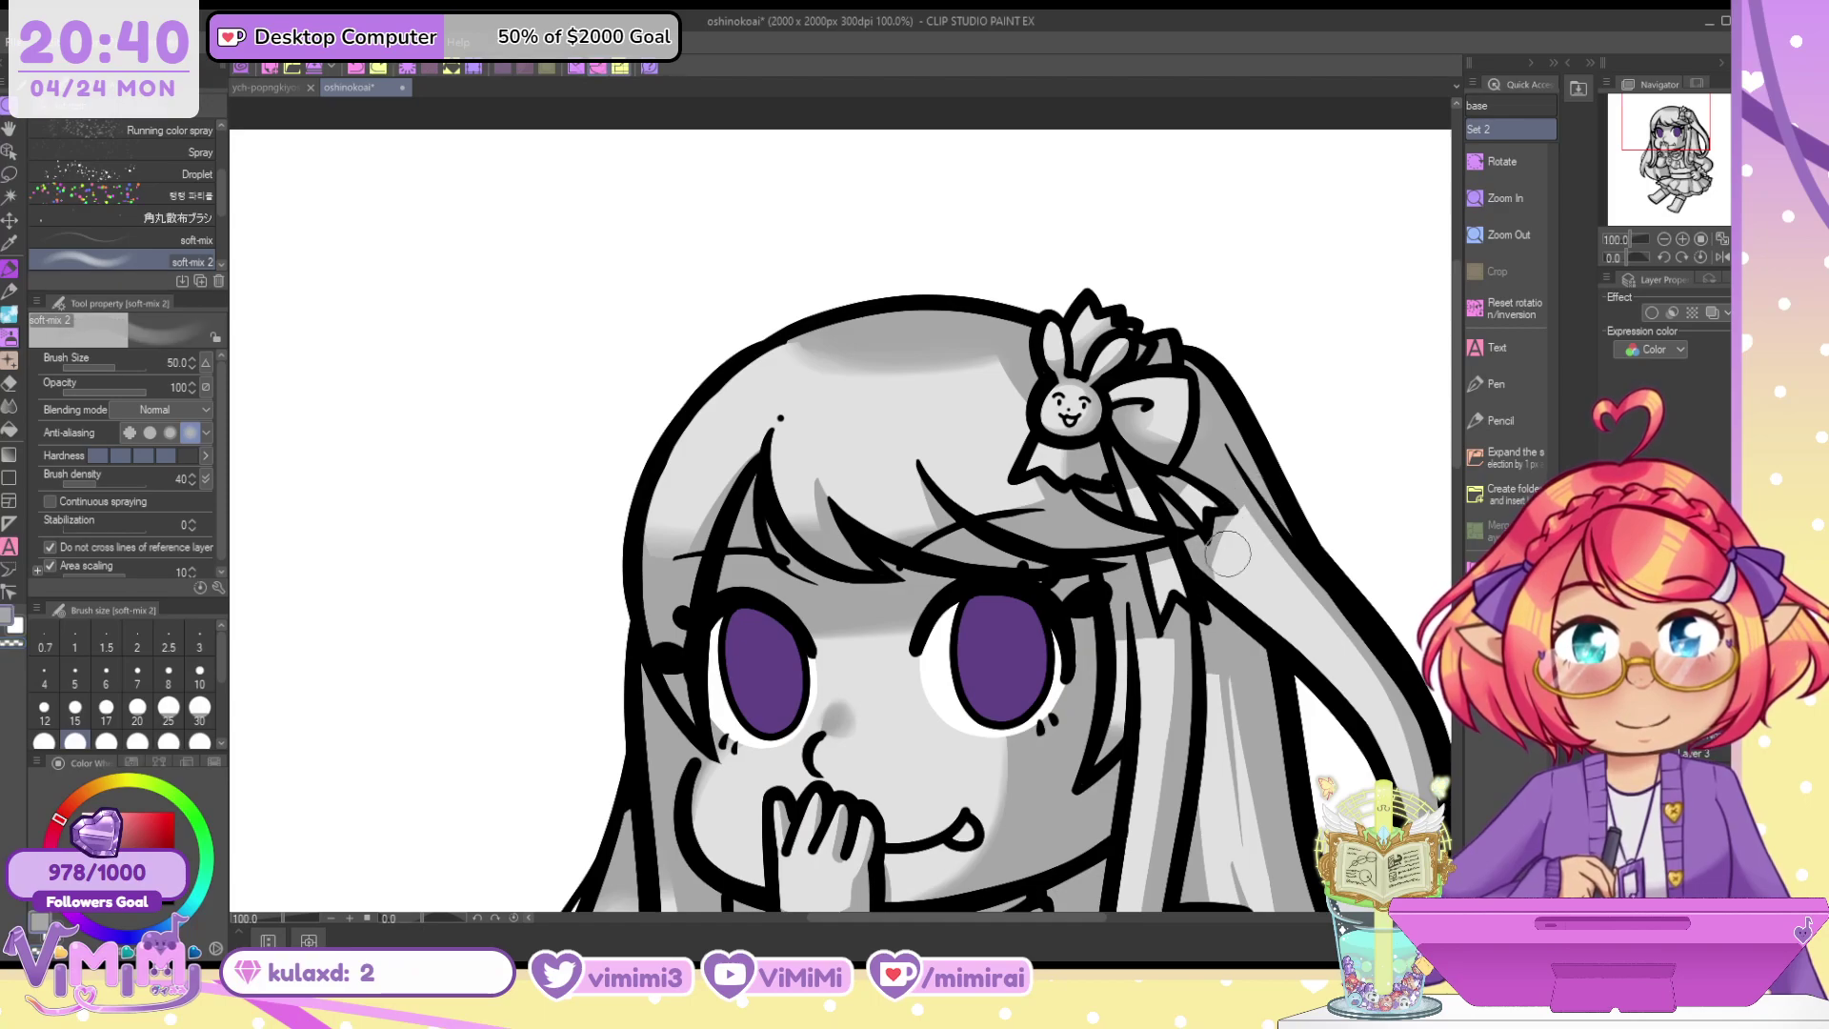
key("bracketleft")
key("bracketleft")
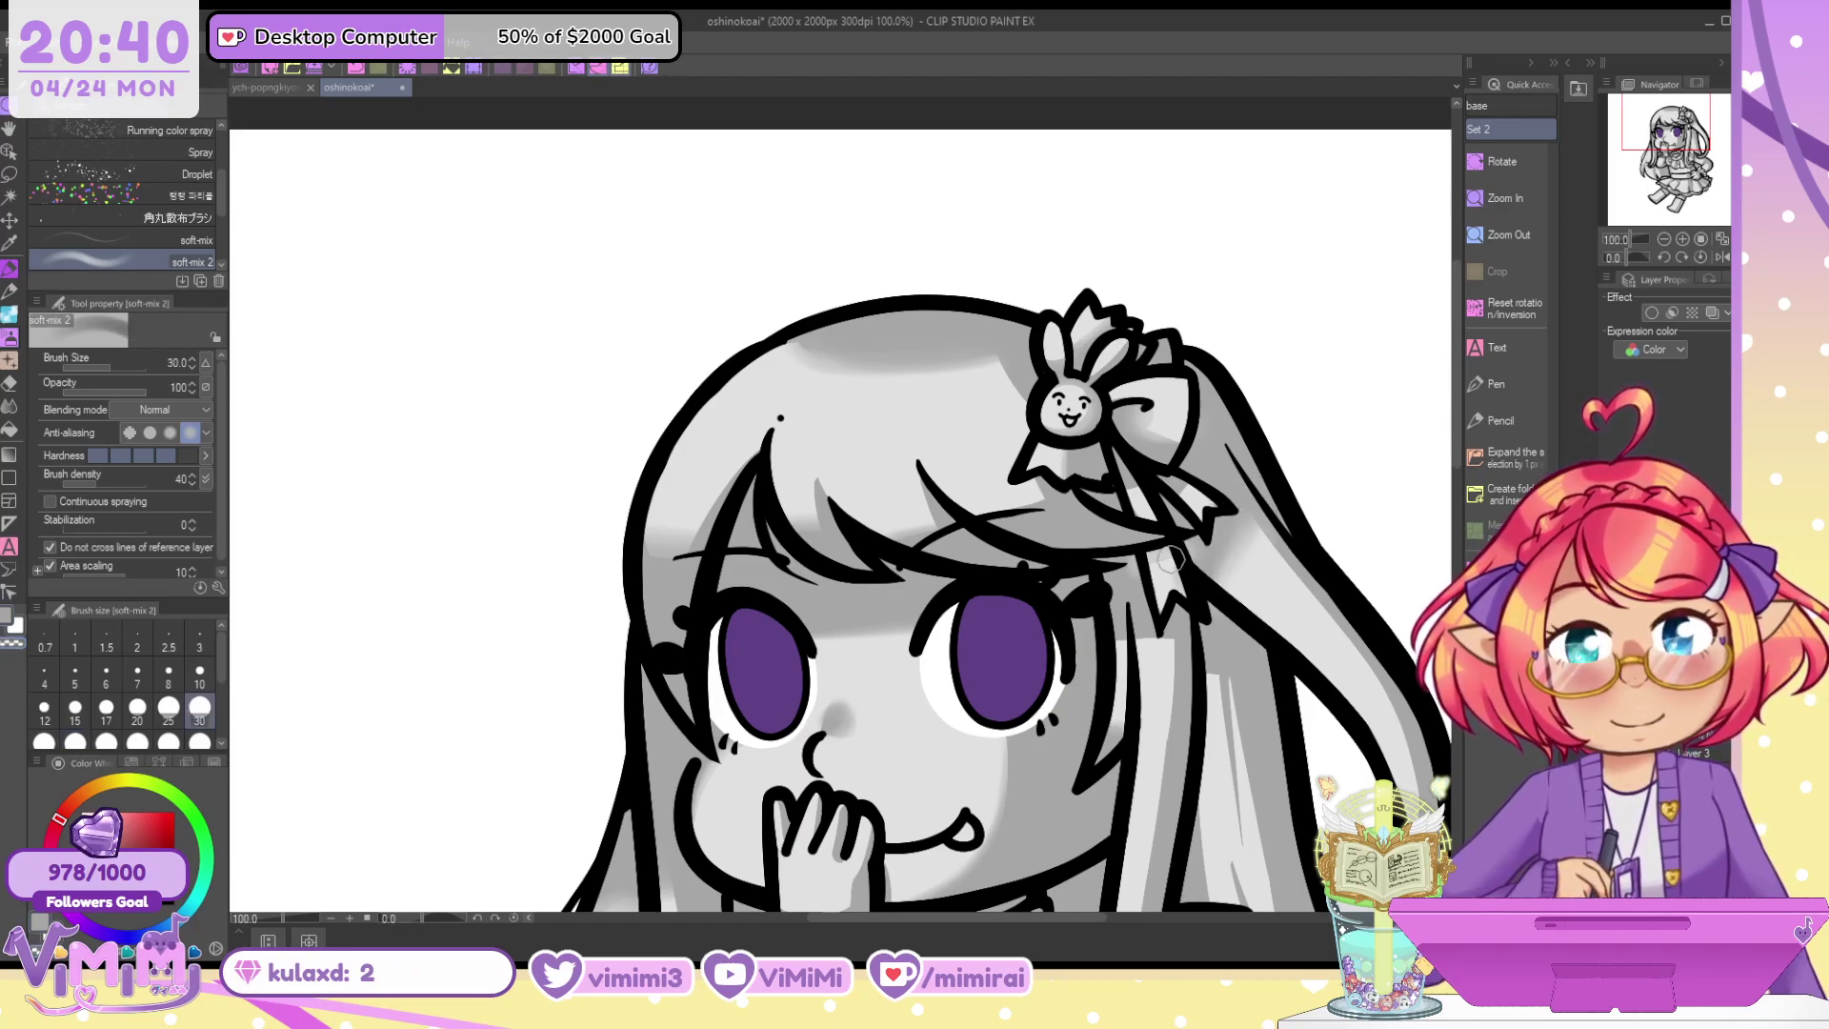
left_click_drag(1137, 489, 1161, 512)
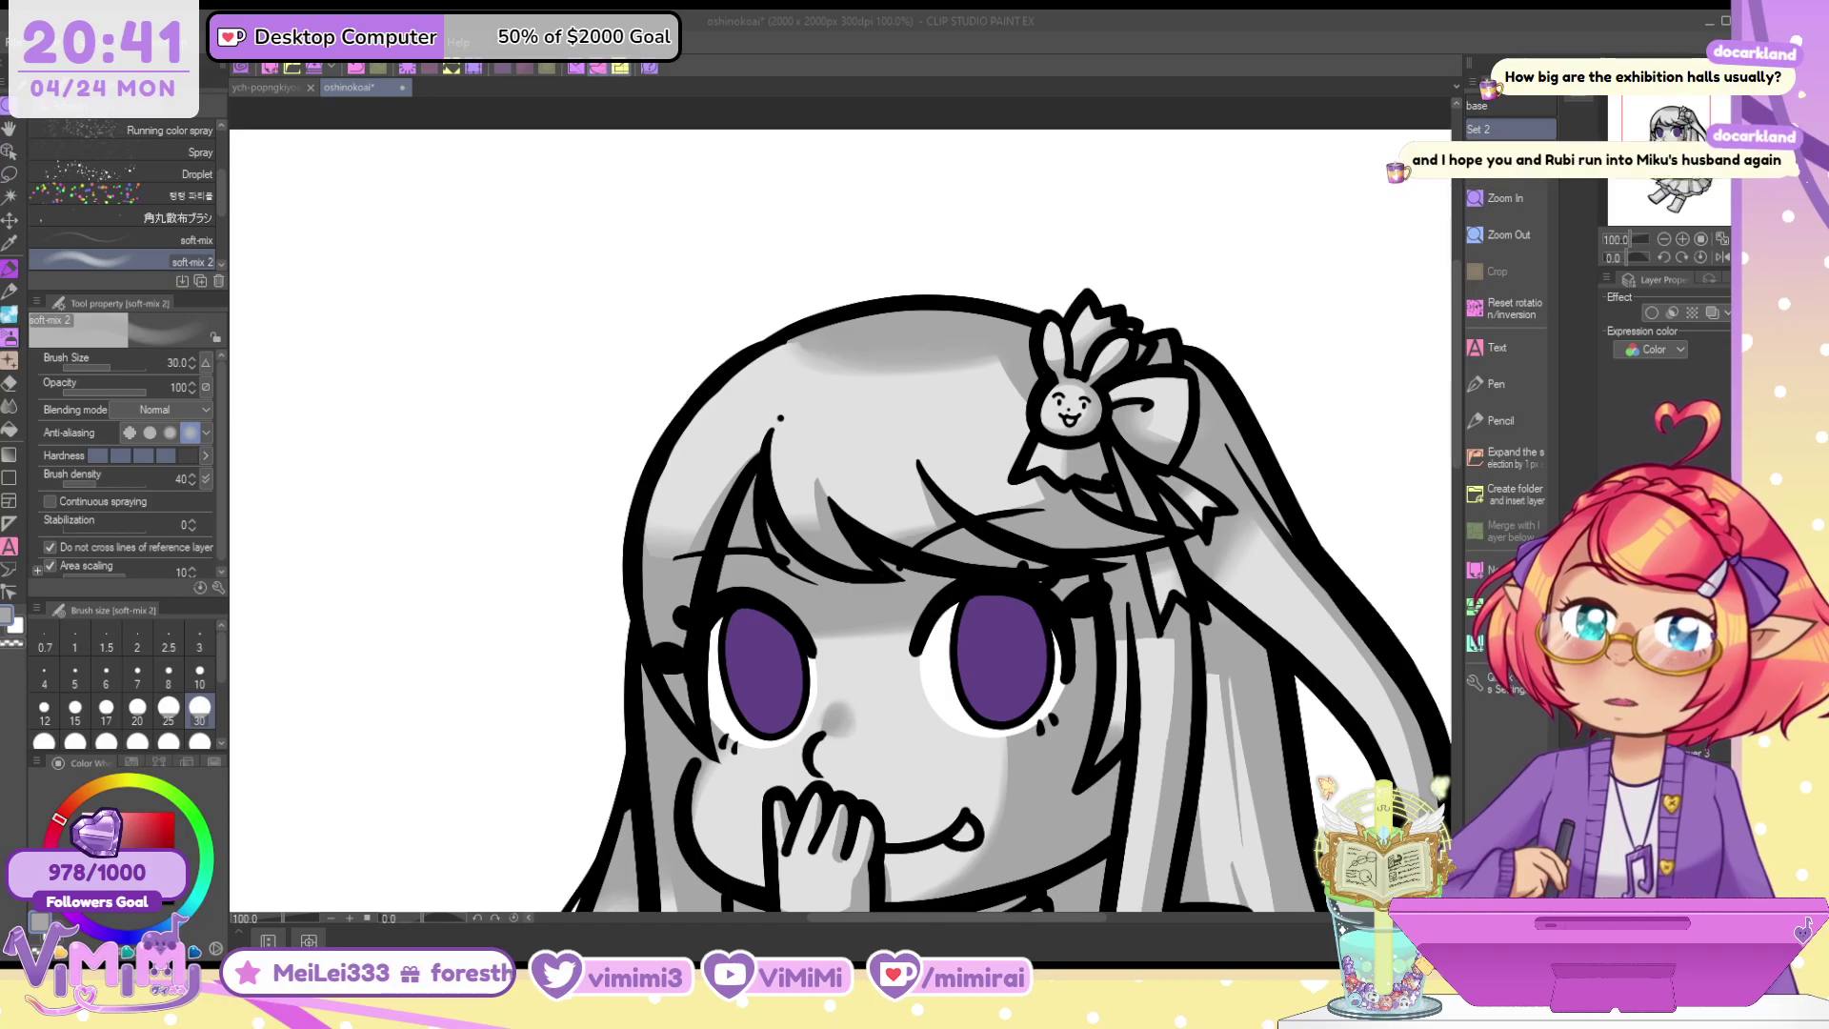
Switch to the browser and examine the Makuhari Messe floor map, opening its PDF version at 150% zoom
key("alt+Tab")
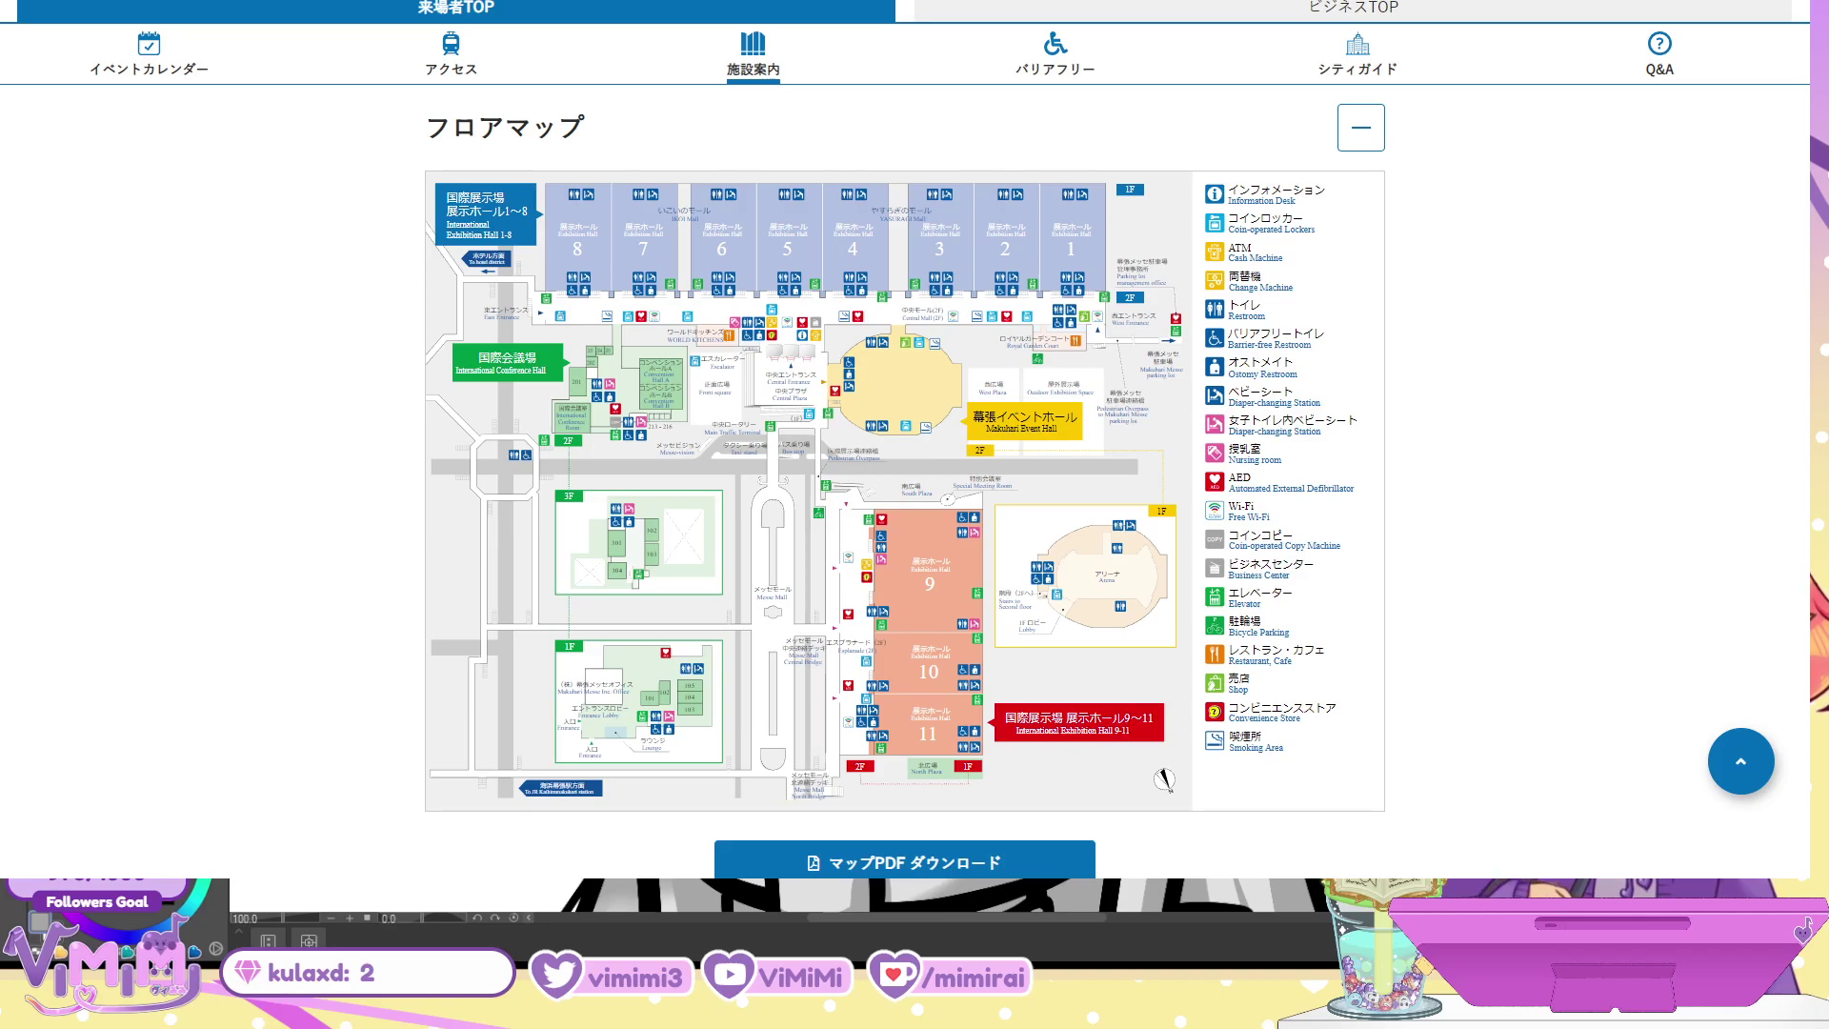
key("alt+Tab")
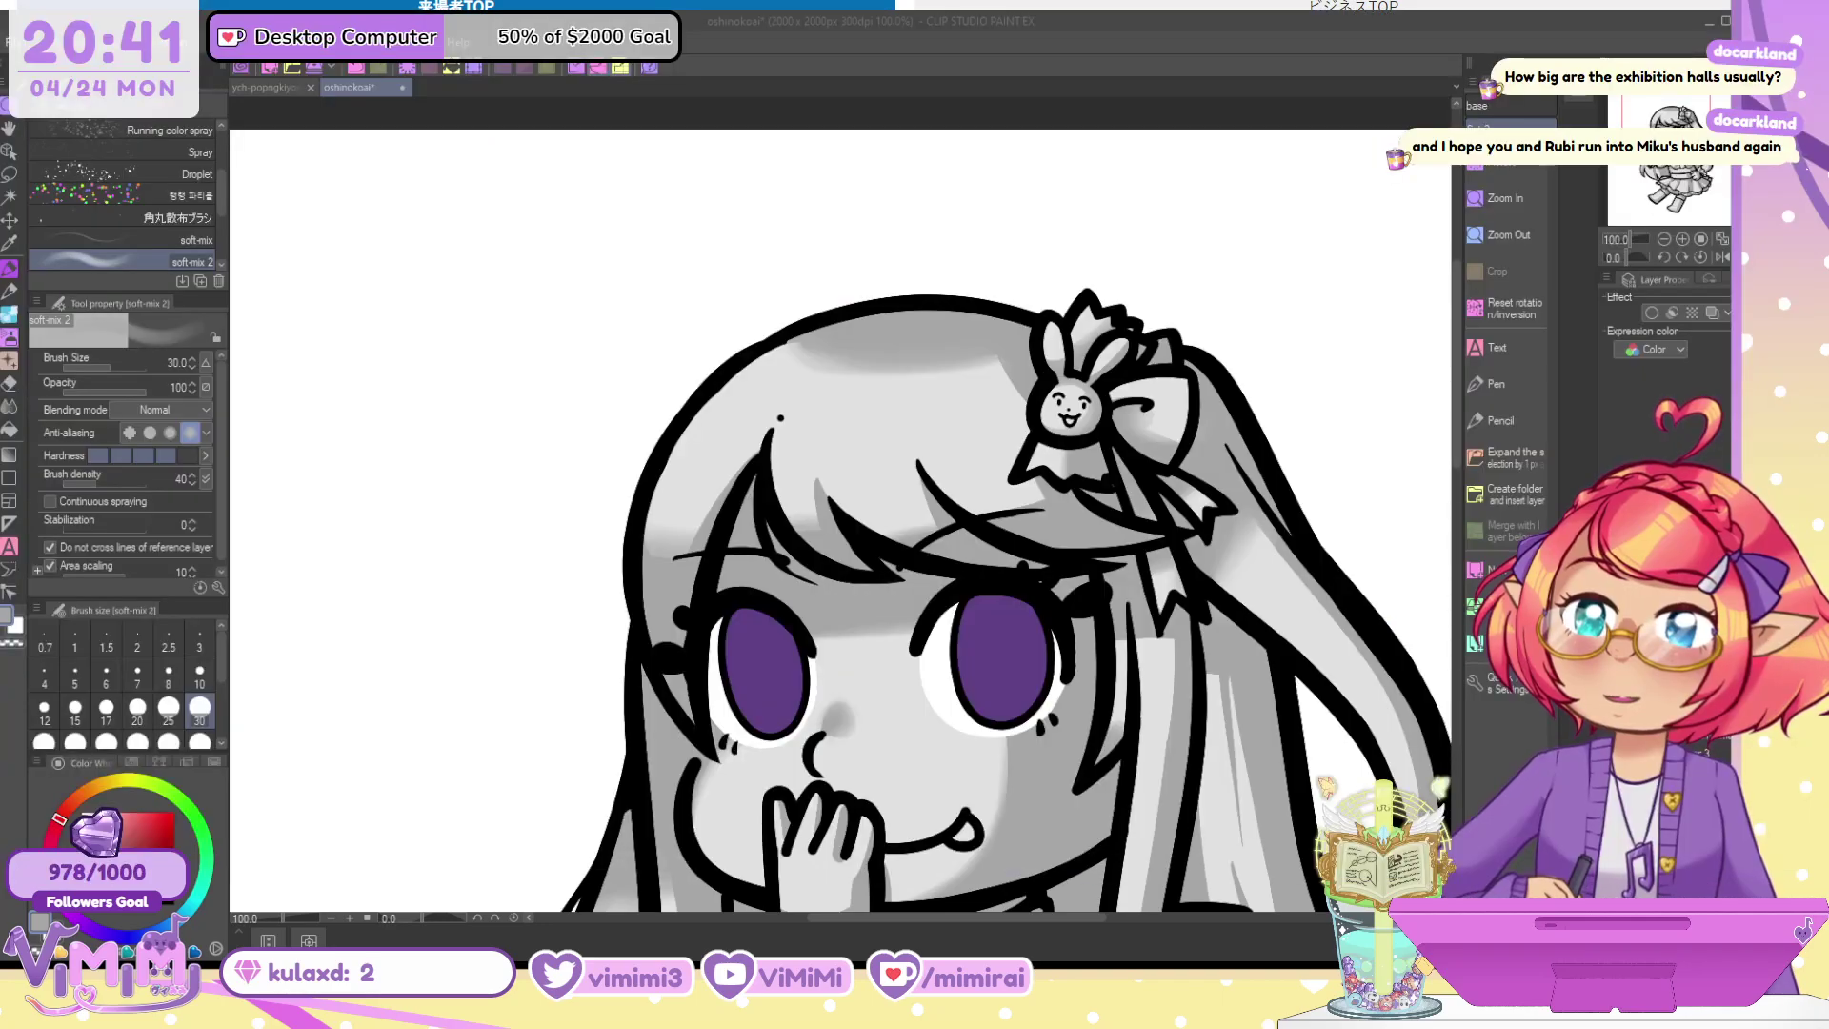
key("alt+Tab")
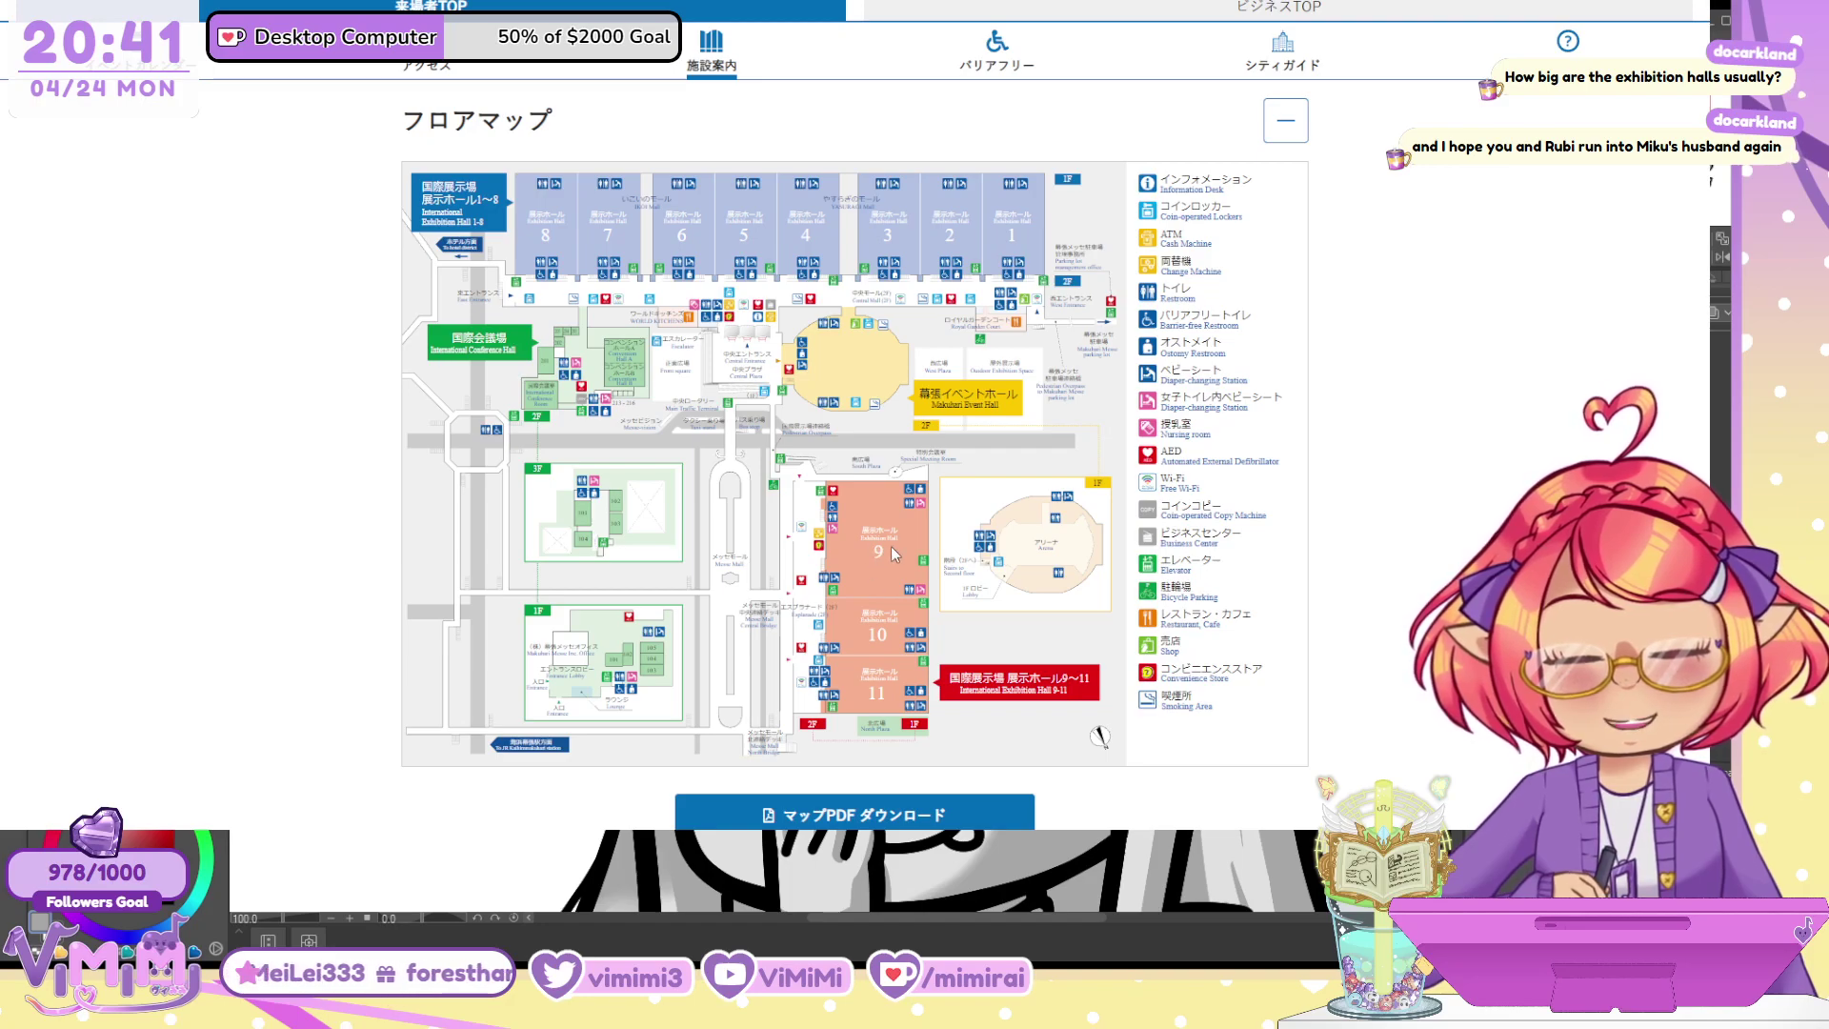
scroll(898, 532, "up", 2)
scroll(898, 531, "down", 3)
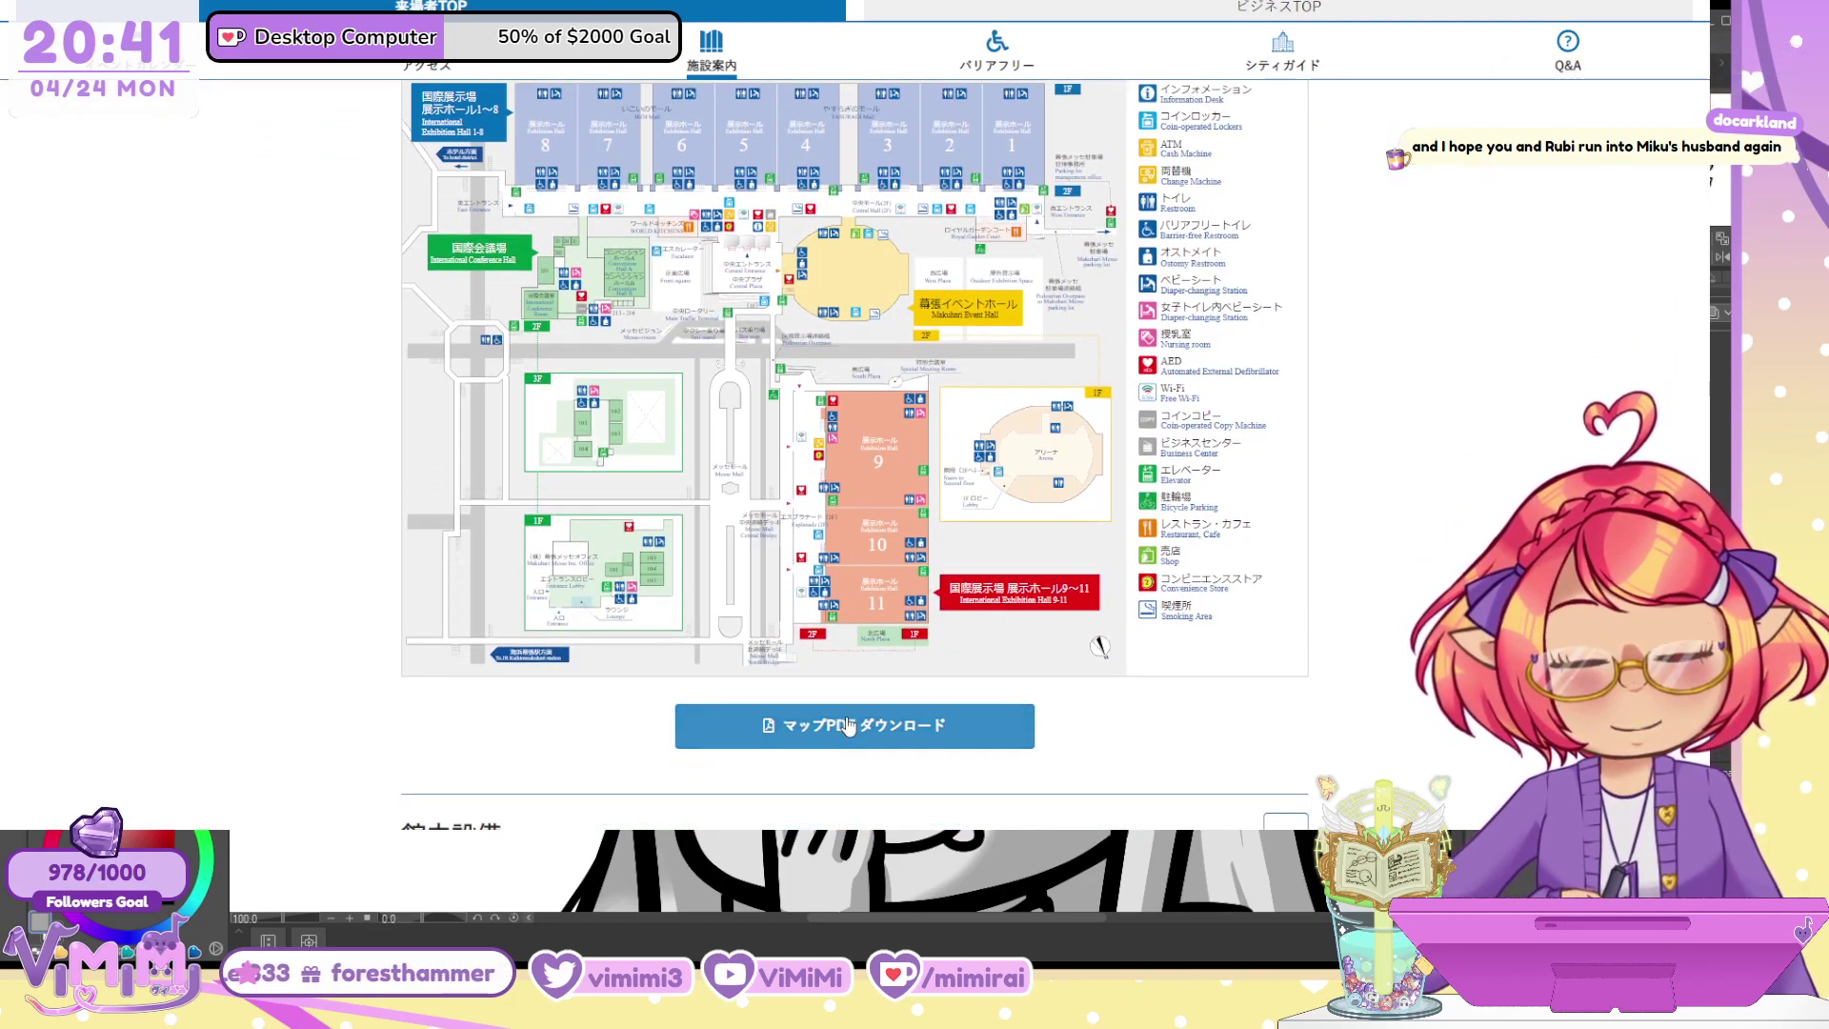
left_click(863, 709)
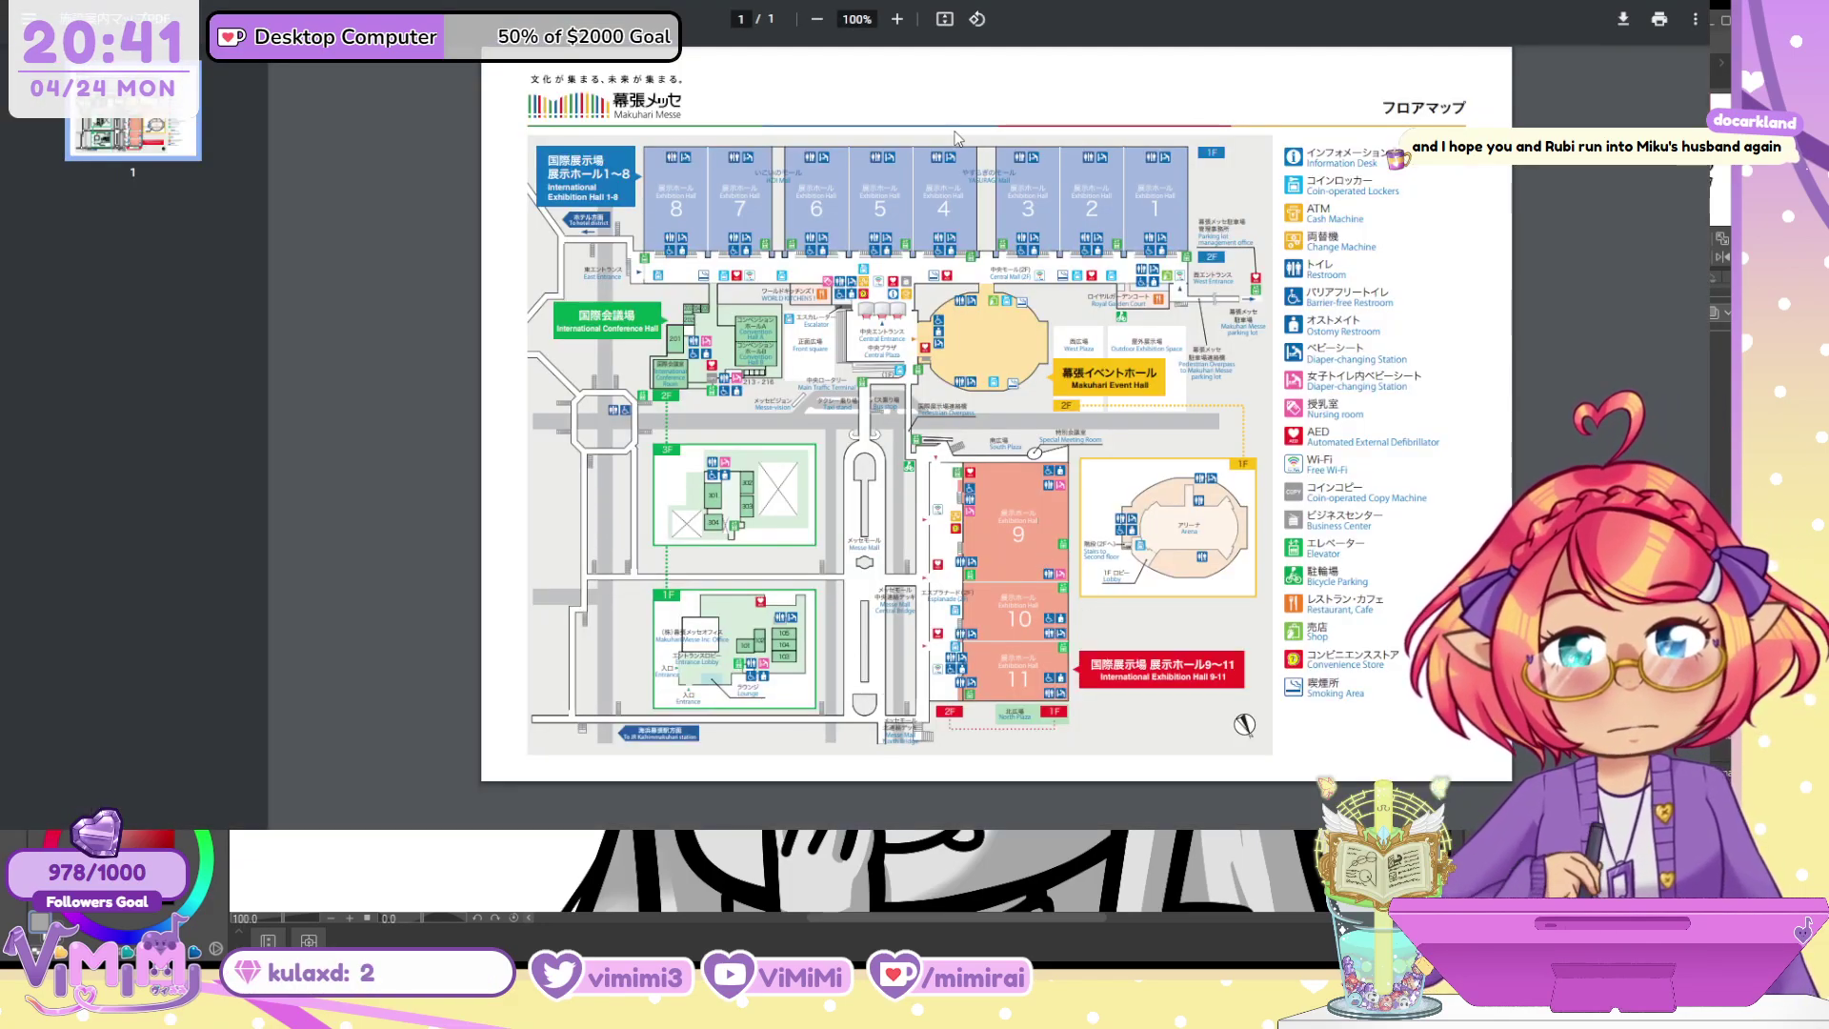
left_click(897, 19)
left_click(897, 19)
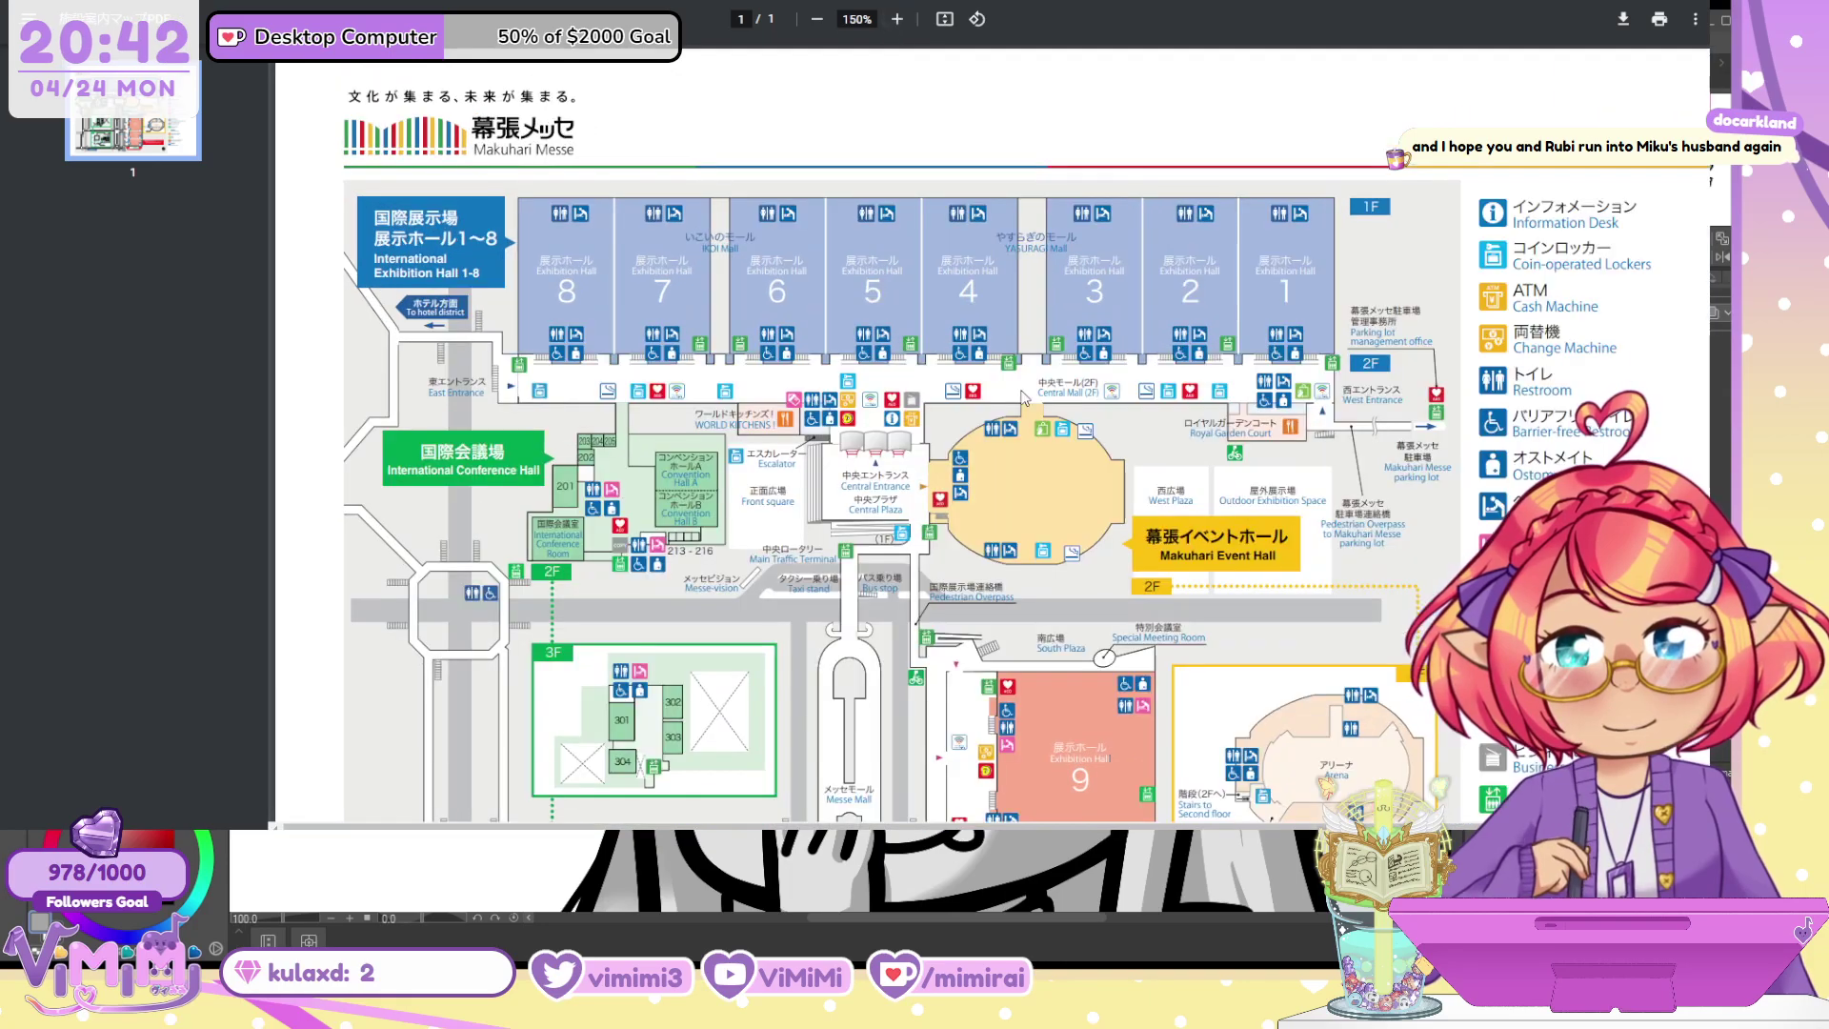
scroll(1061, 469, "down", 5)
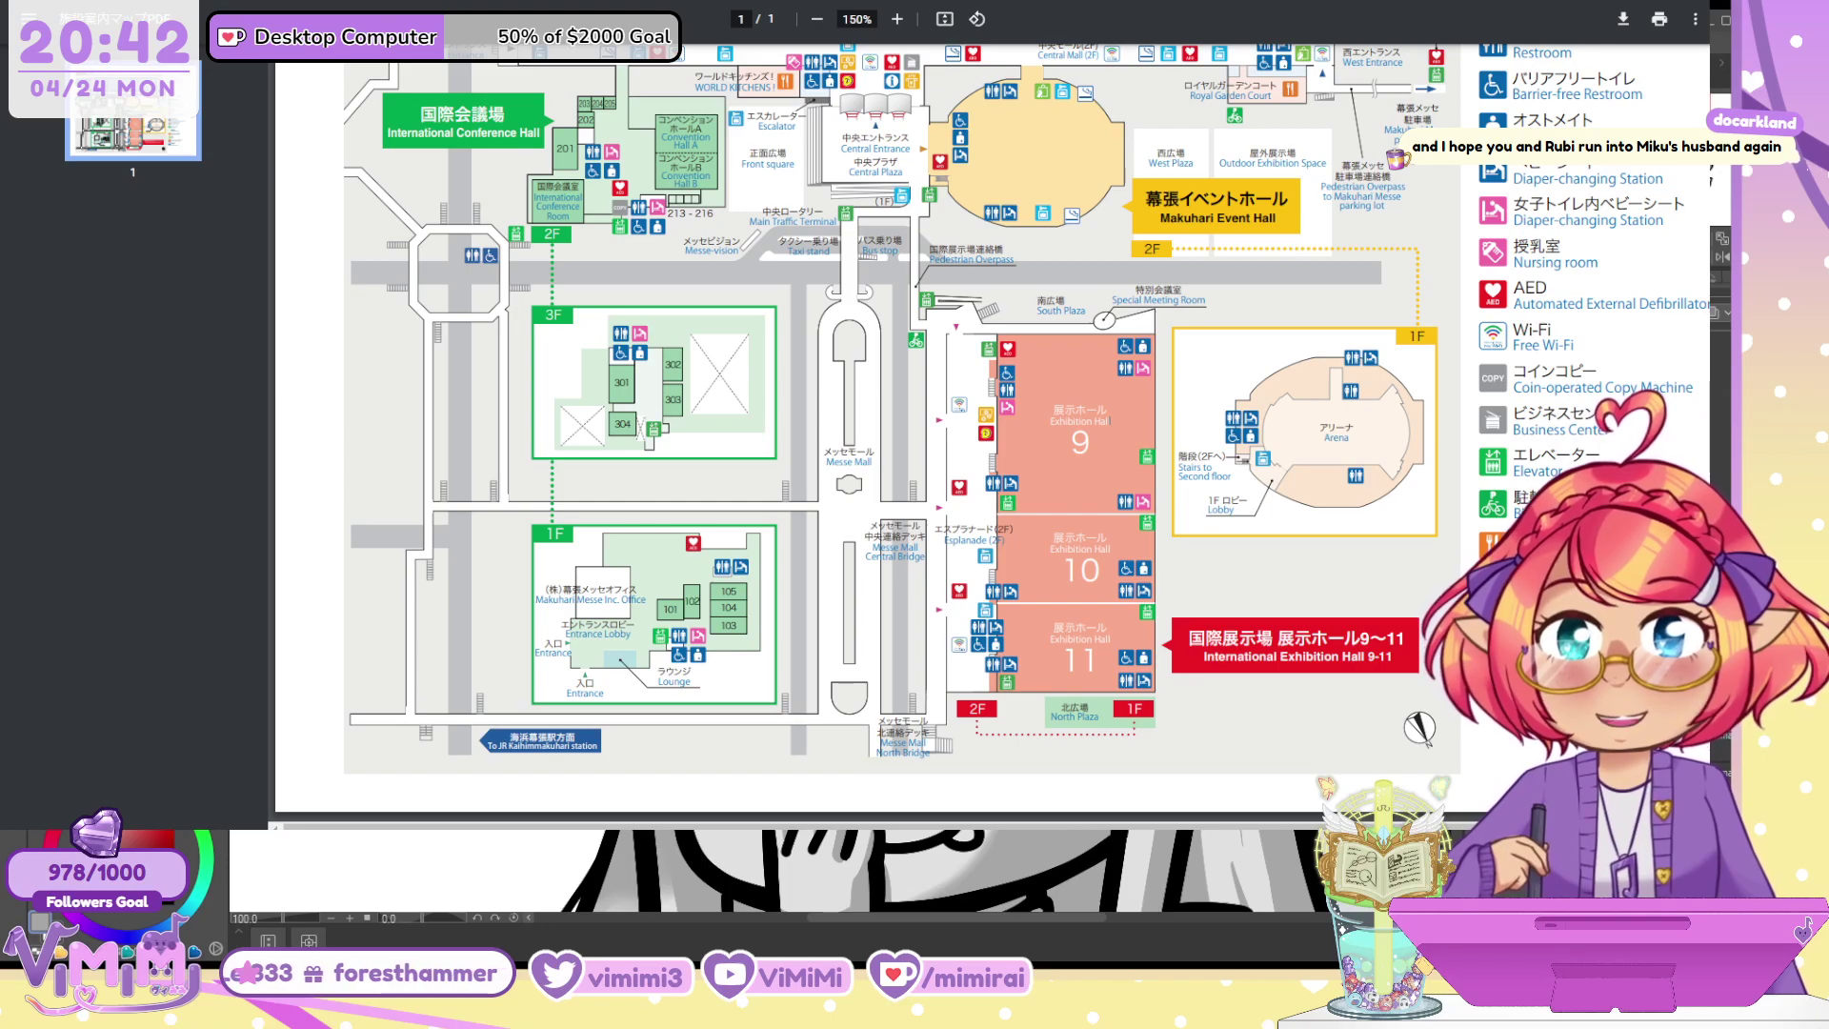
Close the map PDF and look through the venue's floor map and facilities page for exhibition hall information
key("ctrl+w")
scroll(455, 510, "up", 6)
scroll(455, 509, "down", 3)
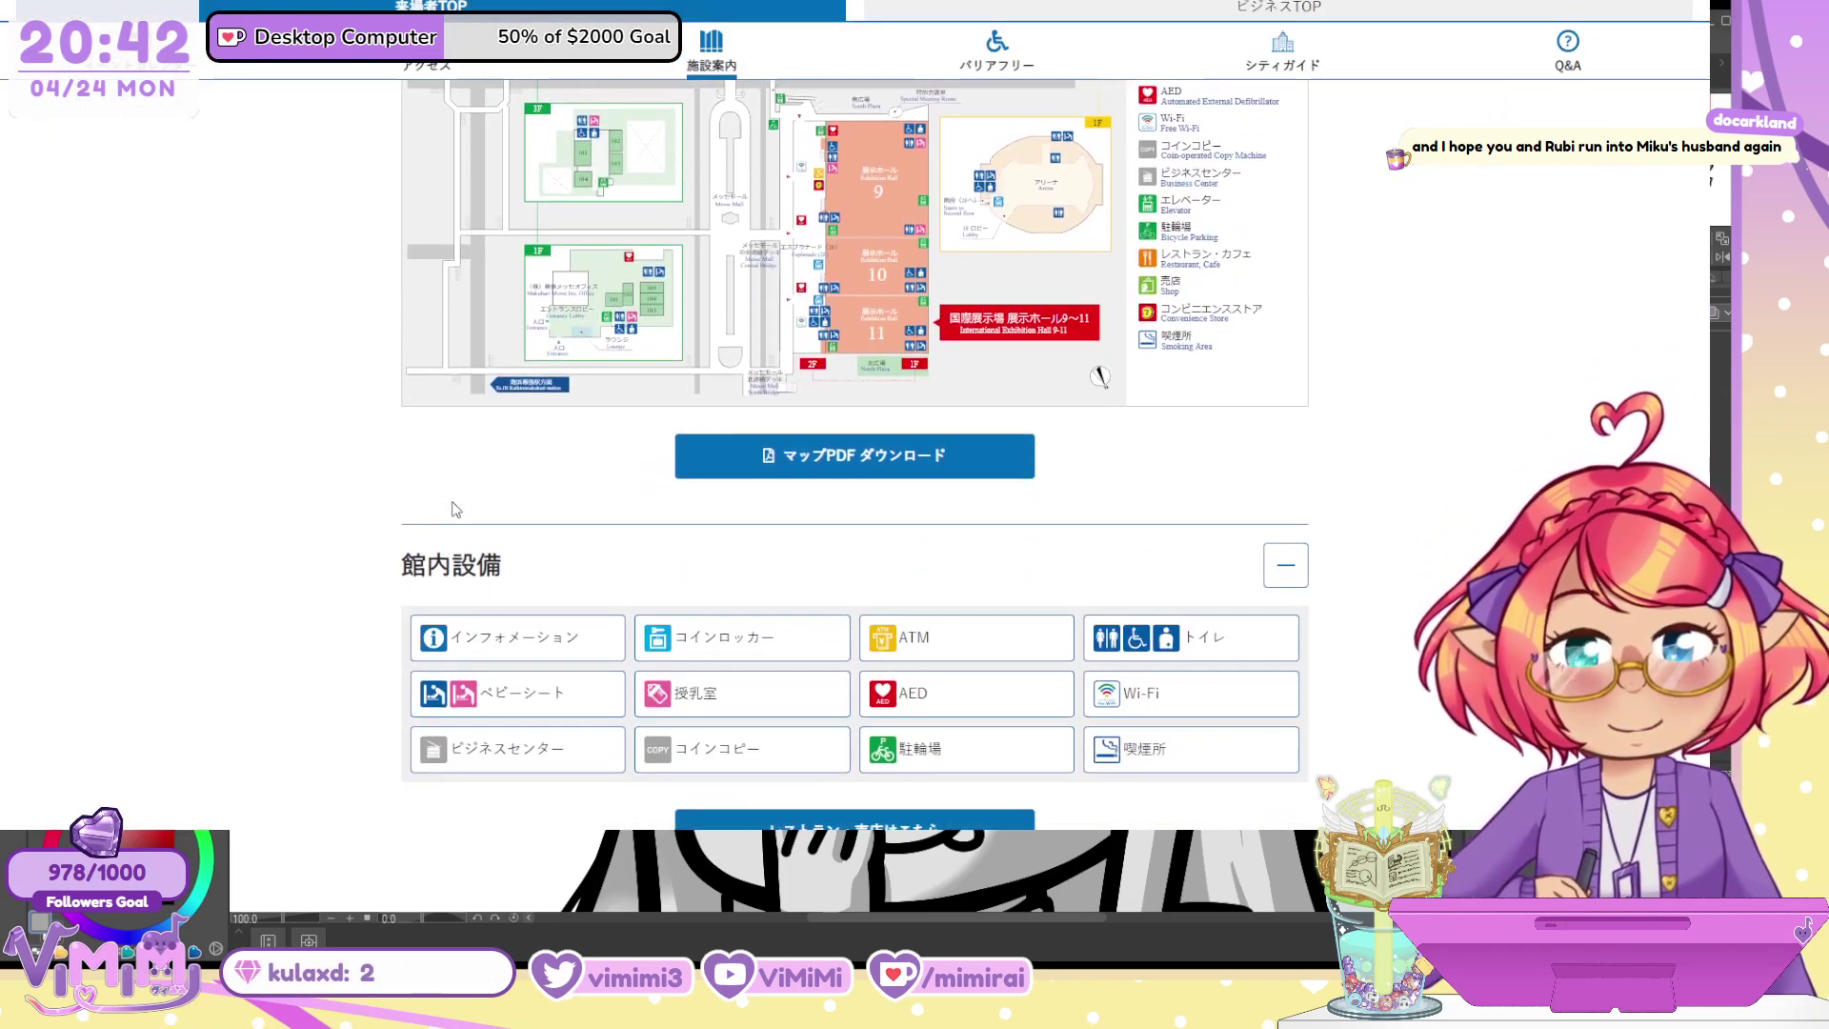
scroll(454, 509, "down", 8)
scroll(368, 510, "down", 10)
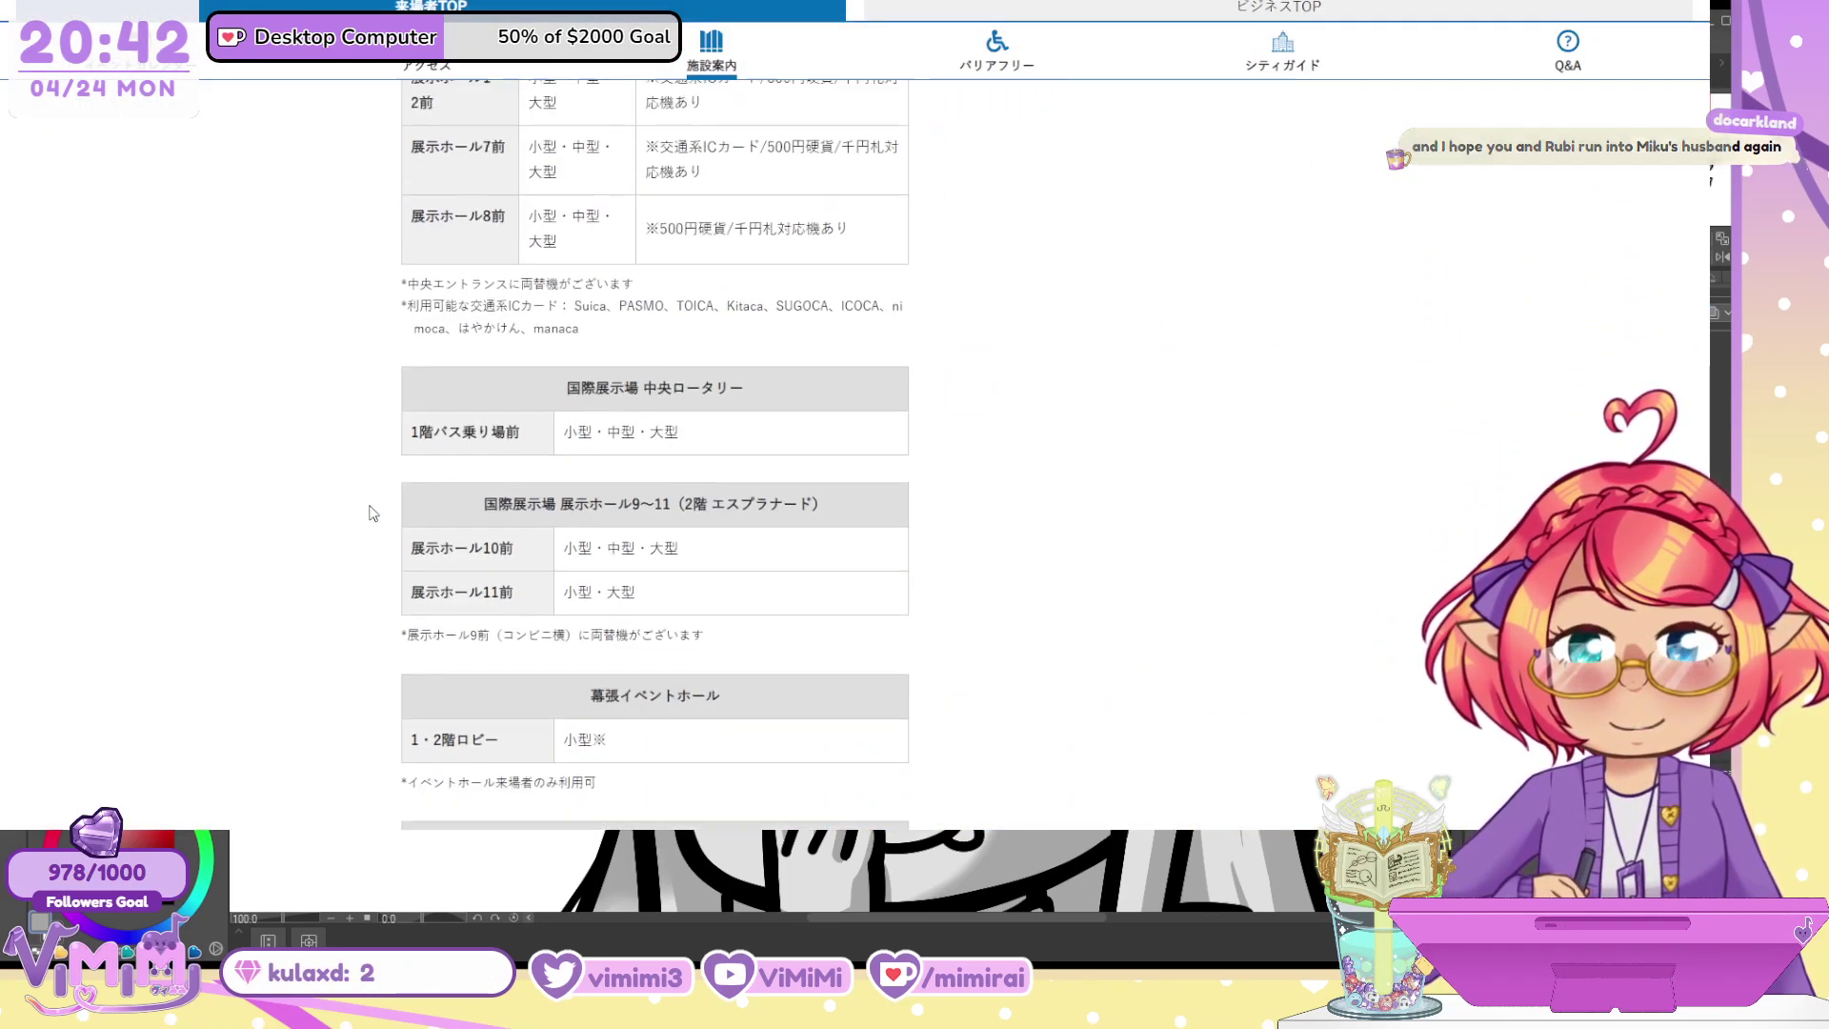
scroll(372, 514, "down", 15)
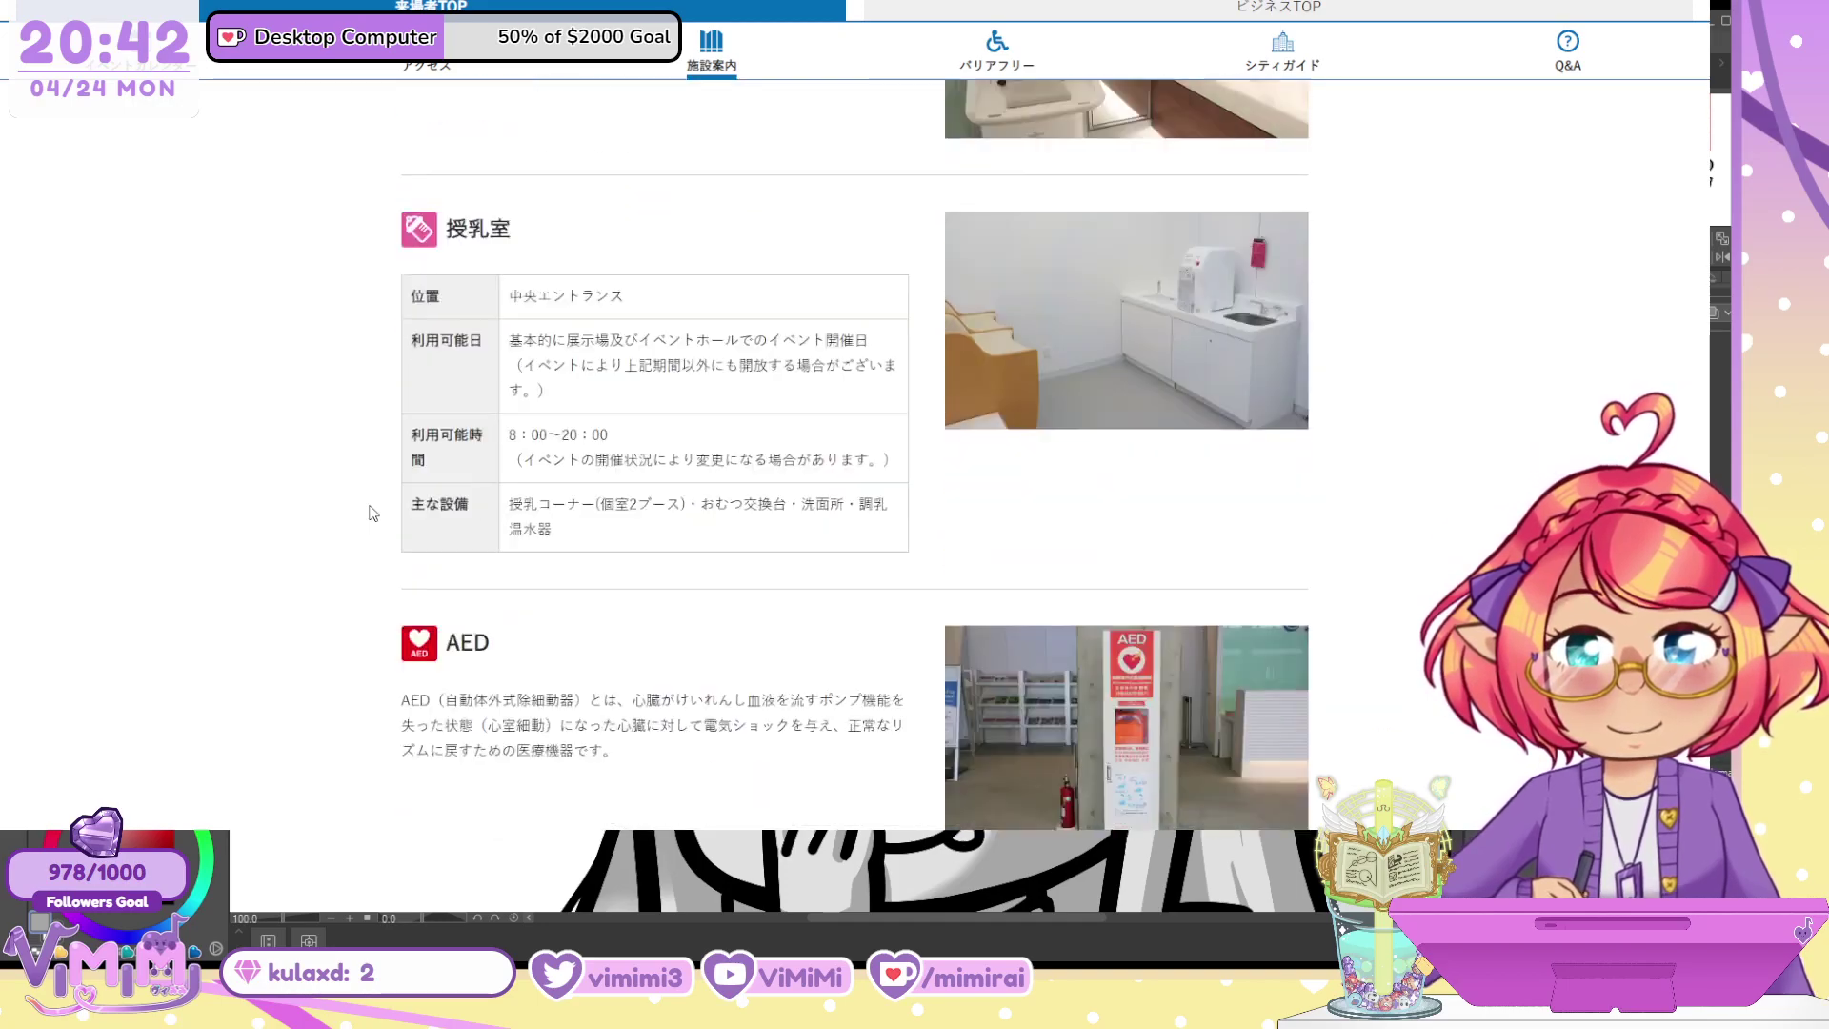
scroll(372, 514, "down", 15)
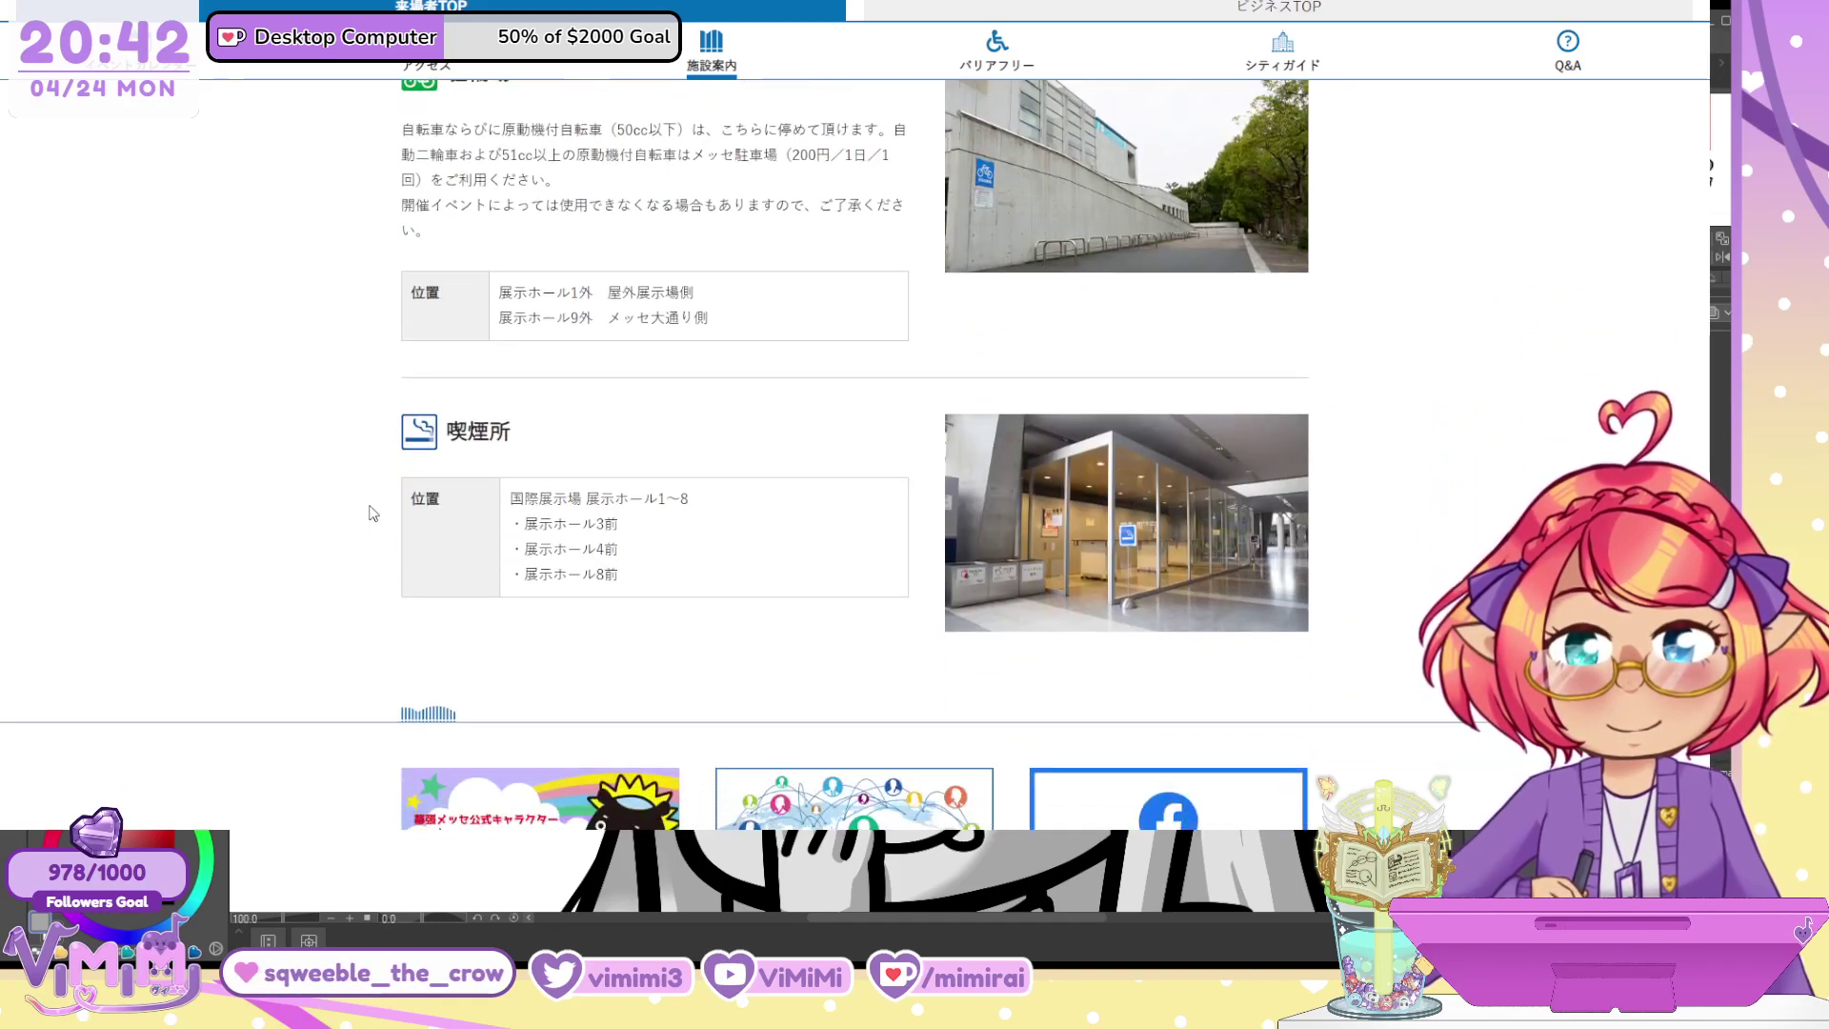
scroll(372, 514, "down", 3)
scroll(374, 512, "up", 14)
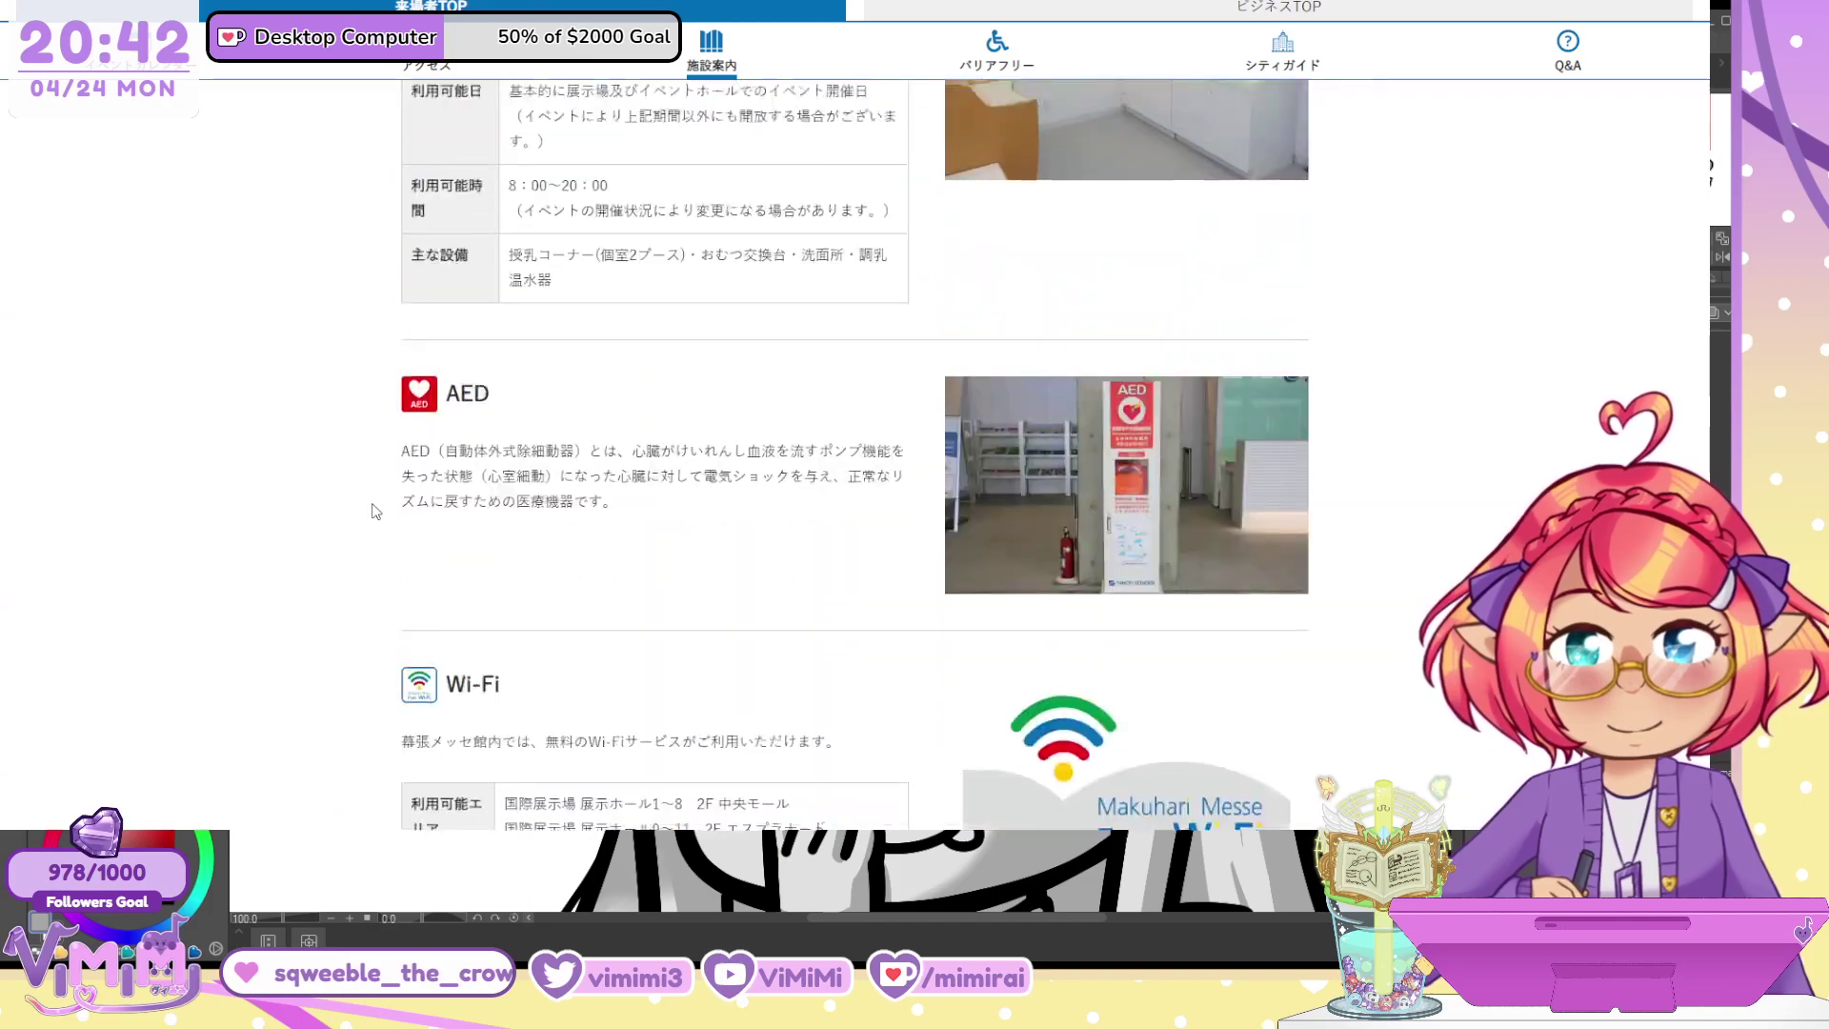
scroll(374, 511, "up", 20)
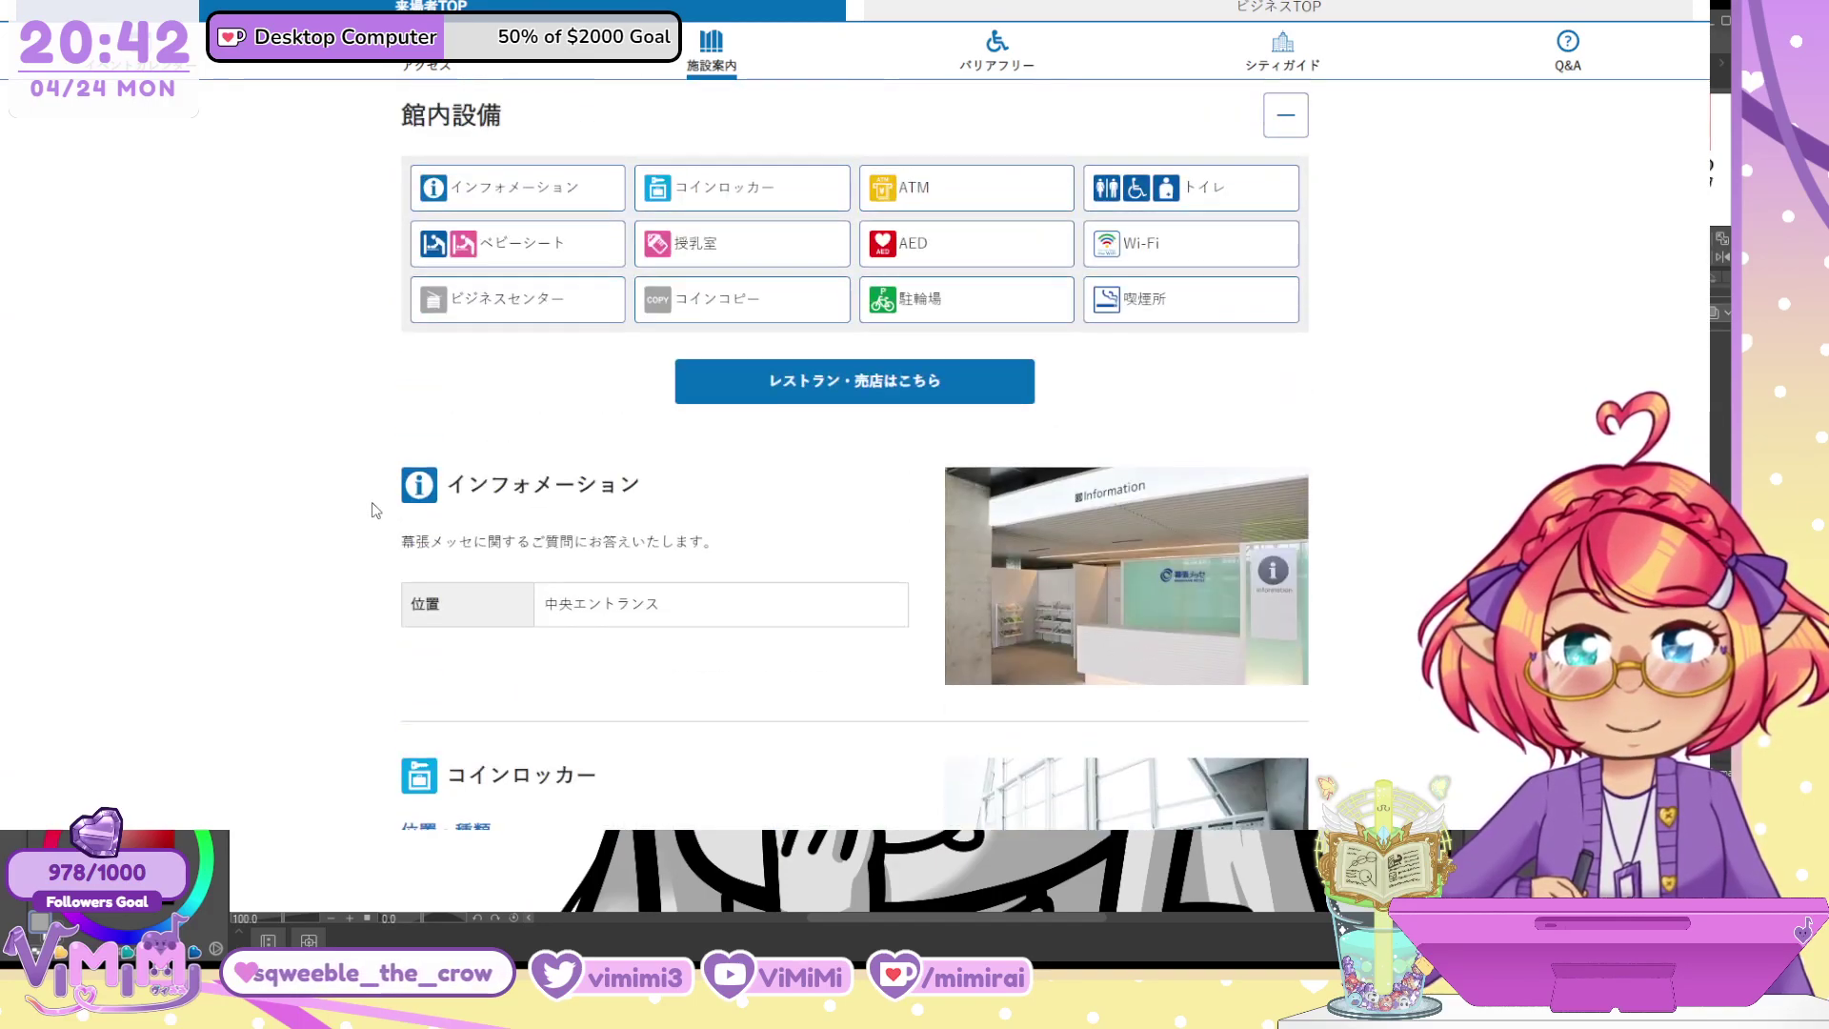
scroll(372, 510, "up", 10)
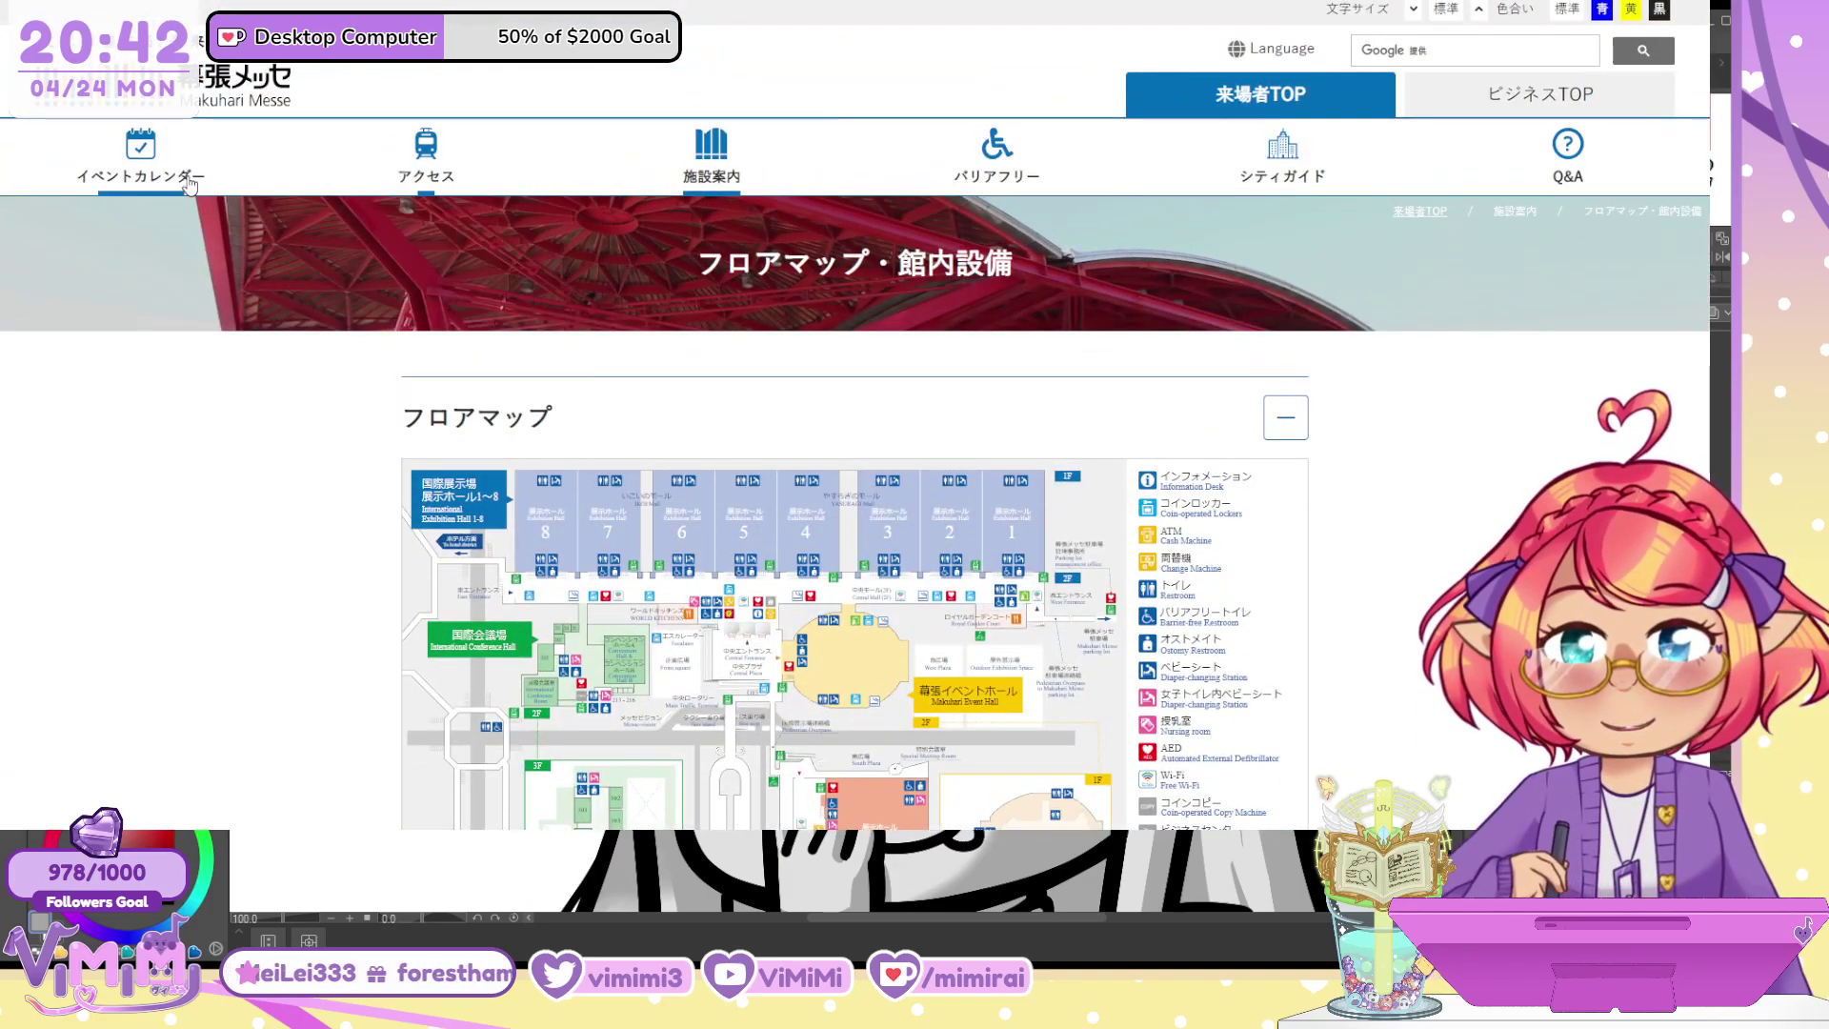
mouse_move(703, 177)
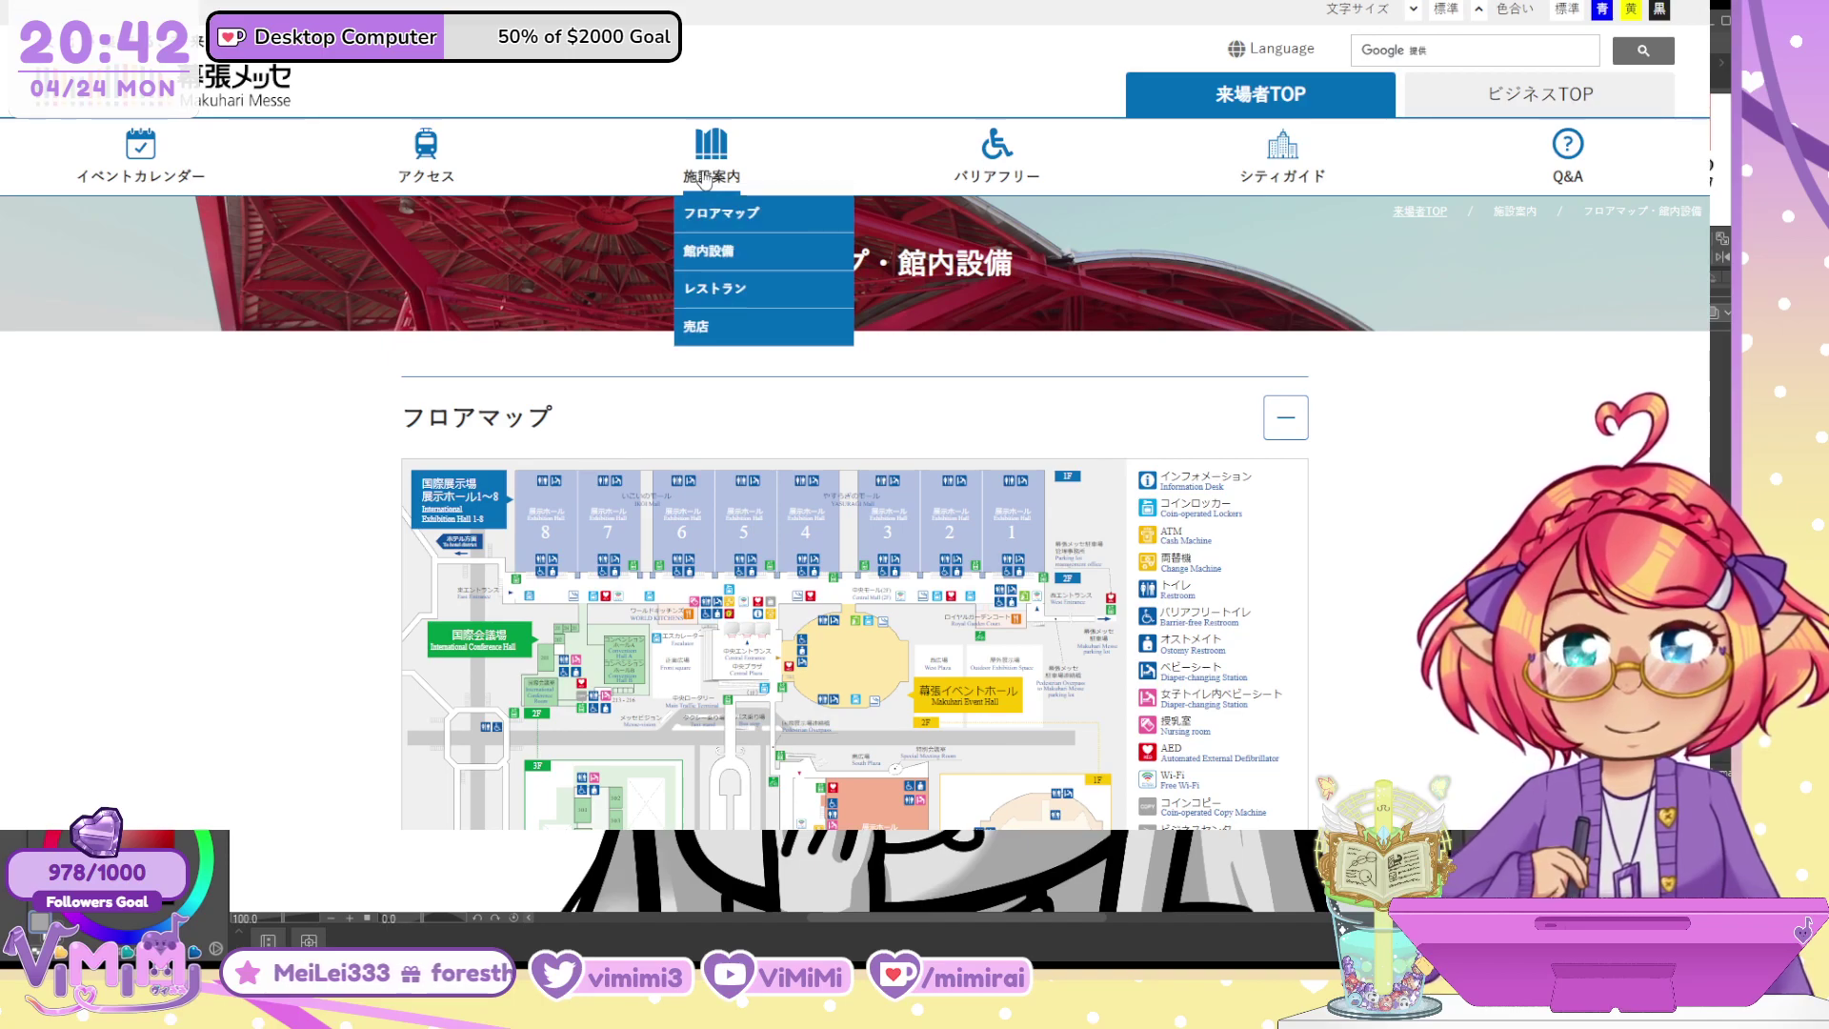
mouse_move(1262, 160)
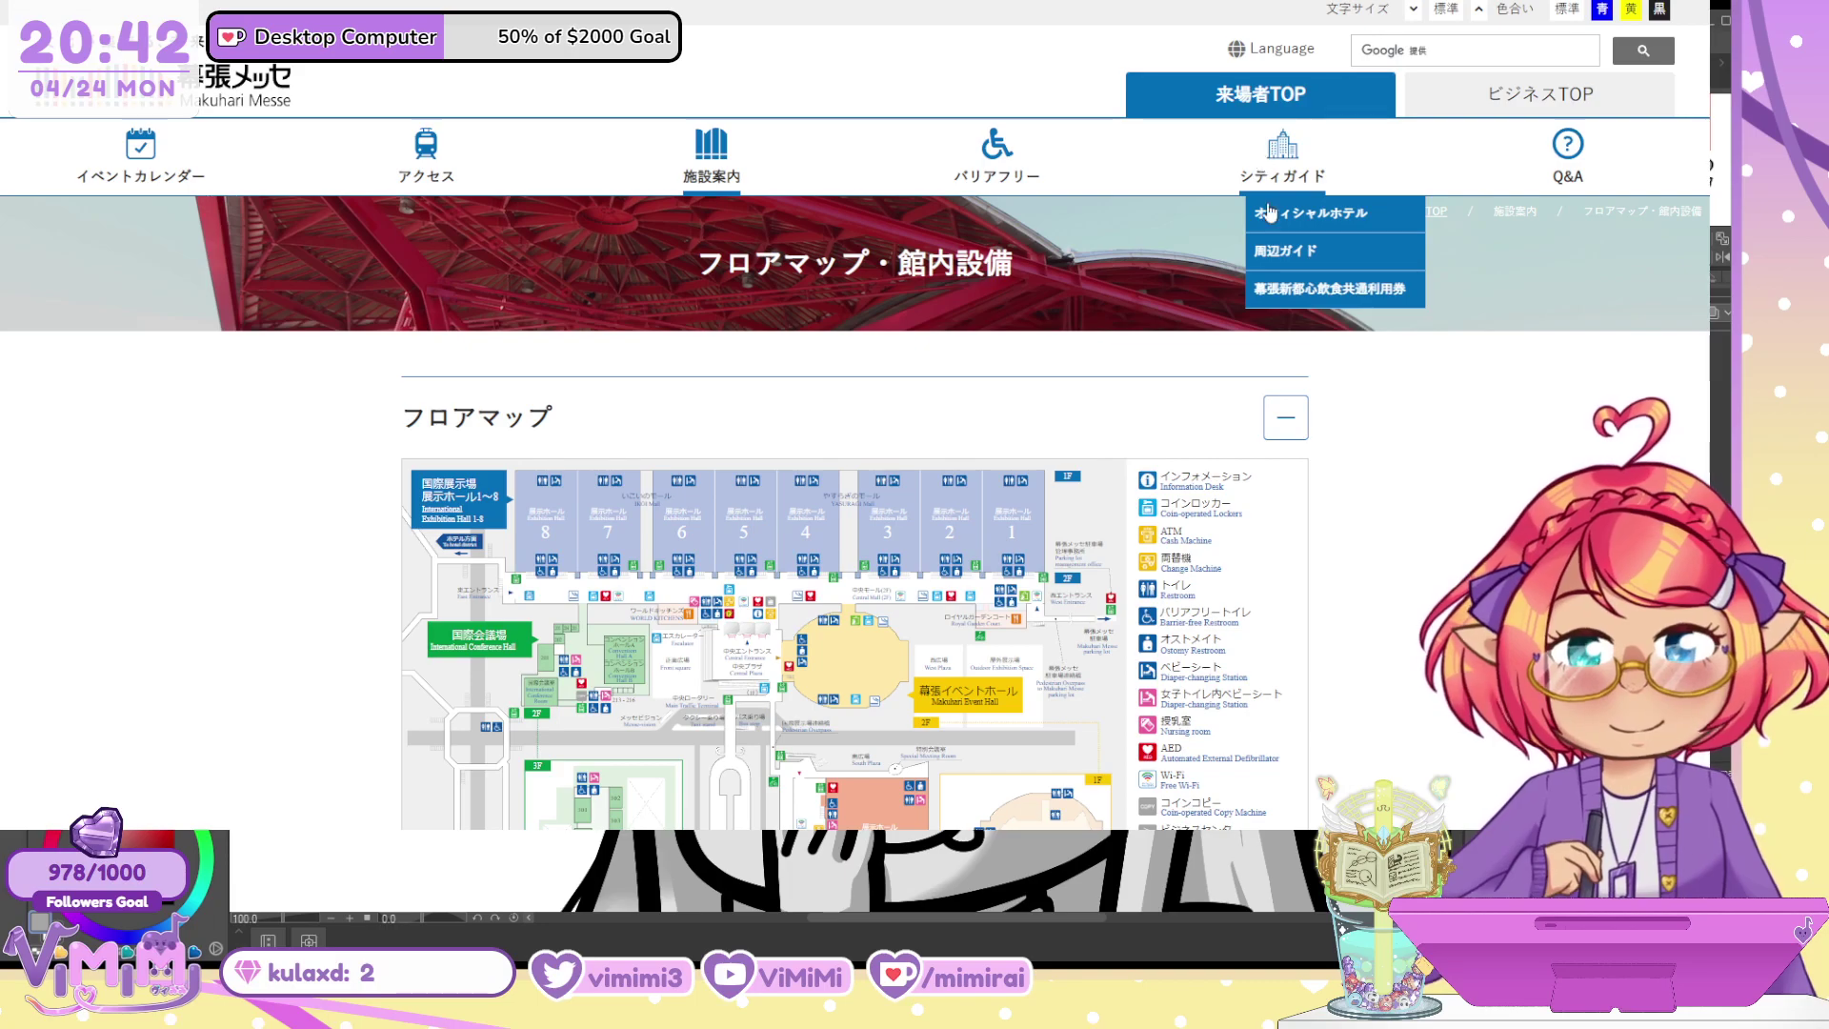
scroll(1315, 498, "down", 3)
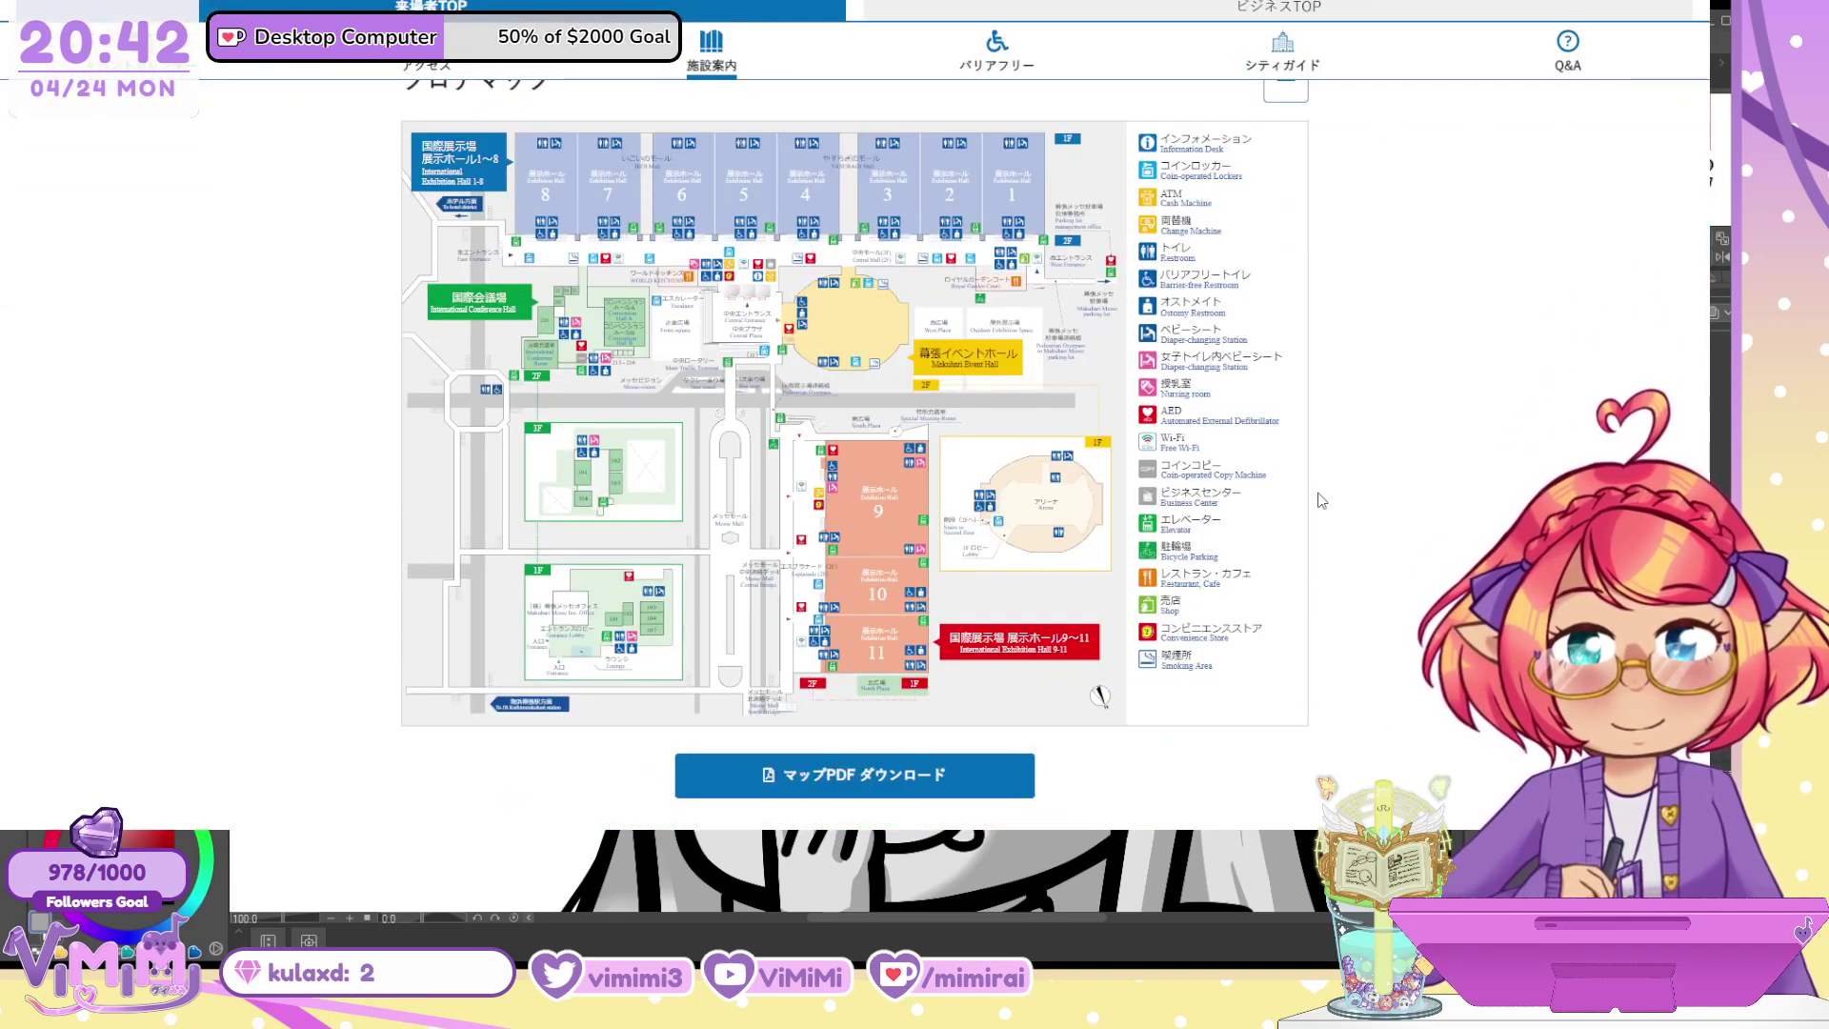
scroll(1321, 500, "up", 1)
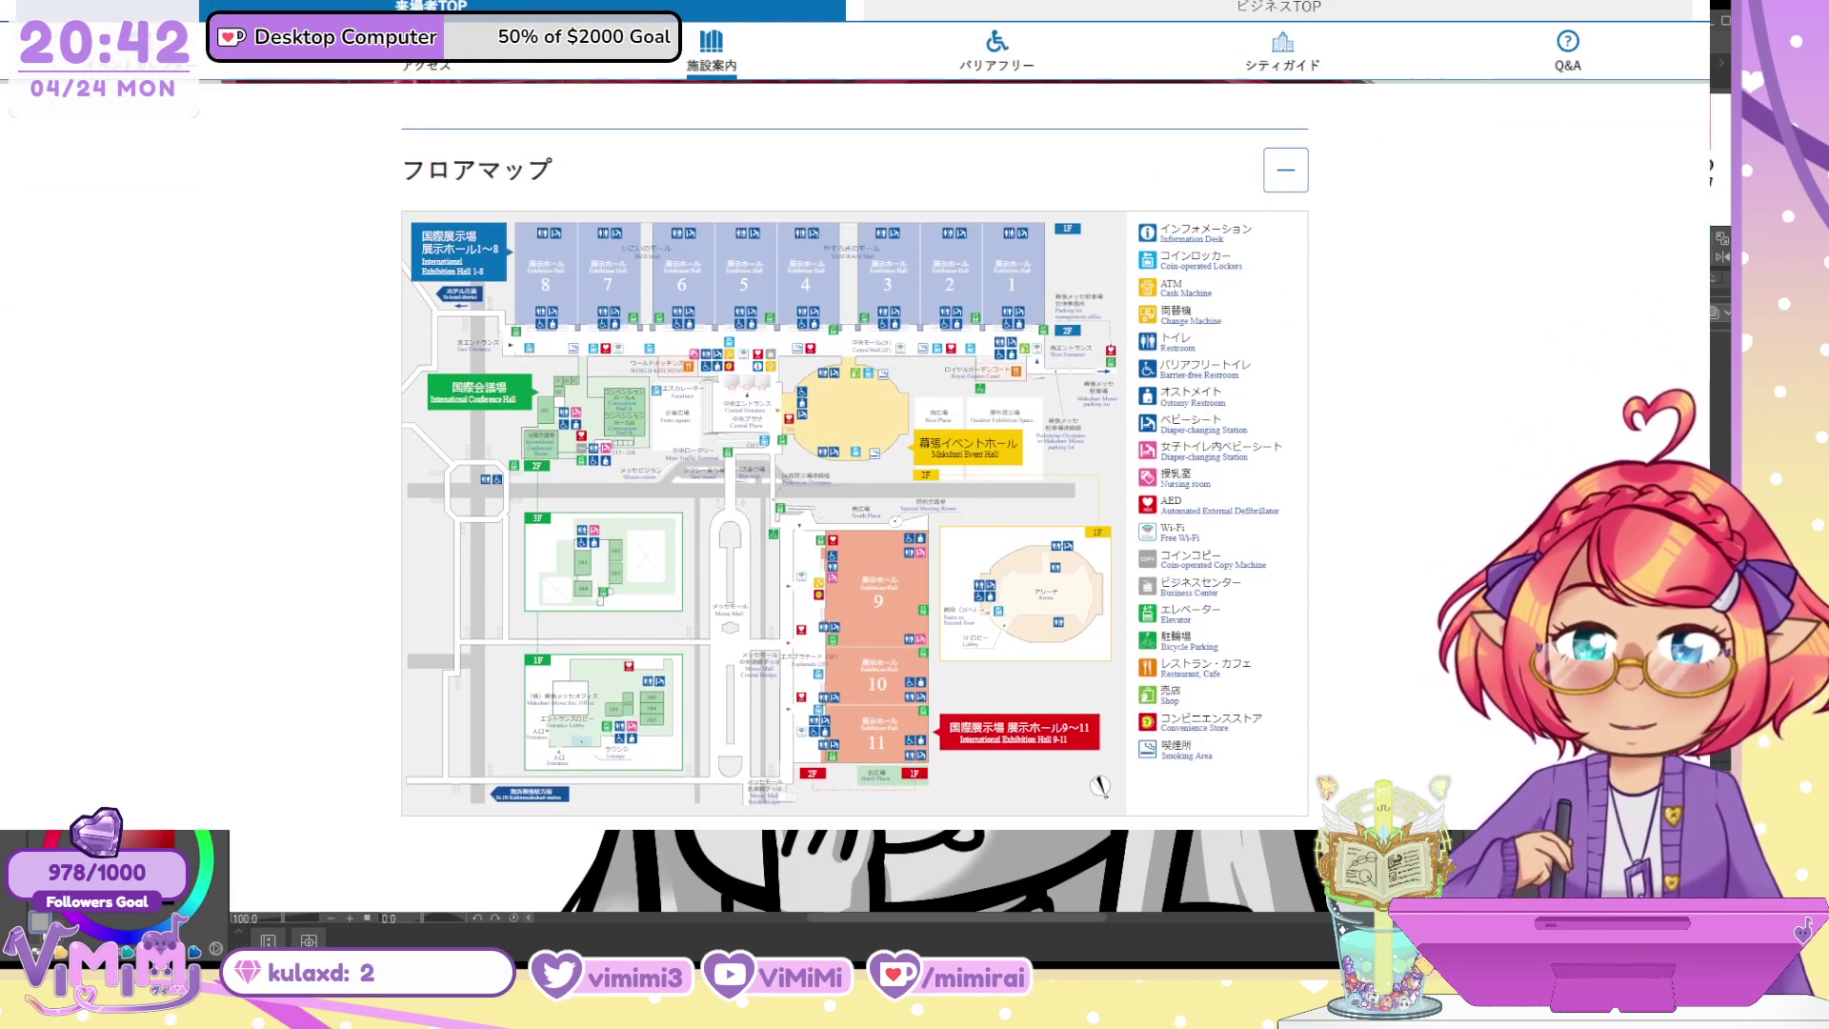
Search the web for "how big is makuhari messe hall 9"
type("hoq")
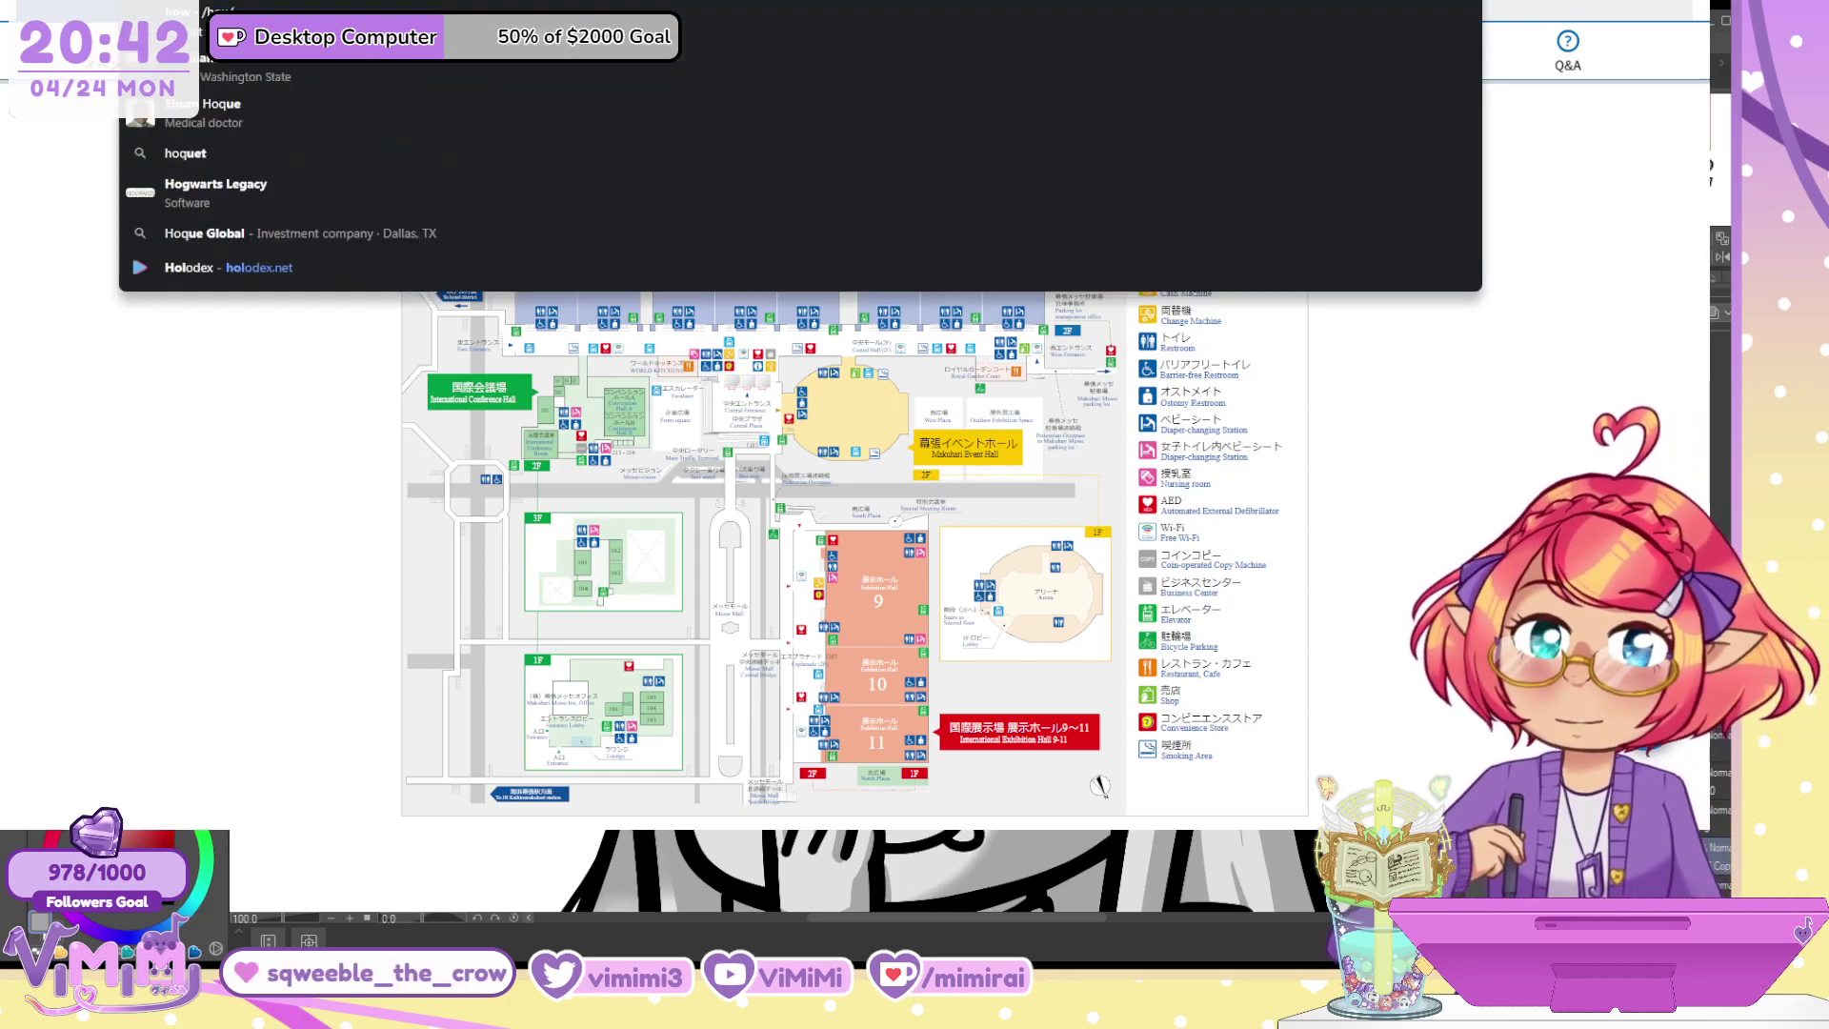
type("w big is ")
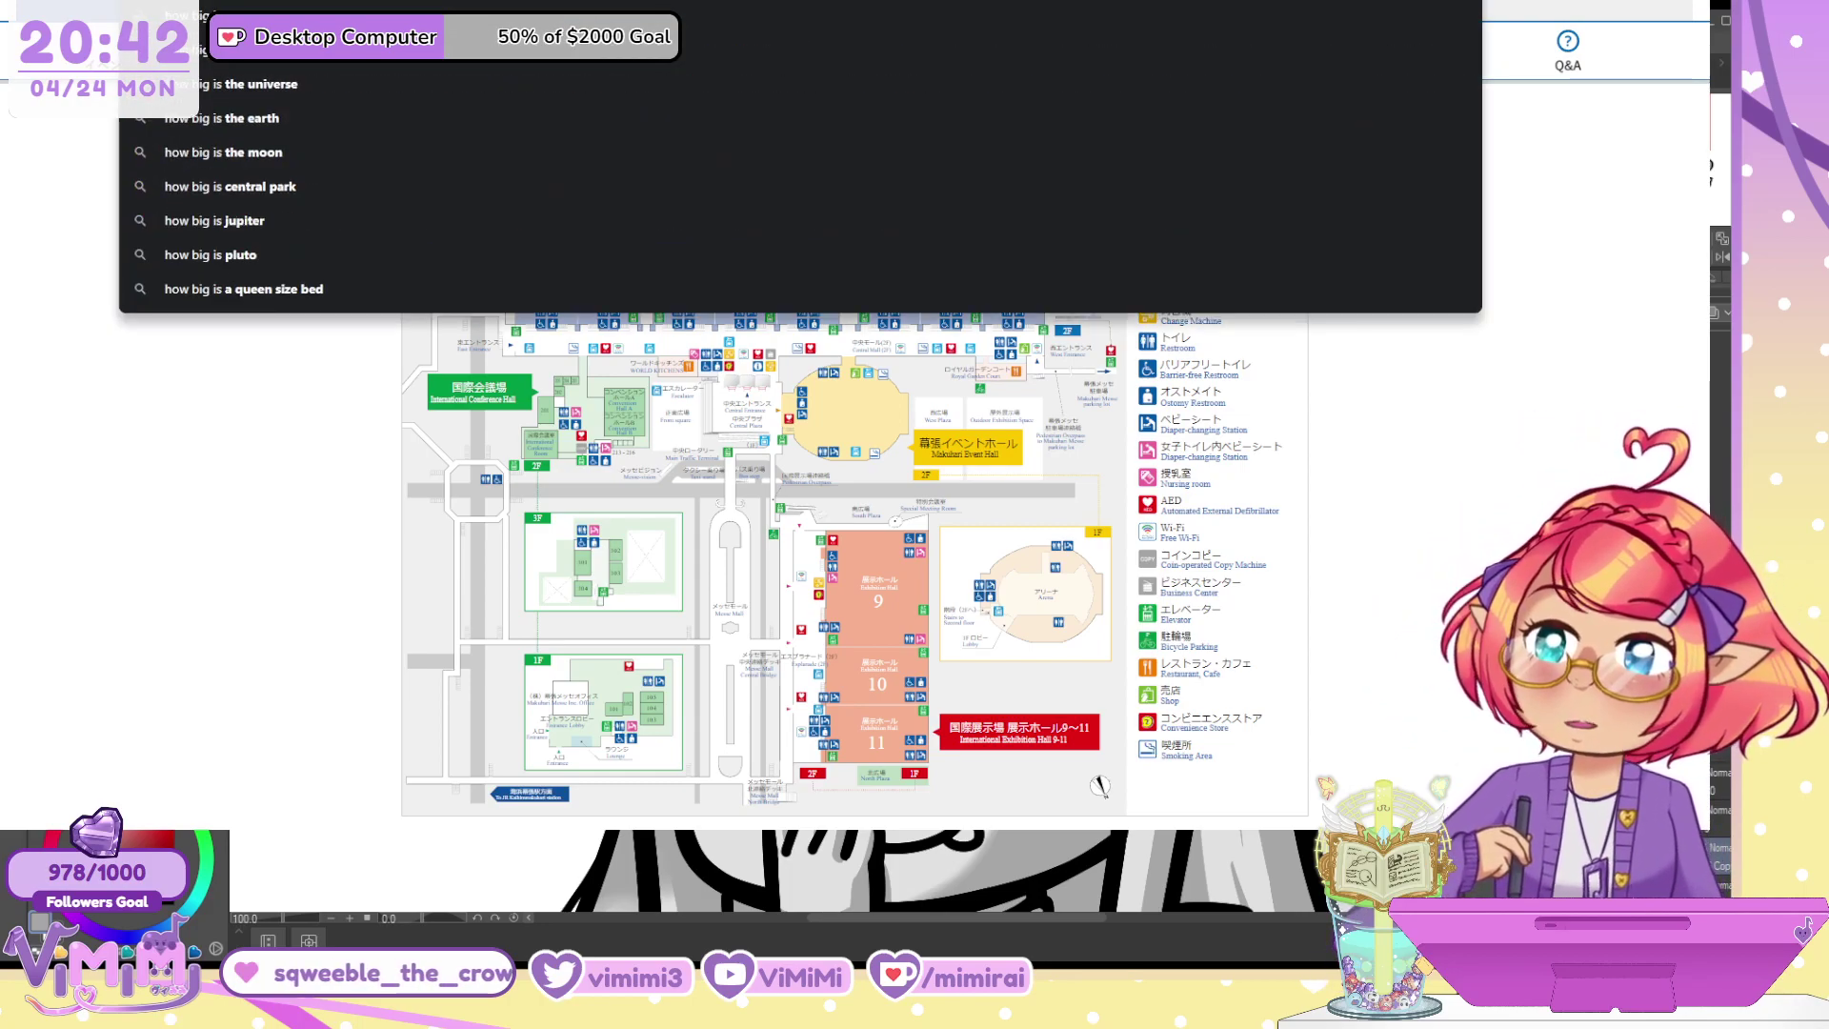
type("makuhari mess")
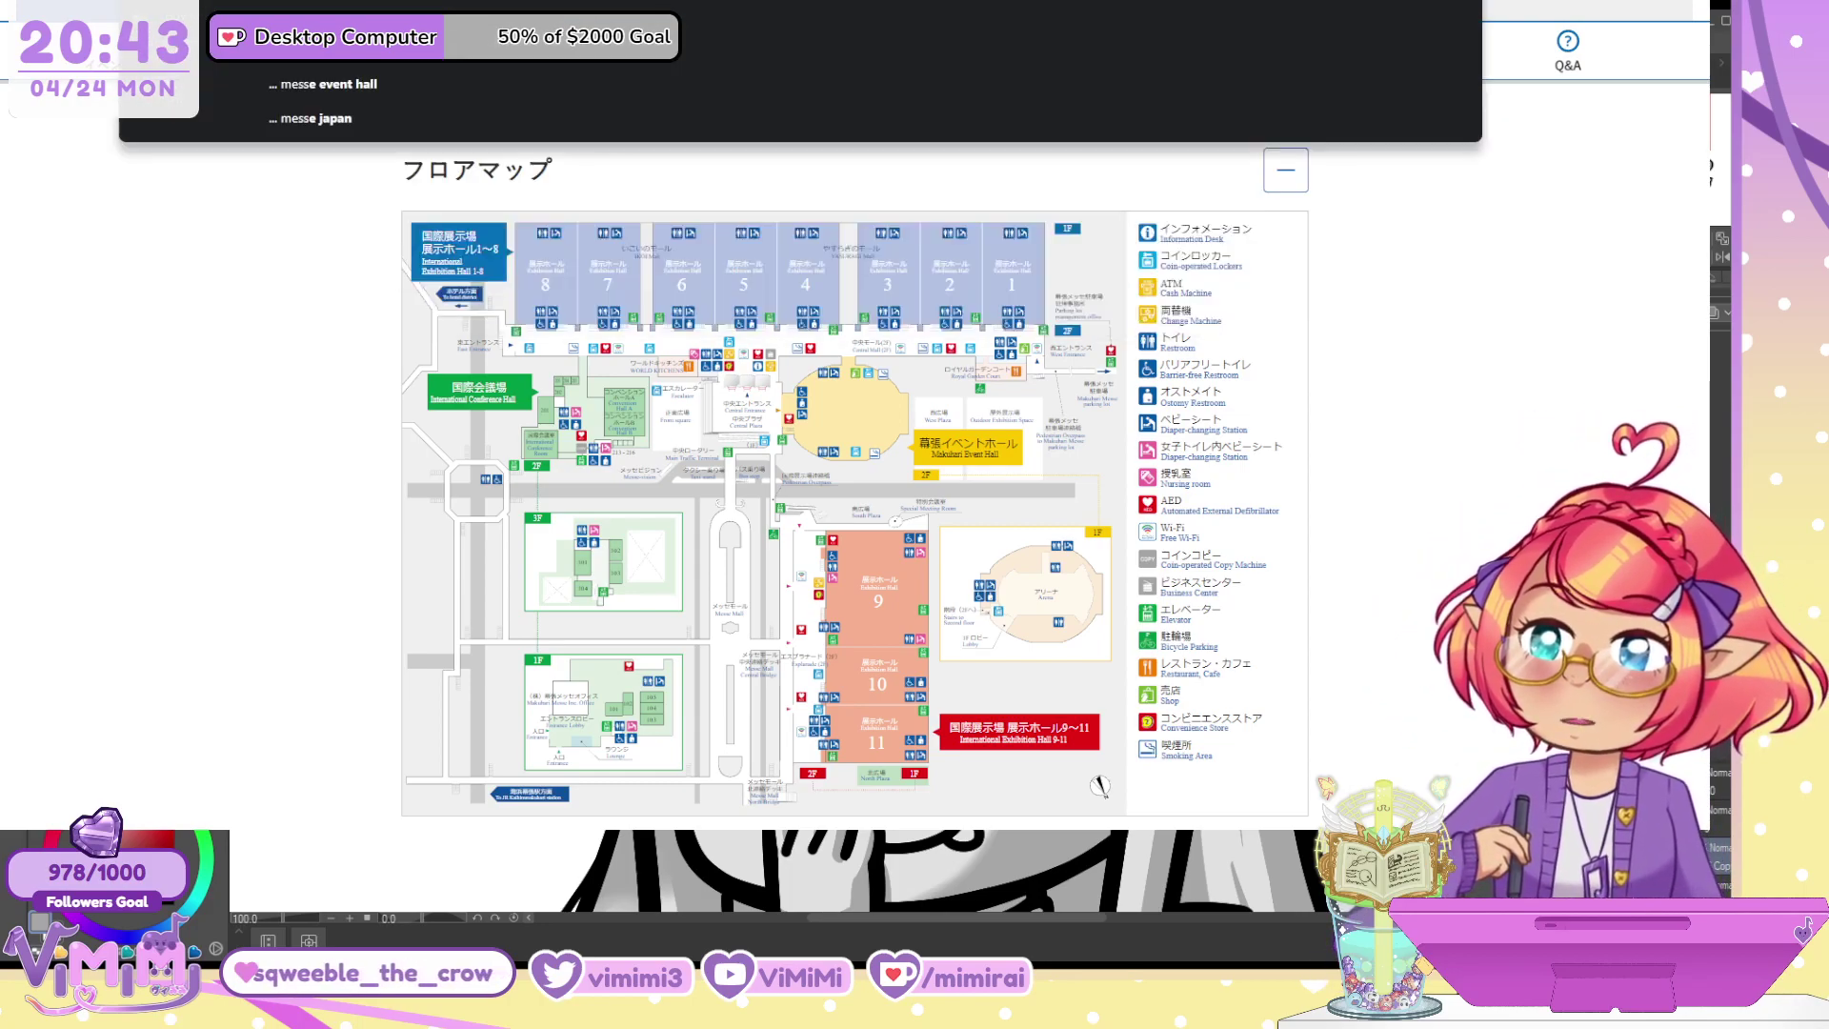
type("e hall 11")
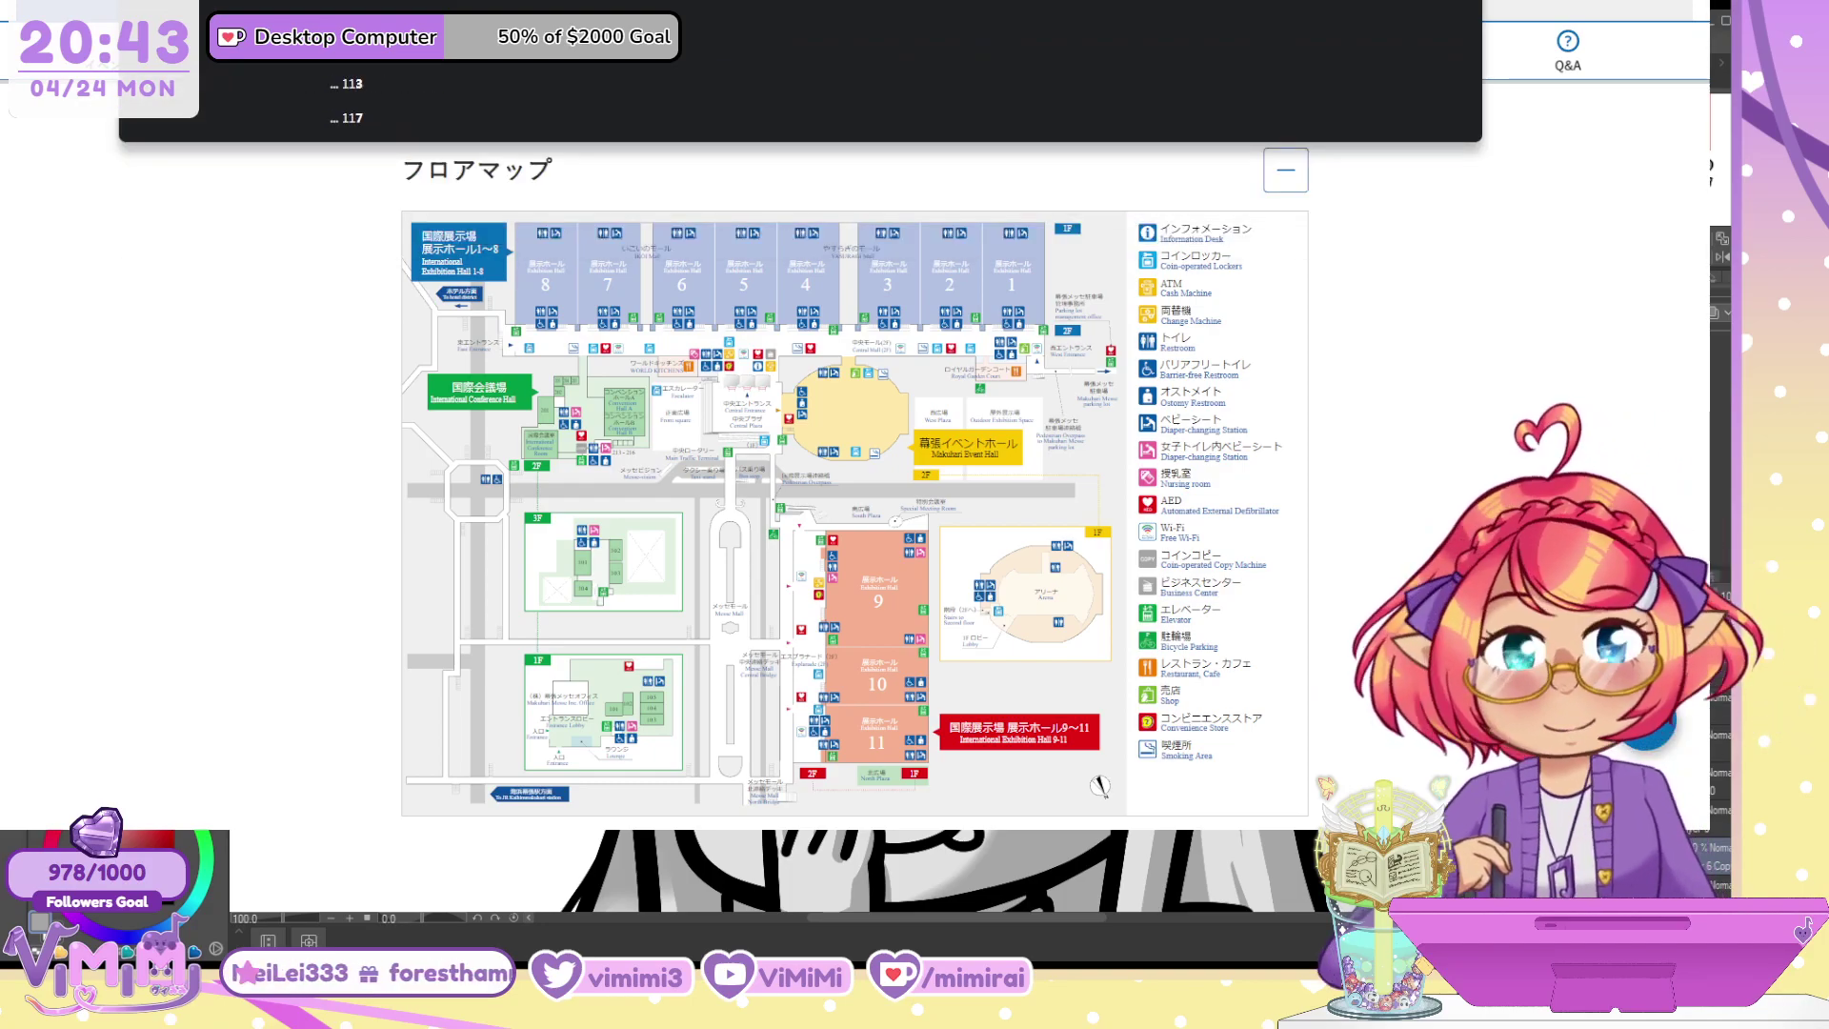
key("BackSpace")
key("BackSpace")
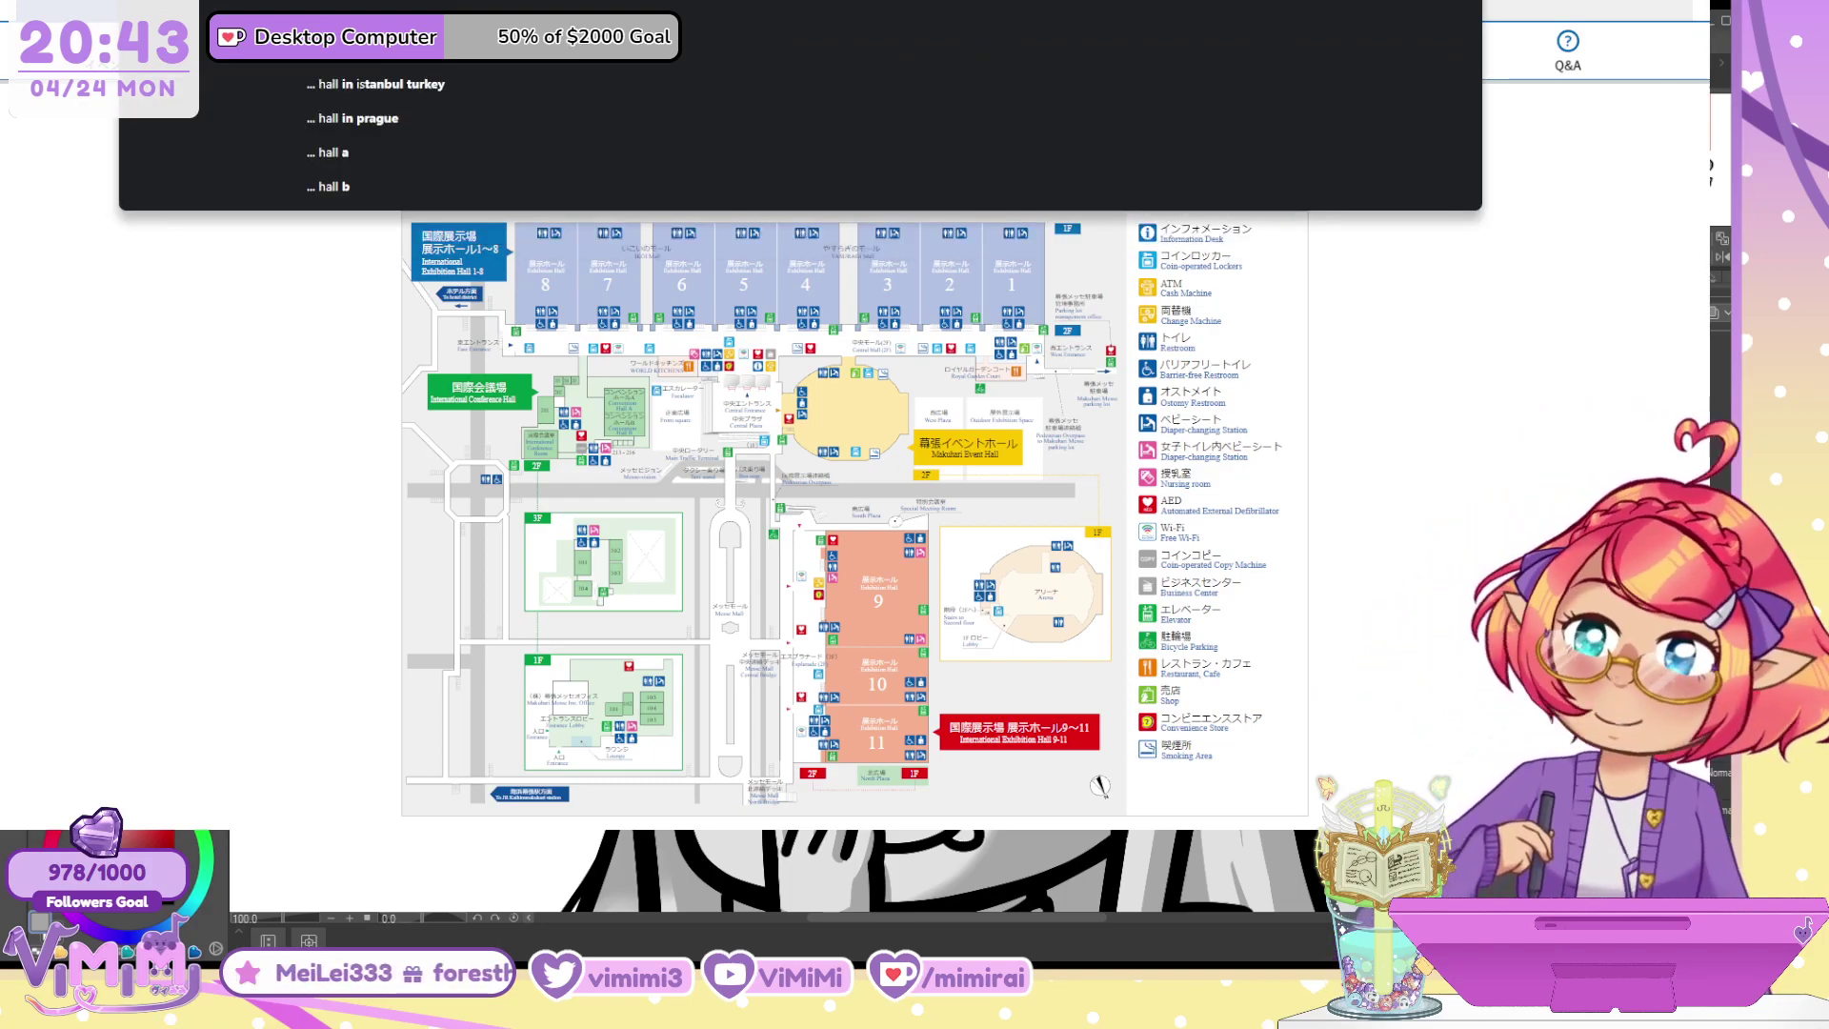
type("9")
key("Return")
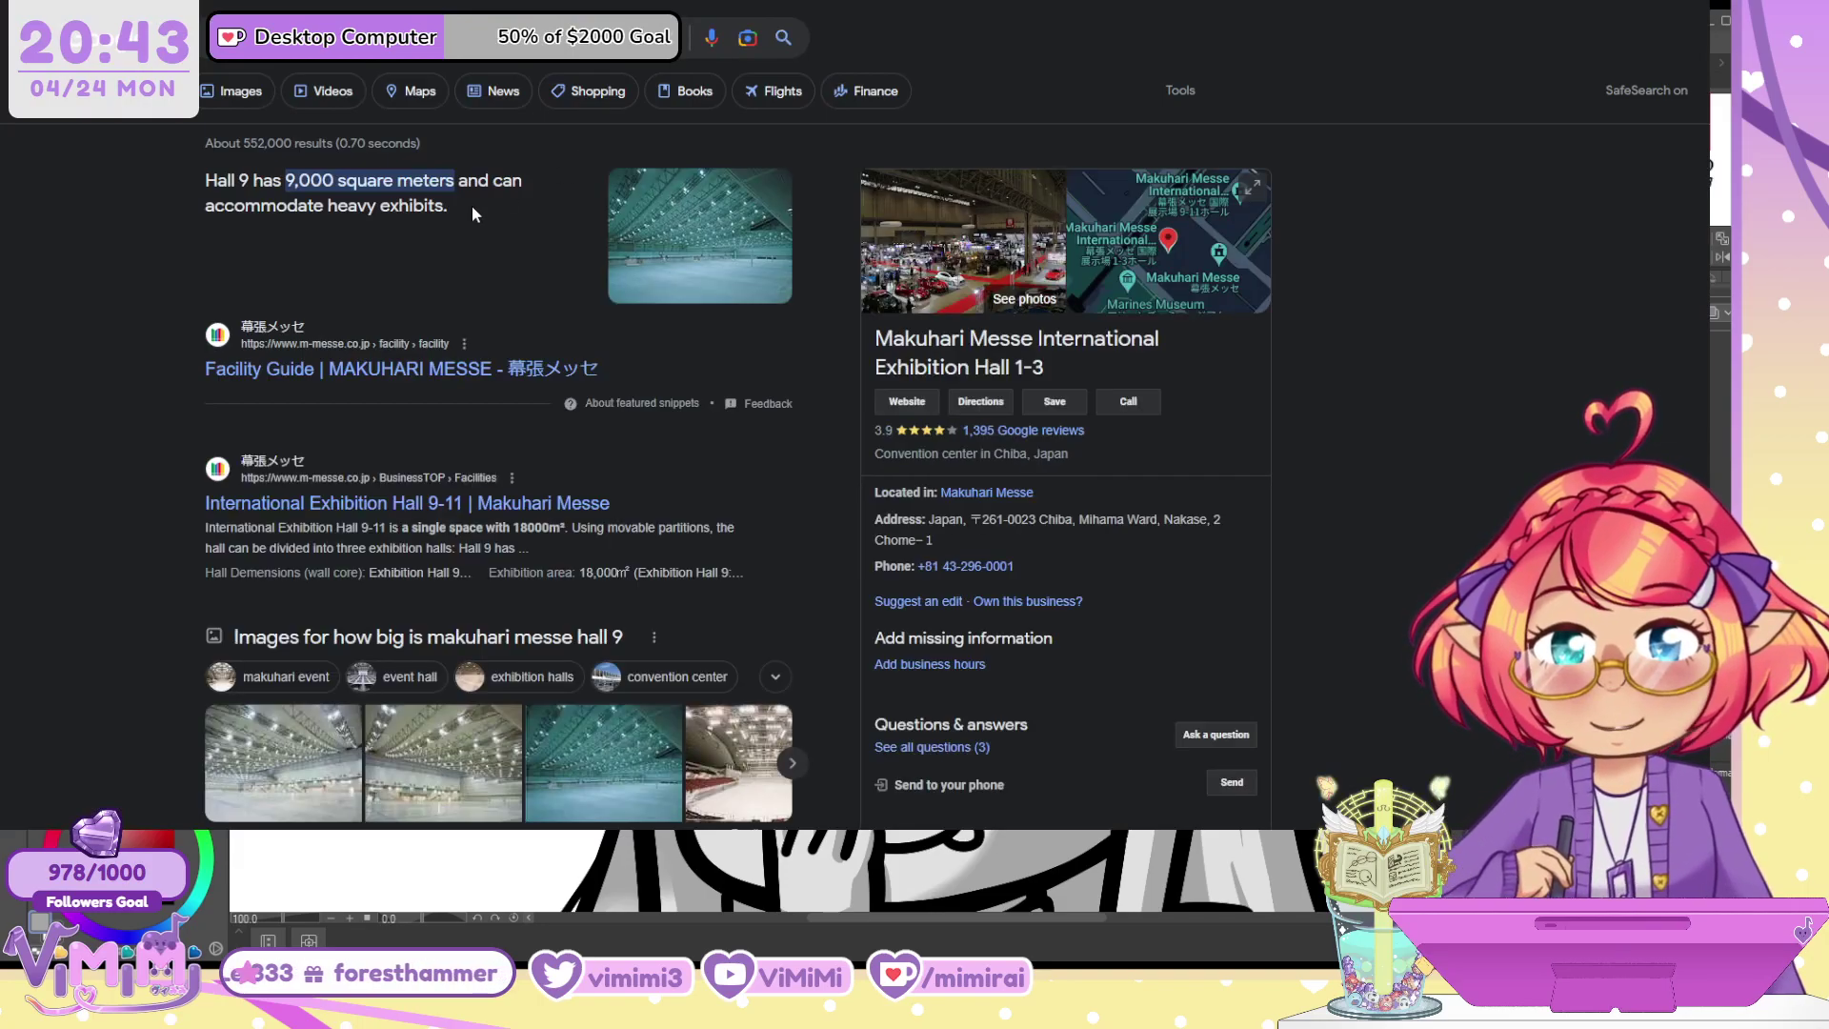
Highlight the hall size in the featured answer, and open the Makuhari Messe Facility Guide to read about International Exhibition Hall 9-11
left_click_drag(284, 179, 458, 181)
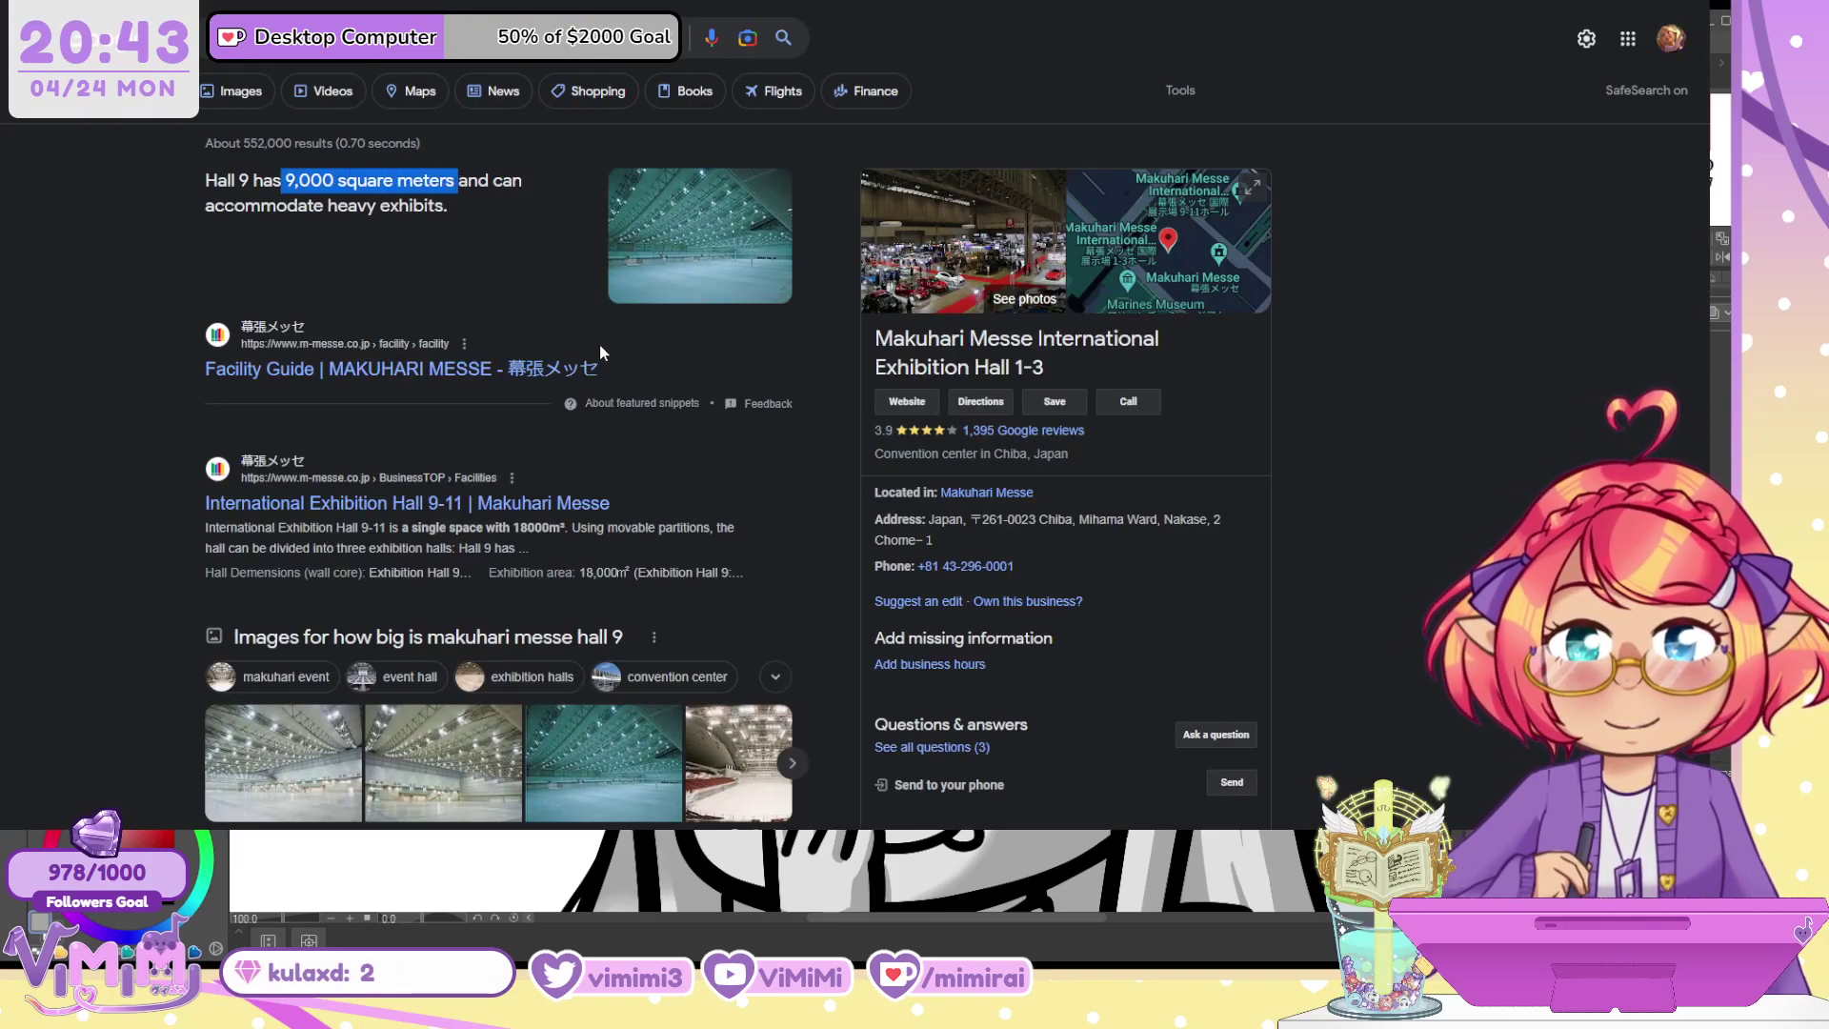
left_click(546, 371)
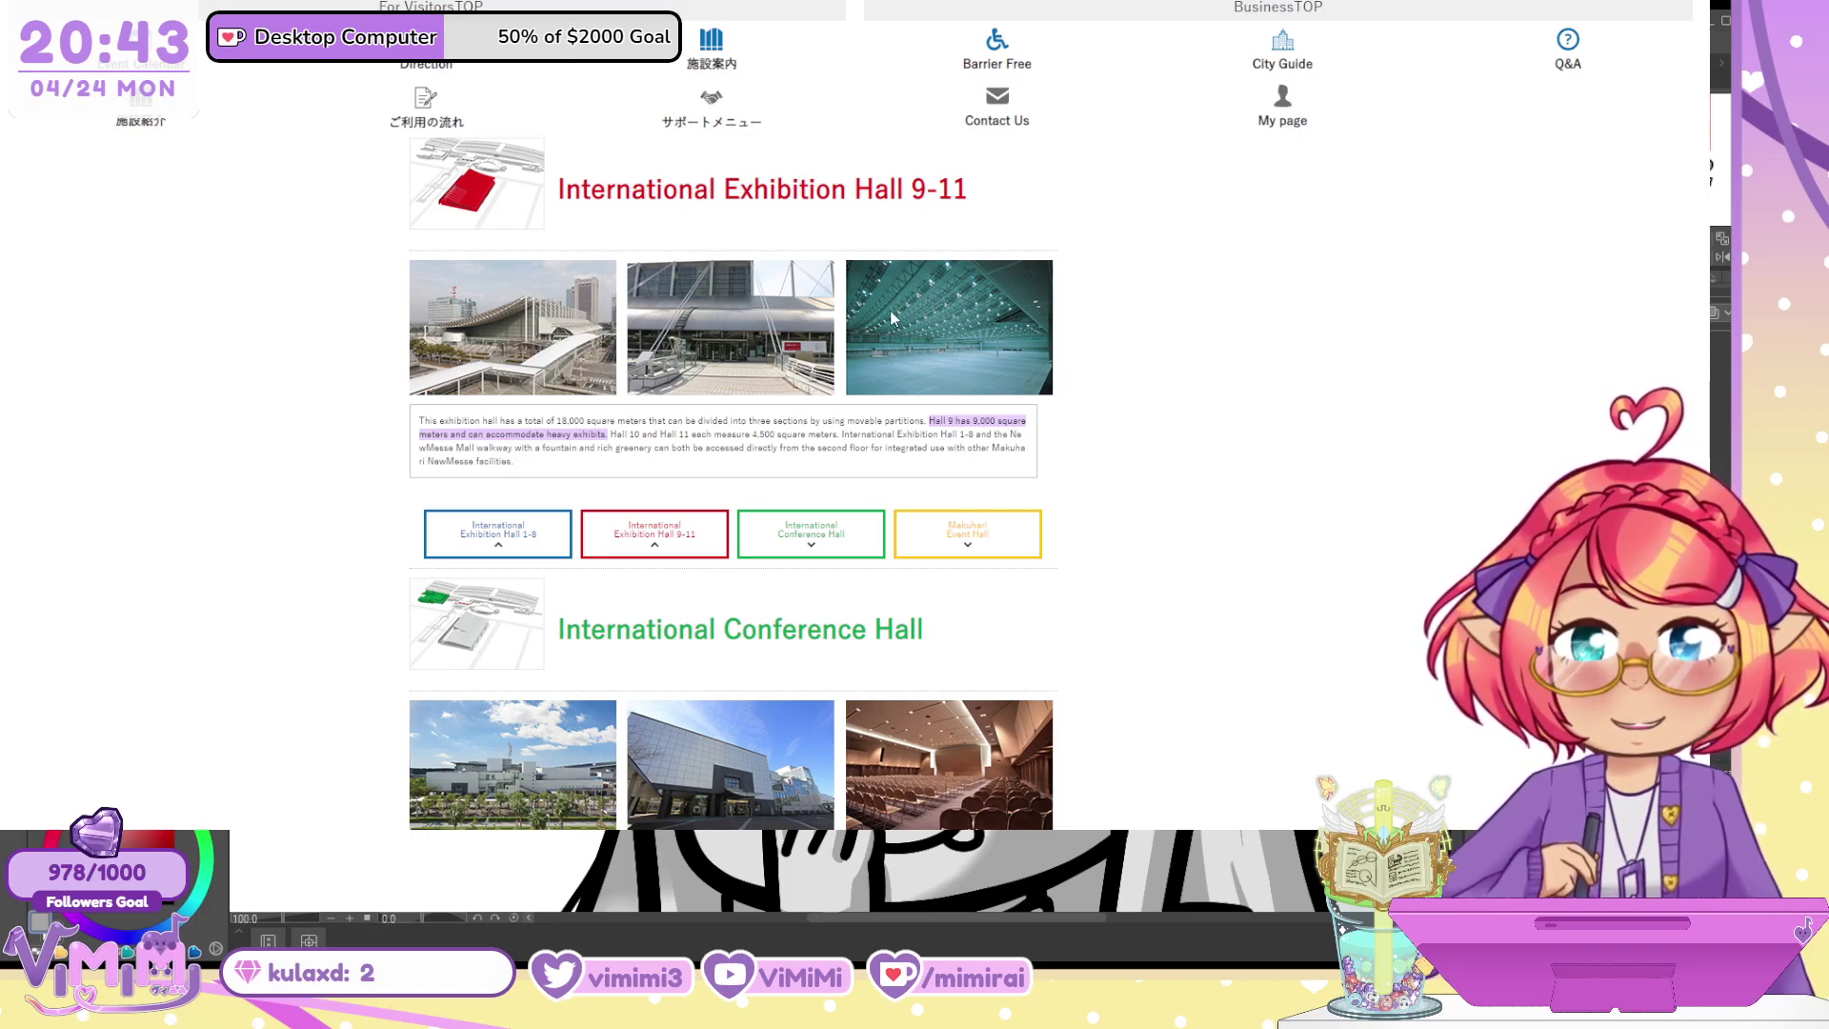
left_click(607, 545)
scroll(610, 541, "up", 1)
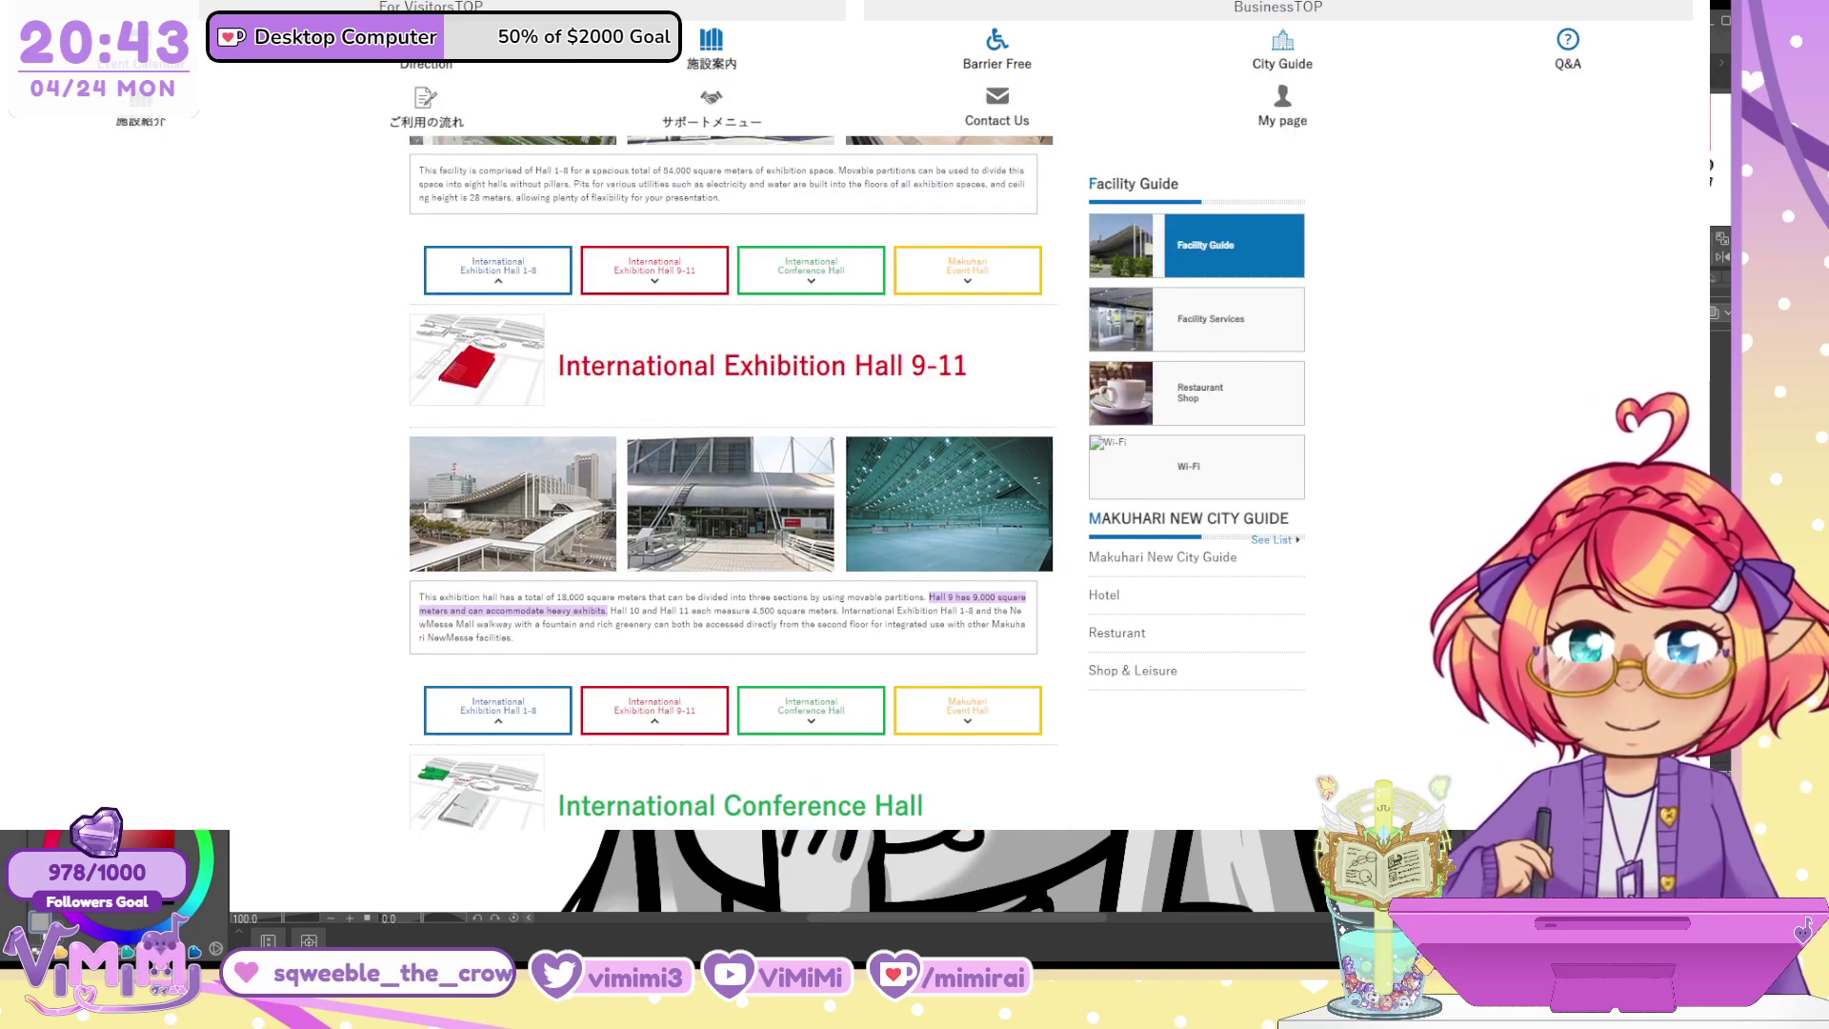
Return to the search results and preview the interior photos of Makuhari Messe's exhibition halls
key("alt+Left")
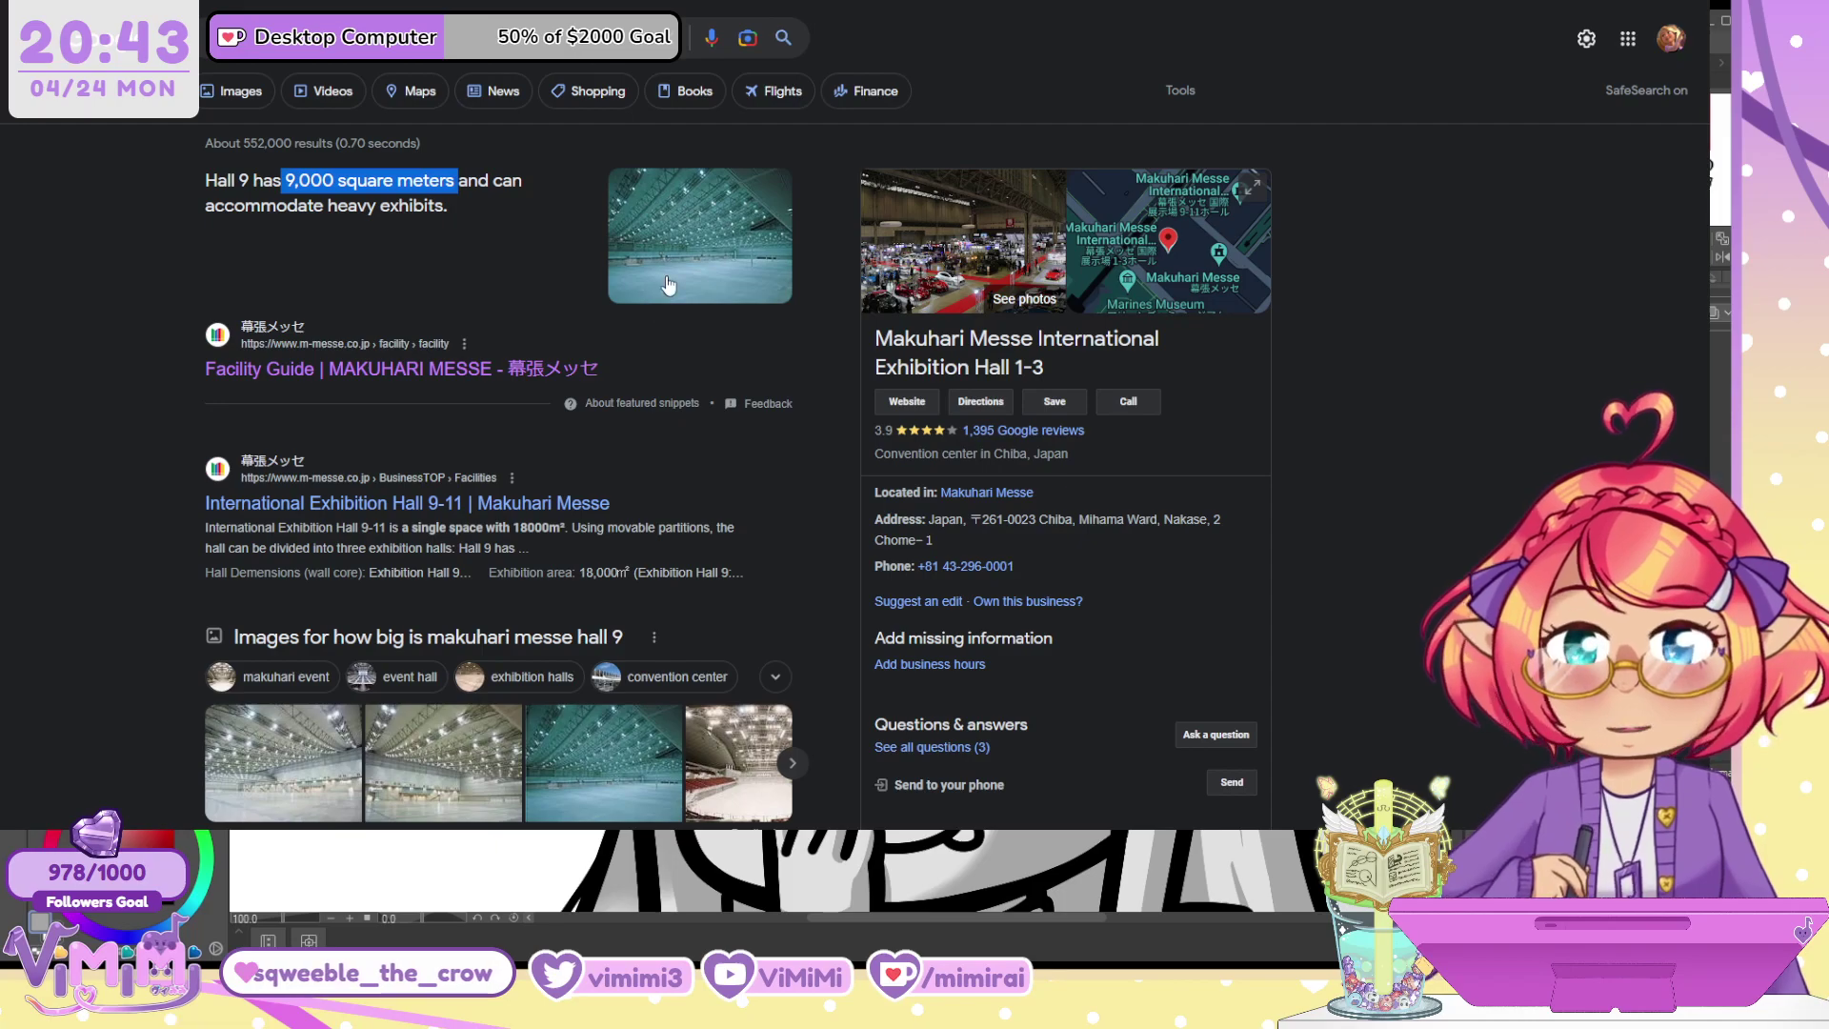
left_click(776, 269)
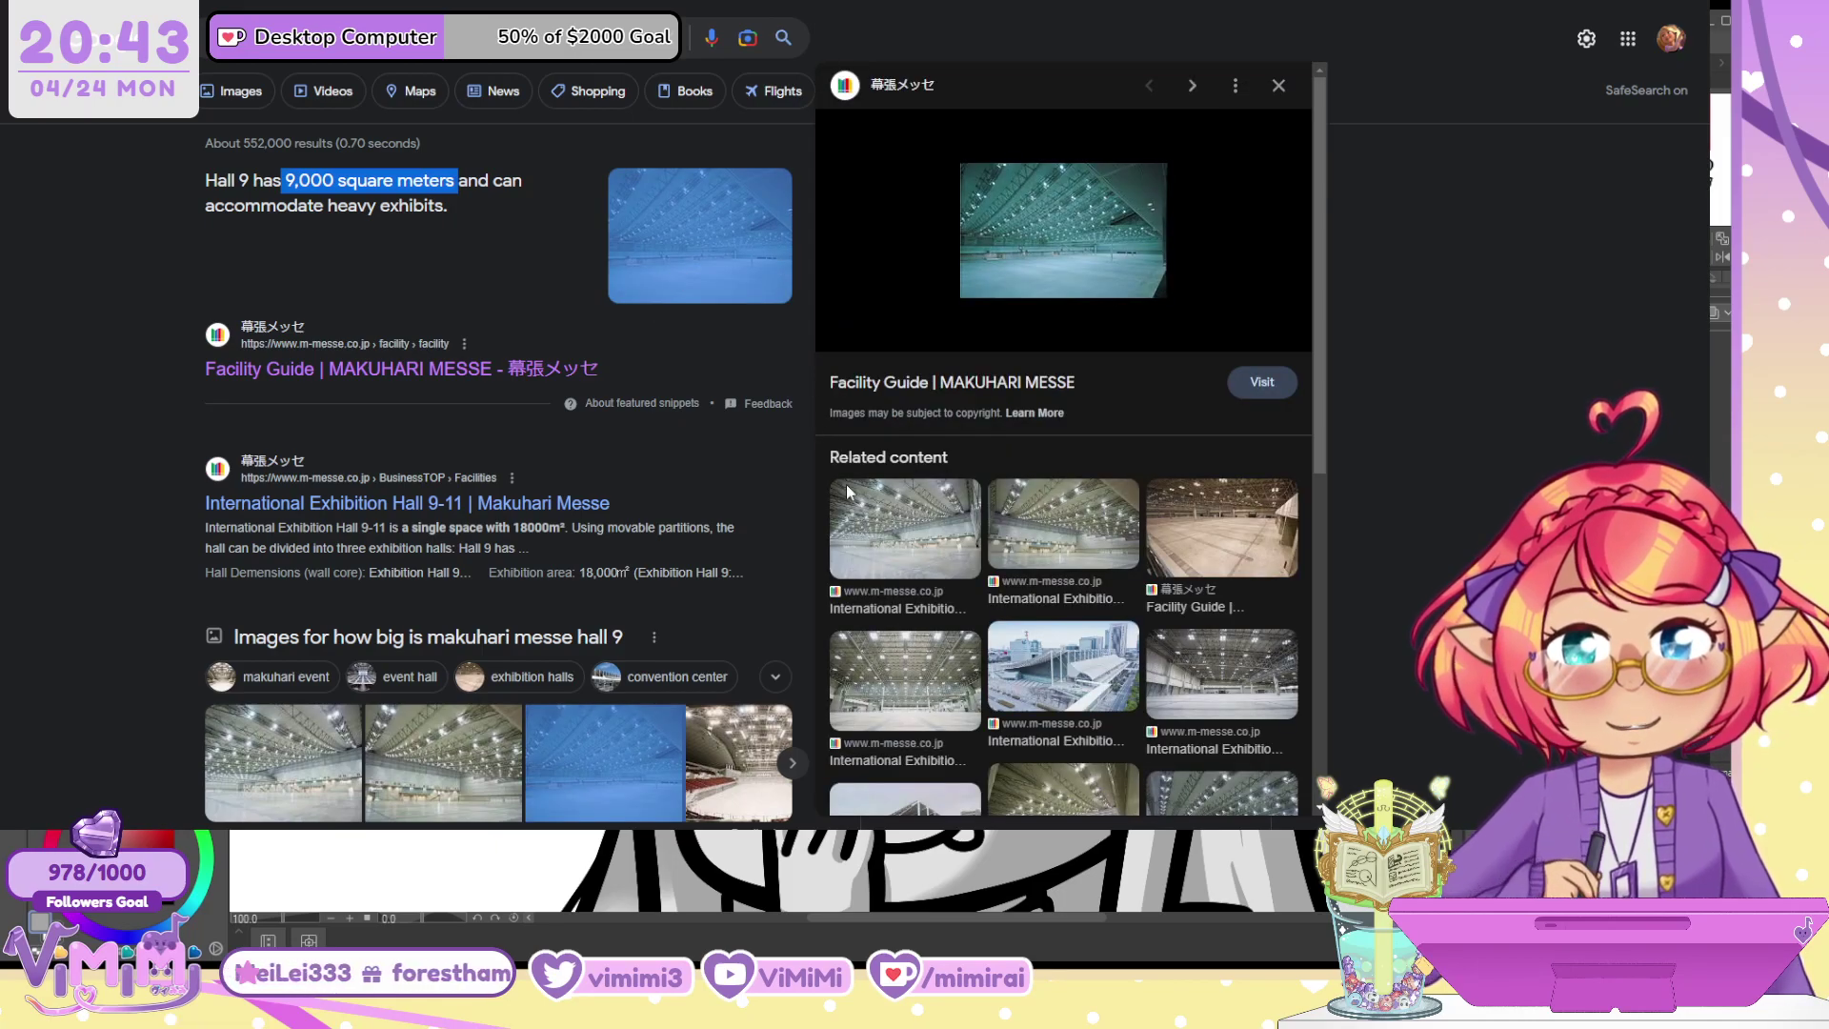
left_click(865, 569)
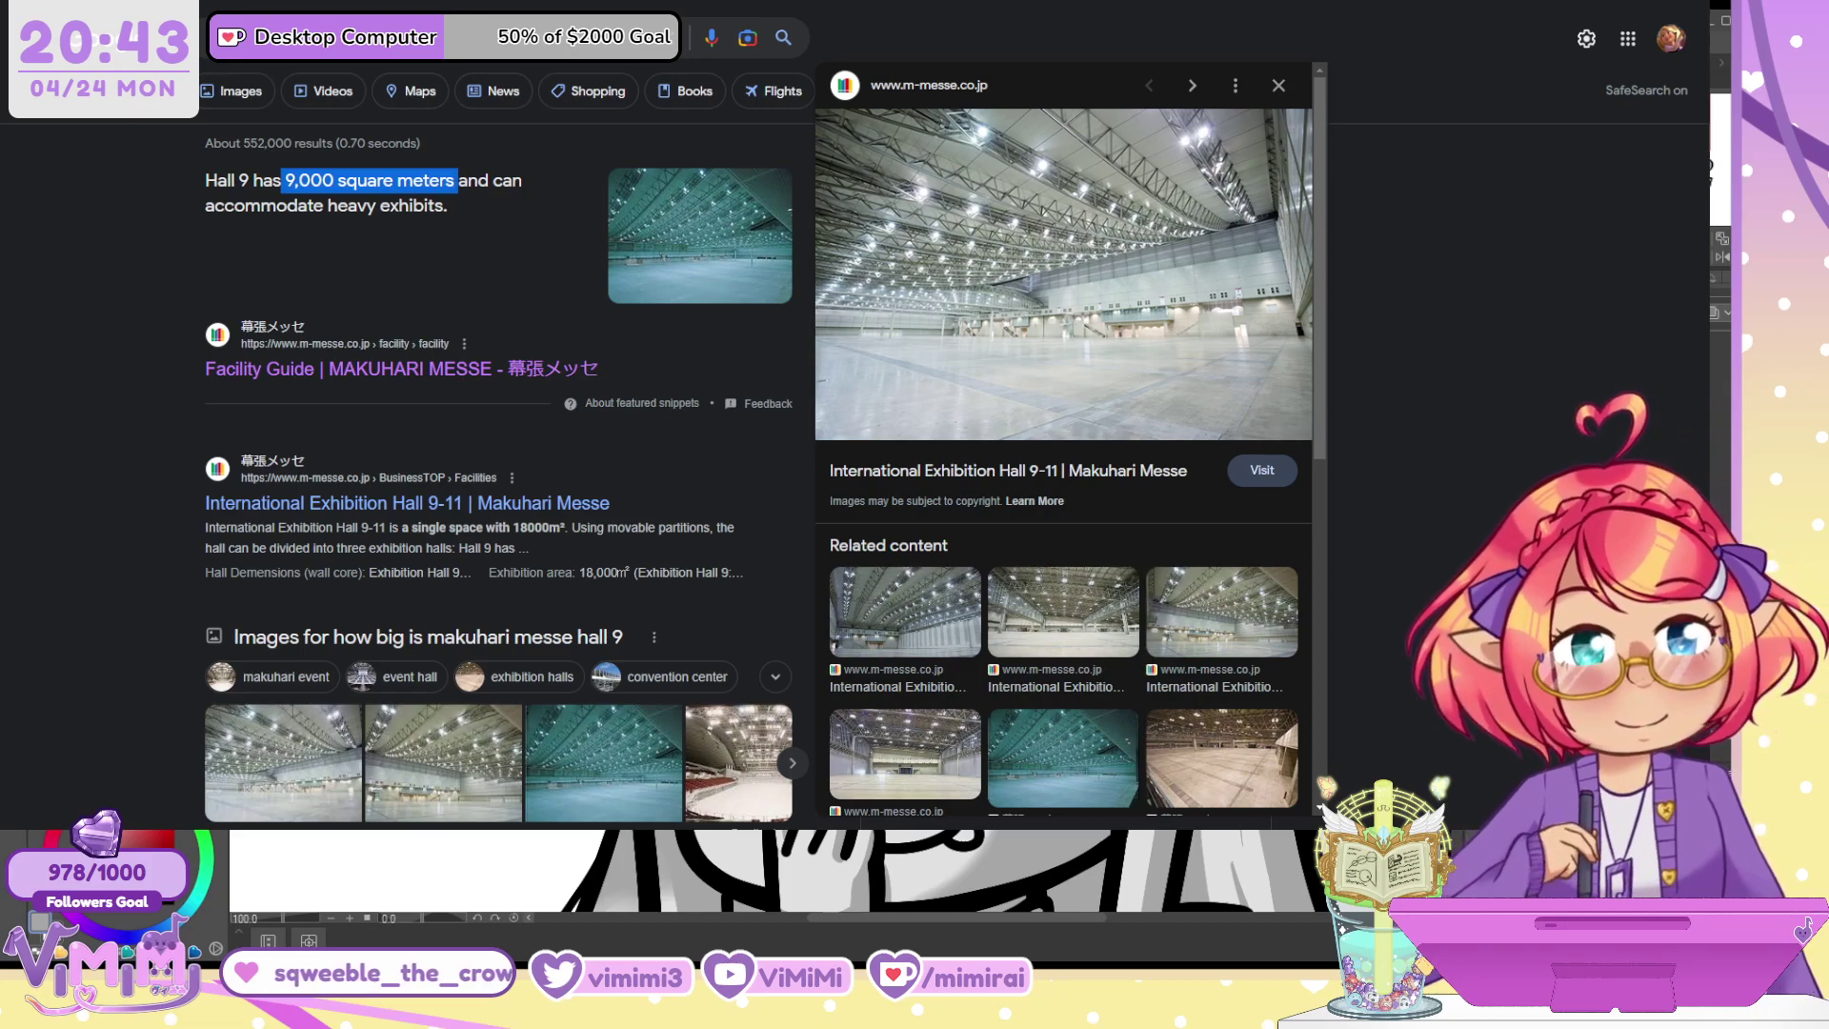
Switch back to Clip Studio Paint and soften the shading on the long hair beside the shoulder at brush size 40
key("alt+Tab")
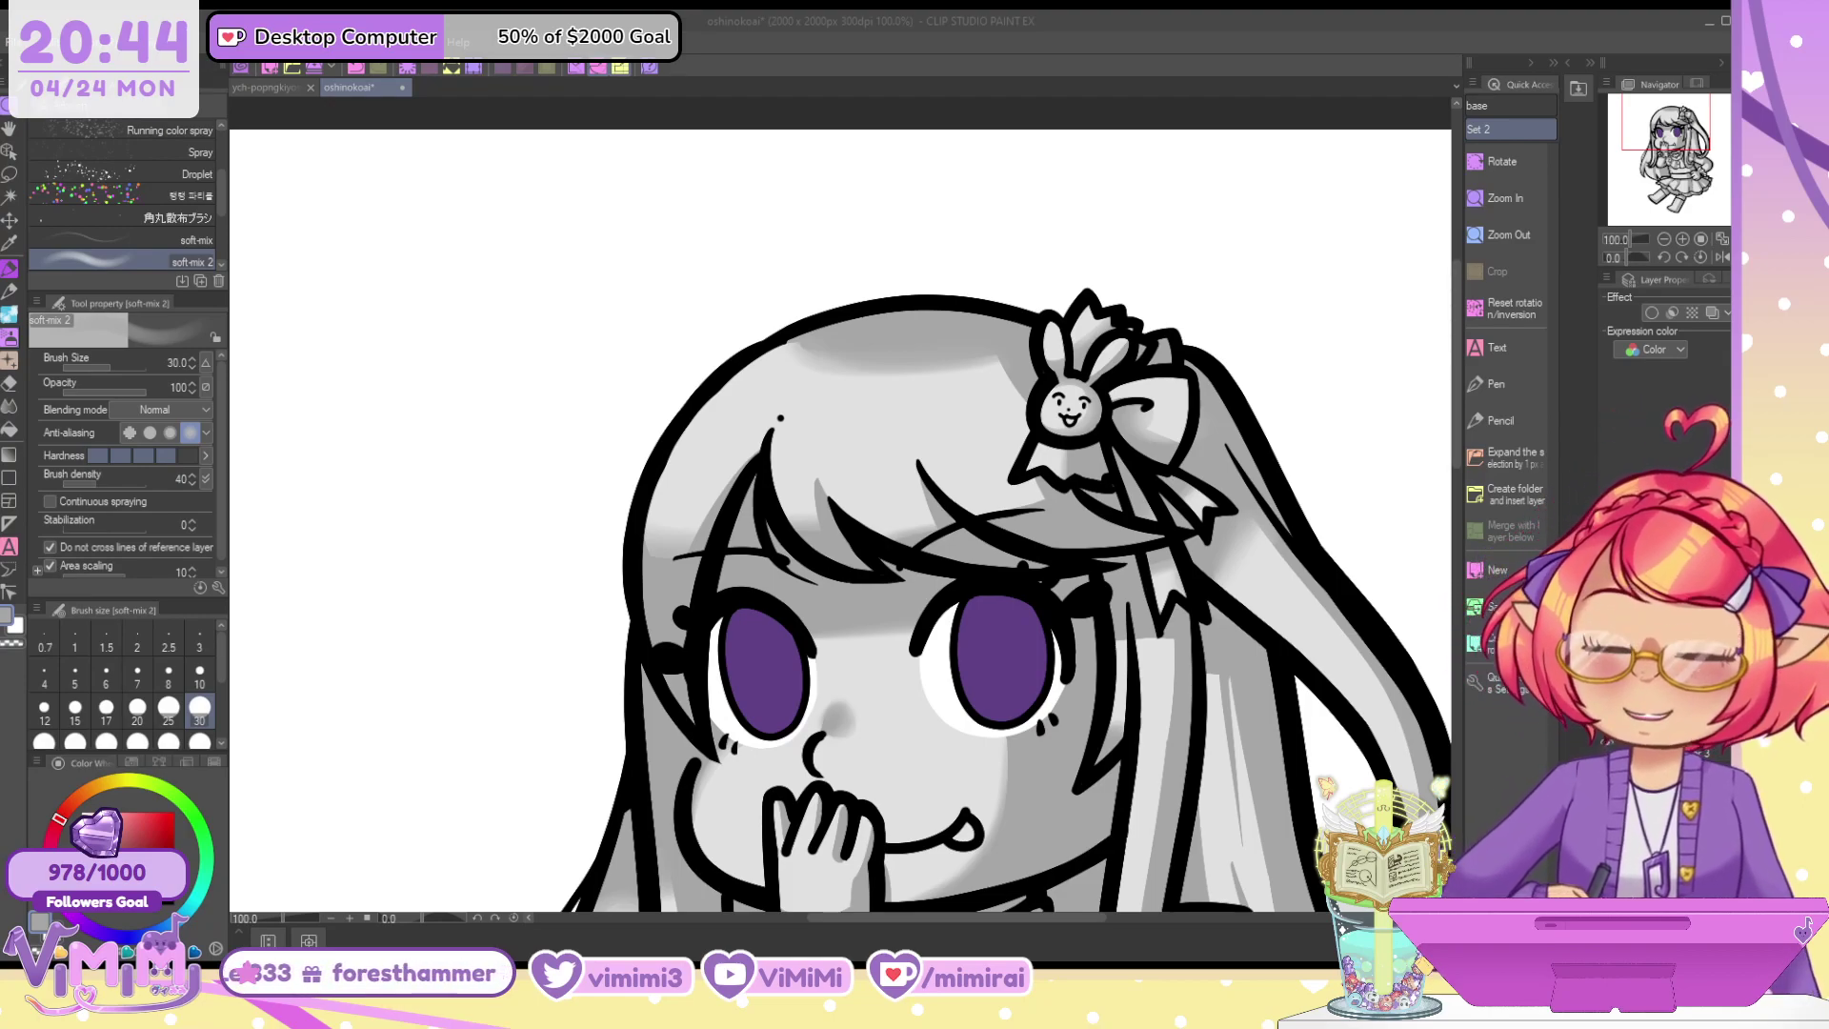
left_click_drag(1684, 119, 1701, 147)
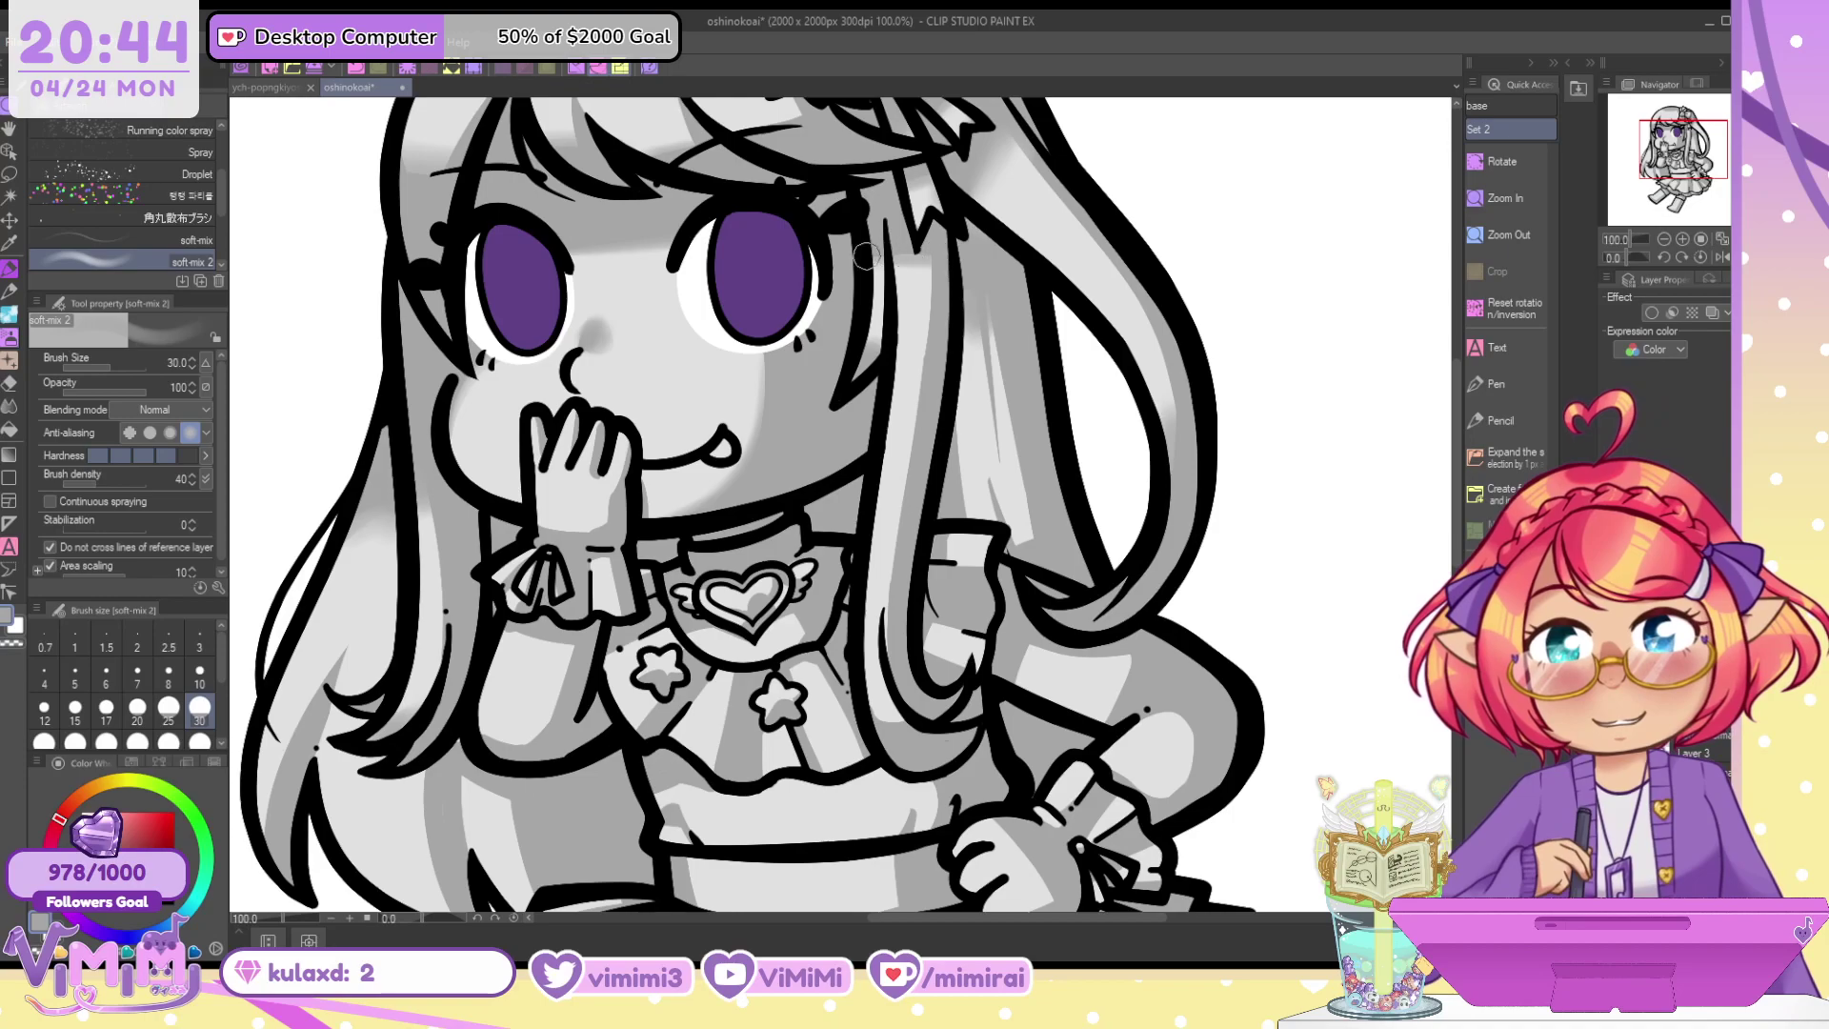
key("bracketright")
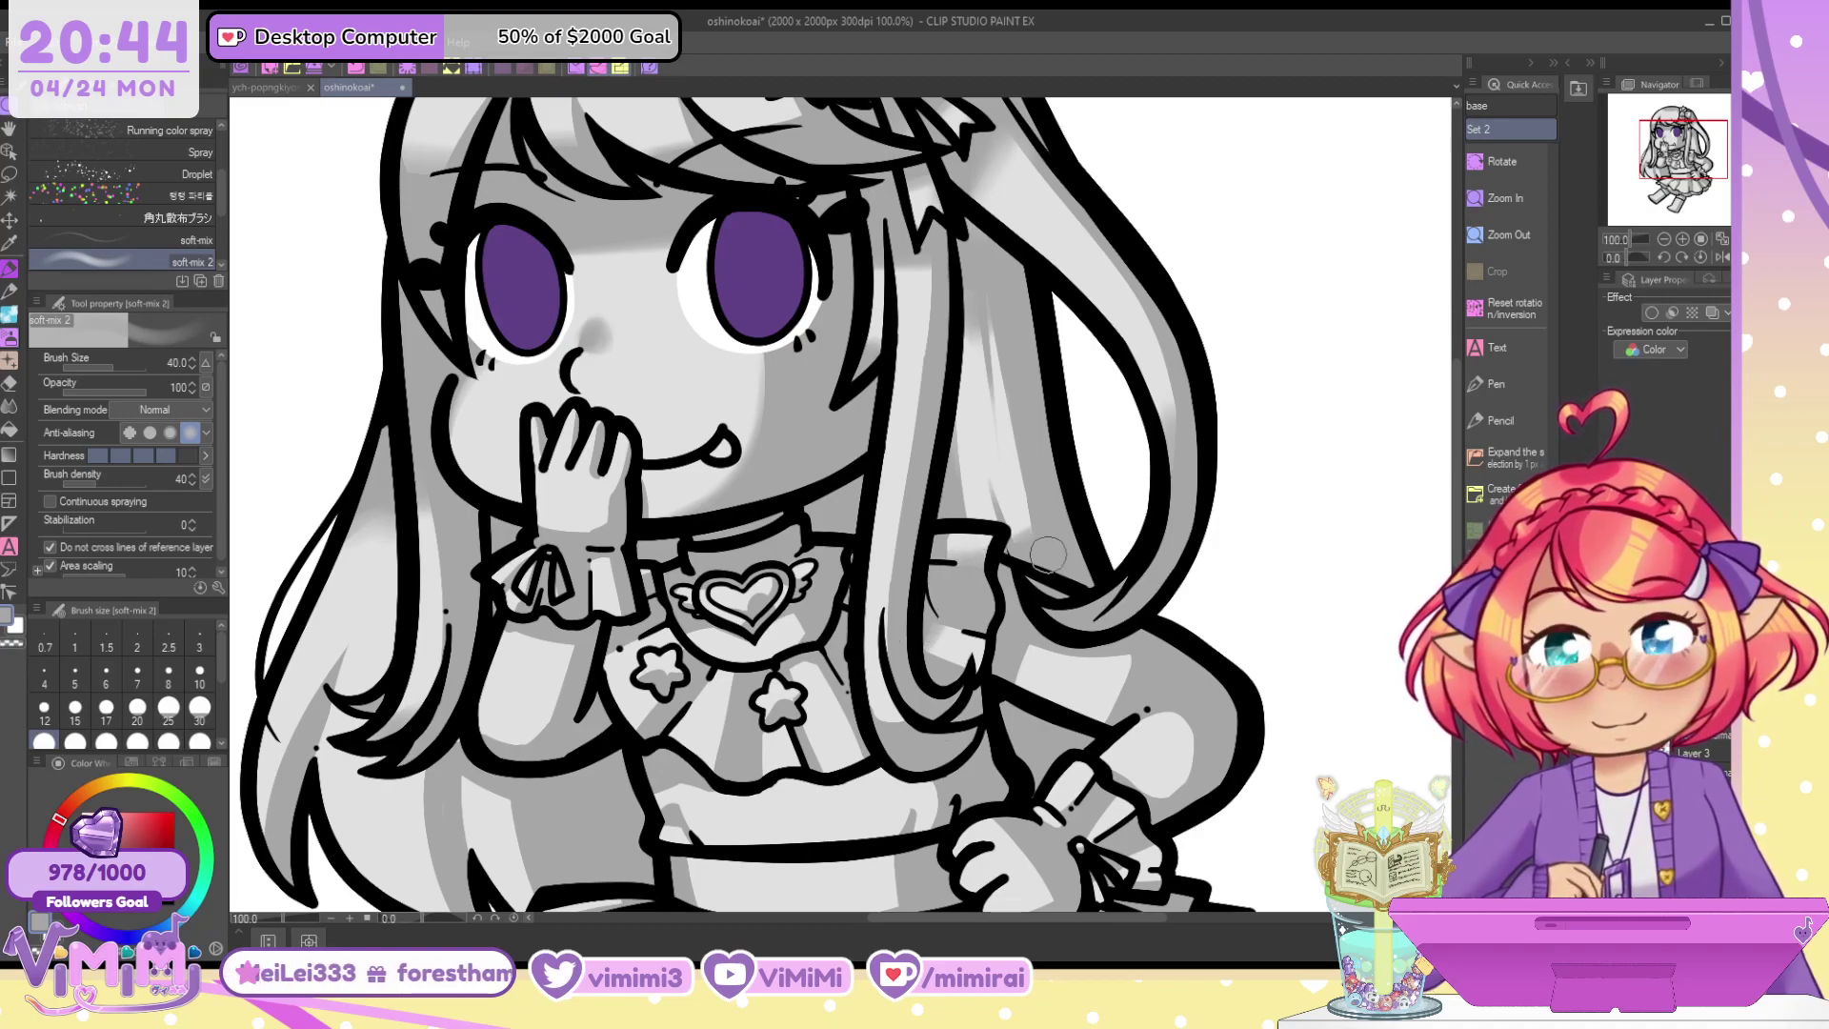
Blend the shading around the collar, raised glove and wrist bow with soft-mix 2, varying the brush size between 17 and 40
key("bracketleft")
key("bracketleft")
key("bracketleft")
key("bracketleft")
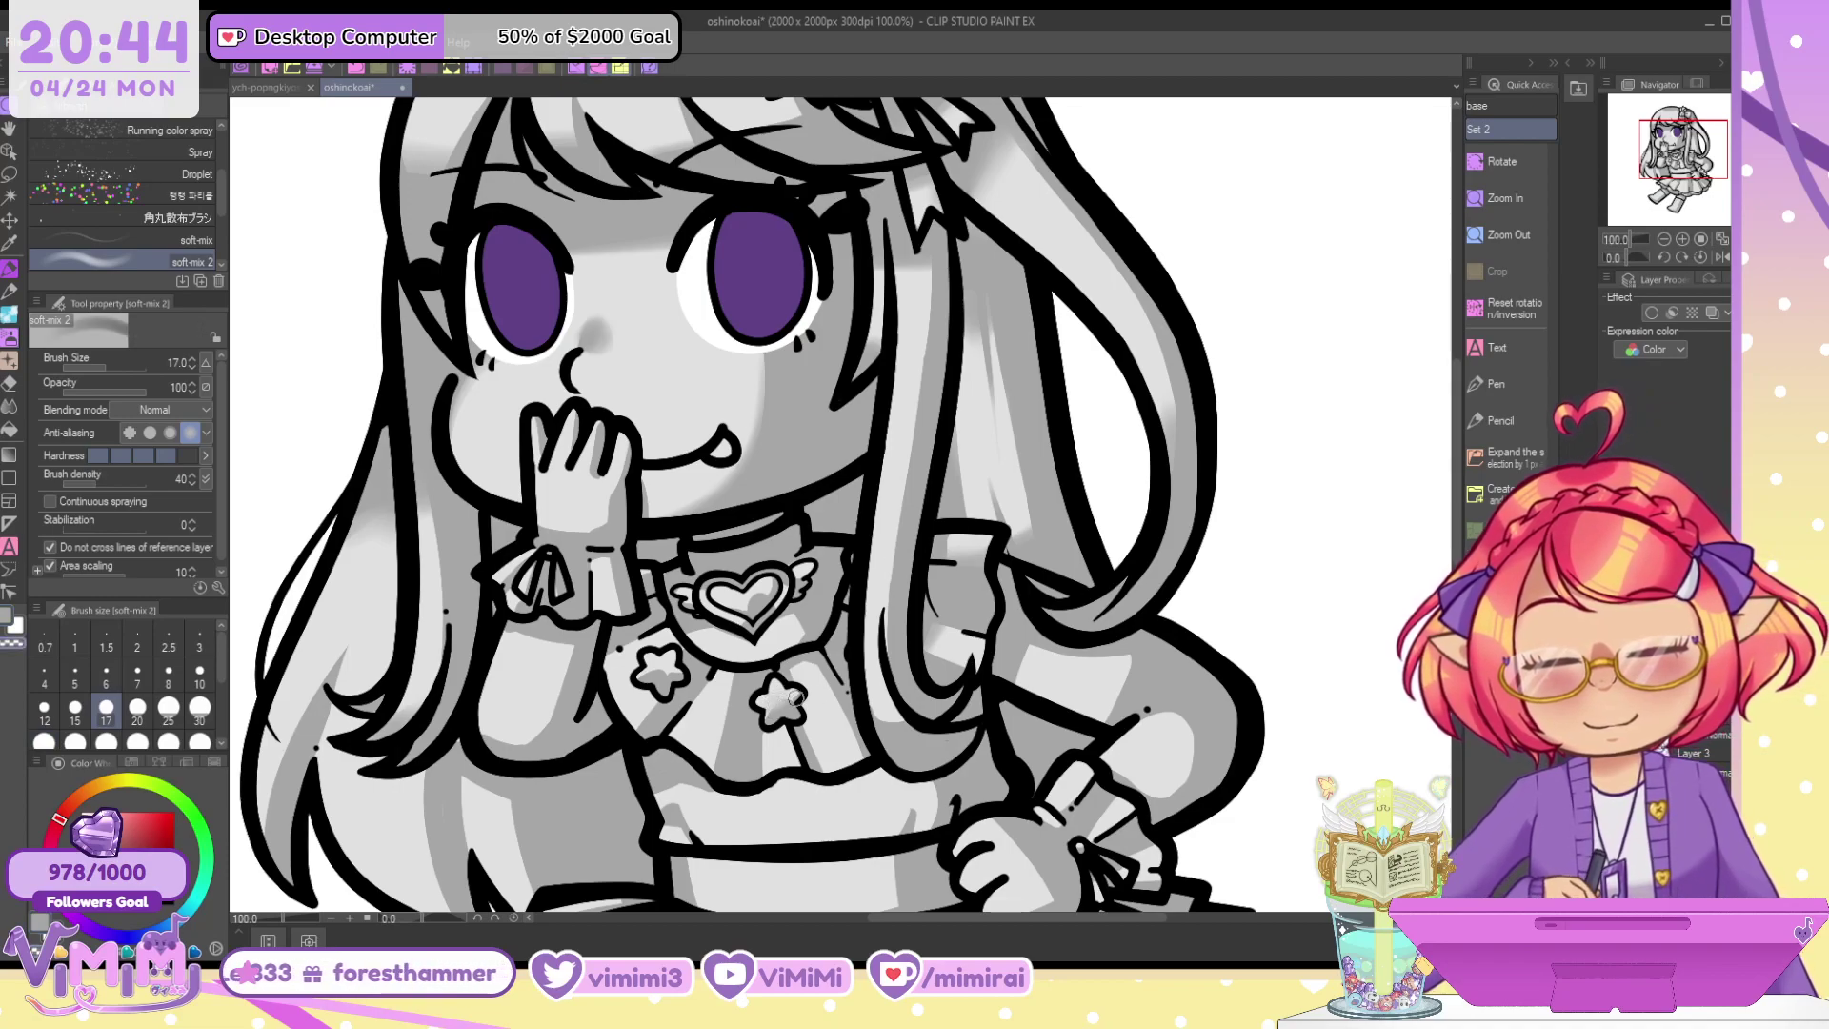
key("bracketright")
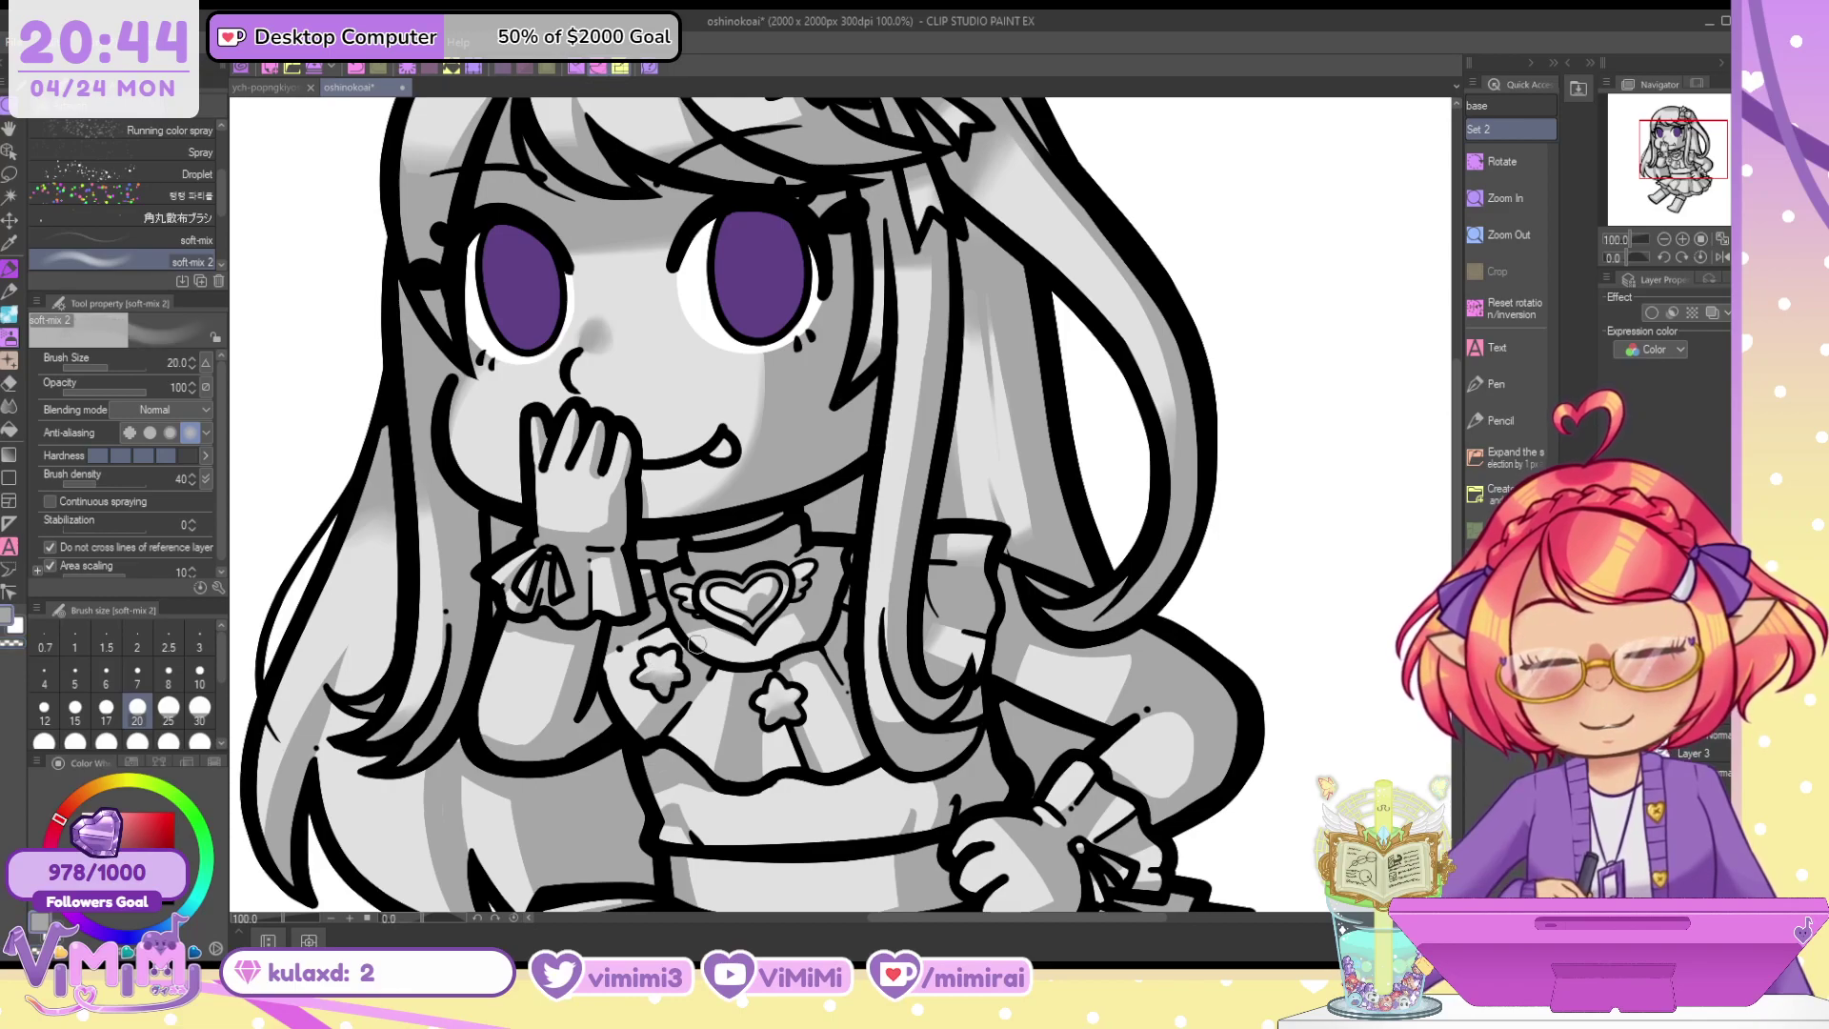
key("bracketright")
key("bracketright")
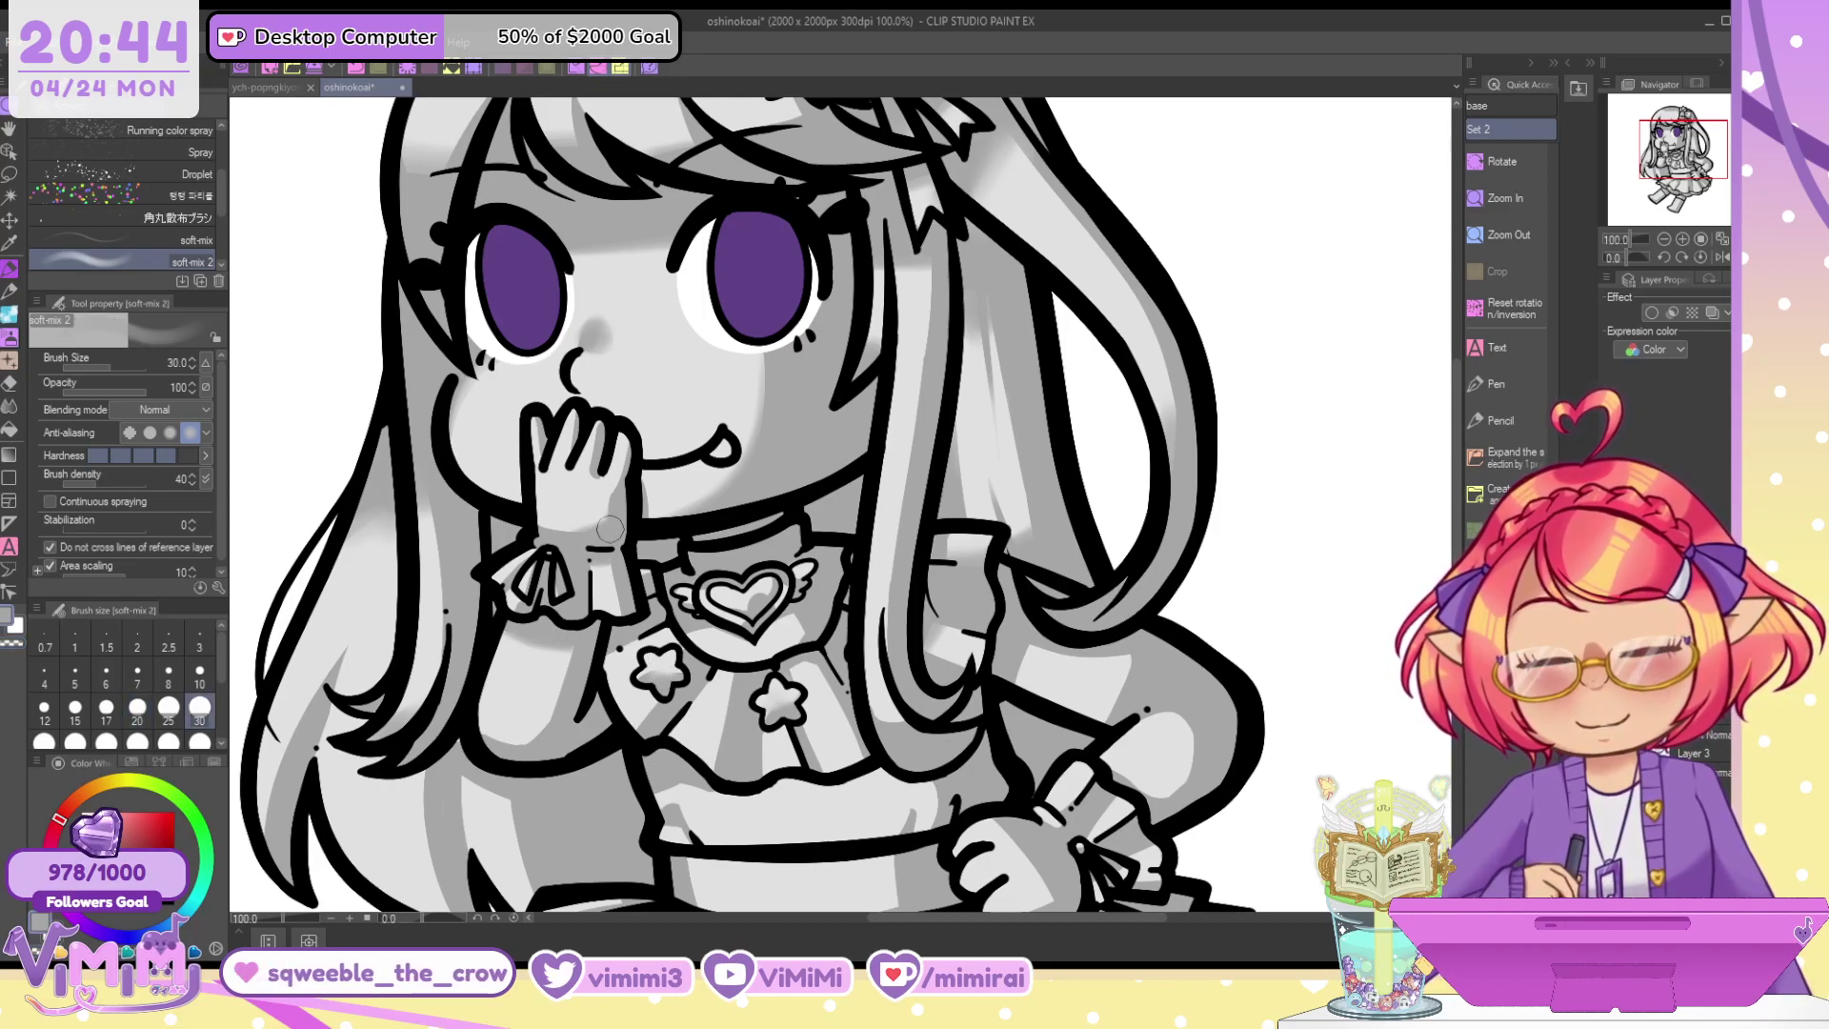
key("bracketright")
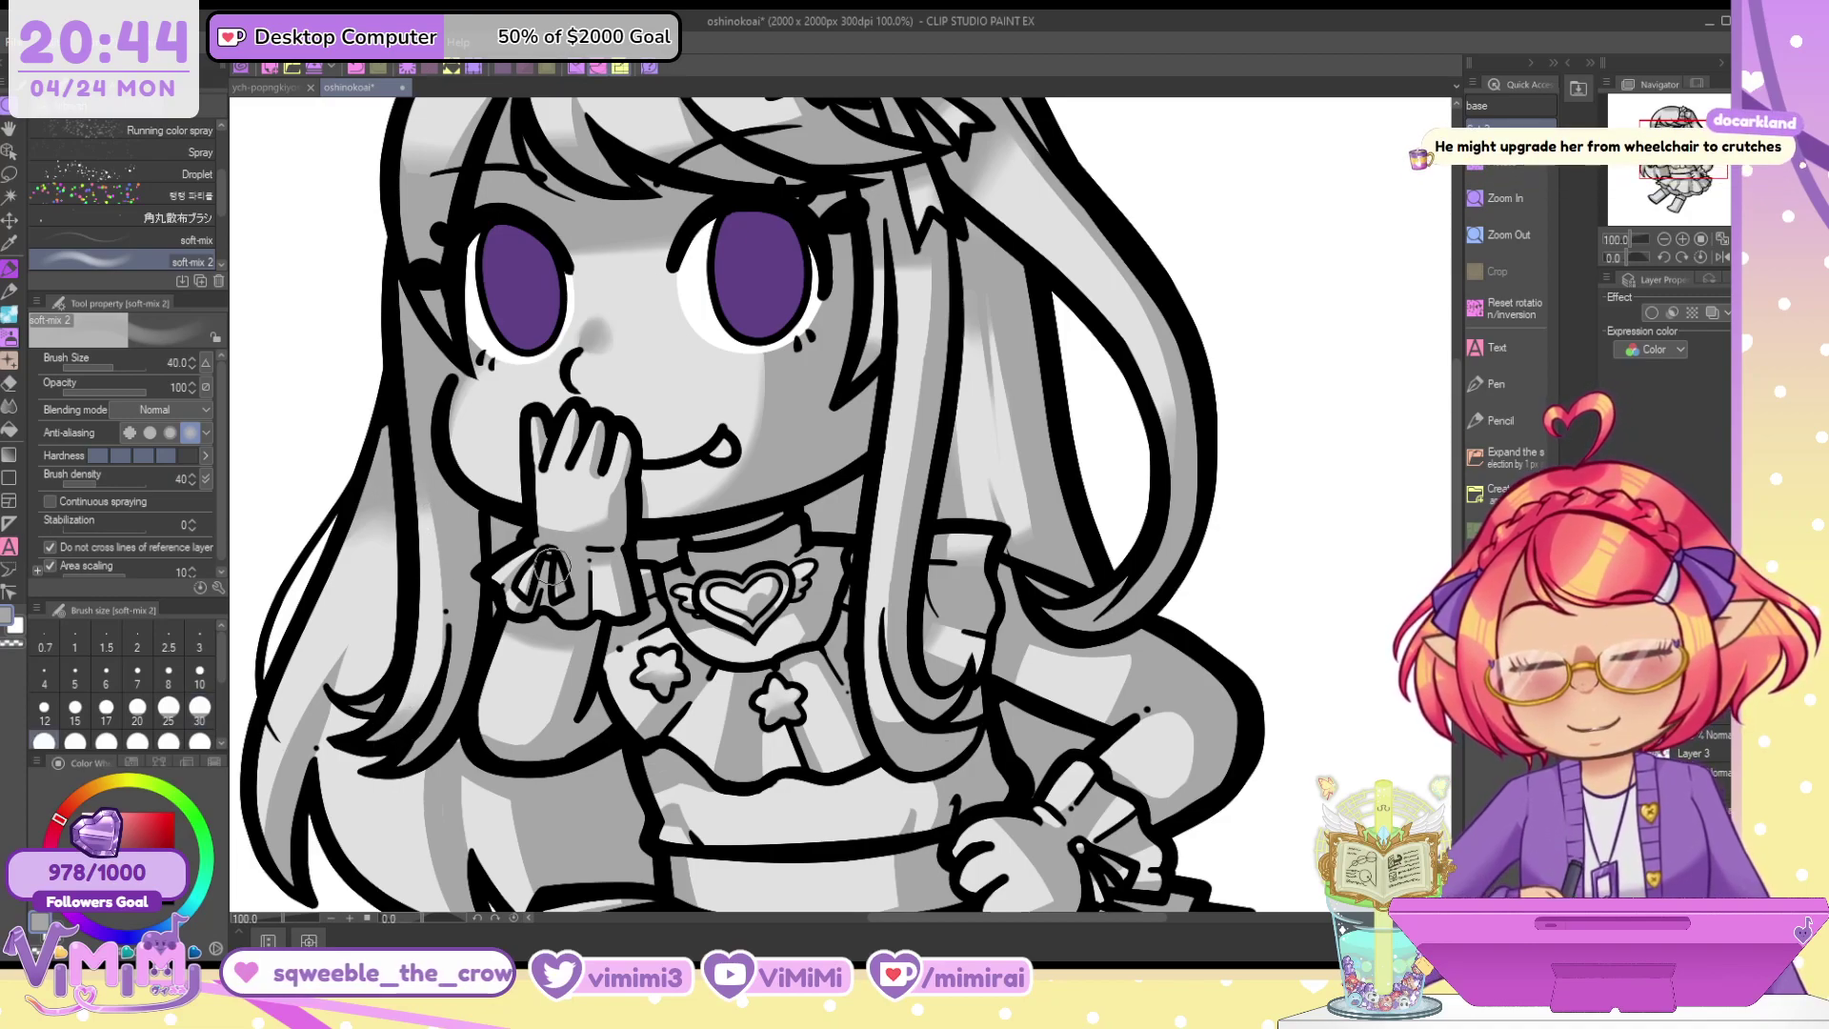
Soften the bodice shading around the heart brooch and star ornaments with brush sizes between 15 and 25
key("bracketleft")
key("bracketleft")
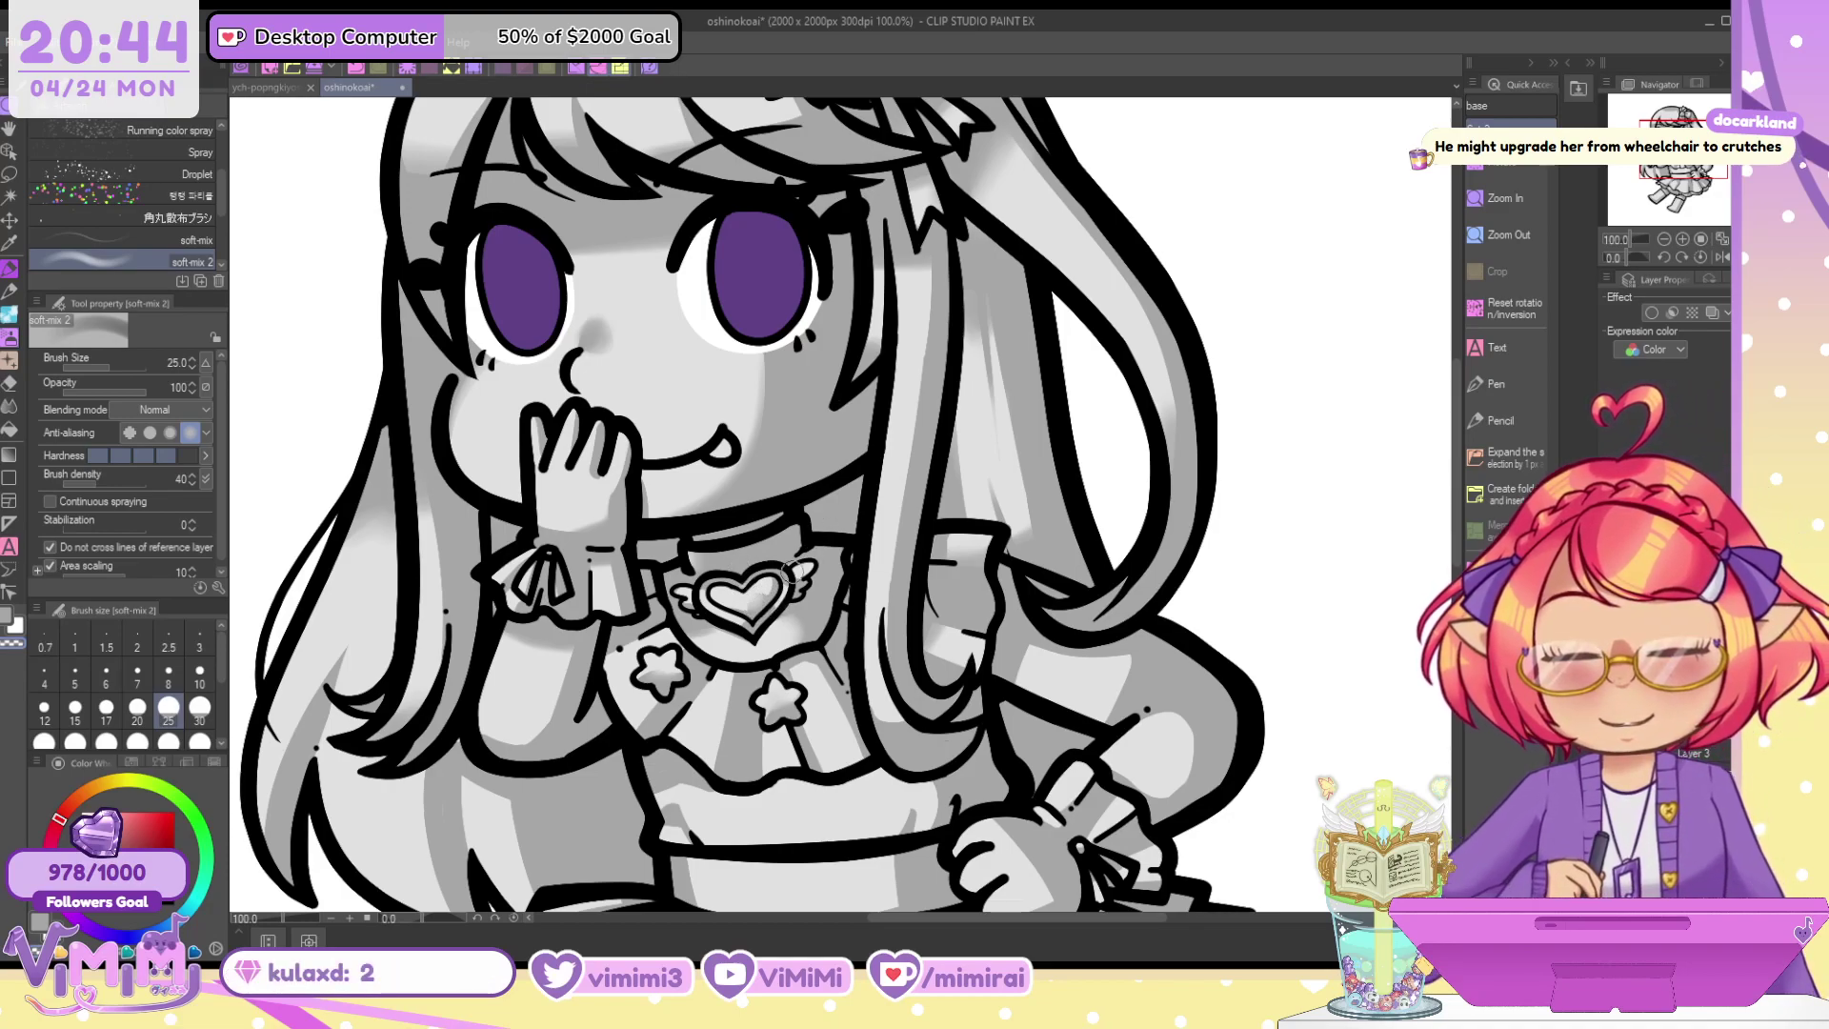
key("bracketleft")
key("bracketleft")
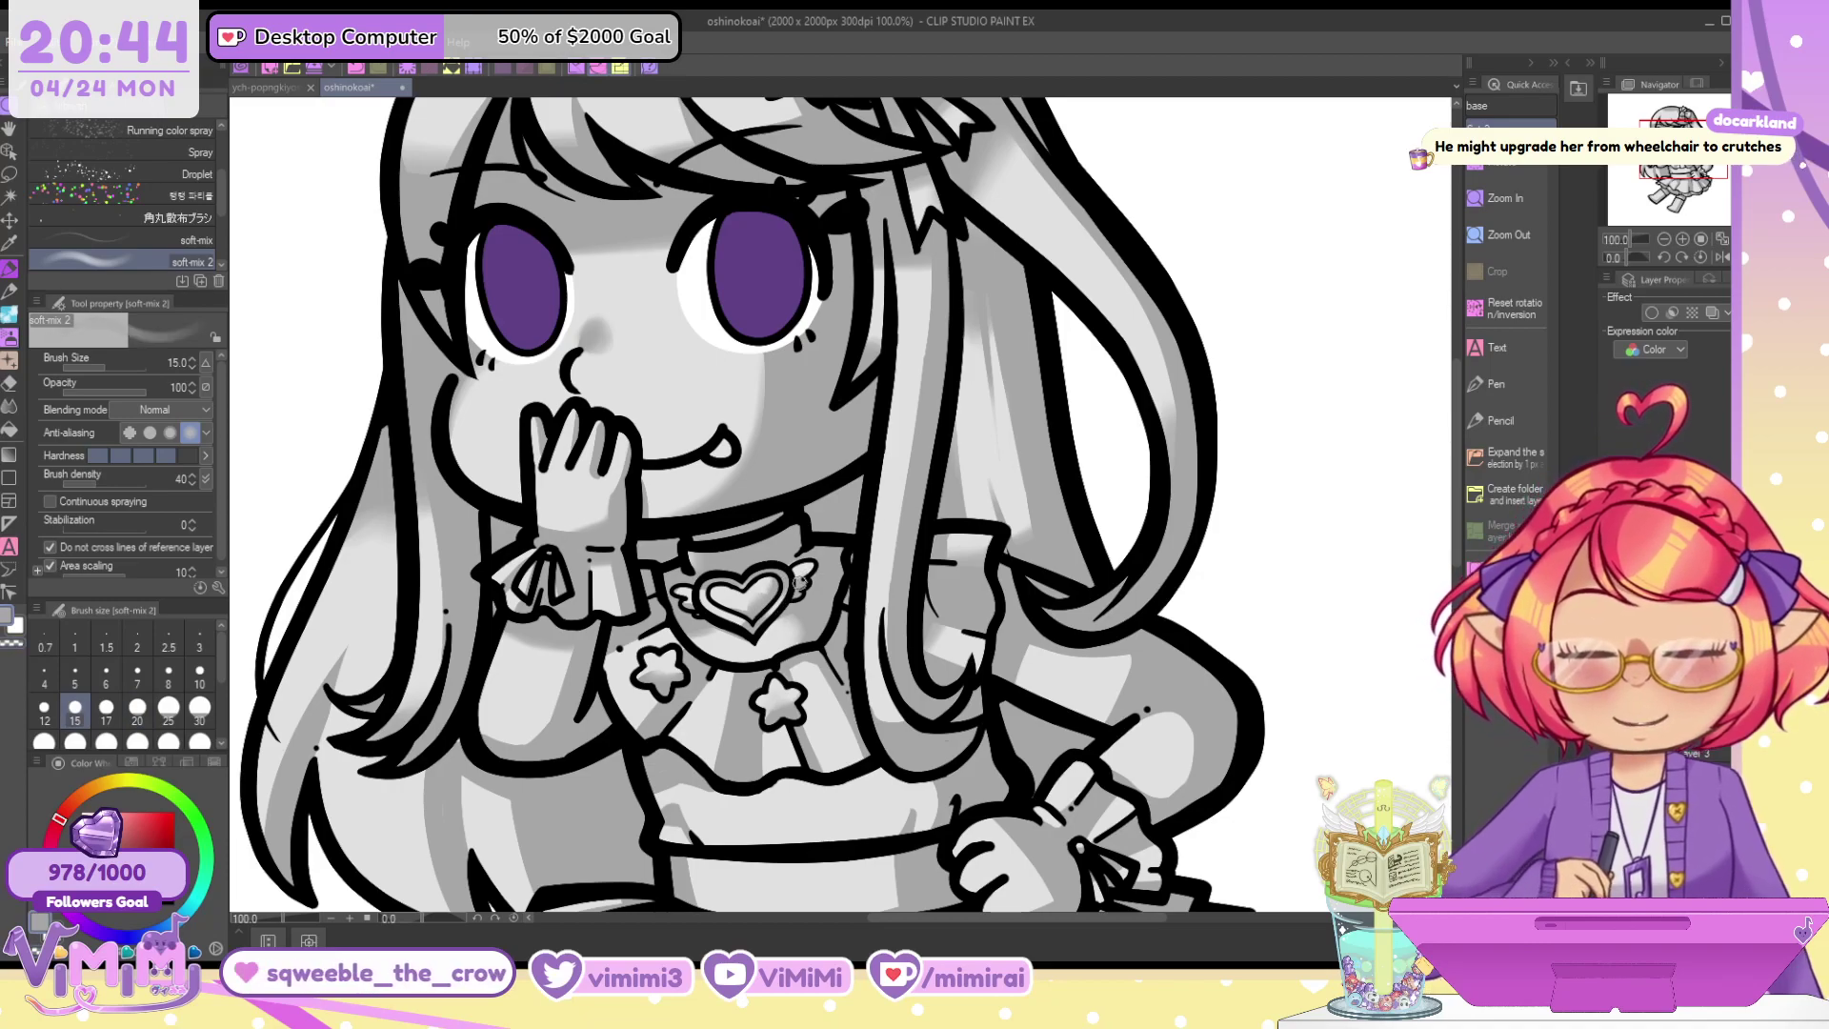
key("bracketright")
key("bracketright")
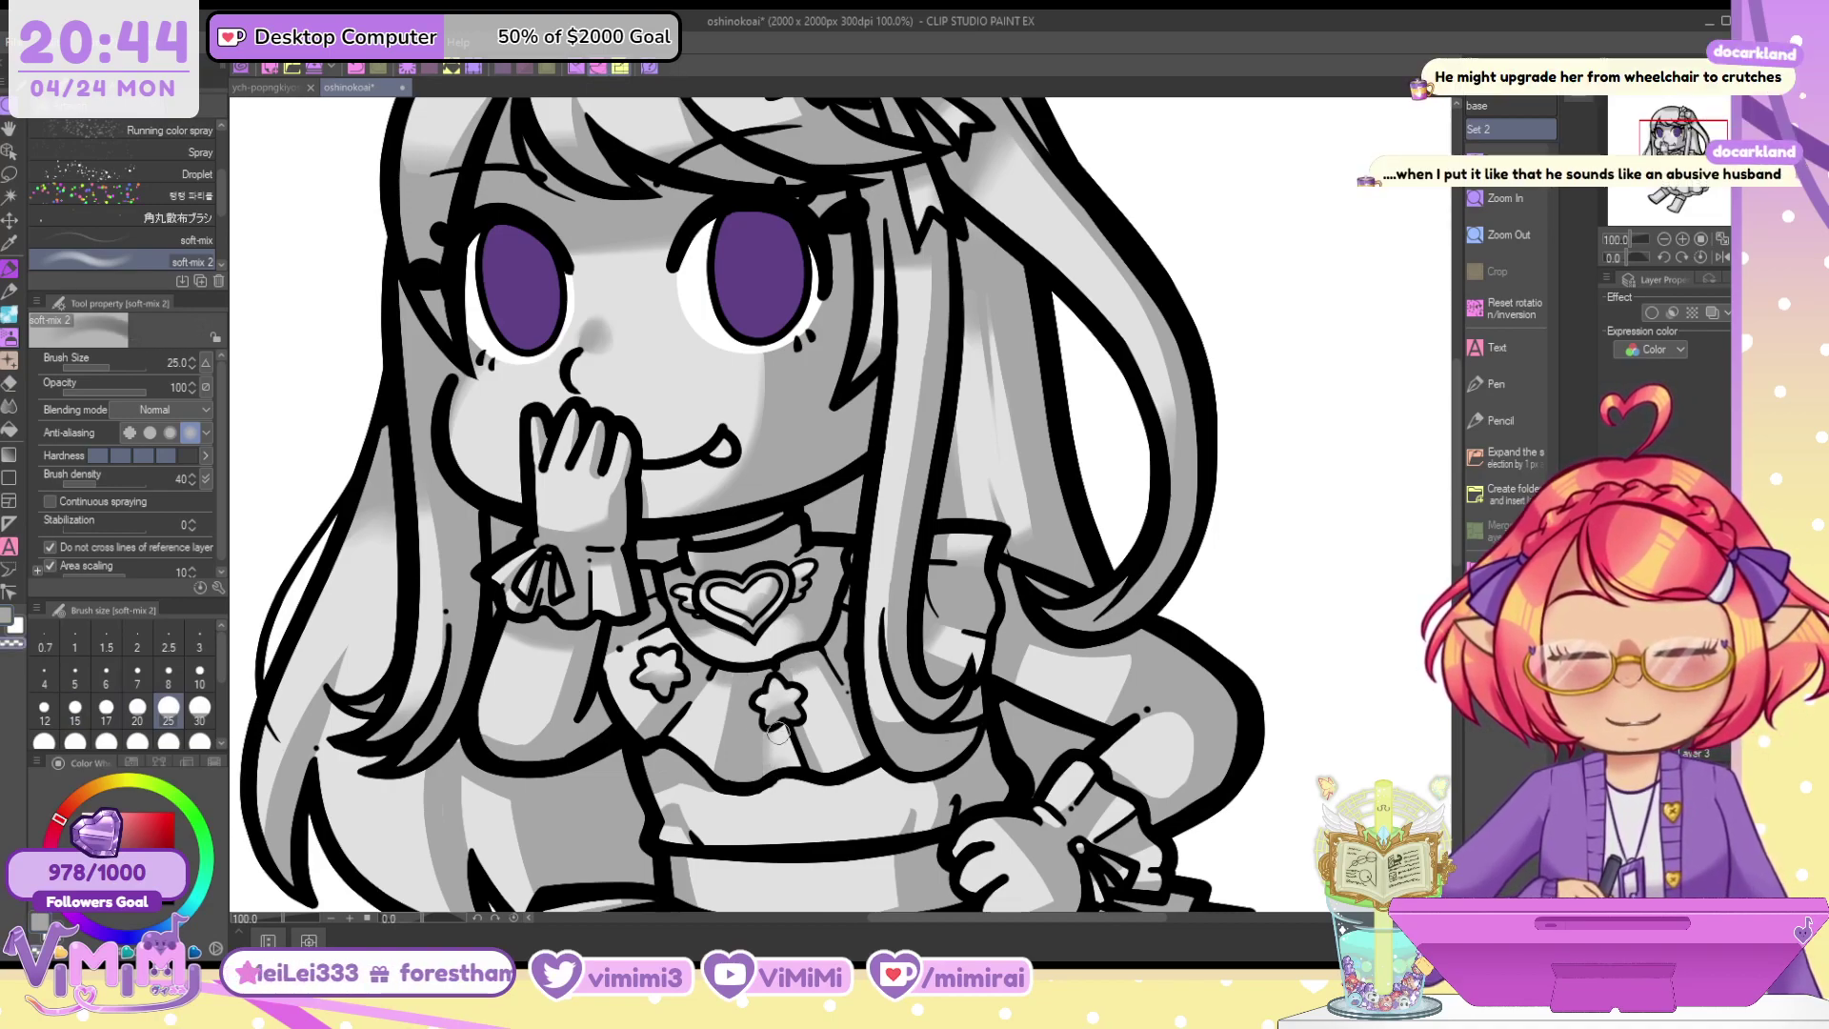
Undo the last stroke on the lower bodice and blend its centre panel again at brush size 25
key("bracketright")
key("bracketright")
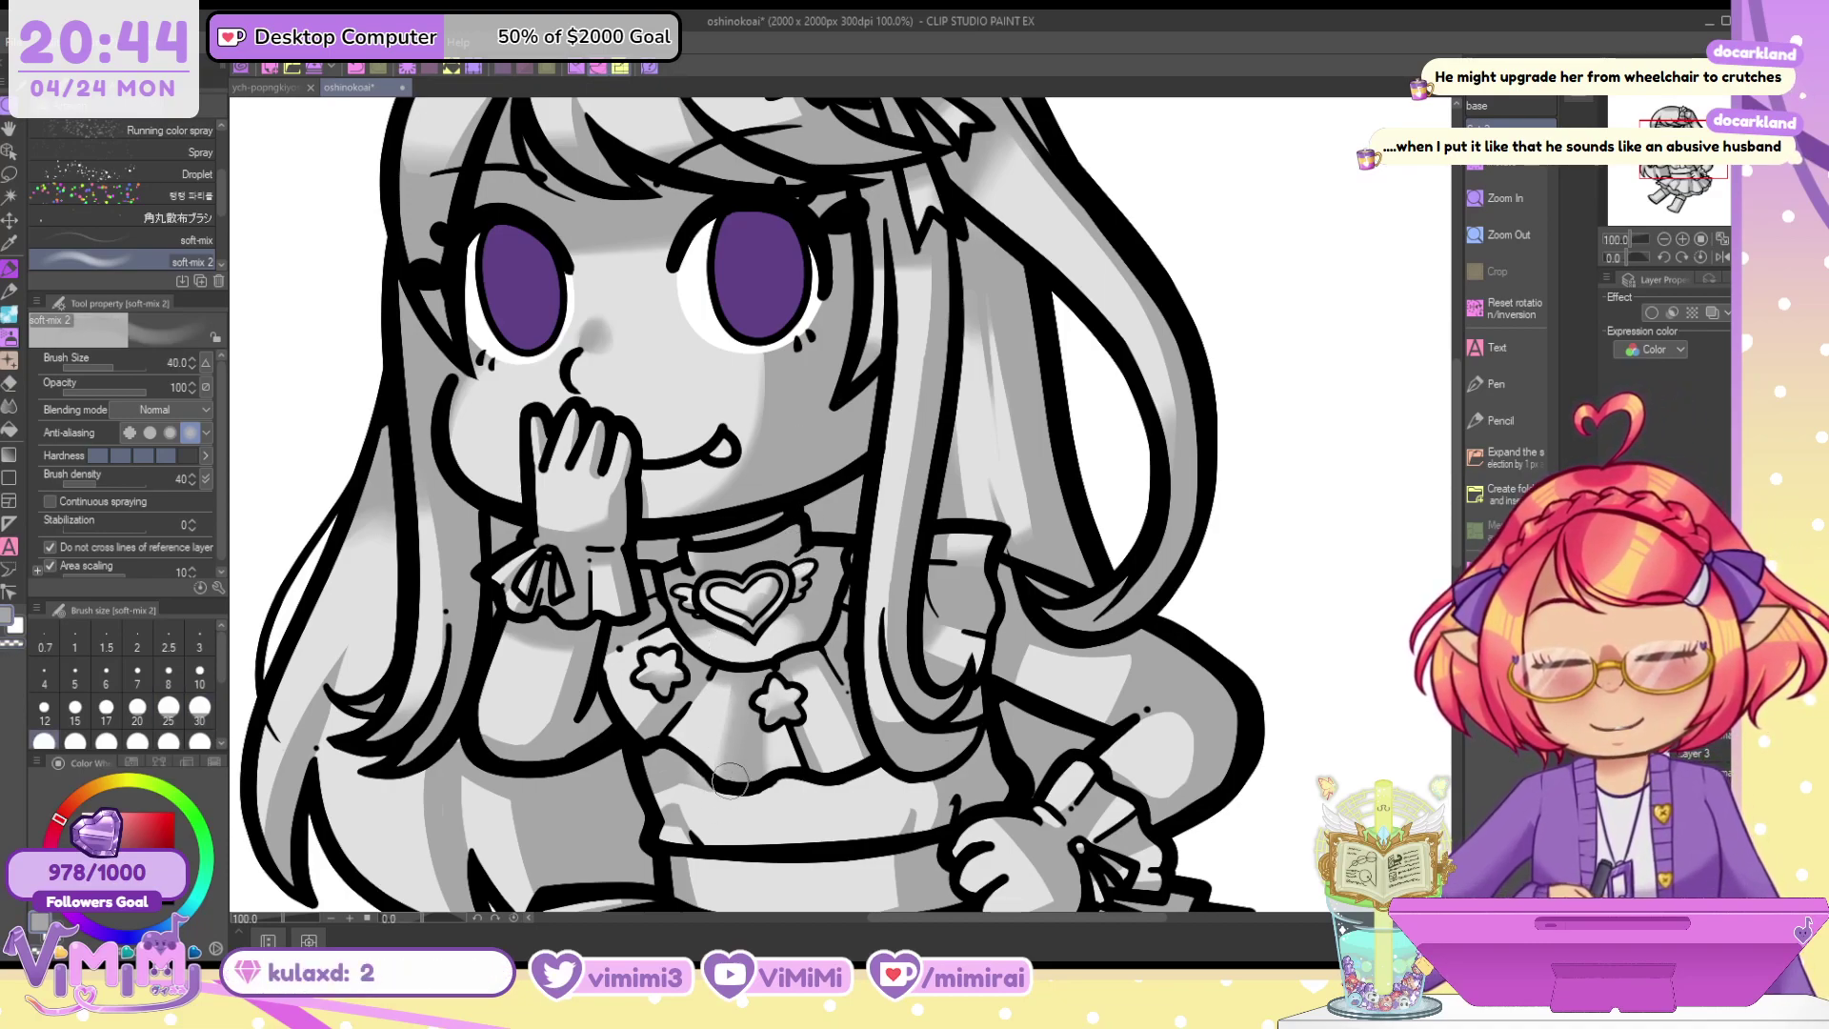
key("bracketleft")
key("bracketleft")
key("ctrl+z")
mouse_move(706, 784)
left_mouse_down()
mouse_move(746, 694)
mouse_move(715, 767)
left_mouse_up()
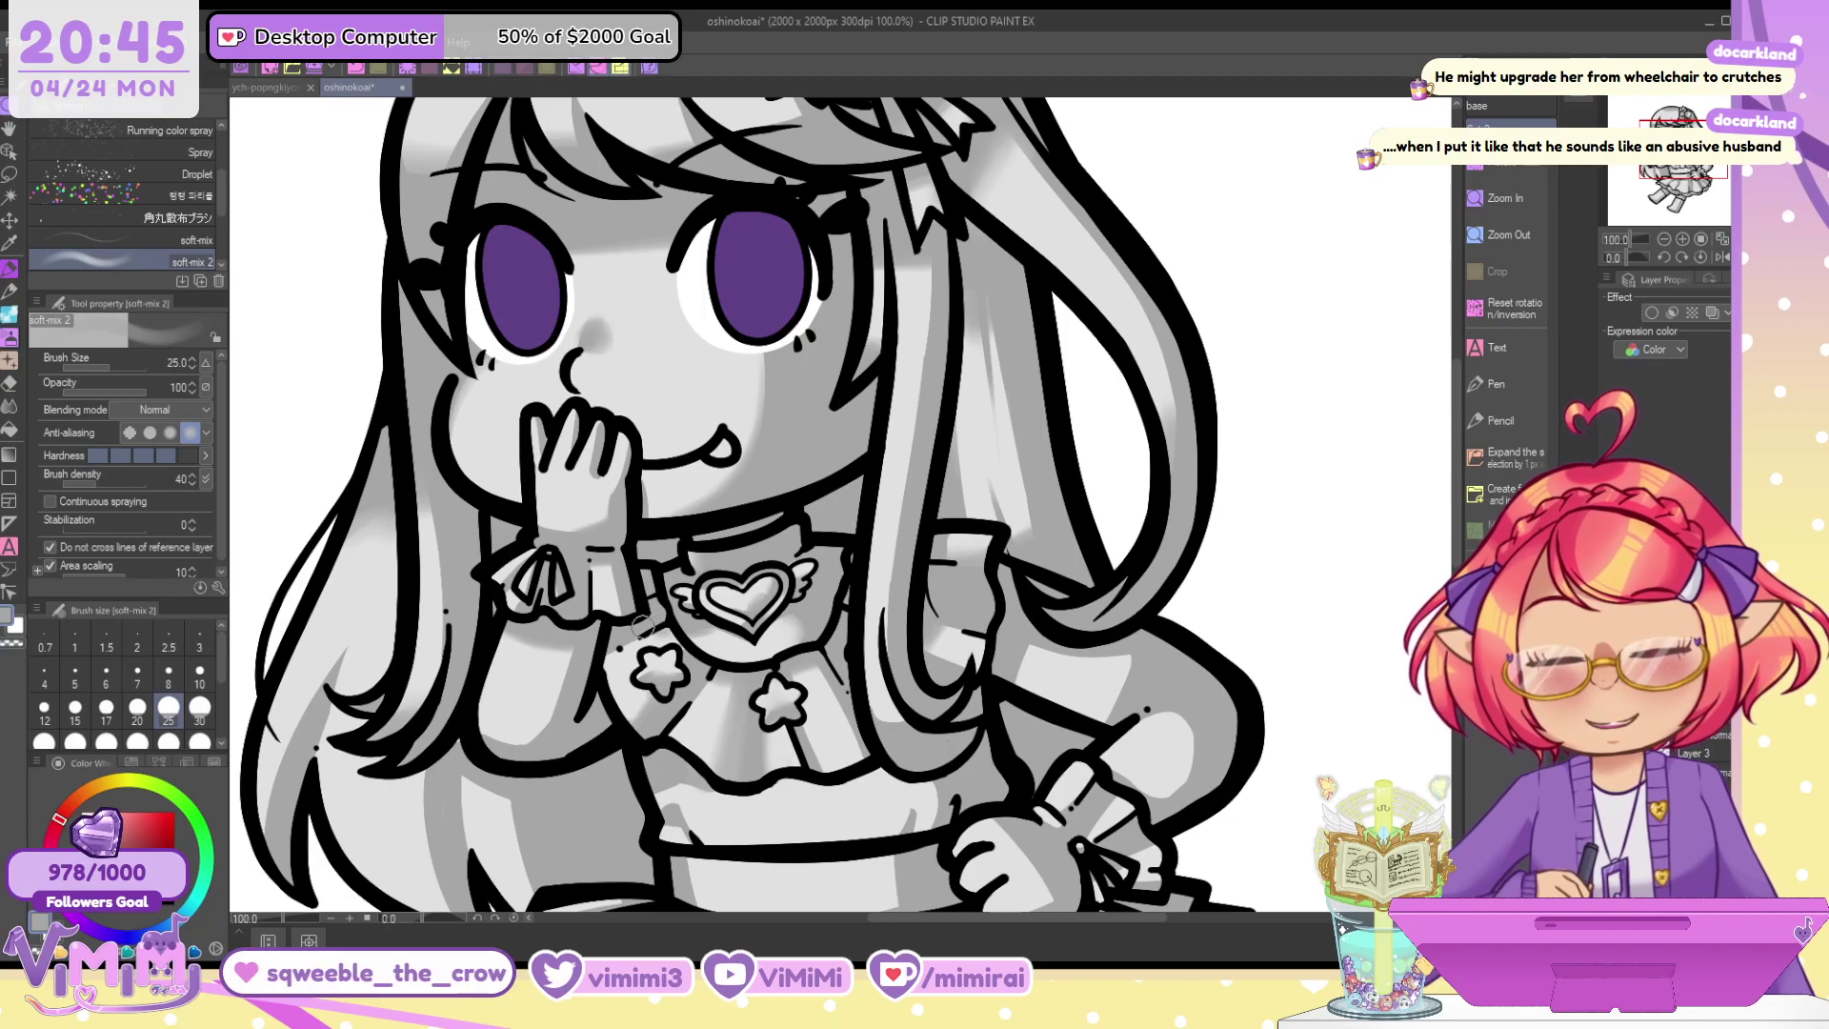
Soften the shadow edges in the hair behind the ruffled shoulder at brush size 40, alternating between the drawing and transparent colours
key("c")
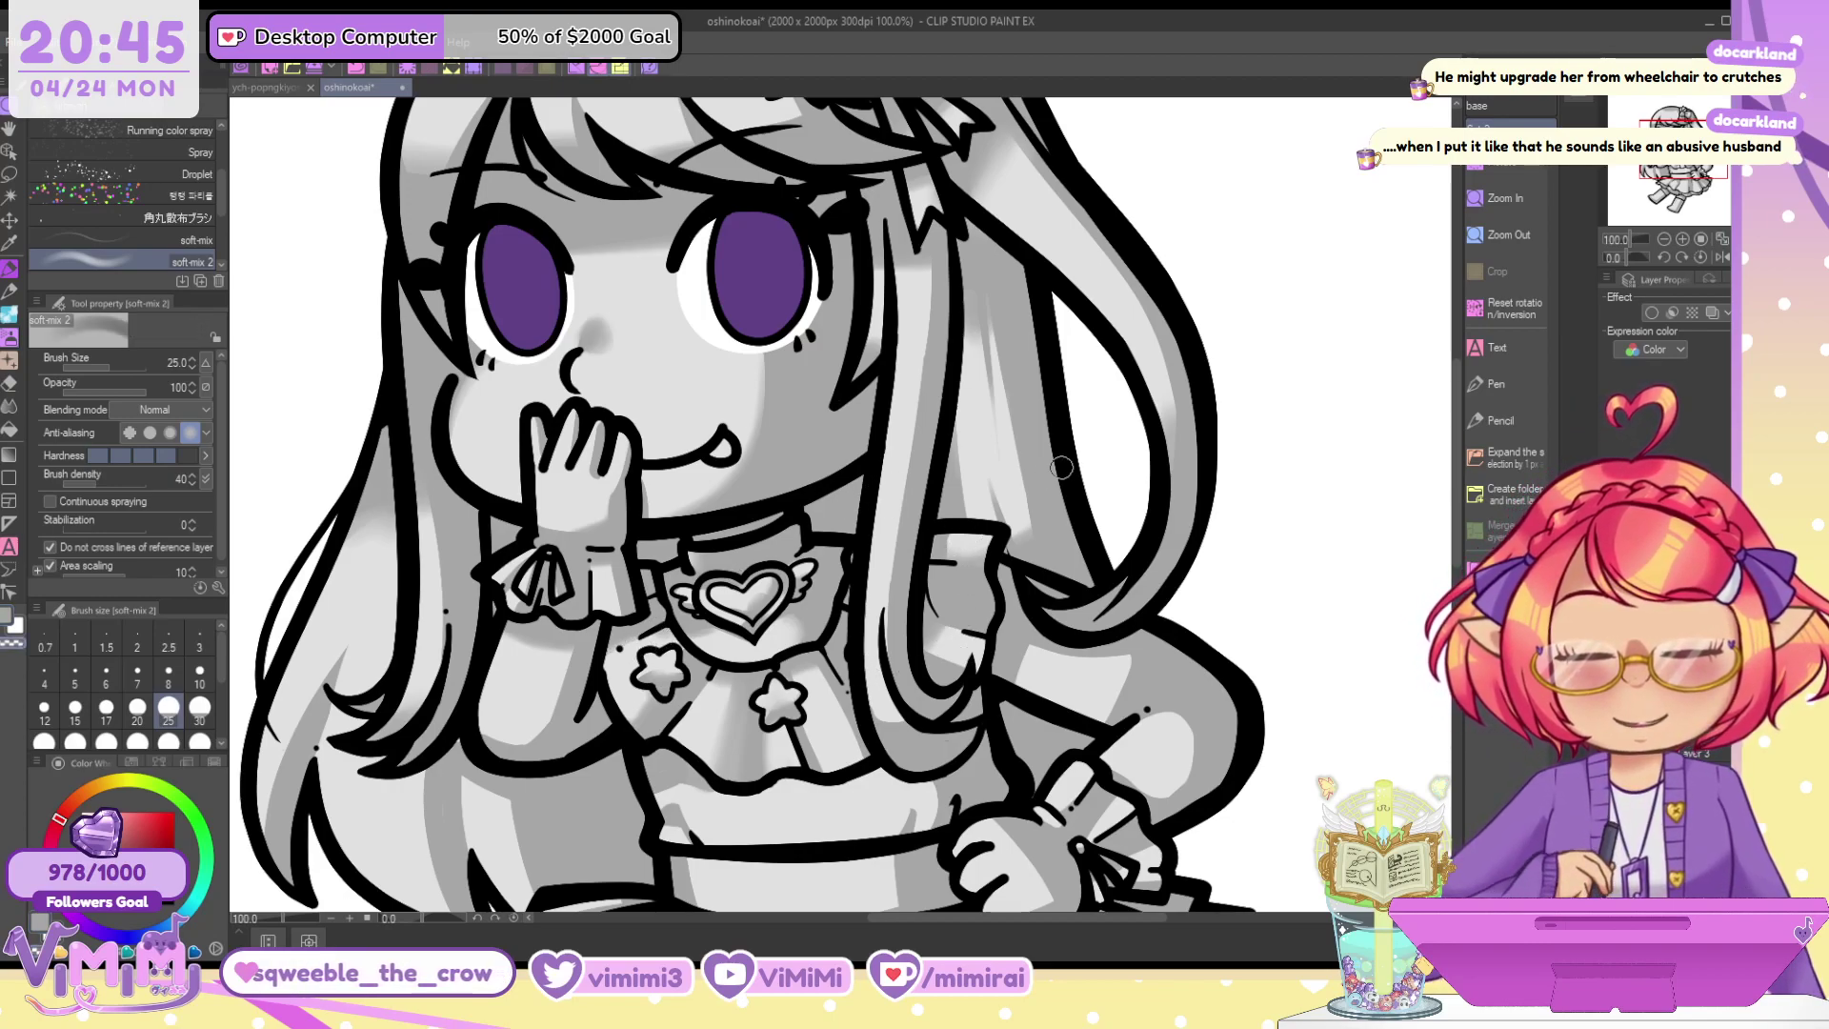
key("bracketright")
key("bracketright")
key("c")
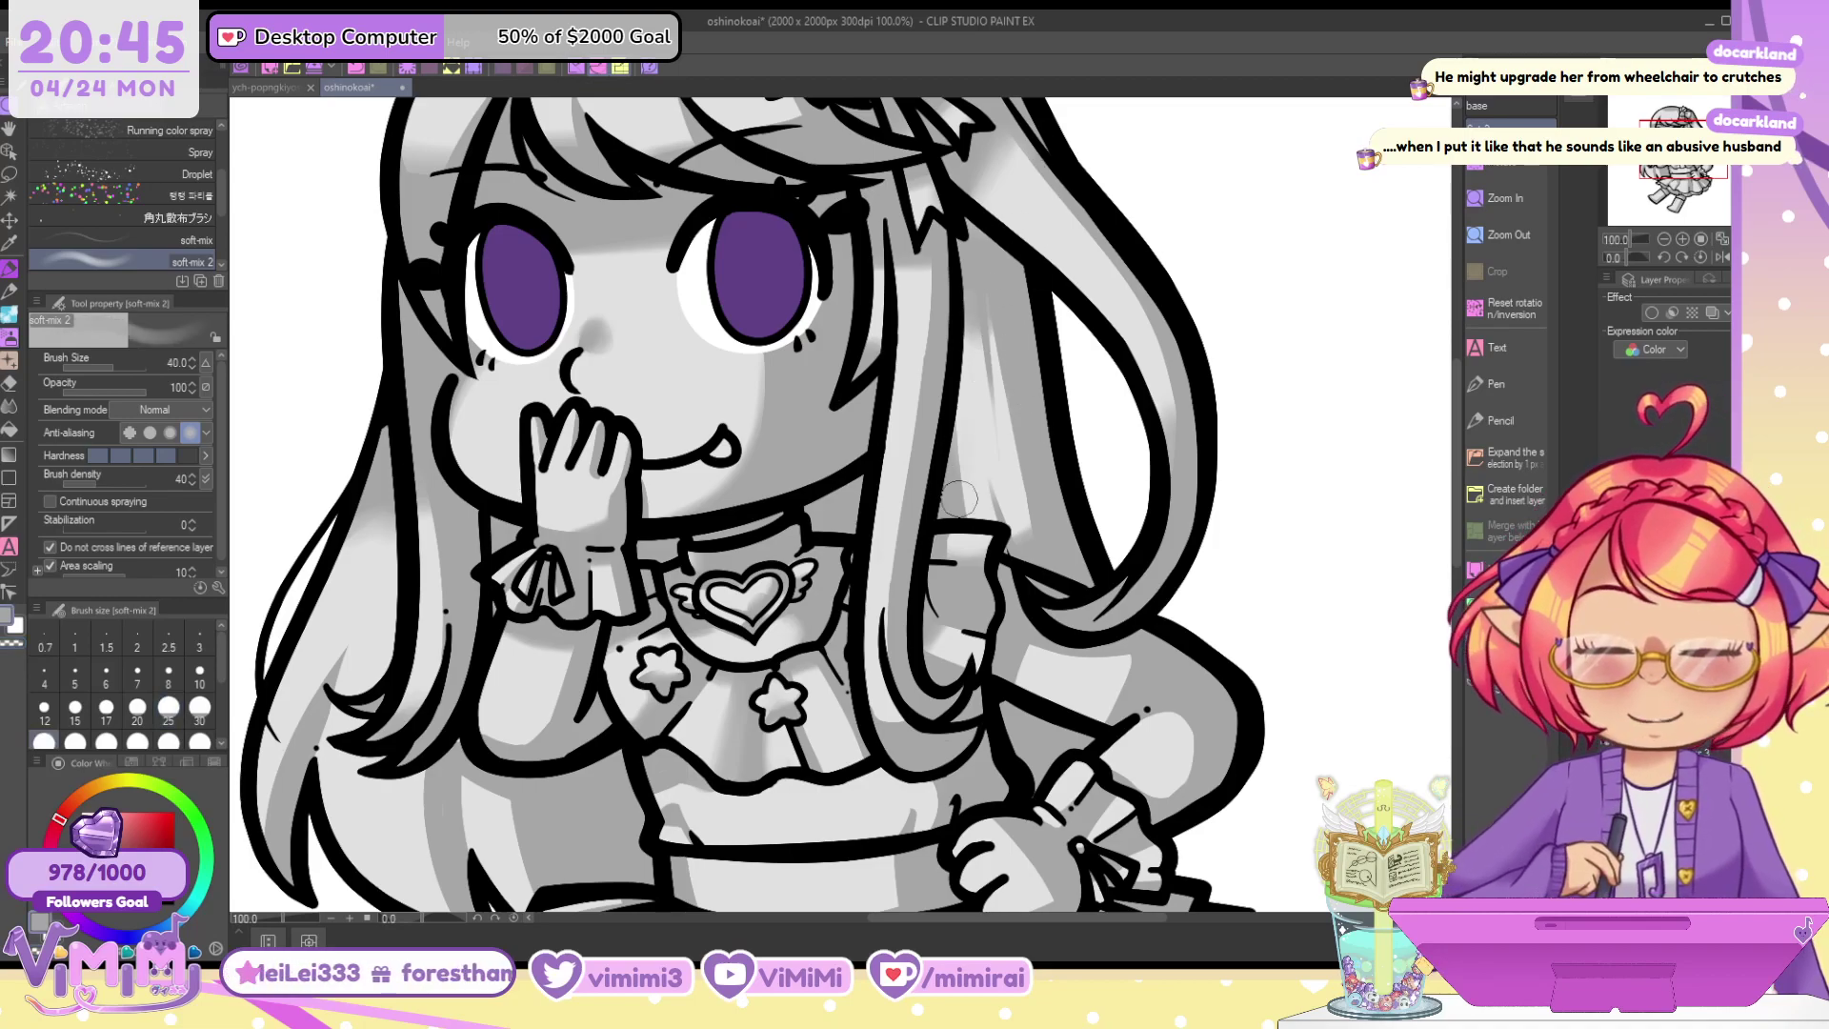
mouse_move(962, 504)
left_mouse_down()
mouse_move(959, 446)
mouse_move(986, 486)
mouse_move(975, 444)
left_mouse_up()
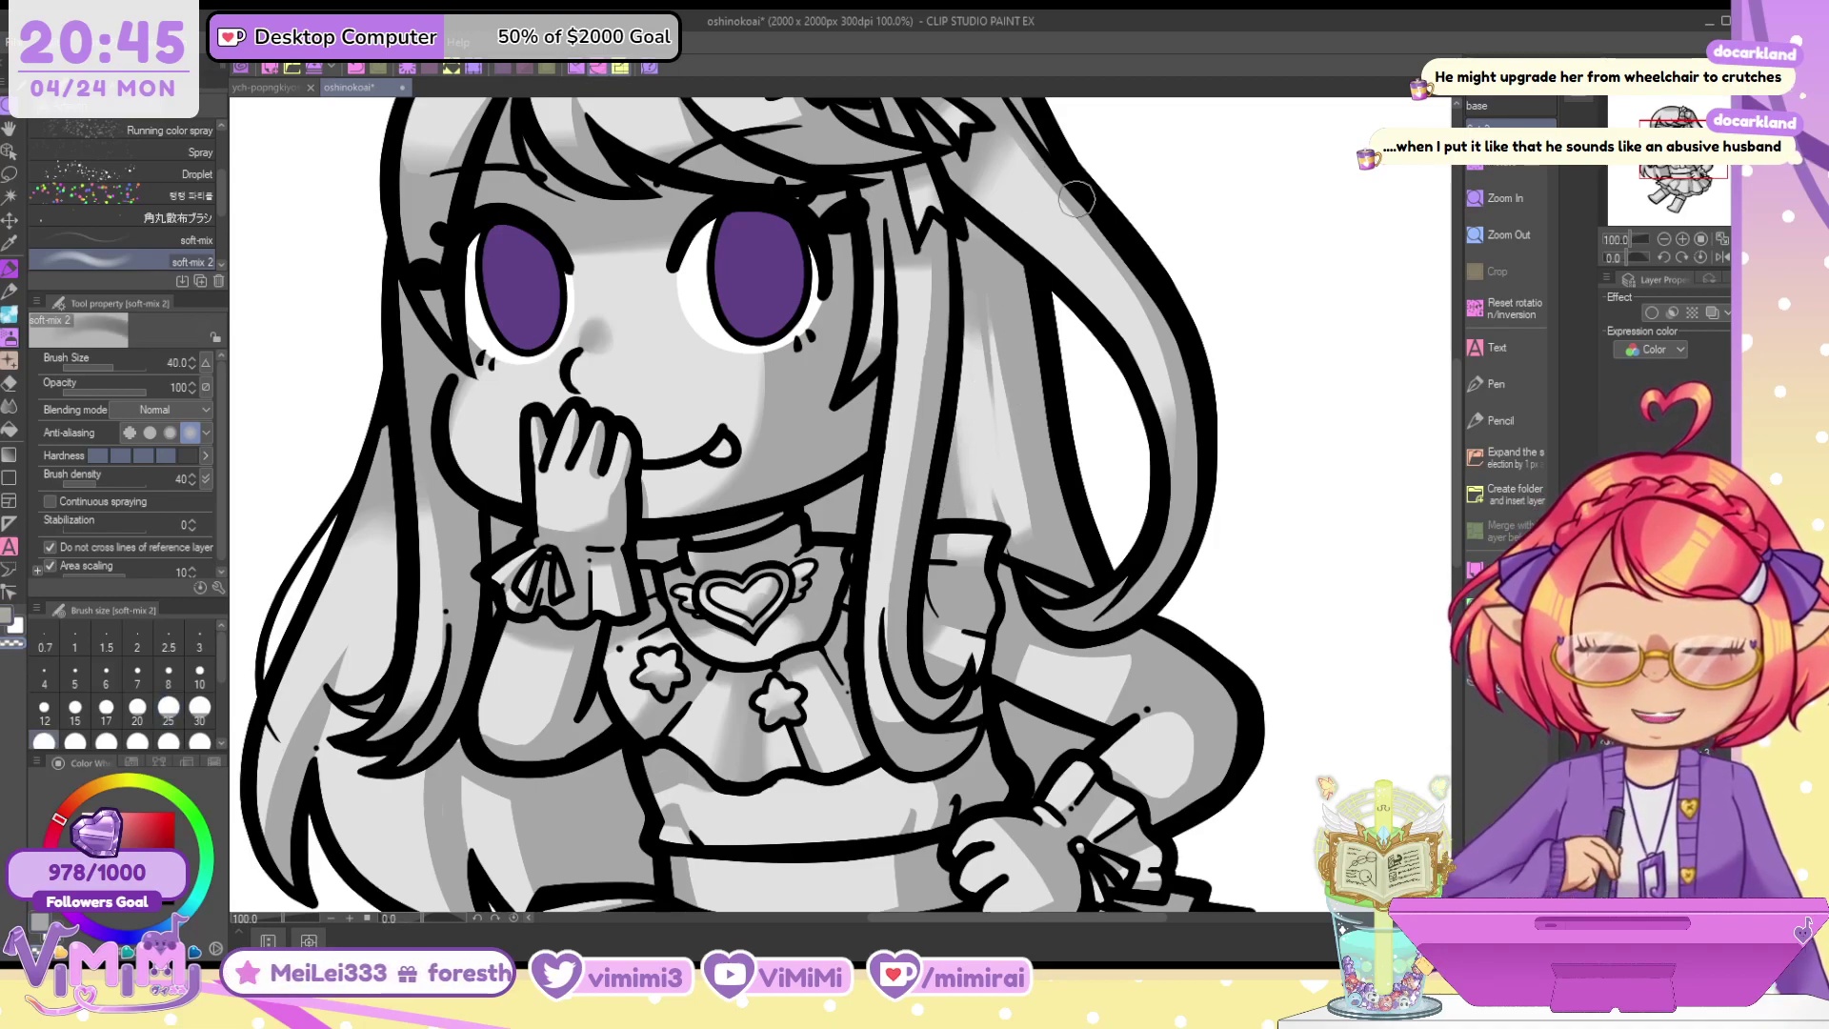
Blend the shading on the sleeve of the arm resting on the hip, sampling its grey and reducing the brush to 30
left_click_drag(1002, 686, 1112, 642)
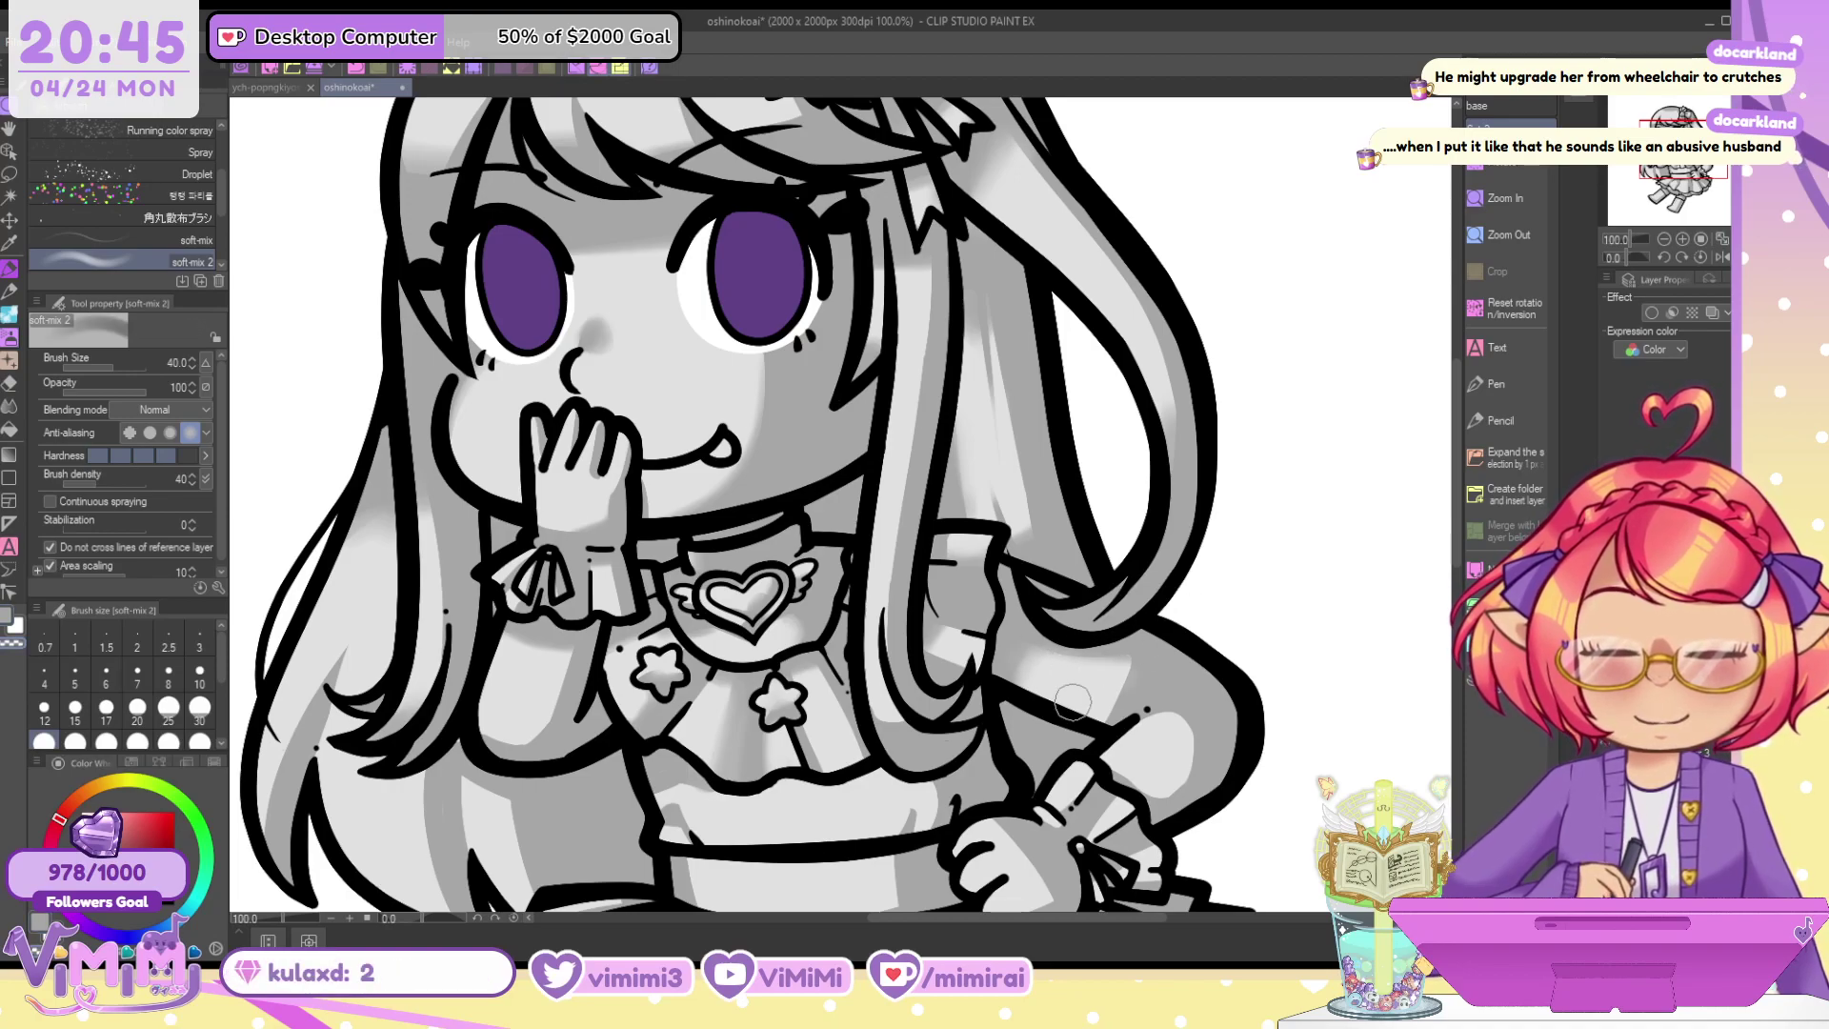
left_click_drag(1672, 160, 1672, 172)
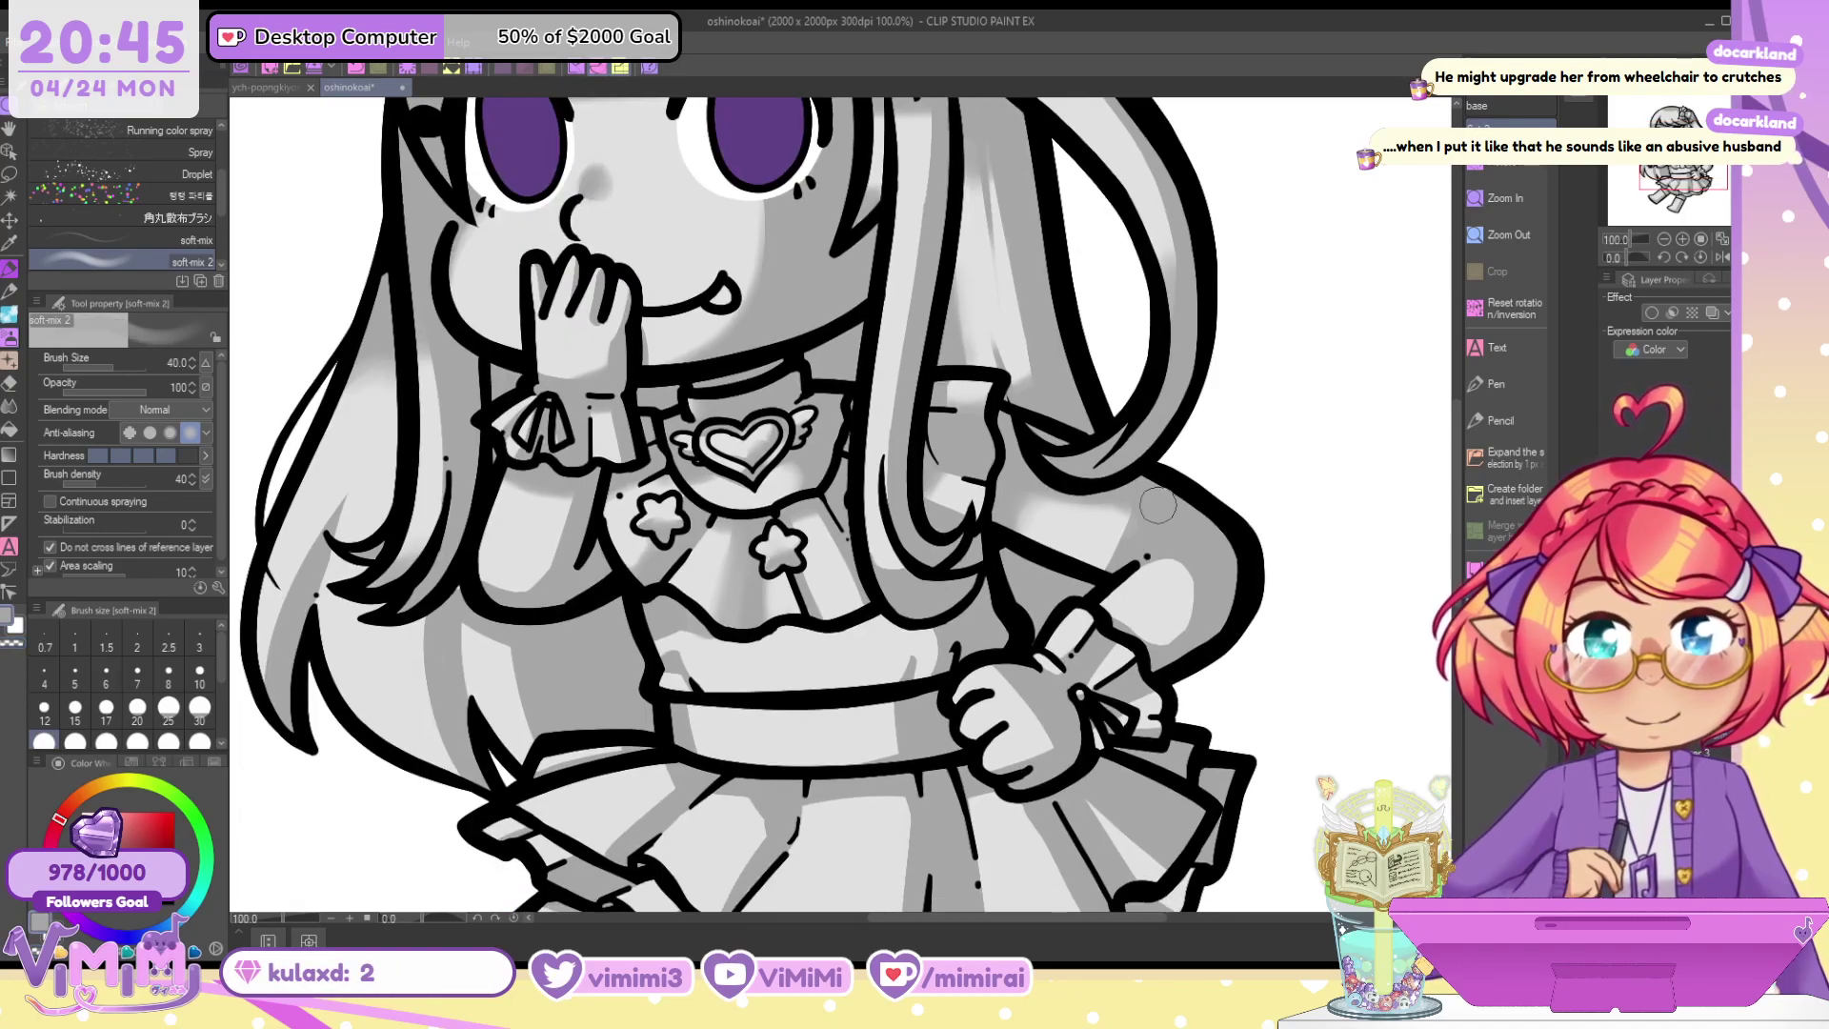
mouse_move(1161, 560)
left_mouse_down()
mouse_move(1206, 585)
mouse_move(1166, 595)
left_mouse_up()
left_click(1197, 577, "alt")
key("bracketleft")
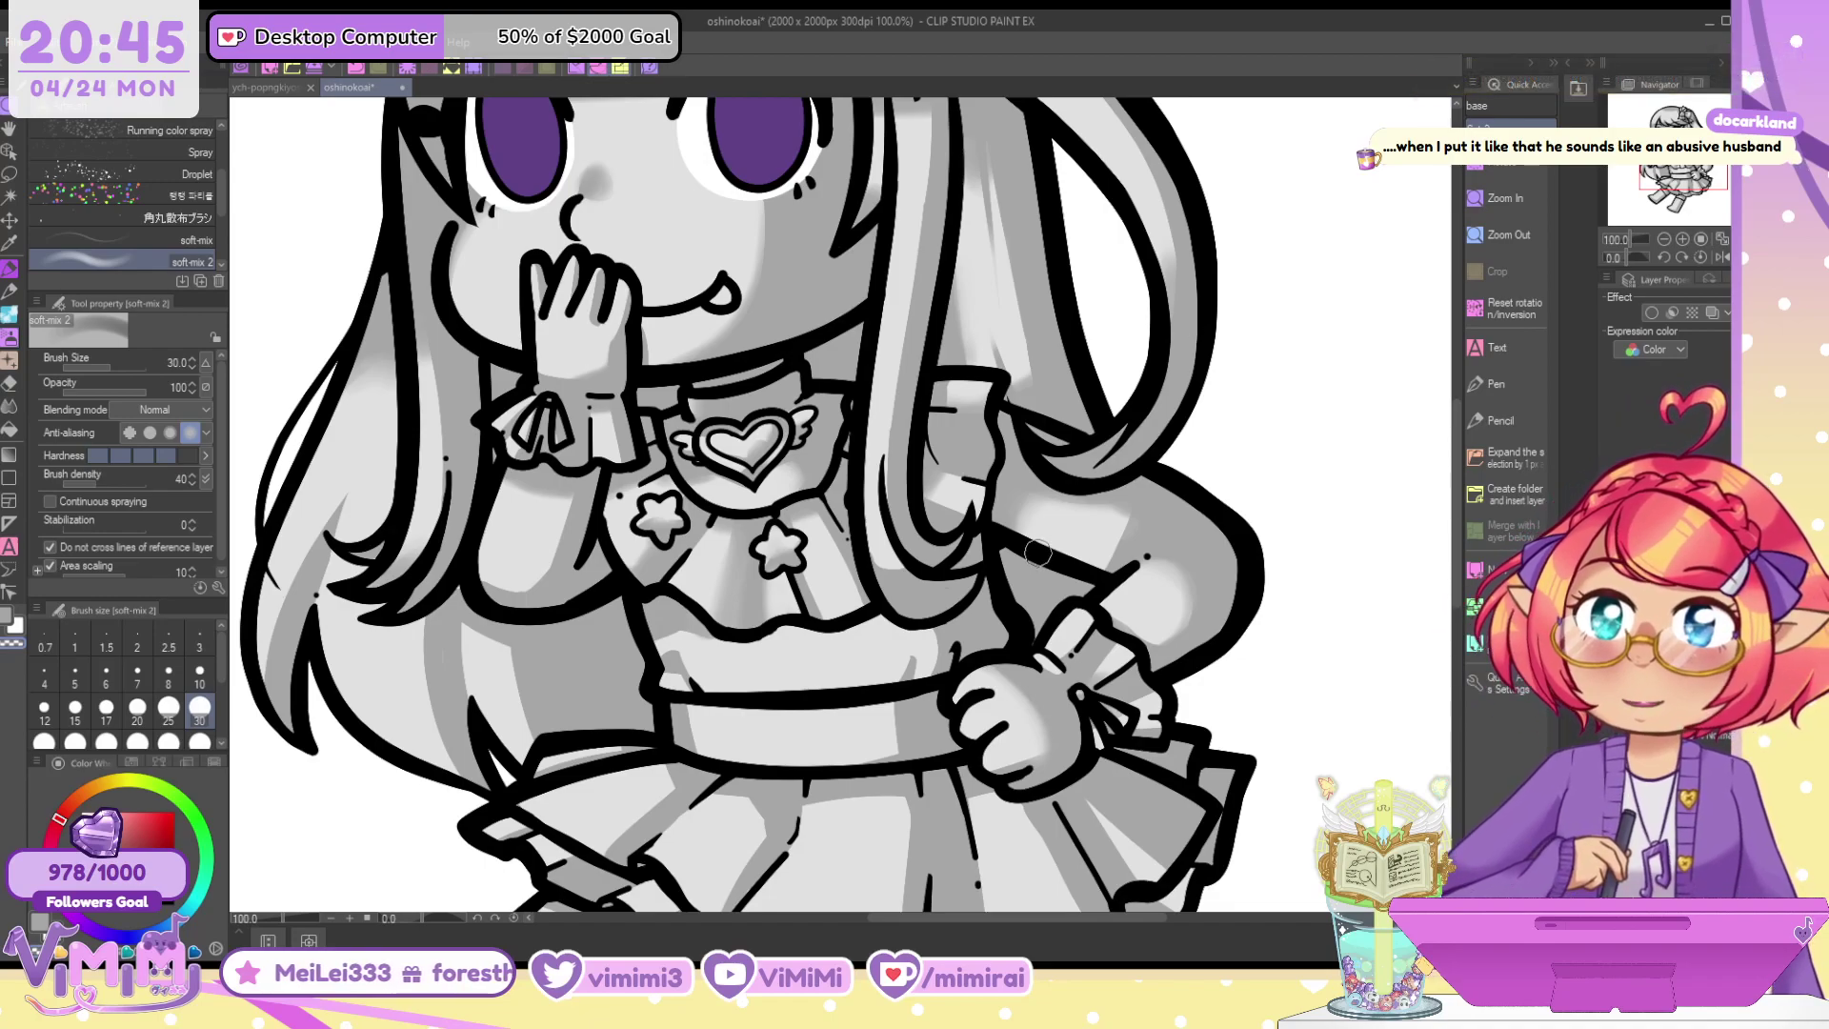
Soften the shadows in the long hair below the raised elbow with brush sizes 50 and 40, undoing one stroke
key("c")
key("bracketright")
key("bracketright")
mouse_move(524, 649)
left_mouse_down()
mouse_move(548, 745)
mouse_move(517, 648)
mouse_move(530, 703)
left_mouse_up()
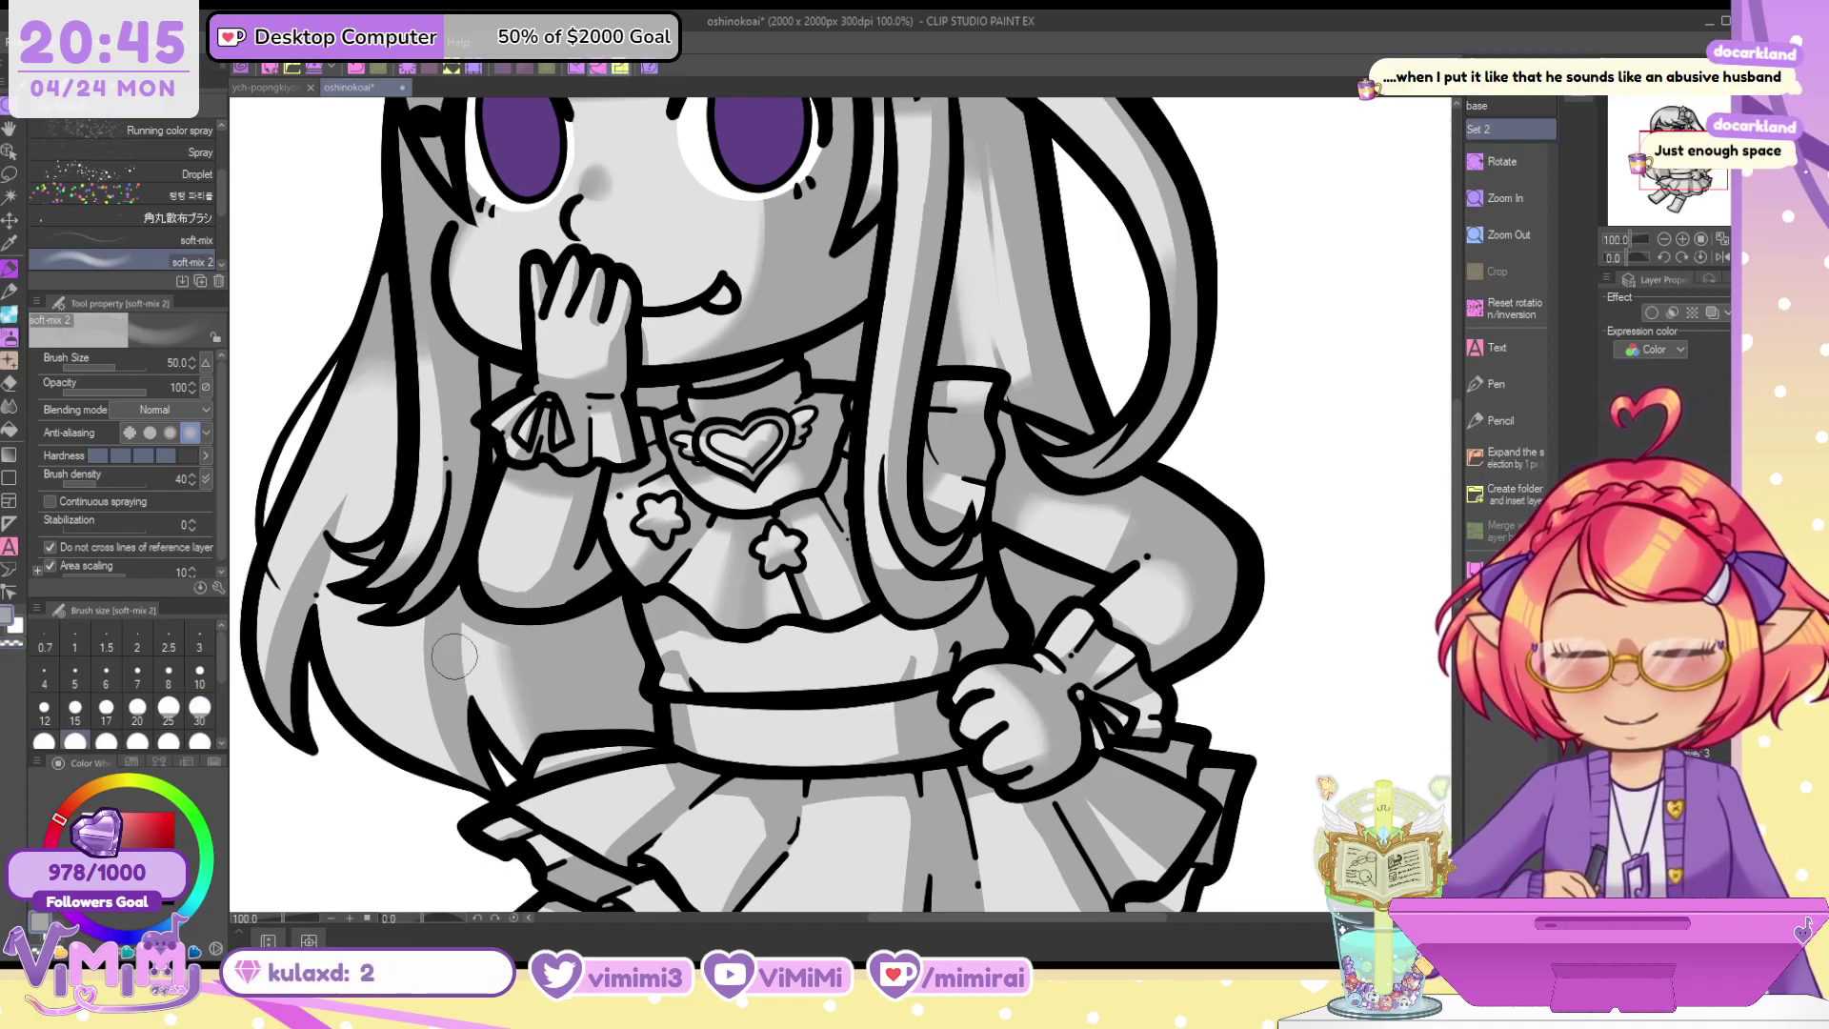
key("bracketleft")
left_click_drag(443, 651, 456, 710)
key("ctrl+z")
key("c")
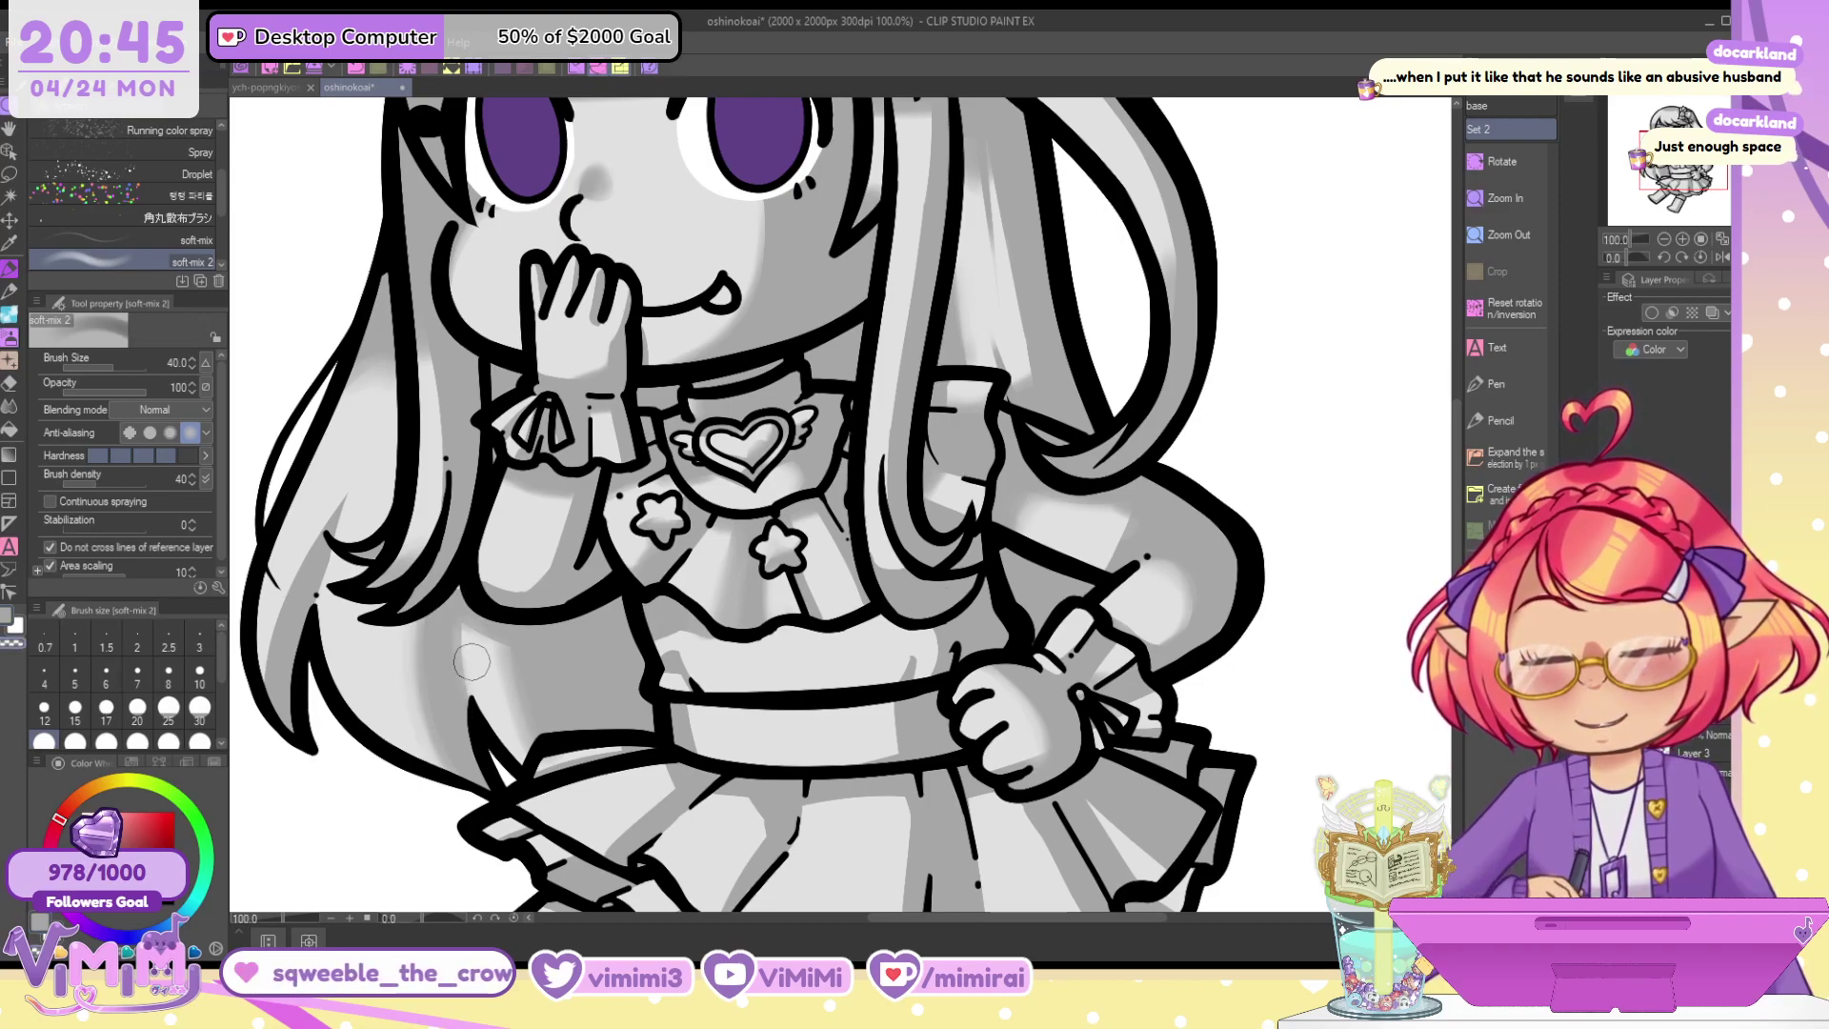
Blend the shading along the outer hair lock and its tips beside the raised arm with brush sizes from 25 to 60
key("bracketleft")
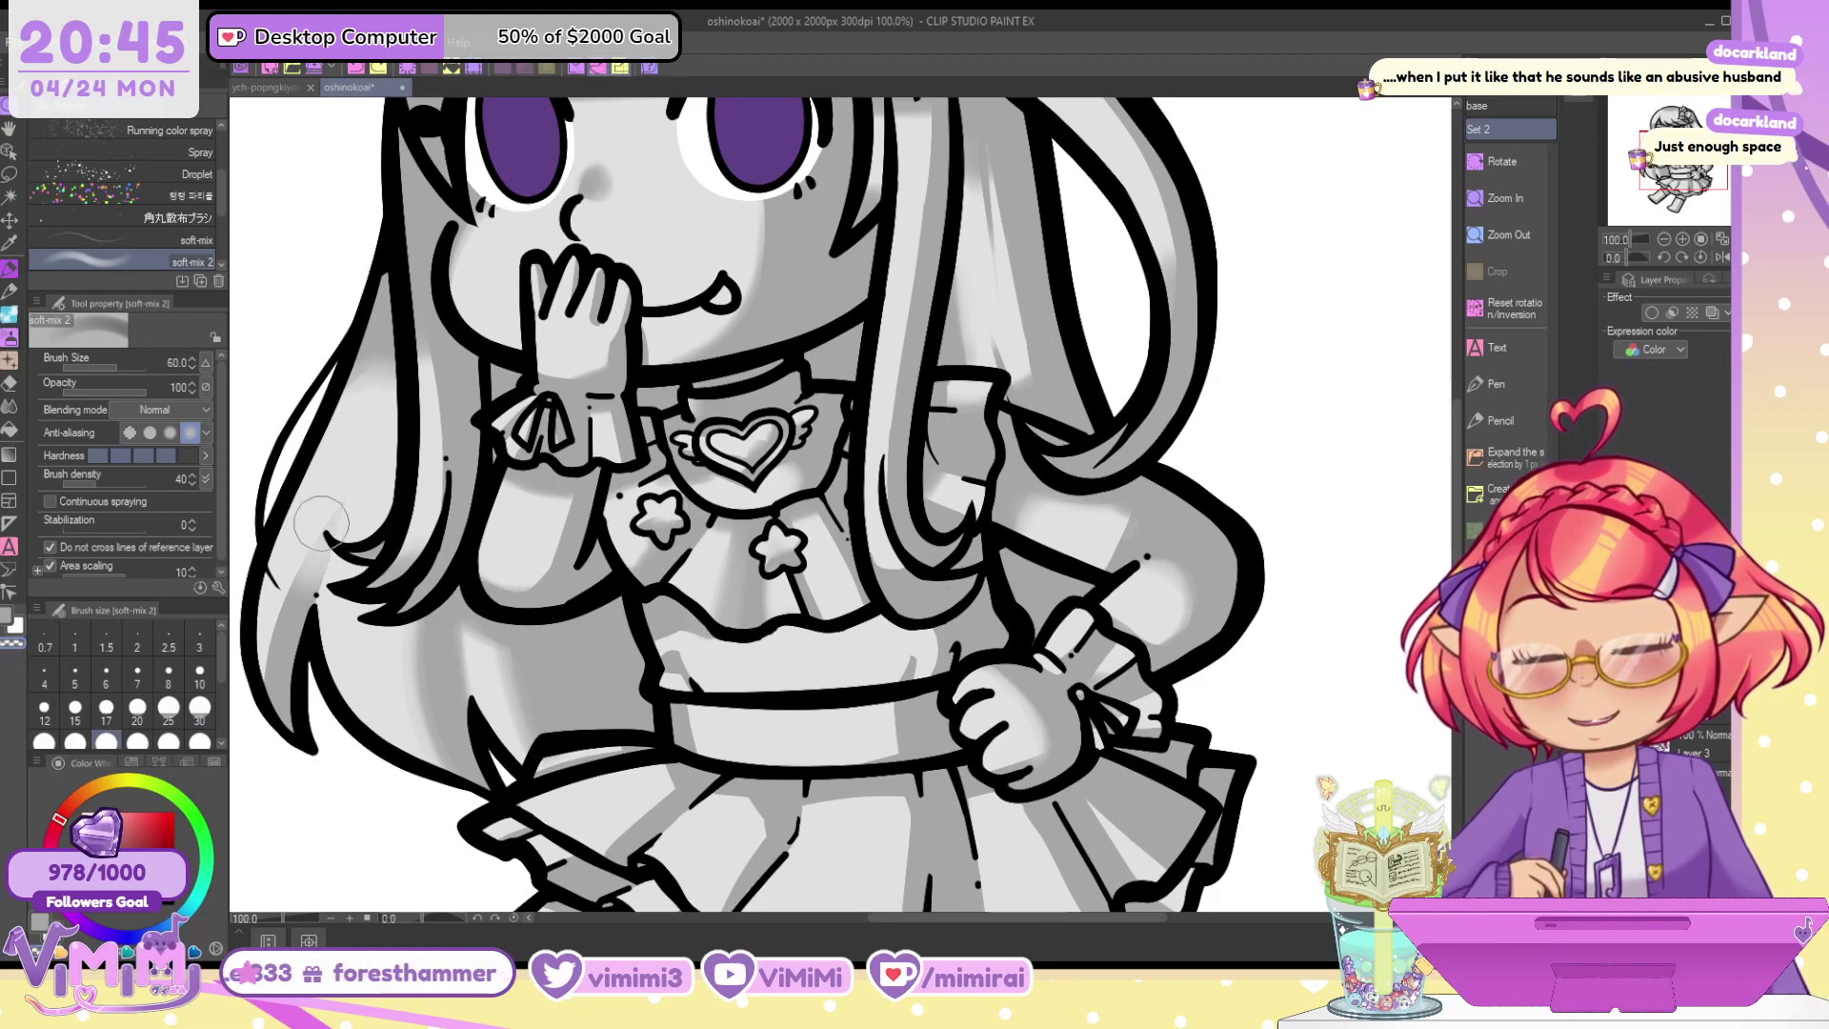
key("bracketright")
key("bracketright")
key("bracketleft")
key("bracketleft")
key("bracketleft")
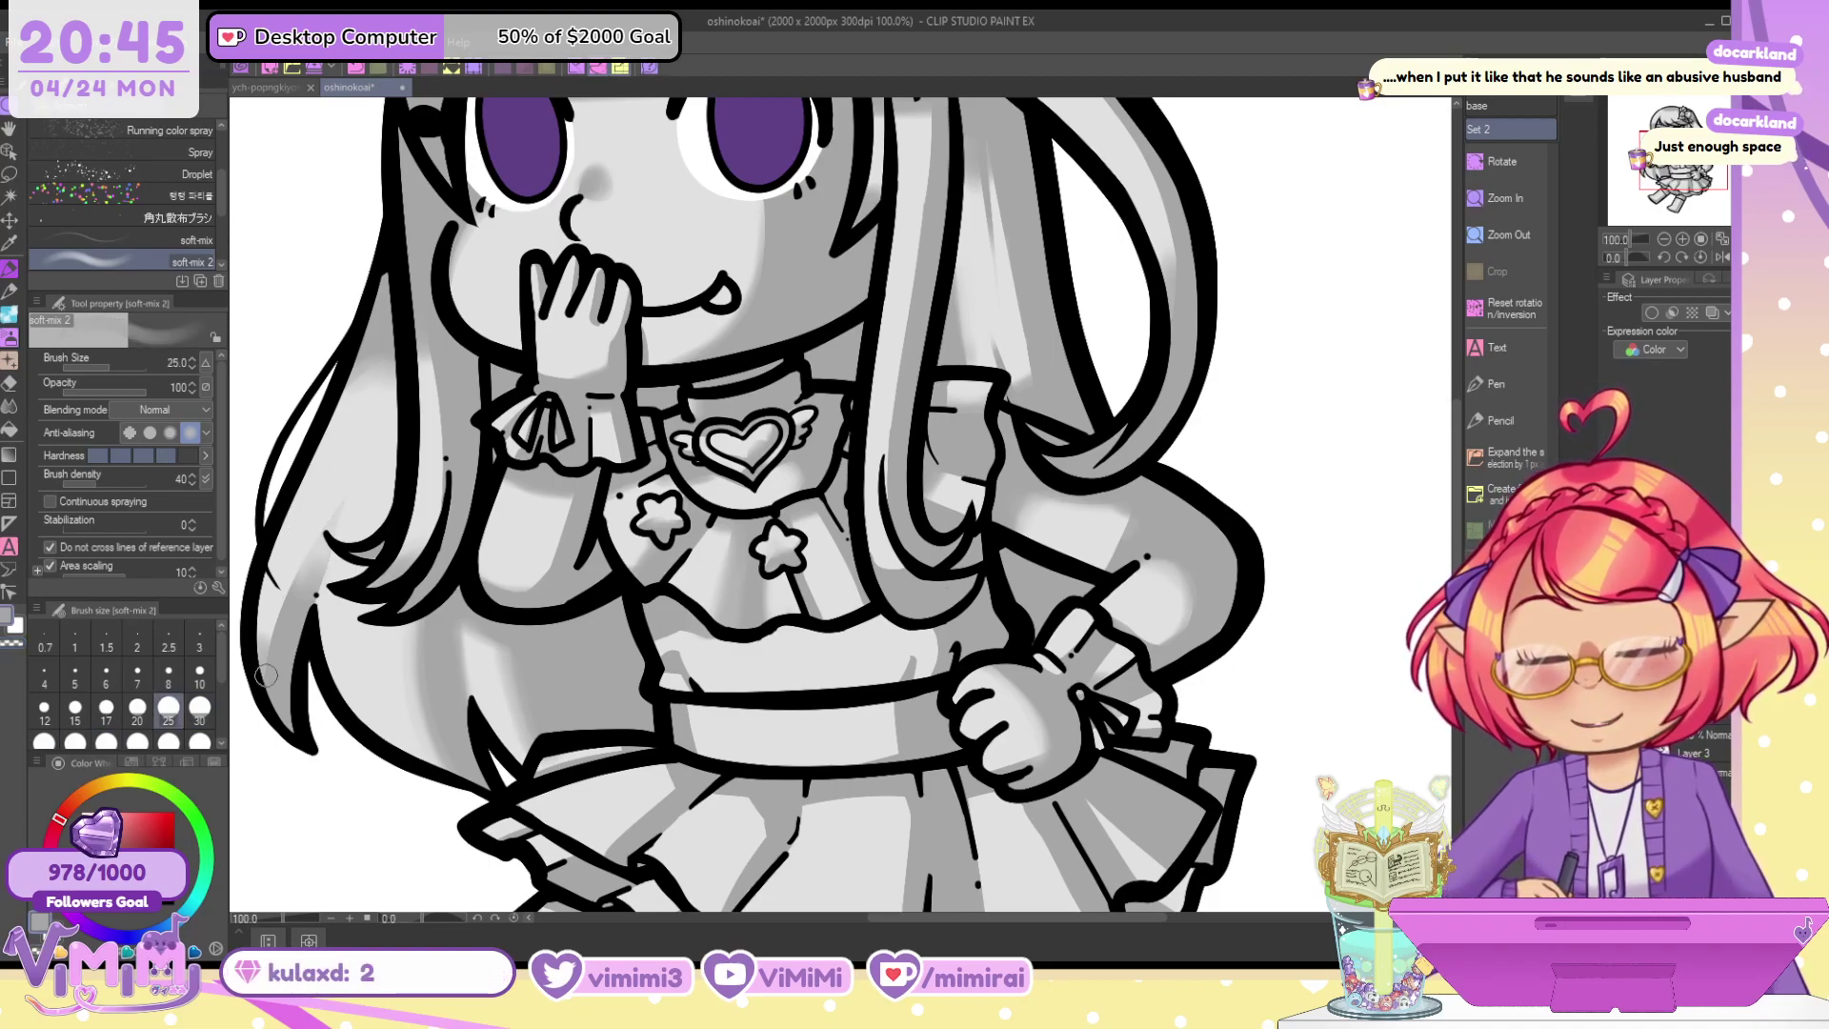
key("bracketright")
key("bracketright")
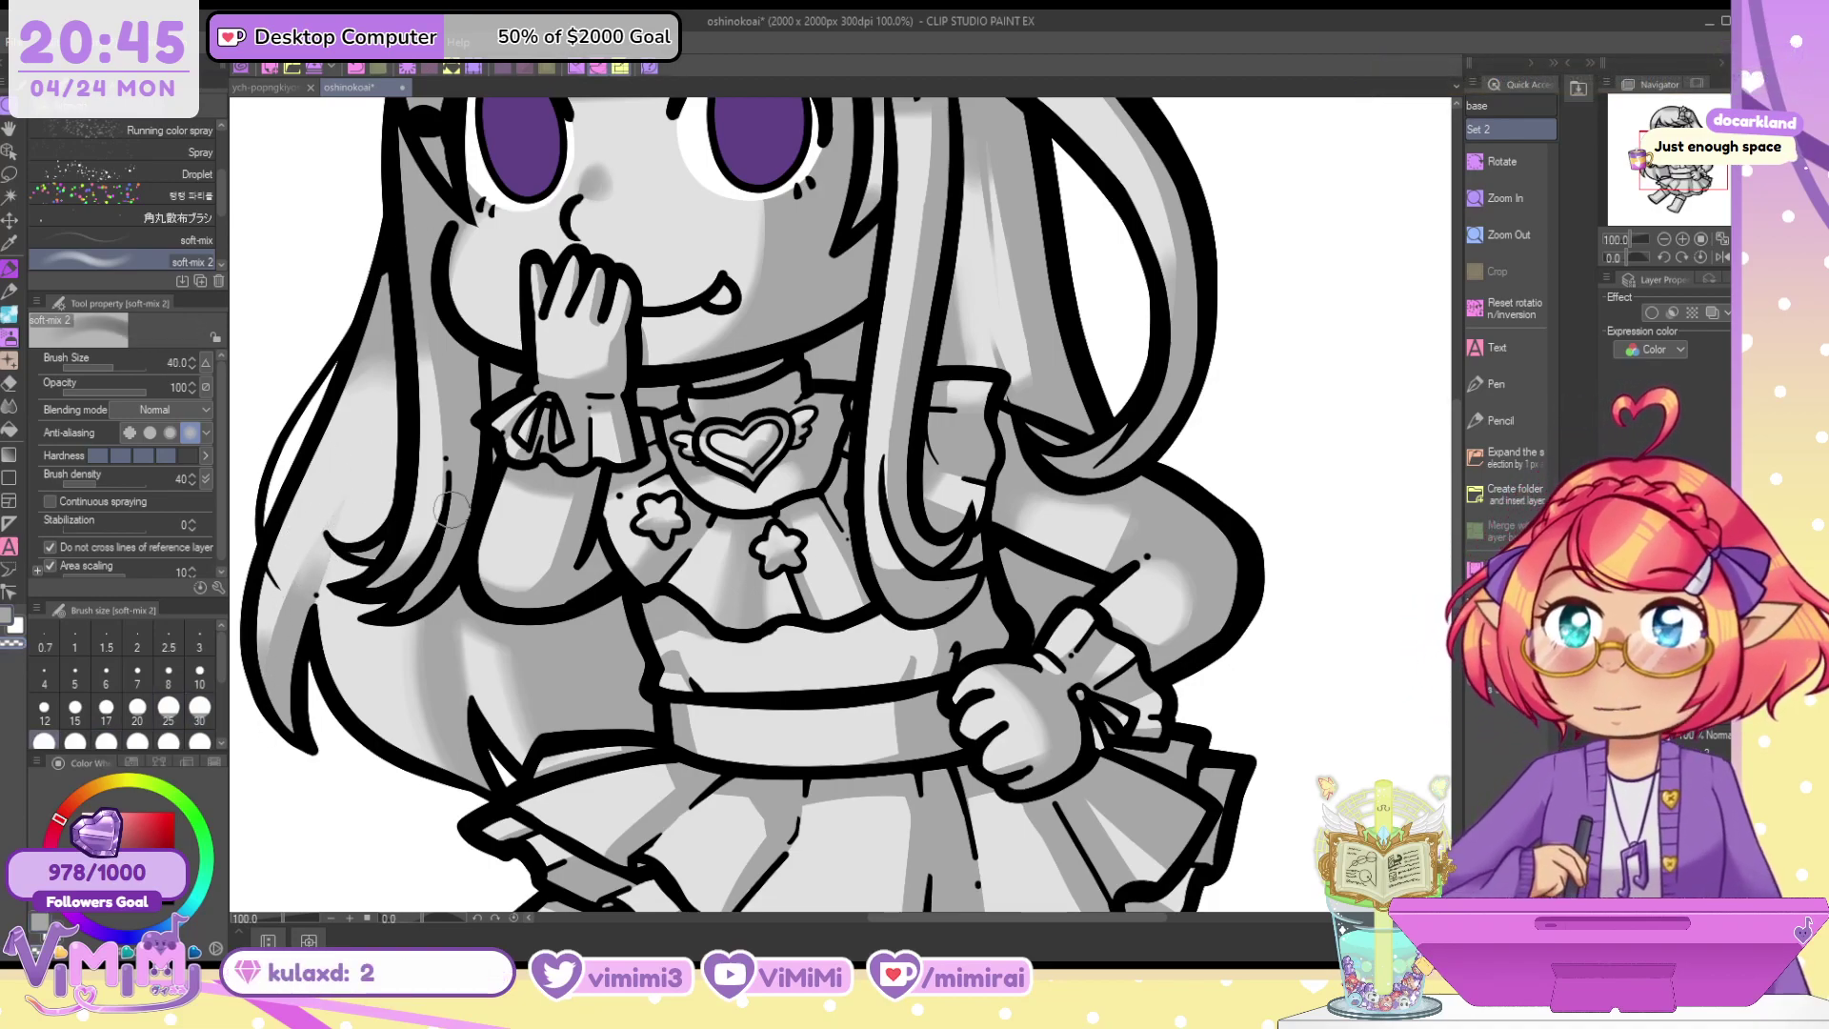
Soften the shading across the waistband and skirt pleats with brush sizes between 25 and 40
key("bracketleft")
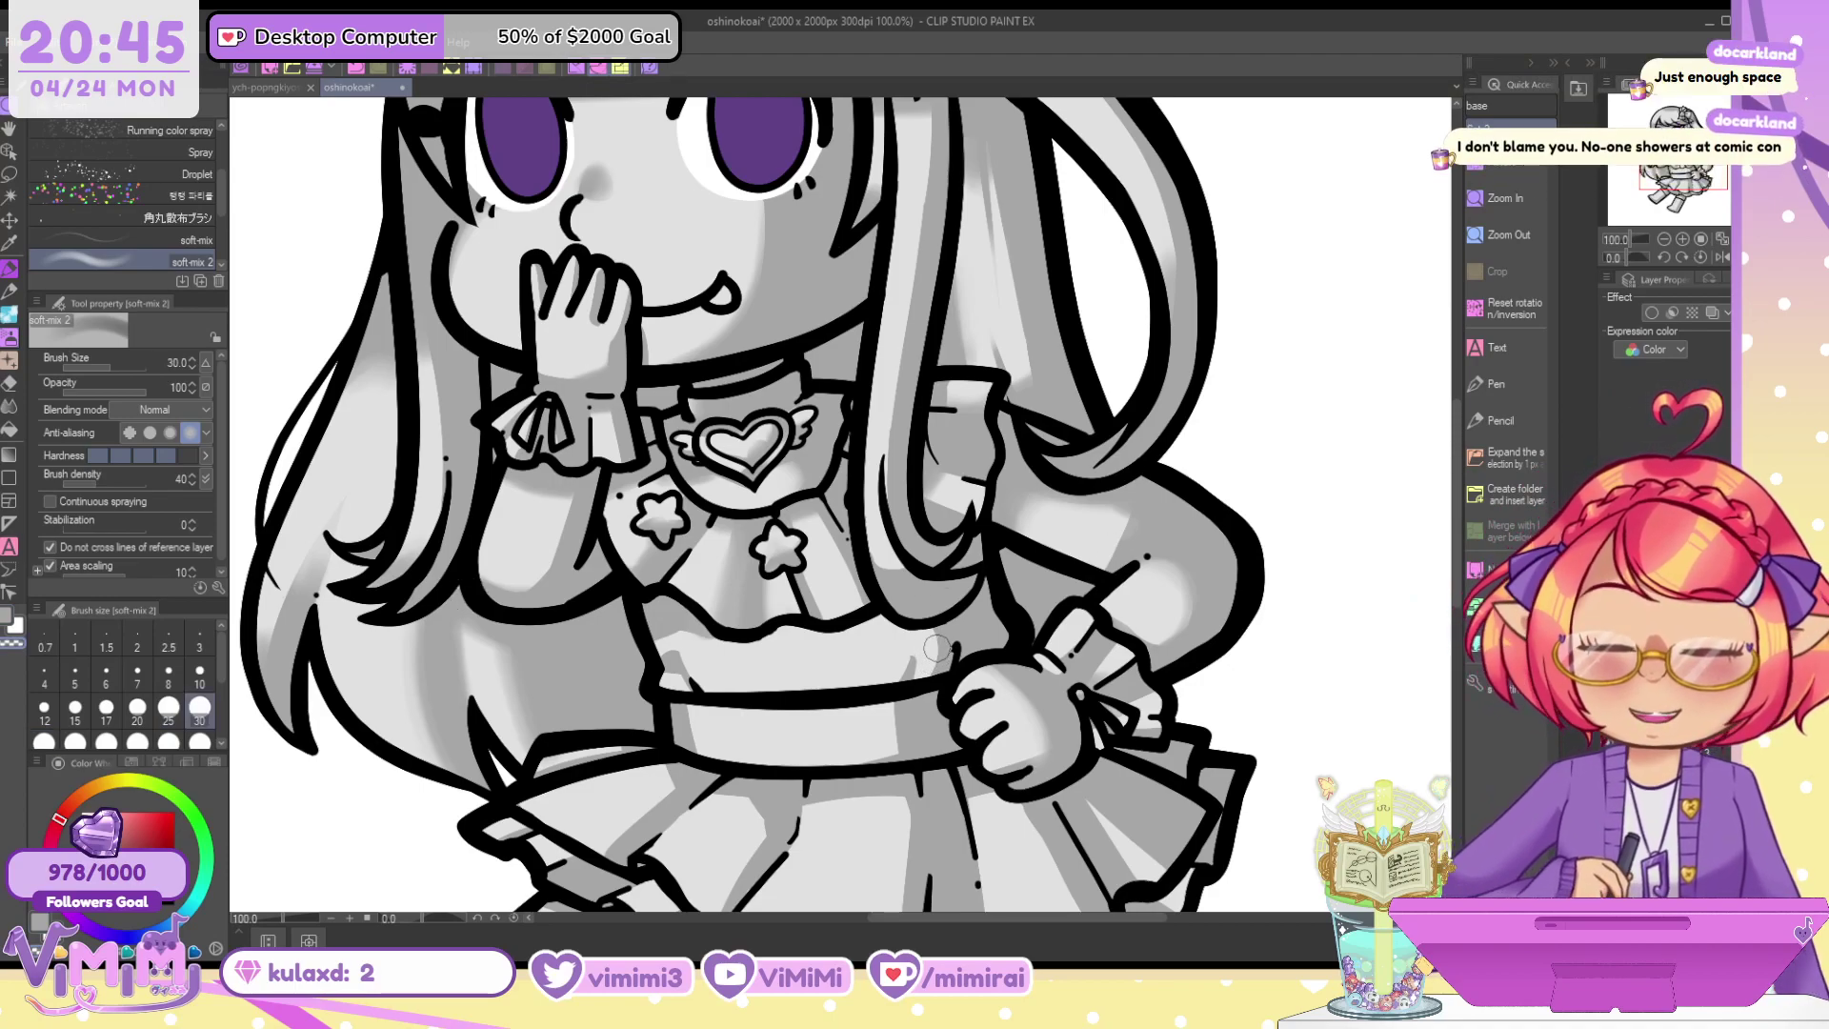
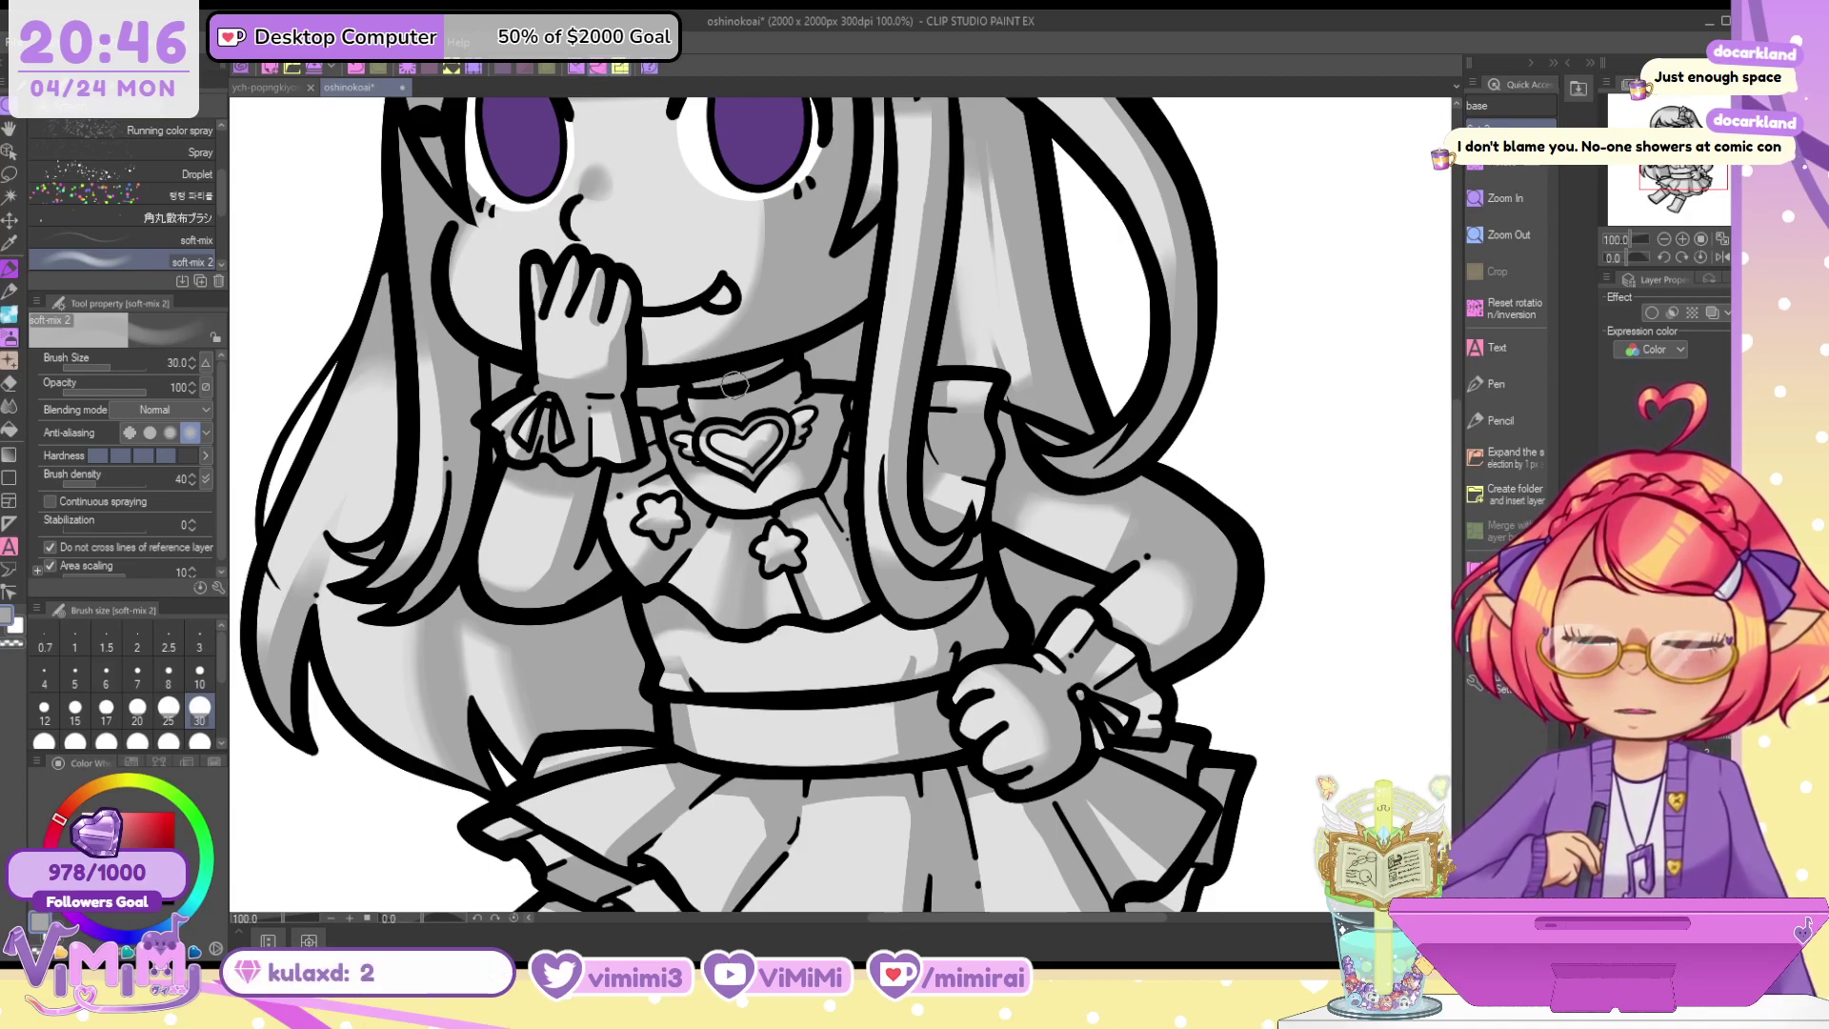
left_click_drag(1682, 158, 1687, 169)
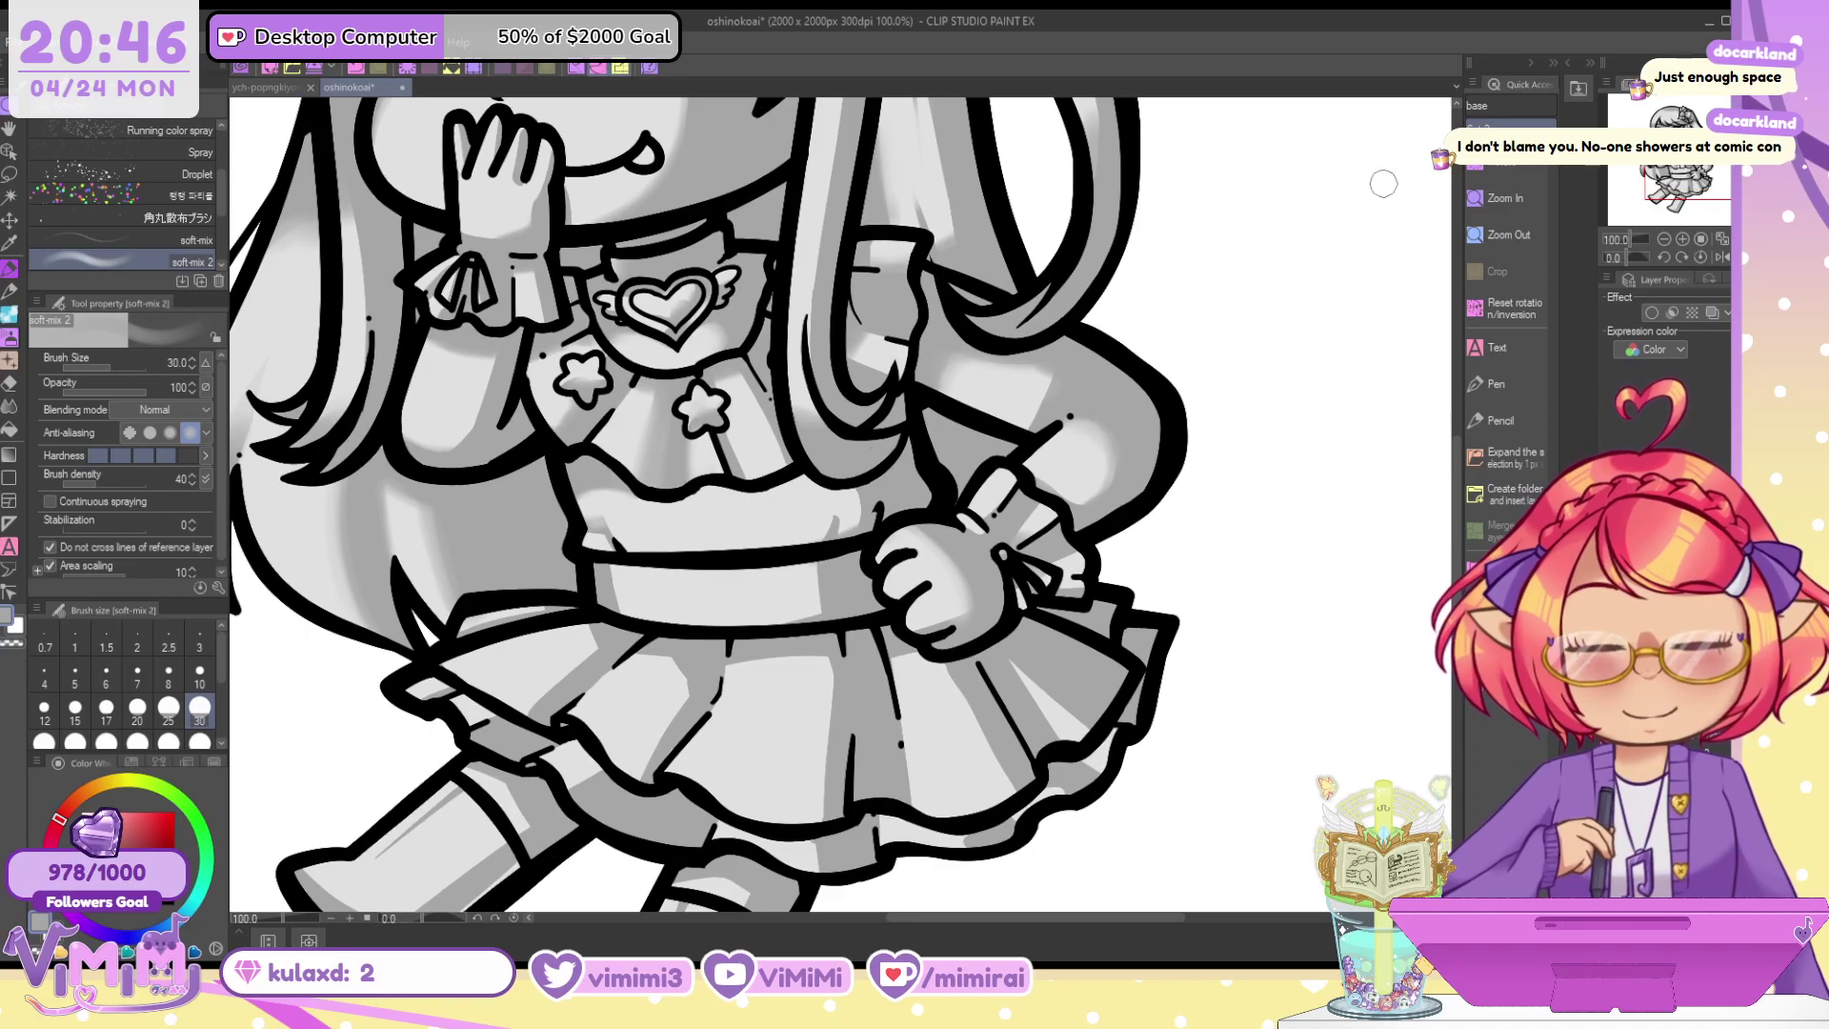
mouse_move(1082, 582)
left_mouse_down()
mouse_move(1069, 591)
mouse_move(1091, 592)
left_mouse_up()
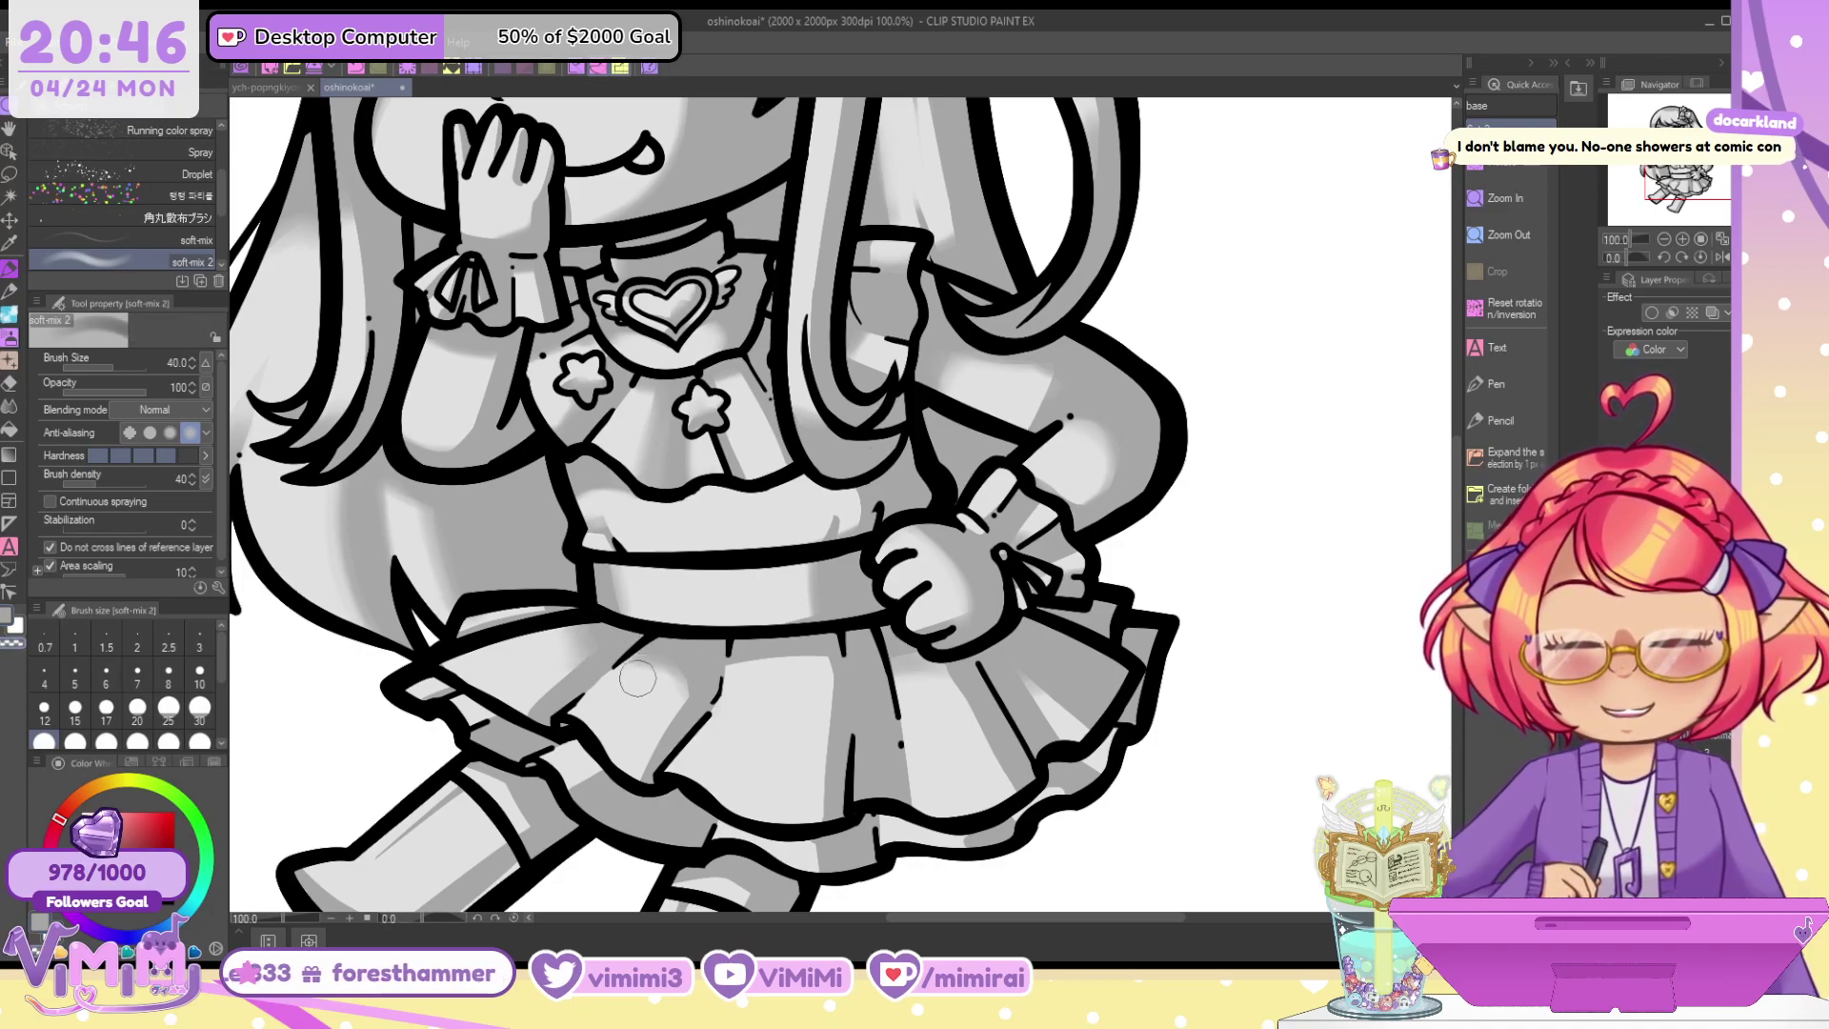
key("bracketleft")
key("bracketleft")
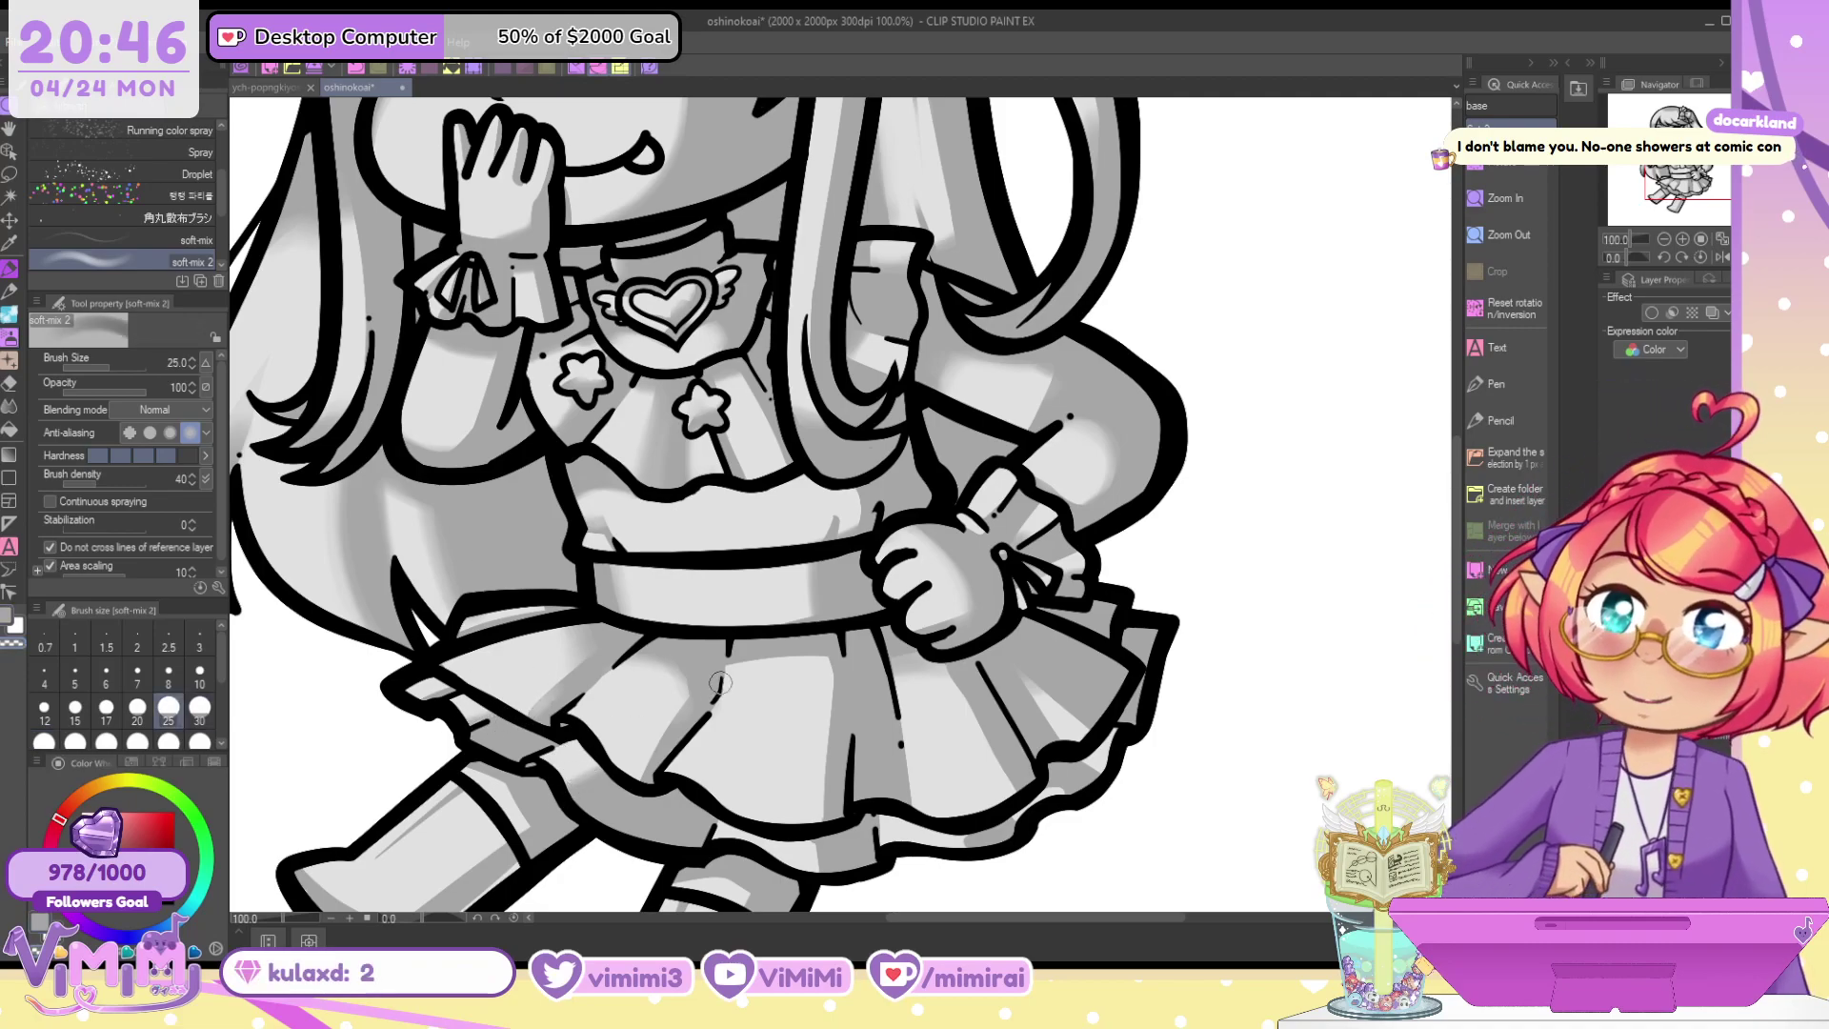
key("bracketright")
key("bracketright")
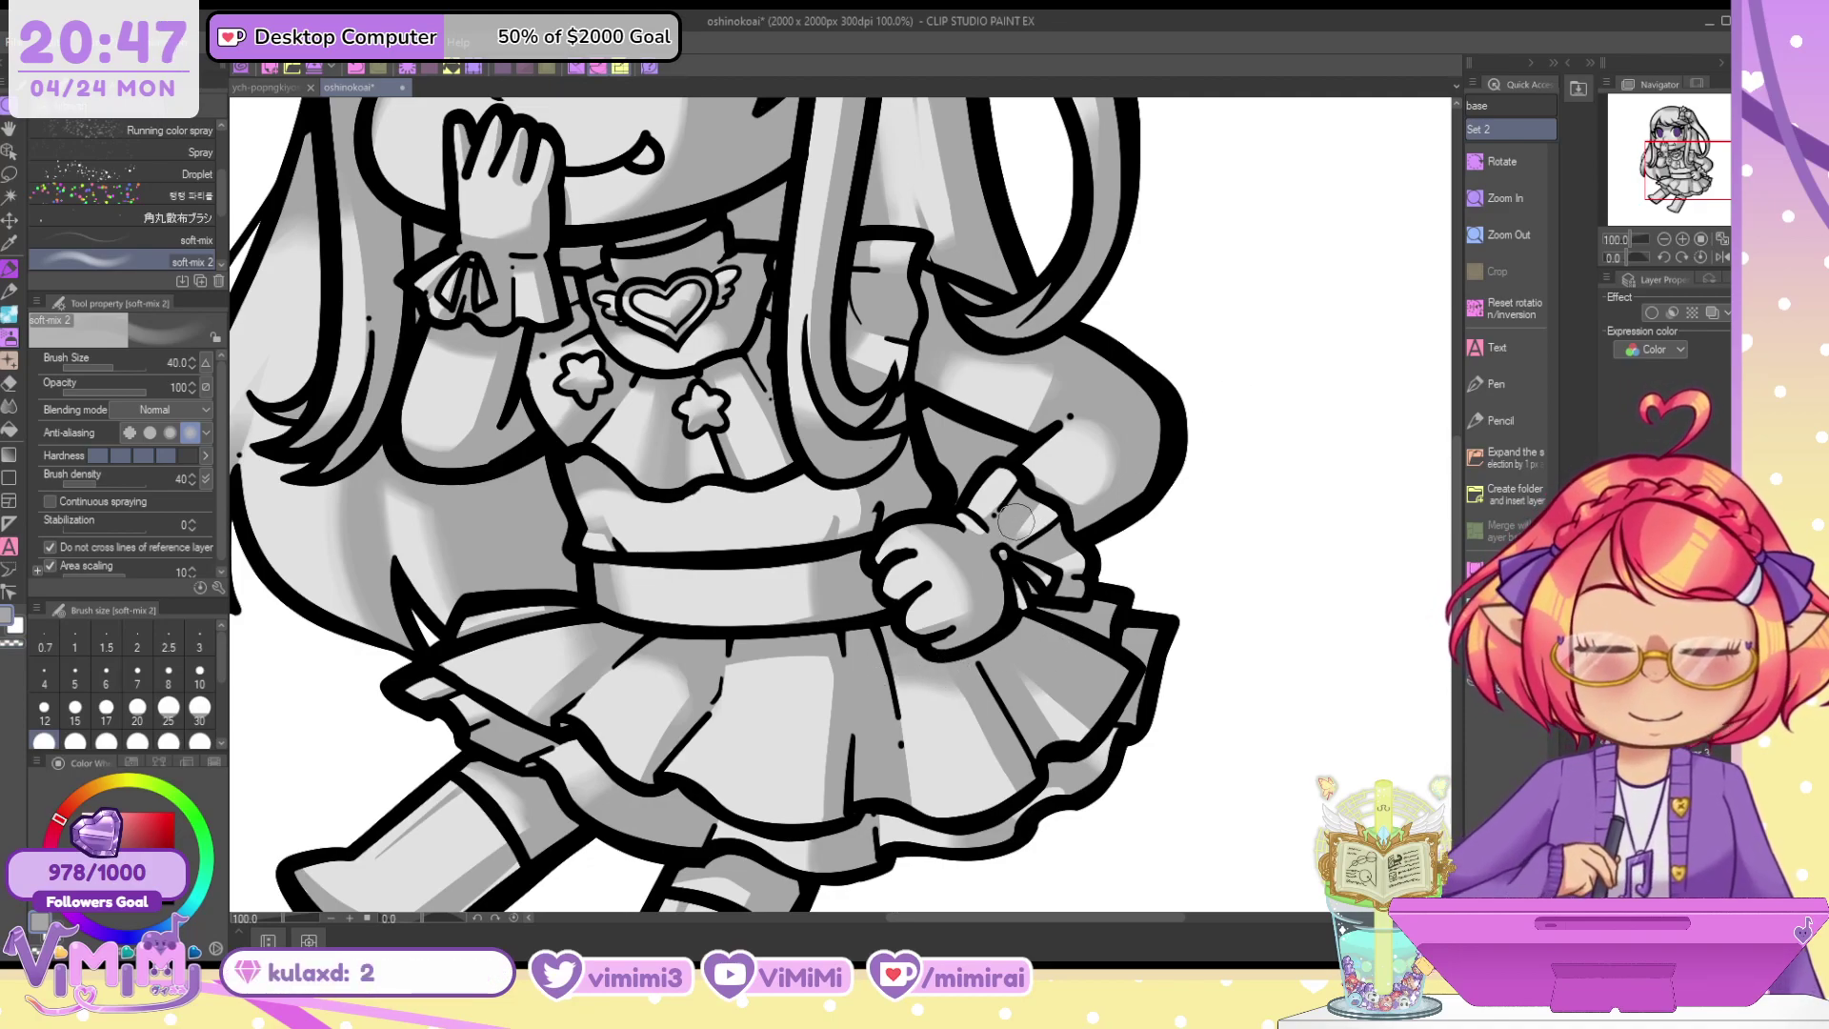
Blend the shading on the hip-side glove, its ruffled cuff and the lower bodice with brush sizes between 25 and 40
key("bracketleft")
key("bracketleft")
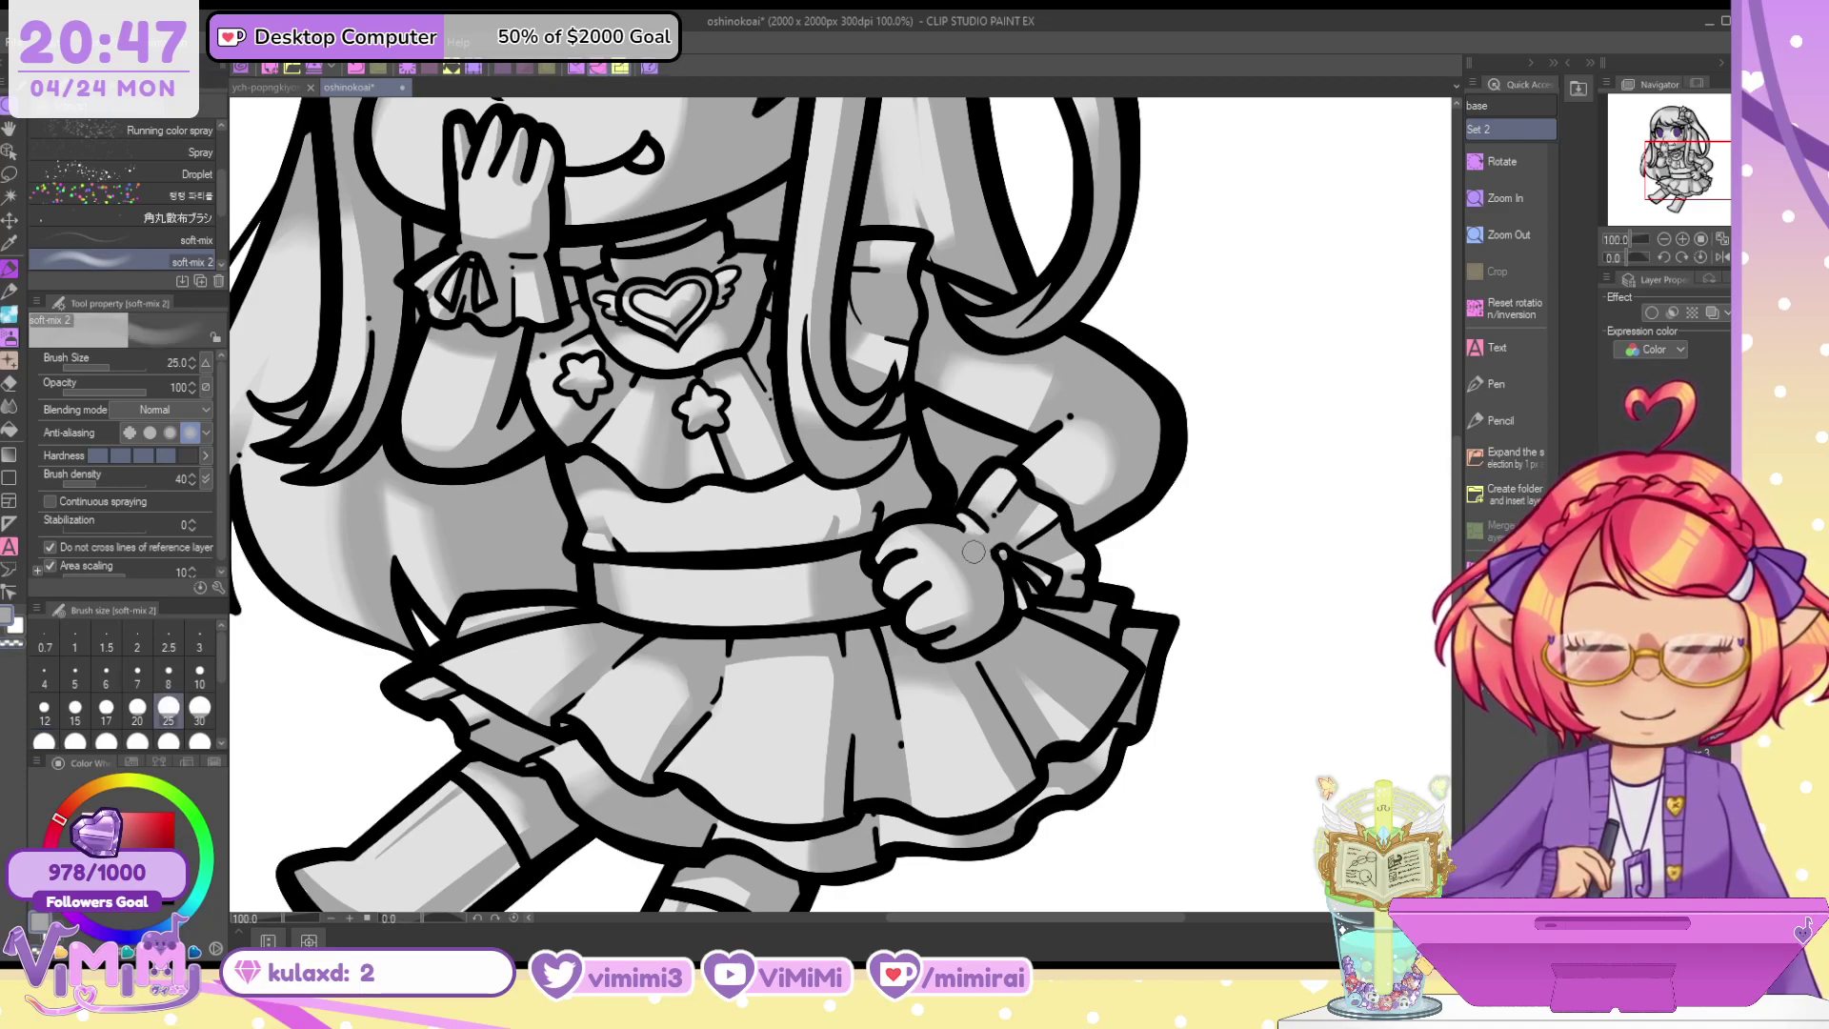
key("bracketright")
key("bracketright")
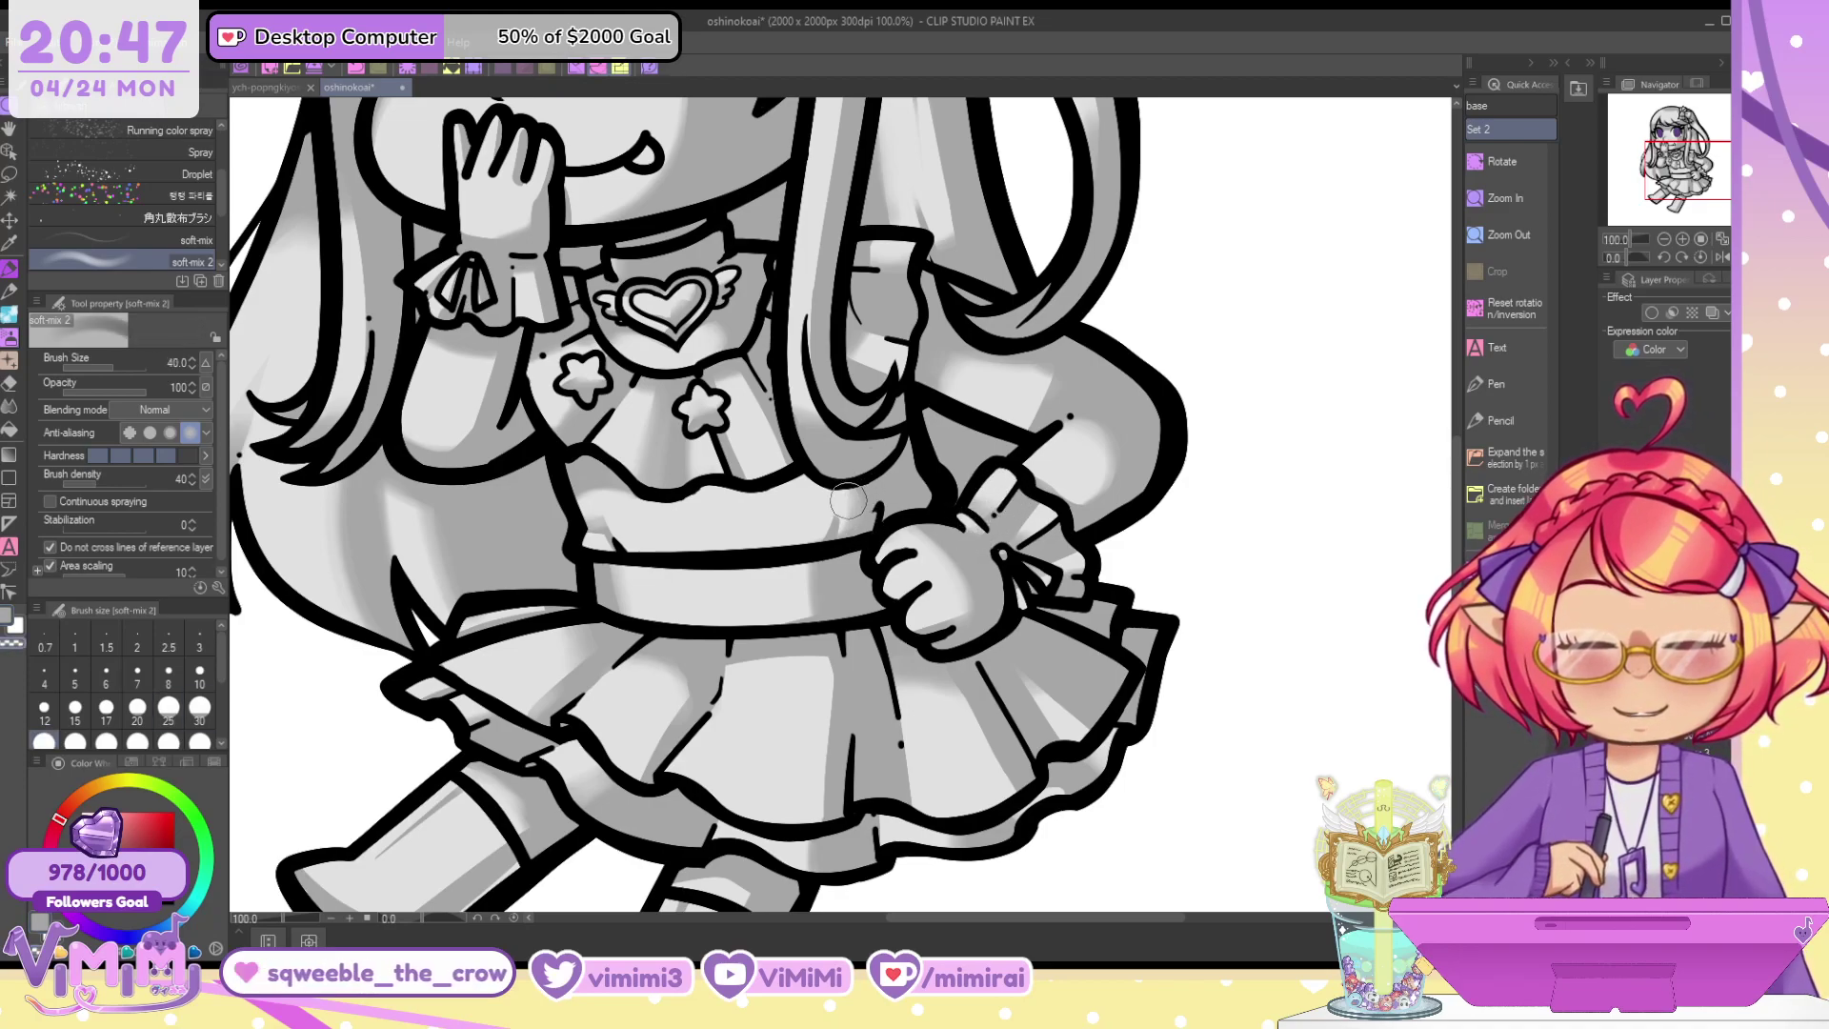
key("bracketleft")
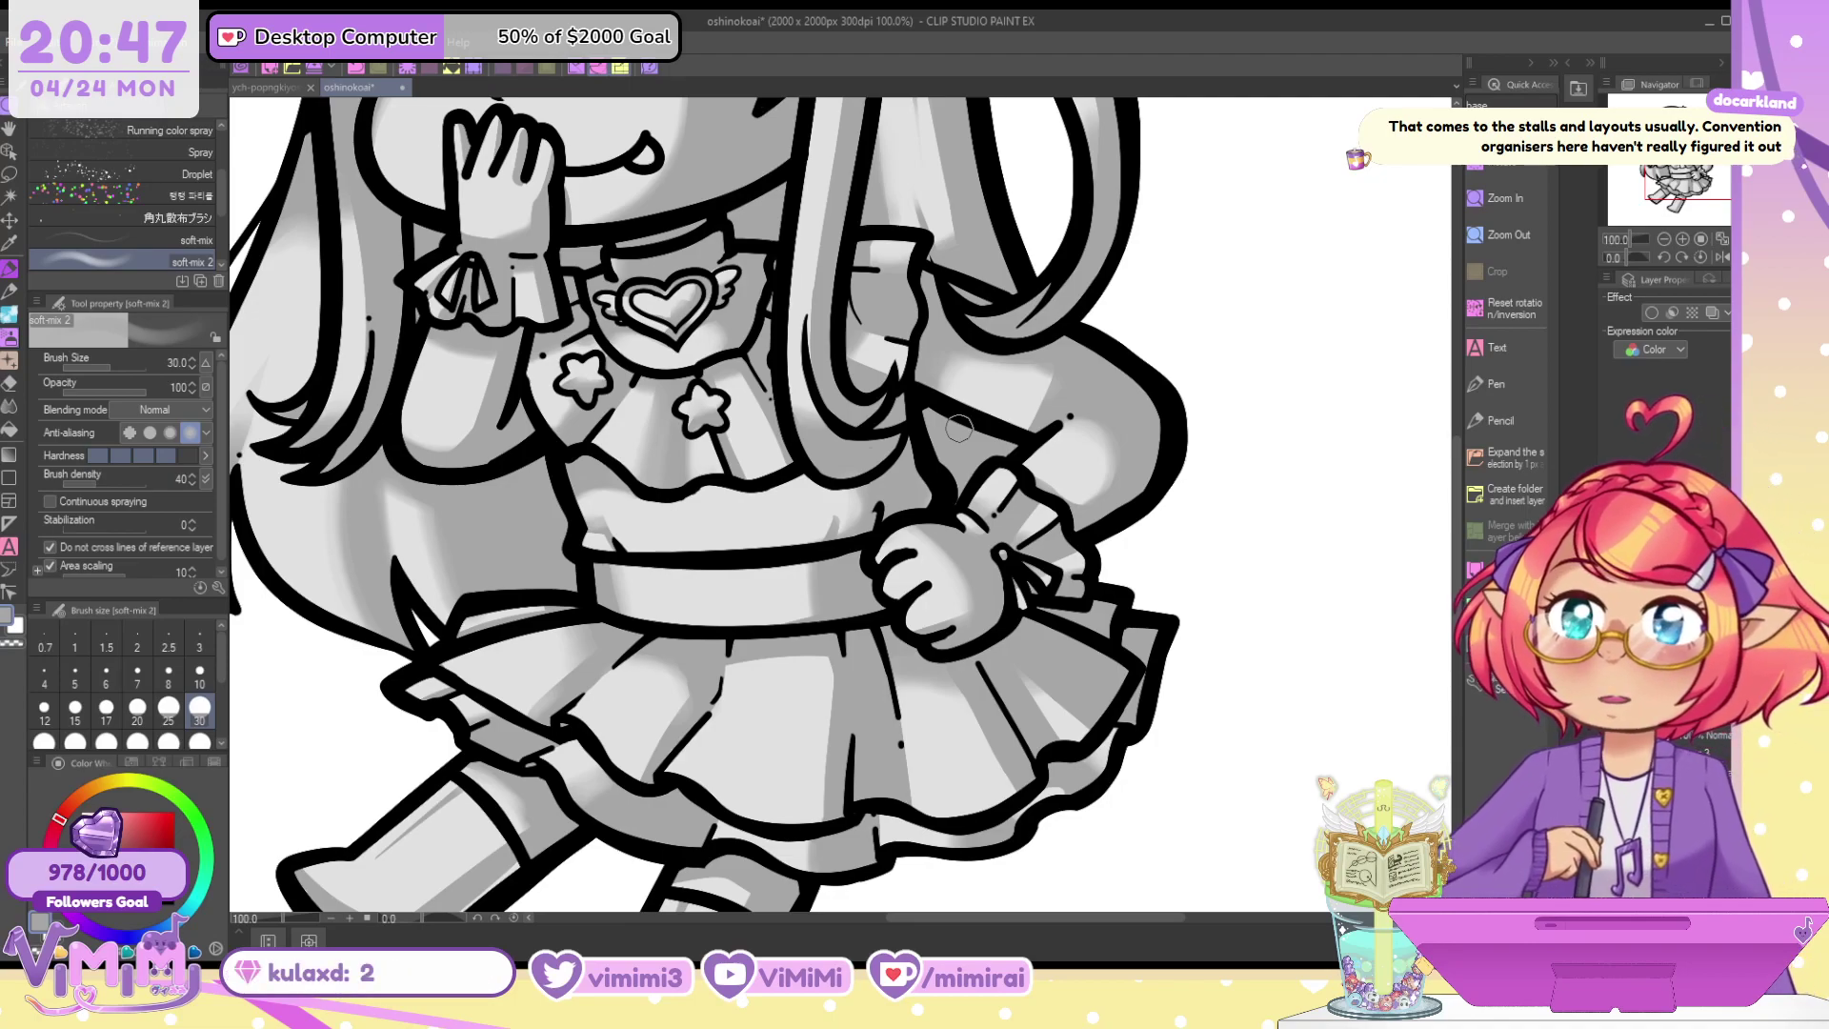
Soften the shading along the ruffled skirt hem below the hip-side glove with brush sizes 50 and 30
mouse_move(1049, 684)
left_mouse_down()
mouse_move(1075, 515)
mouse_move(1100, 478)
left_mouse_up()
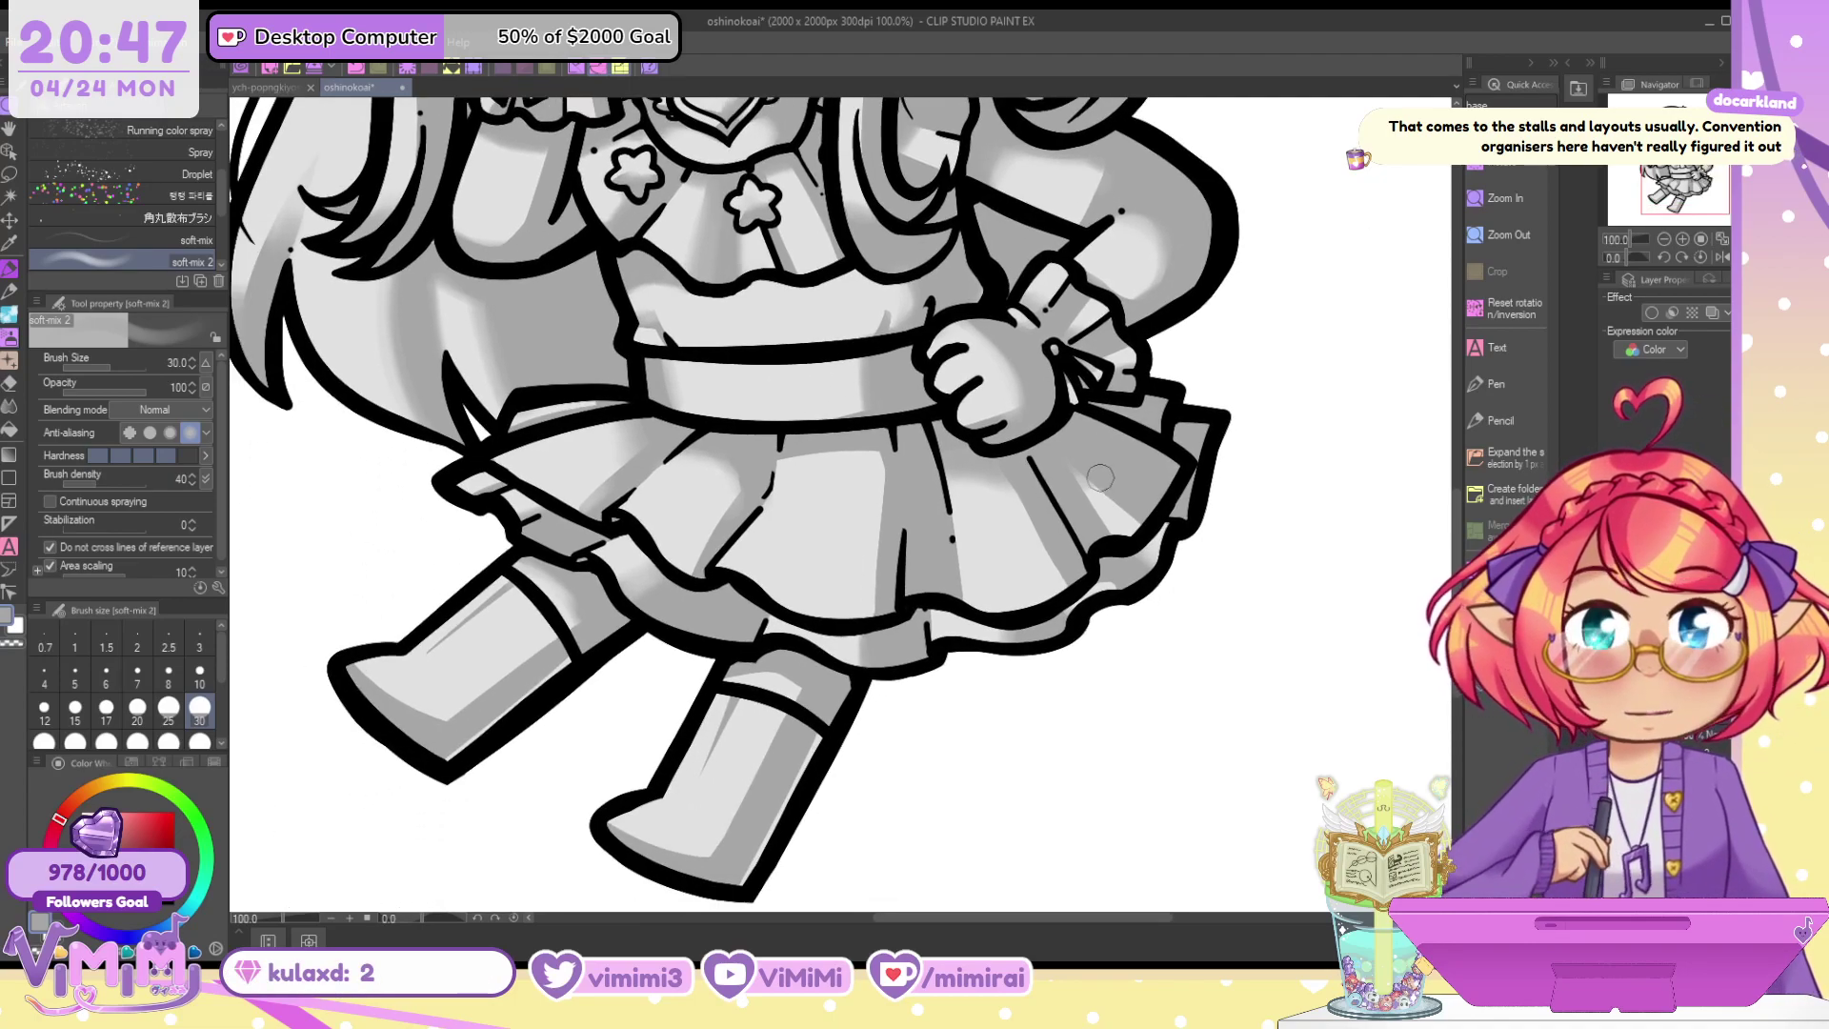
key("bracketright")
key("bracketright")
key("bracketright")
key("bracketright")
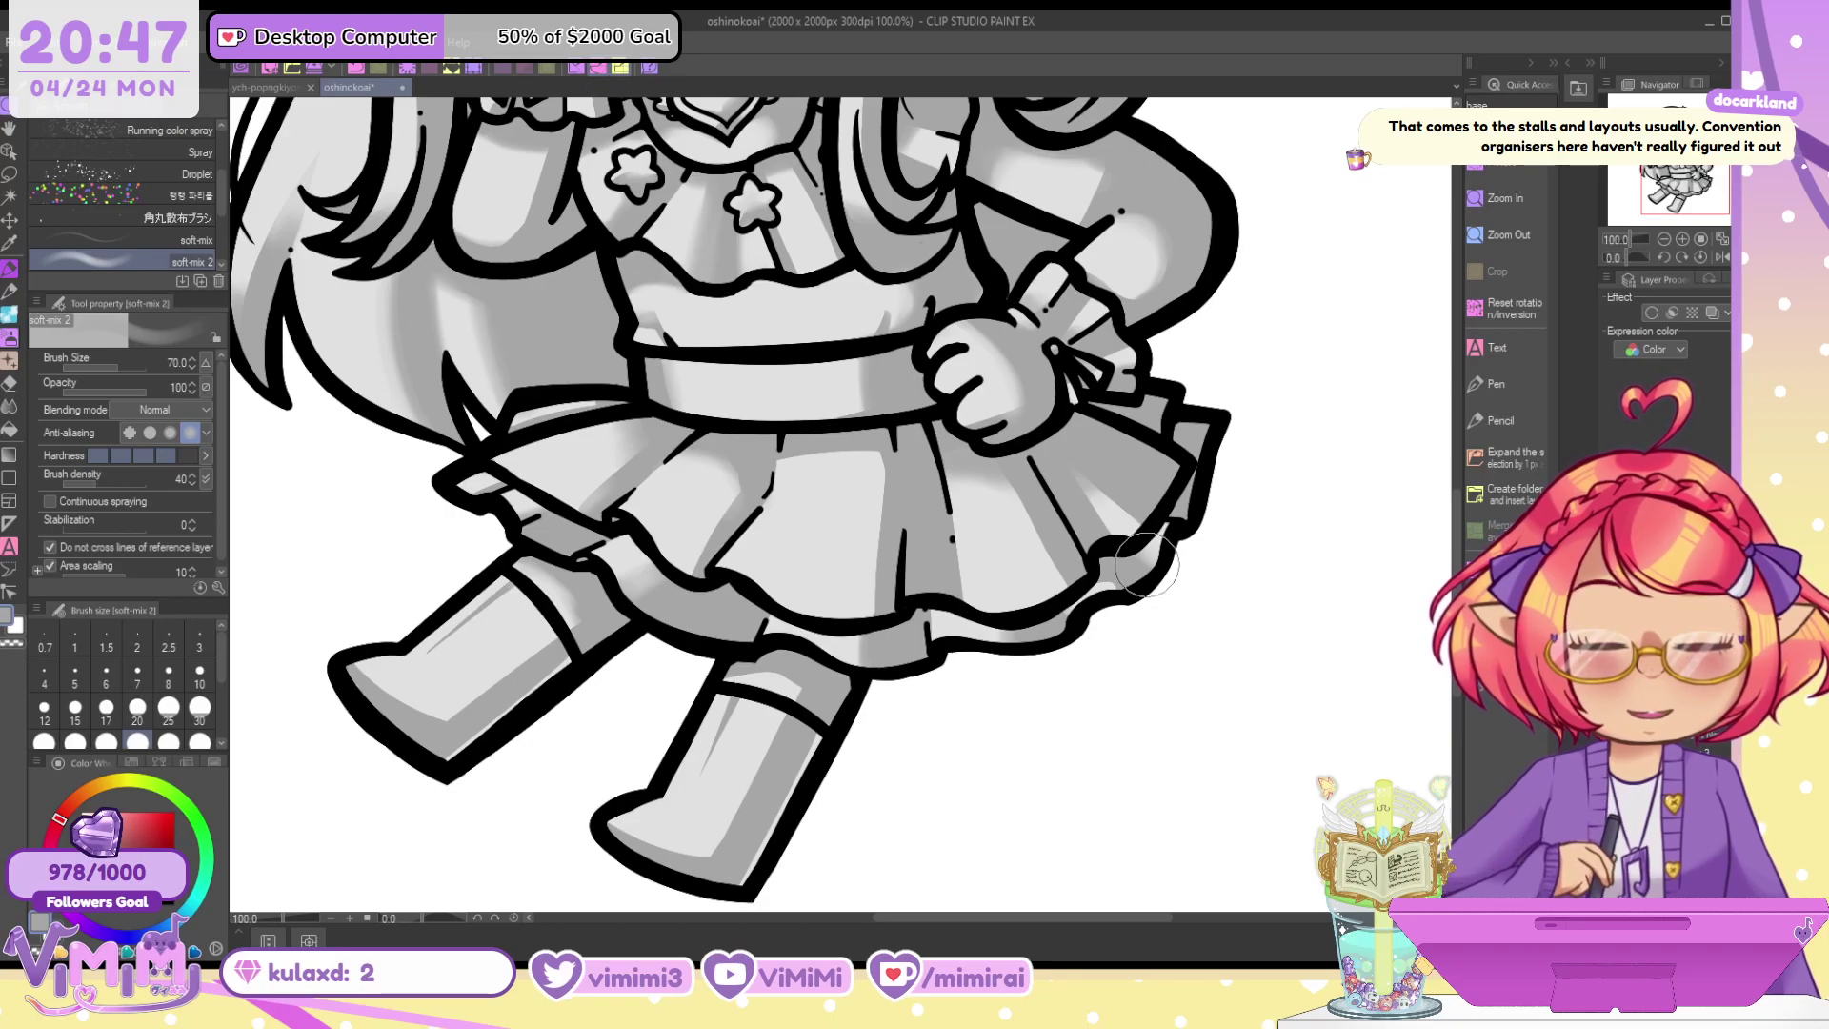
key("bracketleft")
key("bracketleft")
left_click_drag(1113, 586, 1159, 572)
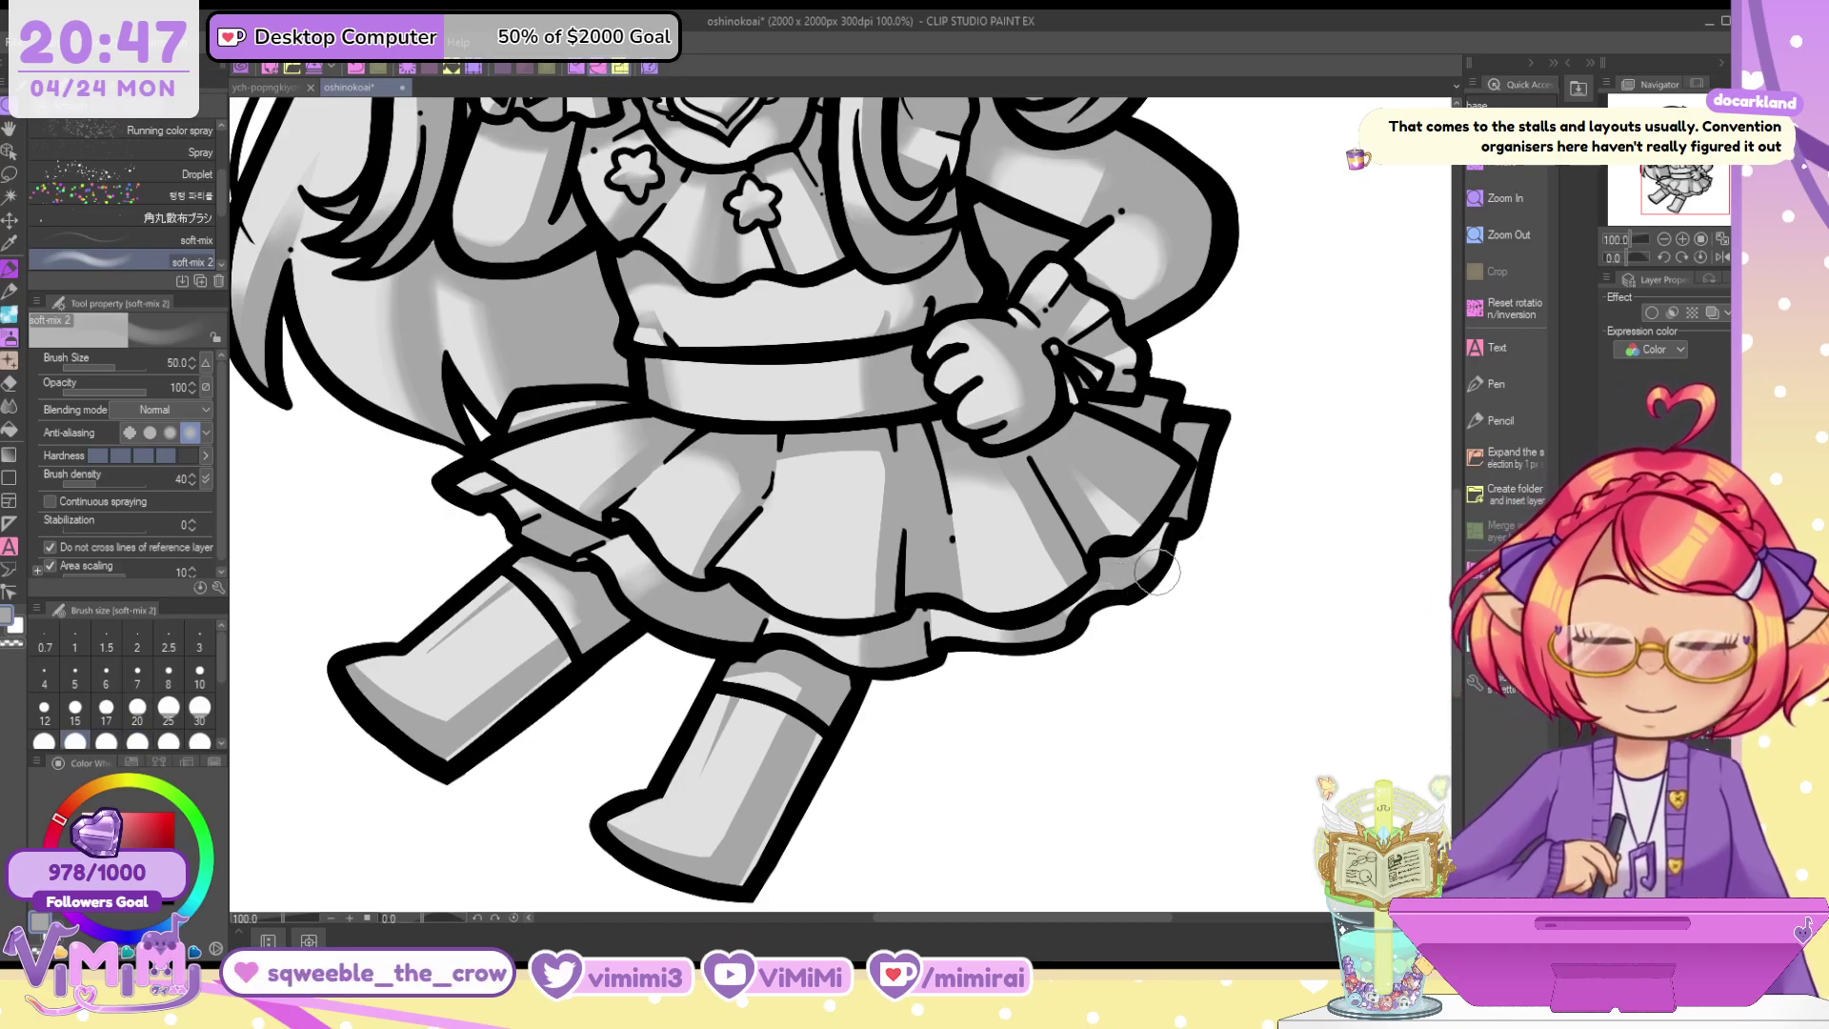
key("bracketleft")
key("bracketleft")
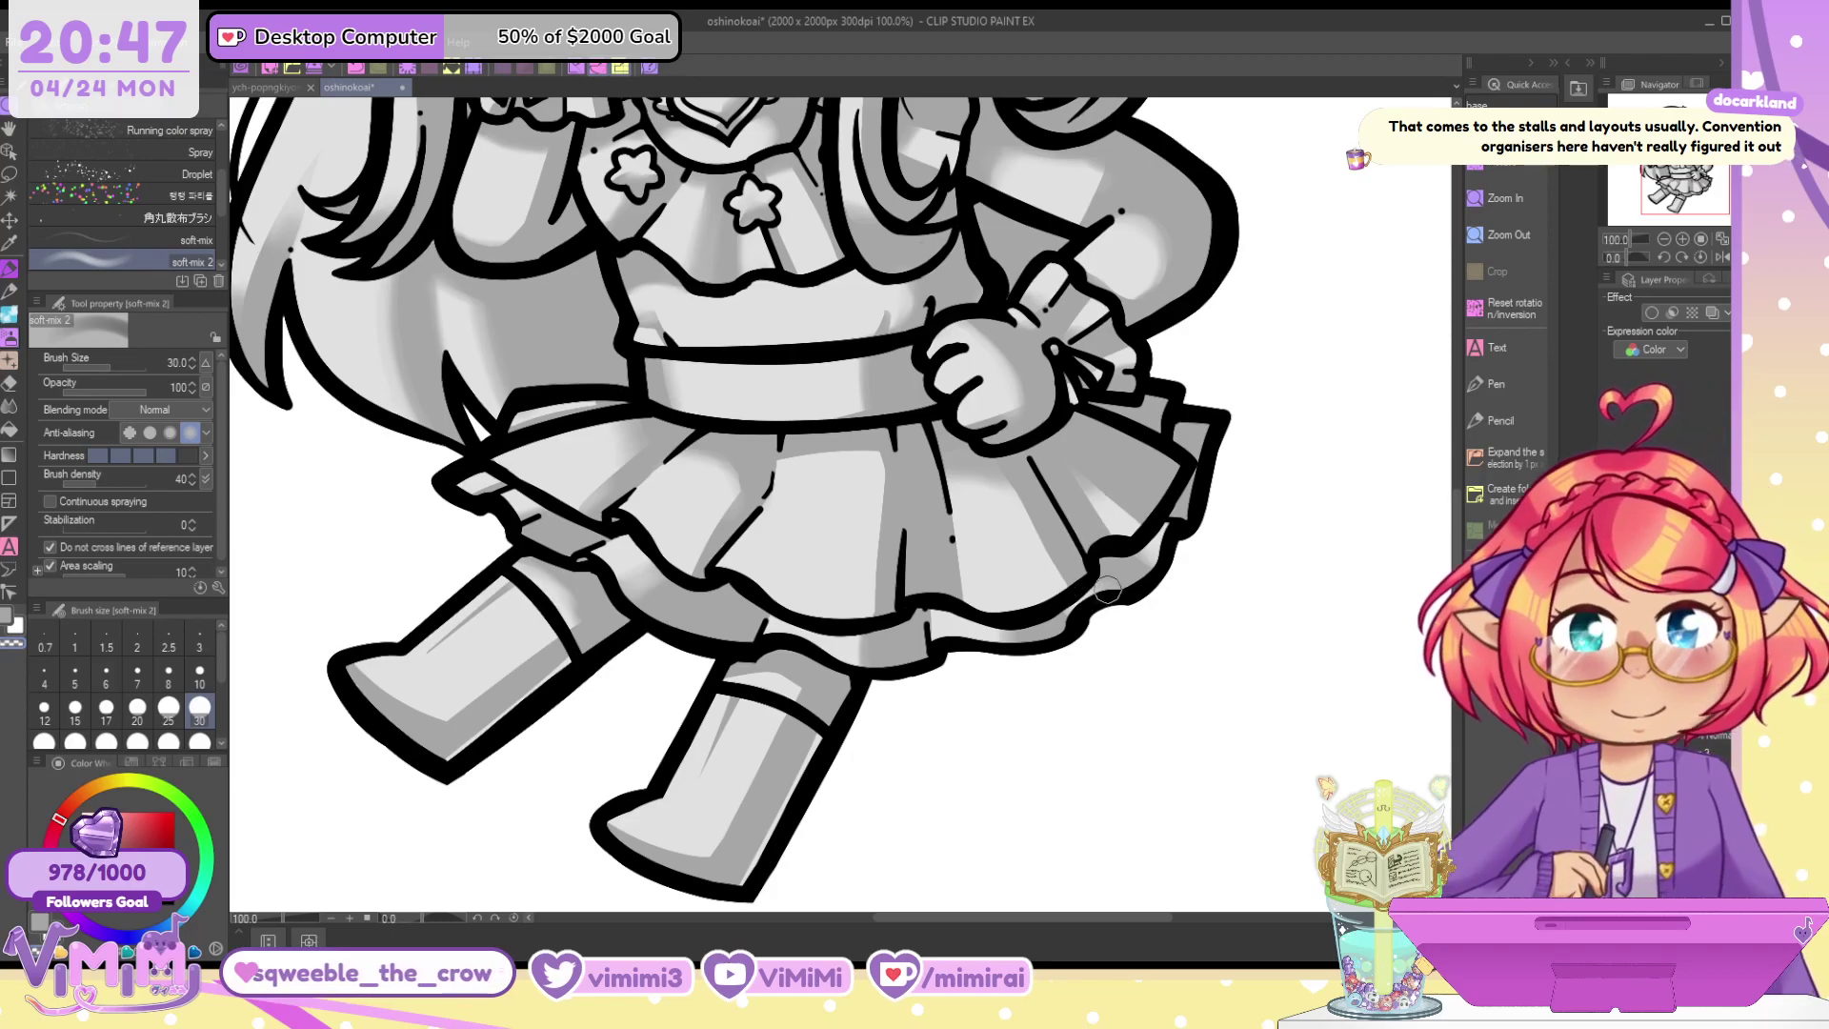
Blend the shading on the front leg and down its boot with brush sizes 50 and 30
key("c")
key("bracketright")
key("bracketright")
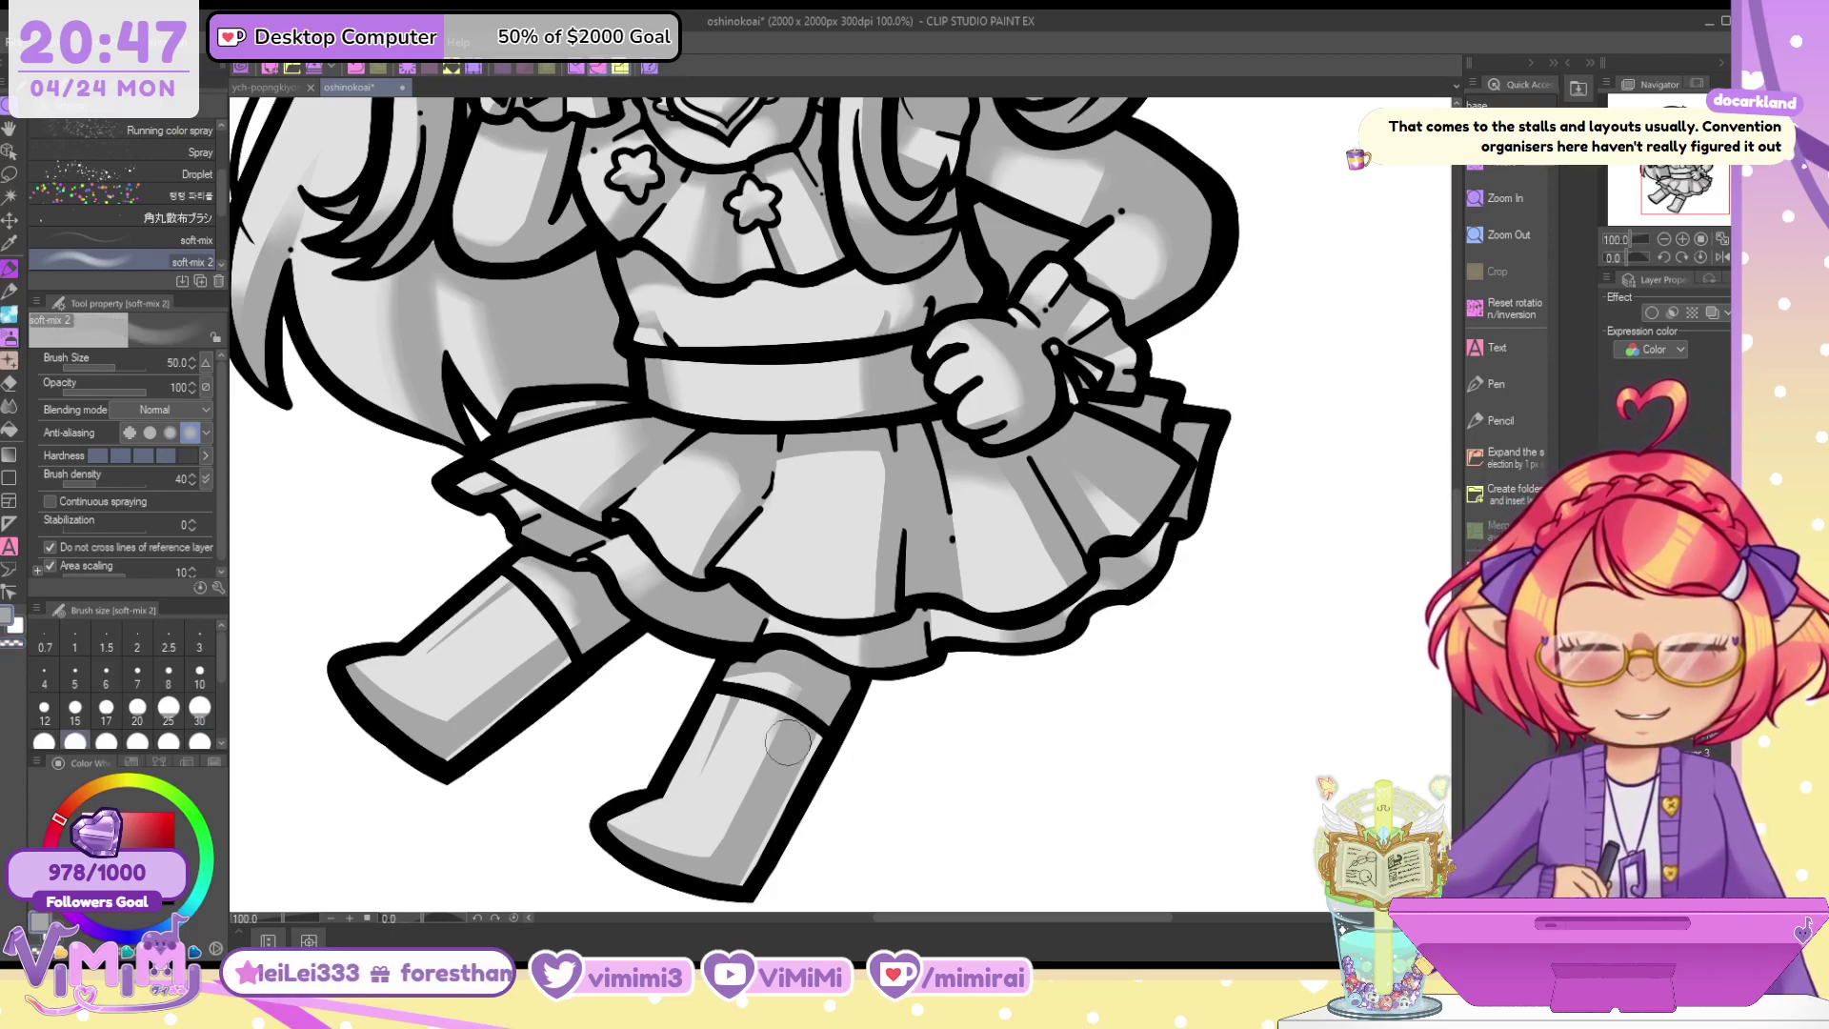
left_click_drag(790, 670, 789, 690)
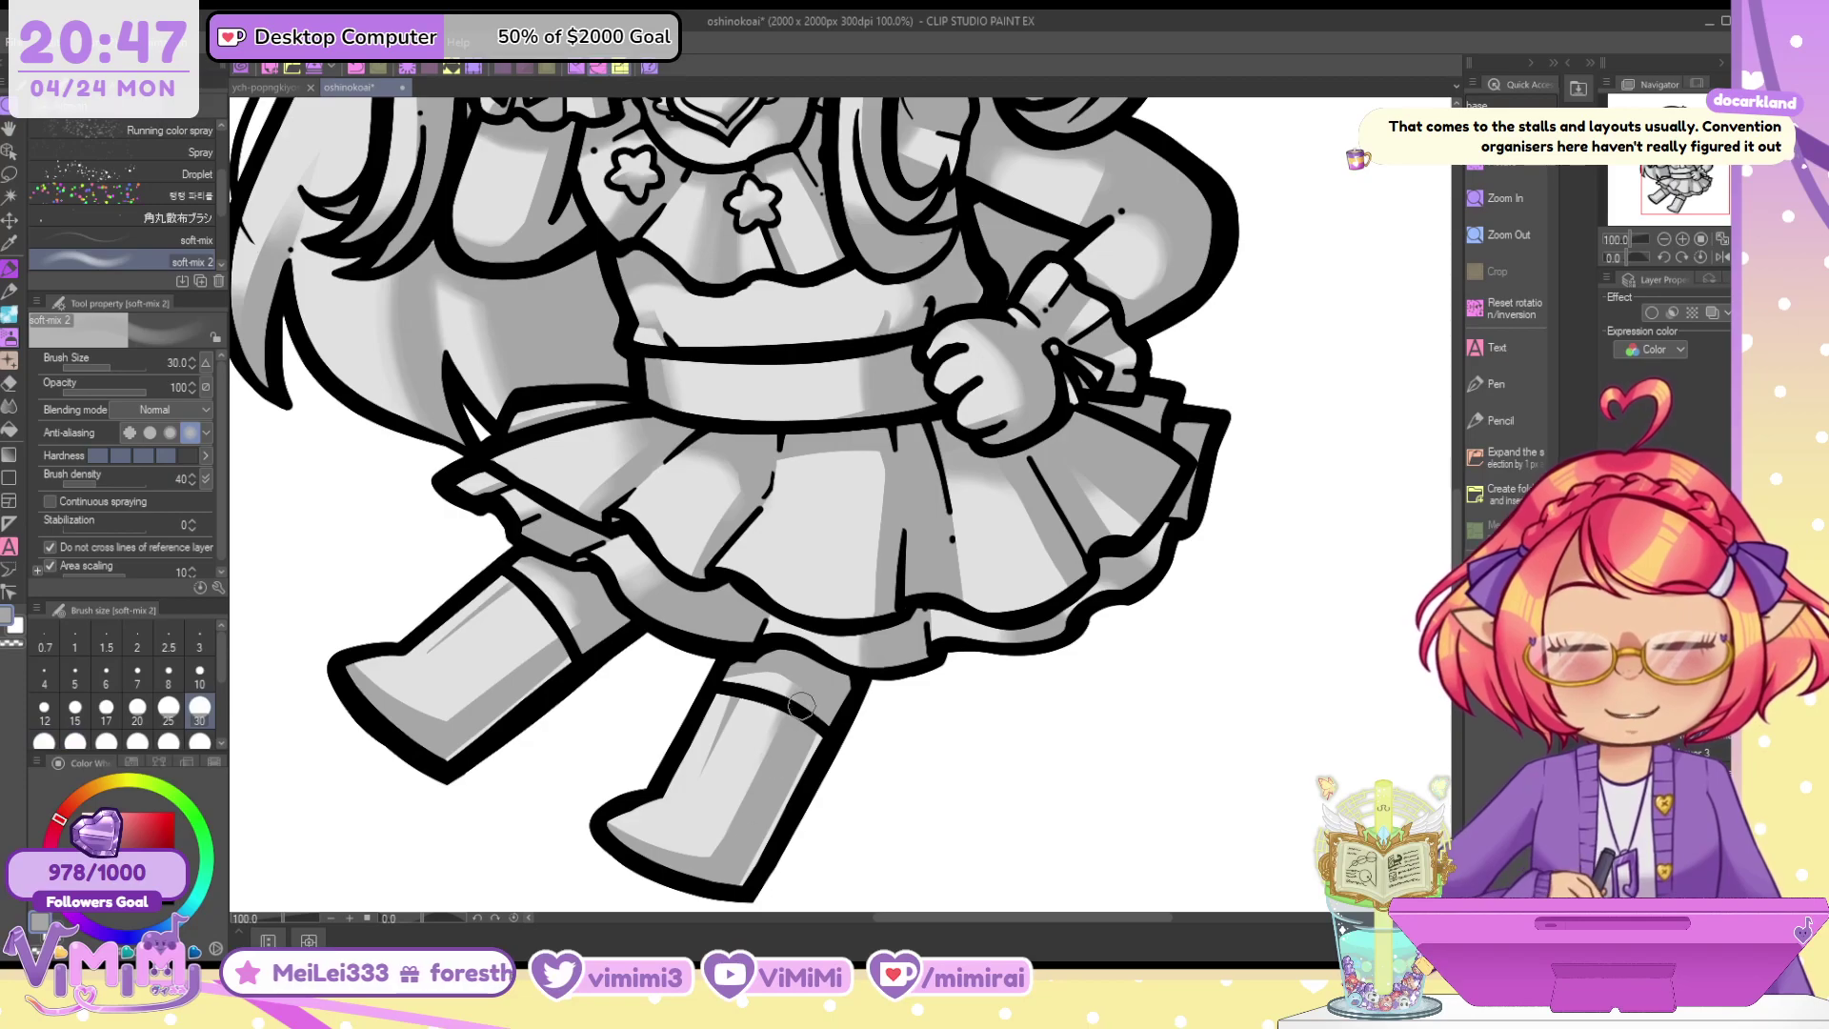
left_click_drag(772, 765, 703, 875)
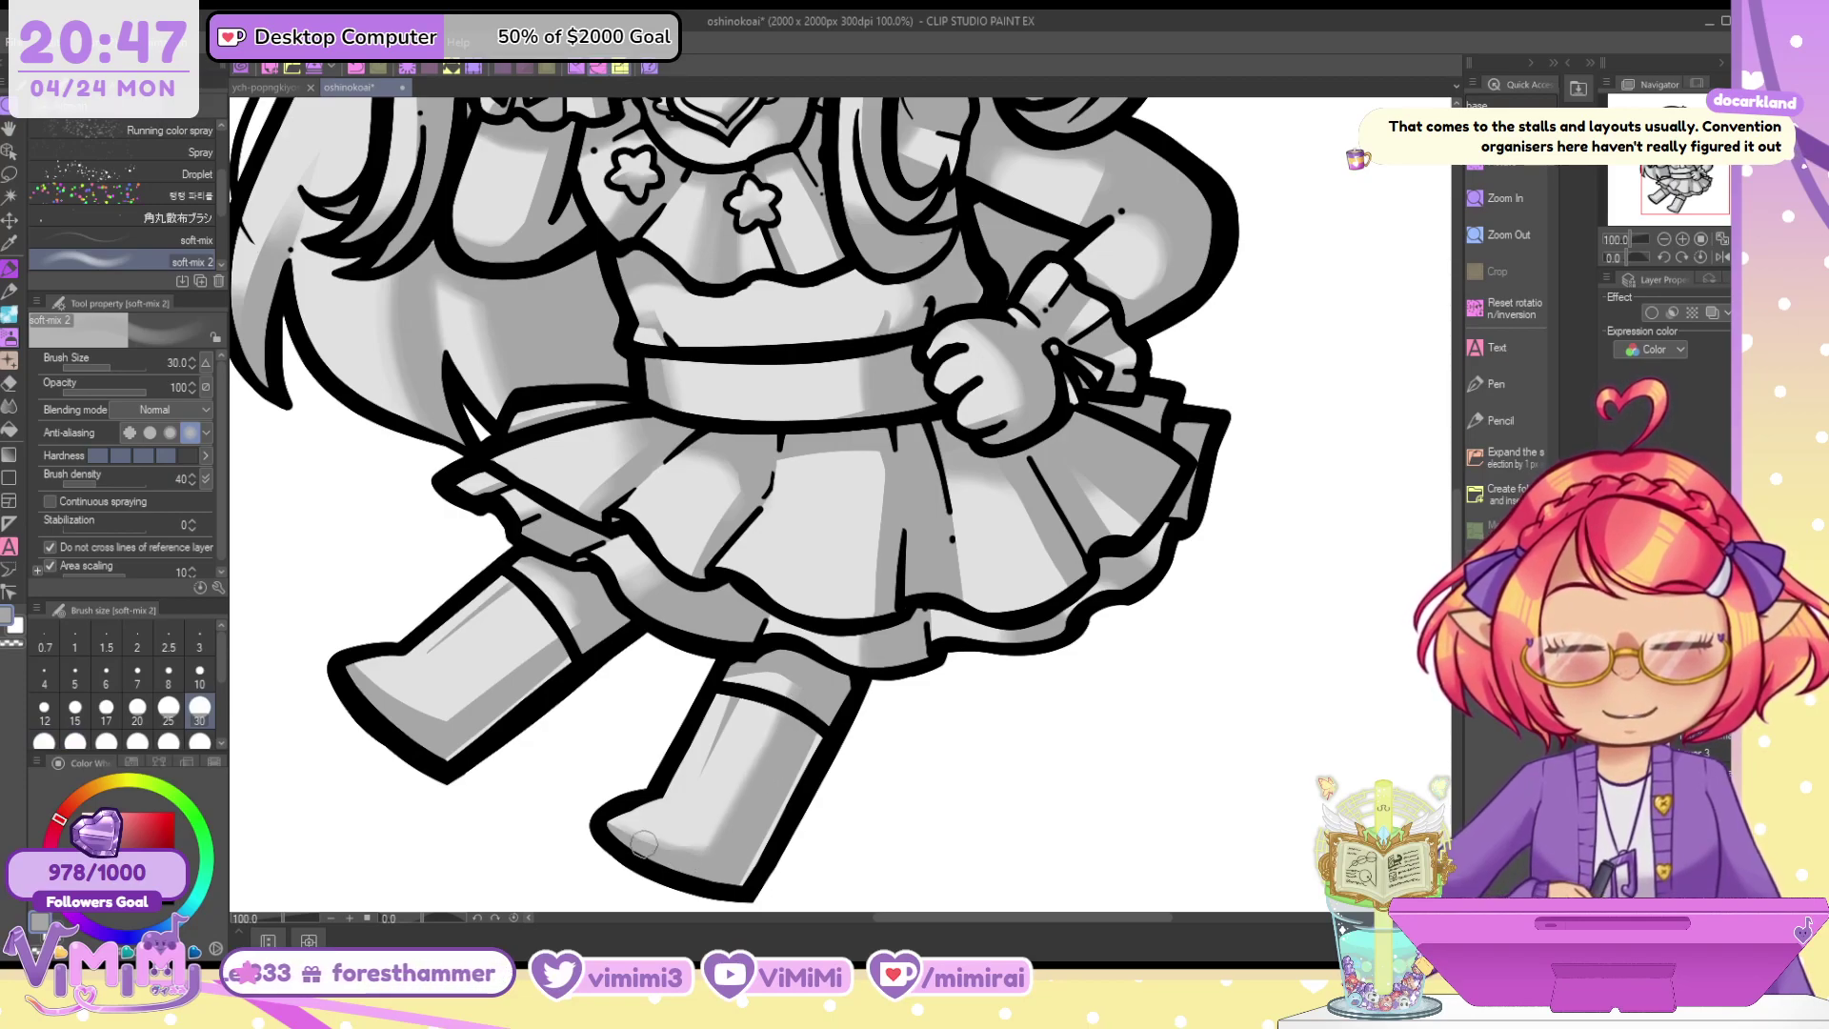
Soften the shadows across the rear boot from toe to cuff with brush sizes 50 and 40
key("c")
key("bracketright")
key("bracketright")
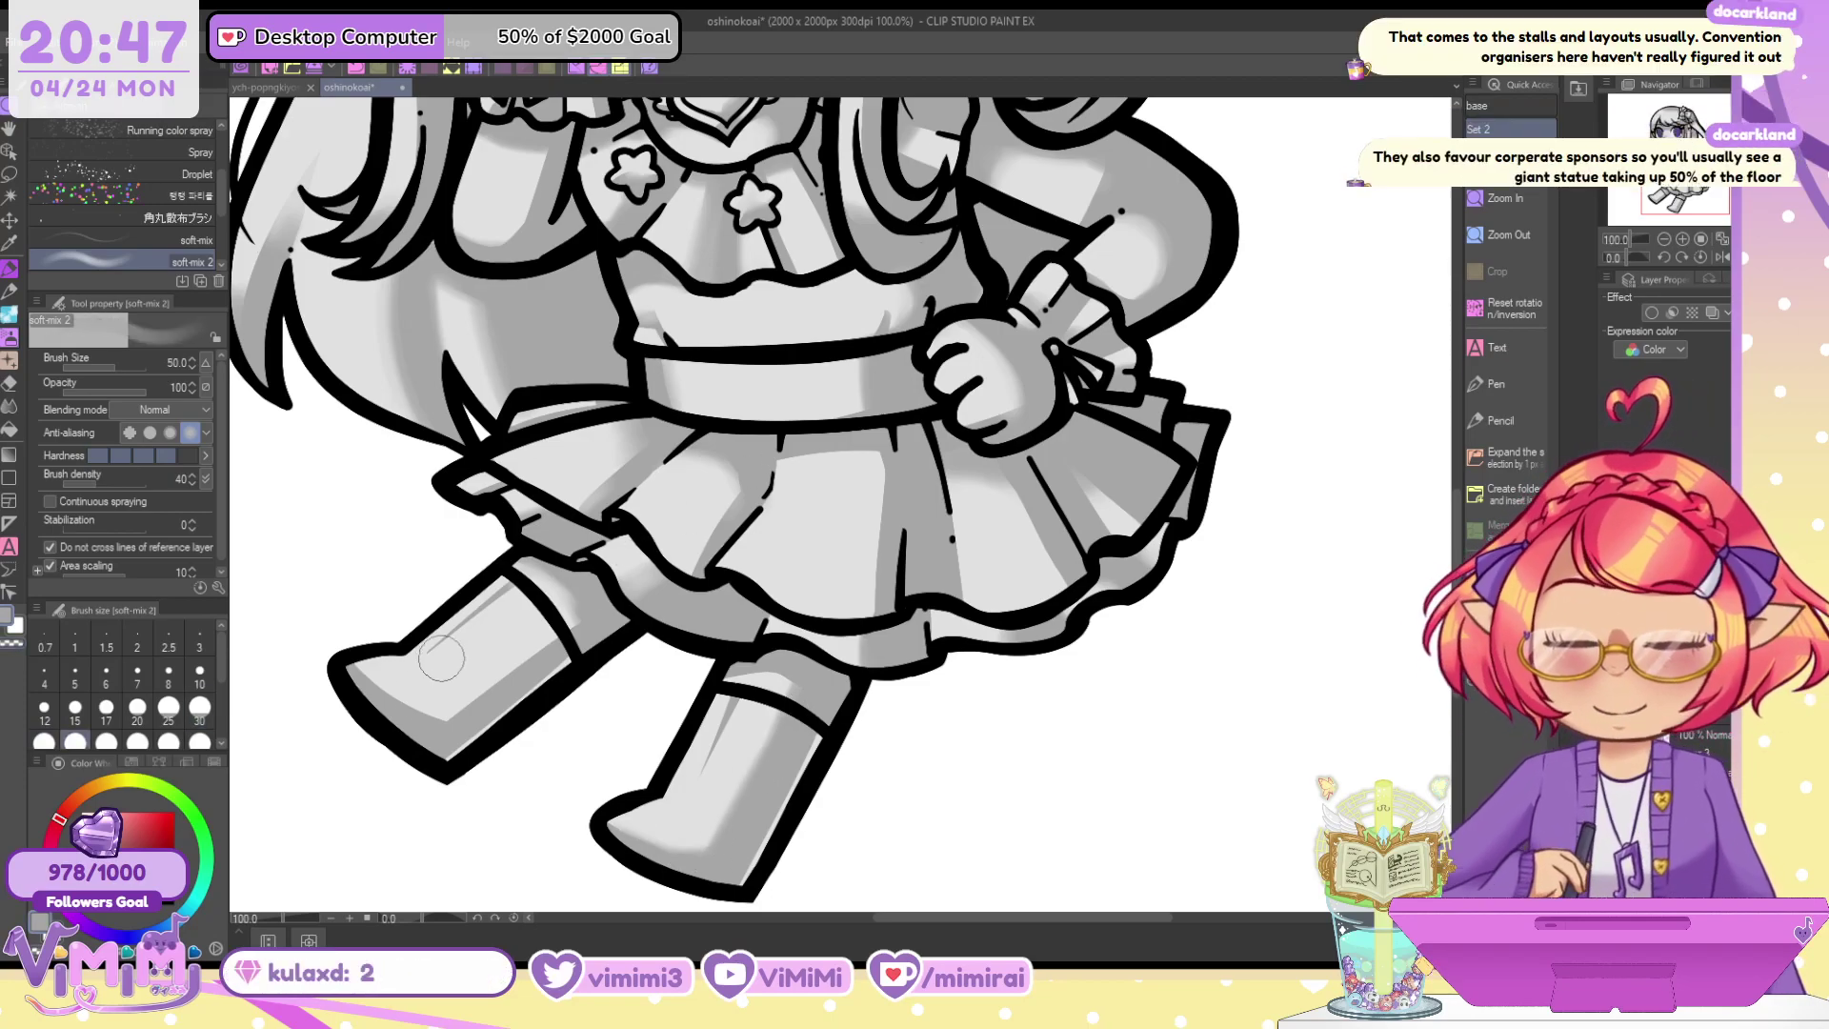
left_click_drag(402, 688, 345, 678)
key("c")
key("bracketleft")
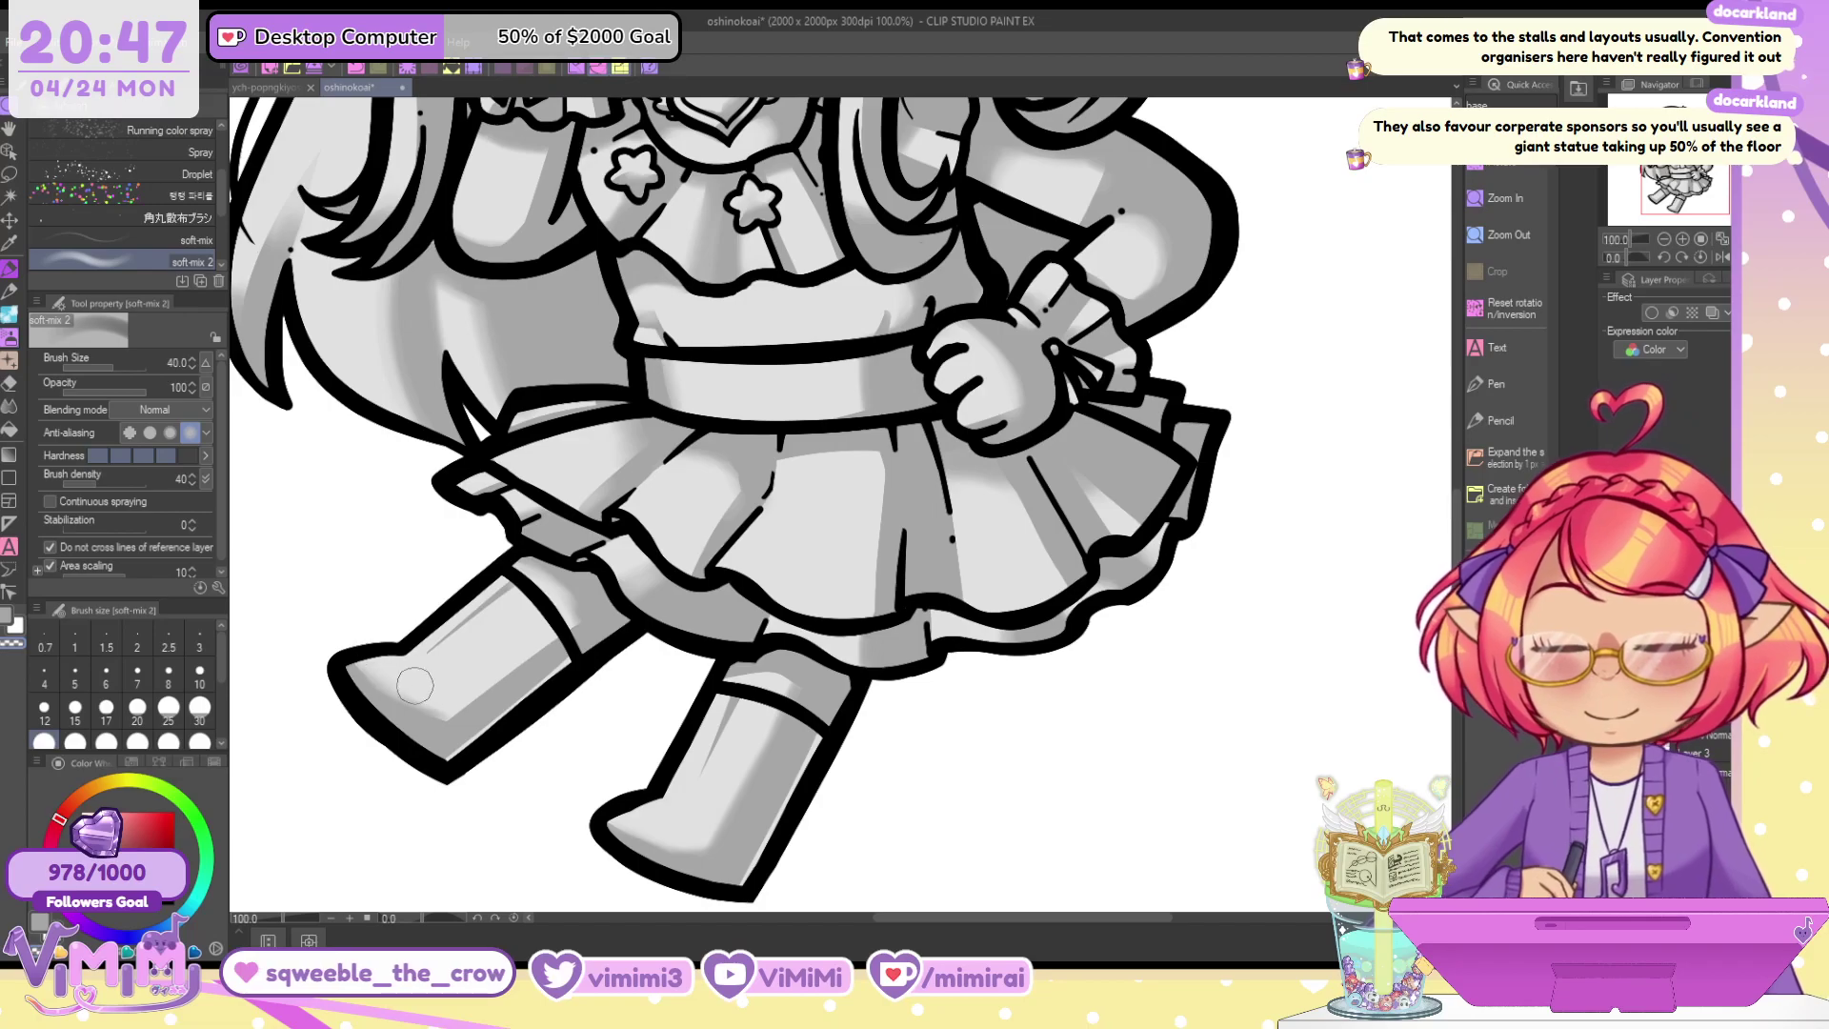
key("c")
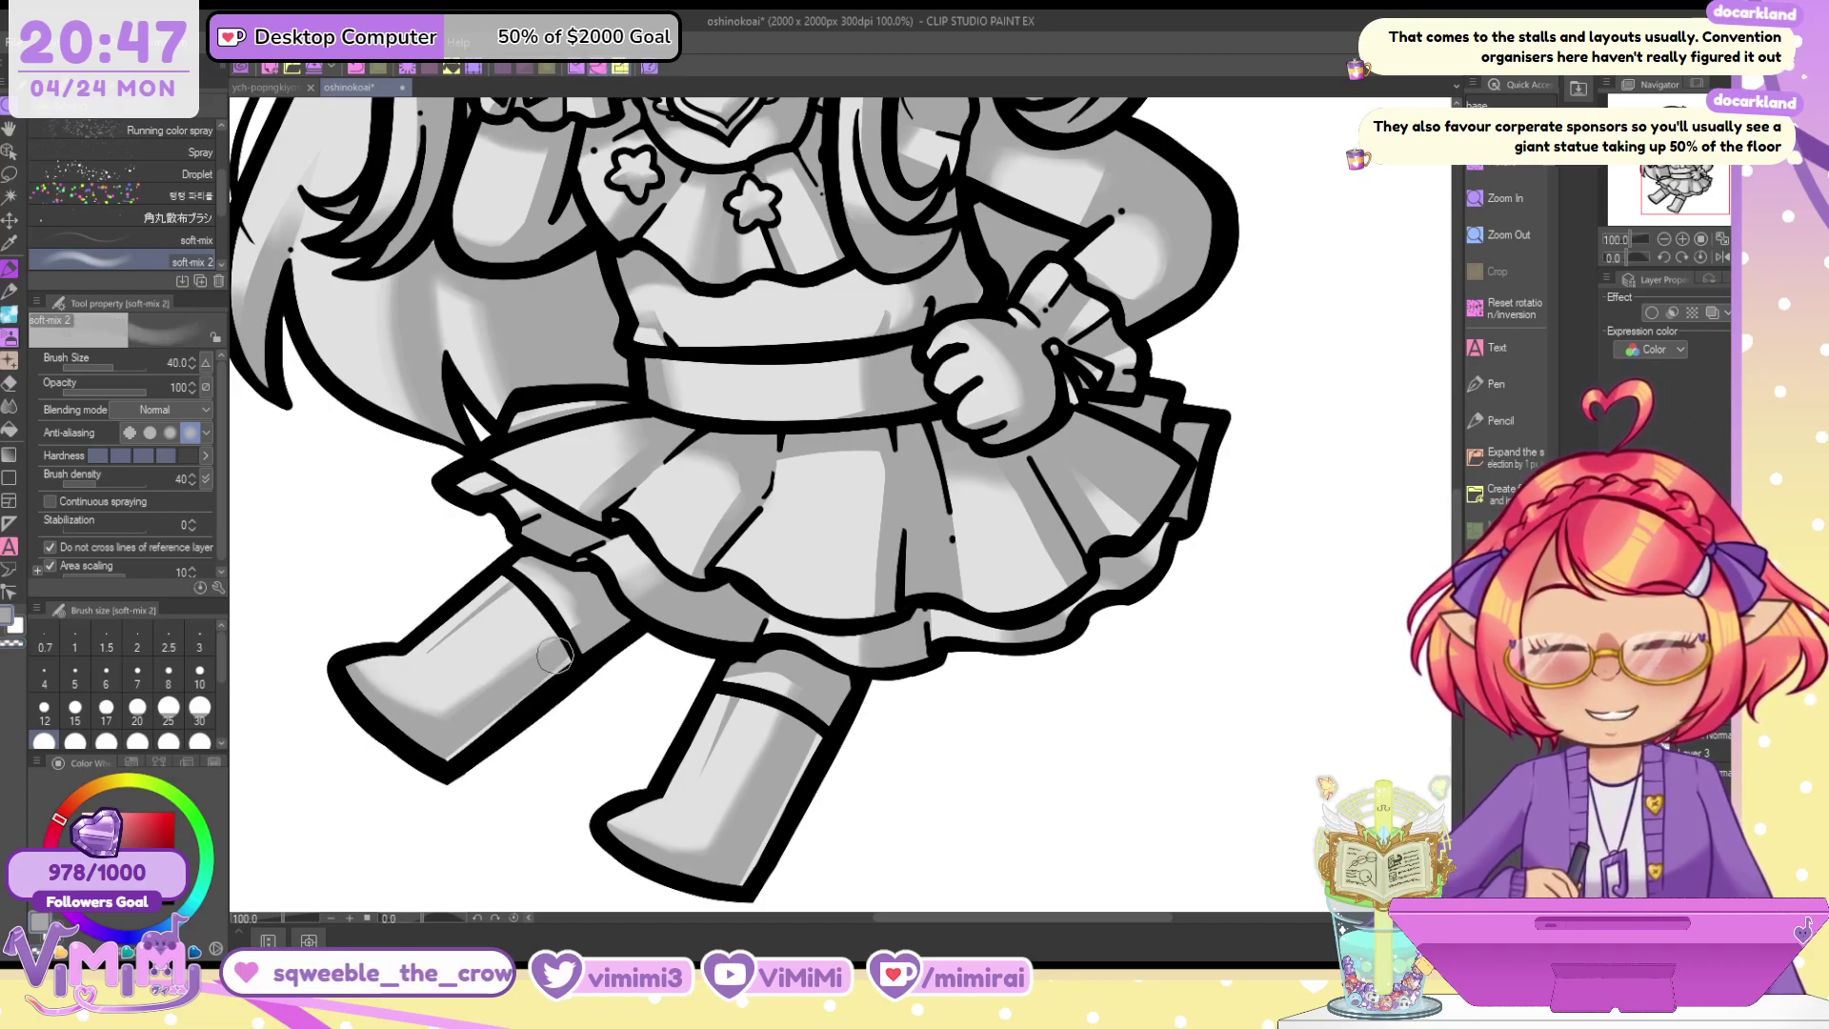
key("bracketleft")
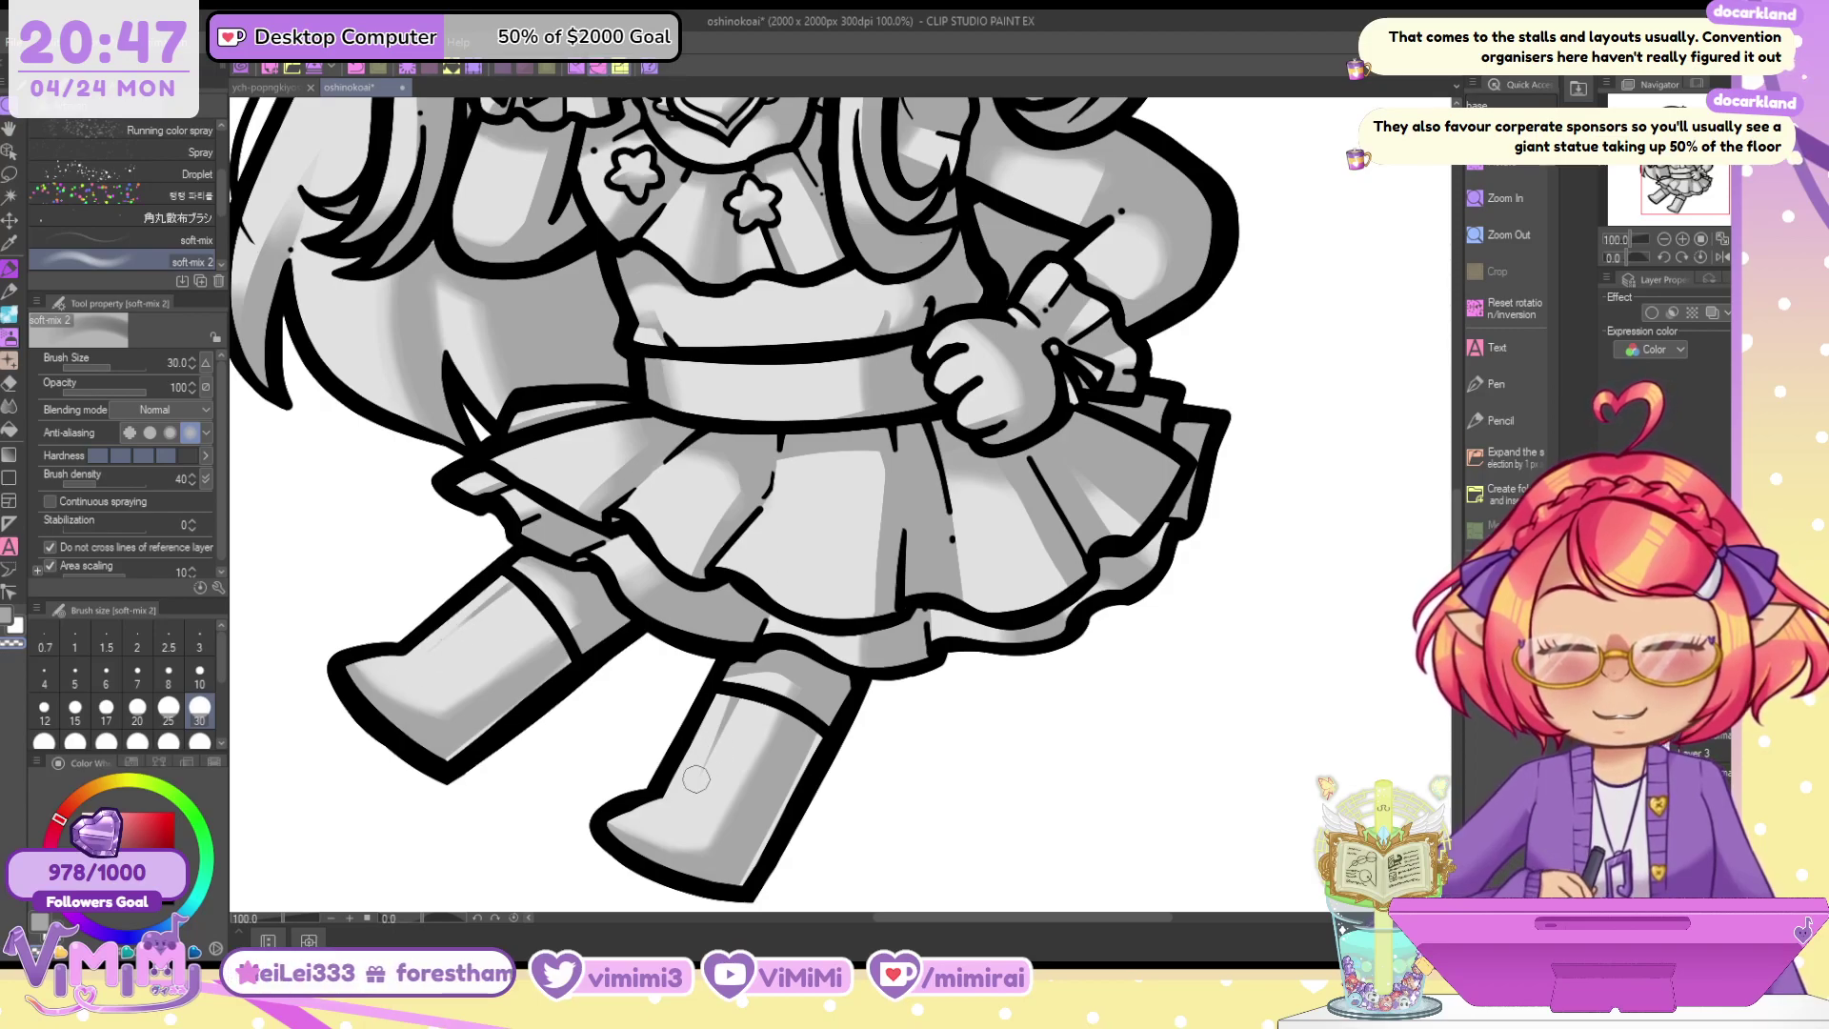
Blend the narrow crease shading on both boots at brush size 20, undoing the last stroke
key("bracketleft")
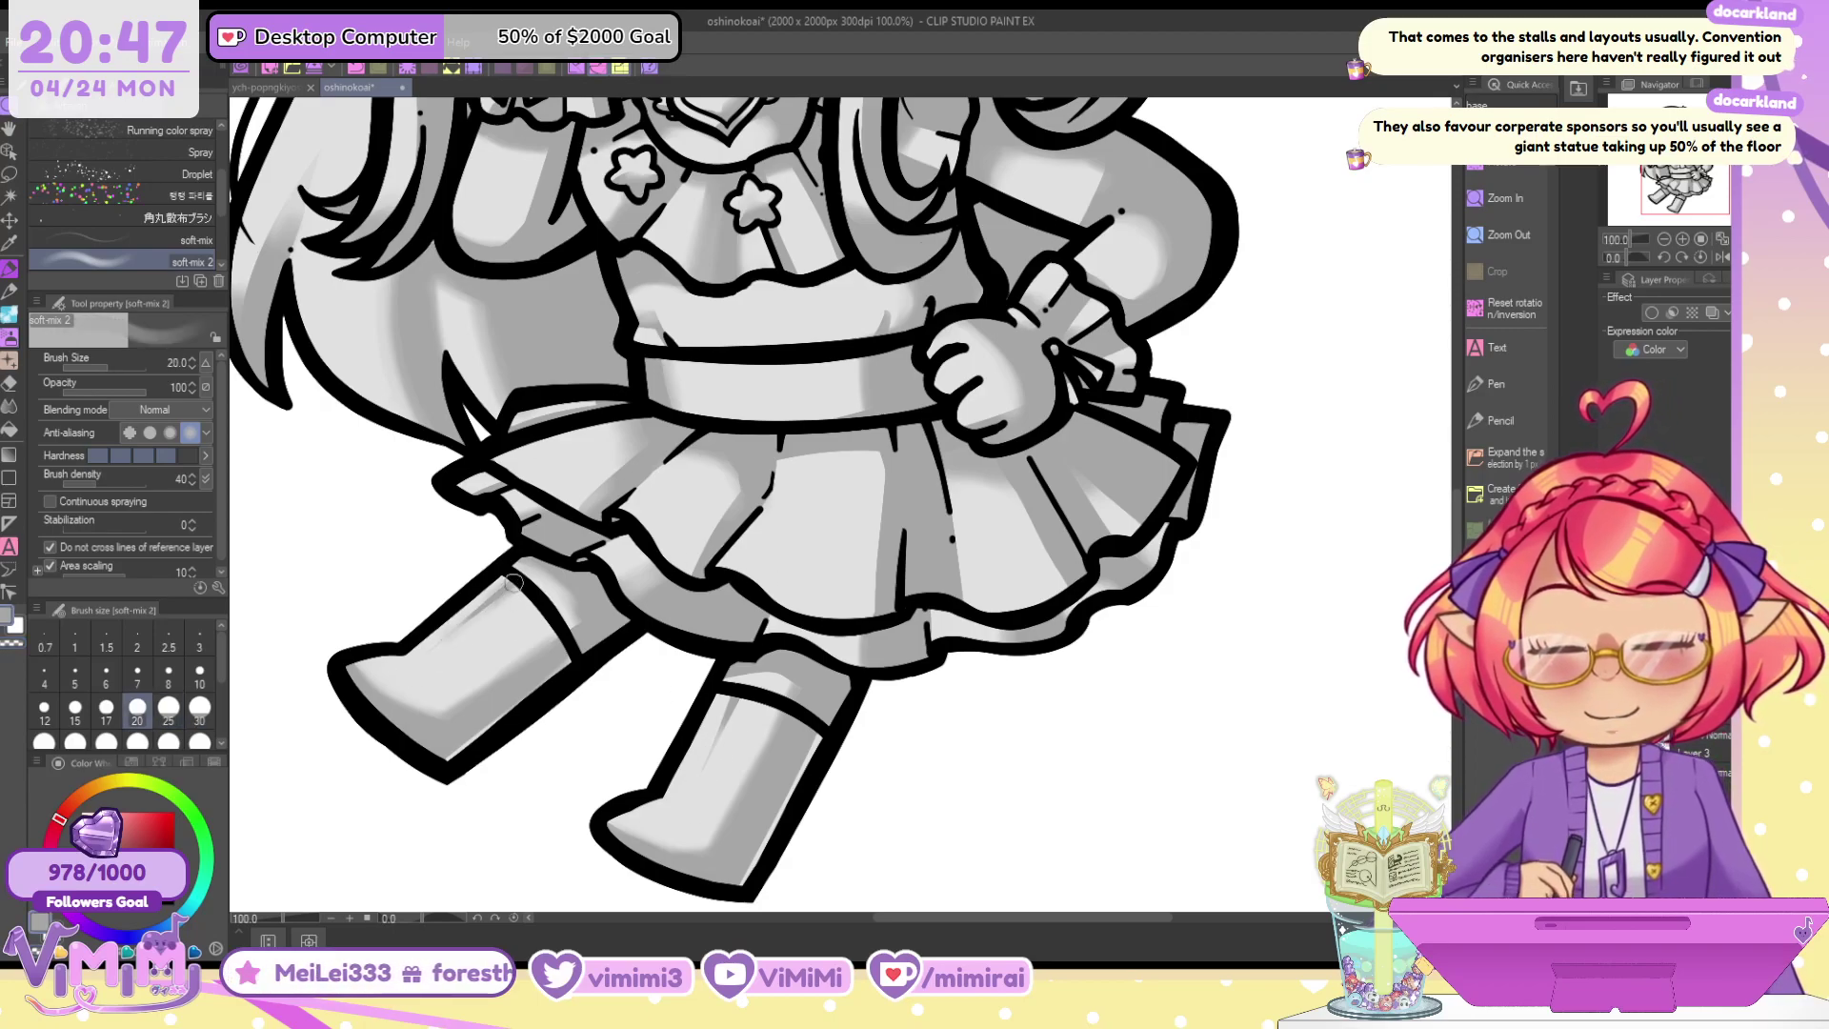
left_click_drag(514, 583, 453, 633)
left_click(463, 643)
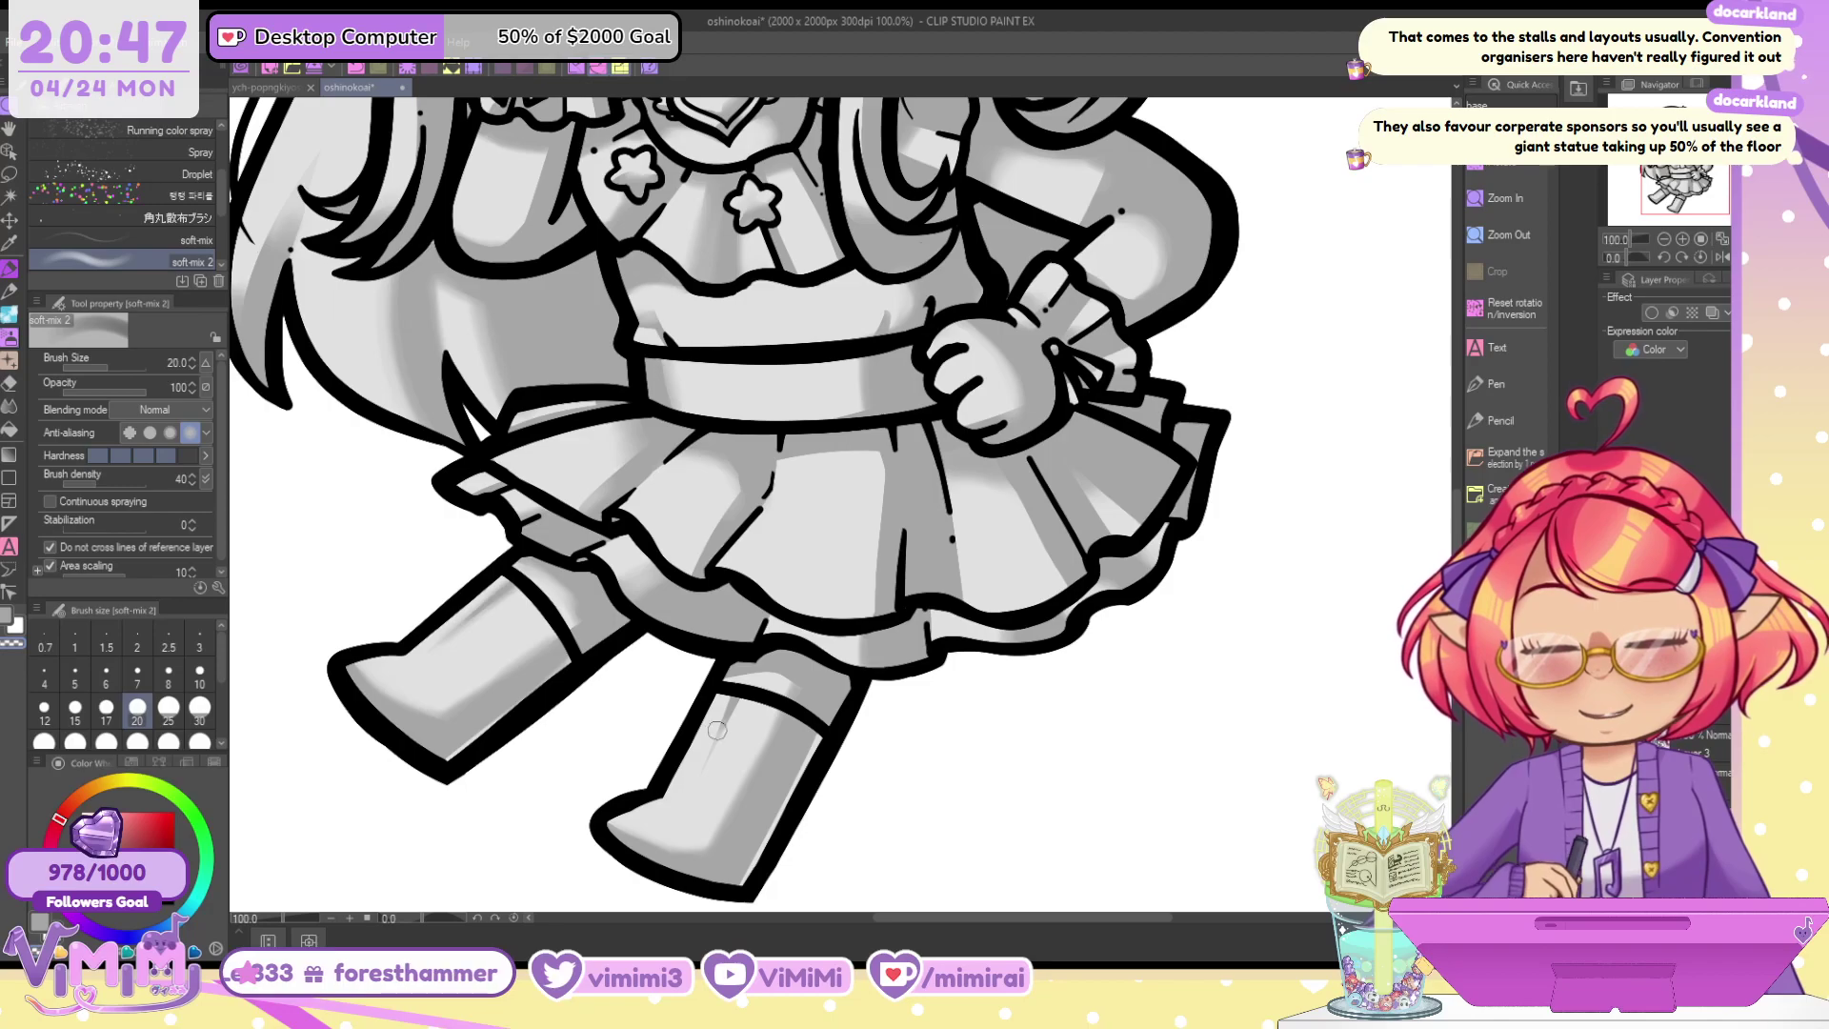
left_click_drag(731, 712, 705, 775)
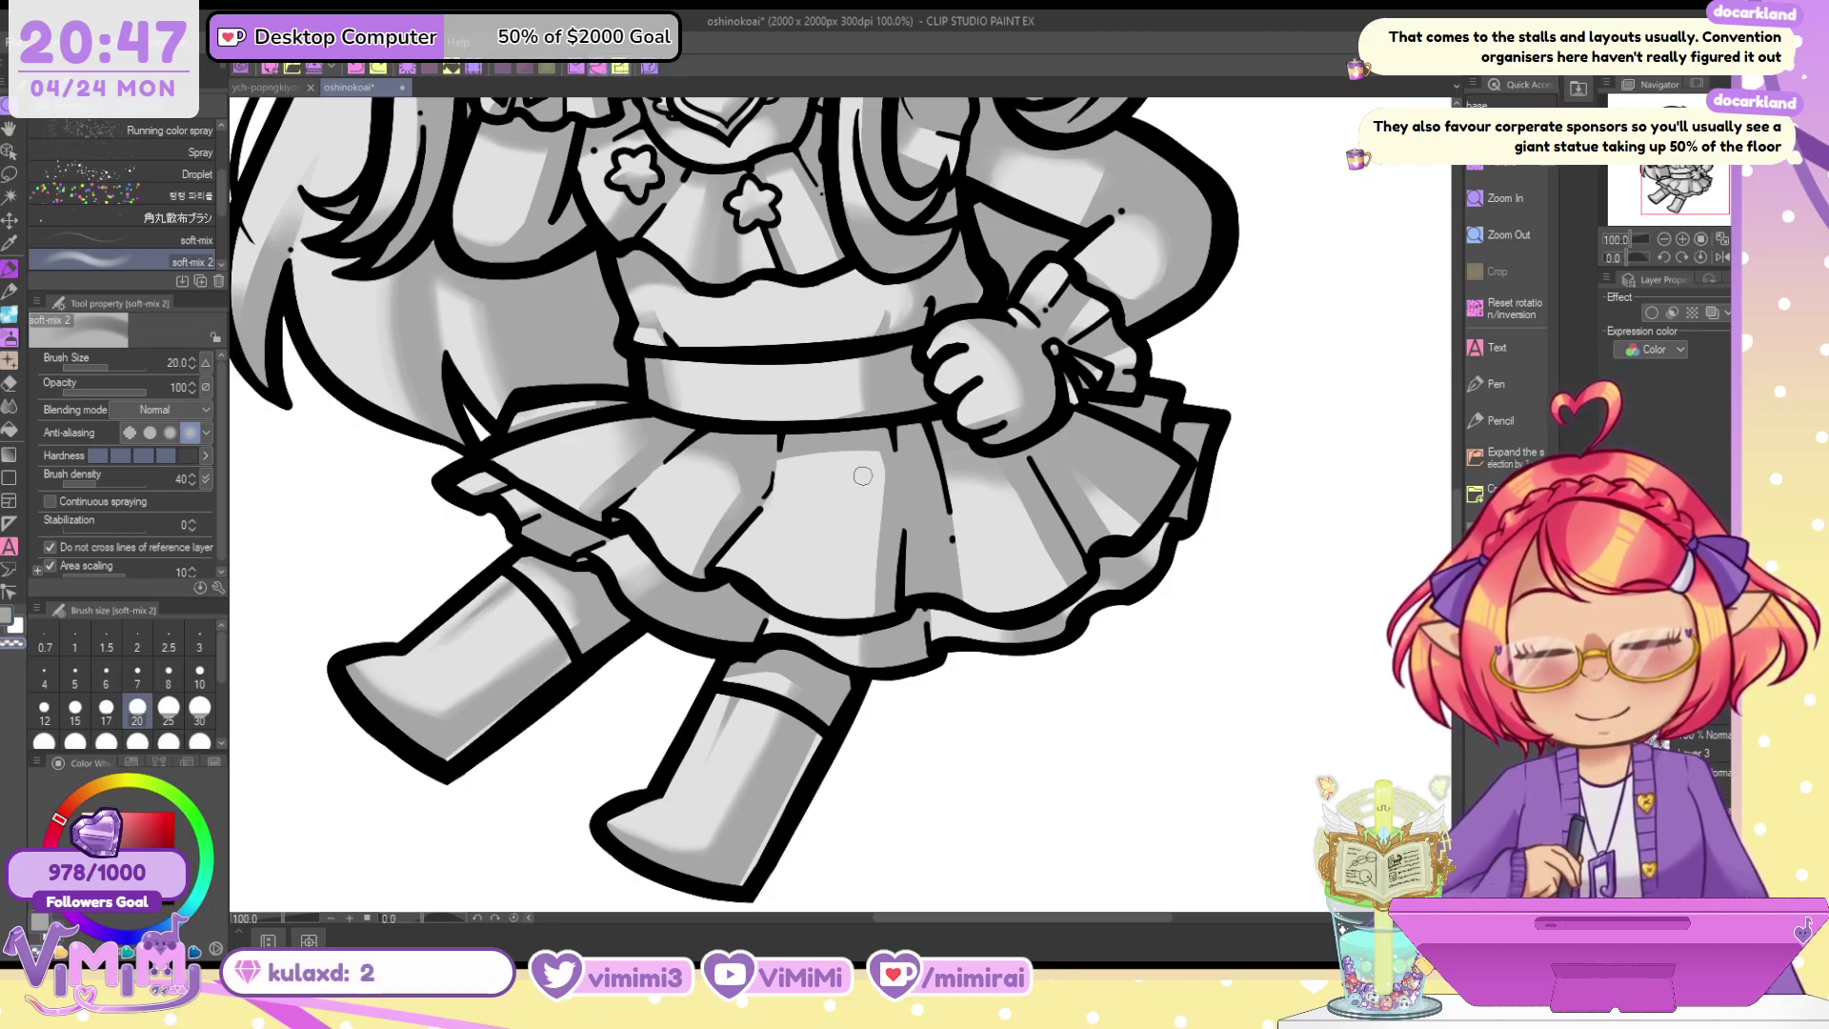
key("ctrl+z")
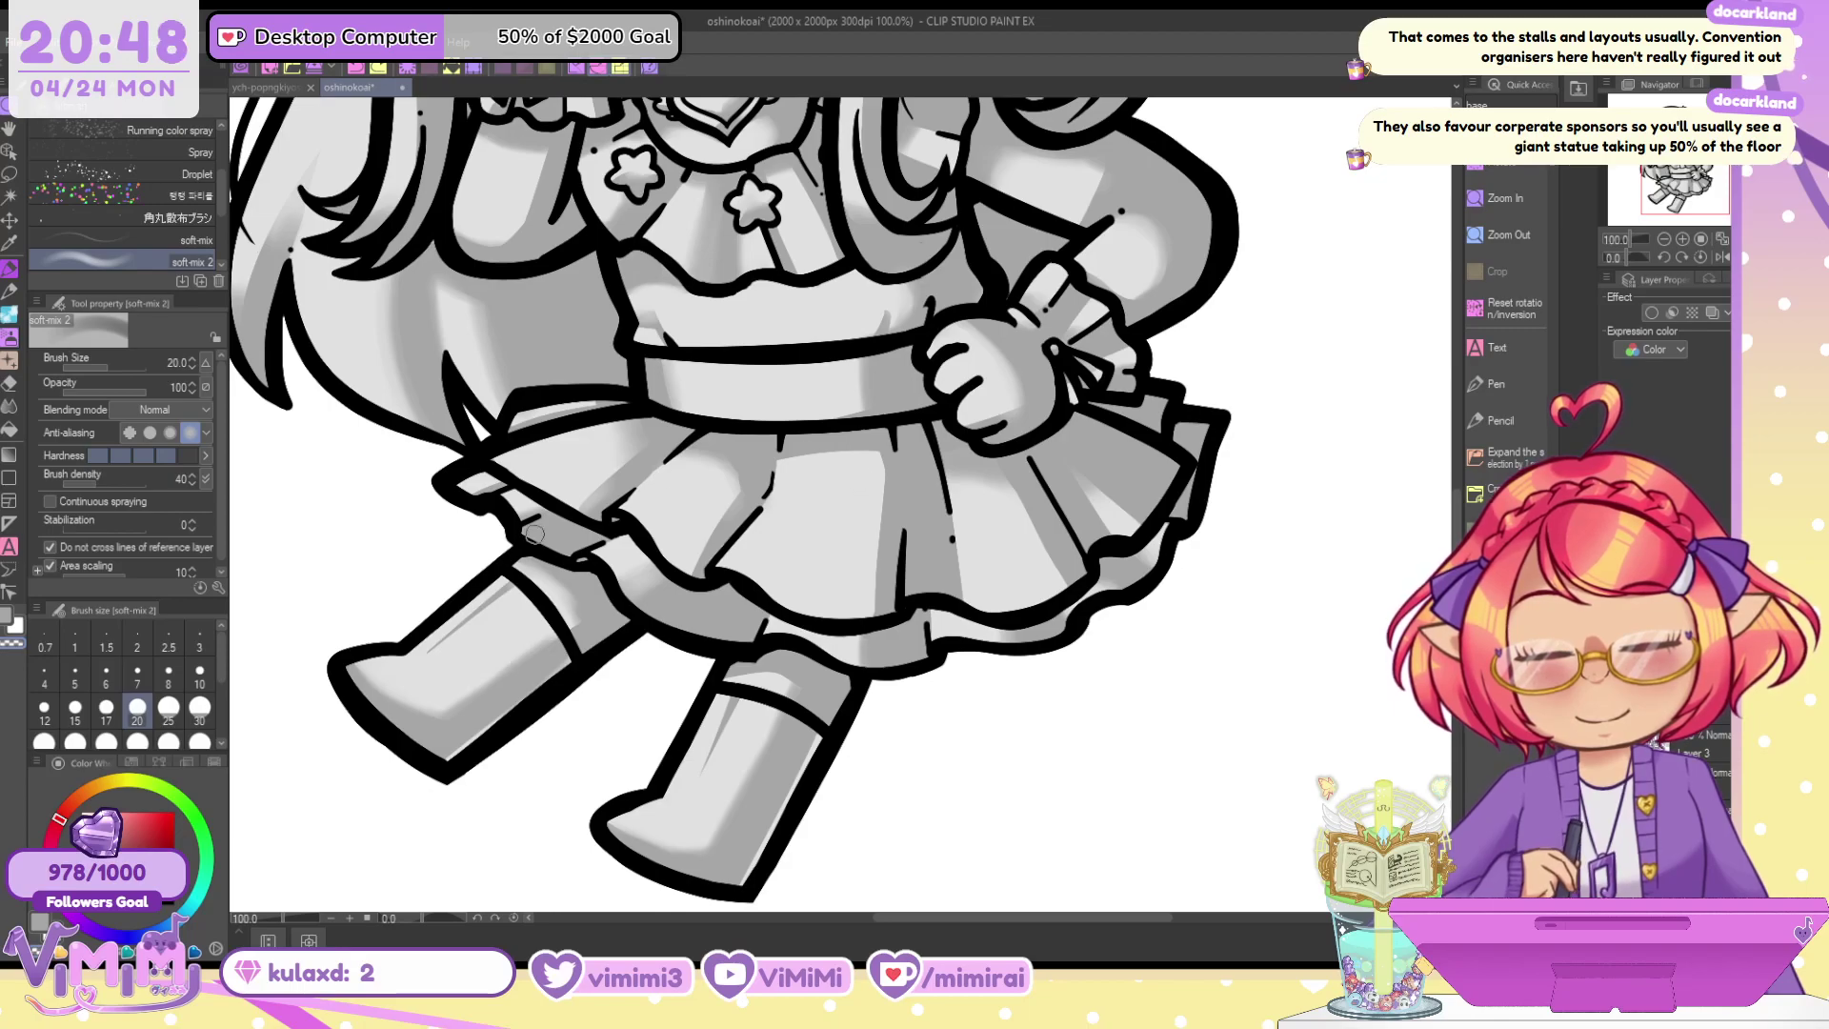
key("bracketright")
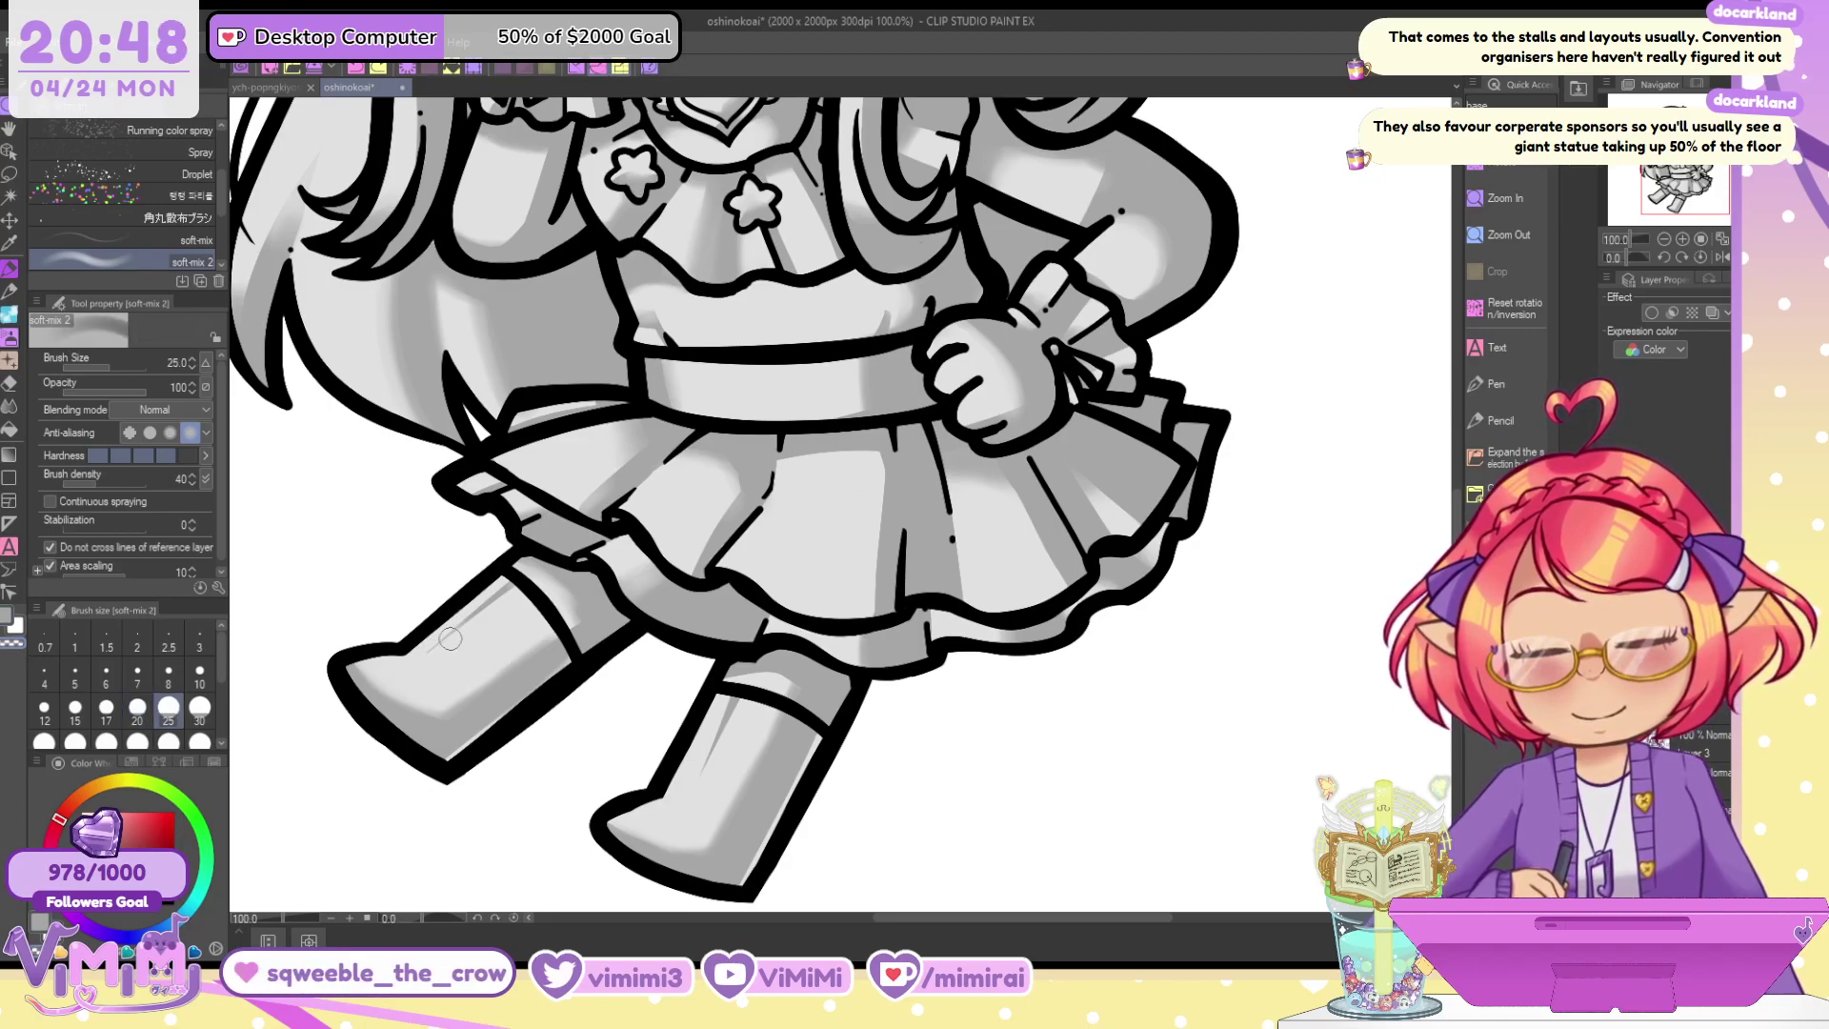
key("bracketright")
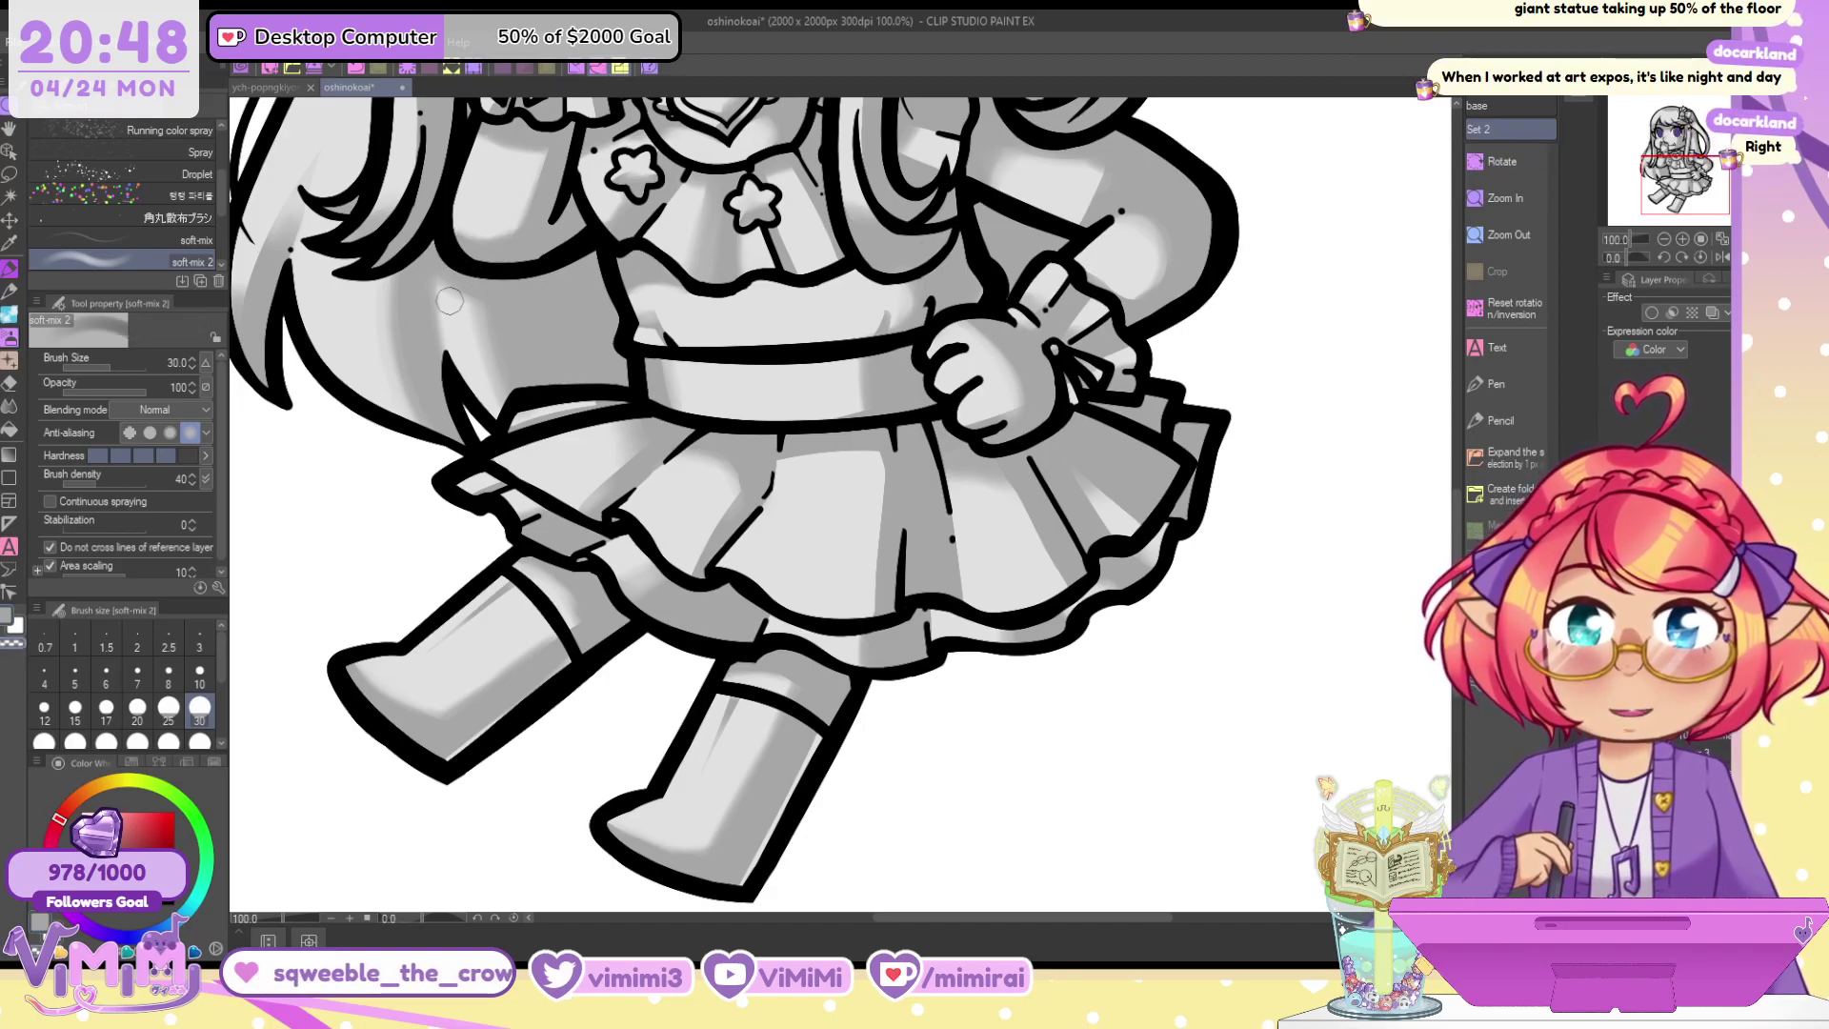
Retouch the shading in the long hair below the raised elbow with LAKI PEN 2 at size 40 and soft-mix 2
key("p")
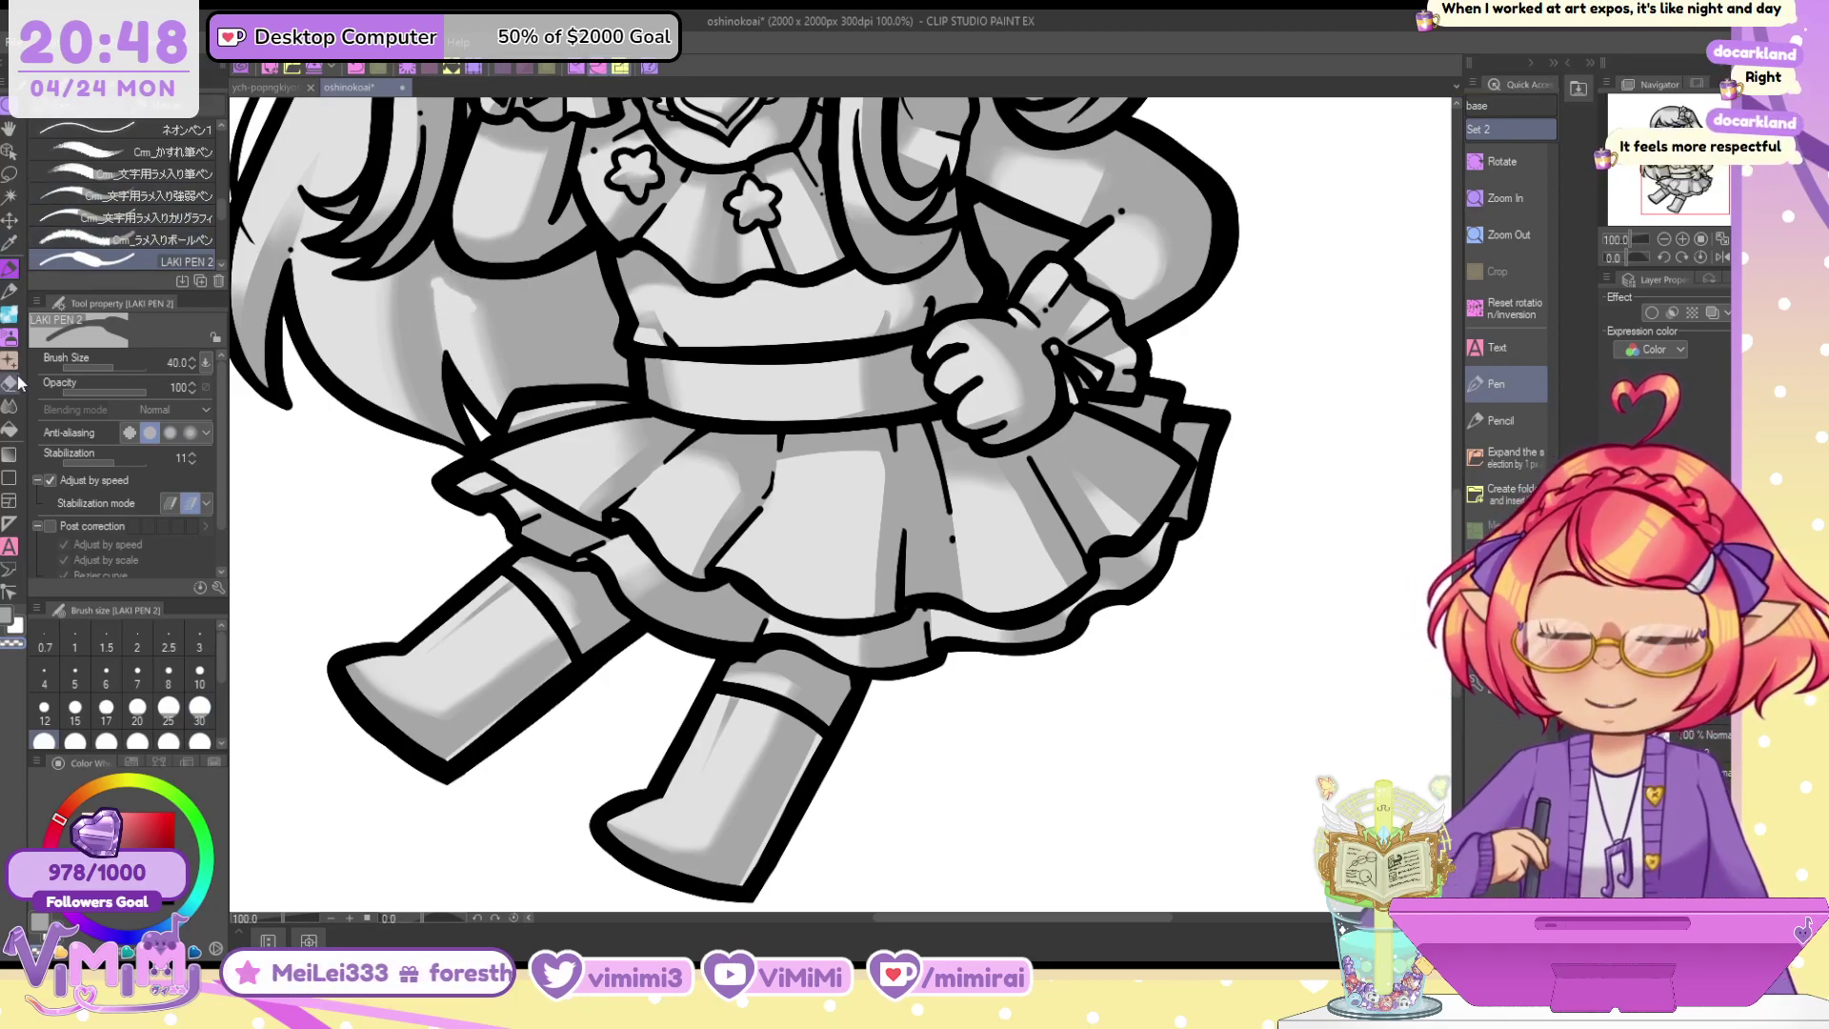
key("c")
left_click_drag(435, 269, 465, 381)
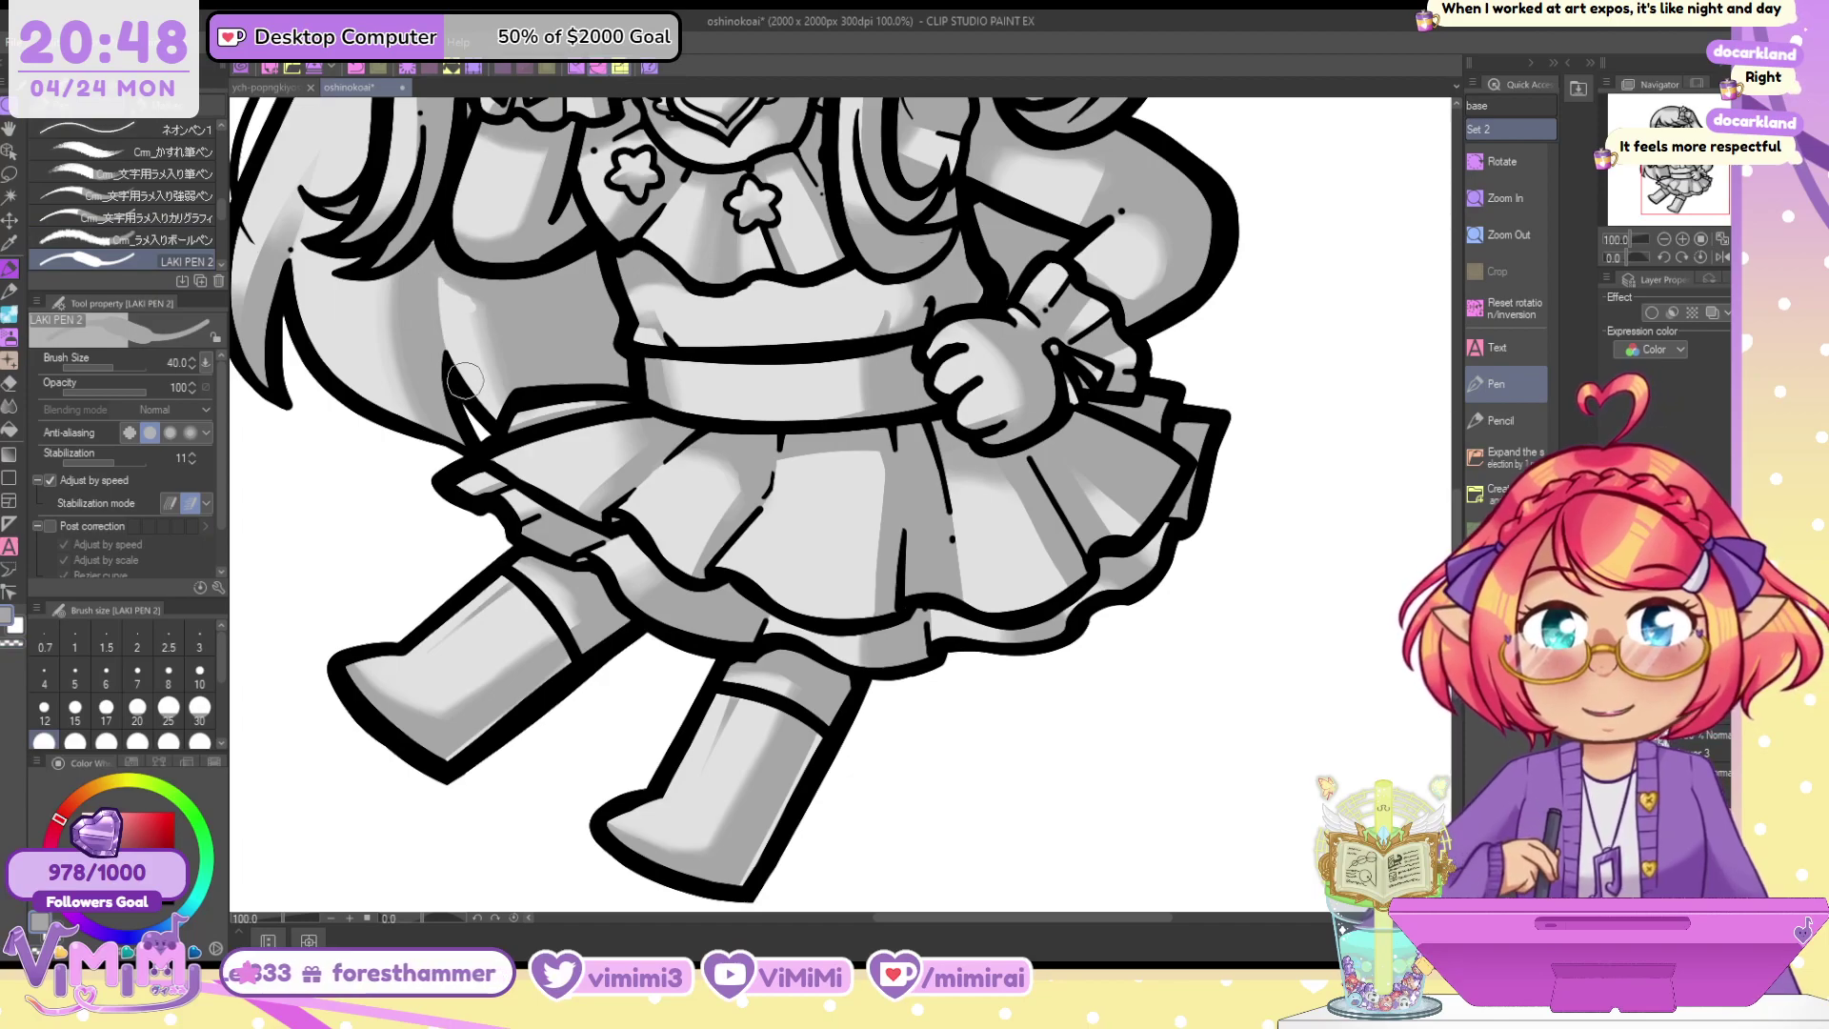
key("b")
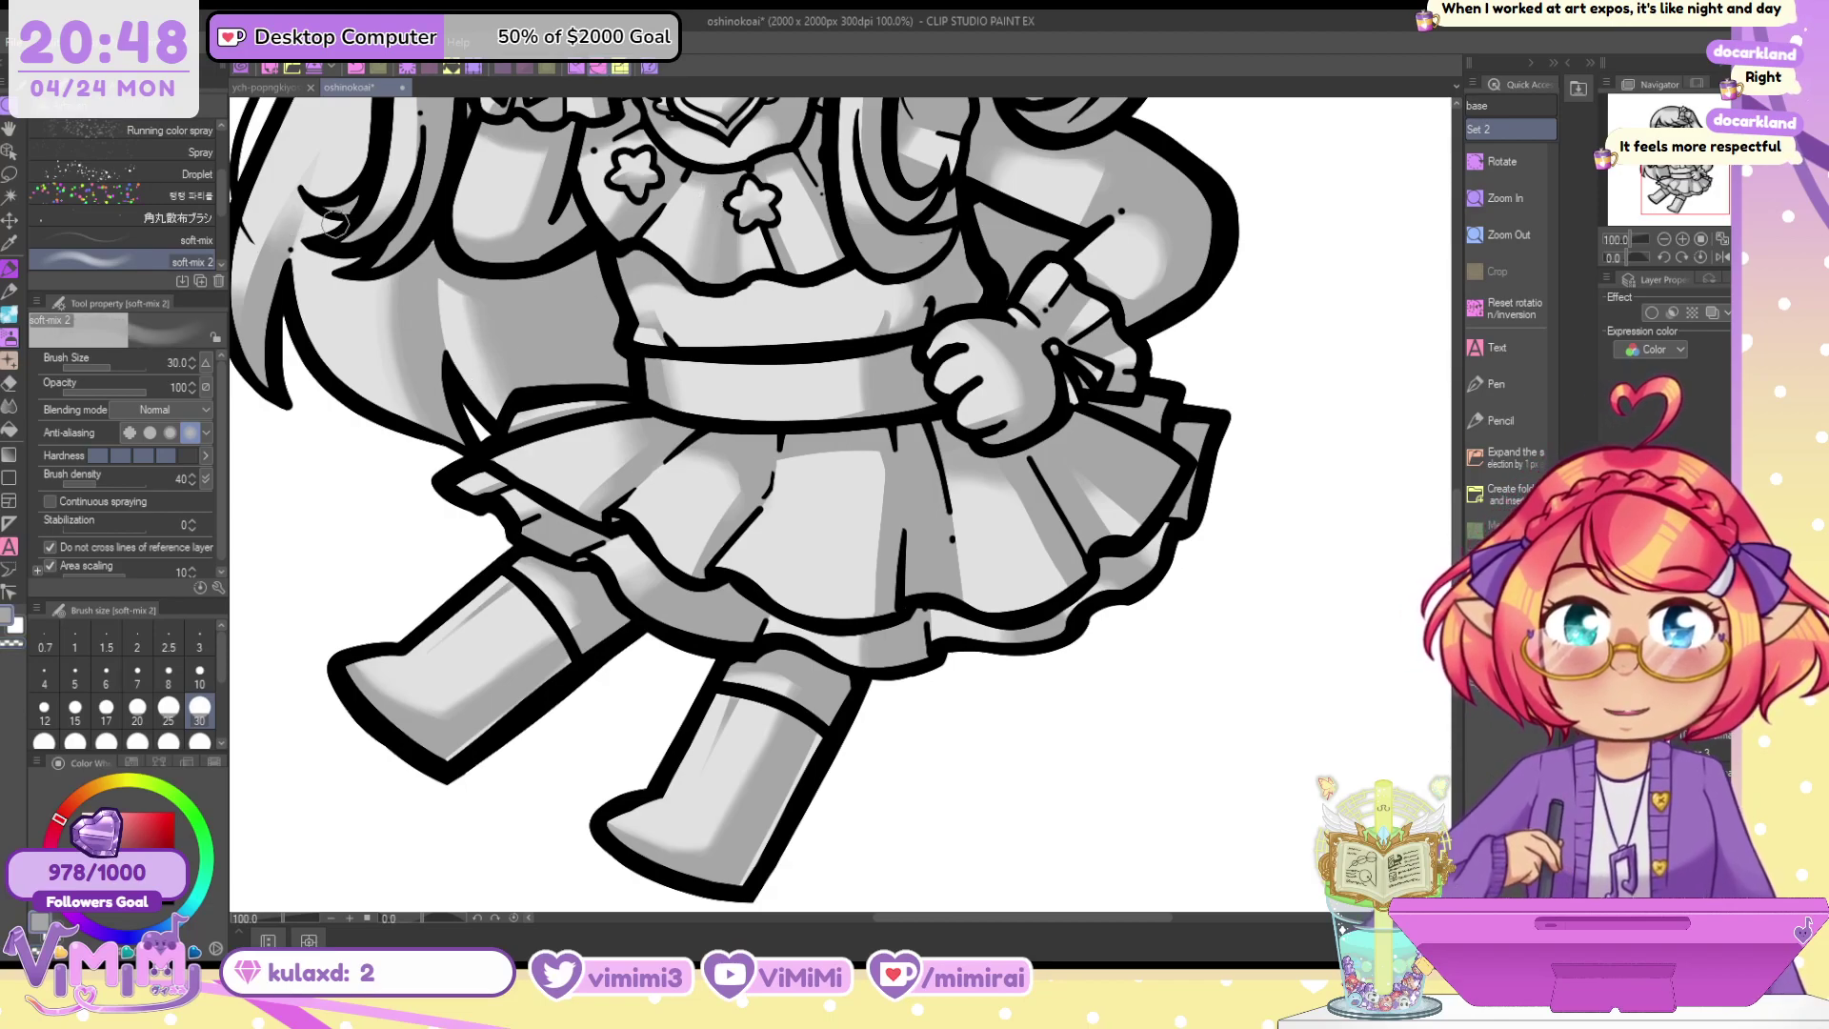
key("bracketleft")
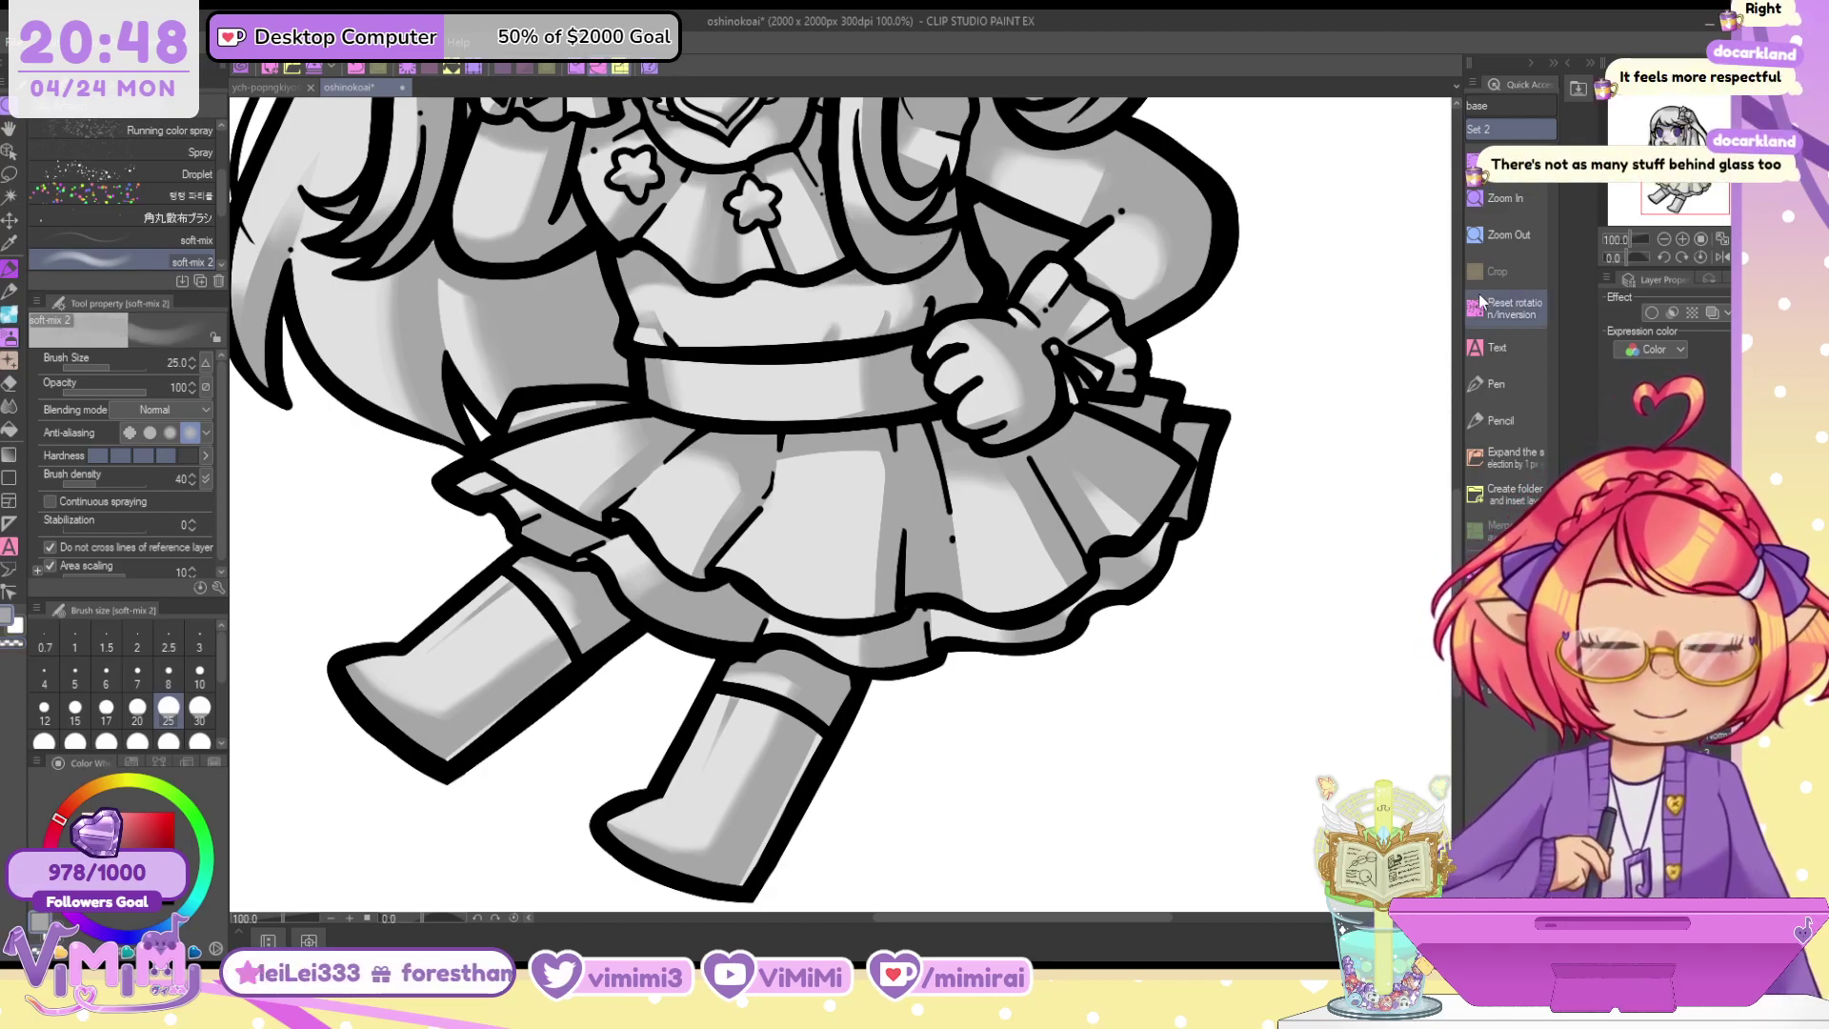
Show the flat colours beneath the grey shading and auto-select the face skin, referring to the editing layer only
scroll(1182, 367, "up", 10)
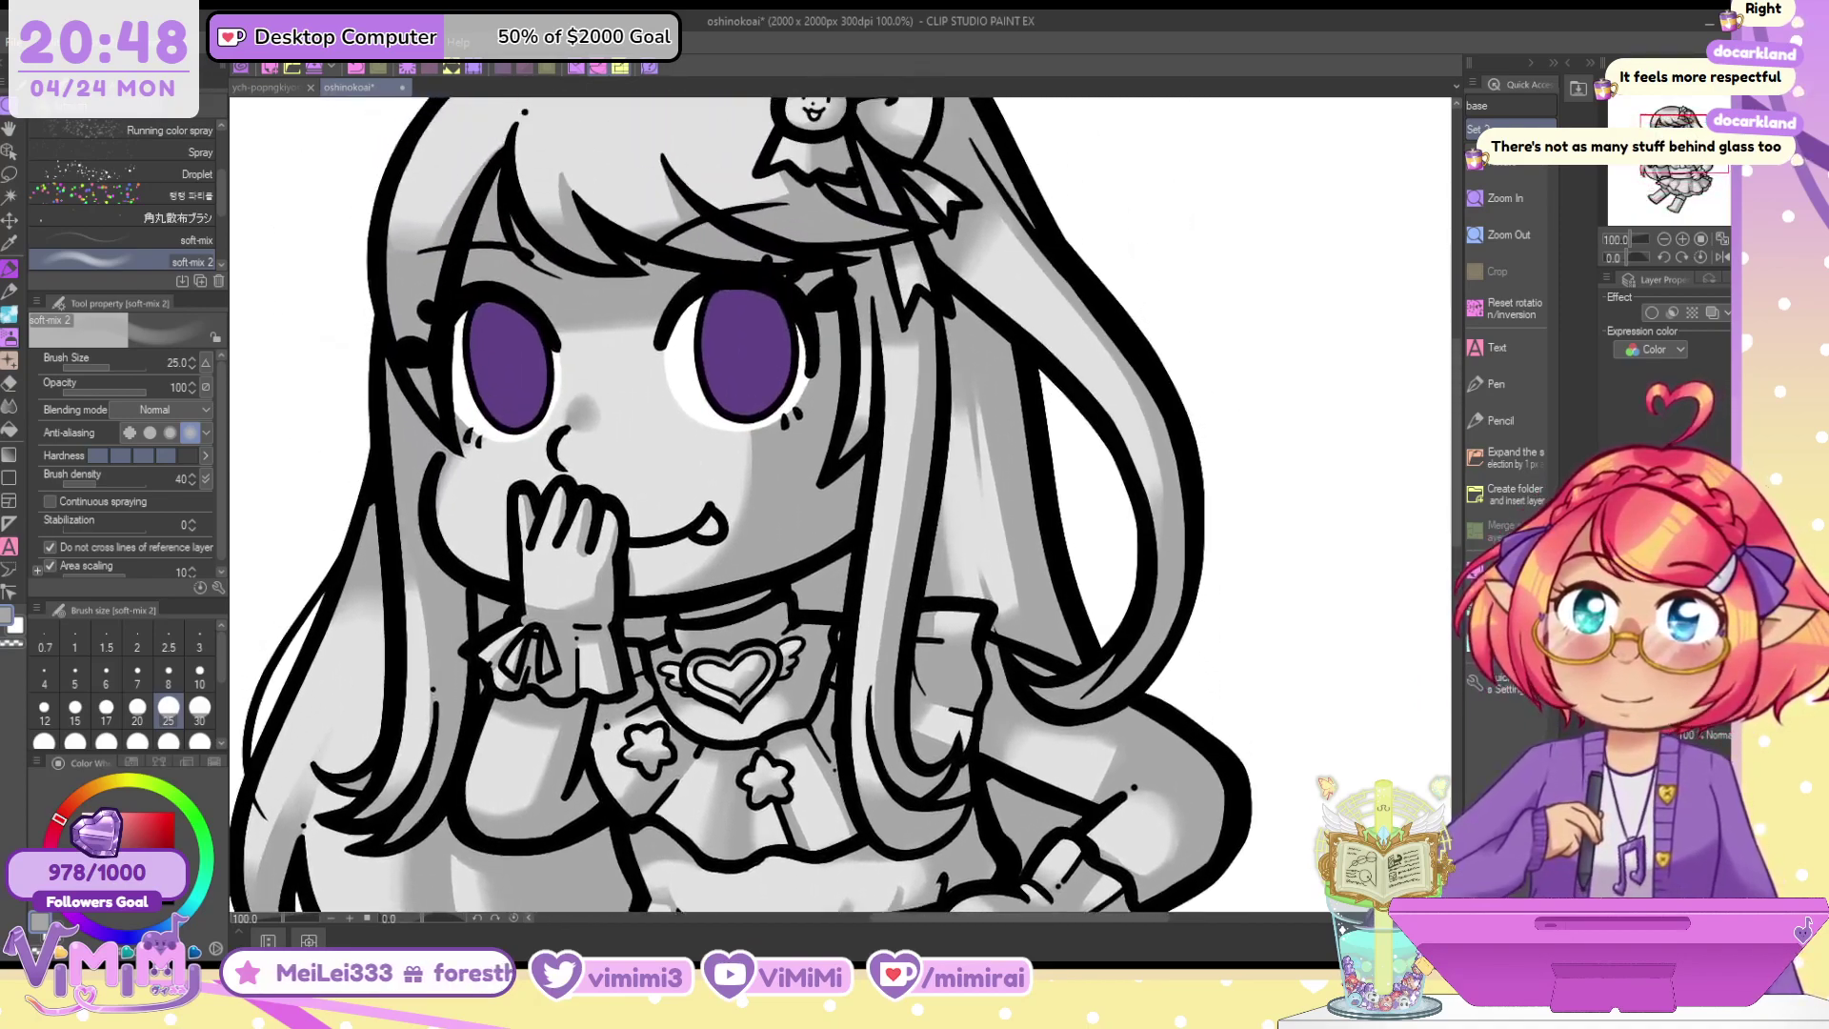
left_click_drag(1663, 120, 1656, 104)
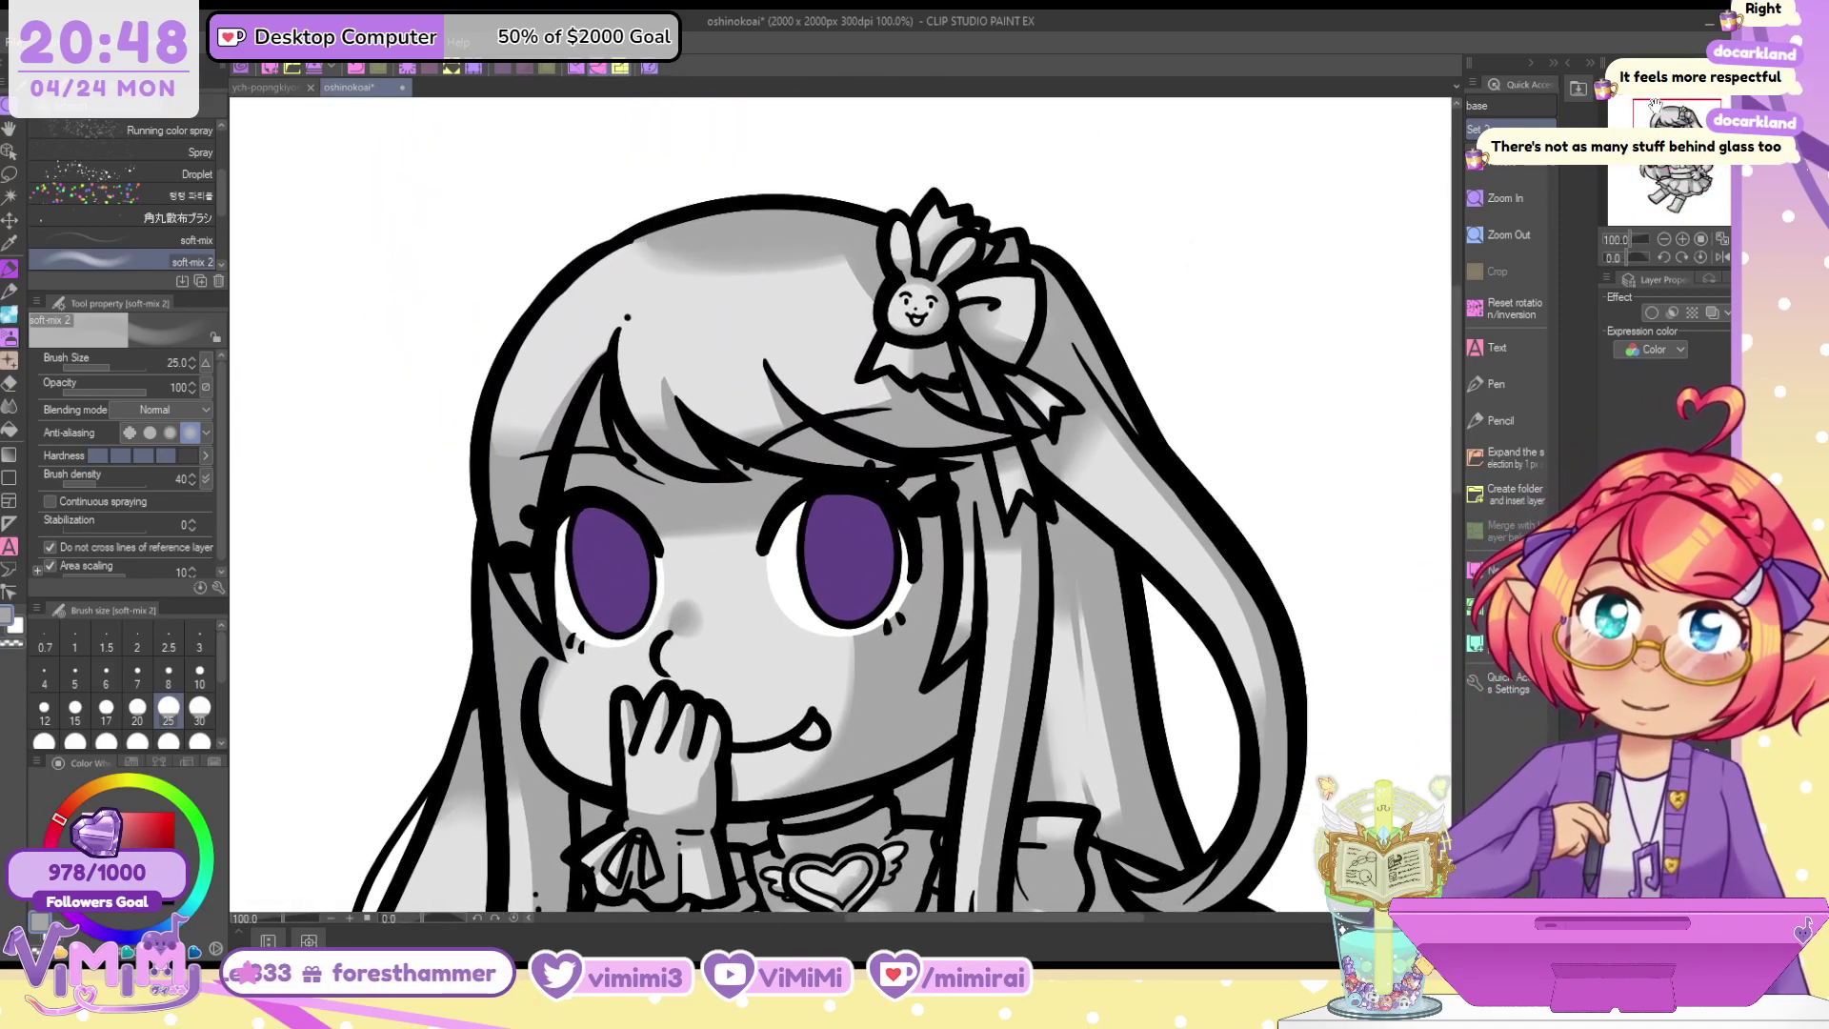
key("]")
key("]")
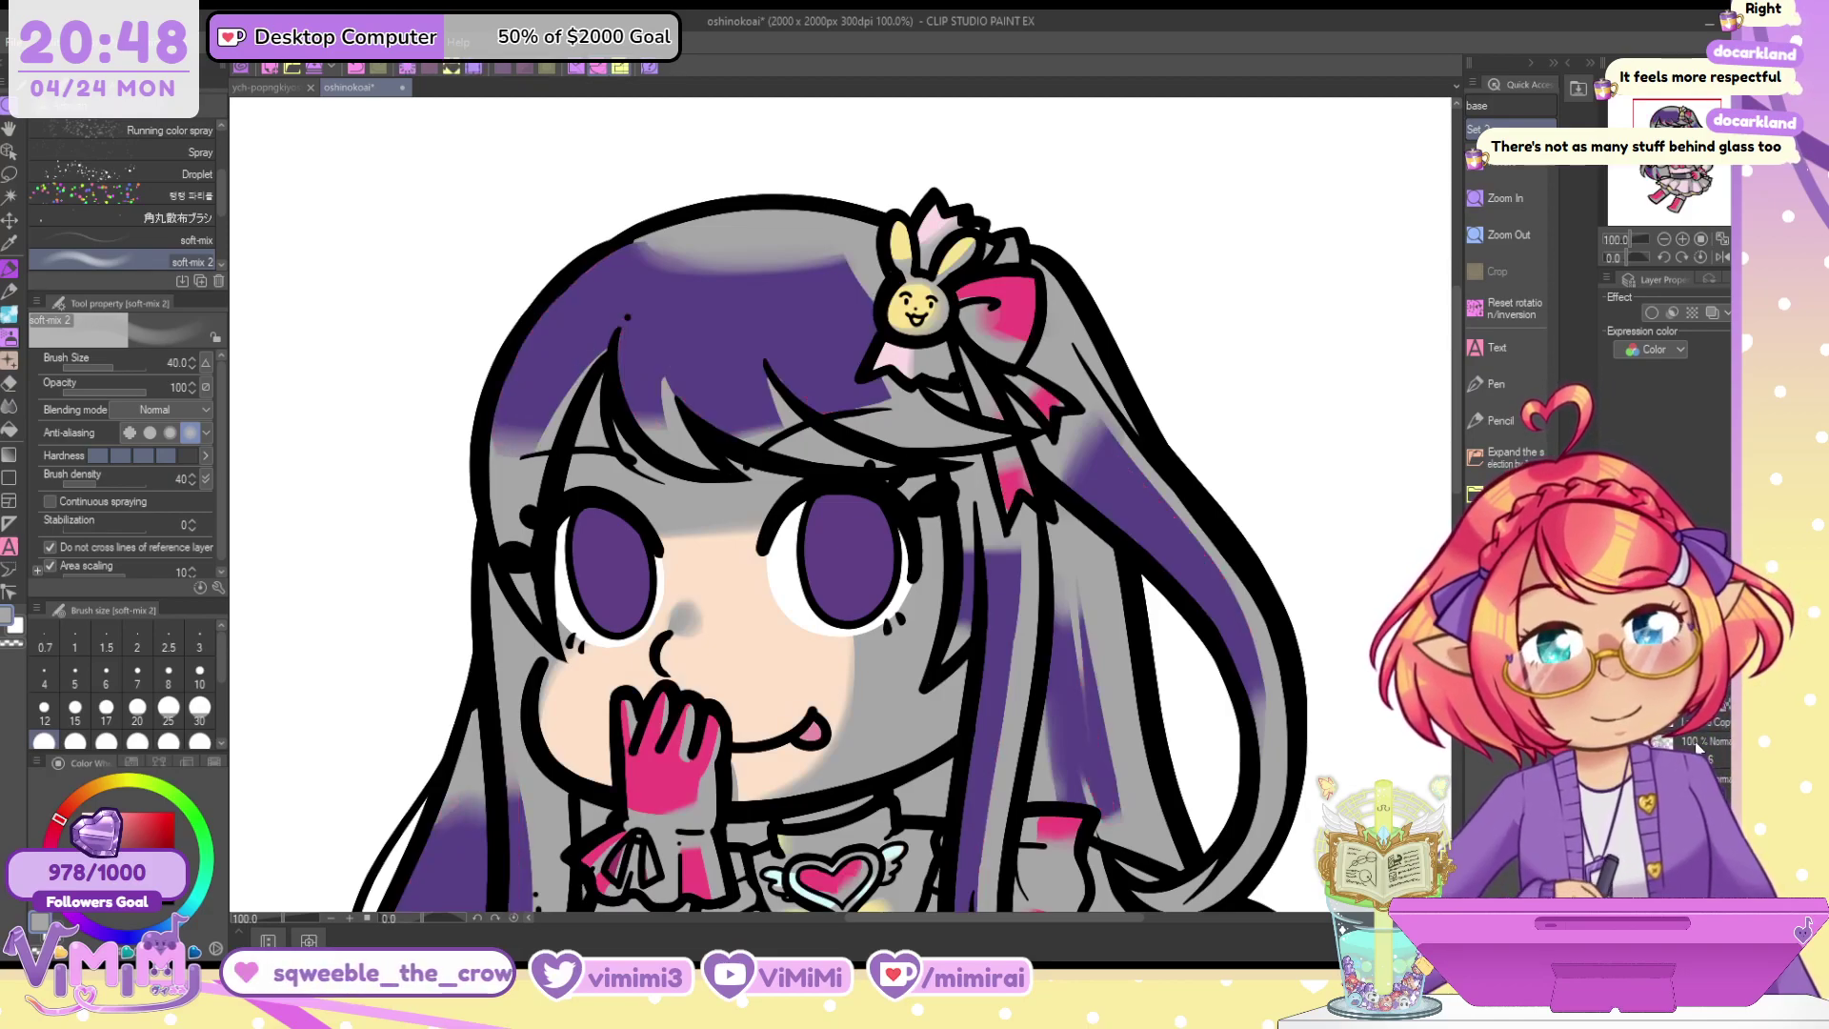
key("w")
left_click(756, 620)
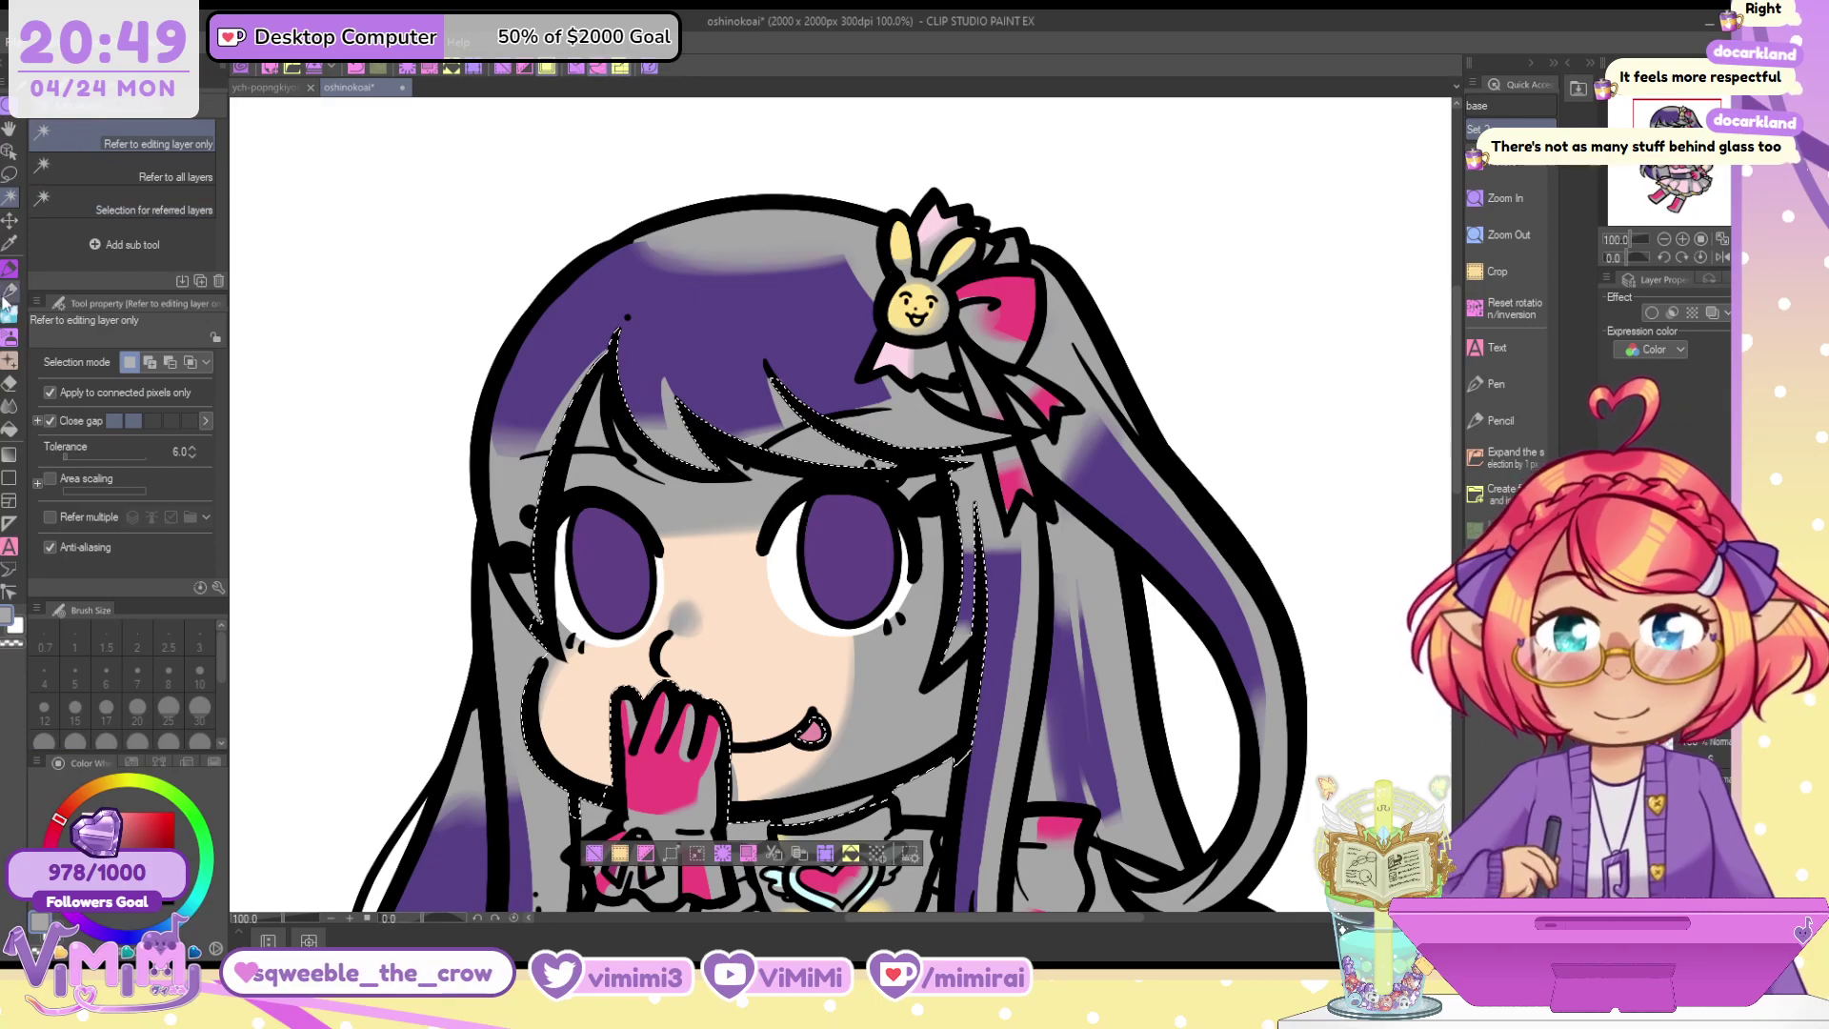
Sample the light skin tone from the face for LAKI PEN 2 and shift its hue to a redder peach
key("p")
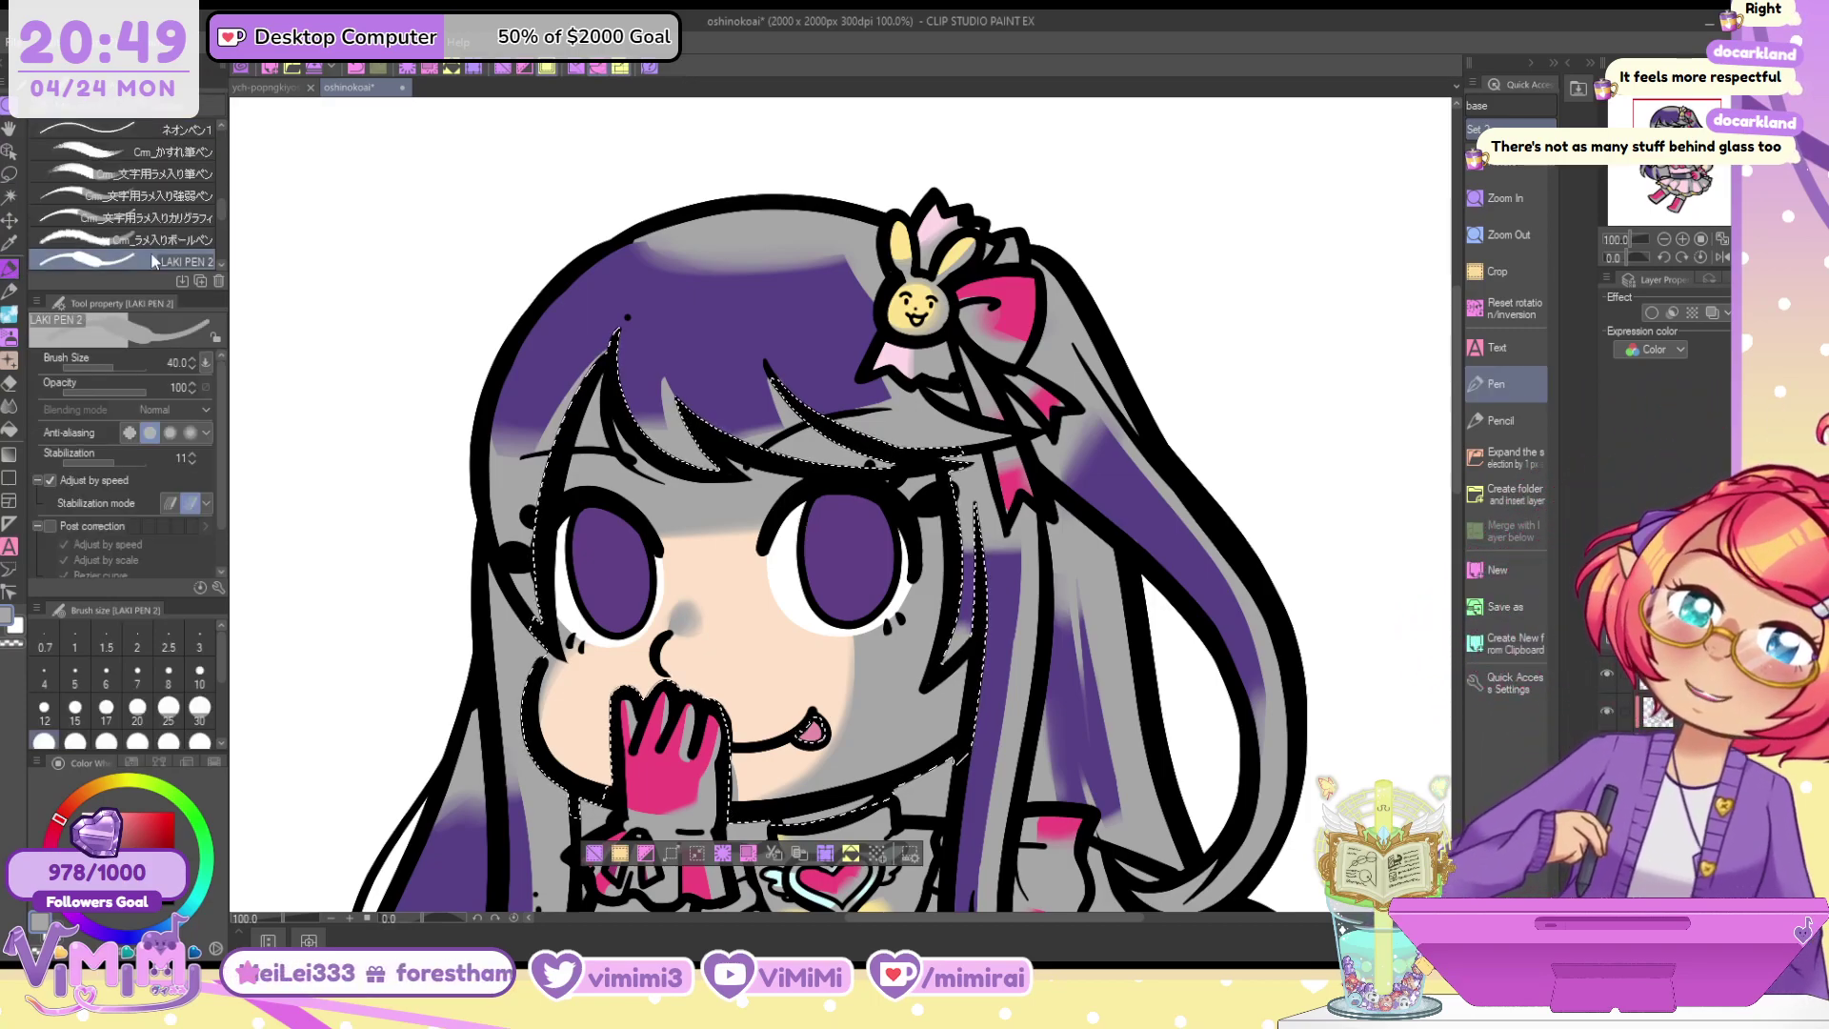
mouse_move(444, 762)
left_mouse_down()
mouse_move(457, 699)
mouse_move(368, 635)
left_mouse_up()
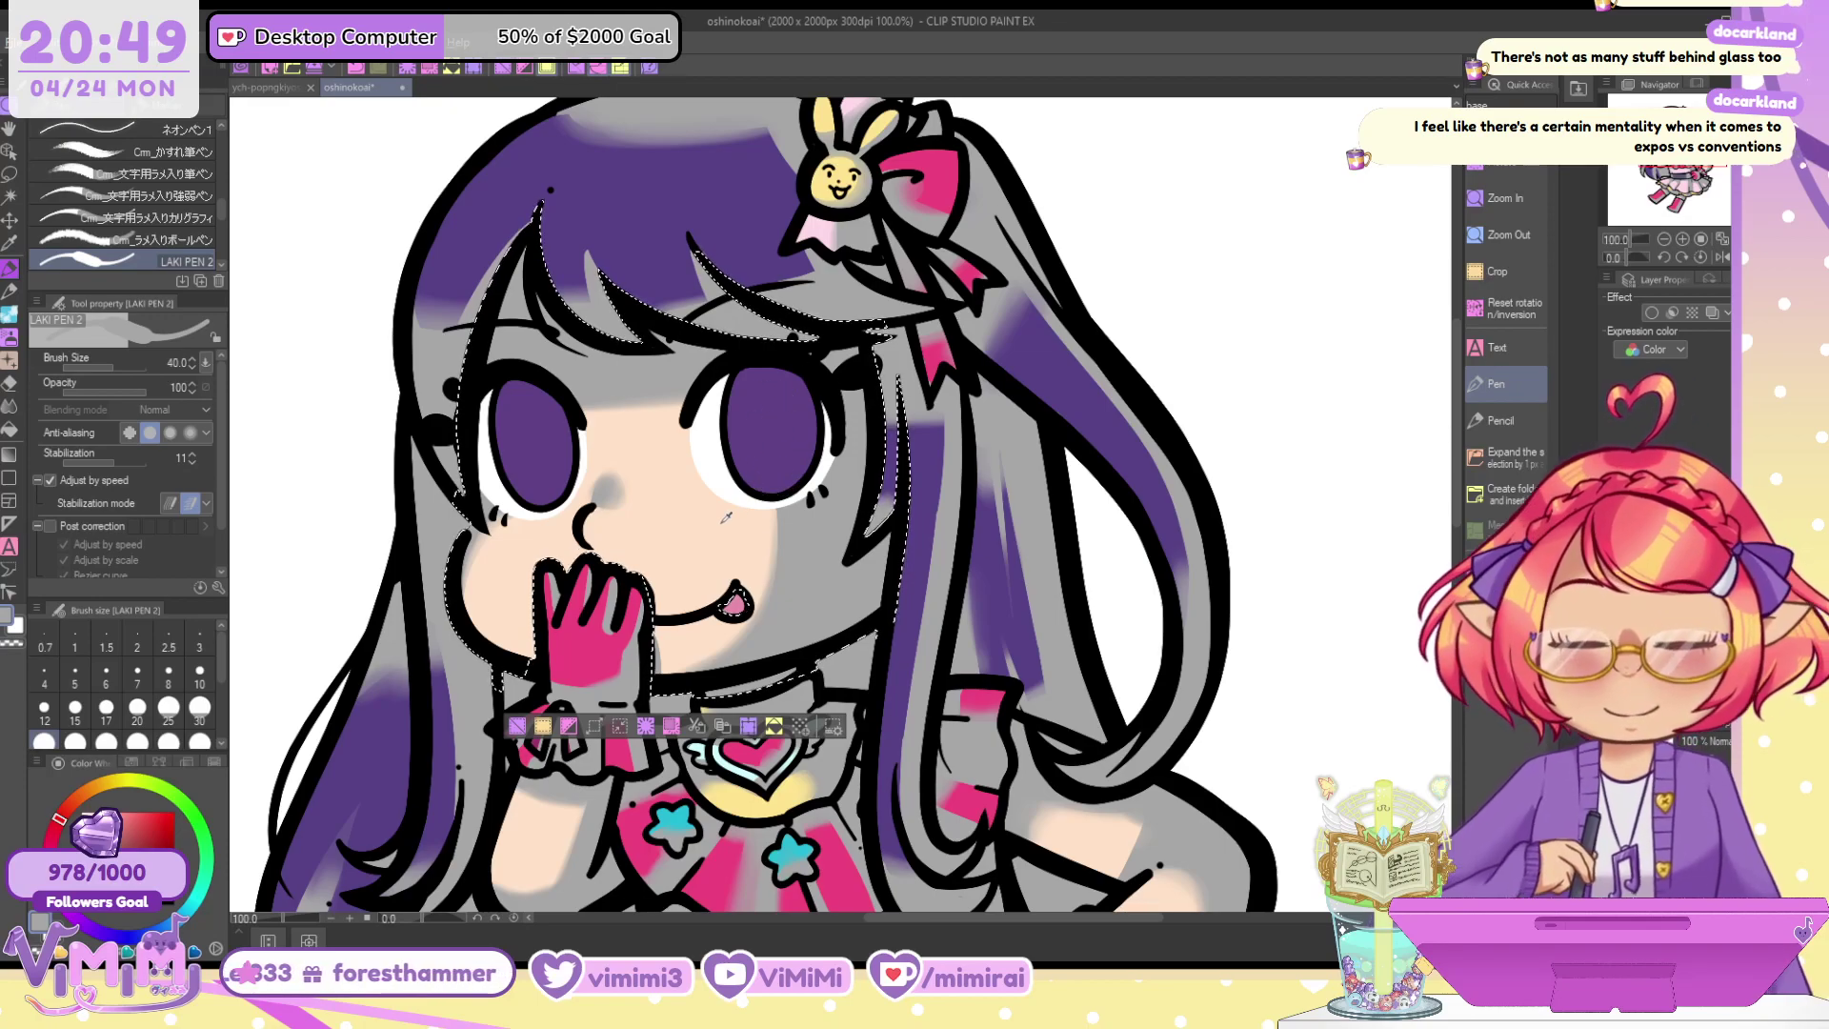
left_click(678, 457, "alt")
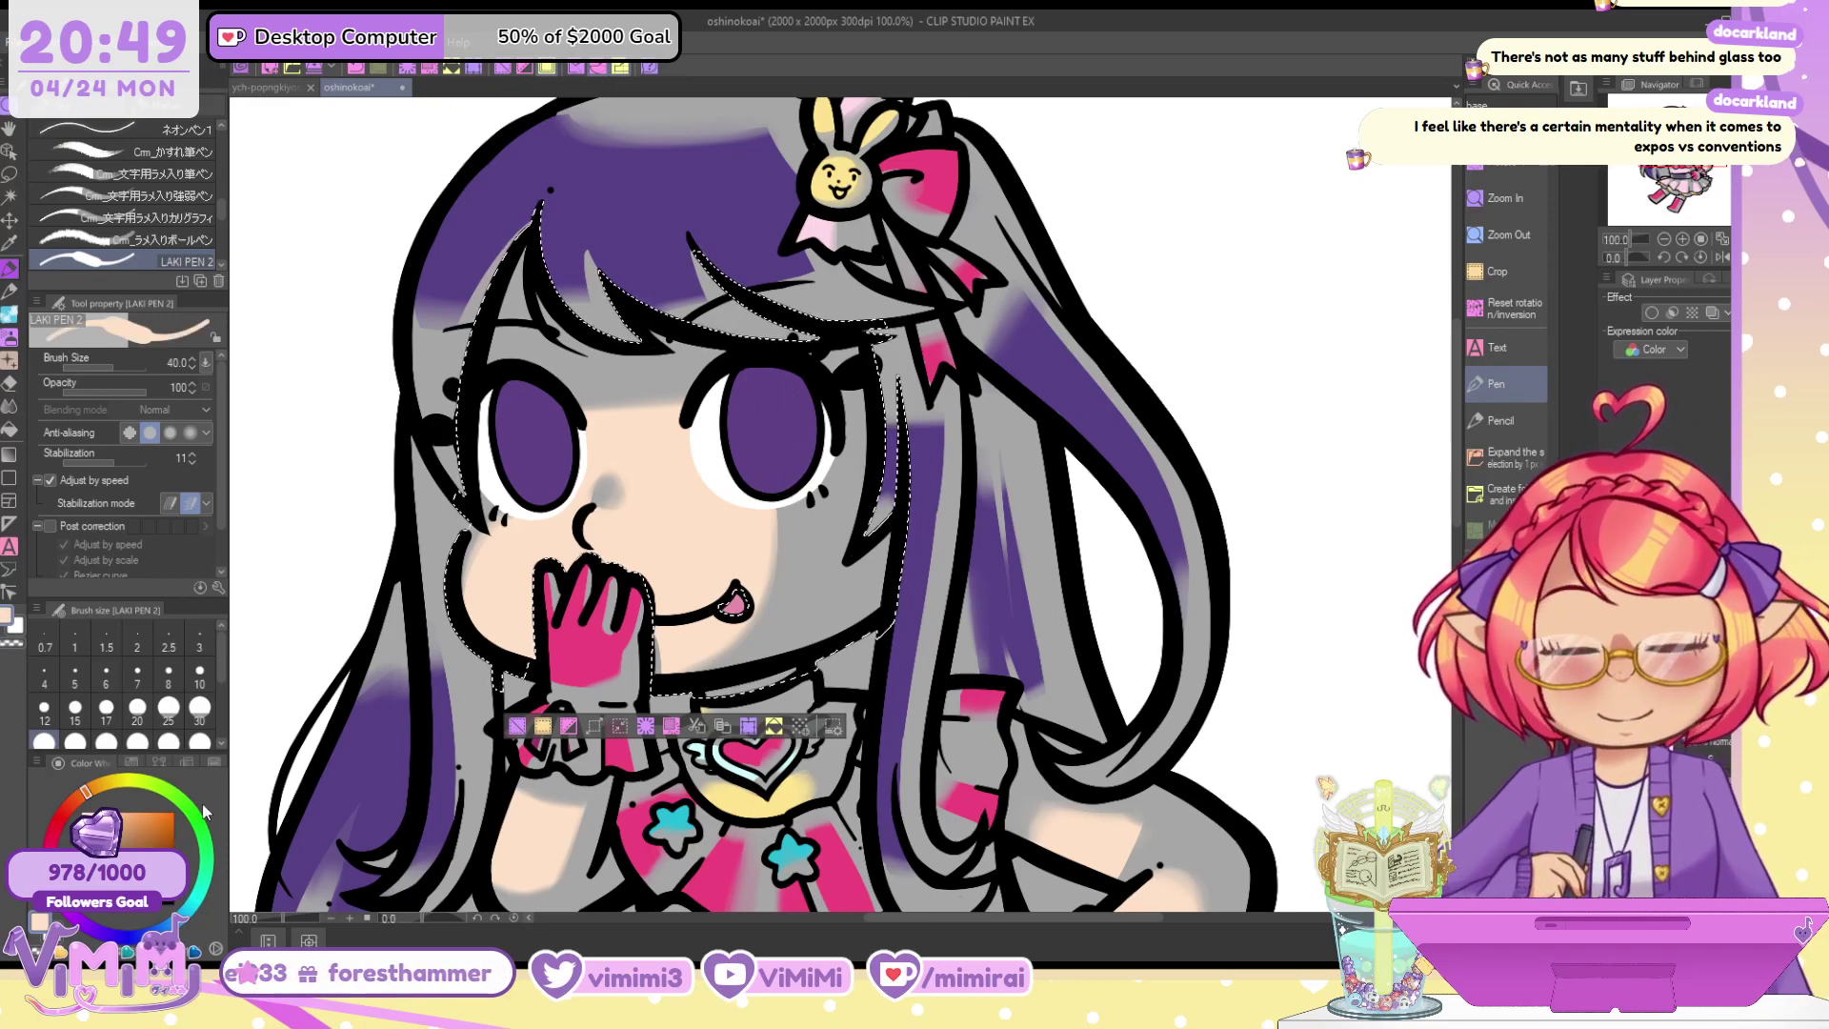
left_click(86, 798)
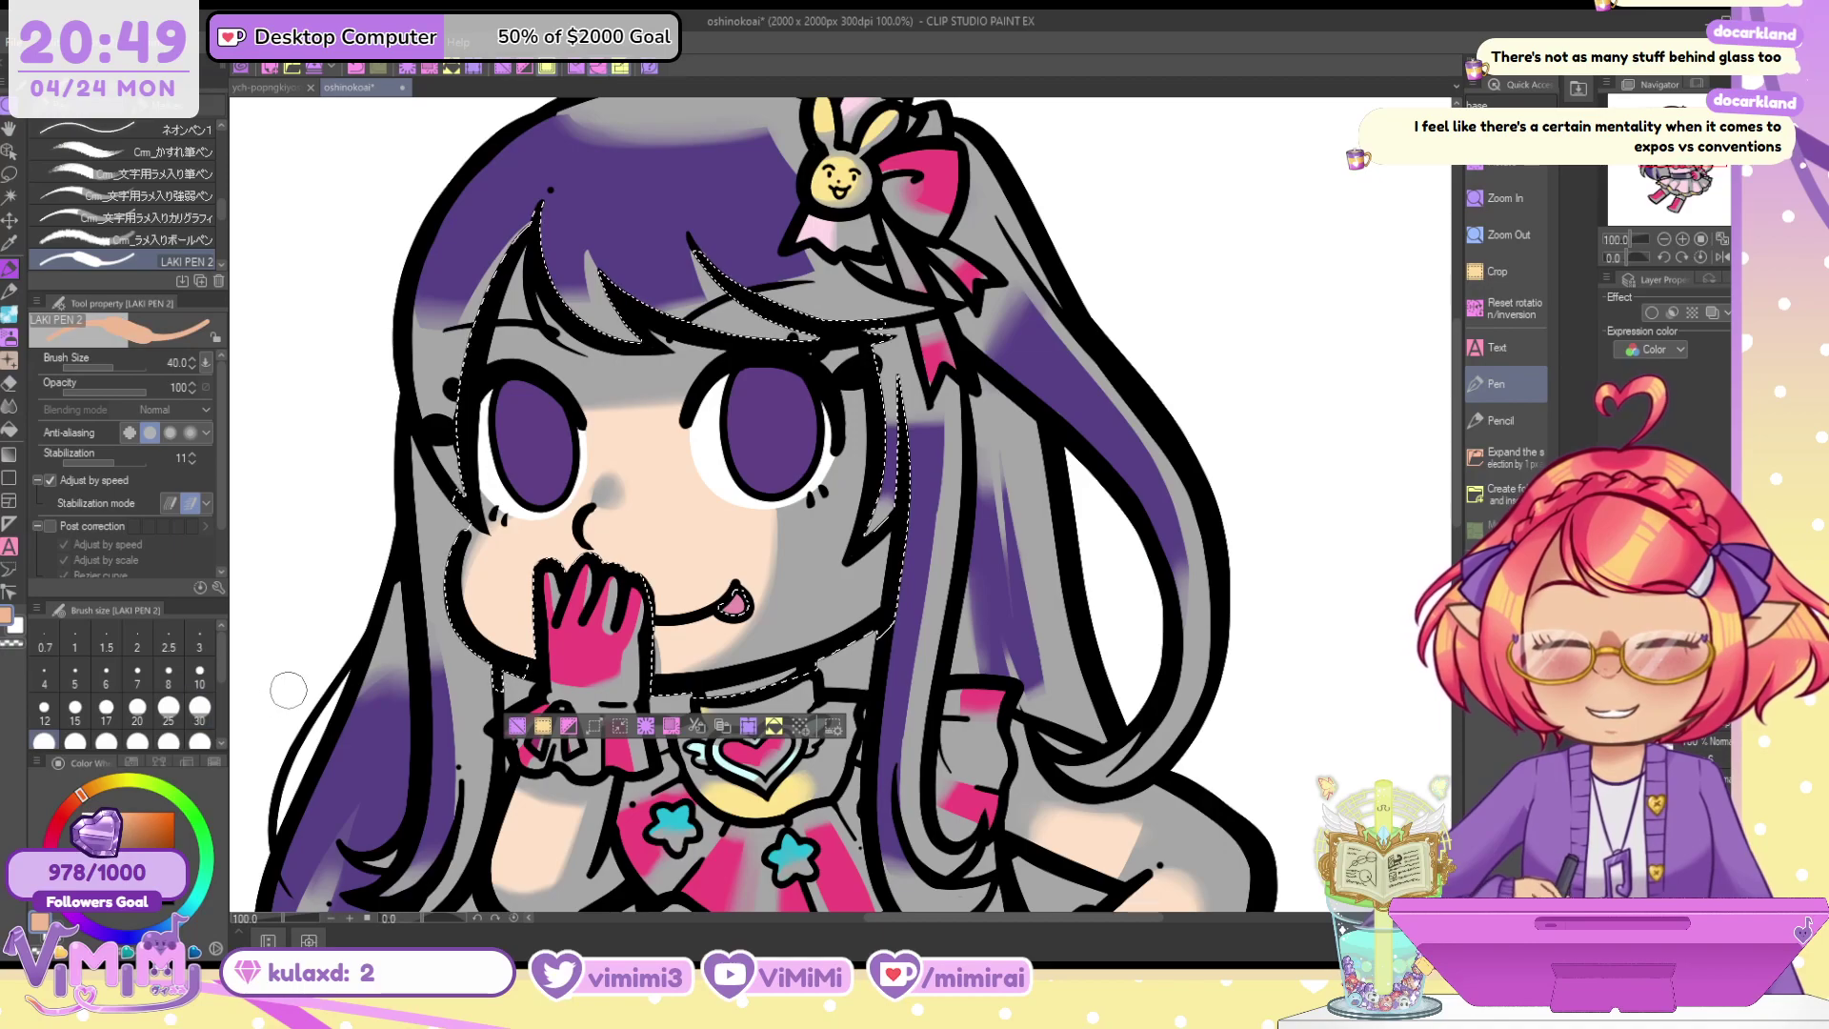
Recolour the grey shadows on the face and neck with the peach skin shade at brush size 150
key("bracketright")
key("bracketright")
key("bracketright")
key("bracketright")
key("bracketright")
key("bracketright")
key("bracketright")
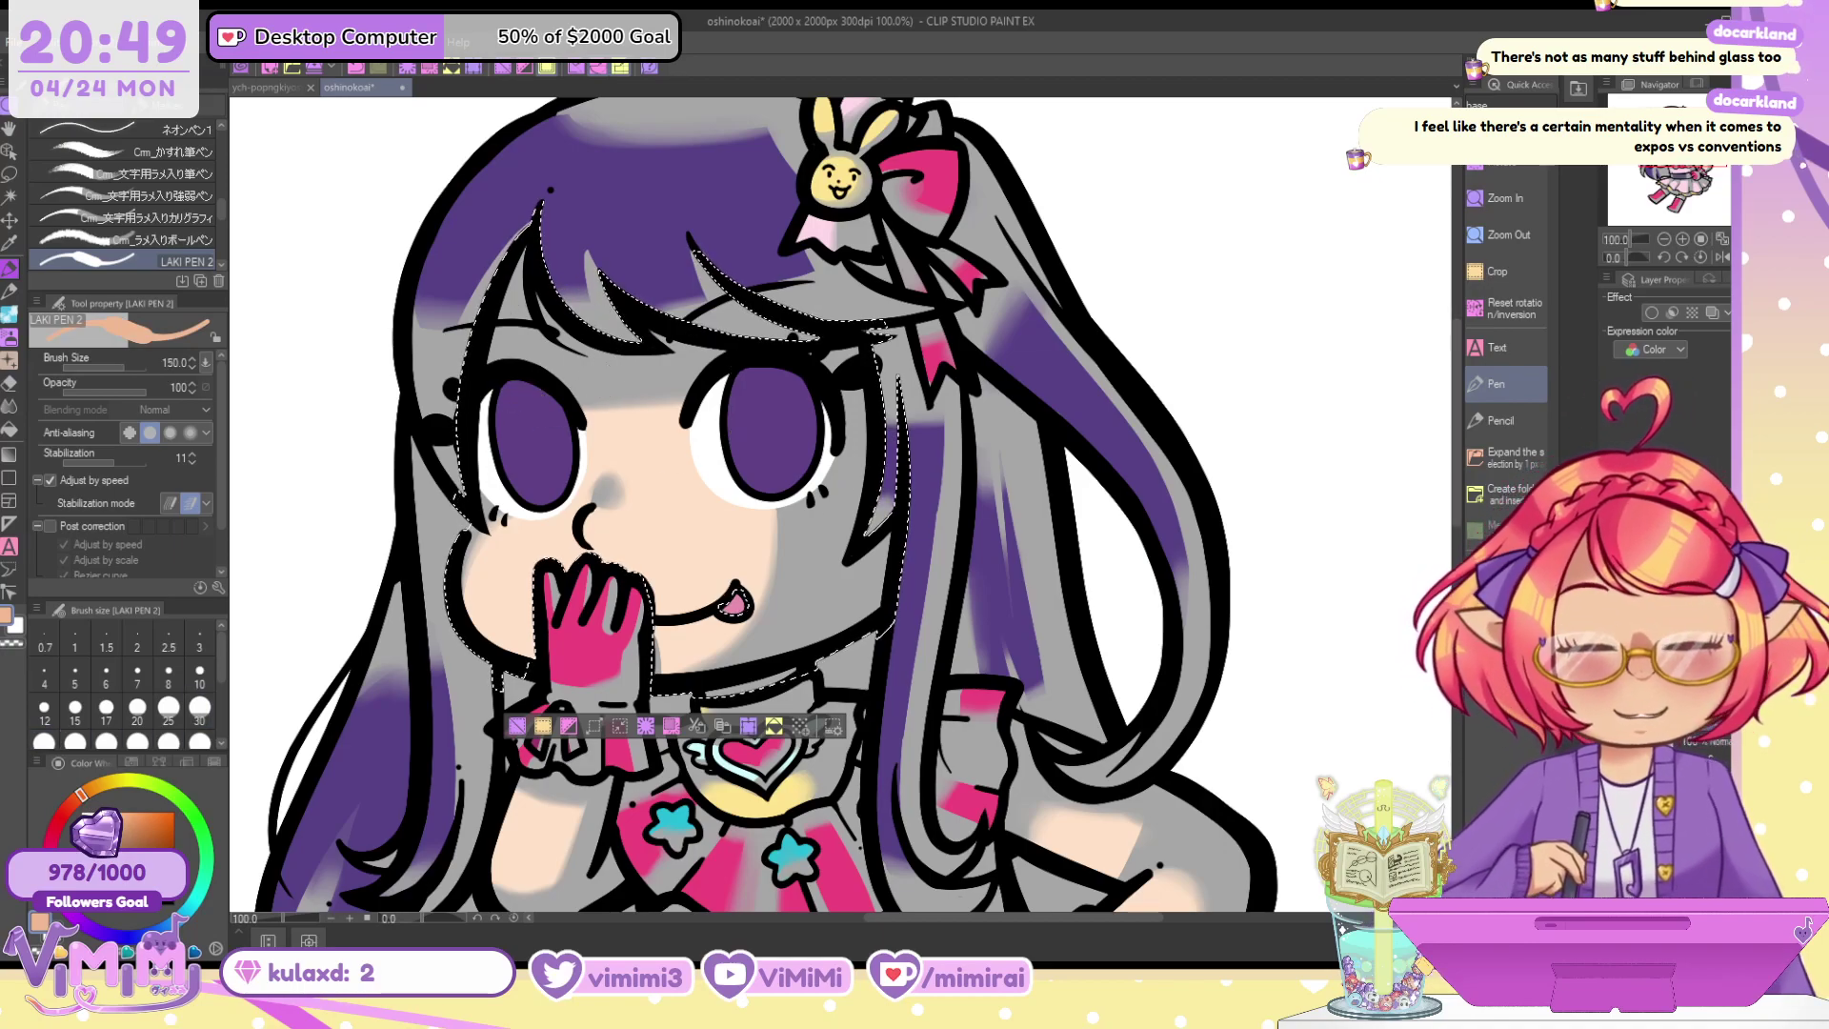
mouse_move(505, 355)
left_mouse_down()
mouse_move(454, 398)
mouse_move(476, 446)
mouse_move(738, 367)
mouse_move(928, 397)
mouse_move(868, 540)
mouse_move(605, 804)
left_mouse_up()
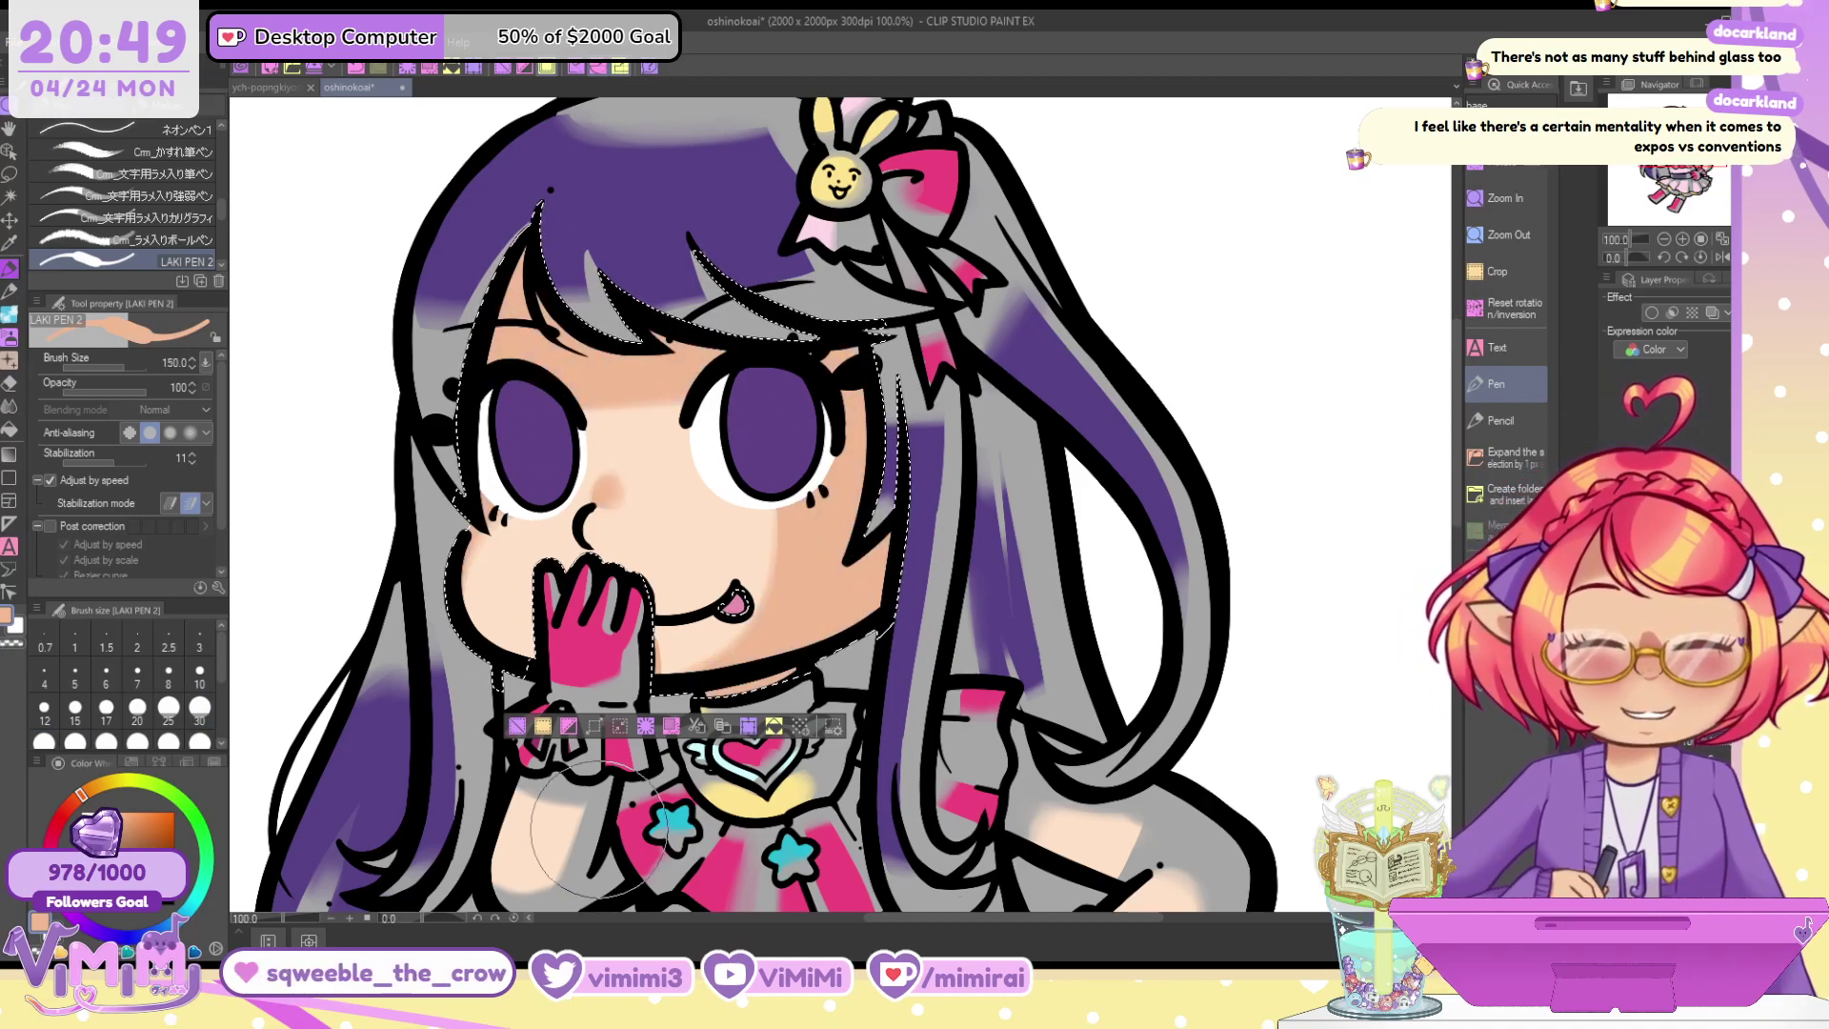
Select all skin areas, not only connected pixels, and recolour the grey shadows on the arms and legs in peach
left_click_drag(1680, 140, 1676, 161)
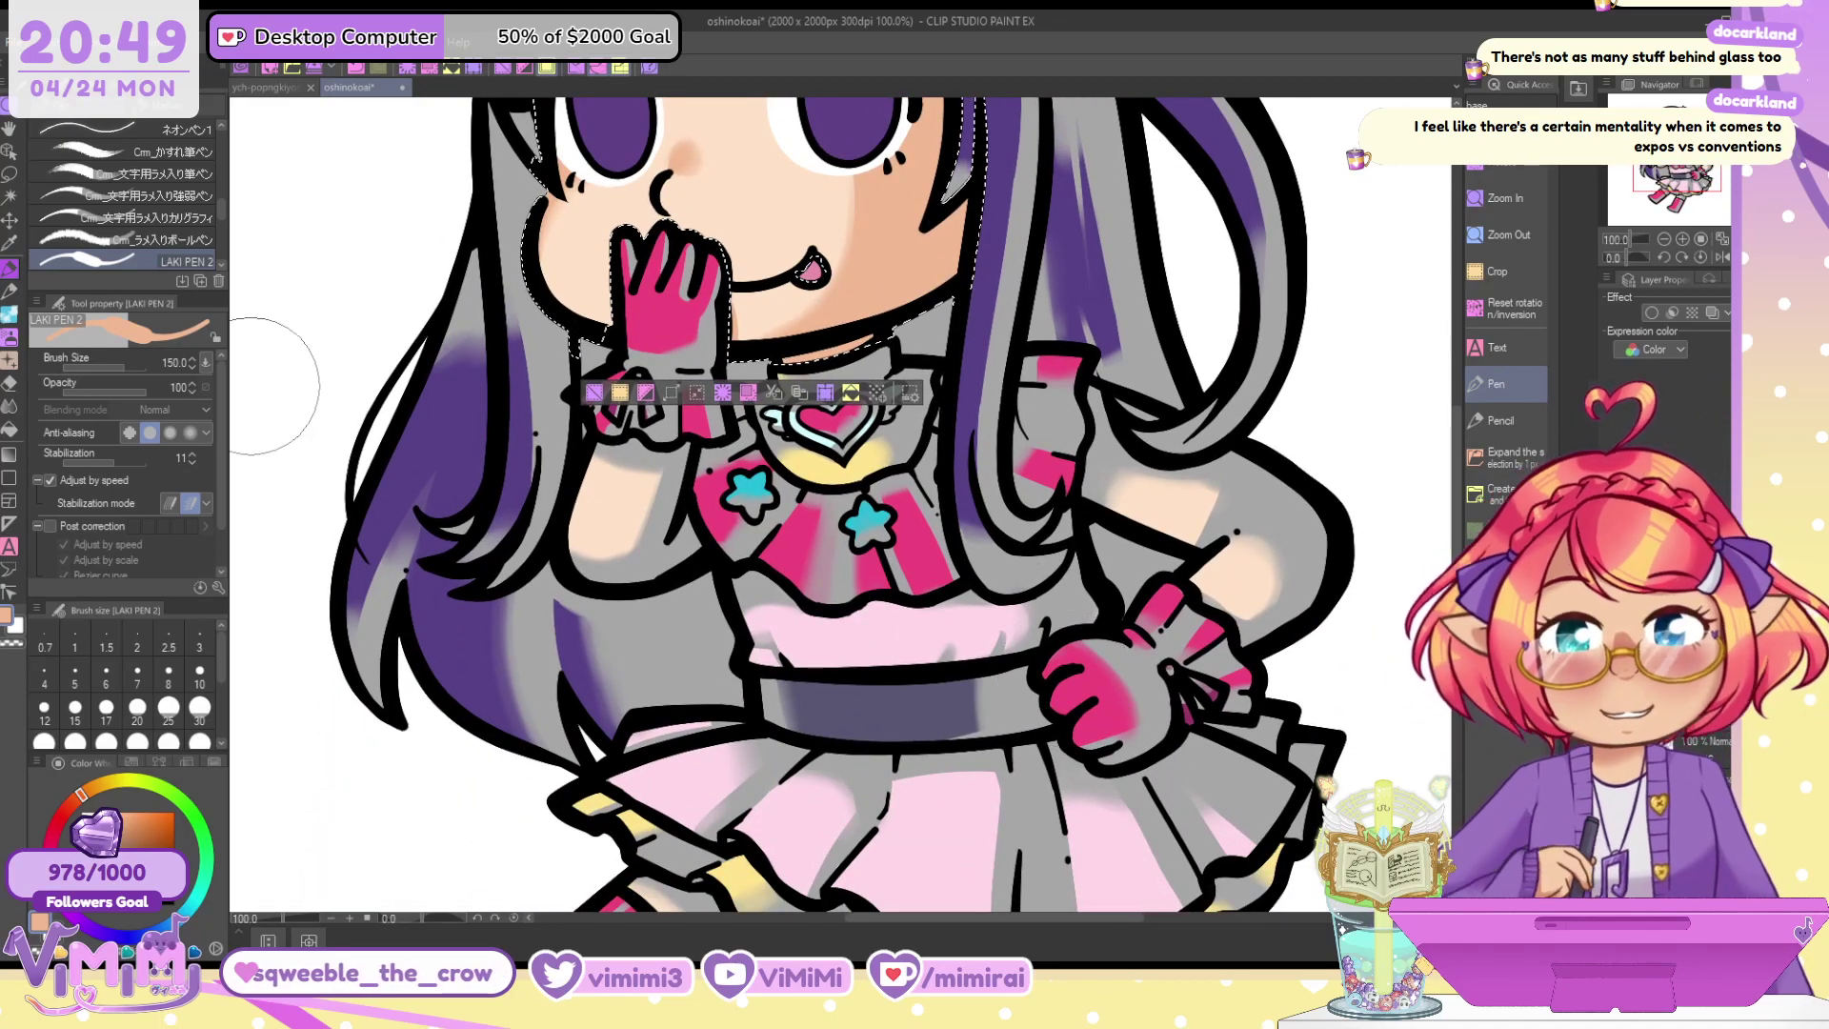
key("w")
left_click(539, 435, "shift")
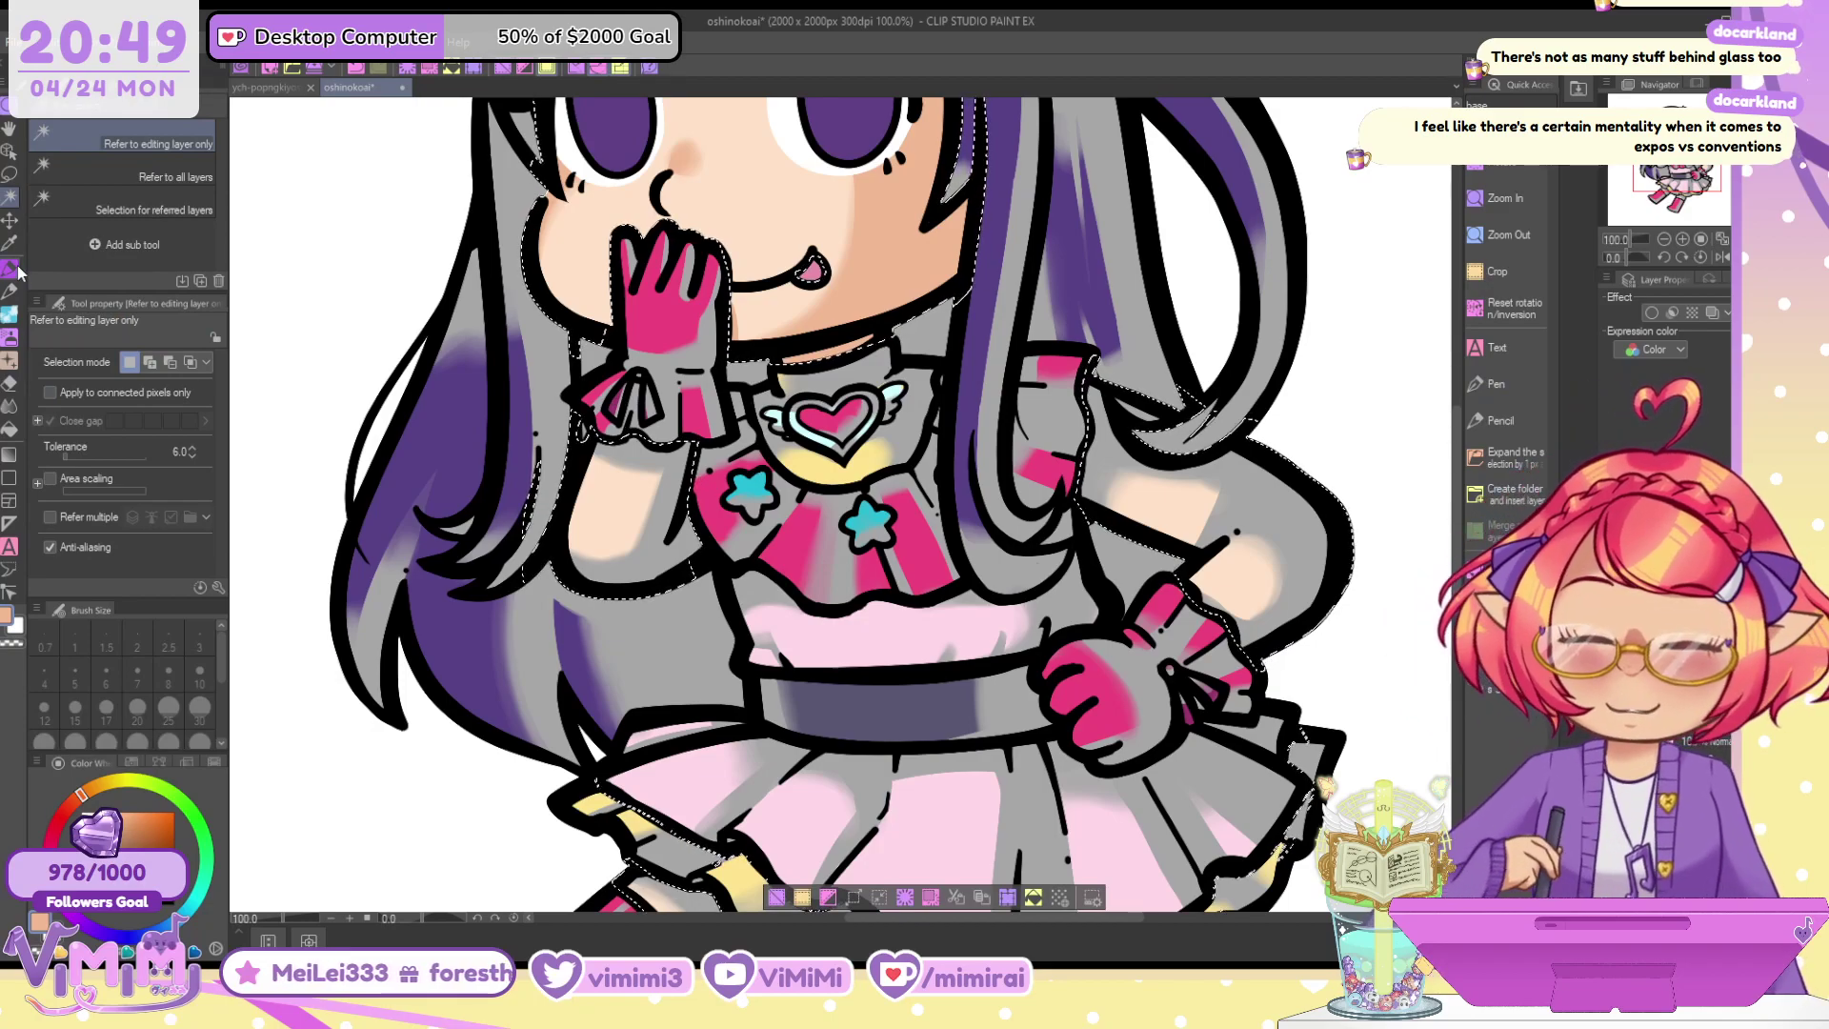
key("p")
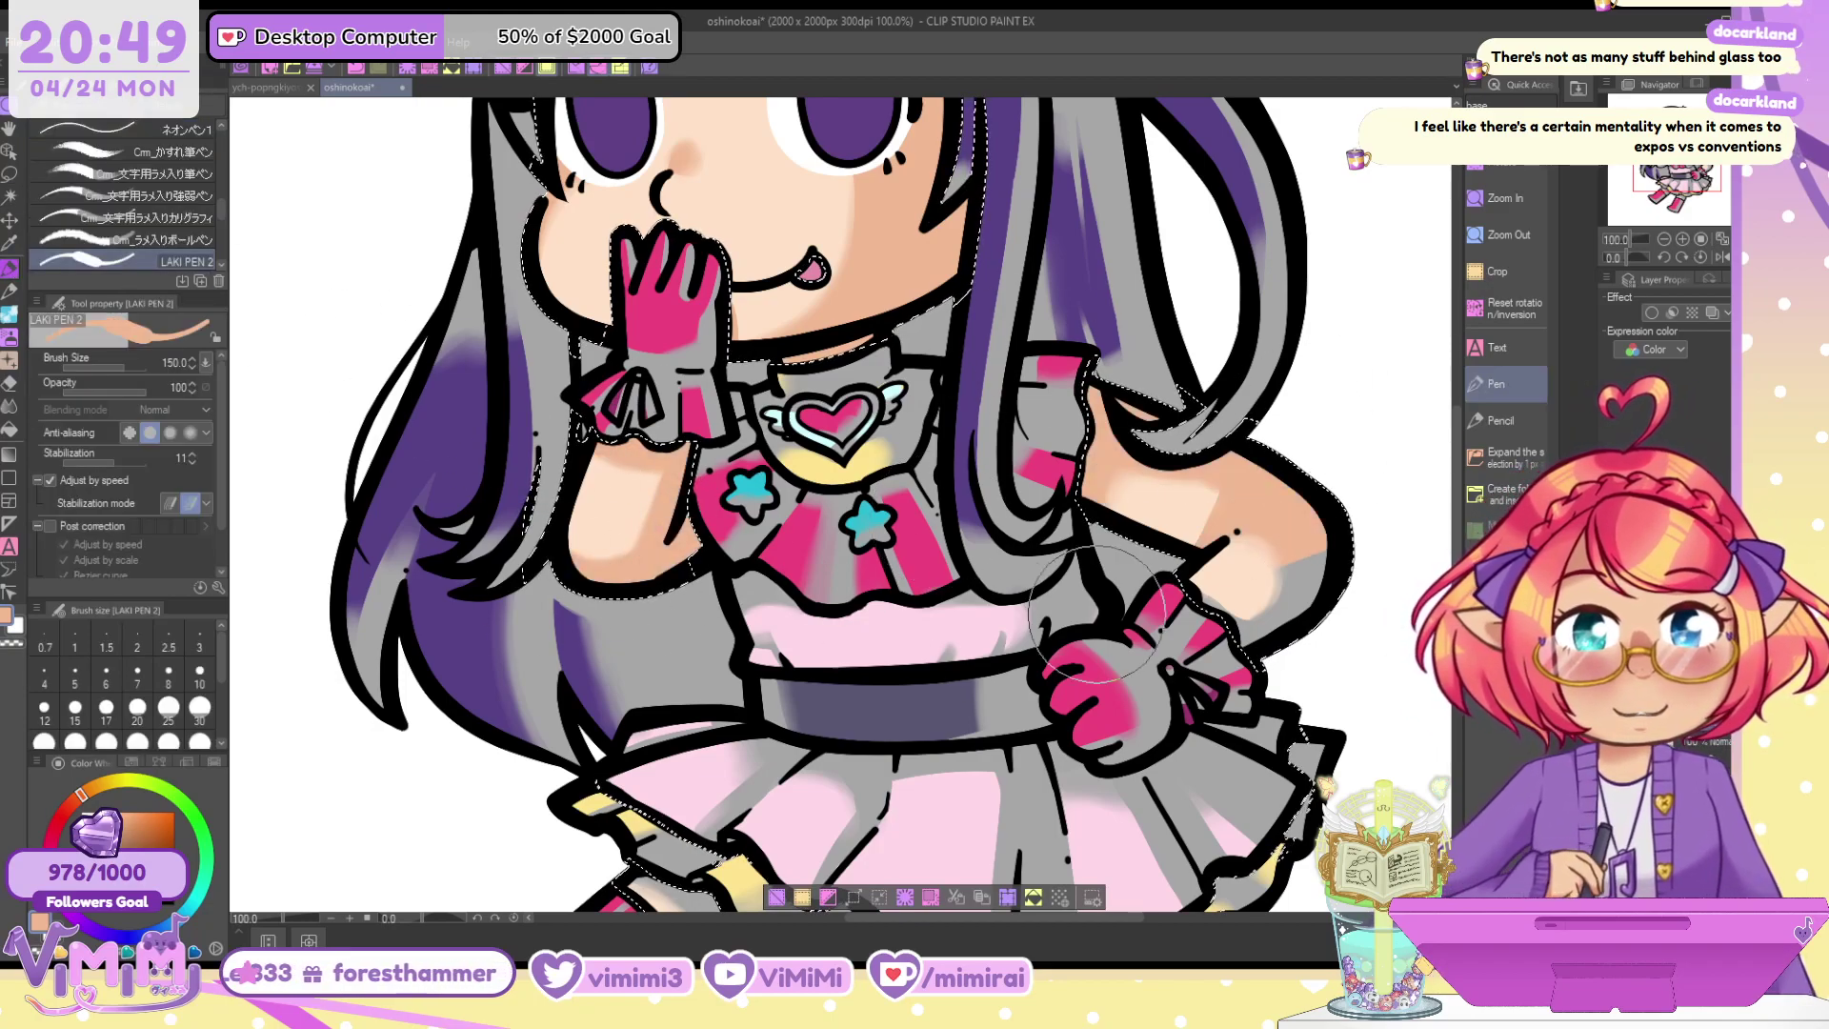
scroll(892, 539, "down", 3)
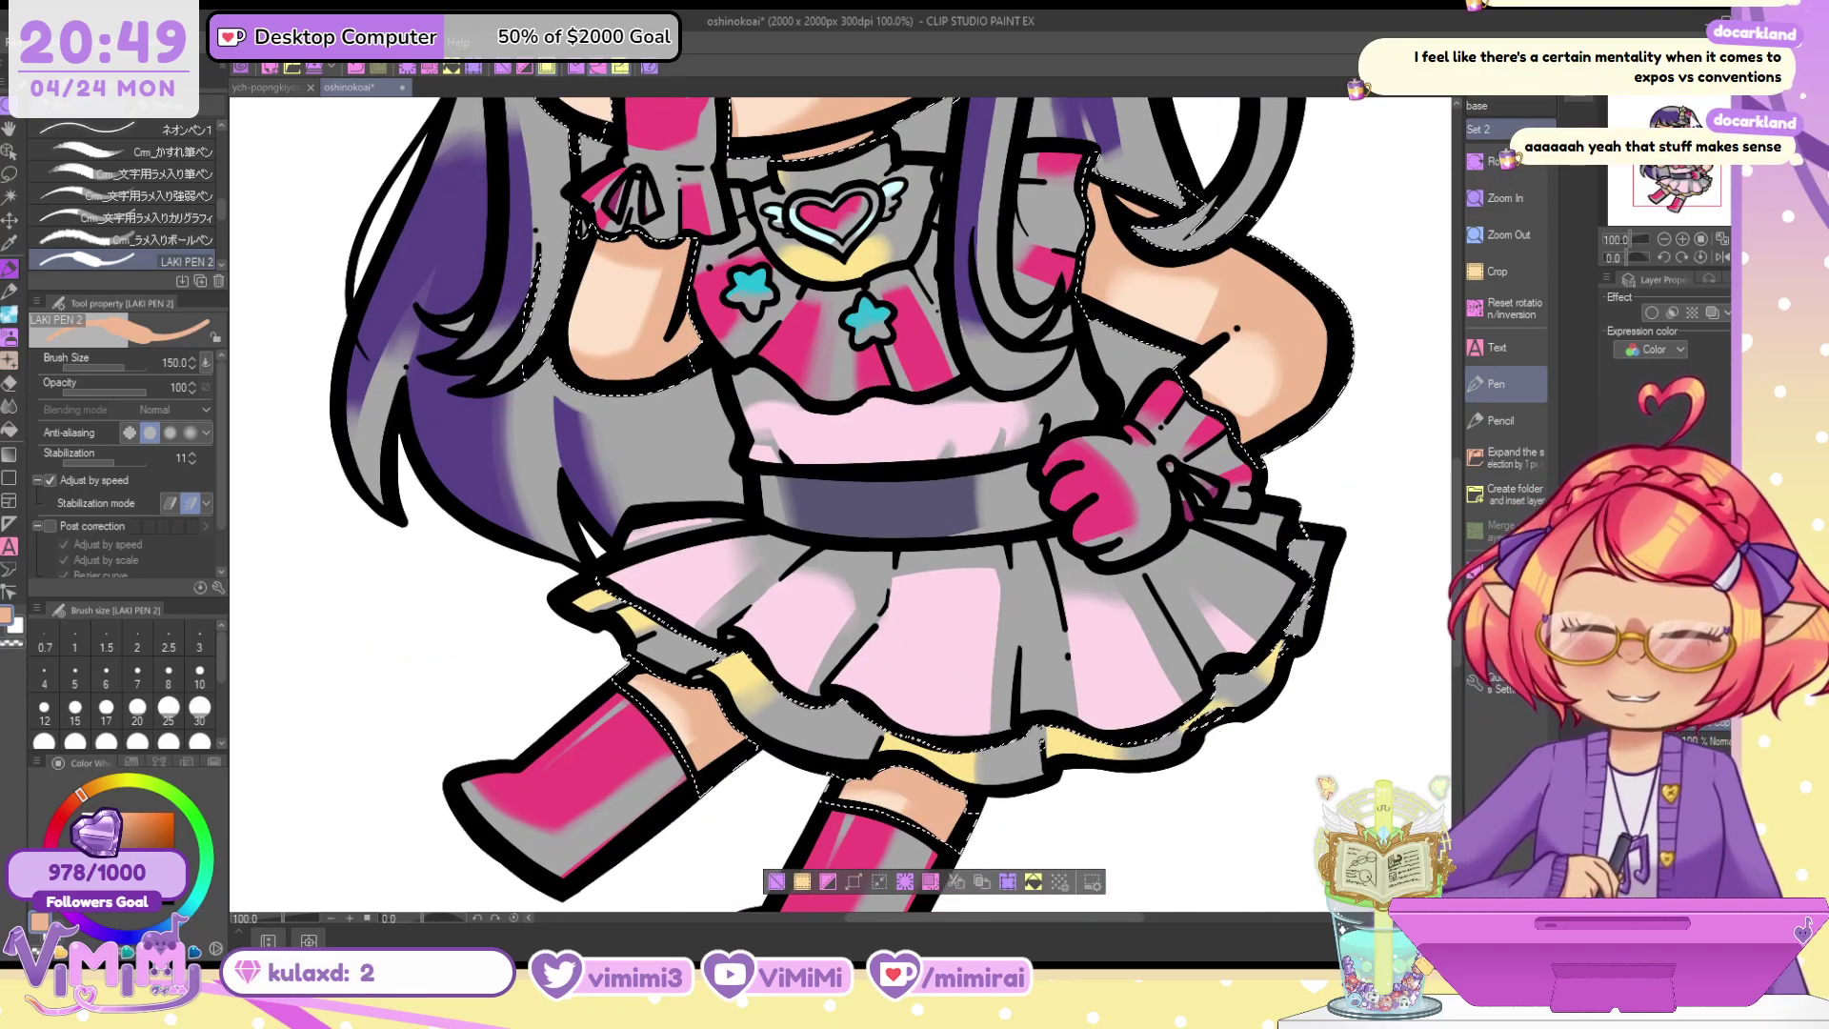
Sample the face skin tone, shift it to a coral red and switch to the soft-mix 2 airbrush
left_click_drag(1185, 391, 1257, 888)
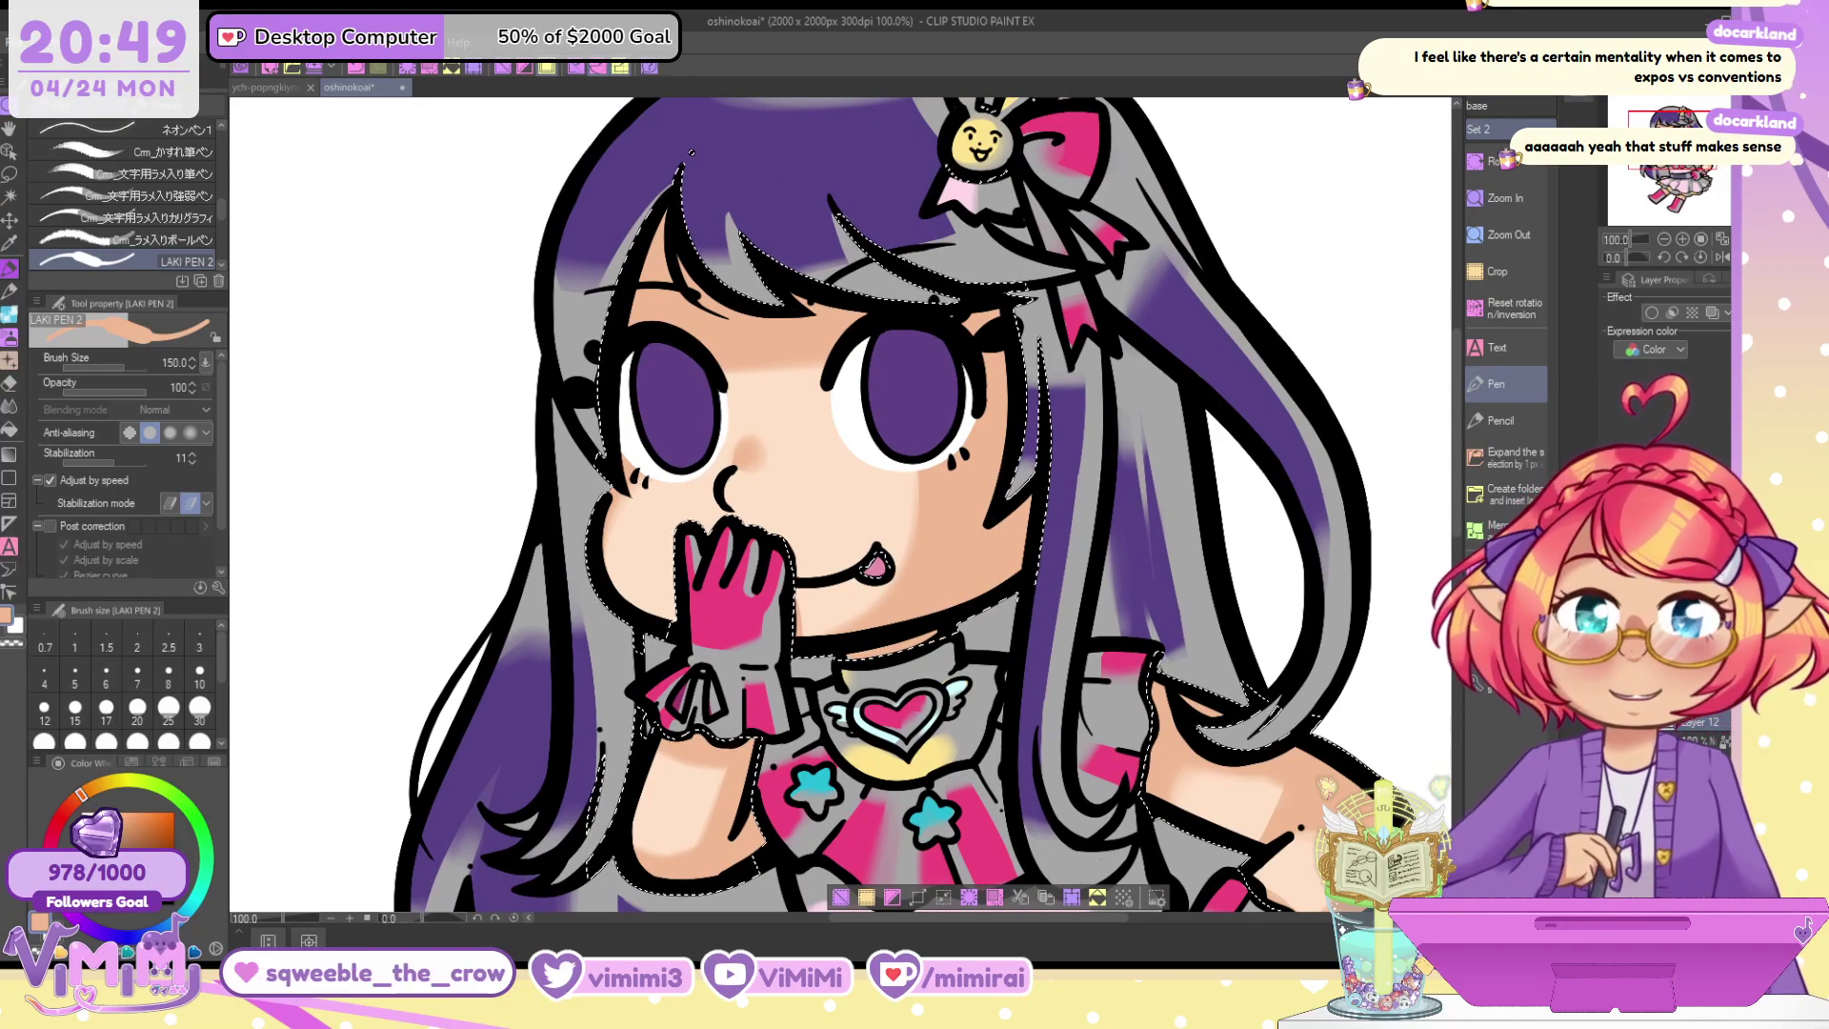
left_click(848, 505, "alt")
left_click(70, 804)
left_click(132, 819)
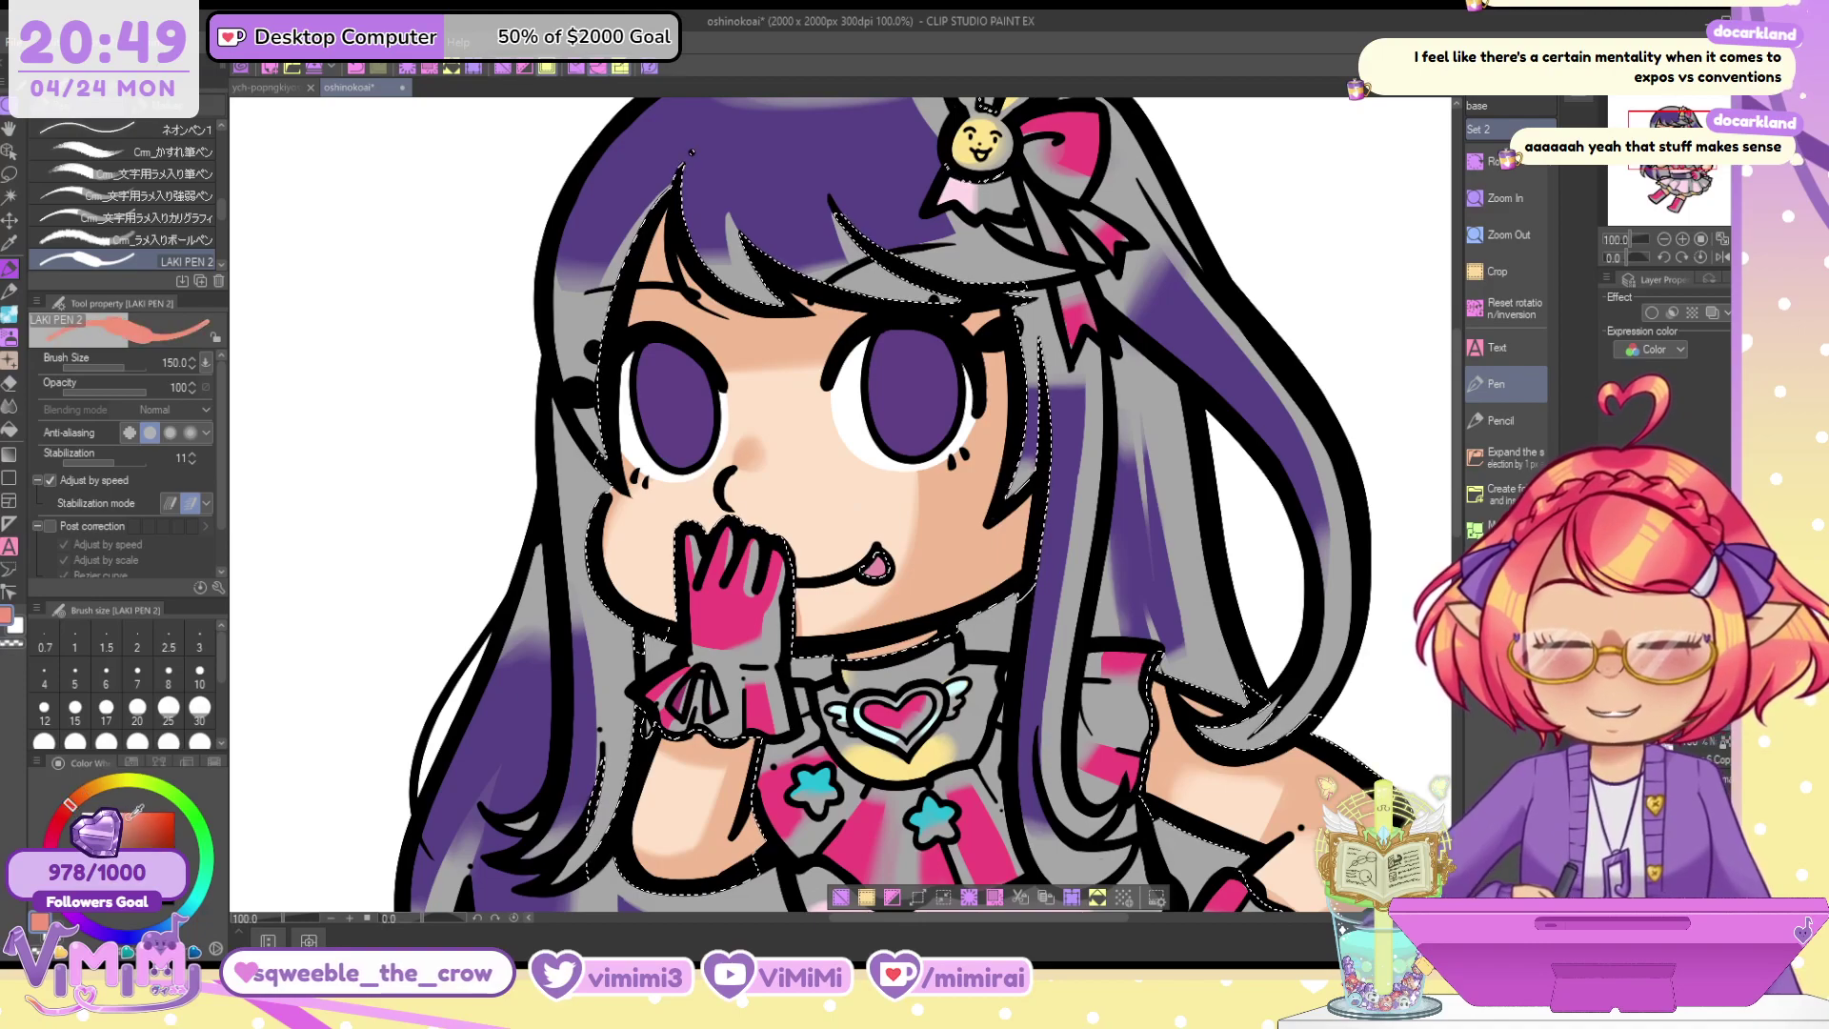
left_click(10, 337)
key("bracketright")
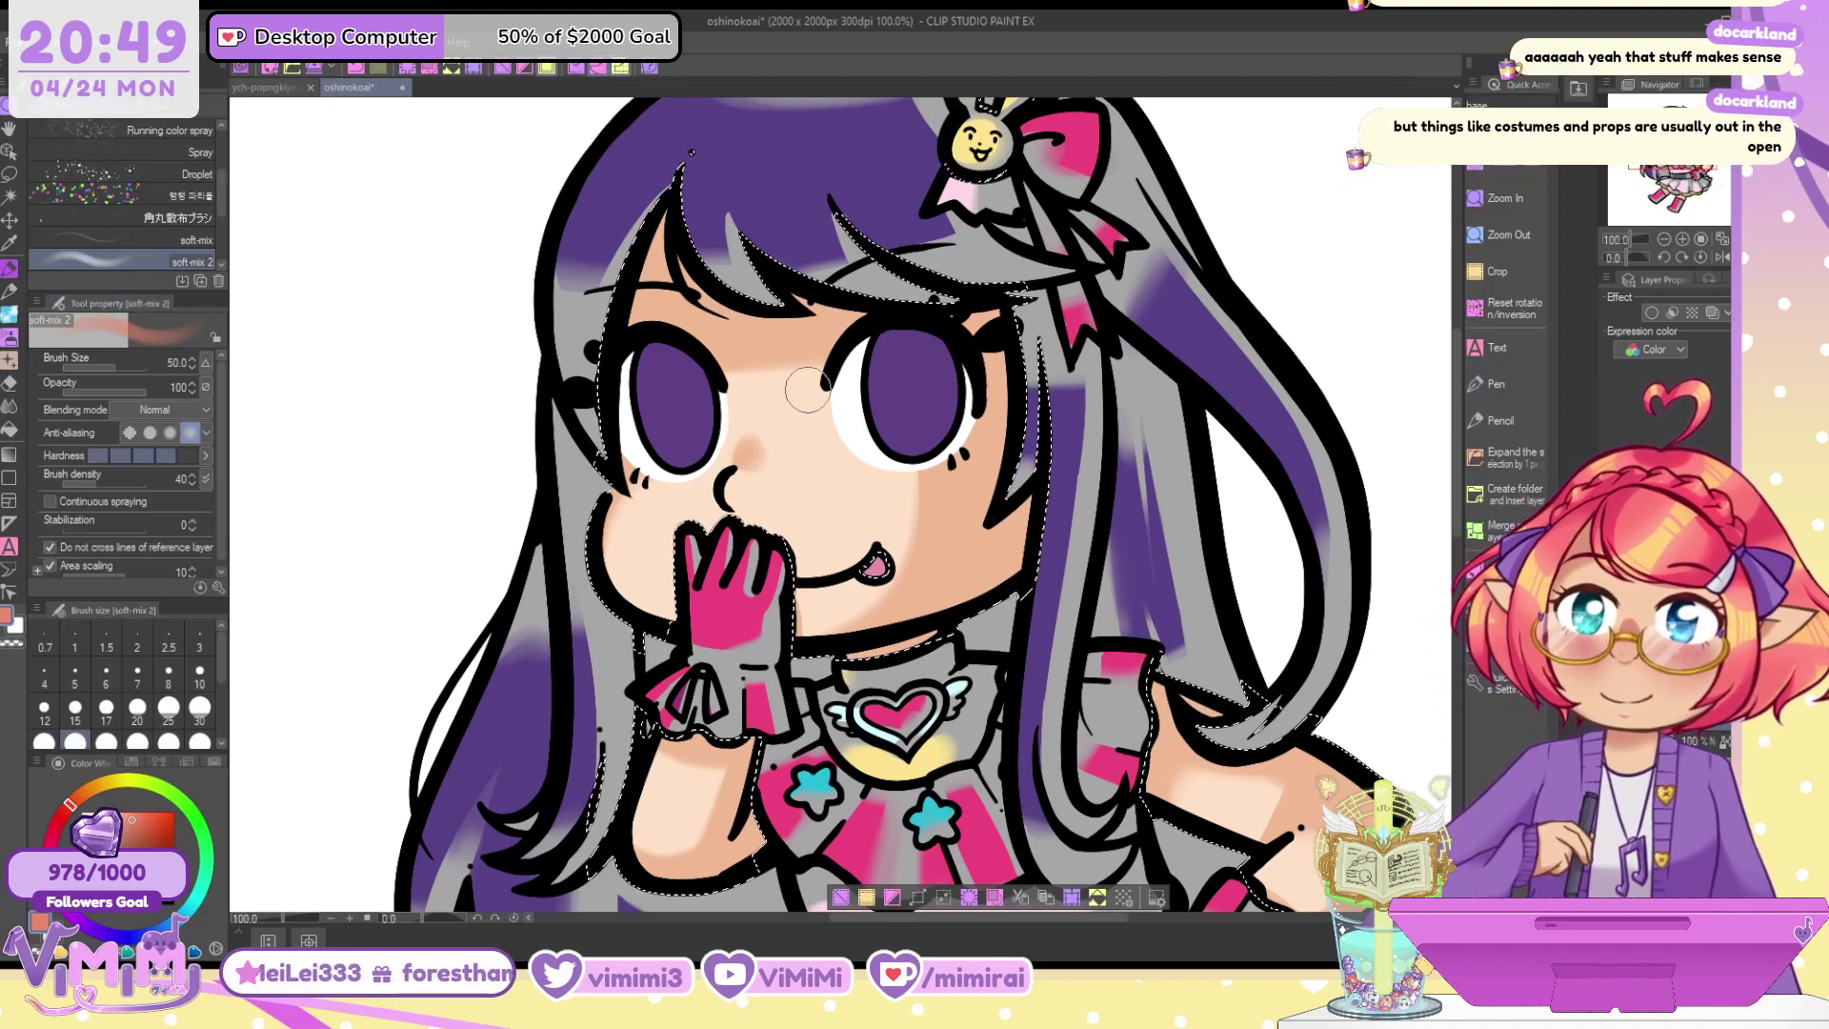
Airbrush coral blush onto both cheeks with soft-mix 2 at brush size 70
scroll(808, 381, "up", 3)
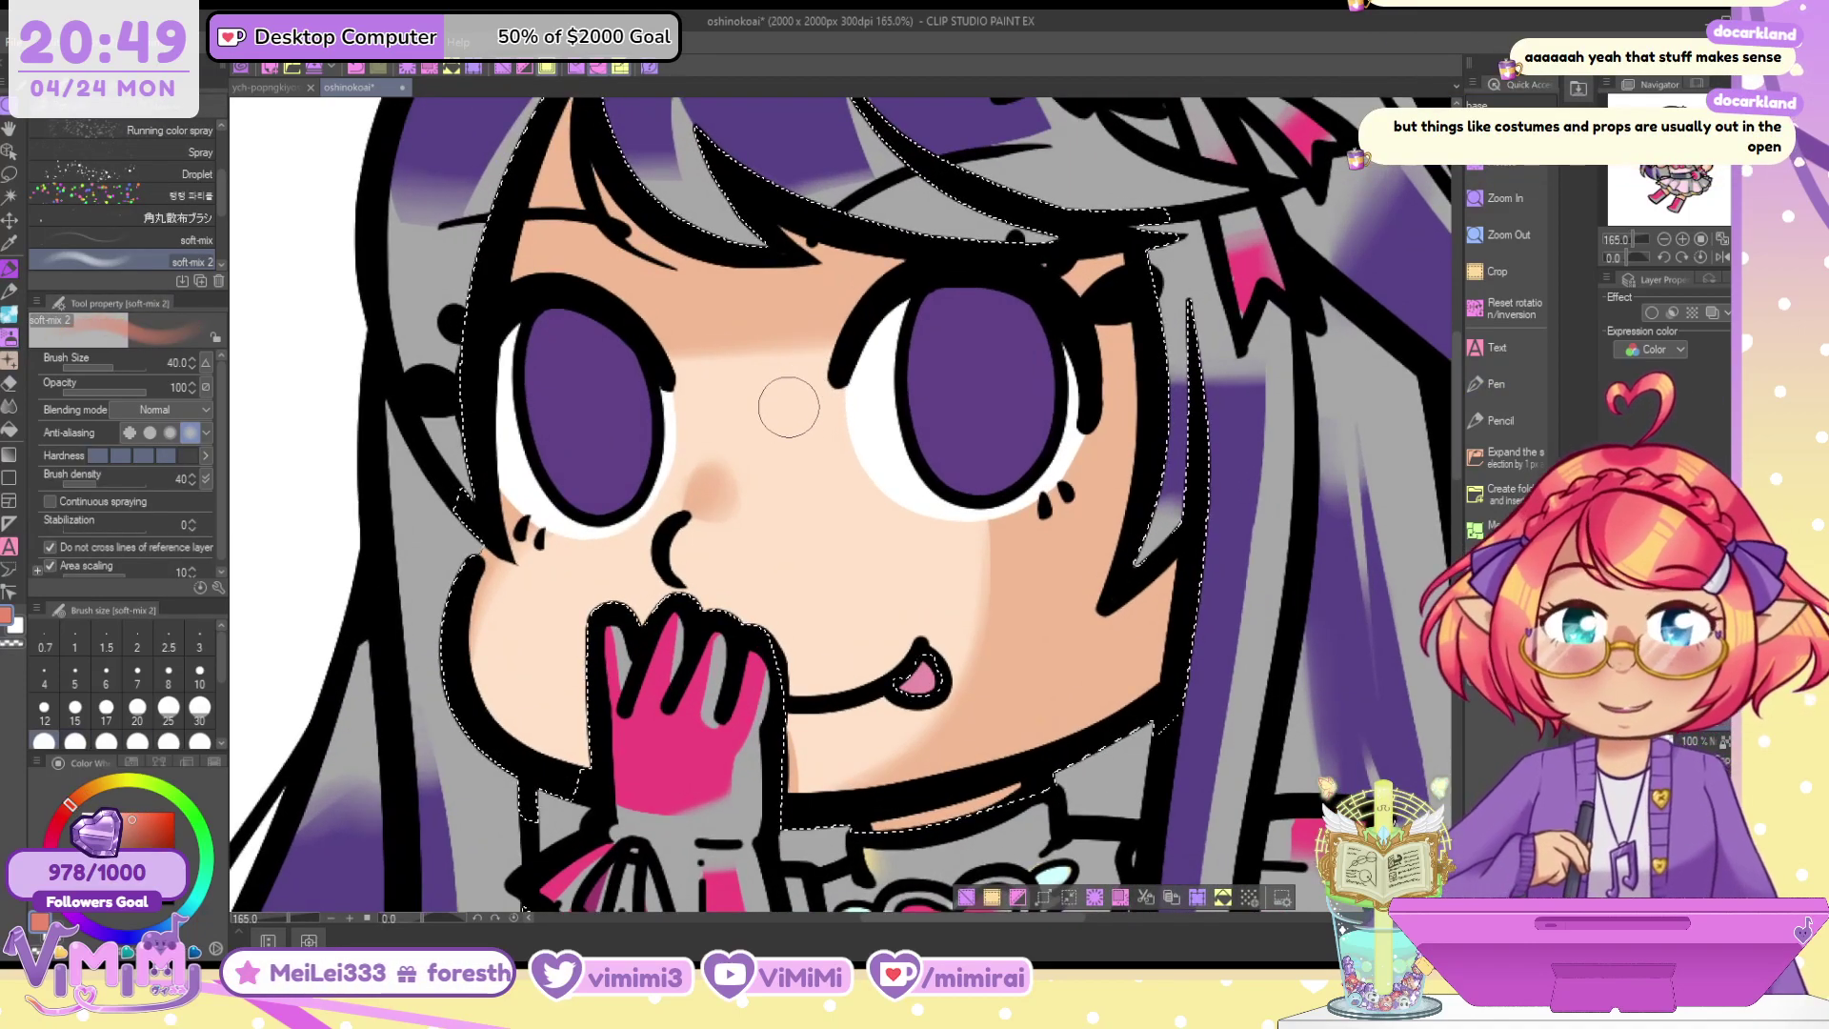
key("bracketright")
key("bracketright")
mouse_move(491, 562)
left_mouse_down()
mouse_move(519, 610)
mouse_move(505, 570)
mouse_move(491, 657)
left_mouse_up()
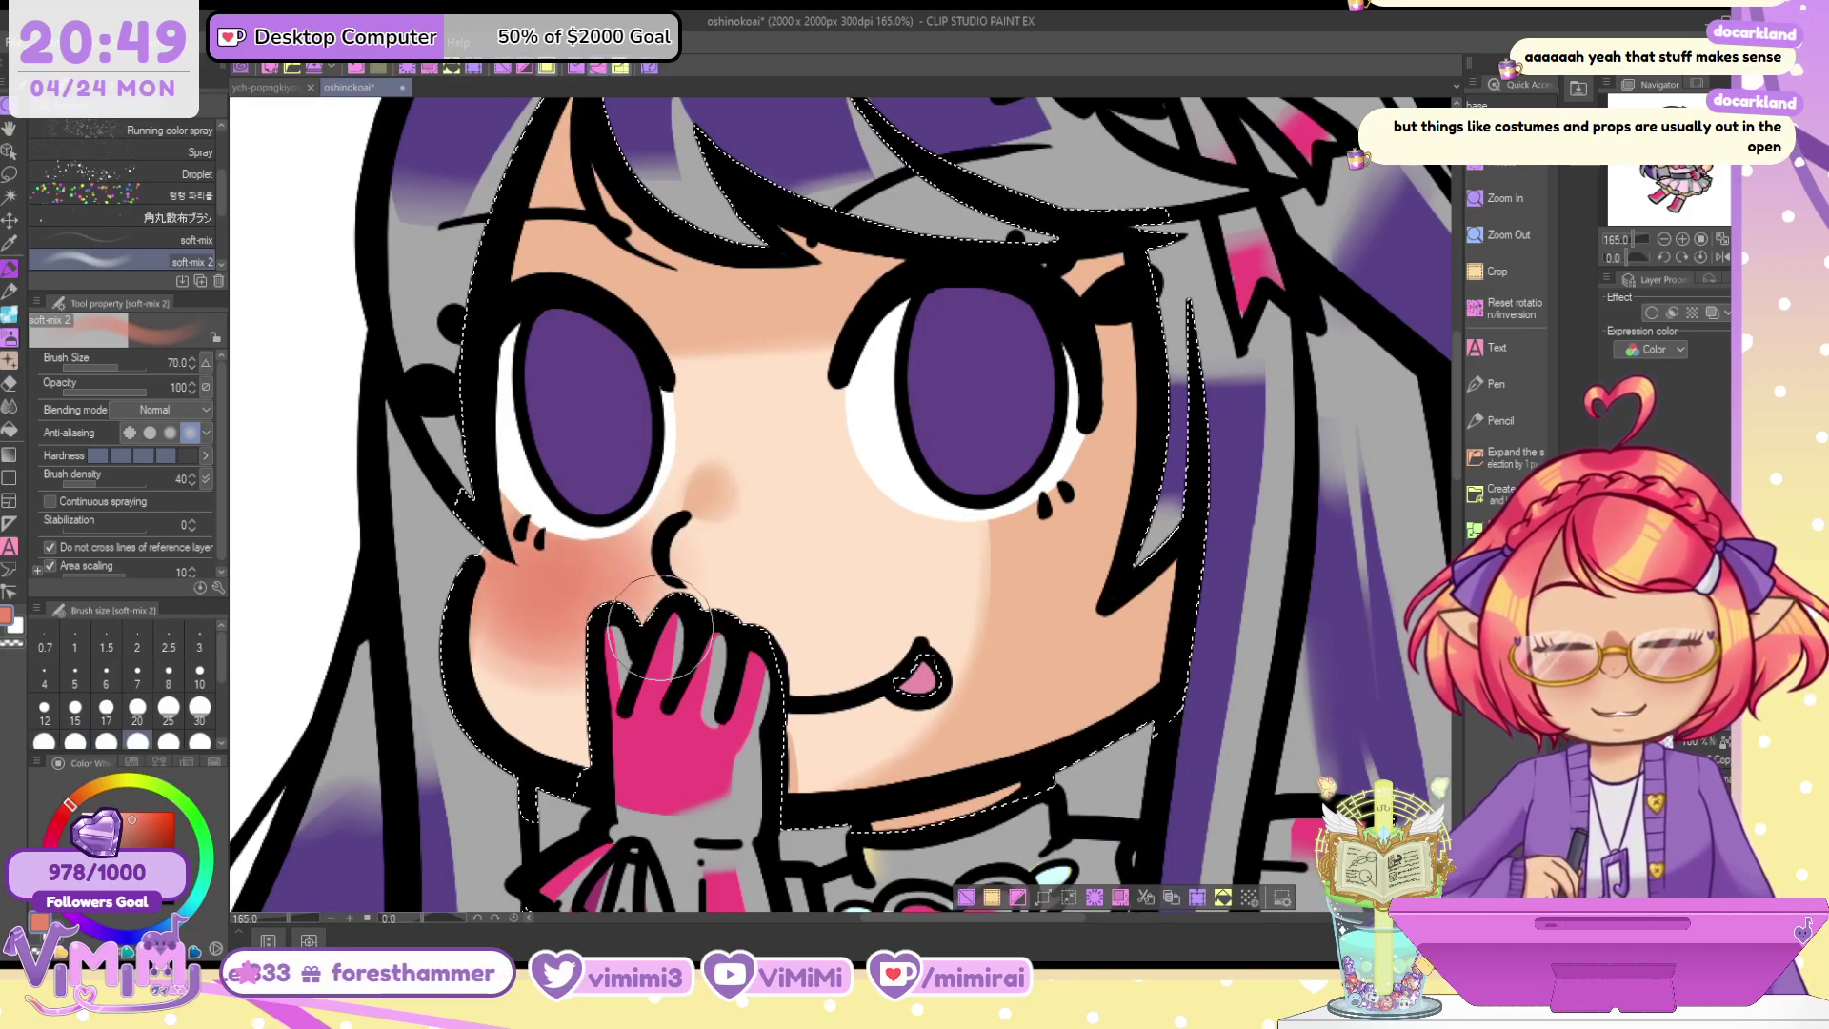
left_click_drag(914, 562, 1045, 548)
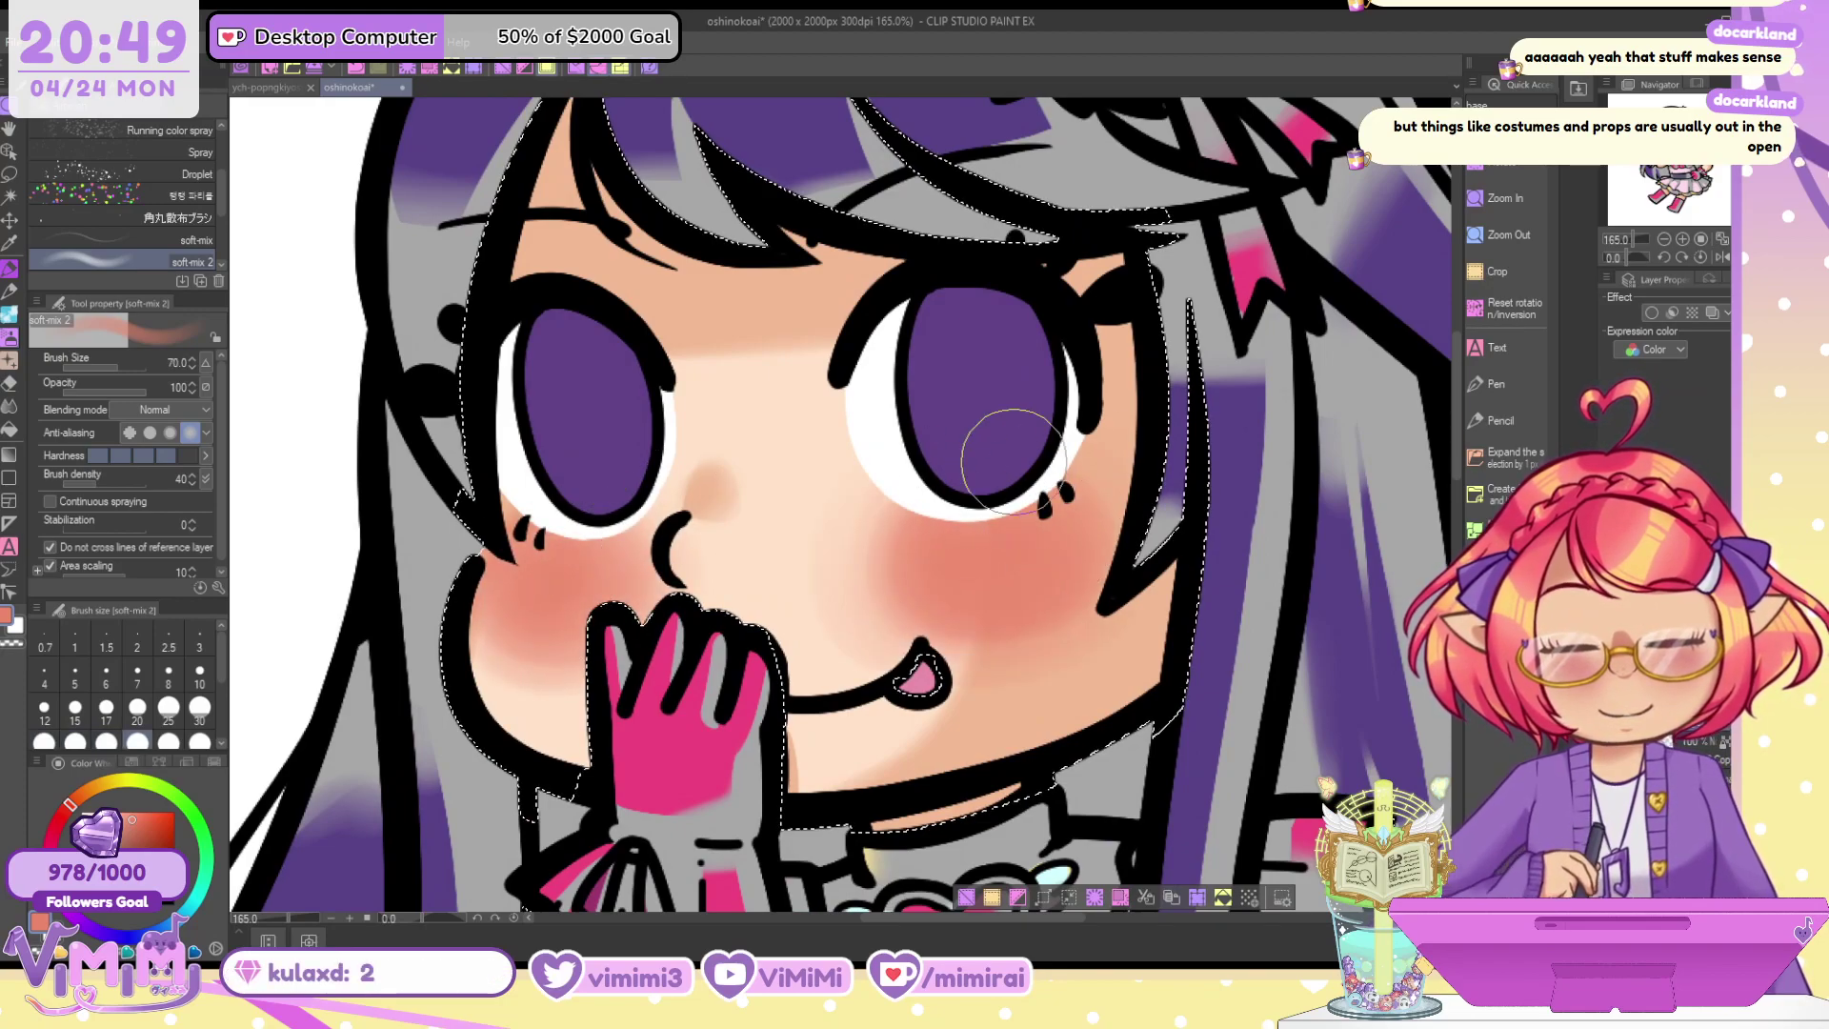
Fade the blush edges with the transparent colour, and rebuild the blush under the eye with coral
key("c")
left_click_drag(877, 533, 1078, 659)
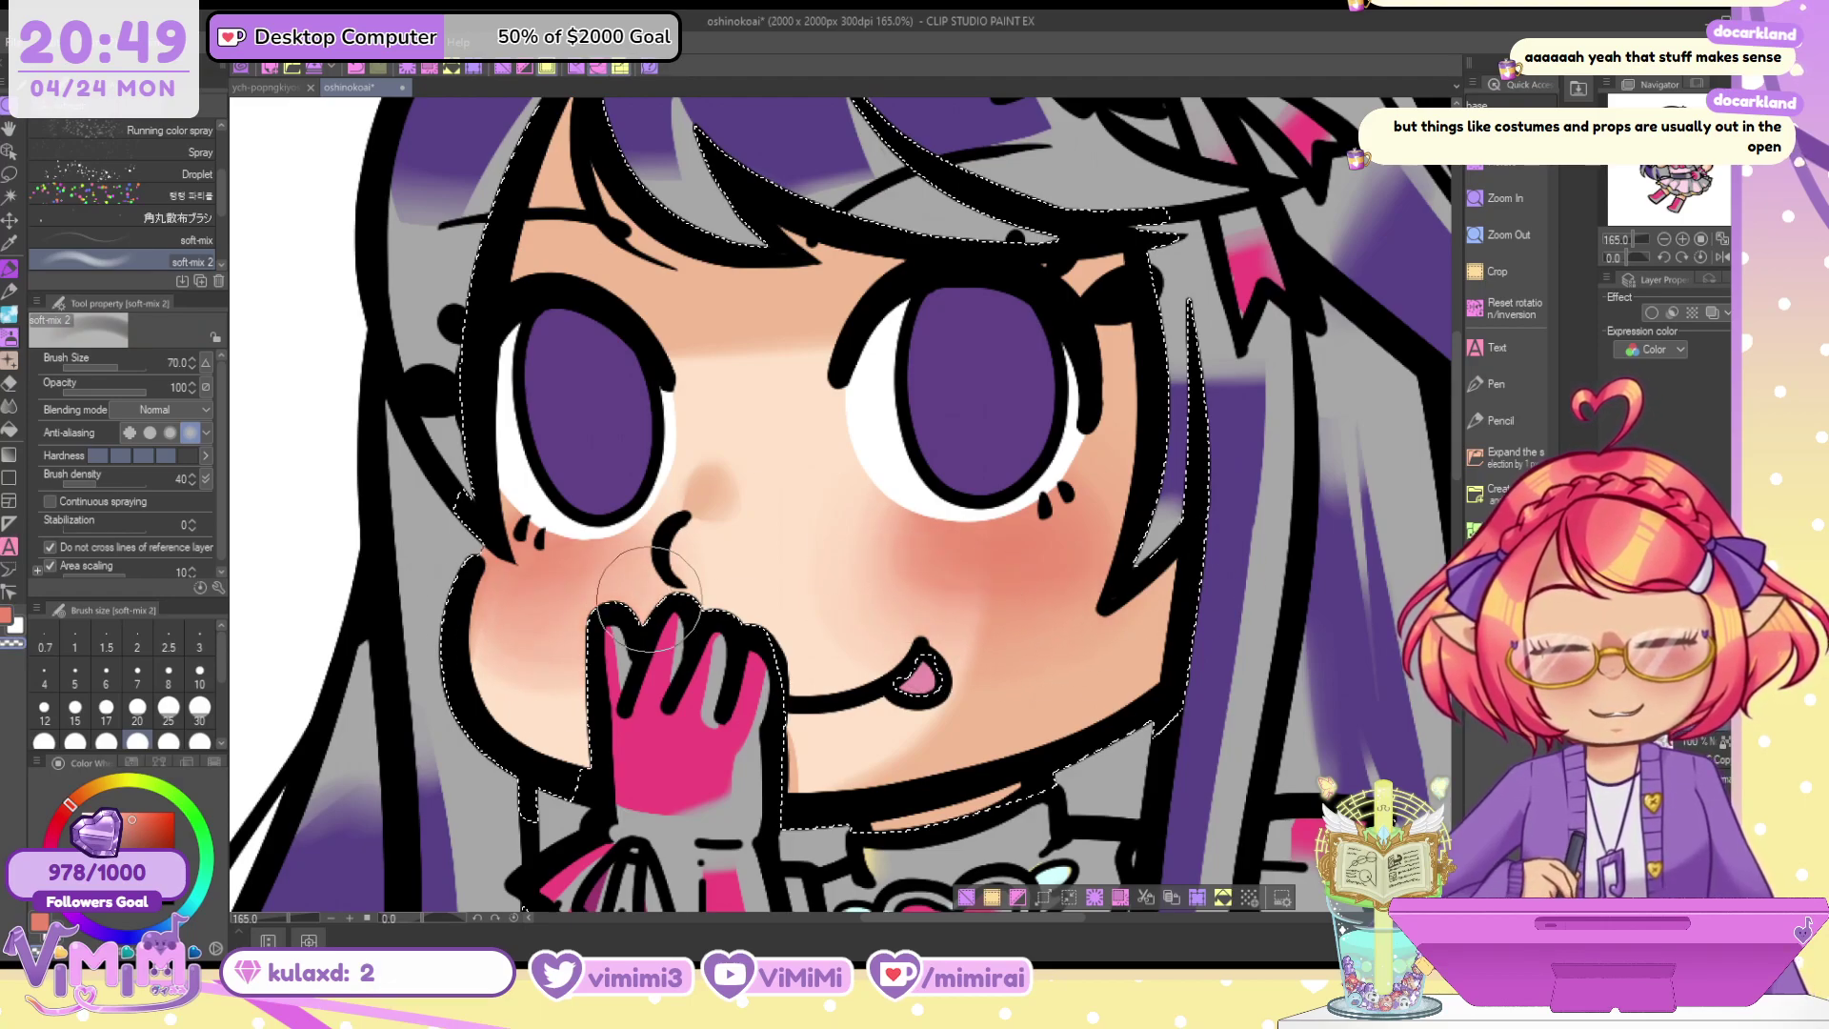
key("c")
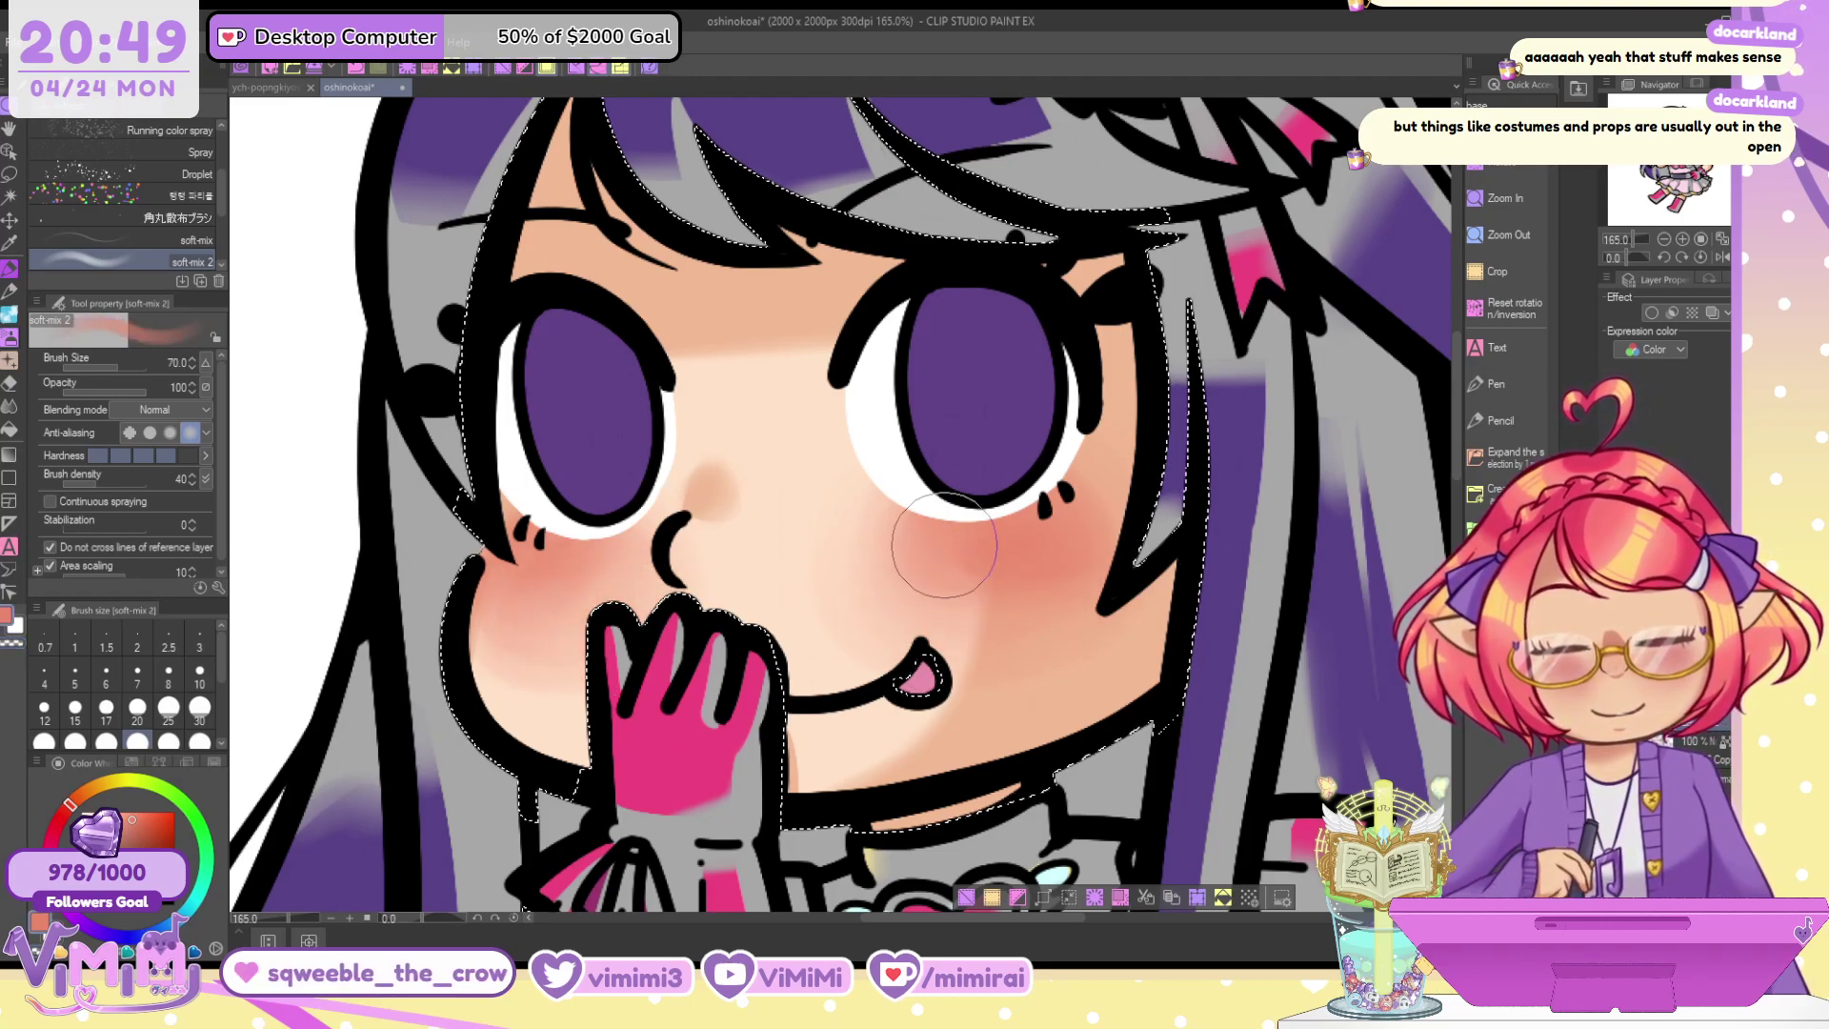
mouse_move(939, 548)
left_mouse_down()
mouse_move(963, 612)
mouse_move(1020, 609)
left_mouse_up()
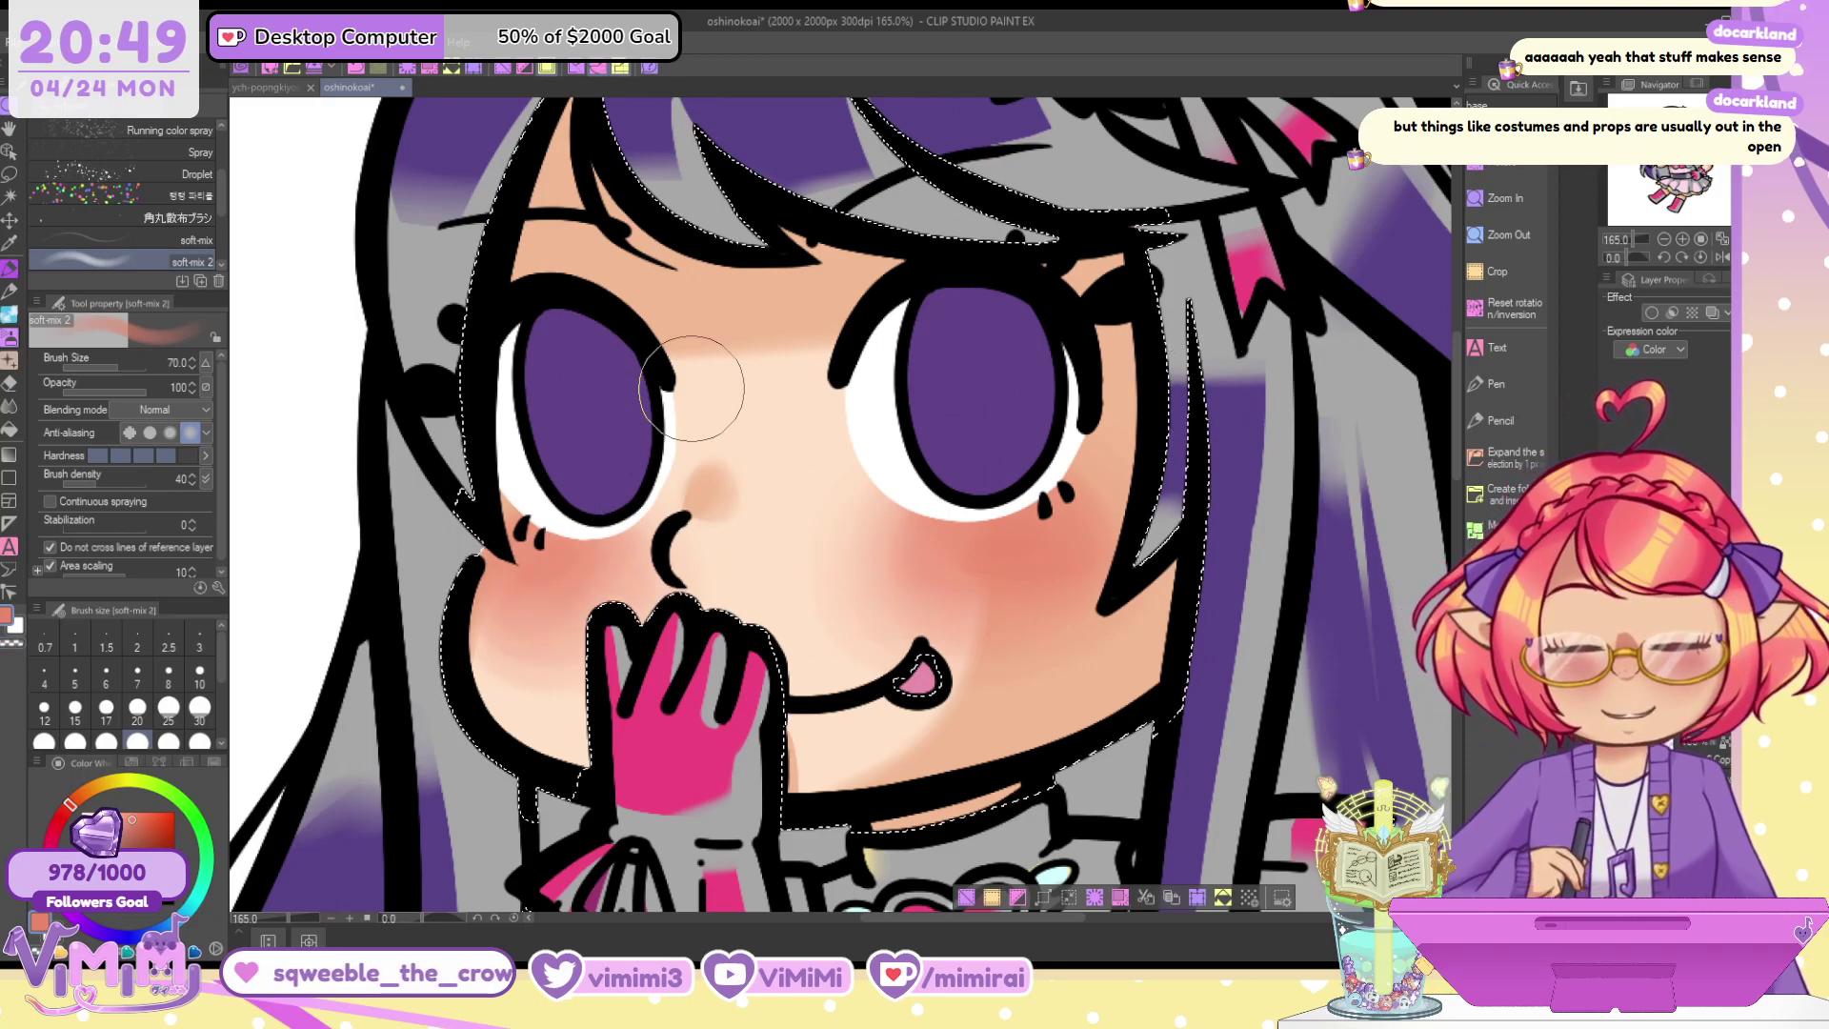
scroll(710, 538, "down", 3)
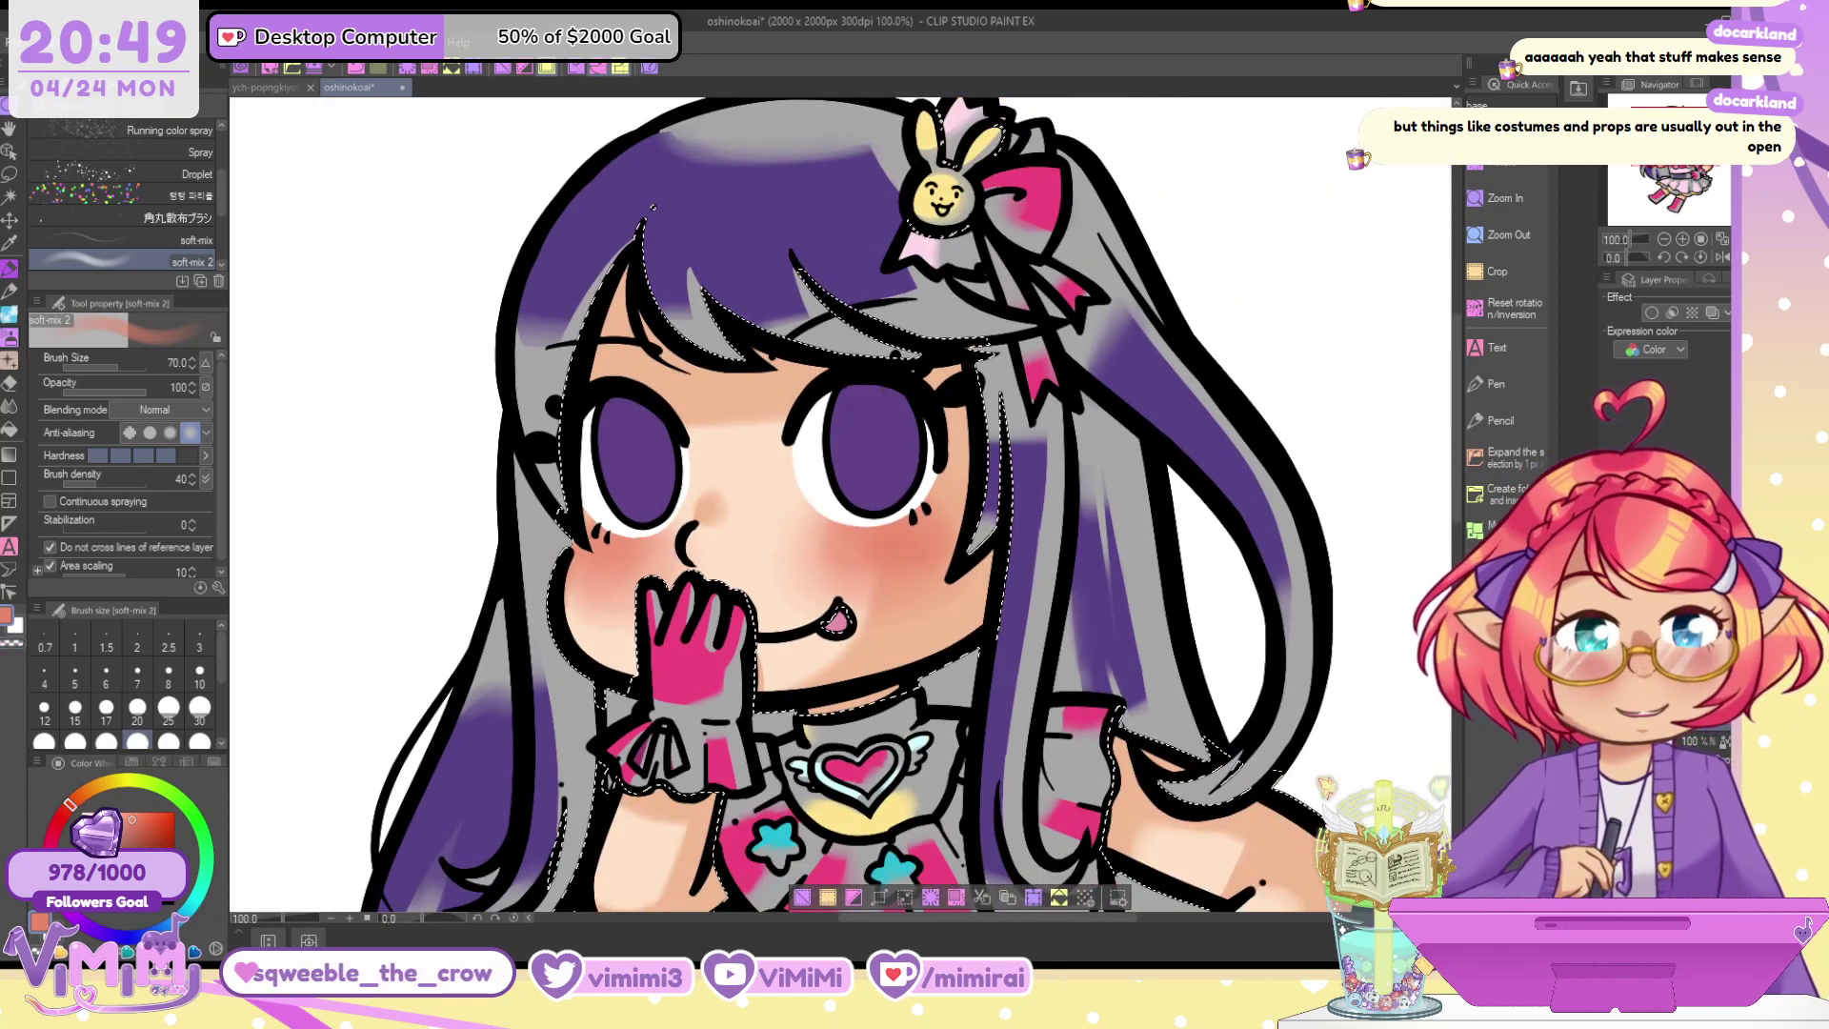
Deepen the cheek blush with a pinker red, then return to LAKI PEN 2 and clear the skin selection
left_click(61, 823)
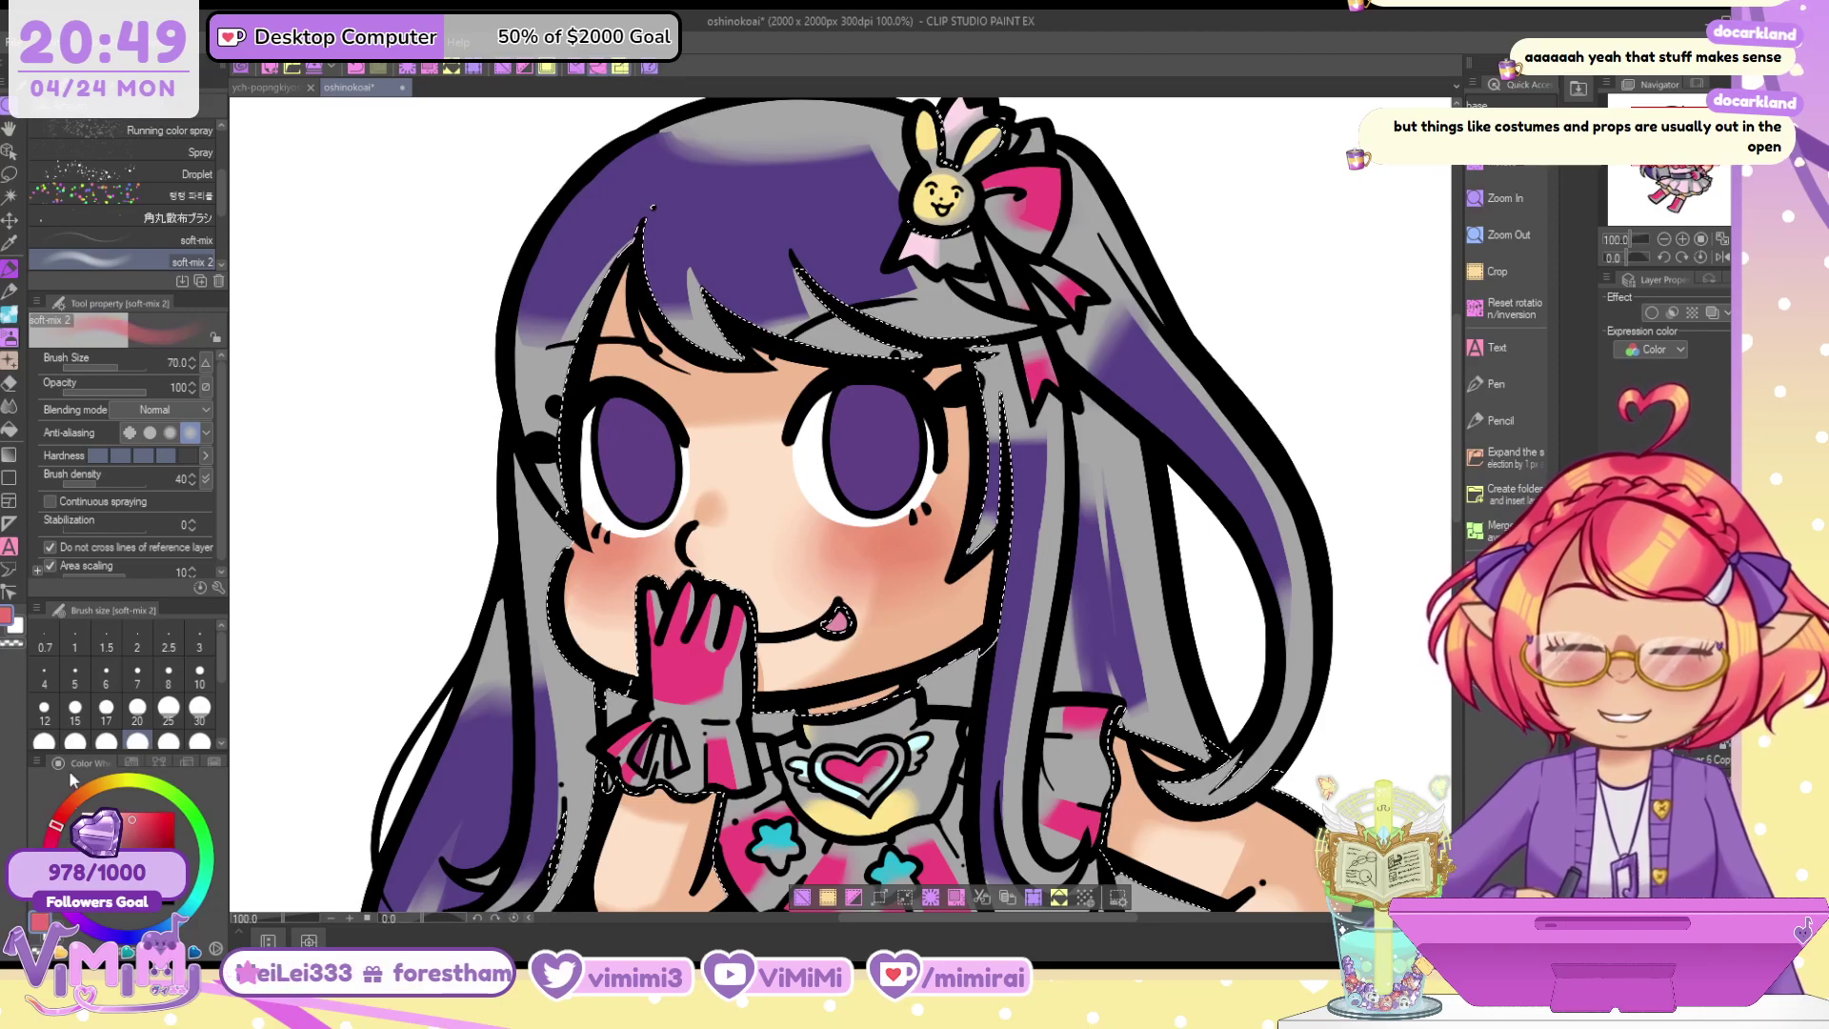
left_click(10, 269)
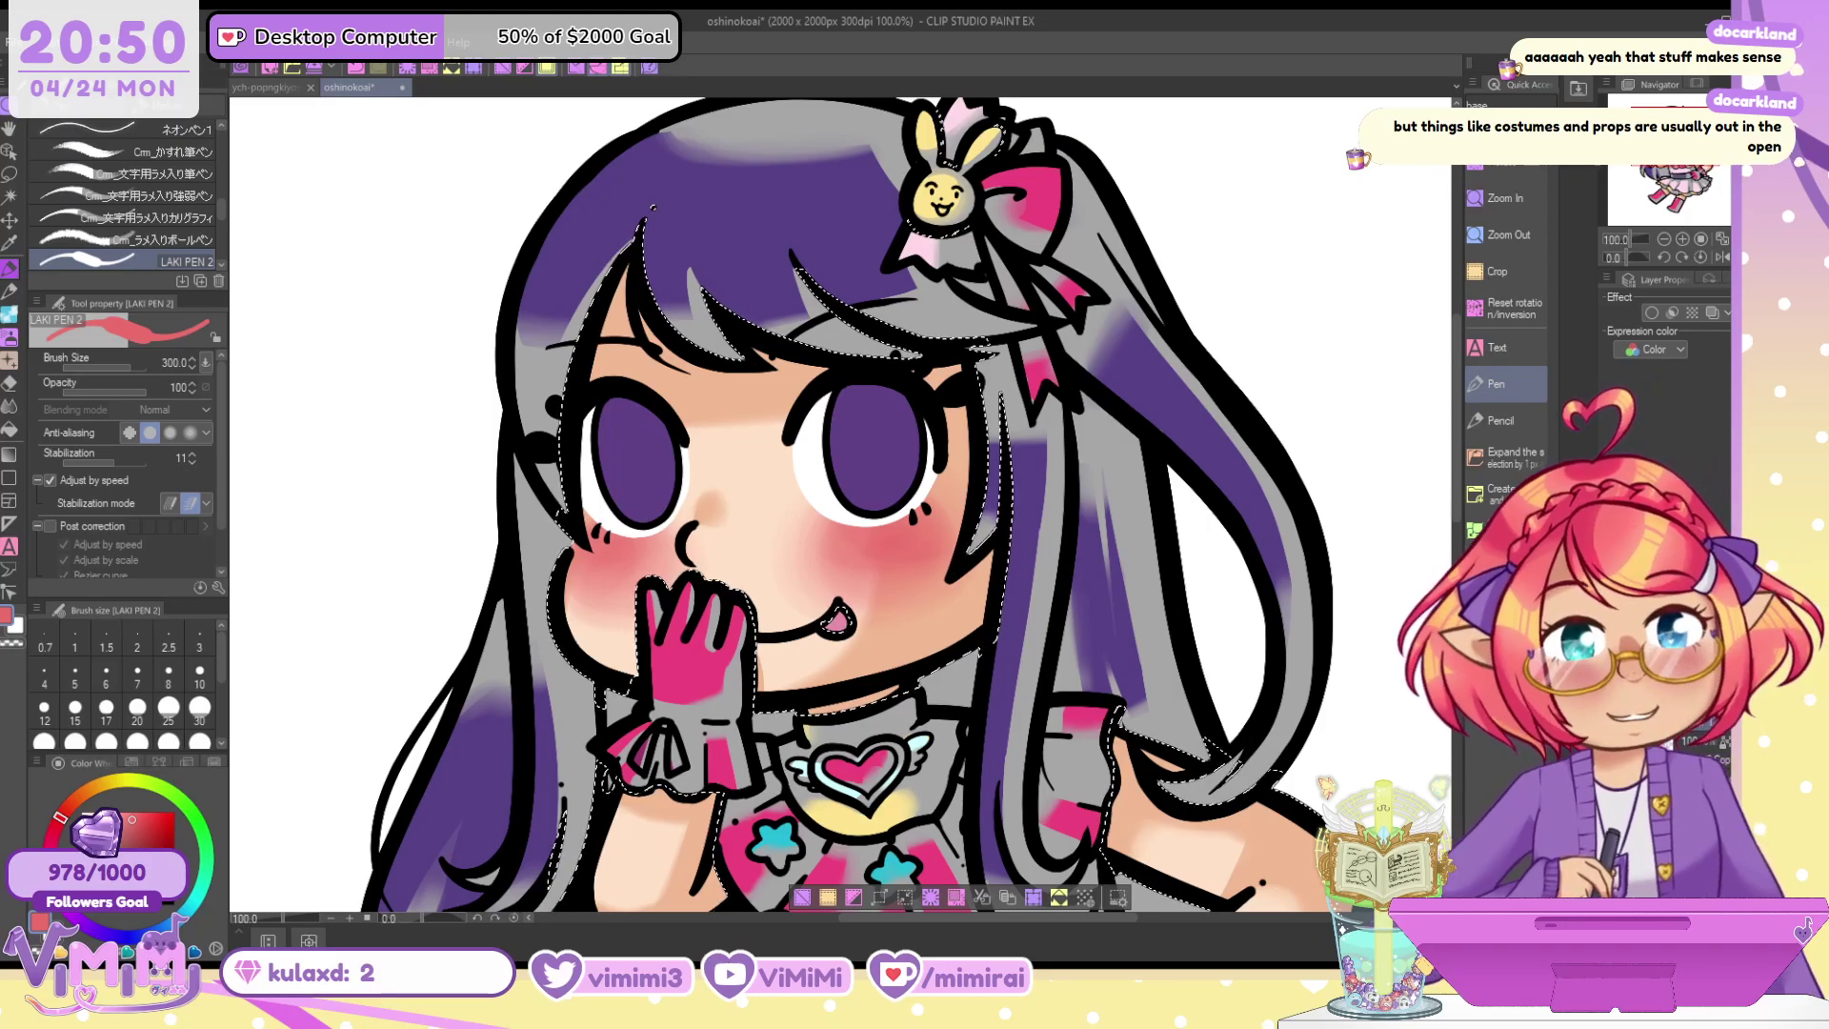
key("ctrl+d")
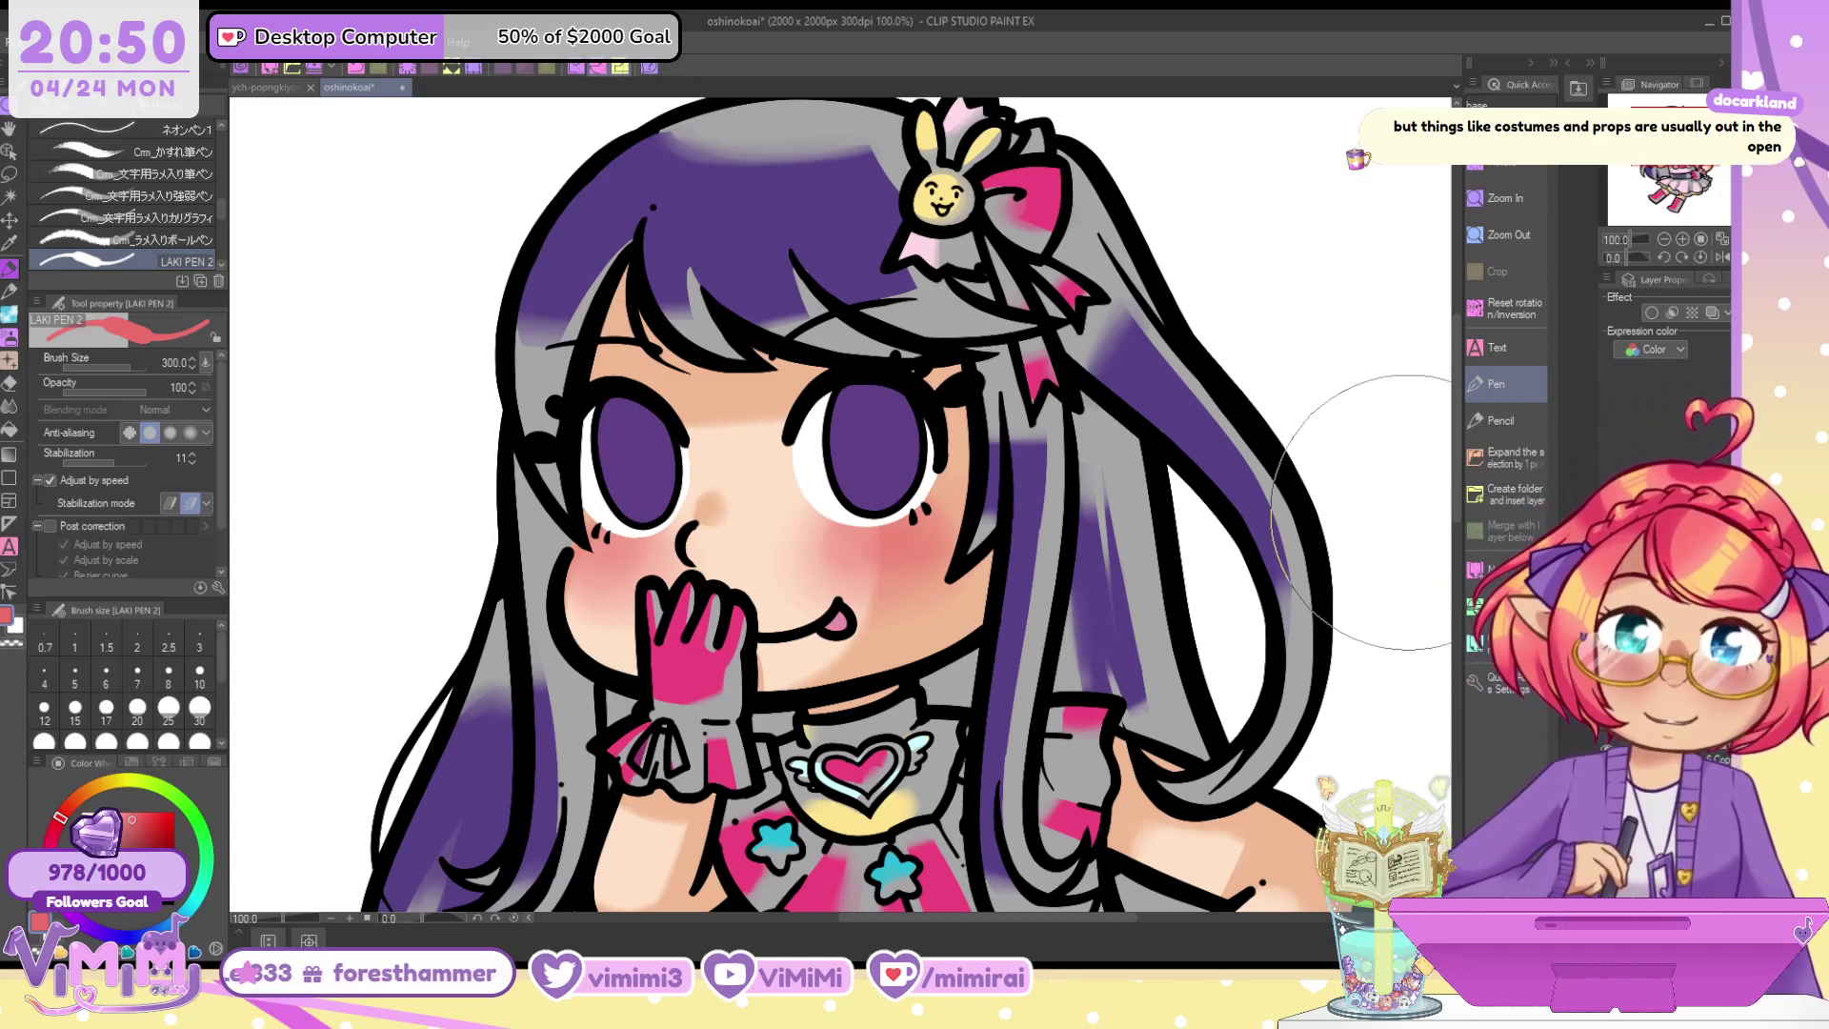
Auto-select all magenta clothing areas and choose a darker, more purple magenta for LAKI PEN 2
key("w")
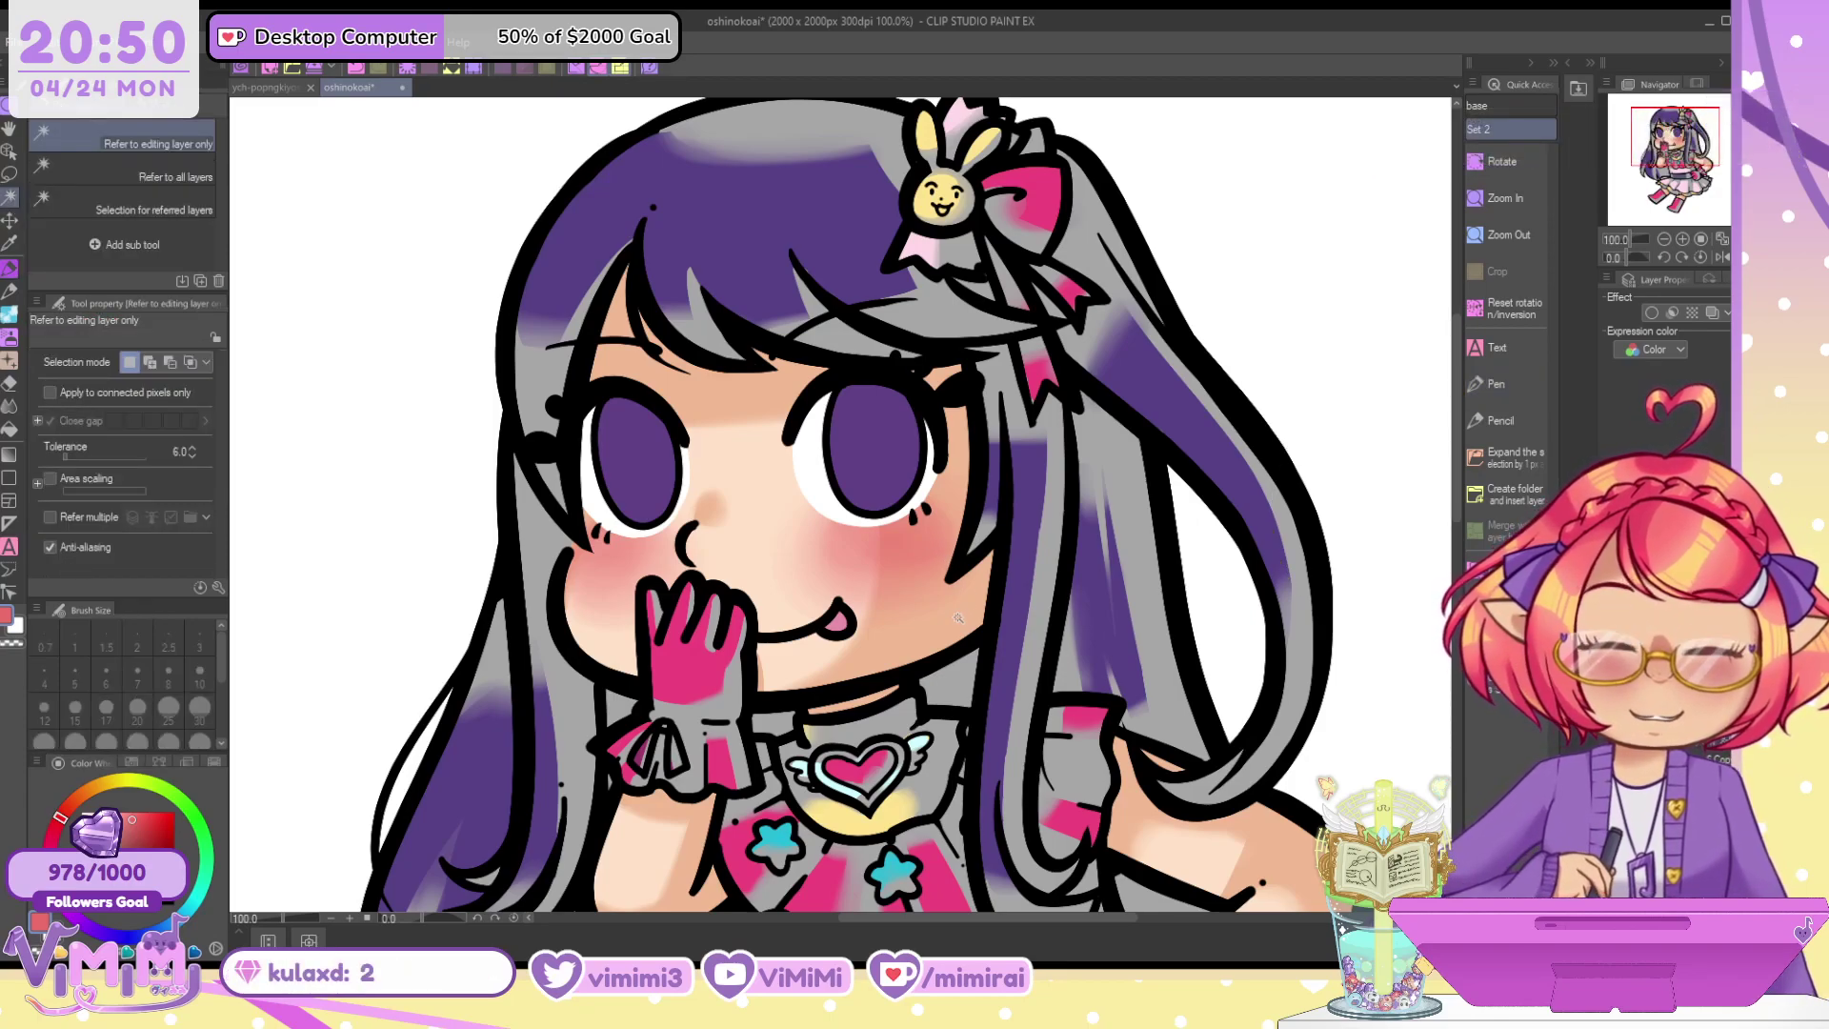
left_click(677, 674)
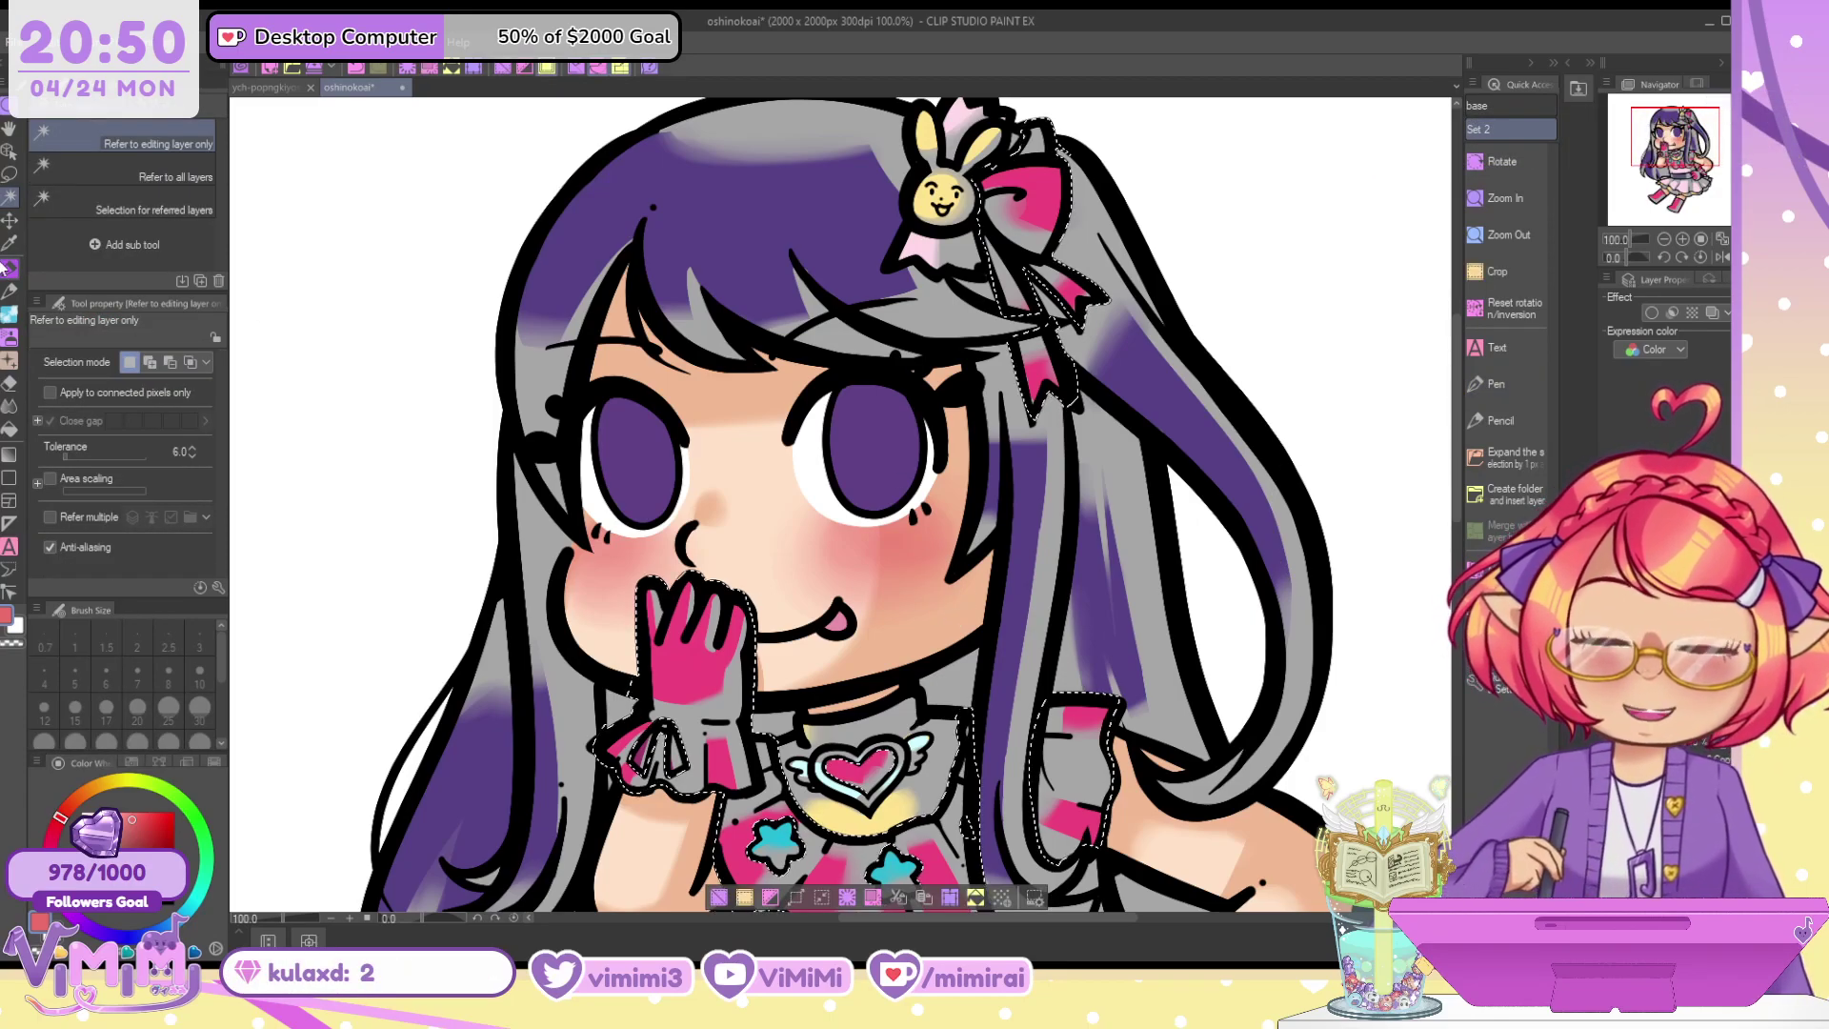
key("p")
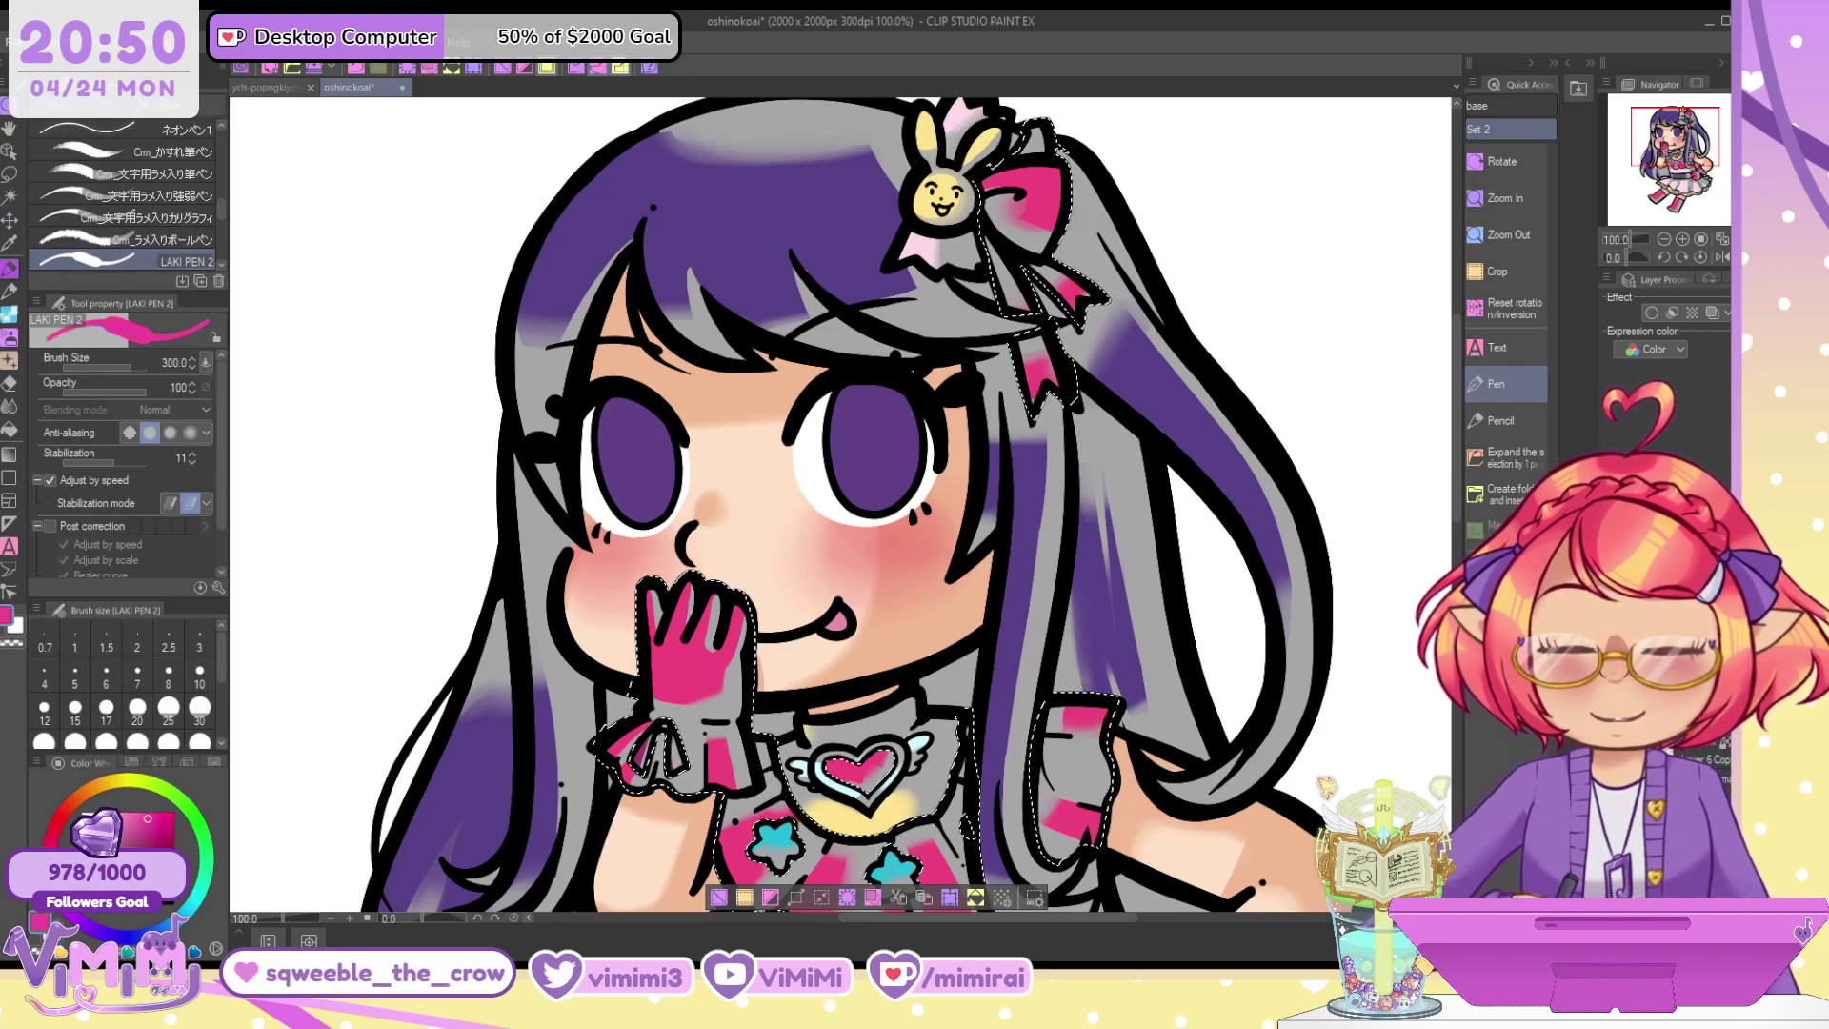
left_click(150, 832)
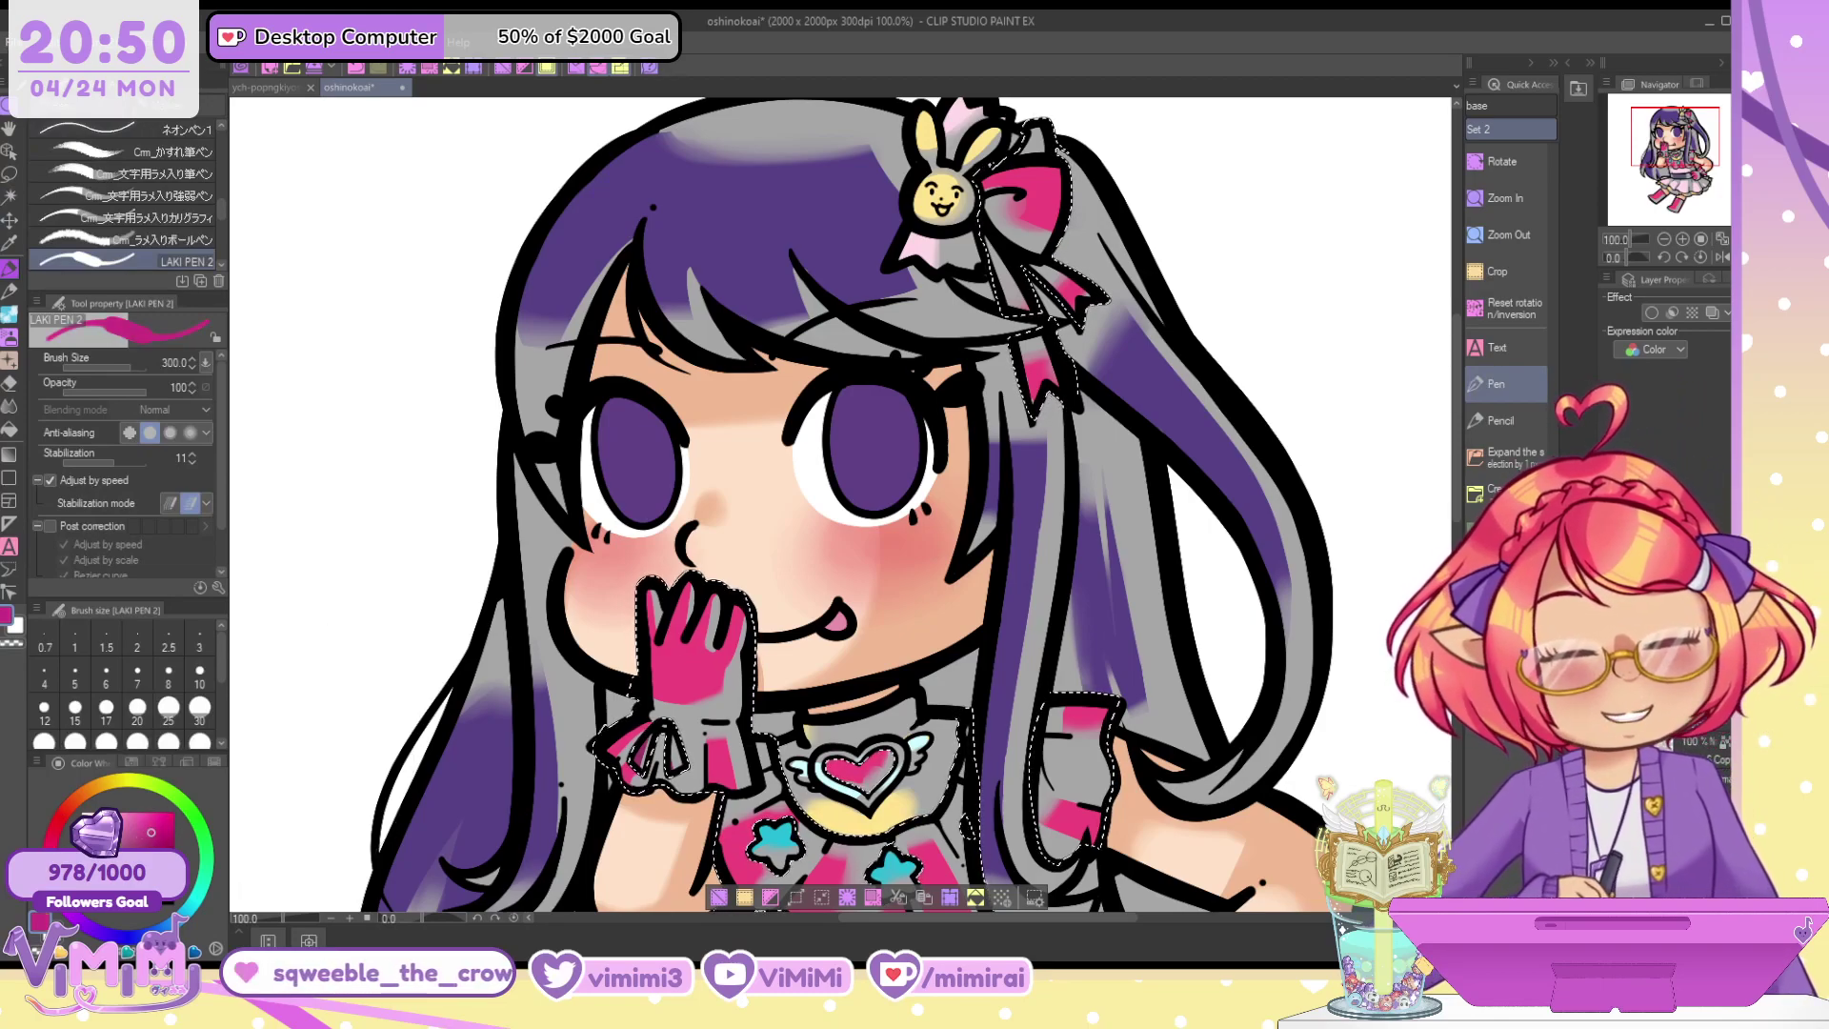
Recolour the grey shadows on the hair bow, gloves, bodice ruffles and boots in dark magenta at brush size 300
mouse_move(1038, 143)
left_mouse_down()
mouse_move(1017, 379)
mouse_move(871, 310)
left_mouse_up()
mouse_move(738, 681)
left_mouse_down()
mouse_move(714, 748)
mouse_move(777, 741)
left_mouse_up()
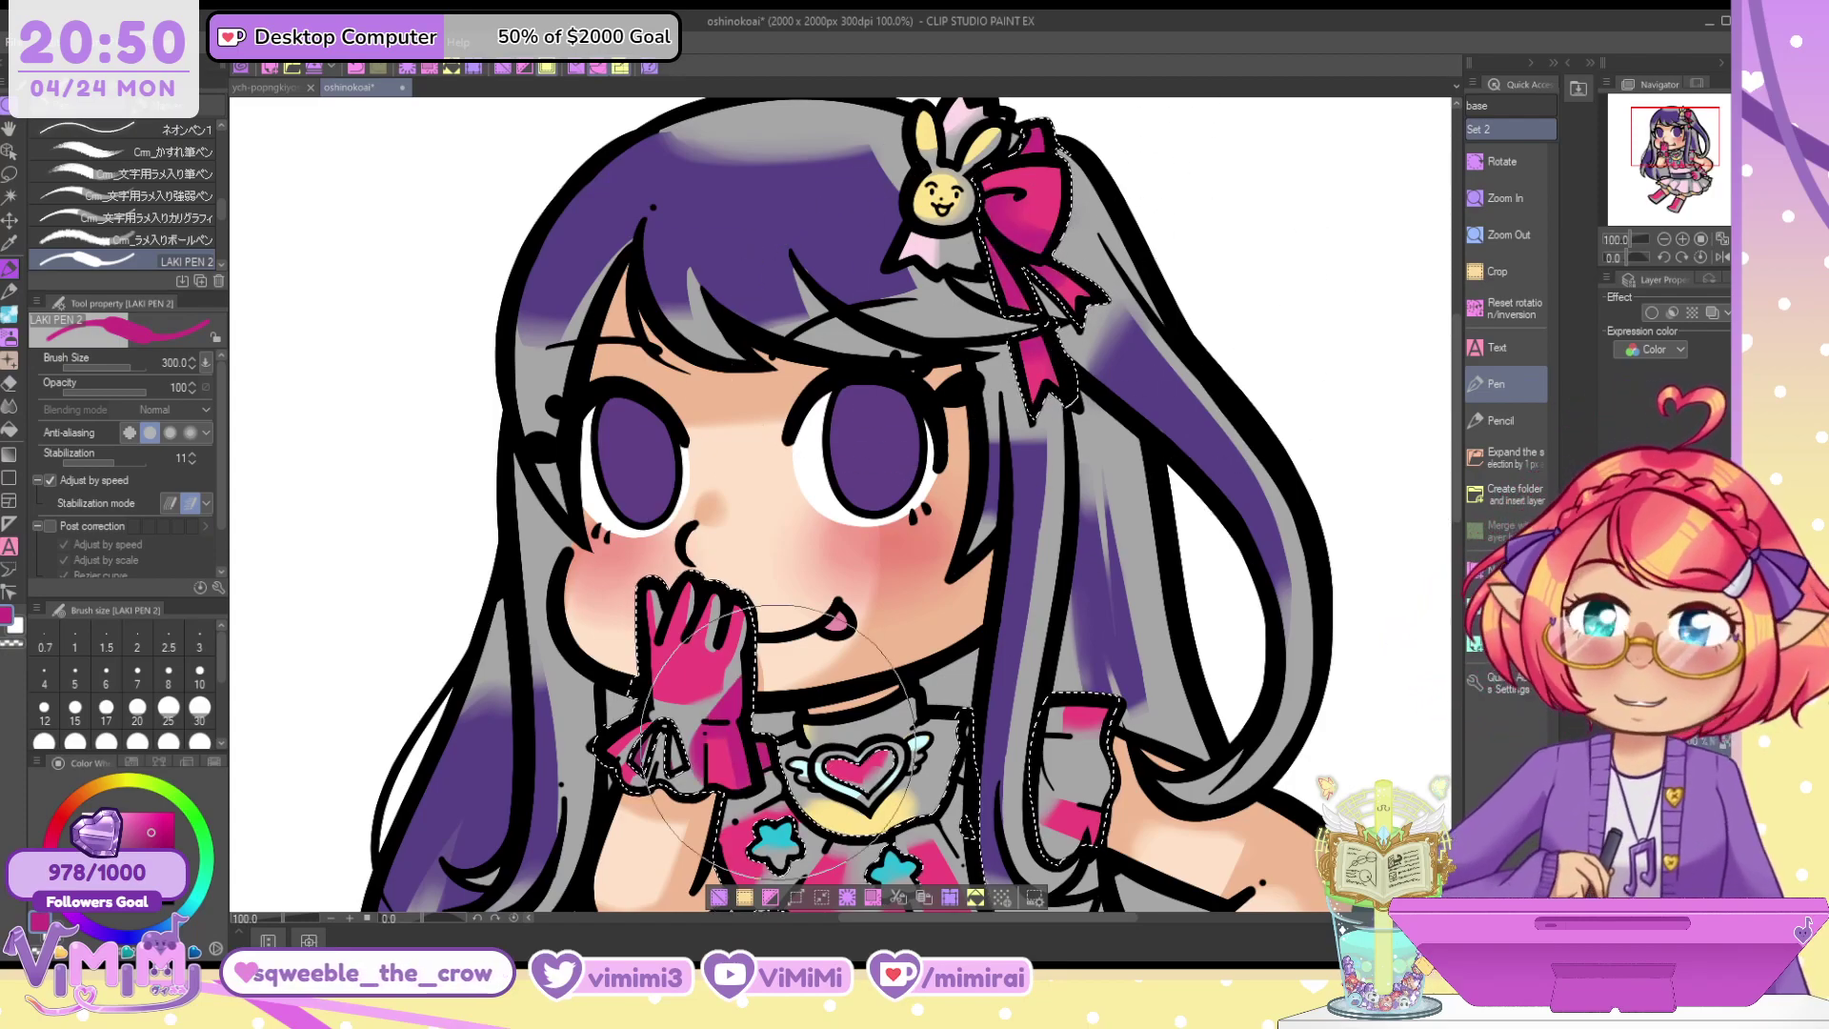
left_click_drag(1696, 140, 1700, 149)
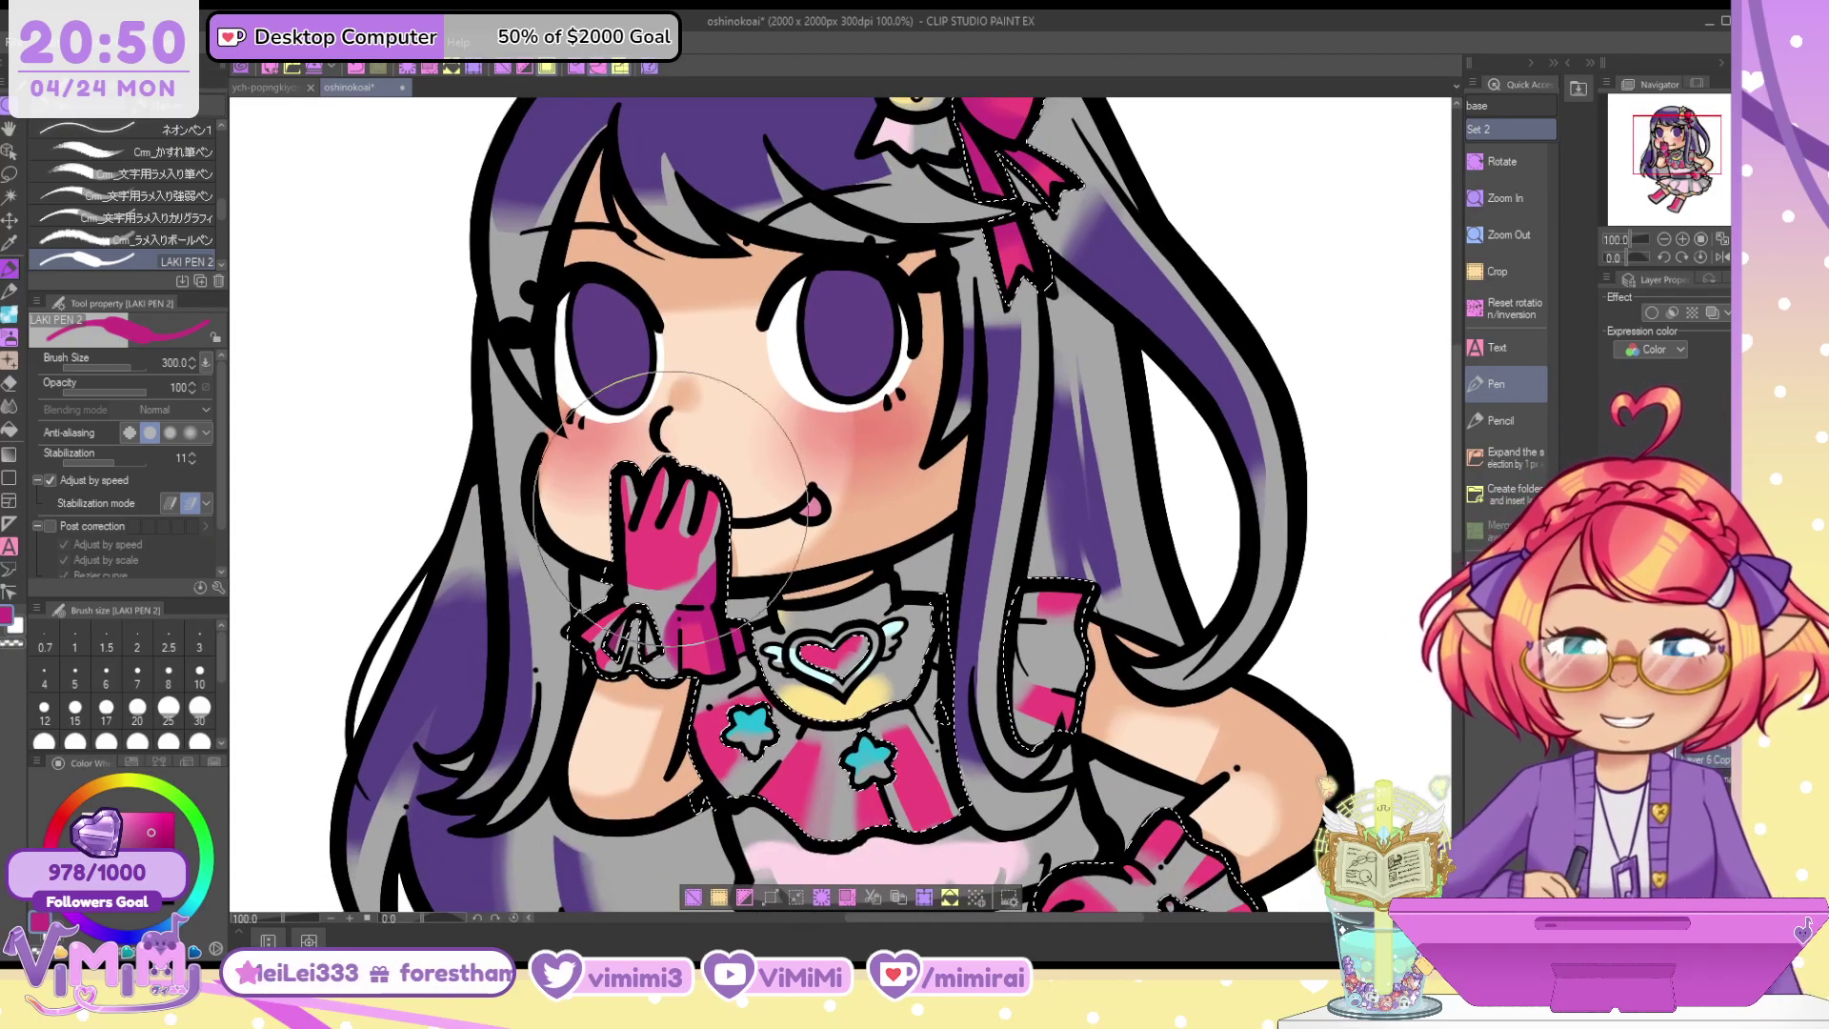
mouse_move(667, 511)
left_mouse_down()
mouse_move(674, 636)
mouse_move(1192, 623)
mouse_move(1228, 791)
left_mouse_up()
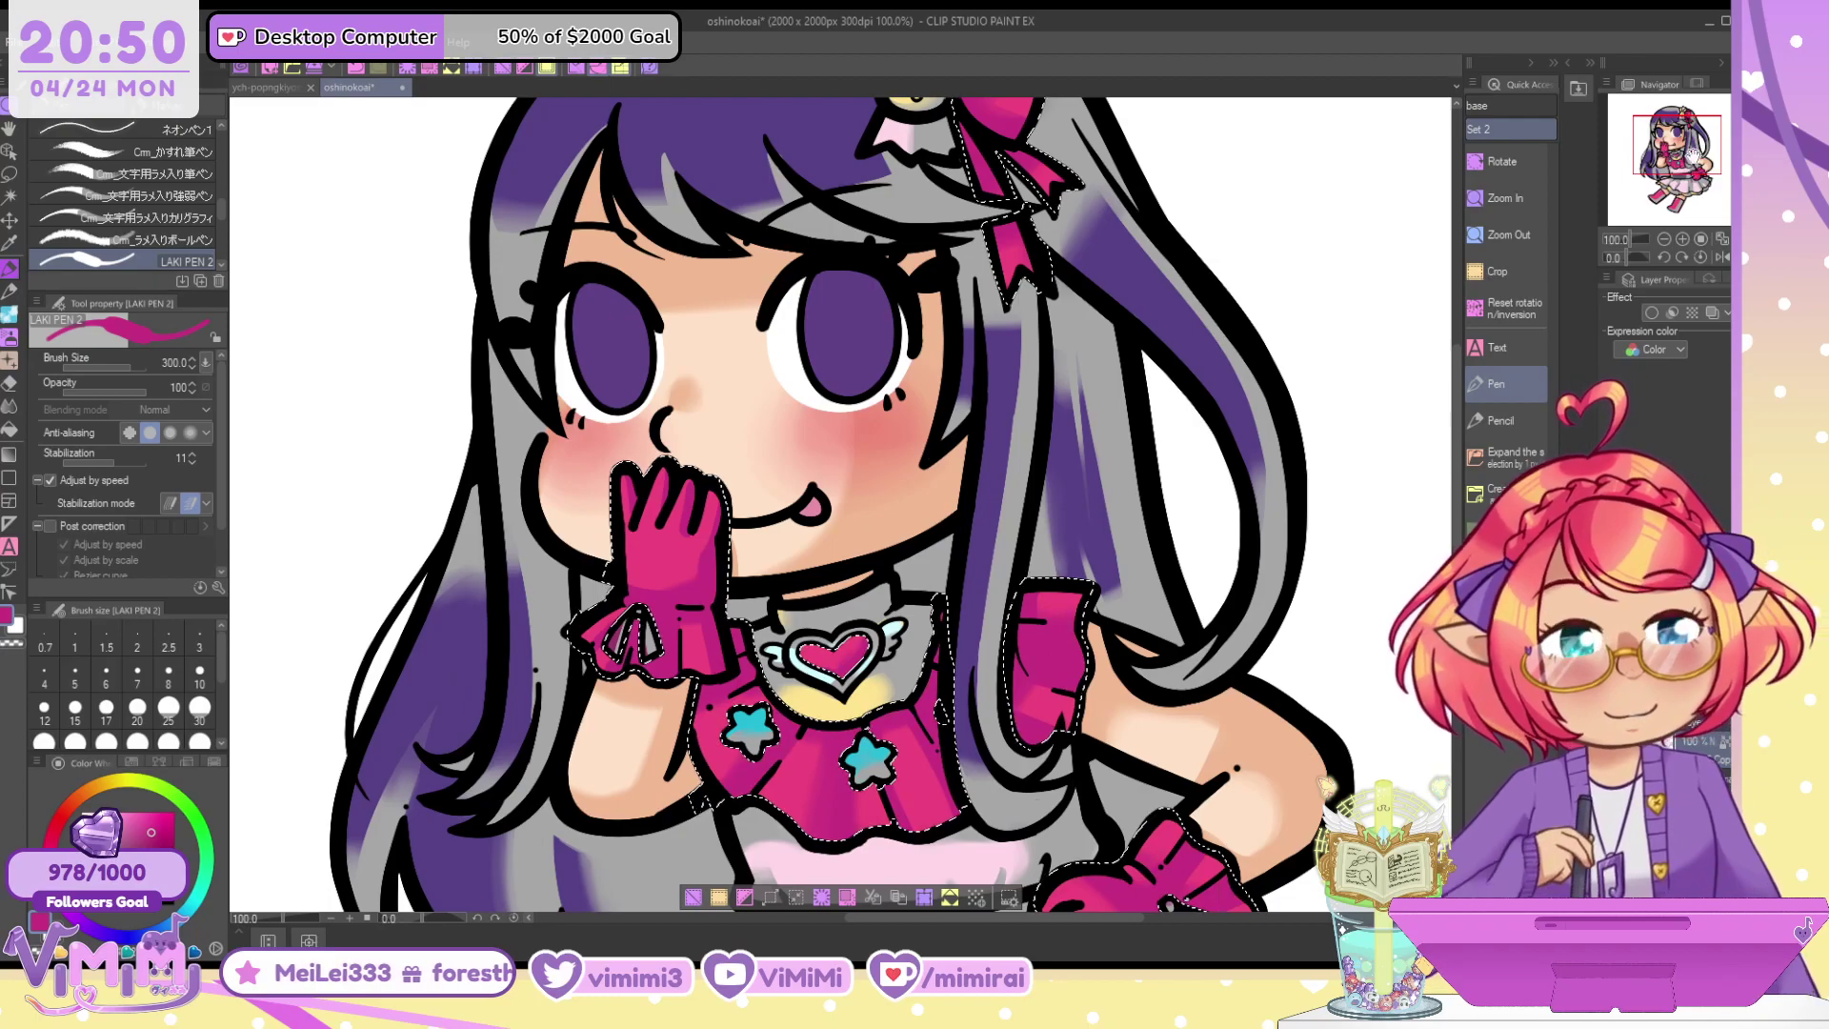
left_click_drag(1687, 166, 1689, 203)
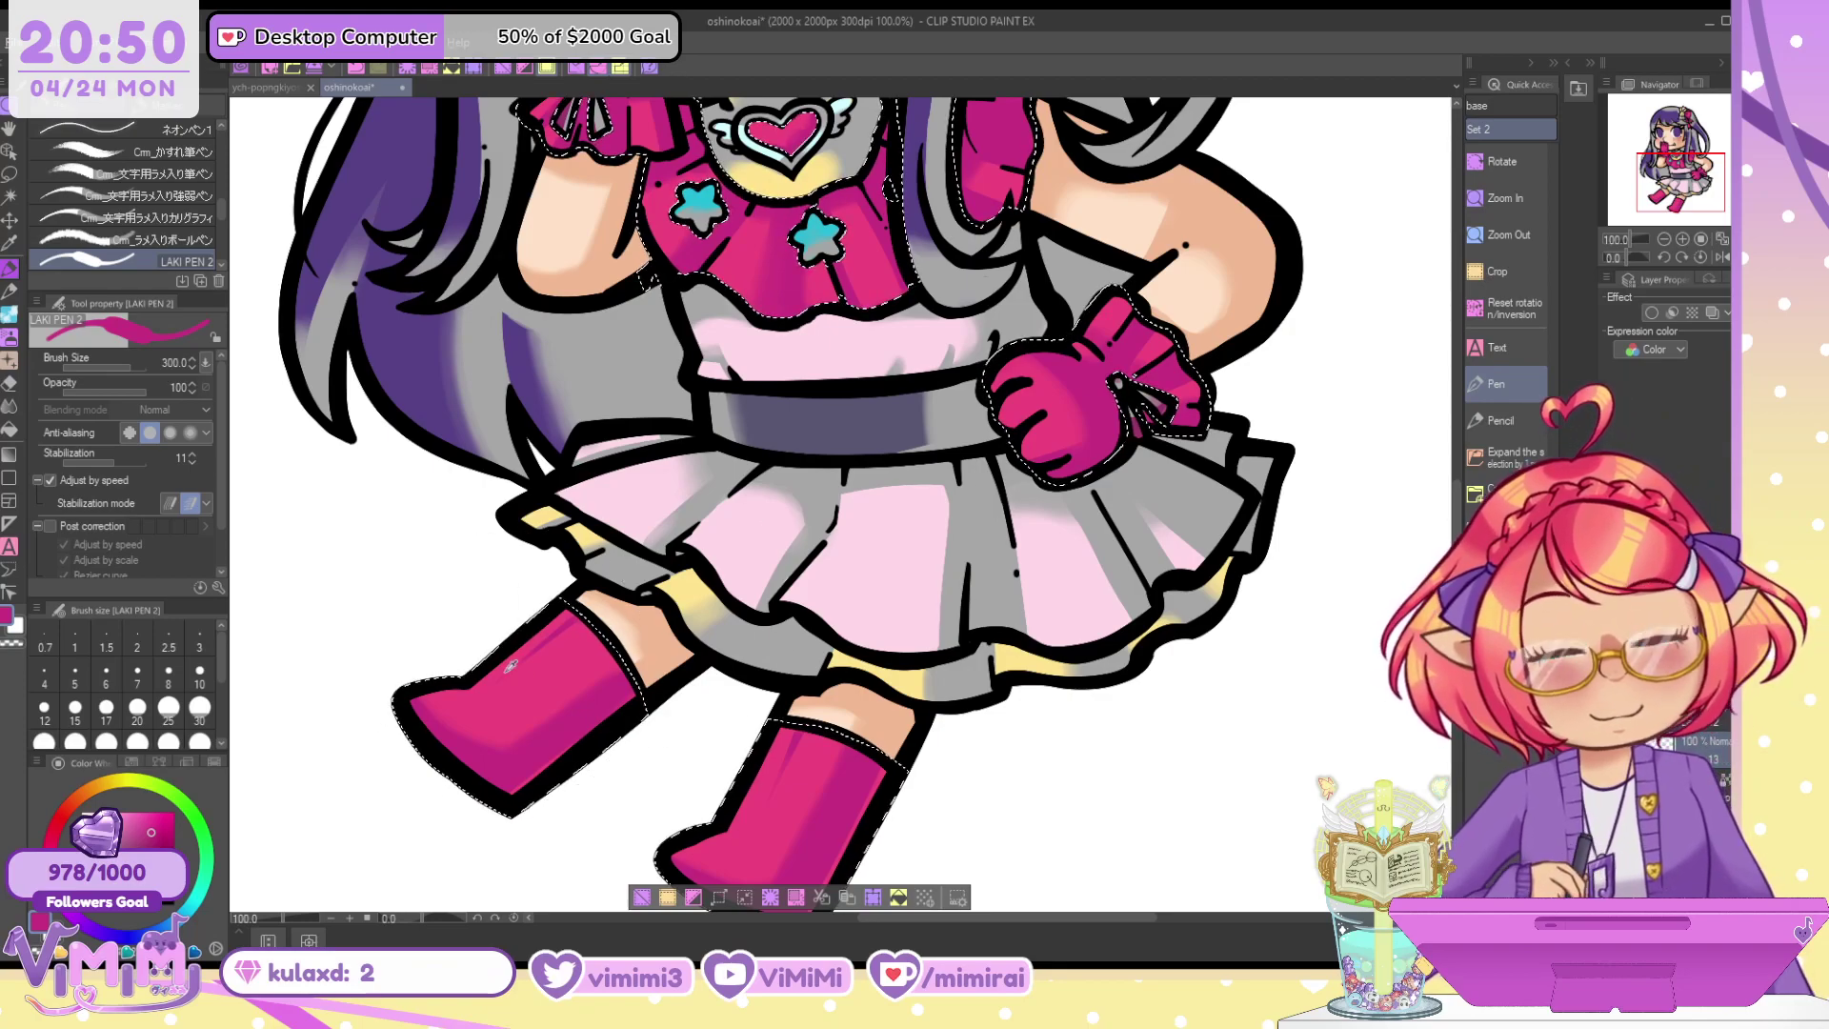
Sample the boot's magenta, lighten it to a soft highlight pink and reduce LAKI PEN 2 to size 50
left_click(506, 671, "alt")
left_click(135, 817)
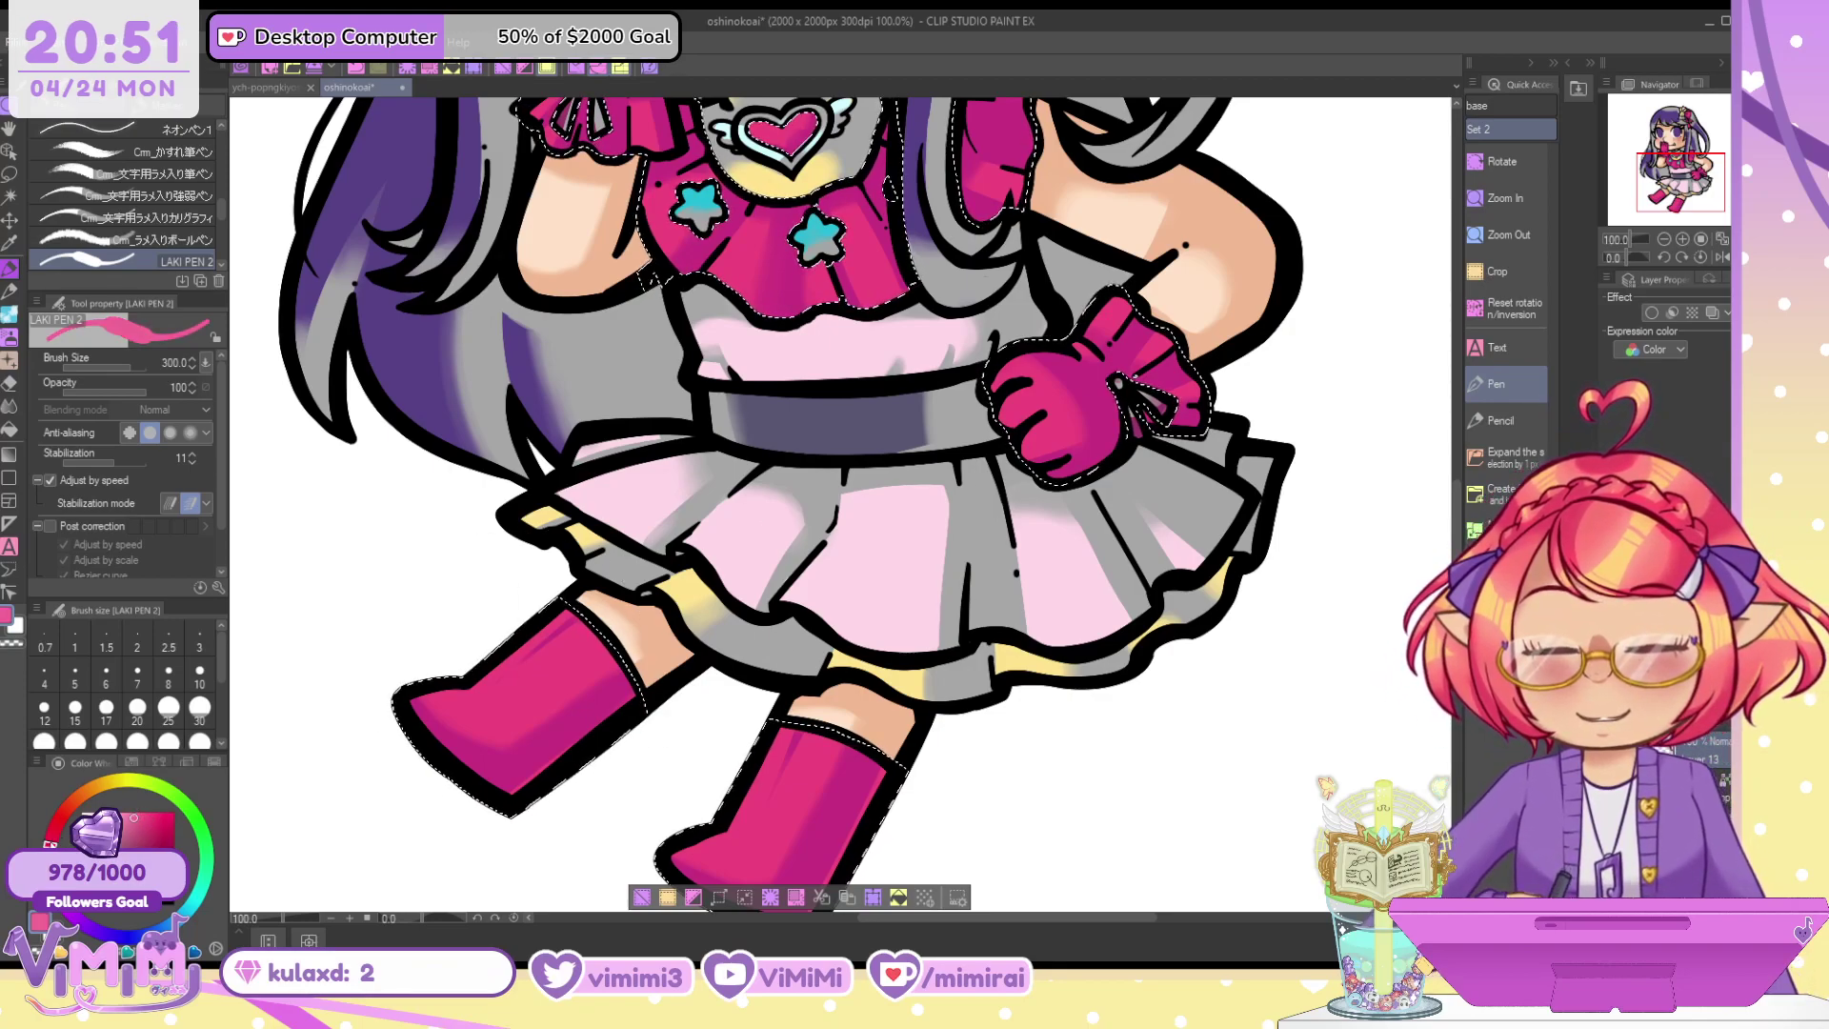
left_click(125, 815)
key("[")
key("[")
key("[")
key("[")
key("[")
key("[")
key("[")
key("[")
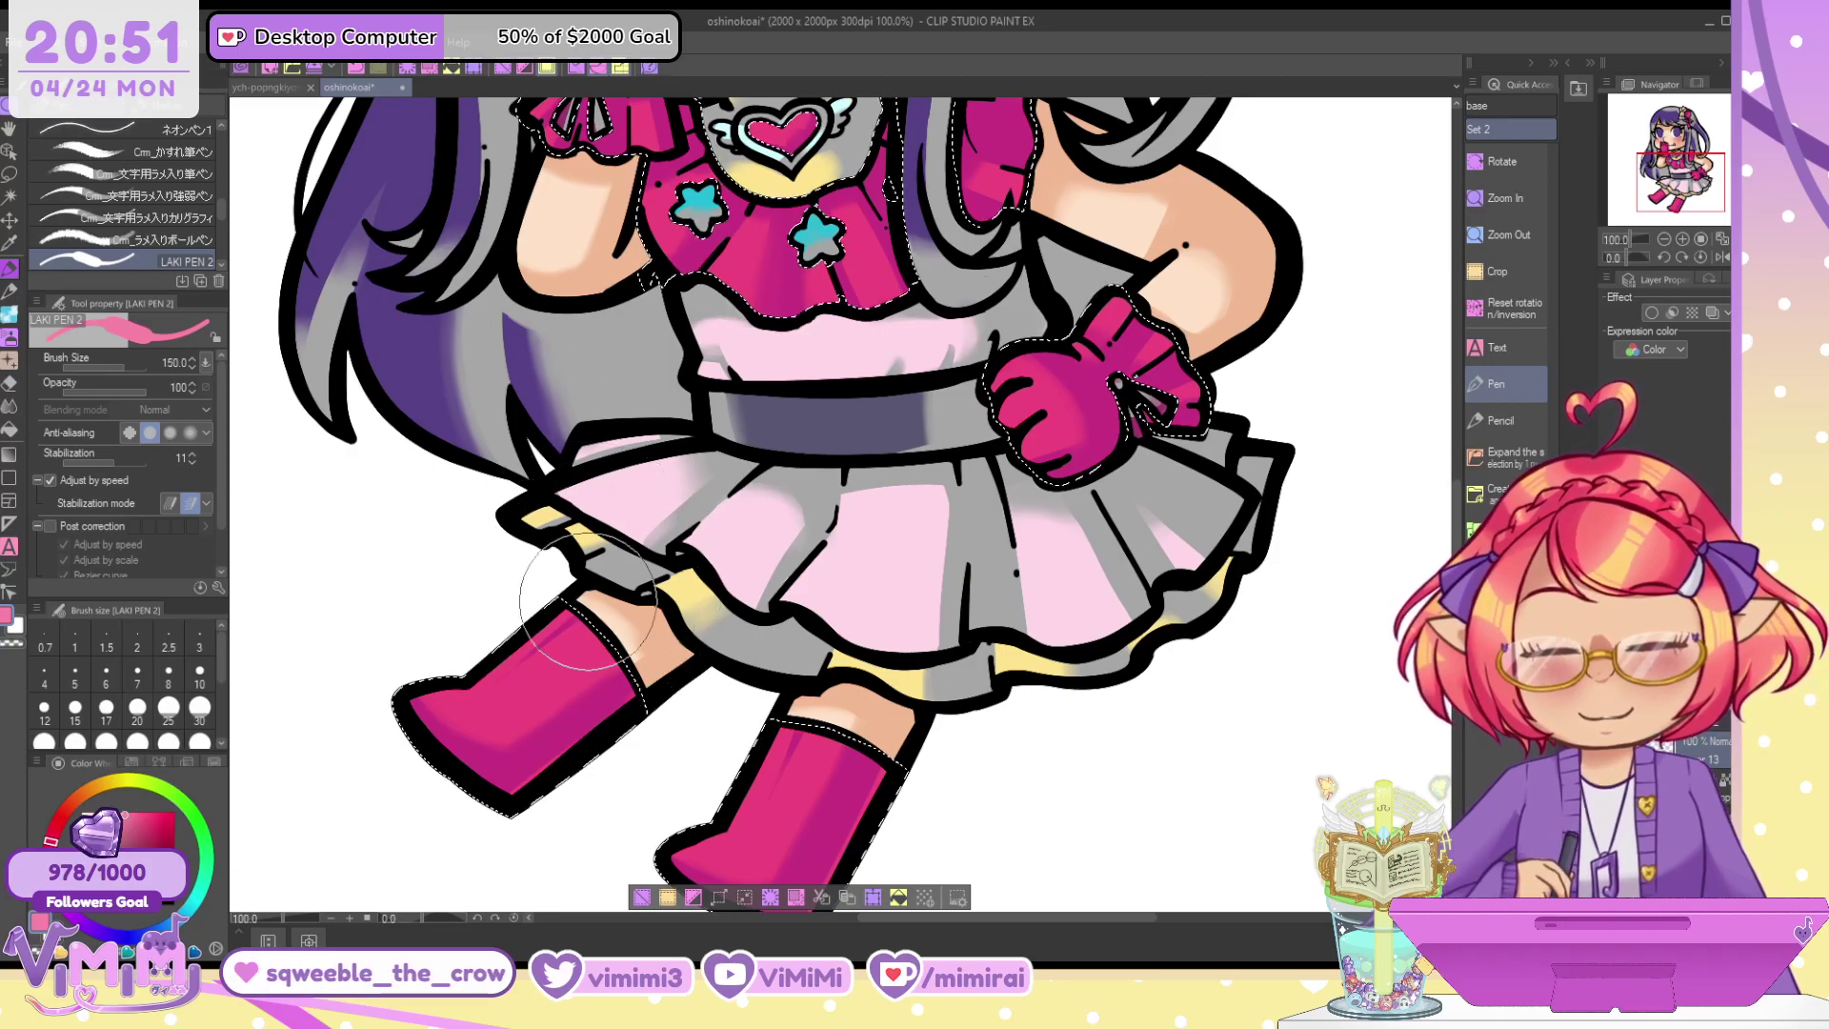
key("bracketleft")
scroll(580, 610, "up", 2)
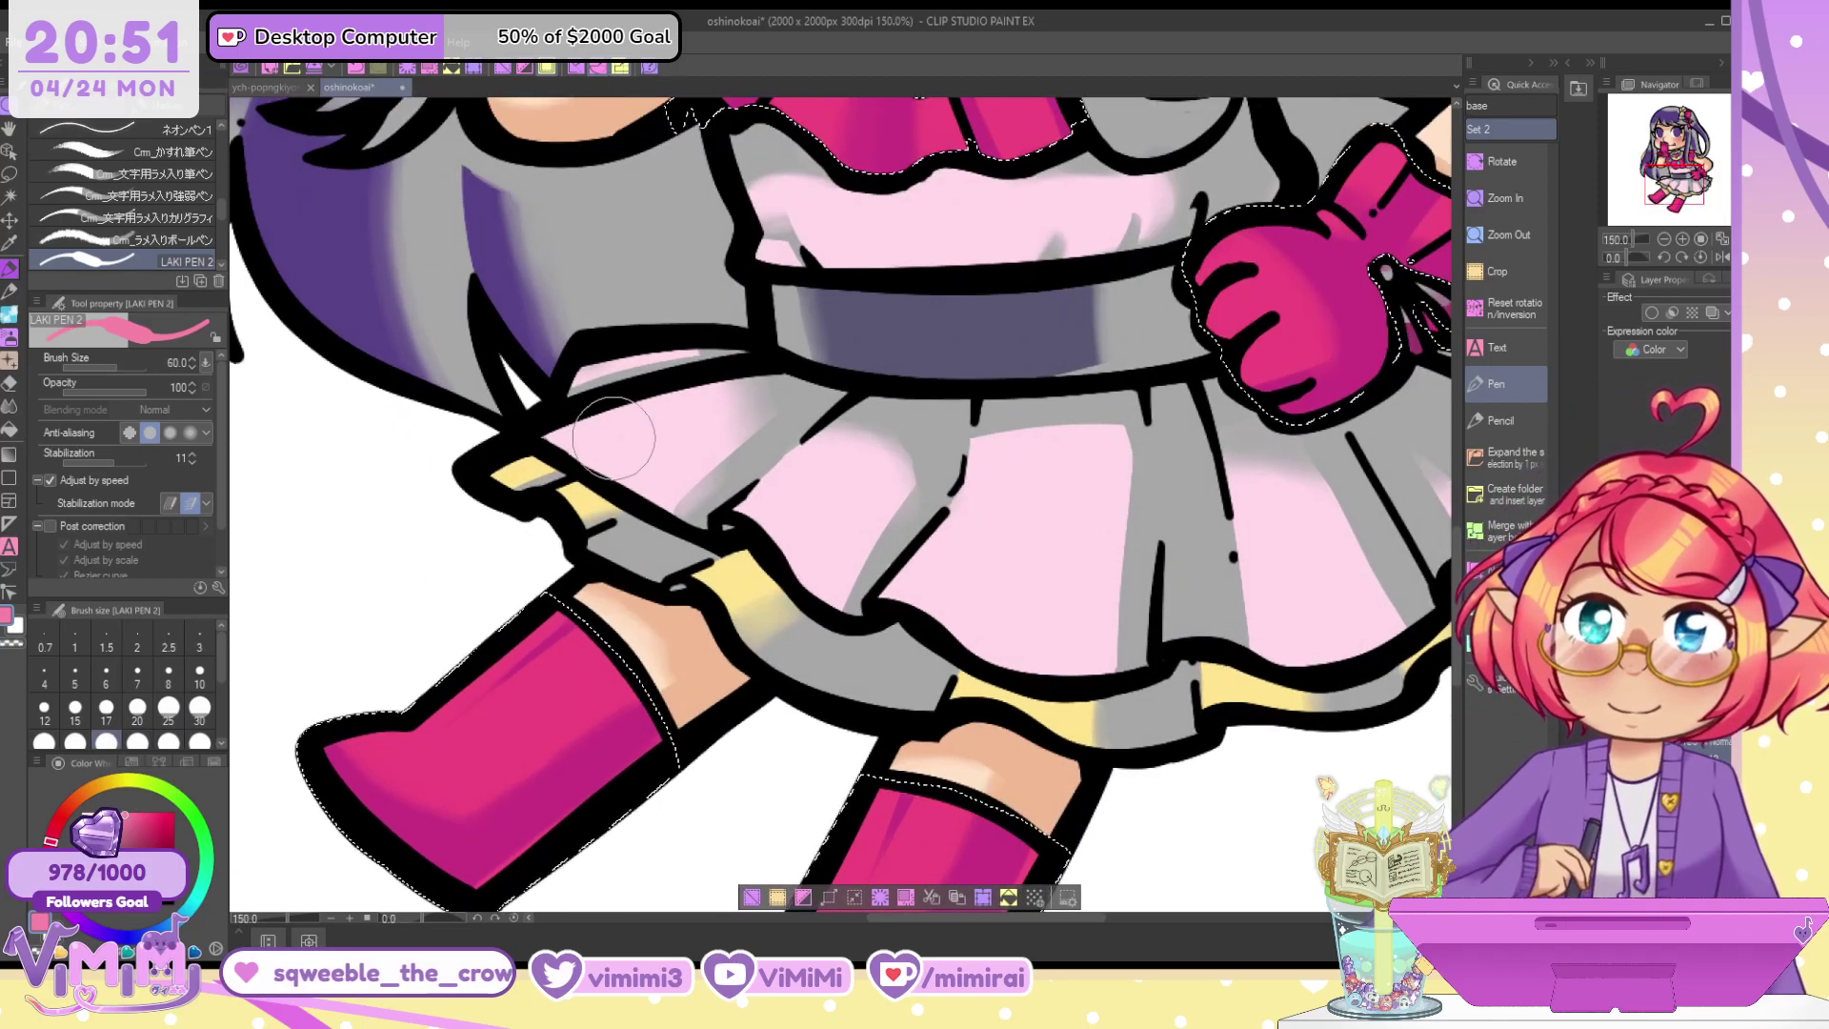
key("bracketleft")
Paint thin light pink highlights along the front and back edges of the raised boot, trimming them with transparent colour
mouse_move(544, 619)
left_mouse_down()
mouse_move(376, 750)
mouse_move(533, 644)
mouse_move(360, 751)
left_mouse_up()
key("c")
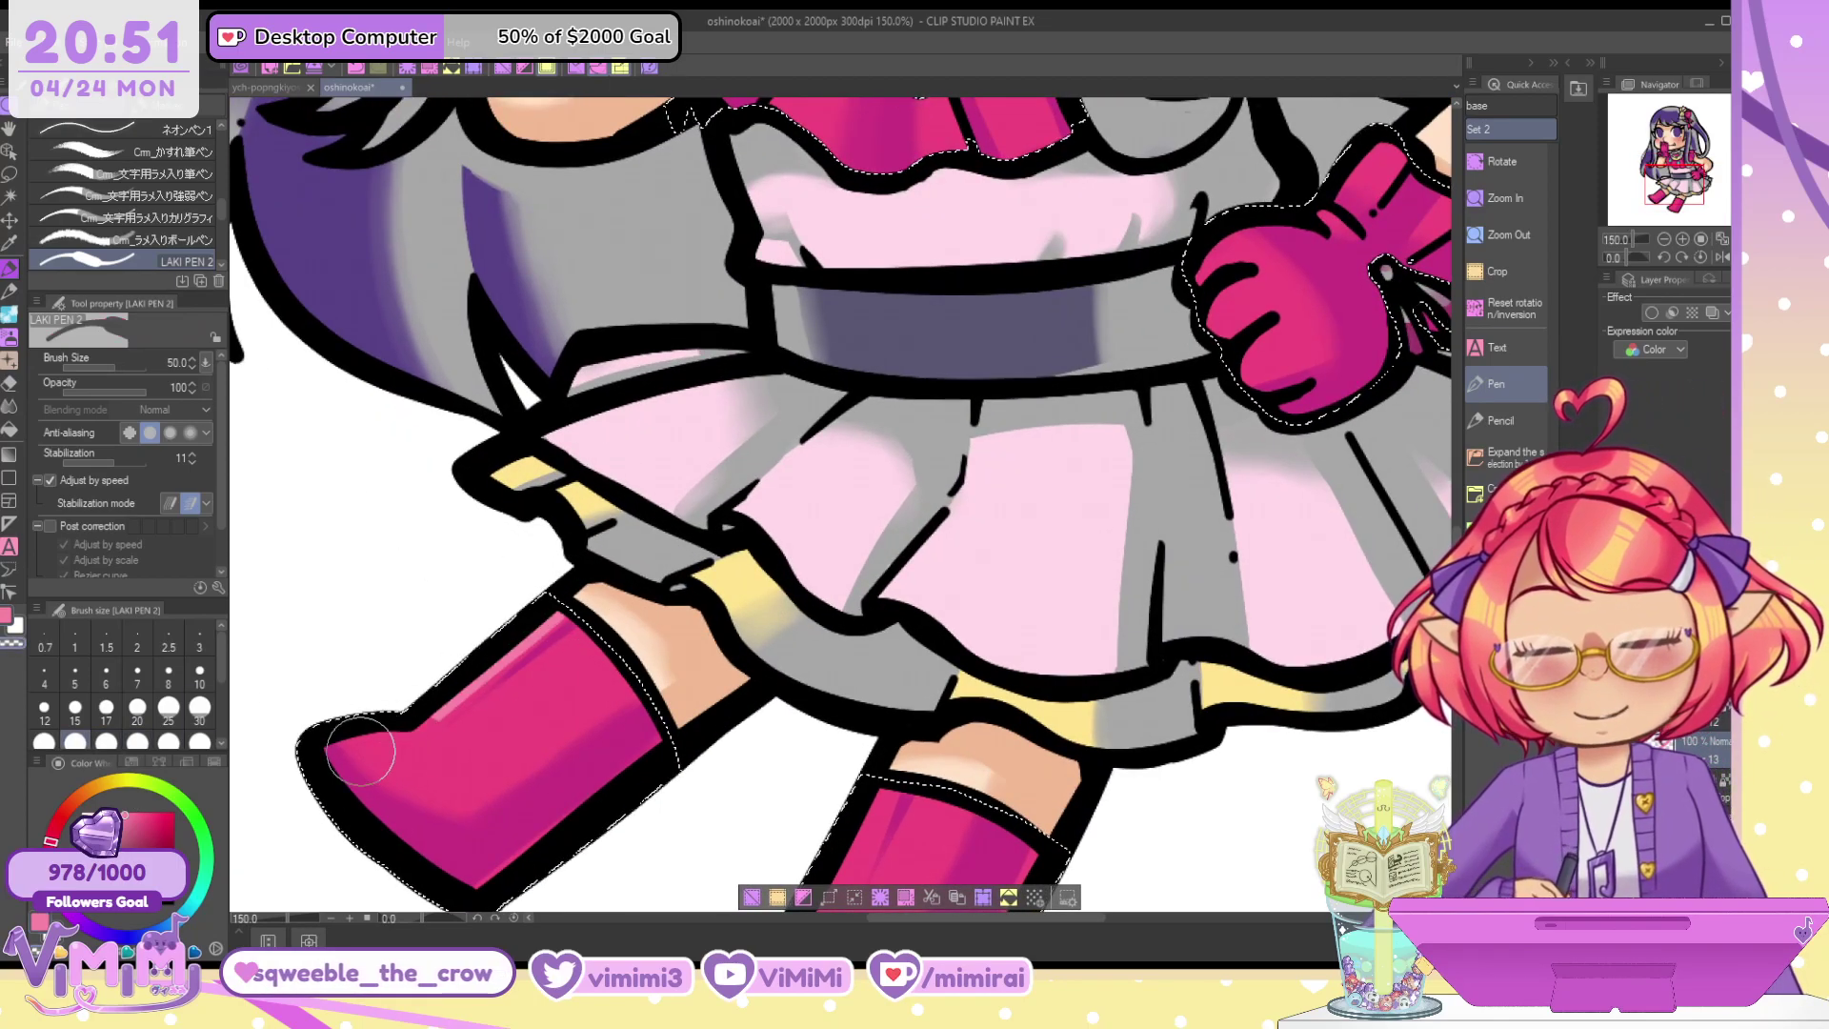
key("c")
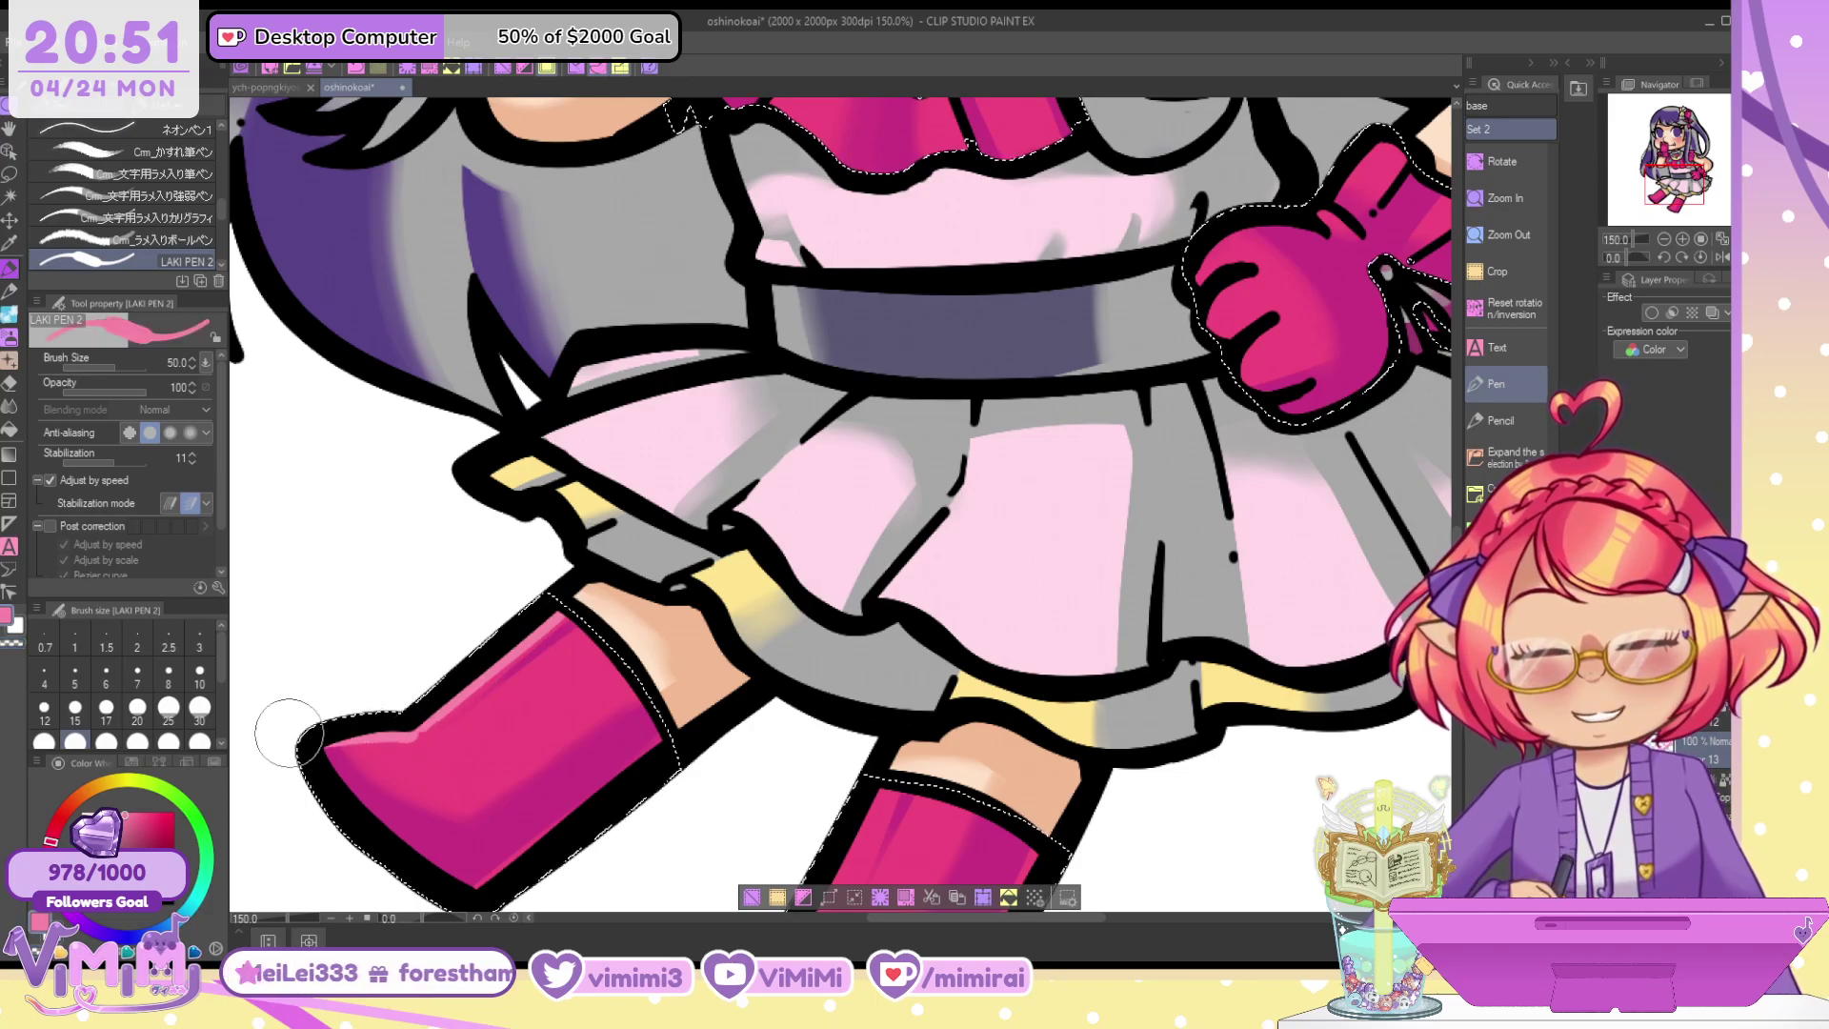
left_click_drag(407, 729, 324, 745)
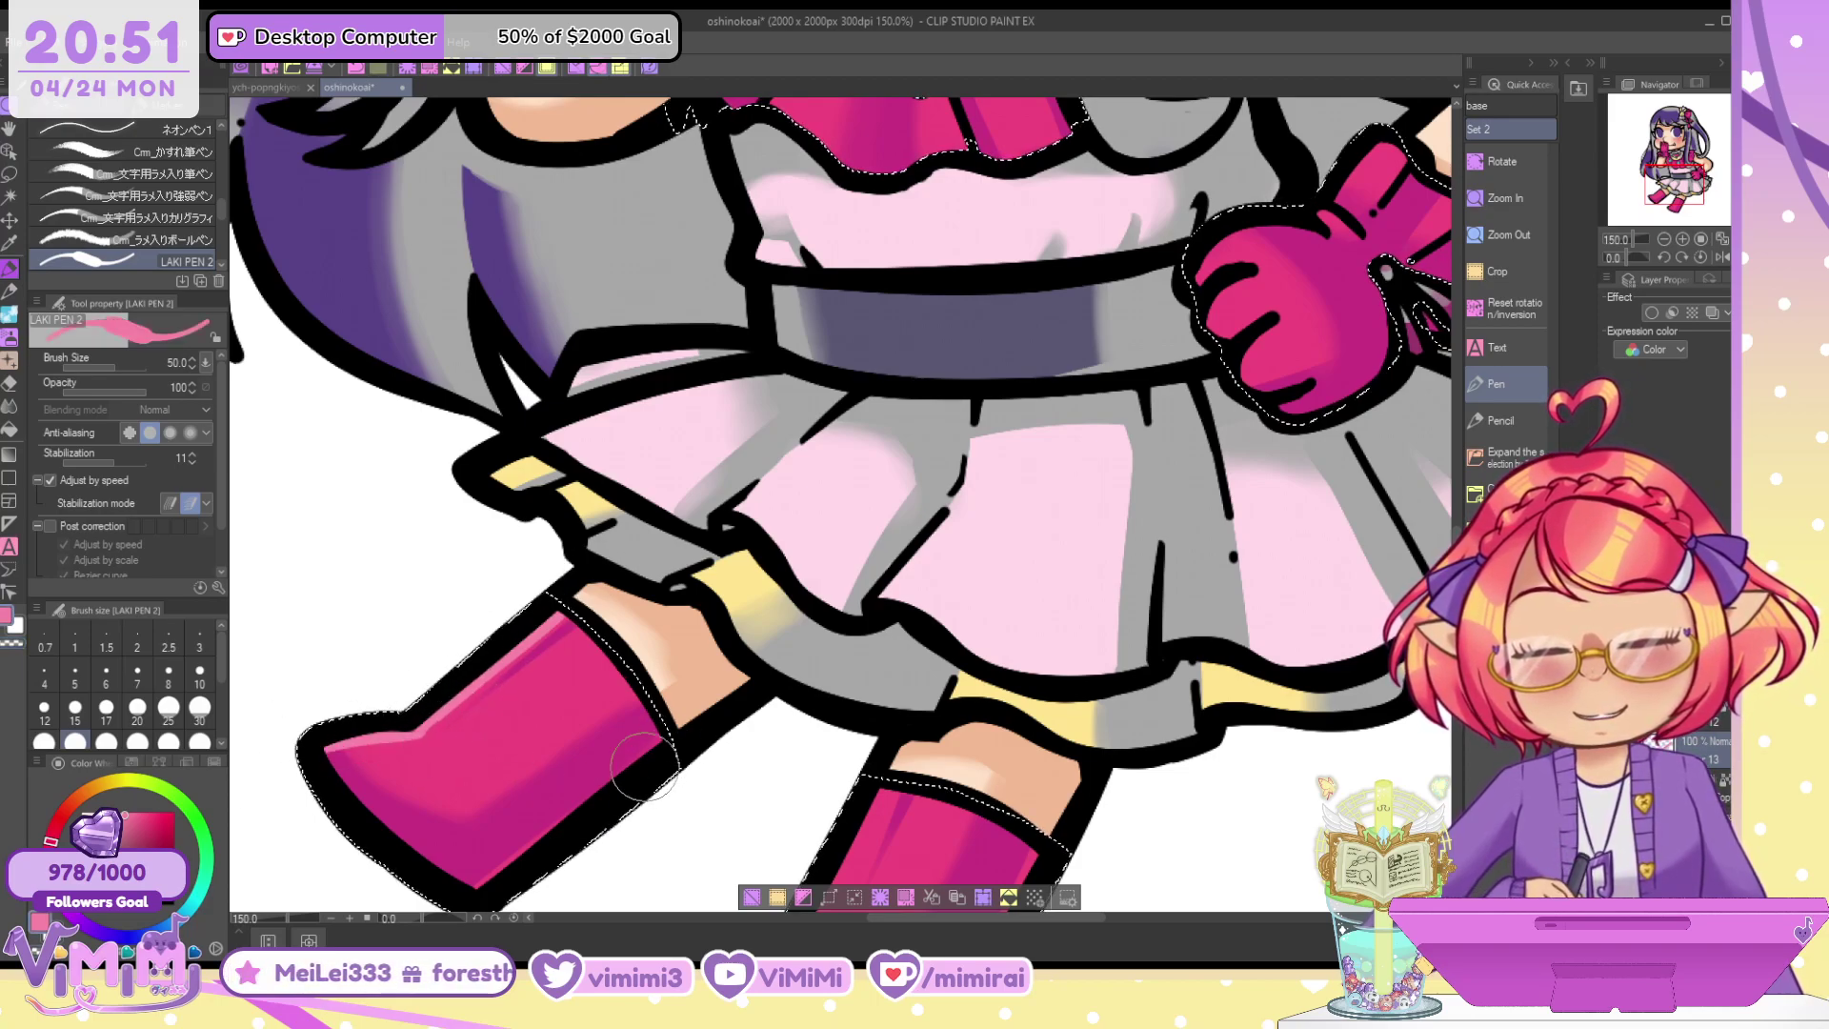
left_click_drag(645, 767, 467, 884)
key("ctrl+z")
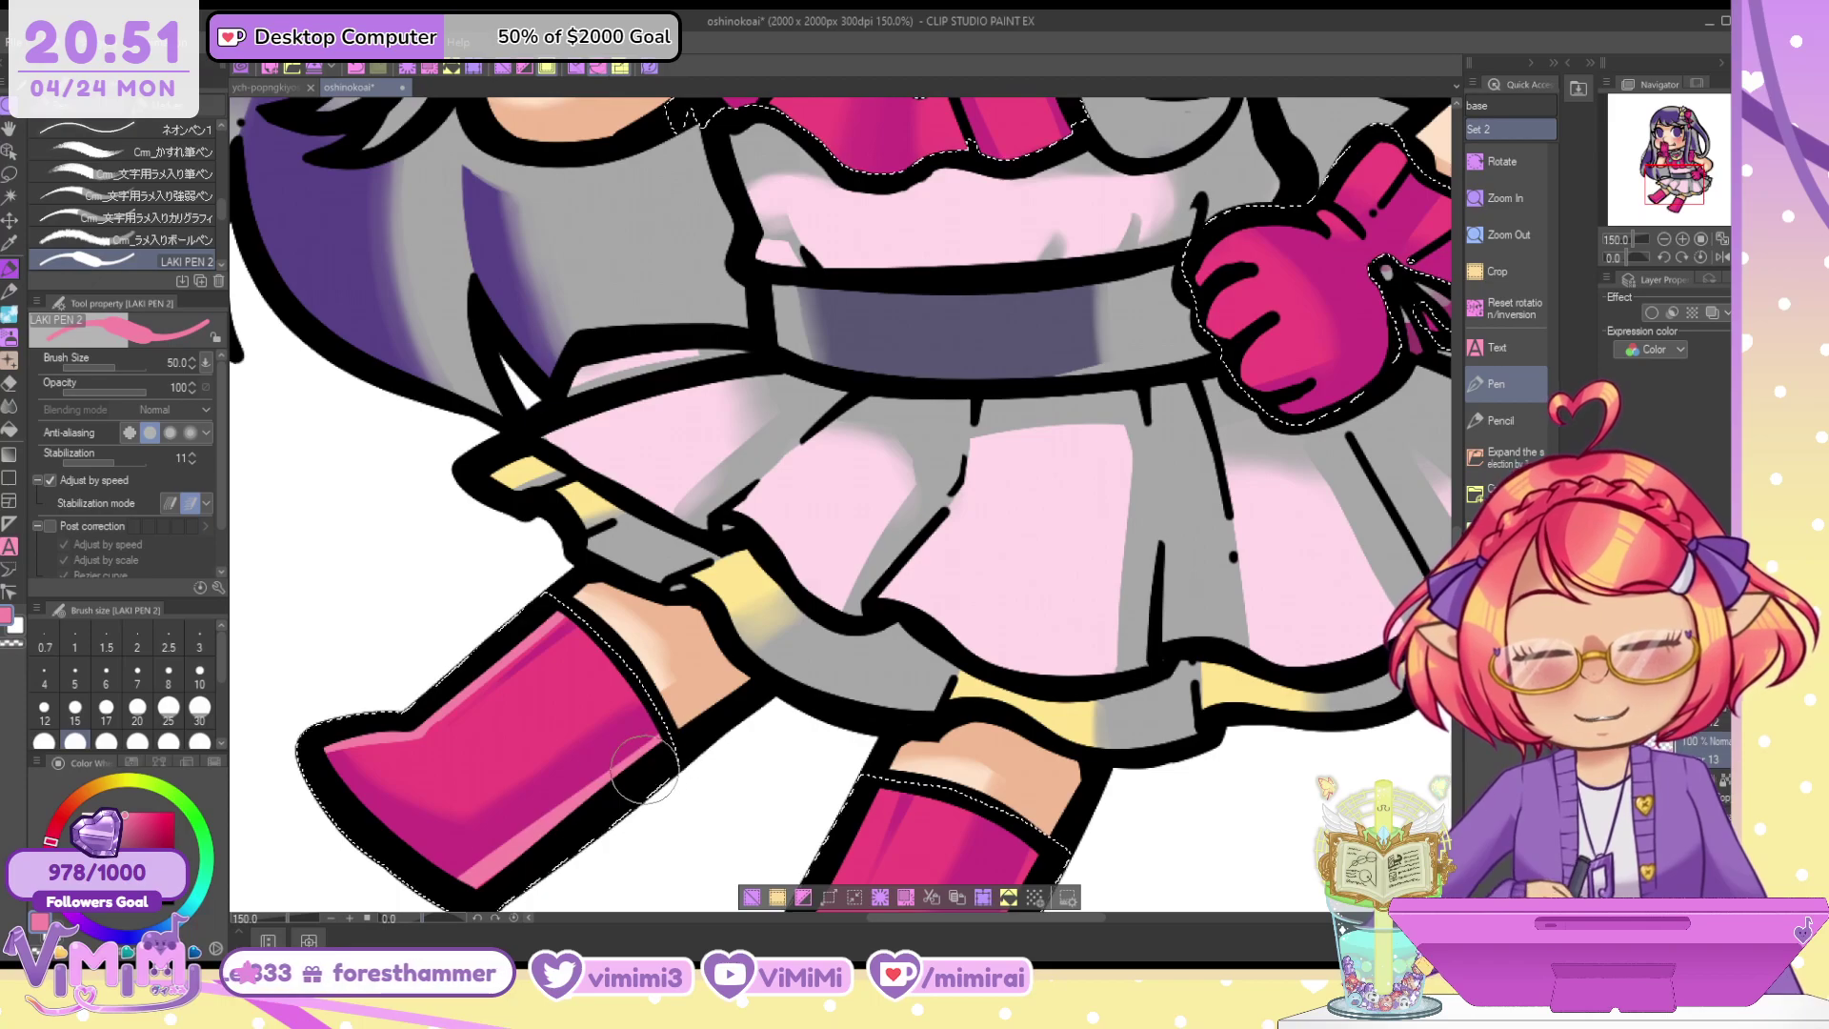
key("ctrl+z")
left_click_drag(640, 769, 473, 884)
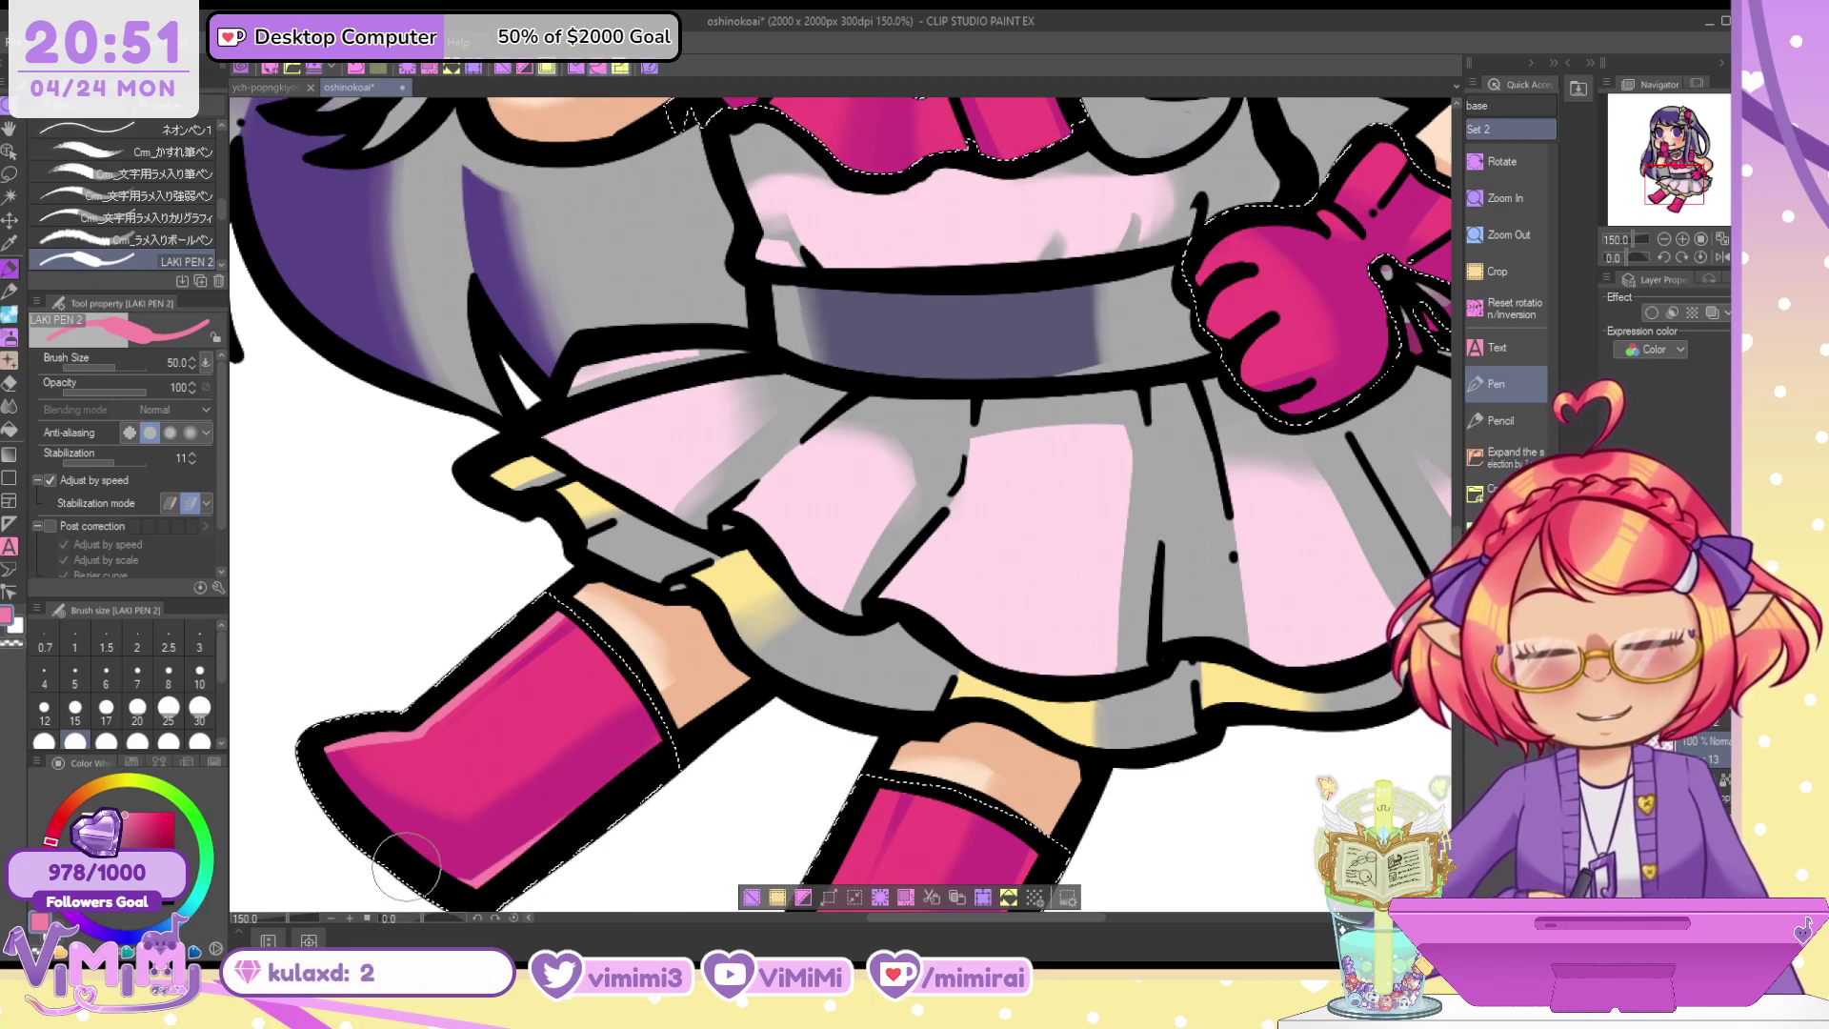
Paint matching light pink edge highlights on the other boot and clear the magenta selection
left_click_drag(1680, 167, 1677, 194)
left_click_drag(797, 653, 875, 664)
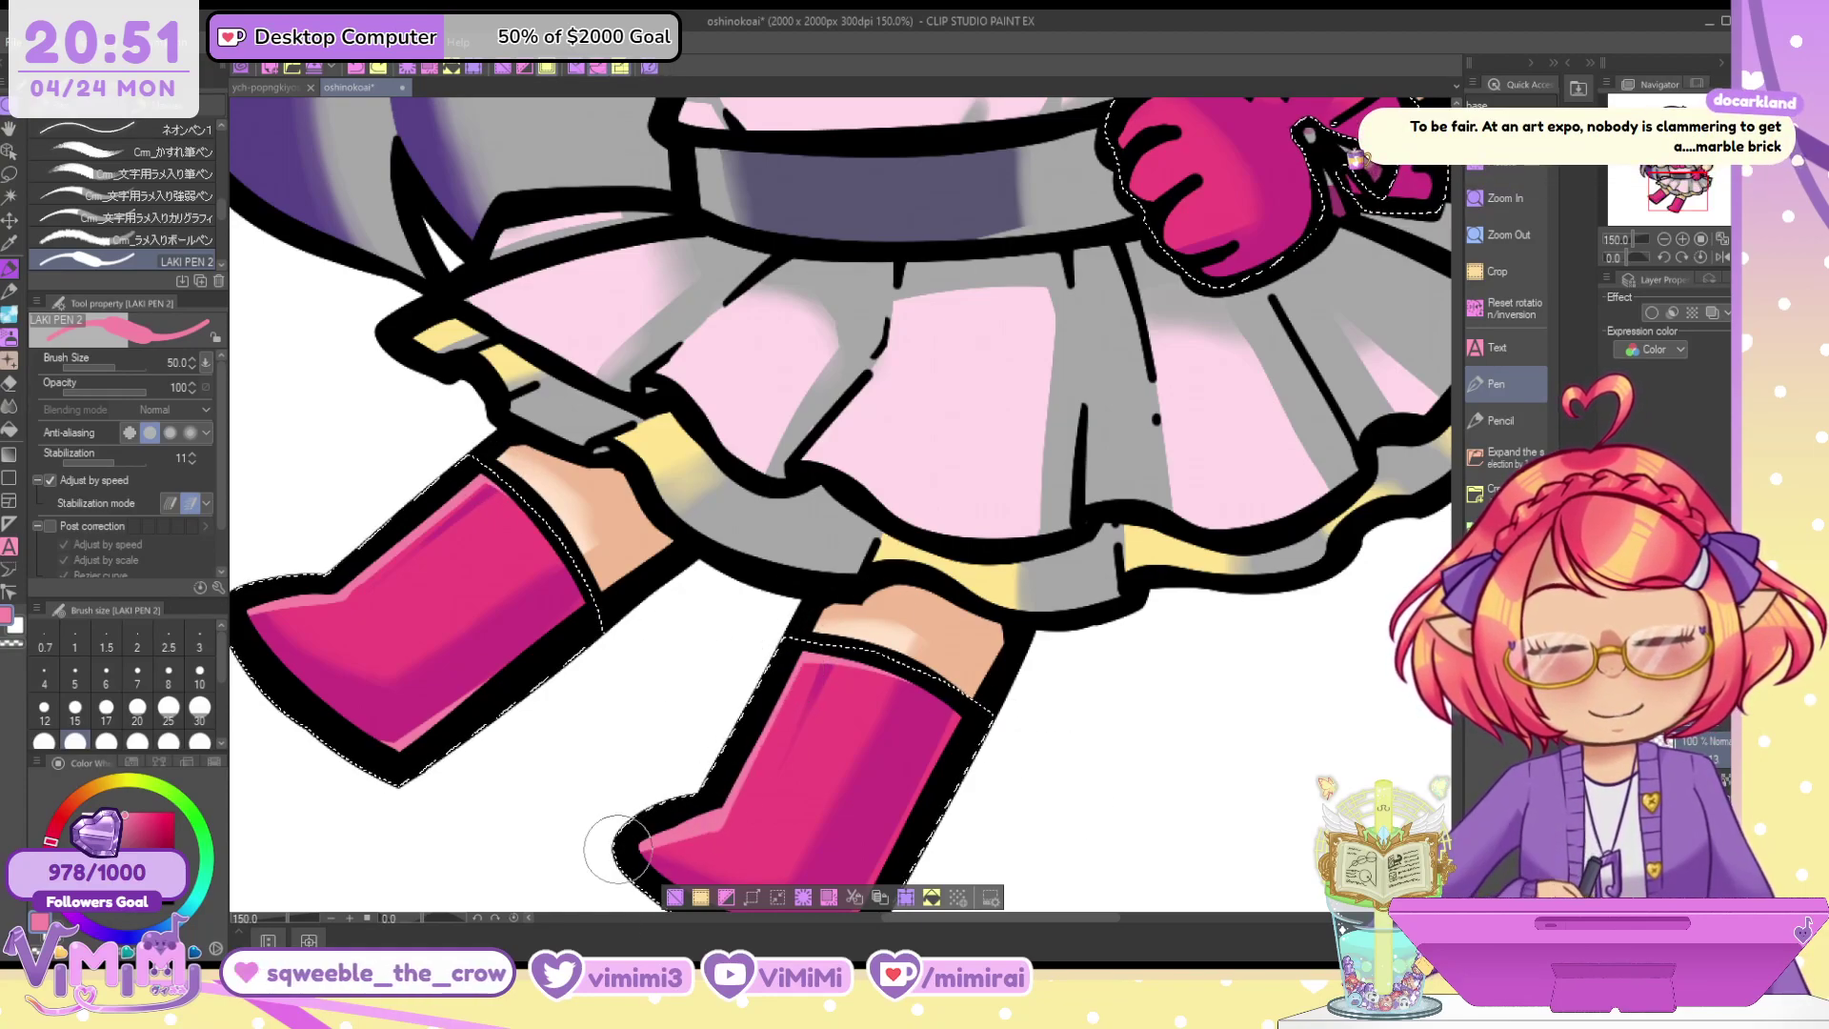
key("c")
left_click_drag(703, 812, 706, 837)
key("c")
left_click_drag(1690, 180, 1697, 191)
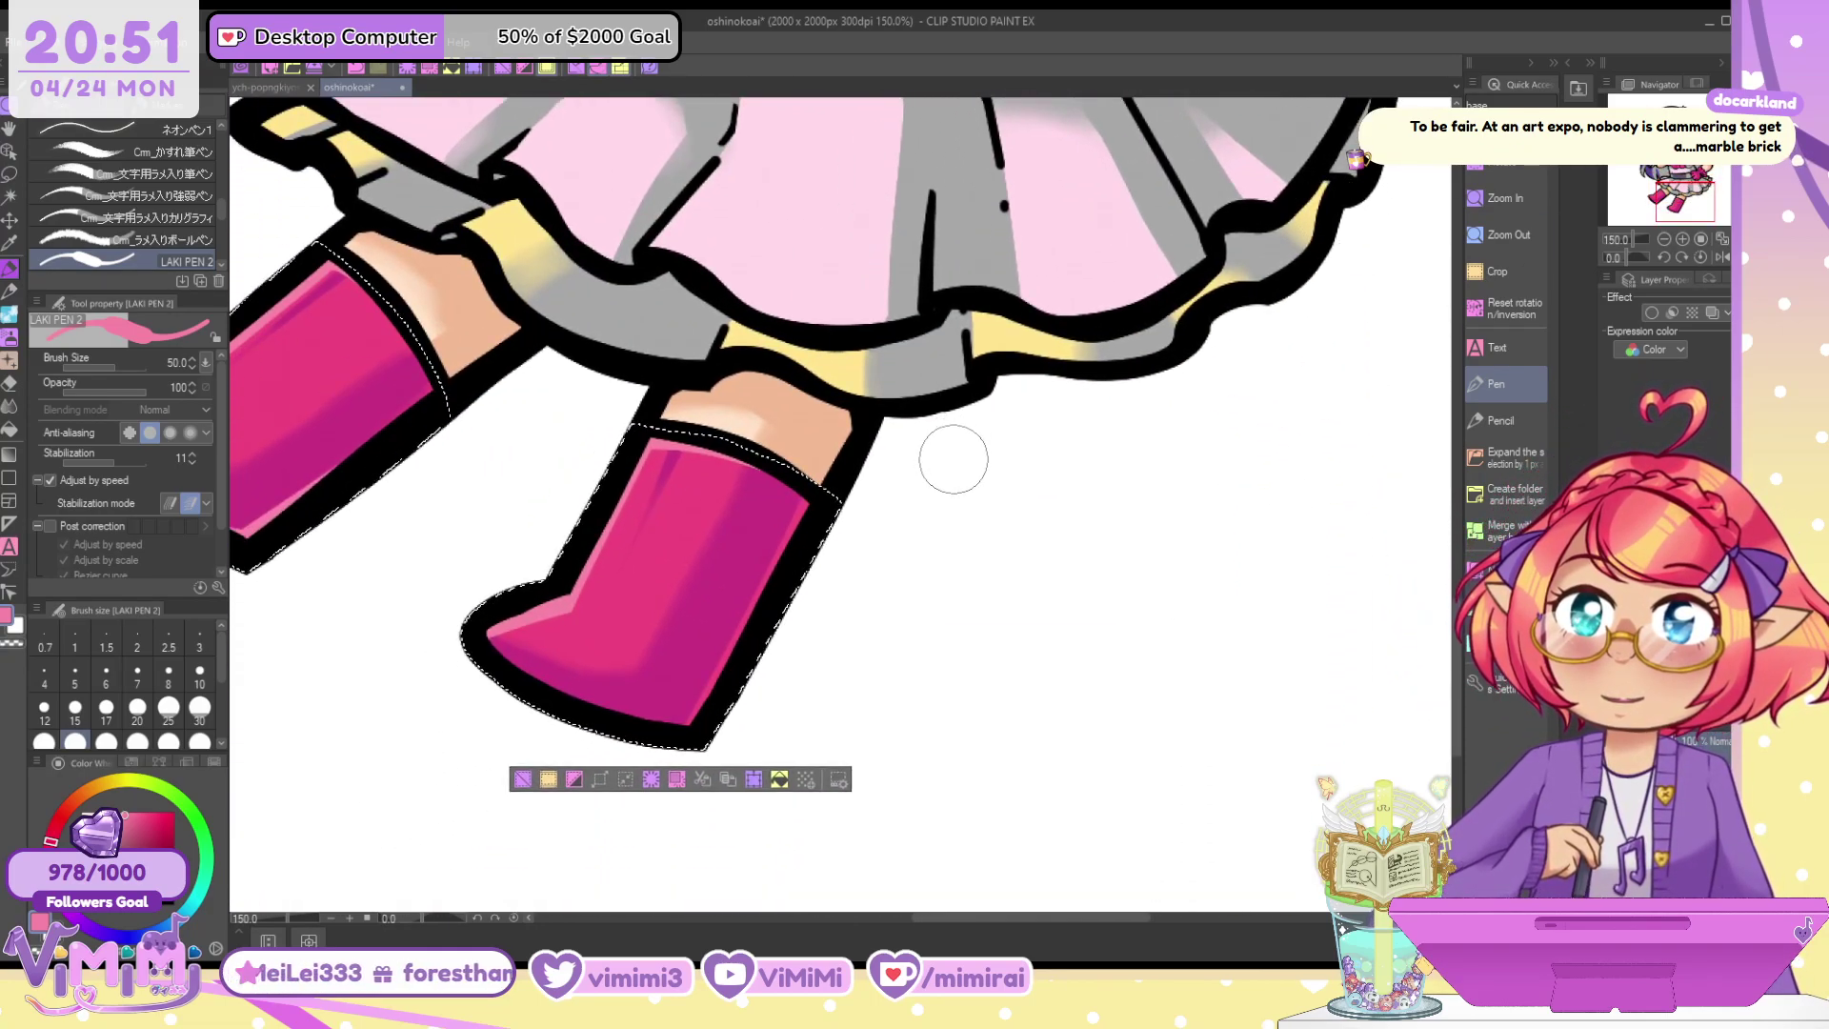
mouse_move(805, 486)
left_mouse_down()
mouse_move(739, 610)
mouse_move(698, 693)
left_mouse_up()
key("ctrl+z")
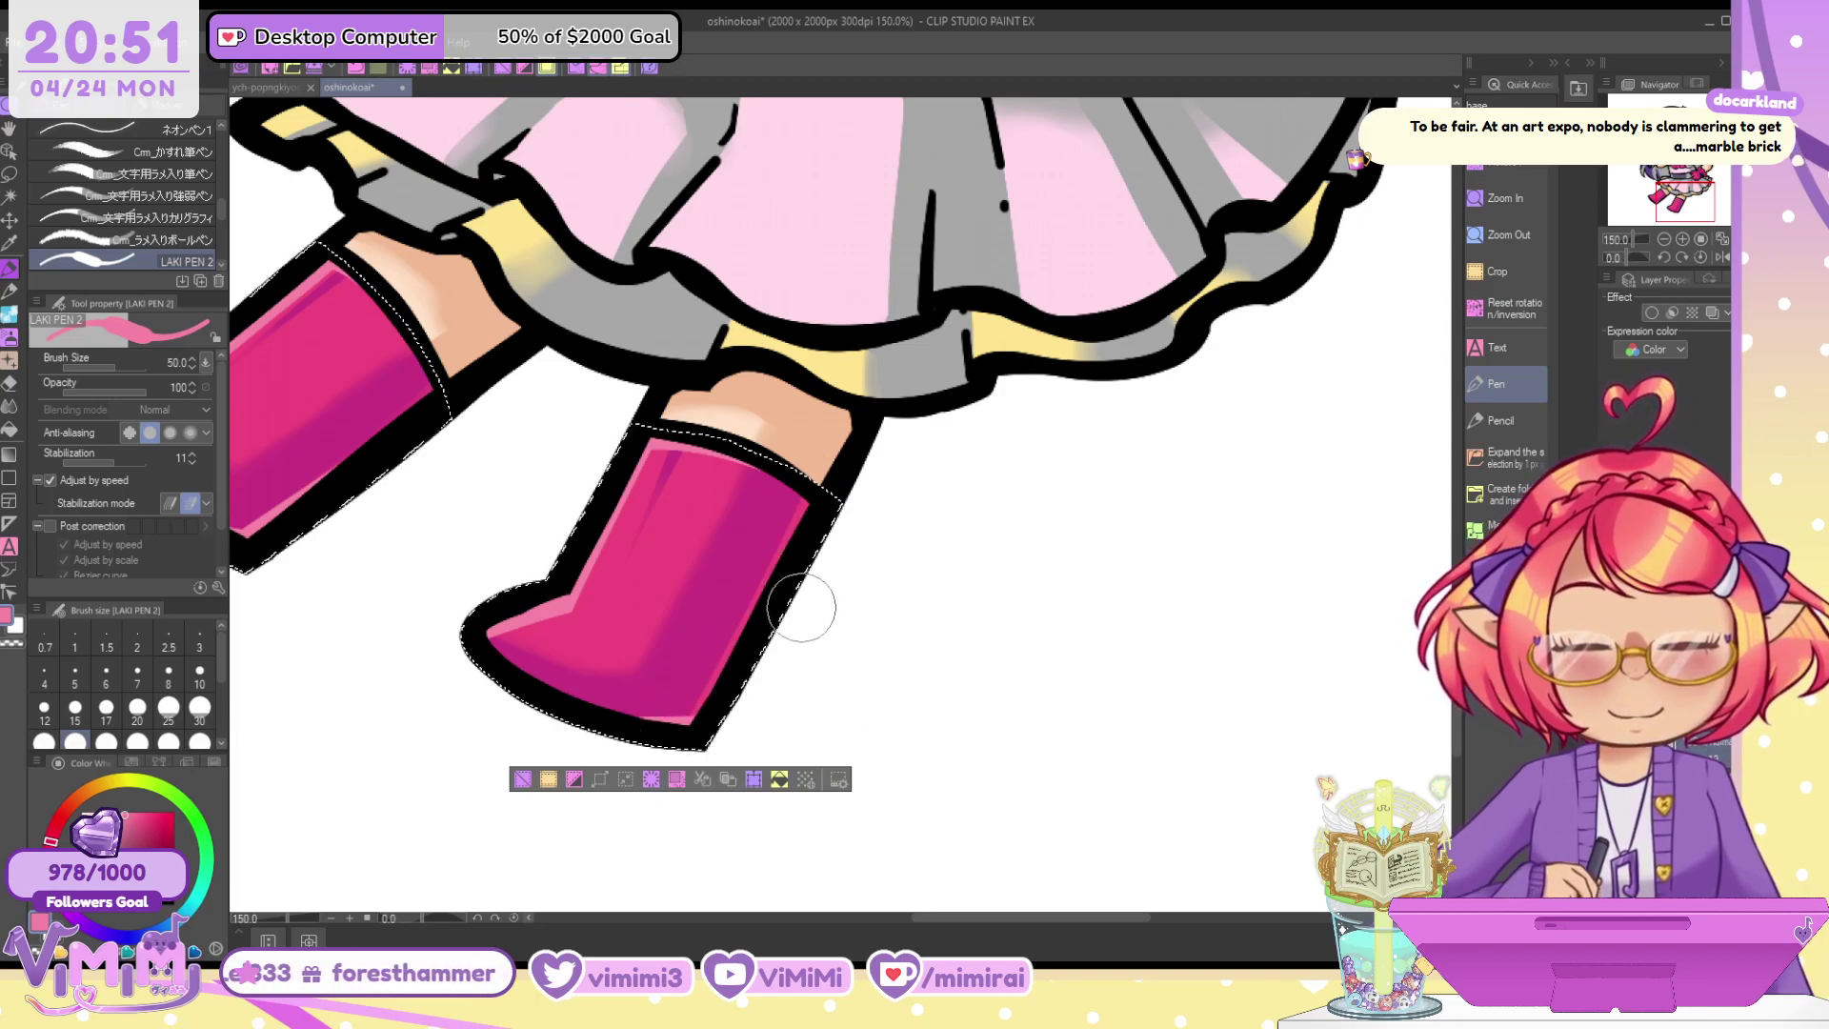
scroll(761, 656, "down", 2)
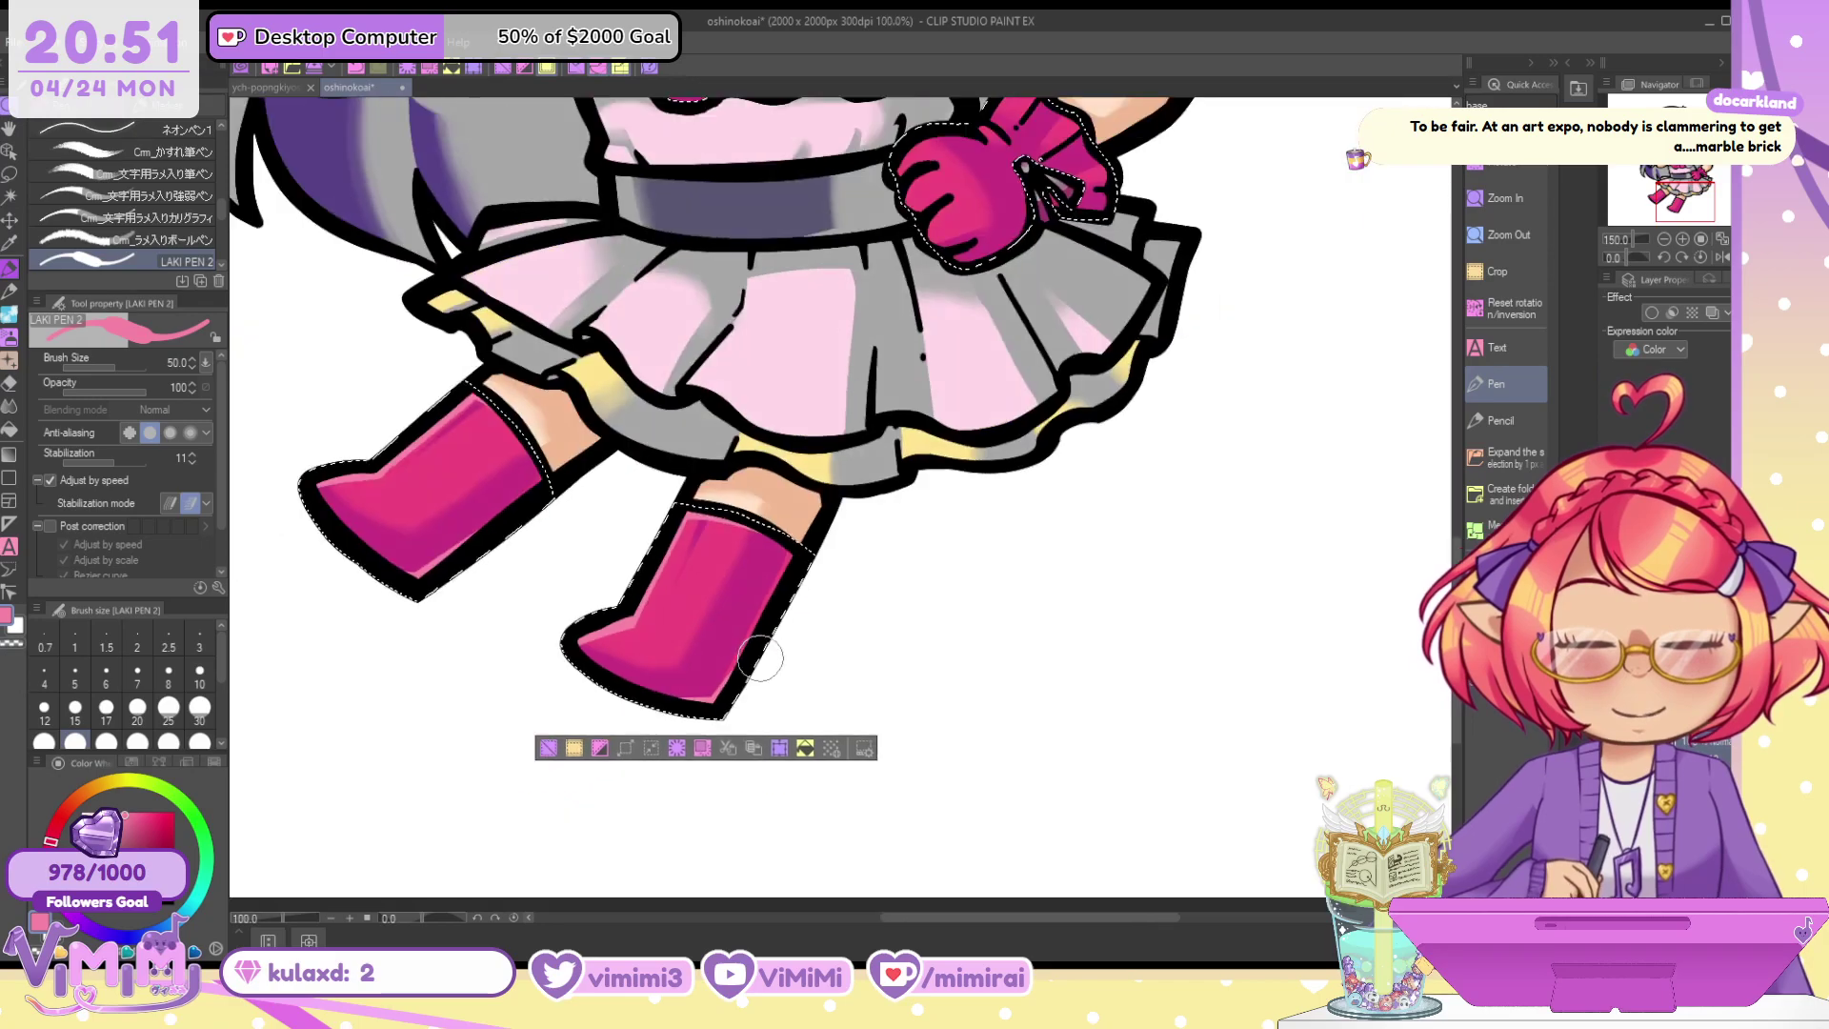
scroll(761, 656, "down", 1)
key("ctrl+d")
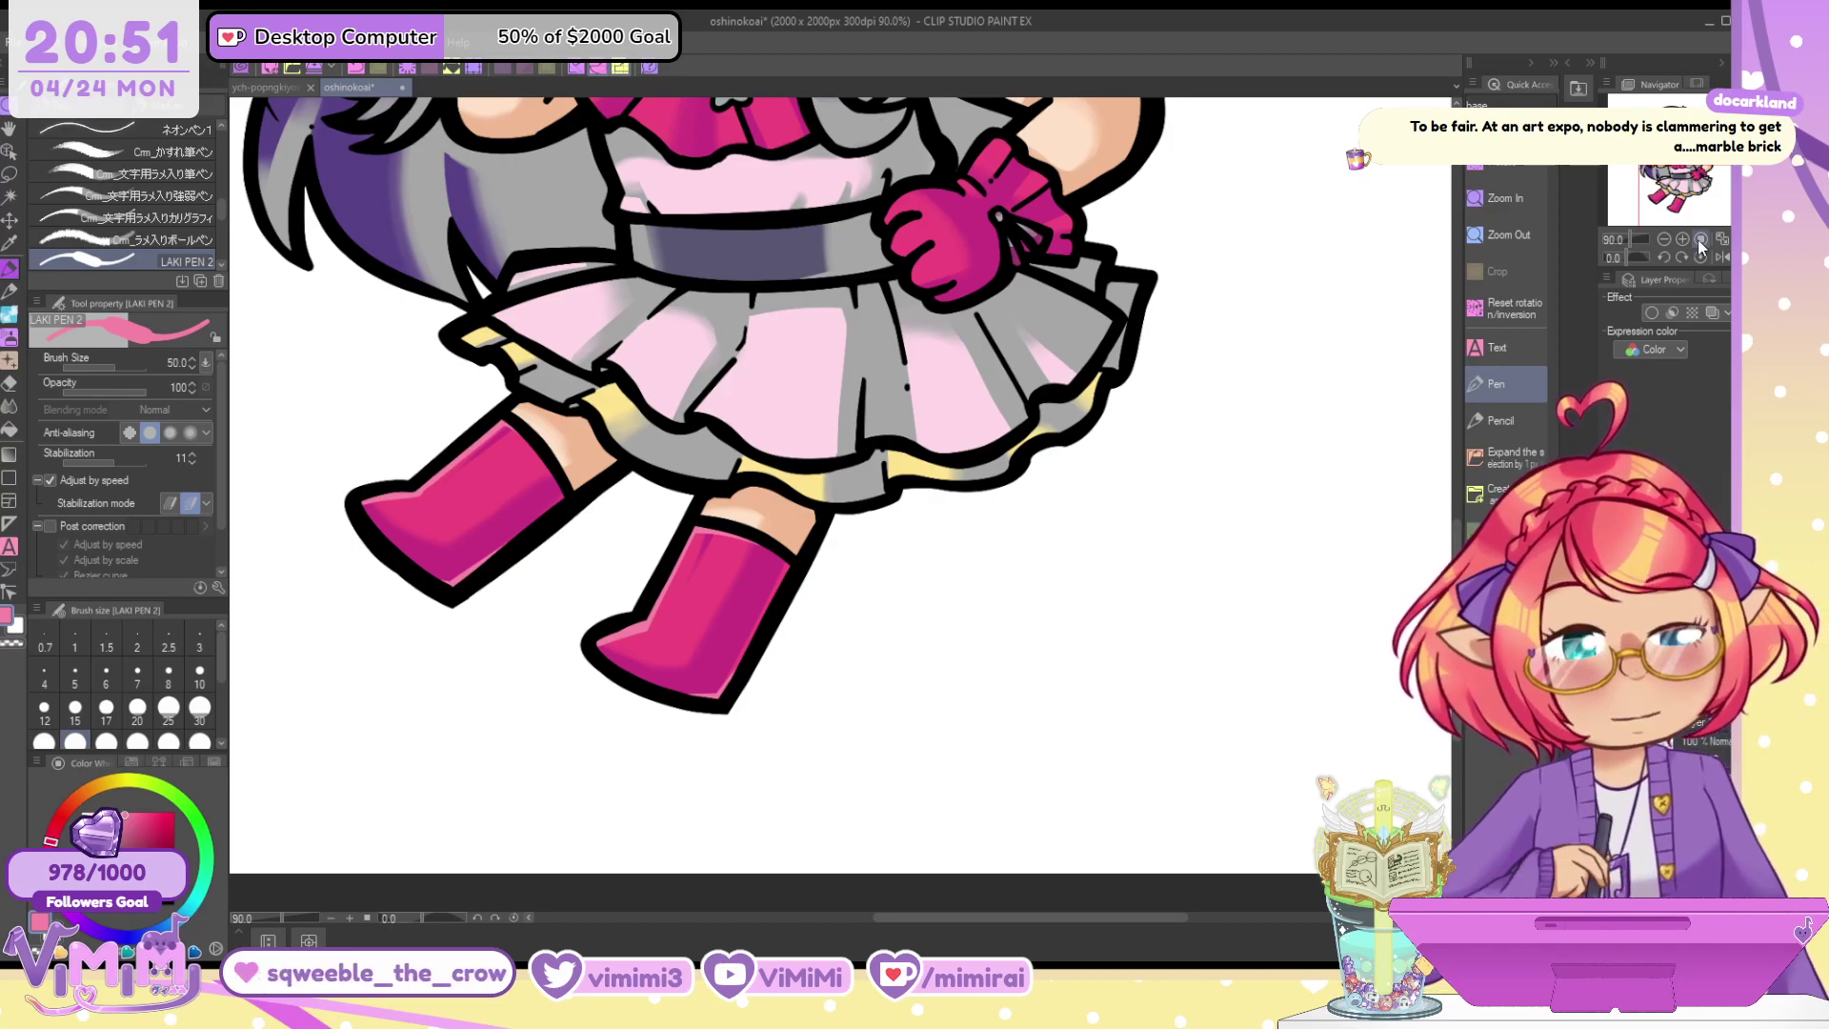
Select the waist belt's colour area and recolour its grey shadows in dark navy at brush size 80
scroll(692, 598, "up", 5)
key("w")
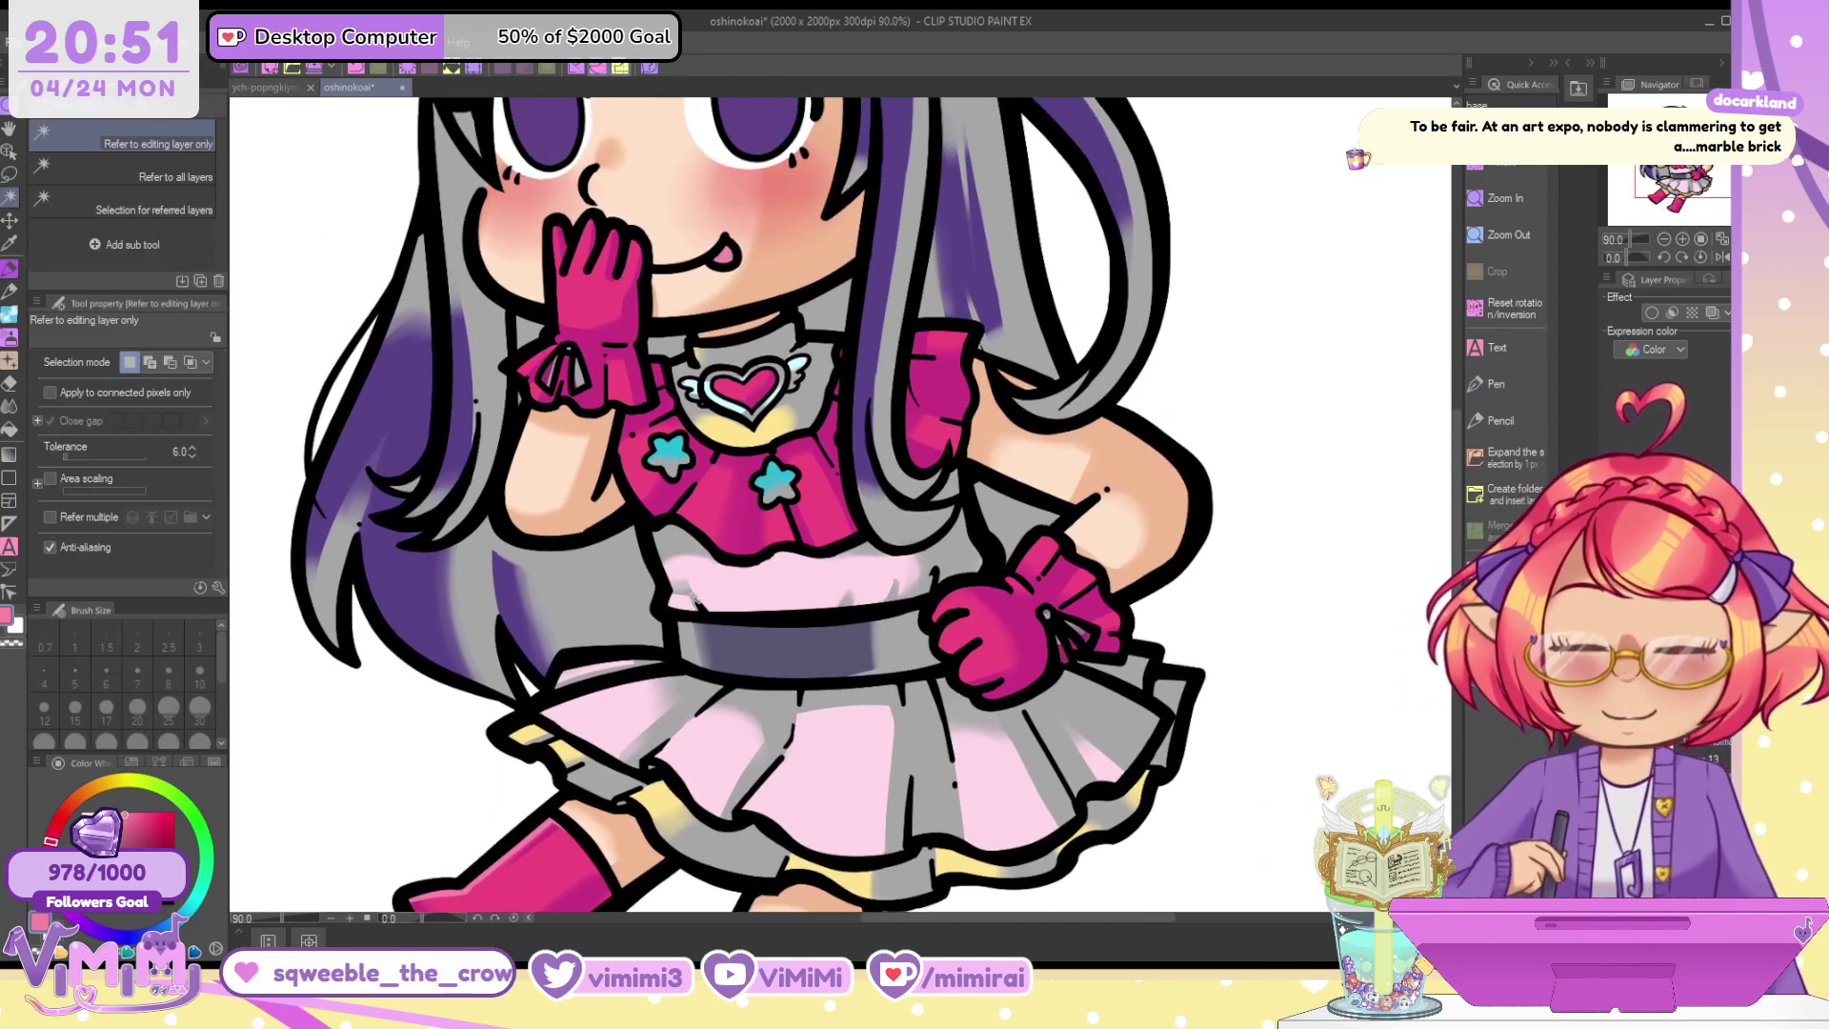
left_click(700, 624)
left_click(10, 276)
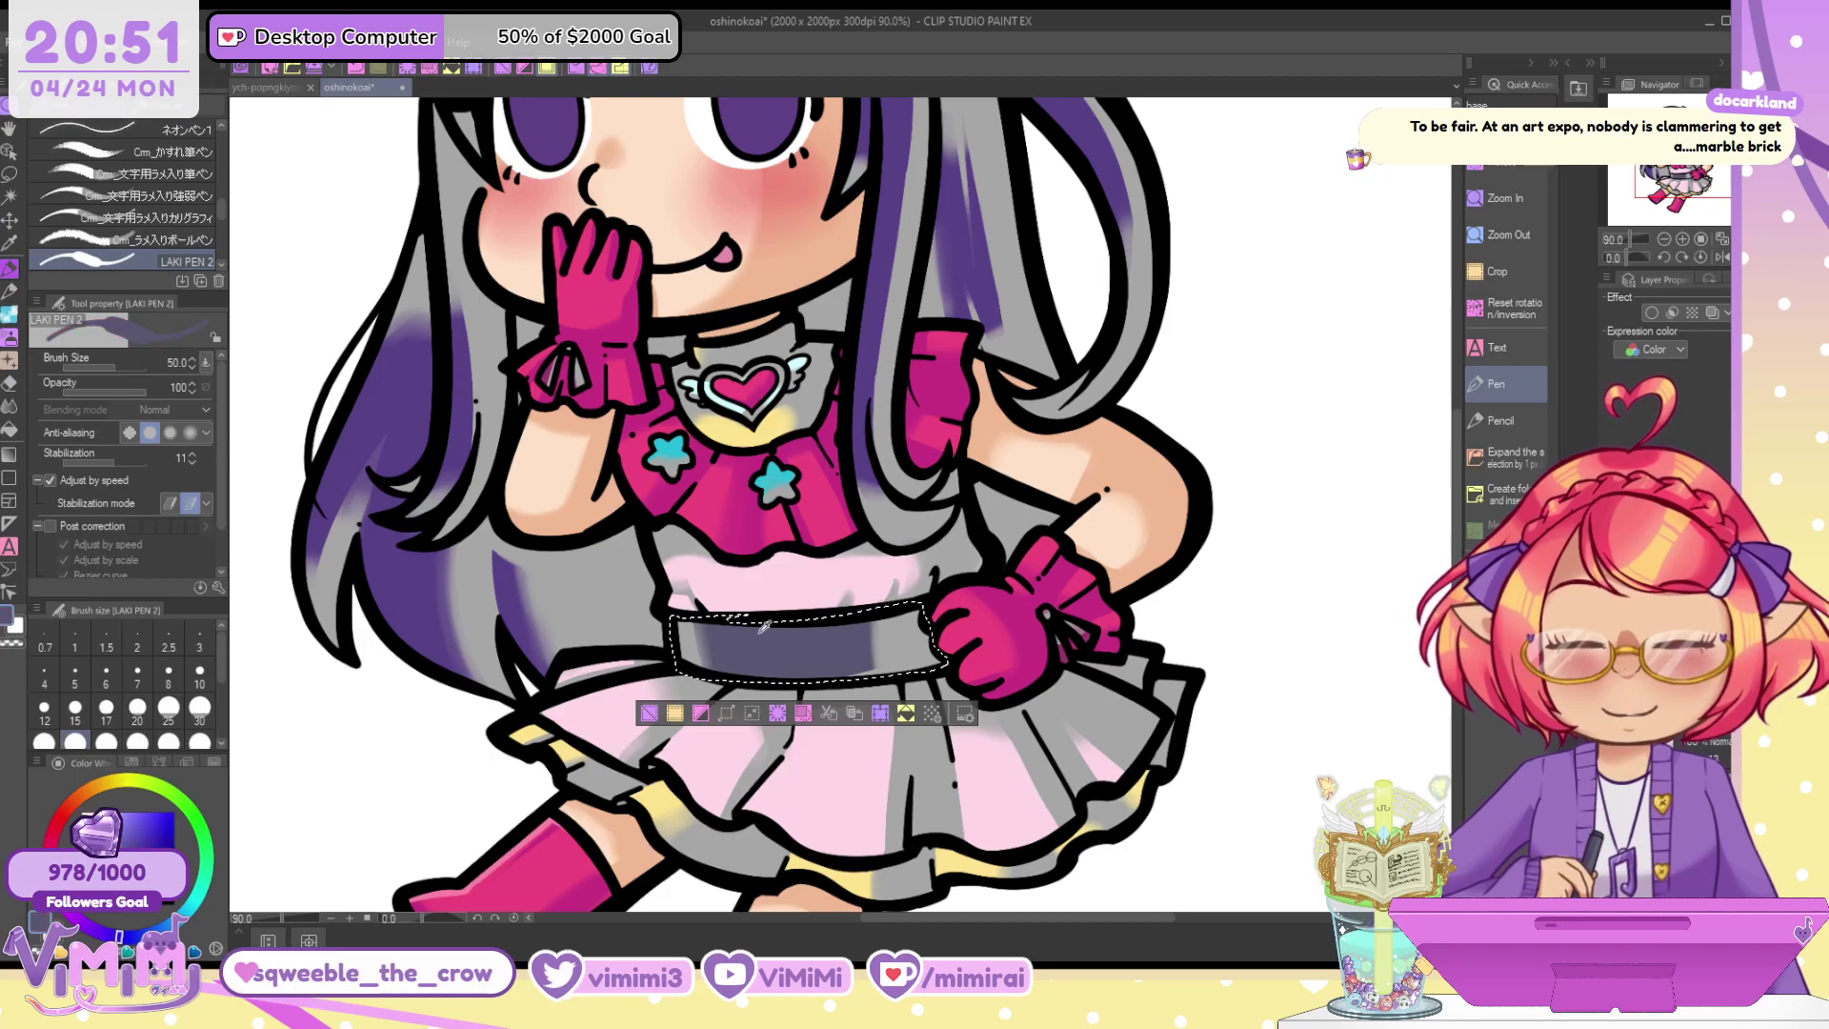
left_click(147, 843)
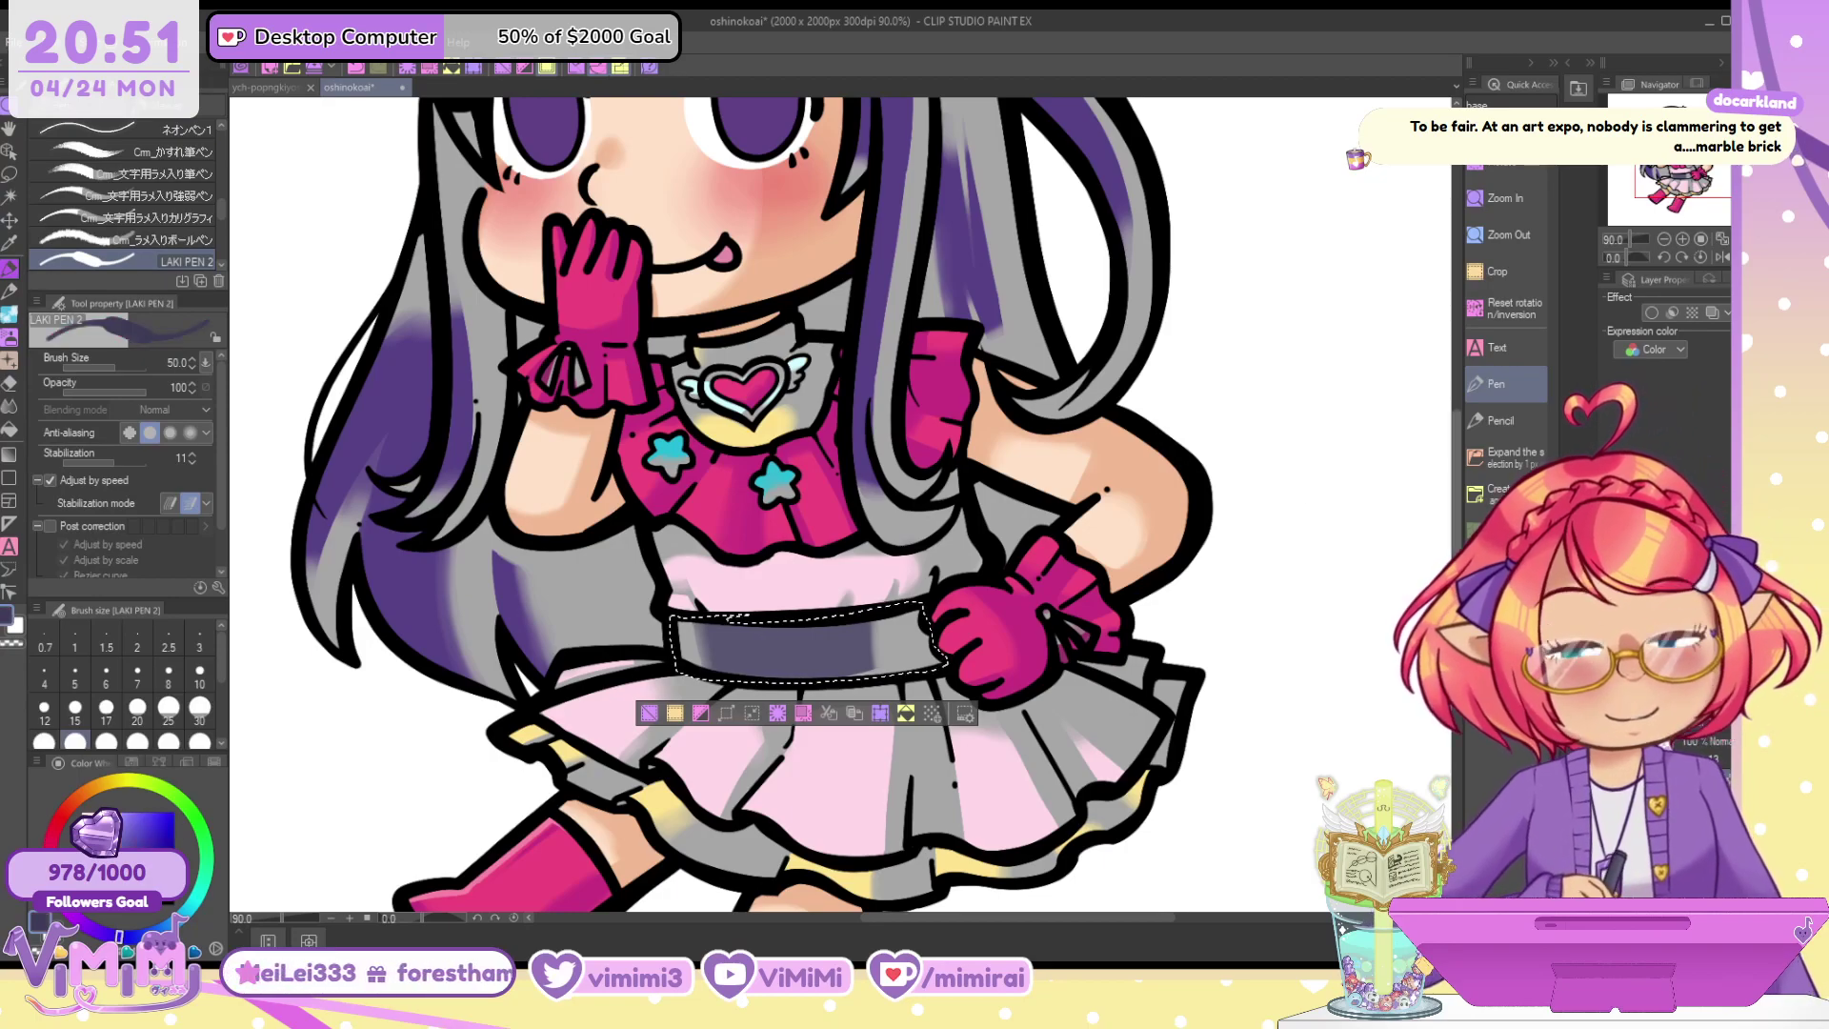
key("bracketright")
key("bracketright")
key("bracketright")
left_click_drag(724, 650, 648, 652)
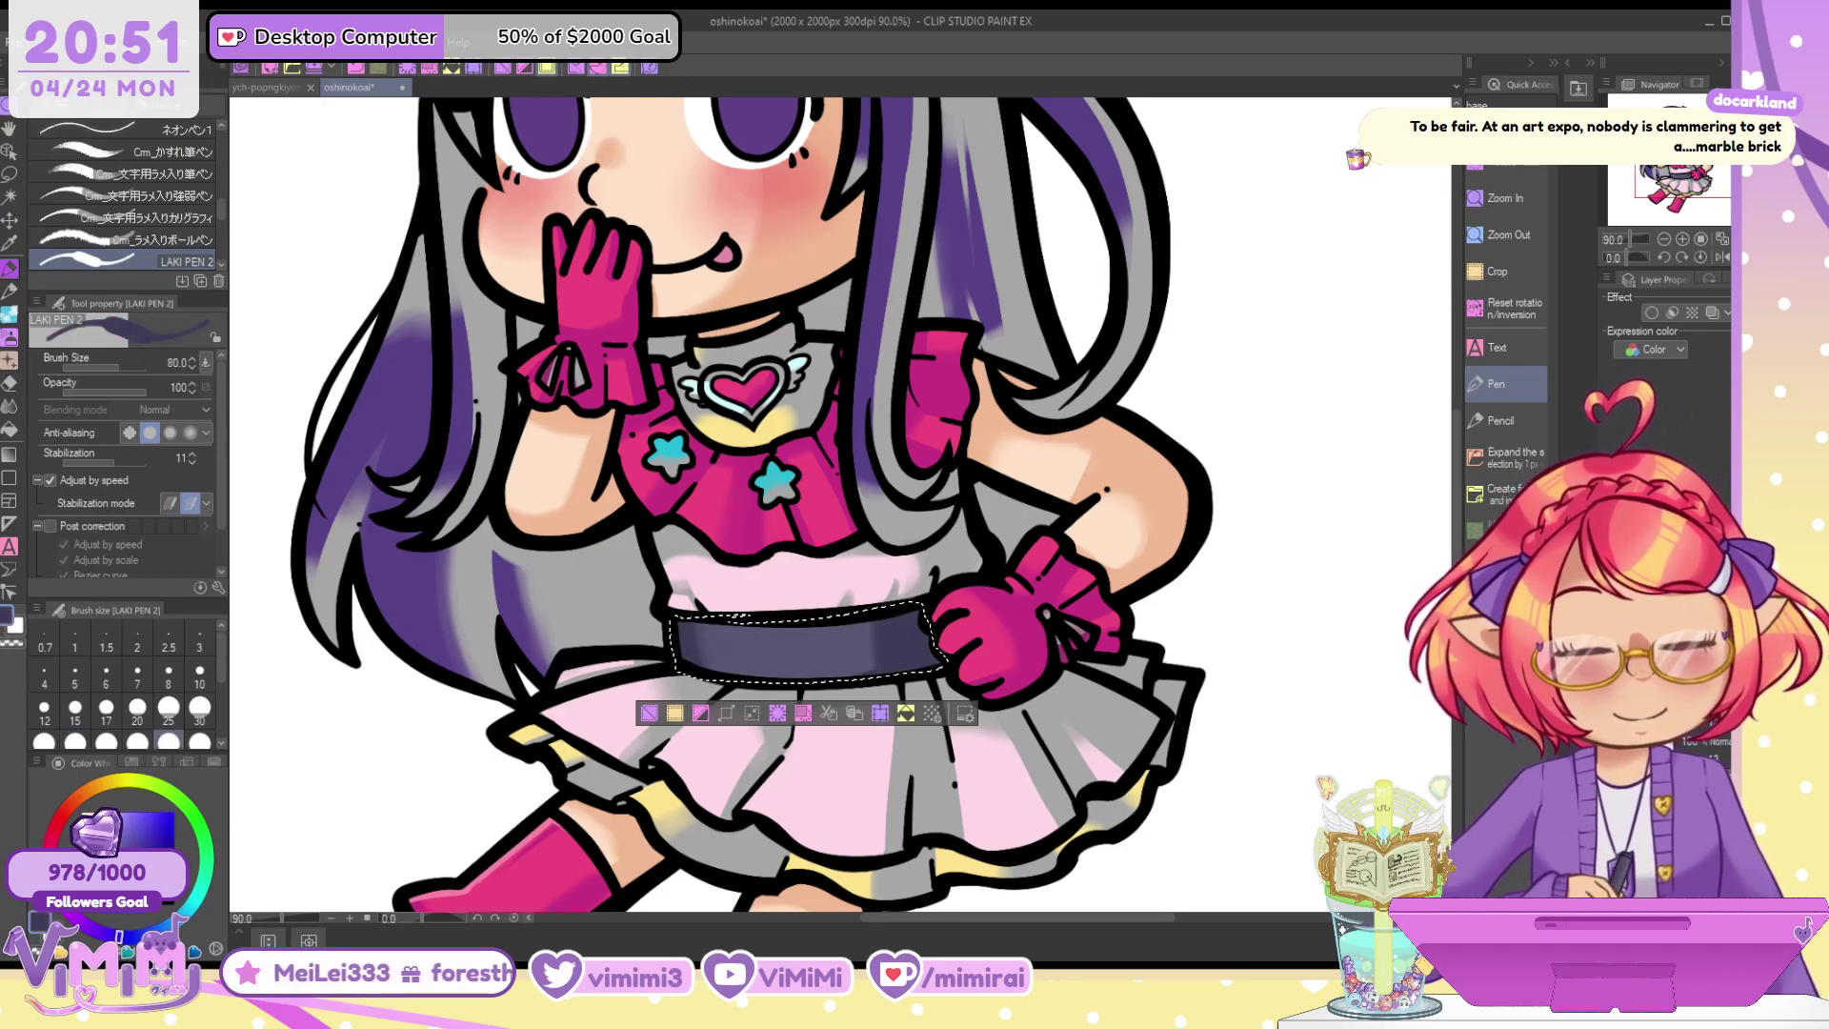
Recolour the grey shadows on the pink bodice, skirt and hair ornament frills in dusty pink at brush size 120
left_click(10, 197)
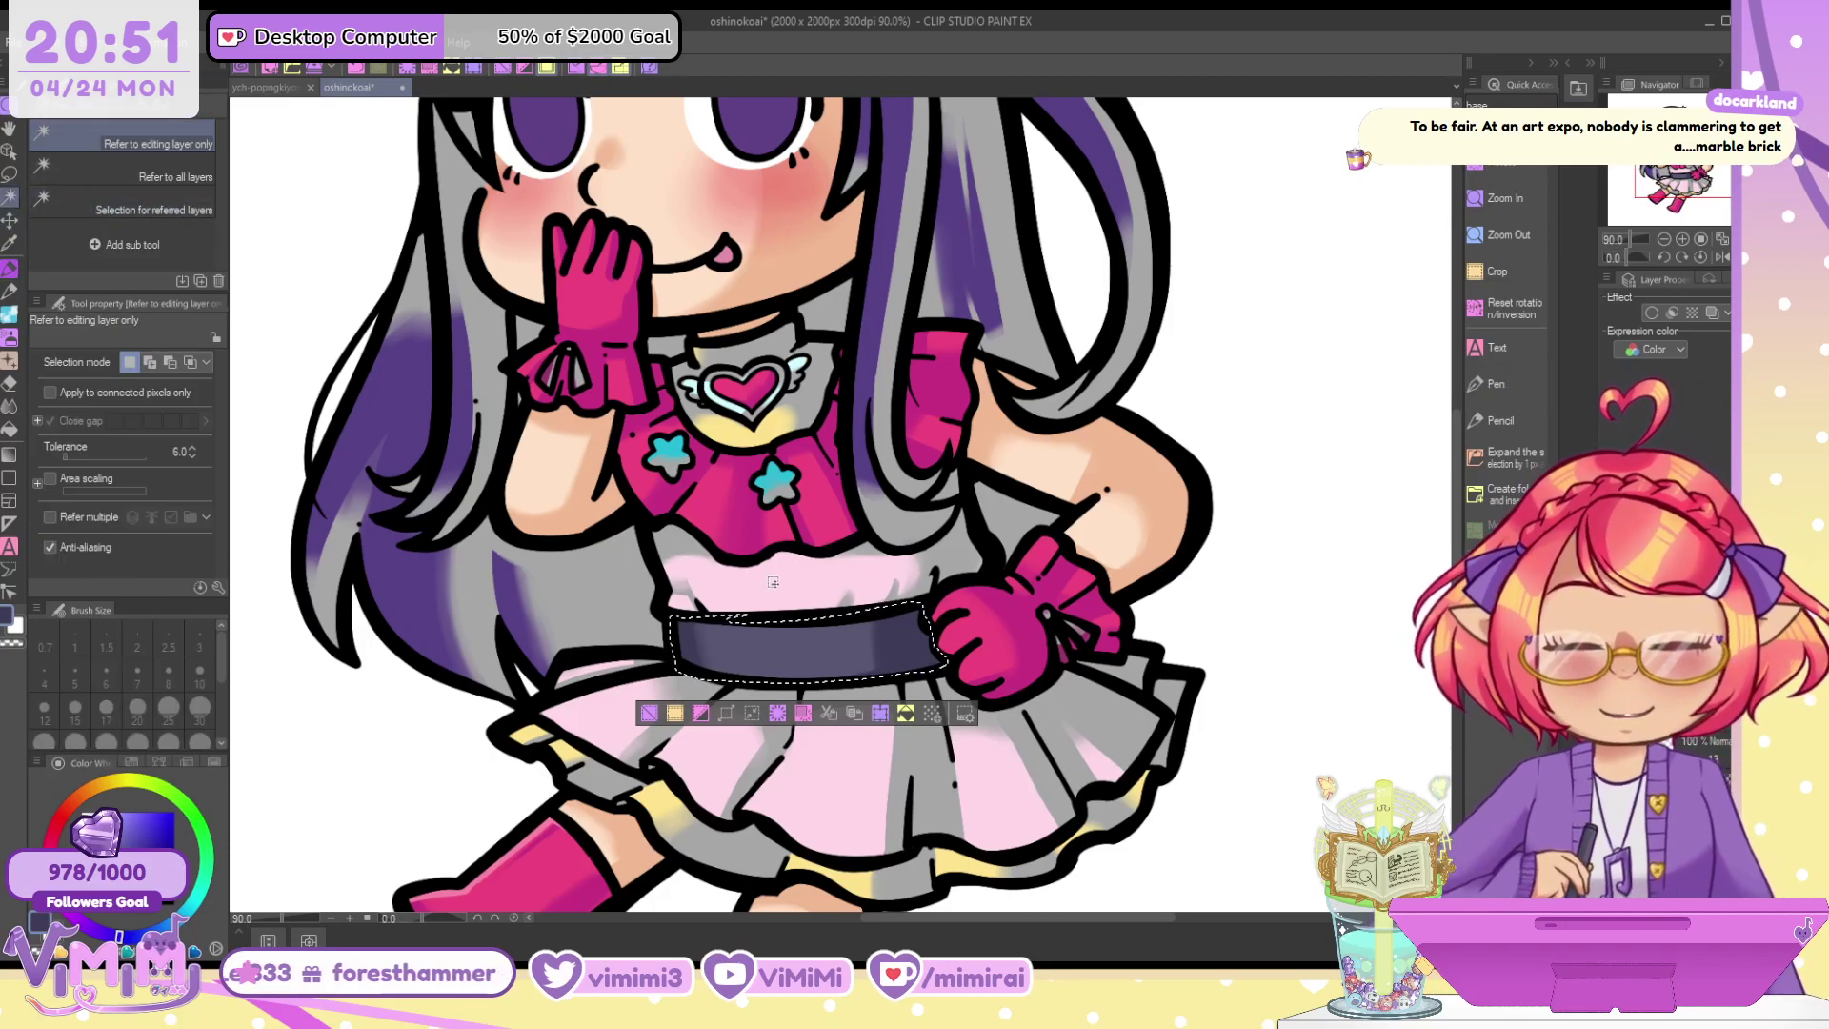
left_click(729, 591)
left_click(10, 268)
left_click(745, 578, "alt")
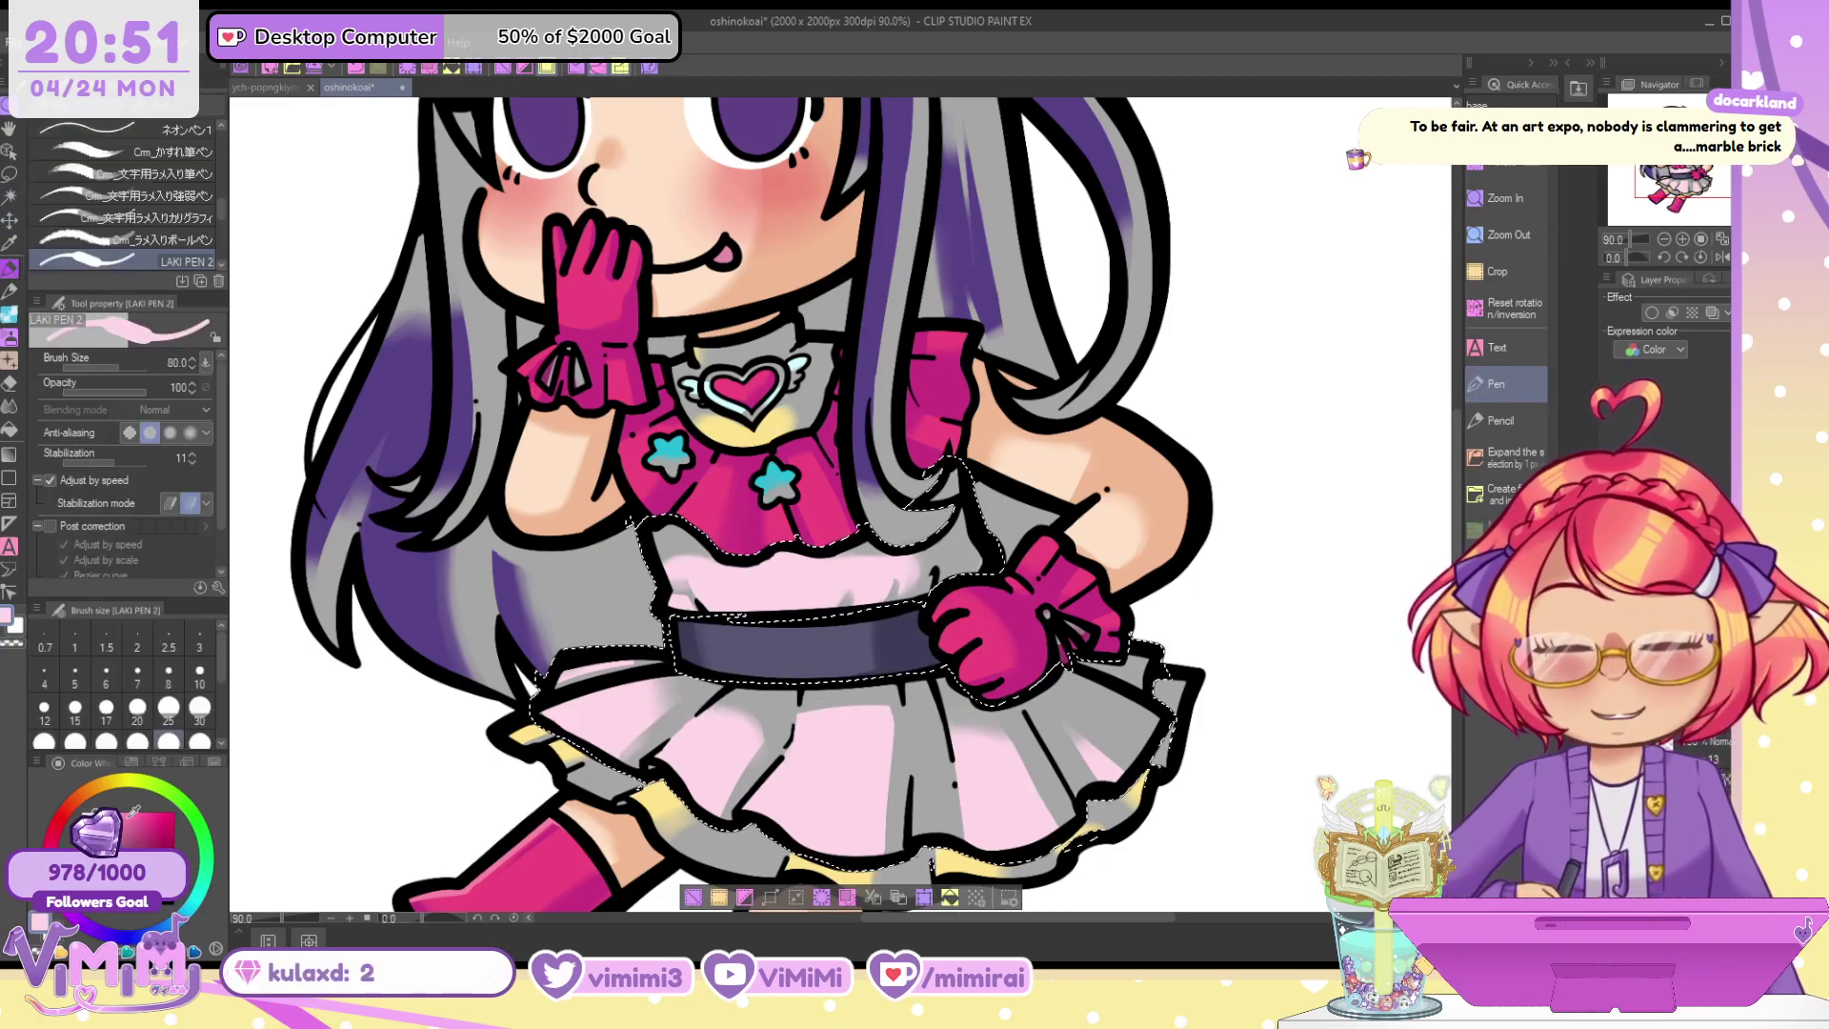
key("bracketright")
key("bracketright")
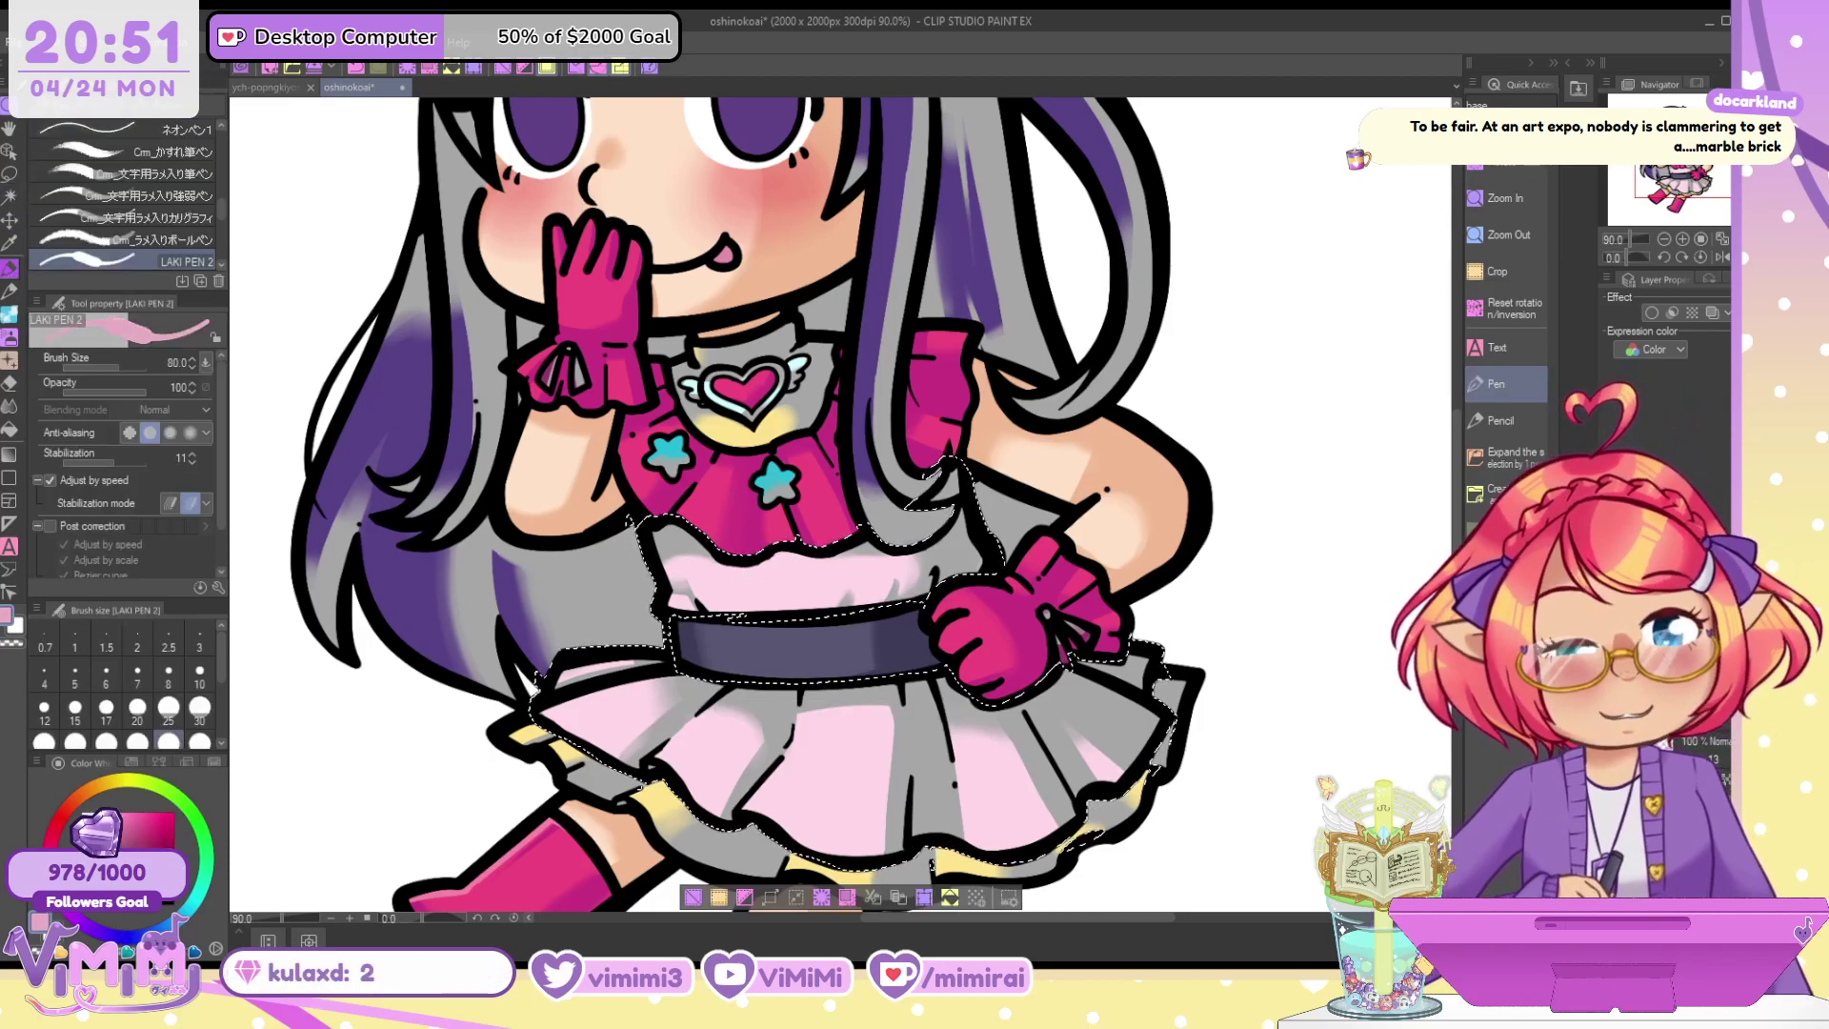
mouse_move(676, 529)
left_mouse_down()
mouse_move(1004, 460)
mouse_move(916, 636)
left_mouse_up()
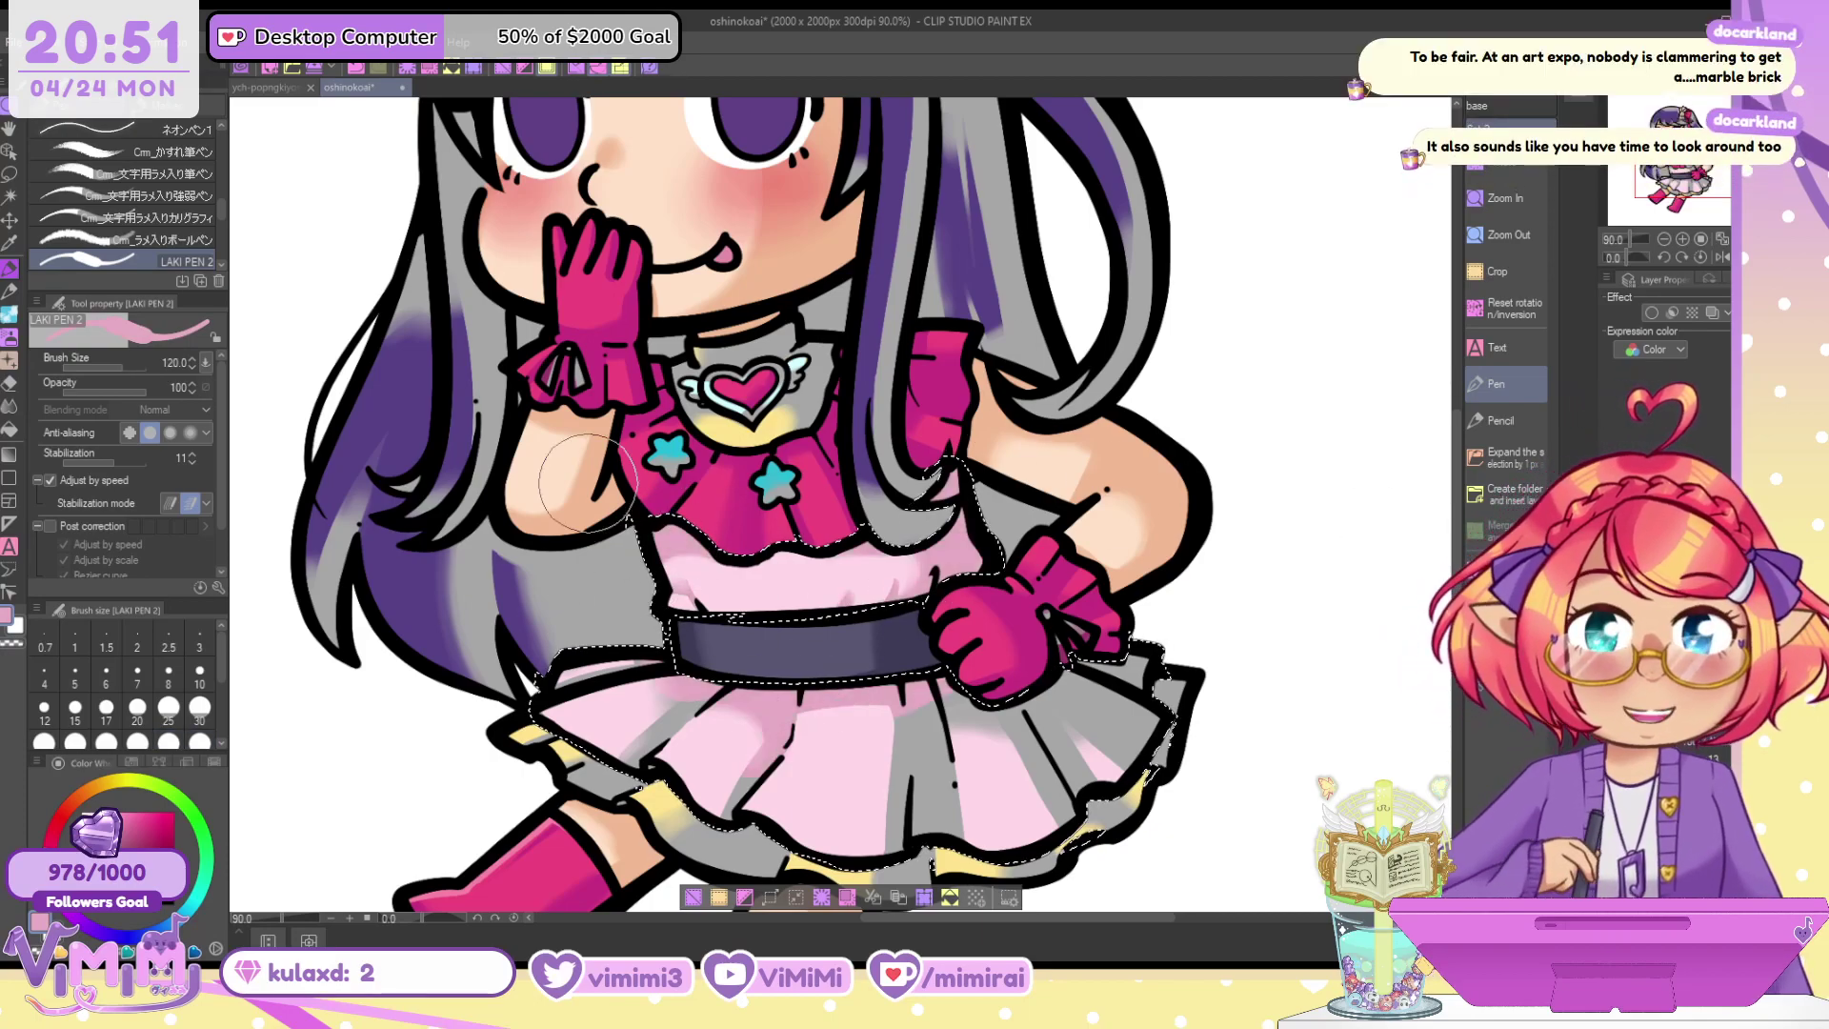
mouse_move(596, 666)
left_mouse_down()
mouse_move(629, 749)
mouse_move(1067, 700)
mouse_move(1086, 780)
left_mouse_up()
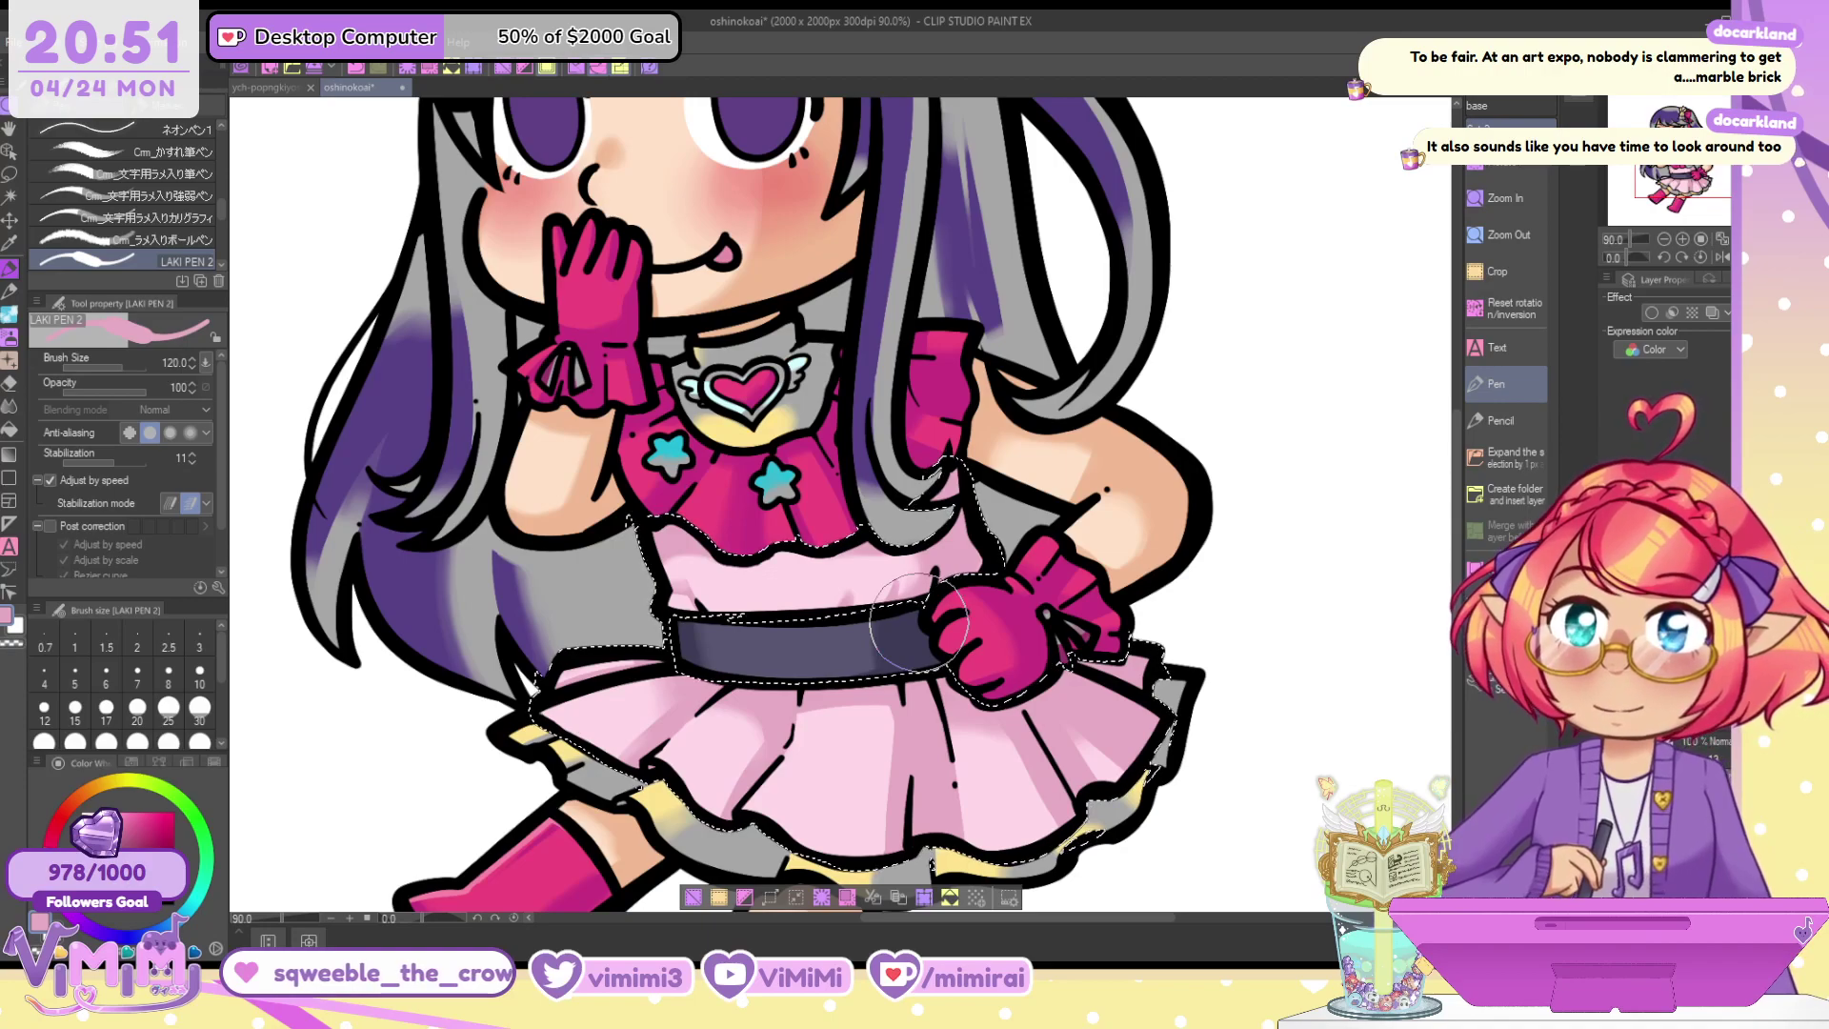
left_click_drag(746, 388, 698, 806)
mouse_move(827, 255)
left_mouse_down()
mouse_move(742, 353)
mouse_move(811, 361)
mouse_move(800, 226)
left_mouse_up()
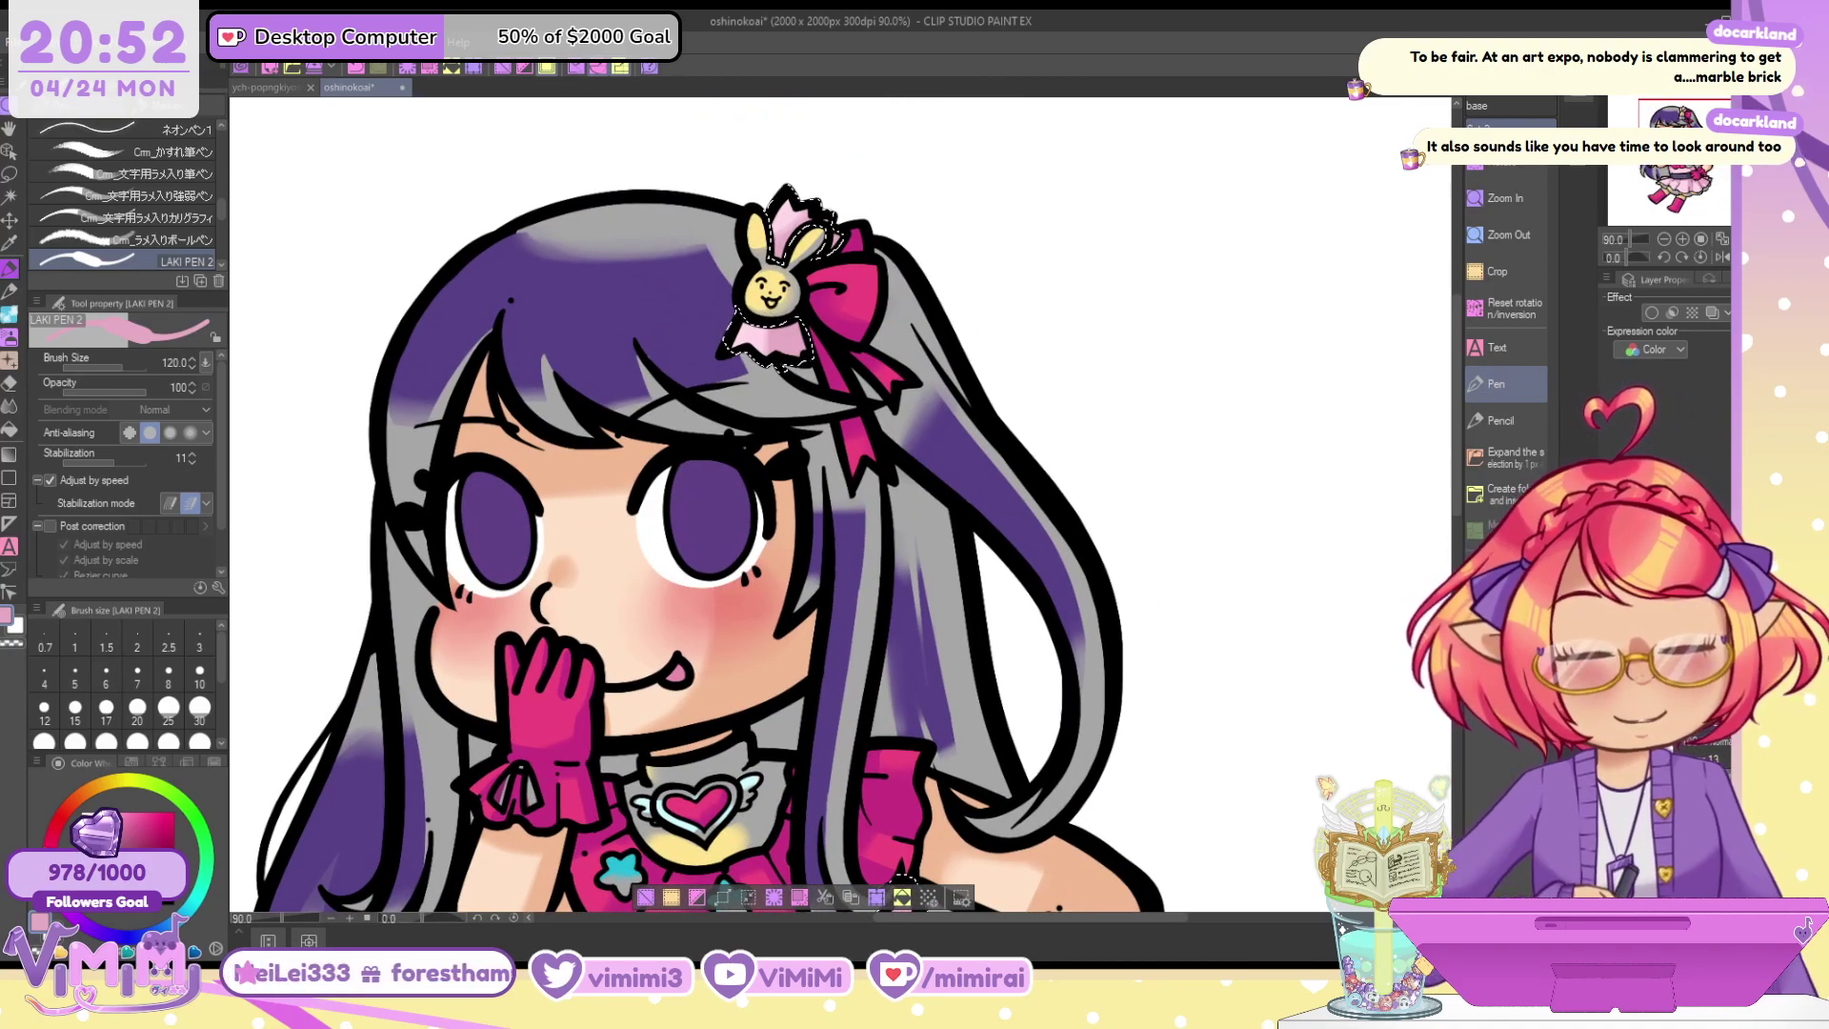
Recolour the grey shadows on the yellow skirt trim, collar and bunny hair ornament in golden orange, and clear the selection
left_click(9, 198)
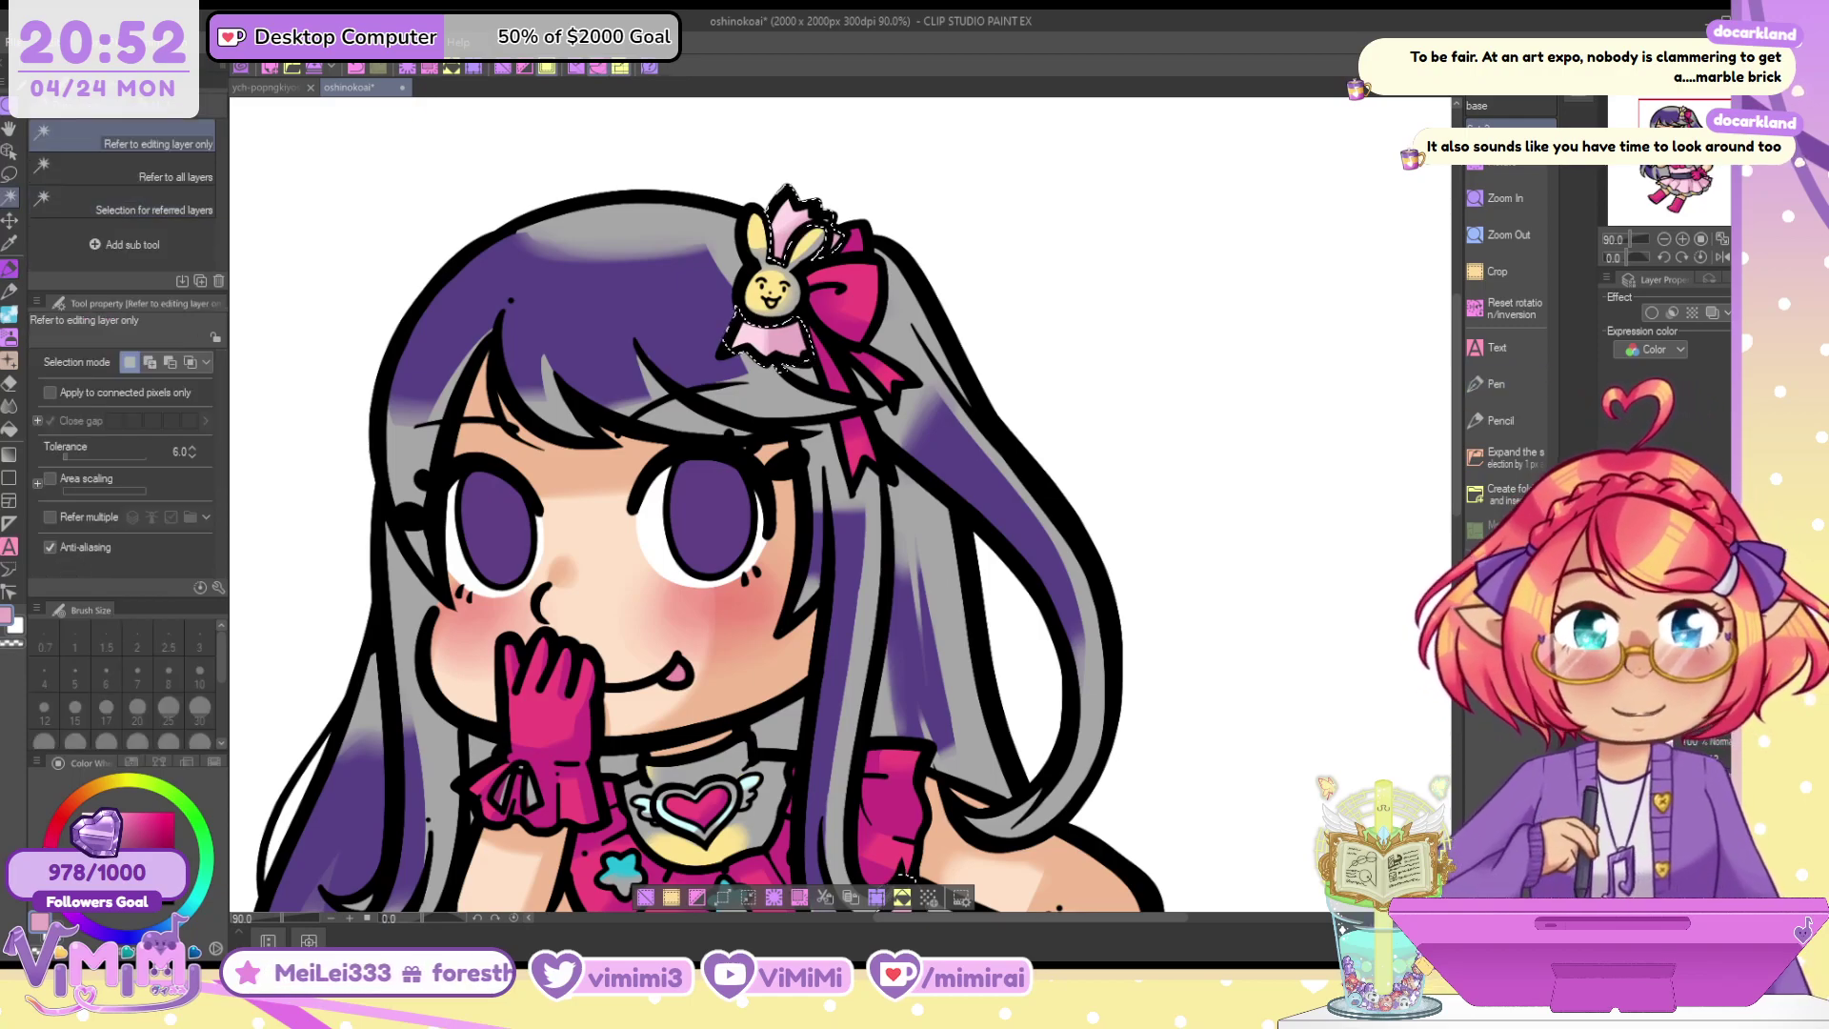
scroll(1253, 237, "down", 5)
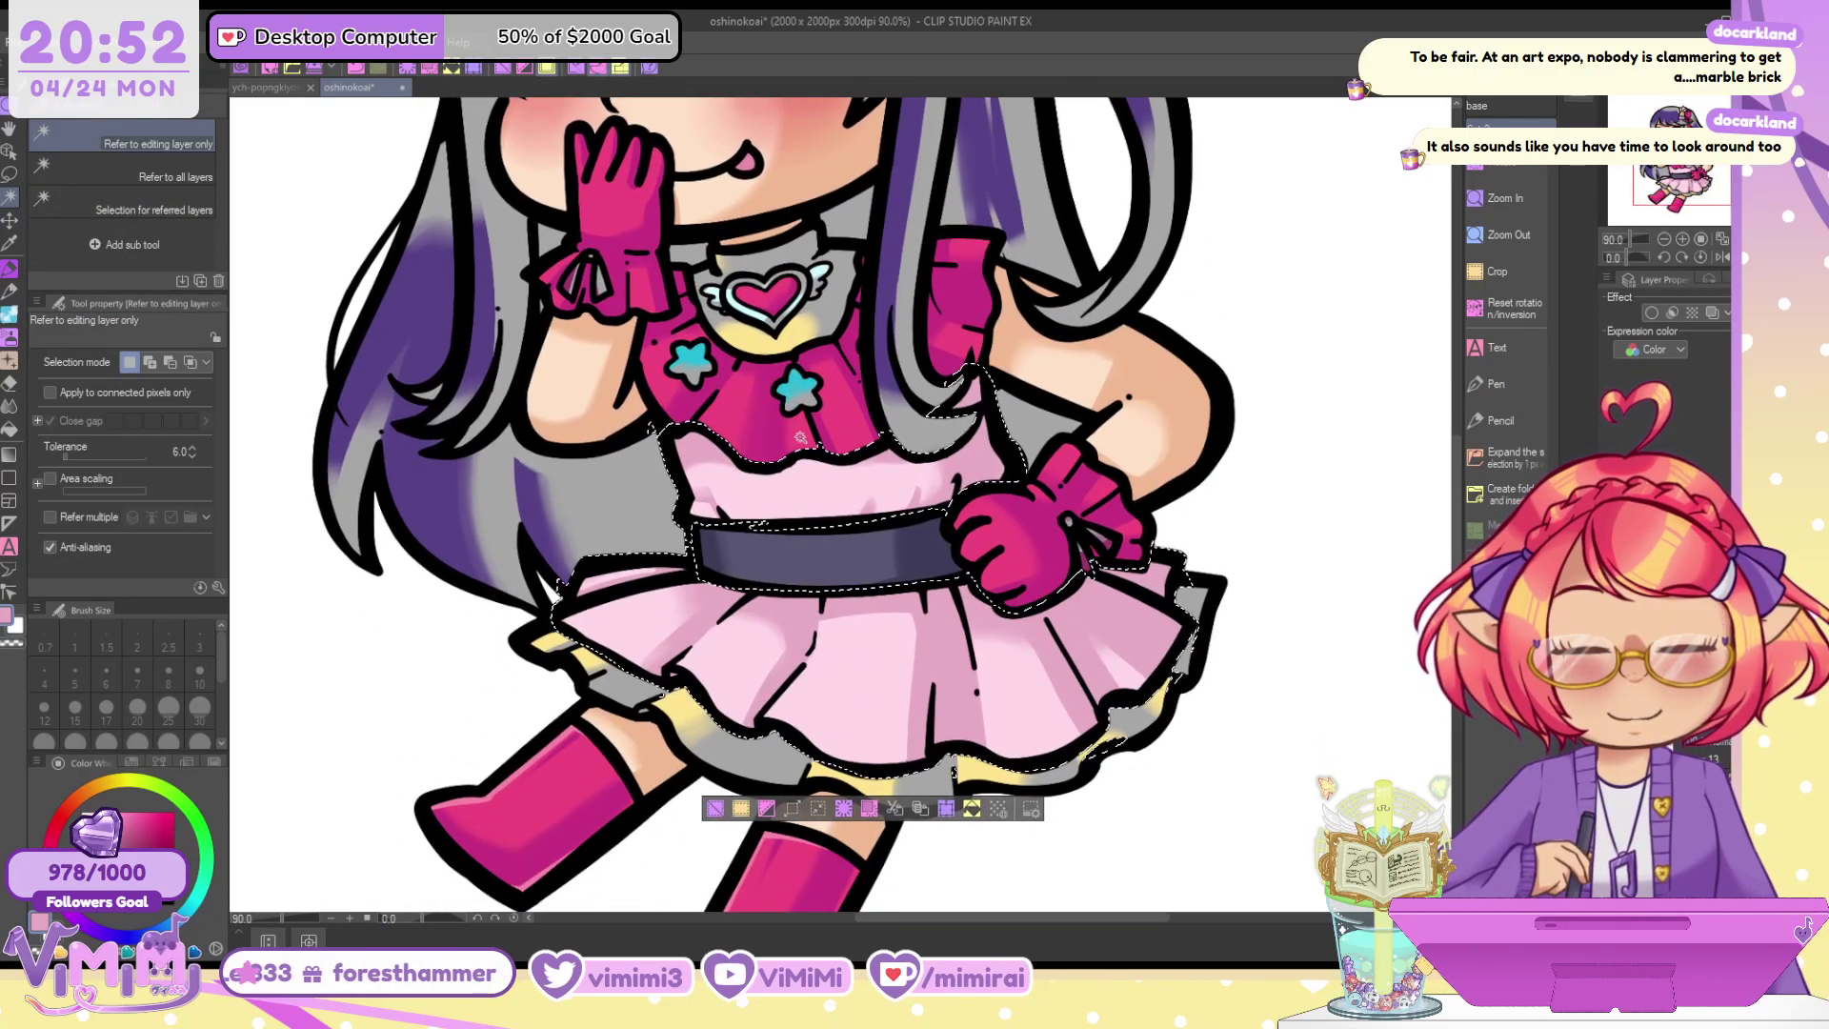
left_click(694, 724)
left_click(694, 724)
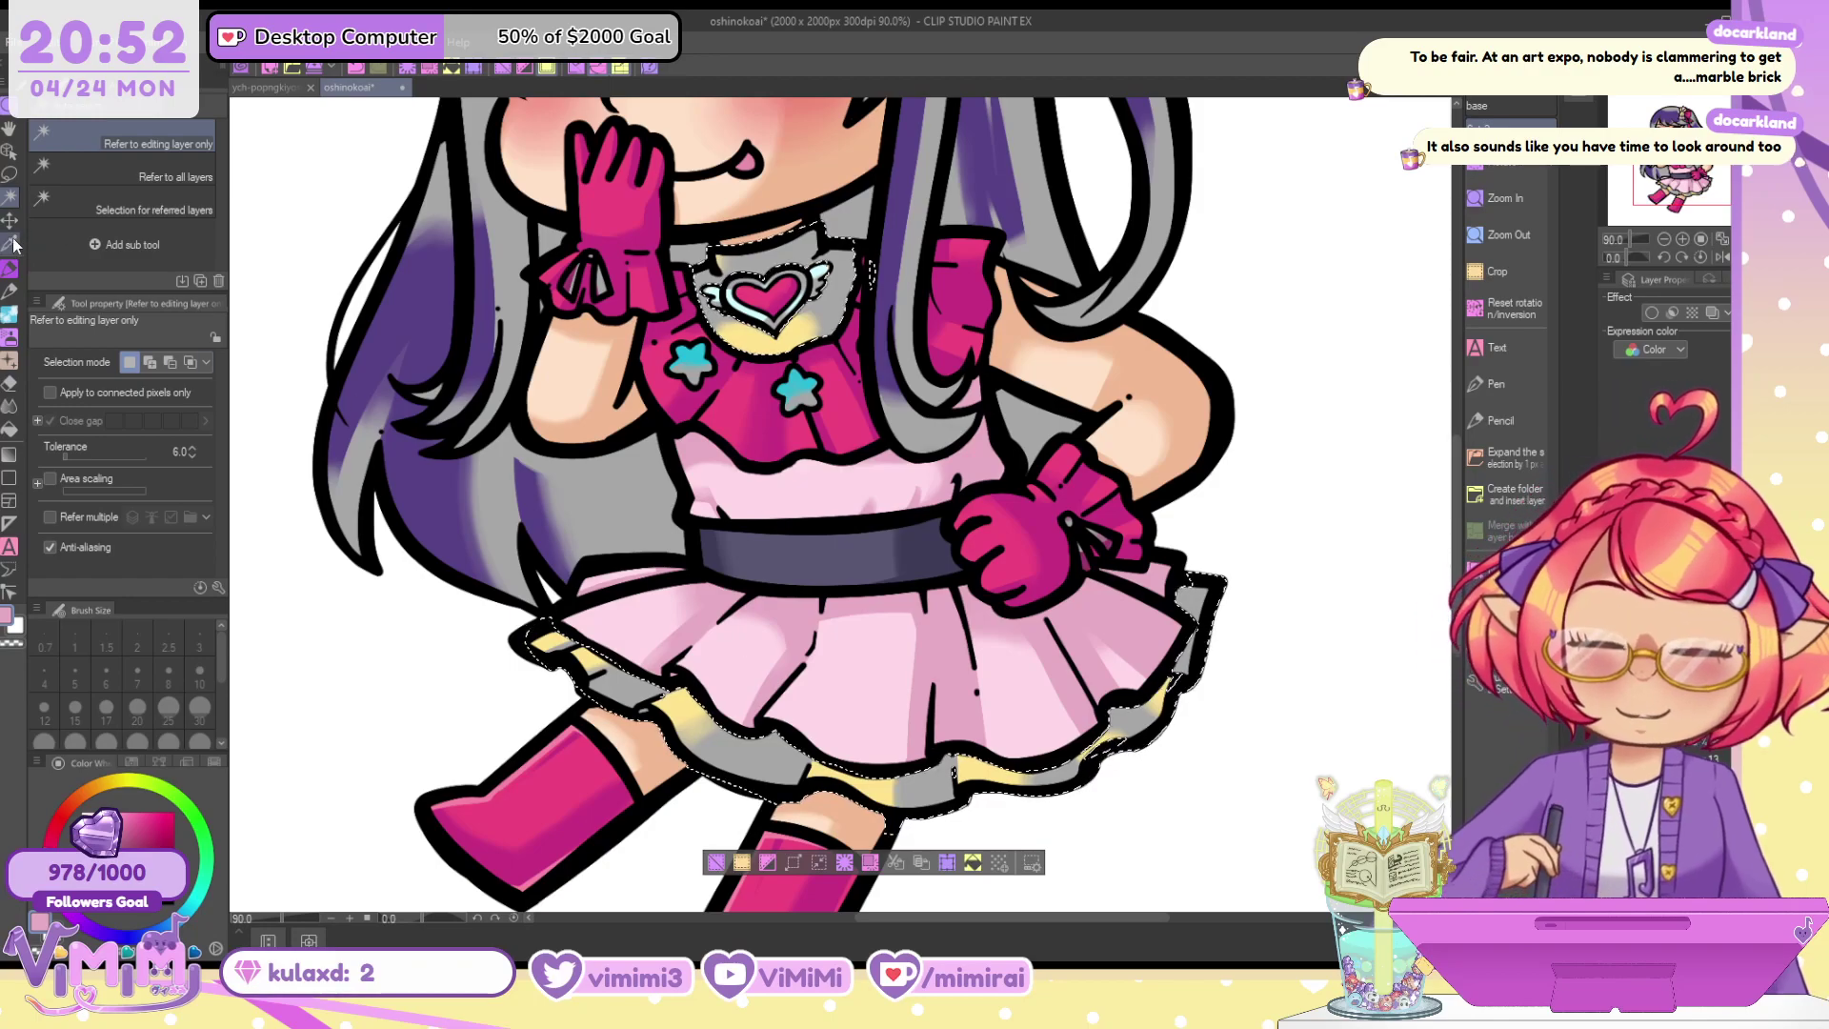
left_click(10, 244)
left_click(104, 791)
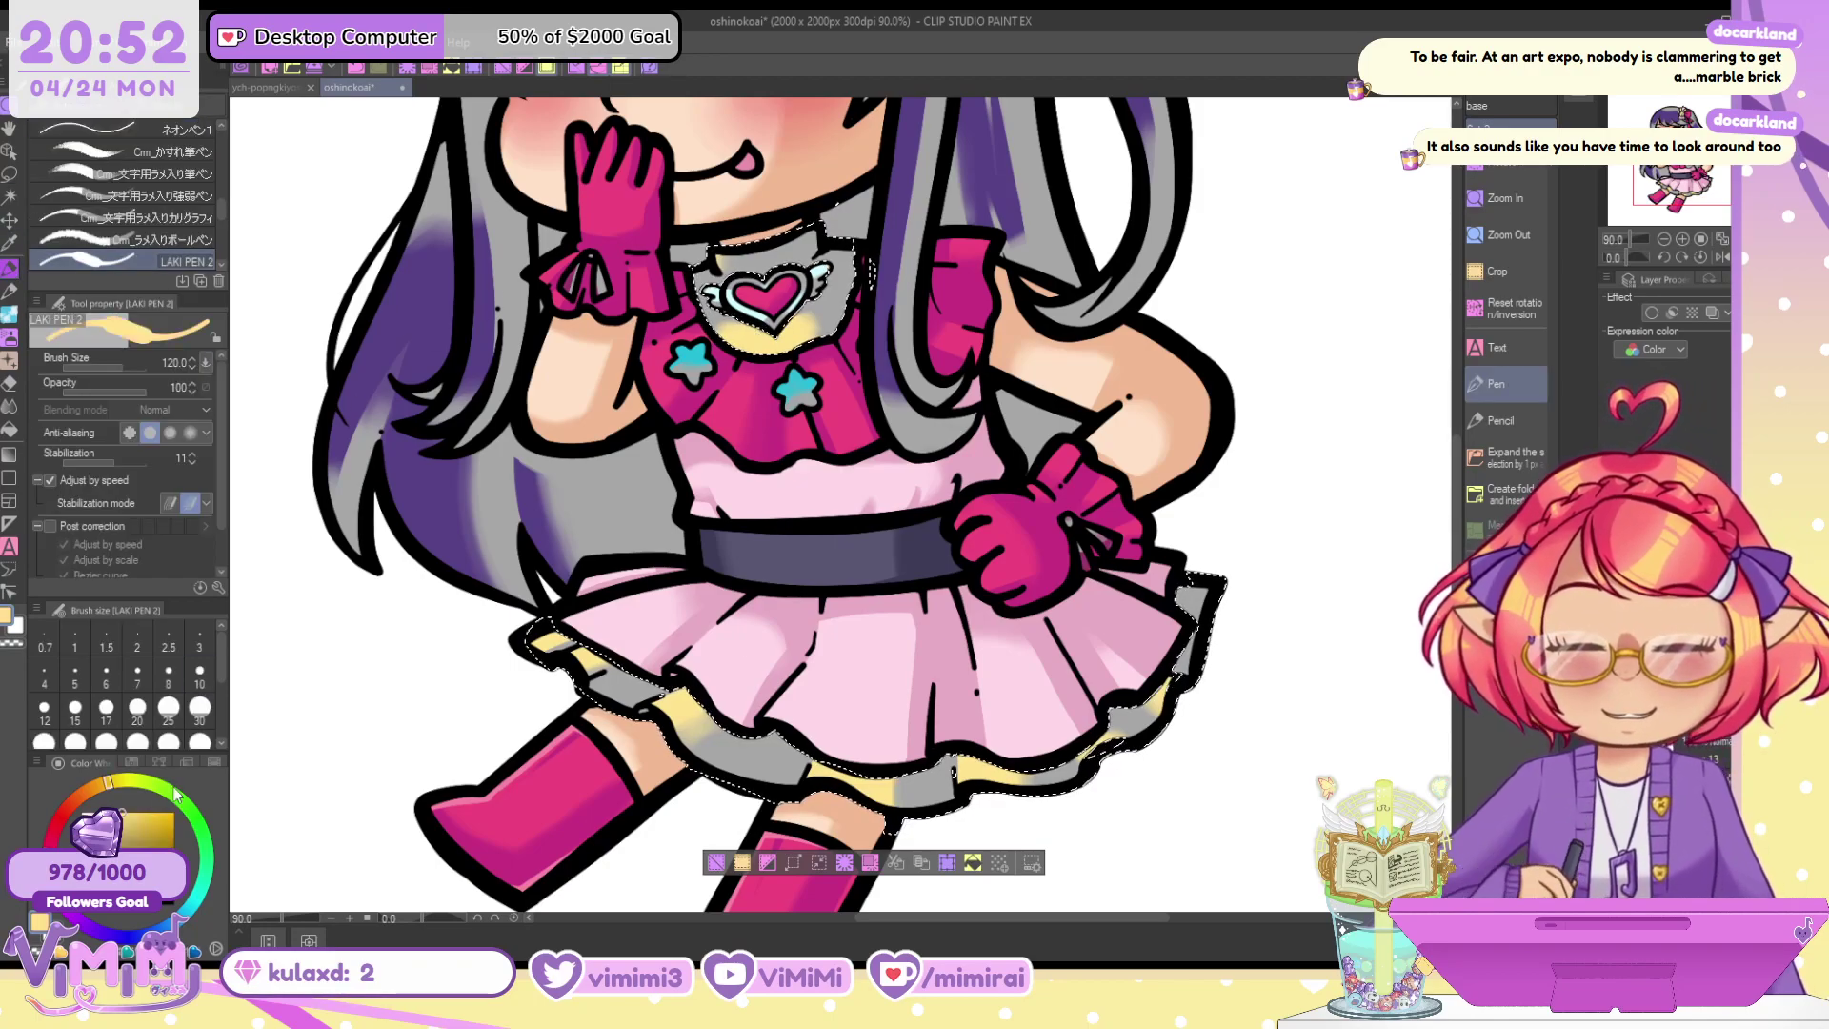
left_click(100, 785)
left_click(134, 814)
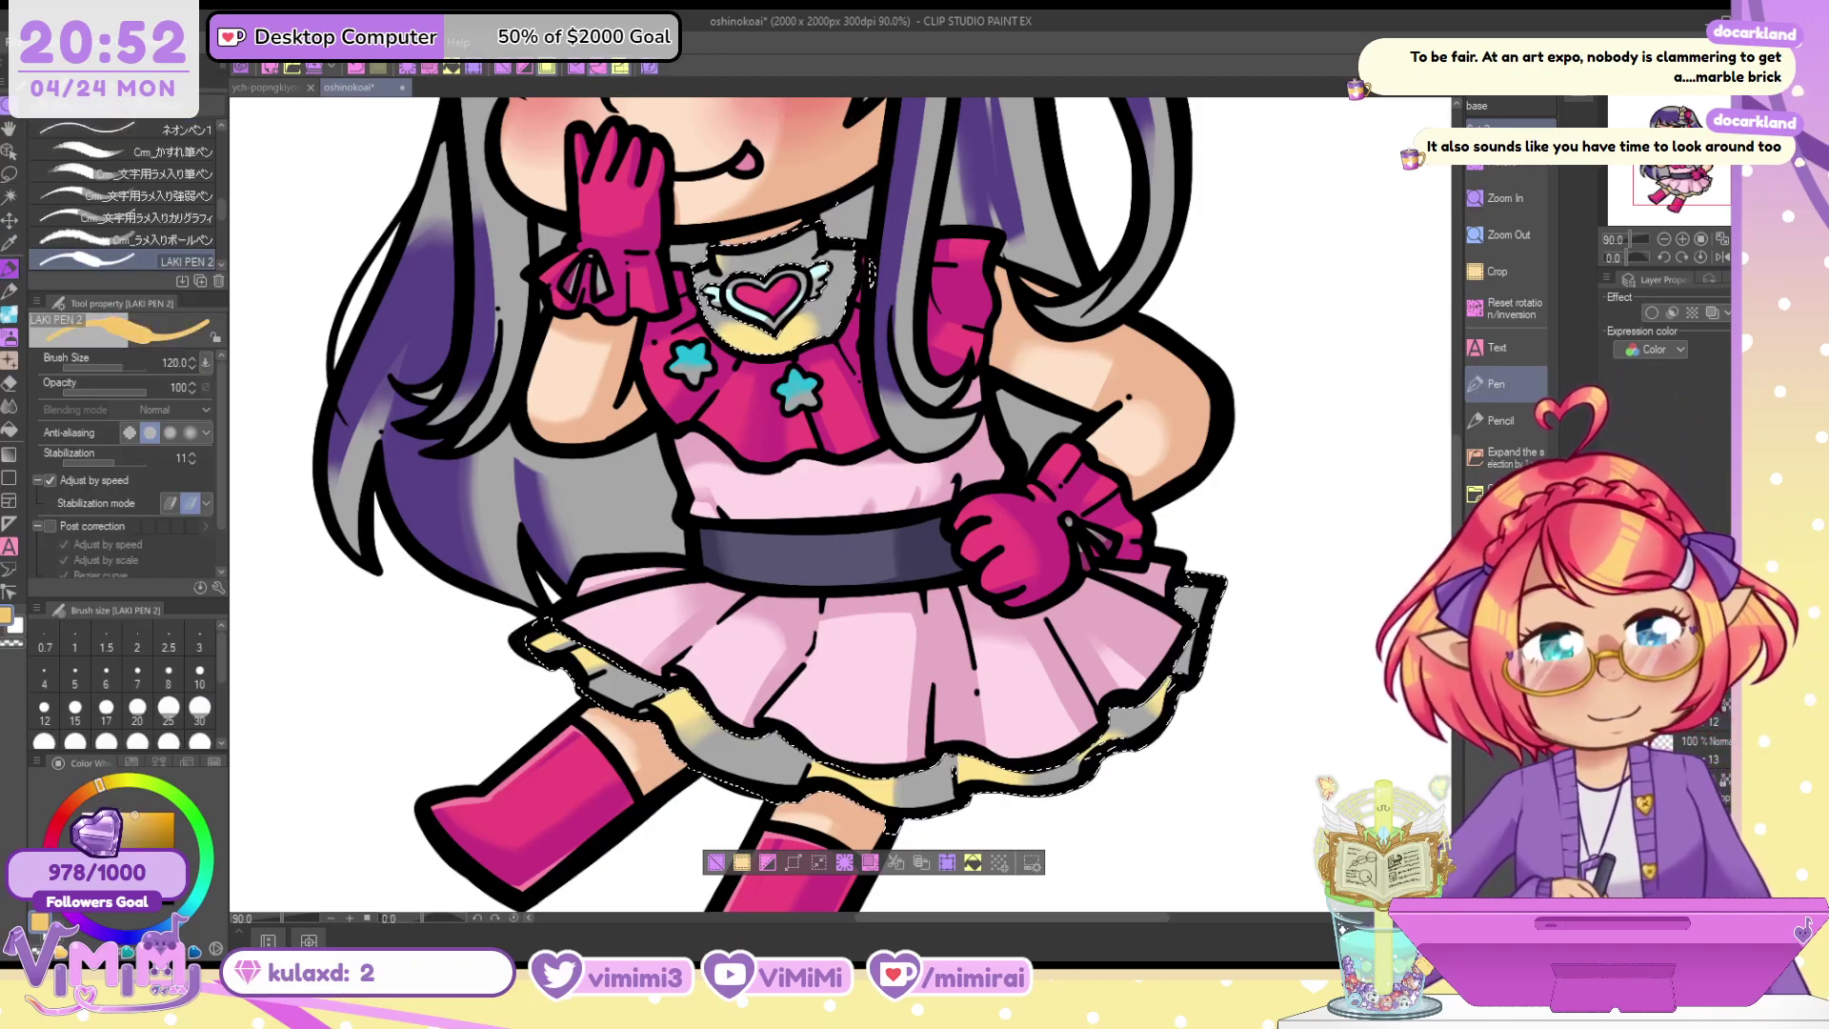
mouse_move(600, 636)
left_mouse_down()
mouse_move(548, 675)
mouse_move(577, 796)
mouse_move(1086, 727)
mouse_move(1226, 579)
mouse_move(845, 772)
mouse_move(809, 267)
mouse_move(734, 276)
mouse_move(621, 557)
left_mouse_up()
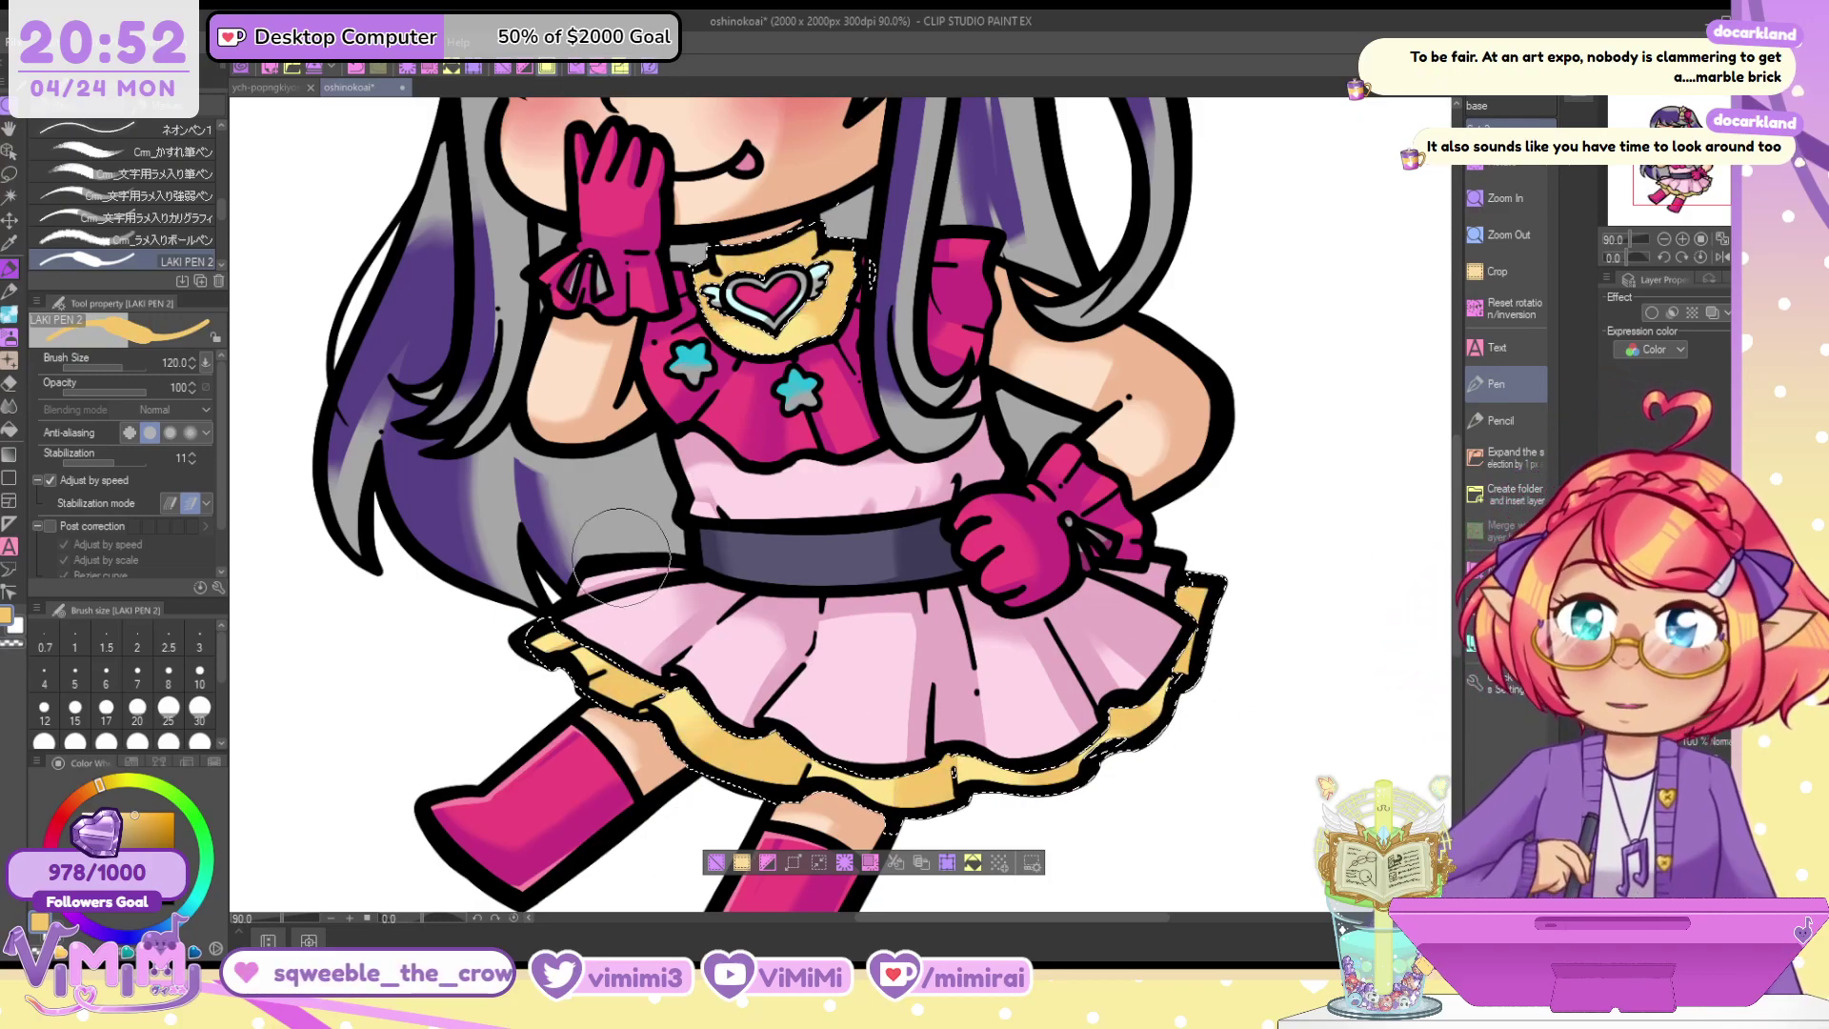
scroll(621, 557, "up", 5)
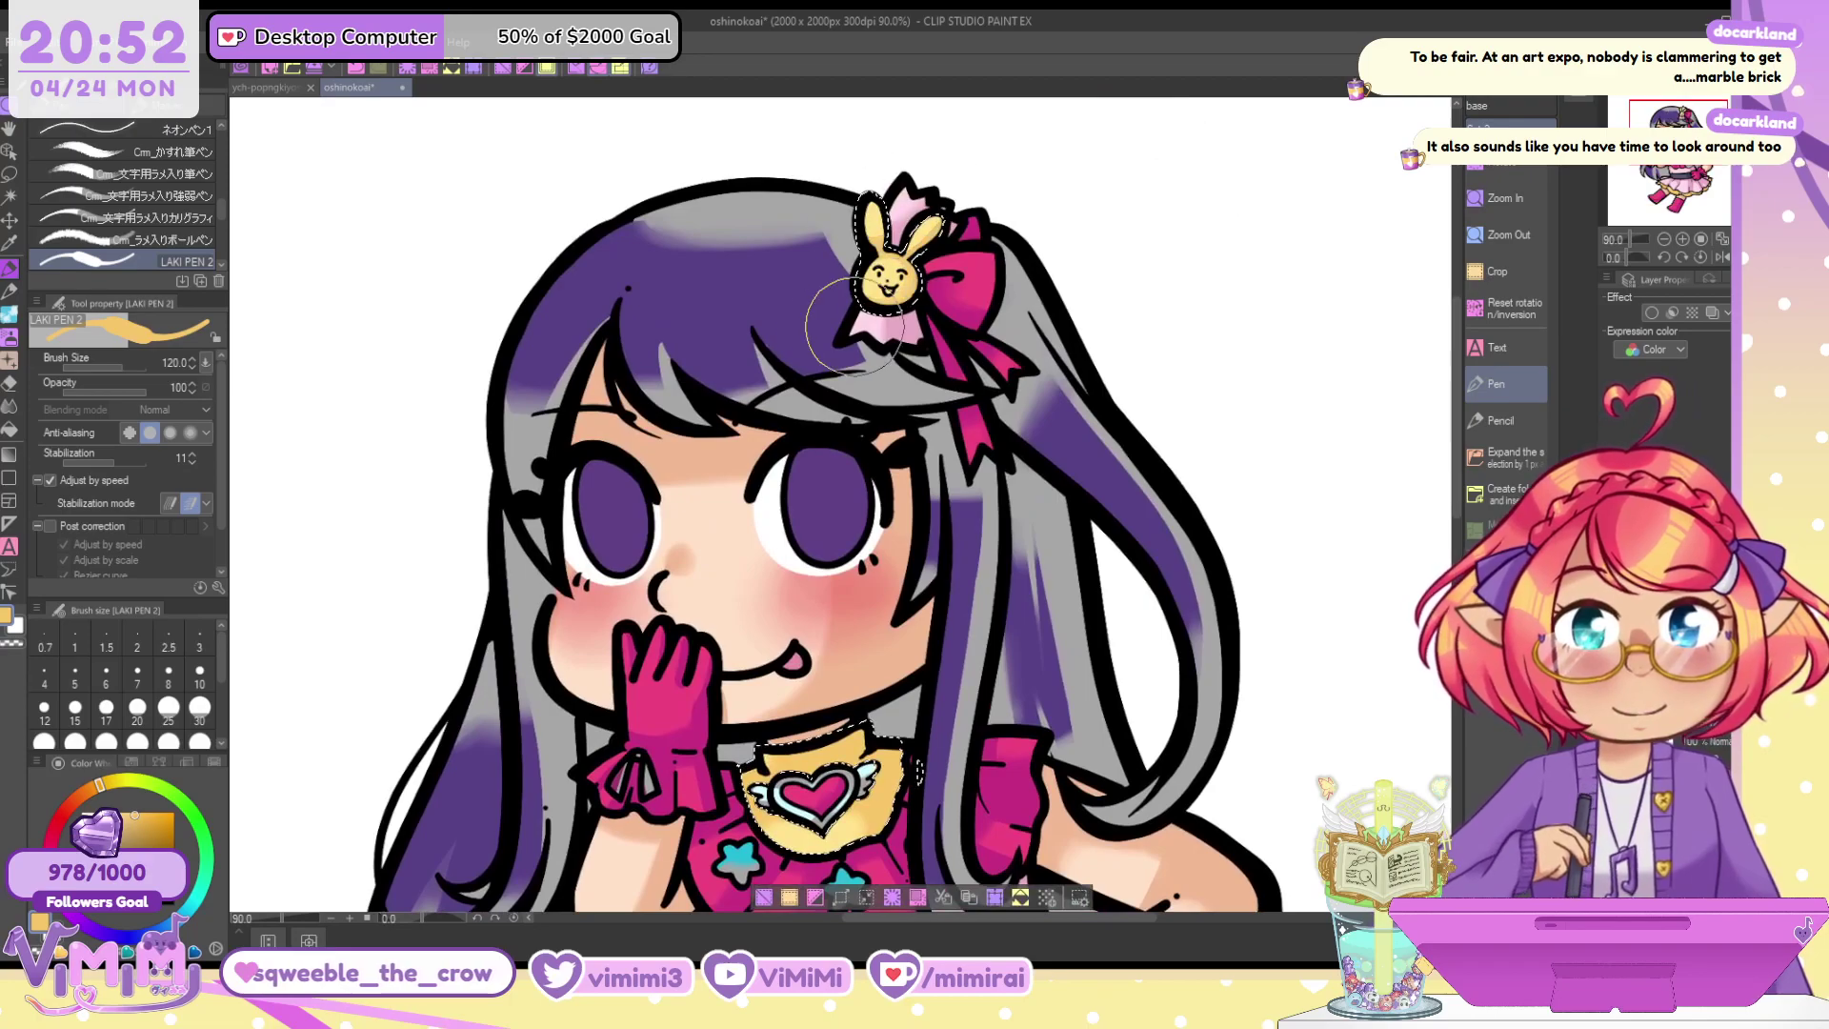
scroll(853, 326, "down", 4)
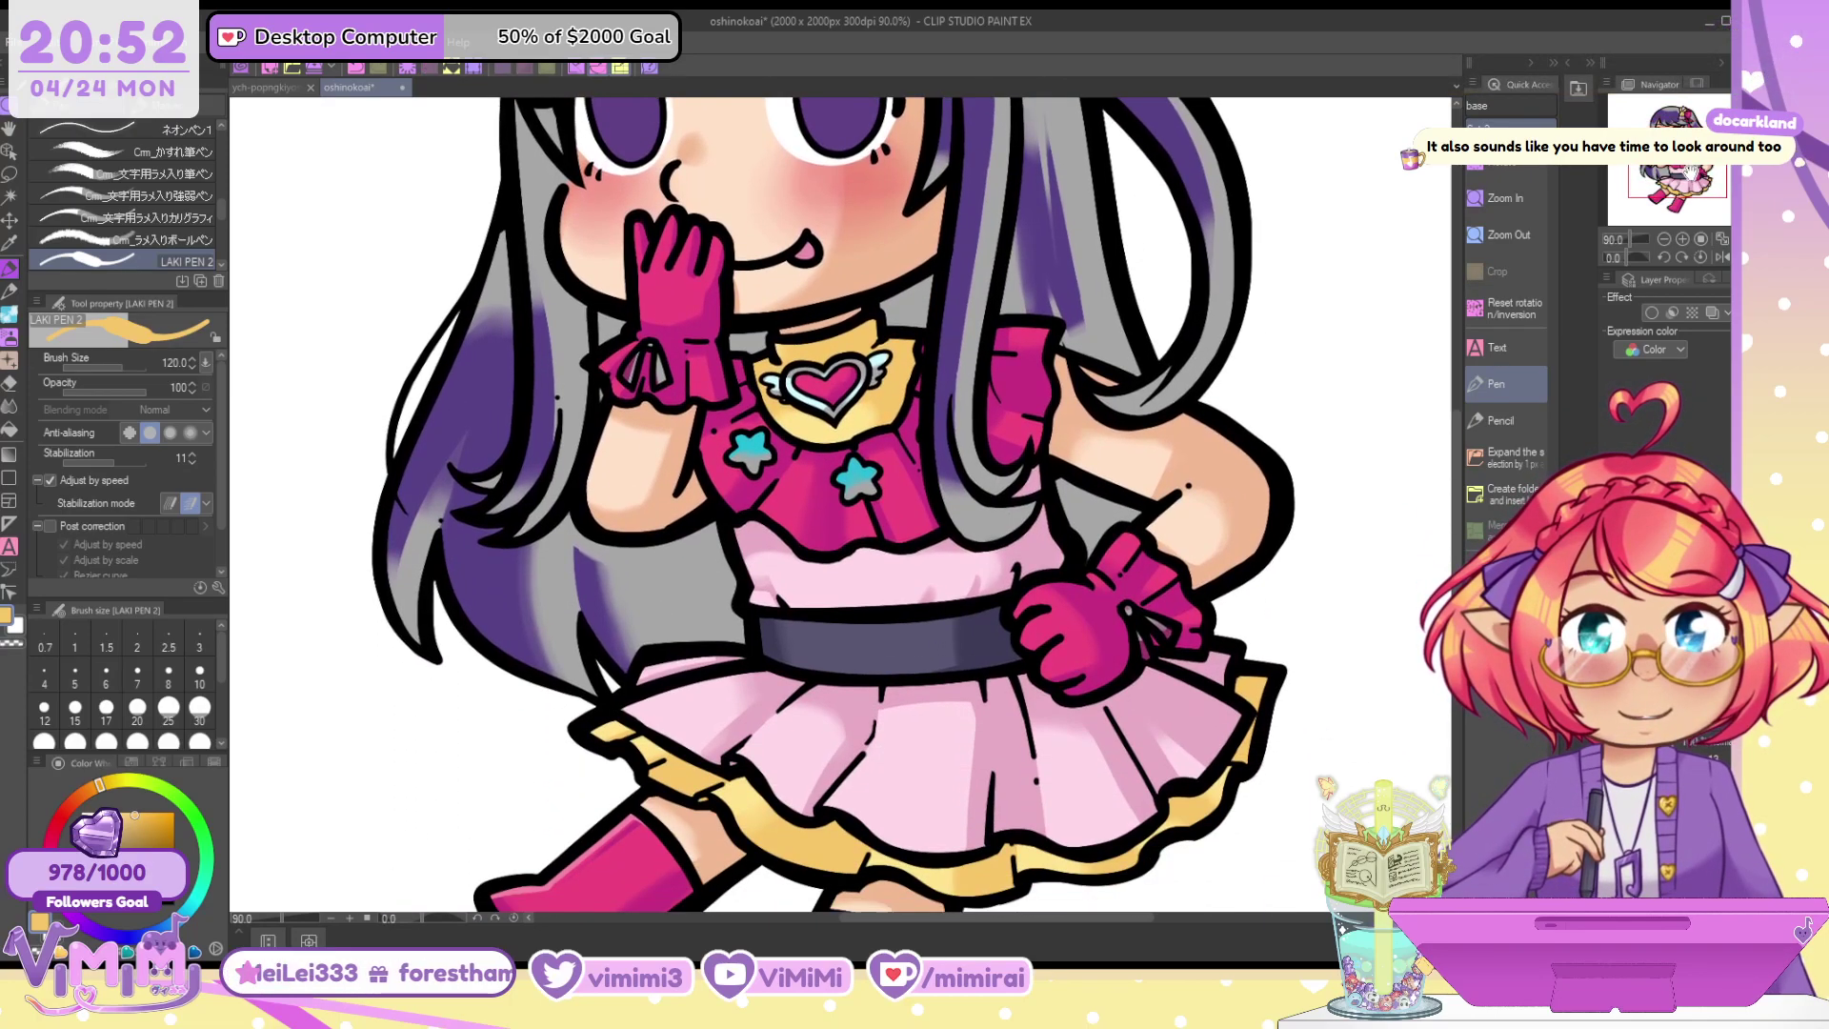
Recolour the grey shadows on the heart brooch's frame and wings in light teal, and clear the selection
left_click_drag(1690, 171, 1692, 176)
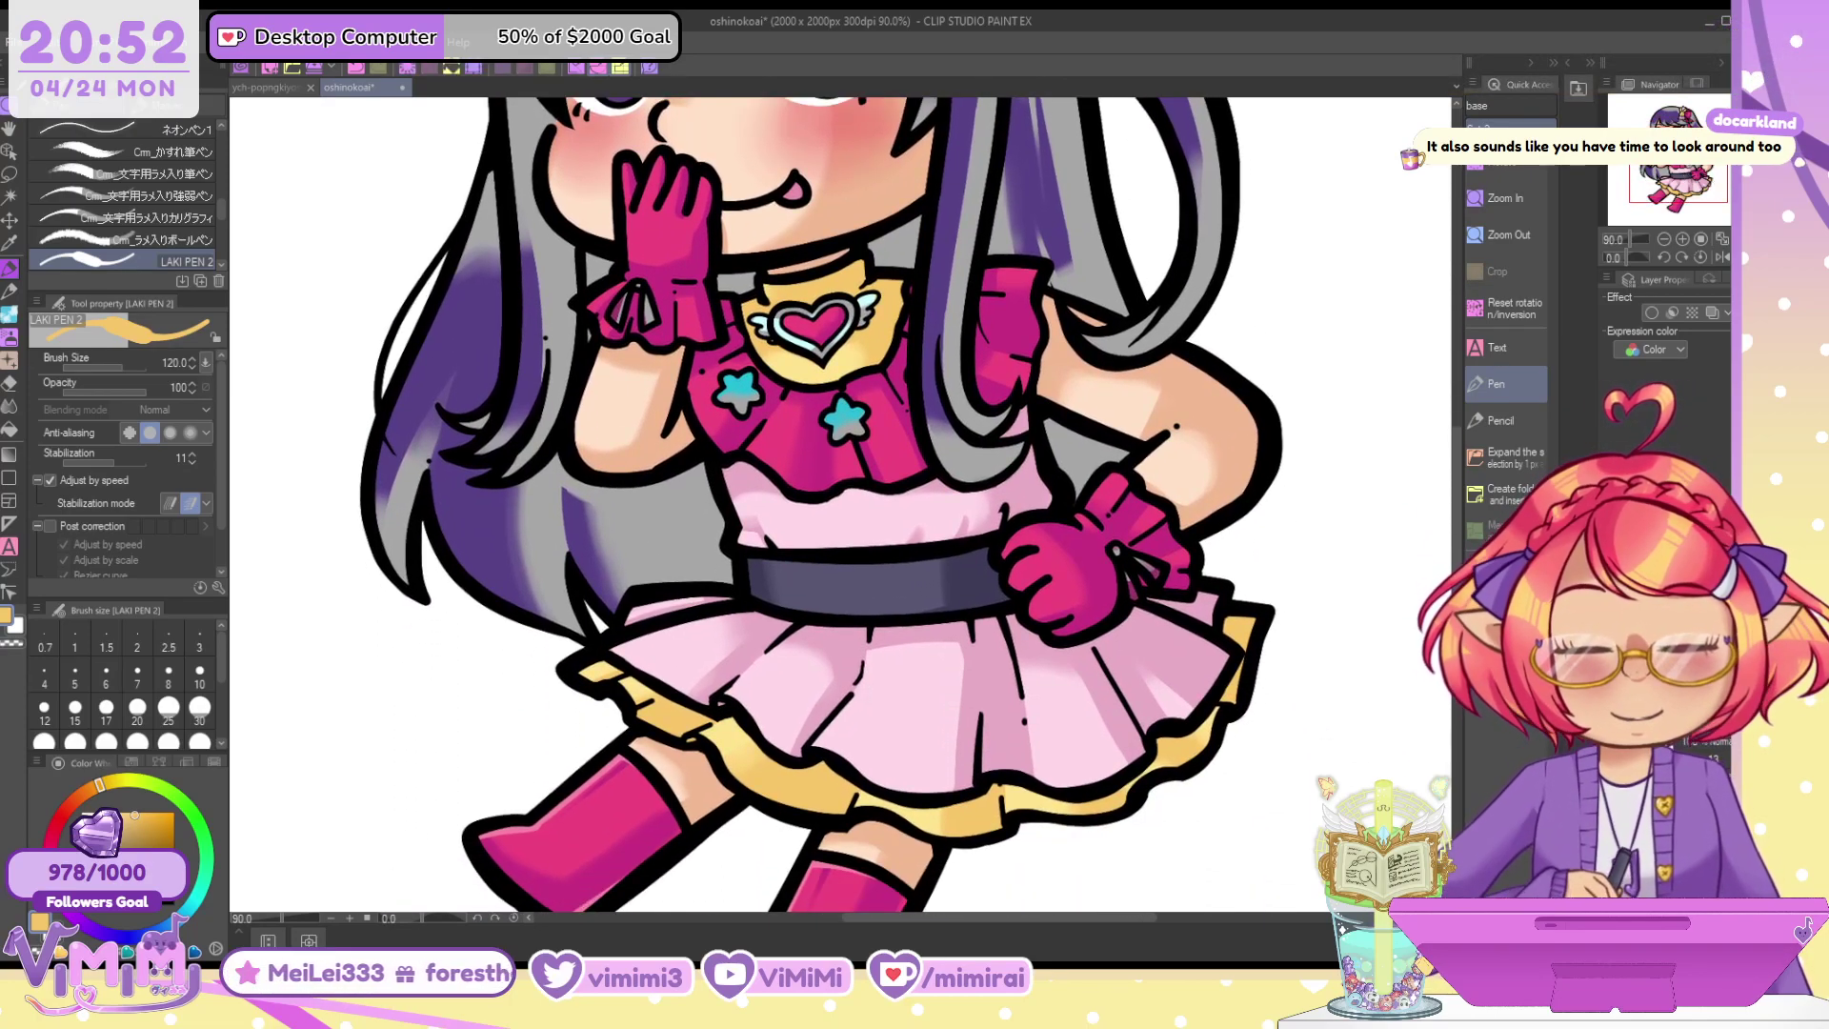
left_click(10, 197)
left_click(783, 326)
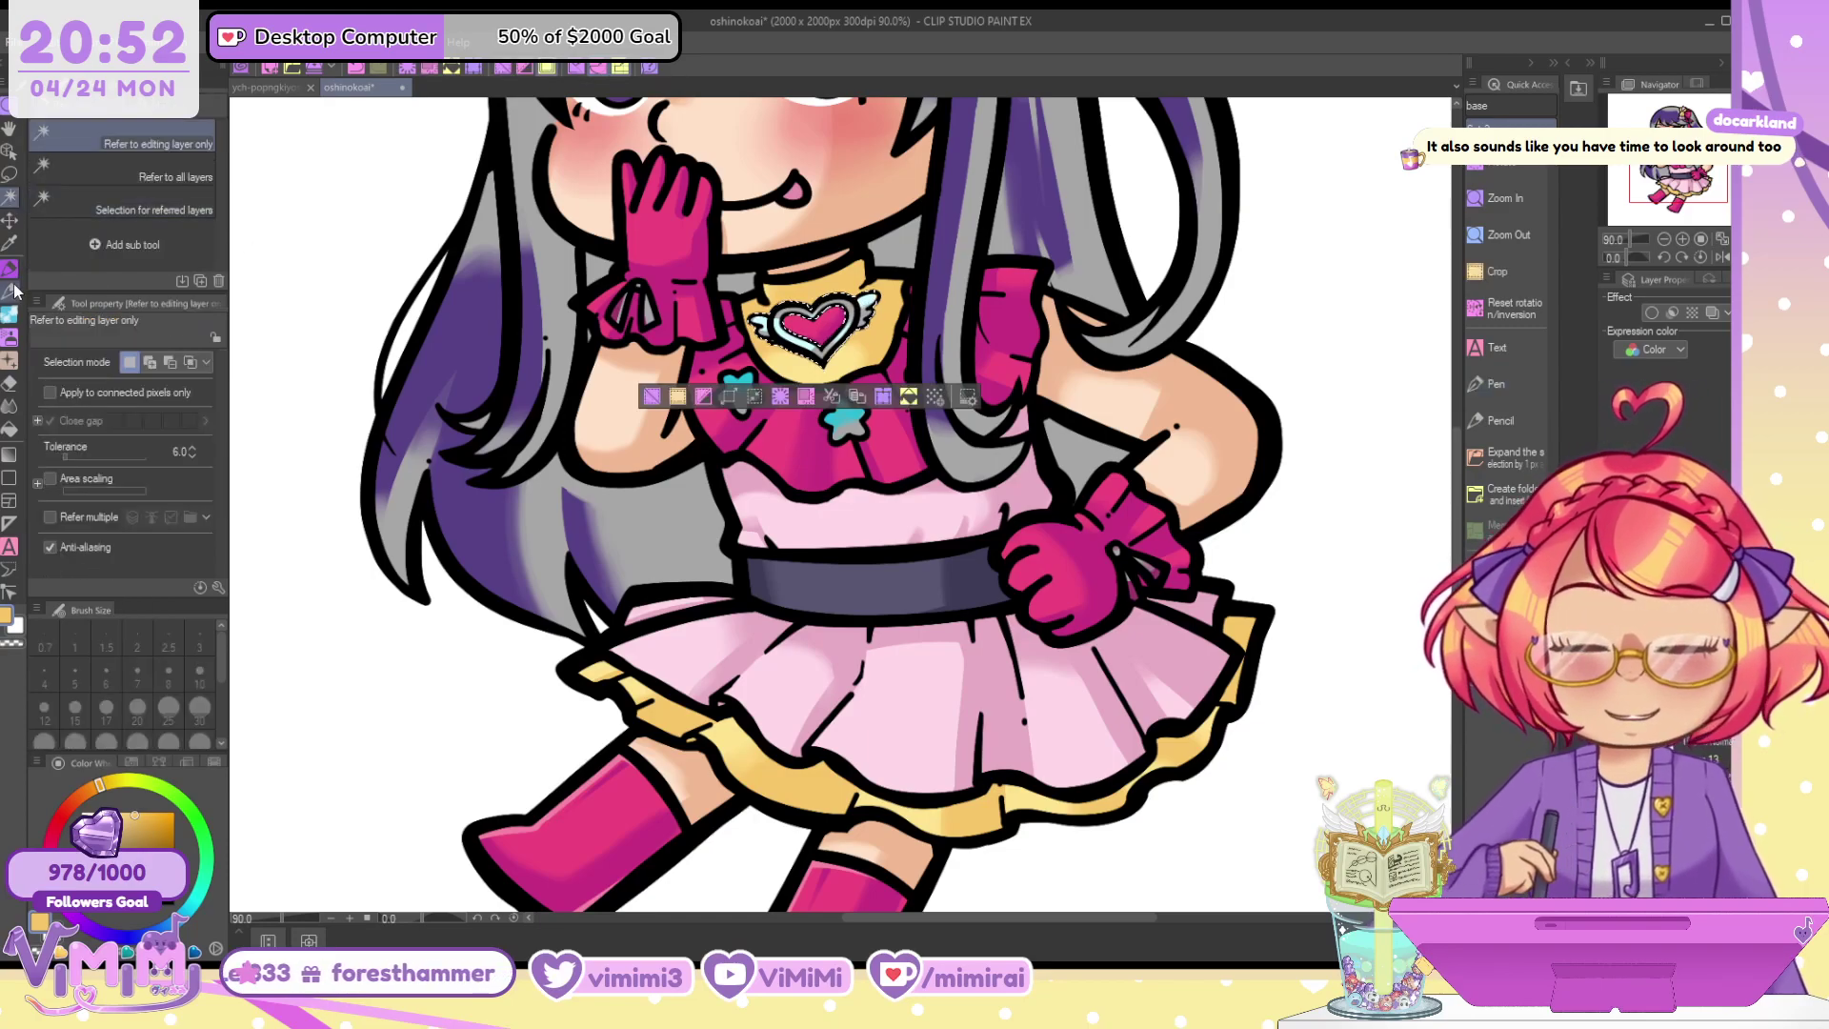
key("p")
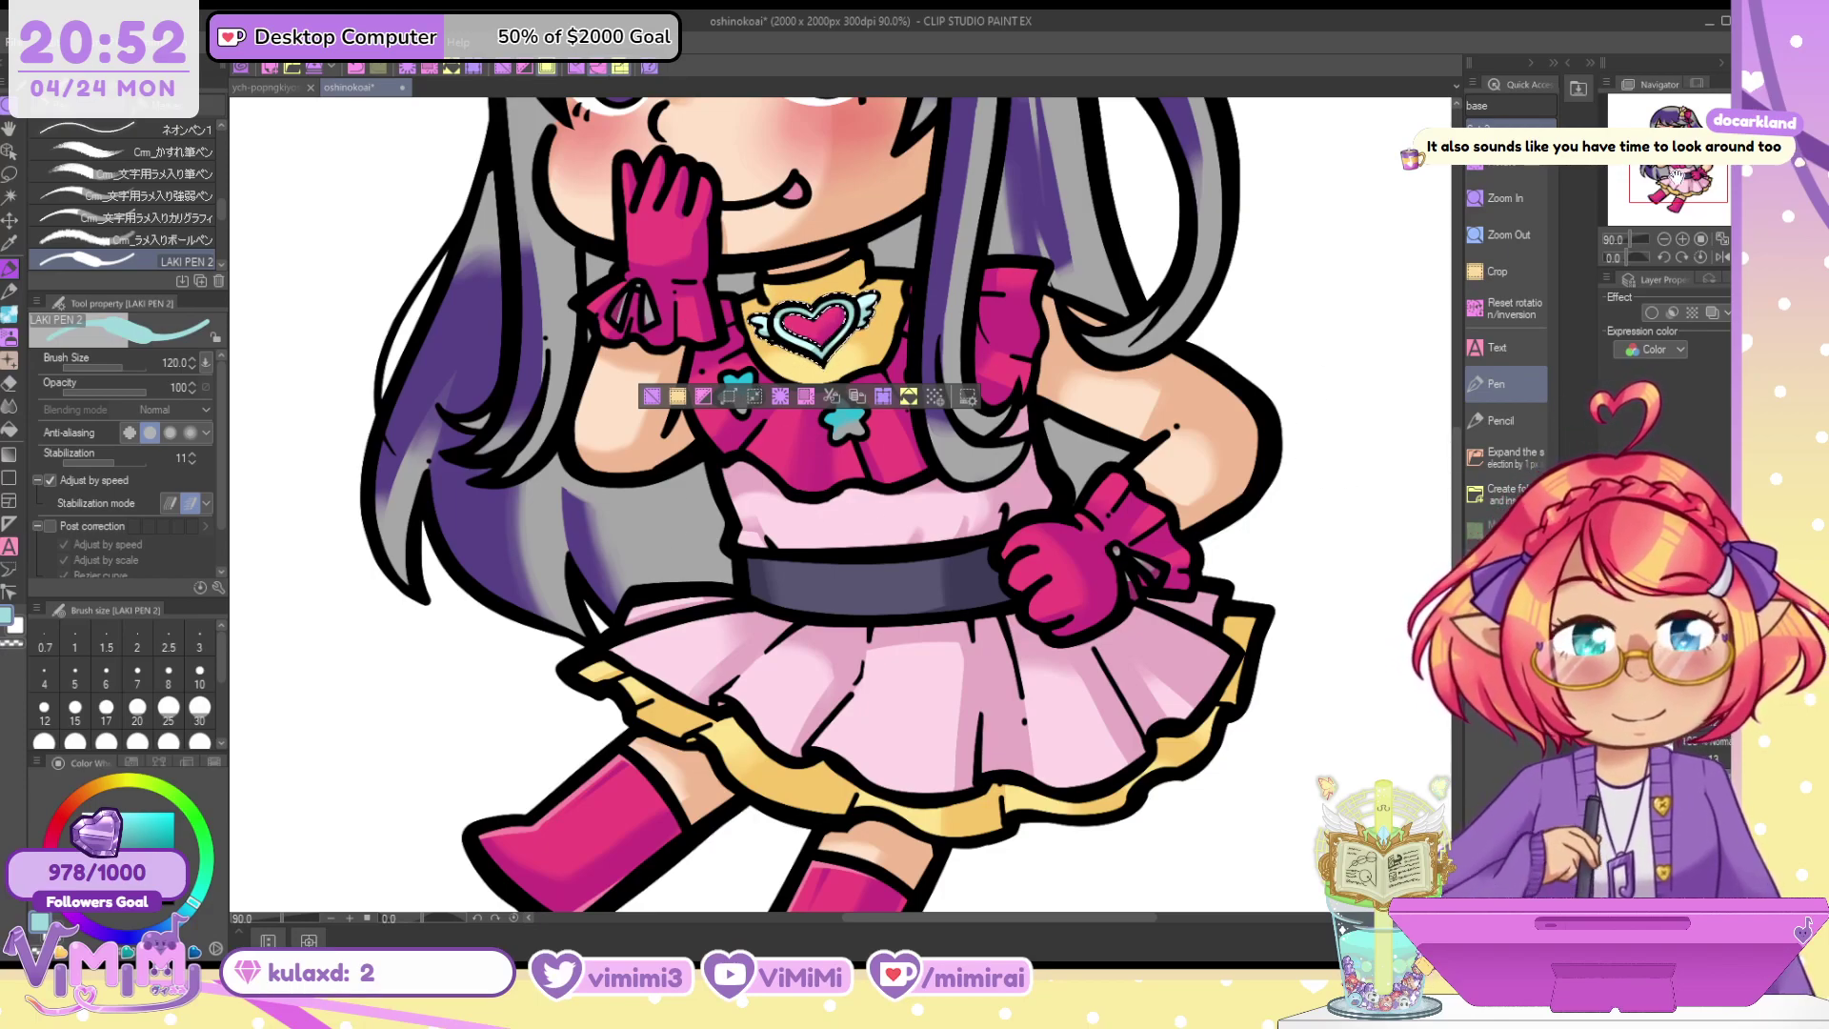
mouse_move(1676, 176)
left_mouse_down()
mouse_move(1678, 134)
mouse_move(1671, 186)
left_mouse_up()
key("ctrl+d")
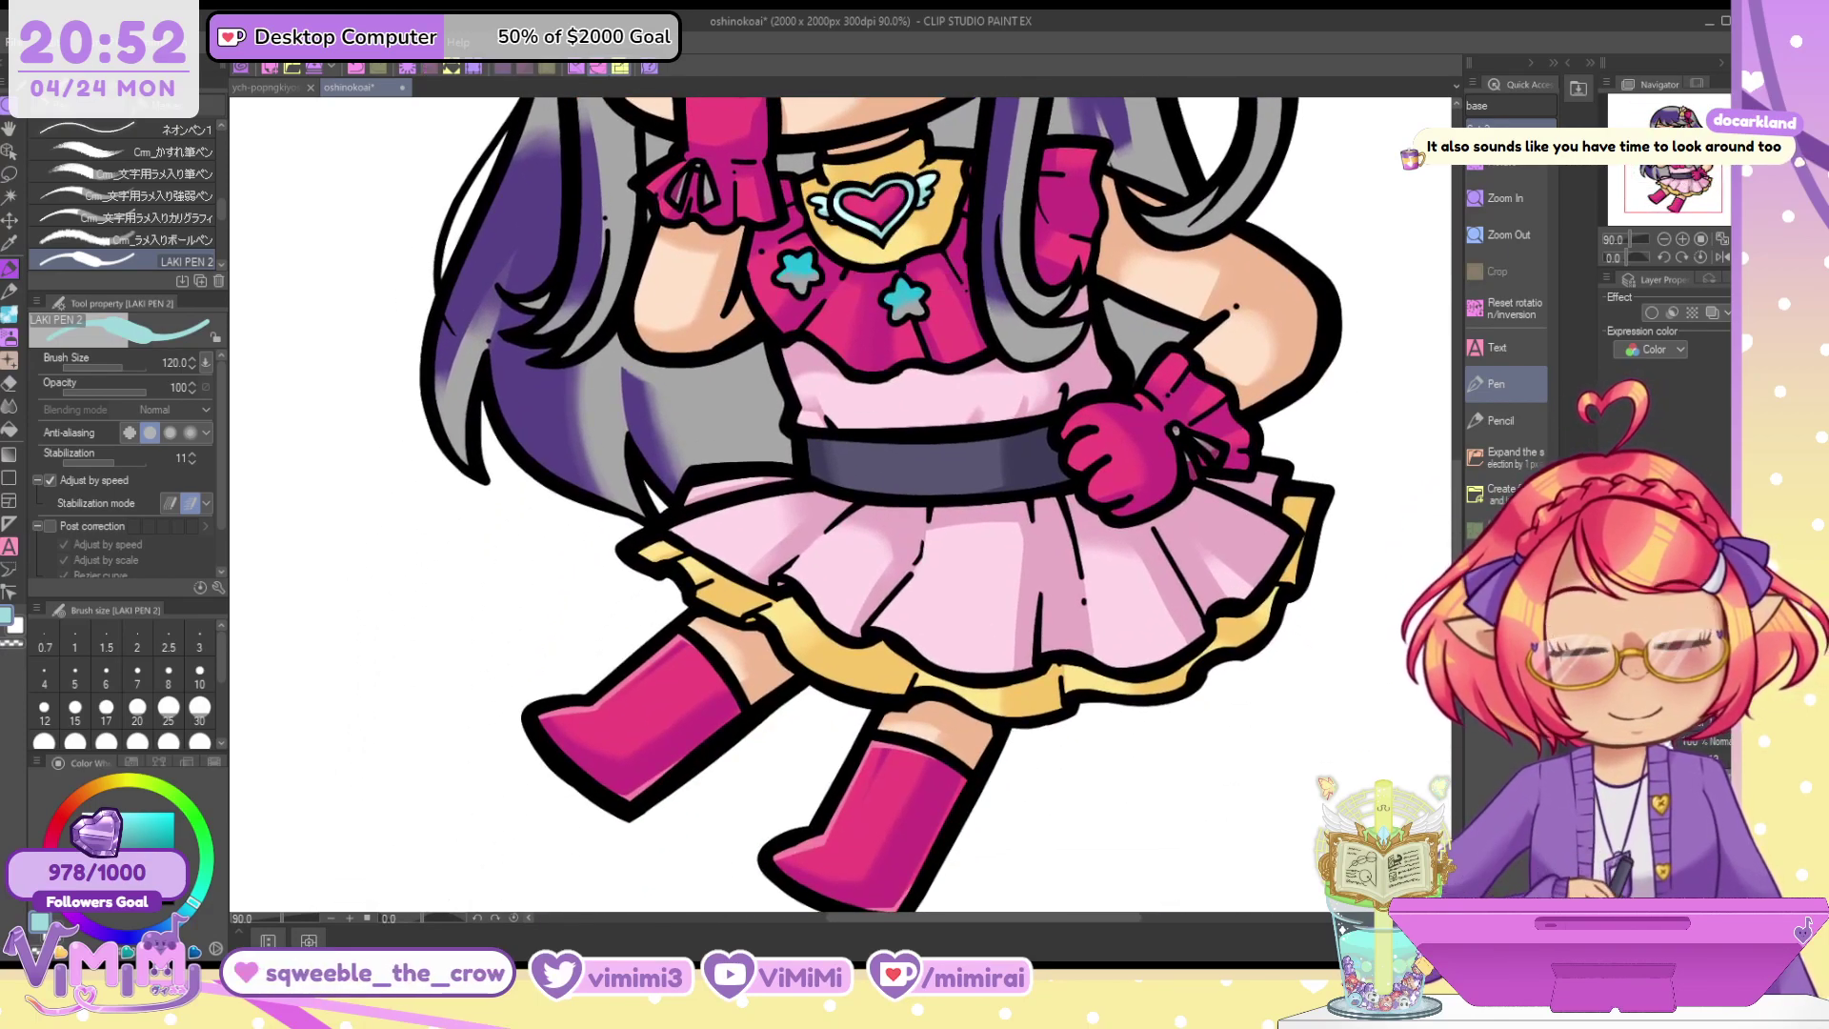
Recolour the grey shadows on both gloves' ribbon bows in dark plum sampled from the artwork, and clear the selection
key("w")
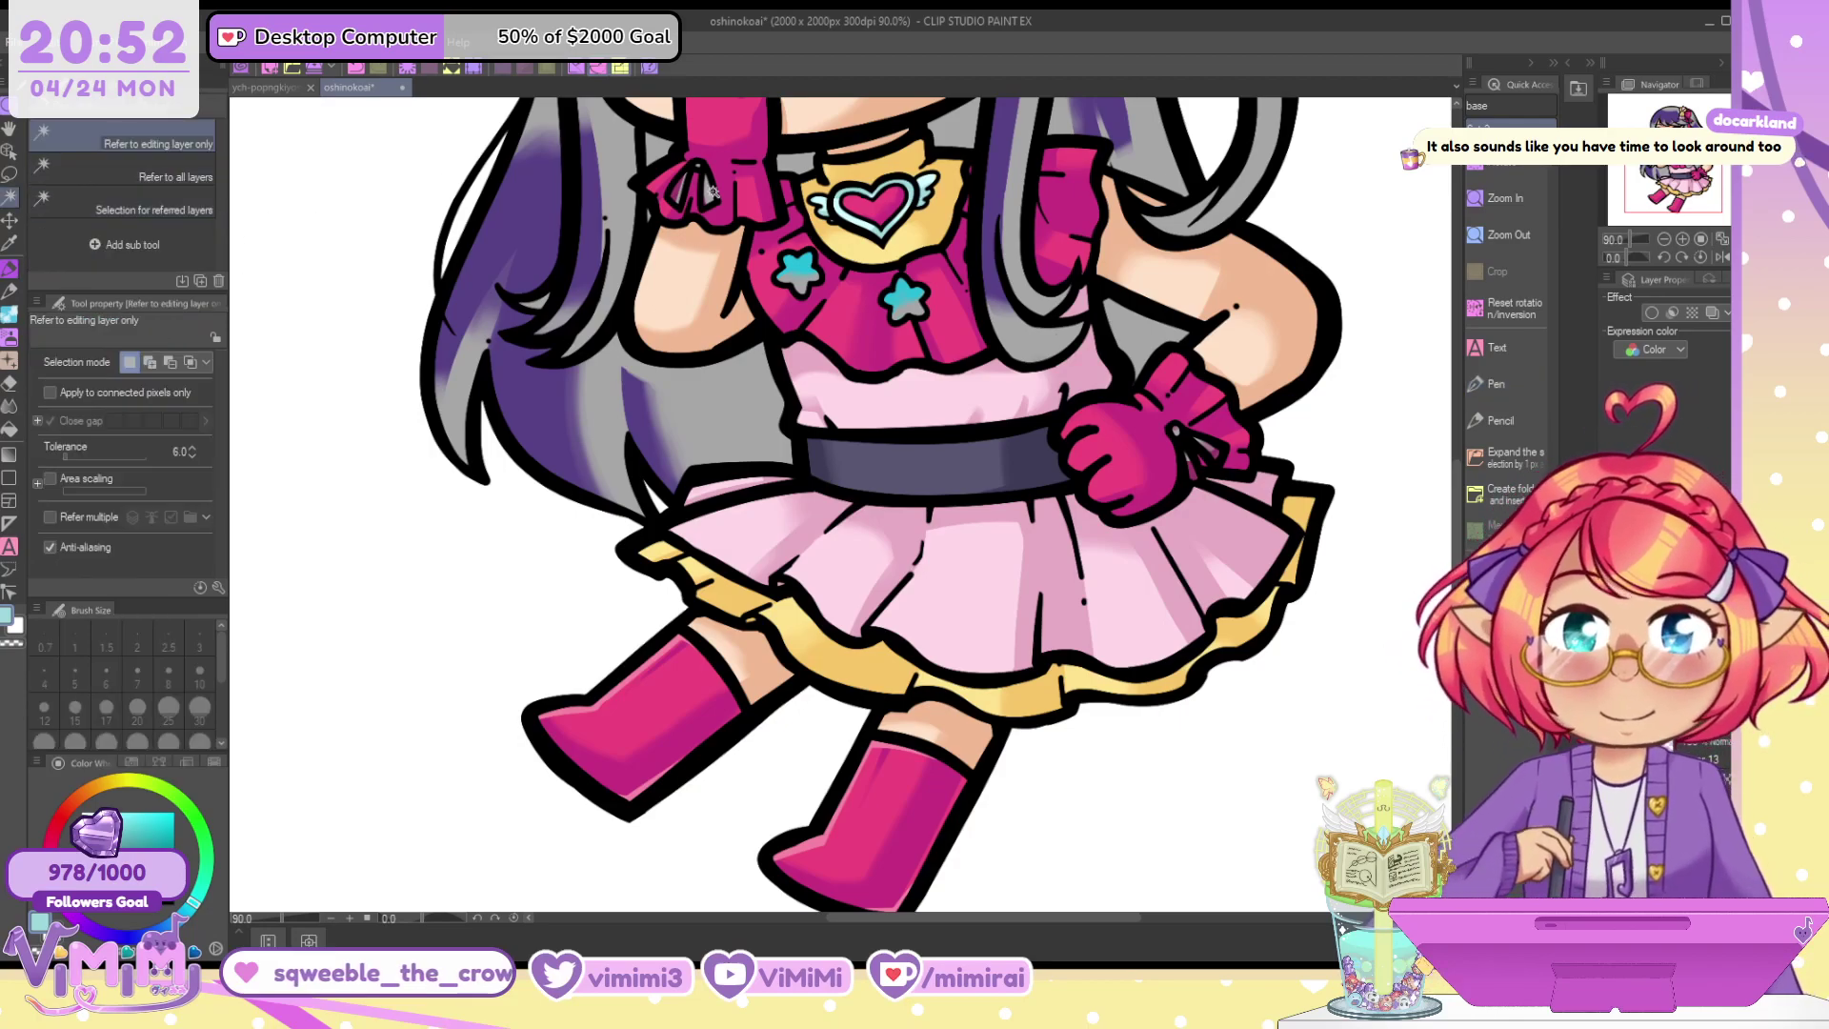
left_click(713, 191)
key("p")
scroll(1174, 405, "up", 1)
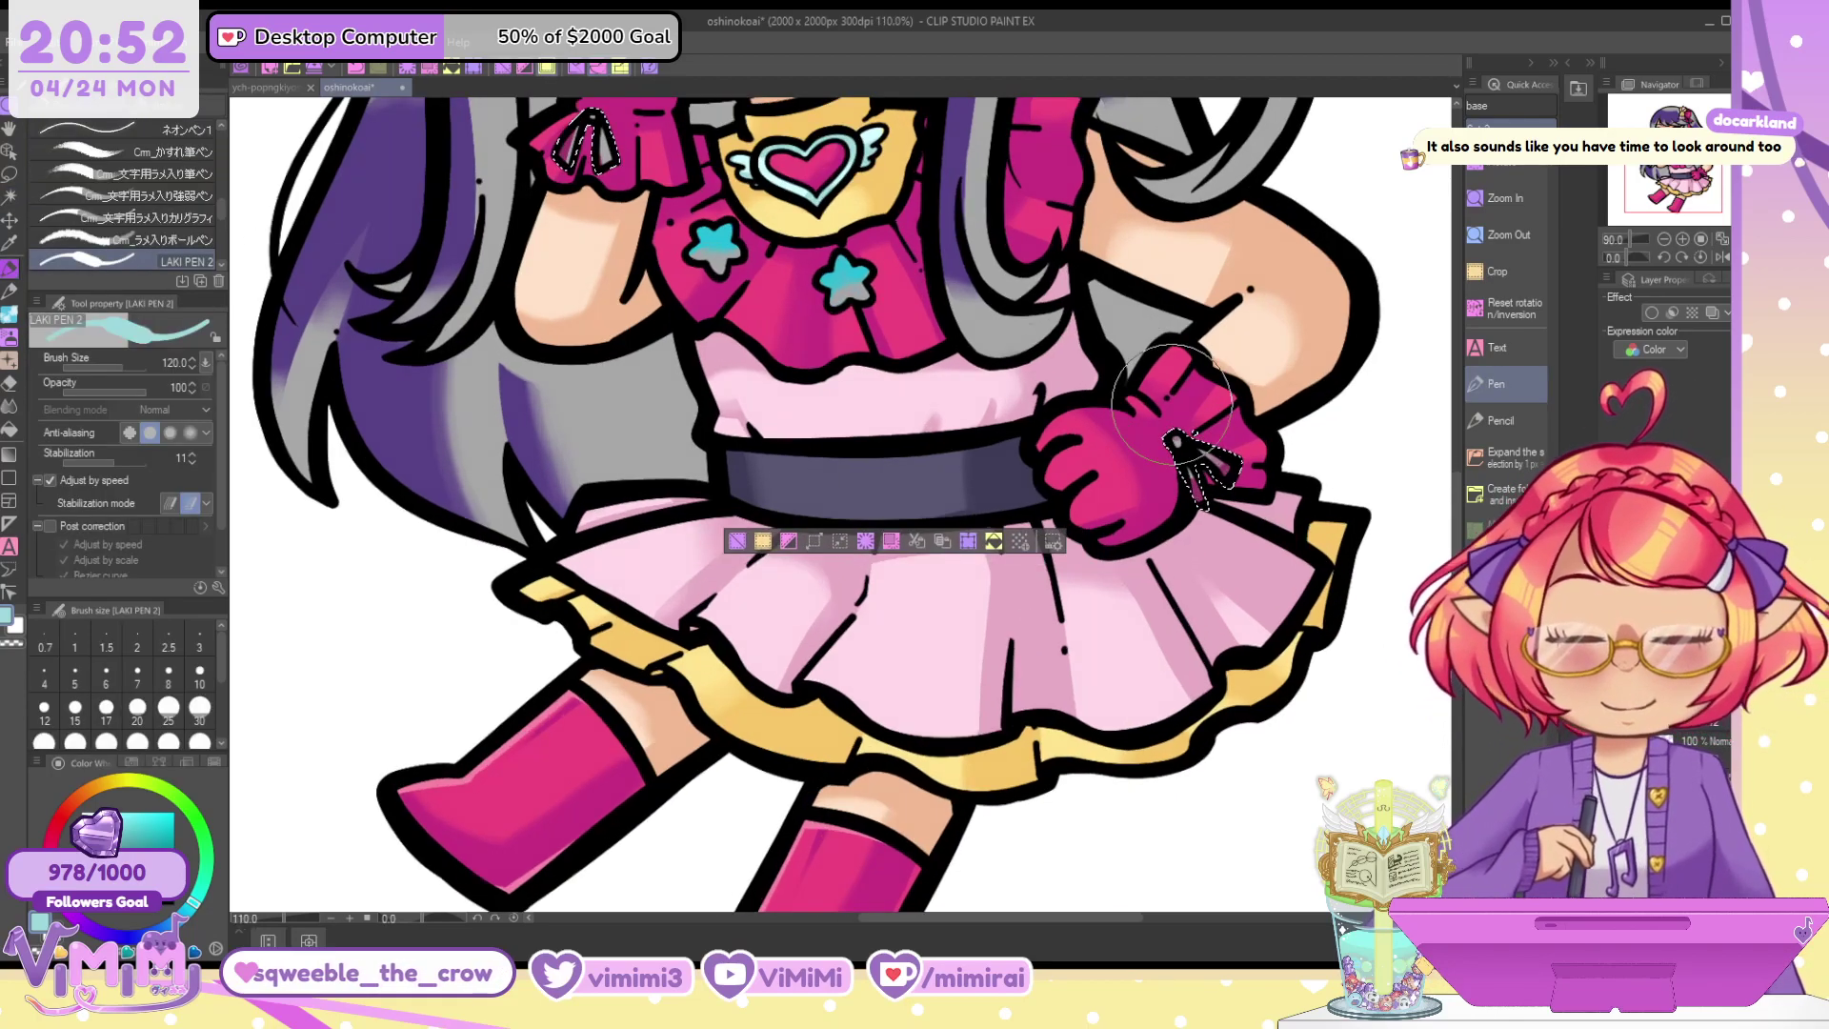
scroll(1173, 404, "up", 1)
left_click(1173, 405, "alt")
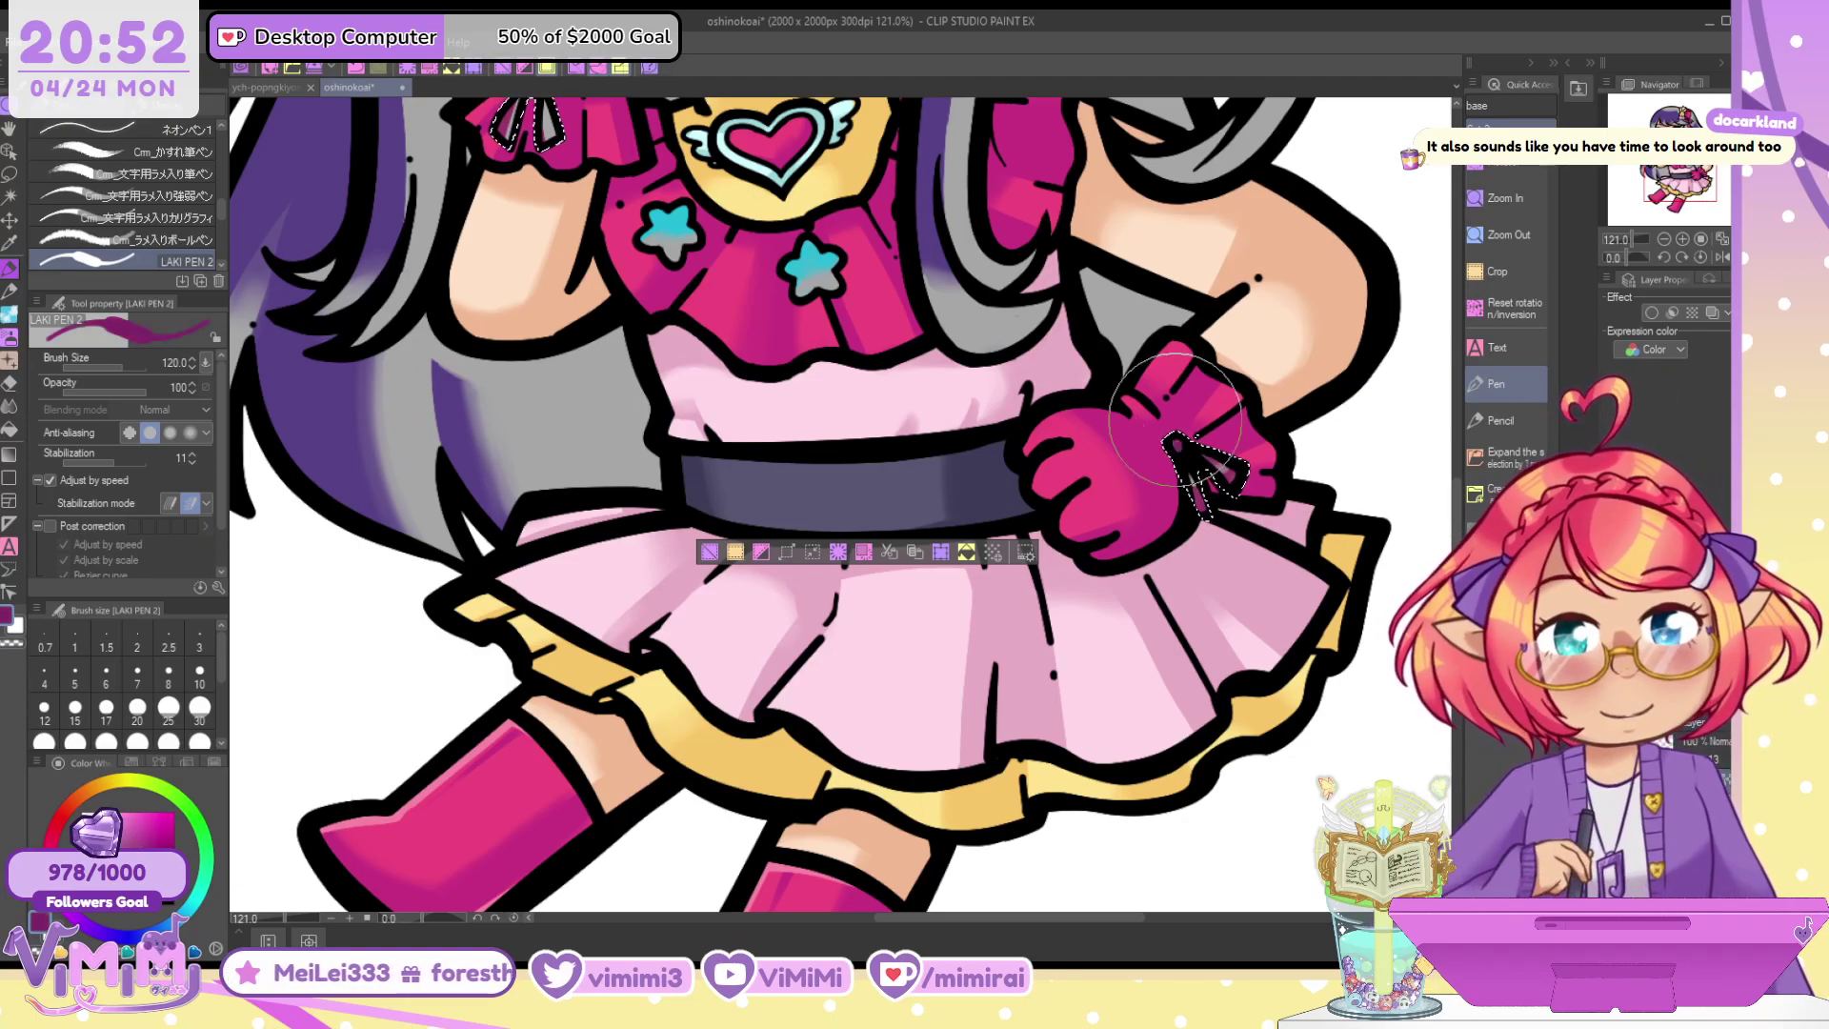
mouse_move(590, 285)
left_mouse_down()
mouse_move(575, 400)
mouse_move(634, 809)
left_mouse_up()
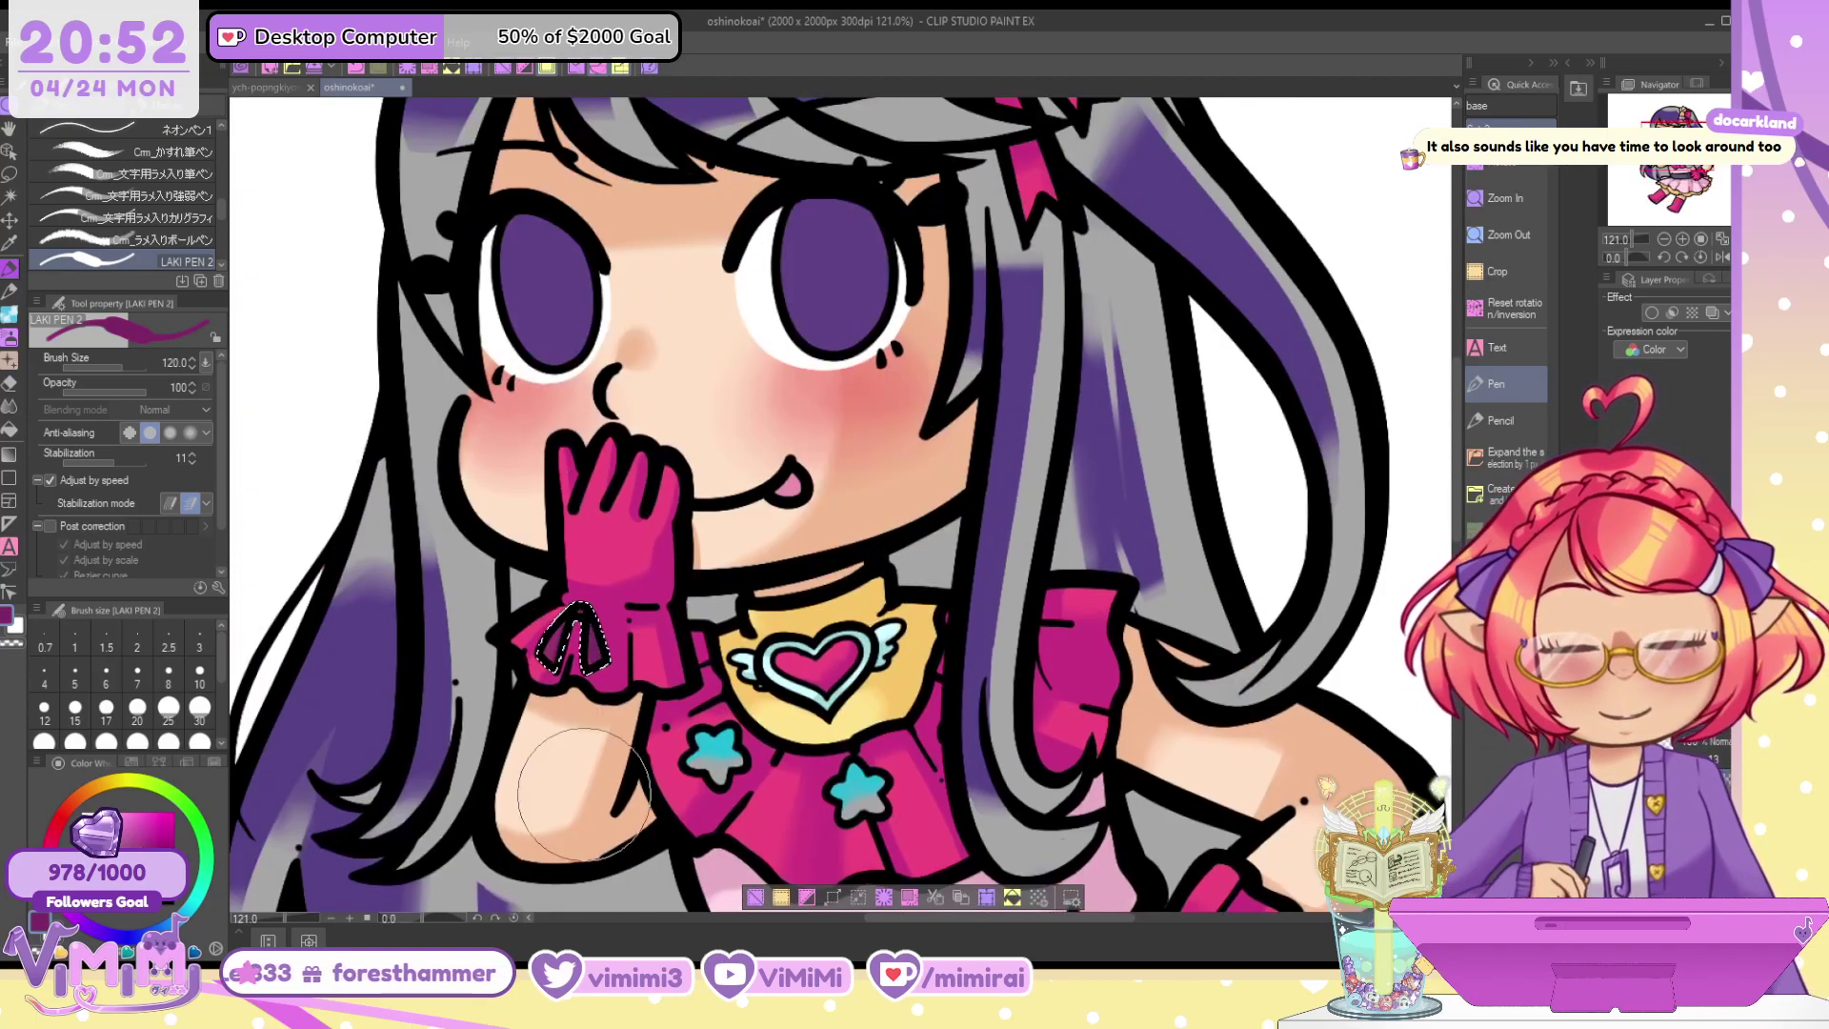
scroll(1006, 514, "down", 3)
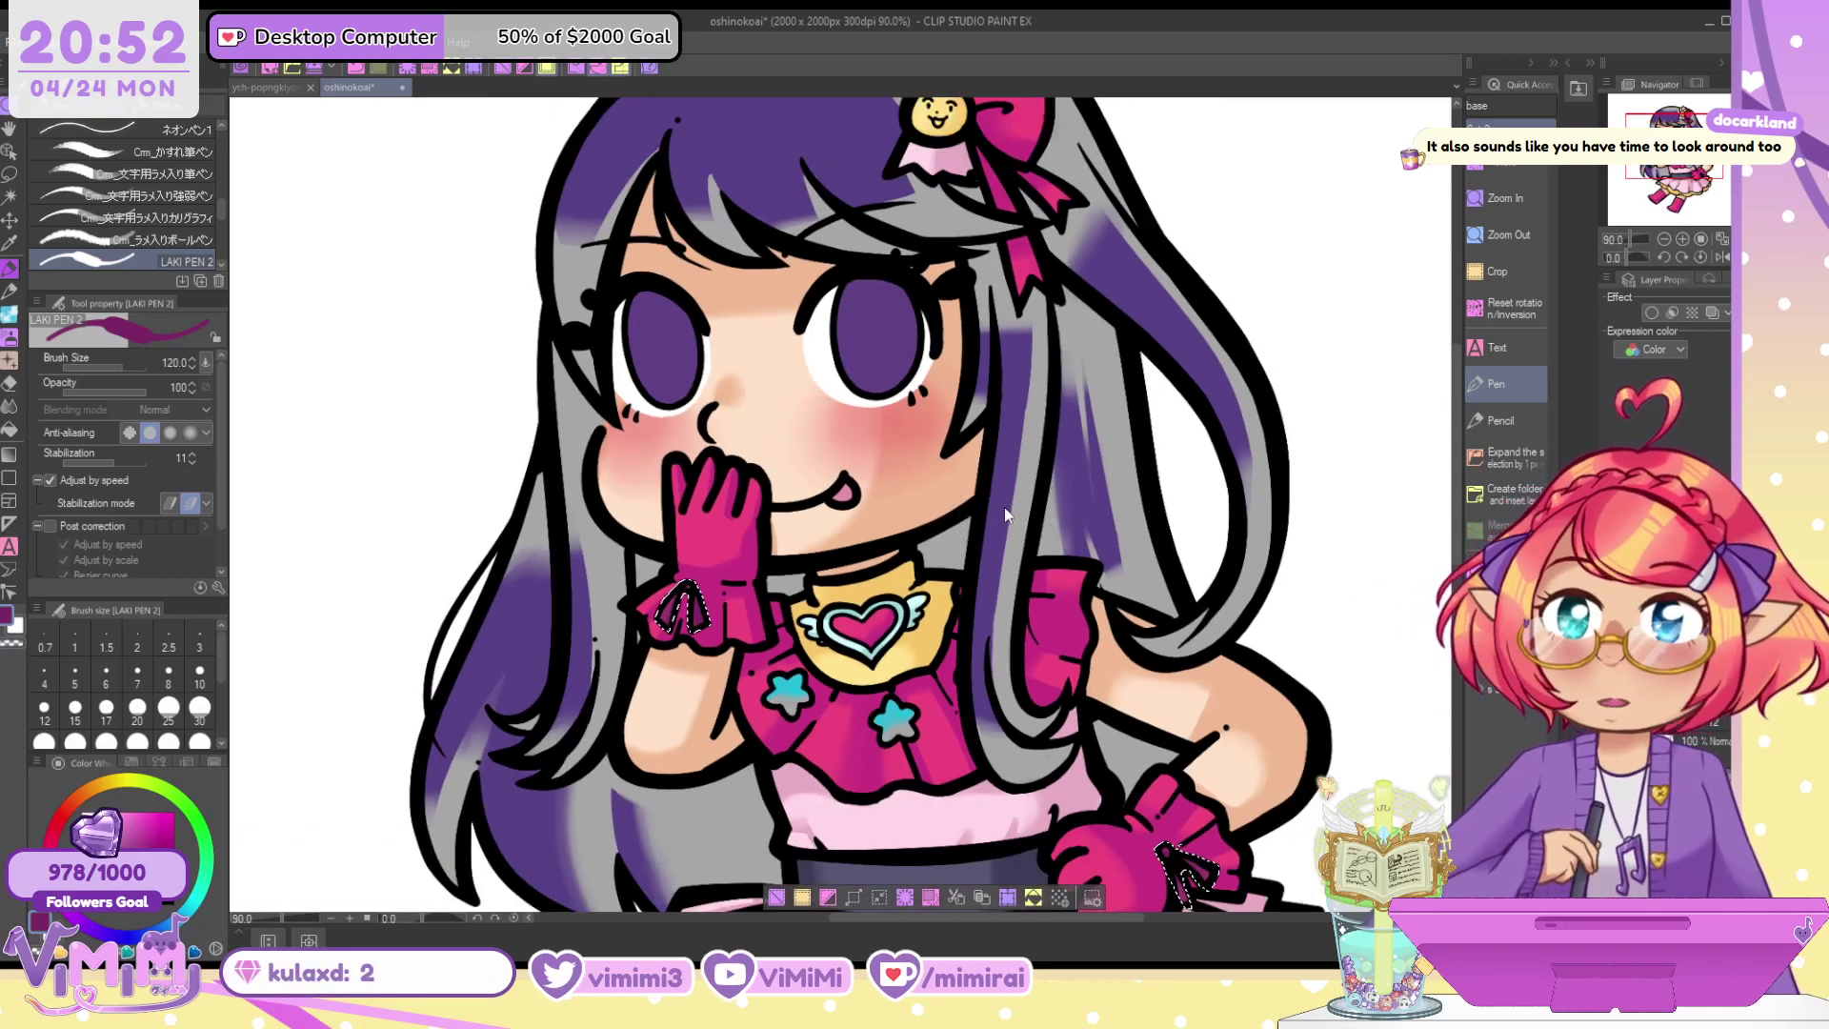
key("ctrl+d")
scroll(838, 515, "down", 5)
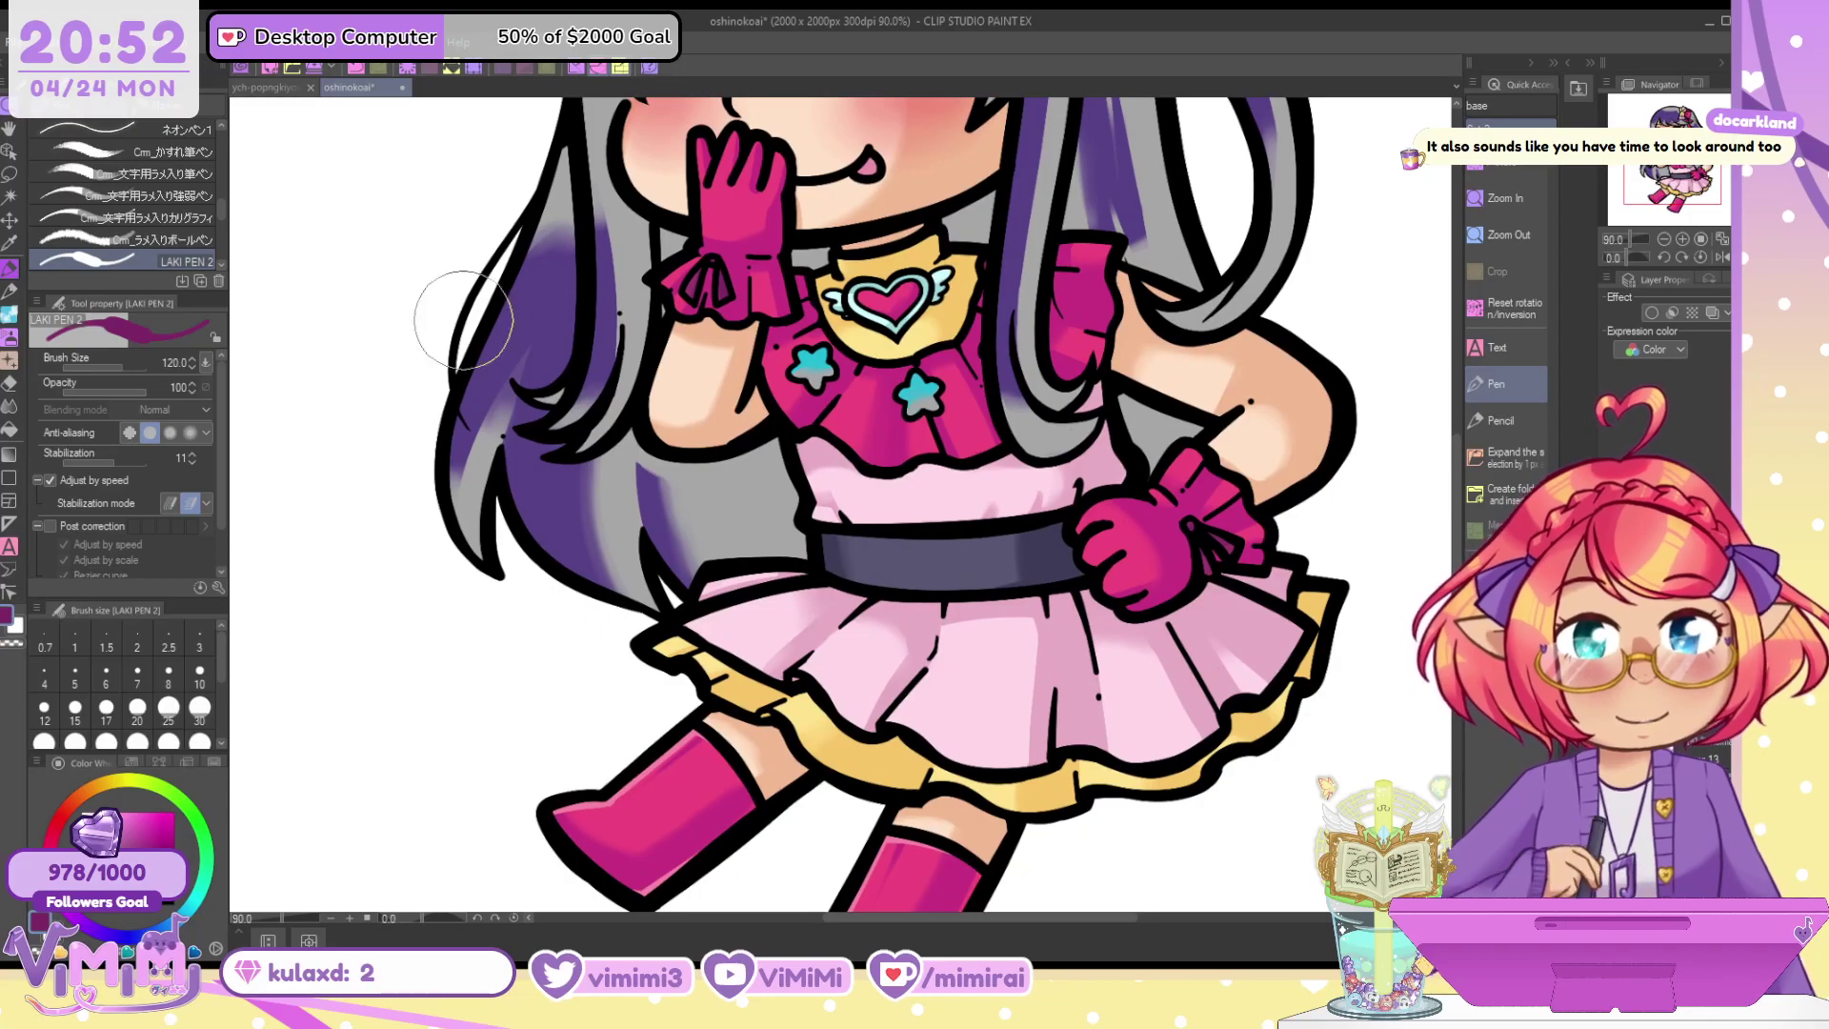
Paint small light pink highlights on the heart brooch's magenta centre at brush size 20, and clear the selection
left_click(10, 196)
left_click(910, 301)
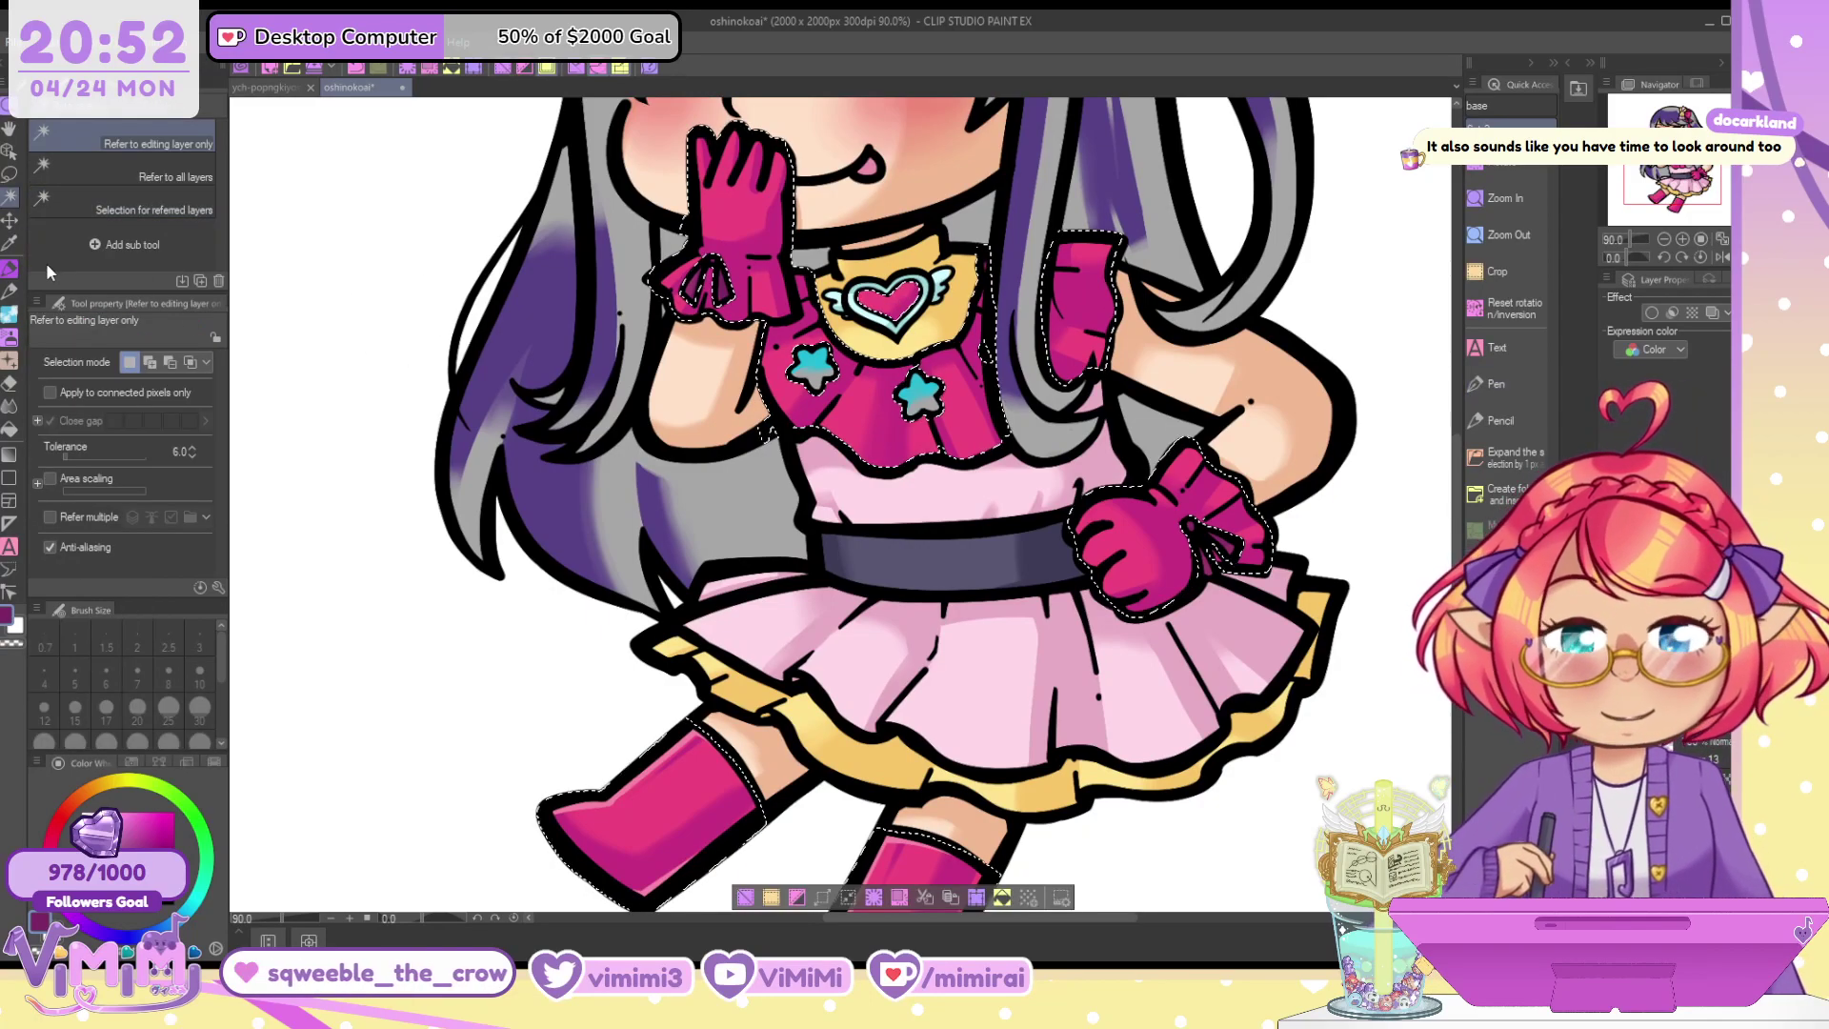
key("p")
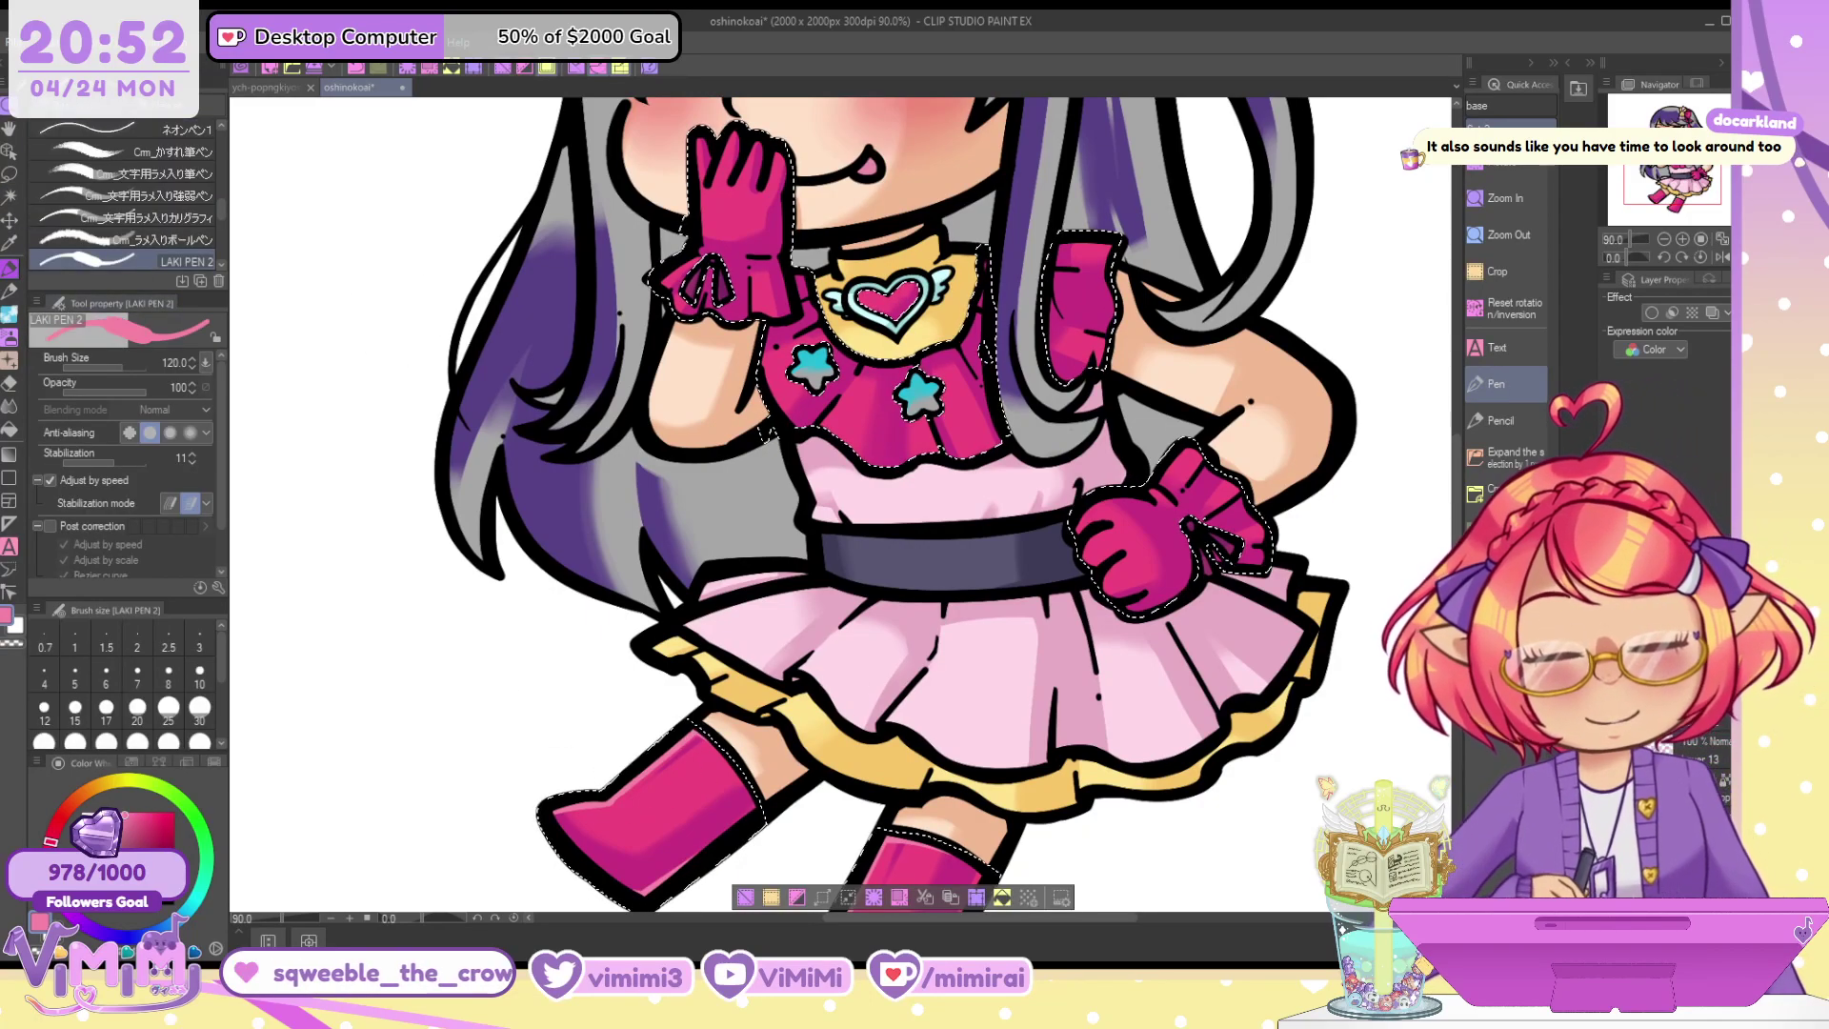
scroll(987, 317, "up", 5)
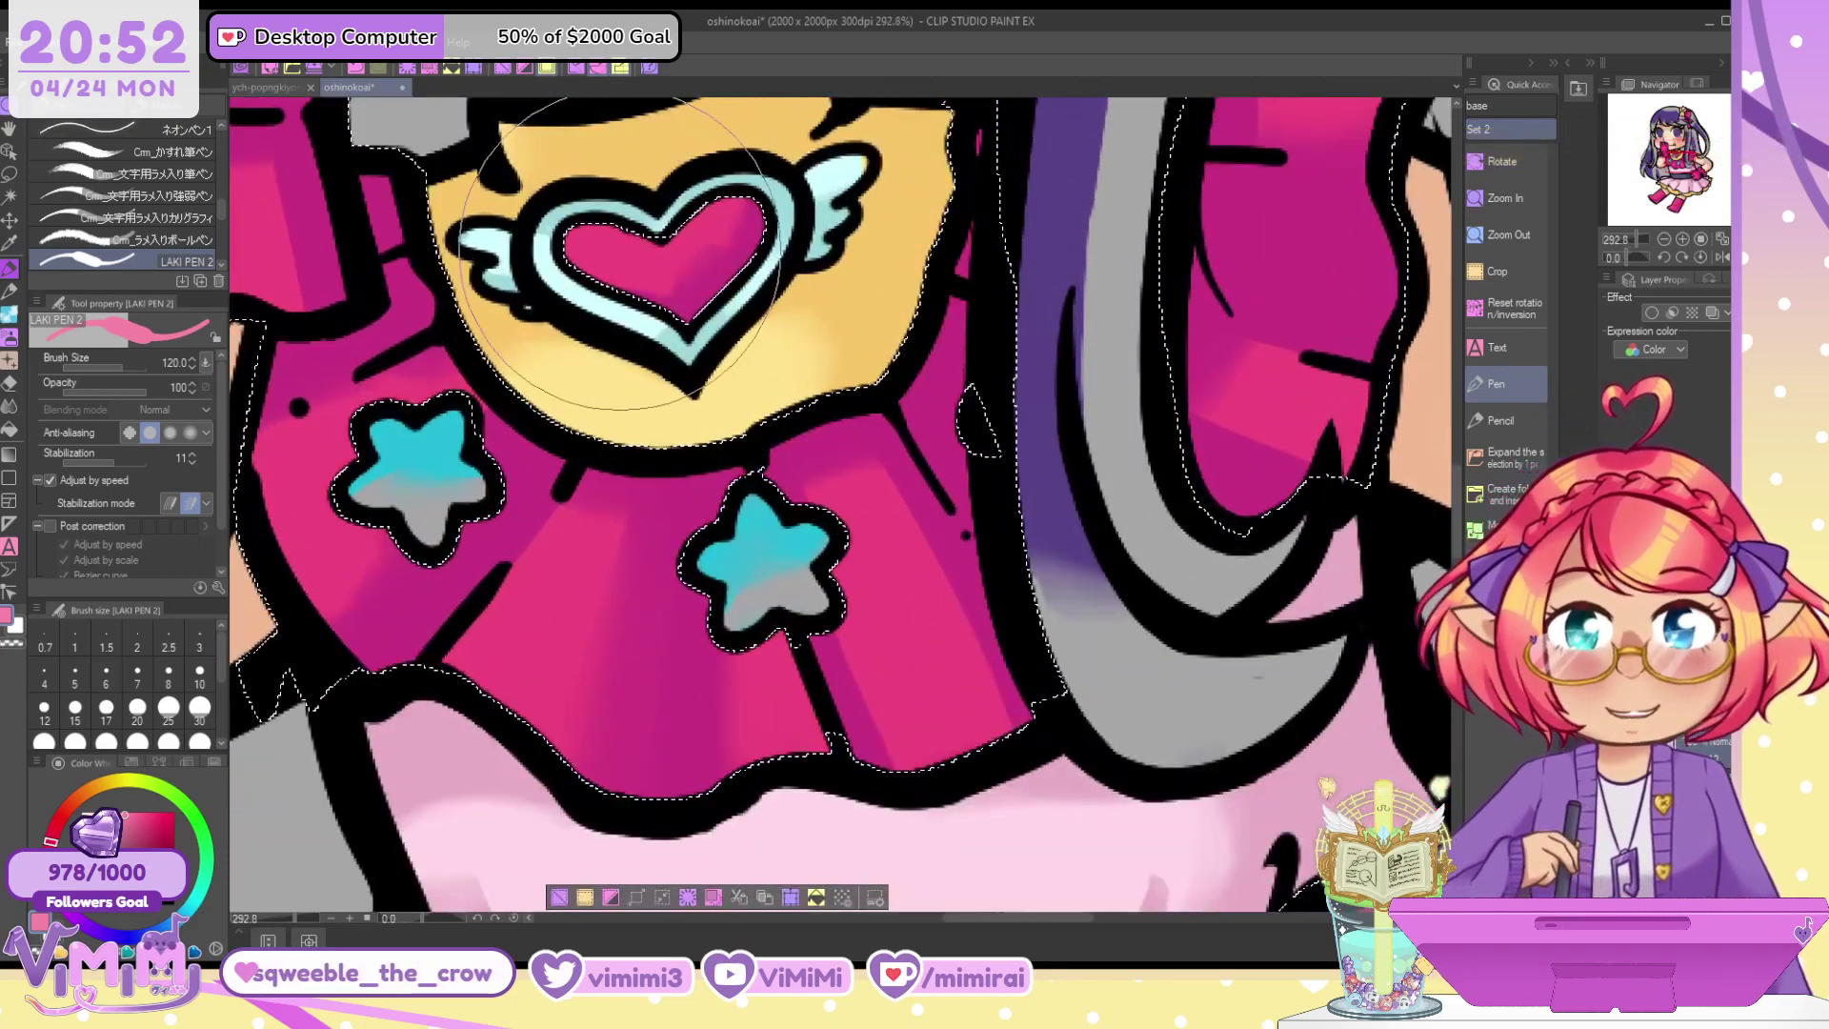
key("bracketleft")
key("bracketleft")
key("bracketleft")
key("bracketleft")
key("bracketleft")
key("bracketleft")
key("bracketleft")
key("bracketleft")
key("bracketleft")
mouse_move(610, 246)
left_mouse_down()
mouse_move(588, 241)
mouse_move(605, 245)
left_mouse_up()
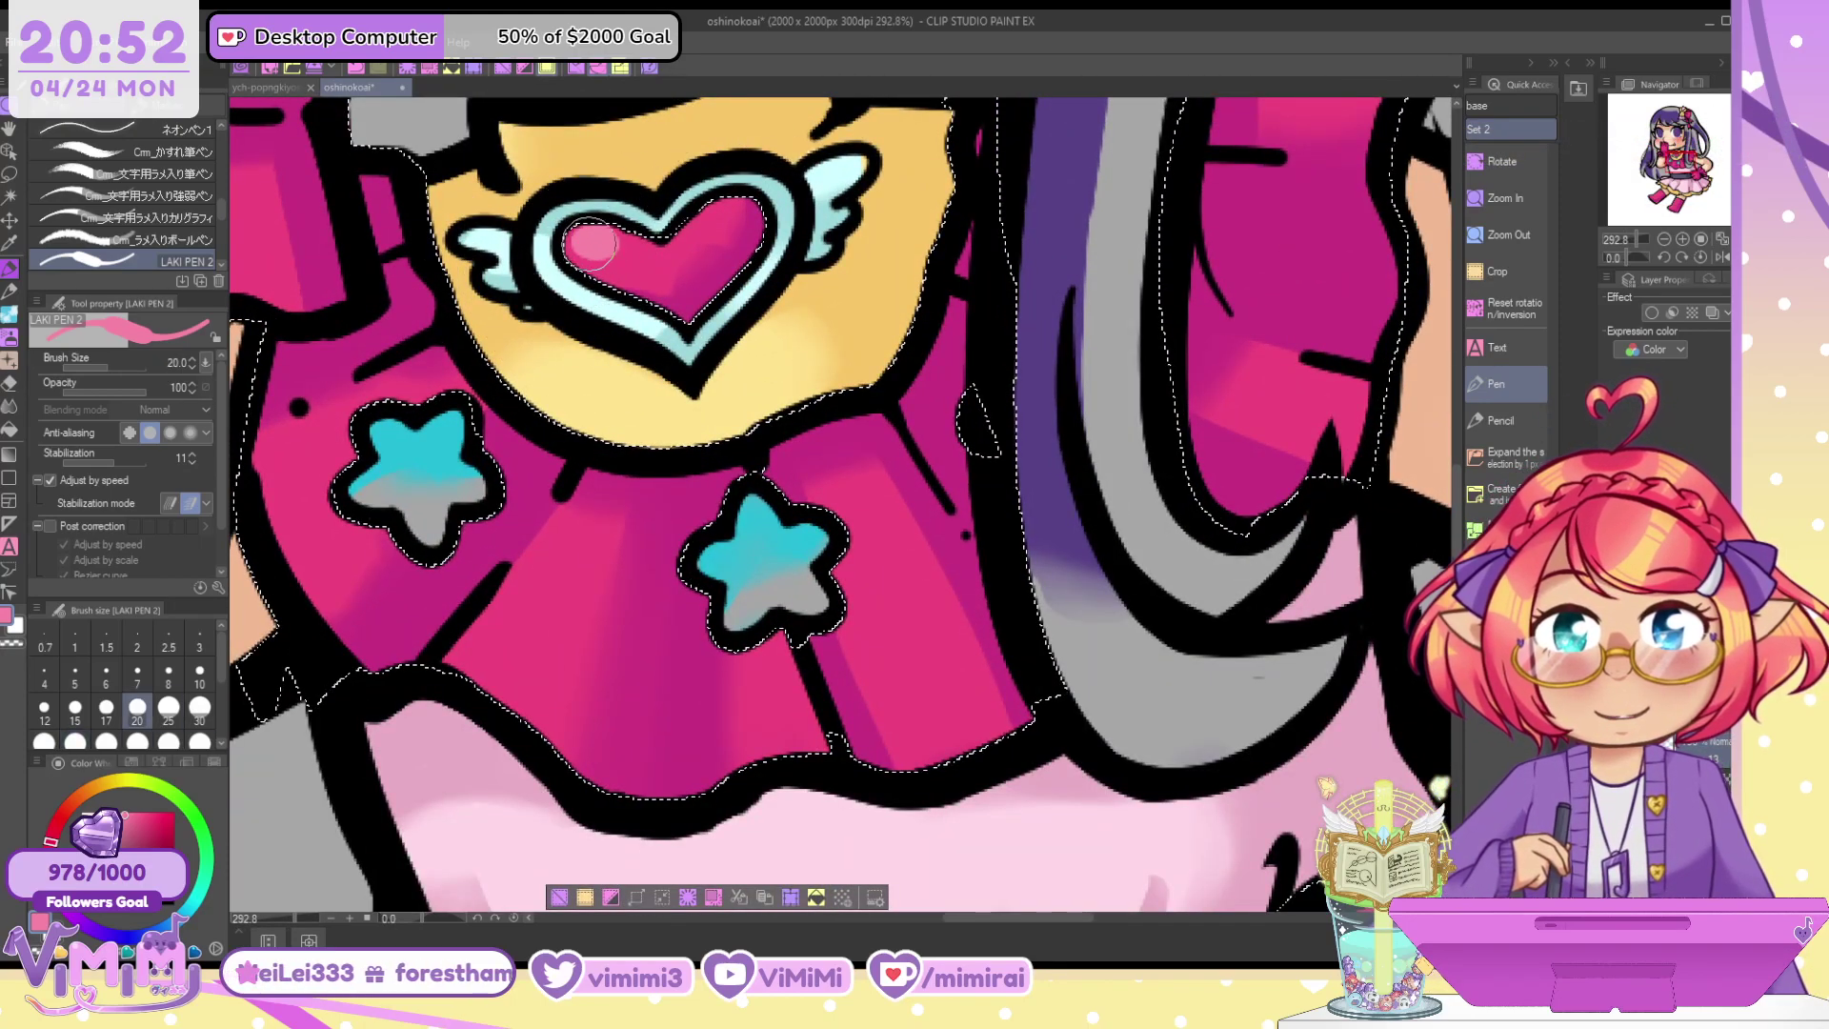
left_click_drag(689, 318, 811, 187)
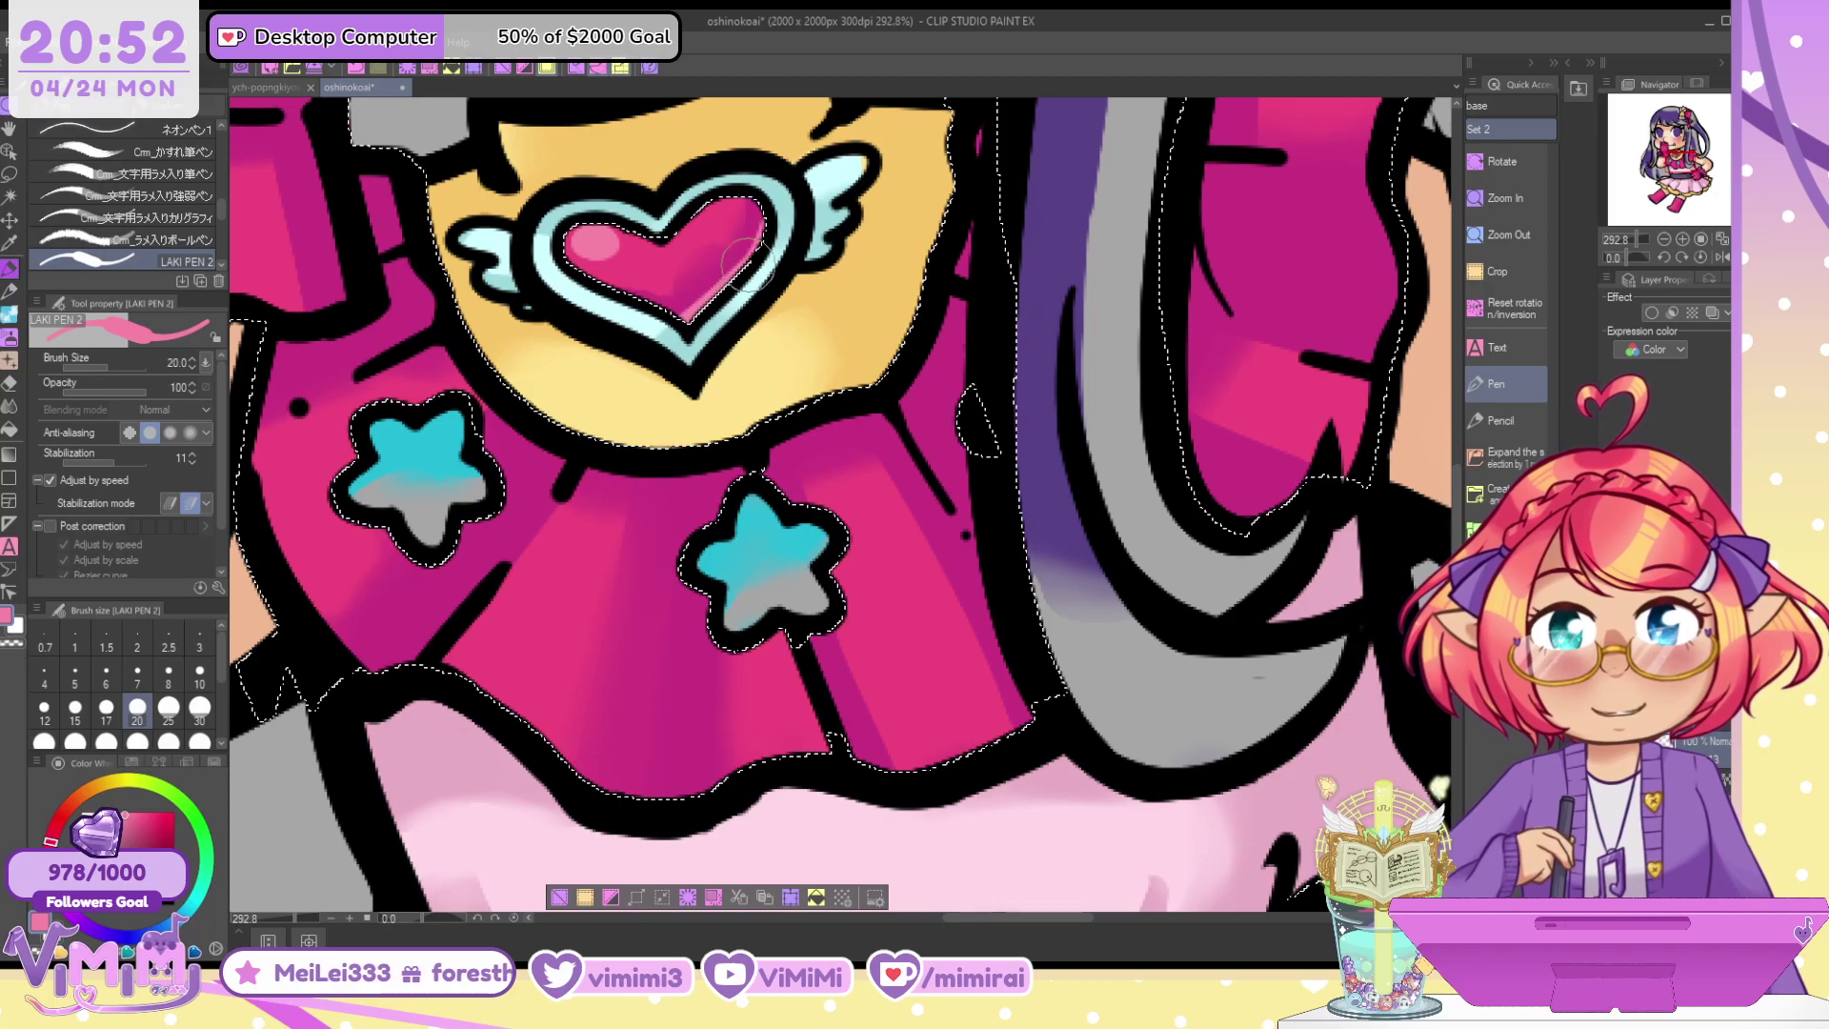
left_click_drag(748, 262, 713, 205)
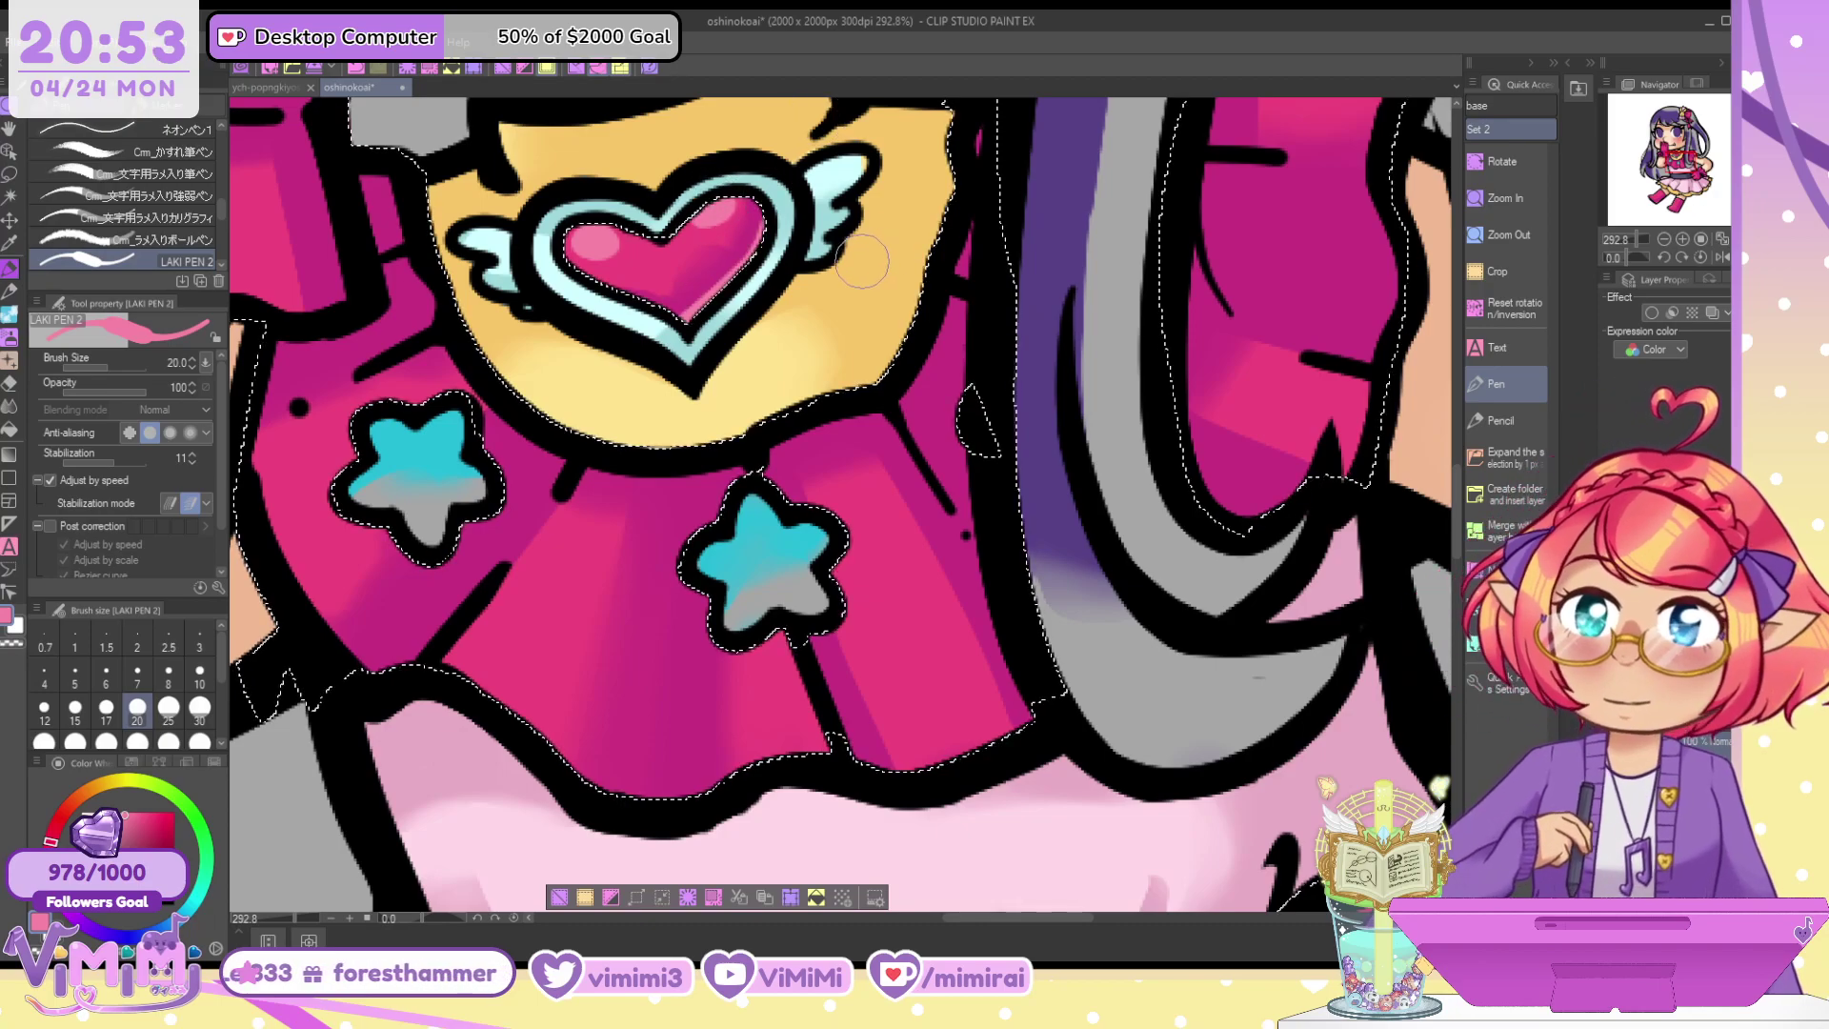
key("ctrl+d")
scroll(853, 266, "down", 1)
scroll(853, 267, "down", 2)
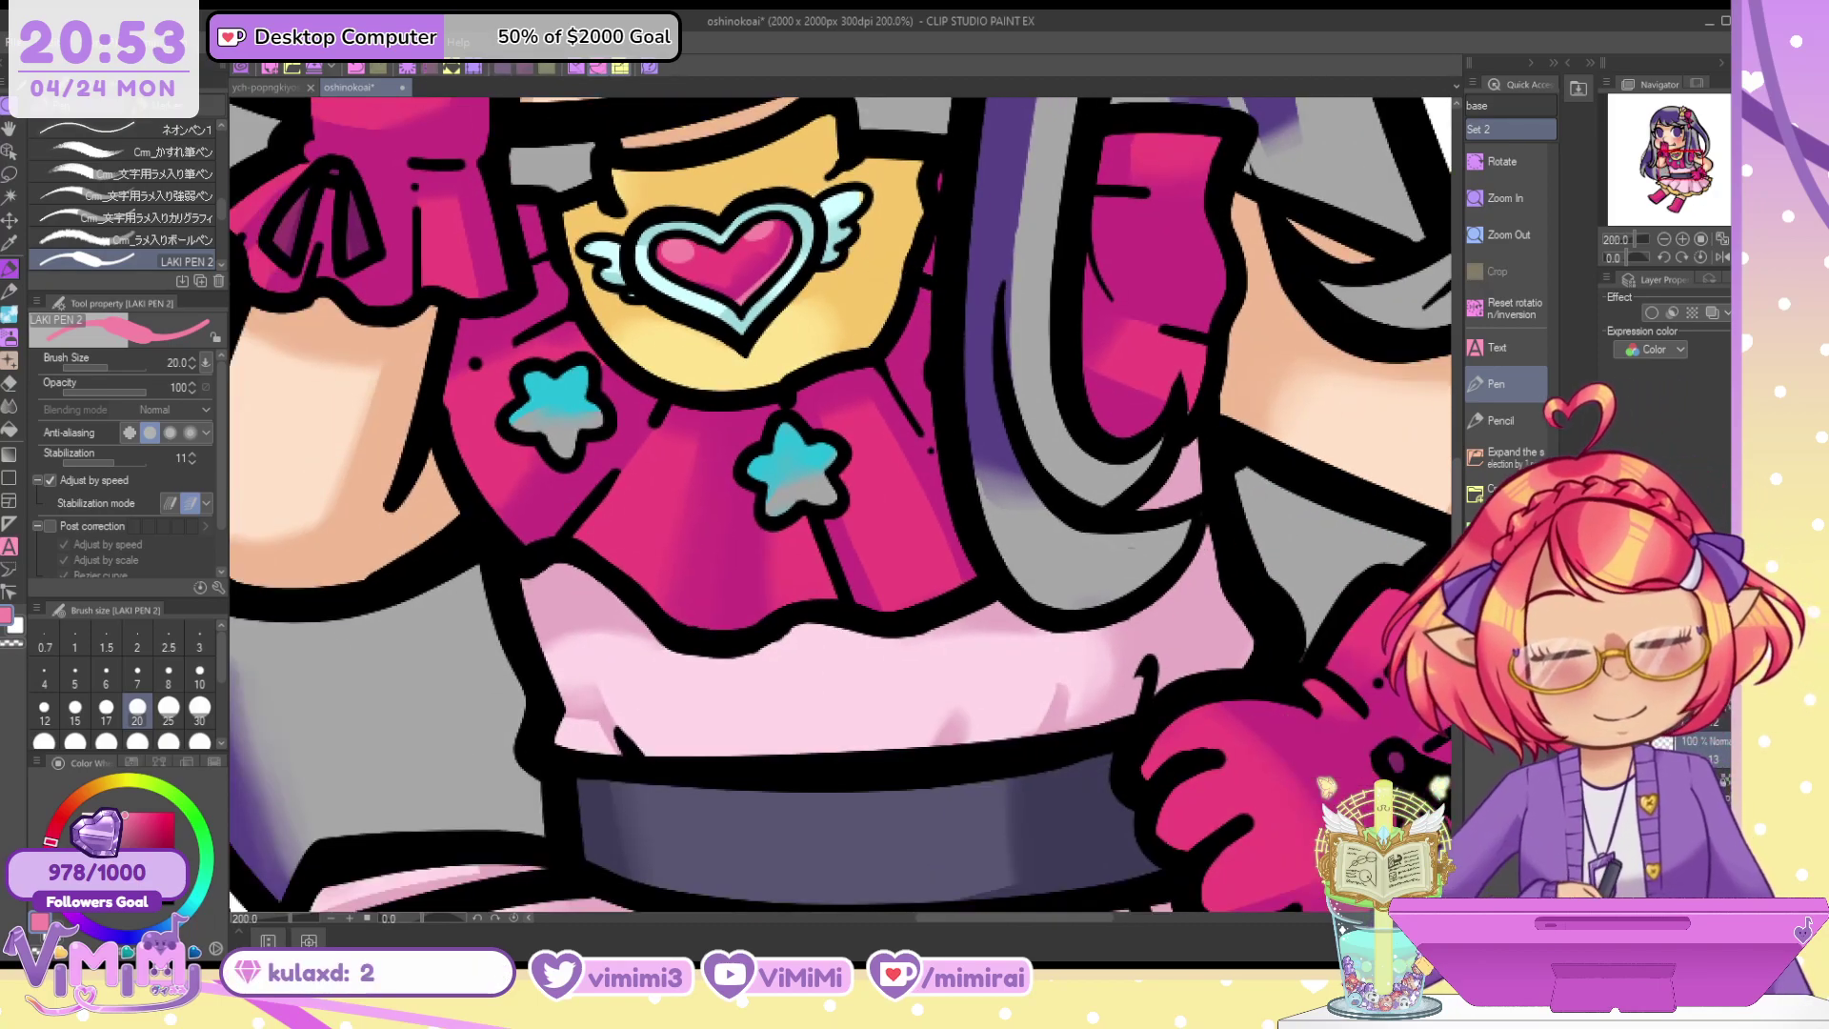
Select the blue star ornaments on the bodice and recolour their grey shadows in deeper blue at brush size 50
left_click(10, 196)
left_click(557, 398)
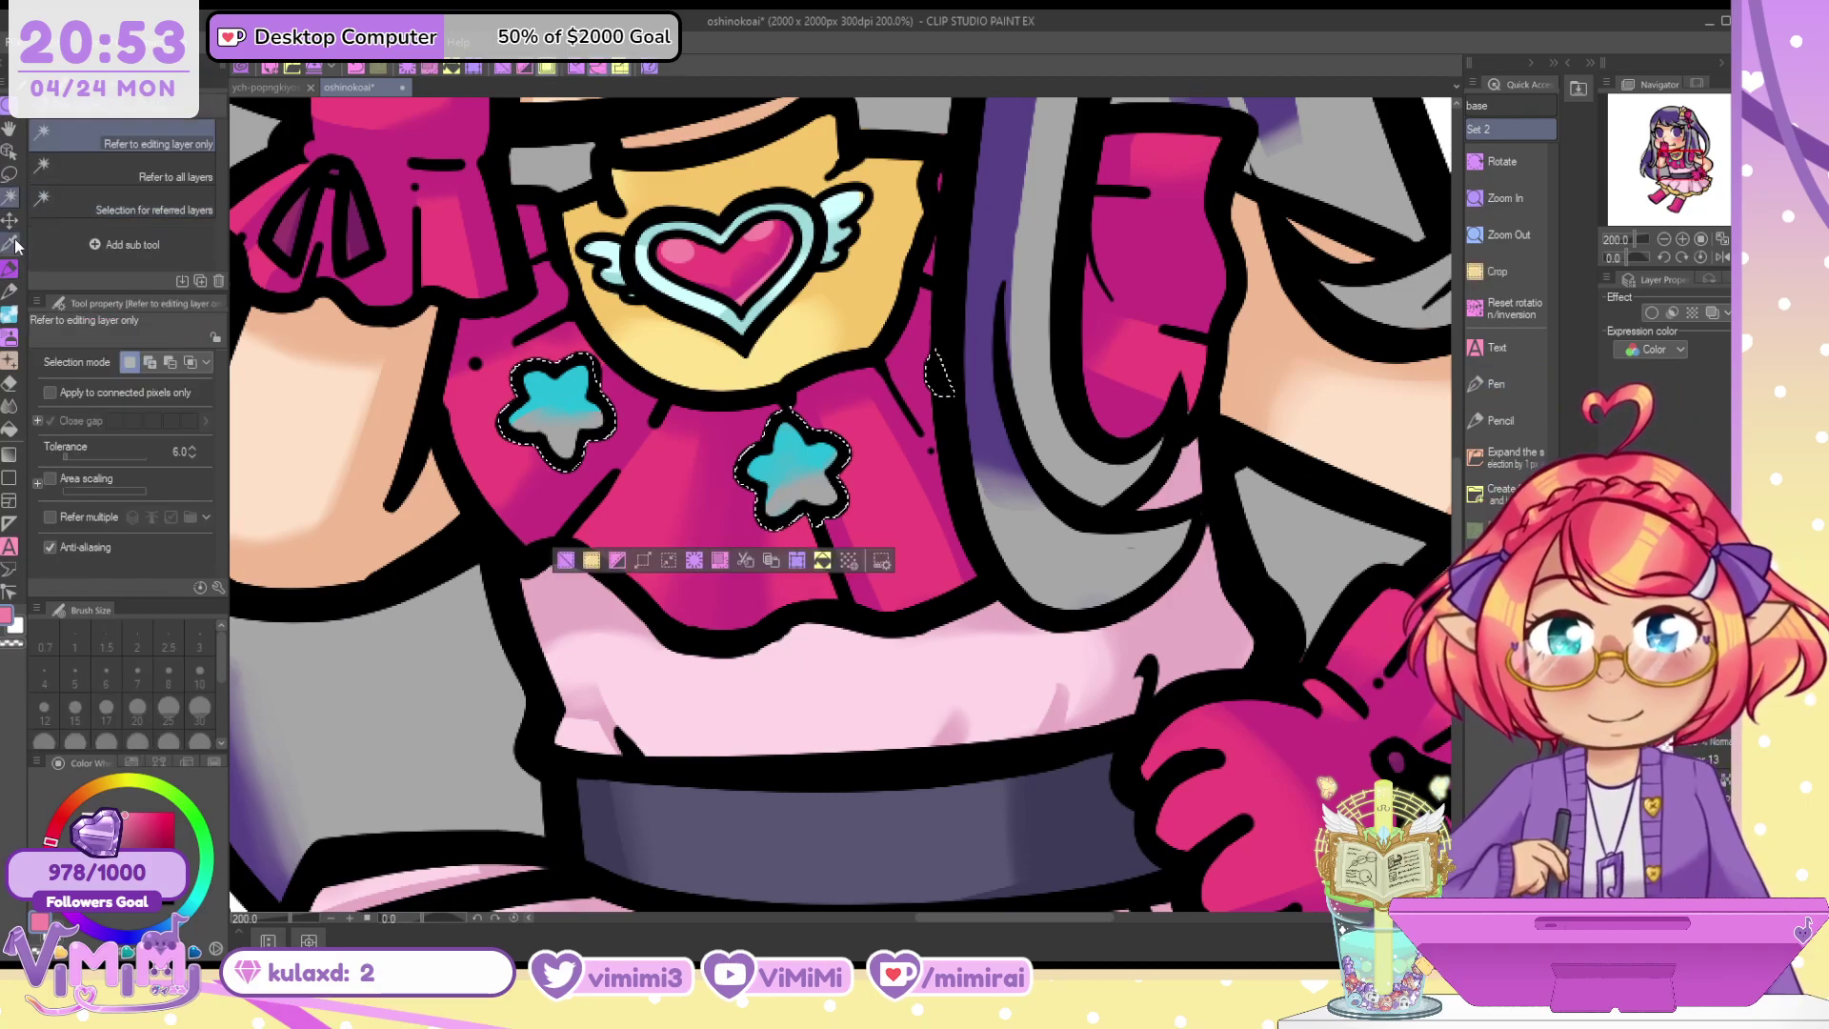
left_click(10, 269)
left_click(495, 419, "alt")
left_click(179, 920)
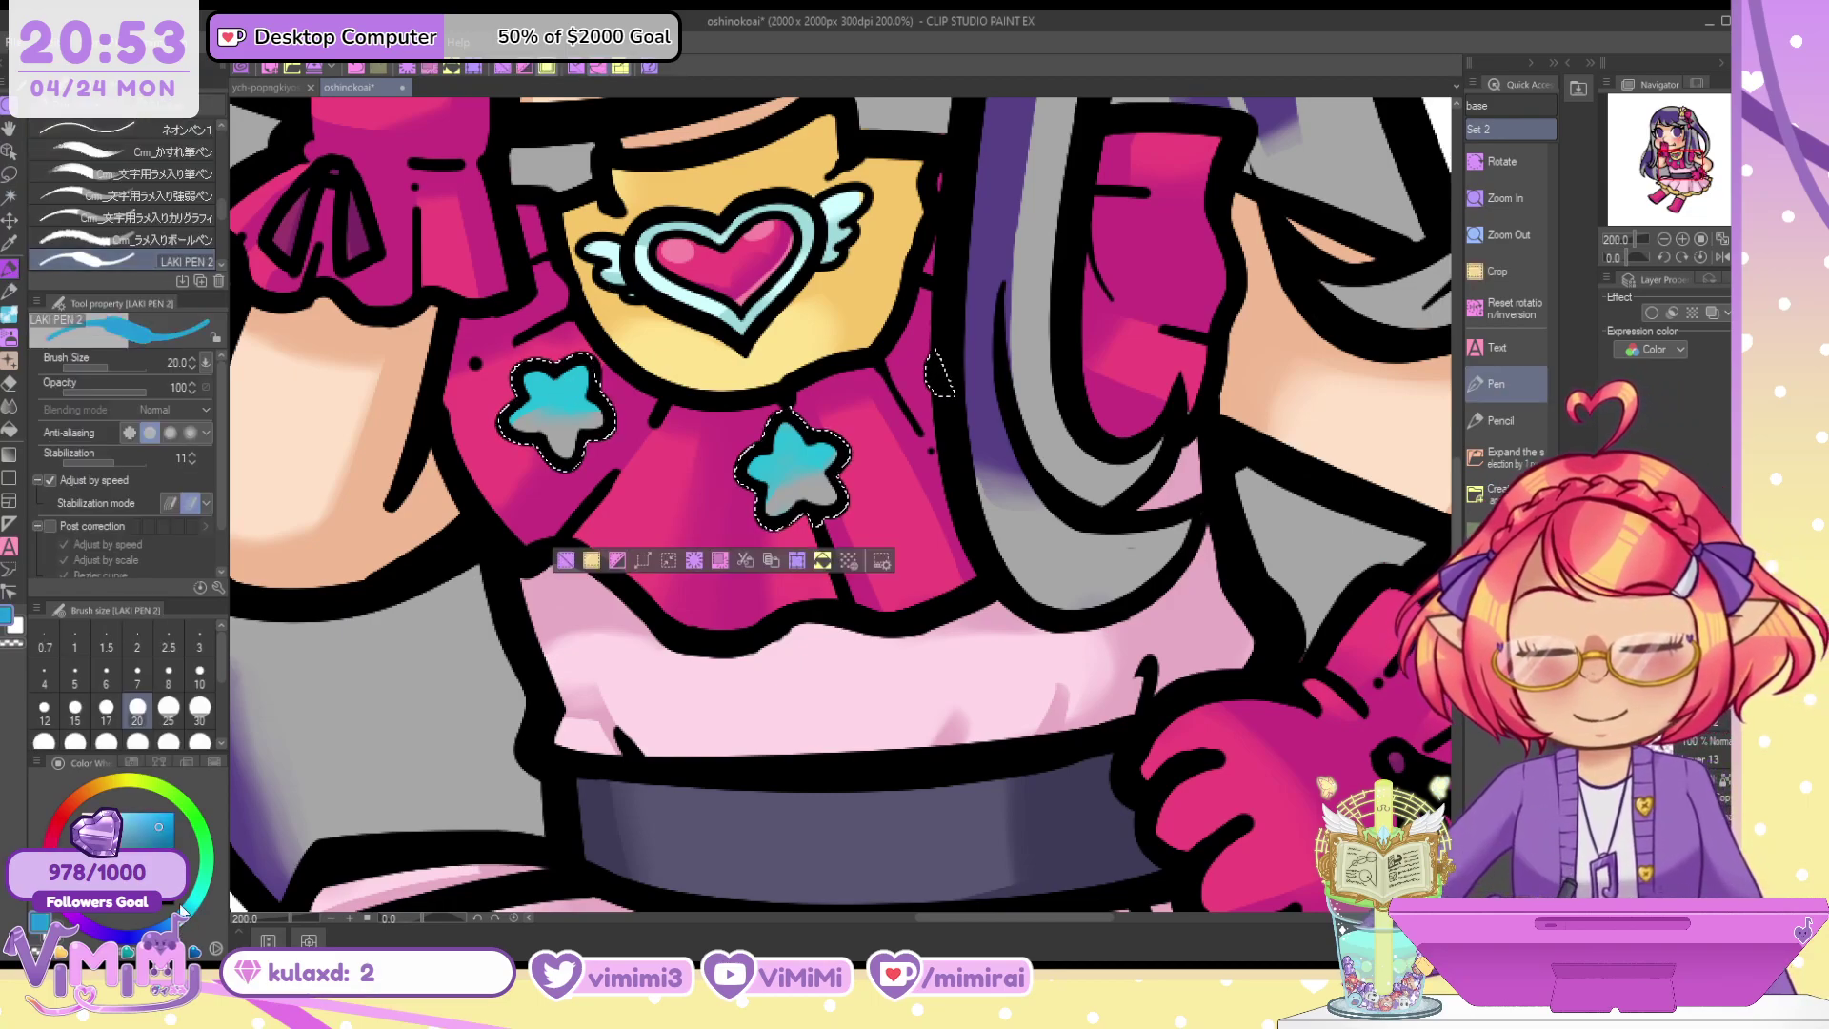
left_click(165, 831)
key("]")
key("]")
key("]")
key("]")
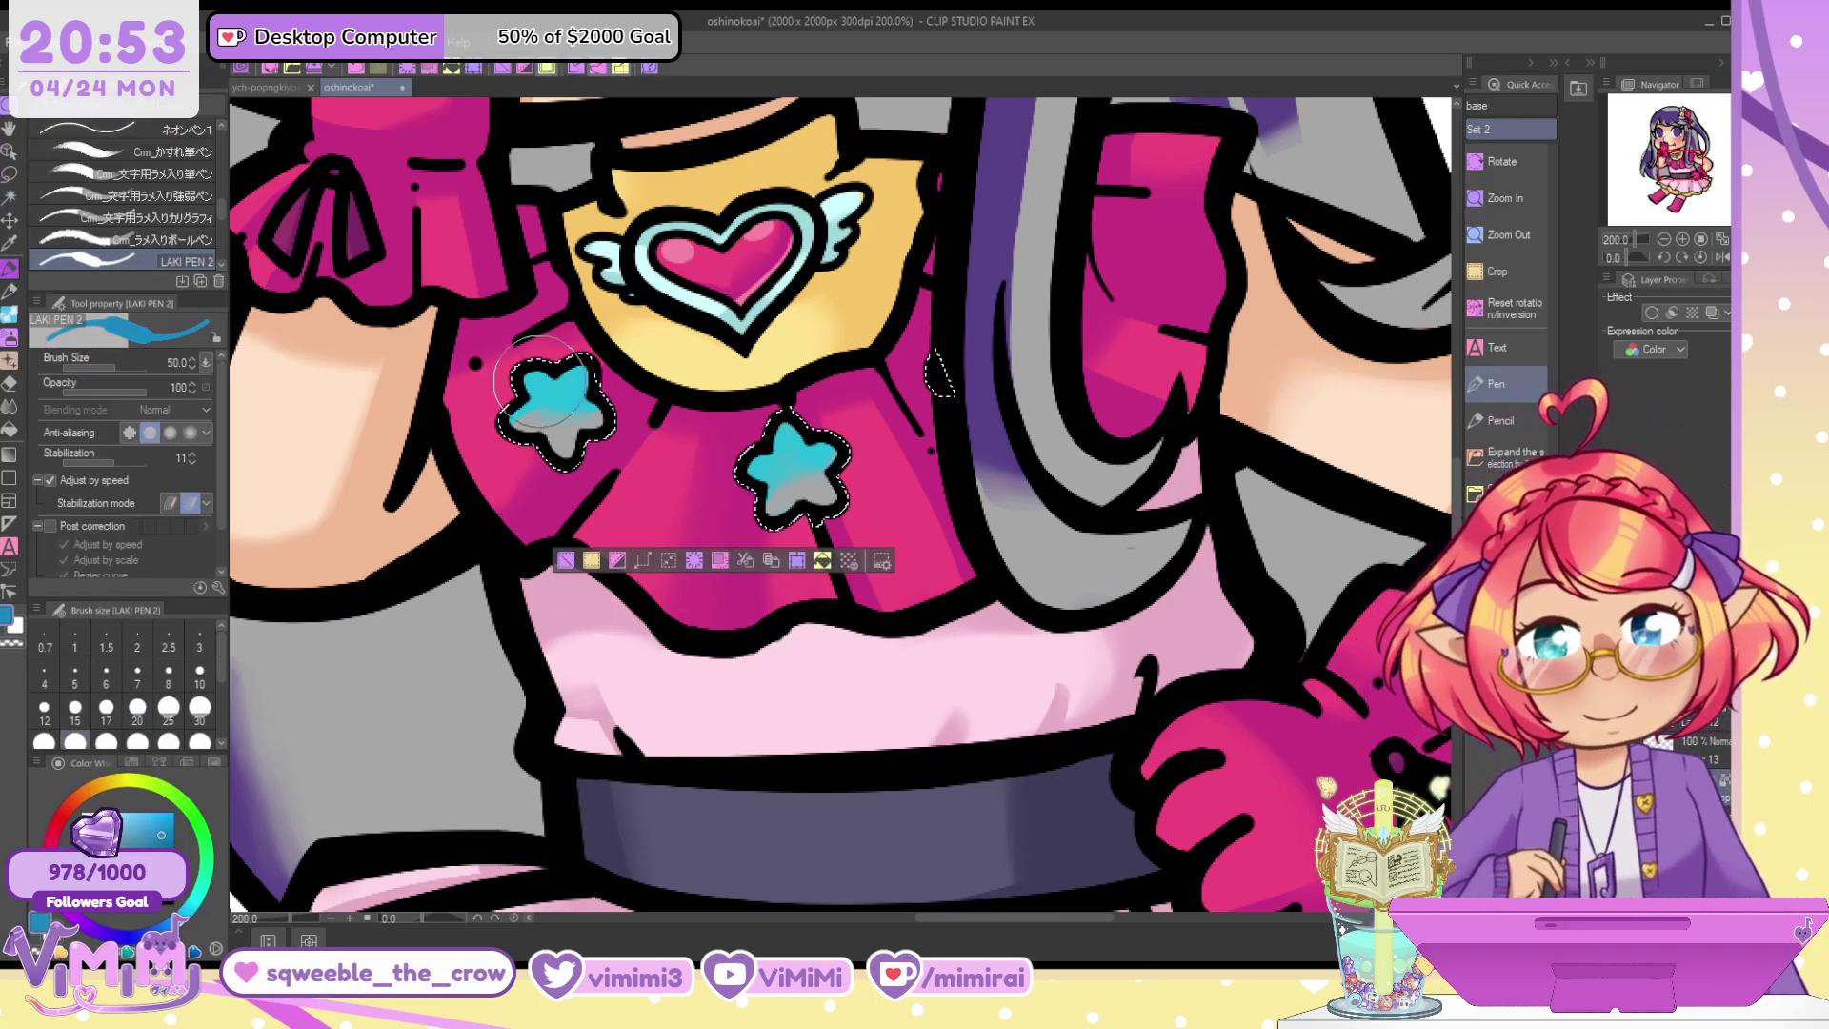
key("ctrl+z")
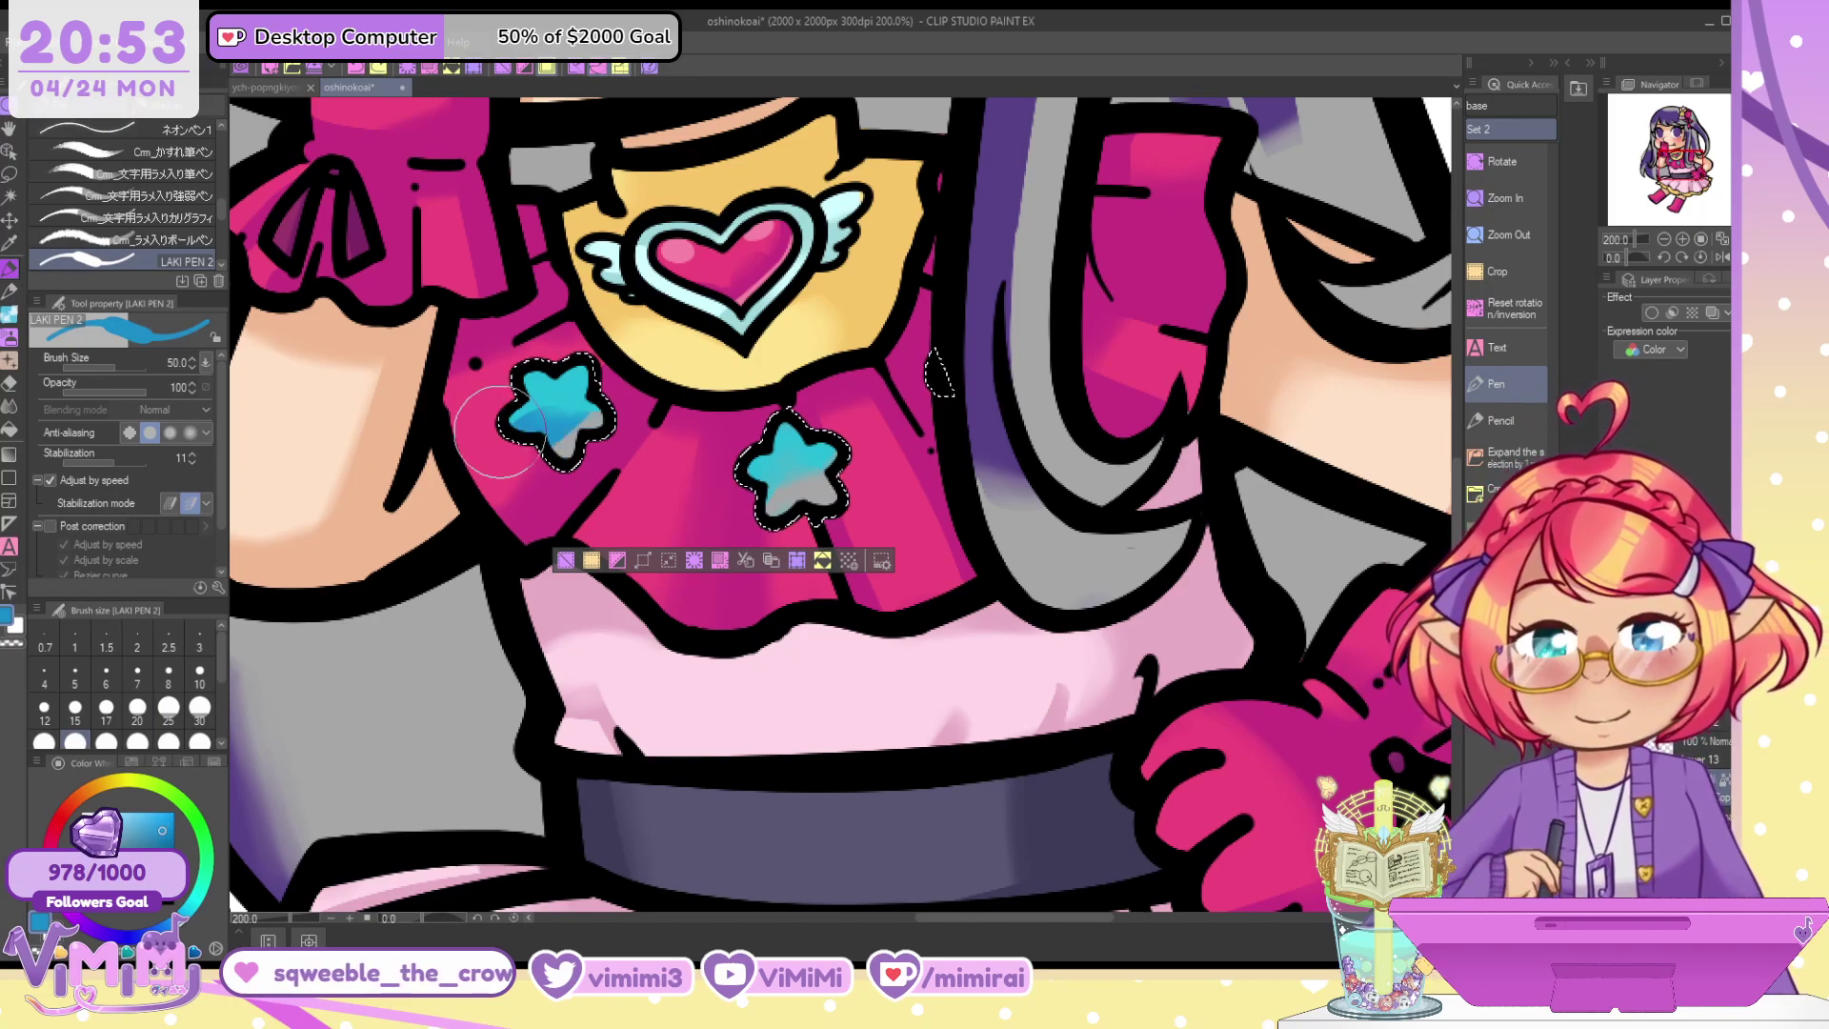
left_click_drag(815, 438, 924, 420)
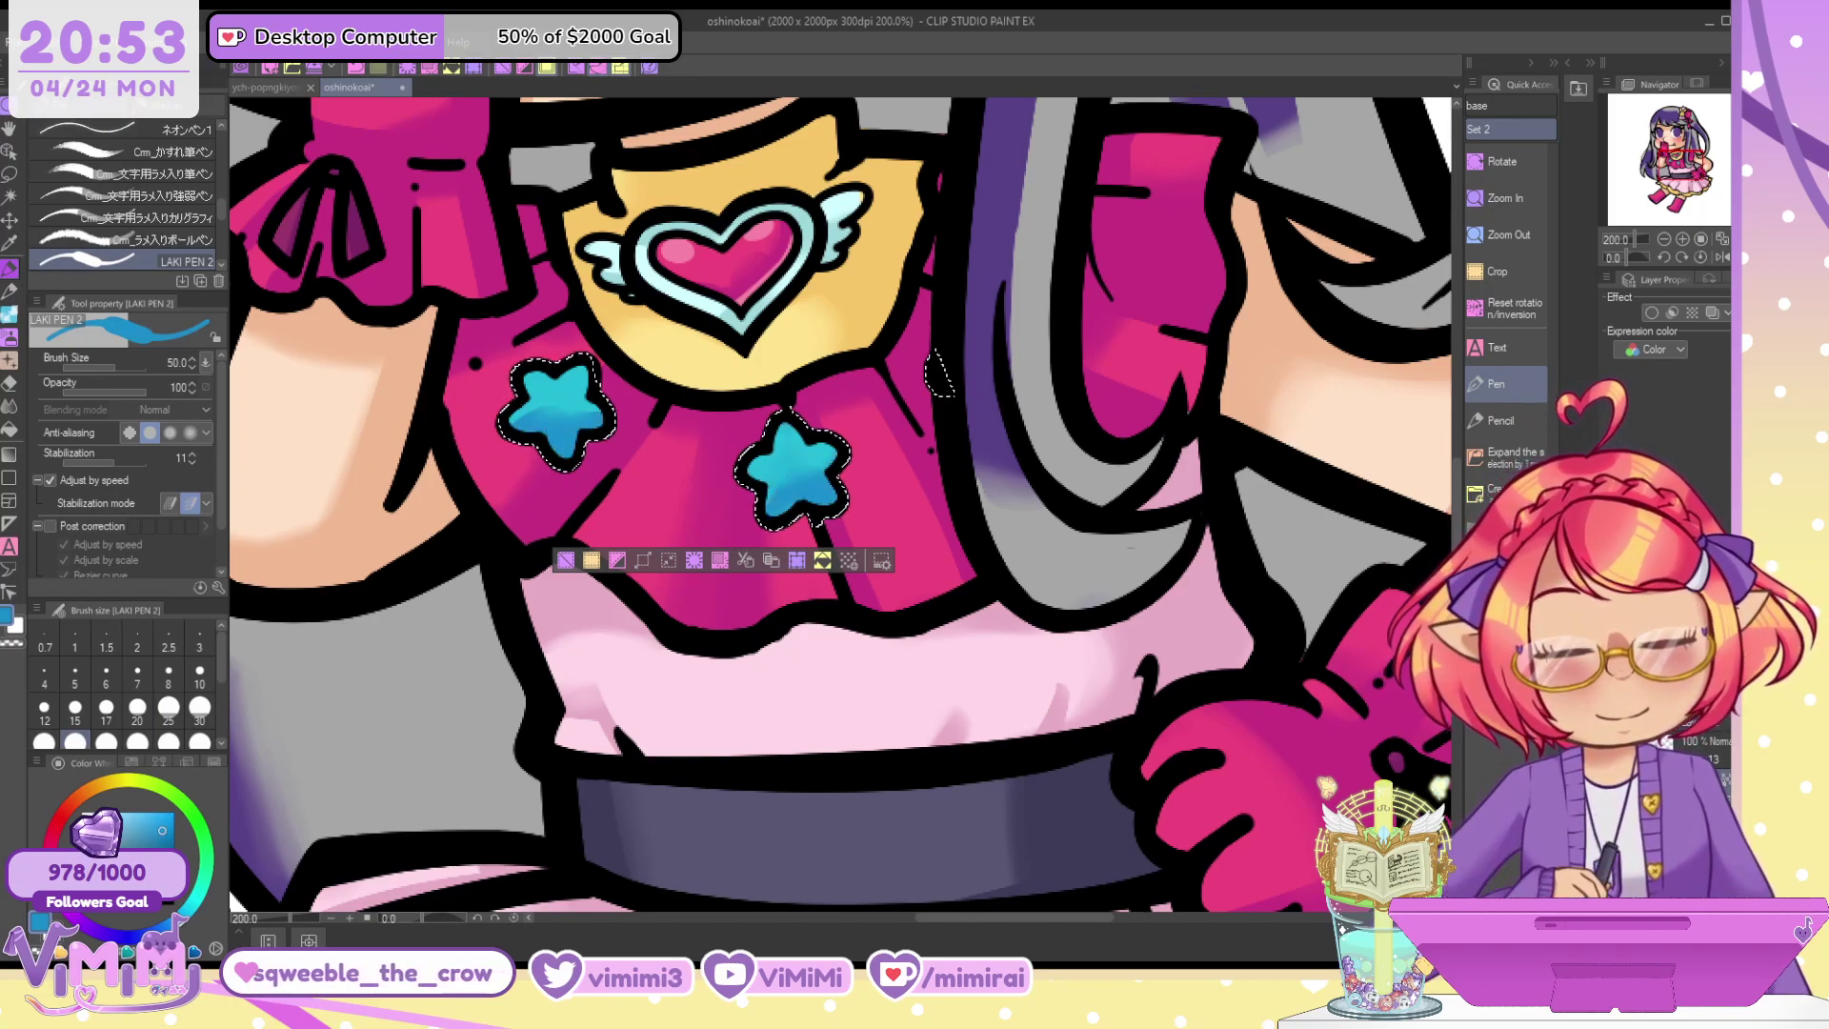
Paint small light aqua highlights on both star ornaments at brush size 25, and clear the selection
left_click(536, 370, "alt")
left_click_drag(202, 895, 203, 881)
left_click(129, 812)
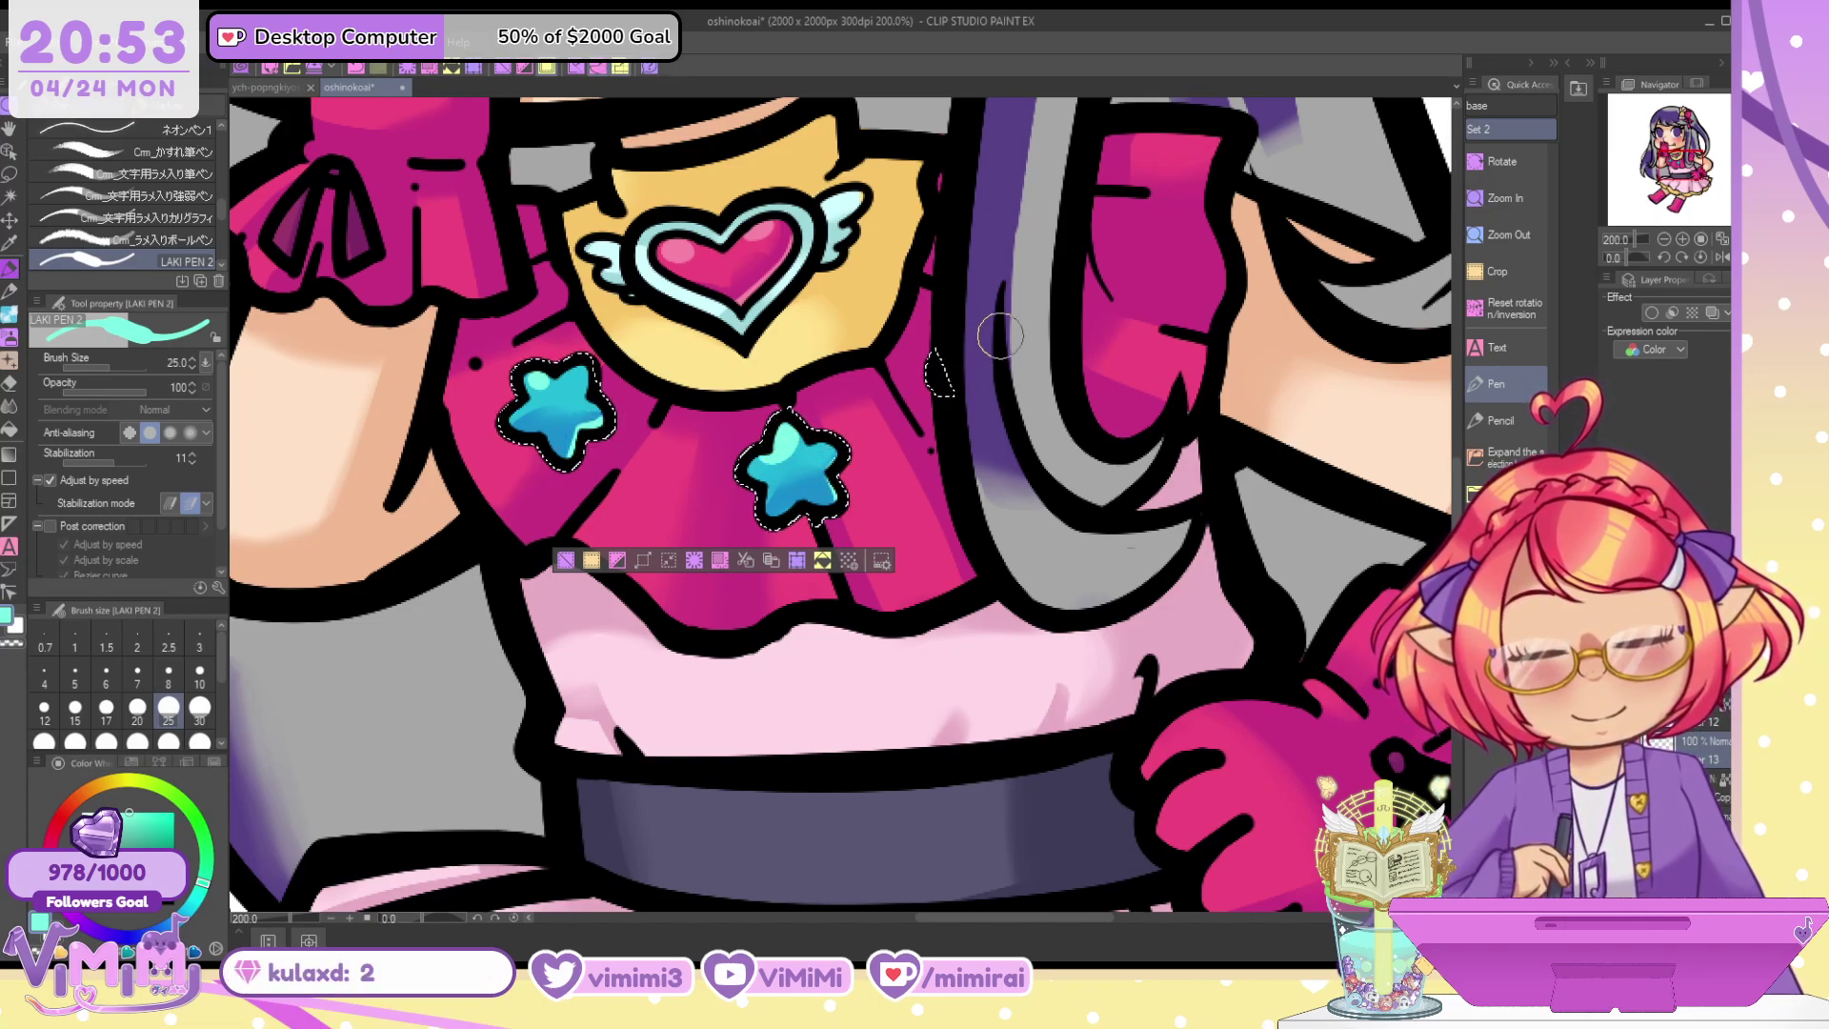
key("ctrl+d")
Select the hair and recolour all its grey shadows in dark indigo at brush size 150
scroll(959, 382, "down", 5)
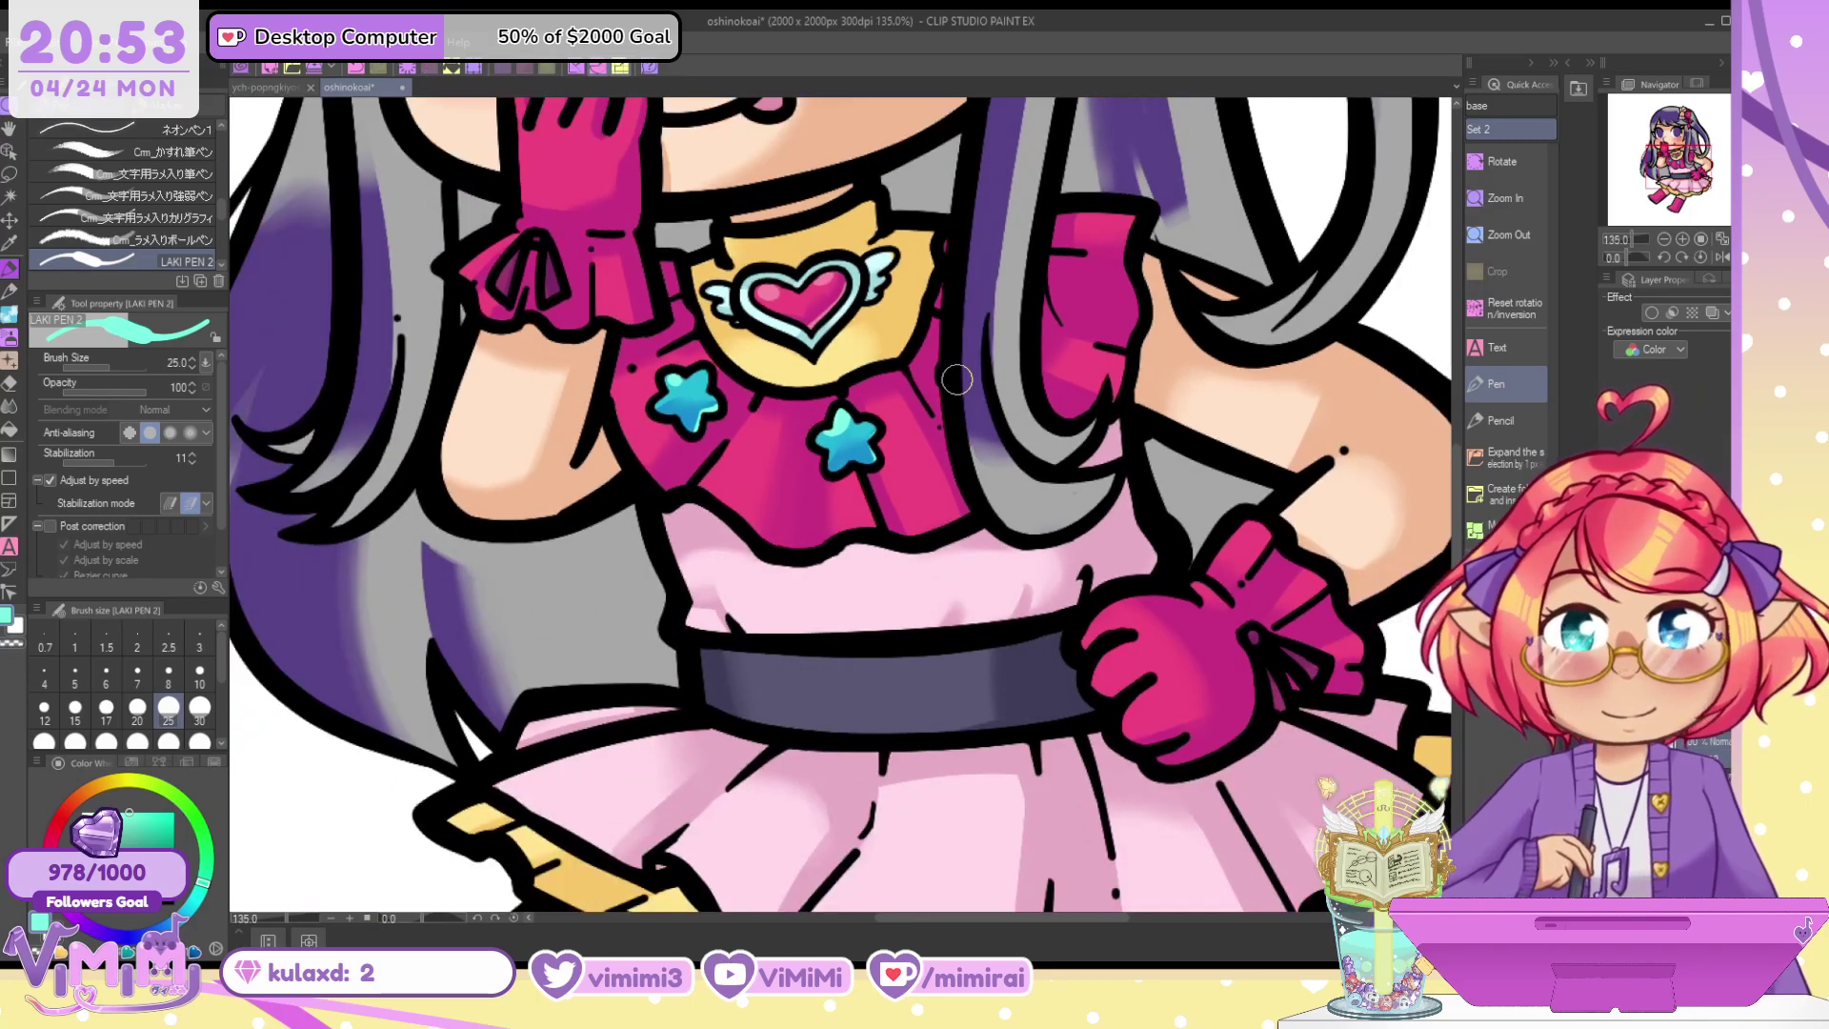
scroll(959, 379, "down", 1)
left_click_drag(1658, 168, 1676, 139)
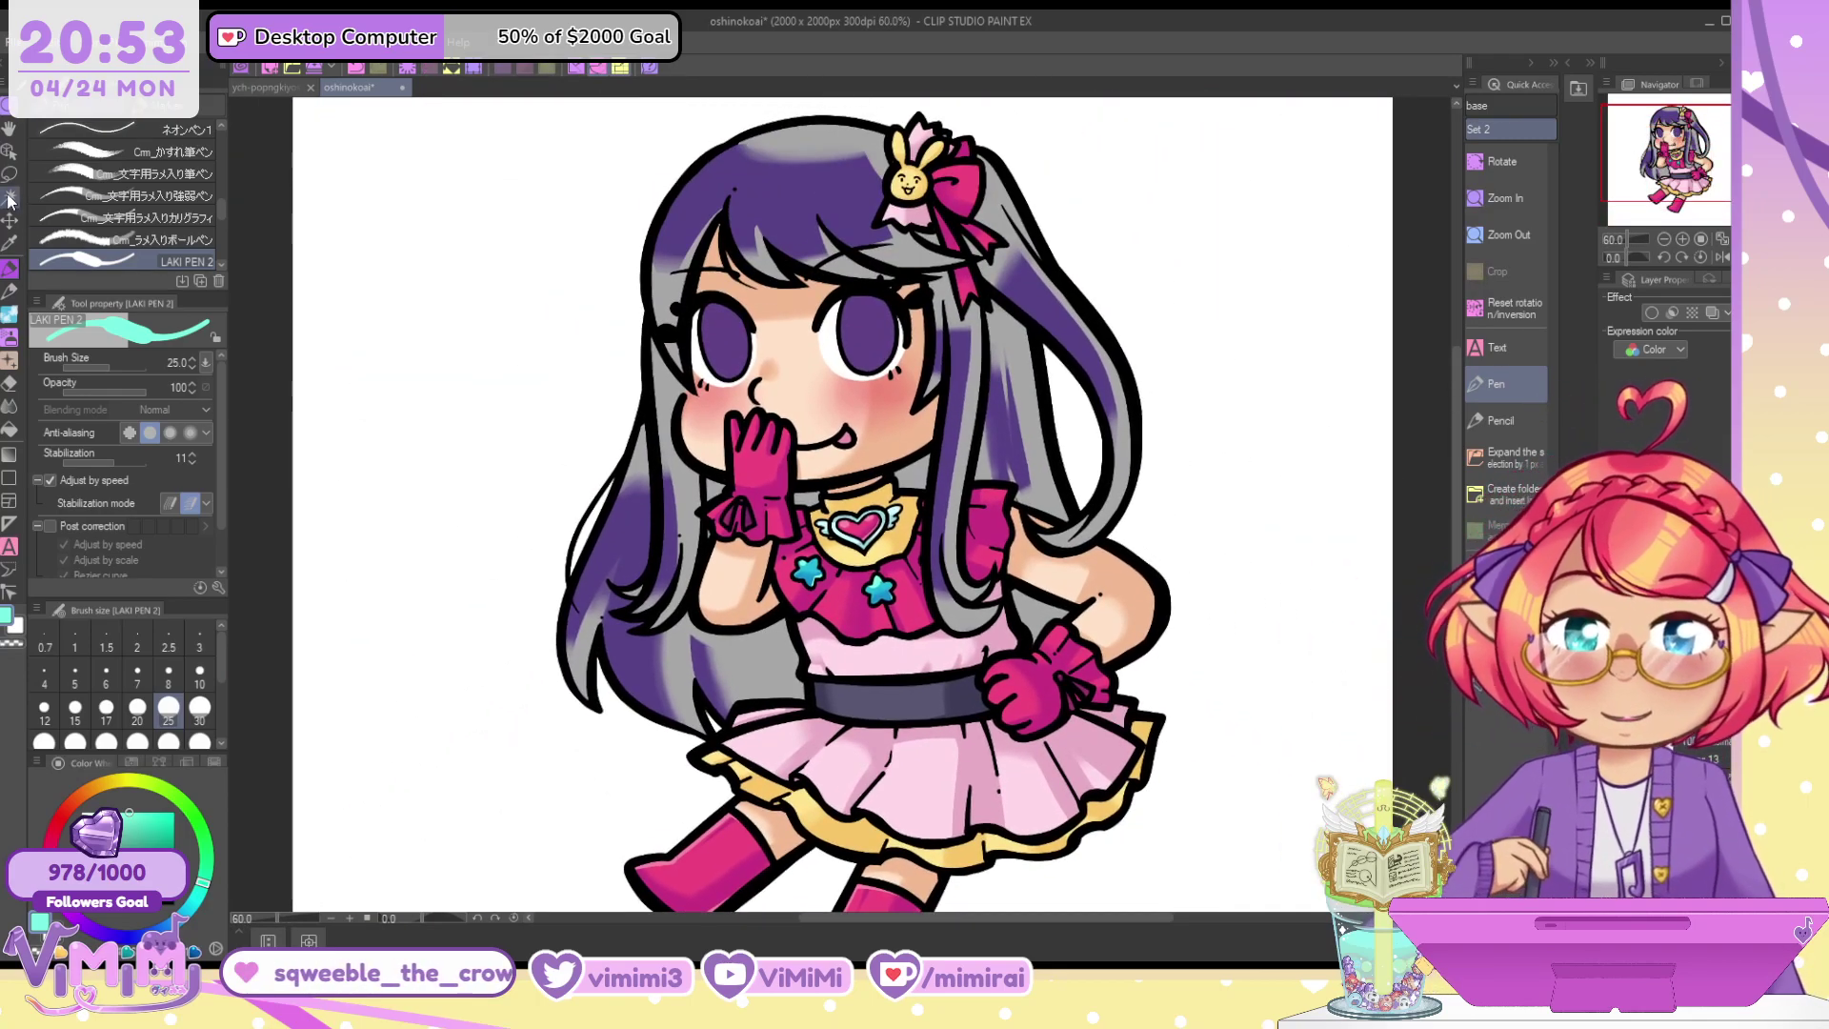
left_click(9, 196)
left_click(784, 189)
left_click(10, 269)
left_click(685, 229, "alt")
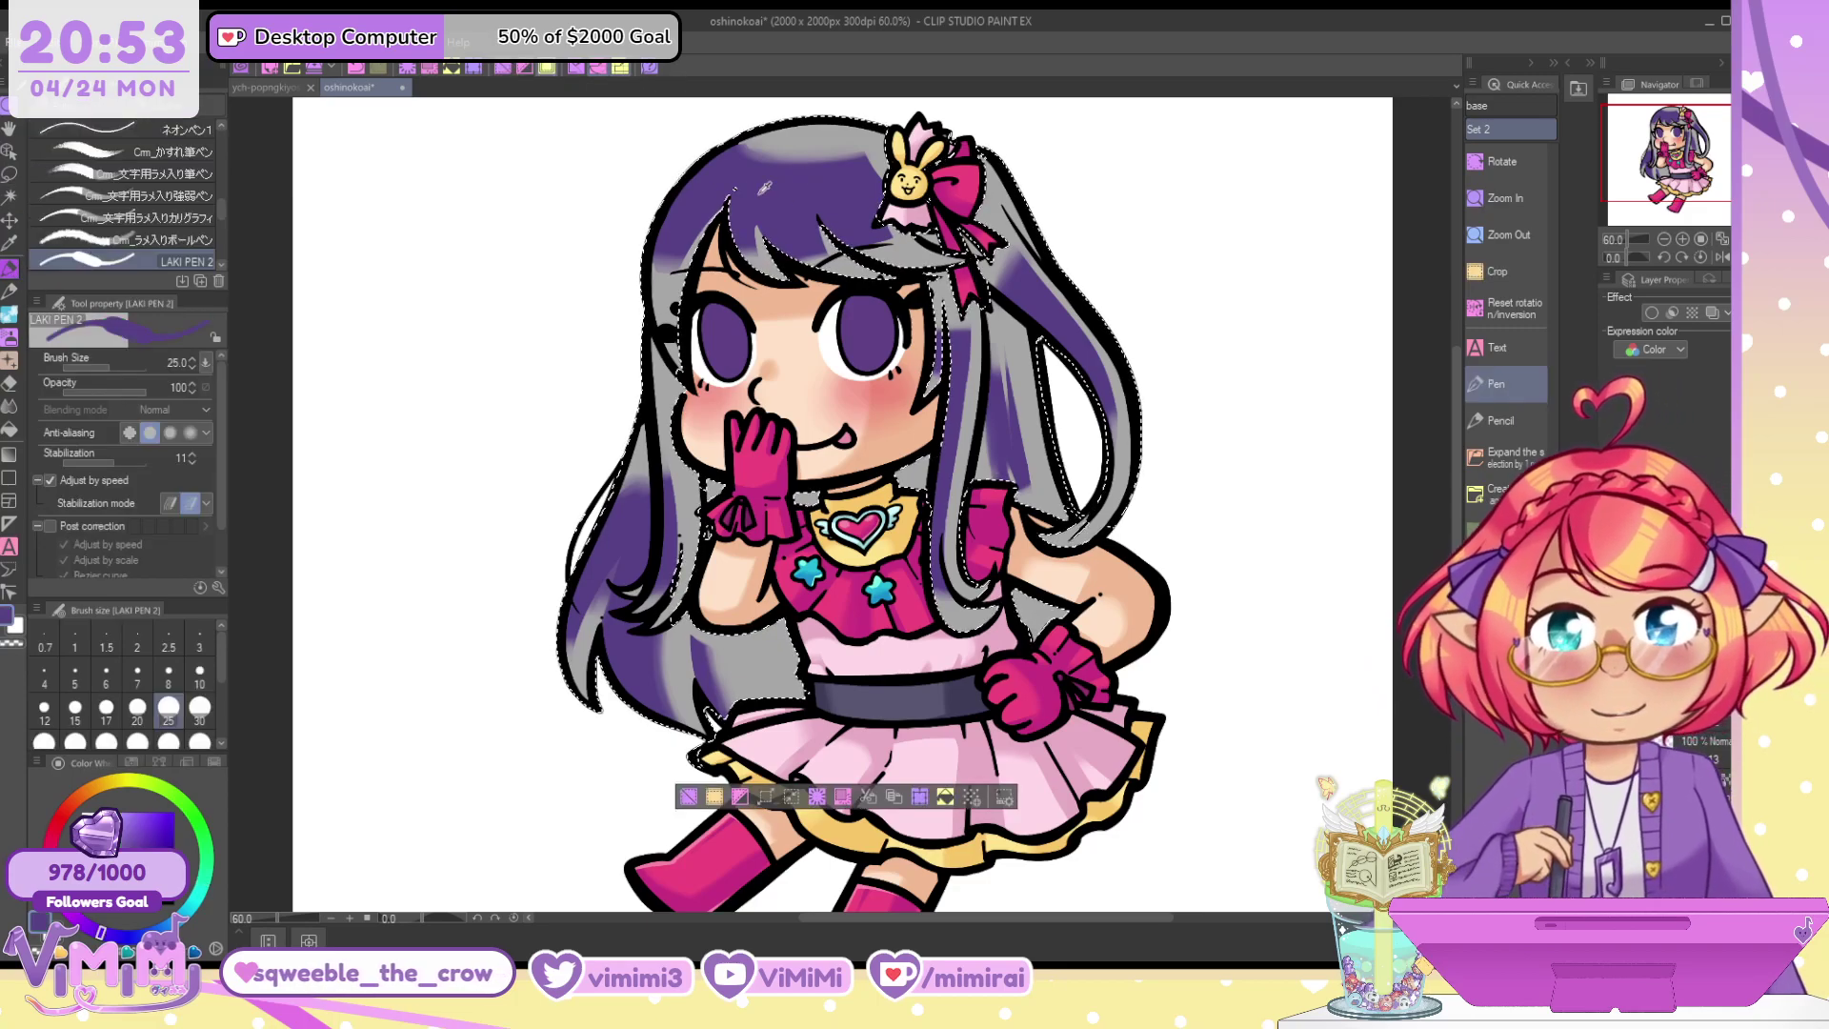
left_click(143, 862)
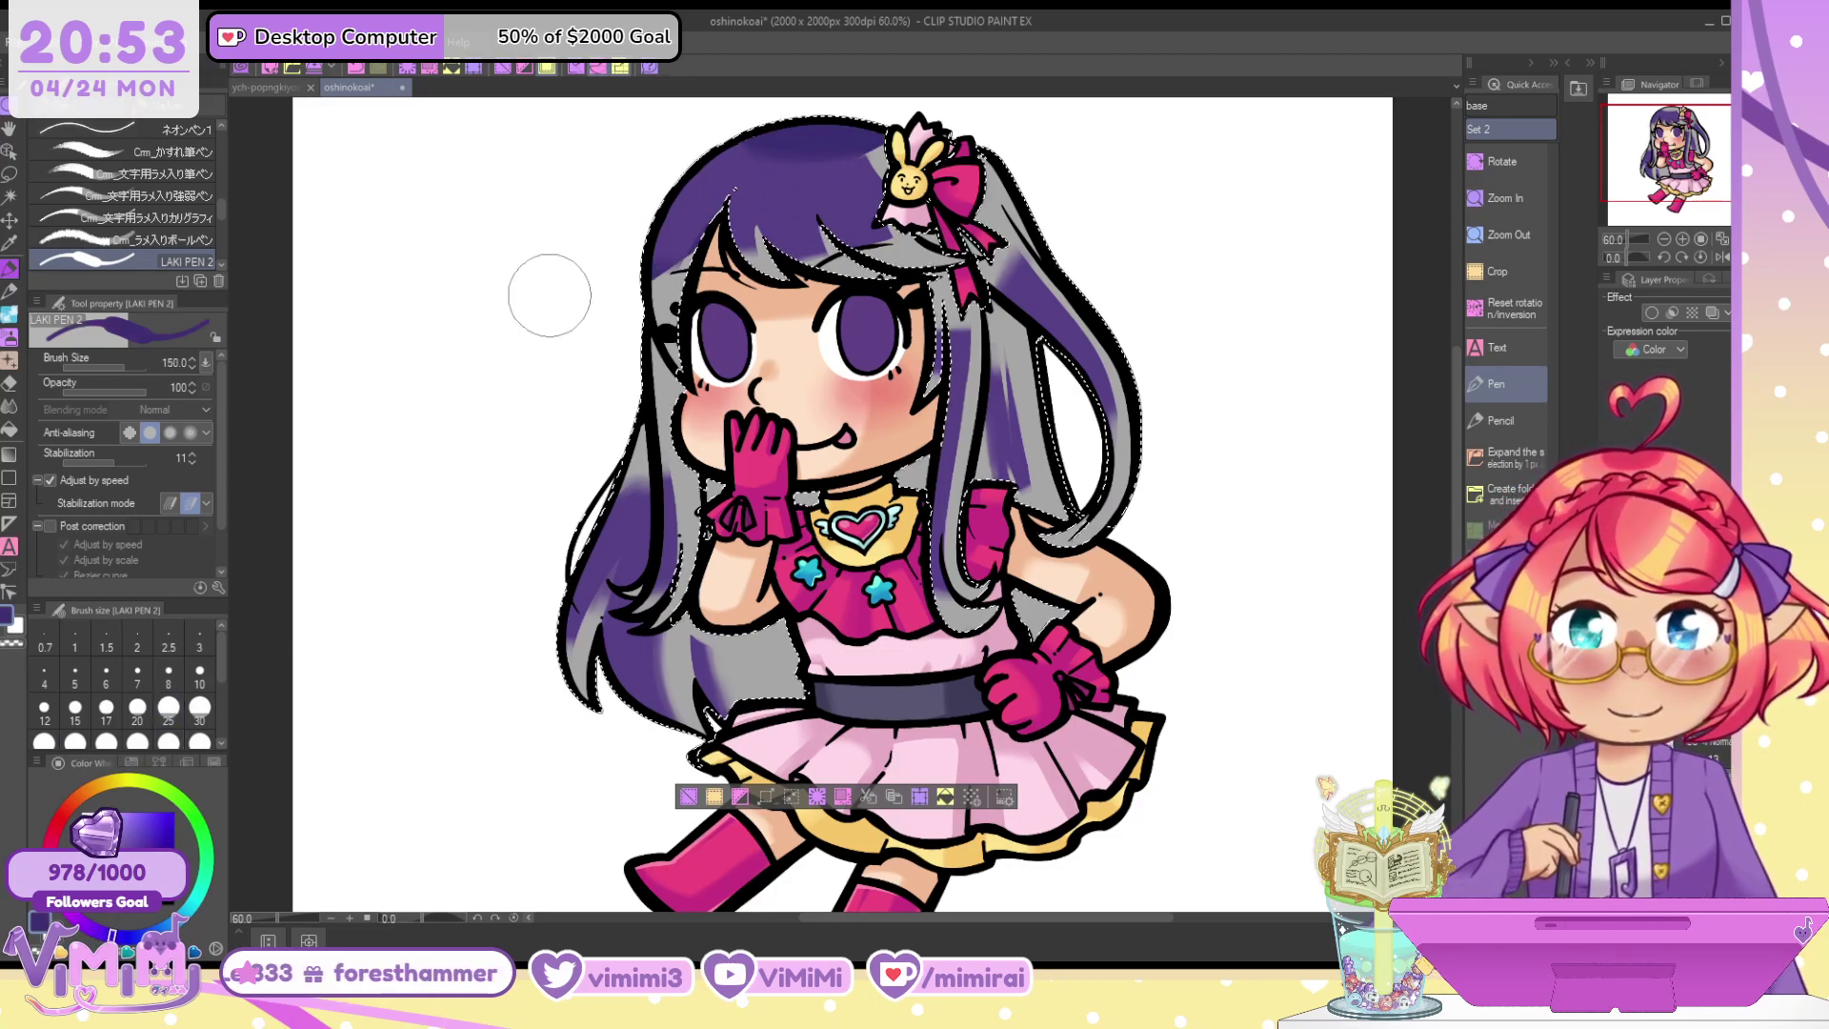
mouse_move(549, 295)
left_mouse_down()
mouse_move(540, 402)
mouse_move(915, 311)
mouse_move(865, 386)
mouse_move(1180, 344)
mouse_move(1243, 389)
mouse_move(1187, 555)
left_mouse_up()
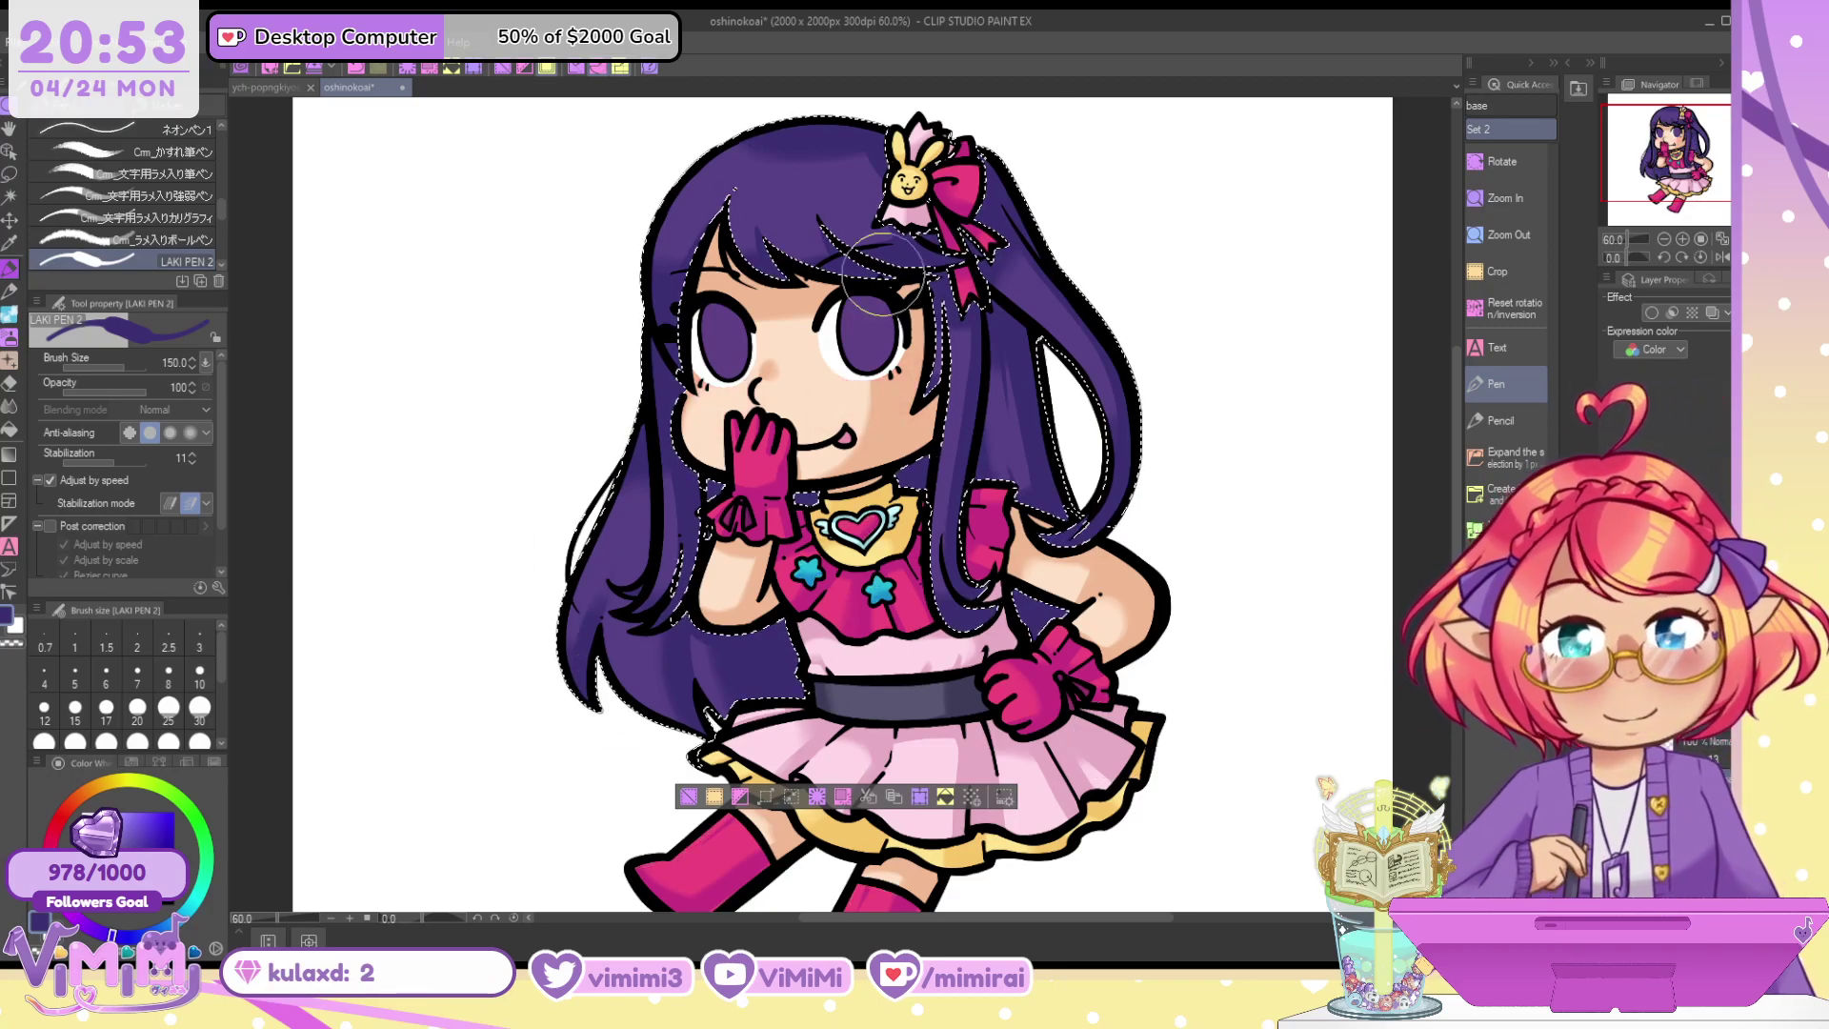
Sample the hair's purple and change the drawing colour to a lighter purple for highlights
left_click(797, 206, "alt")
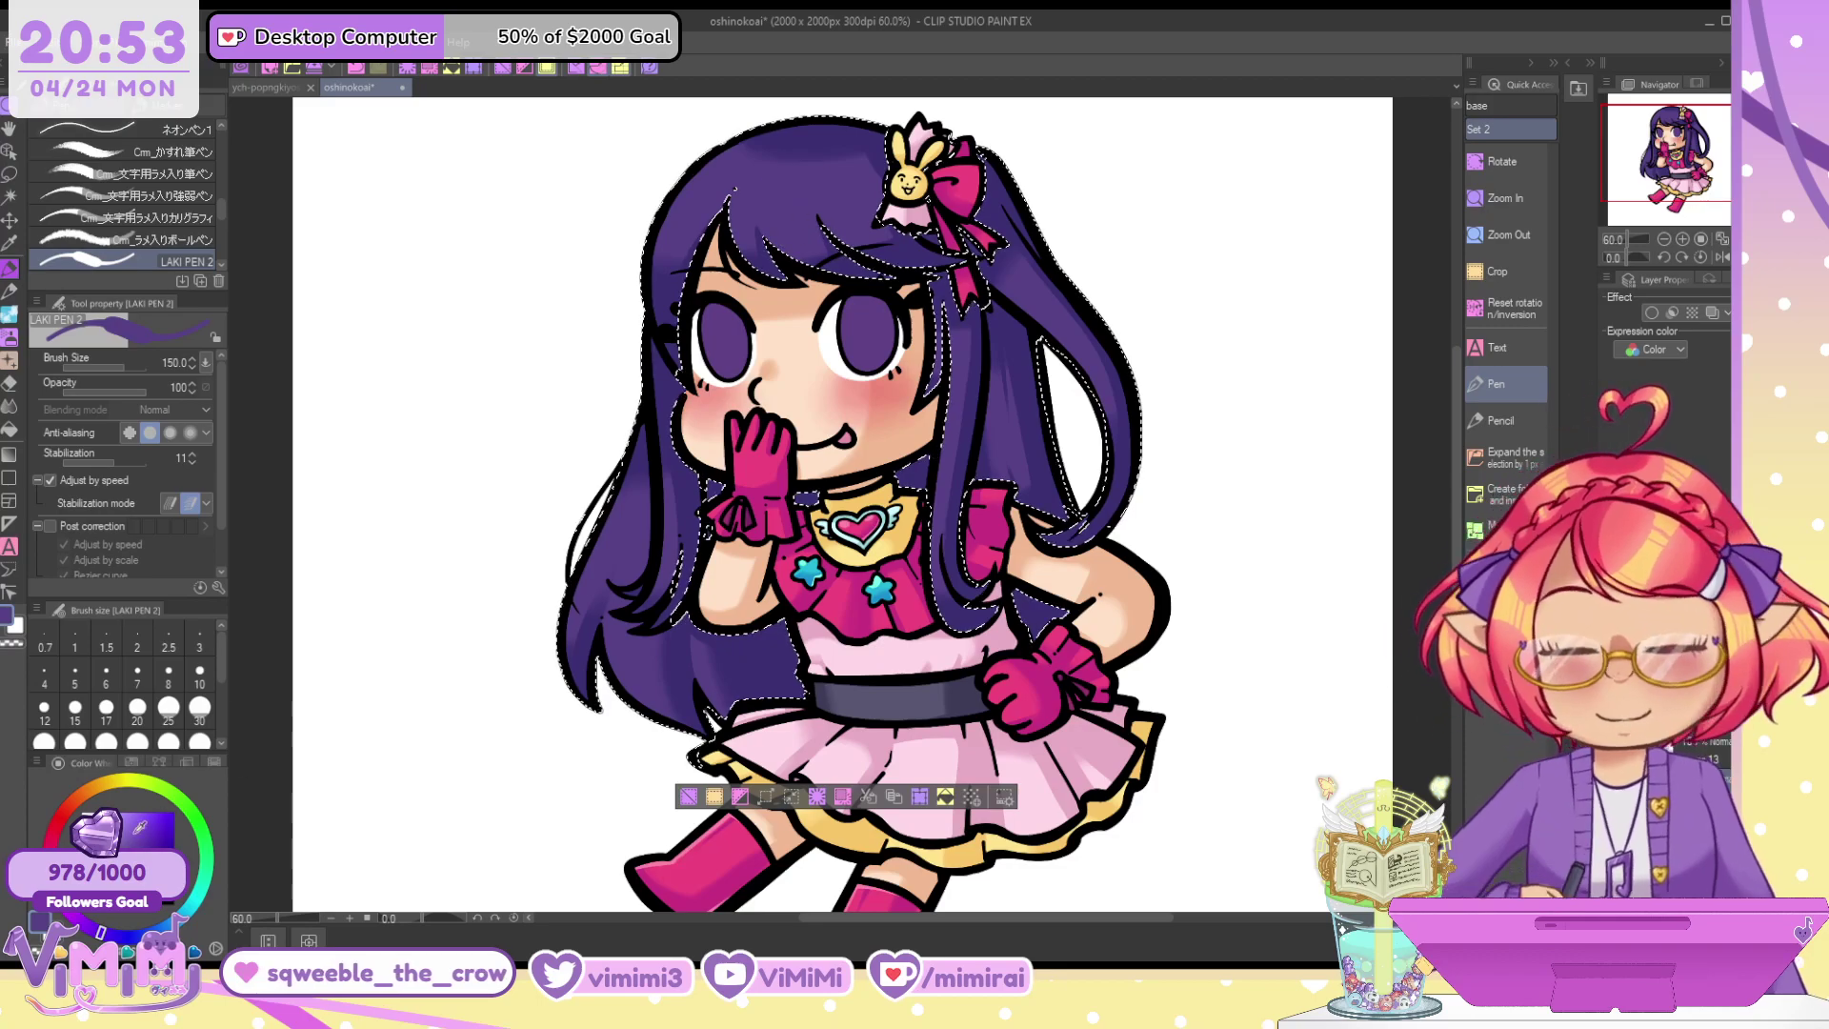
left_click(126, 818)
scroll(813, 172, "up", 6)
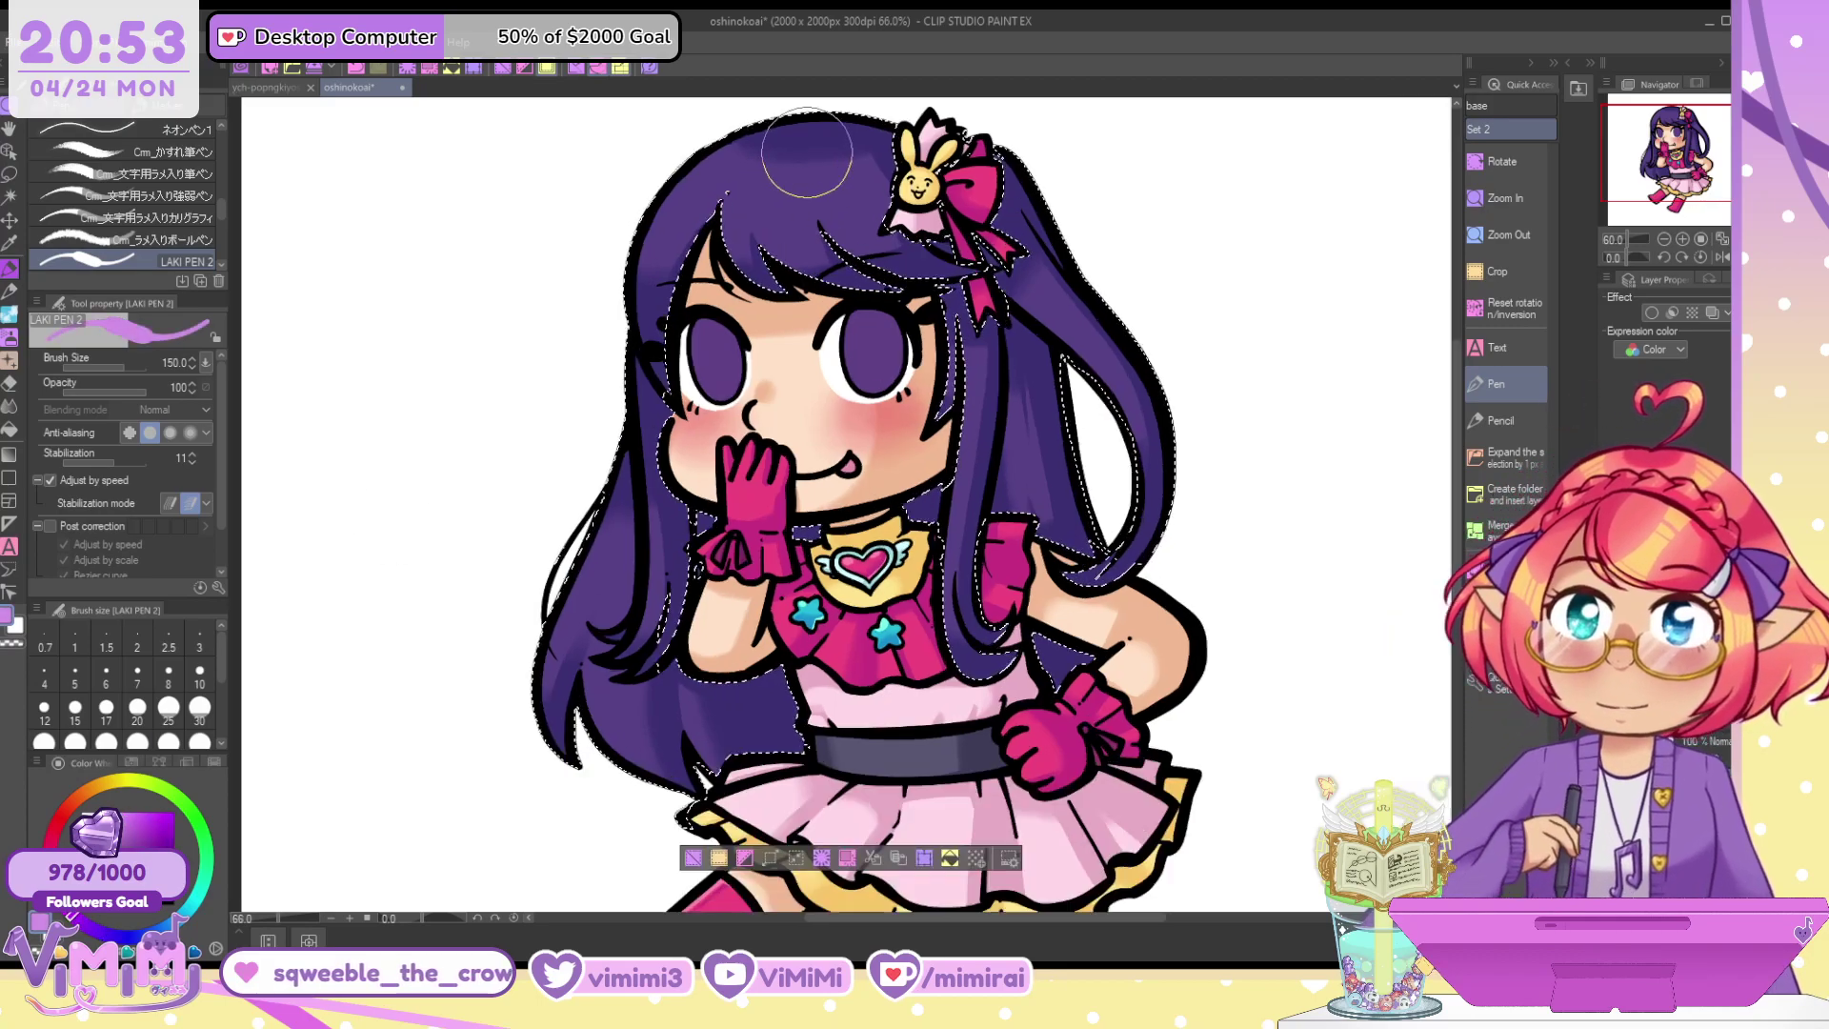
key("[")
key("[")
key("[")
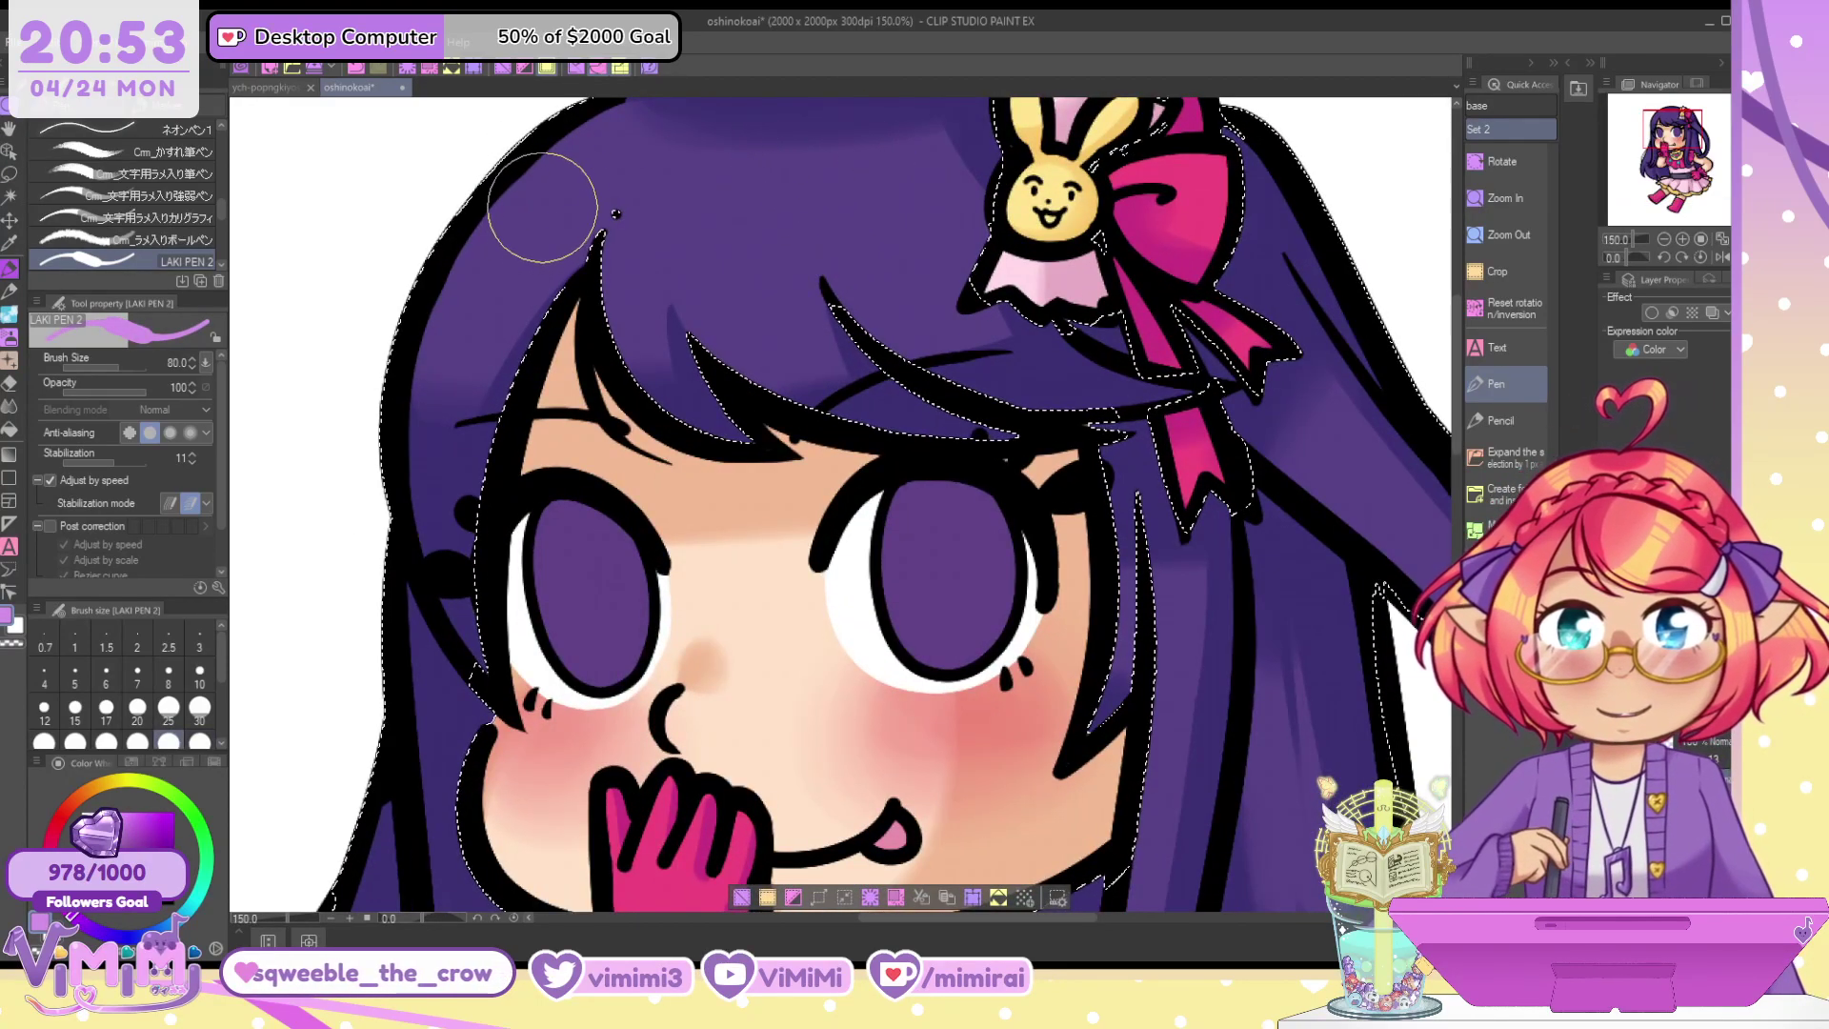
left_click_drag(581, 195, 477, 345)
key("ctrl+z")
left_click_drag(598, 143, 467, 362)
key("ctrl+z")
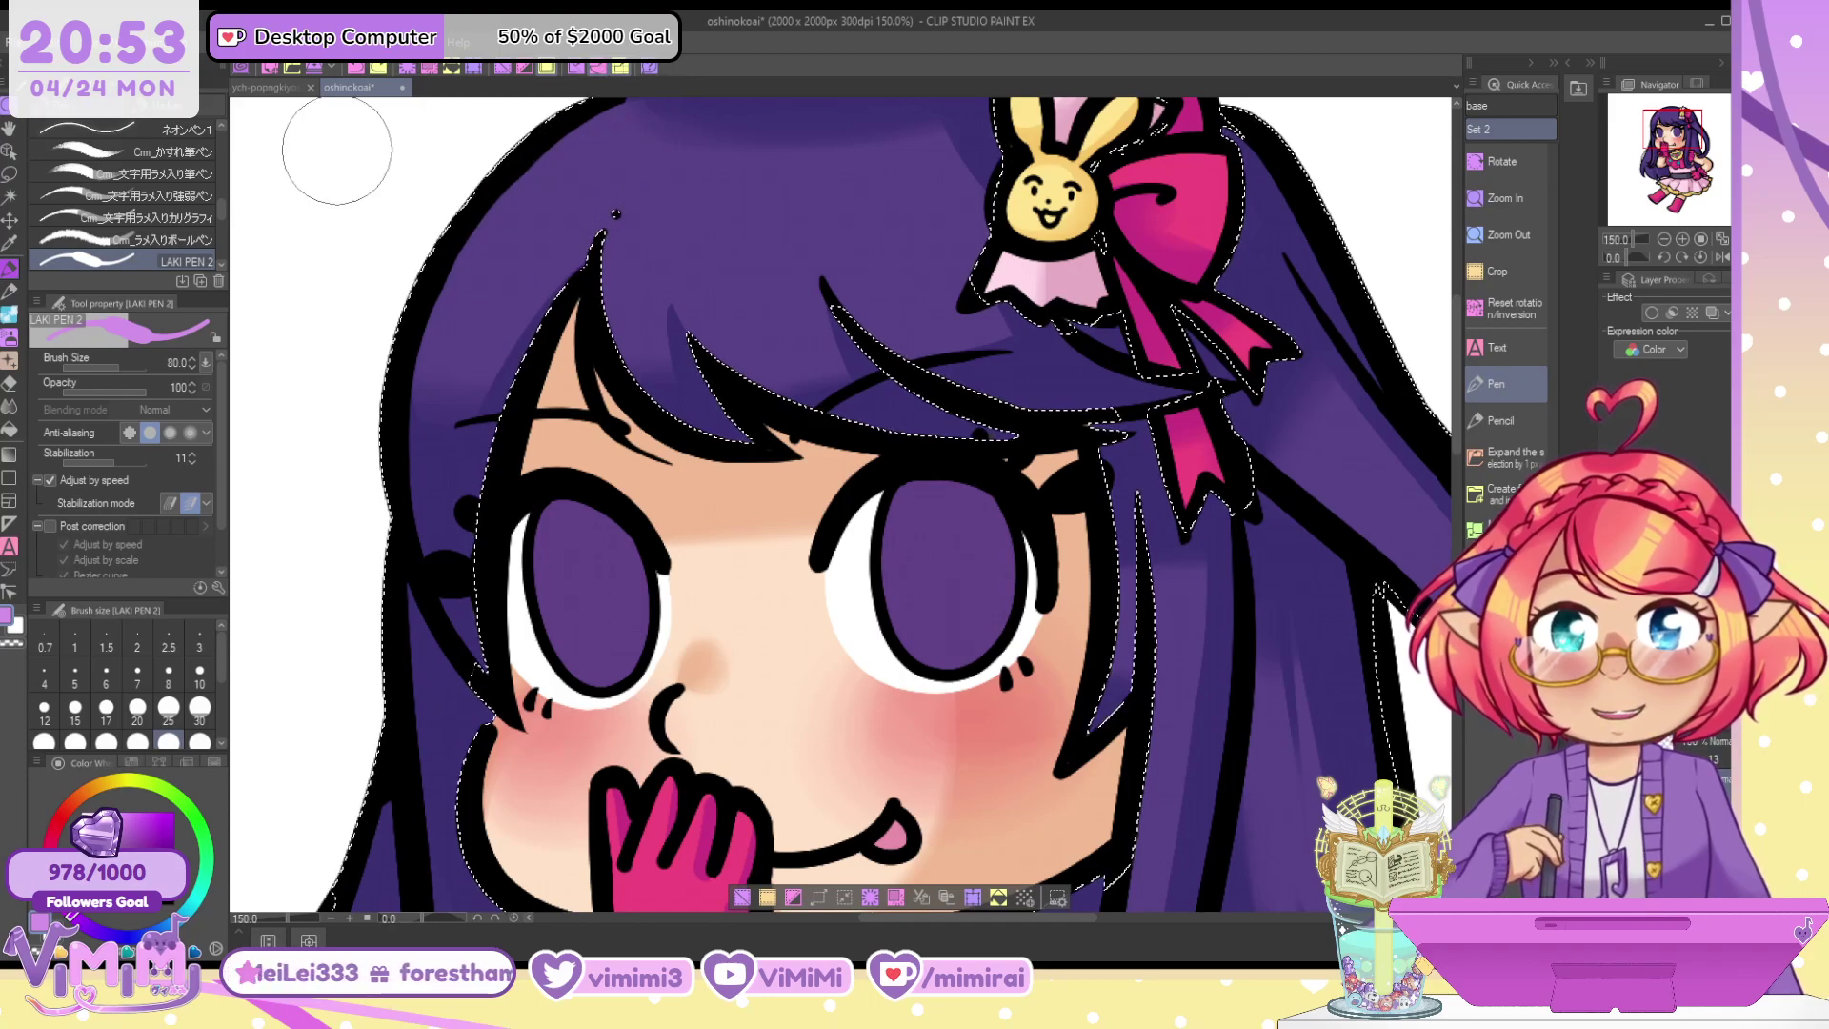
scroll(224, 269, "down", 3)
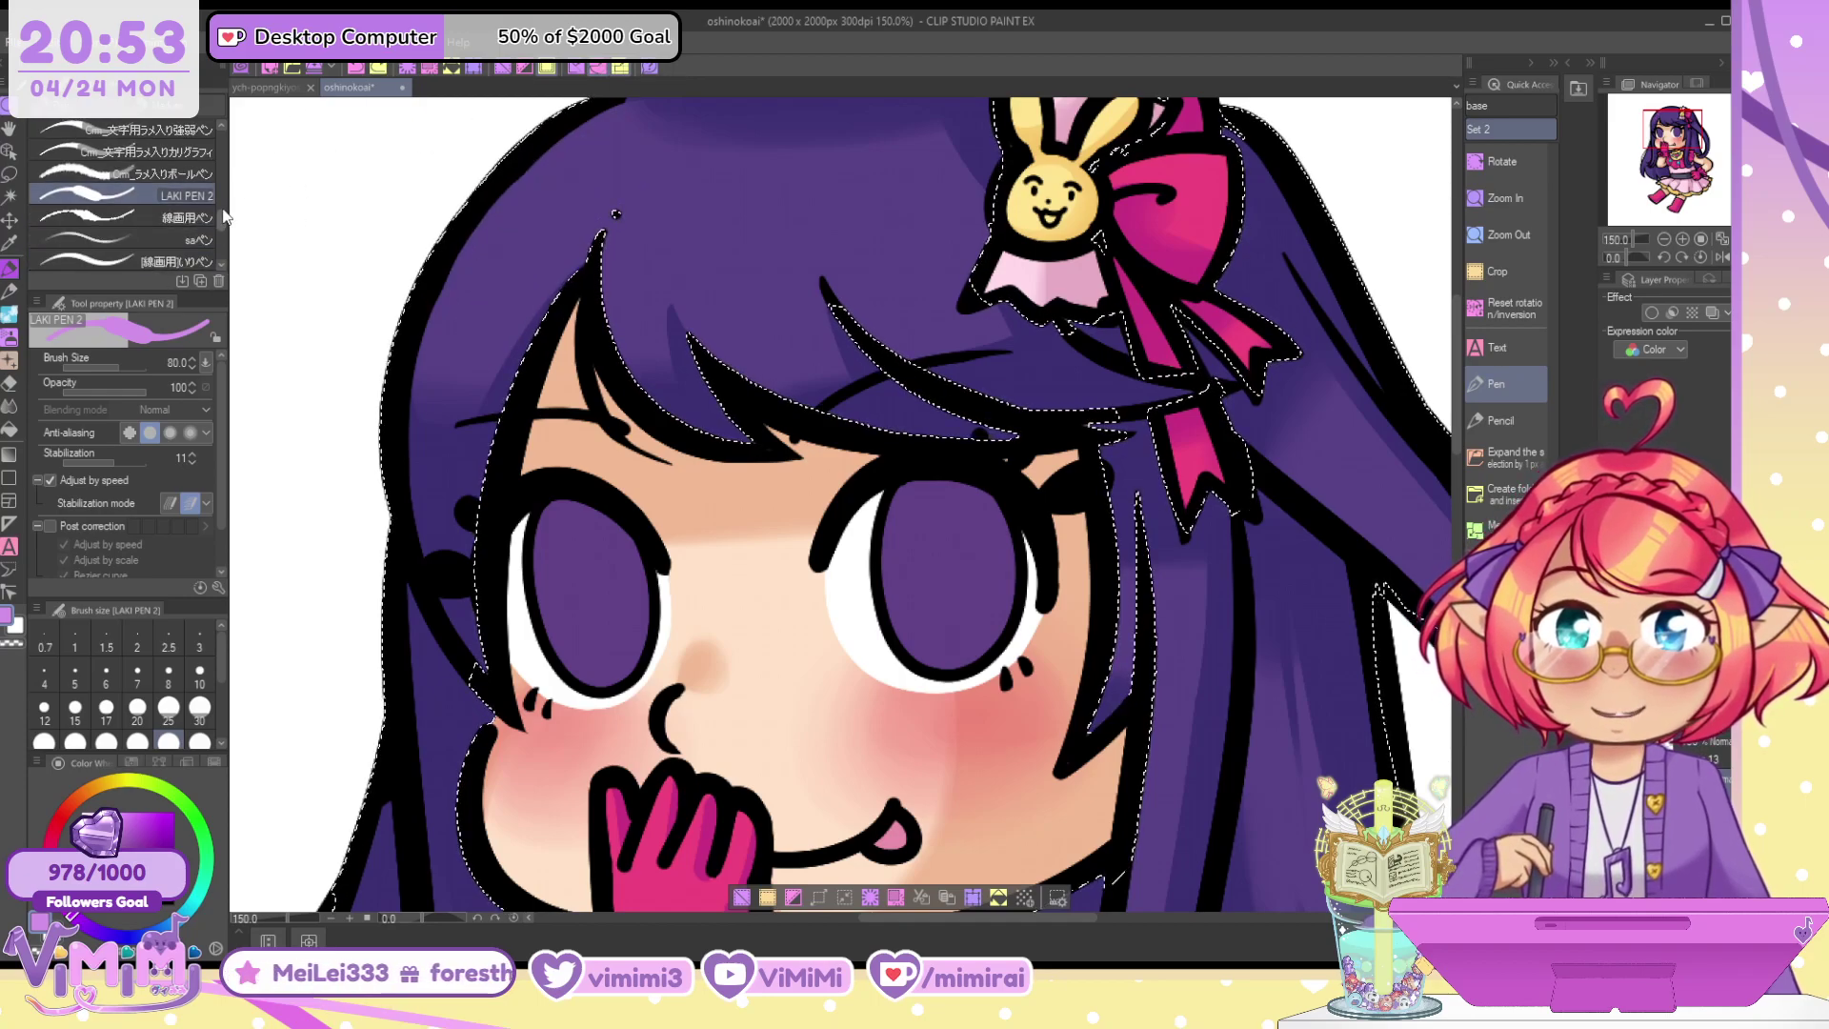
scroll(226, 217, "up", 1)
left_click(152, 204)
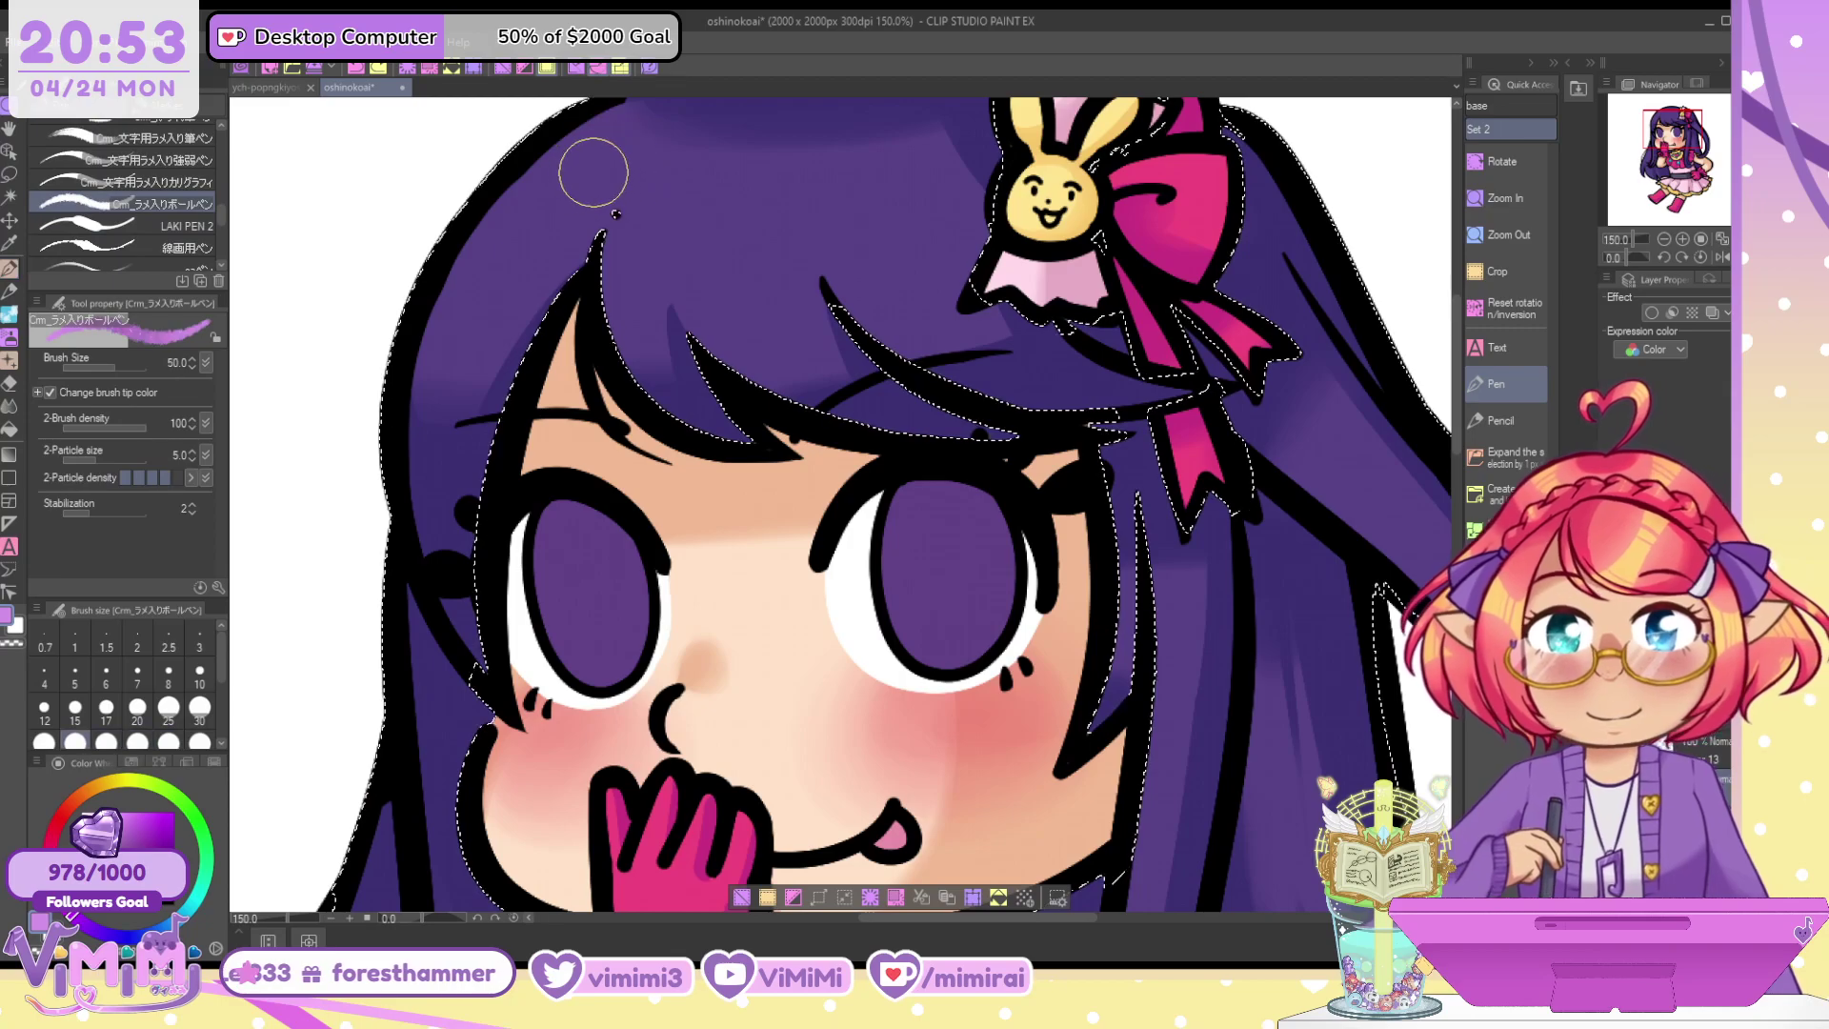
left_click_drag(597, 148, 443, 369)
key("ctrl+z")
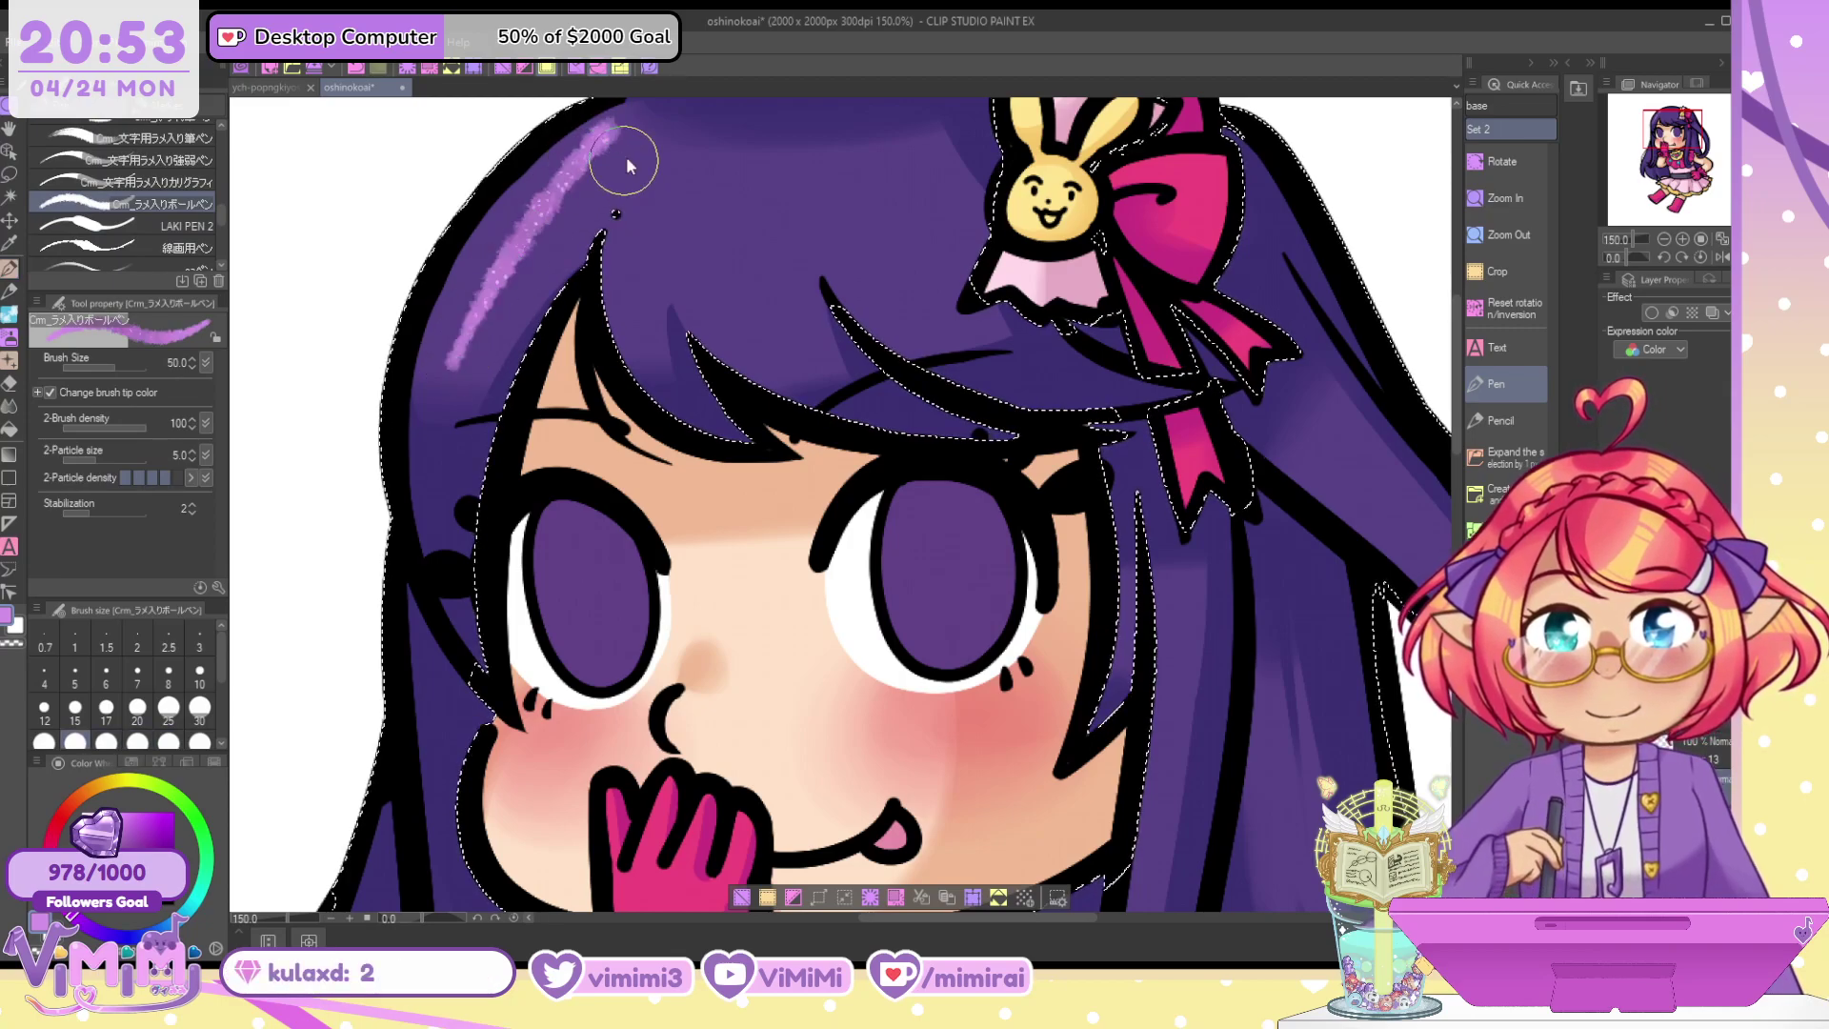
left_click(181, 182)
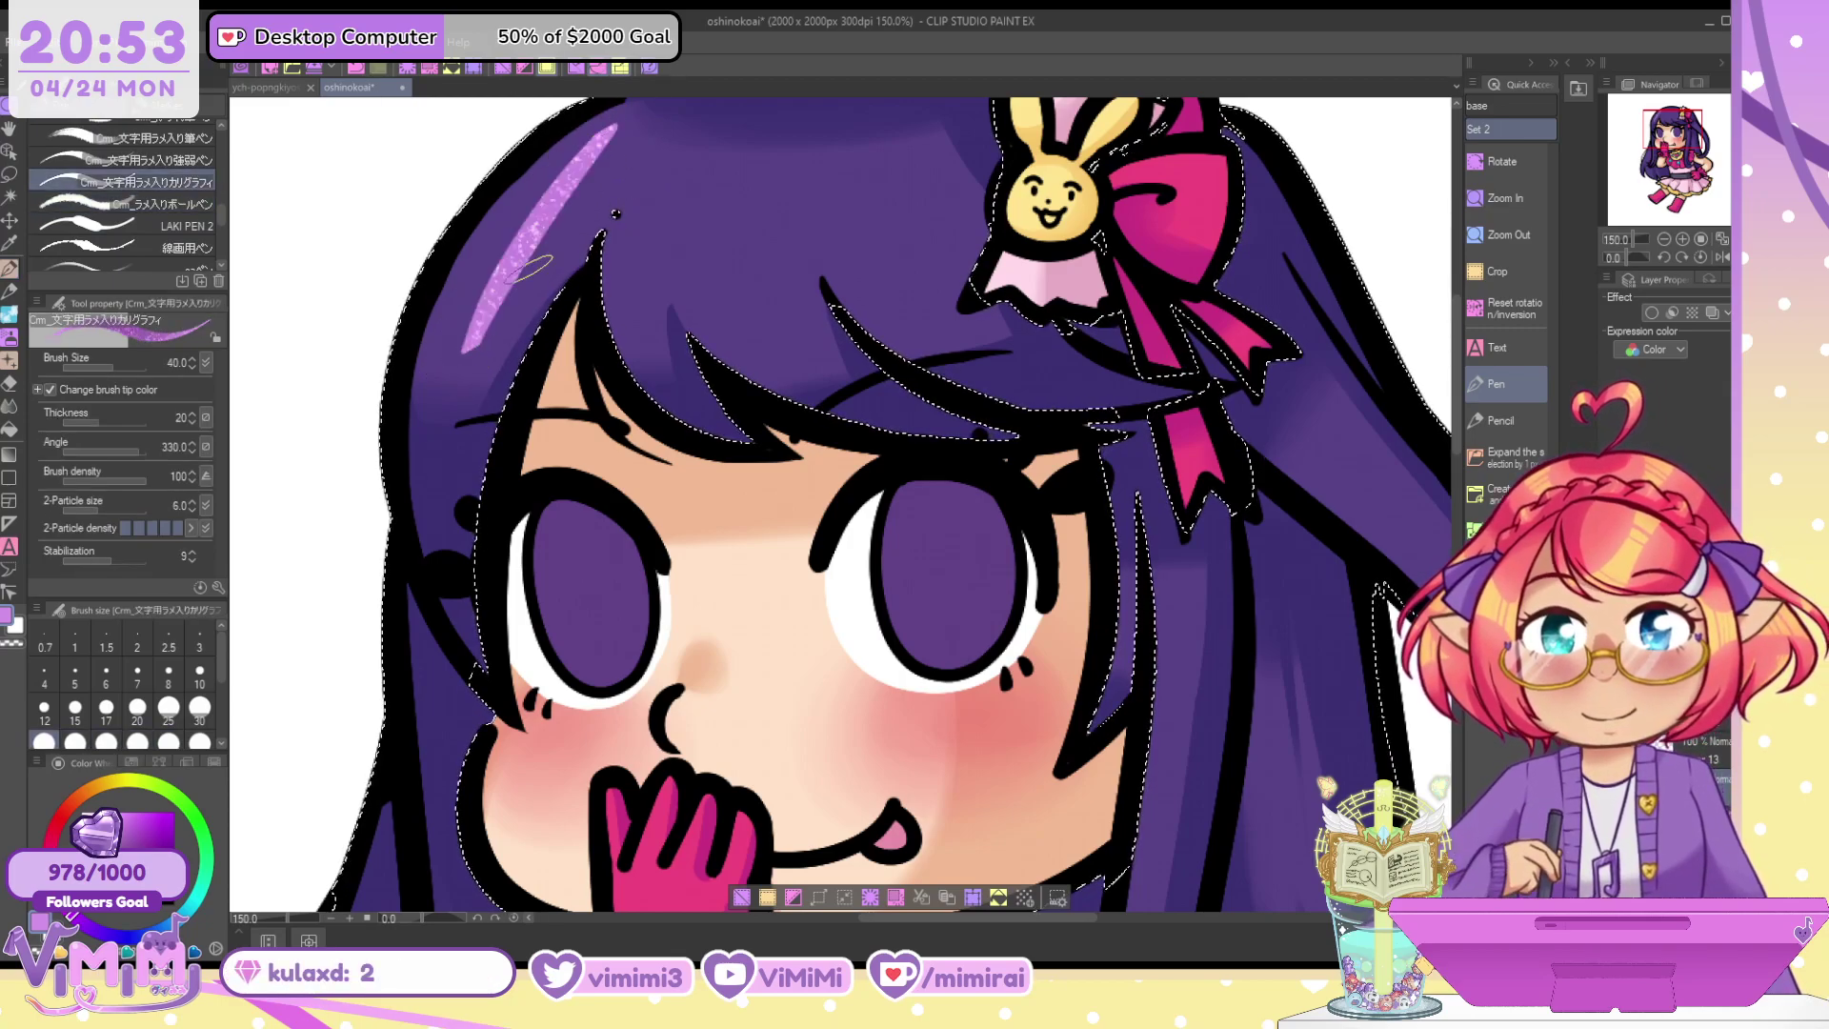
Paint a large light purple star-shaped sparkle on the hair above the forehead with the glitter pen 文字用ラメ入り強弱ペン at size 50
left_click(152, 160)
left_click_drag(610, 129, 476, 339)
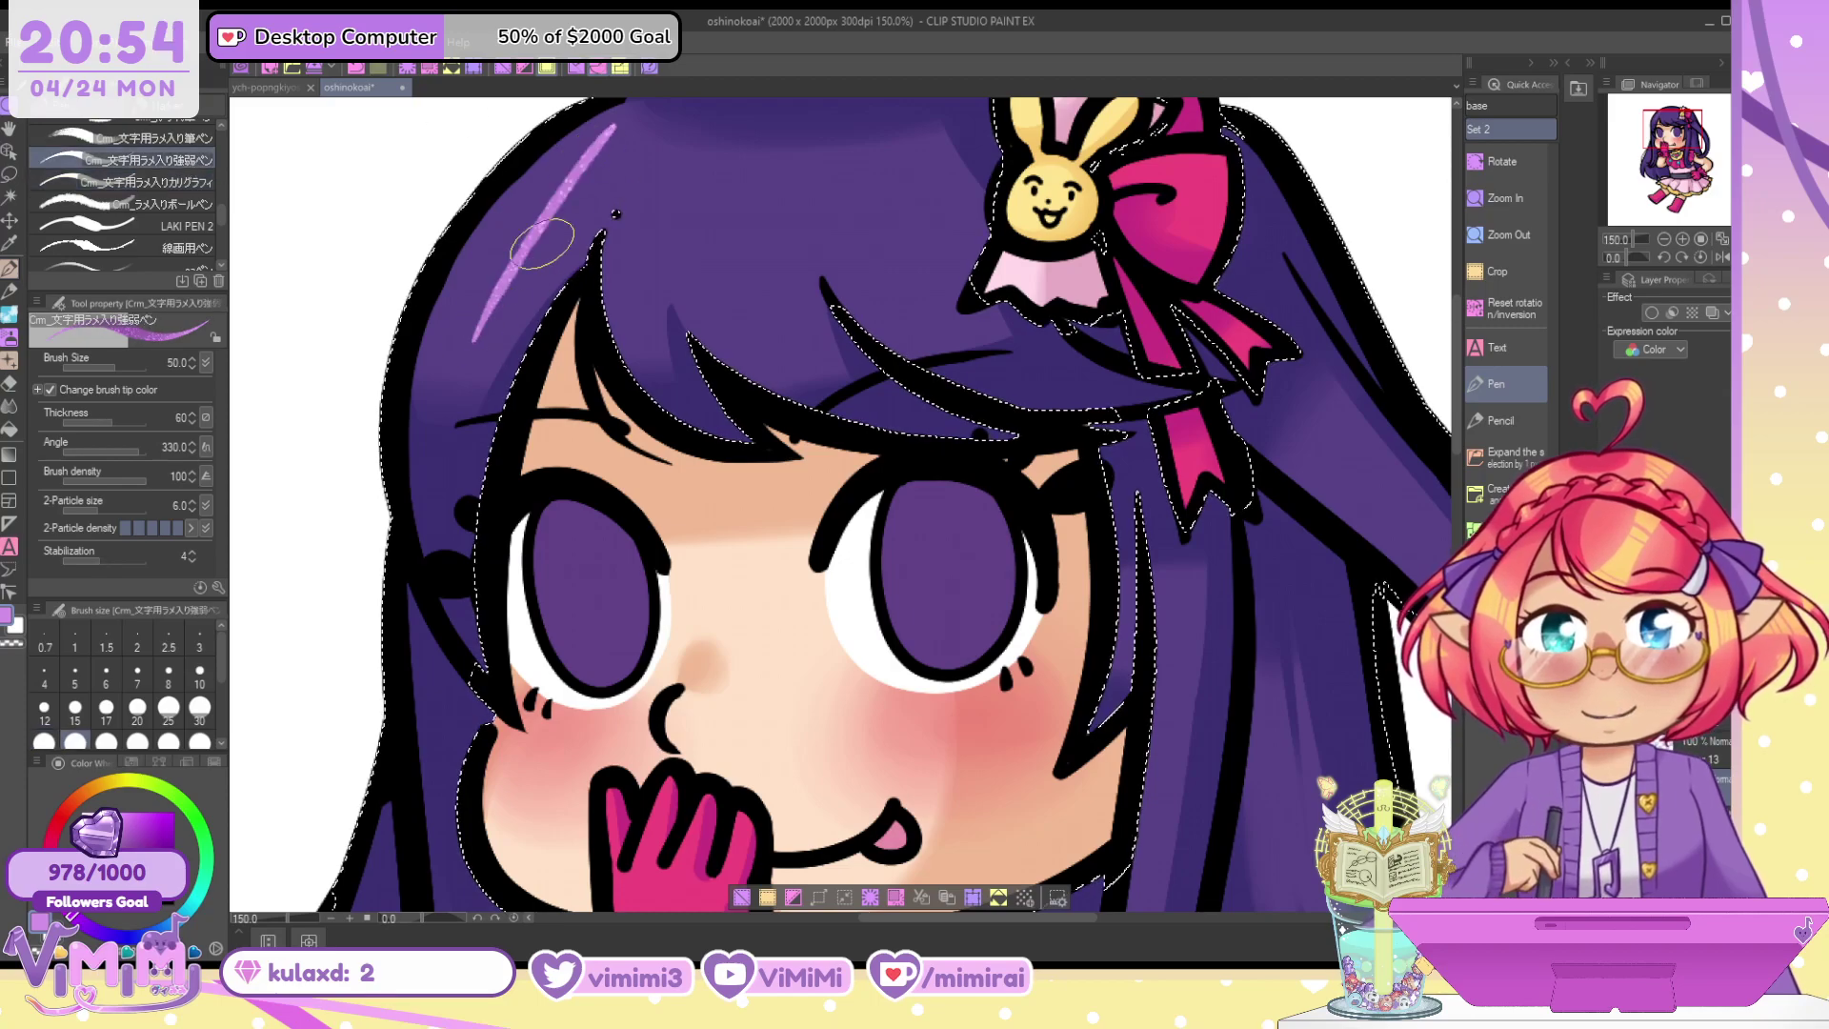
left_click_drag(468, 255, 634, 181)
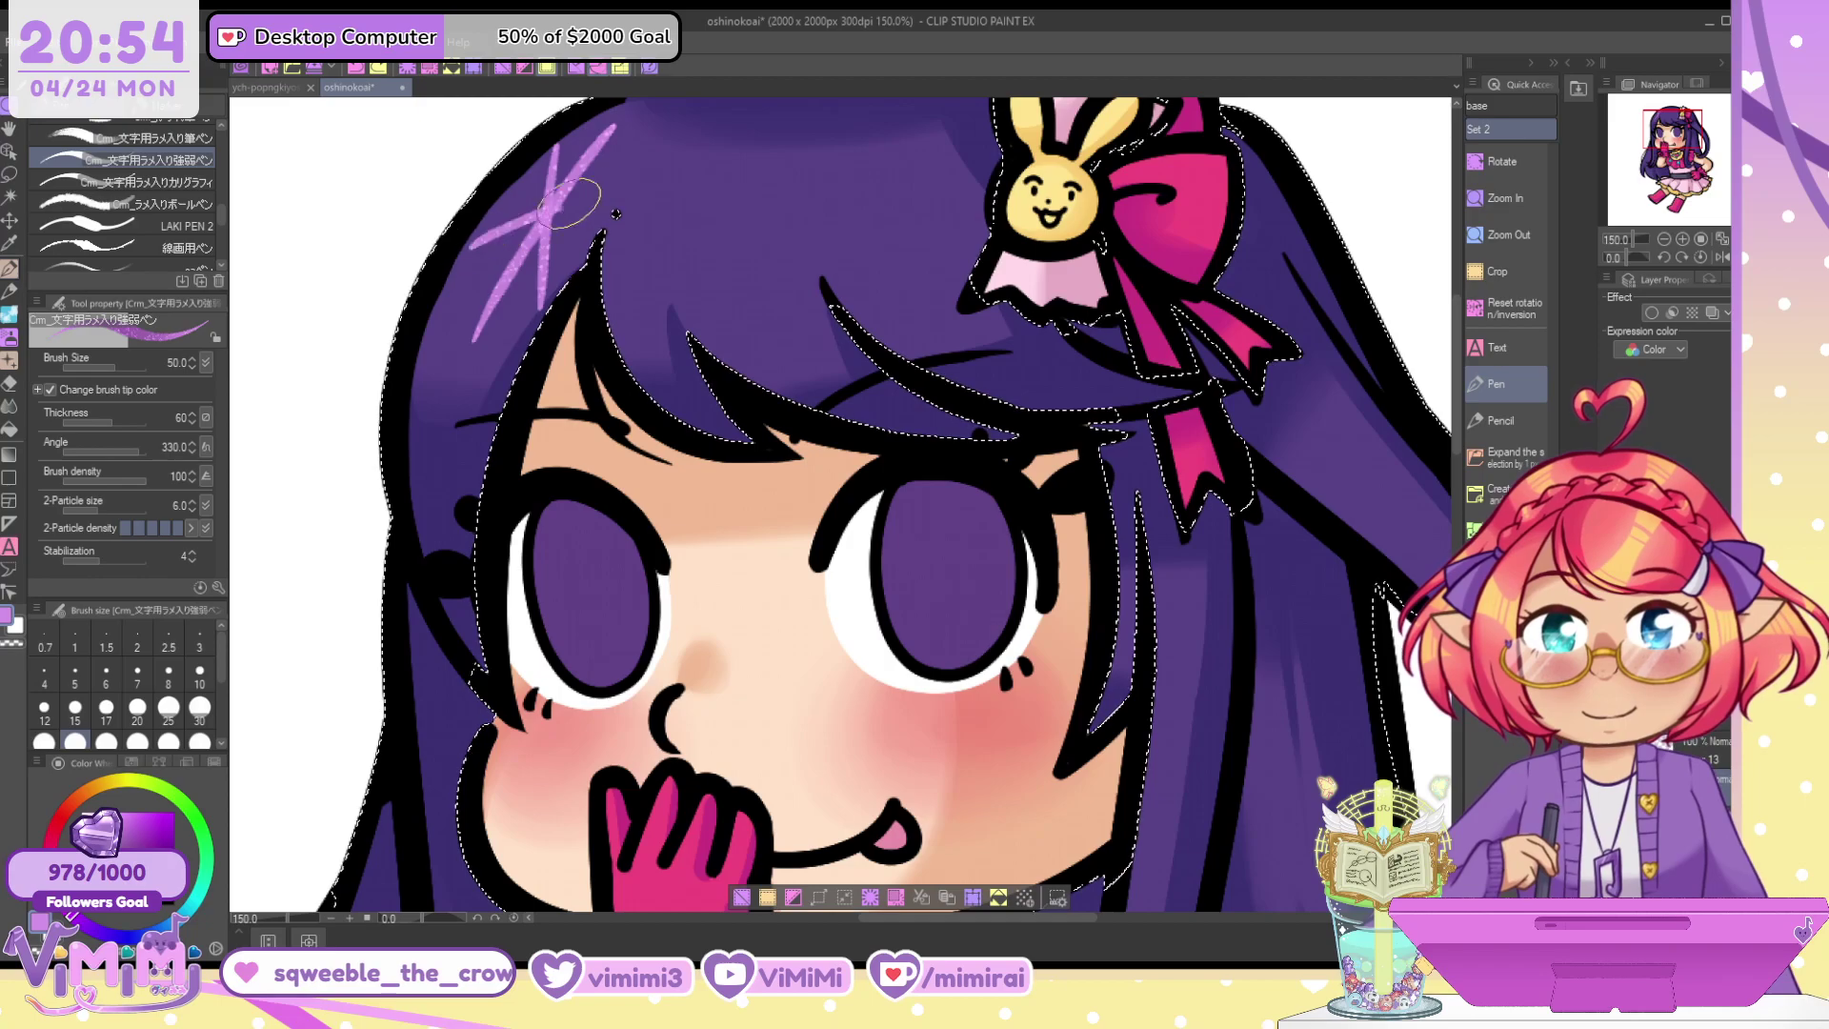
left_click_drag(568, 203, 624, 188)
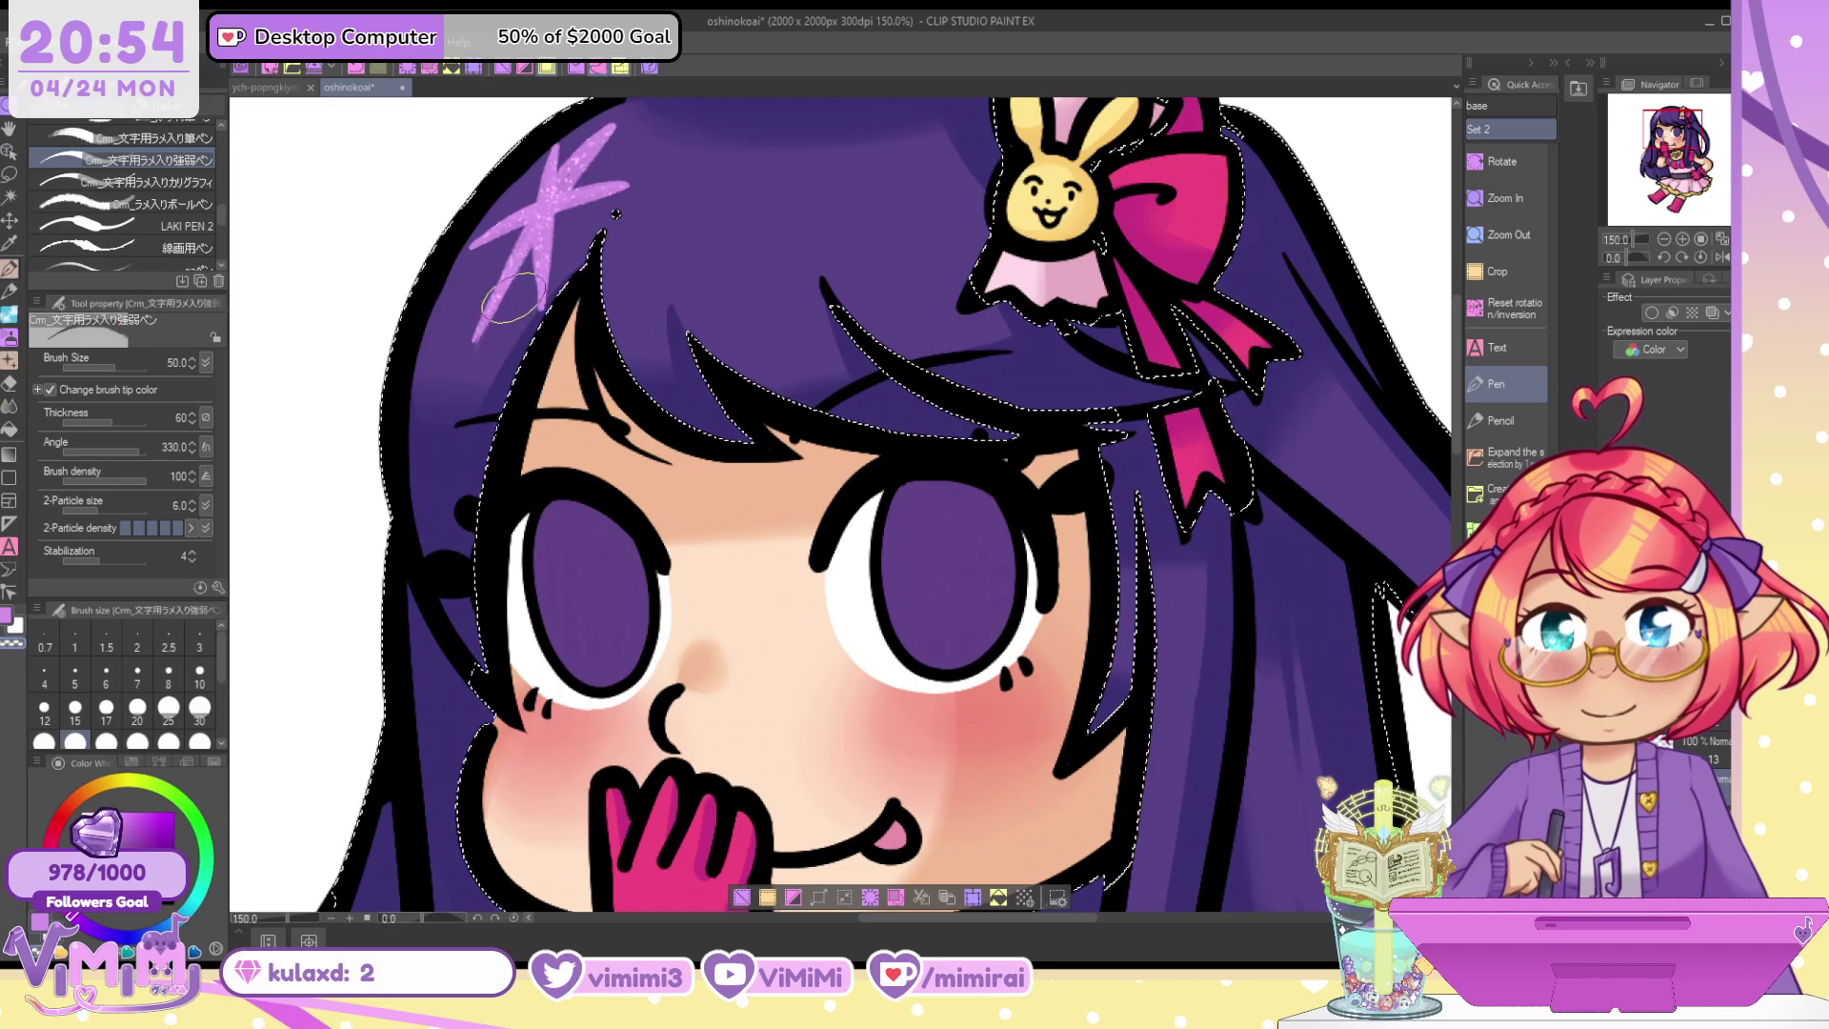
Paint two smaller glitter sparkles and a dot across the bangs towards the bunny ornament
mouse_move(472, 250)
left_mouse_down()
mouse_move(626, 186)
mouse_move(702, 214)
mouse_move(693, 280)
left_mouse_up()
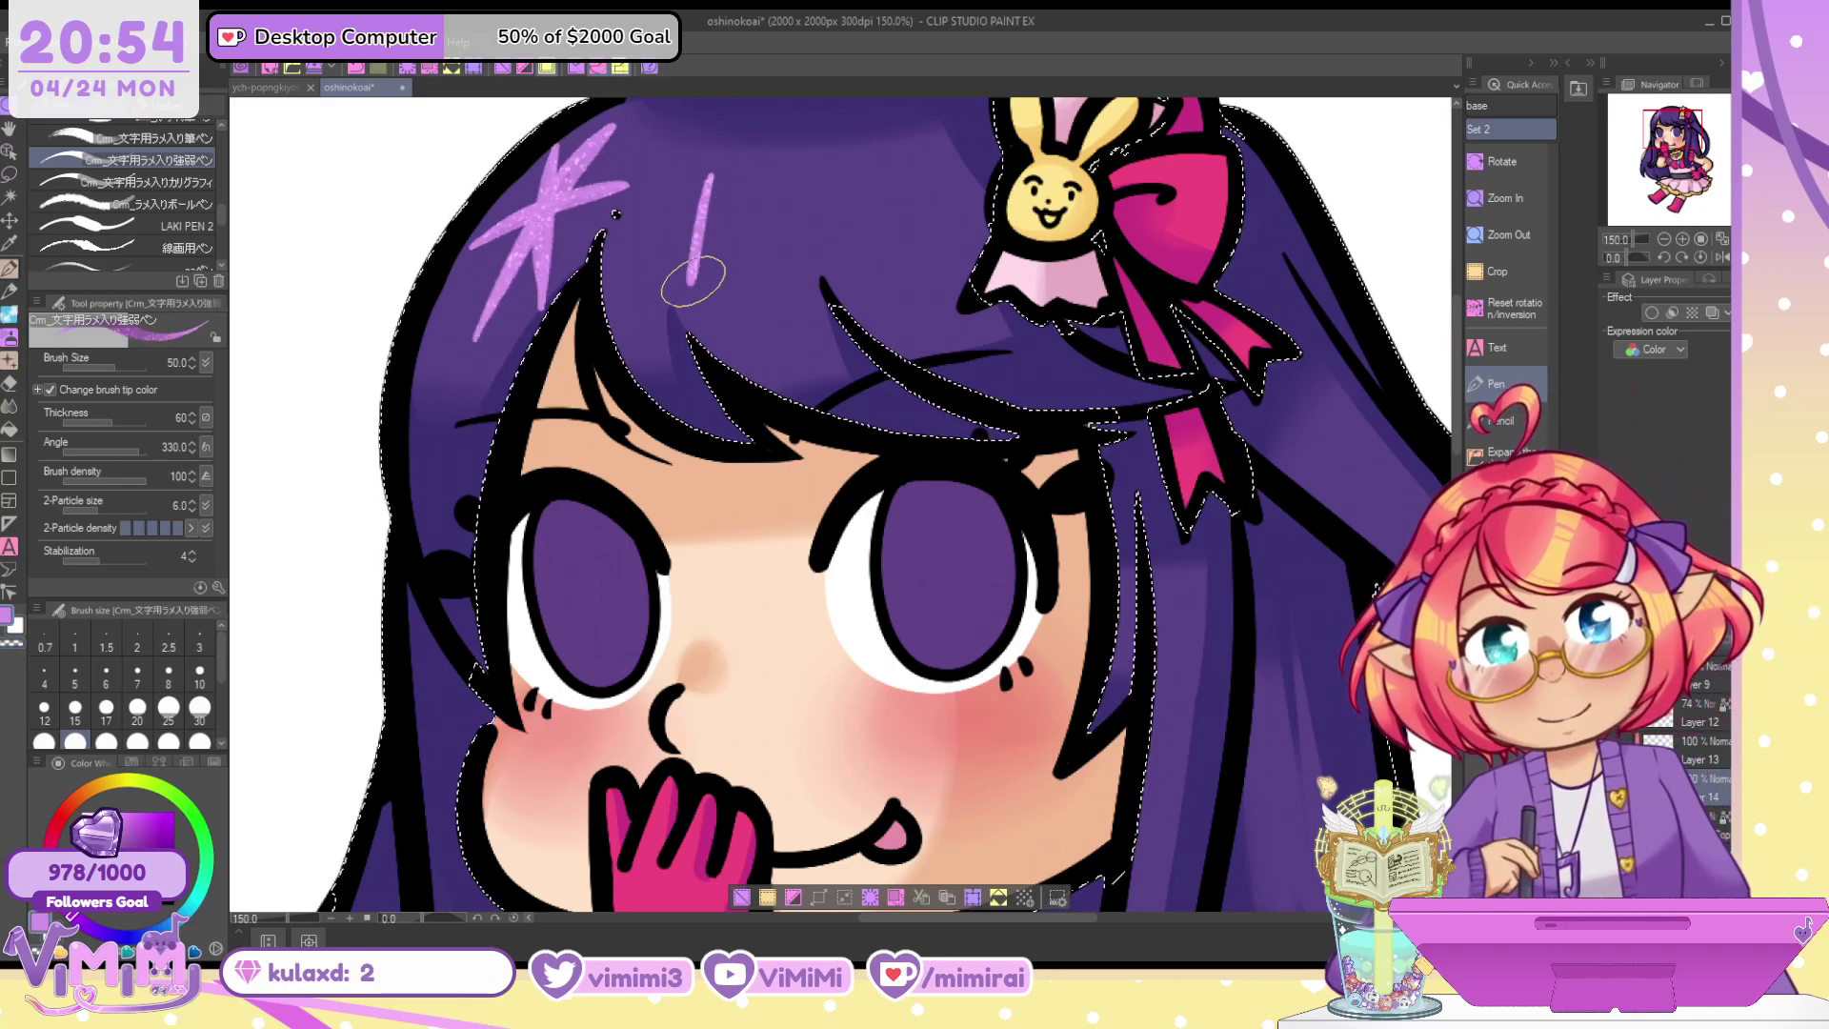
left_click_drag(689, 206, 730, 269)
key("ctrl+z")
left_click_drag(680, 196, 732, 273)
left_click_drag(673, 255, 750, 200)
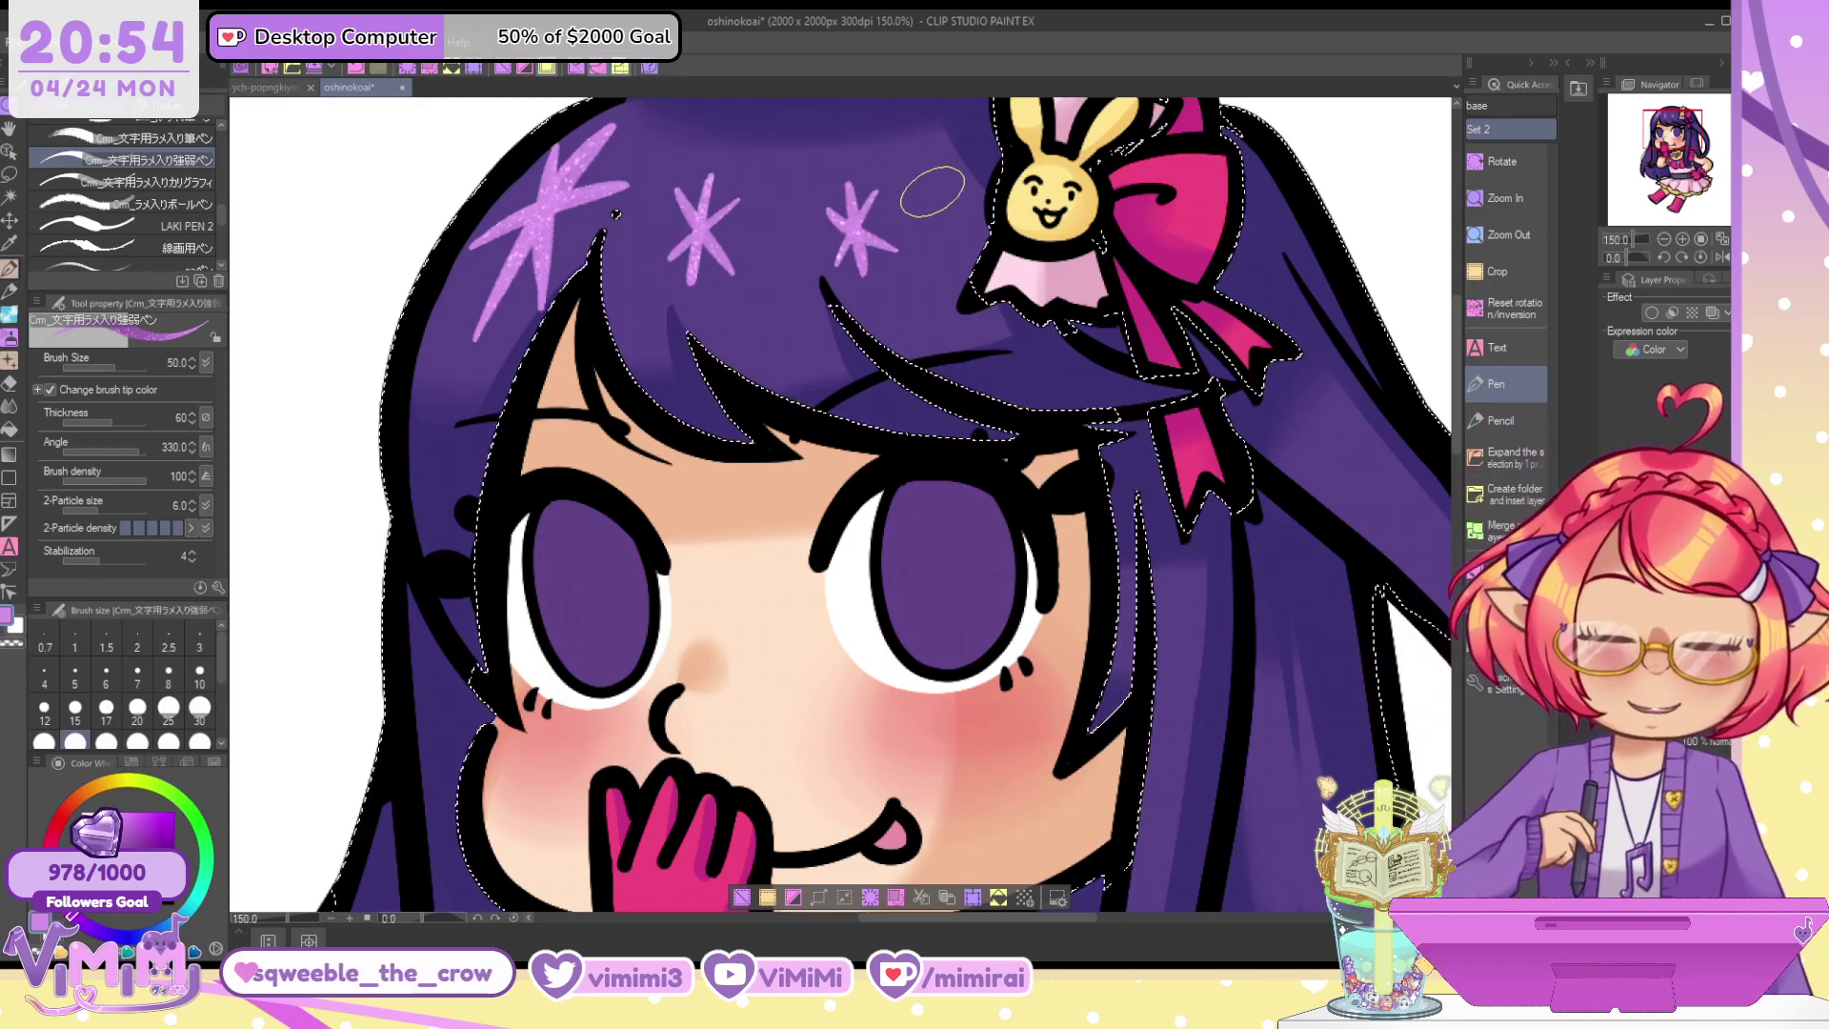
left_click(950, 218)
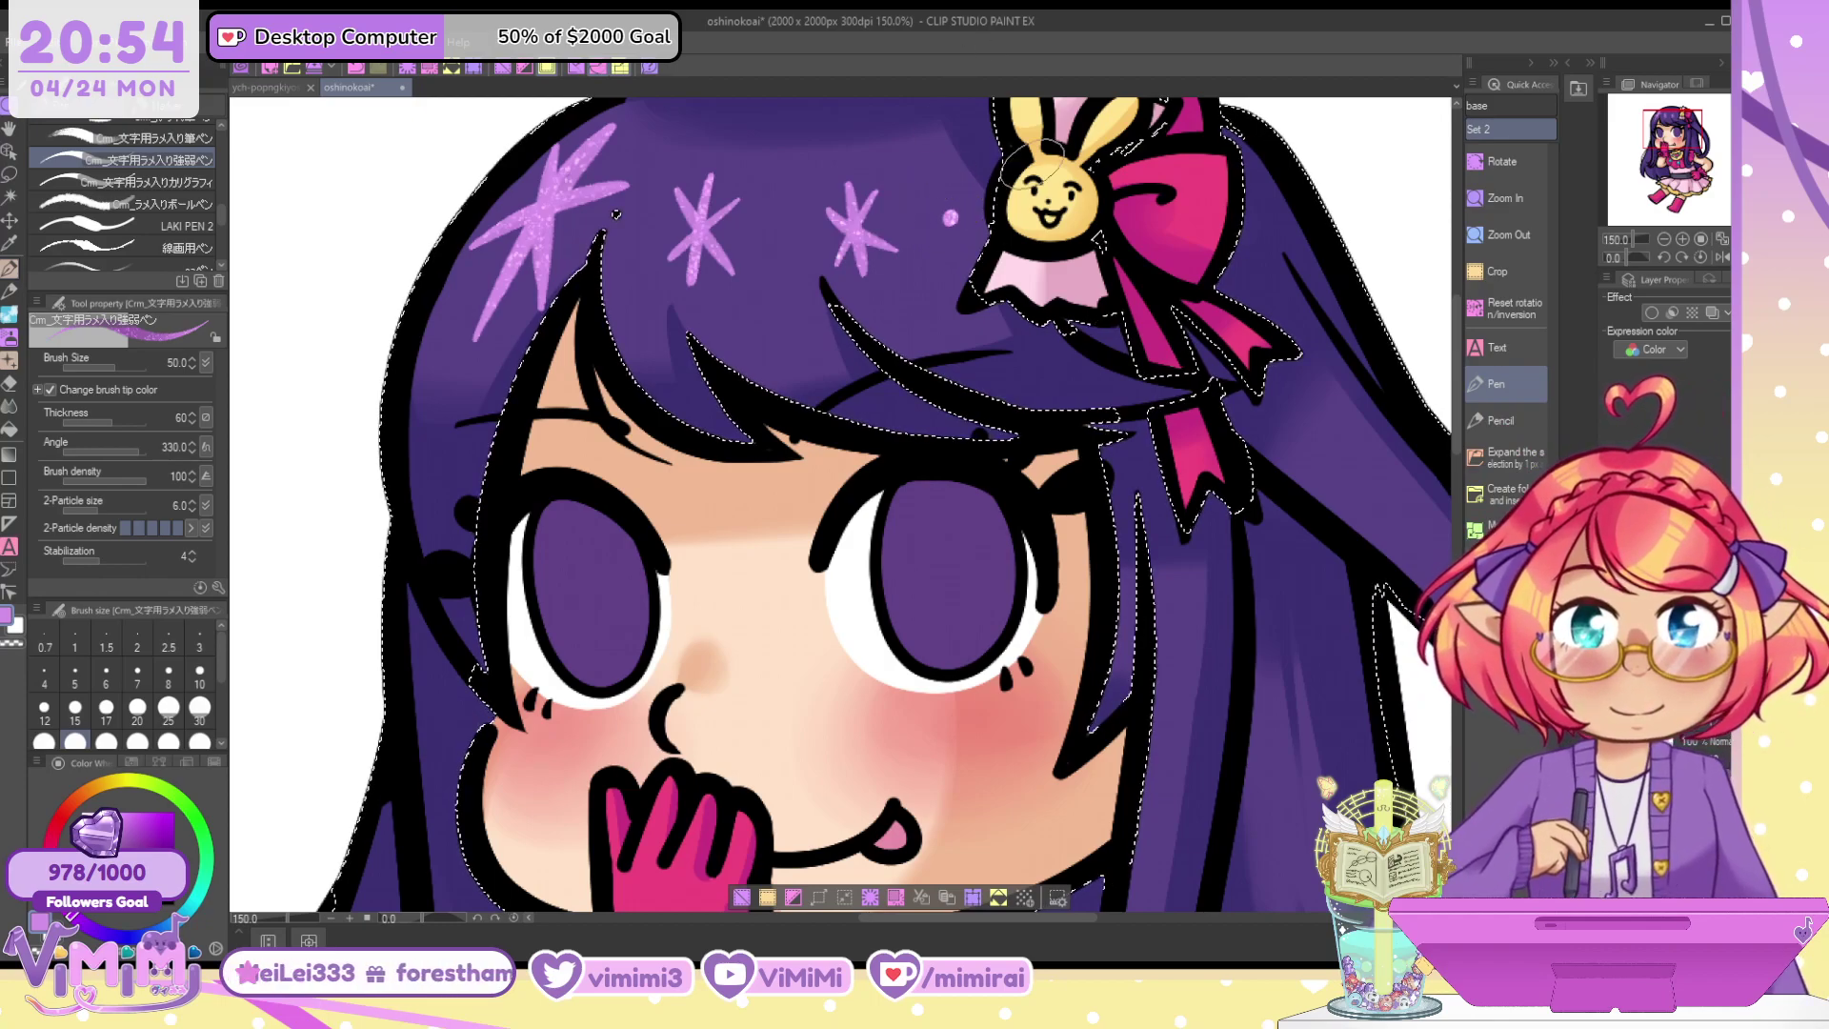
Paint a small light purple glitter sparkle on the upper part of the looped ponytail below the bow
left_click_drag(1678, 130, 1687, 138)
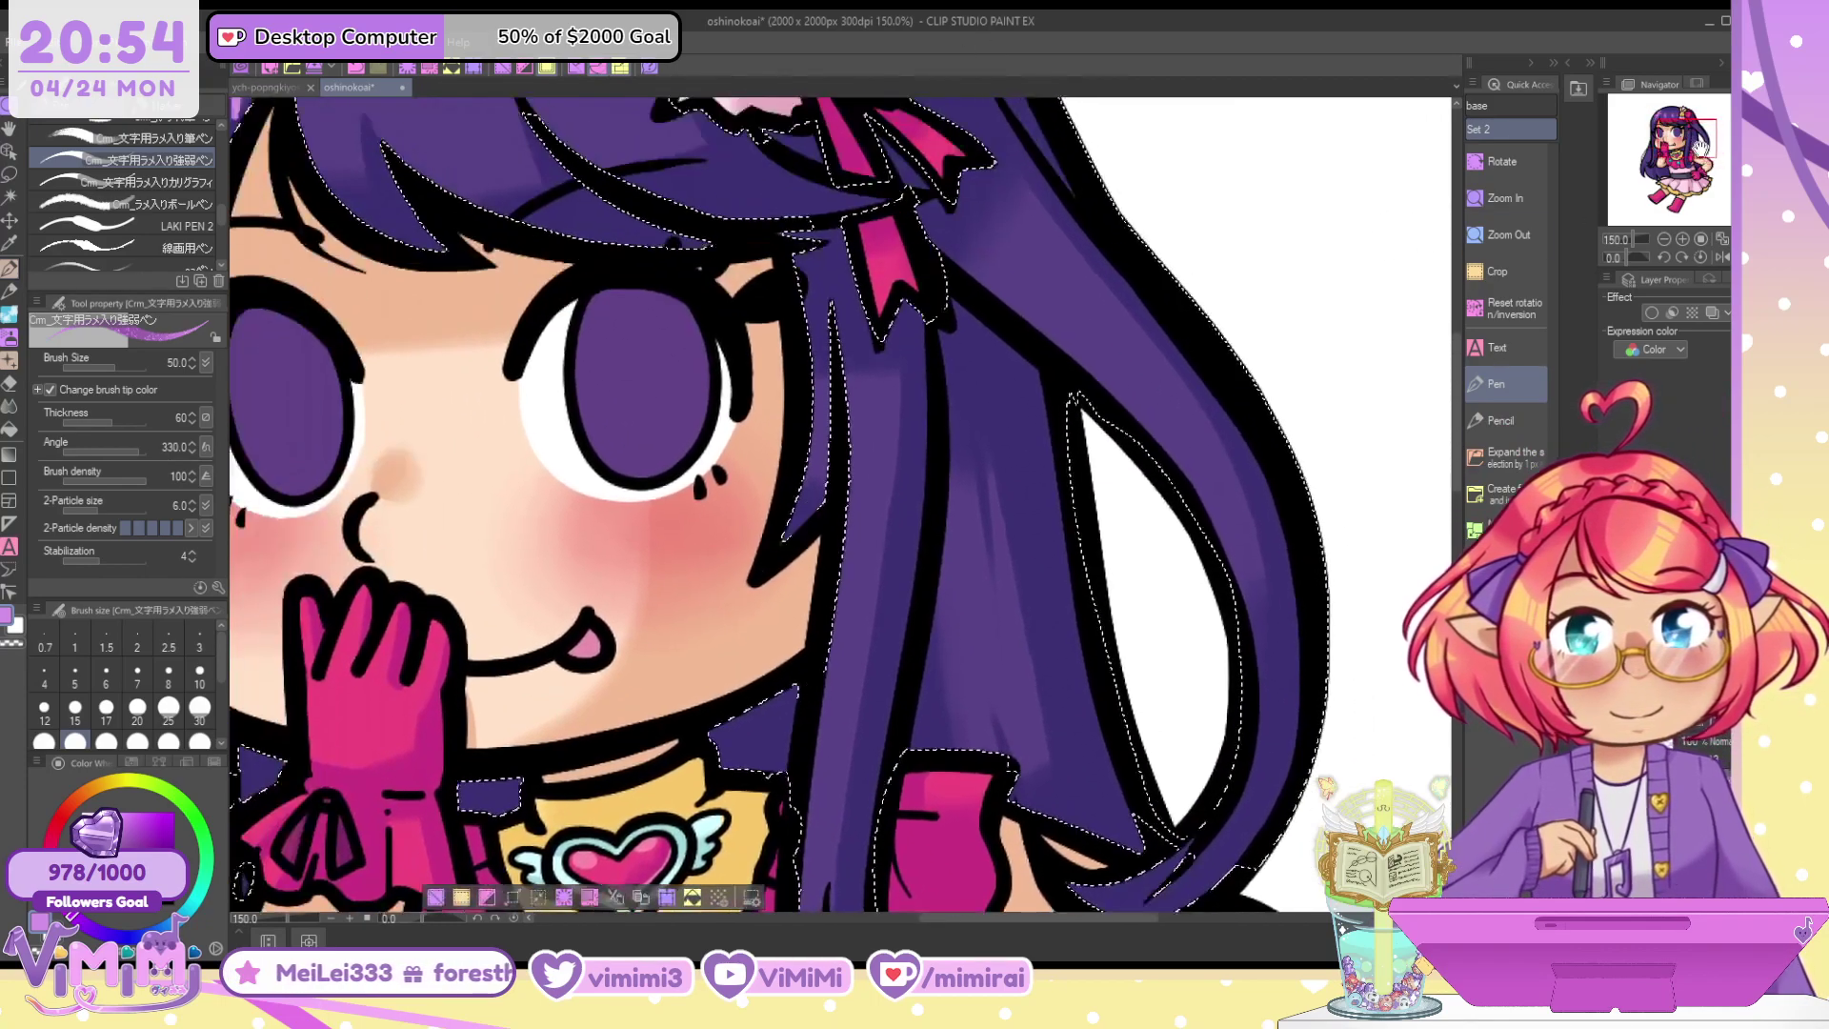
mouse_move(1059, 283)
left_mouse_down()
mouse_move(1121, 352)
mouse_move(1092, 292)
mouse_move(1083, 352)
left_mouse_up()
left_click_drag(1070, 322, 1127, 318)
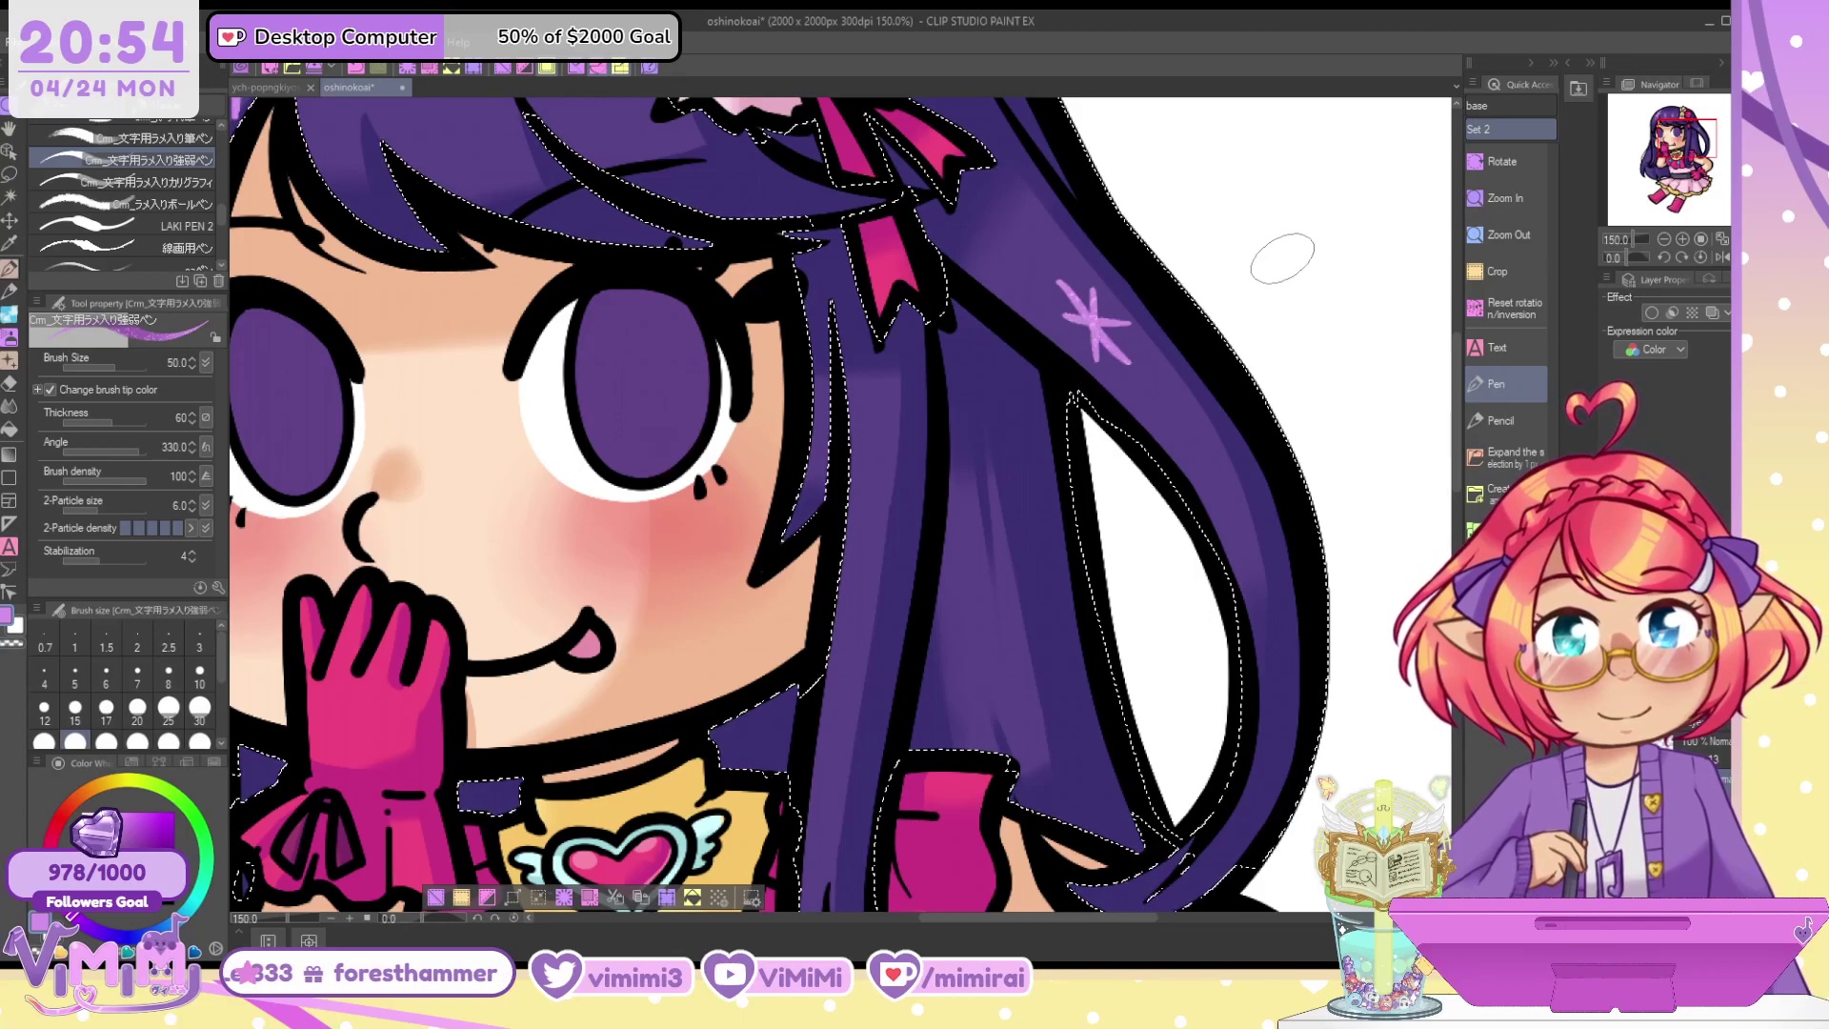
Paint a light purple glitter sparkle on the long hair beside the raised glove, redoing strokes until the star shape fits
scroll(1215, 312, "down", 4)
scroll(686, 553, "up", 3)
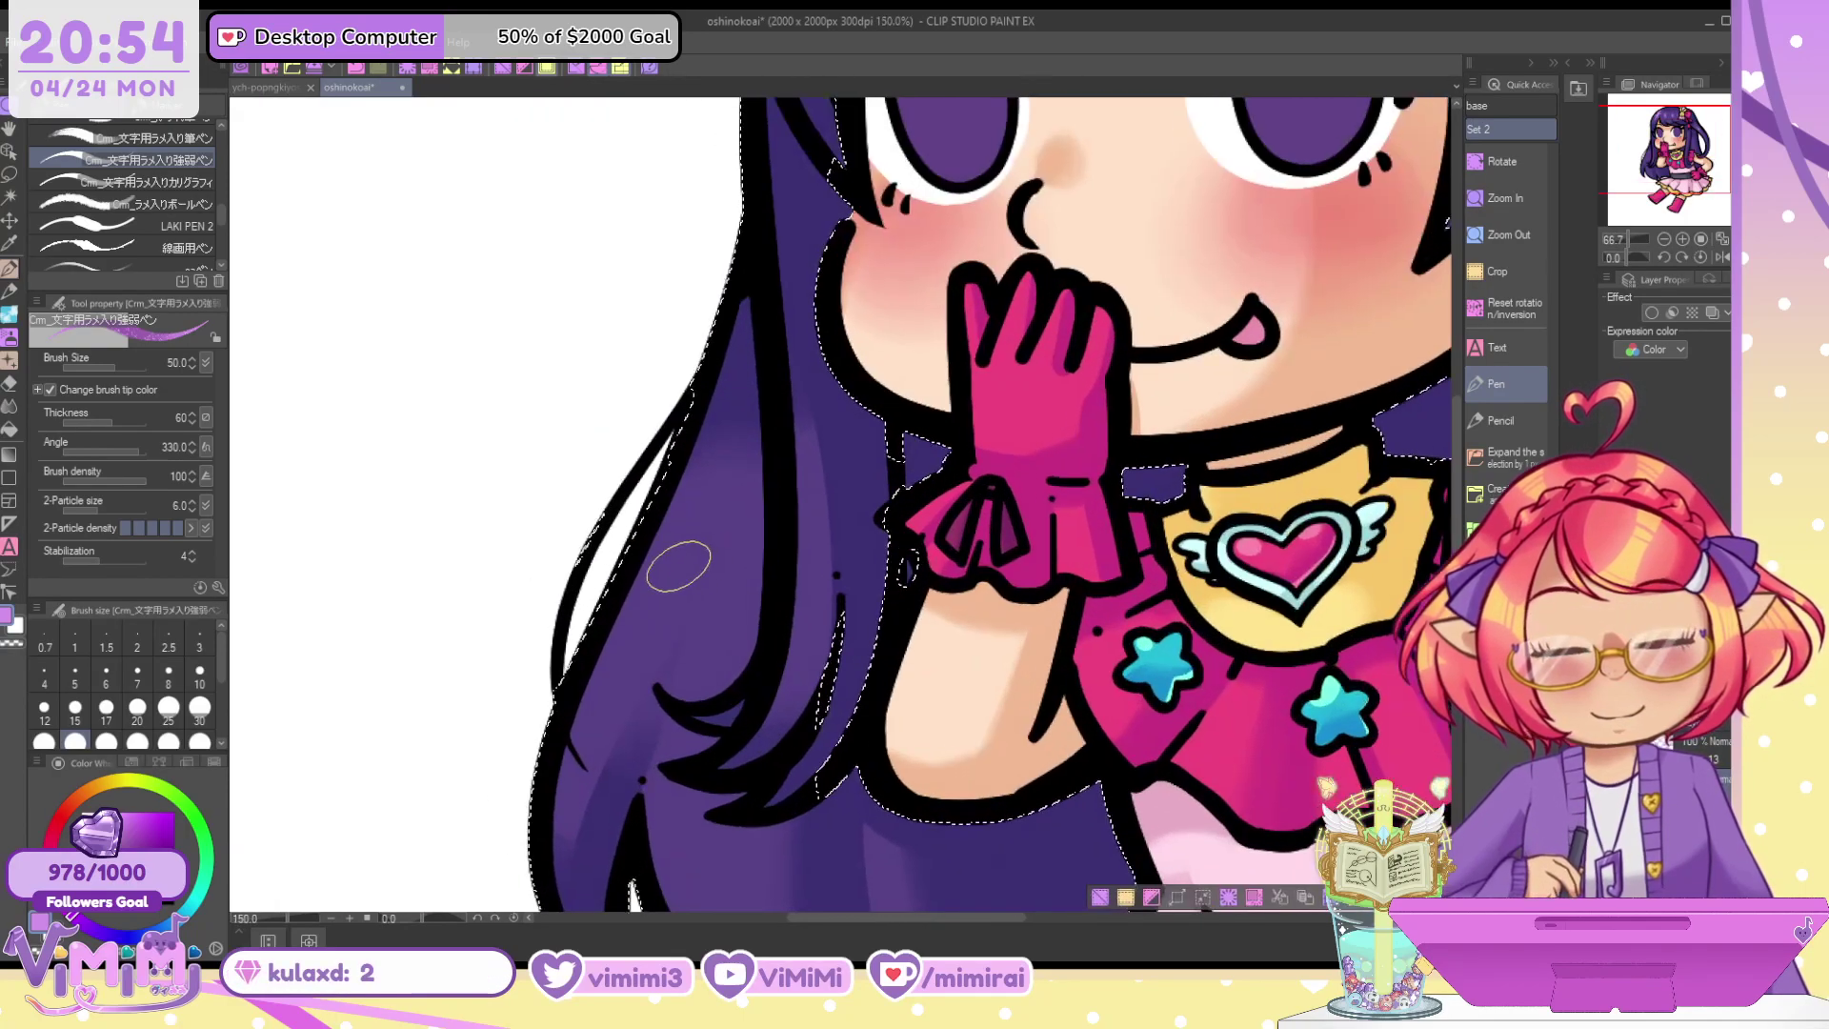
left_click_drag(714, 519, 673, 629)
left_click_drag(674, 547, 716, 600)
key("ctrl+z")
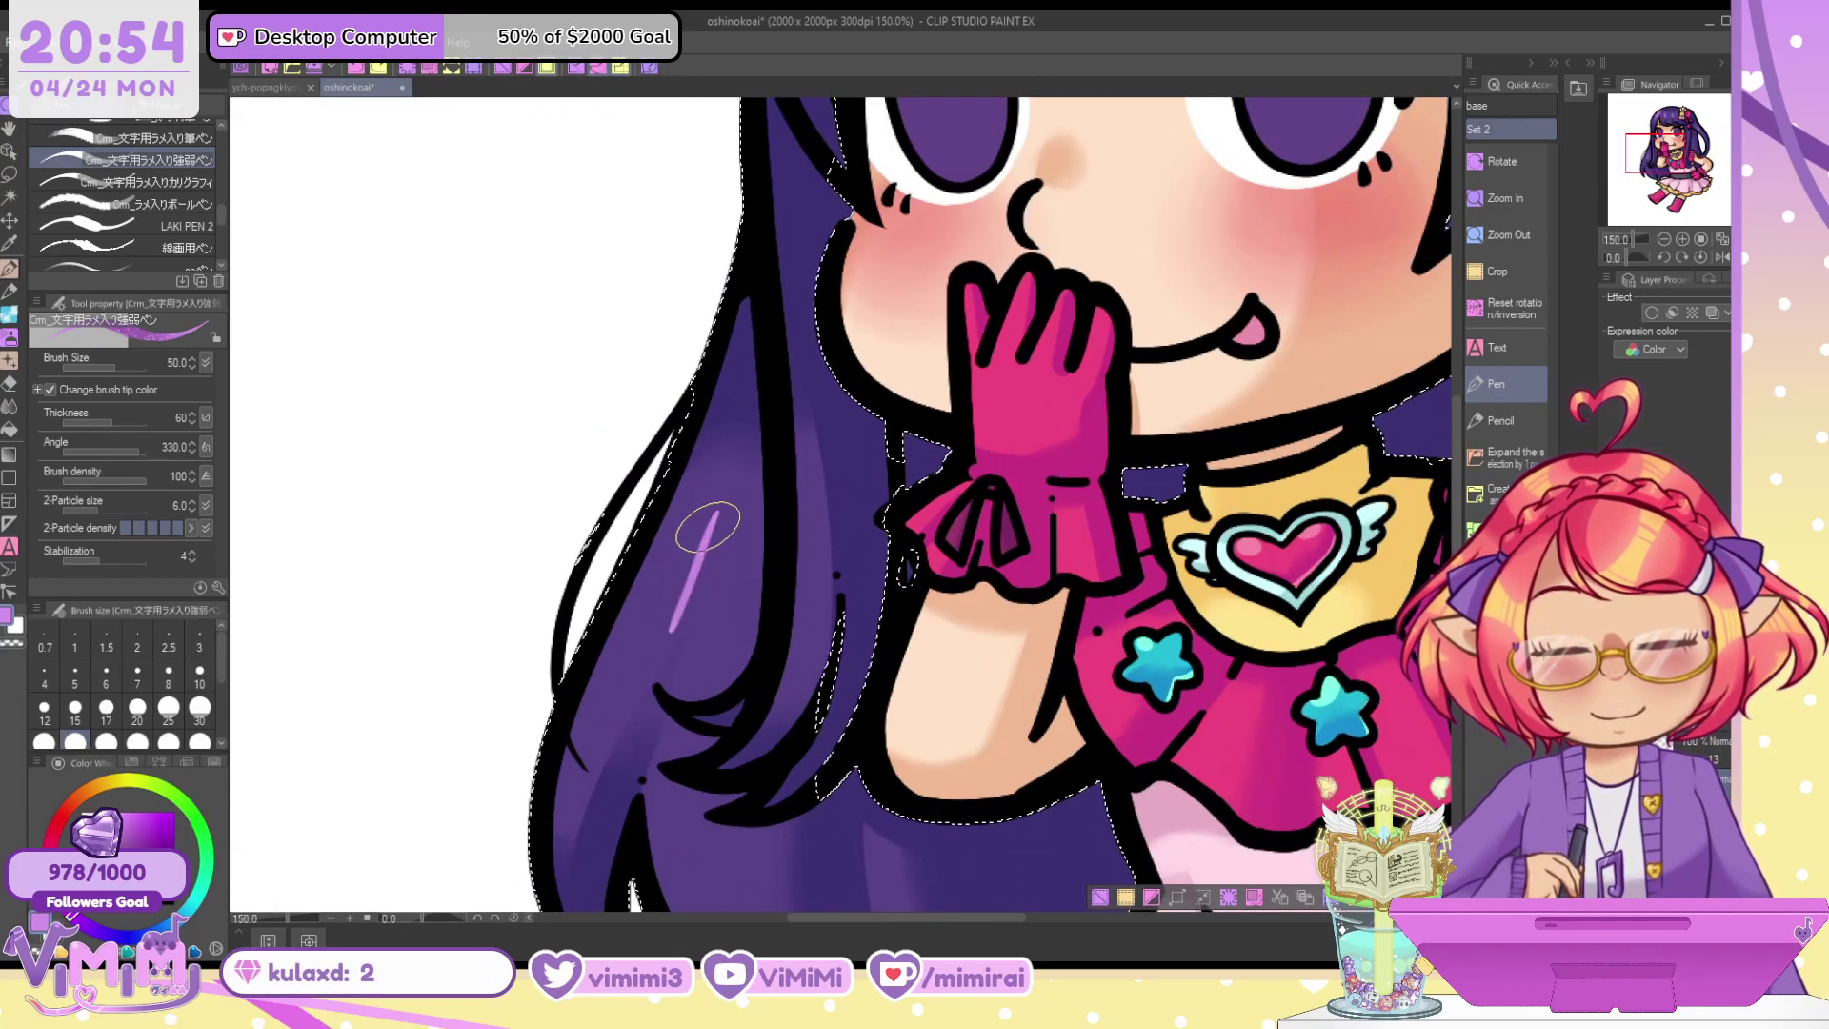
key("ctrl+z")
left_click_drag(716, 510, 672, 633)
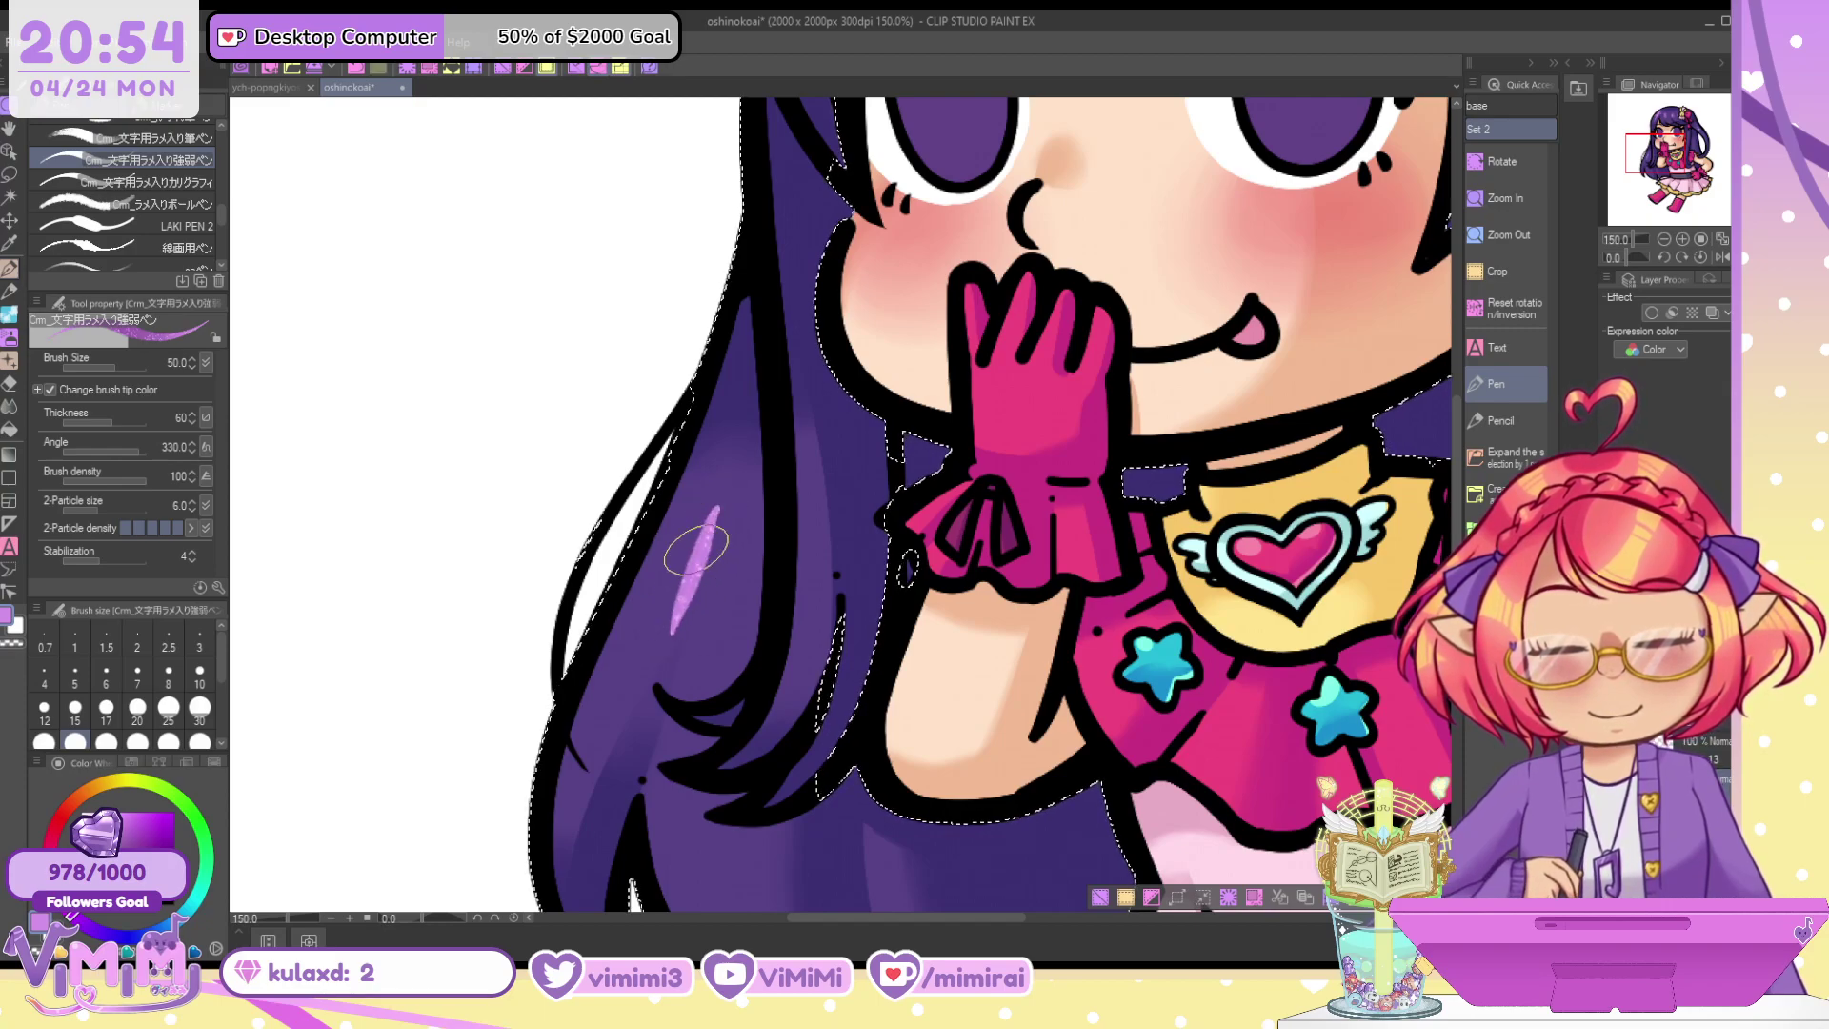
left_click_drag(681, 519, 709, 619)
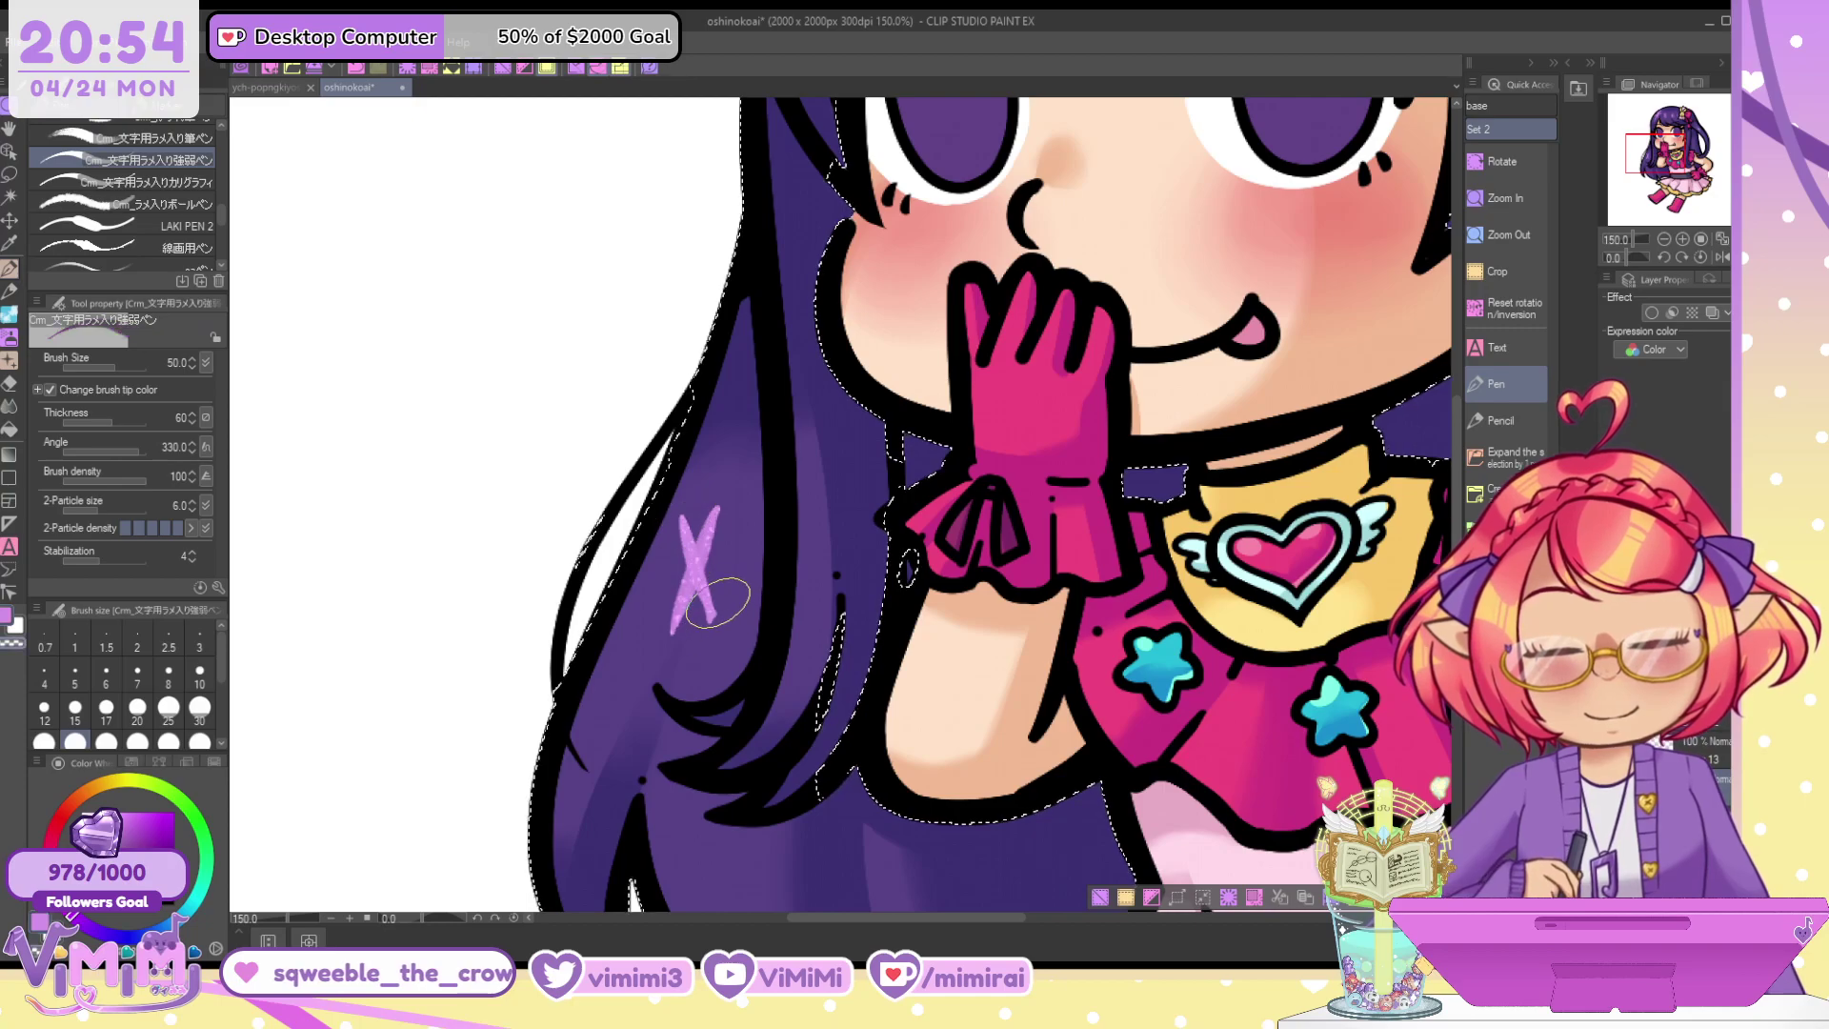
mouse_move(664, 557)
left_mouse_down()
mouse_move(727, 571)
mouse_move(762, 535)
left_mouse_up()
key("ctrl+z")
key("ctrl+z")
key("ctrl+z")
mouse_move(655, 590)
left_mouse_down()
mouse_move(704, 567)
mouse_move(689, 575)
left_mouse_up()
key("ctrl+z")
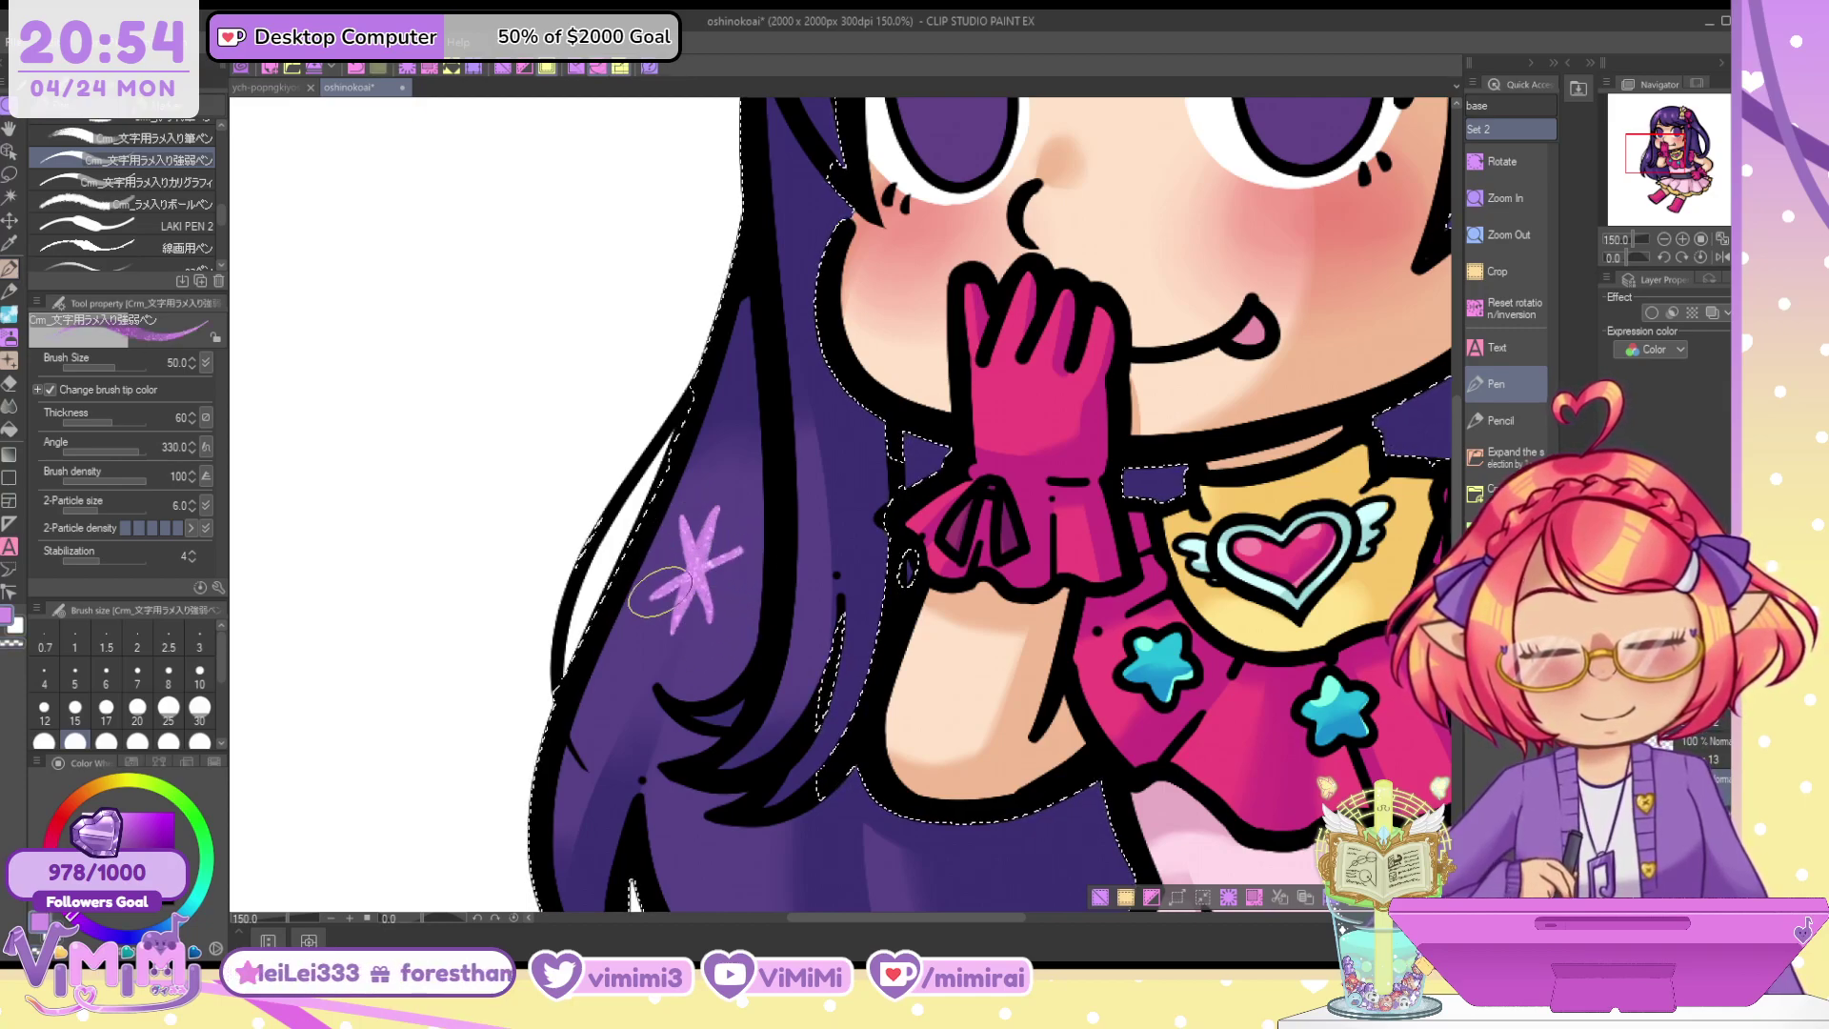
Add a small glitter mark on the inner hair strand beside the raised glove, and clear the selection
left_click_drag(807, 600, 812, 583)
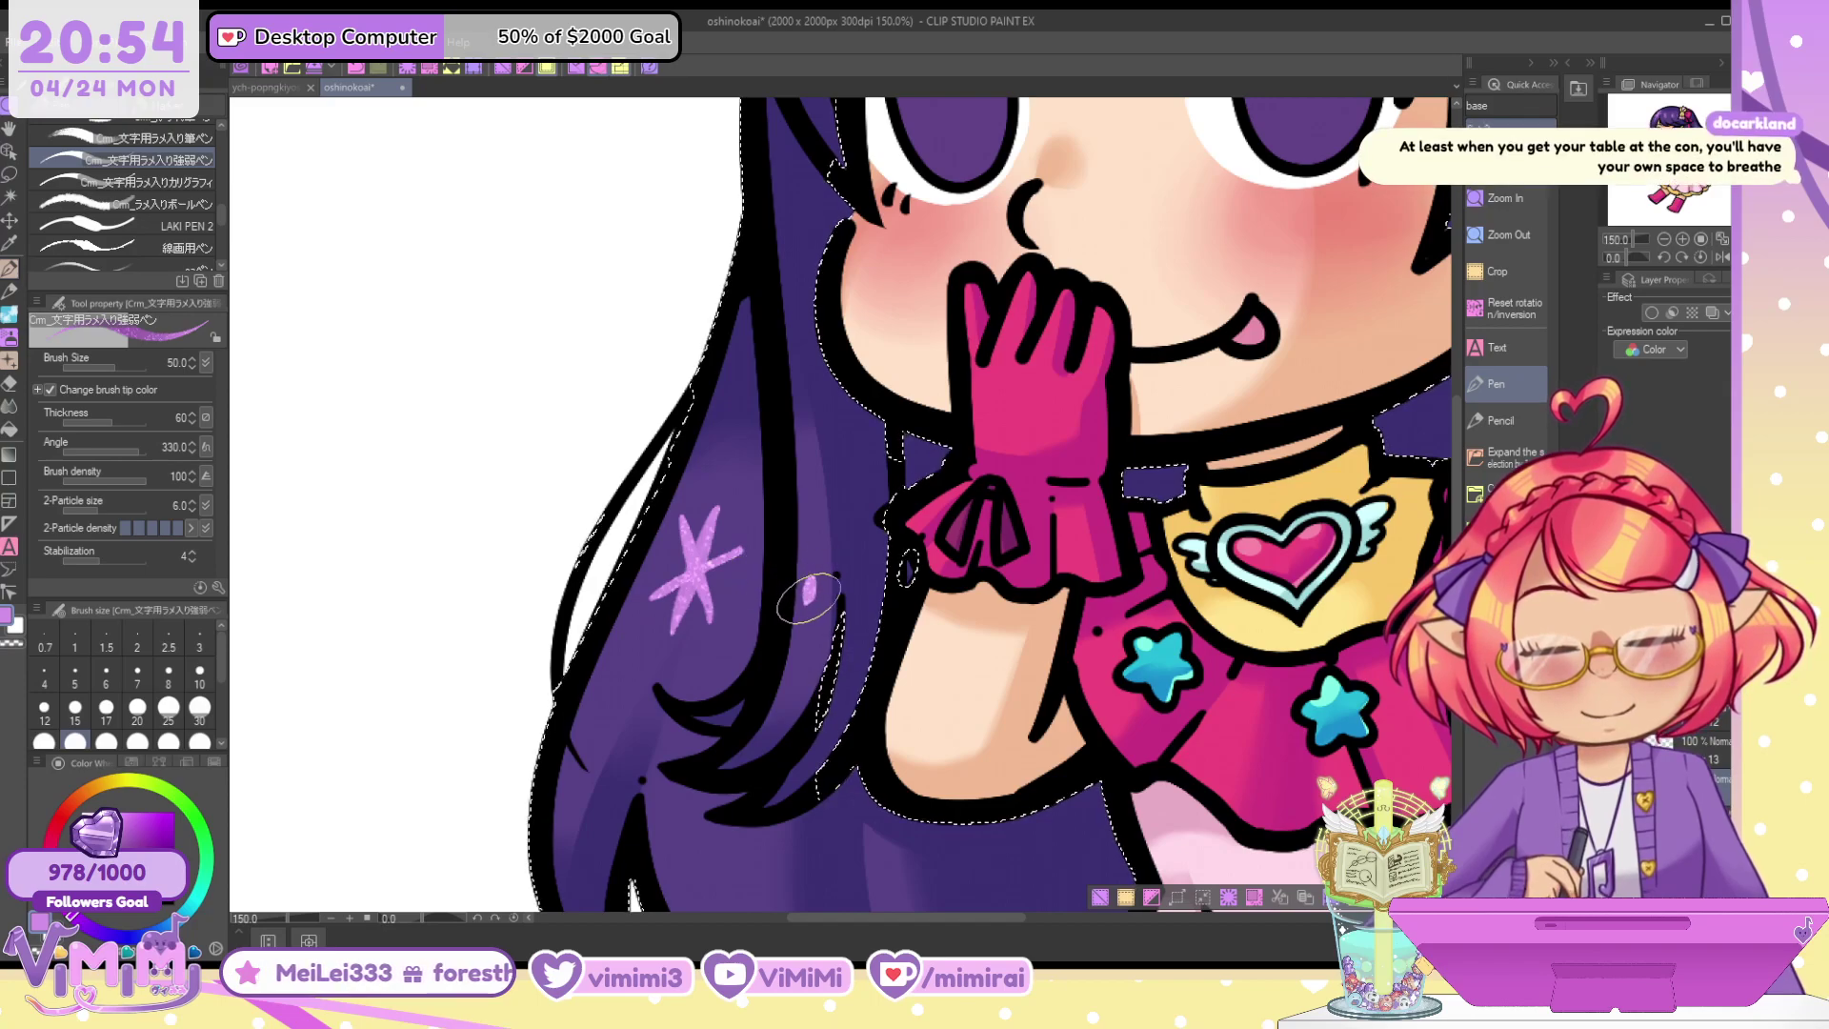
scroll(808, 599, "down", 3)
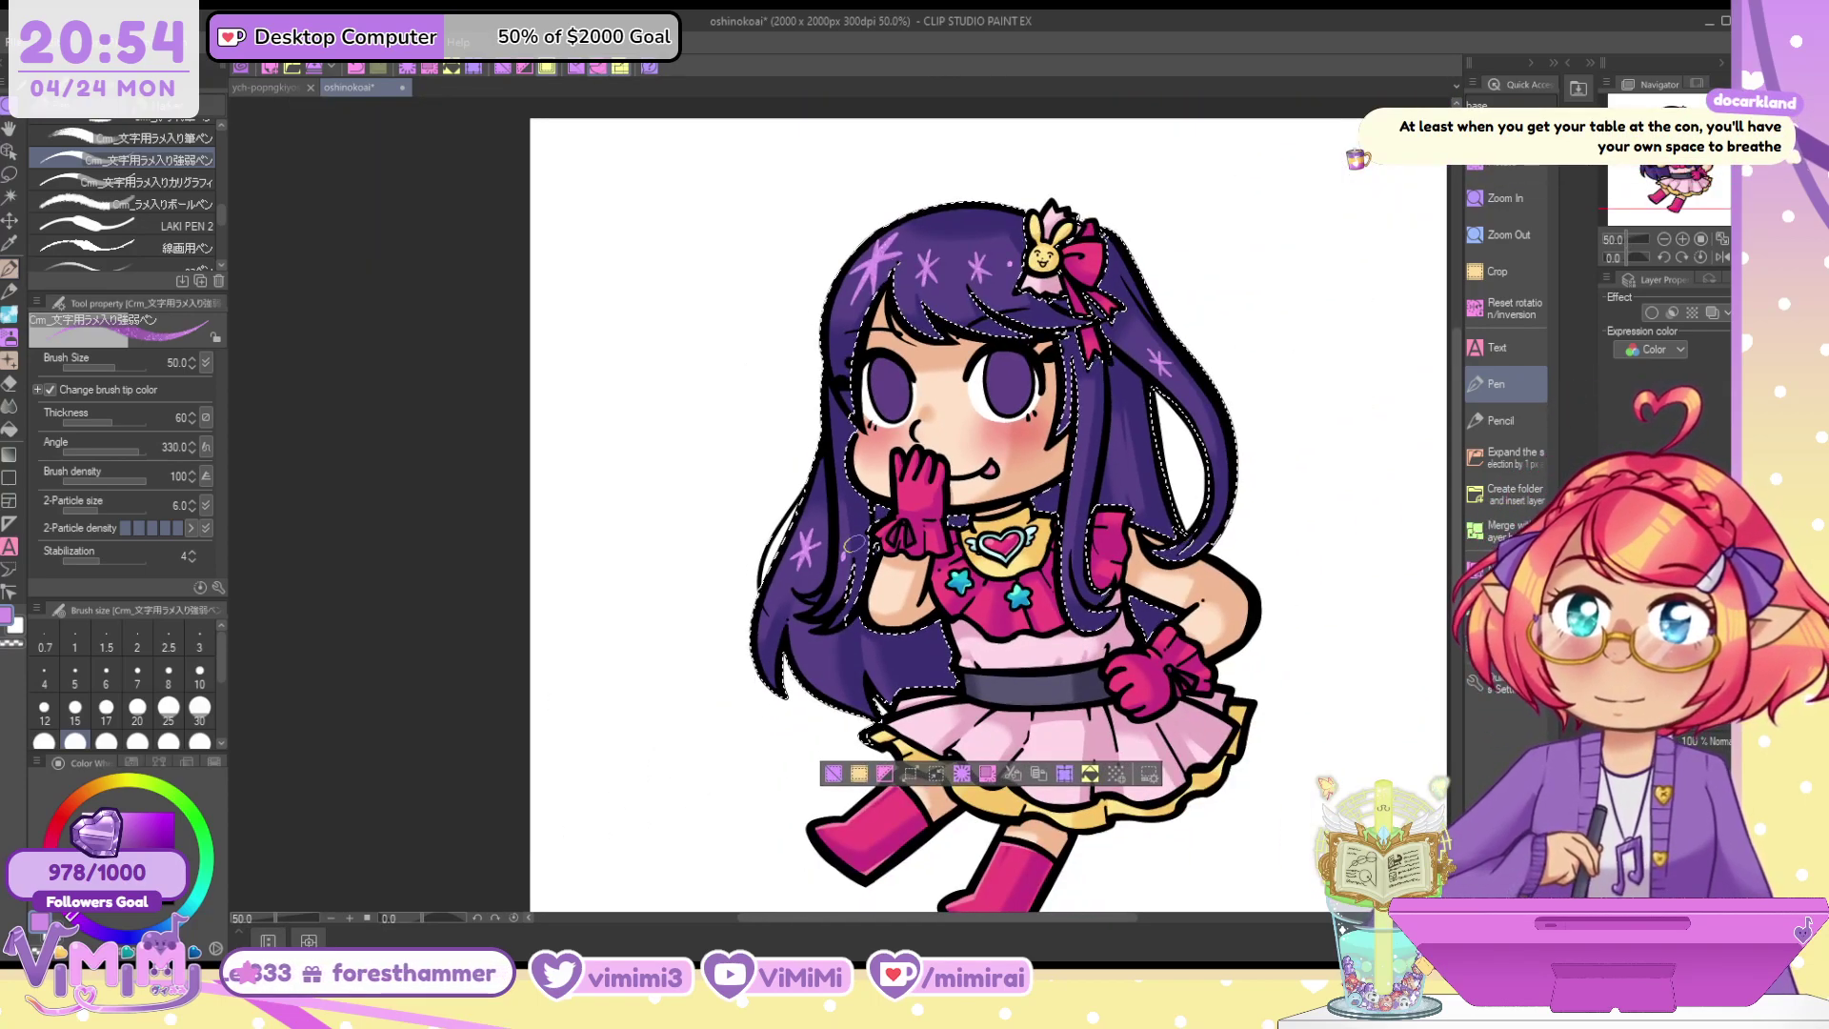
key("ctrl+d")
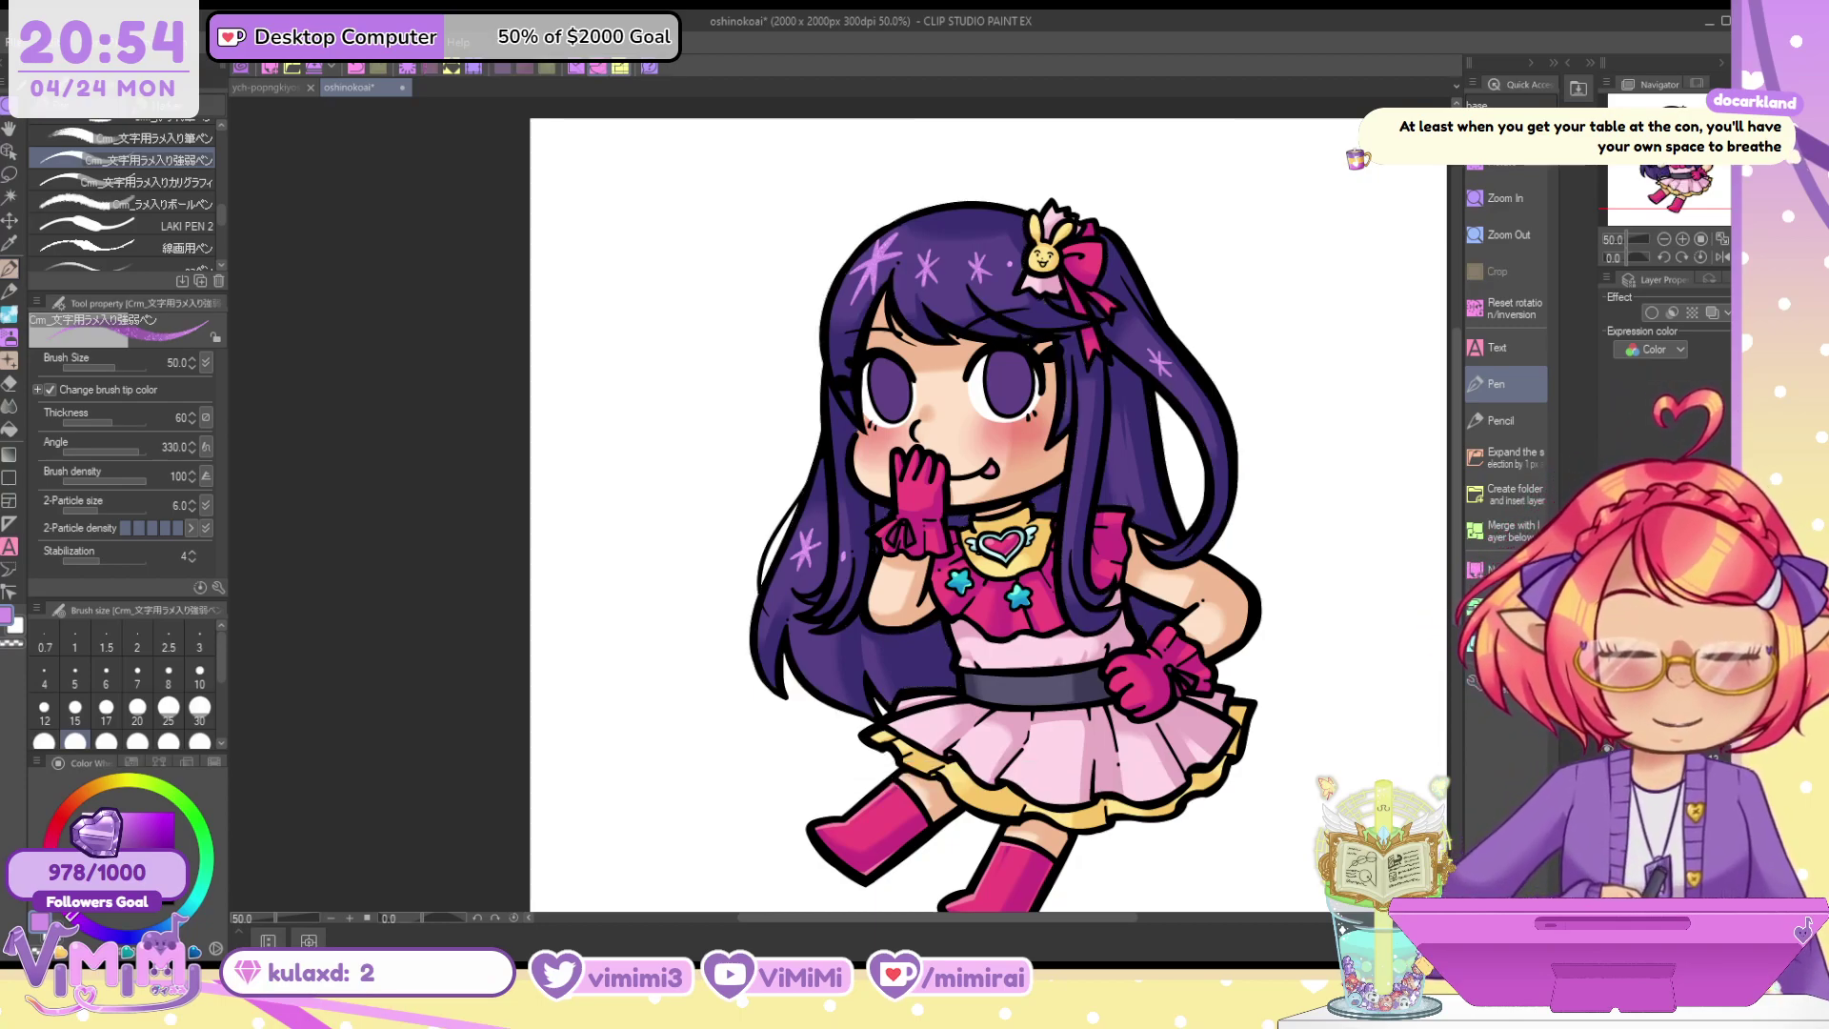
Select the pink hair streaks by colour, paint dark magenta glitter over them with the glitter pen at size 200, clear the selection and save
key("w")
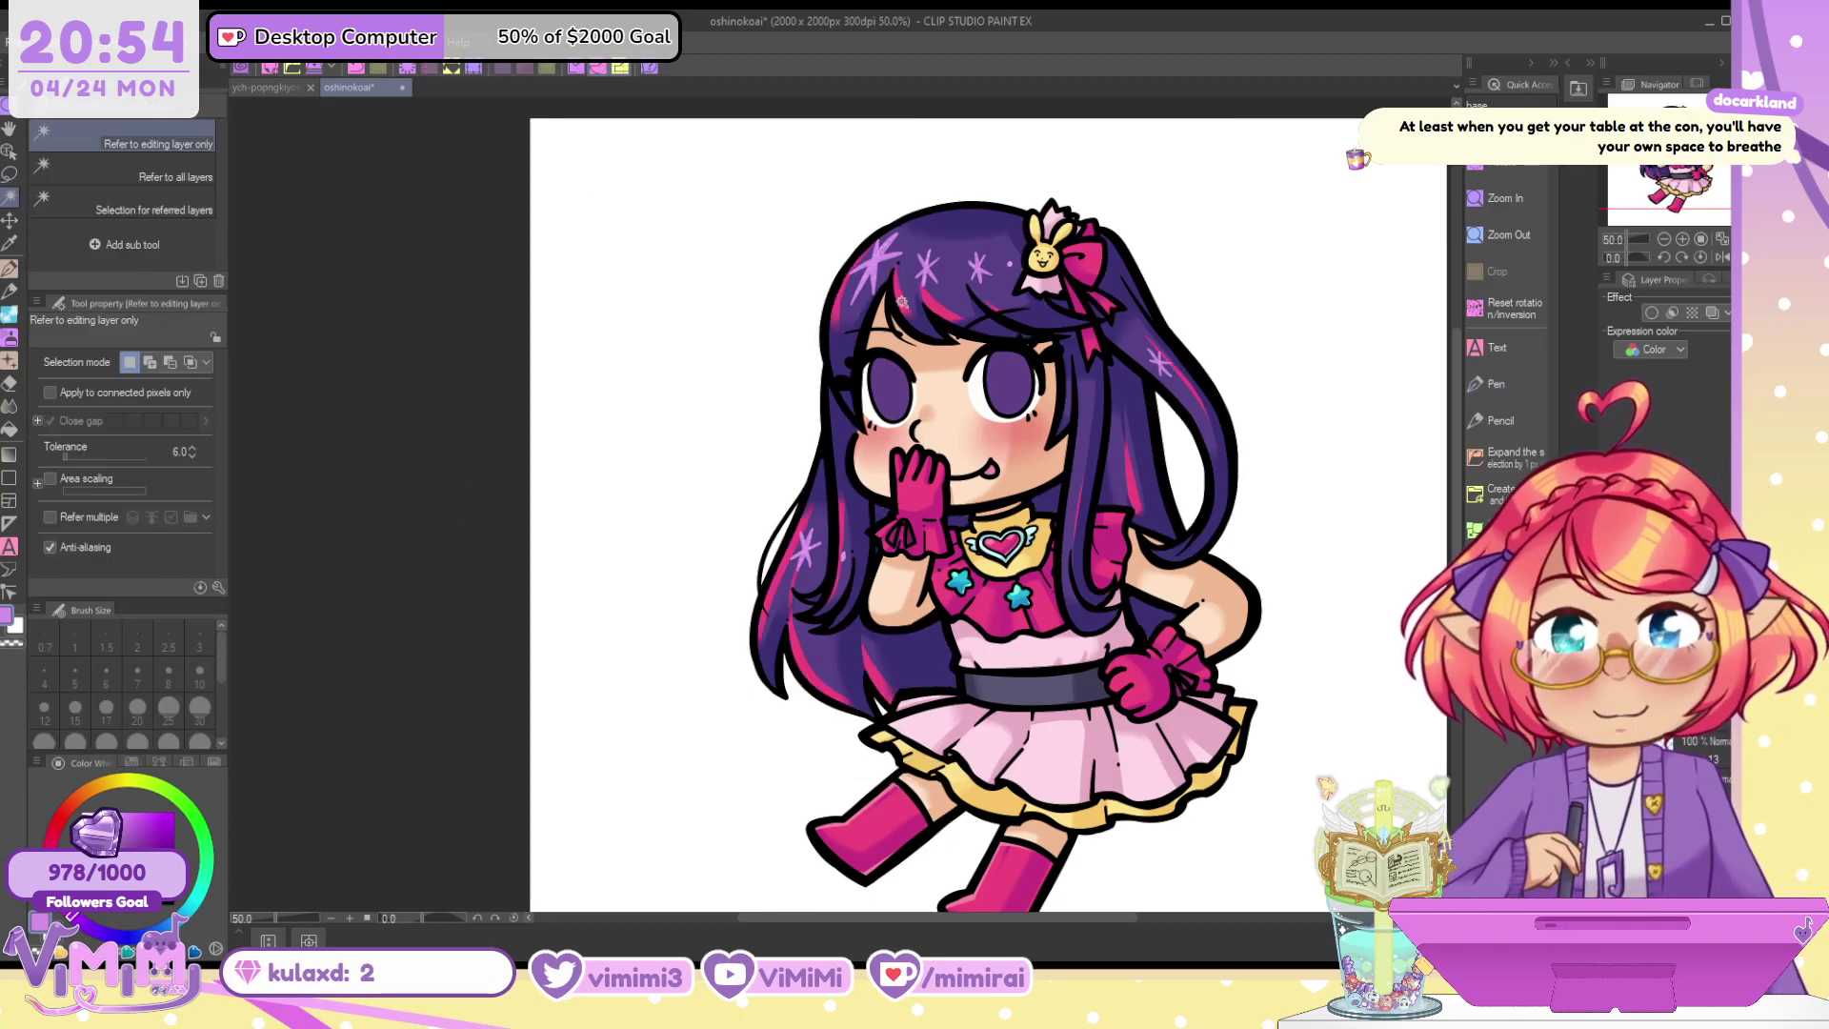
left_click(950, 262)
key("p")
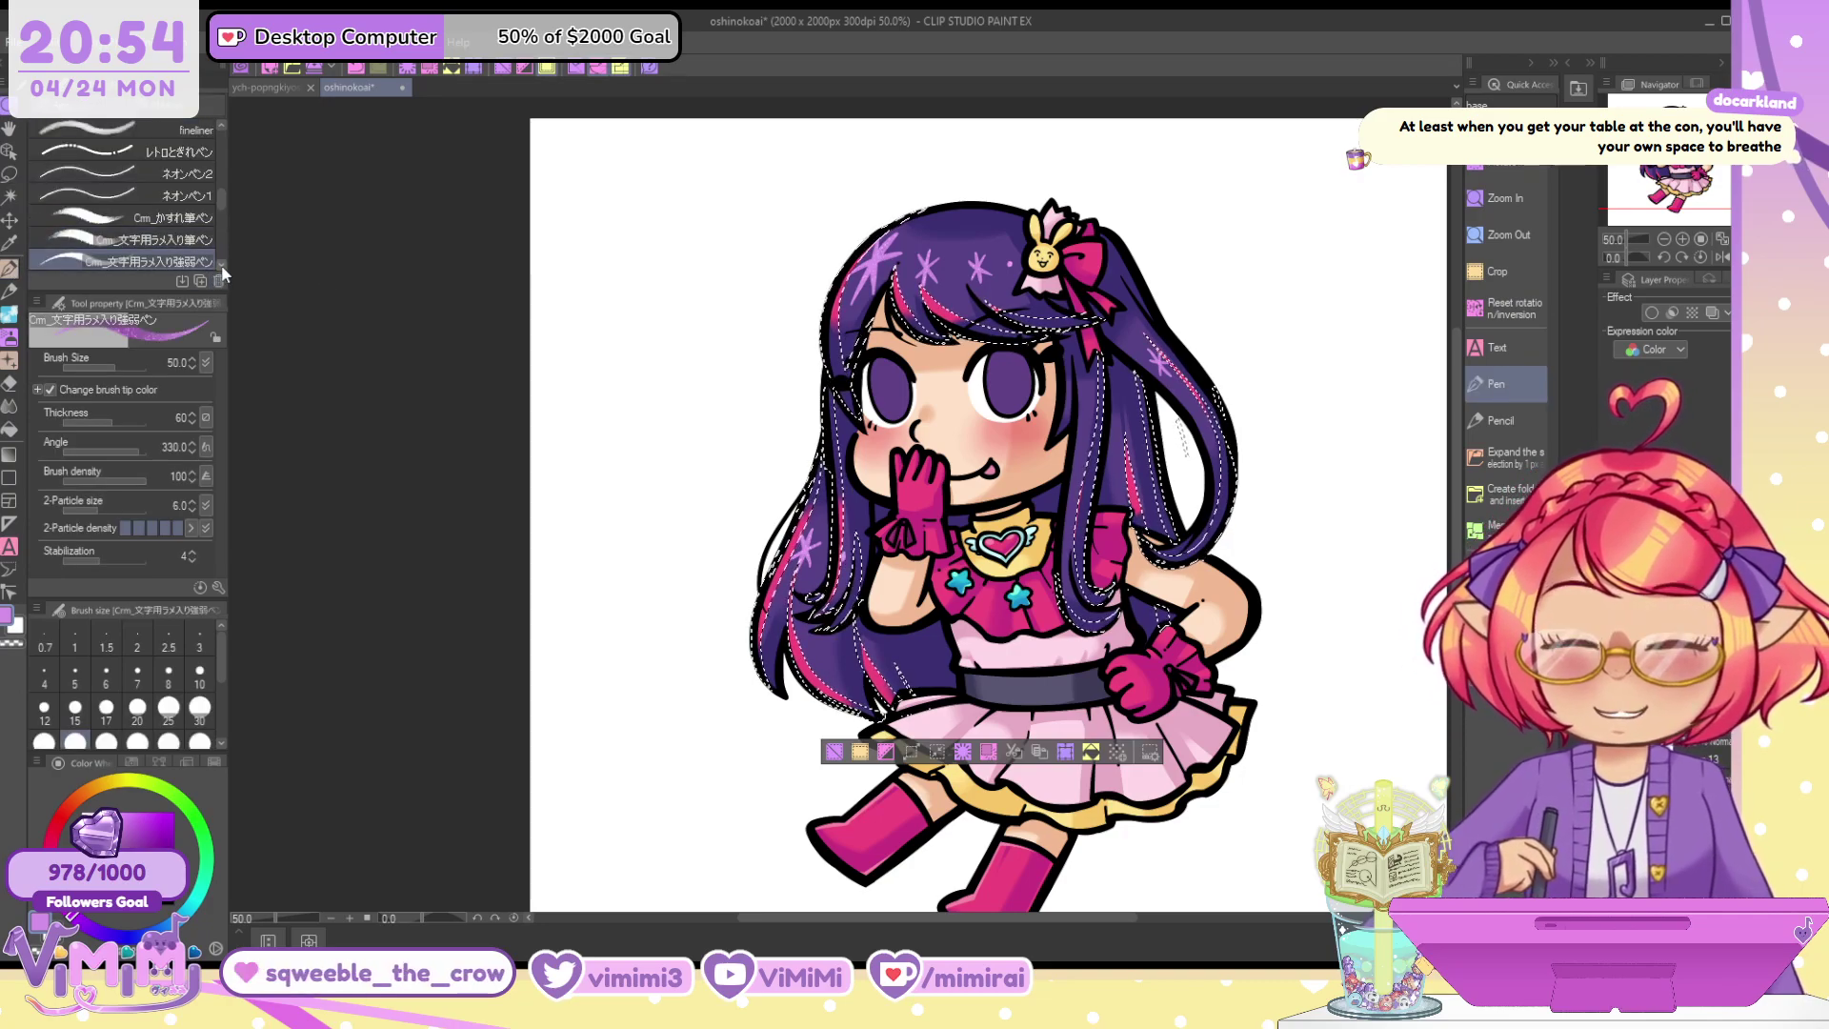
scroll(224, 272, "down", 5)
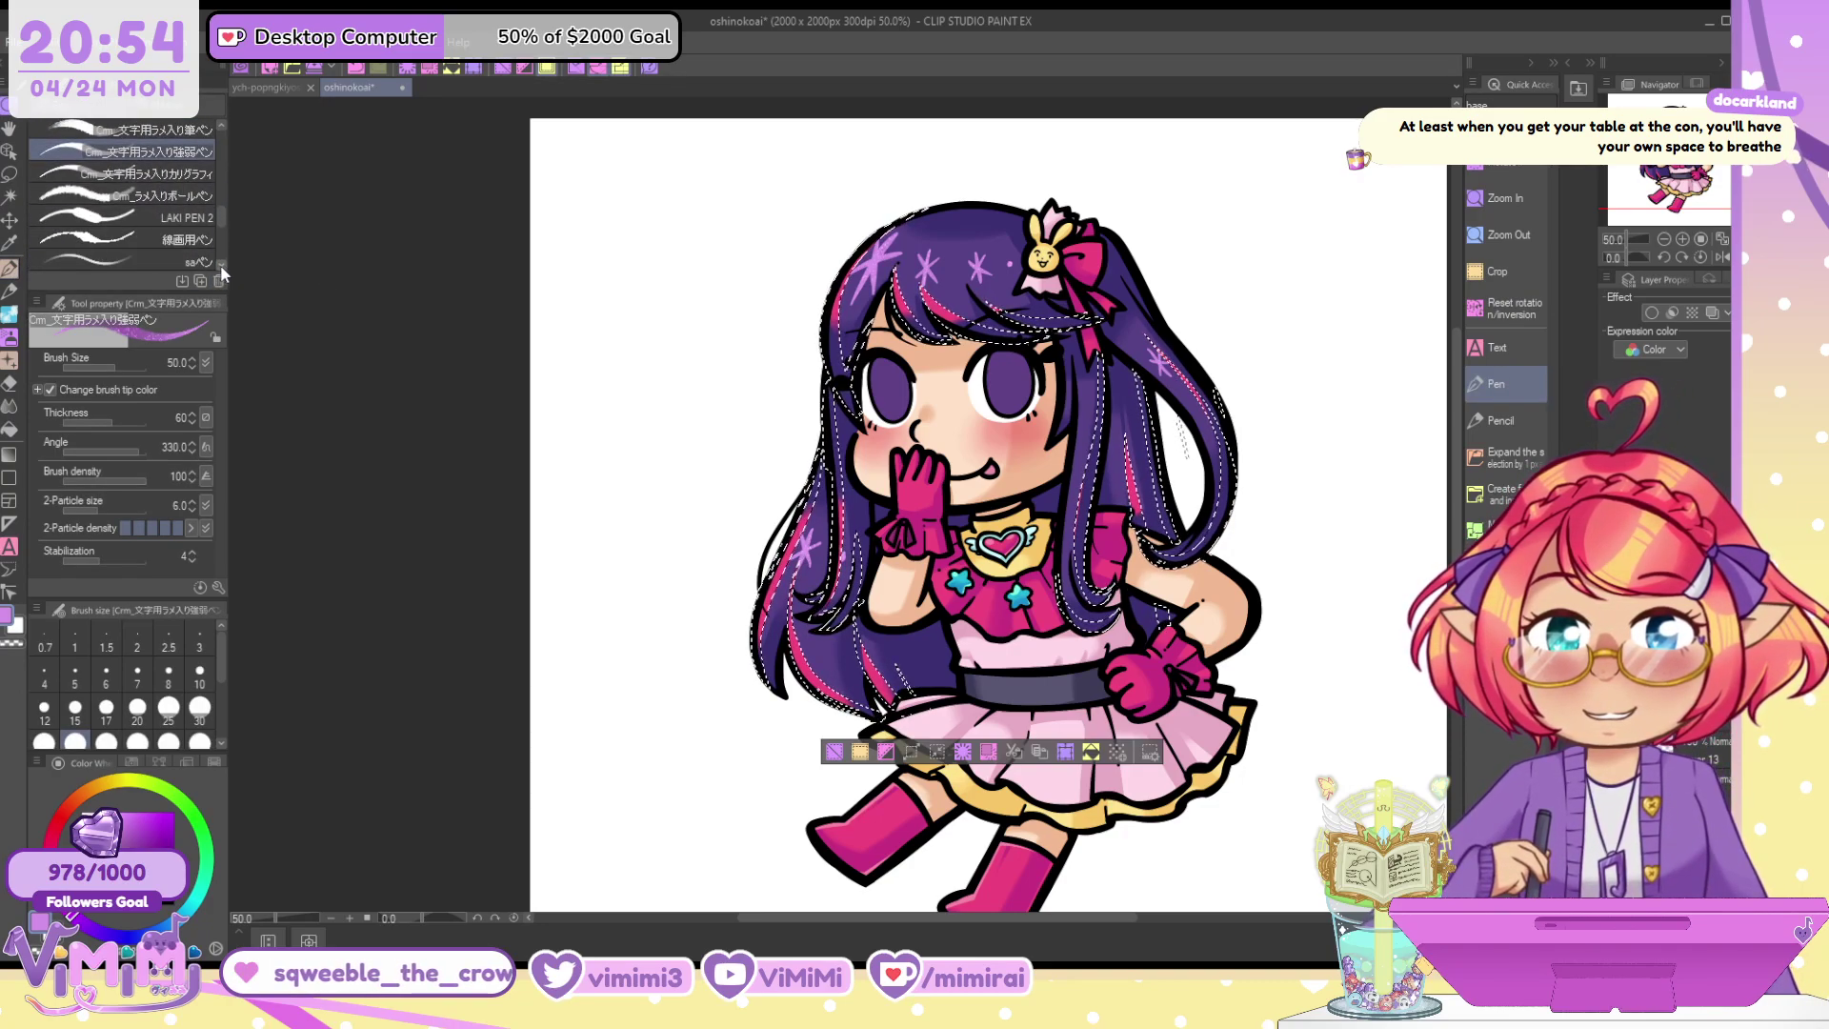
scroll(220, 270, "down", 3)
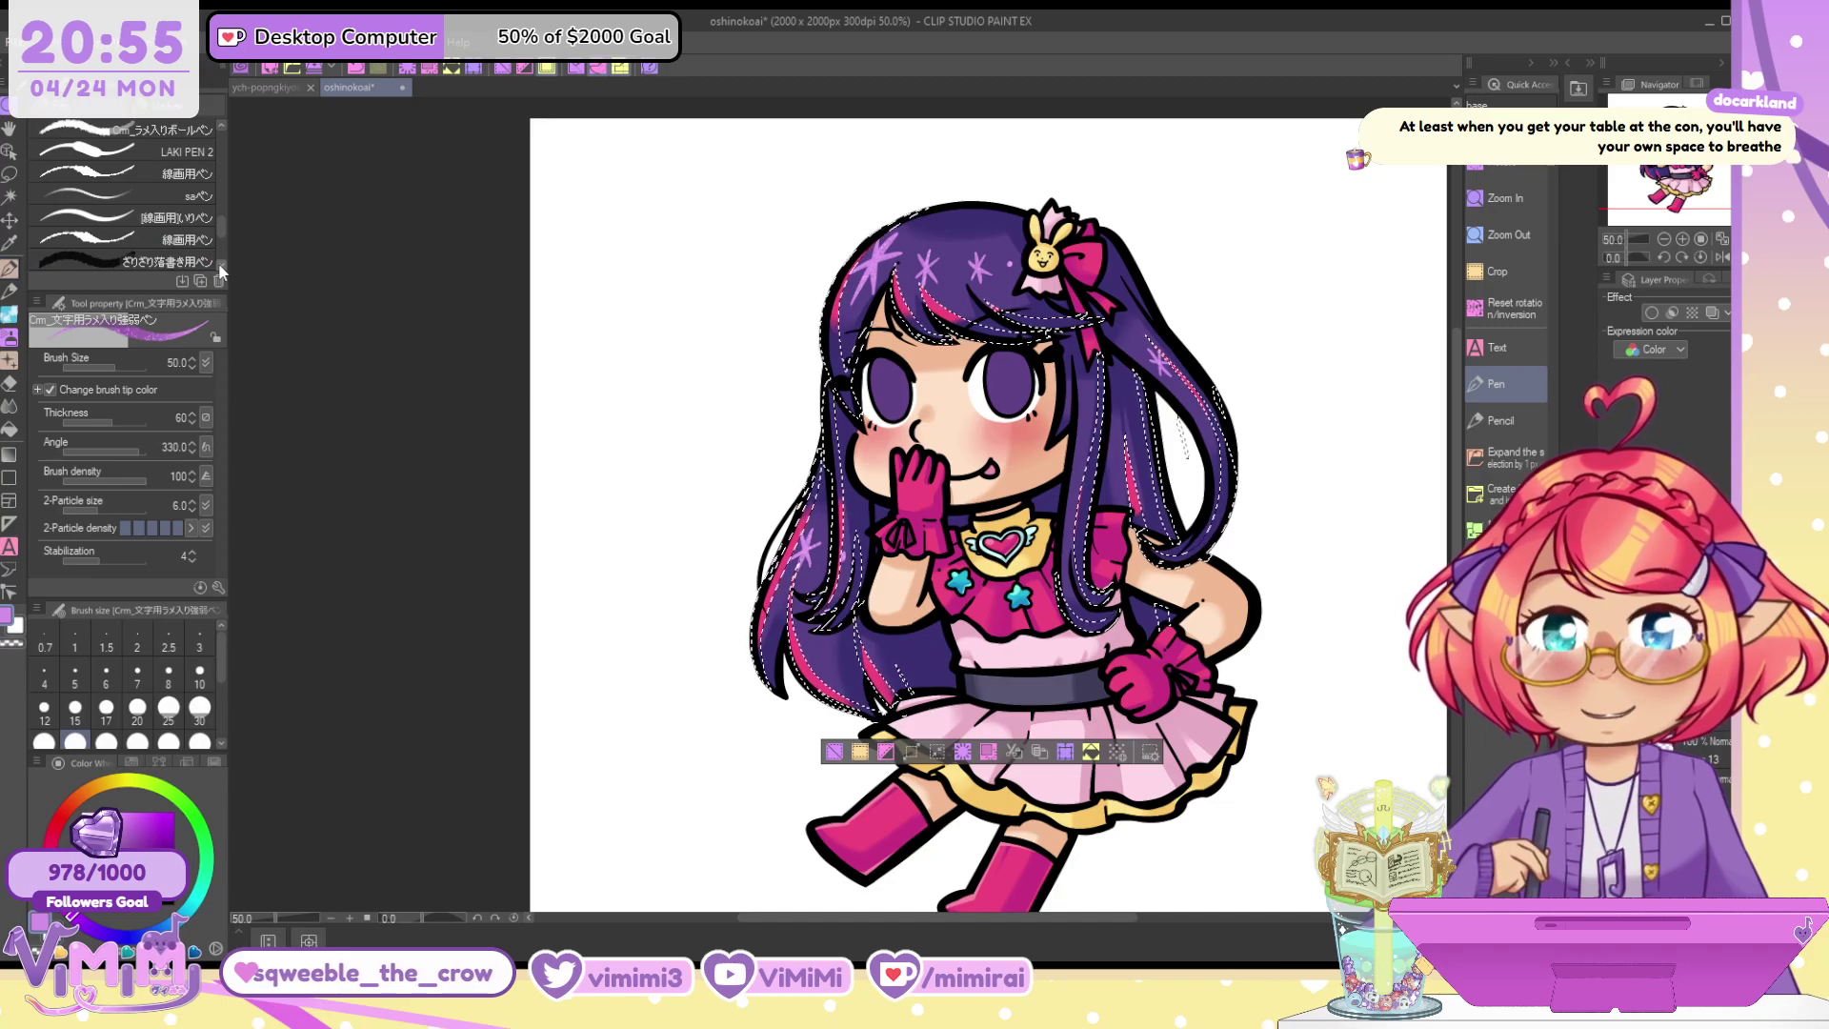
left_click(1133, 497, "alt")
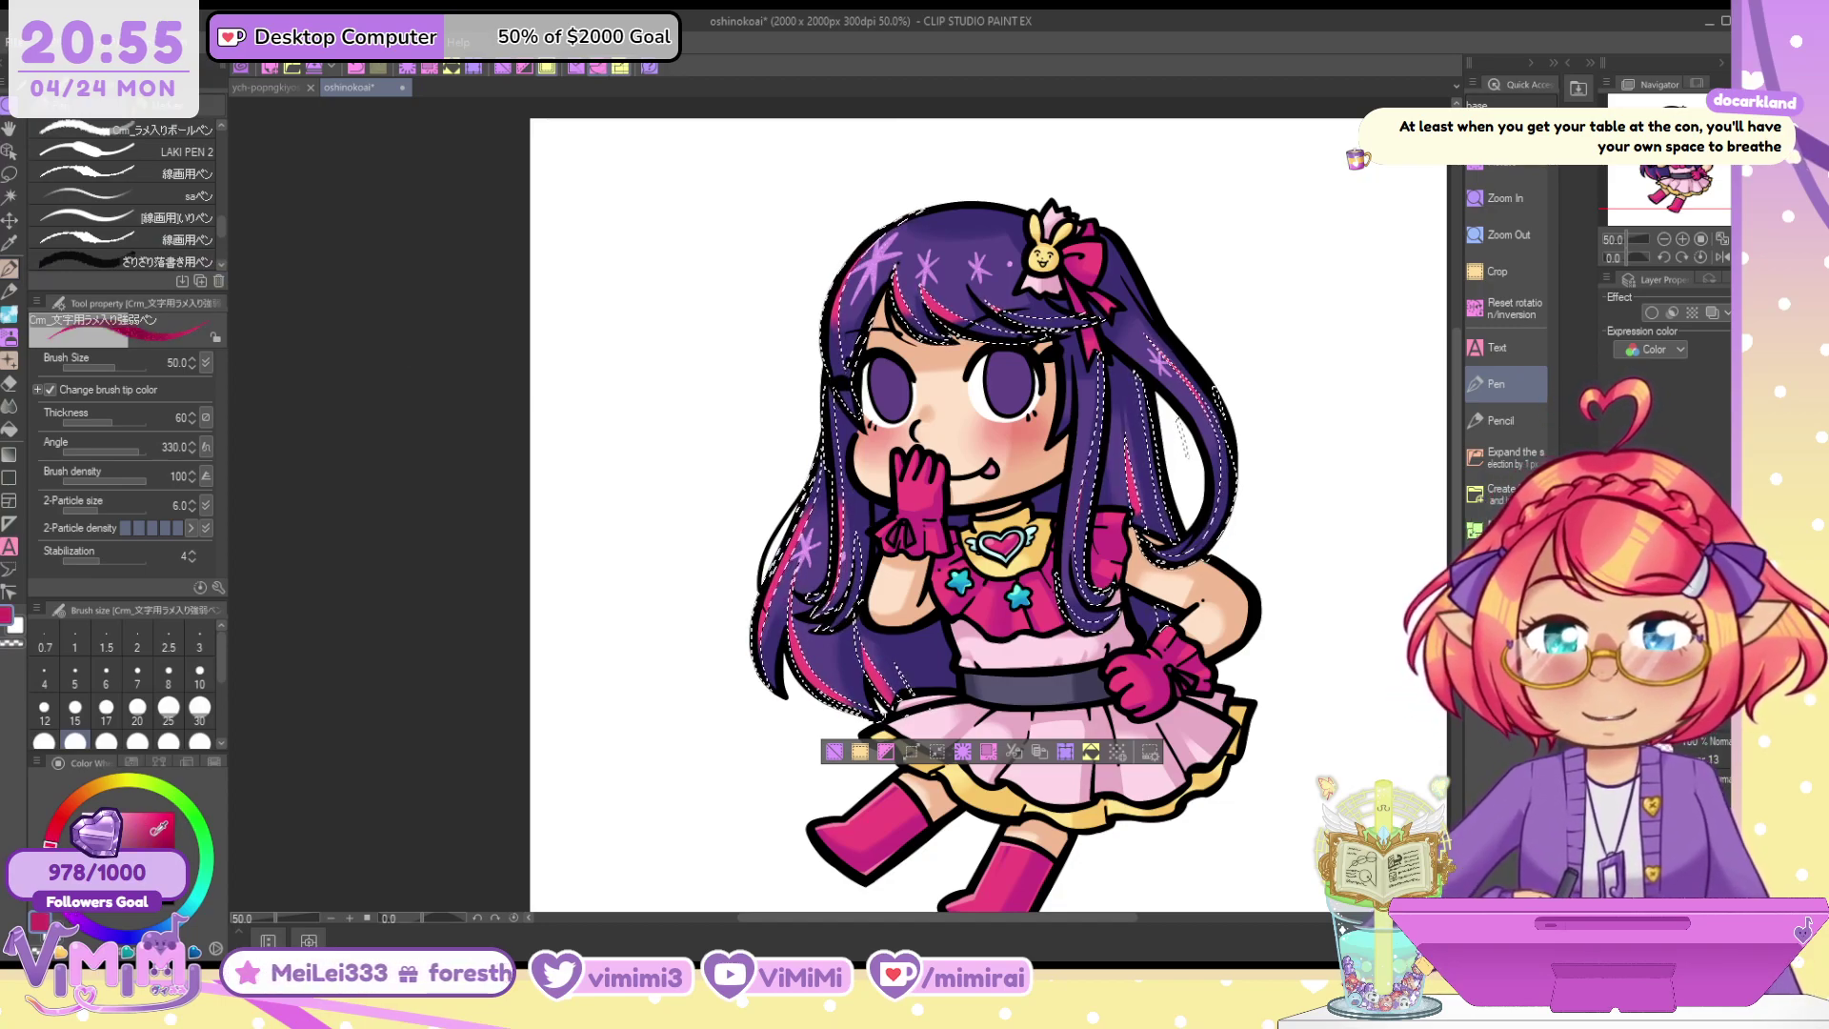
key("bracketright")
key("bracketright")
key("bracketright")
key("bracketright")
key("bracketright")
key("bracketright")
key("bracketright")
key("bracketright")
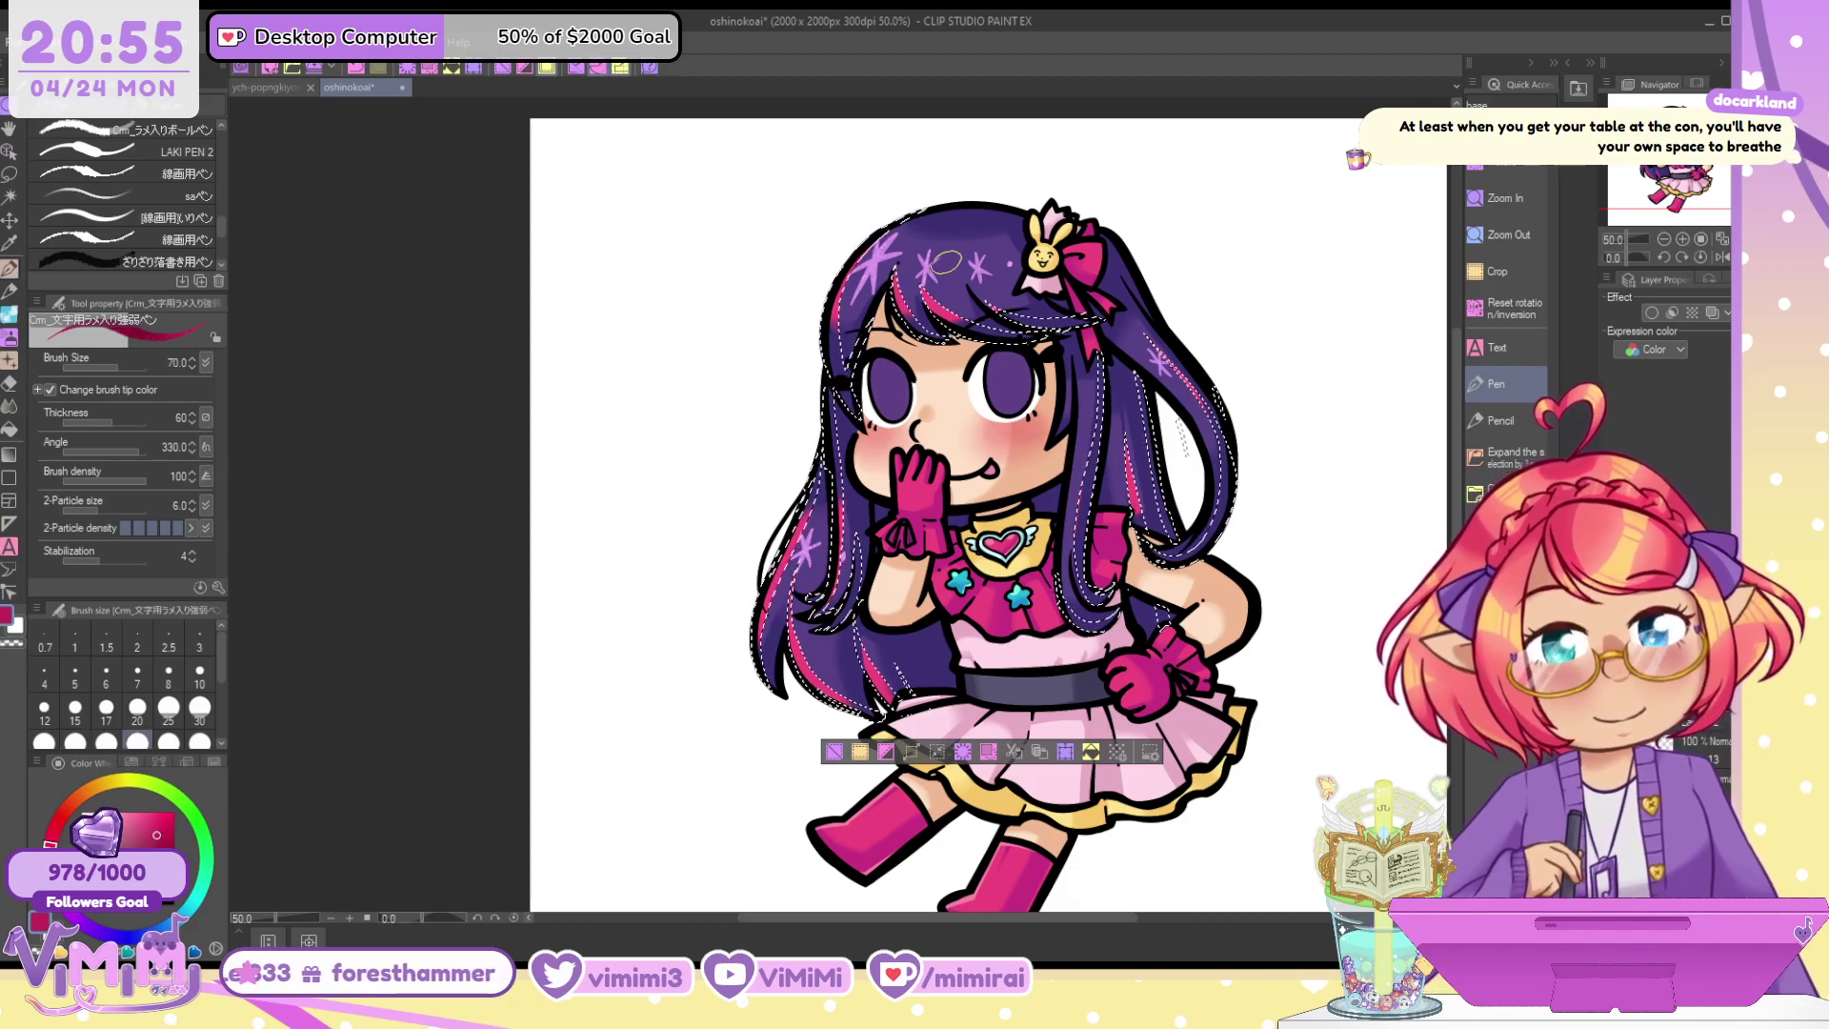
left_click_drag(862, 285, 860, 464)
mouse_move(1028, 341)
left_mouse_down()
mouse_move(1073, 403)
mouse_move(1245, 365)
mouse_move(1084, 661)
left_mouse_up()
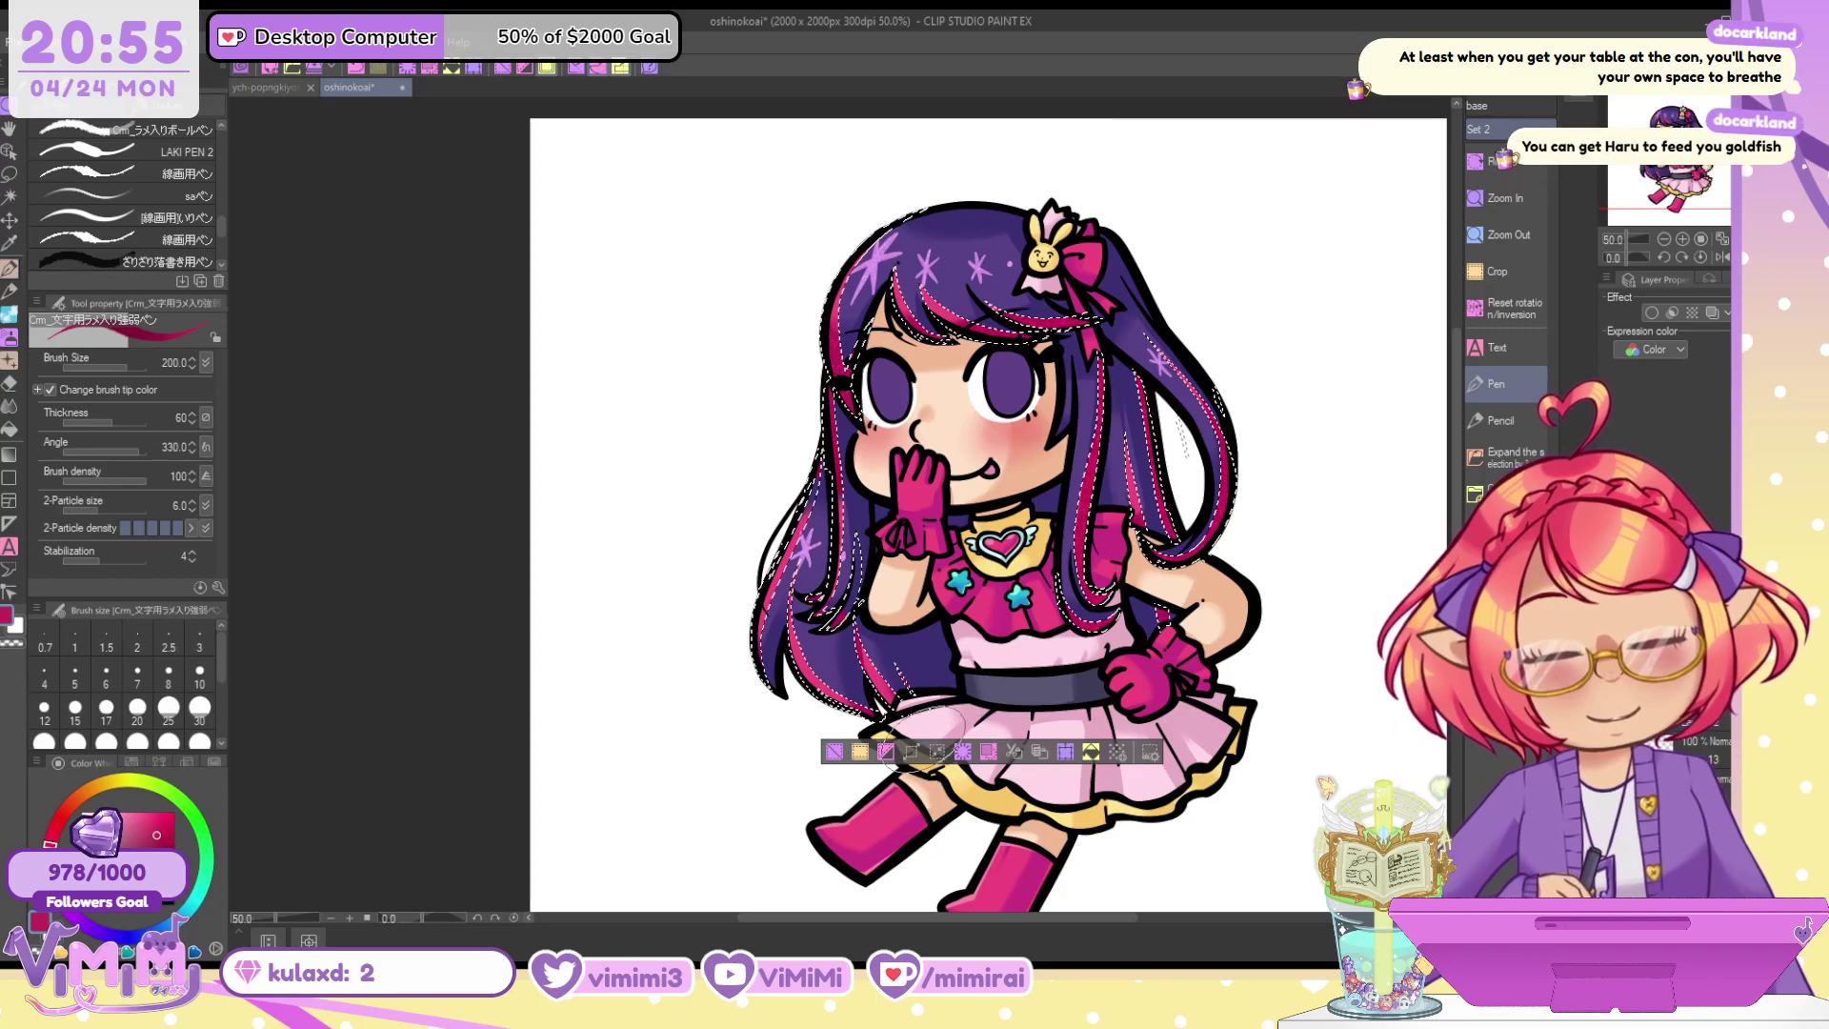
key("ctrl+d")
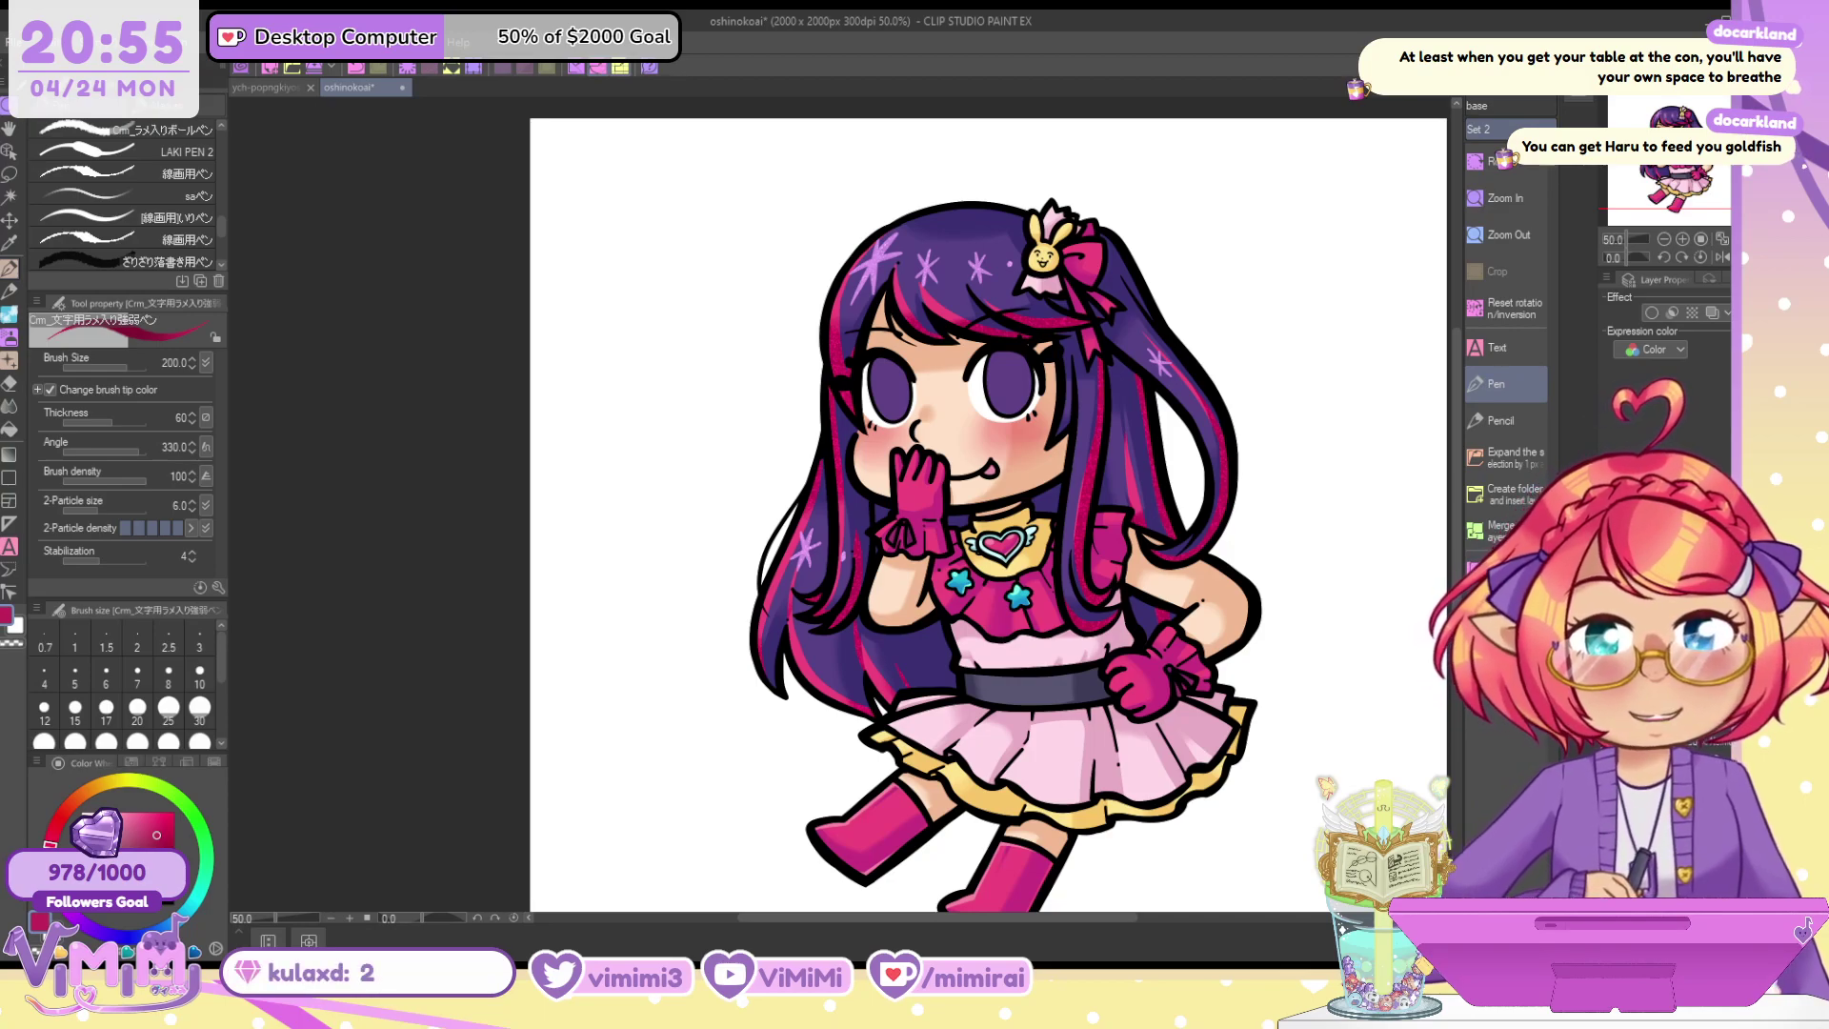
key("ctrl+s")
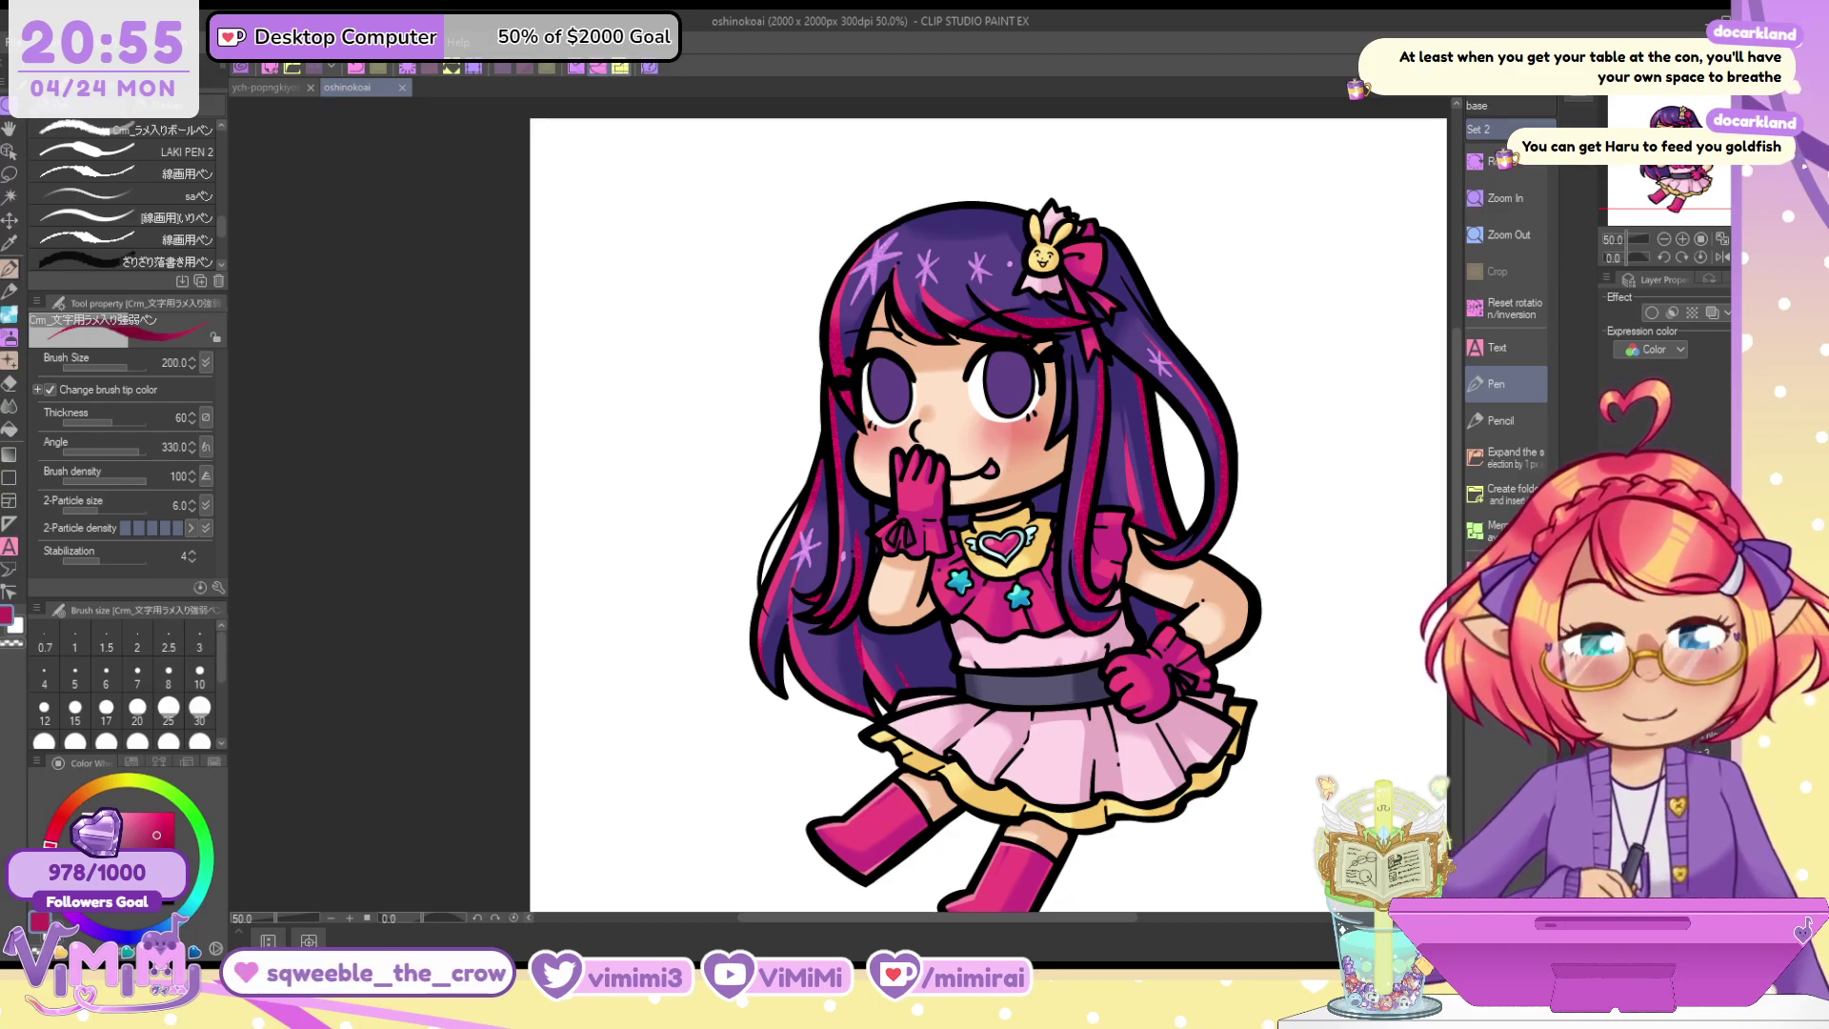
Shade the upper part of both irises dark indigo with the soft-mix 2 airbrush, reducing the brush size to 60
scroll(1020, 406, "up", 2)
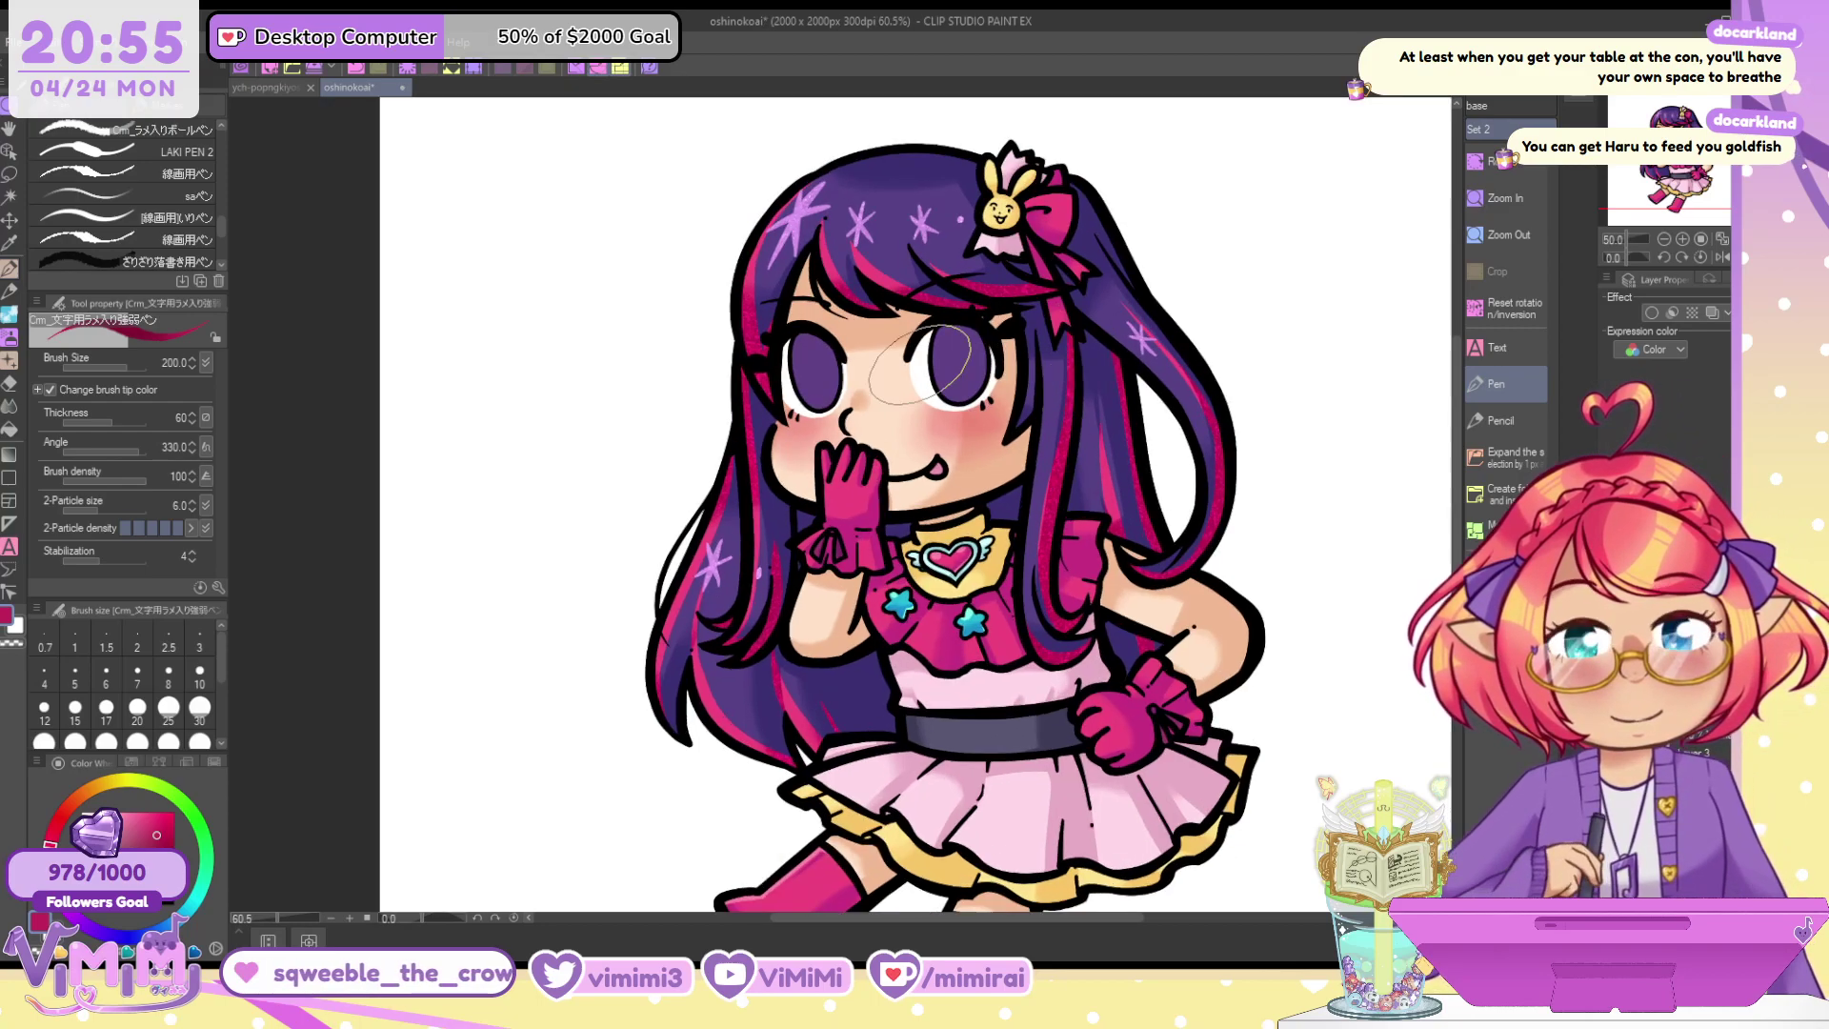
left_click(935, 372, "alt")
key("x")
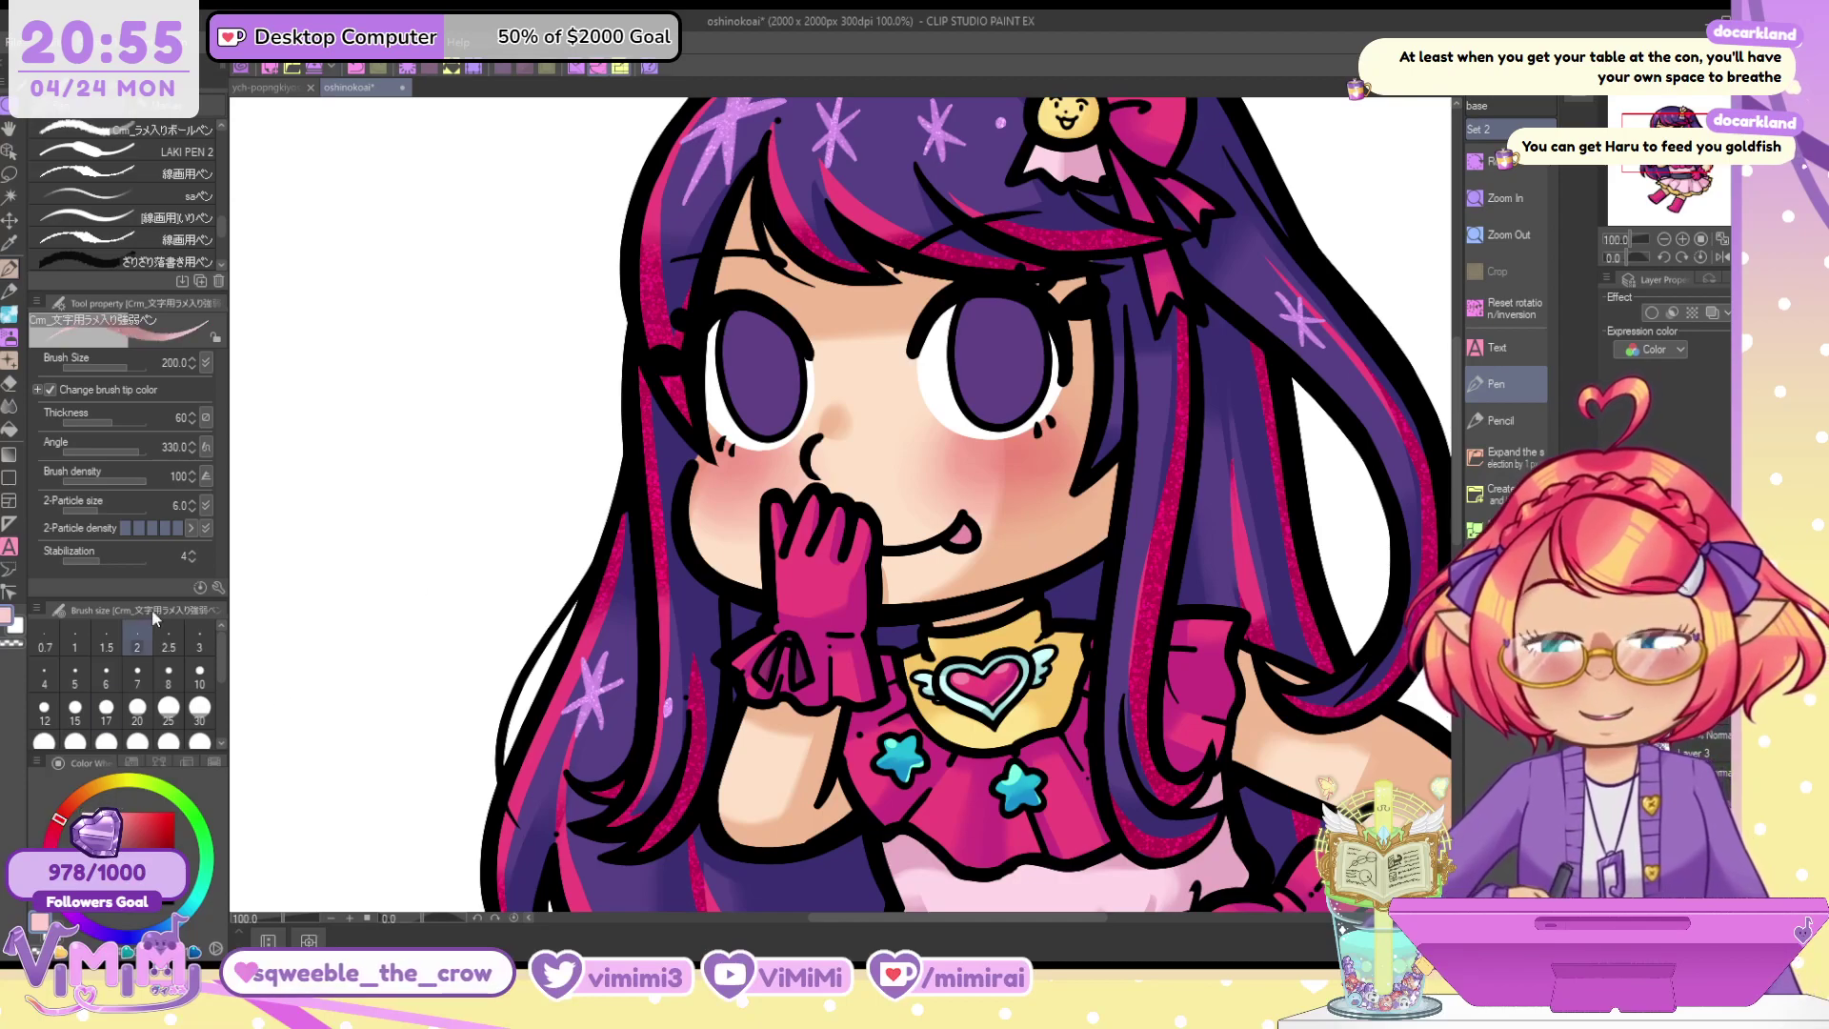
left_click_drag(221, 236, 221, 219)
left_click(186, 259)
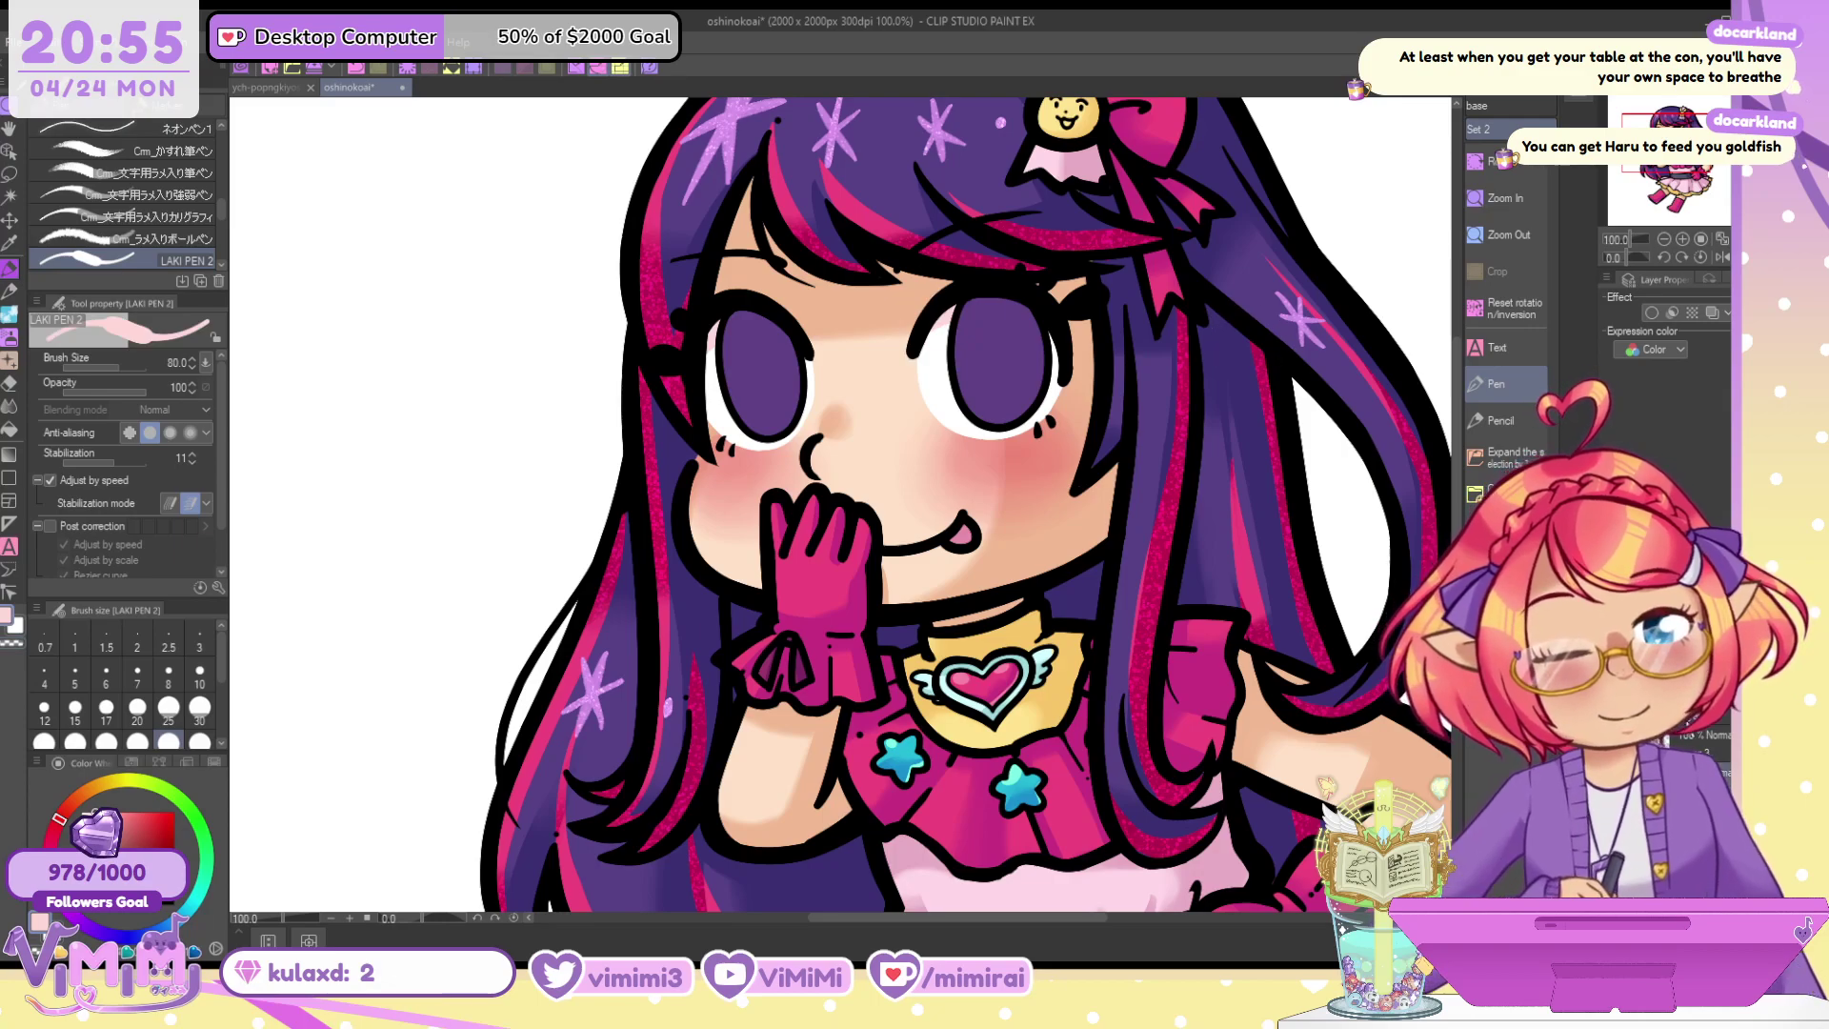
scroll(1007, 350, "up", 3)
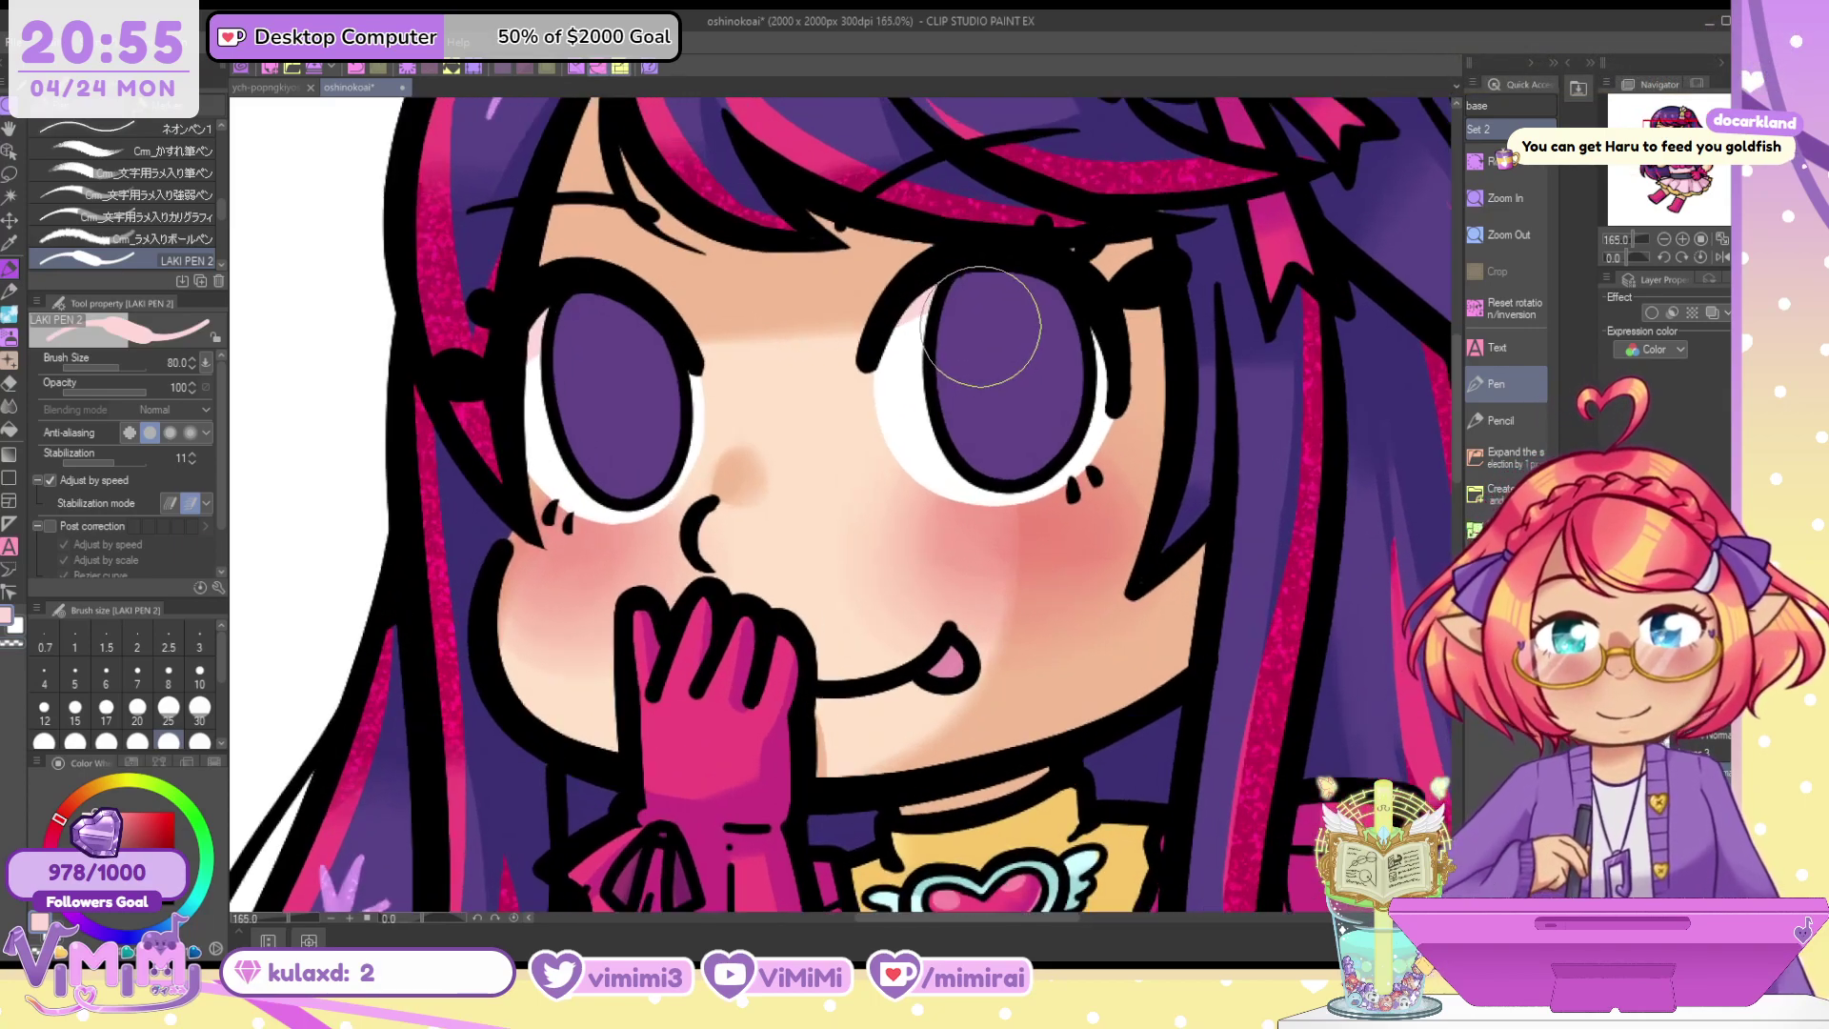
left_click(1014, 356, "alt")
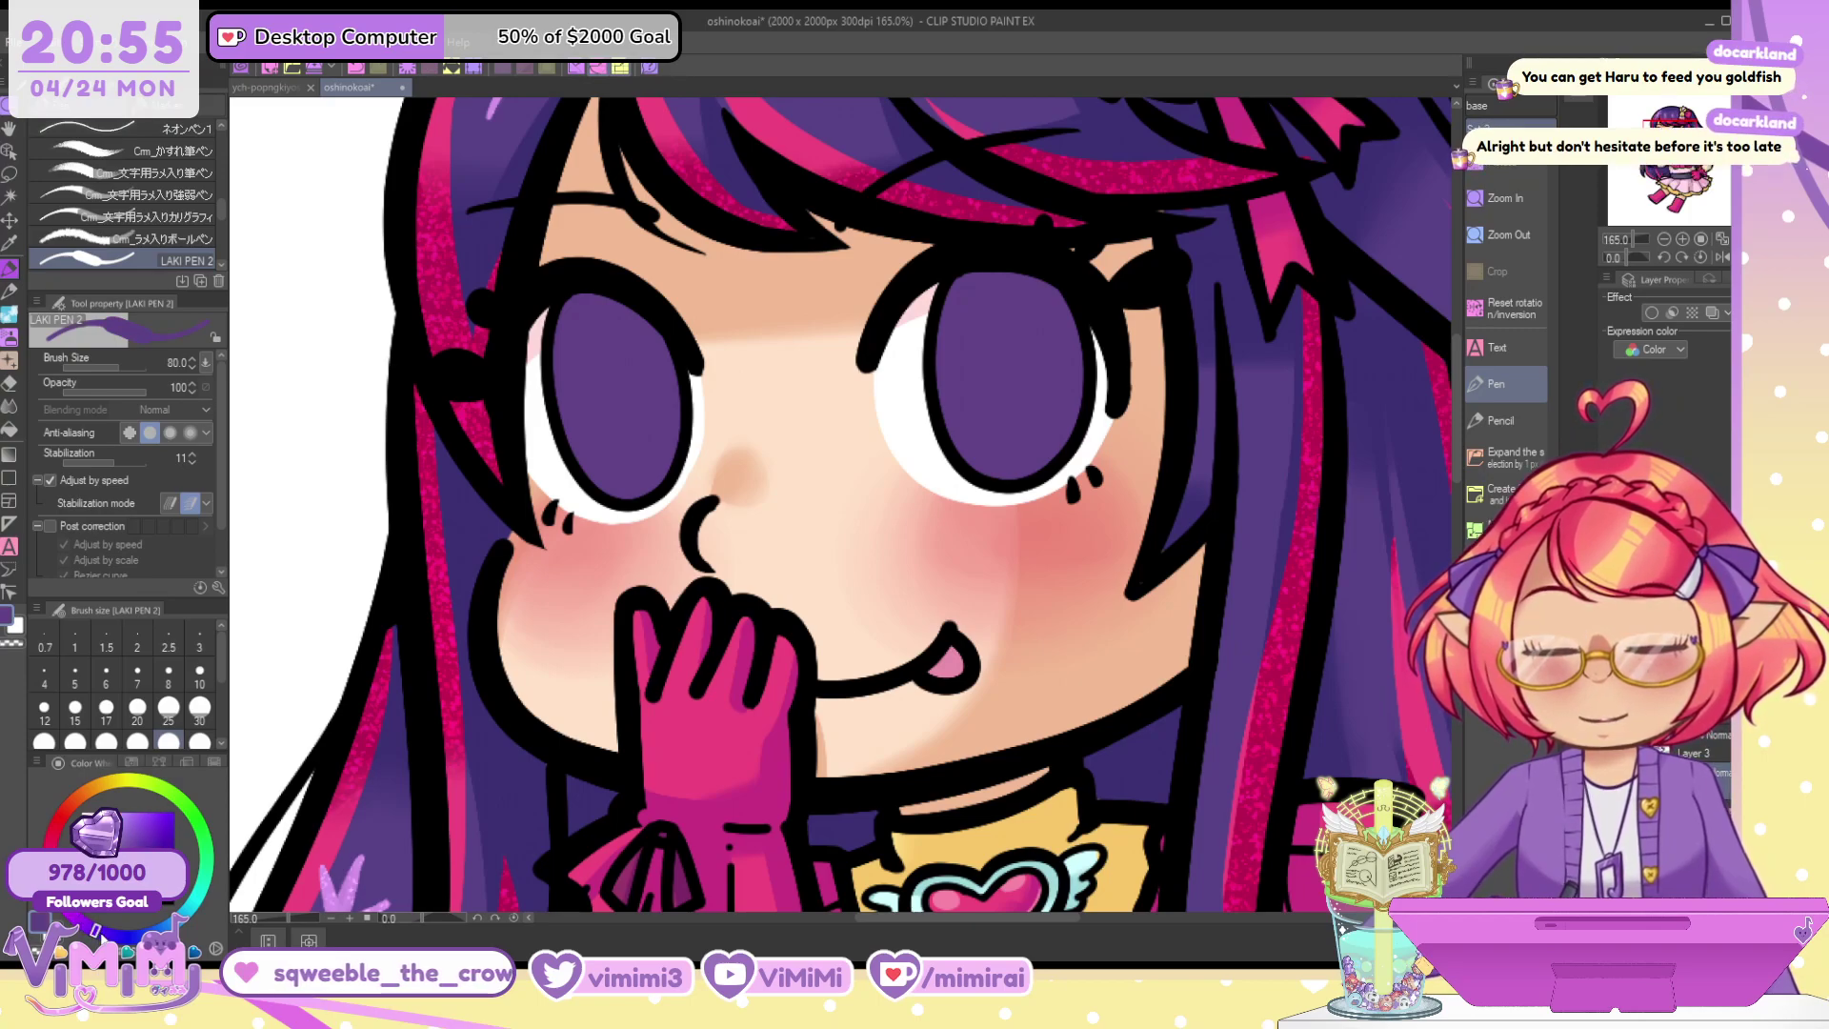
left_click(14, 336)
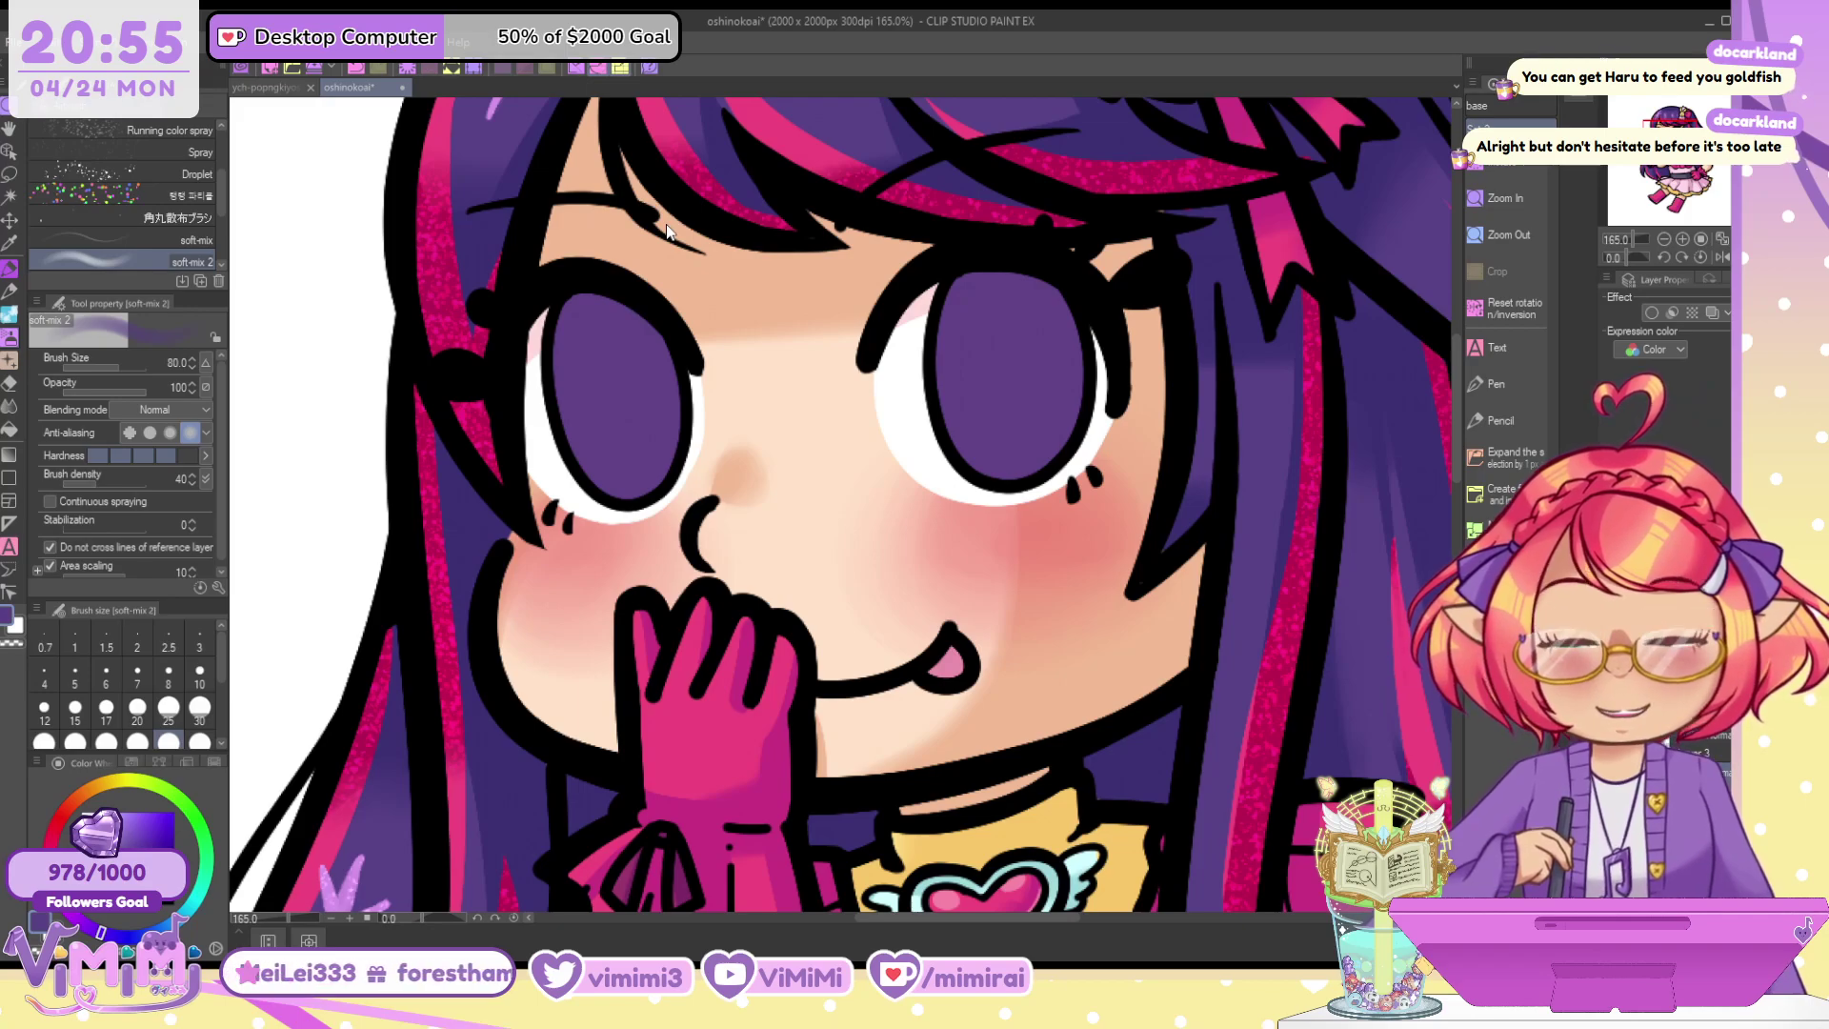
key("ctrl+s")
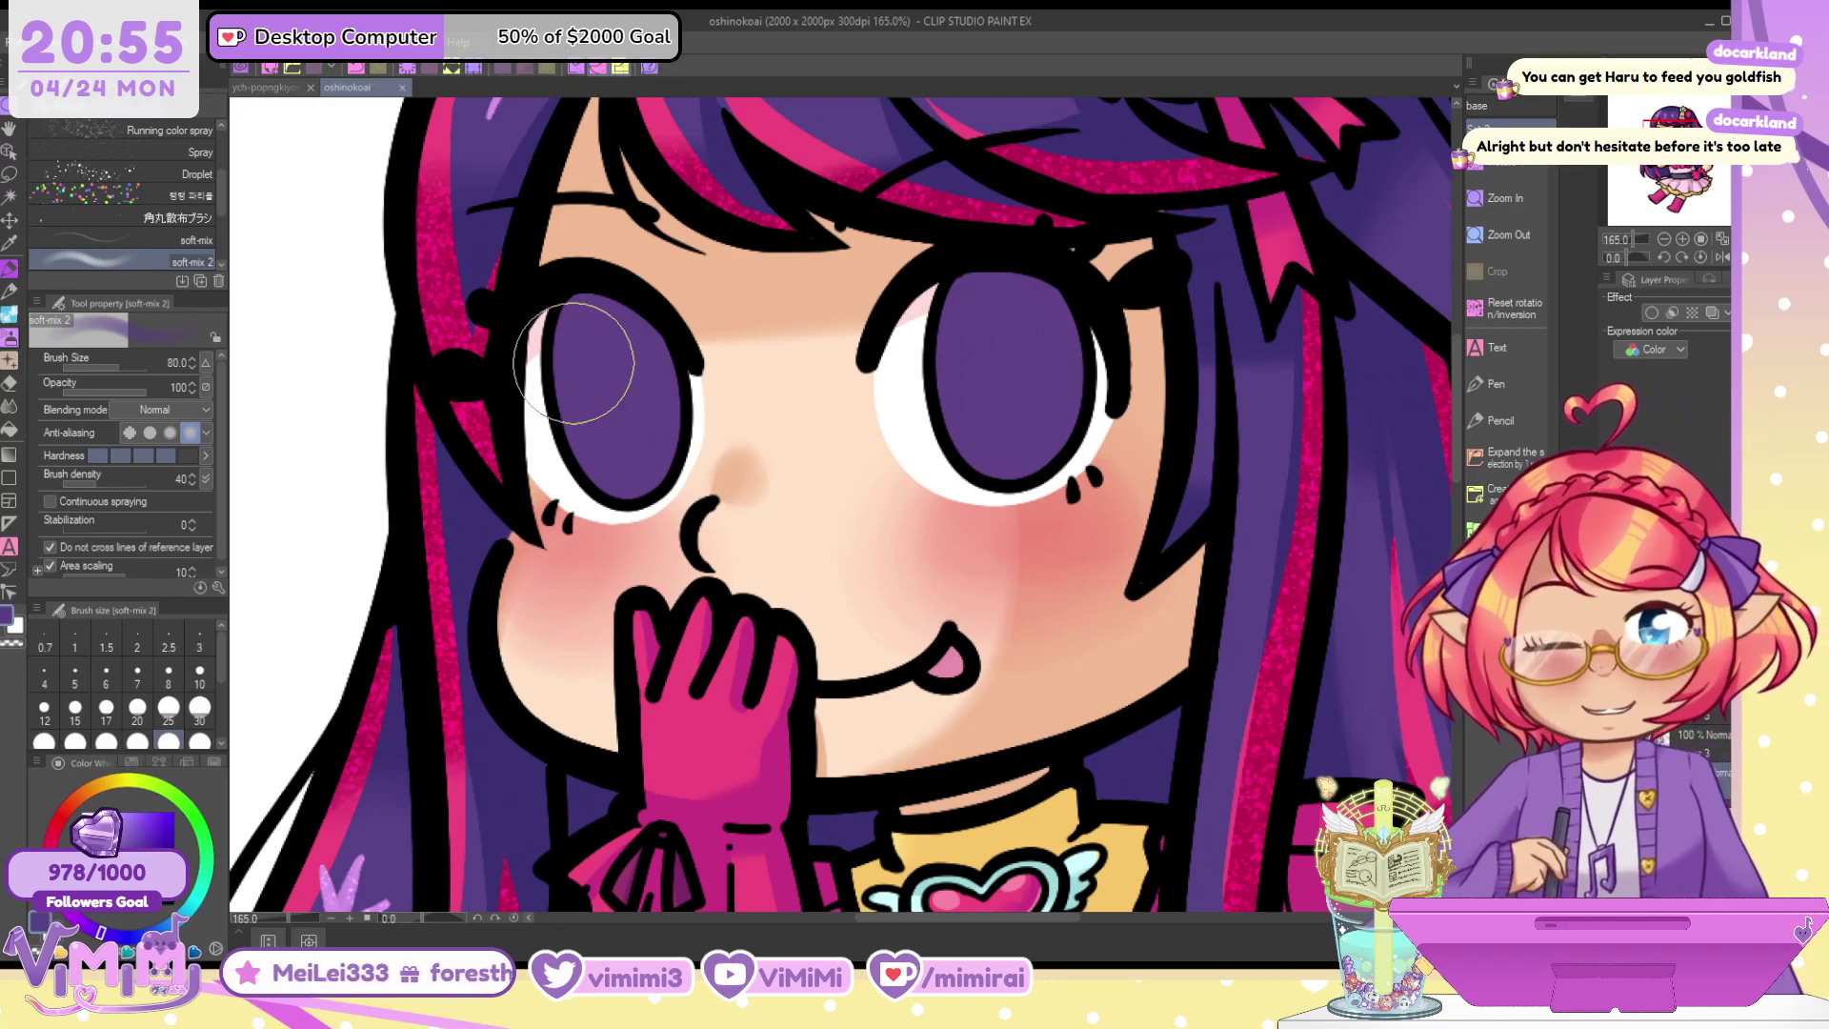
key("ctrl+z")
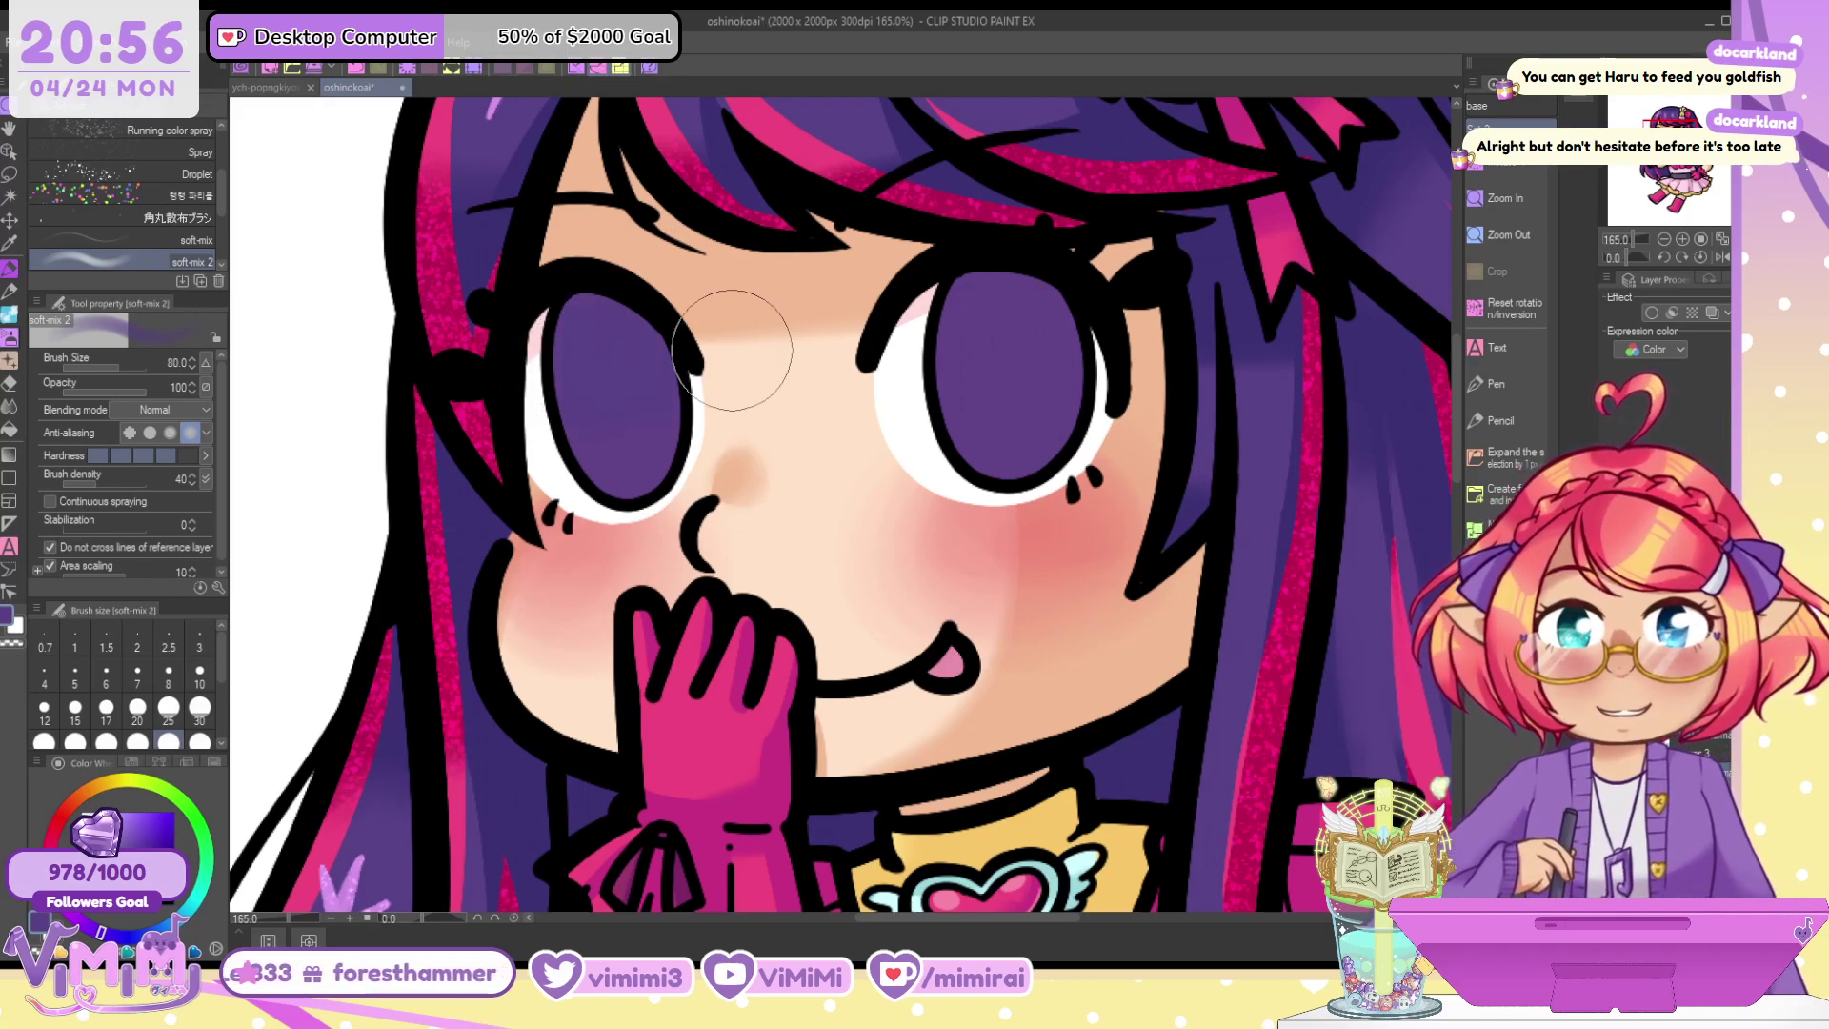
key("[")
key("[")
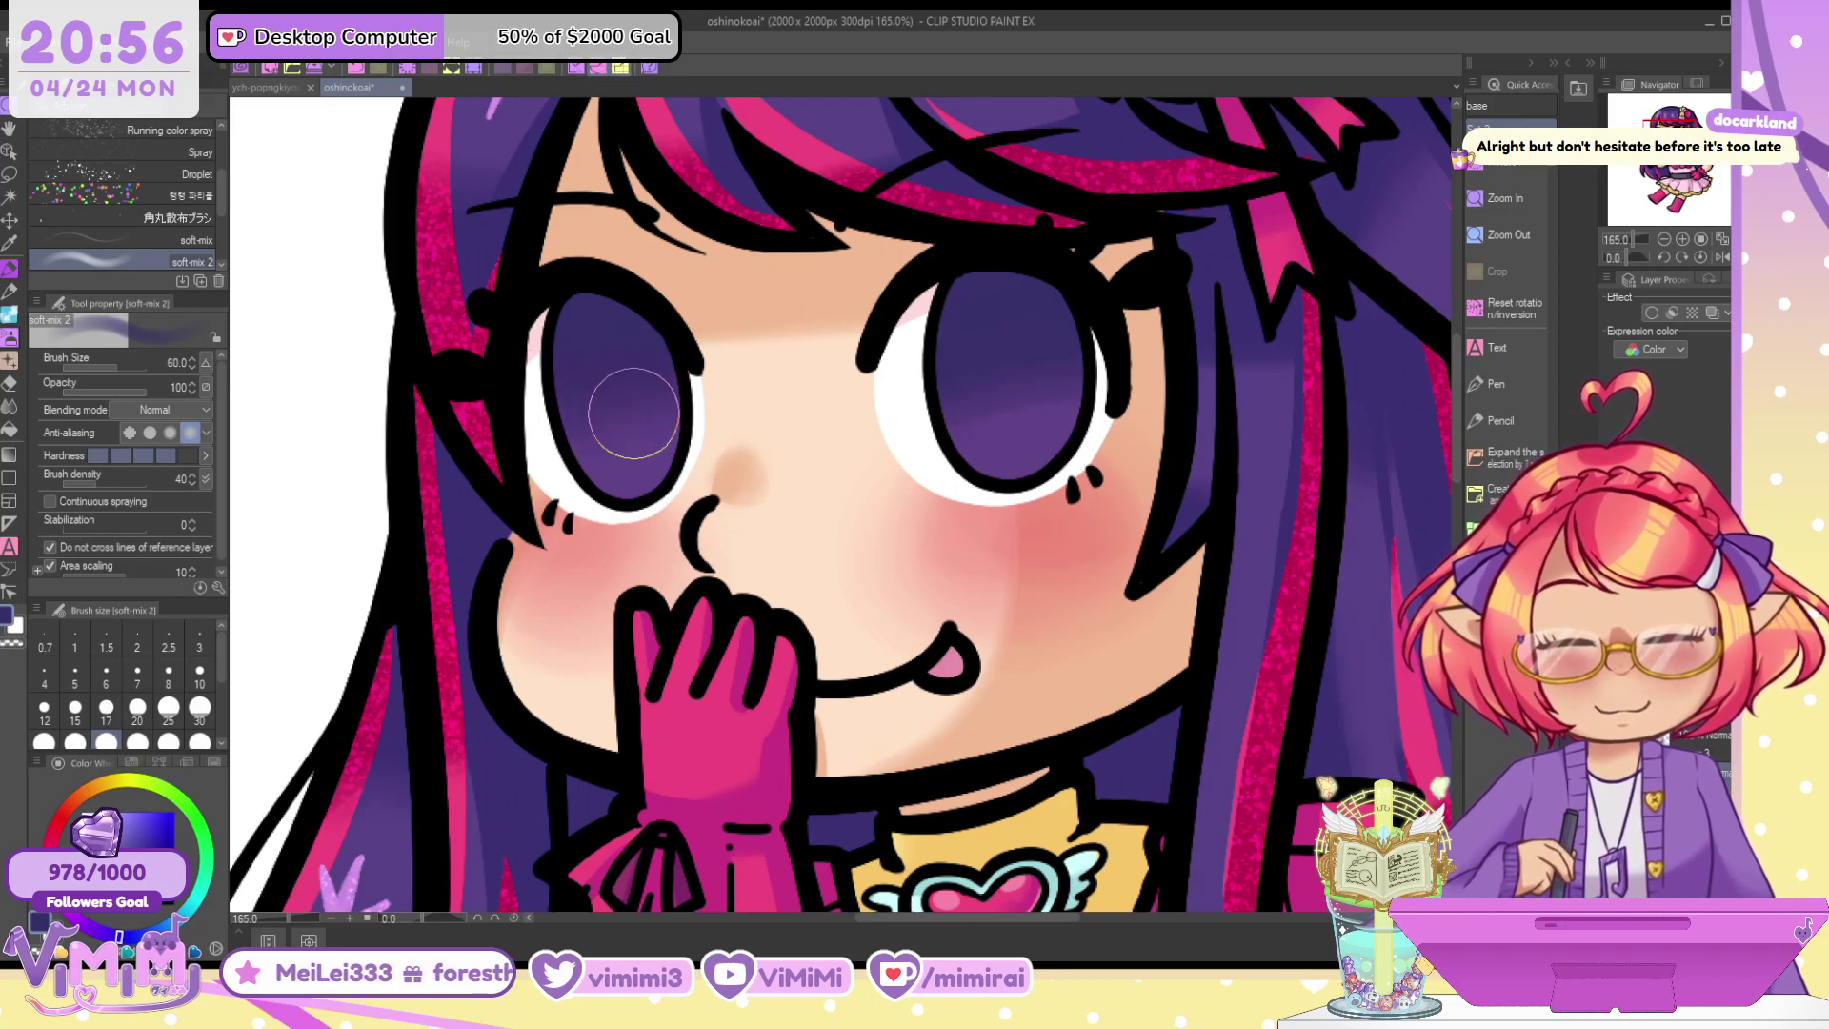
Blend a brighter purple into the lower half of both irises with the soft-mix 2 airbrush at size 60, redoing the first stroke
left_click_drag(98, 921, 81, 916)
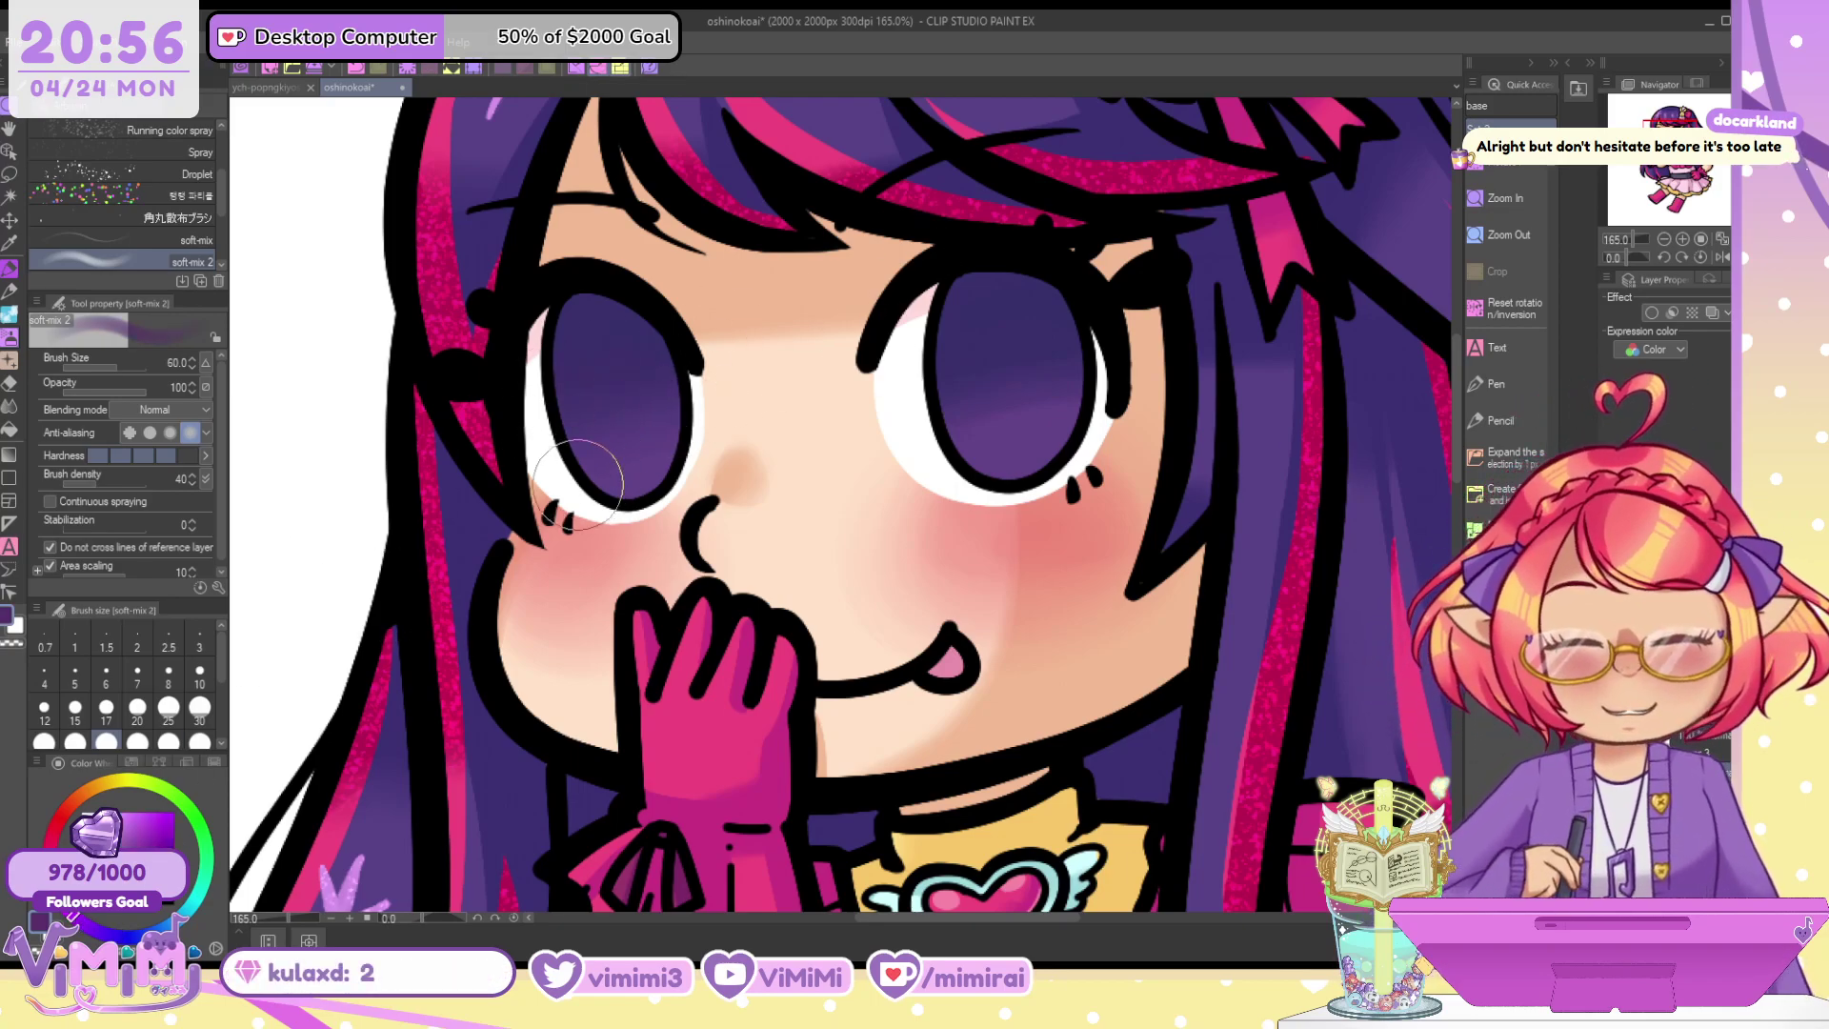
left_click_drag(624, 473, 581, 466)
key("ctrl+z")
left_click(138, 844)
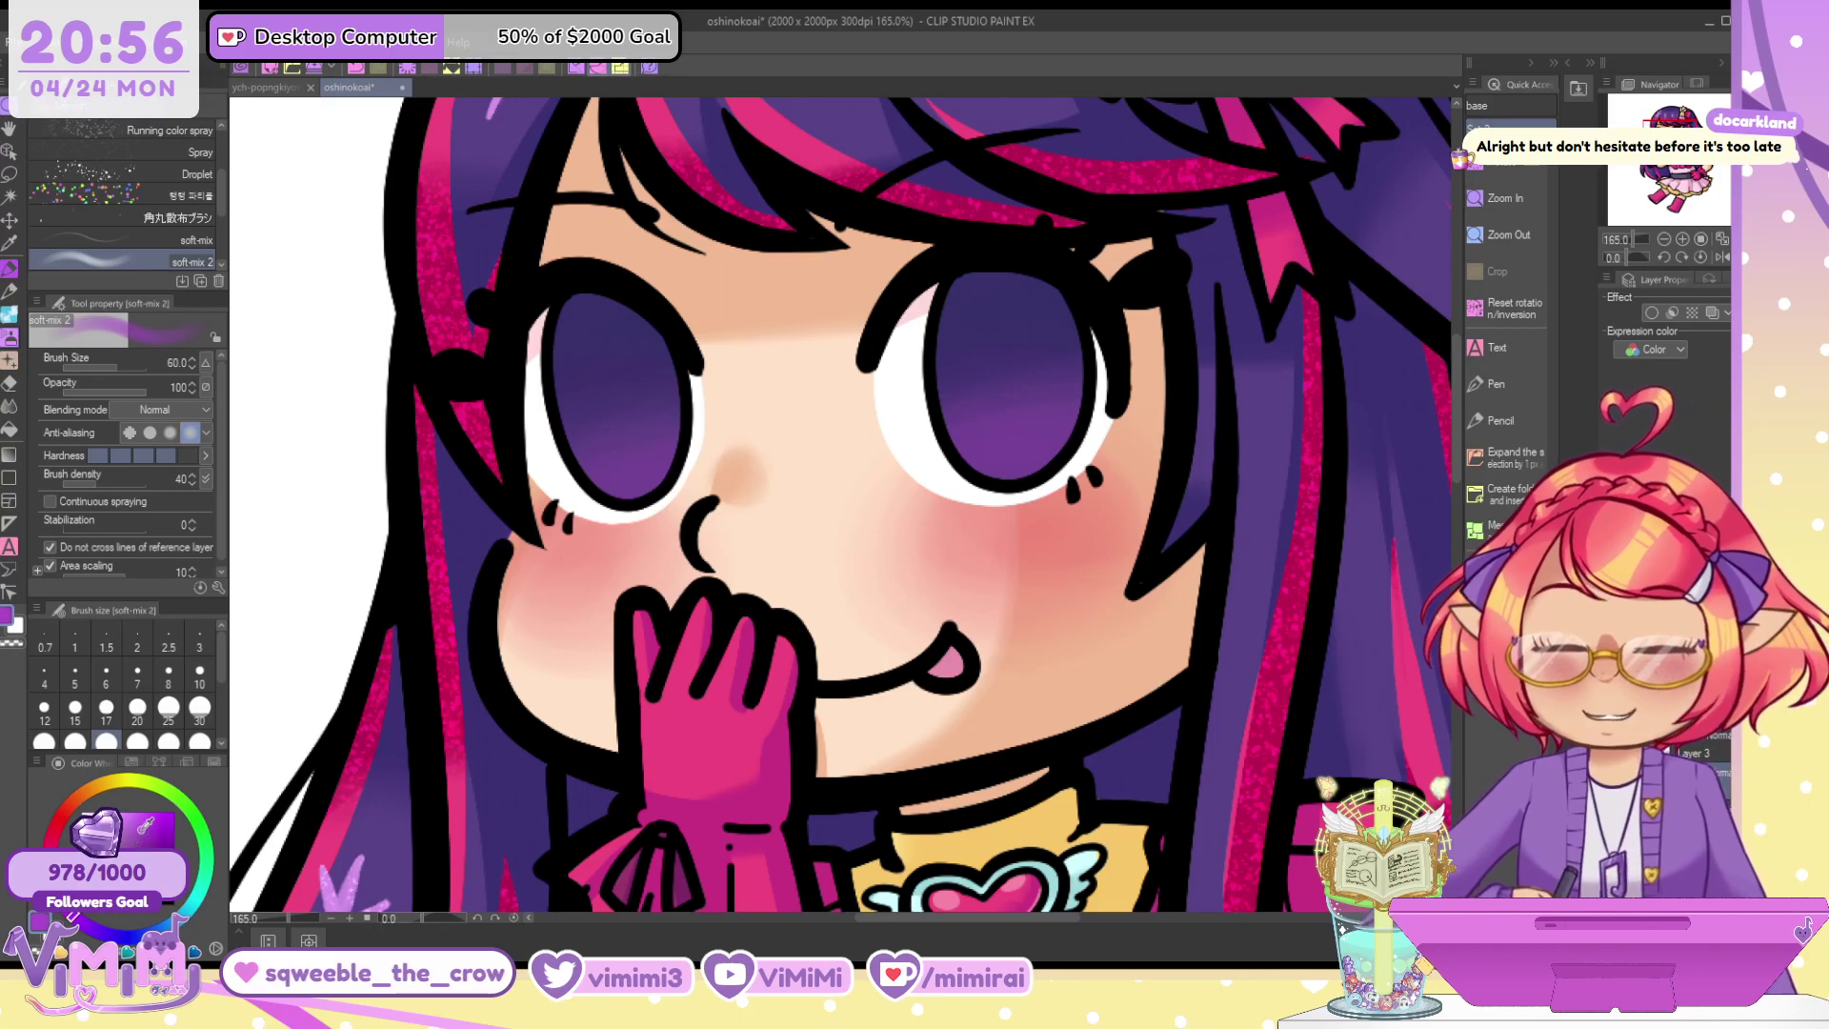
key("bracketleft")
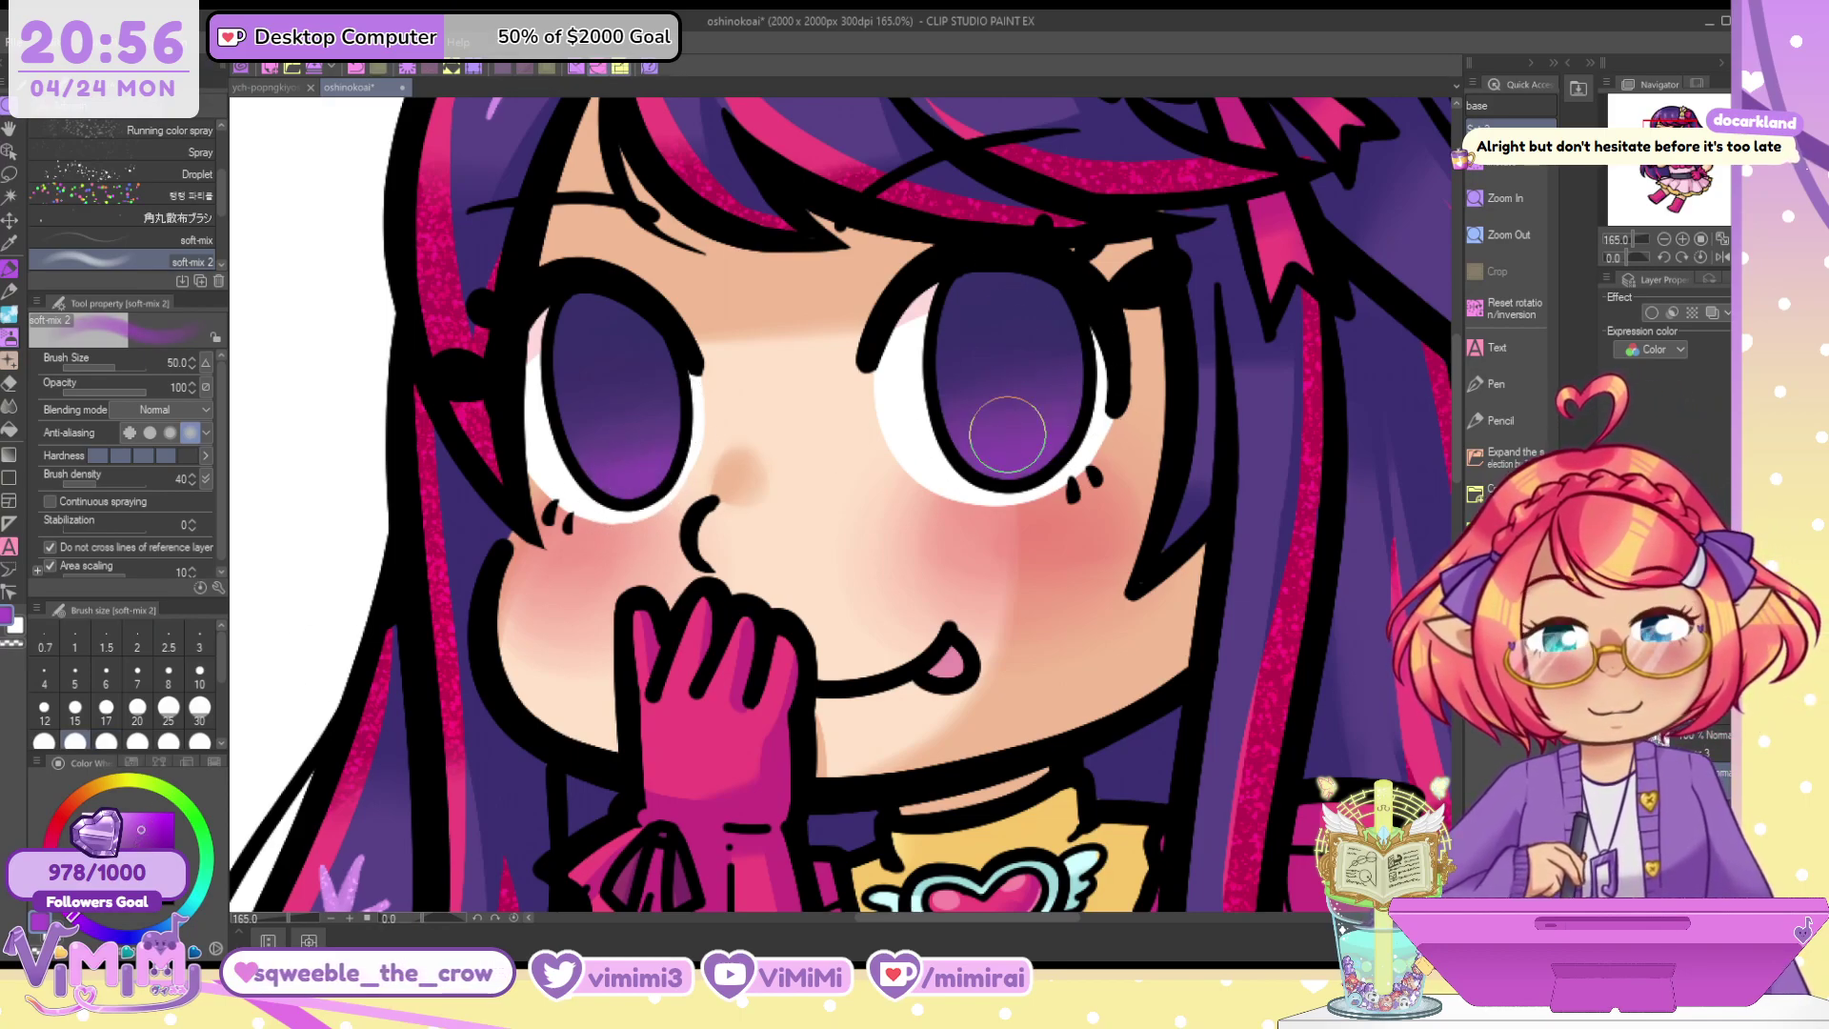
Brighten the lower edge of both irises with a vivid light purple glow, using the soft airbrush at size 80
left_click(131, 811)
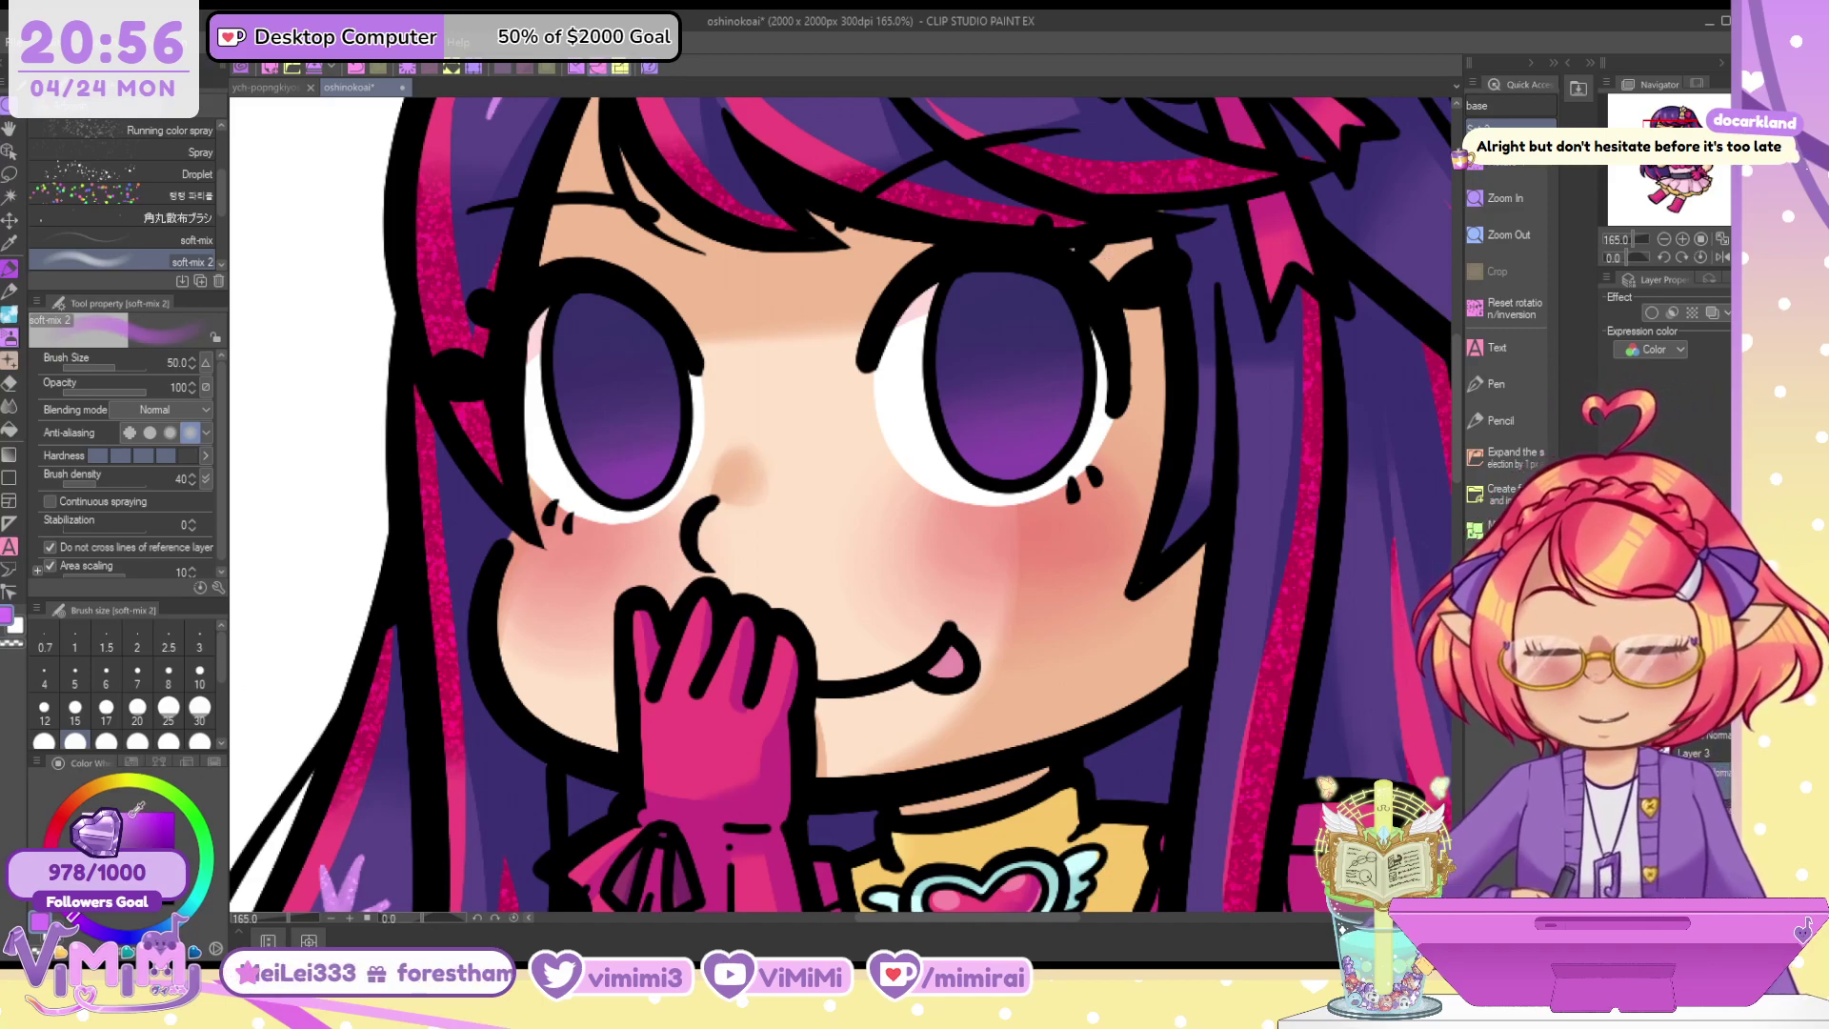
key("bracketleft")
key("bracketleft")
left_click(632, 478, "alt")
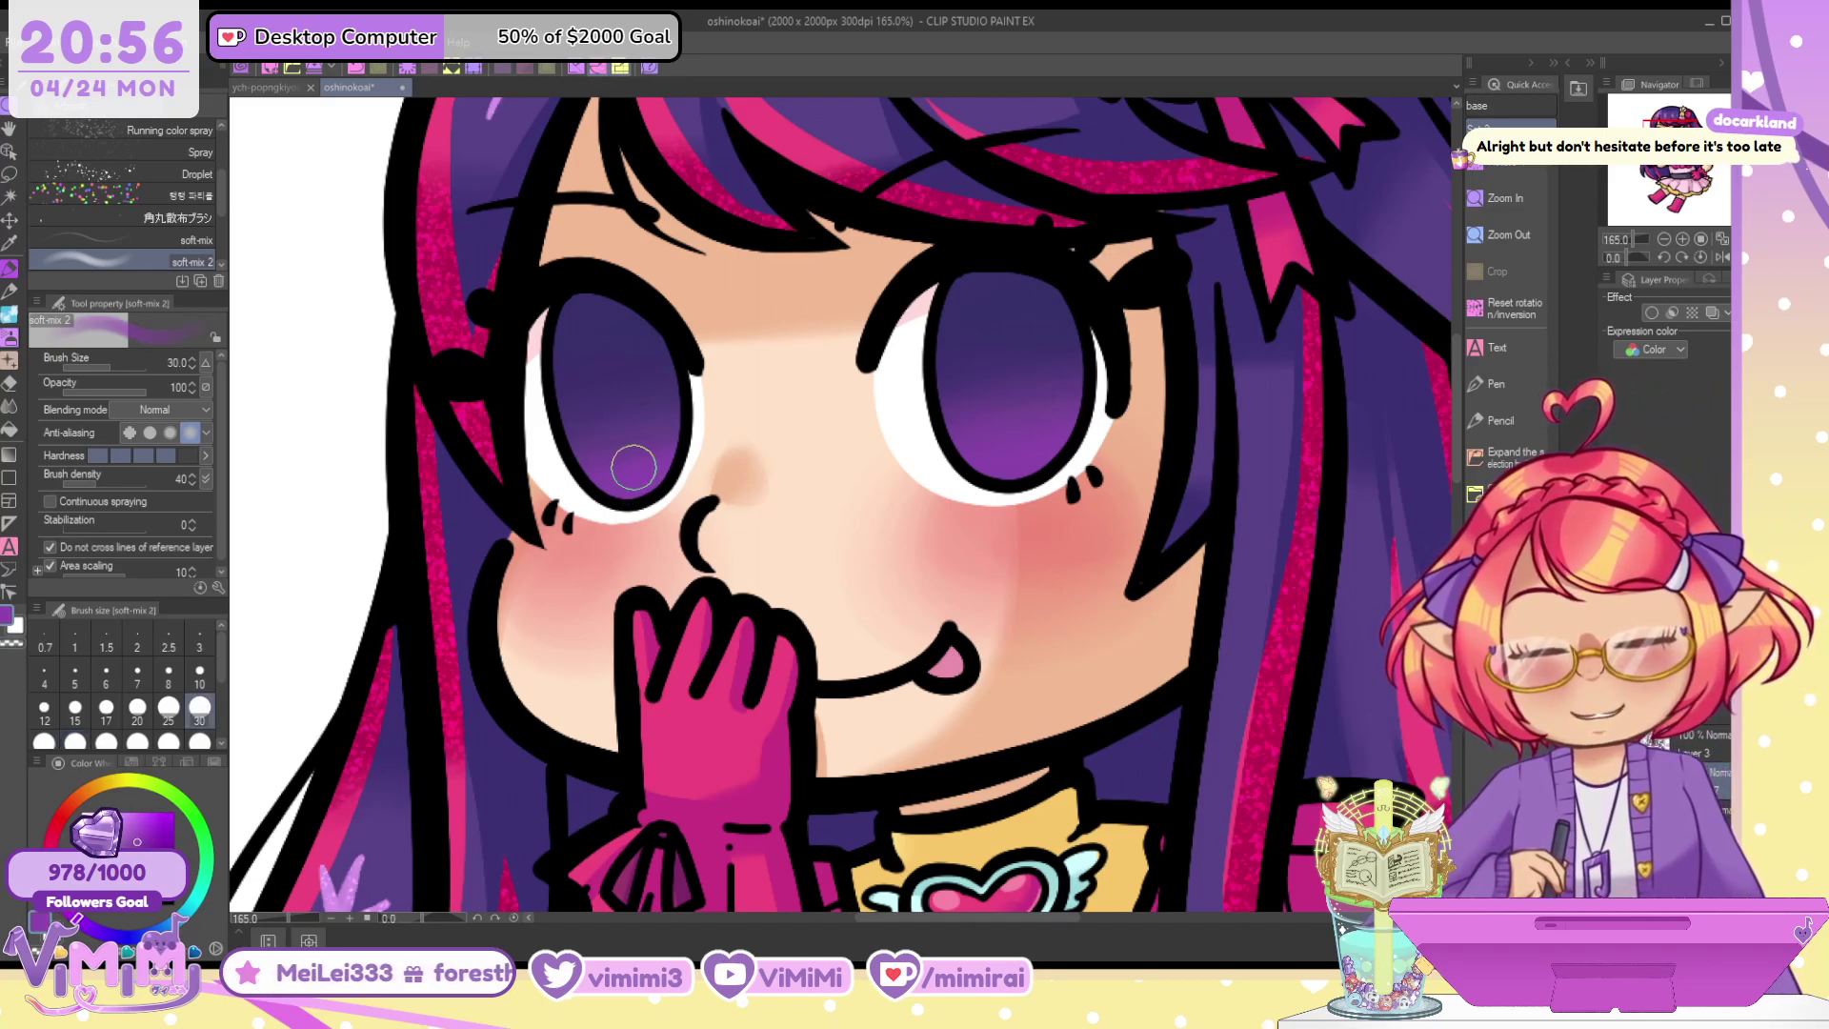
key("bracketright")
key("bracketright")
key("bracketright")
key("bracketright")
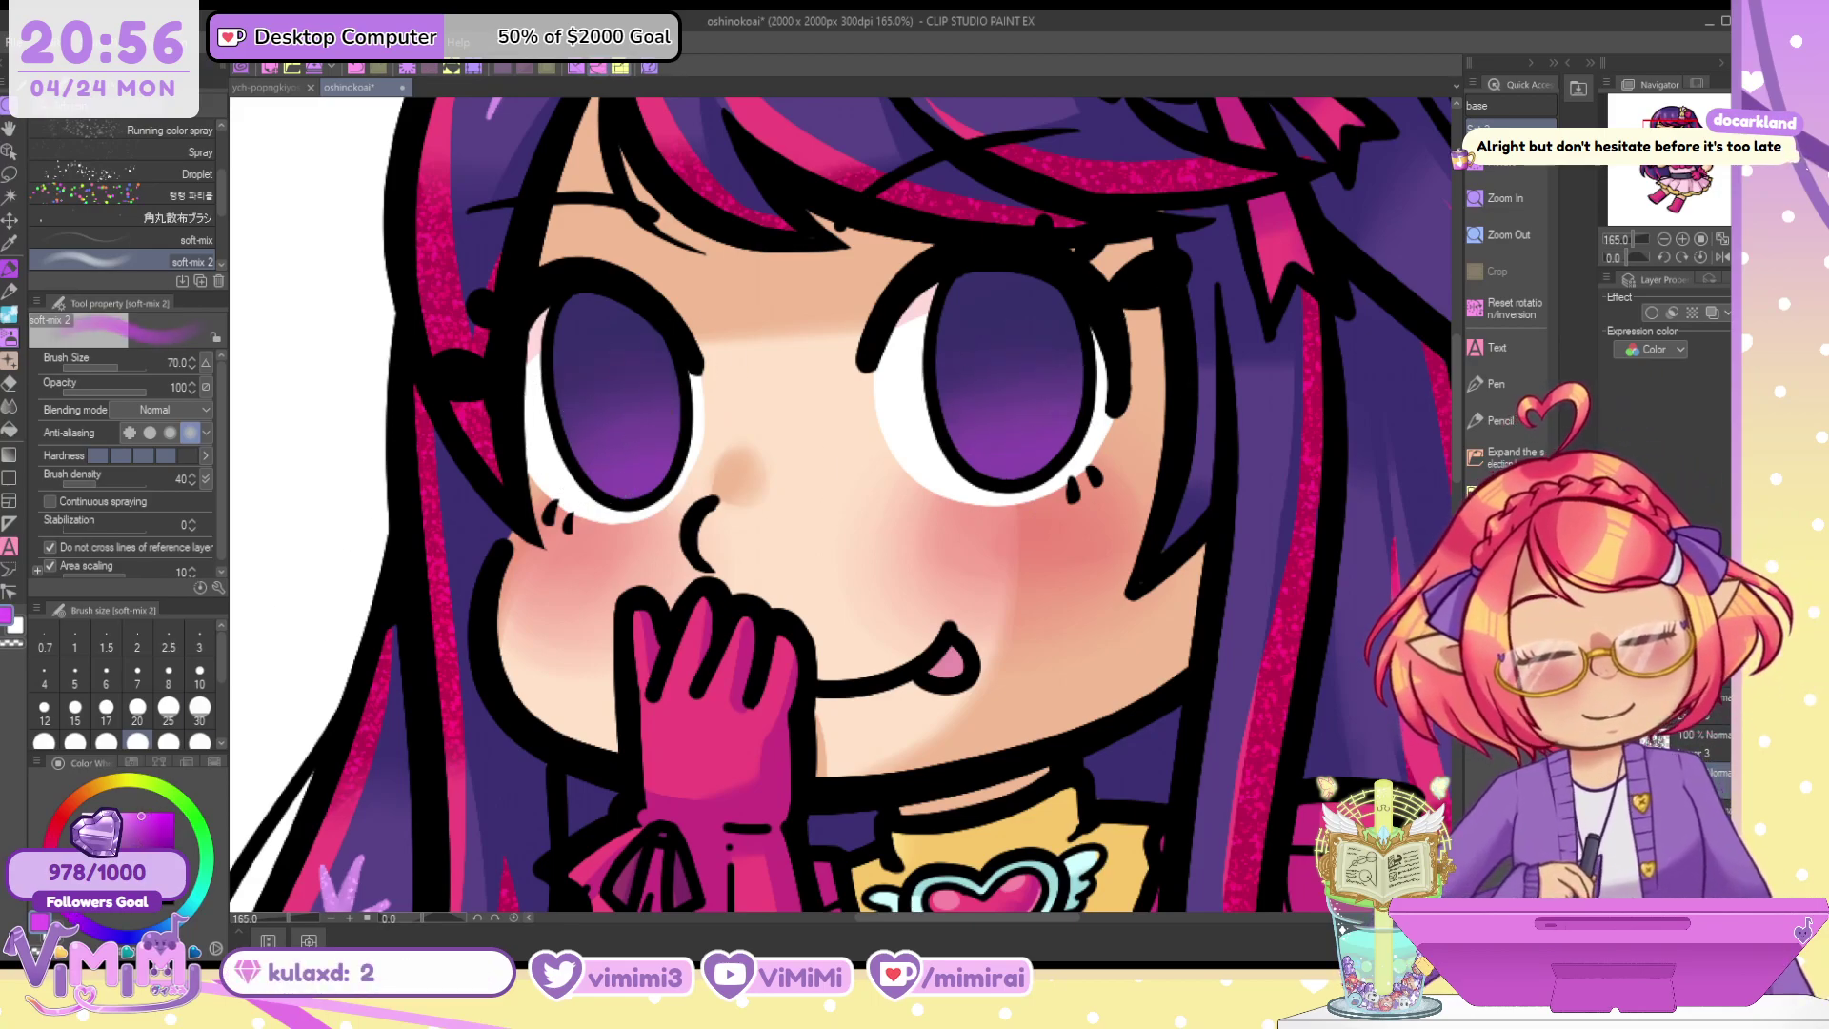
left_click_drag(617, 486, 666, 480)
key("bracketright")
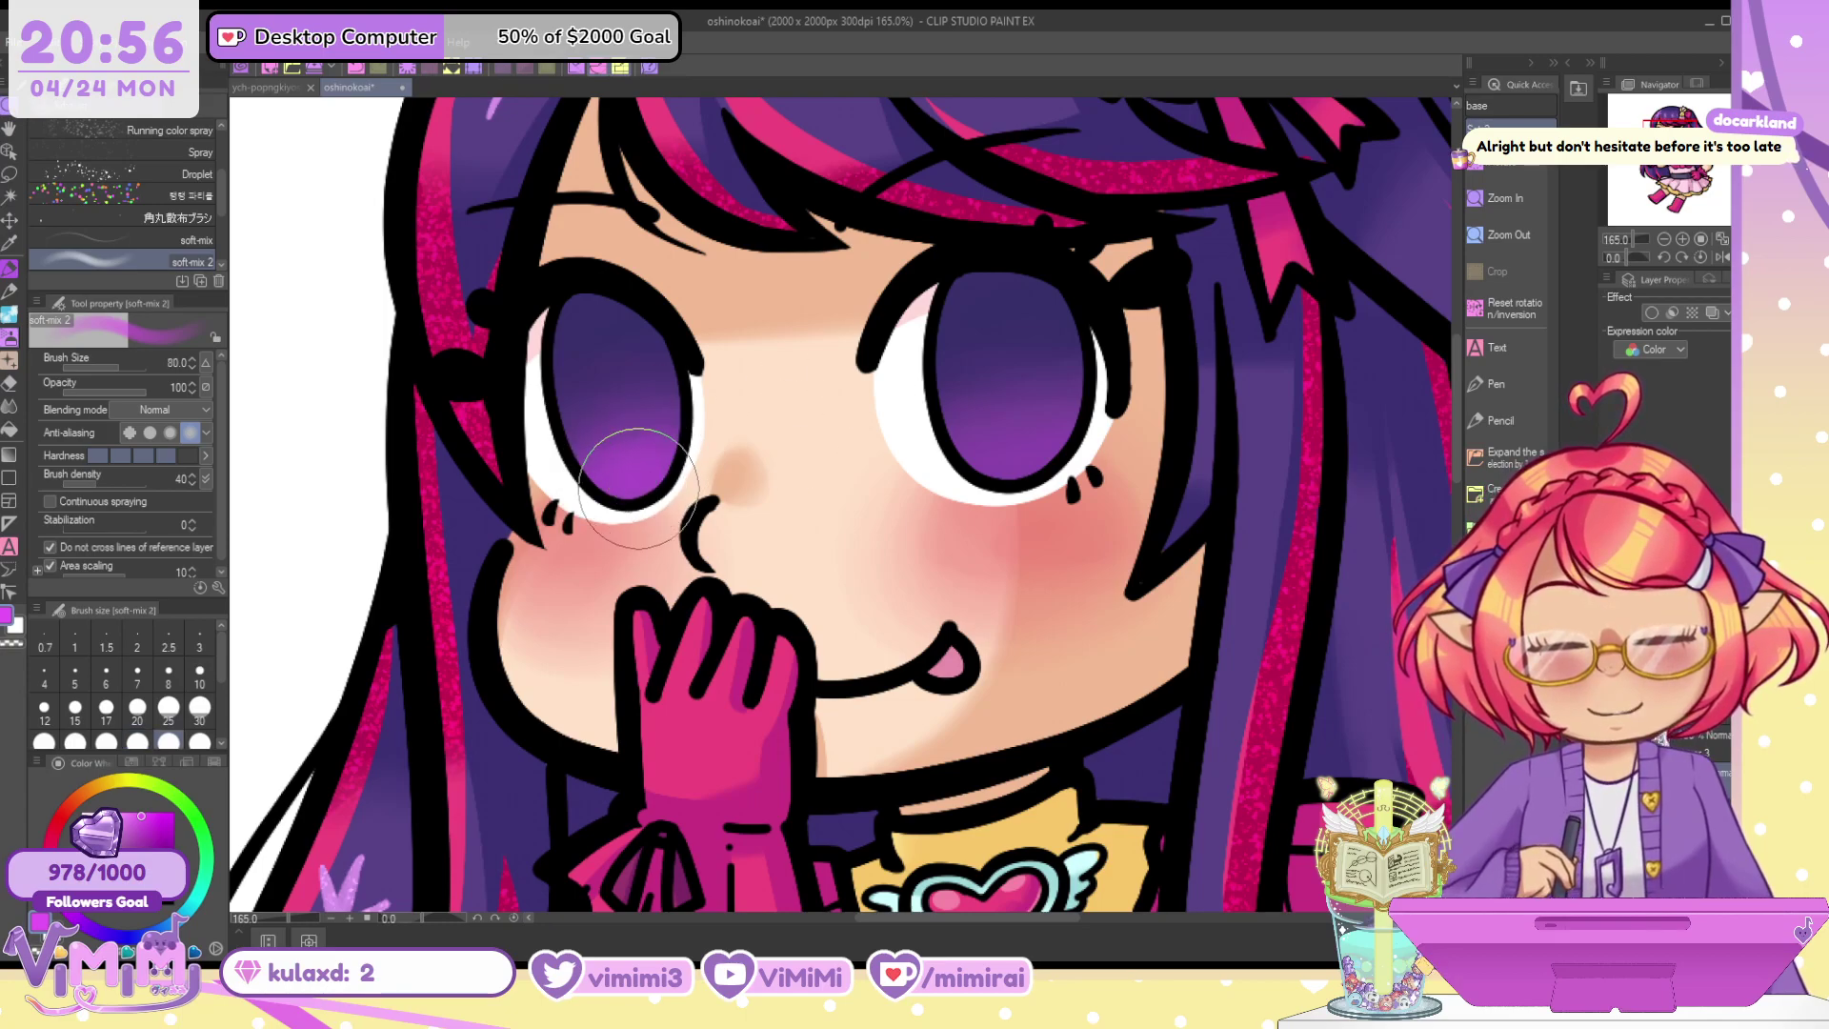
left_click_drag(1094, 422, 1014, 457)
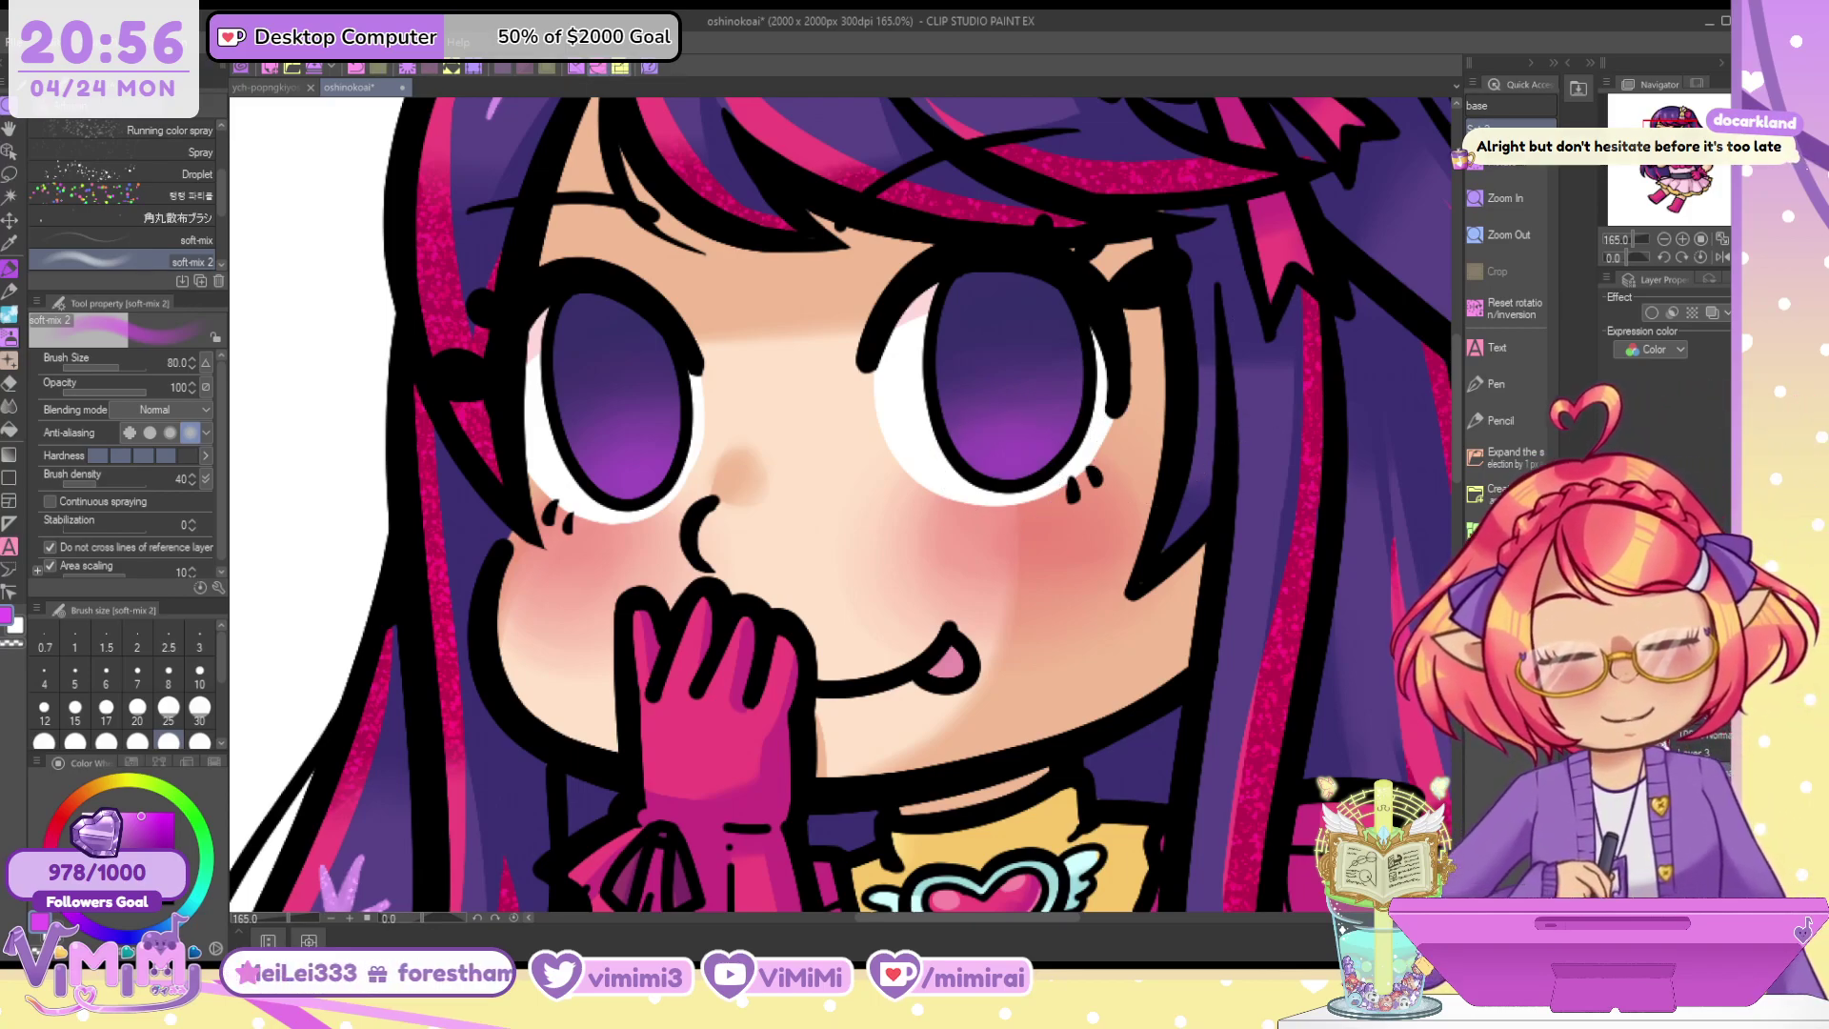
Set up LAKI PEN 2 in white at size 25, testing and undoing a vertical highlight stroke on the iris above the raised glove
left_click(10, 268)
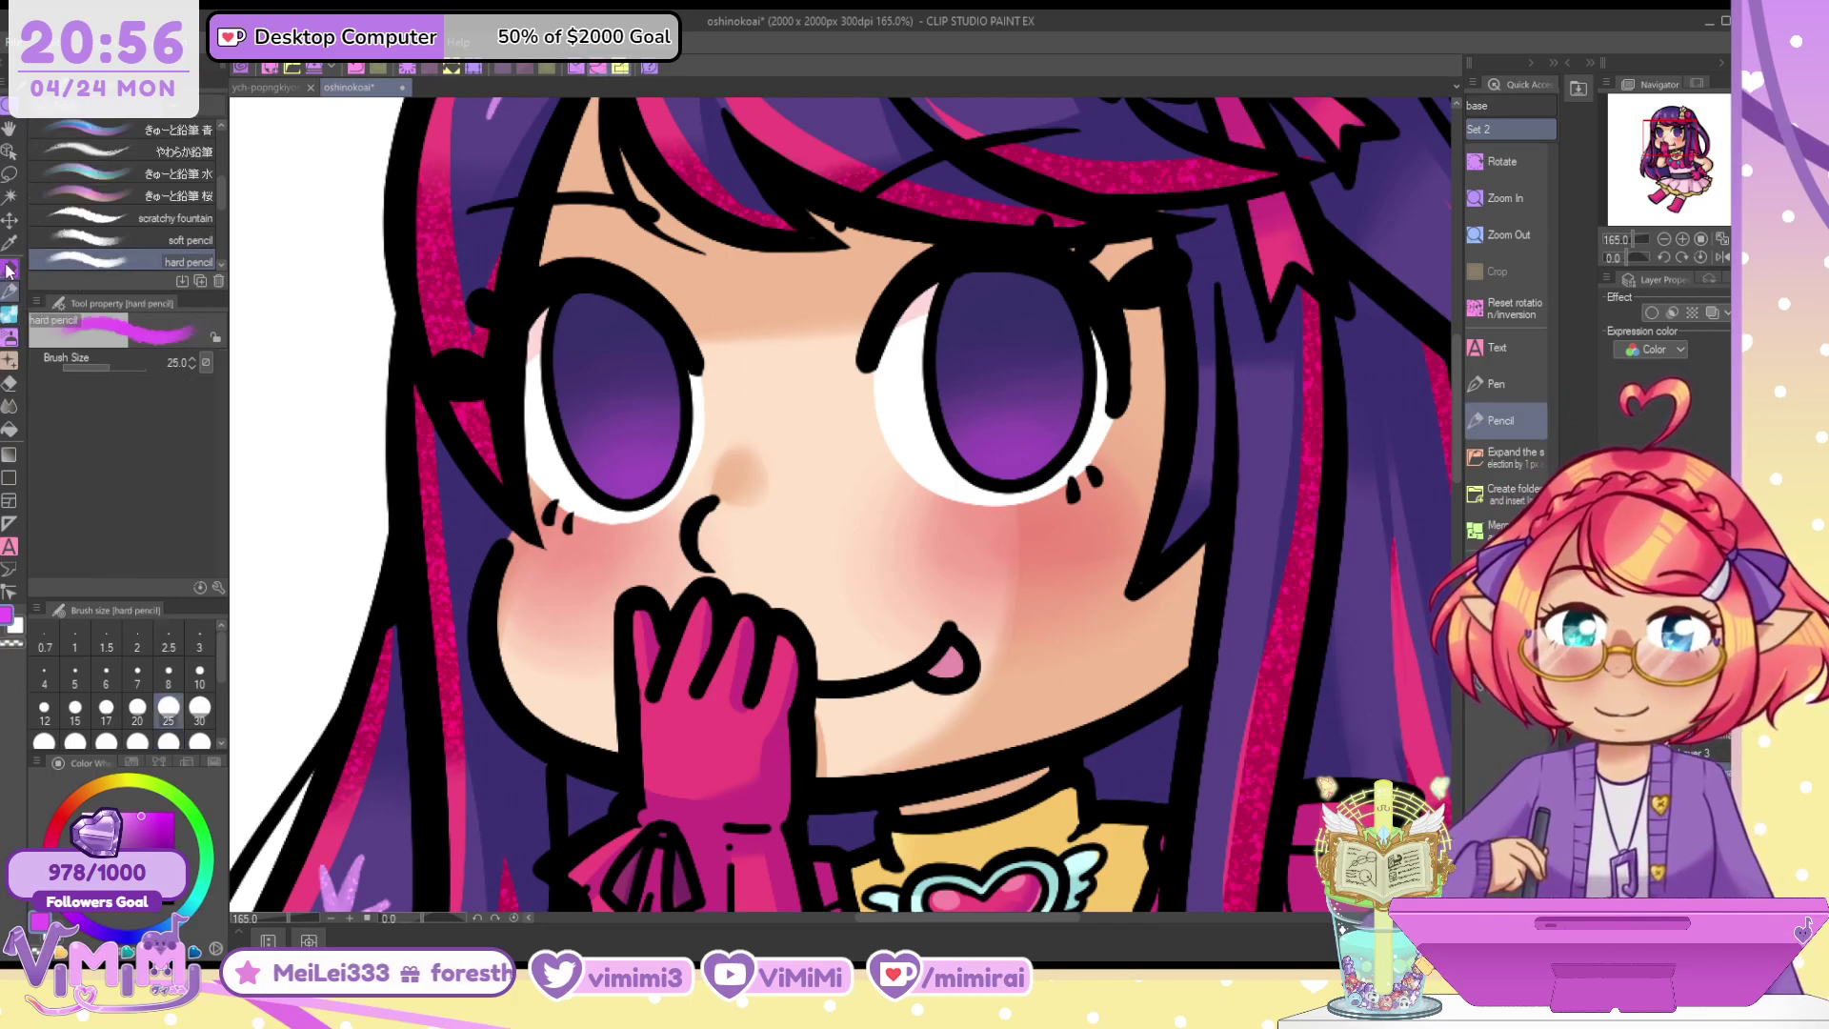
scroll(222, 270, "down", 3)
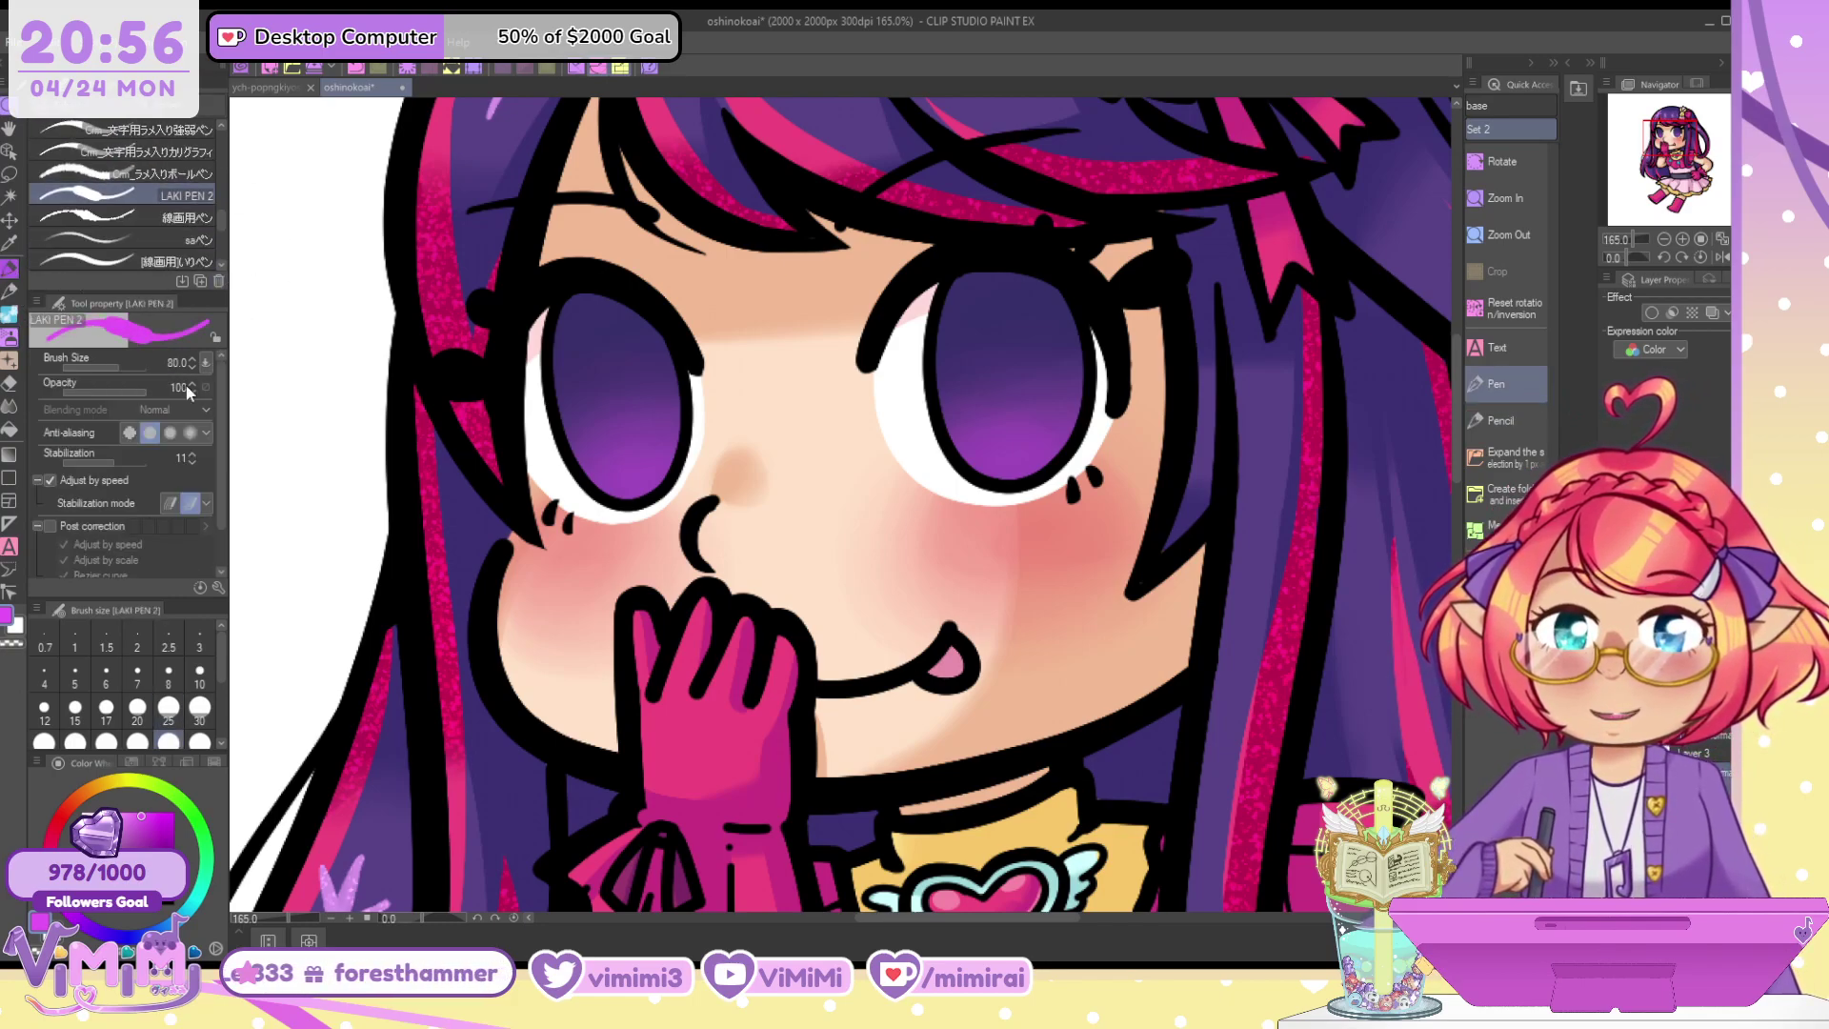
key("bracketleft")
key("bracketleft")
key("bracketleft")
key("bracketleft")
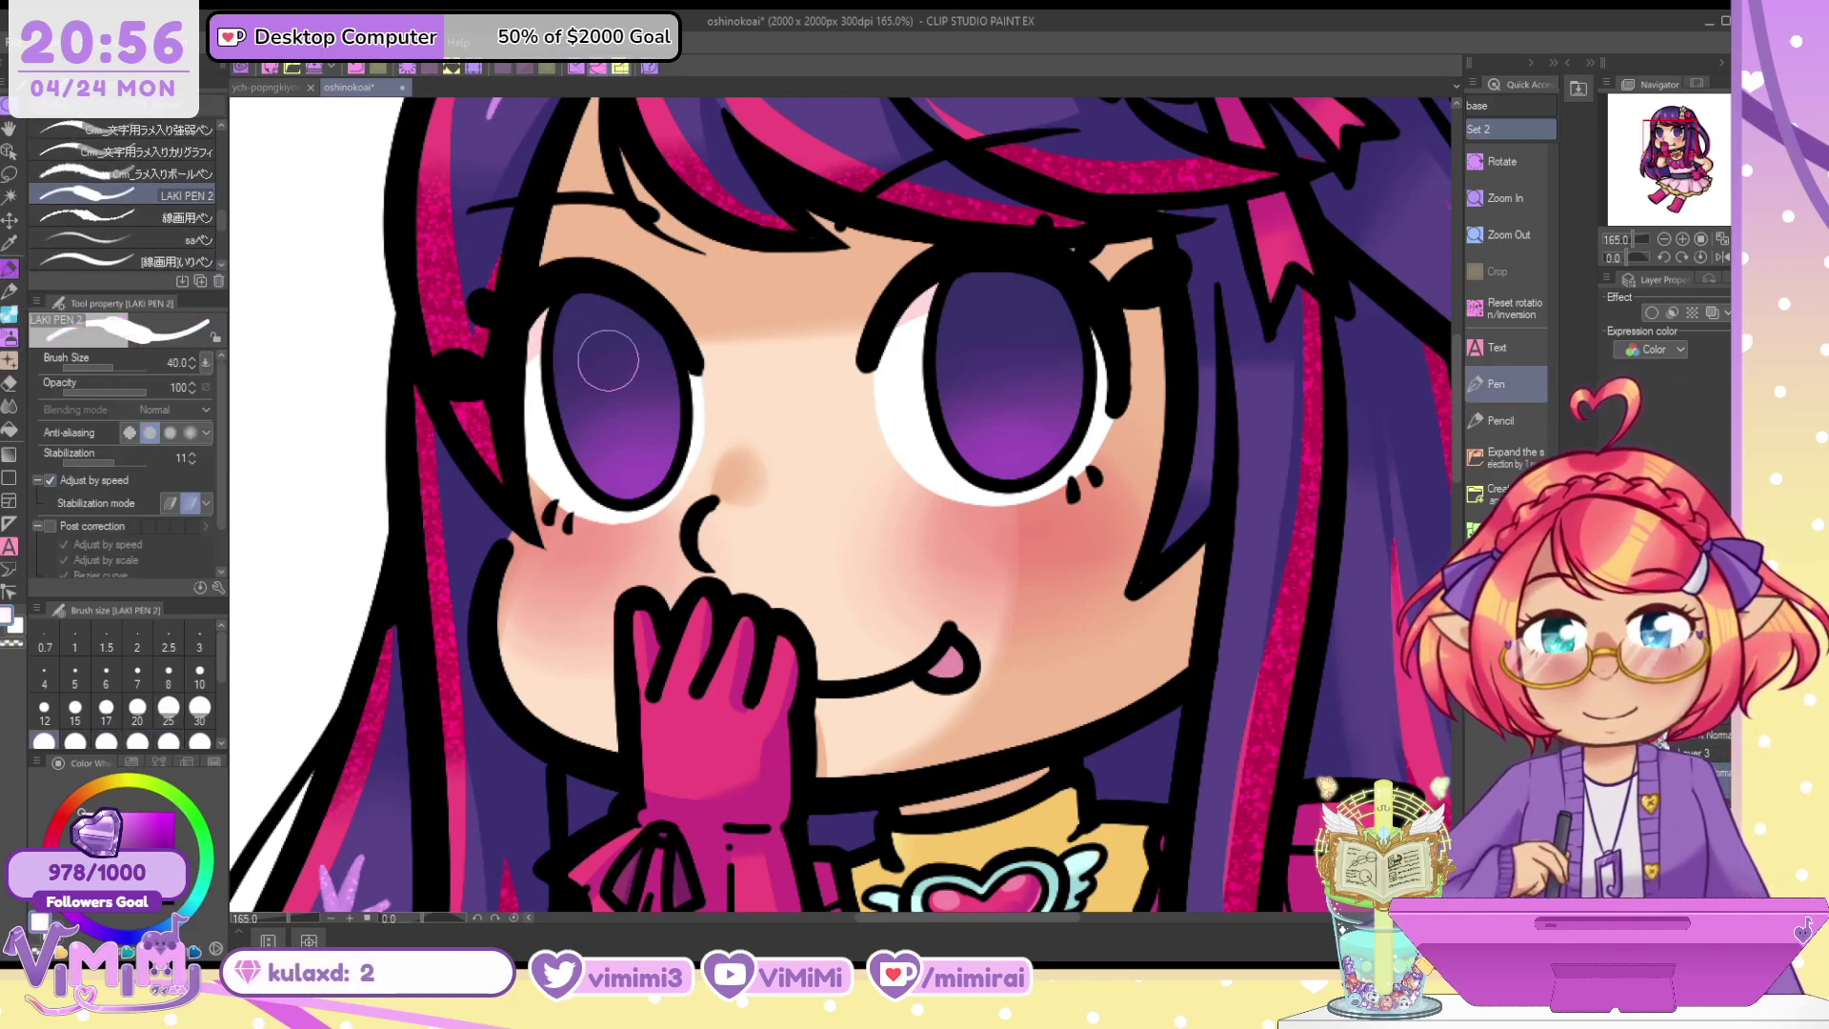
scroll(613, 354, "up", 3)
left_click_drag(592, 274, 653, 611)
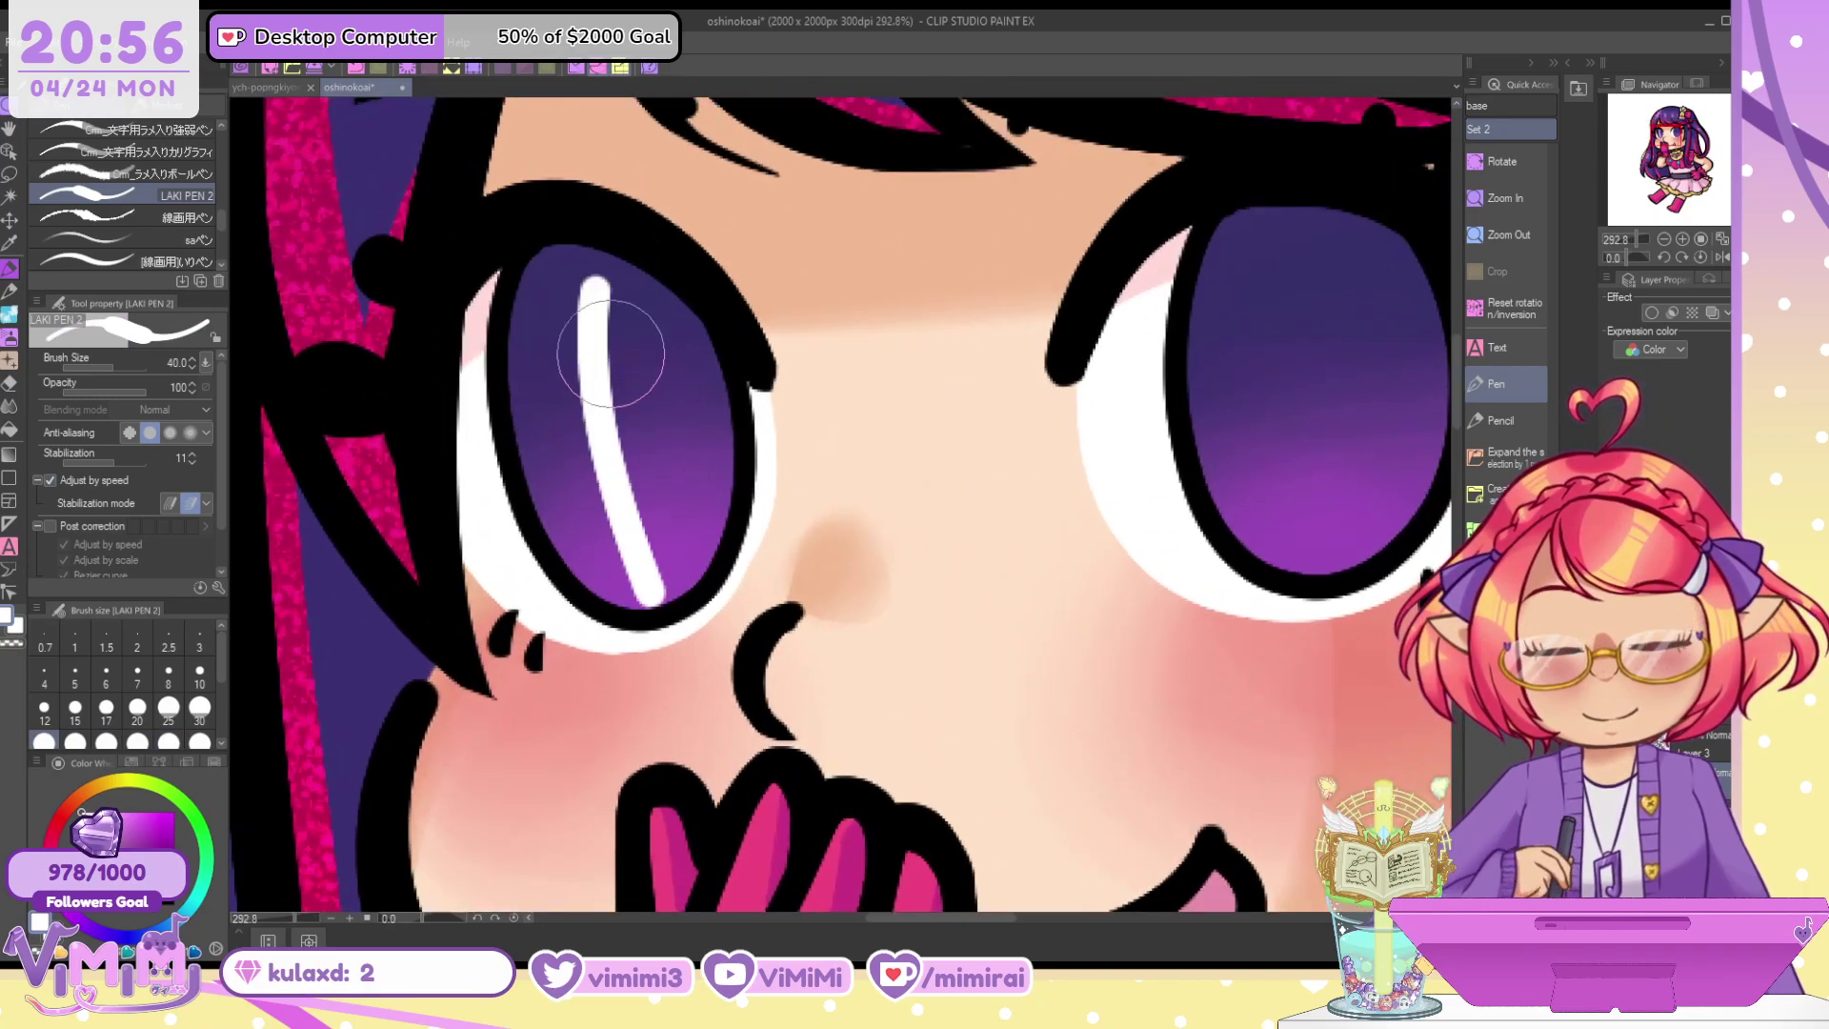
key("ctrl+z")
key("bracketleft")
key("bracketleft")
Draw a thin slanted white ray down the iris above the raised glove, tapering it with transparent strokes and redoing it until it fits
mouse_move(585, 276)
left_mouse_down()
mouse_move(614, 457)
mouse_move(584, 289)
mouse_move(658, 589)
left_mouse_up()
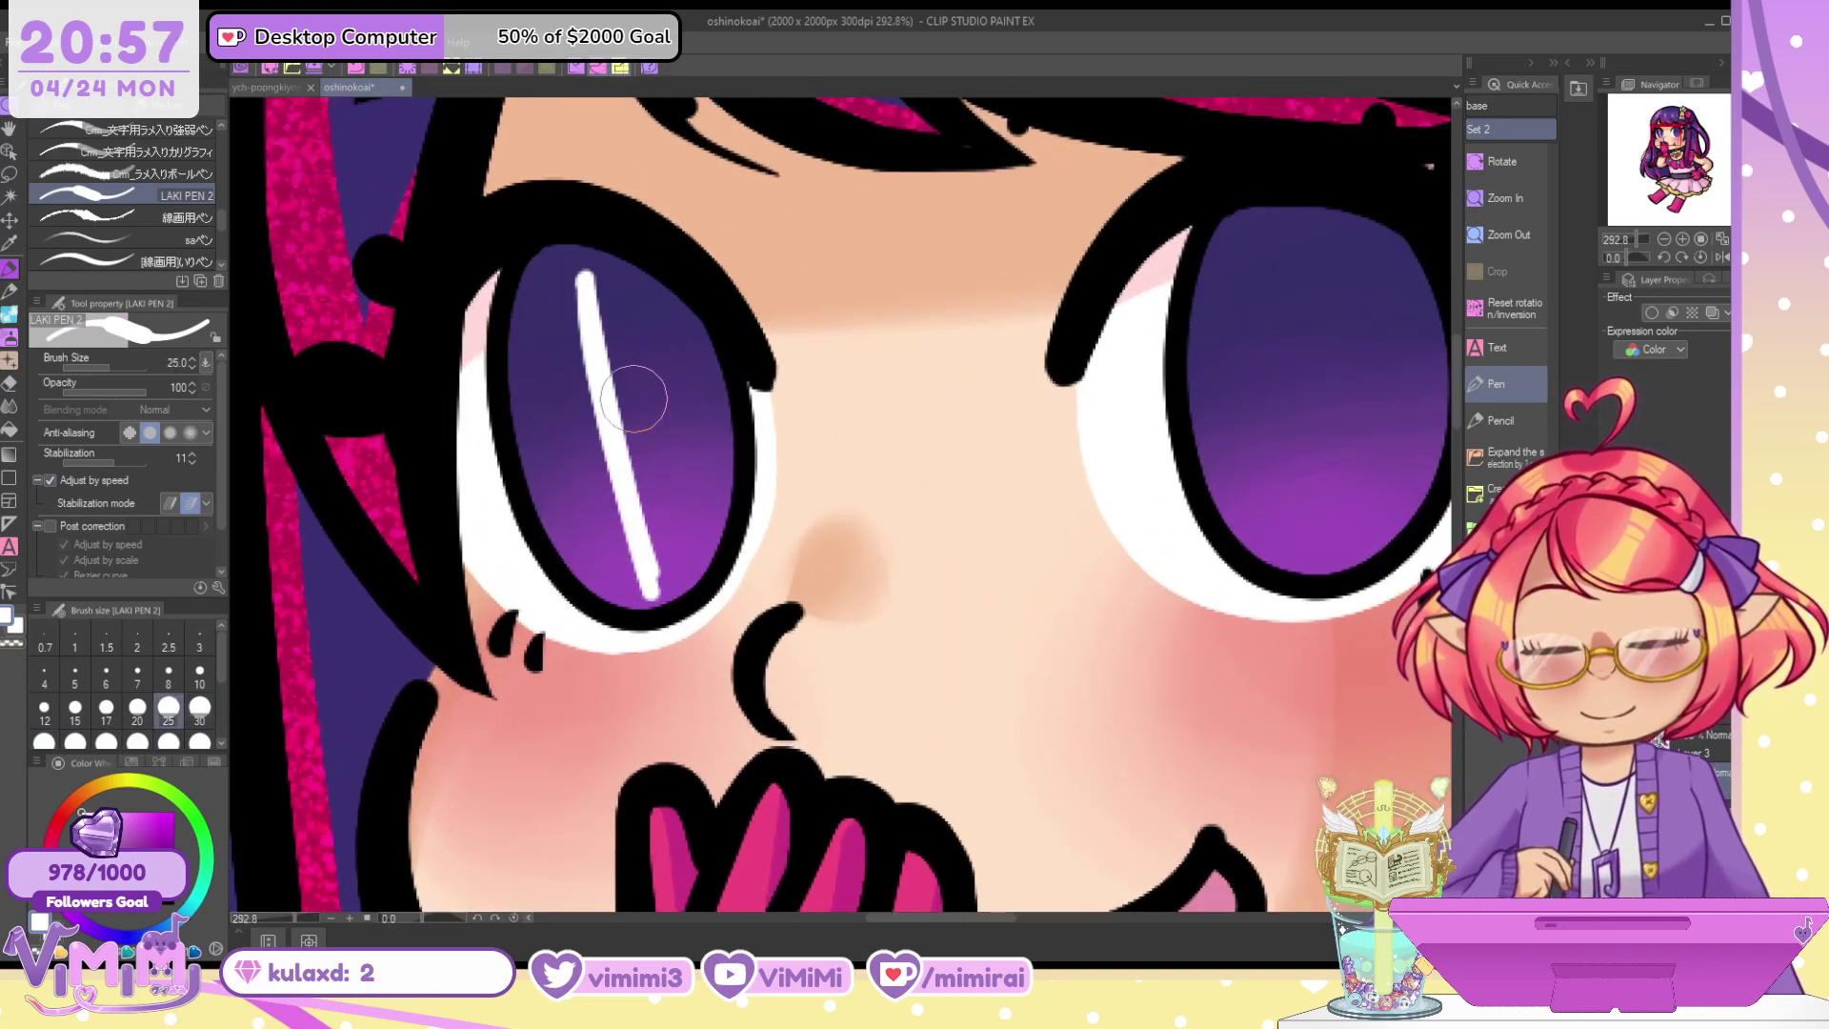
key("ctrl+z")
left_click_drag(584, 284, 643, 558)
key("c")
left_click_drag(580, 245, 673, 664)
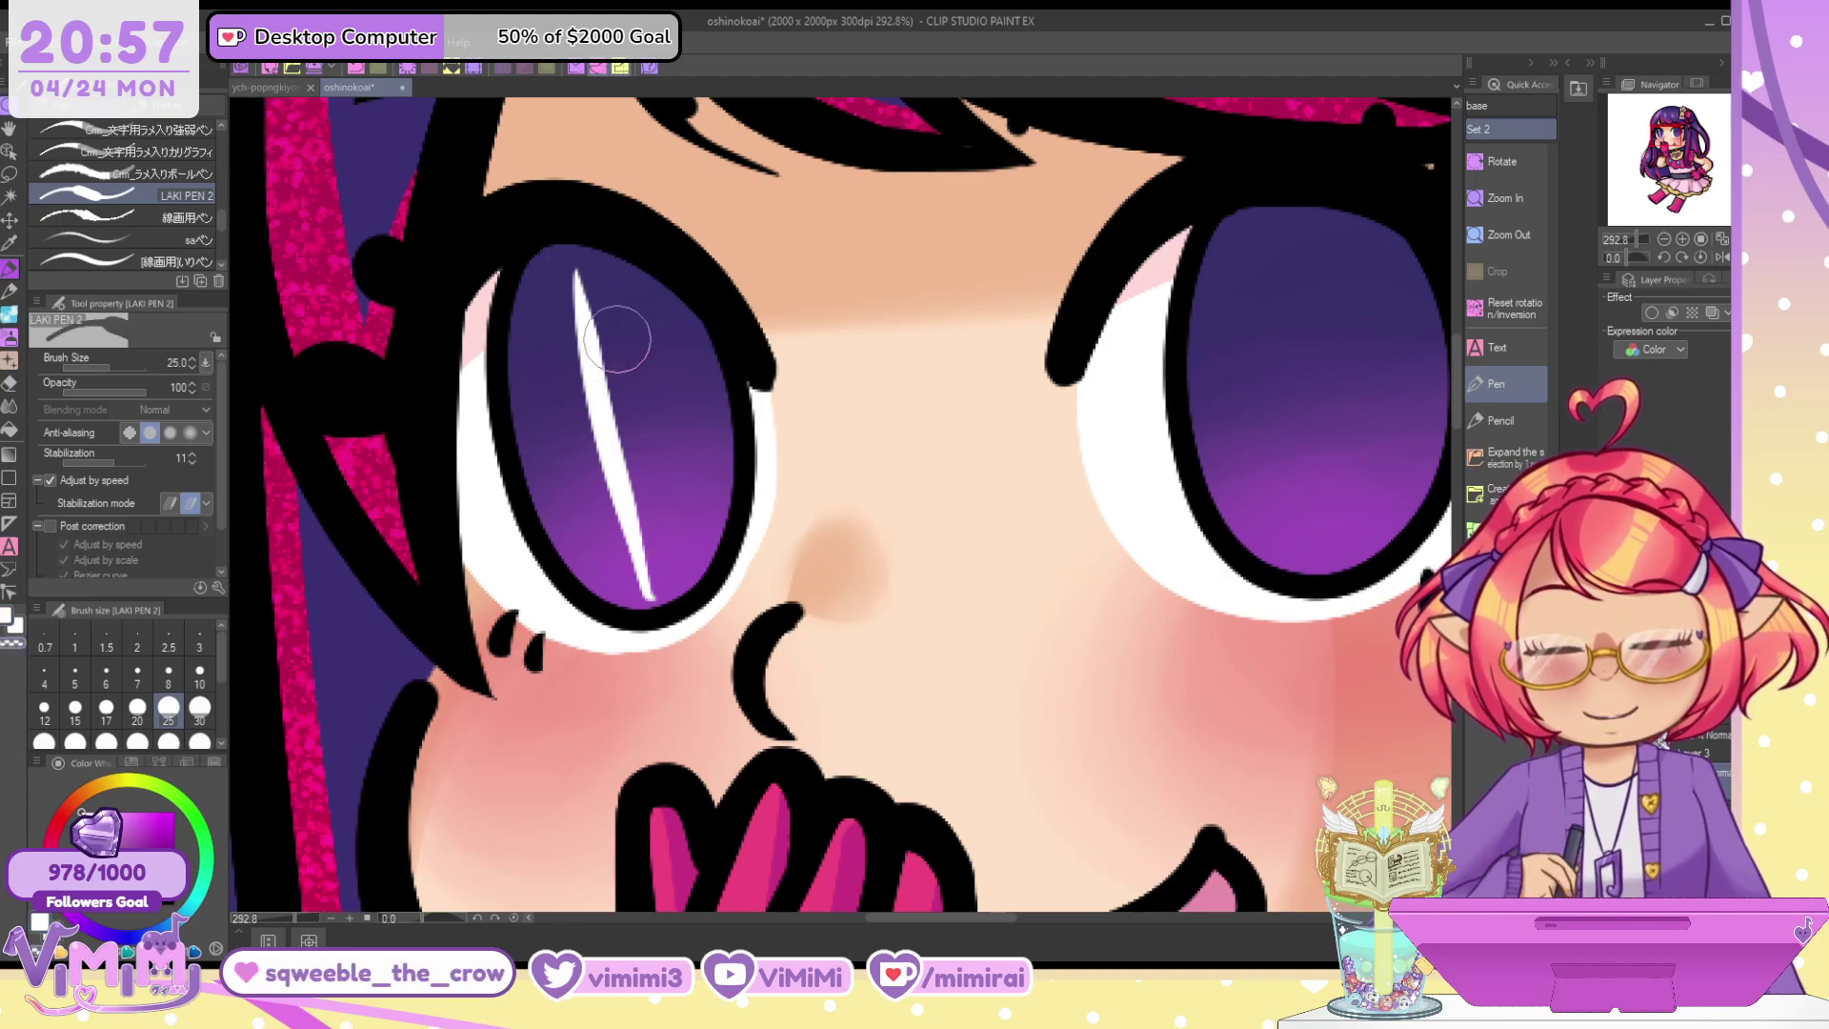
left_click_drag(606, 505, 654, 600)
left_click_drag(631, 391, 648, 667)
key("c")
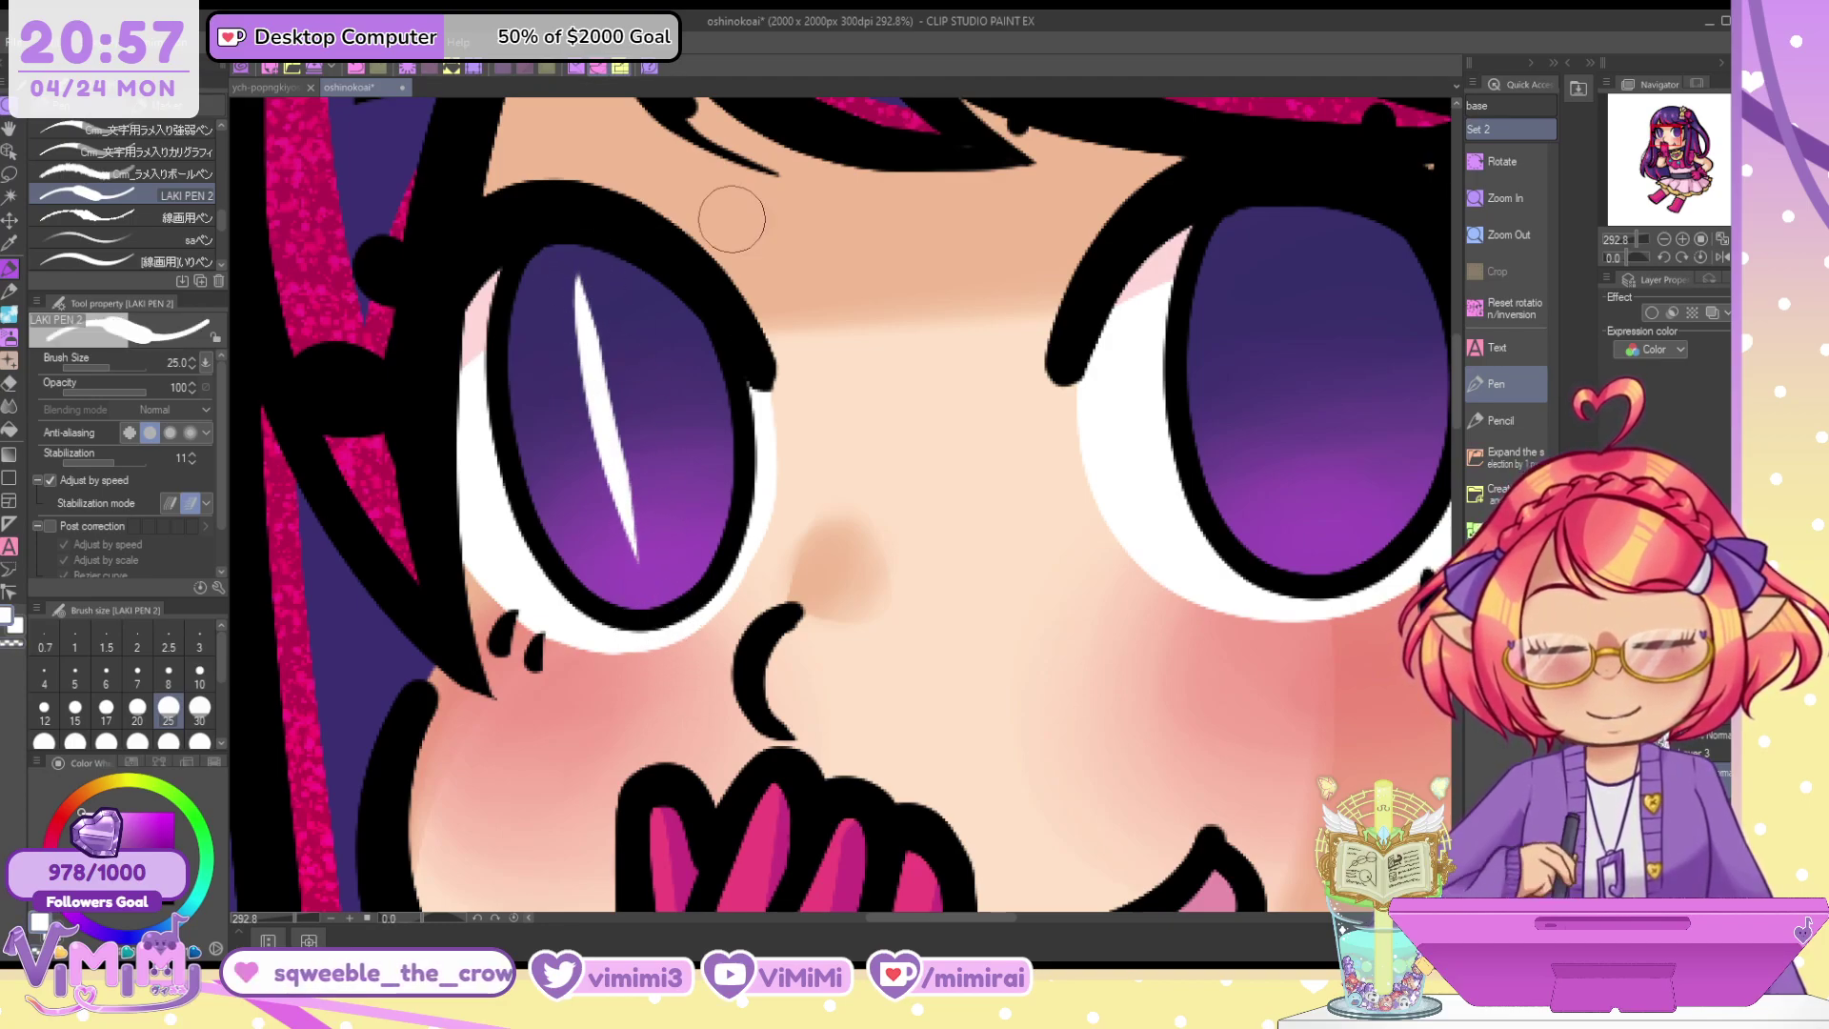
key("ctrl+z")
left_click_drag(581, 277, 643, 576)
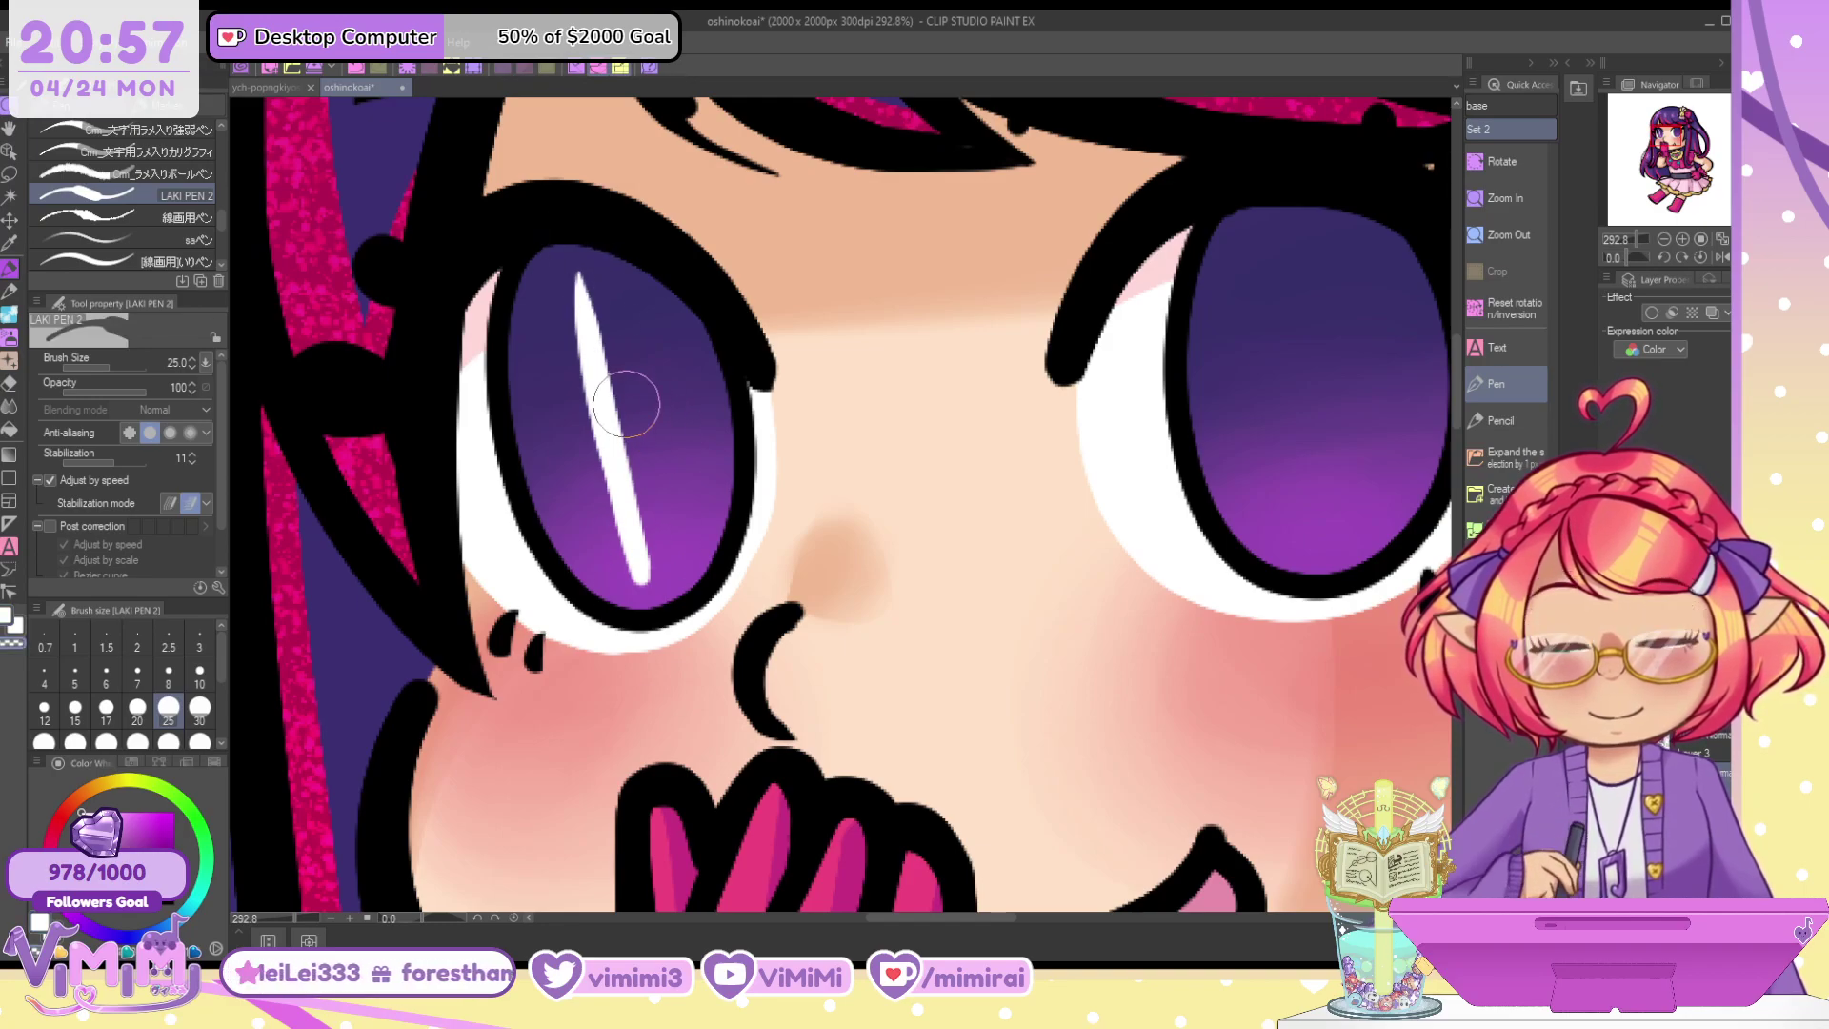
key("ctrl+z")
left_click_drag(576, 275, 648, 583)
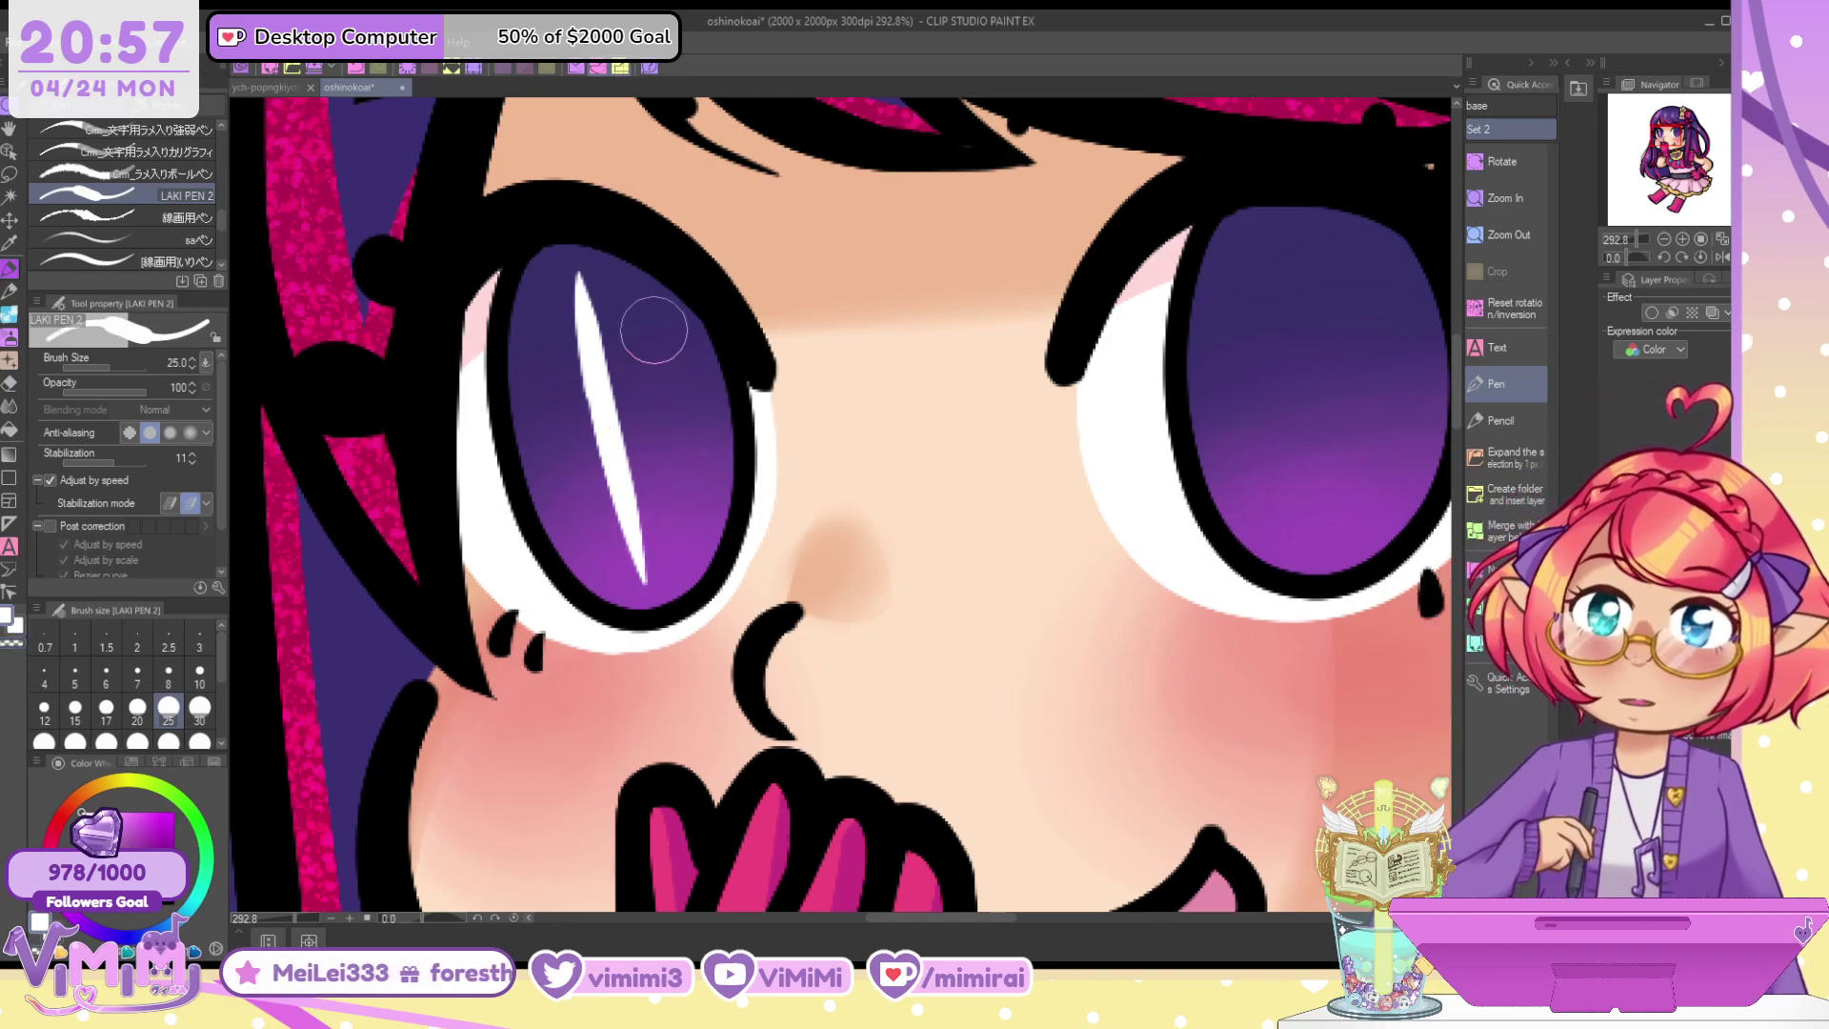
Draw a second slanted white ray crossing the first in the iris above the raised glove, redoing it until it fits
key("ctrl+z")
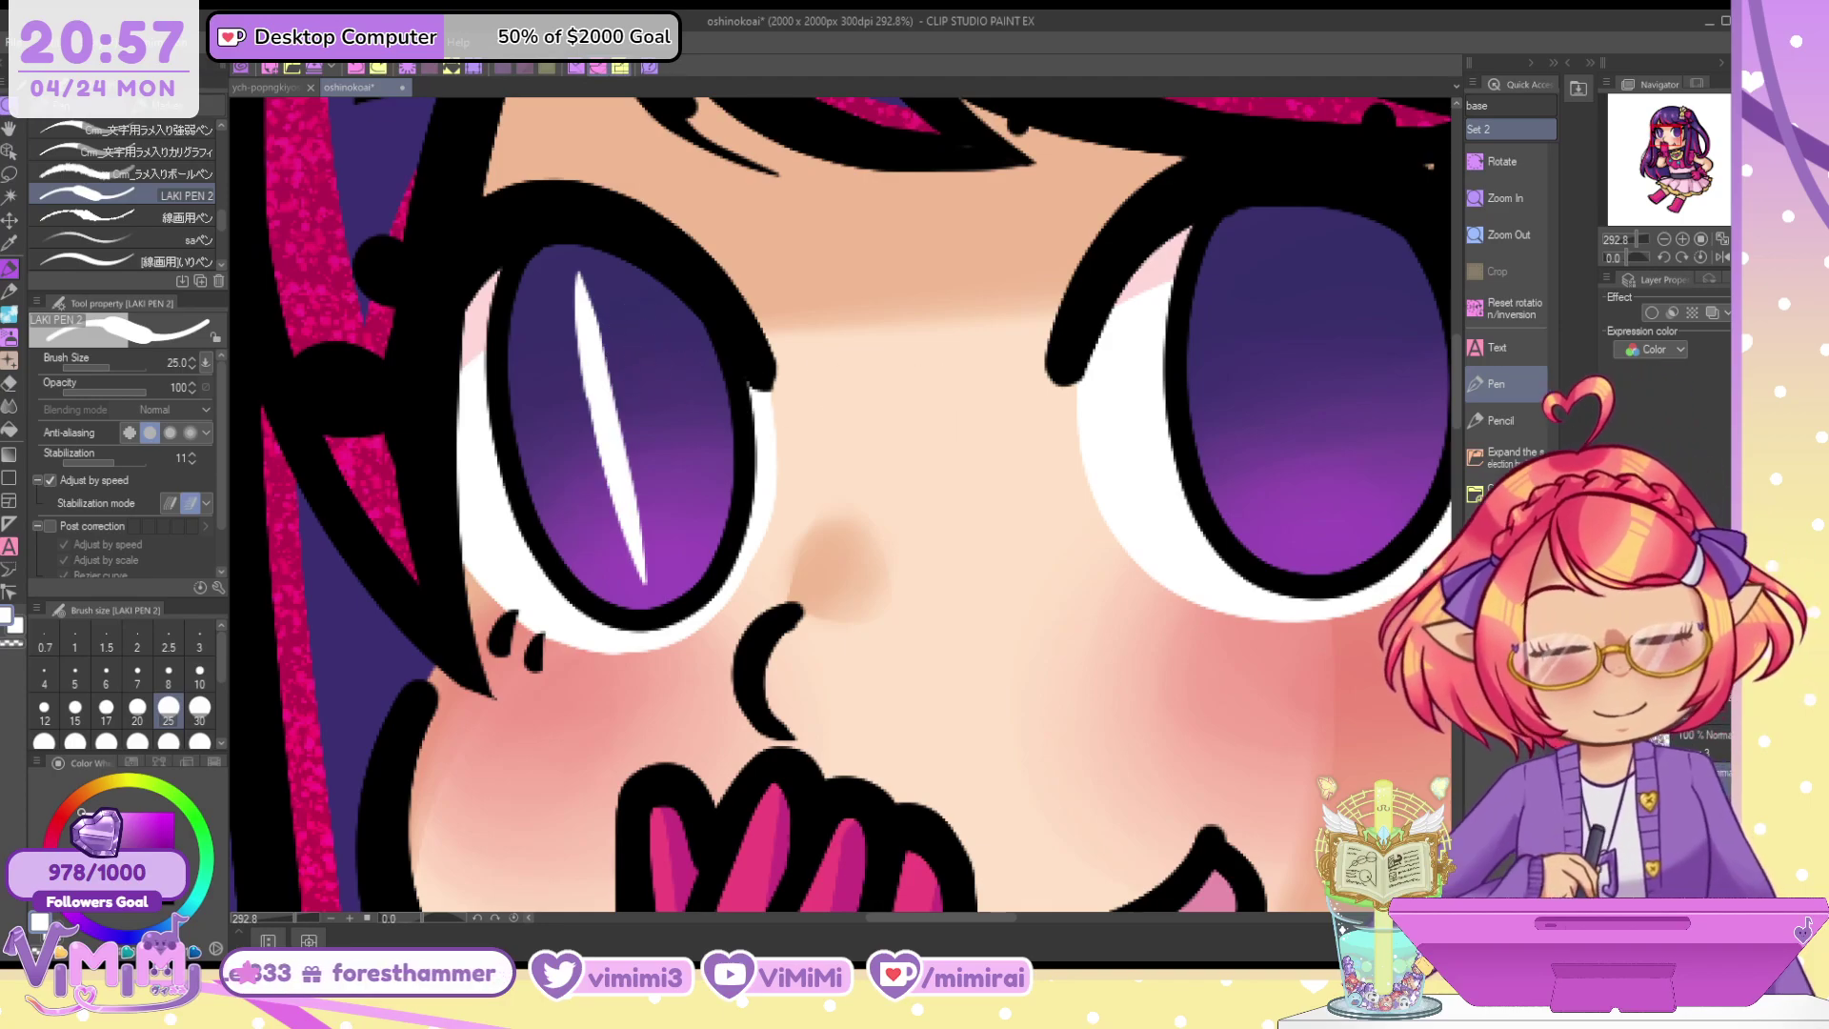
left_click_drag(667, 284, 579, 544)
key("ctrl+z")
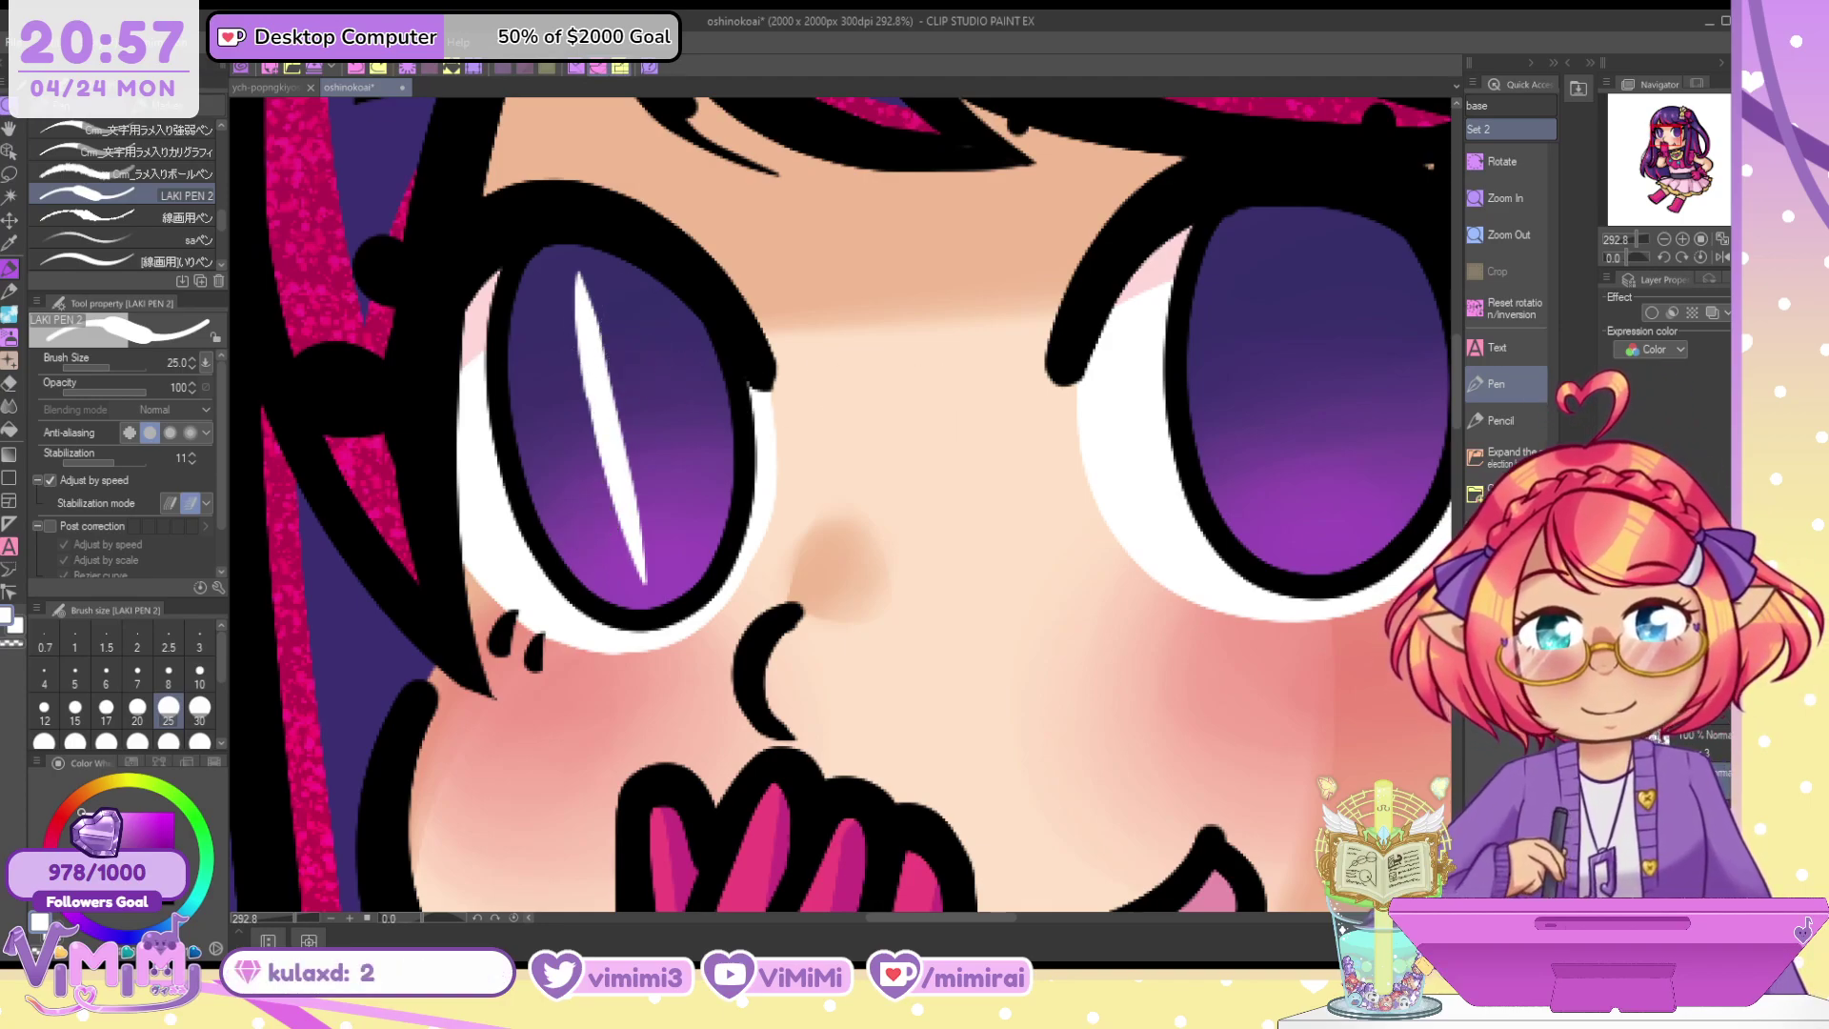
mouse_move(652, 295)
left_mouse_down()
mouse_move(571, 570)
mouse_move(616, 424)
mouse_move(577, 551)
left_mouse_up()
key("ctrl+z")
key("ctrl+z")
left_click_drag(661, 335, 541, 552)
Taper both ends of the crossing ray with transparent and white strokes, reducing LAKI PEN 2 to size 17
key("c")
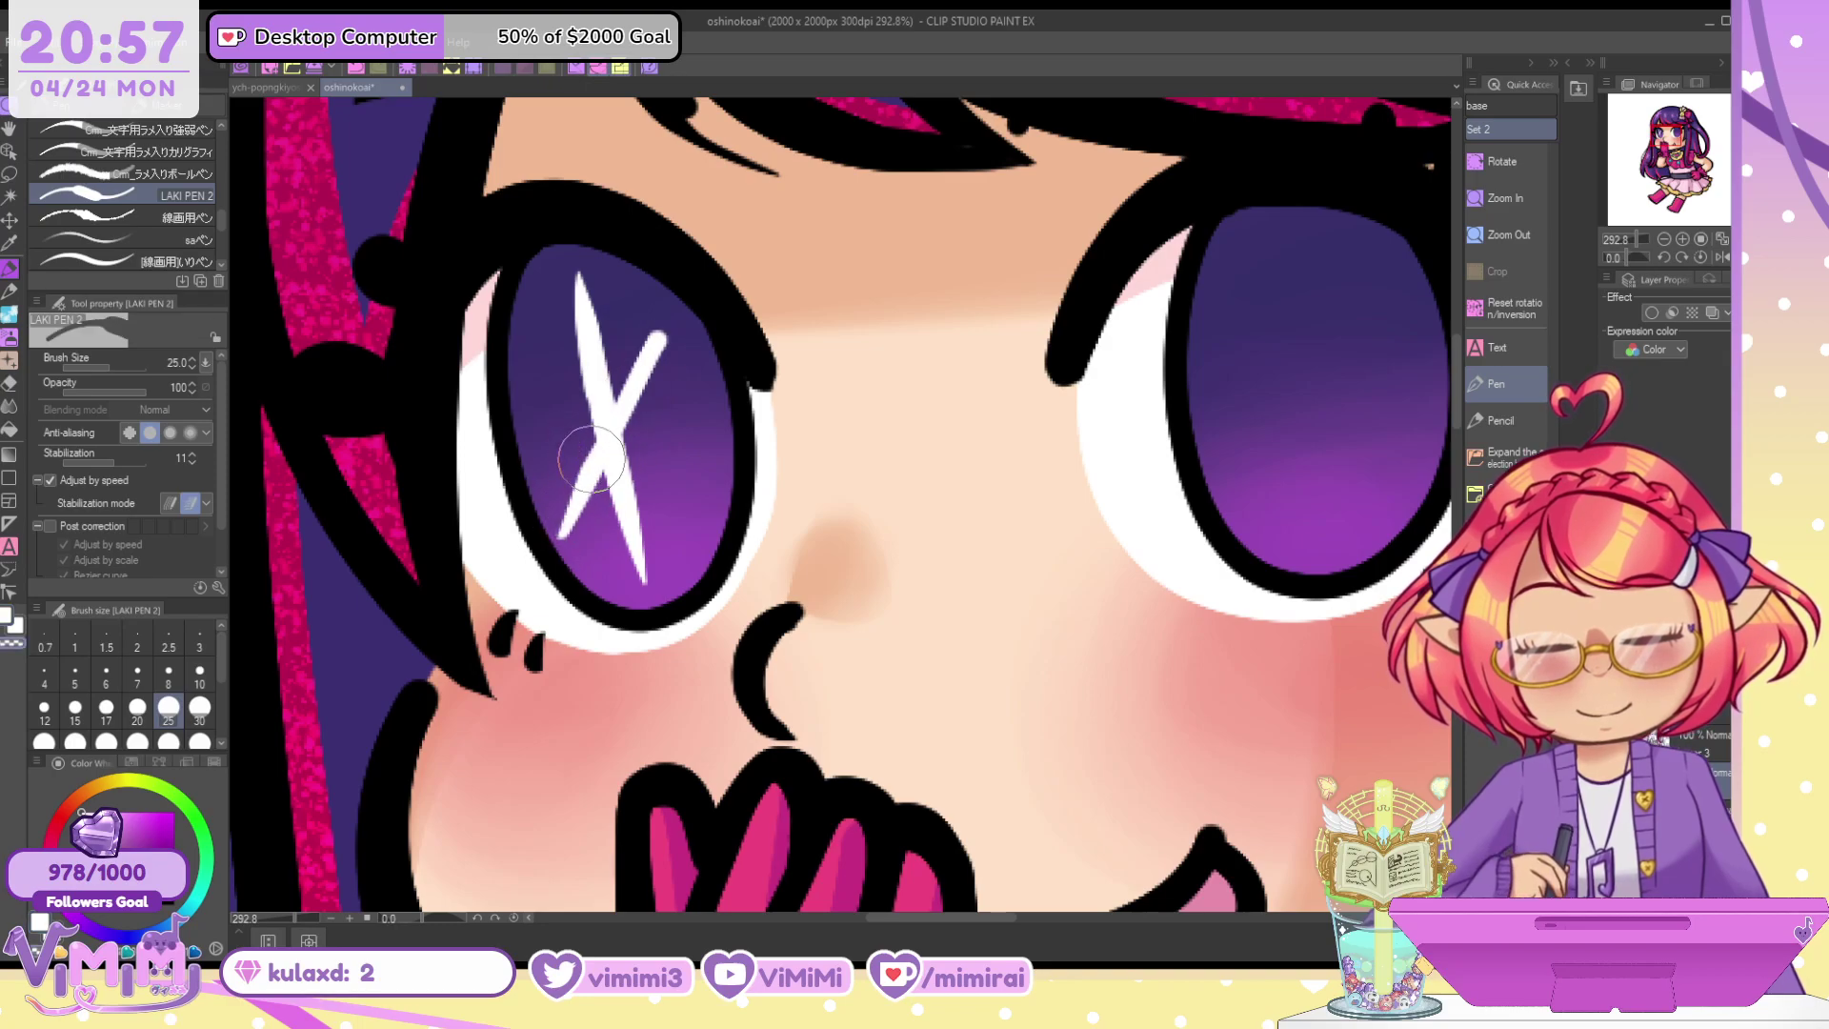
key("ctrl+z")
key("c")
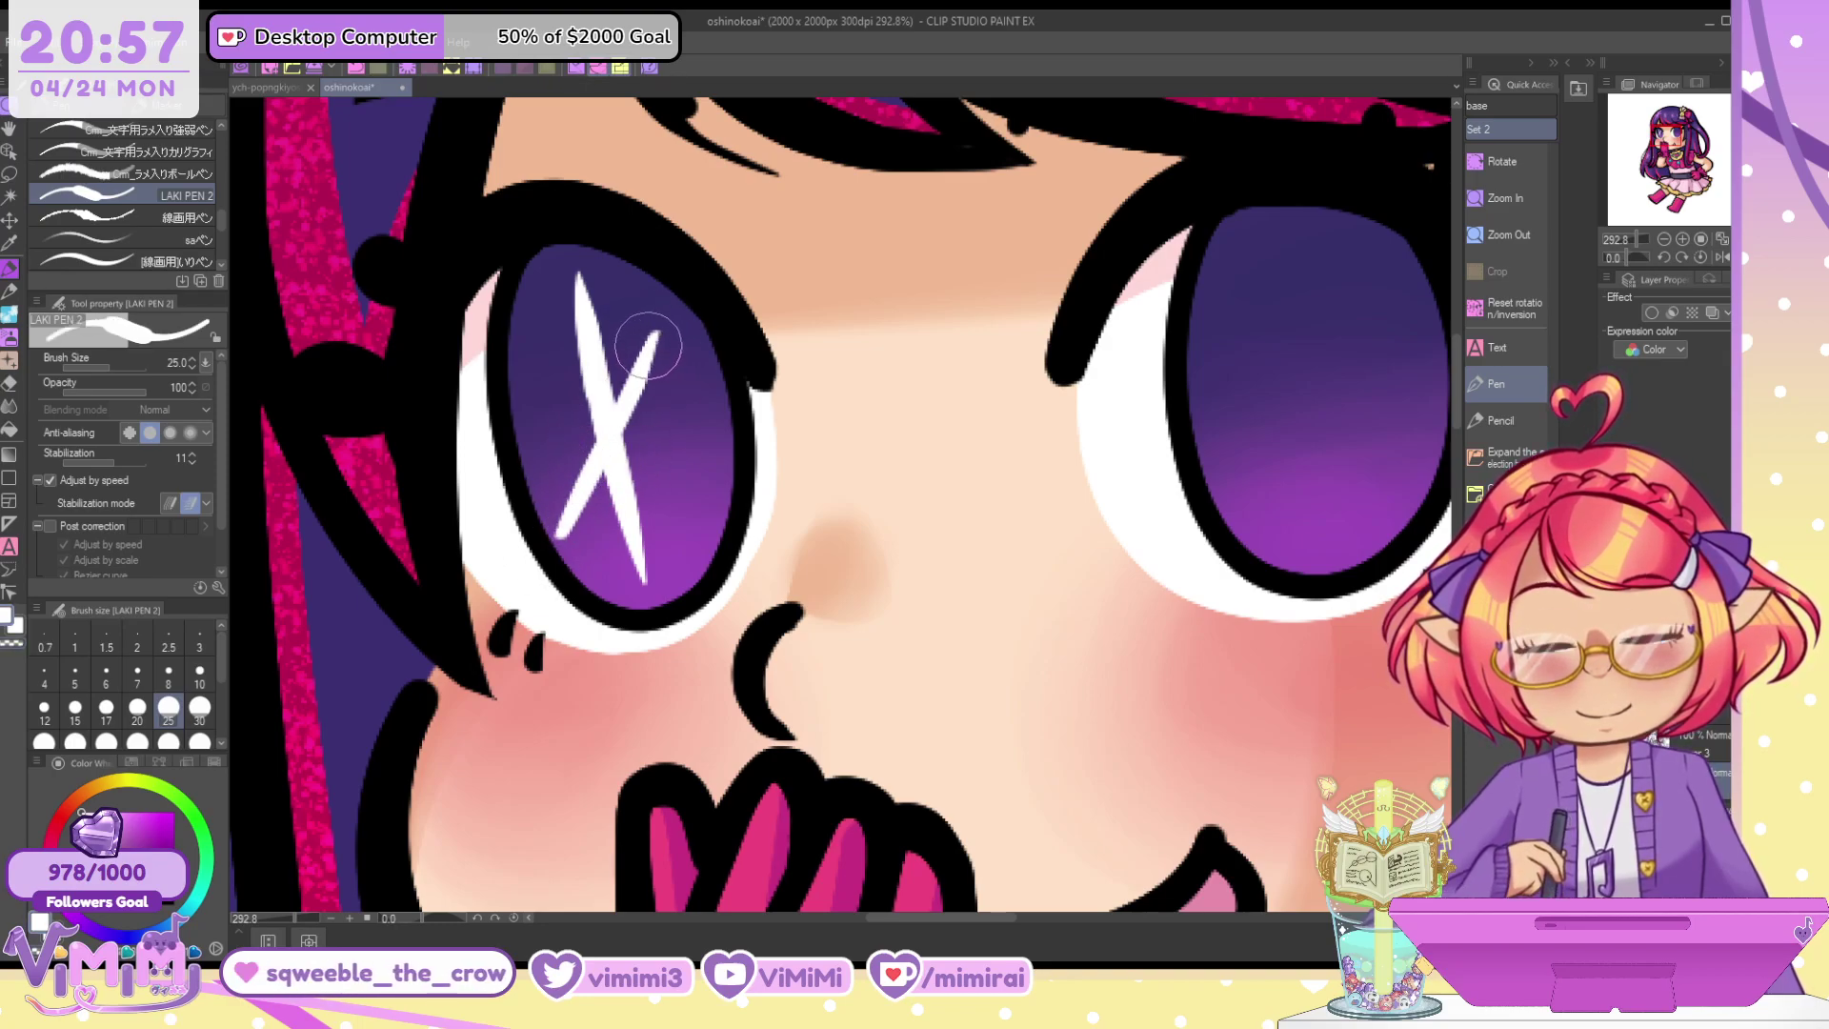
mouse_move(657, 334)
left_mouse_down()
mouse_move(601, 466)
mouse_move(639, 431)
left_mouse_up()
key("c")
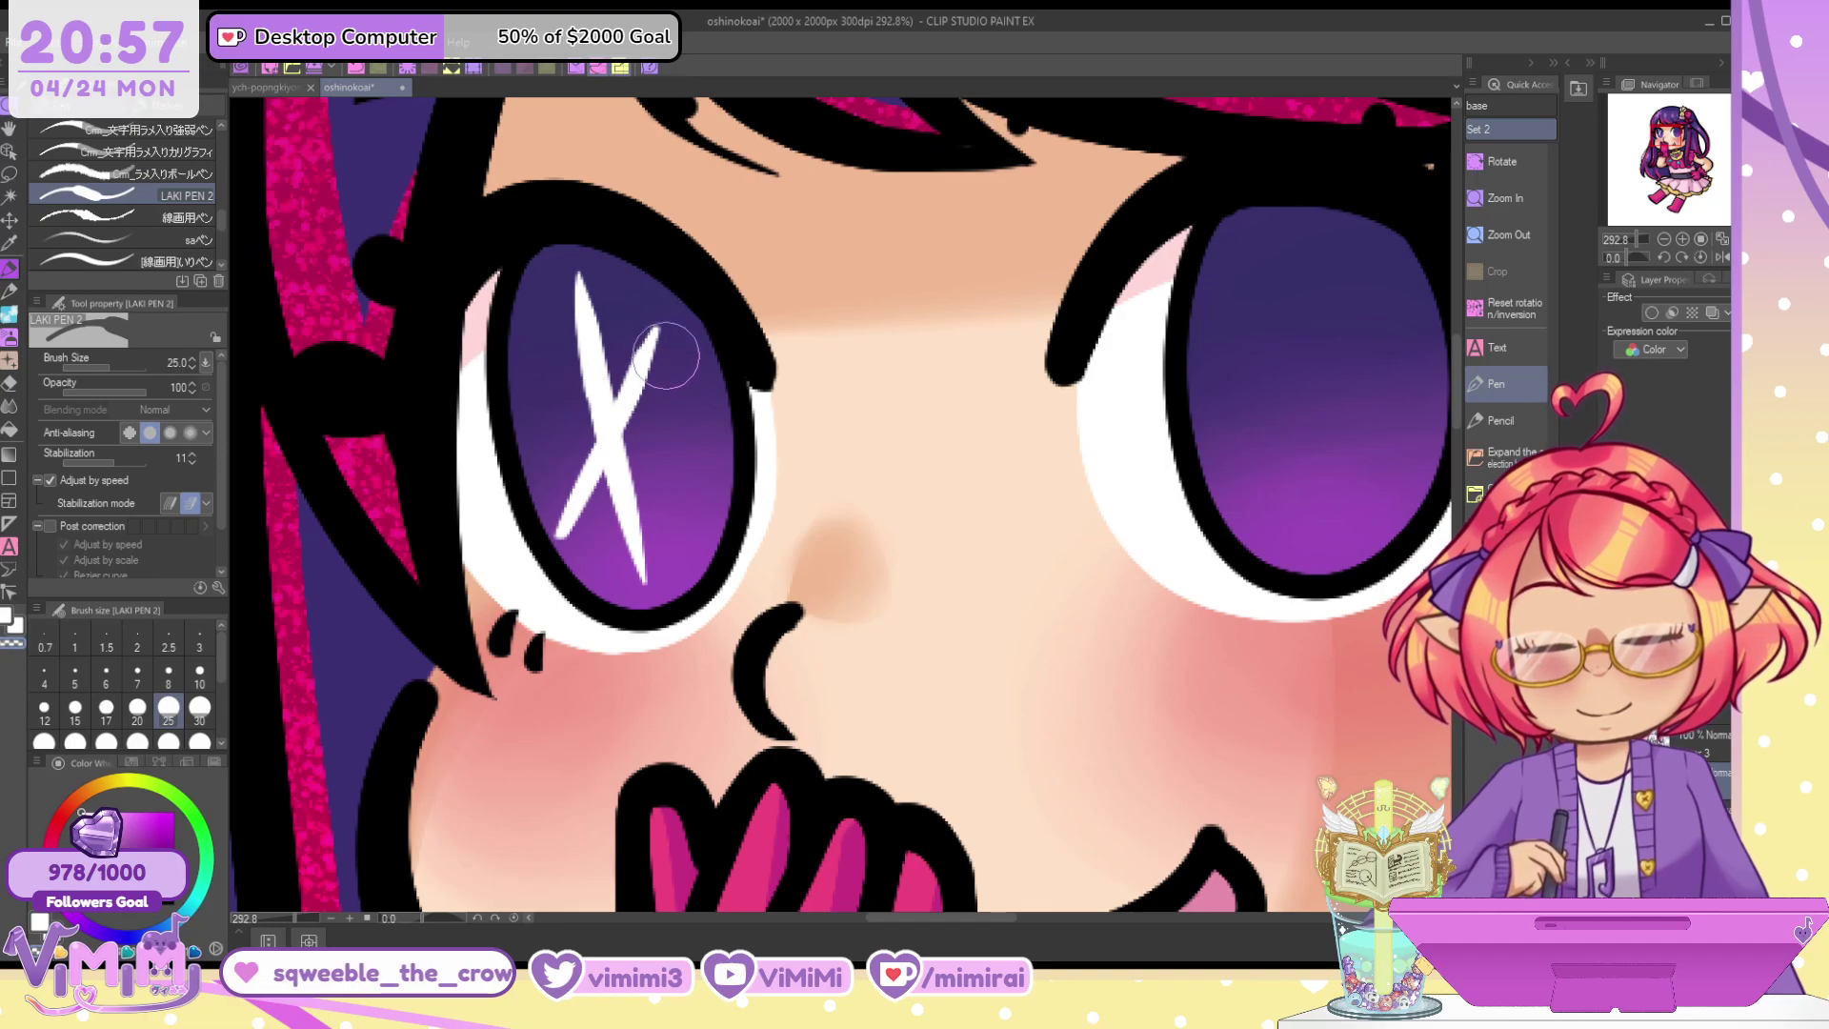
key("c")
key("[")
key("[")
left_click_drag(655, 333, 618, 408)
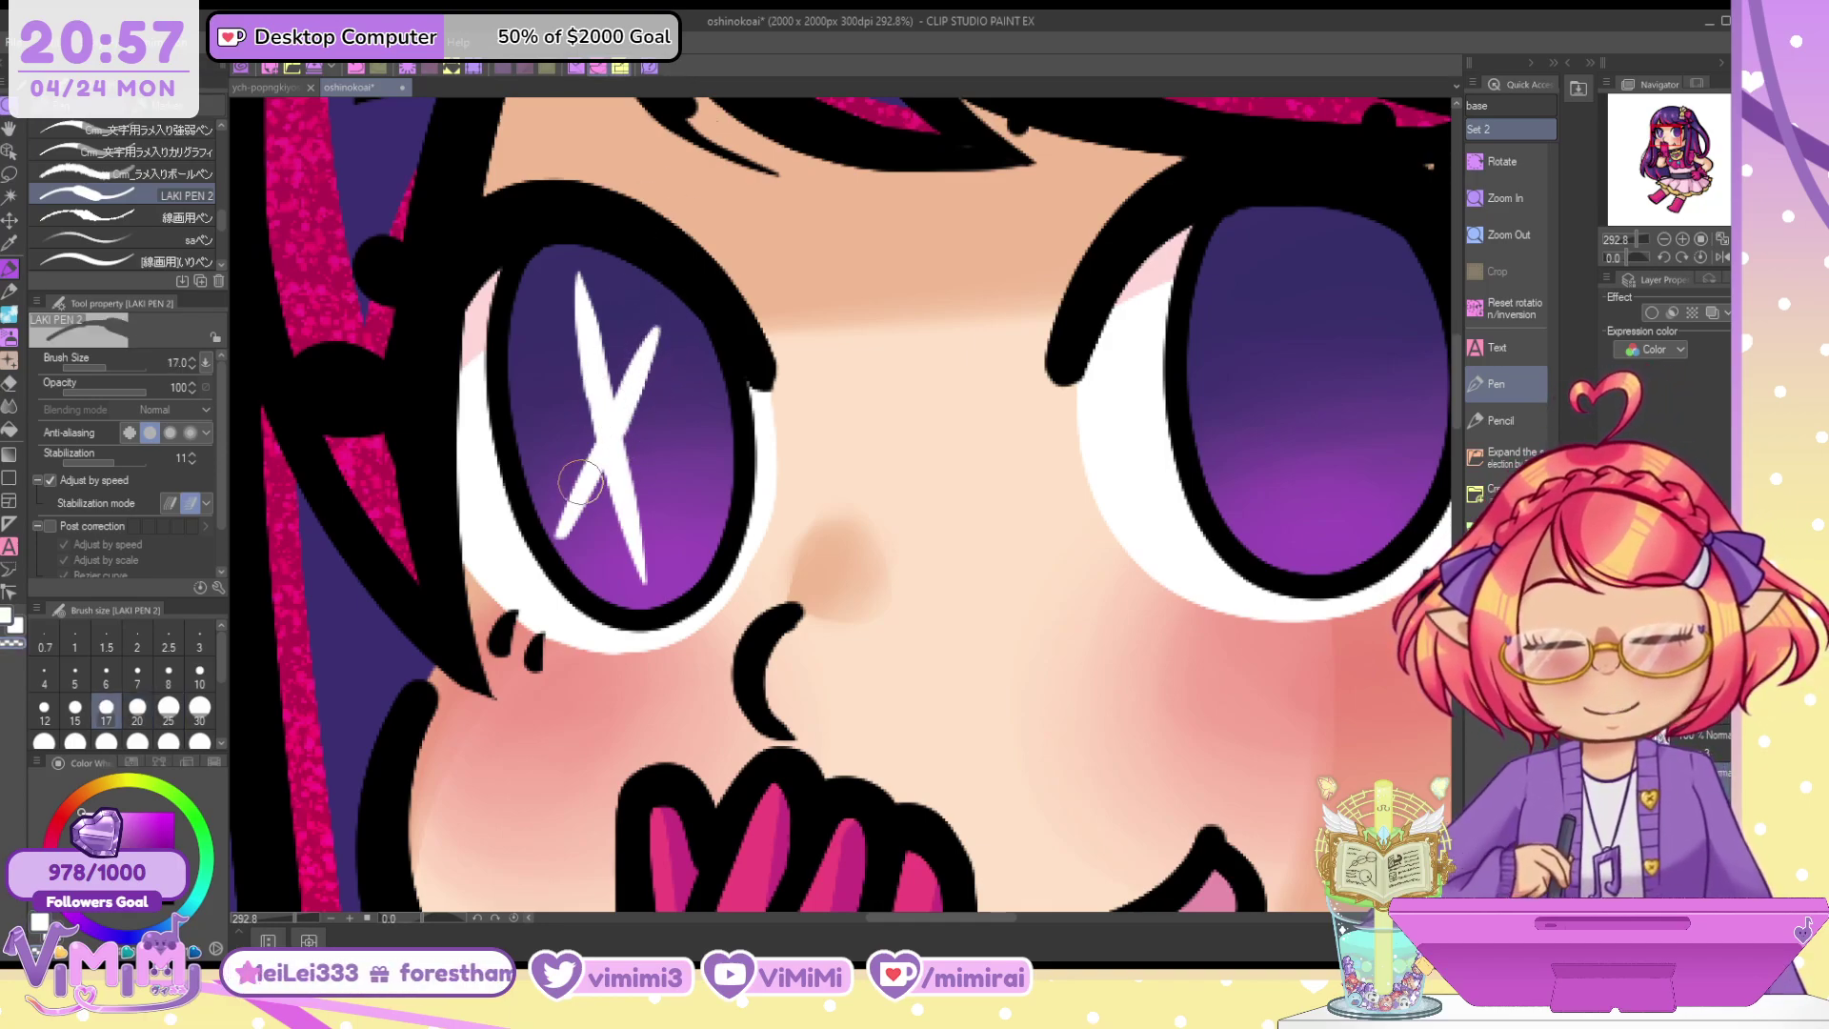
key("c")
key("ctrl+z")
left_click_drag(657, 328, 562, 538)
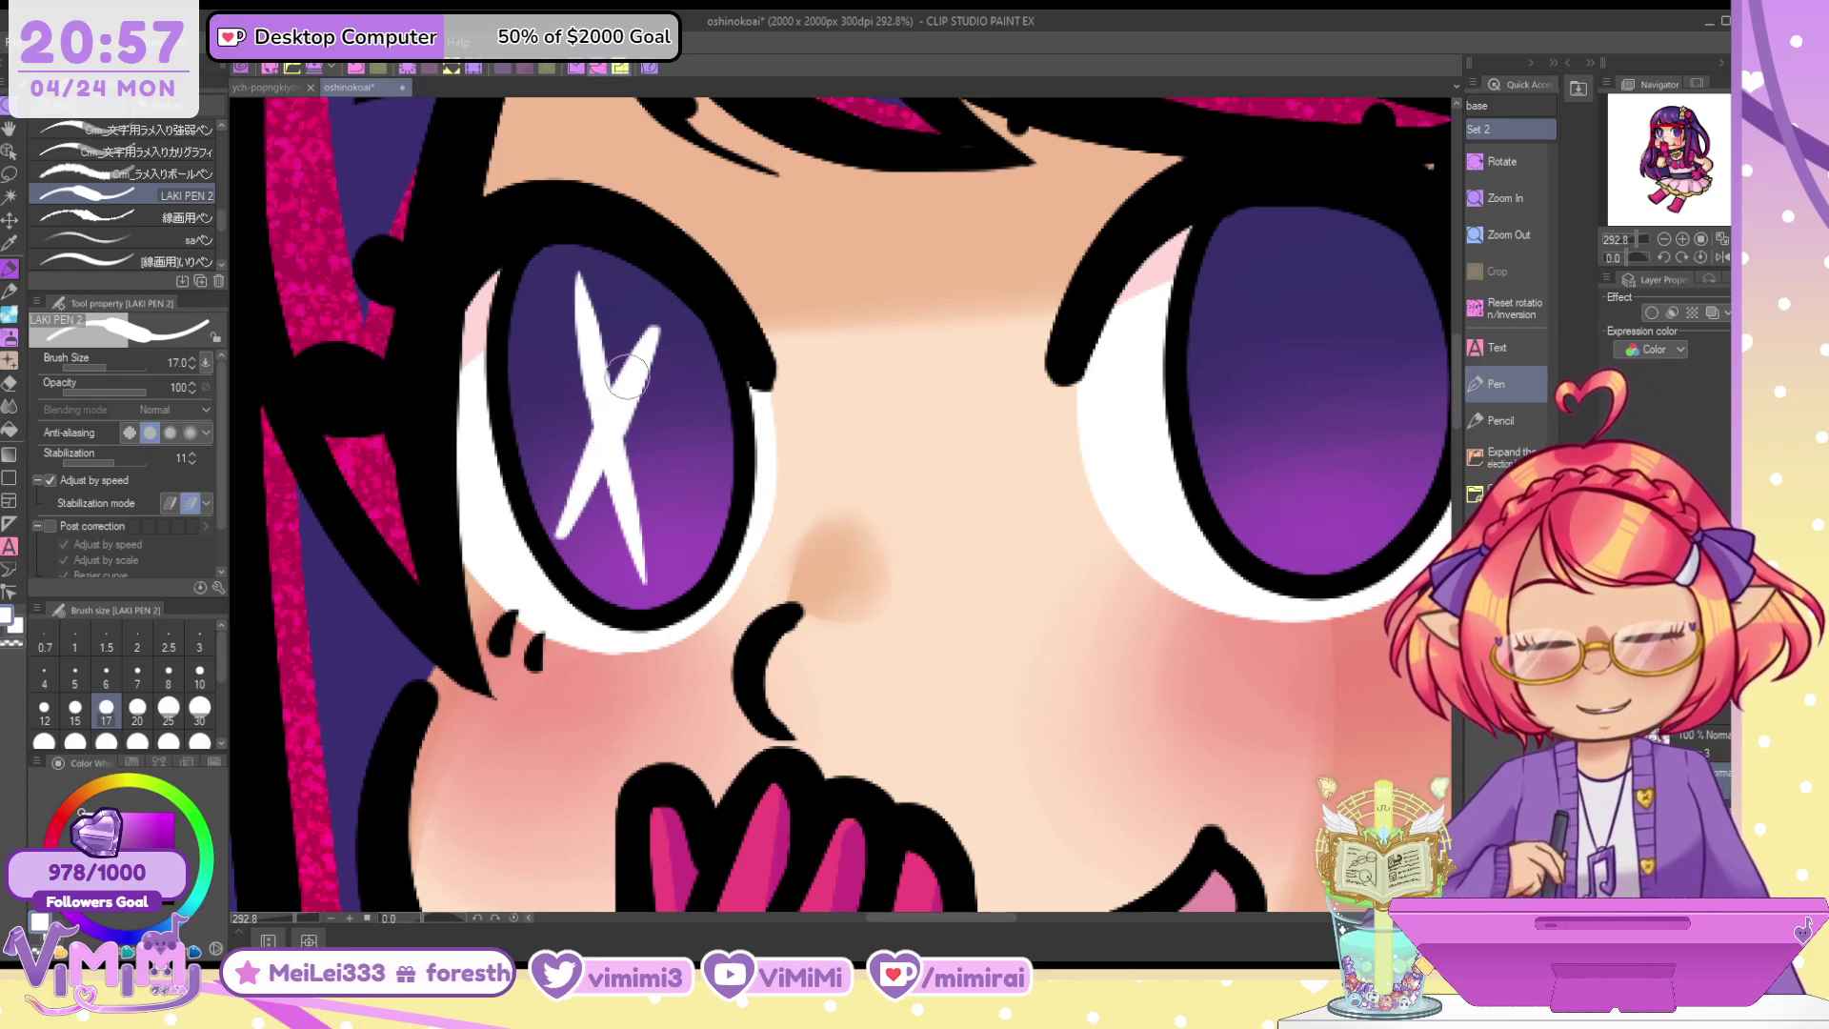
key("c")
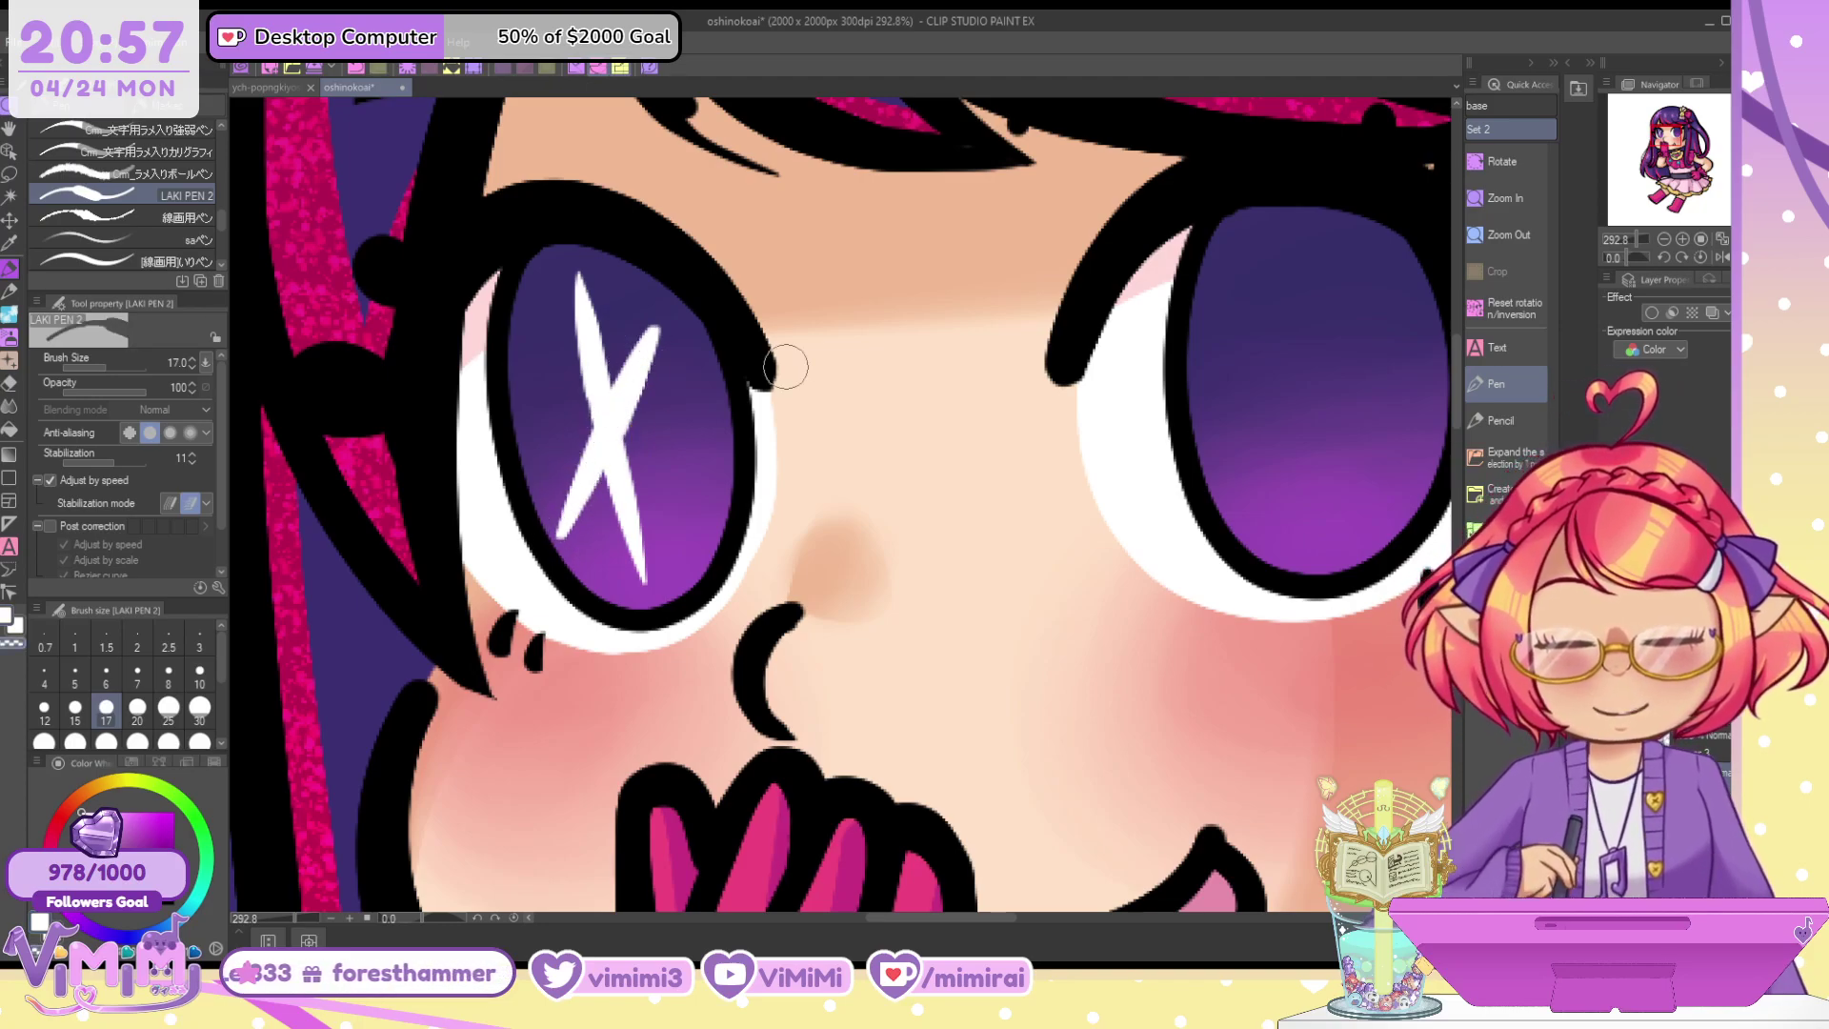
Rotate the canvas to -55° and draw a third white ray through the crossing to form a six-pointed star
key("c")
key("minus")
key("minus")
key("minus")
key("minus")
key("minus")
key("minus")
key("minus")
key("minus")
key("minus")
key("minus")
key("minus")
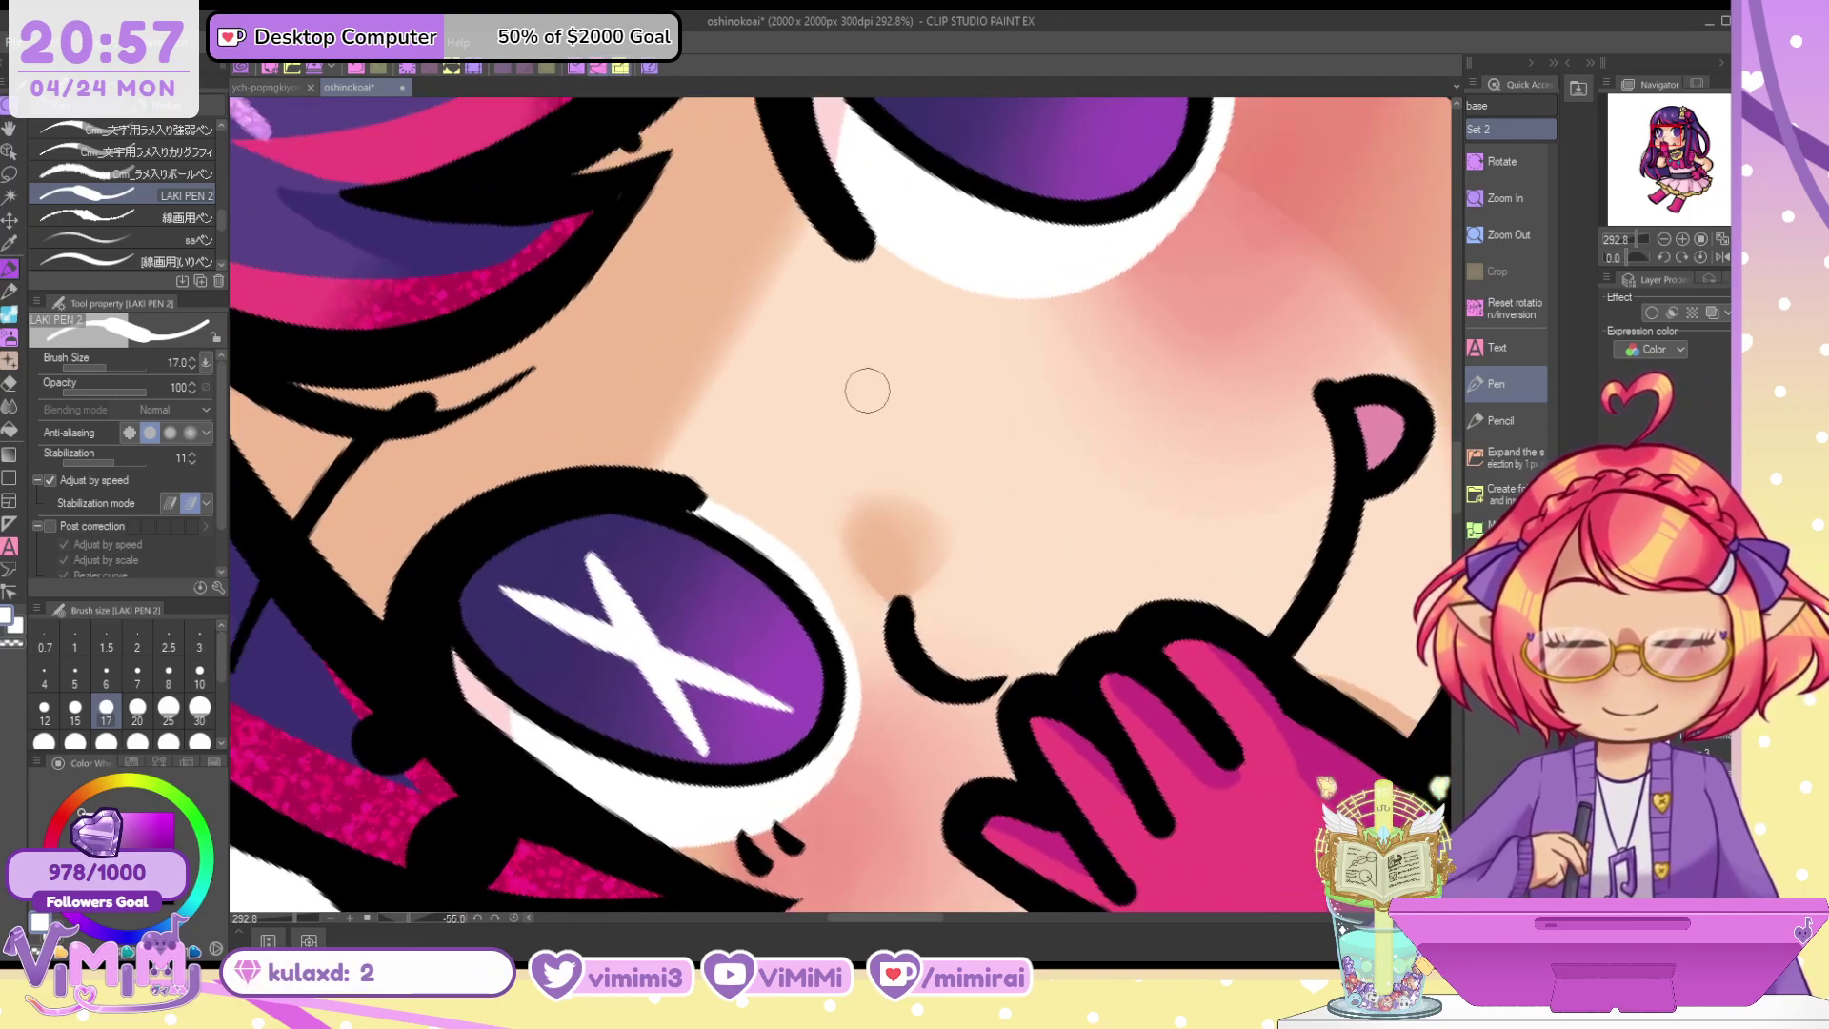
left_click_drag(569, 698, 719, 607)
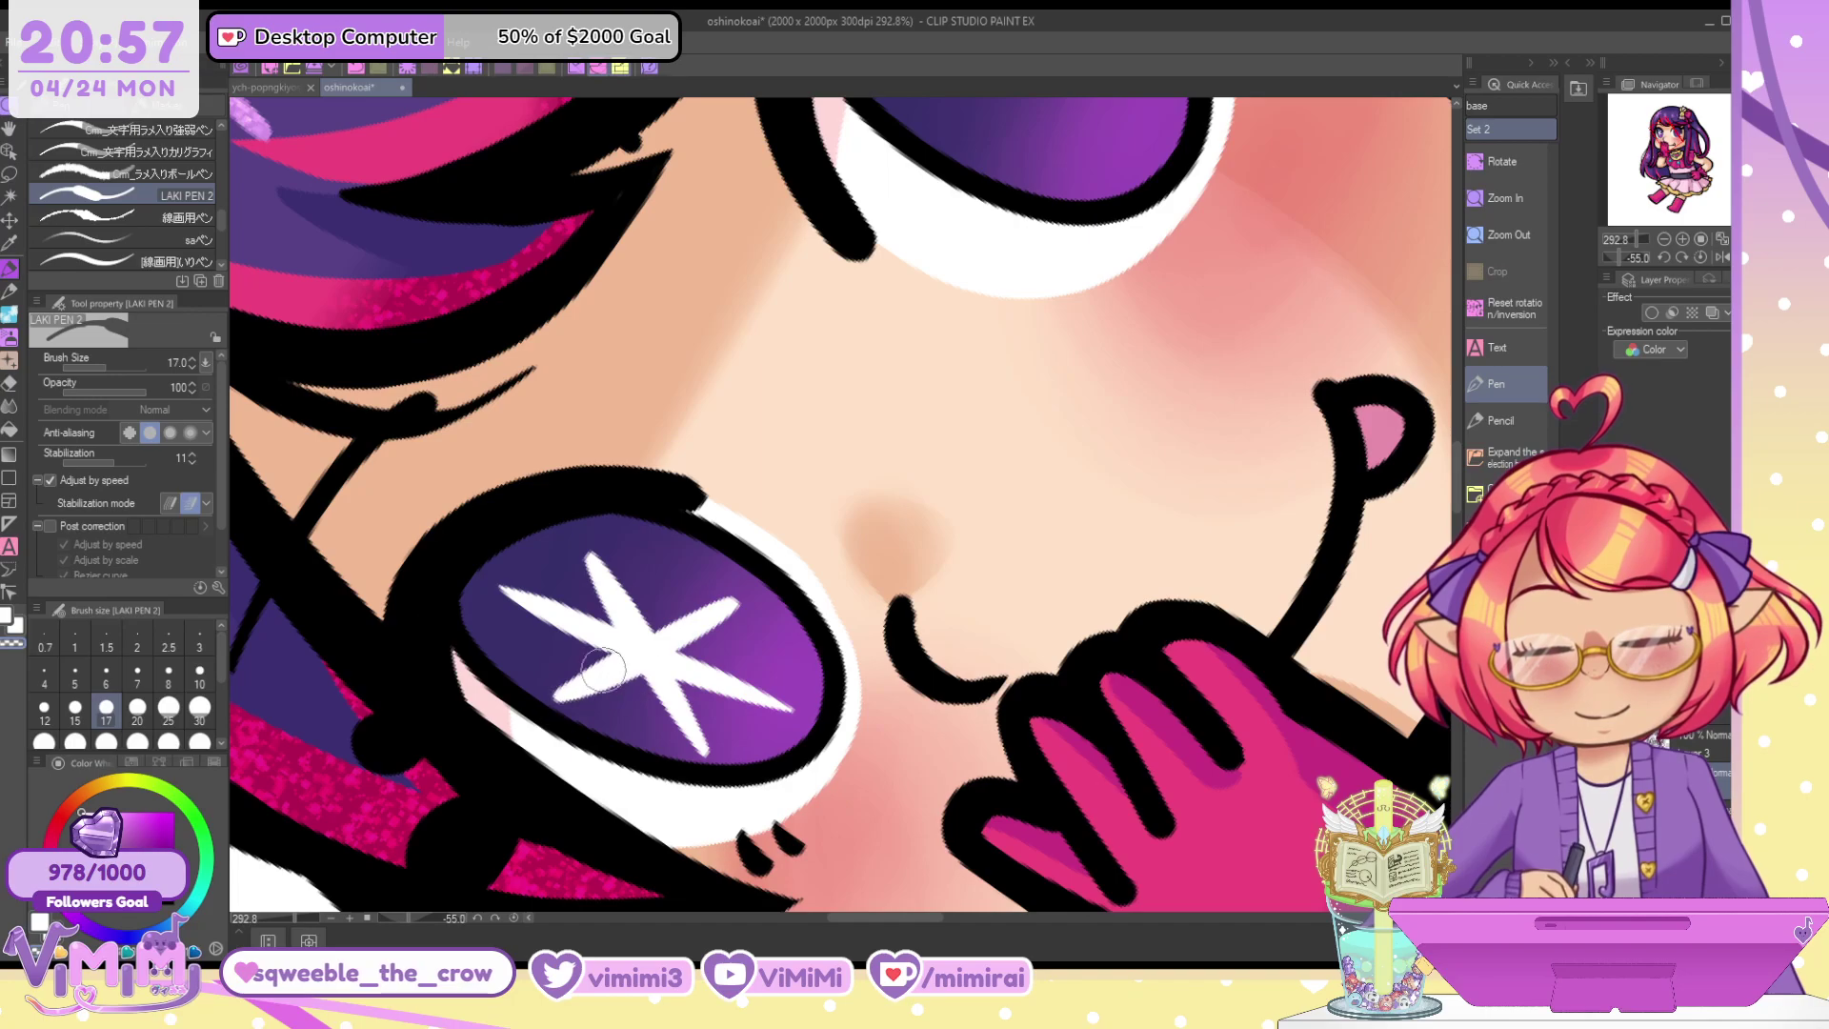
Reset the canvas rotation, then rotate the star highlight about 2.1° and adjust its position within the iris
left_click(1700, 255)
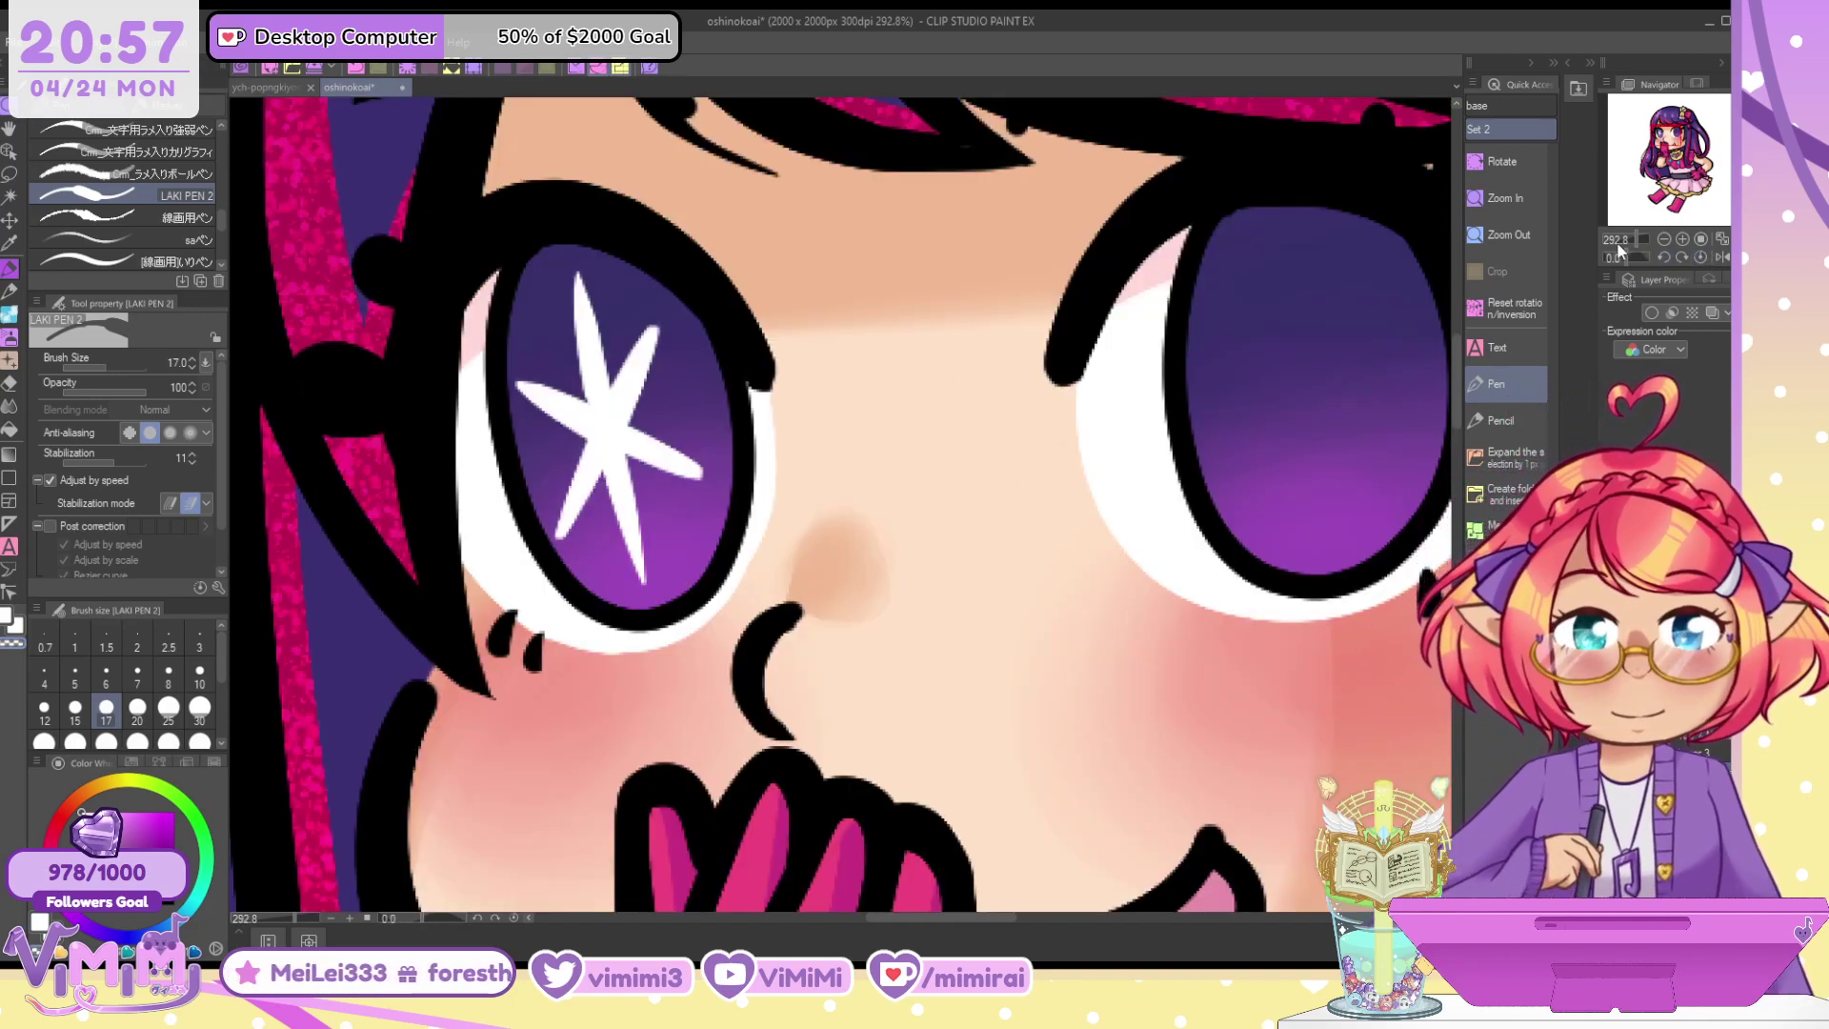
left_click(1664, 240)
left_click(1664, 240)
left_click(1663, 240)
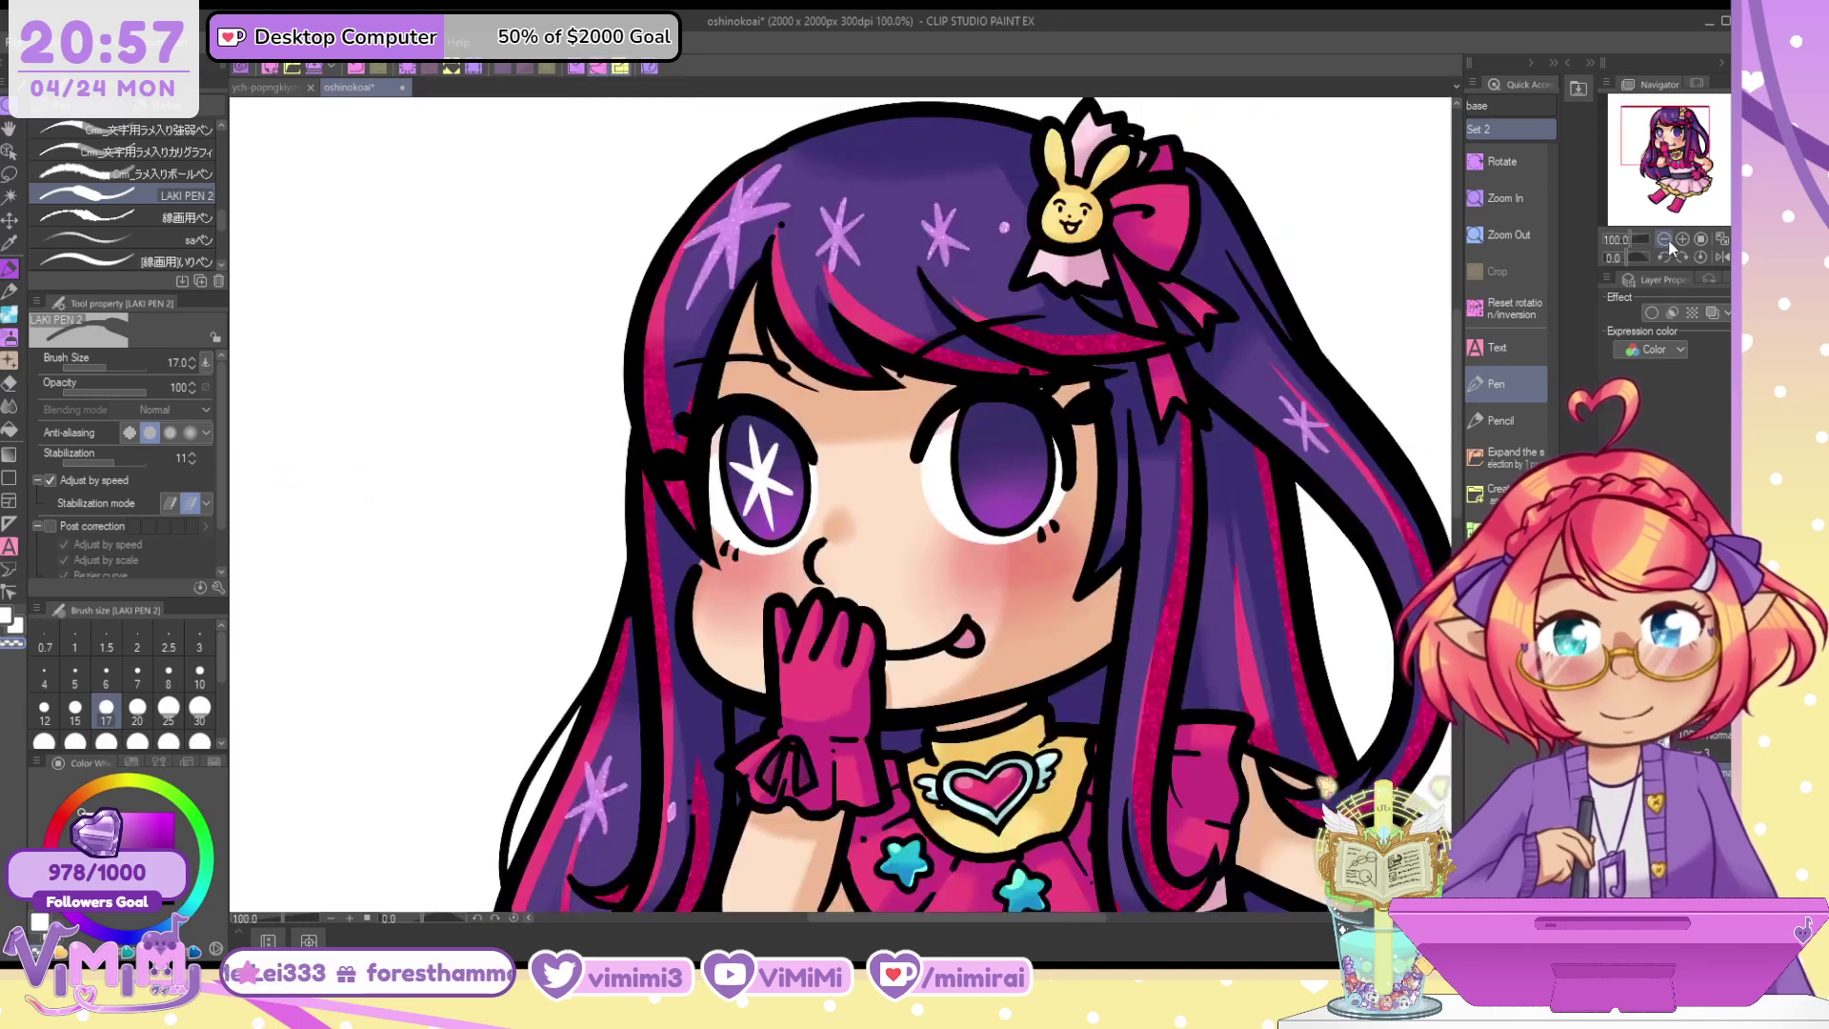
left_click(14, 221)
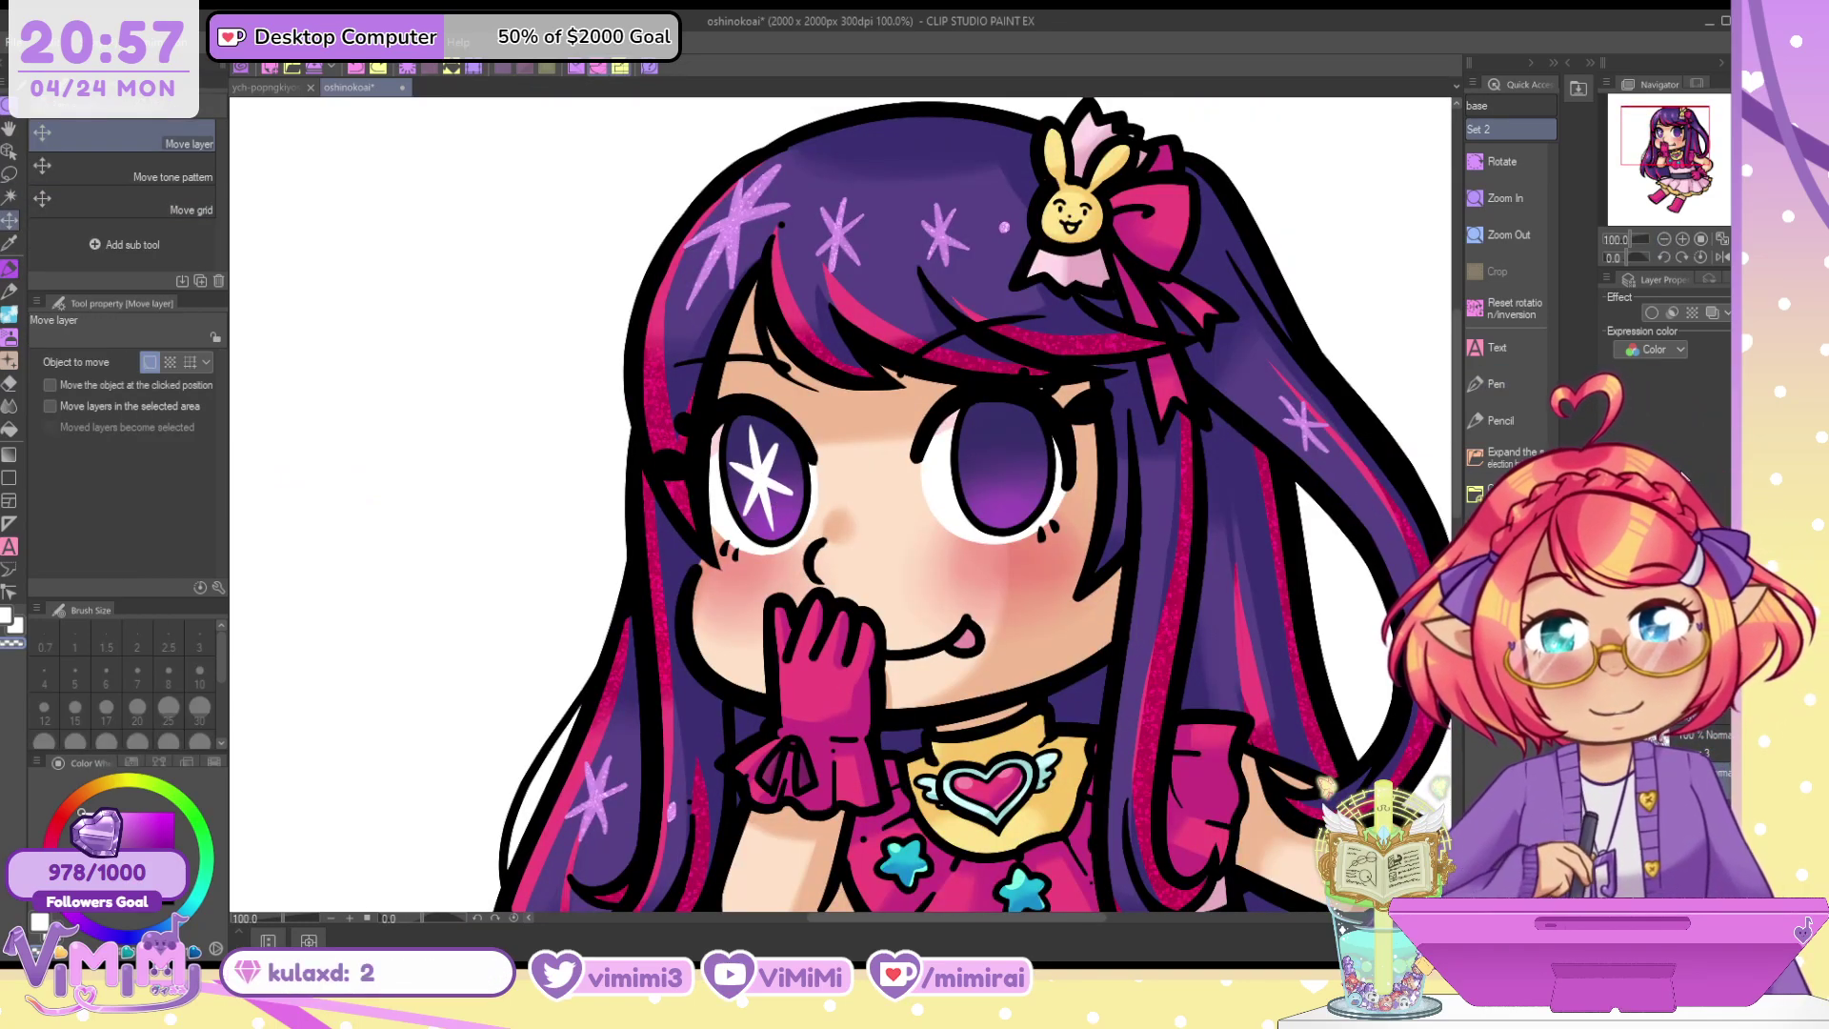
key("ctrl+t")
left_click_drag(909, 491, 912, 499)
key("Return")
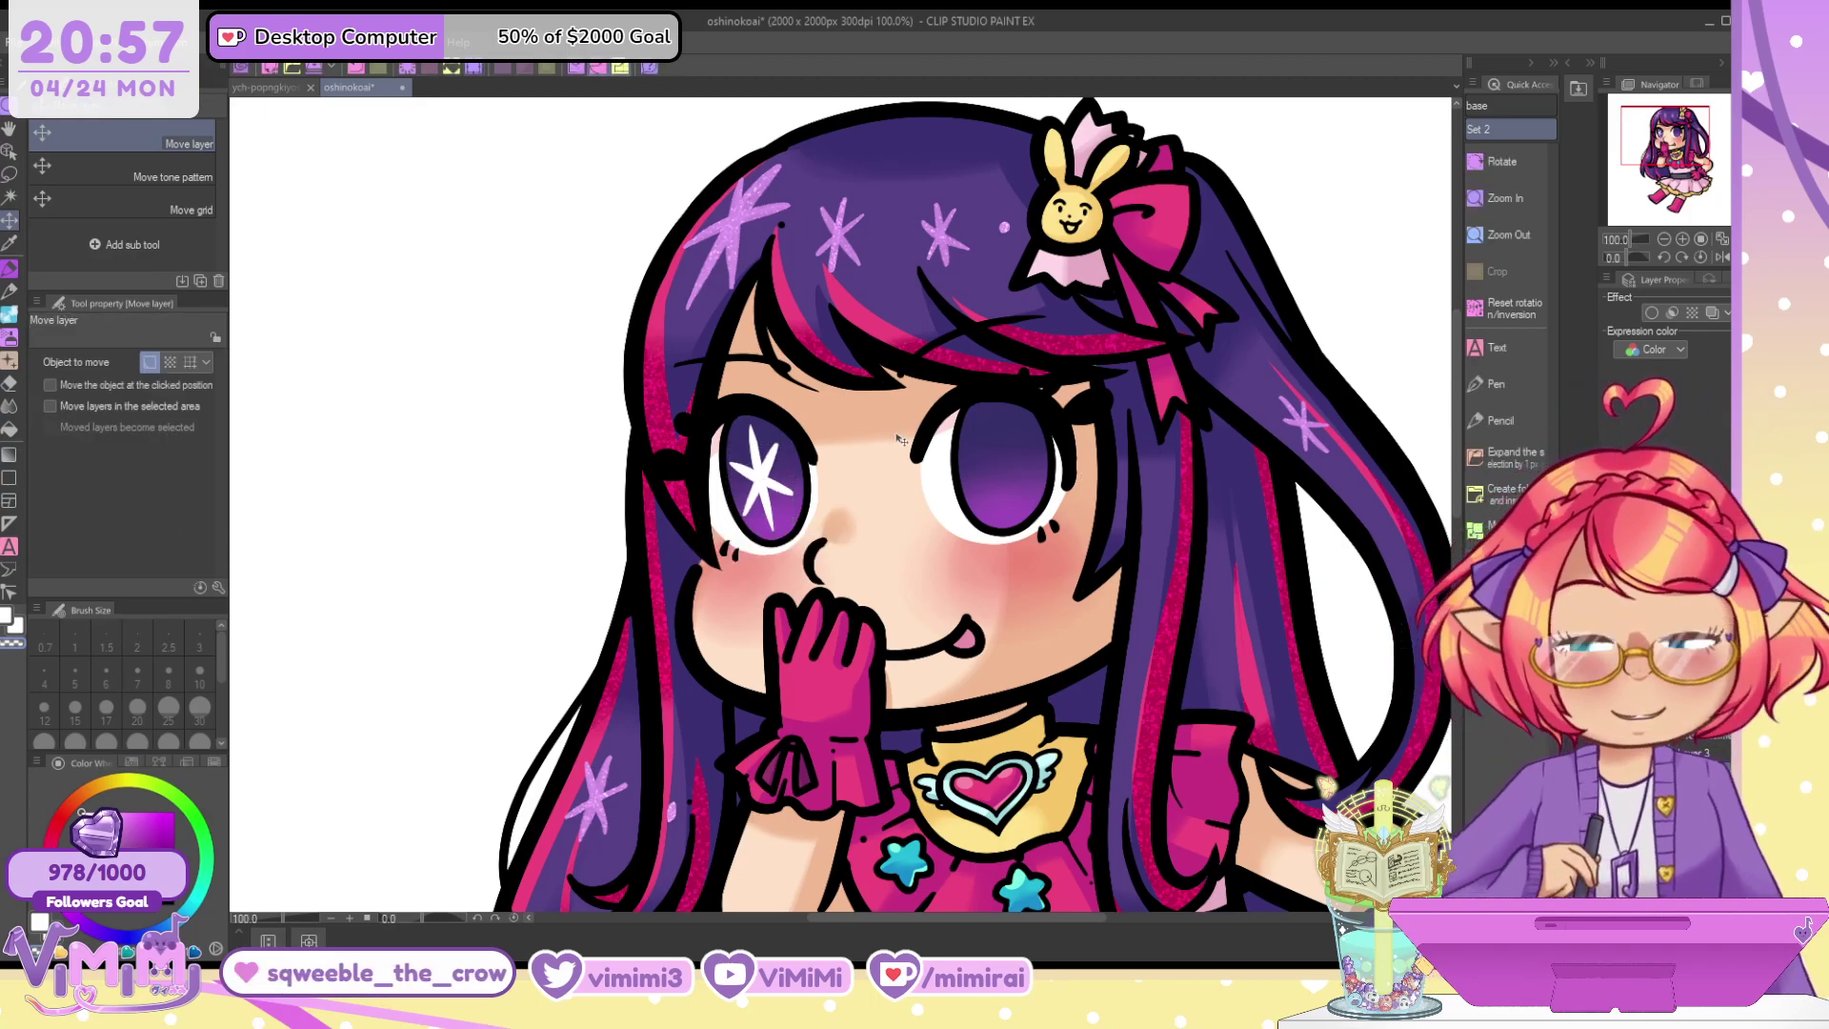
key("ctrl+t")
left_click_drag(902, 443, 869, 474)
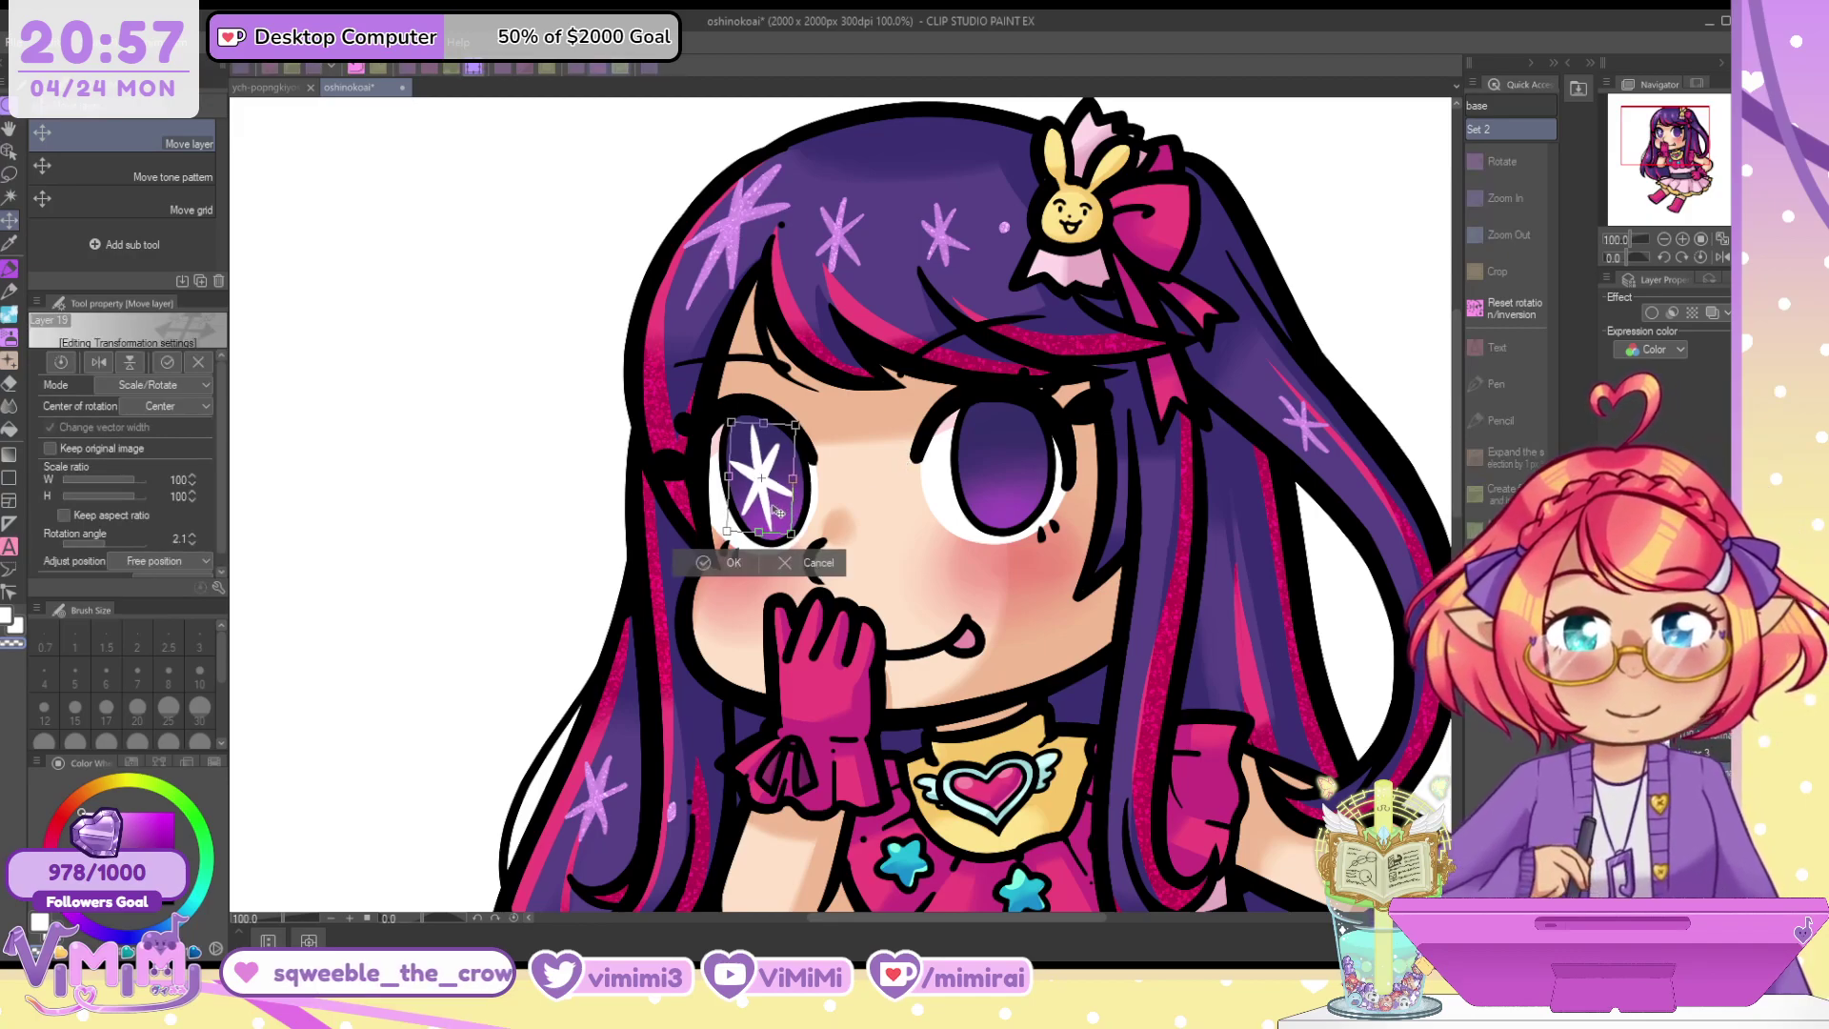
left_click_drag(777, 511, 831, 501)
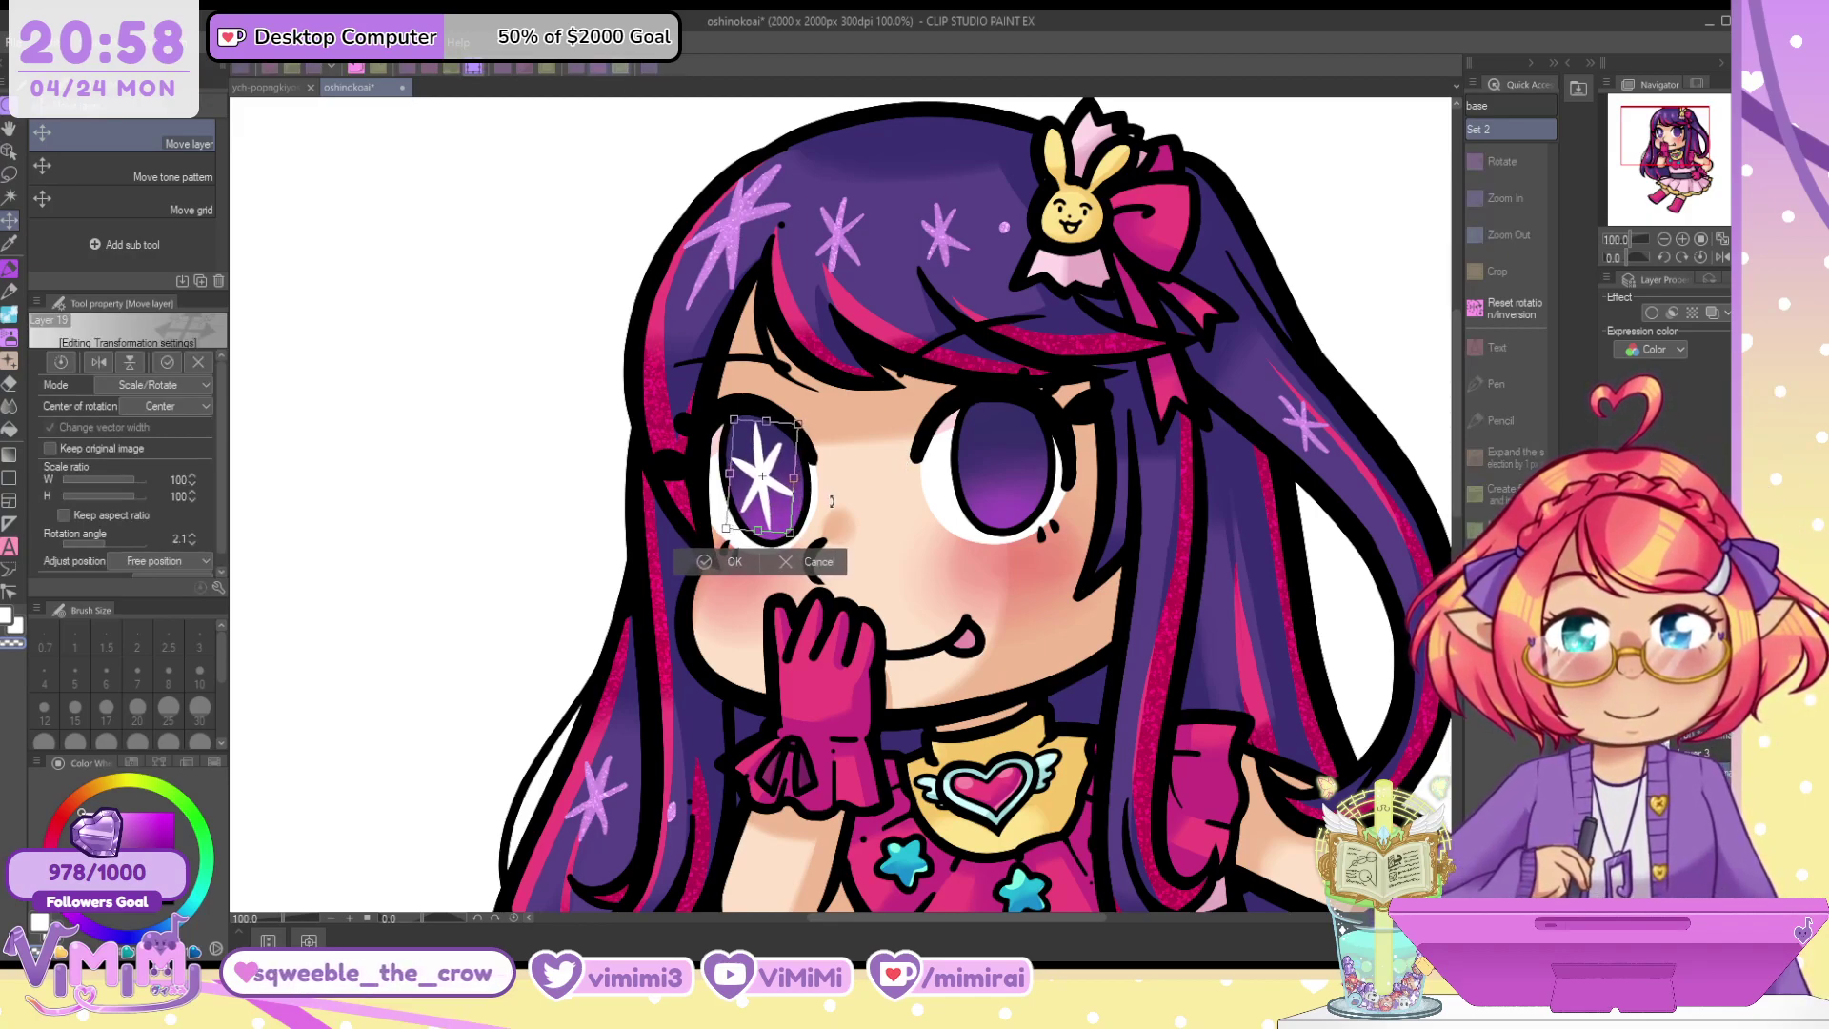
key("Return")
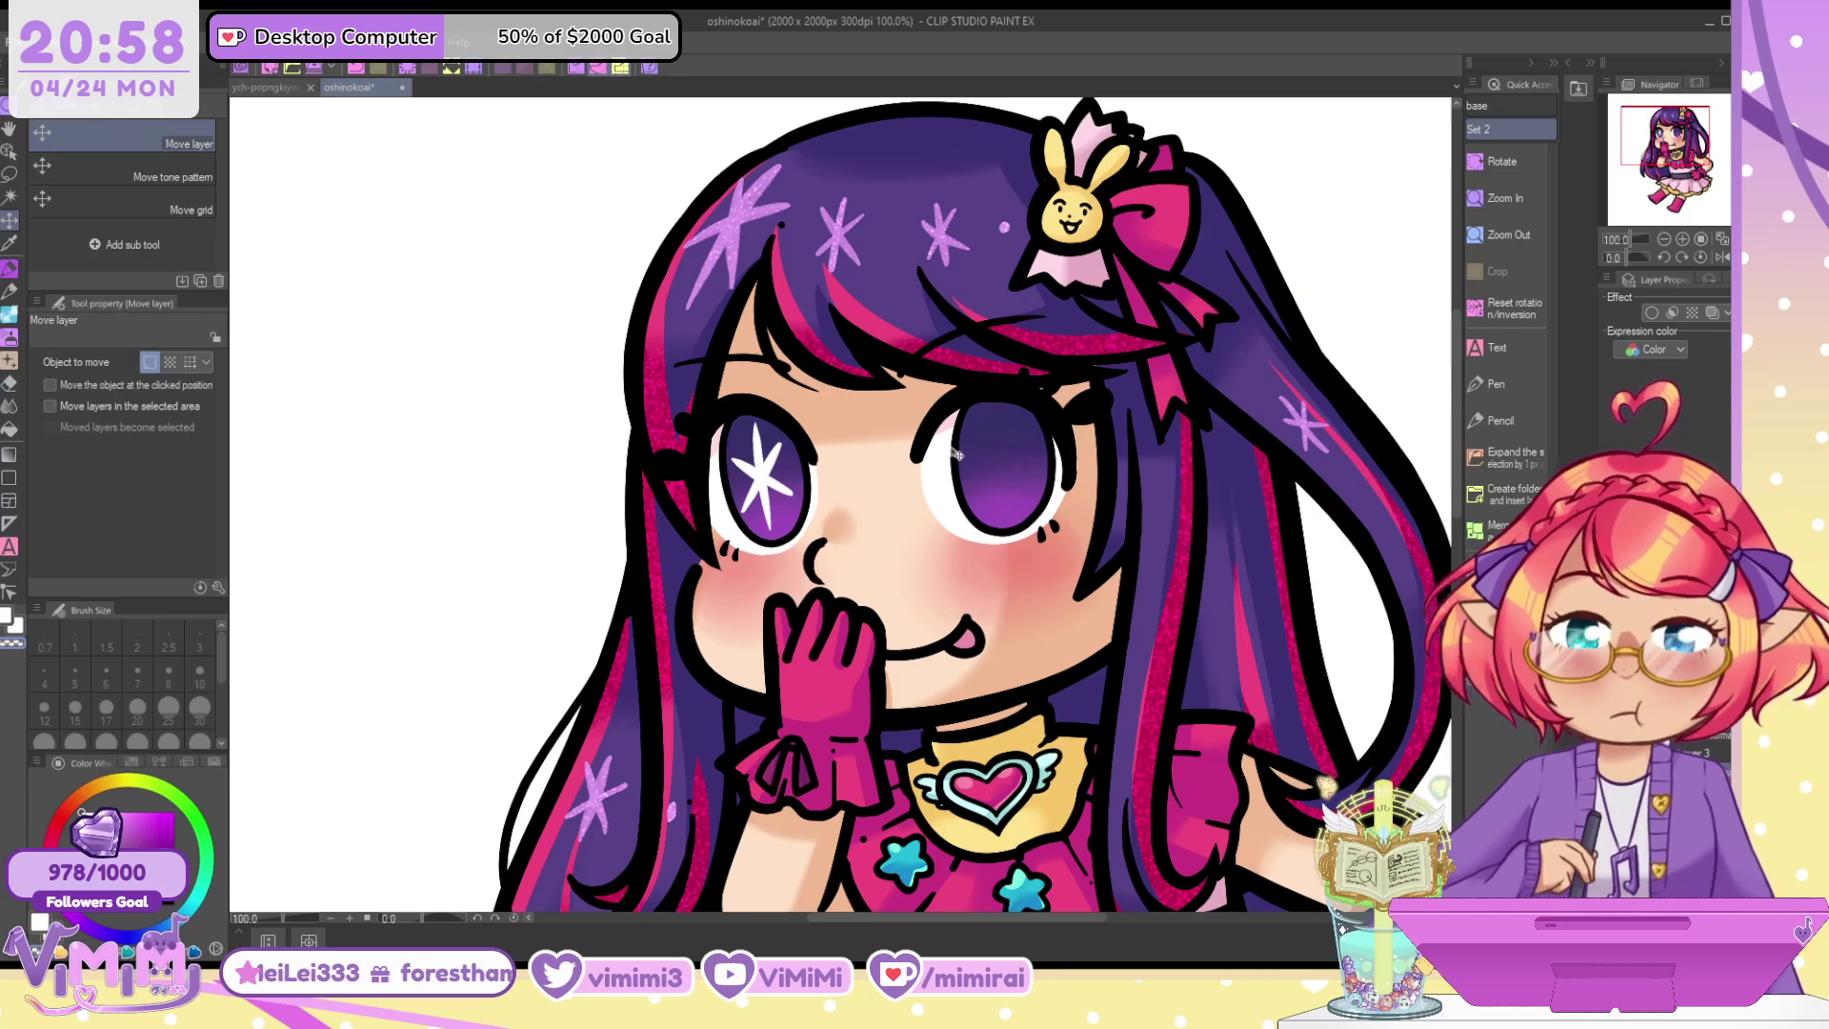
Trace the vertical ray of the faded guide star in solid white, using the 線画用 pen at size 50
scroll(821, 552, "up", 5)
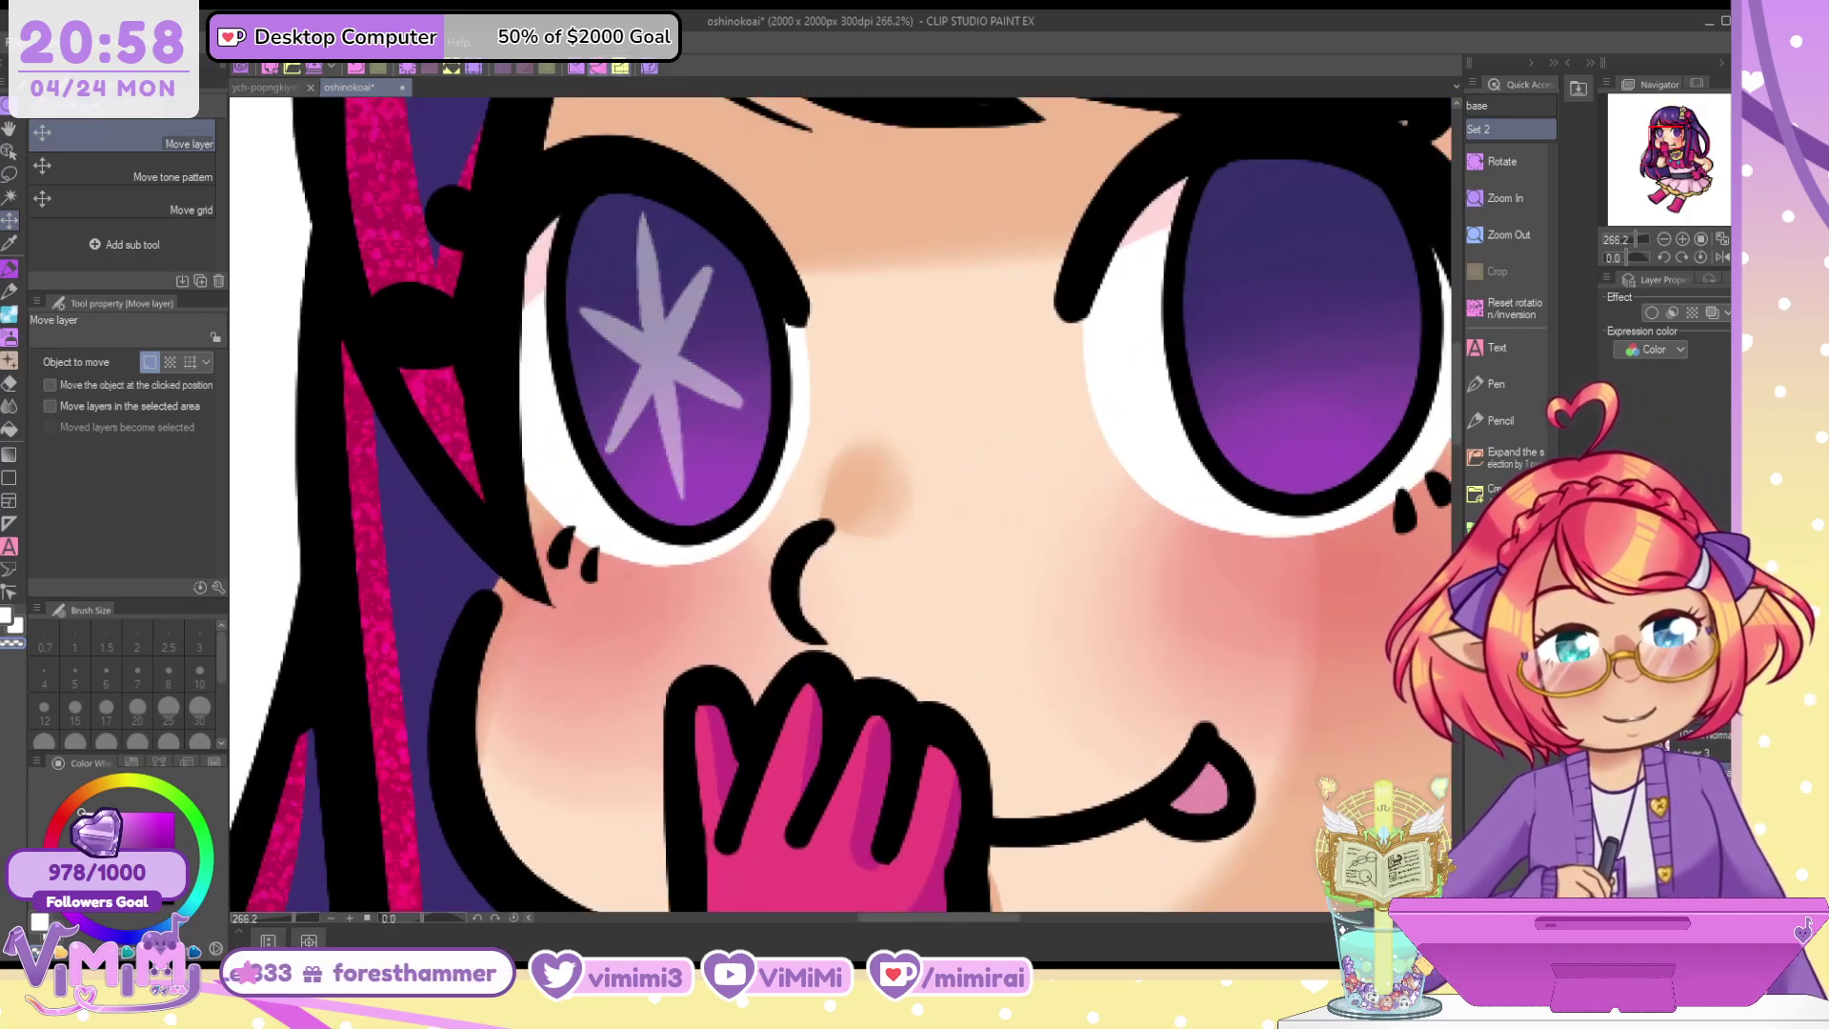
left_click(11, 270)
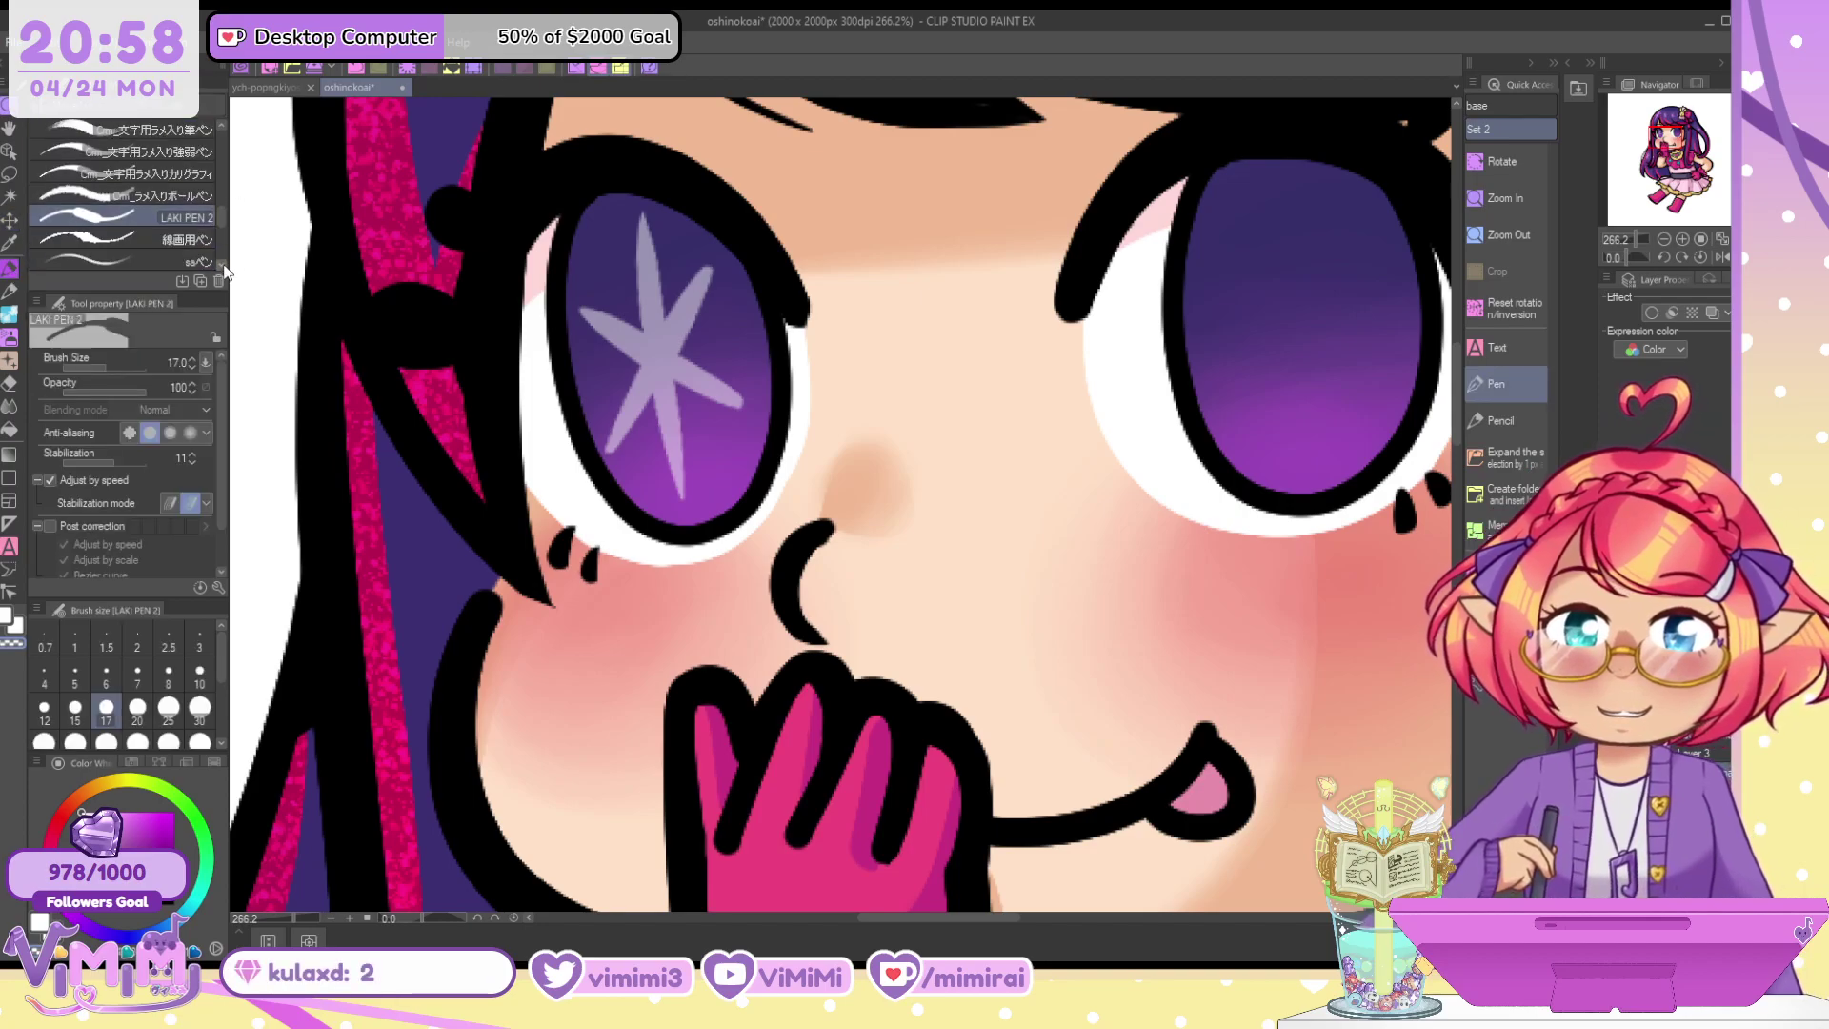
scroll(606, 269, "up", 1)
scroll(606, 268, "up", 1)
key("bracketleft")
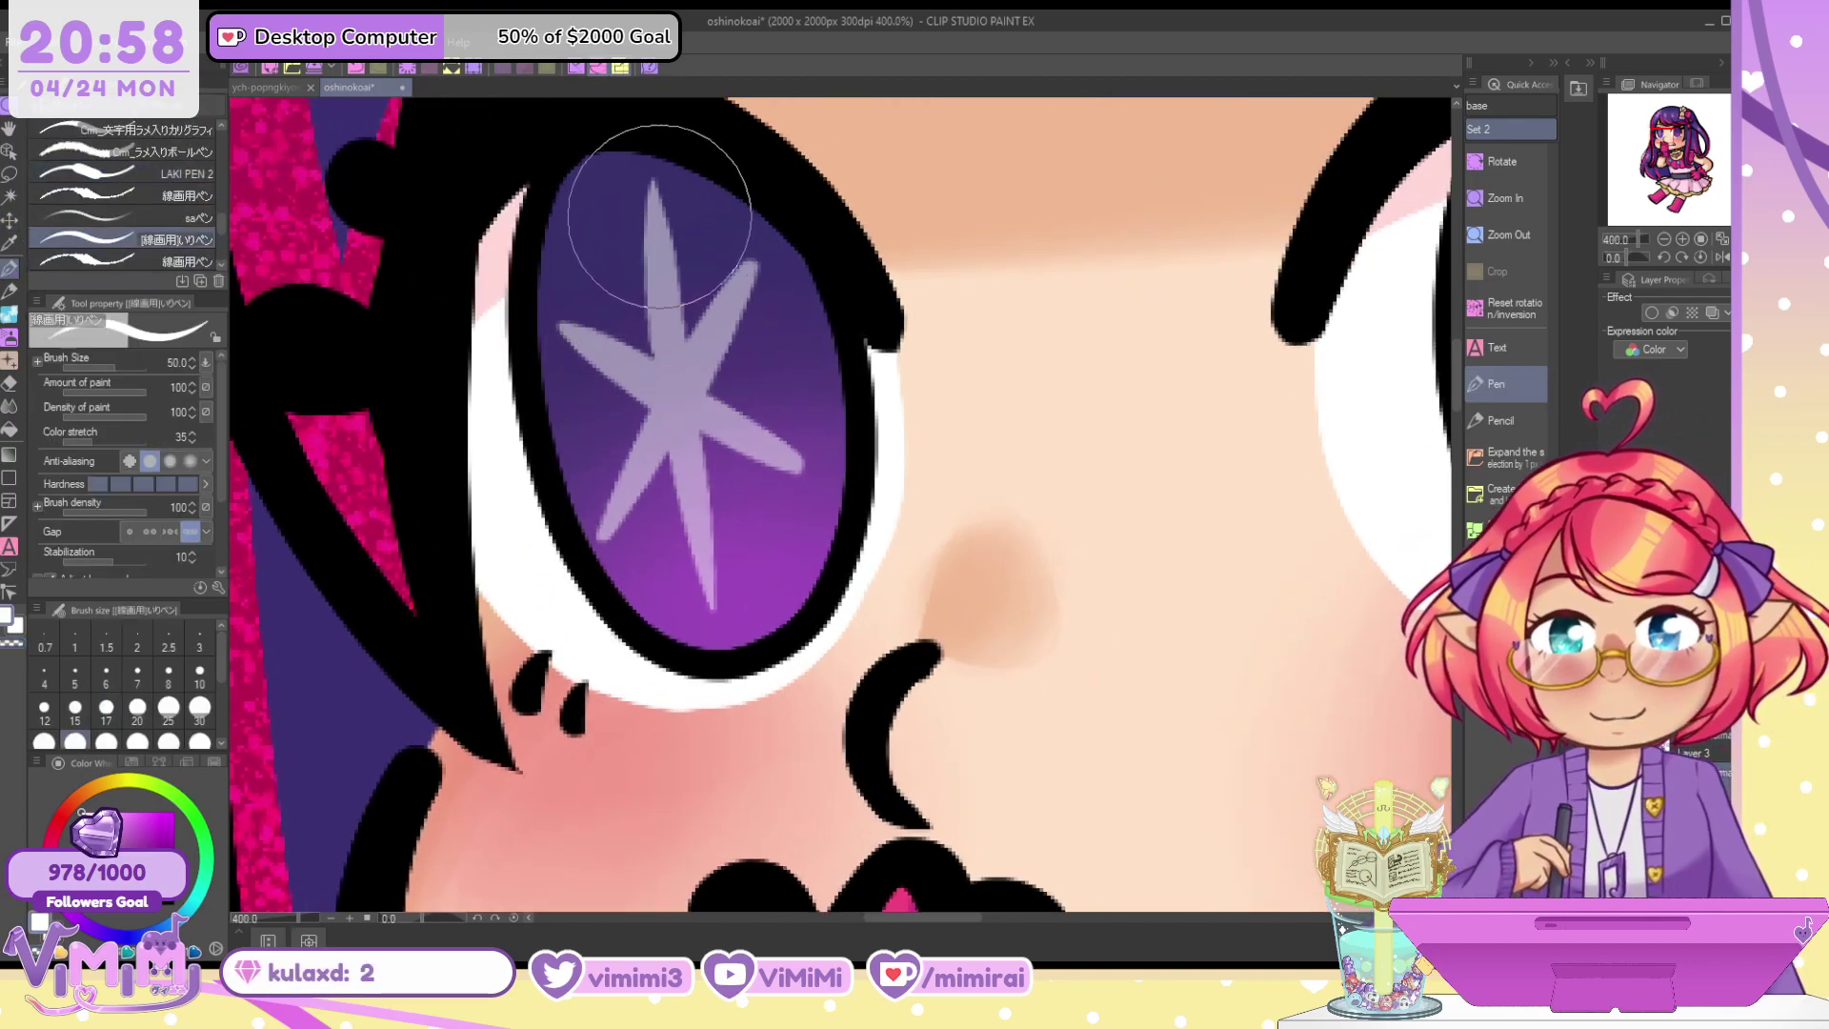
left_click_drag(657, 186, 710, 610)
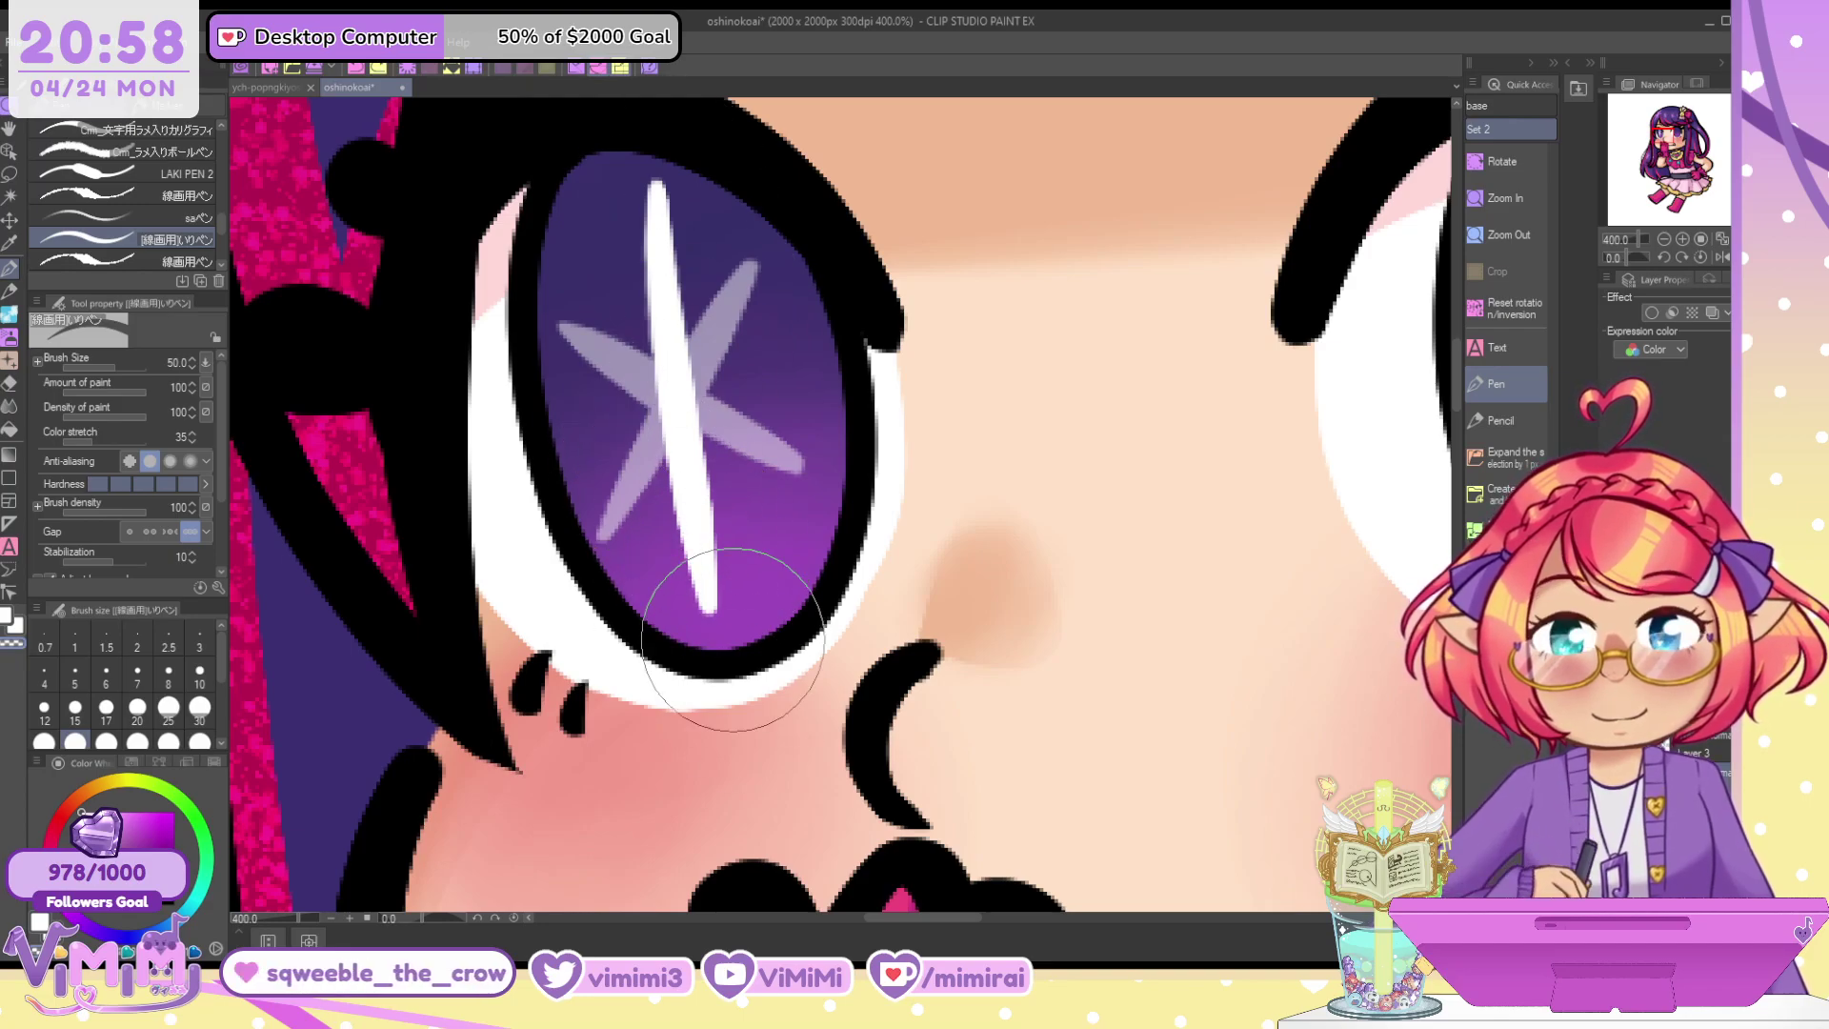
Trace the star's upward-slanting second ray in white, redoing the stroke until its arms taper along the guide
left_click_drag(770, 259, 610, 521)
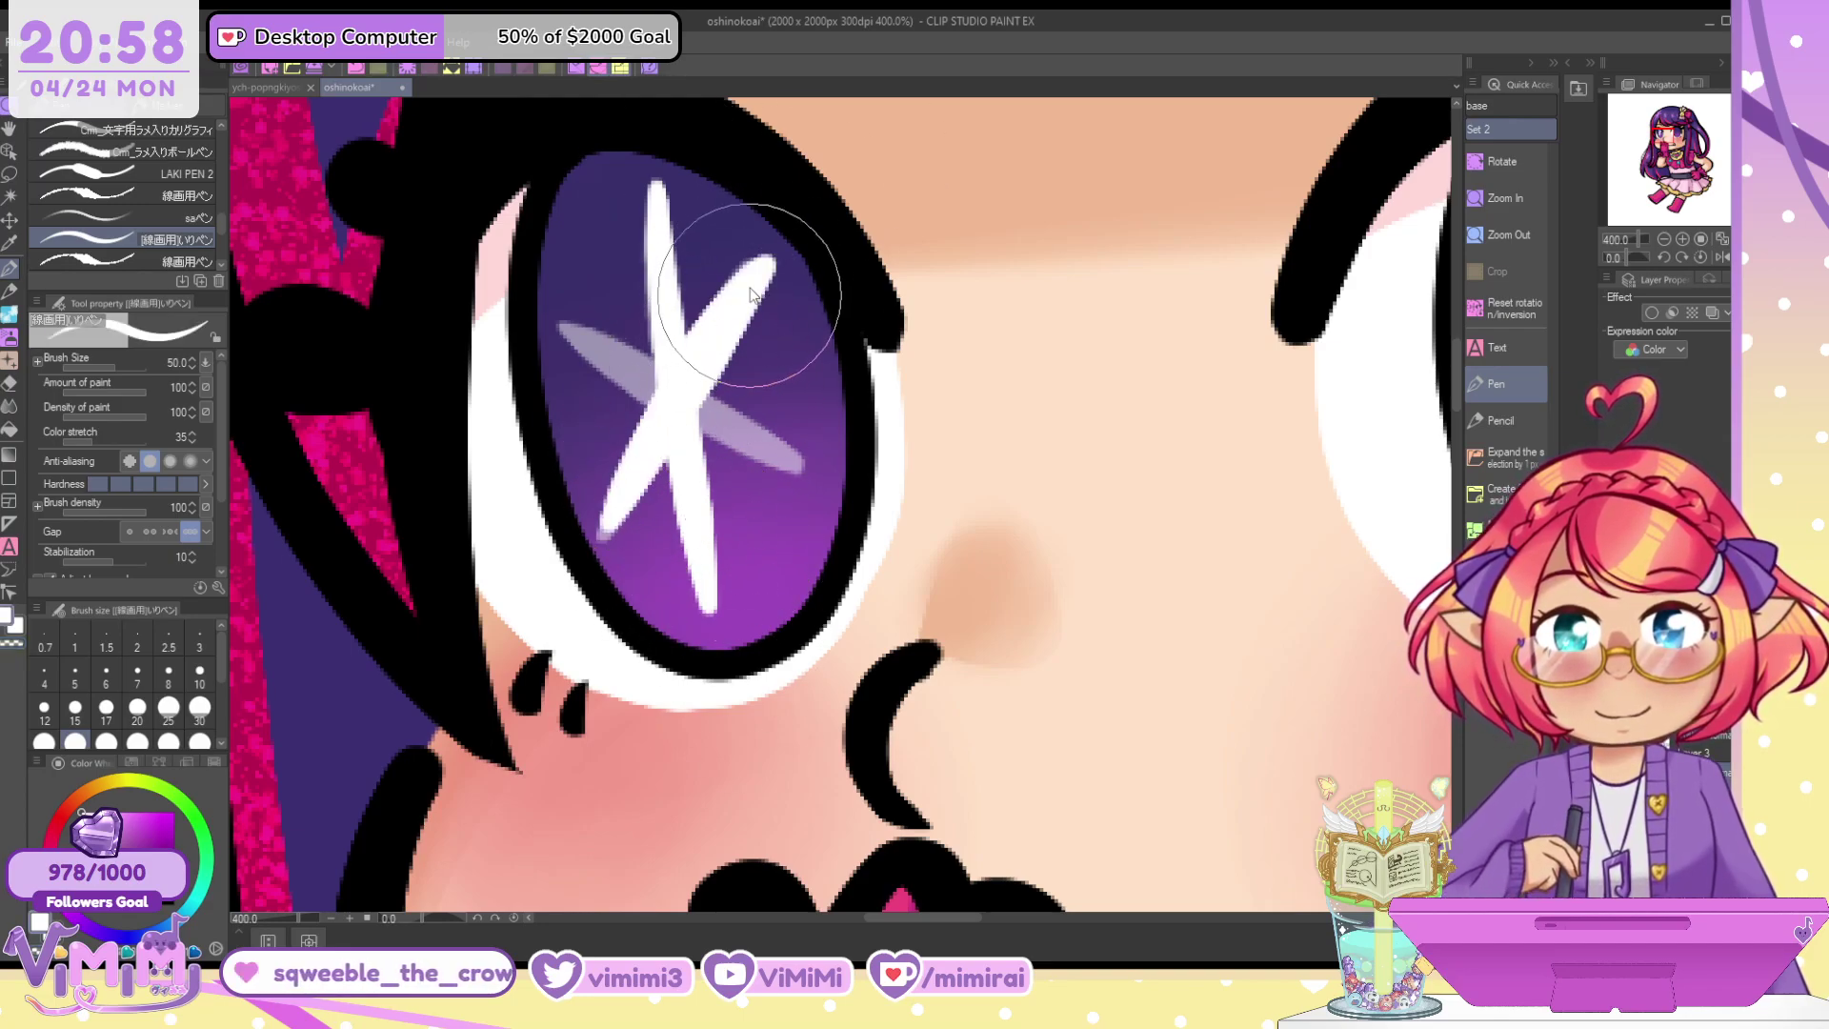
key("ctrl+z")
left_click_drag(775, 266, 674, 481)
key("ctrl+z")
left_click_drag(767, 259, 617, 514)
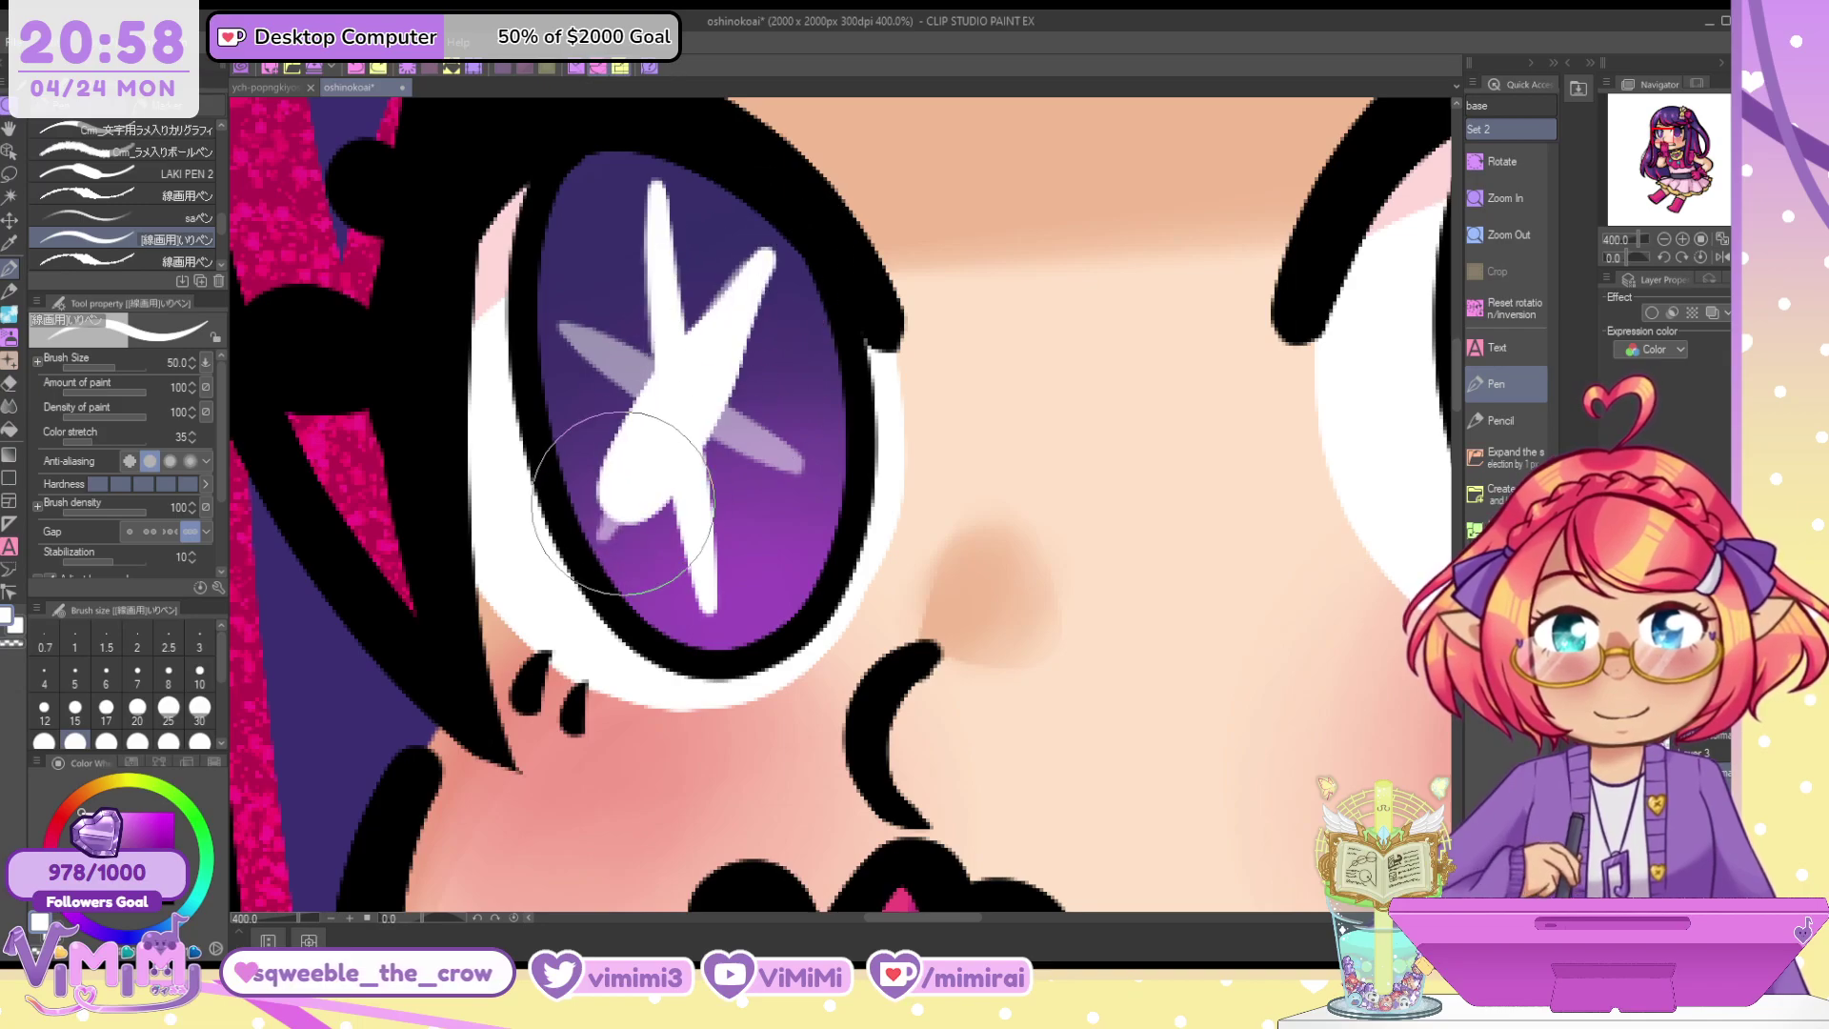
key("ctrl+z")
left_click_drag(762, 262, 602, 533)
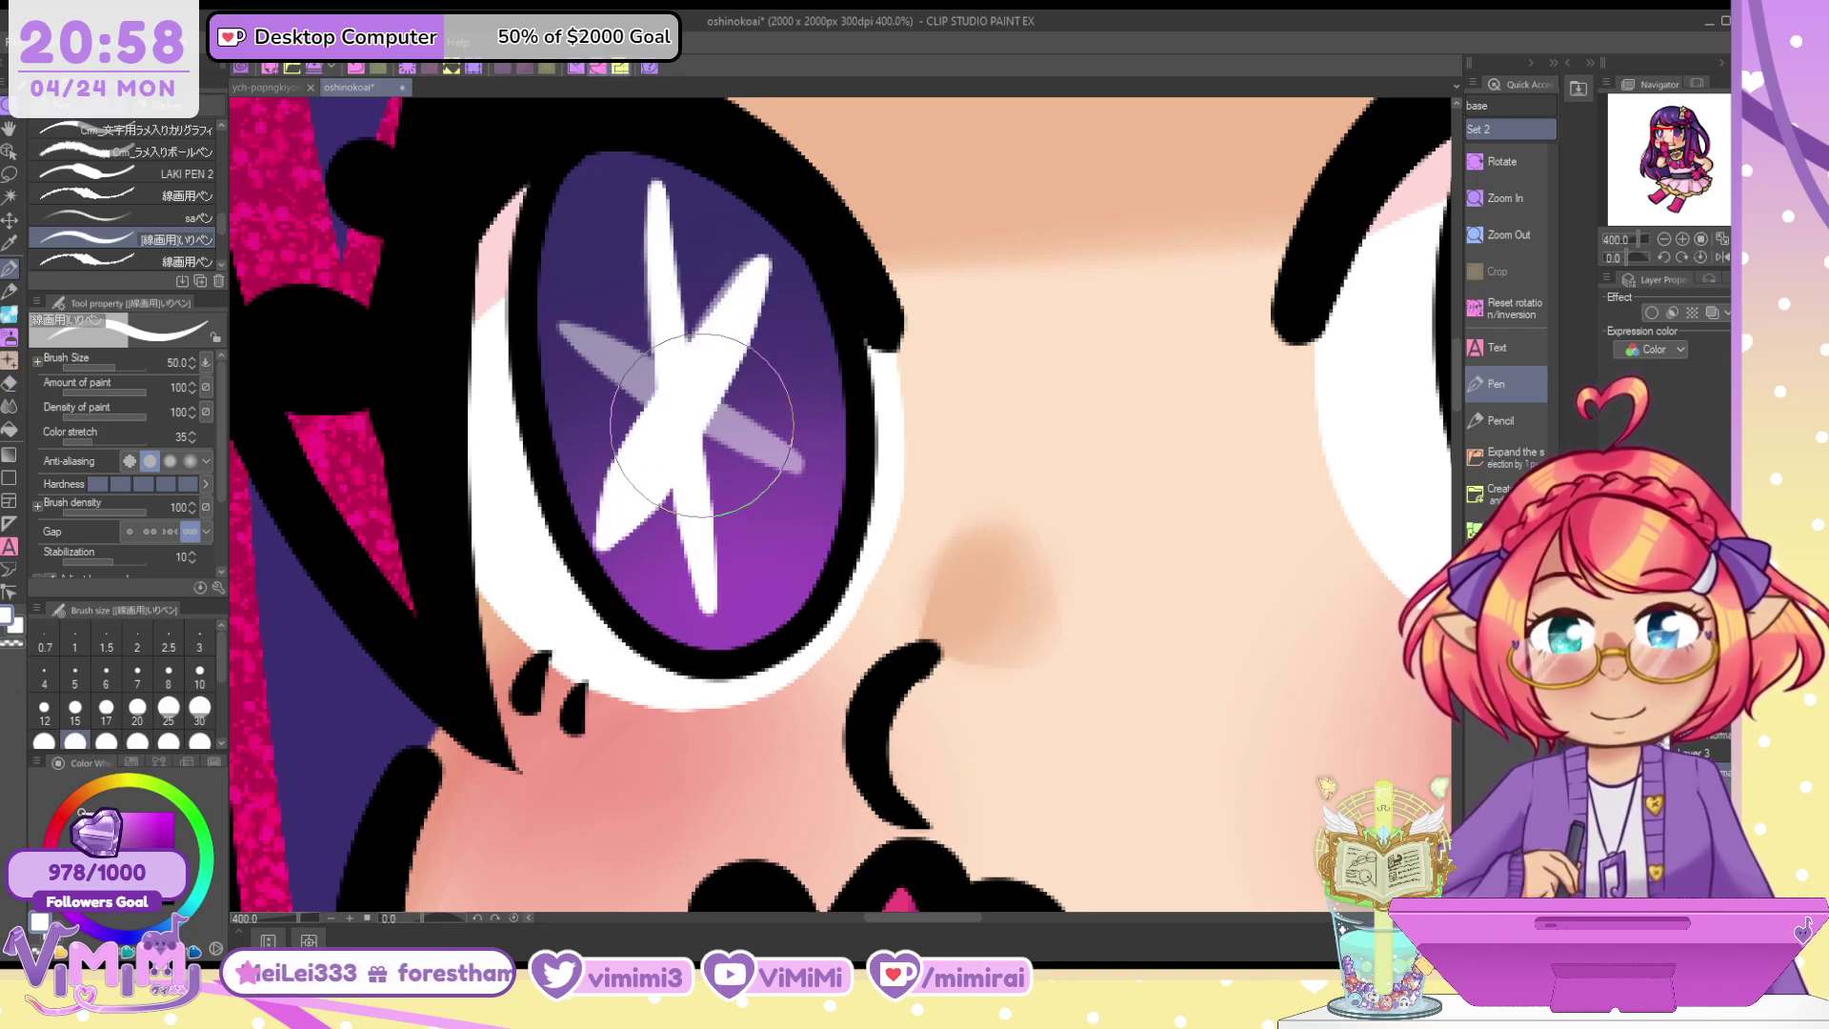
key("ctrl+z")
mouse_move(765, 257)
left_mouse_down()
mouse_move(600, 541)
mouse_move(650, 502)
mouse_move(661, 414)
mouse_move(623, 400)
mouse_move(579, 535)
mouse_move(632, 379)
left_mouse_up()
Trim and reshape the lower arm of the second ray with transparent and white strokes at sizes 30 and 25
key("c")
key("bracketleft")
key("bracketleft")
key("bracketleft")
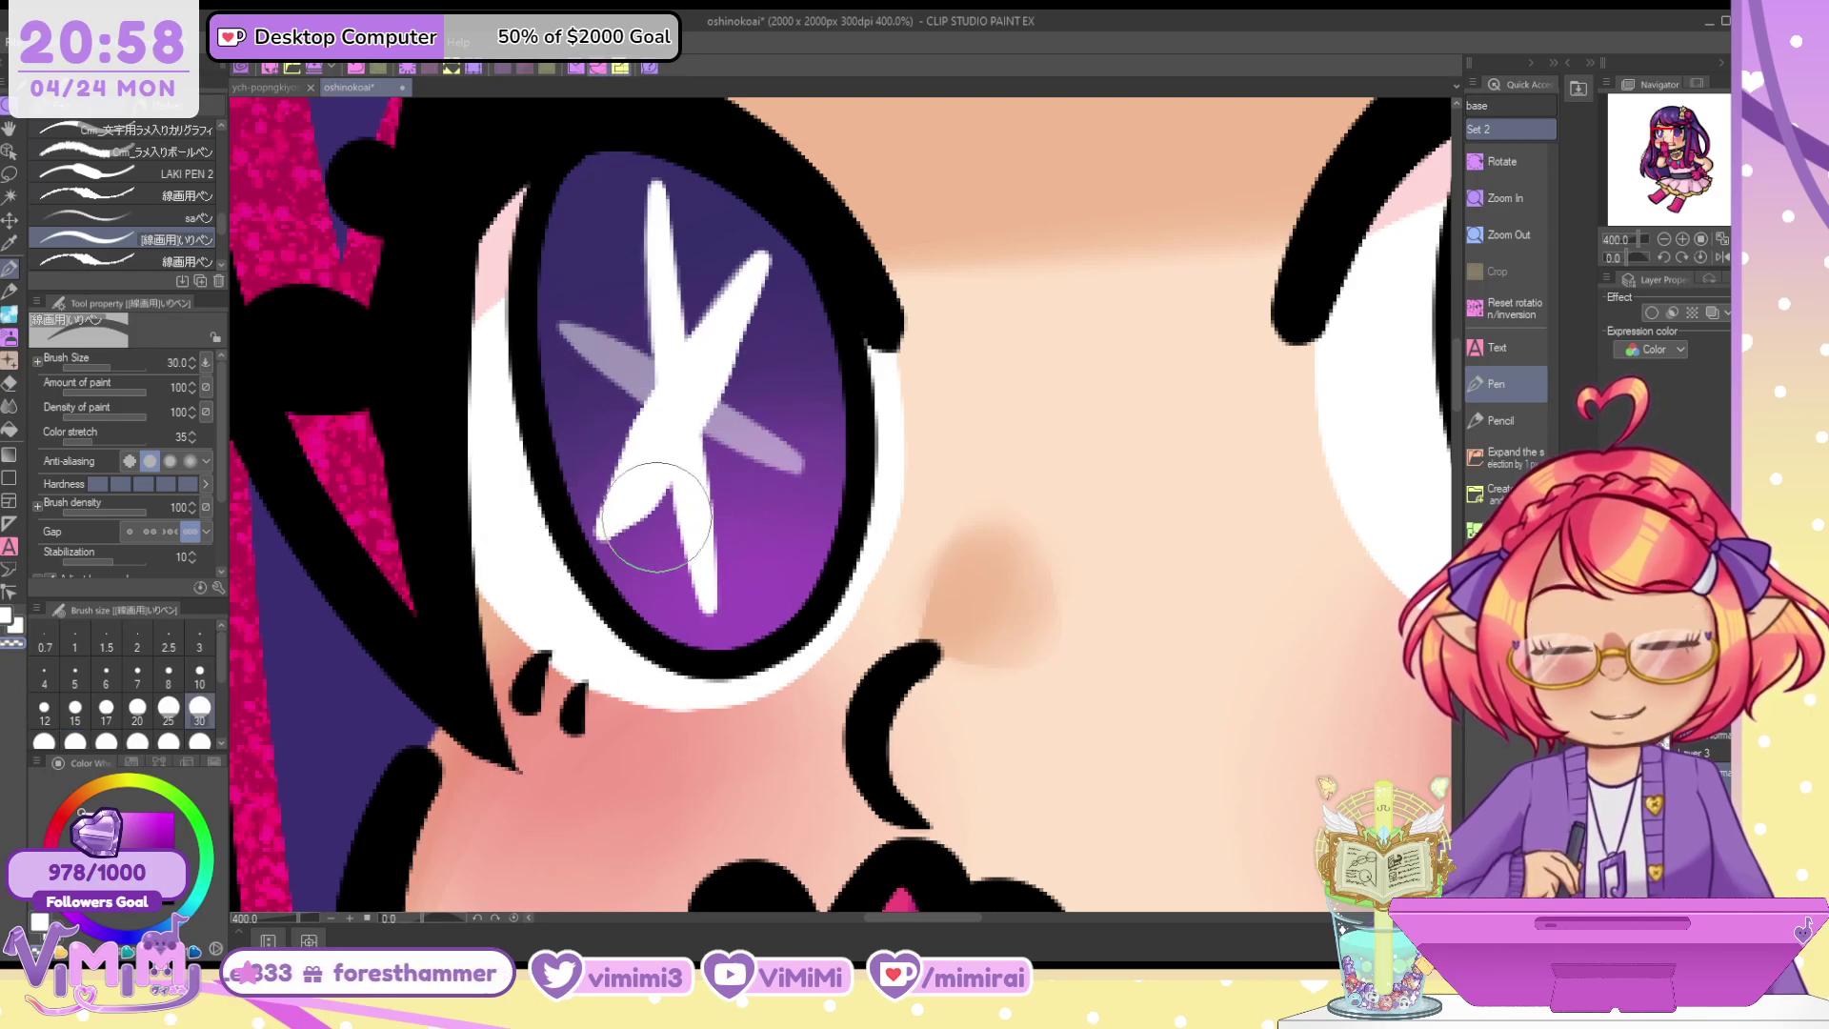
key("c")
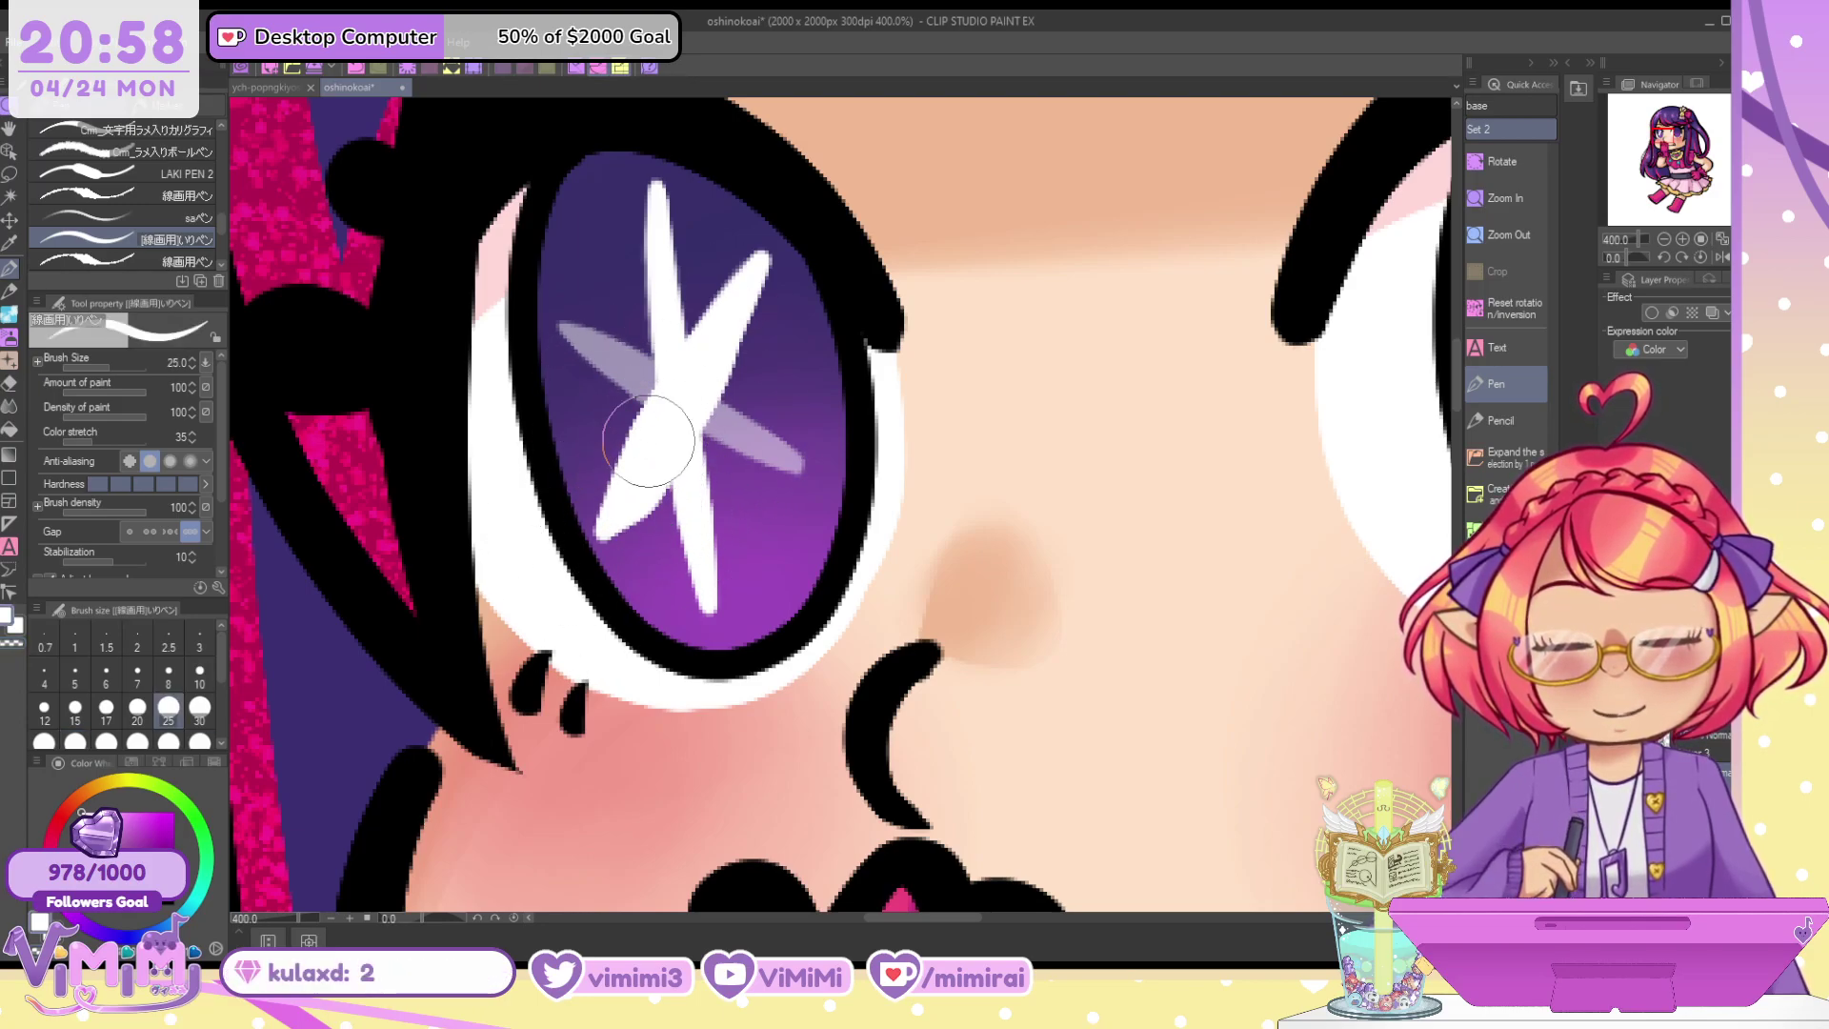
key("c")
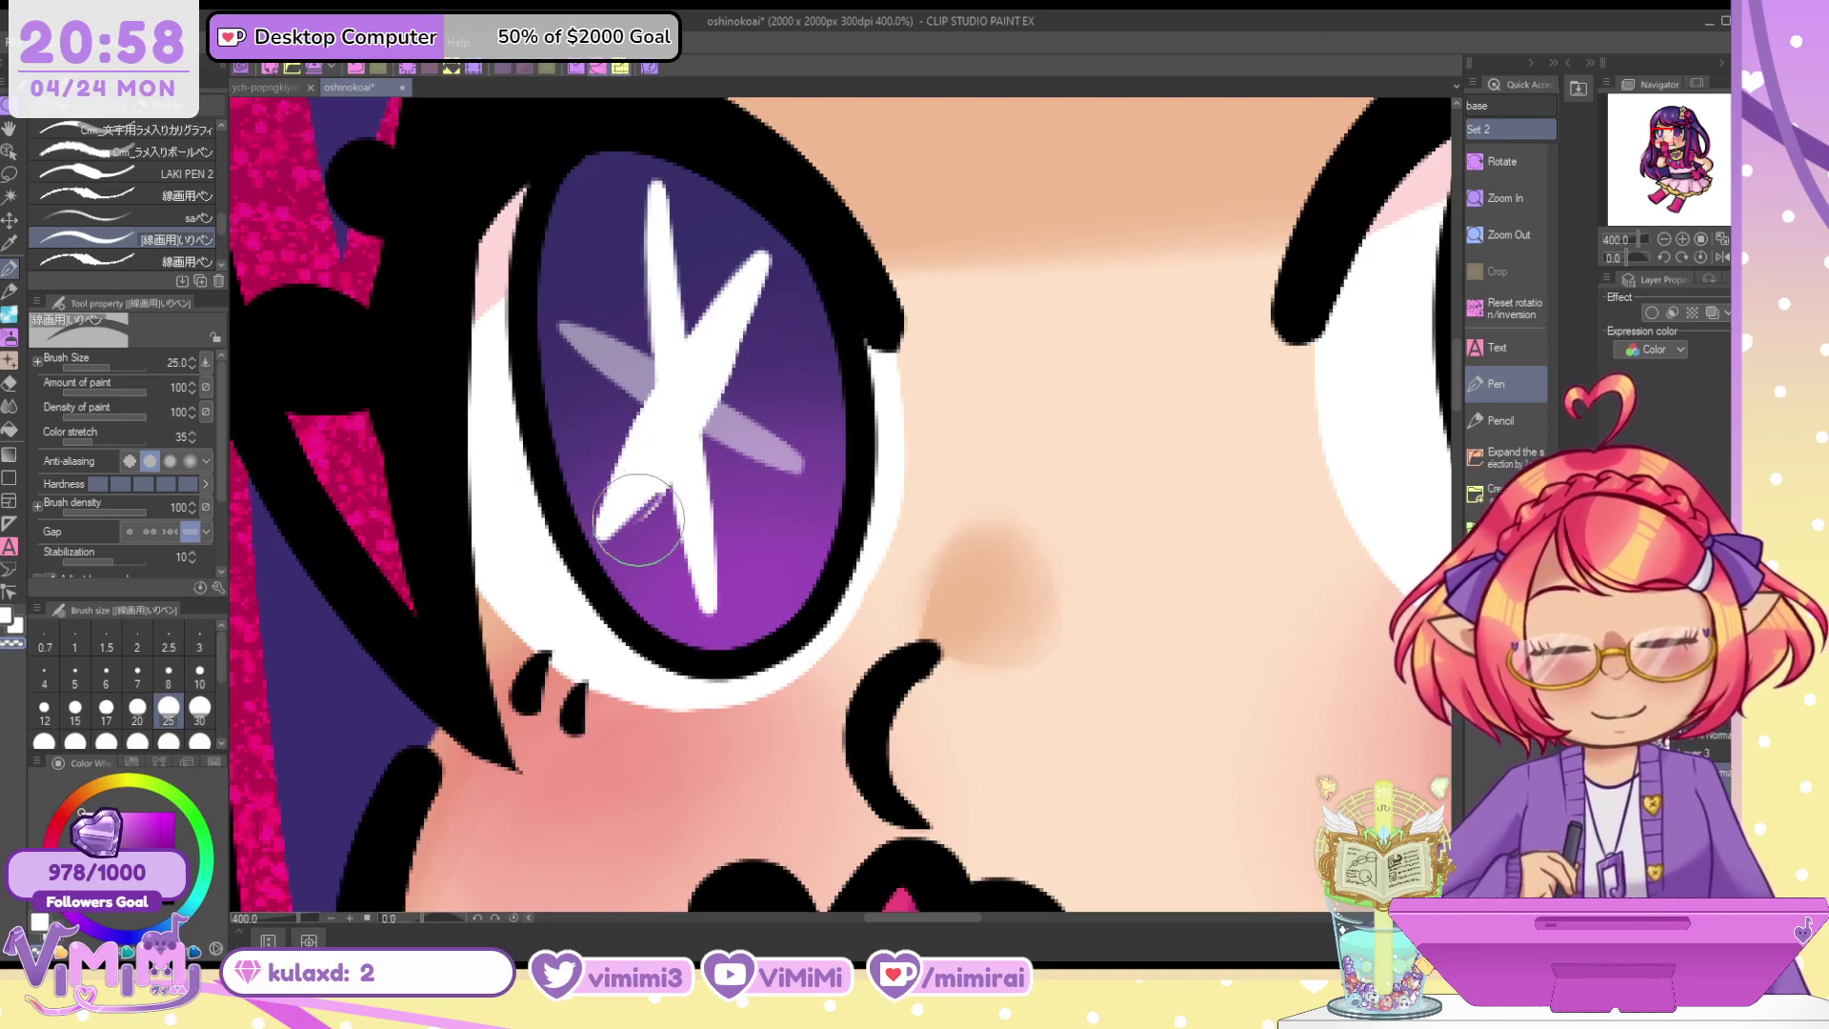
left_click_drag(638, 519, 678, 474)
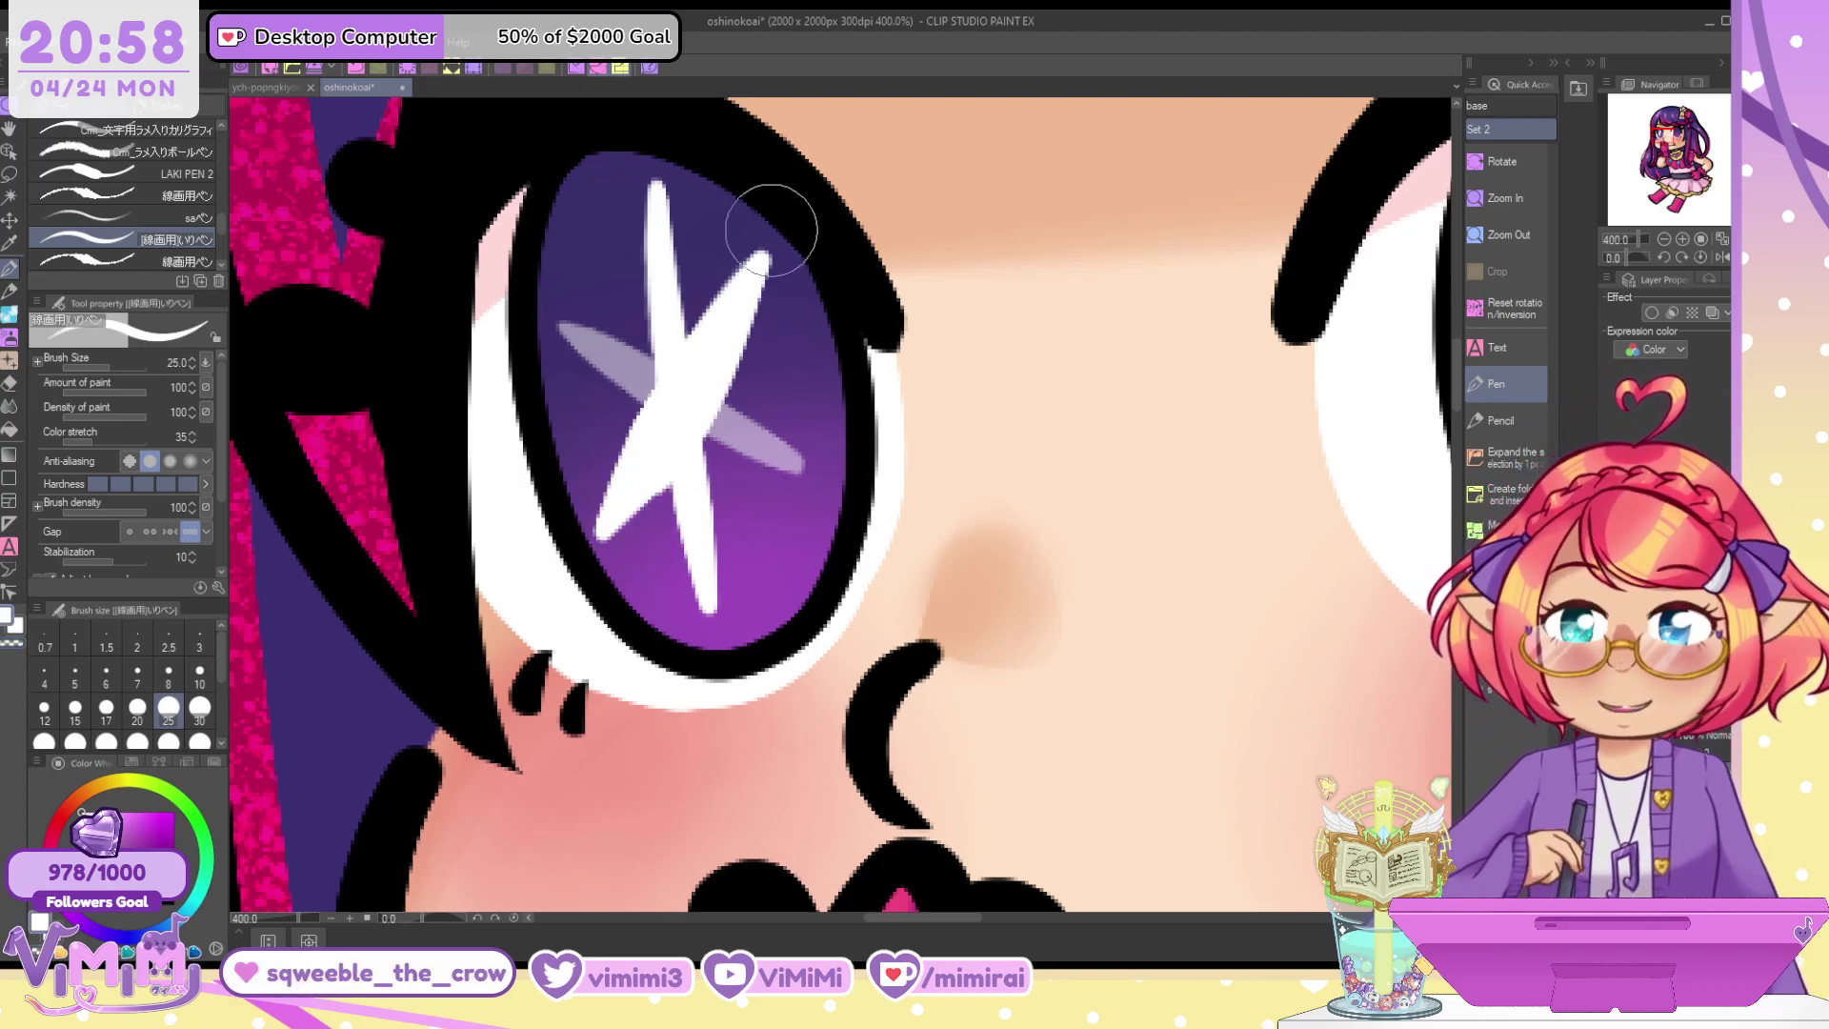
Rotate the canvas to 65° and trace the star's third ray in white at size 25, redoing and widening its arms
key("asciicircum")
key("asciicircum")
key("asciicircum")
key("asciicircum")
key("asciicircum")
key("asciicircum")
key("asciicircum")
key("asciicircum")
key("asciicircum")
key("asciicircum")
key("asciicircum")
key("asciicircum")
key("asciicircum")
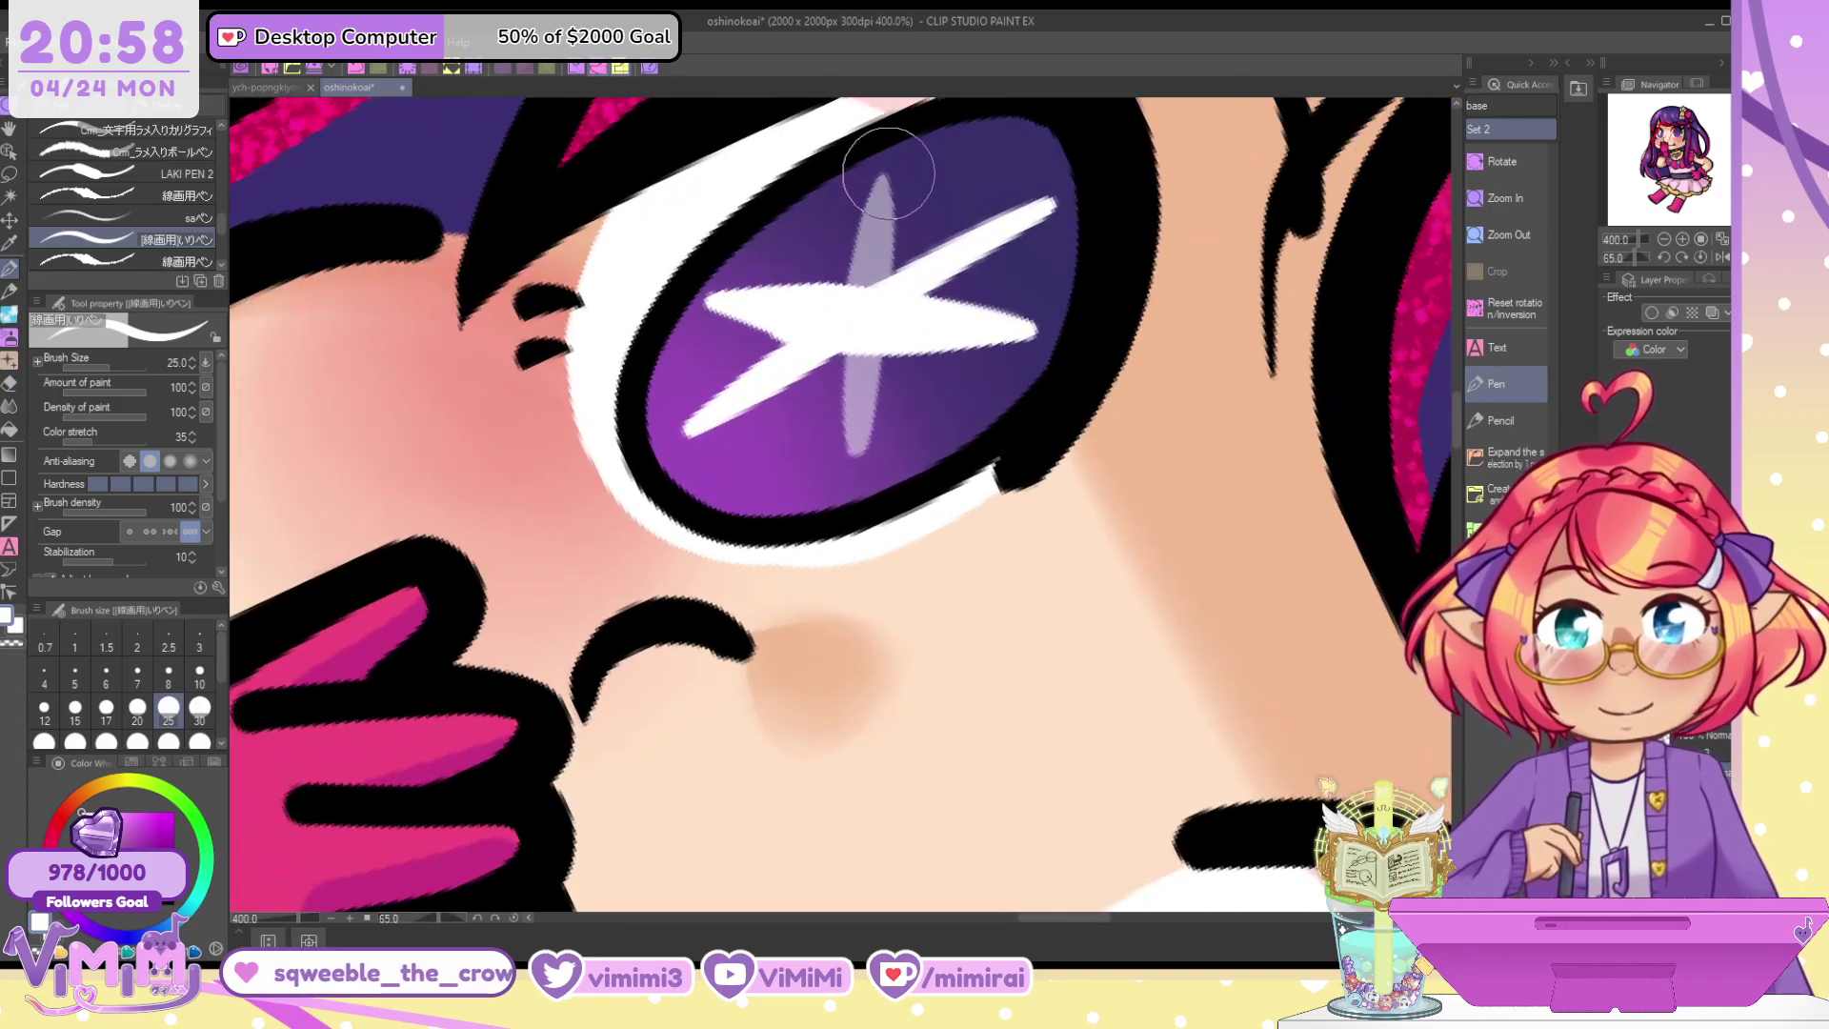
left_click_drag(887, 173, 861, 473)
key("ctrl+z")
mouse_move(886, 174)
left_mouse_down()
mouse_move(848, 476)
mouse_move(866, 333)
mouse_move(855, 434)
left_mouse_up()
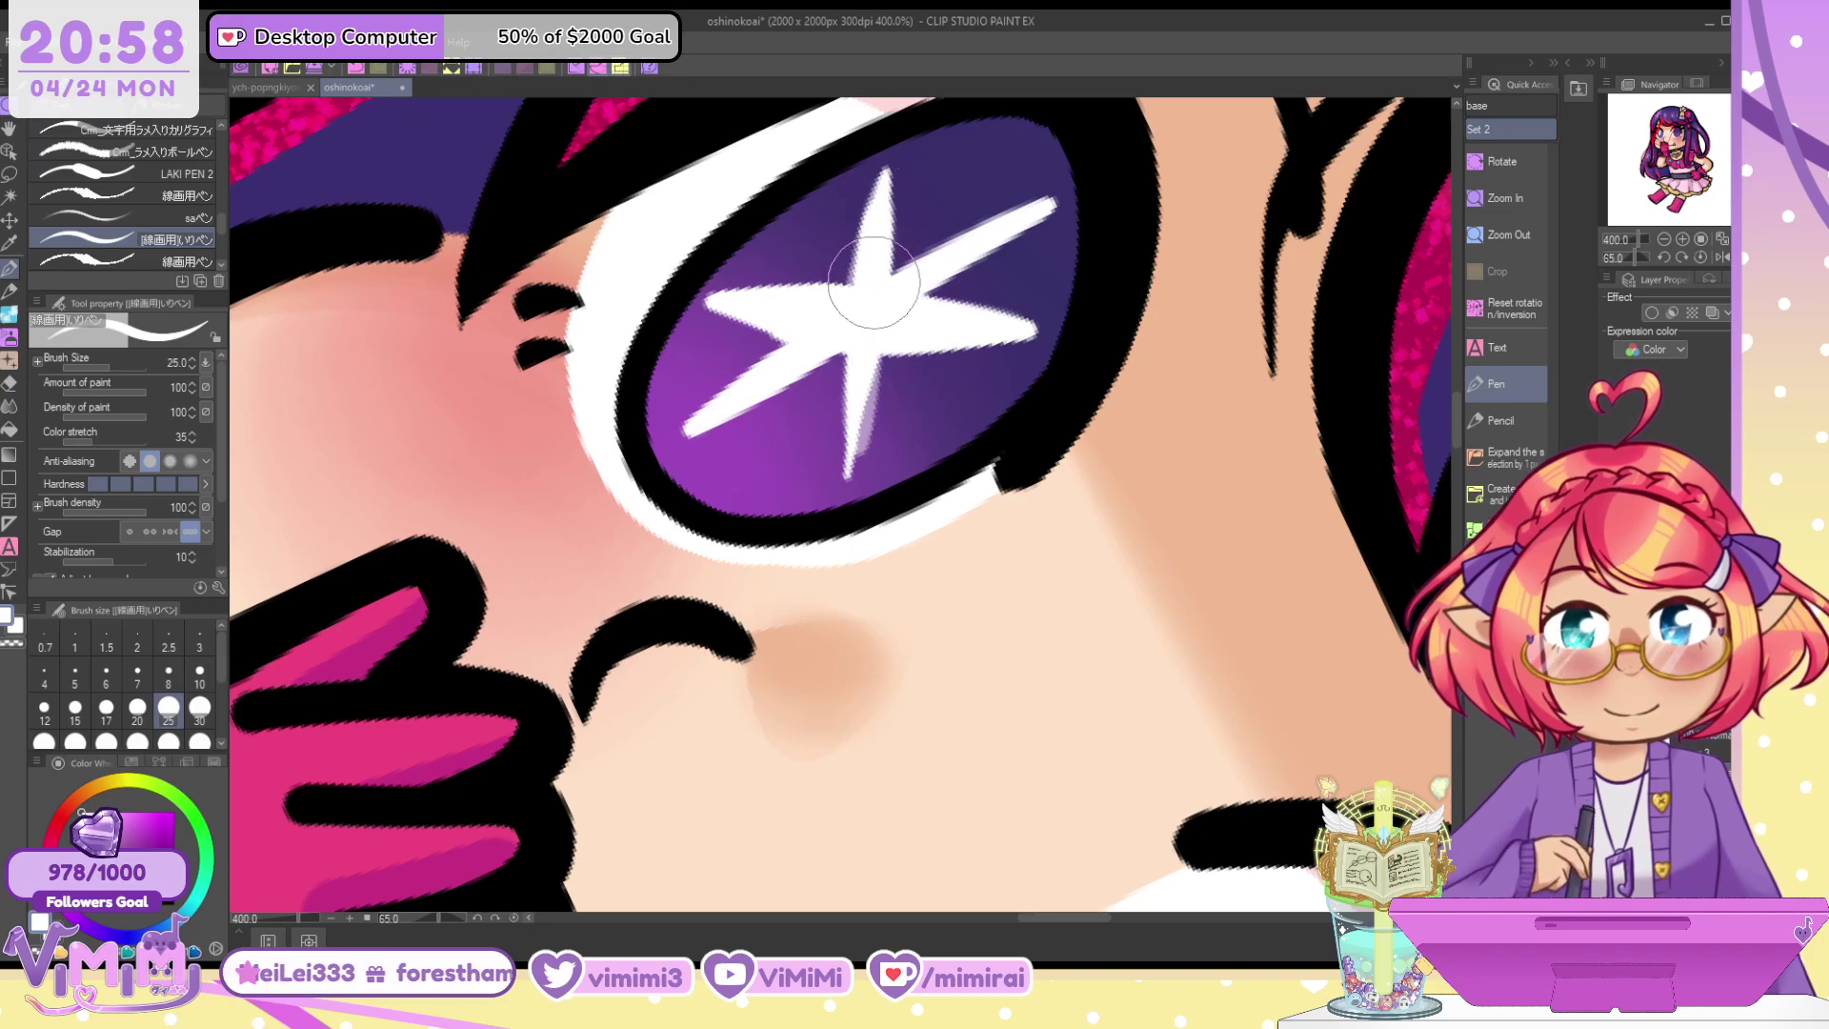
left_click_drag(881, 314, 855, 450)
key("ctrl+z")
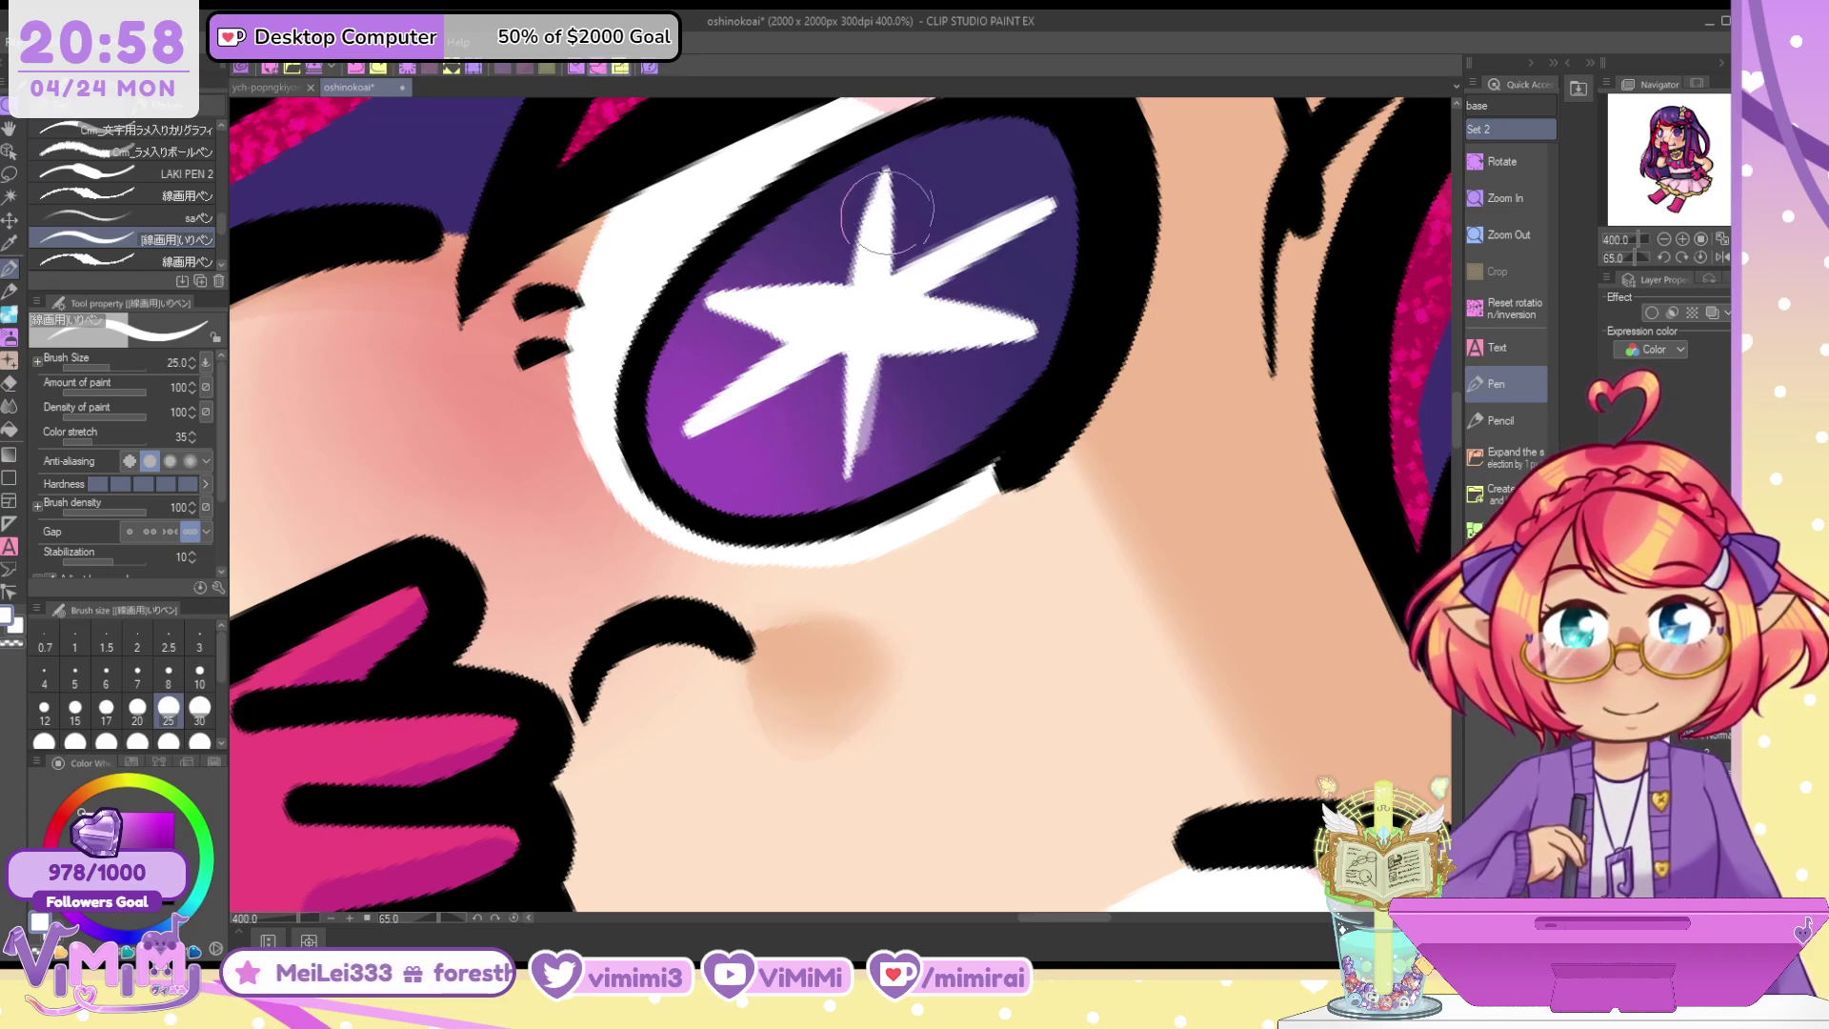
mouse_move(886, 211)
left_mouse_down()
mouse_move(847, 453)
mouse_move(880, 188)
mouse_move(851, 487)
mouse_move(868, 340)
mouse_move(857, 452)
mouse_move(875, 383)
mouse_move(864, 437)
mouse_move(850, 338)
mouse_move(878, 189)
mouse_move(847, 435)
mouse_move(842, 348)
left_mouse_up()
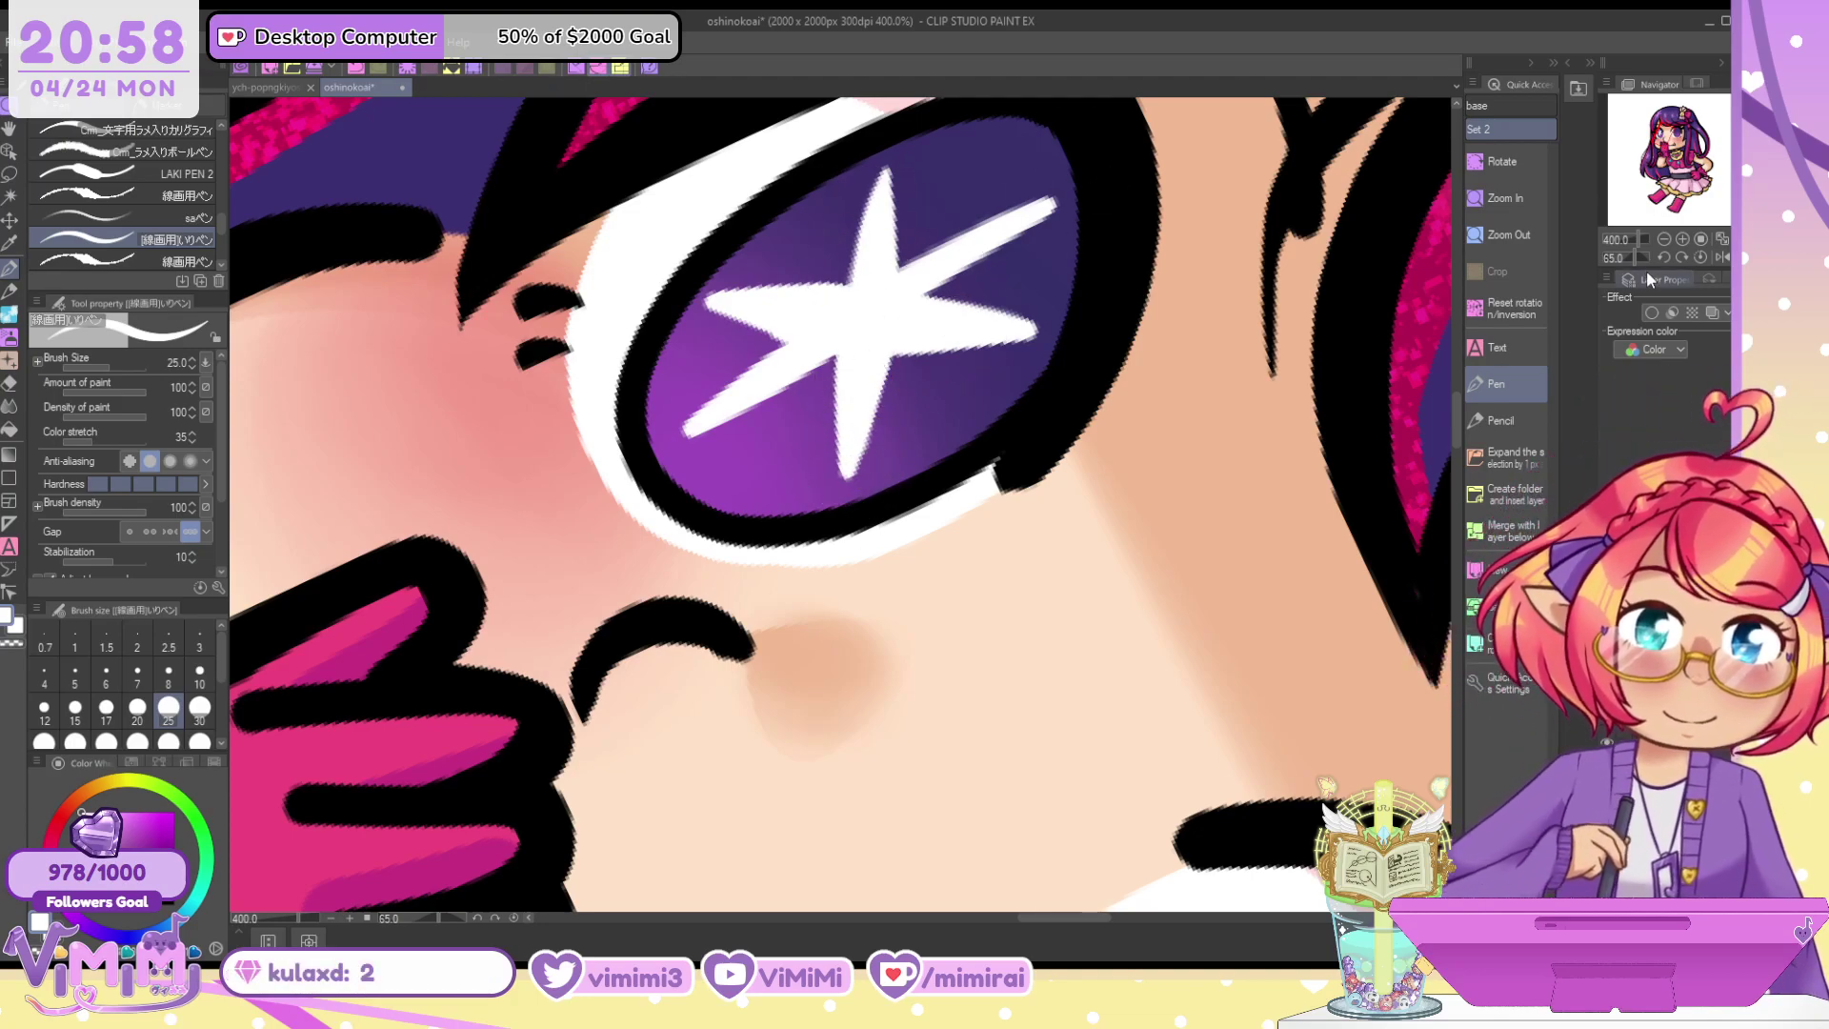
Thicken the star's long vertical ray toward the centre with white strokes, undoing those that do not fit
key("ctrl+z")
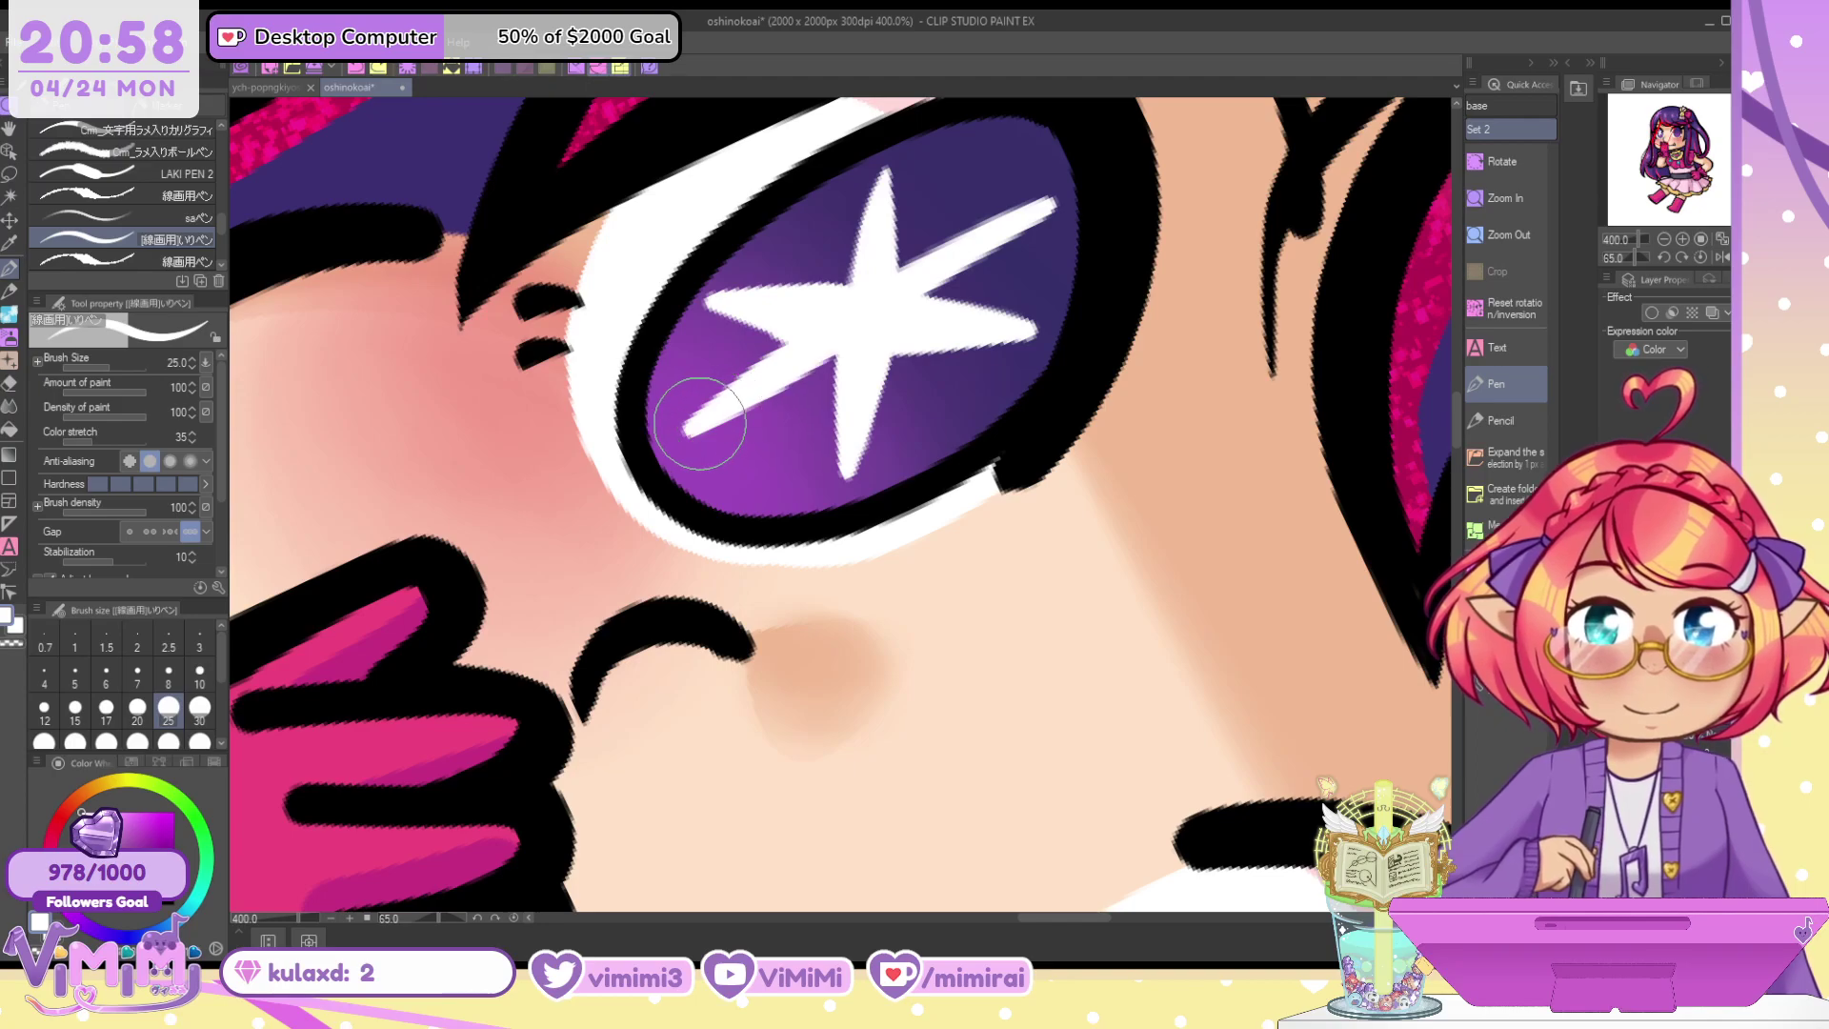
mouse_move(700, 424)
left_mouse_down()
mouse_move(845, 362)
mouse_move(1060, 202)
left_mouse_up()
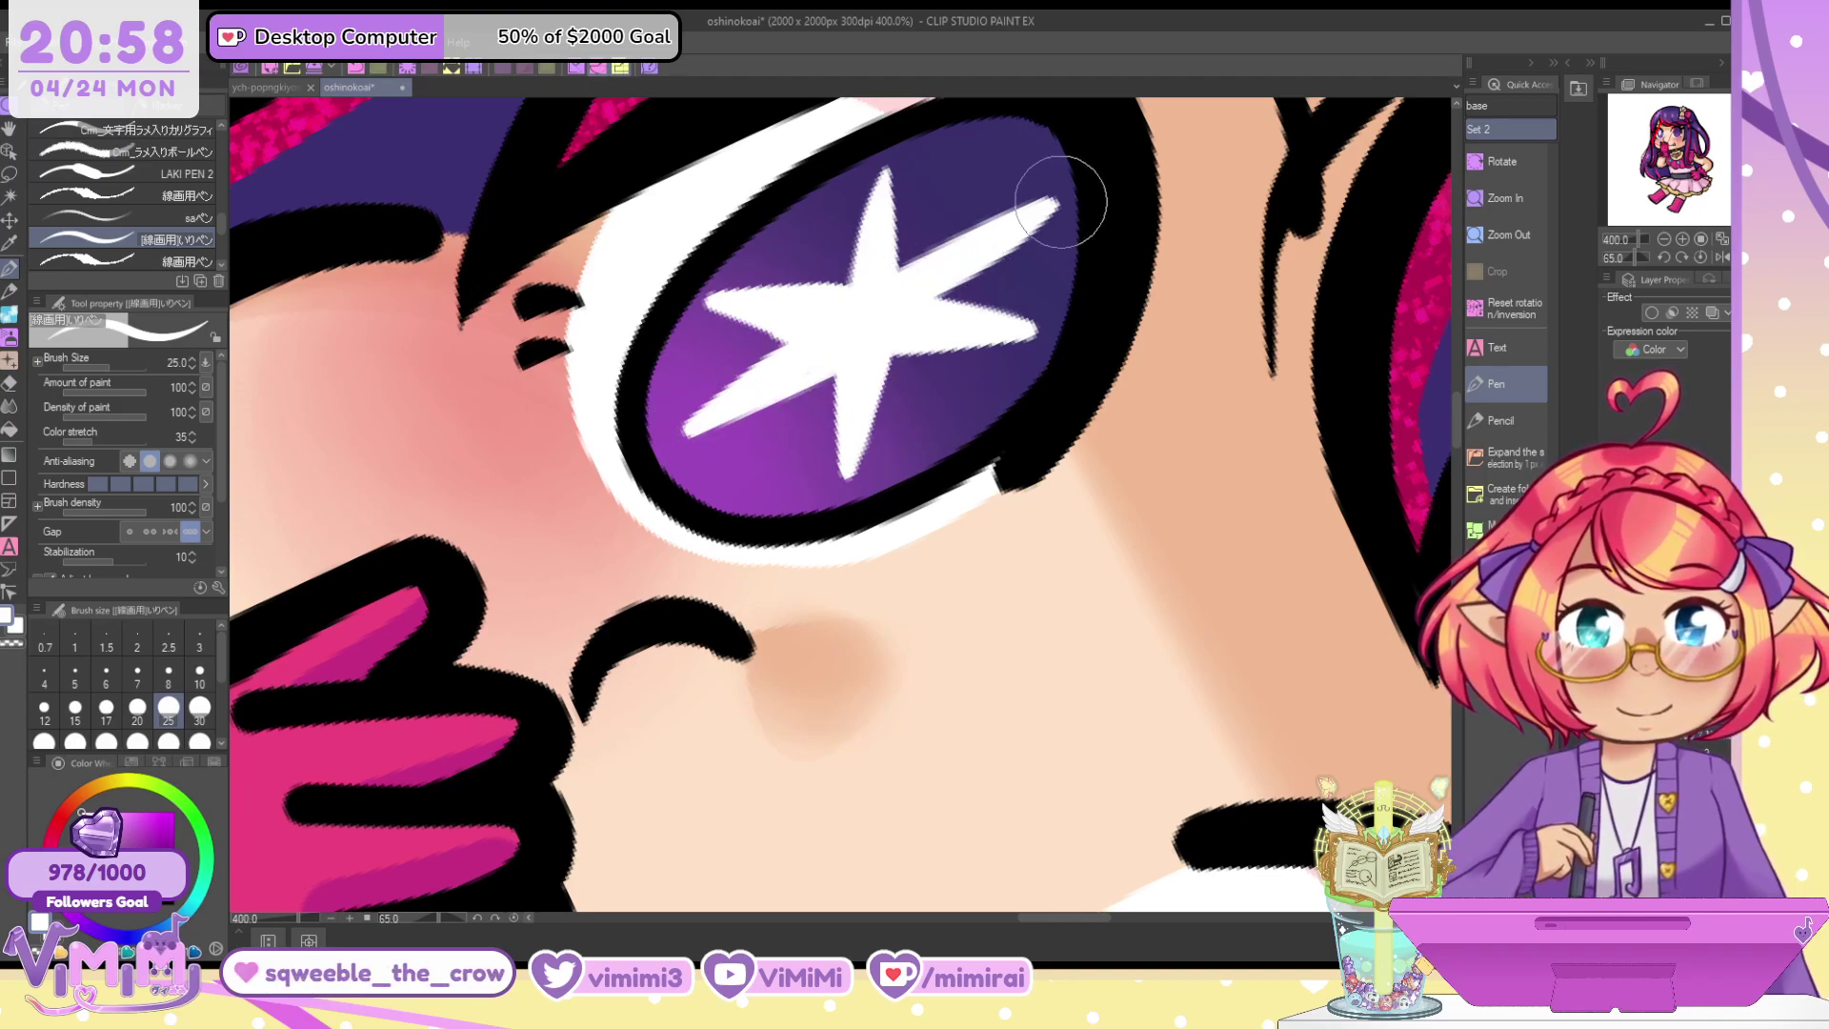
key("ctrl+z")
key("ctrl+z")
left_click_drag(914, 302, 1054, 206)
key("ctrl+z")
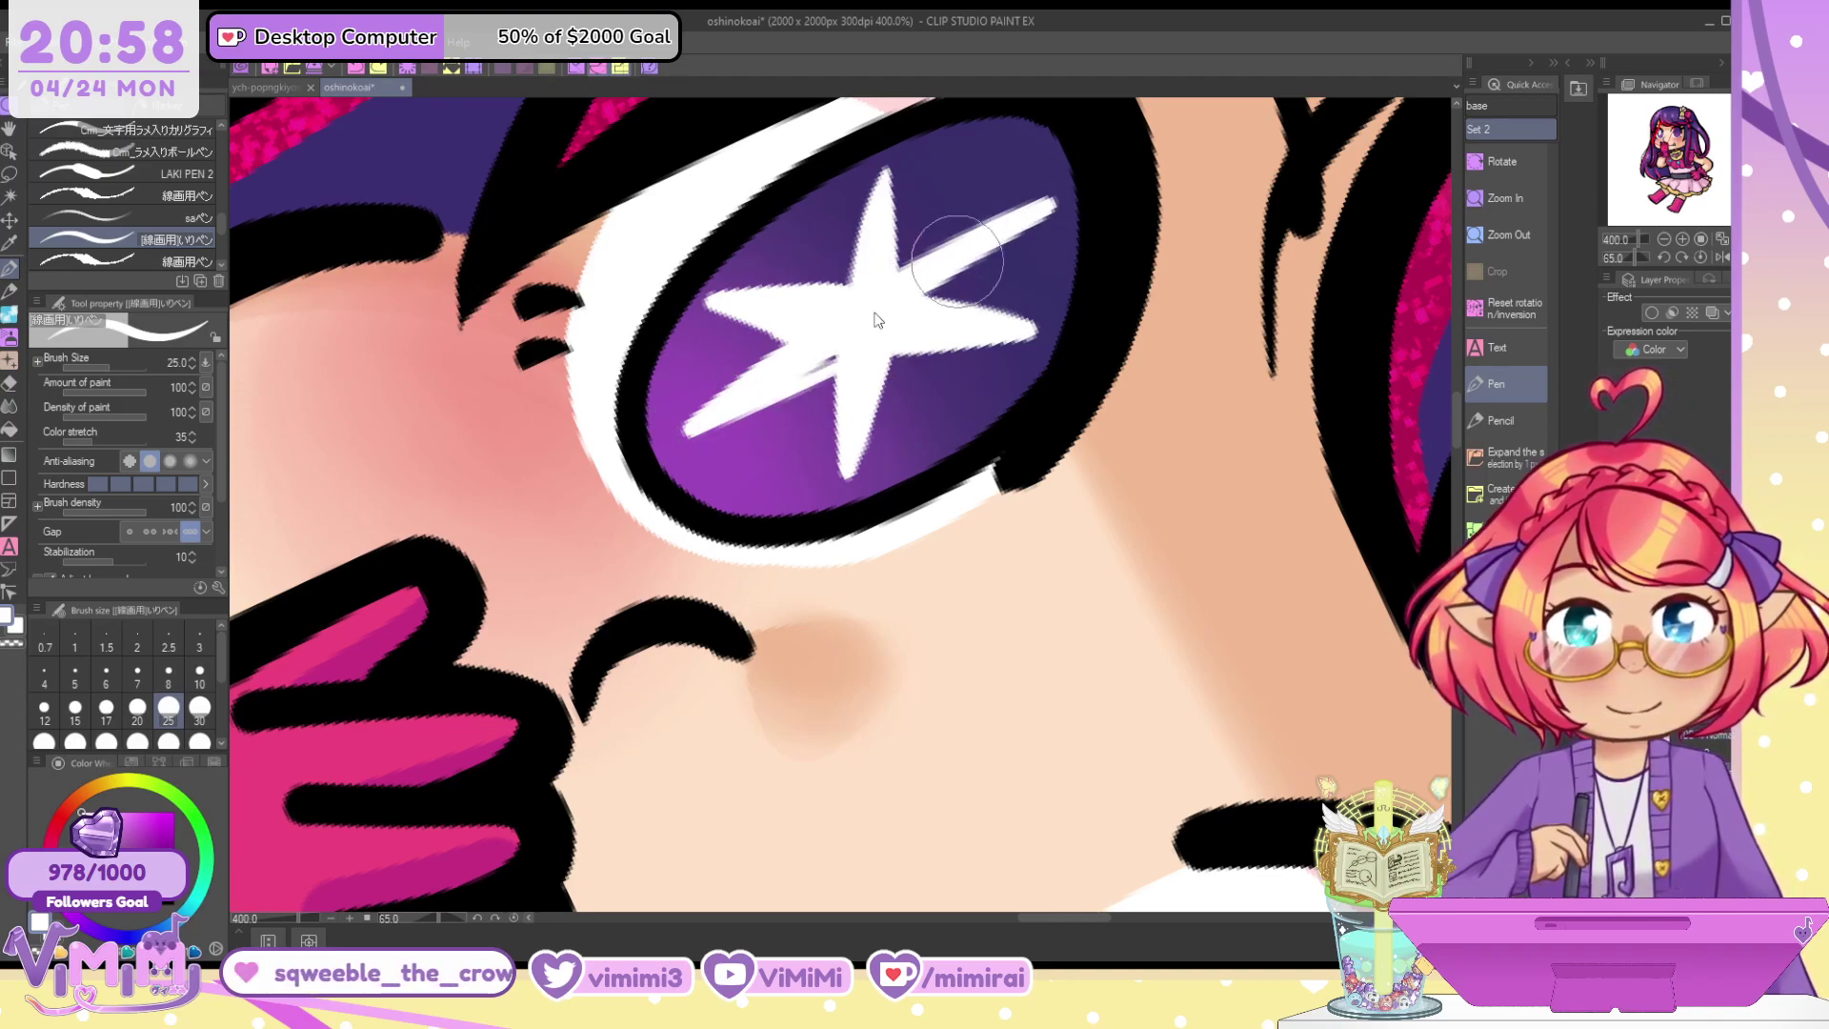
mouse_move(958, 262)
left_mouse_down()
mouse_move(741, 401)
mouse_move(1047, 205)
mouse_move(857, 334)
left_mouse_up()
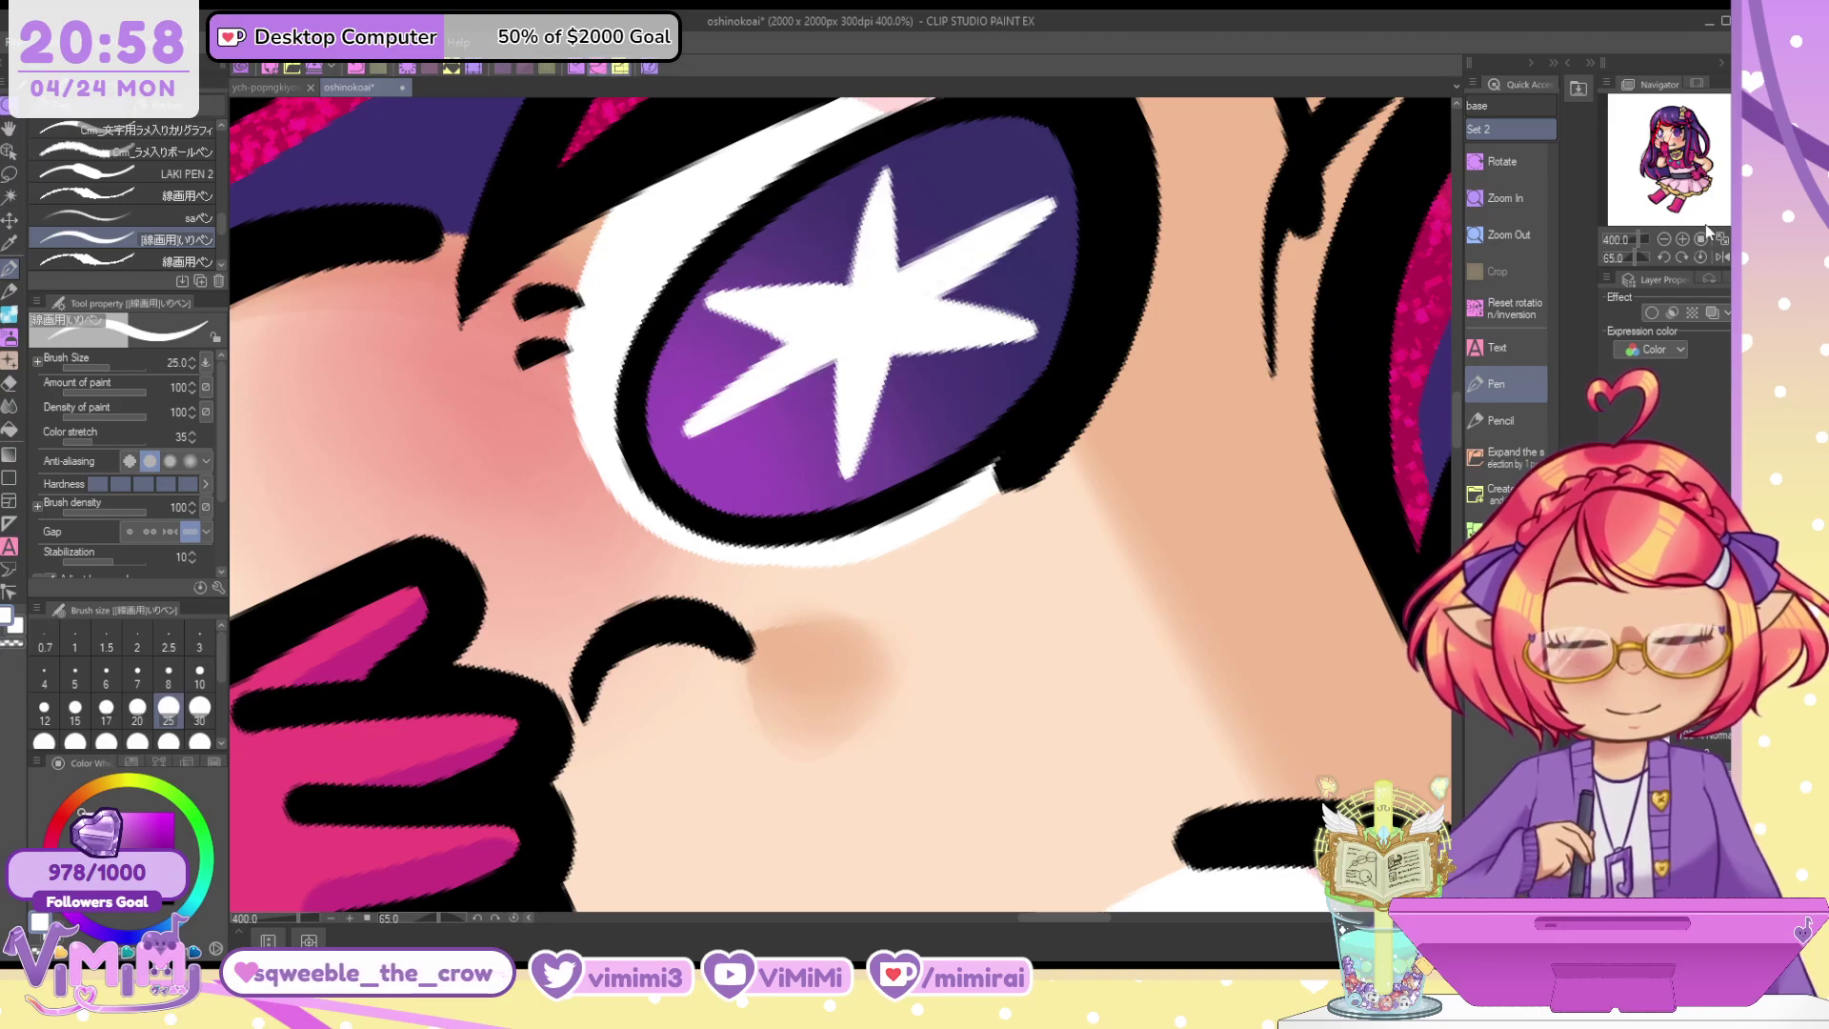
left_click(1701, 256)
mouse_move(679, 319)
left_mouse_down()
mouse_move(657, 234)
mouse_move(691, 409)
mouse_move(659, 228)
left_mouse_up()
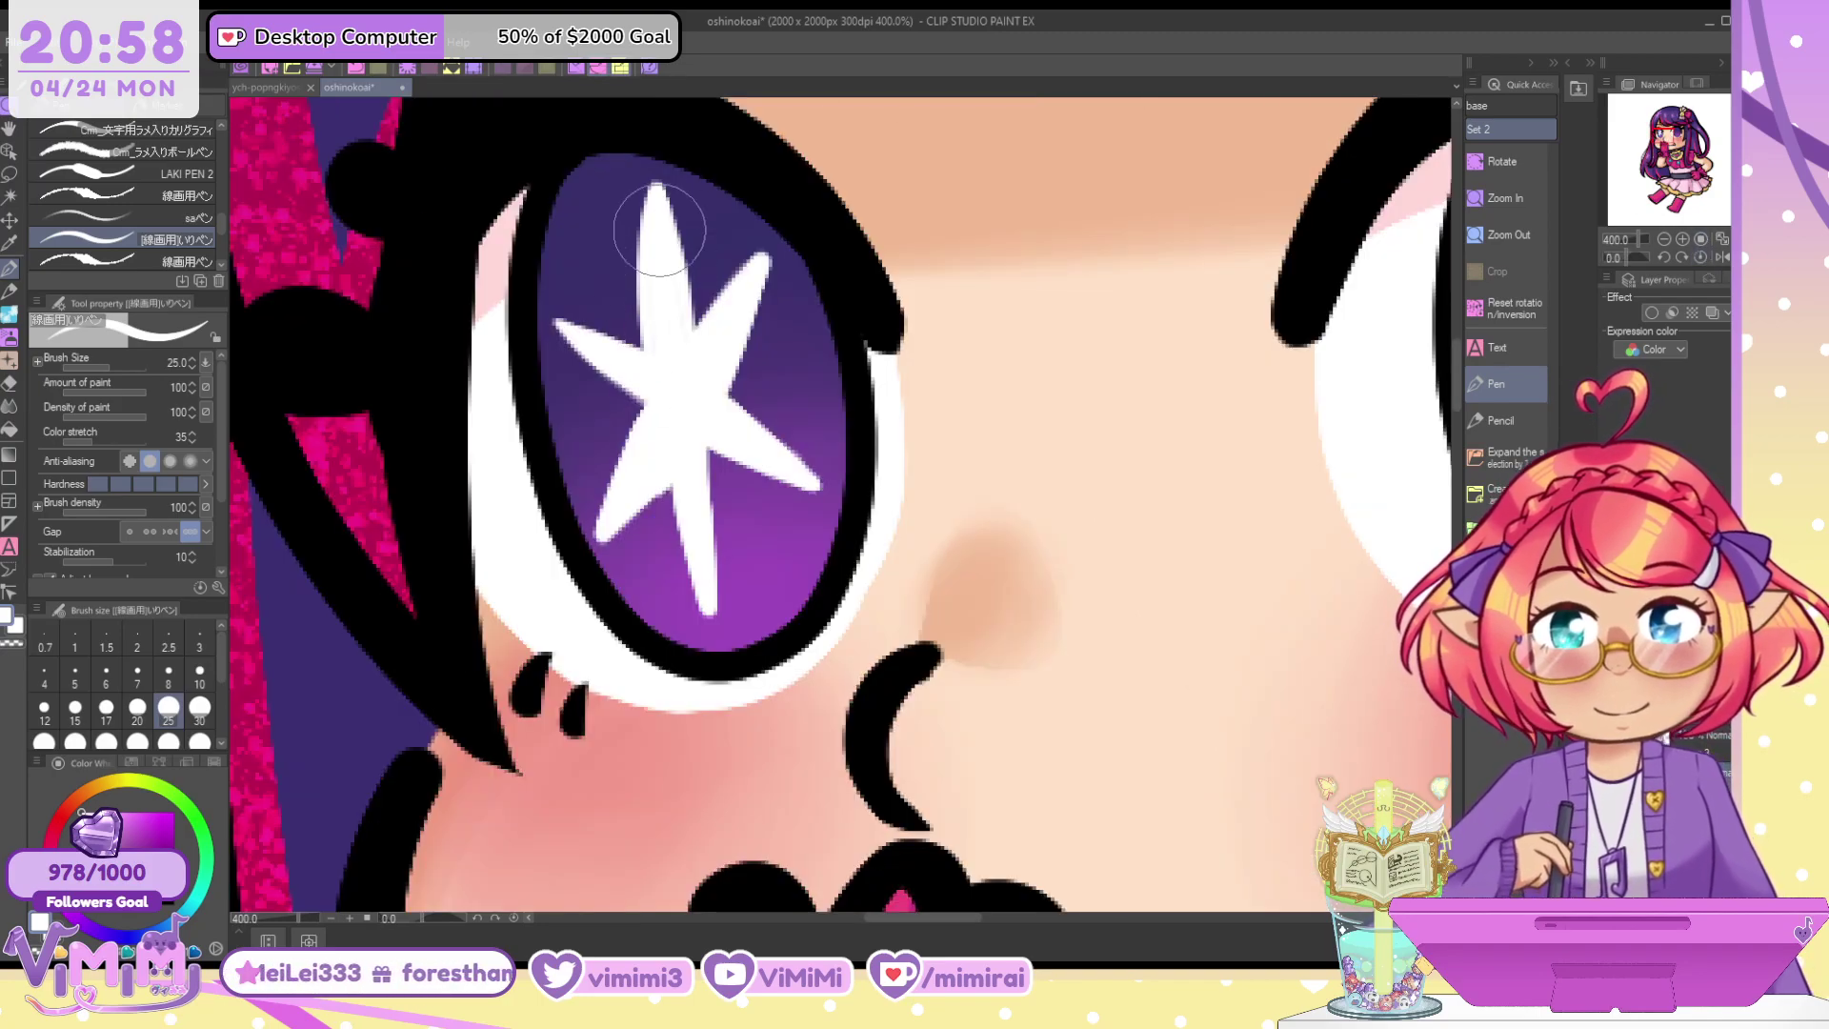
key("ctrl+z")
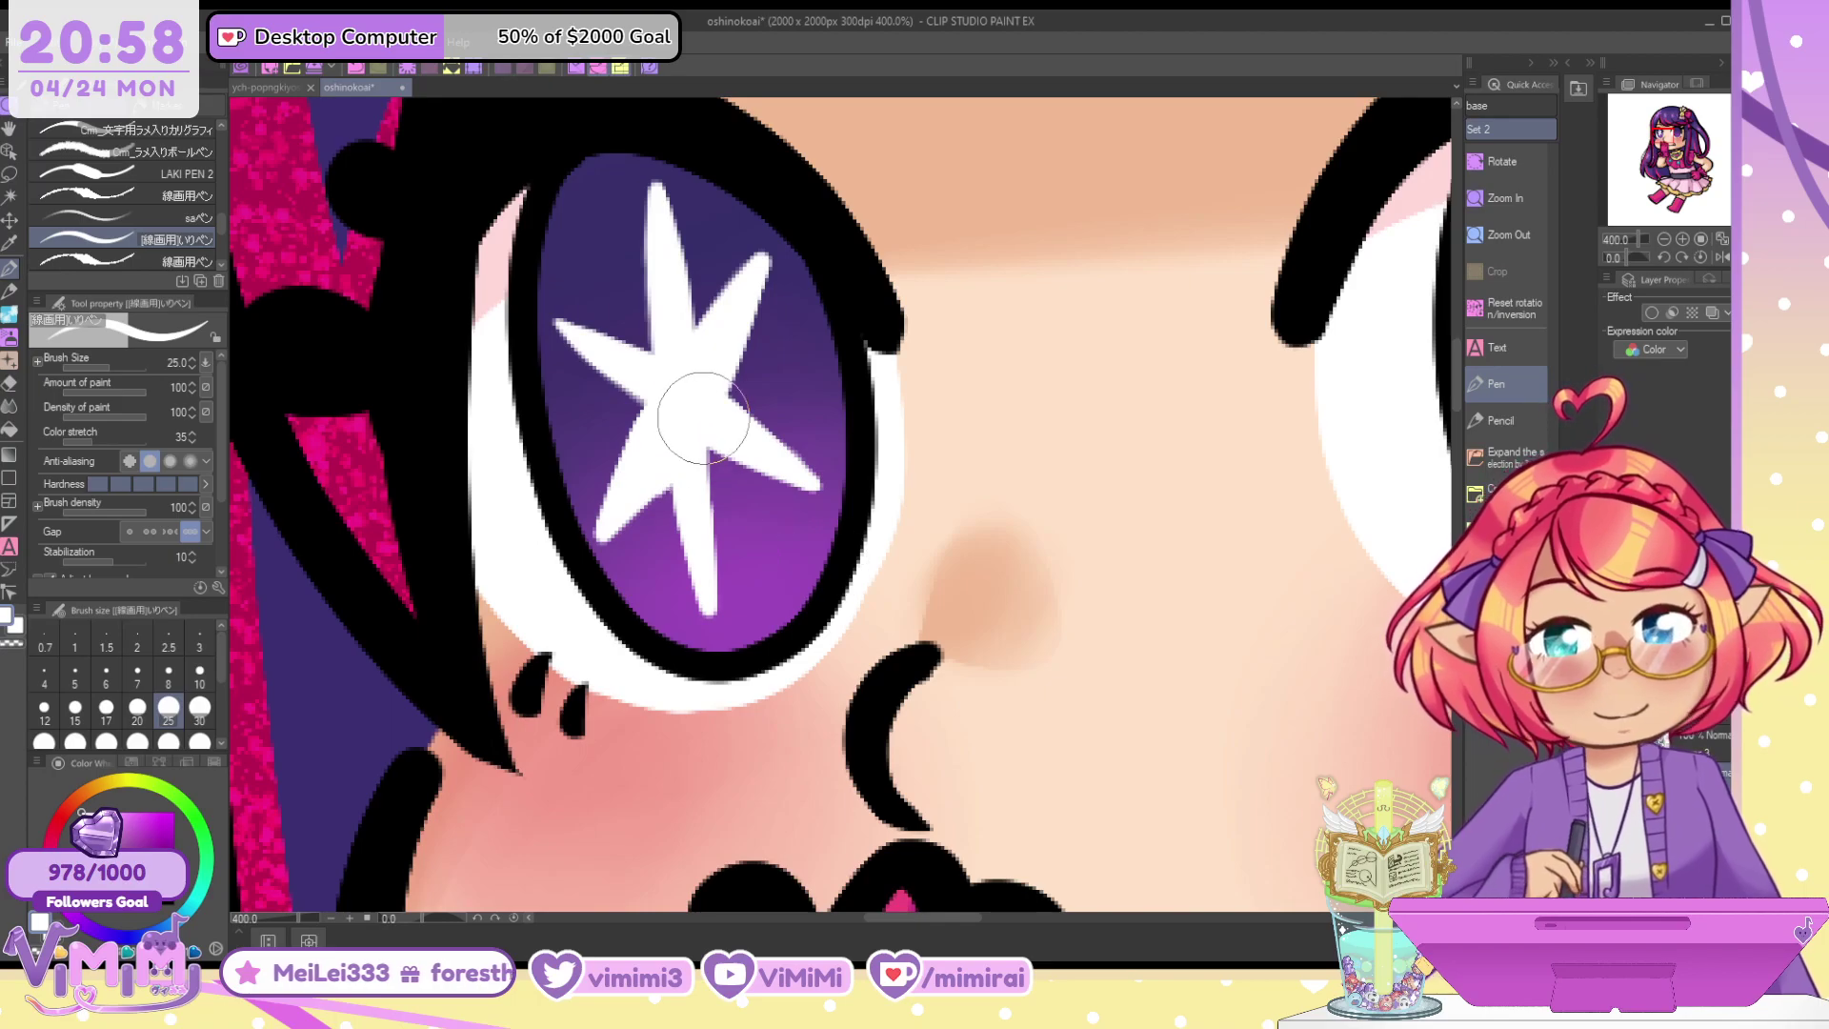
Thicken the lower and lower-right rays of the white star in the left-hand iris
left_click_drag(703, 418, 717, 604)
left_click_drag(710, 450, 821, 487)
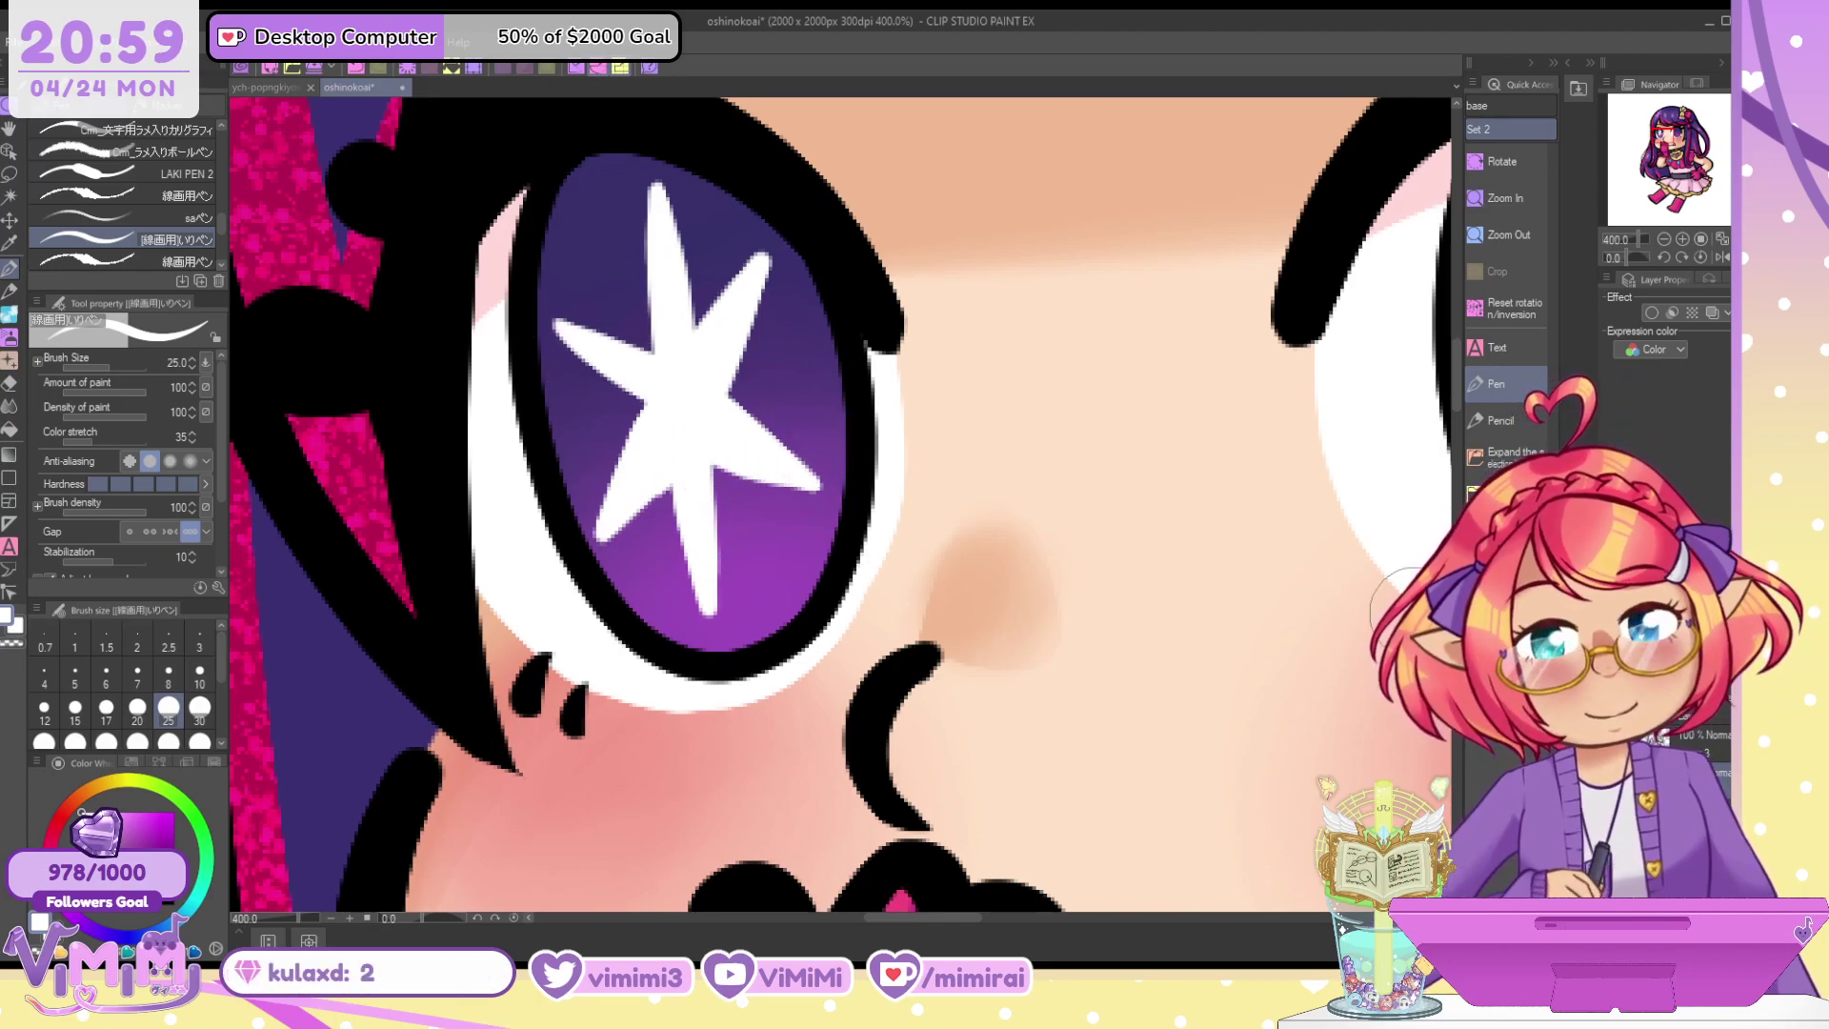
Draw a tapered, near-vertical white ray down the right-hand iris with the pen and trim its lower edge
left_click_drag(1238, 458, 678, 711)
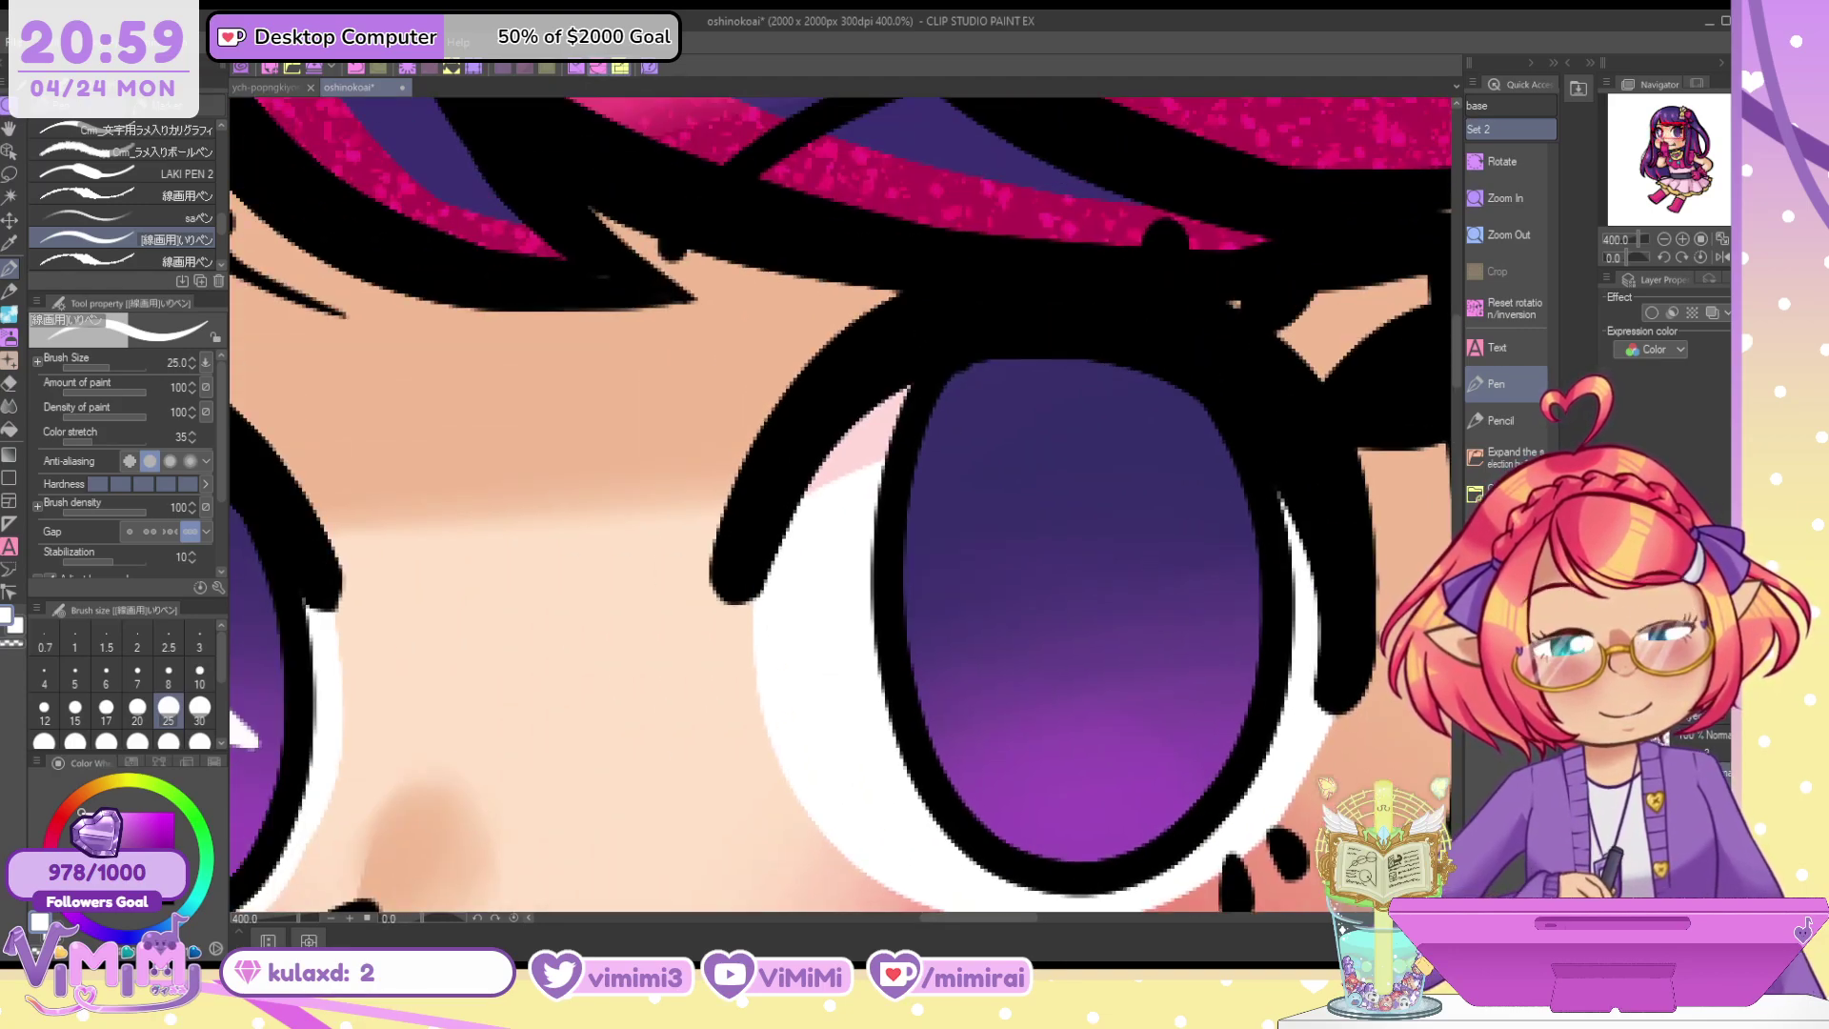
left_click_drag(1052, 399, 1113, 827)
key("ctrl+z")
left_click_drag(1058, 398, 1114, 840)
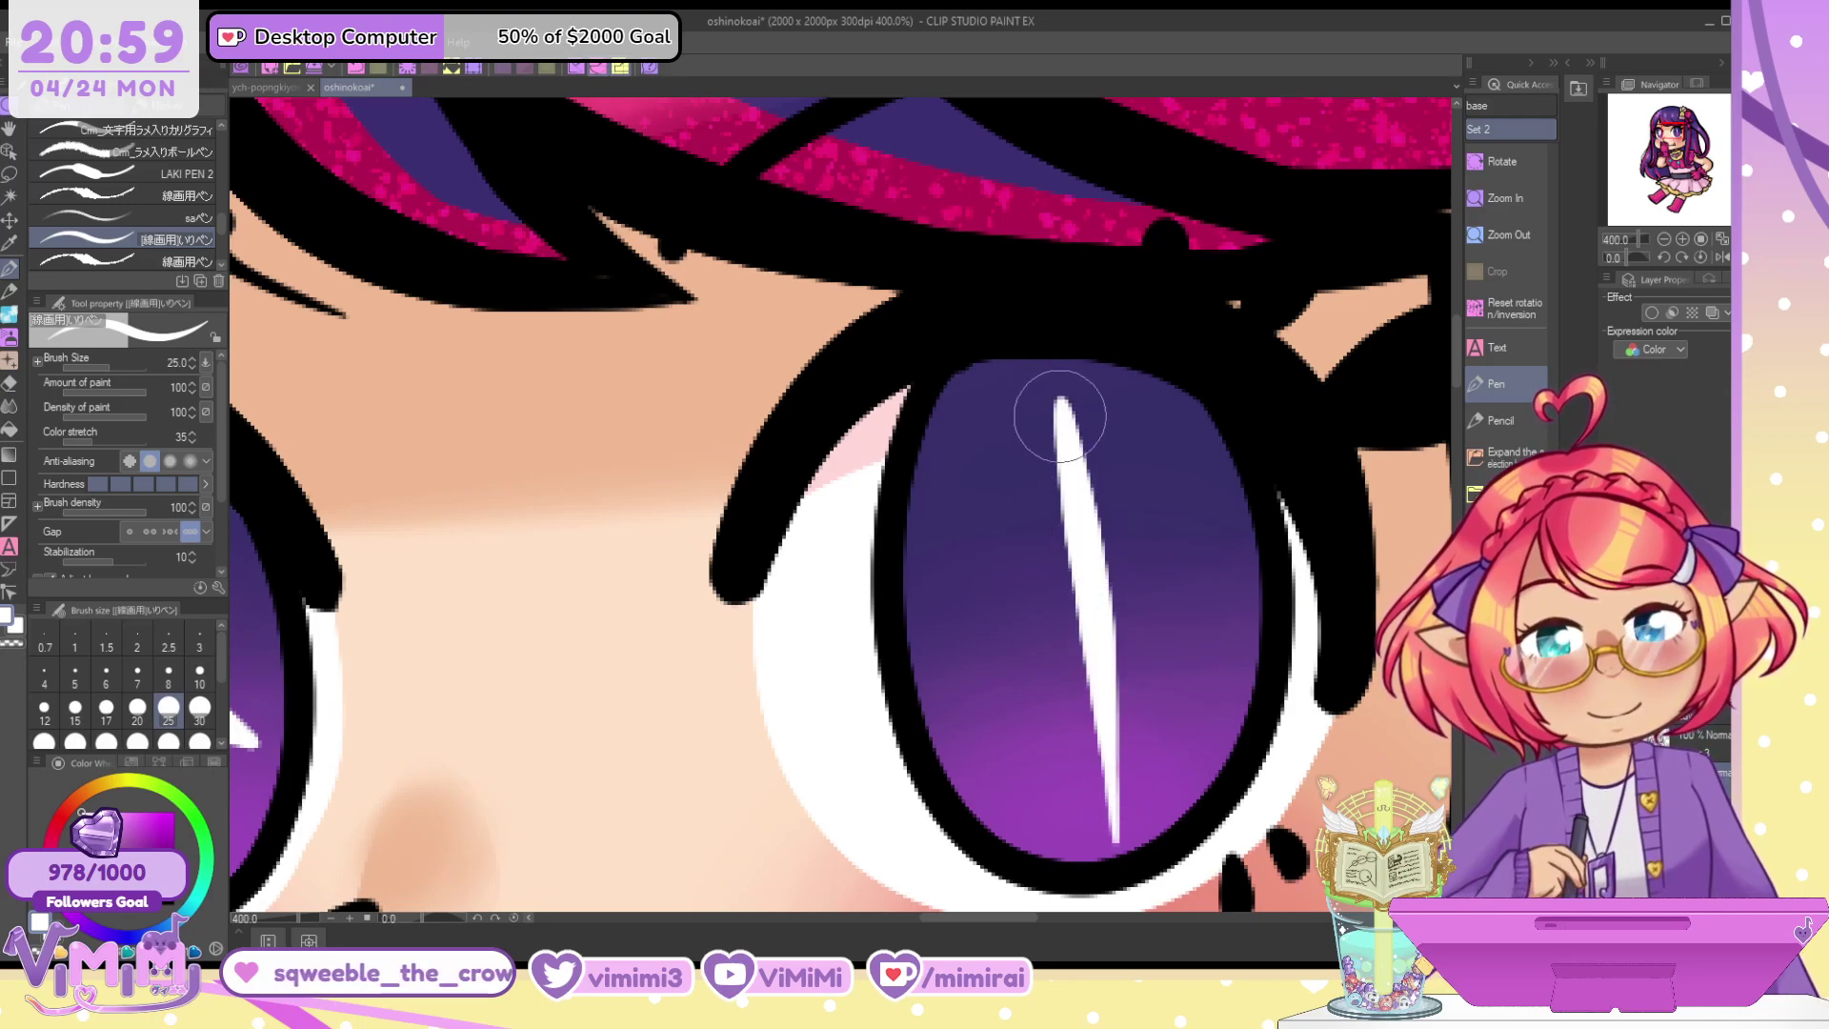
left_click_drag(1076, 438, 1128, 851)
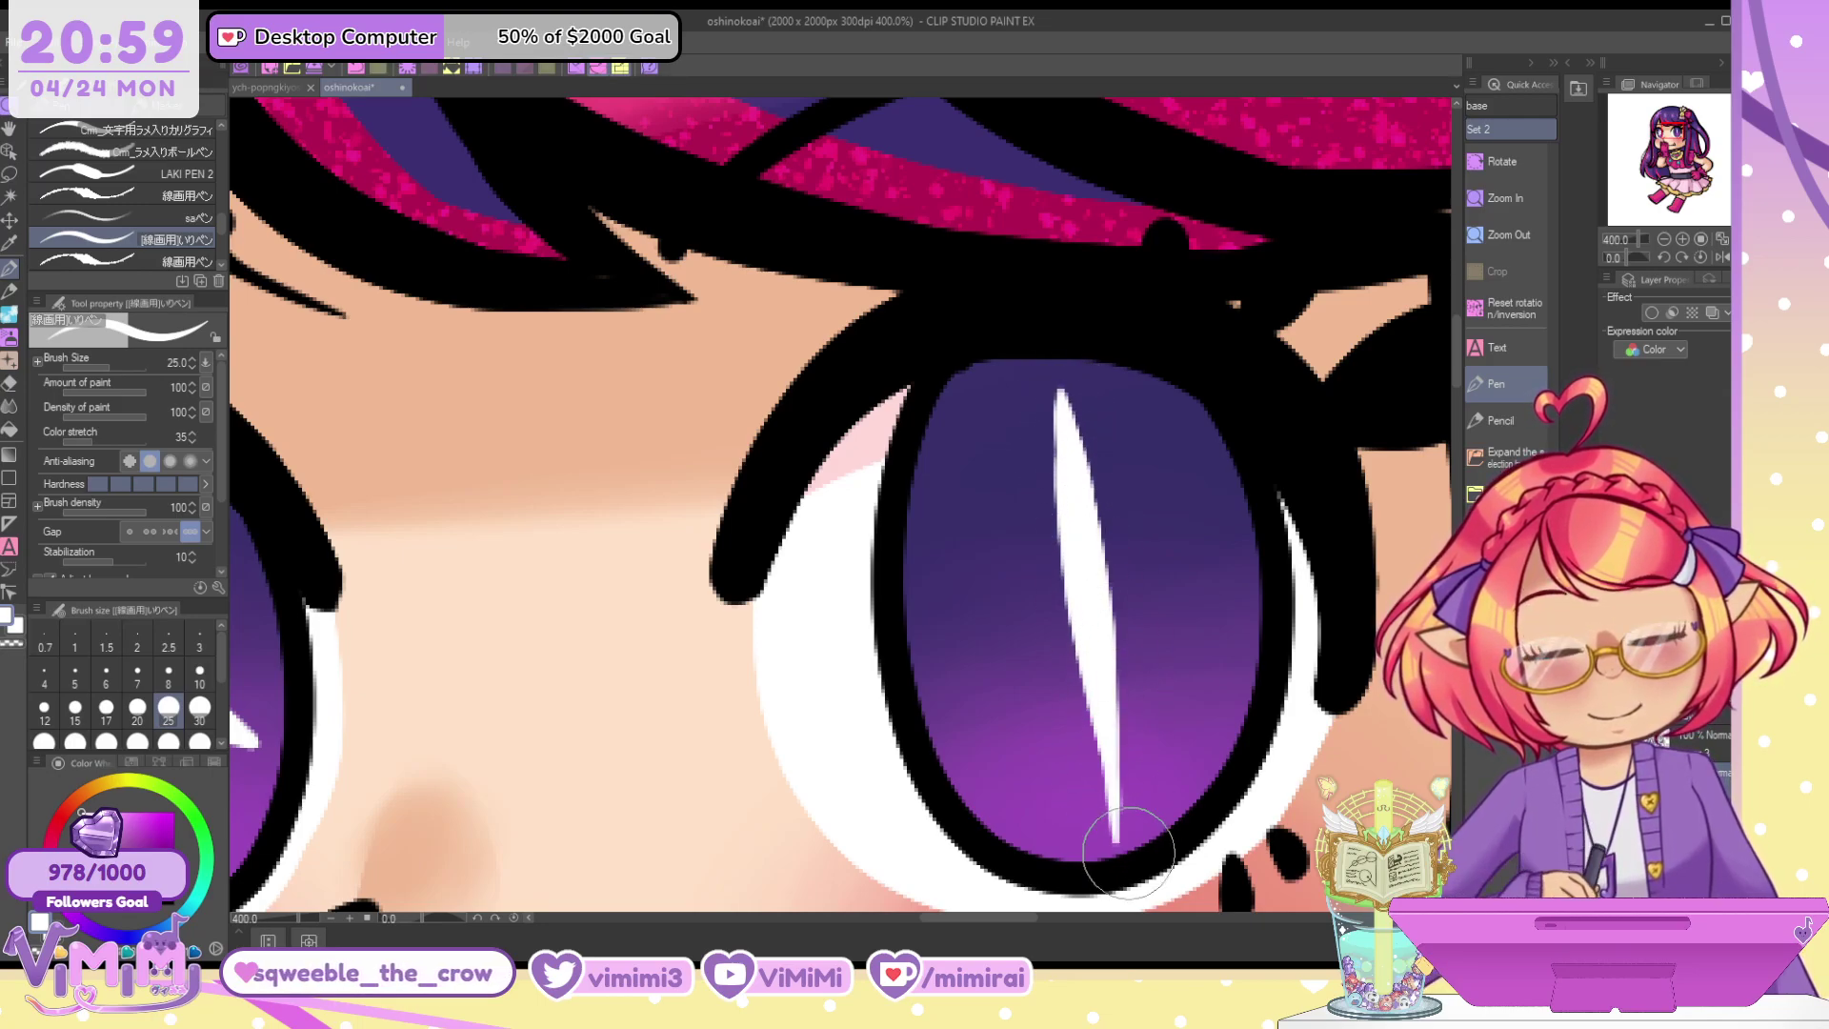
left_click_drag(1060, 396, 1130, 768)
left_click_drag(1070, 449, 1106, 824)
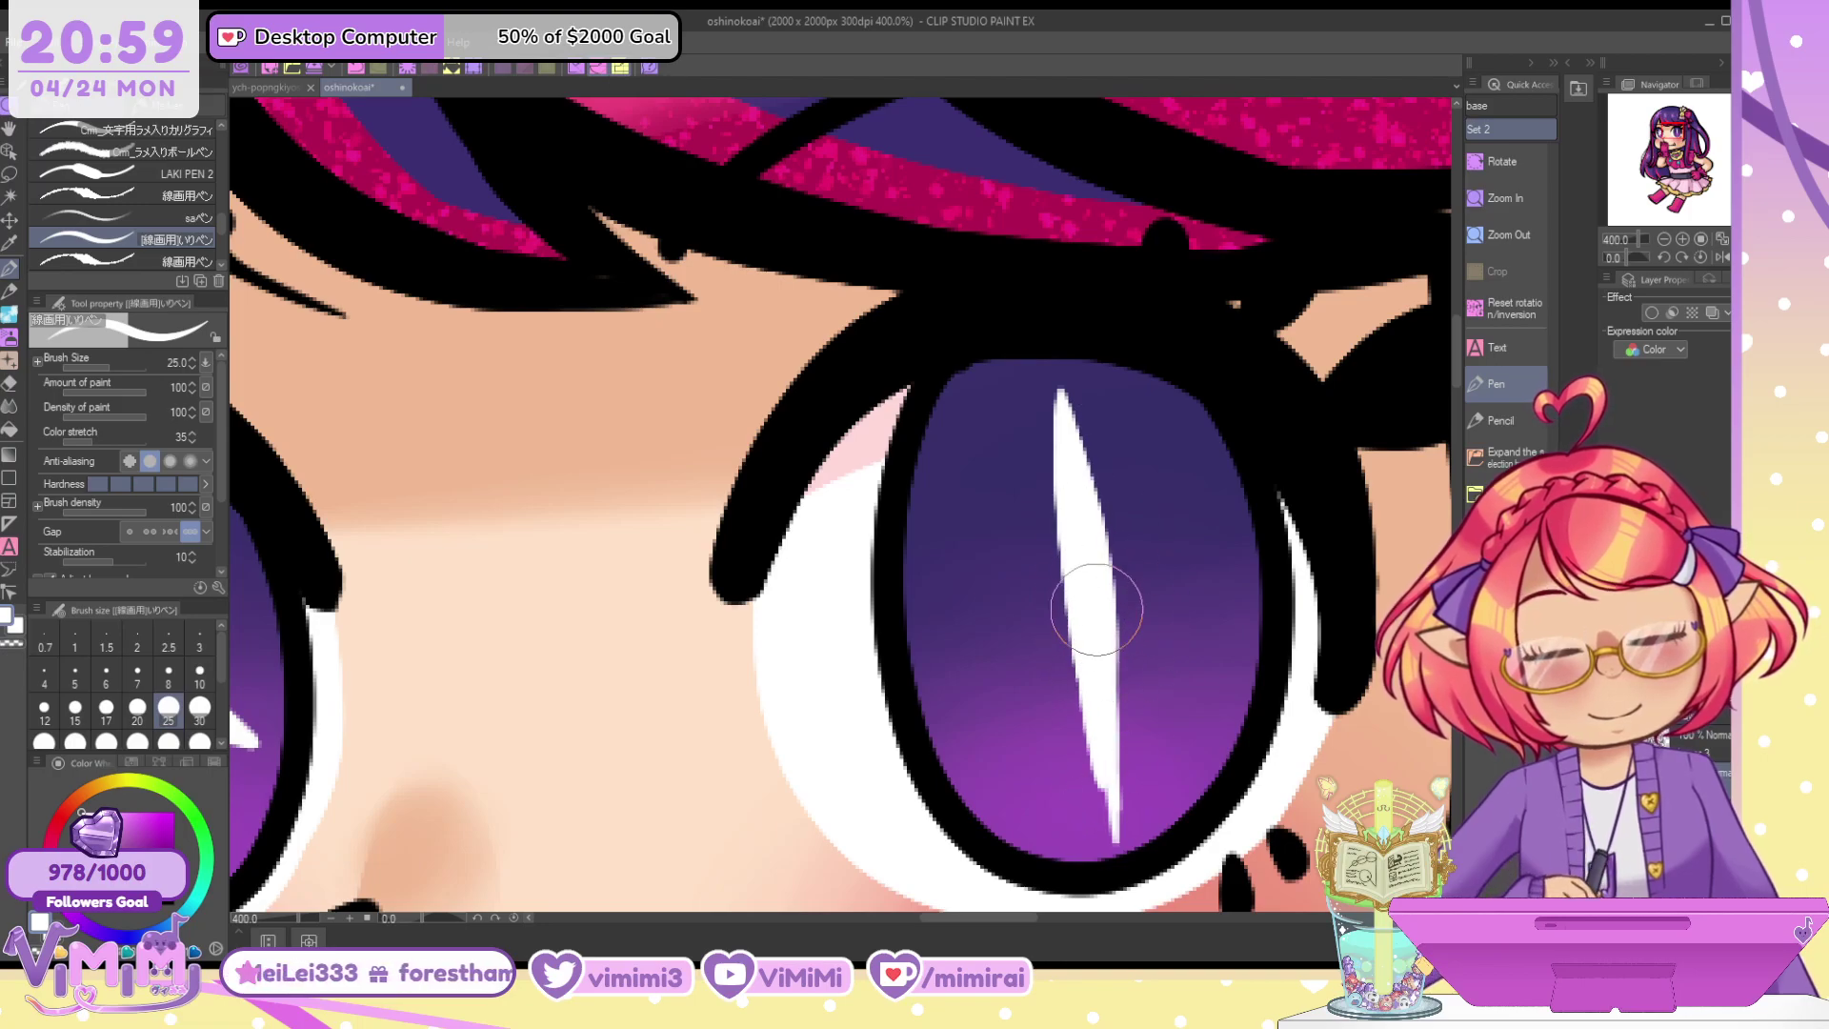
key("c")
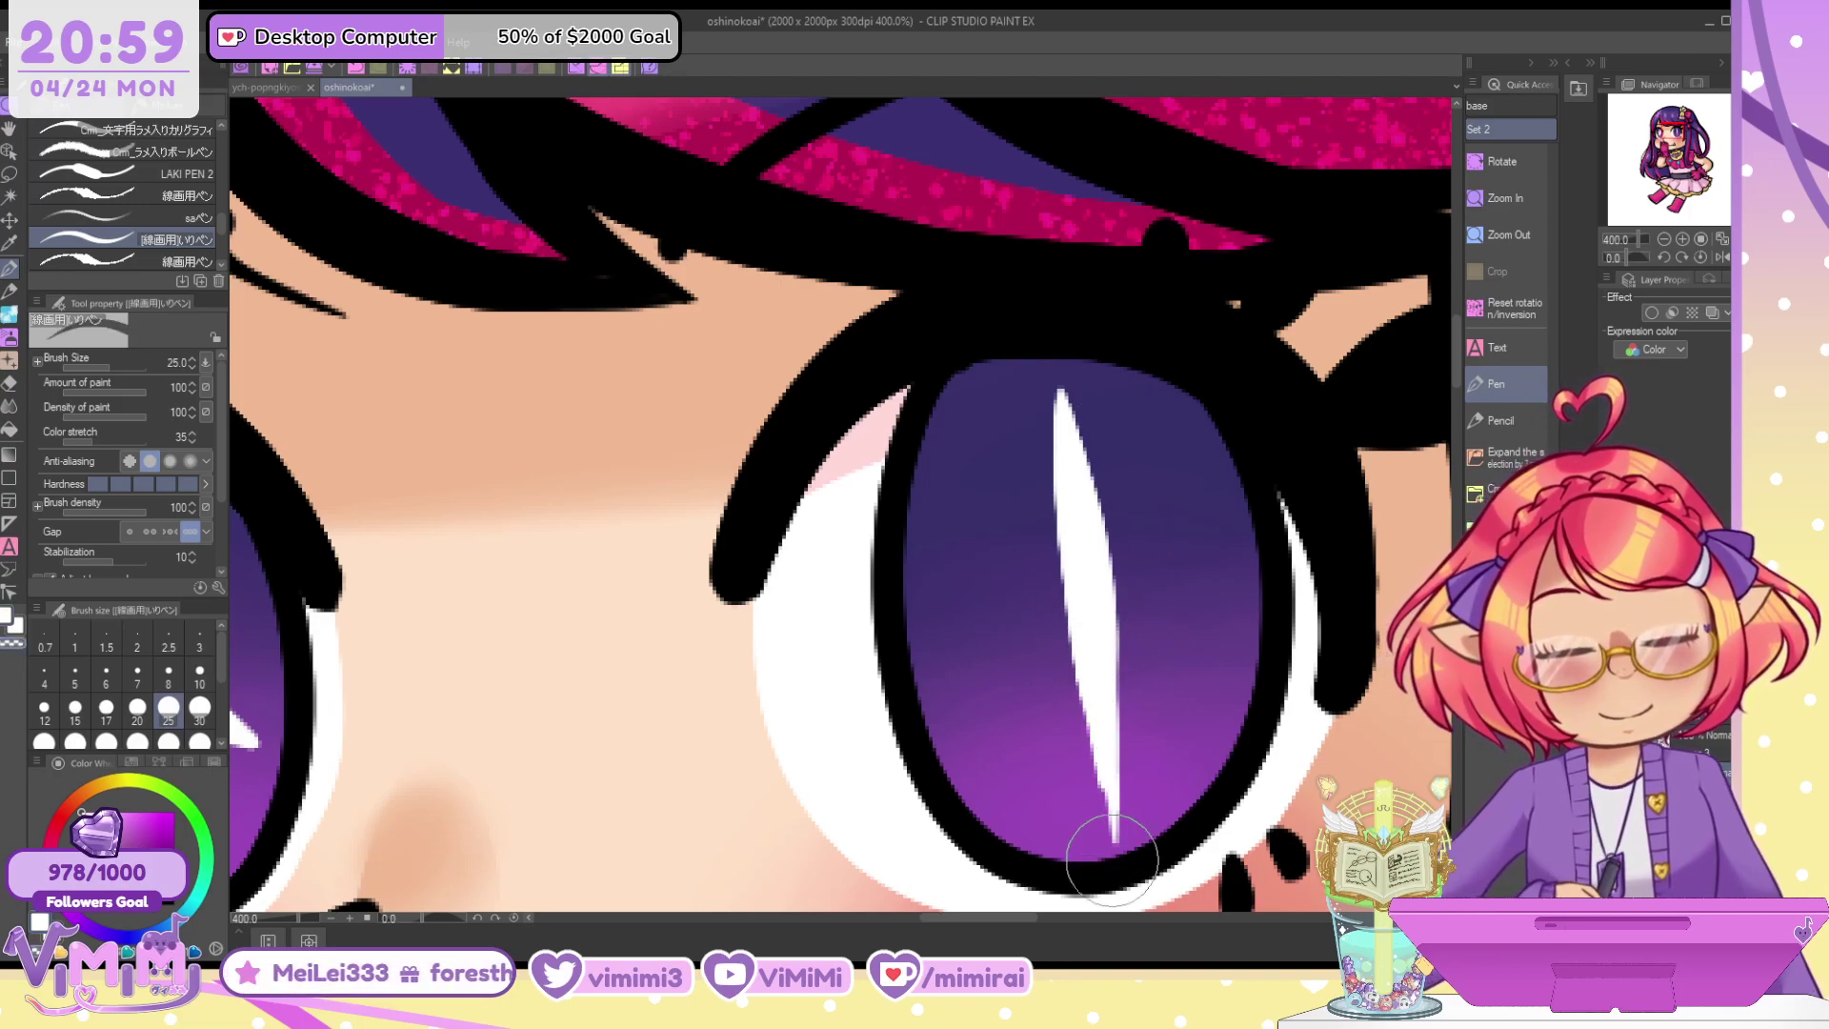
Draw a thick diagonal white ray from upper right to lower left across the right-hand iris's vertical ray
mouse_move(1186, 456)
left_mouse_down()
mouse_move(996, 757)
mouse_move(1063, 659)
left_mouse_up()
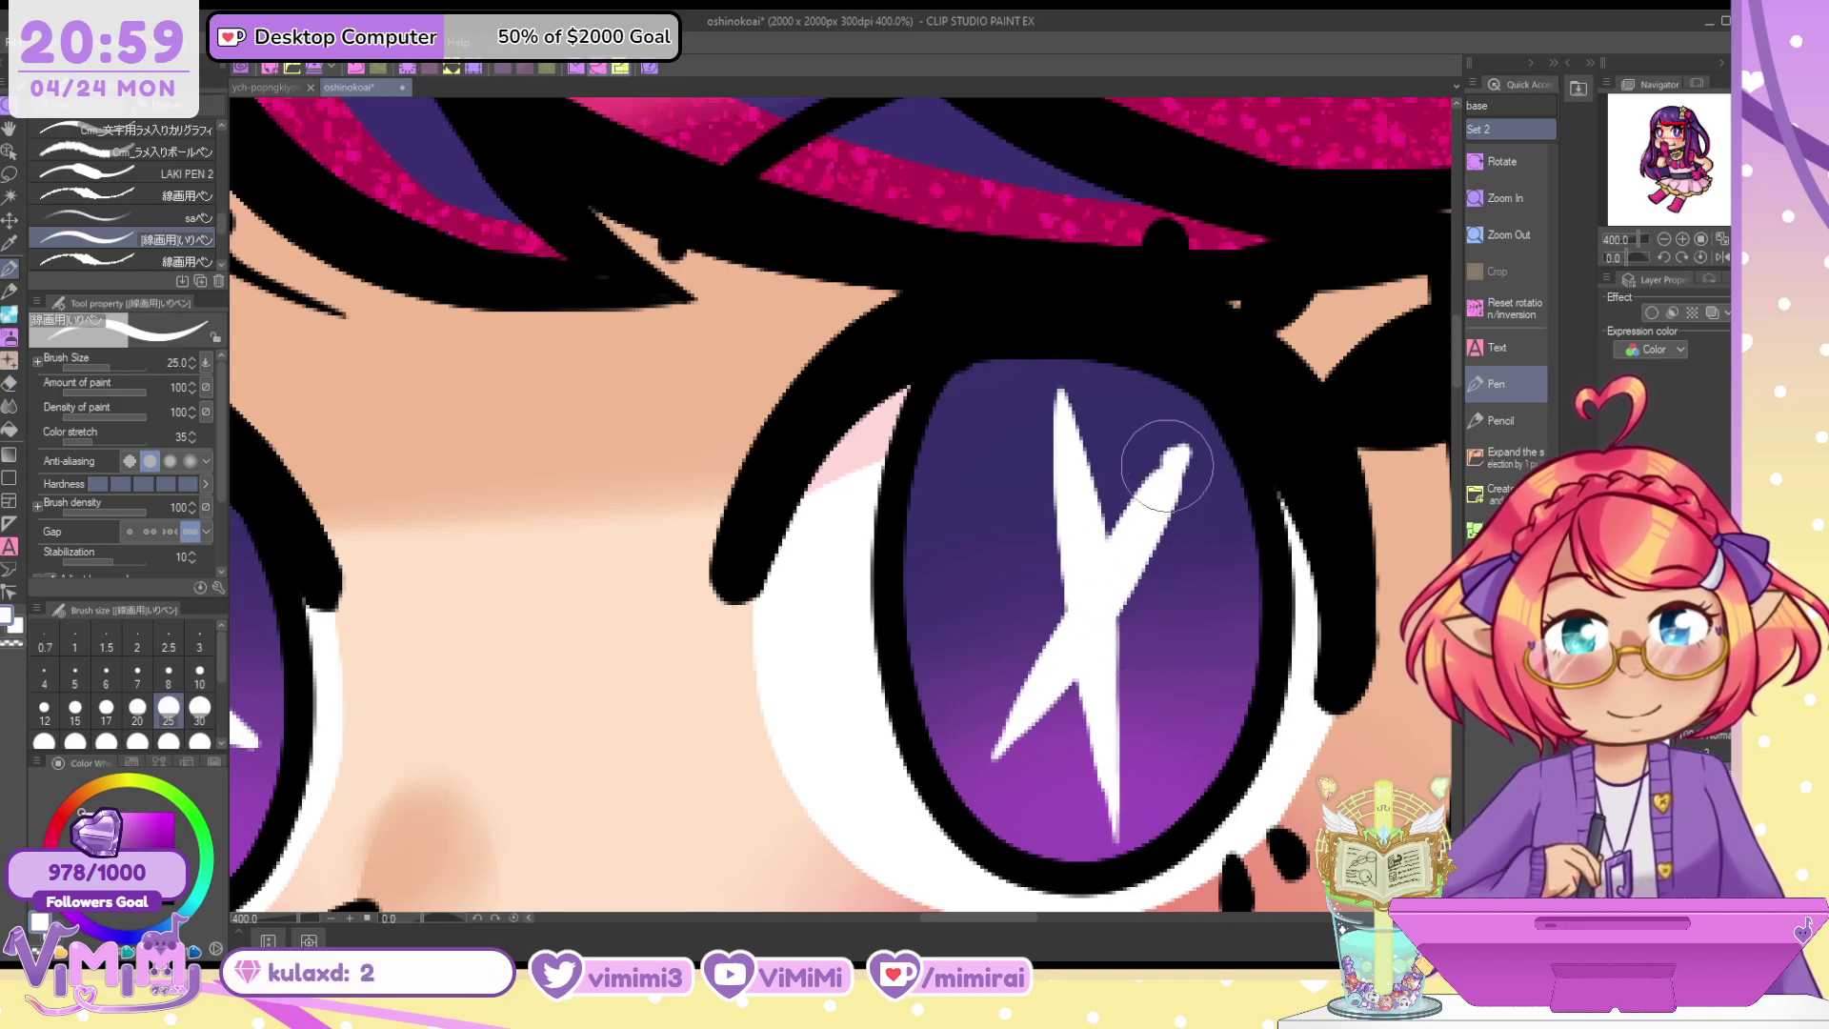
left_click_drag(1167, 466, 1037, 724)
mouse_move(1170, 476)
left_mouse_down()
mouse_move(1011, 752)
mouse_move(983, 765)
left_mouse_up()
left_click_drag(1086, 619, 979, 769)
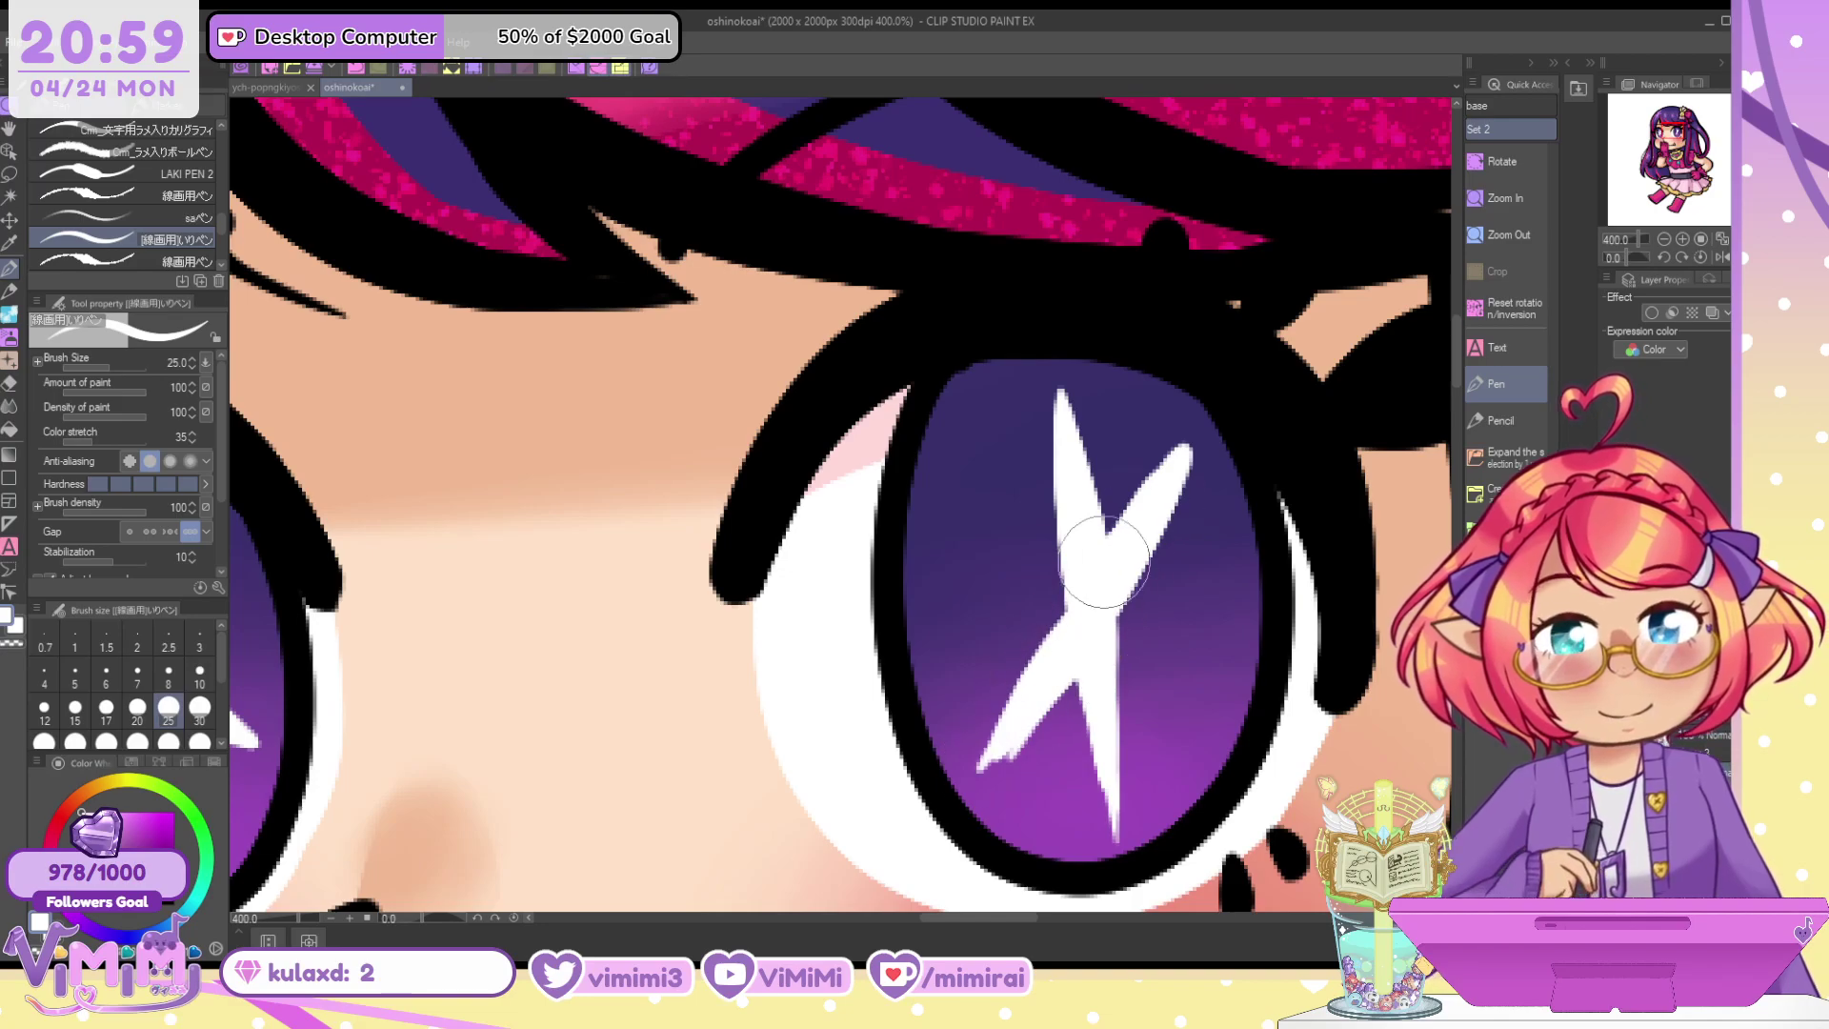
left_click_drag(1104, 562, 1070, 627)
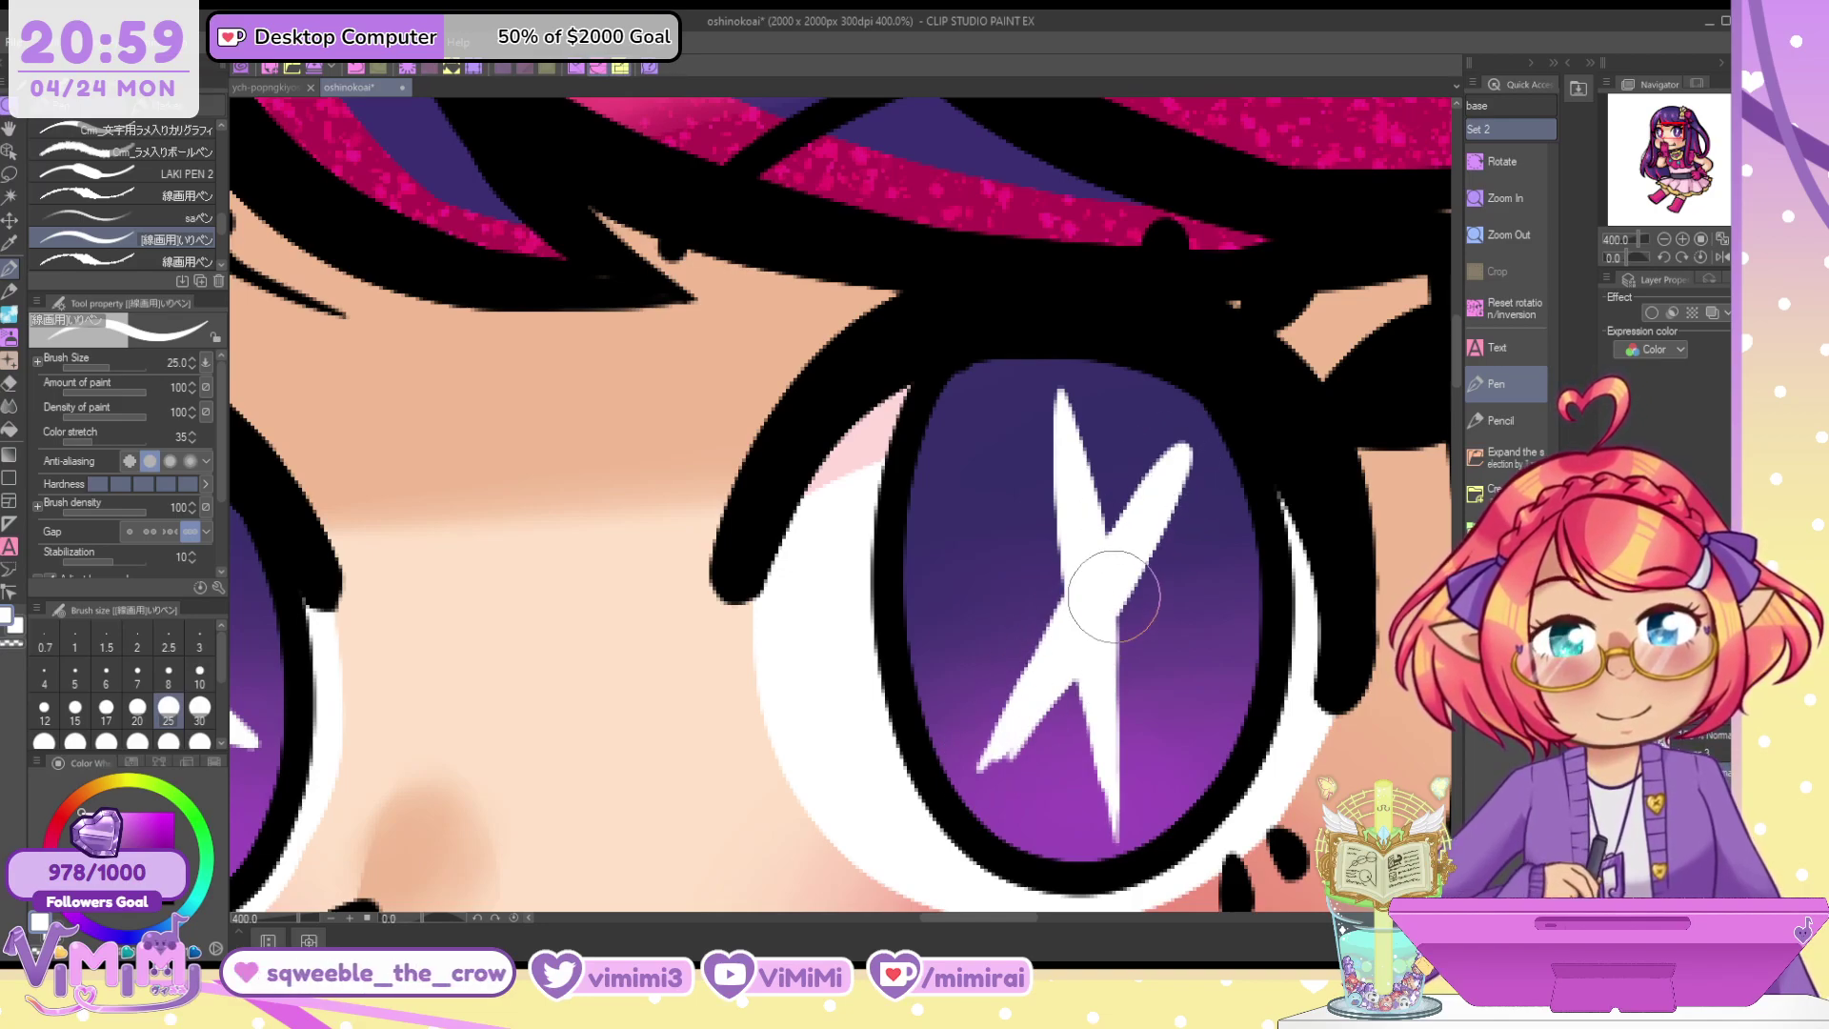
left_click_drag(1123, 557, 967, 788)
Trim the lower ends of the diagonal and vertical rays into clean points using the transparent colour
key("c")
left_click_drag(1065, 707, 944, 797)
left_click_drag(1029, 636, 986, 776)
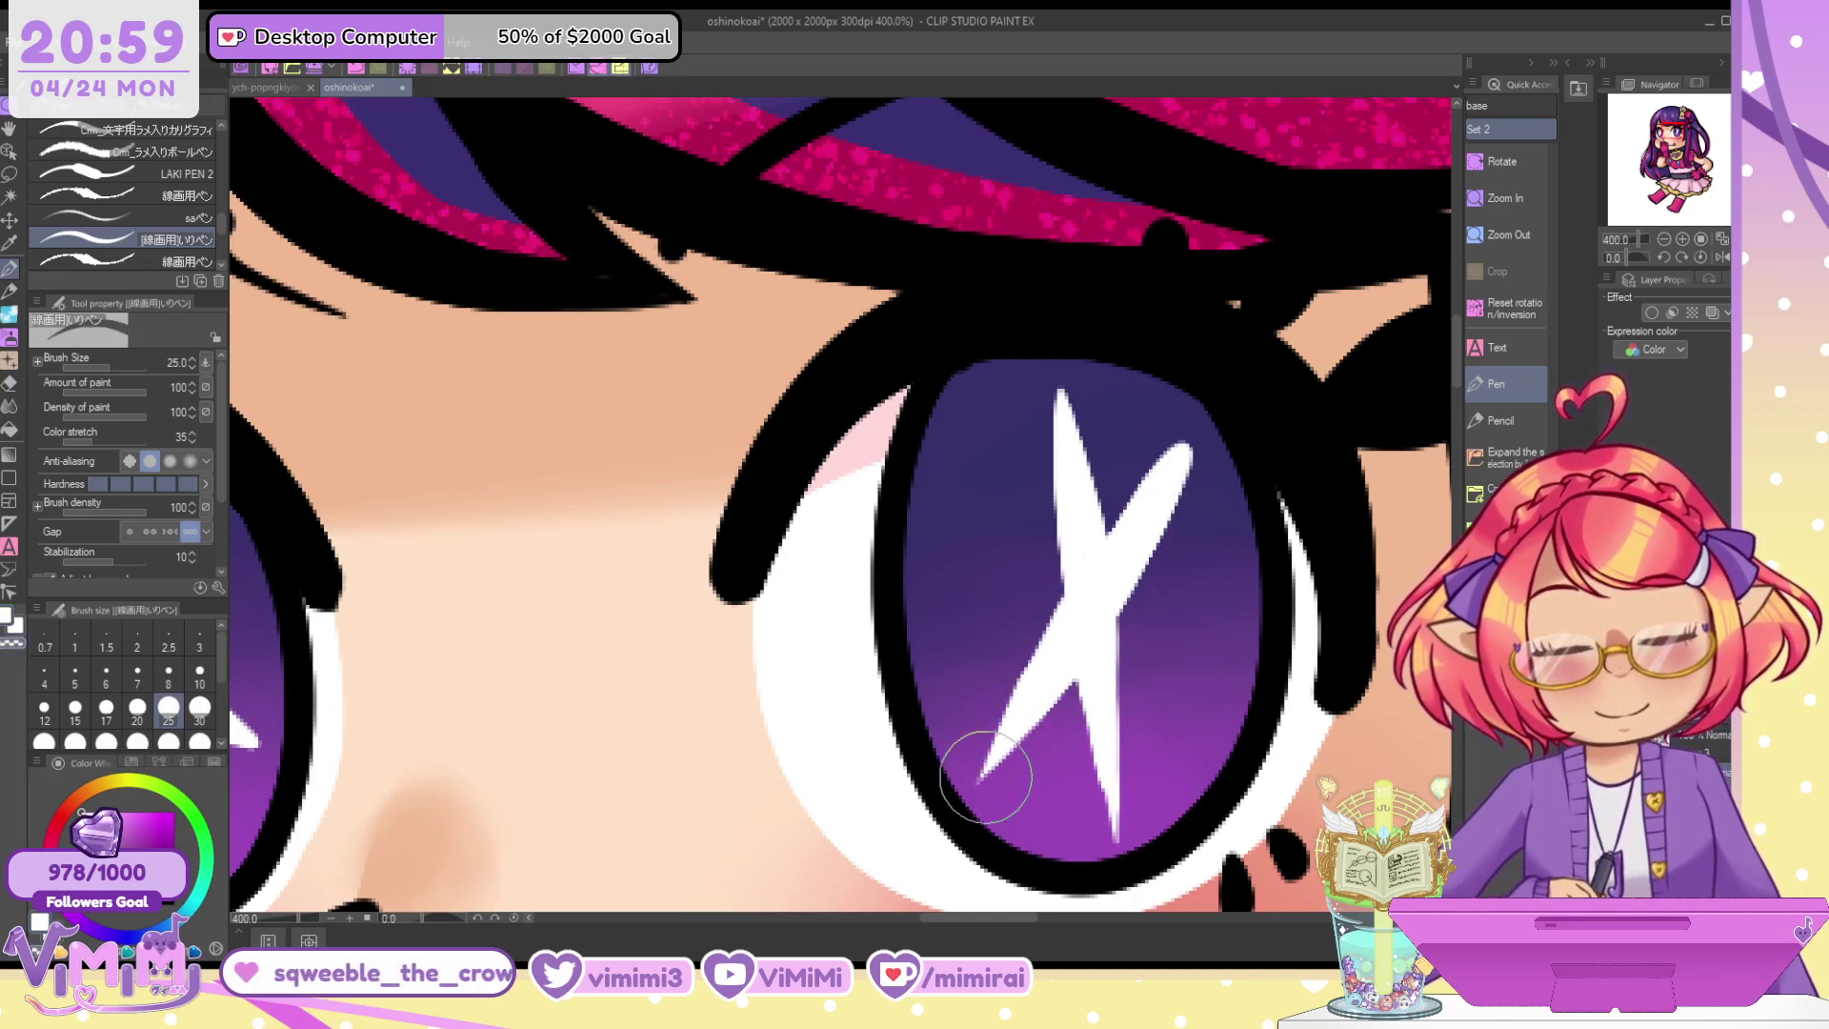
left_click_drag(972, 710, 996, 791)
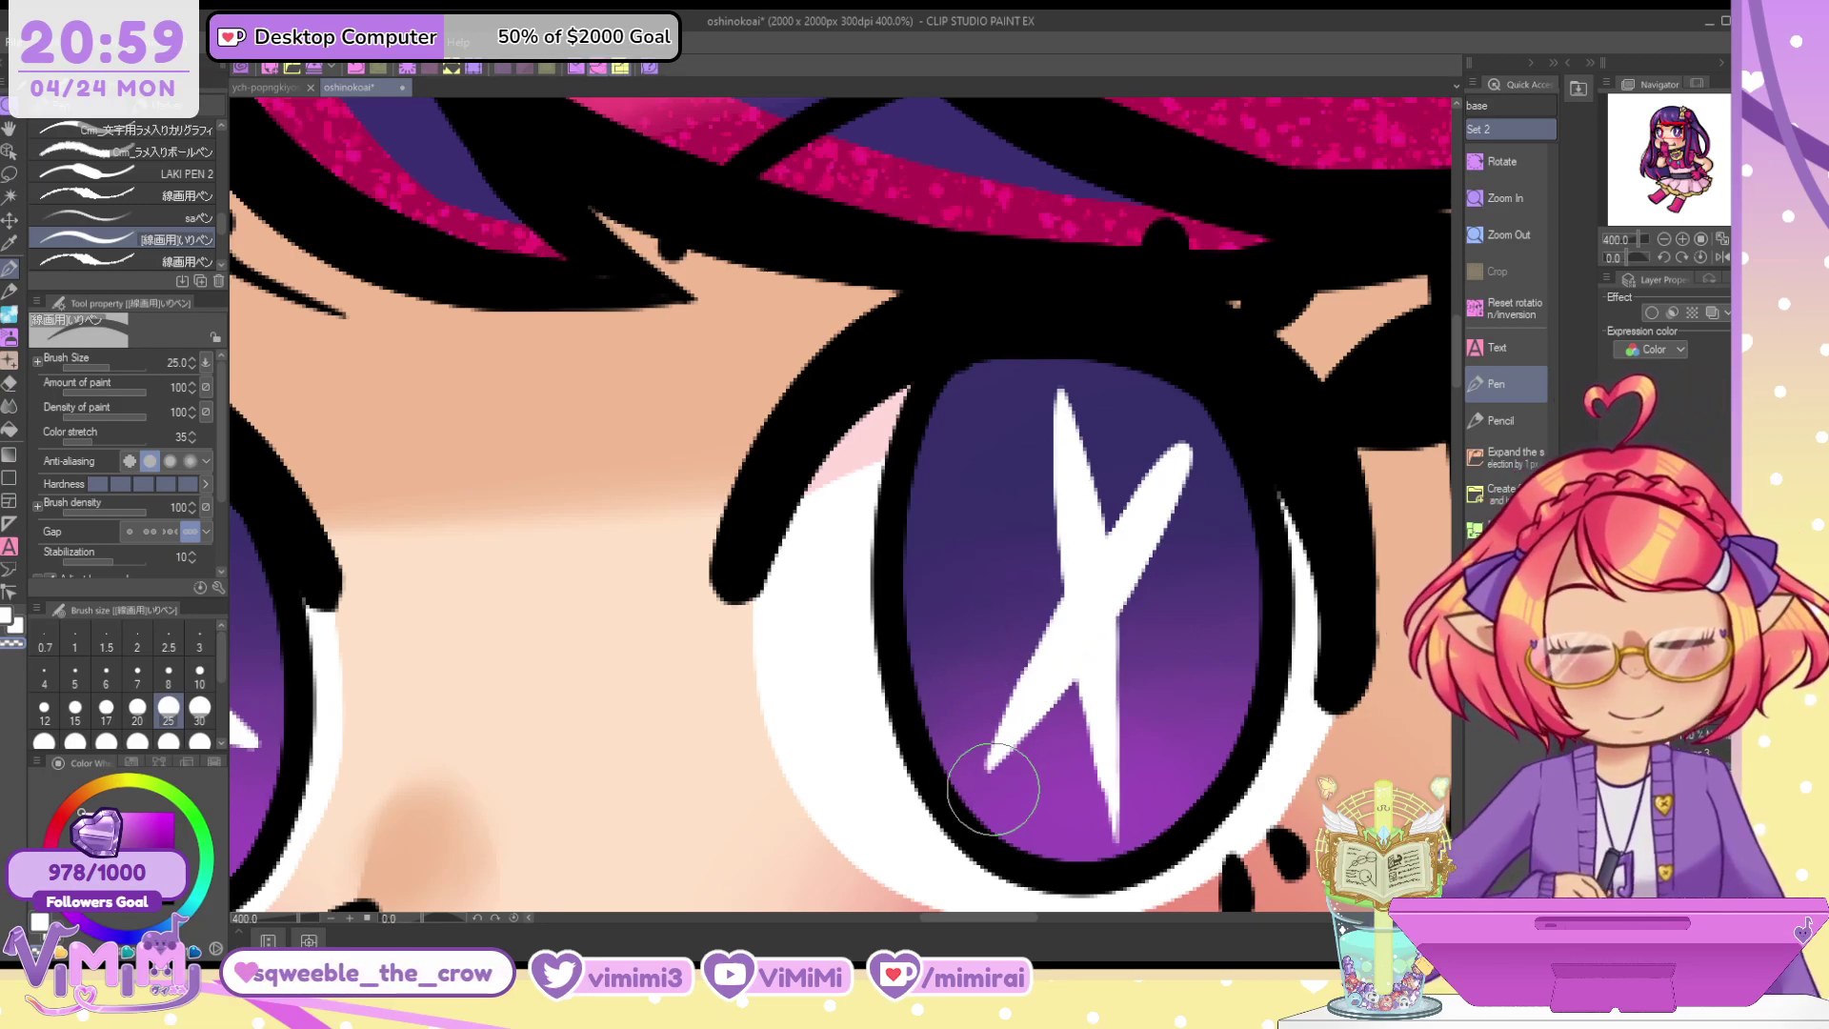
key("c")
key("c")
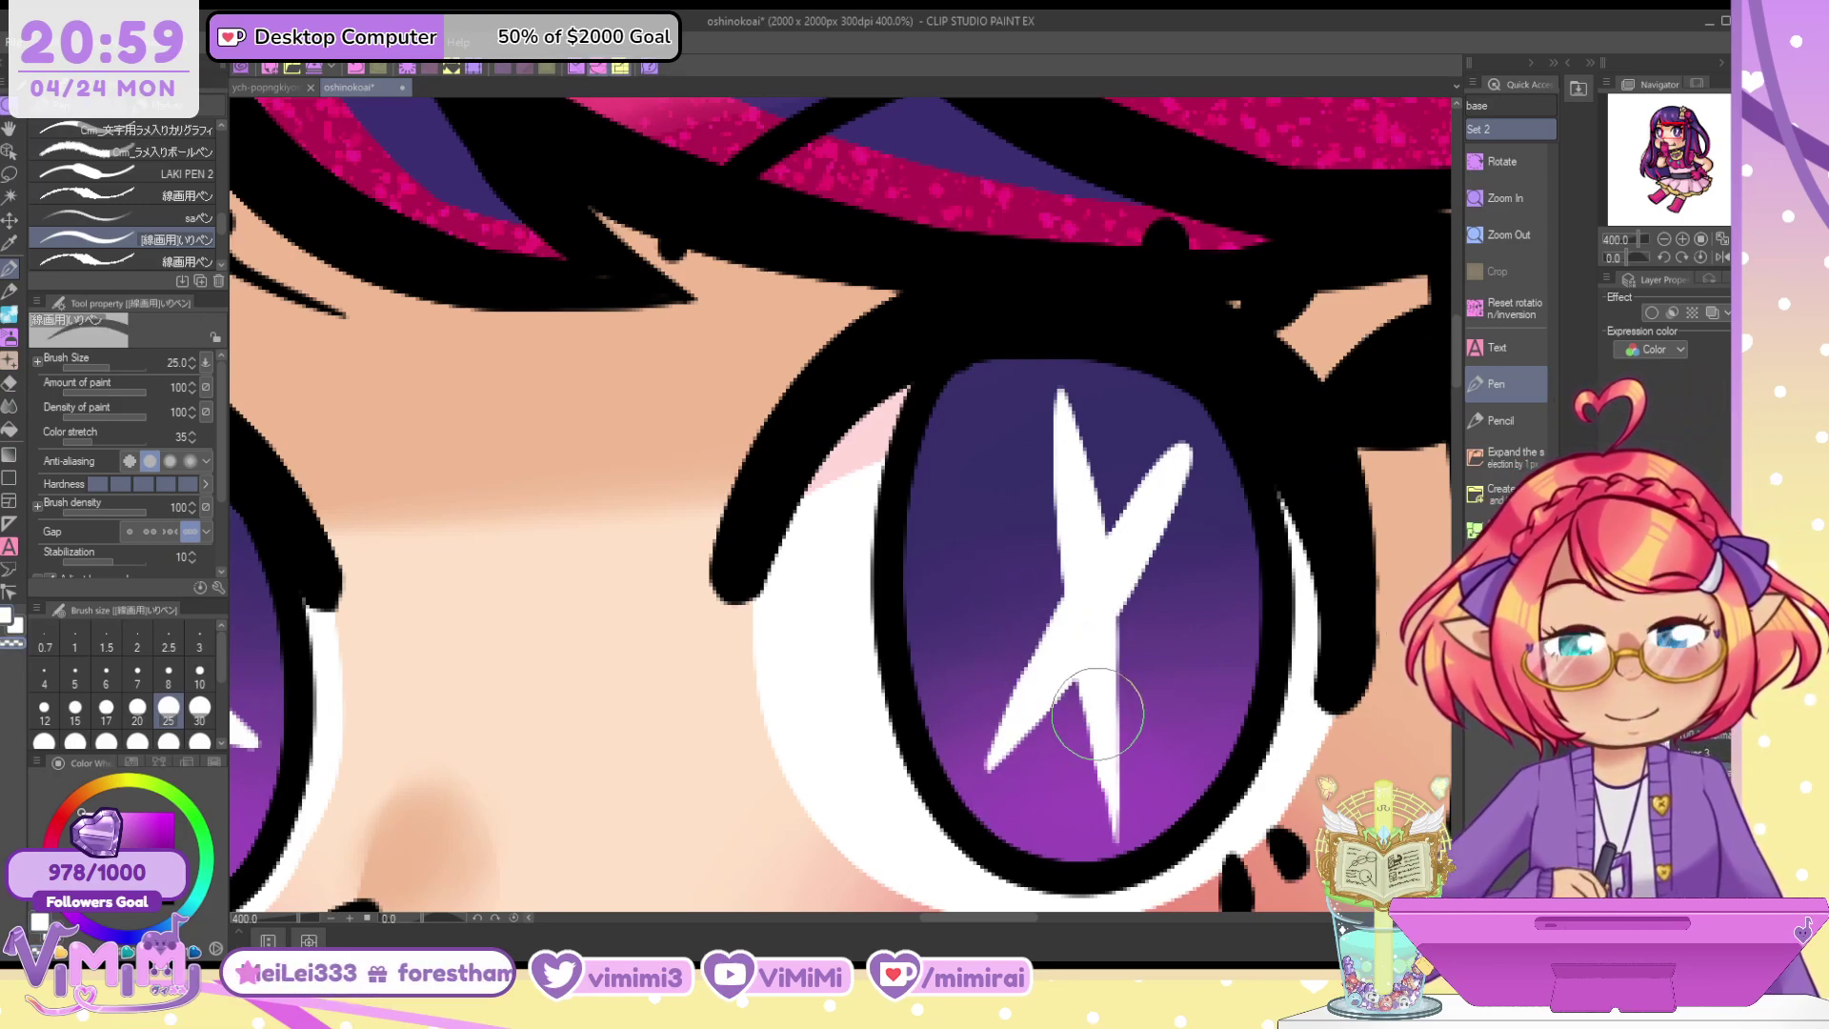
key("c")
left_click_drag(1091, 707, 1105, 806)
left_click_drag(1095, 706, 1141, 650)
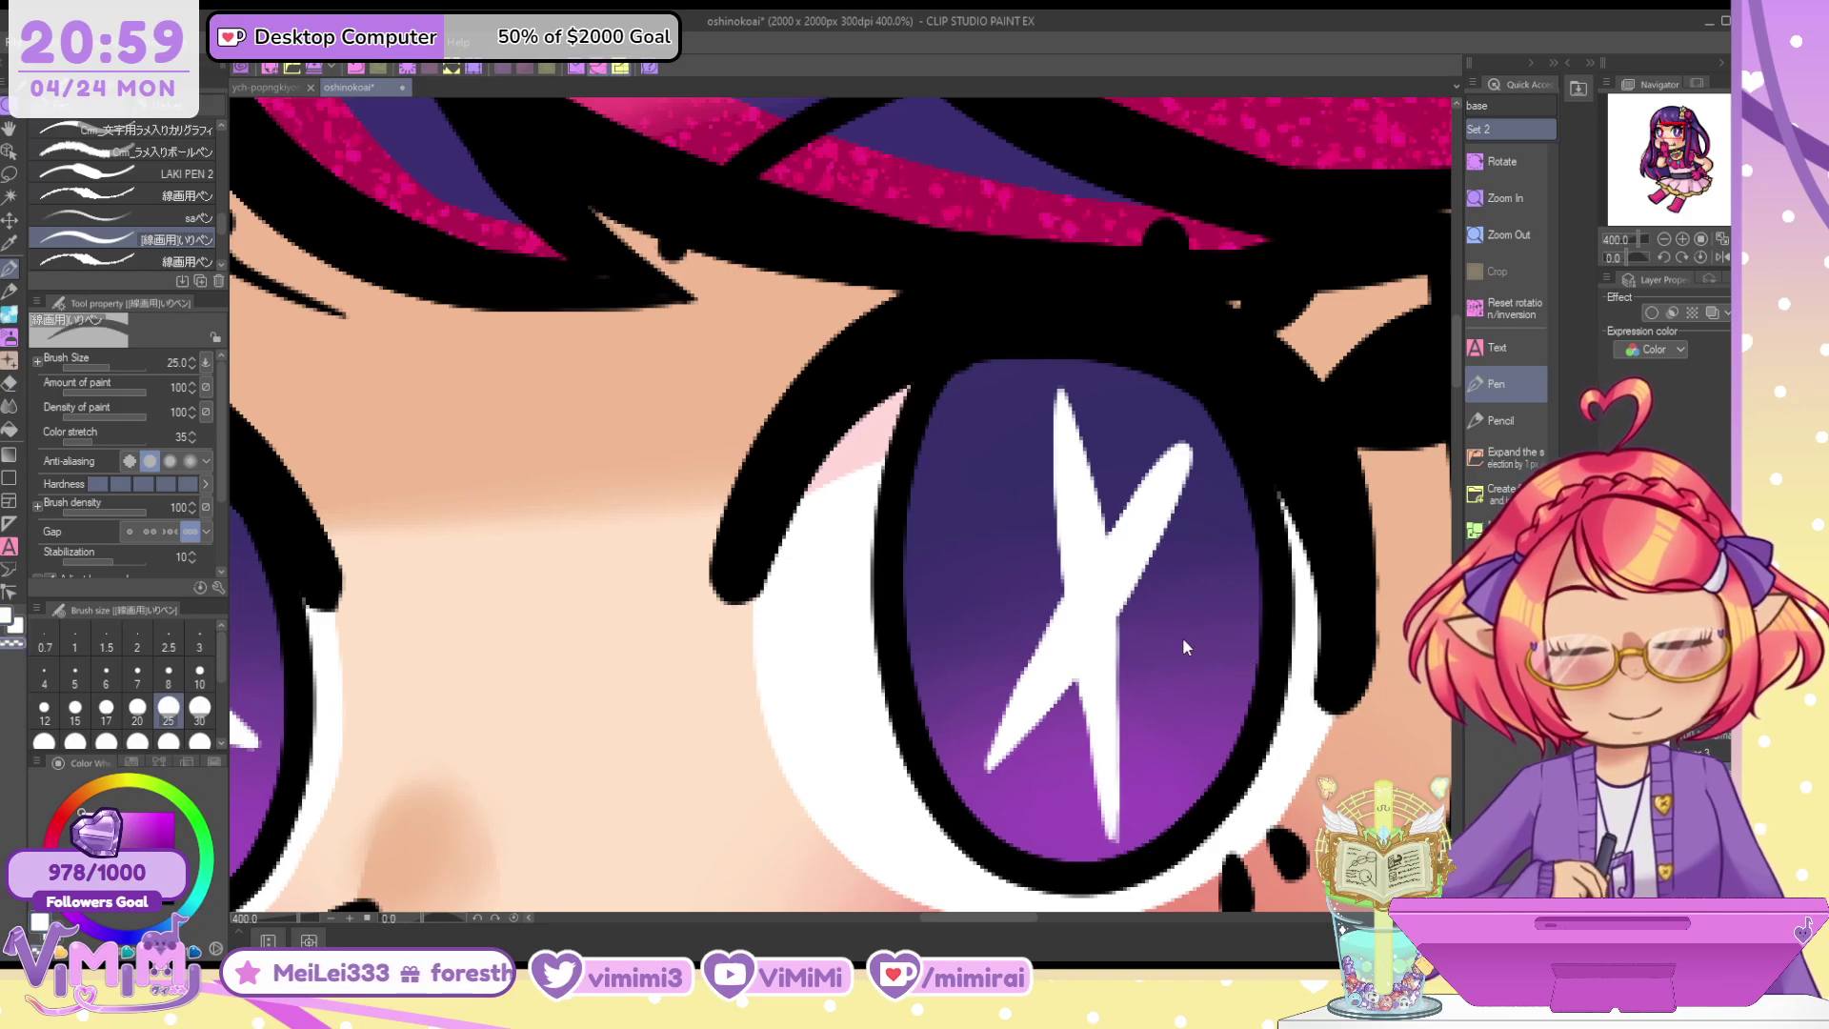
Flip the canvas view horizontally and add a third white ray across the star, extending and rounding both of its ends
key("h")
left_click_drag(710, 521, 506, 690)
key("ctrl+z")
key("c")
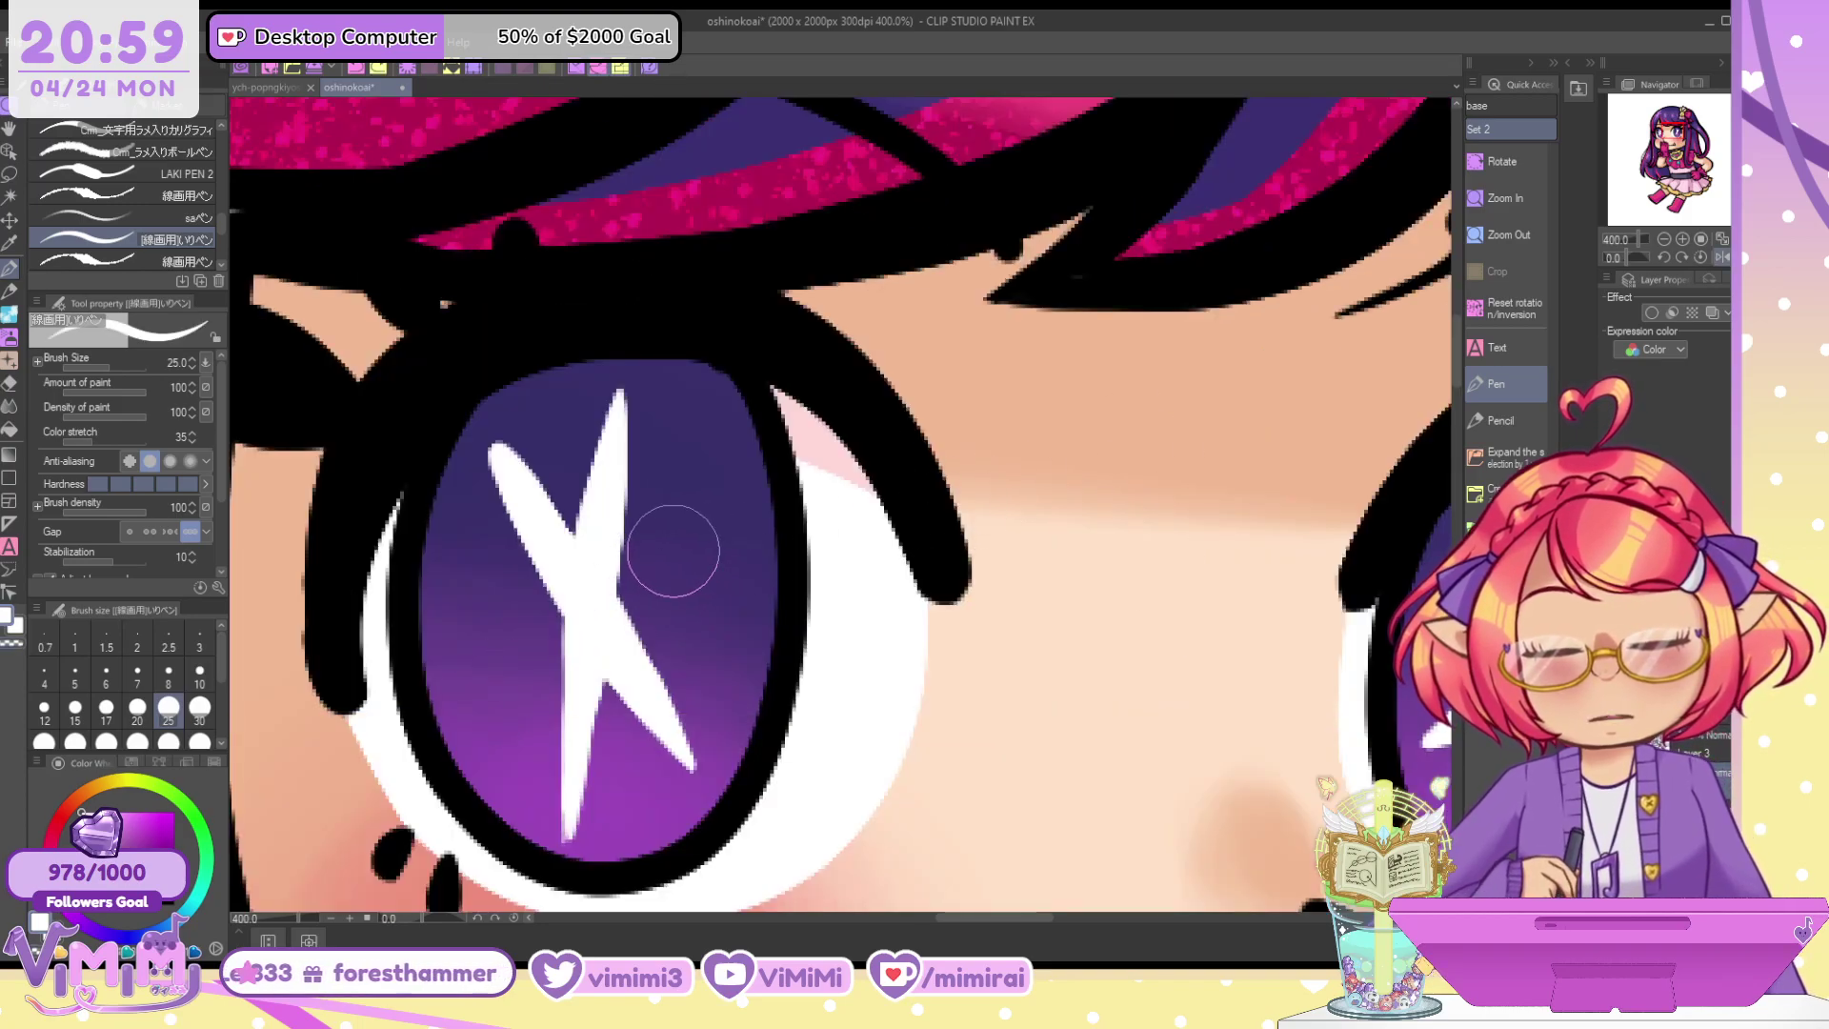
left_click_drag(714, 519, 484, 699)
left_click_drag(729, 505, 664, 561)
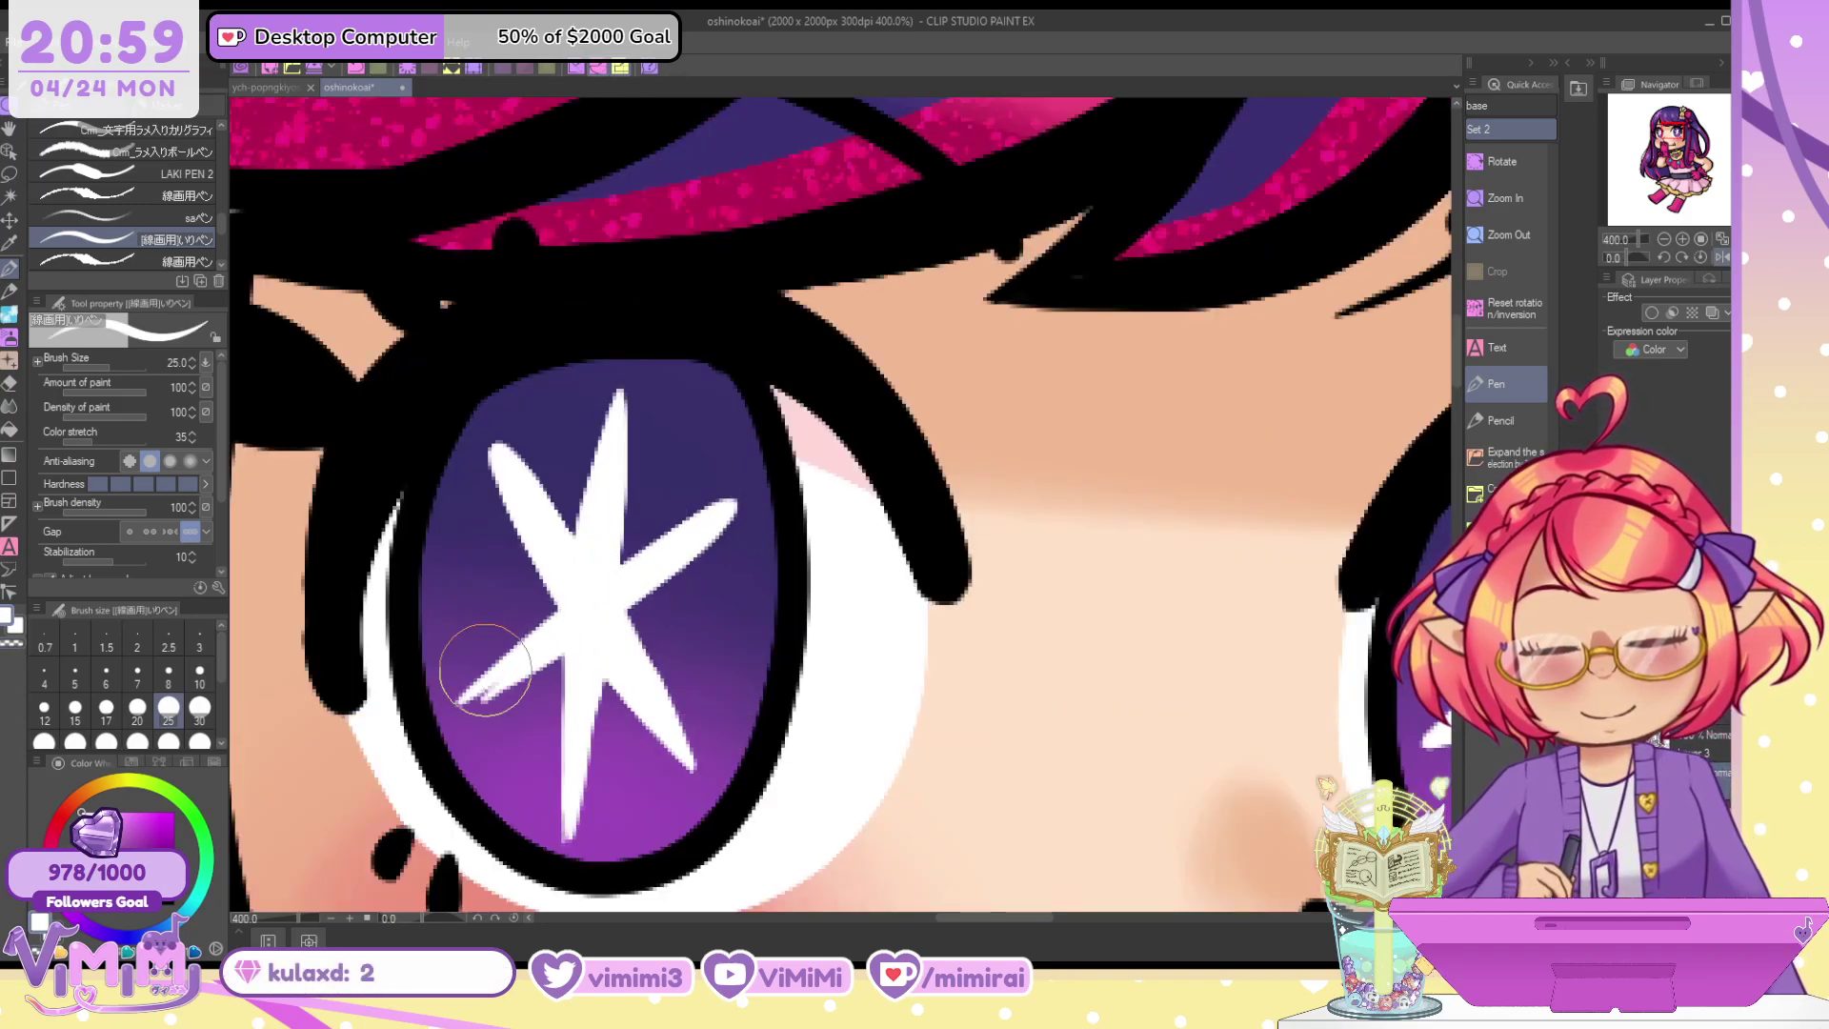
left_click_drag(467, 700, 651, 579)
key("ctrl+z")
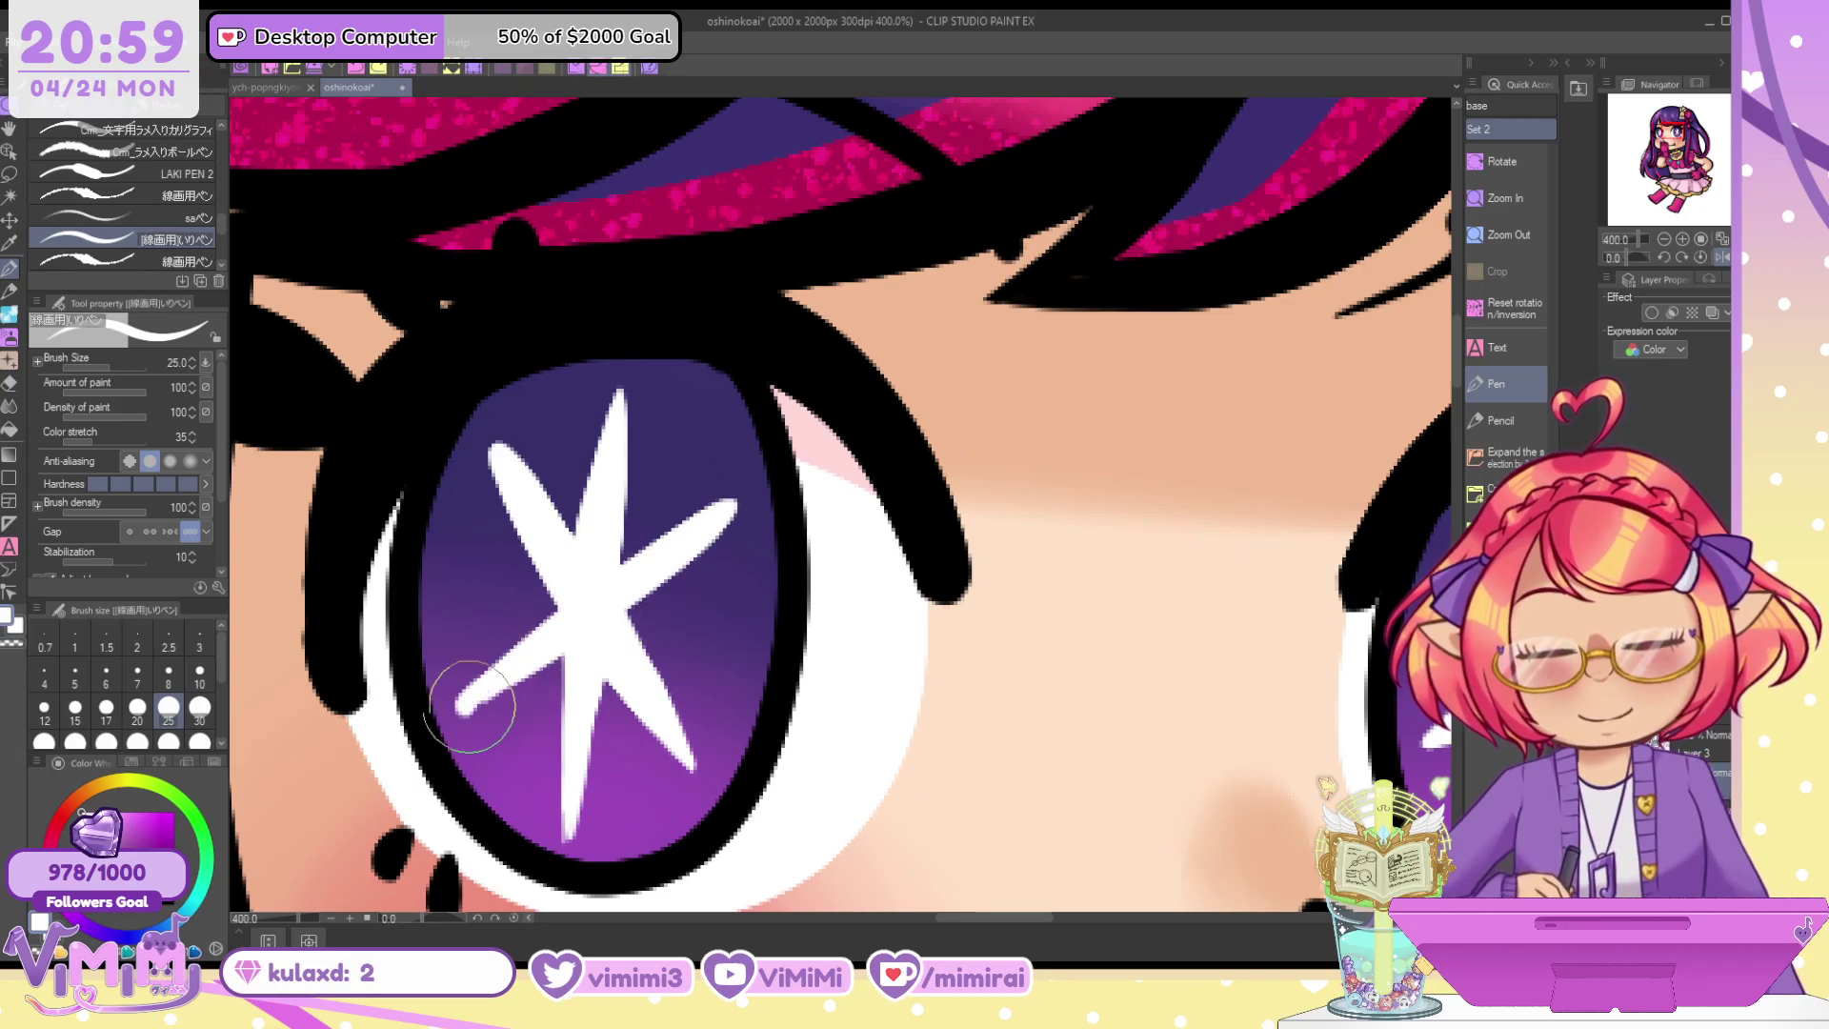
left_click_drag(470, 705, 735, 503)
left_click_drag(637, 569, 755, 490)
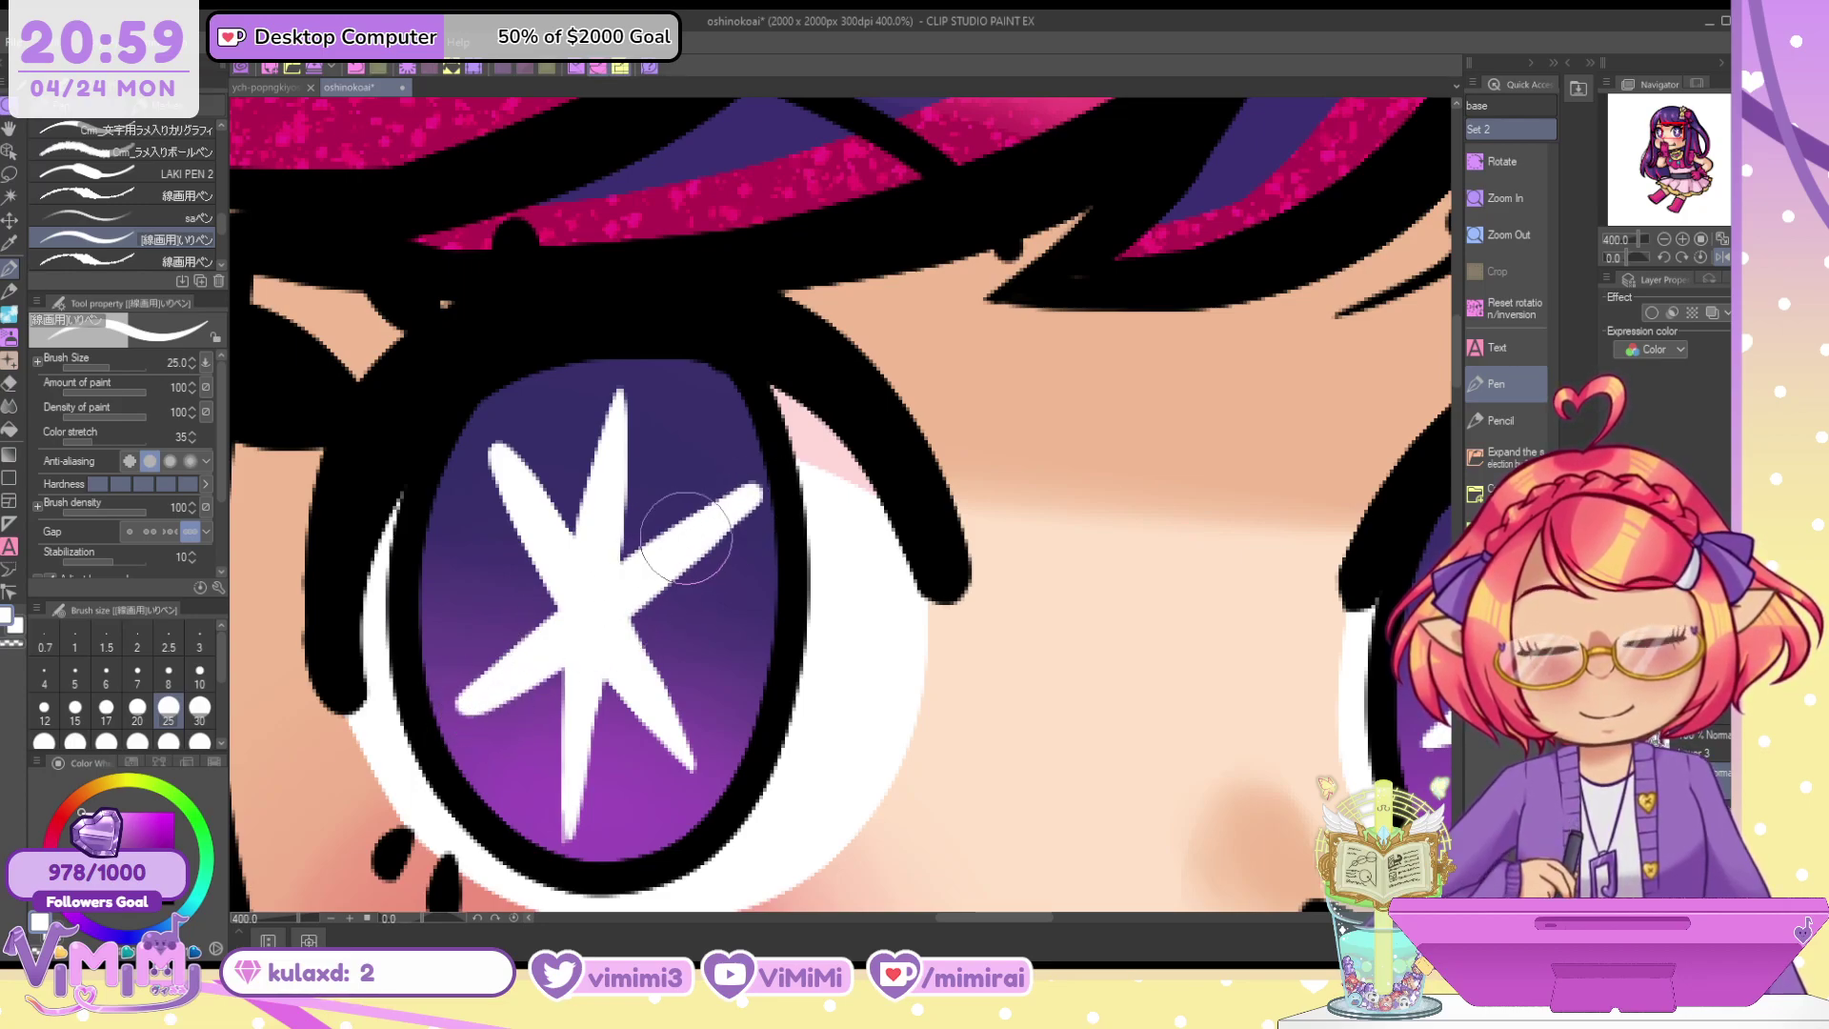
Thicken the star's vertical ray and trim its lower end into a clean taper
key("c")
key("c")
left_click_drag(623, 399, 564, 767)
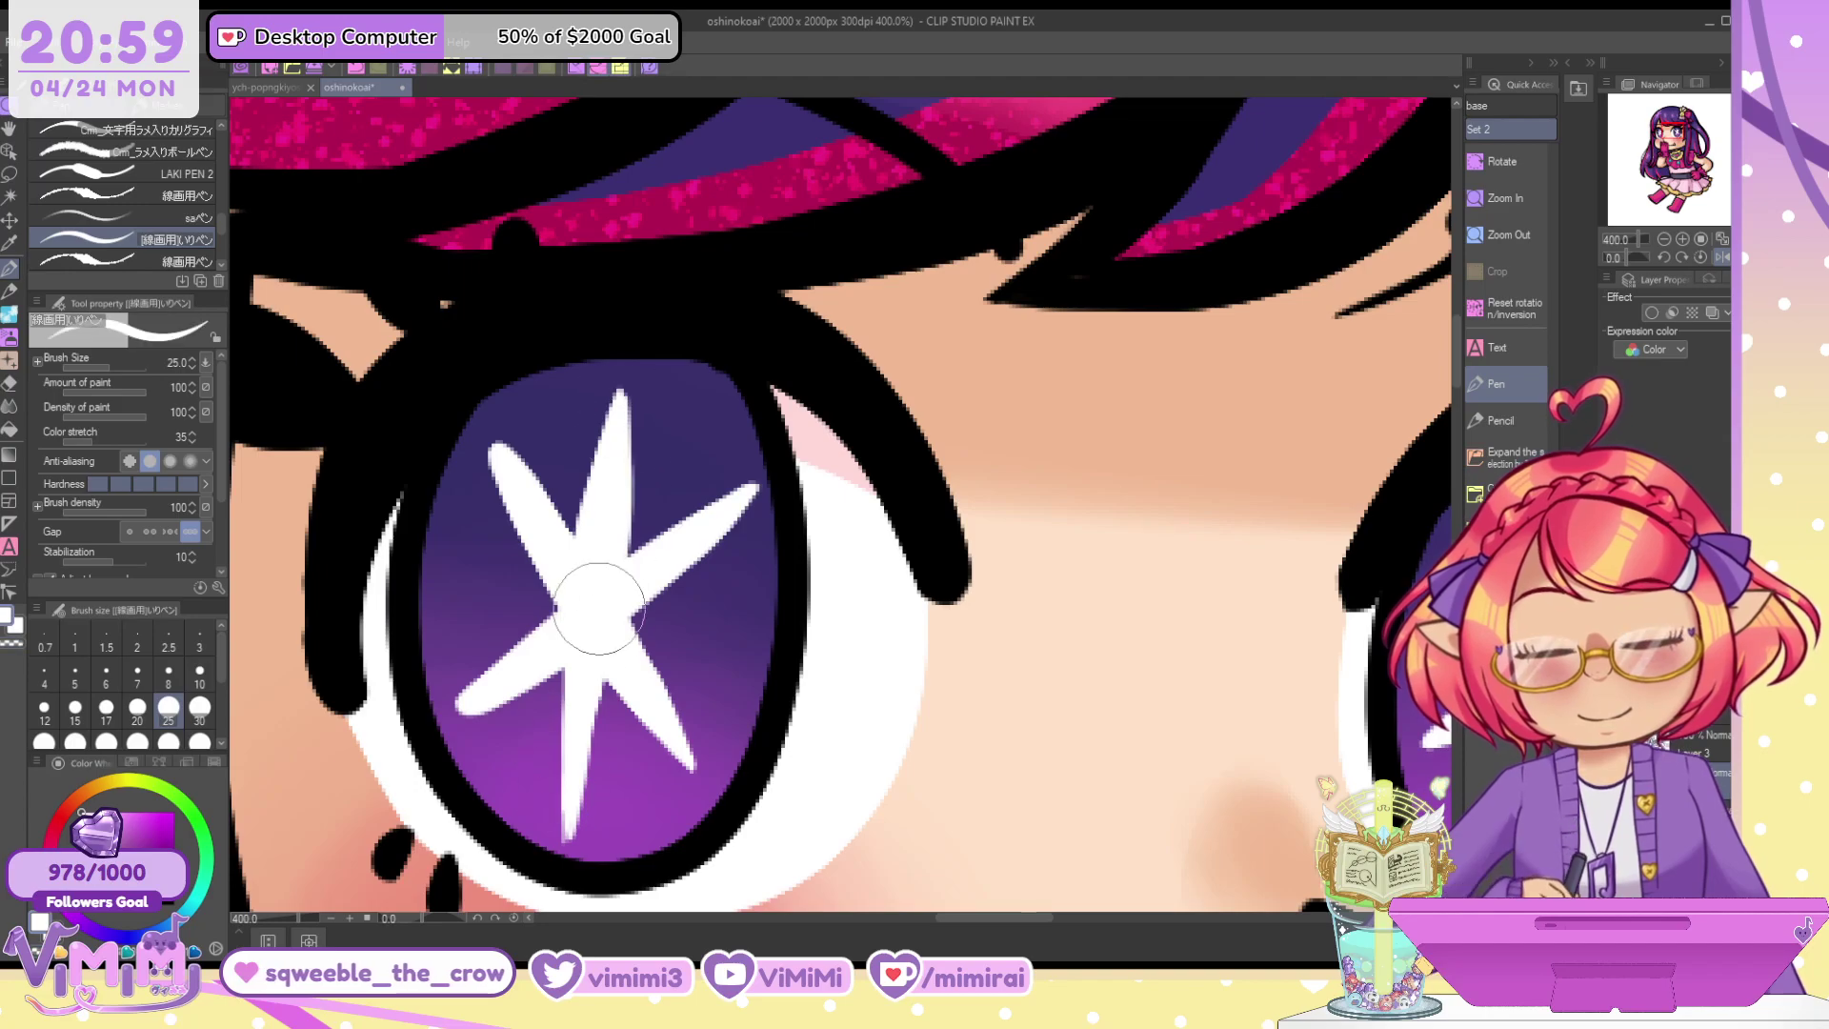
mouse_move(609, 429)
left_mouse_down()
mouse_move(571, 572)
mouse_move(577, 829)
left_mouse_up()
key("ctrl+z")
left_click_drag(620, 412, 557, 793)
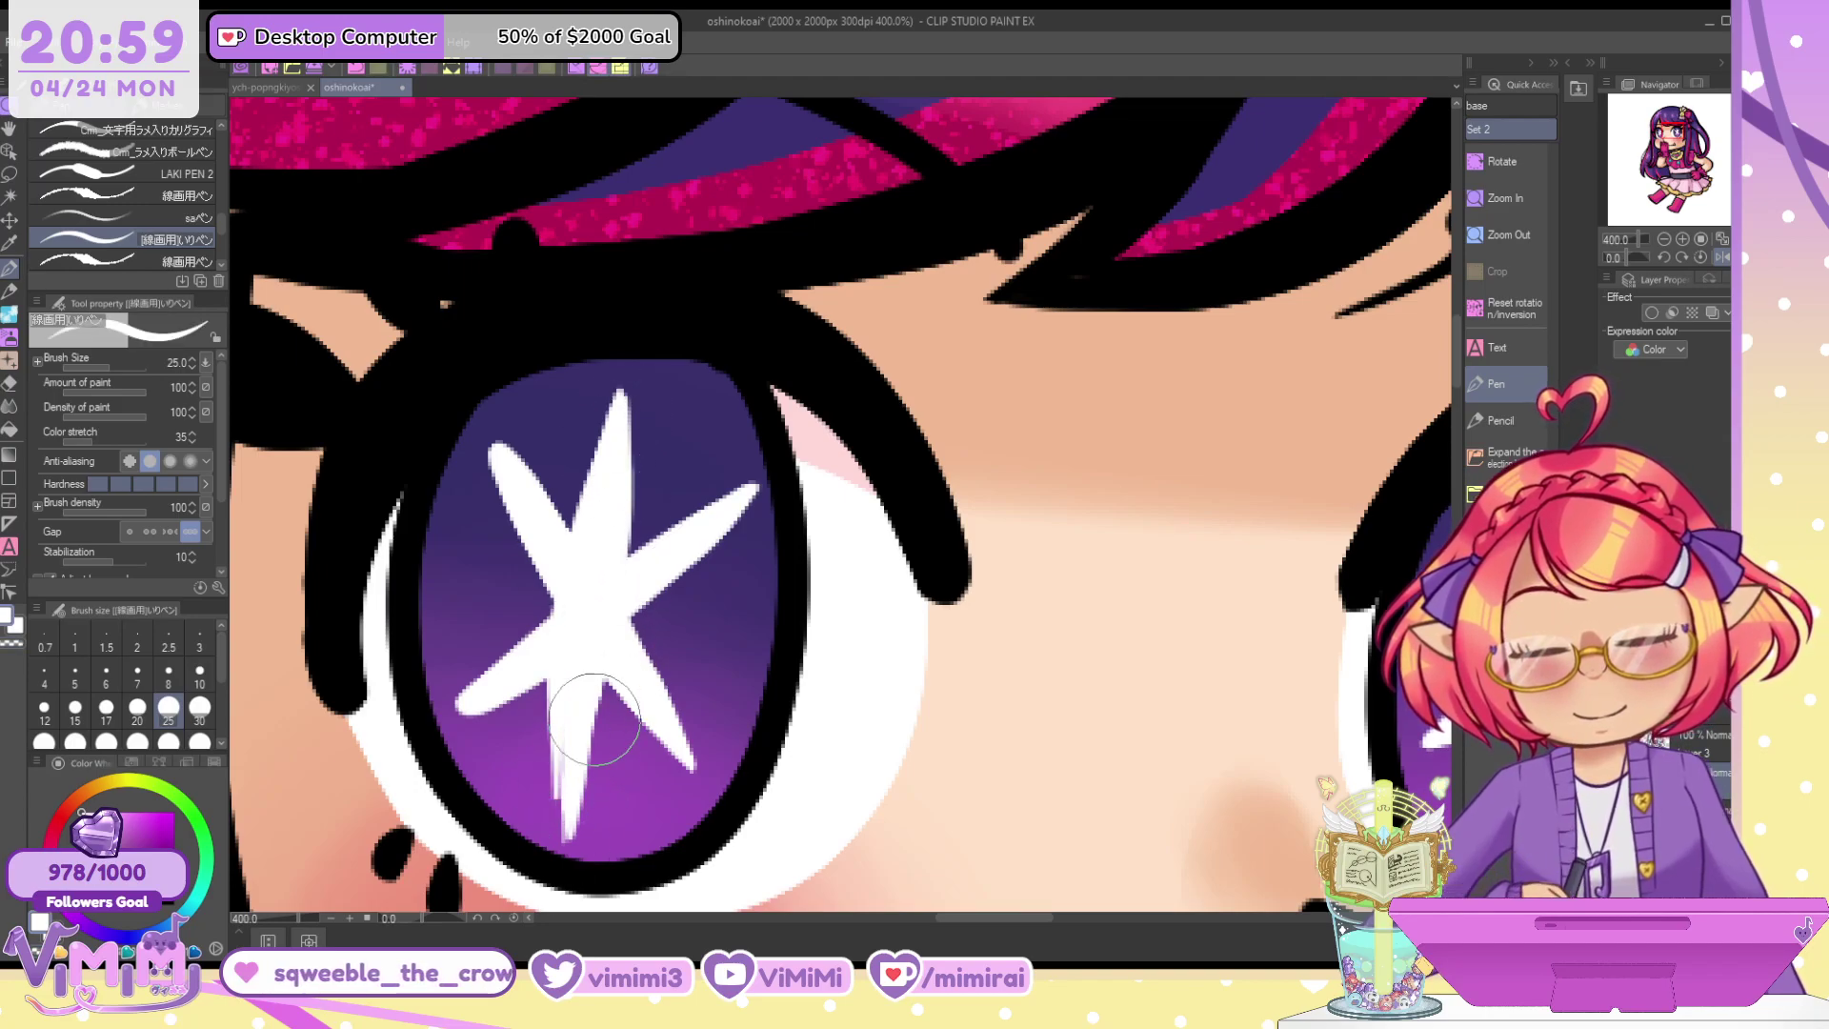
mouse_move(564, 693)
left_mouse_down()
mouse_move(591, 654)
mouse_move(543, 762)
mouse_move(541, 737)
left_mouse_up()
left_click_drag(547, 829, 567, 844)
key("c")
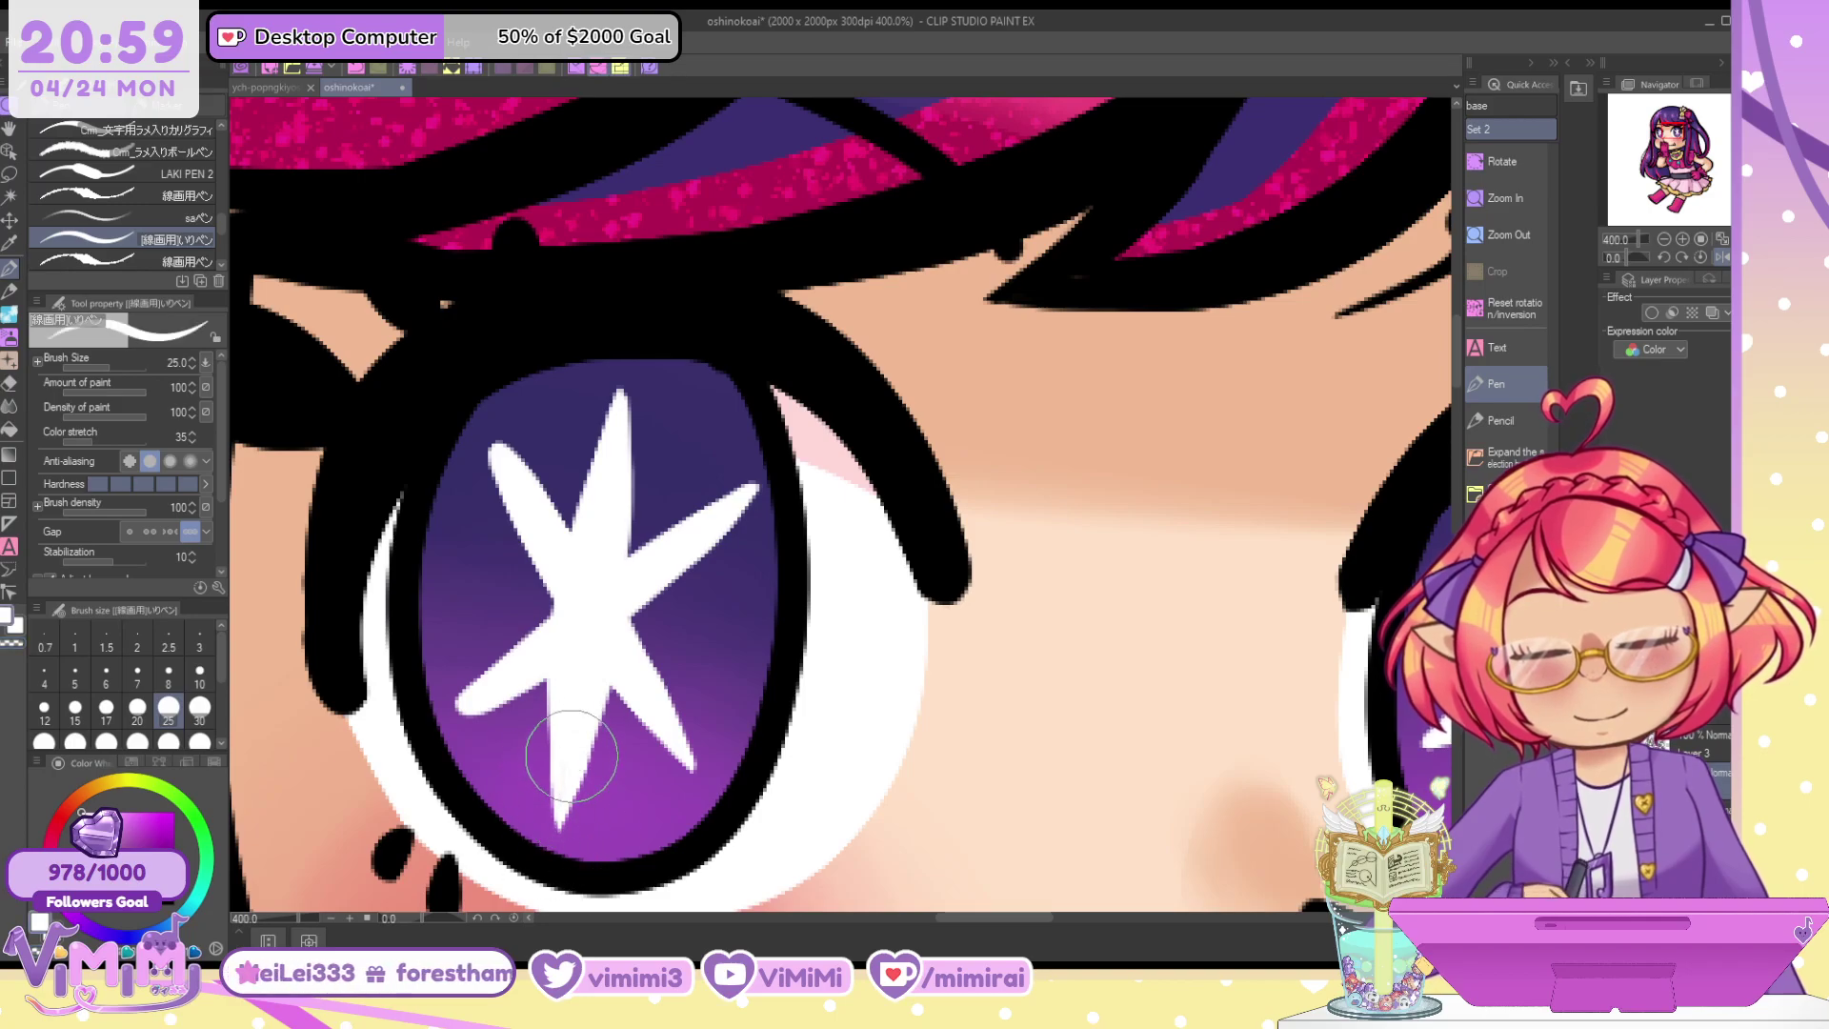
Flip the canvas view back and widen the star's lower-right ray
key("h")
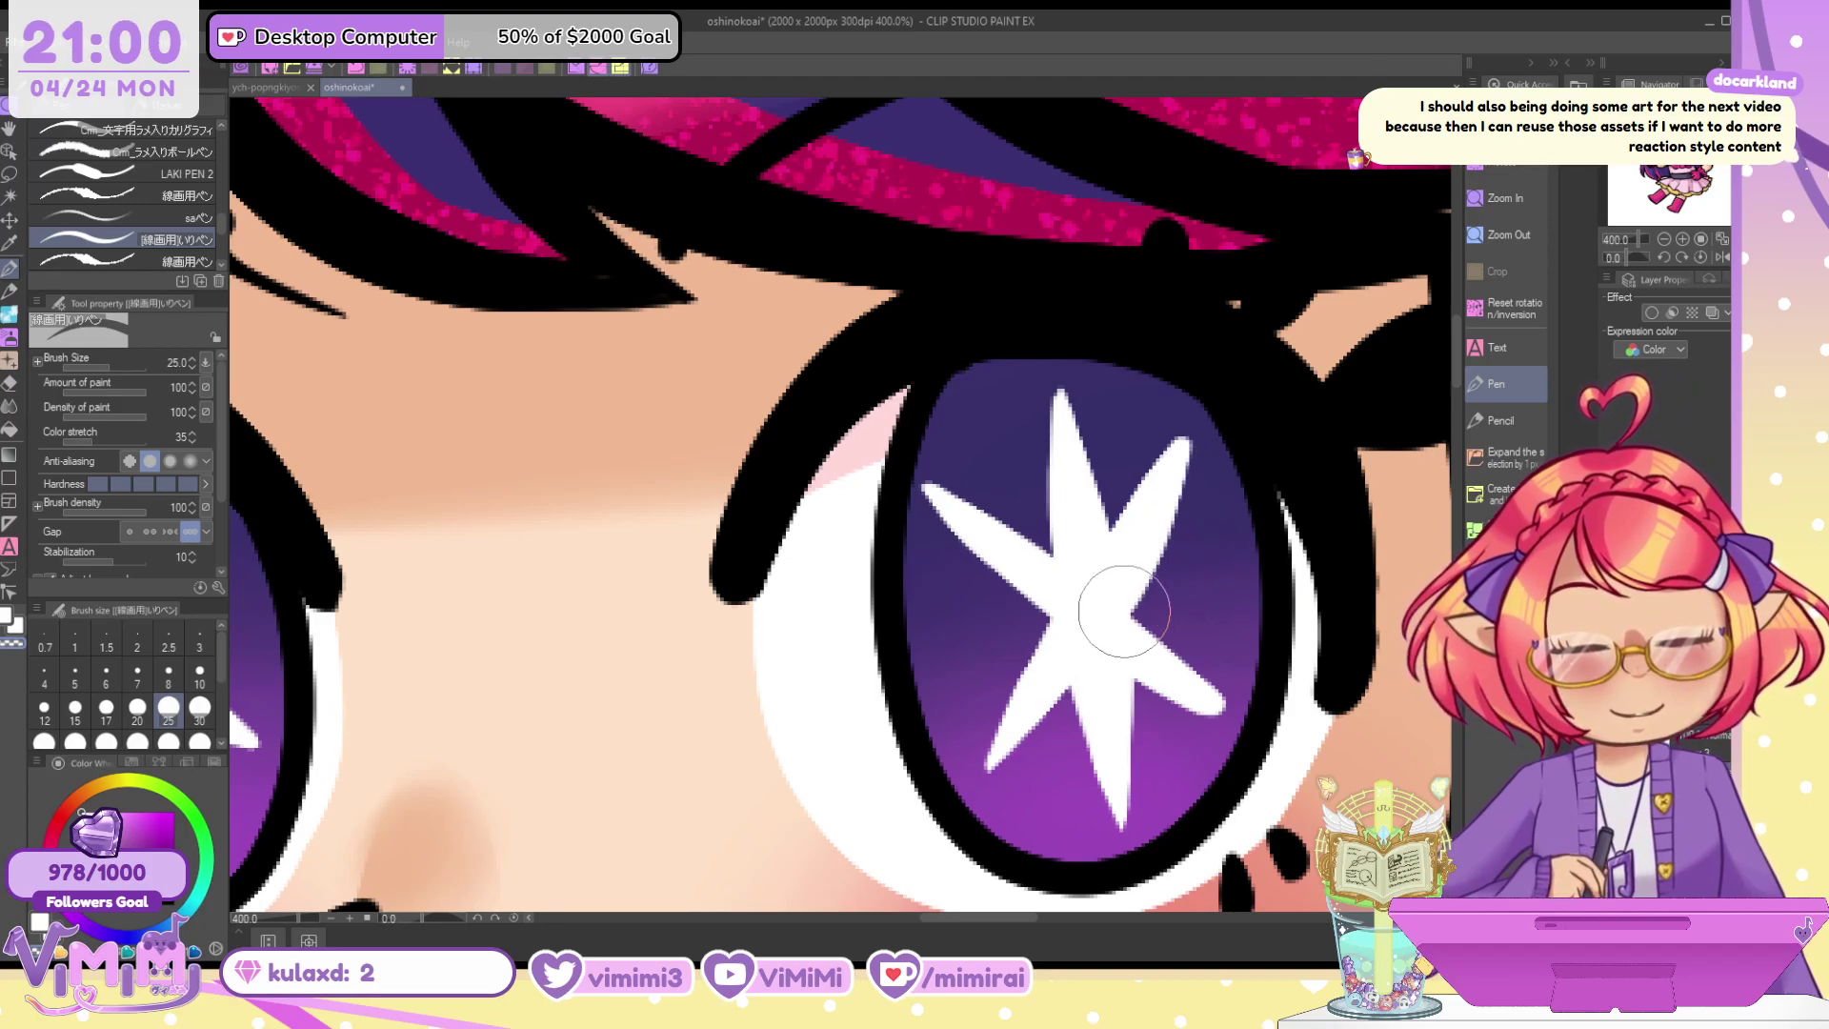
left_click_drag(1126, 613, 1225, 699)
key("ctrl+z")
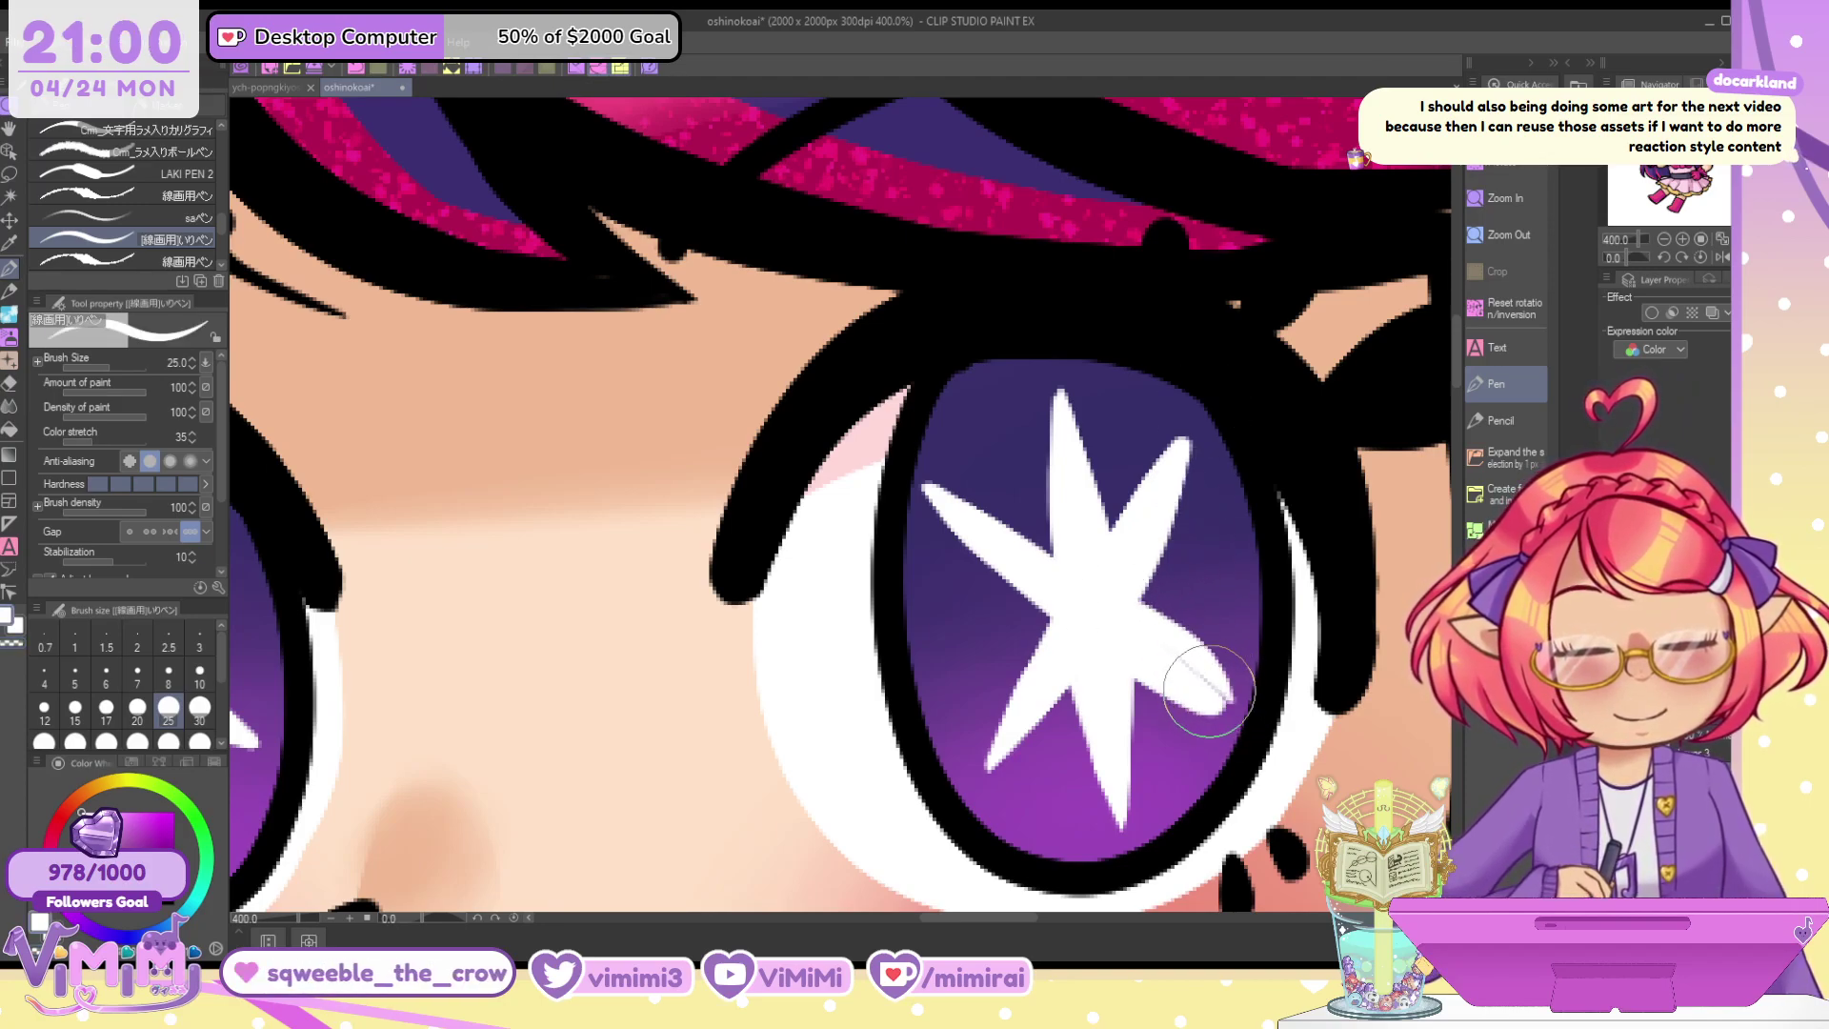
key("ctrl+z")
mouse_move(1146, 617)
left_mouse_down()
mouse_move(1222, 715)
mouse_move(1171, 634)
mouse_move(1221, 718)
left_mouse_up()
key("c")
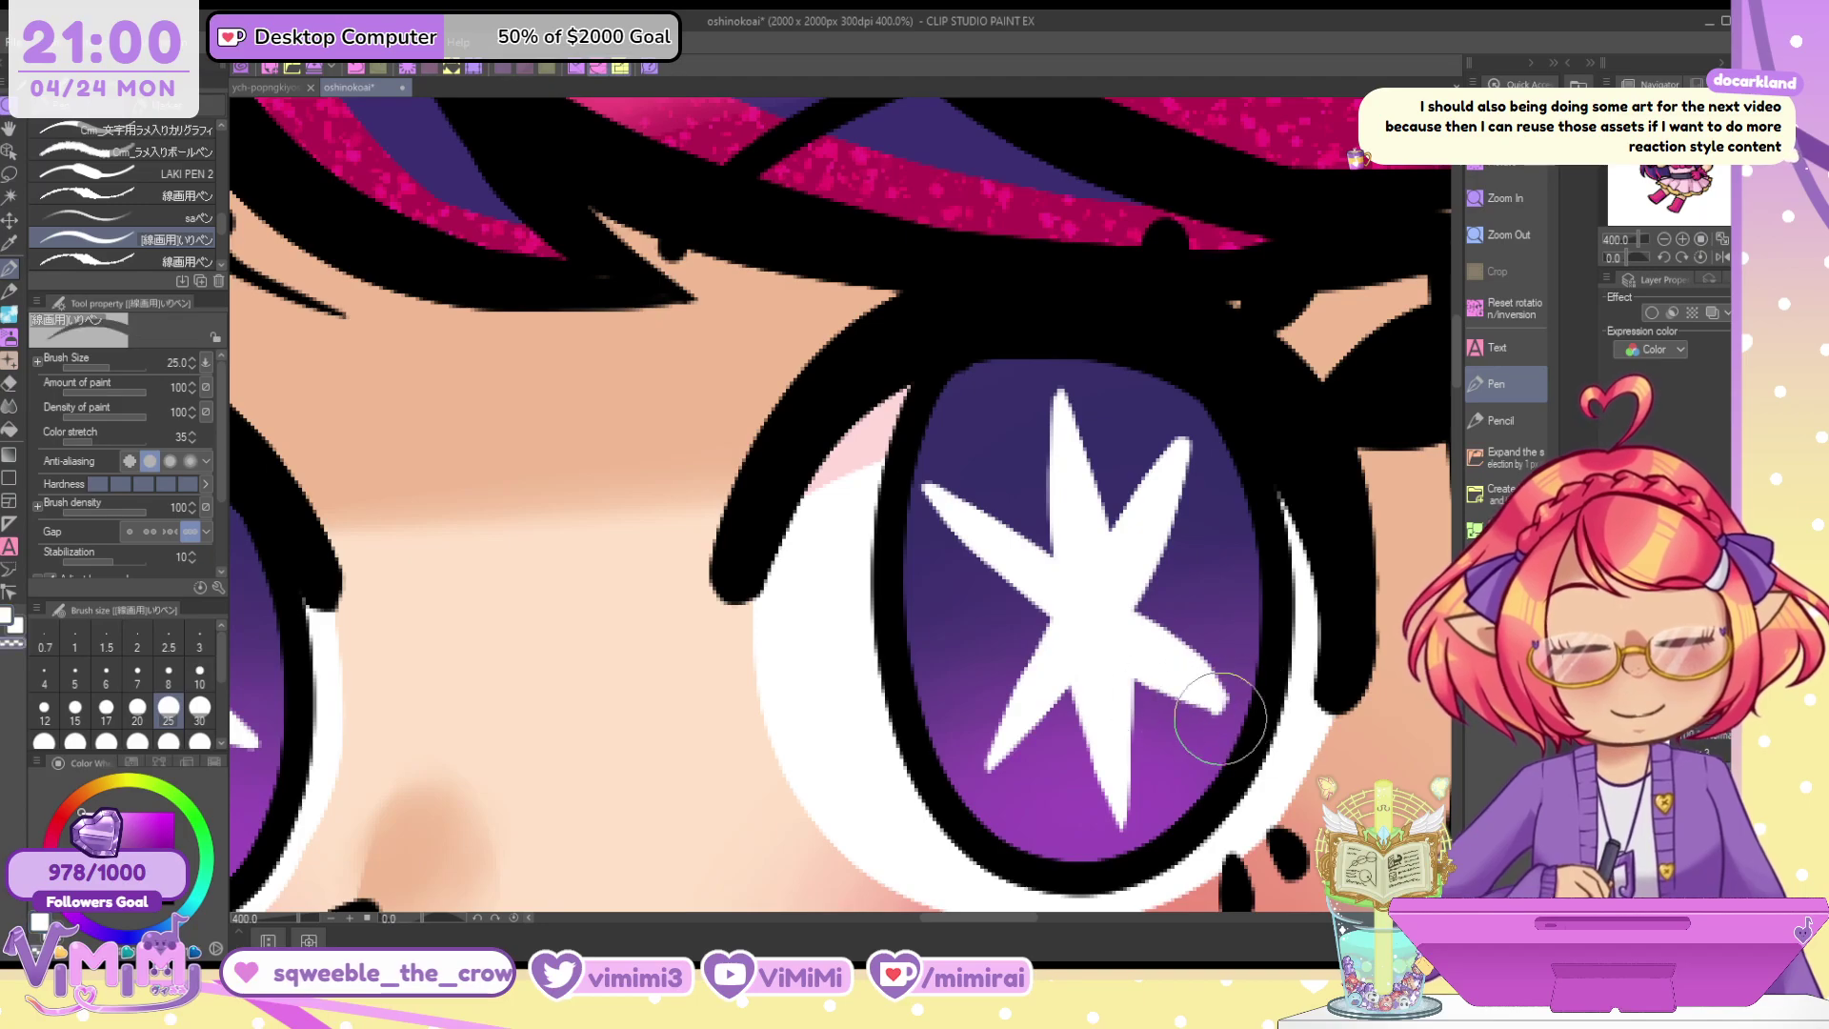
Shorten the star's upper-left ray and touch up the edges near its centre and lower-left ray
mouse_move(957, 498)
left_mouse_down()
mouse_move(920, 509)
mouse_move(1014, 469)
mouse_move(938, 489)
mouse_move(1045, 509)
left_mouse_up()
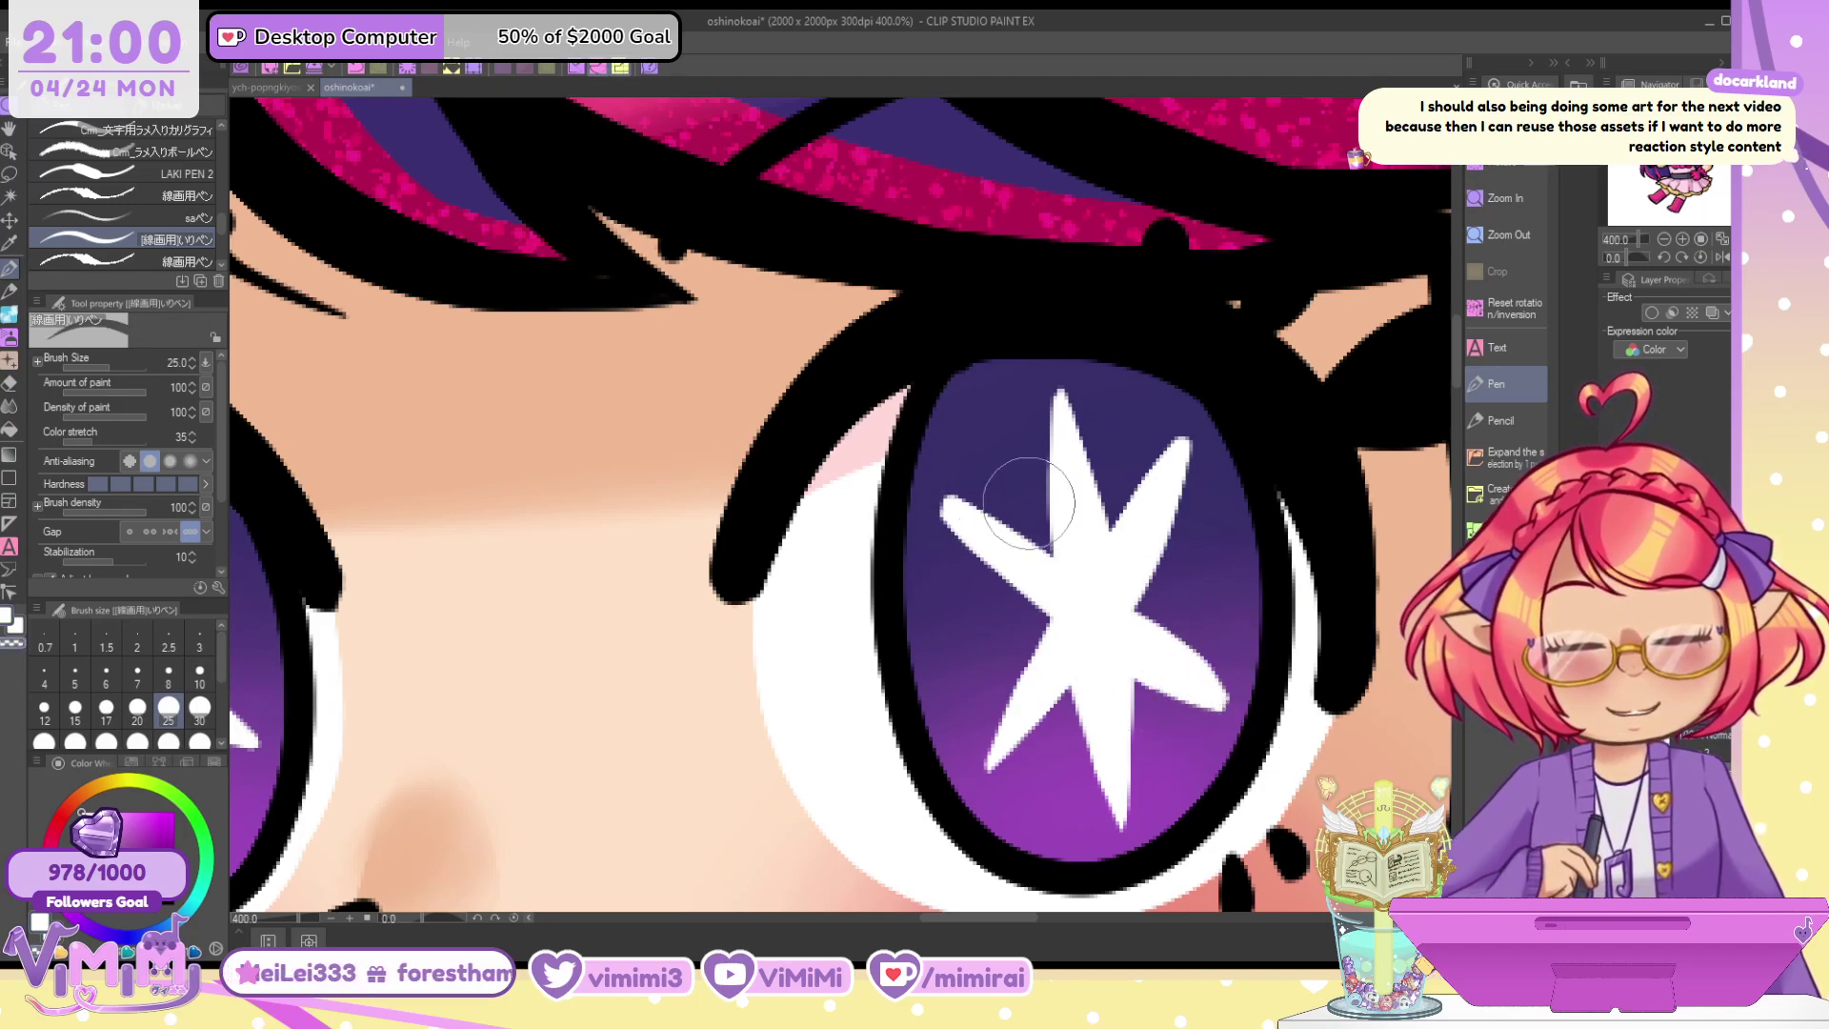
mouse_move(1063, 615)
left_mouse_down()
mouse_move(1010, 704)
mouse_move(1015, 686)
mouse_move(1010, 734)
left_mouse_up()
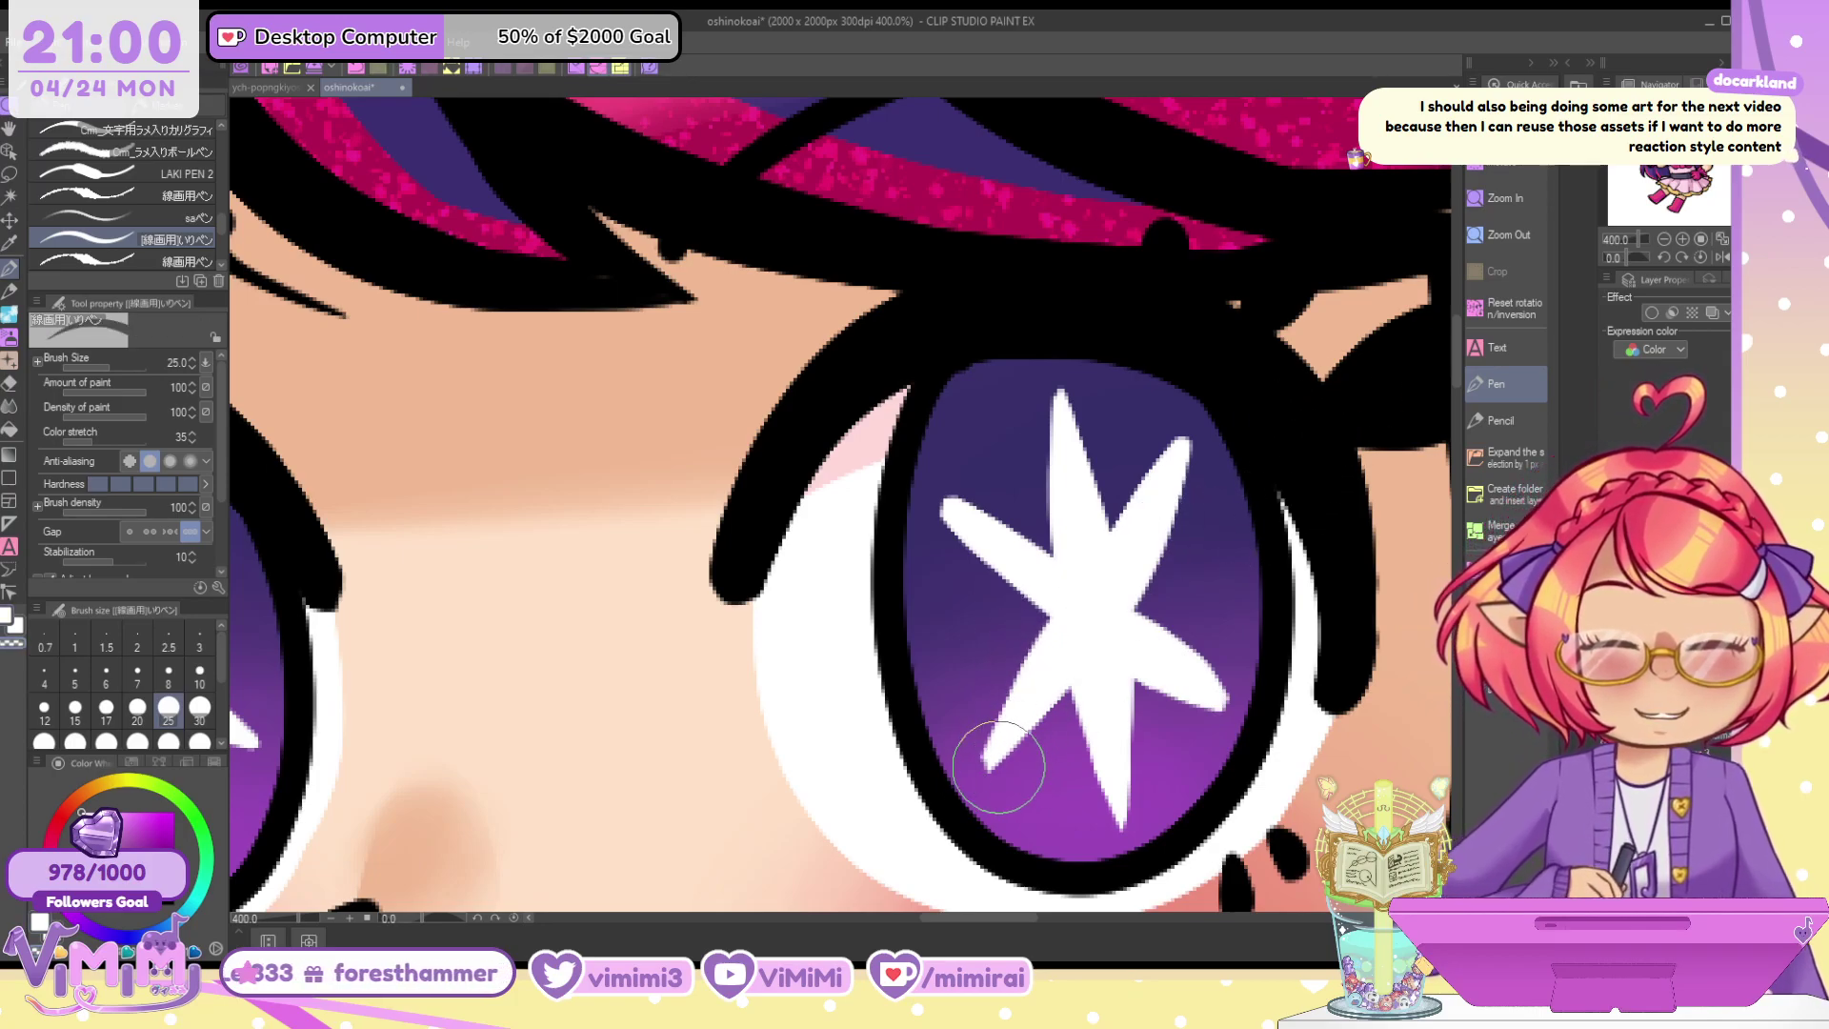
left_click(1663, 240)
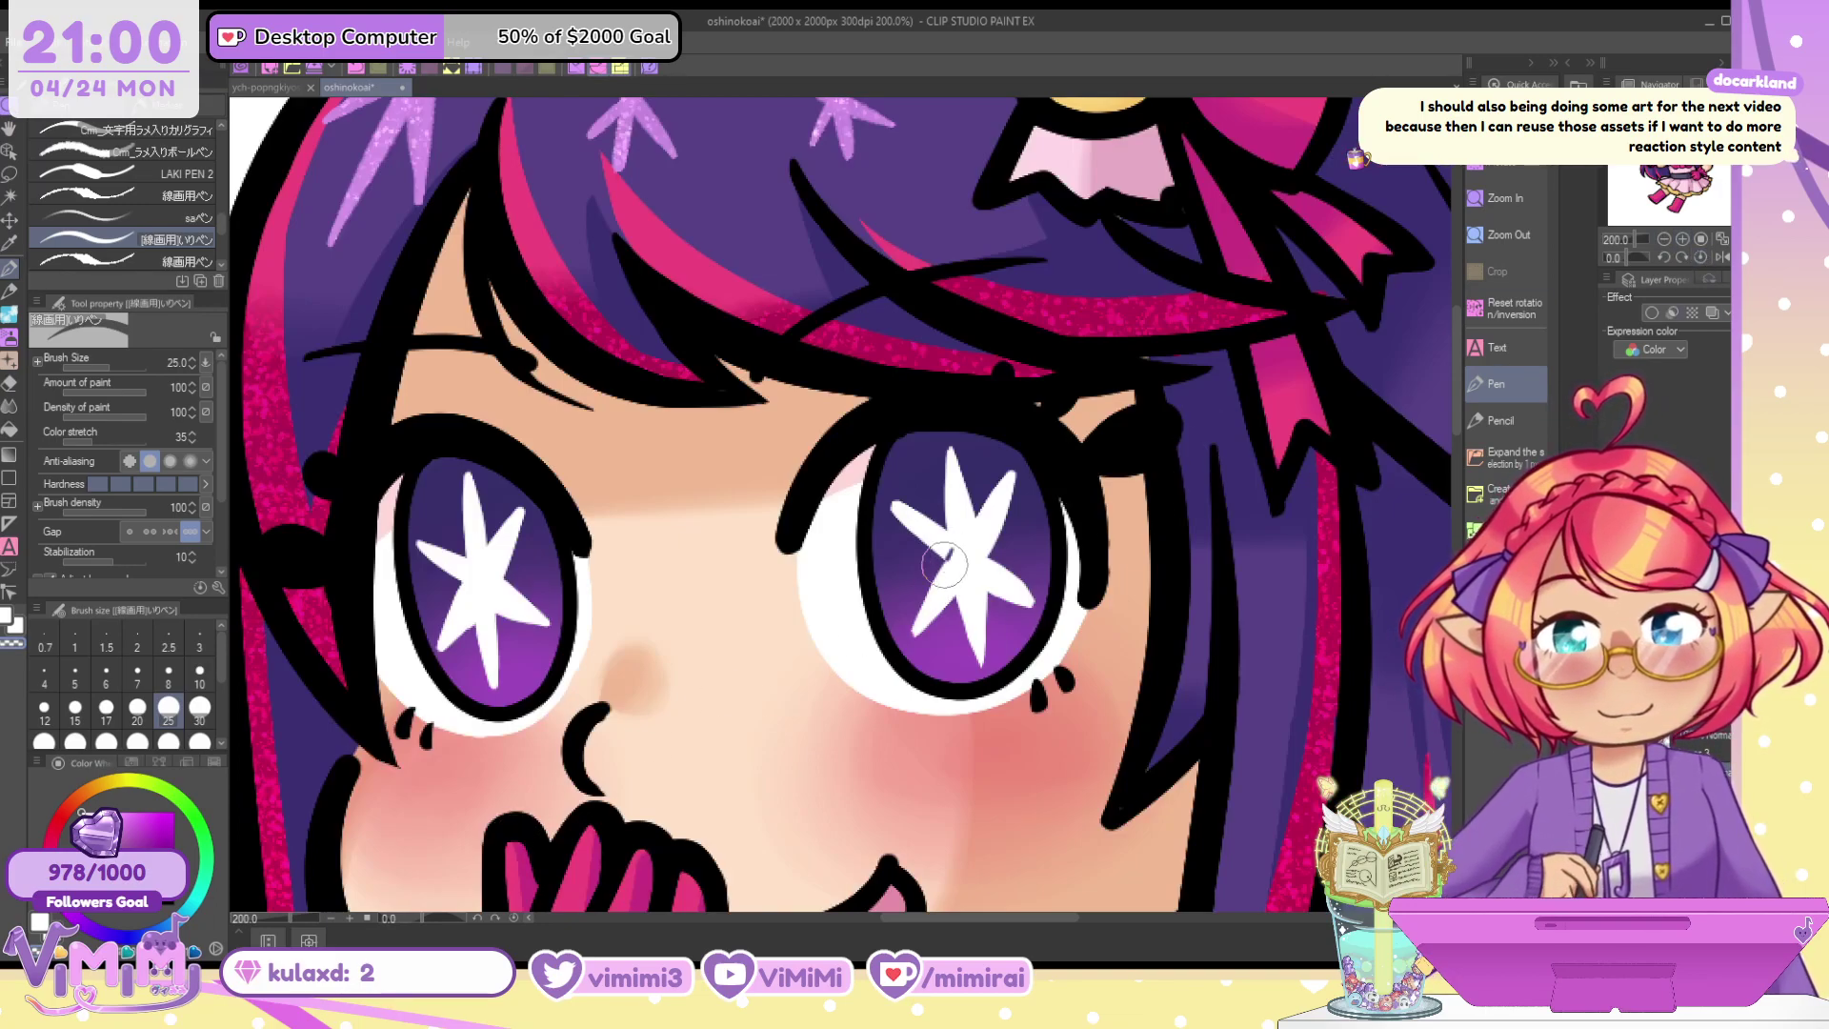
left_click_drag(944, 578, 914, 630)
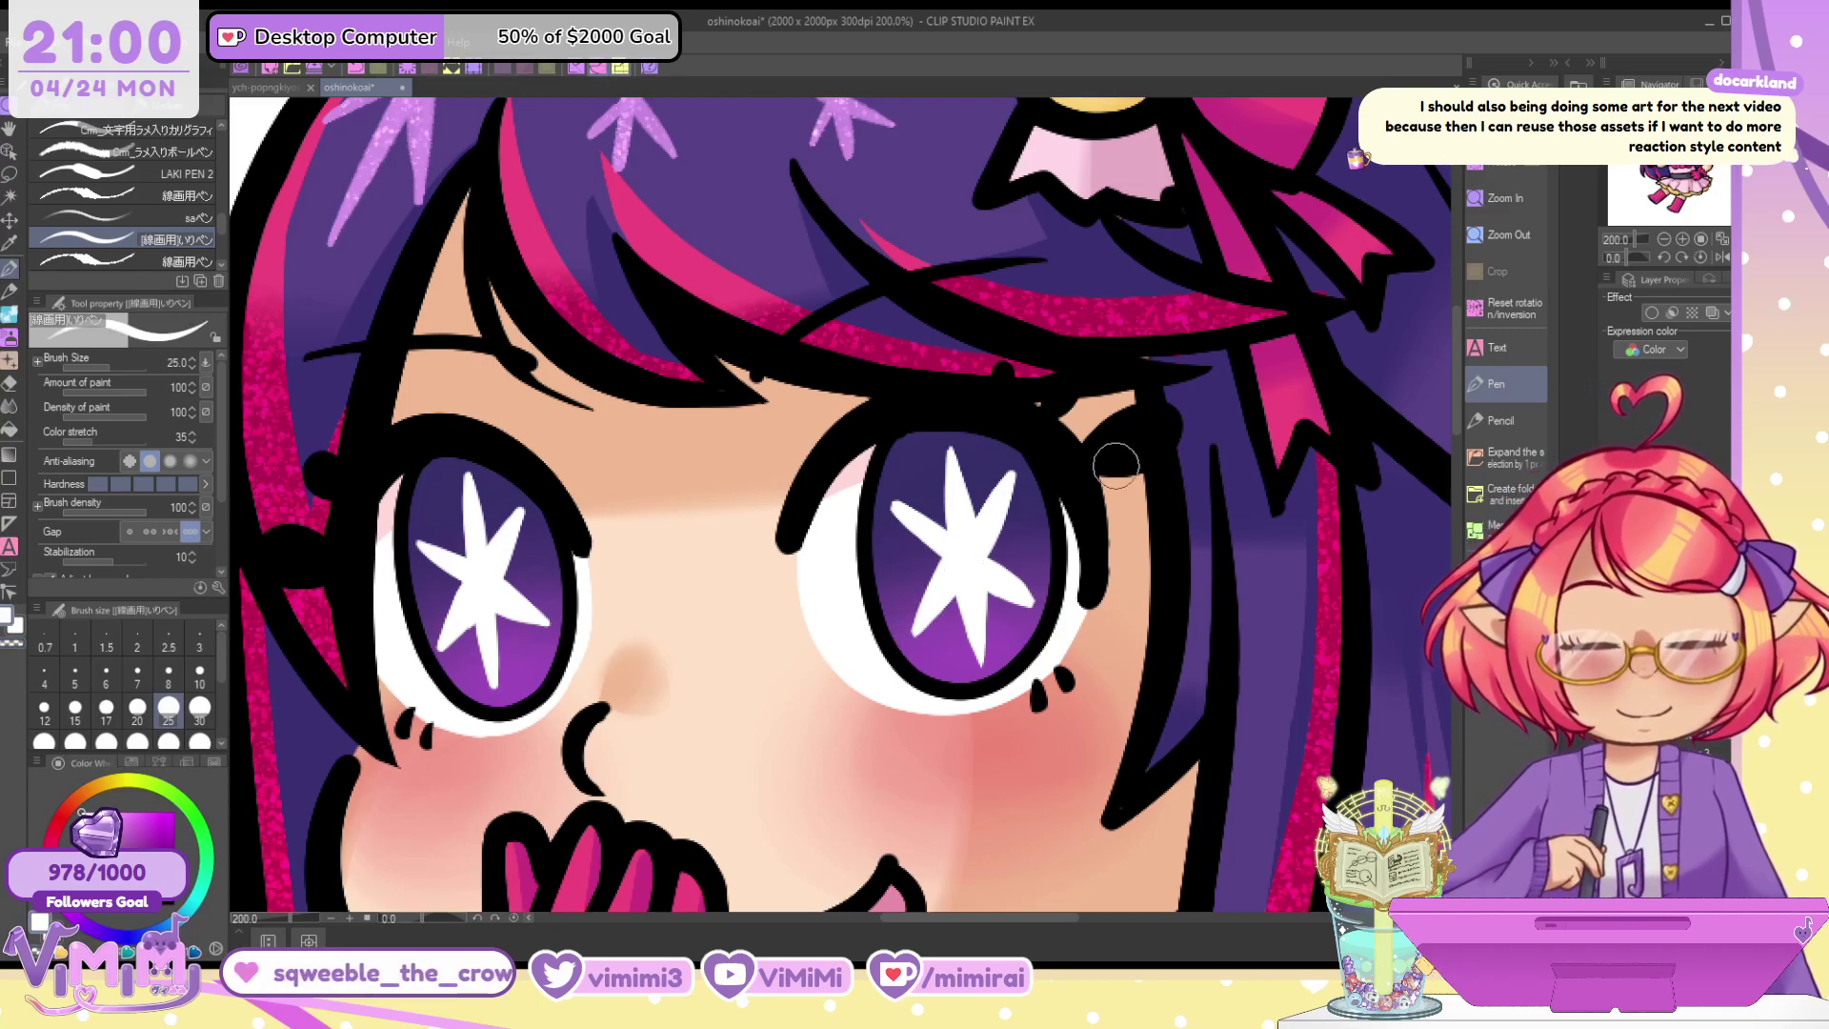
Remove the white stars from both eyes and place a slightly tilted symmetry ruler down the middle of the right-hand iris
scroll(1026, 617, "down", 4)
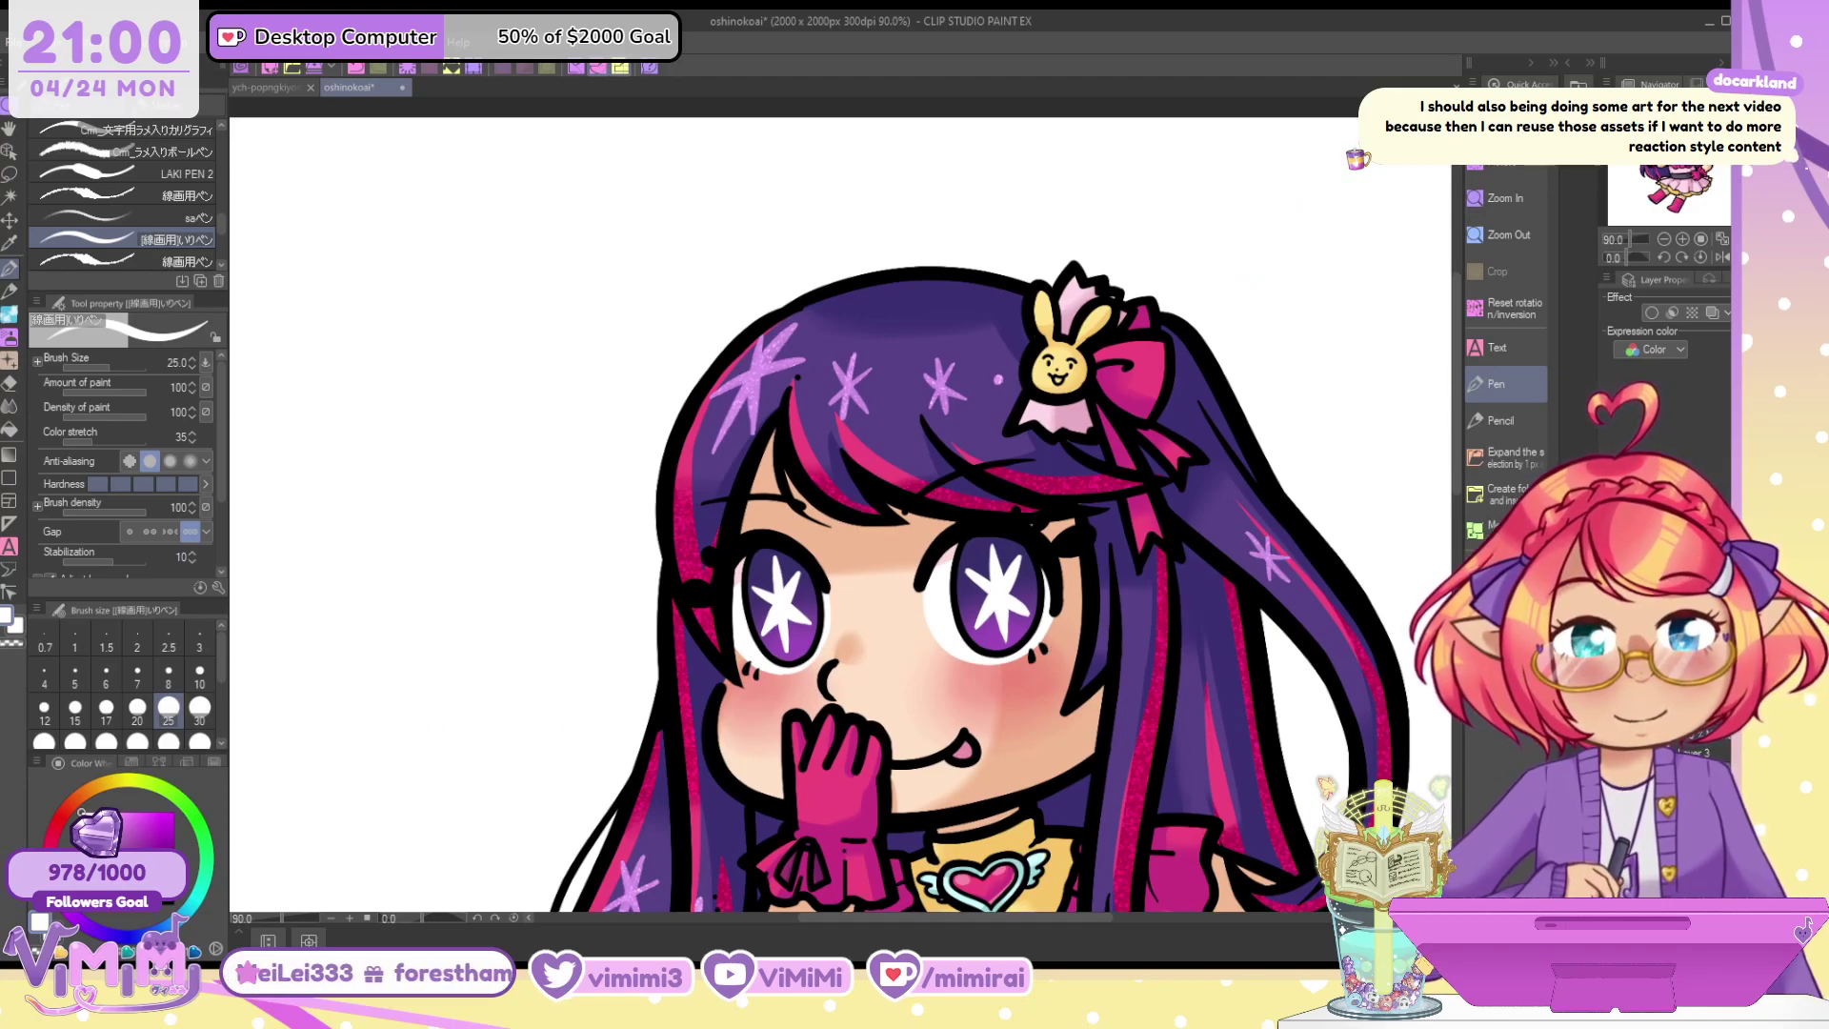
key("ctrl+z")
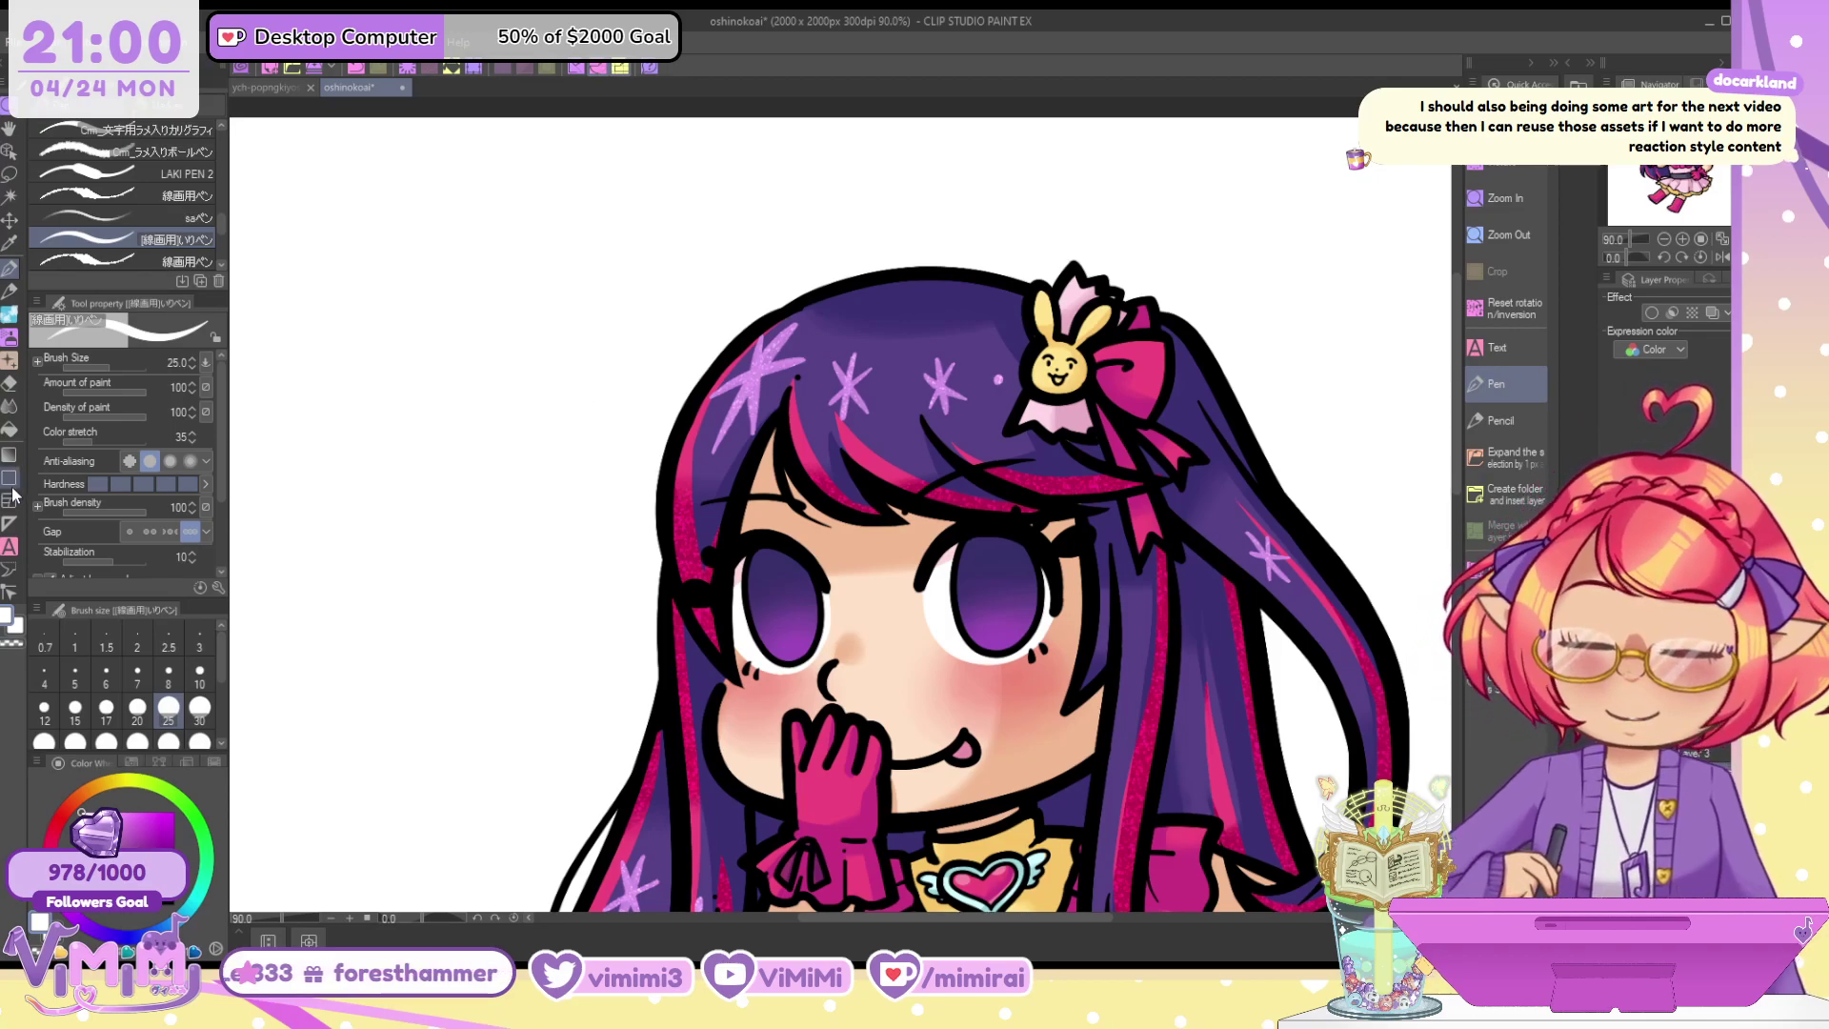
left_click(9, 523)
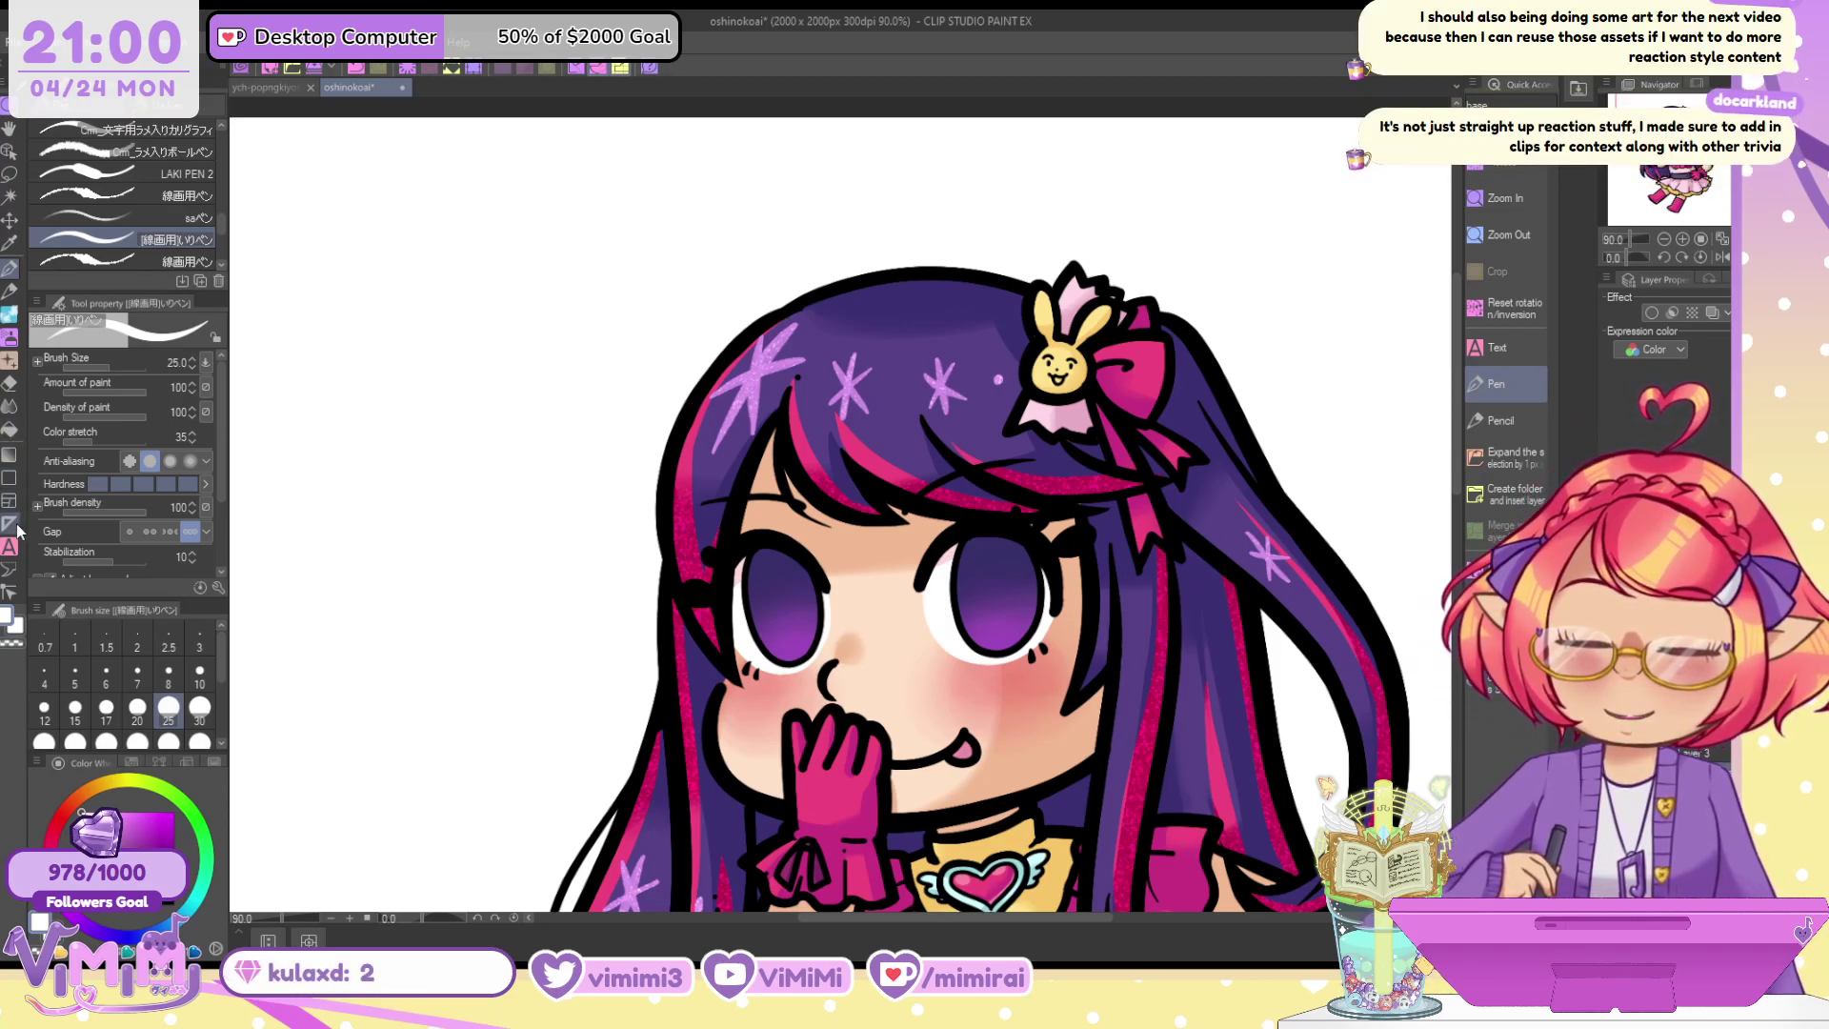
left_click(10, 270)
Draw a tapered white ray along the symmetry ruler in the right-hand iris with the pen at size 25
scroll(1081, 495, "up", 5)
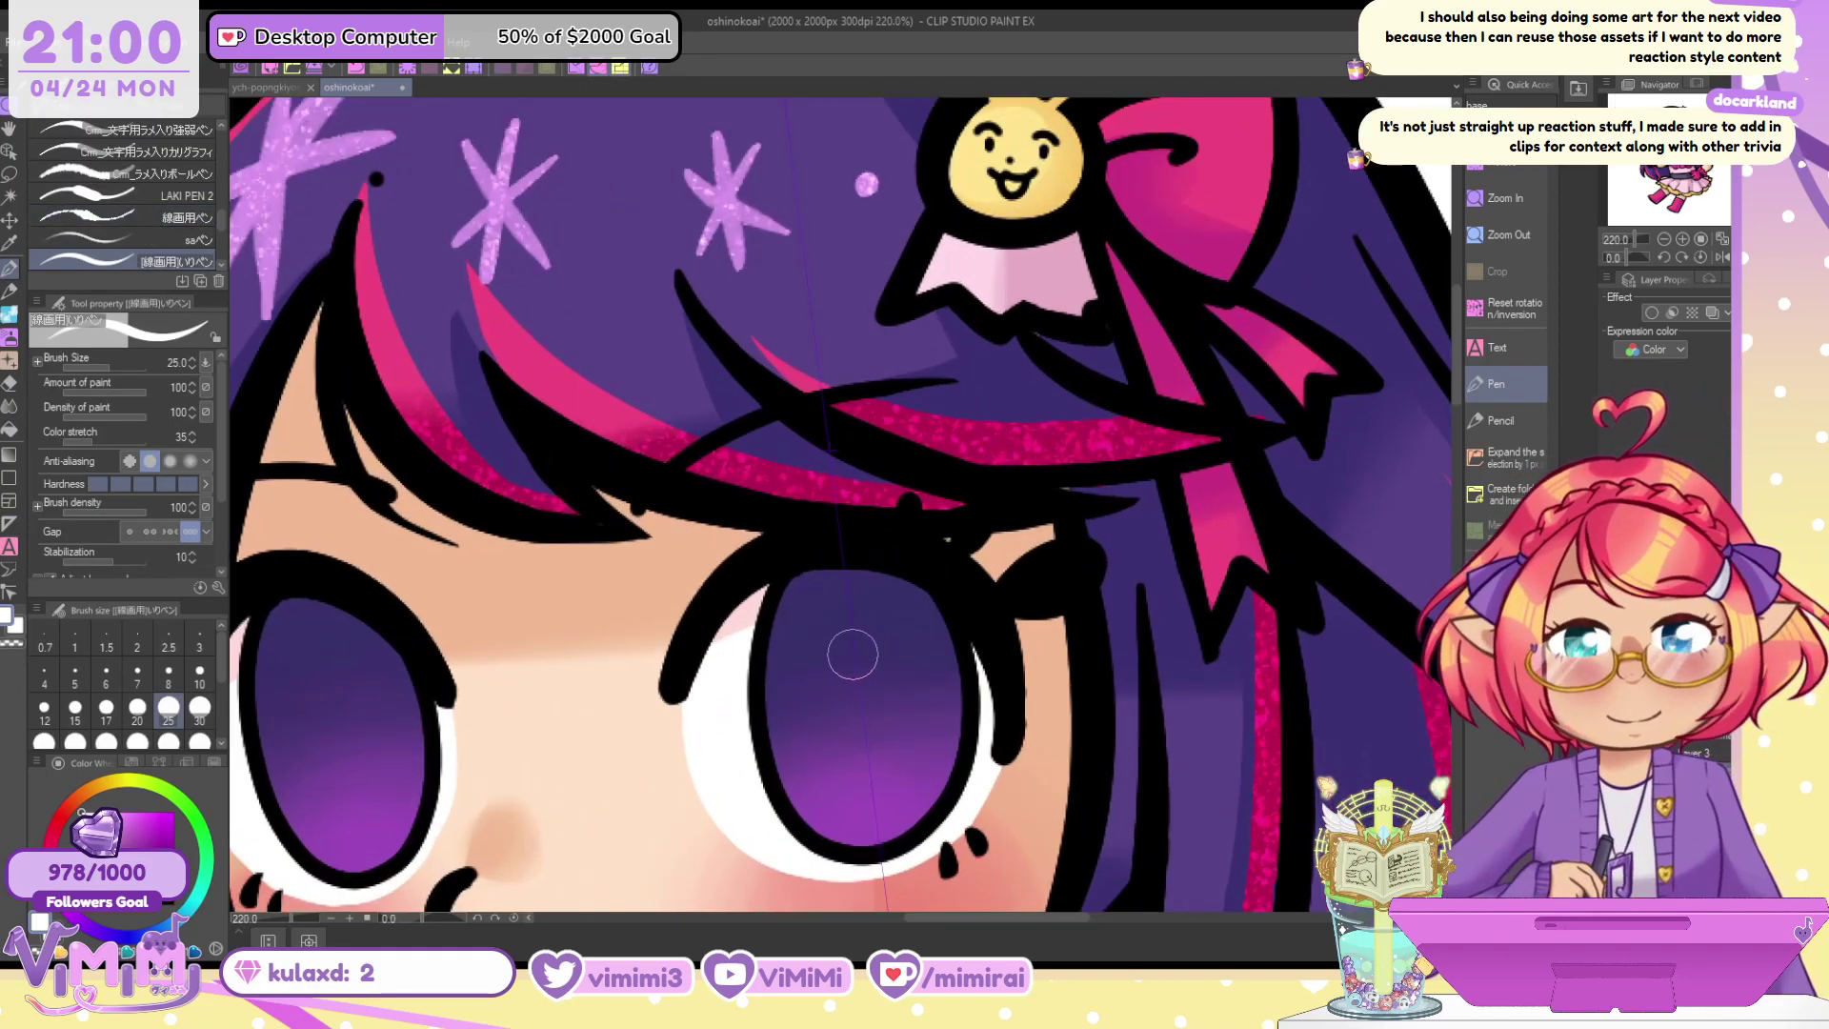
scroll(853, 654, "up", 3)
left_click_drag(836, 571, 875, 881)
left_click_drag(850, 571, 895, 878)
left_click_drag(1666, 177, 1664, 154)
key("ctrl+z")
key("ctrl+z")
left_click_drag(798, 212, 840, 542)
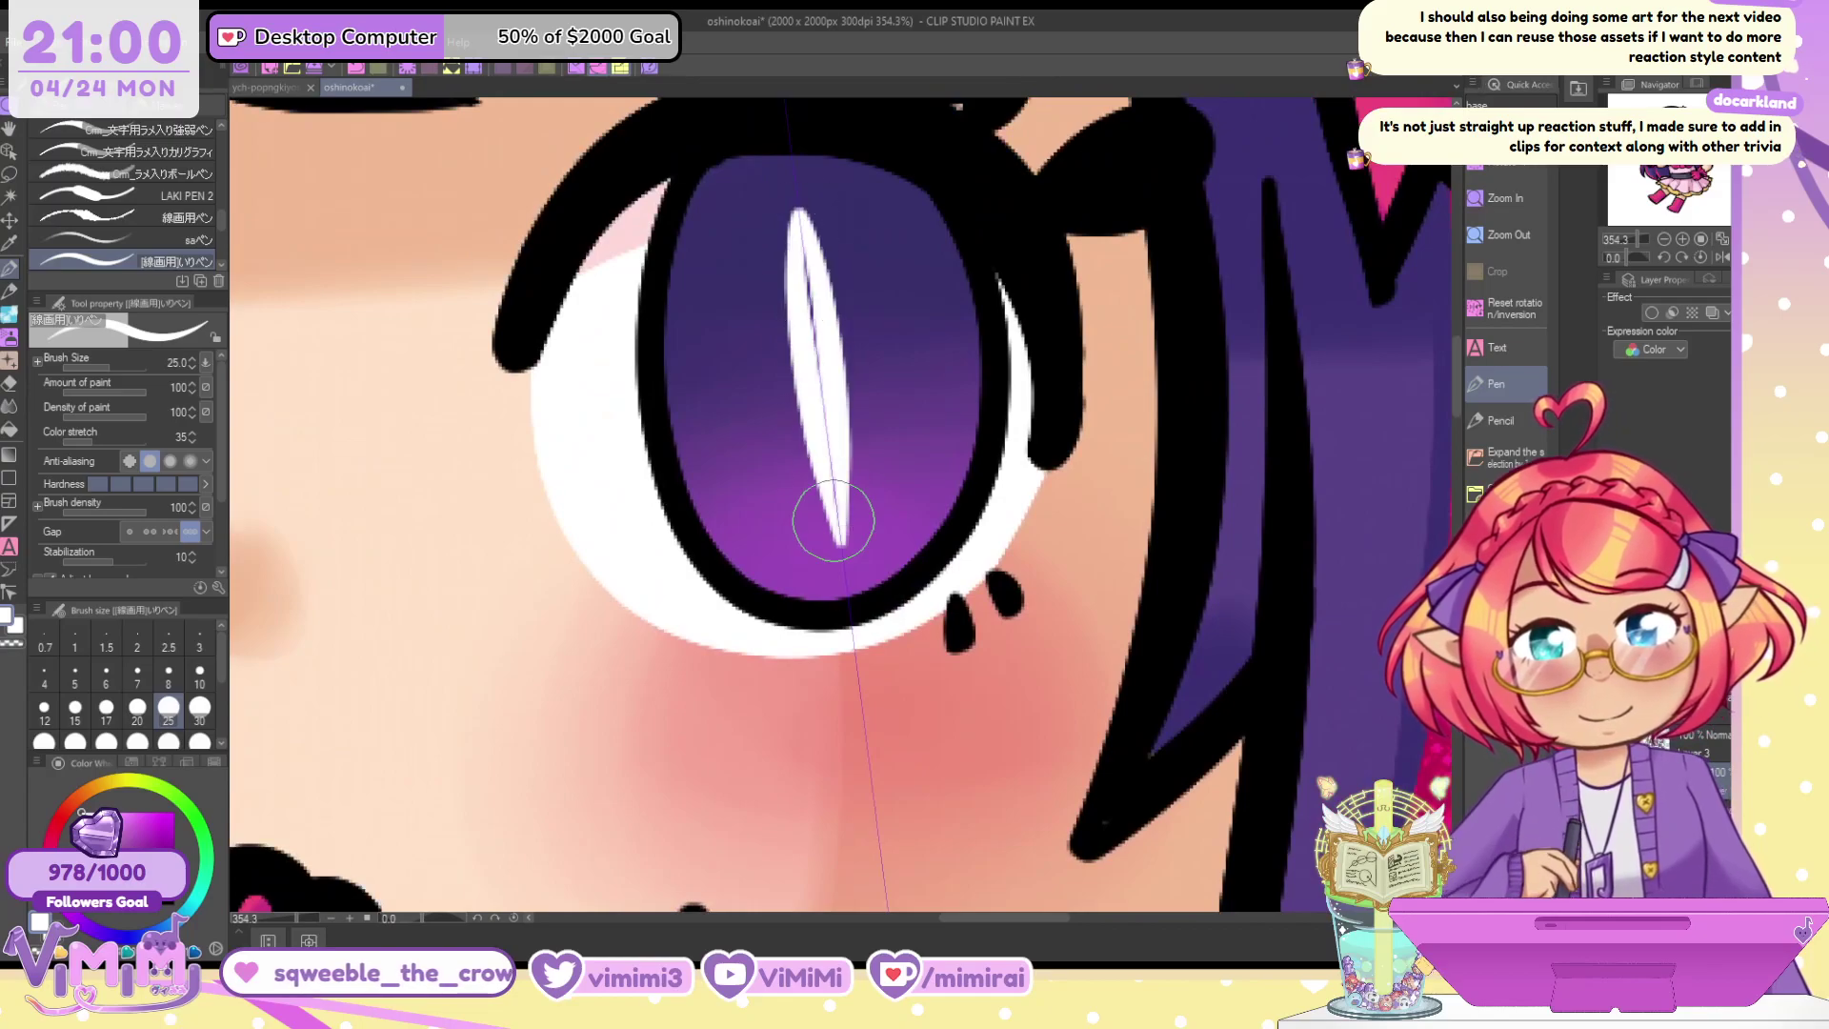
Try to add mirrored side rays slanting outward from the lower half of the white ray
mouse_move(803, 277)
left_mouse_down()
mouse_move(832, 428)
mouse_move(745, 479)
left_mouse_up()
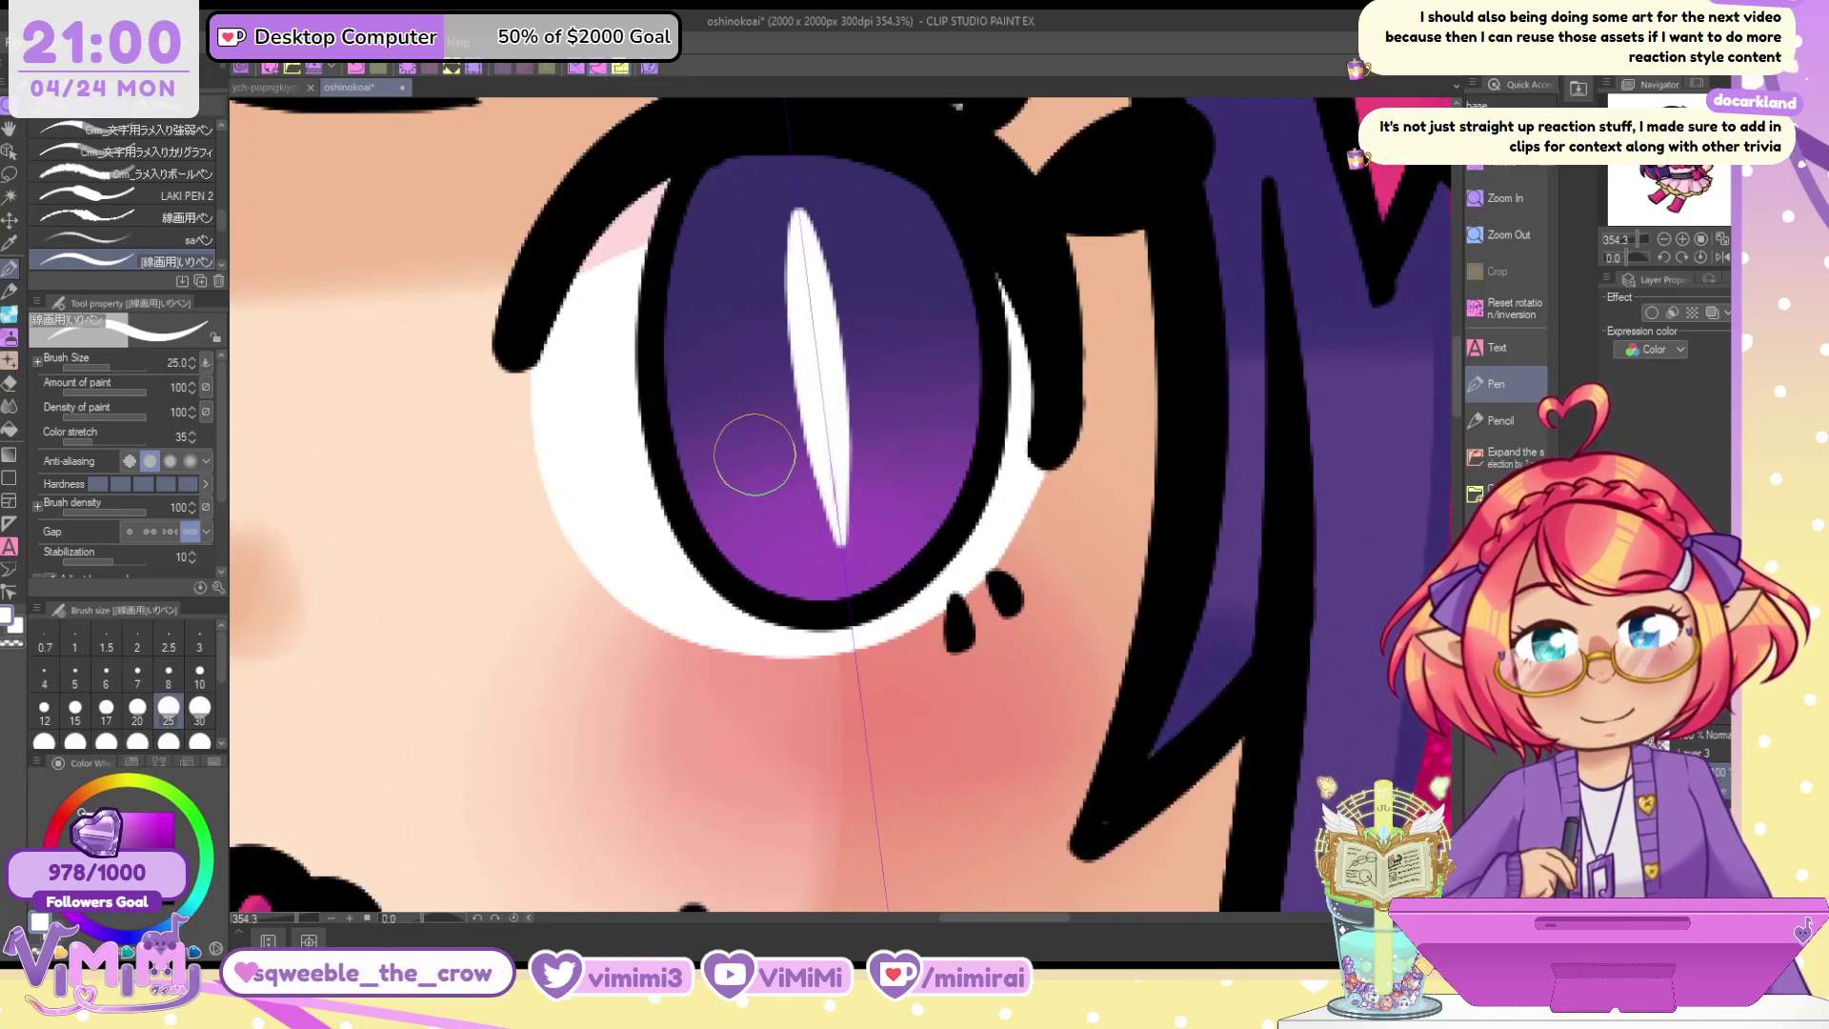
left_click_drag(848, 393, 919, 459)
left_click_drag(745, 481, 818, 384)
left_click_drag(767, 451, 814, 385)
key("ctrl+z")
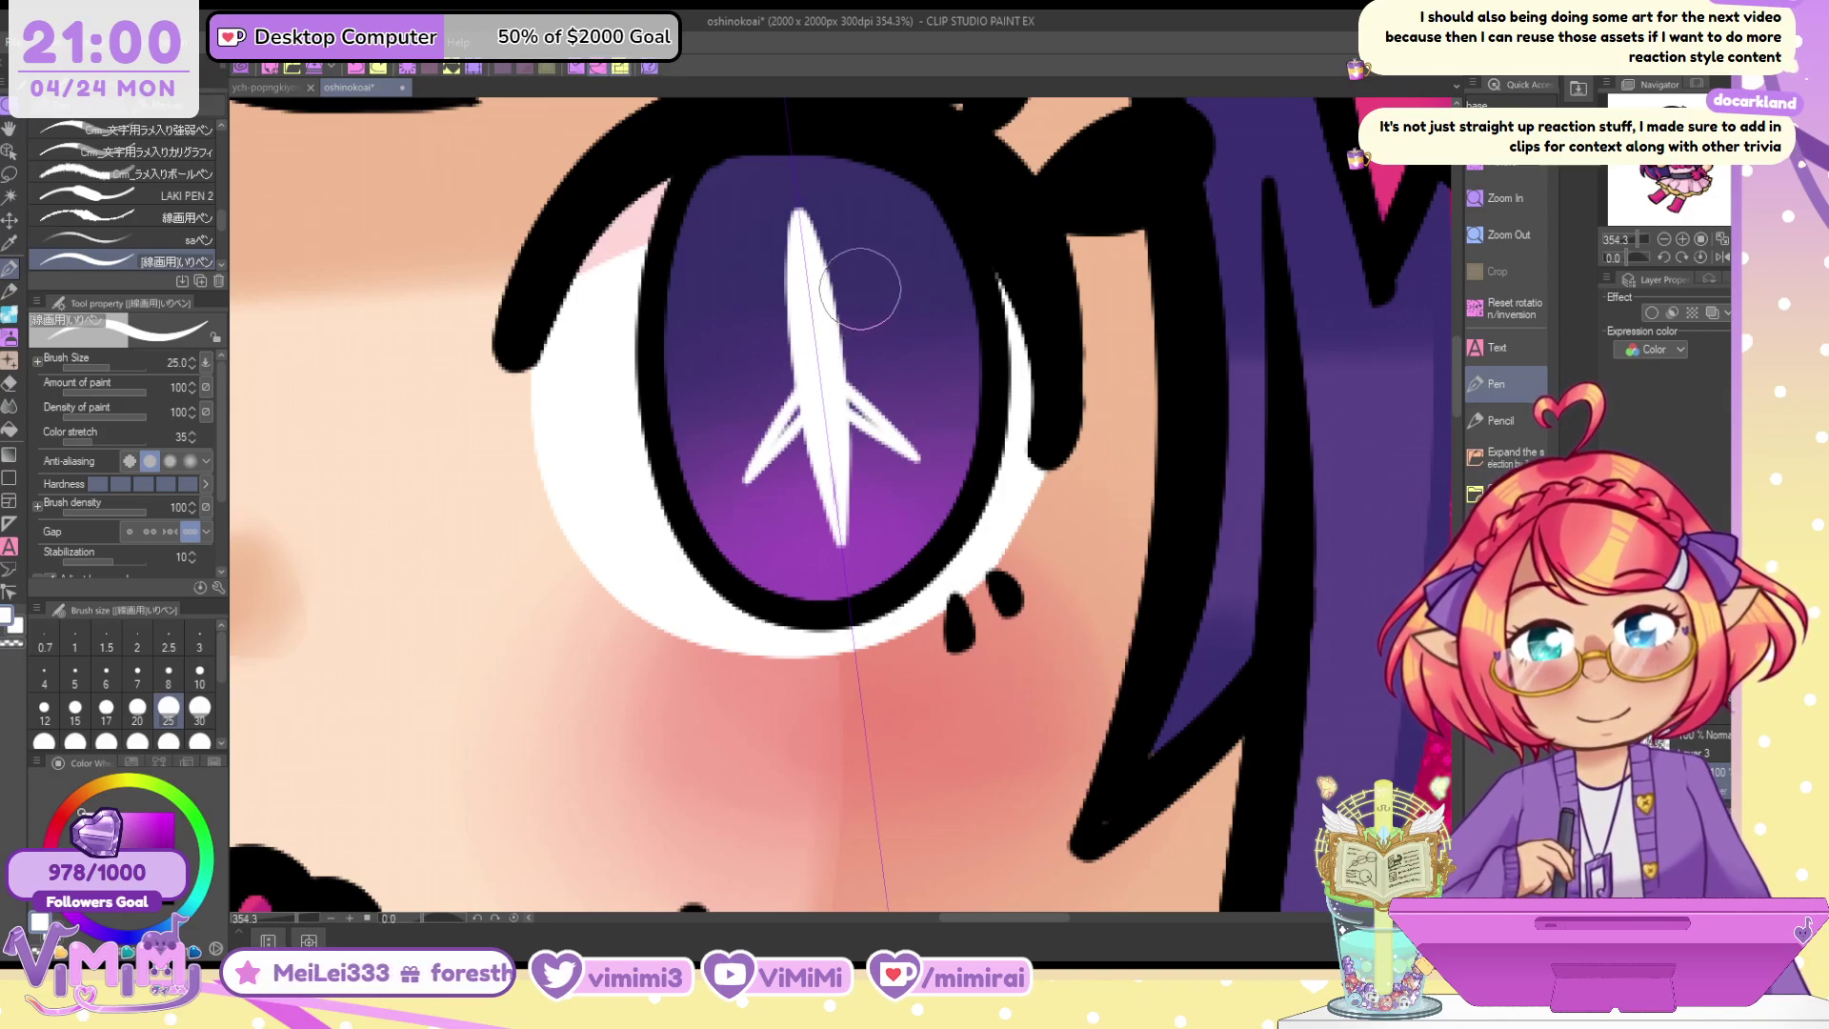
key("ctrl+z")
Try to draw long mirrored diagonal rays crossing the vertical ray from upper right to lower left, and undo them
left_click_drag(900, 240, 762, 462)
key("ctrl+z")
key("ctrl+z")
left_click_drag(900, 287, 721, 476)
key("ctrl+z")
key("ctrl+z")
key("ctrl+z")
key("ctrl+z")
key("ctrl+z")
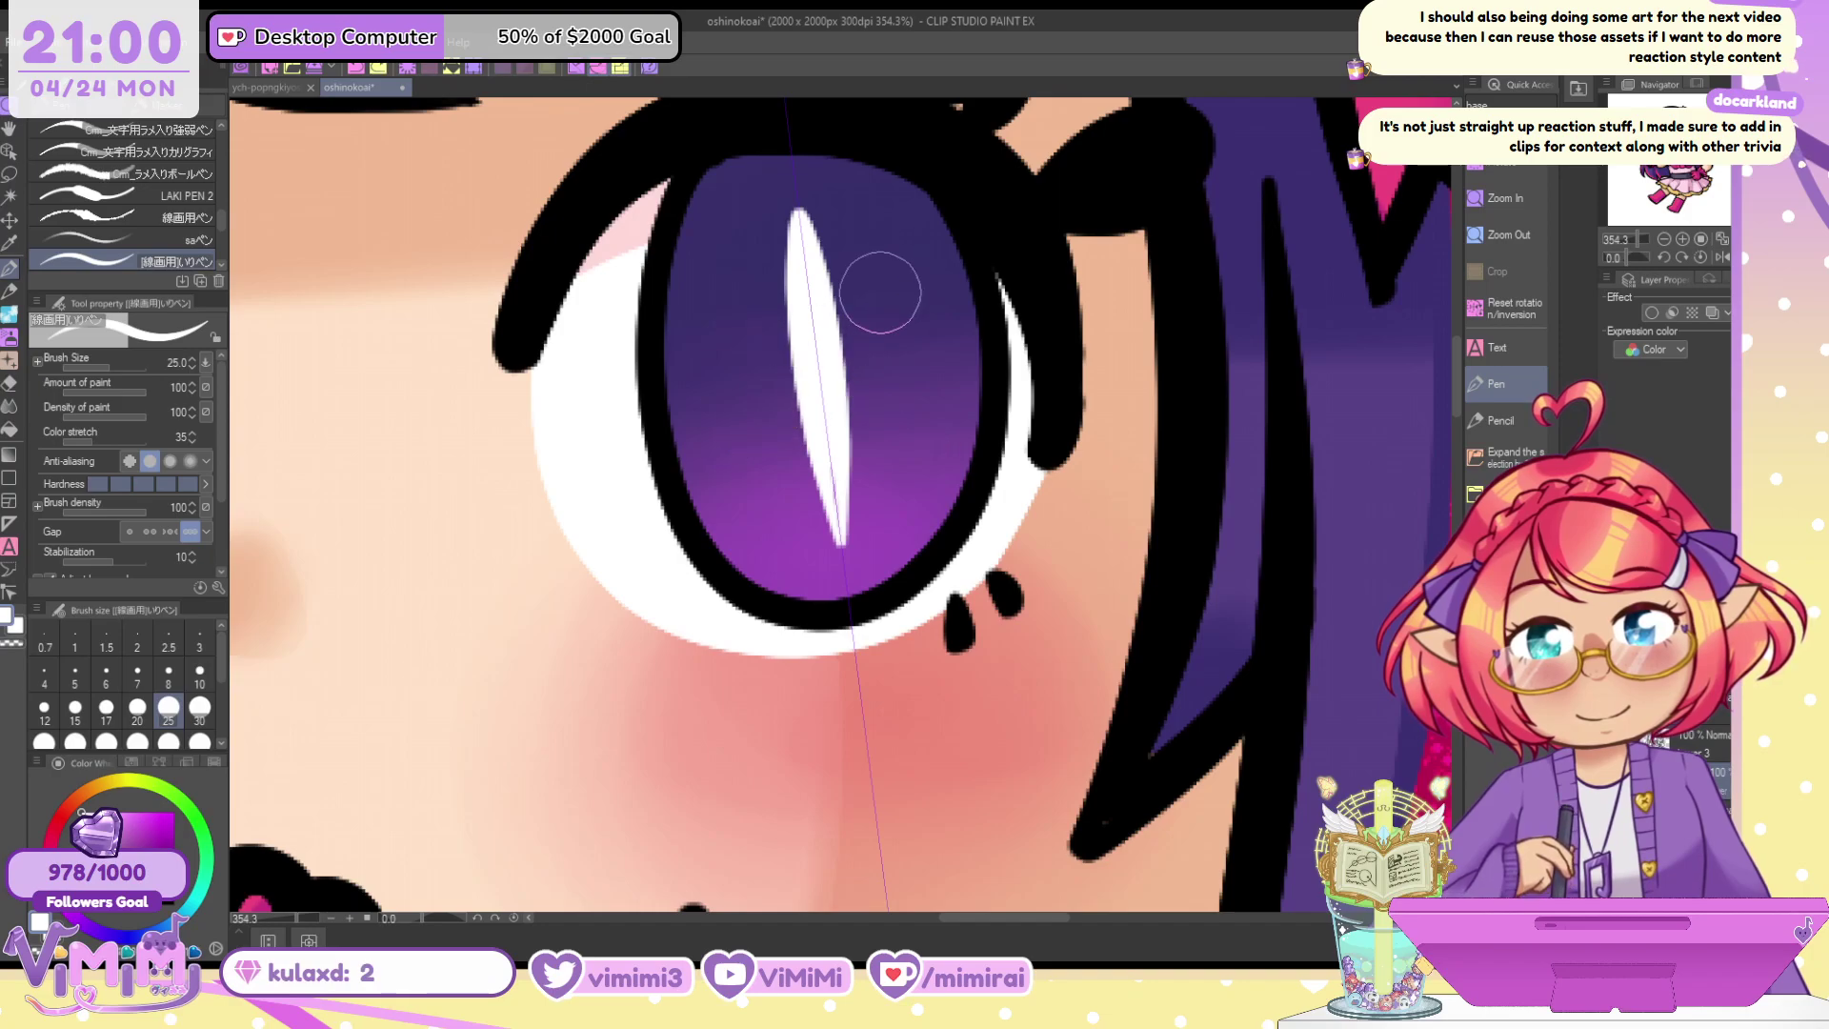
Try to add thin mirrored side rays to the upper and lower halves of the vertical ray in the right-hand iris
left_click_drag(905, 245, 827, 354)
left_click_drag(702, 269, 808, 351)
left_click_drag(912, 455, 831, 381)
left_click_drag(752, 473, 809, 395)
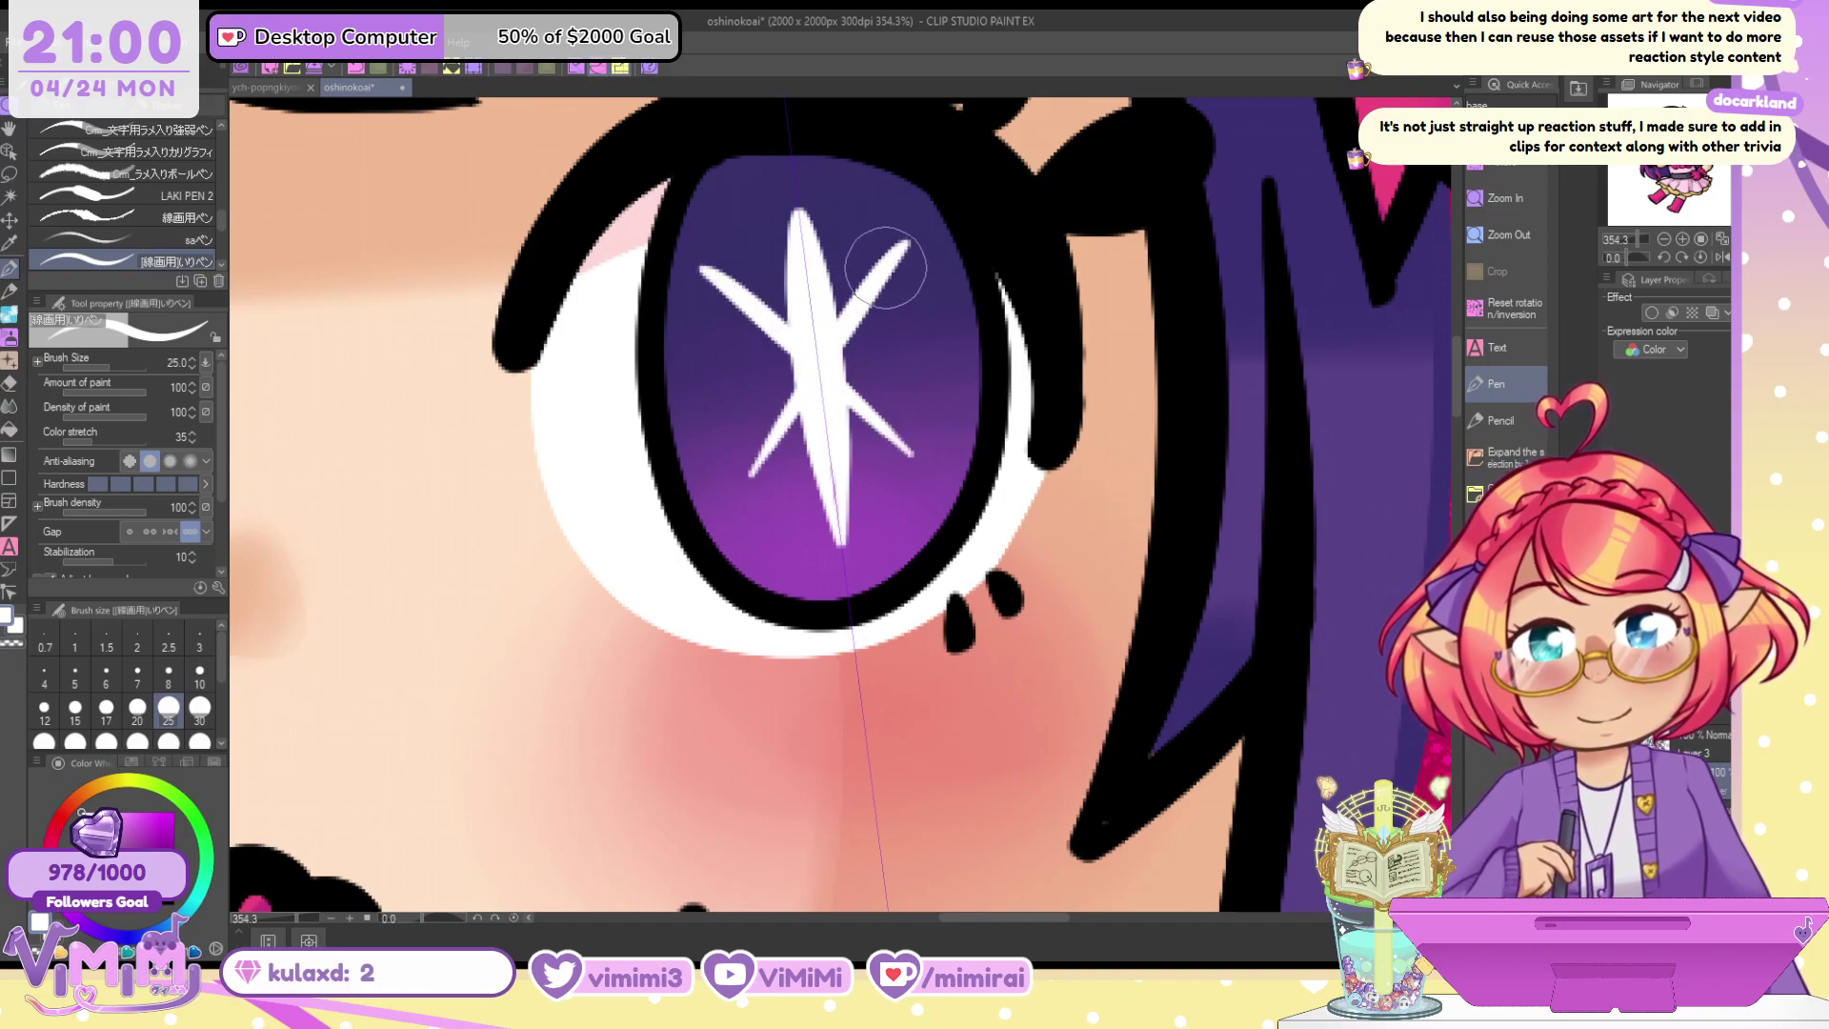
key("ctrl+z")
key("ctrl+z")
key("ctrl+z")
key("ctrl+z")
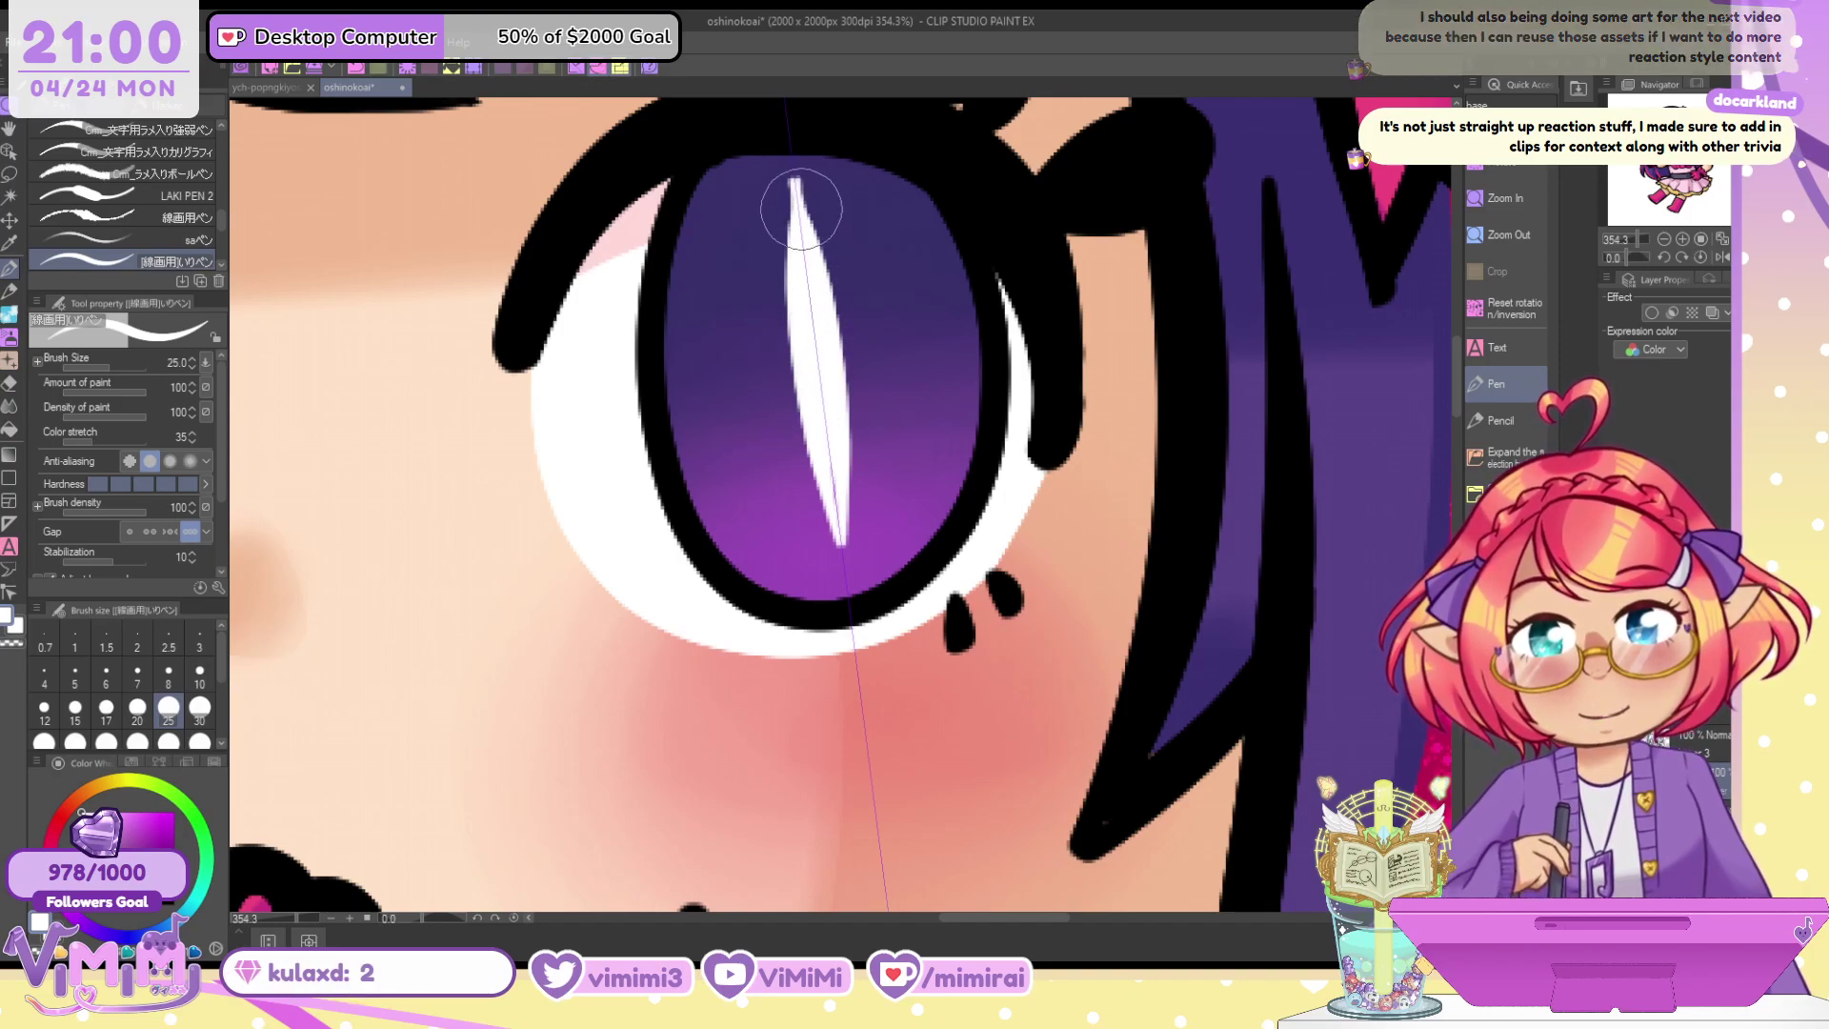
Widen the vertical ray in the right-hand iris along the symmetry ruler and sharpen its upper tip
left_click_drag(791, 273, 877, 548)
key("ctrl+z")
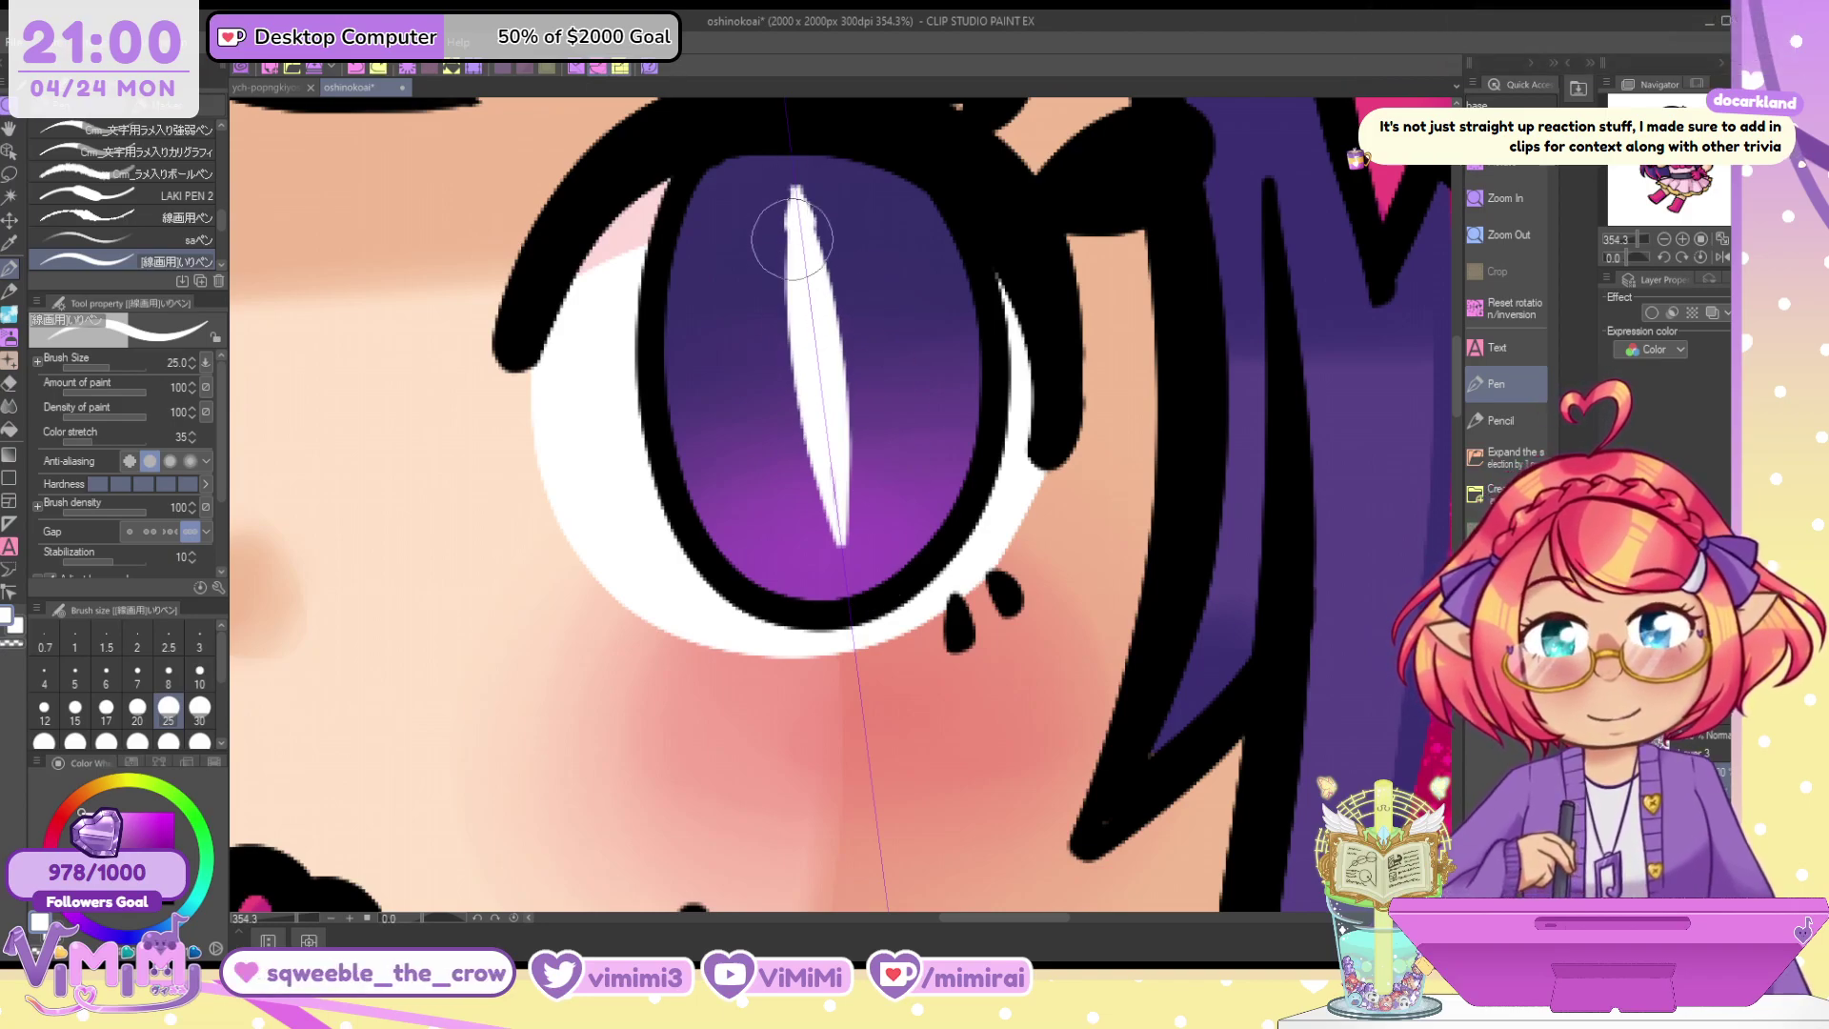
left_click_drag(791, 238, 860, 543)
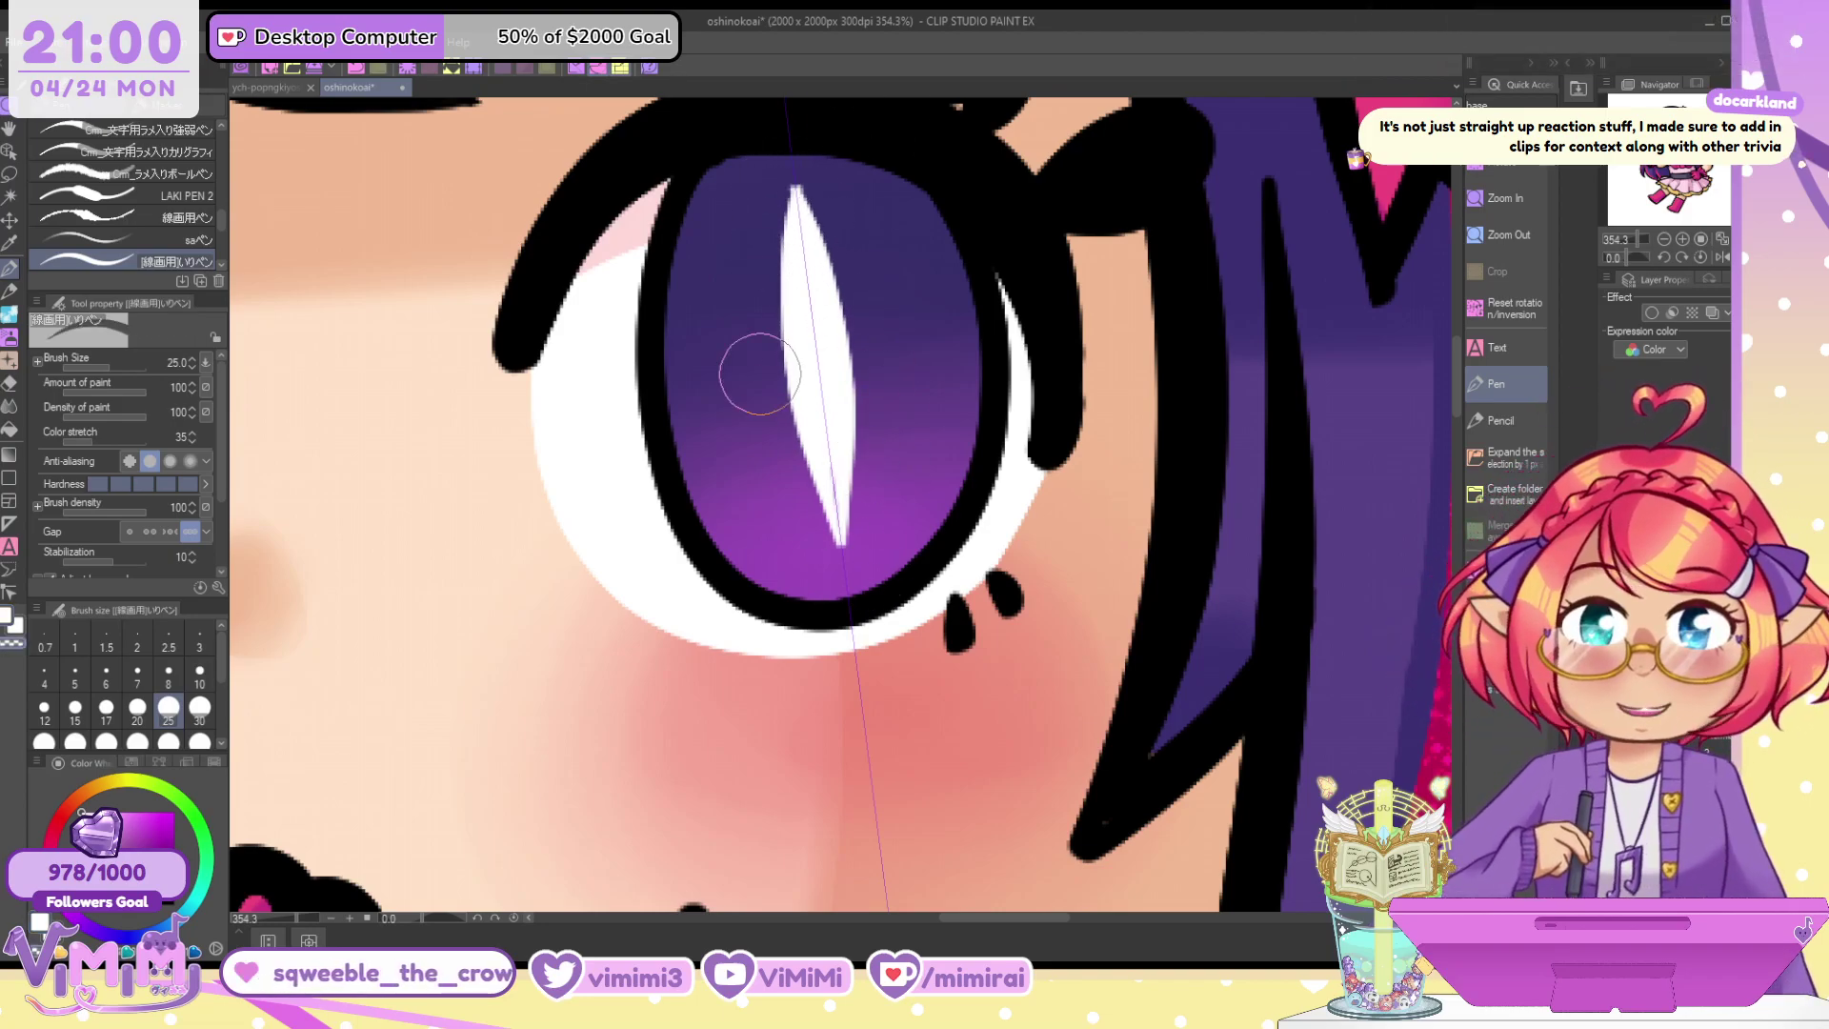
Try to draw thick, steep mirrored diagonal rays across the vertical ray and refine the lower points of the star
left_click_drag(903, 248, 752, 453)
left_click_drag(884, 257, 743, 459)
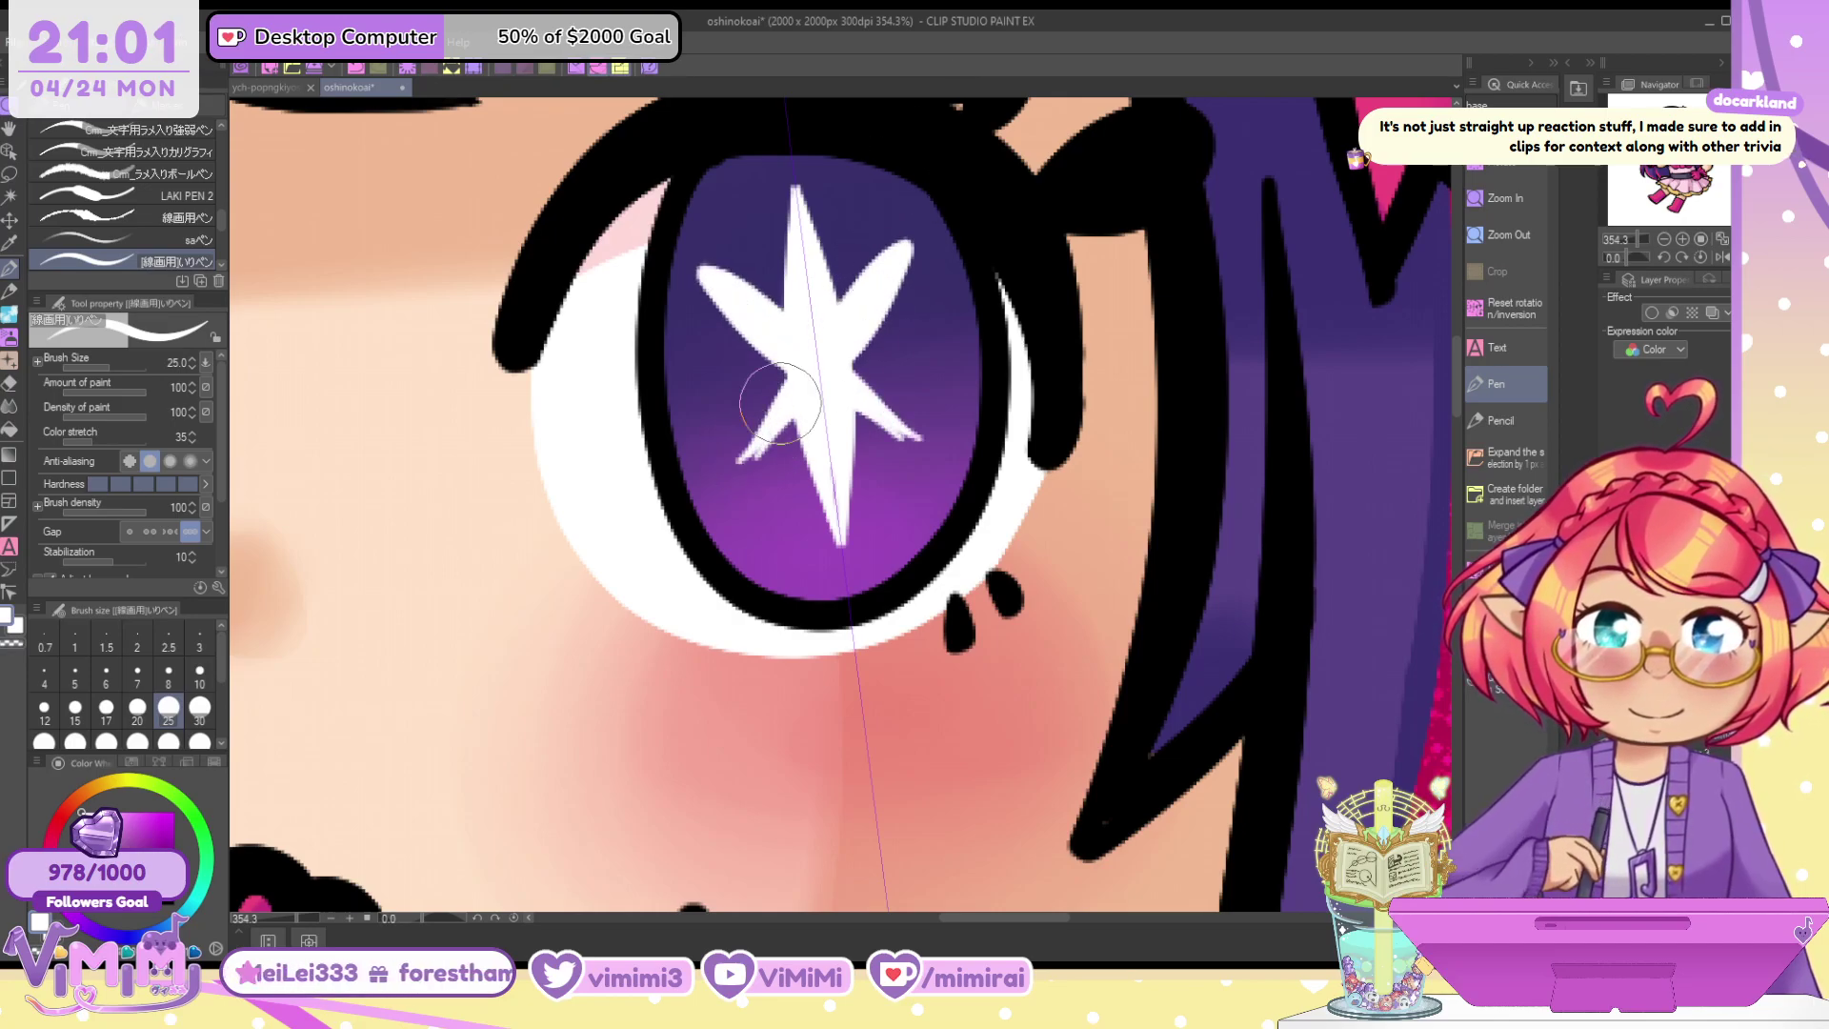
left_click_drag(903, 250, 744, 467)
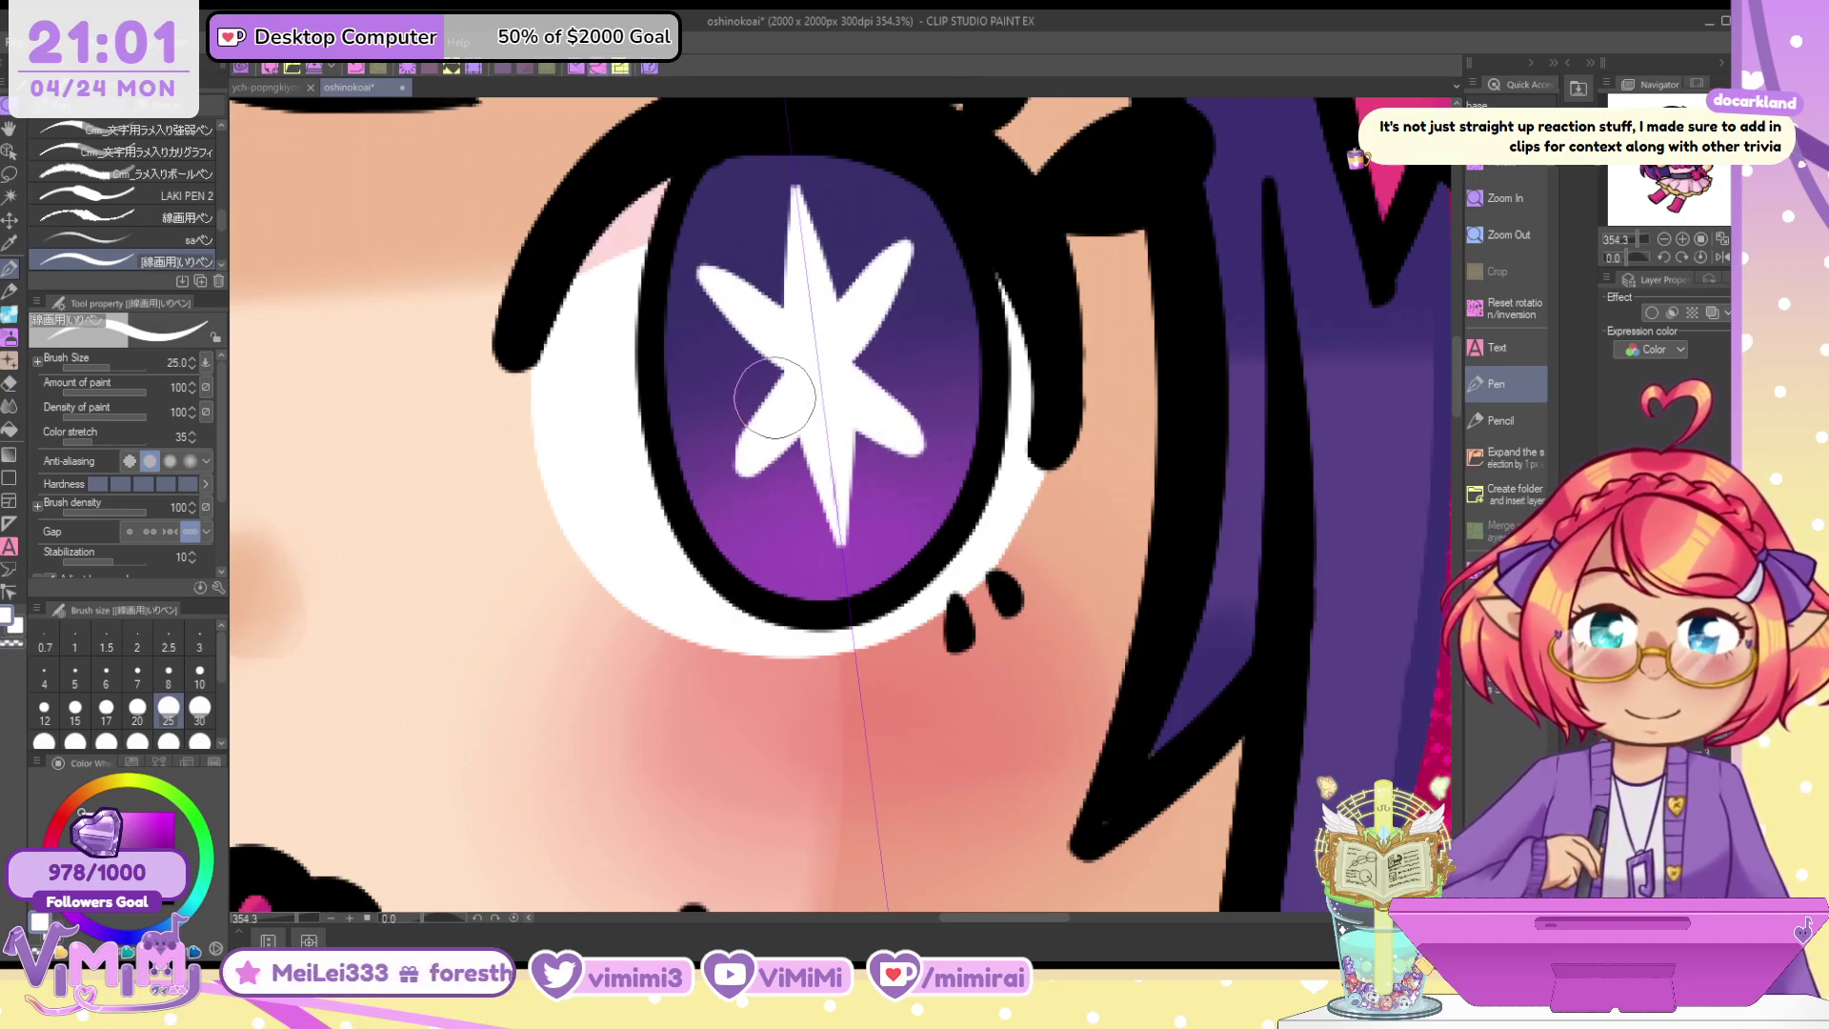
left_click_drag(768, 404, 778, 449)
mouse_move(814, 361)
left_mouse_down()
mouse_move(741, 472)
mouse_move(842, 554)
left_mouse_up()
key("ctrl+z")
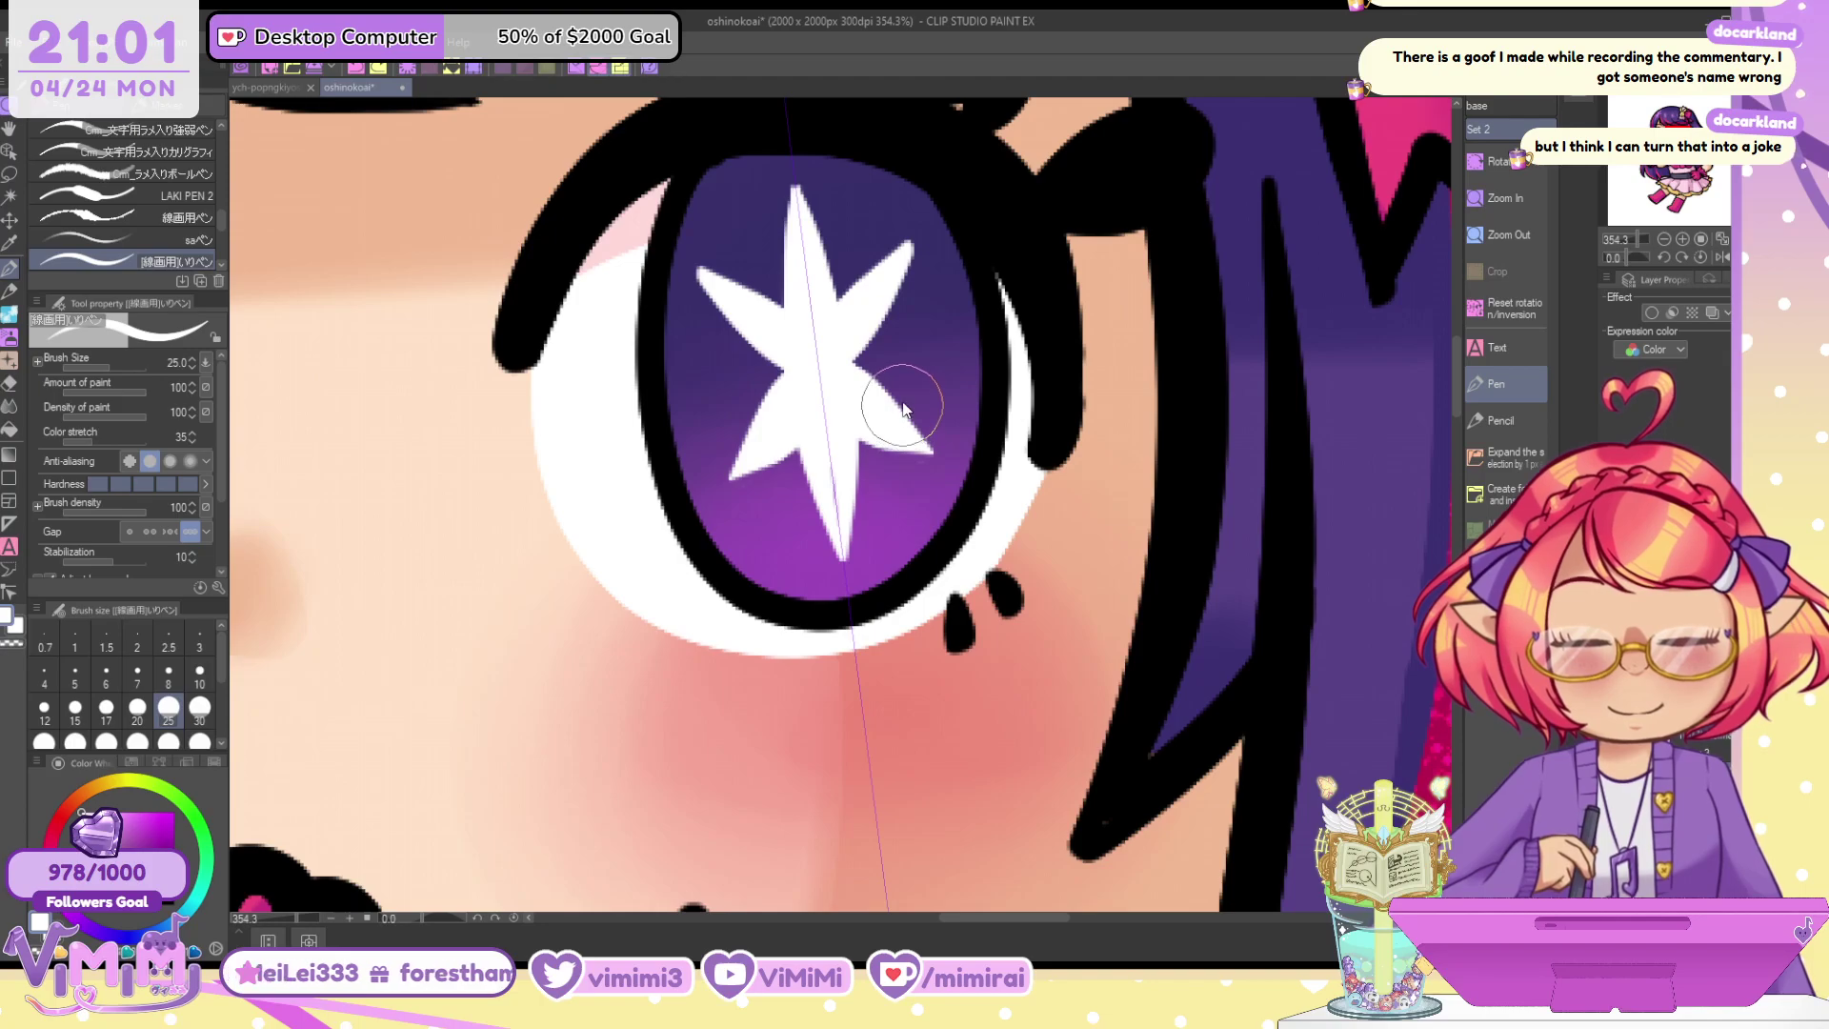
Undo the steep diagonal rays back to the single vertical ray in the right-hand iris
key("ctrl+z")
key("ctrl+z")
key("ctrl+z")
key("ctrl+z")
key("ctrl+z")
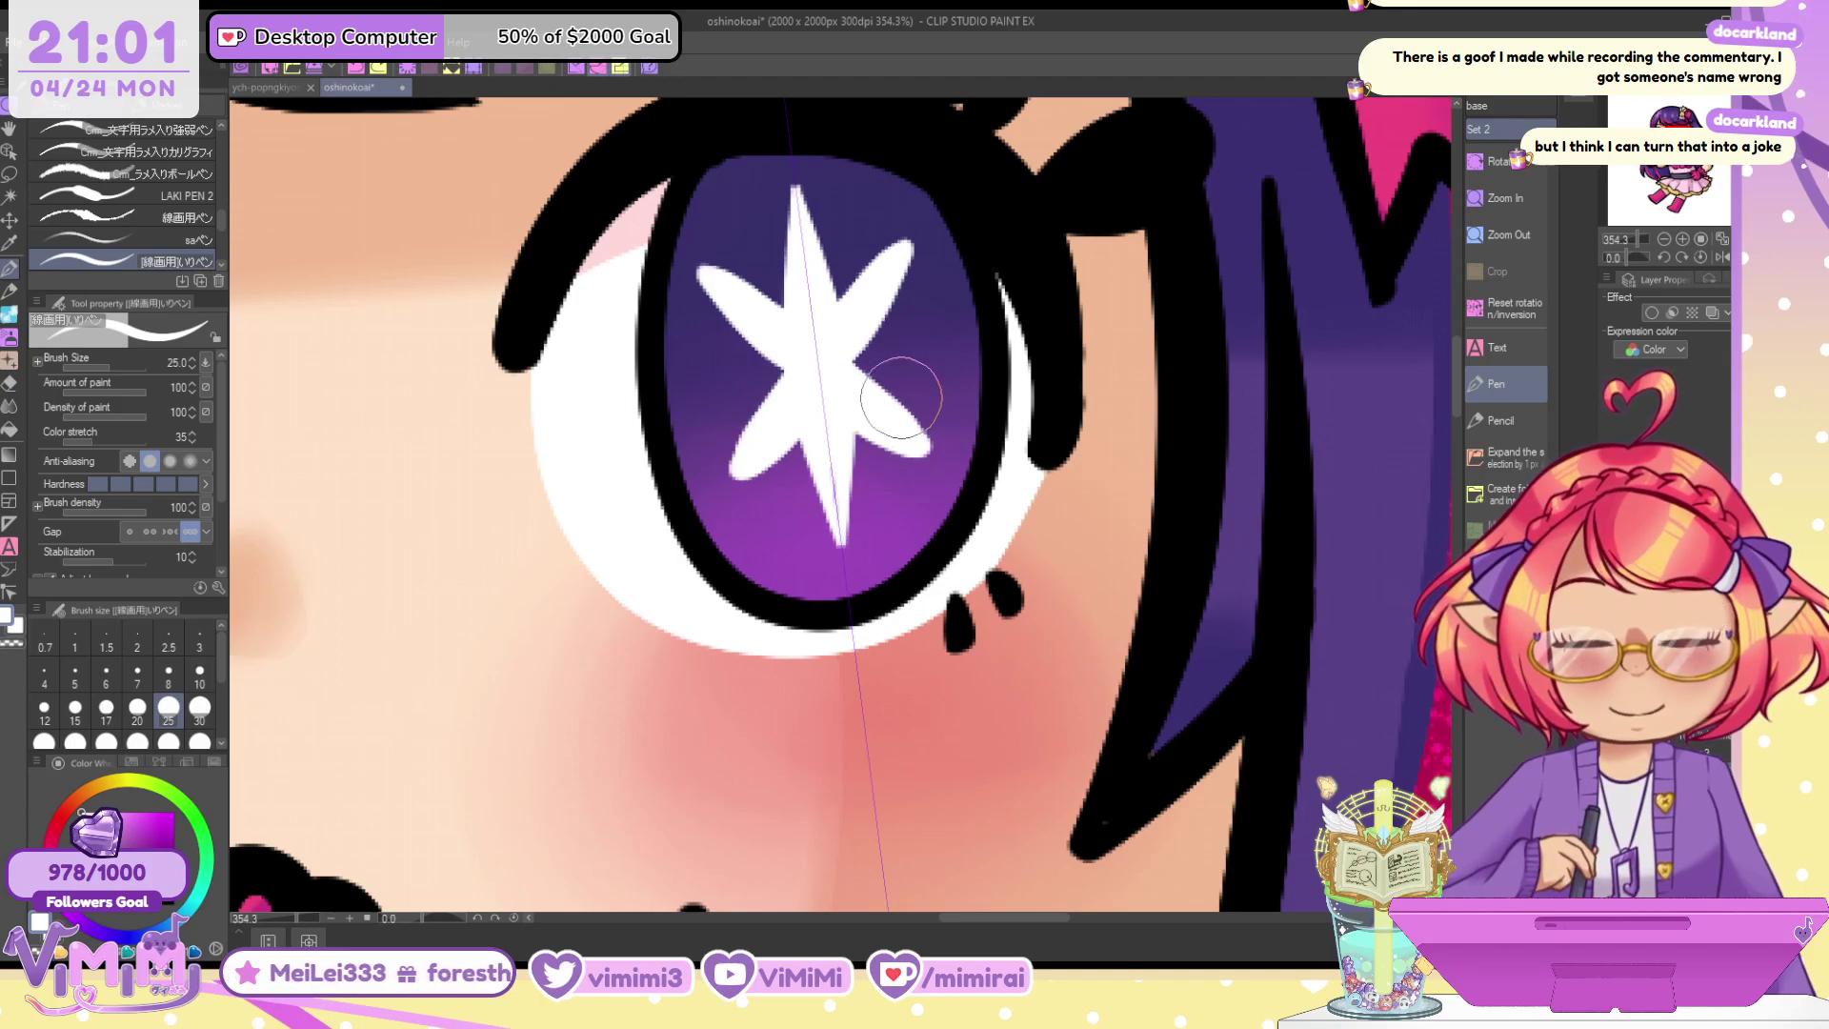
key("ctrl+z")
key("ctrl+z")
key("ctrl+z")
key("ctrl+z")
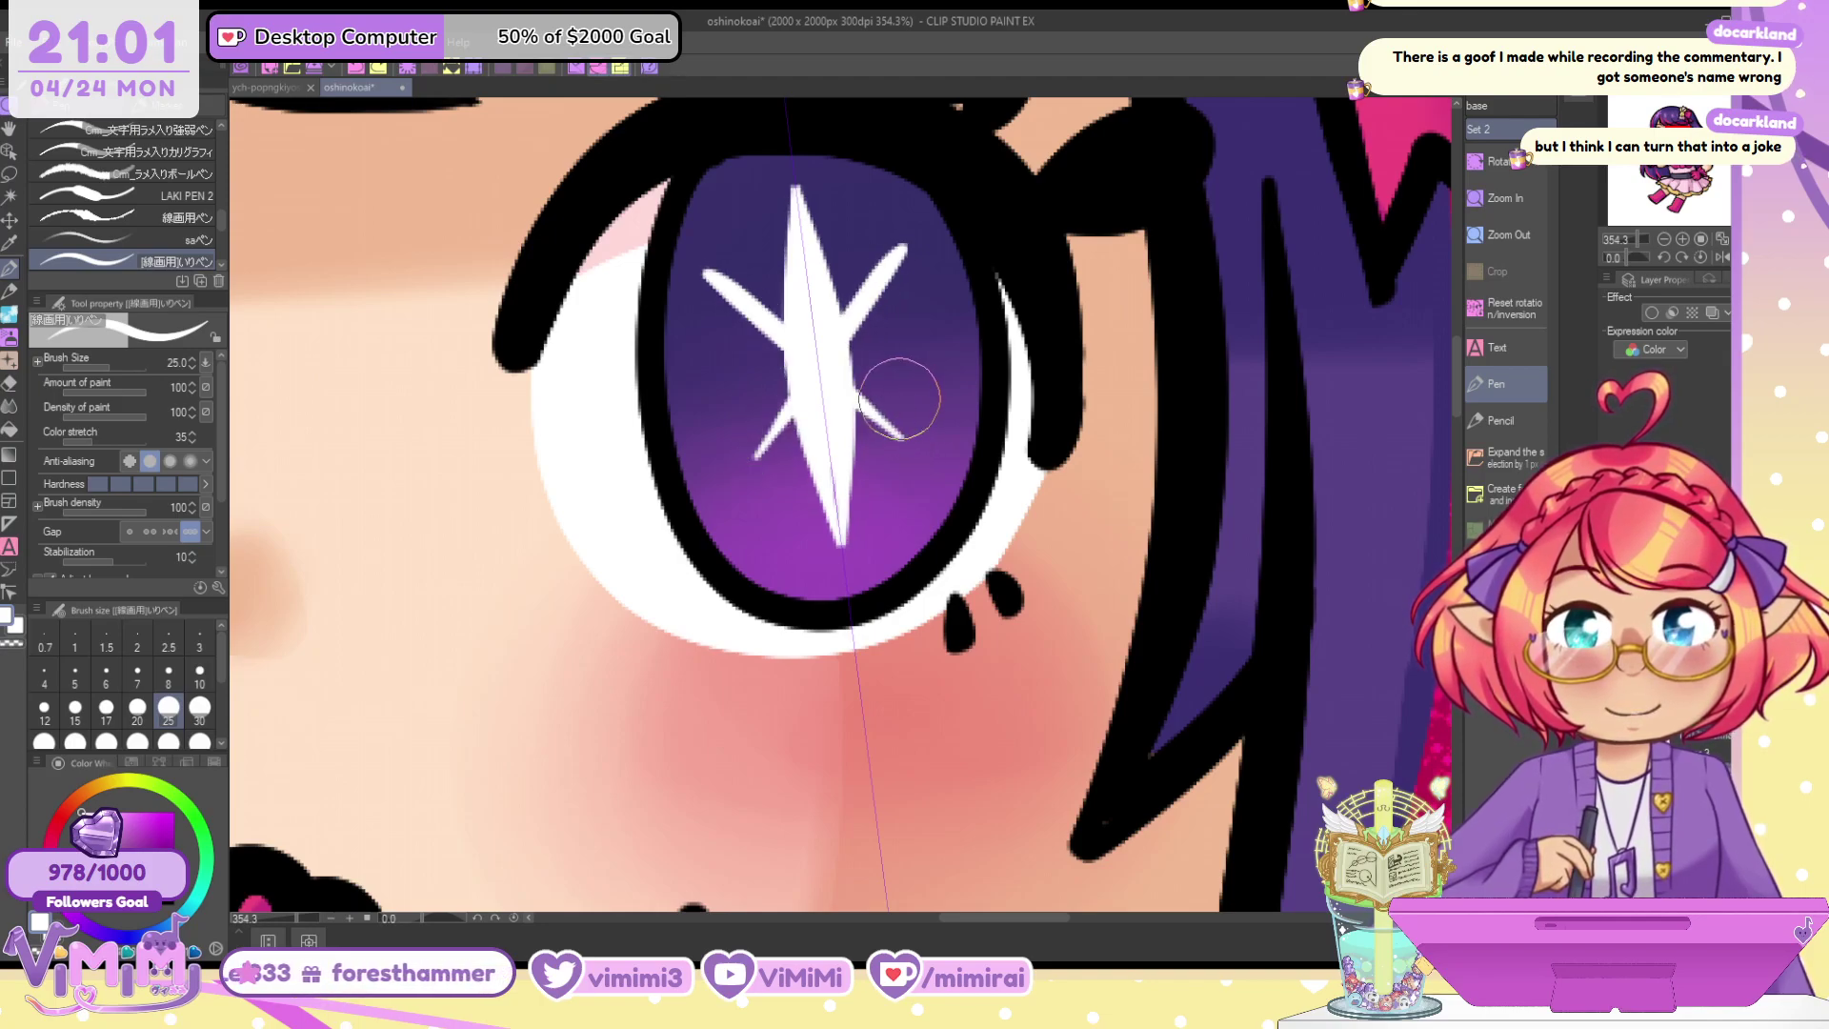
key("ctrl+z")
key("ctrl+z")
Draw flatter mirrored diagonal rays through the vertical ray to form a six-pointed white star in the right-hand iris
mouse_move(830, 355)
left_mouse_down()
mouse_move(898, 291)
mouse_move(750, 425)
left_mouse_up()
key("ctrl+z")
mouse_move(900, 283)
left_mouse_down()
mouse_move(722, 435)
mouse_move(931, 272)
mouse_move(784, 419)
mouse_move(785, 399)
mouse_move(714, 447)
mouse_move(947, 282)
mouse_move(729, 443)
mouse_move(865, 384)
mouse_move(757, 429)
mouse_move(780, 383)
mouse_move(710, 450)
left_mouse_up()
left_click_drag(828, 389, 729, 451)
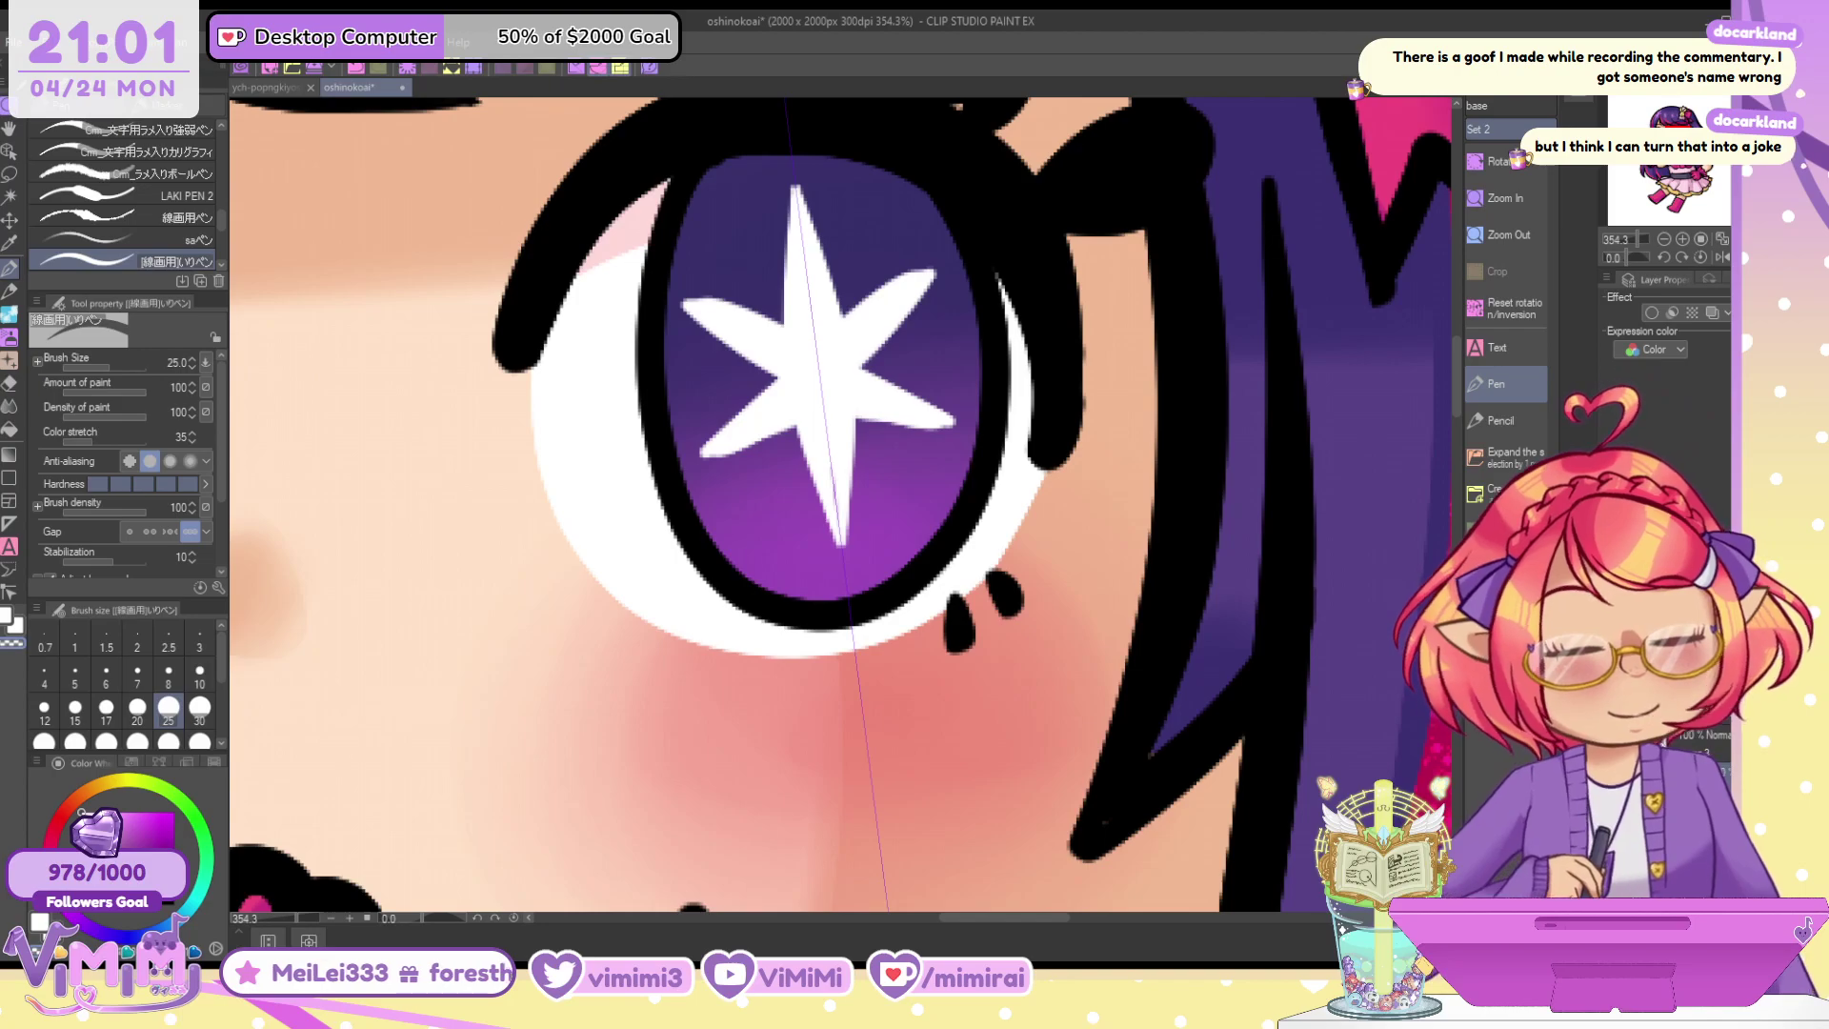
key("ctrl+shift+v")
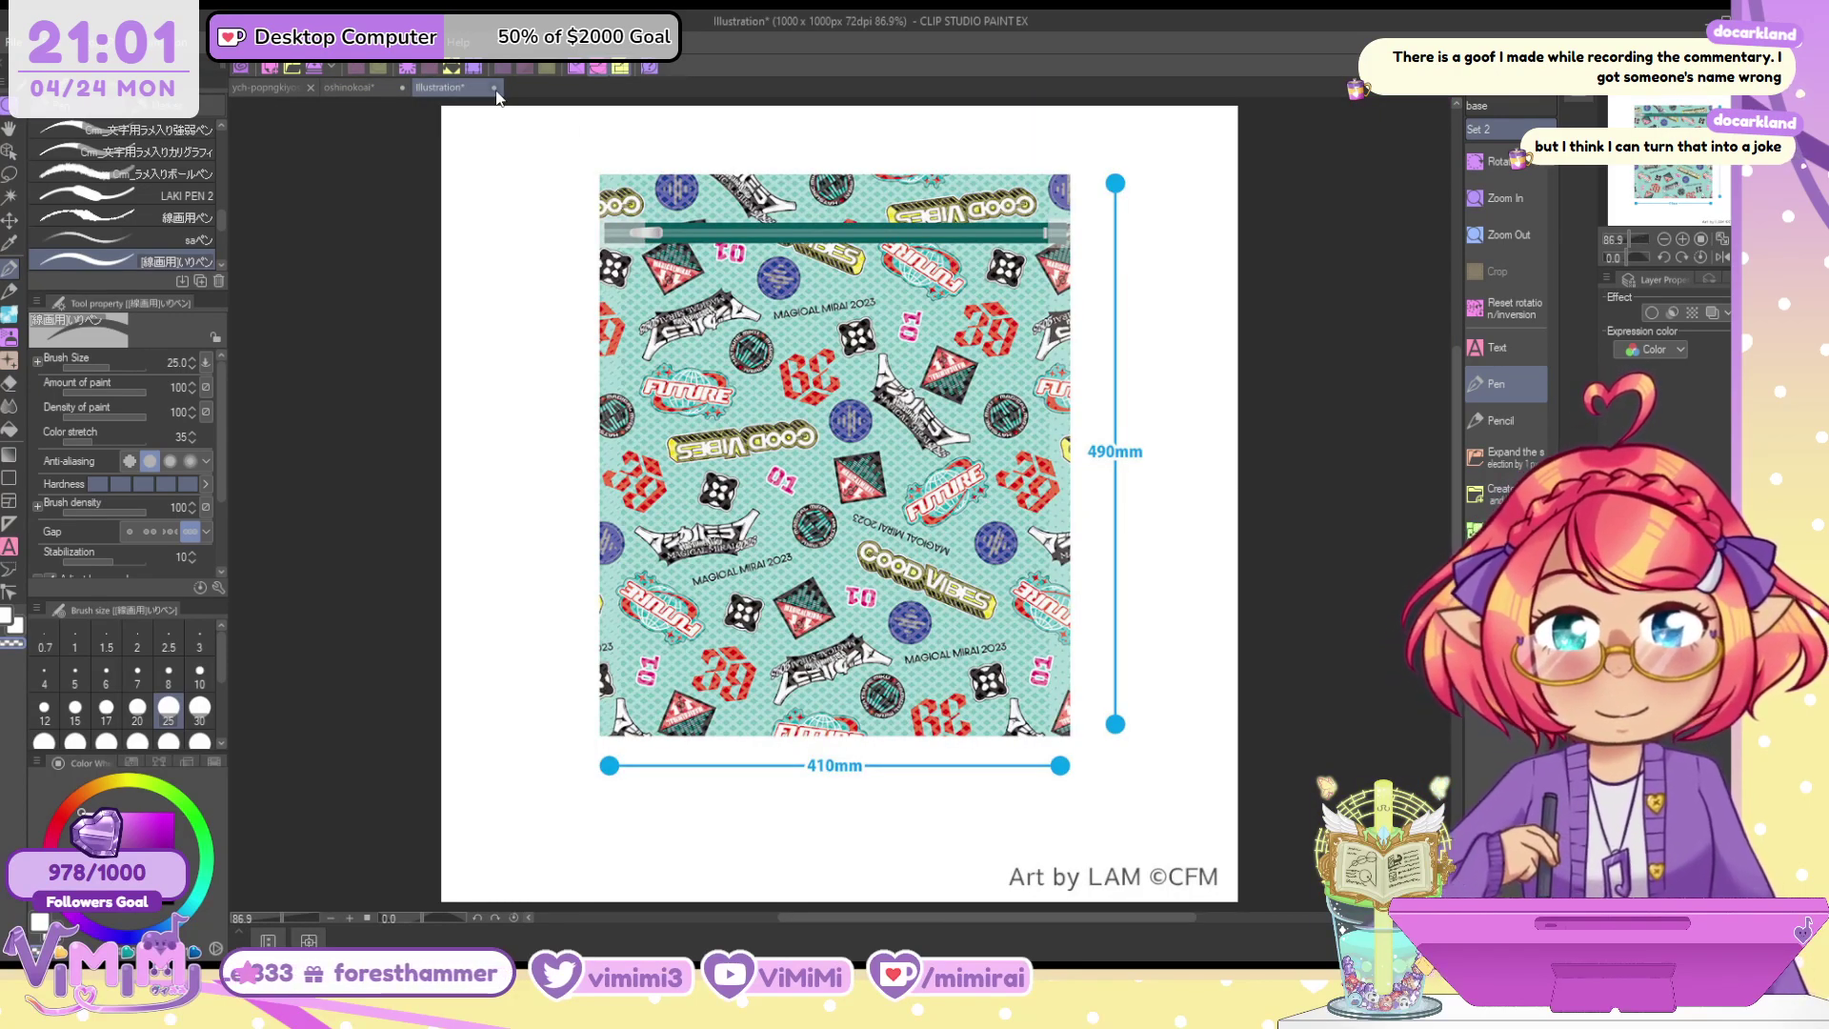
key("n")
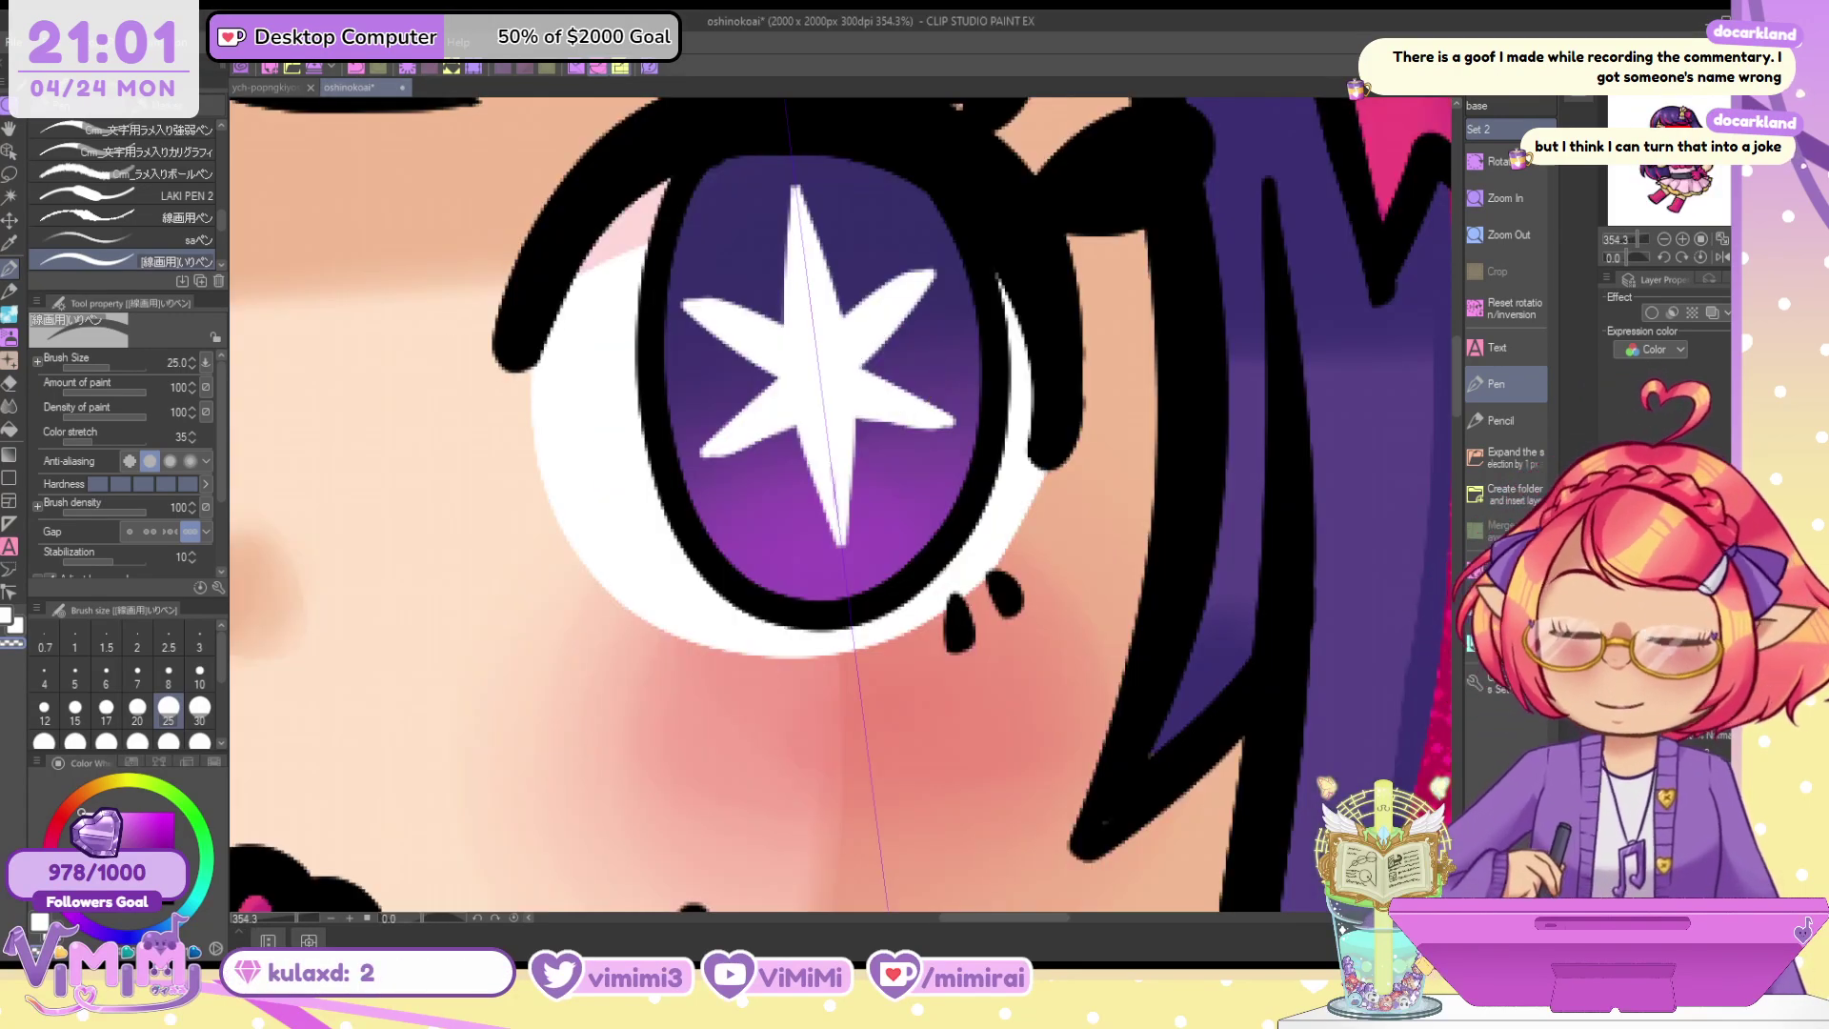
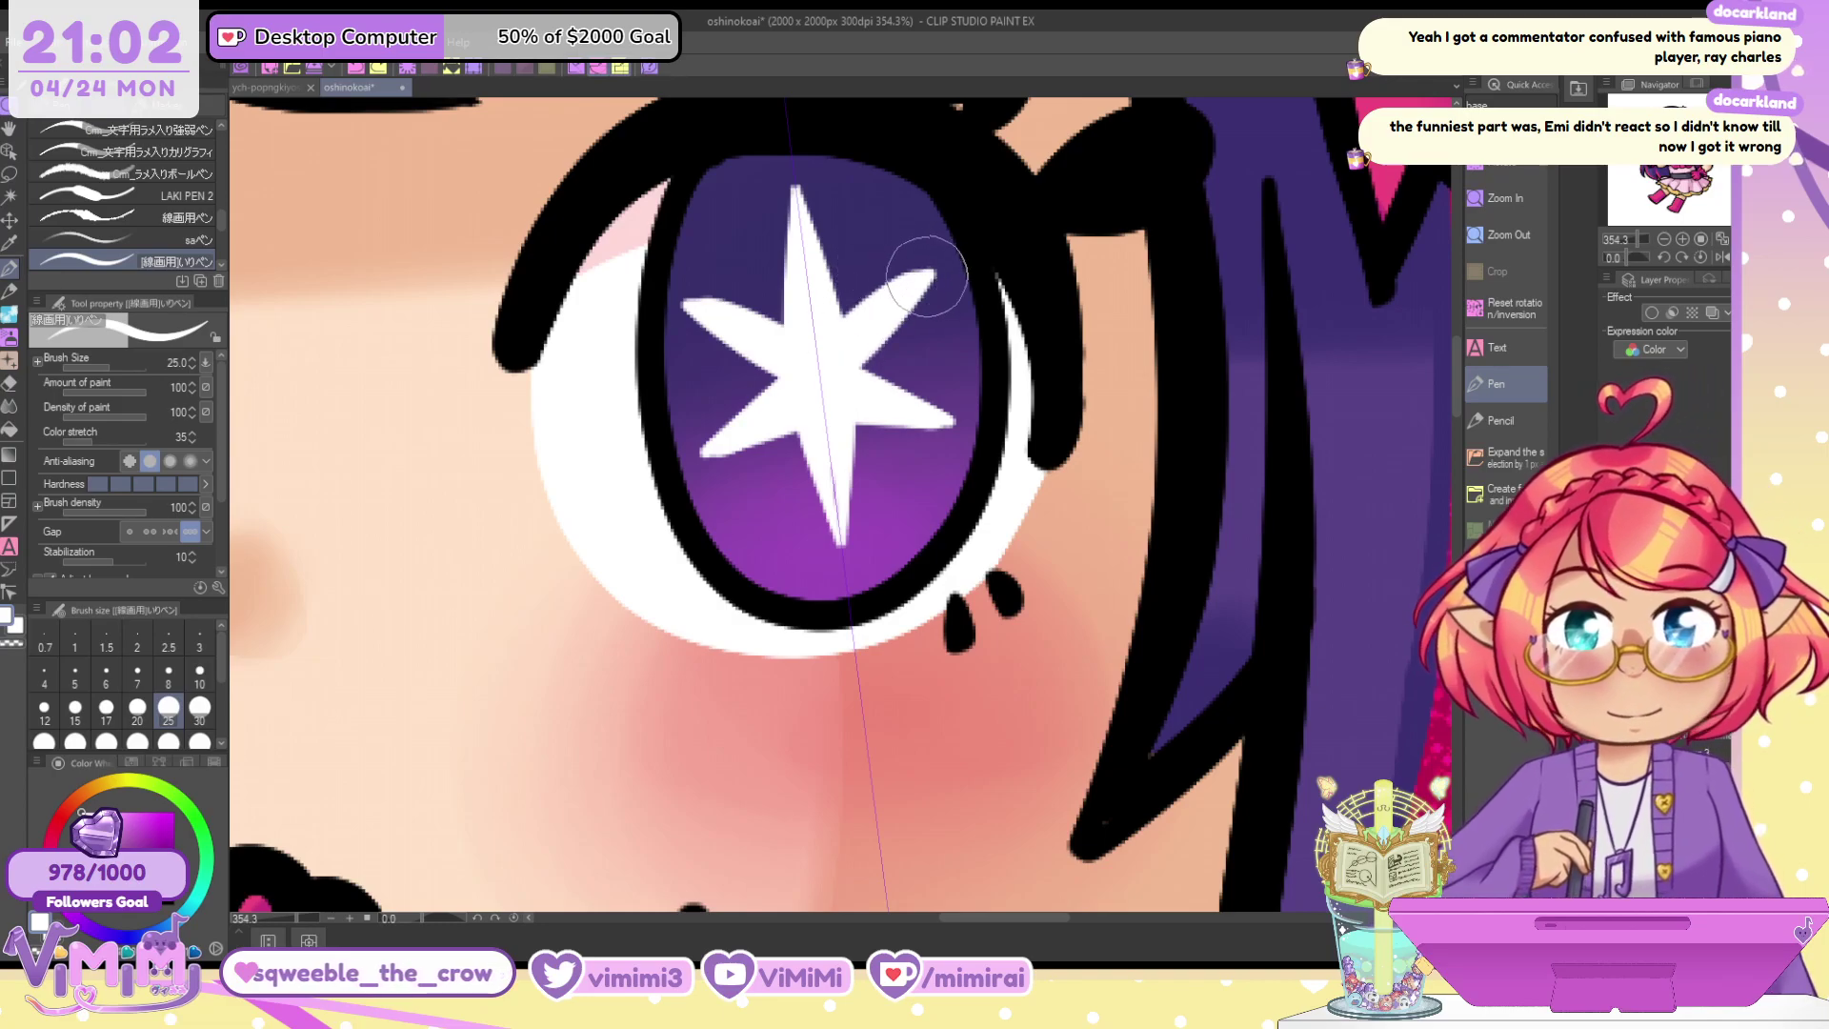
Thicken the side rays of the right-hand star toward its center and extend its points
mouse_move(920, 271)
left_mouse_down()
mouse_move(865, 367)
mouse_move(908, 334)
left_mouse_up()
key("c")
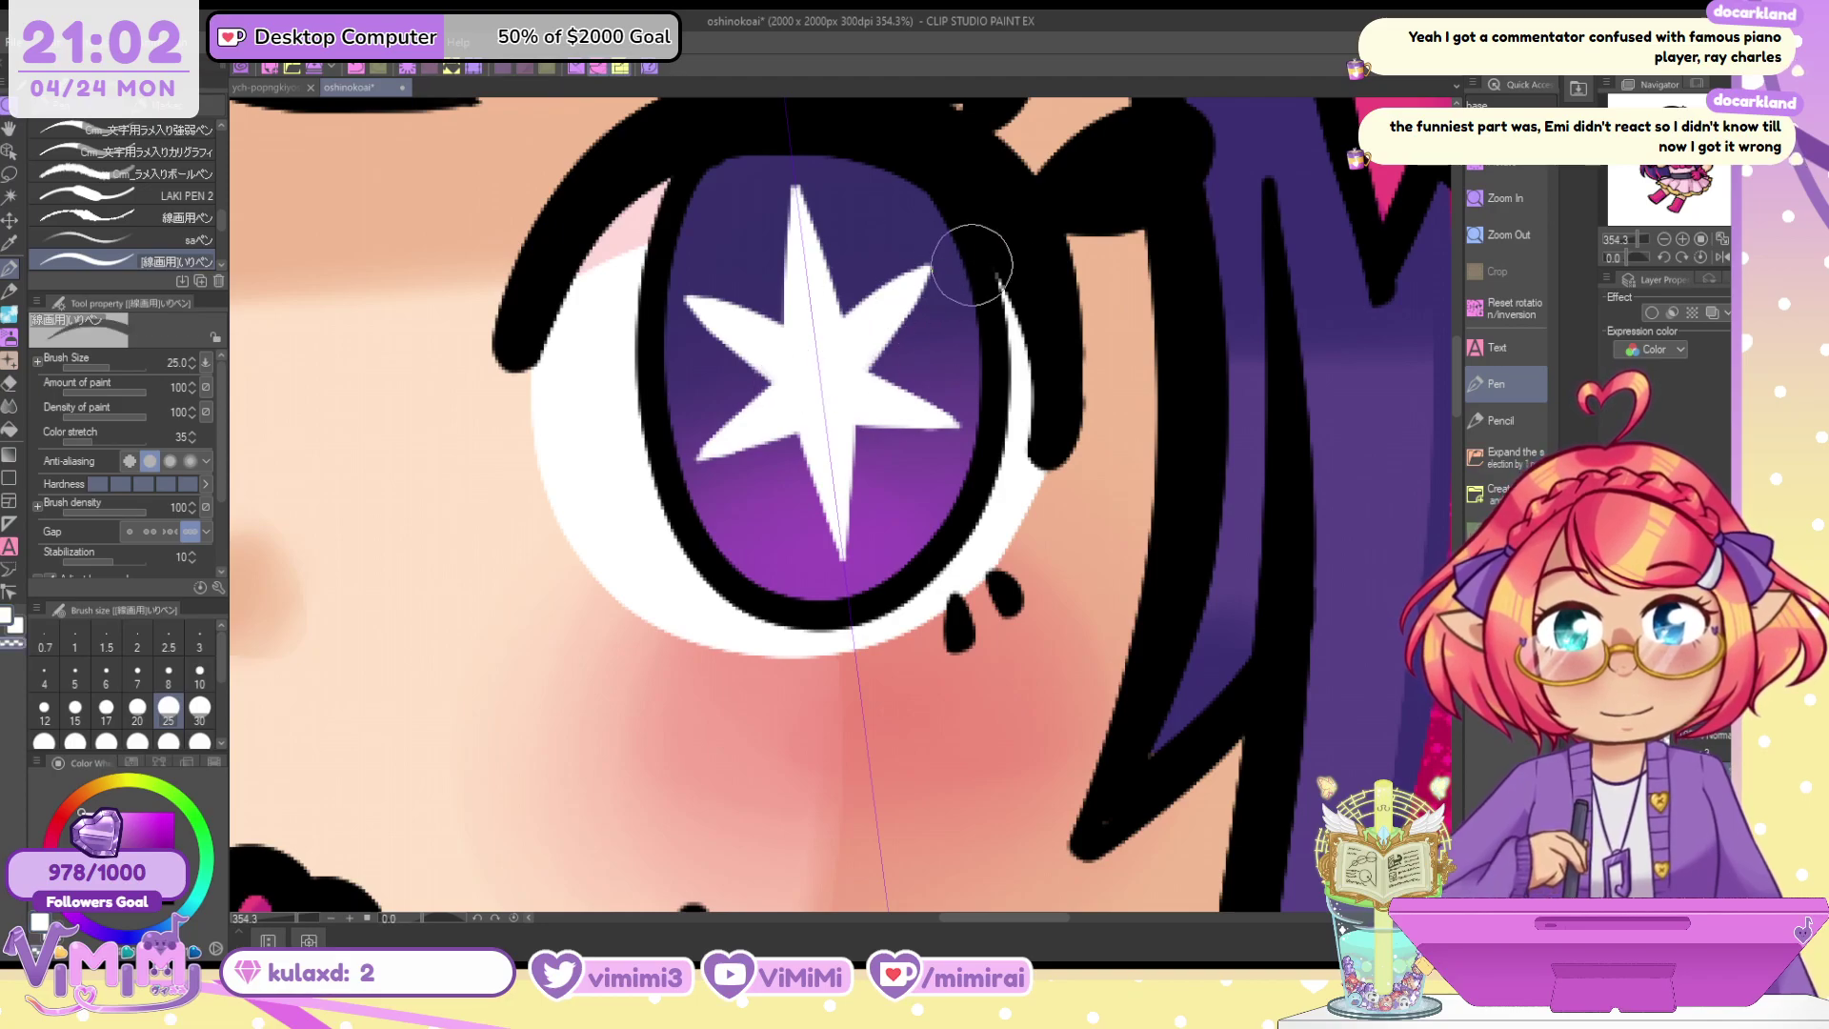
scroll(1013, 298, "down", 3)
scroll(1012, 326, "up", 4)
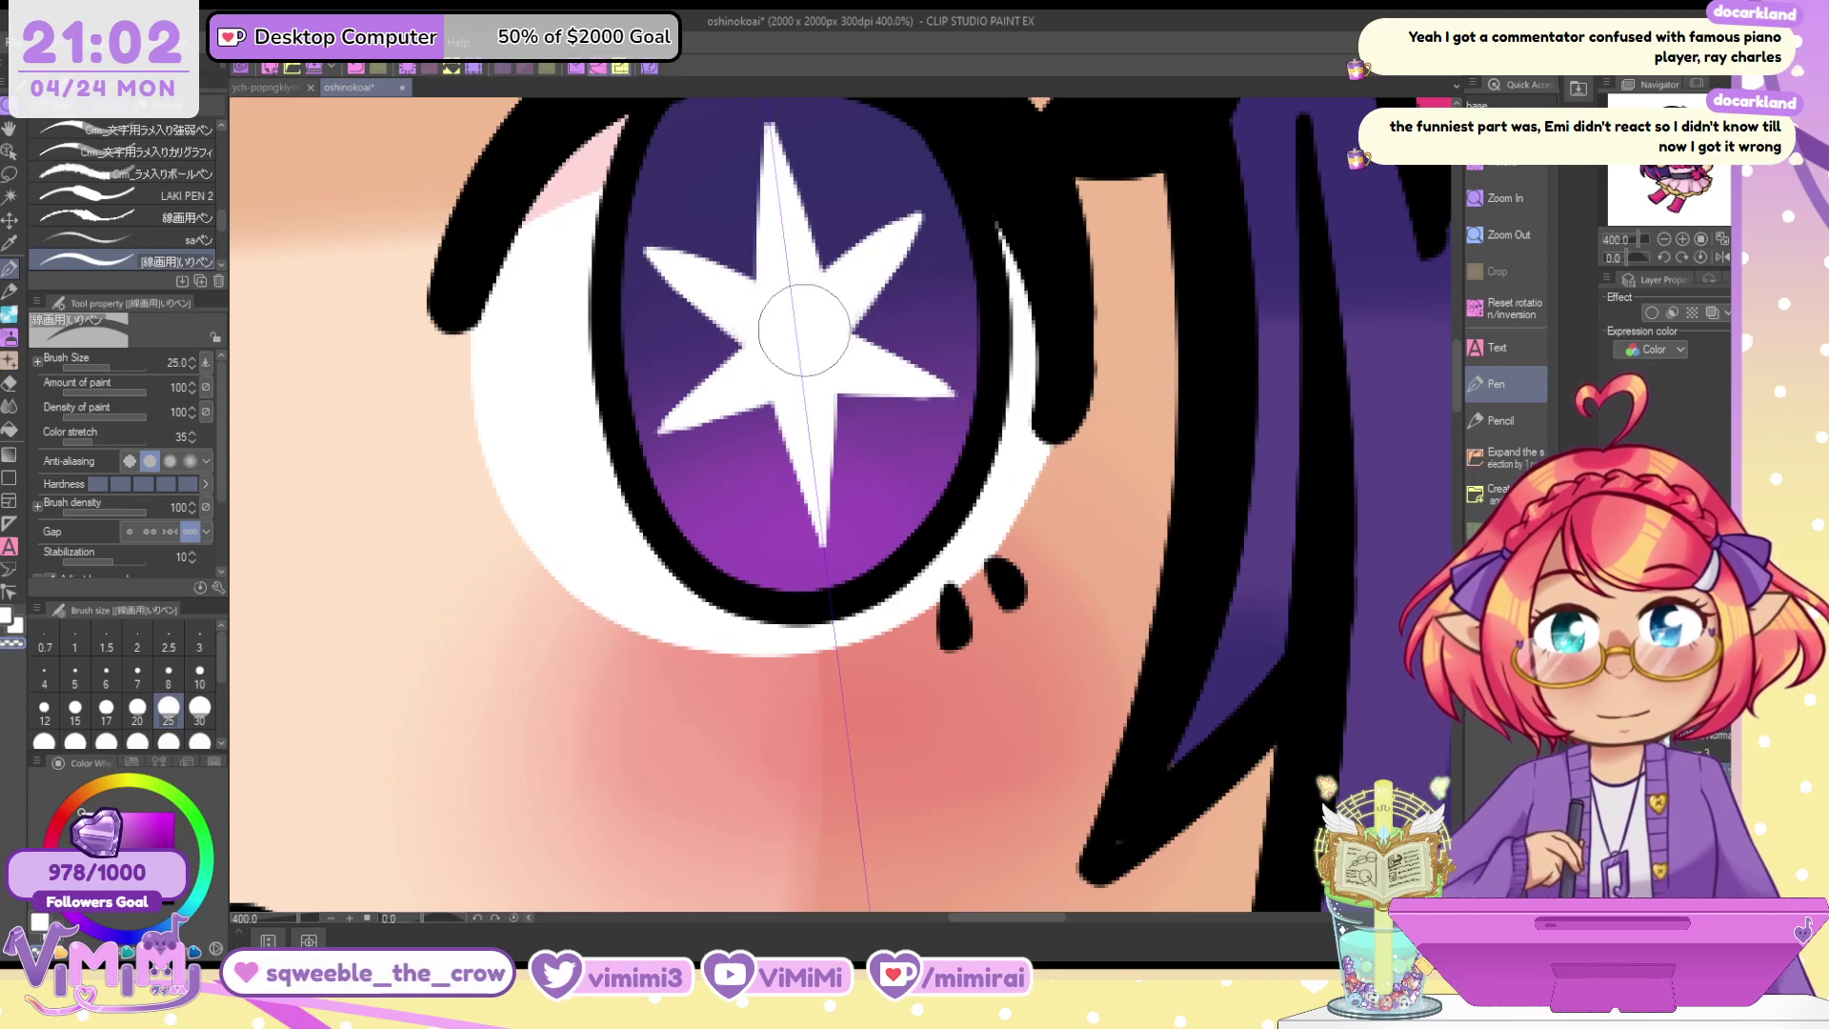
Refine the right-hand star's side rays, trimming their tips to points with the transparent color
key("c")
mouse_move(666, 437)
left_mouse_down()
mouse_move(783, 400)
mouse_move(725, 408)
mouse_move(724, 361)
mouse_move(690, 405)
mouse_move(700, 371)
mouse_move(746, 370)
mouse_move(671, 438)
mouse_move(791, 395)
mouse_move(821, 363)
mouse_move(796, 357)
mouse_move(852, 324)
mouse_move(660, 251)
mouse_move(782, 288)
left_mouse_up()
key("c")
key("c")
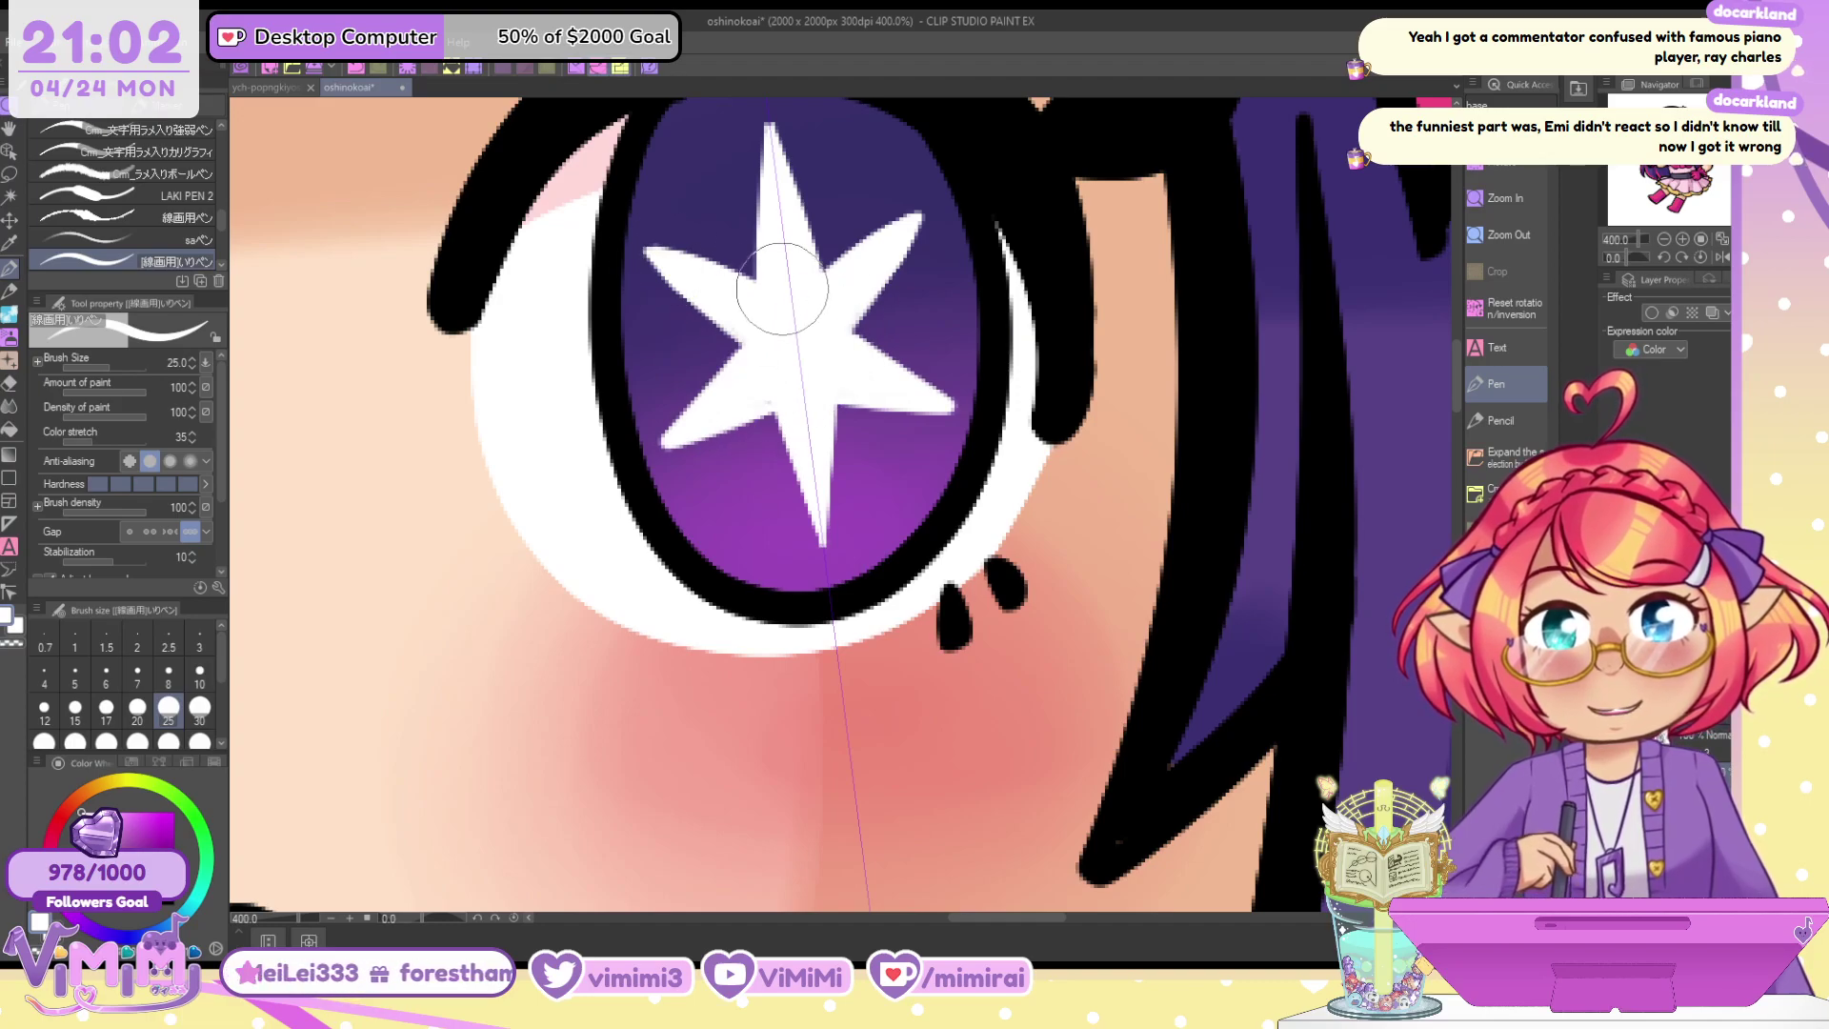
key("c")
left_click_drag(655, 252, 692, 314)
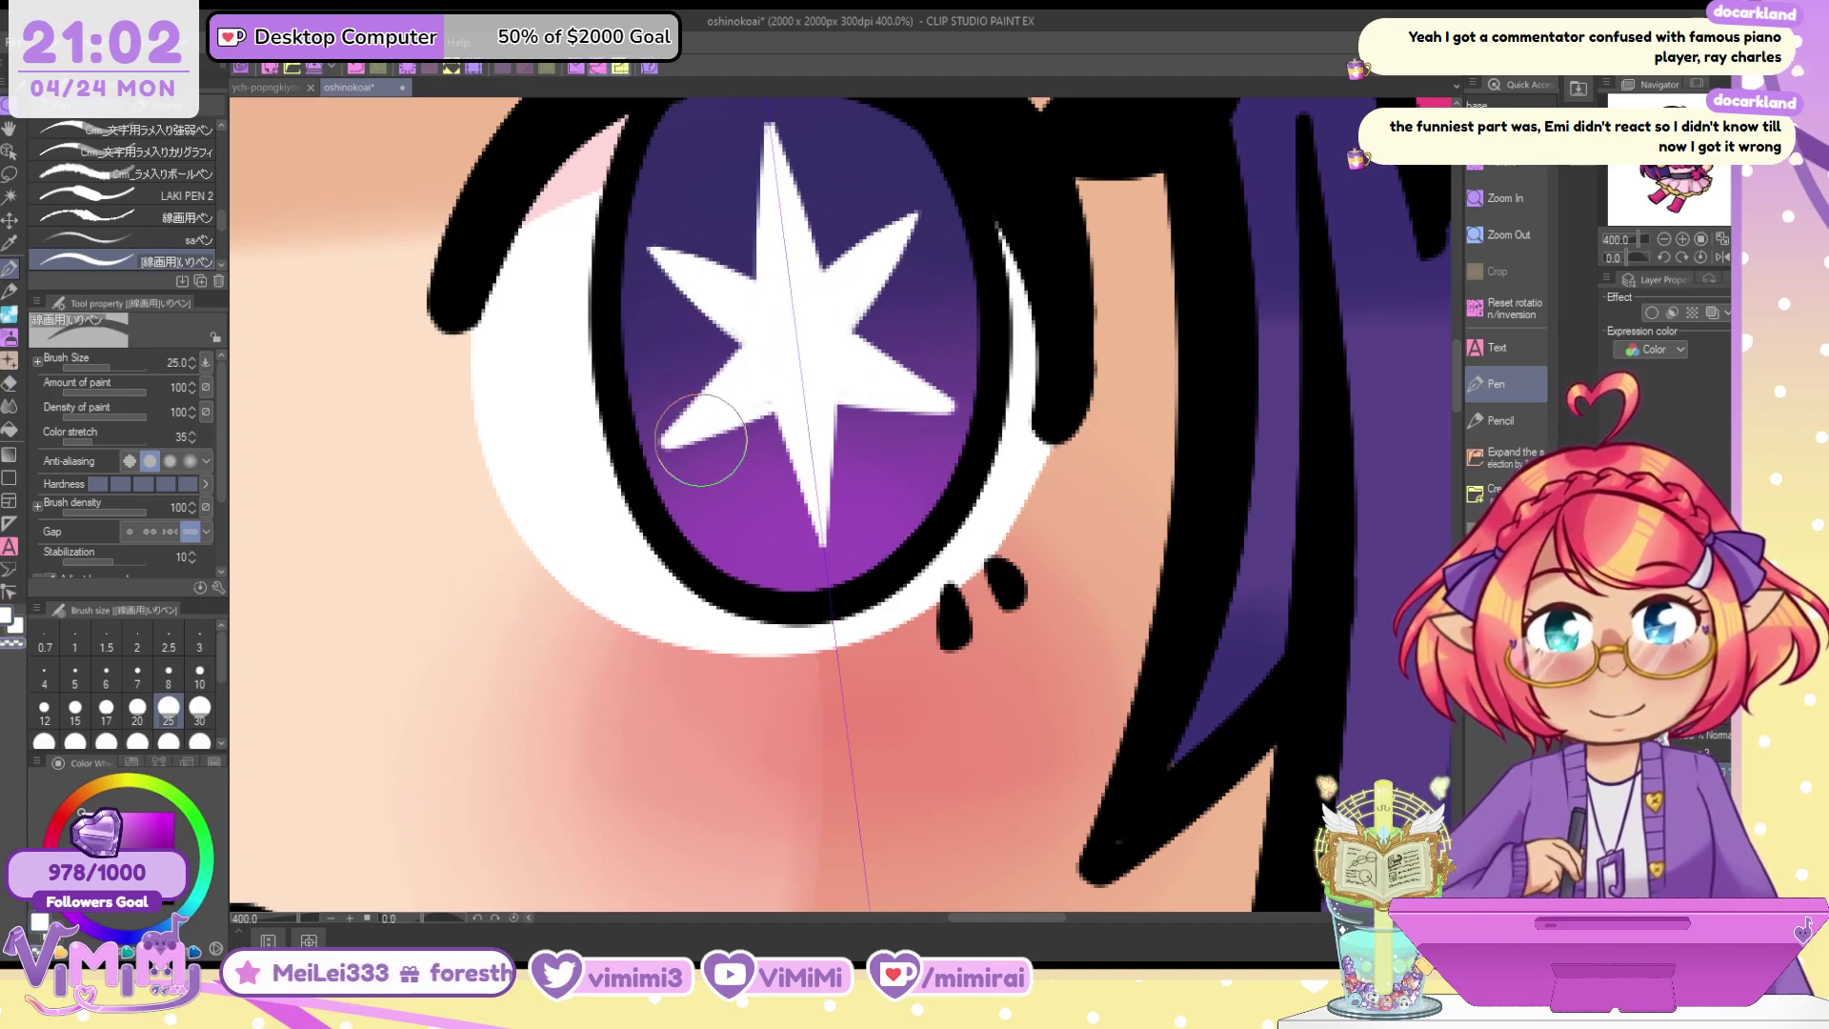
key("c")
key("c")
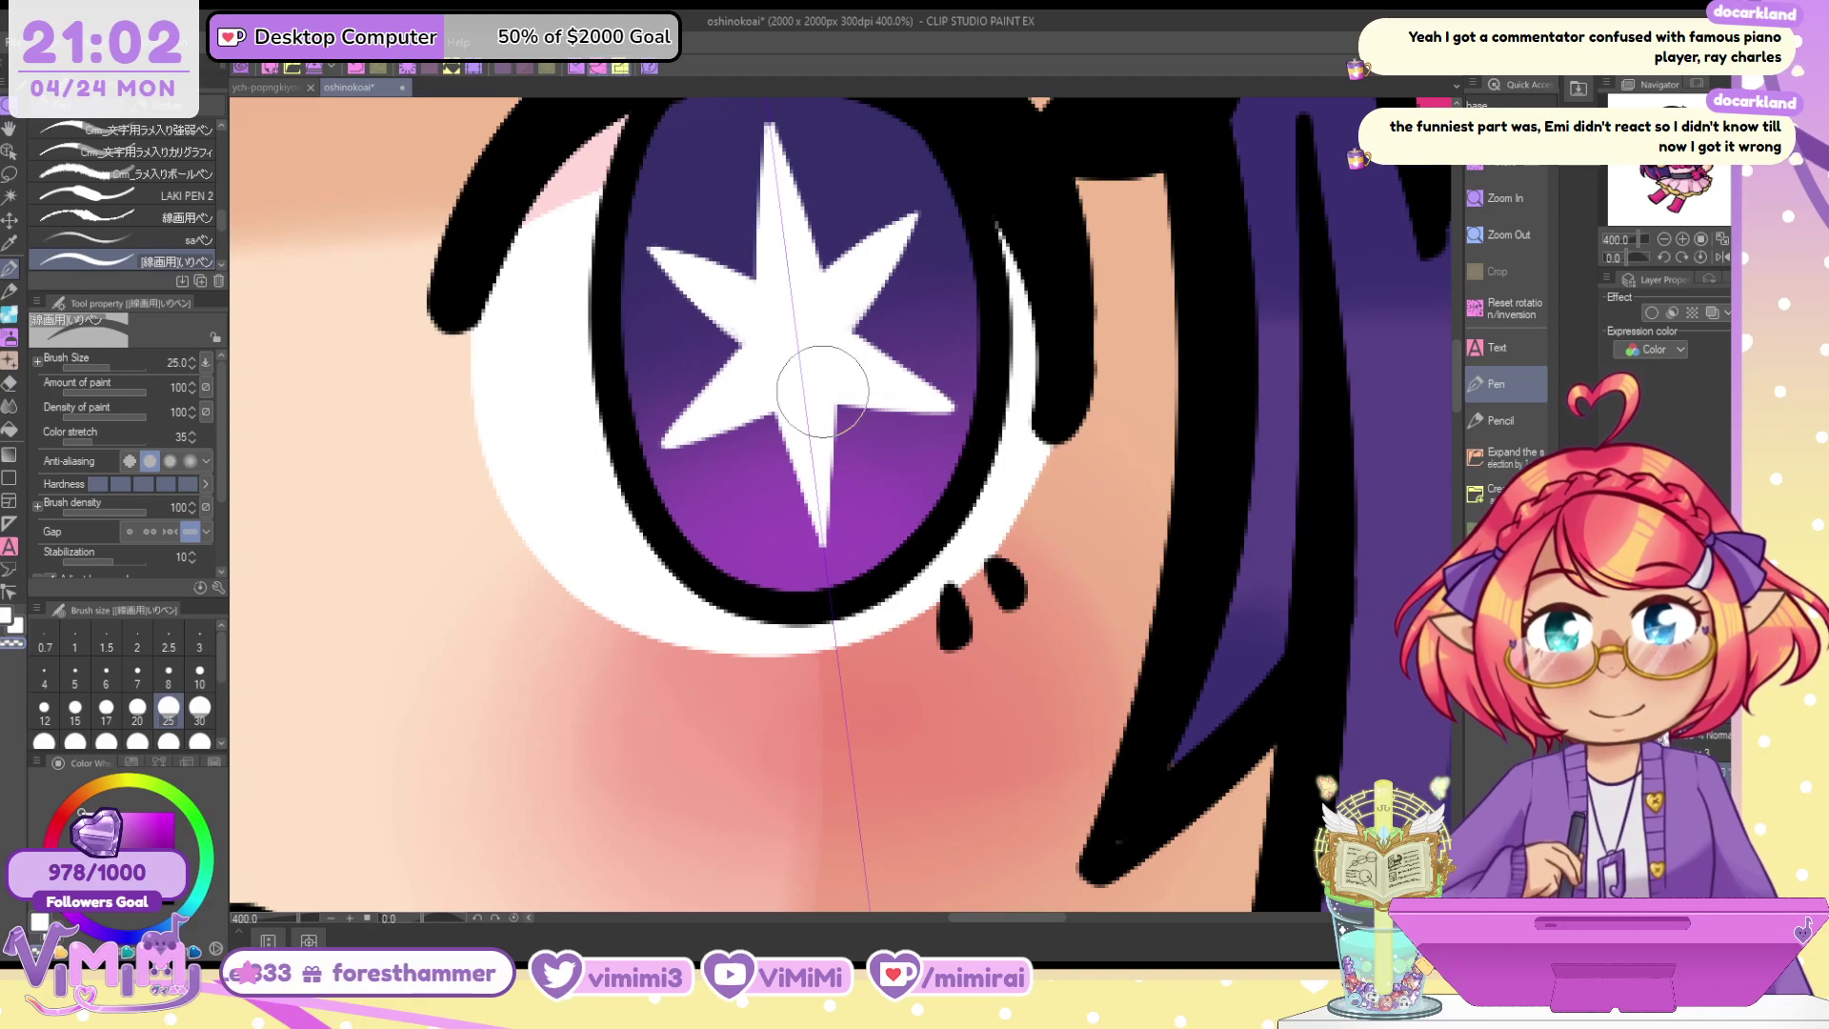
Place a slightly tilted symmetry ruler down the middle of the left-hand iris and return to the pen
scroll(822, 390, "down", 4)
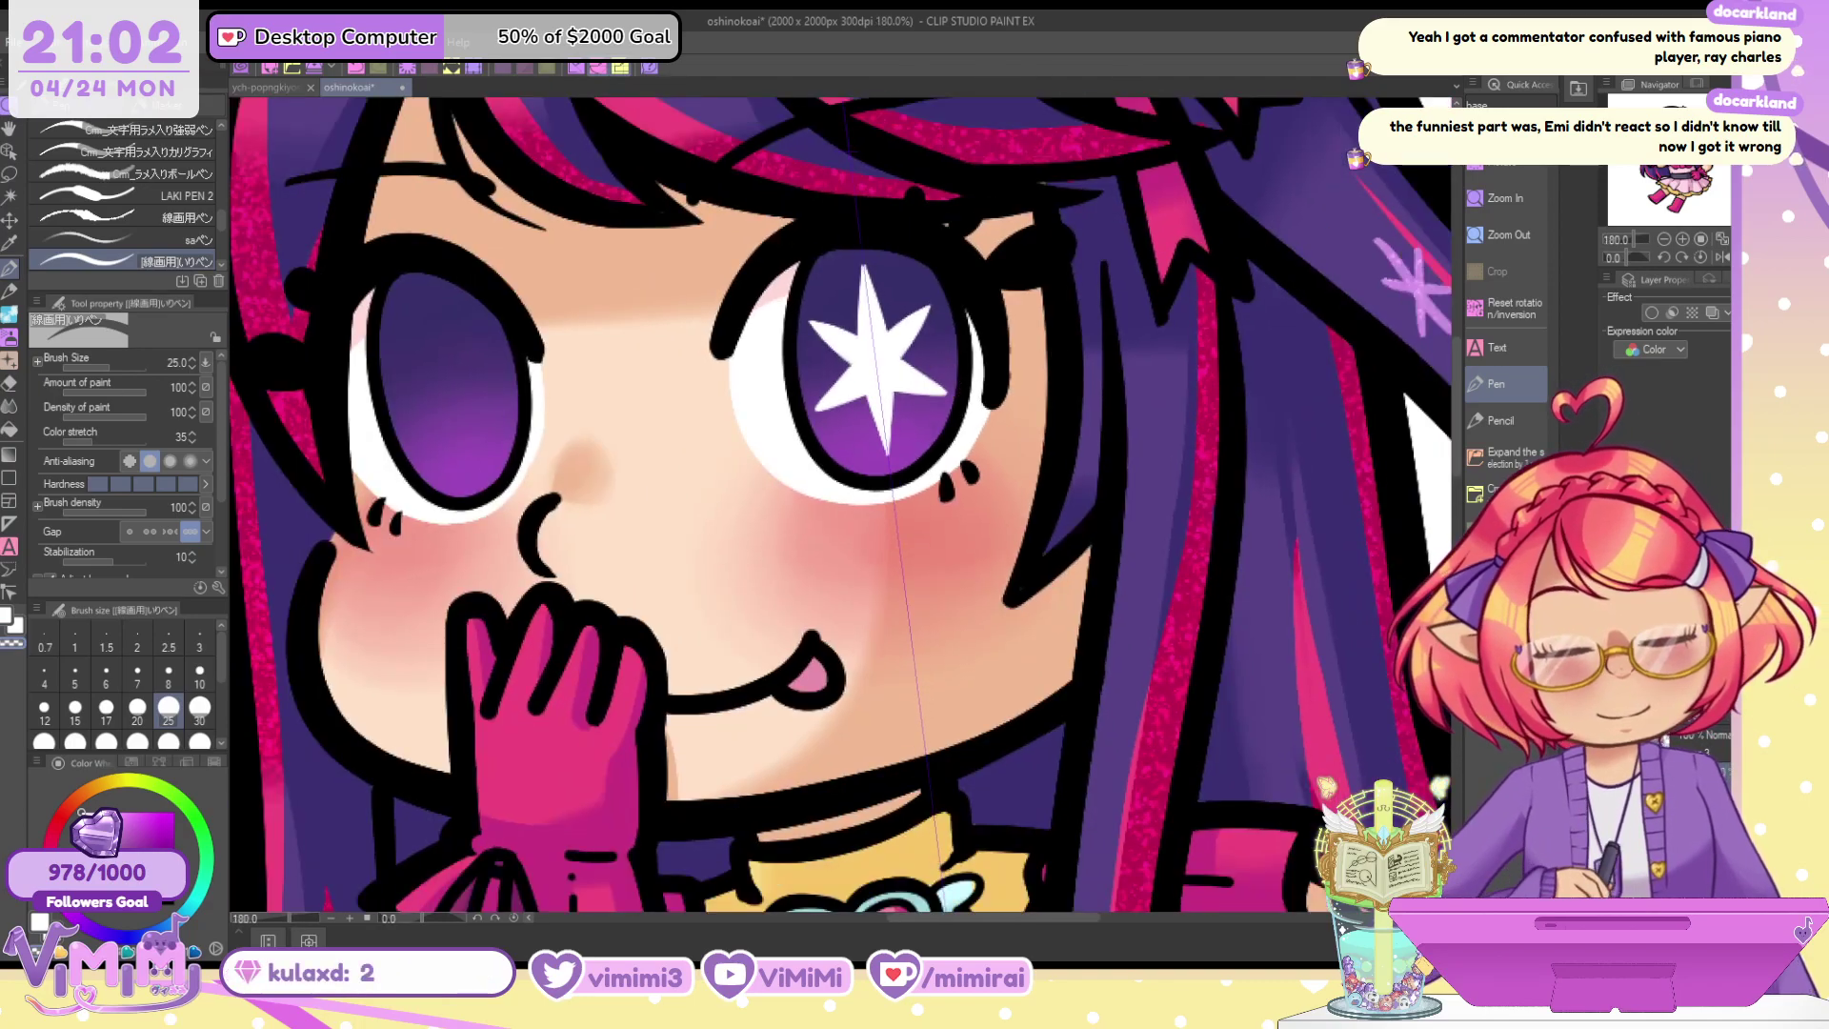
left_click(1660, 740)
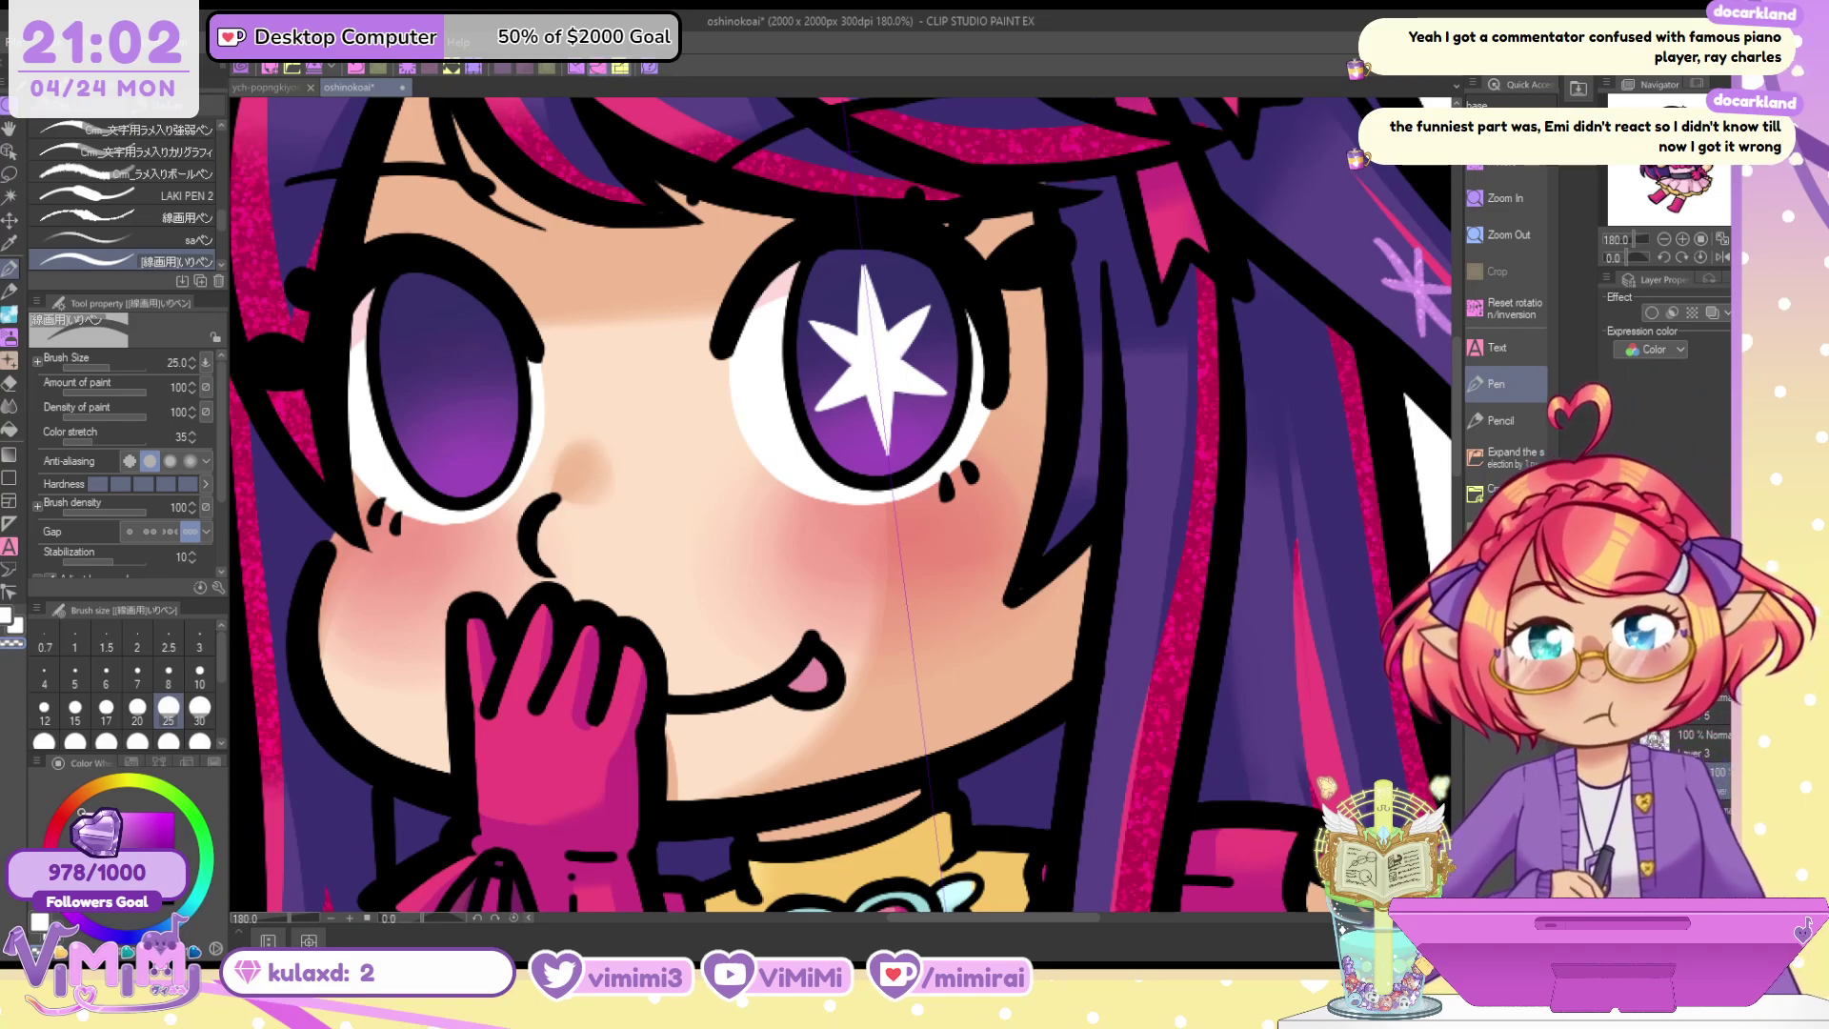
left_click(10, 524)
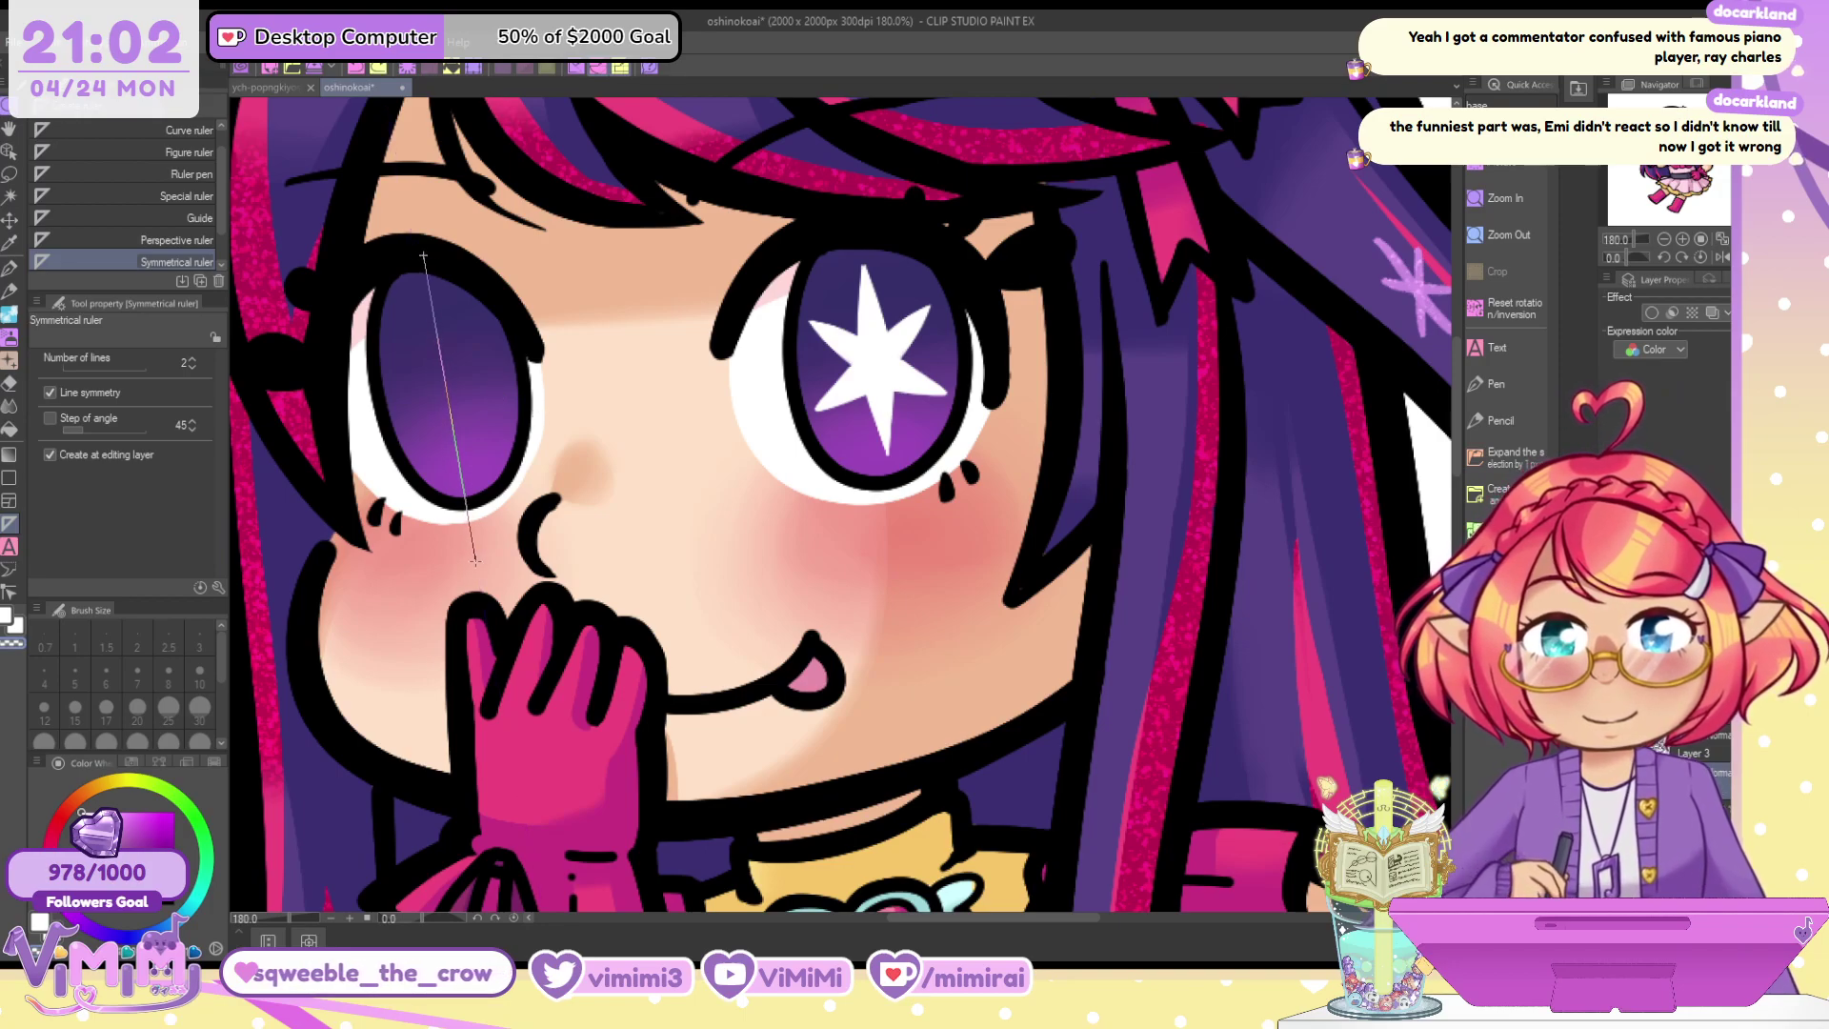
left_click(8, 271)
Draw a wide tapered white ray along the symmetry ruler in the left-hand iris with the pen at size 25
scroll(417, 377, "up", 5)
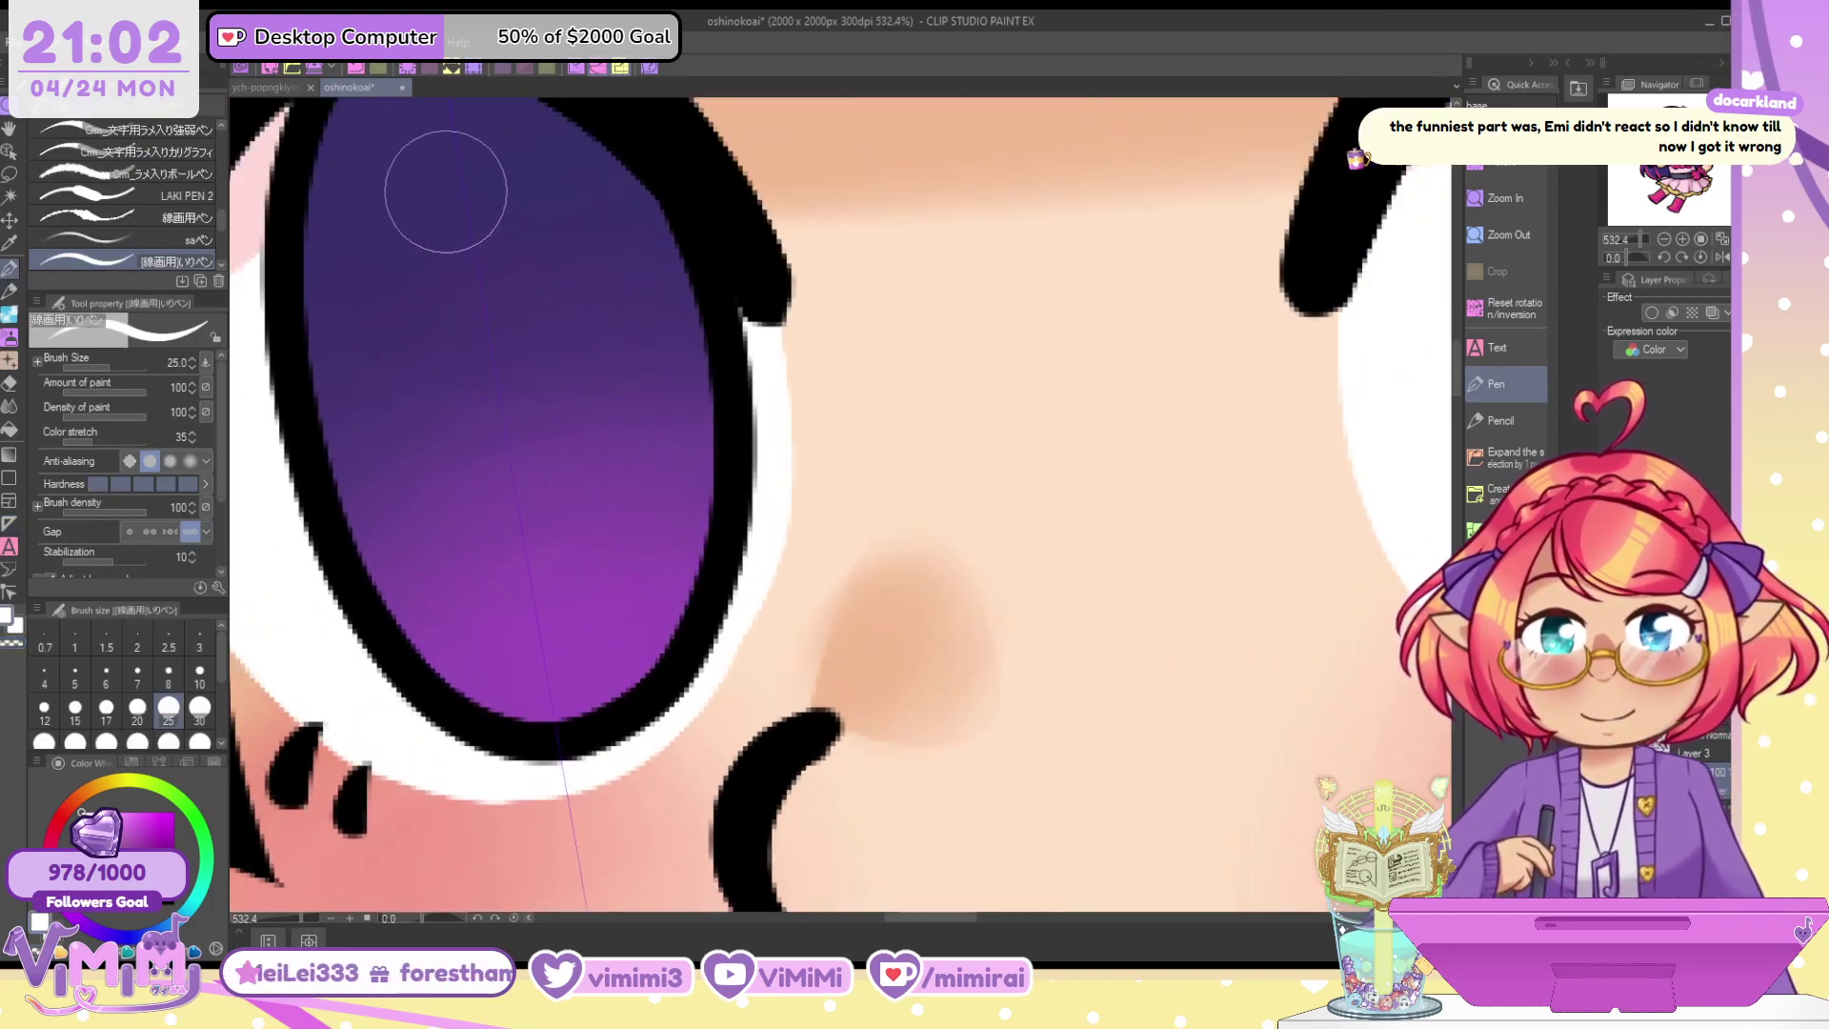
left_click_drag(452, 150, 543, 675)
key("ctrl+z")
left_click_drag(428, 184, 510, 571)
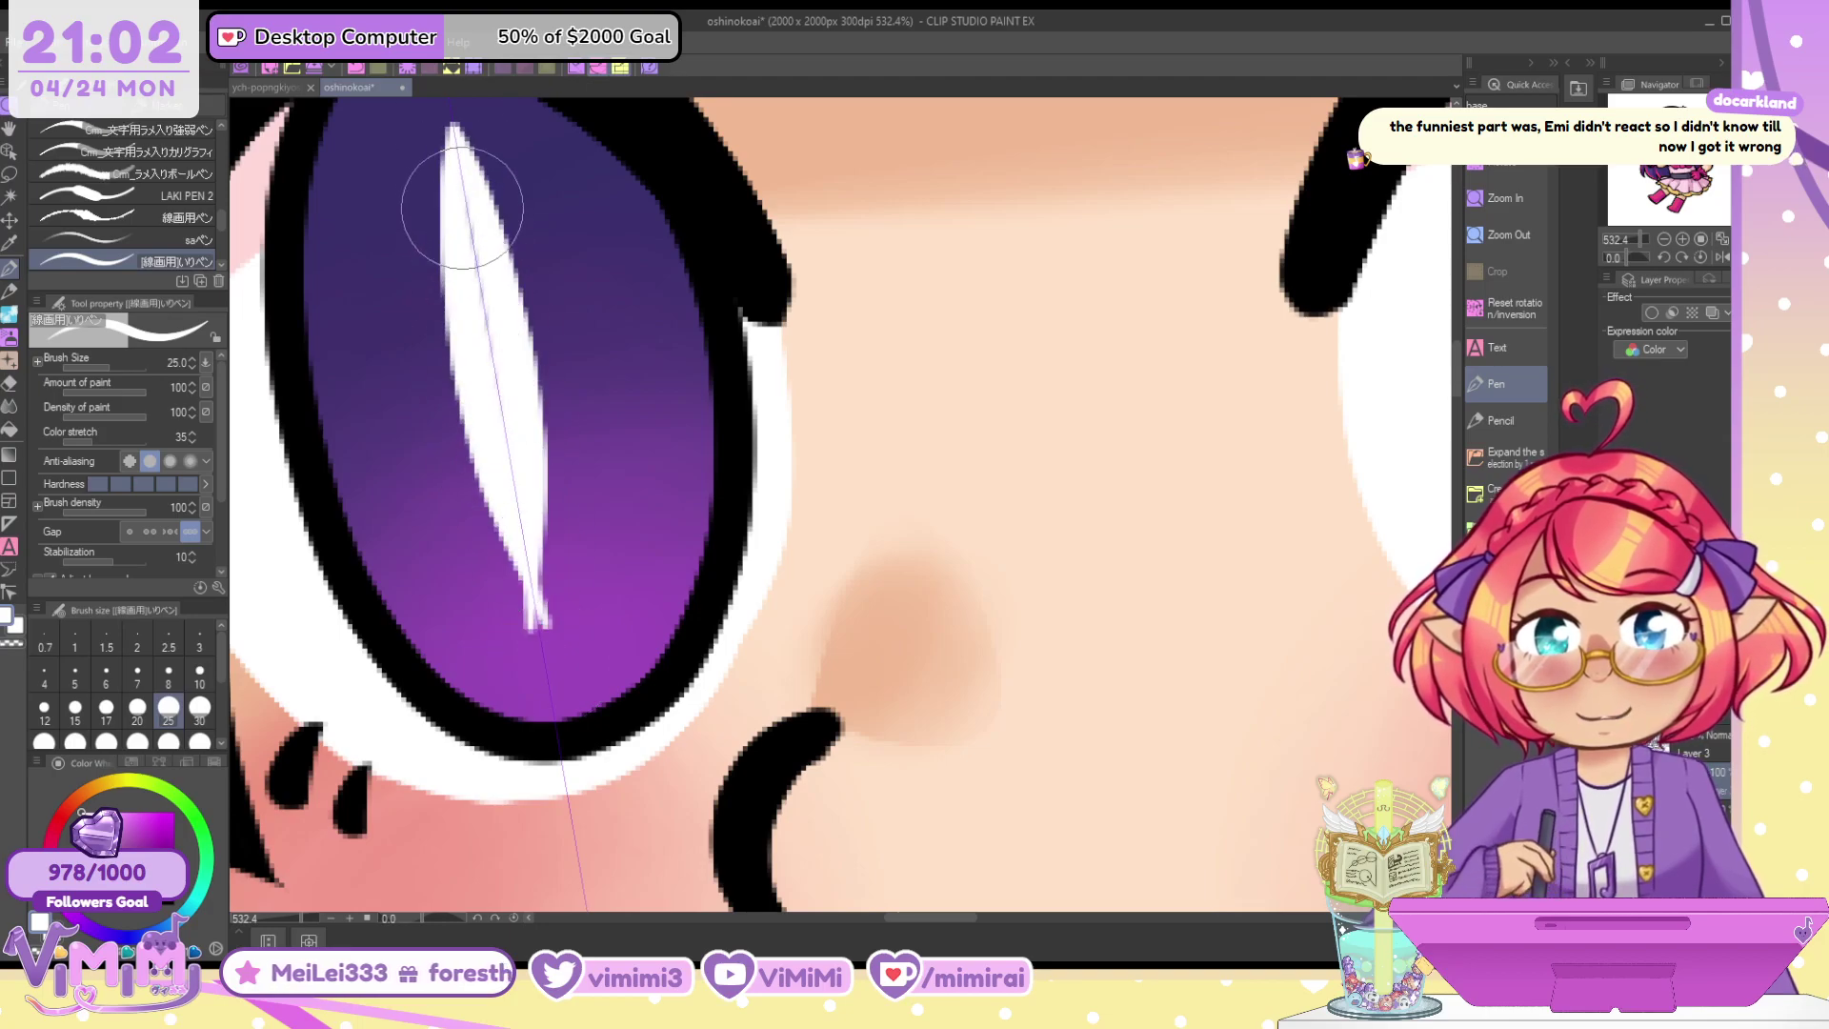
key("ctrl+z")
mouse_move(448, 147)
left_mouse_down()
mouse_move(468, 407)
mouse_move(521, 472)
mouse_move(459, 191)
mouse_move(533, 600)
left_mouse_up()
key("ctrl+z")
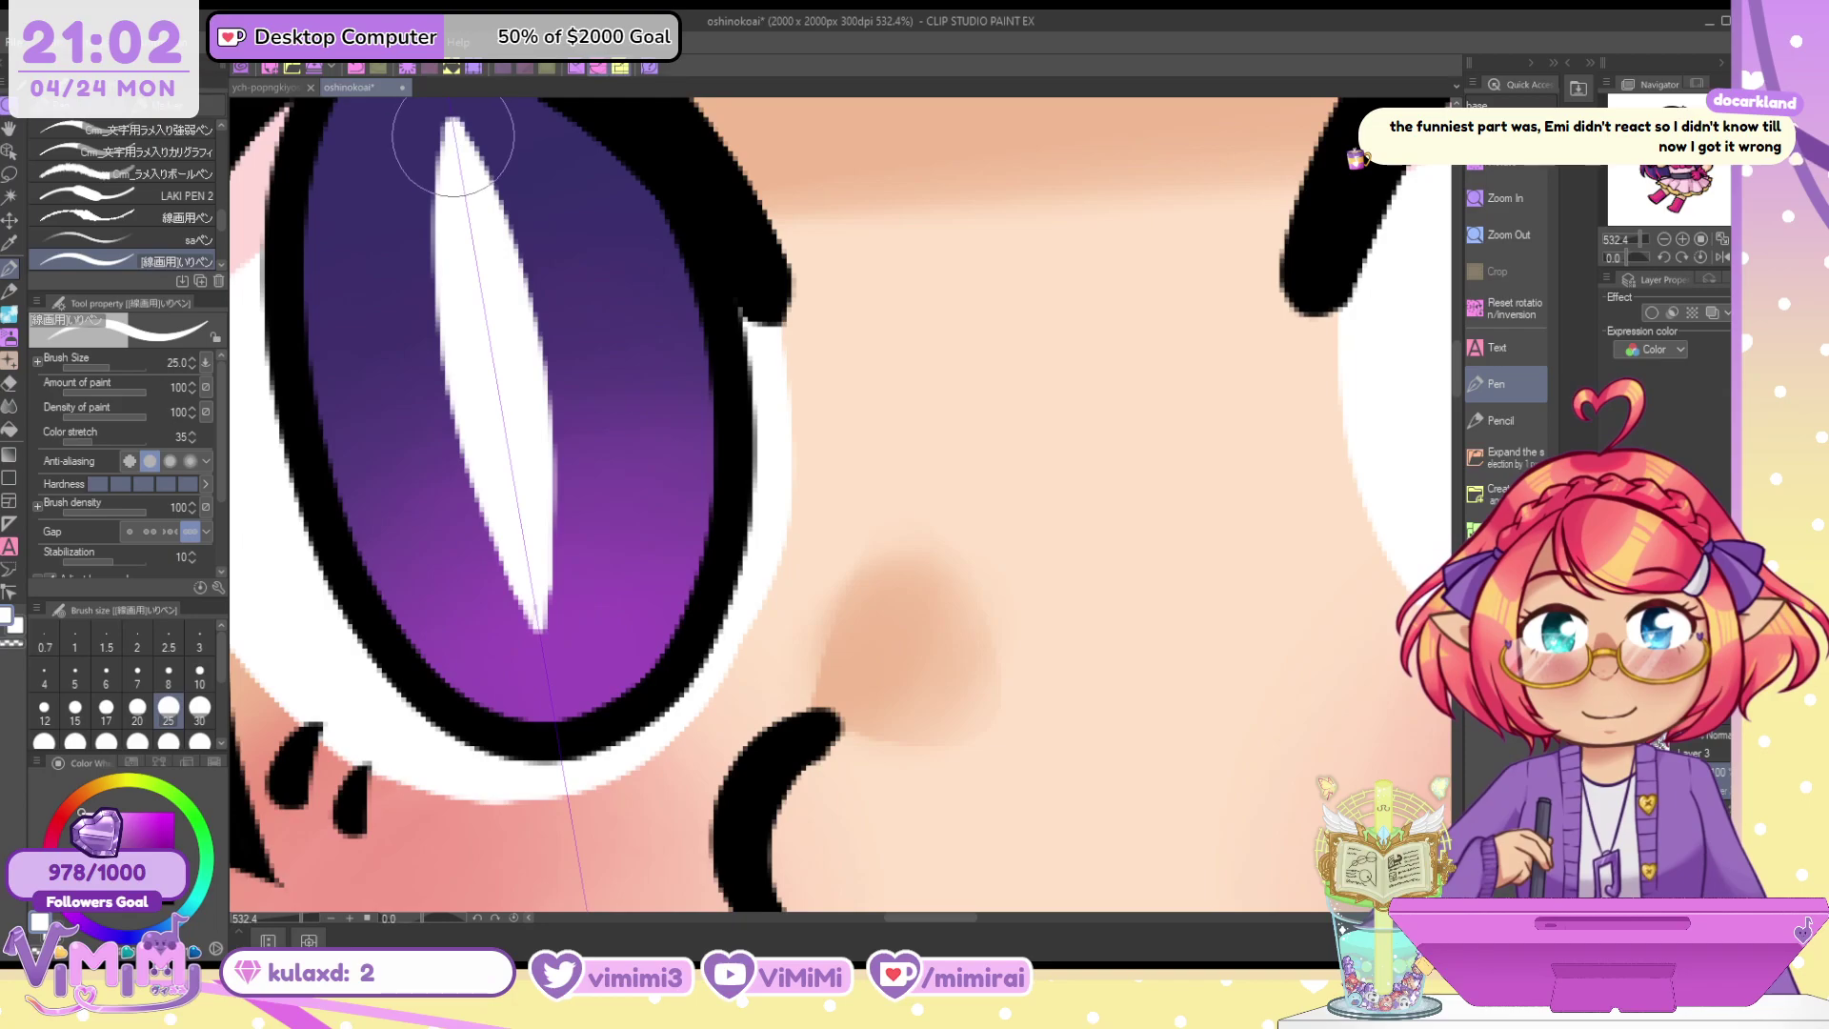
Try to build a six-pointed star in the left-hand iris with steep mirrored diagonal rays across the vertical ray
left_click_drag(585, 231, 541, 320)
left_click_drag(621, 520, 554, 440)
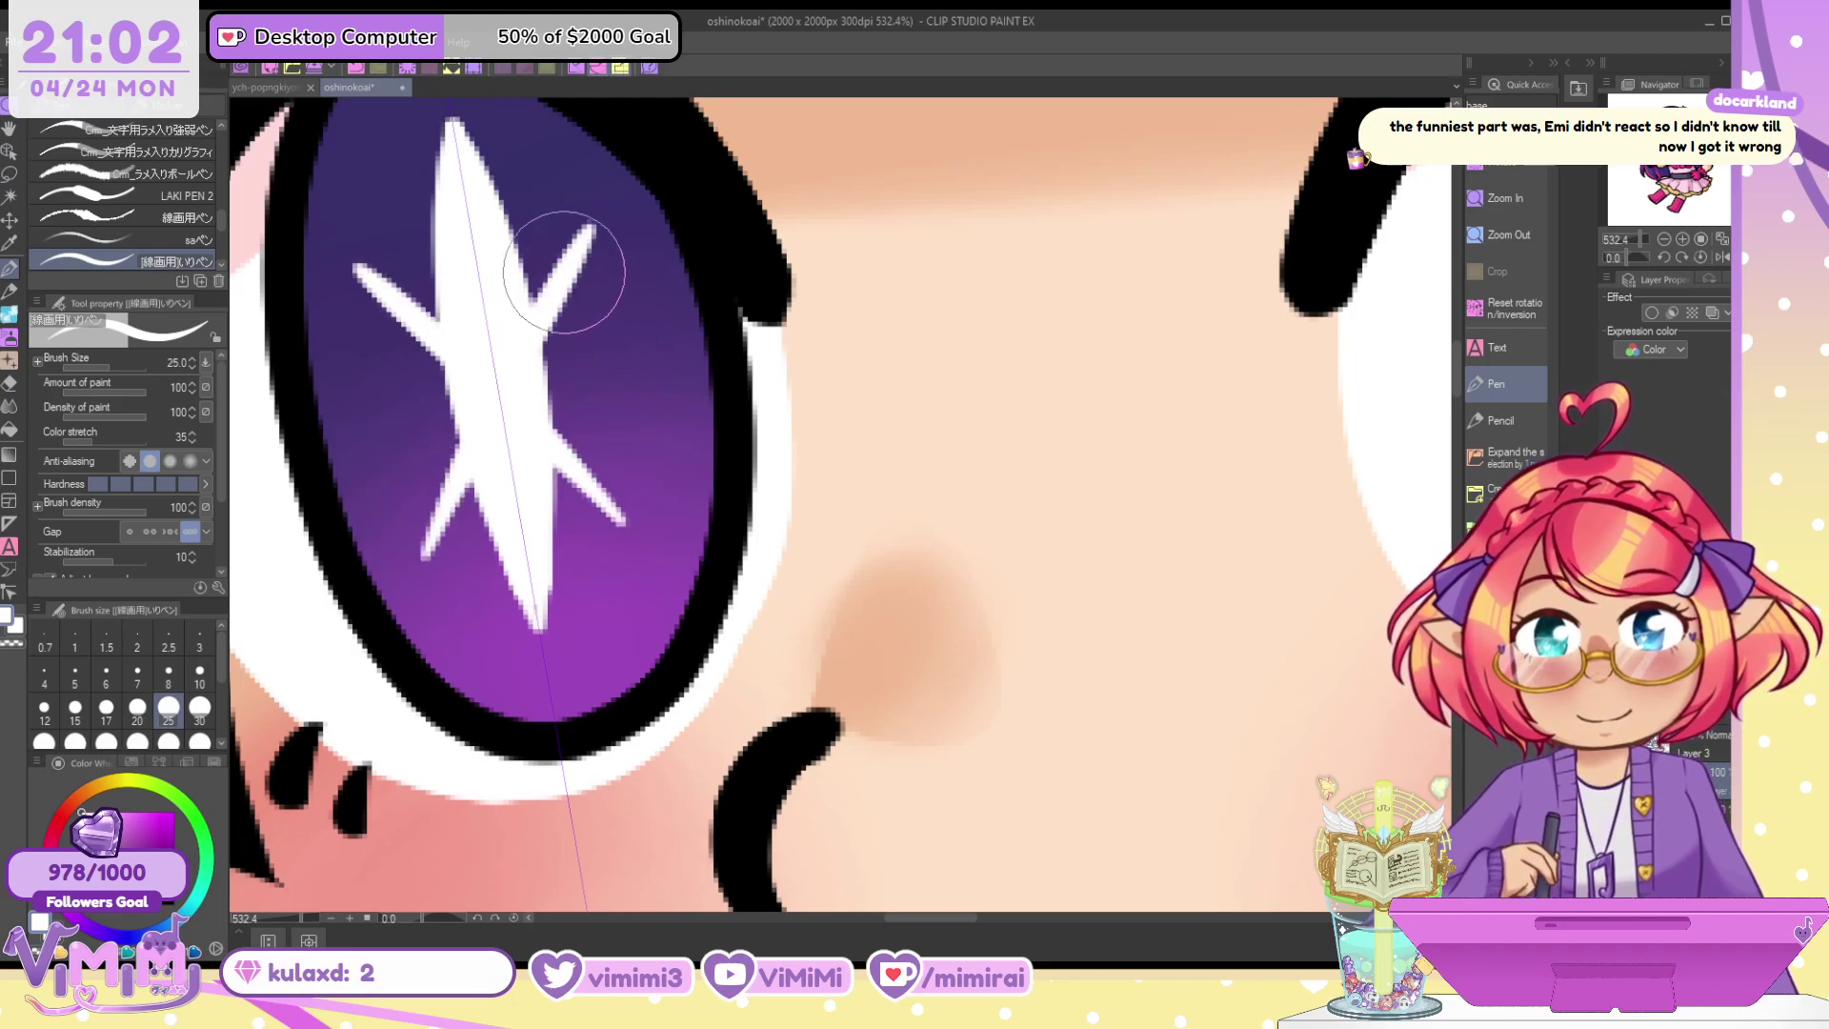
left_click_drag(564, 272, 545, 322)
left_click_drag(420, 560, 457, 469)
mouse_move(570, 255)
left_mouse_down()
mouse_move(600, 222)
mouse_move(554, 373)
left_mouse_up()
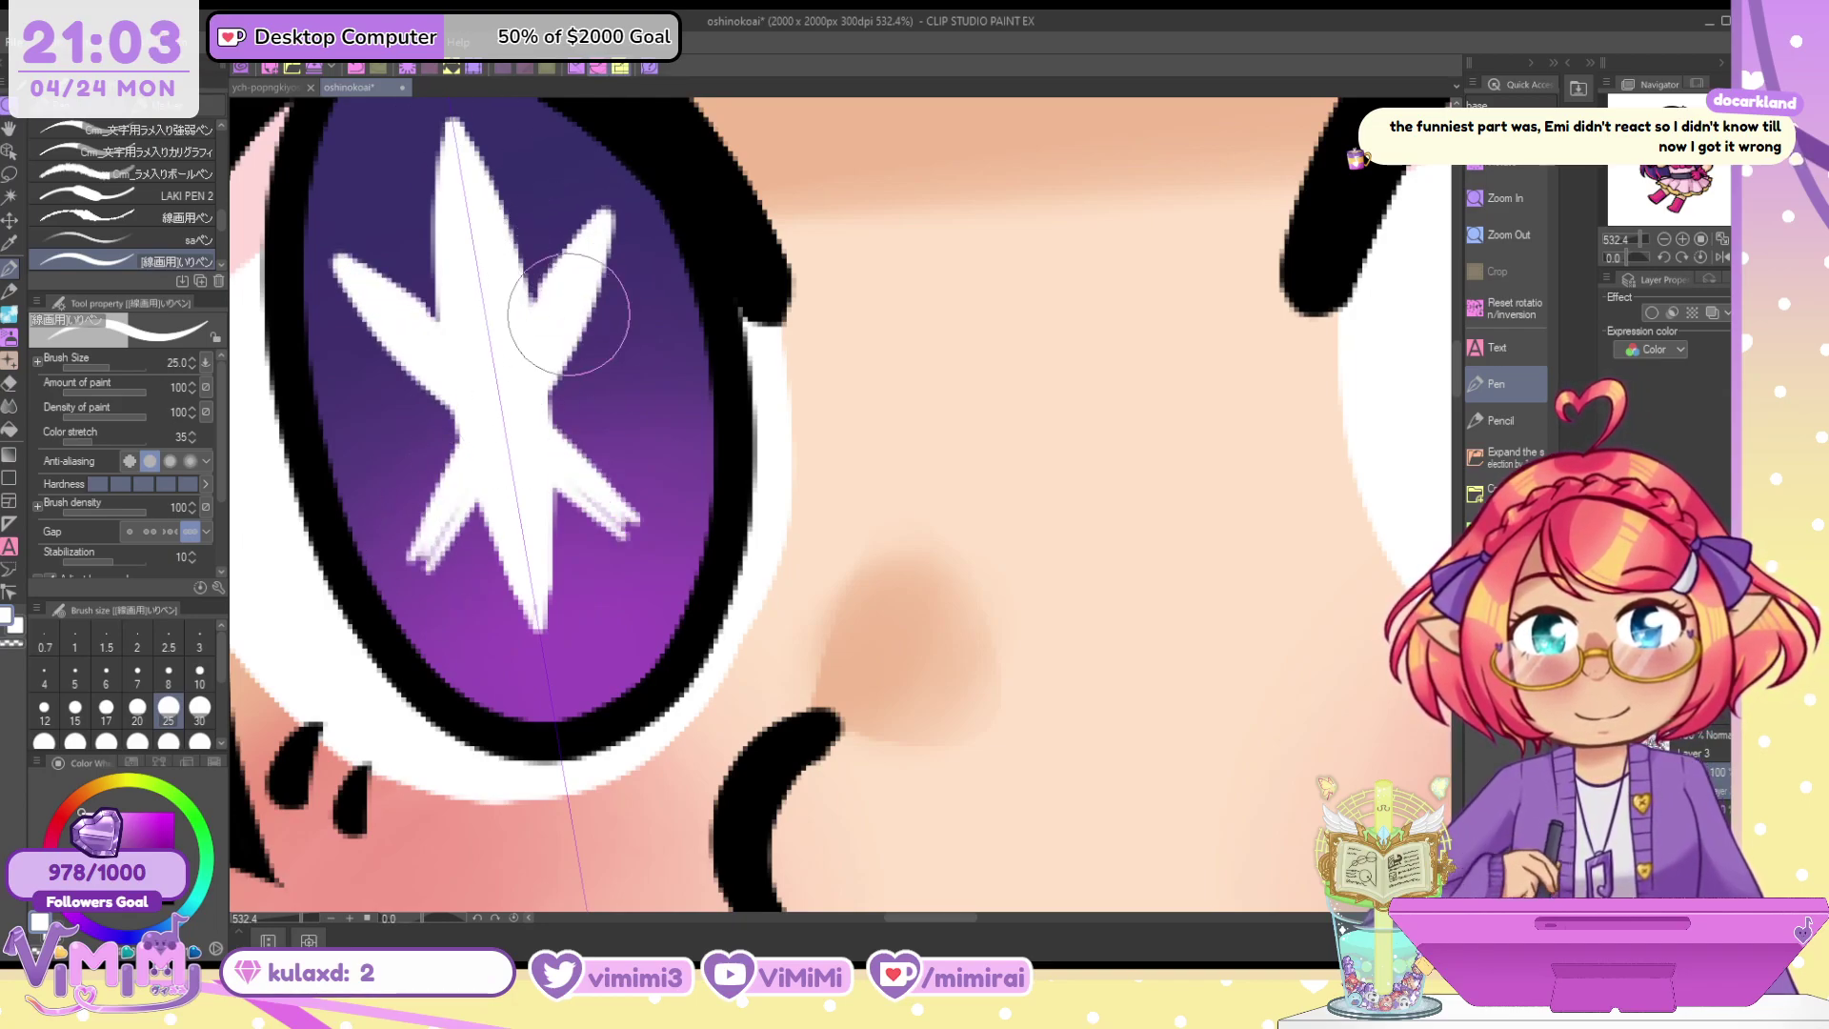
left_click_drag(459, 440, 419, 556)
left_click_drag(448, 485, 407, 569)
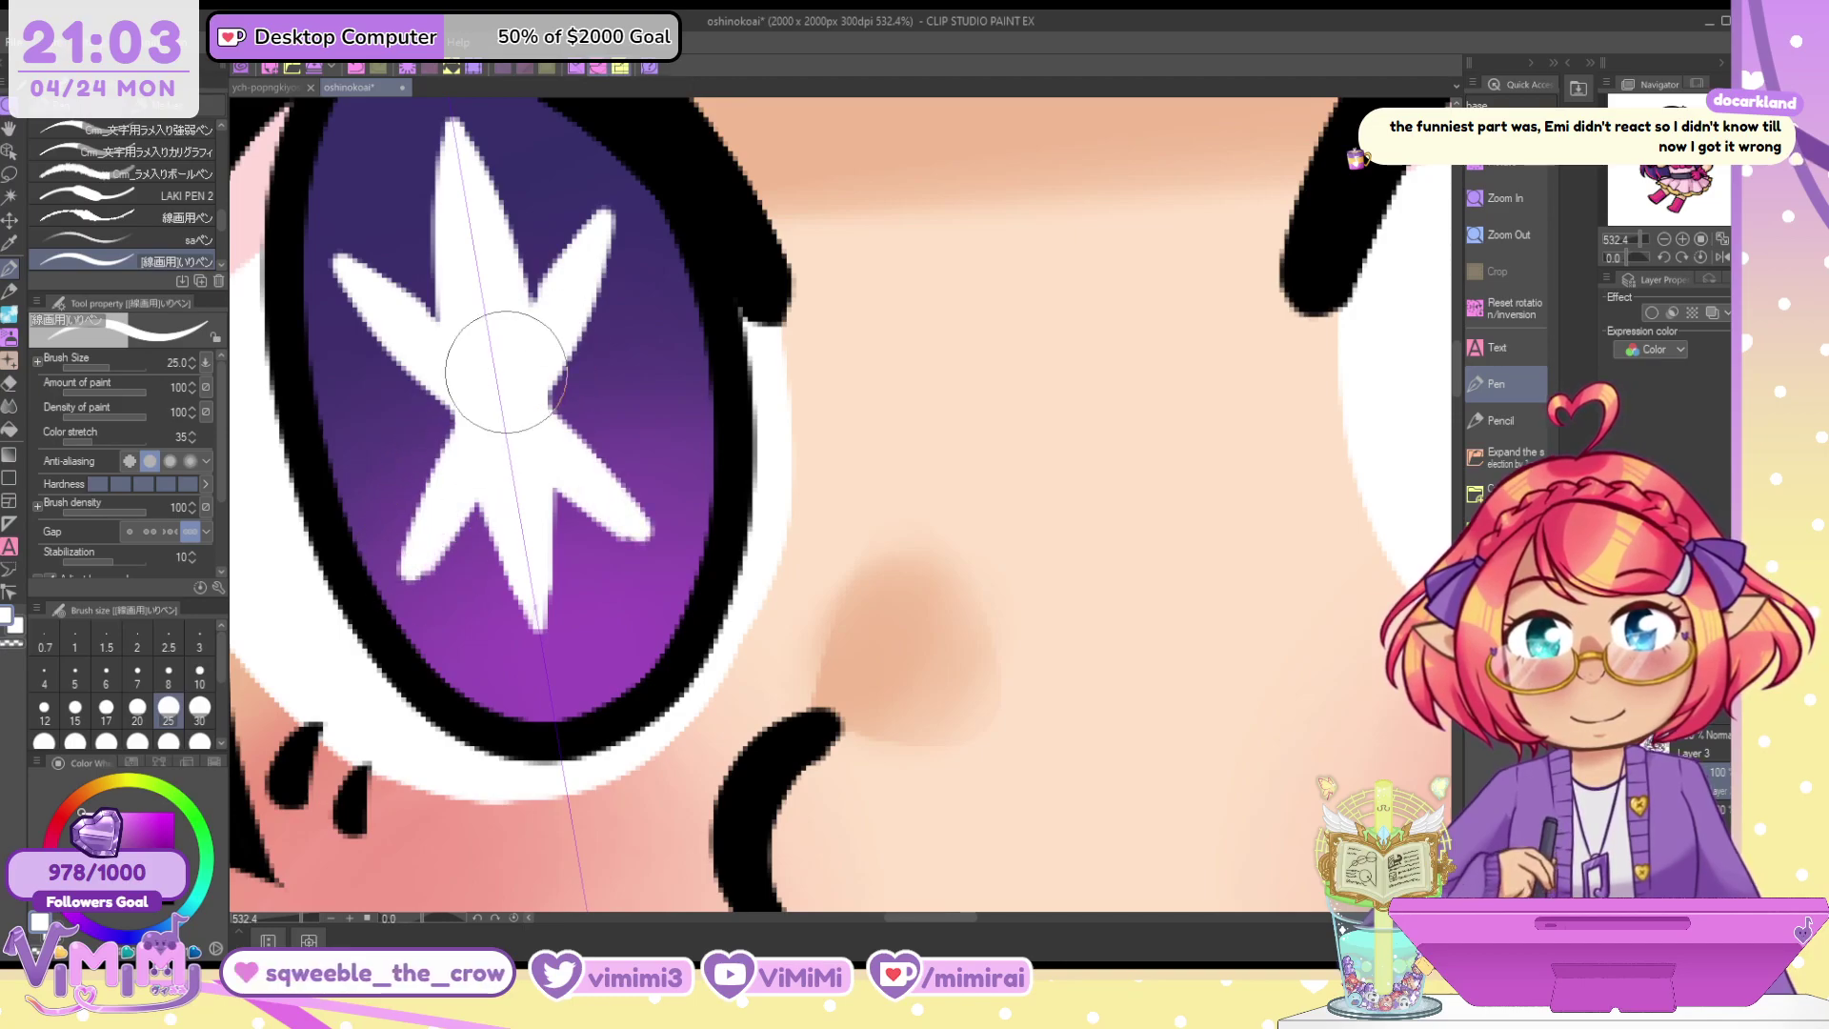
left_click_drag(460, 434, 420, 522)
left_click_drag(583, 248, 505, 313)
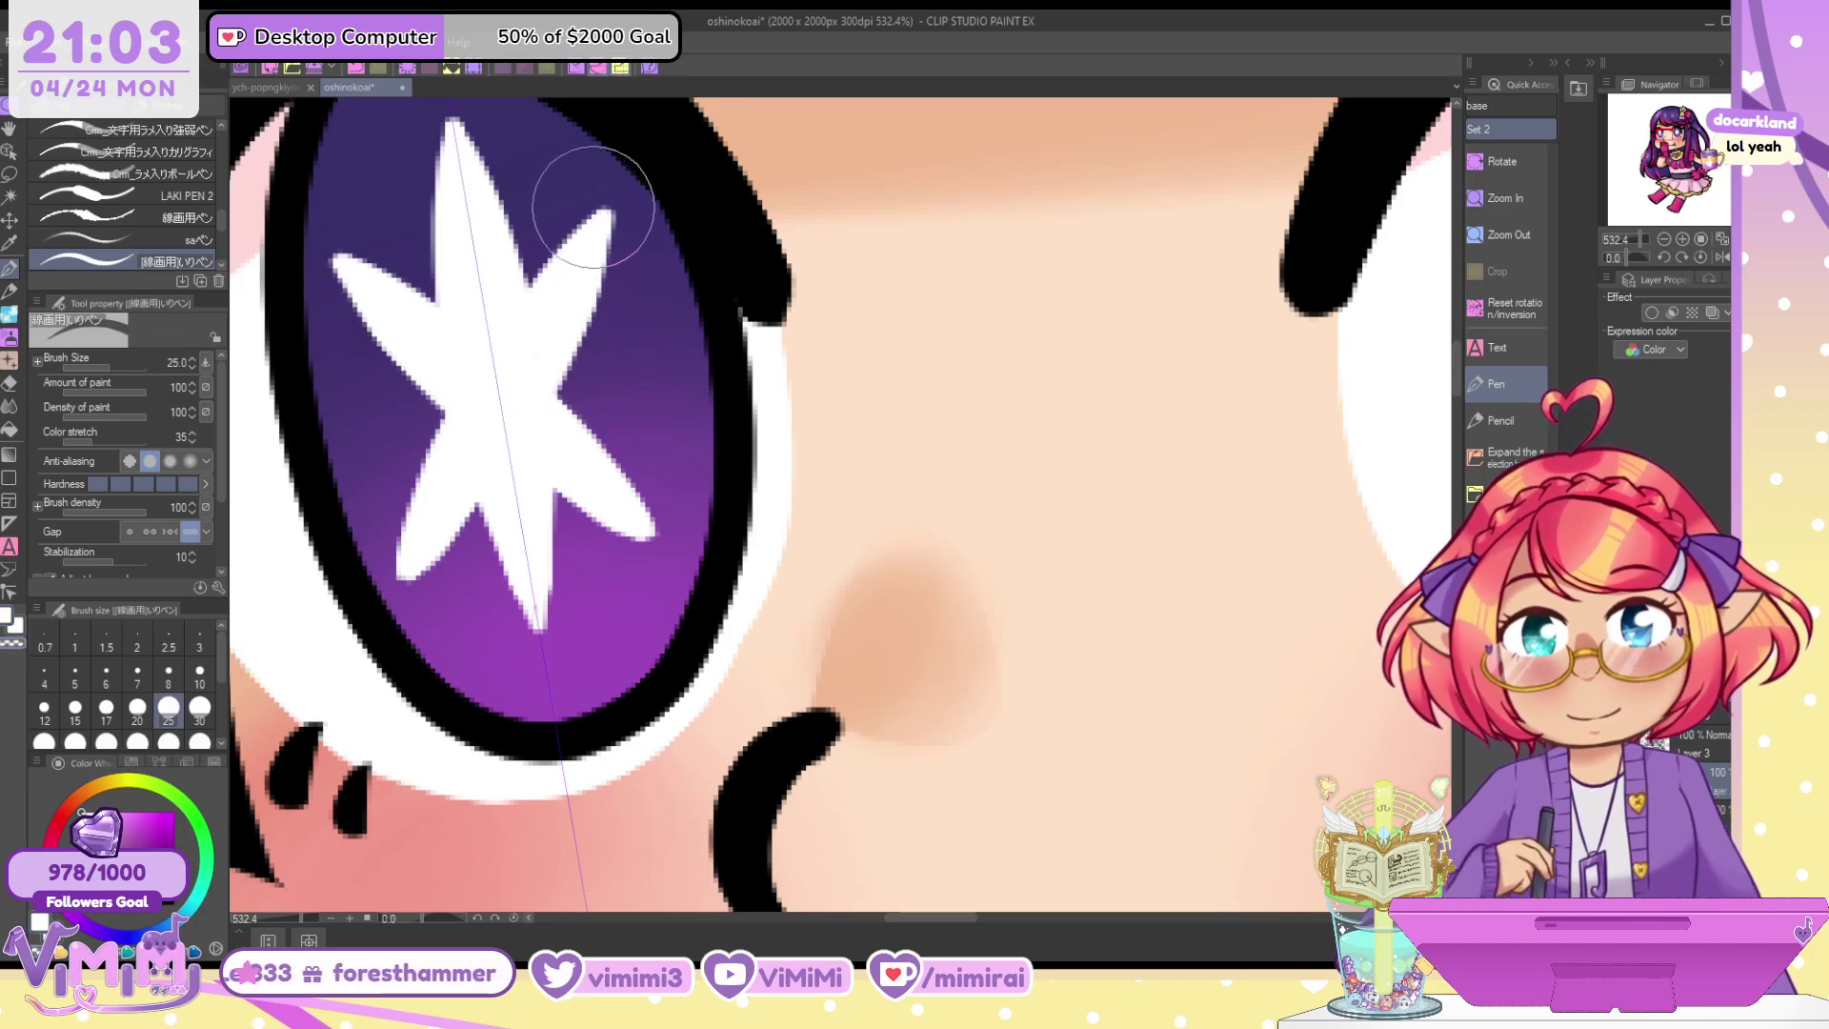
Try to trim the lower part of the left-hand star and lengthen its bottom point into a narrow tip
key("c")
left_click_drag(487, 485, 547, 672)
key("ctrl+z")
key("ctrl+z")
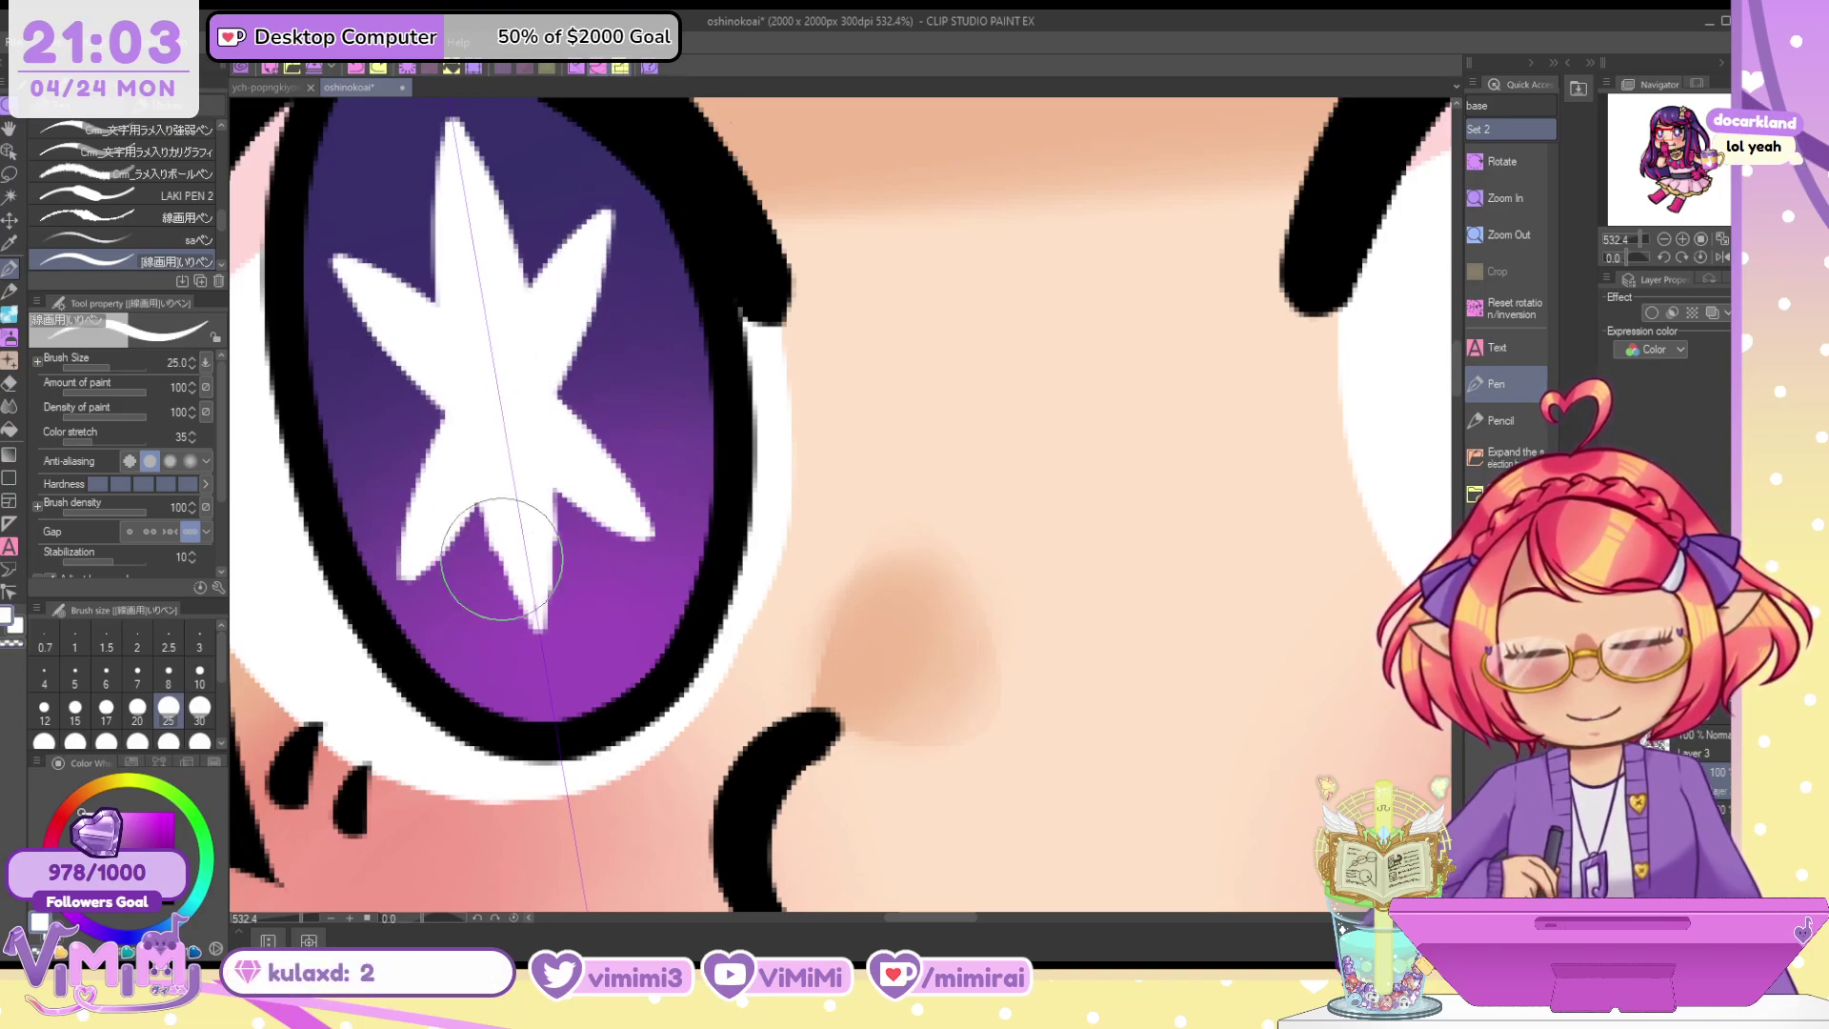
left_click_drag(502, 557, 547, 681)
key("ctrl+z")
left_click_drag(483, 481, 549, 672)
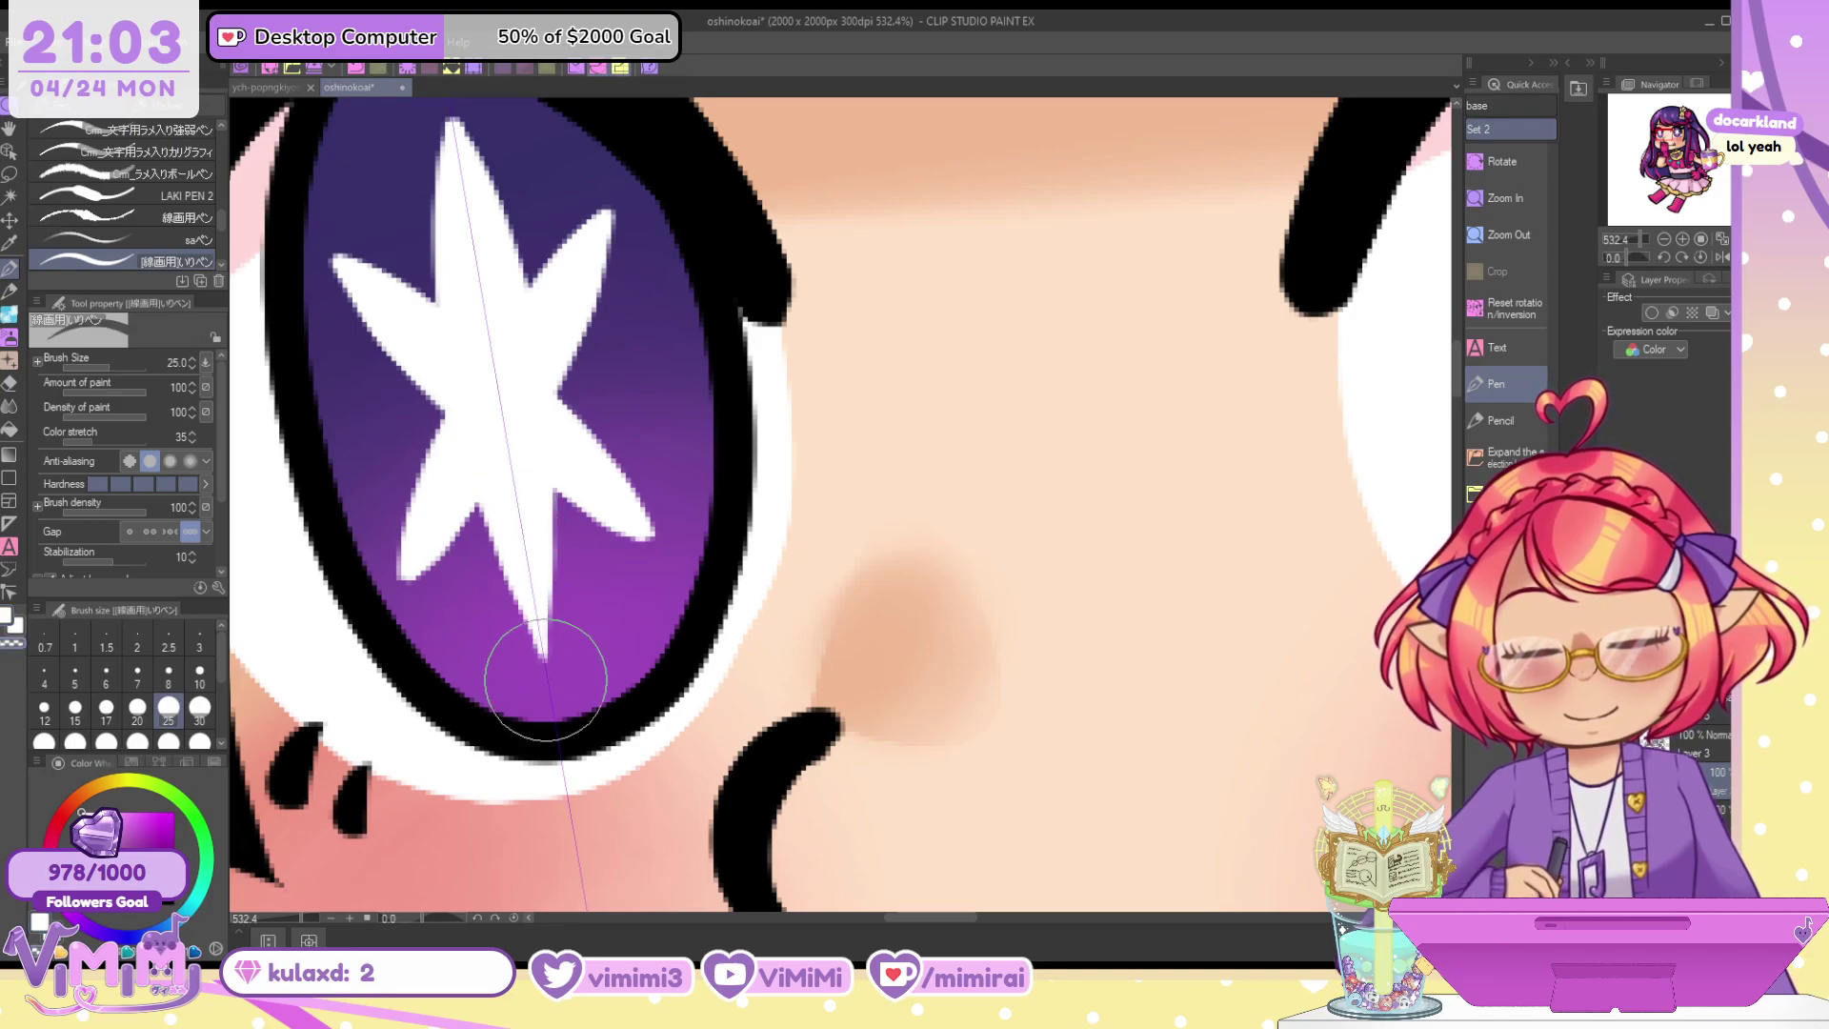
Compare the stars in both eyes and undo the left-hand star's diagonal rays back to its vertical ray
scroll(695, 290, "down", 3)
scroll(712, 307, "down", 3)
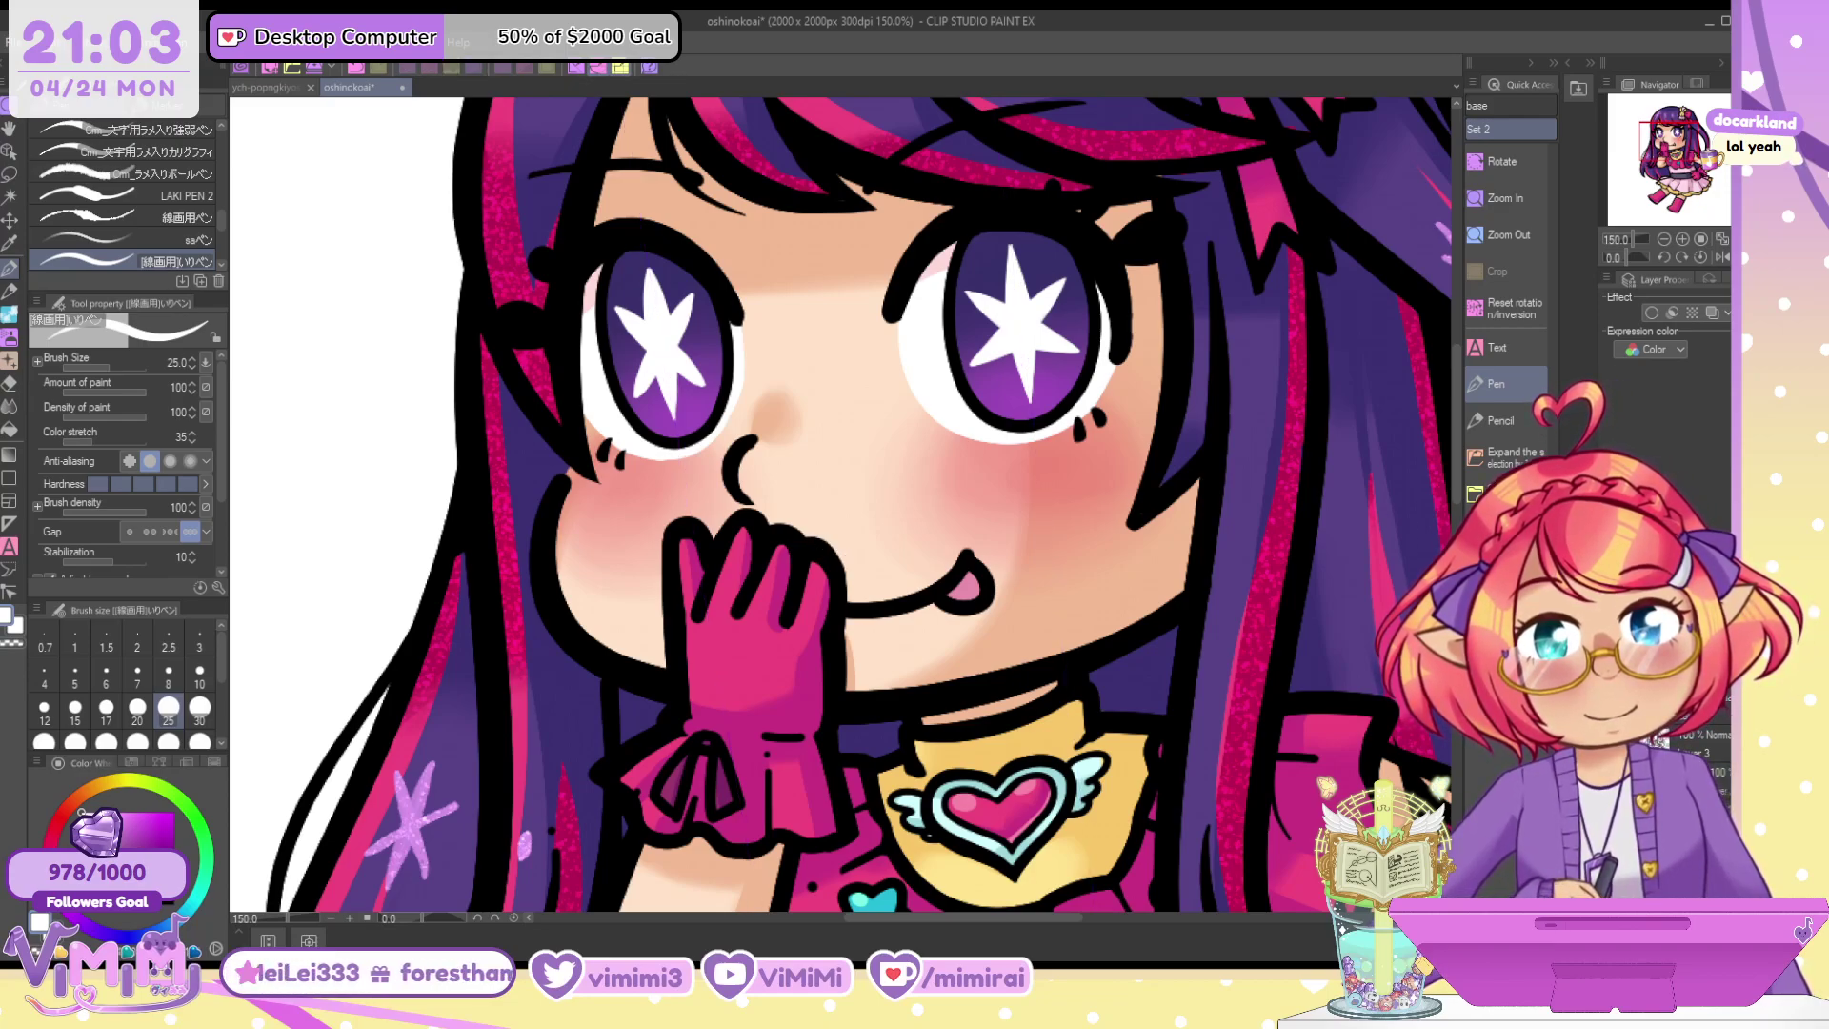
left_click(1715, 775)
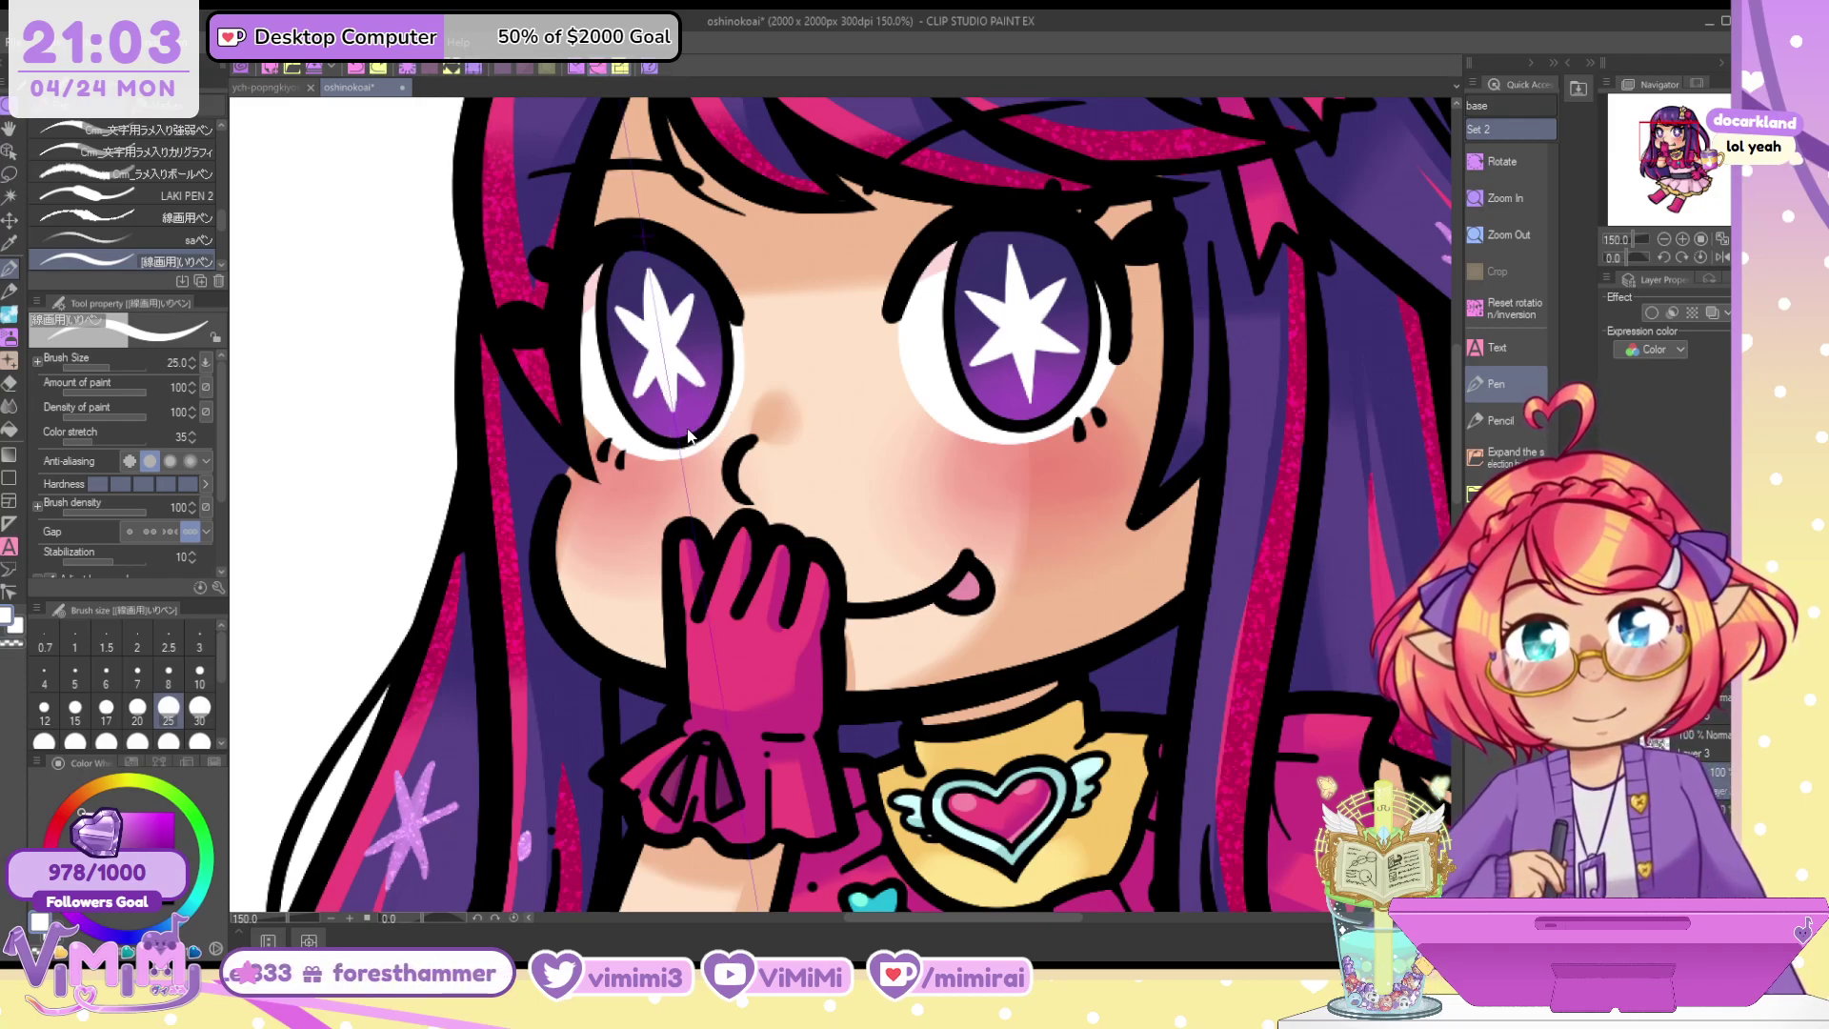
key("ctrl+z")
key("ctrl+z")
key("ctrl+z")
key("ctrl+z")
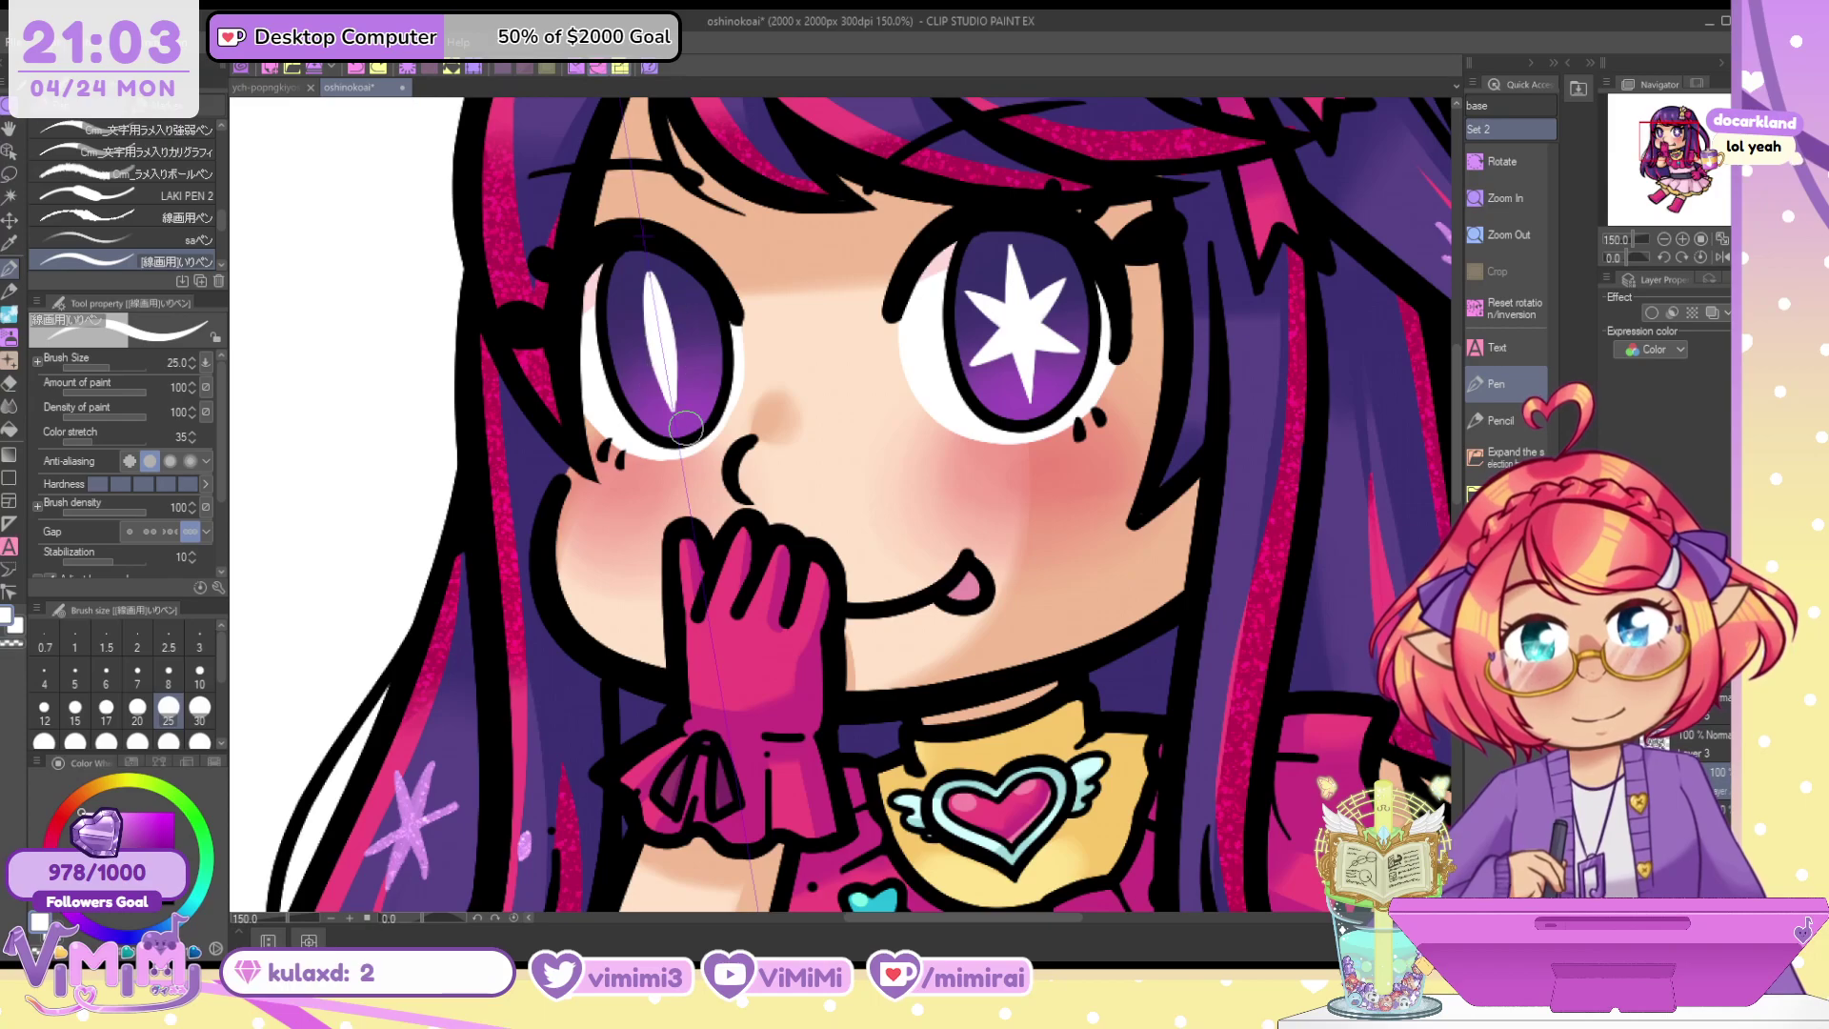
Lengthen the lower tip of the vertical ray in the left-hand iris along the symmetry ruler
scroll(686, 429, "up", 5)
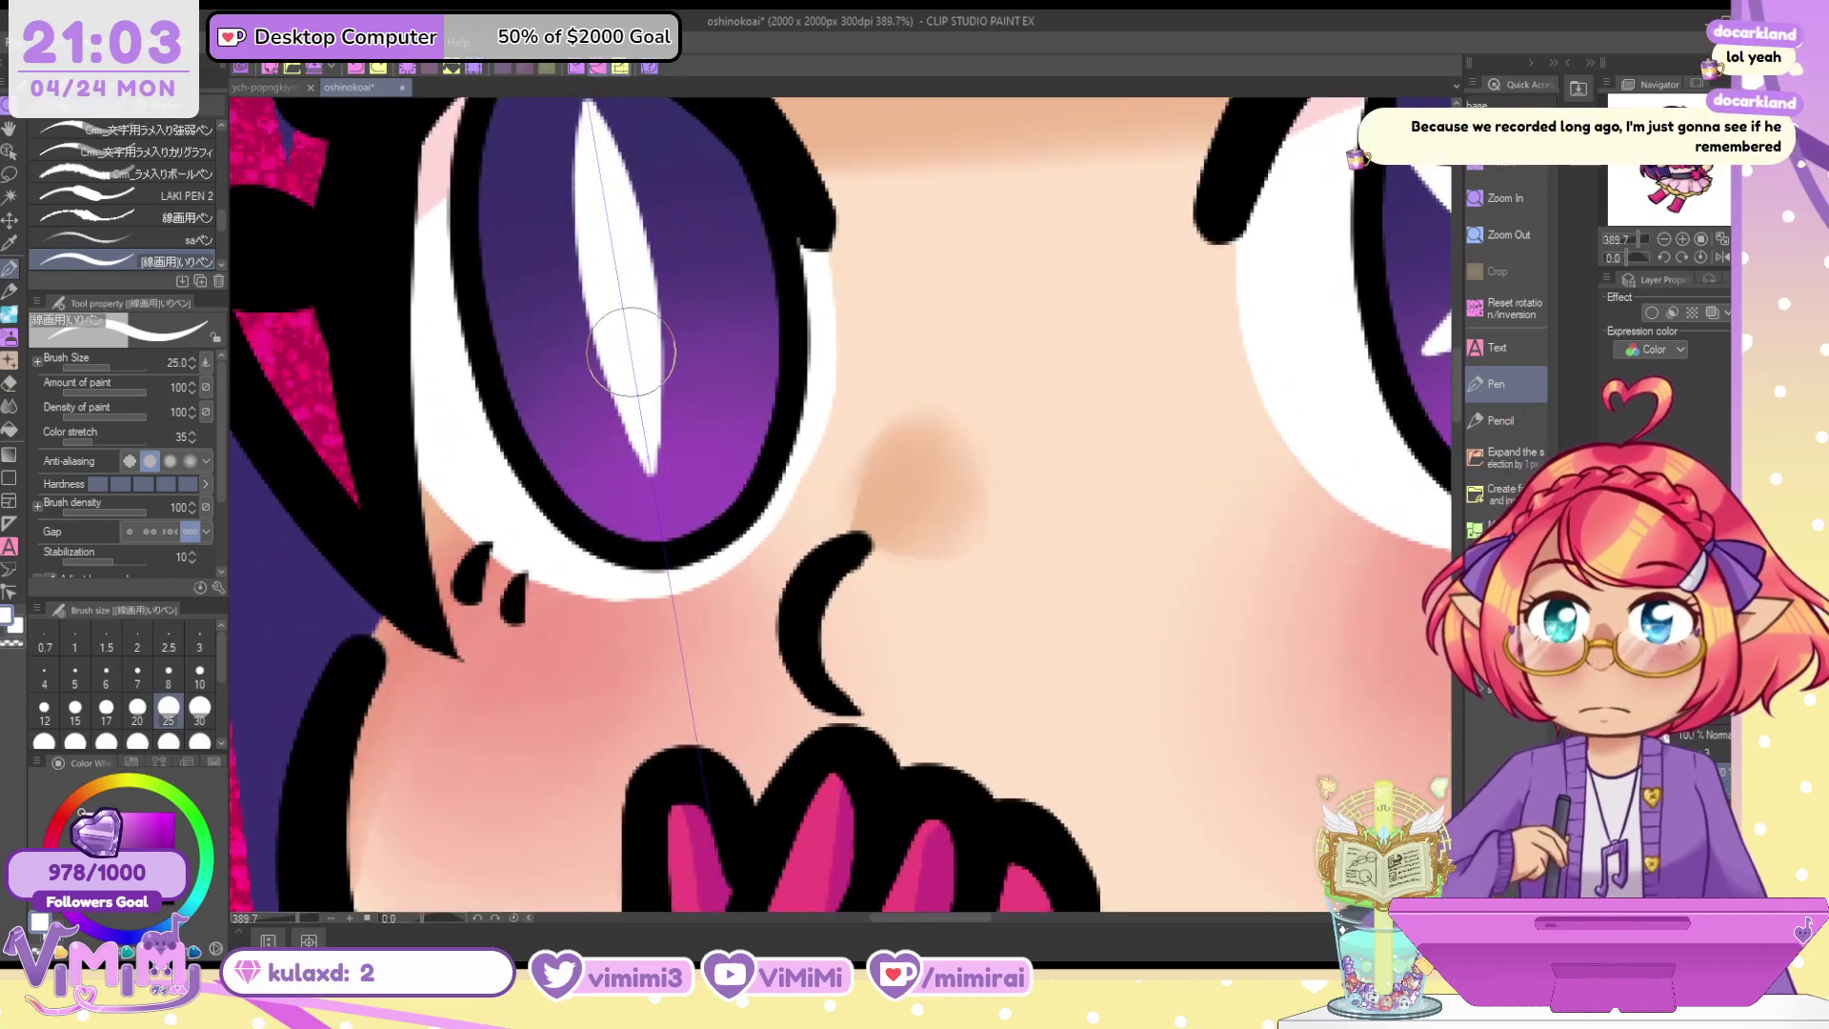
mouse_move(634, 372)
left_mouse_down()
mouse_move(661, 449)
mouse_move(620, 408)
mouse_move(661, 506)
left_mouse_up()
key("ctrl+z")
key("ctrl+z")
left_click_drag(594, 295, 654, 494)
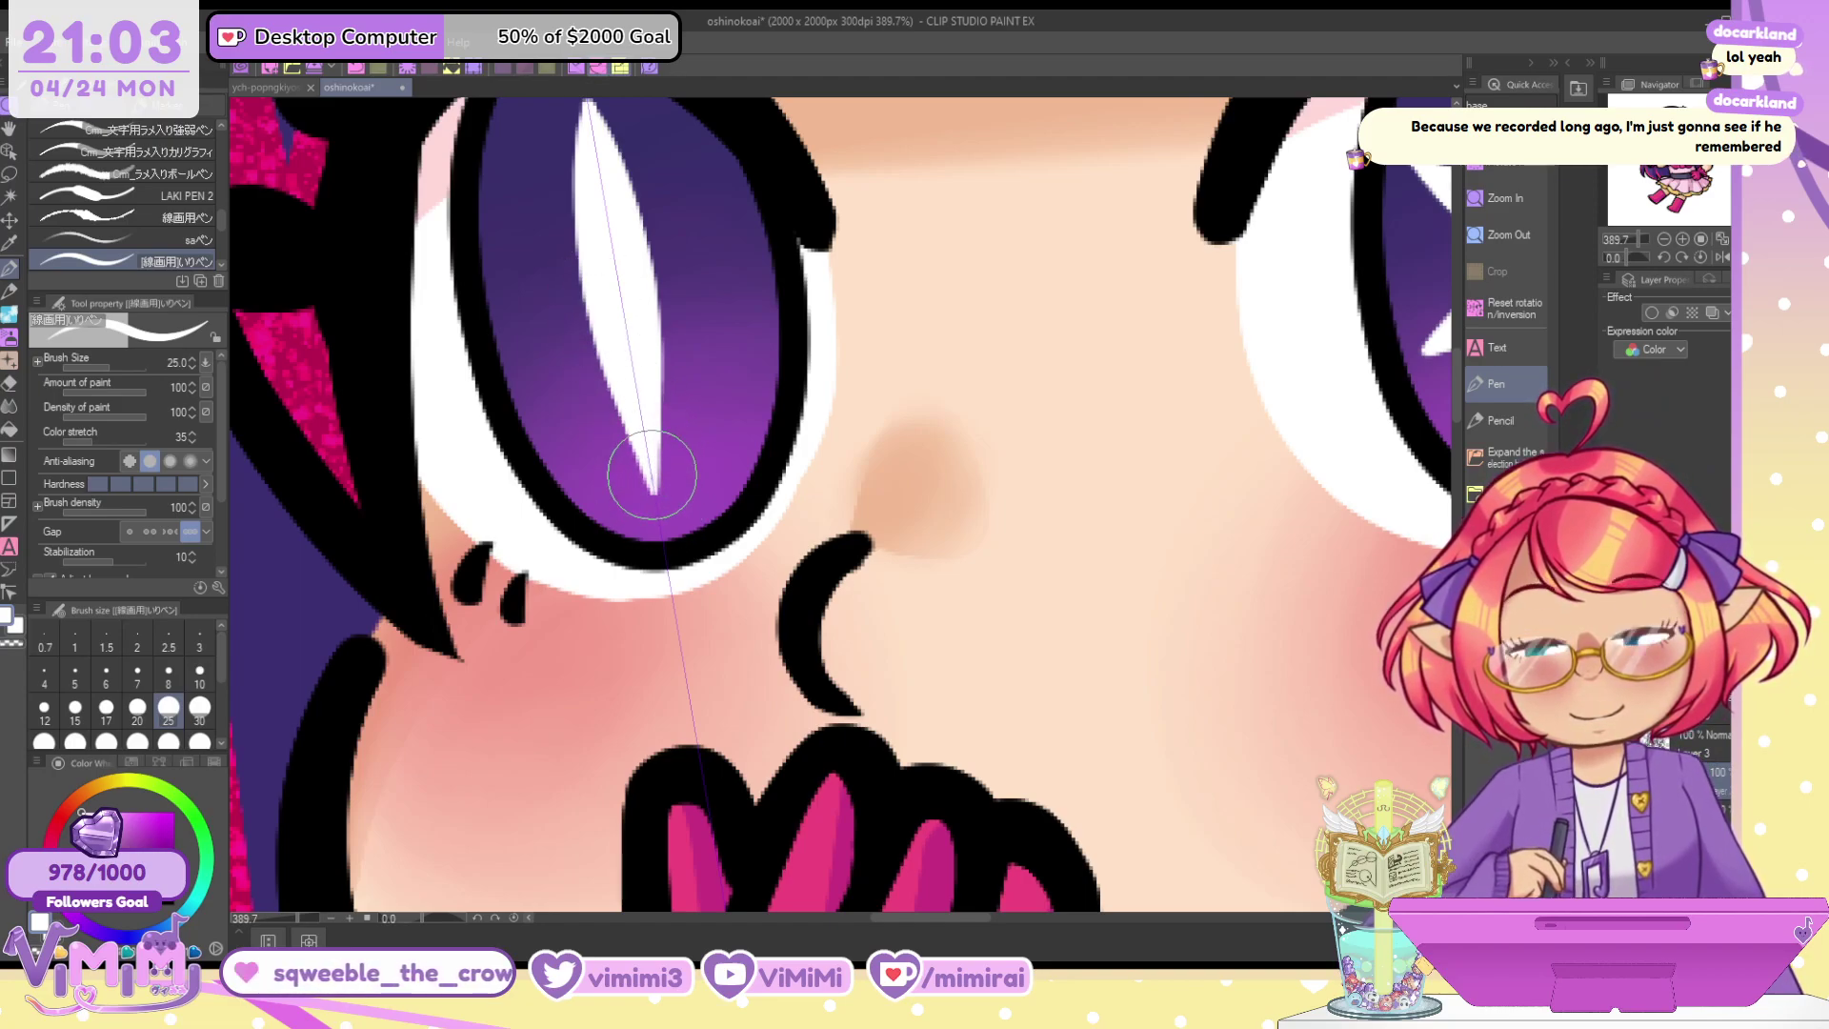
Draw mirrored diagonal rays across the vertical ray in the left-hand iris to form a thick white six-pointed star
left_click_drag(707, 205, 563, 419)
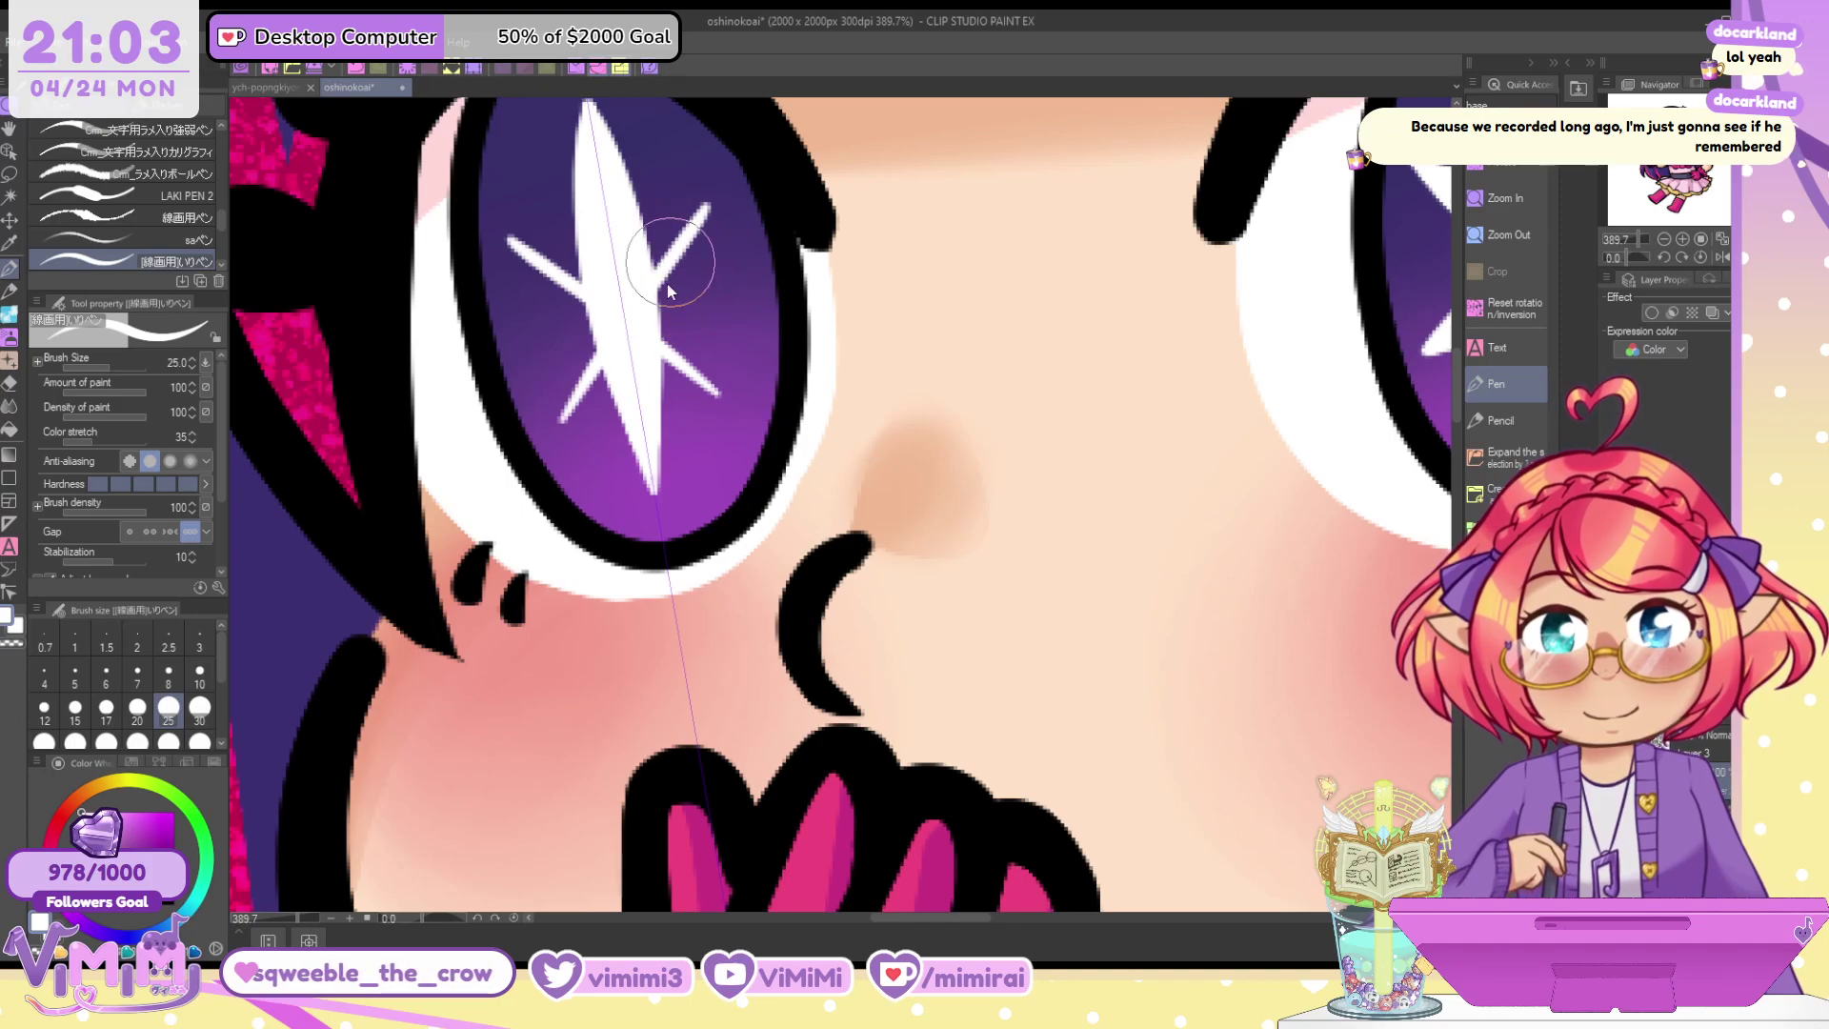
key("ctrl+z")
left_click_drag(697, 246, 540, 439)
key("ctrl+z")
left_click_drag(689, 198, 545, 415)
key("ctrl+y")
key("ctrl+y")
key("ctrl+z")
mouse_move(653, 240)
left_mouse_down()
mouse_move(562, 409)
mouse_move(666, 247)
mouse_move(538, 417)
left_mouse_up()
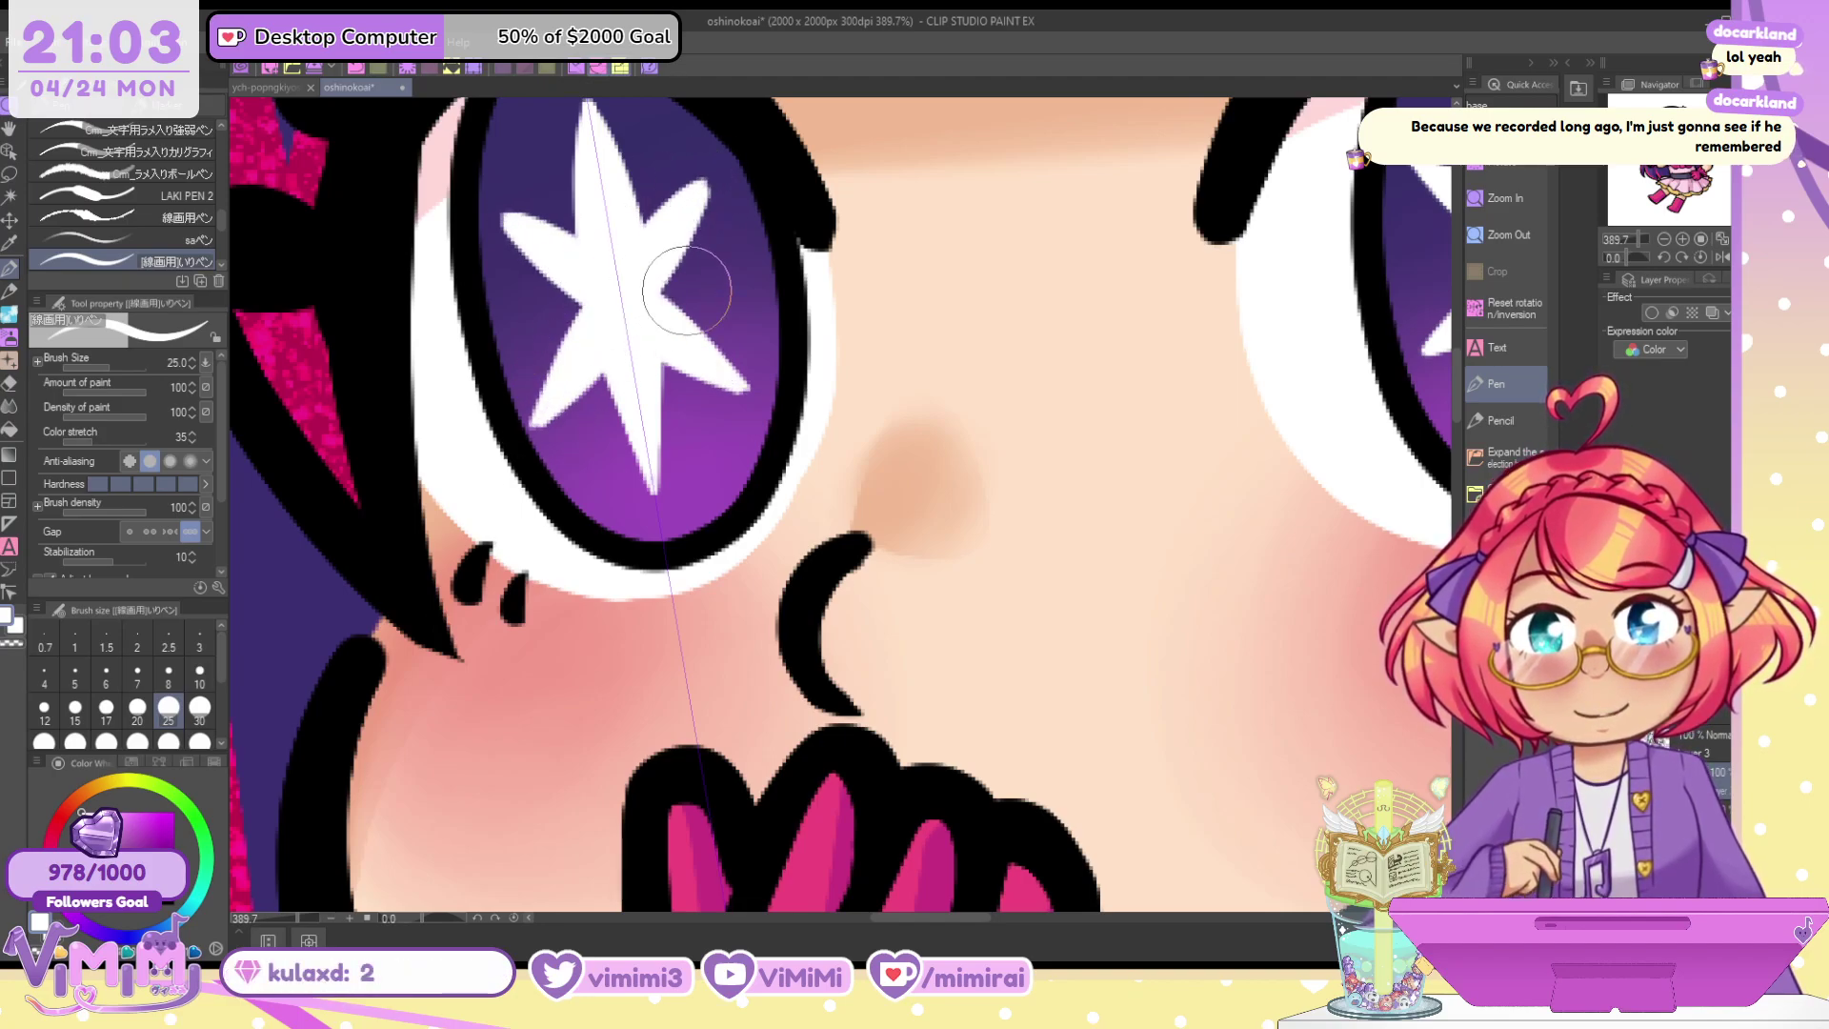
Trim the edges of the left-hand star's diagonal rays and extend the upper pair into longer, pointed tips
key("c")
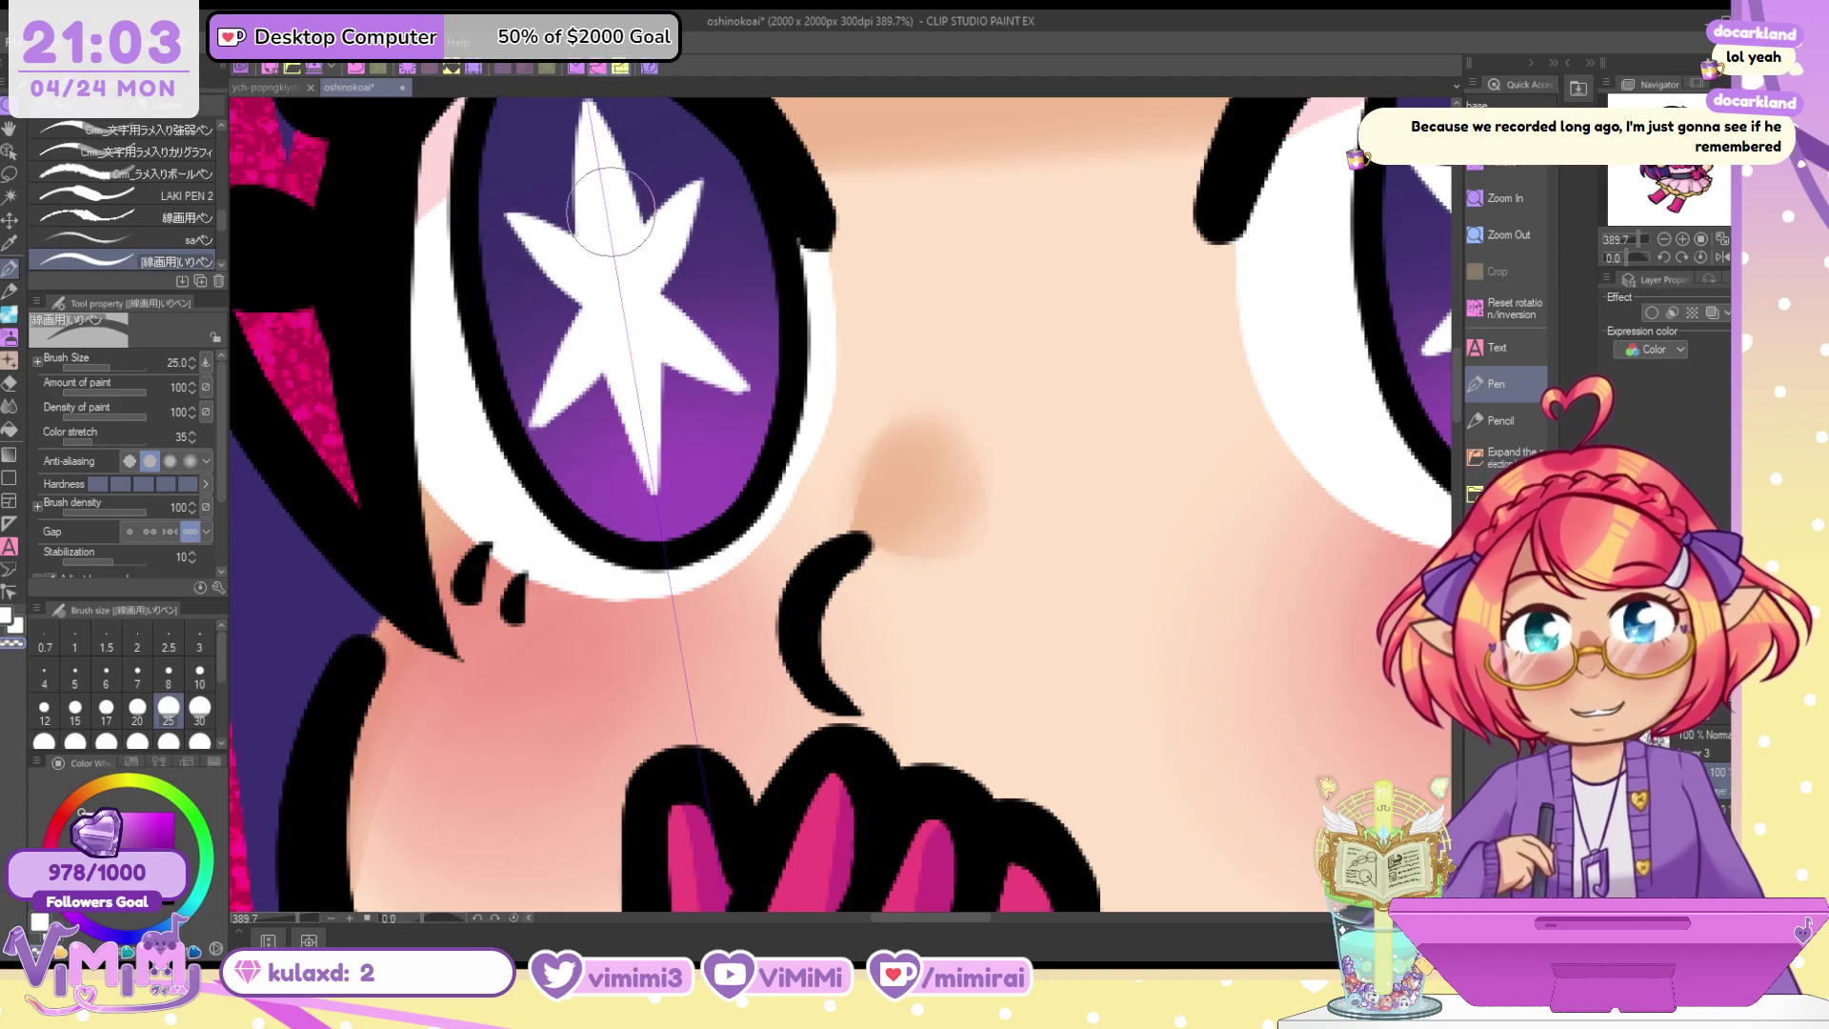
left_click_drag(514, 229, 545, 292)
key("c")
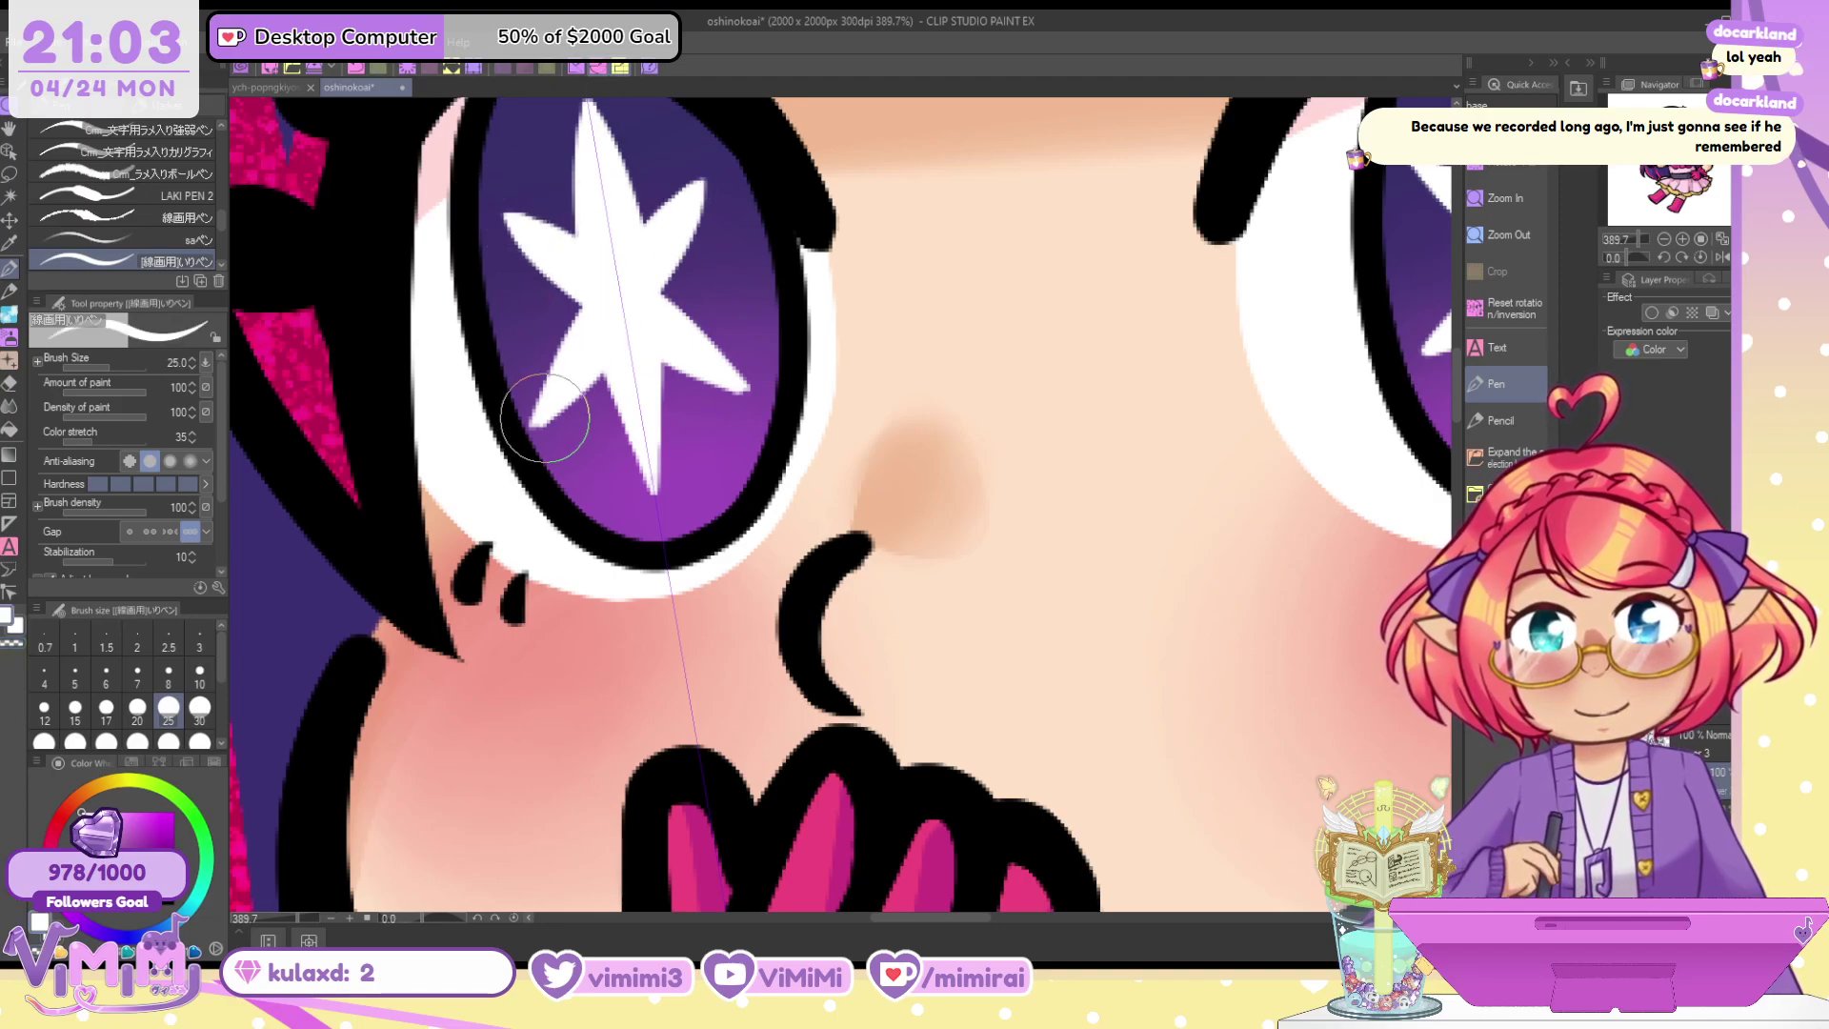
left_click_drag(544, 417, 619, 354)
key("c")
key("c")
mouse_move(694, 303)
left_mouse_down()
mouse_move(651, 287)
mouse_move(745, 372)
mouse_move(696, 293)
mouse_move(665, 285)
mouse_move(701, 175)
mouse_move(652, 228)
mouse_move(706, 170)
left_mouse_up()
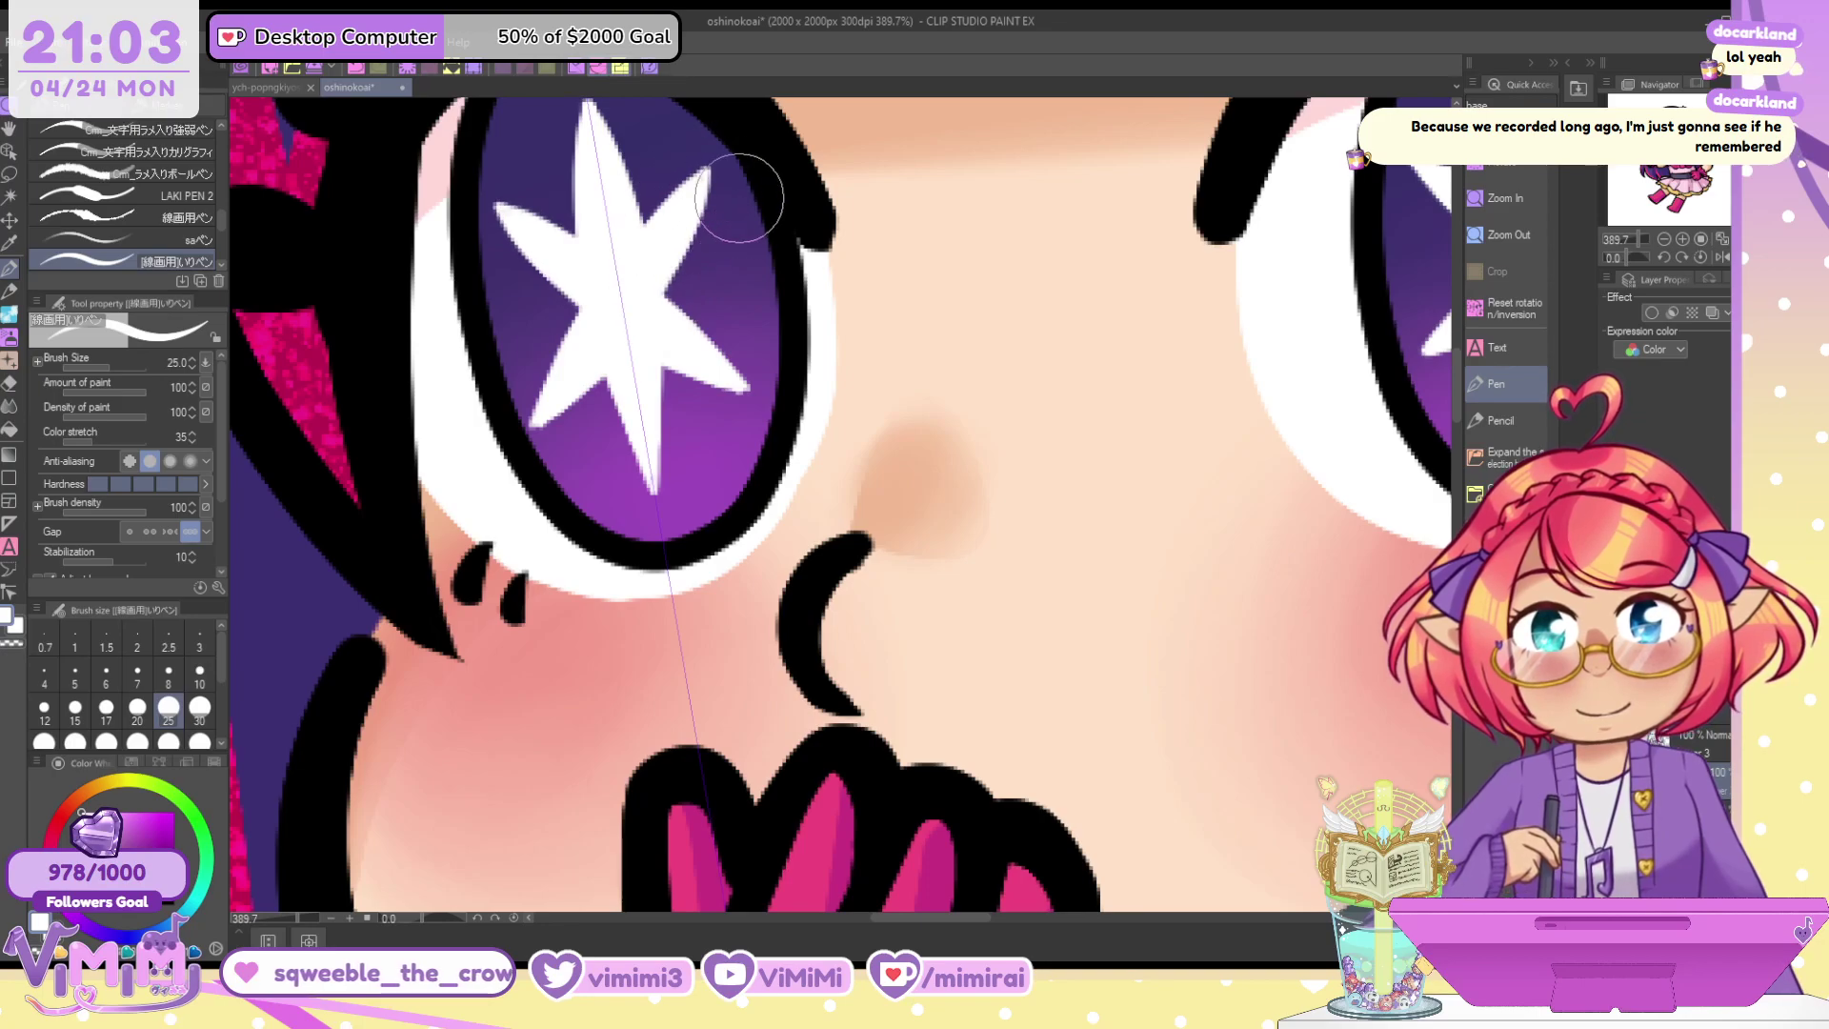
key("c")
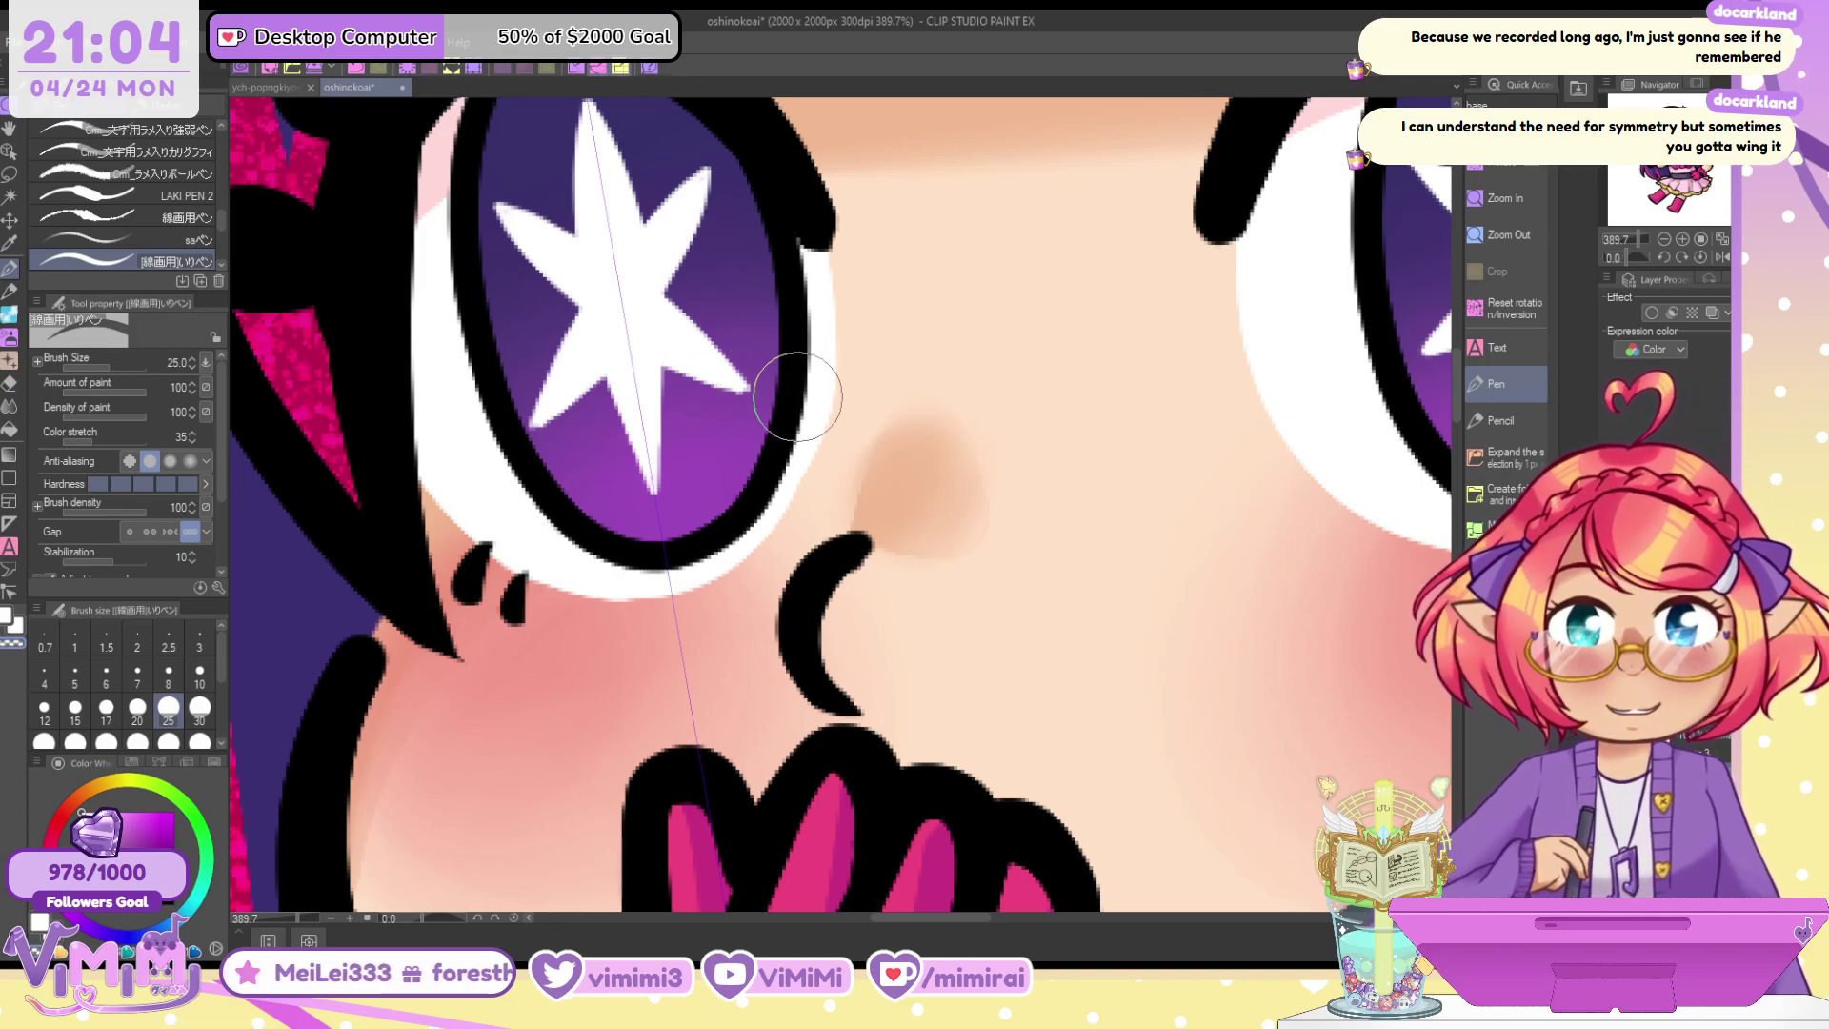
Taper the left-hand star's lower diagonal rays into sharper tips and check the star against the one in the other eye
left_click_drag(652, 332, 768, 389)
key("ctrl+z")
mouse_move(673, 310)
left_mouse_down()
mouse_move(740, 383)
mouse_move(706, 376)
mouse_move(773, 395)
left_mouse_up()
key("c")
left_click_drag(565, 321, 542, 461)
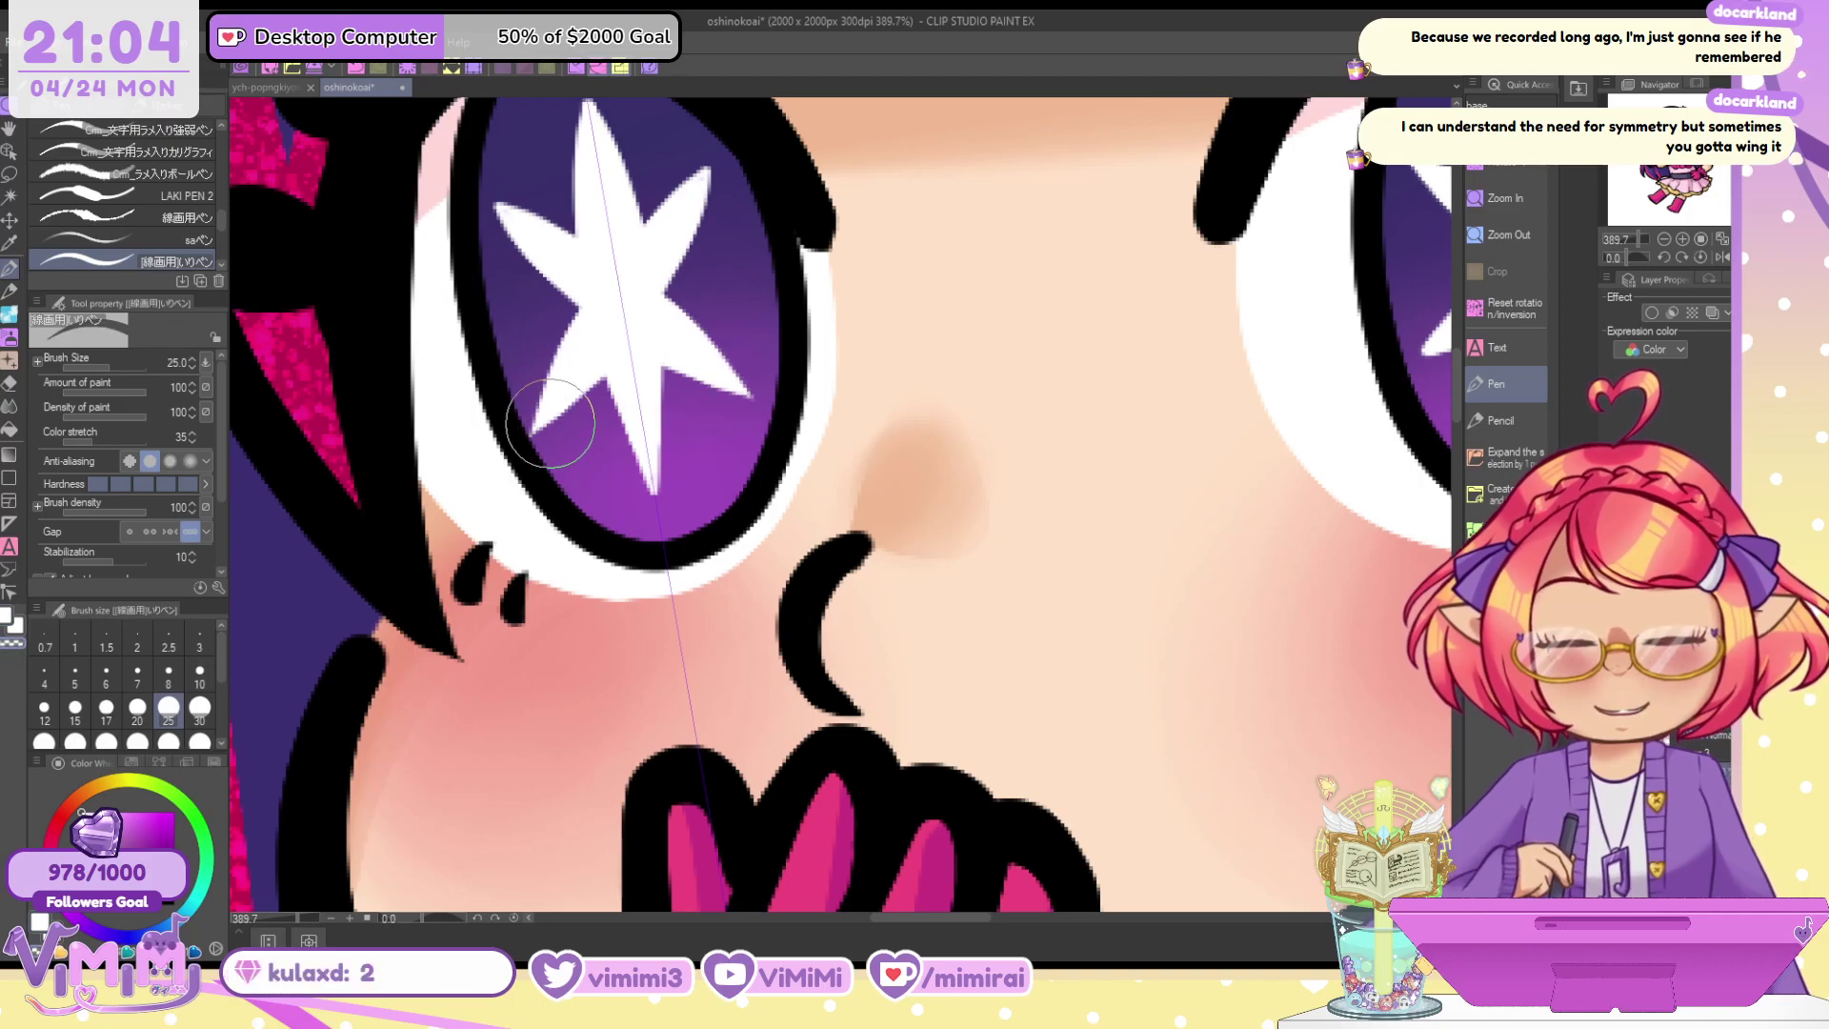
key("c")
scroll(800, 351, "down", 9)
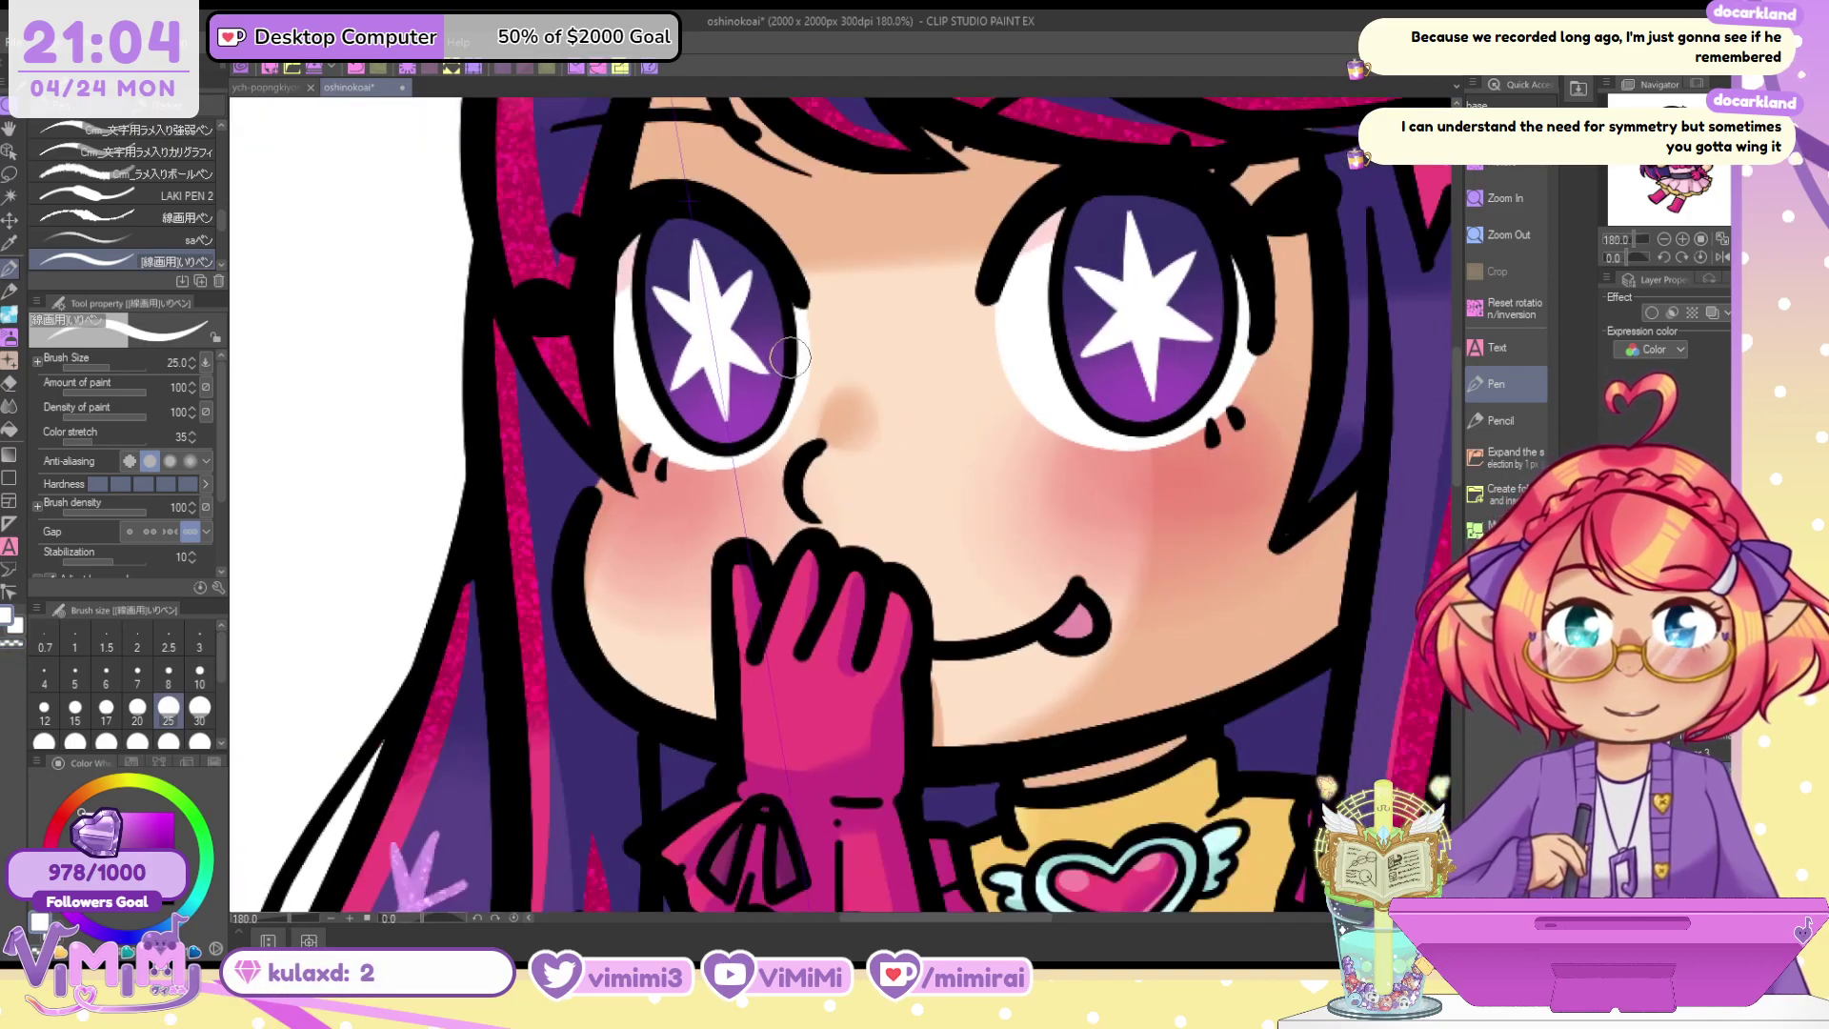
key("ctrl+minus")
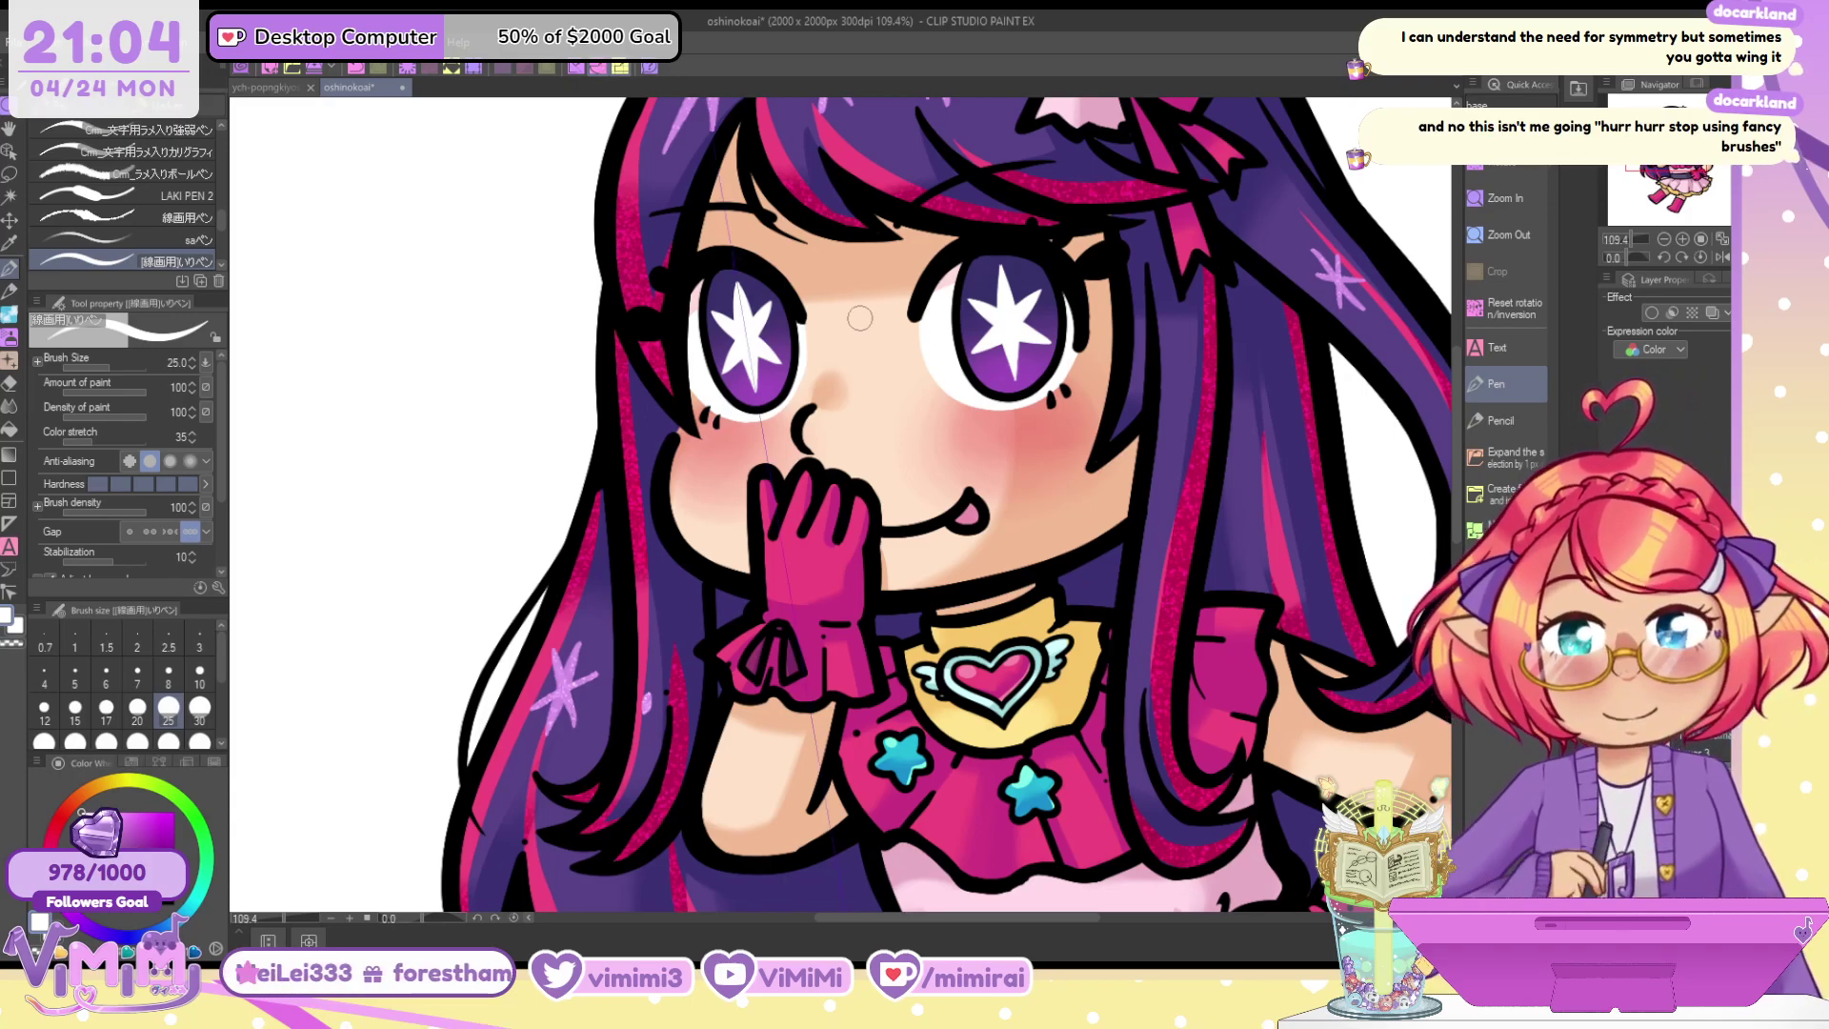
scroll(747, 279, "up", 5)
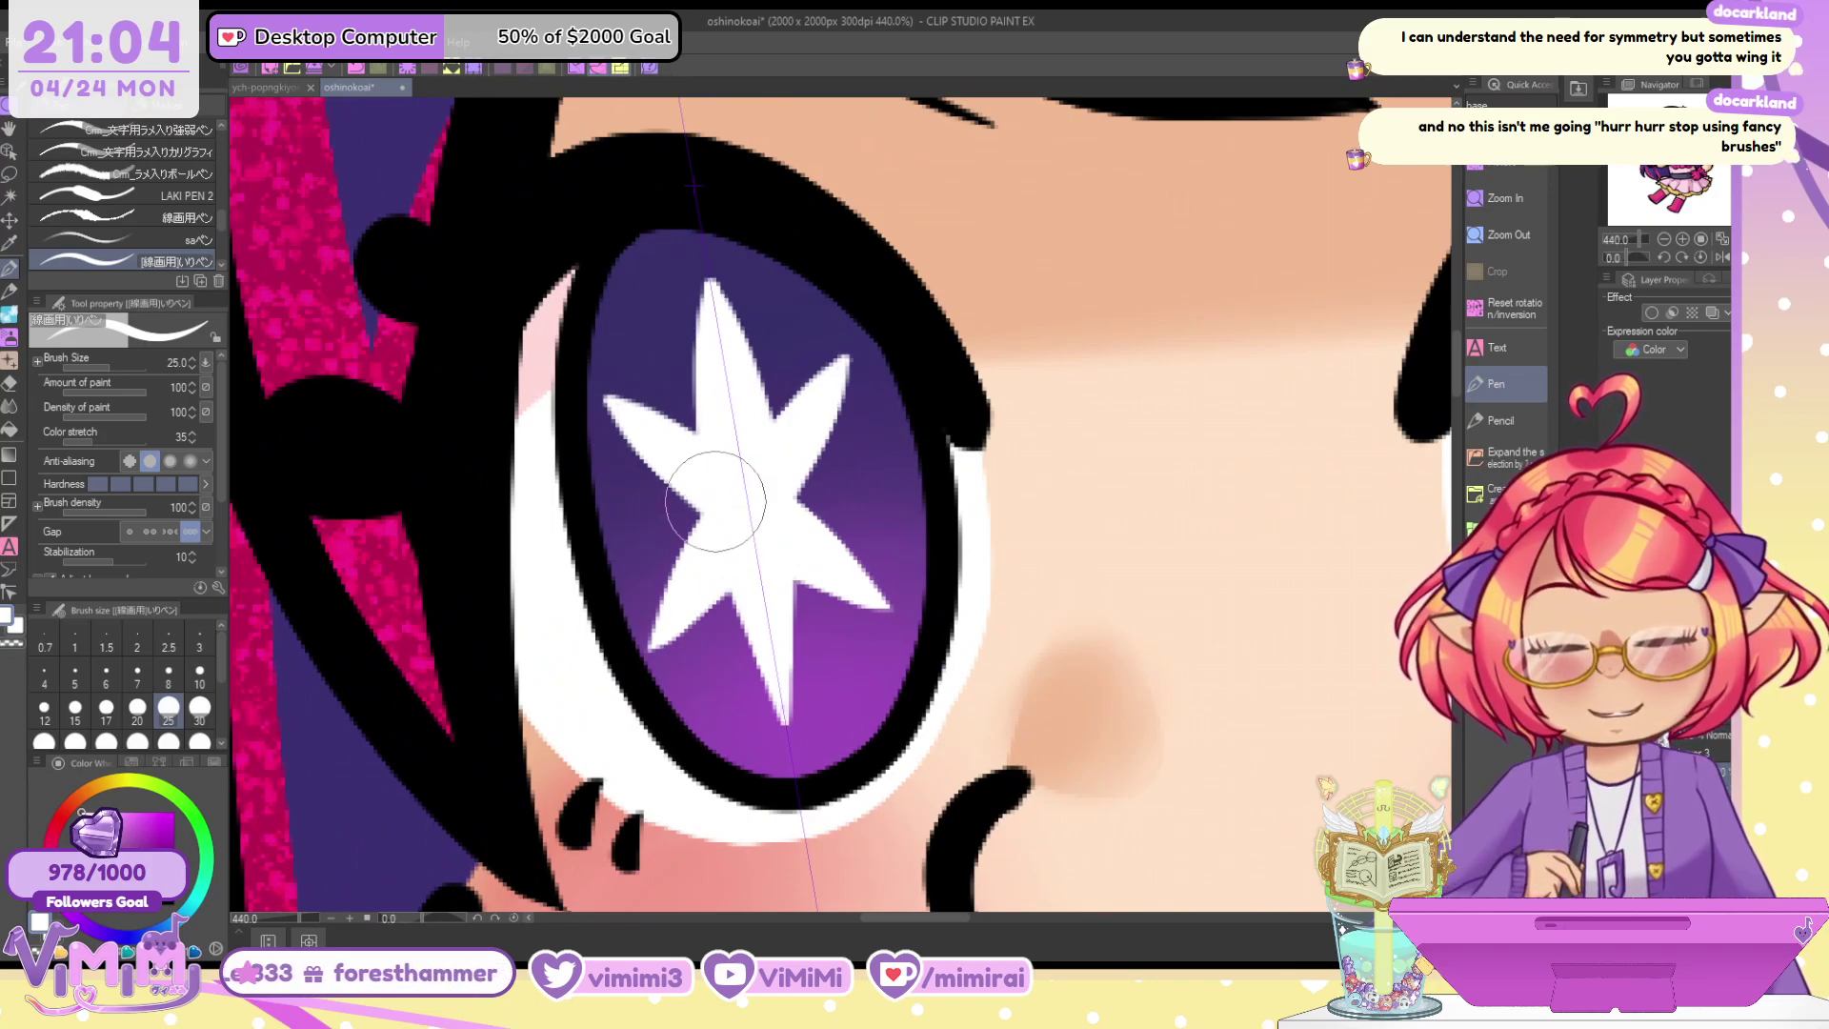
Lasso the left-hand star and narrow it to 97% of its width, then deselect it
scroll(832, 430, "down", 4)
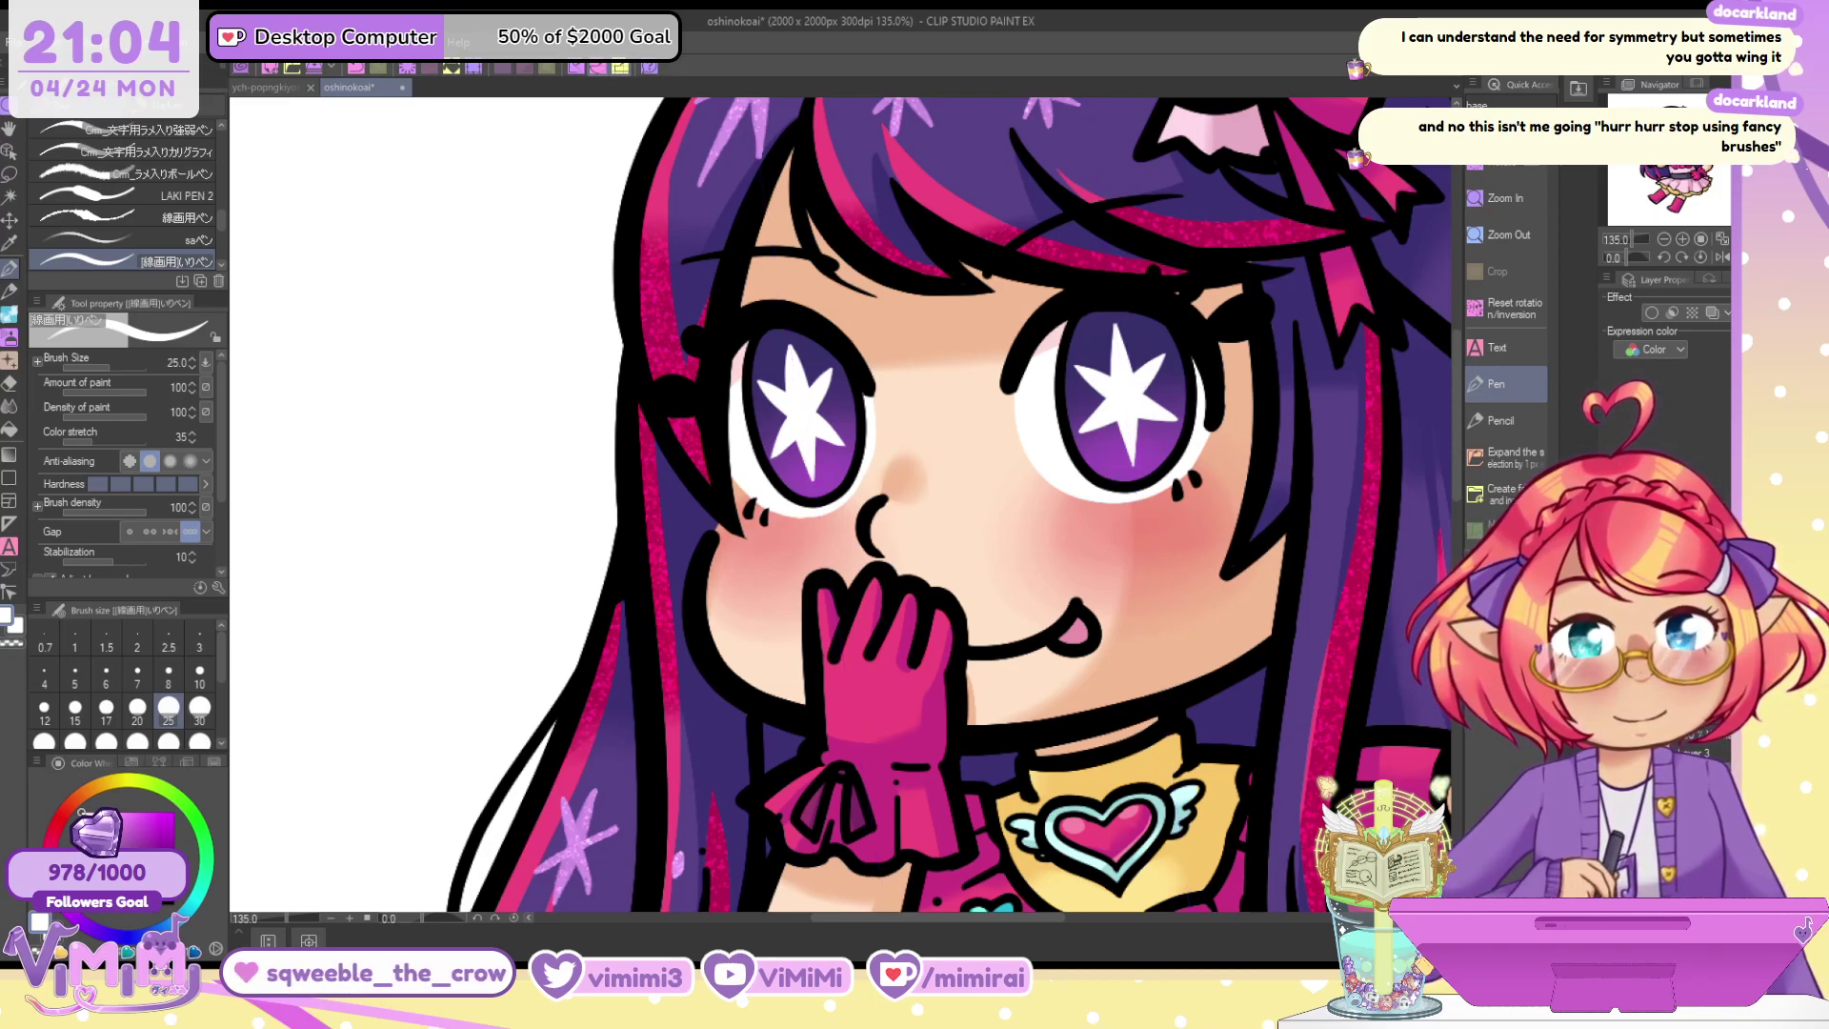
left_click(10, 175)
mouse_move(748, 284)
left_mouse_down()
mouse_move(862, 474)
mouse_move(717, 317)
left_mouse_up()
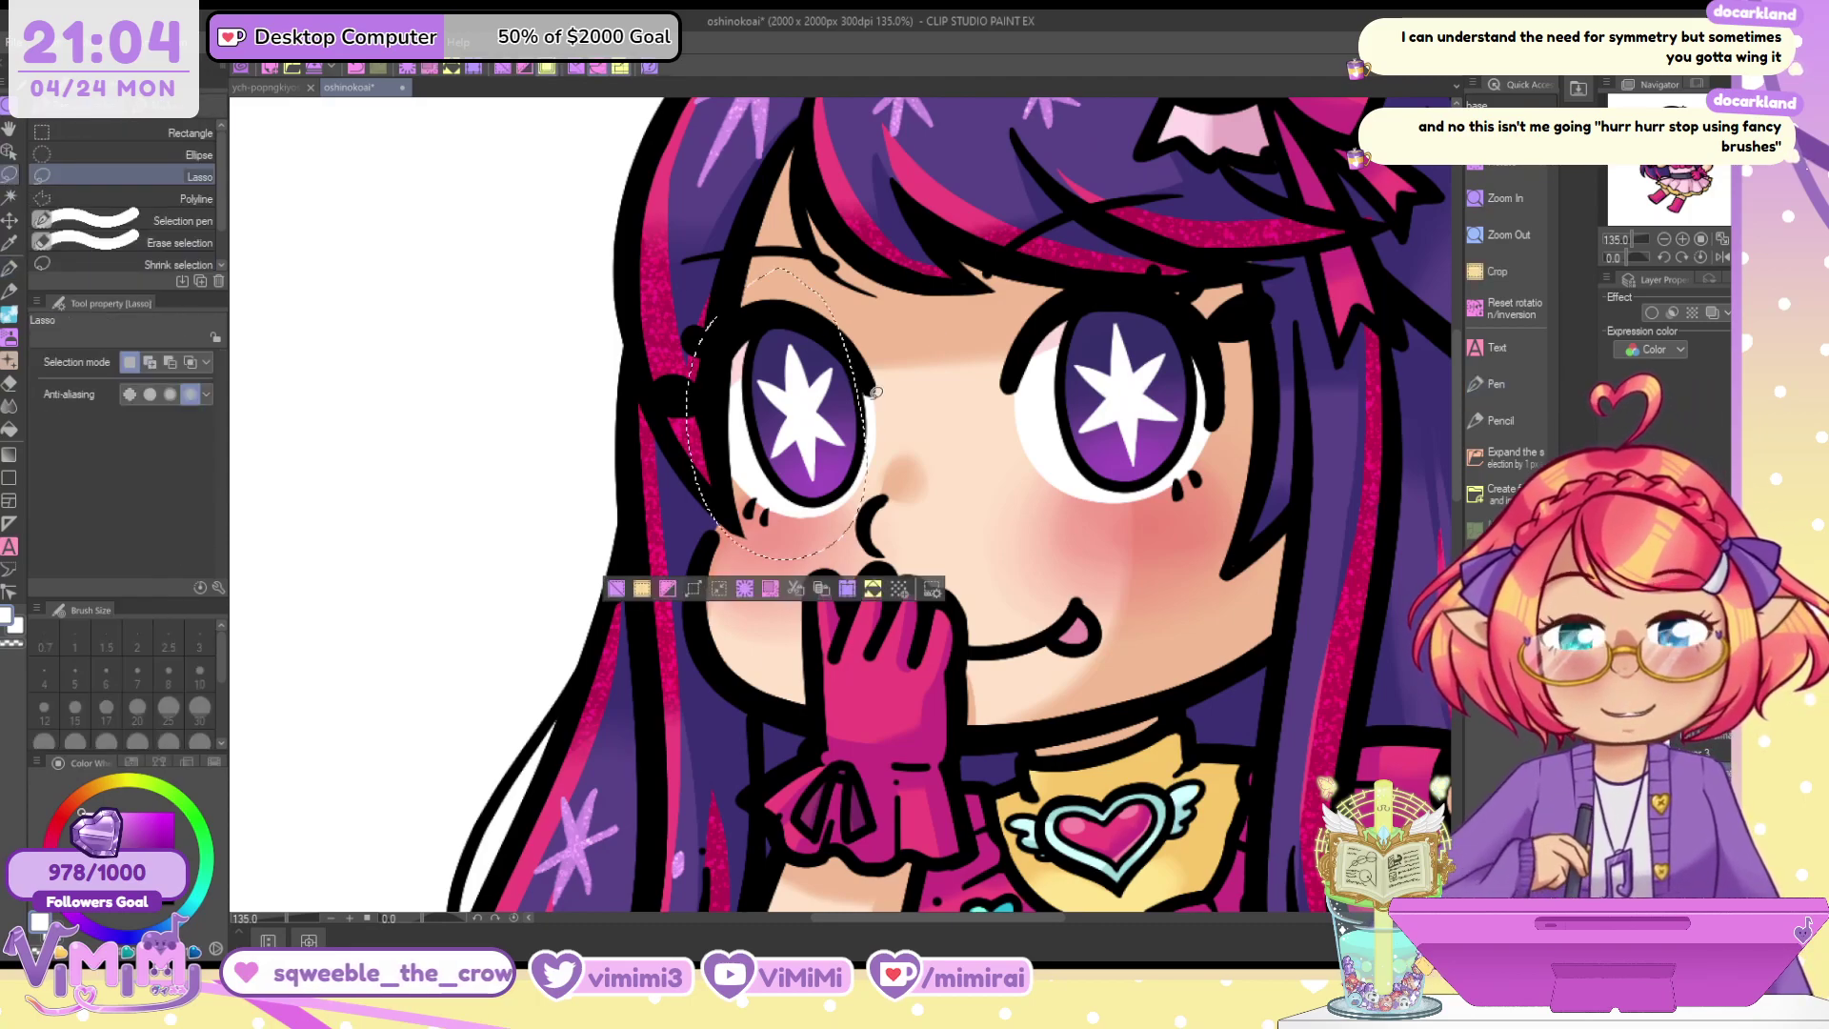
key("ctrl+t")
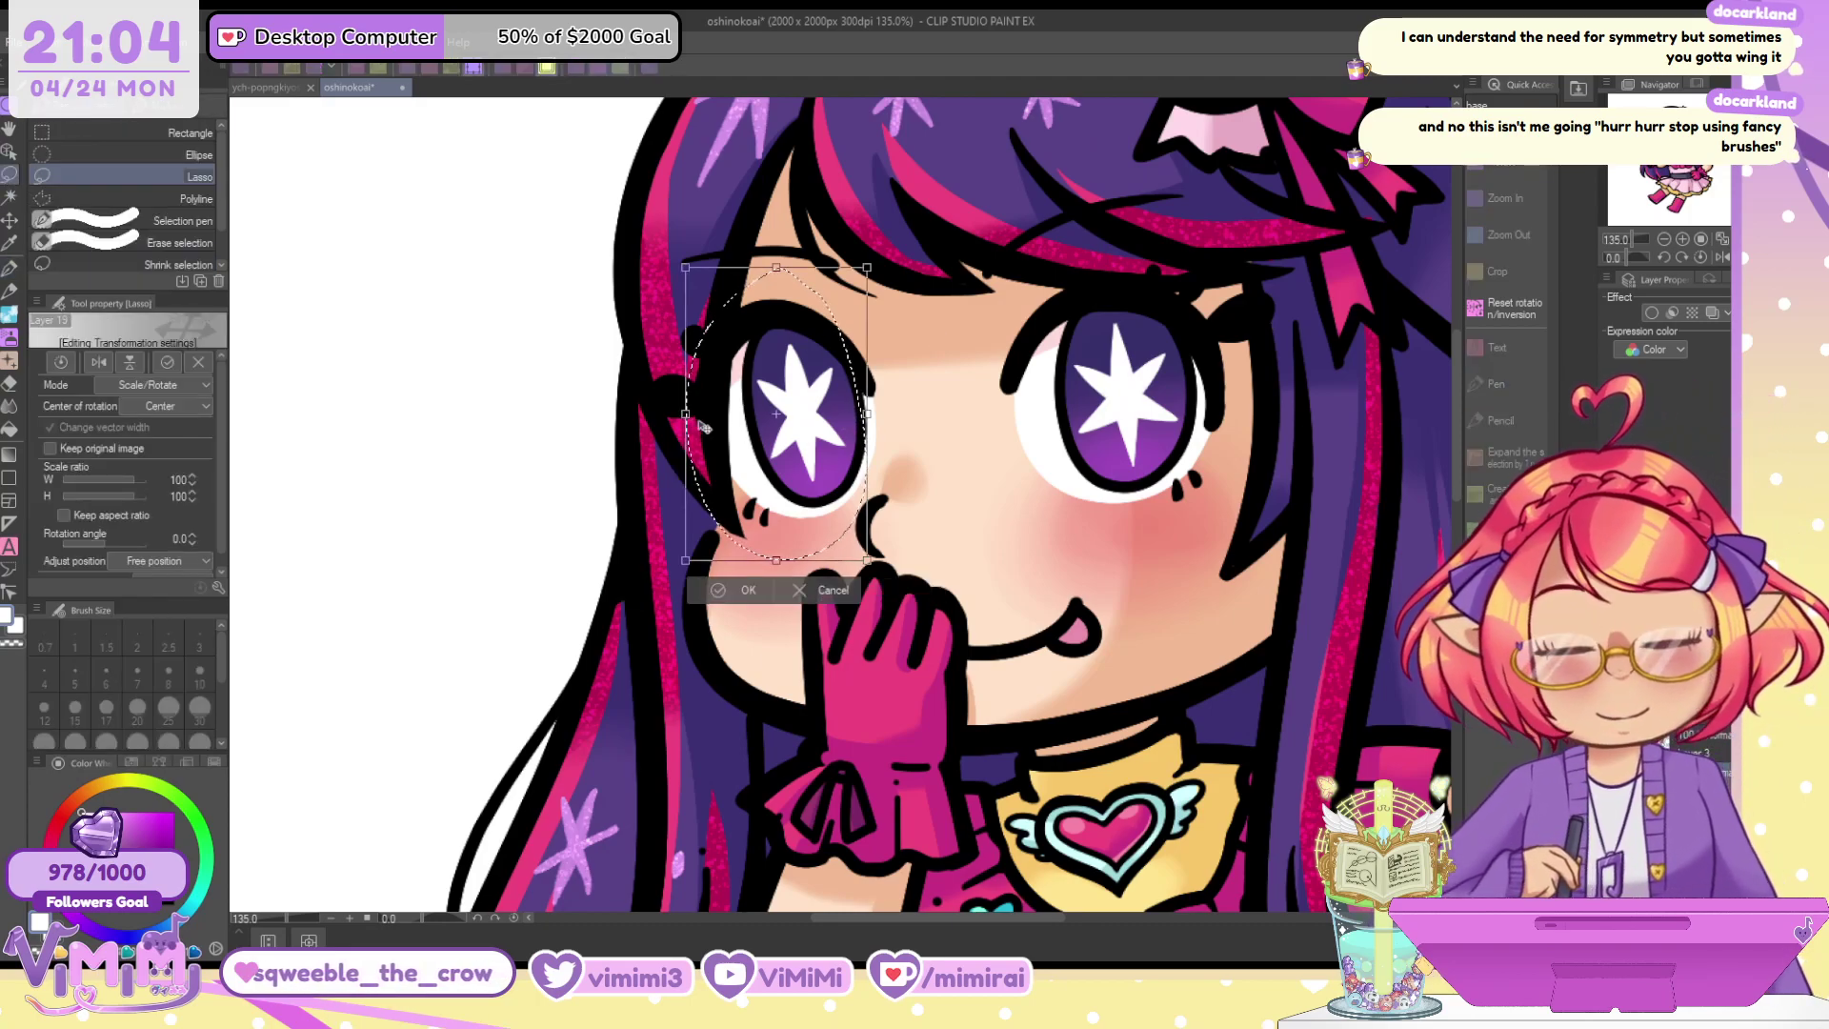
left_click_drag(700, 422, 708, 422)
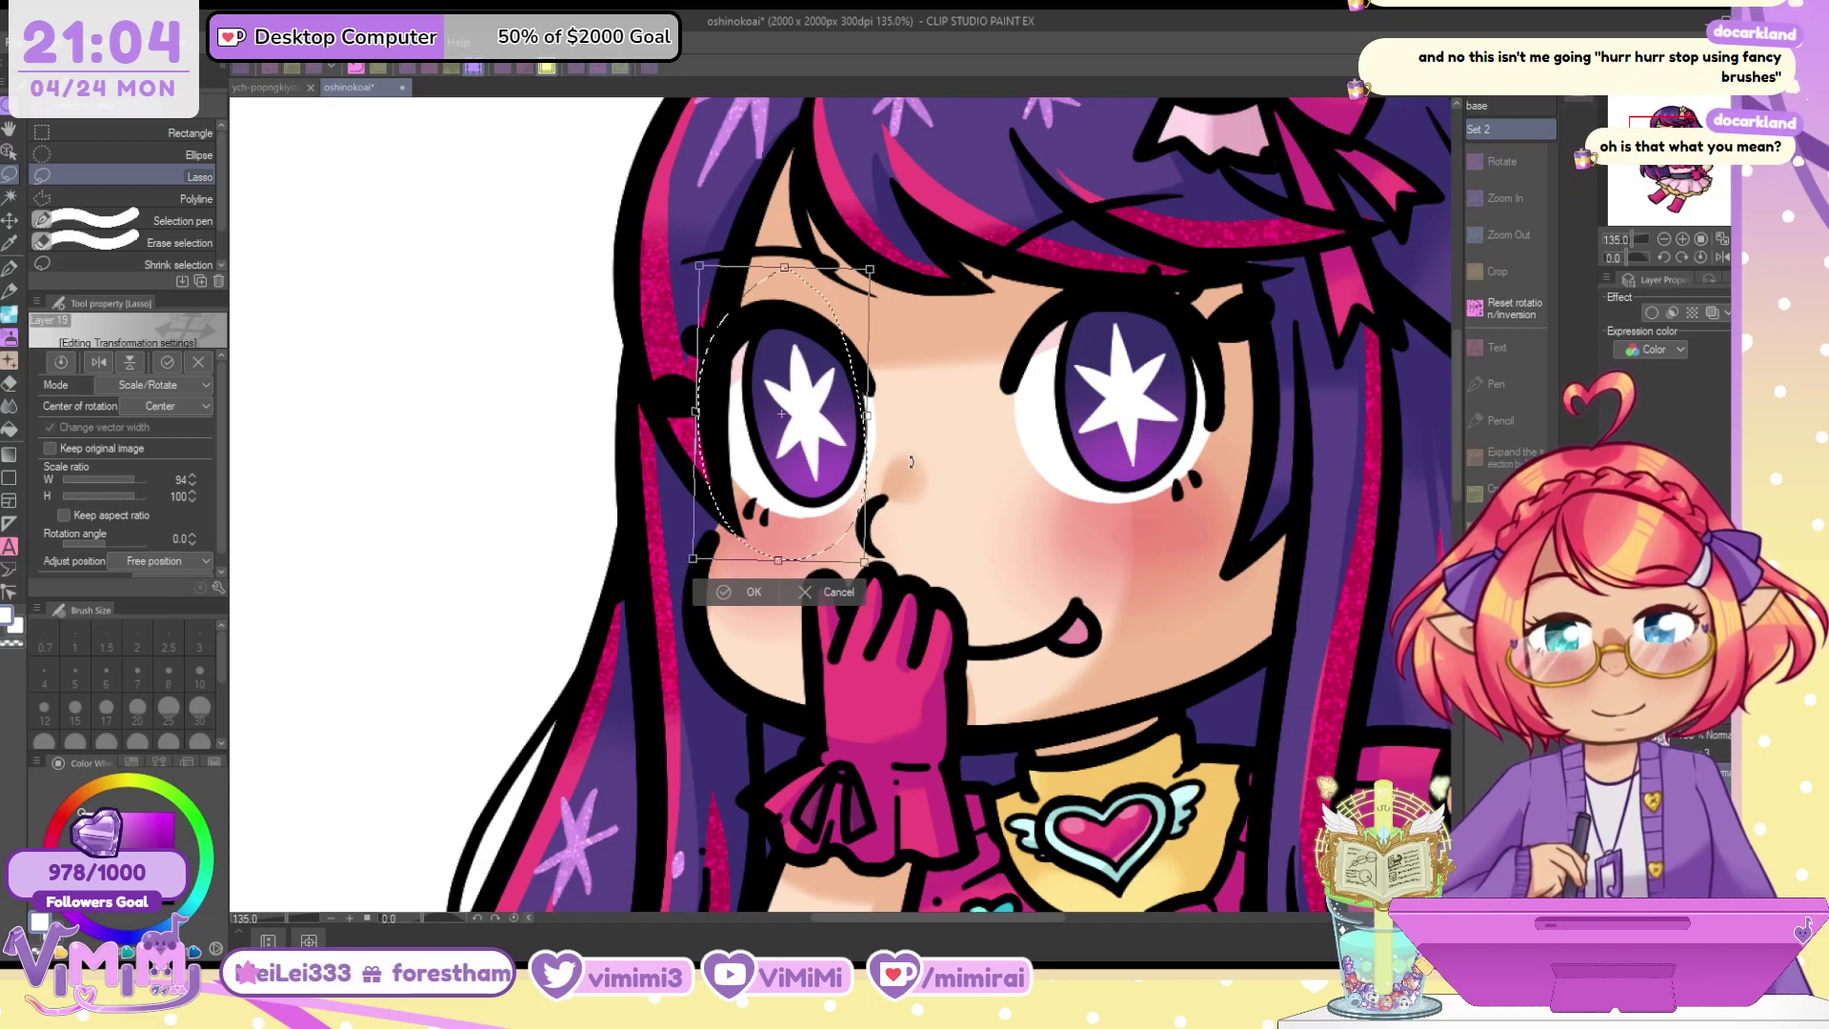
key("Return")
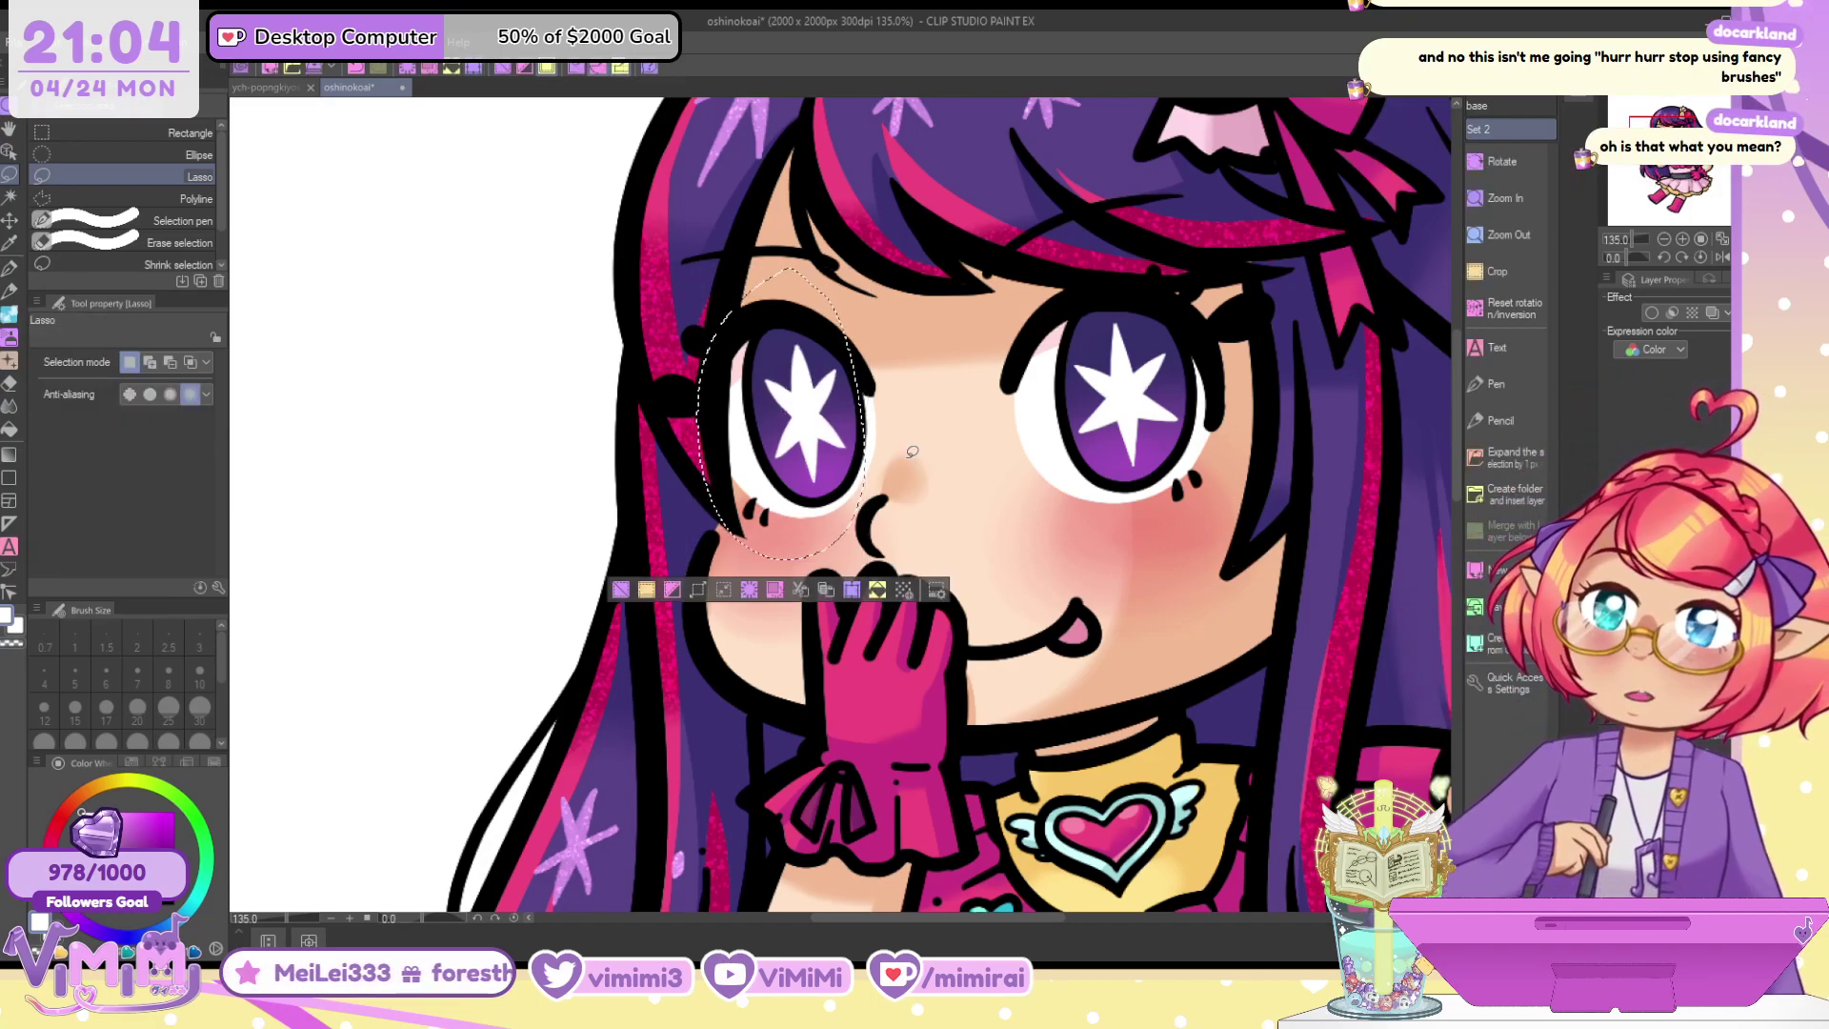
key("ctrl+d")
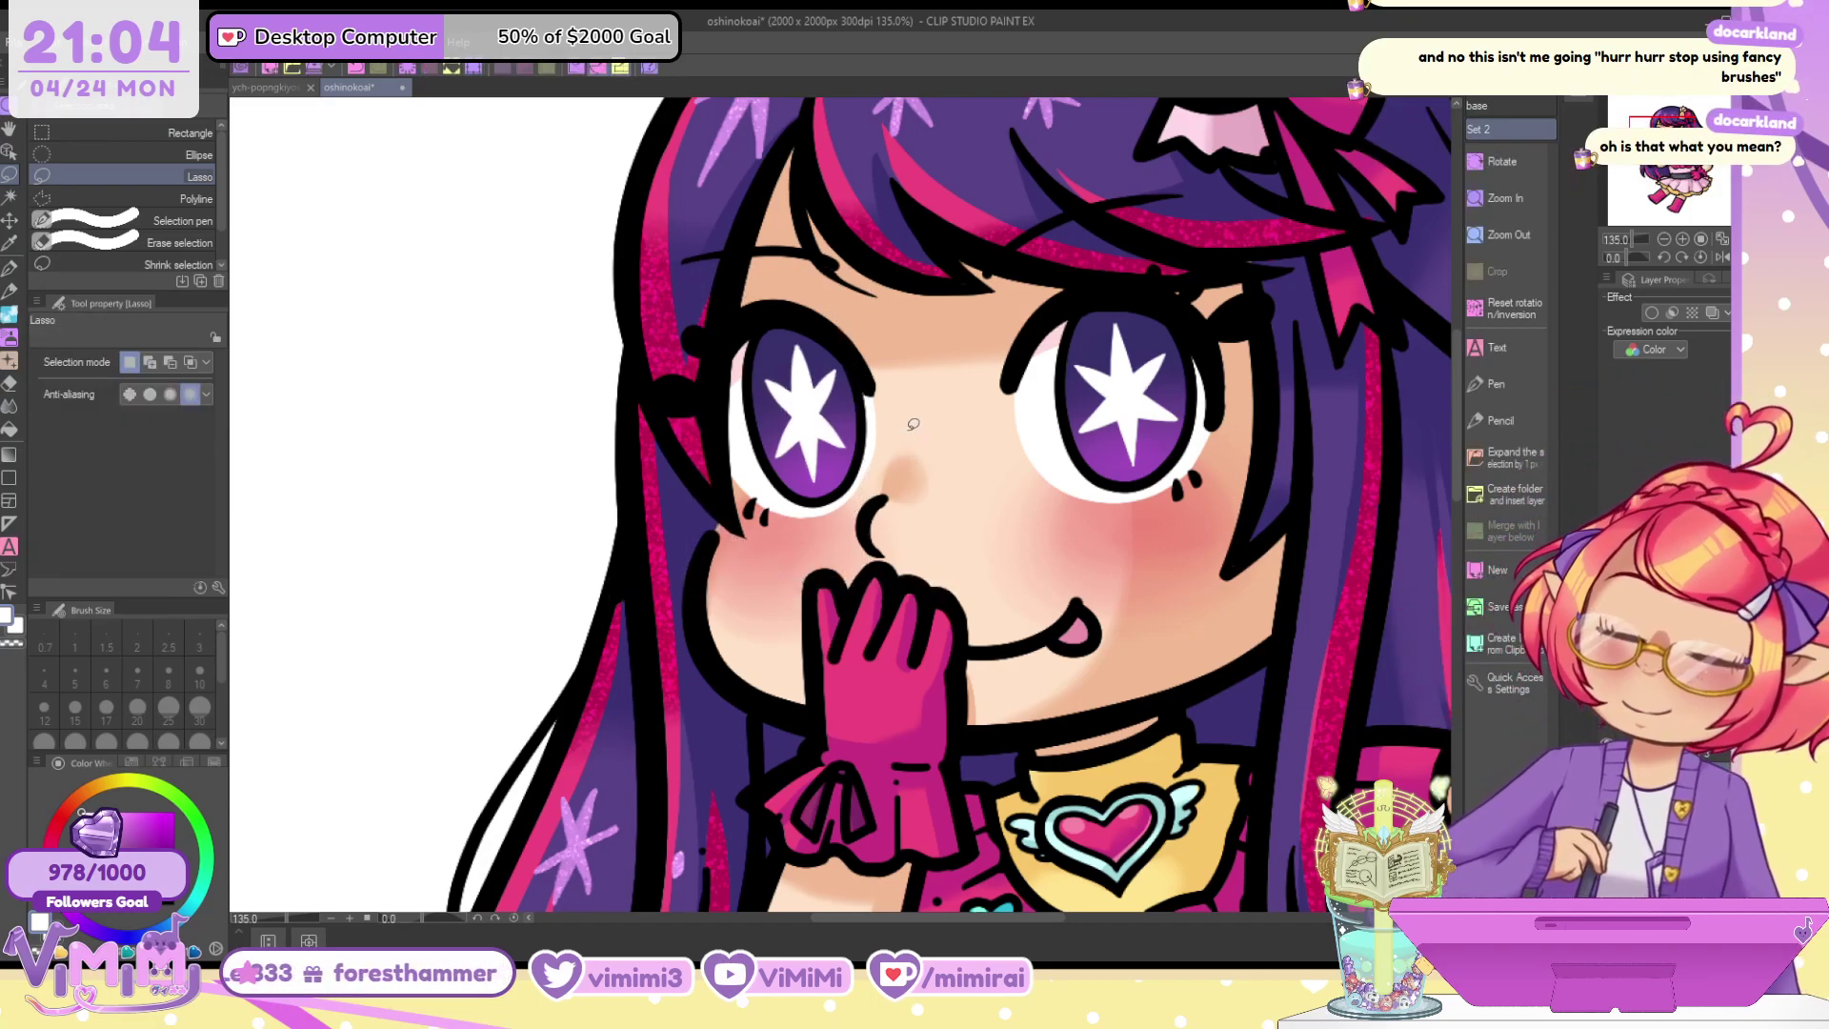
key("ctrl+z")
key("ctrl+z")
key("ctrl+t")
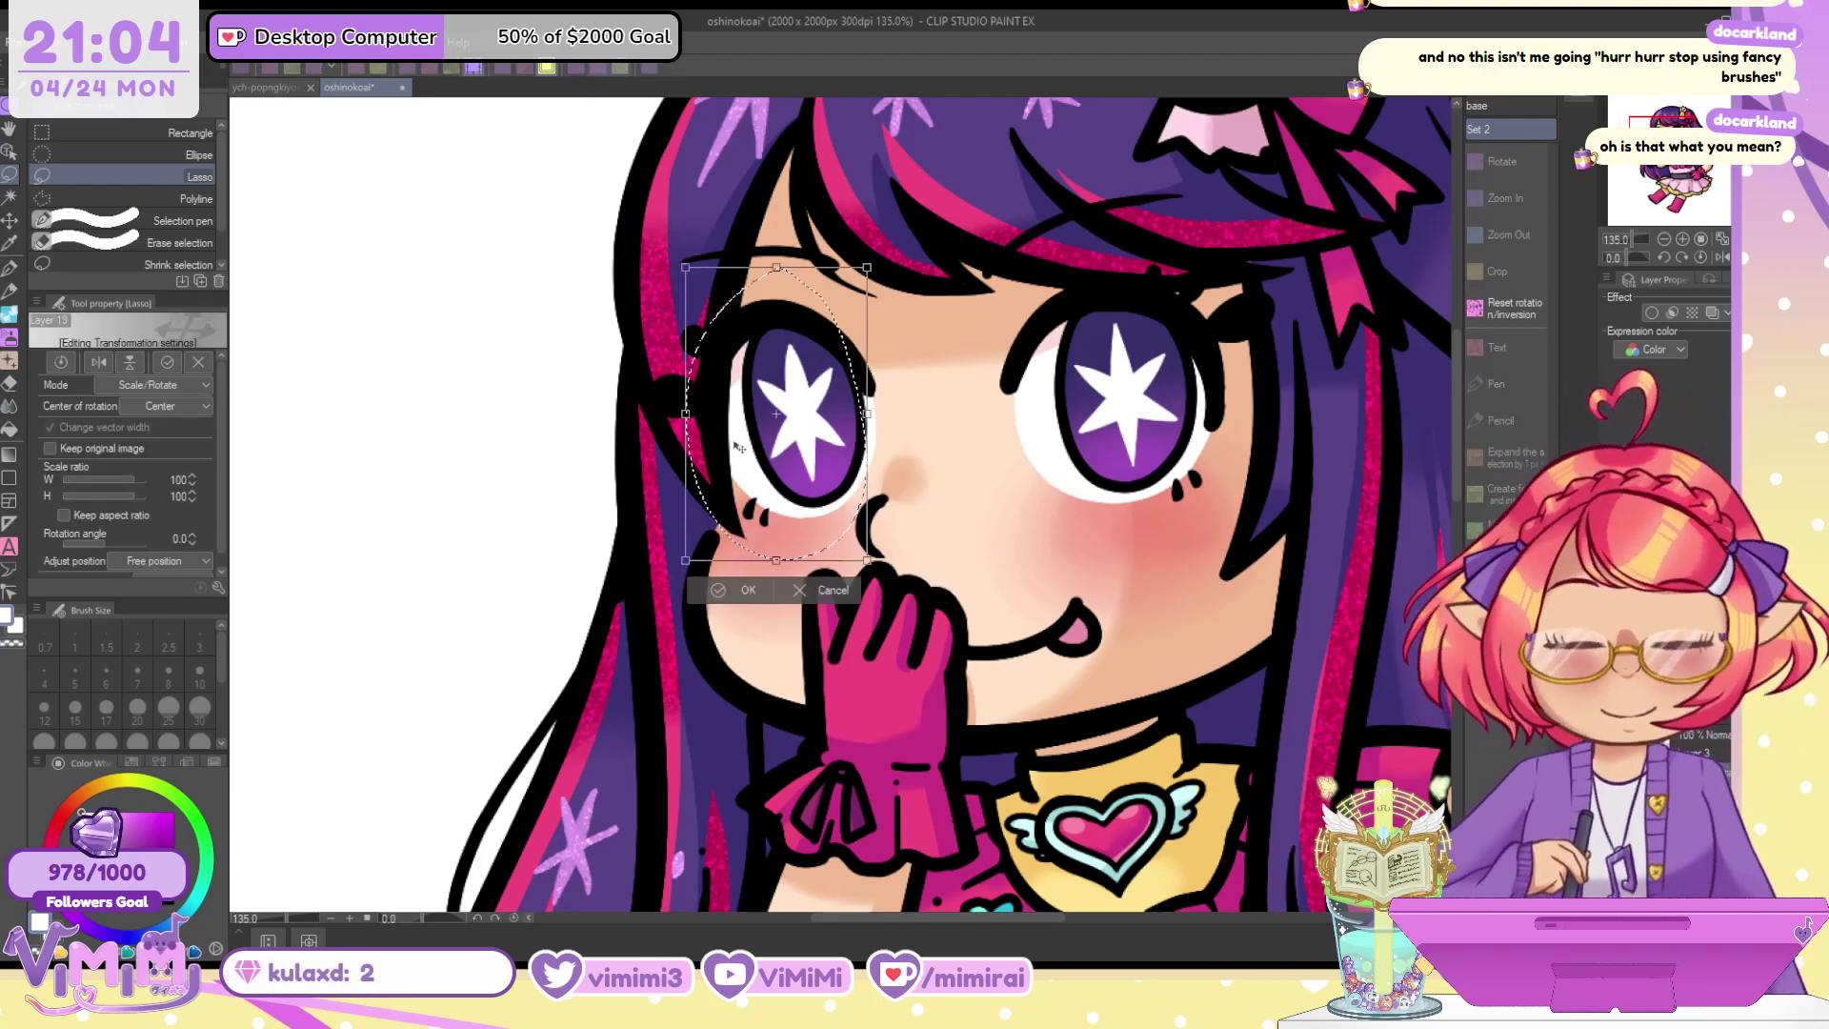
left_click_drag(684, 413, 691, 414)
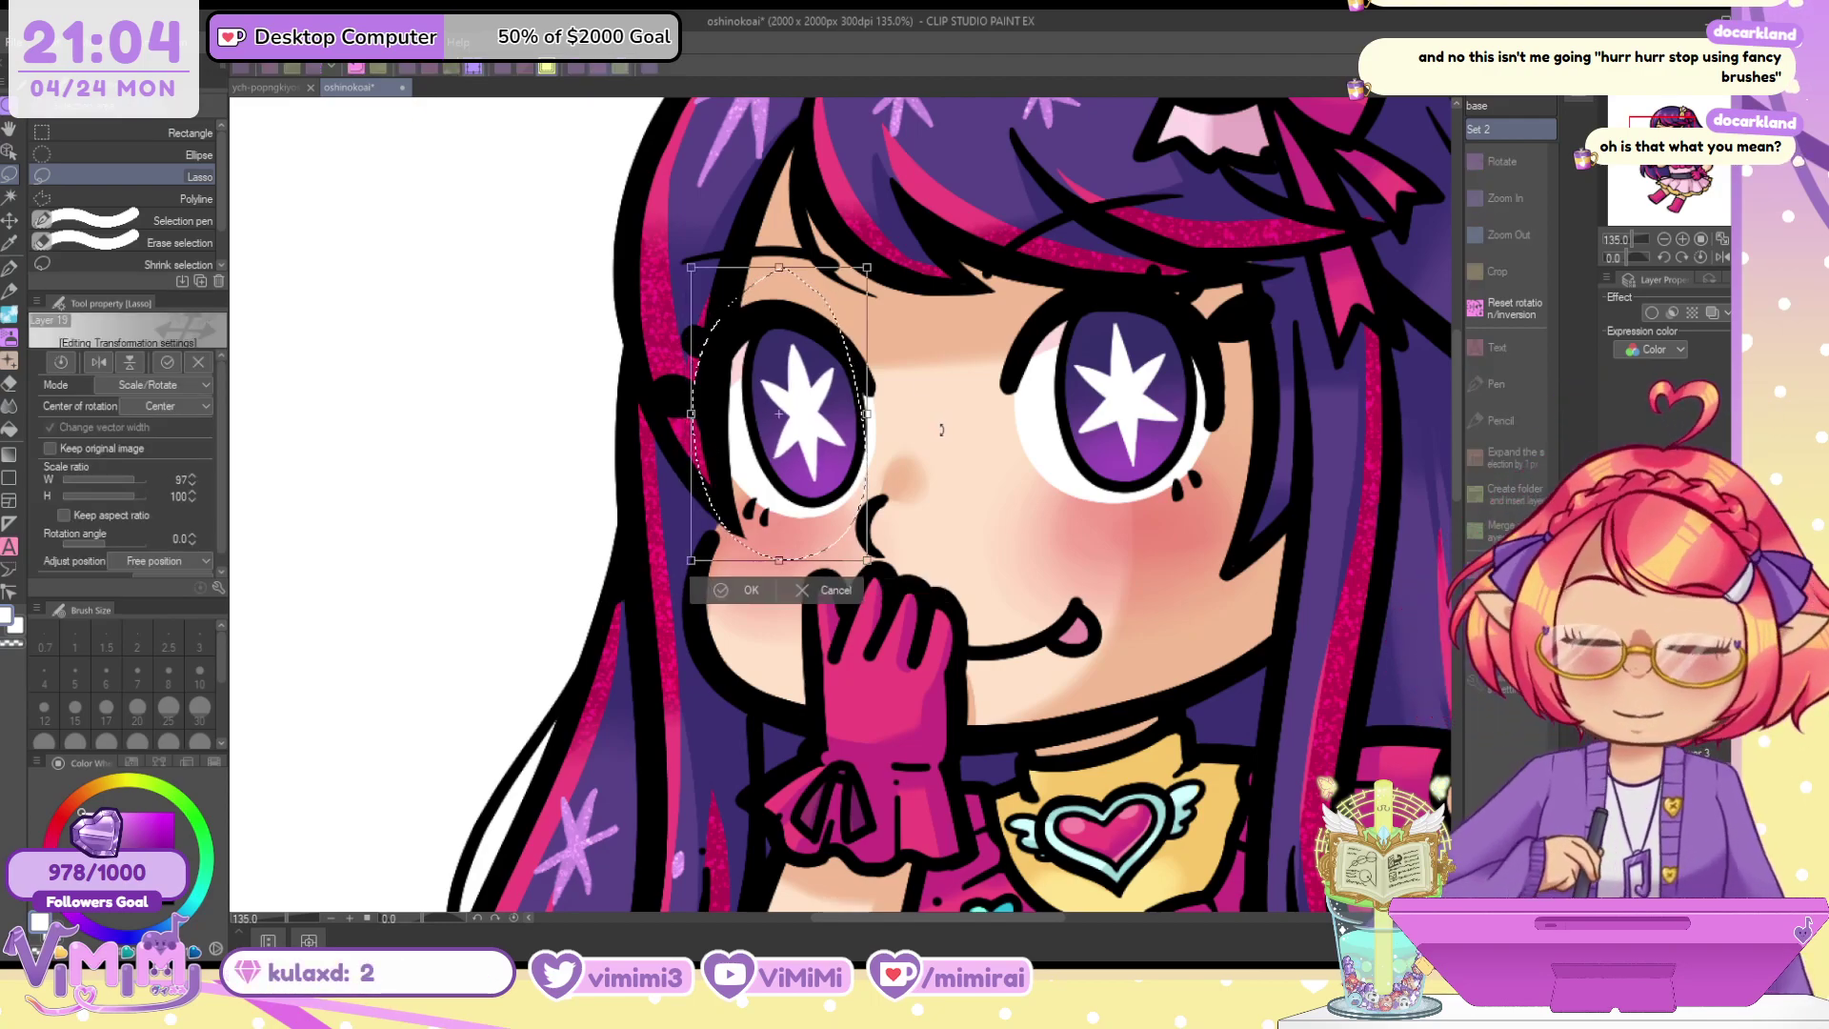
key("Return")
key("ctrl+d")
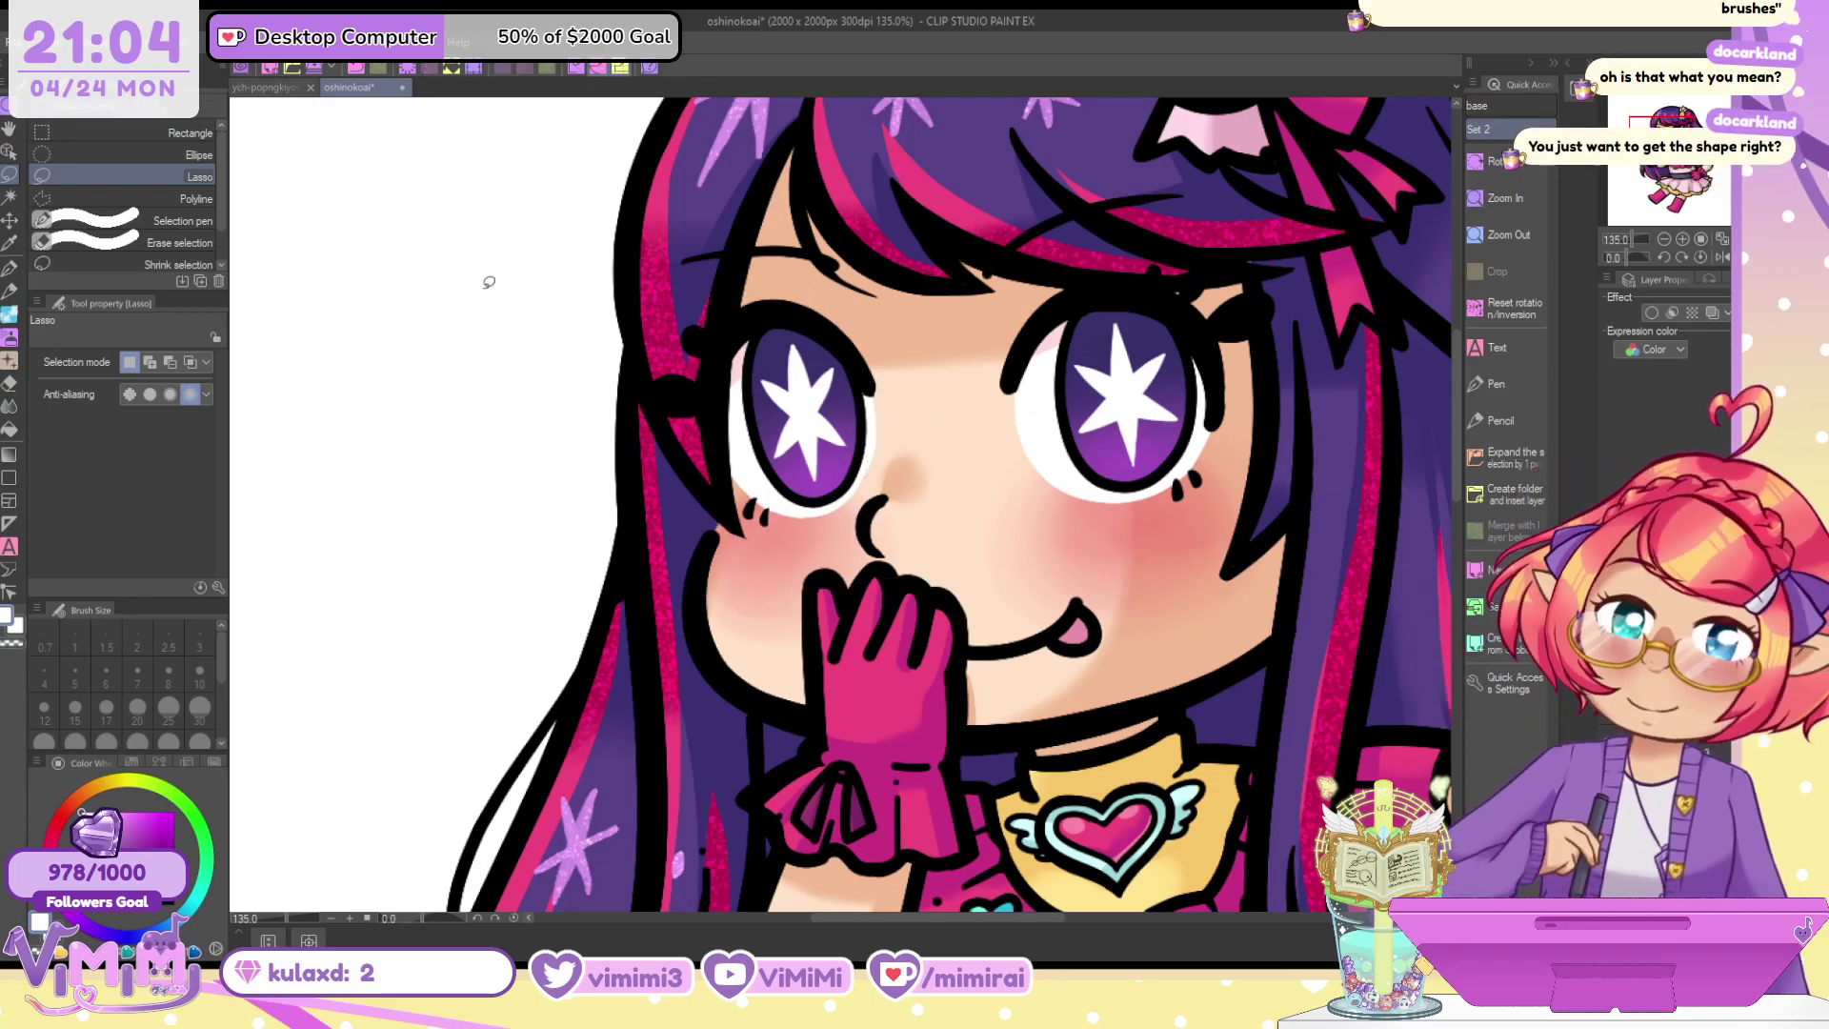
key("k")
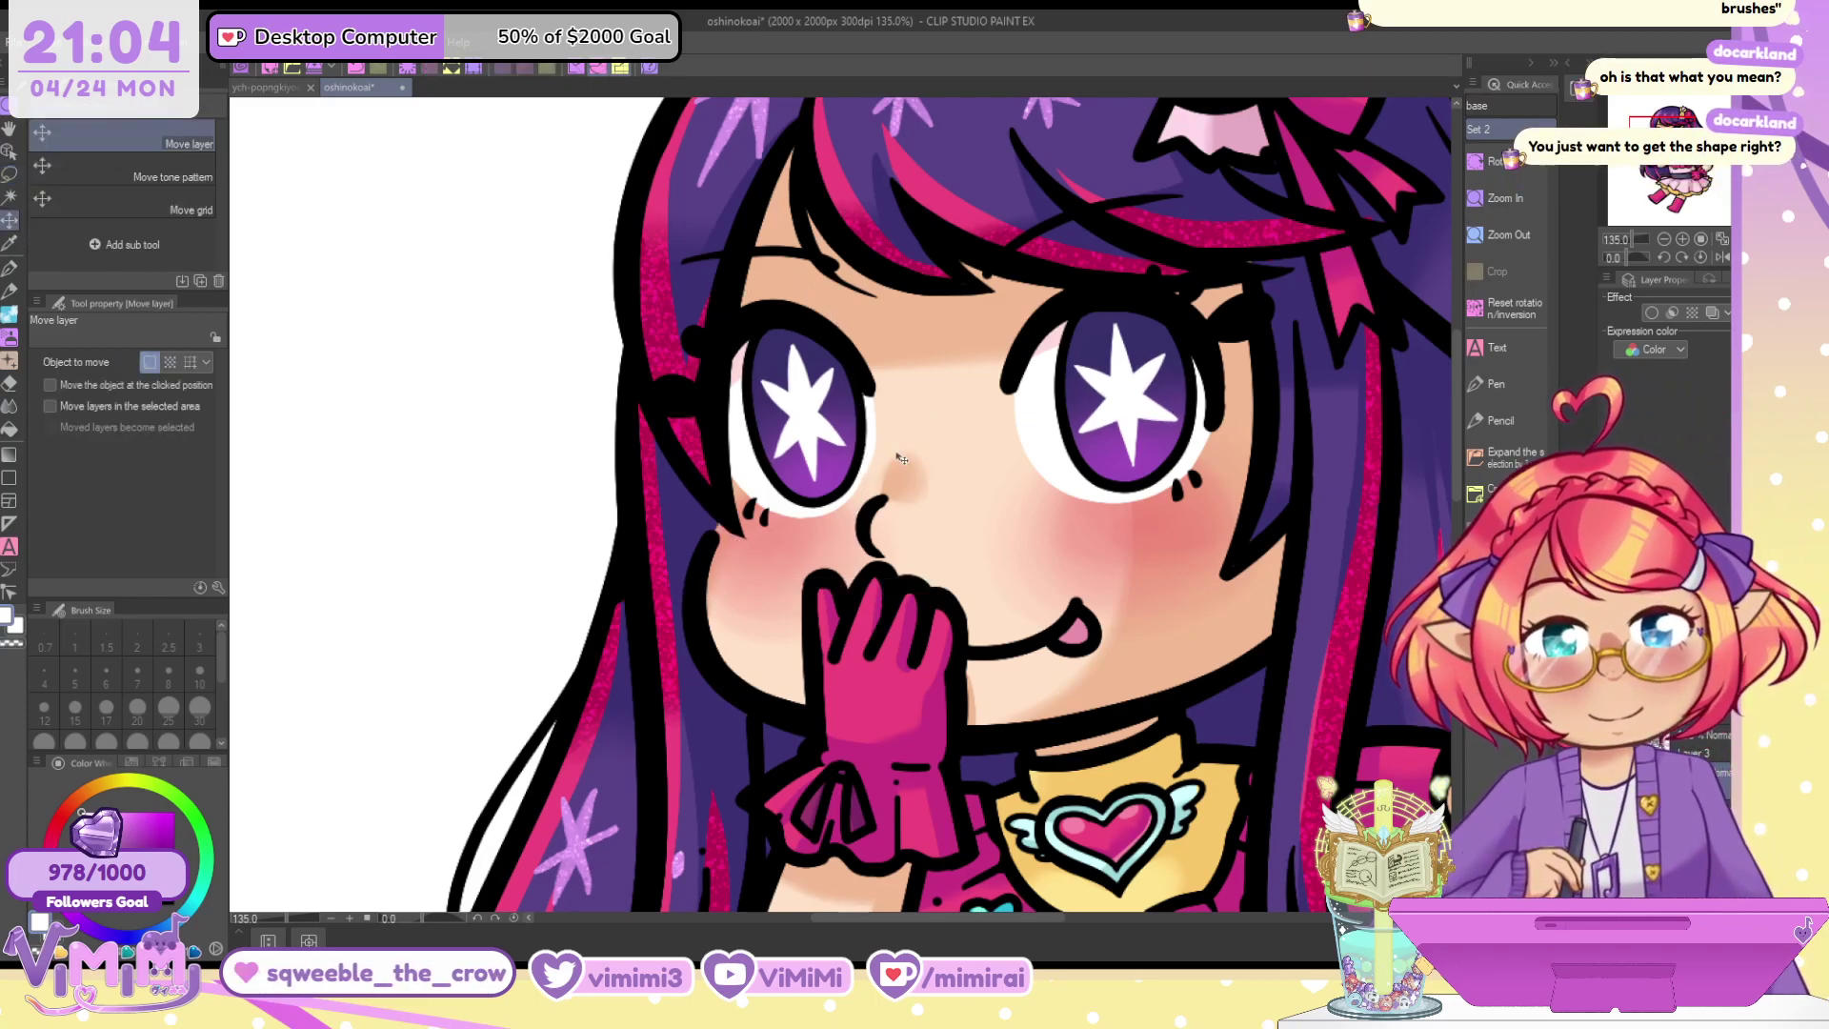
left_click(10, 174)
mouse_move(743, 261)
left_mouse_down()
mouse_move(667, 324)
mouse_move(724, 269)
left_mouse_up()
left_click(11, 218)
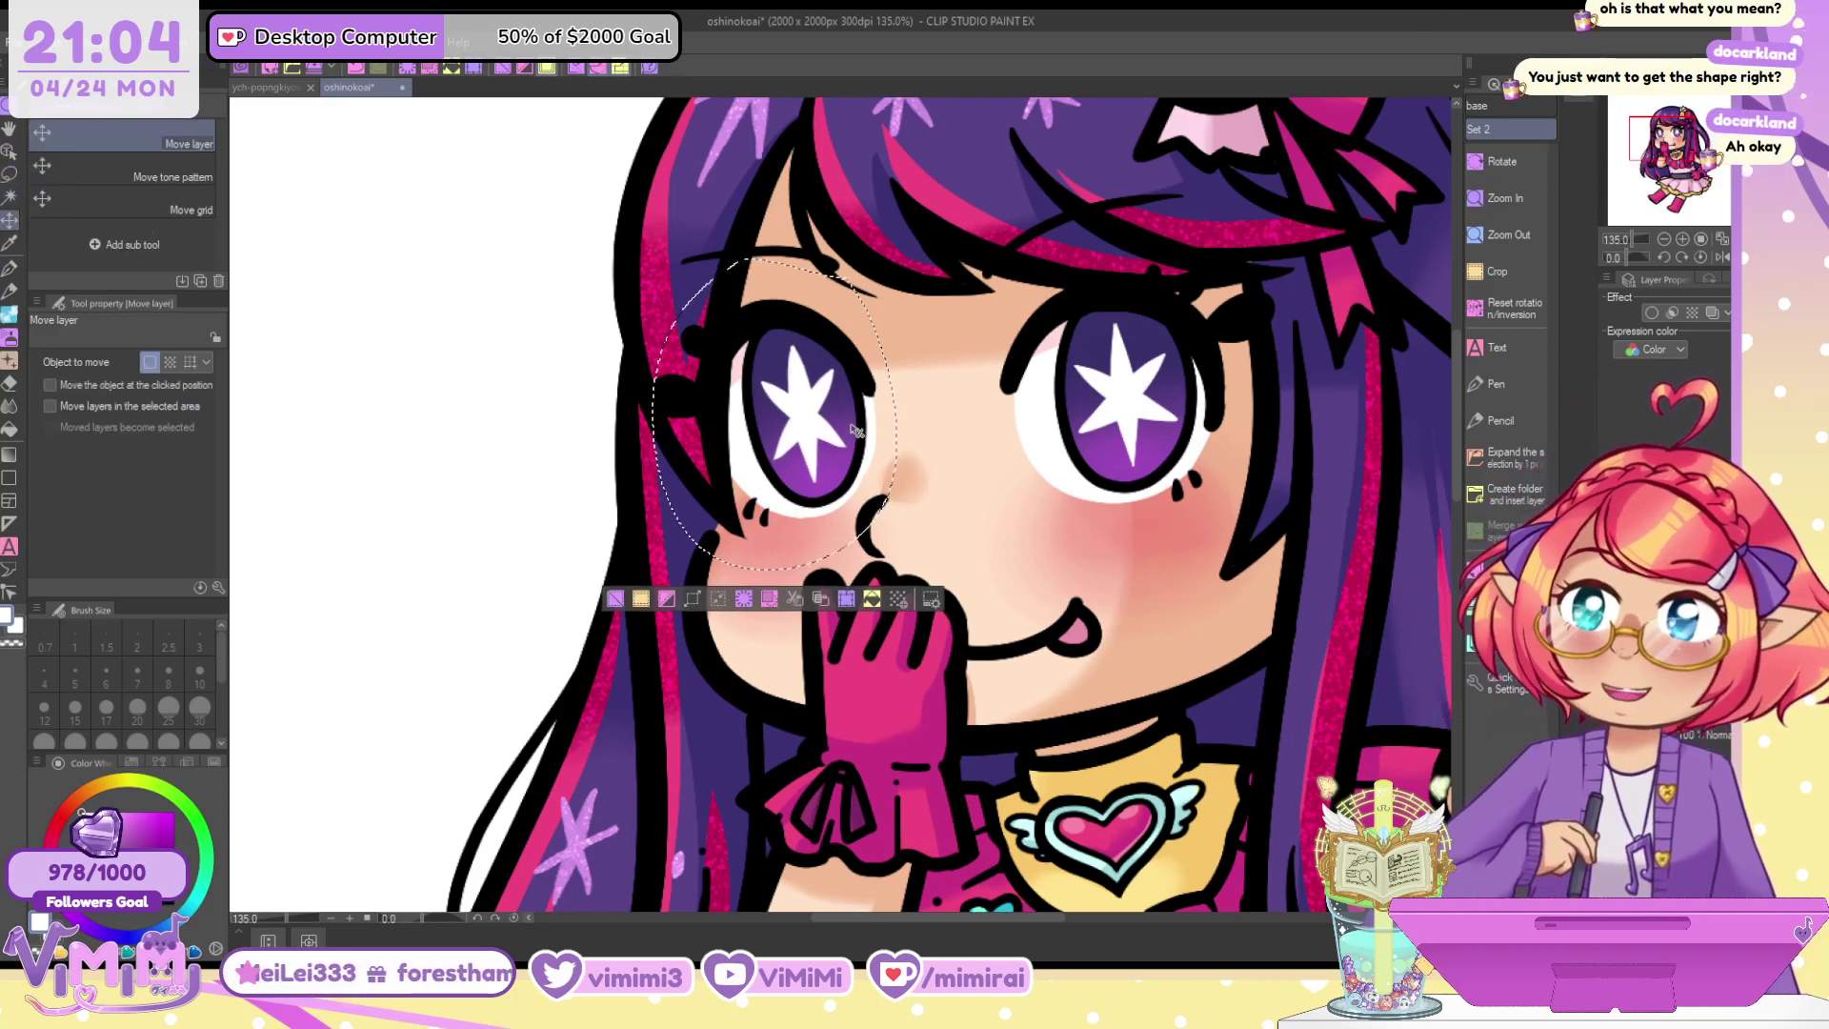
key("ctrl+d")
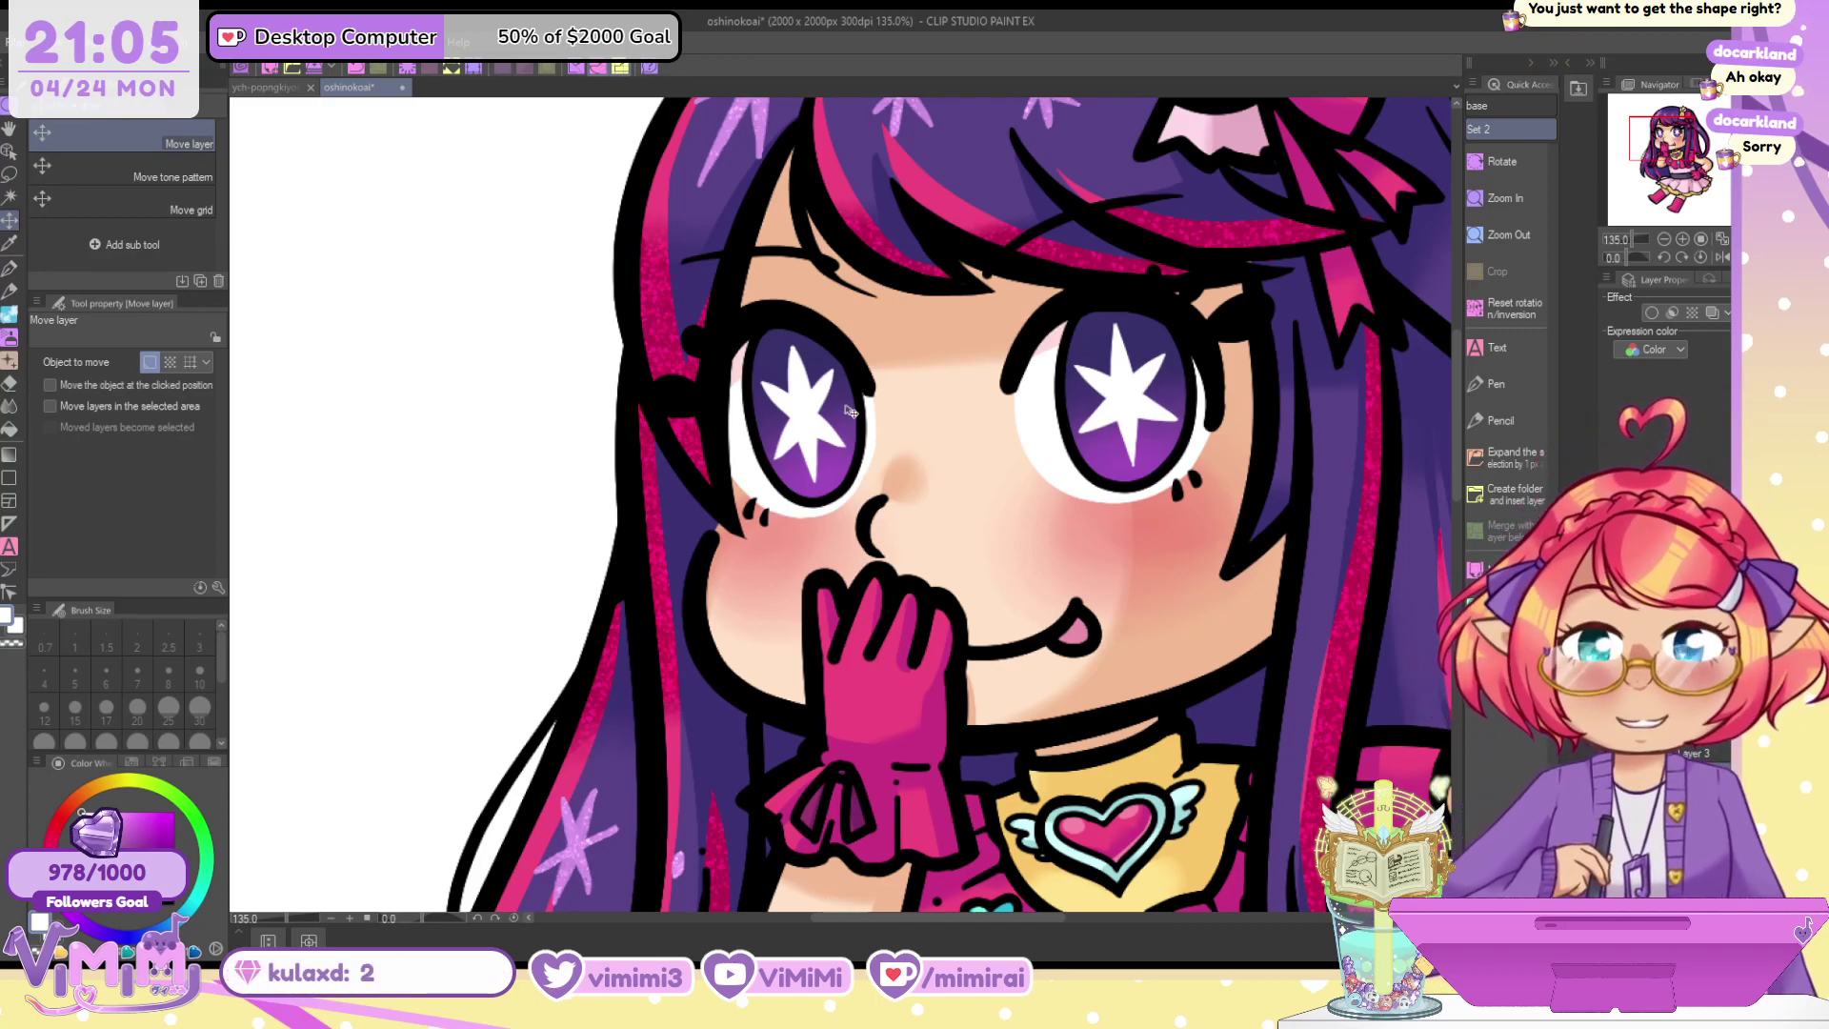
Compare the redrawn stars in both eyes with their earlier versions, up close and in the whole illustration
key("ctrl+z")
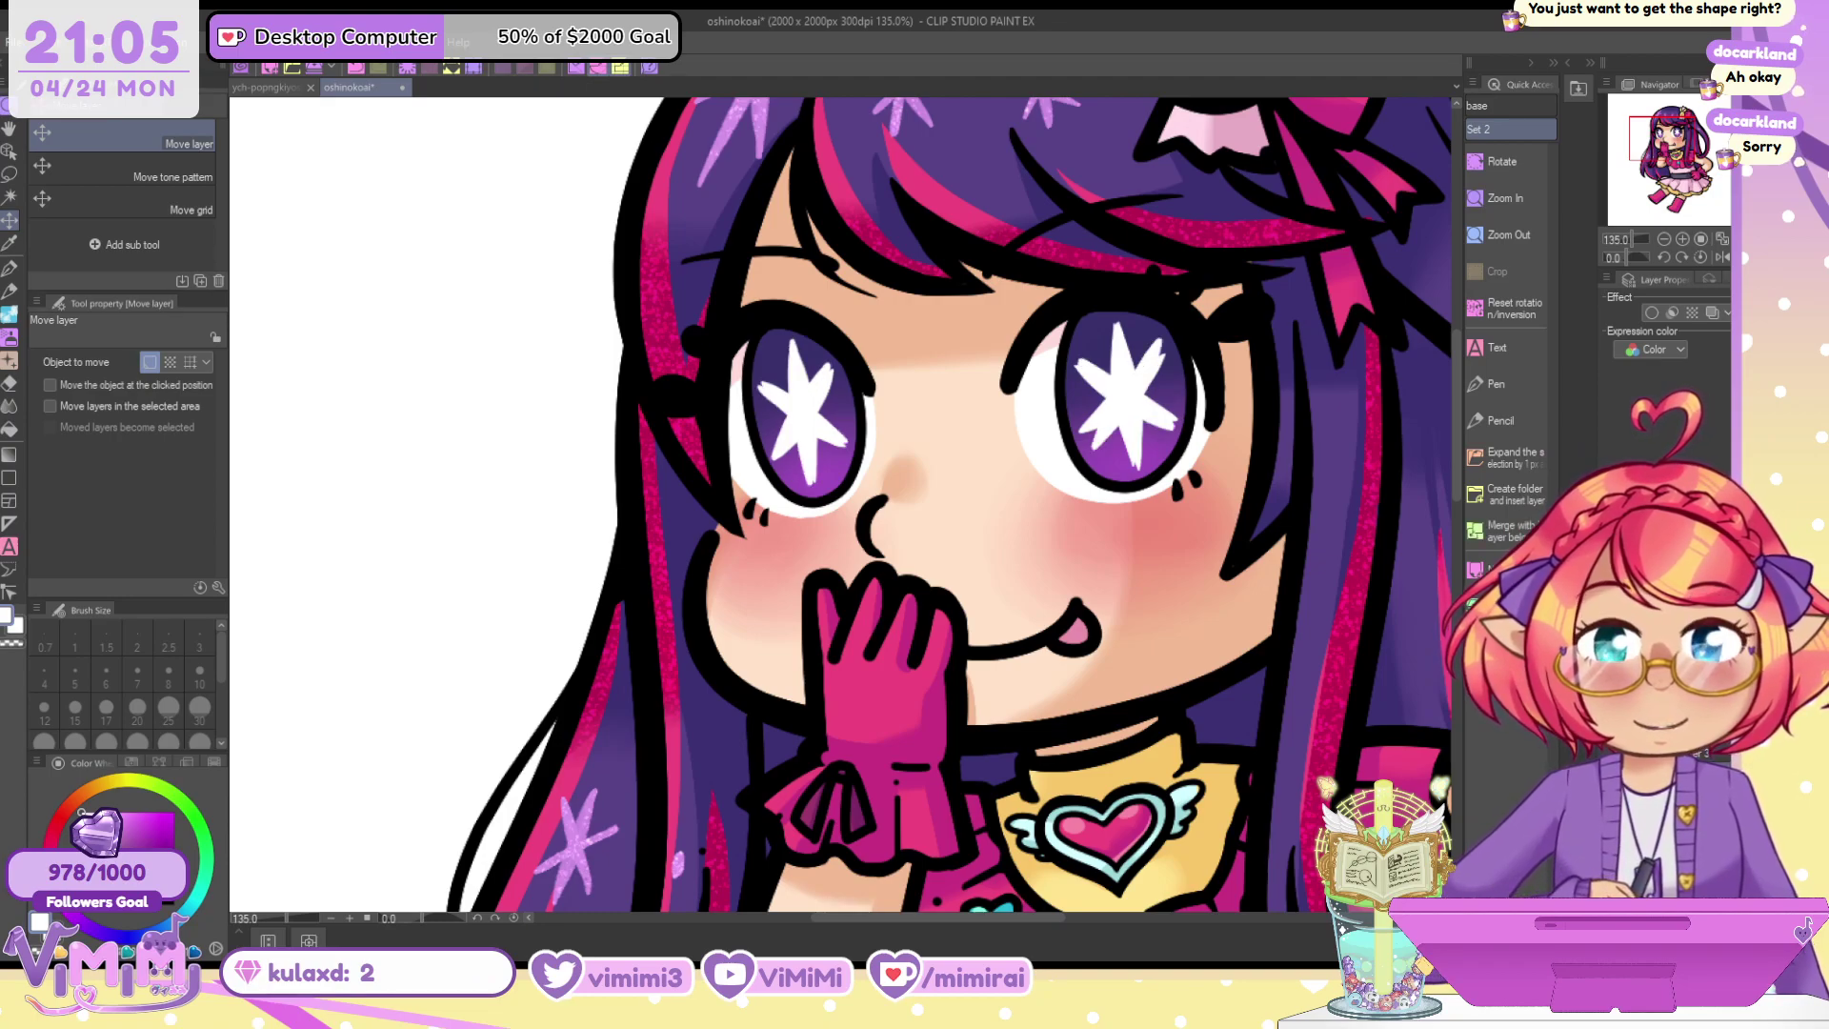
key("ctrl+y")
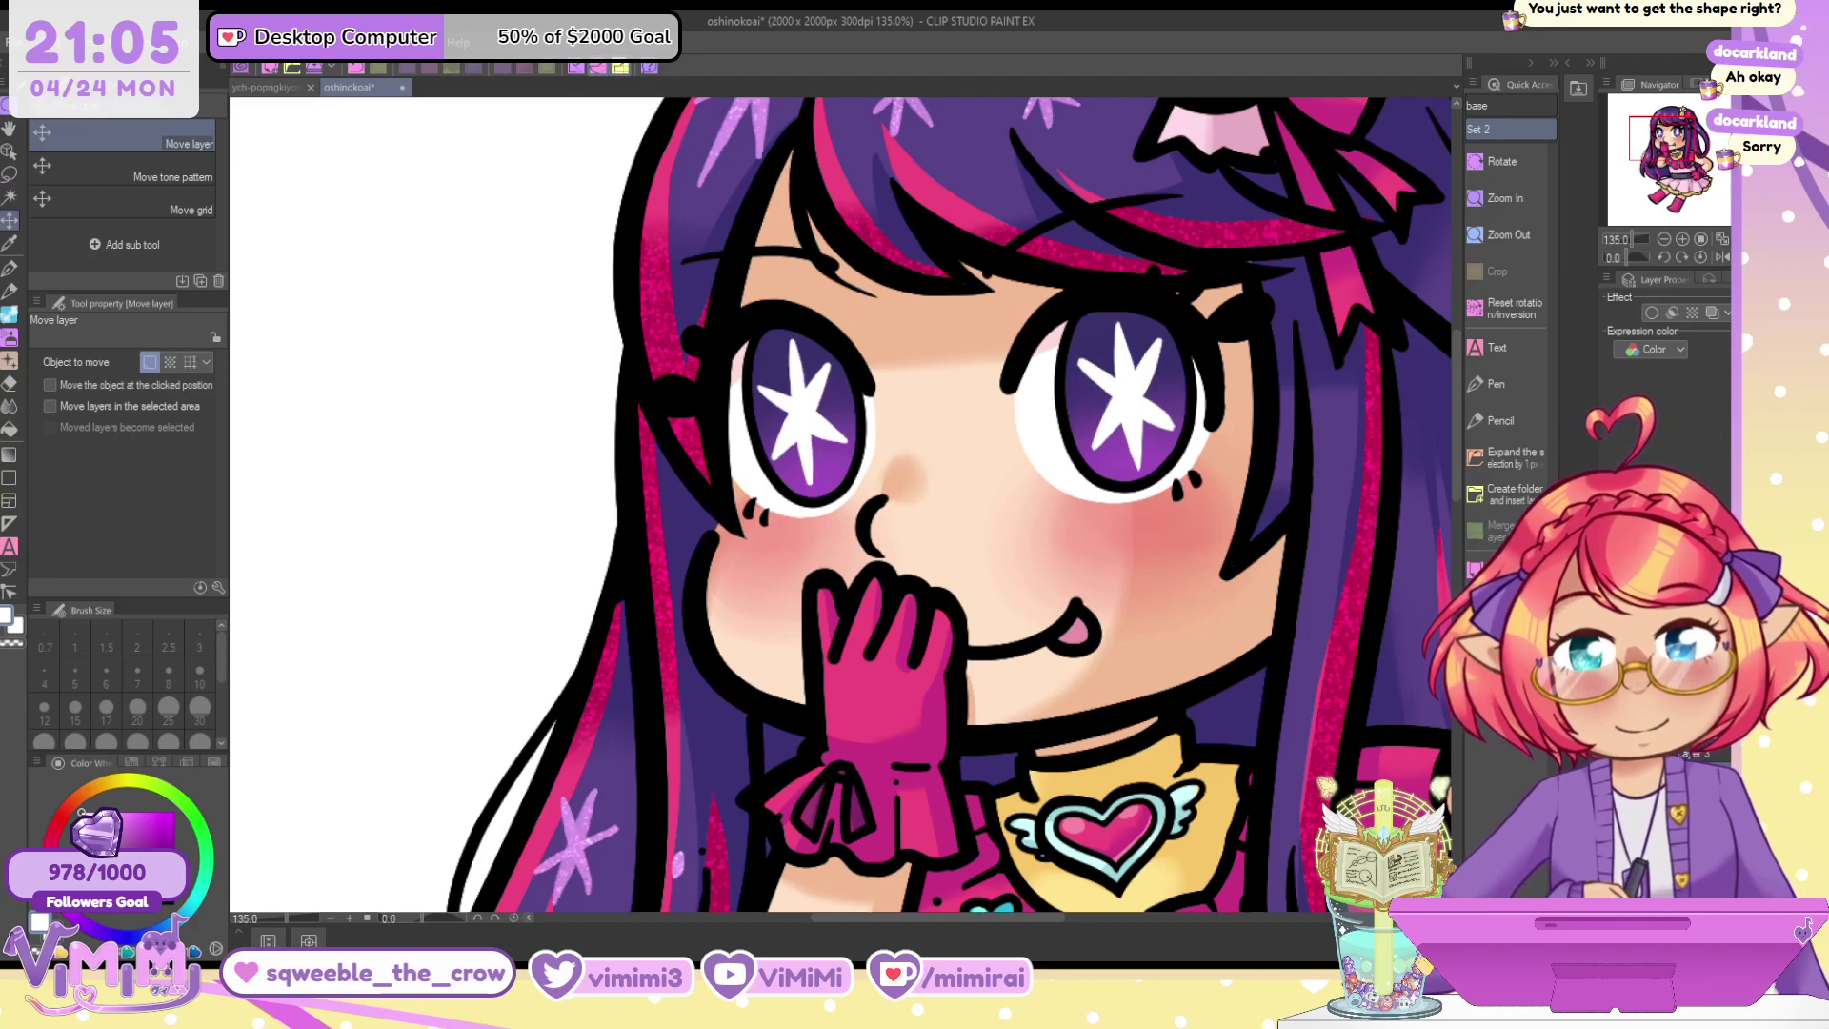
key("ctrl+z")
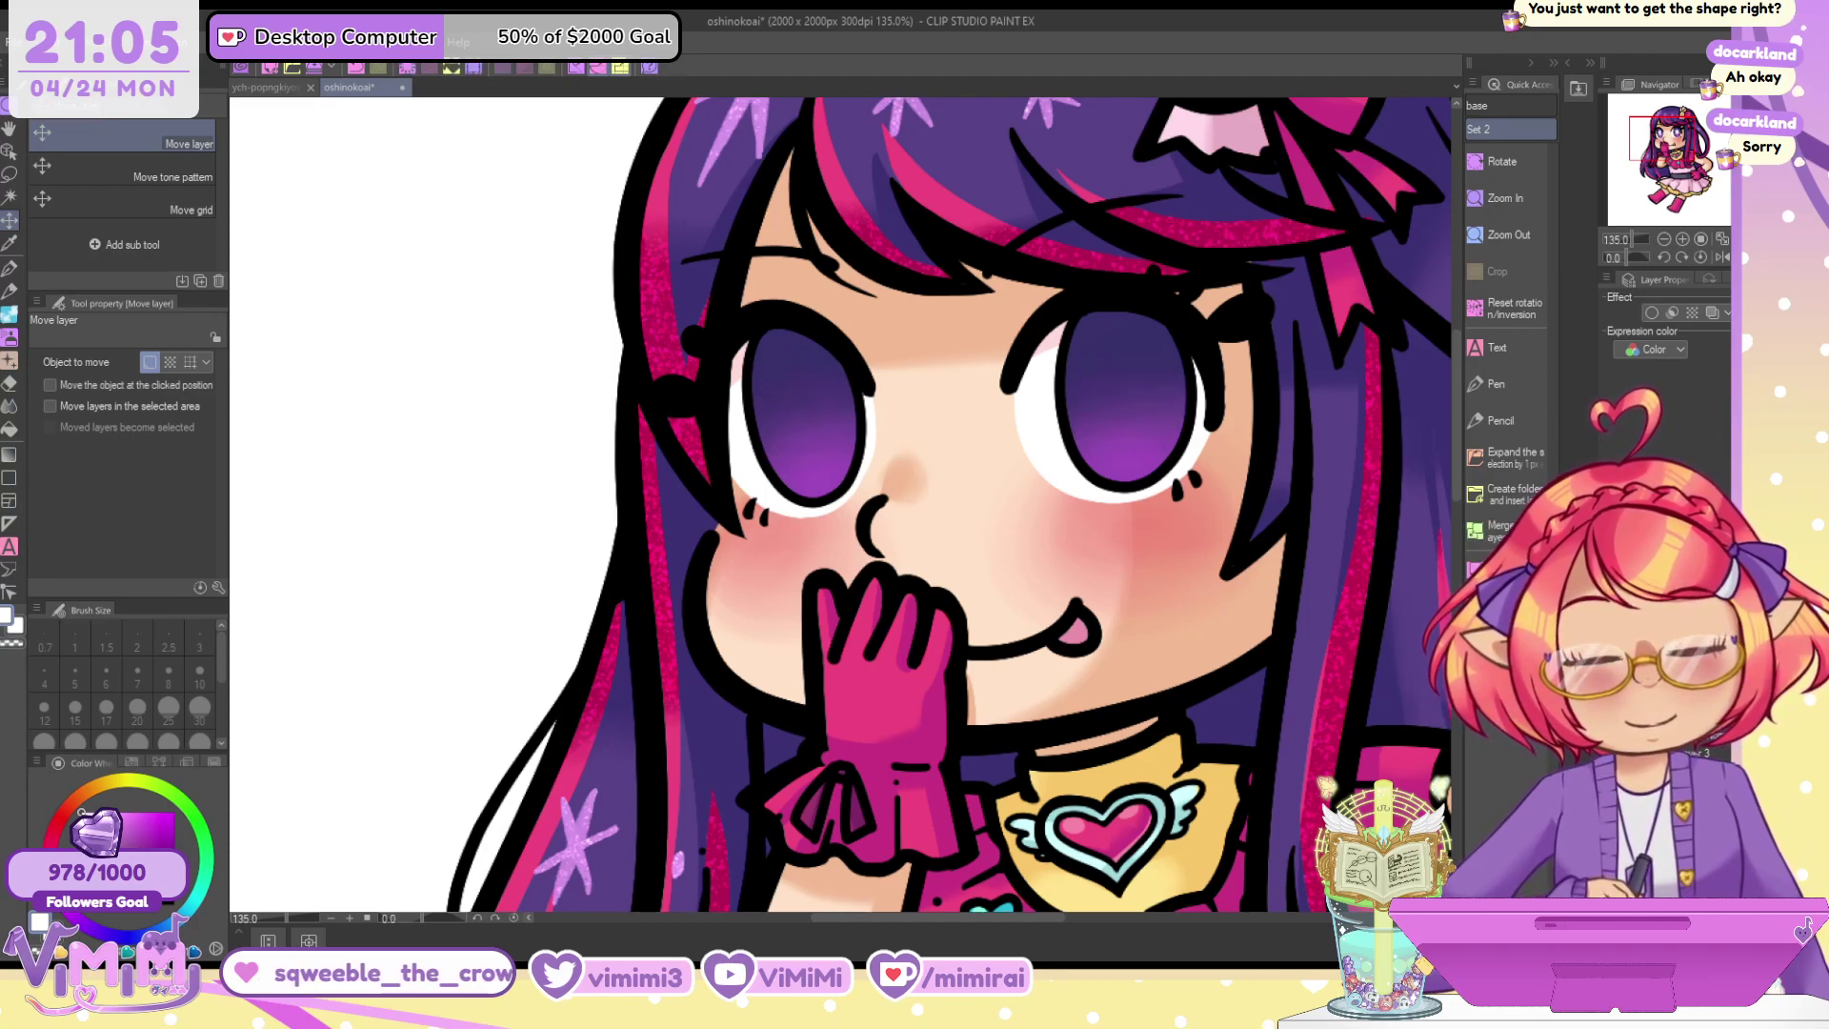
key("ctrl+z")
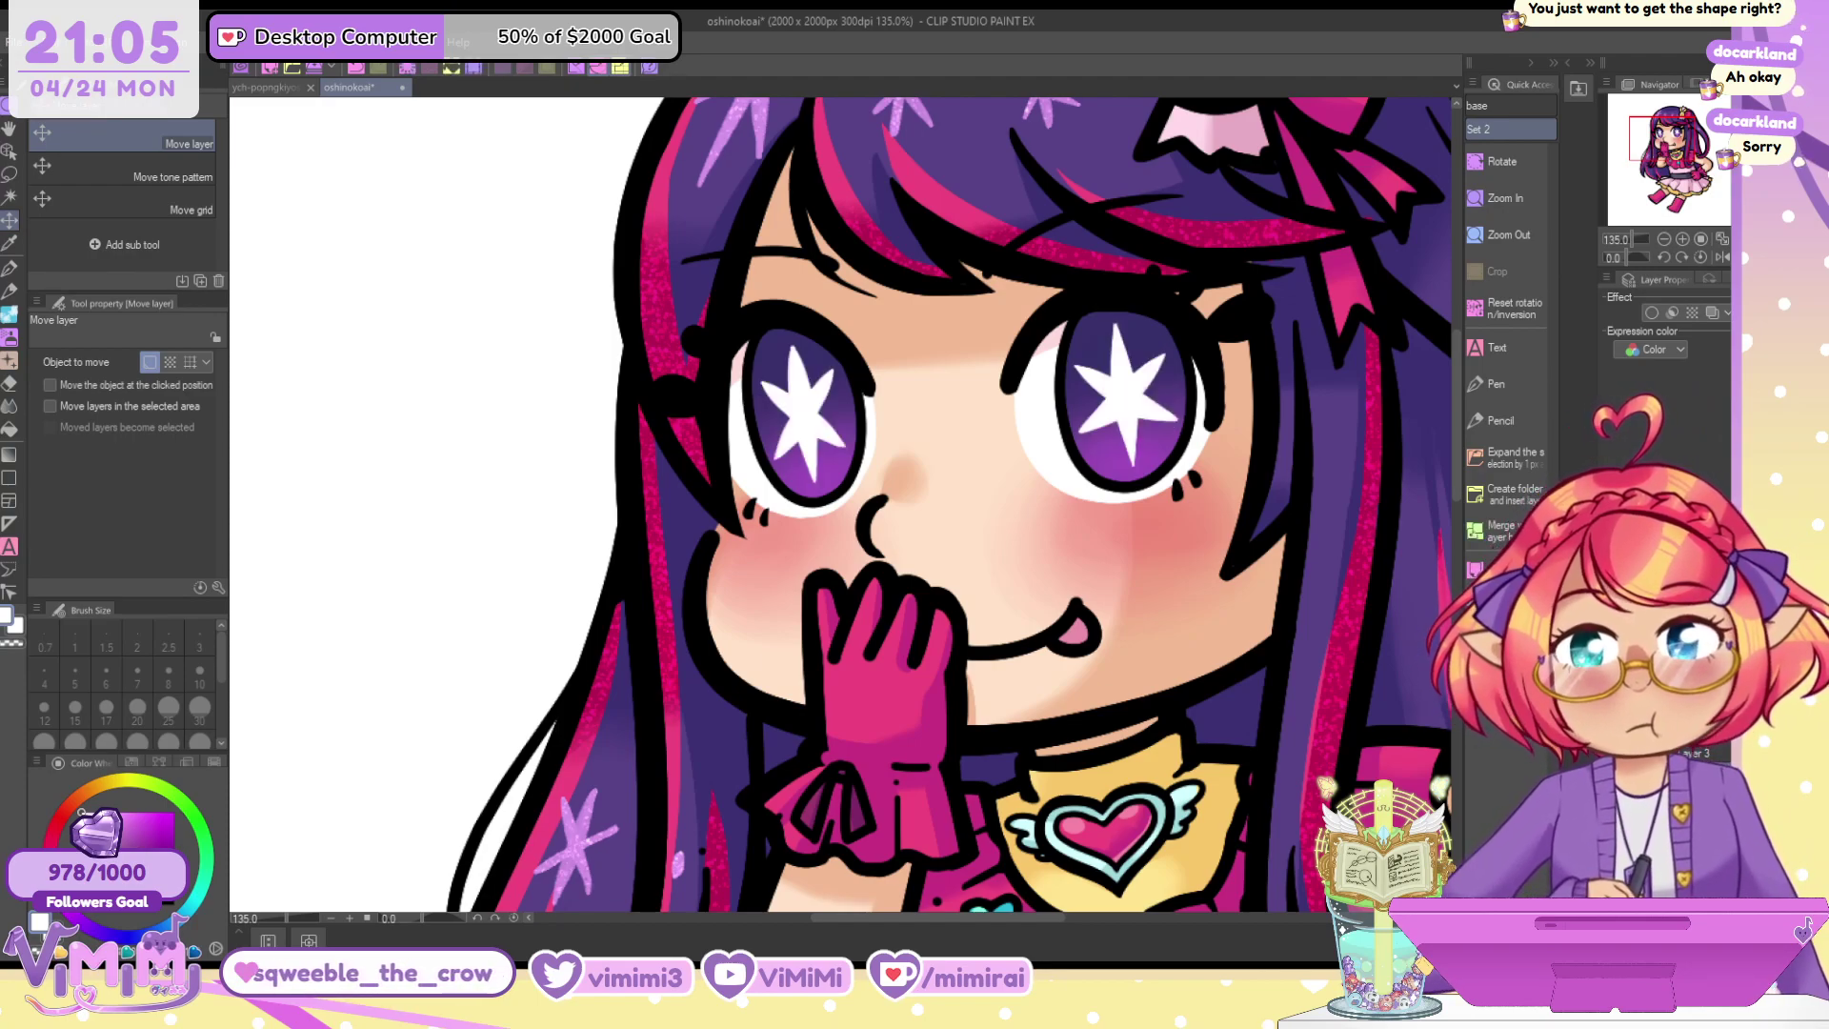
scroll(1010, 554, "down", 5)
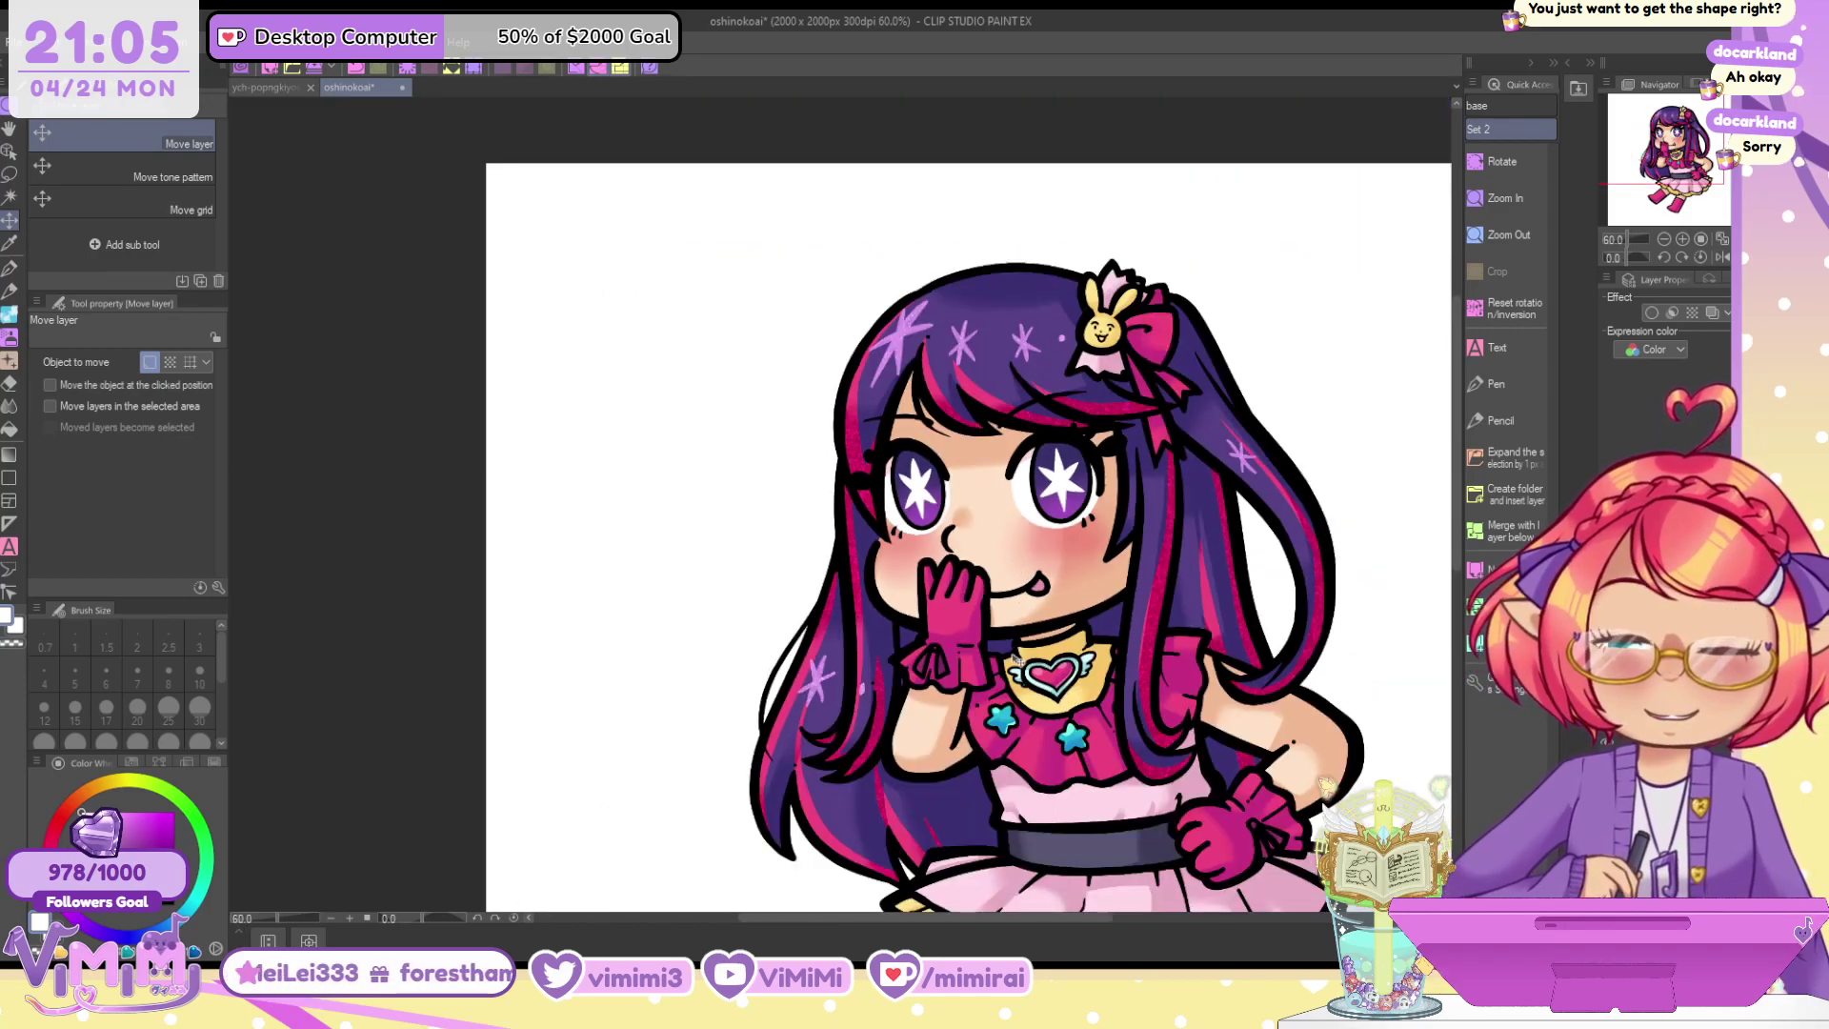
scroll(1017, 659, "up", 5)
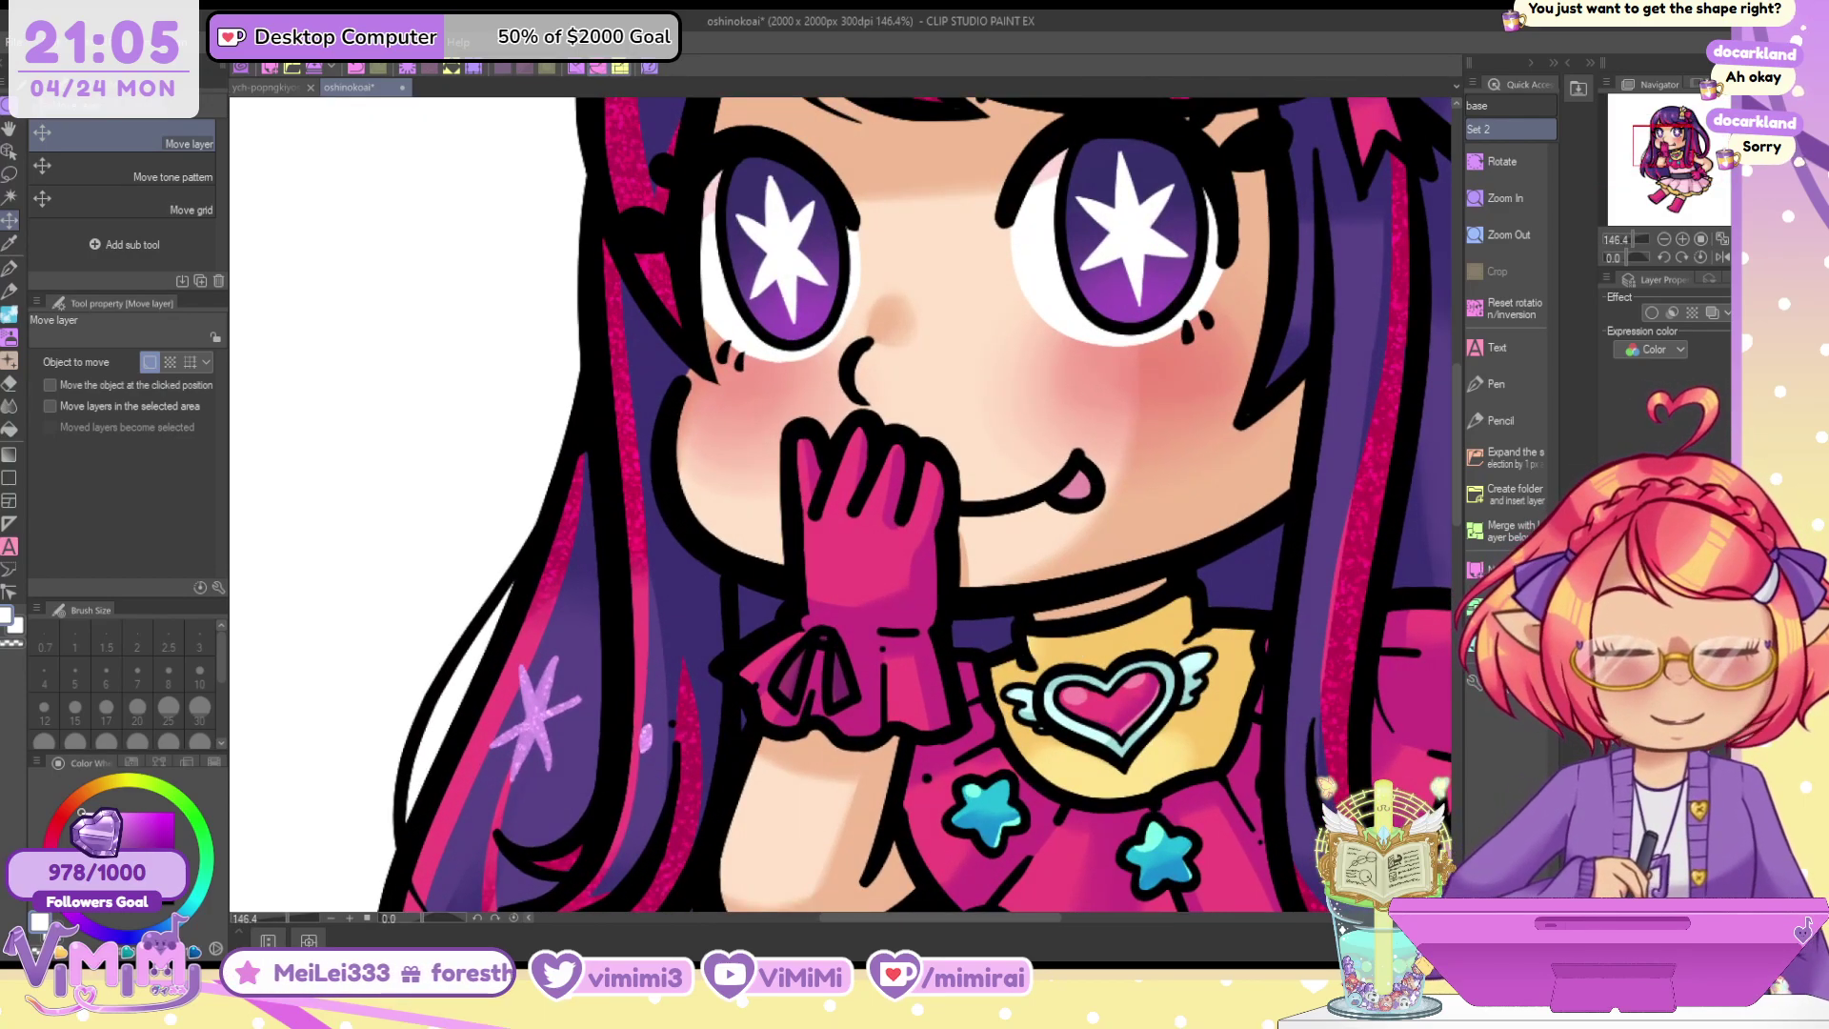
scroll(953, 420, "down", 2)
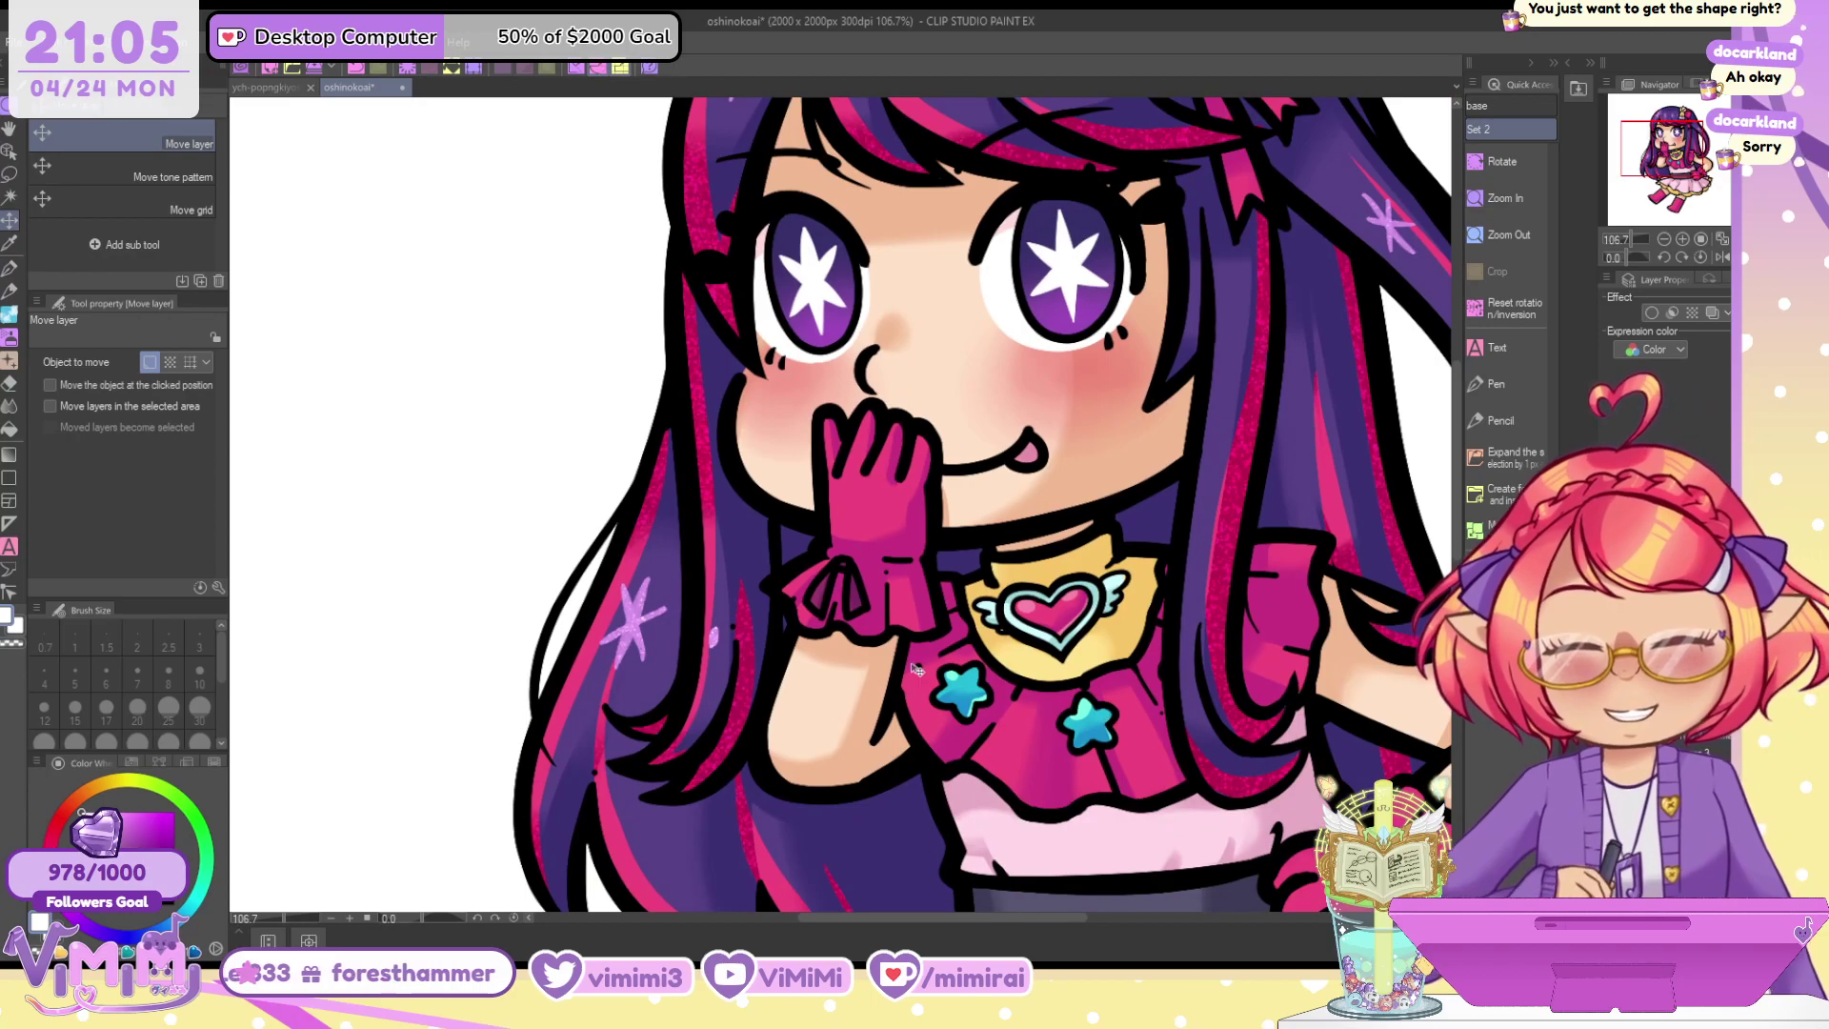
Recolour both eye stars light pink with the pen at size 80 and blend in a paler pink using the soft-mix 2 airbrush
left_click(9, 272)
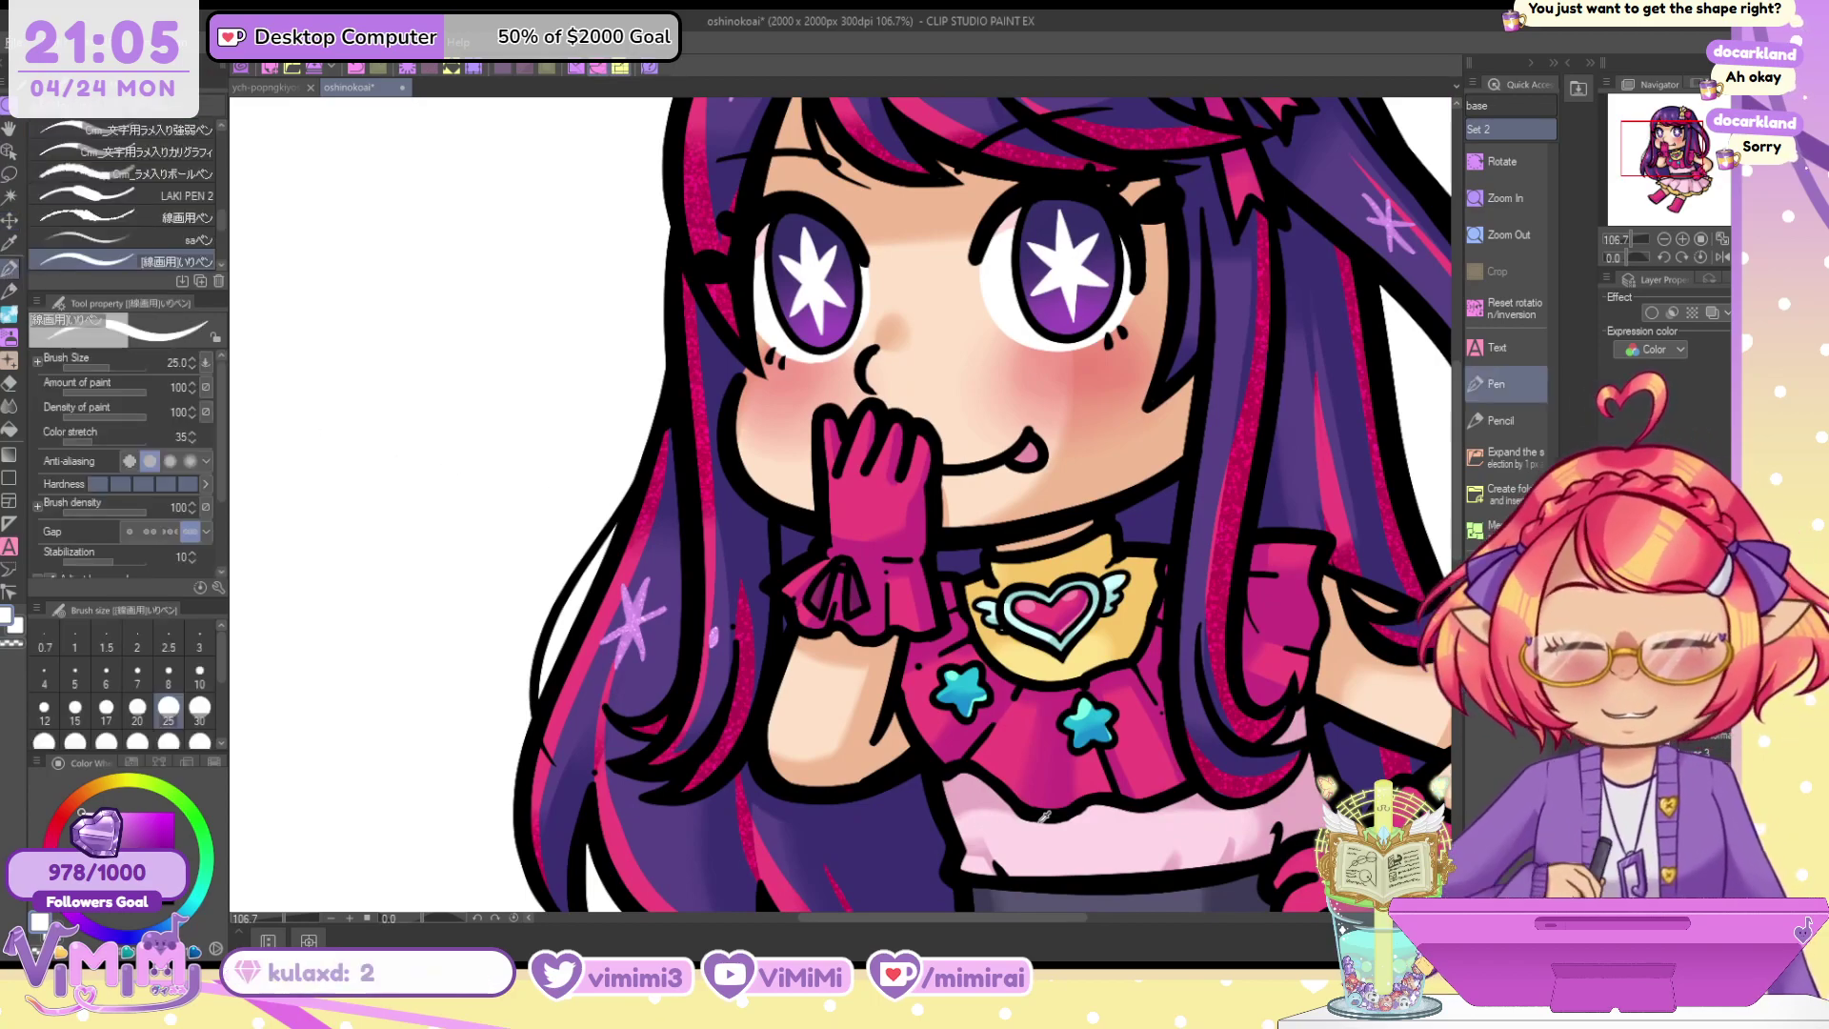
left_click(119, 813)
key("bracketright")
key("bracketright")
key("bracketright")
key("bracketright")
key("bracketright")
key("bracketright")
mouse_move(815, 267)
left_mouse_down()
mouse_move(805, 360)
mouse_move(835, 222)
mouse_move(787, 318)
left_mouse_up()
mouse_move(980, 318)
left_mouse_down()
mouse_move(1078, 179)
mouse_move(1113, 283)
left_mouse_up()
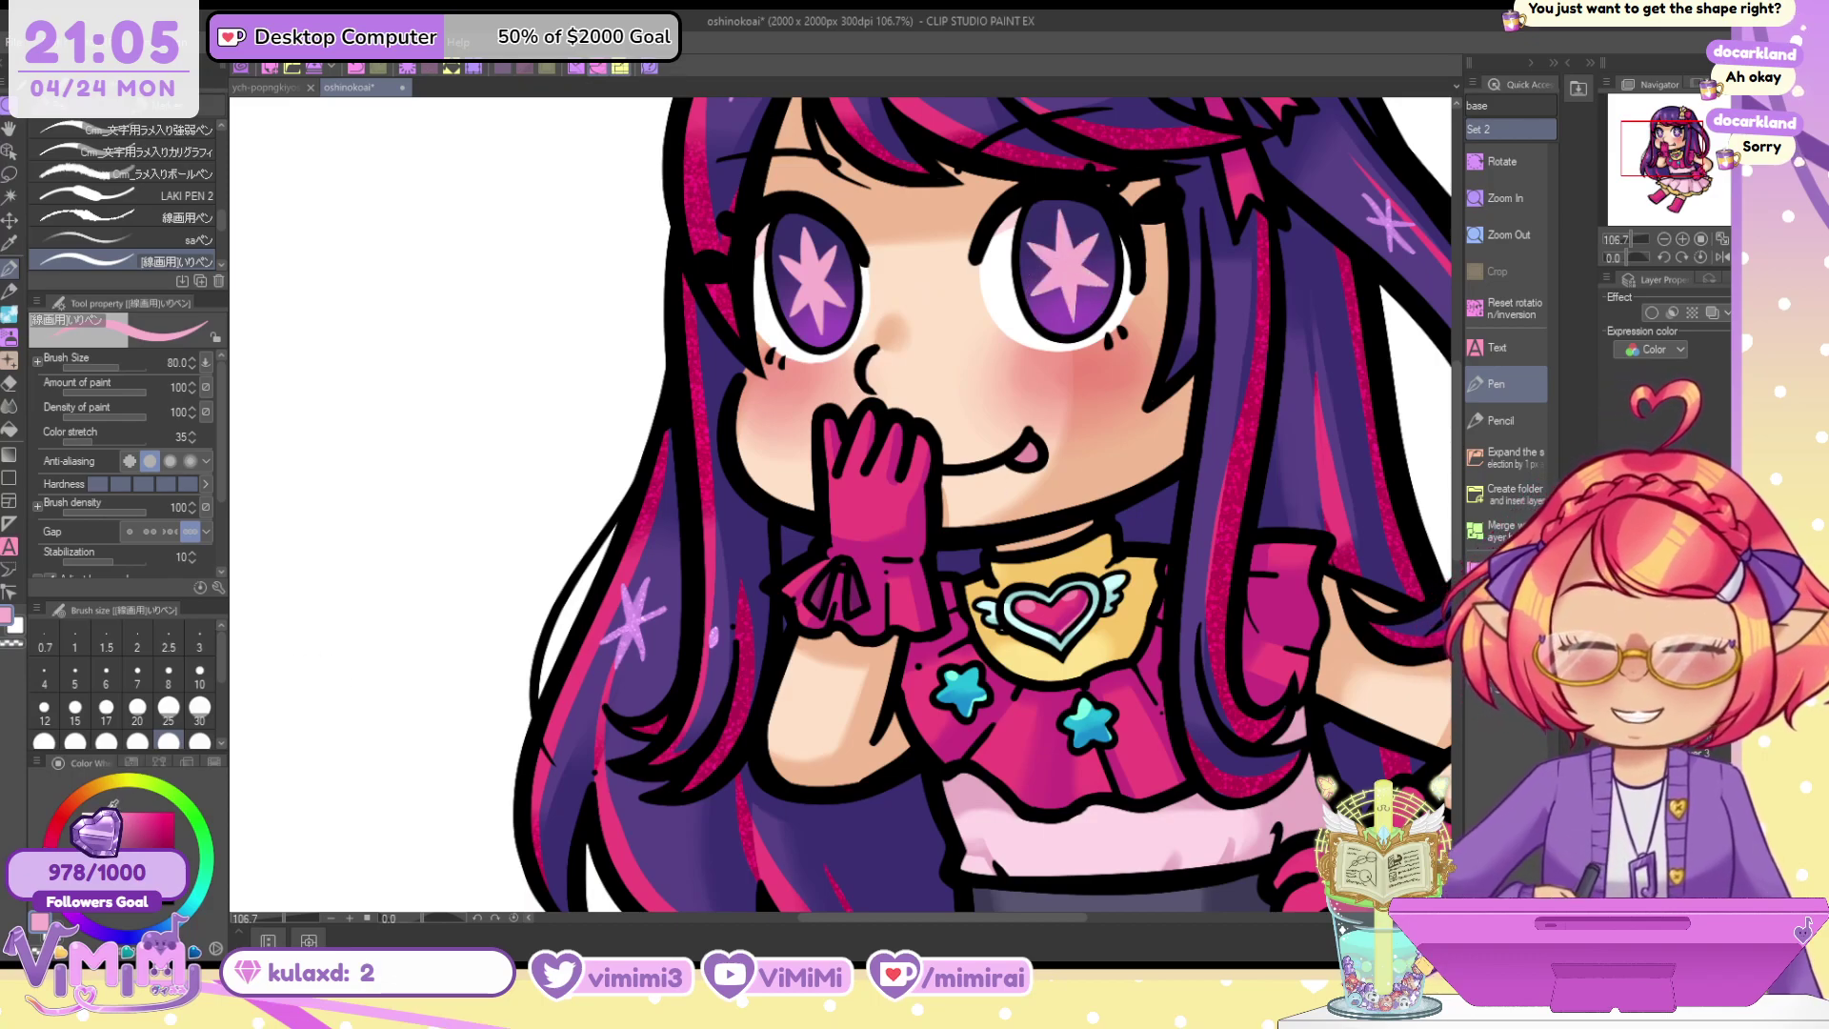
left_click(106, 807)
left_click(11, 363)
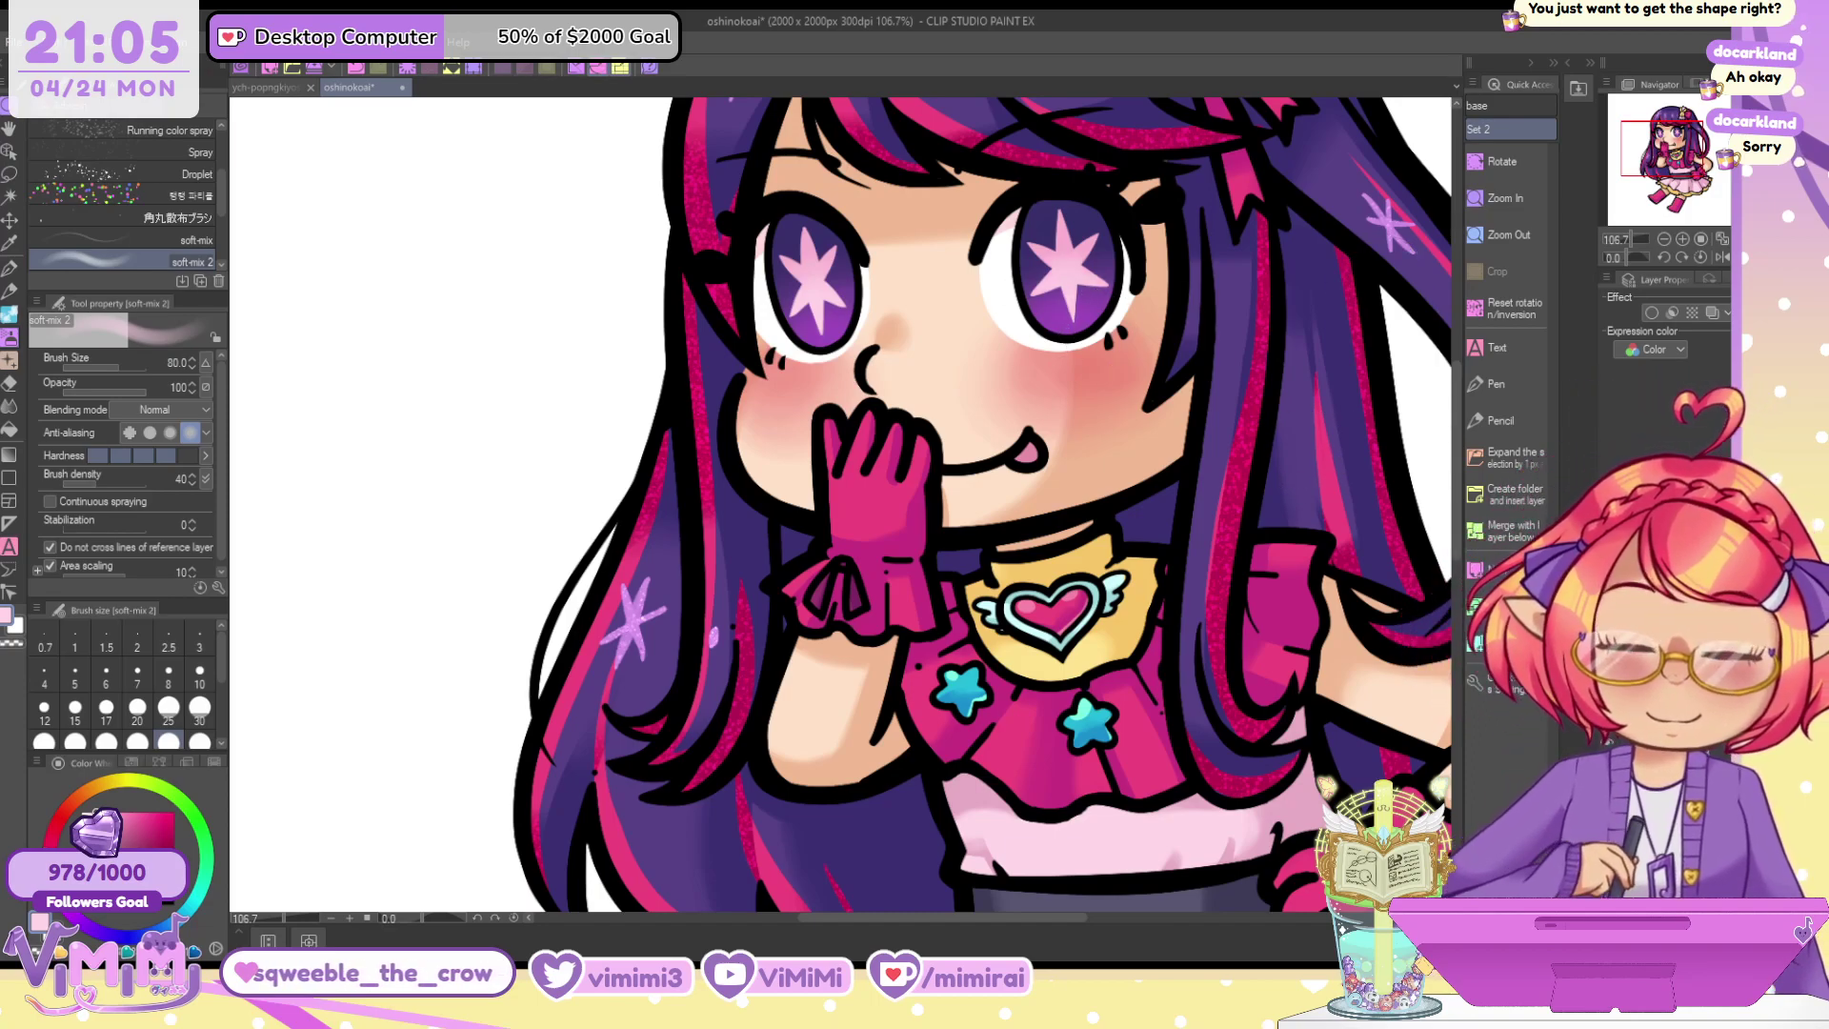
Paint a magenta glow in the lower irises of both eyes with soft-mix 2 at size 40 and refine it at size 20
left_click(1182, 725, "alt")
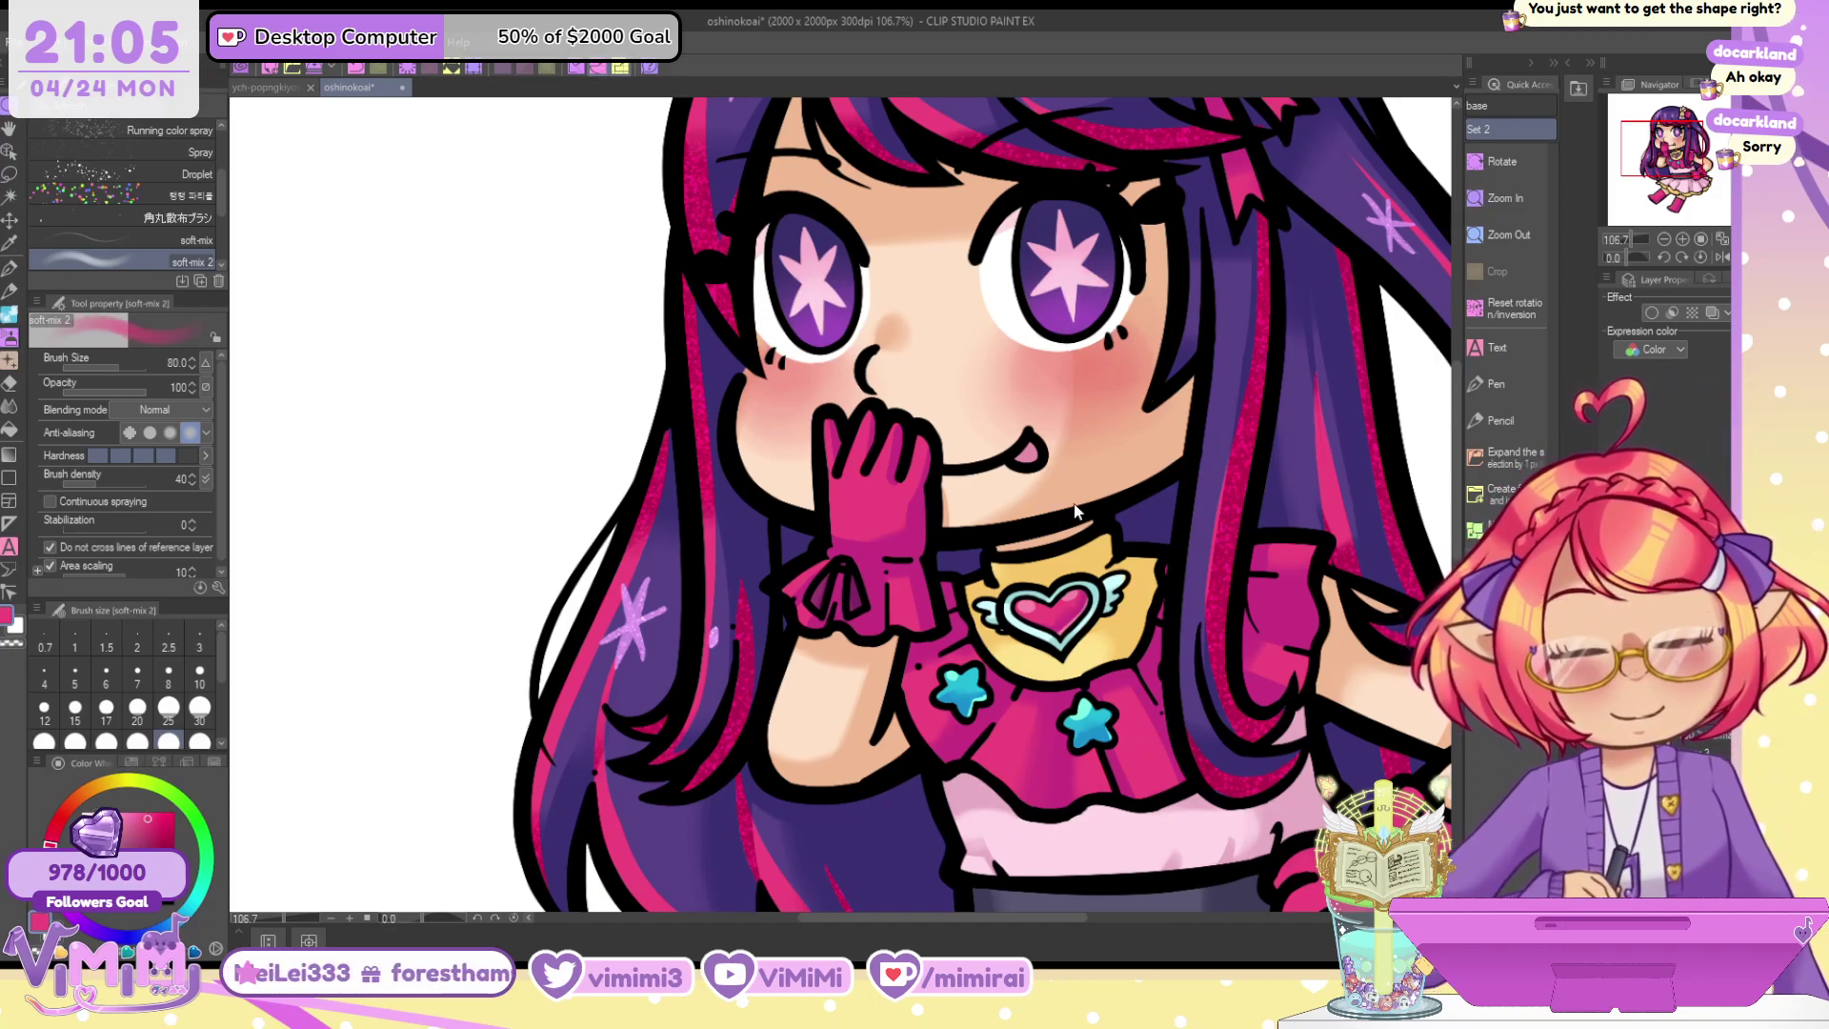
key("[")
key("[")
key("[")
key("[")
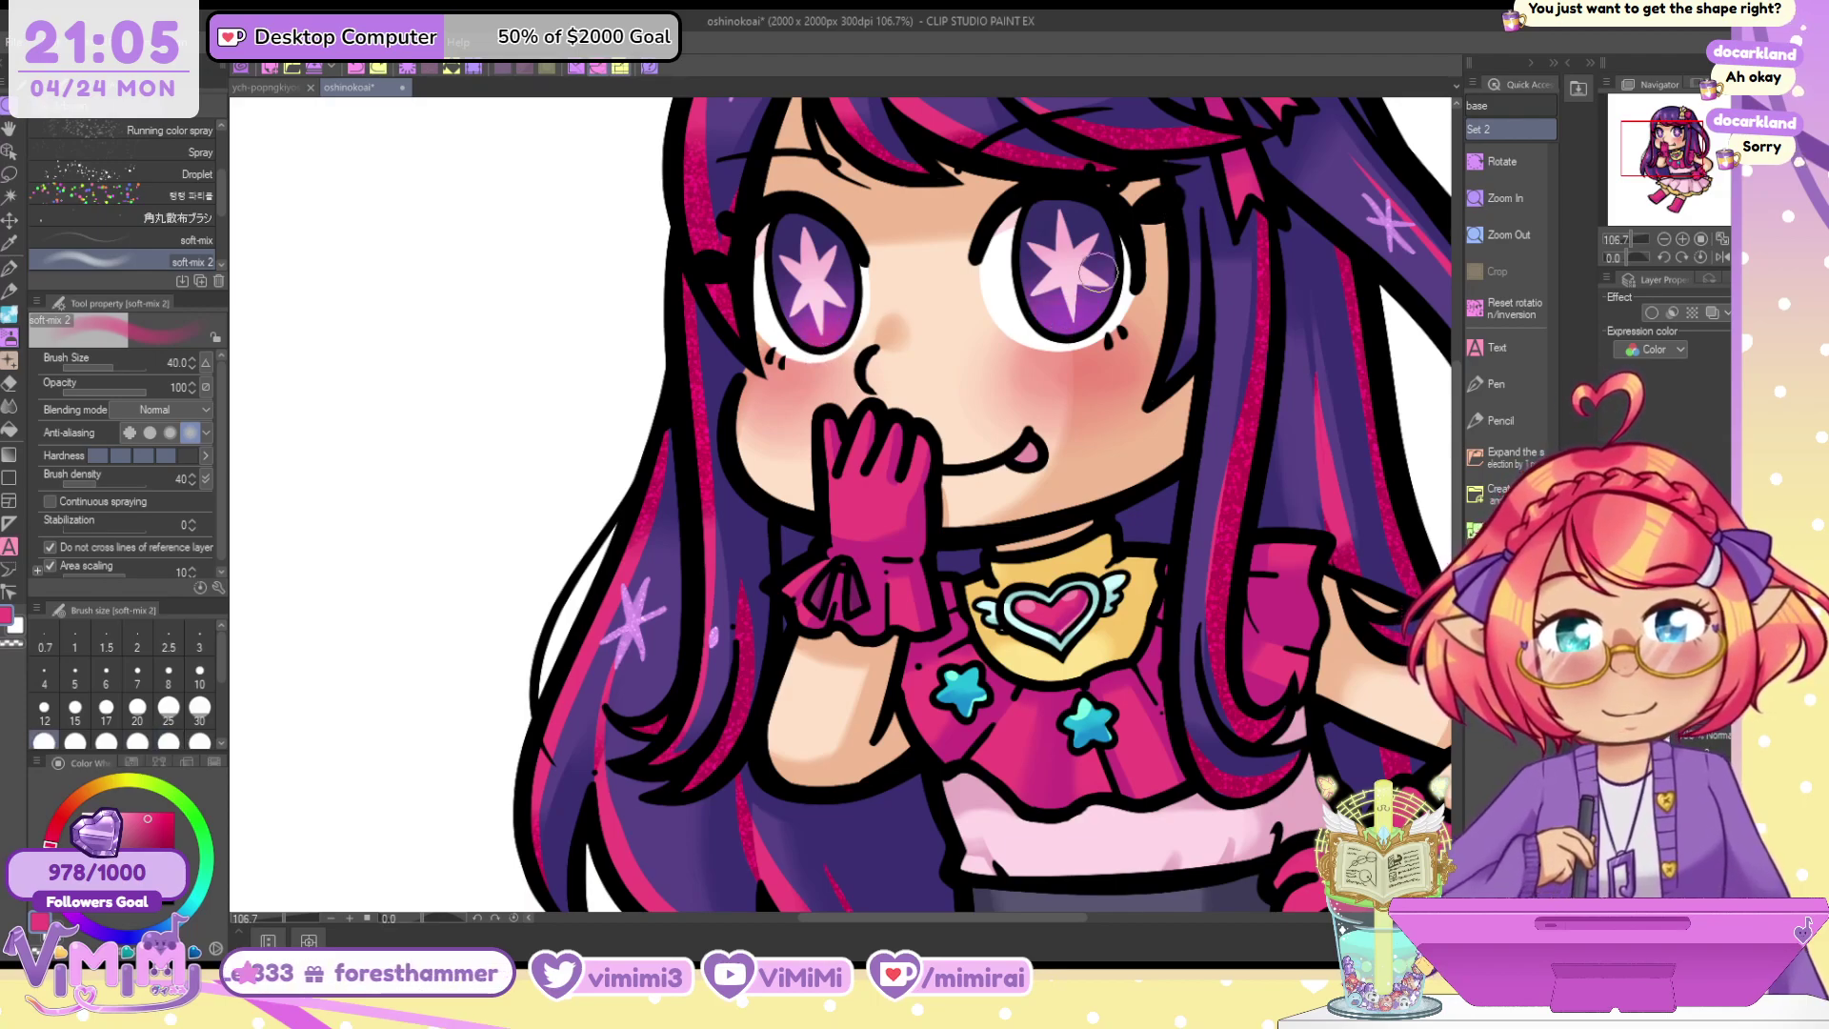
key("ctrl+plus")
key("bracketleft")
key("bracketleft")
key("bracketleft")
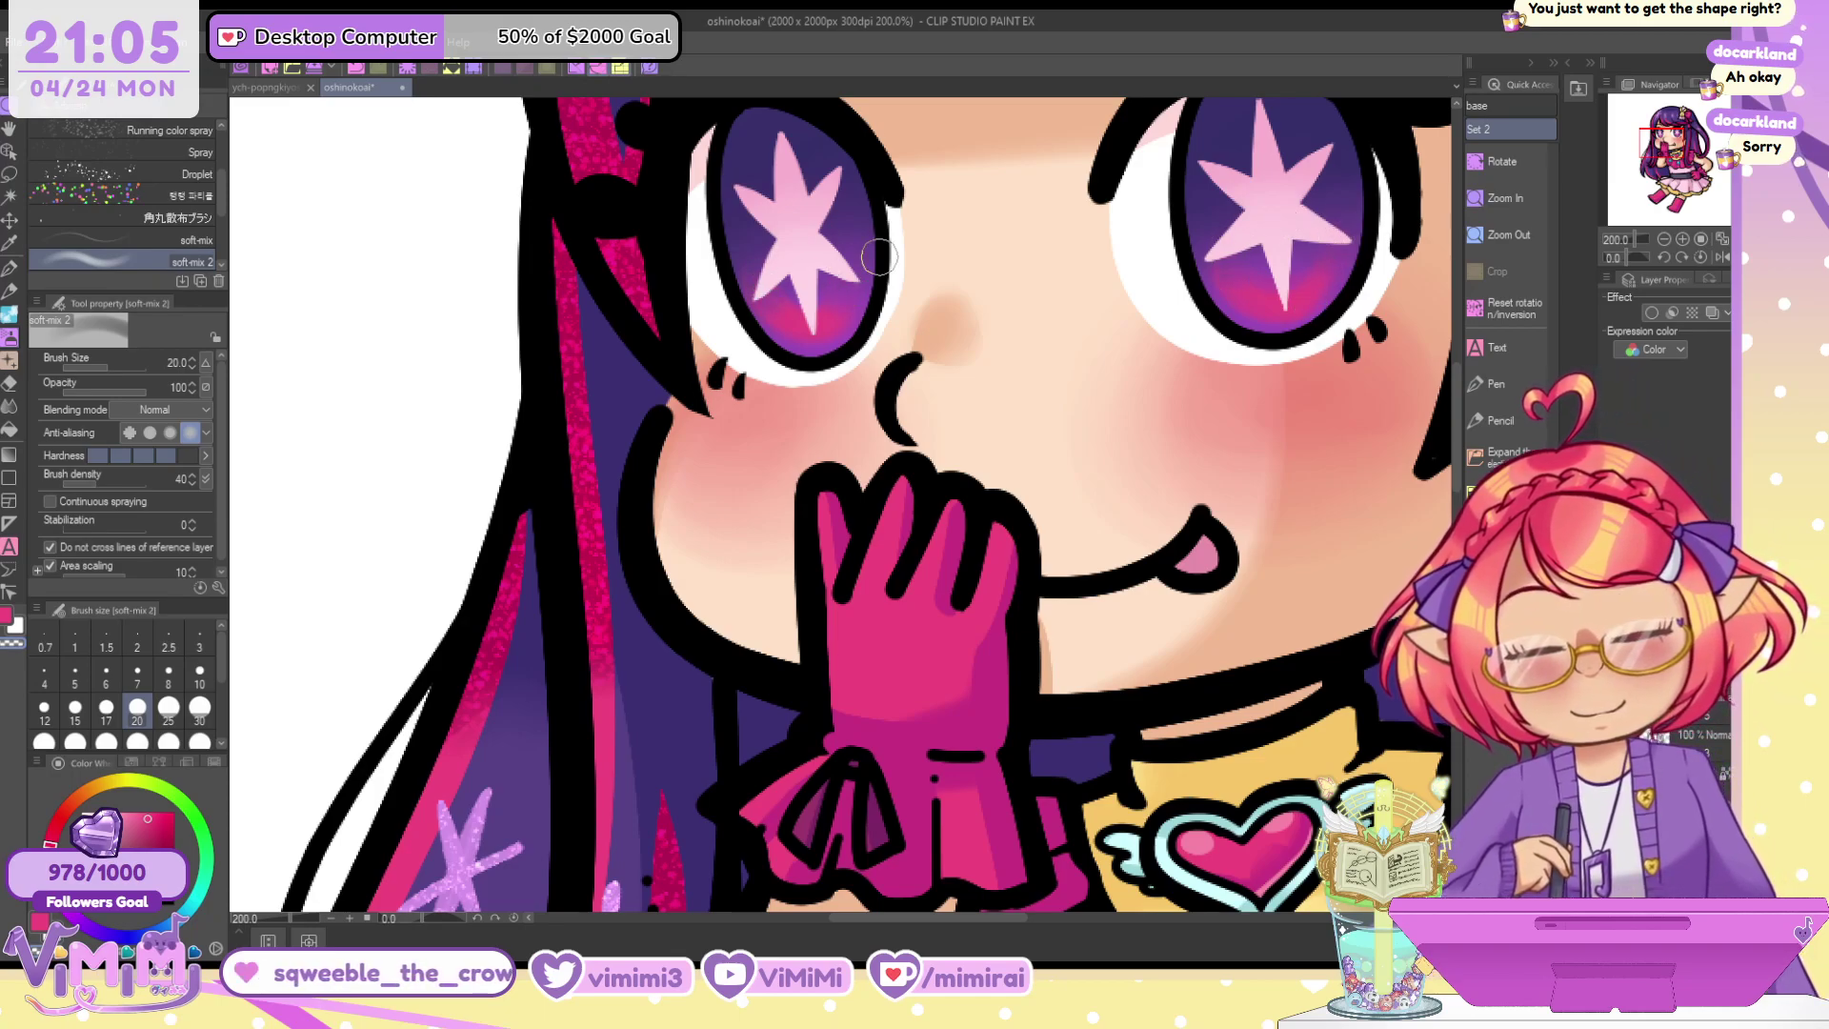
Blend soft light pink highlights into the magenta glow of both irises with soft-mix 2 at sizes 10 and 12
left_click(122, 810)
left_click(199, 671)
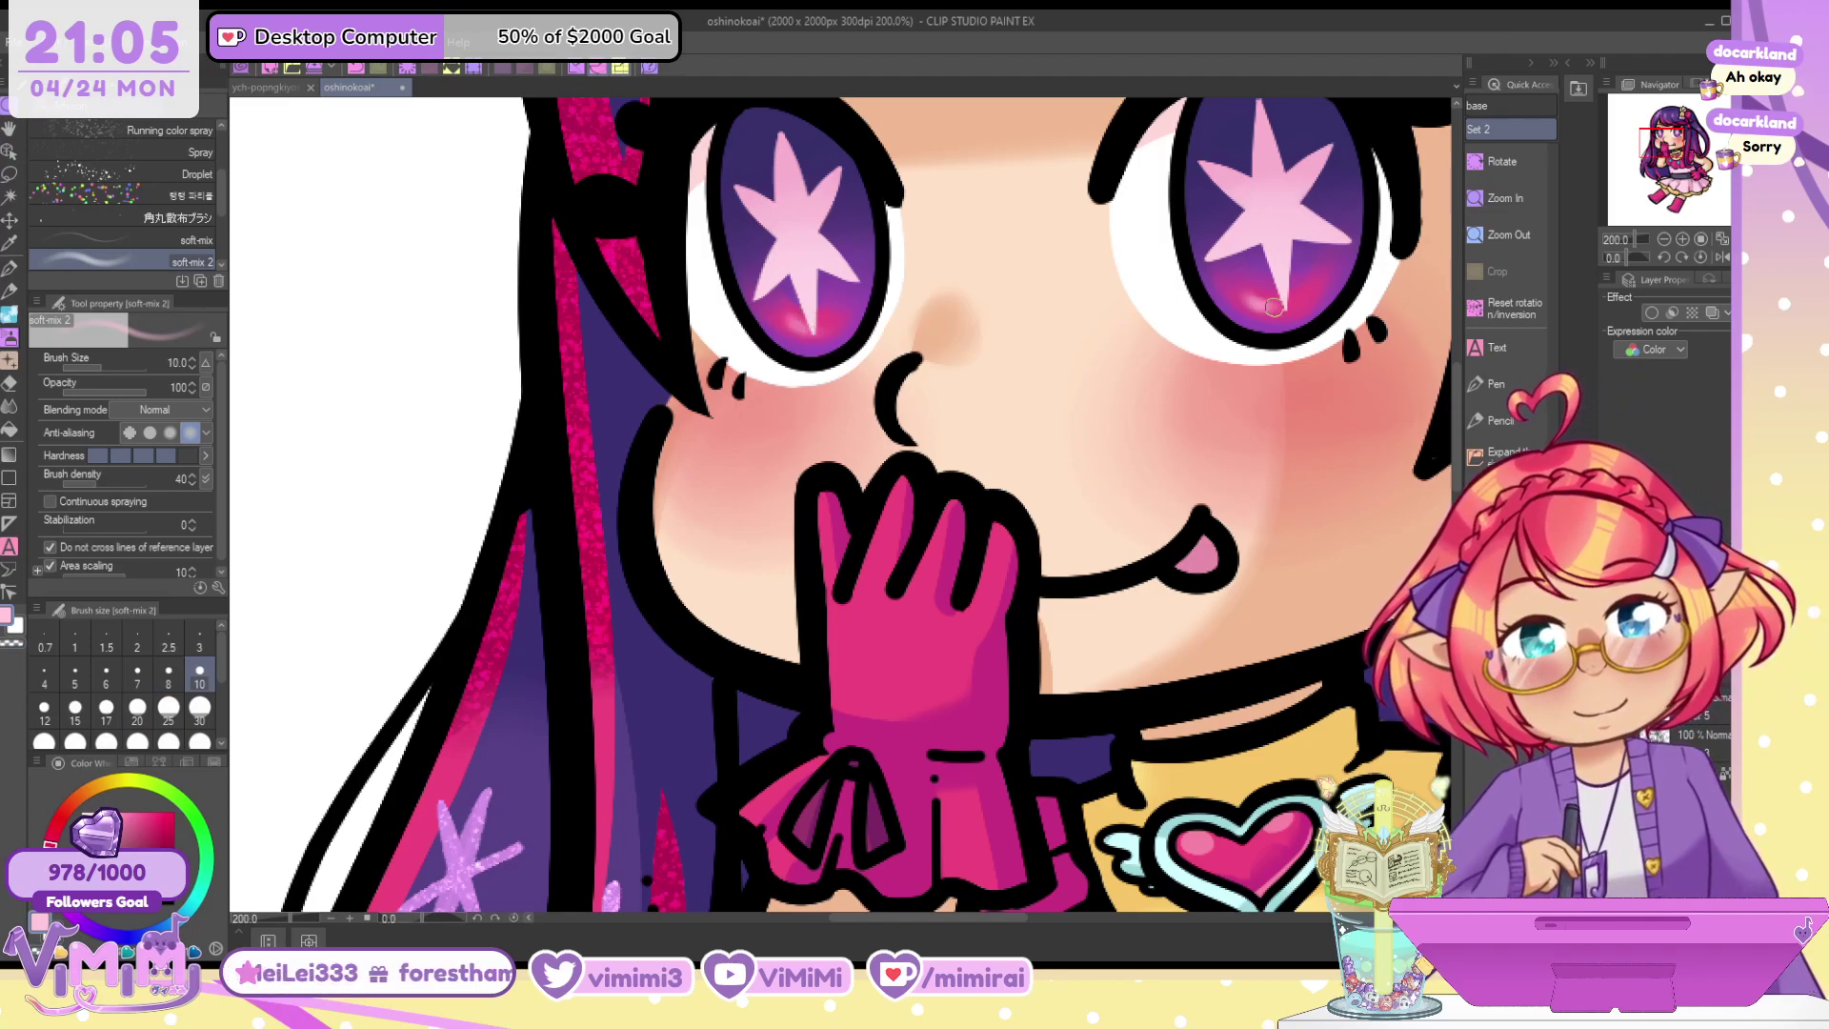
key("bracketright")
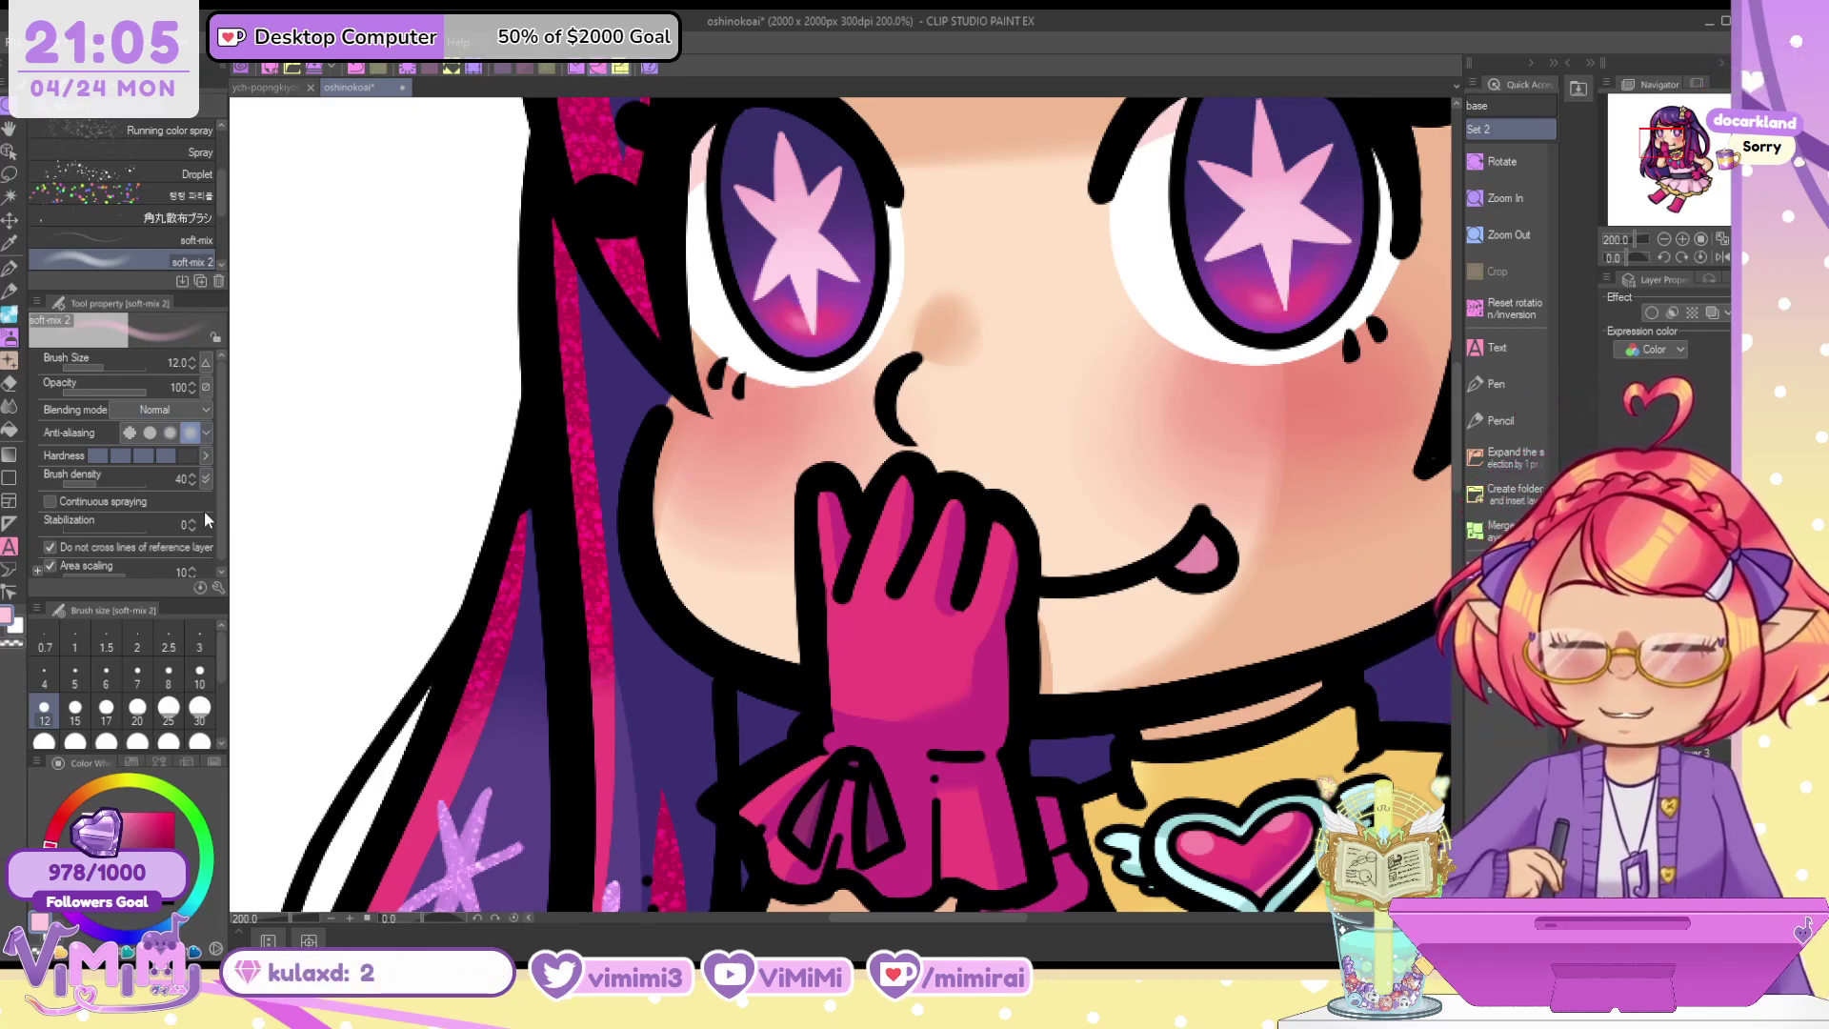
Break up the magenta glow in both lower irises with thin streaks, using LAKI PEN 2 at sizes 7 to 12
left_click(12, 272)
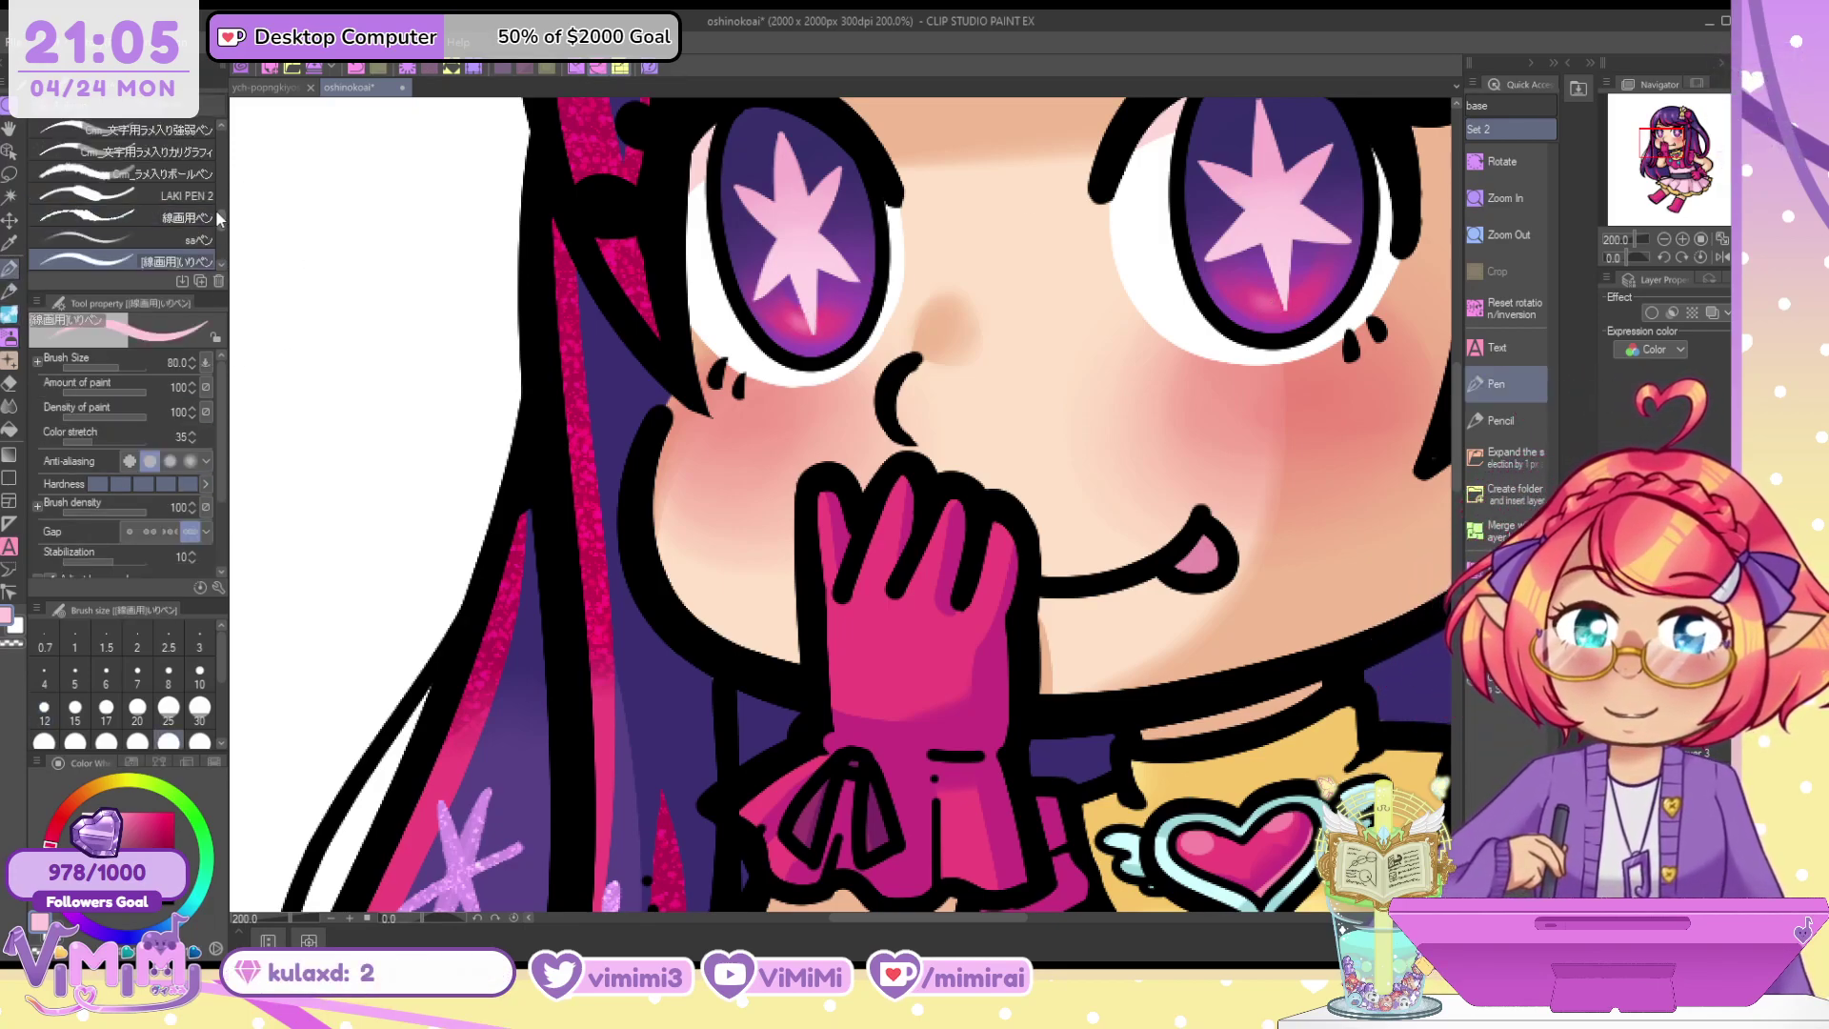
key("bracketleft")
key("bracketleft")
key("bracketleft")
key("bracketleft")
key("bracketleft")
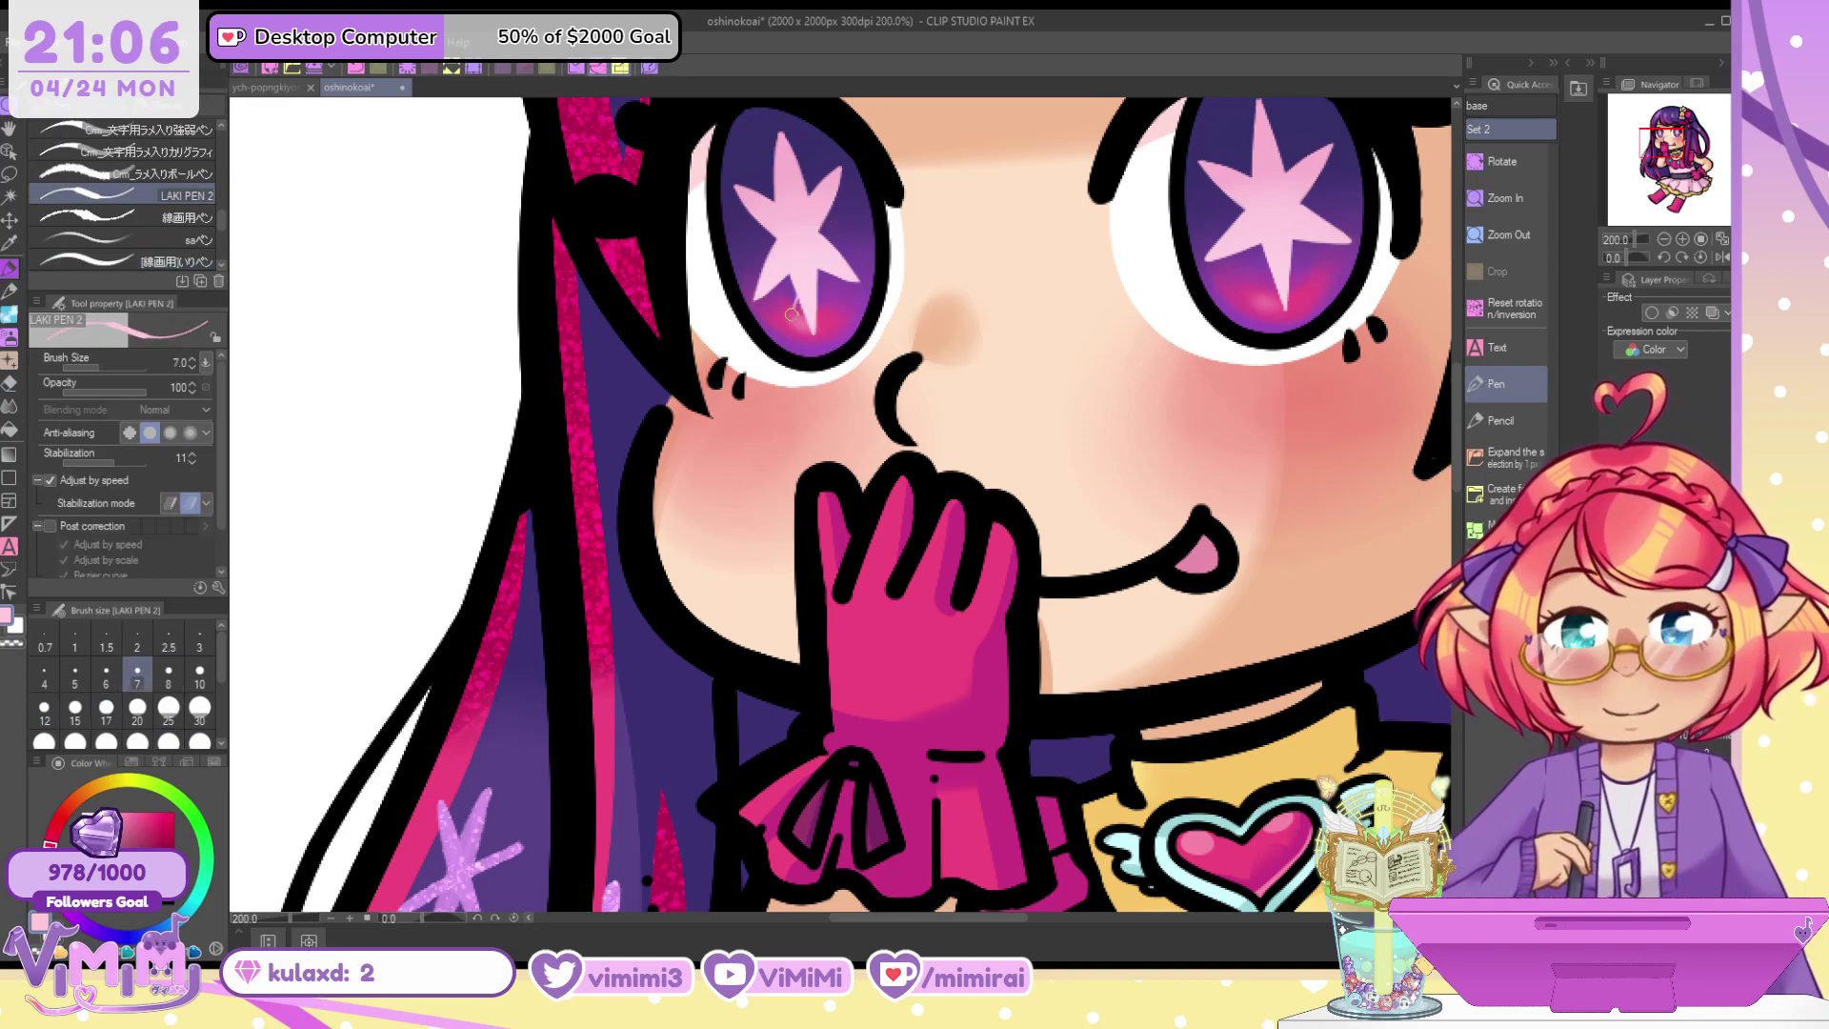
key("bracketright")
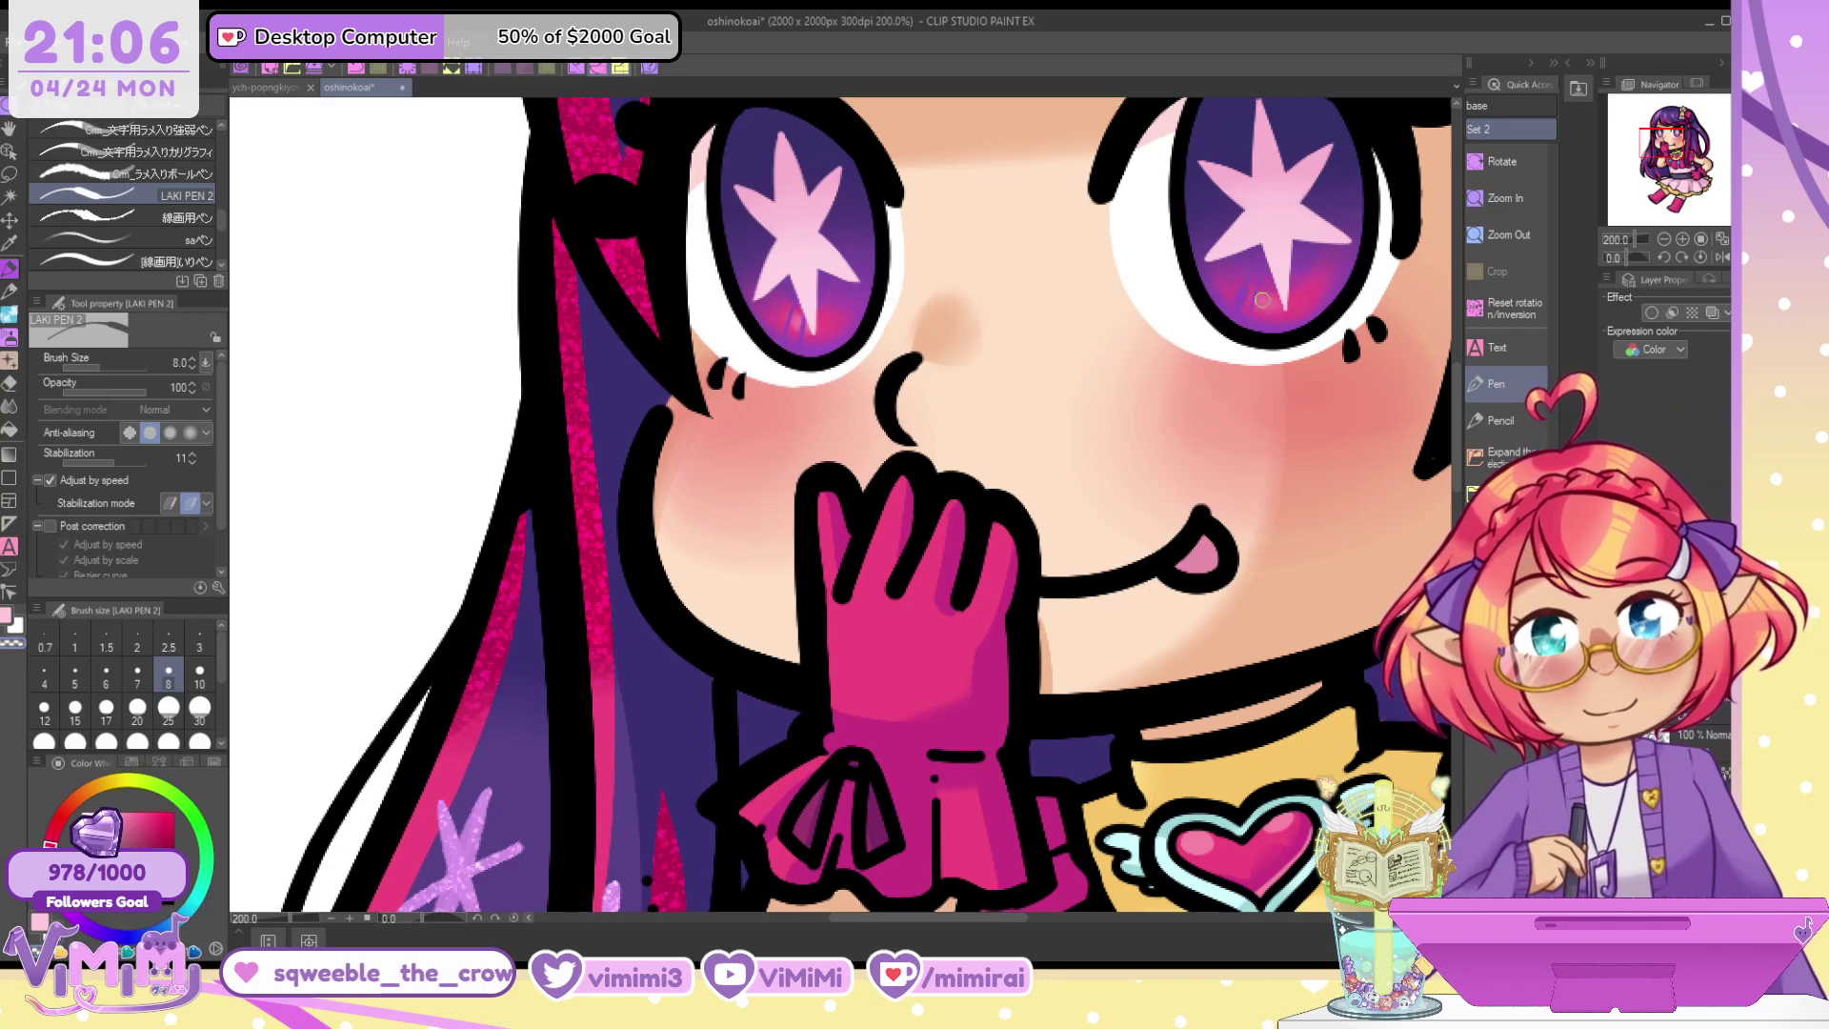
key("bracketright")
key("bracketright")
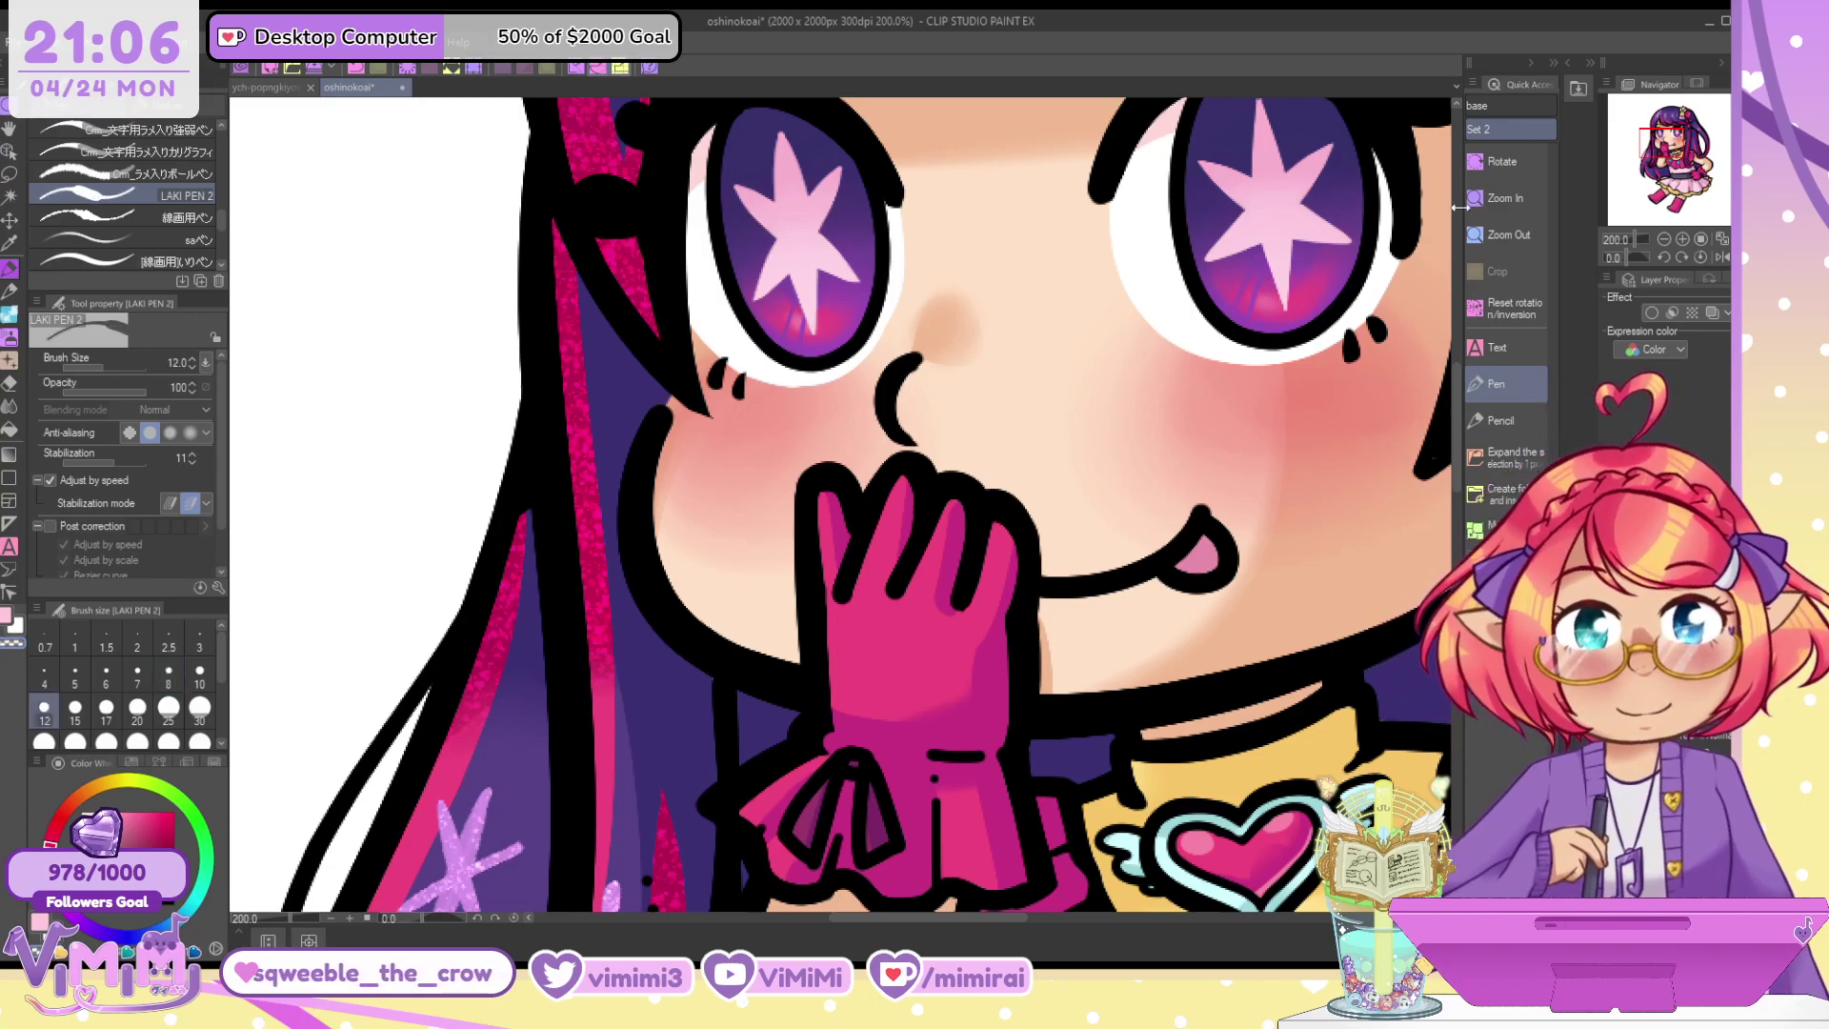
Try covering the left-hand eye's star with magenta glitter using the ラメ入りボールペン glitter pen at size 120
left_click_drag(1678, 150, 1681, 145)
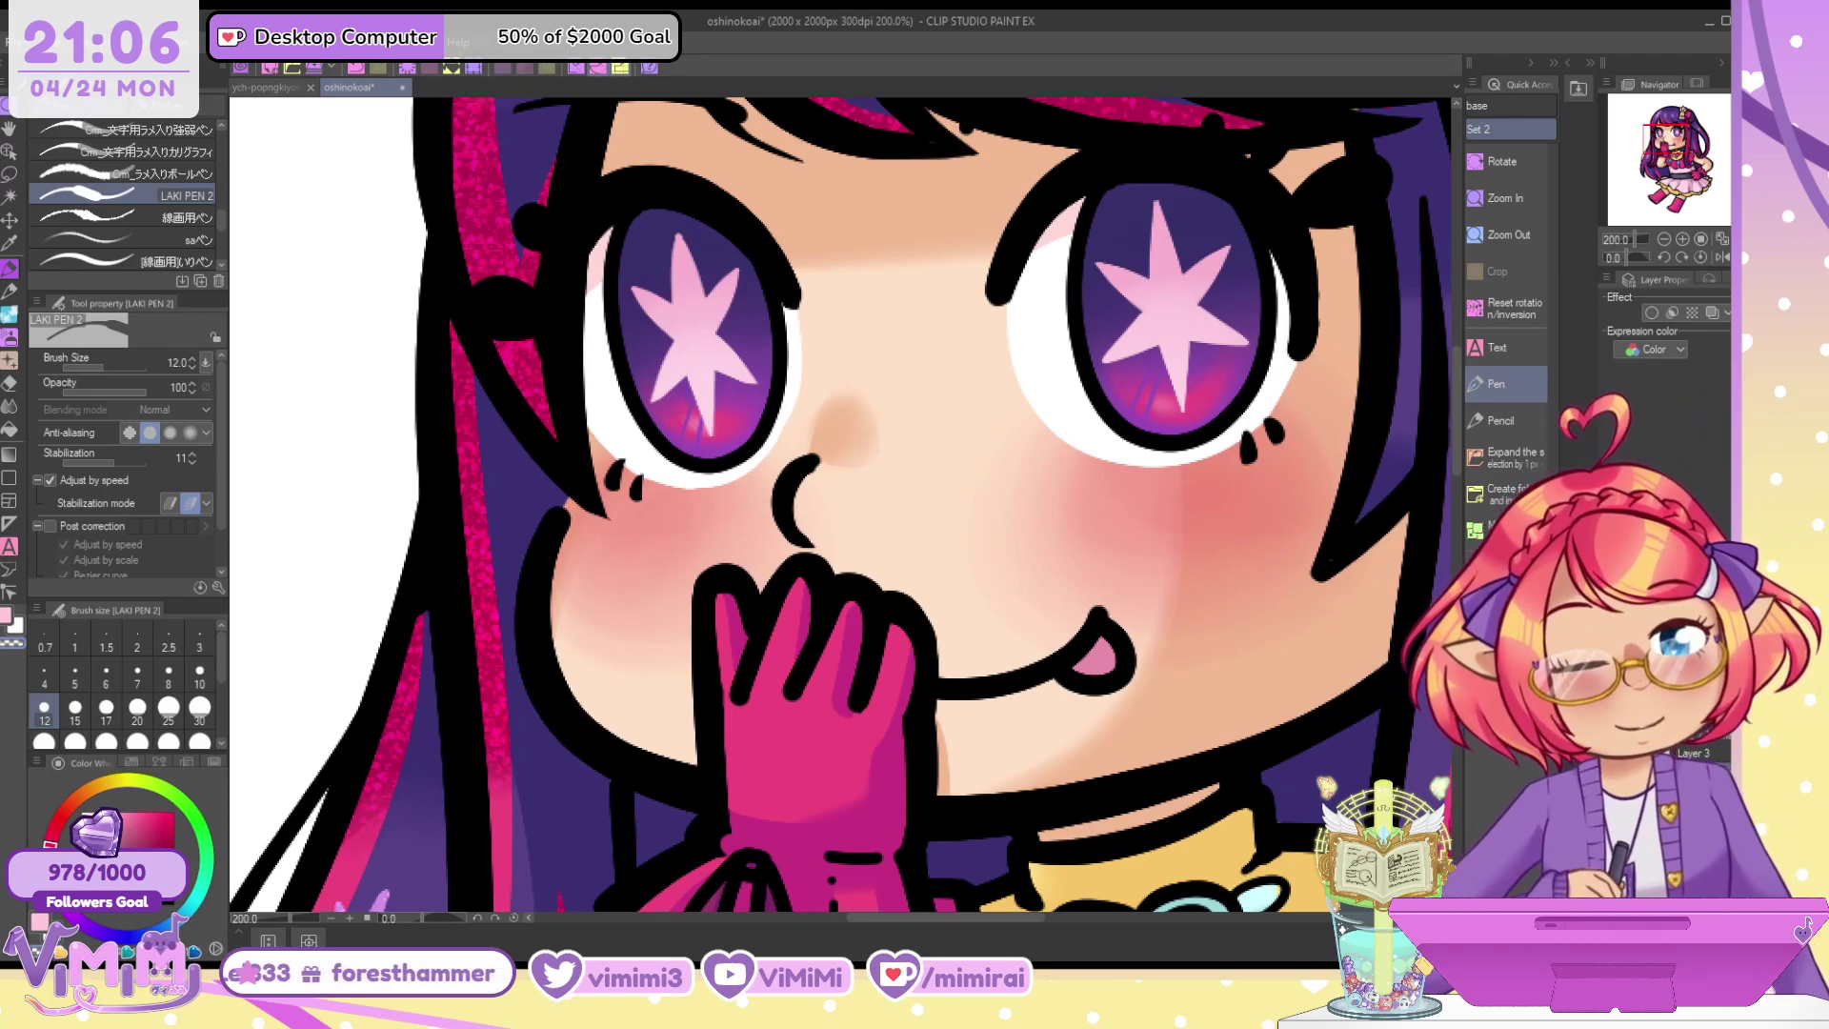
left_click(1650, 748, "ctrl")
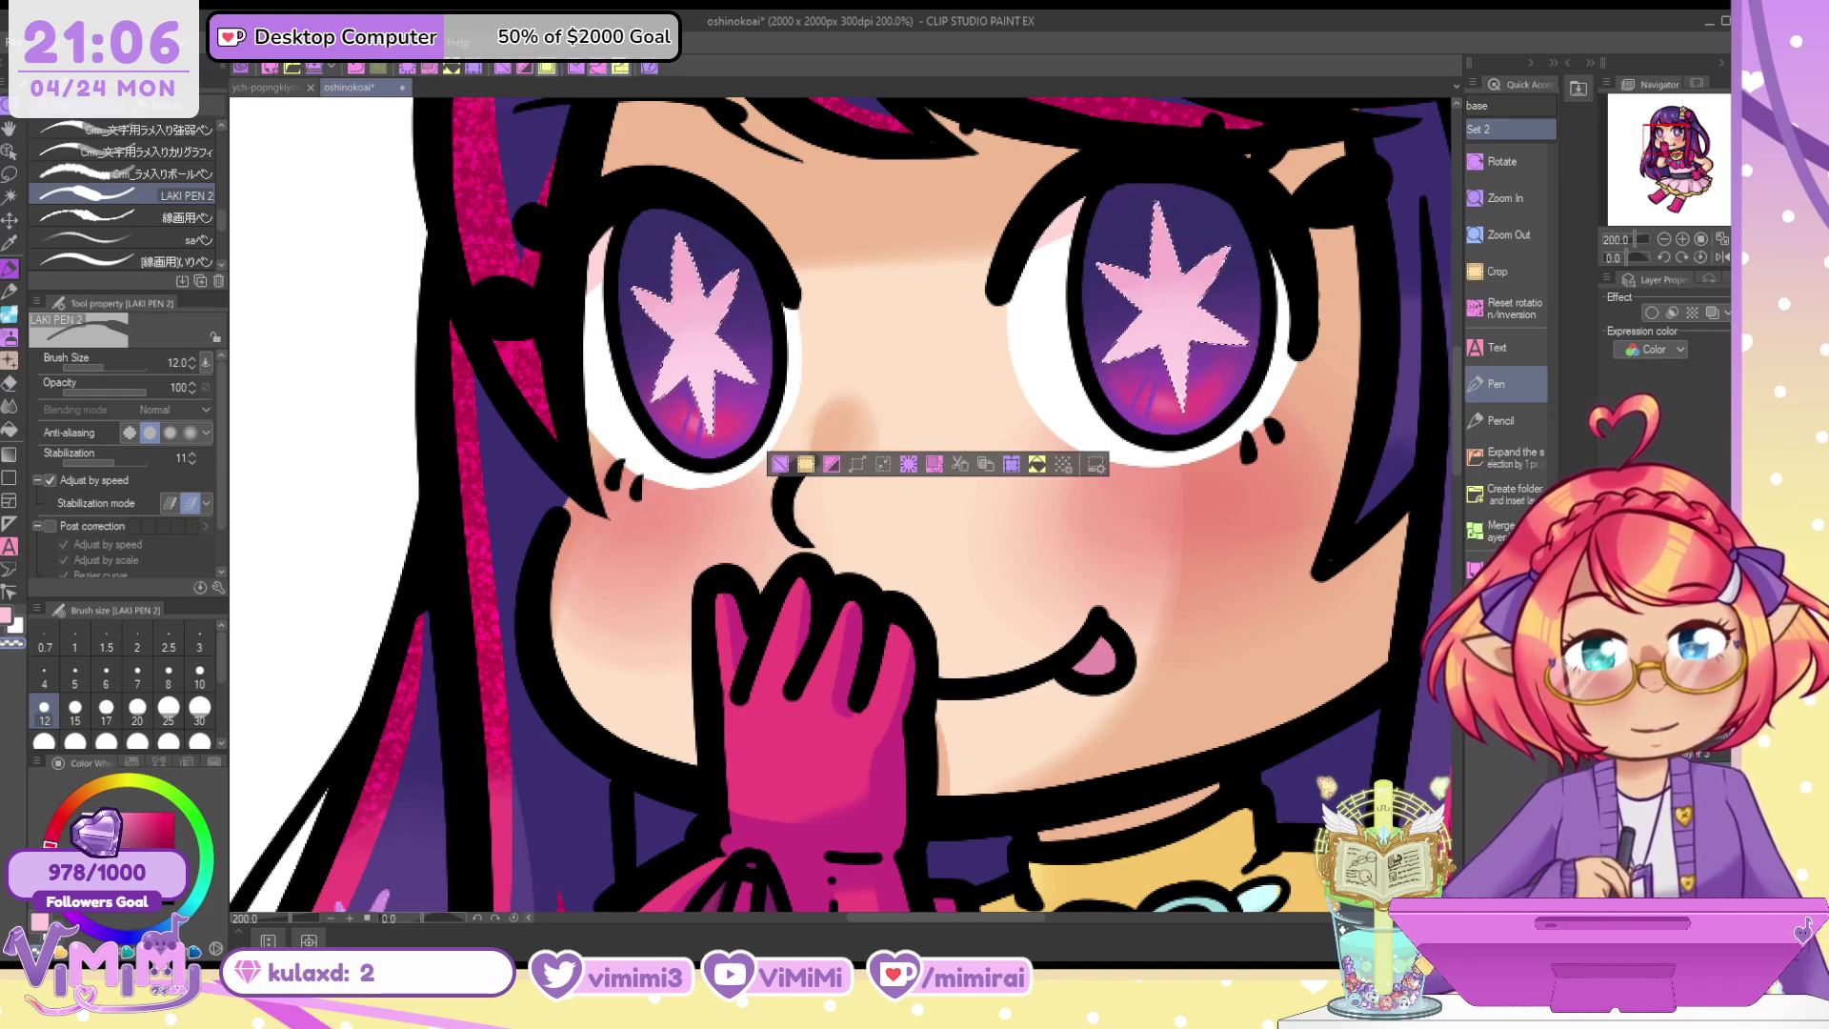
key("ctrl+d")
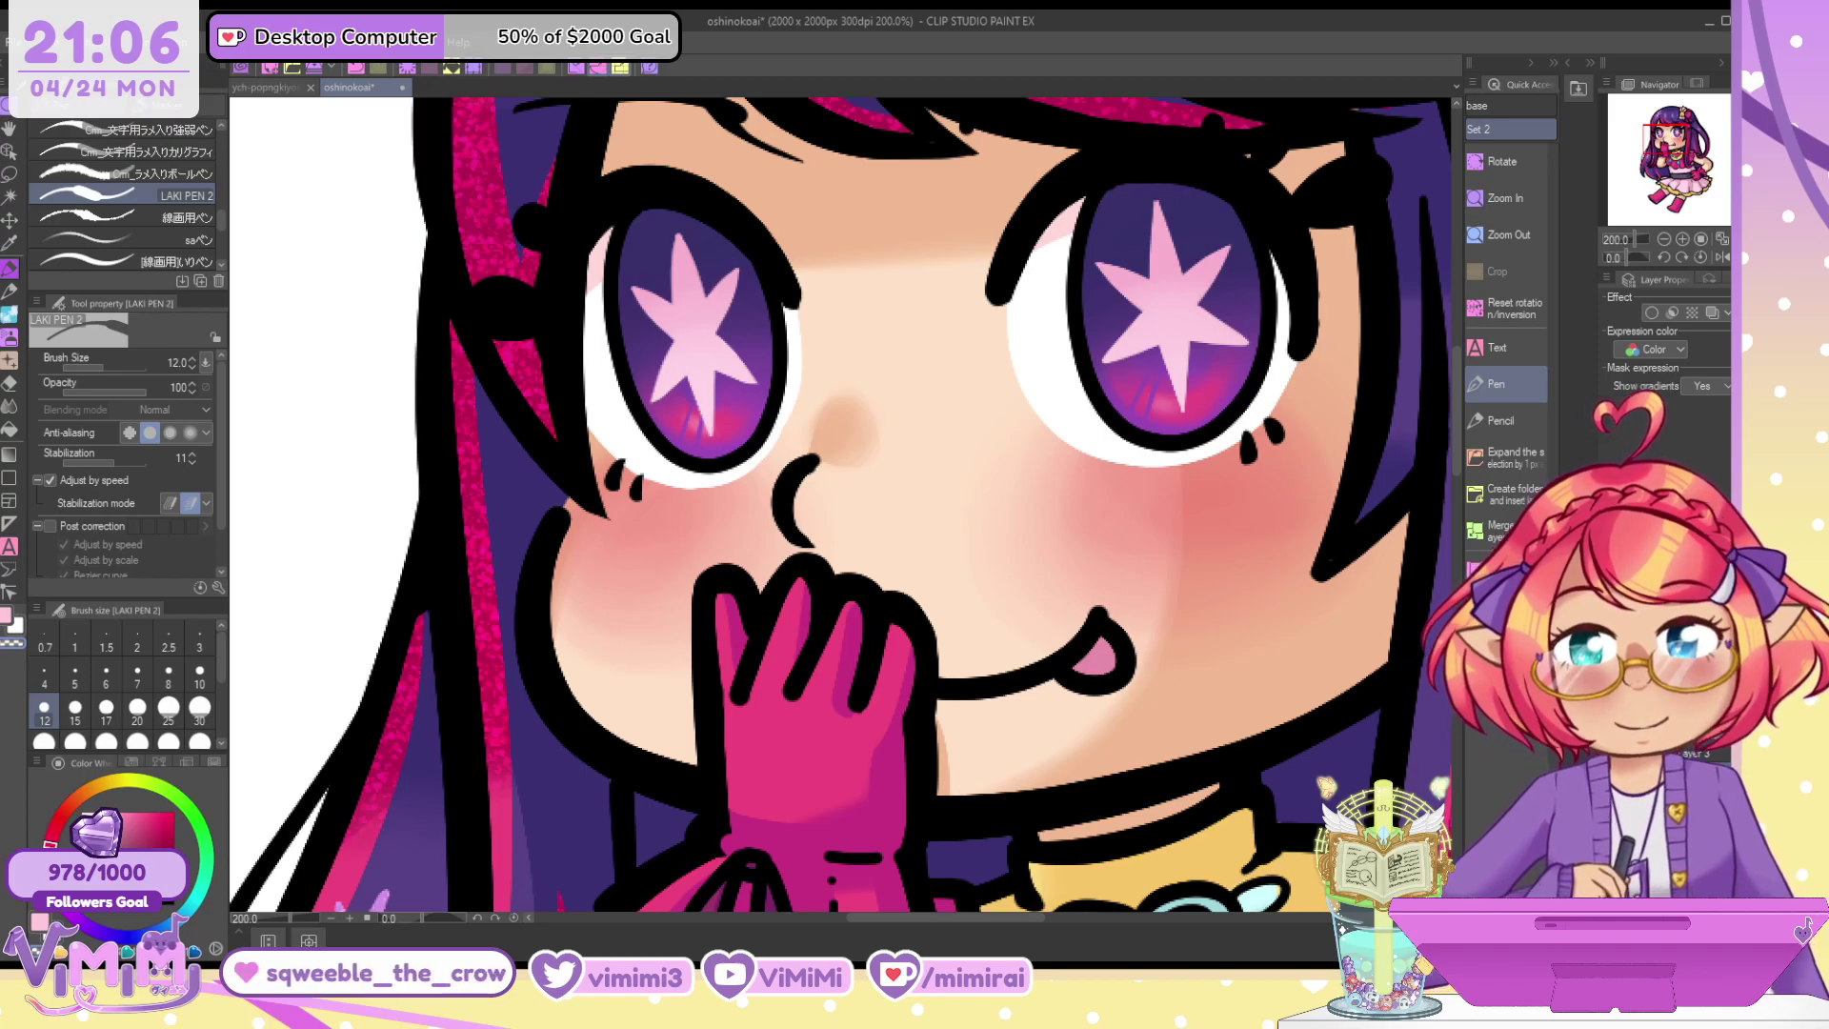
scroll(219, 270, "up", 3)
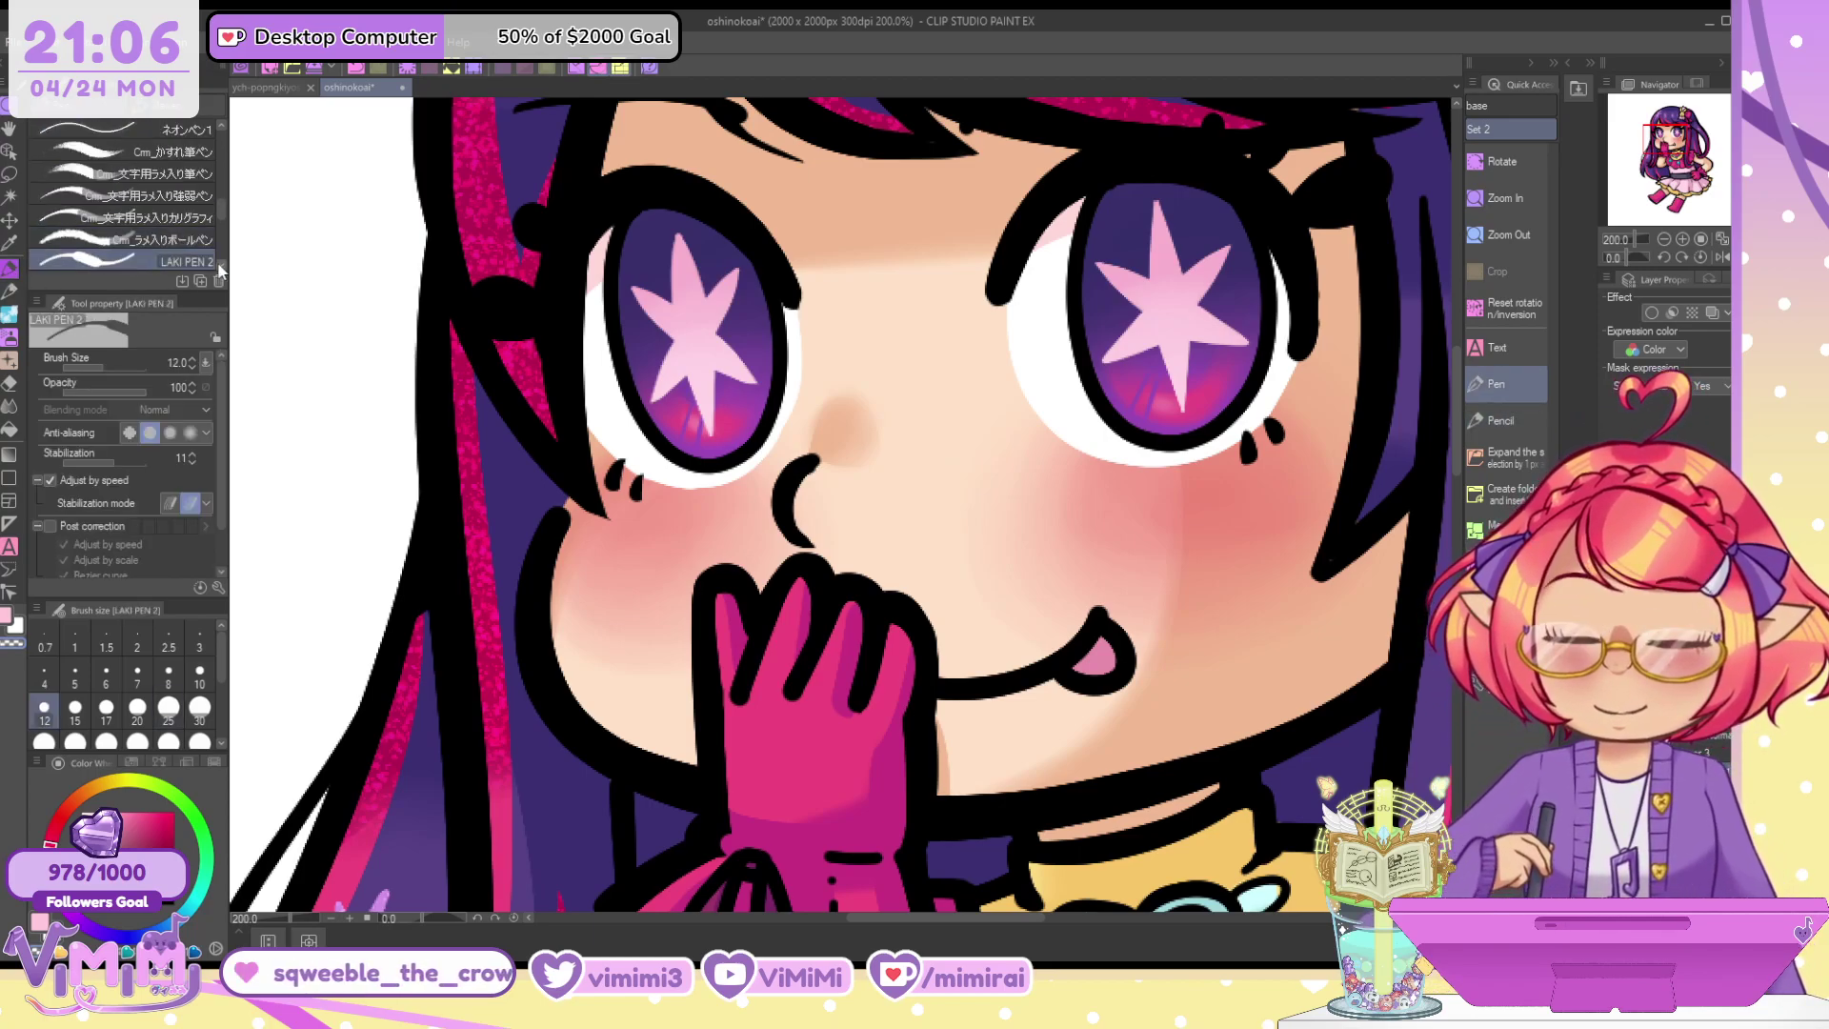
left_click(167, 239)
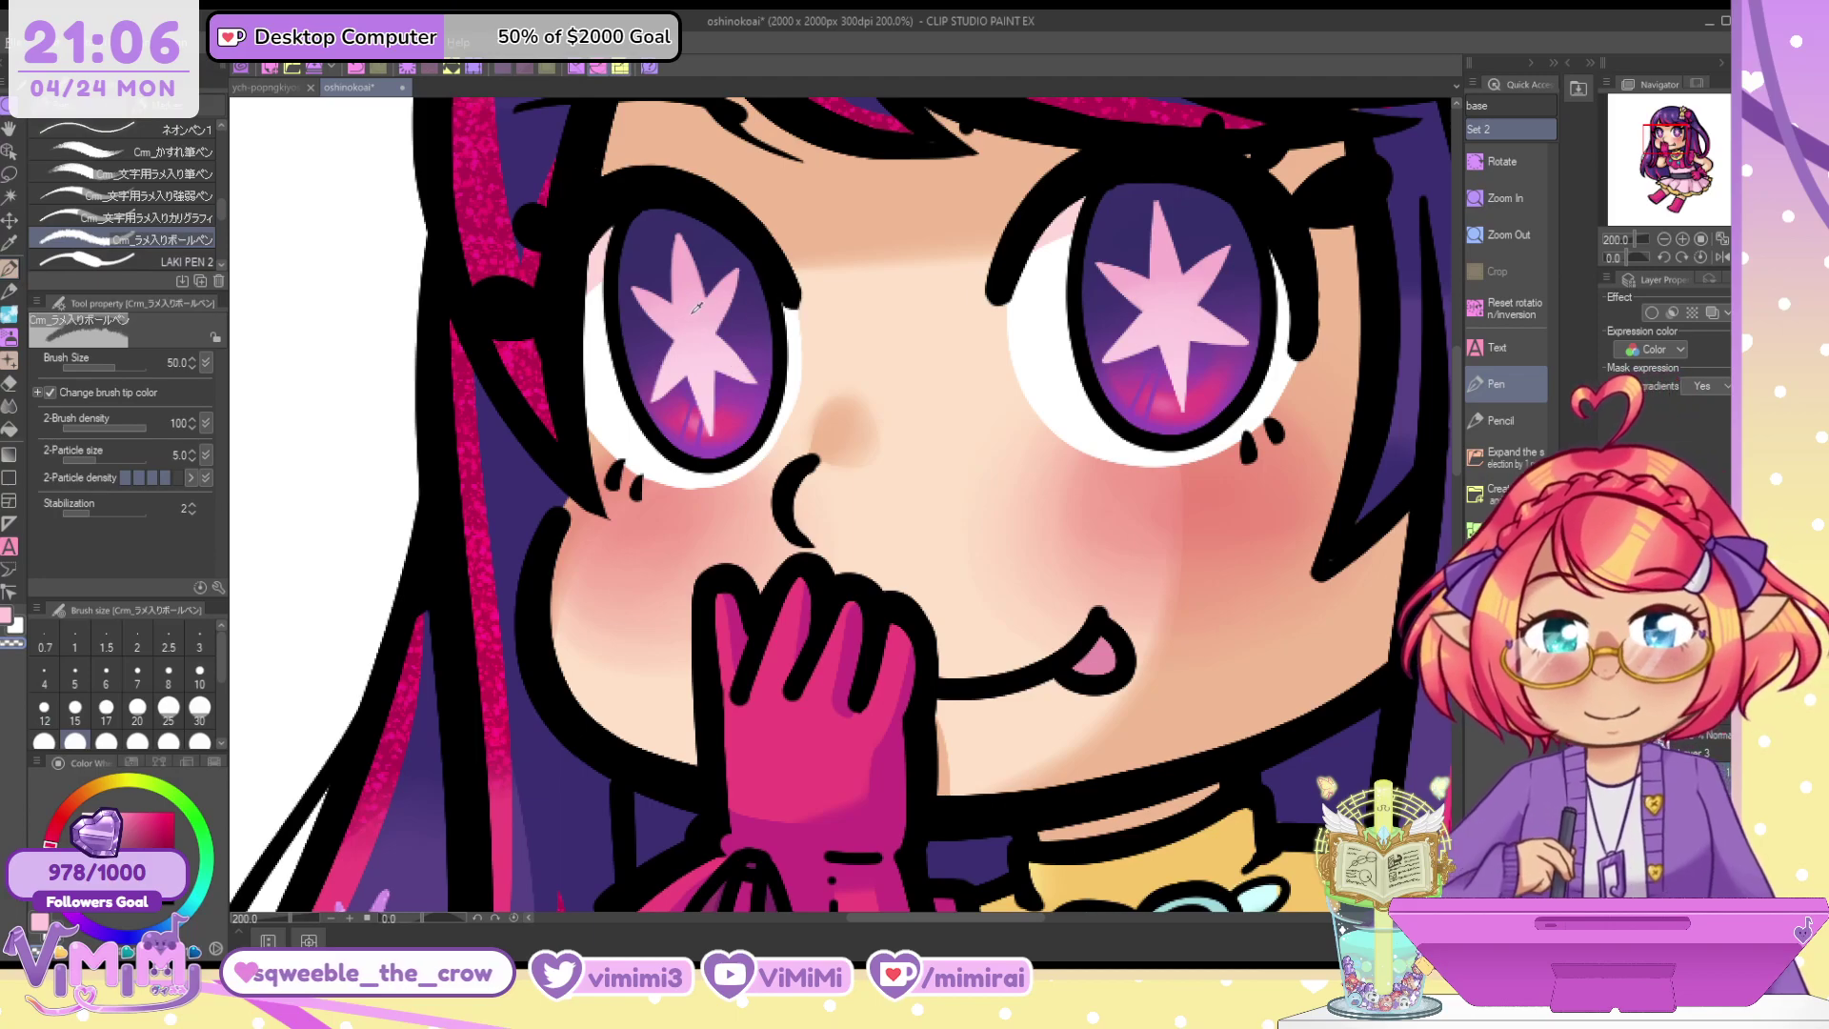
left_click(738, 414, "alt")
key("bracketright")
key("bracketright")
key("bracketright")
key("bracketright")
key("bracketright")
mouse_move(667, 262)
left_mouse_down()
mouse_move(651, 322)
mouse_move(738, 297)
left_mouse_up()
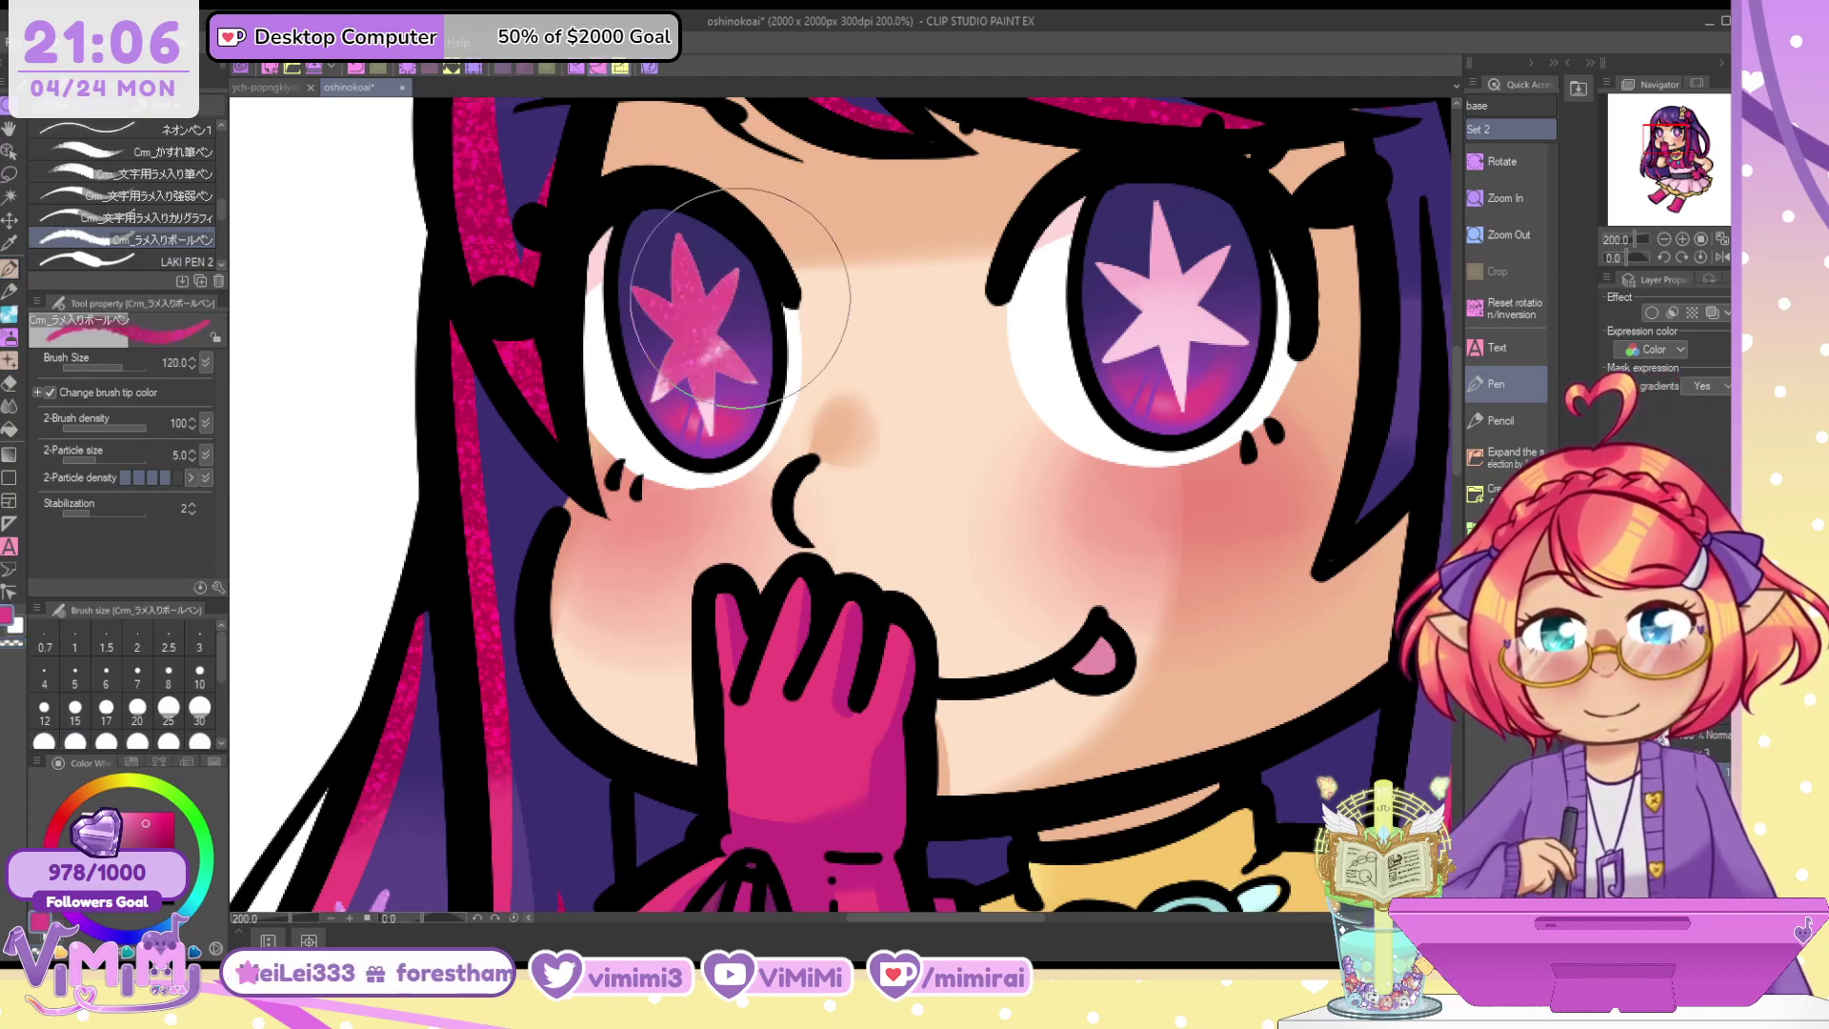
key("ctrl+z")
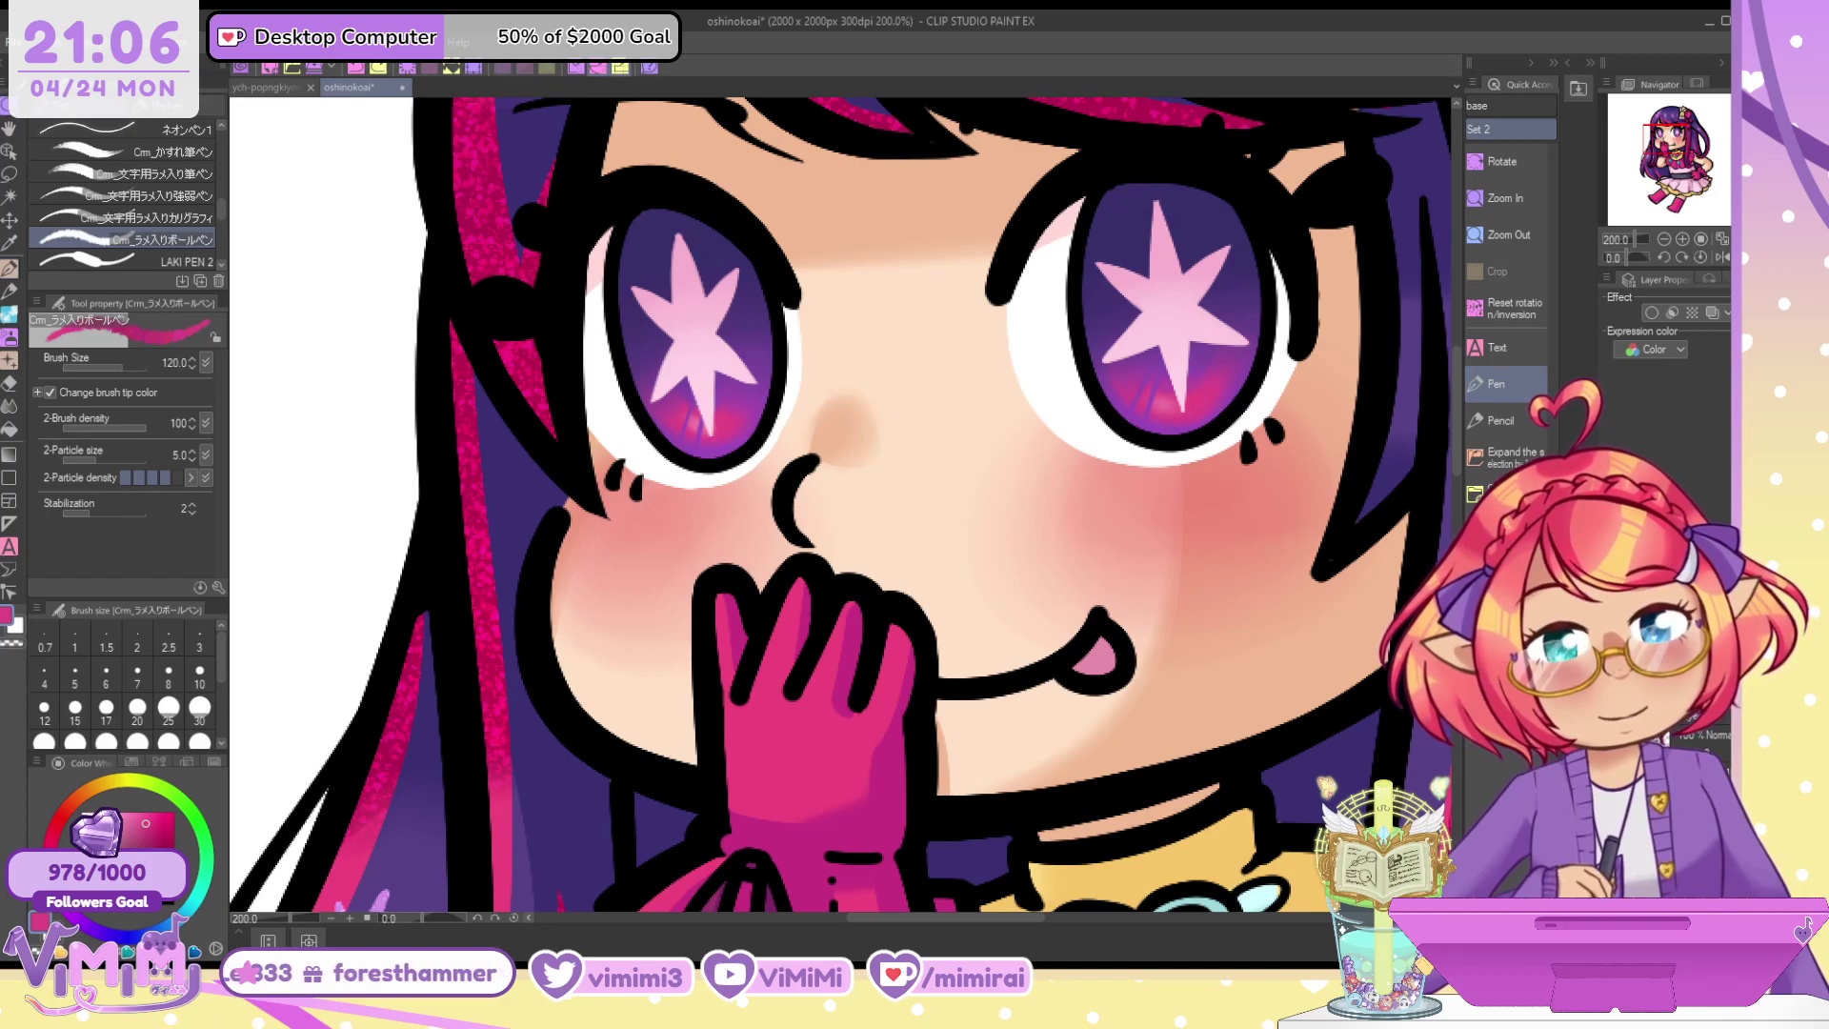
Try purple glitter across the left-hand iris around the star with the ラメ入りボールペン glitter pen at sizes 120 and 170
left_click(643, 234, "alt")
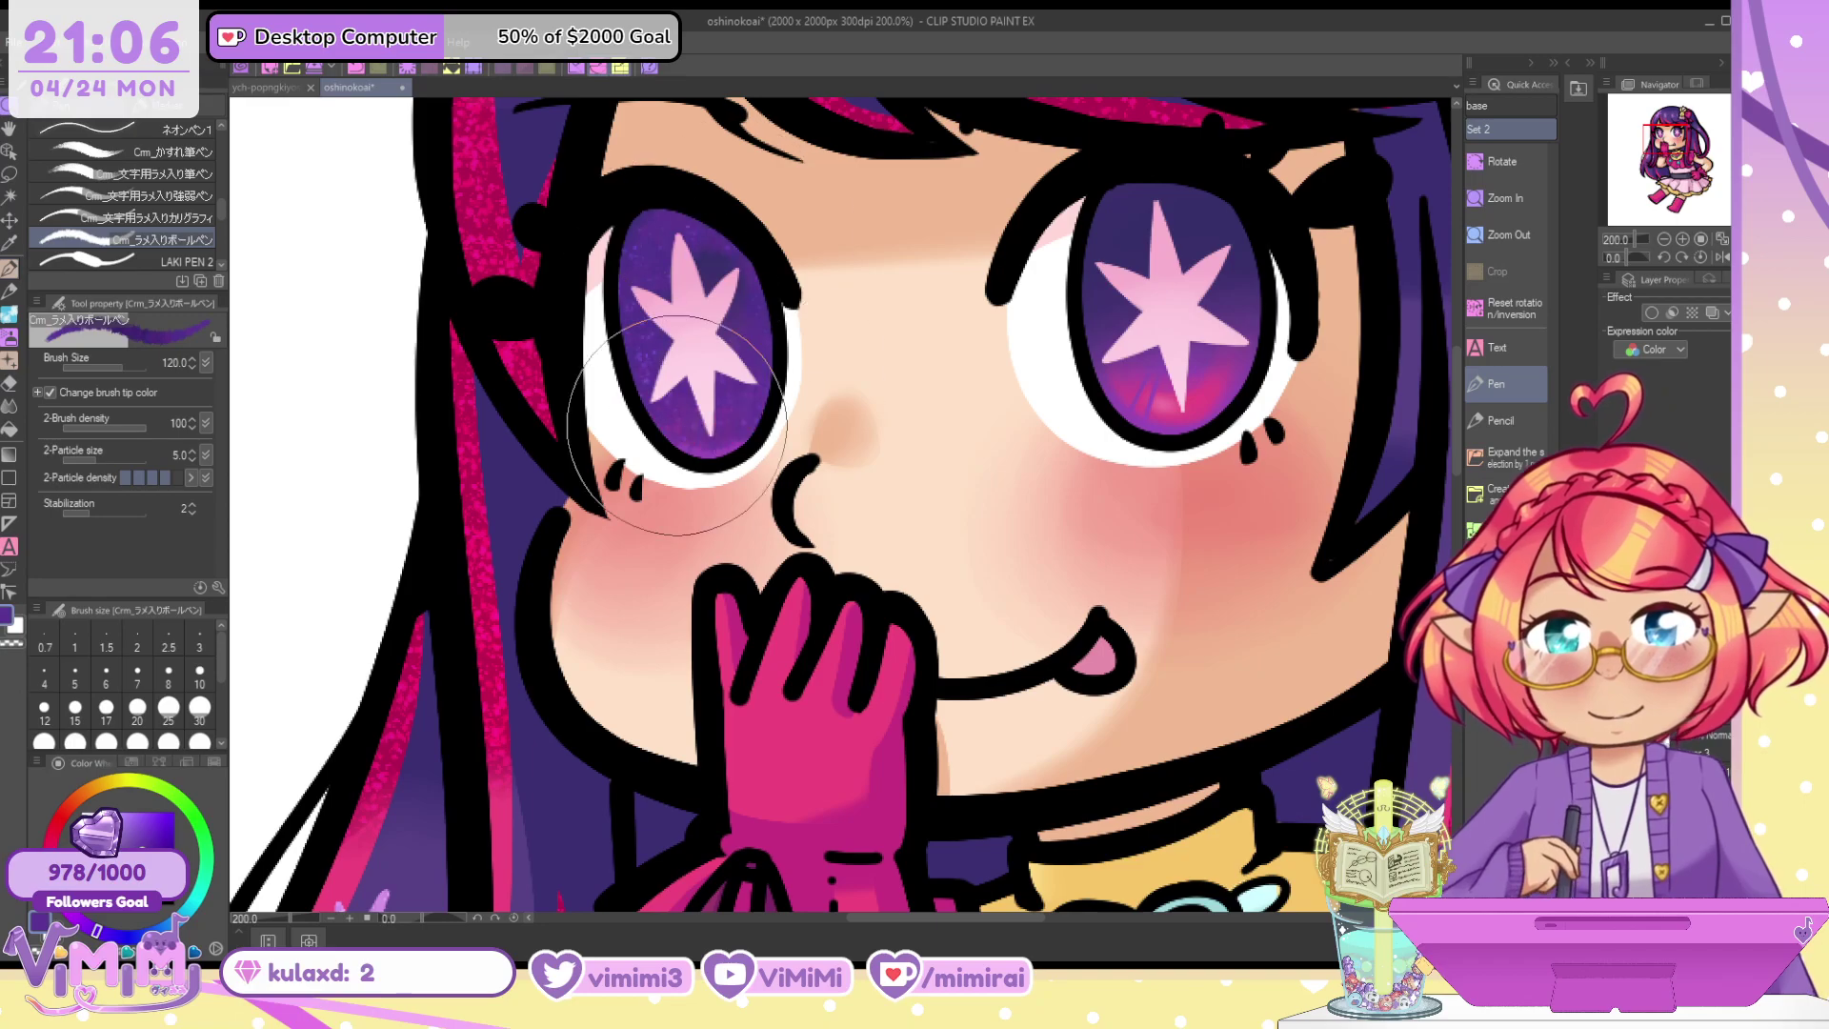
key("]")
key("]")
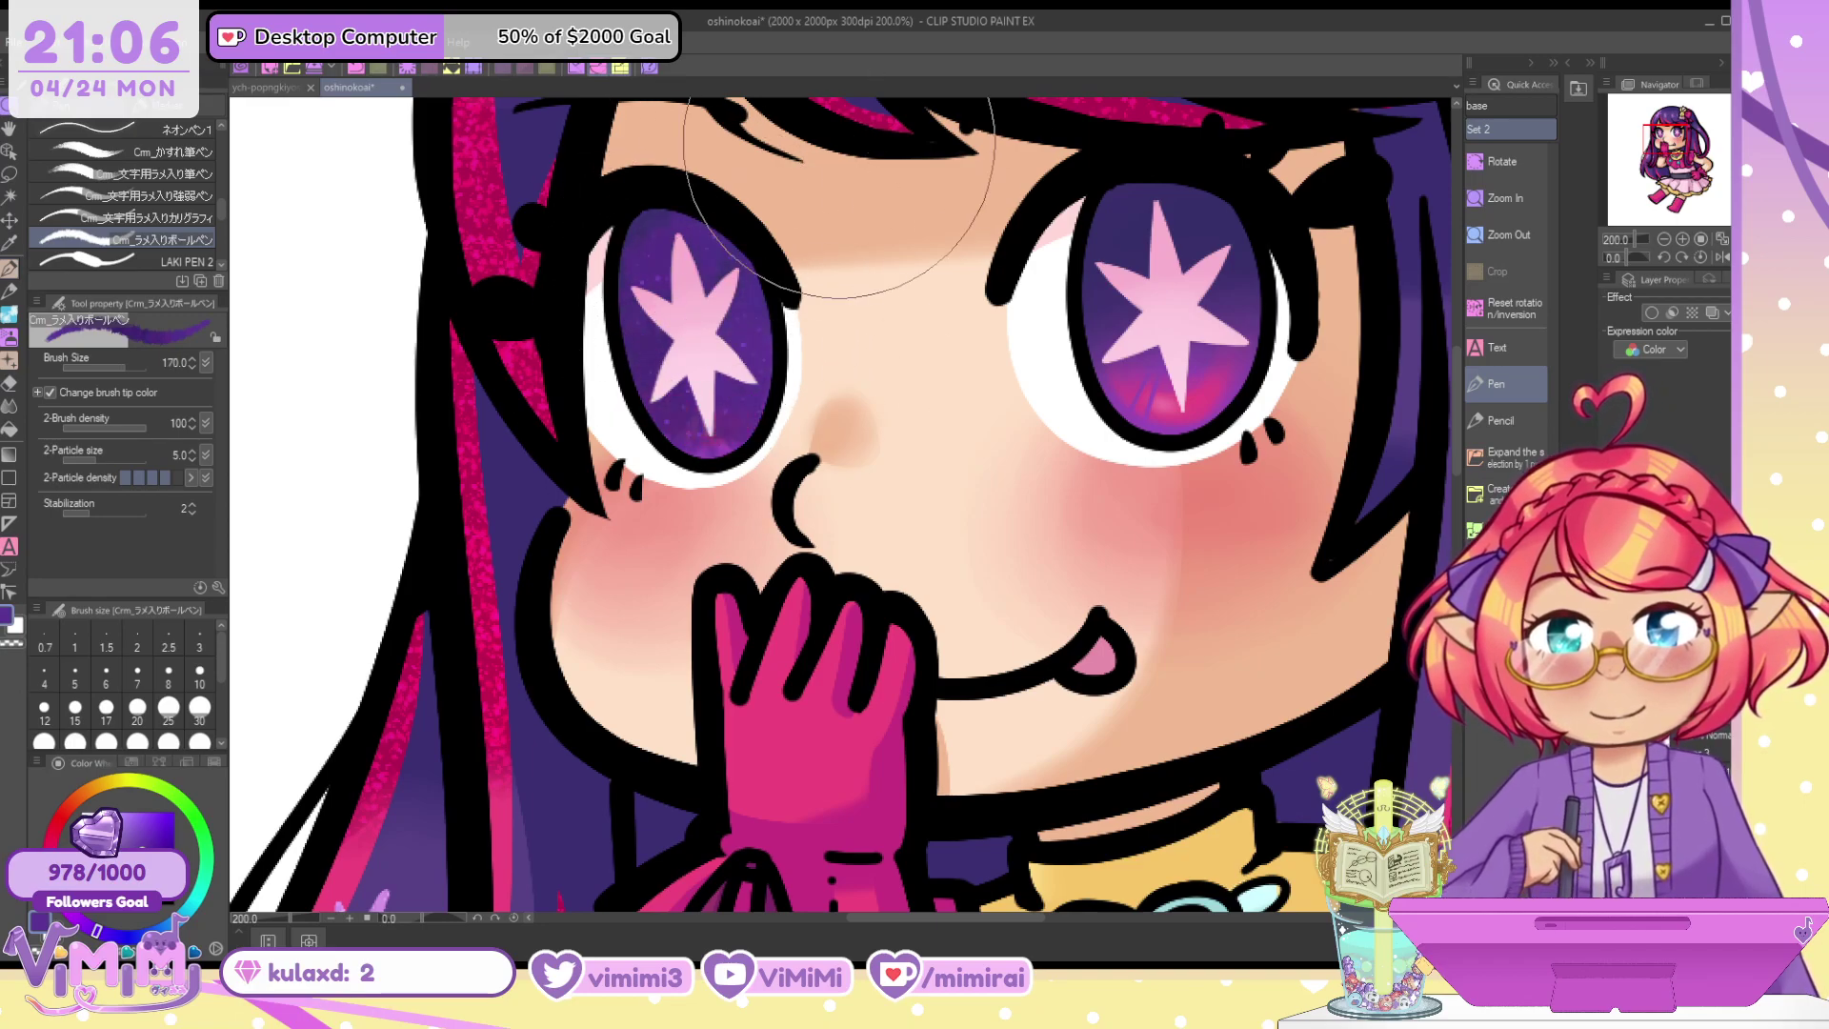
Try purple glitter behind the stars in both irises with the ラメ入りカリグラフィ glitter calligraphy pen at size 40
left_click(171, 217)
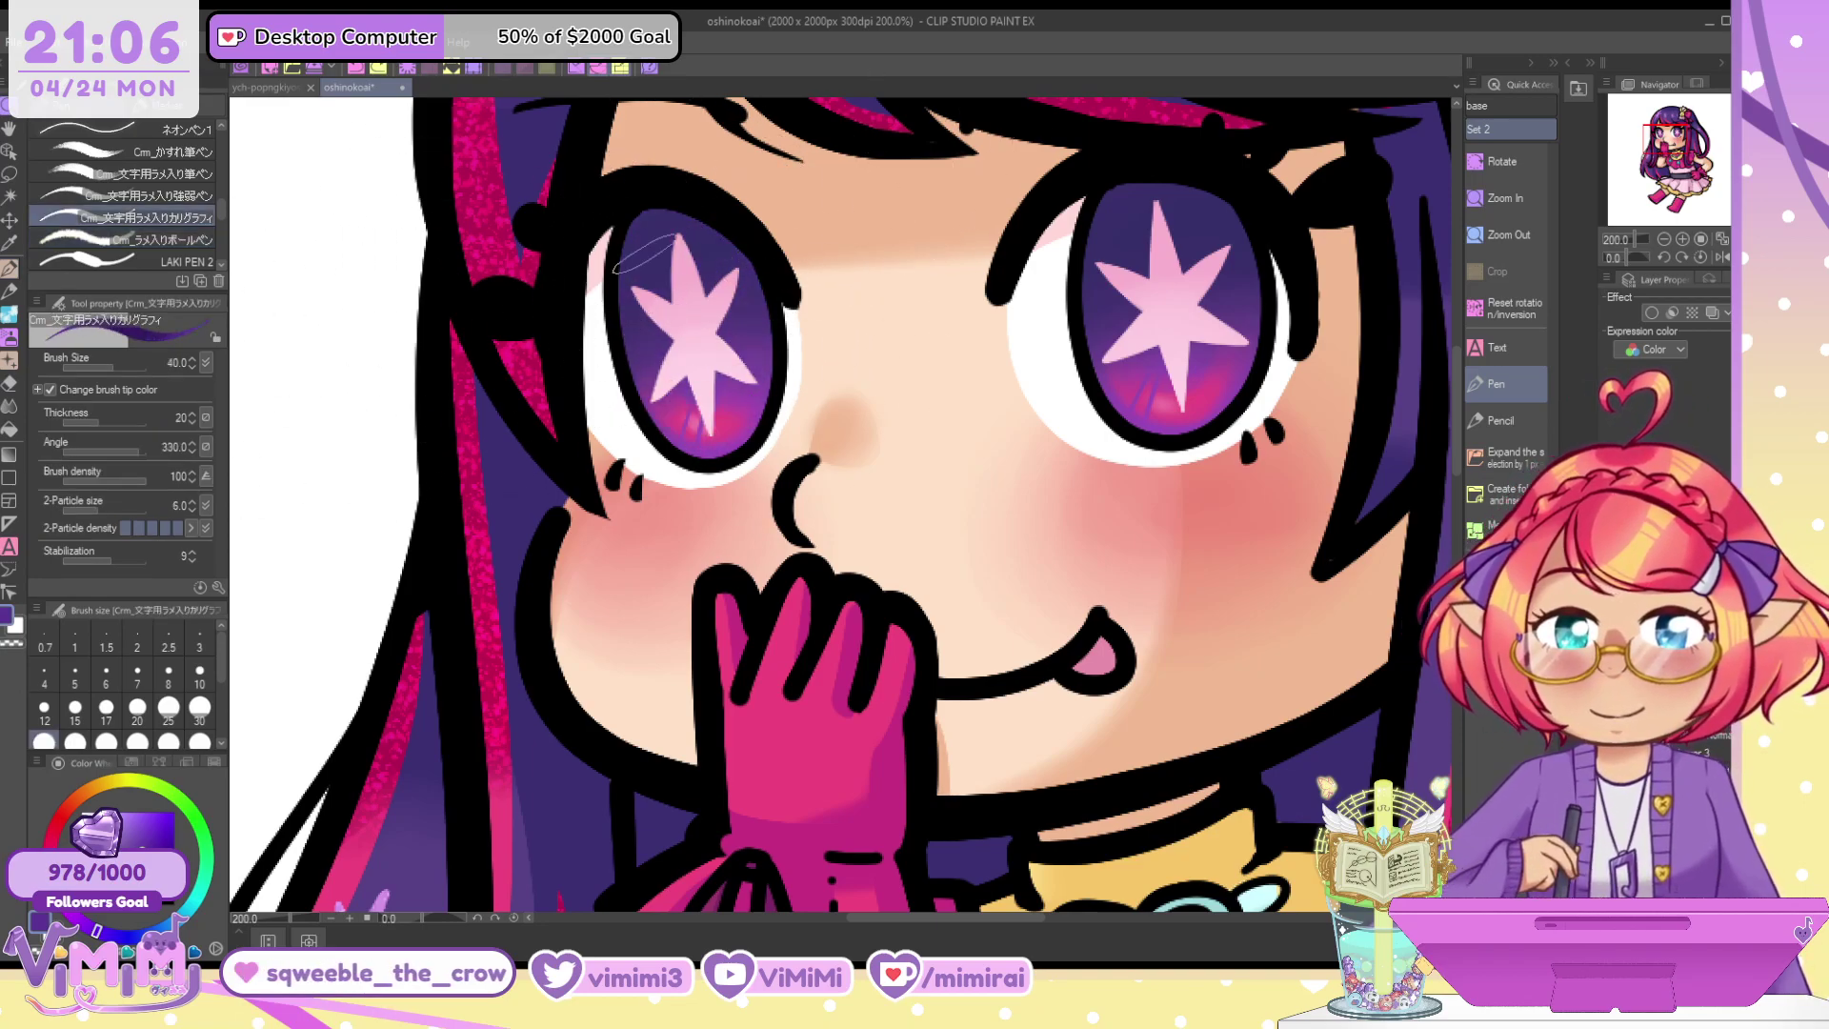
mouse_move(645, 253)
left_mouse_down()
mouse_move(707, 400)
mouse_move(722, 257)
mouse_move(759, 217)
left_mouse_up()
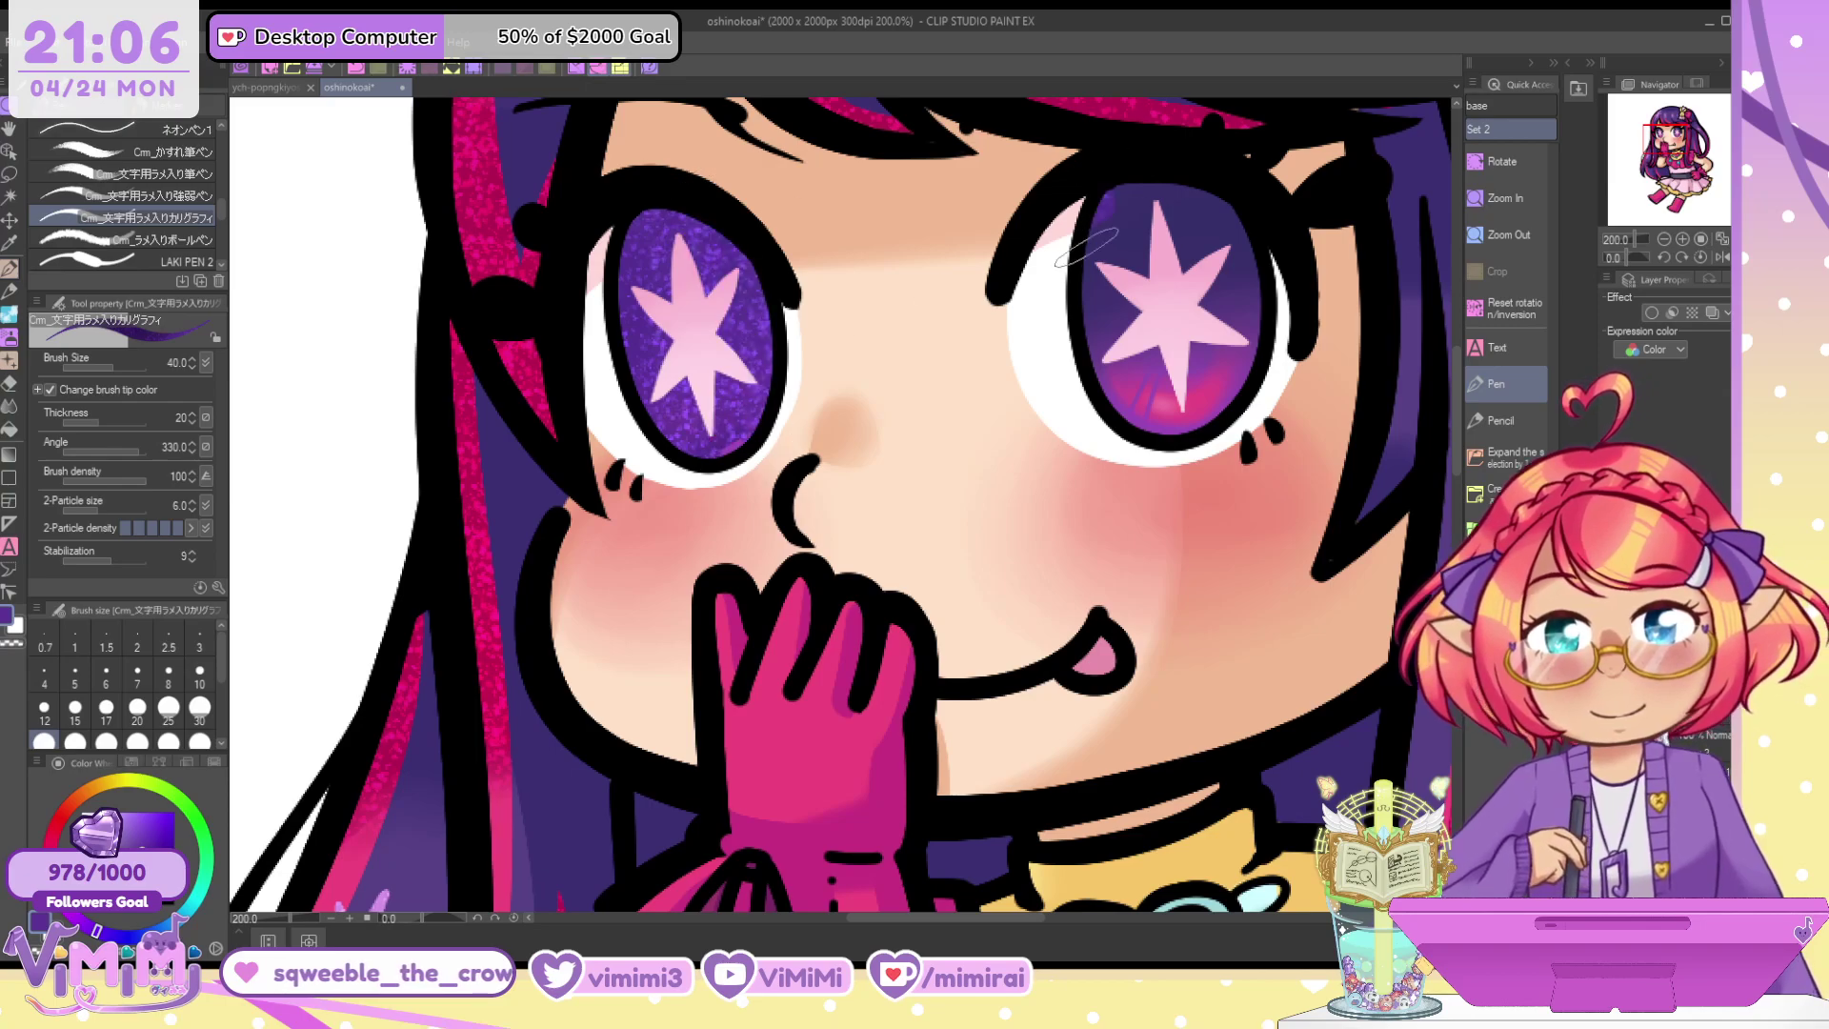
mouse_move(1086, 247)
left_mouse_down()
mouse_move(1158, 227)
mouse_move(1203, 408)
mouse_move(1175, 553)
left_mouse_up()
key("ctrl+z")
key("ctrl+z")
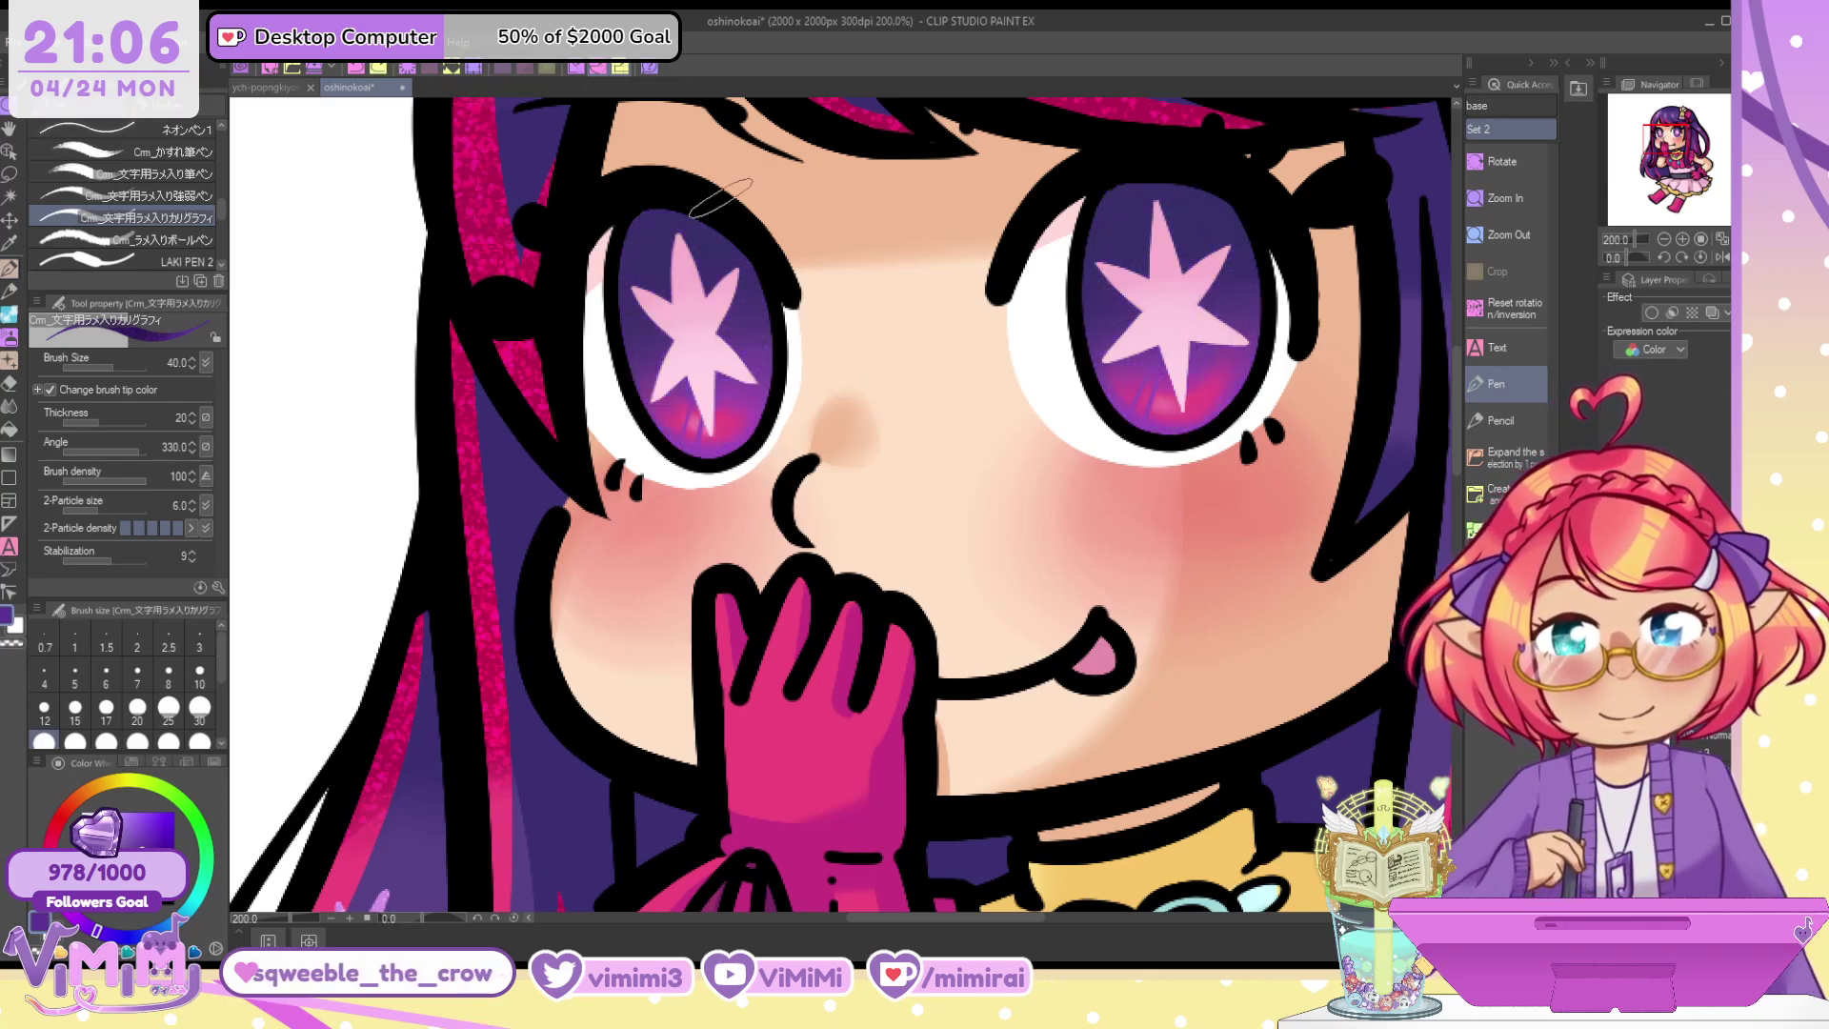
mouse_move(628, 248)
left_mouse_down()
mouse_move(680, 481)
mouse_move(680, 244)
mouse_move(711, 187)
mouse_move(740, 575)
left_mouse_up()
key("ctrl+z")
Cover both irises behind the stars with dark purple glitter using the glitter calligraphy pen at size 60
key("bracketright")
key("bracketright")
mouse_move(666, 221)
left_mouse_down()
mouse_move(649, 392)
mouse_move(663, 175)
mouse_move(705, 548)
mouse_move(722, 239)
mouse_move(705, 468)
left_mouse_up()
mouse_move(645, 302)
left_mouse_down()
mouse_move(726, 245)
mouse_move(729, 291)
mouse_move(644, 281)
mouse_move(830, 615)
left_mouse_up()
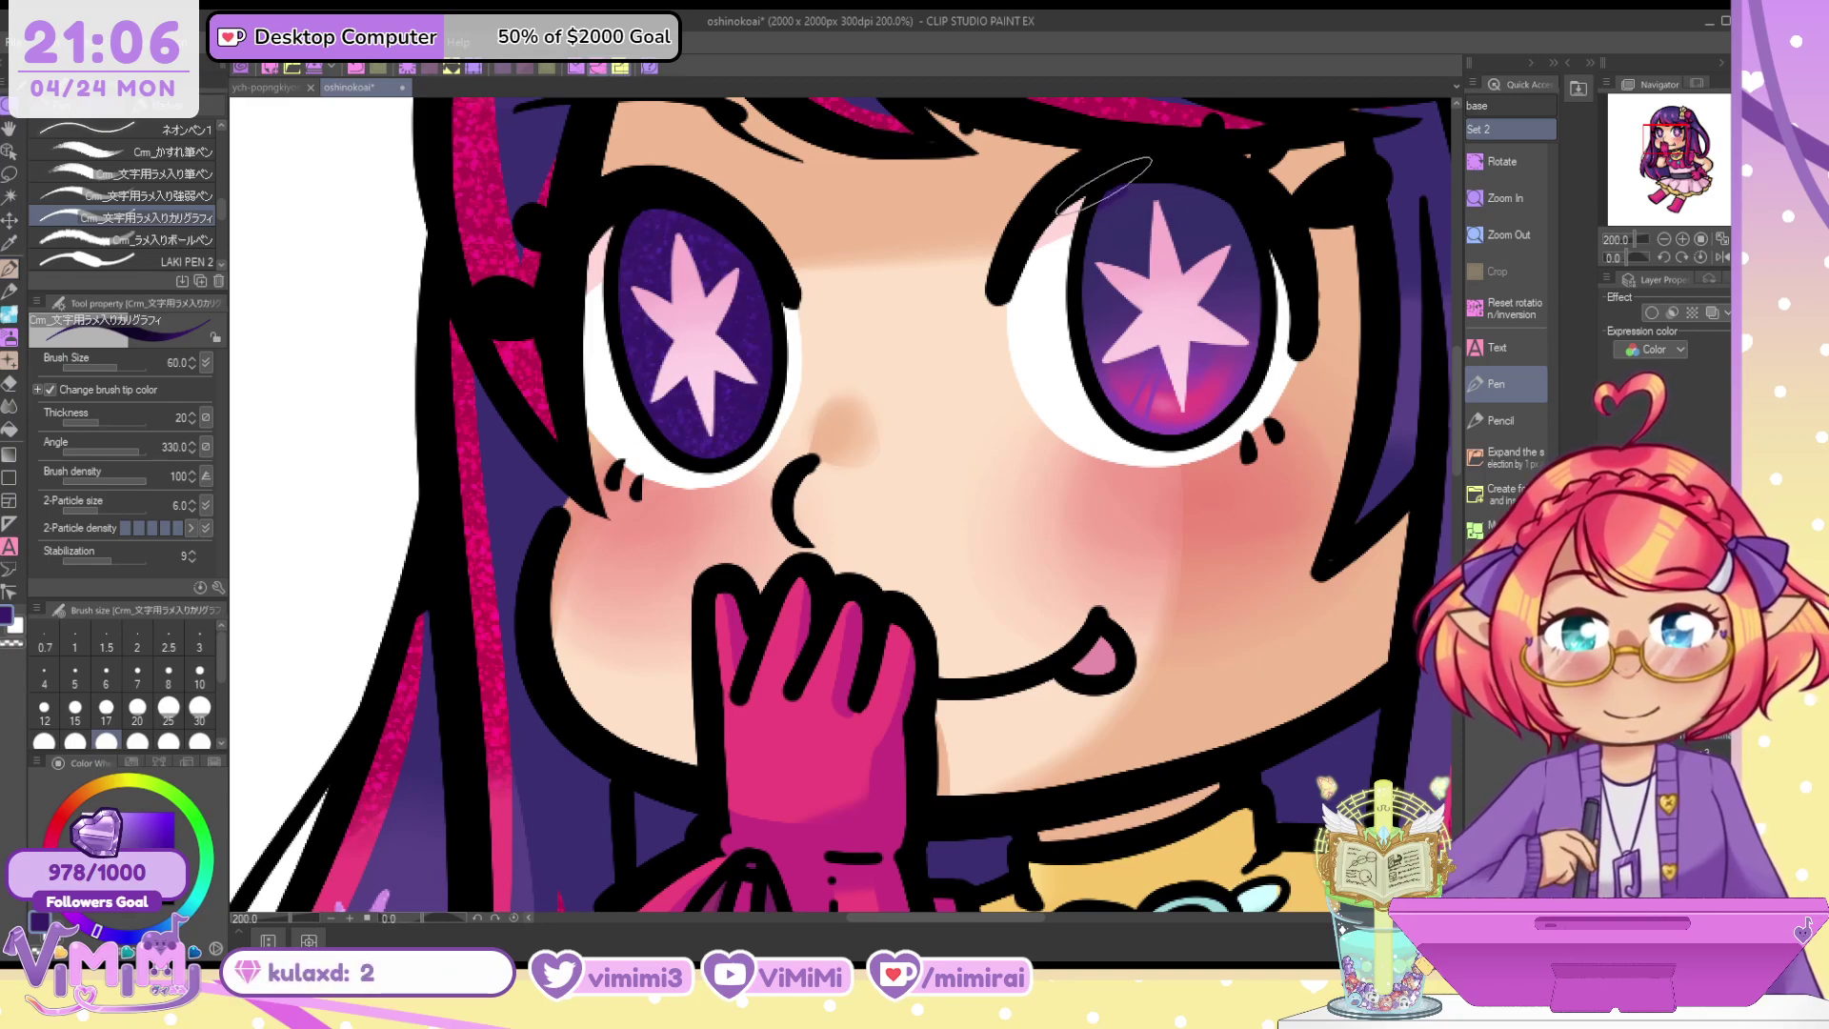
mouse_move(1104, 186)
left_mouse_down()
mouse_move(1181, 439)
mouse_move(1257, 238)
left_mouse_up()
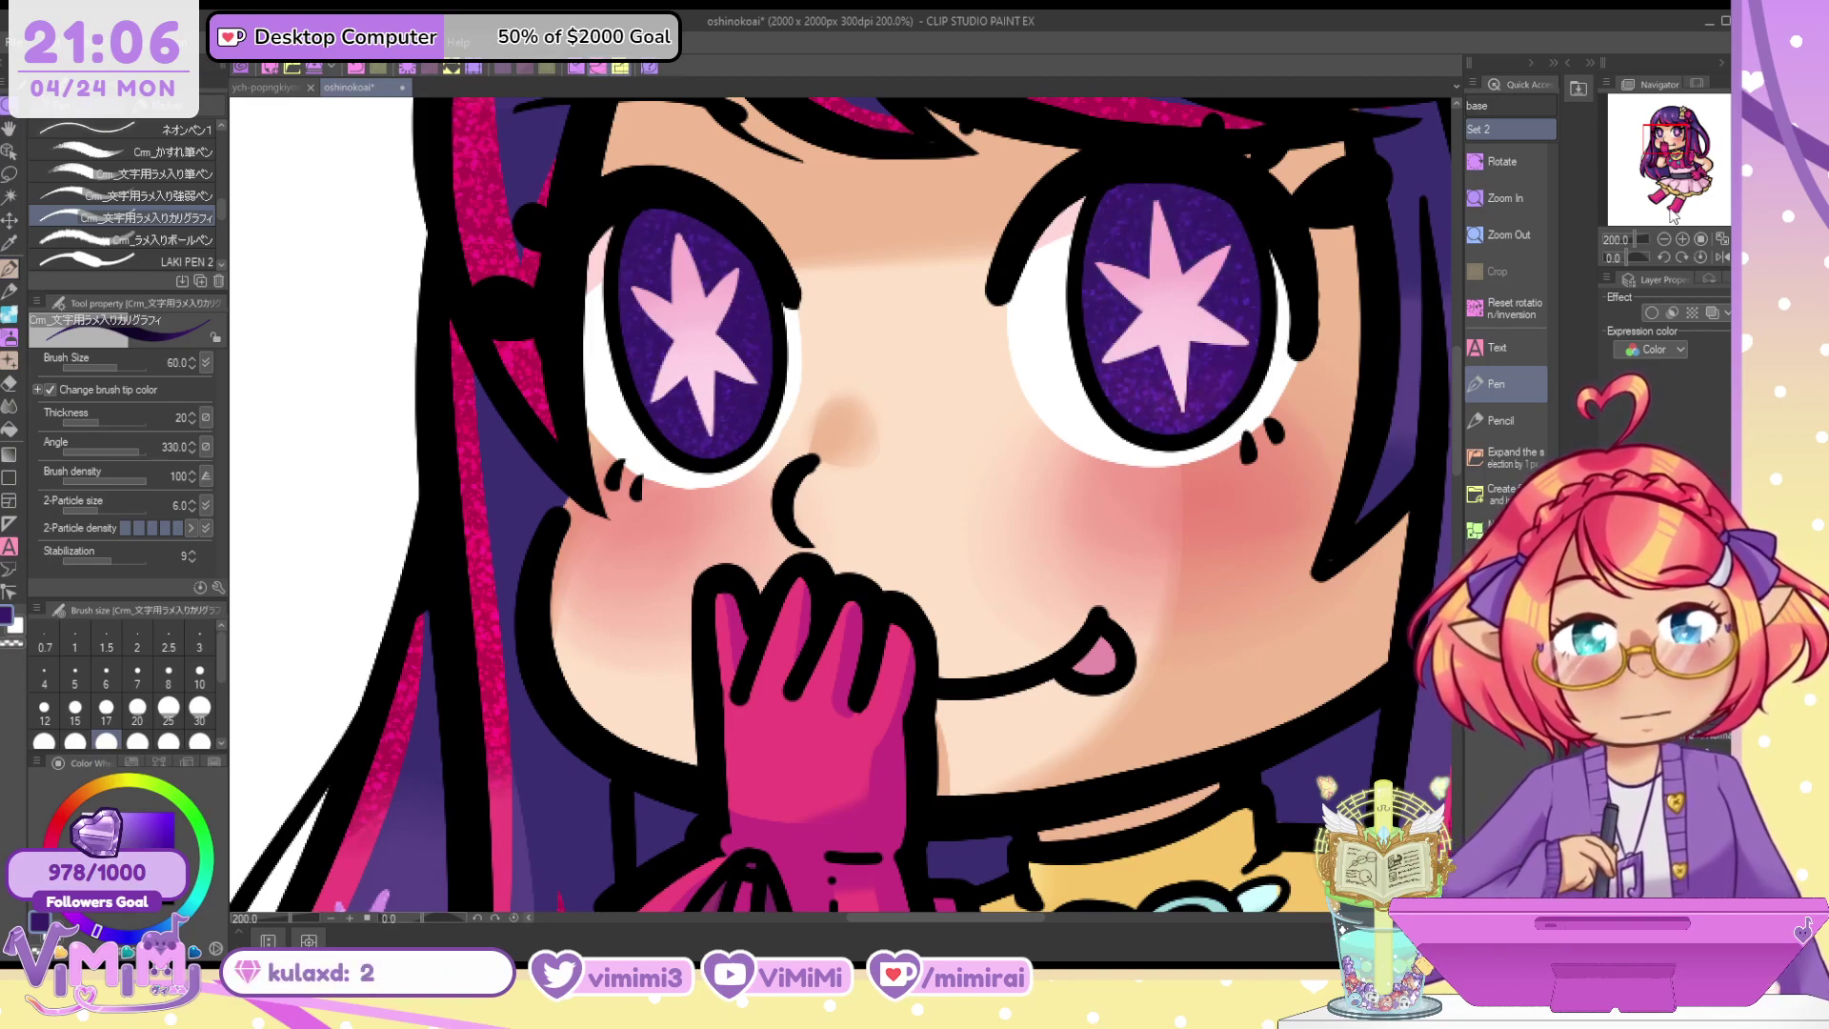
Try several brighter blending modes on the purple iris glitter and undo the glitter in both eyes
left_click(1660, 322)
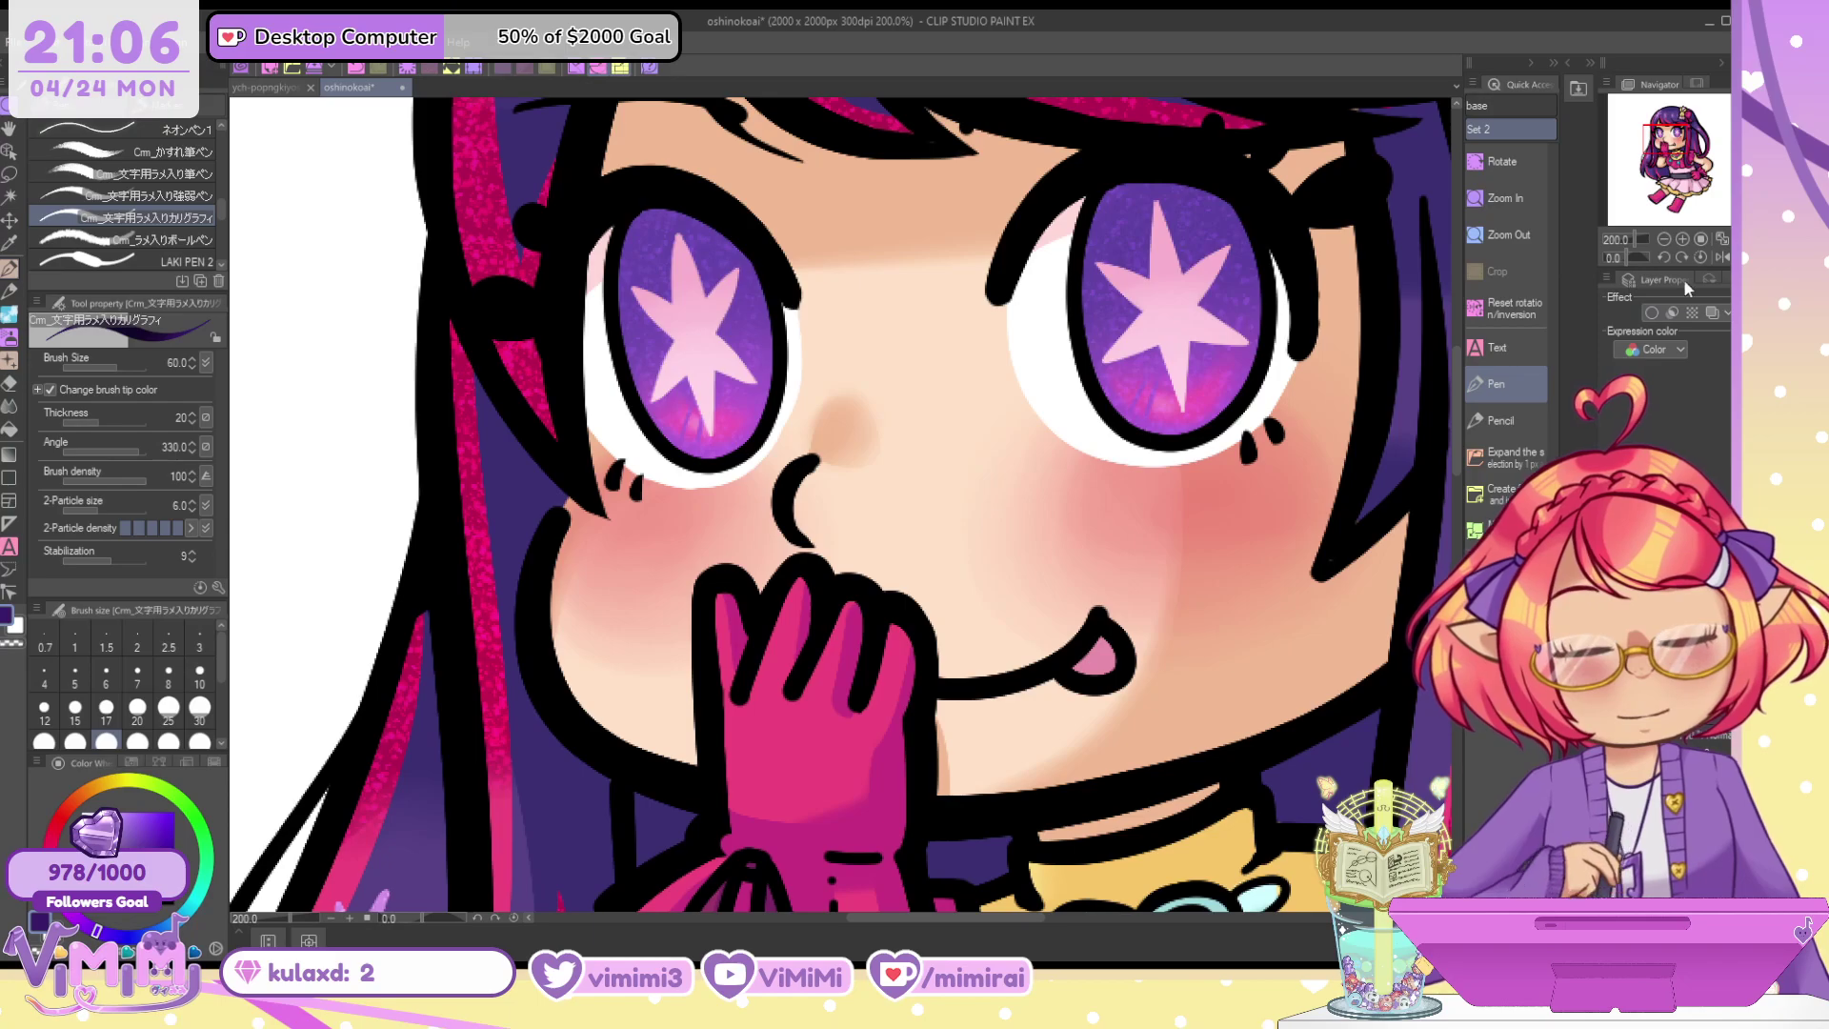
left_click(1678, 256)
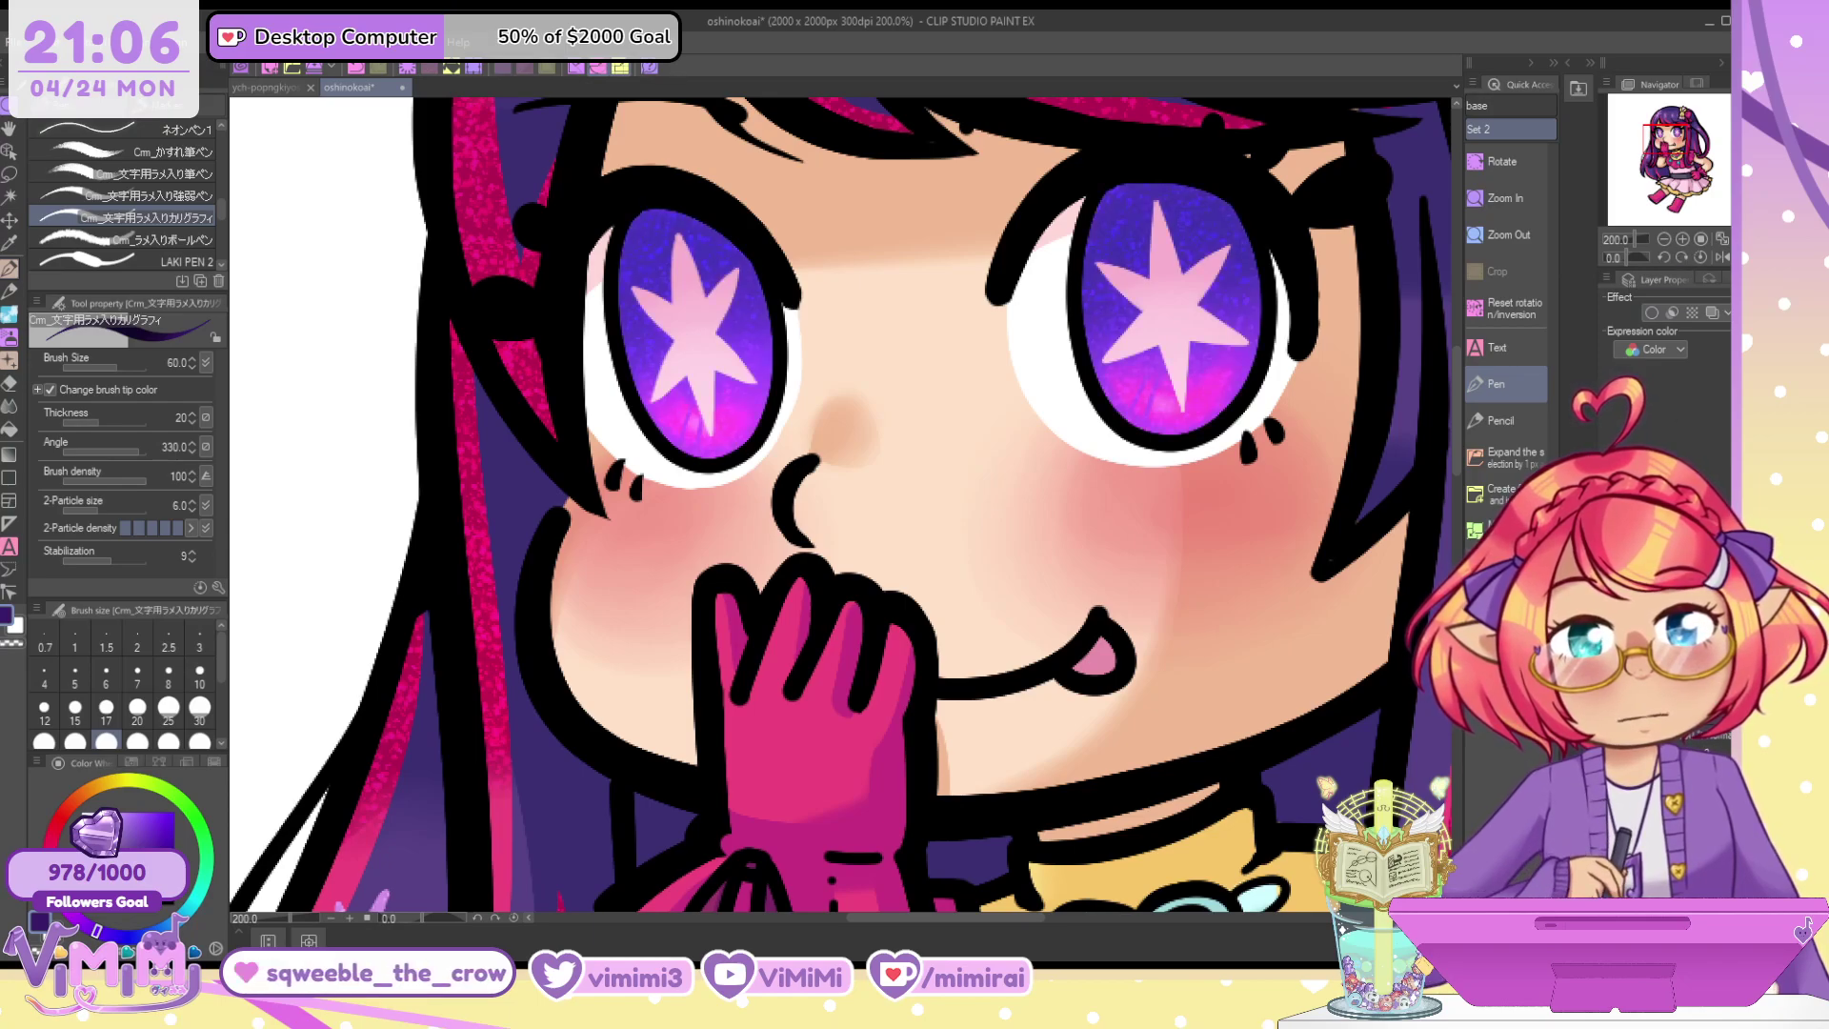
left_click(1671, 297)
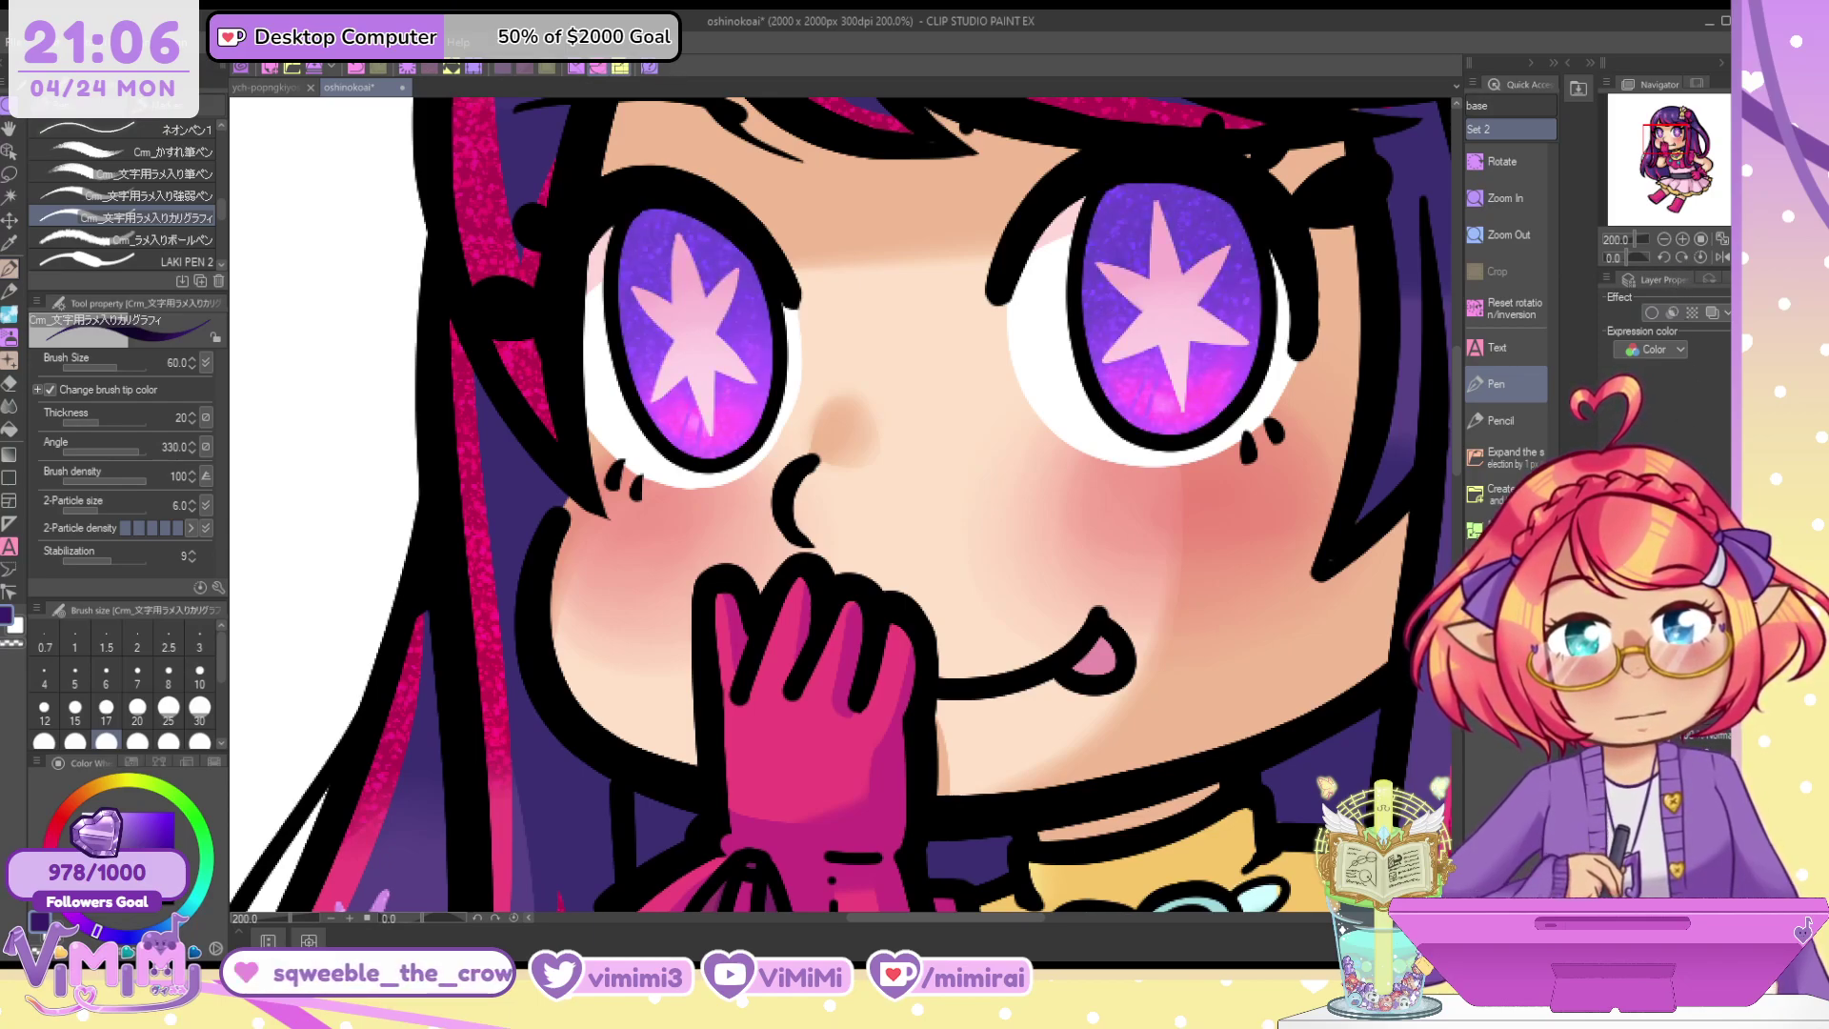
key("ctrl+z")
key("ctrl+y")
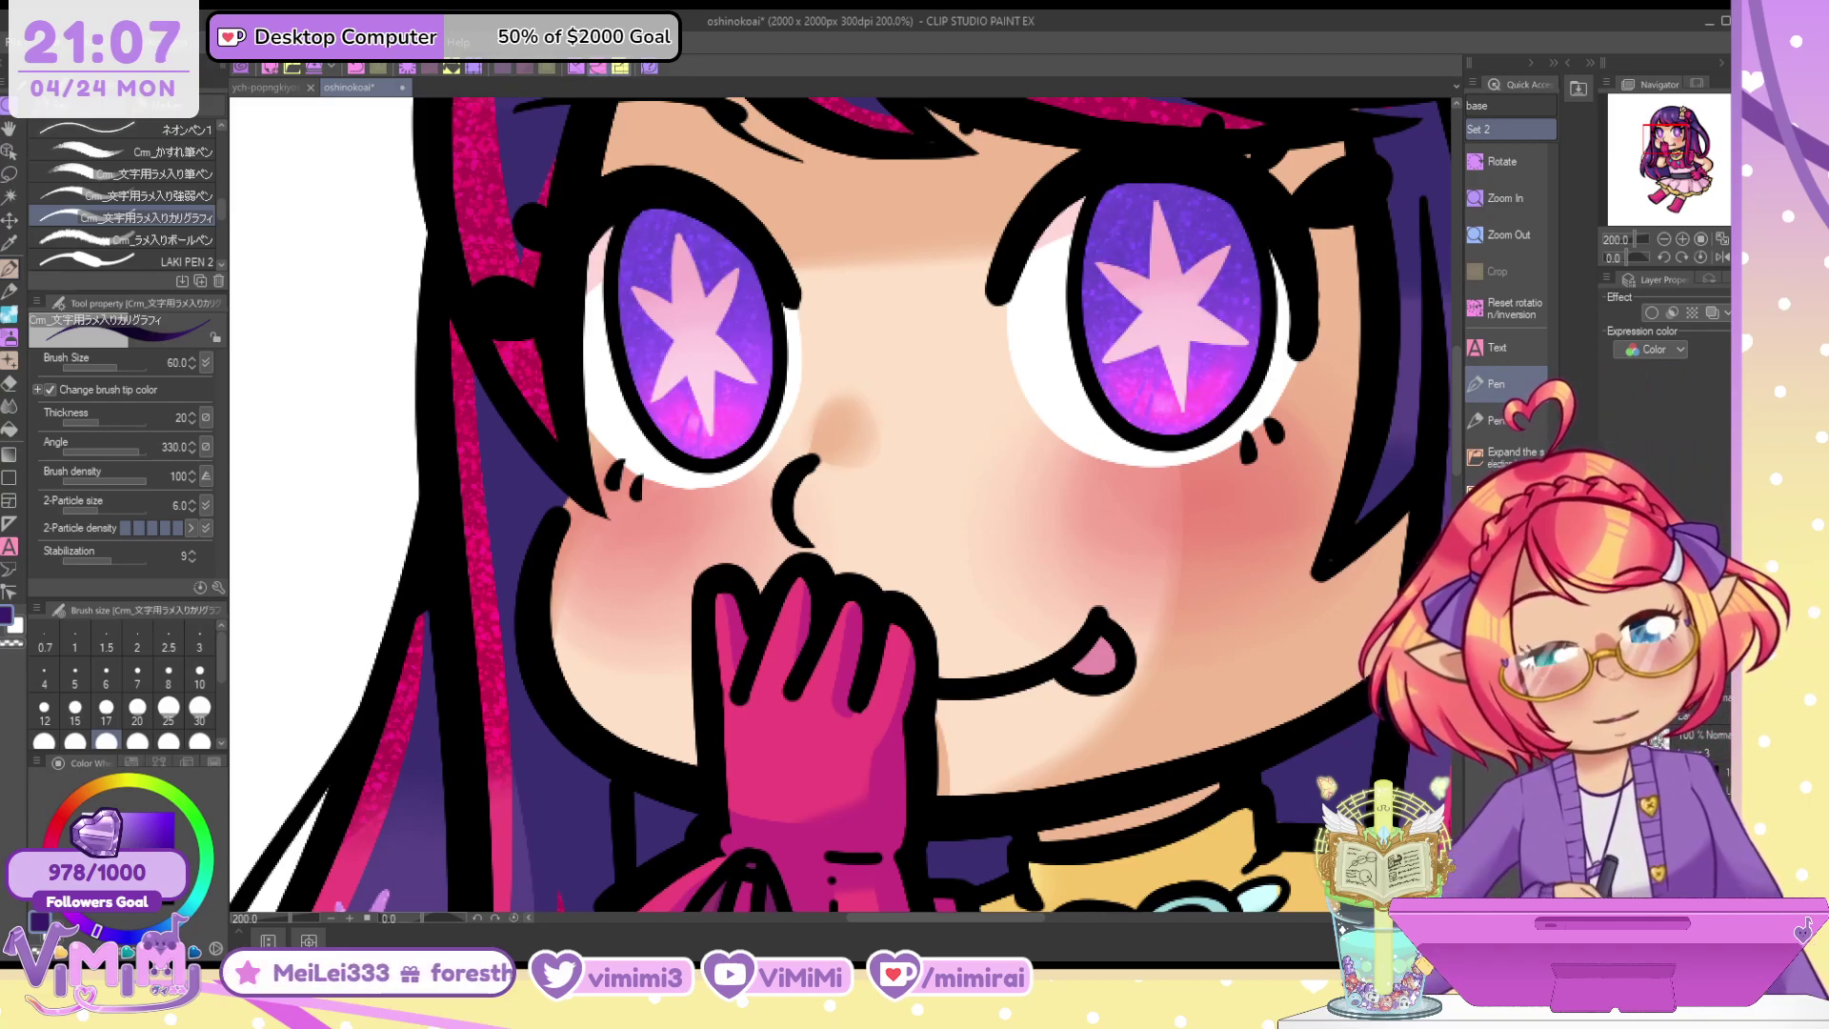
key("ctrl+z")
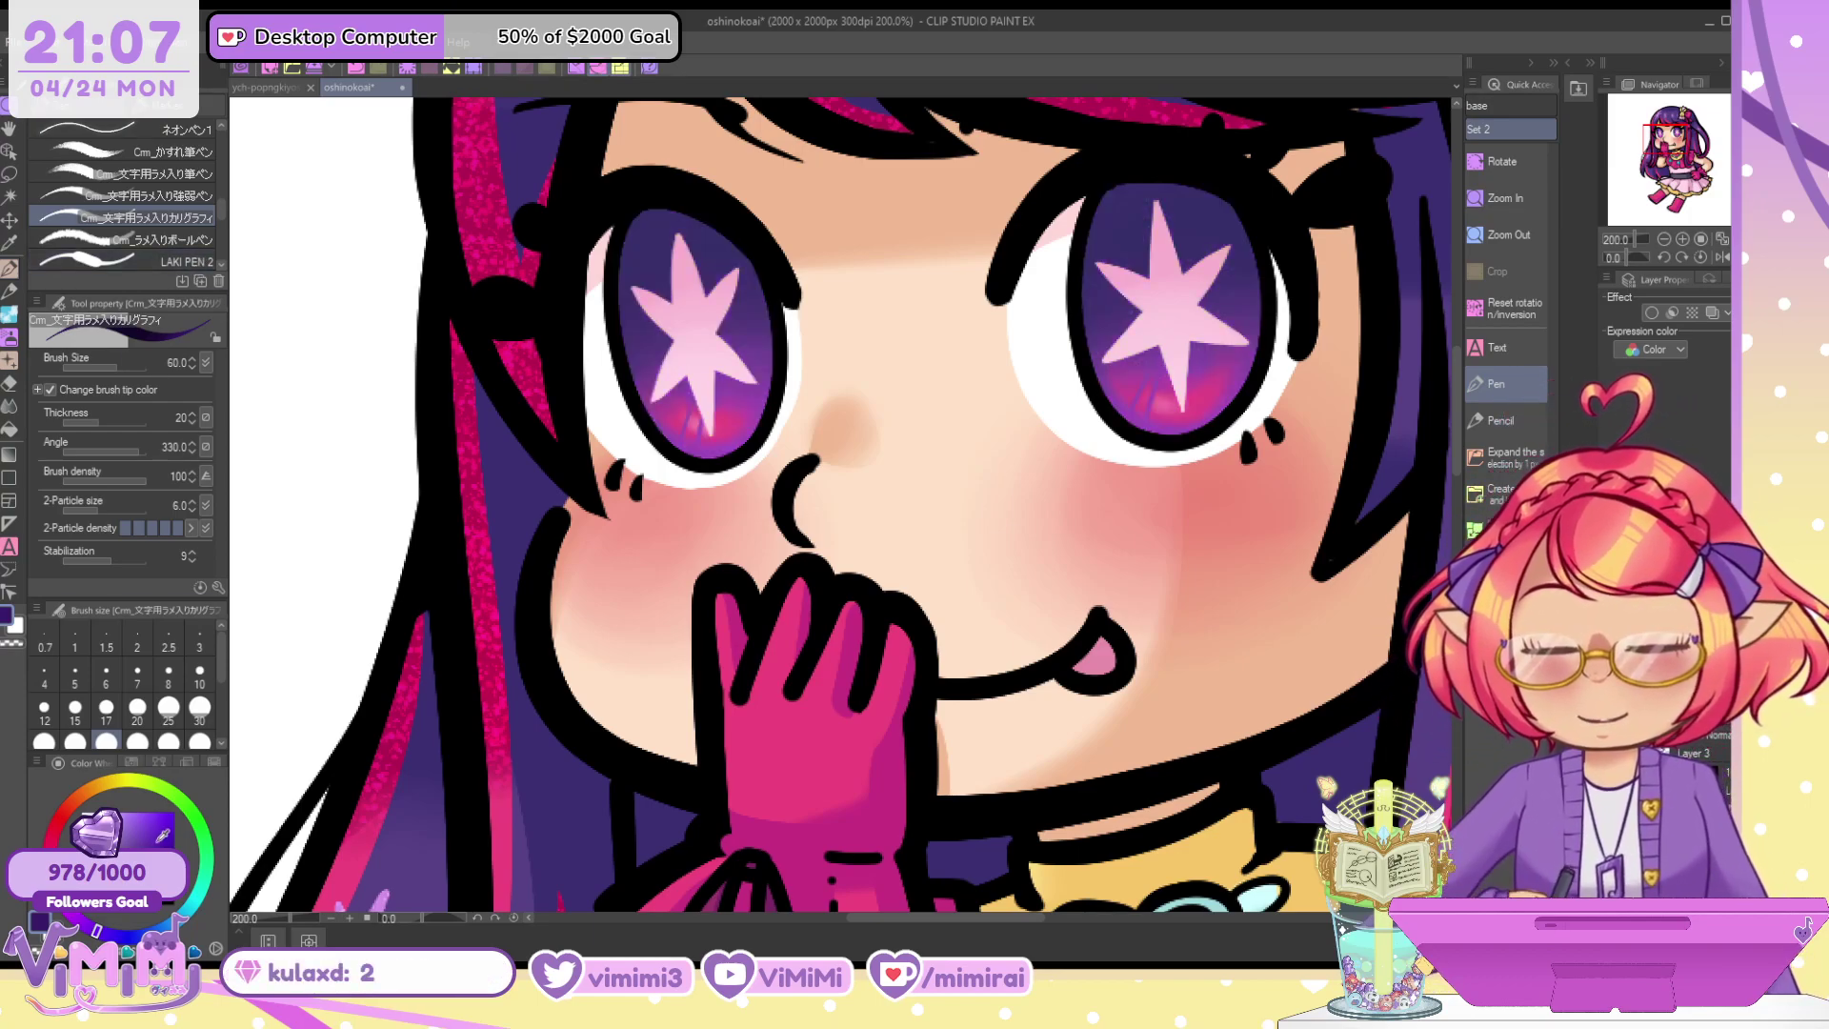
Try smaller purple glitter strokes in the left-hand iris with the ラメ入りボールペン glitter pen at sizes 70 and 80
left_click(169, 240)
key("[")
key("[")
key("[")
key("[")
key("[")
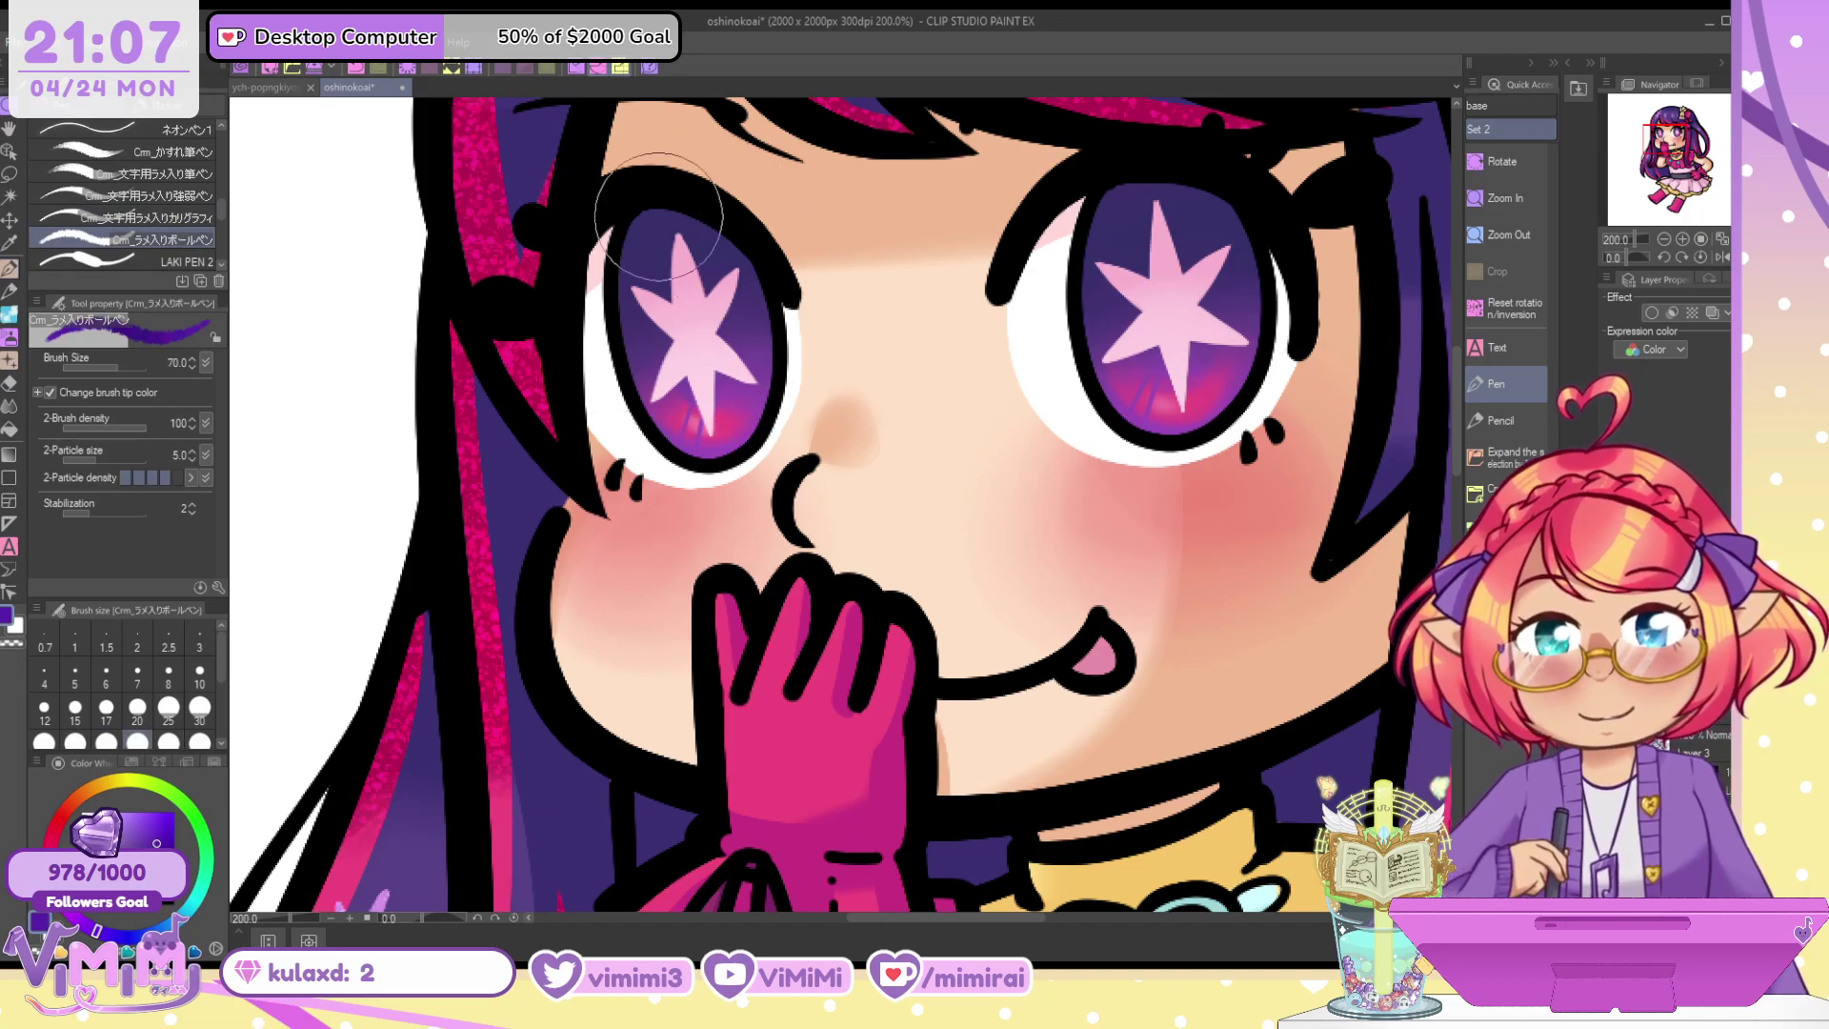
mouse_move(636, 286)
left_mouse_down()
mouse_move(696, 272)
mouse_move(757, 286)
mouse_move(754, 218)
mouse_move(752, 287)
mouse_move(673, 196)
mouse_move(645, 229)
mouse_move(703, 249)
left_mouse_up()
key("ctrl+z")
key("]")
key("ctrl+z")
key("ctrl+z")
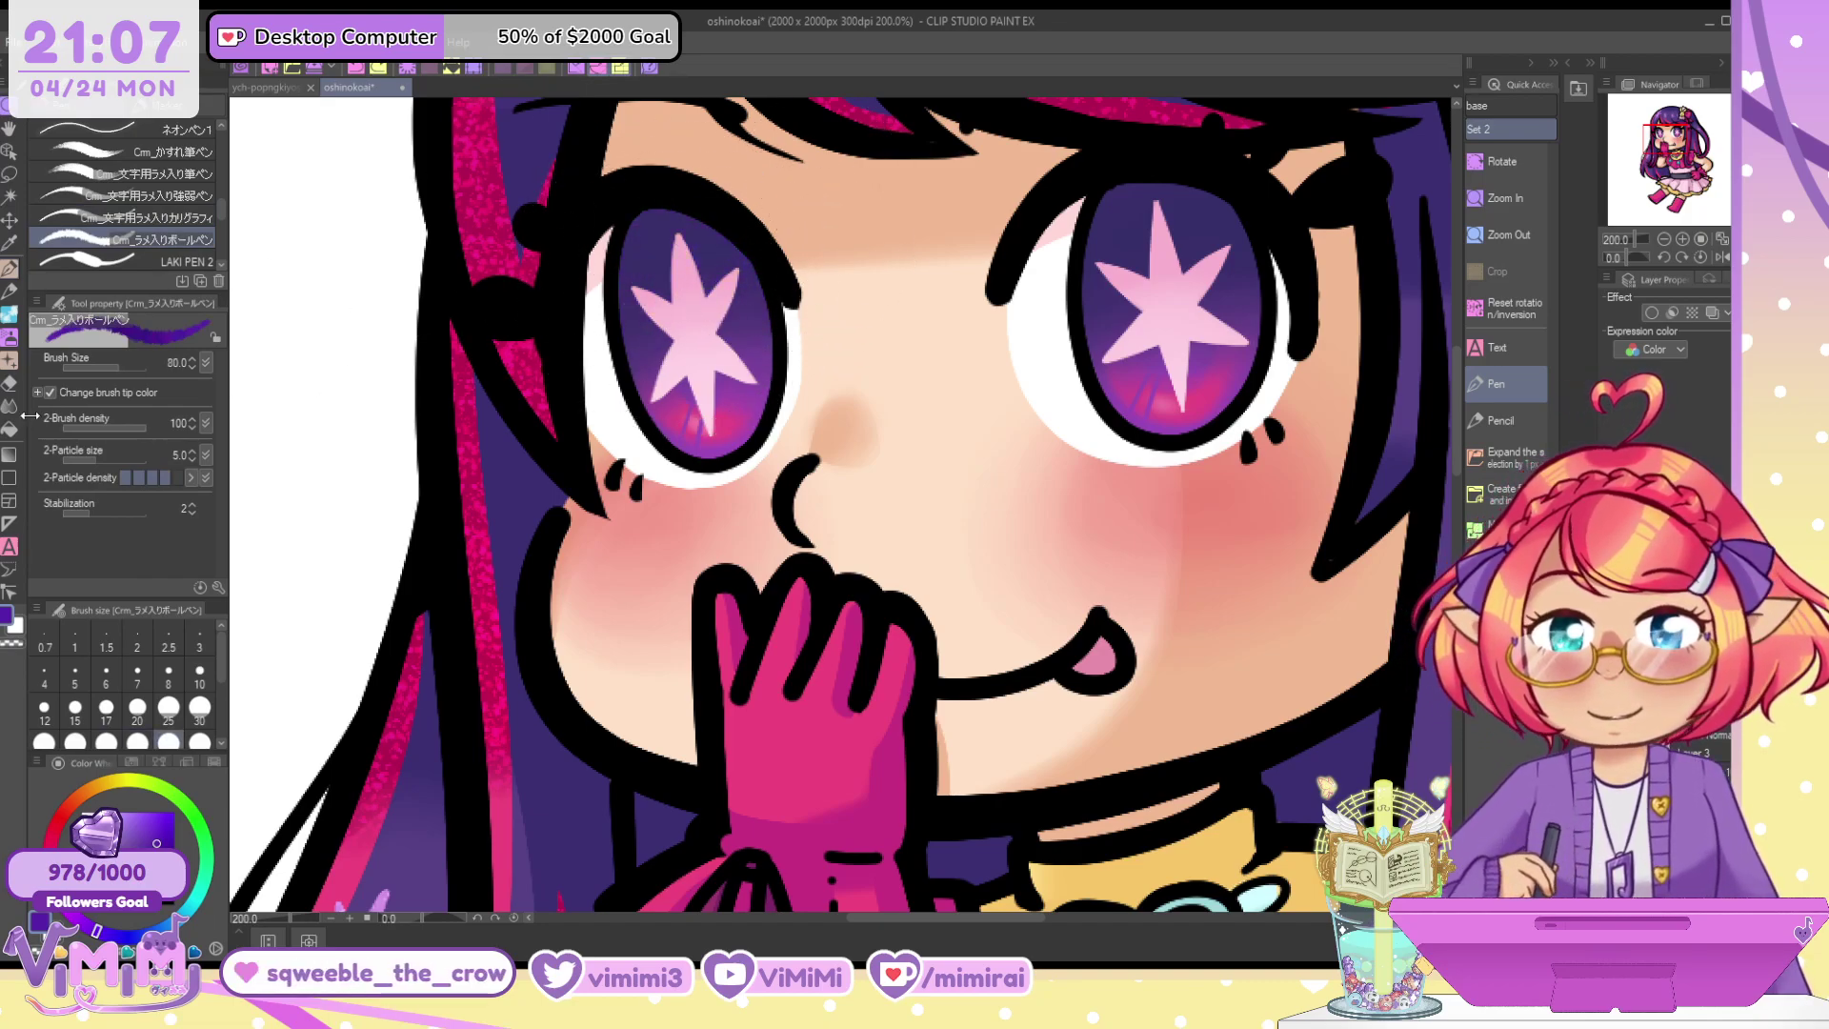
Try scattering light purple sparkles over the left-hand iris with the しゅわしゅわライト-キラキラ decoration brush at size 100
left_click(8, 363)
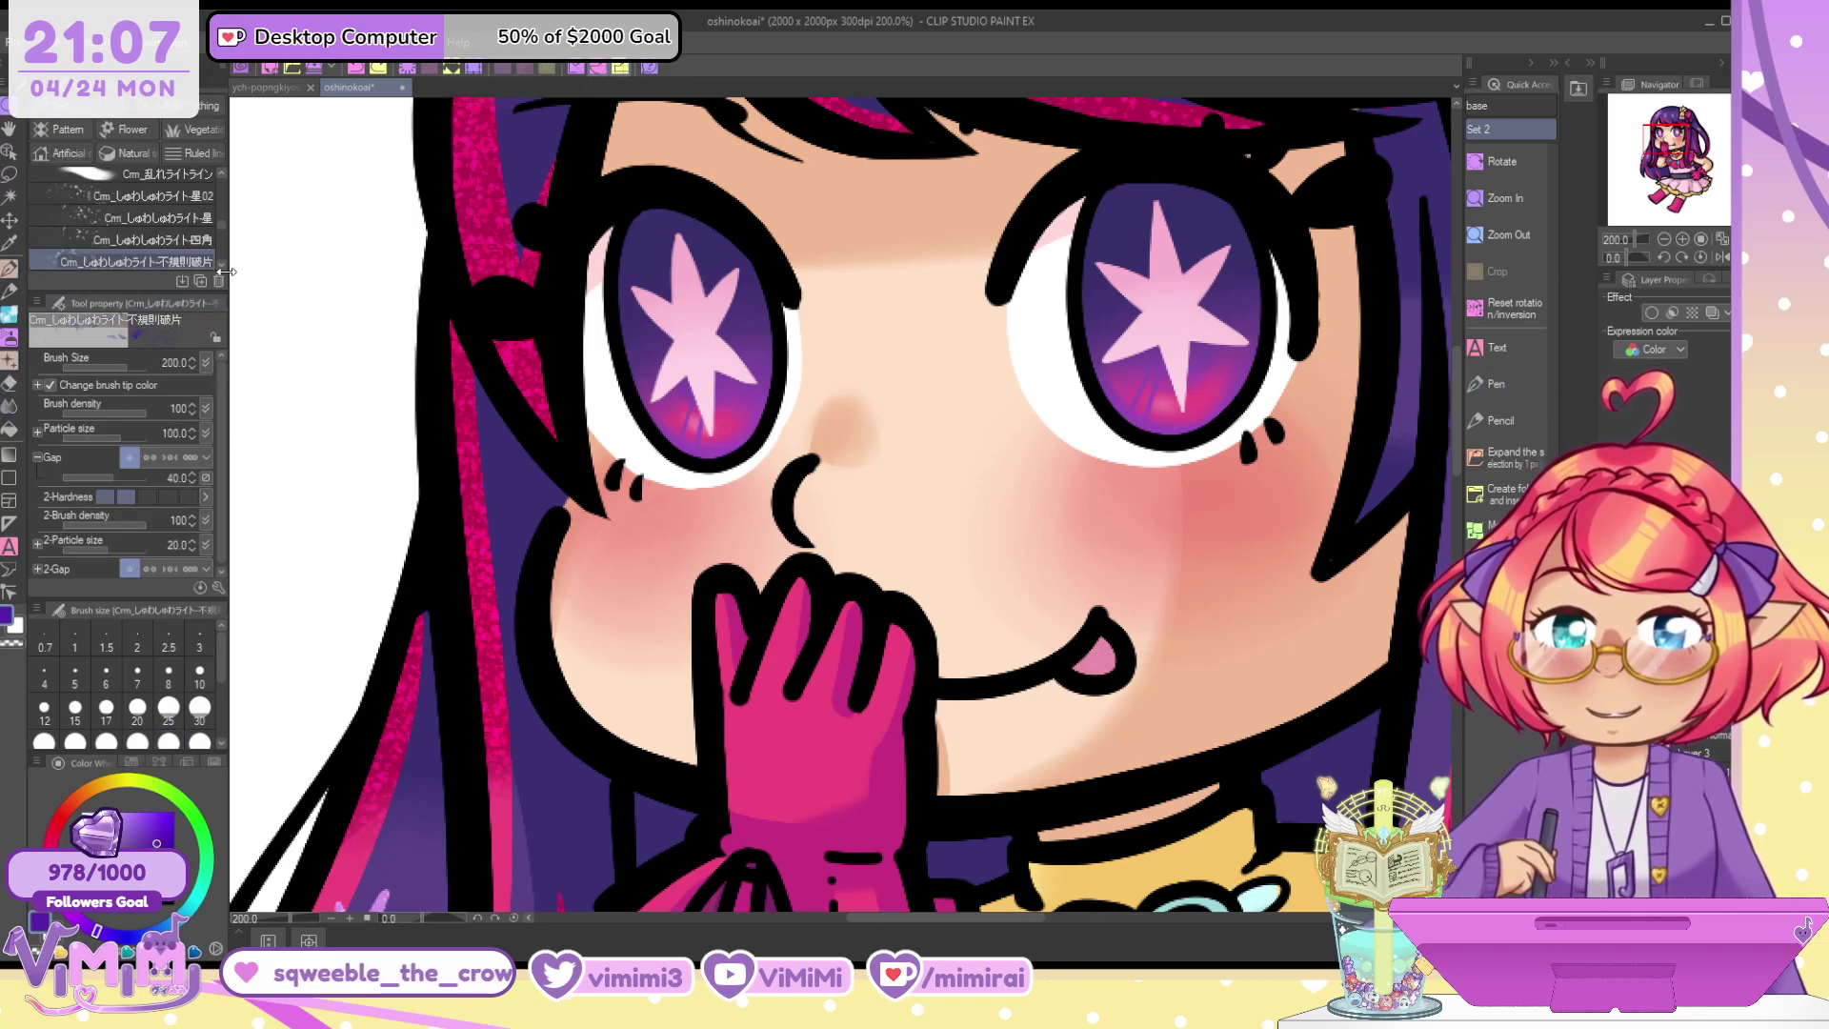
left_click_drag(221, 223, 221, 228)
left_click(198, 218)
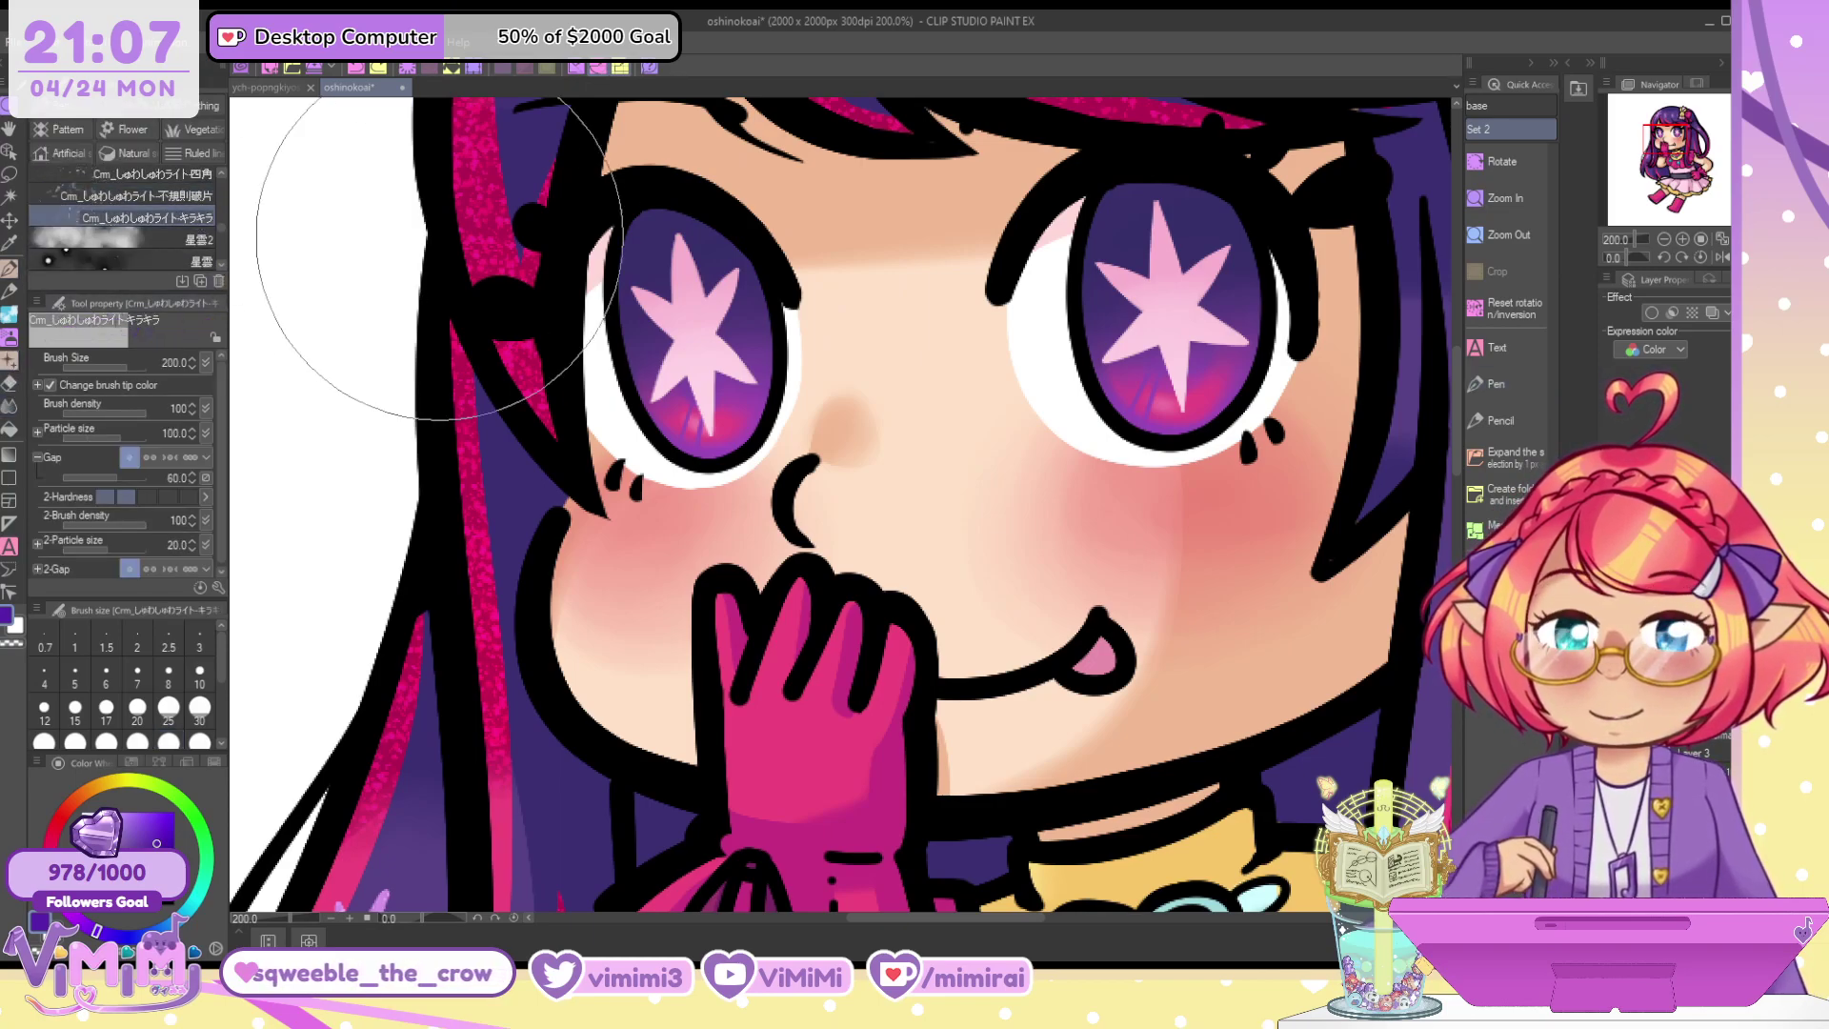
left_click(111, 818)
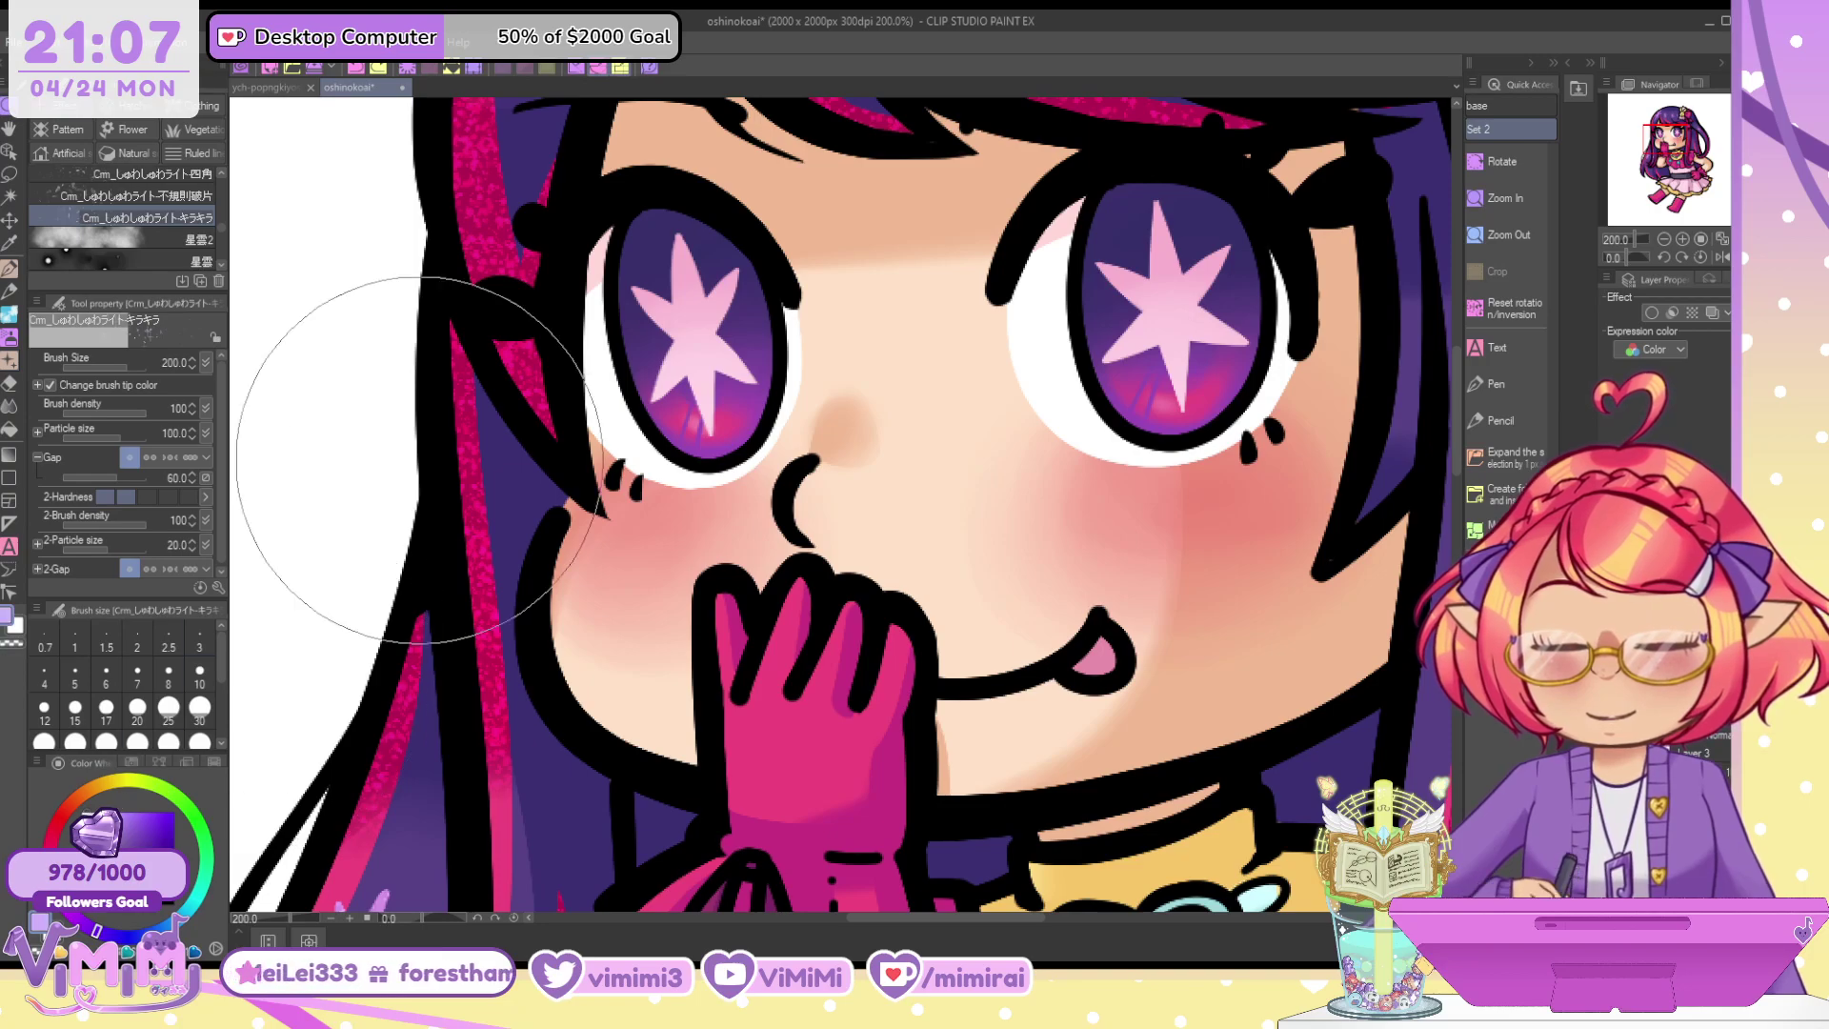
key("bracketleft")
key("bracketleft")
key("bracketleft")
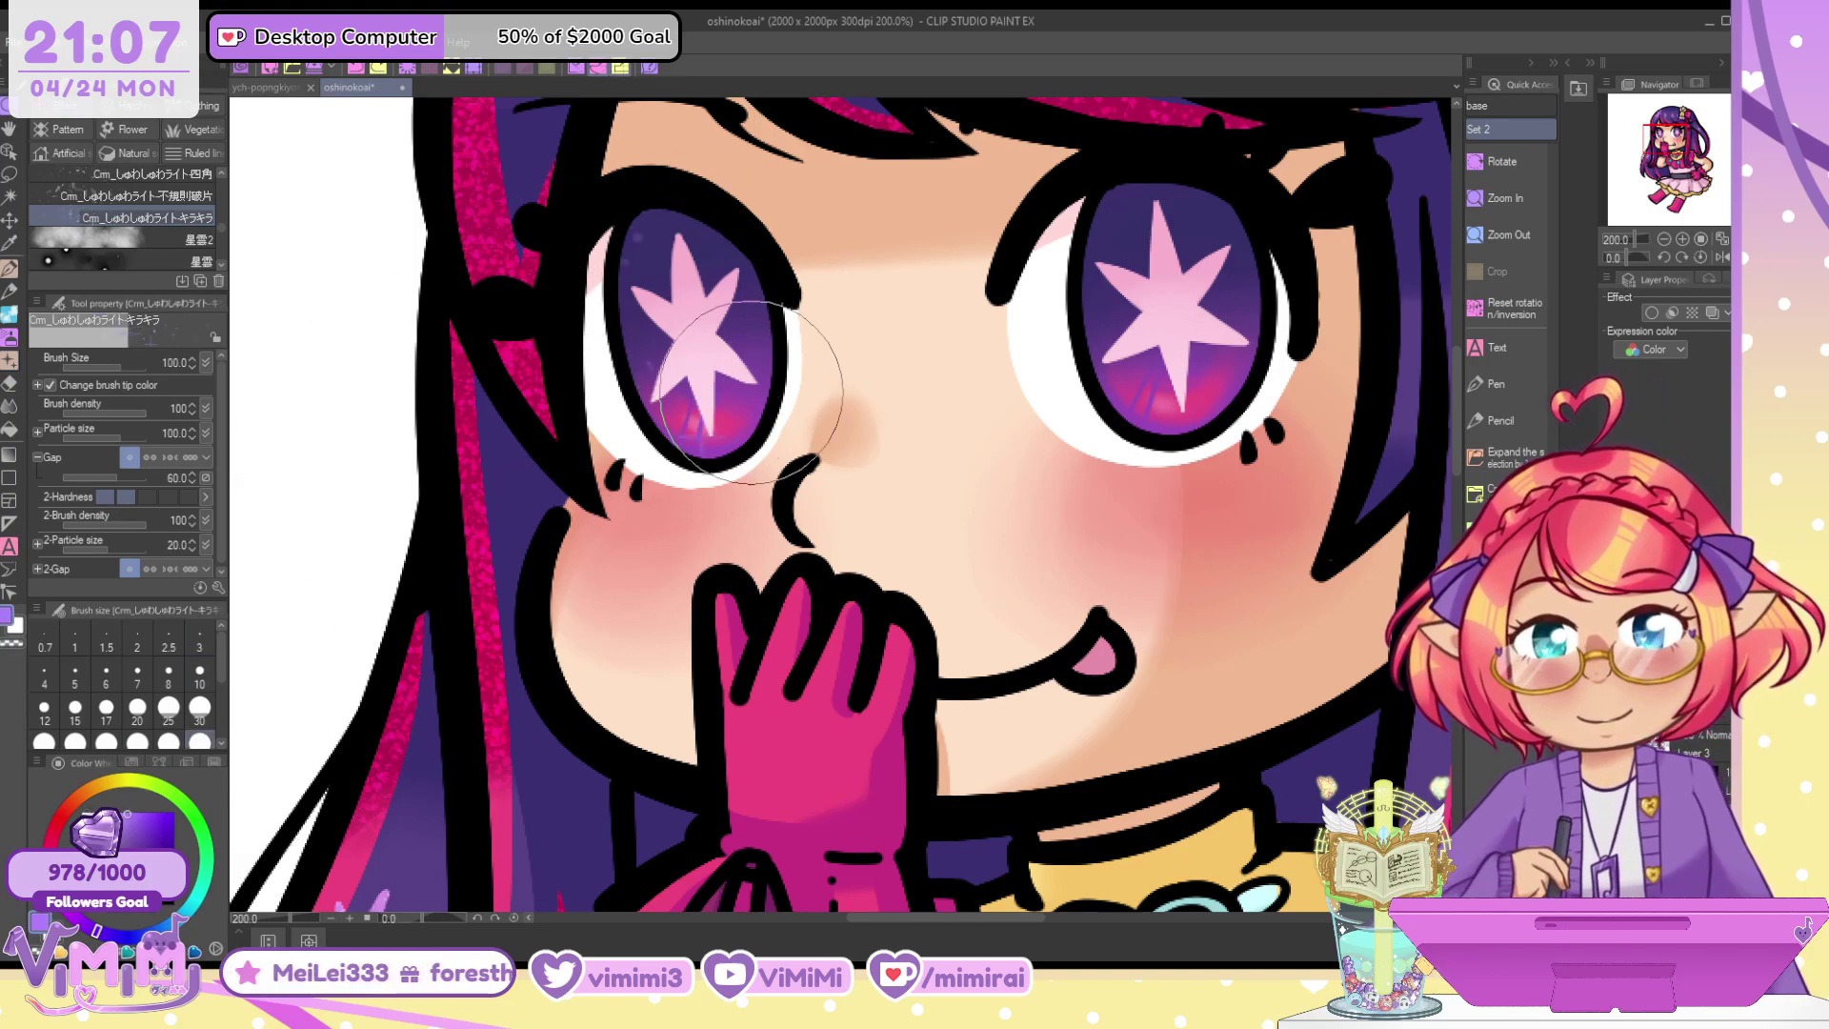
key("bracketleft")
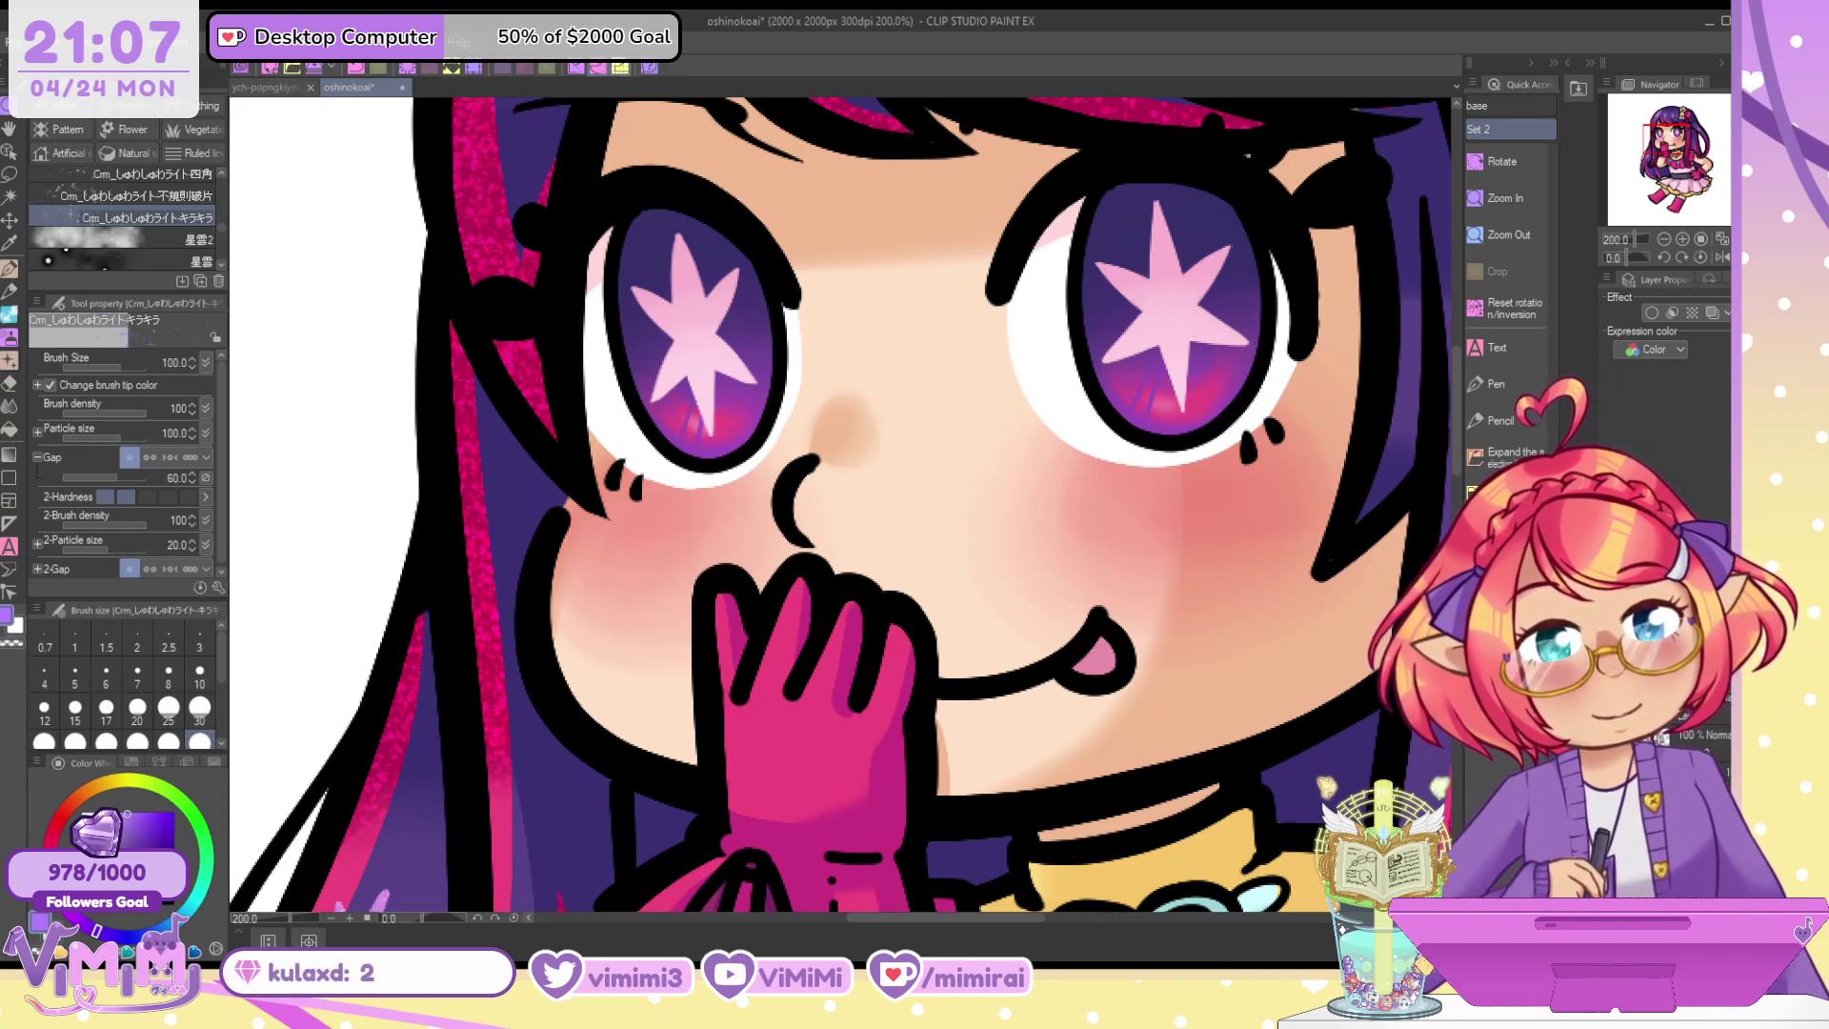
Try lighter sparkle strokes over the left-hand iris with the しゅわしゅわライト-キラキラ brush reduced to size 60
left_click_drag(626, 315, 740, 416)
key("ctrl+z")
key("bracketleft")
key("bracketleft")
key("bracketleft")
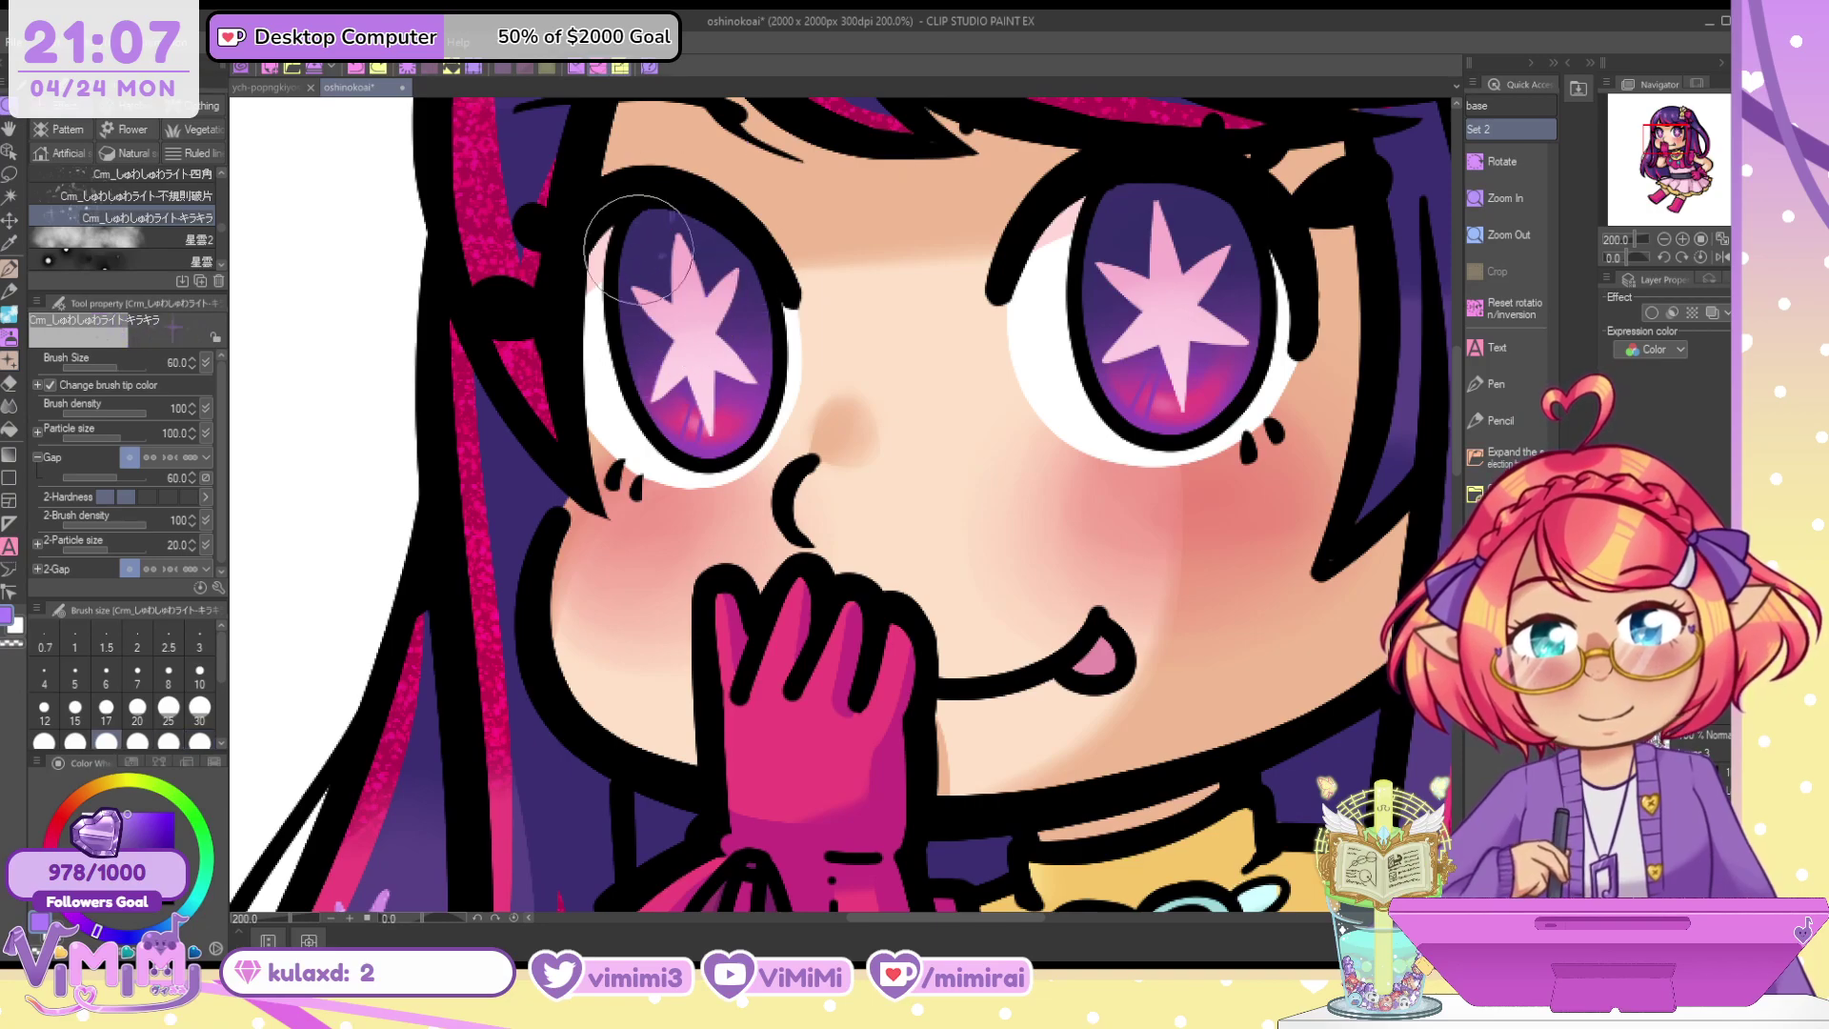
mouse_move(640, 295)
left_mouse_down()
mouse_move(718, 466)
mouse_move(797, 411)
left_mouse_up()
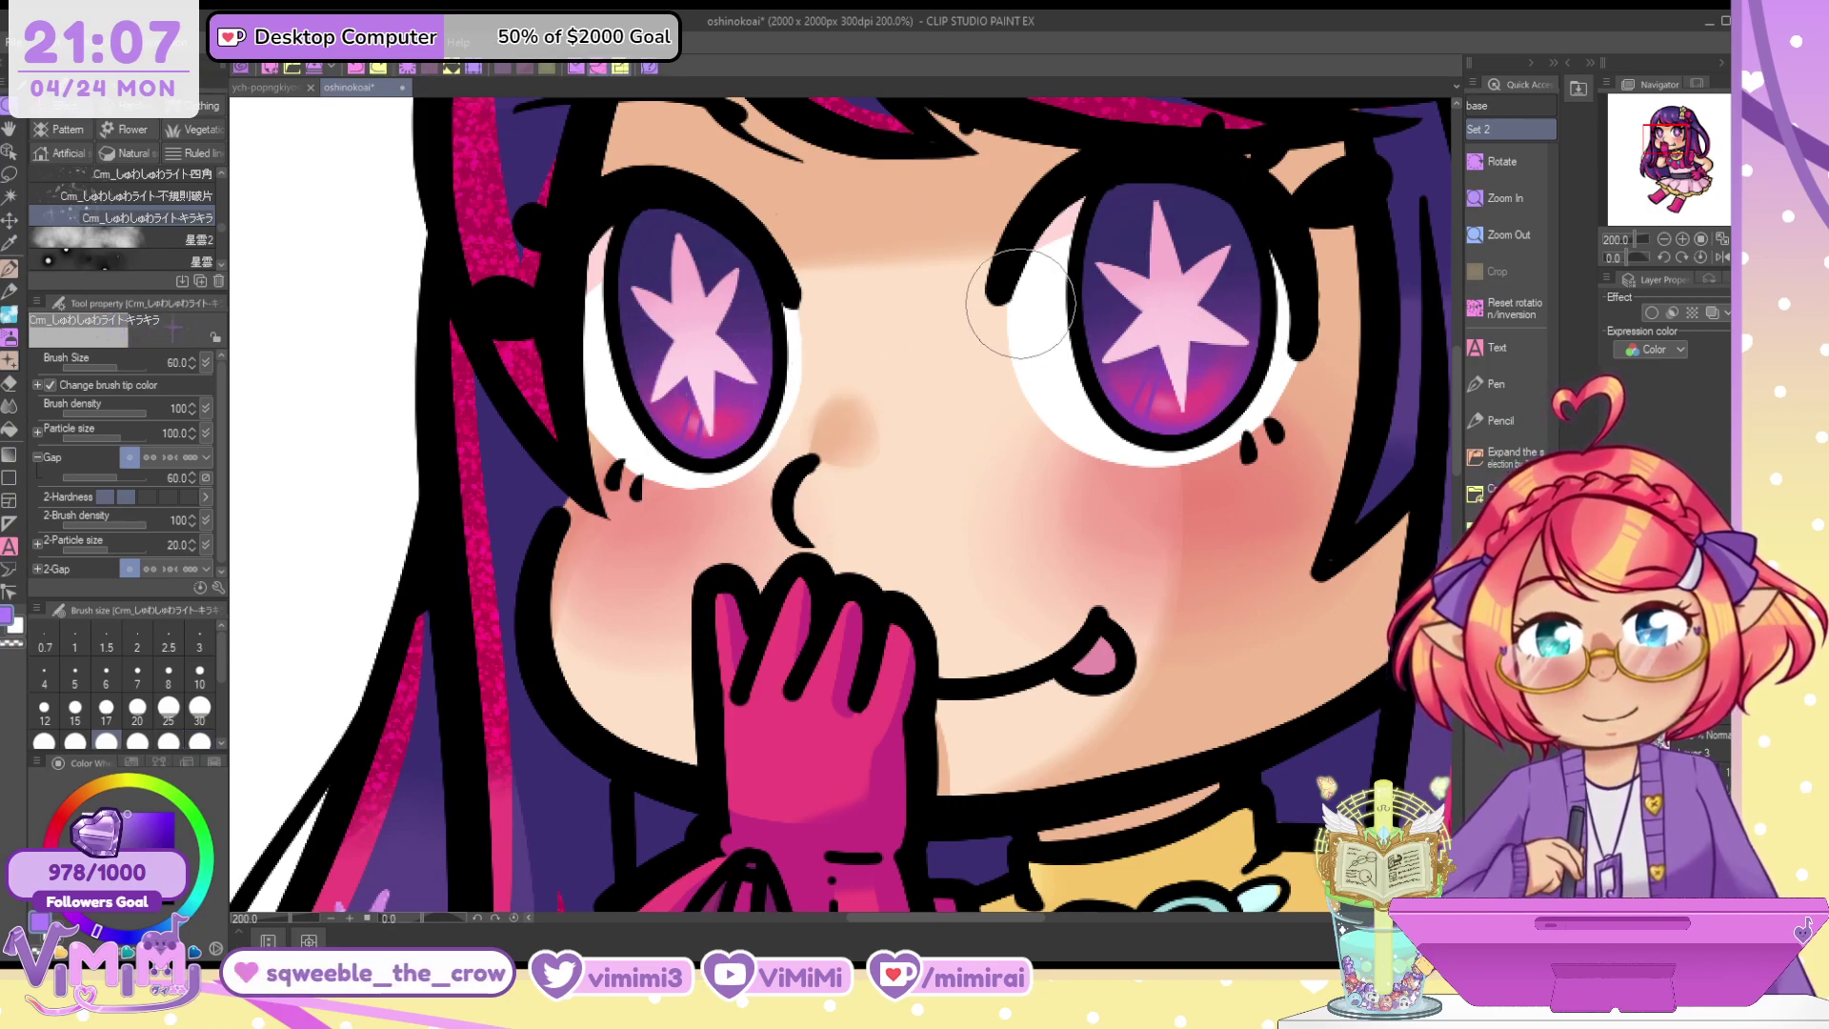
Try a light purple nebula texture over the left-hand iris with the 星雲2 brush at size 70 and undo it
left_click(195, 239)
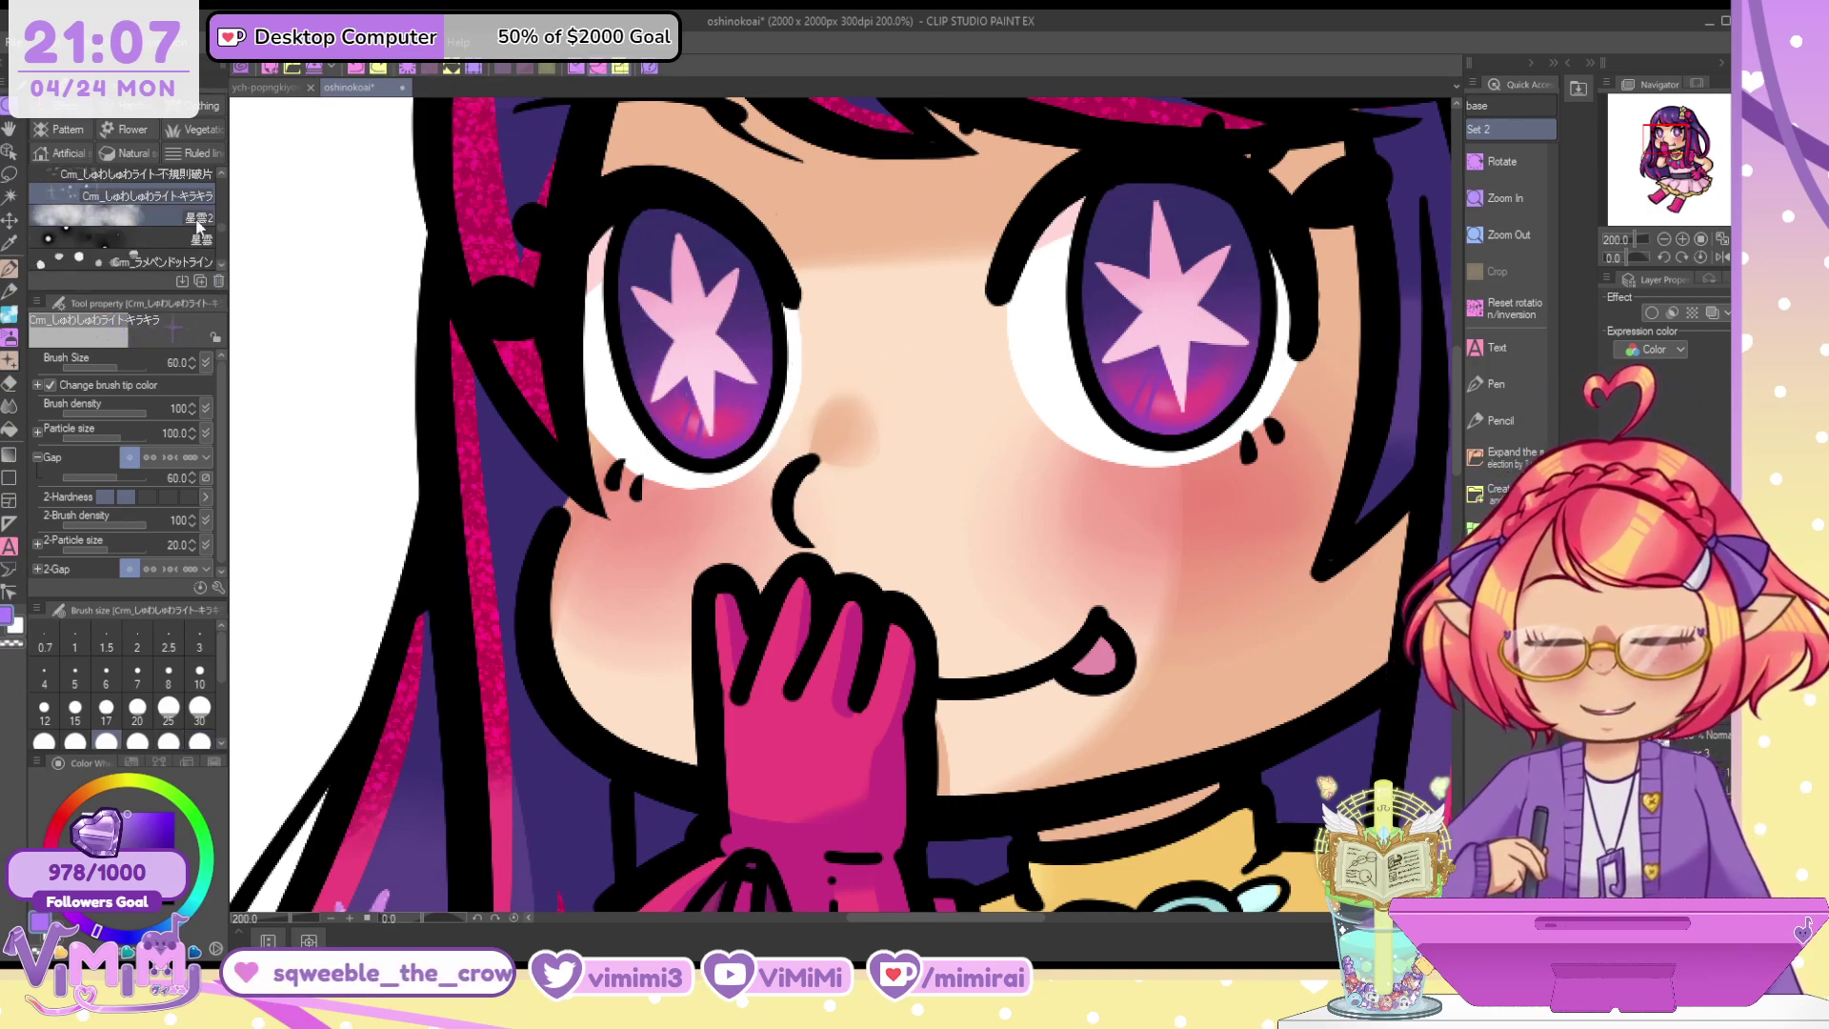
mouse_move(697, 305)
left_mouse_down()
mouse_move(630, 341)
mouse_move(724, 457)
left_mouse_up()
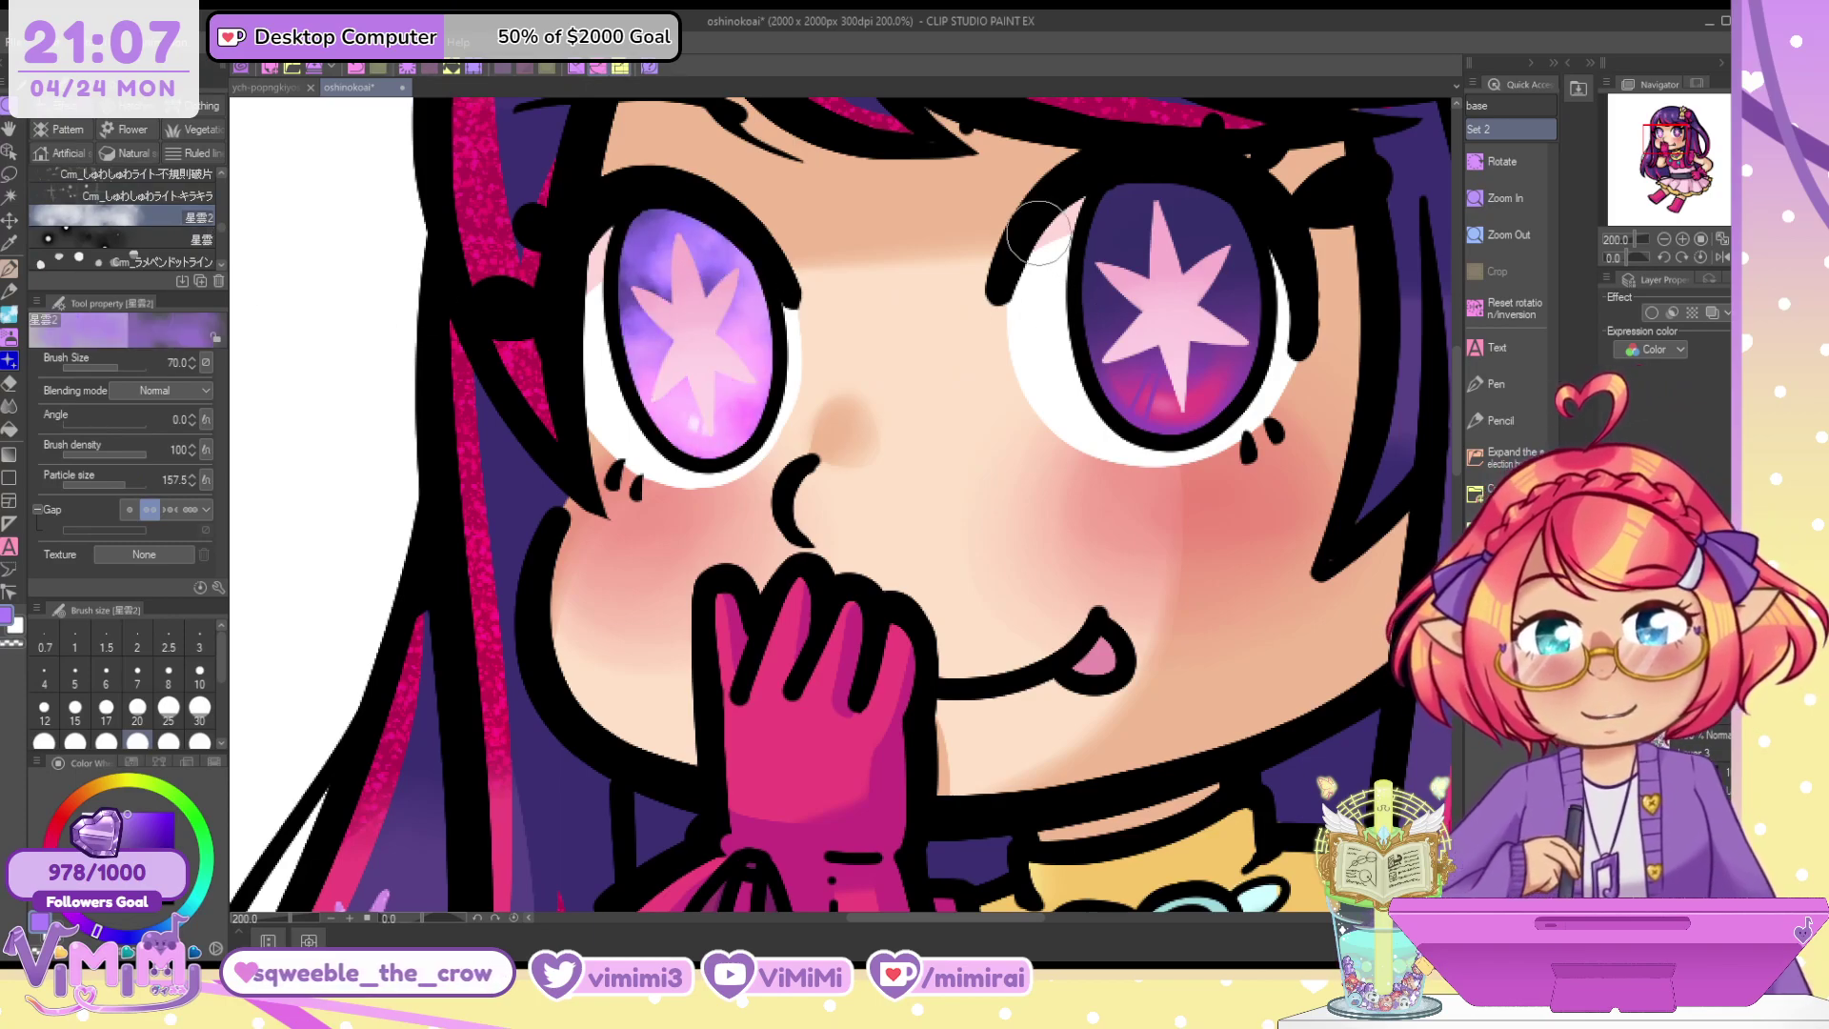
scroll(219, 273, "down", 1)
key("ctrl+z")
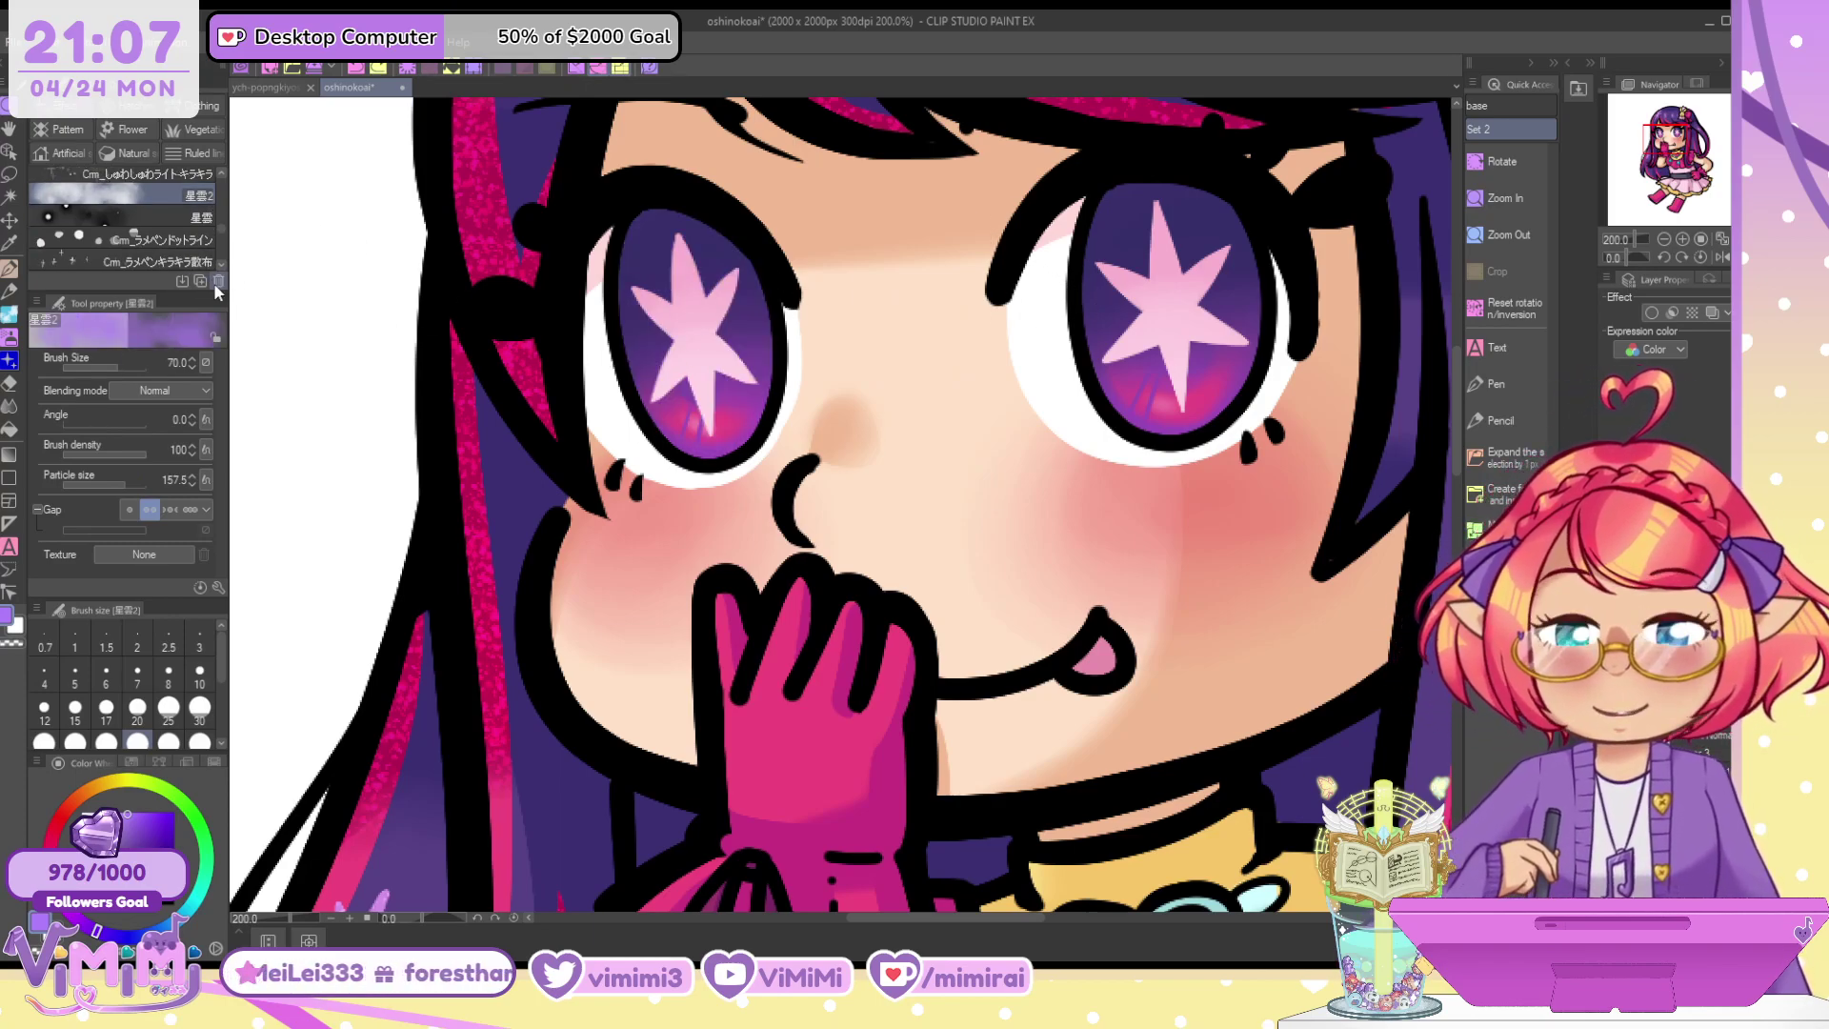
Try the Glitter decoration brush at size 400 over the left-hand iris and undo the stroke
scroll(225, 271, "down", 2)
scroll(226, 271, "down", 5)
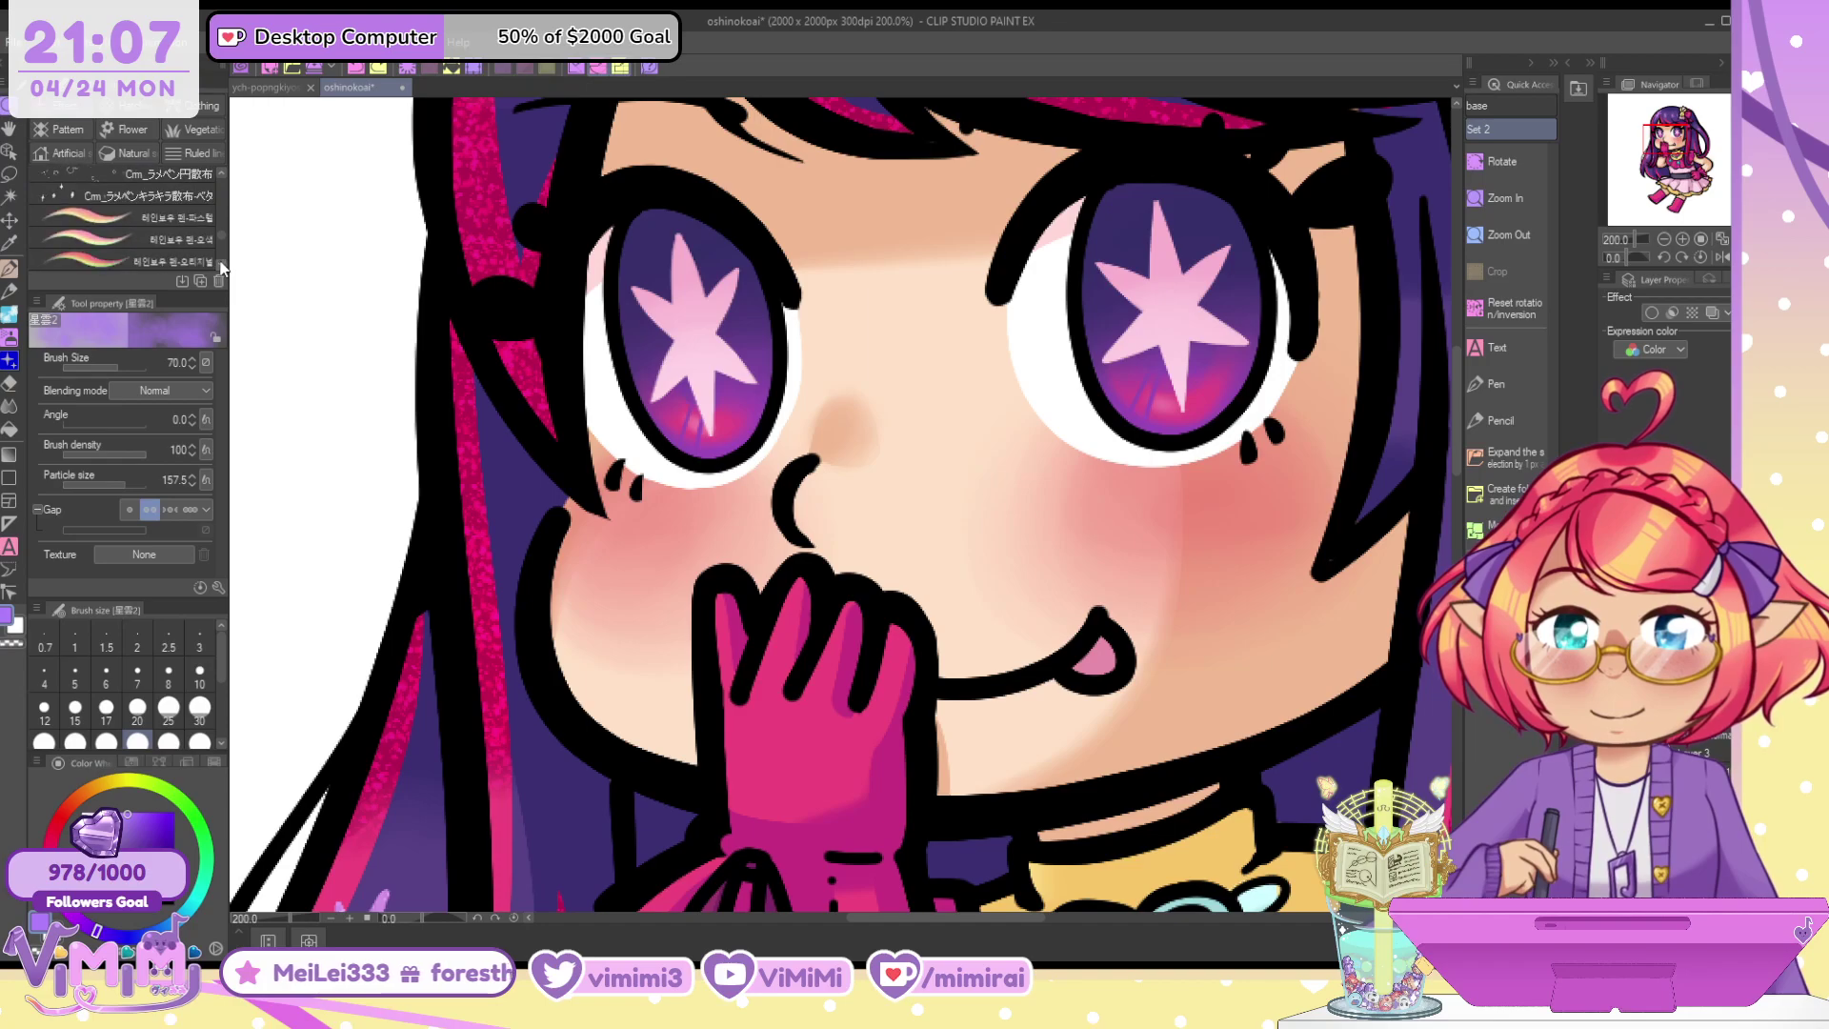
left_click_drag(221, 226, 220, 171)
left_click(219, 173)
left_click(181, 218)
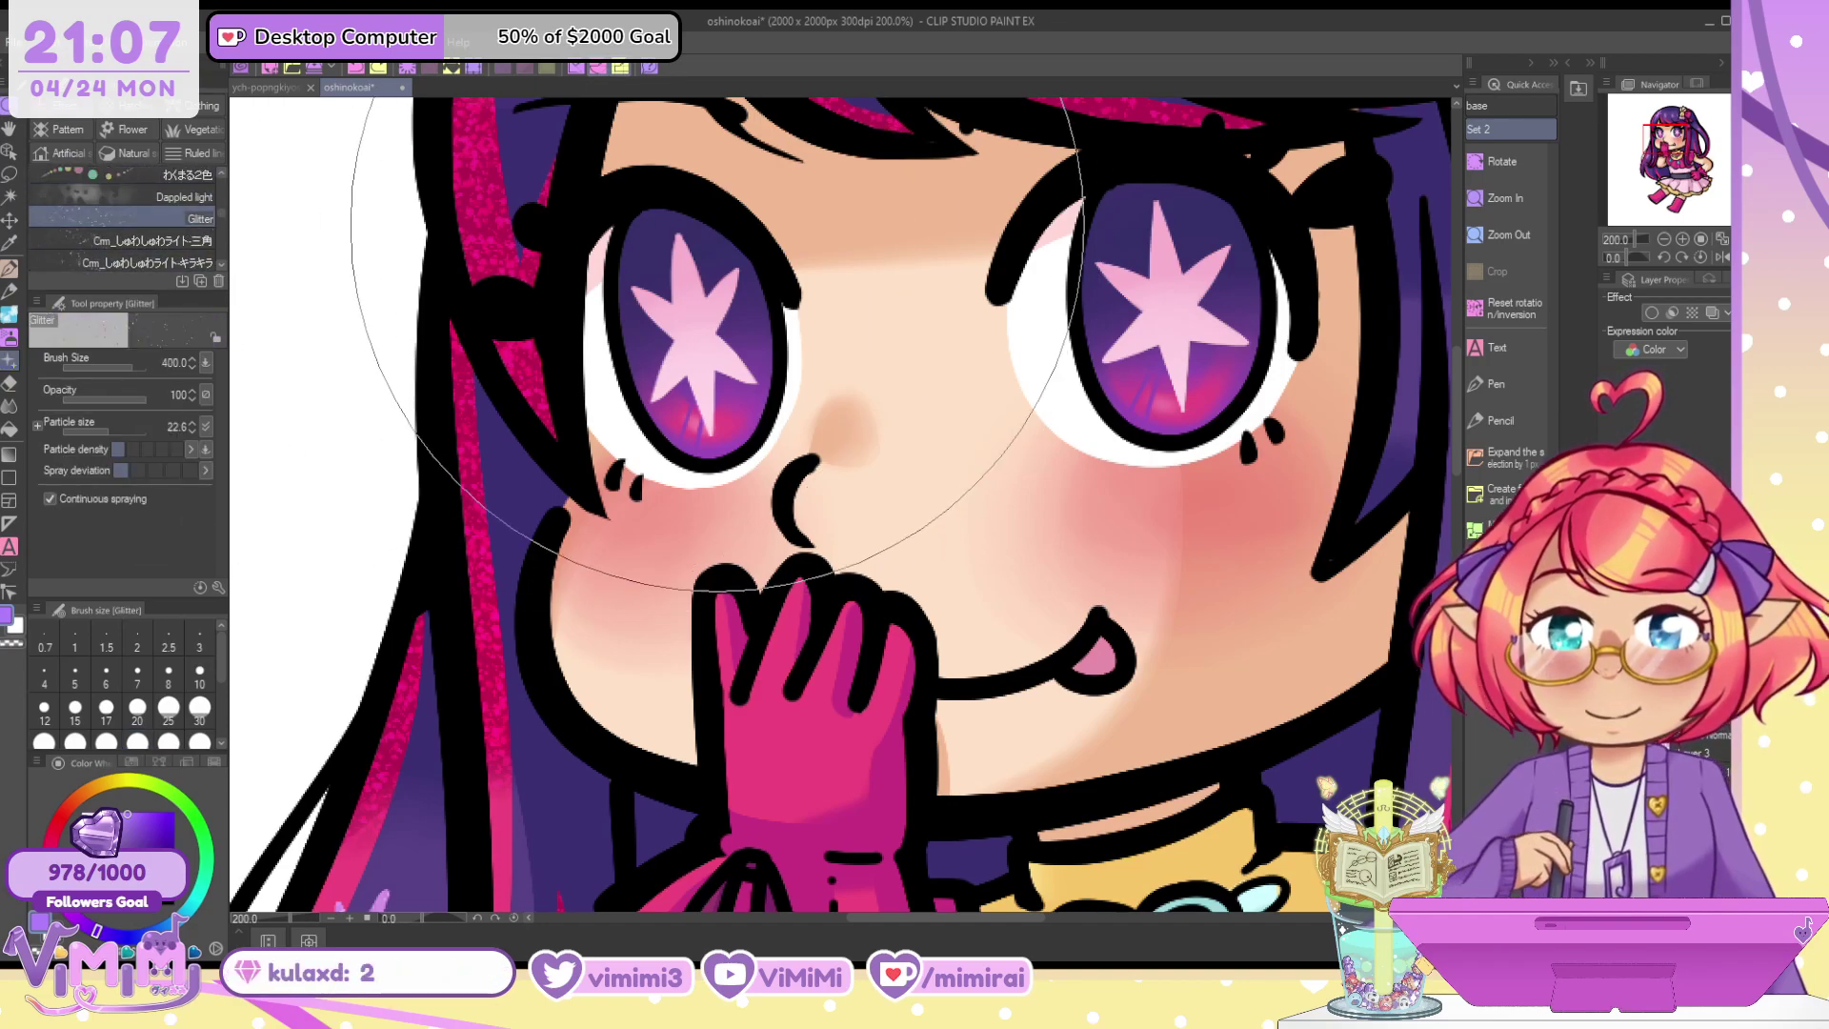
left_click_drag(681, 314, 714, 371)
key("ctrl+z")
Try a soft purple starry-sky haze in the left-hand iris with the 星空もやもやニュアンス brush at size 120
scroll(222, 266, "down", 5)
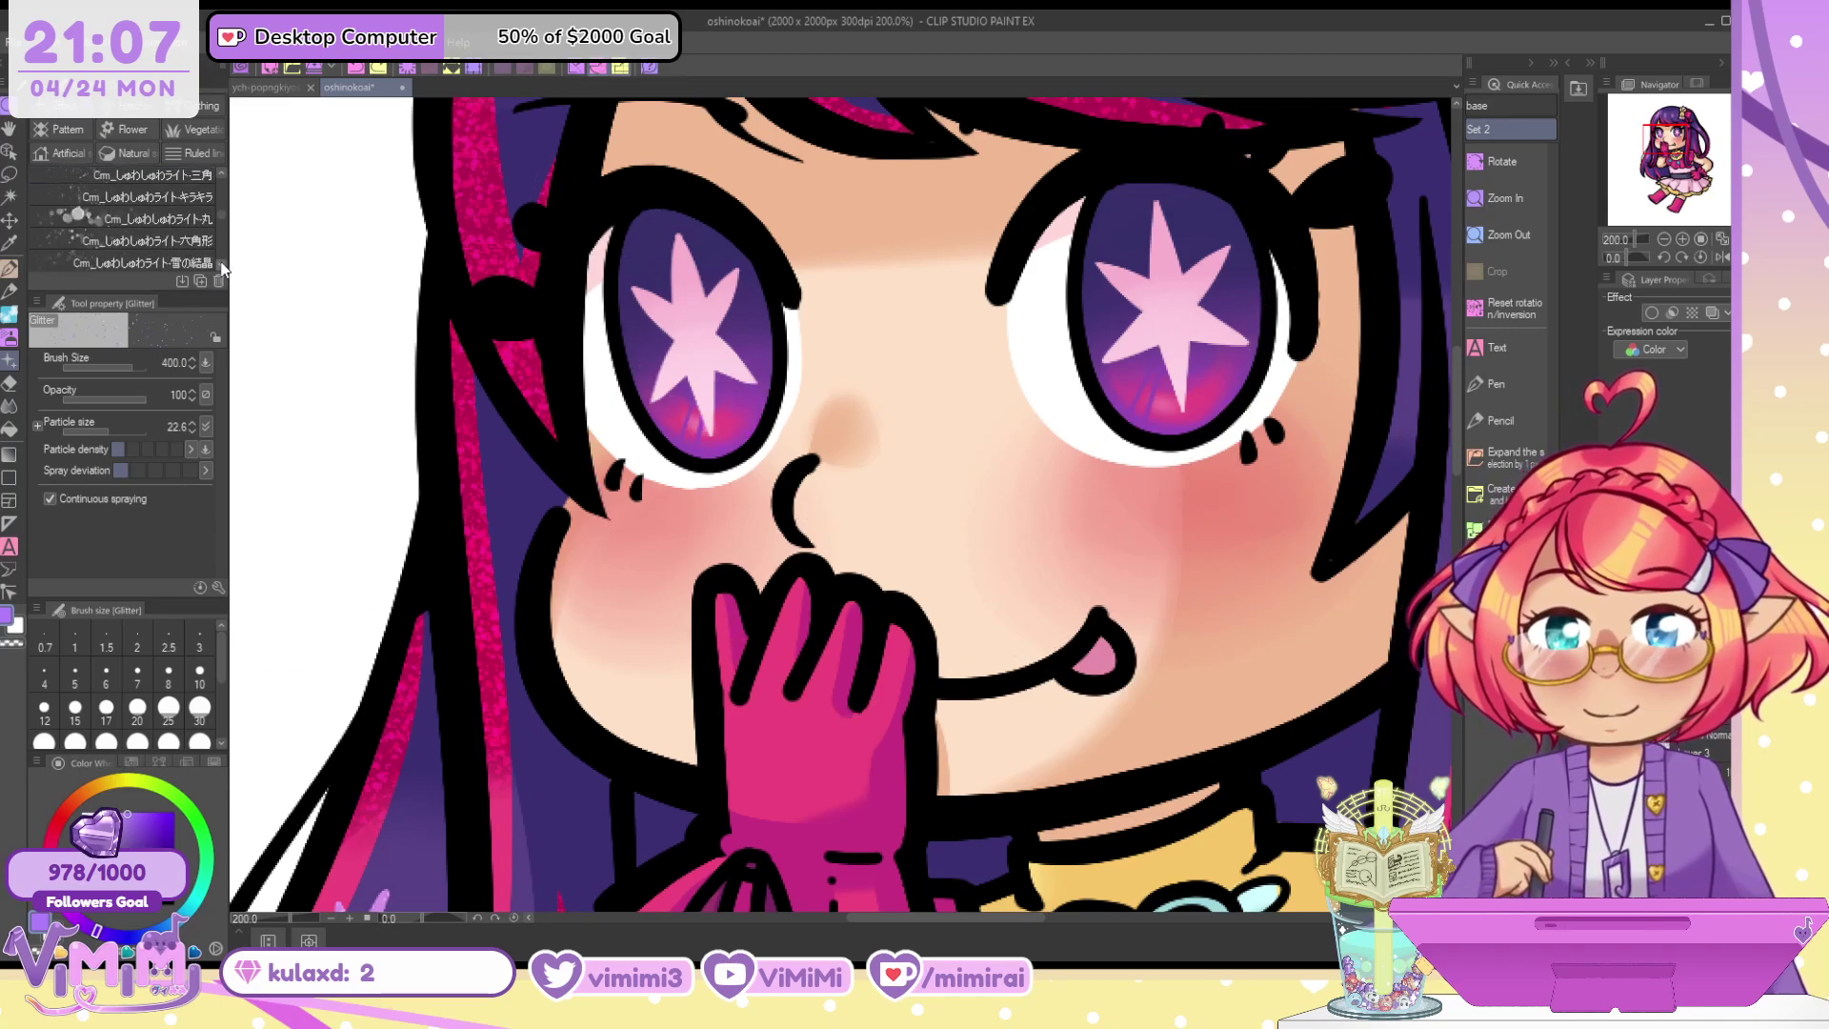
left_click(194, 242)
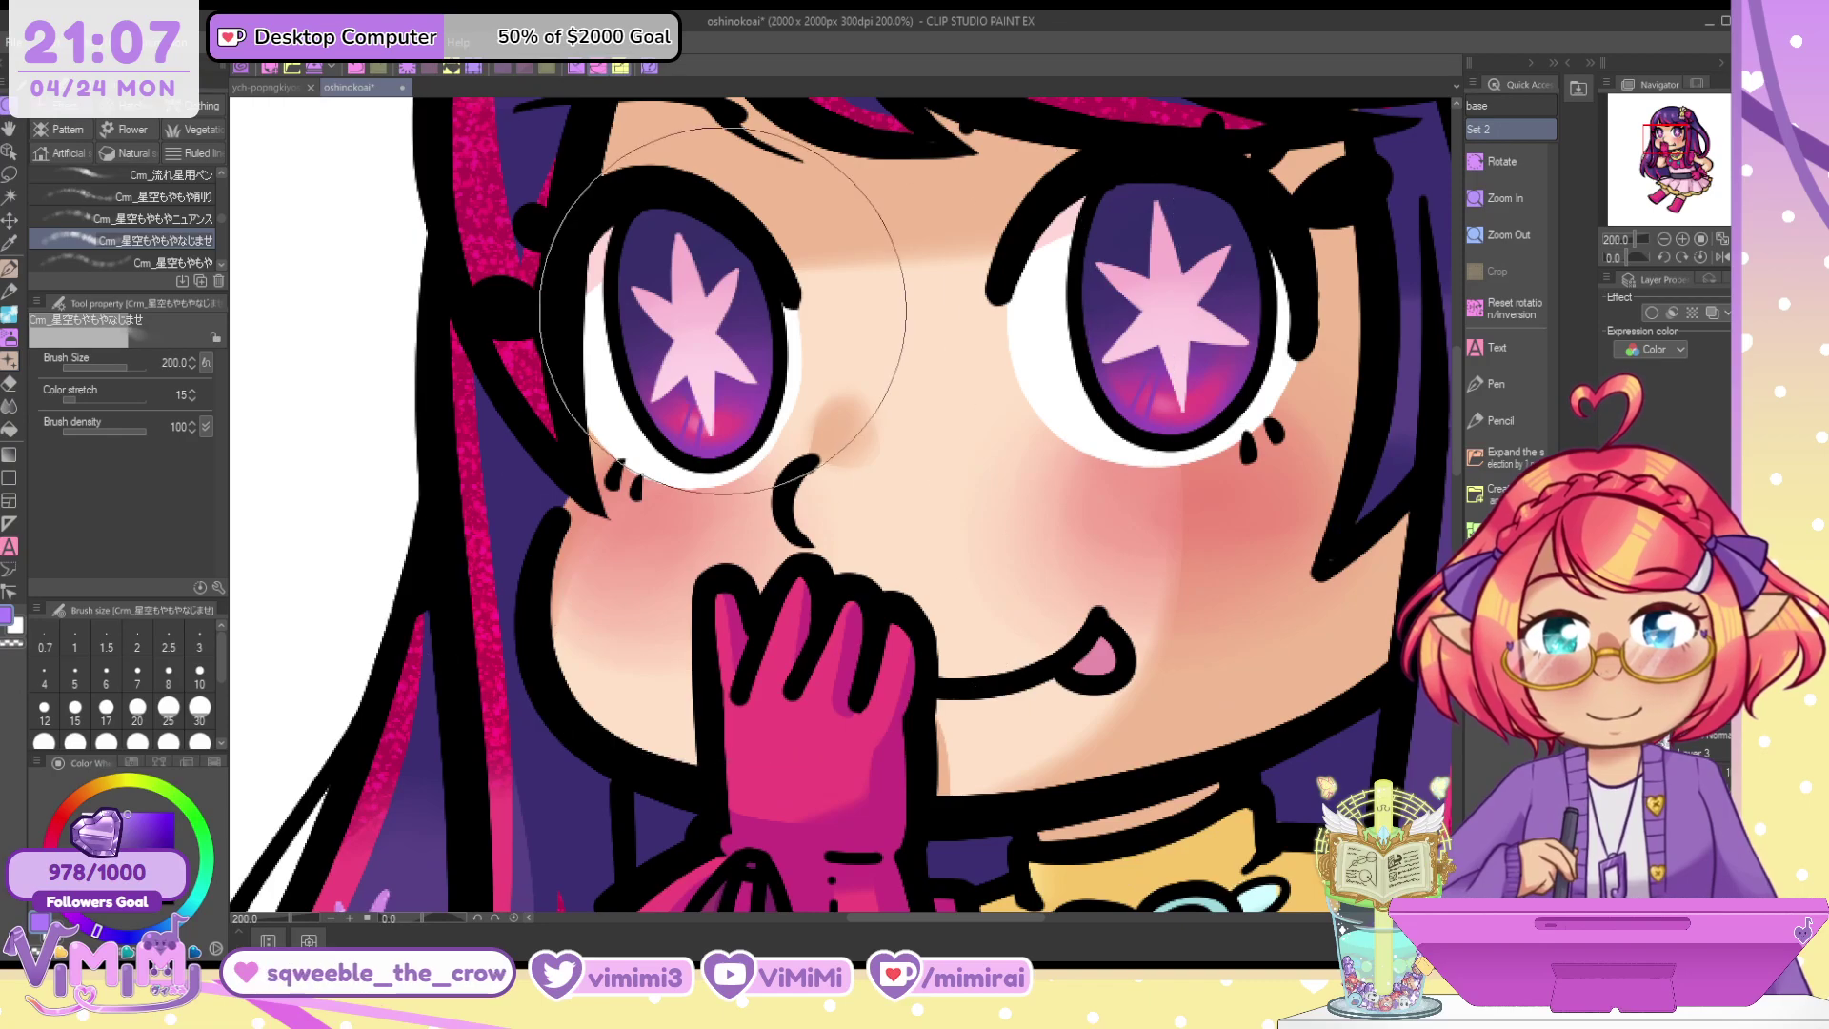
left_click(211, 215)
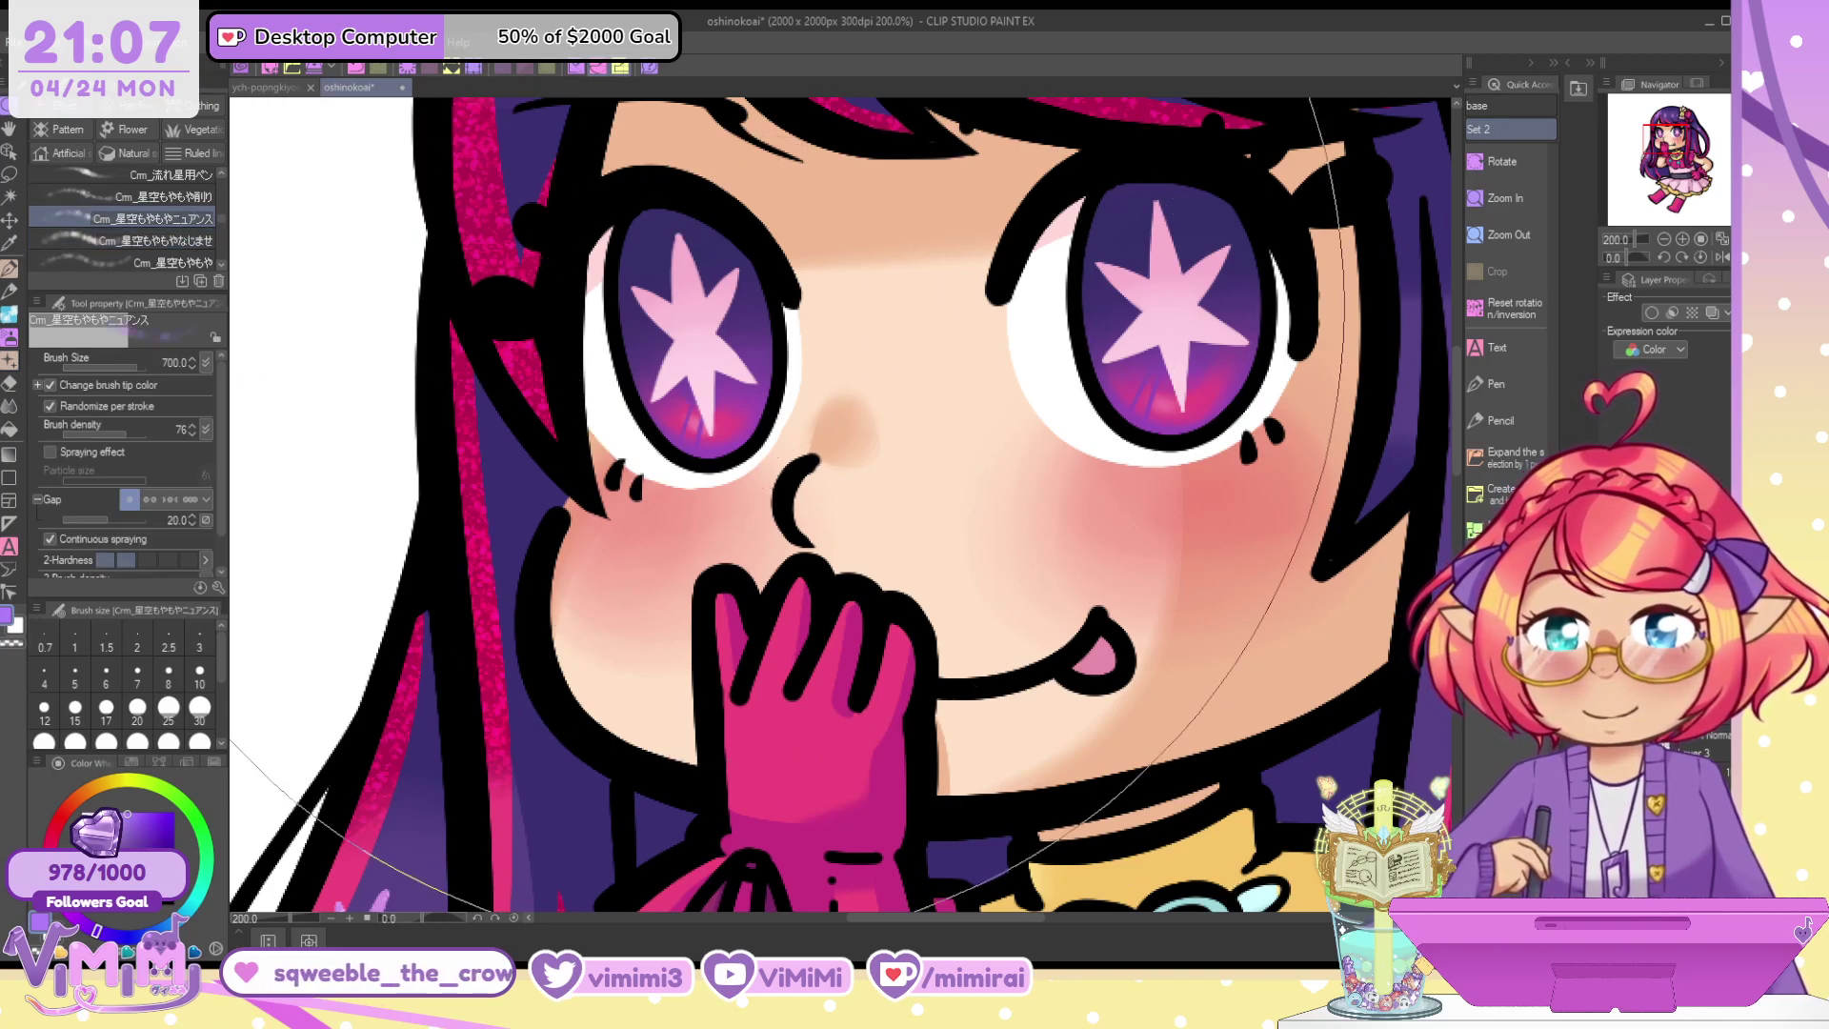
key("bracketleft")
key("bracketleft")
key("bracketleft")
key("bracketleft")
key("bracketleft")
key("bracketleft")
key("bracketleft")
key("bracketleft")
key("bracketleft")
left_click_drag(626, 286, 784, 424)
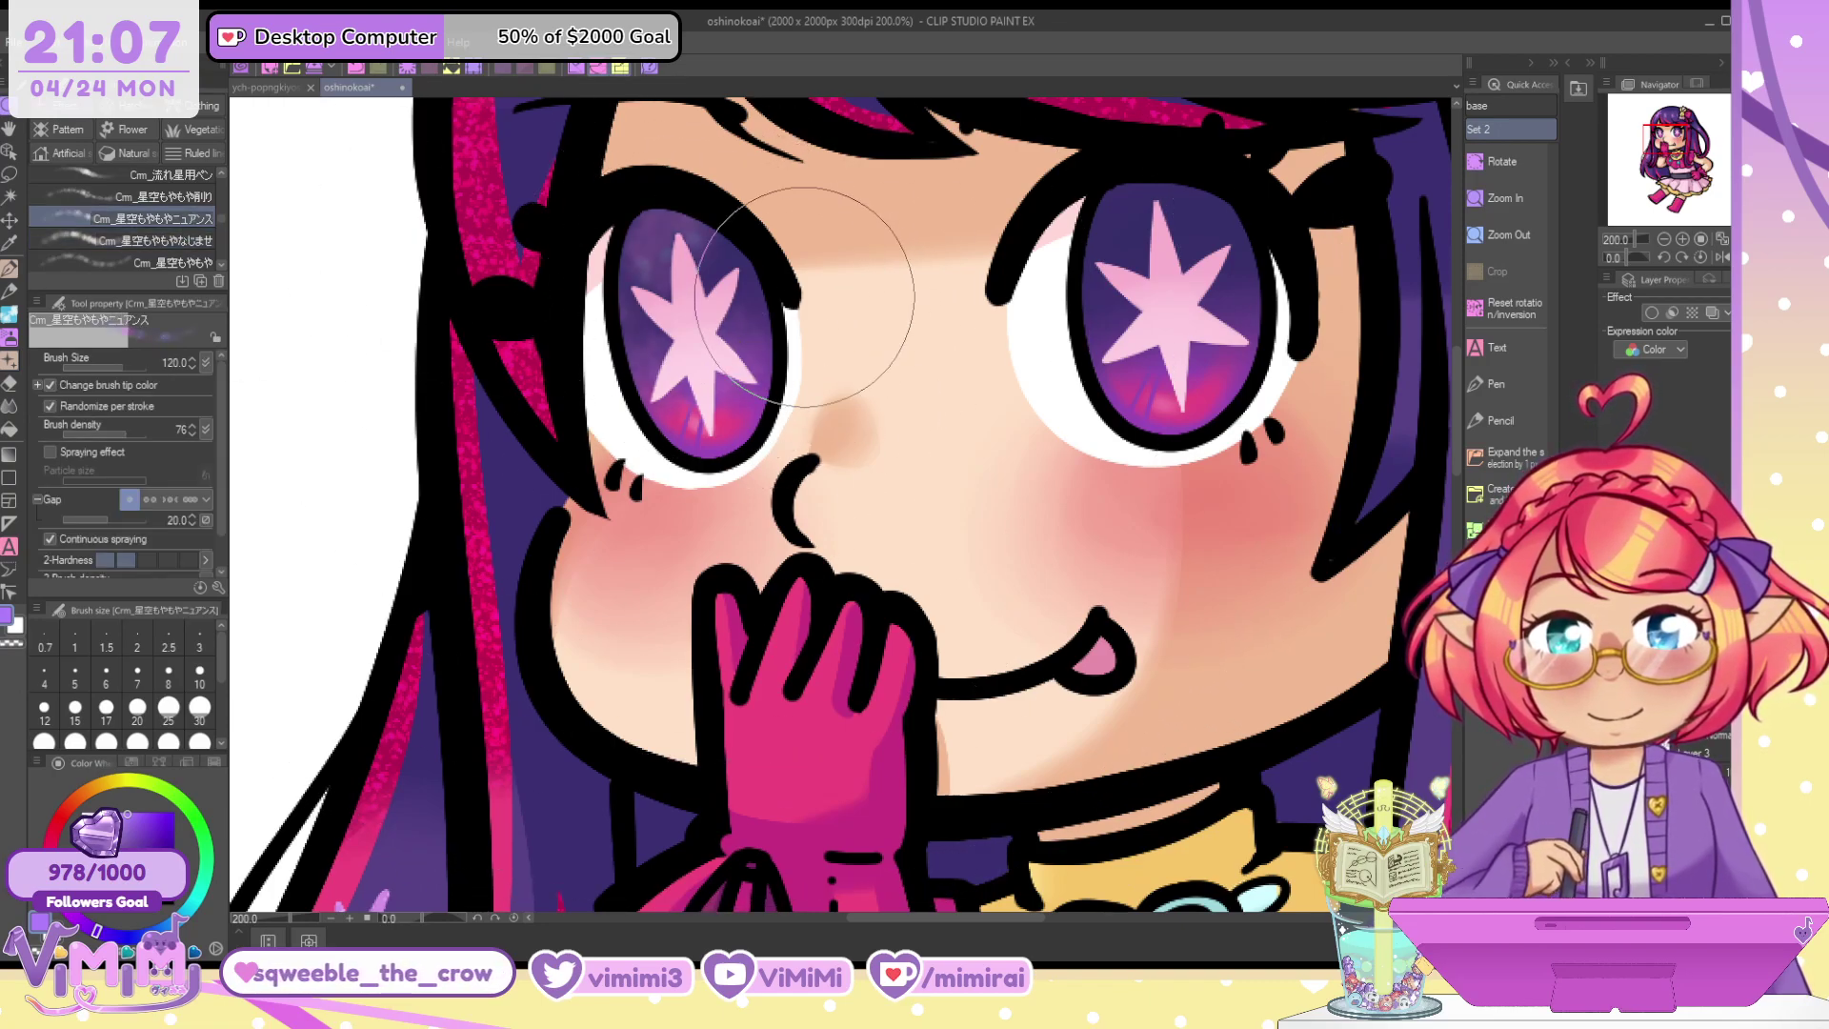
Try a finer galaxy haze in the left-hand iris with the 星空もやもやニュアンス brush at size 40 and undo it
left_click(186, 196)
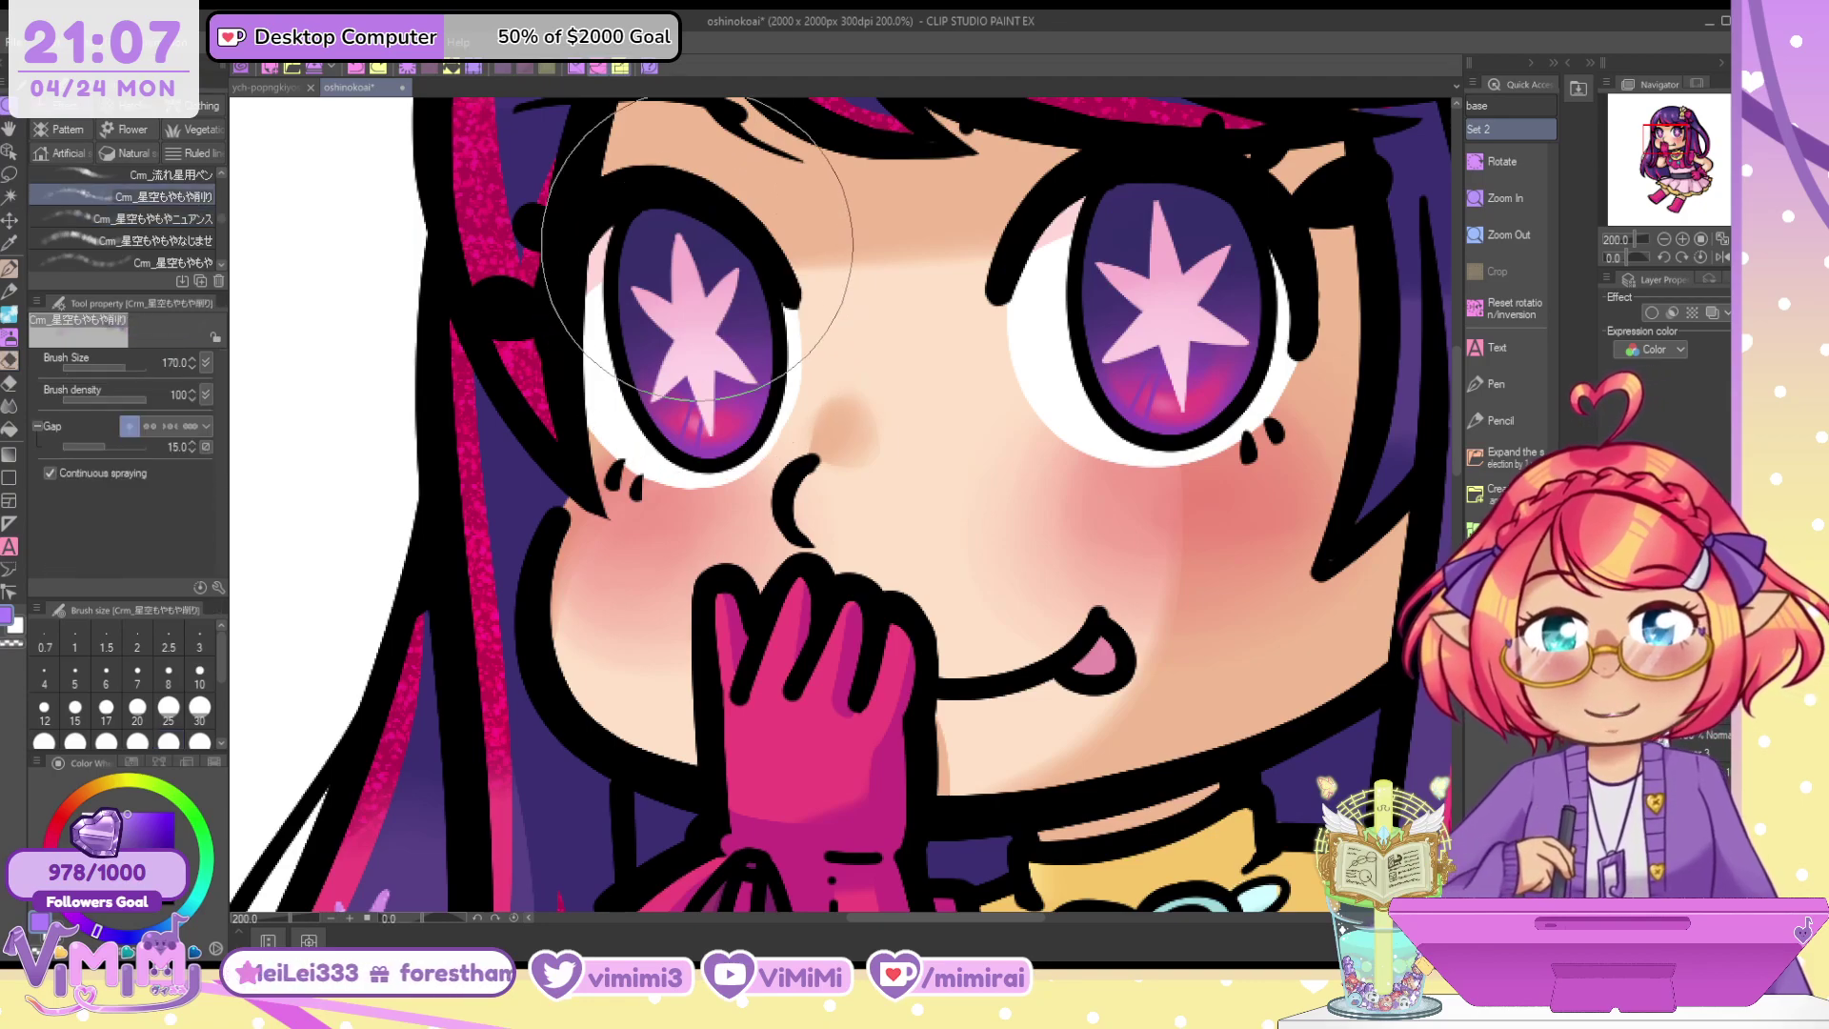
left_click(153, 218)
key("bracketleft")
mouse_move(694, 309)
left_mouse_down()
mouse_move(668, 431)
mouse_move(676, 219)
mouse_move(675, 468)
left_mouse_up()
key("ctrl+z")
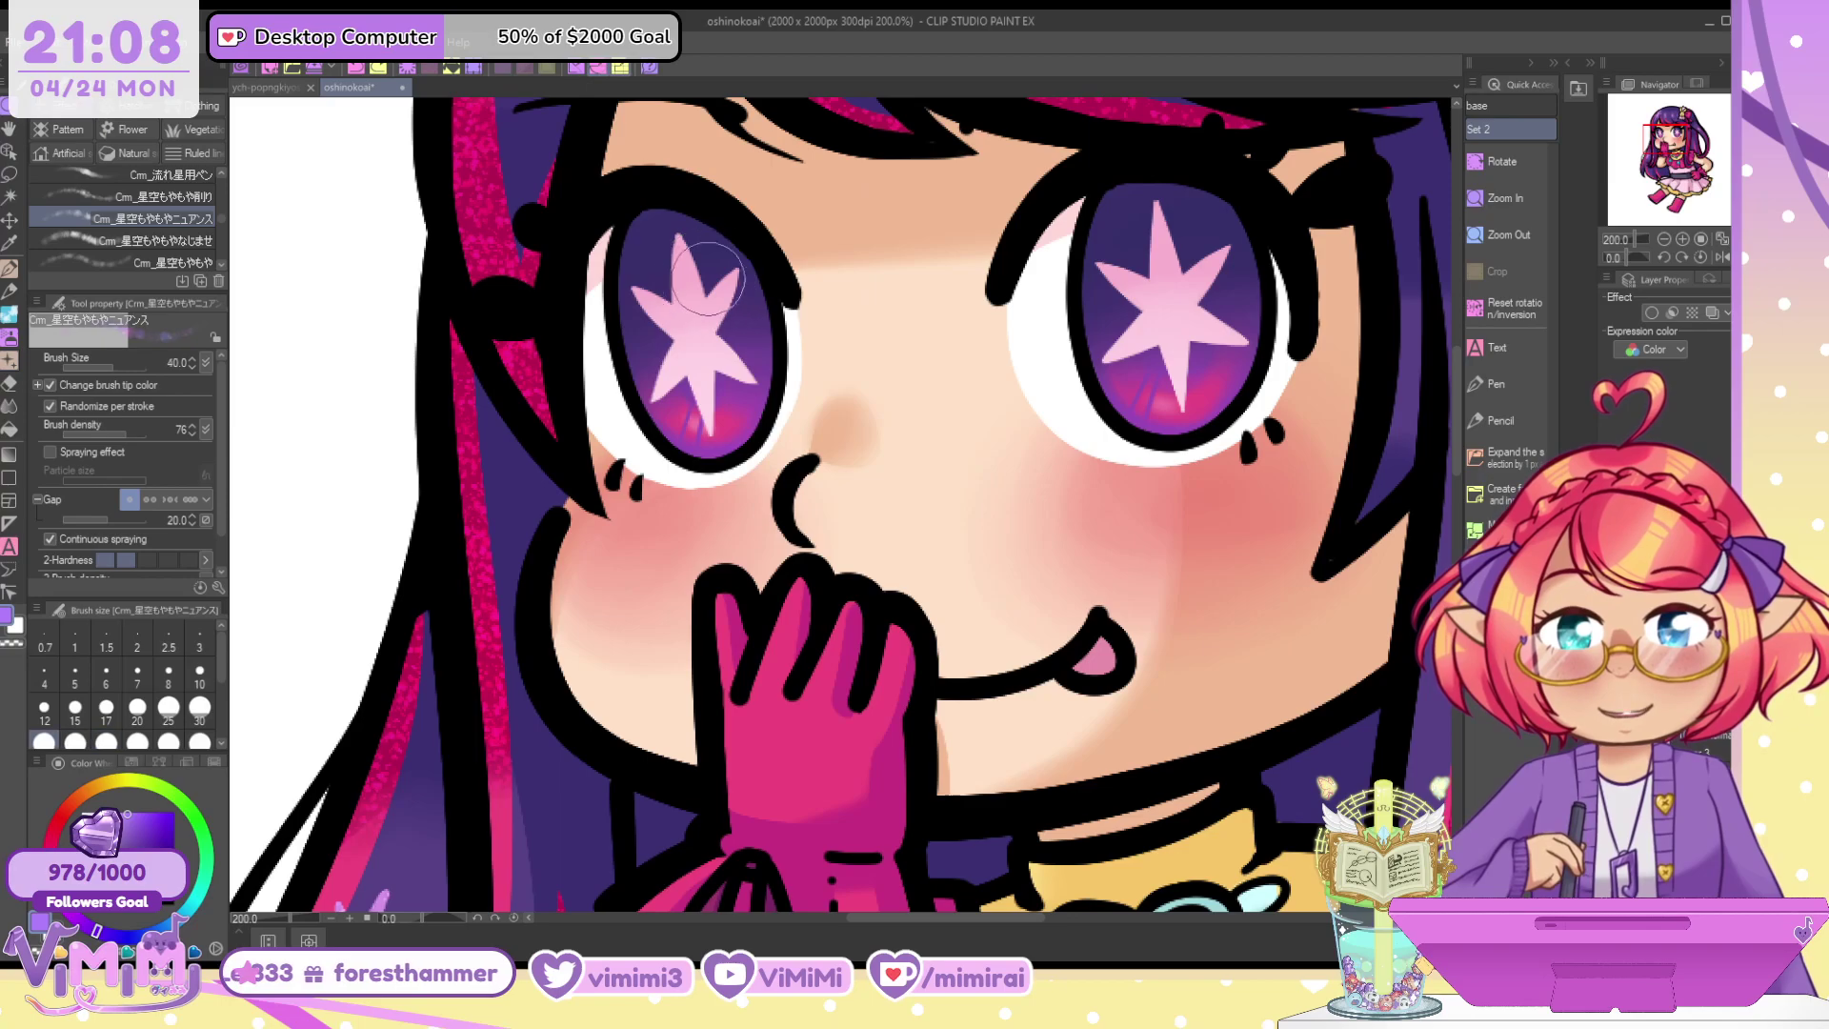
mouse_move(686, 228)
left_mouse_down()
mouse_move(716, 259)
mouse_move(754, 484)
left_mouse_up()
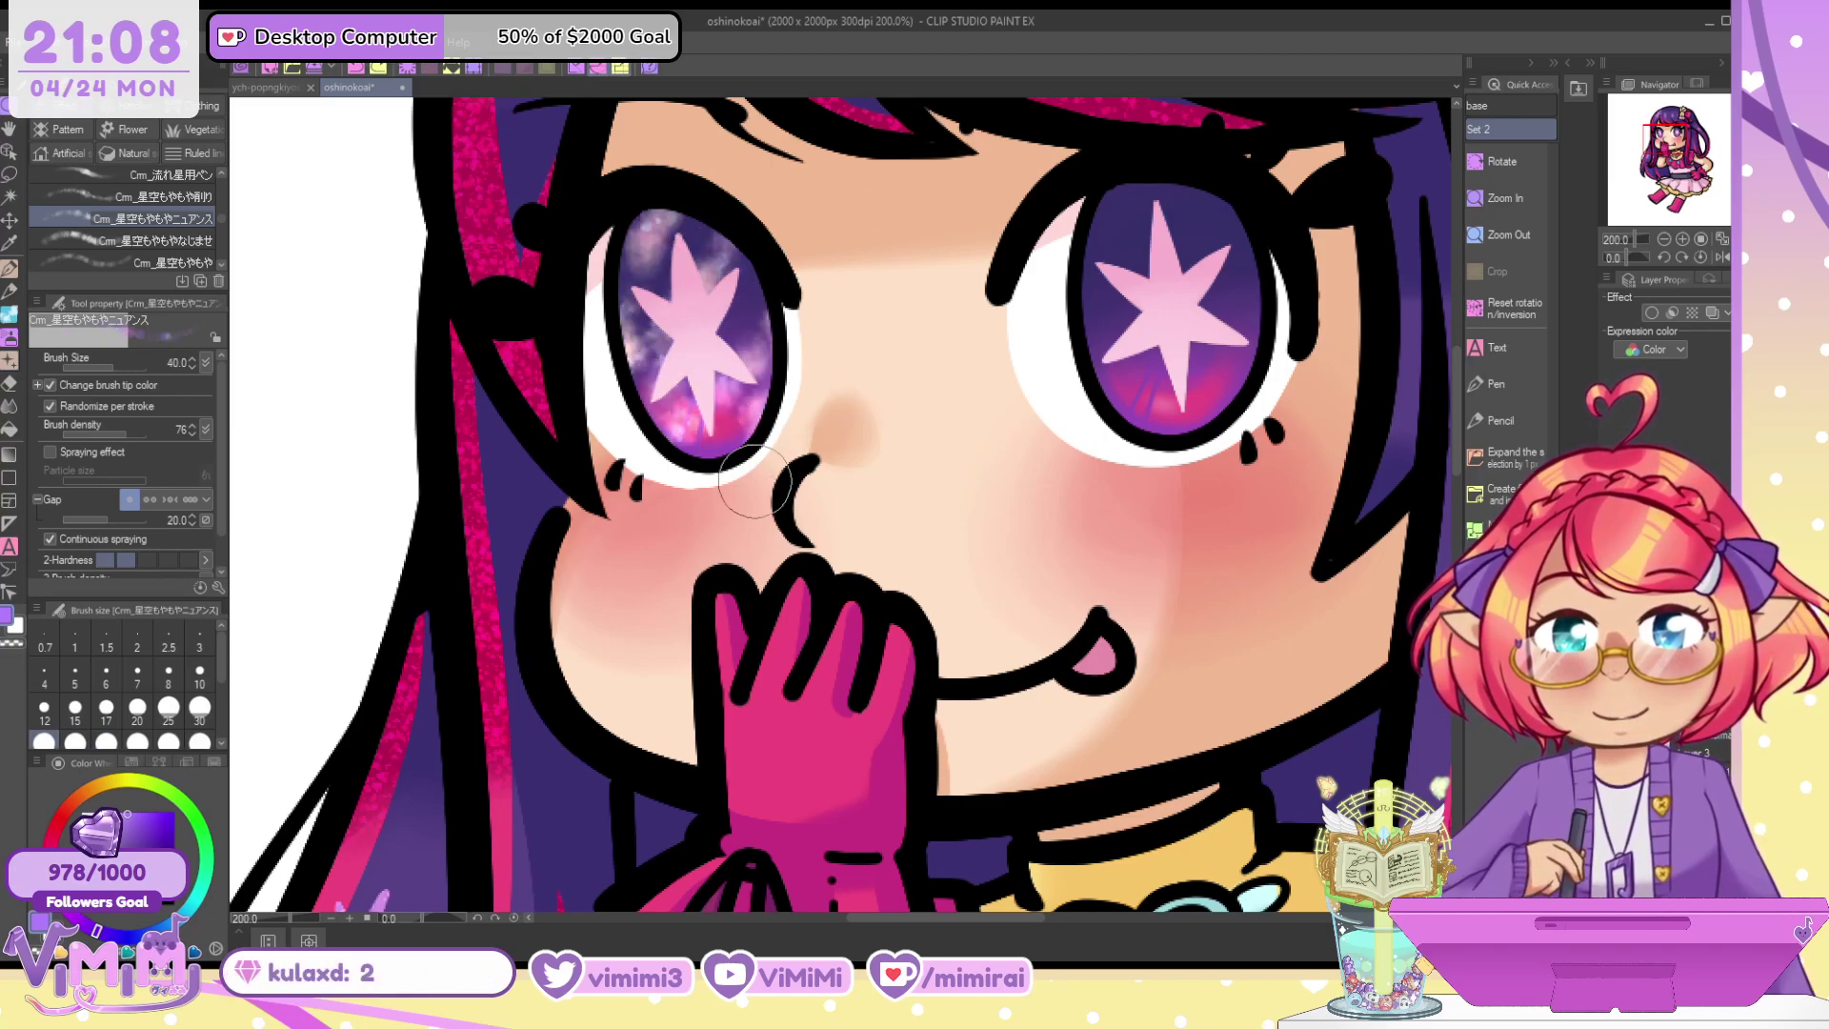
key("ctrl+z")
Try the galaxy haze over the left-hand iris again with the brush at size 60 and undo each stroke
key("bracketright")
key("bracketright")
mouse_move(676, 247)
left_mouse_down()
mouse_move(630, 366)
mouse_move(738, 369)
mouse_move(840, 300)
left_mouse_up()
key("ctrl+z")
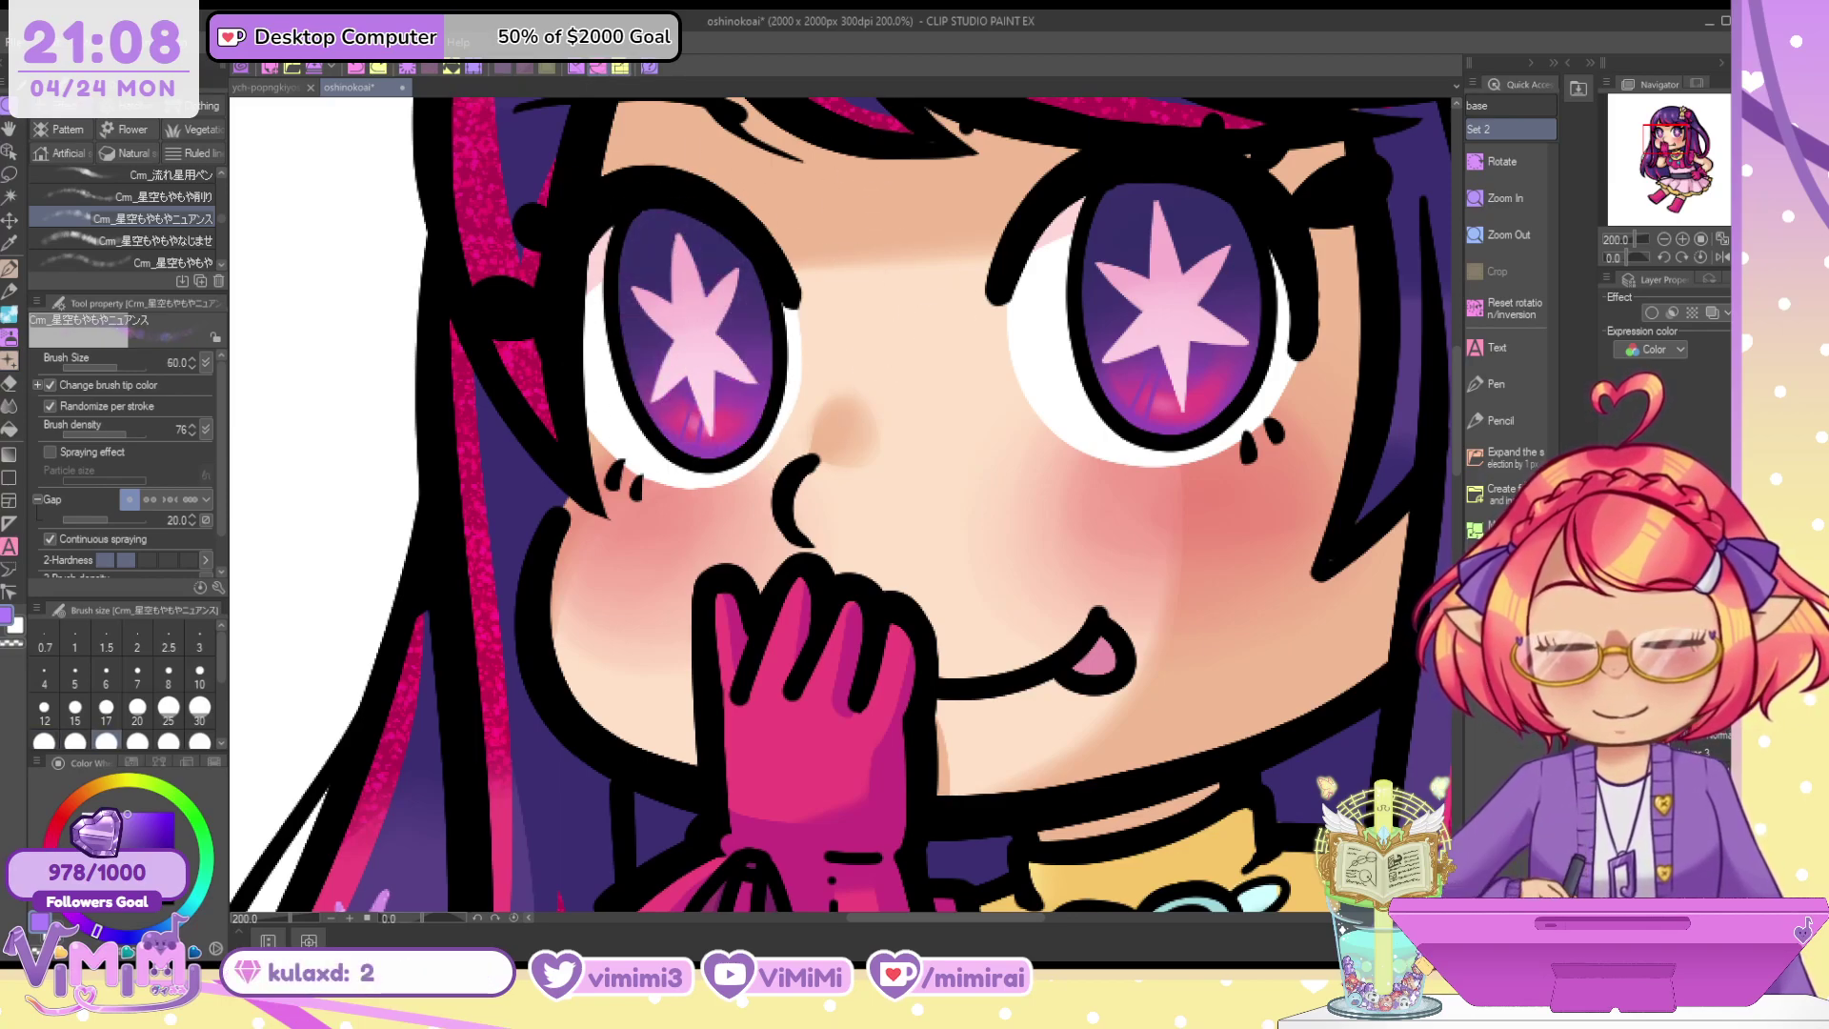
mouse_move(657, 211)
left_mouse_down()
mouse_move(691, 300)
mouse_move(745, 340)
left_mouse_up()
key("ctrl+z")
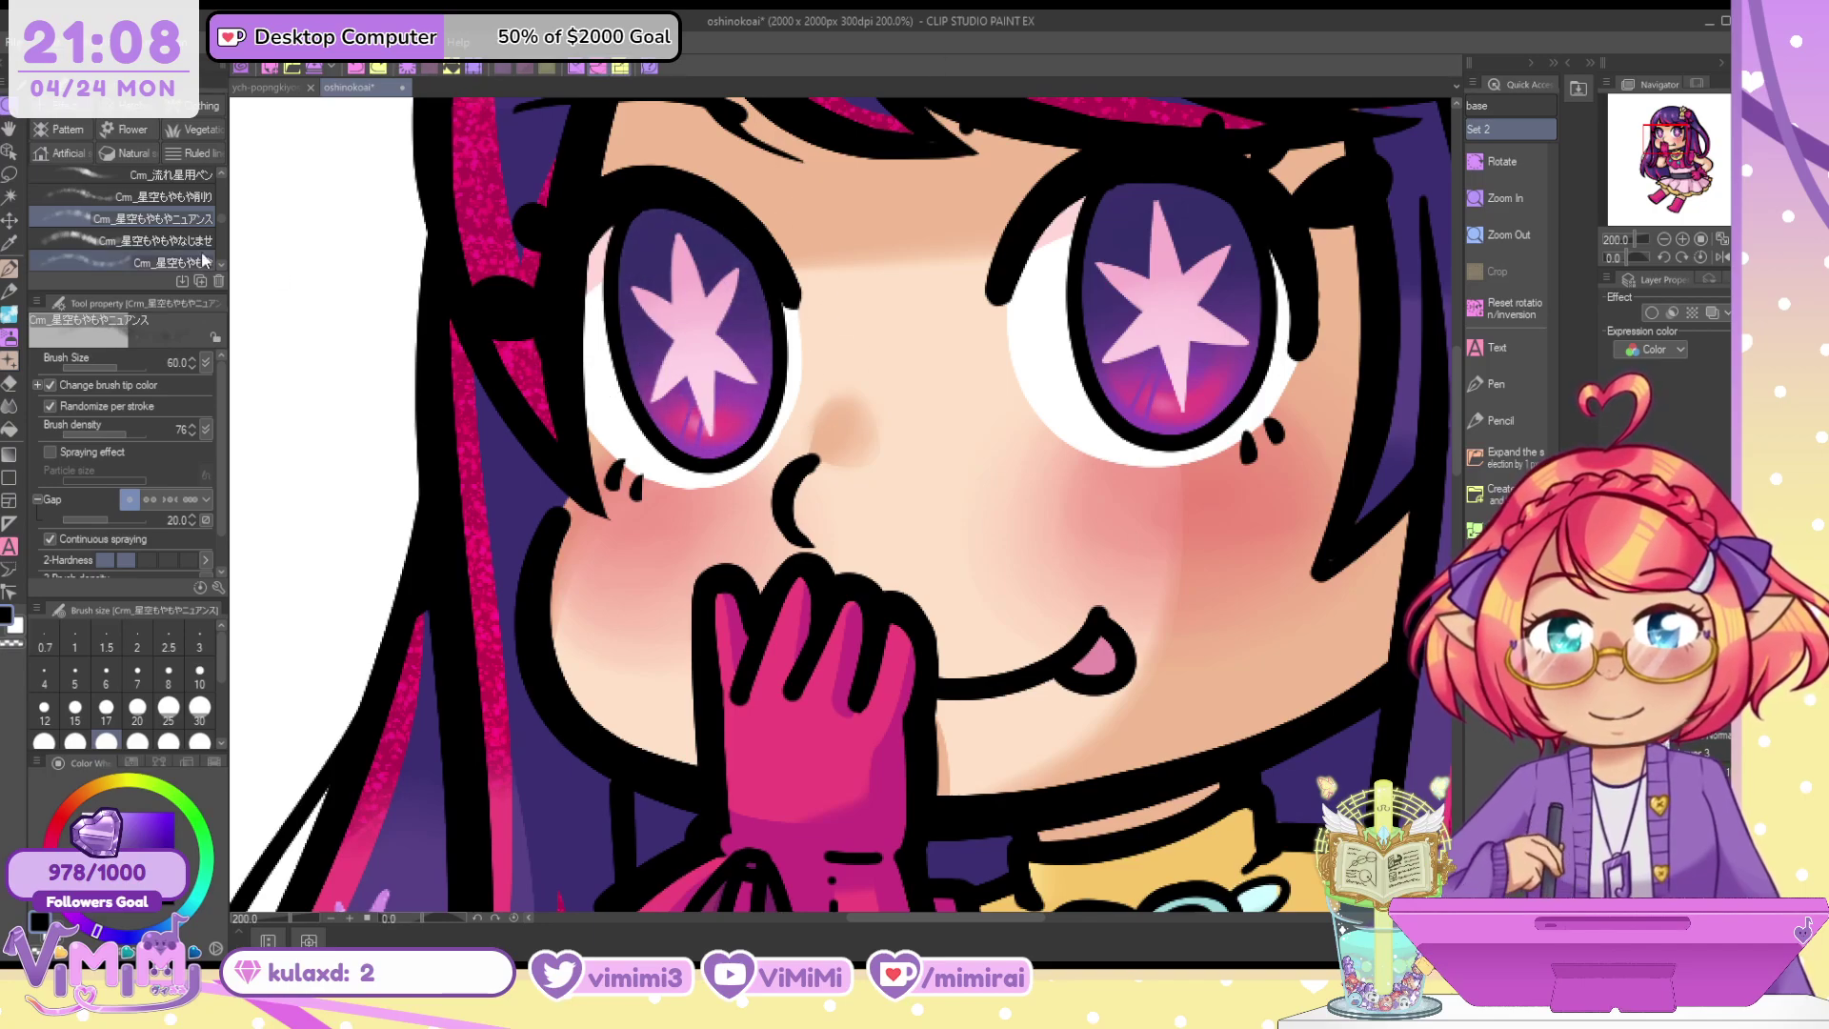
Select the カラフル星追加ブラシS brush and try pink glowing dots over the left-hand iris at sizes 80 and 30, undoing them
left_click(188, 262)
left_click(221, 265)
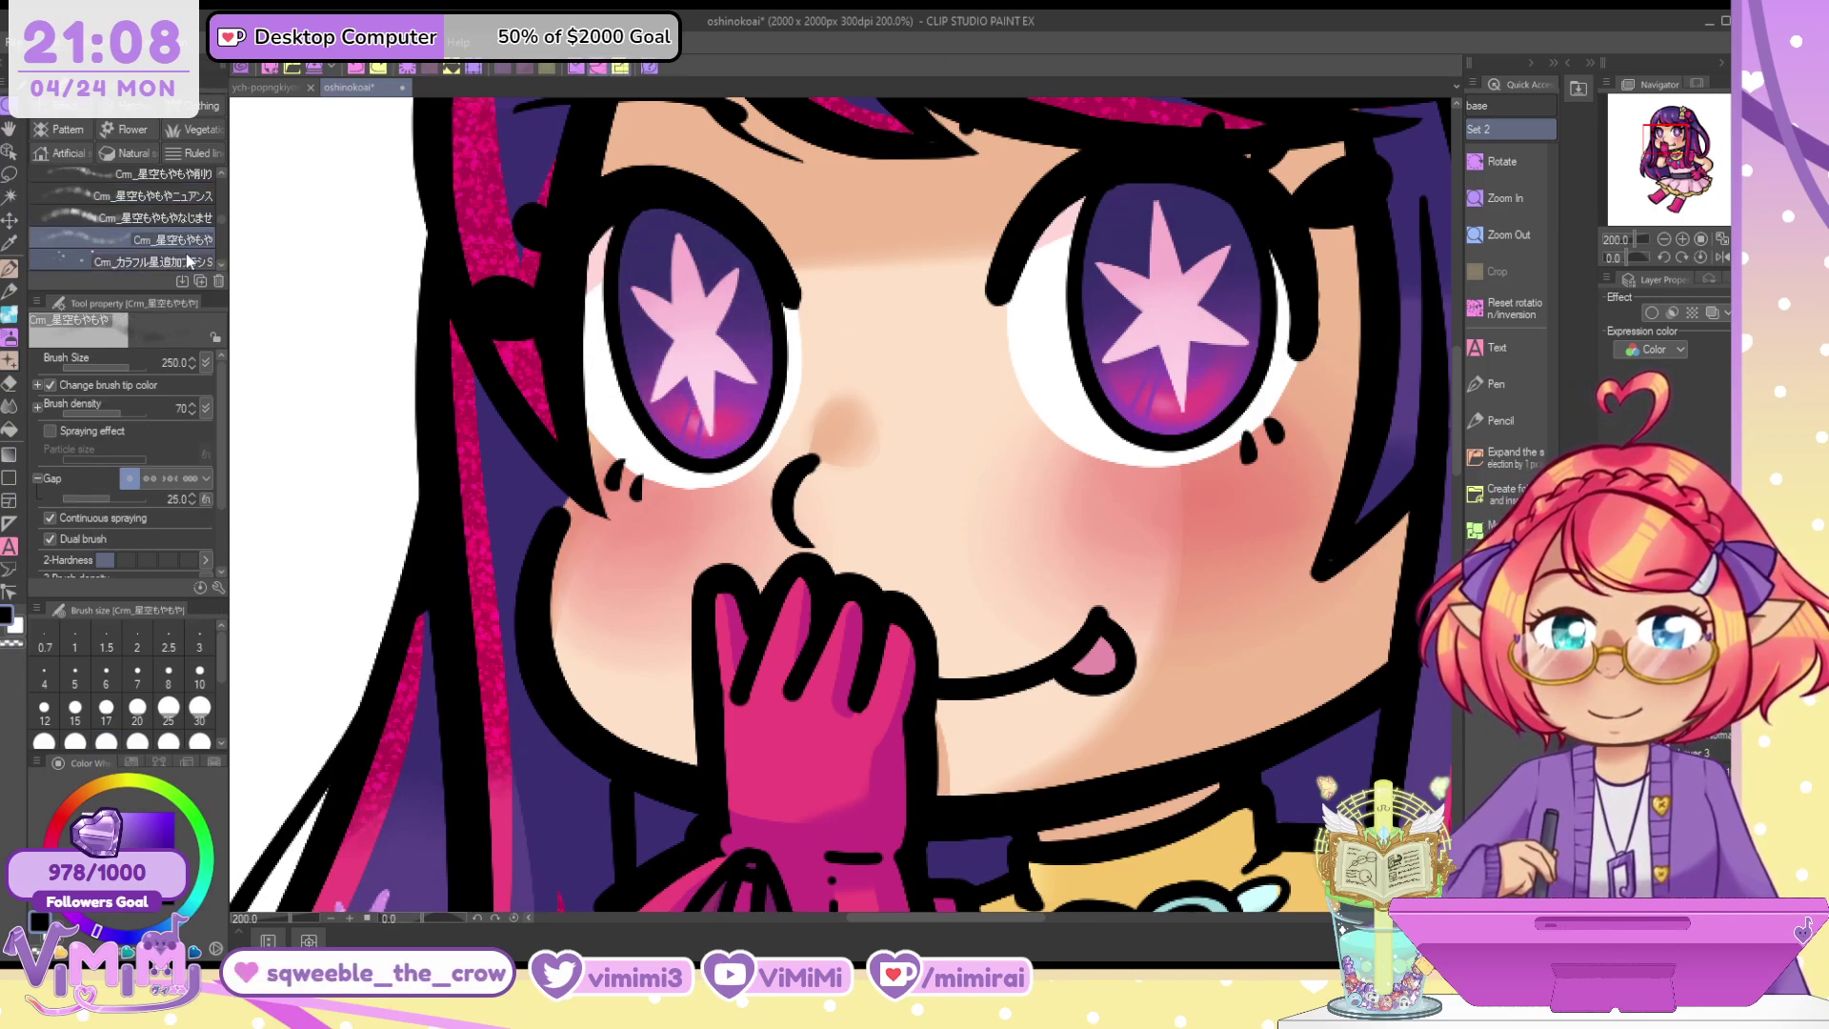
left_click(152, 261)
key("bracketleft")
key("bracketleft")
key("bracketleft")
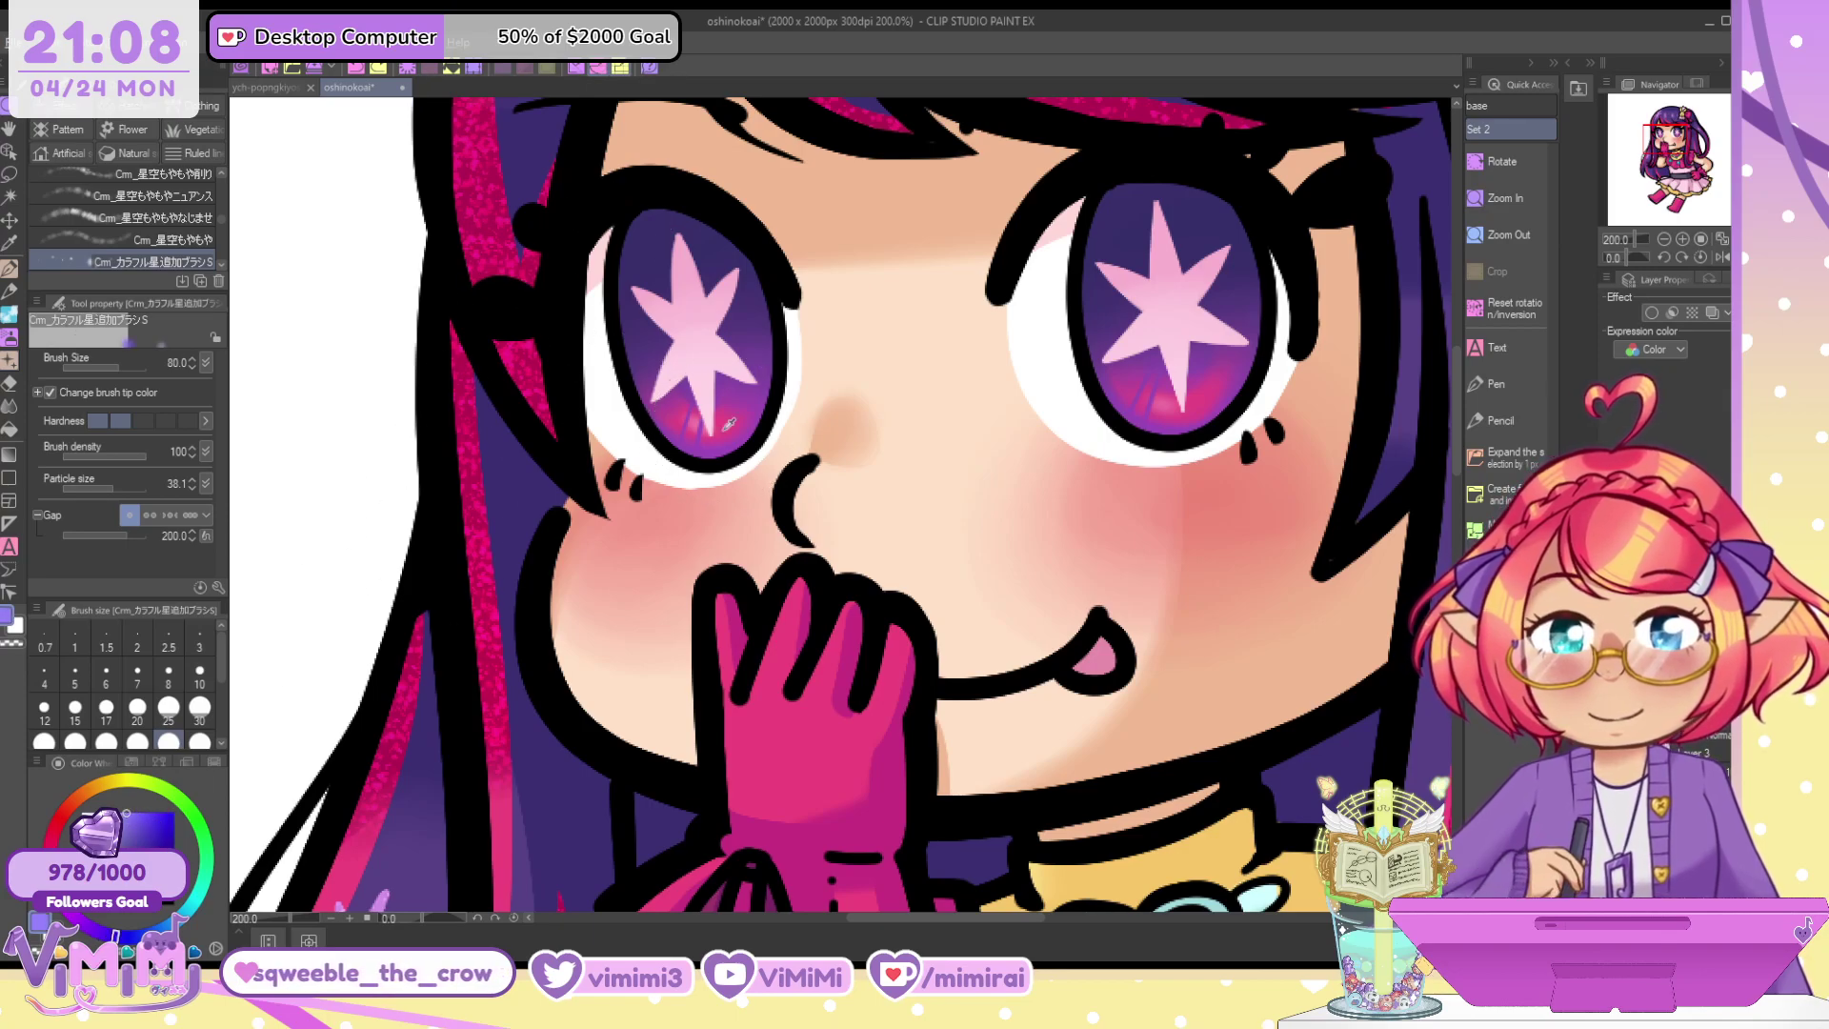
left_click_drag(721, 190, 647, 263)
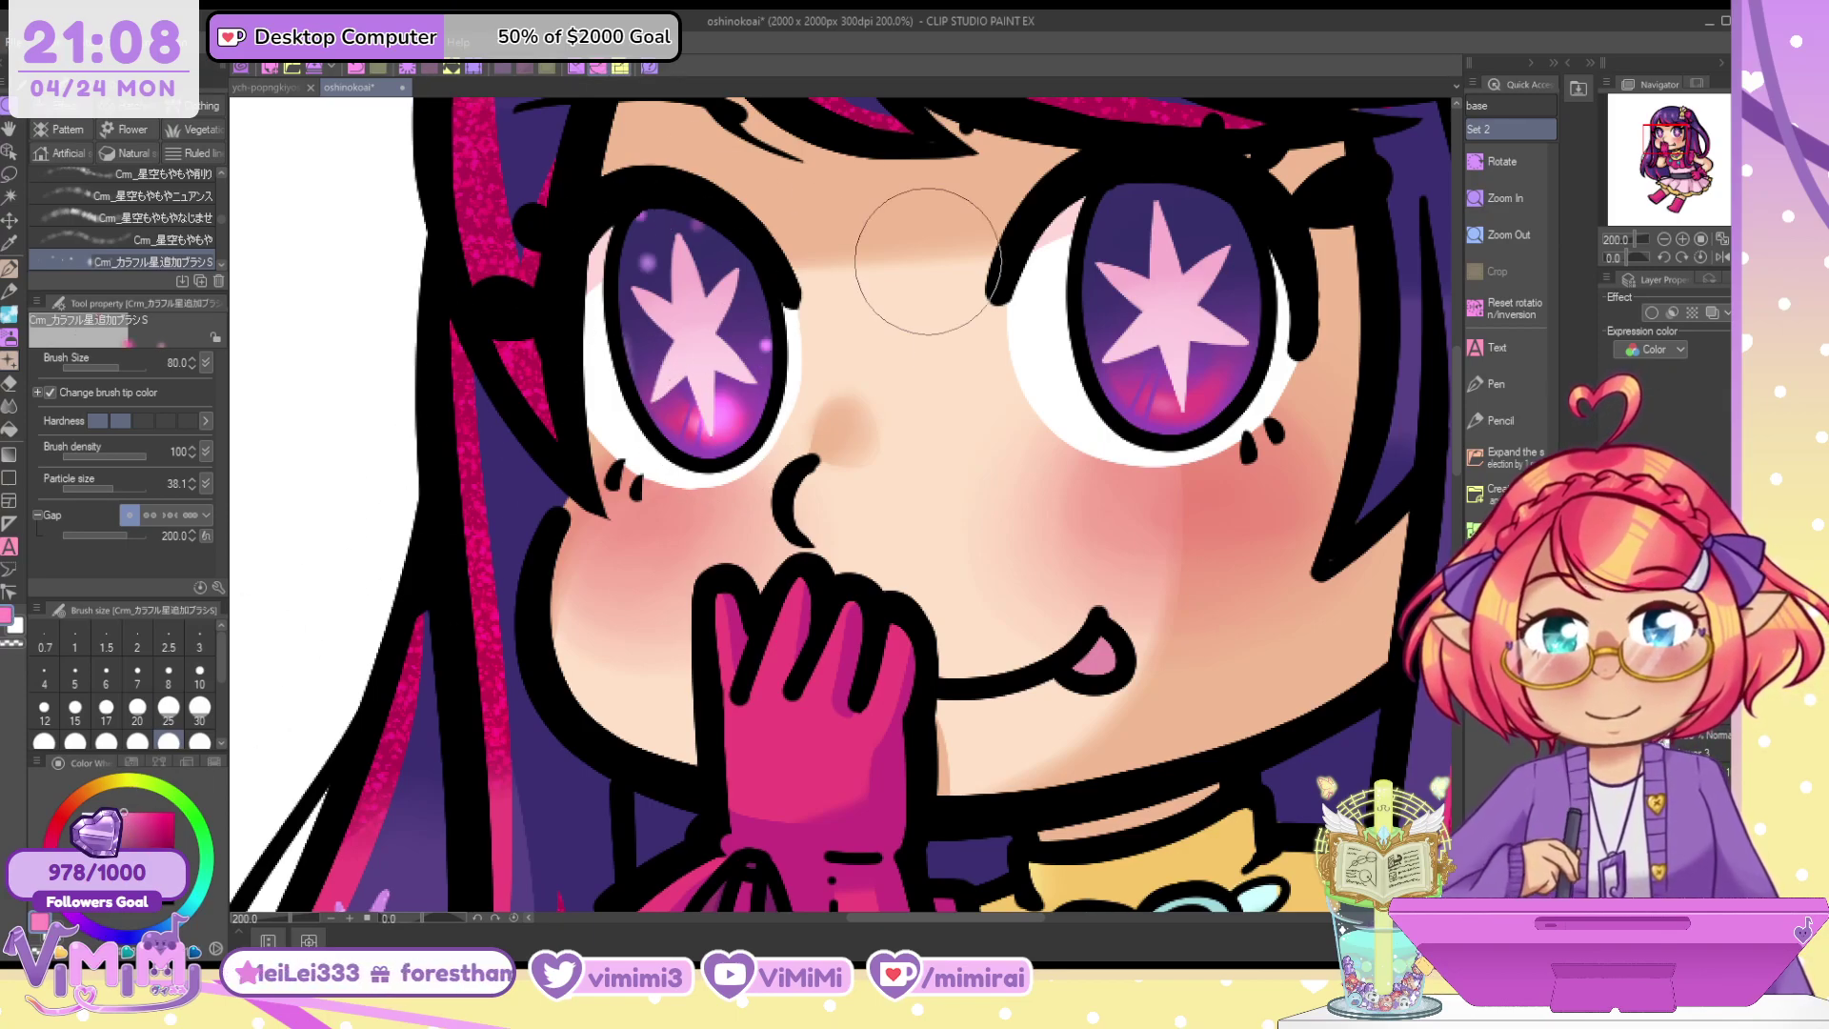
key("ctrl+z")
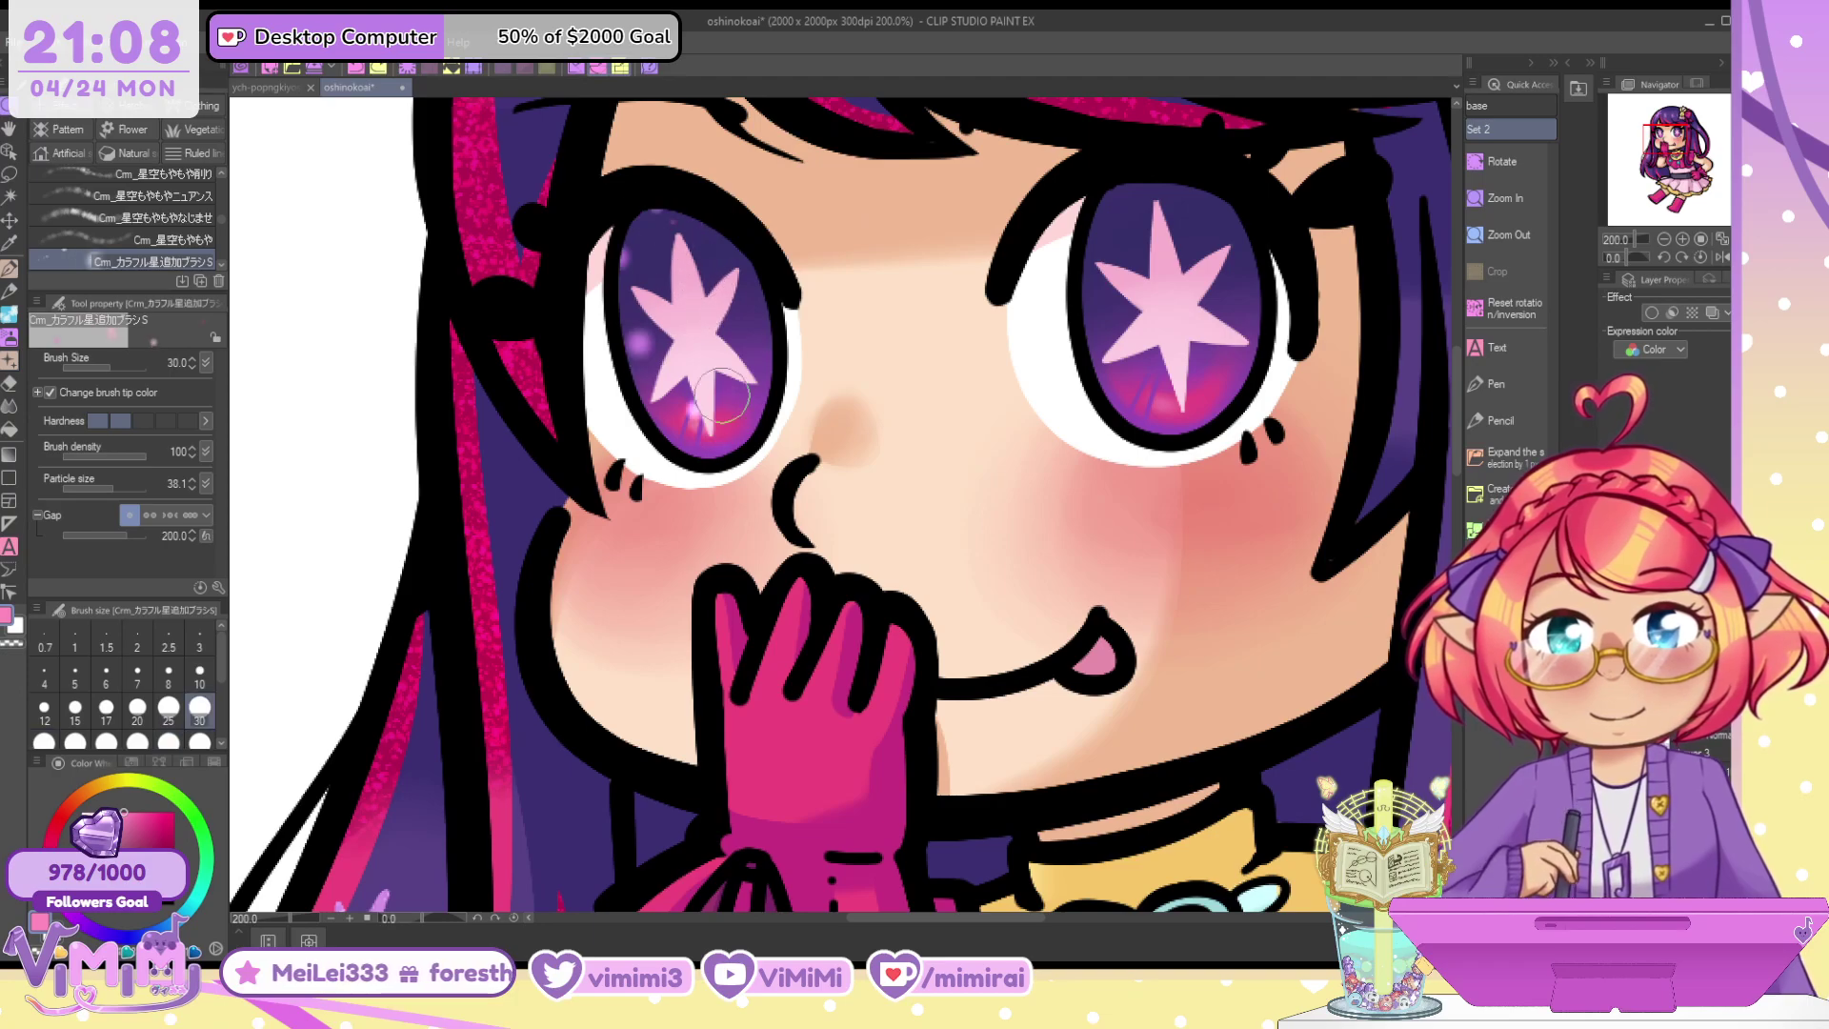
key("ctrl+z")
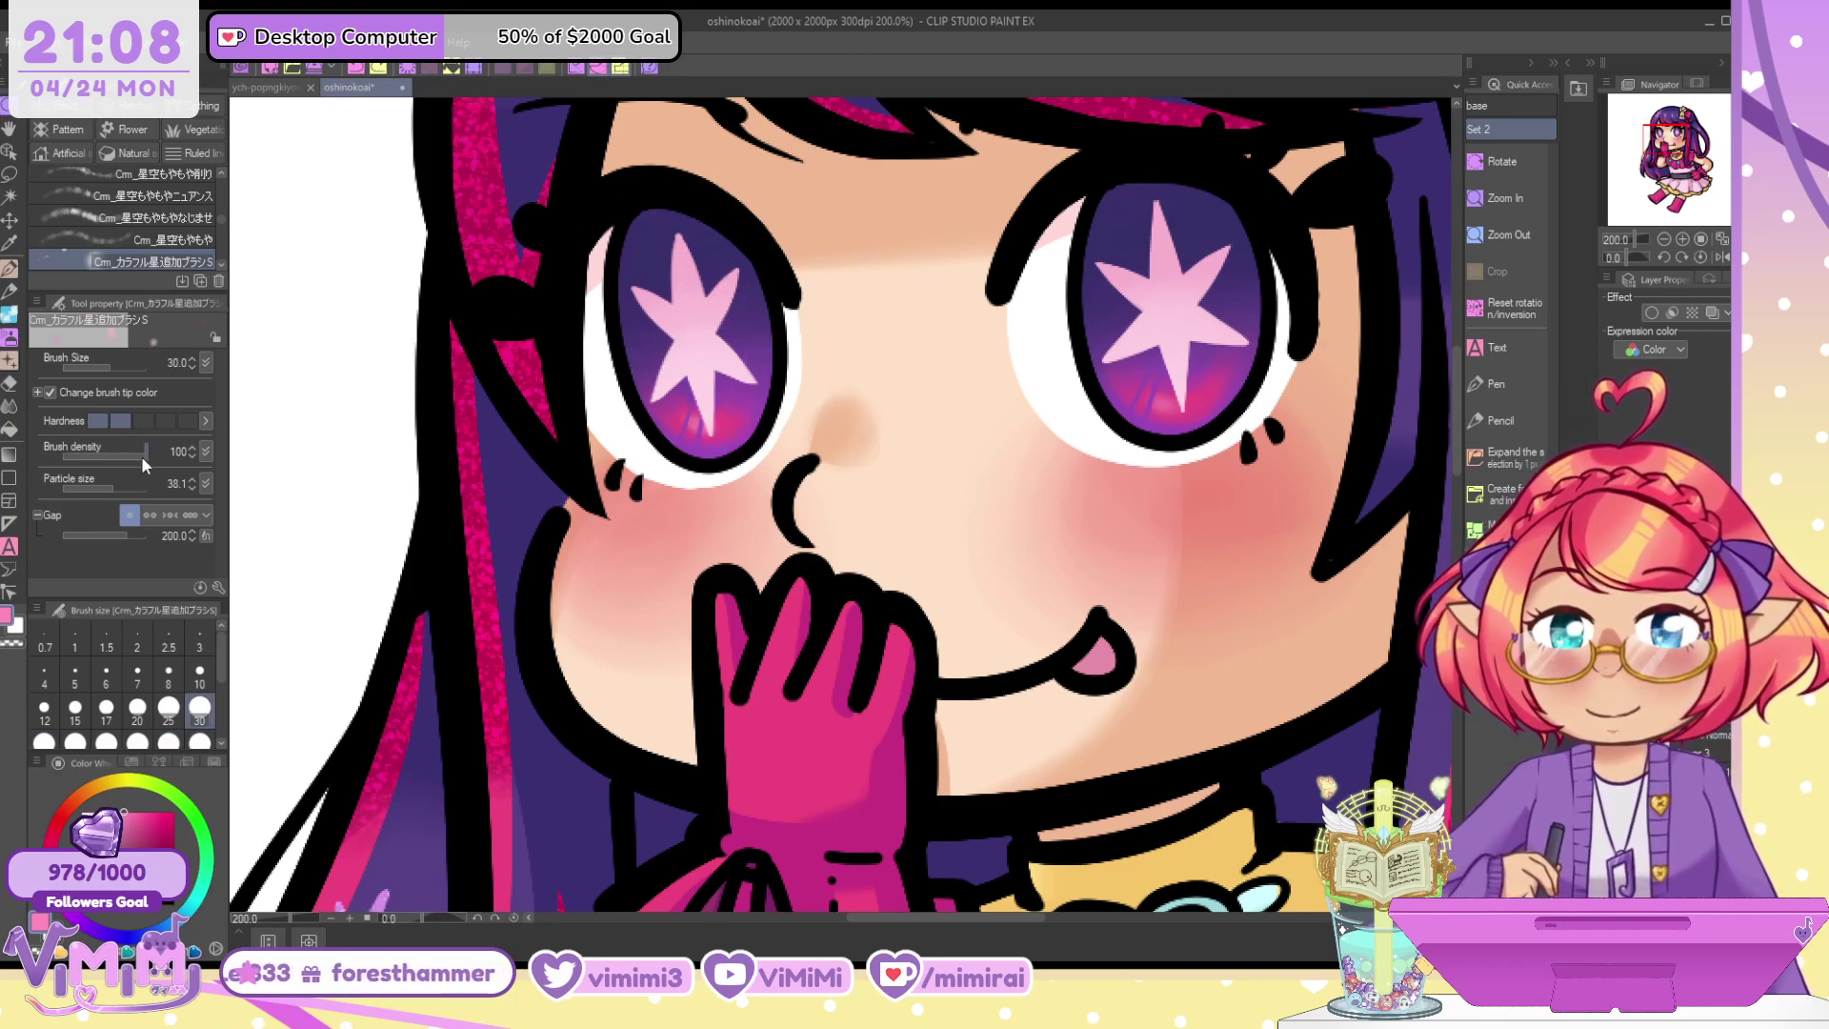
Scatter tiny pink and purple star specks over both irises with the brush at size 50, starting with particle size 13.4
left_click(101, 484)
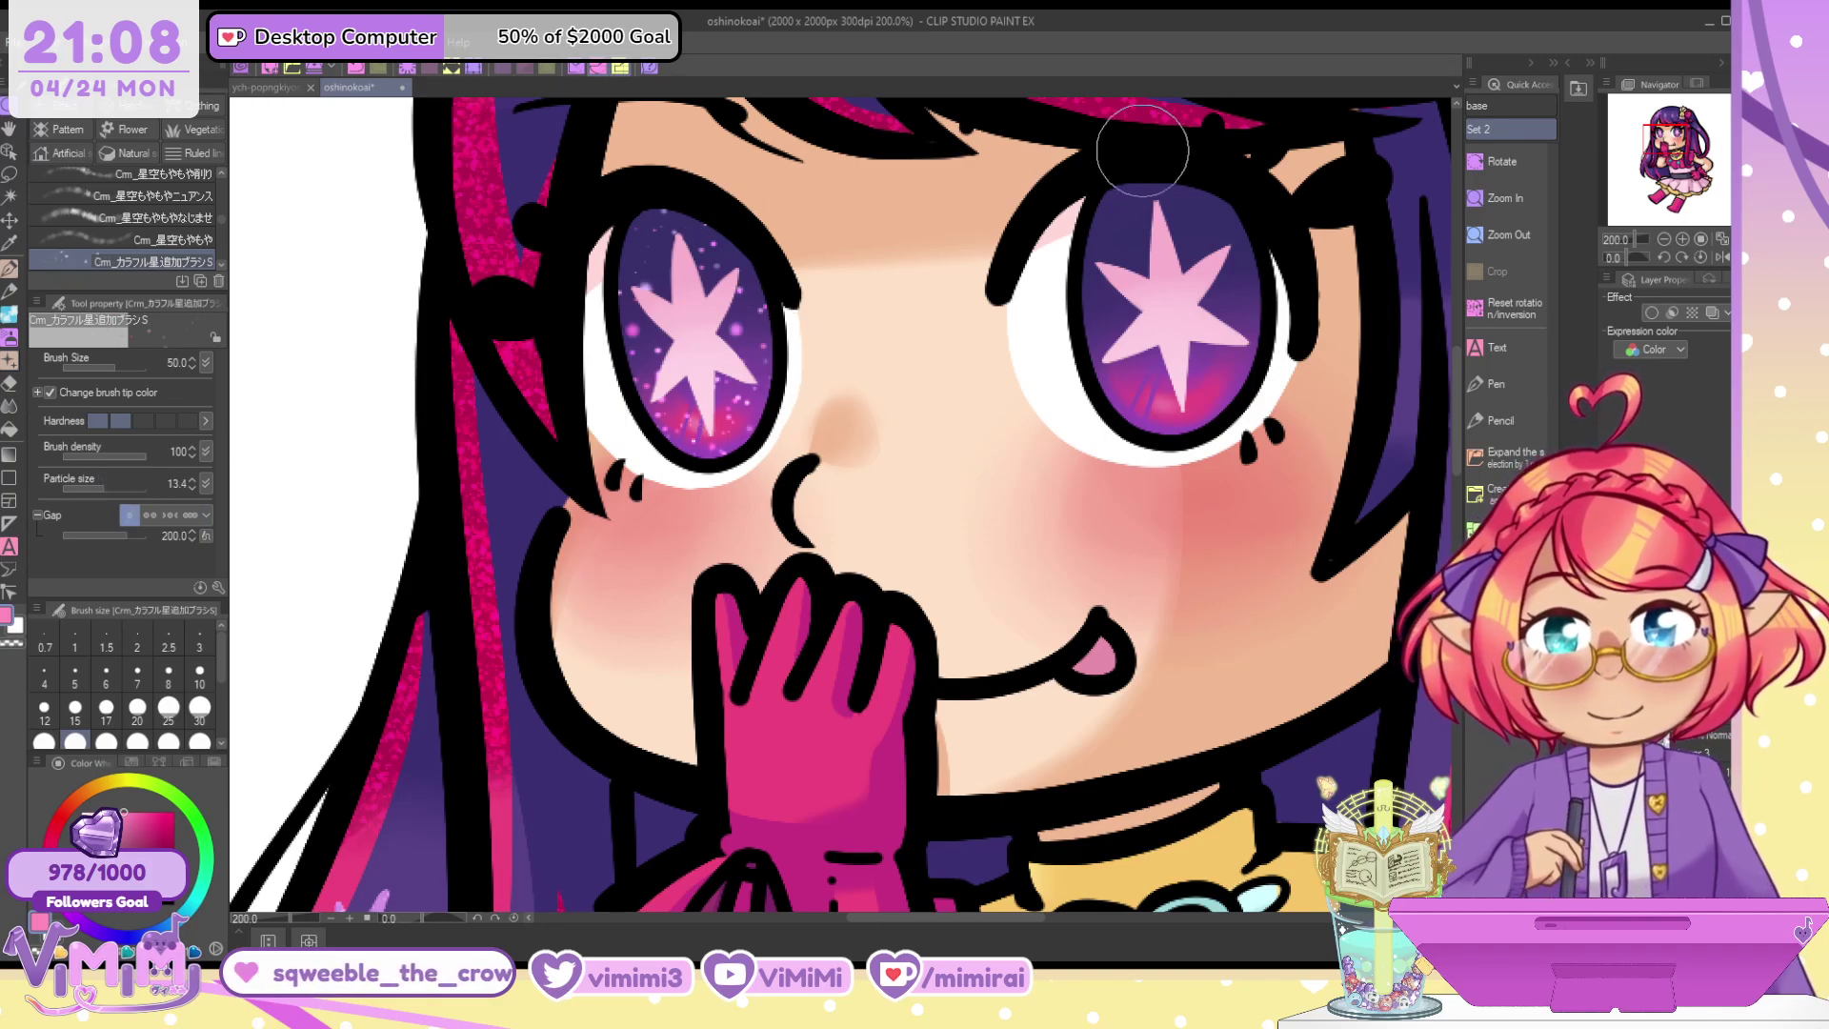
scroll(1098, 326, "down", 3)
scroll(1148, 342, "up", 3)
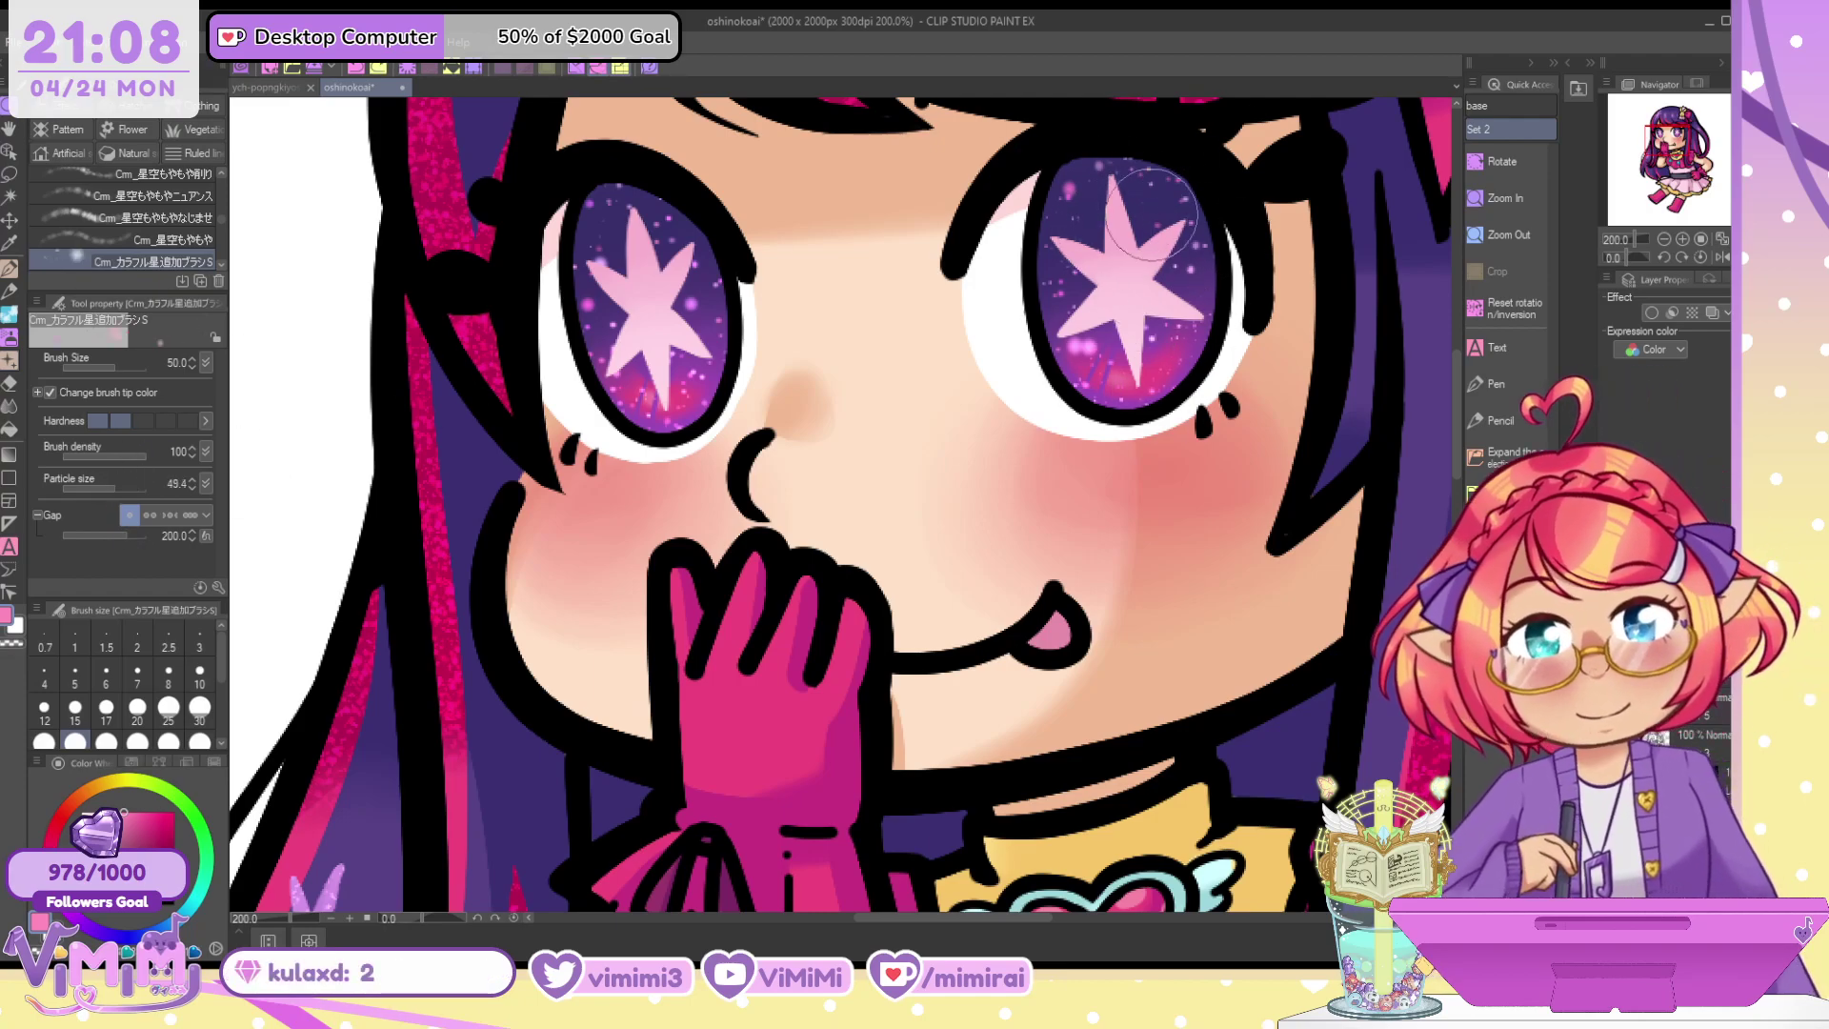
Add a larger magenta glow dot low in the left-hand iris with particle size 49.4
mouse_move(1084, 229)
left_mouse_down()
mouse_move(1118, 176)
mouse_move(1192, 250)
left_mouse_up()
key("ctrl+z")
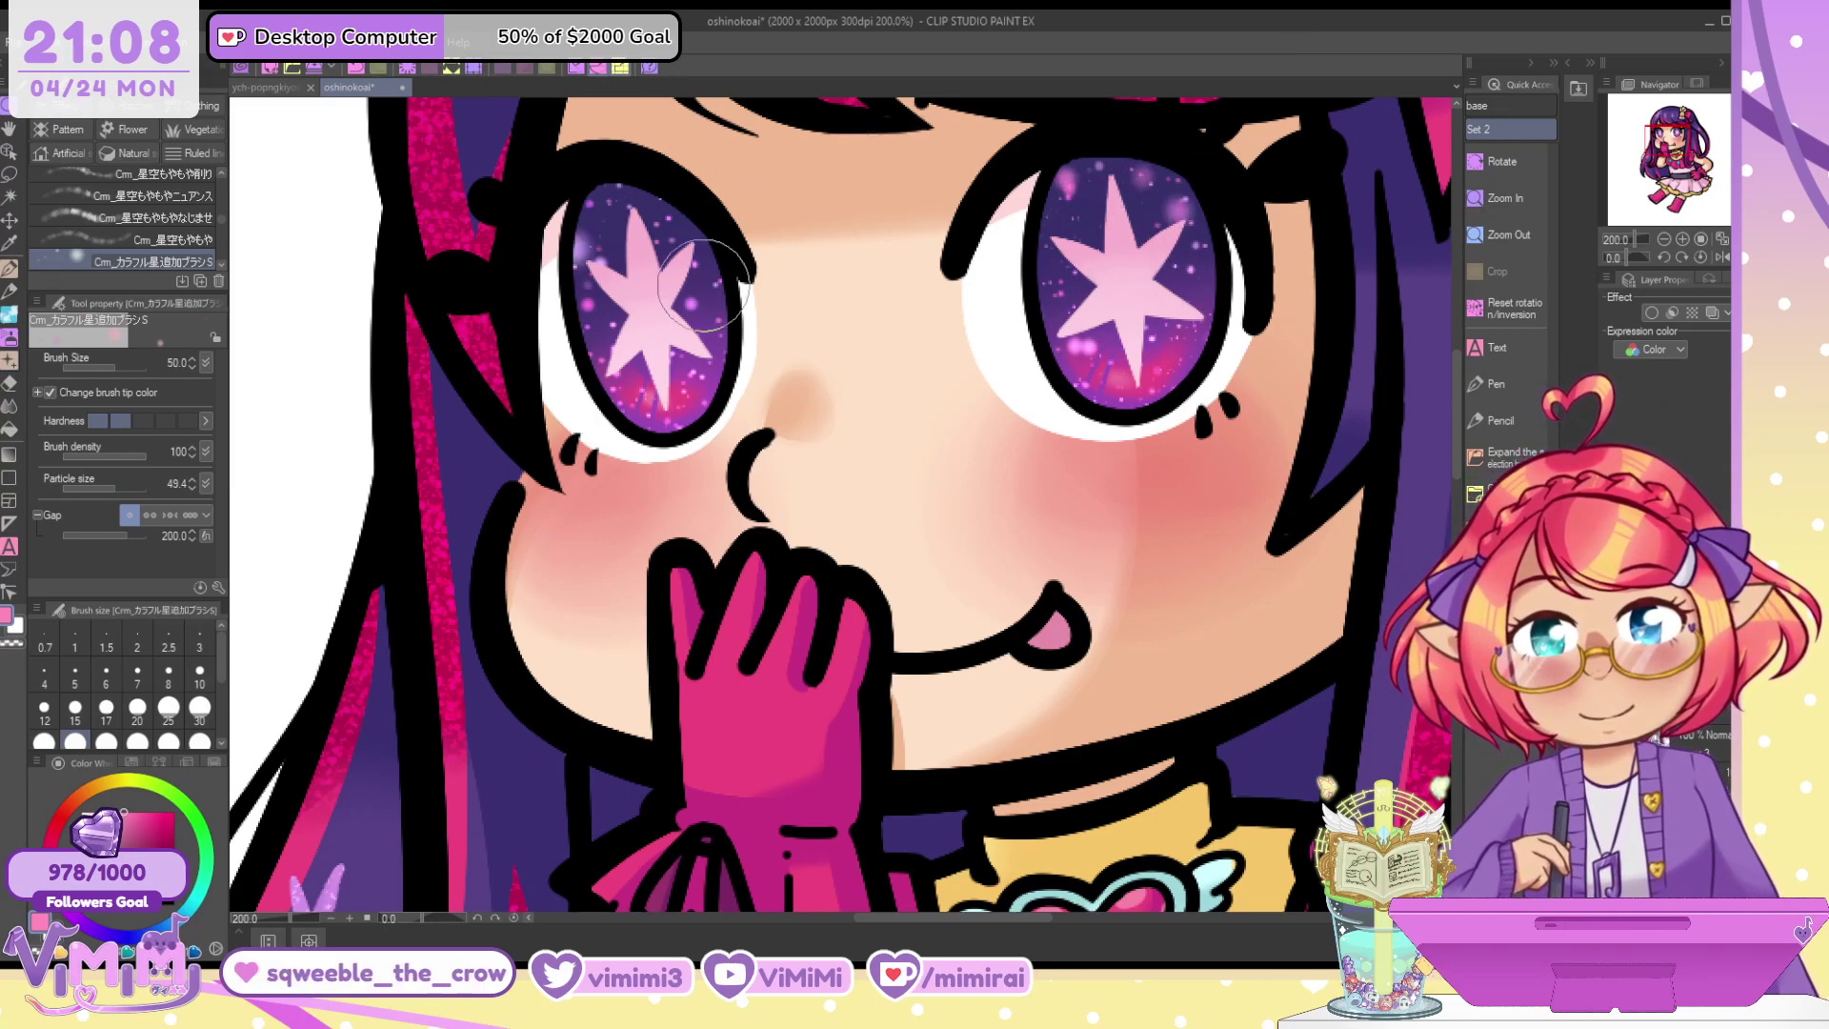
left_click_drag(672, 443, 583, 419)
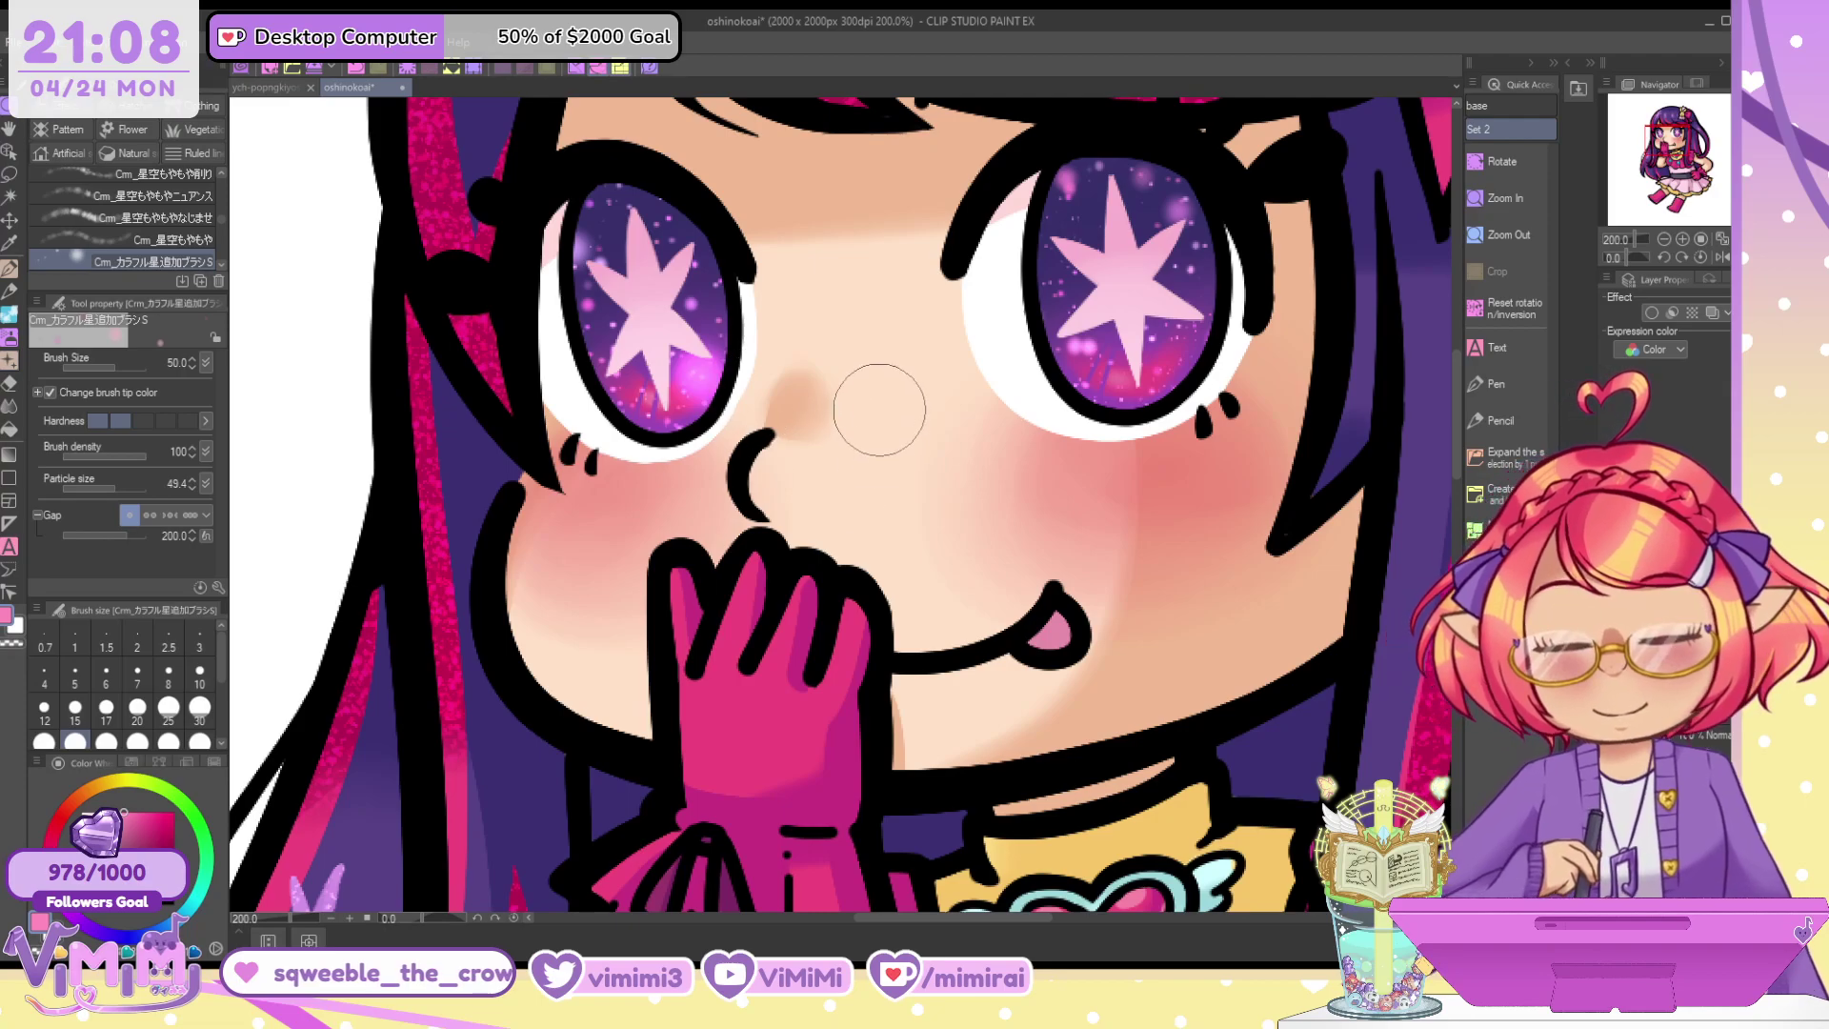
Cover the stars in both eyes with pink glitter using the ラメ入りボールペン pen at size 80
scroll(874, 400, "down", 2)
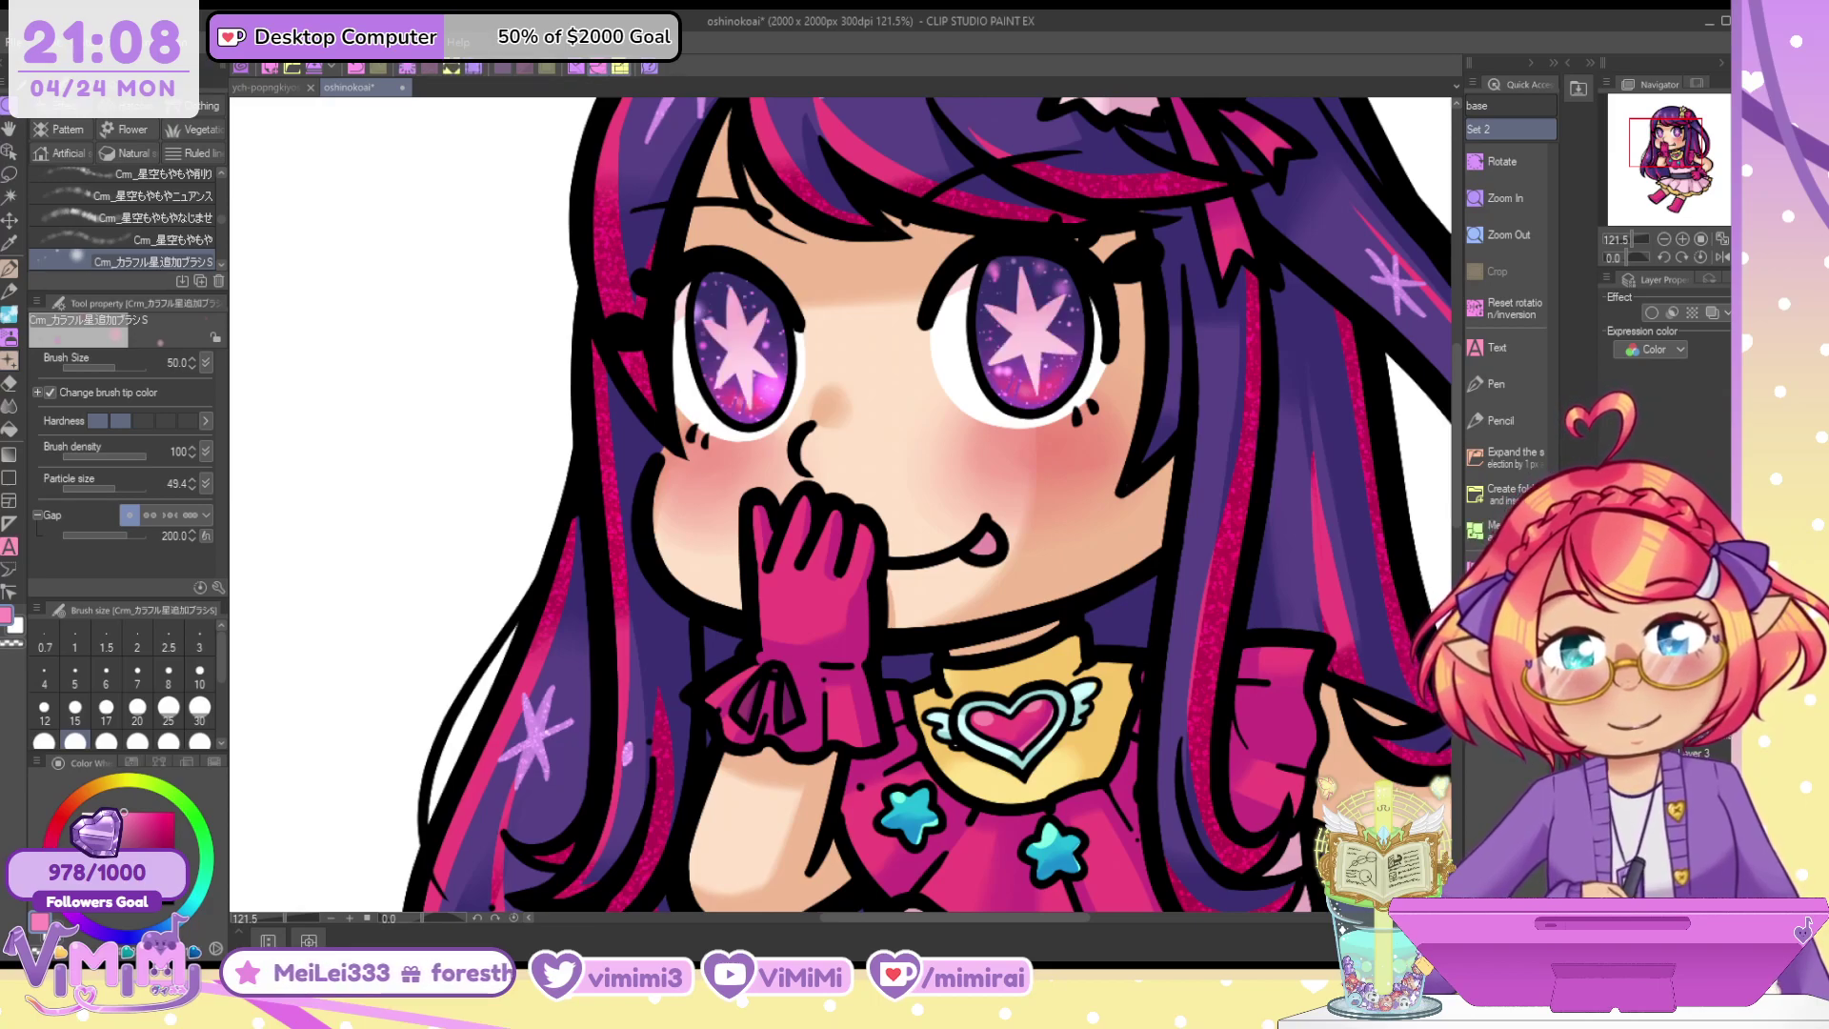
left_click(9, 268)
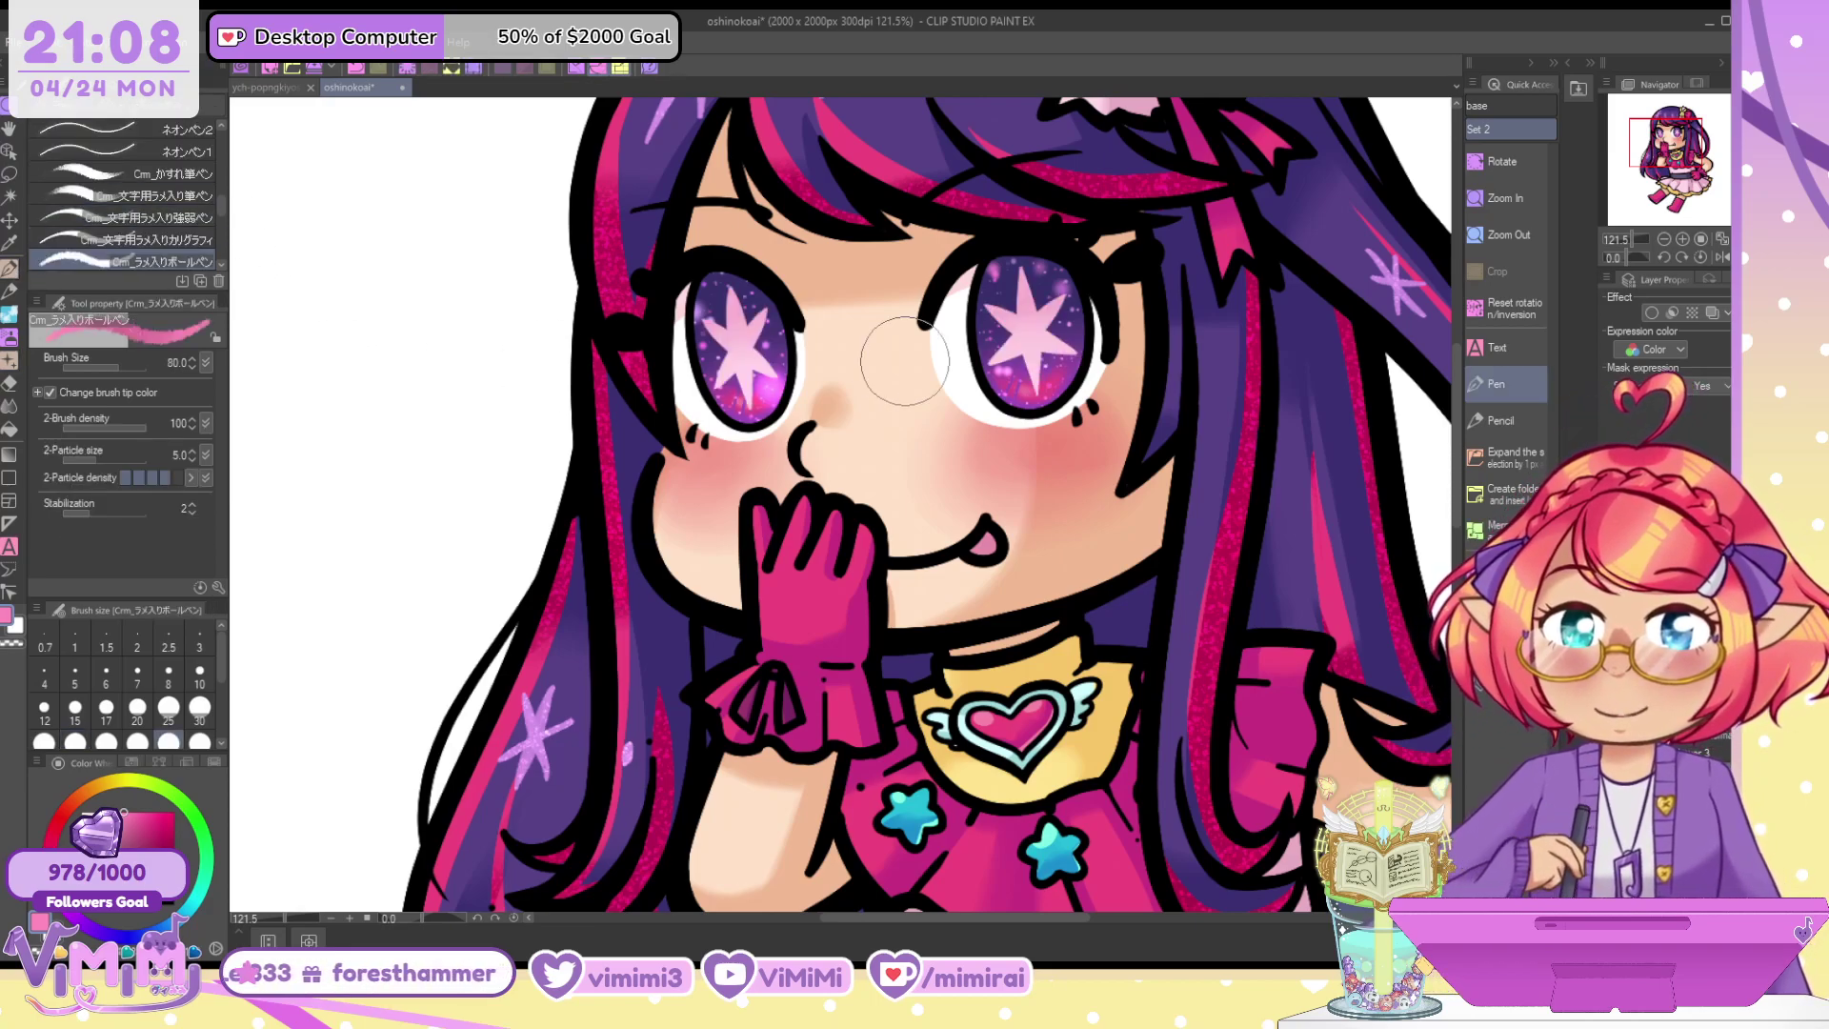
mouse_move(722, 334)
left_mouse_down()
mouse_move(725, 380)
mouse_move(762, 439)
left_mouse_up()
left_click_drag(1006, 255, 1059, 441)
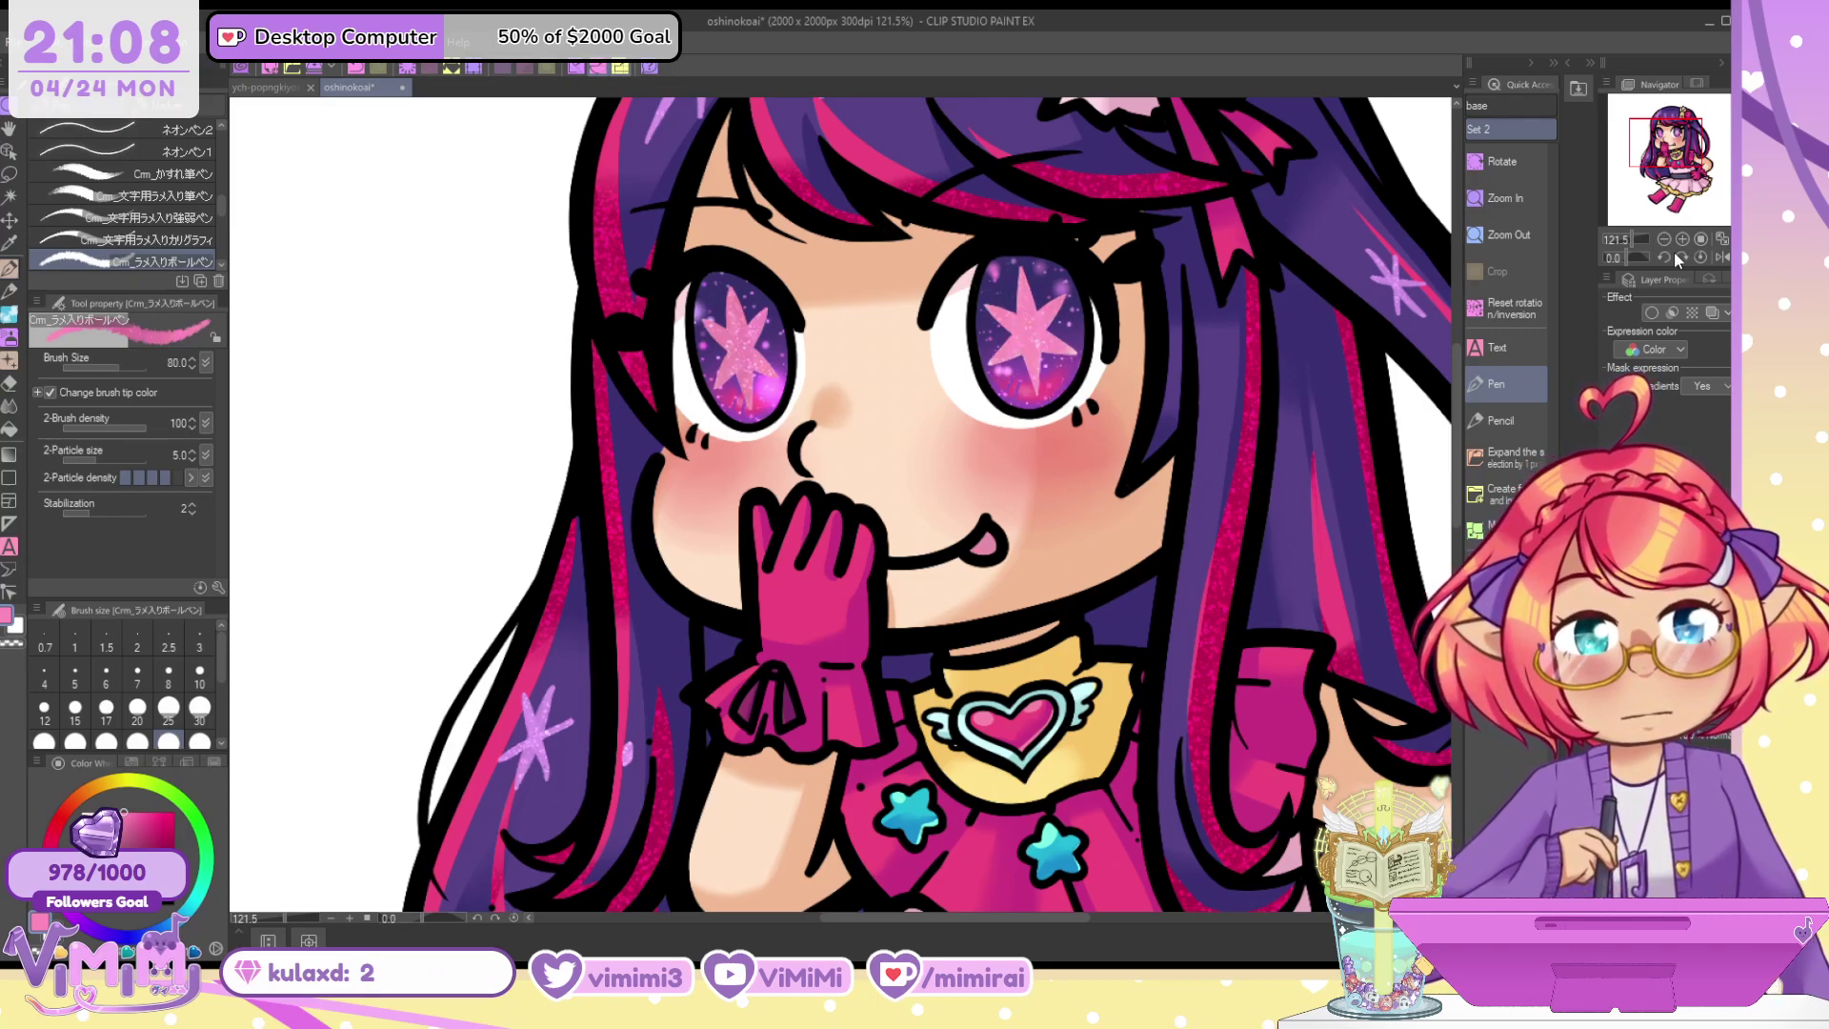
Compare both stars with and without the pink glitter by undoing and redoing the strokes
key("ctrl+z")
key("ctrl+z")
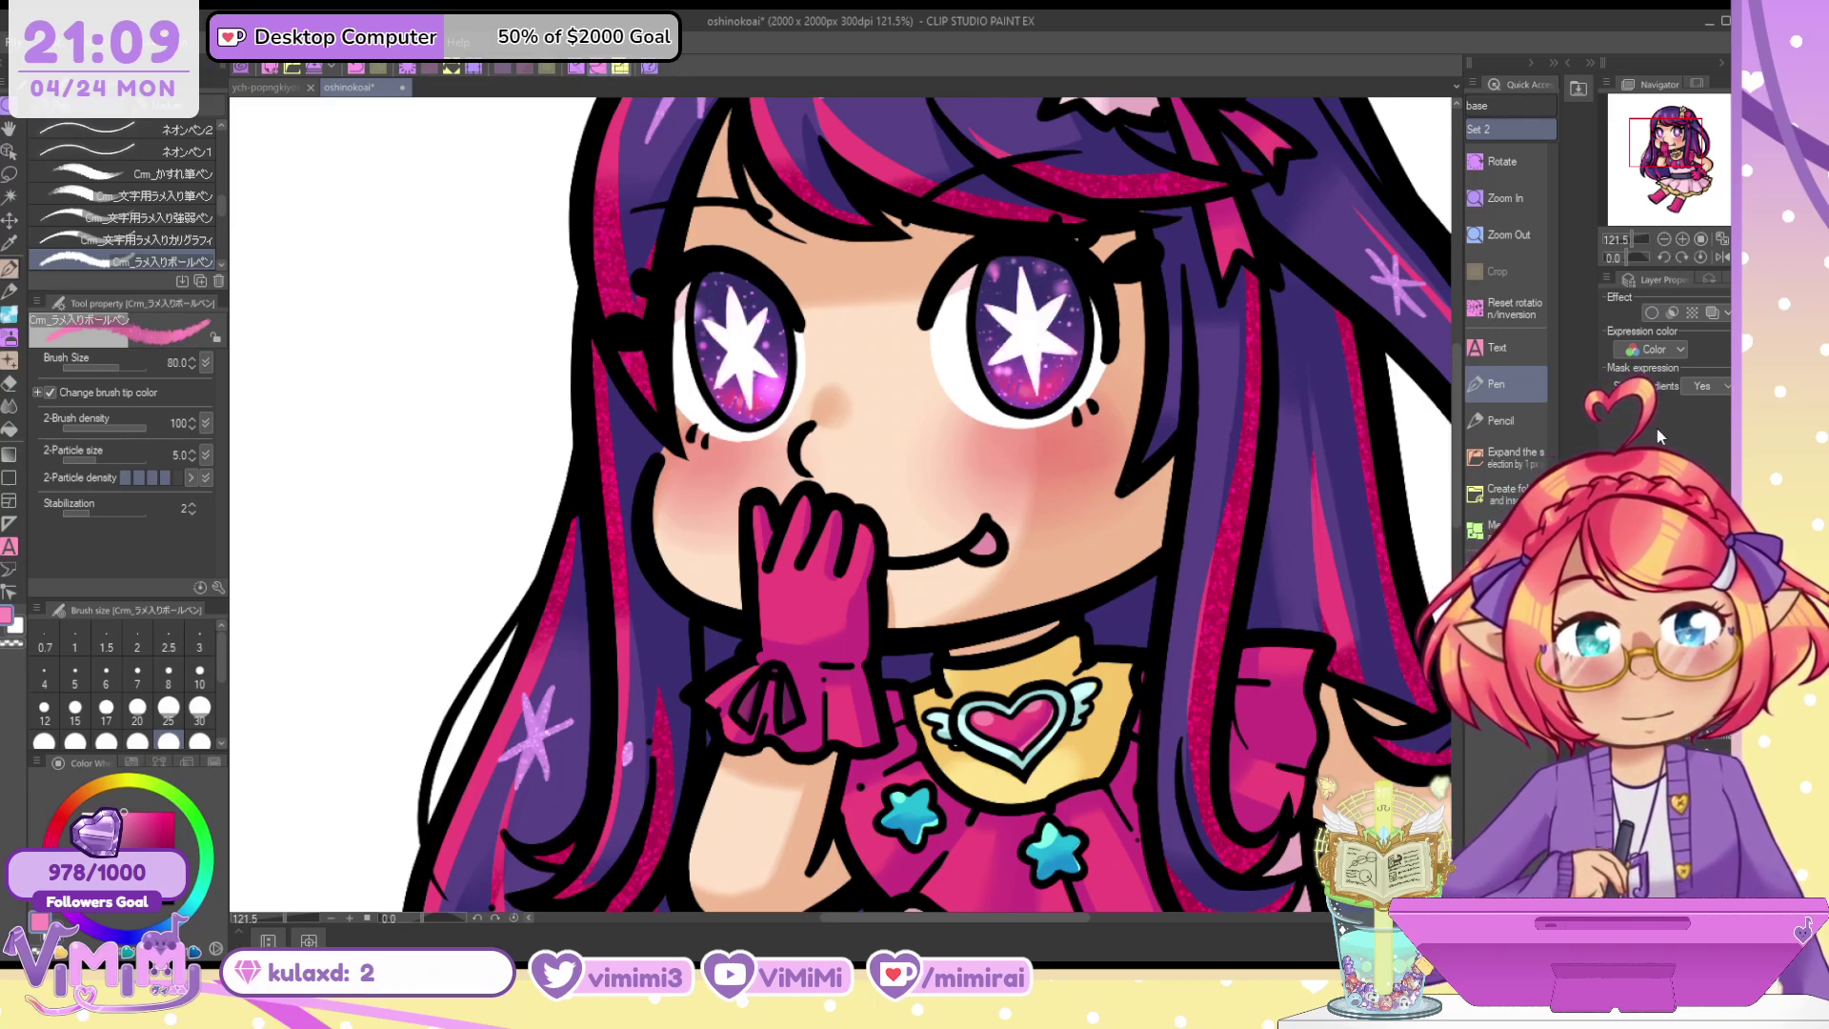
key("ctrl+y")
key("ctrl+y")
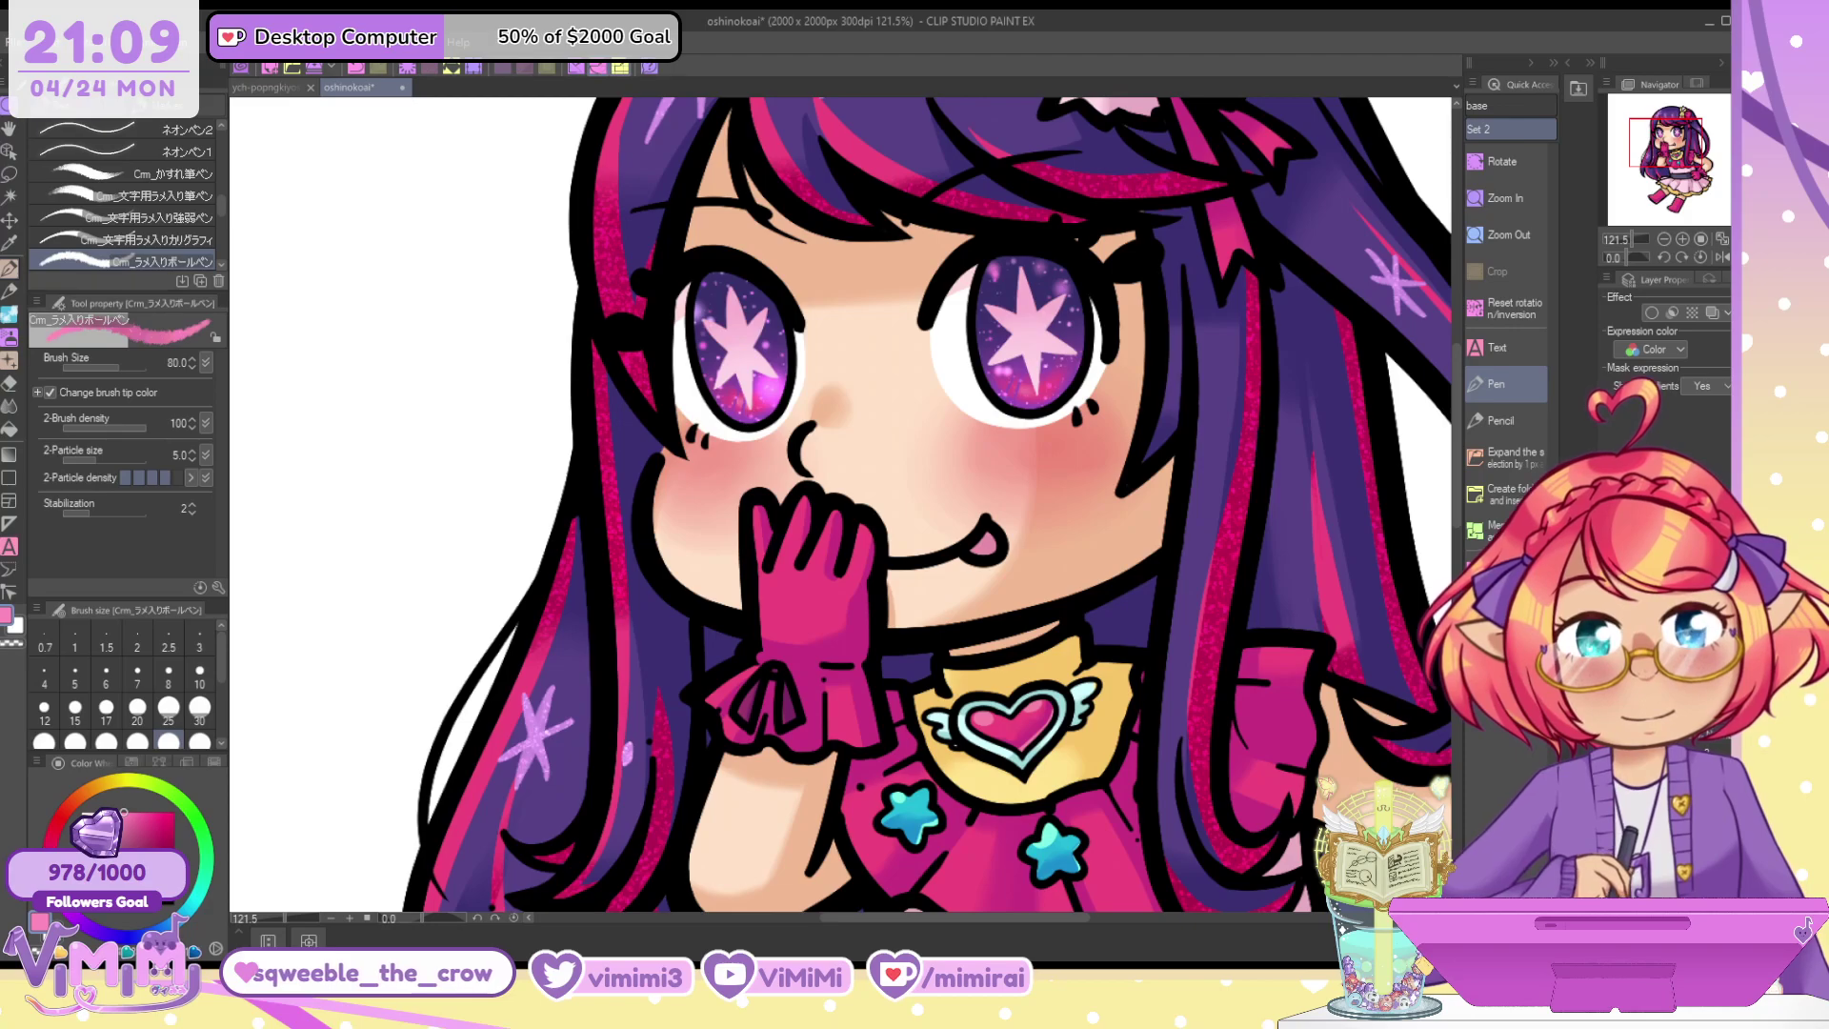
key("ctrl+y")
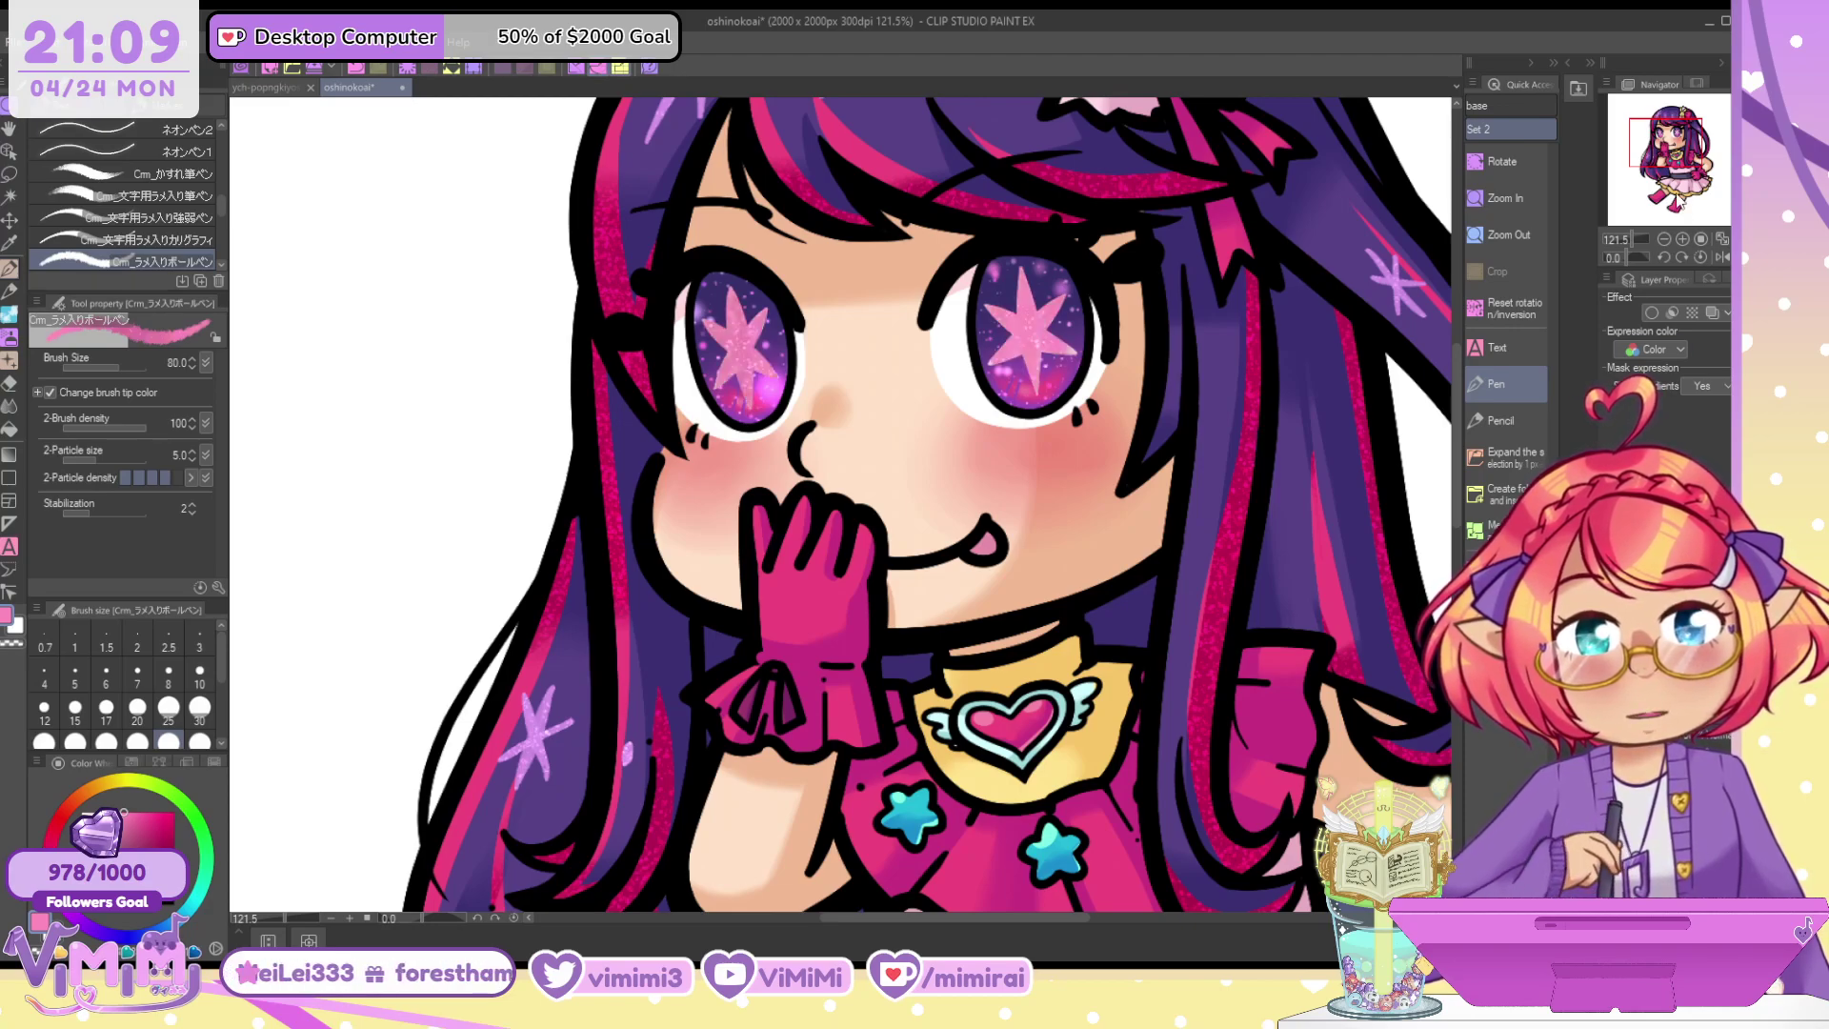
key("ctrl+y")
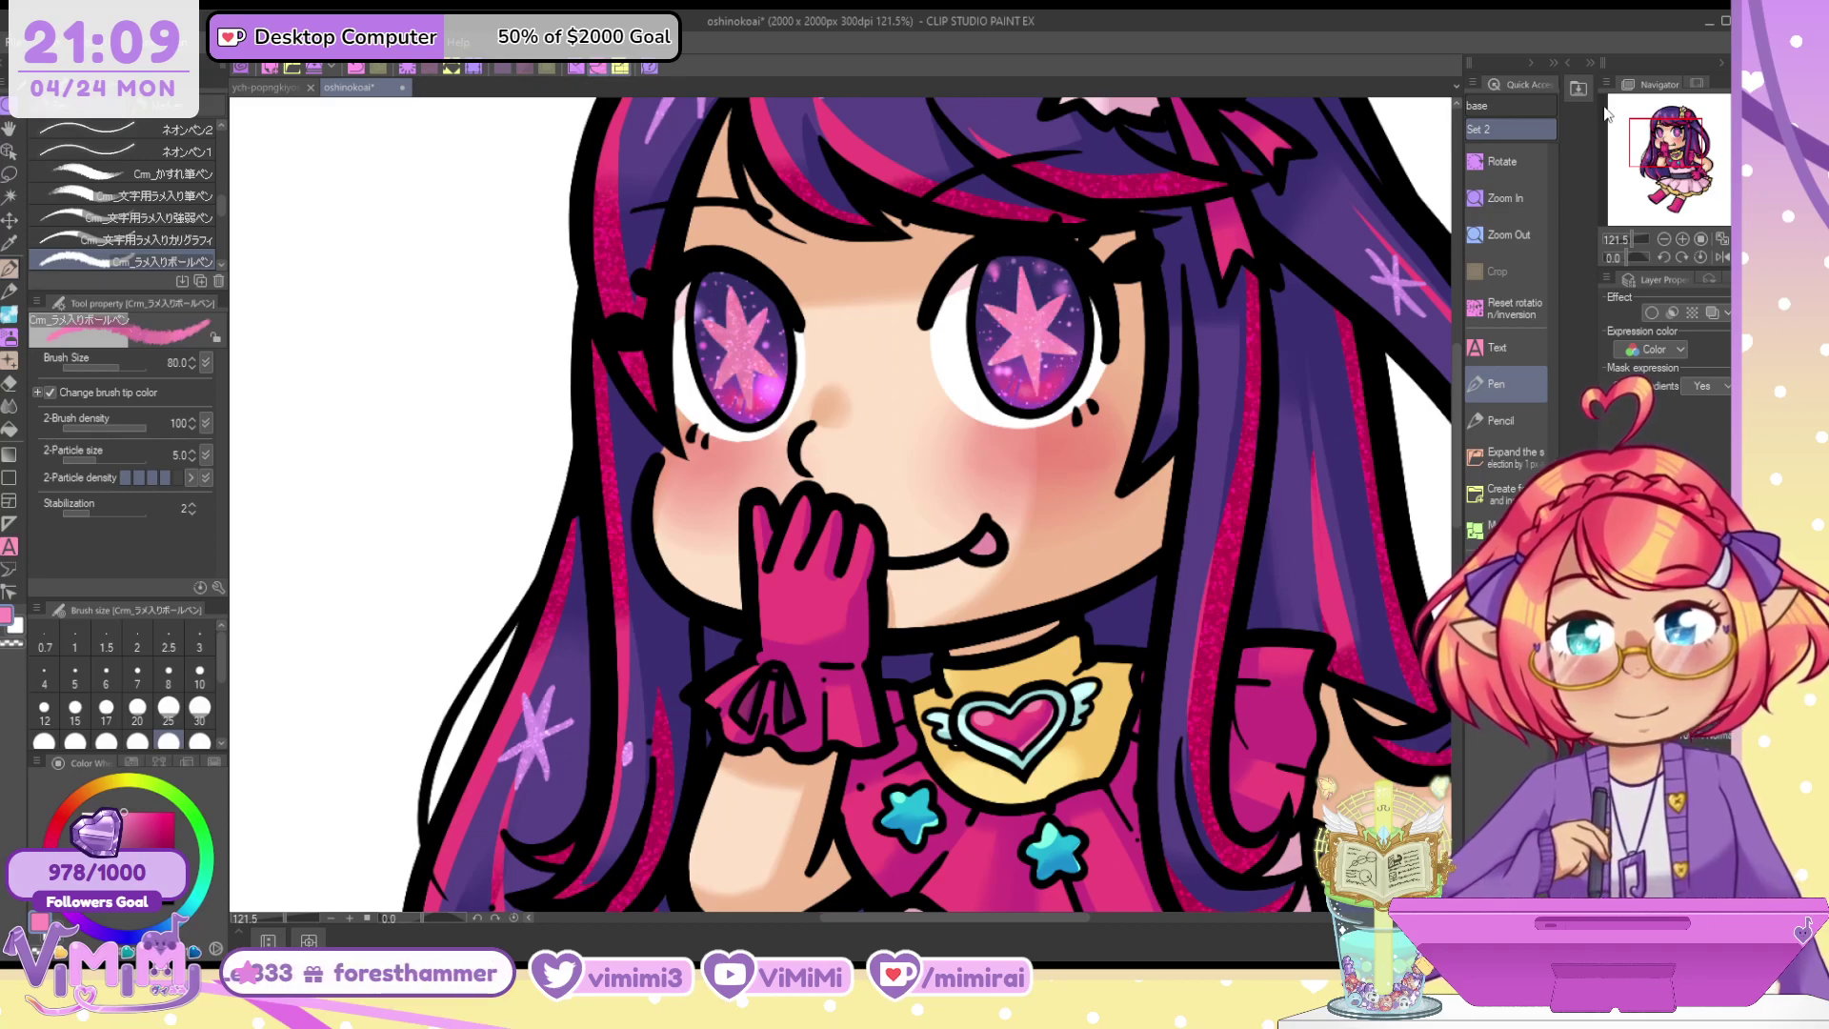
Try dark magenta glitter on the stars in both eyes with the same pen at size 80 and undo it
left_click(155, 848)
mouse_move(726, 310)
left_mouse_down()
mouse_move(728, 395)
mouse_move(773, 328)
left_mouse_up()
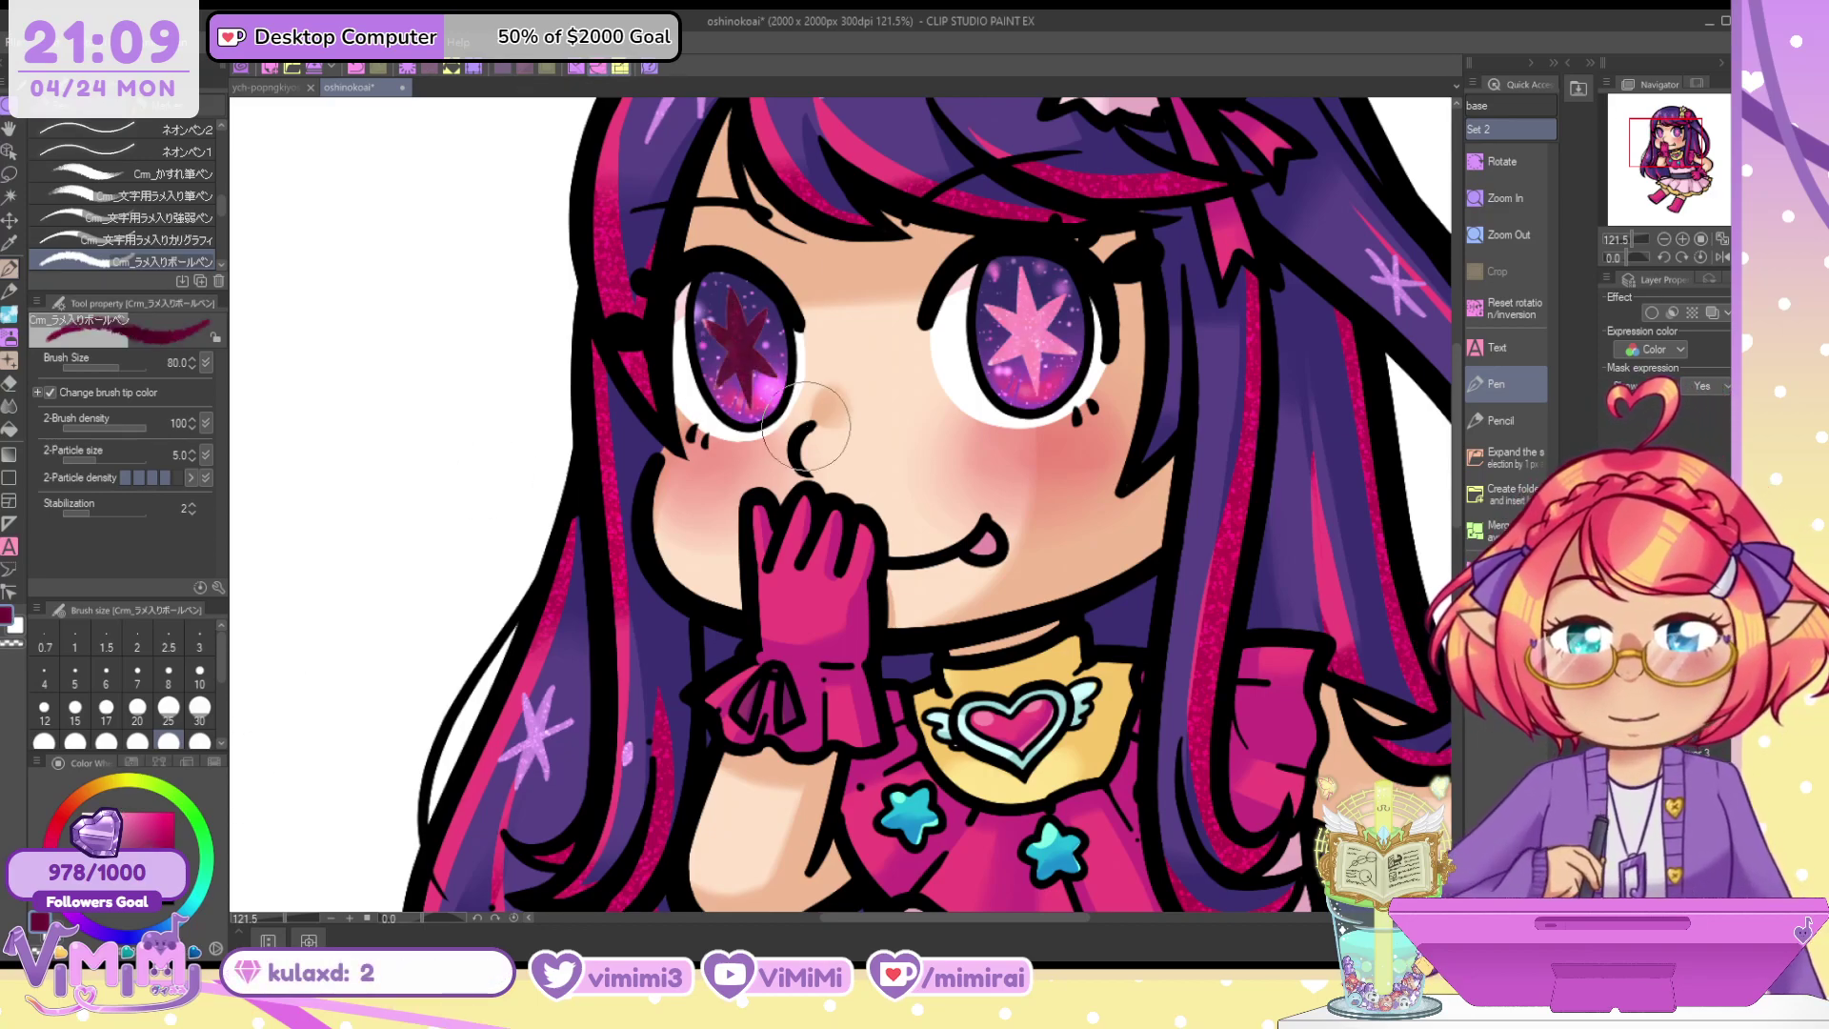
left_click_drag(990, 324, 1048, 367)
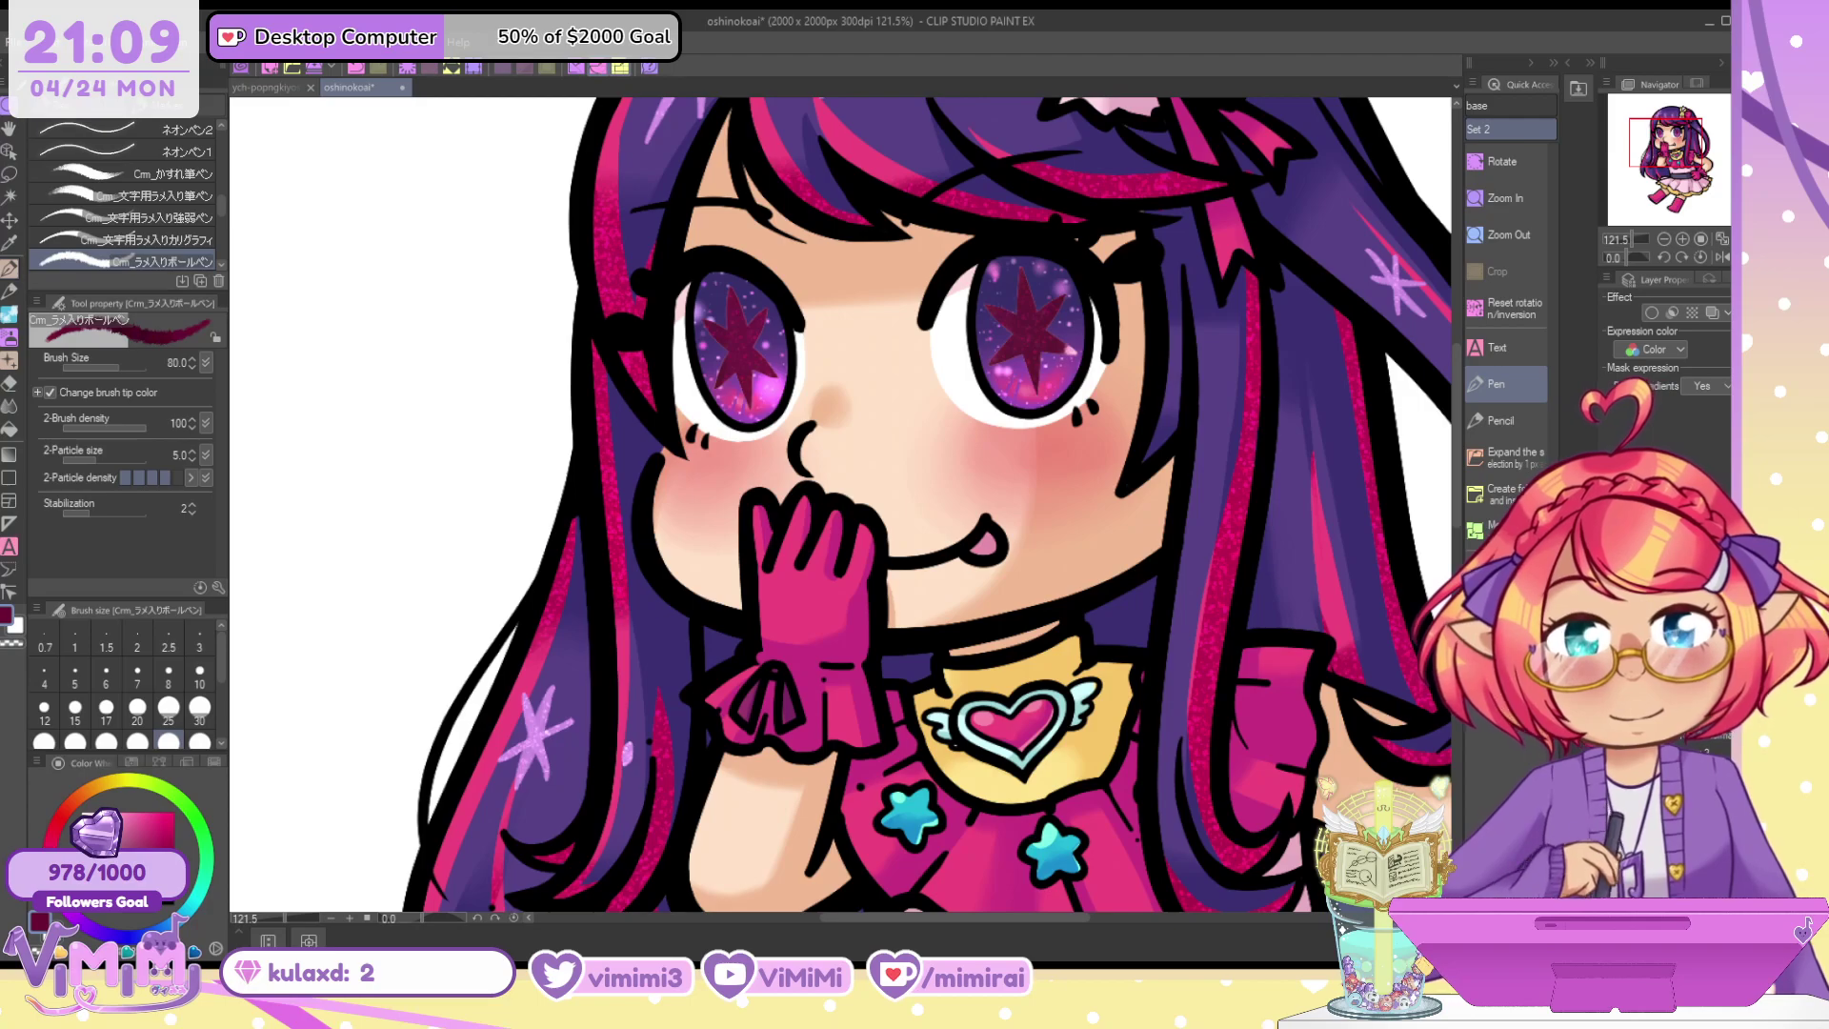
key("ctrl+z")
key("ctrl+z")
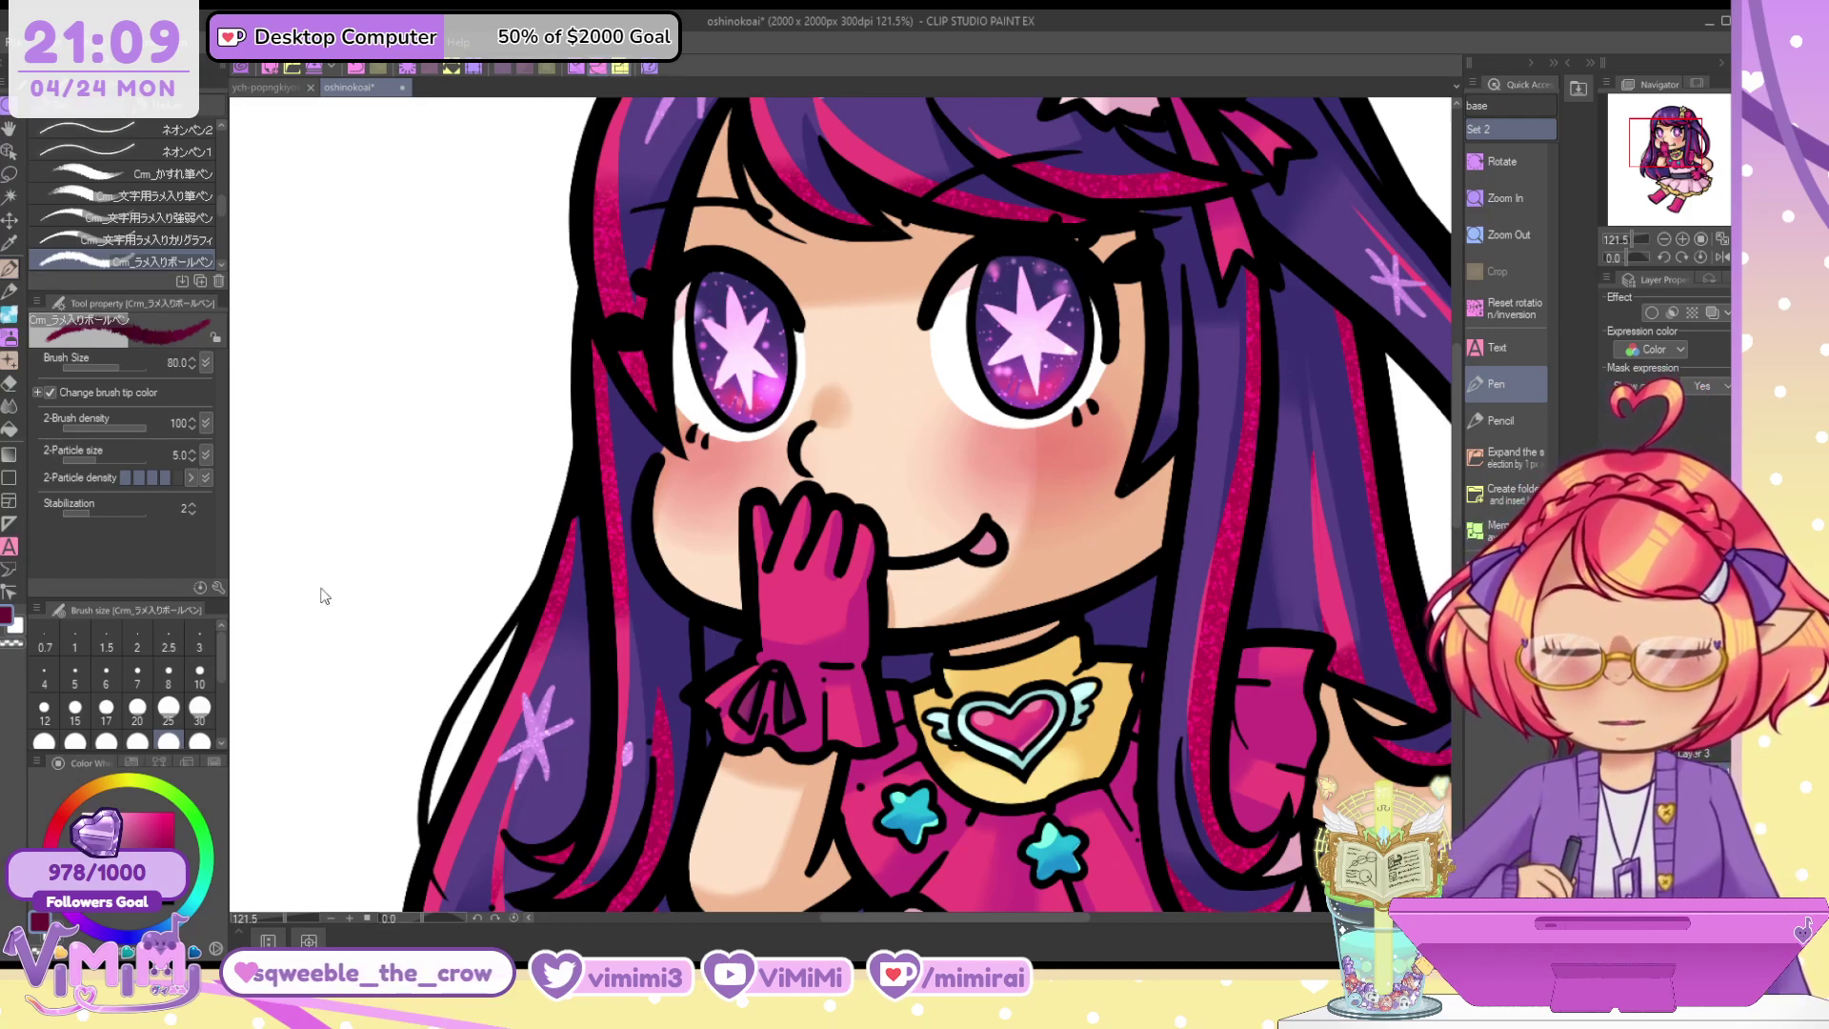
Try black and dark grey glitter on the stars in both eyes with the ラメ入りボールペン pen at size 80
left_click(88, 899)
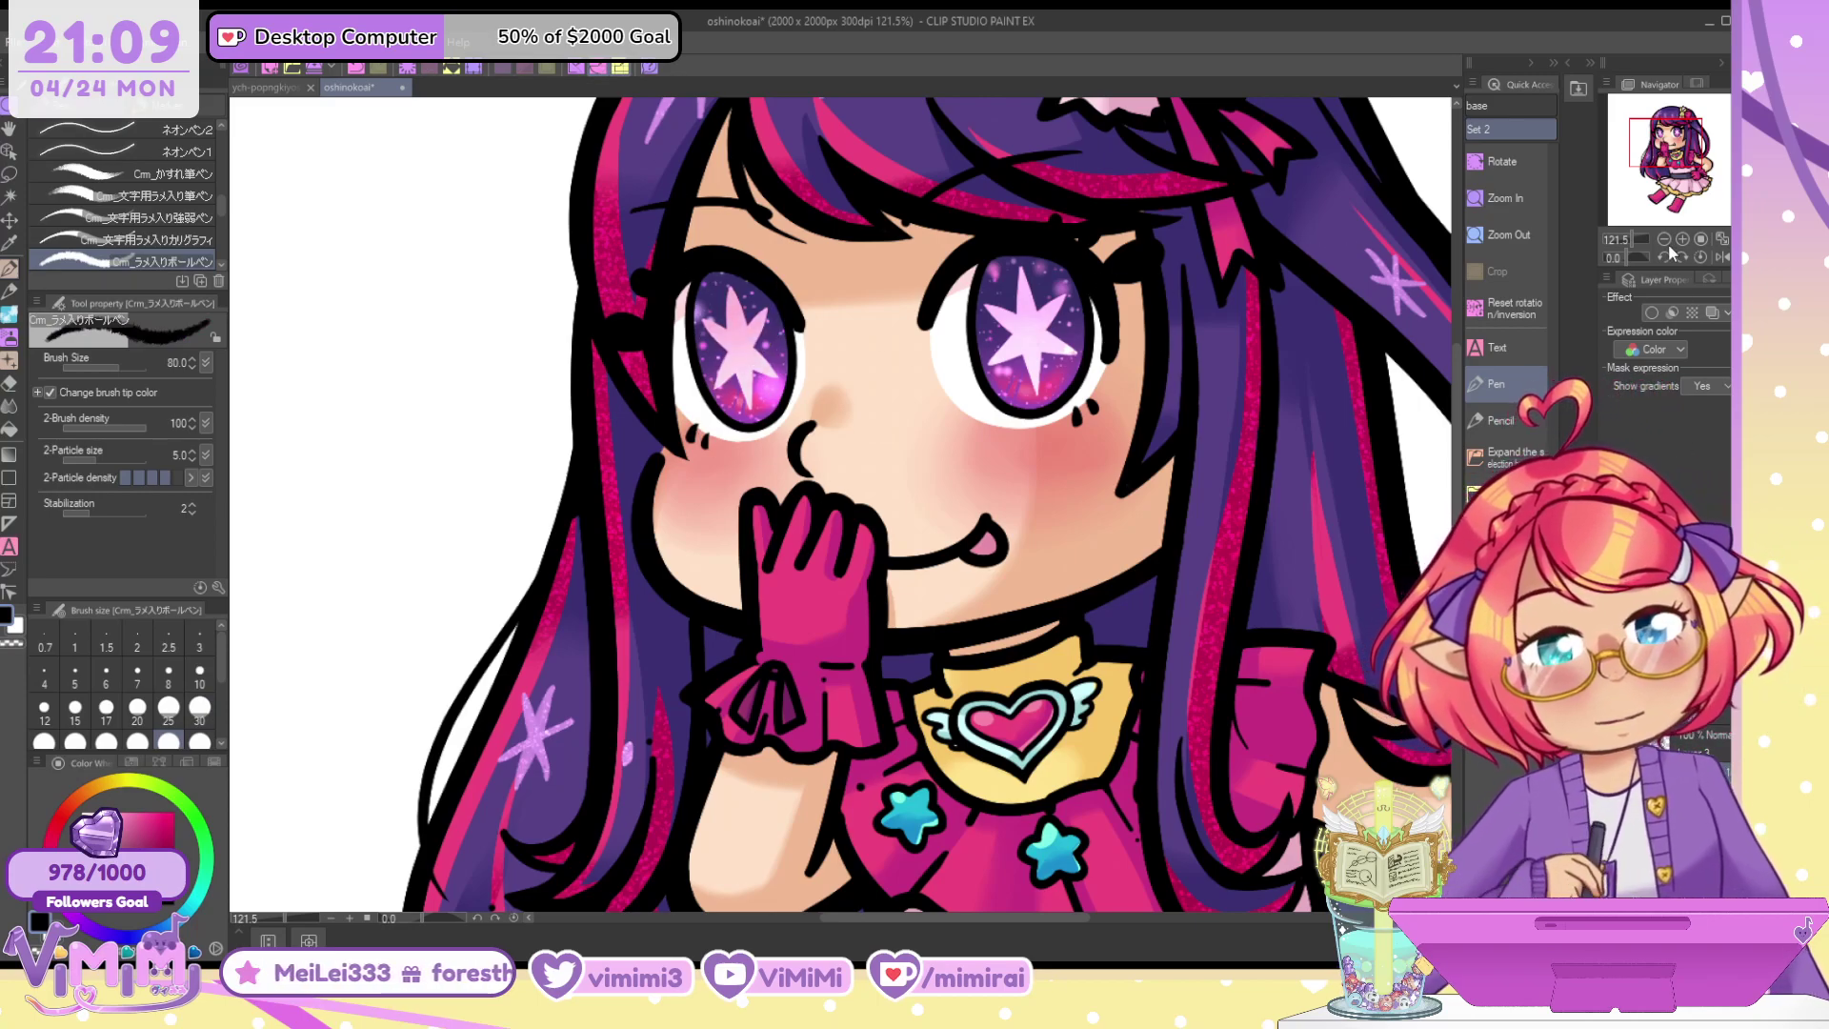
key("ctrl+y")
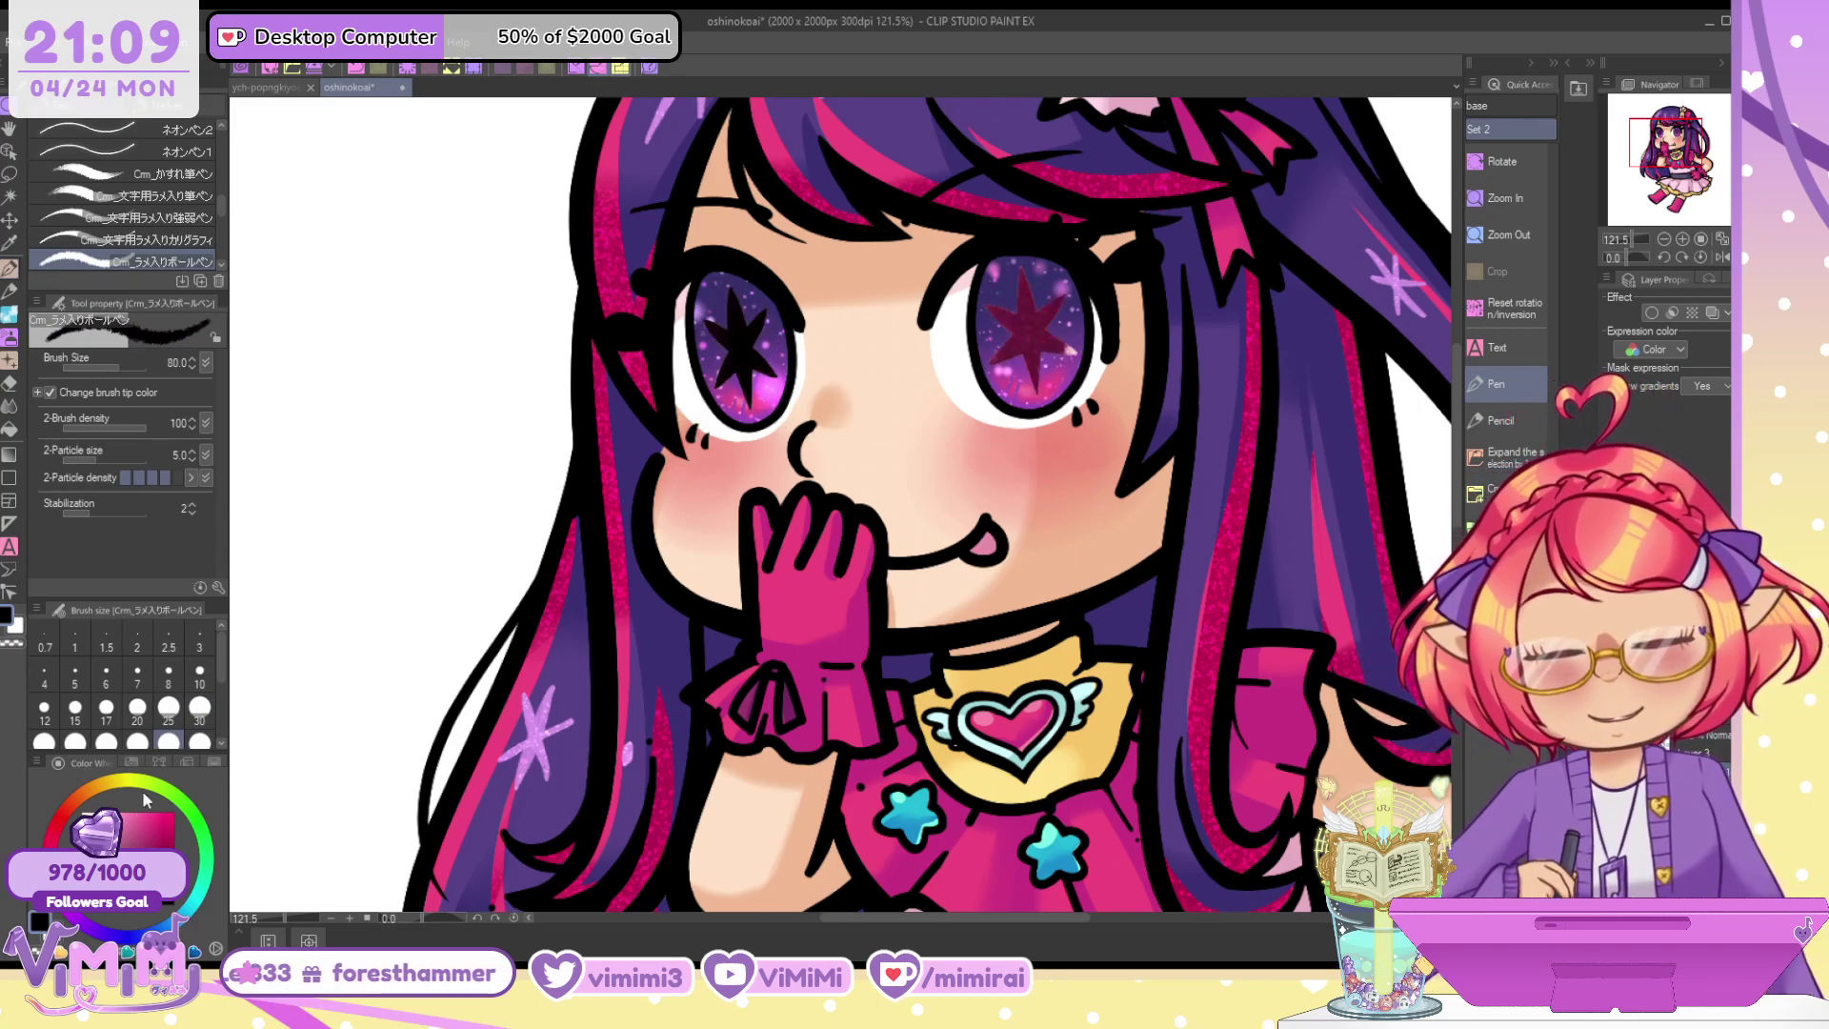
left_click(95, 888)
mouse_move(728, 315)
left_mouse_down()
mouse_move(746, 376)
mouse_move(761, 352)
left_mouse_up()
left_click_drag(1015, 358, 1025, 293)
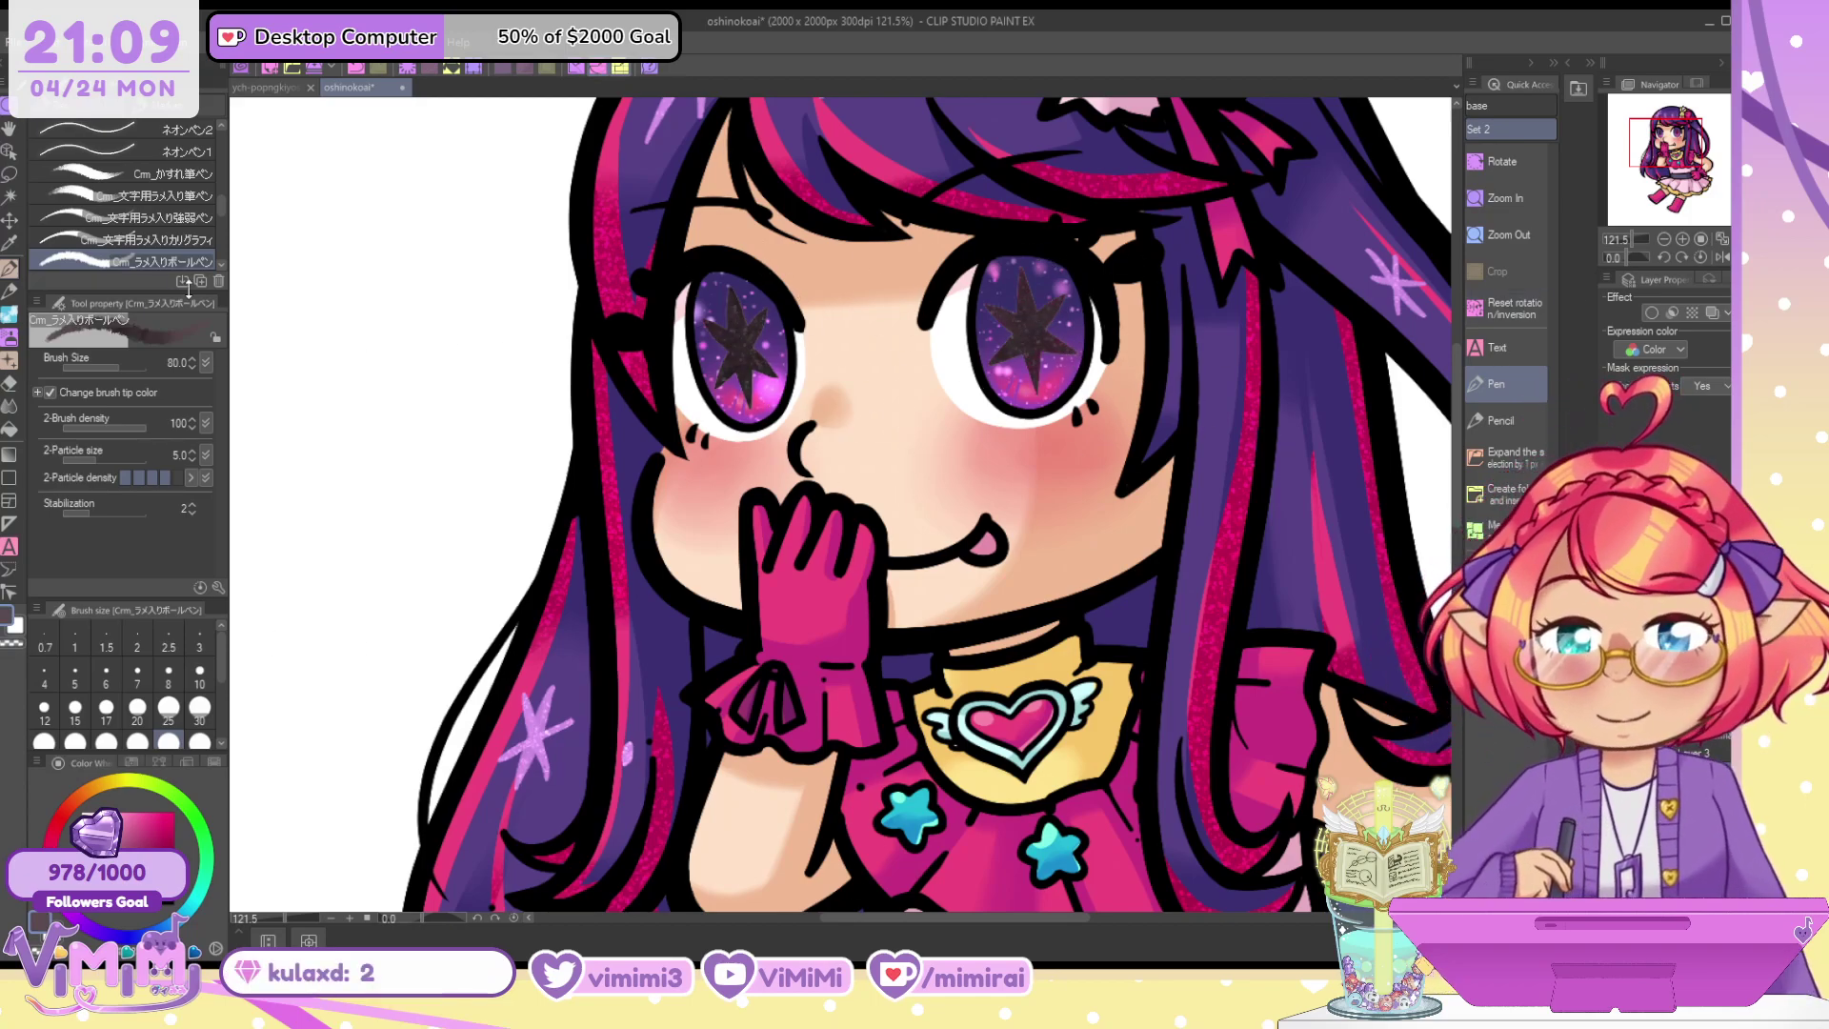
Try dark grey glitter on both stars with the 文字用ラメ入りカリグラフィ pen at size 60, comparing it by undoing and redoing
left_click(143, 239)
left_click_drag(723, 305, 757, 381)
left_click_drag(1010, 286, 1036, 400)
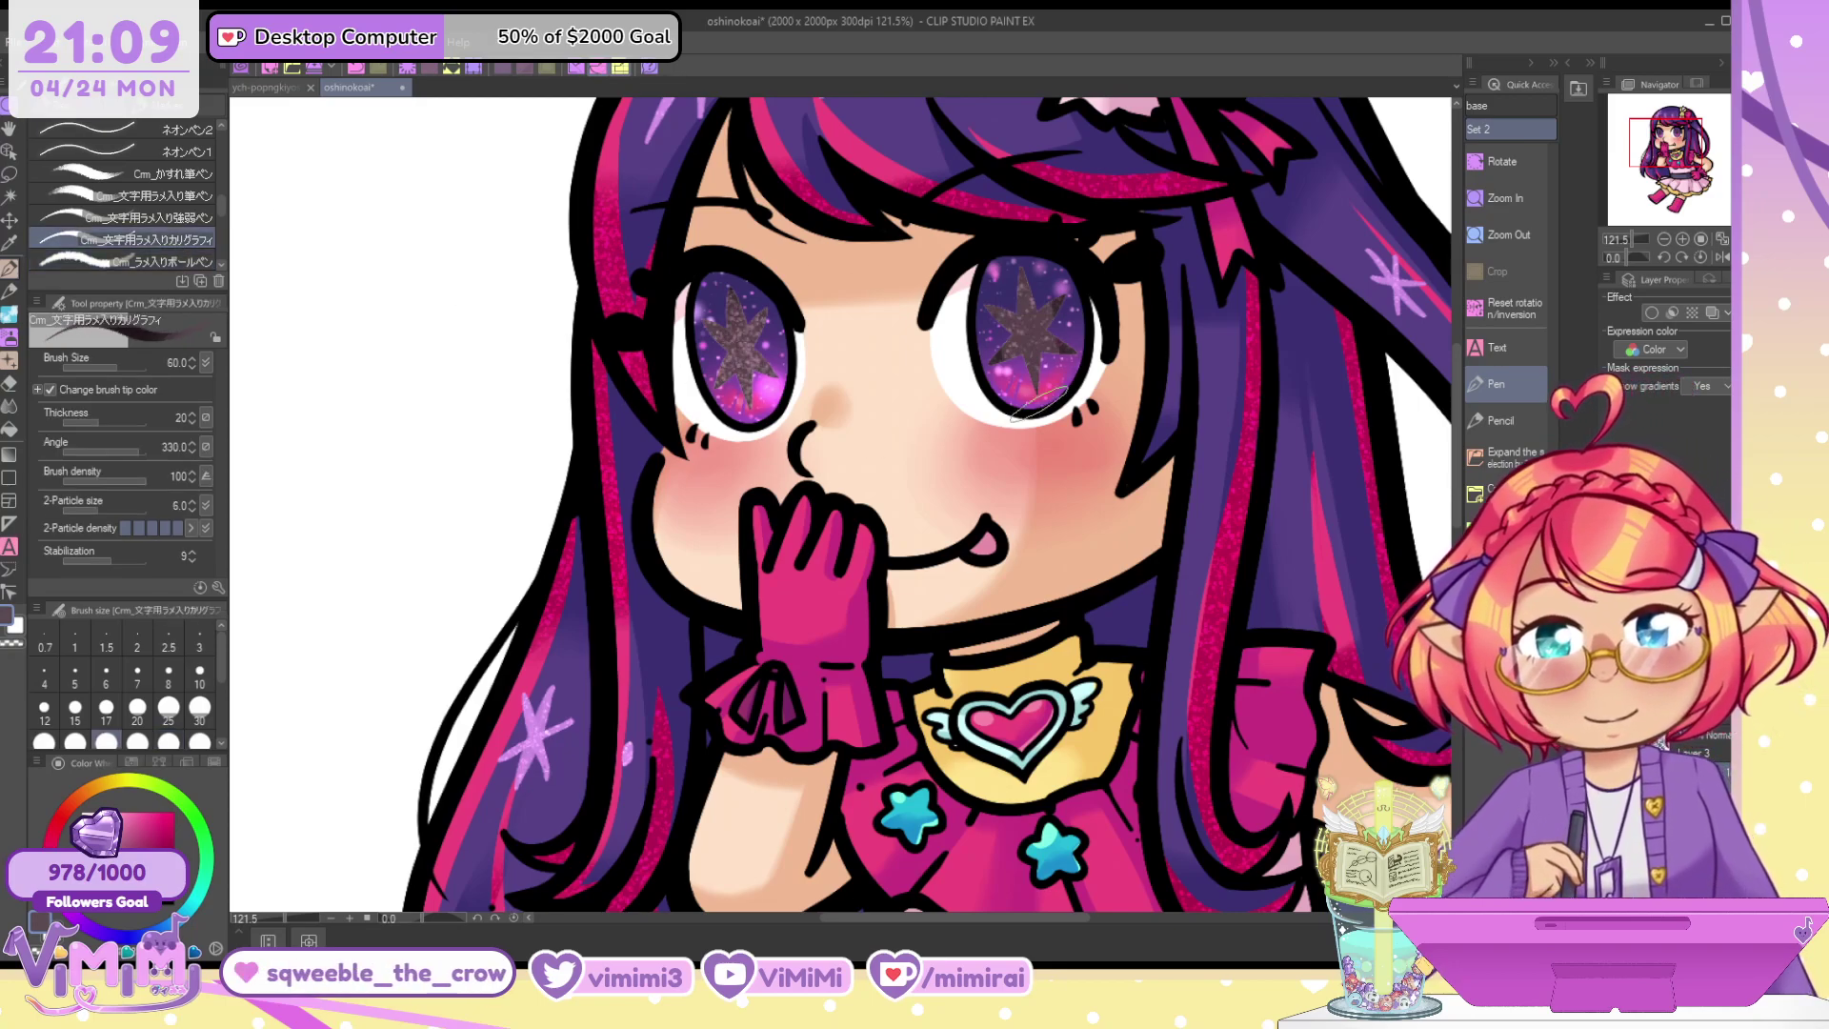
key("ctrl+z")
key("ctrl+z")
left_click_drag(725, 295, 762, 381)
left_click_drag(1021, 276, 1031, 381)
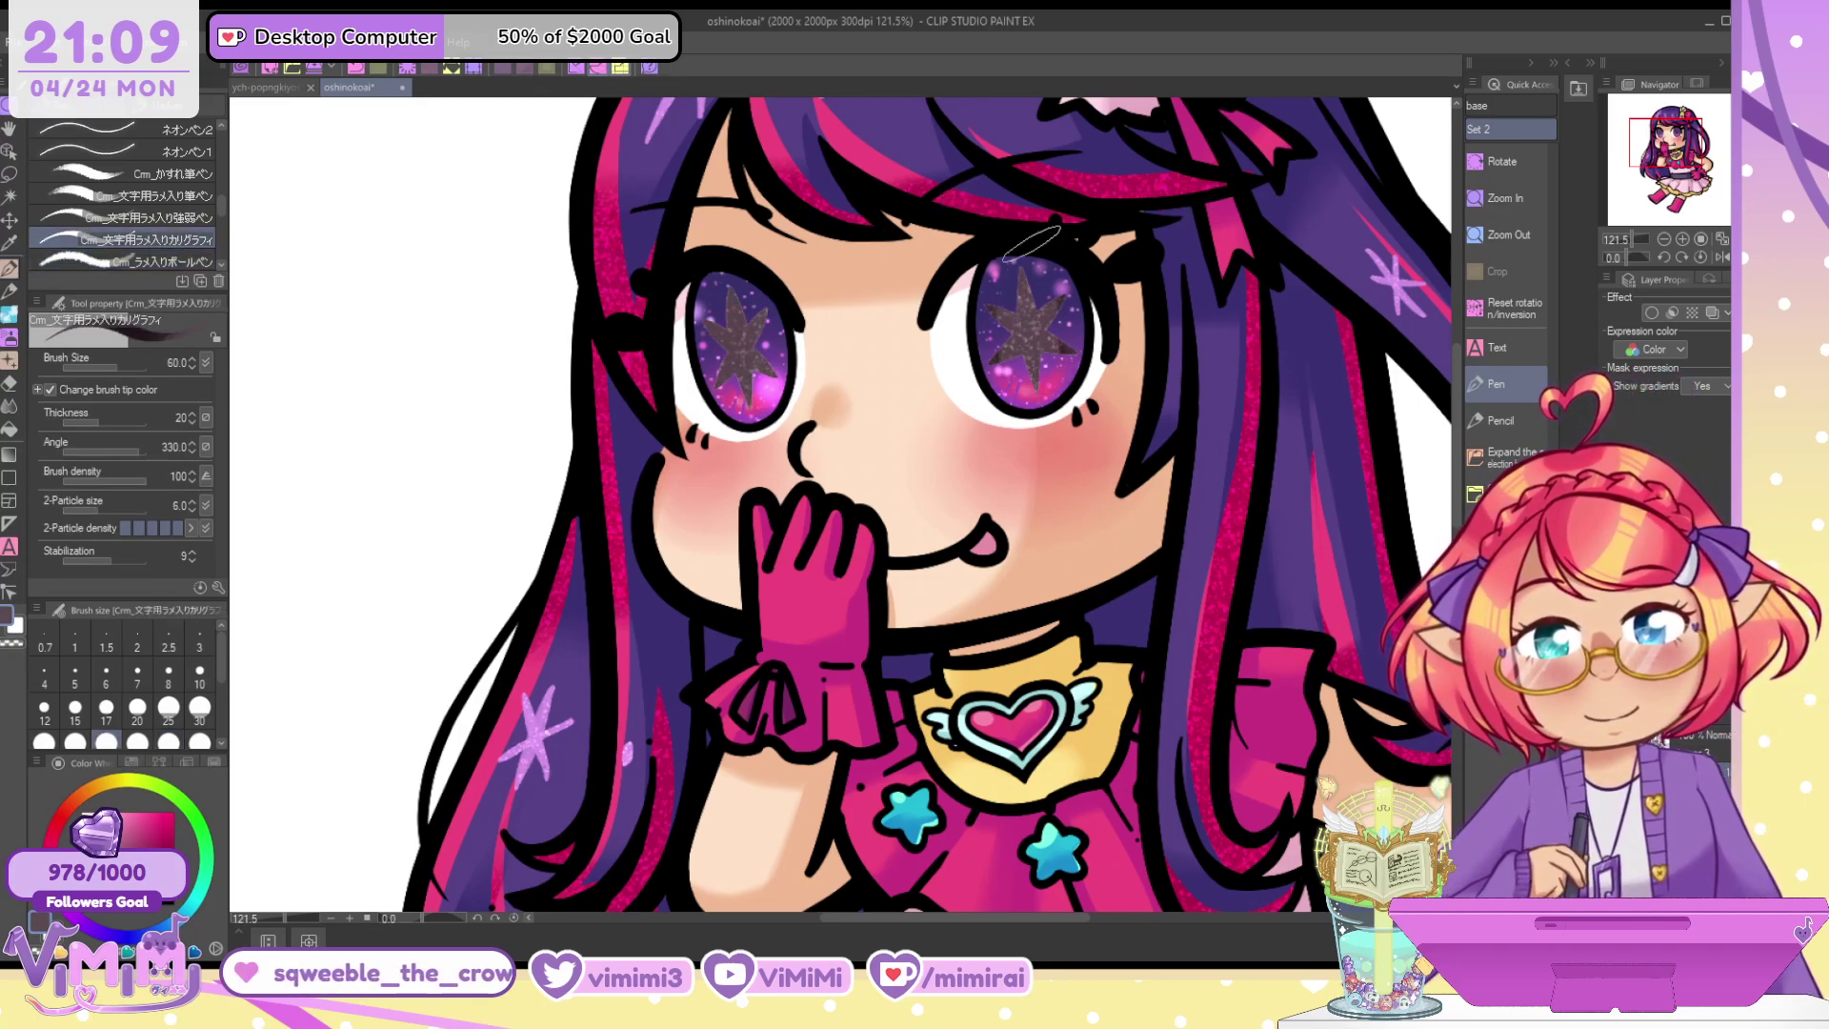
key("ctrl+z")
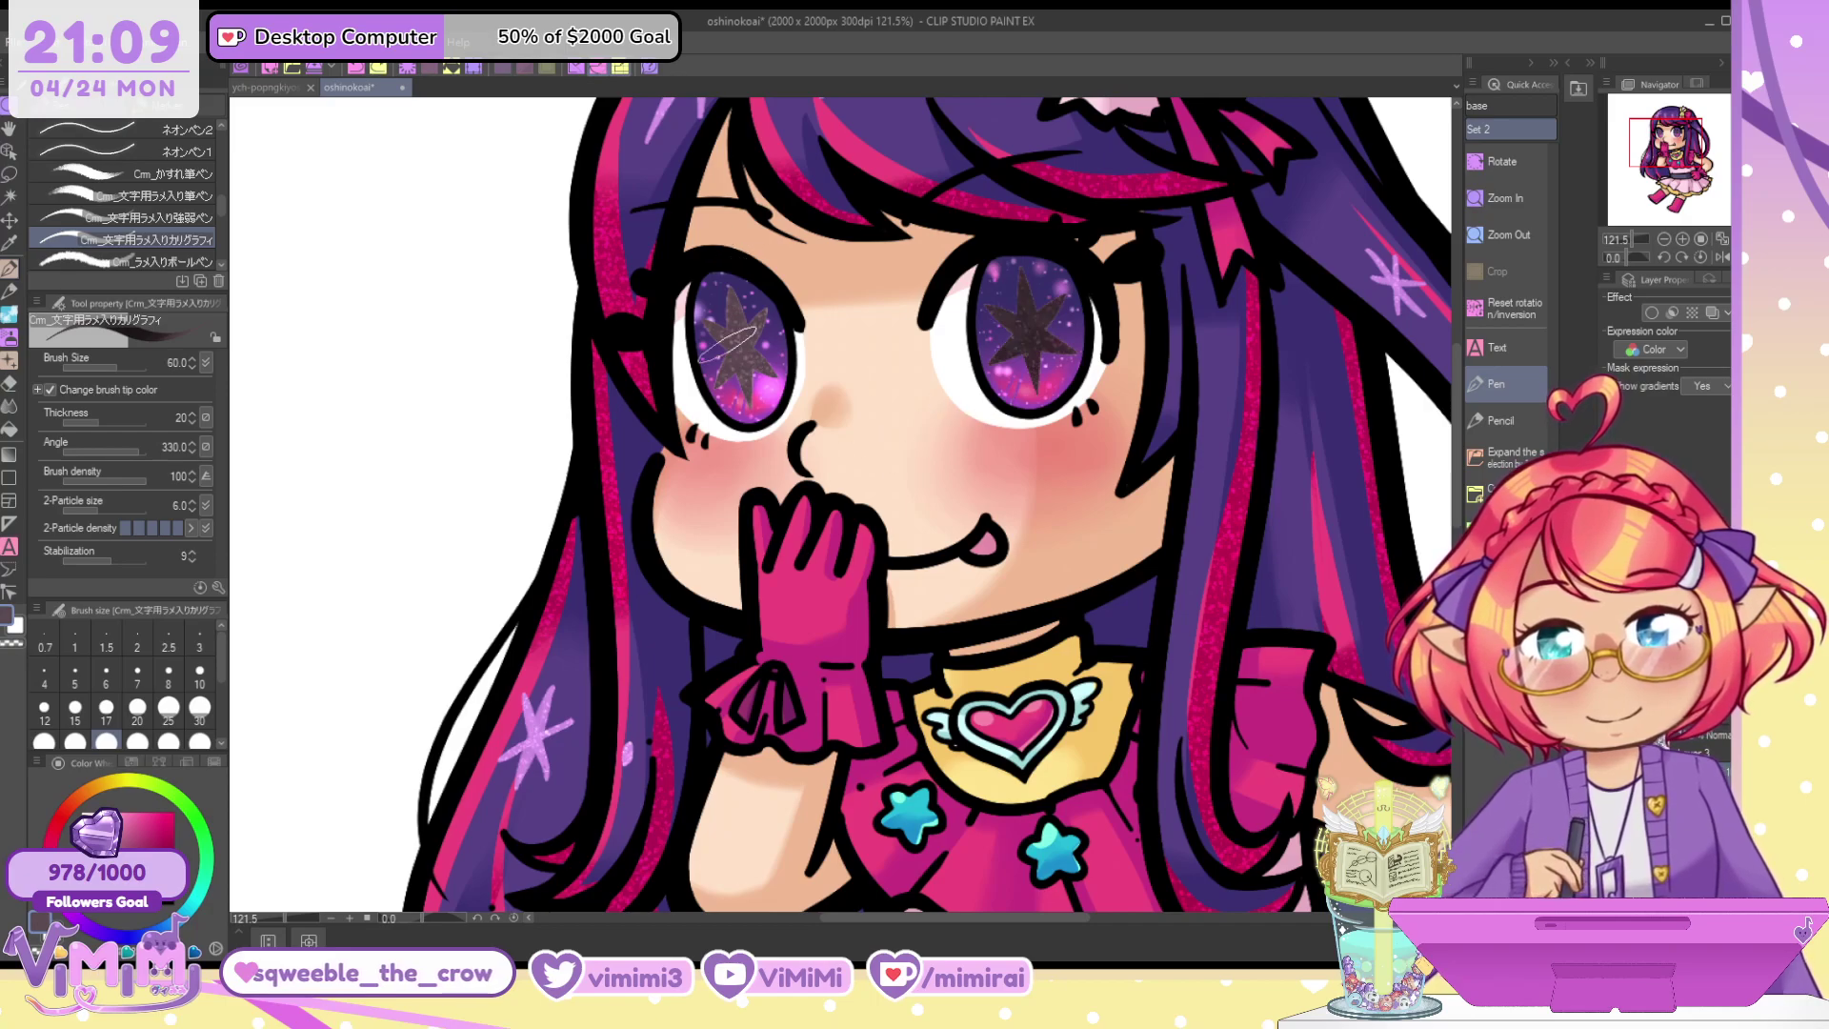
key("ctrl+y")
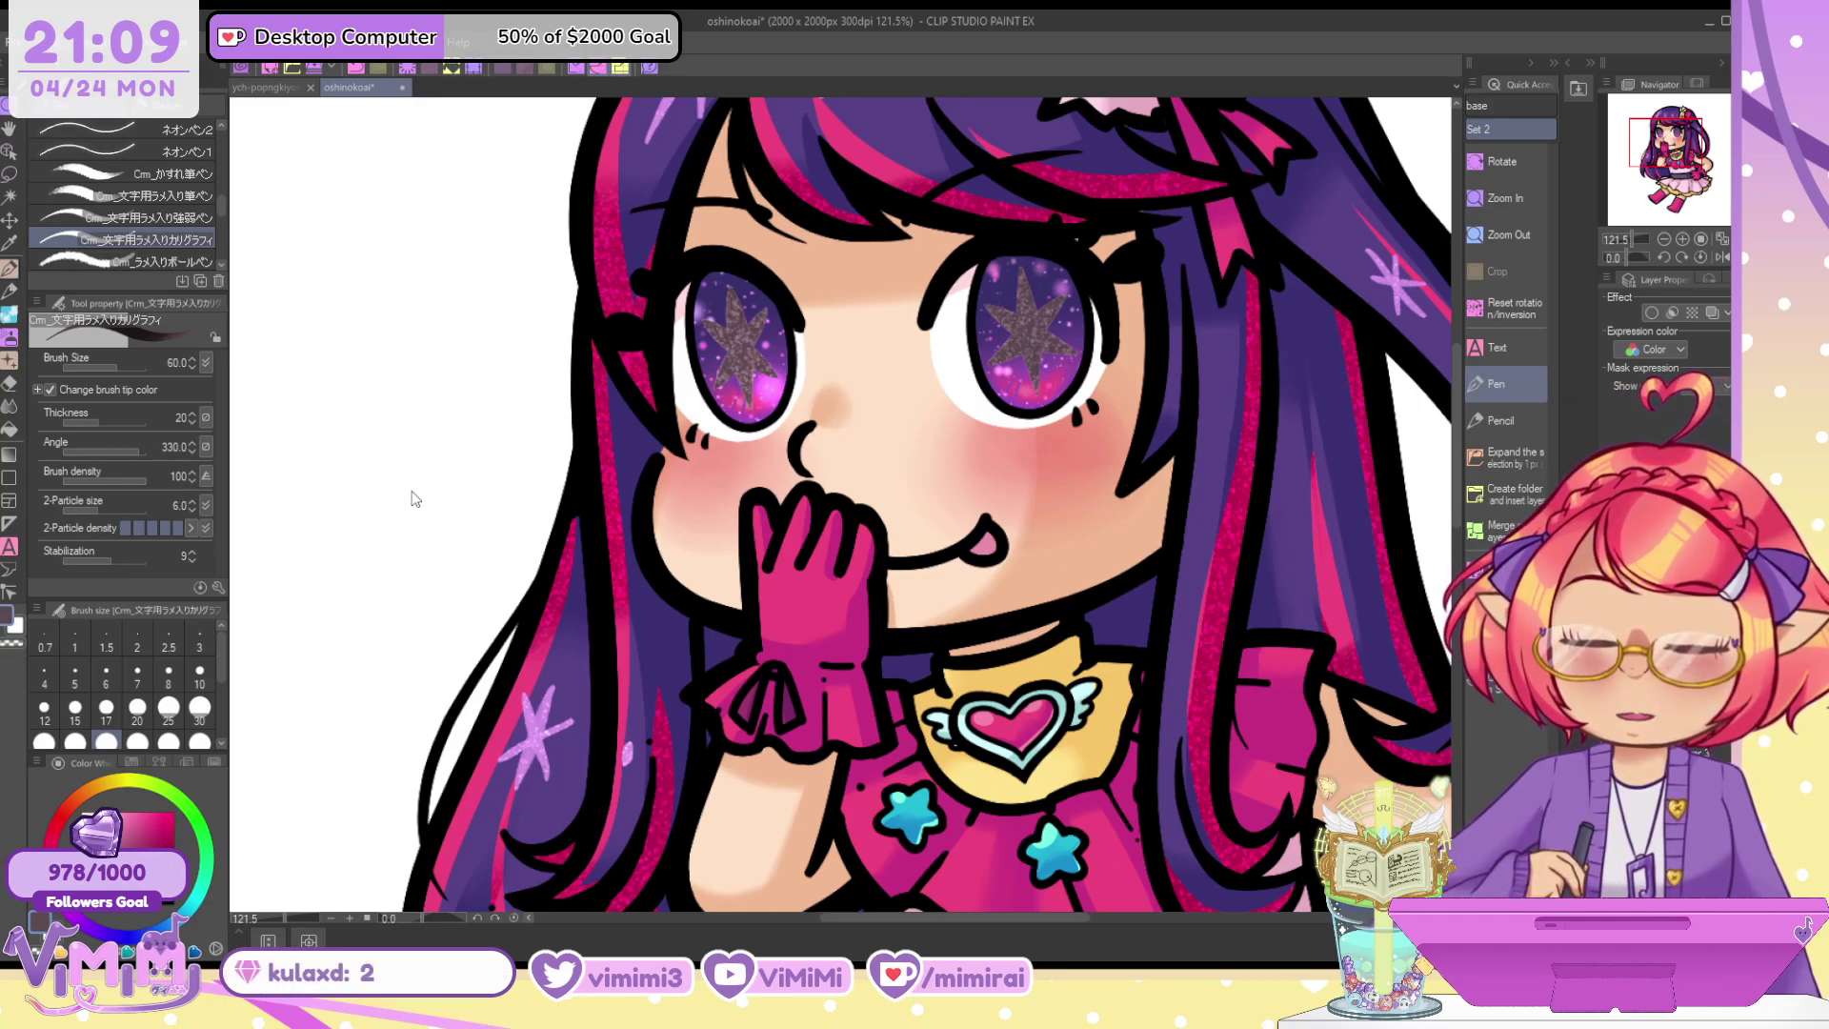
Try a Hue/Saturation/Luminosity shift on the dark glitter stars and revert both stars to pink glitter
key("ctrl+u")
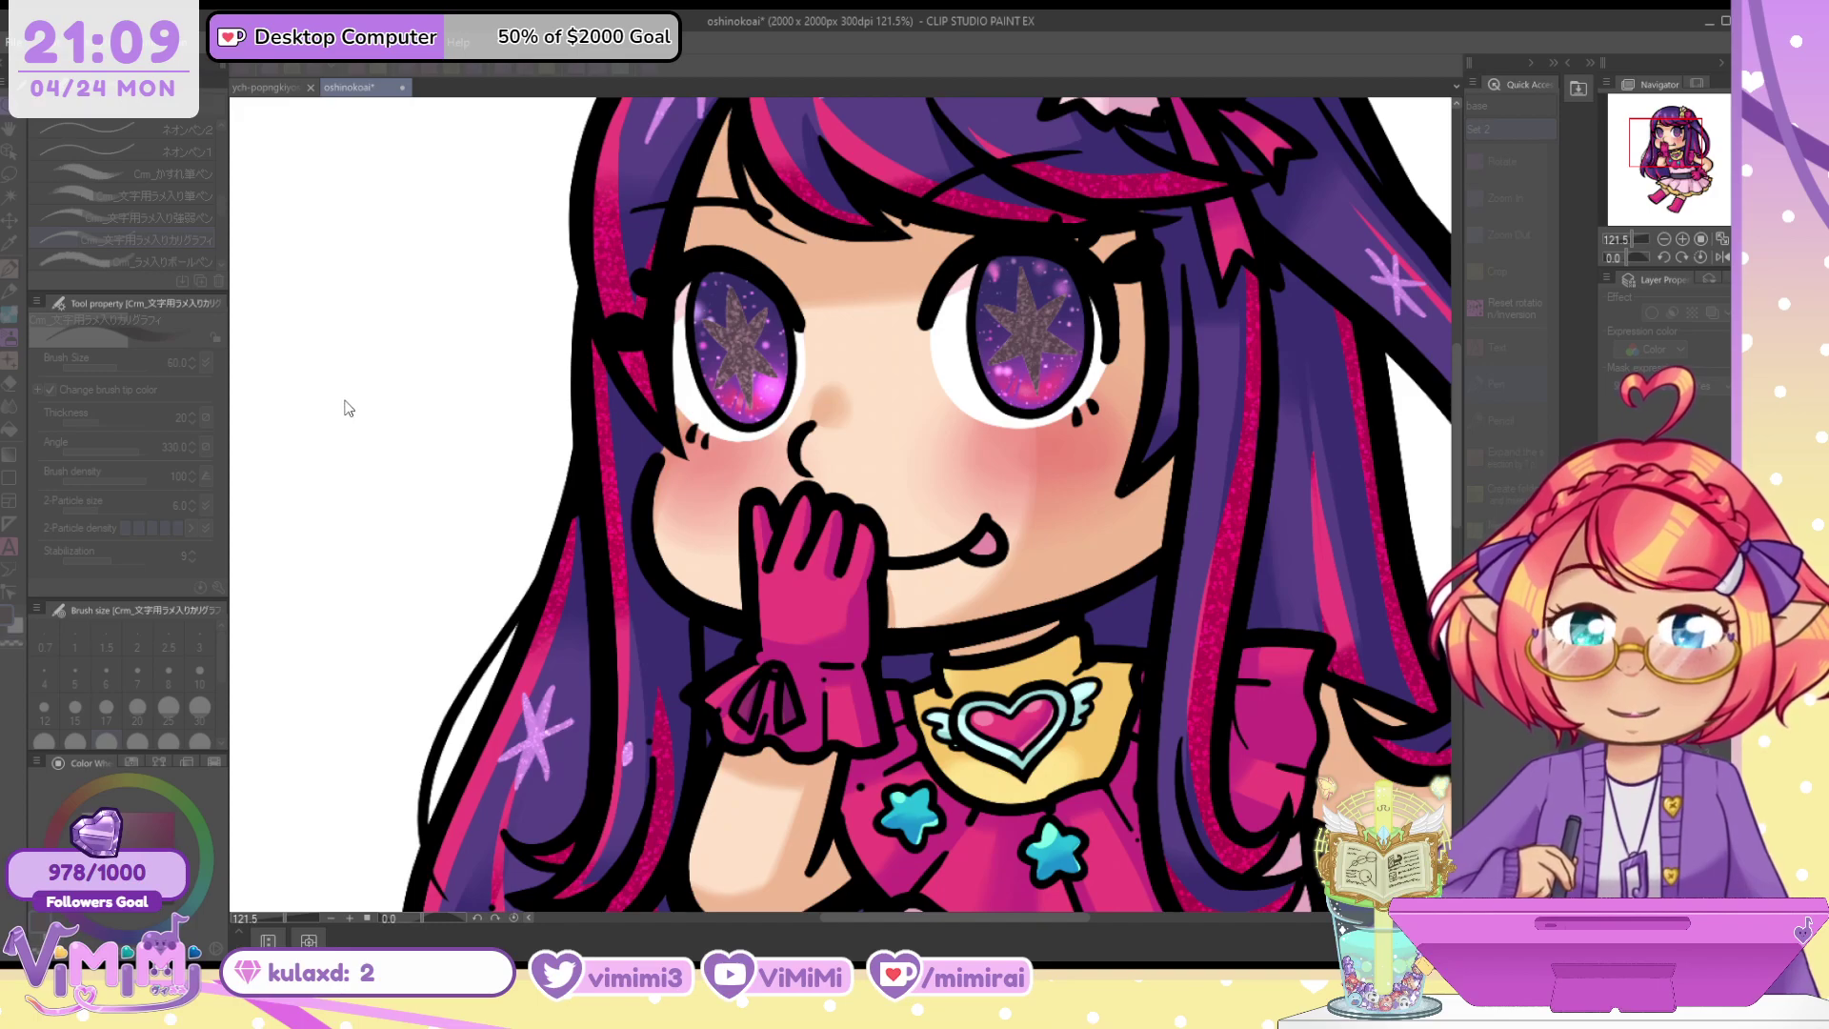
left_click_drag(345, 408, 354, 408)
key("ctrl+z")
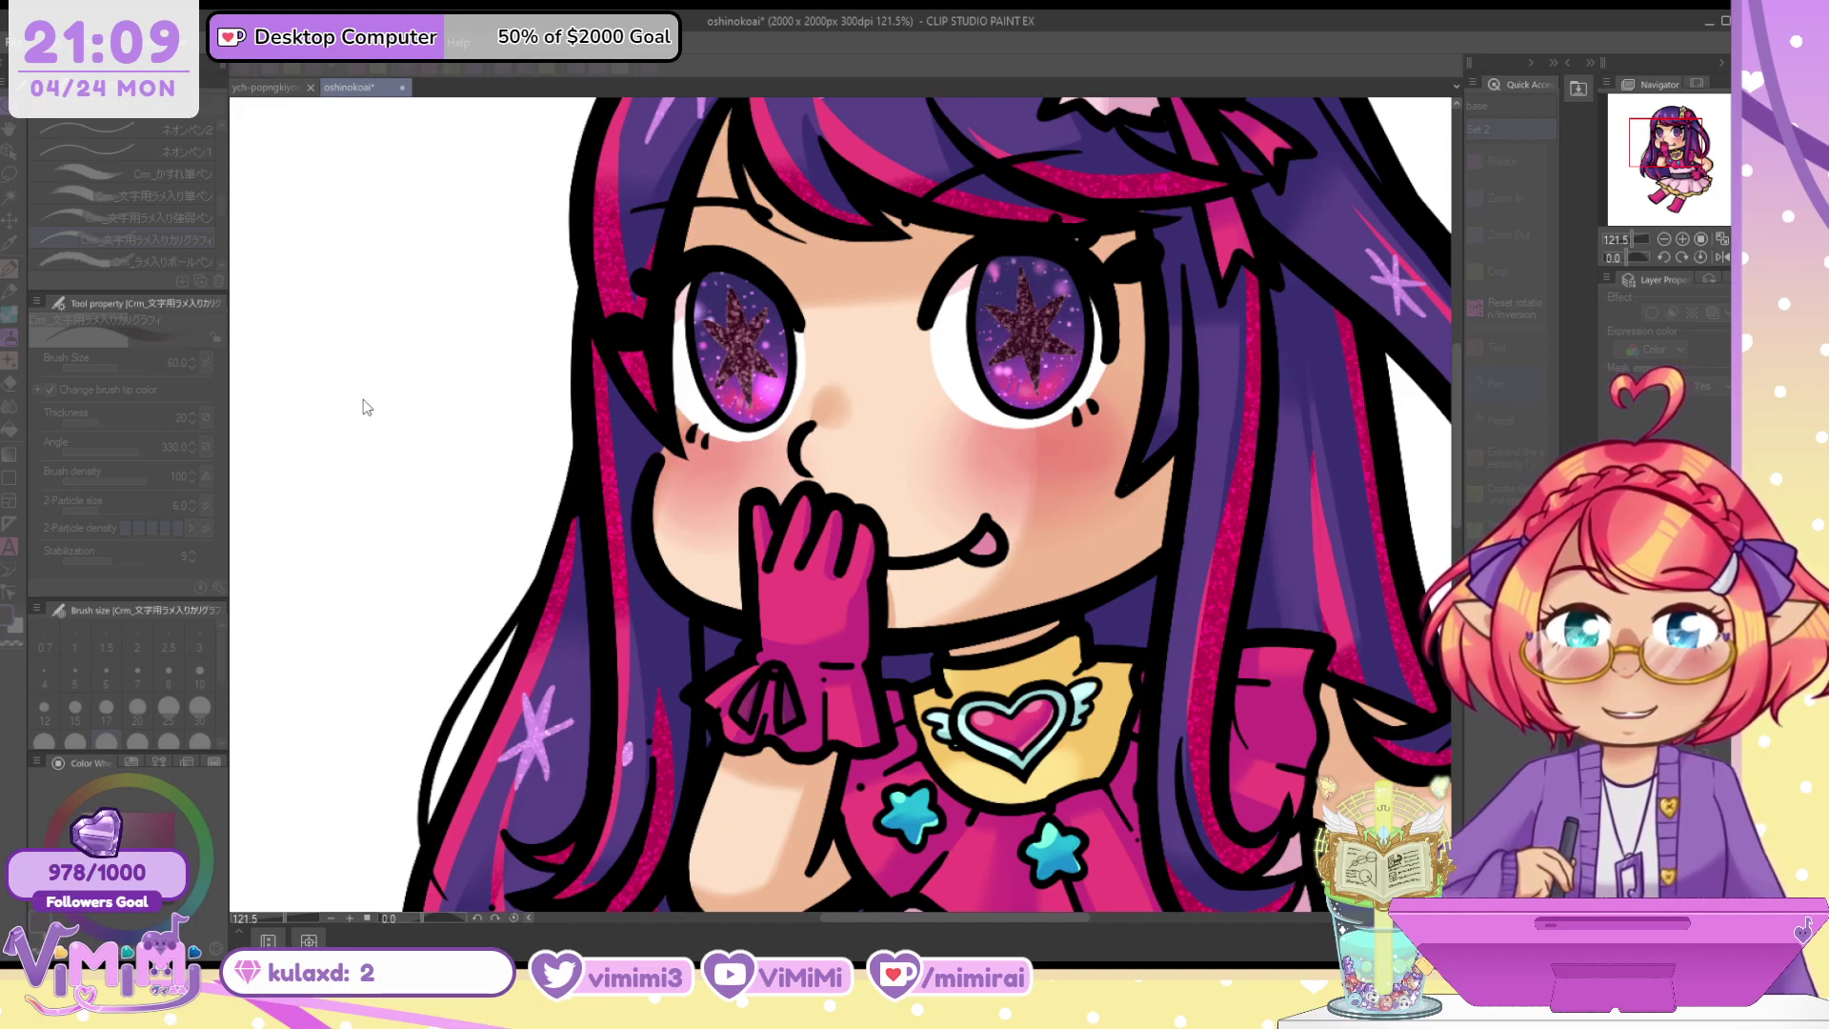
left_click(465, 326)
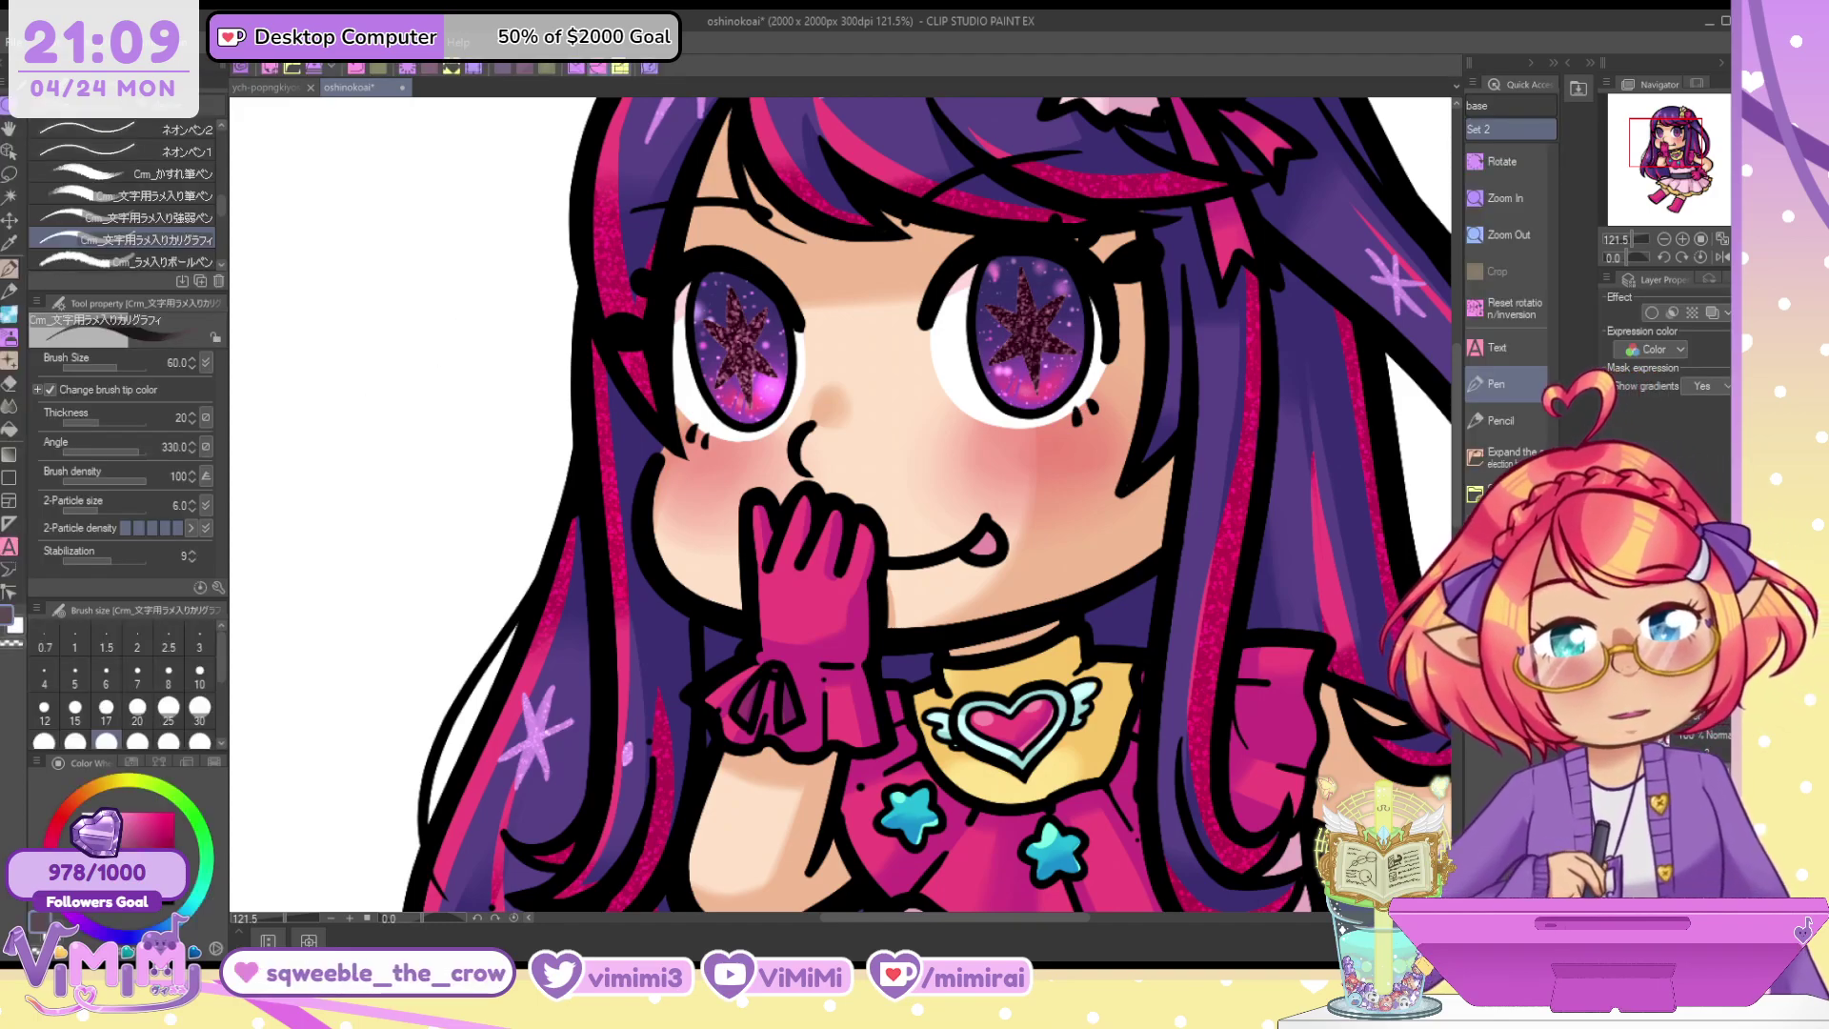
key("ctrl+y")
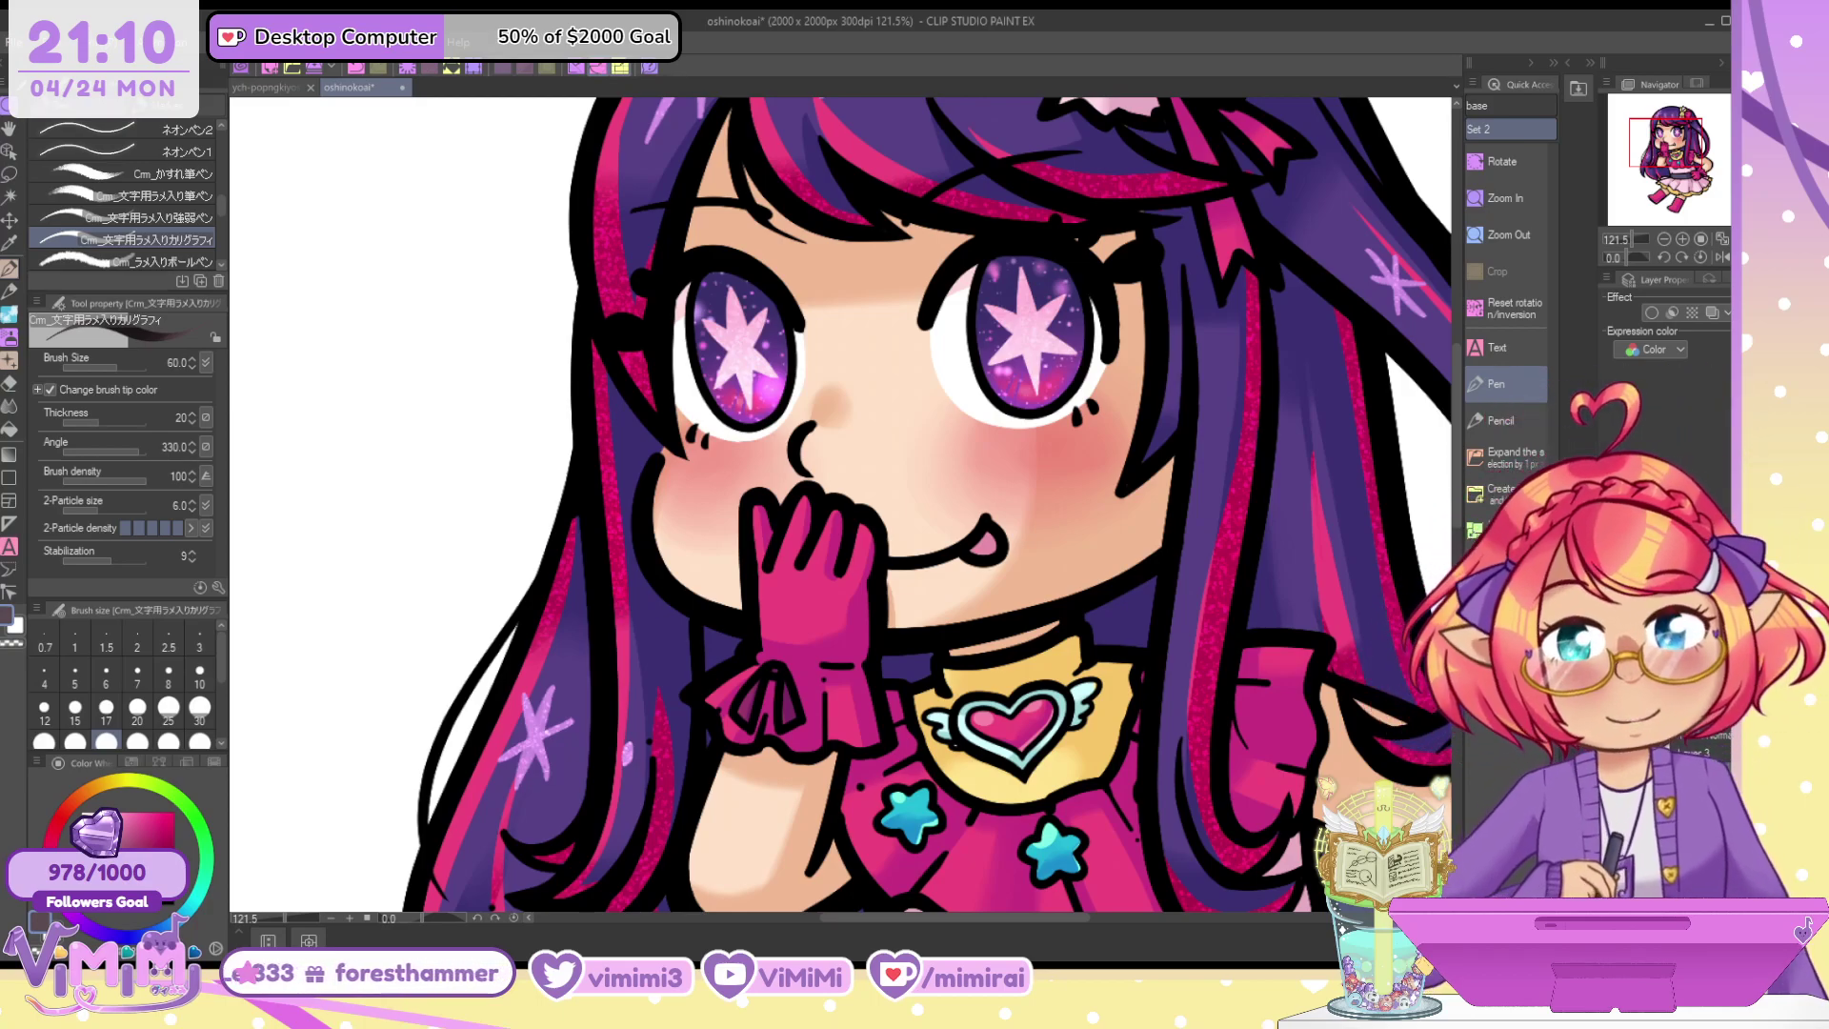
Try a magenta haze in the left-hand iris with the 星空もやもやニュアンス brush at size 80 and undo it
left_click(12, 320)
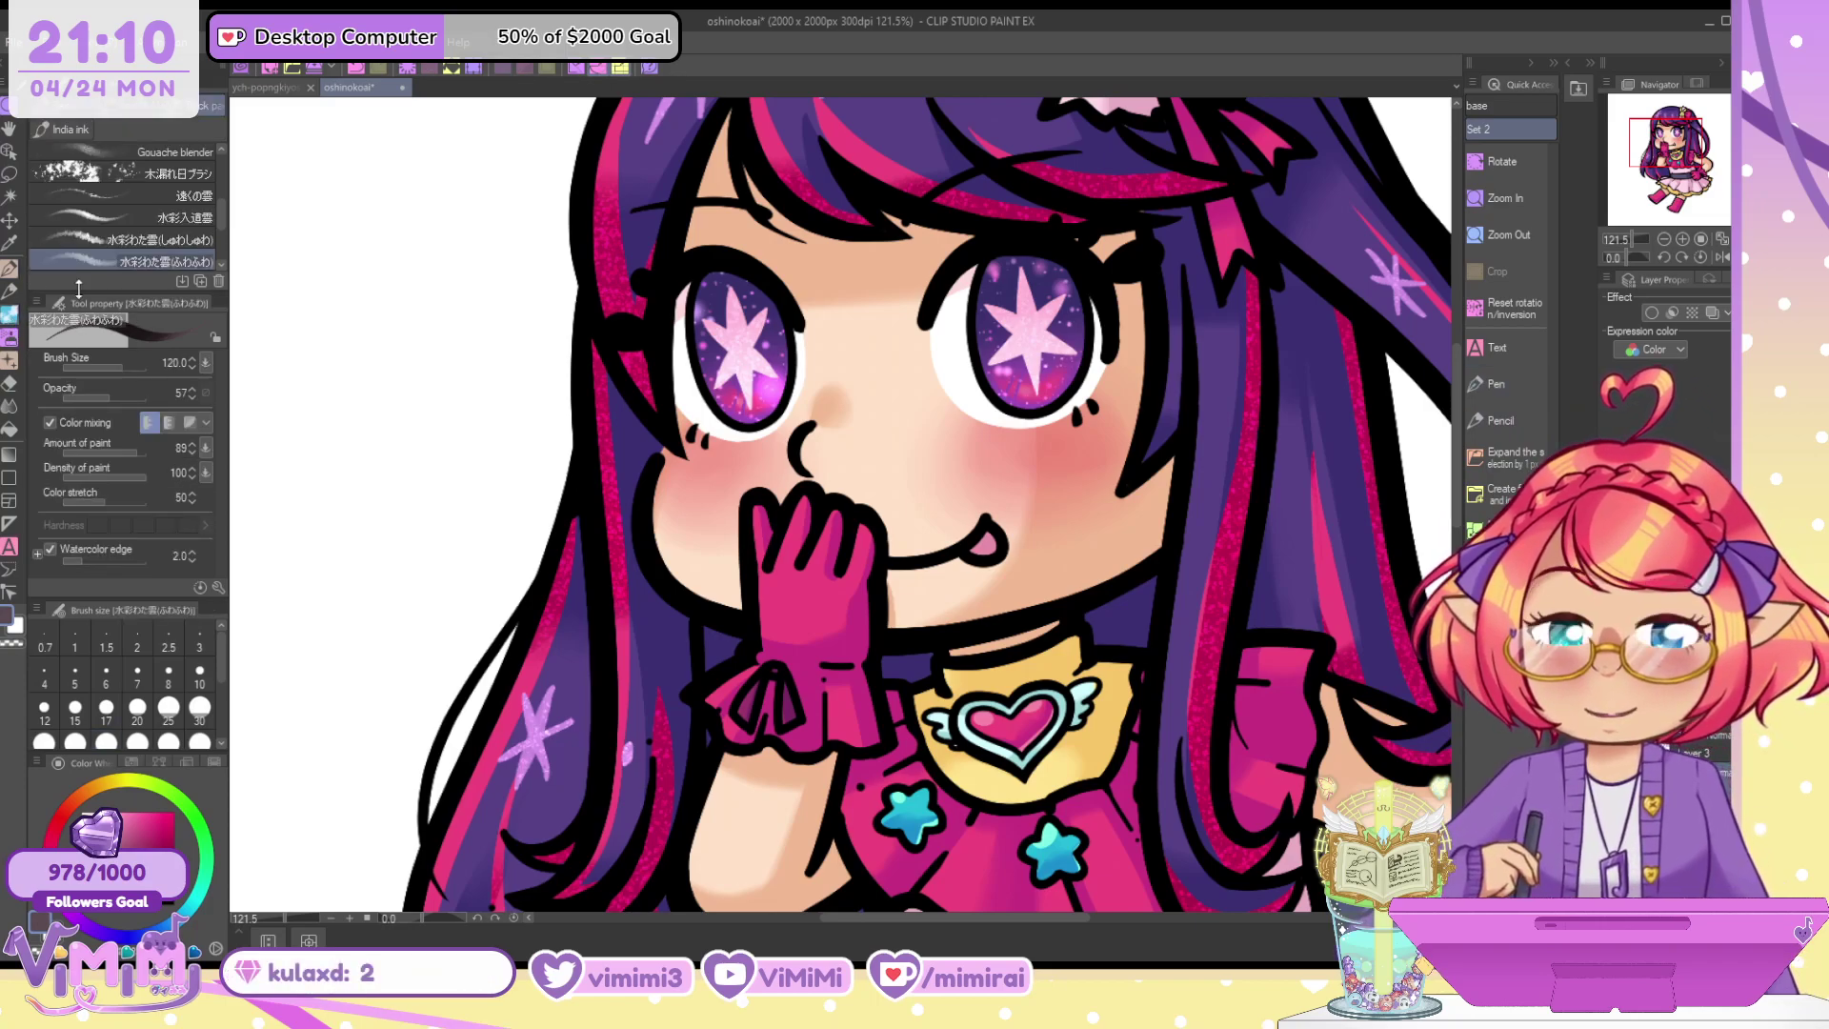
left_click(12, 360)
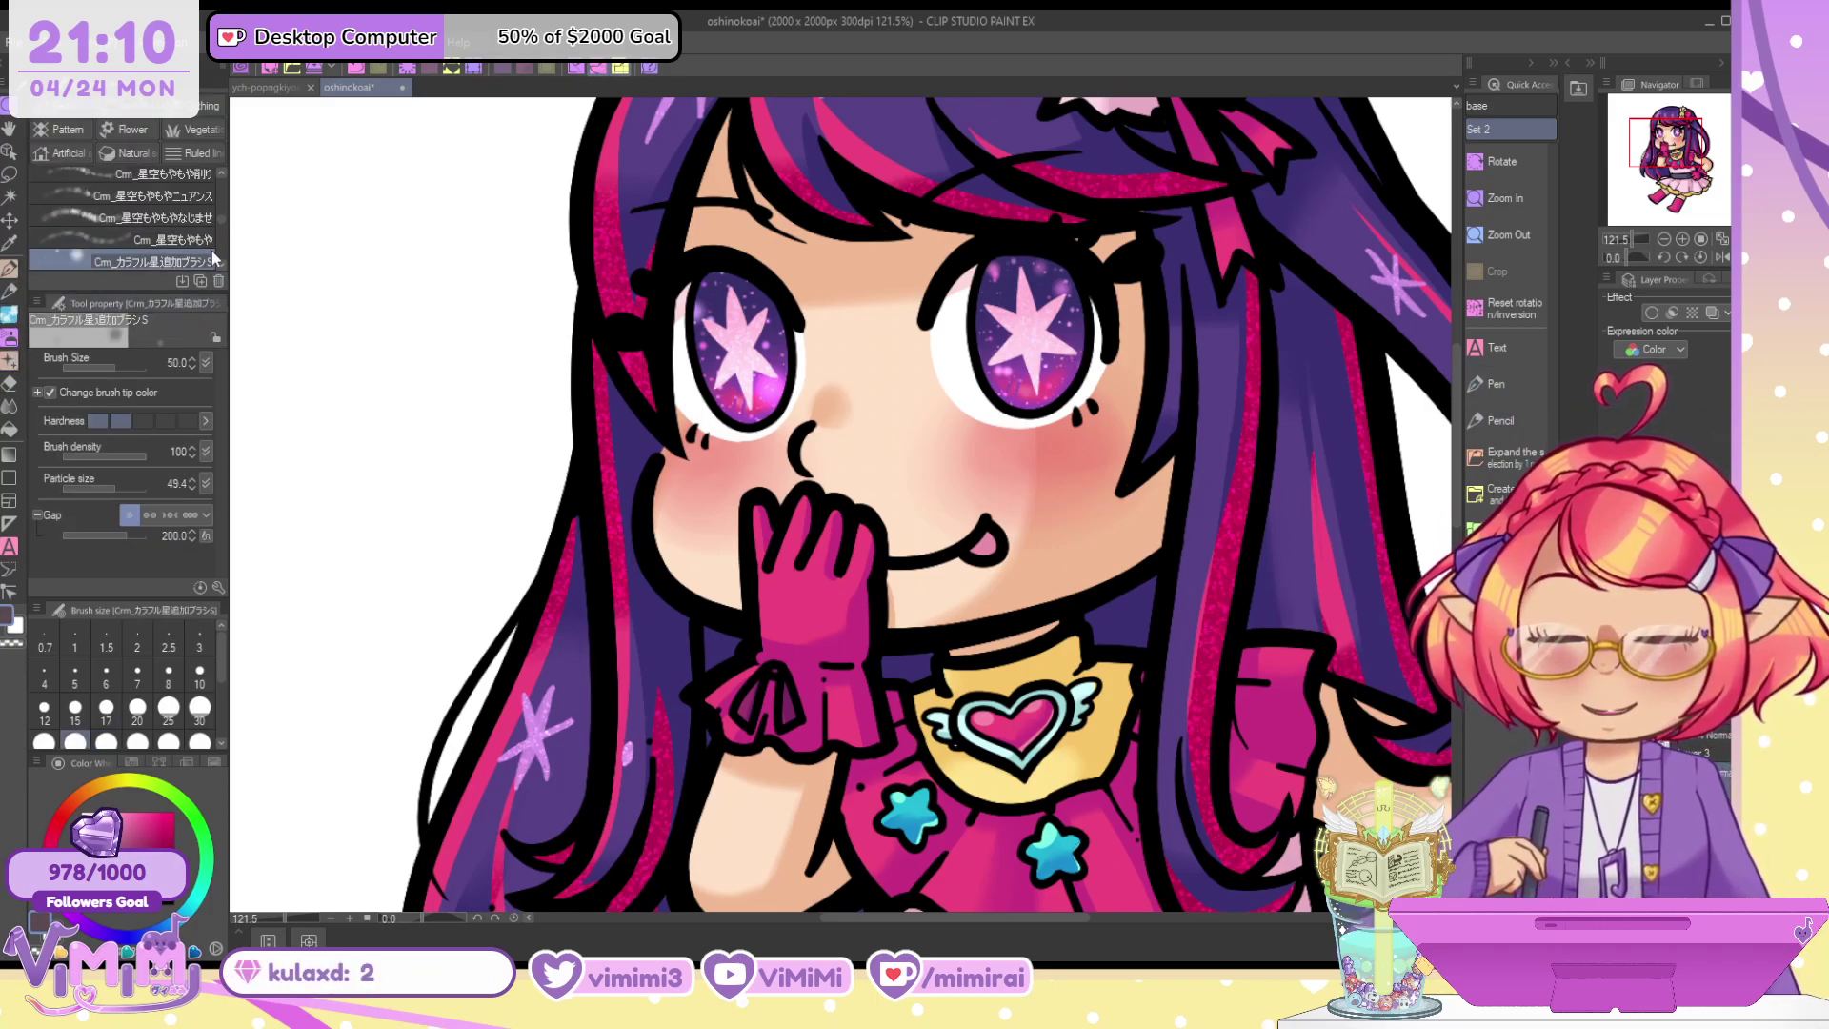
left_click_drag(220, 219, 220, 211)
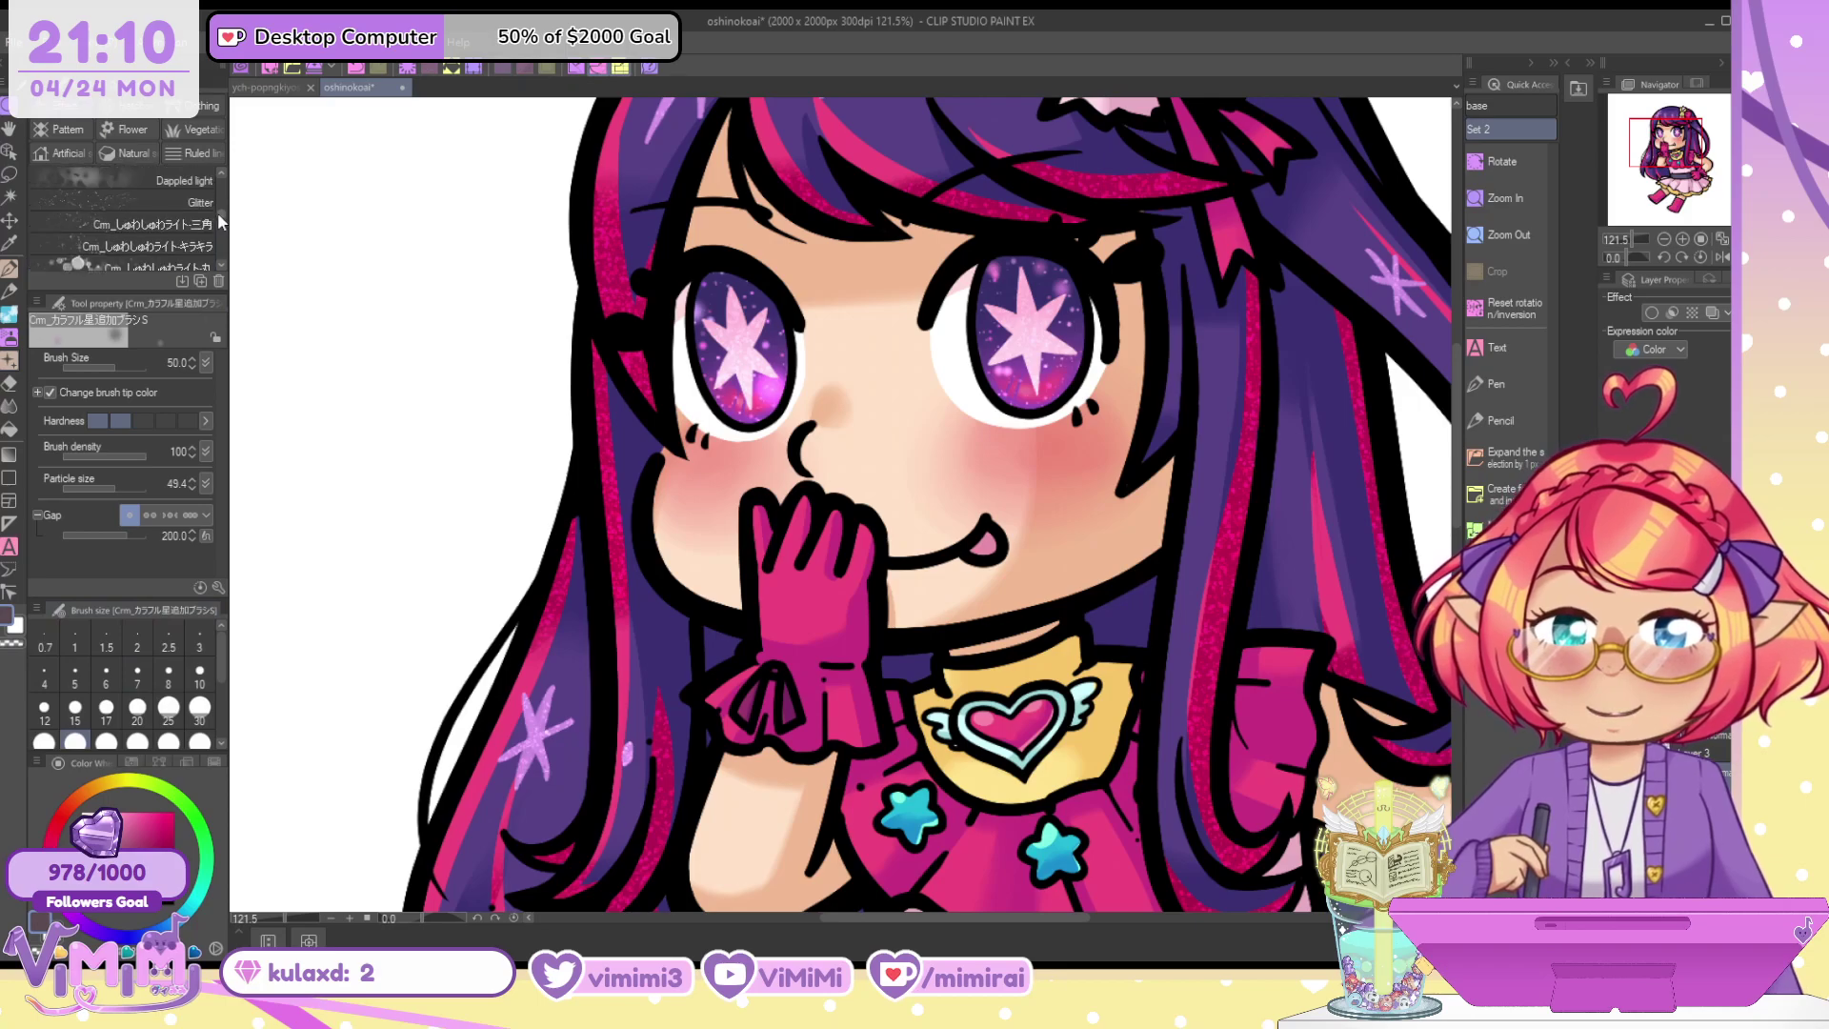
left_click(182, 261)
scroll(200, 238, "down", 5)
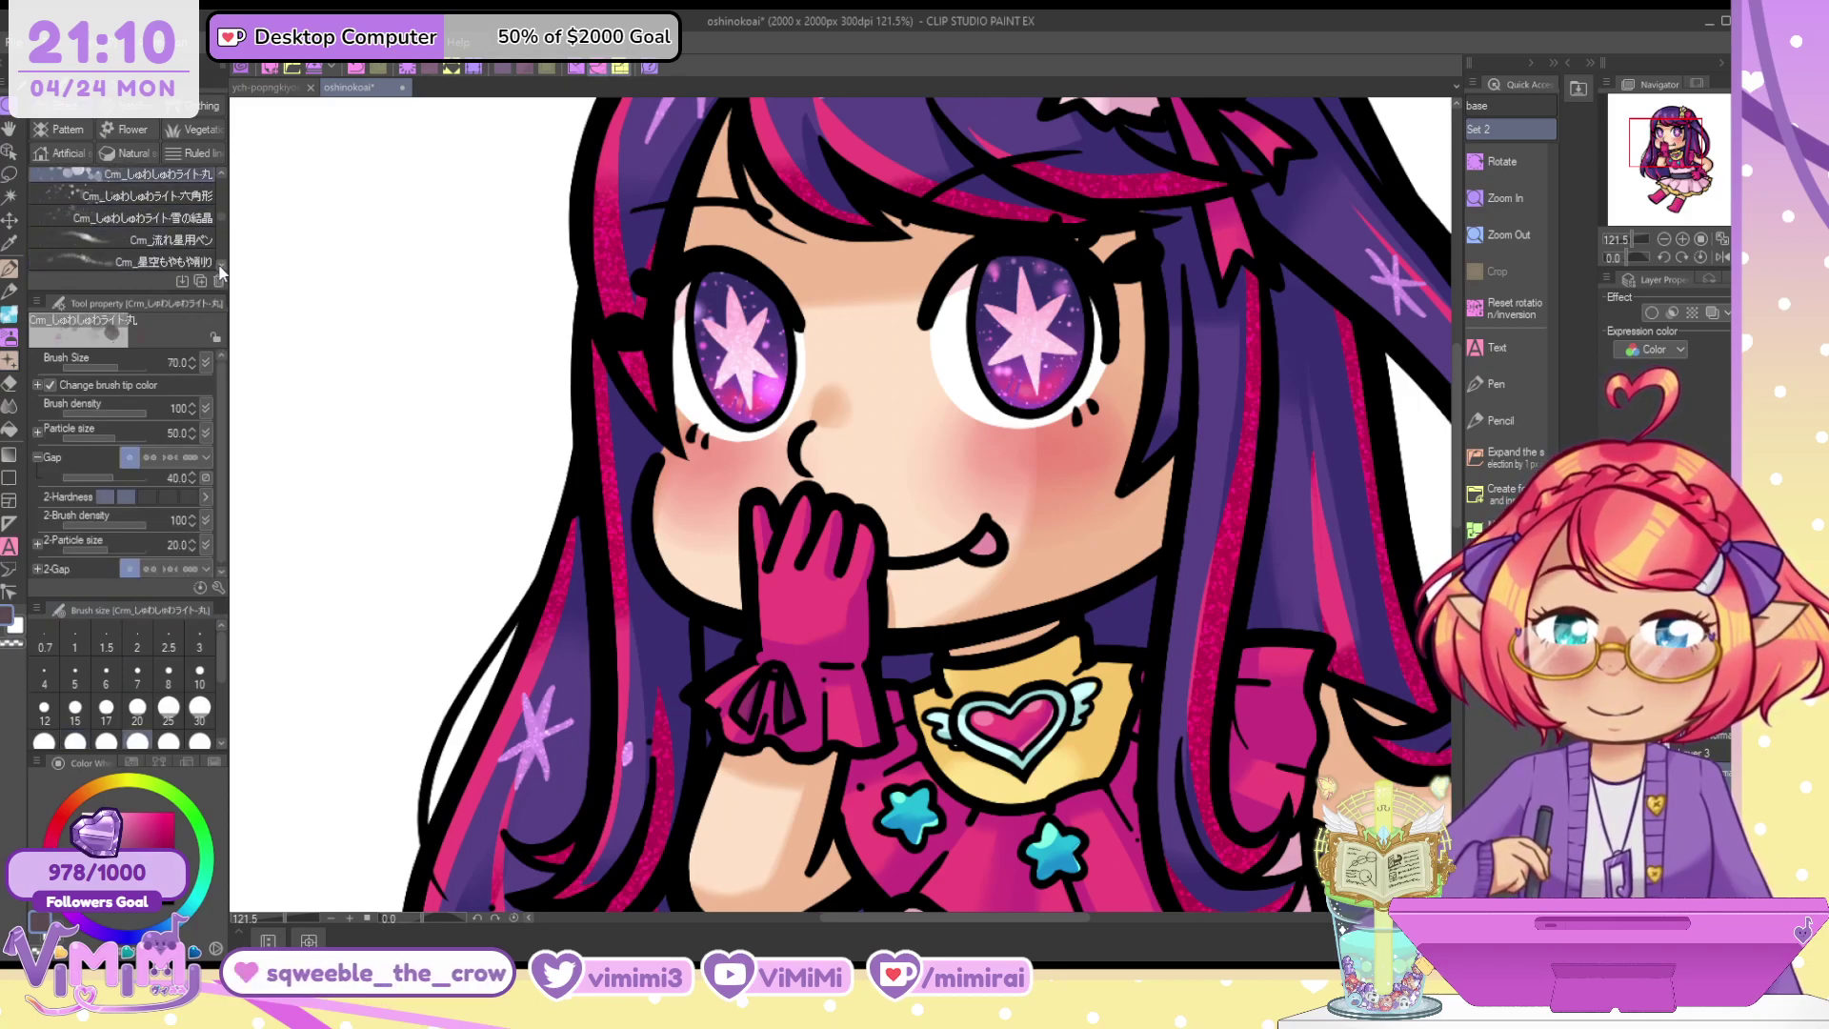
left_click(197, 221)
left_click(198, 239)
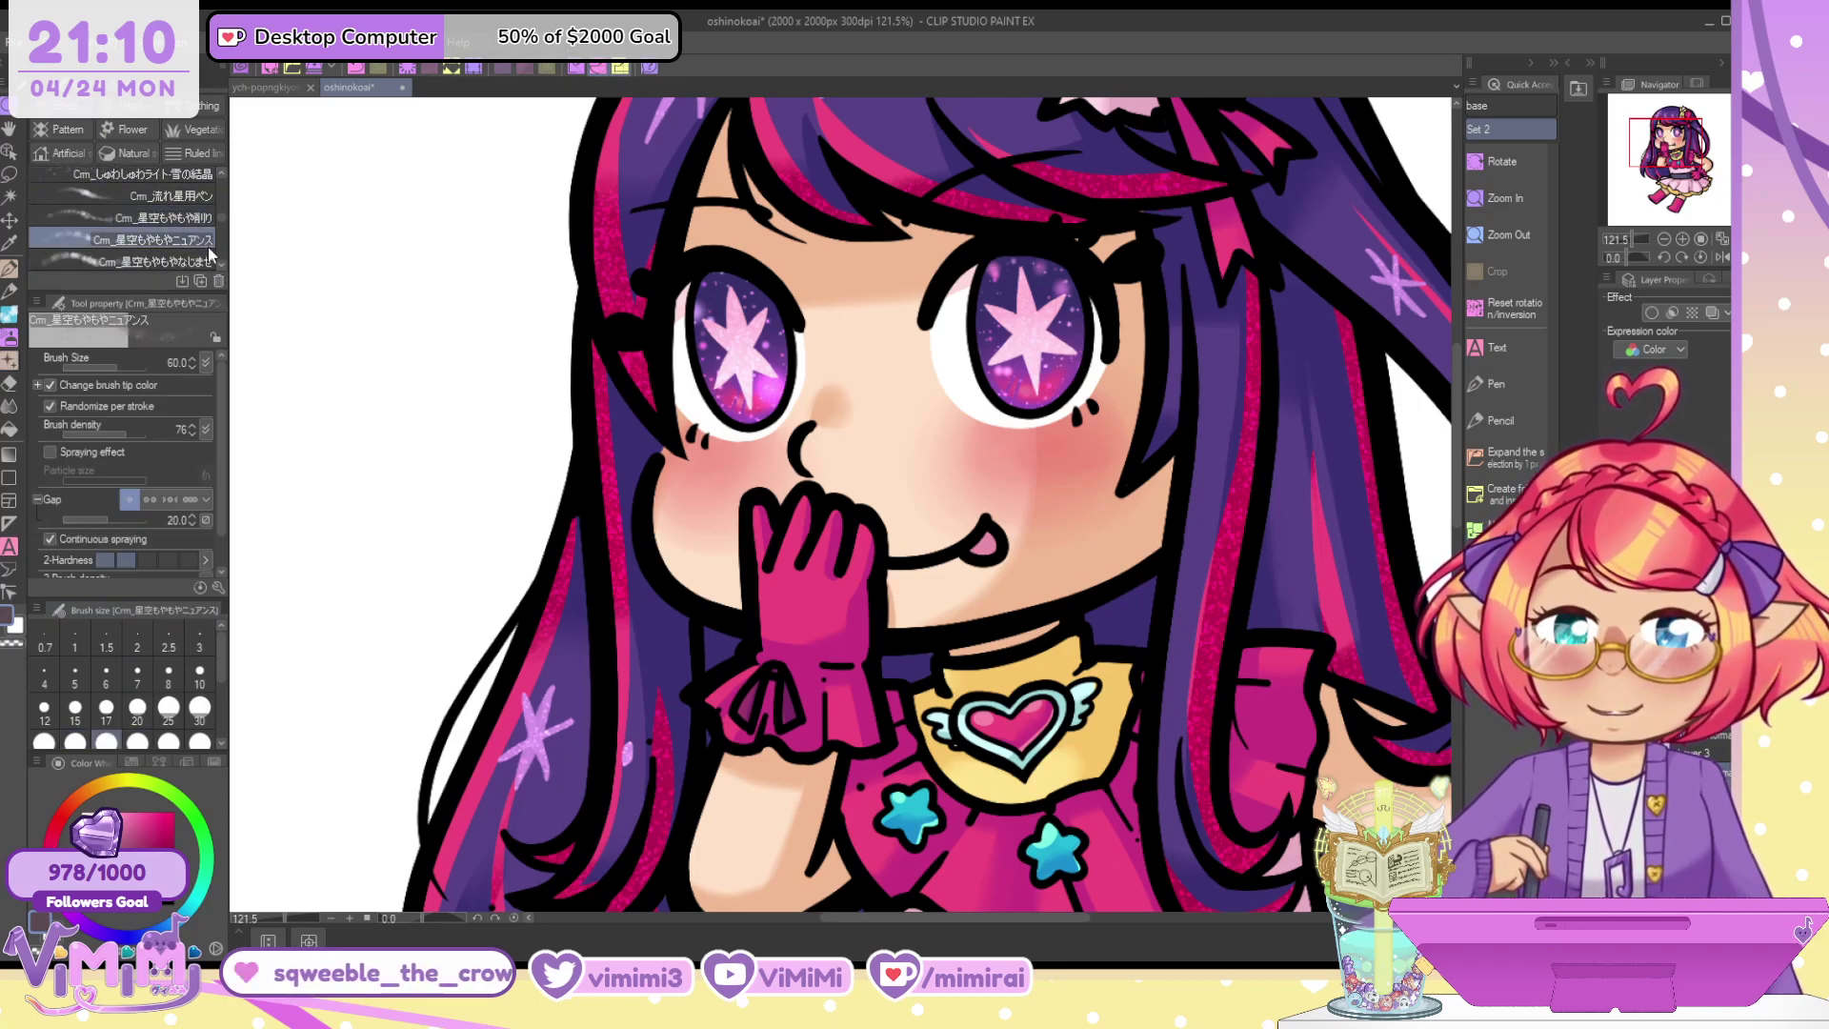
key("bracketright")
key("bracketright")
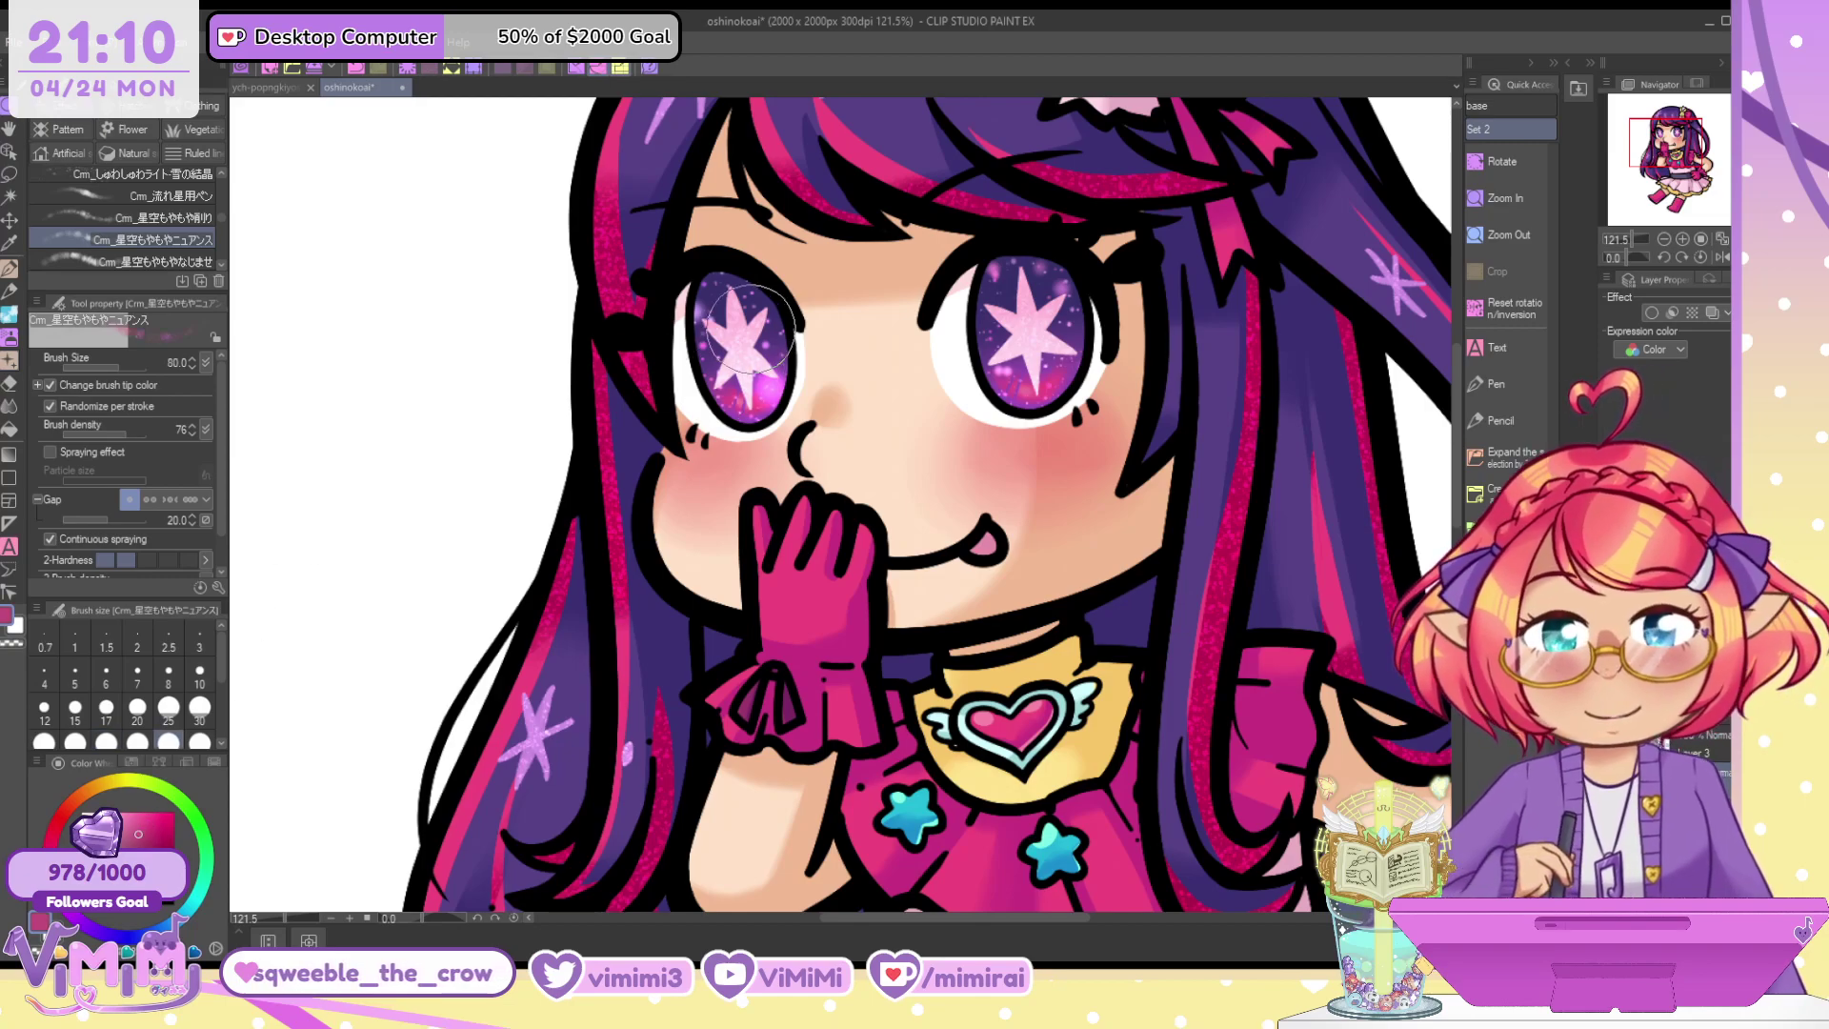
left_click(792, 337)
key("ctrl+z")
Try a smaller magenta haze stroke in the left-hand iris with the same brush at size 50 and undo it
scroll(814, 299, "up", 3)
key("bracketleft")
key("bracketleft")
key("bracketleft")
mouse_move(762, 326)
left_mouse_down()
mouse_move(771, 374)
mouse_move(781, 333)
left_mouse_up()
key("ctrl+z")
Try the 流れ星用ペン brush at size 80 and the 星空もやもやなじませ brush for the left-hand iris
left_click(172, 217)
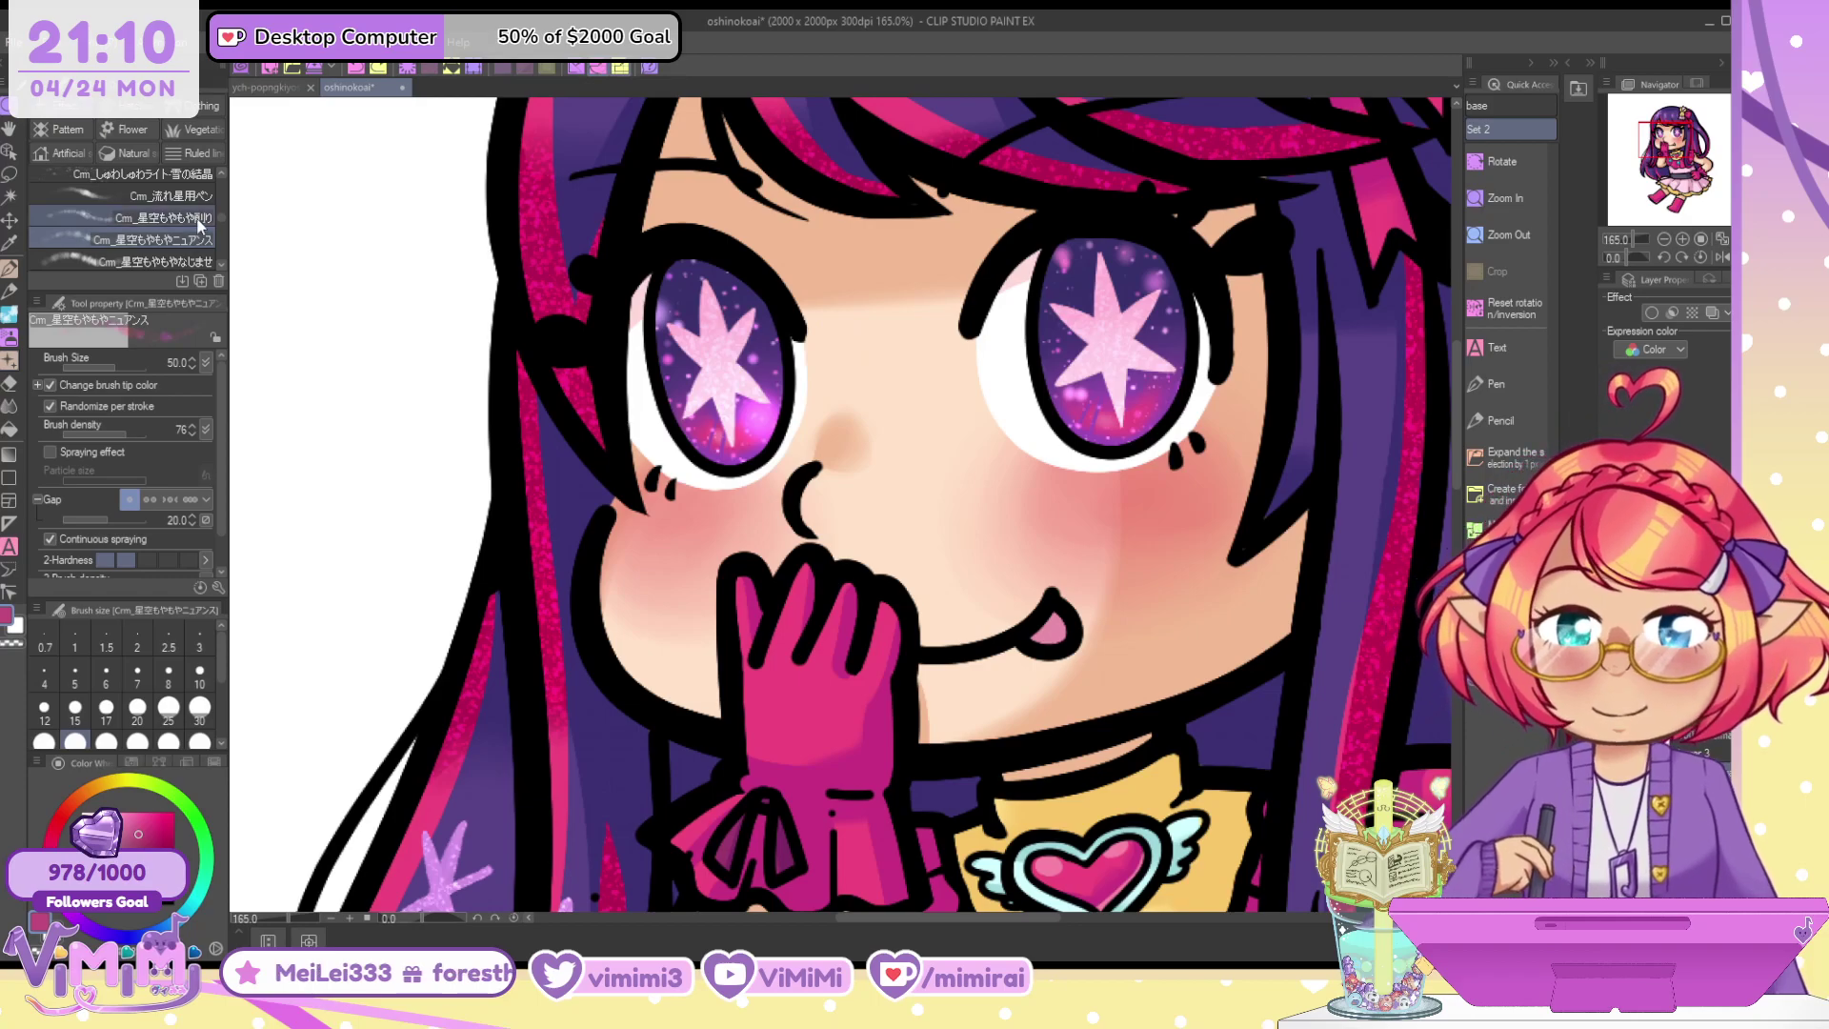
left_click(214, 196)
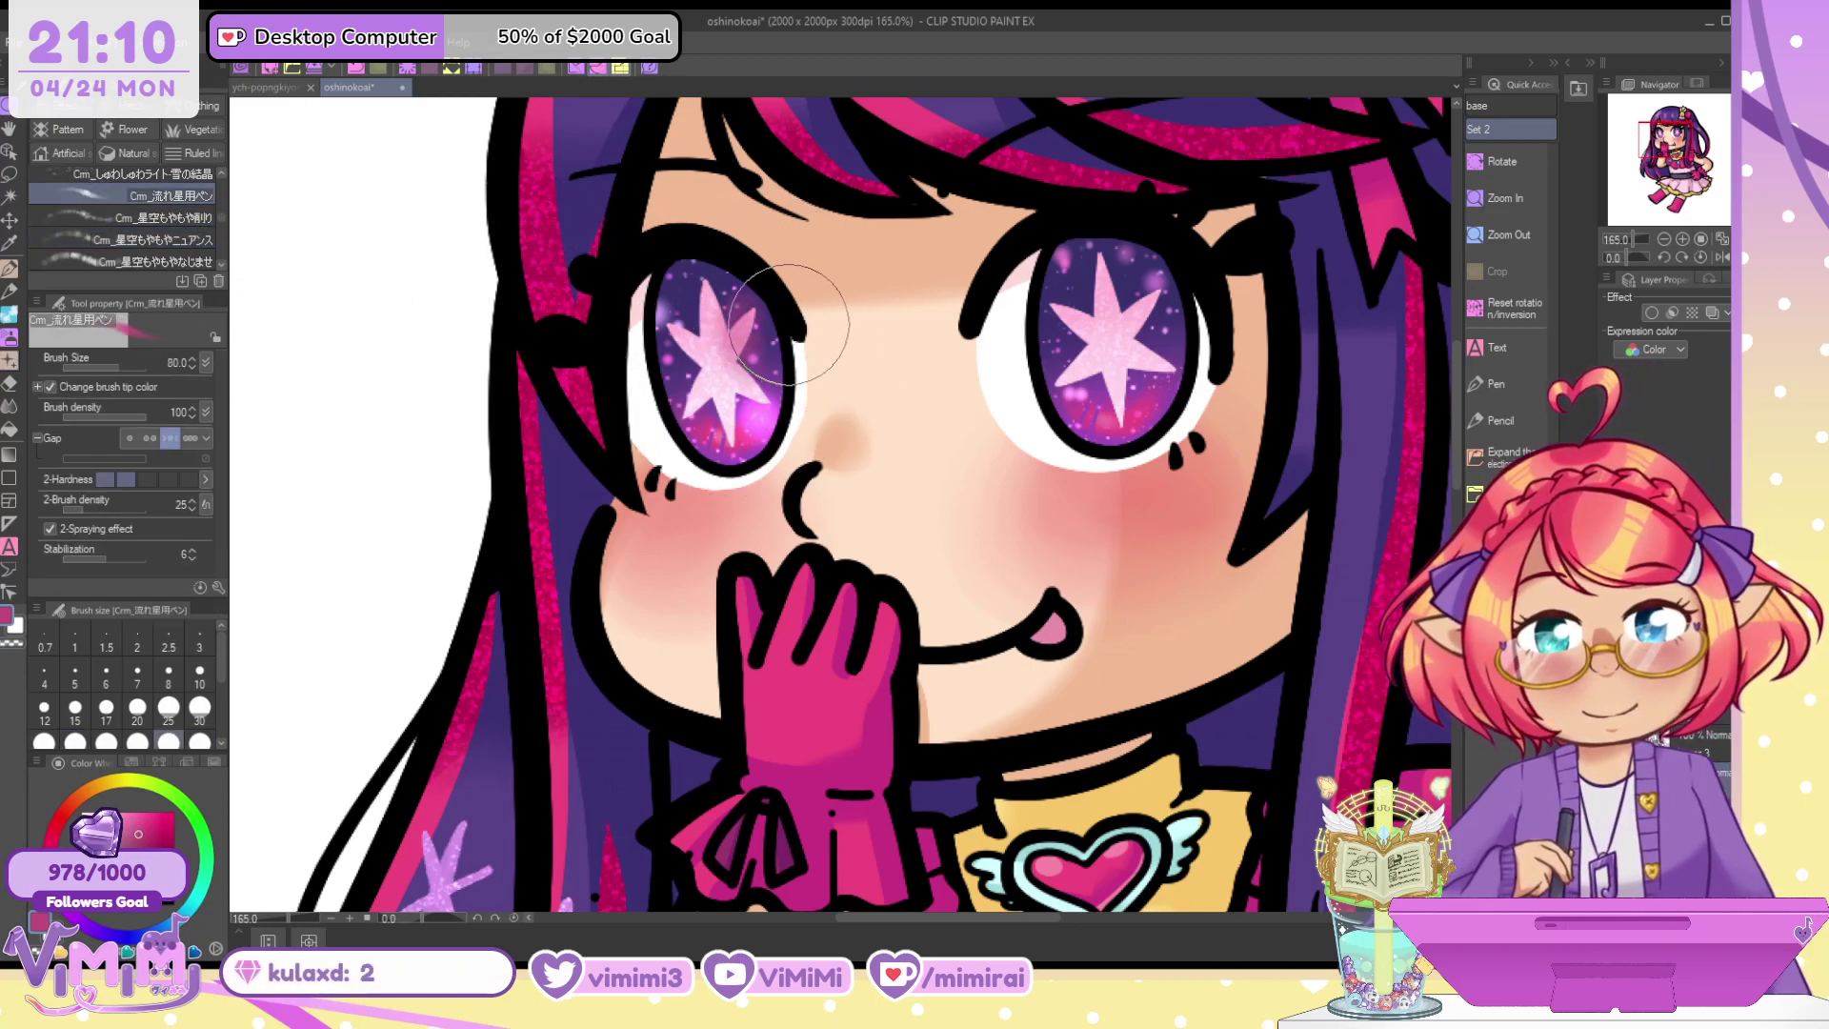
left_click(157, 261)
key("bracketleft")
key("bracketleft")
key("bracketleft")
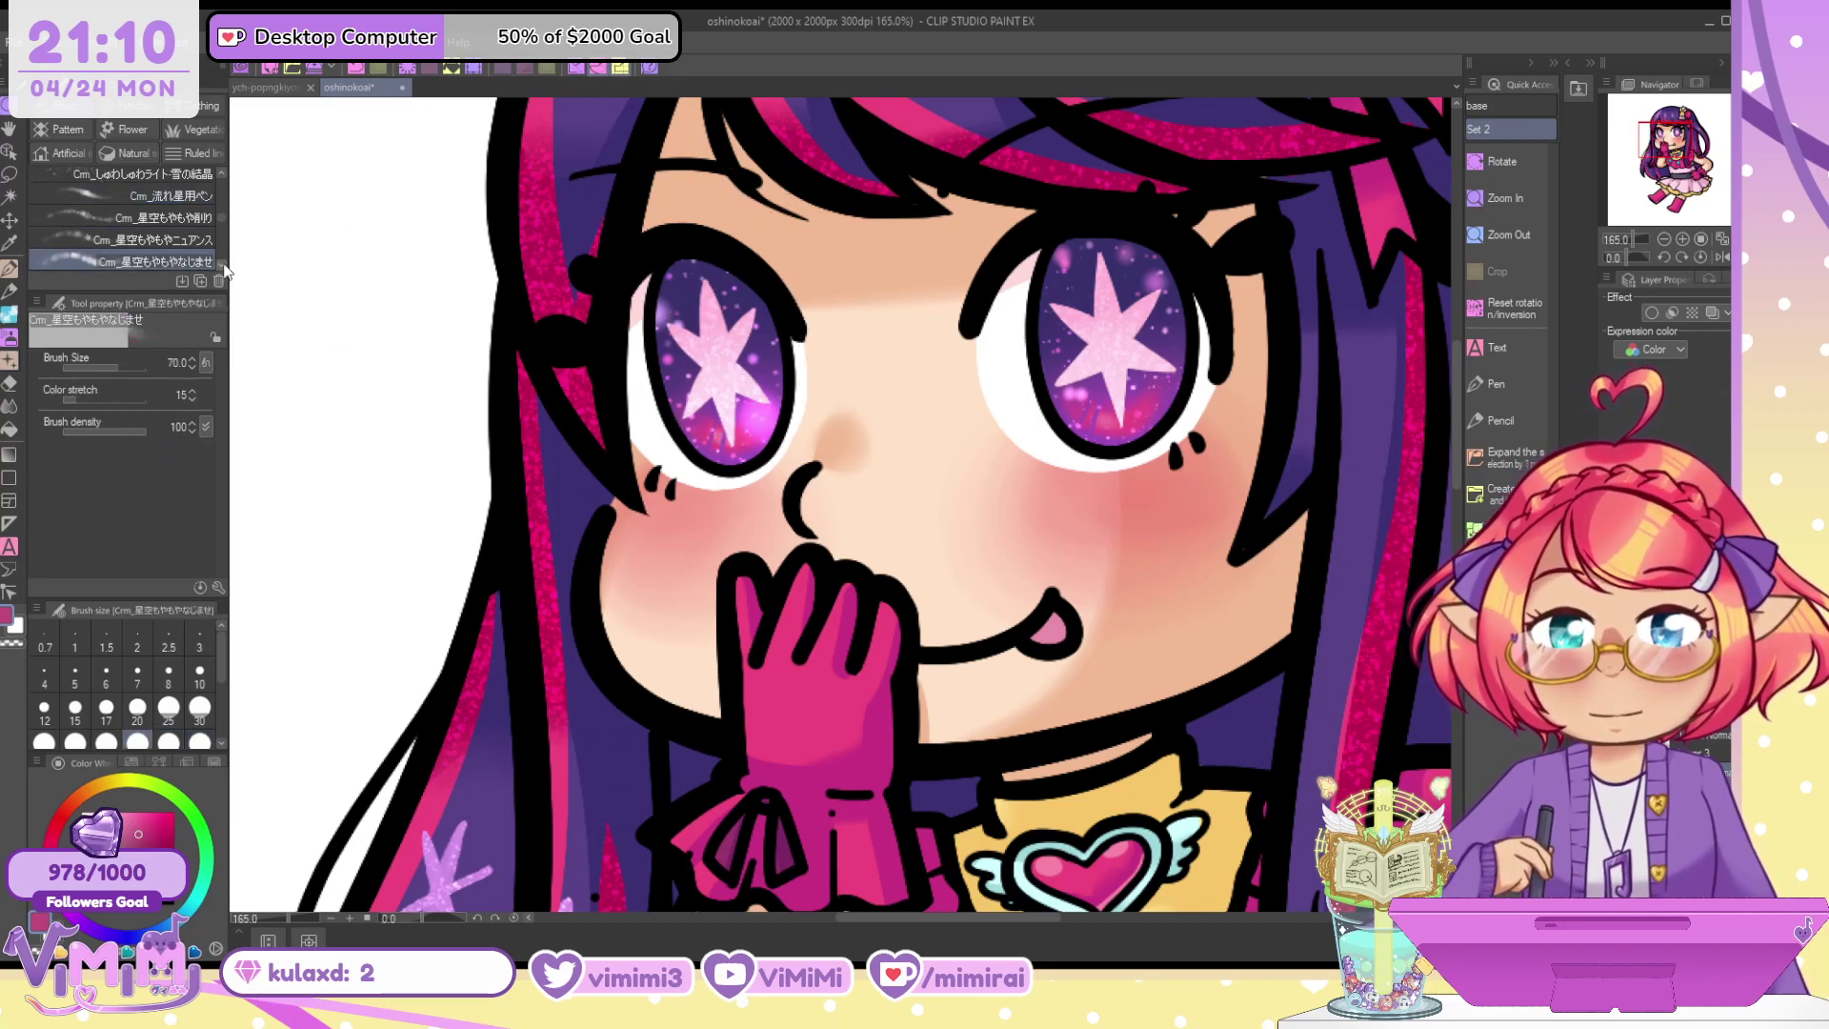
Try magenta haze over both irises with the 星空もやもや brush at size 50 and undo it
scroll(225, 271, "down", 2)
left_click(171, 239)
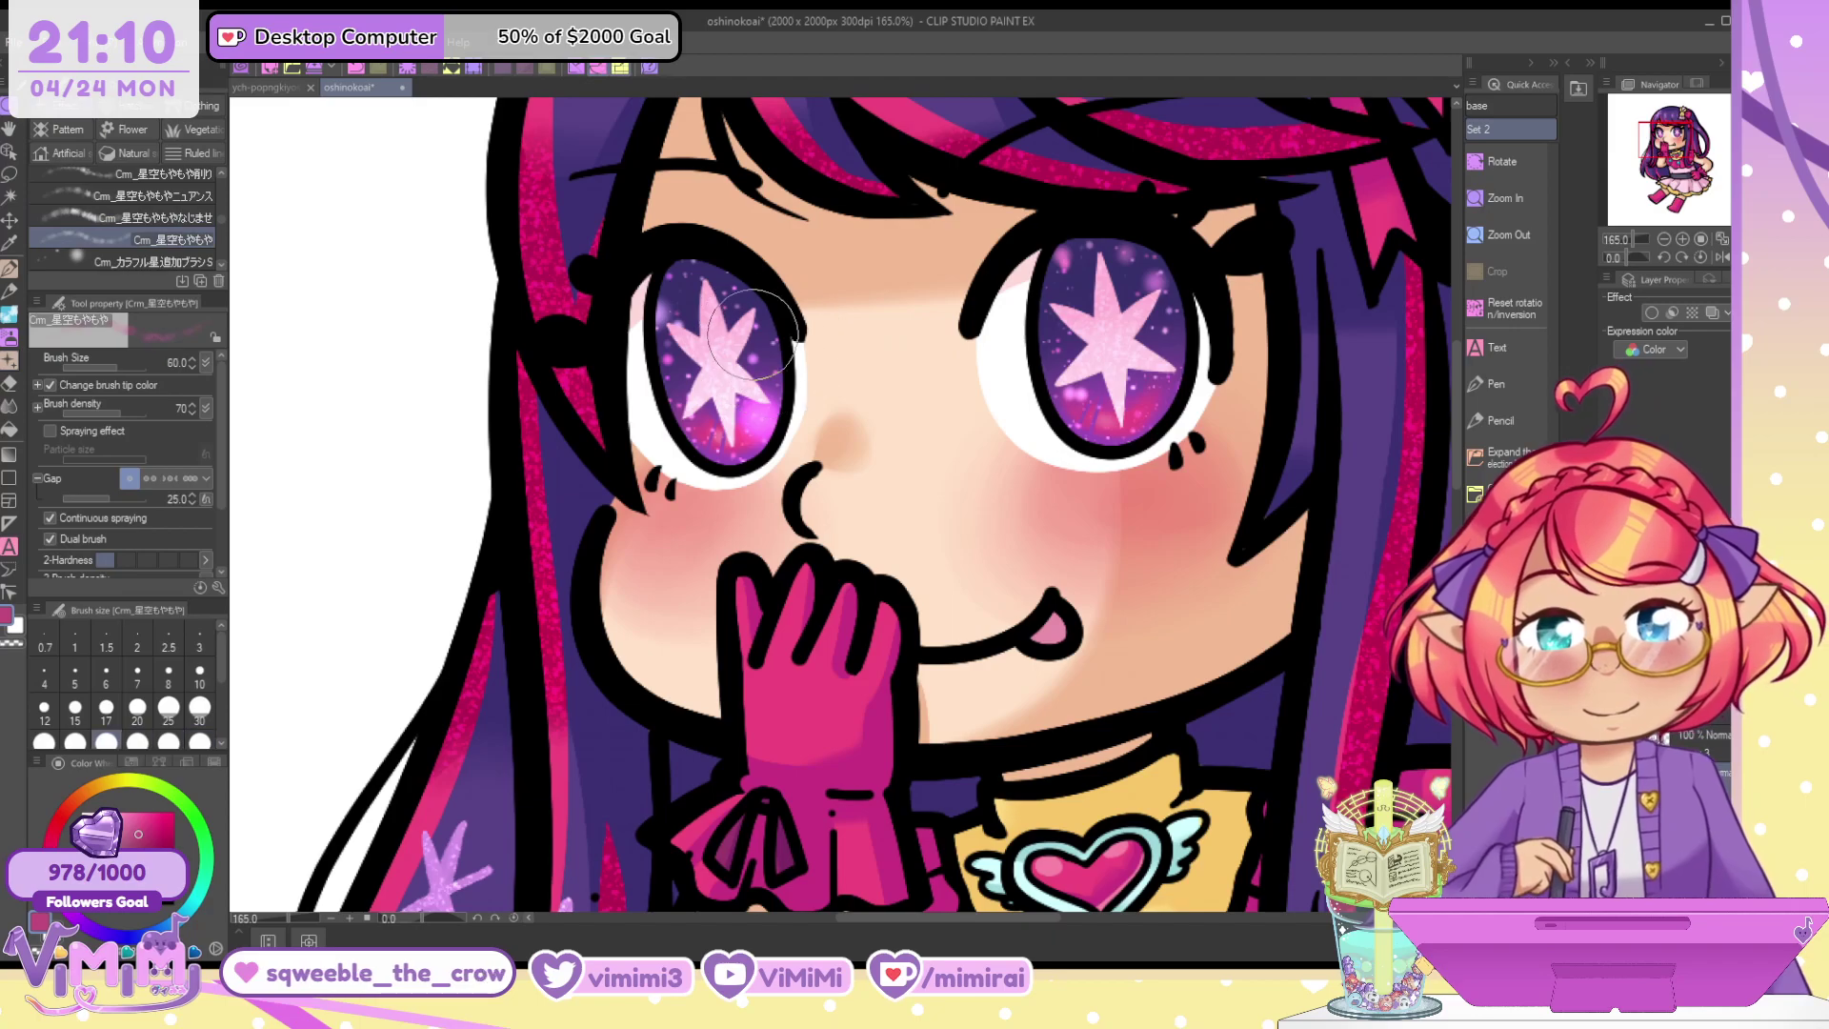
mouse_move(749, 305)
left_mouse_down()
mouse_move(721, 365)
mouse_move(752, 337)
mouse_move(740, 297)
left_mouse_up()
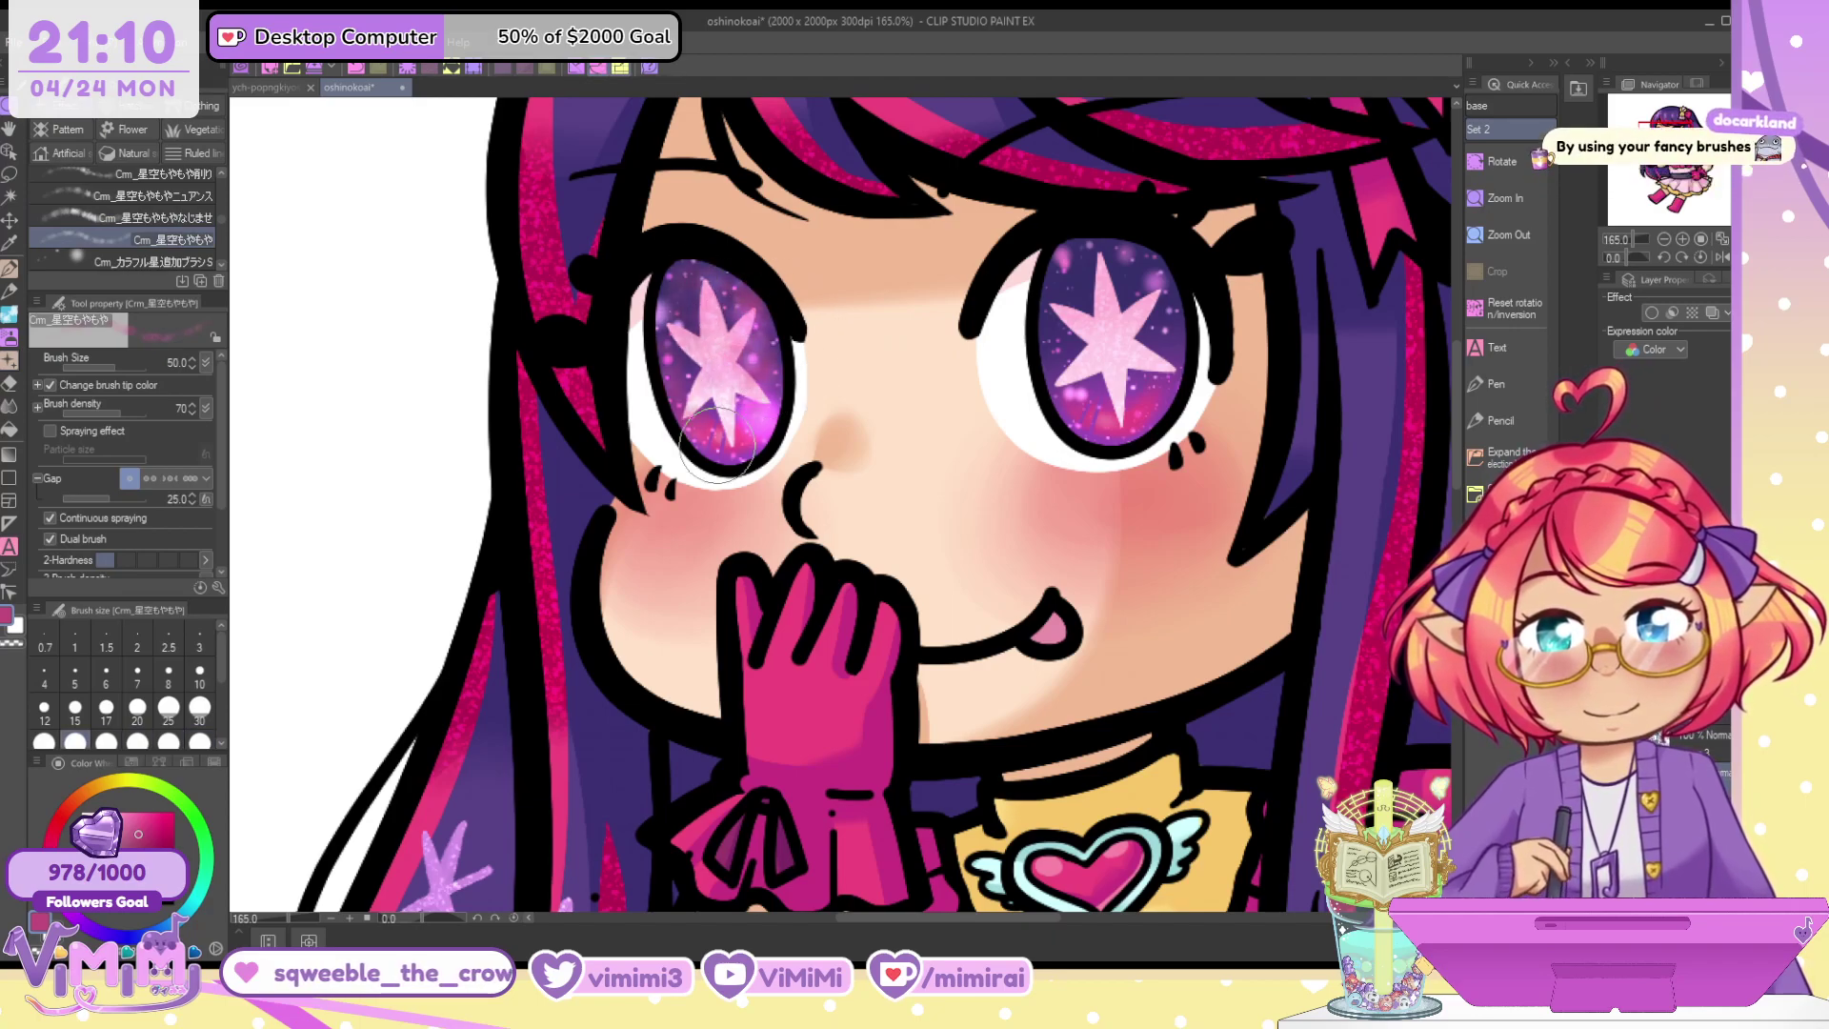
mouse_move(1106, 249)
left_mouse_down()
mouse_move(1159, 347)
mouse_move(1083, 380)
left_mouse_up()
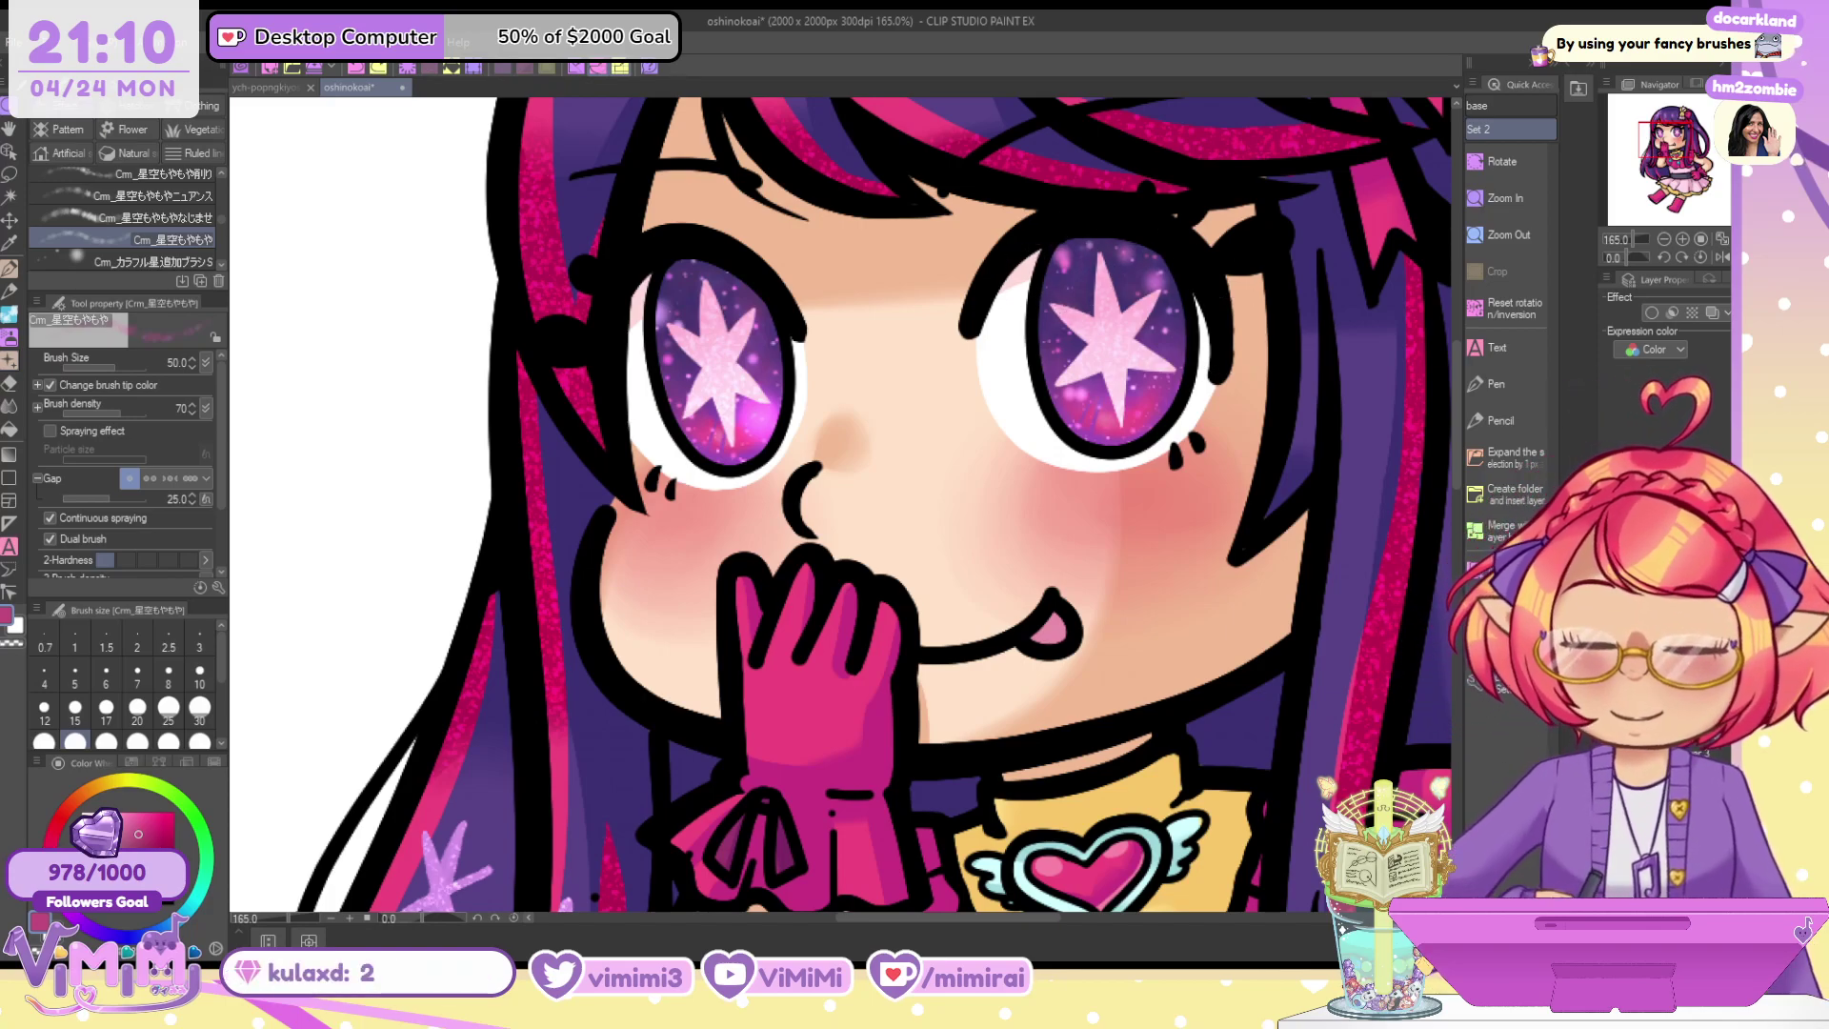
key("ctrl+z")
Paint deep blue-violet haze in the upper part of both irises with the 星空もやもや brush at size 50 and save the file
left_click(949, 202, "alt")
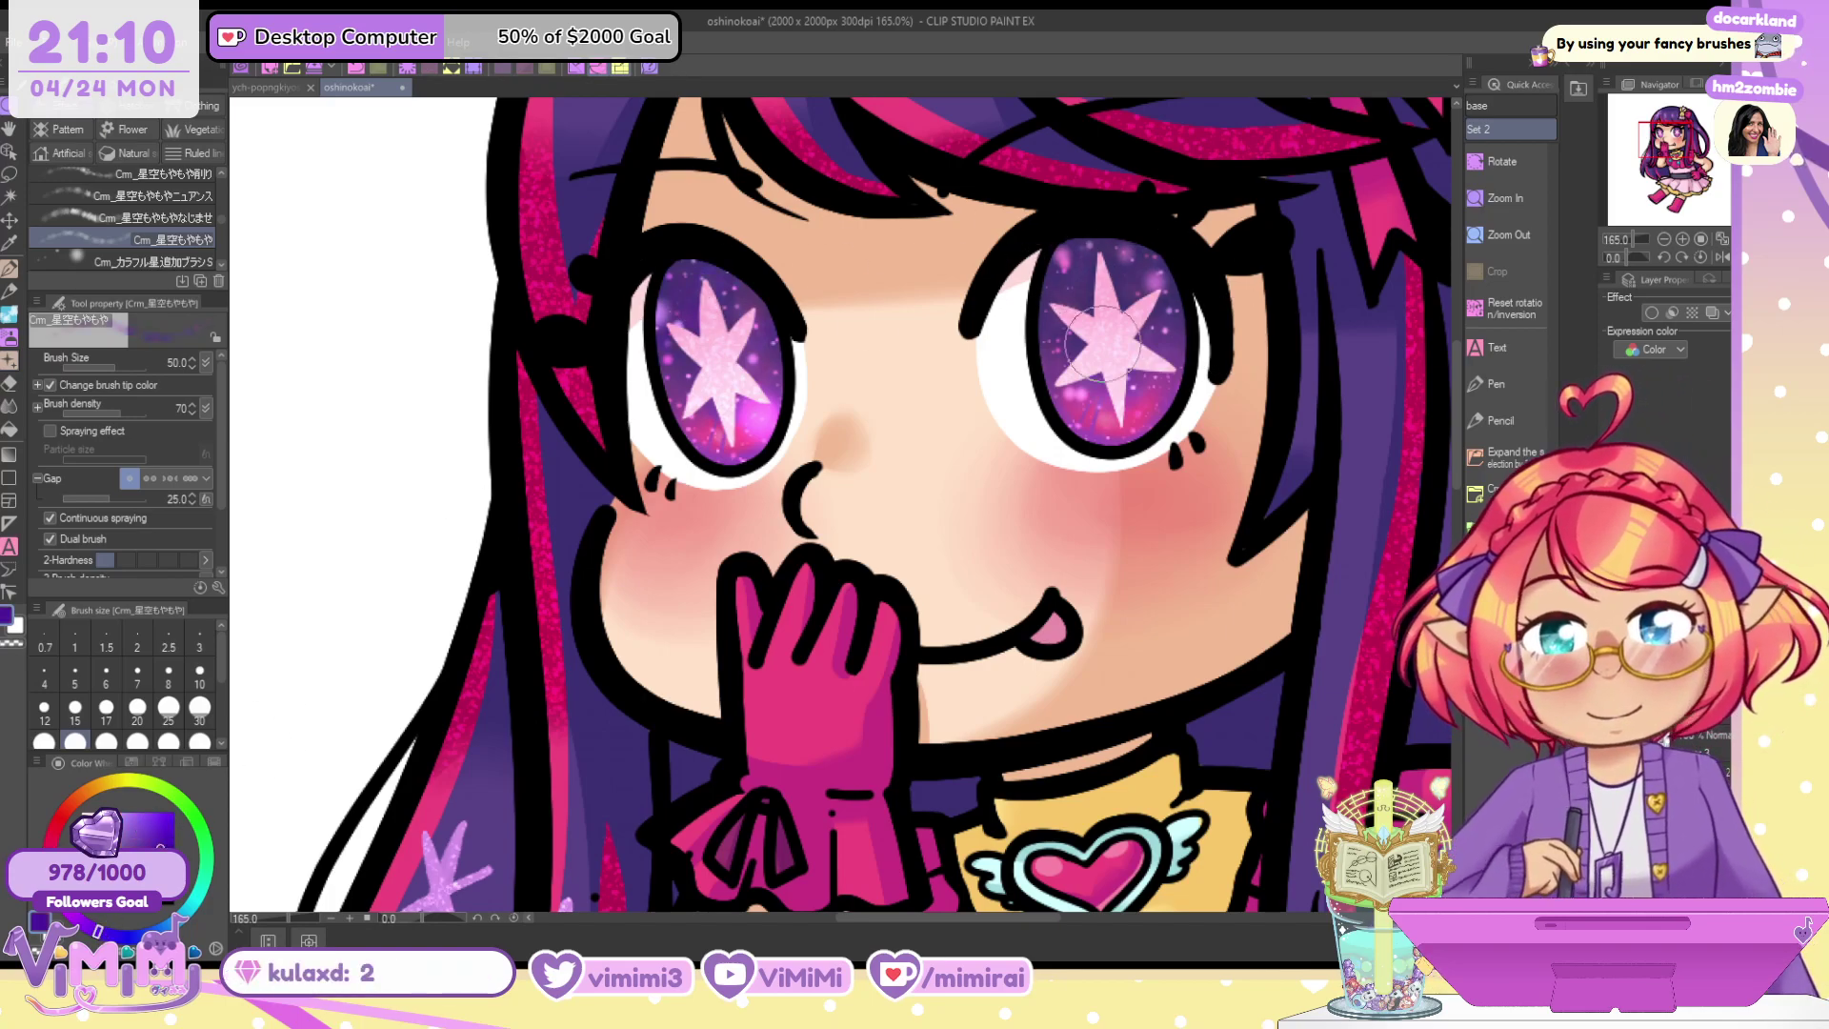
left_click_drag(678, 296, 699, 305)
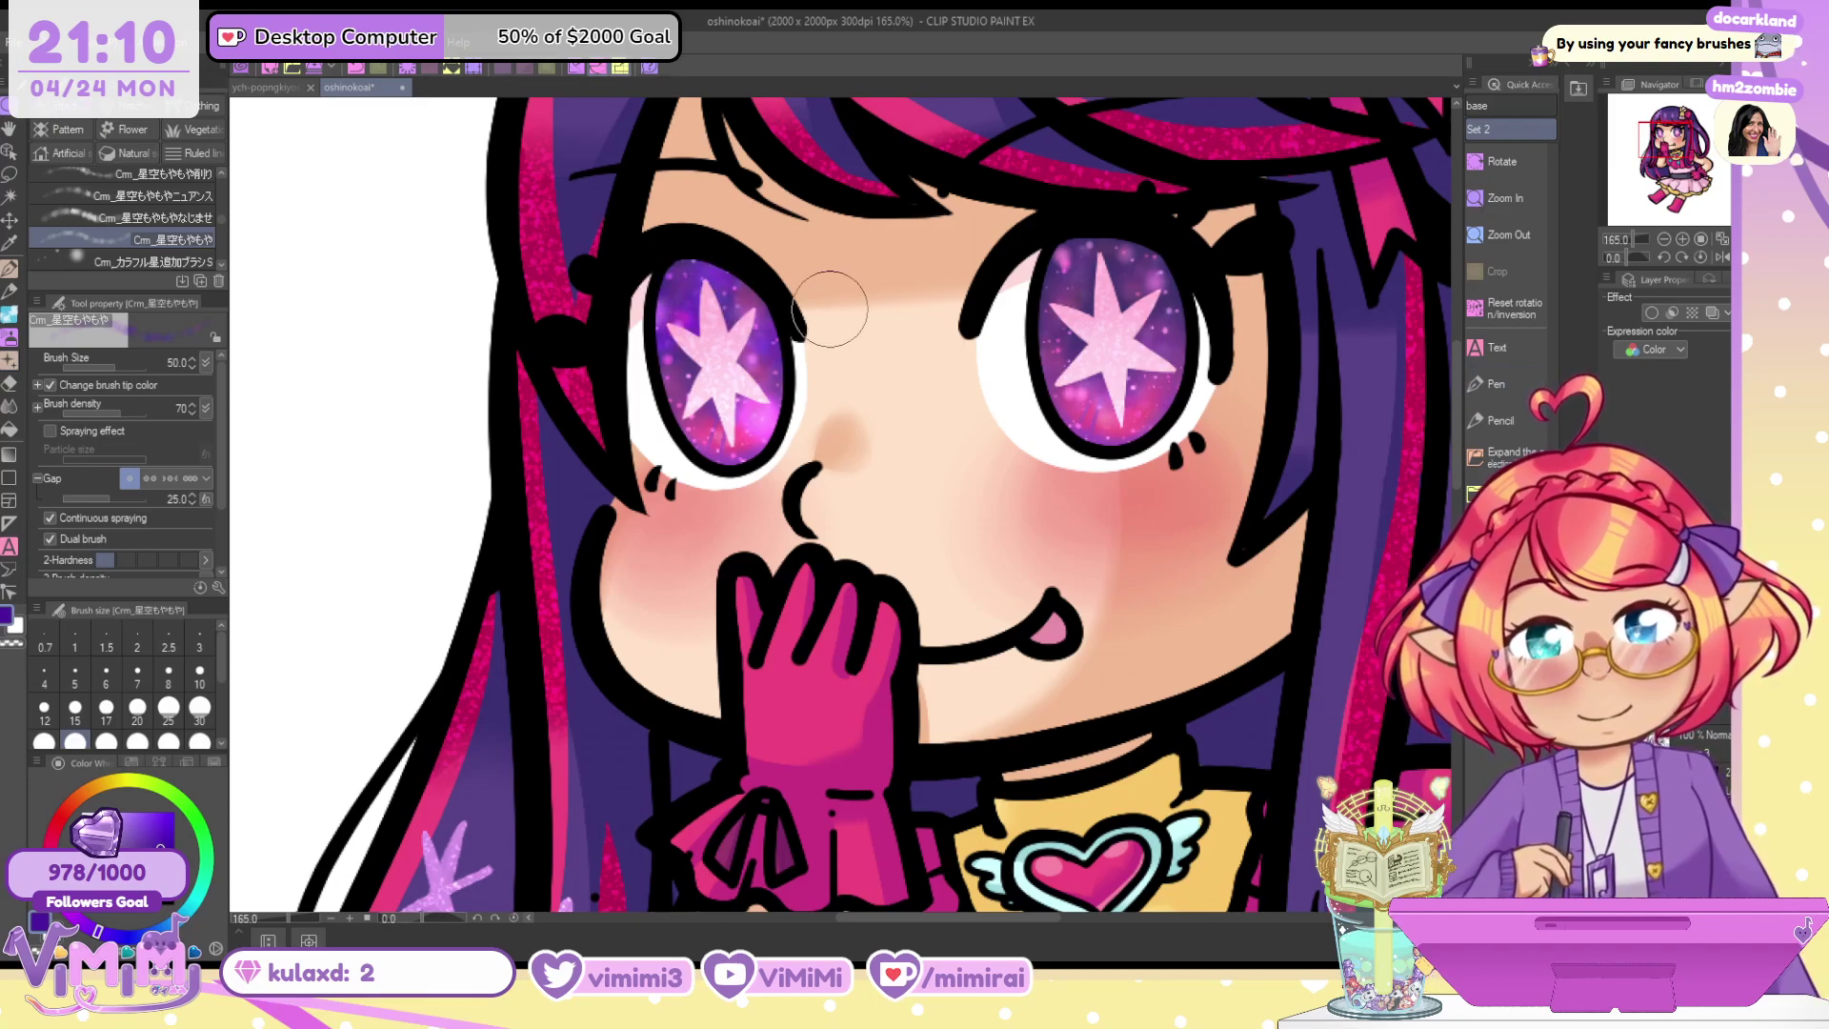
left_click_drag(1187, 256, 1162, 324)
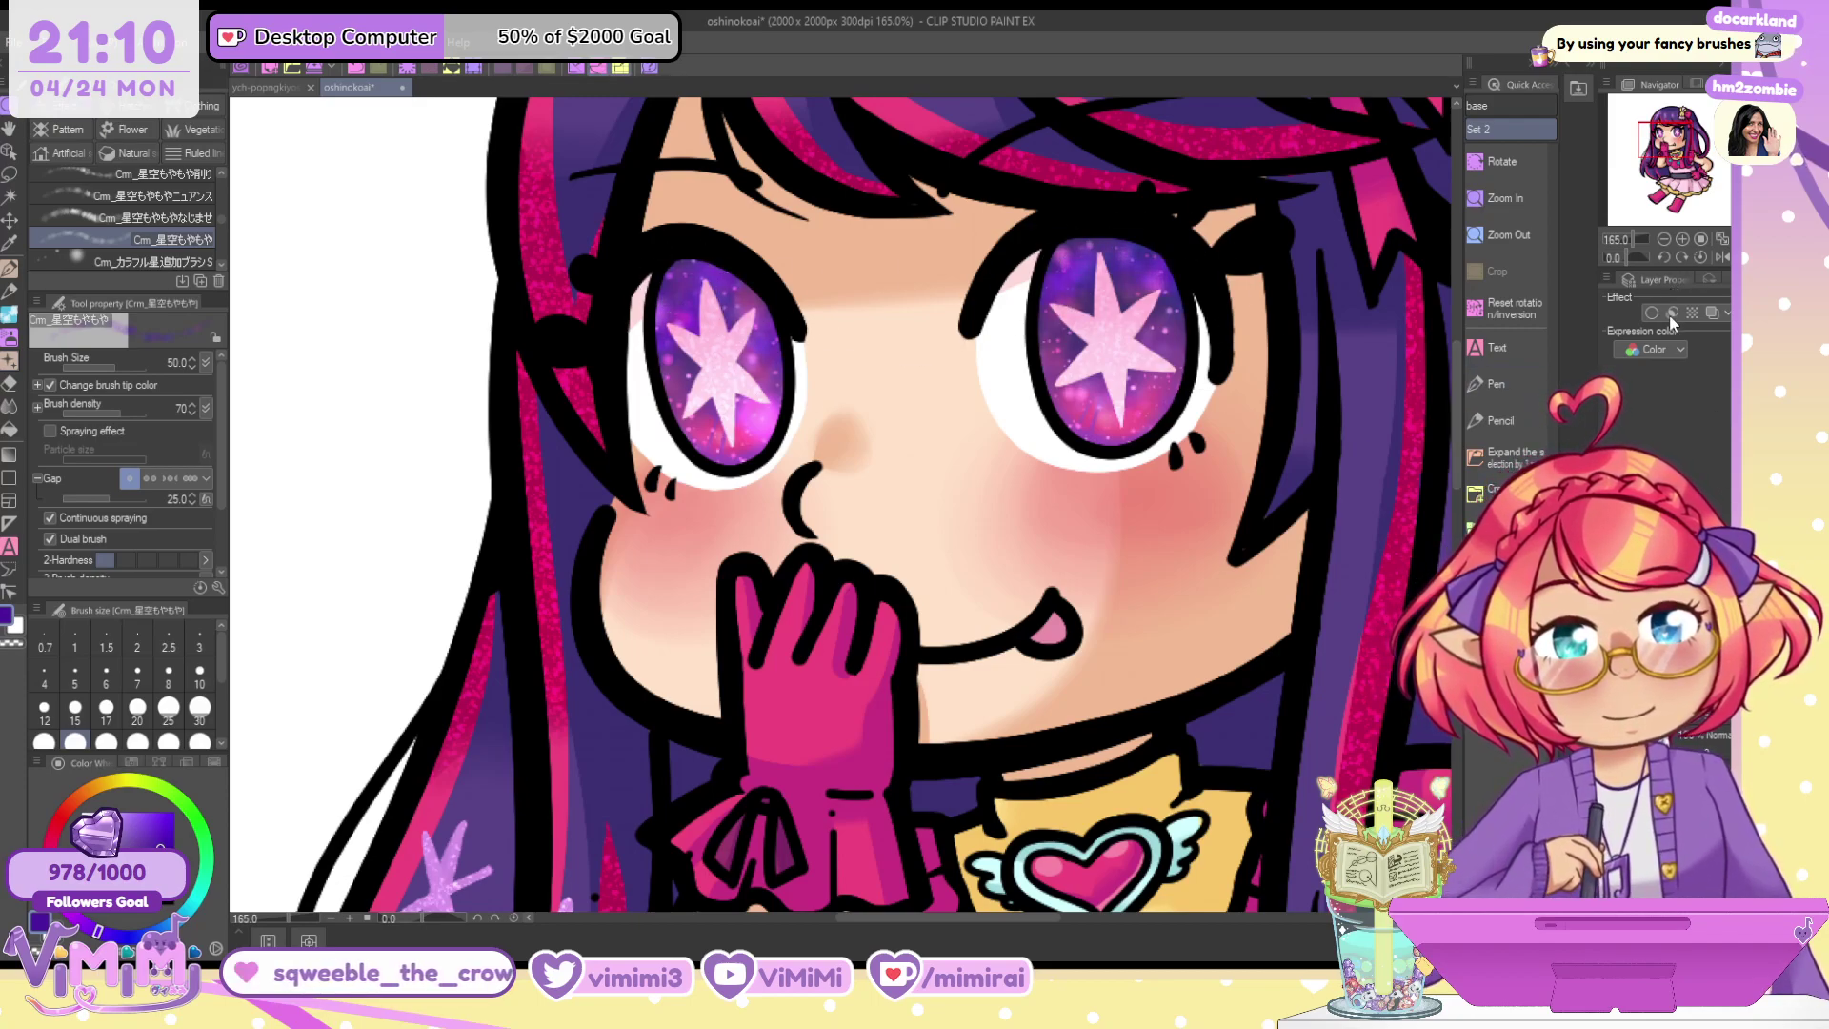
left_click(1656, 398)
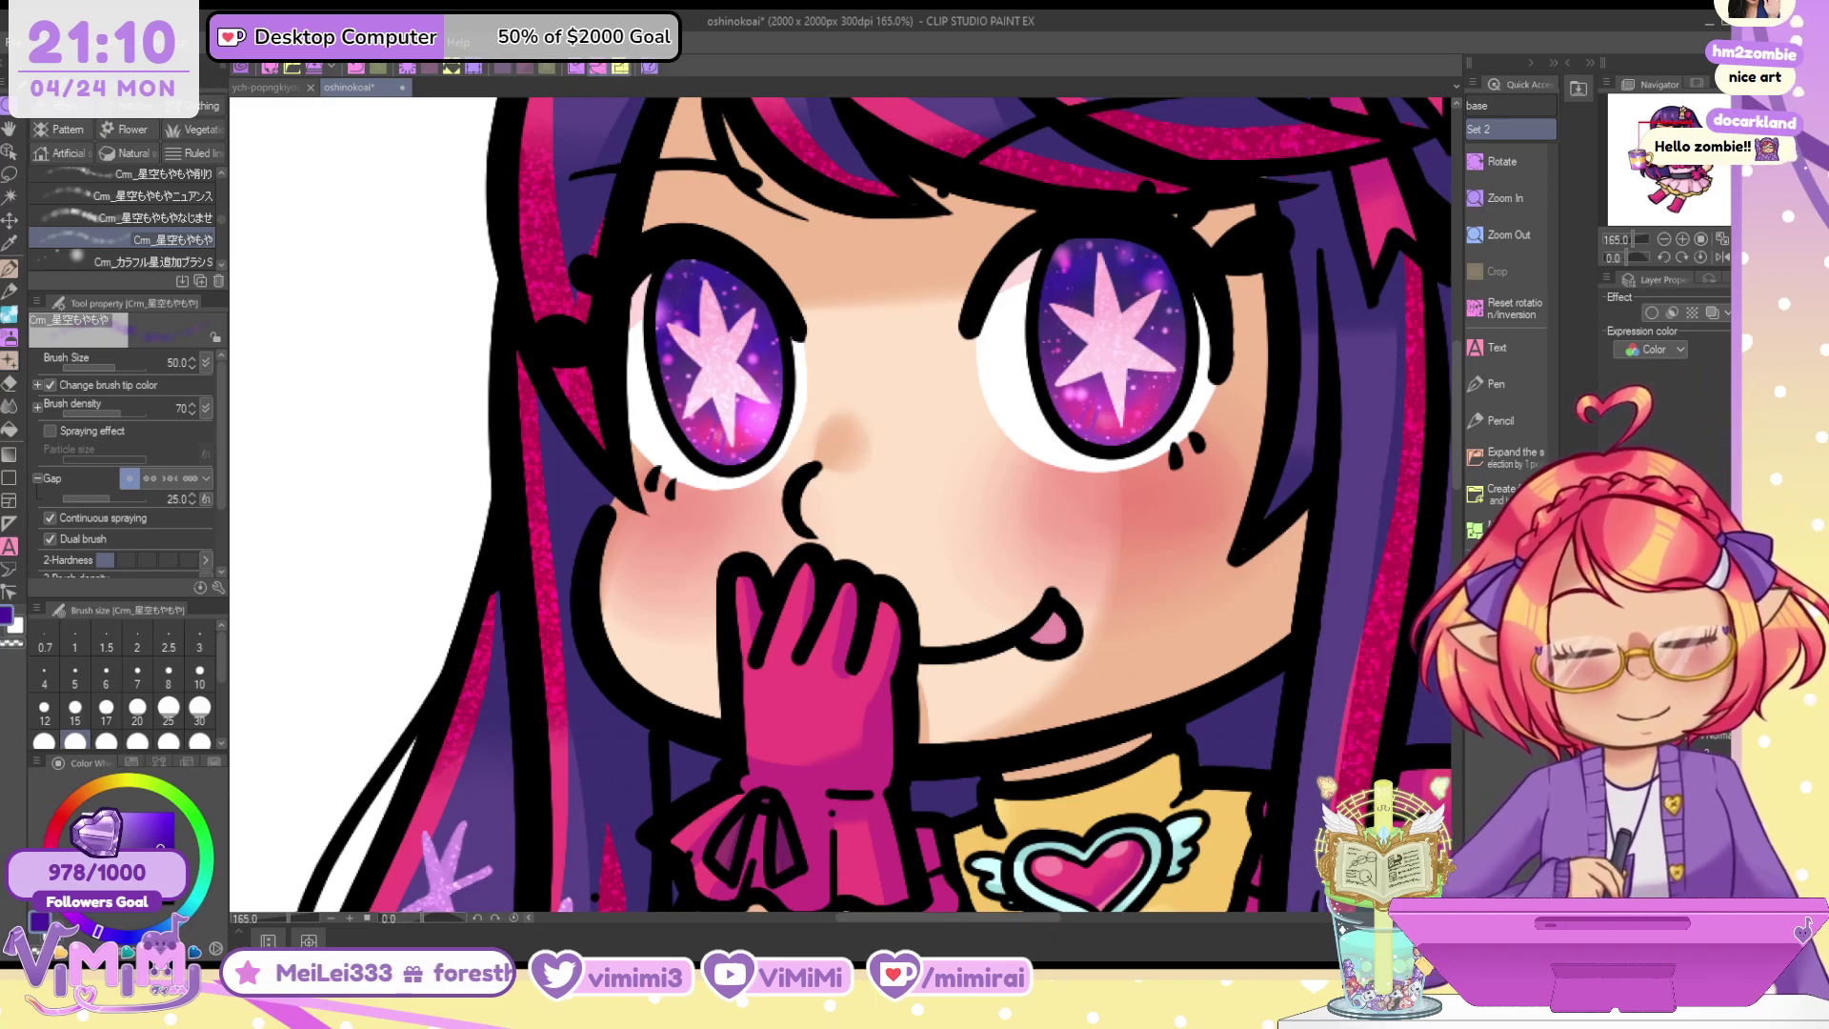
key("ctrl+s")
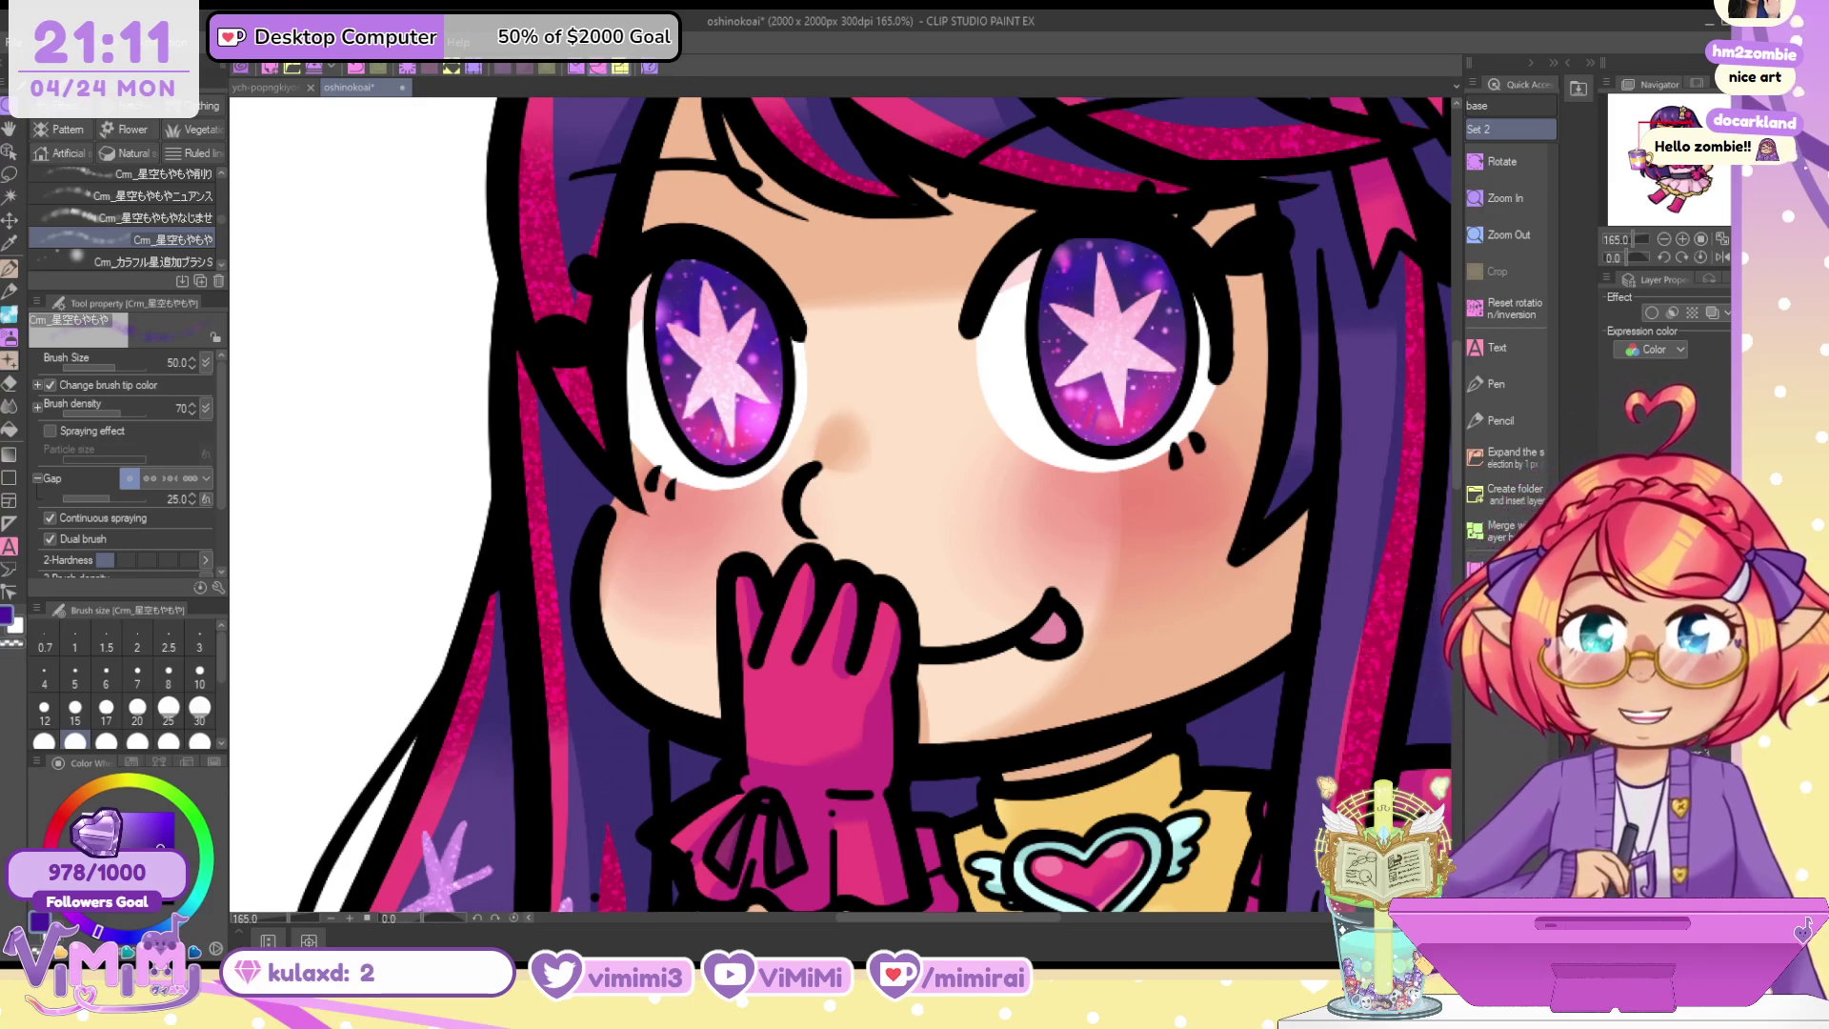
Choose the しゅわしゅわライト-丸 decoration brush and set the drawing colour to light pink
key("p")
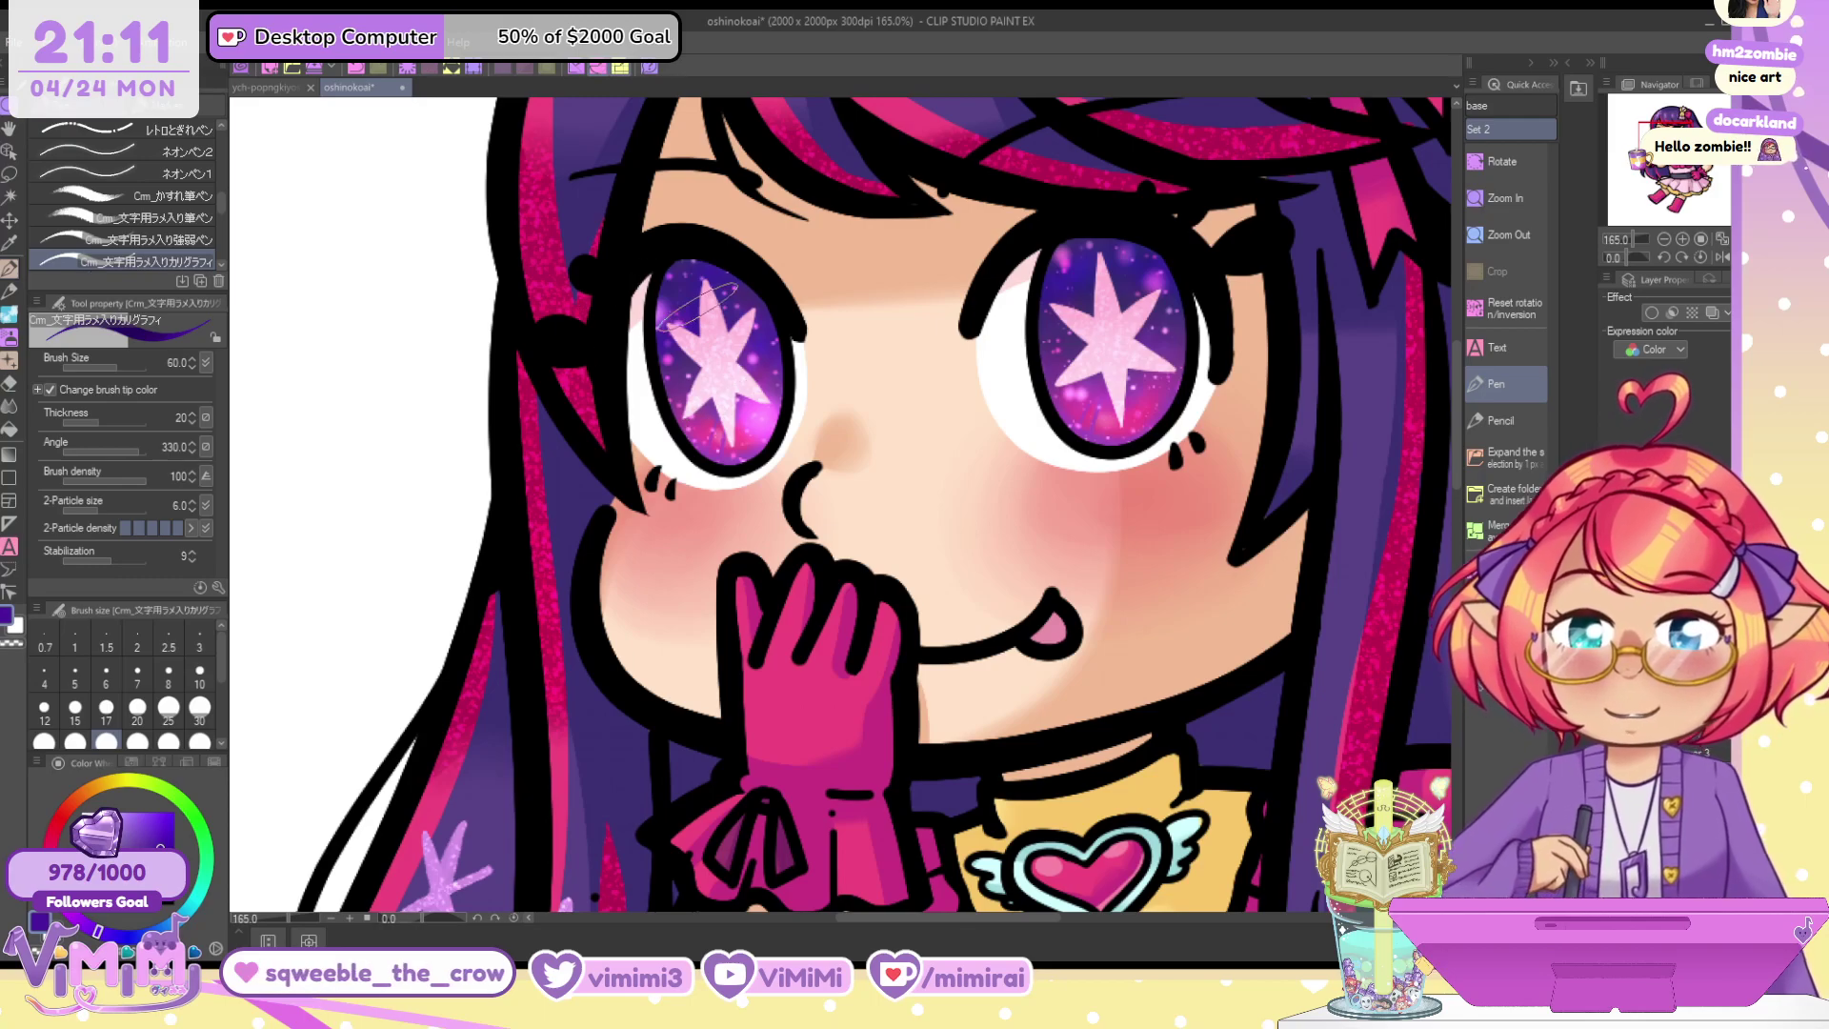
left_click(7, 340)
left_click(9, 359)
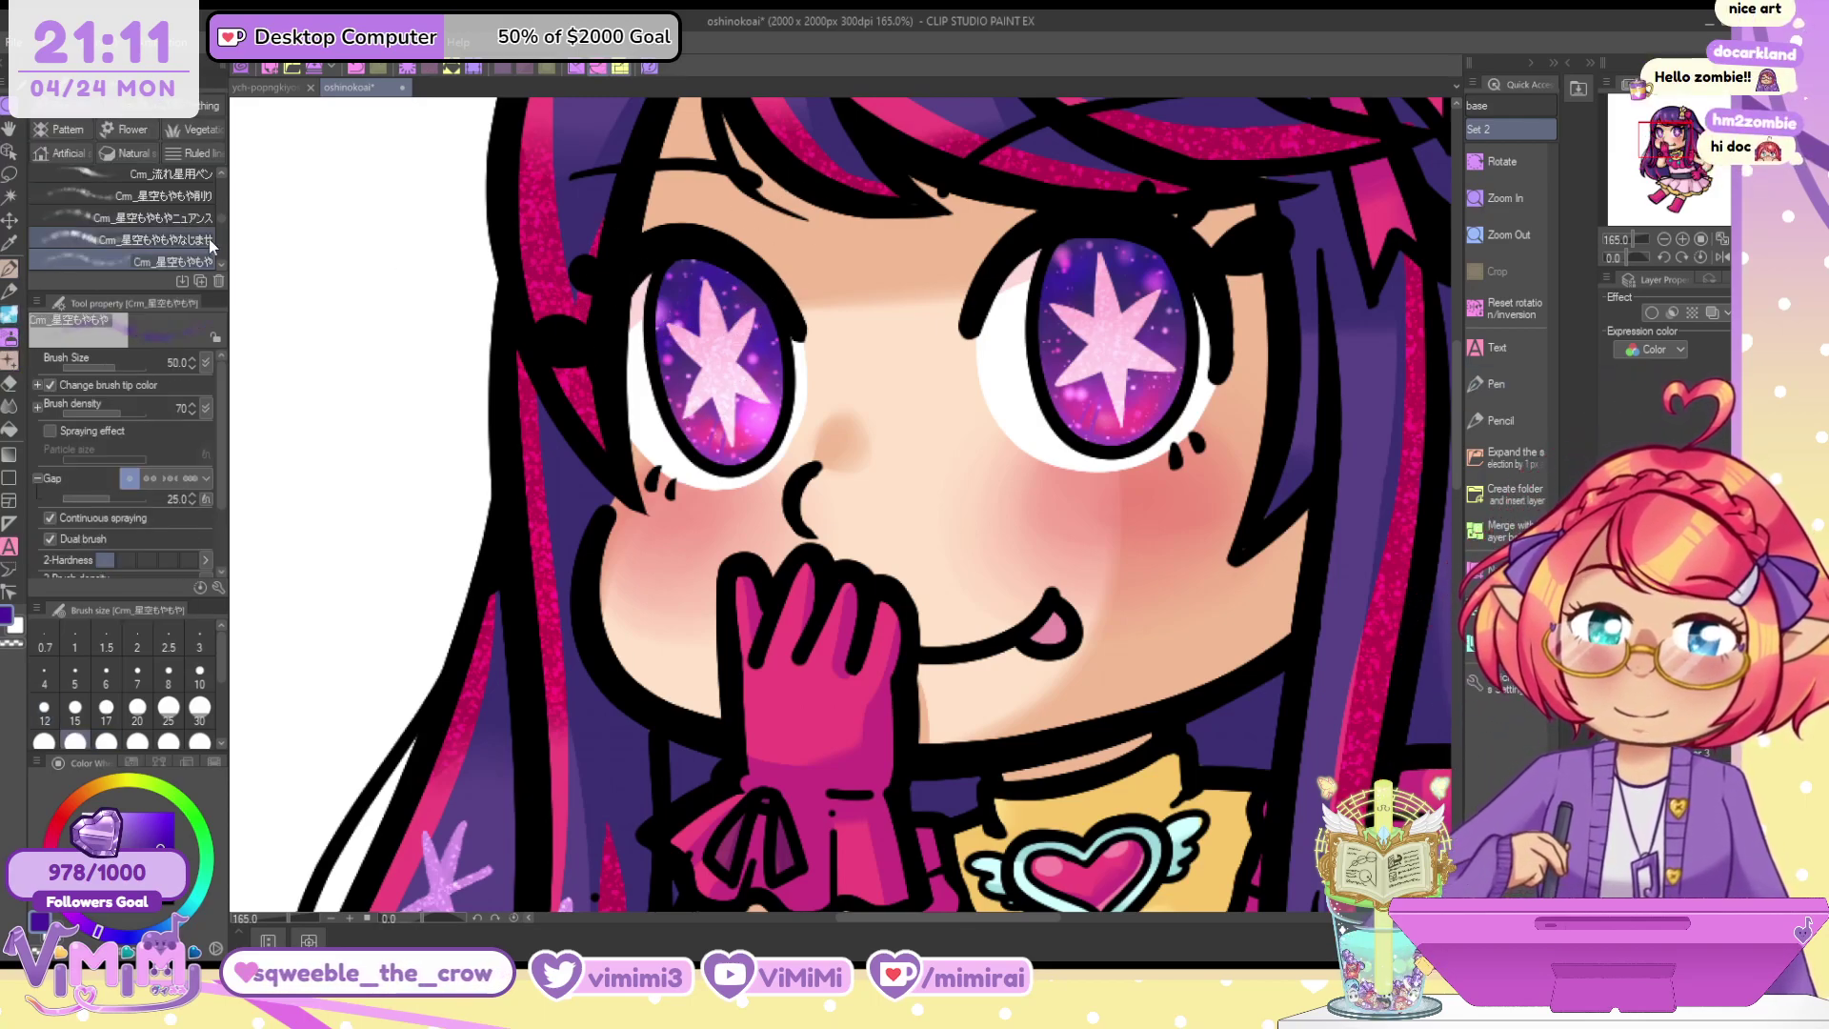
left_click_drag(221, 218, 217, 207)
left_click(221, 264)
left_click(221, 264)
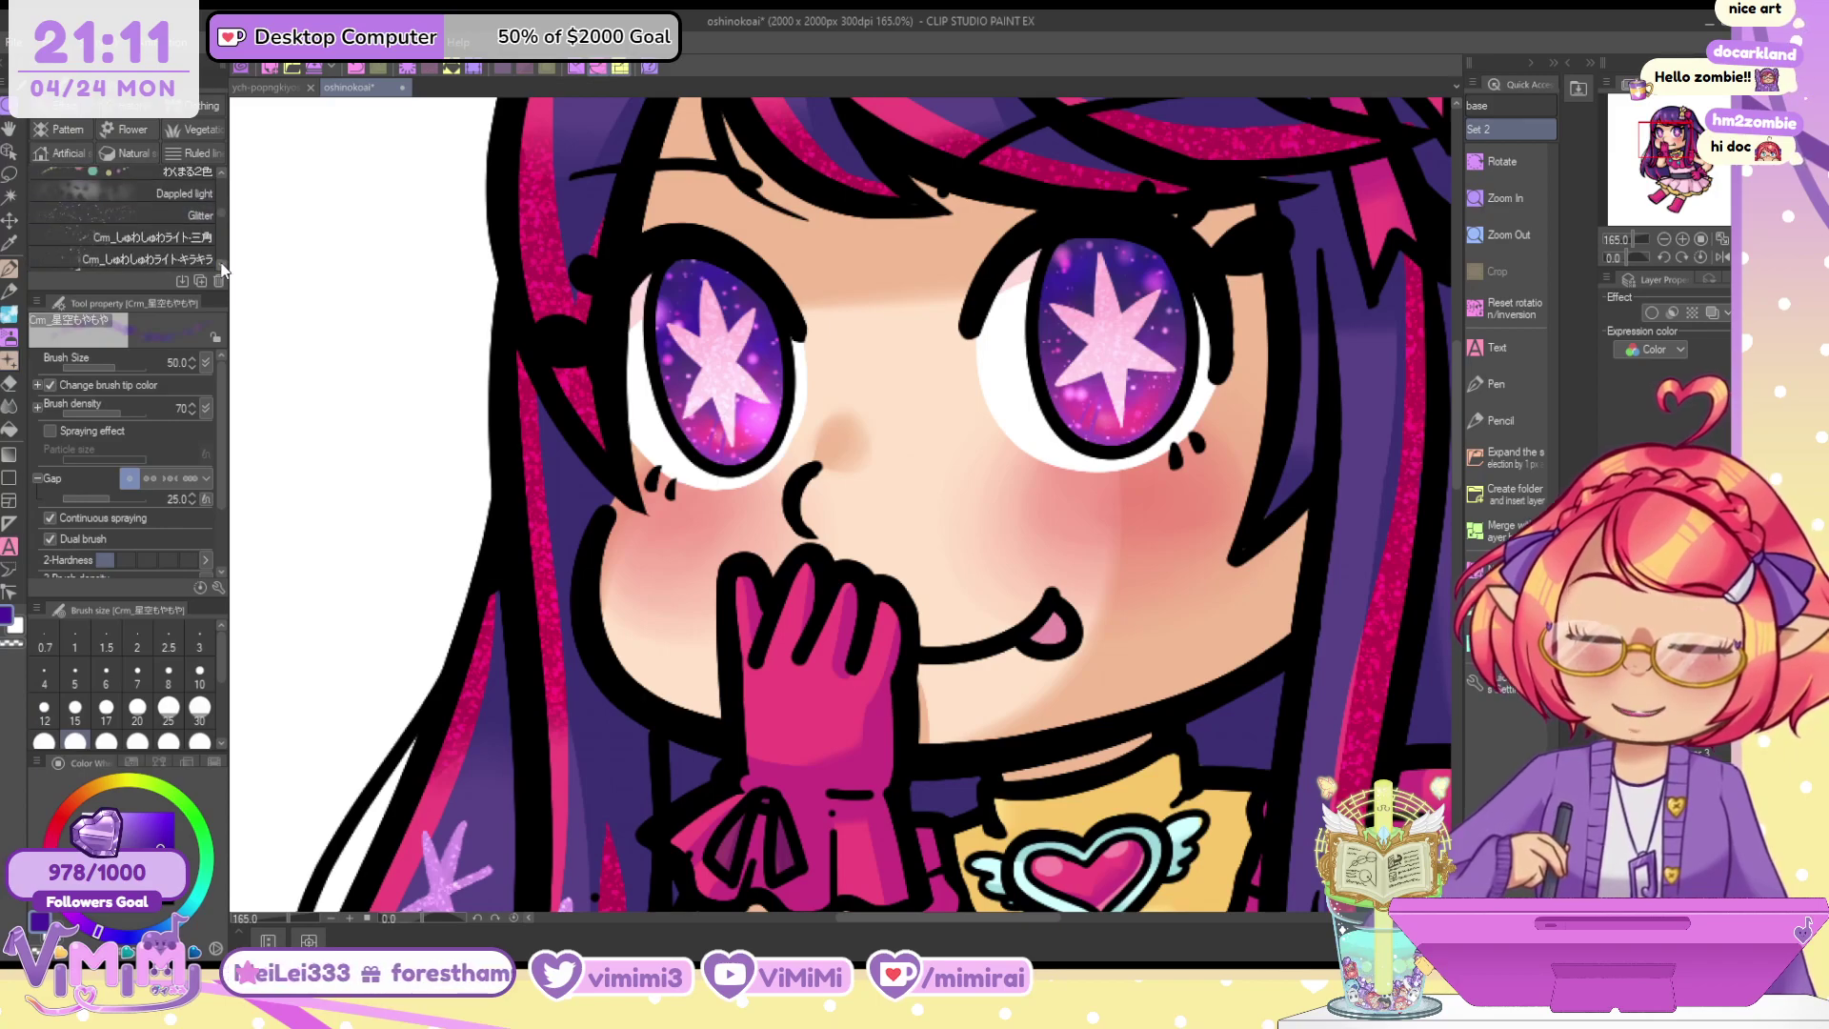
scroll(221, 269, "down", 2)
left_click(142, 236)
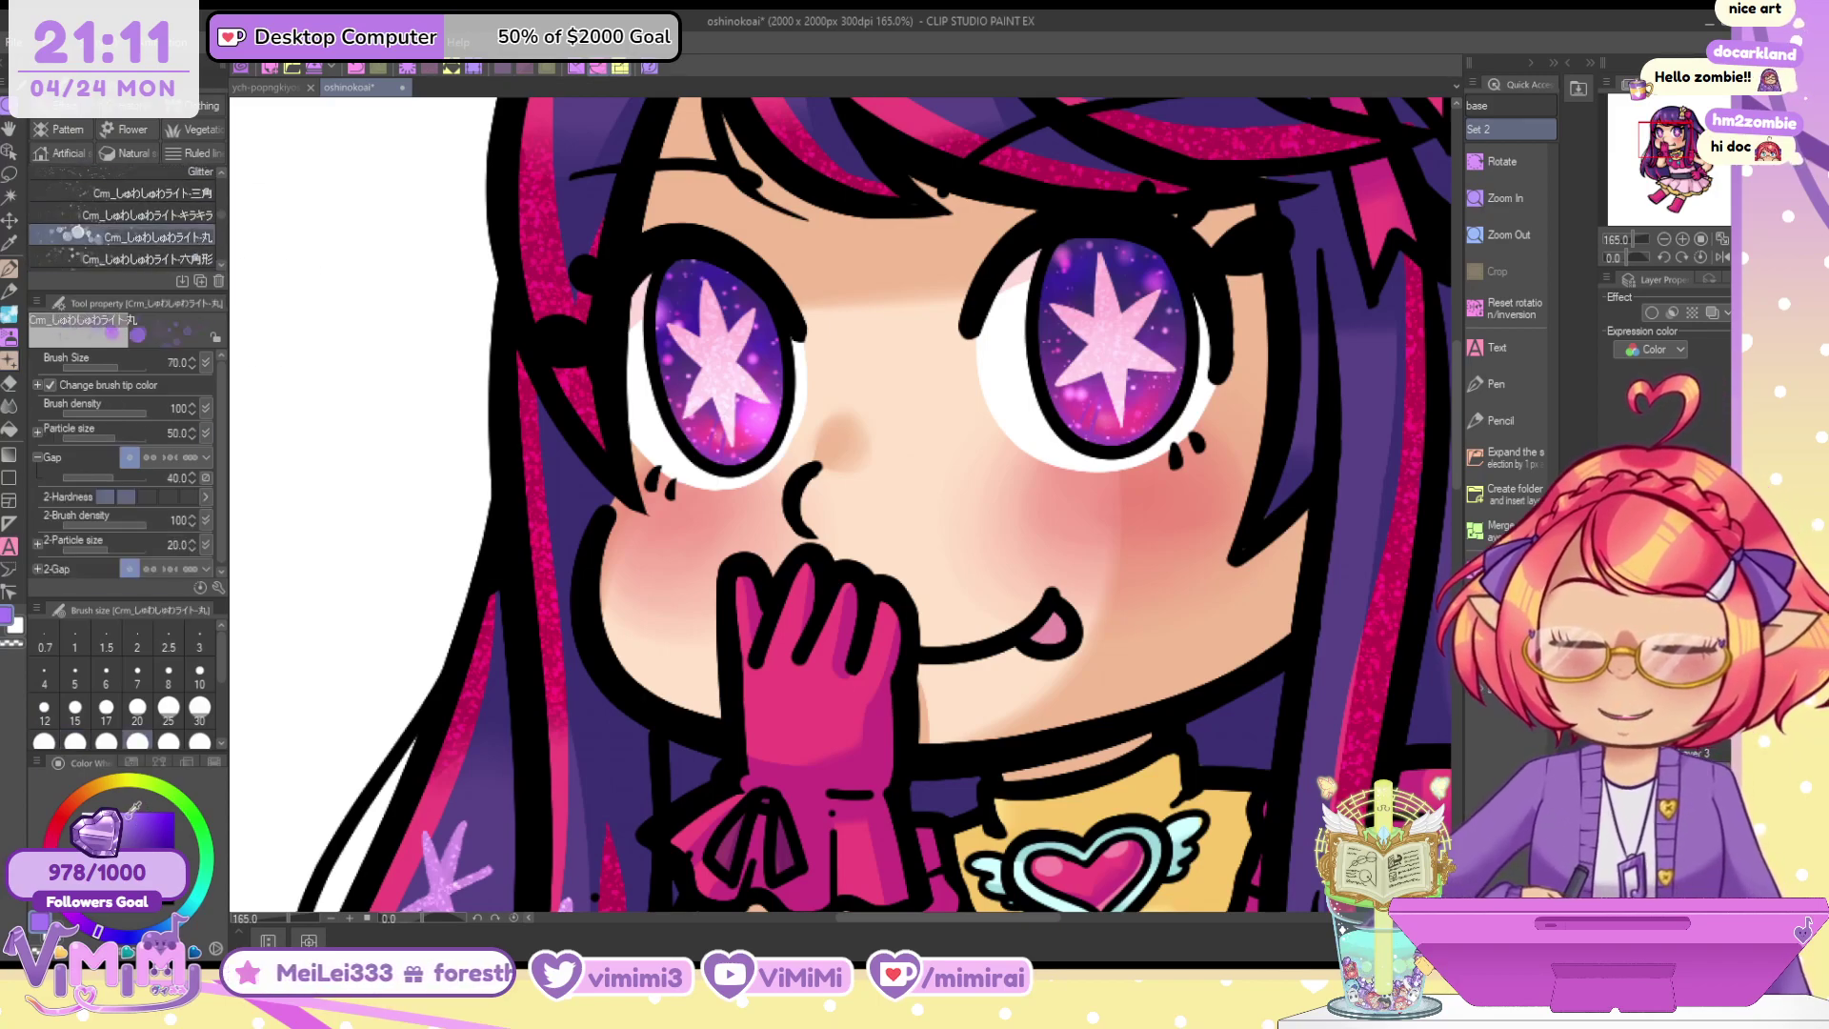
left_click(68, 910)
left_click(125, 812)
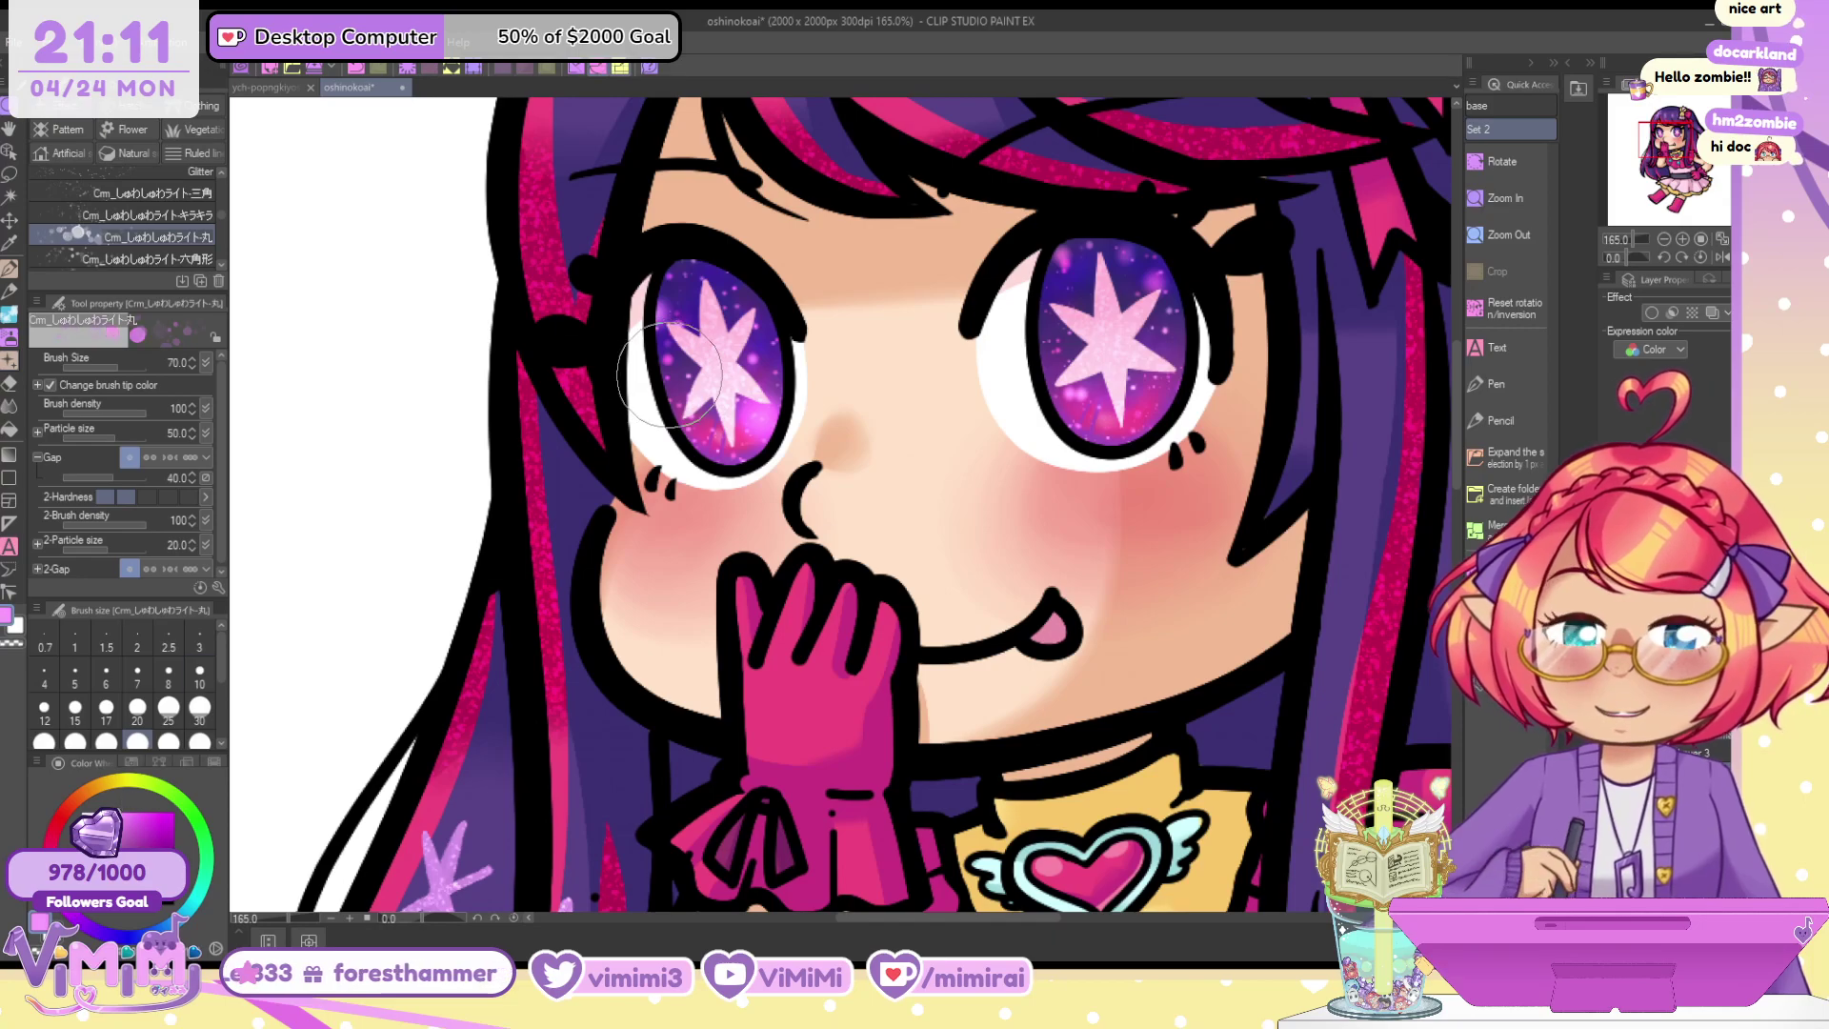
Try the しゅわしゅわライト-丸 brush at size 40 over the left-hand iris and undo it
key("[")
key("[")
key("[")
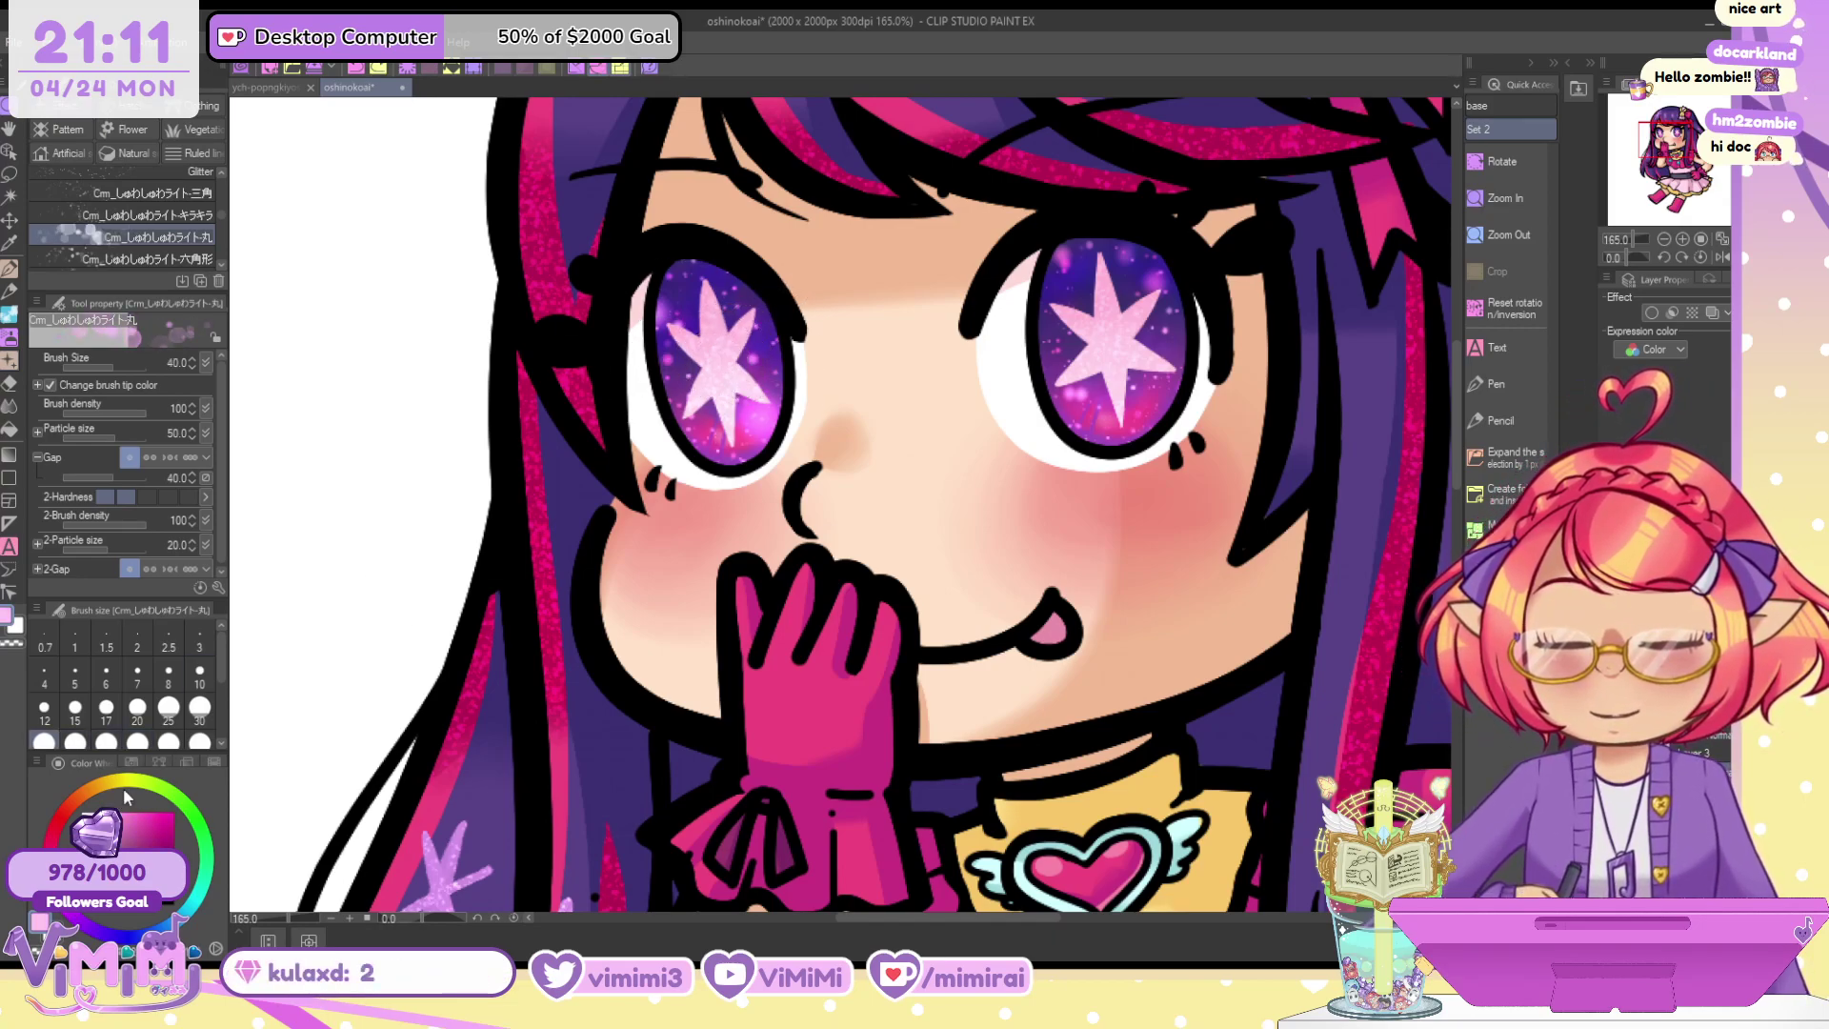
left_click_drag(705, 348, 760, 429)
key("ctrl+z")
left_click(673, 364)
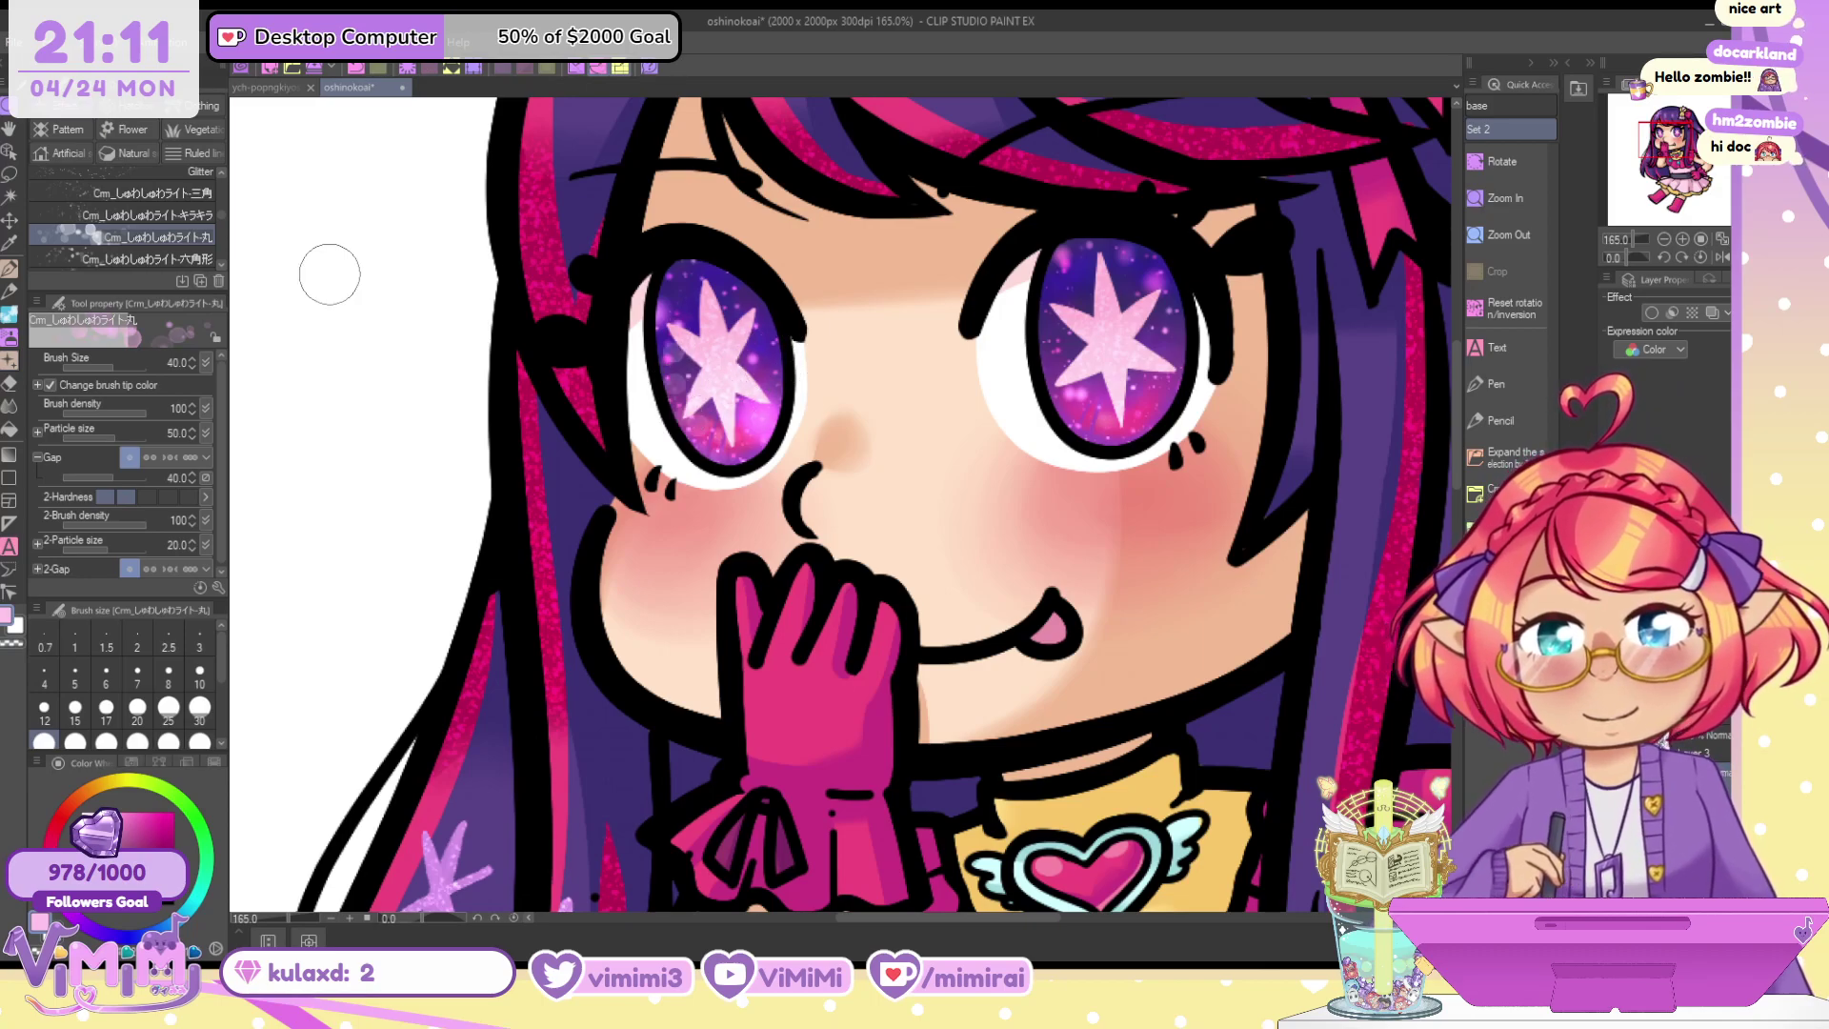
Add light pink sparkle specks to both irises with the しゅわしゅわライト-キラキラ brush at size 70
left_click(143, 214)
key("[")
key("[")
key("[")
key("[")
left_click(678, 392)
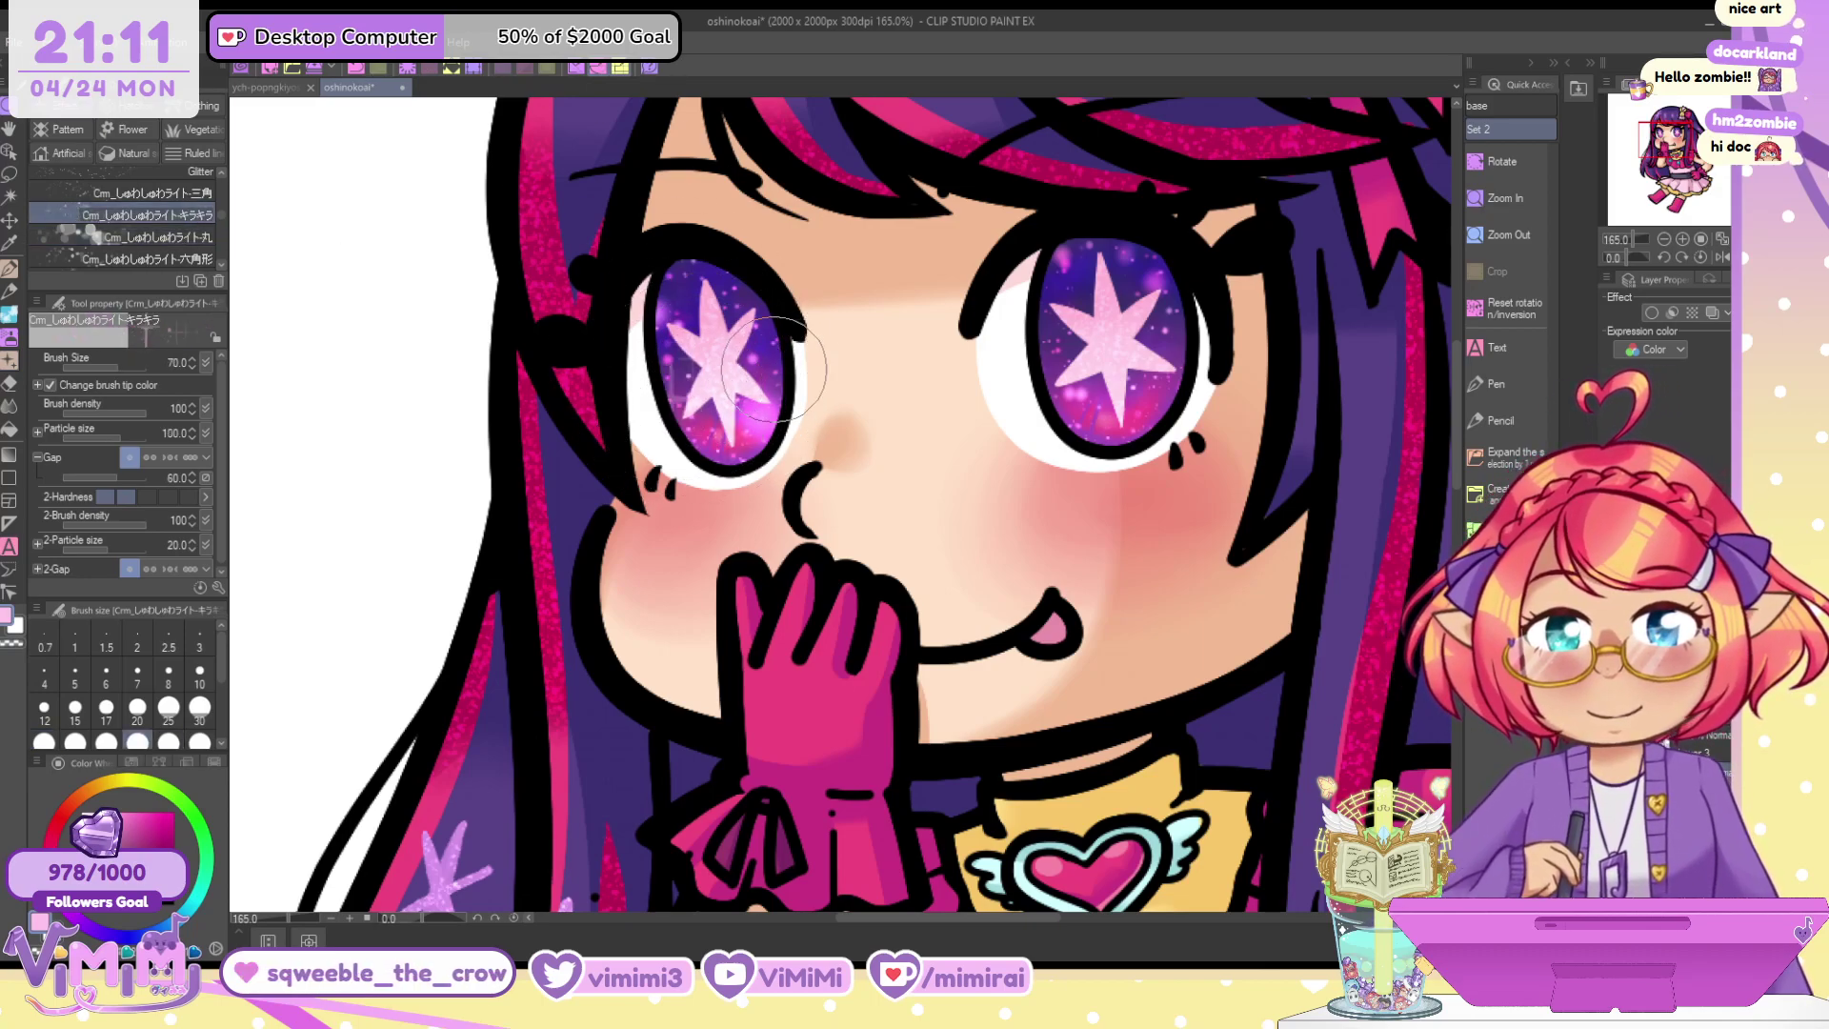
left_click(1086, 389)
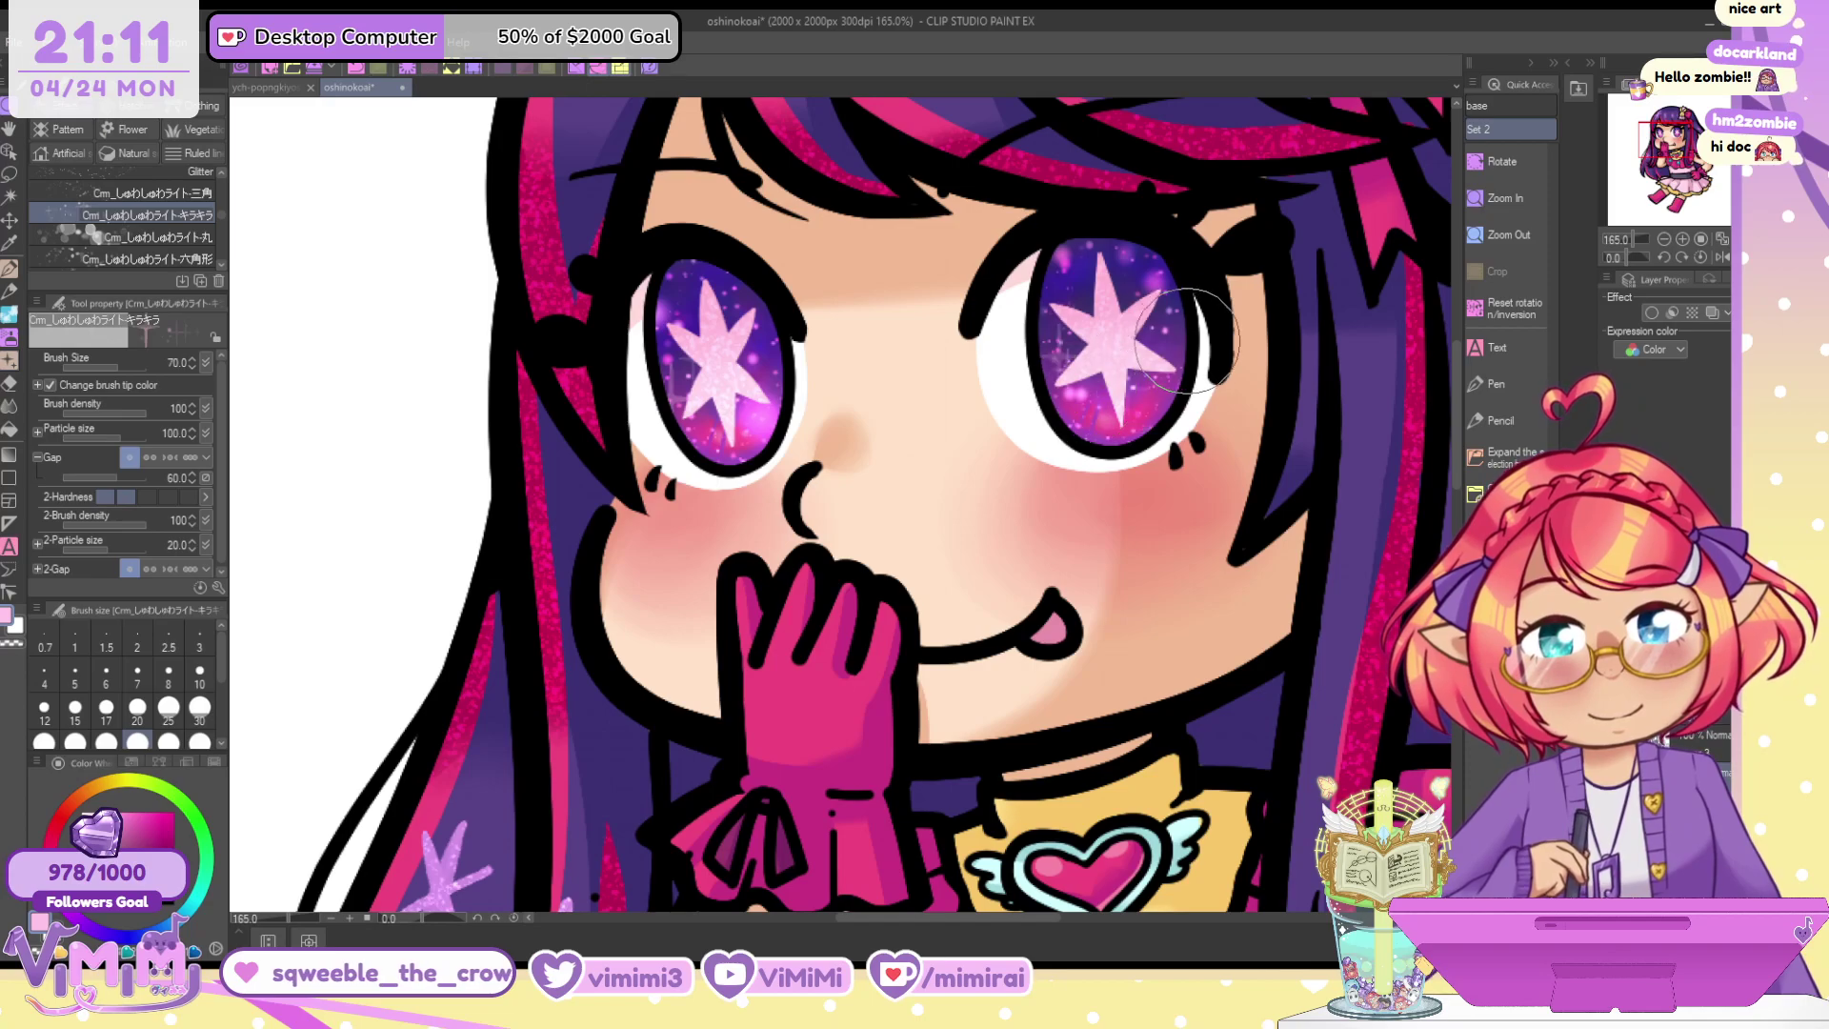
Switch the drawing colour to near-white, reduce the しゅわしゅわライト-キラキラ brush to size 25 and save the file
left_click(86, 811)
key("[")
key("[")
key("[")
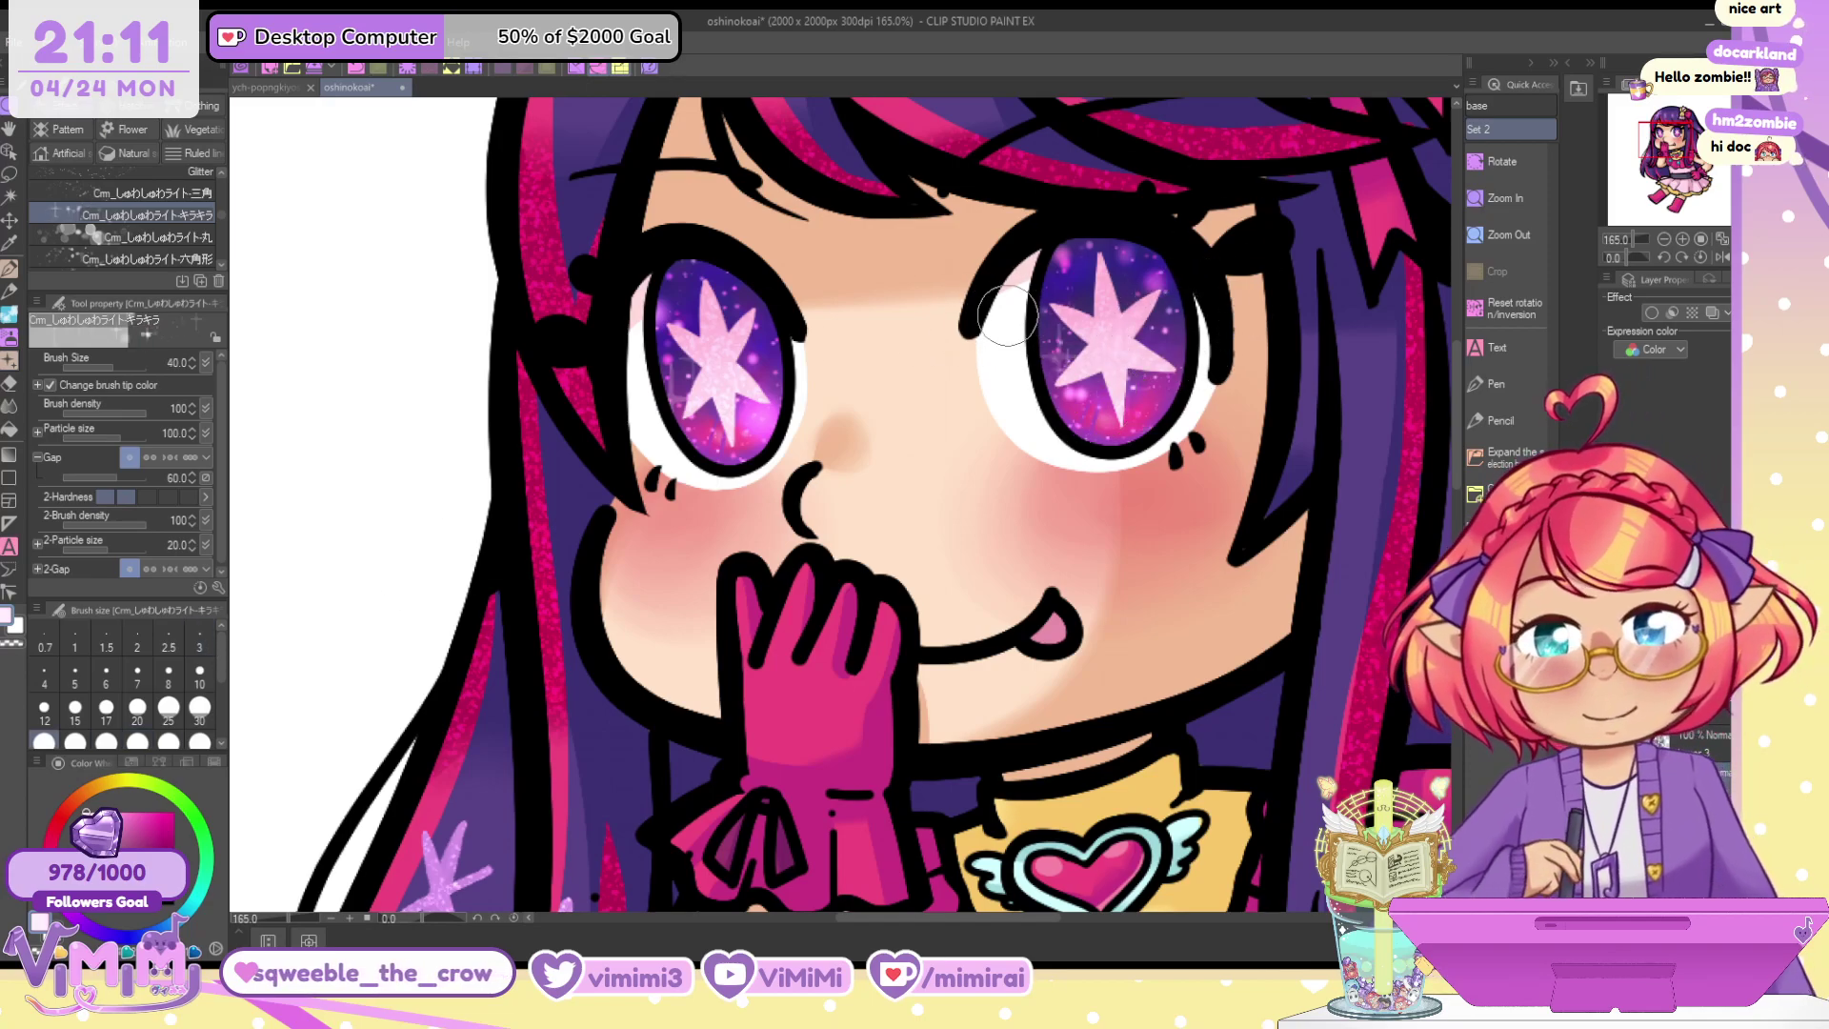
key("bracketleft")
key("bracketleft")
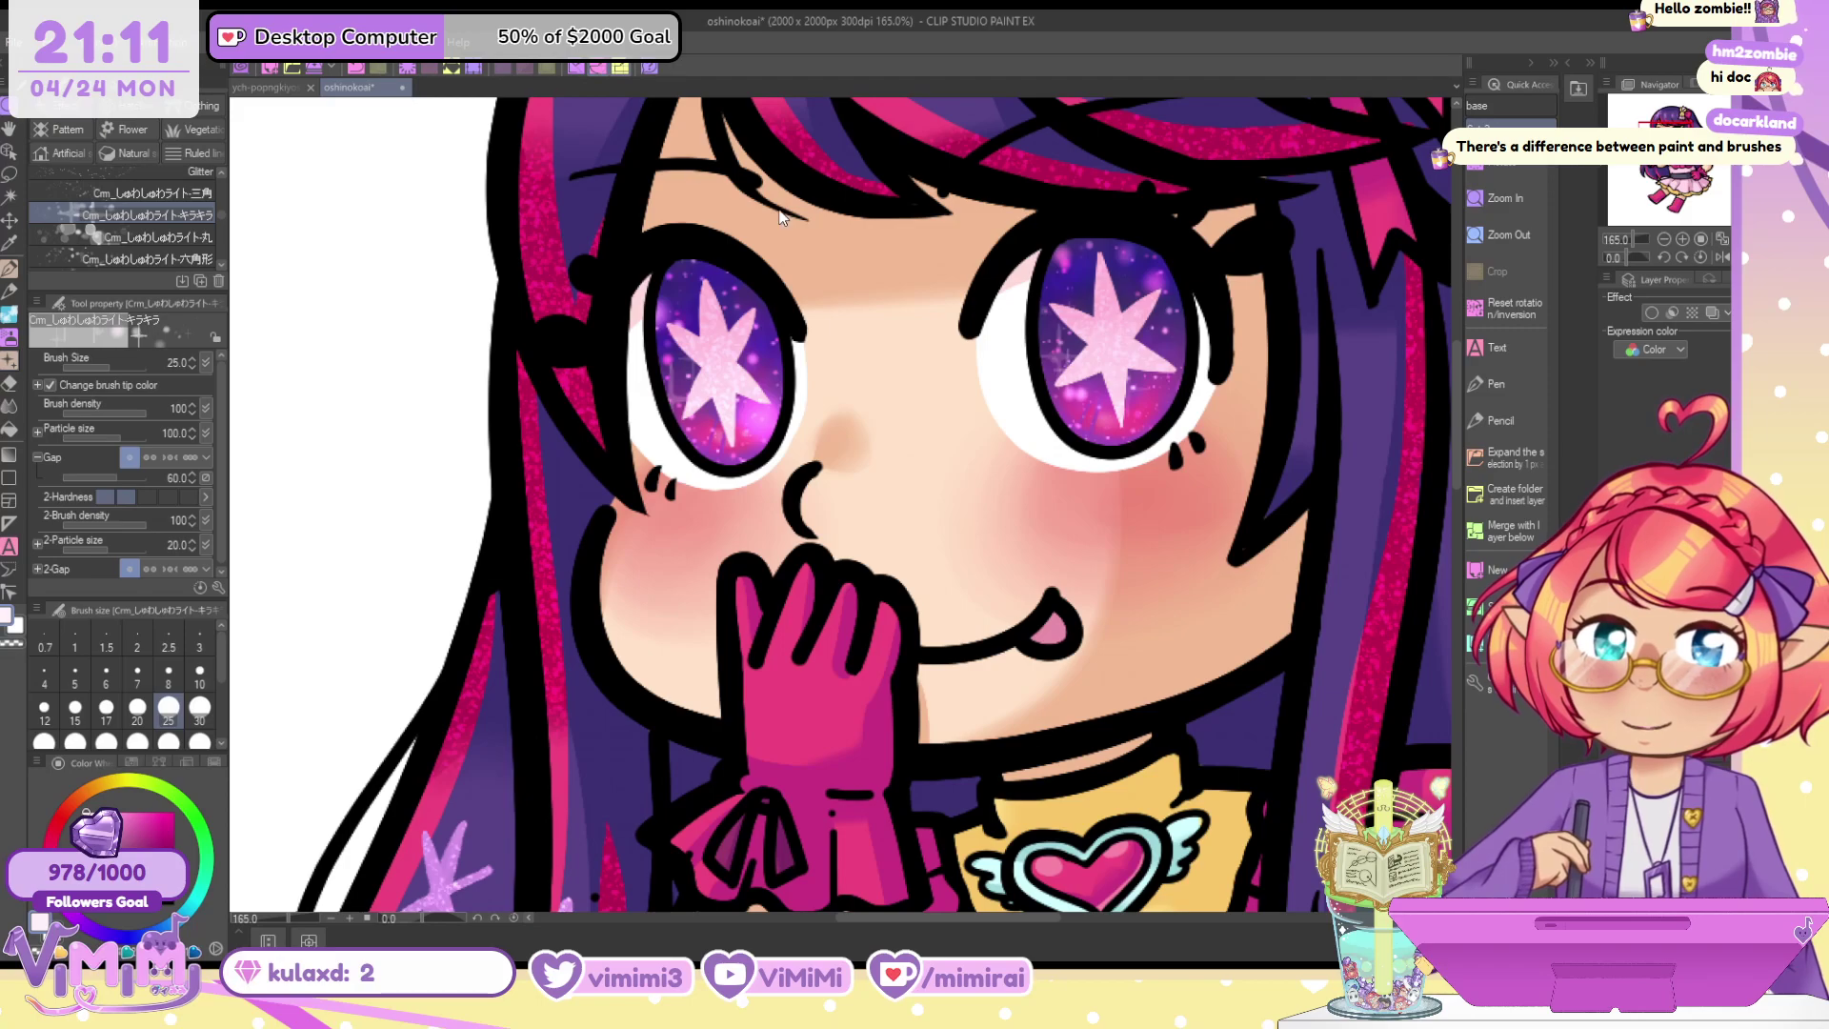
key("ctrl+u")
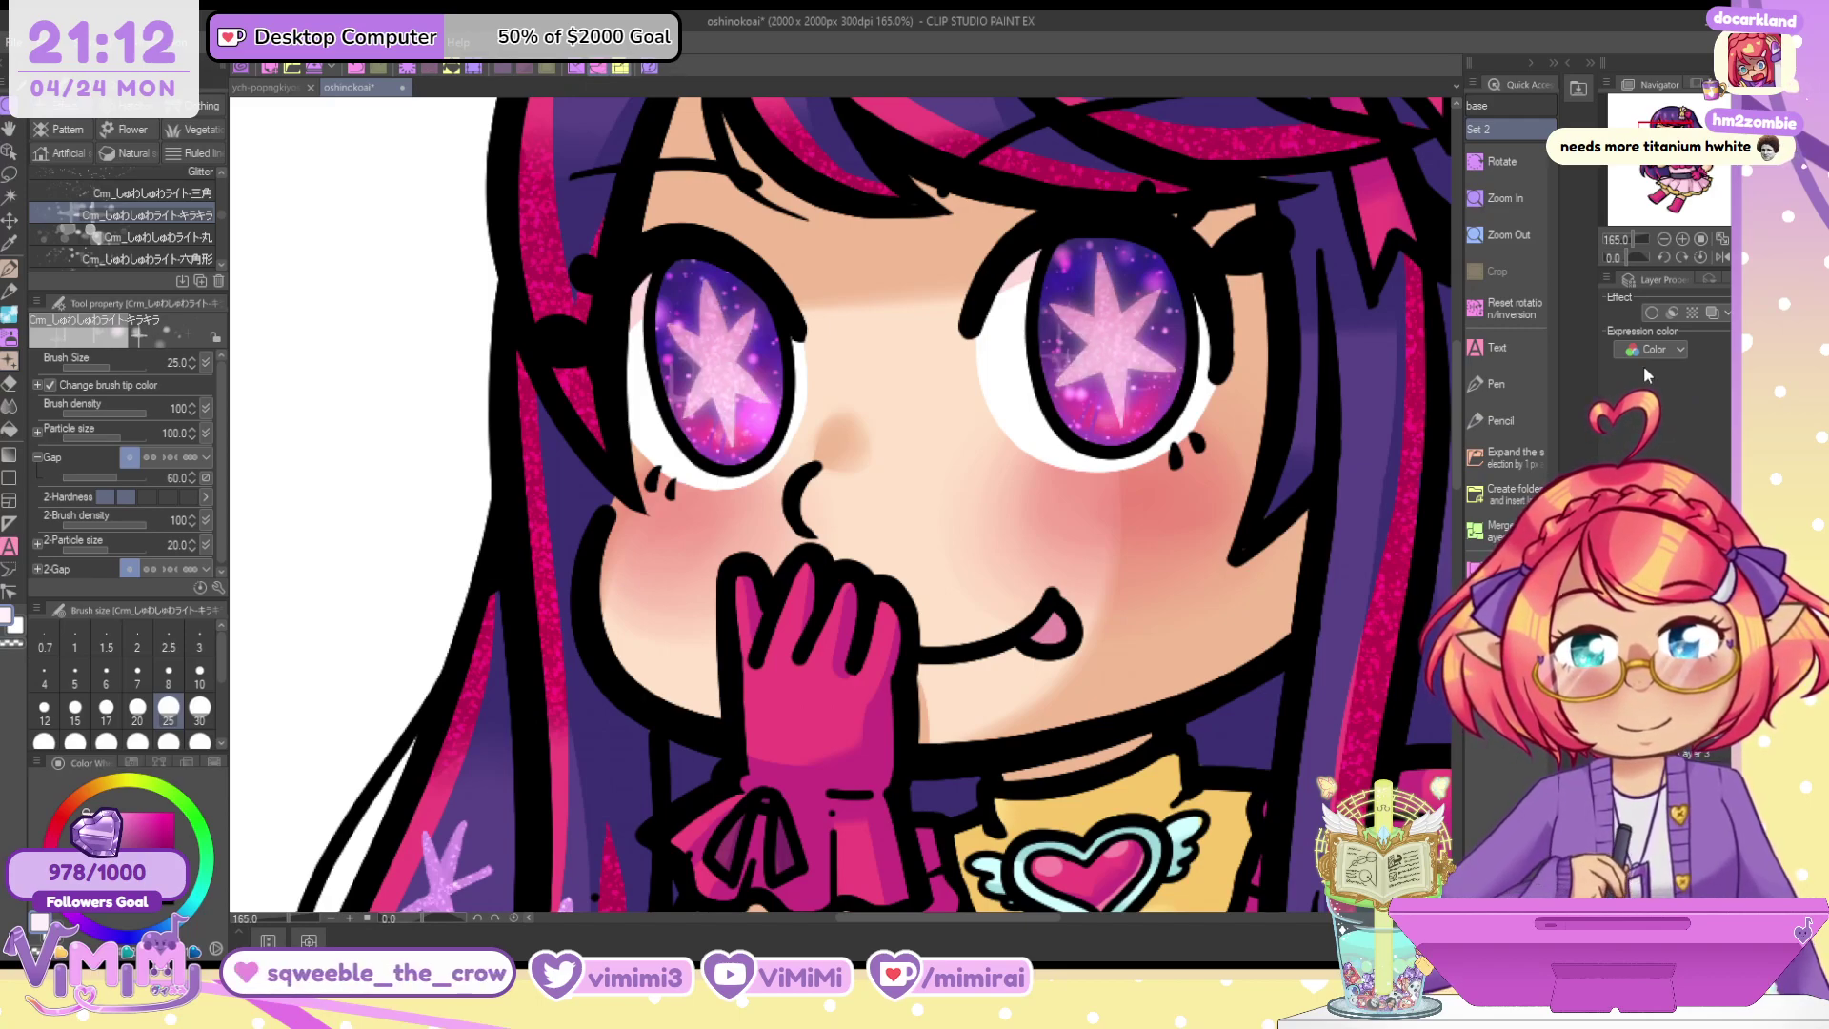
left_click(1664, 242)
left_click(1664, 242)
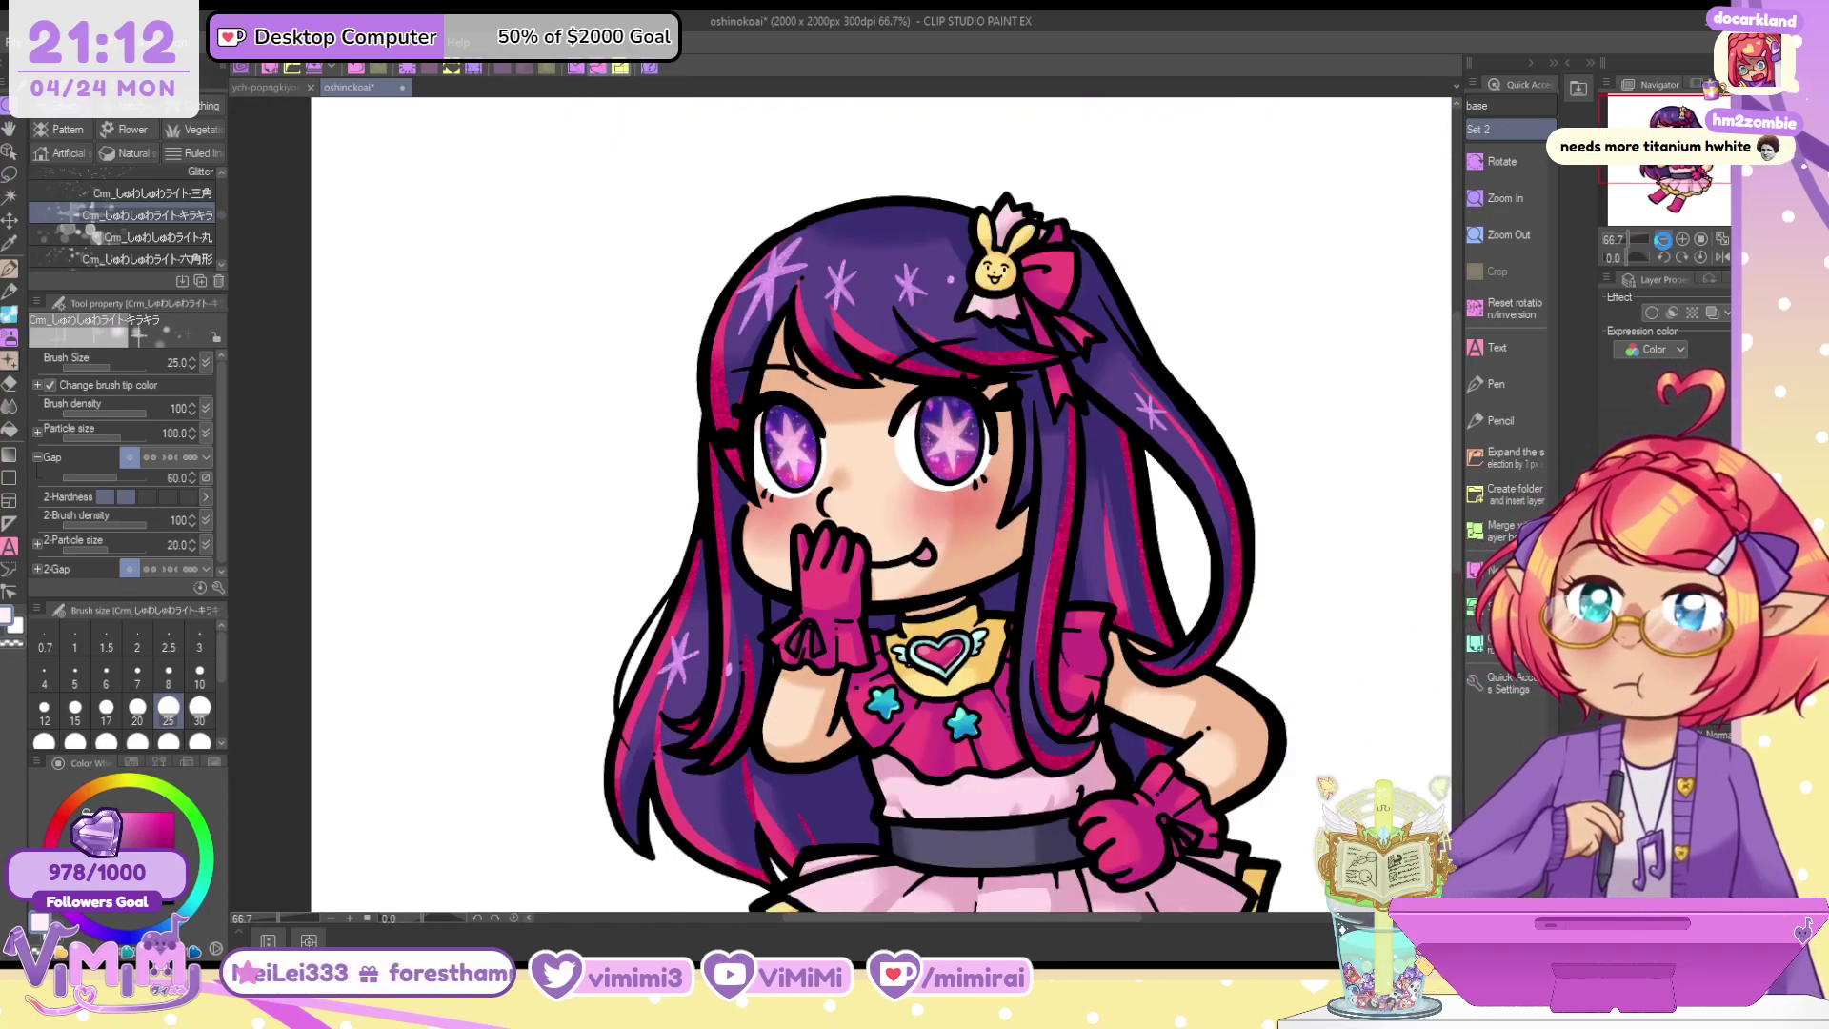
key("ctrl+s")
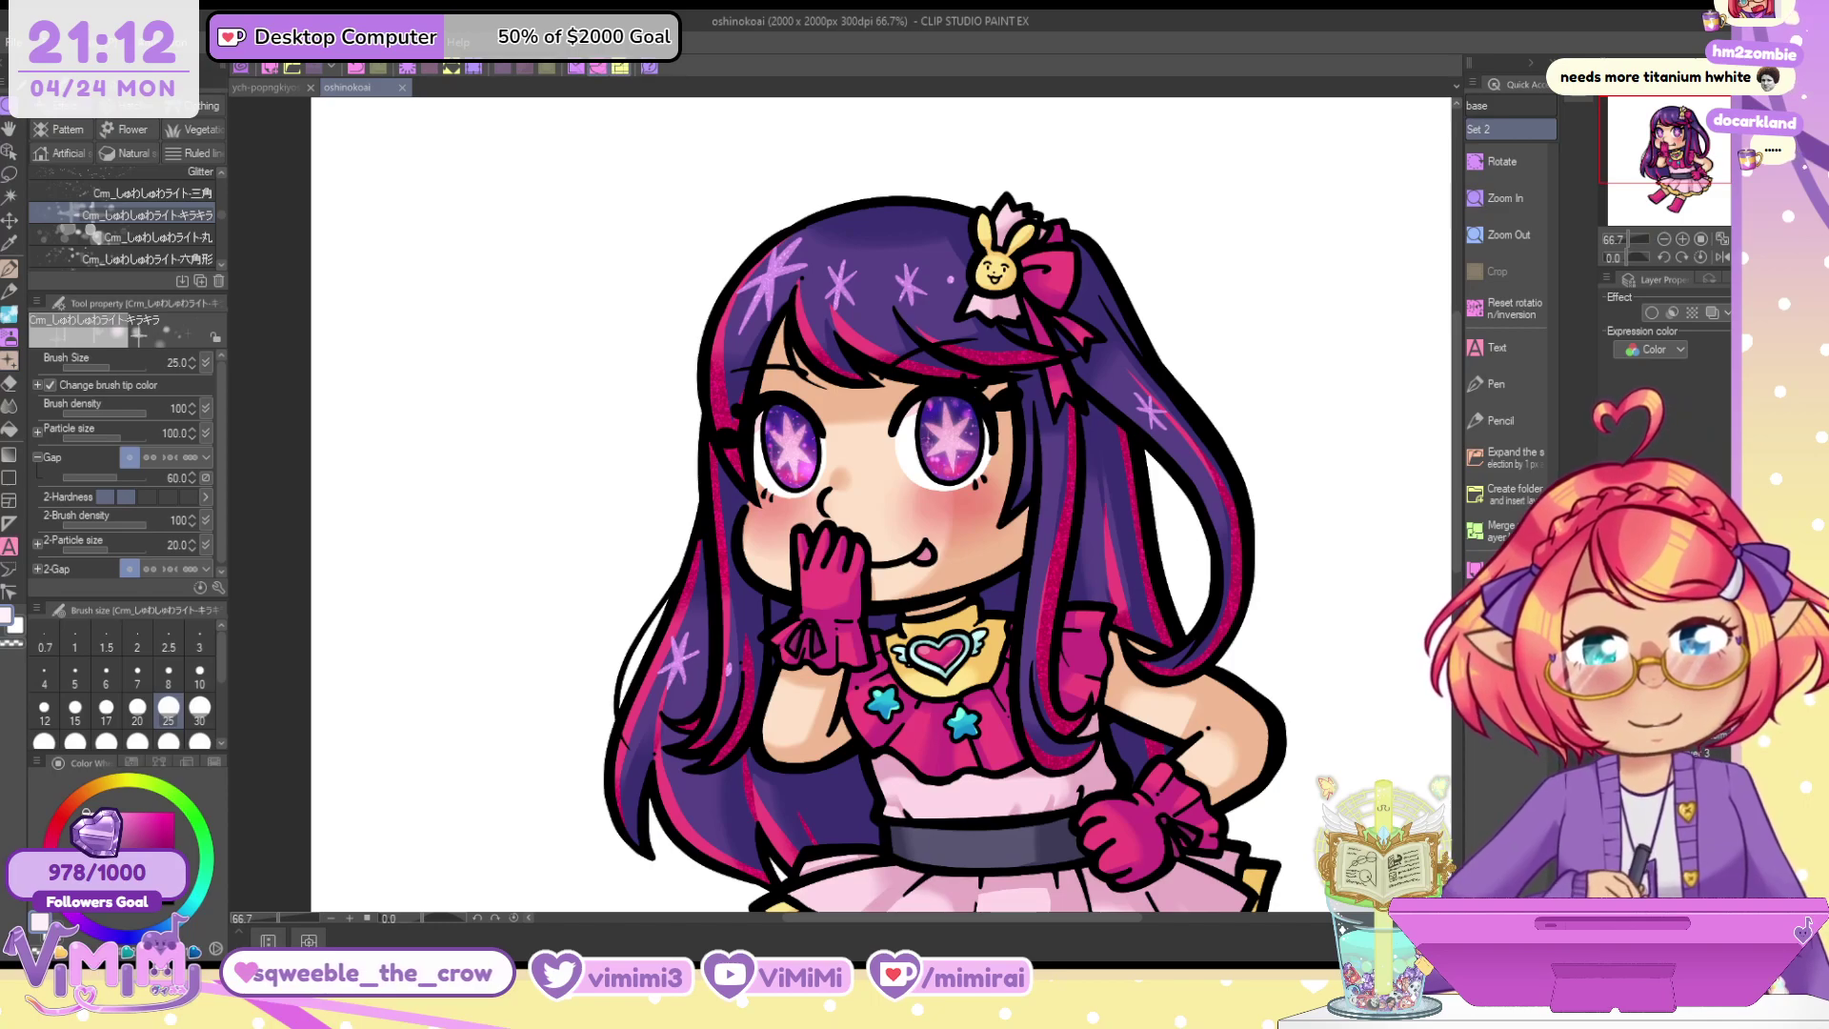
Create a new layer and set the glitter calligraphy pen (Cm_文字用ラメ入りカリグラフィ) to size 20
key("ctrl+shift+n")
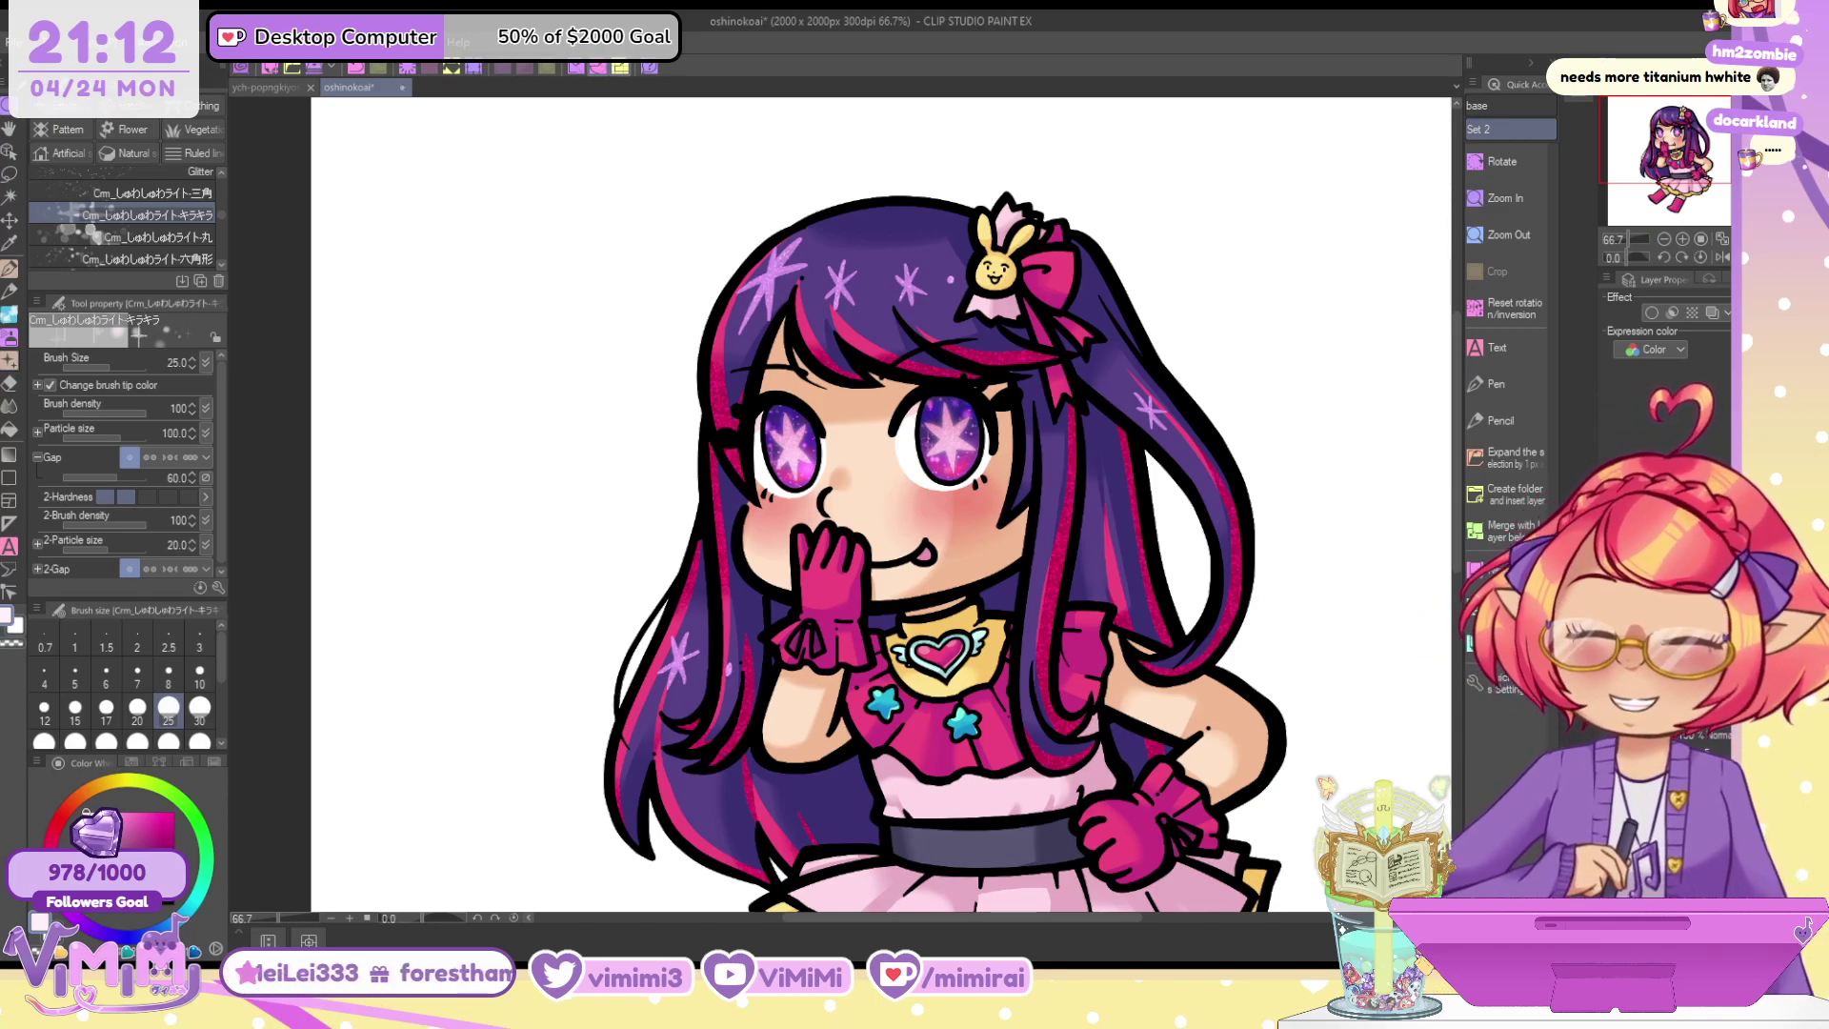
key("p")
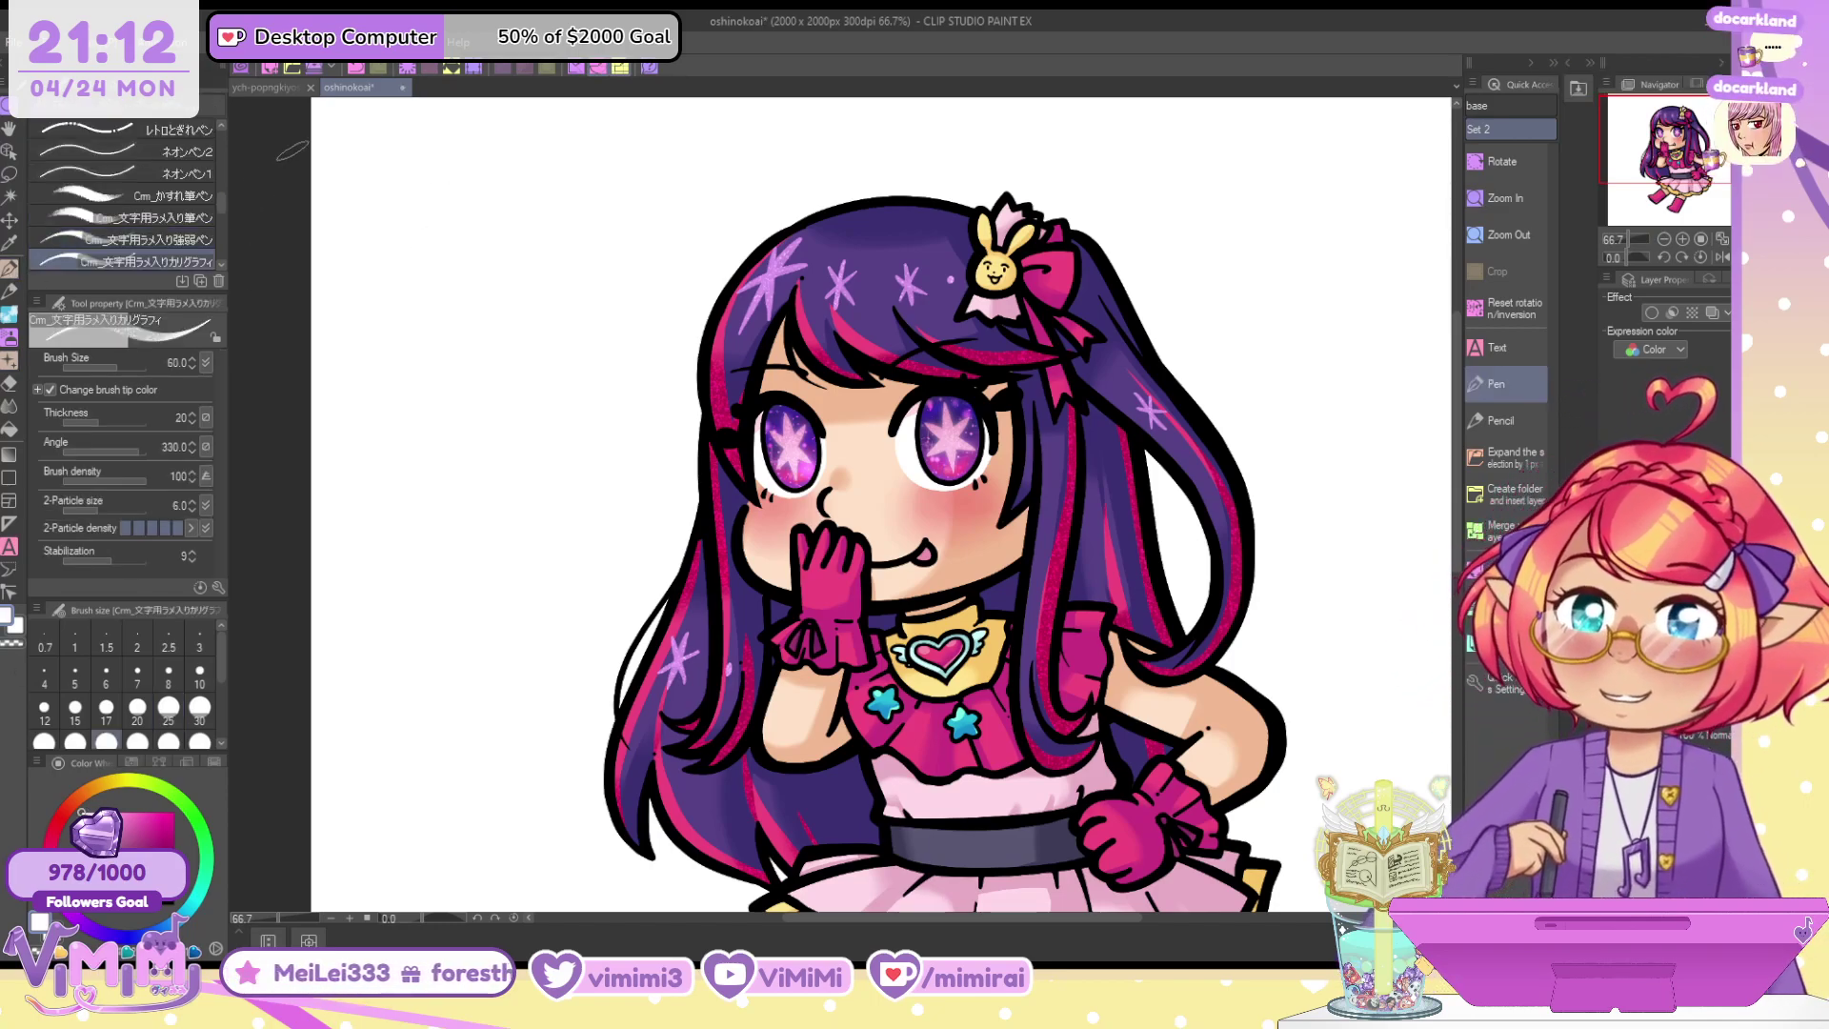
left_click(137, 707)
scroll(824, 430, "up", 3)
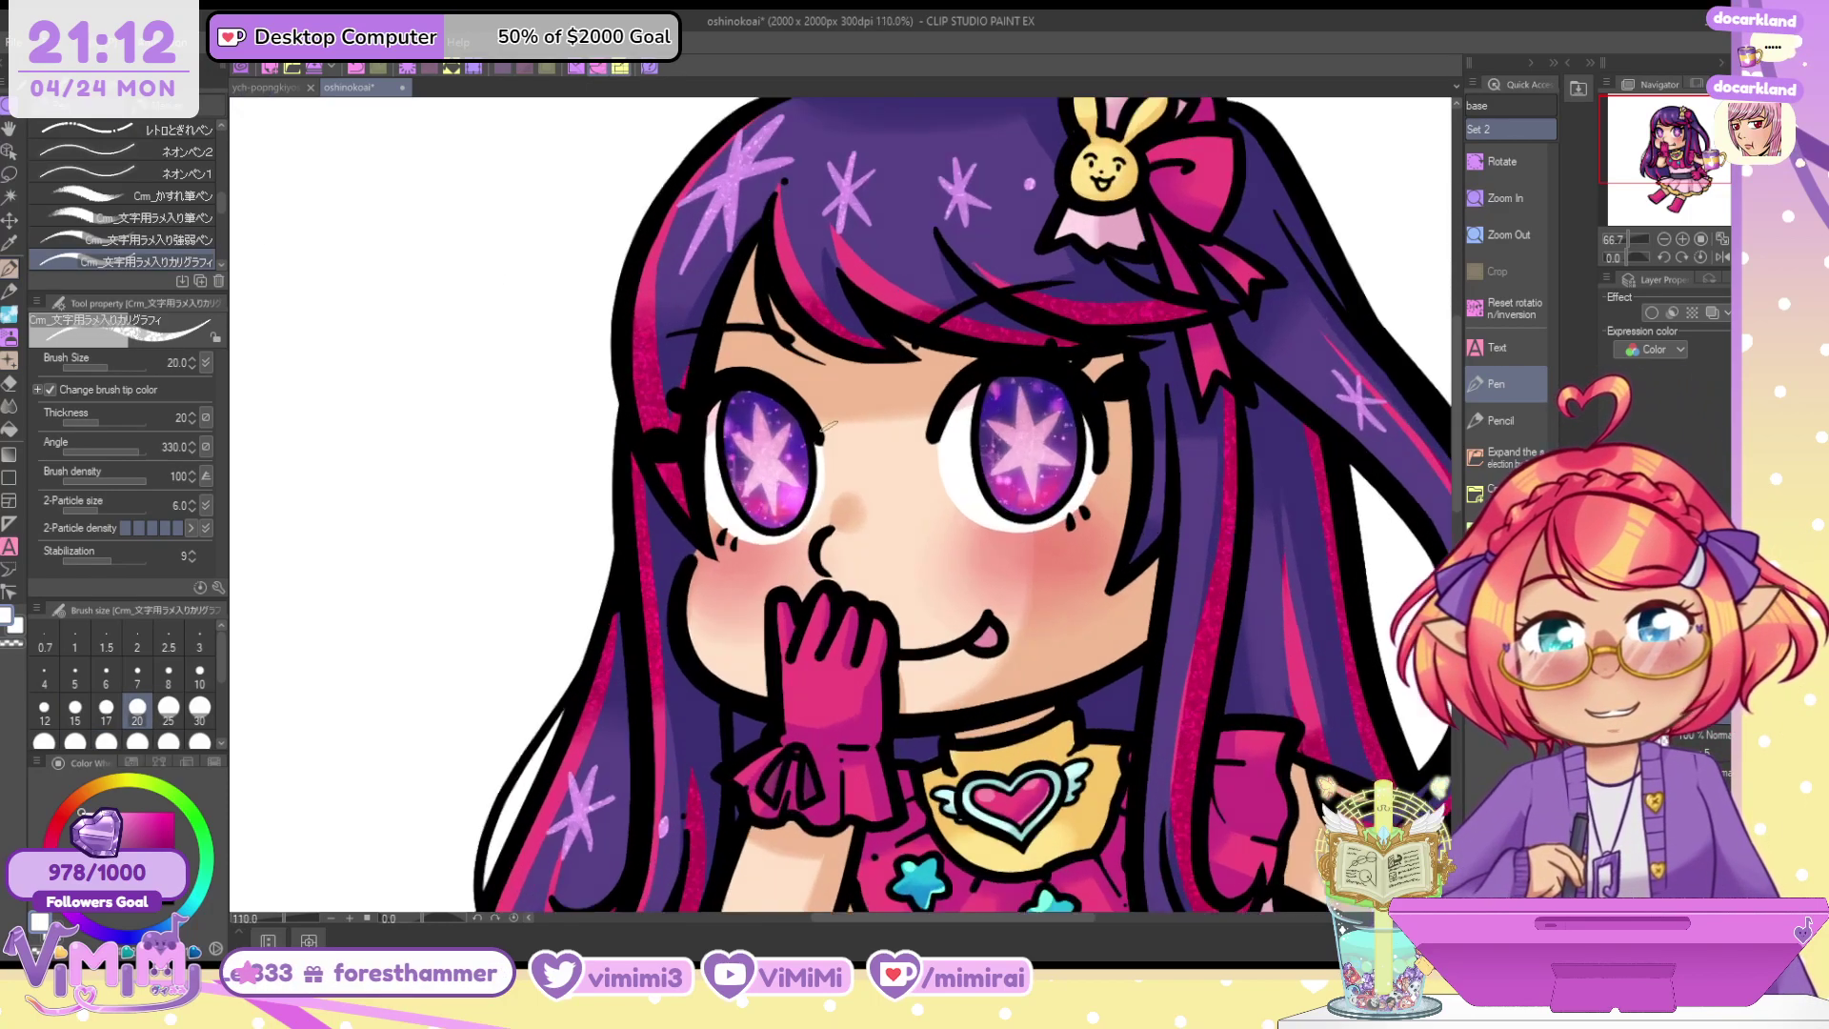
scroll(825, 428, "up", 2)
Try a highlight on the left-hand iris with the Cm_文字用ラメ入り強弱ペン at size 30 and undo it
left_click(147, 239)
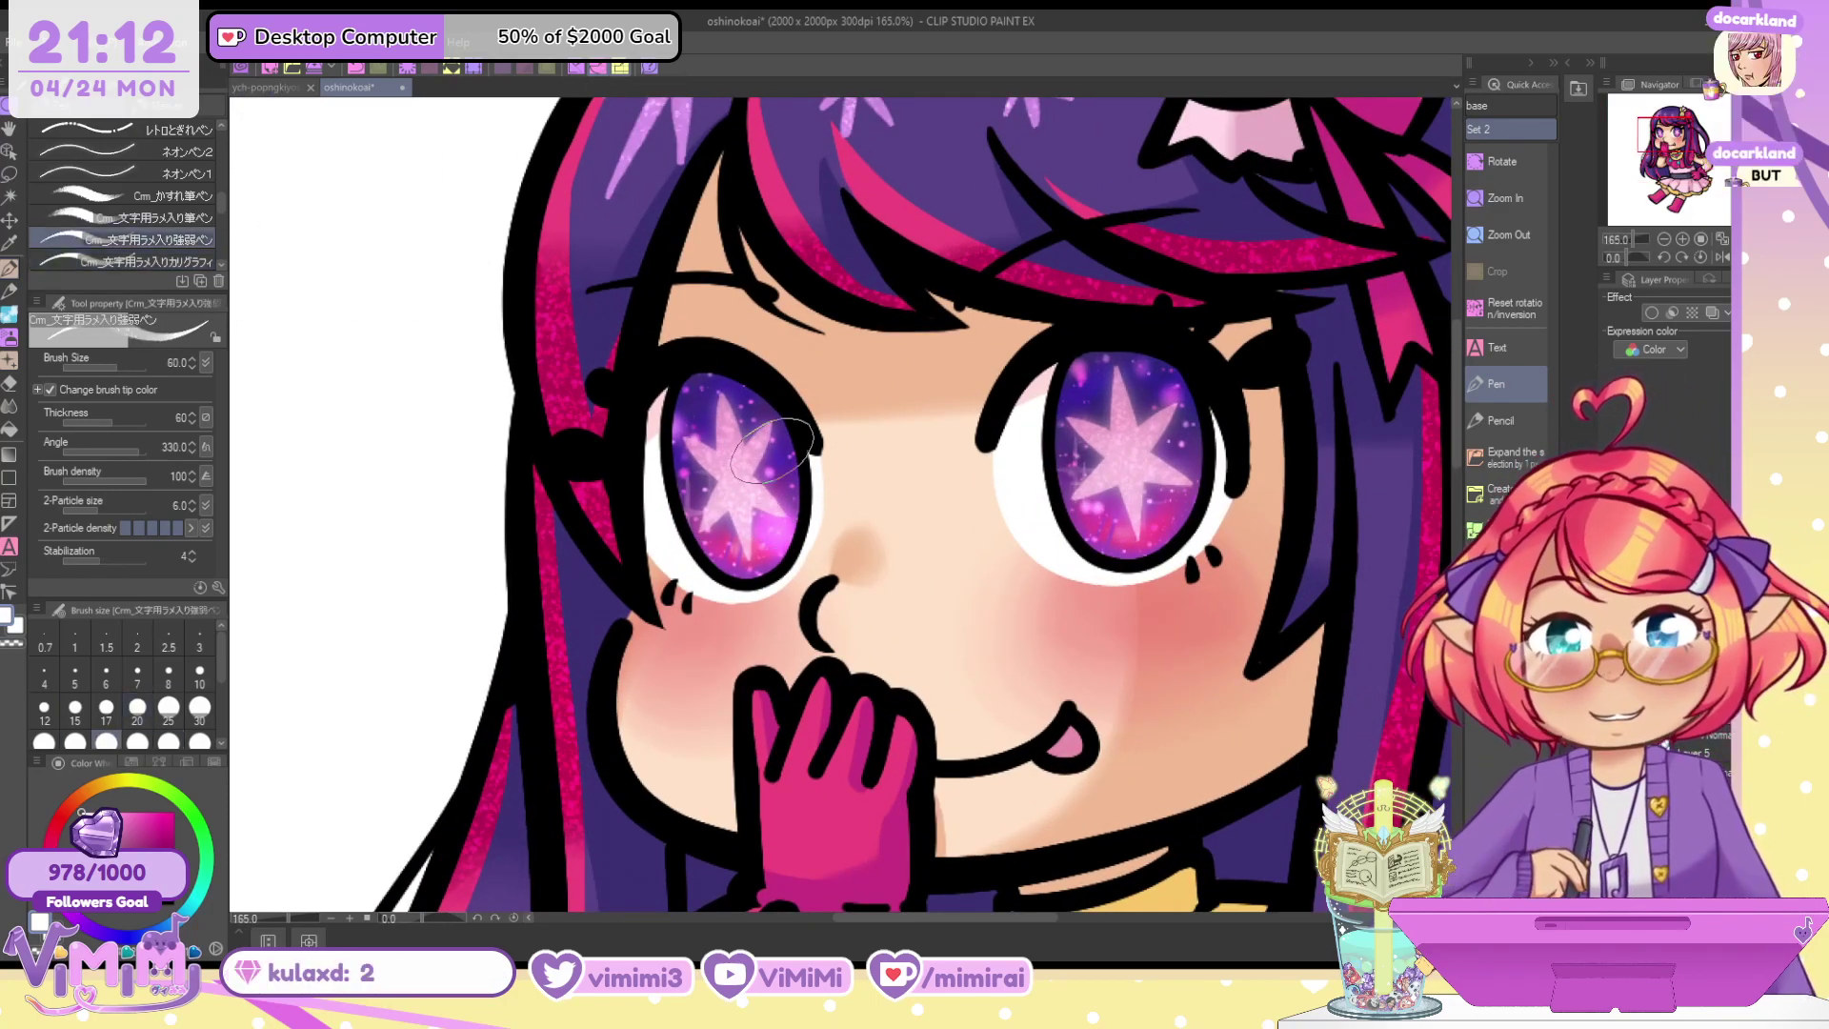
key("[")
key("[")
key("[")
left_click_drag(766, 443, 782, 431)
key("ctrl+z")
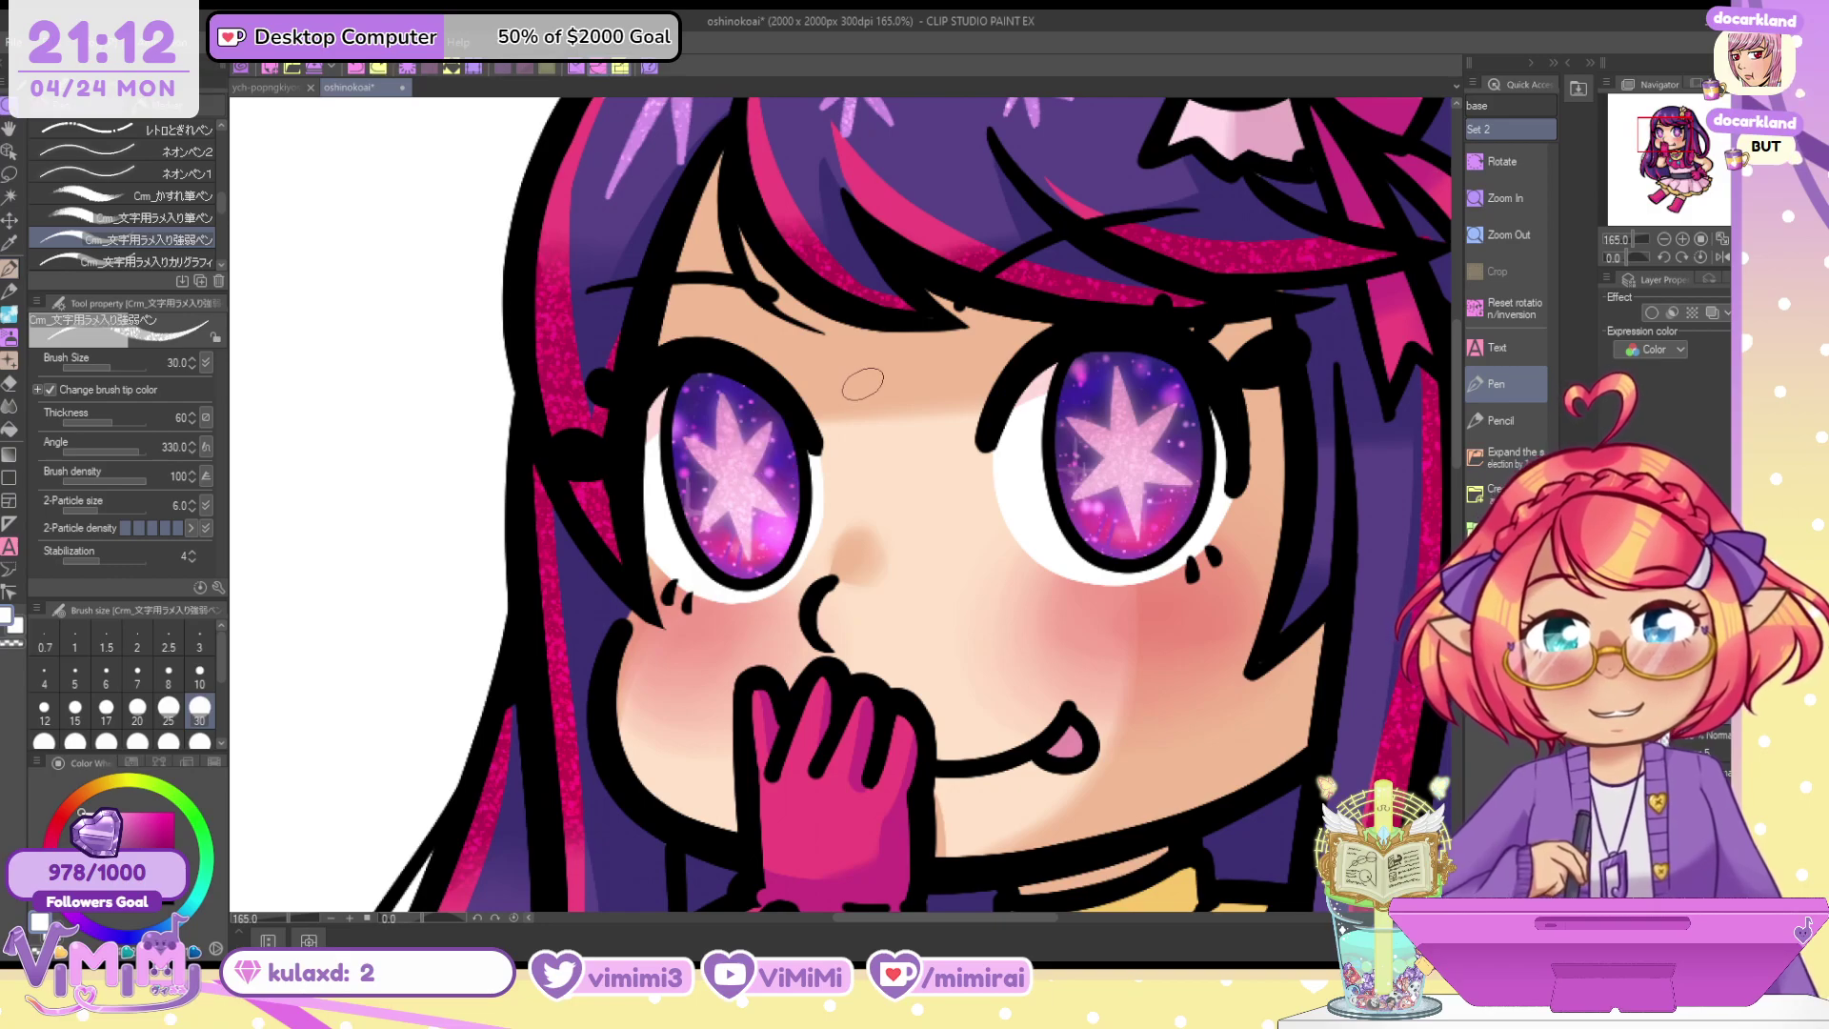
Choose LAKI PEN 2, try a large white highlight on the left-hand iris at size 20 and undo it
scroll(143, 200, "down", 5)
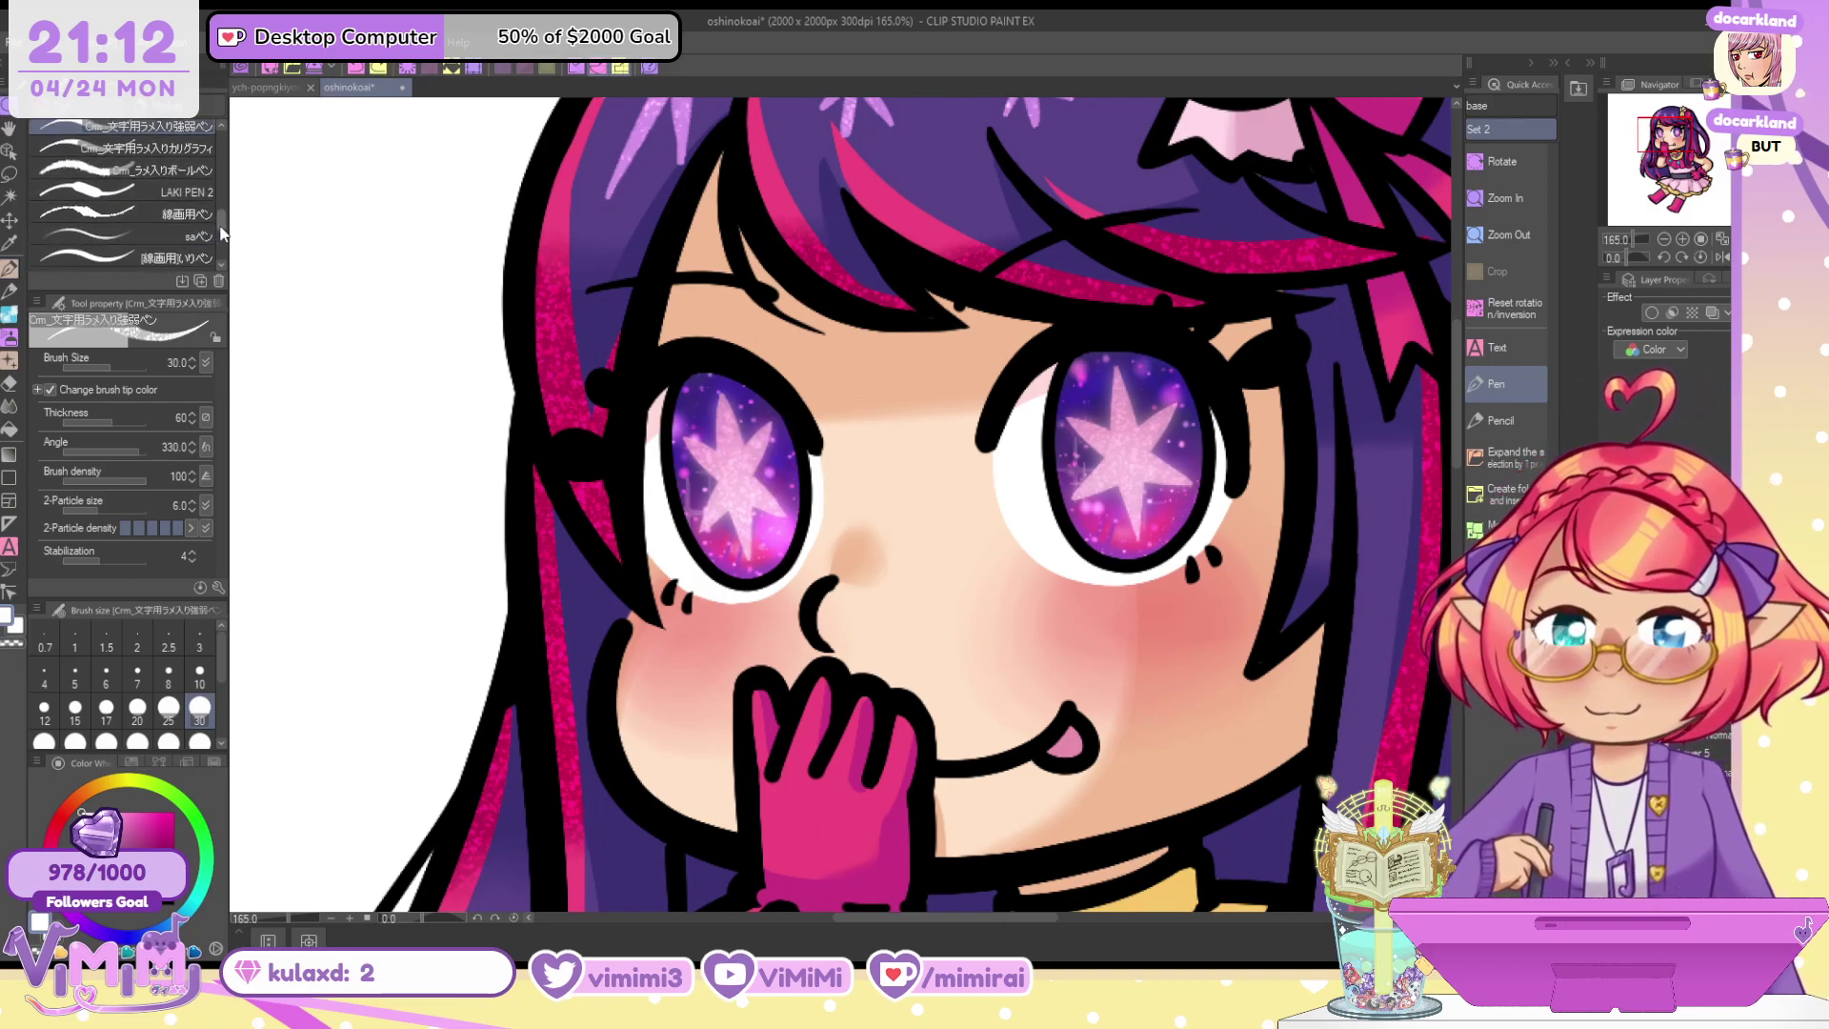
left_click(124, 185)
key("bracketright")
key("bracketright")
key("bracketright")
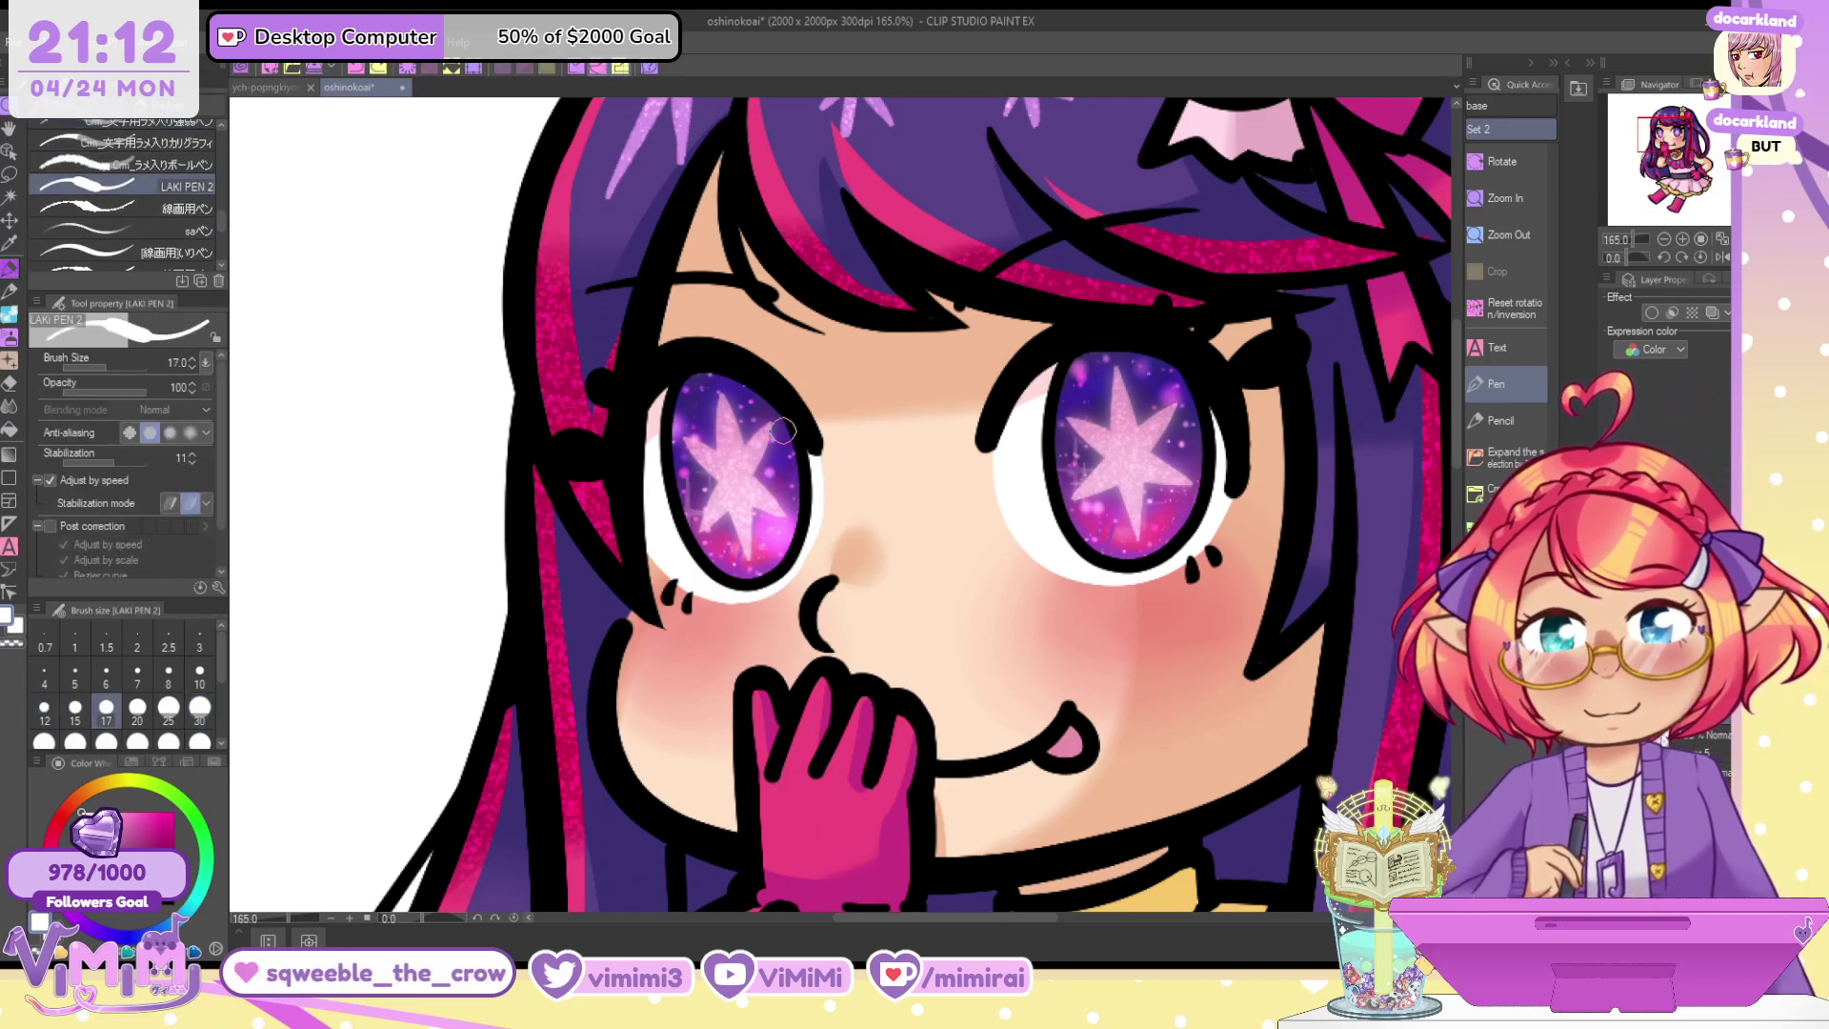
left_click_drag(762, 414, 791, 436)
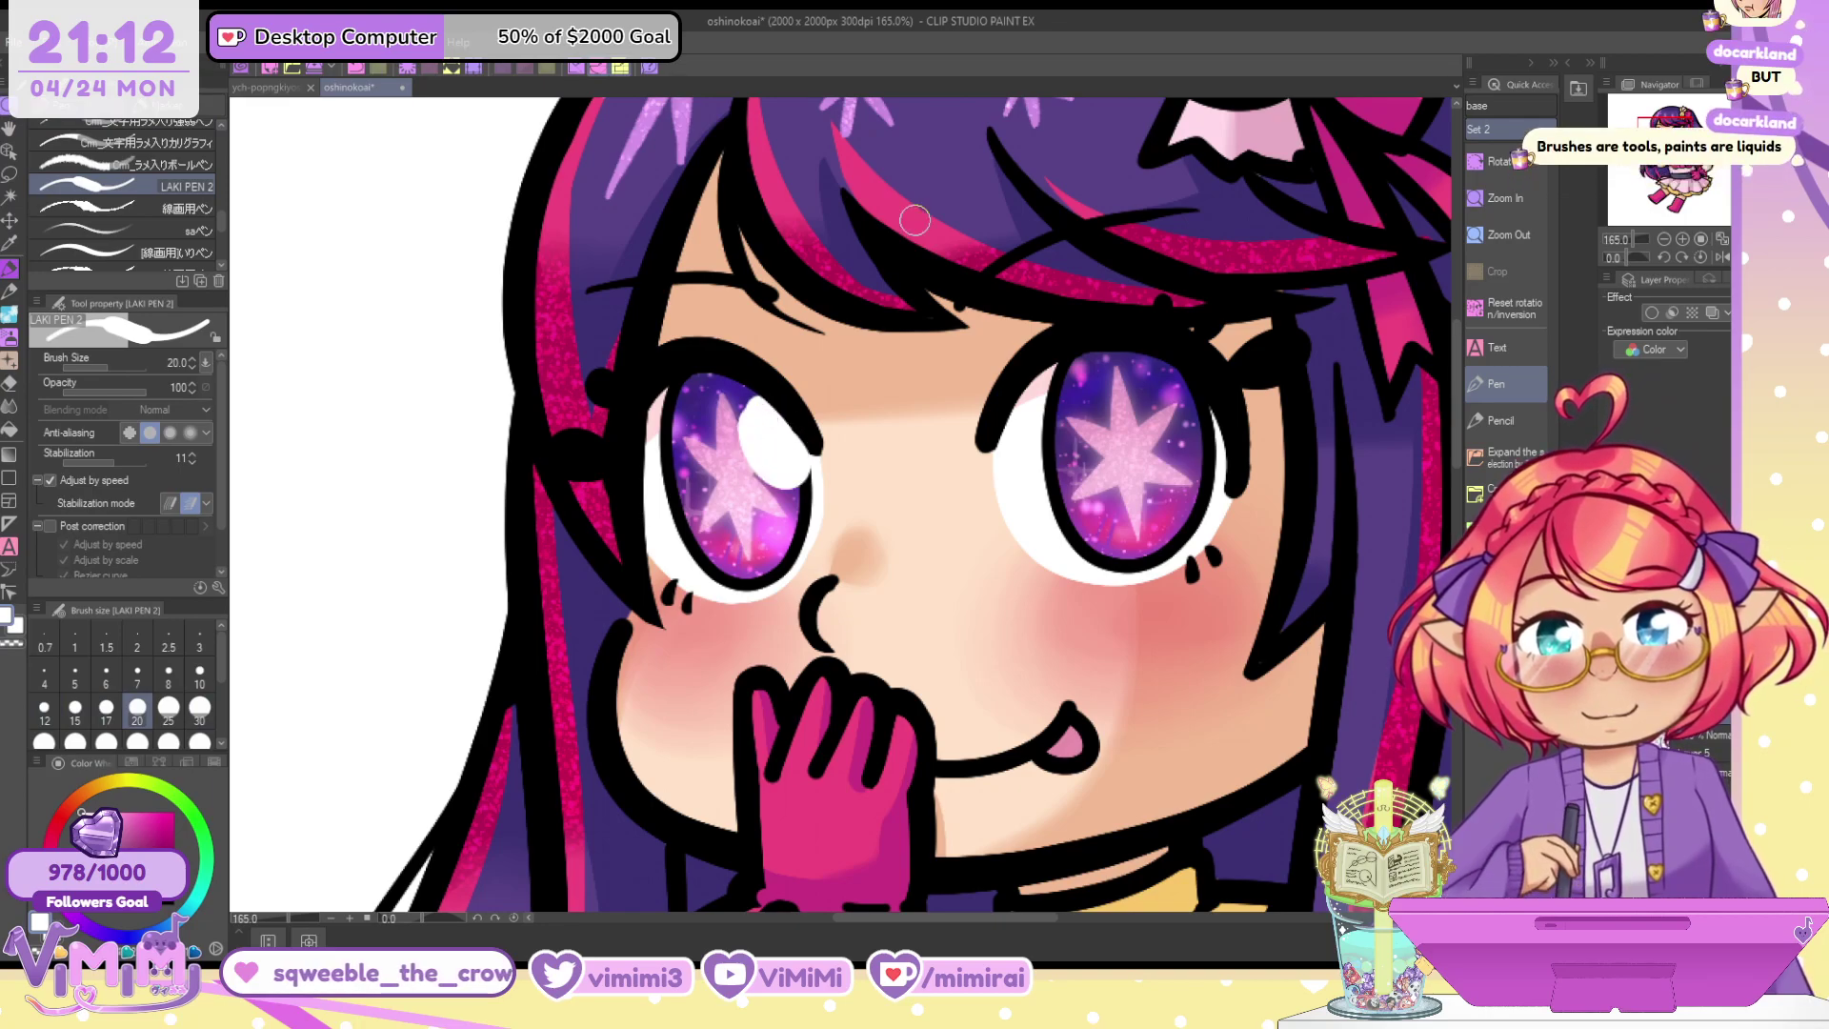
key("ctrl+z")
Try white highlights at pen sizes 17 and 25 near the upper edge of the irises and undo them
key("bracketleft")
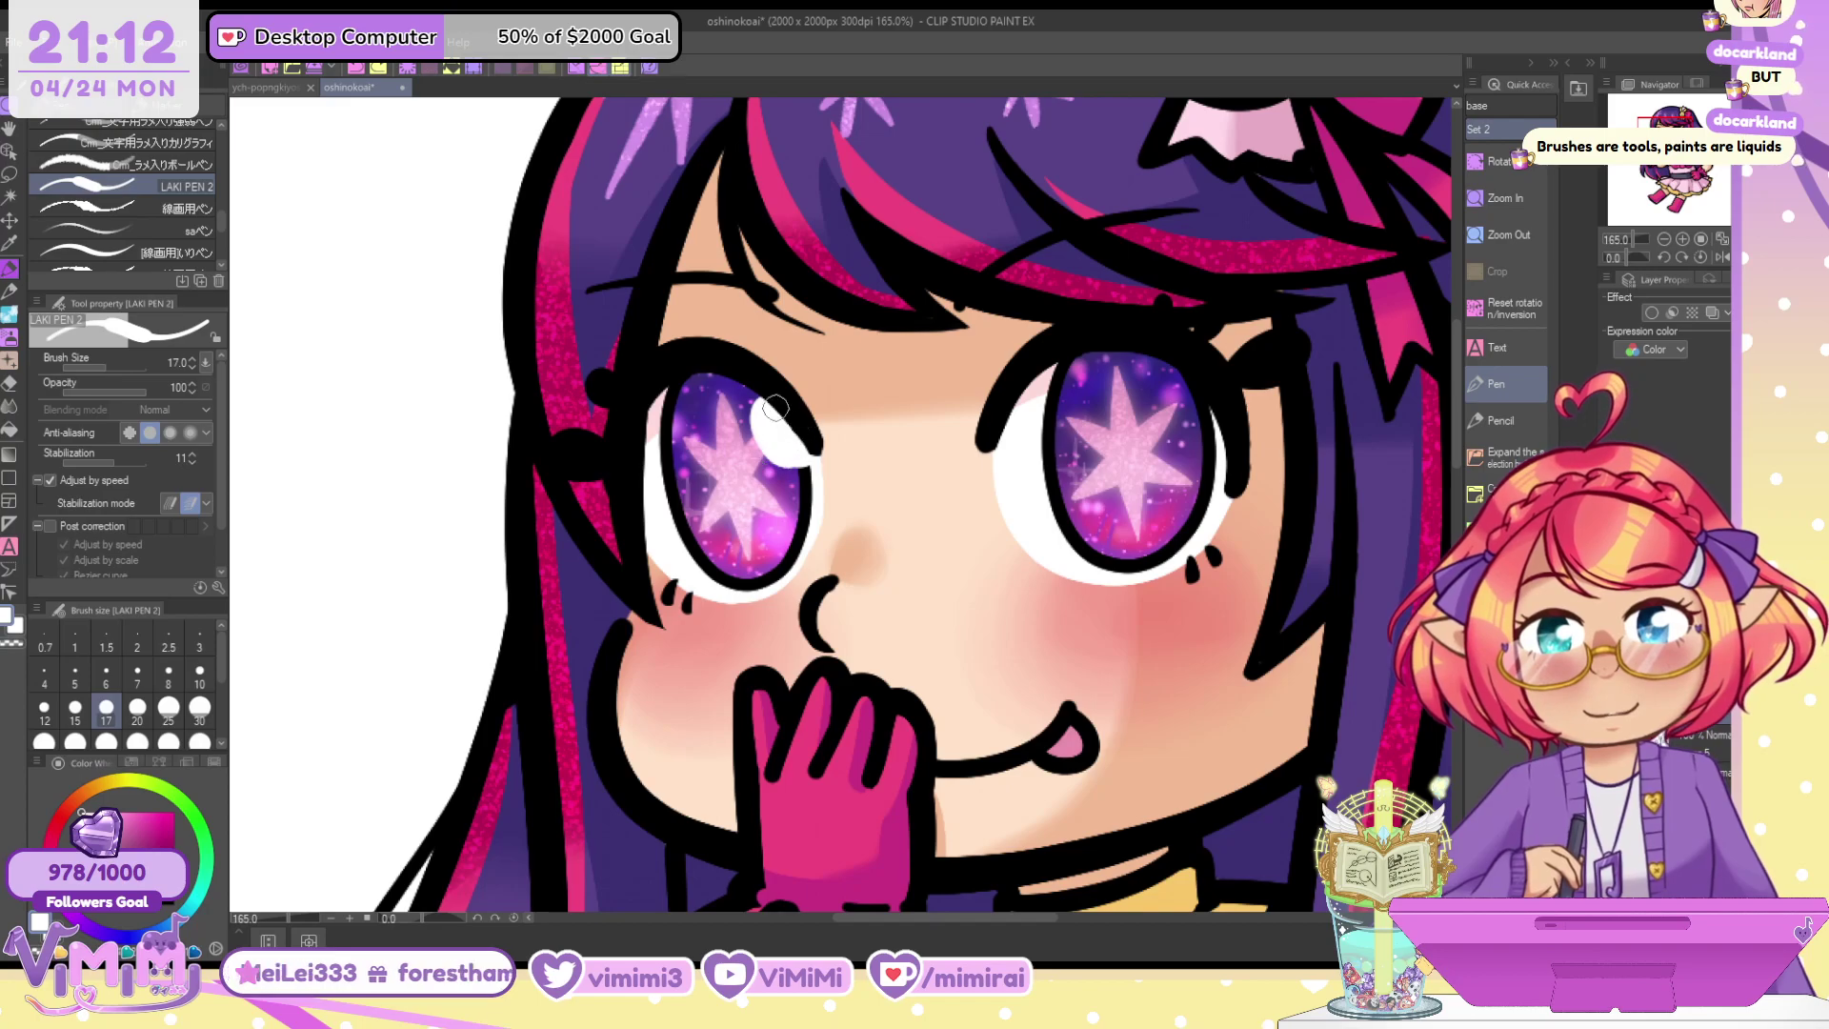
key("bracketright")
key("bracketright")
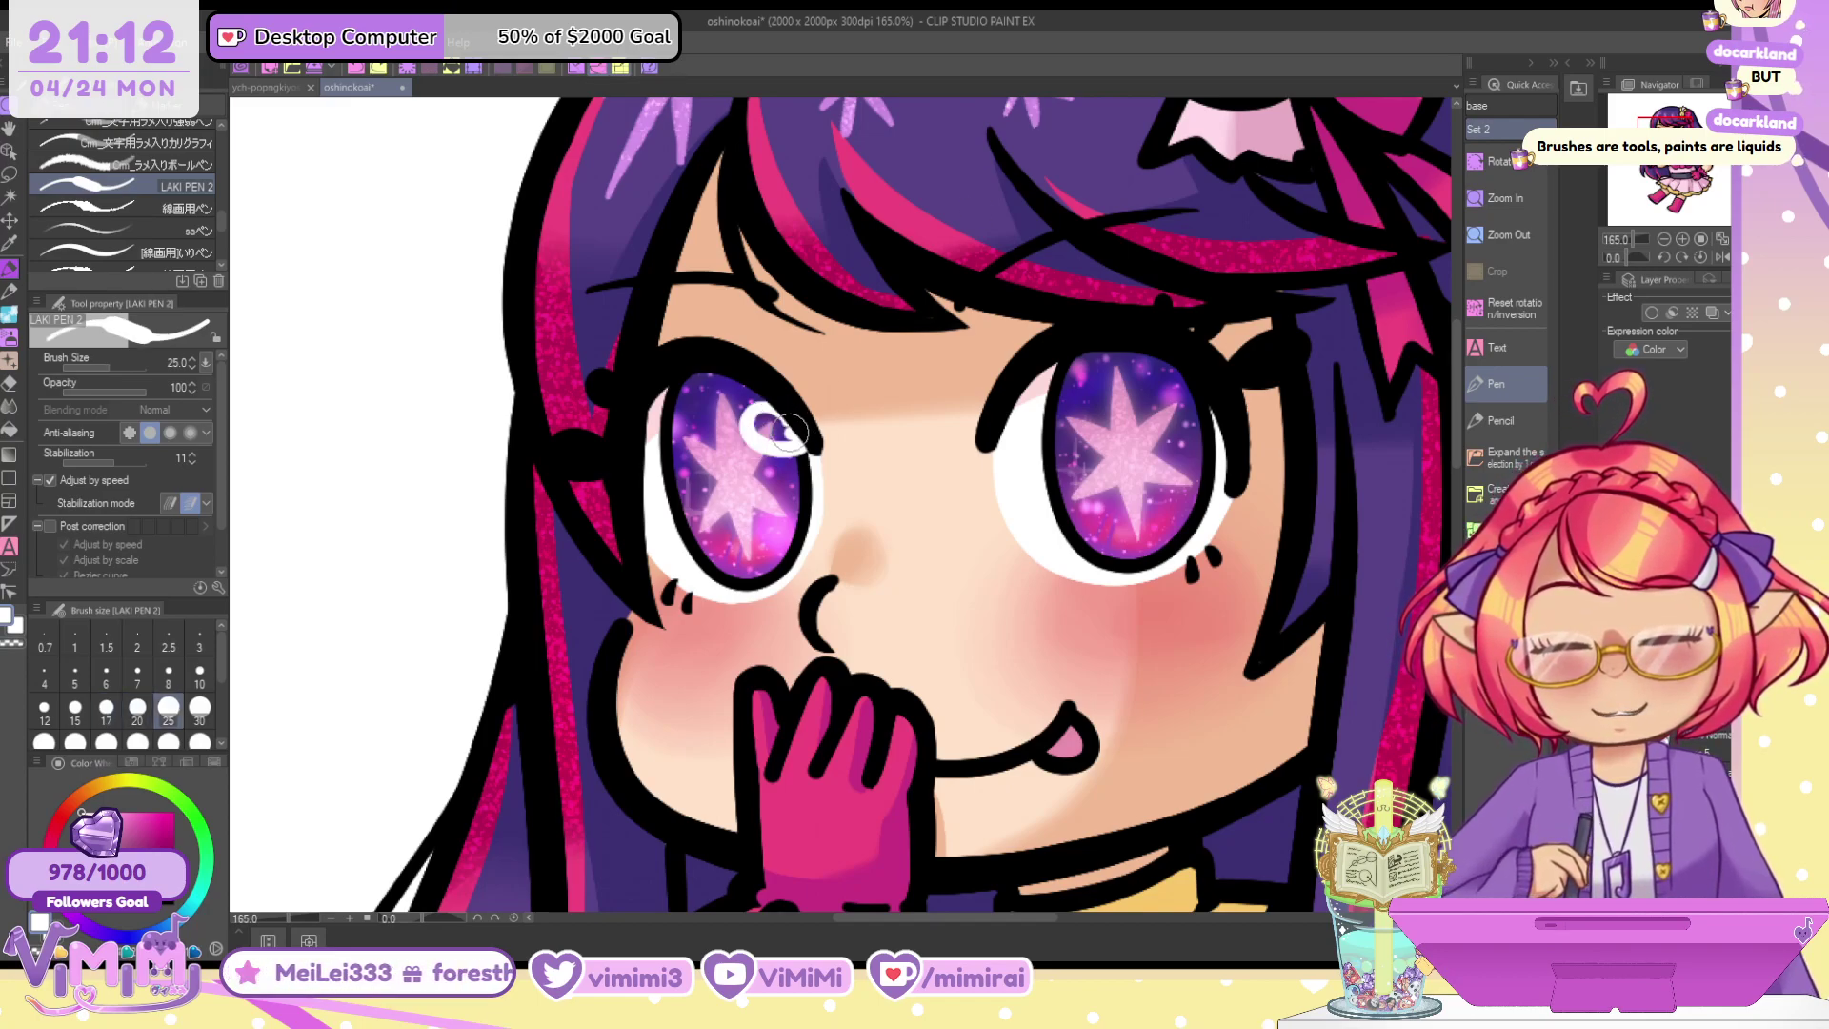
key("ctrl+z")
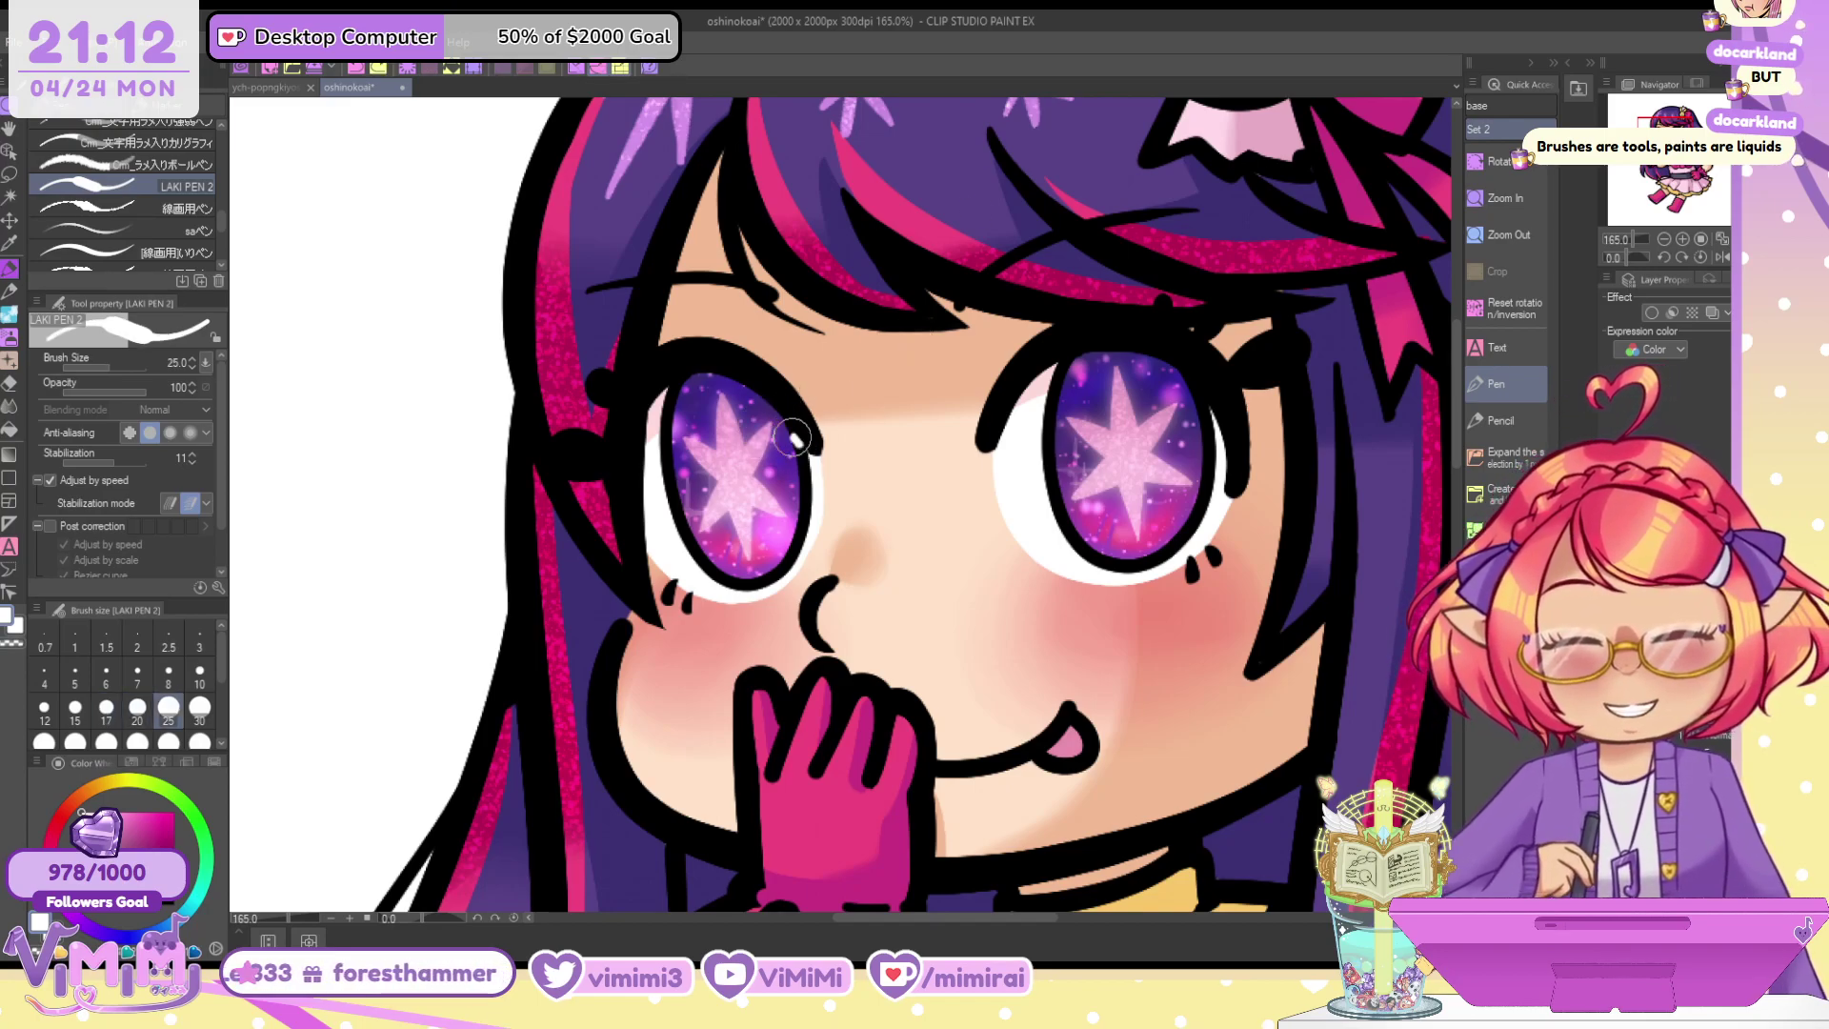
left_click_drag(794, 437, 800, 459)
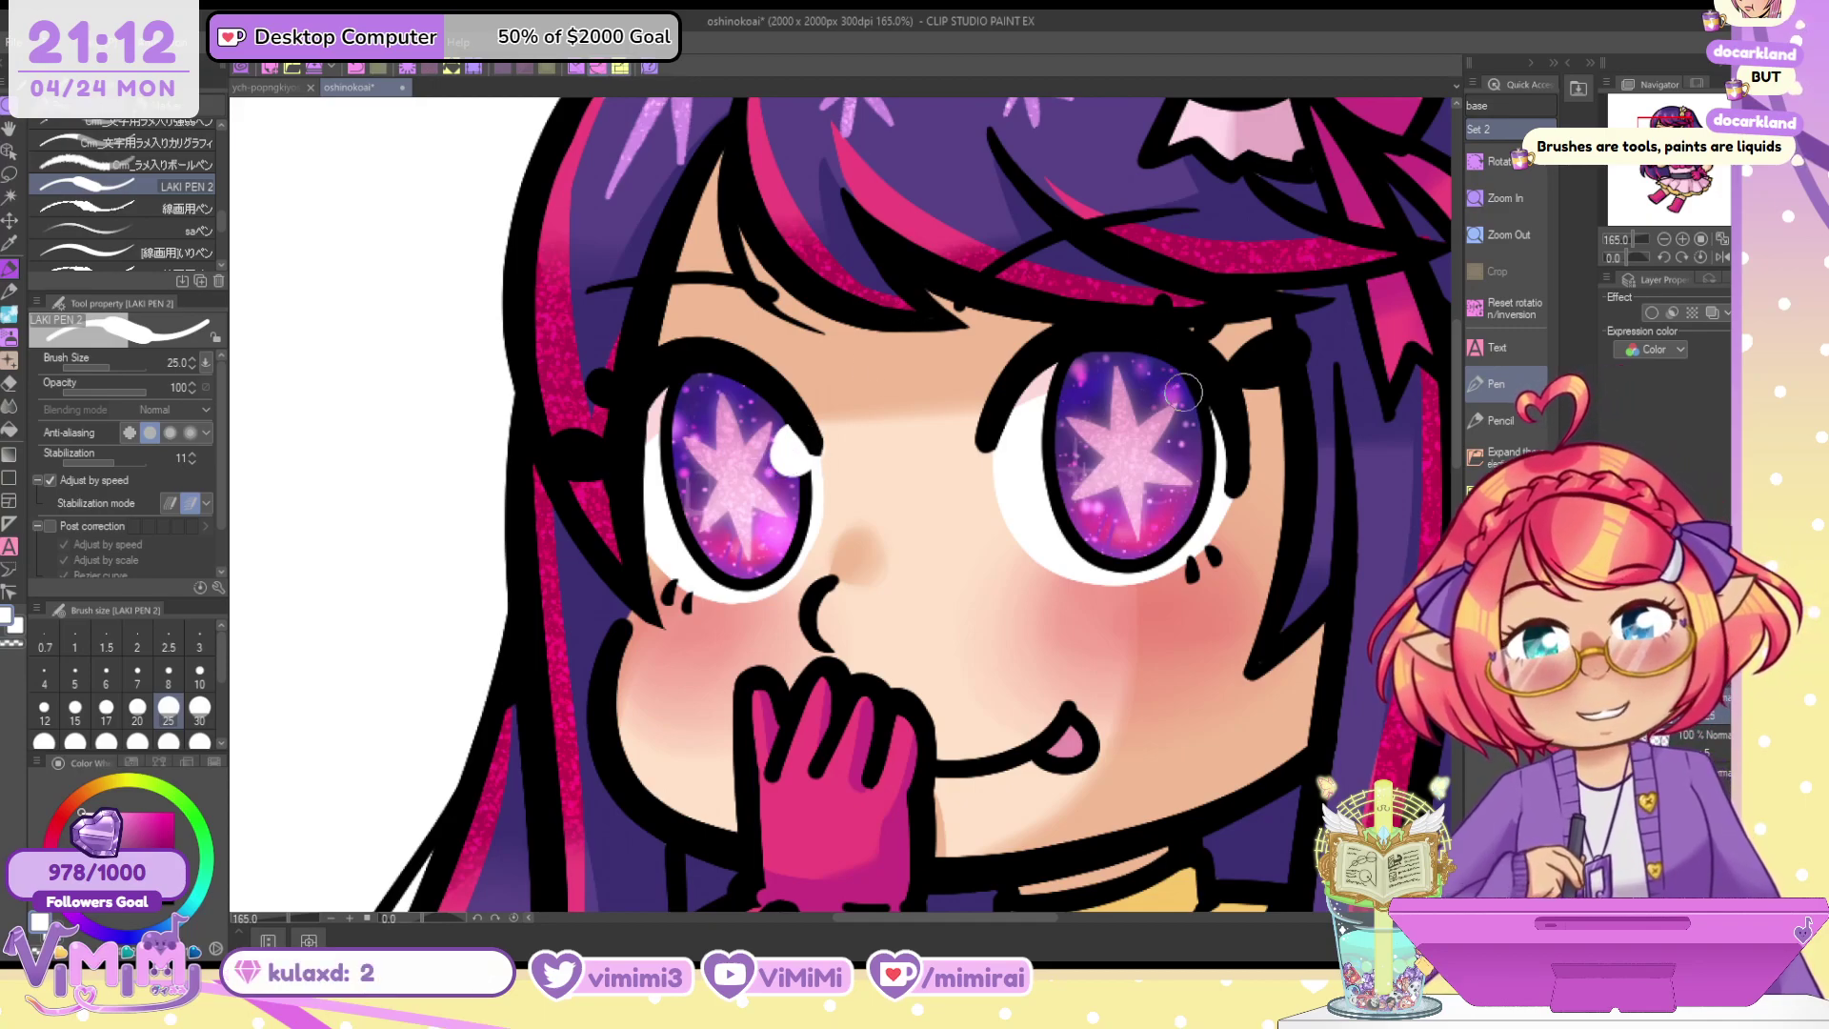
mouse_move(1183, 391)
left_mouse_down()
mouse_move(1149, 385)
mouse_move(1200, 383)
left_mouse_up()
key("ctrl+z")
key("ctrl+z")
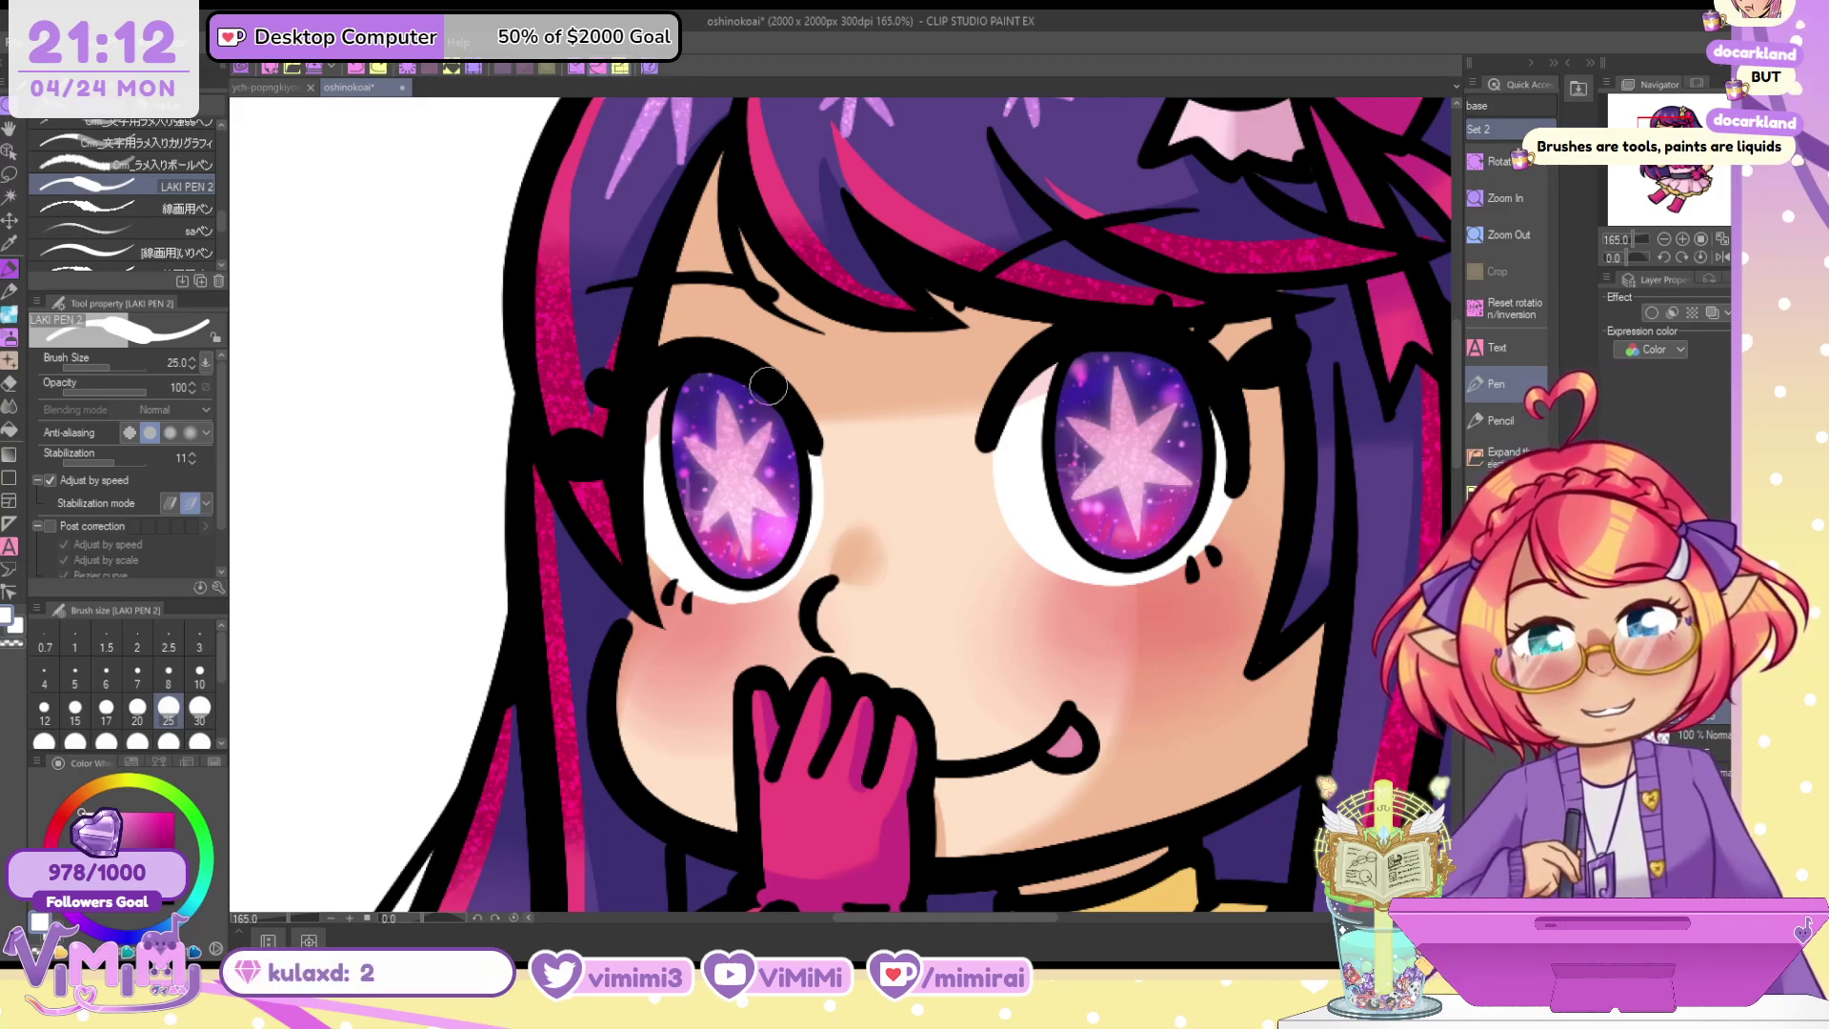
Paint a rounded white highlight at the upper inner-right edge of both irises with LAKI PEN 2 at size 30
key("]")
mouse_move(781, 405)
left_mouse_down()
mouse_move(772, 391)
mouse_move(767, 413)
left_mouse_up()
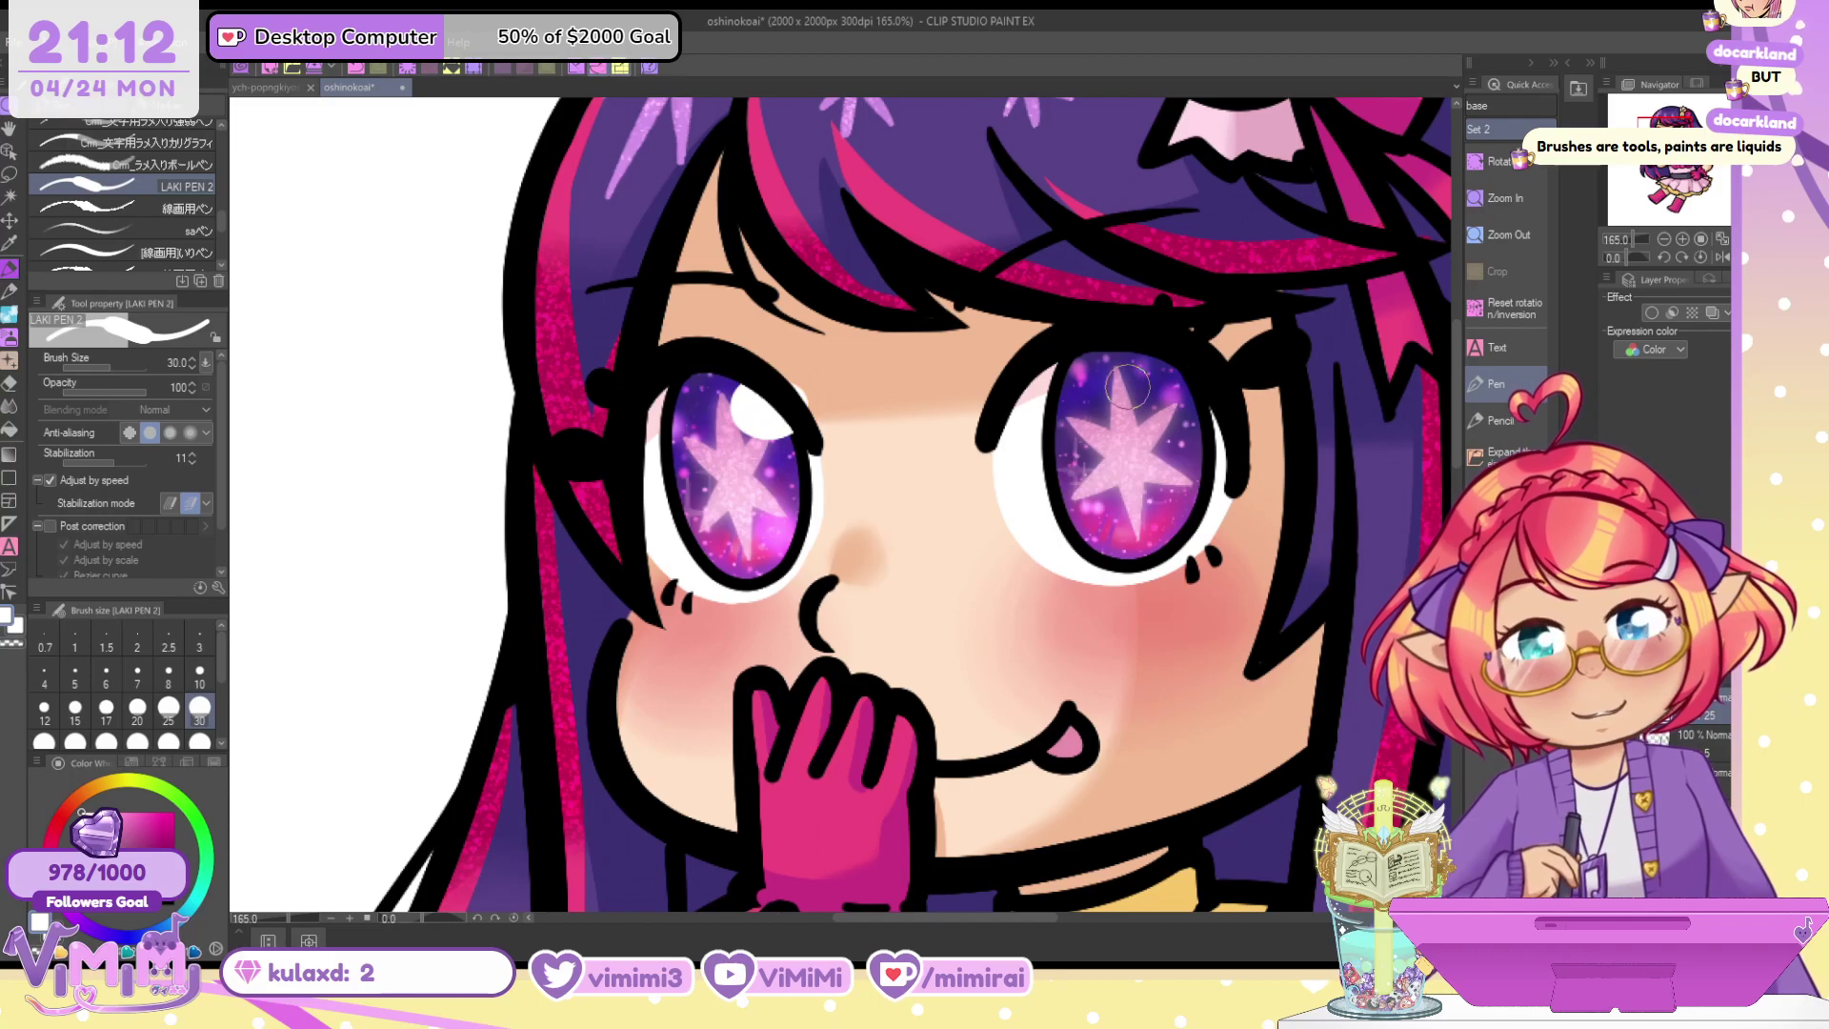
mouse_move(1148, 408)
left_mouse_down()
mouse_move(1192, 382)
mouse_move(1155, 384)
mouse_move(1164, 398)
mouse_move(1185, 385)
mouse_move(1146, 388)
left_mouse_up()
Paint a smaller white highlight across the lower-left edge of both irises
left_click_drag(1059, 500, 1069, 495)
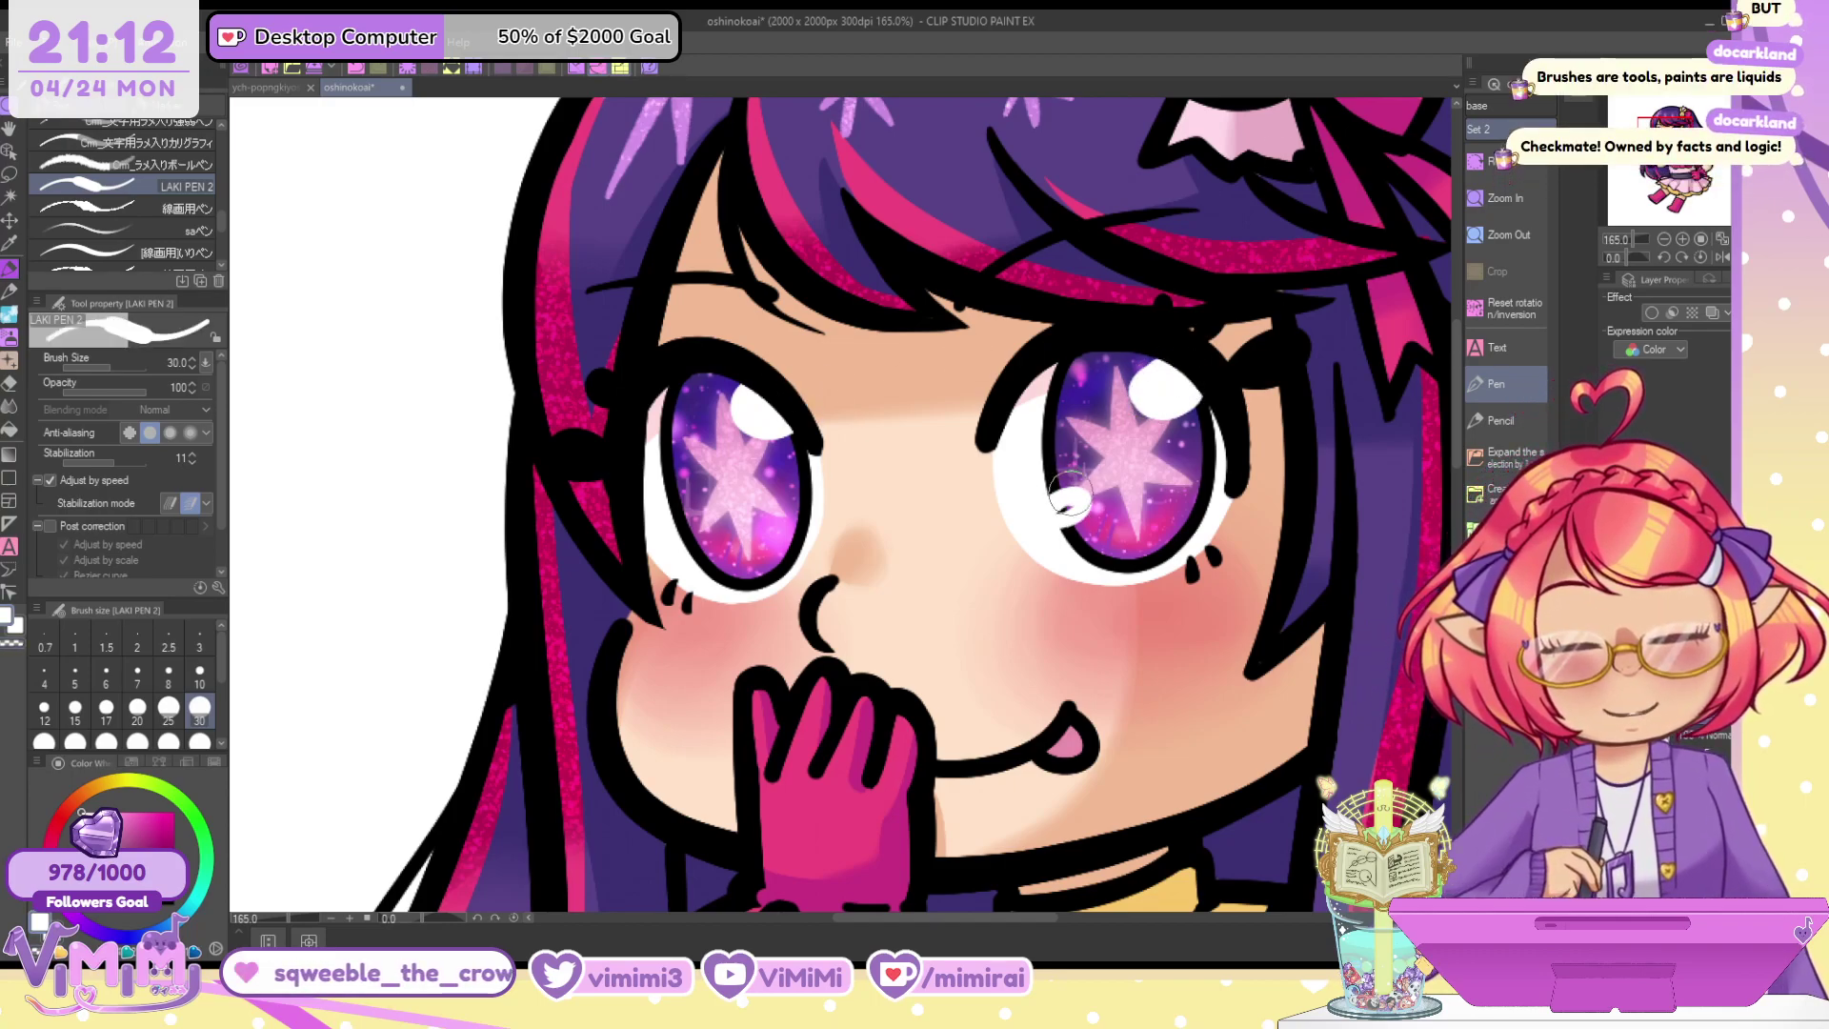
mouse_move(694, 515)
left_mouse_down()
mouse_move(695, 545)
mouse_move(704, 527)
mouse_move(651, 583)
mouse_move(628, 569)
left_mouse_up()
key("ctrl+z")
key("ctrl+z")
scroll(737, 507, "up", 4)
key("ctrl+z")
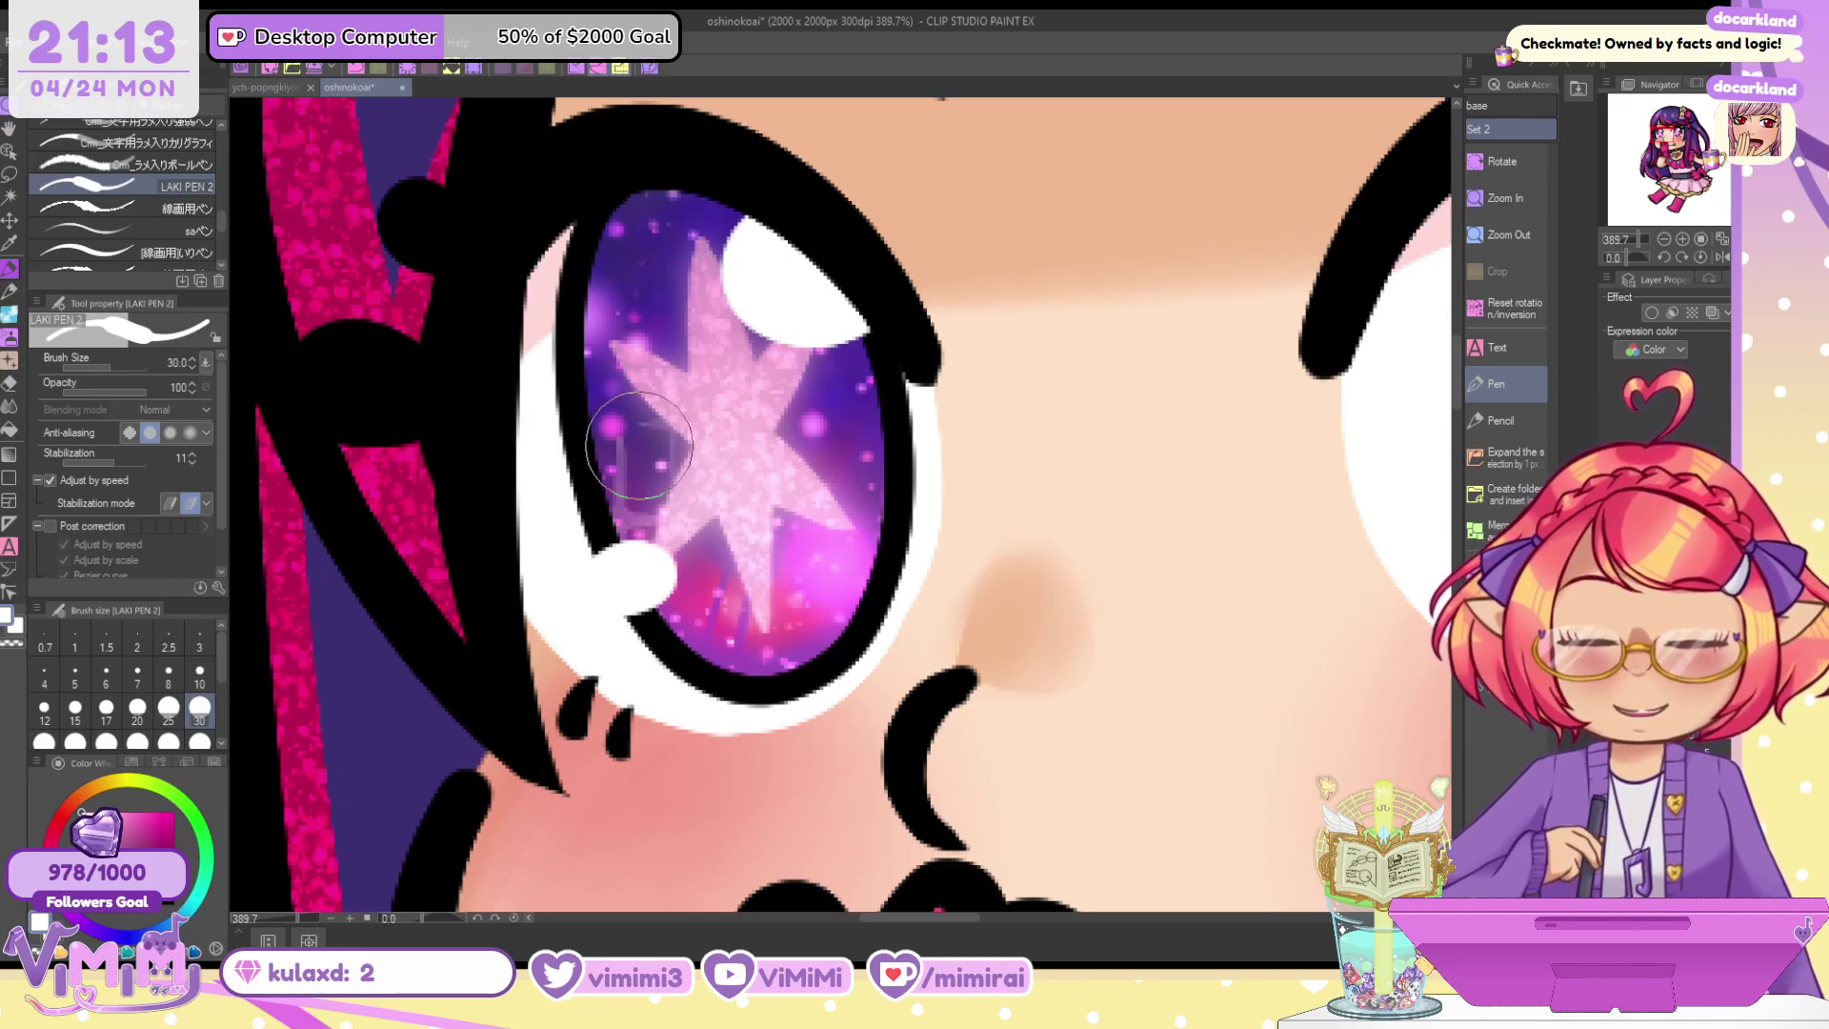
Set the drawing colour to pale yellow and reduce LAKI PEN 2 to size 10
left_click(111, 782)
left_click(123, 813)
key("bracketleft")
key("bracketleft")
key("bracketleft")
key("bracketleft")
key("bracketleft")
key("bracketleft")
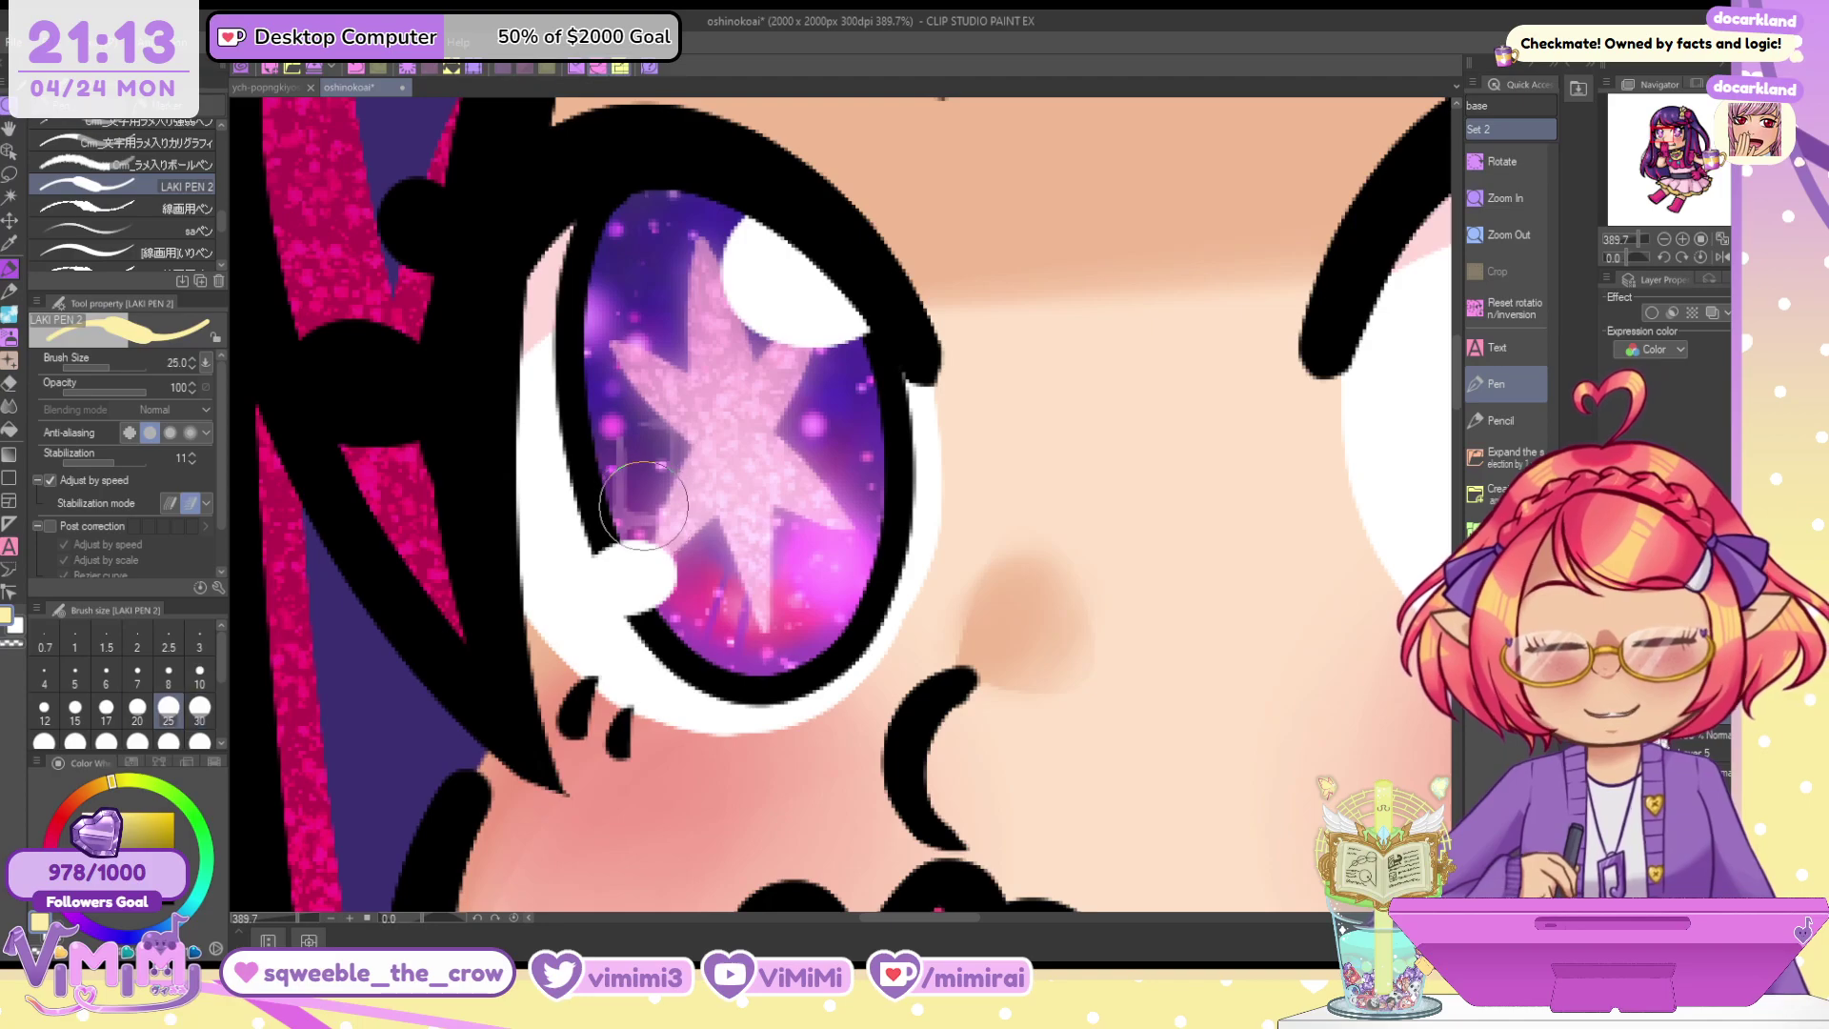
Draw a small pale yellow plus-shaped sparkle above the lower highlight of the left-hand iris, redoing the first attempt
scroll(647, 505, "up", 3)
mouse_move(647, 481)
left_mouse_down()
mouse_move(650, 534)
mouse_move(678, 503)
left_mouse_up()
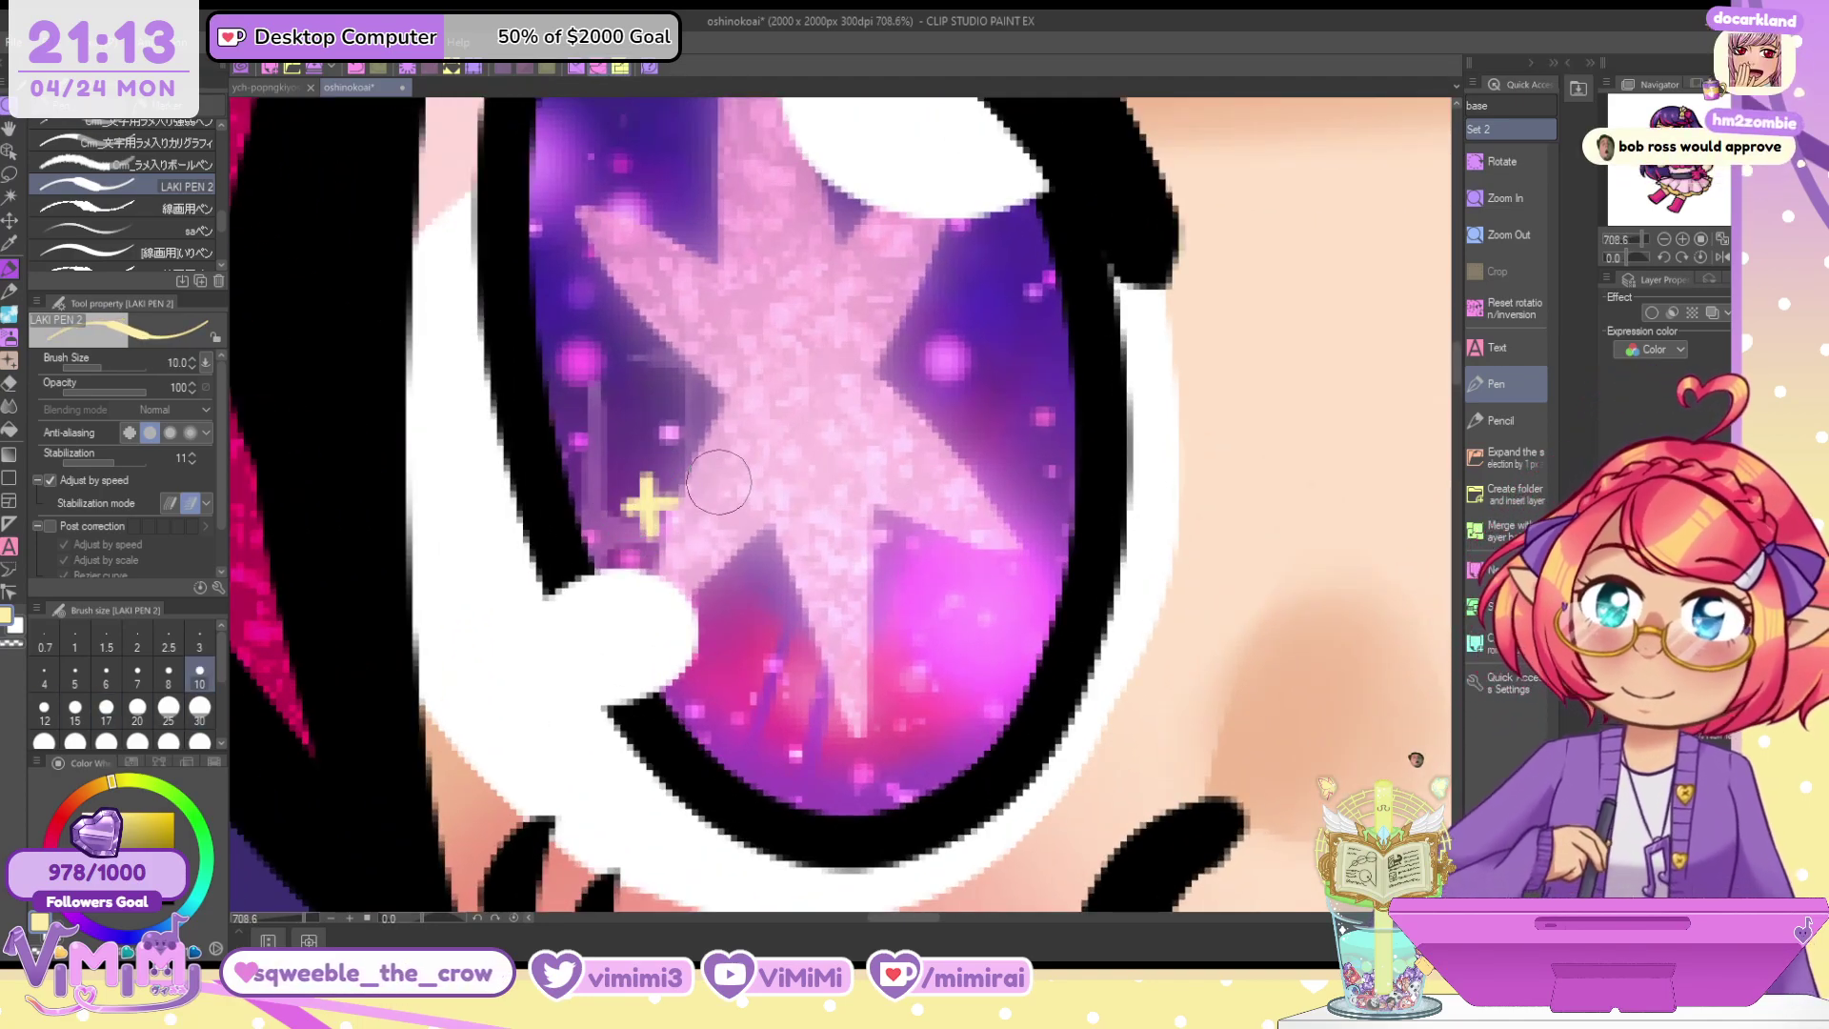
key("ctrl+z")
key("ctrl+z")
left_click_drag(646, 476, 647, 536)
left_click_drag(623, 507, 669, 506)
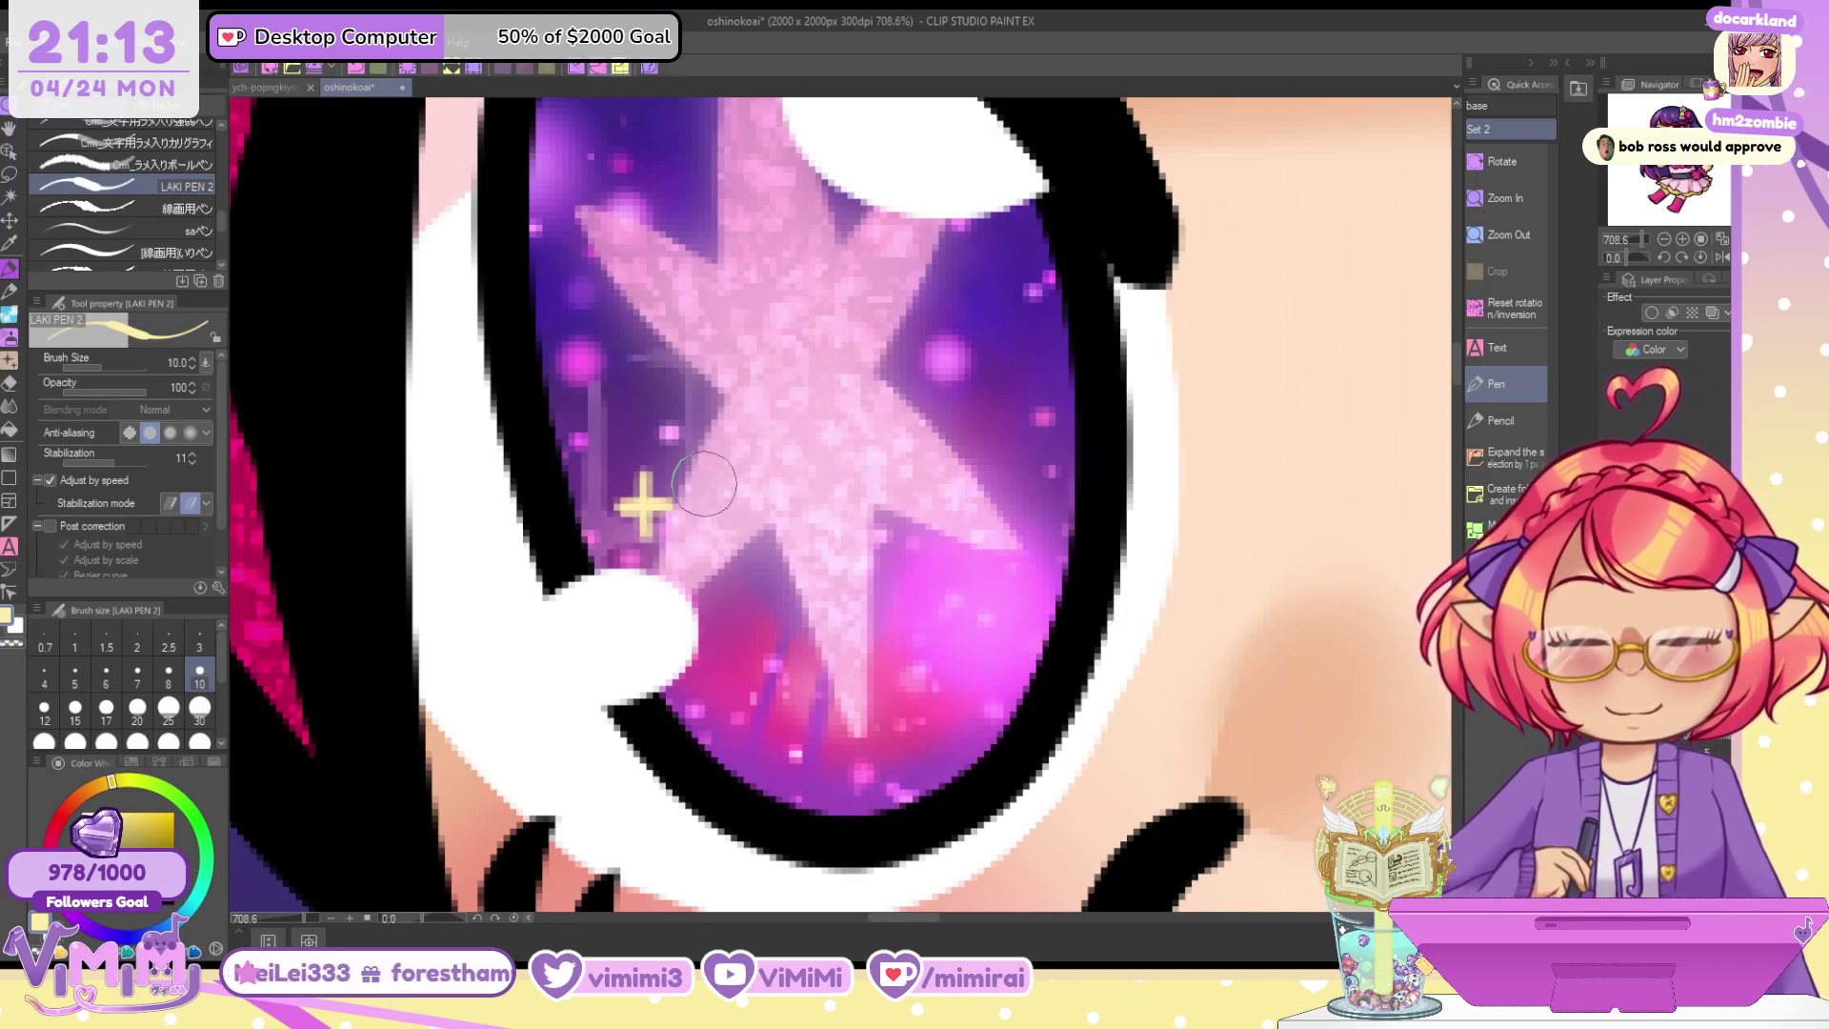
Draw a matching pale yellow plus-shaped sparkle above the lower highlight of the right-hand iris
mouse_move(1418, 314)
left_mouse_down()
mouse_move(968, 405)
mouse_move(638, 405)
left_mouse_up()
mouse_move(1448, 466)
left_mouse_down()
mouse_move(977, 465)
mouse_move(978, 380)
mouse_move(1013, 389)
mouse_move(999, 358)
mouse_move(1046, 356)
left_mouse_up()
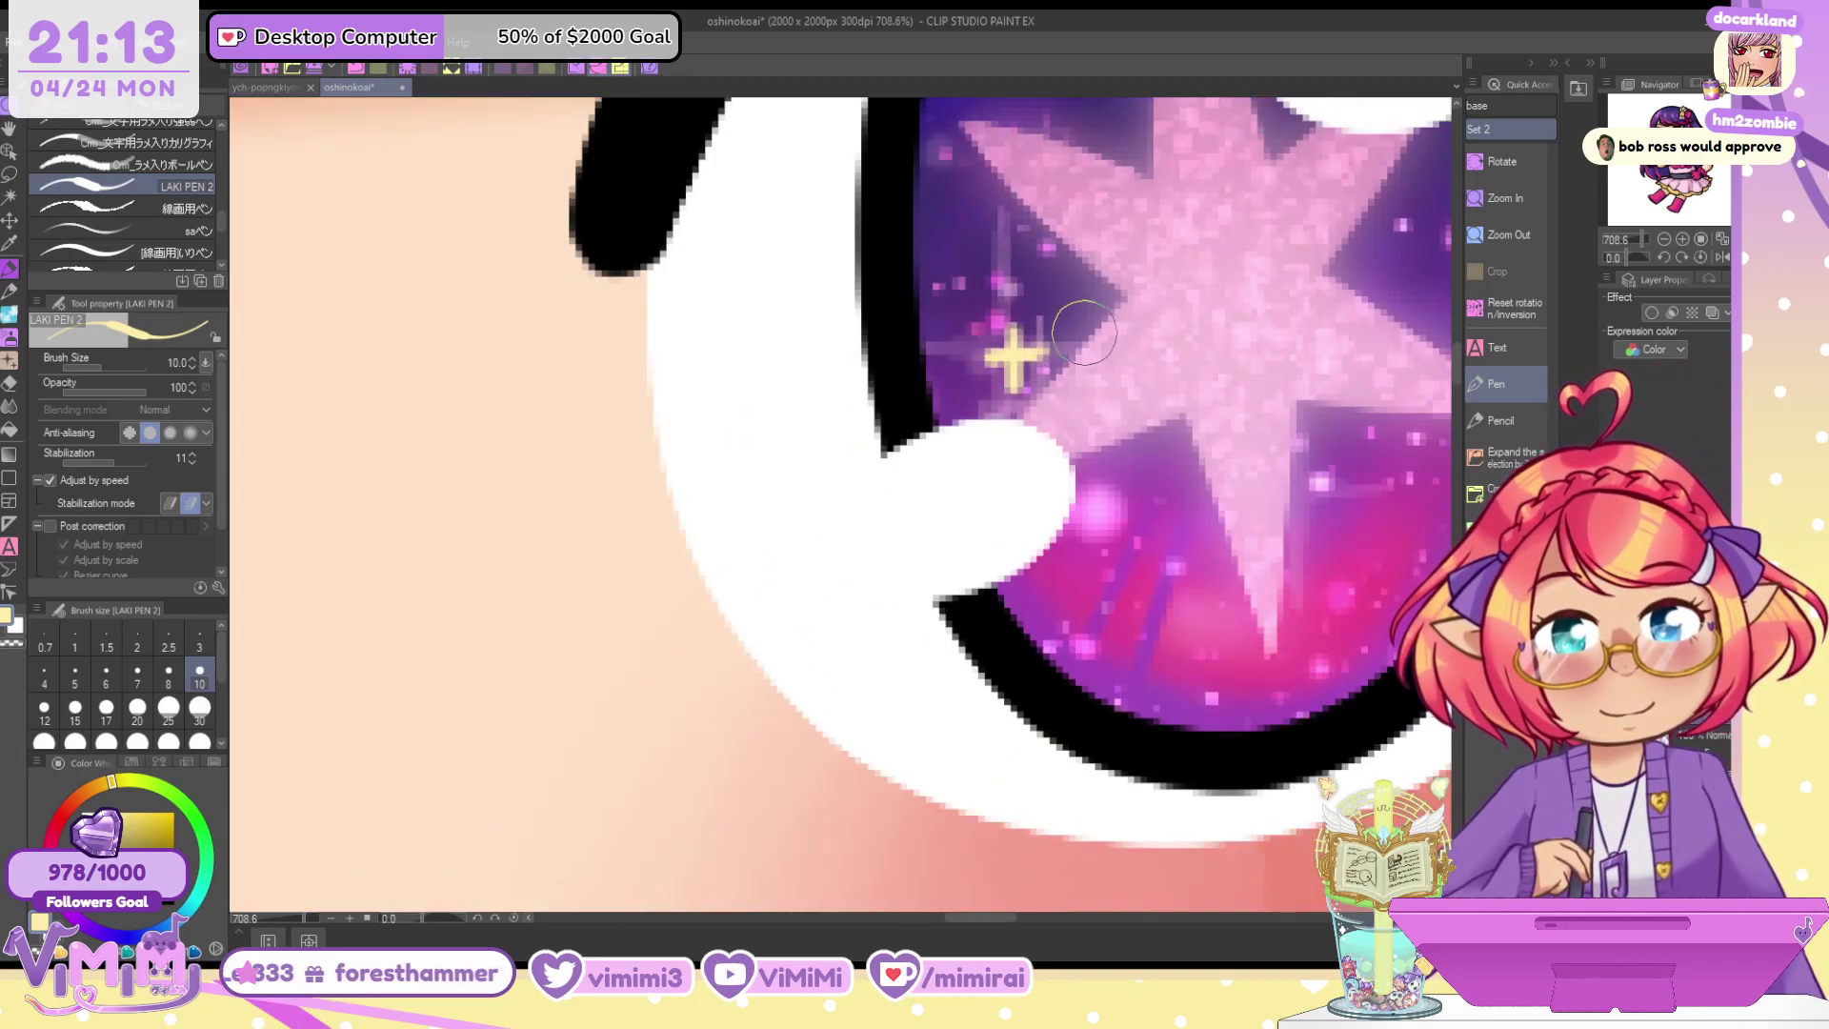
scroll(1082, 383, "down", 3)
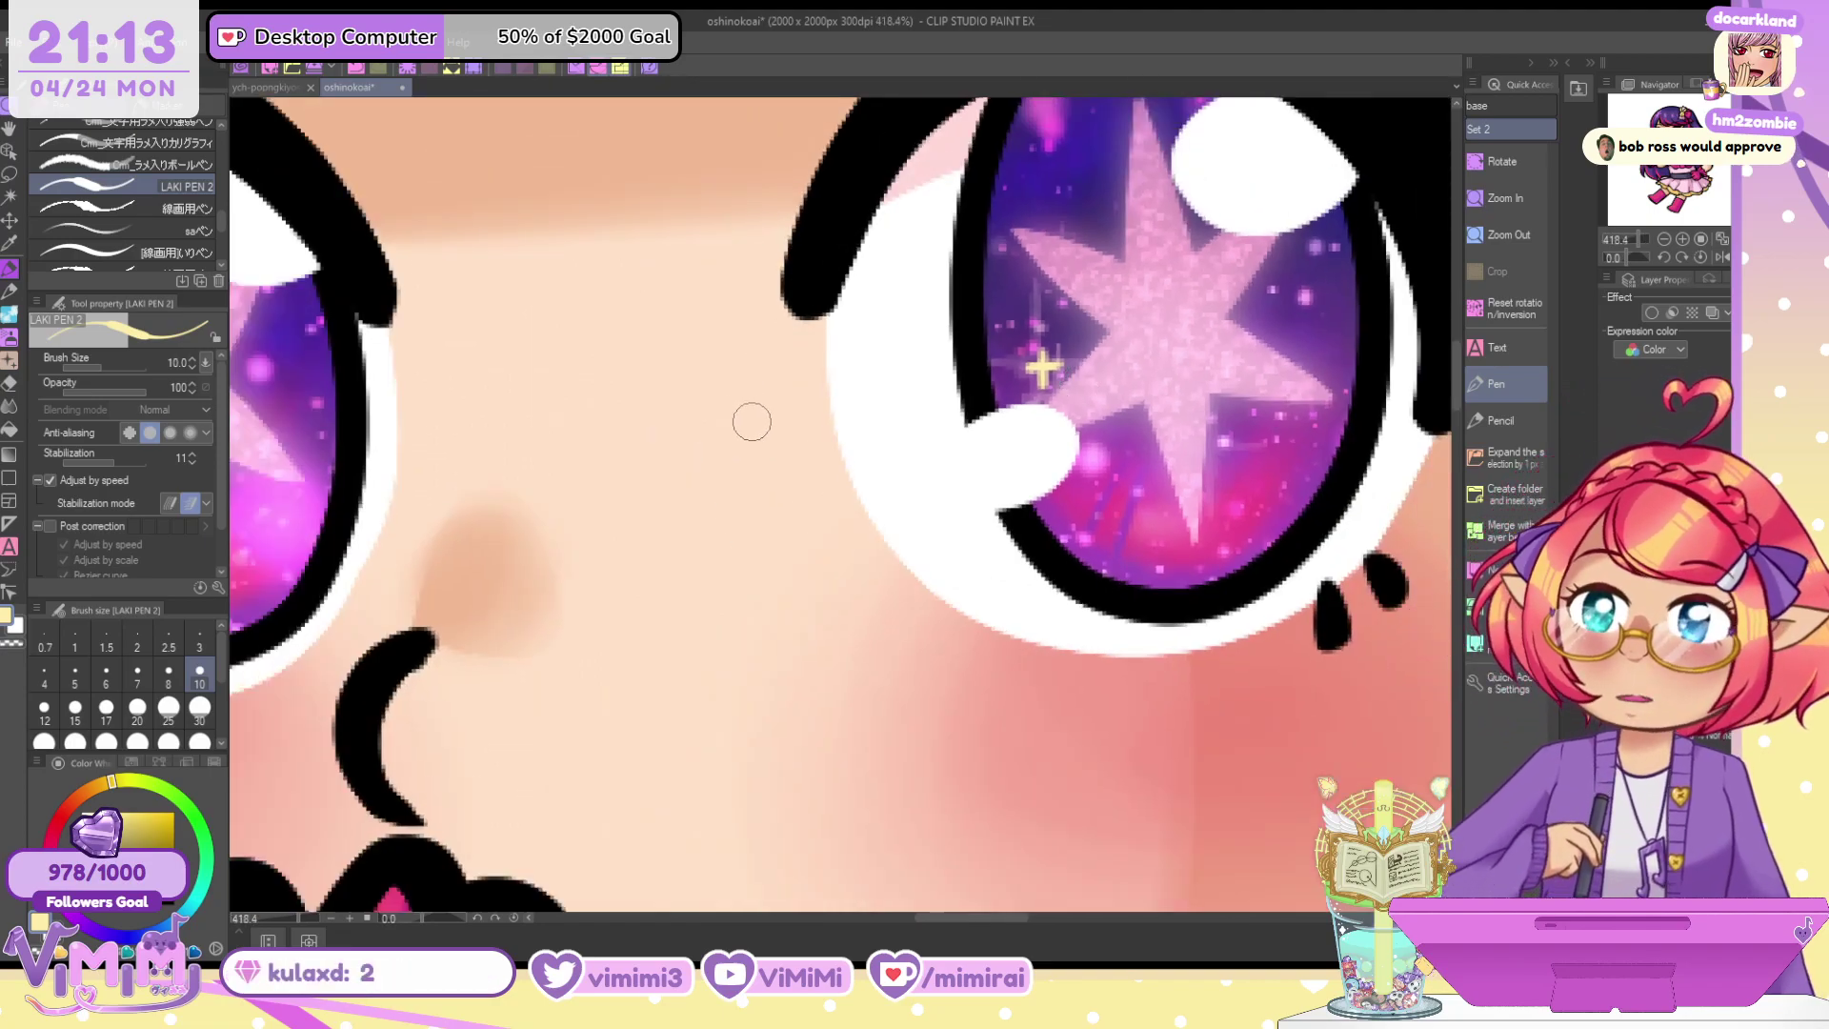
Set the drawing colour to light blue and draw a small plus-shaped sparkle beside the yellow one in the left-hand iris
left_click_drag(1671, 139, 1662, 140)
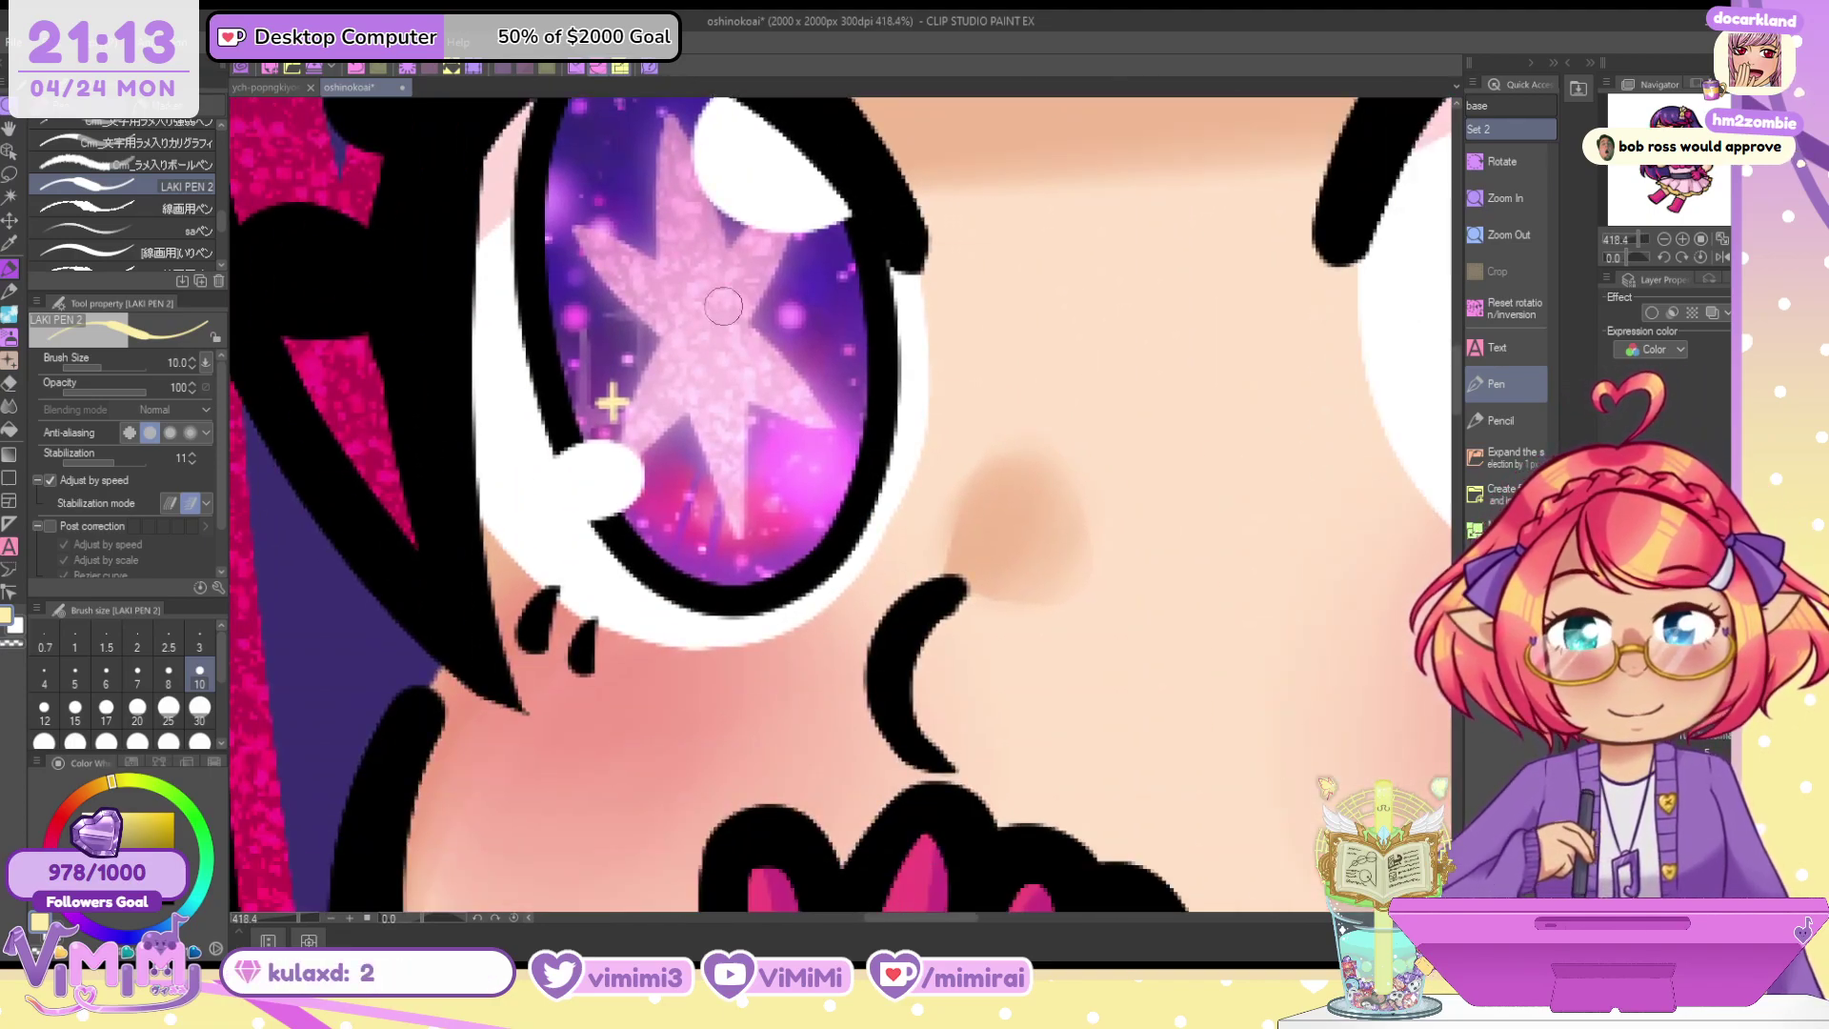
left_click(190, 899)
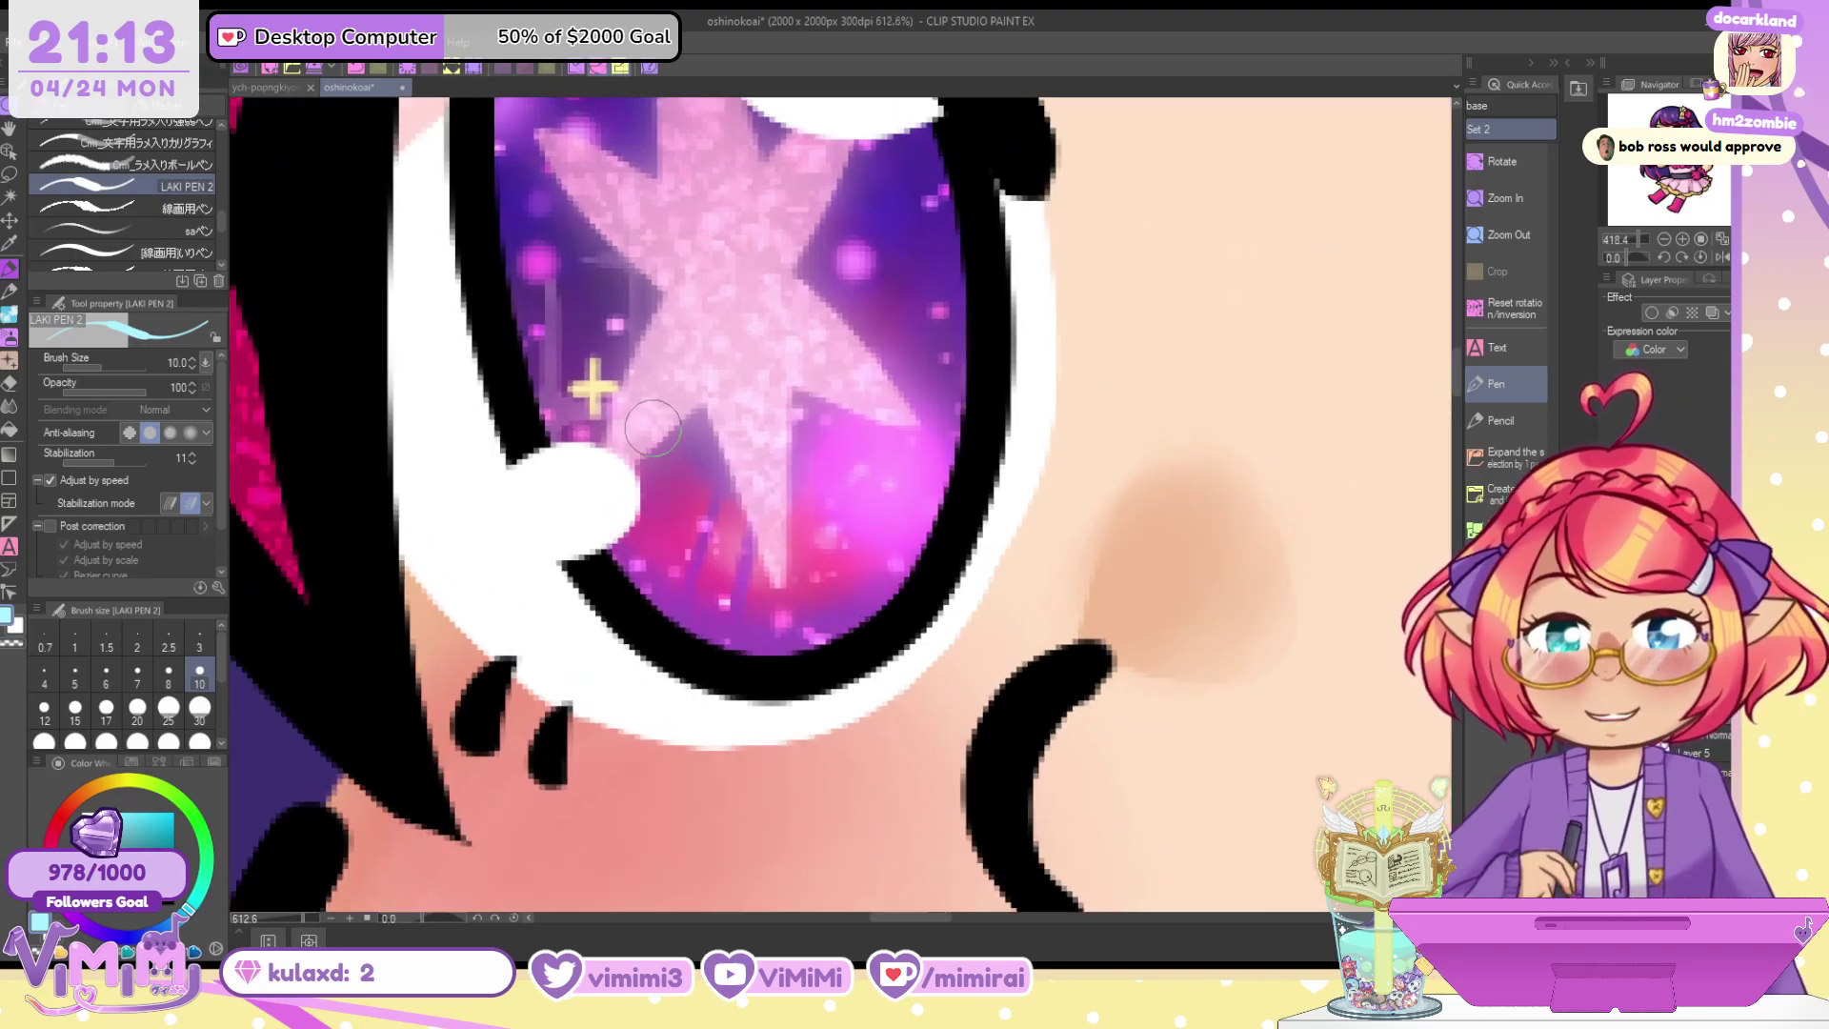
scroll(653, 447, "up", 2)
mouse_move(519, 419)
left_mouse_down()
mouse_move(552, 415)
mouse_move(533, 391)
left_mouse_up()
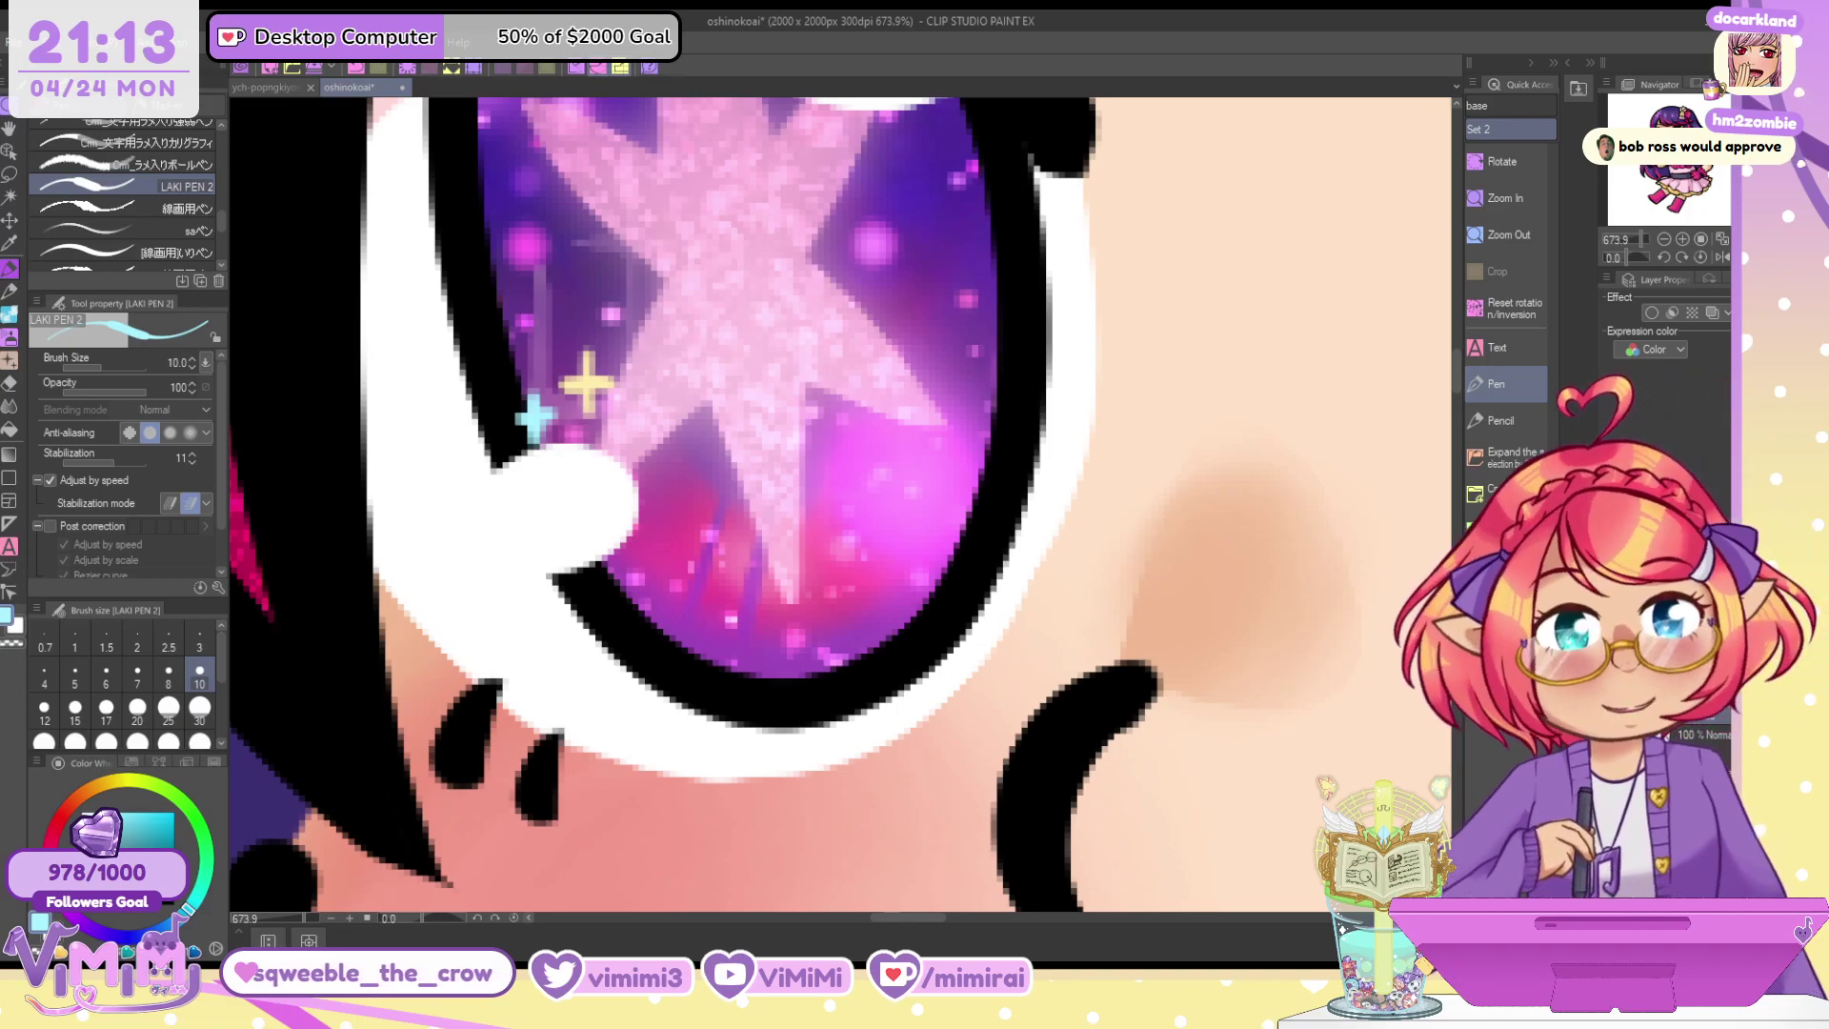
Draw a matching light blue plus-shaped sparkle beside the yellow one in the right-hand iris
left_click_drag(1666, 131, 1681, 132)
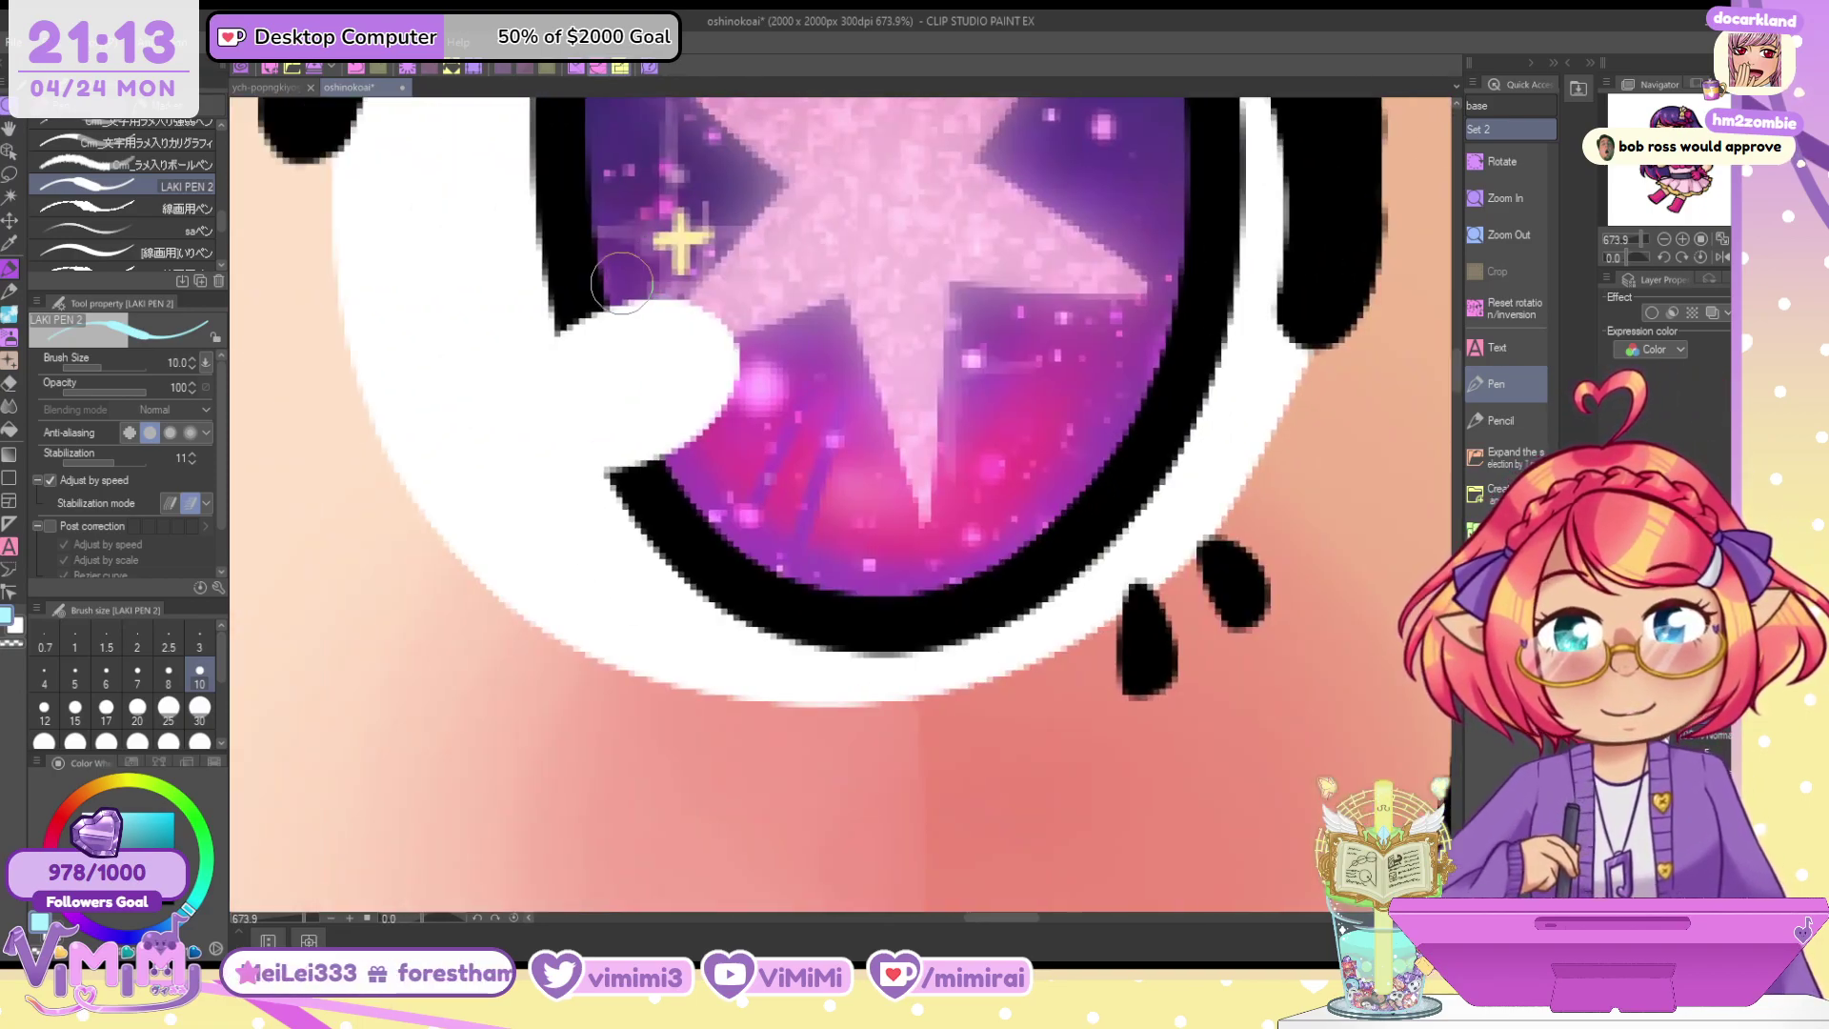
mouse_move(621, 250)
left_mouse_down()
mouse_move(622, 294)
mouse_move(640, 275)
left_mouse_up()
key("ctrl+z")
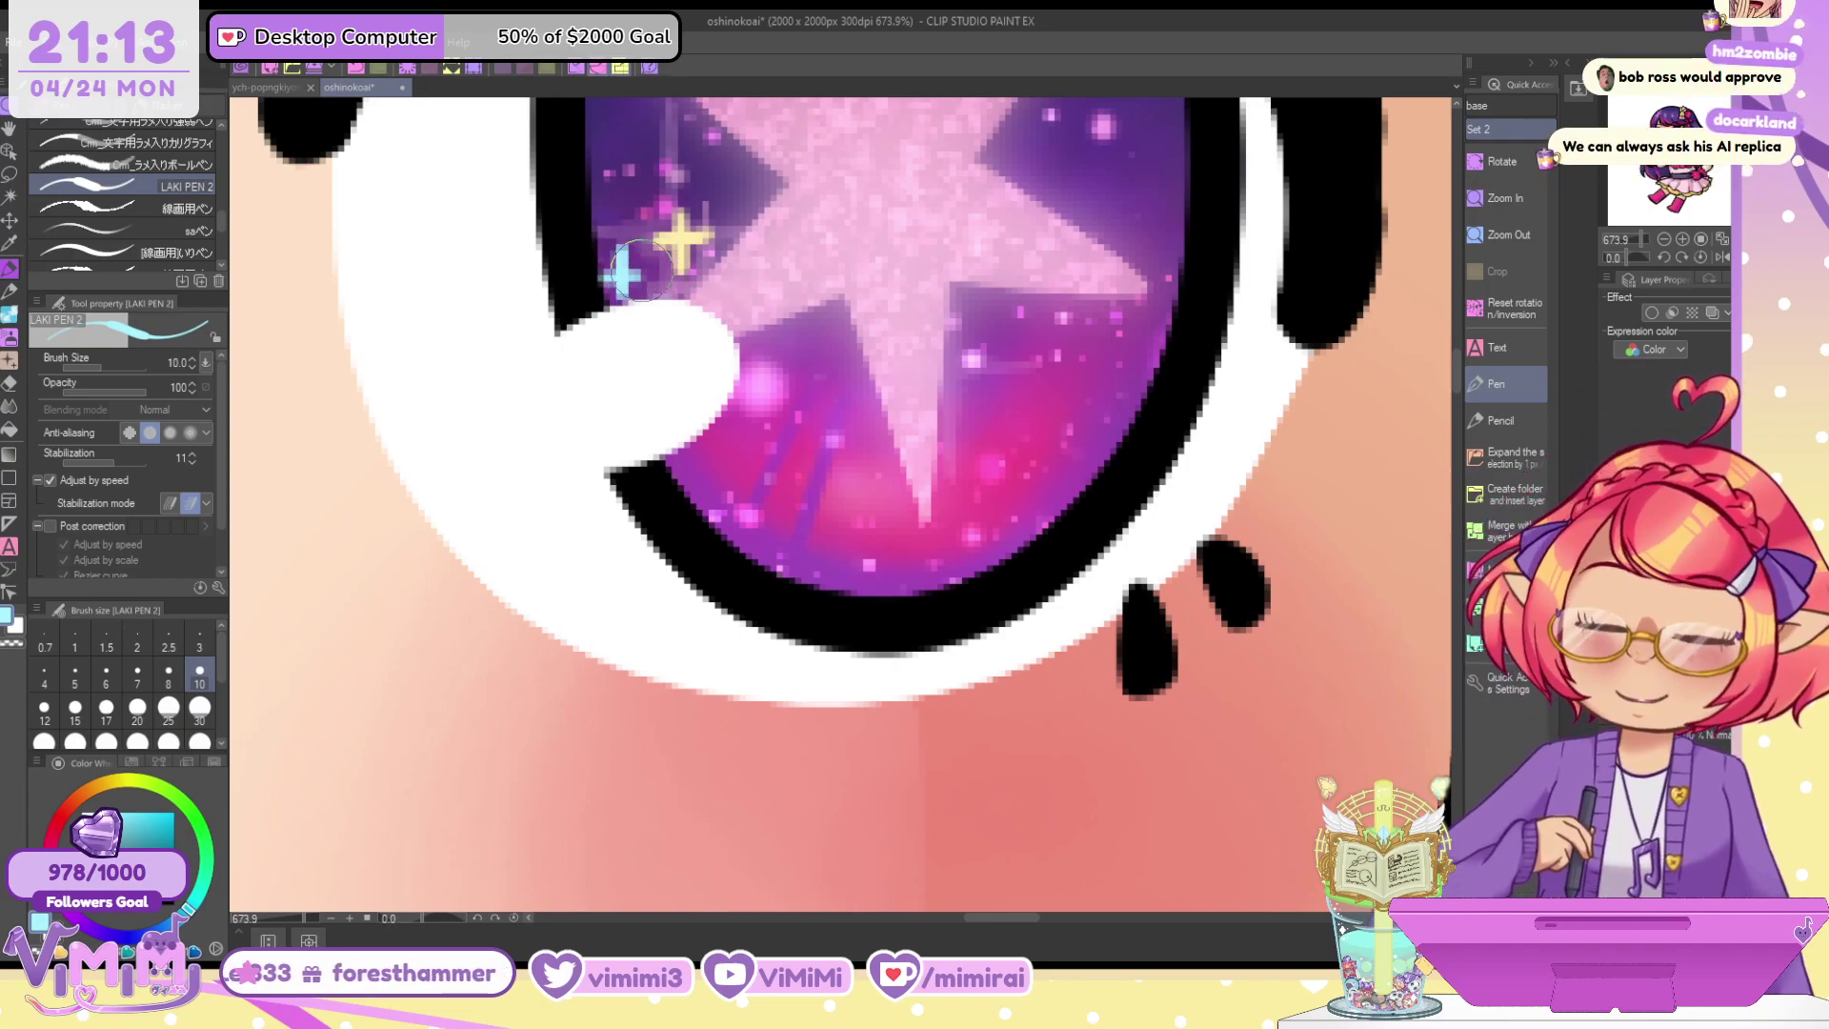
Remove the light blue plus-shaped sparkles from both irises and dab a light blue colour spot on the skin between the eyes
scroll(840, 377, "down", 4)
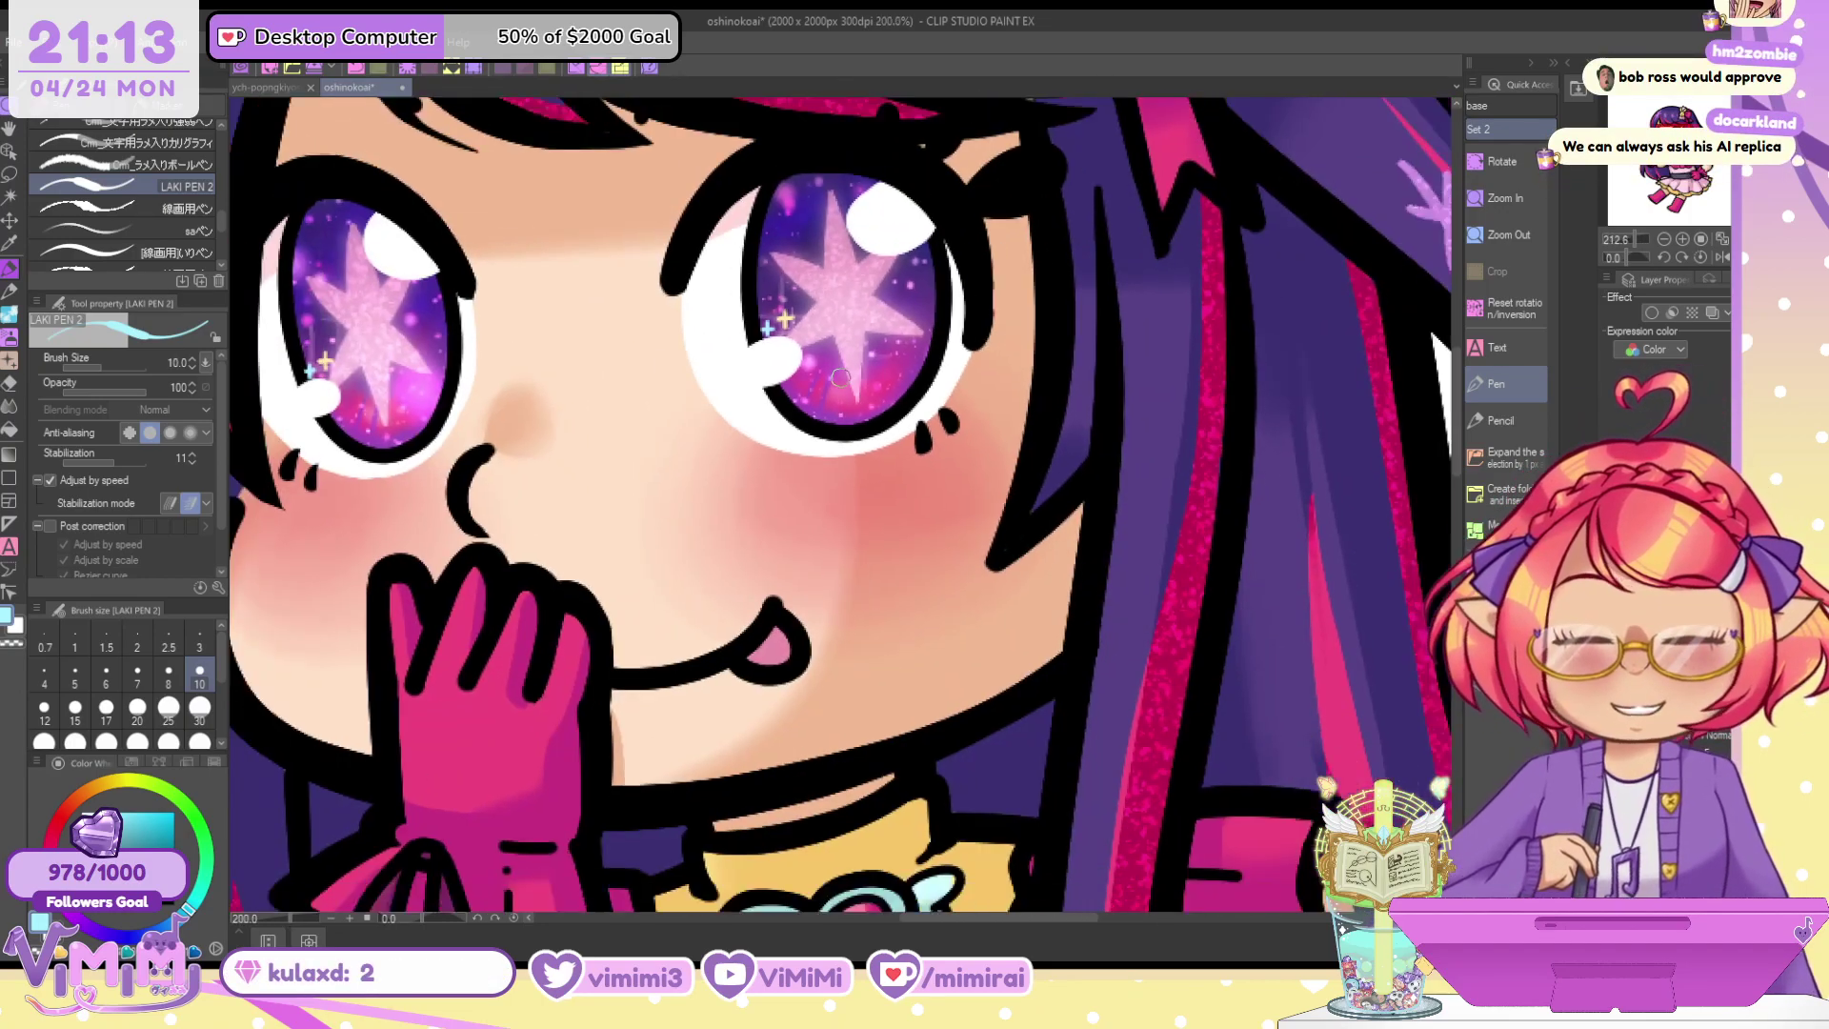
scroll(840, 378, "down", 5)
scroll(838, 374, "up", 4)
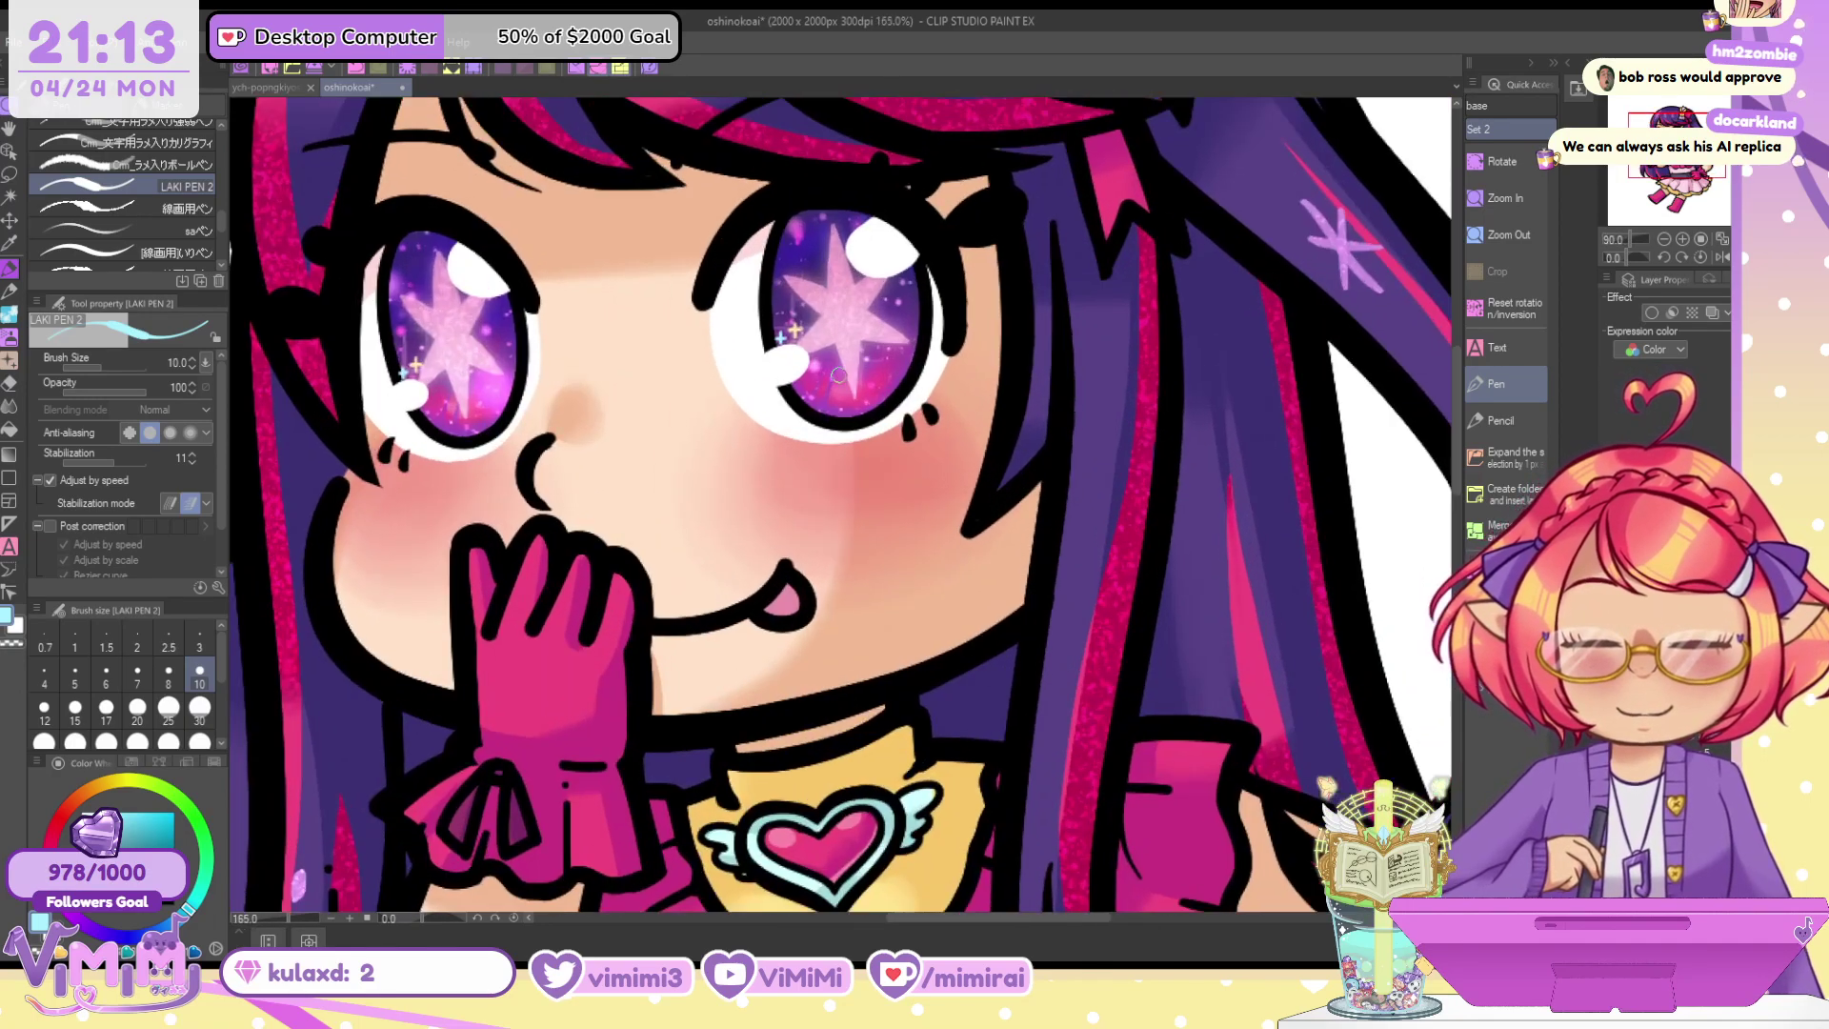
scroll(838, 374, "up", 4)
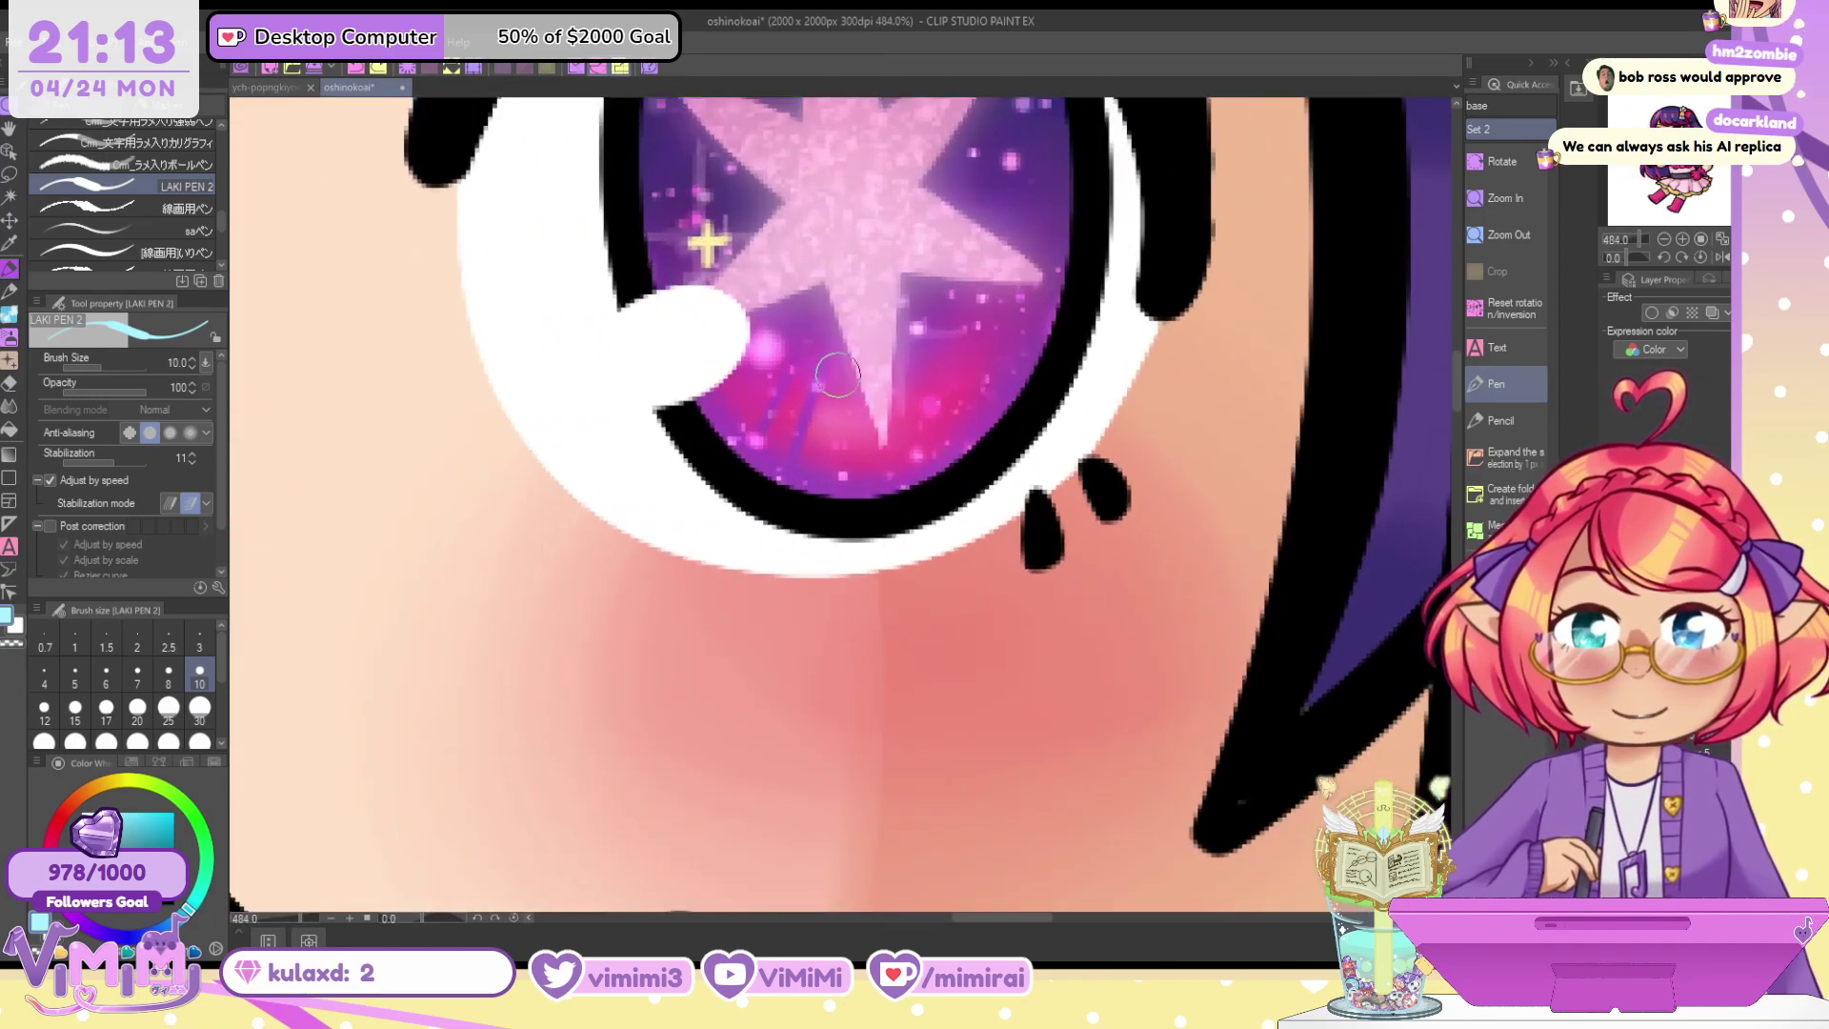
left_click_drag(572, 838, 1181, 152)
left_click_drag(476, 143, 1200, 881)
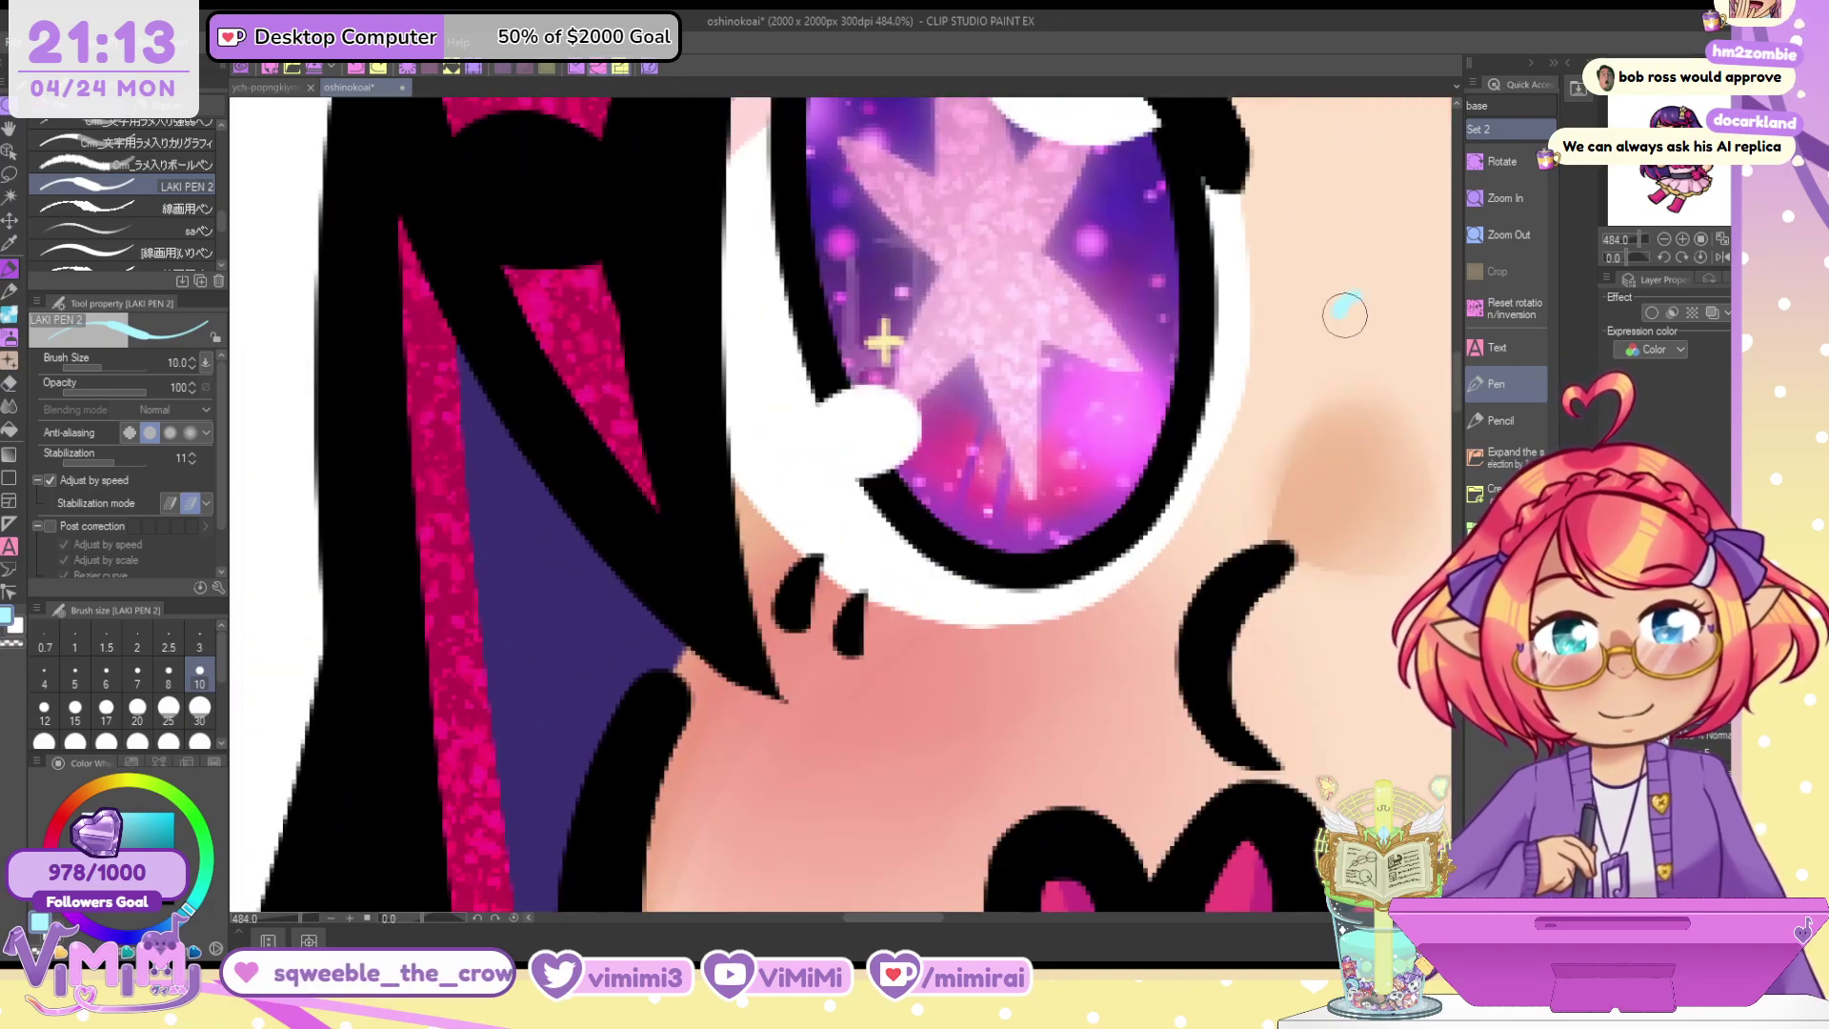
Sample the pale yellow and reshape the left-hand iris's yellow plus into a larger four-pointed sparkle with tapered tips
left_click(884, 339, "alt")
key("c")
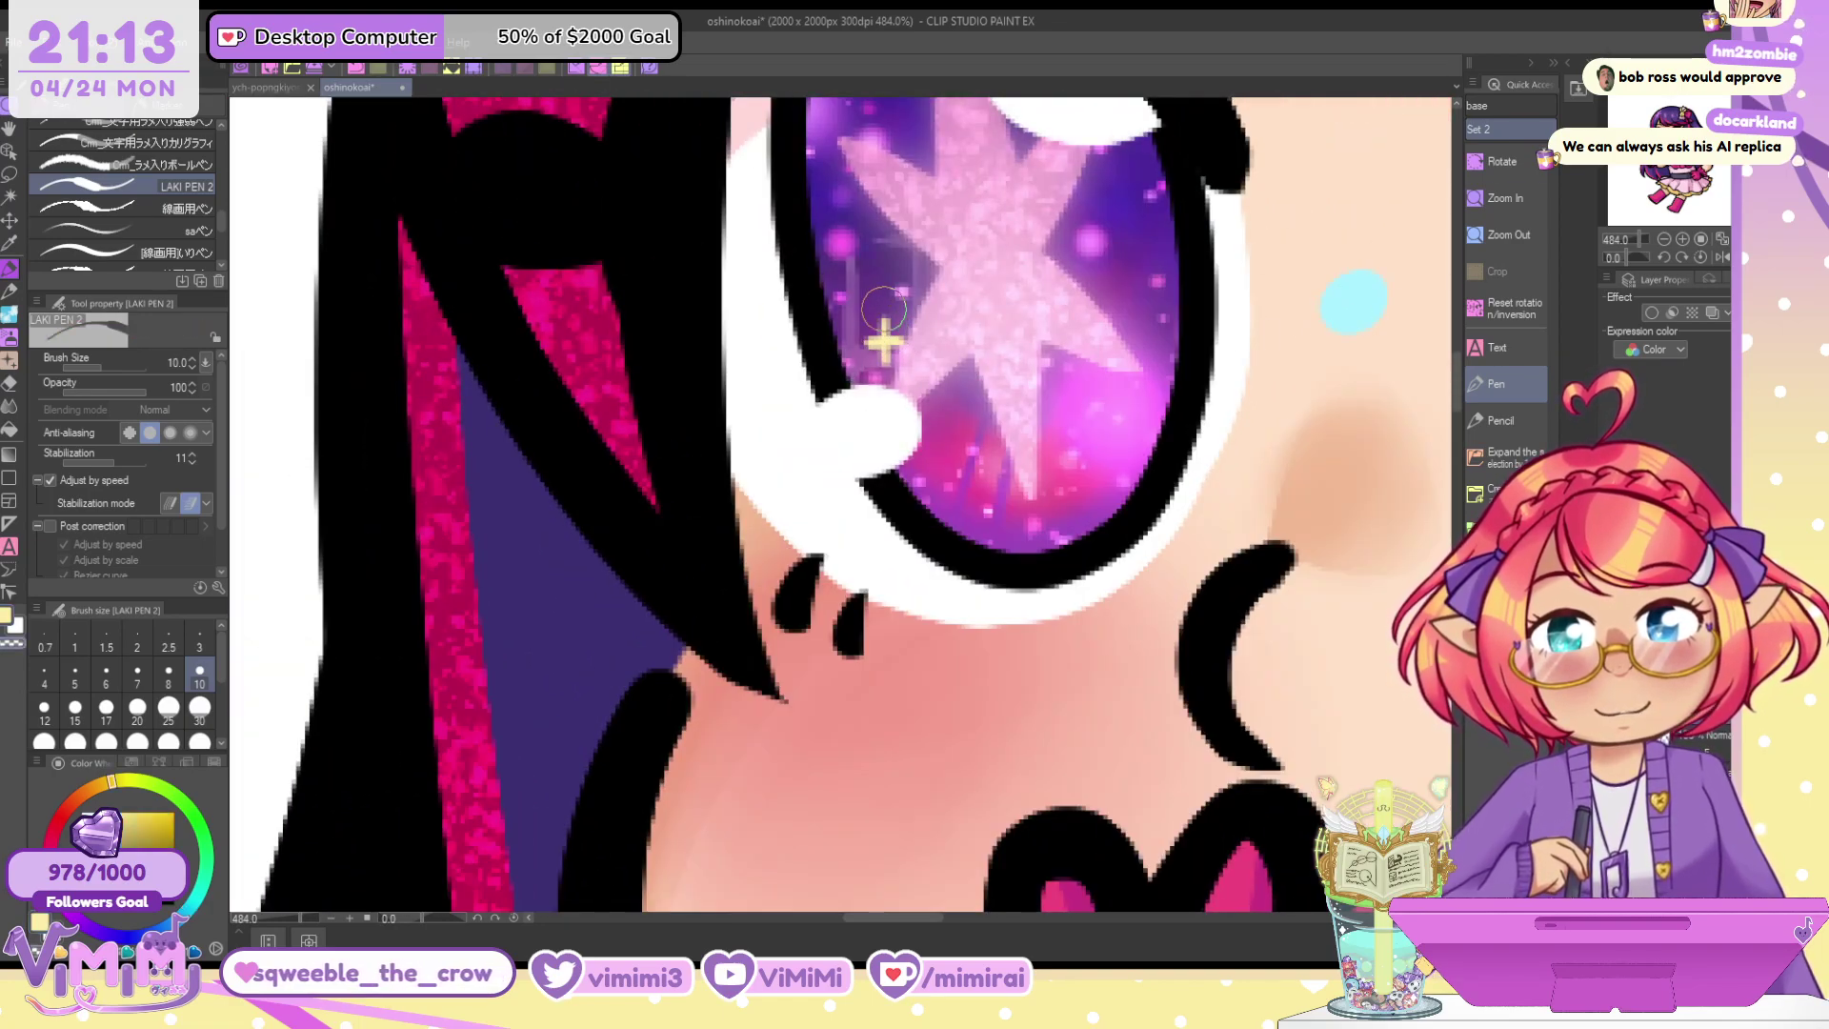
mouse_move(884, 312)
left_mouse_down()
mouse_move(872, 275)
mouse_move(883, 316)
mouse_move(860, 339)
mouse_move(877, 354)
mouse_move(849, 338)
mouse_move(901, 337)
left_mouse_up()
key("c")
key("ctrl+z")
key("ctrl+z")
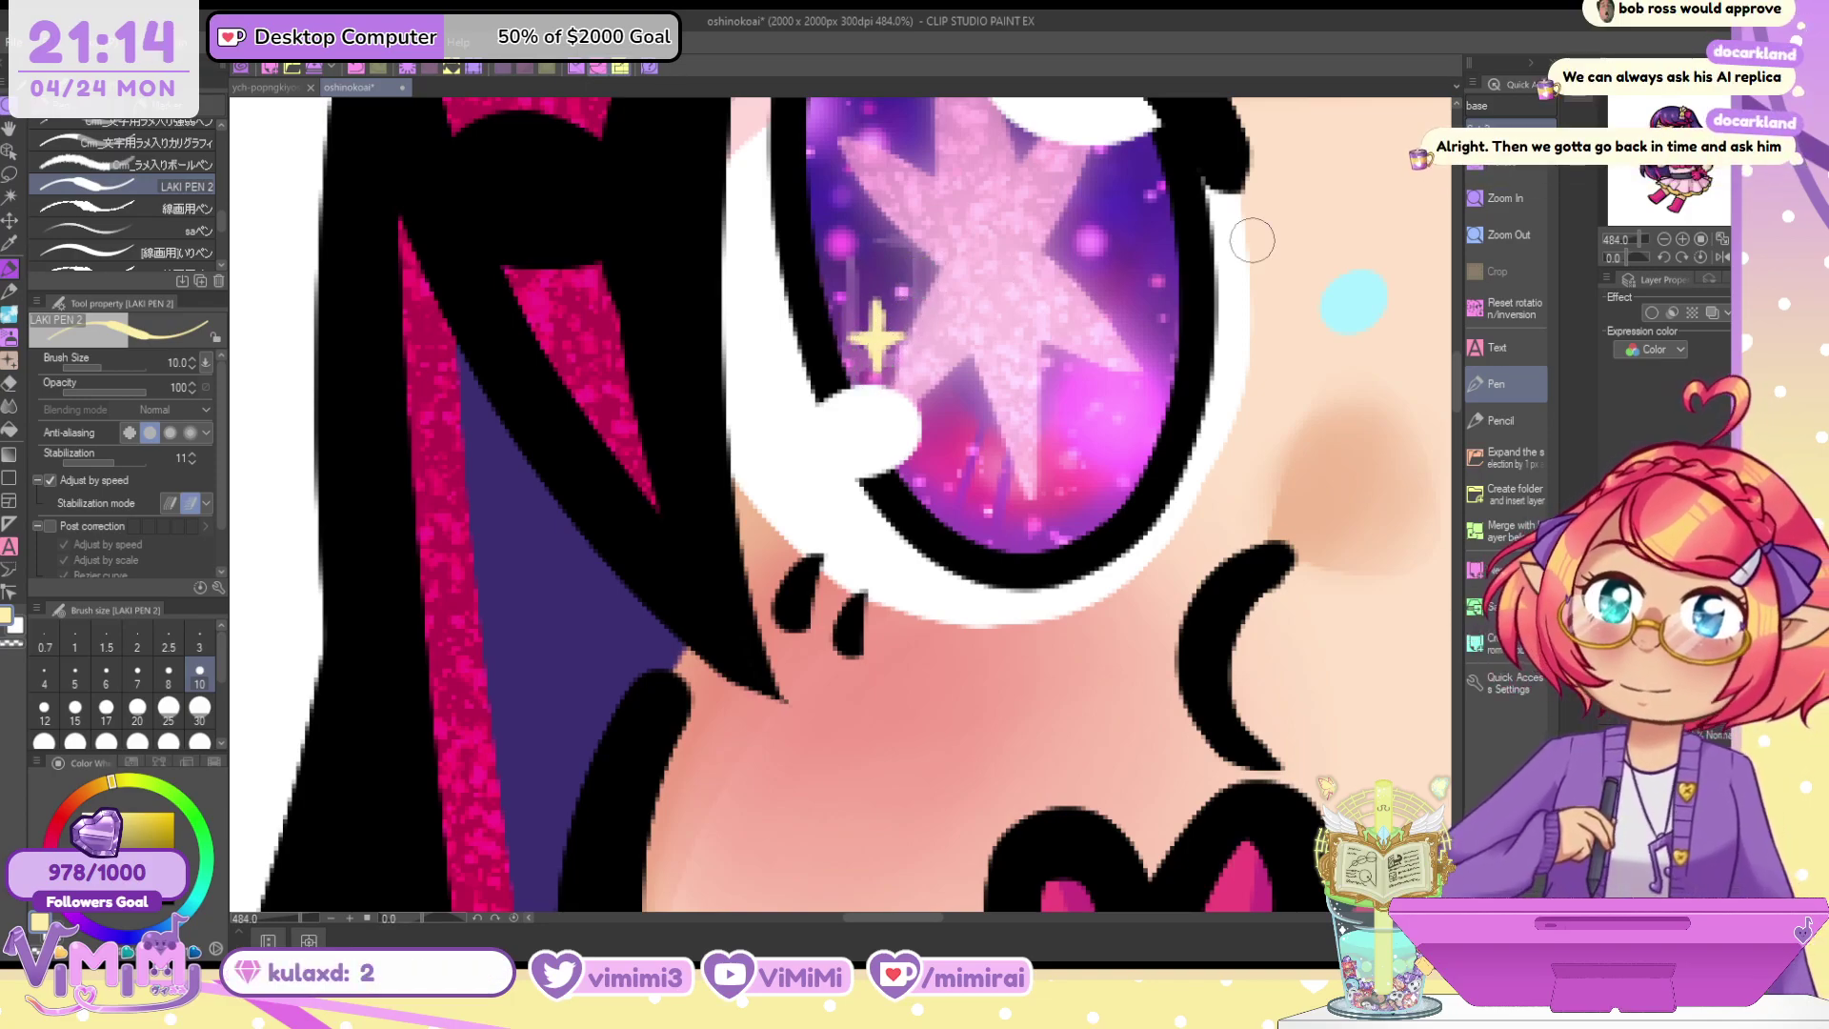
Erase the yellow plus in the right-hand iris and redraw it as a larger pale yellow four-pointed sparkle
left_click(1673, 134)
left_click(1670, 136)
key("c")
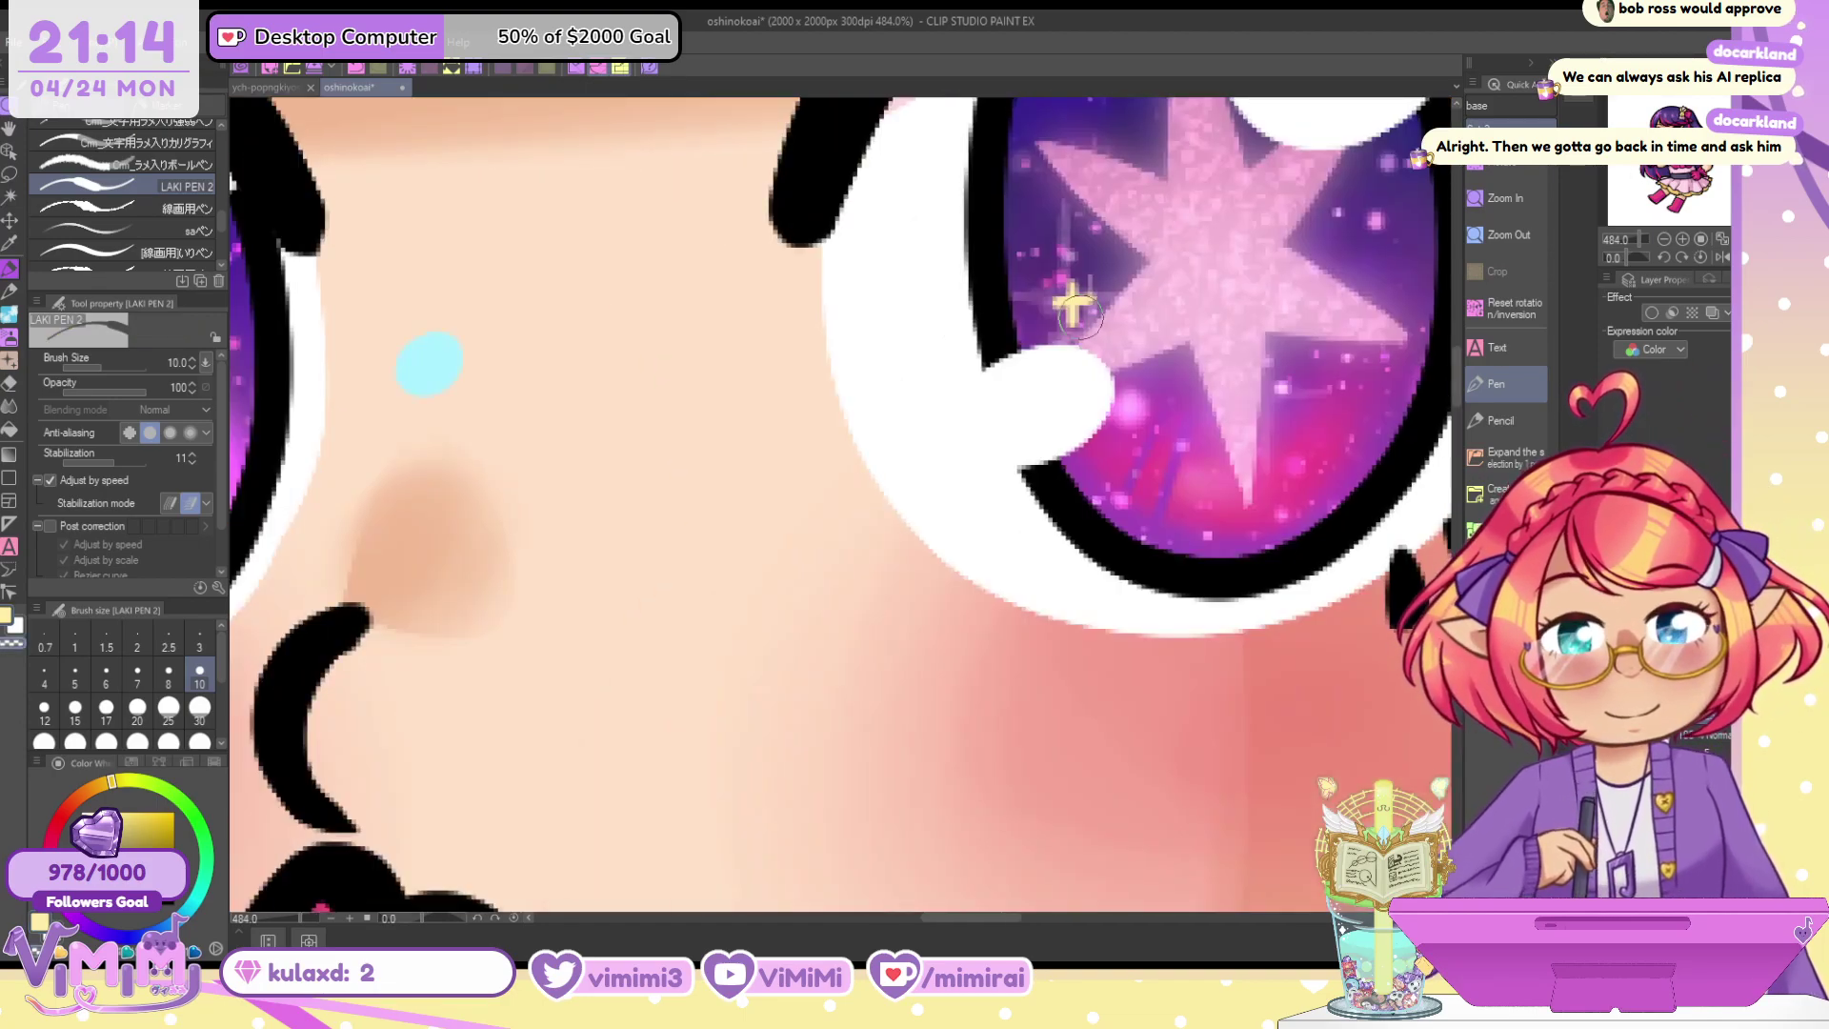
mouse_move(1073, 320)
left_mouse_down()
mouse_move(1115, 245)
mouse_move(1083, 288)
mouse_move(1088, 263)
mouse_move(1083, 324)
left_mouse_up()
key("c")
left_click_drag(1060, 291, 1110, 290)
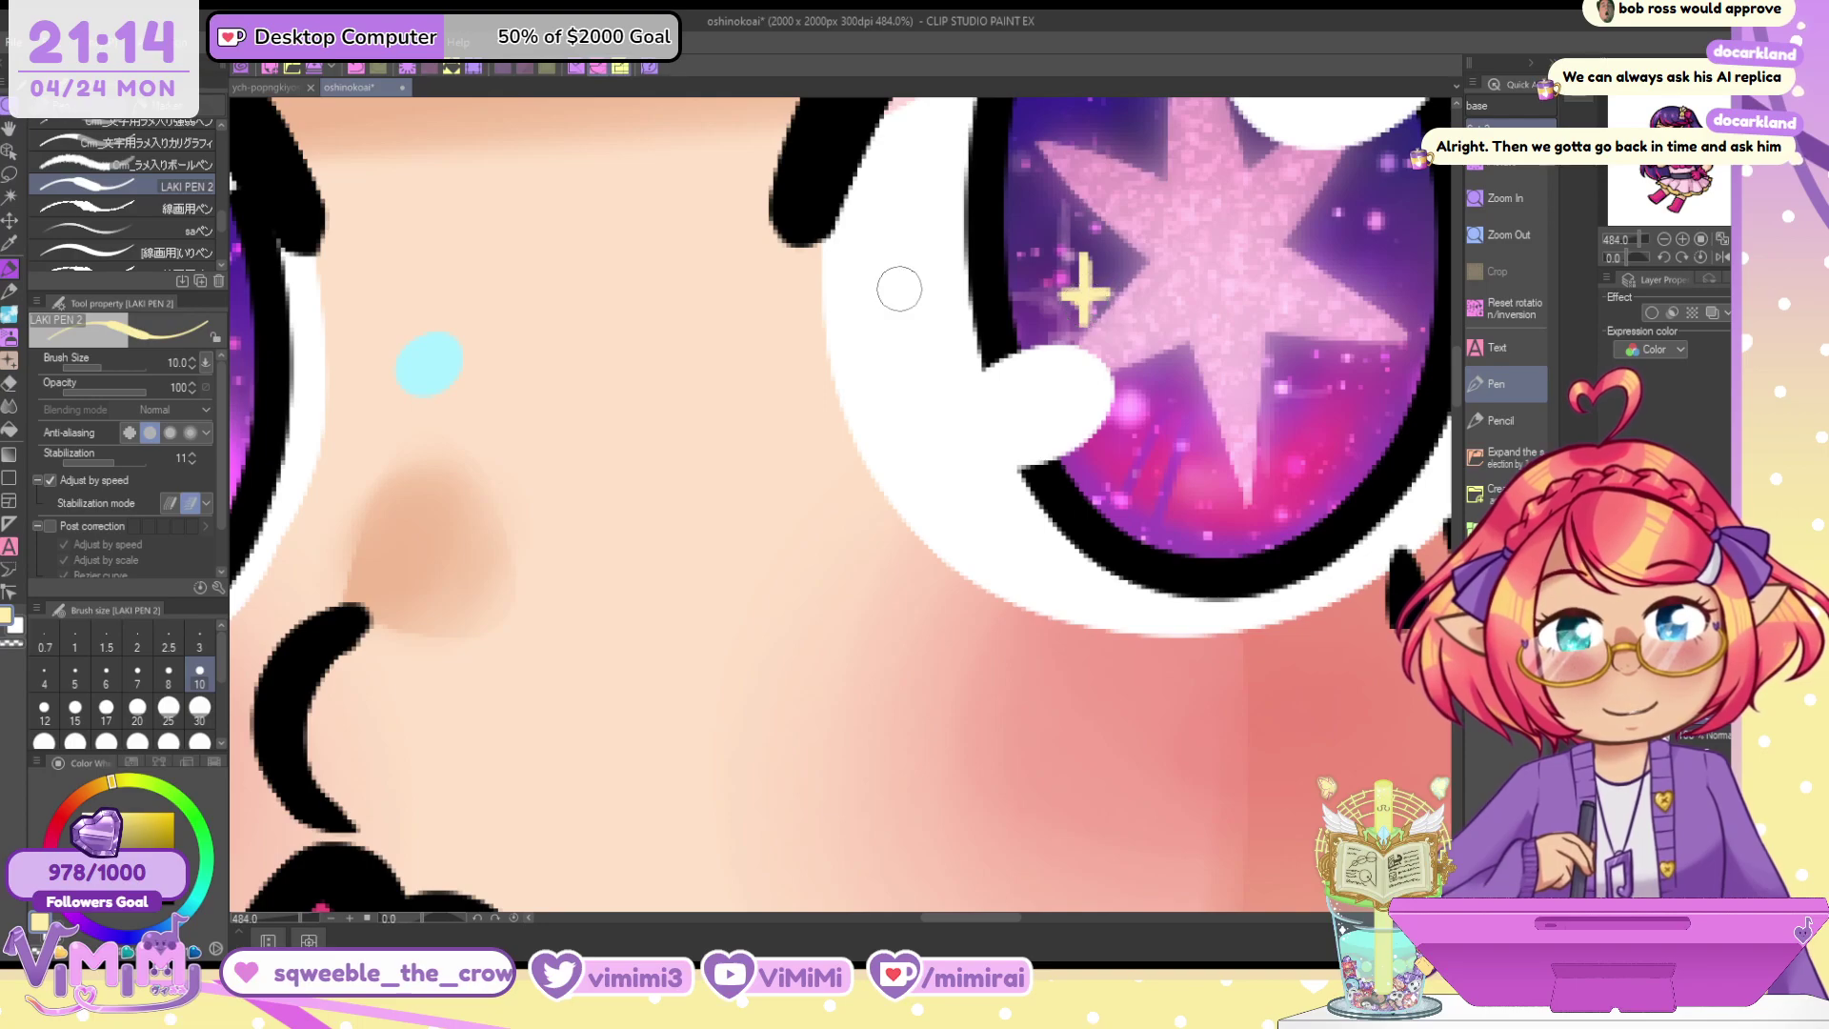
Sample the light blue spot, remove it from the skin, and draw a small light blue four-pointed sparkle beside the right-hand iris's yellow one
left_click(421, 359, "alt")
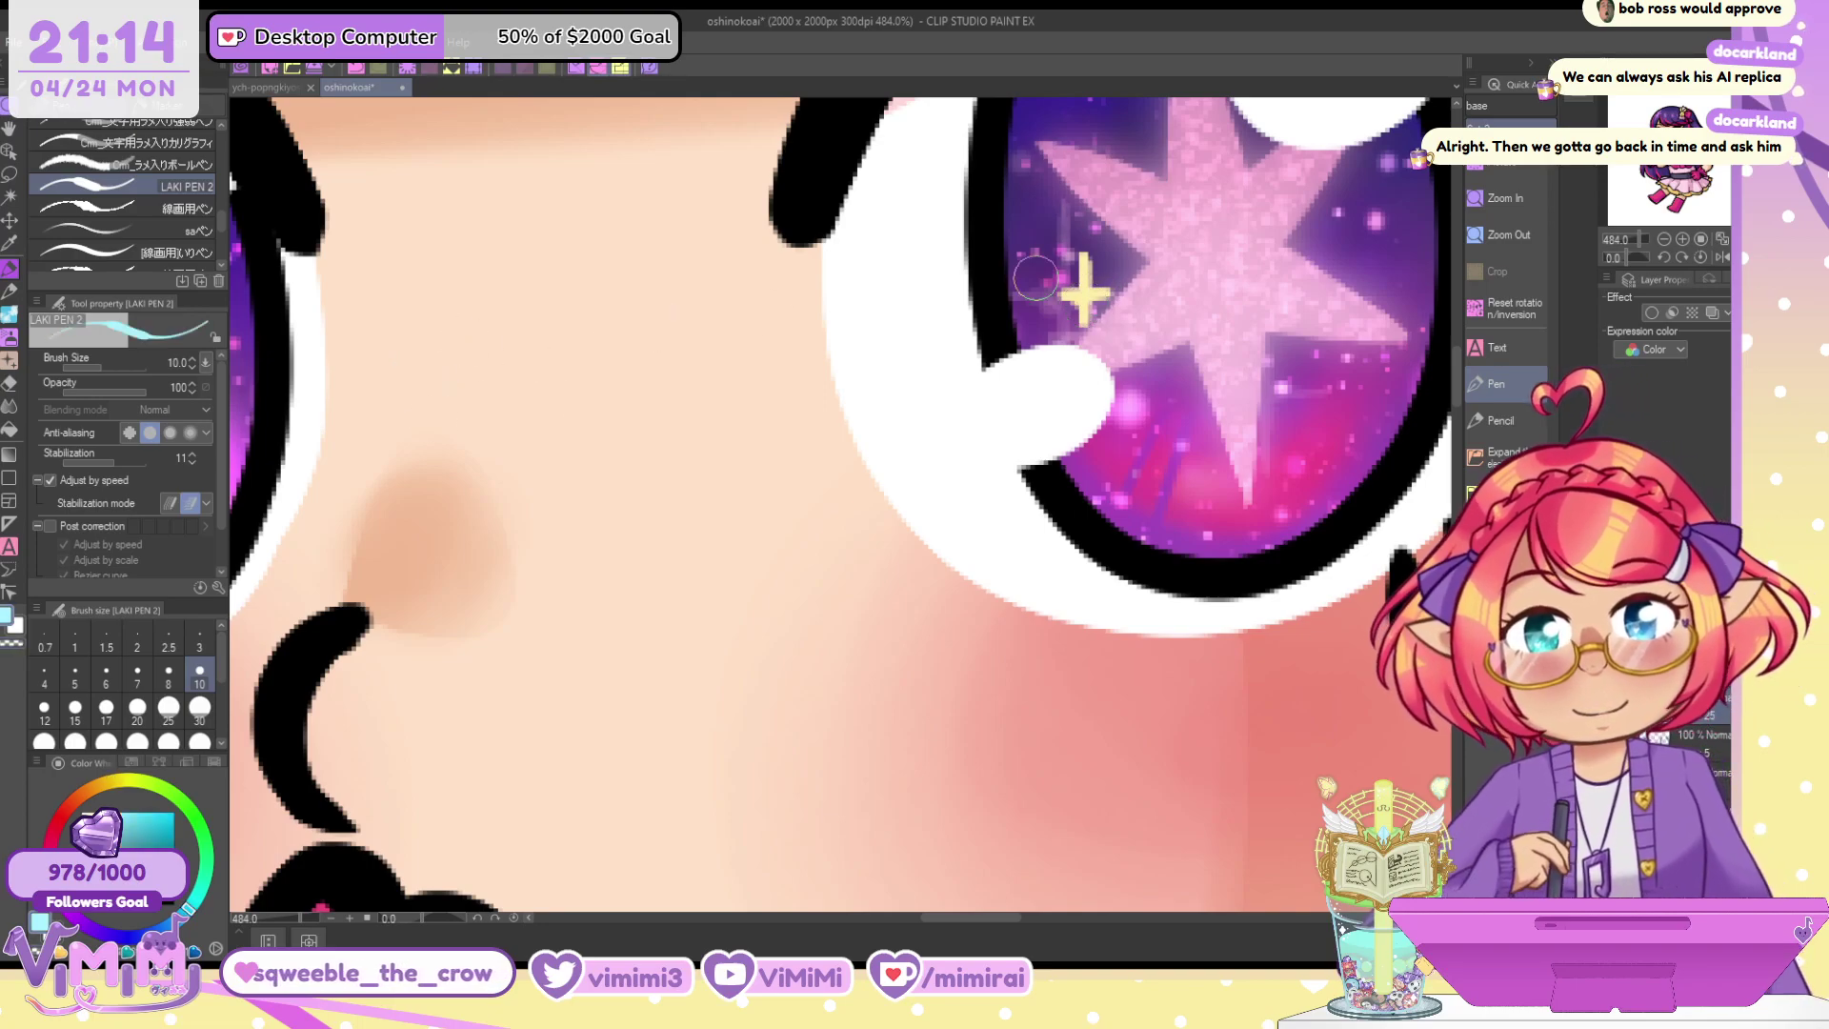
mouse_move(1026, 288)
left_mouse_down()
mouse_move(1026, 333)
mouse_move(1048, 312)
left_mouse_up()
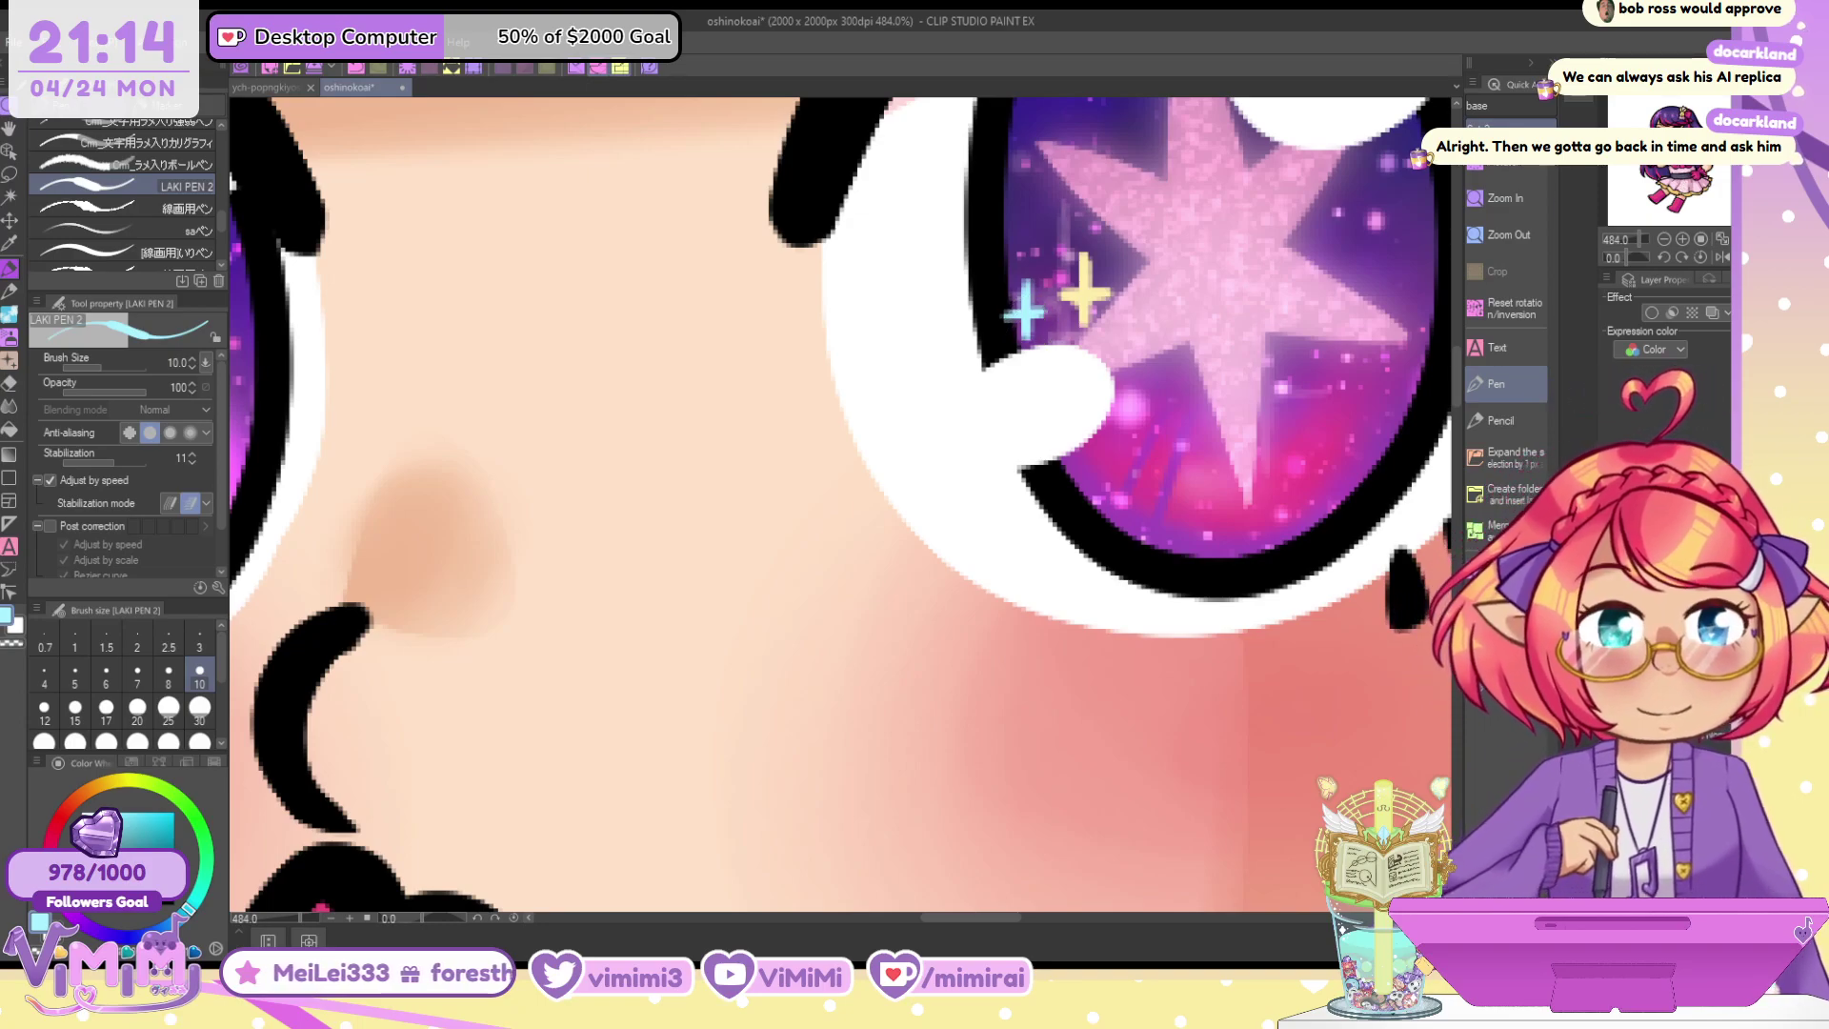
Shift the left-hand iris's yellow sparkle slightly towards the star and draw a small light blue four-pointed sparkle beside it
left_click_drag(970, 917, 903, 917)
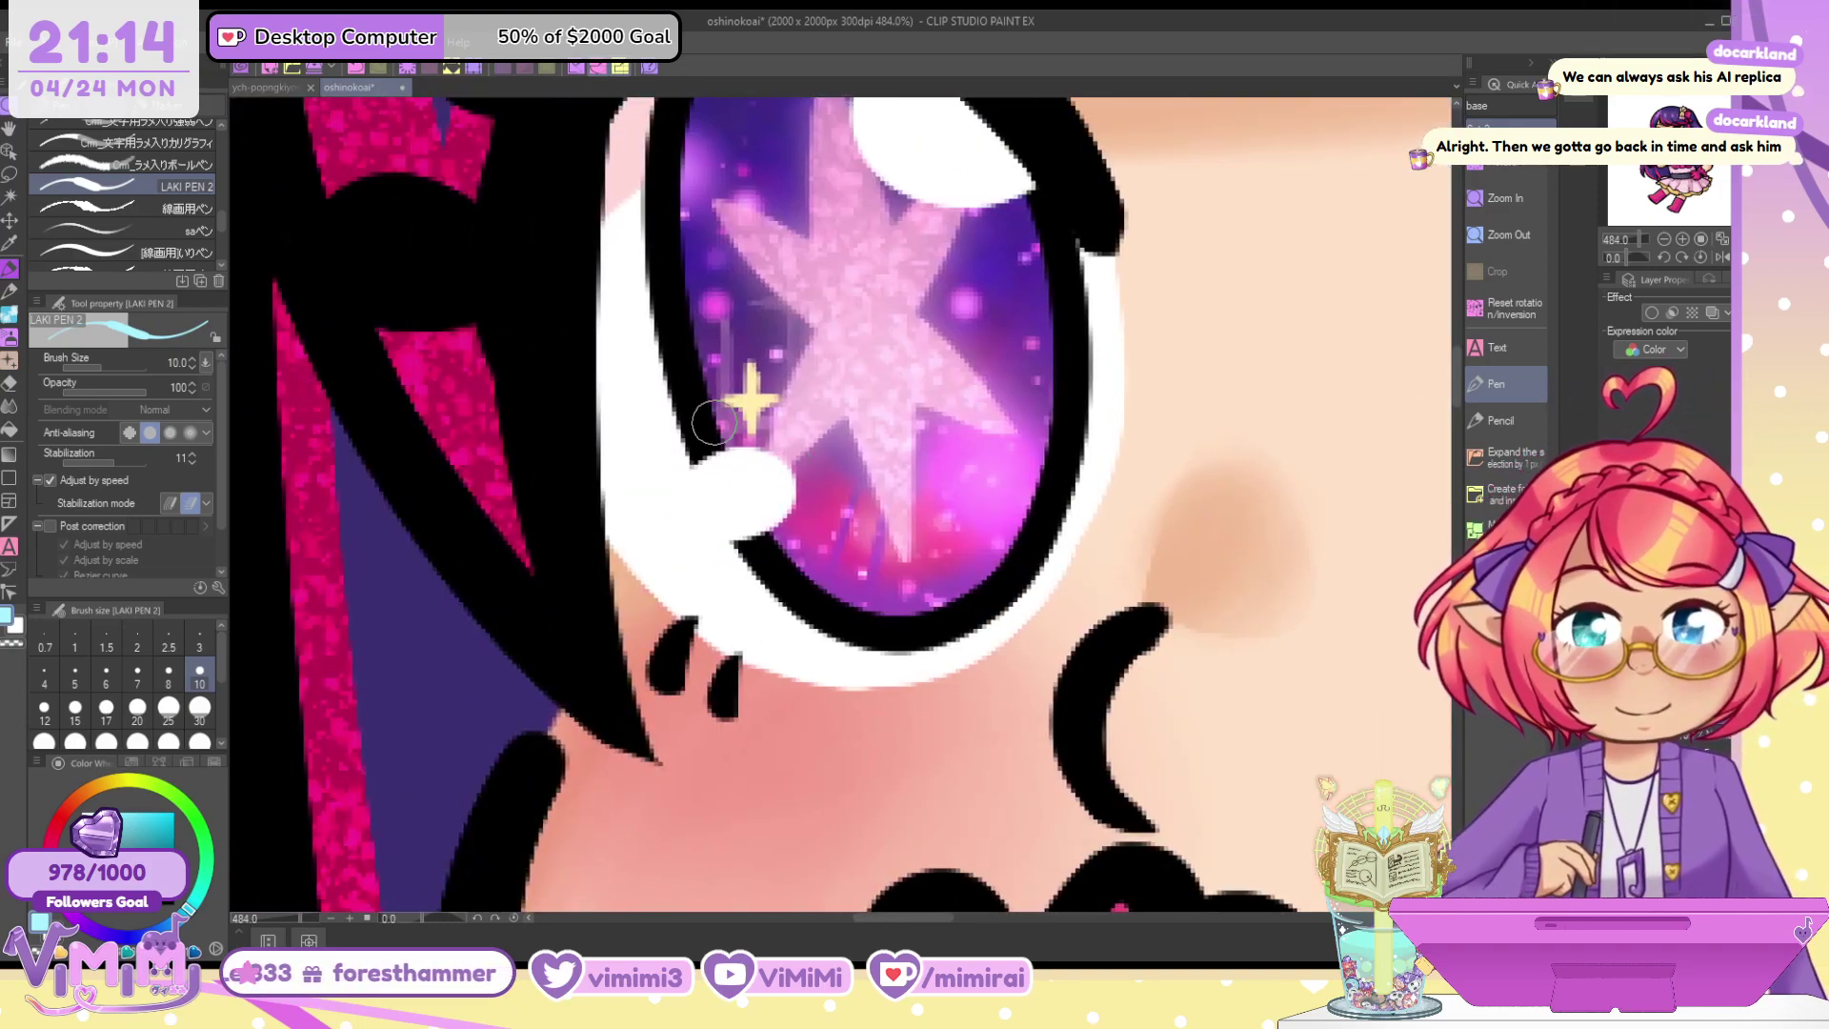
key("m")
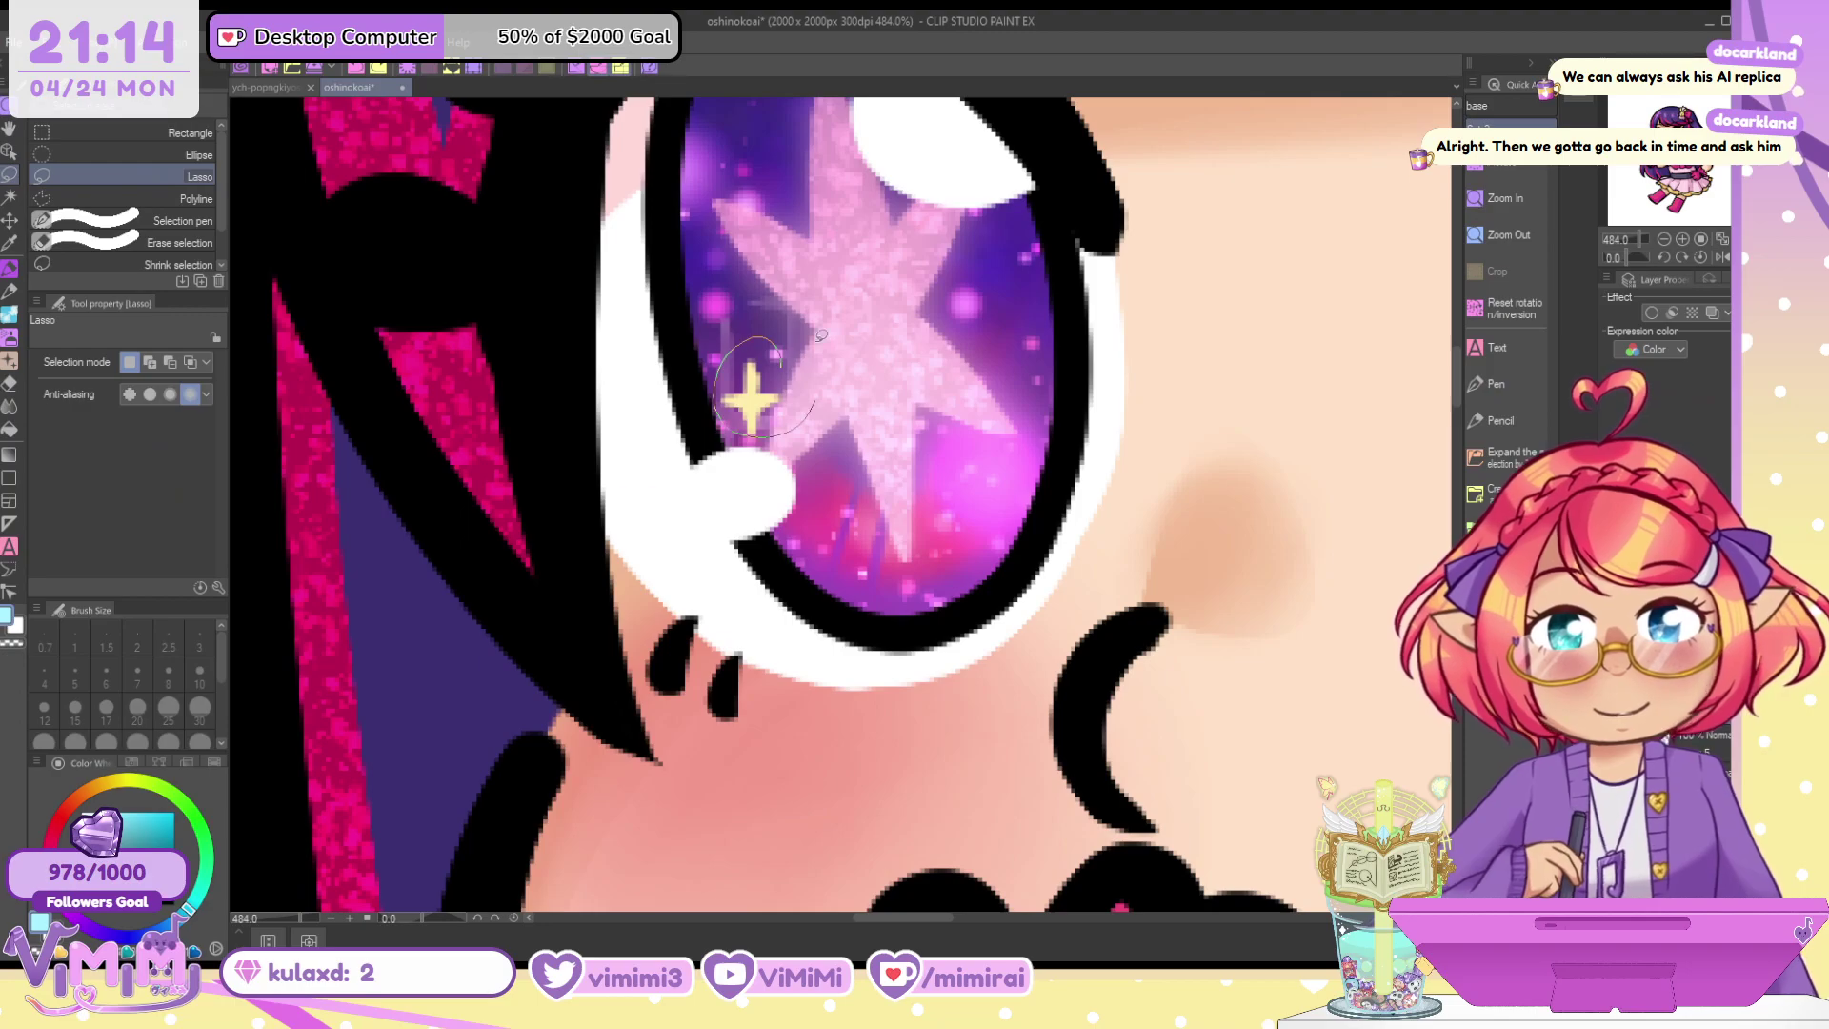
mouse_move(816, 403)
left_mouse_down()
mouse_move(779, 346)
mouse_move(804, 388)
left_mouse_up()
key("k")
key("ctrl+d")
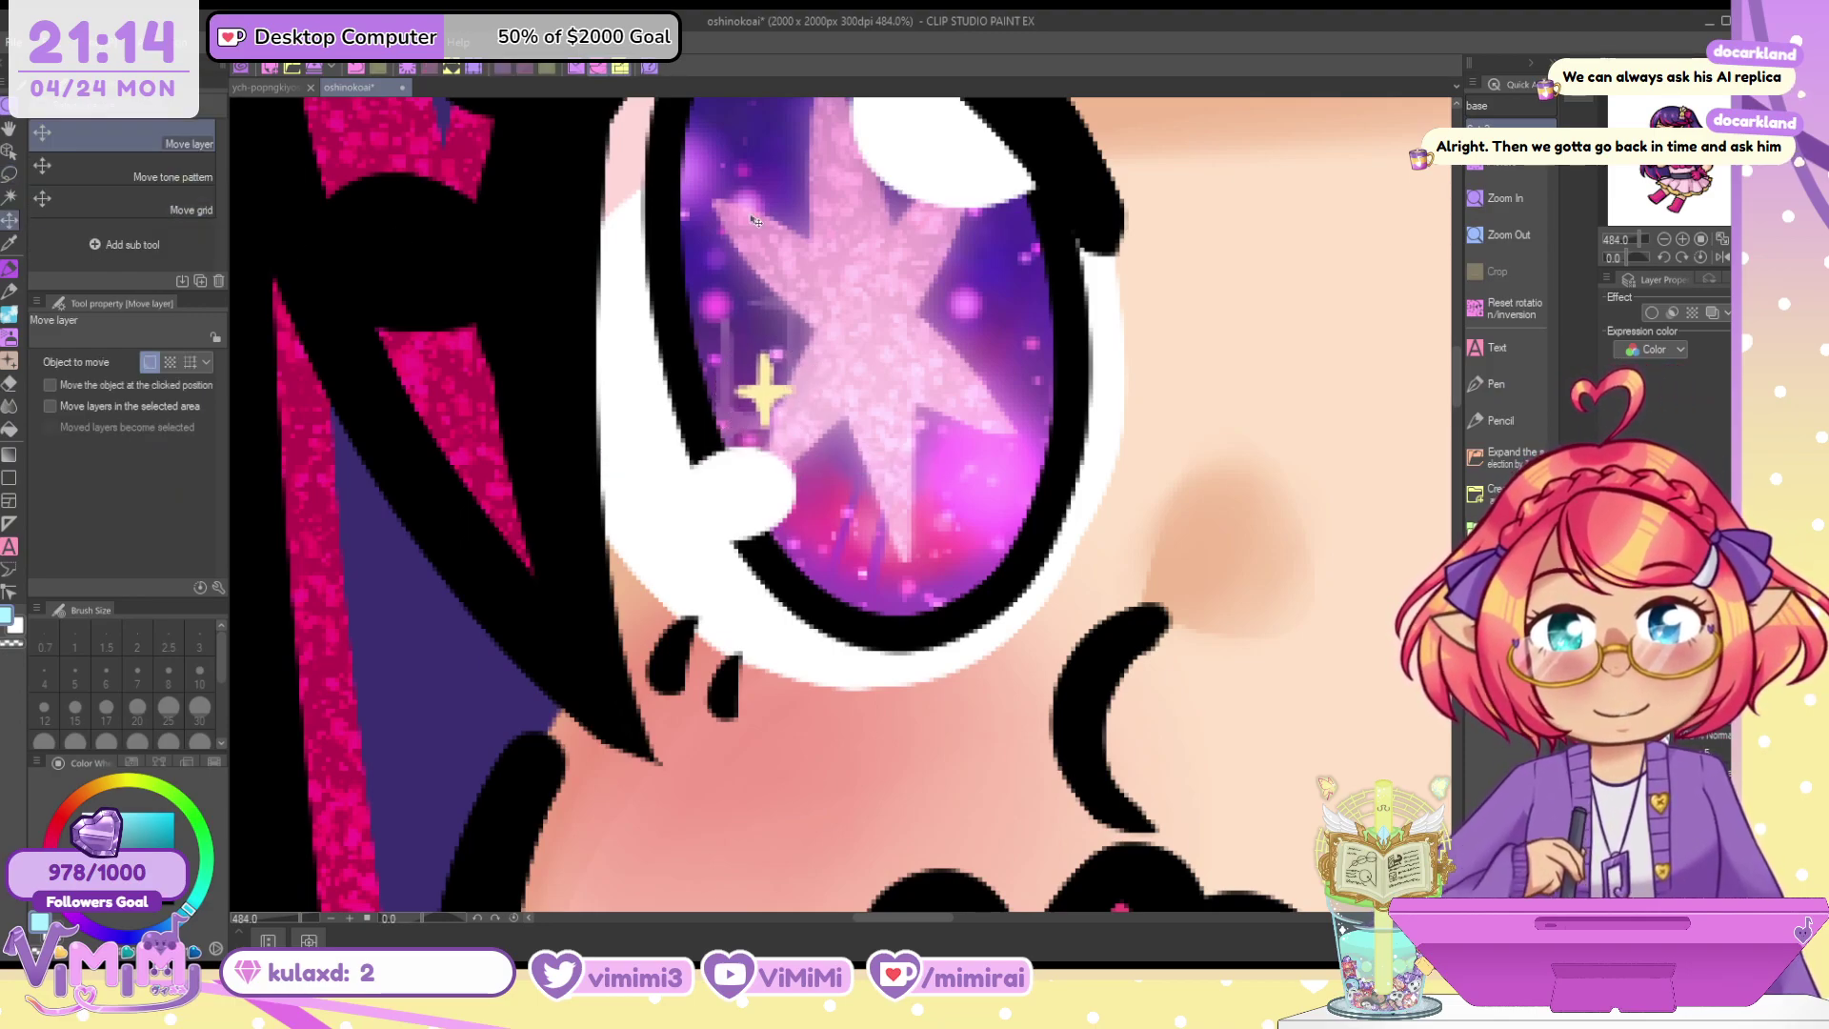
left_click(9, 268)
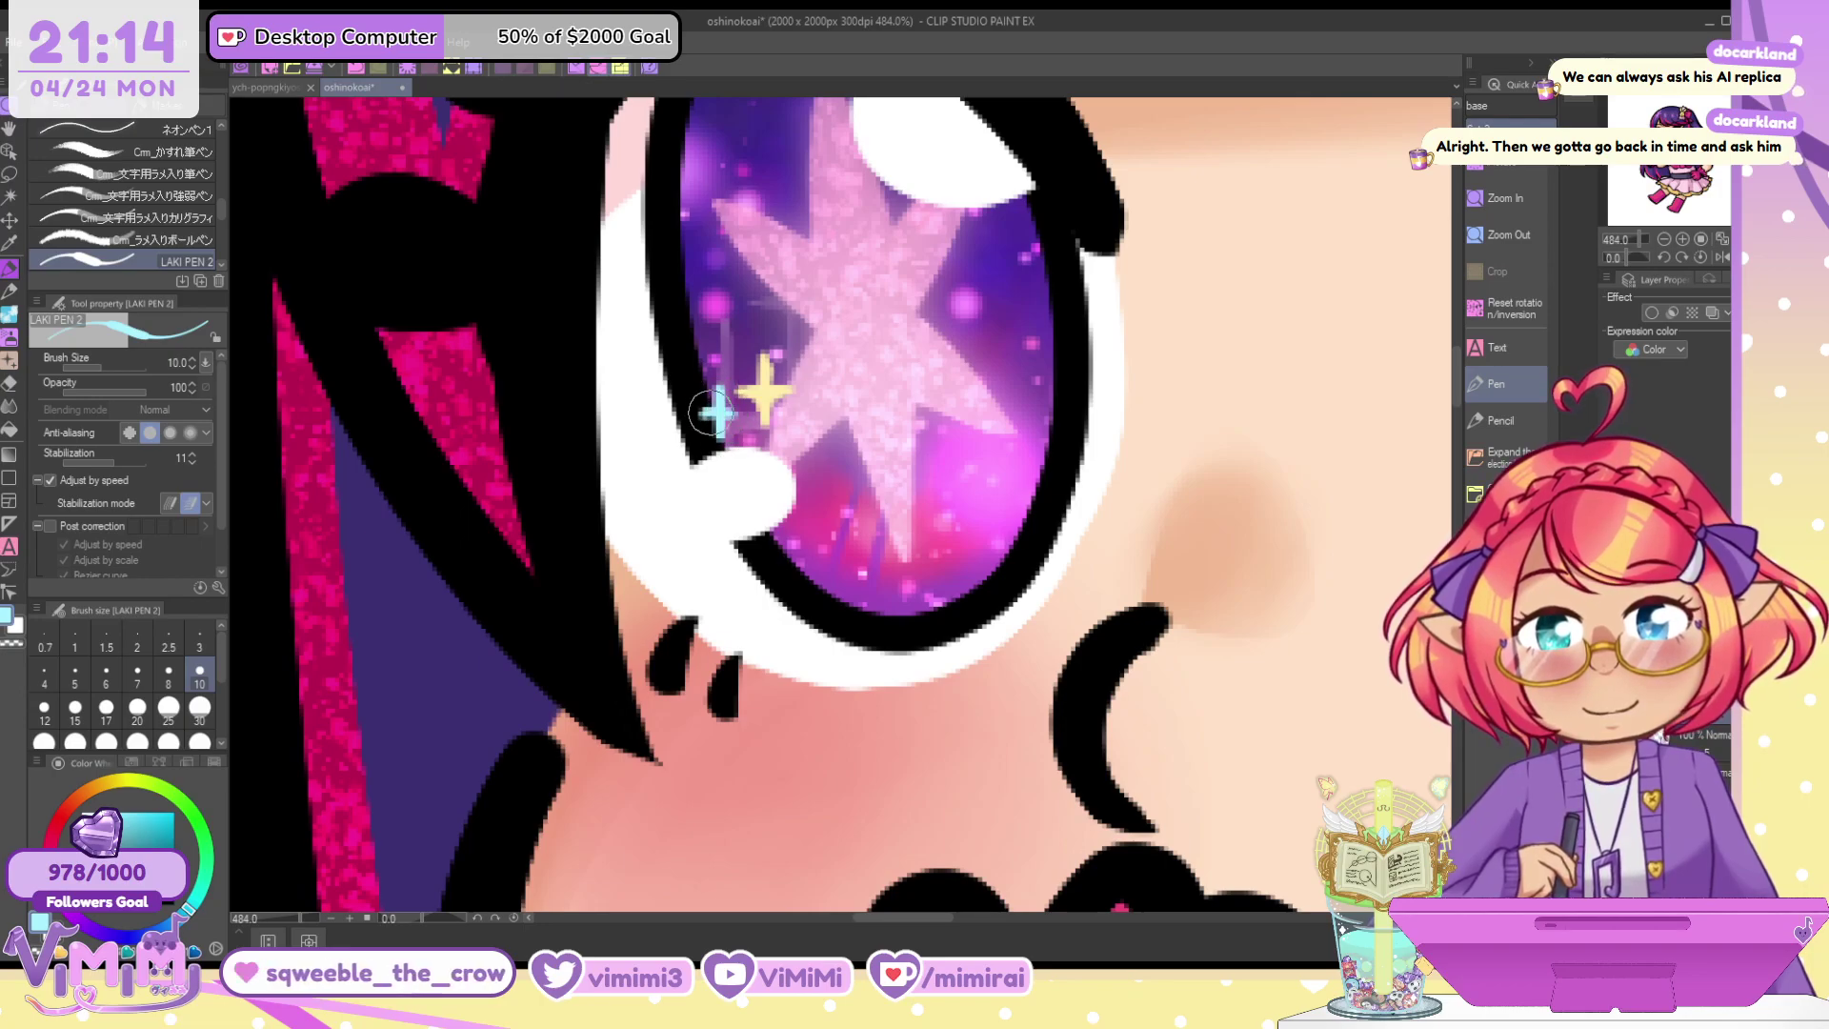
Check the finished eye sparkles against the whole character and save the artwork
scroll(923, 445, "down", 6)
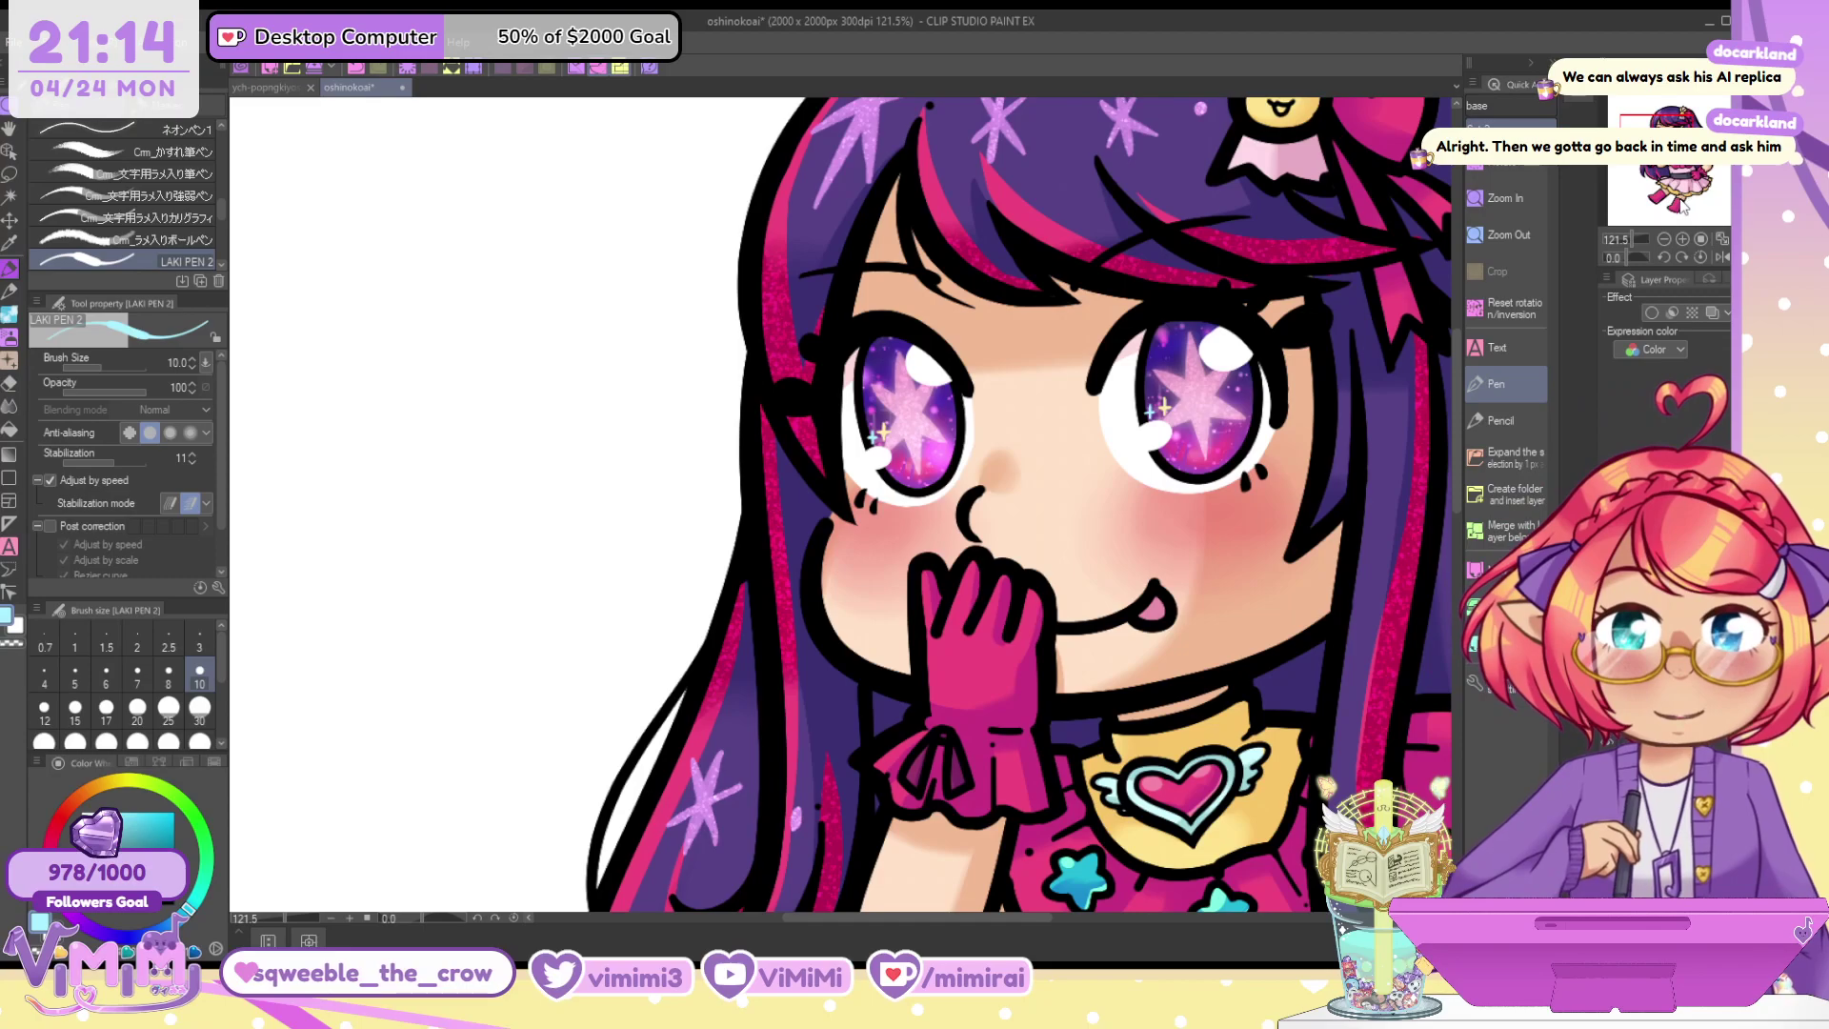
left_click_drag(1000, 474, 799, 457)
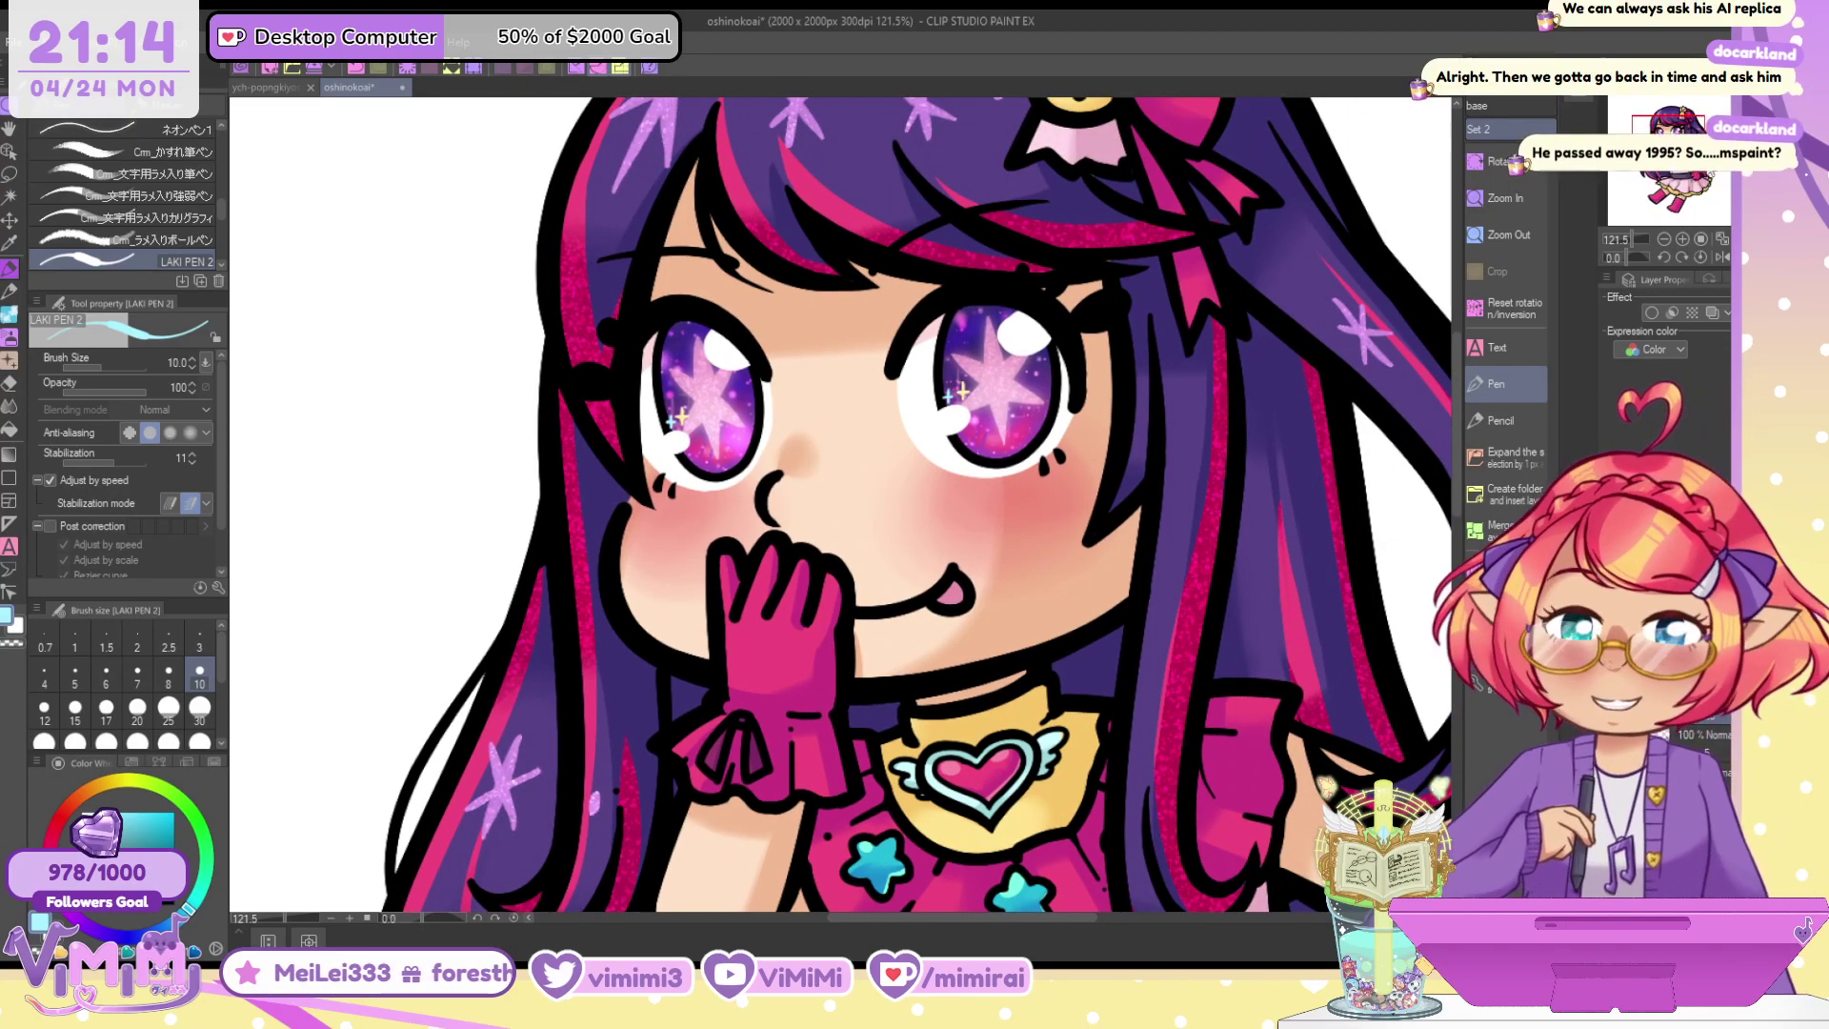
scroll(945, 372, "down", 2)
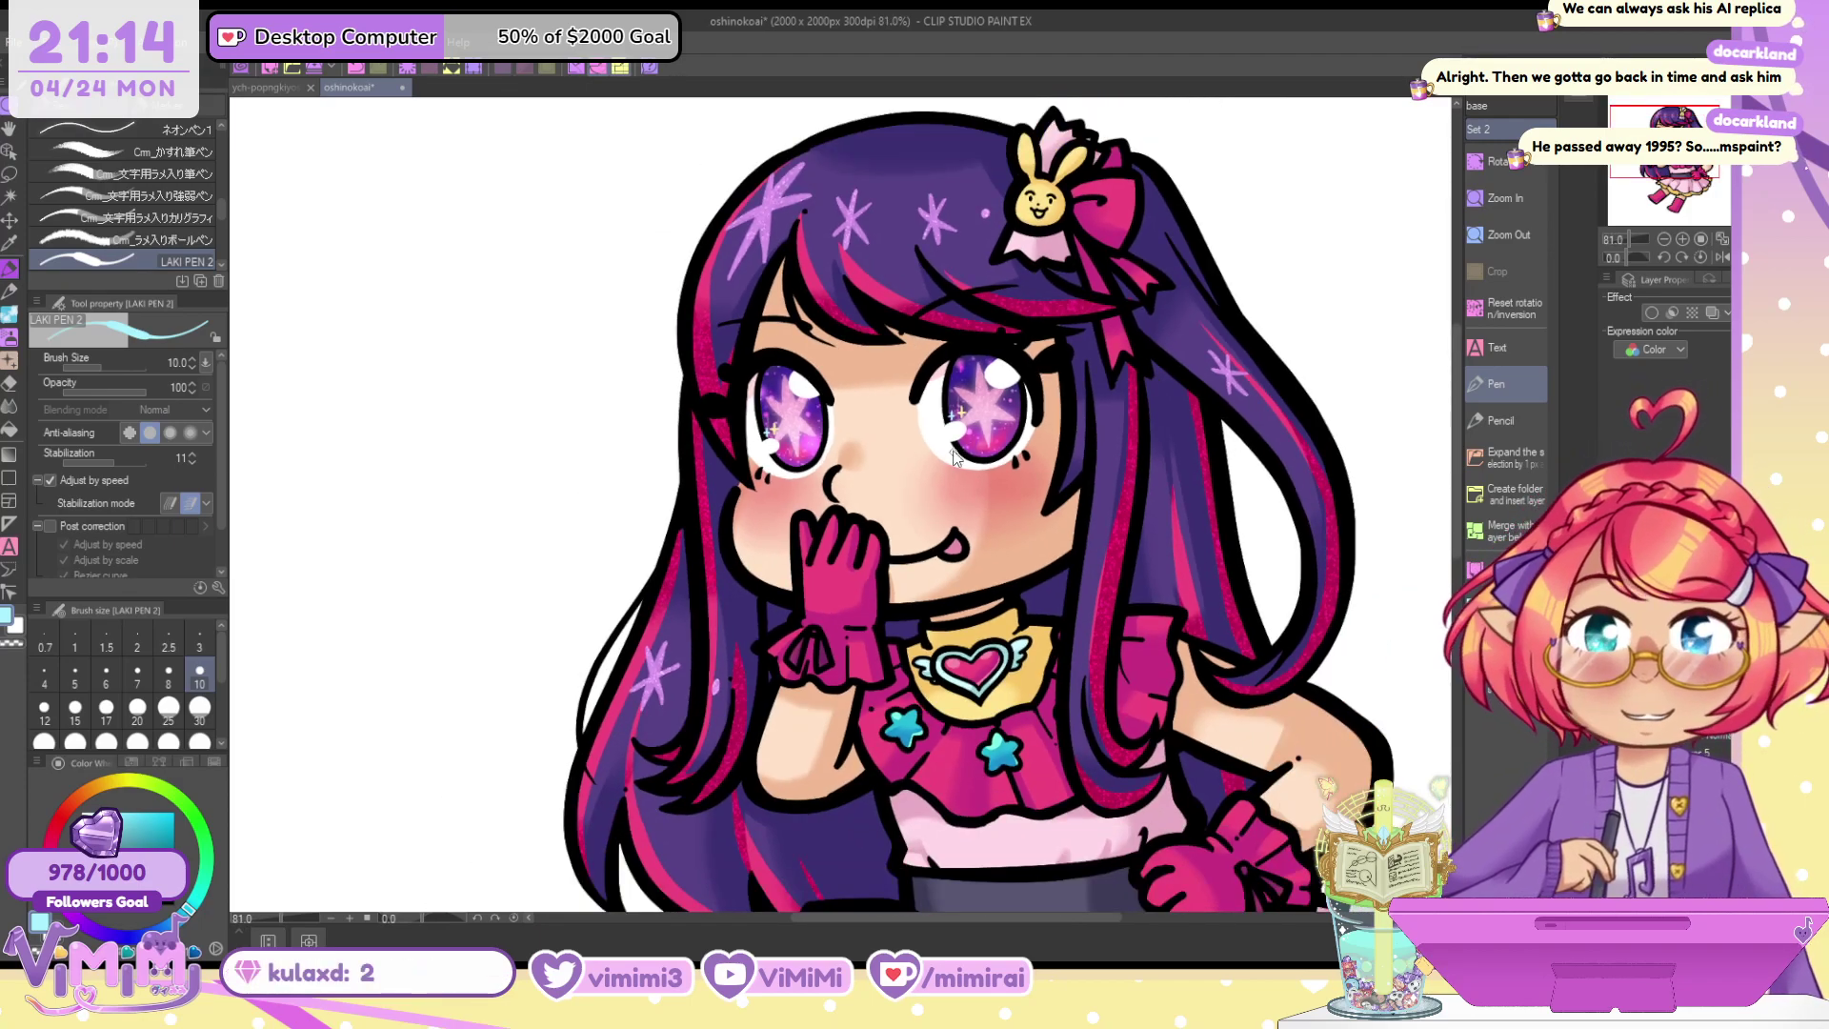
key("ctrl+s")
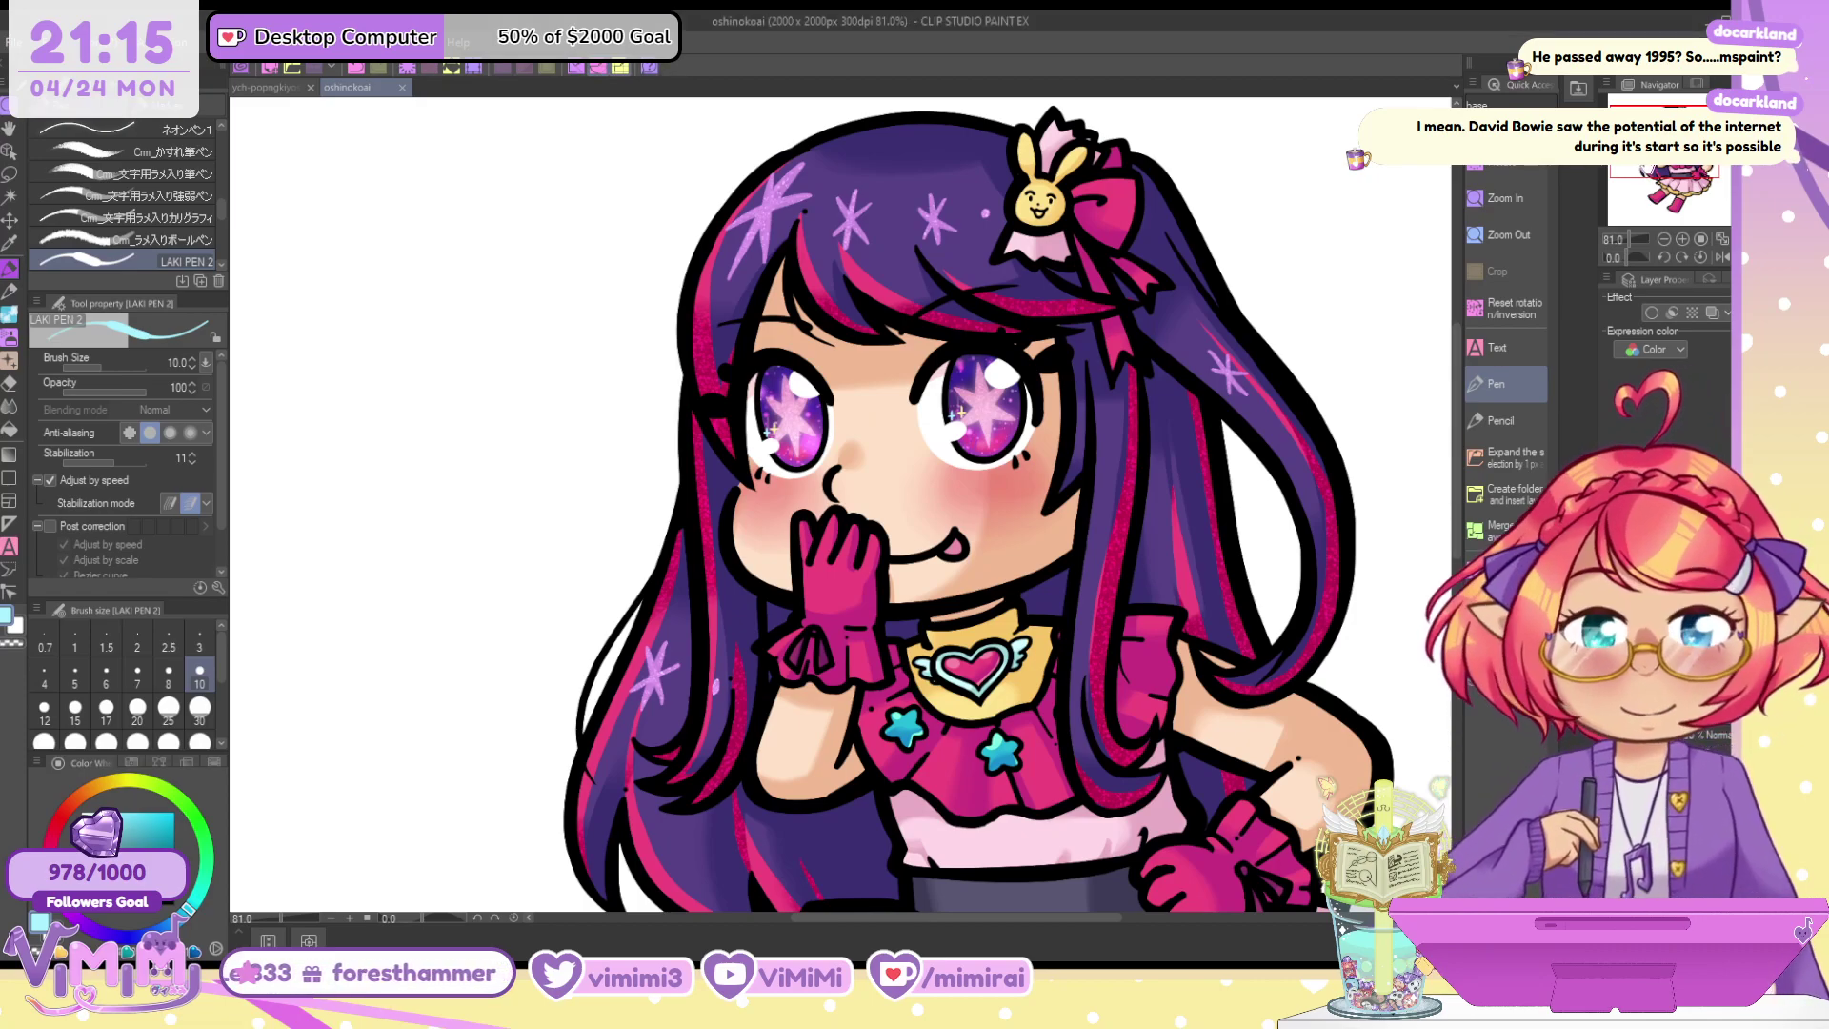
Sample a dark purple from the character and apply it as the layer colour of the body and hair line art
scroll(941, 342, "down", 3)
key("ctrl+minus")
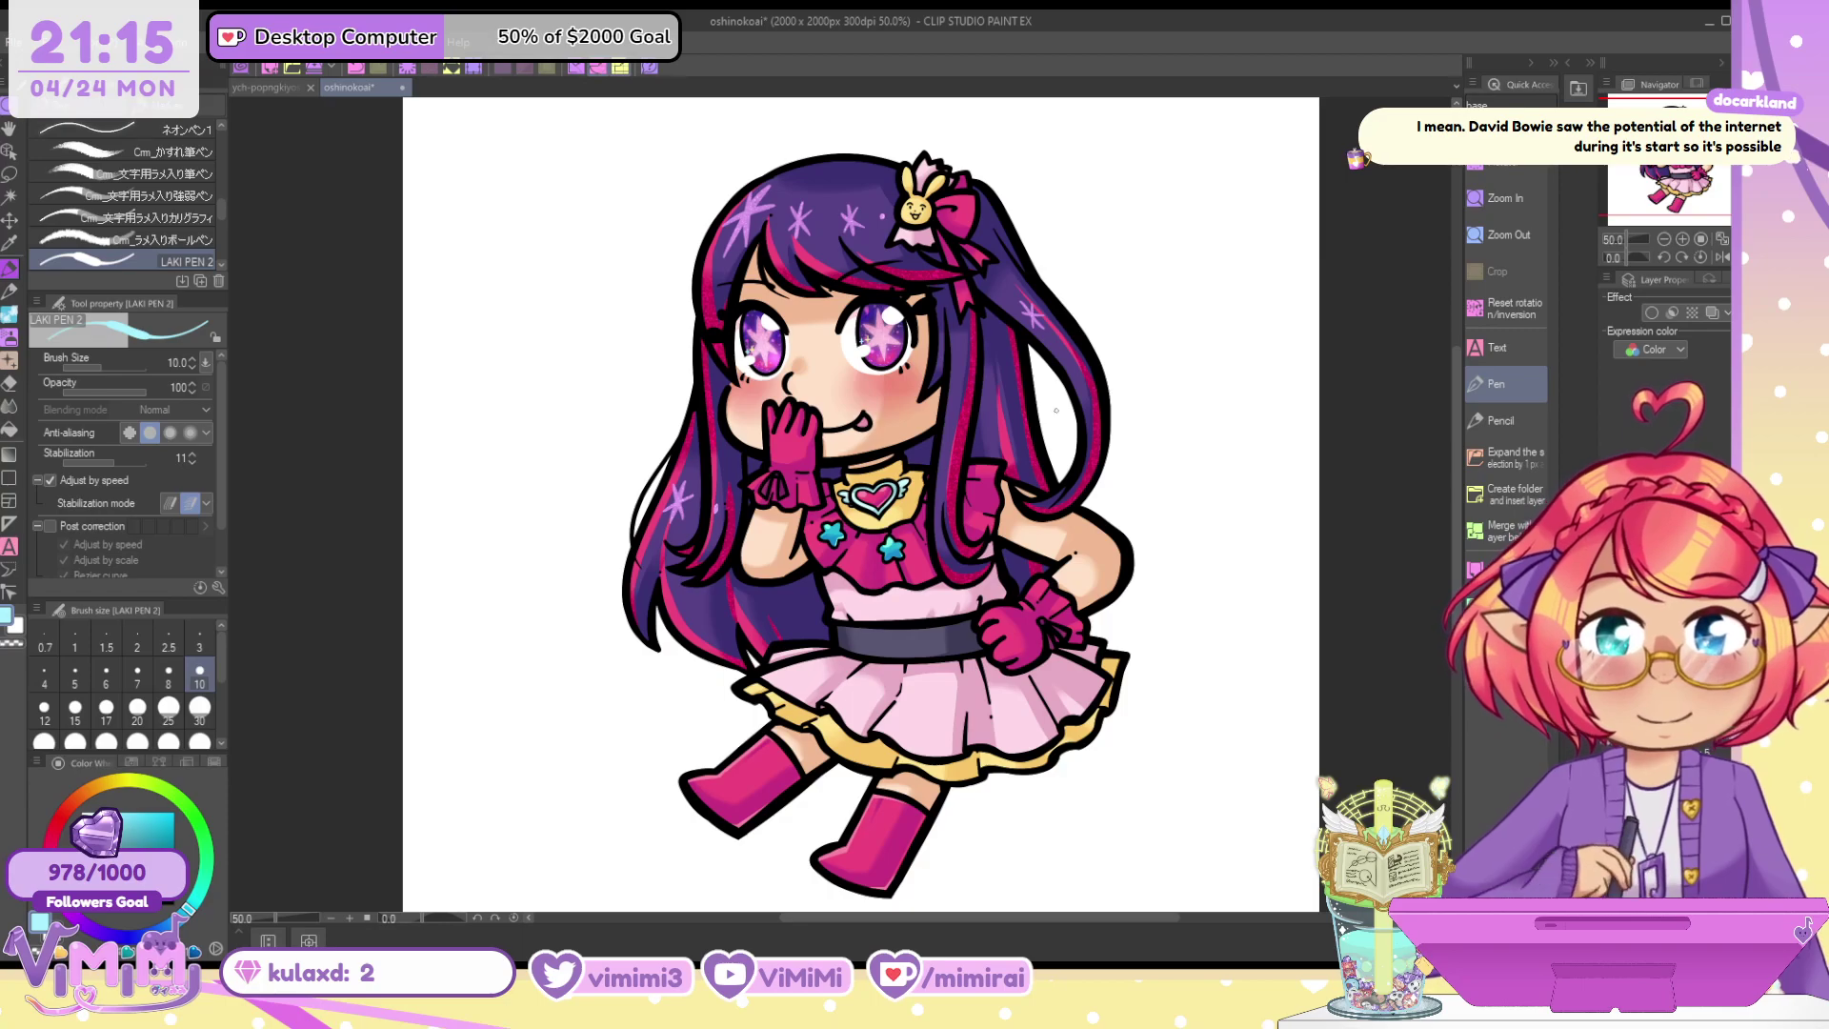
scroll(938, 467, "up", 2)
left_click(938, 467, "alt")
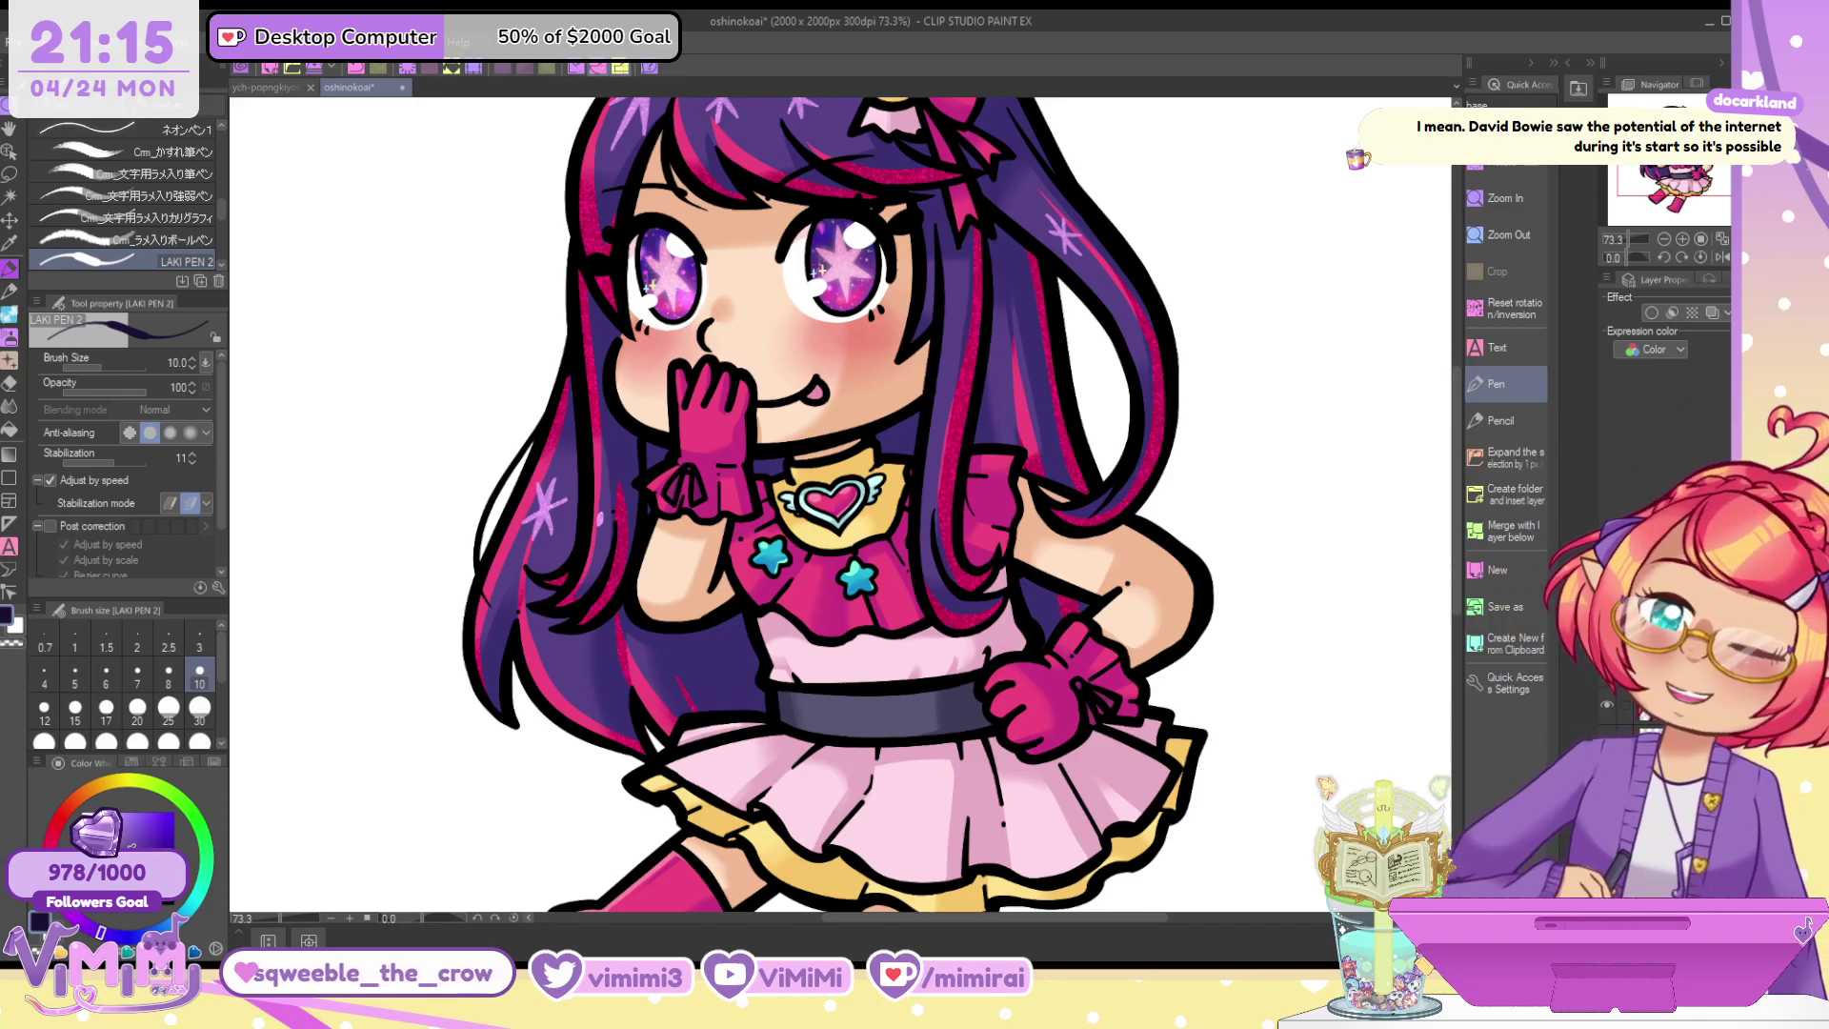
left_click(1711, 313)
left_click(1723, 335)
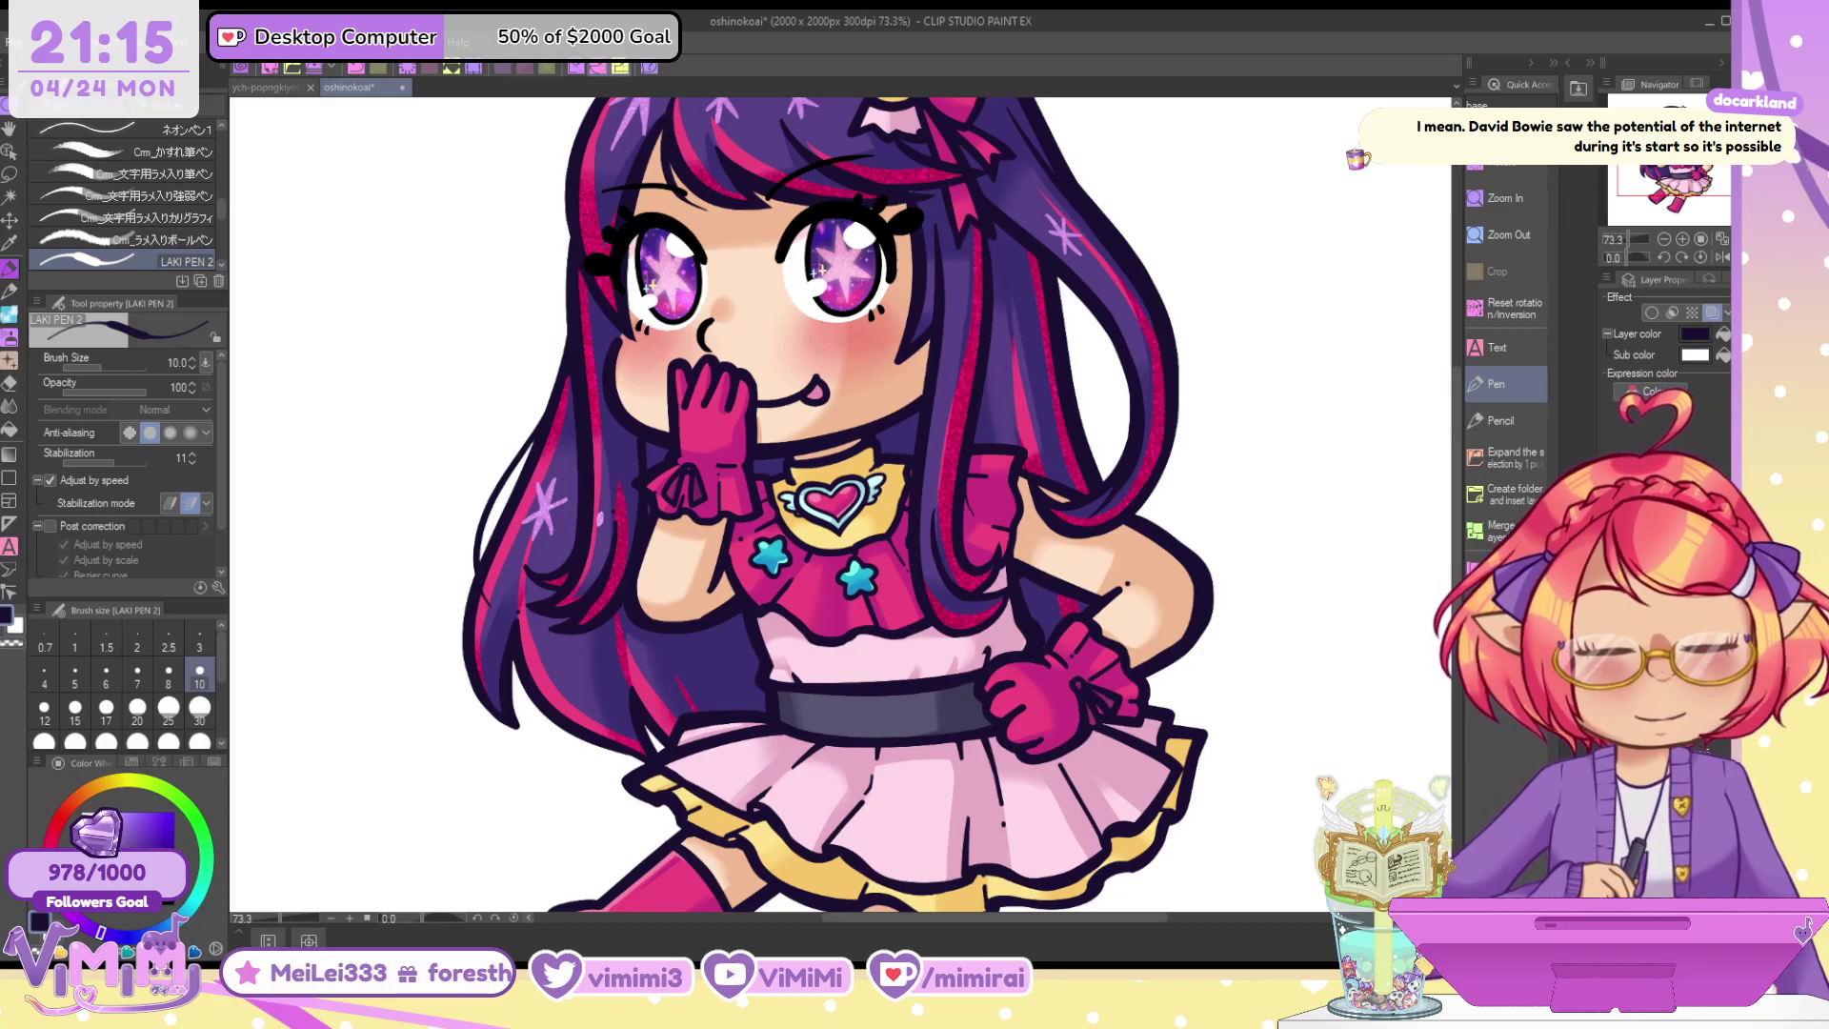
Apply the same dark purple layer colour to the line art of the eyelashes, eyebrows and nose
left_click(1712, 312)
left_click(1711, 313)
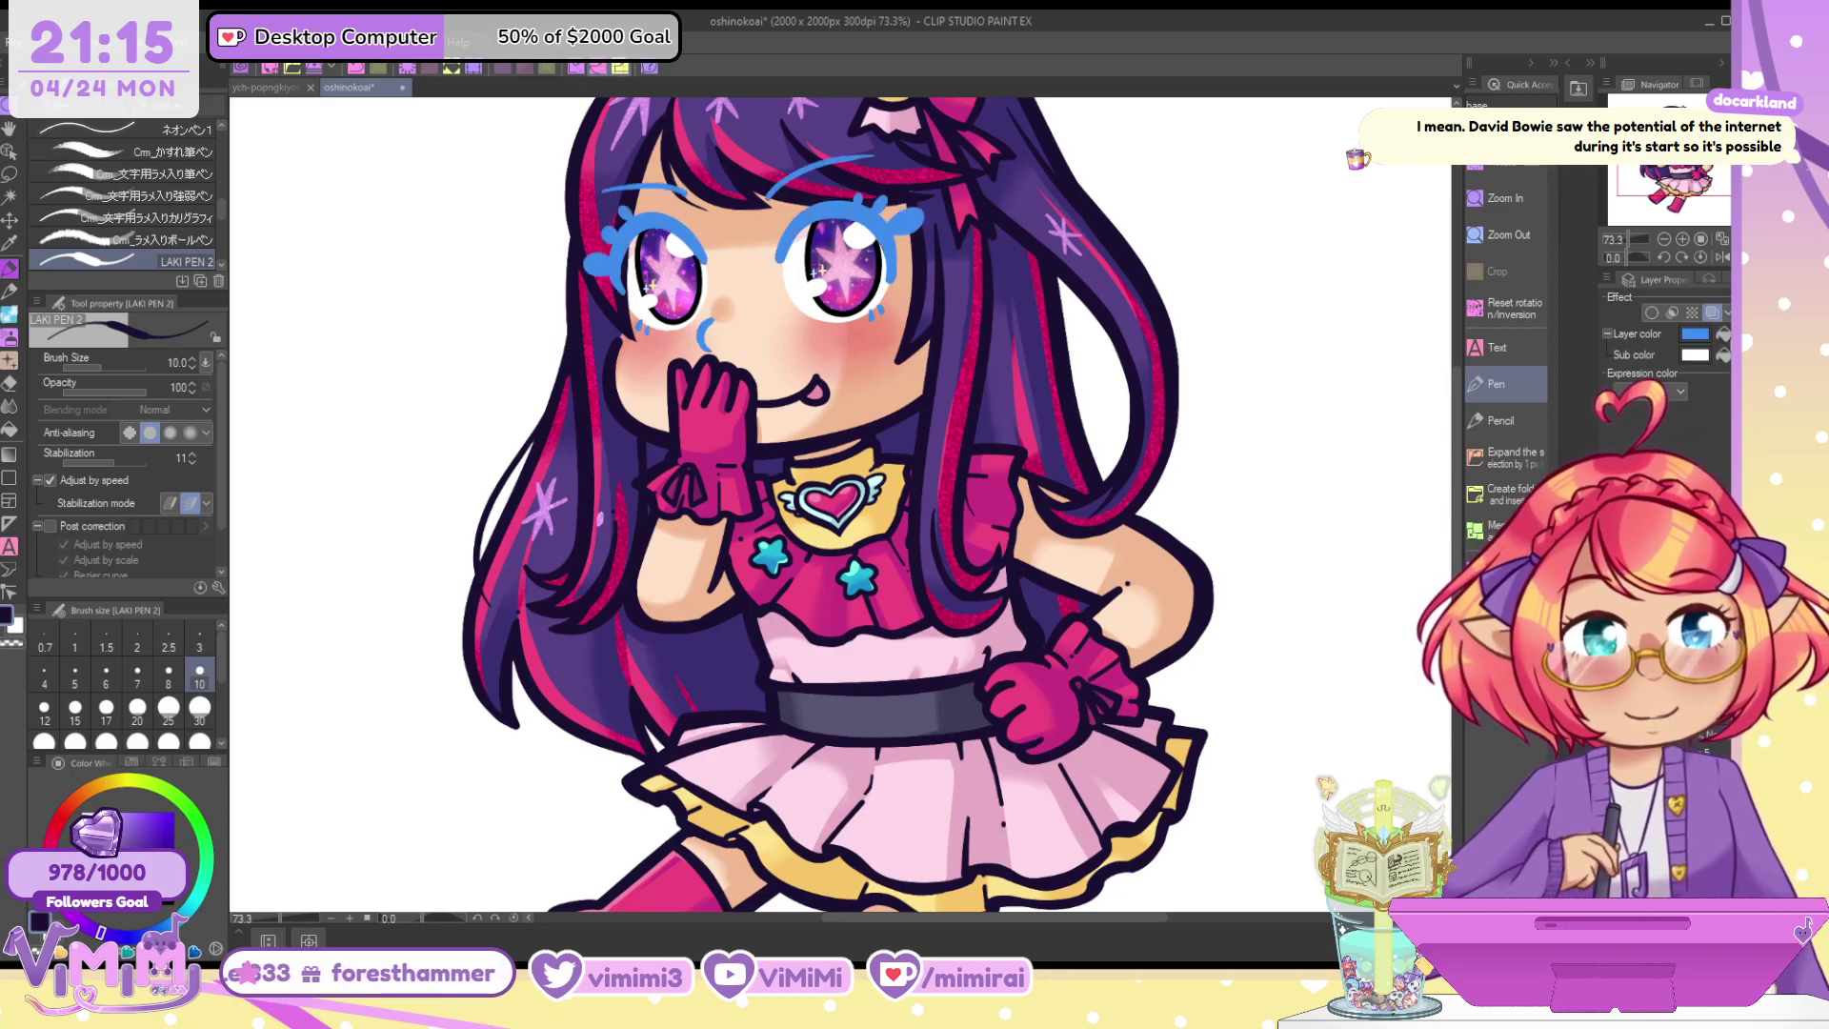
left_click(1711, 313)
left_click(1711, 313)
left_click(1712, 313)
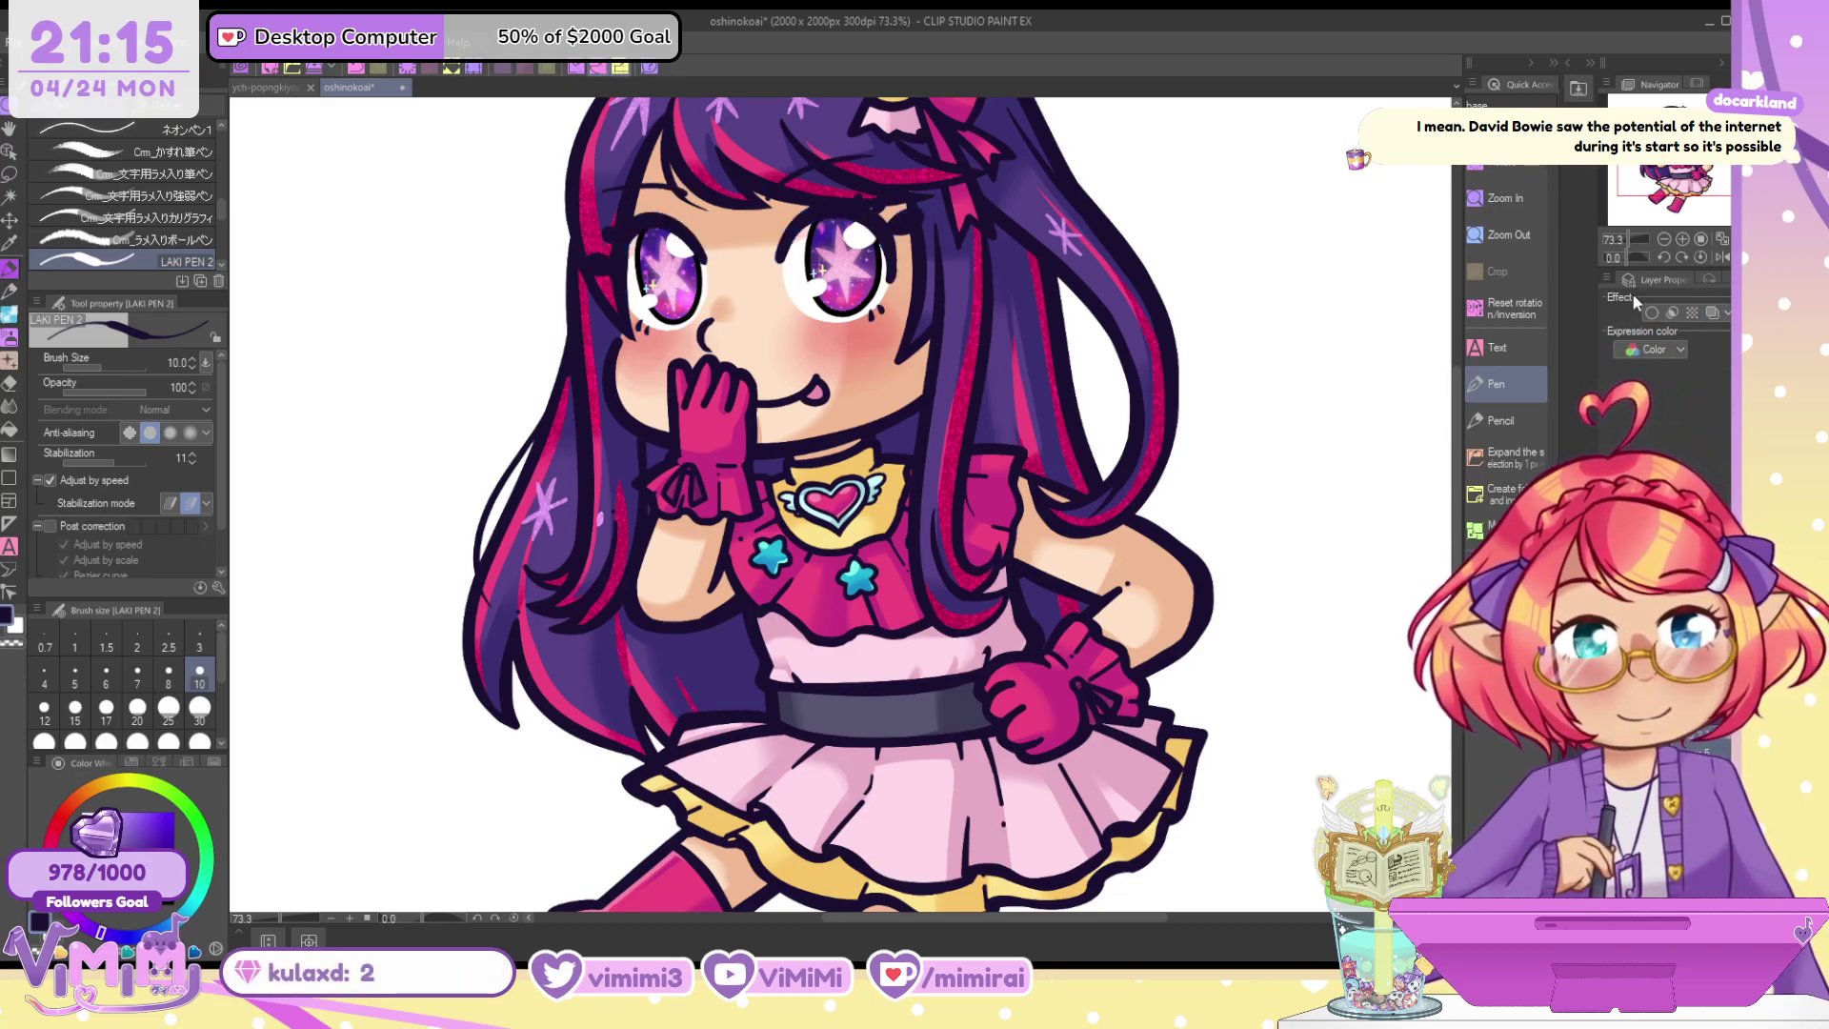
Enlarge the pen to size 30 and recolour the black lower outlines of both irises purple
left_click_drag(809, 275, 1064, 205)
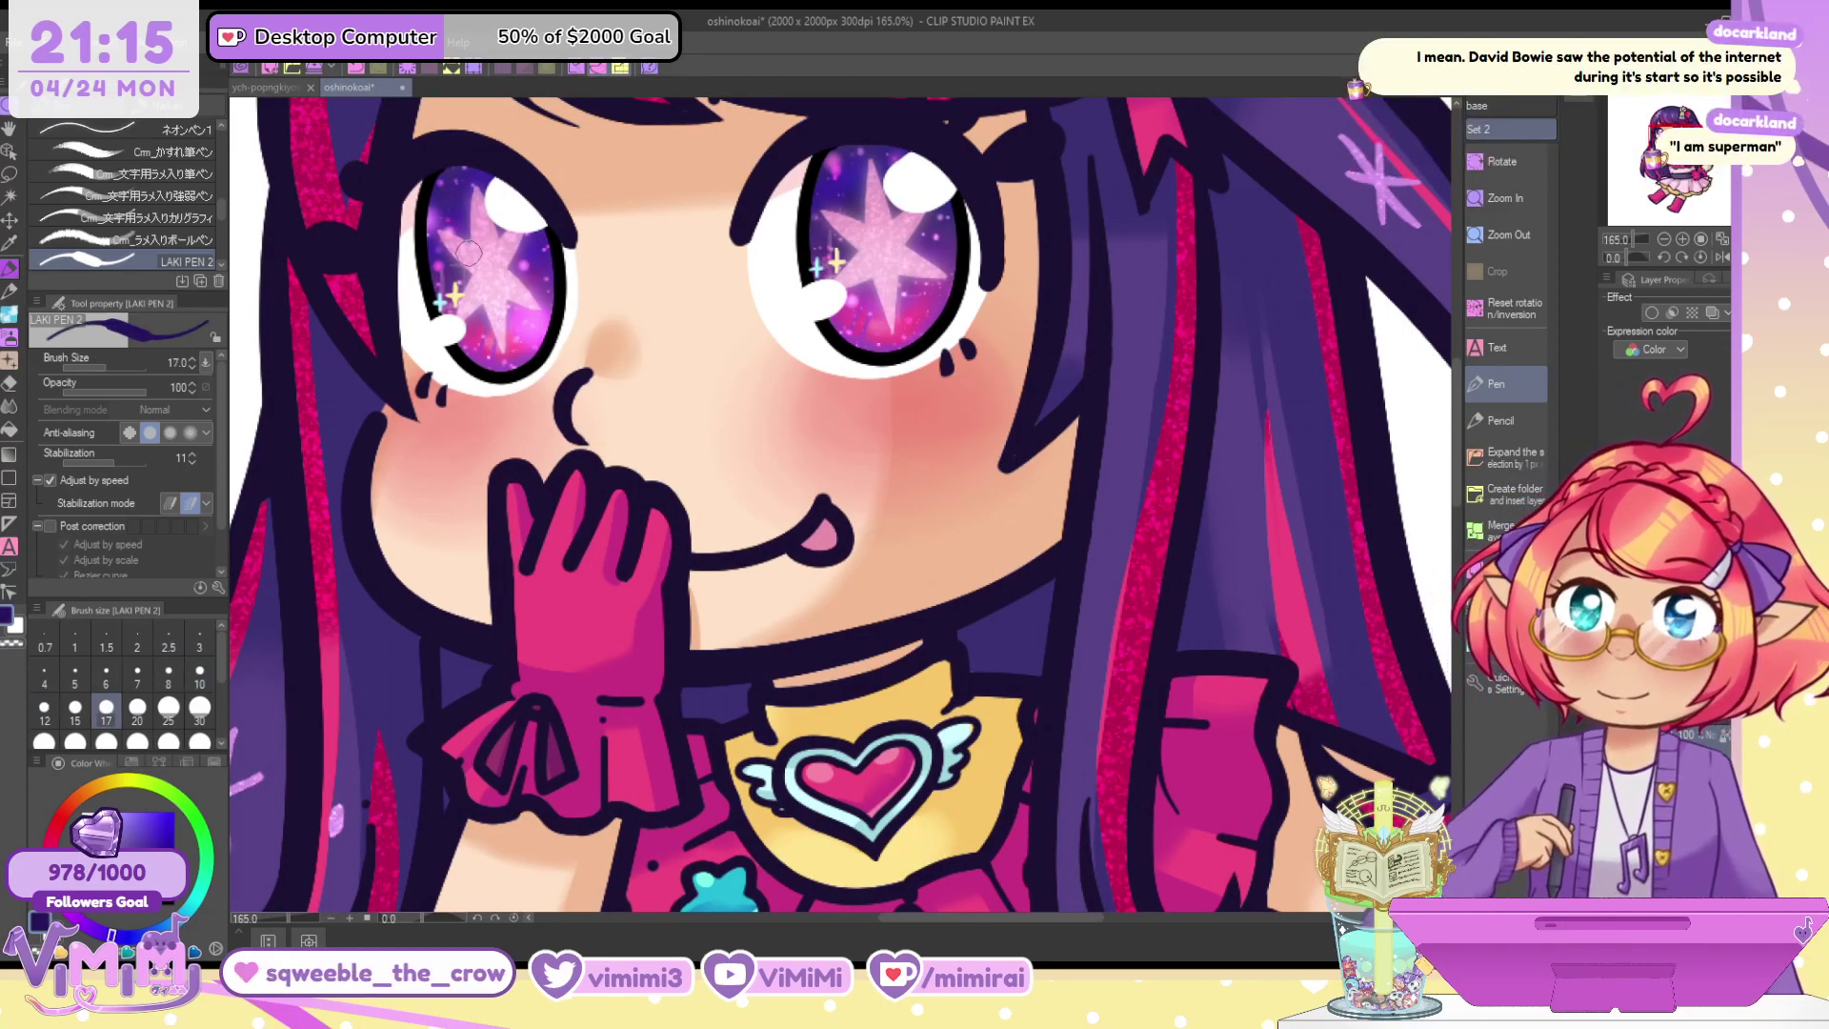
key("bracketright")
key("bracketright")
key("bracketright")
key("bracketright")
key("bracketright")
key("bracketright")
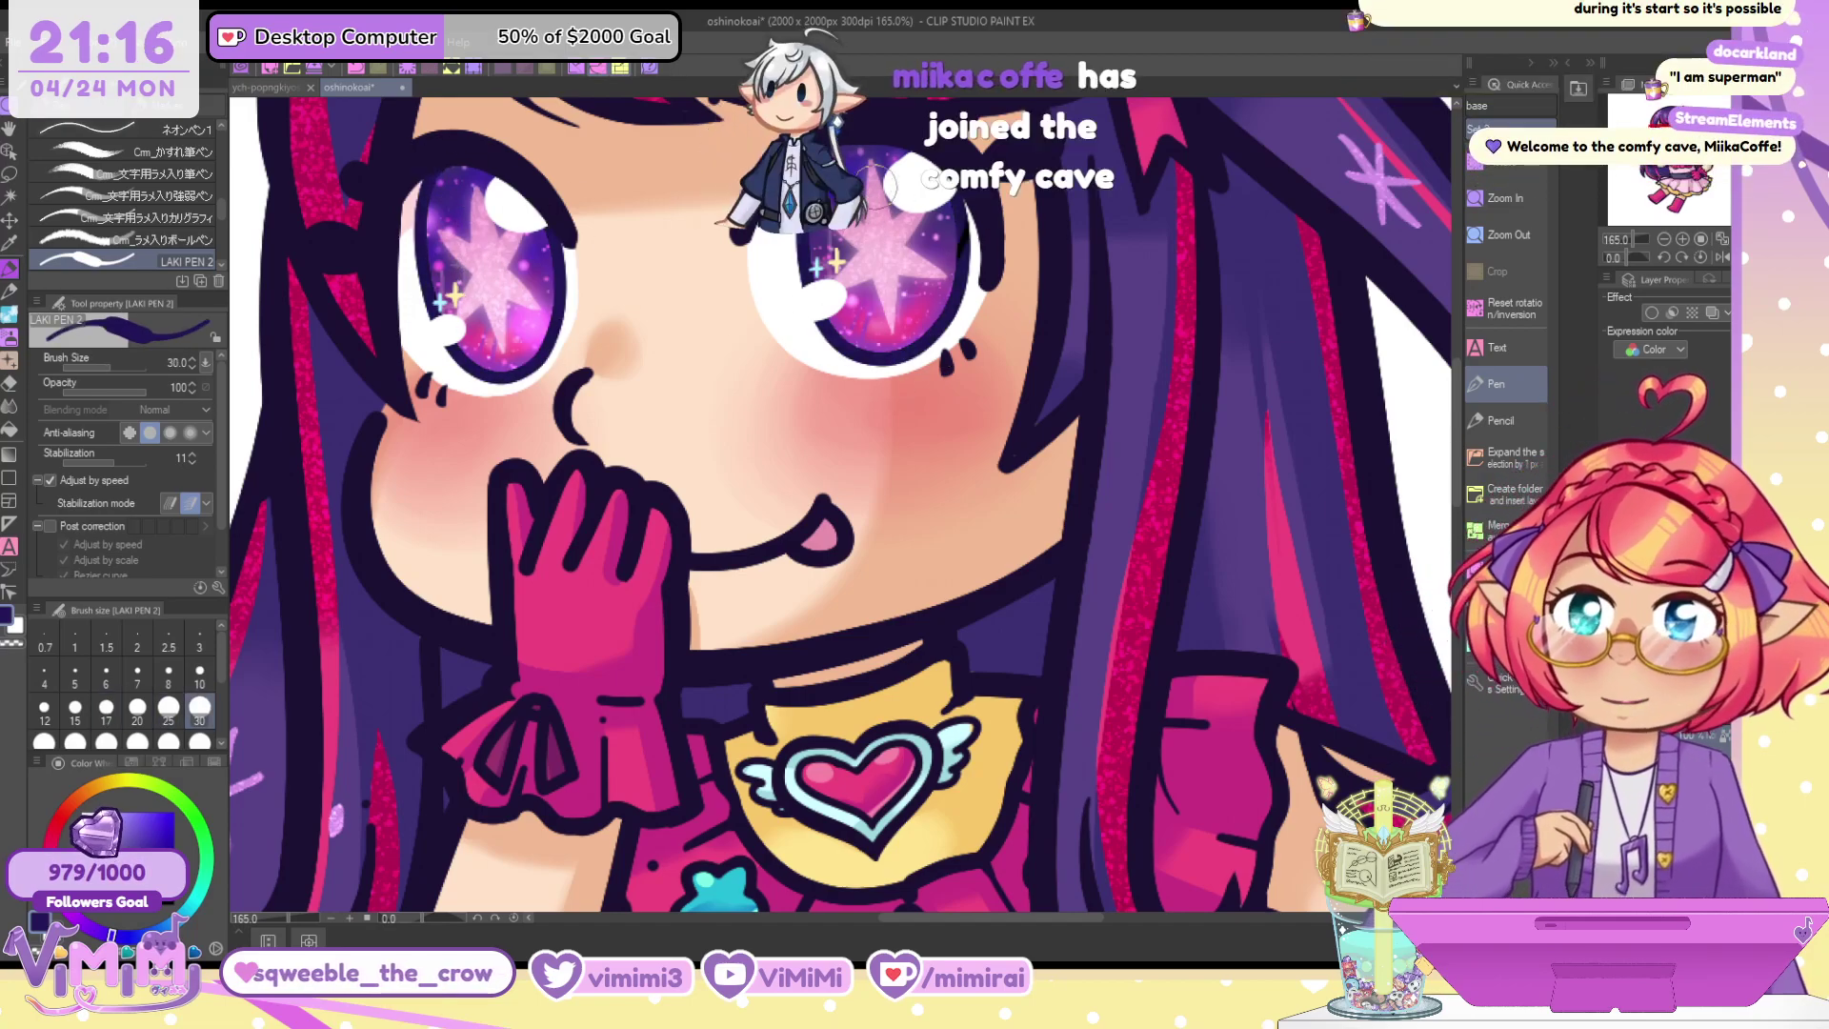
Sample a purple from the right-hand iris and blend it into the lower iris outlines with the soft-mix 2 brush at size 30
left_click(935, 258, "alt")
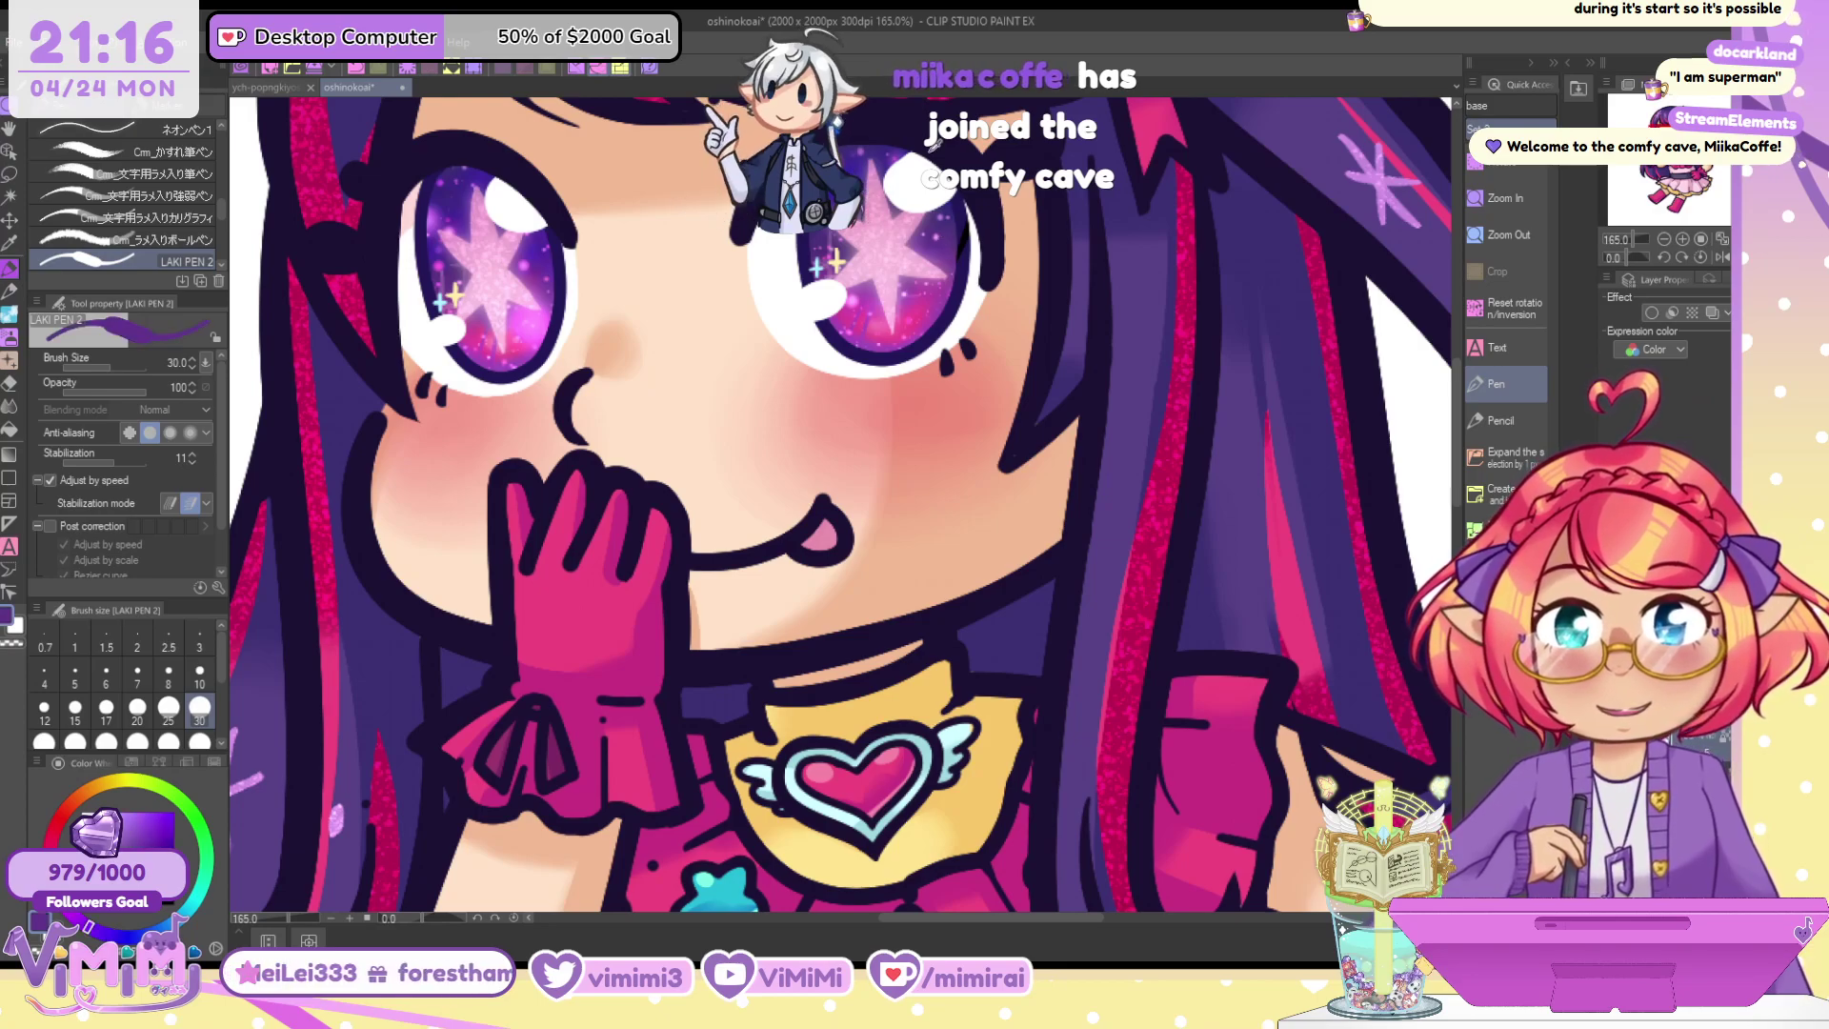
key("b")
key("bracketright")
key("bracketright")
key("bracketright")
key("bracketright")
key("bracketright")
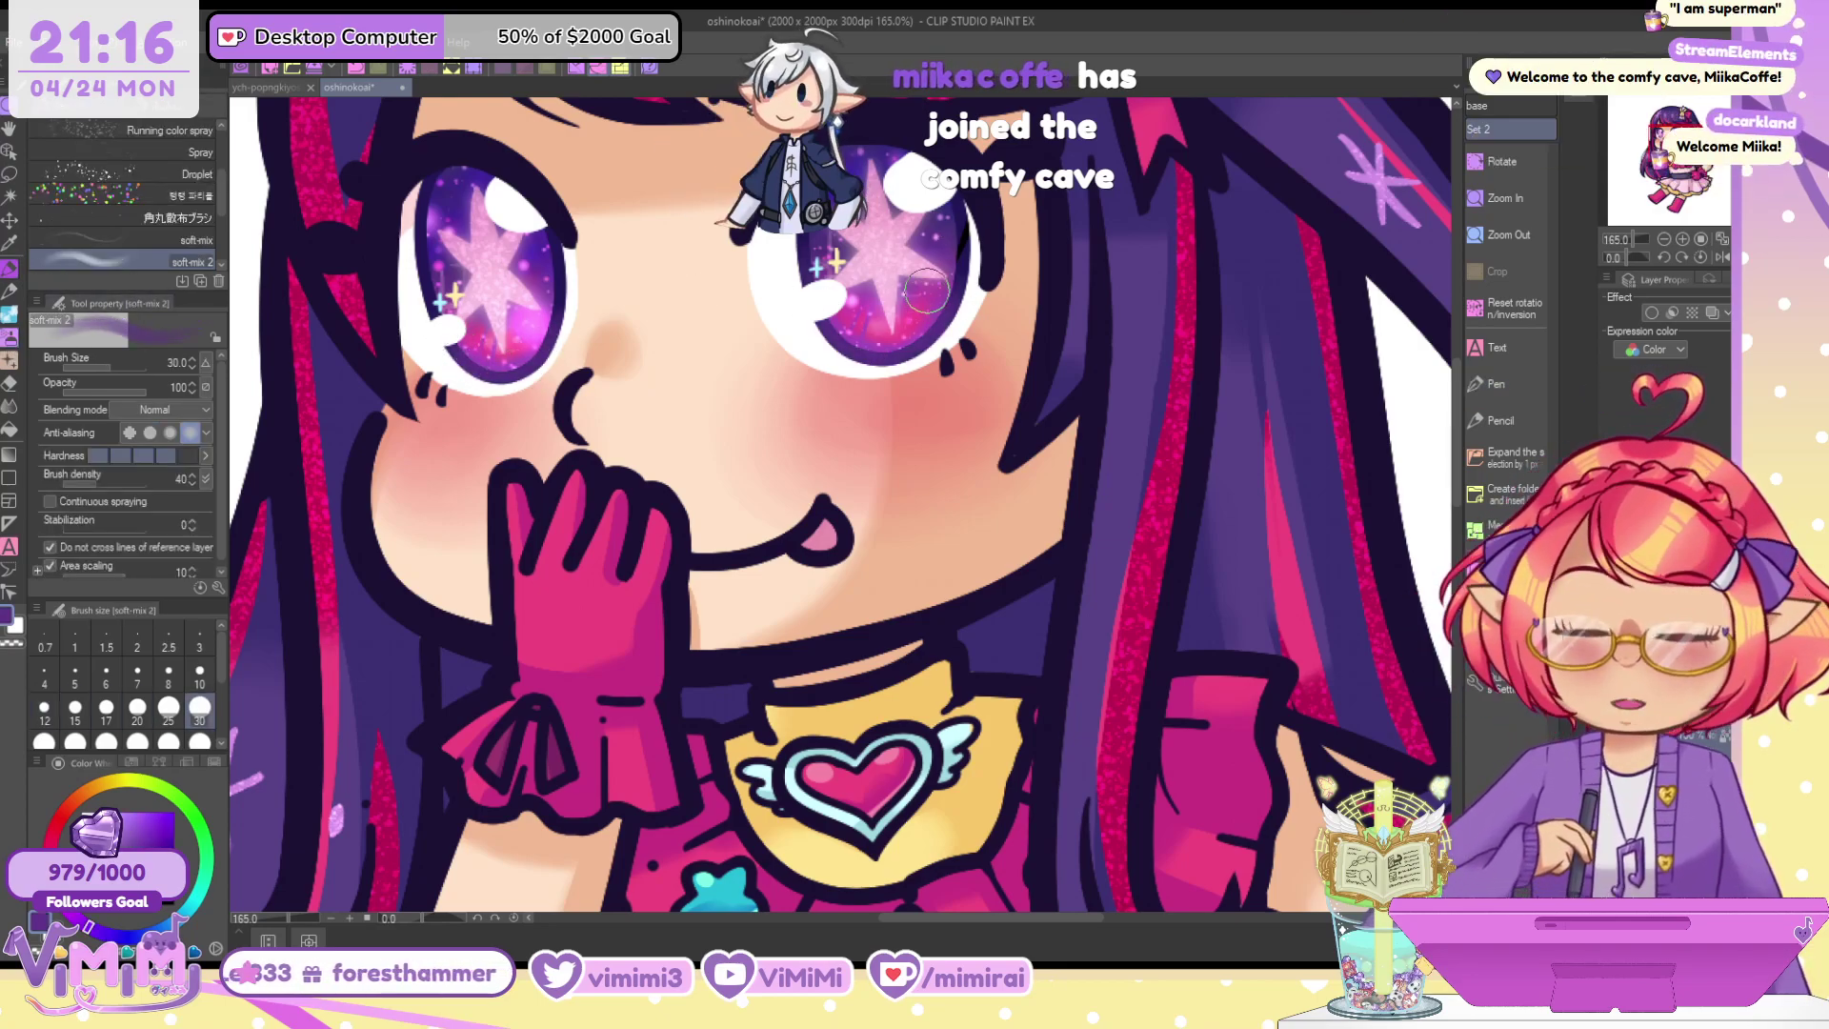
left_click(509, 336, "alt")
left_click(491, 341, "alt")
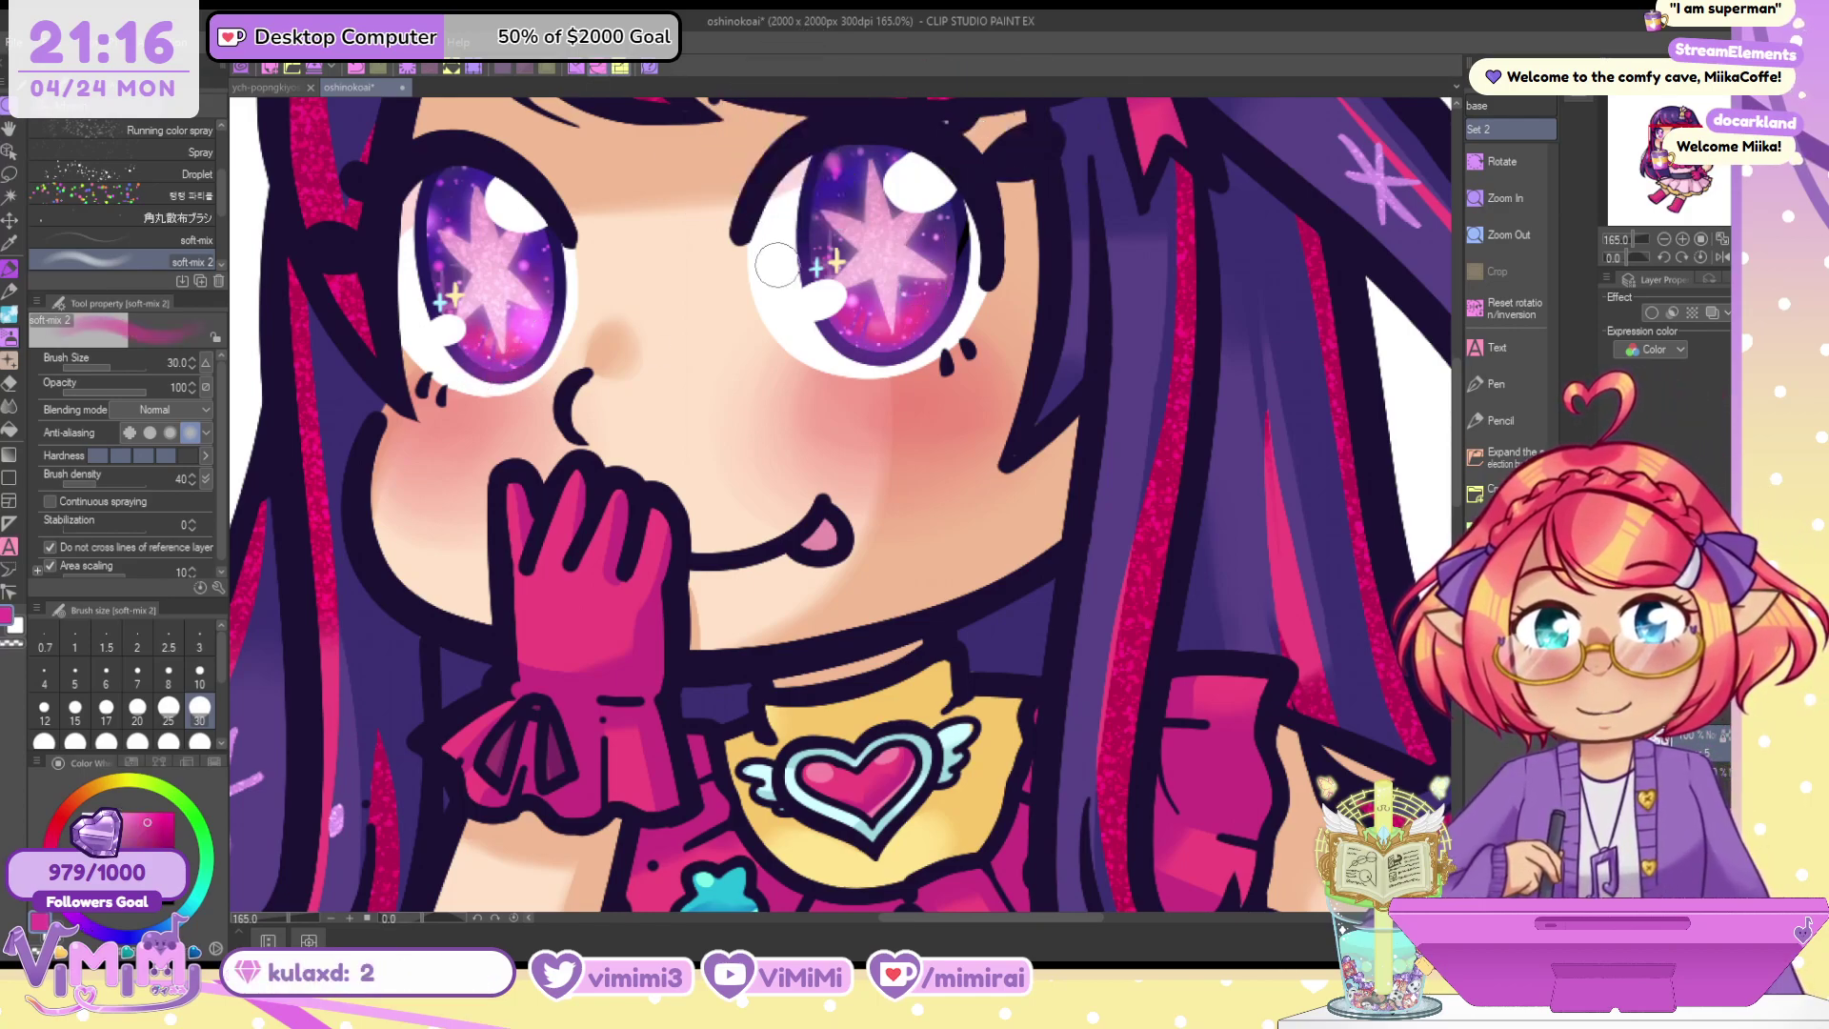
mouse_move(873, 342)
left_mouse_down()
mouse_move(911, 348)
mouse_move(877, 348)
left_mouse_up()
key("ctrl+z")
key("ctrl+z")
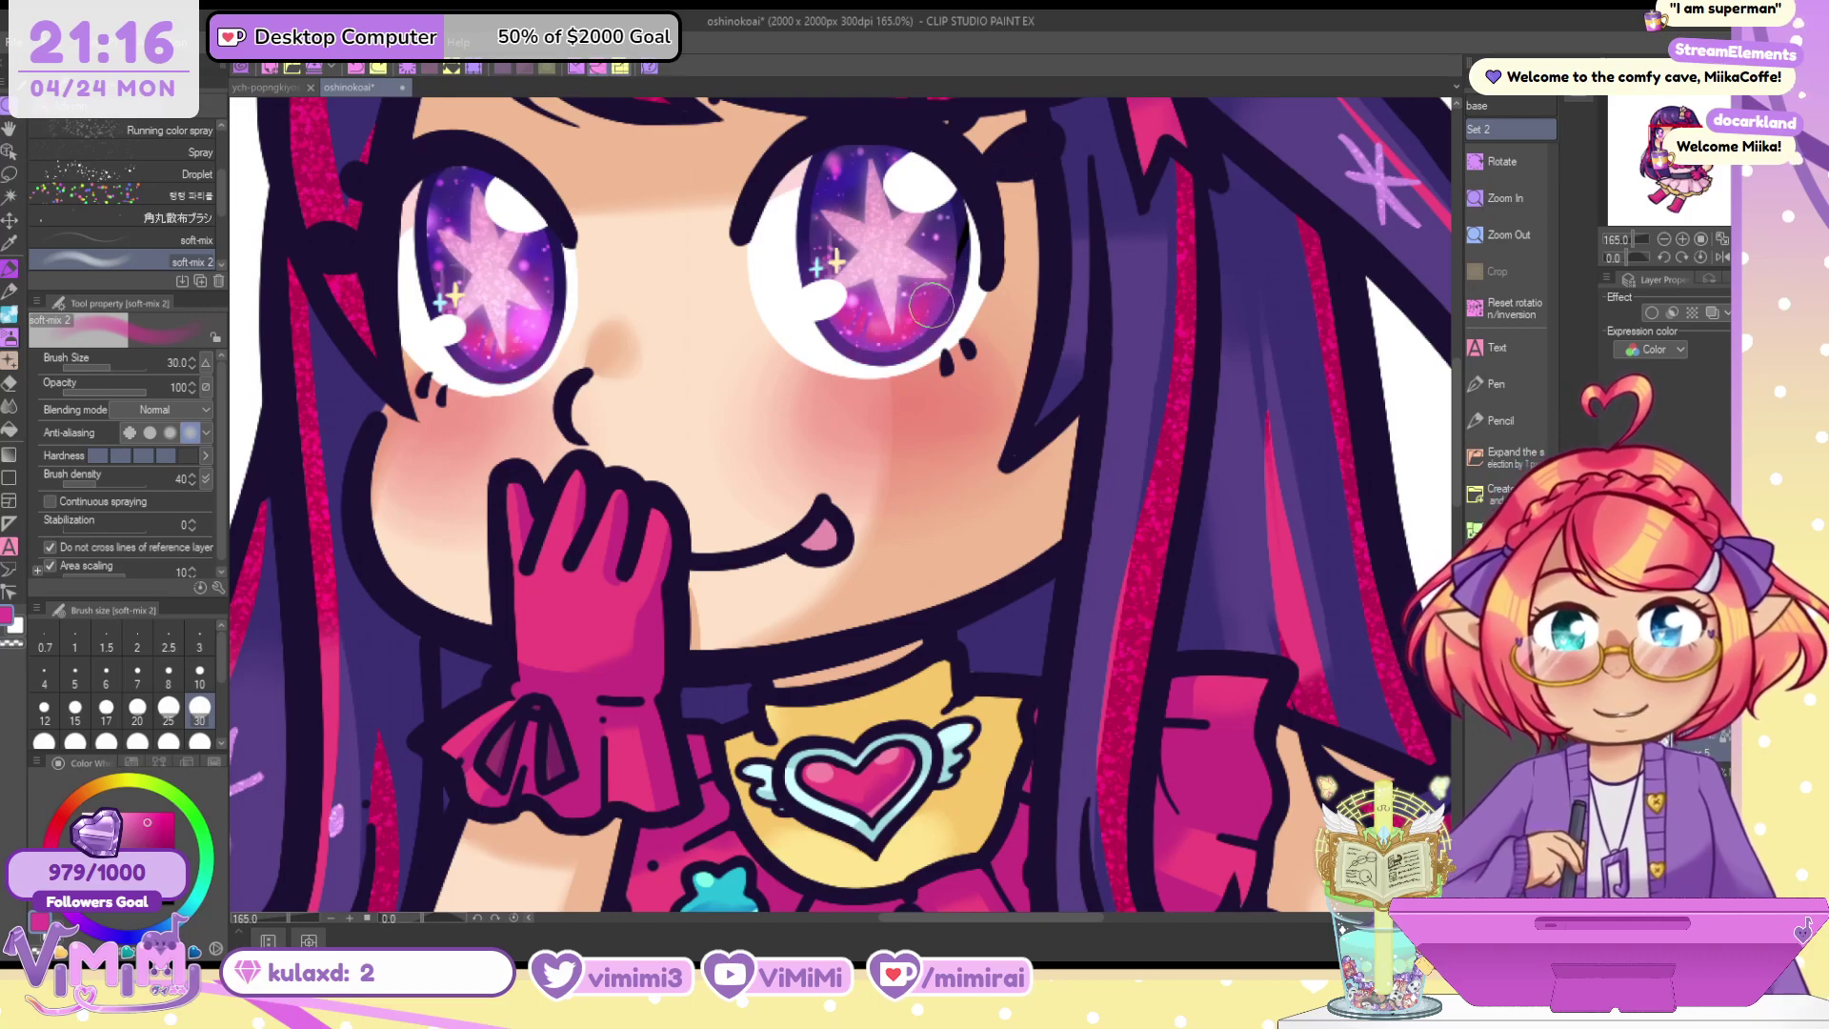
Sample a brighter purple from the left-hand iris and softly tint the lower outlines of the irises with it
left_click(487, 344, "alt")
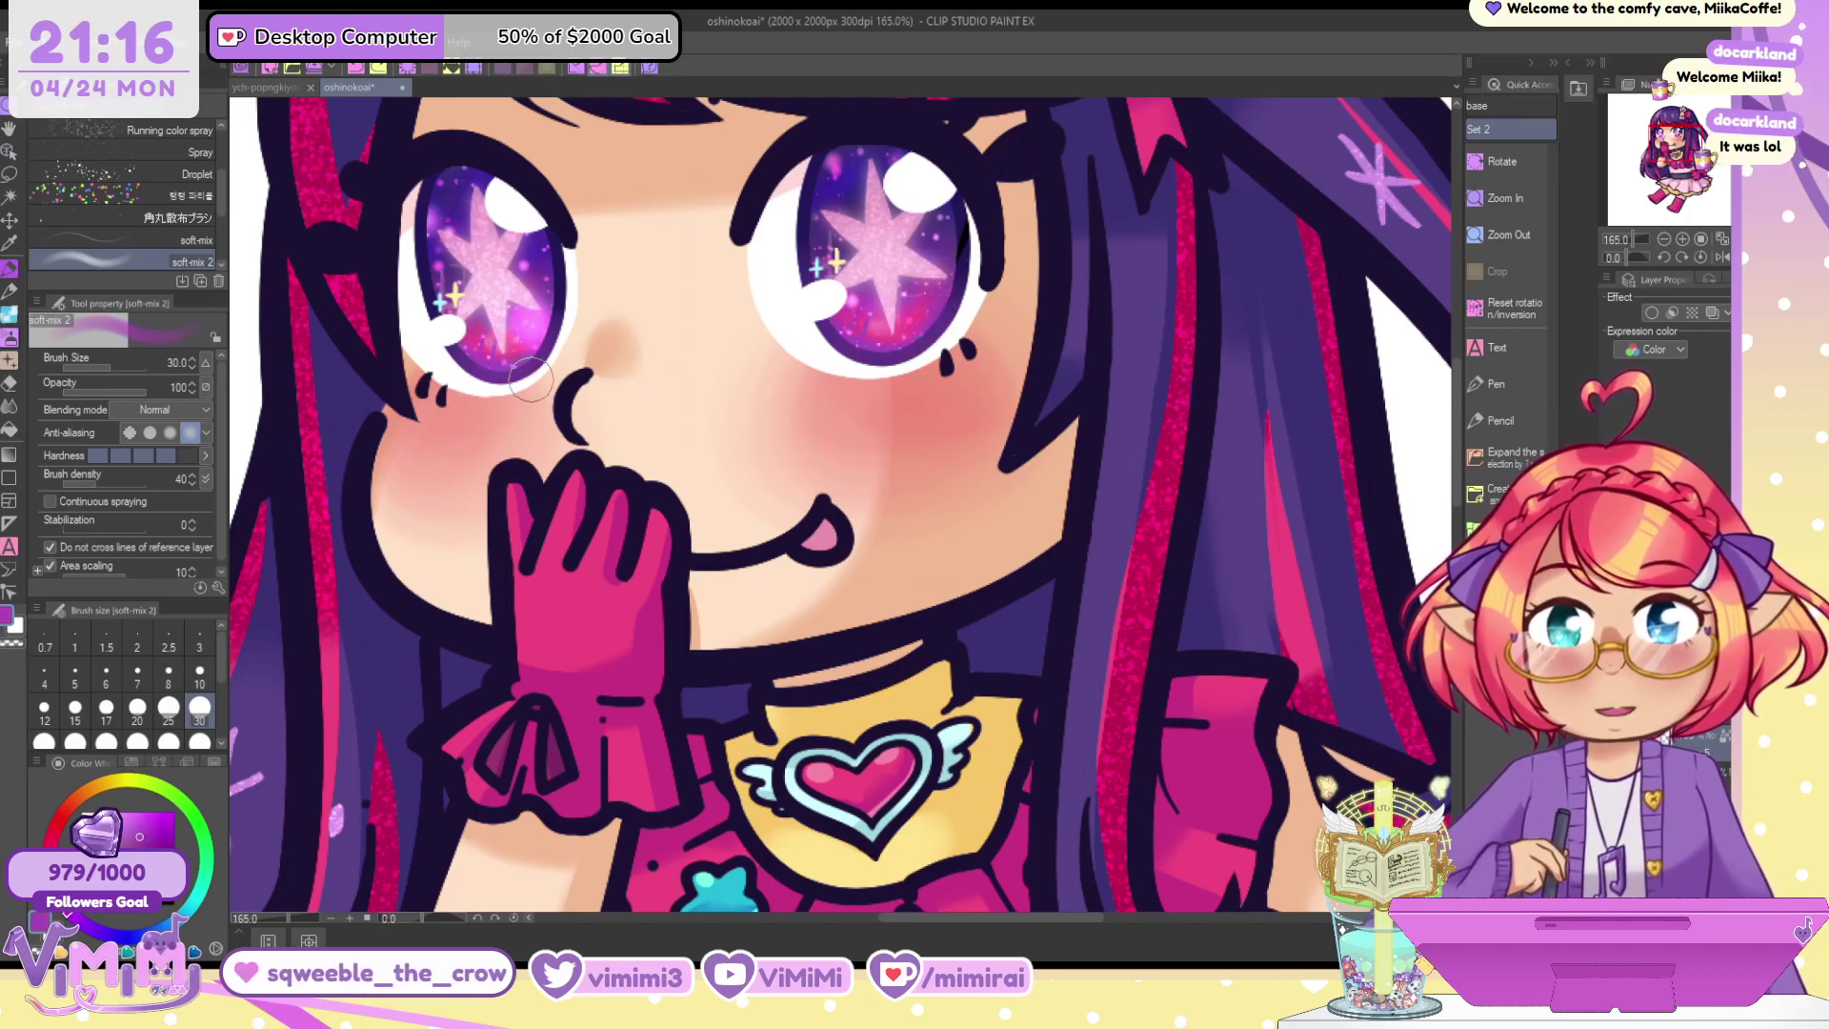
left_click_drag(860, 340, 900, 353)
scroll(948, 311, "down", 3)
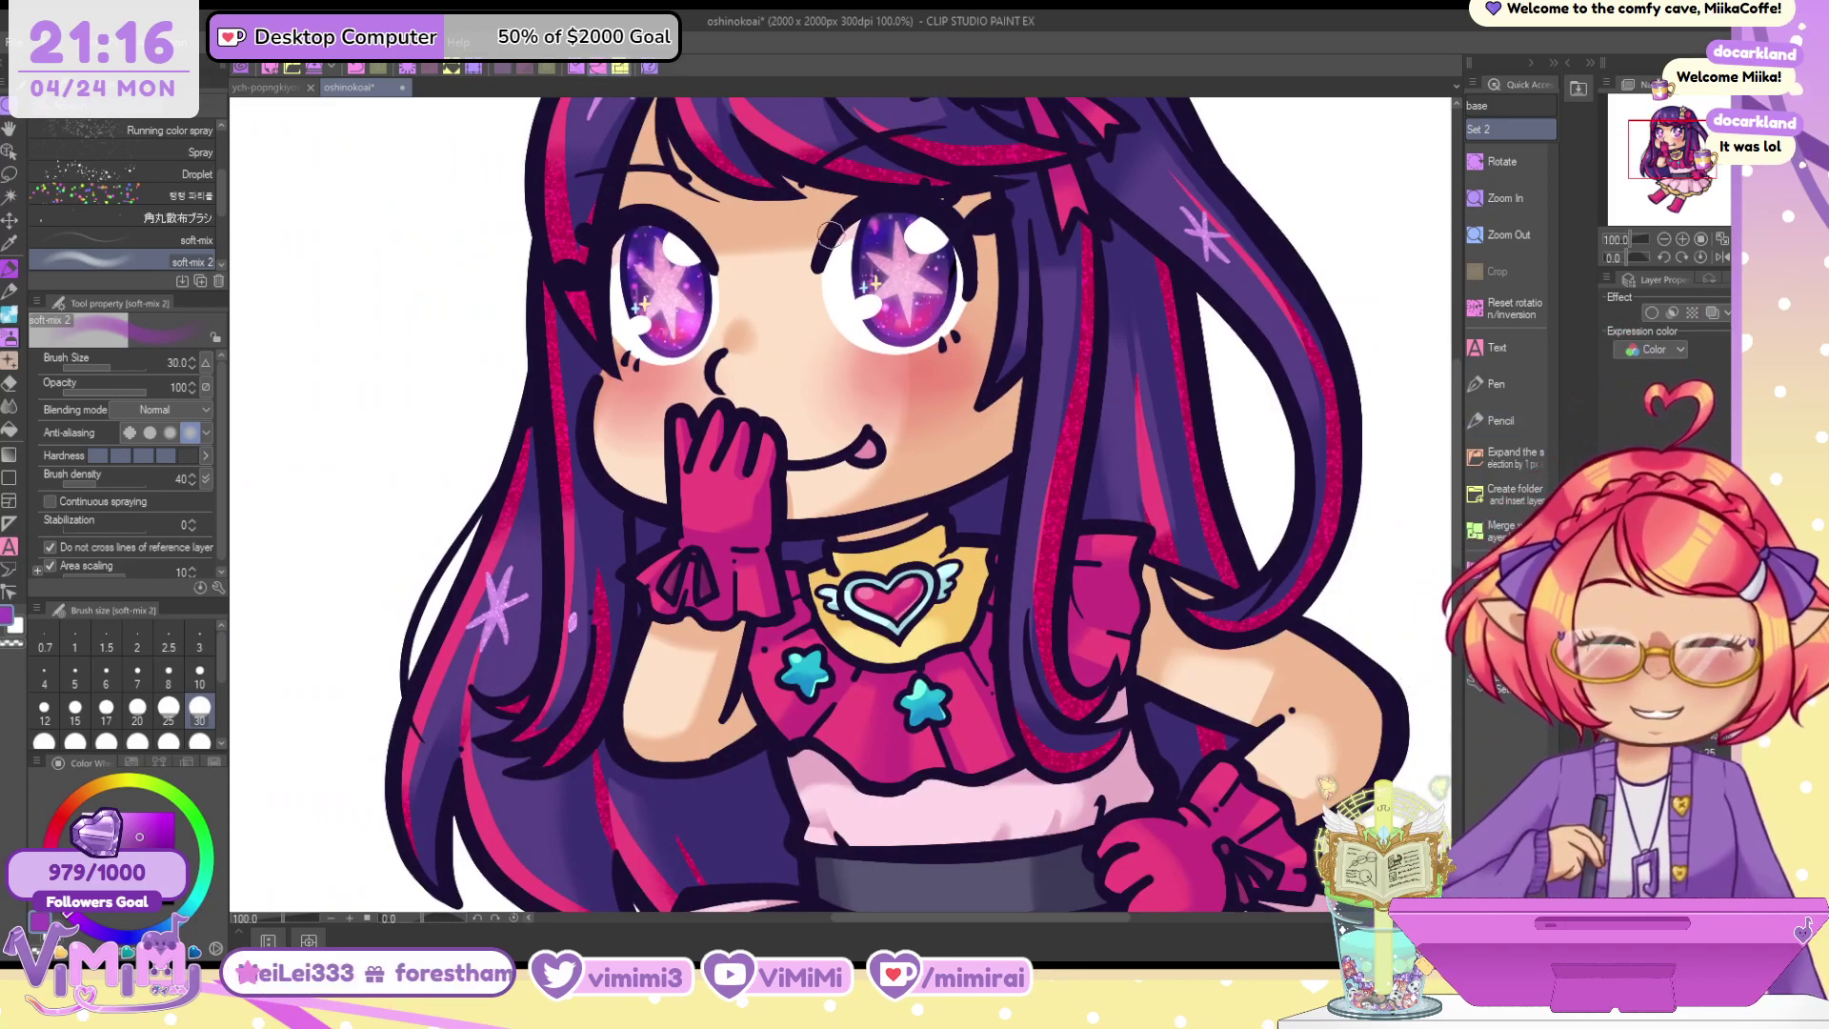
Softly tint the outer eyelash tips of both eyes with a deep indigo purple
scroll(830, 233, "up", 4)
left_click_drag(1676, 130, 1662, 131)
mouse_move(563, 395)
left_mouse_down()
mouse_move(533, 531)
mouse_move(671, 336)
left_mouse_up()
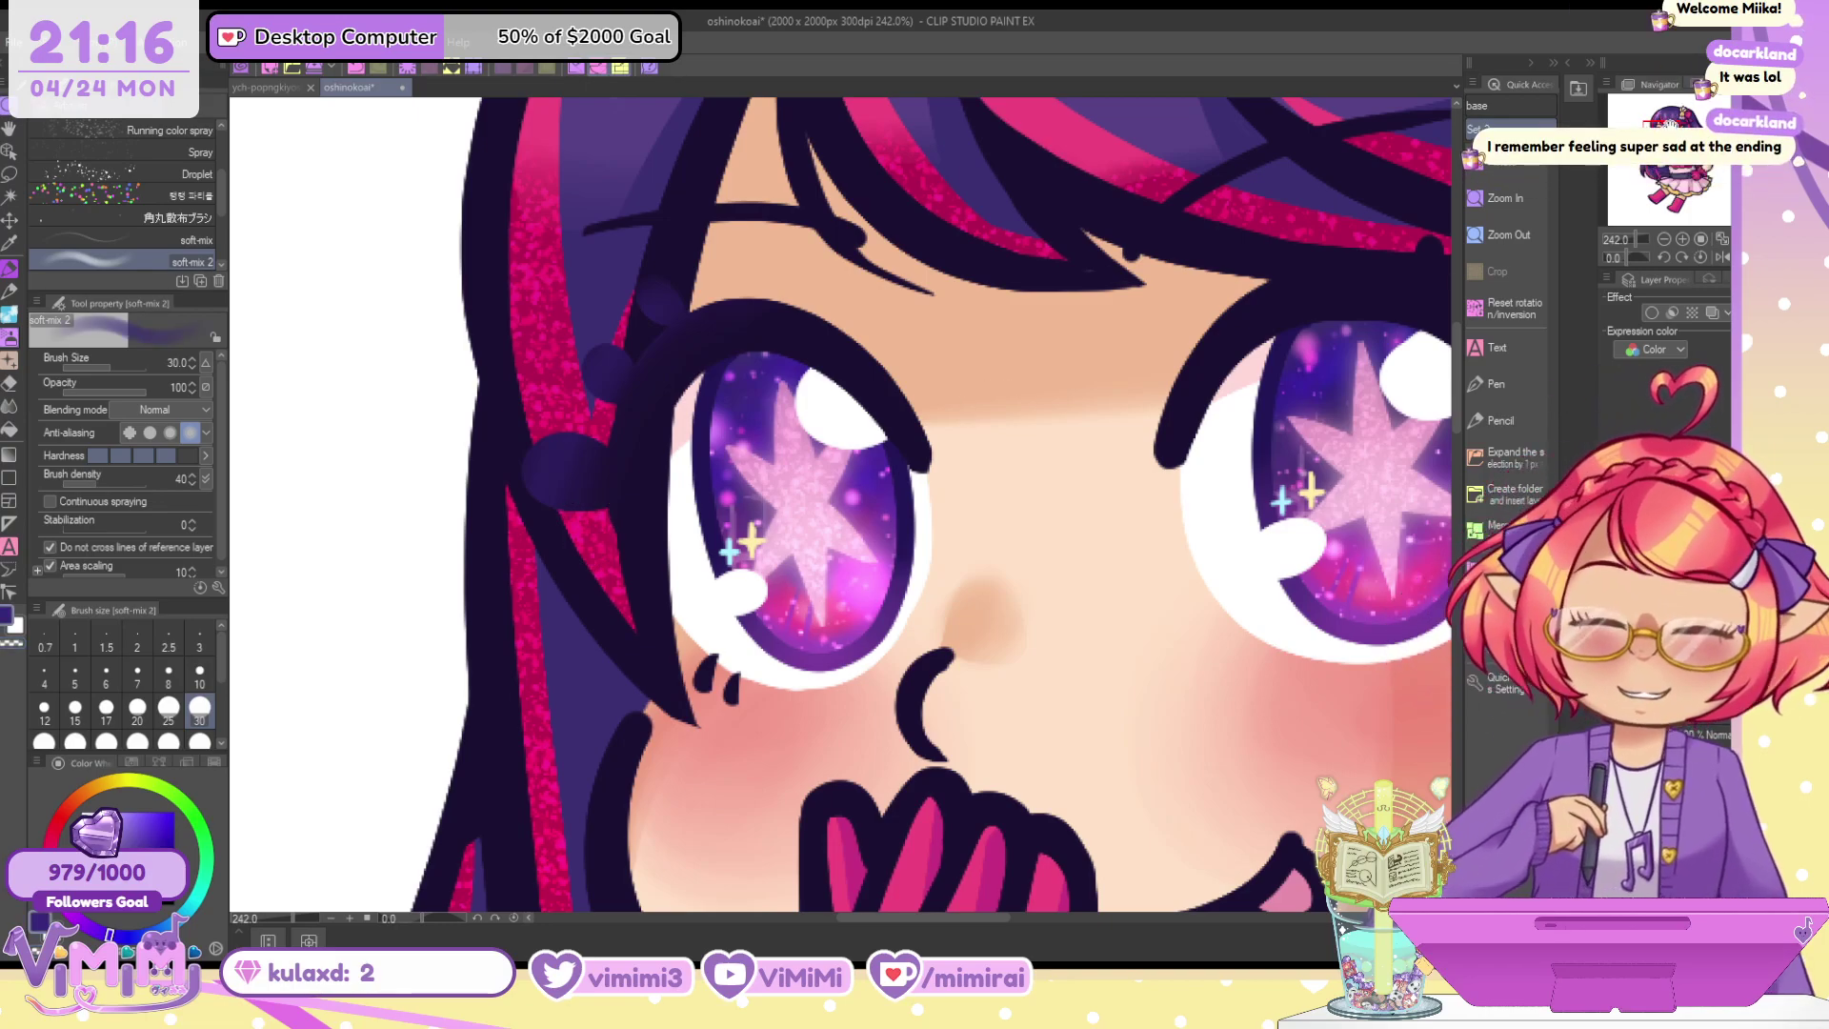
left_click_drag(1428, 217, 1038, 221)
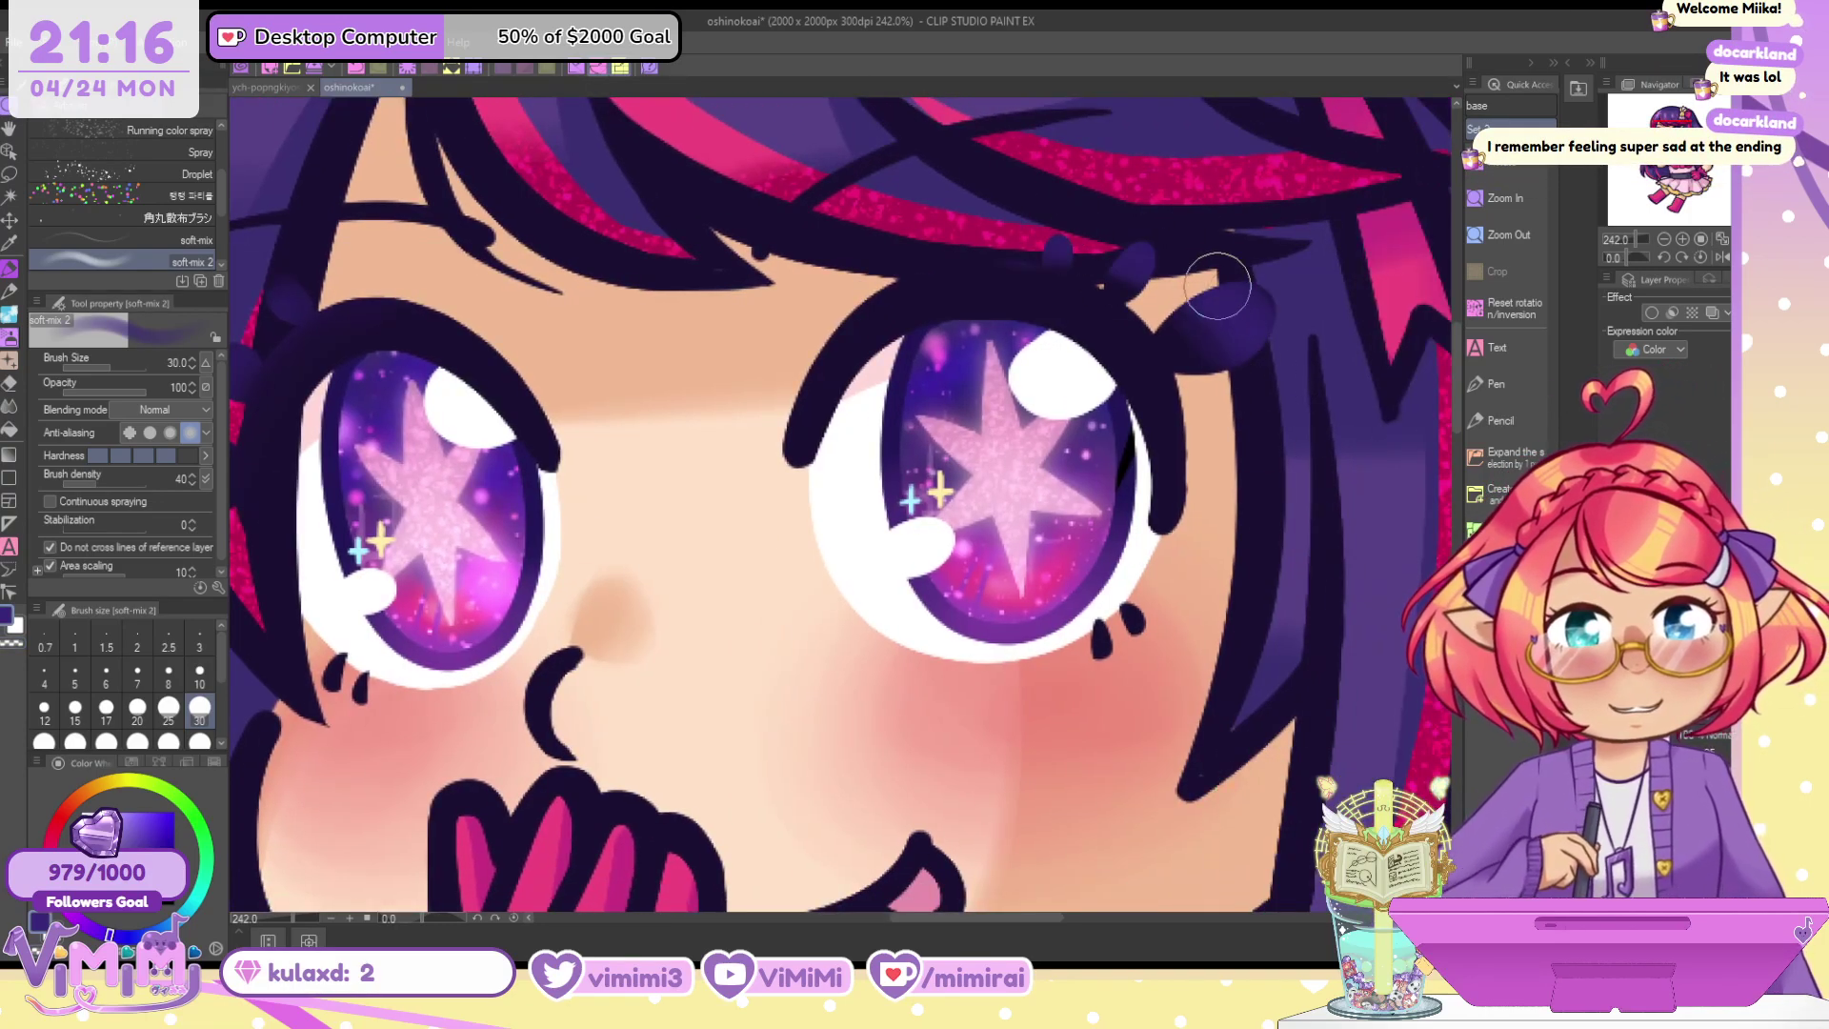
Softly tint the middle of the right-hand eye's upper lash line deep indigo with the soft-mix 2 brush at size 20
key("bracketleft")
key("bracketleft")
key("bracketleft")
key("bracketleft")
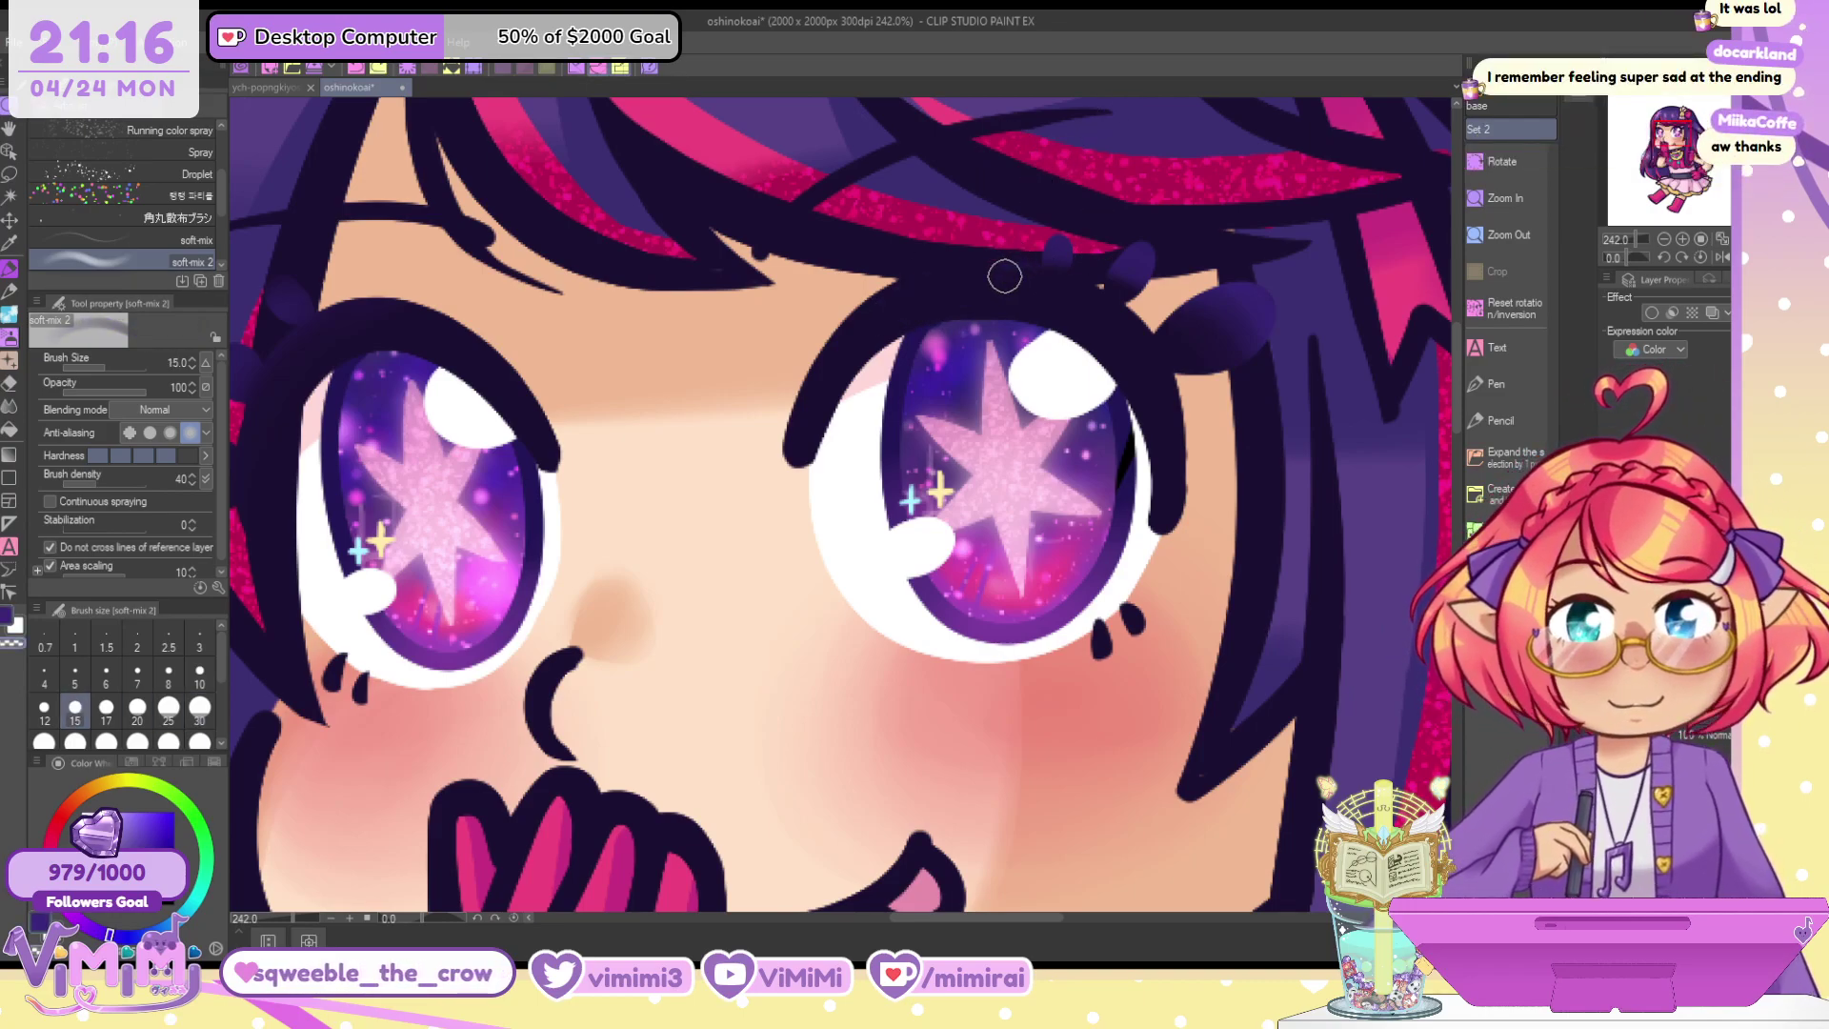
key("bracketright")
key("bracketright")
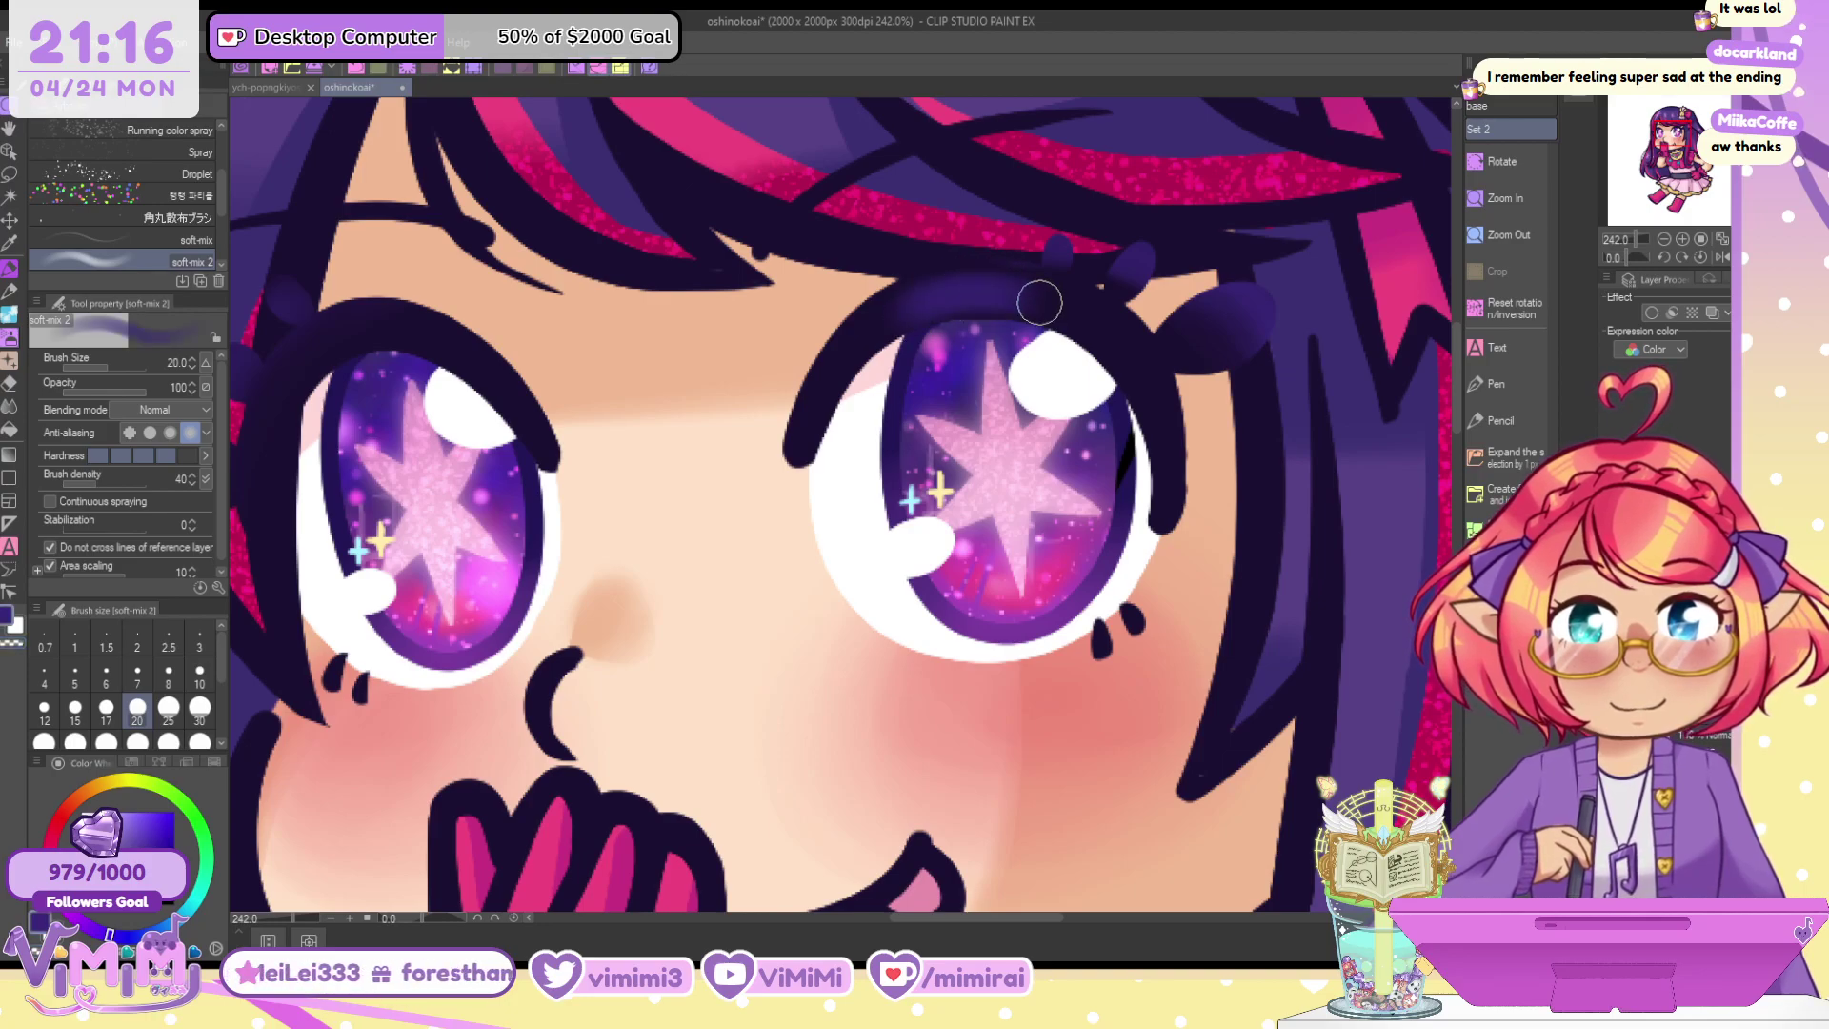
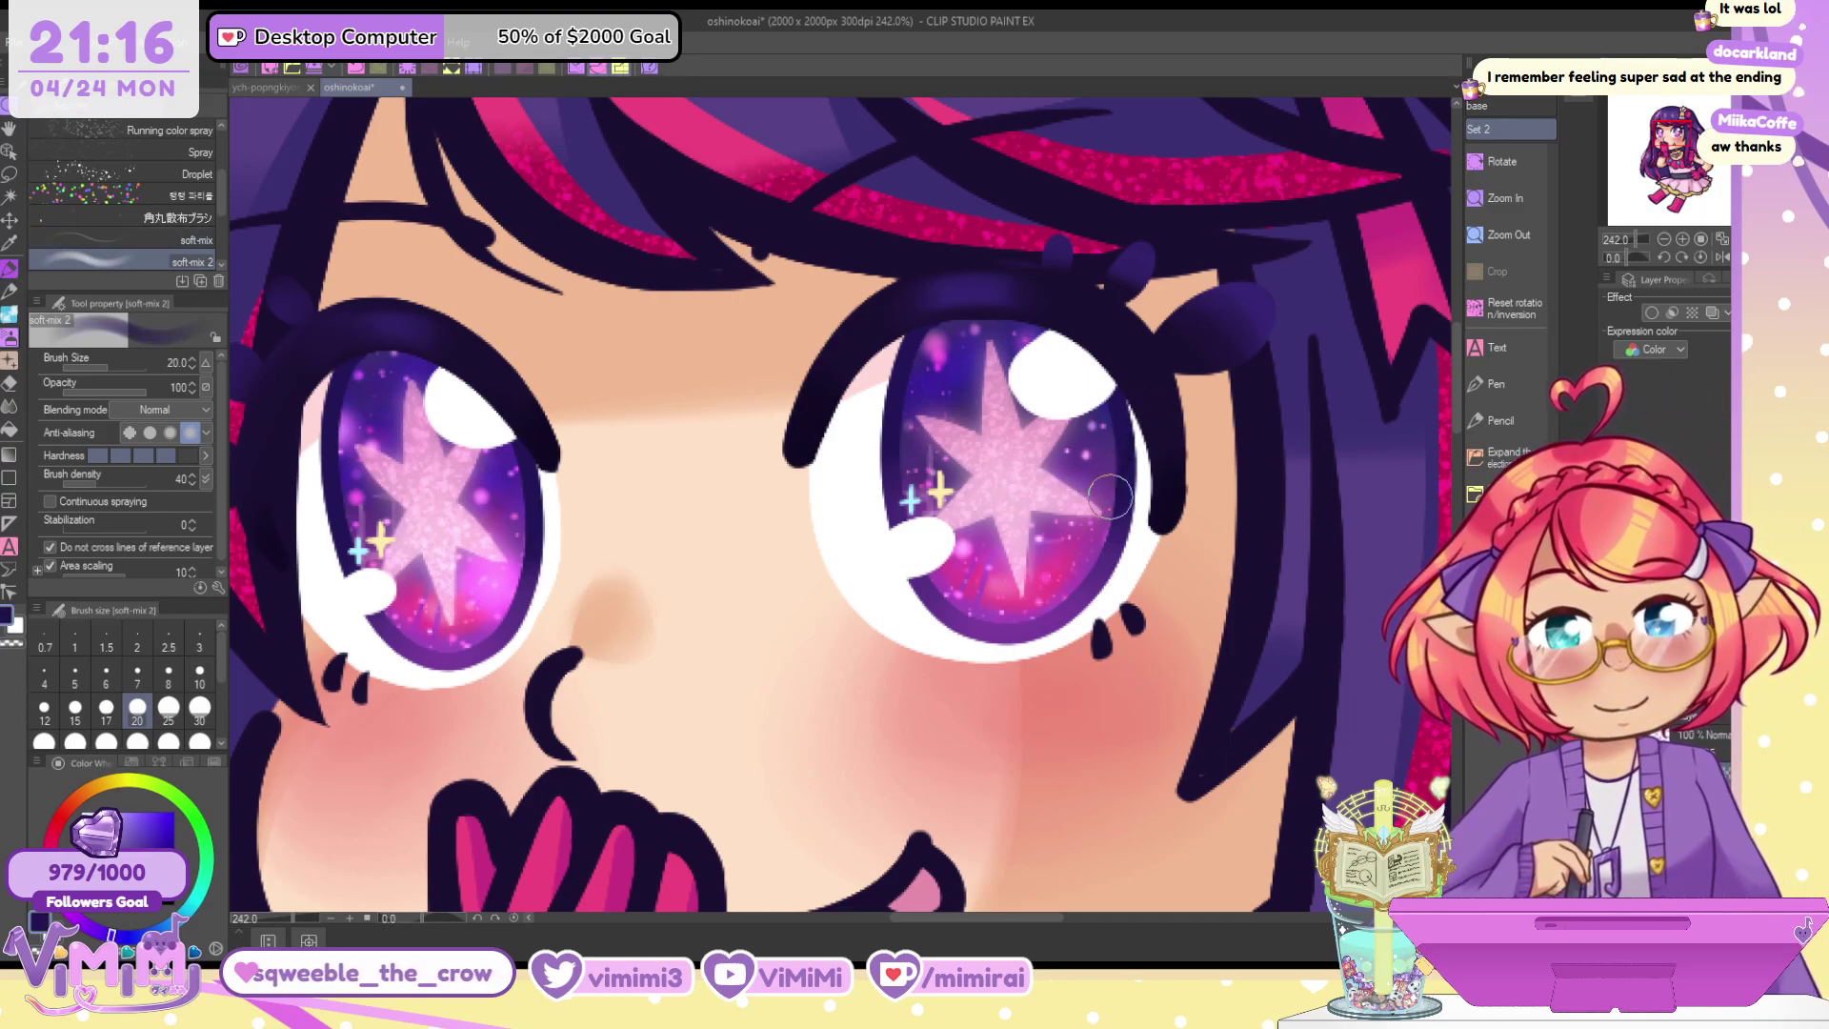
Switch to LAKI PEN 2 and recolour the top edge lines of both boots dark magenta at size 60
scroll(623, 489, "down", 5)
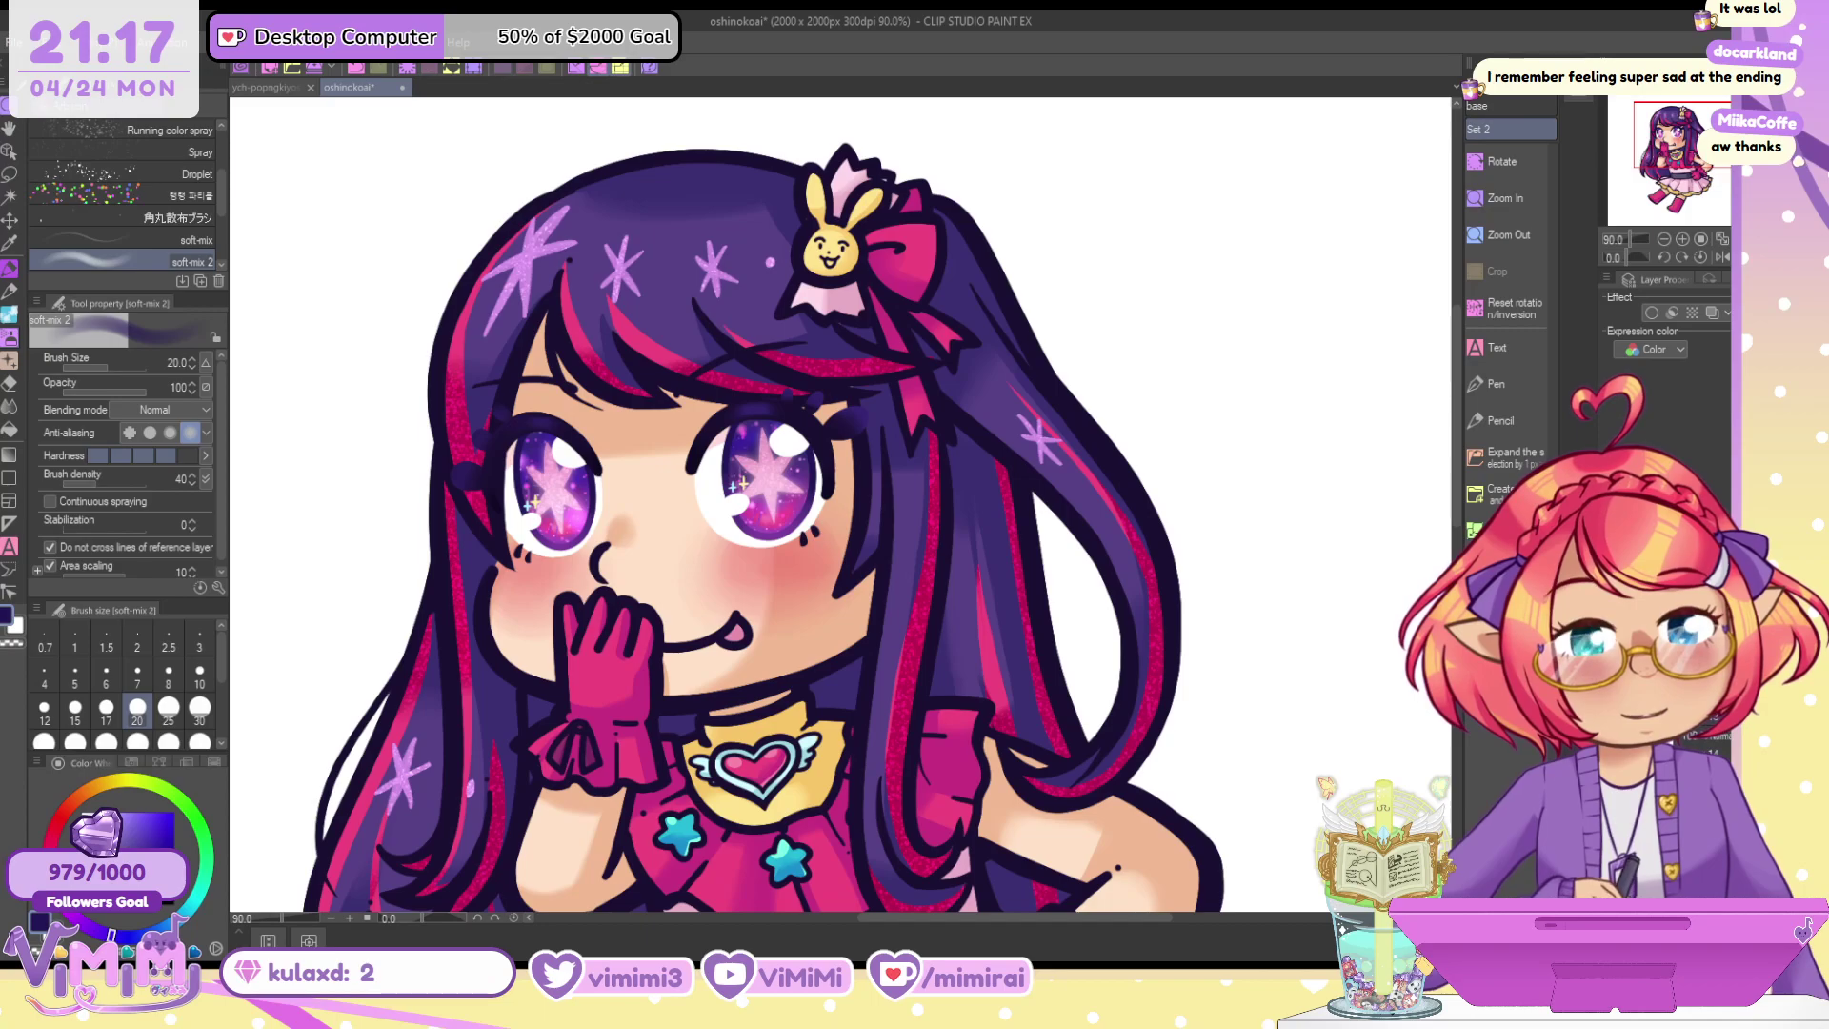
scroll(988, 249, "up", 2)
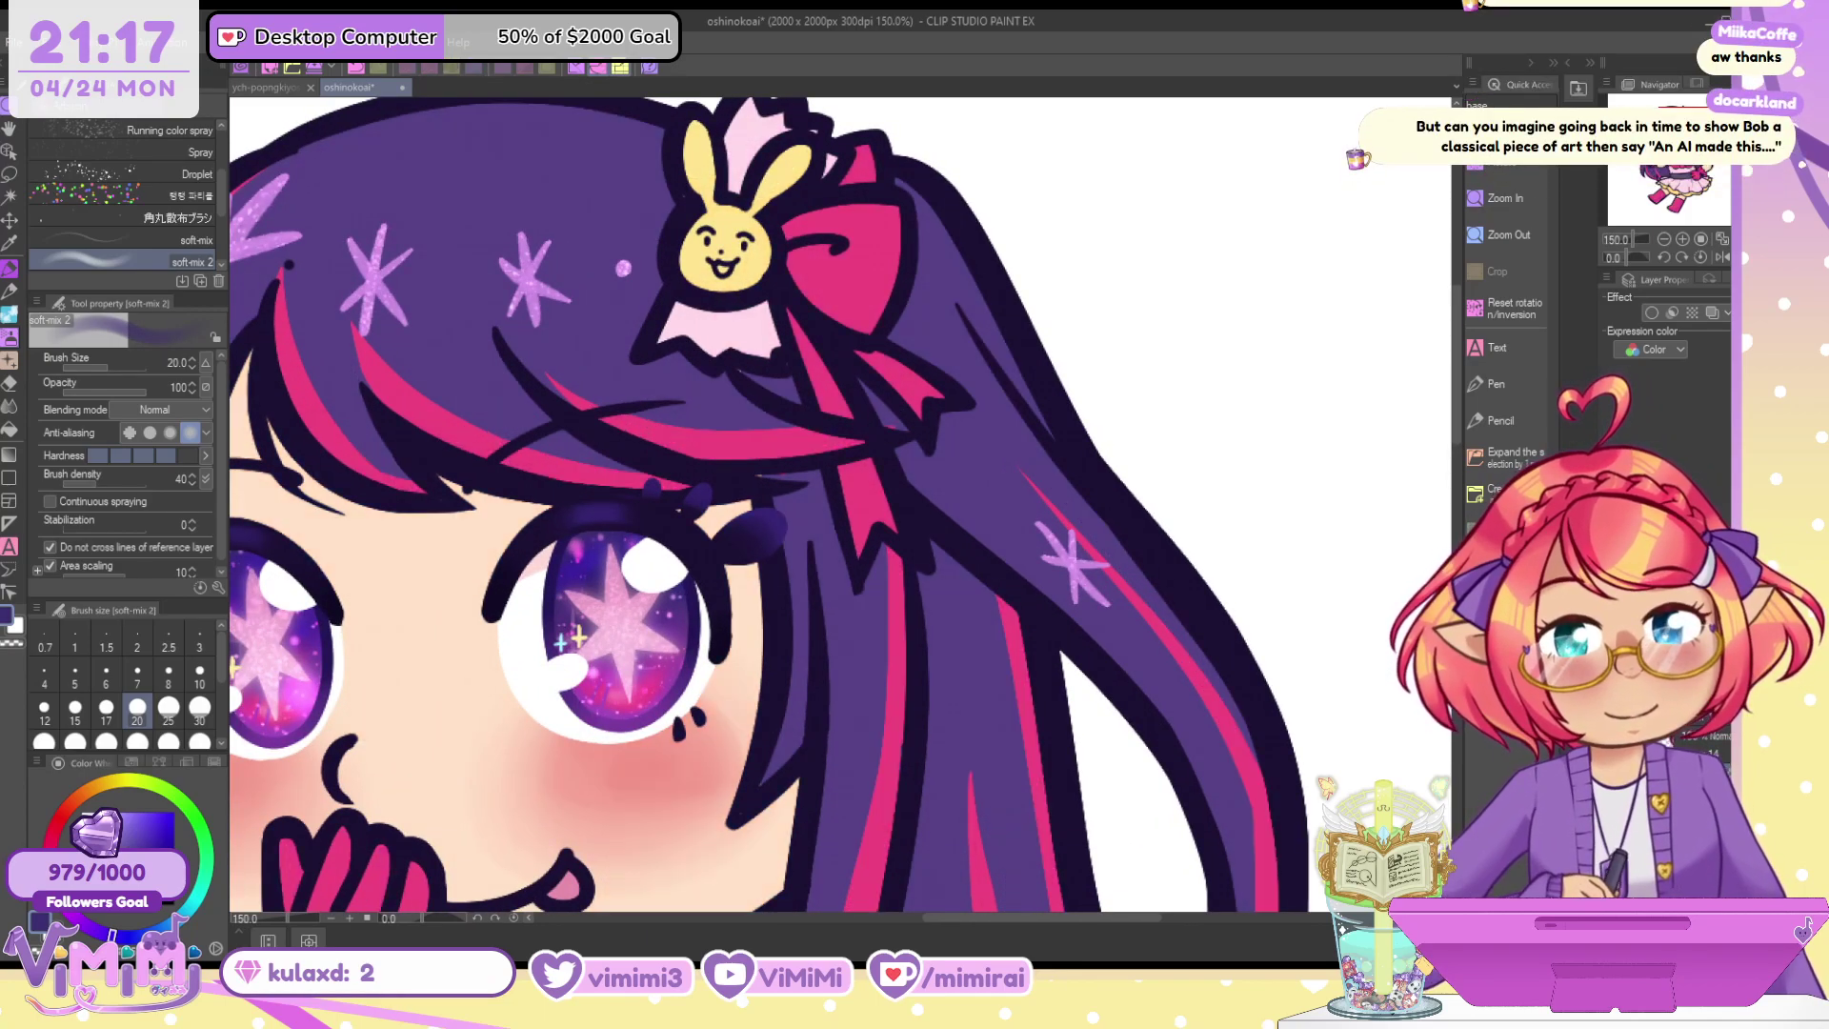
key("p")
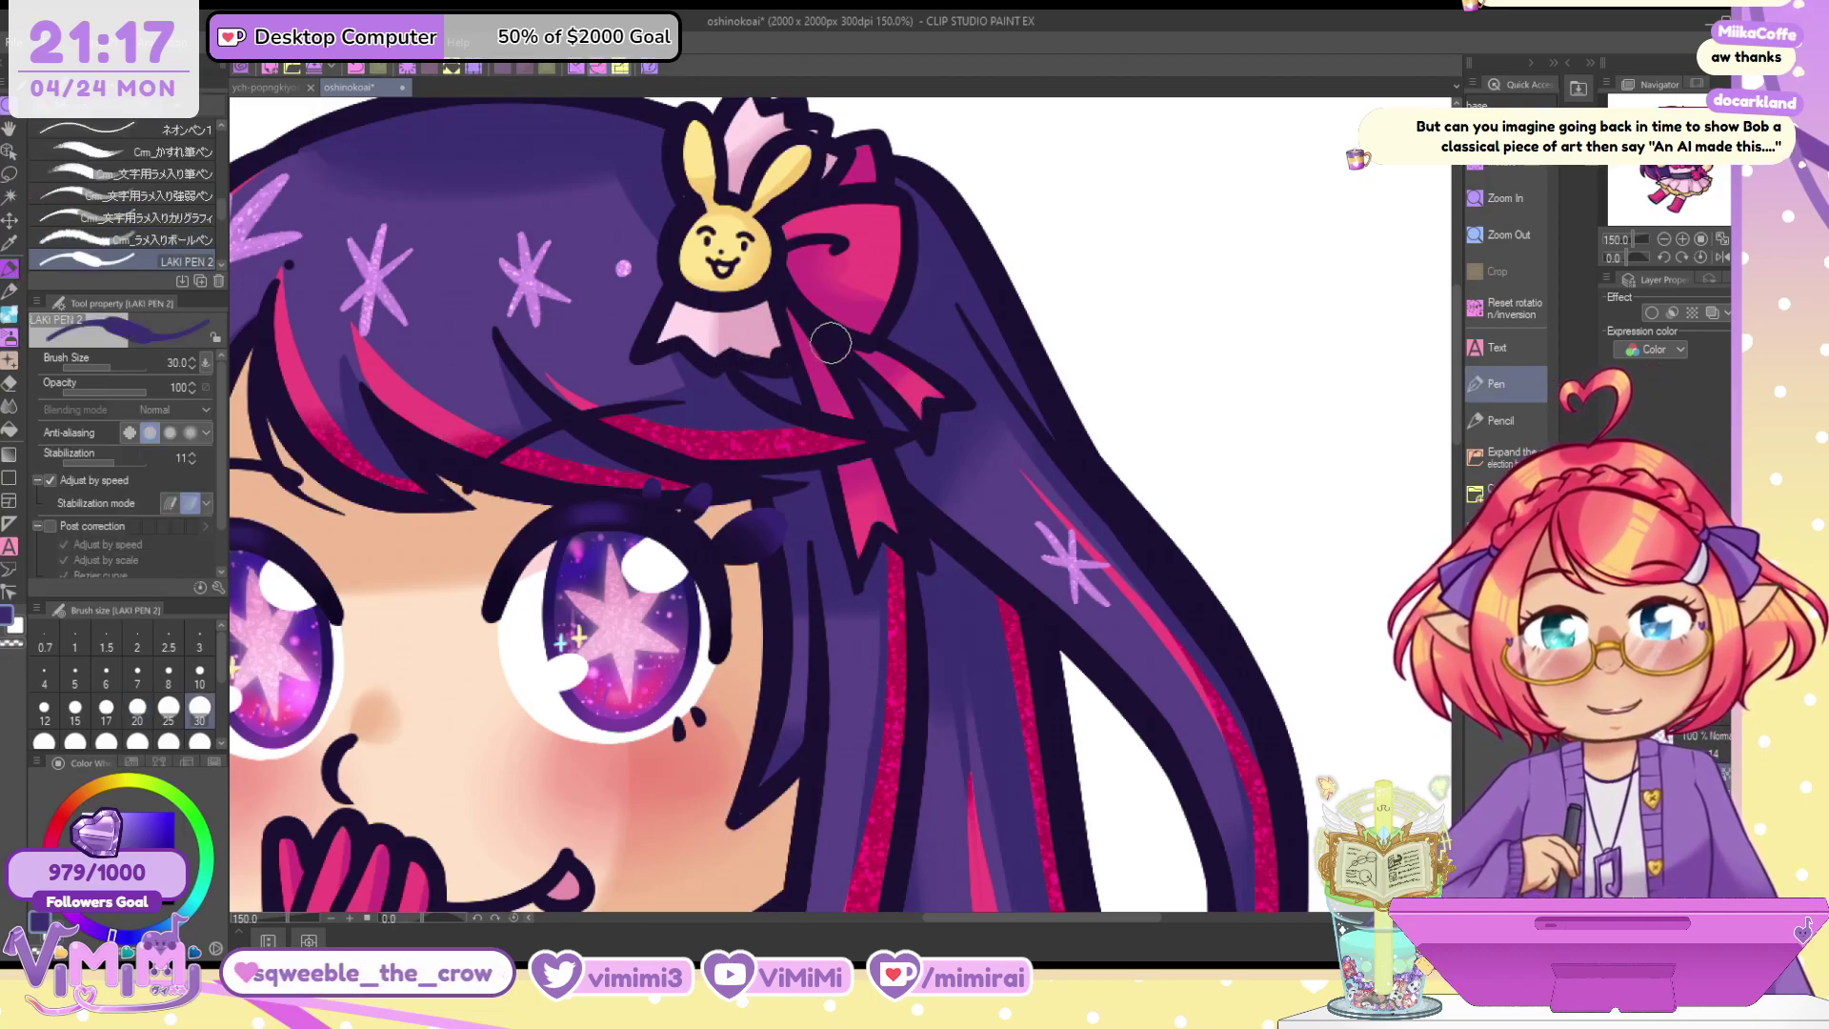
scroll(1031, 400, "down", 10)
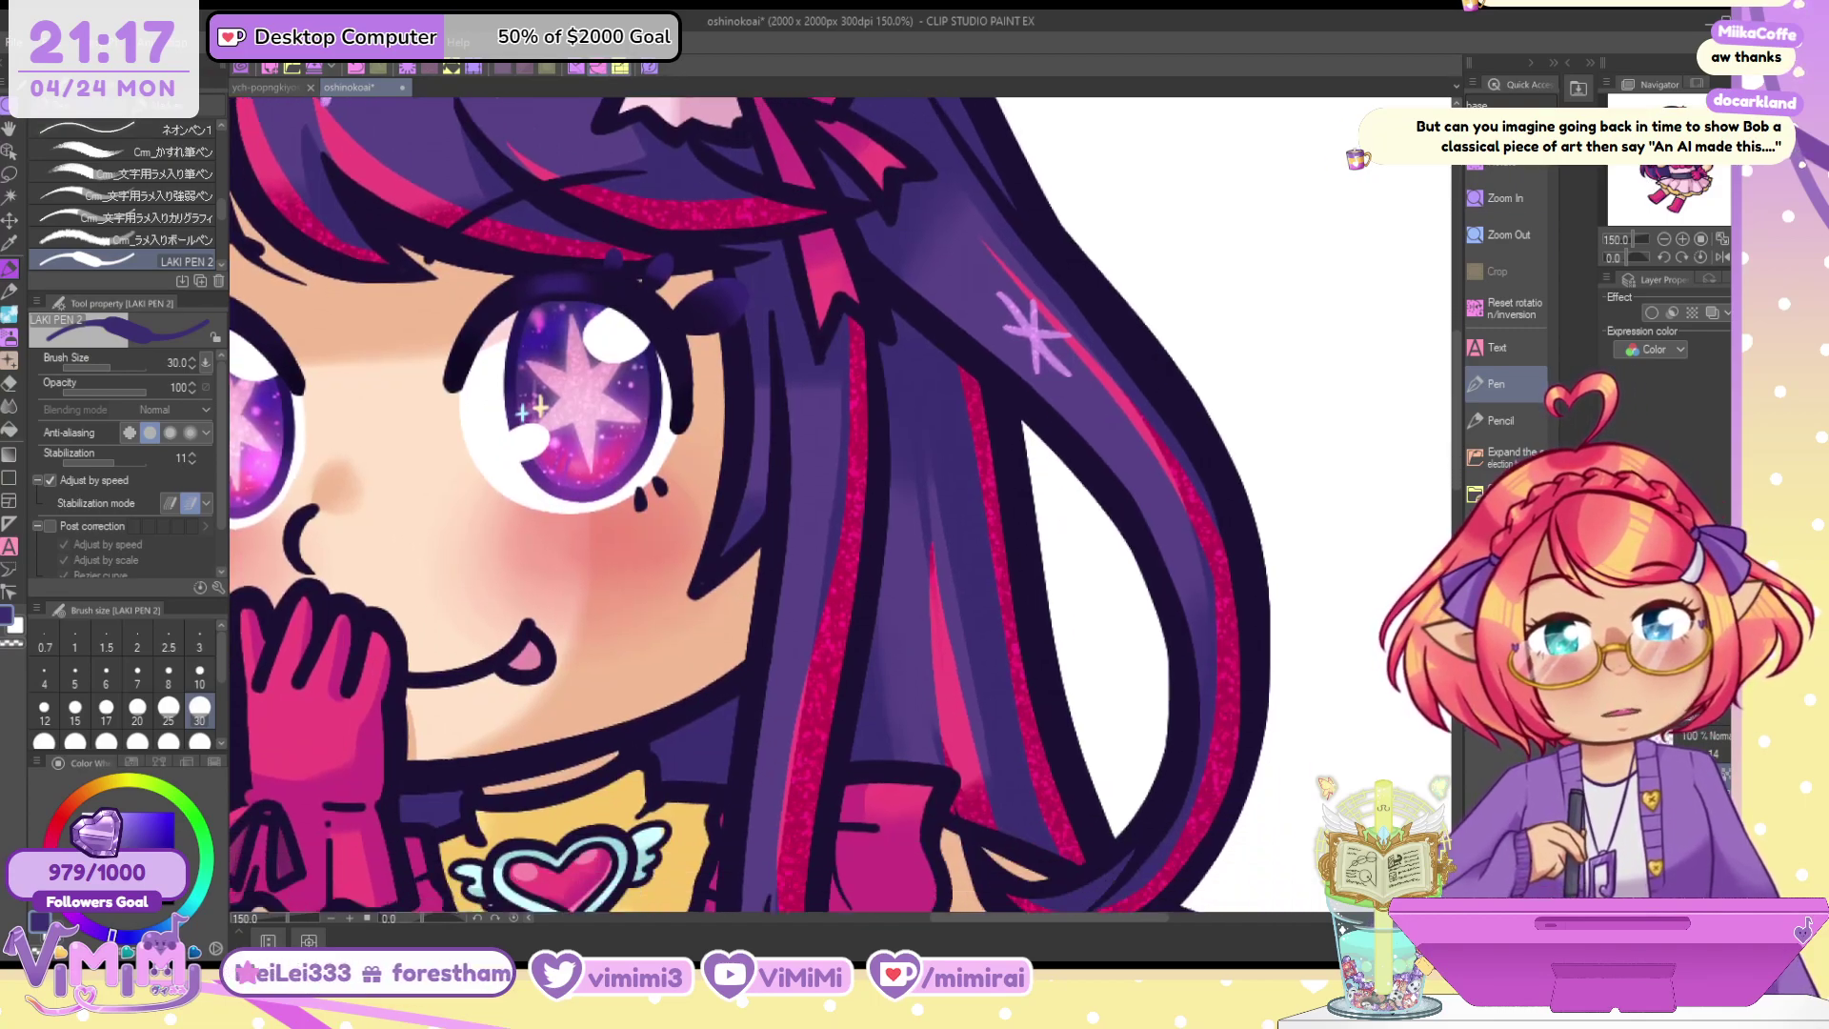
scroll(1046, 496, "down", 5)
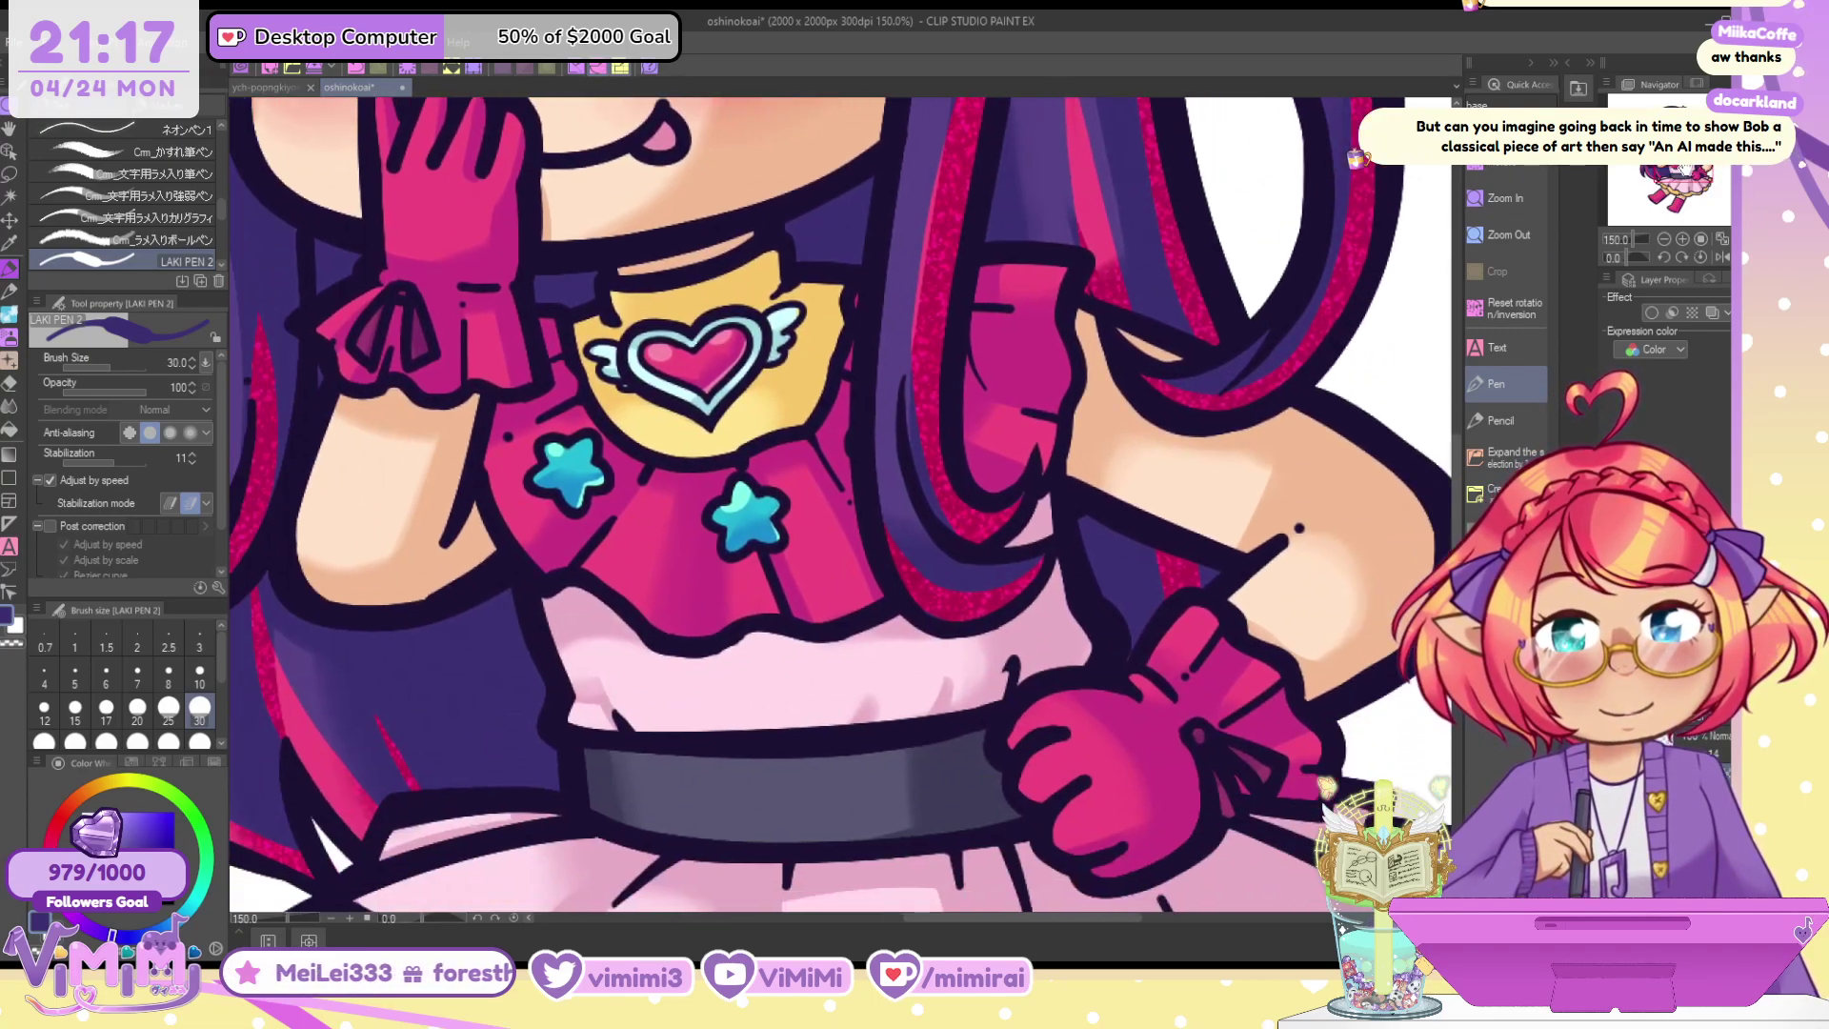
left_click(1030, 488, "alt")
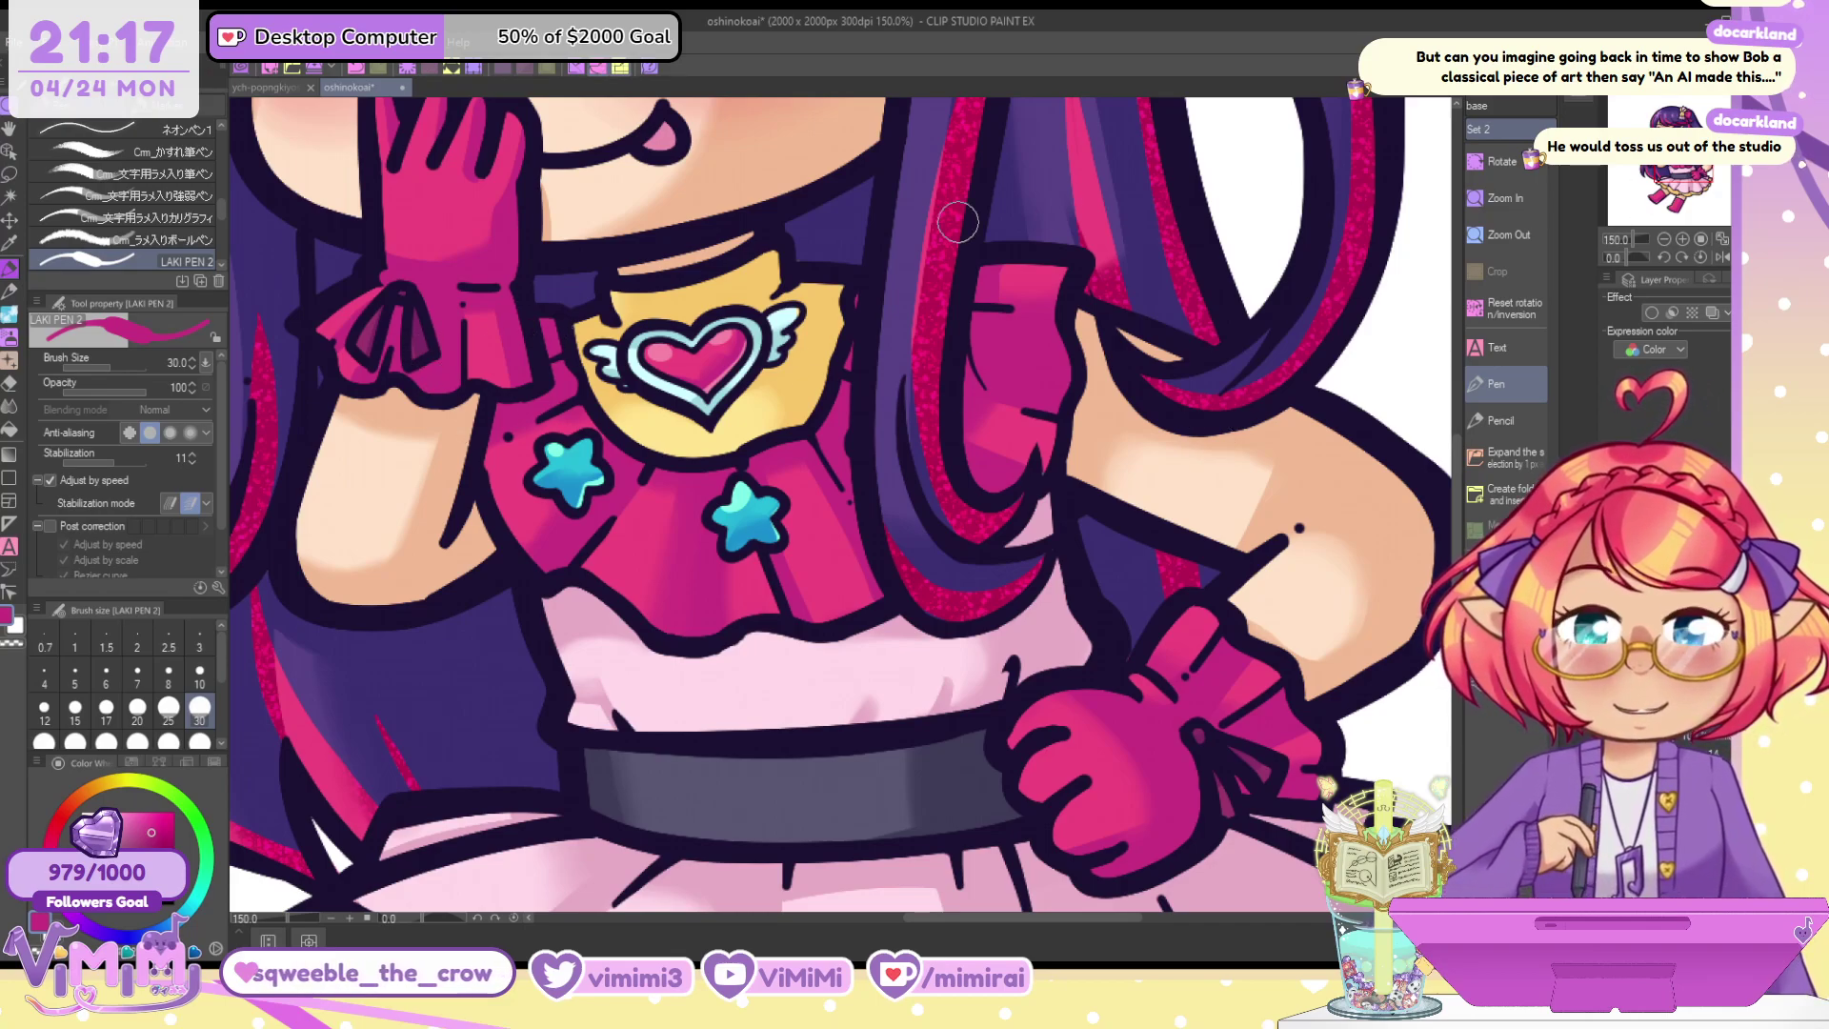
left_click(803, 254, "alt")
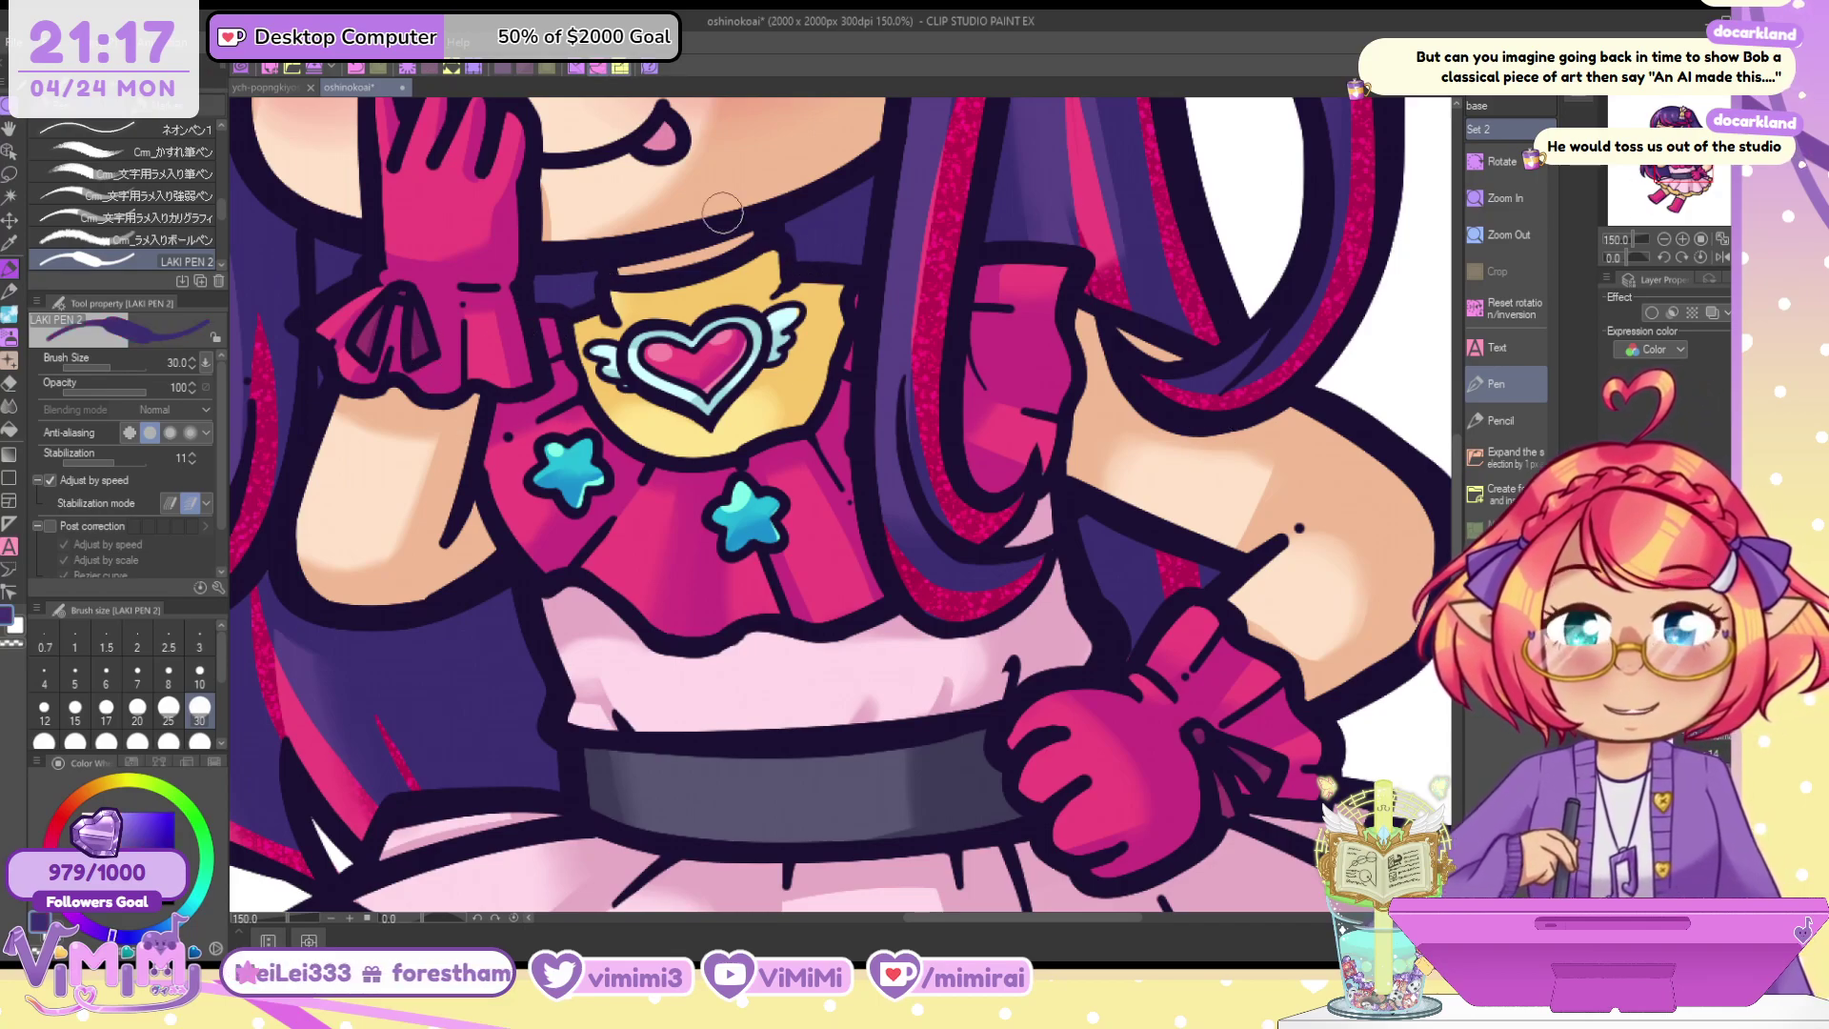
left_click_drag(723, 212, 971, 827)
left_click_drag(1680, 144, 1659, 197)
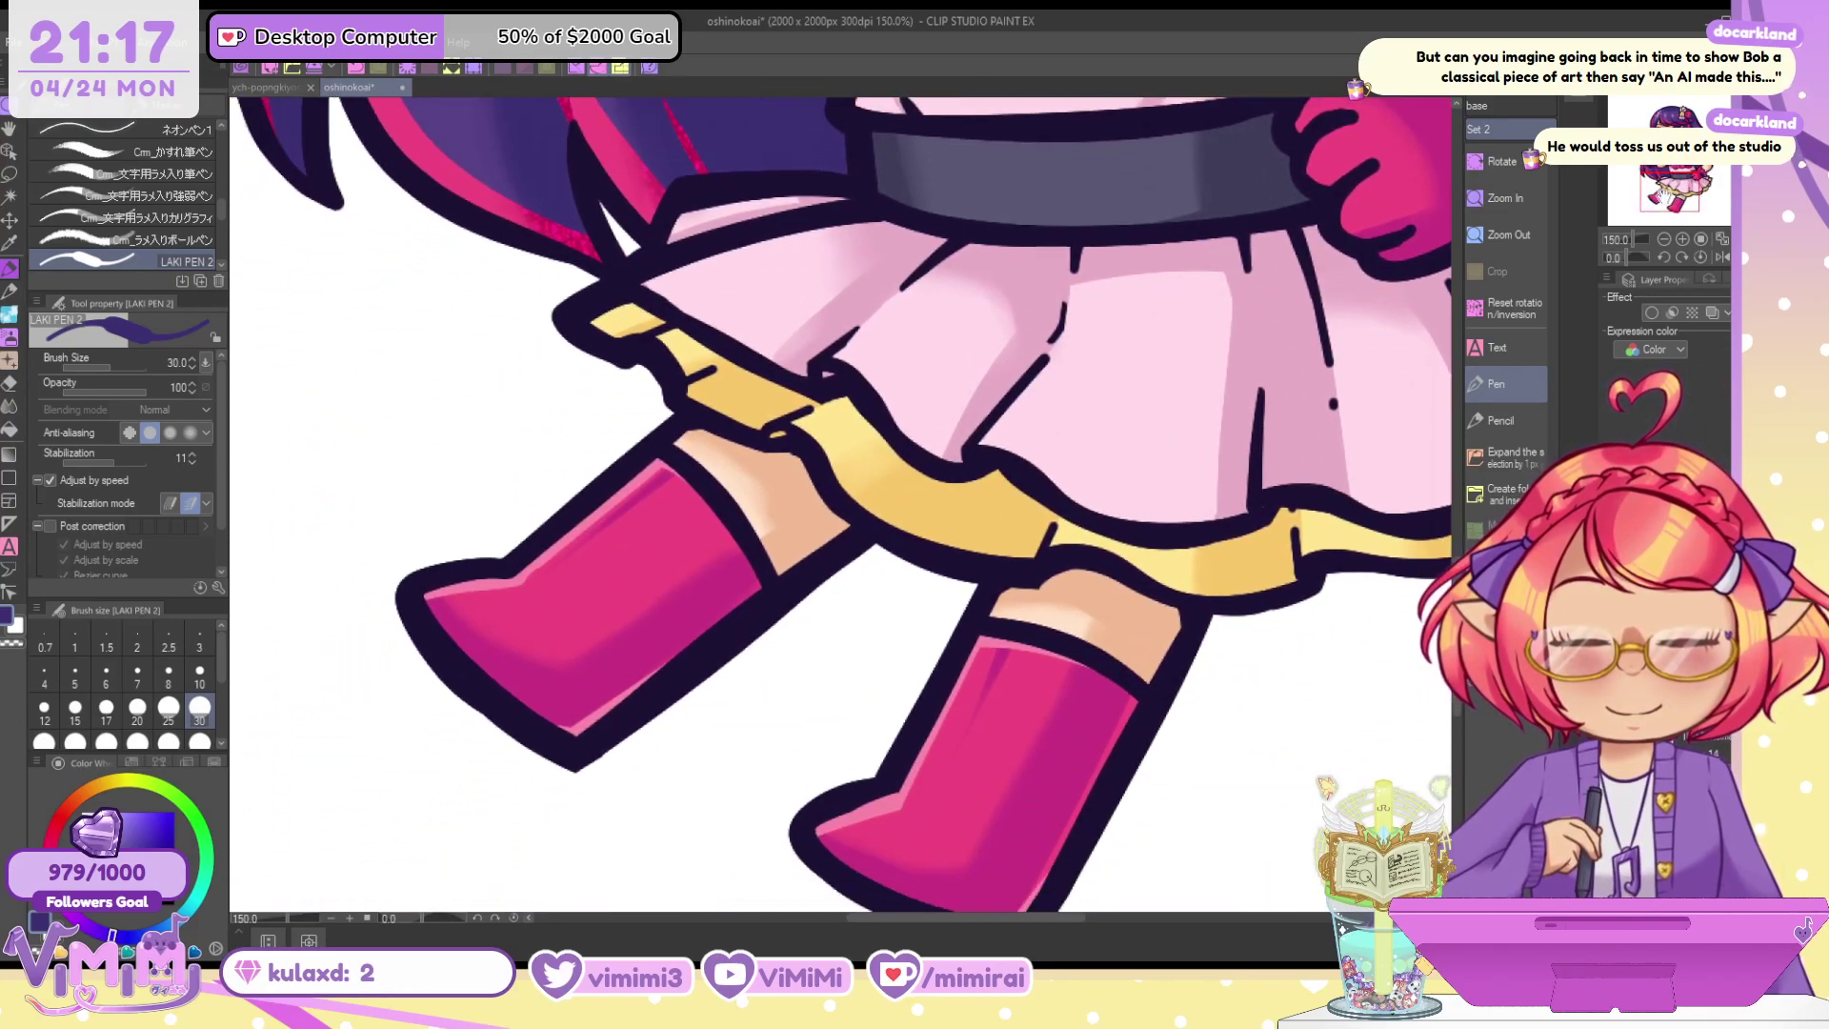
left_click(700, 595, "alt")
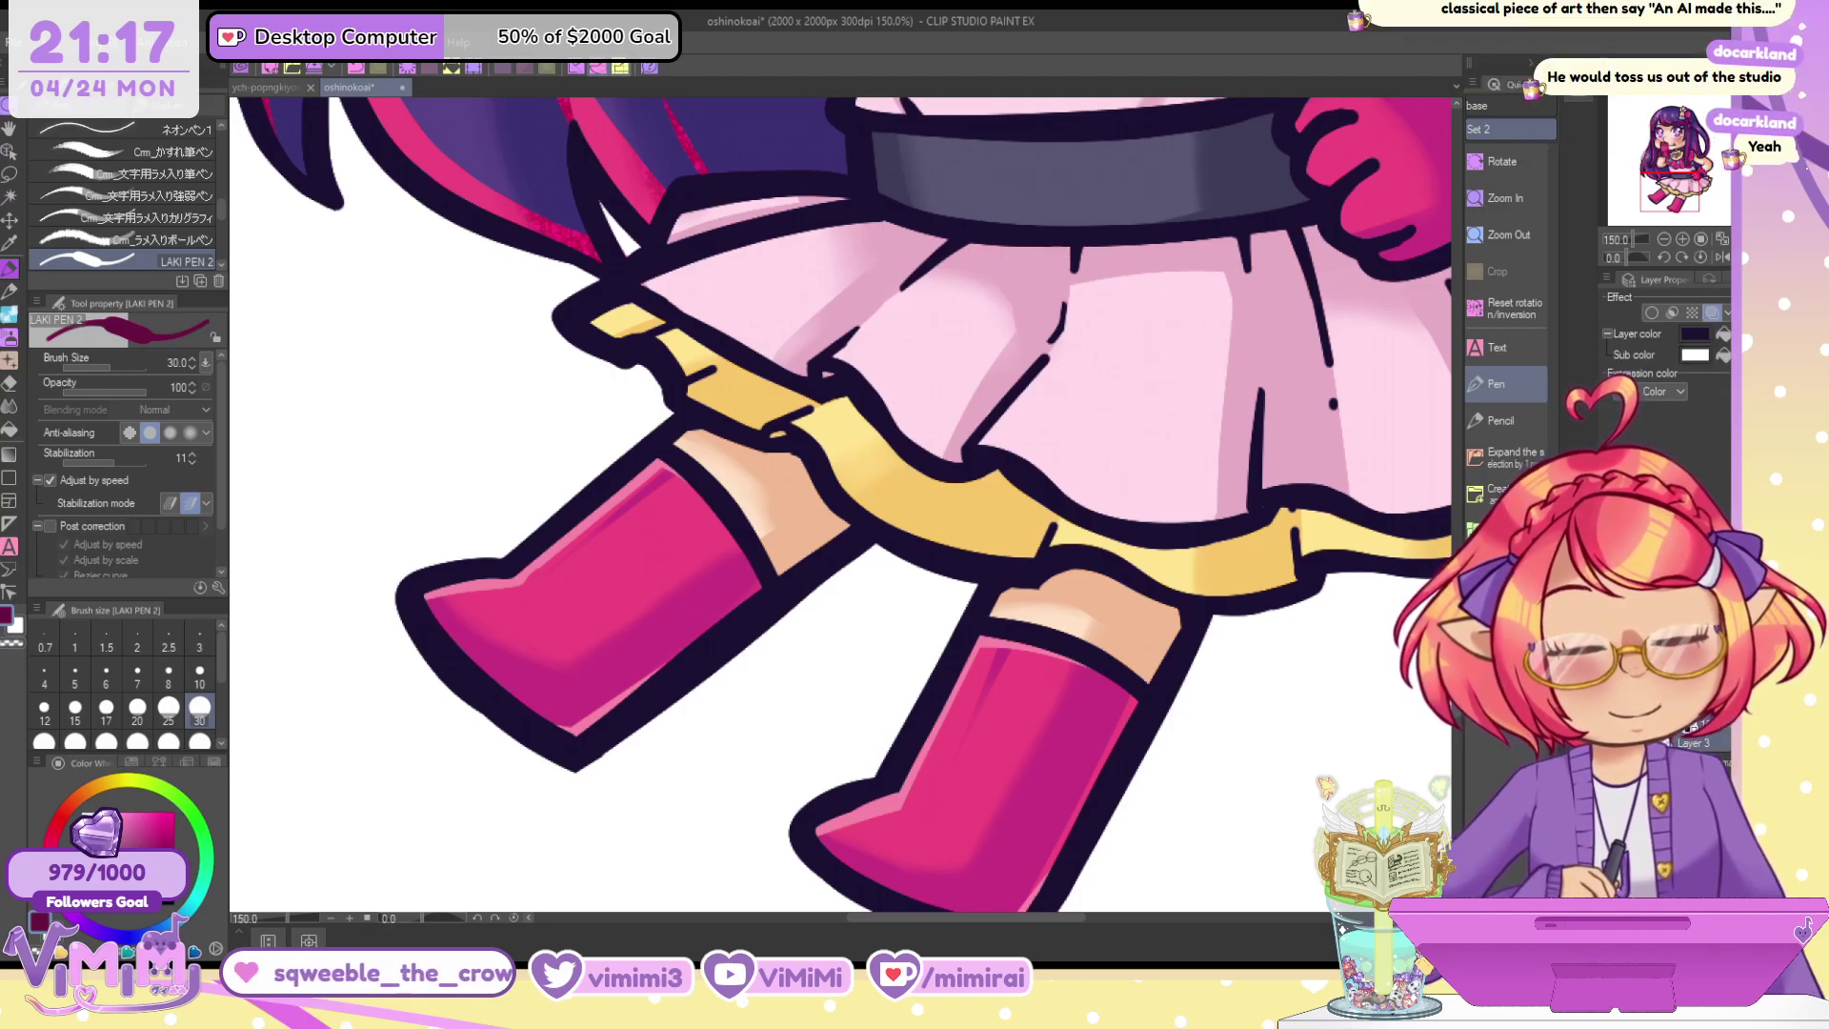
key("bracketright")
key("bracketright")
key("bracketright")
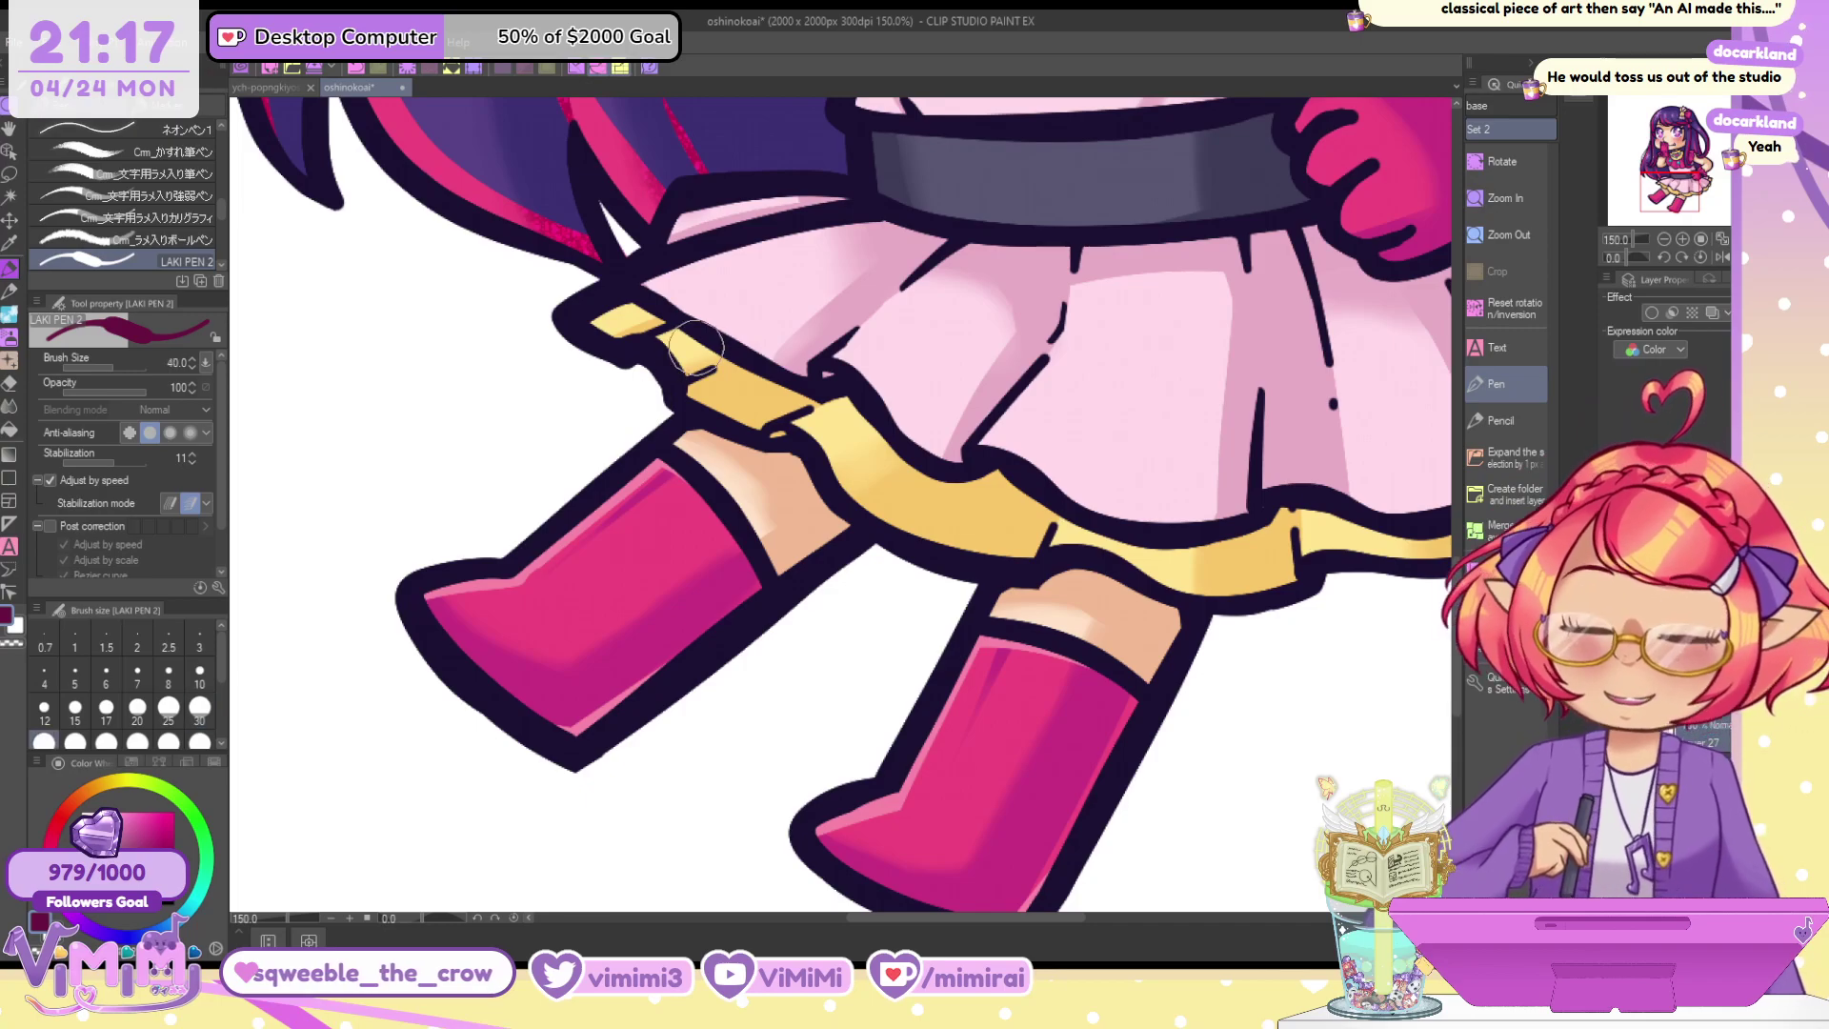
mouse_move(657, 479)
left_mouse_down()
mouse_move(711, 464)
mouse_move(684, 525)
mouse_move(751, 514)
mouse_move(737, 572)
mouse_move(780, 554)
left_mouse_up()
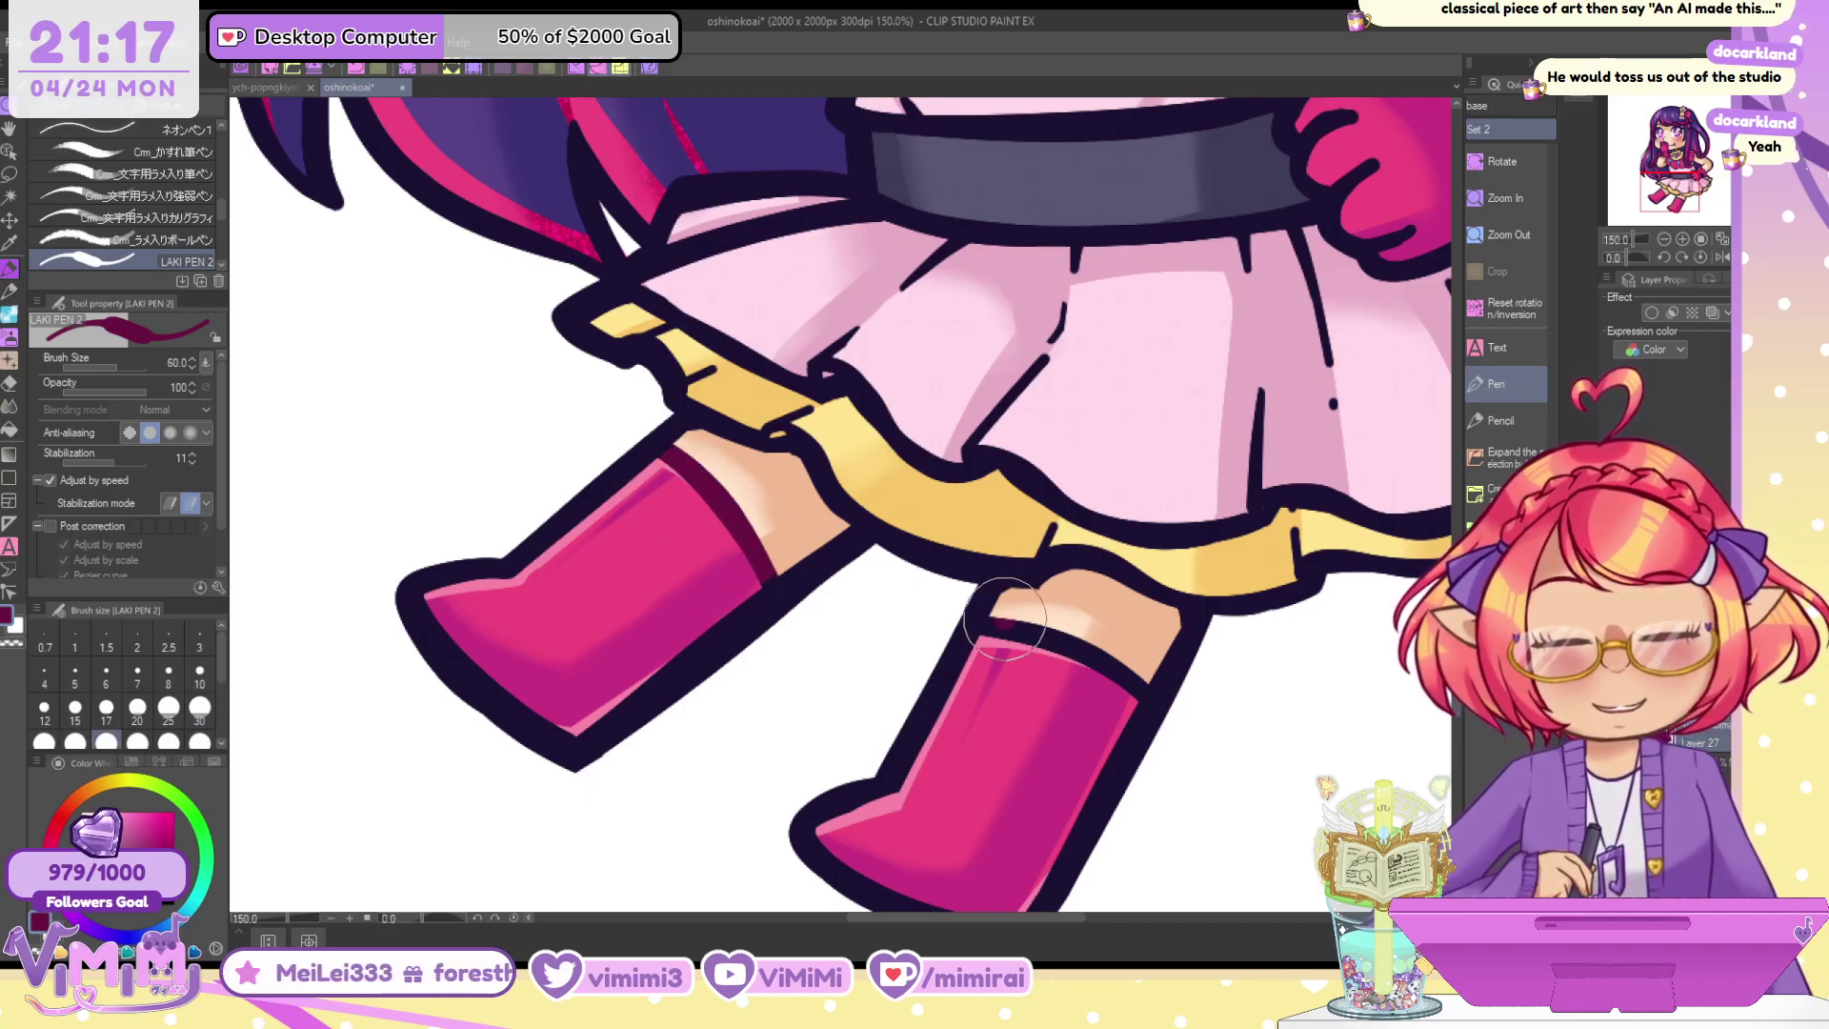
mouse_move(990, 623)
left_mouse_down()
mouse_move(1044, 617)
mouse_move(1086, 685)
mouse_move(1129, 651)
left_mouse_up()
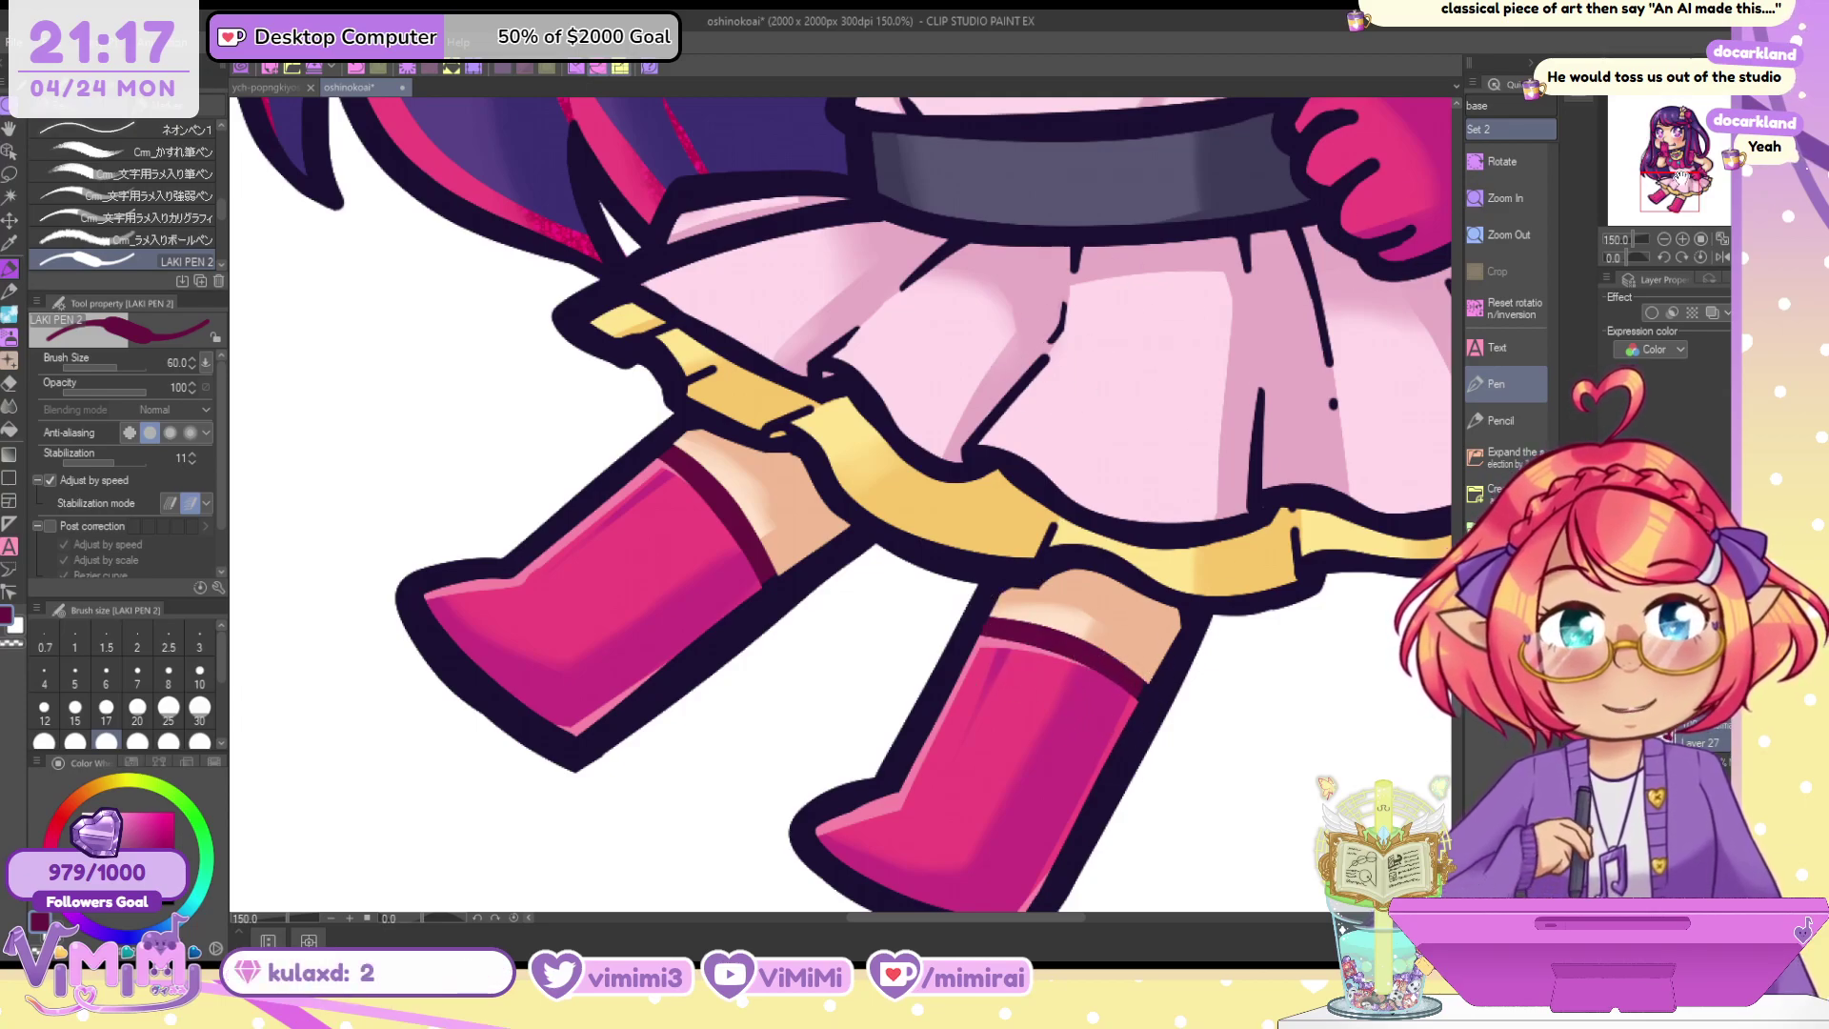
Recolour the inner fold lines of the glove resting on the hip dark magenta with the pen at size 50
left_click_drag(1346, 153, 1232, 476)
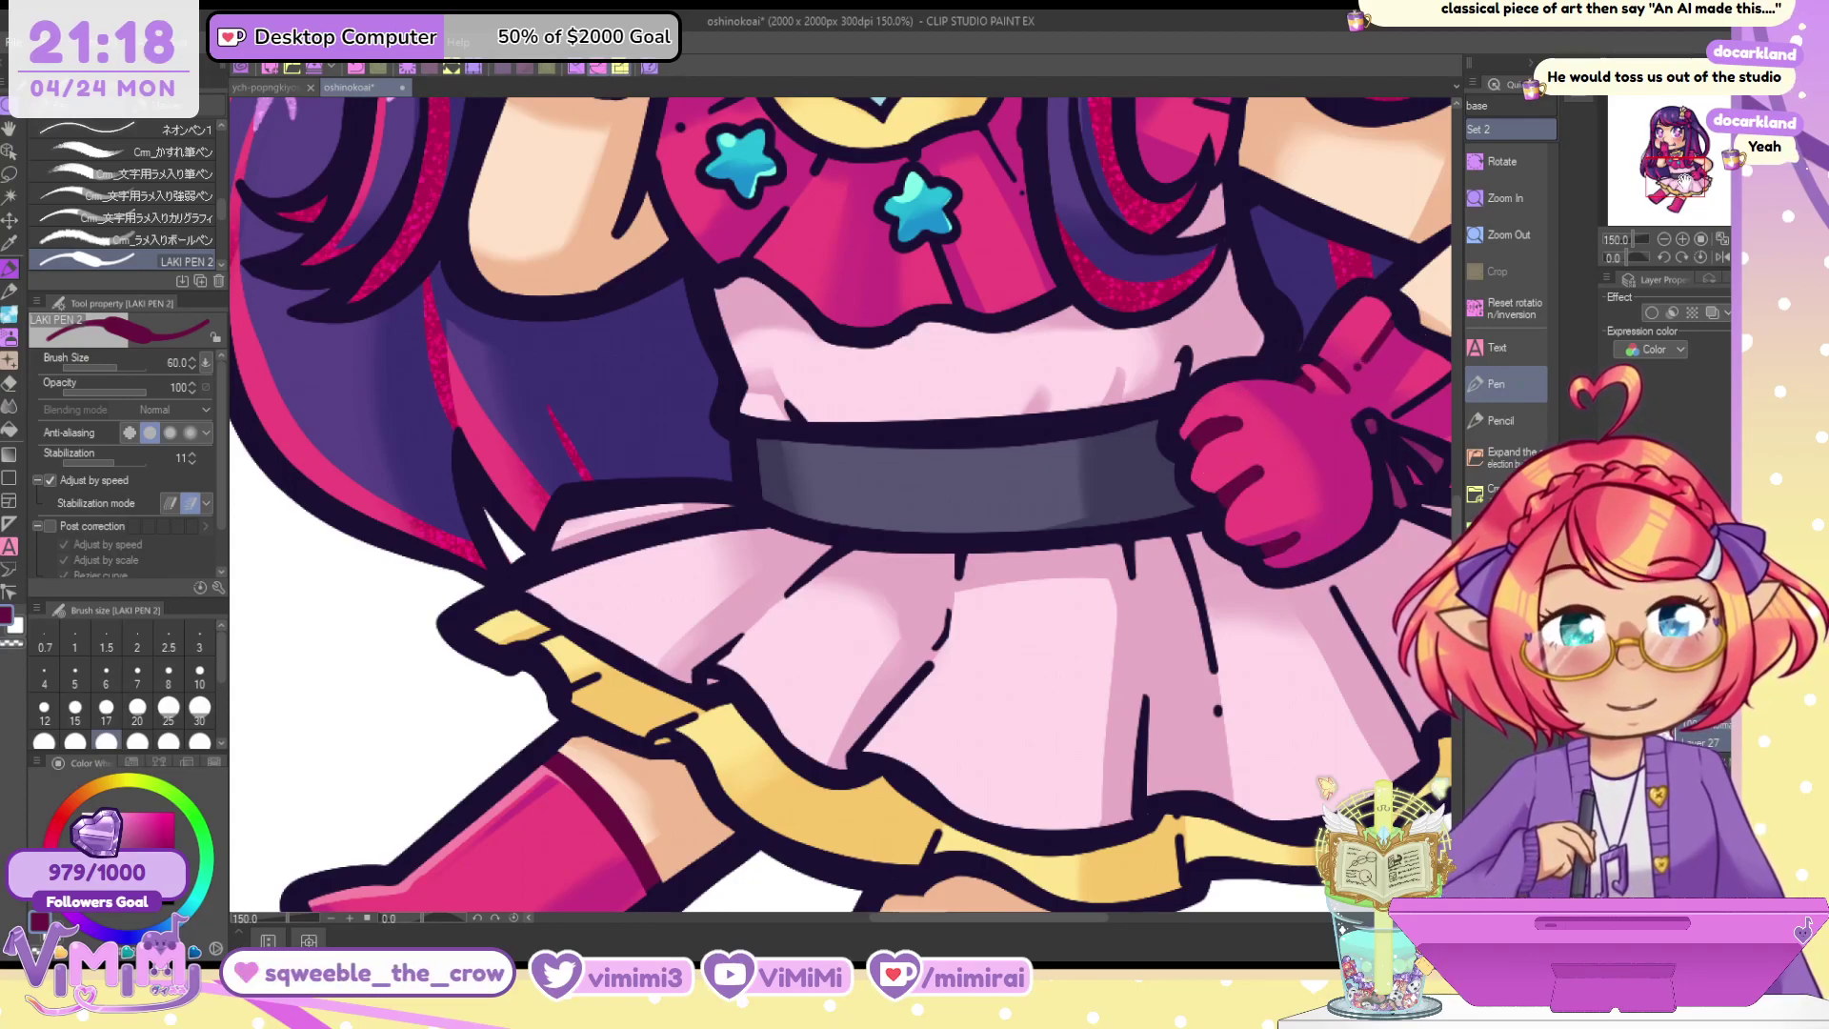
left_click_drag(1684, 166, 1692, 169)
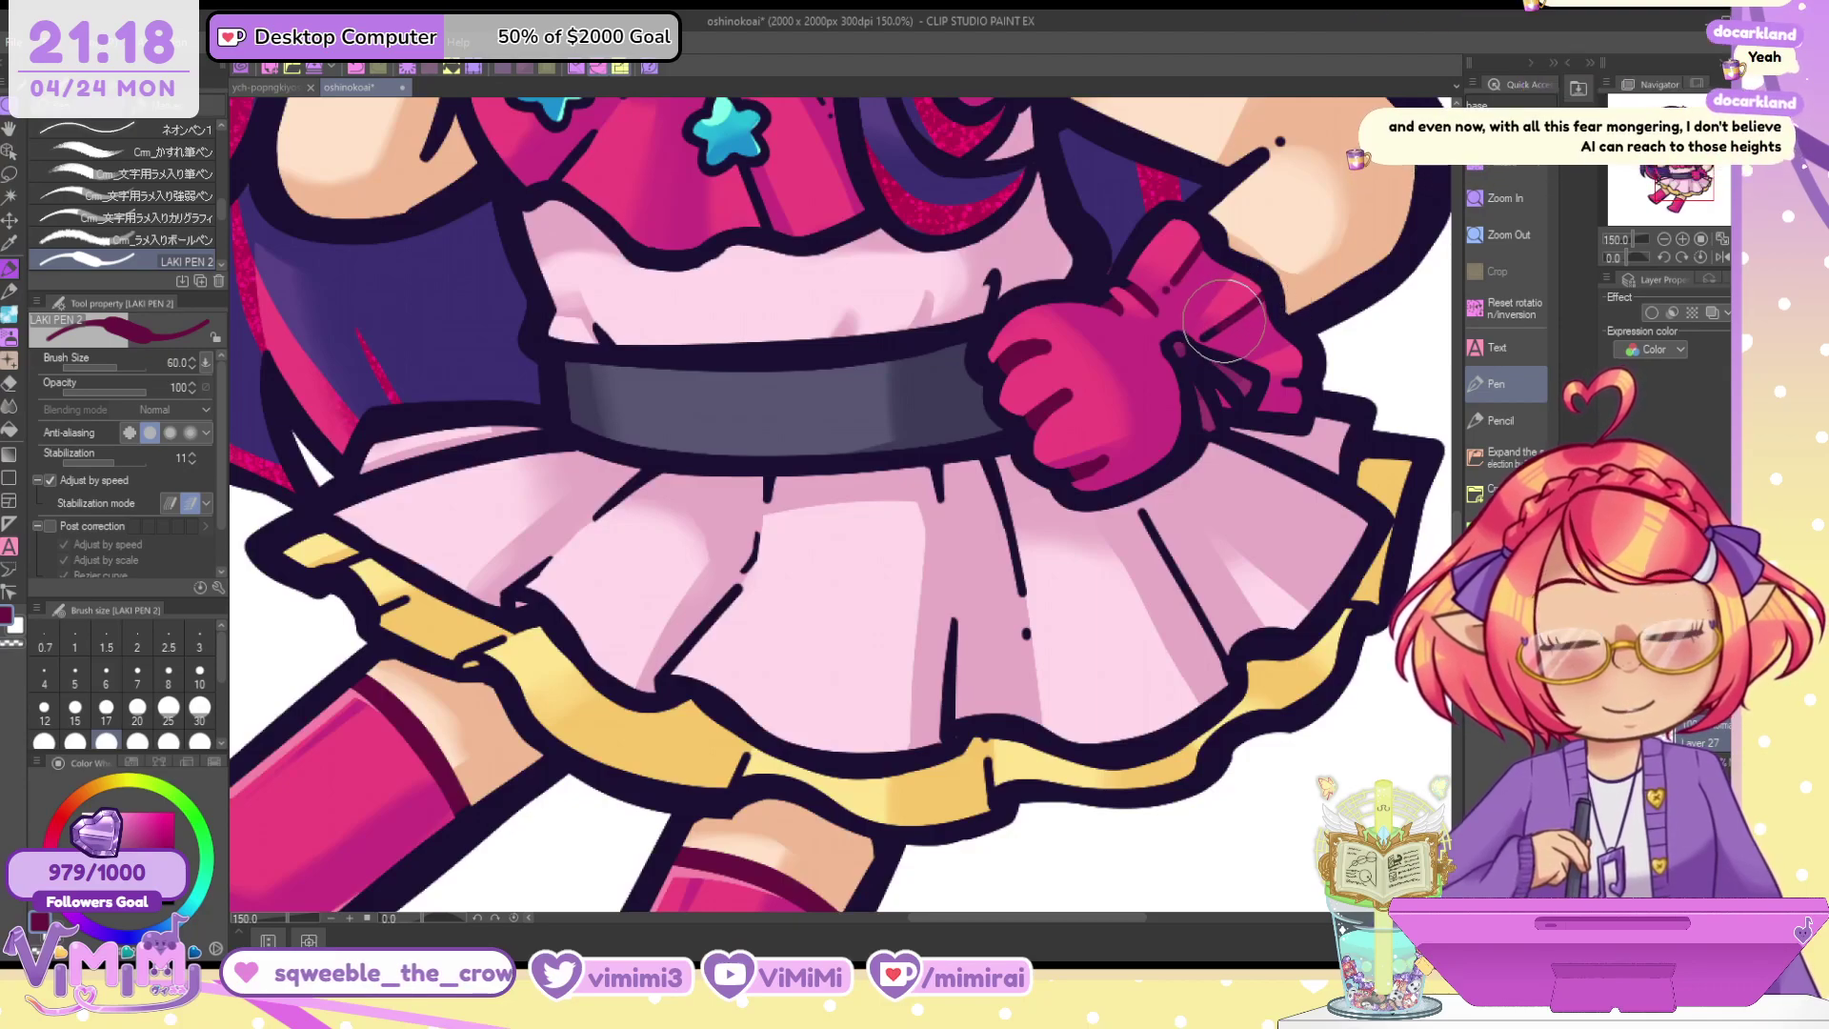
key("bracketleft")
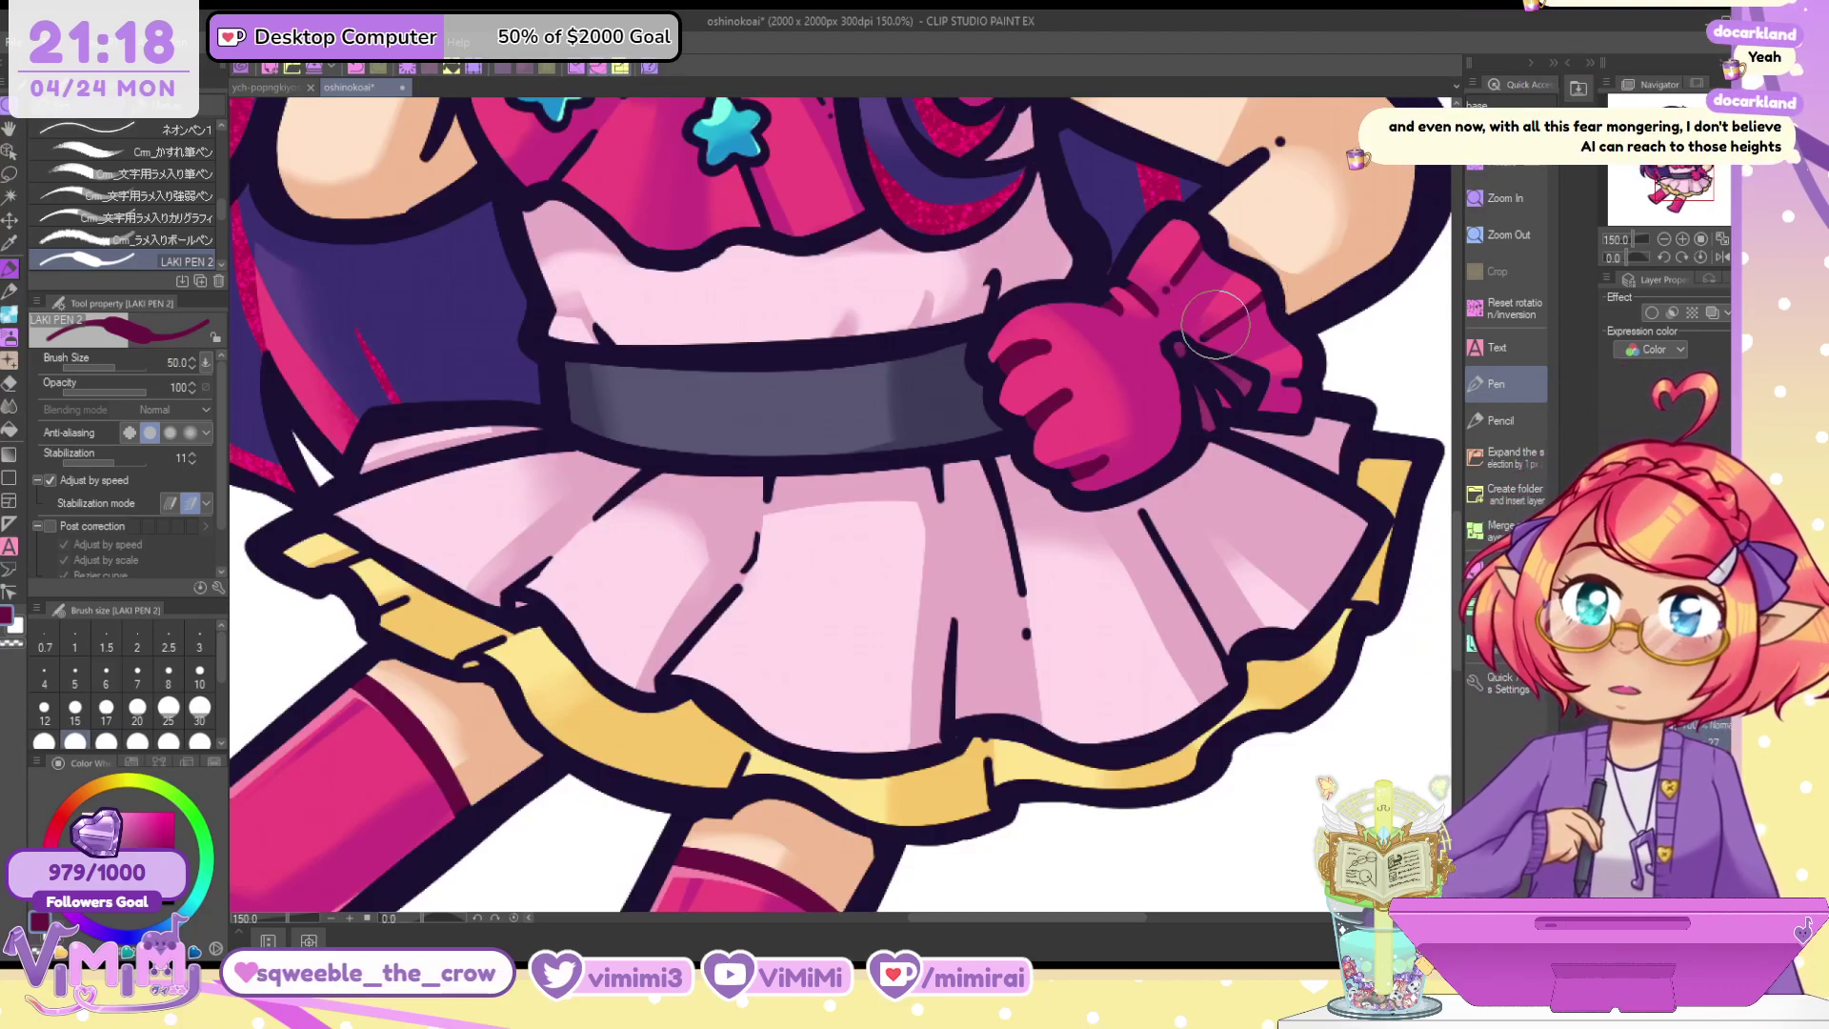
left_click(1113, 232, "alt")
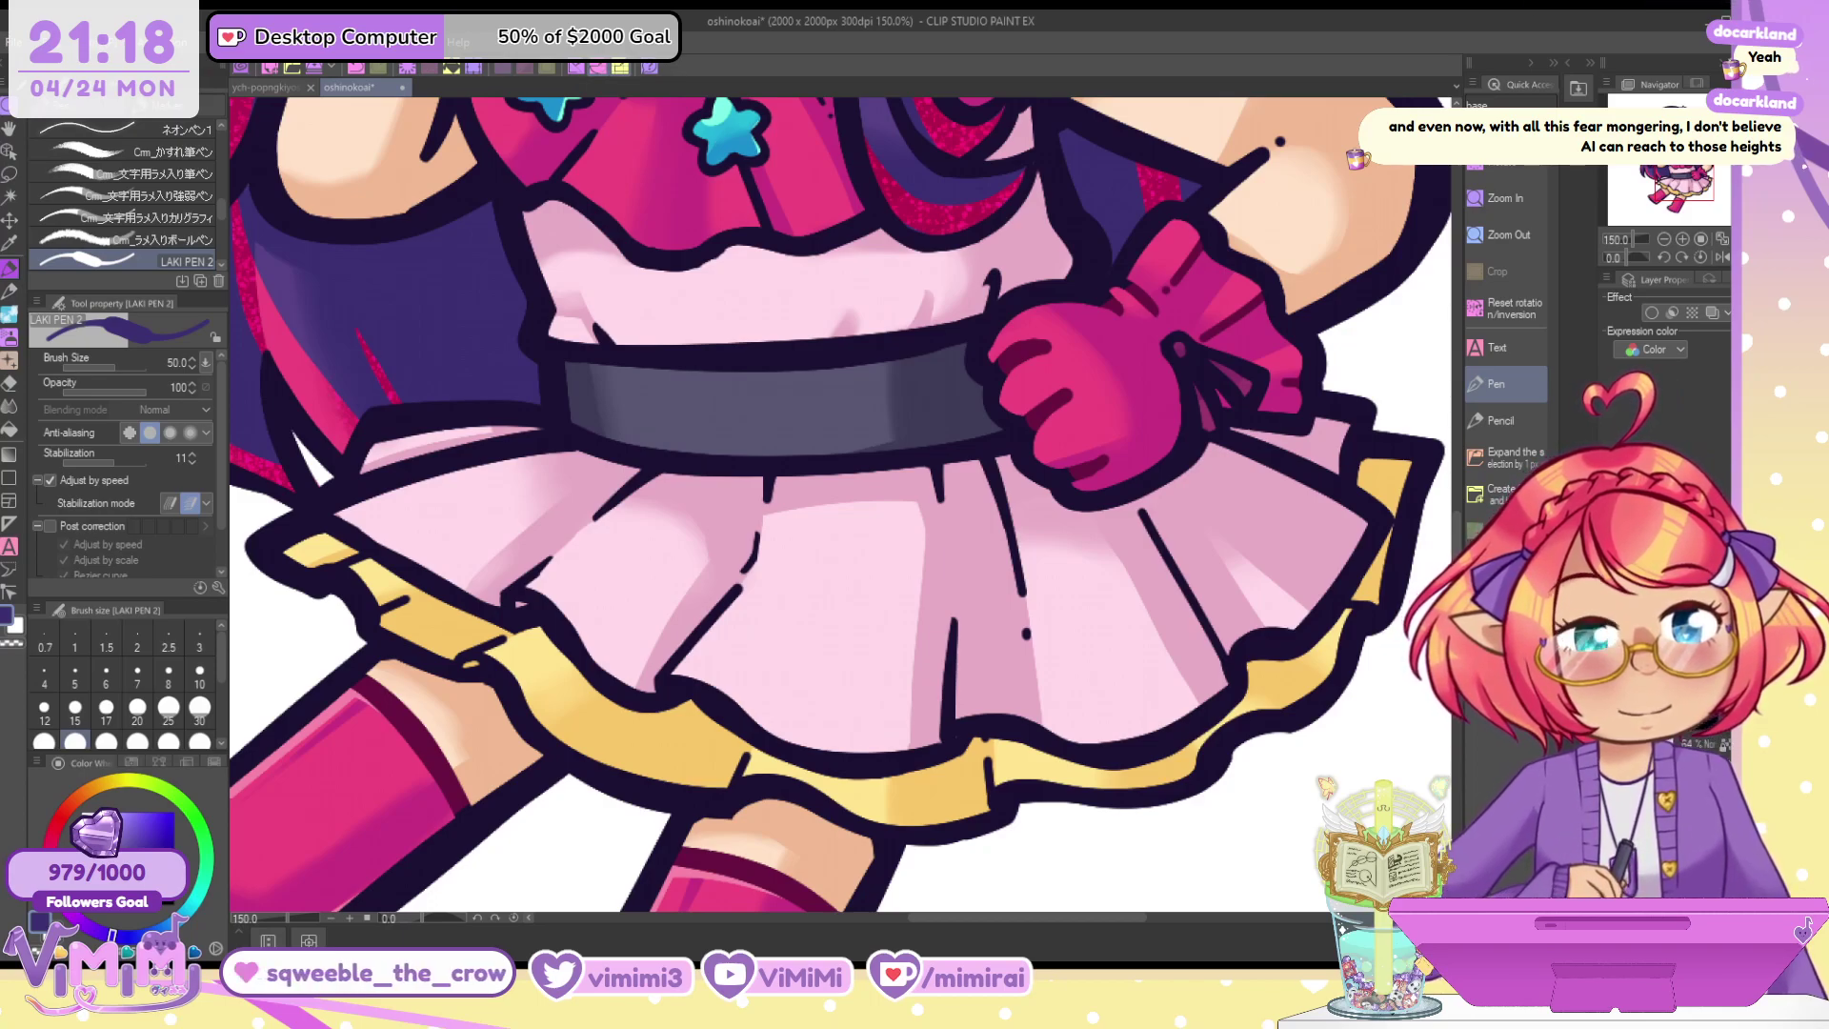
left_click(1131, 303, "alt")
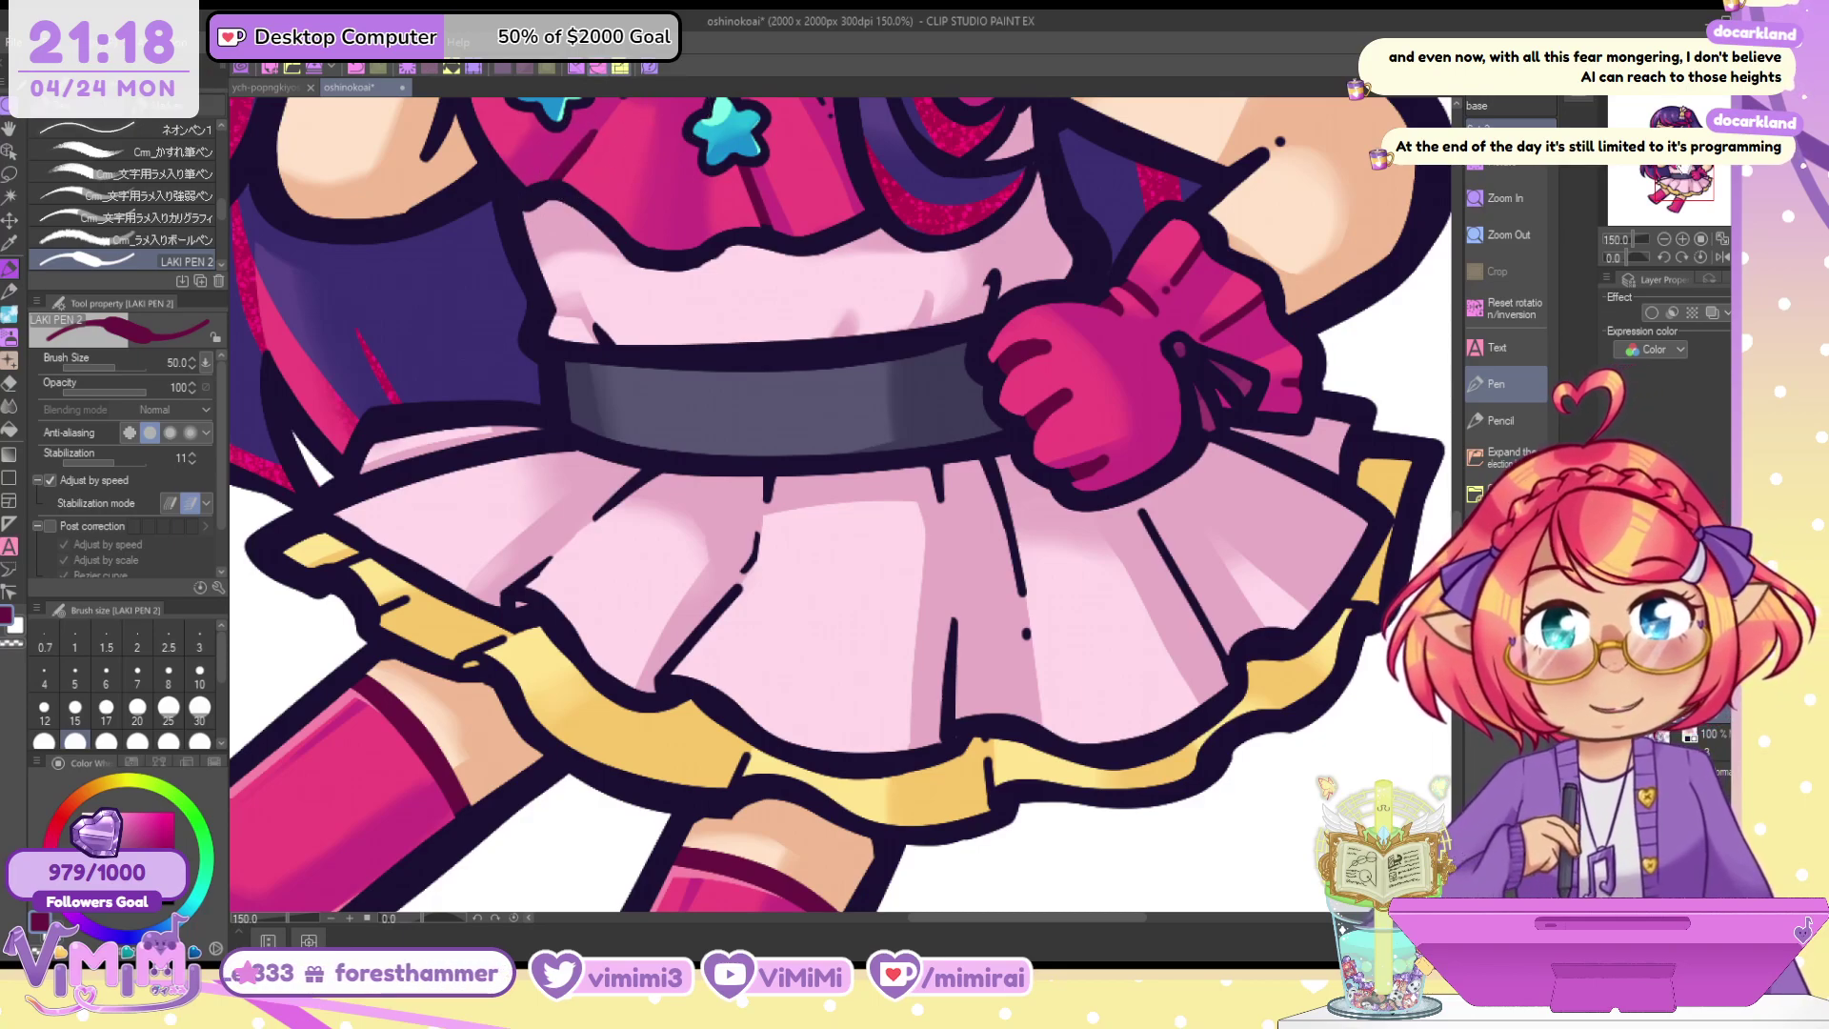
Sample the dark magenta again and recolour the fold lines of the ruffled bodice around the blue stars at size 25
key("ctrl+shift+n")
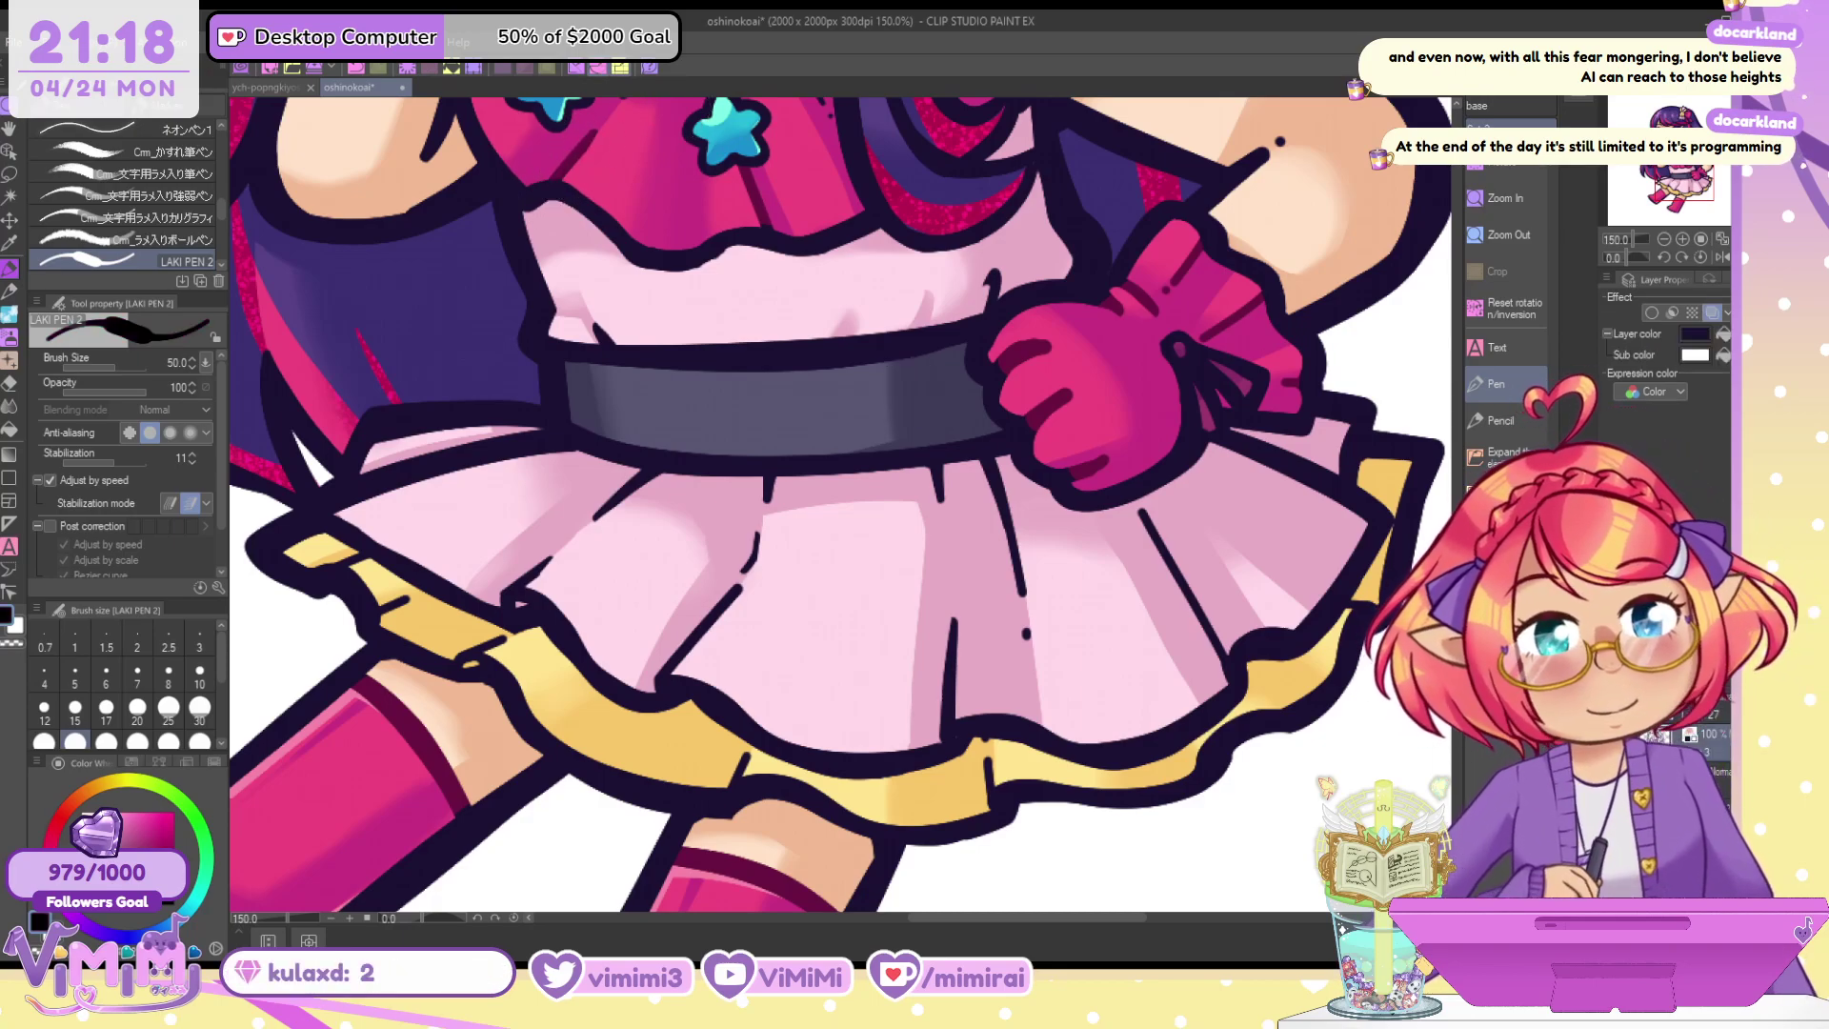
scroll(702, 186, "up", 1)
key("bracketleft")
key("bracketleft")
key("bracketleft")
key("bracketleft")
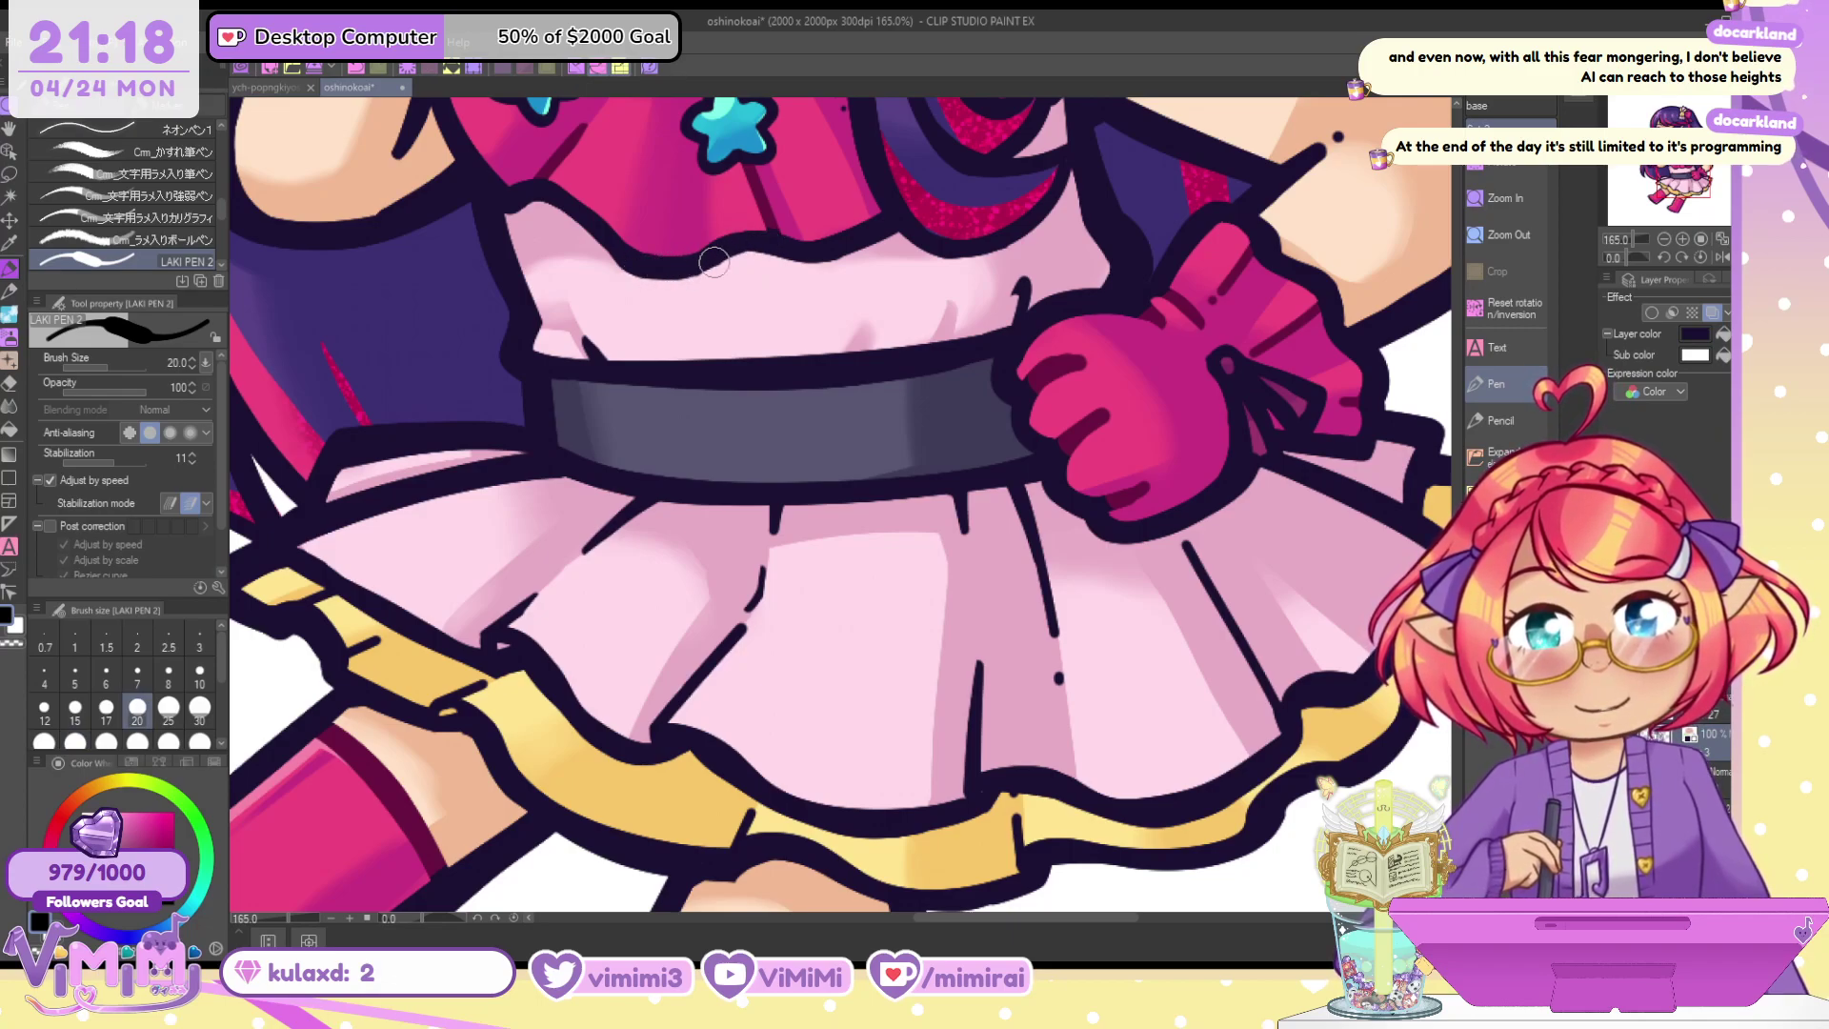
key("ctrl+e")
left_click(771, 206, "alt")
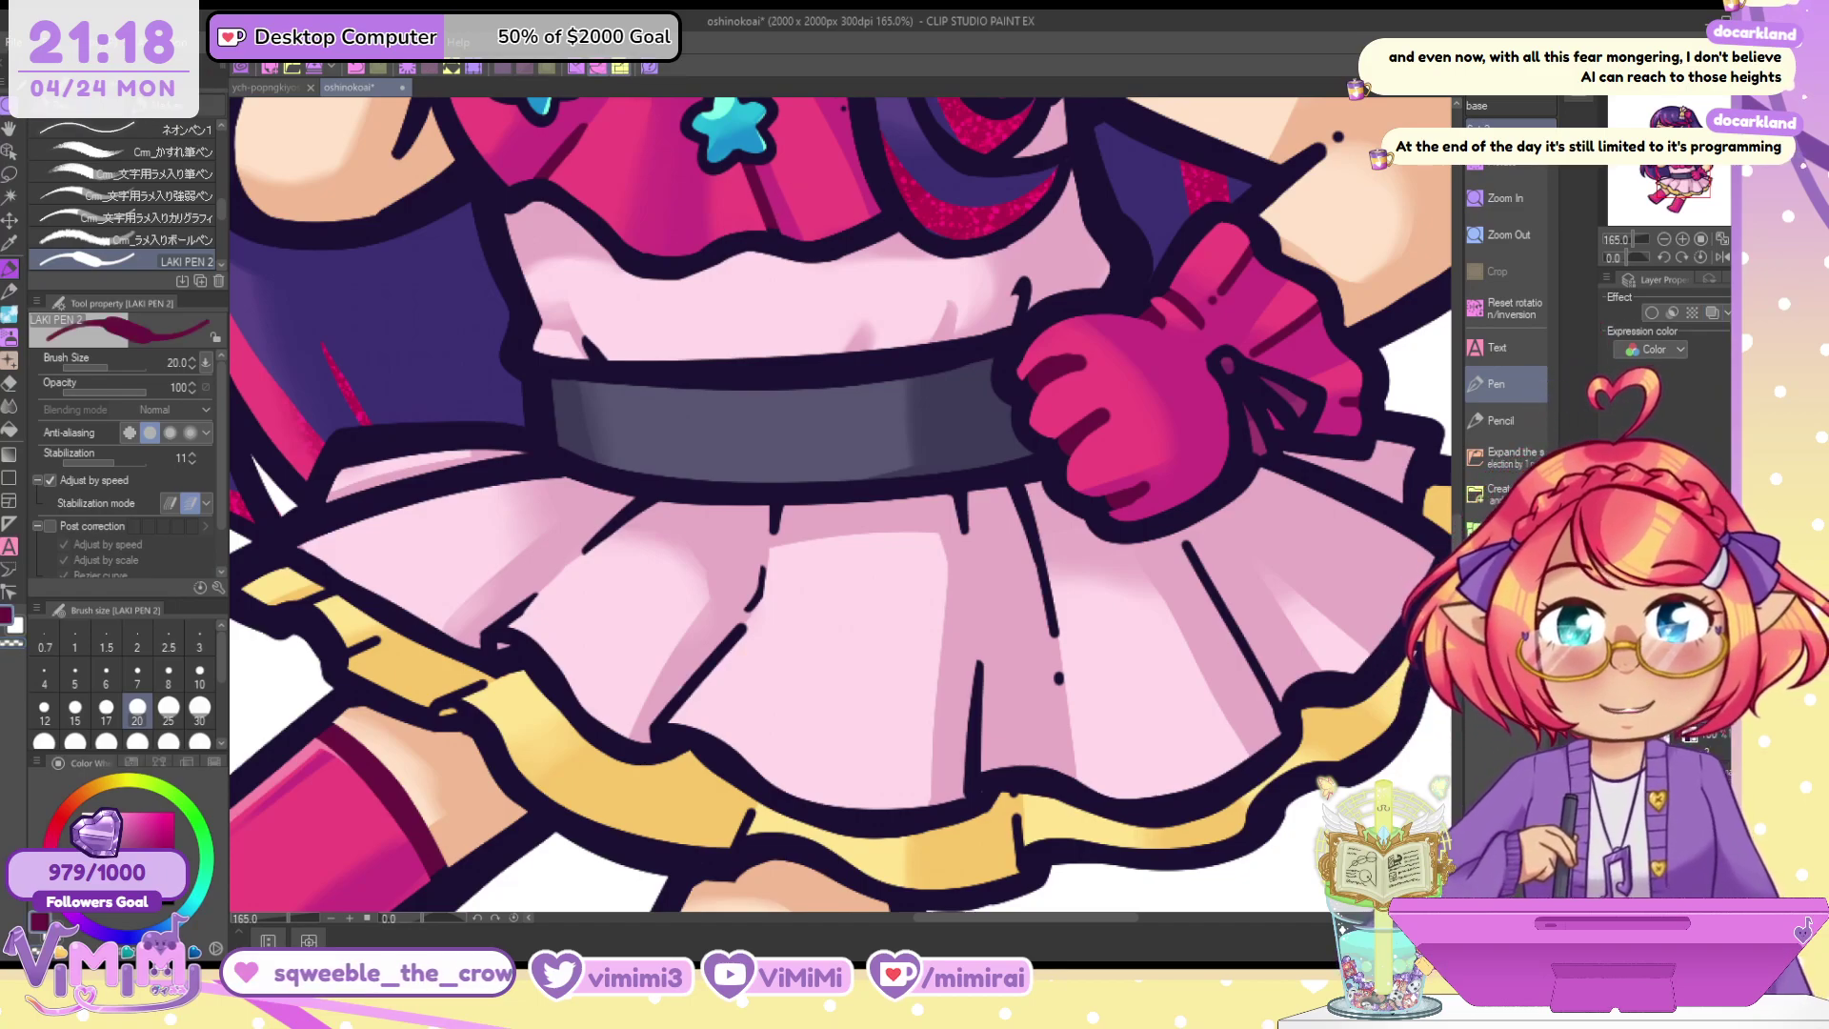
key("bracketright")
left_click_drag(1685, 170, 1680, 163)
key("c")
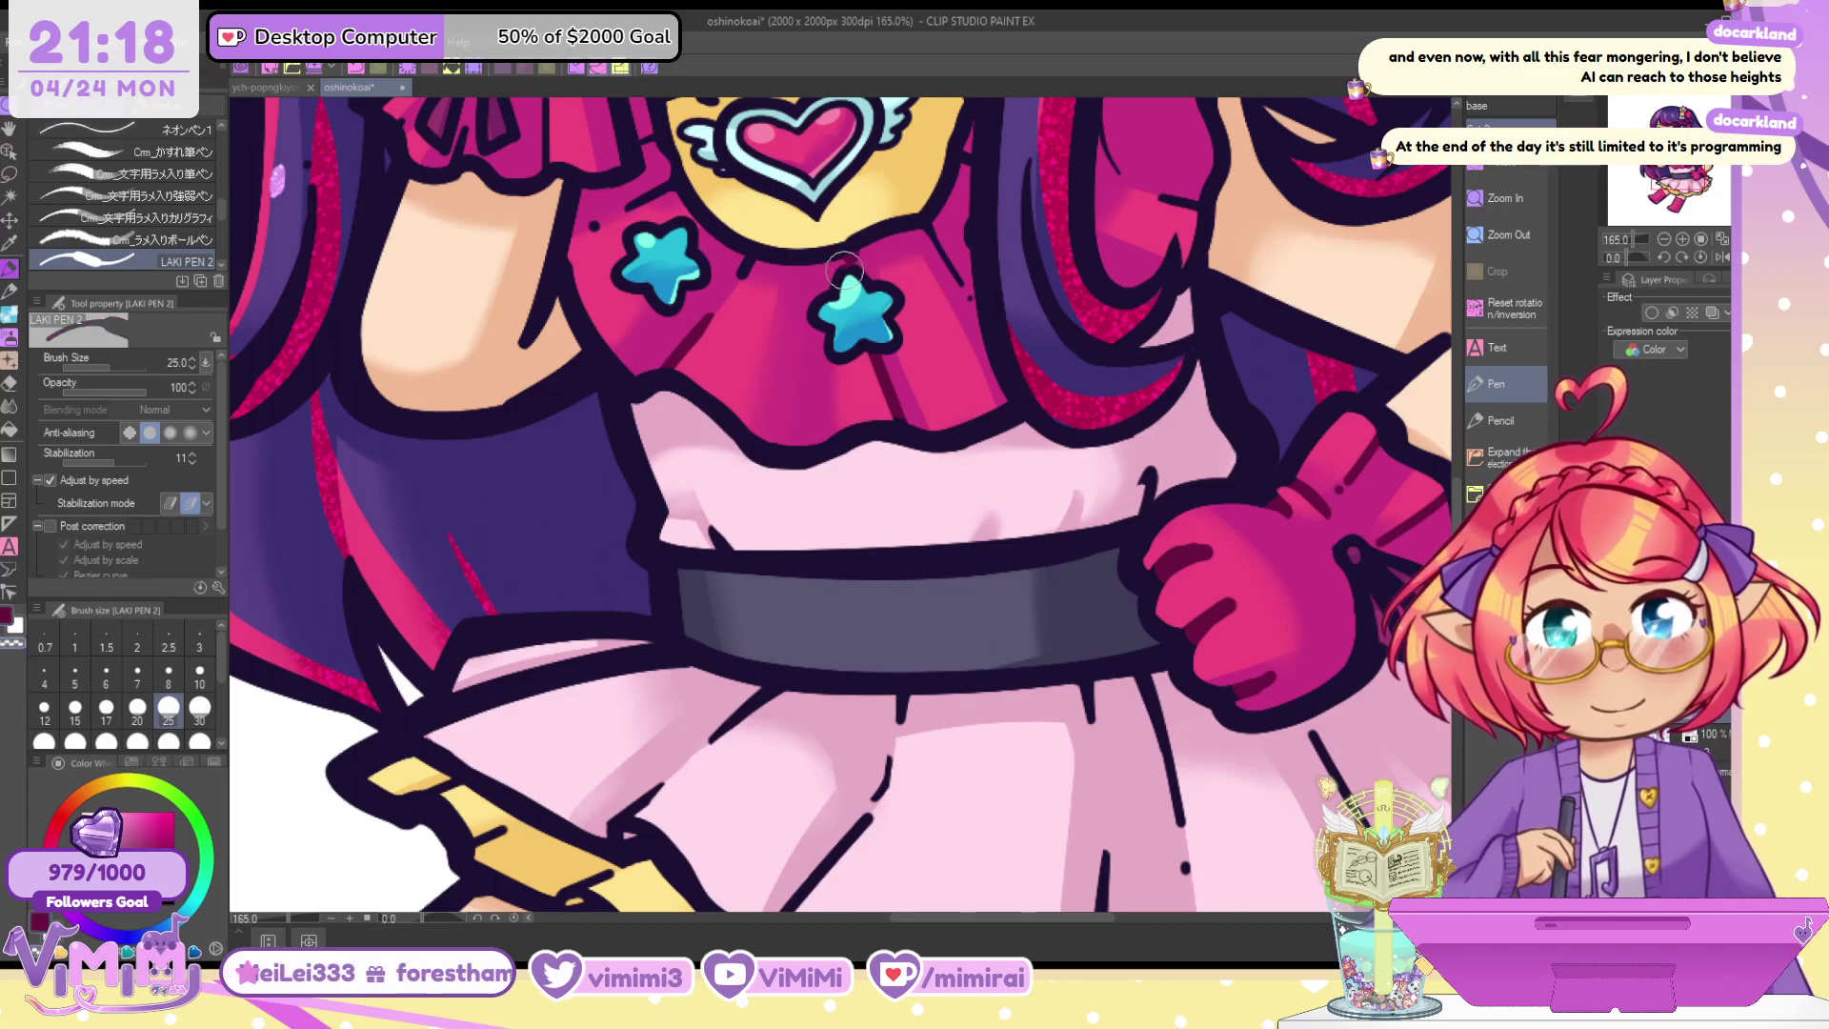
left_click_drag(844, 269, 862, 267)
key("c")
left_click_drag(740, 269, 749, 271)
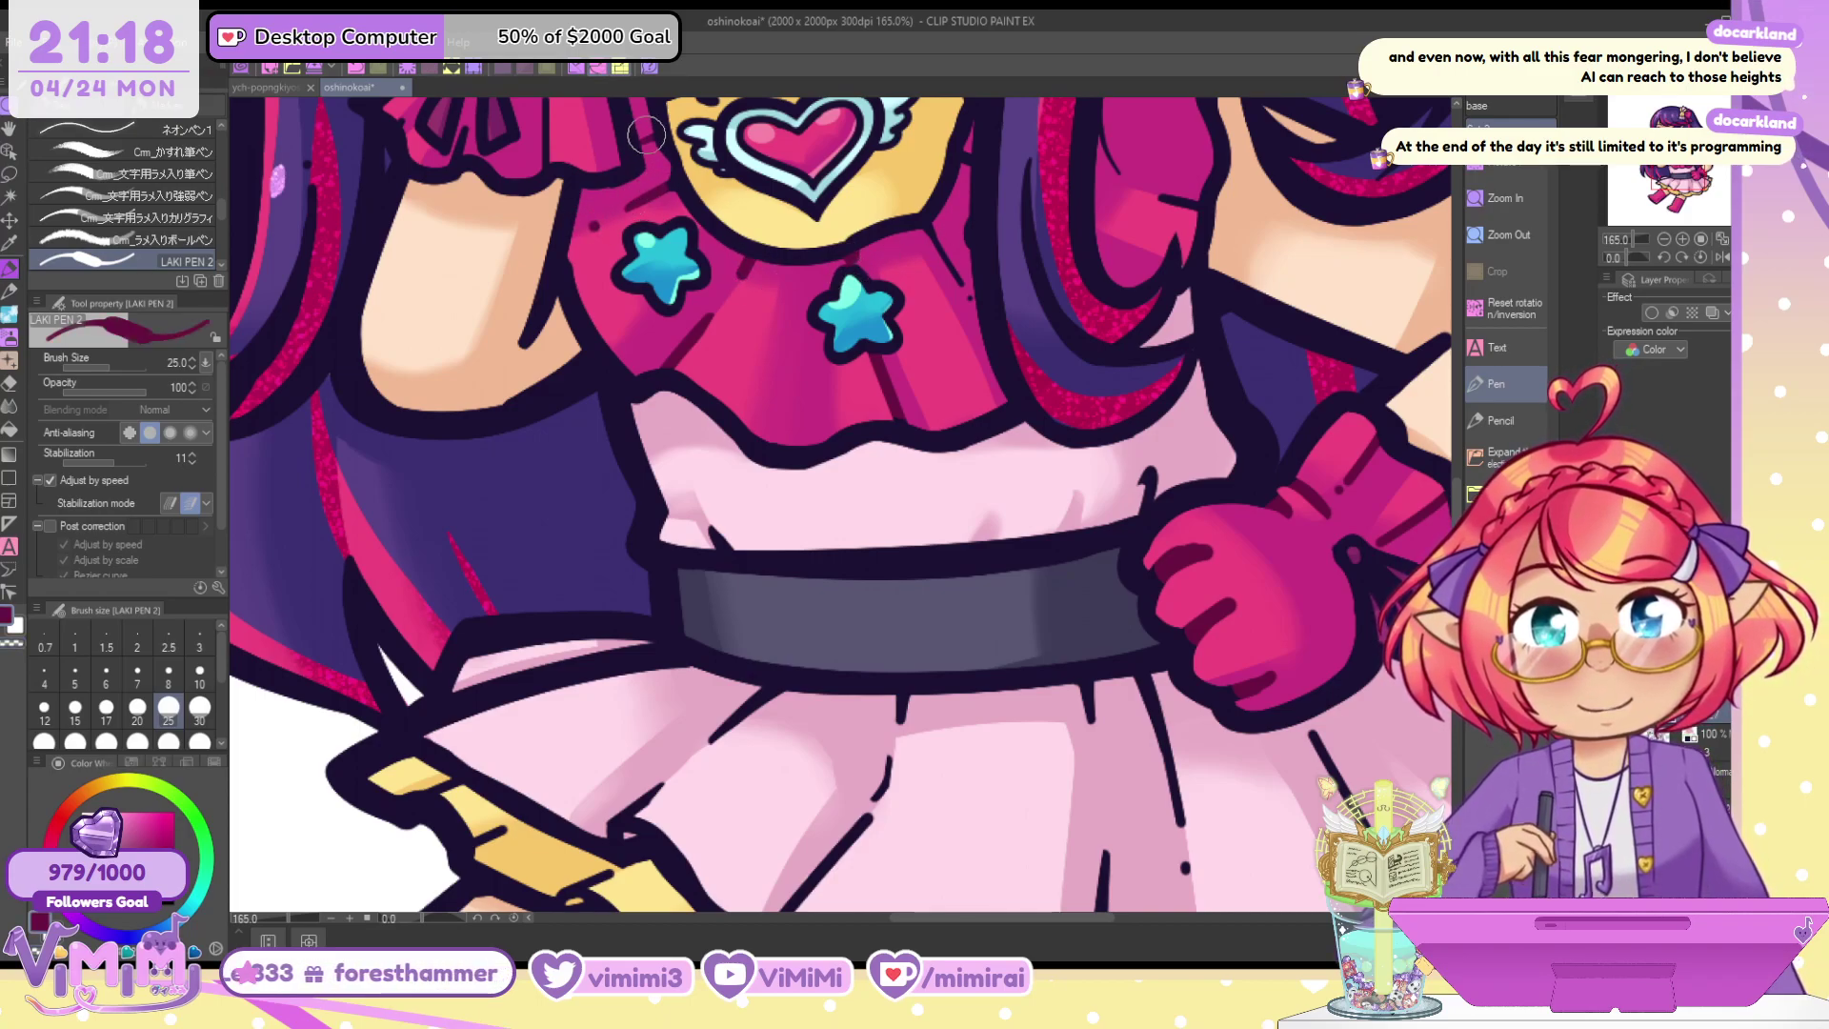
Enlarge the pen to size 40 and recolour the finger and cuff lines of the glove at the mouth dark magenta
key("bracketright")
key("bracketright")
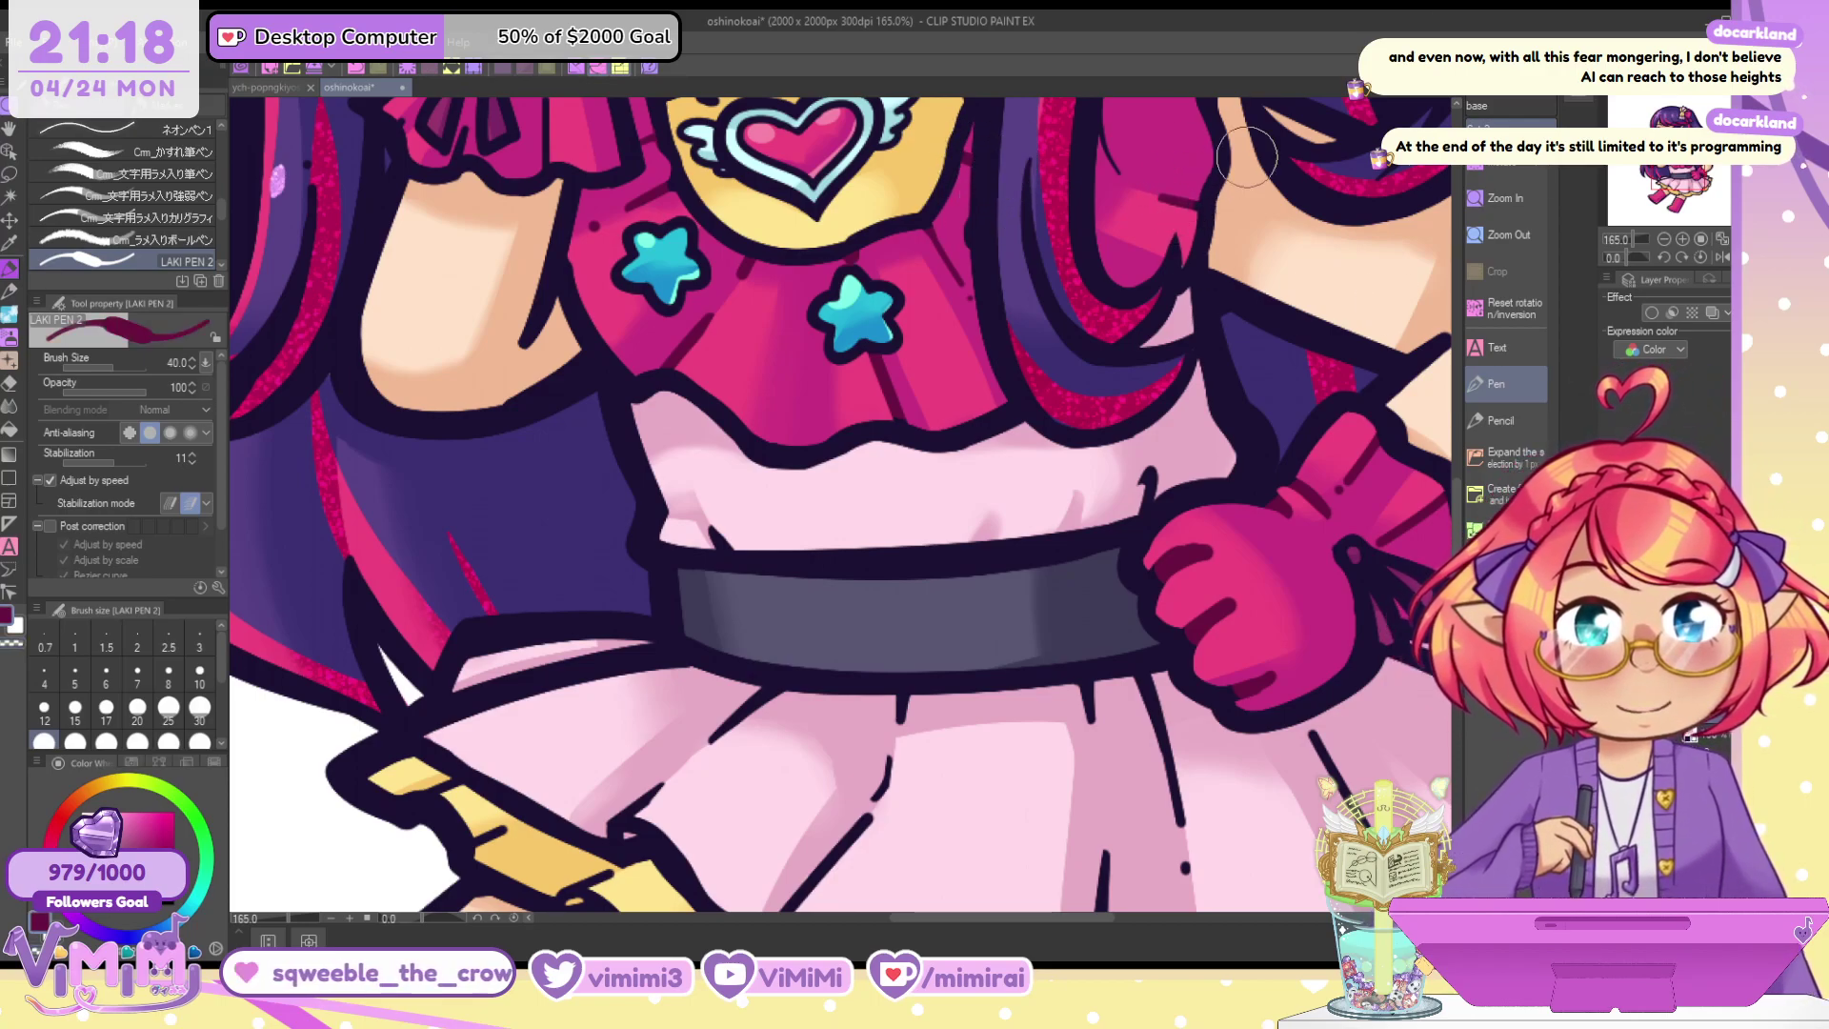
left_click_drag(1687, 174, 1679, 160)
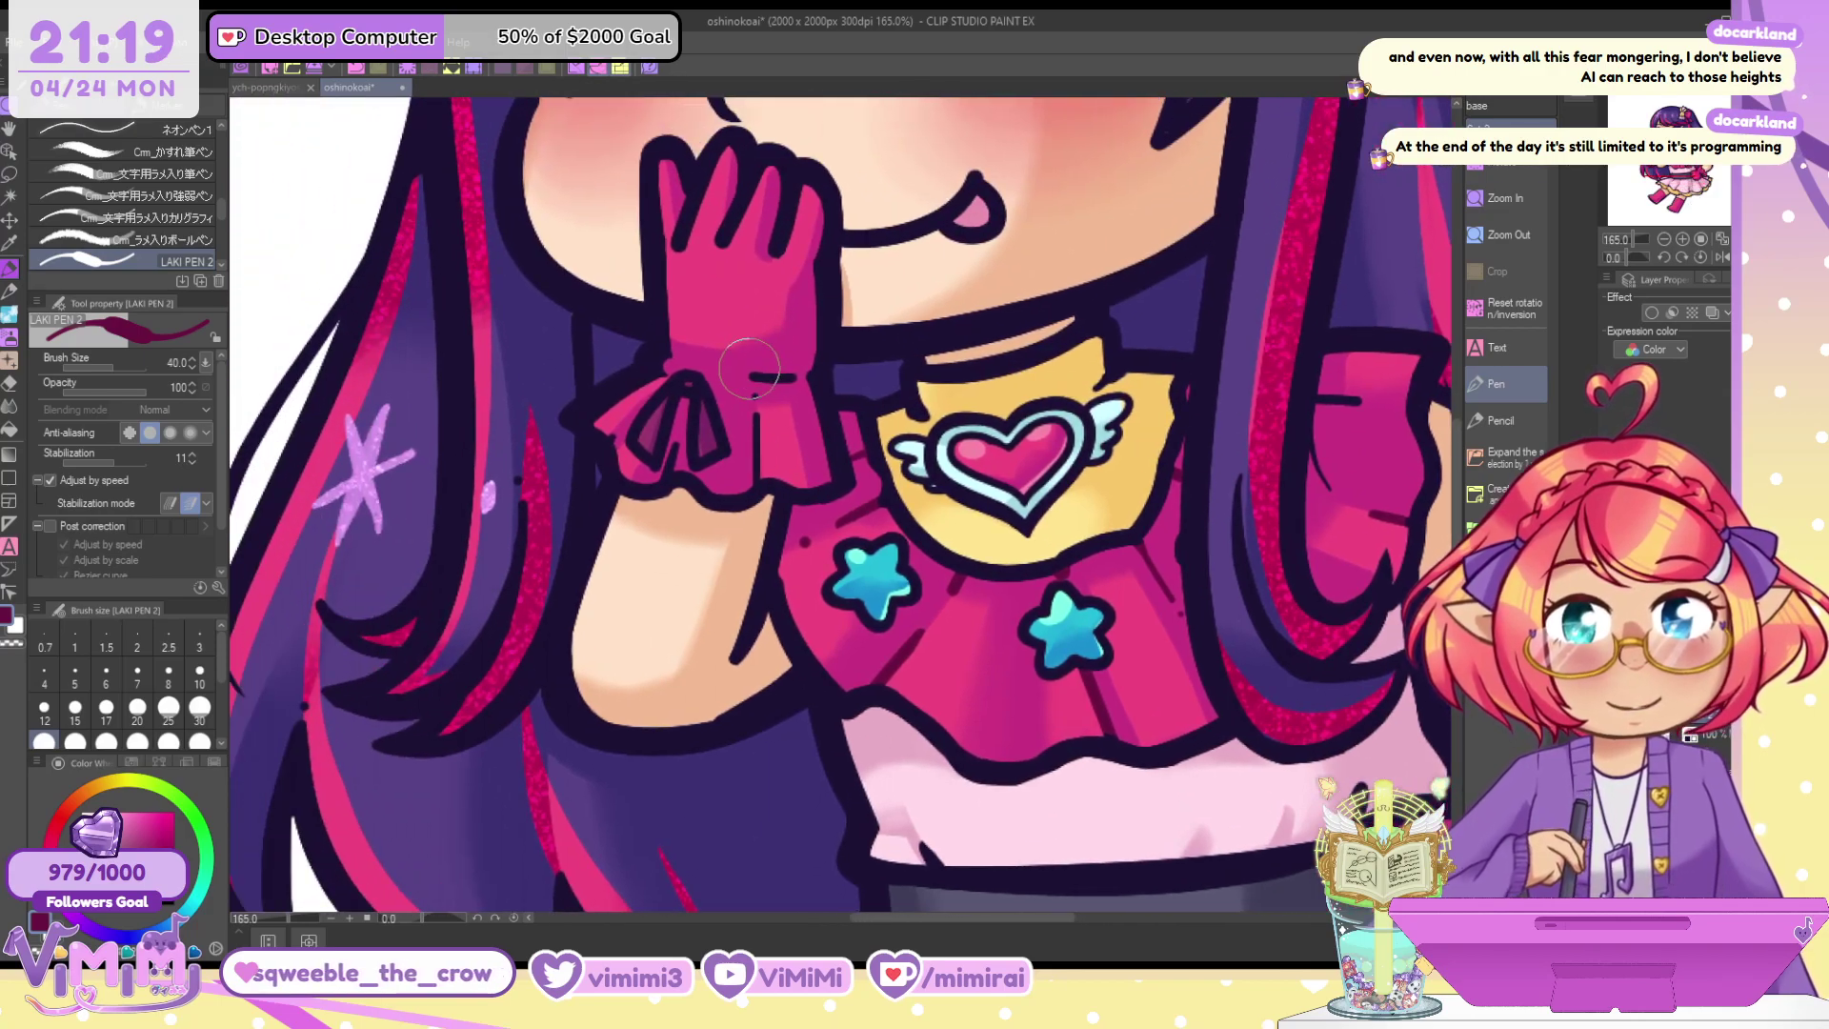
left_click_drag(752, 400, 758, 467)
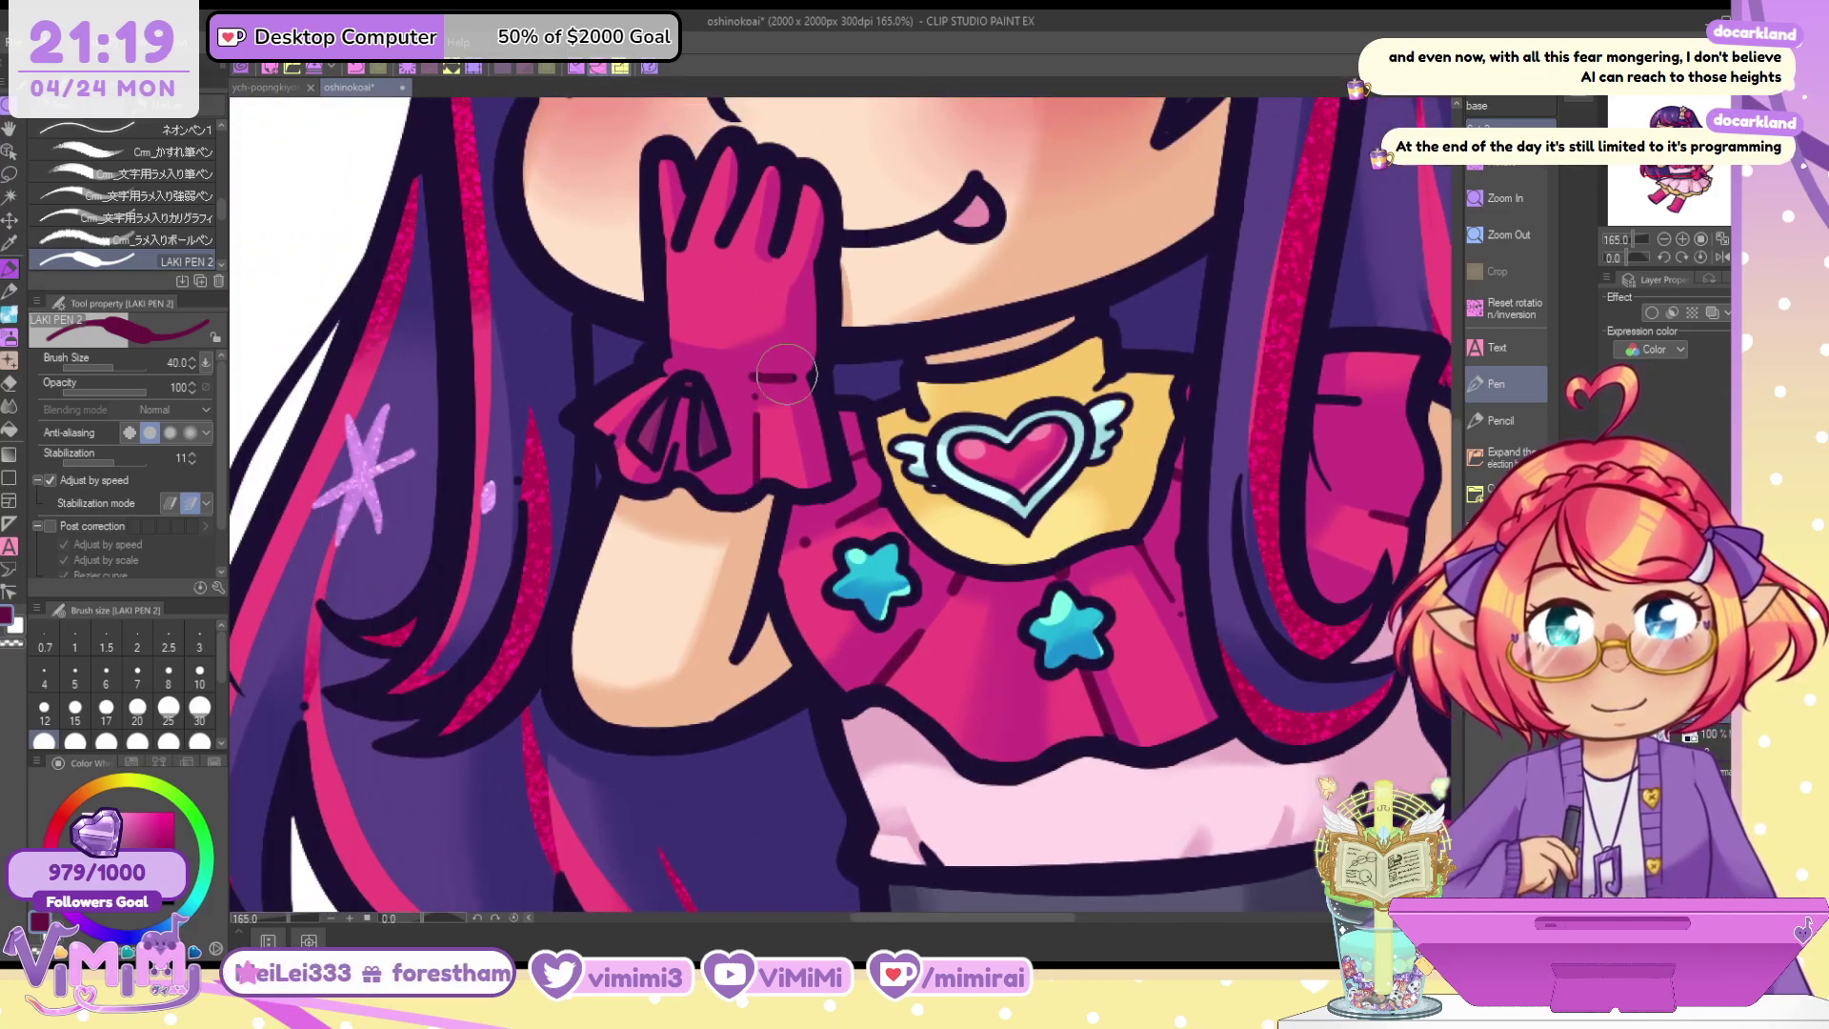
mouse_move(701, 219)
left_mouse_down()
mouse_move(726, 198)
mouse_move(711, 255)
mouse_move(765, 232)
mouse_move(782, 198)
mouse_move(774, 249)
left_mouse_up()
left_click_drag(743, 183, 765, 185)
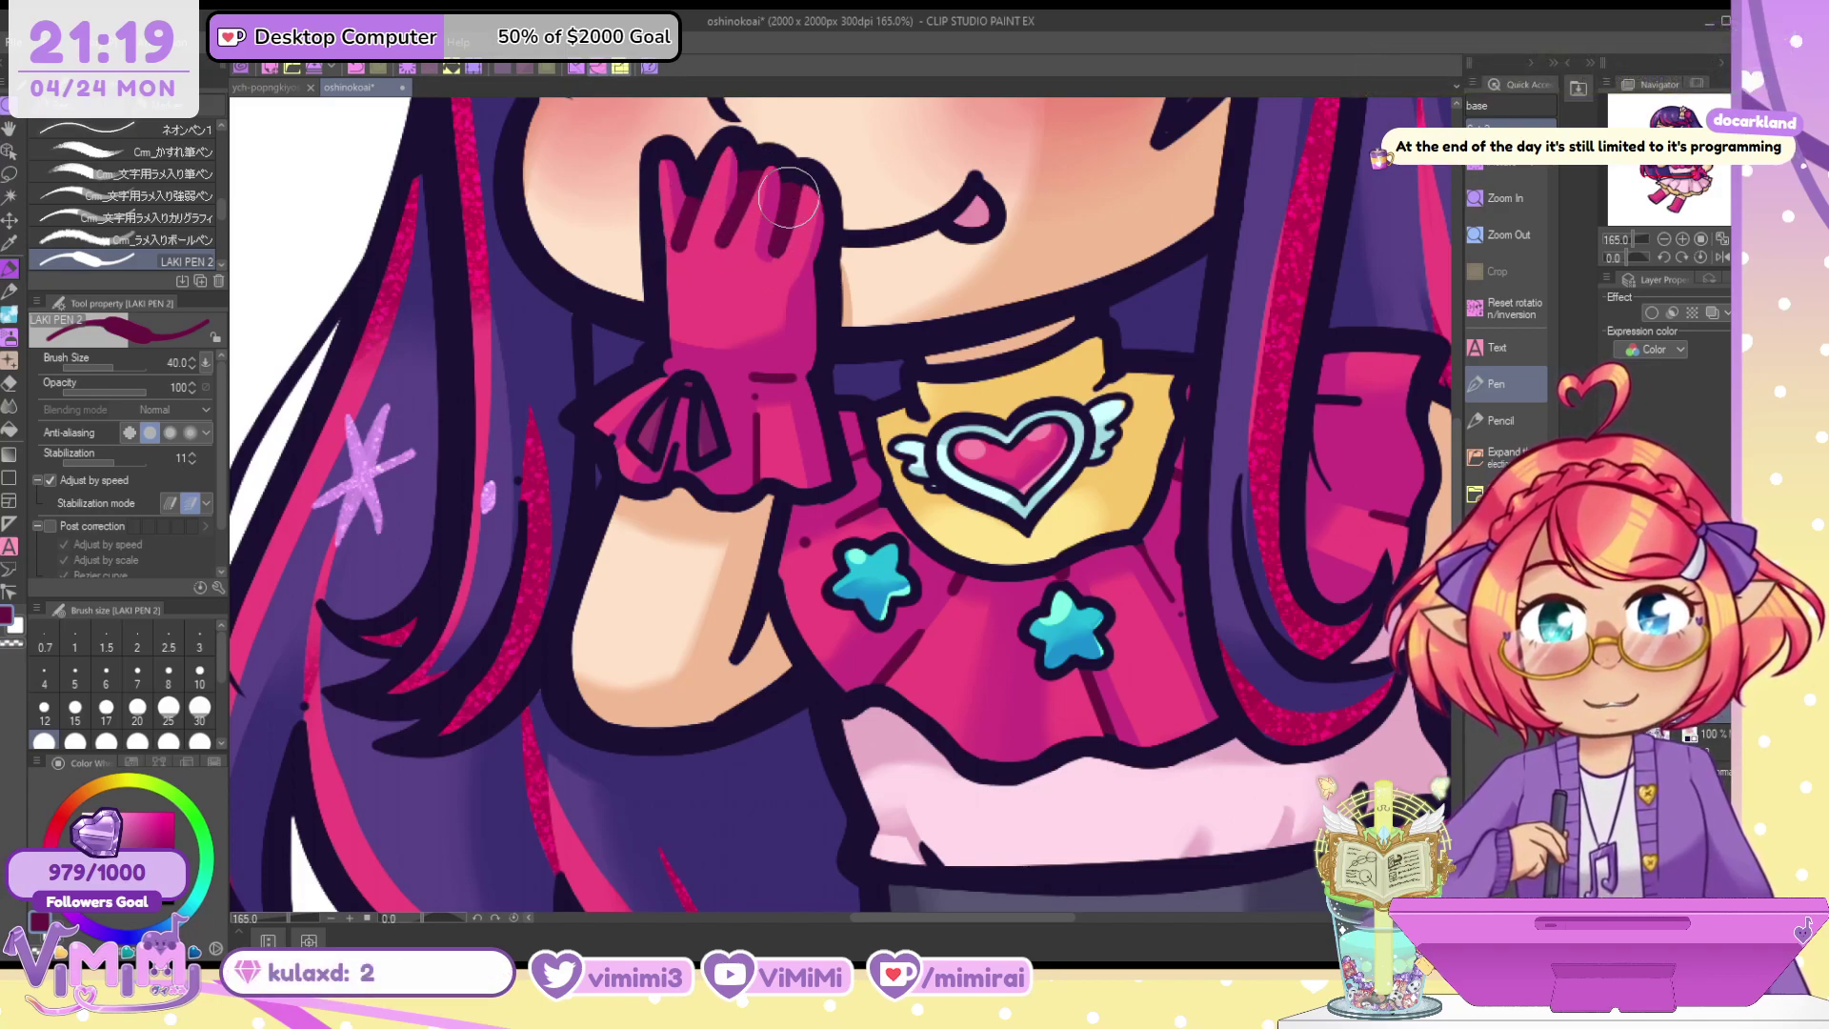
mouse_move(649, 366)
left_mouse_down()
mouse_move(617, 433)
mouse_move(663, 430)
mouse_move(687, 456)
mouse_move(669, 480)
mouse_move(692, 482)
mouse_move(657, 459)
mouse_move(693, 436)
left_mouse_up()
key("c")
key("c")
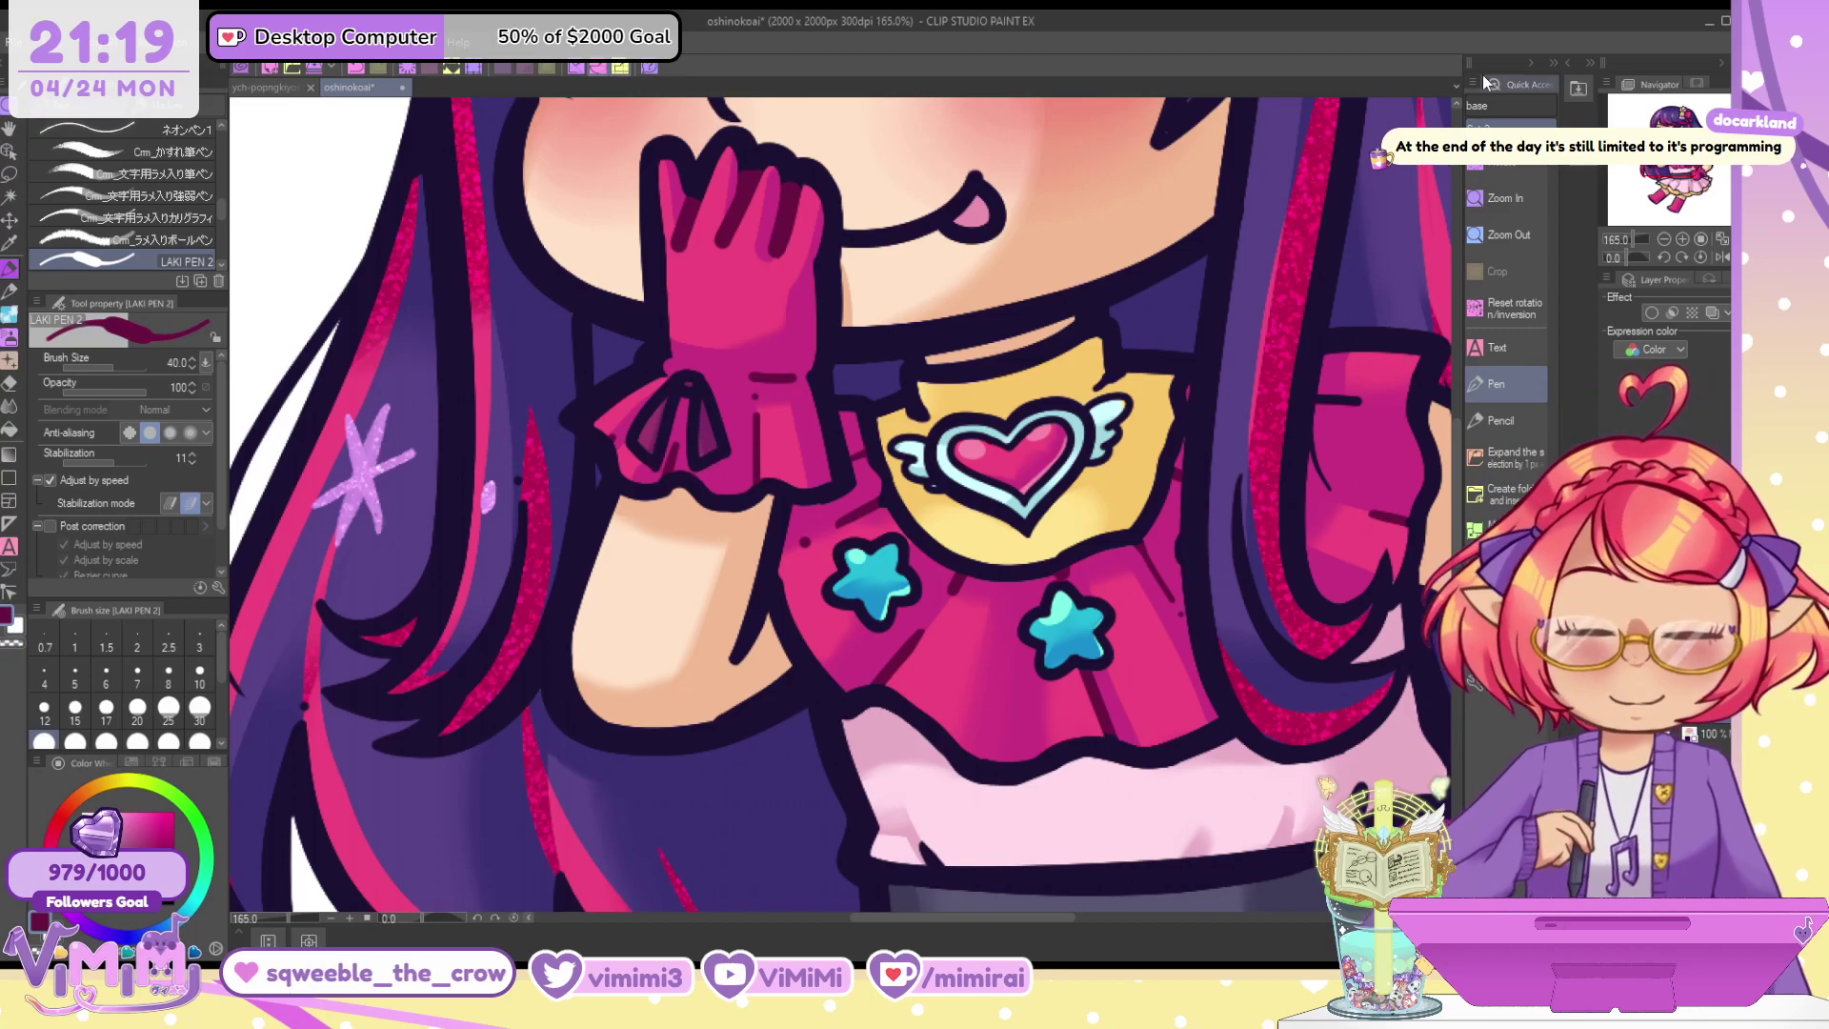
Sample the bunny hair clip's yellow, darken it to brown and recolour the bunny's facial features with it
mouse_move(984, 446)
left_mouse_down()
mouse_move(878, 558)
mouse_move(920, 496)
left_mouse_up()
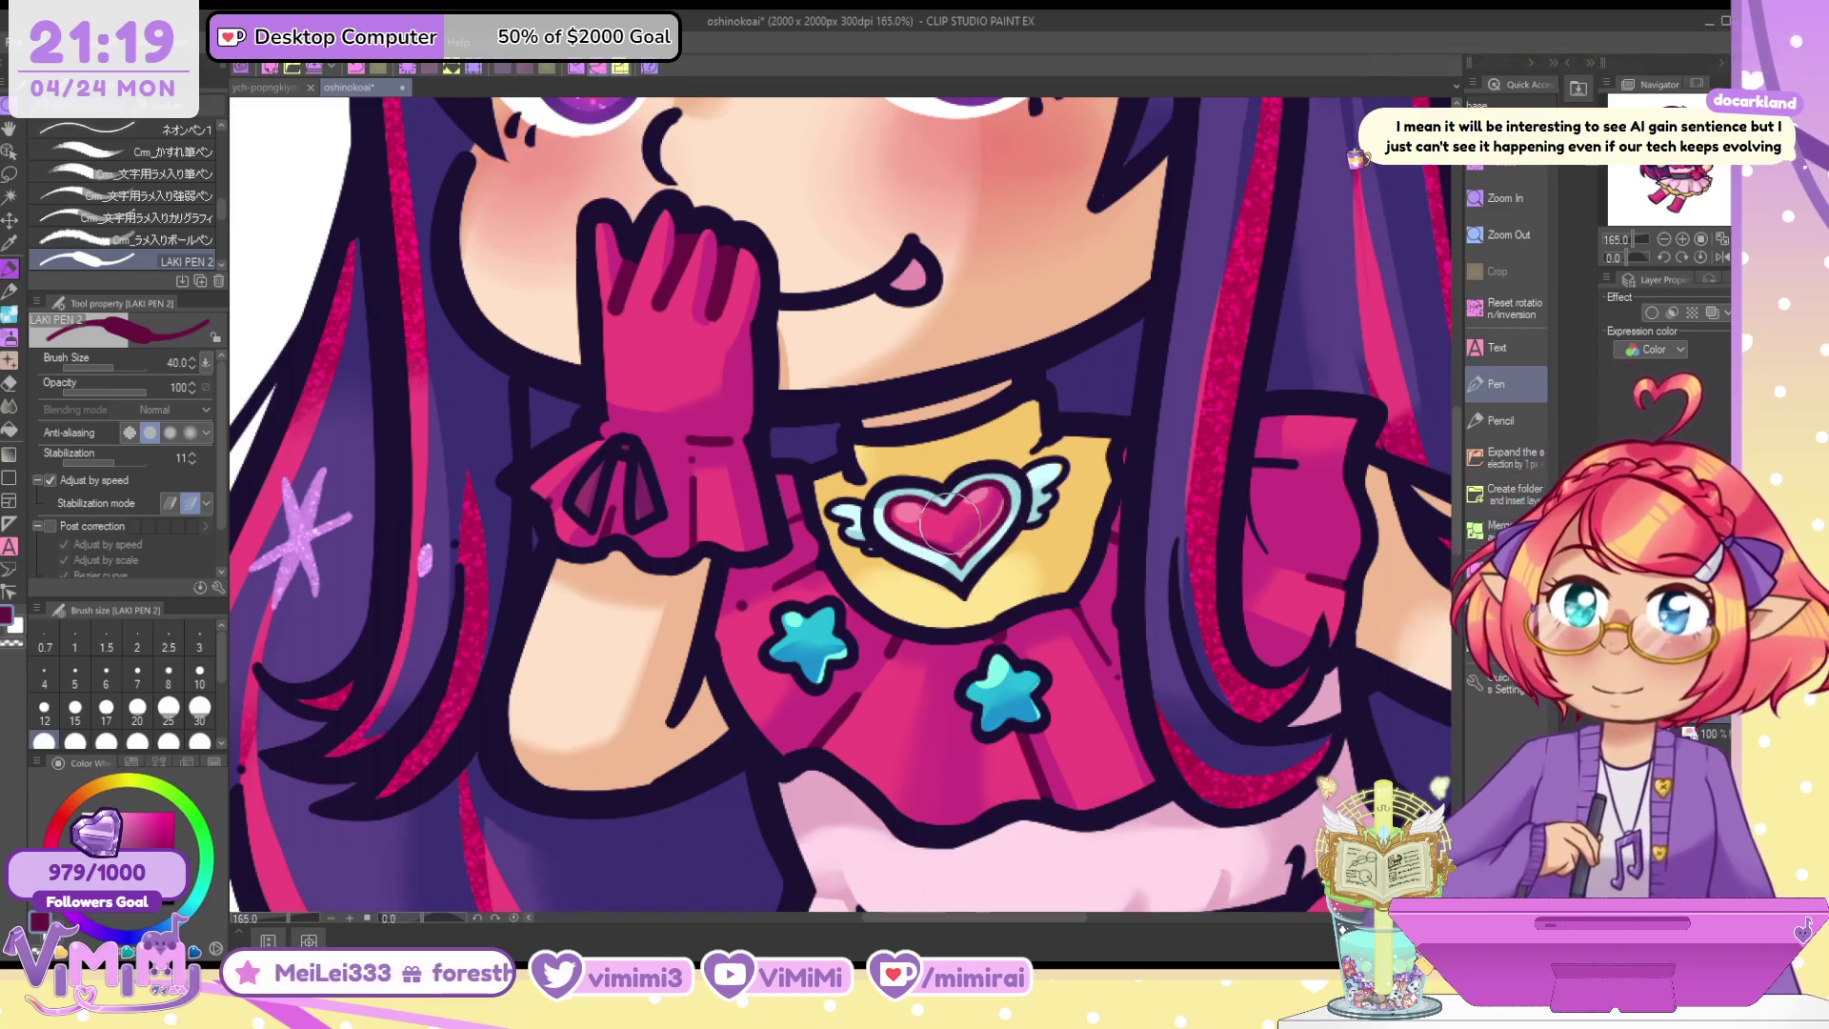
scroll(1019, 429, "up", 6)
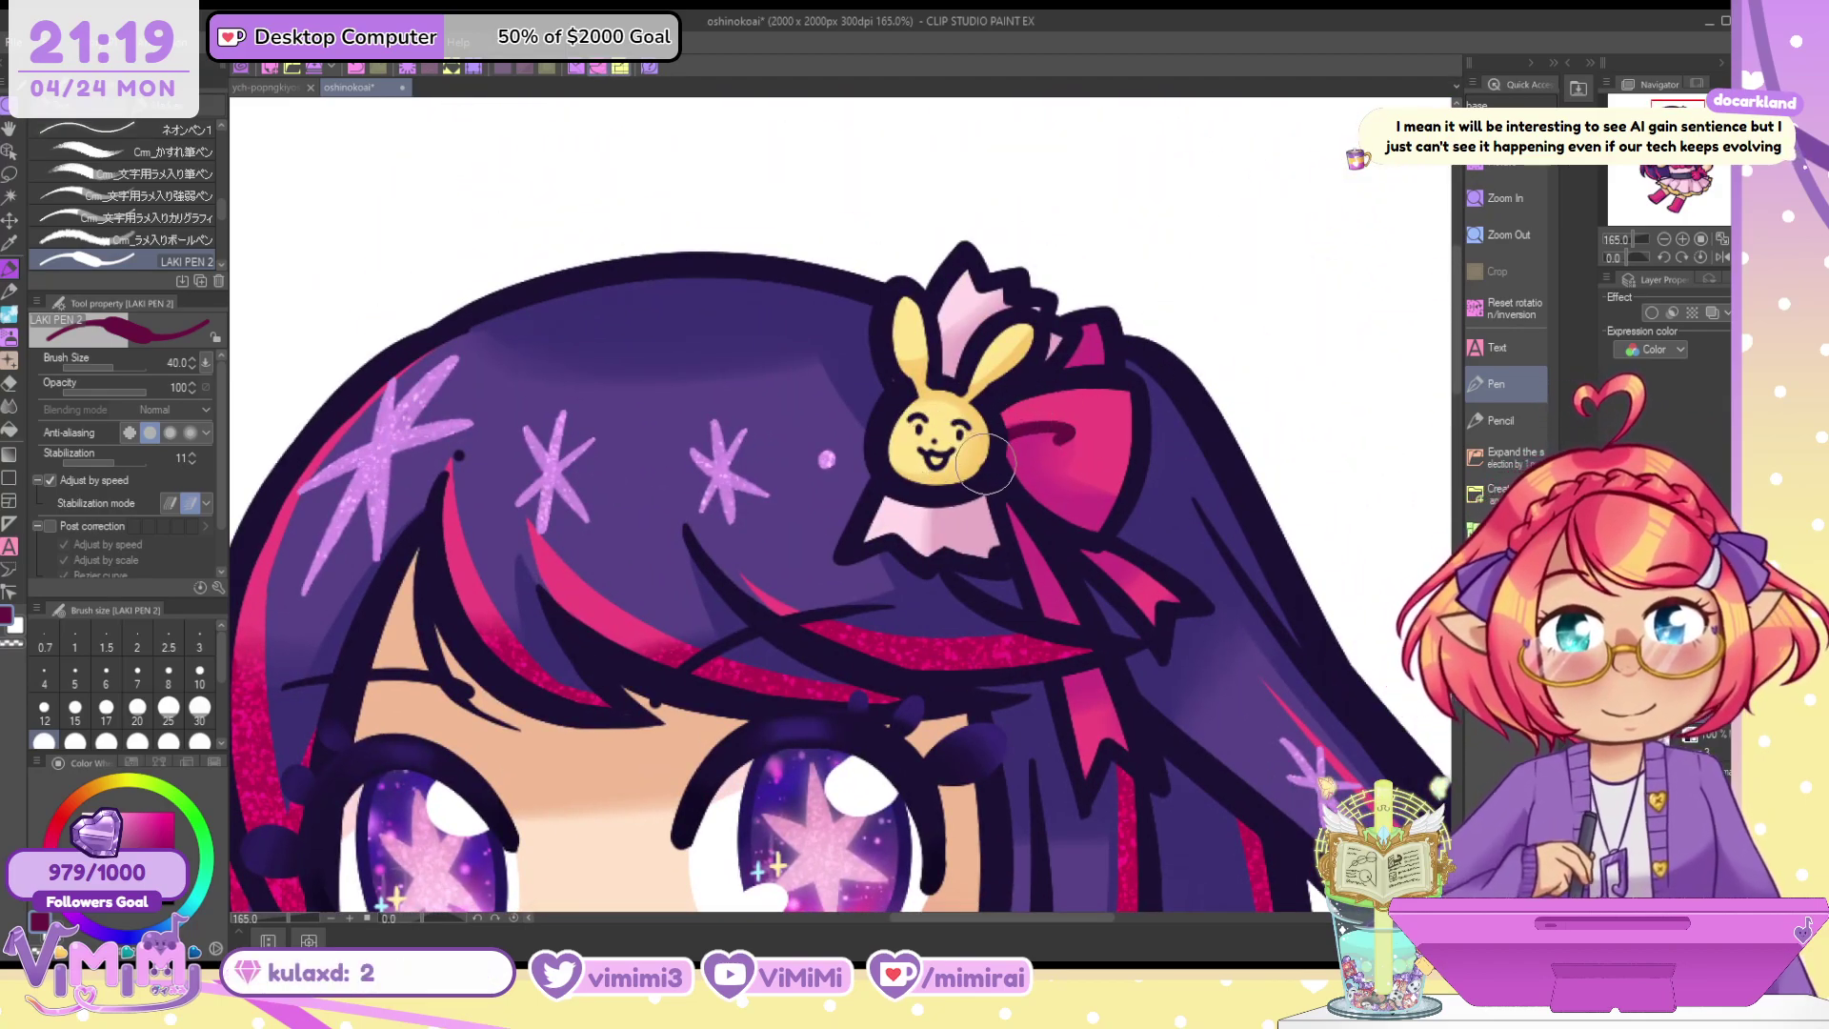
left_click(952, 390, "alt")
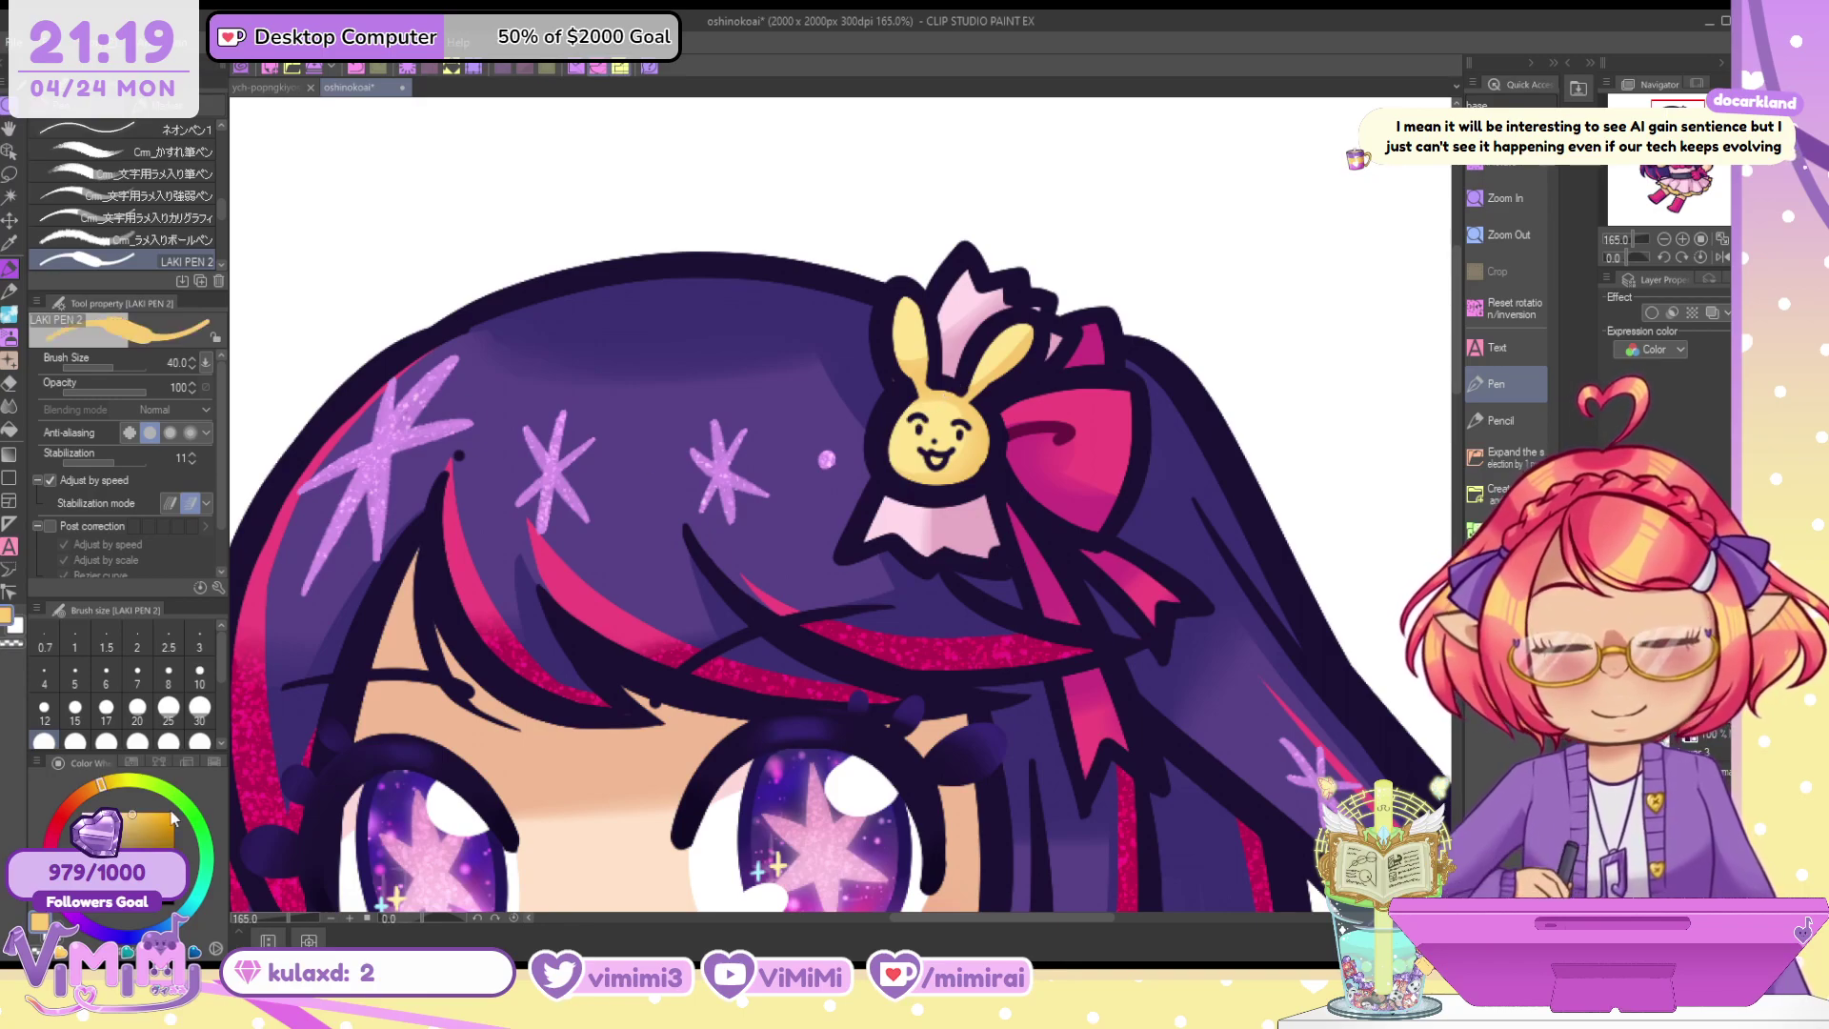
left_click(155, 842)
mouse_move(939, 419)
left_mouse_down()
mouse_move(935, 451)
mouse_move(938, 436)
left_mouse_up()
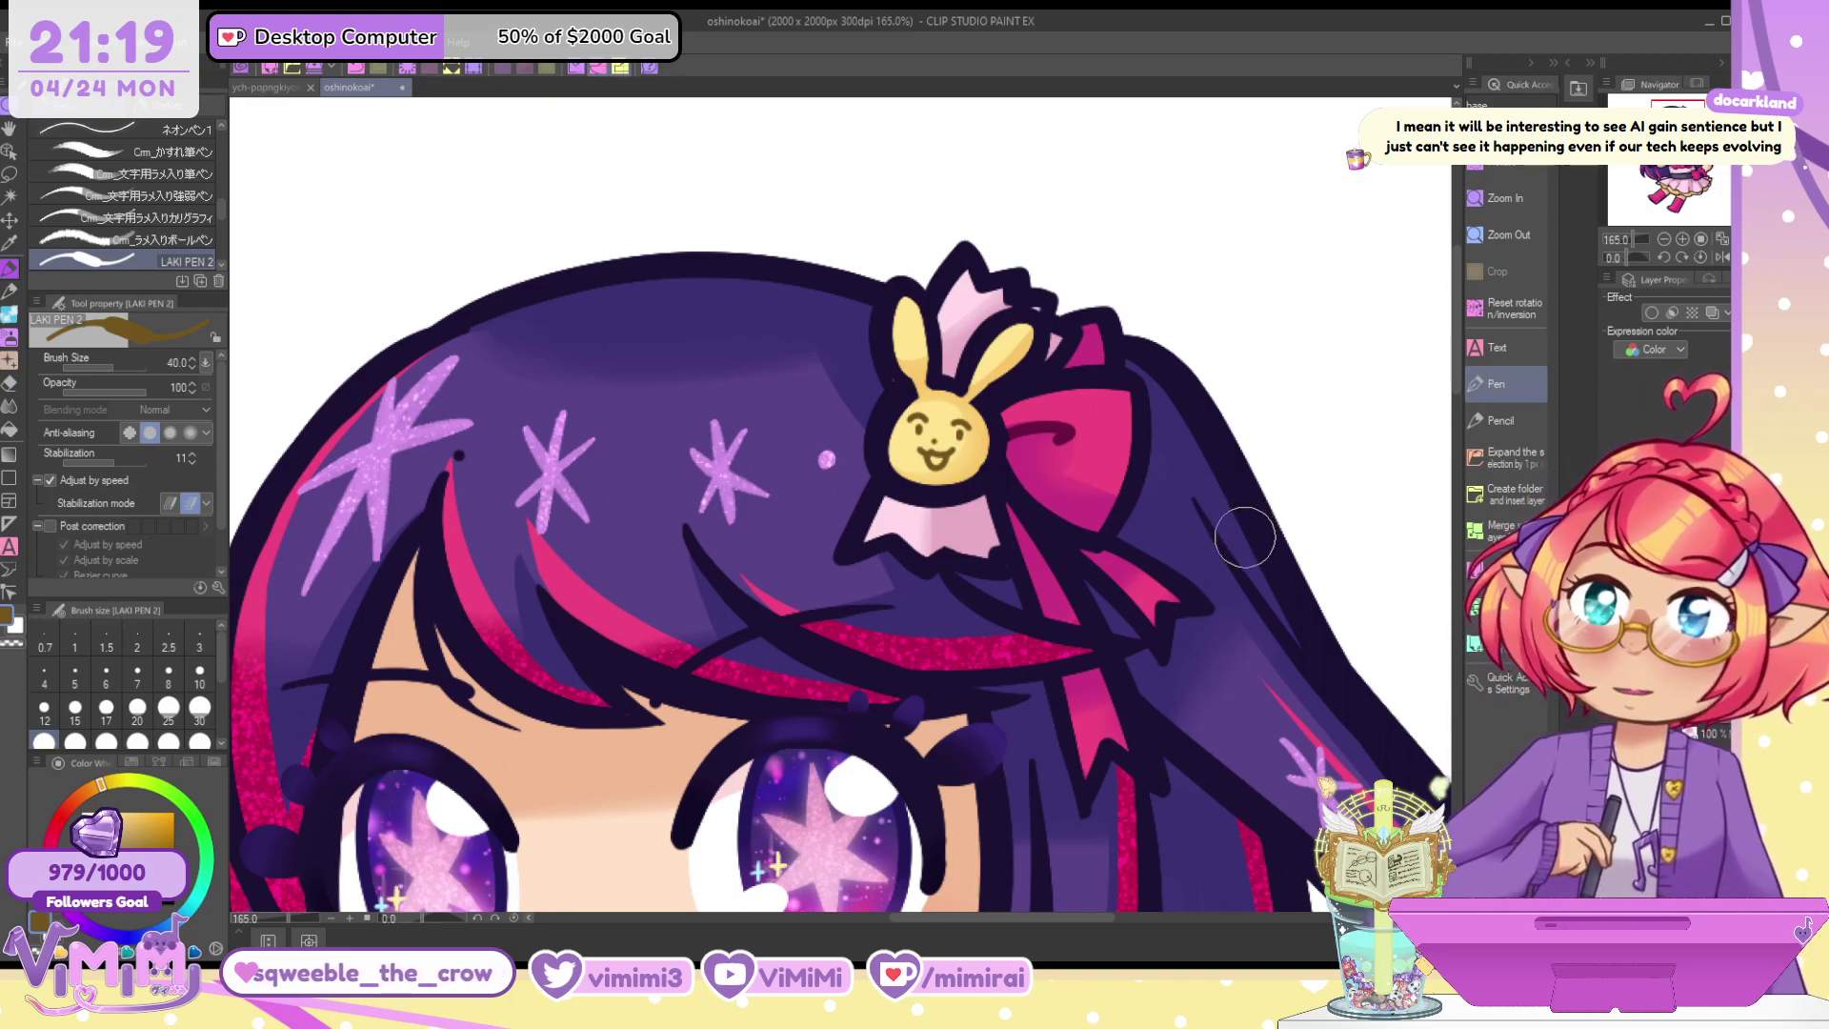
left_click_drag(1255, 516, 1185, 11)
left_click_drag(985, 454, 1195, 306)
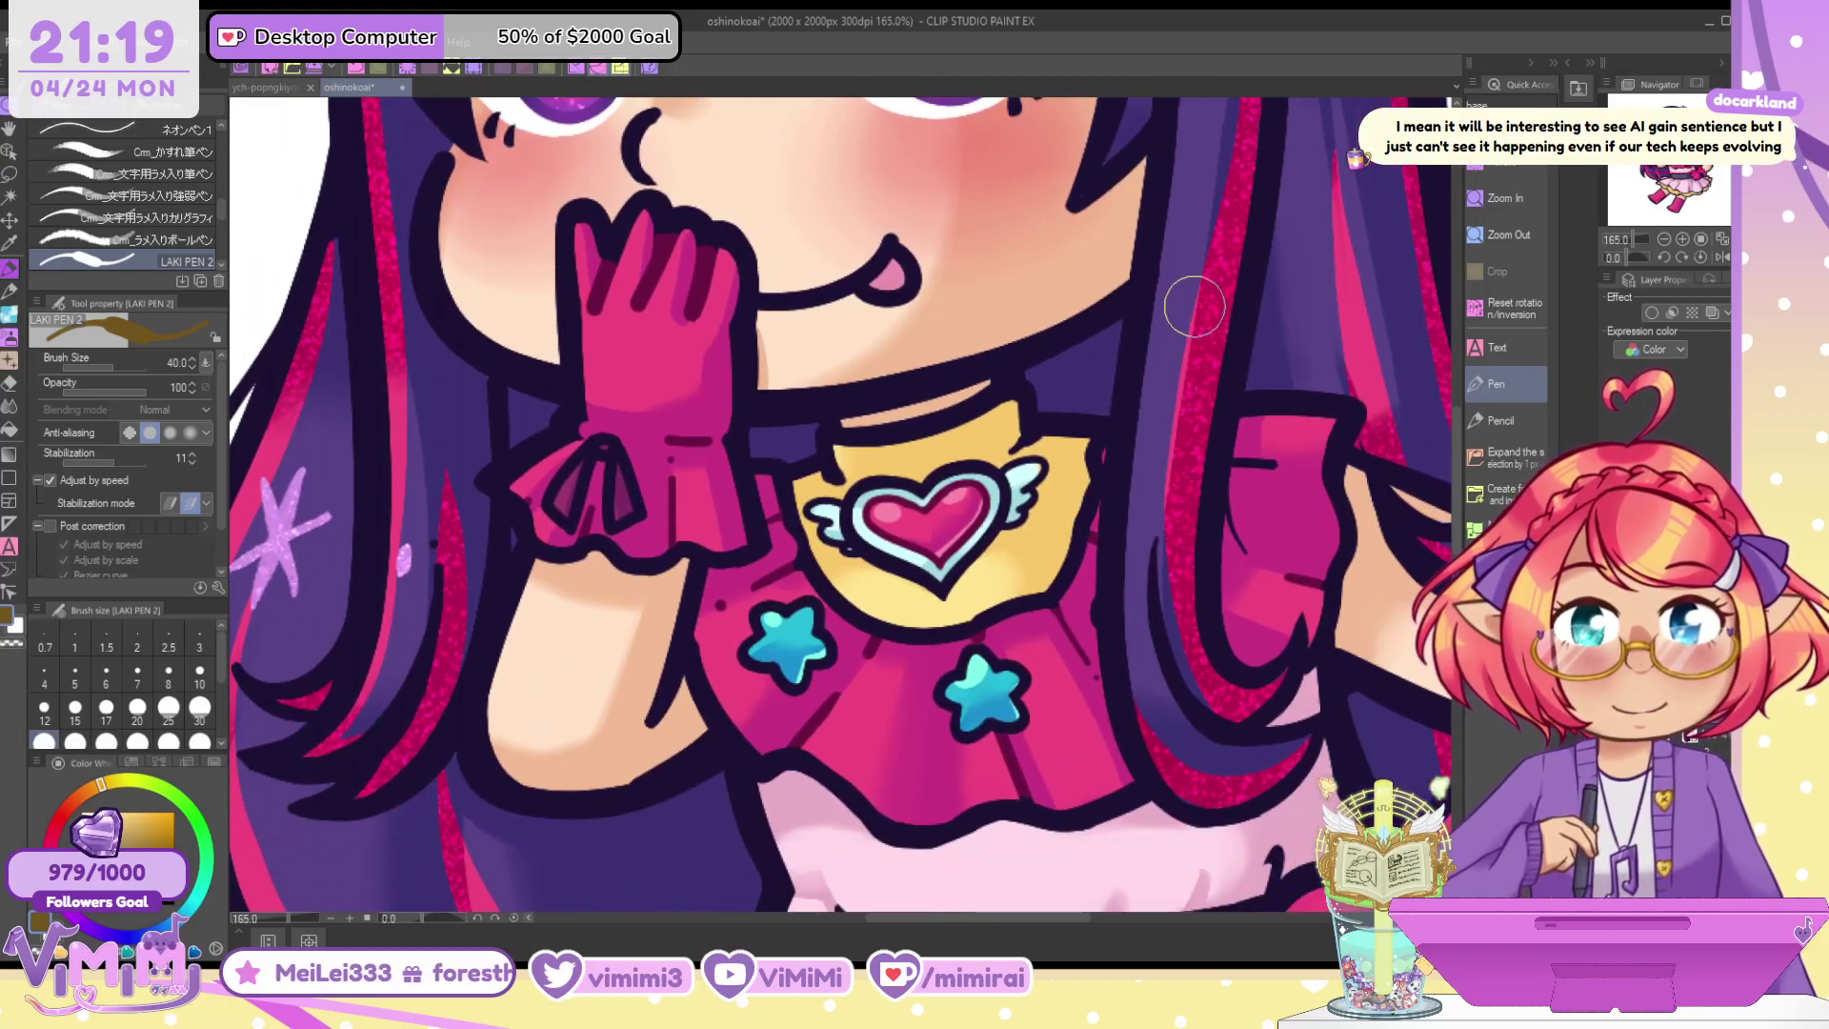
Sample the neck's skin tone, darken it to reddish brown and recolour the lines under the chin and at both elbow creases
left_click(999, 320, "alt")
left_click_drag(150, 842, 148, 853)
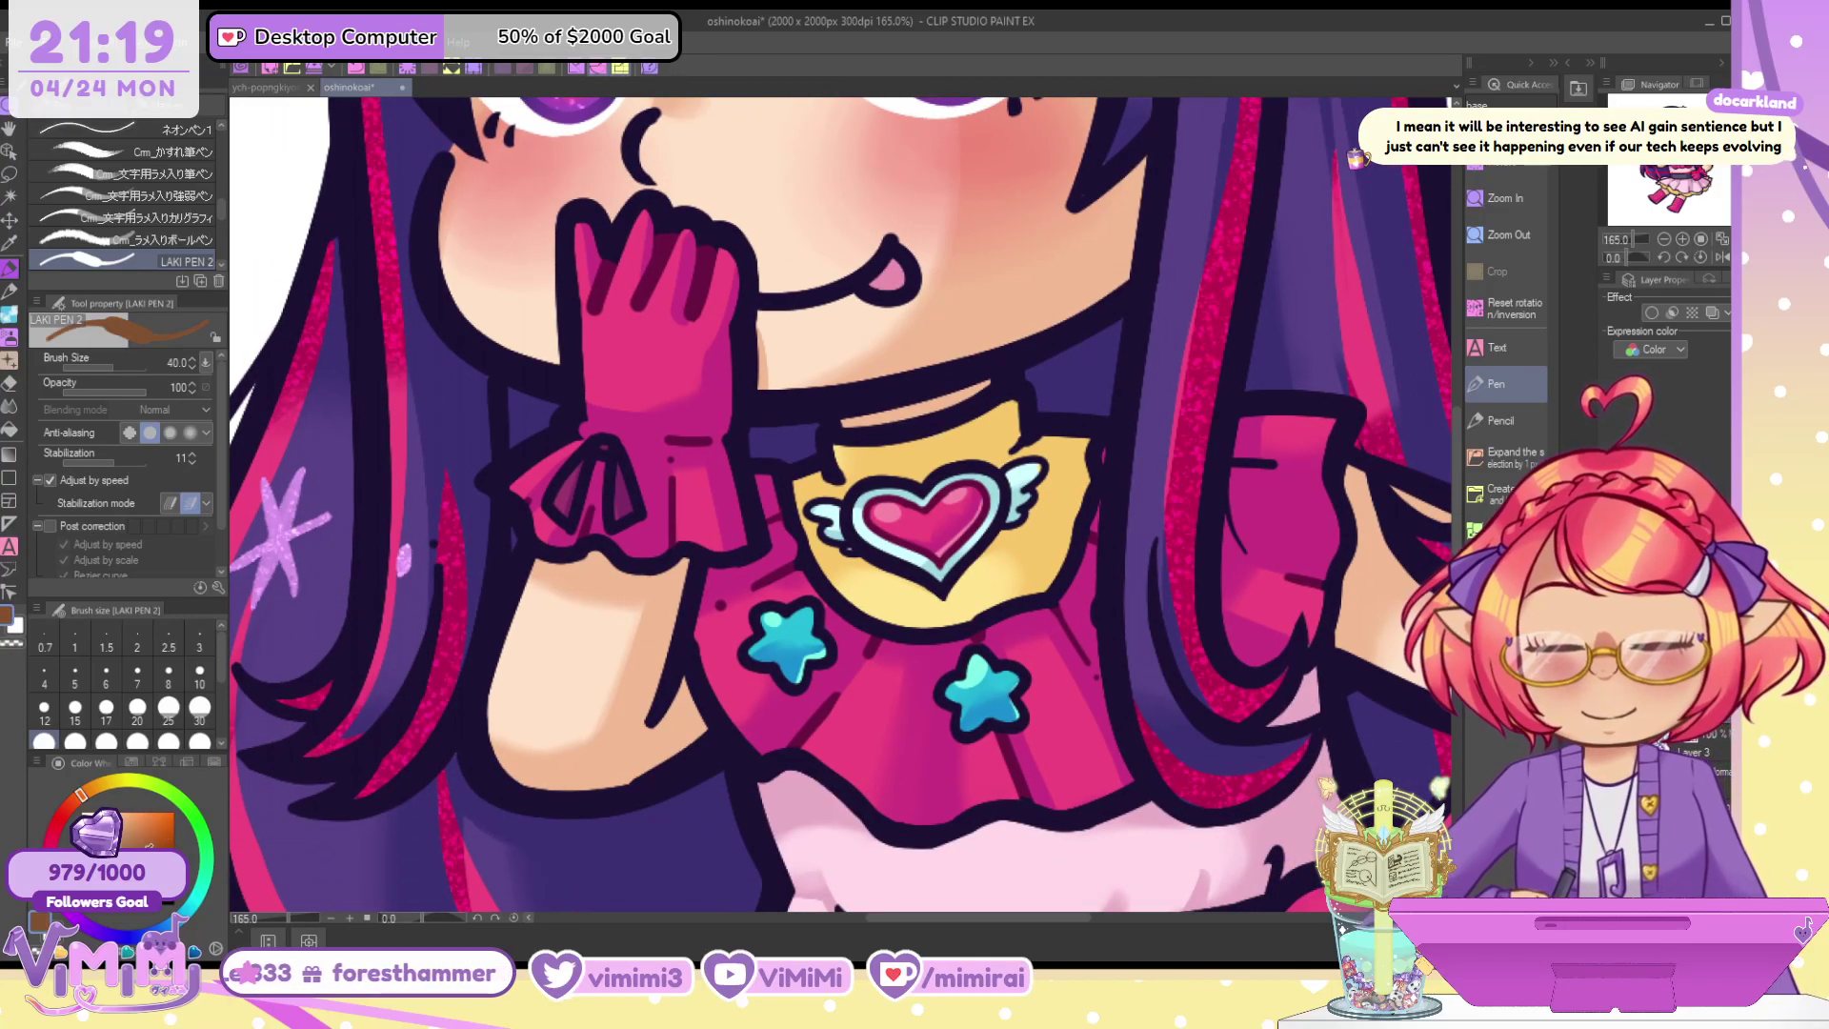
mouse_move(840, 404)
left_mouse_down()
mouse_move(892, 403)
mouse_move(905, 363)
mouse_move(940, 383)
mouse_move(961, 351)
mouse_move(971, 383)
mouse_move(987, 352)
mouse_move(875, 408)
mouse_move(842, 385)
mouse_move(871, 412)
mouse_move(836, 393)
mouse_move(870, 409)
mouse_move(887, 378)
mouse_move(906, 392)
mouse_move(959, 359)
mouse_move(964, 387)
mouse_move(995, 360)
left_mouse_up()
left_click(67, 808)
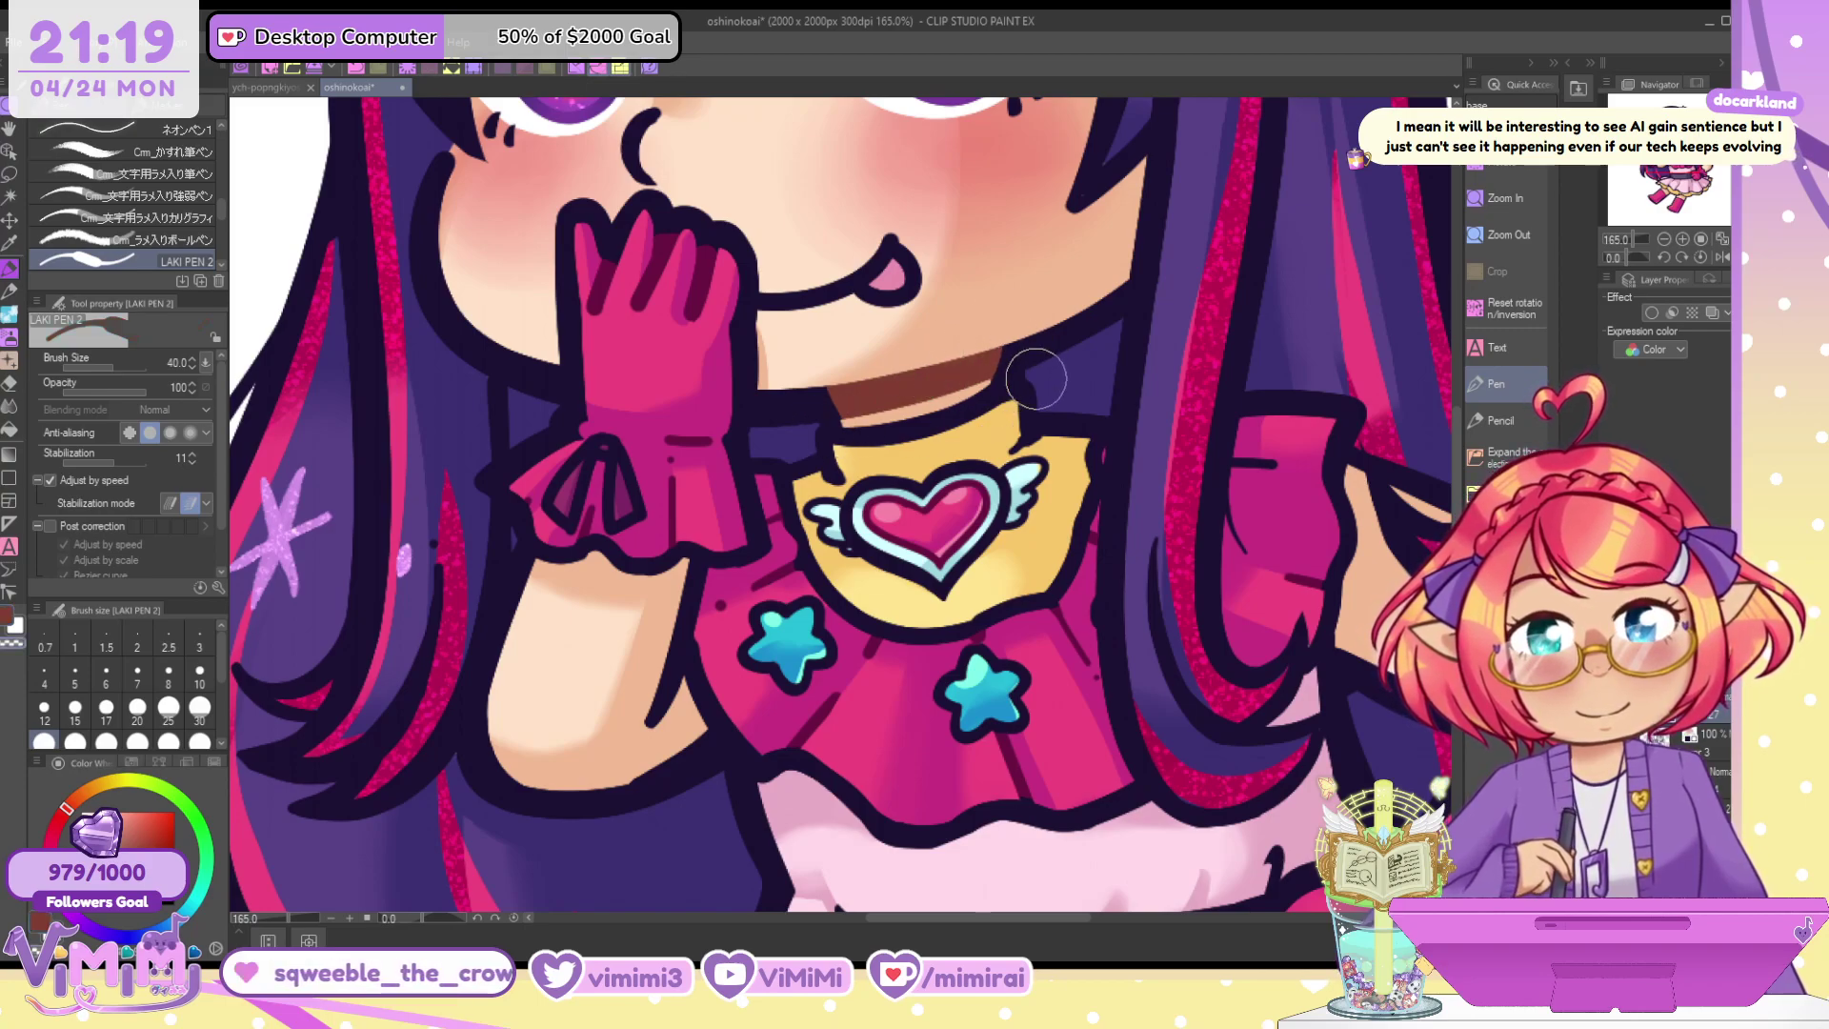
left_click_drag(680, 680, 653, 730)
key("c")
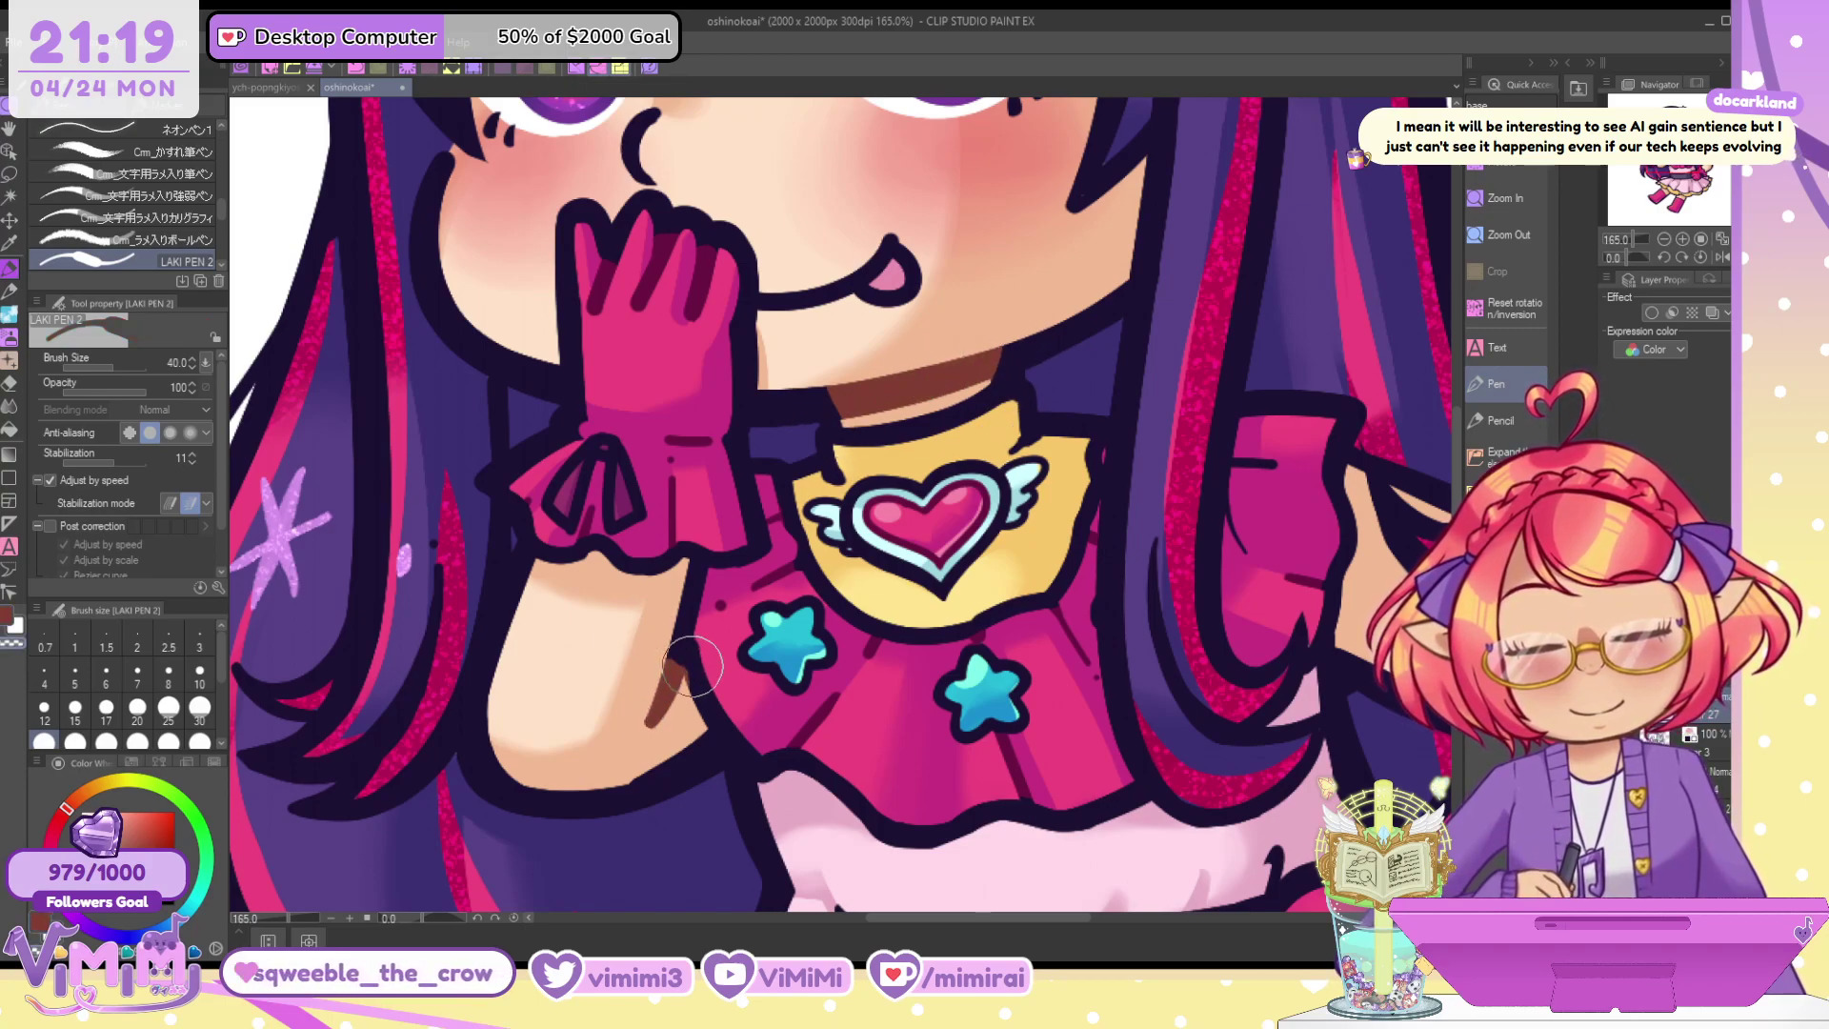
left_click_drag(1051, 567, 630, 442)
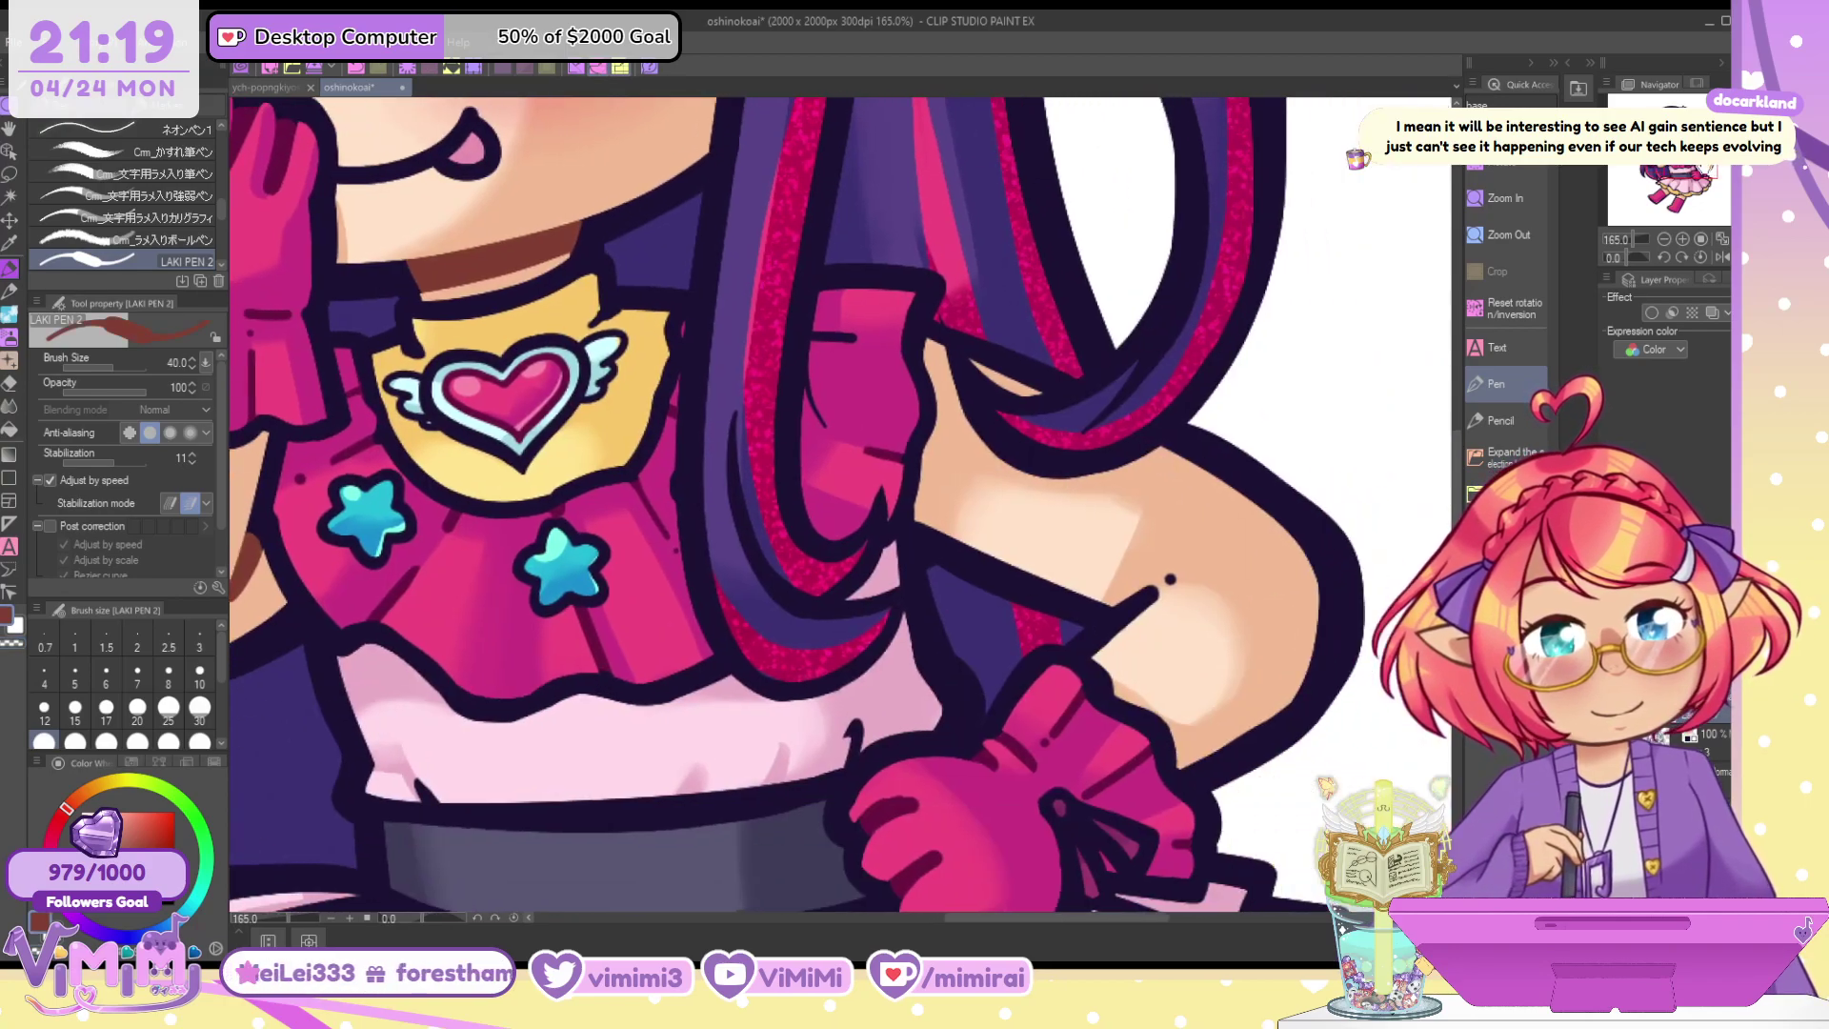
left_click_drag(1114, 600, 1133, 588)
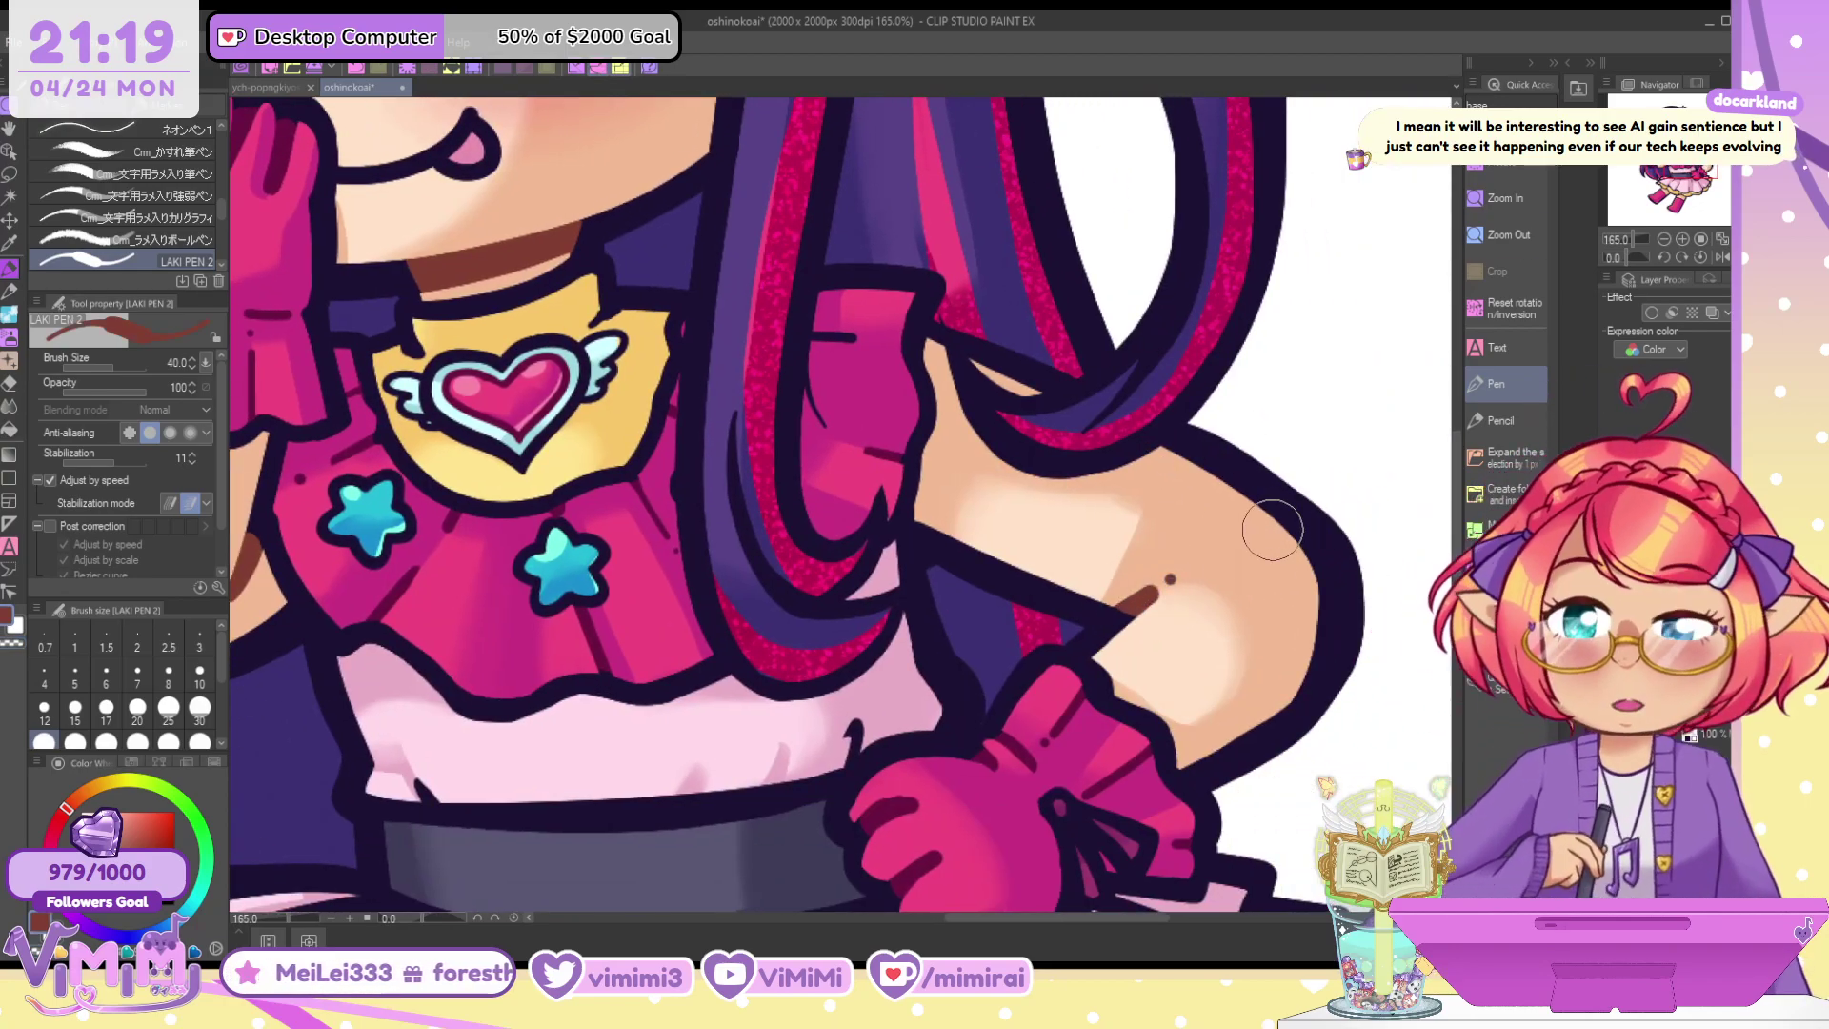
Sample the brown from the bunny hair clip's face and recolour the fold lines on the yellow collar with it
left_click(629, 329, "alt")
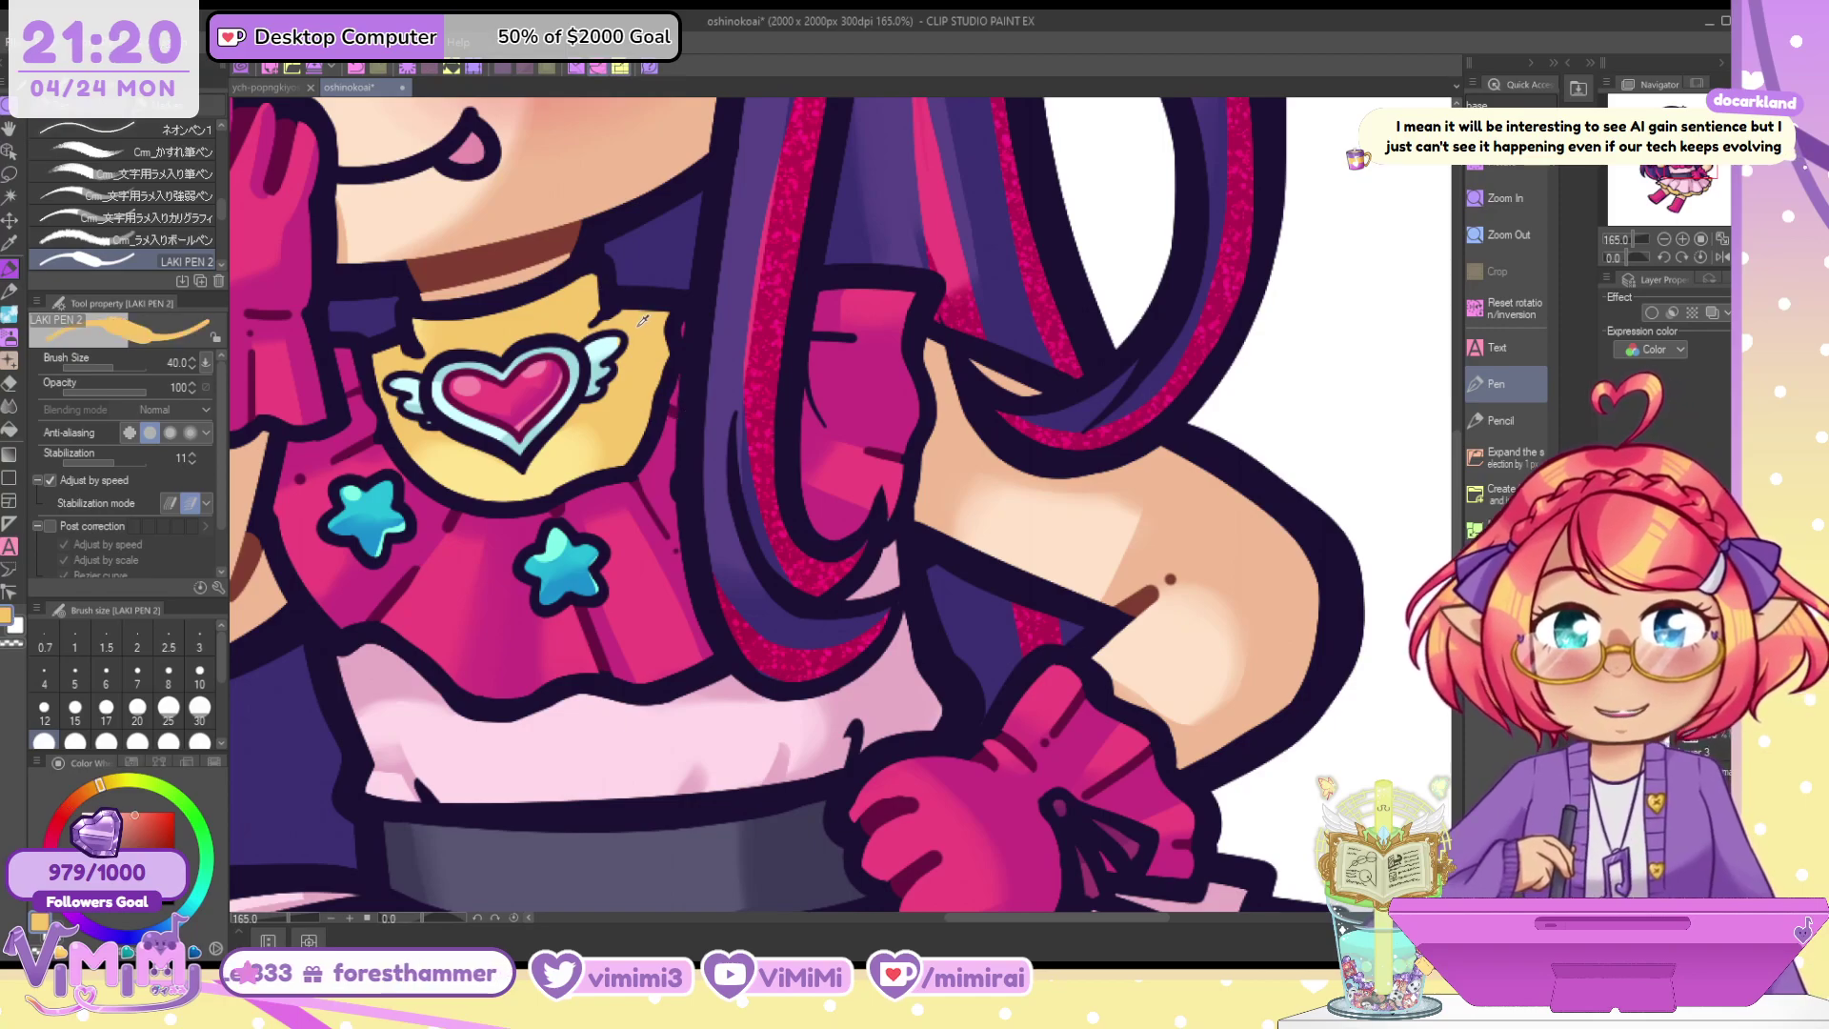
left_click(1677, 116)
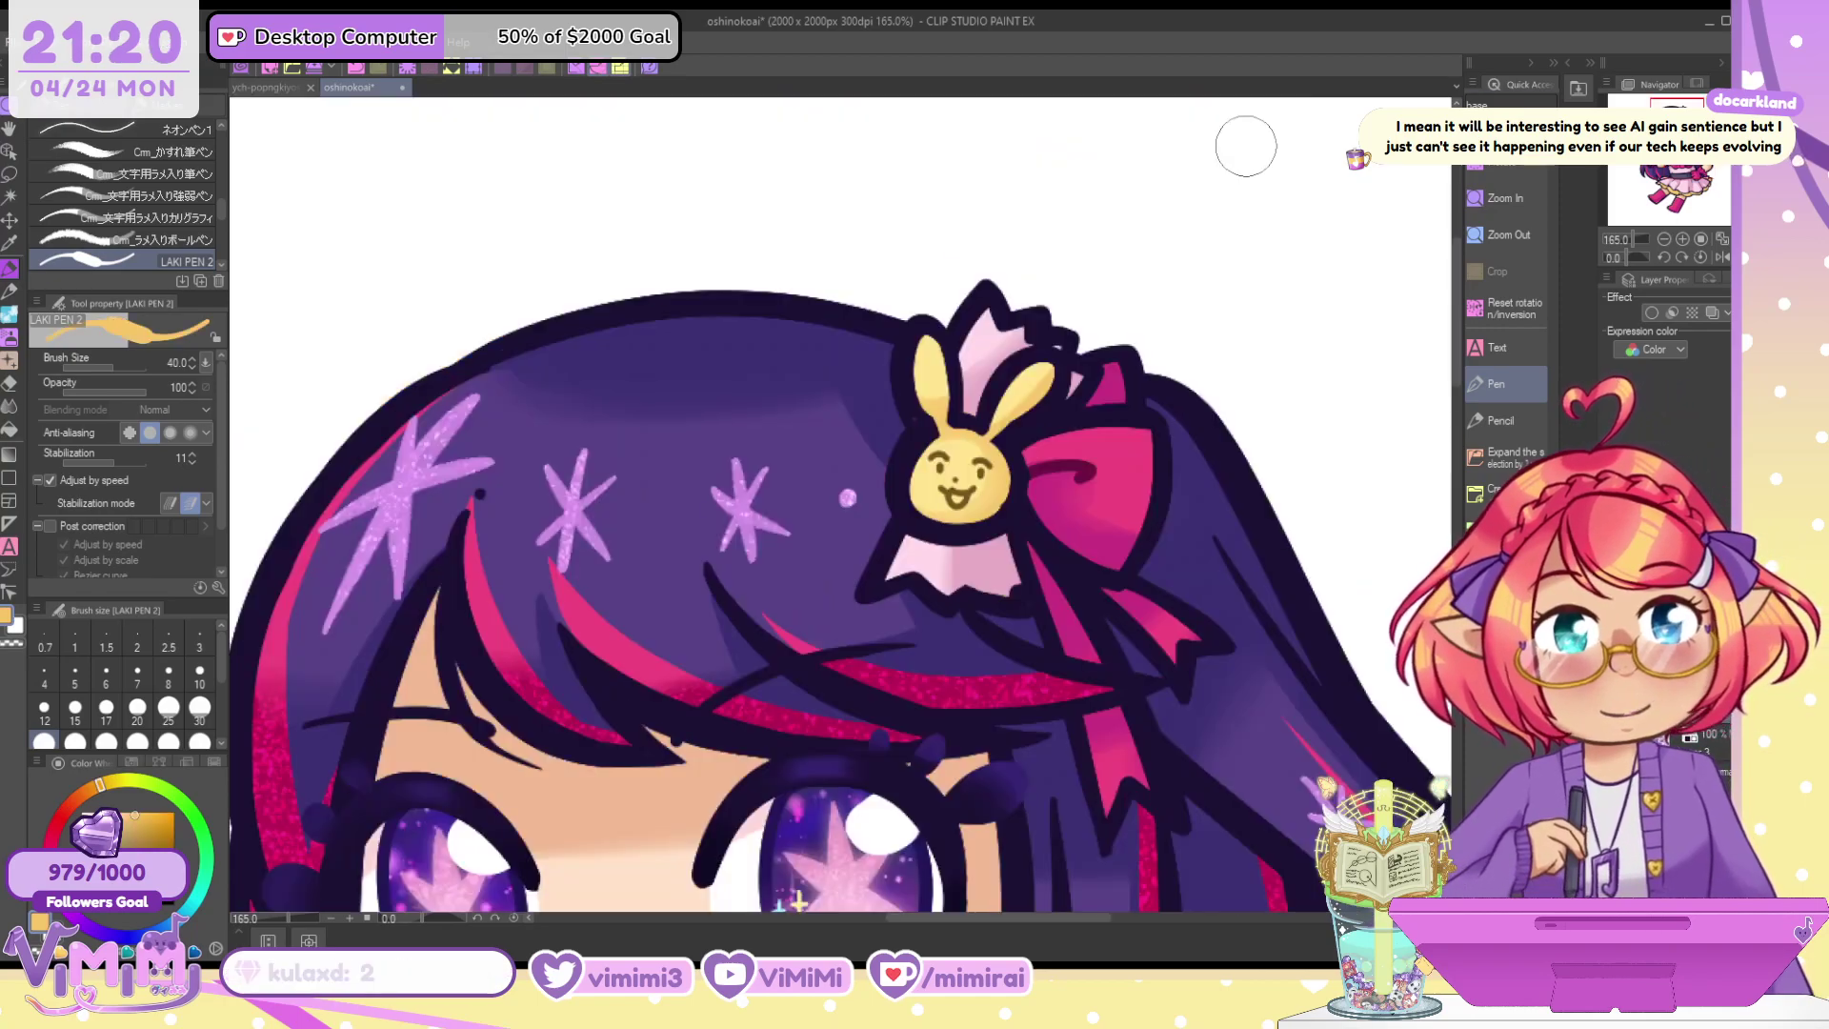
left_click(968, 487, "alt")
left_click_drag(1678, 118, 1671, 152)
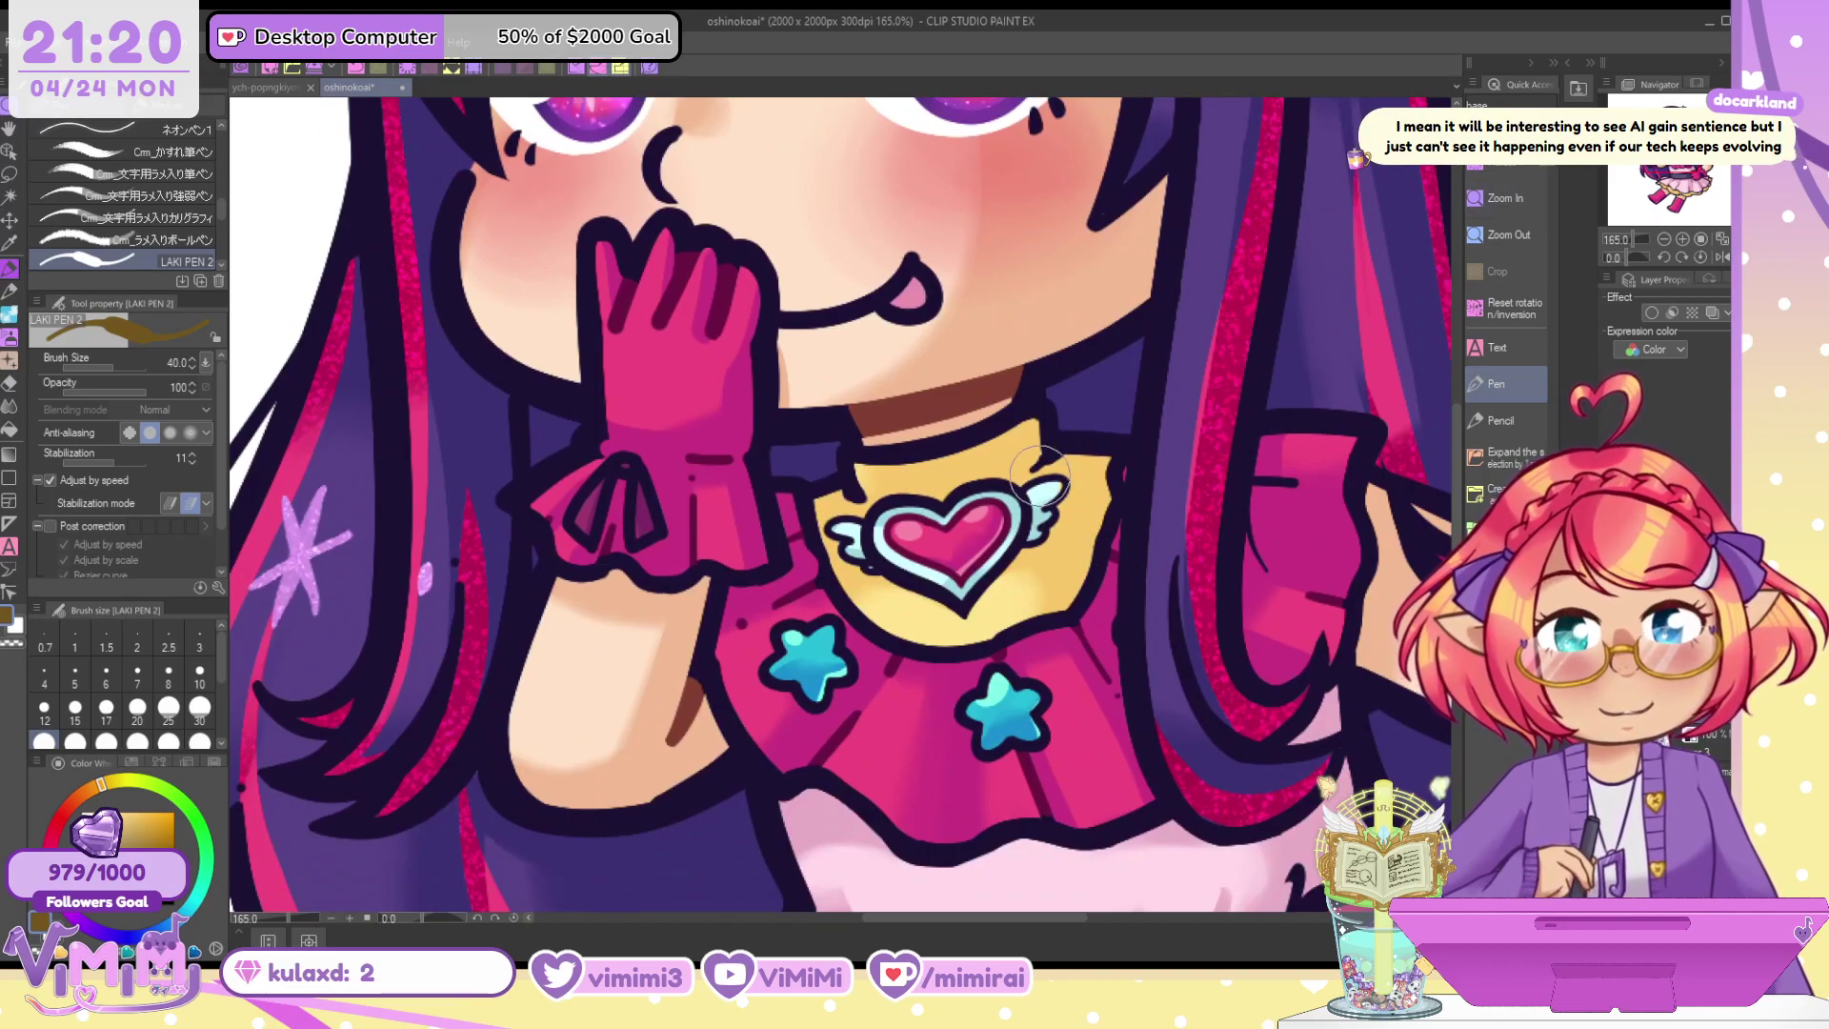
left_click_drag(1039, 475, 1066, 468)
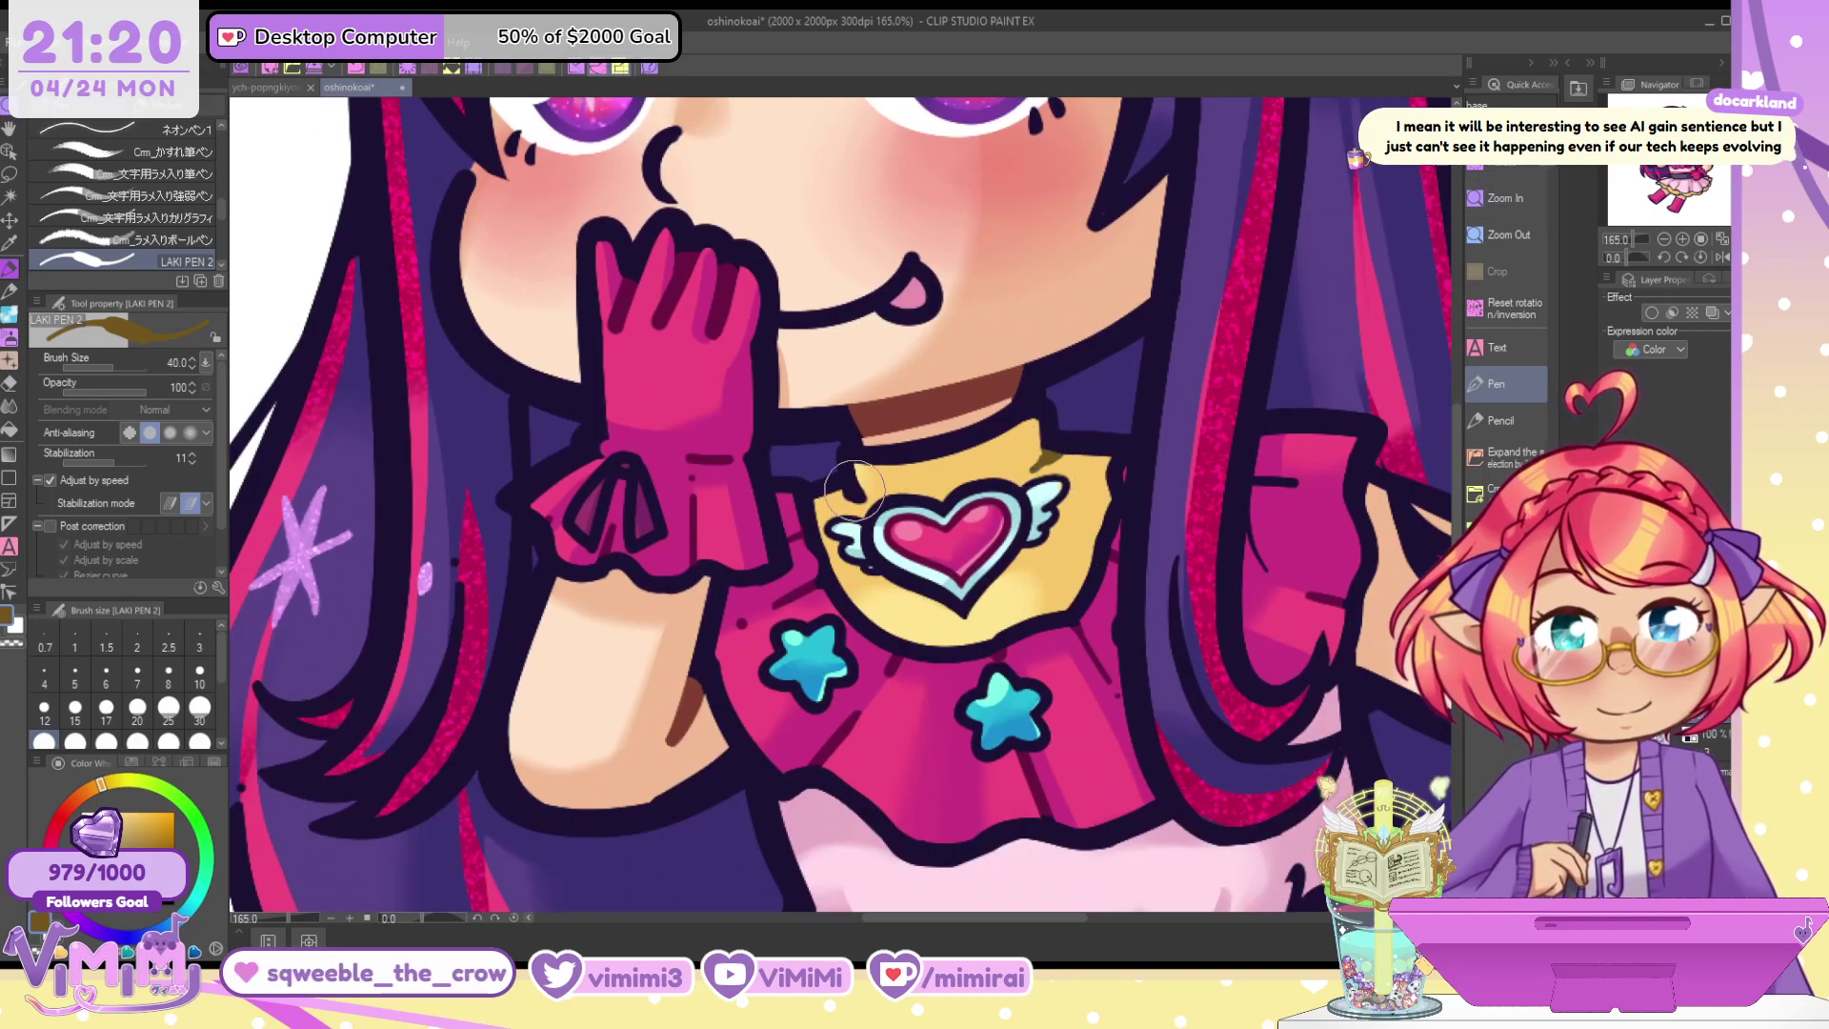
left_click_drag(854, 490, 852, 501)
Recolour the short fold lines along the skirt's yellow hem trim with the same brown
left_click_drag(1669, 152, 1666, 193)
left_click_drag(657, 347, 672, 335)
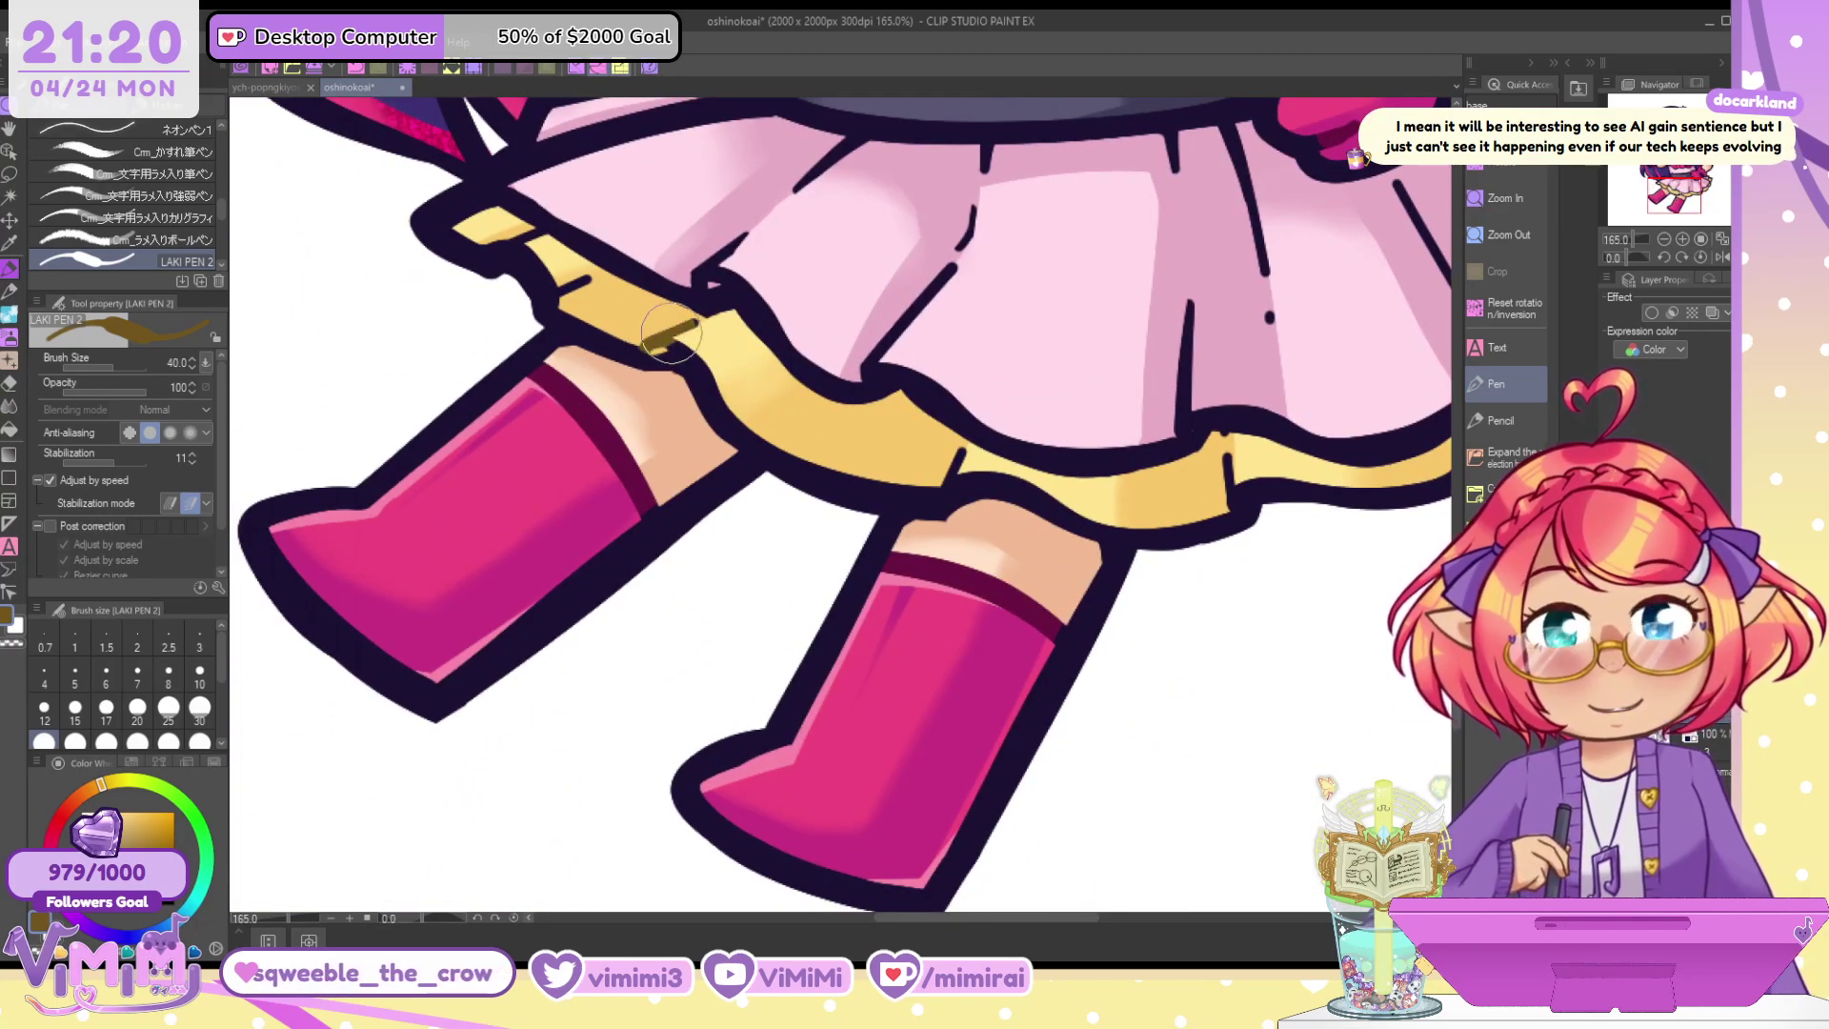
mouse_move(573, 277)
left_mouse_down()
mouse_move(574, 297)
mouse_move(592, 281)
left_mouse_up()
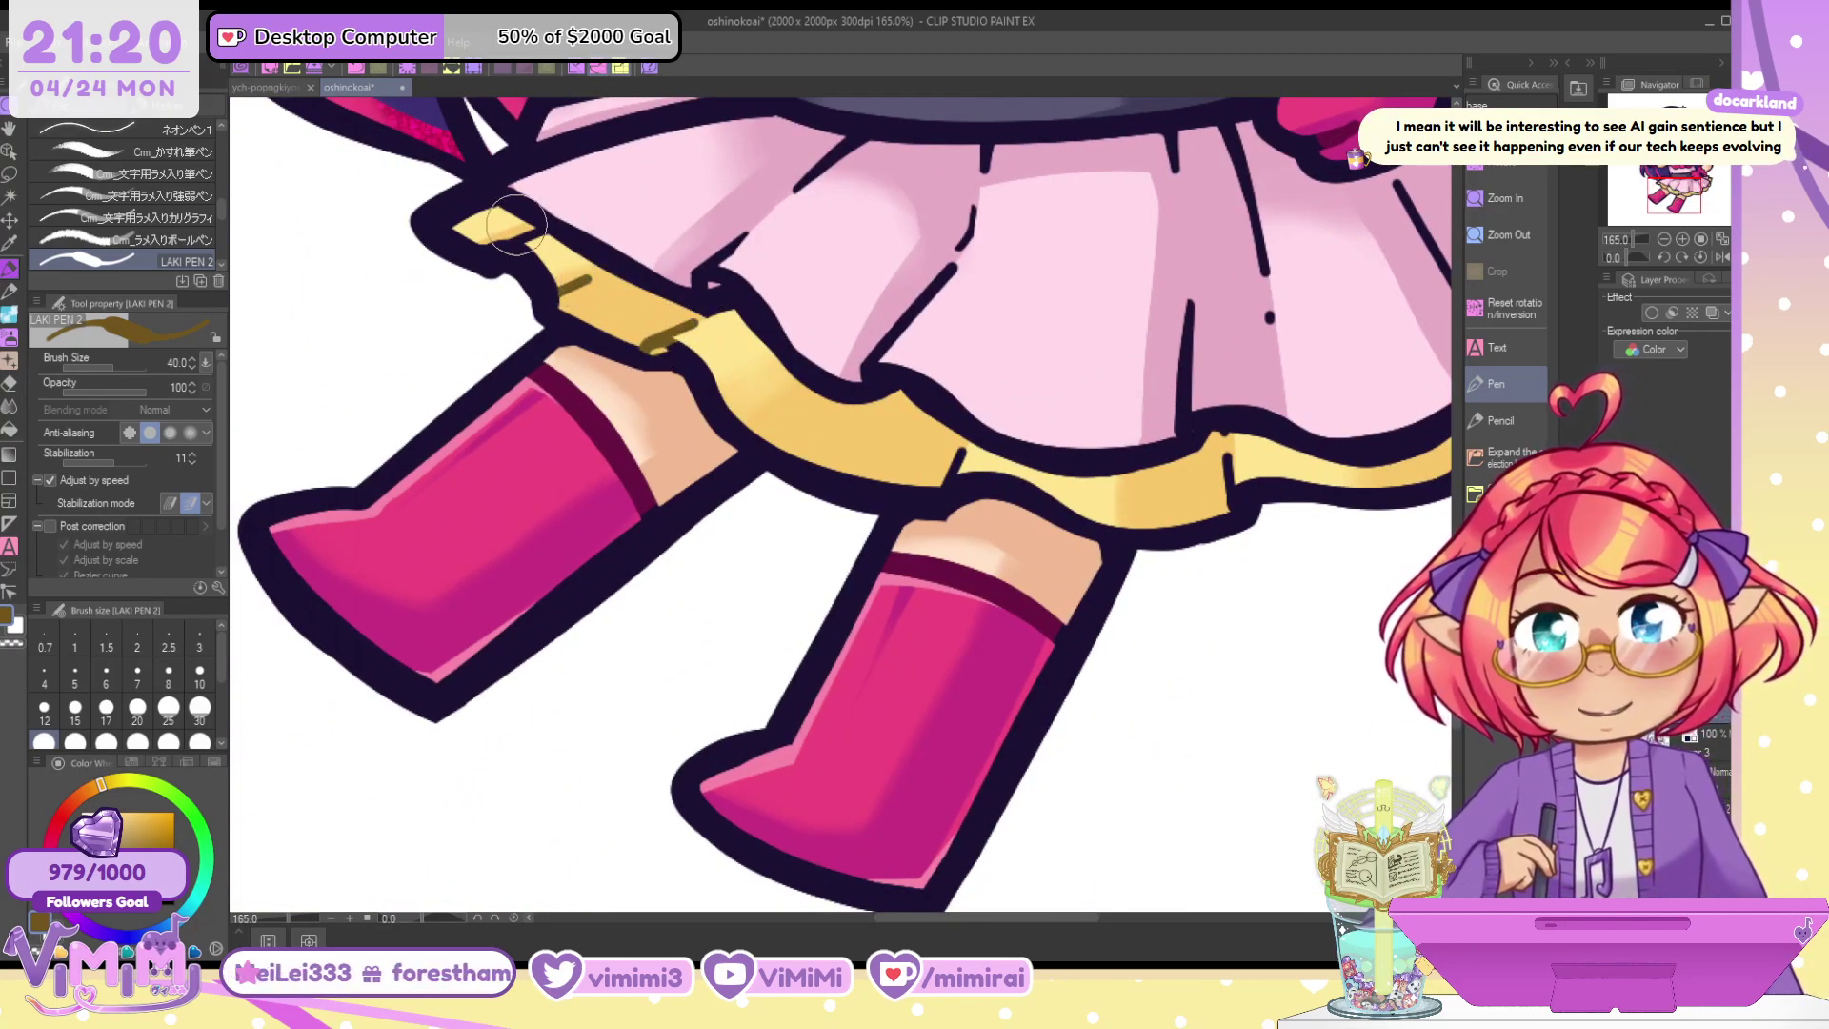
left_click_drag(515, 226, 543, 240)
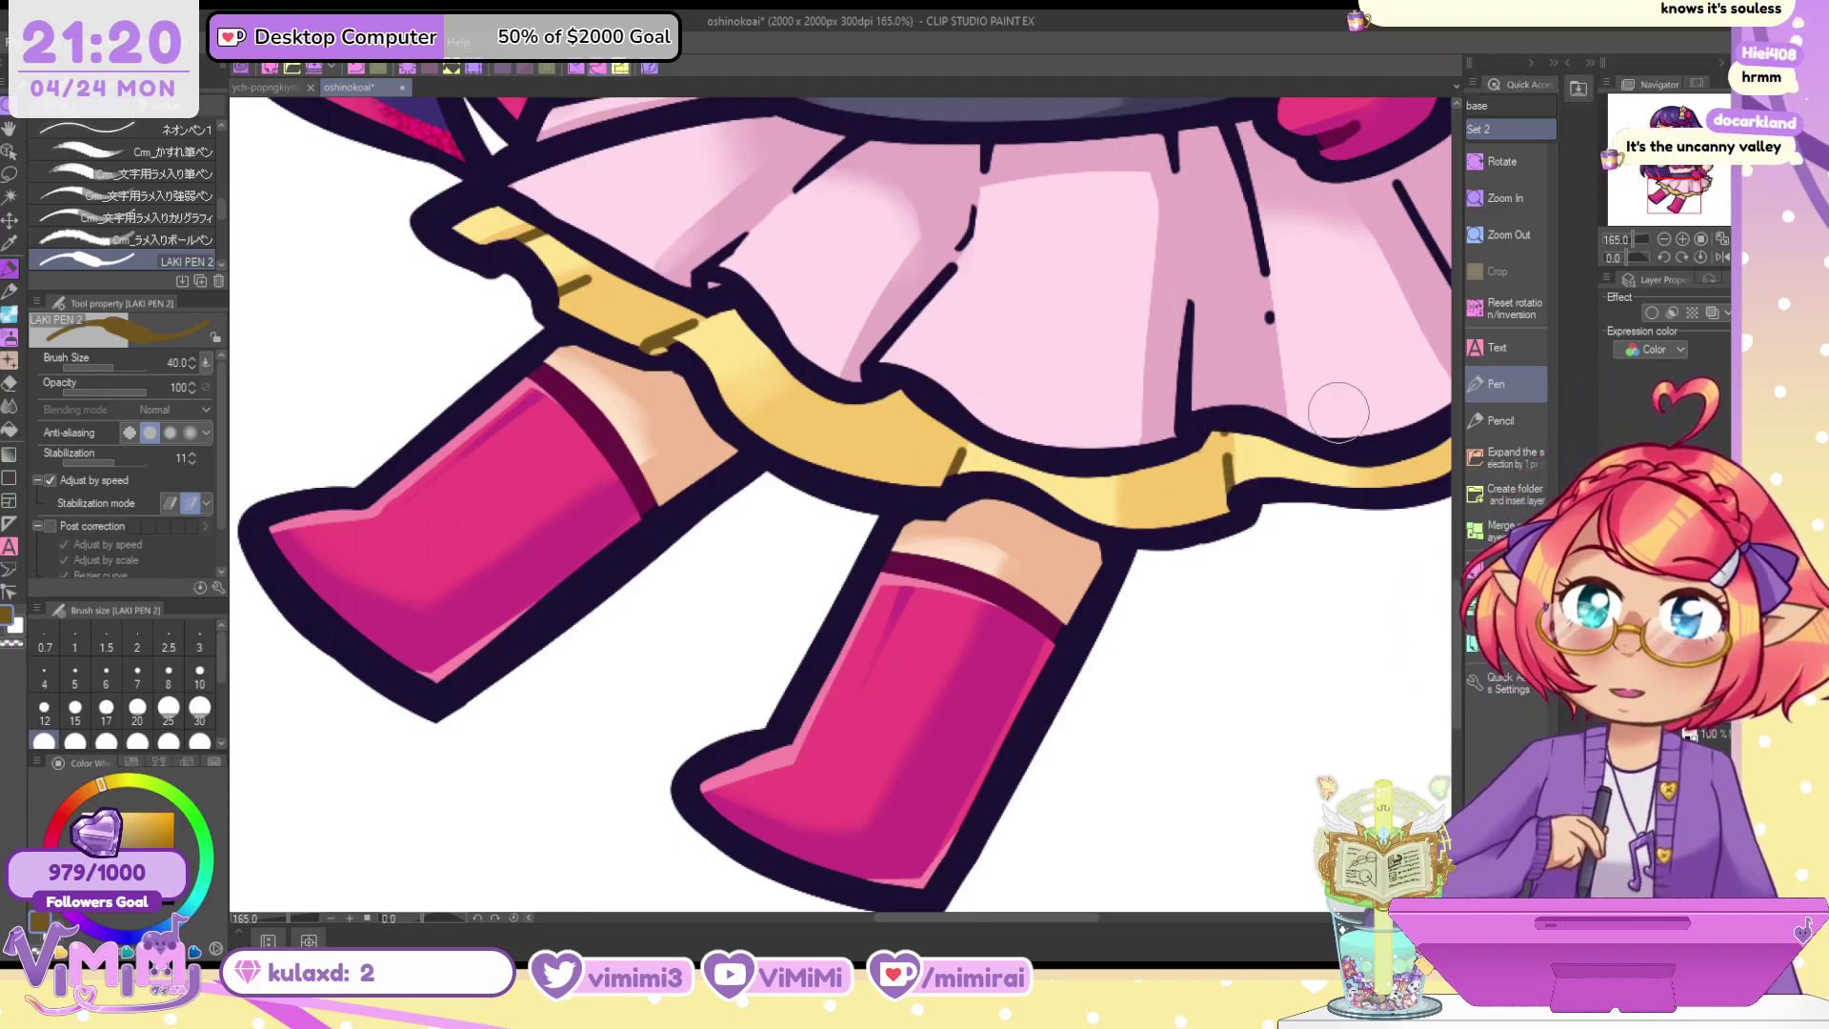
left_click_drag(1693, 204, 1710, 193)
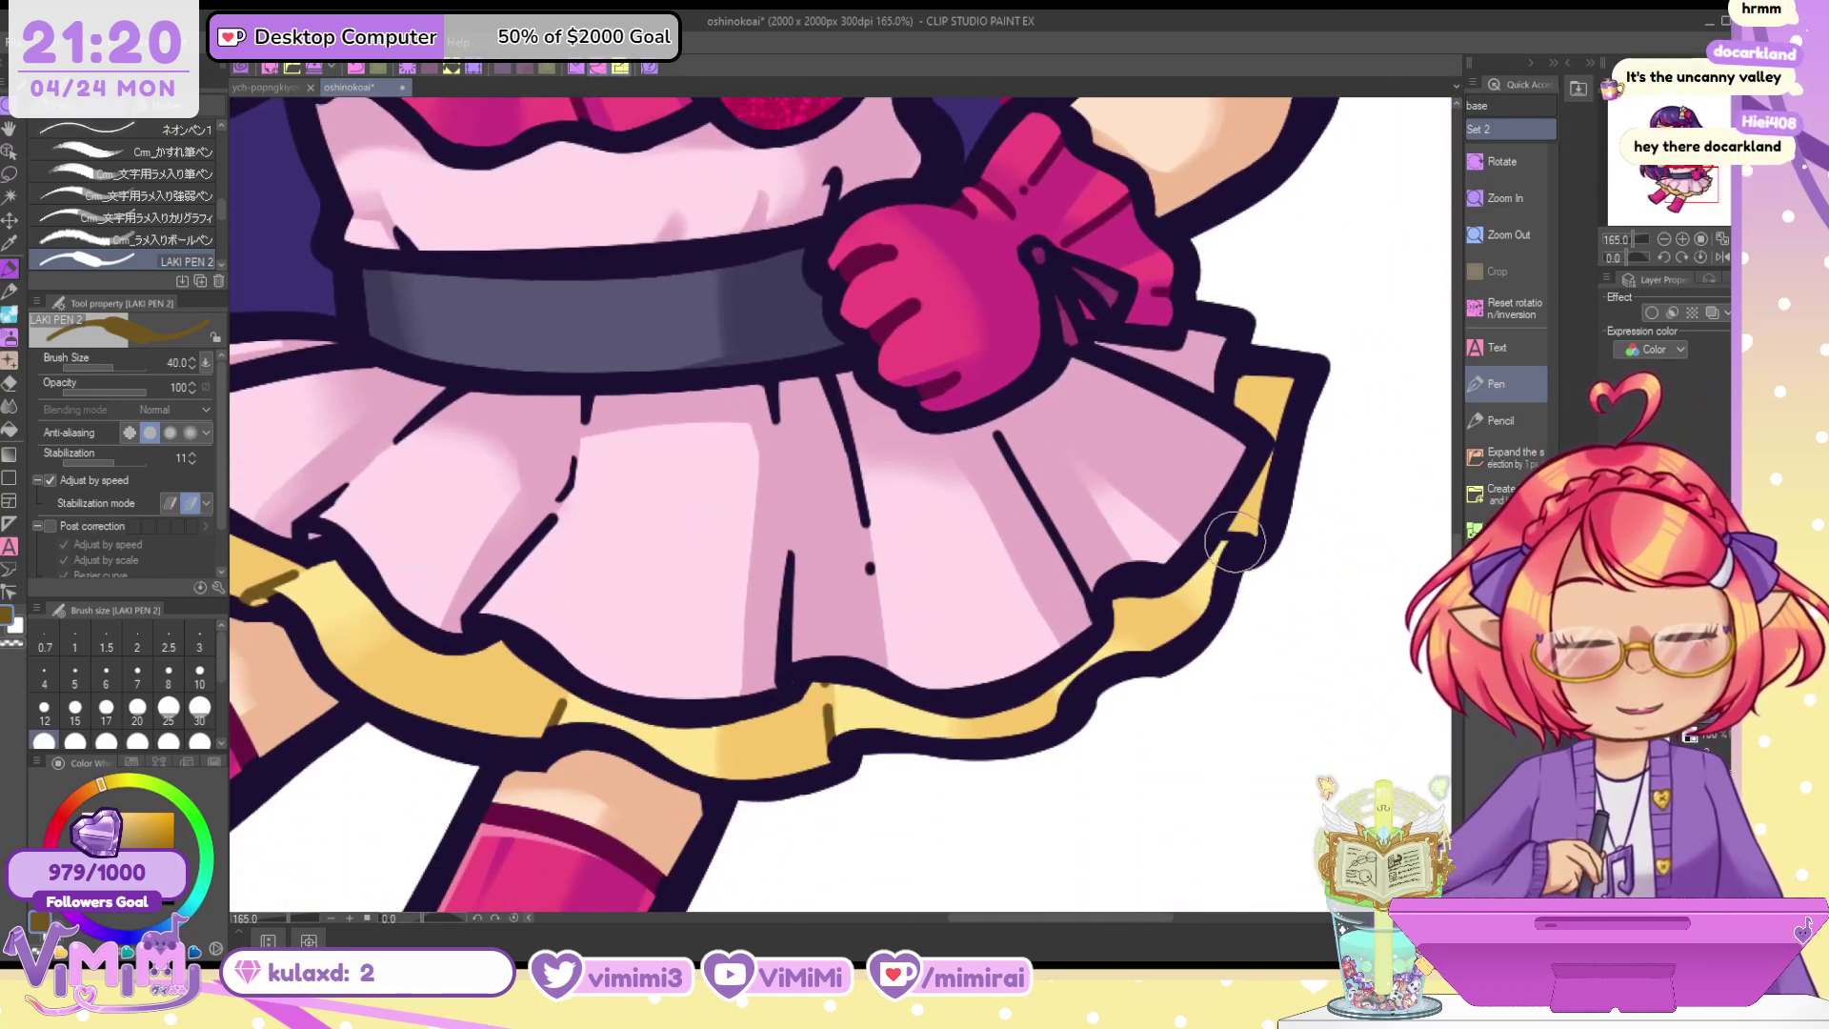
left_click_drag(1246, 524, 1210, 554)
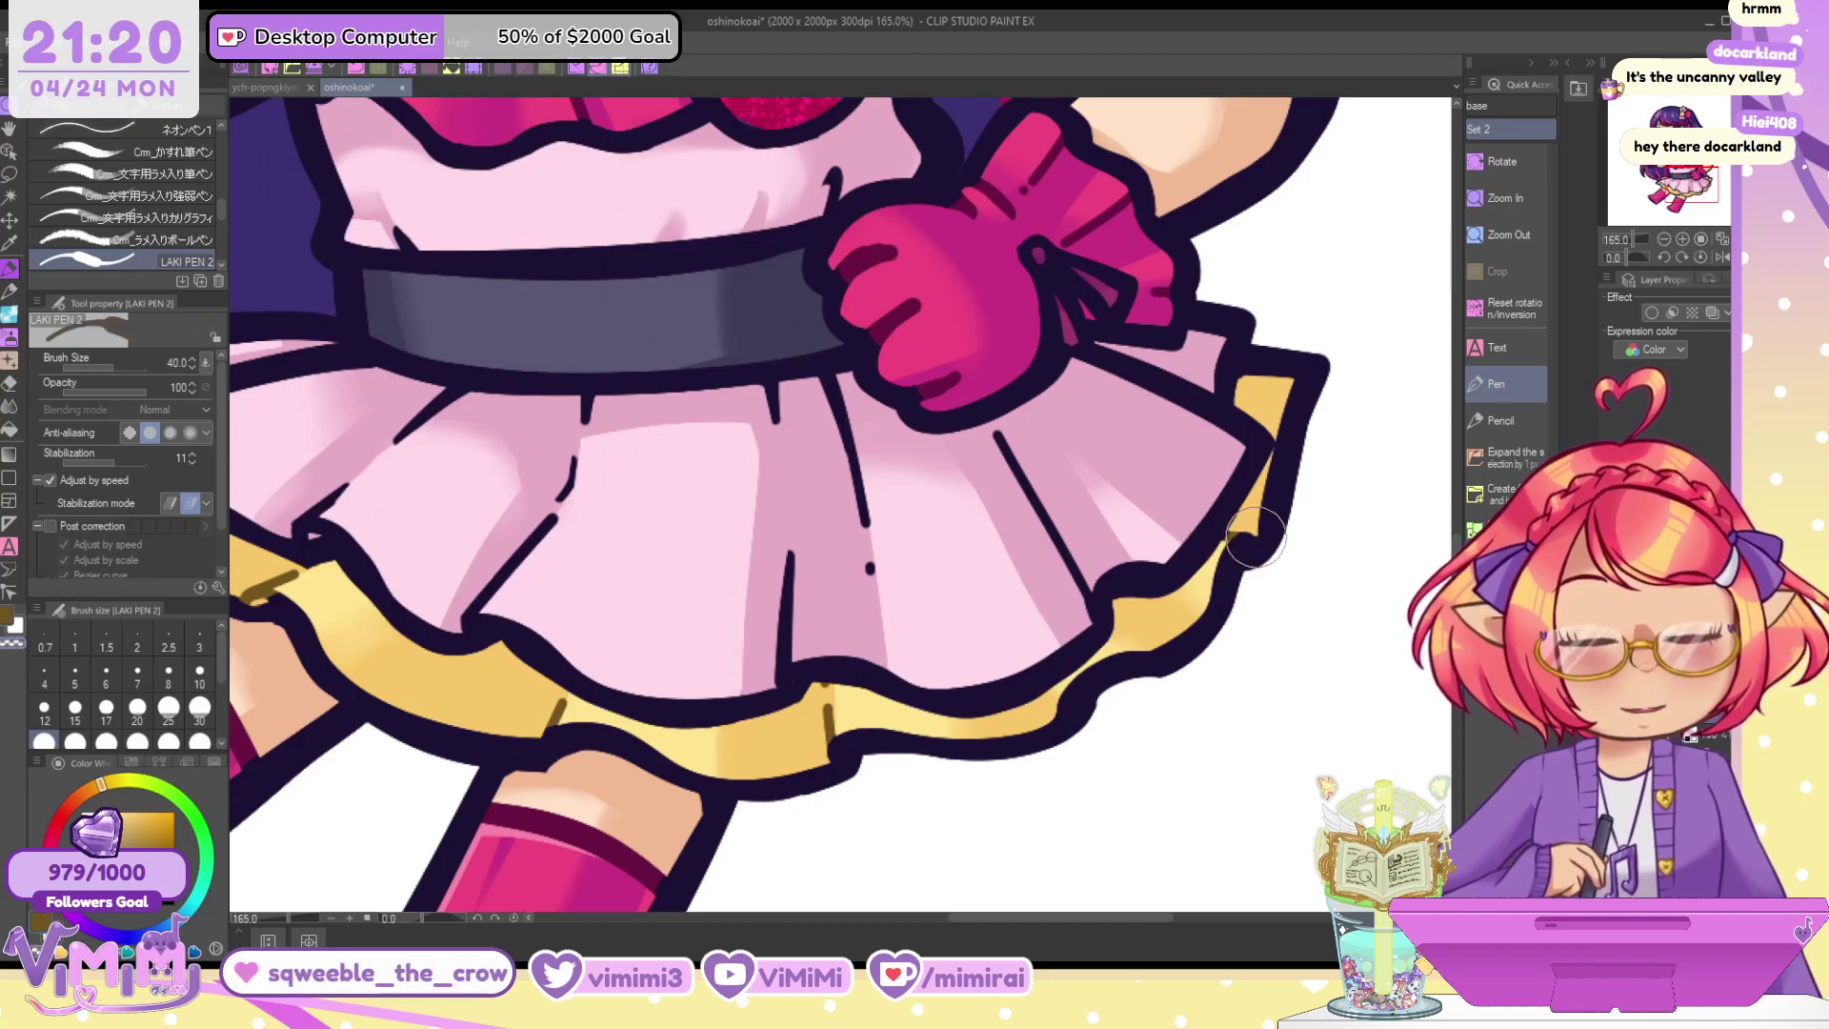
Sample the skirt's pink, darken it to a muted mauve and recolour the pleat lines across the skirt's front
left_click(885, 415, "alt")
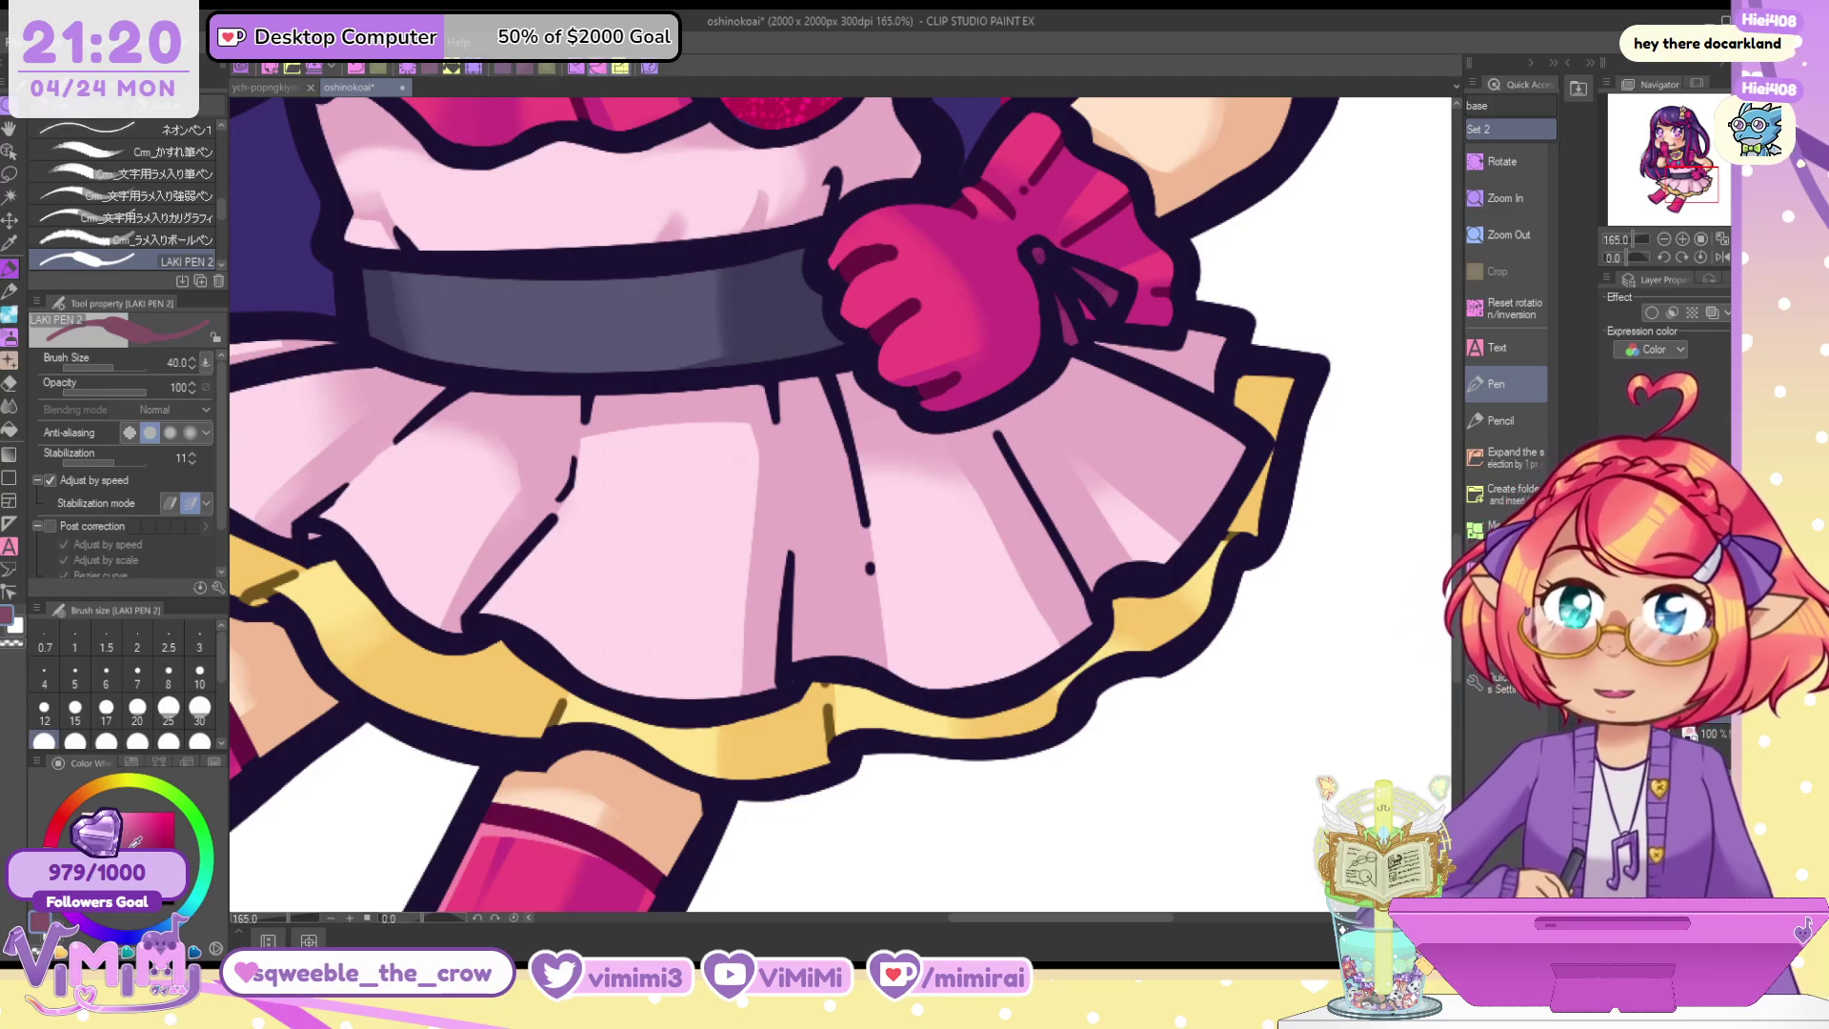
mouse_move(821, 379)
left_mouse_down()
mouse_move(824, 431)
mouse_move(863, 526)
left_mouse_up()
left_click_drag(783, 379, 775, 433)
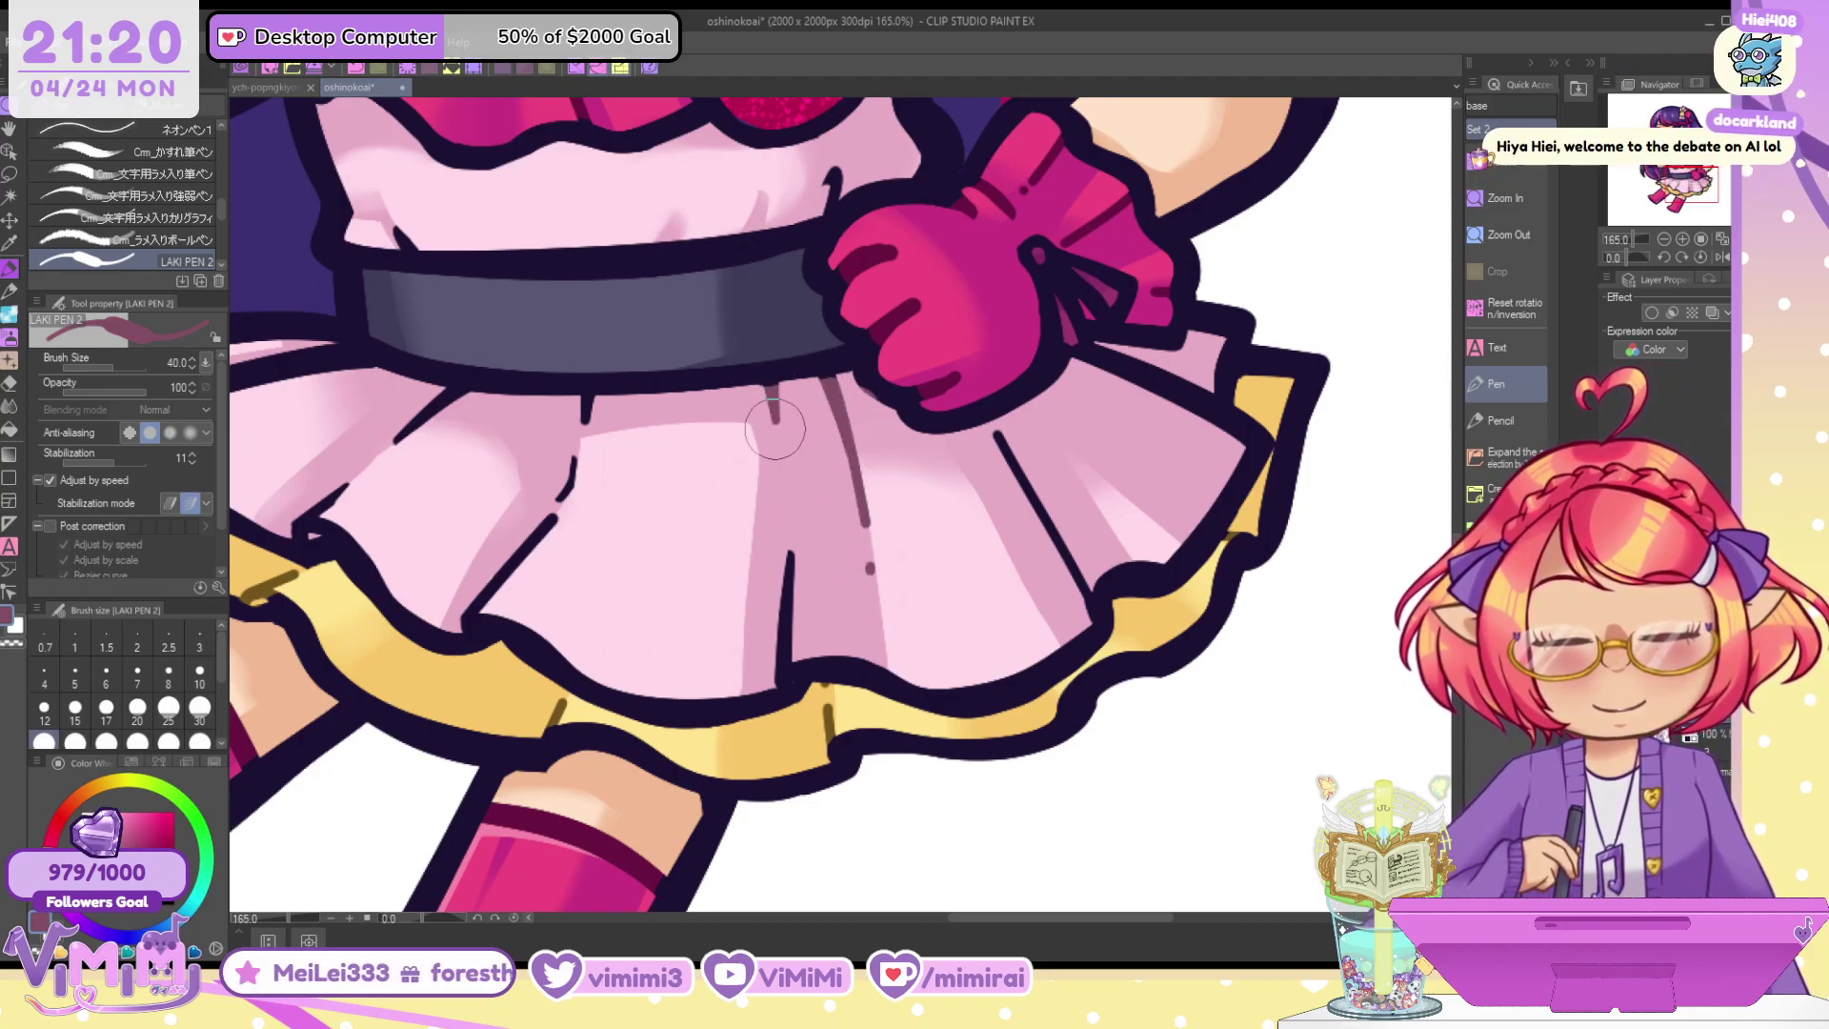
mouse_move(791, 544)
left_mouse_down()
mouse_move(781, 666)
mouse_move(809, 619)
left_mouse_up()
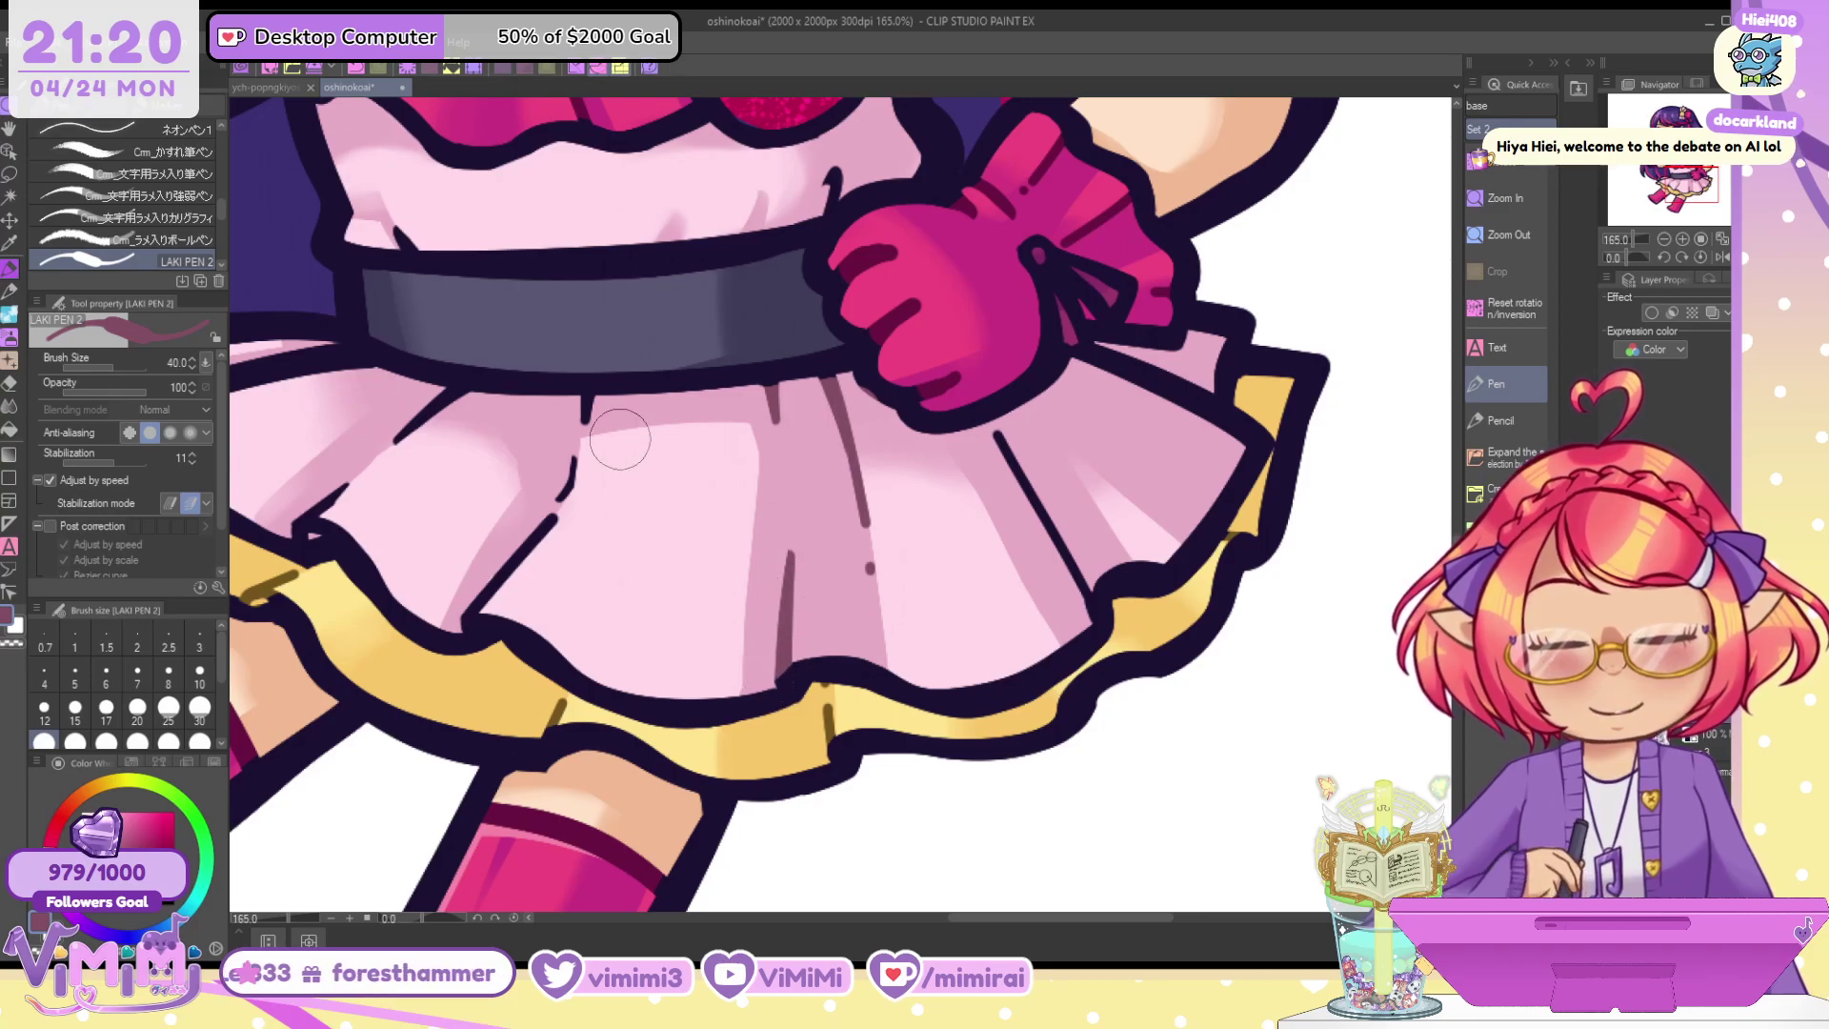
mouse_move(583, 398)
left_mouse_down()
mouse_move(563, 412)
mouse_move(591, 396)
mouse_move(548, 509)
mouse_move(483, 600)
left_mouse_up()
mouse_move(437, 424)
left_mouse_down()
mouse_move(419, 419)
mouse_move(433, 400)
left_mouse_up()
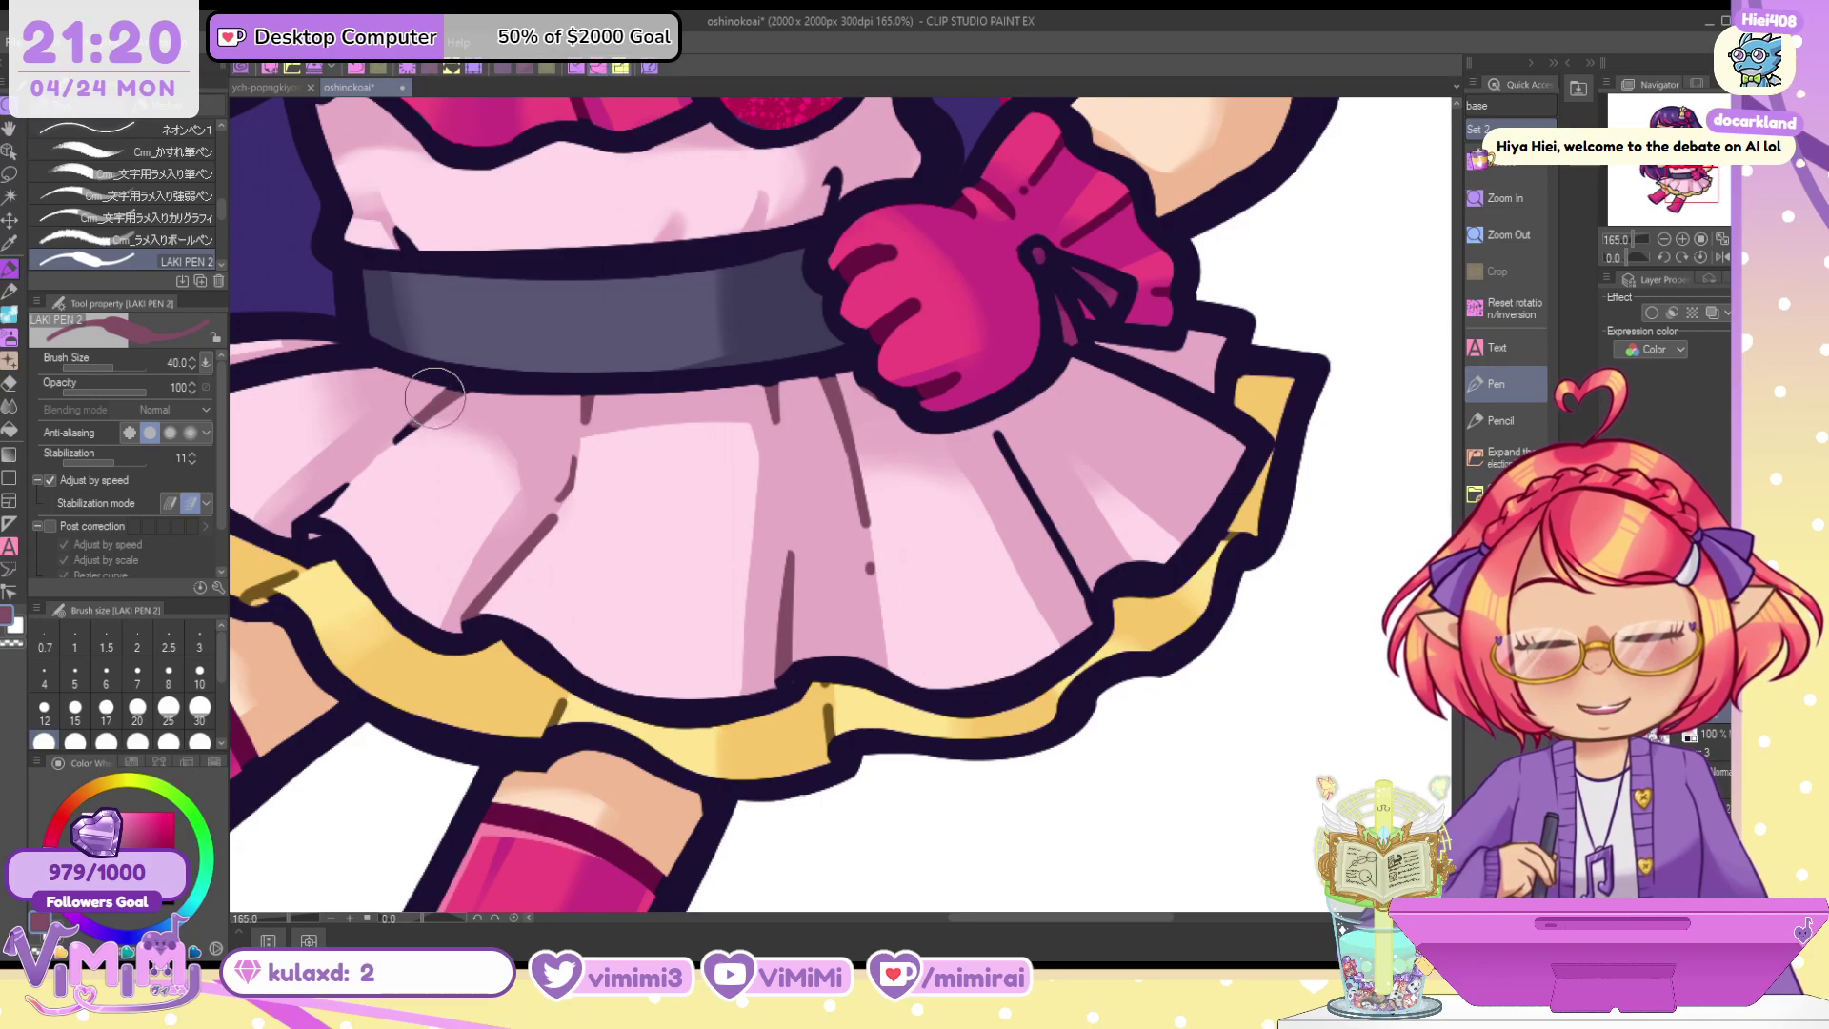
left_click_drag(328, 481, 315, 508)
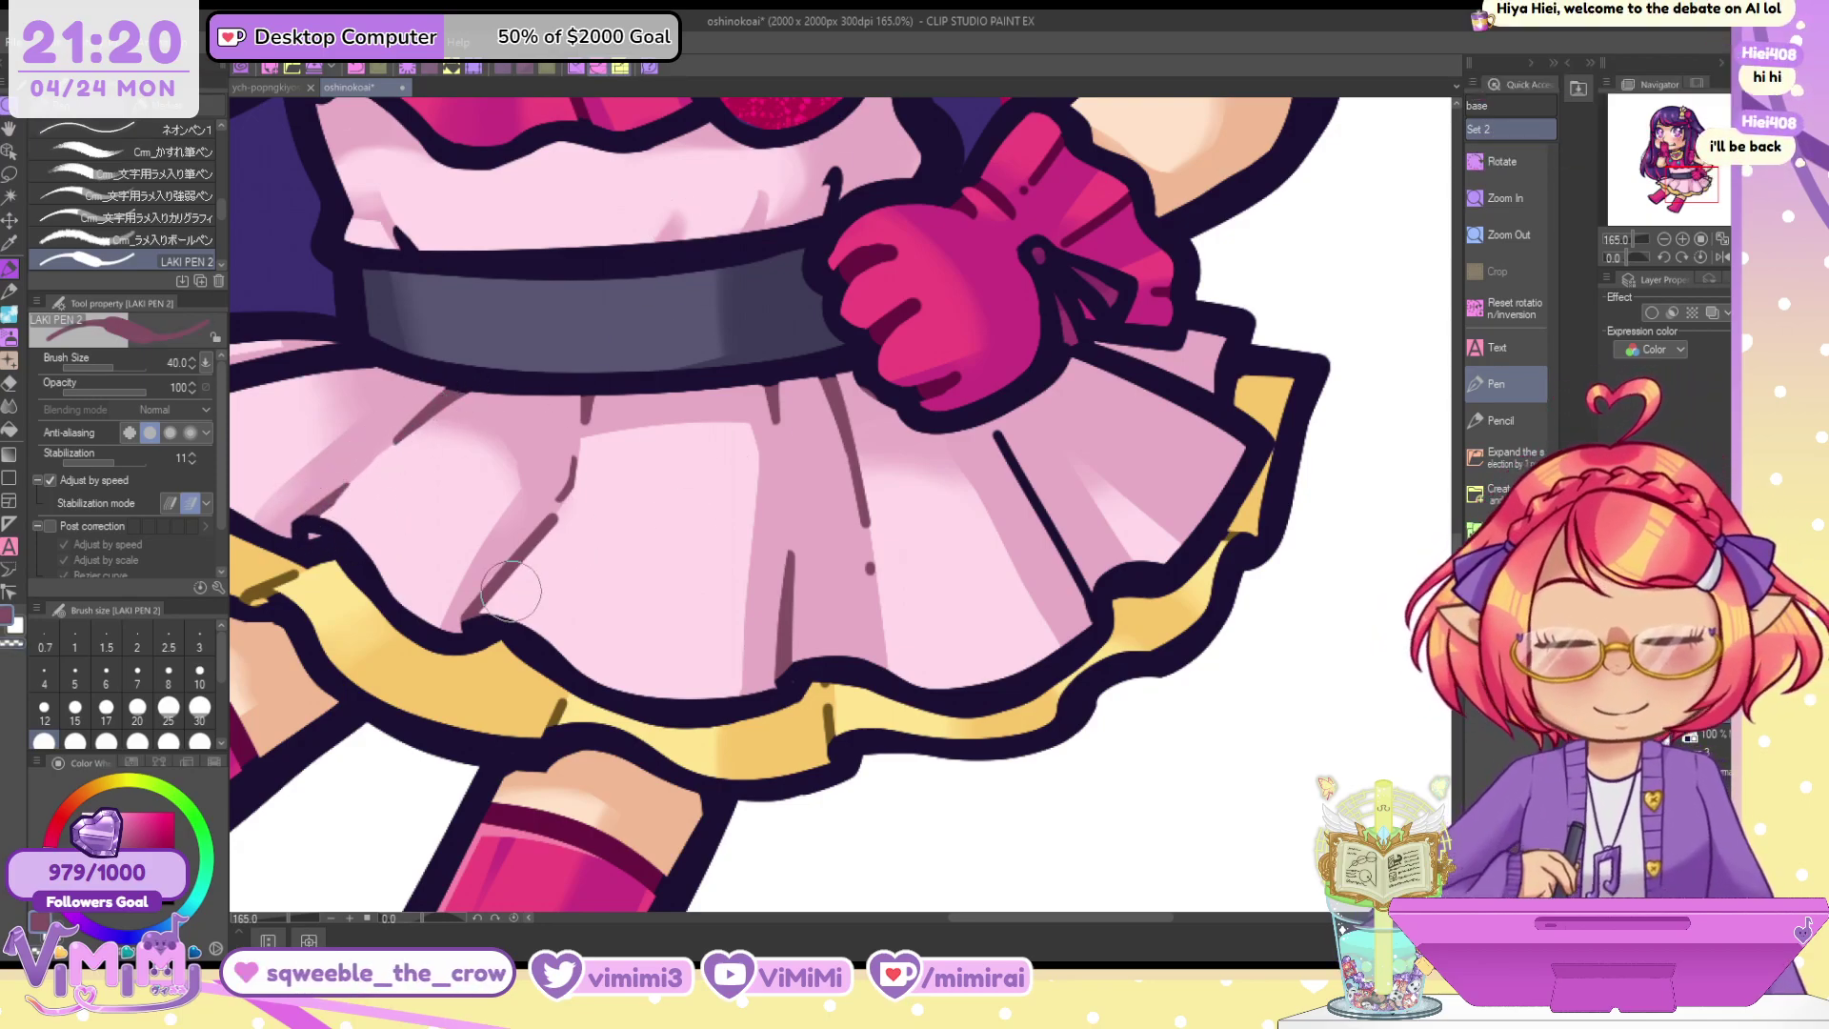
Recolour the skirt's outer side folds and the small creases on the pale pink waist above the belt in mauve
left_click(1190, 405, "alt")
mouse_move(1124, 371)
left_mouse_down()
mouse_move(1080, 365)
mouse_move(1130, 359)
mouse_move(1130, 384)
mouse_move(1162, 372)
mouse_move(1112, 363)
mouse_move(1168, 370)
mouse_move(1208, 394)
left_mouse_up()
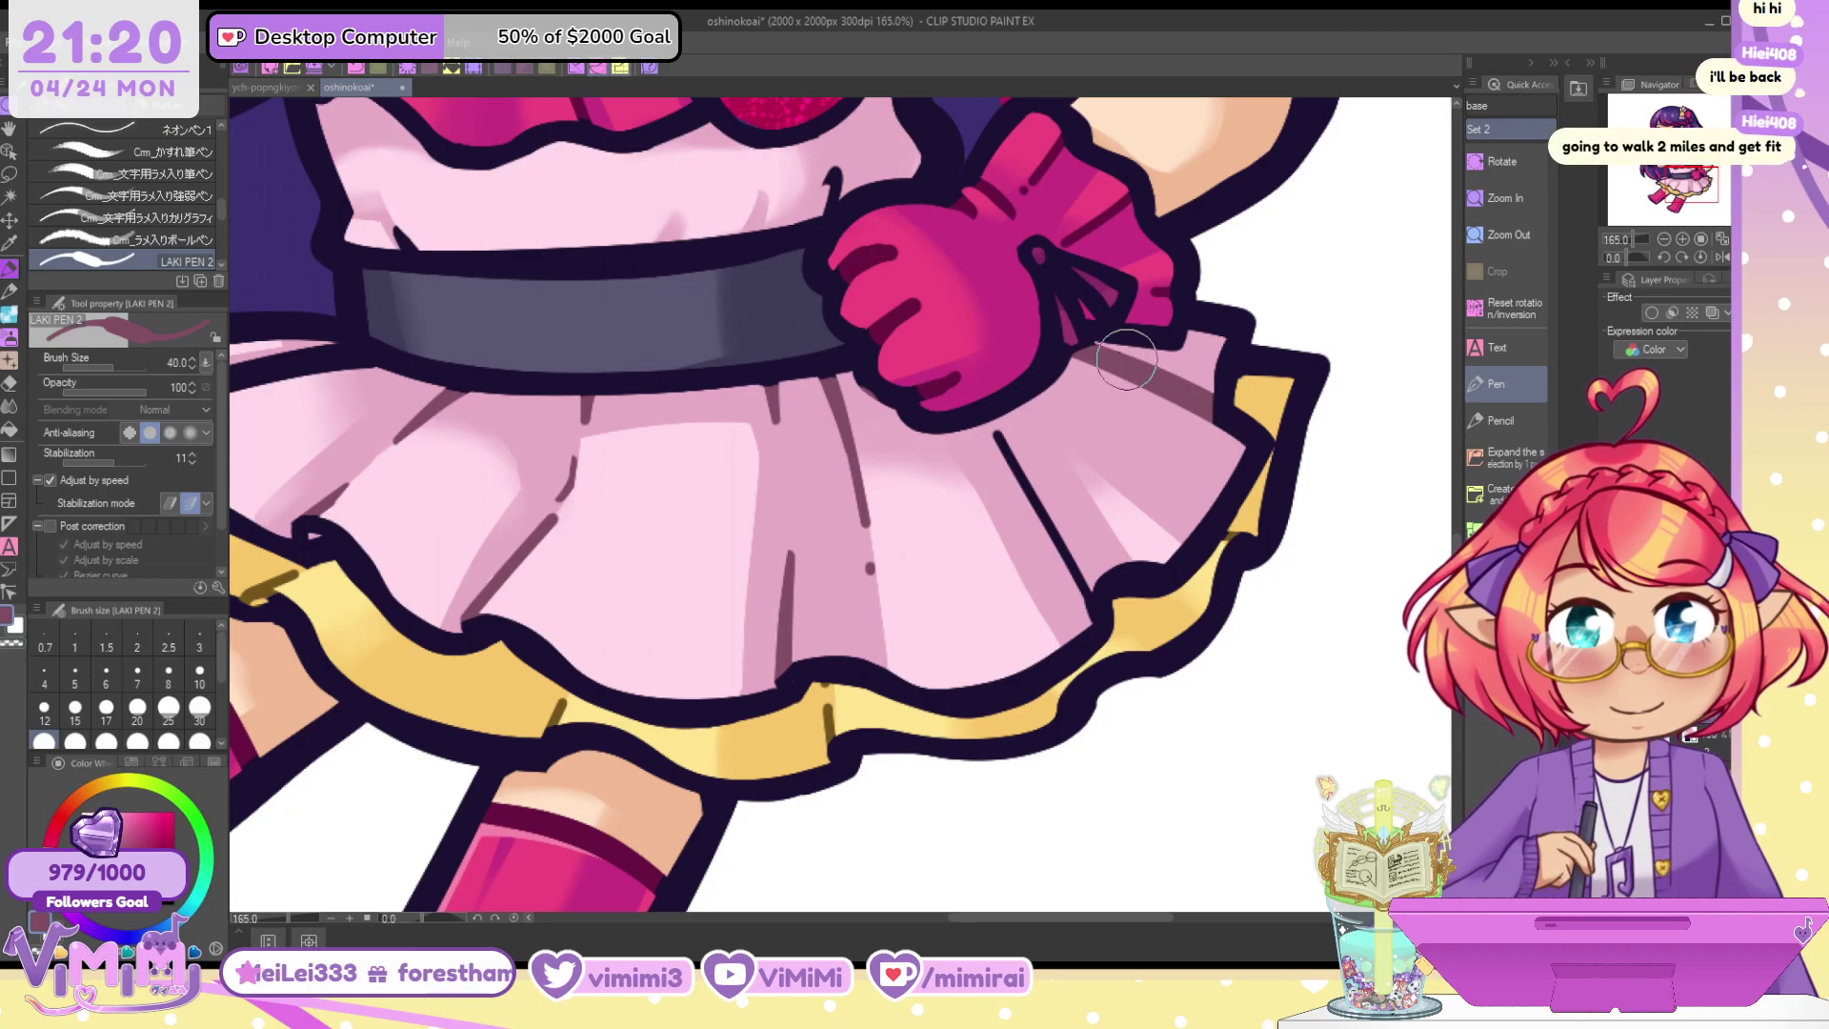
left_click(1069, 345, "alt")
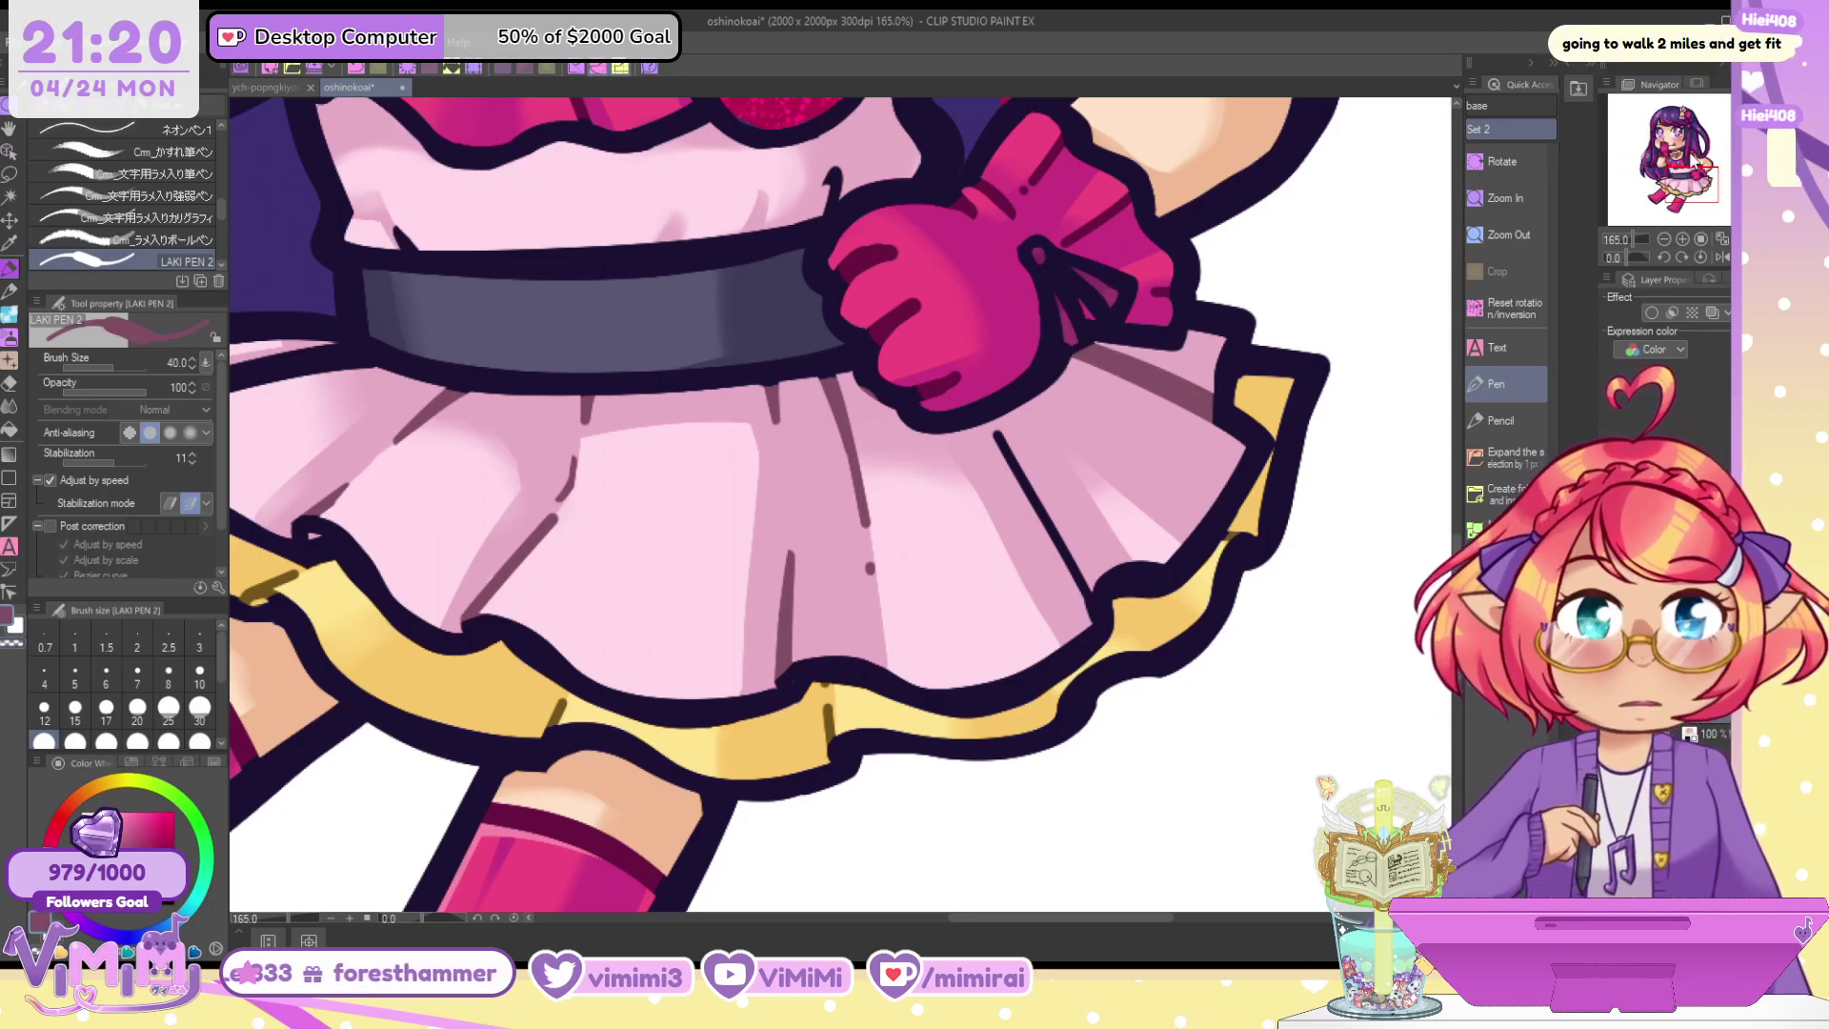
mouse_move(667, 429)
left_mouse_down()
mouse_move(920, 490)
mouse_move(1046, 428)
left_mouse_up()
mouse_move(547, 387)
left_mouse_down()
mouse_move(527, 419)
mouse_move(533, 388)
mouse_move(533, 410)
mouse_move(564, 401)
mouse_move(597, 364)
mouse_move(625, 378)
mouse_move(640, 359)
mouse_move(726, 364)
left_mouse_up()
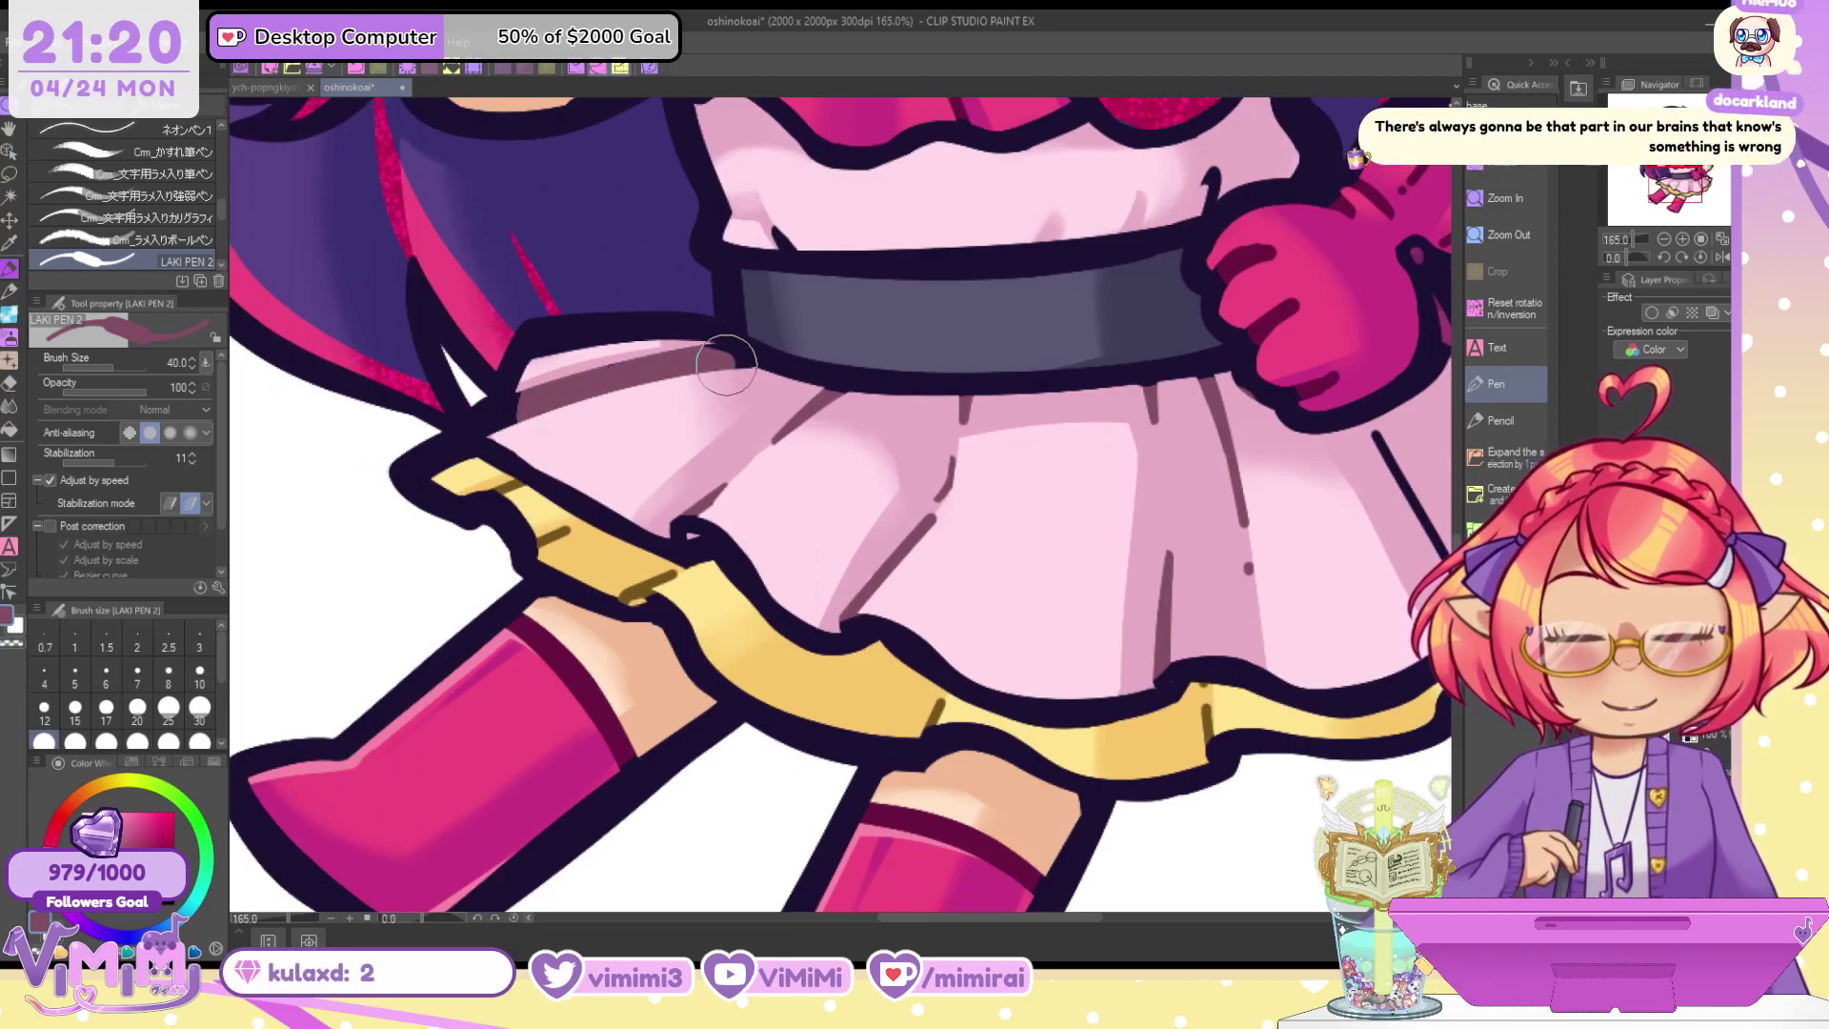
left_click_drag(610, 377, 528, 423)
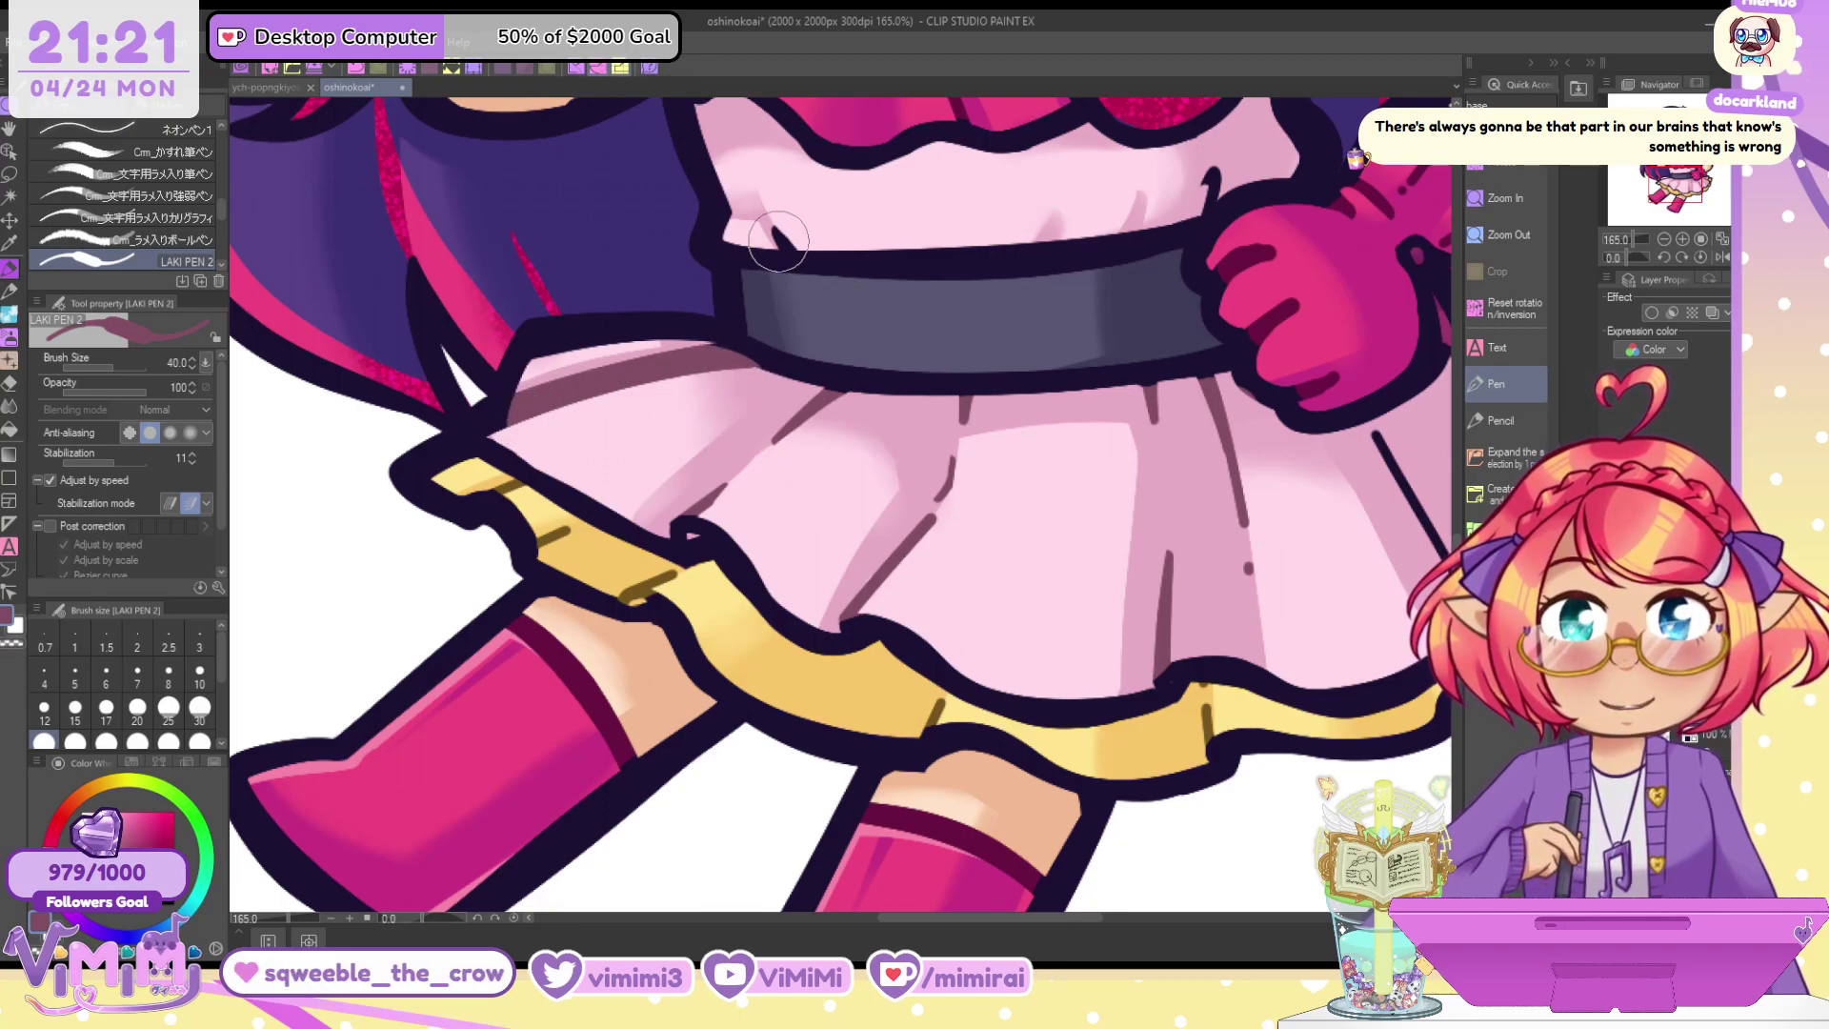
left_click_drag(1217, 177, 1192, 200)
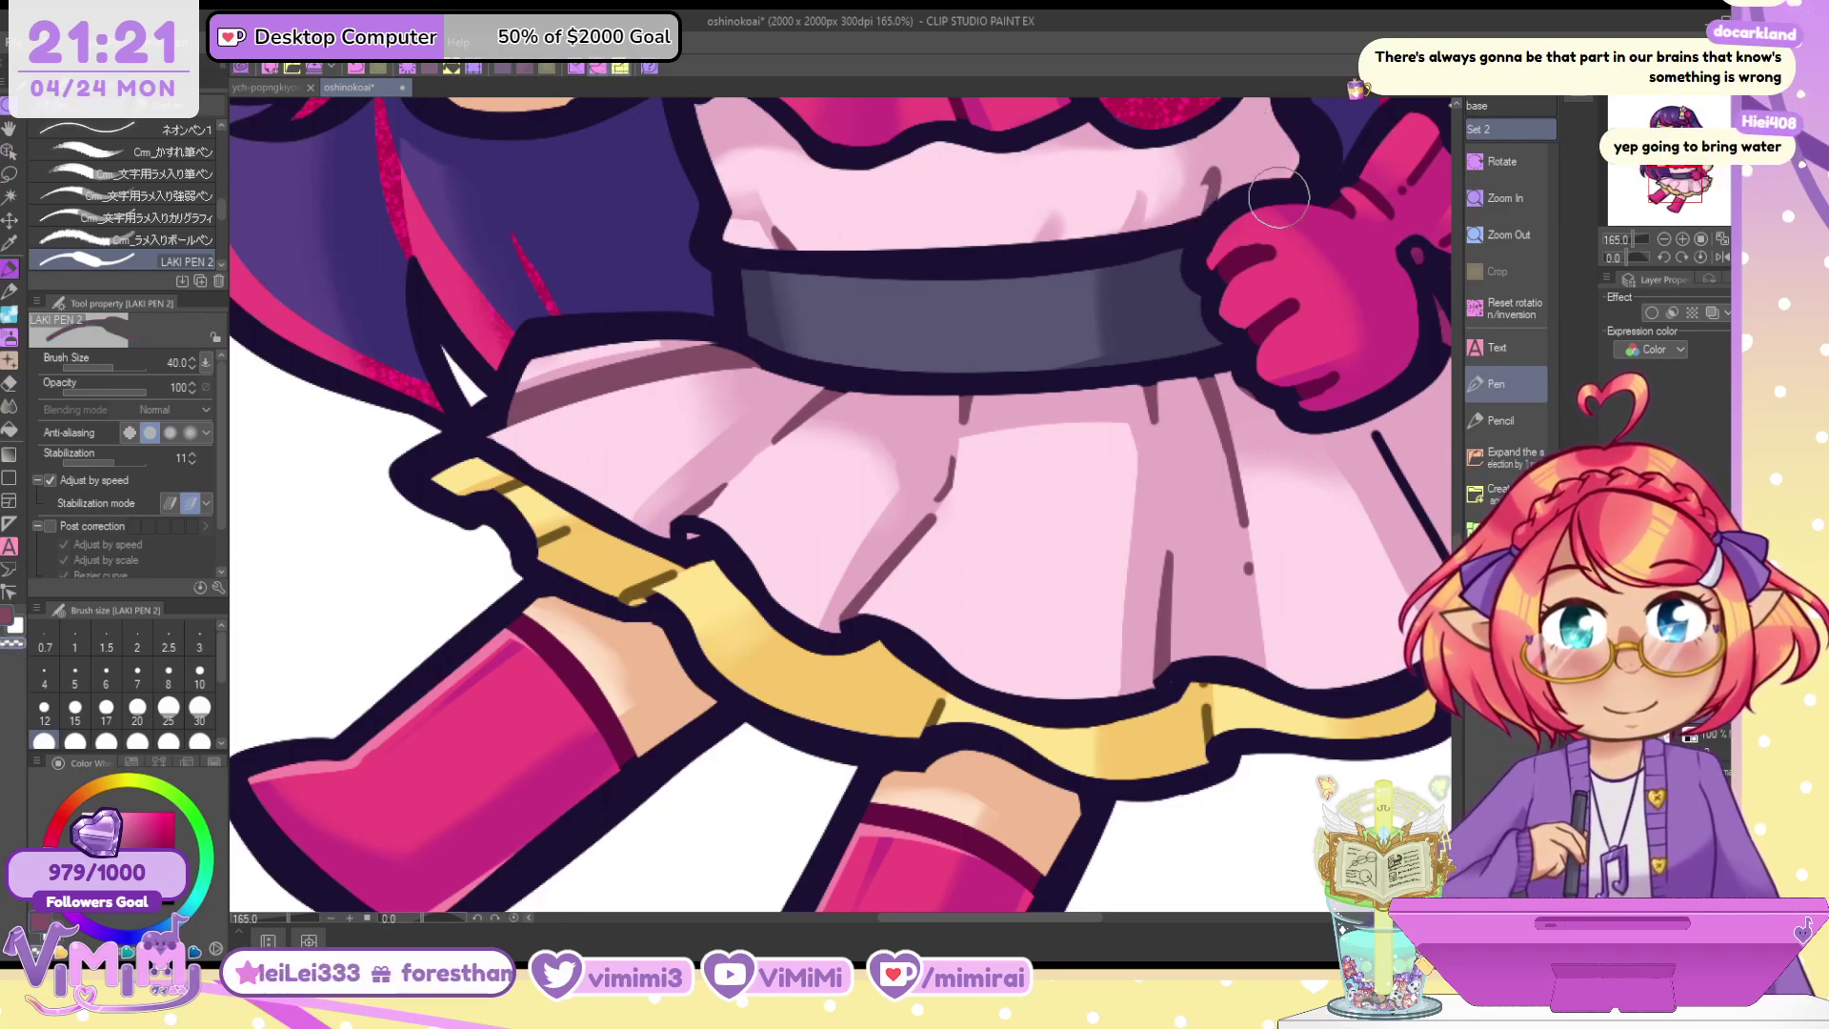
Sample the dark magenta and recolour the ribbon bow lines on the raised glove's cuff
left_click_drag(1681, 174, 1681, 156)
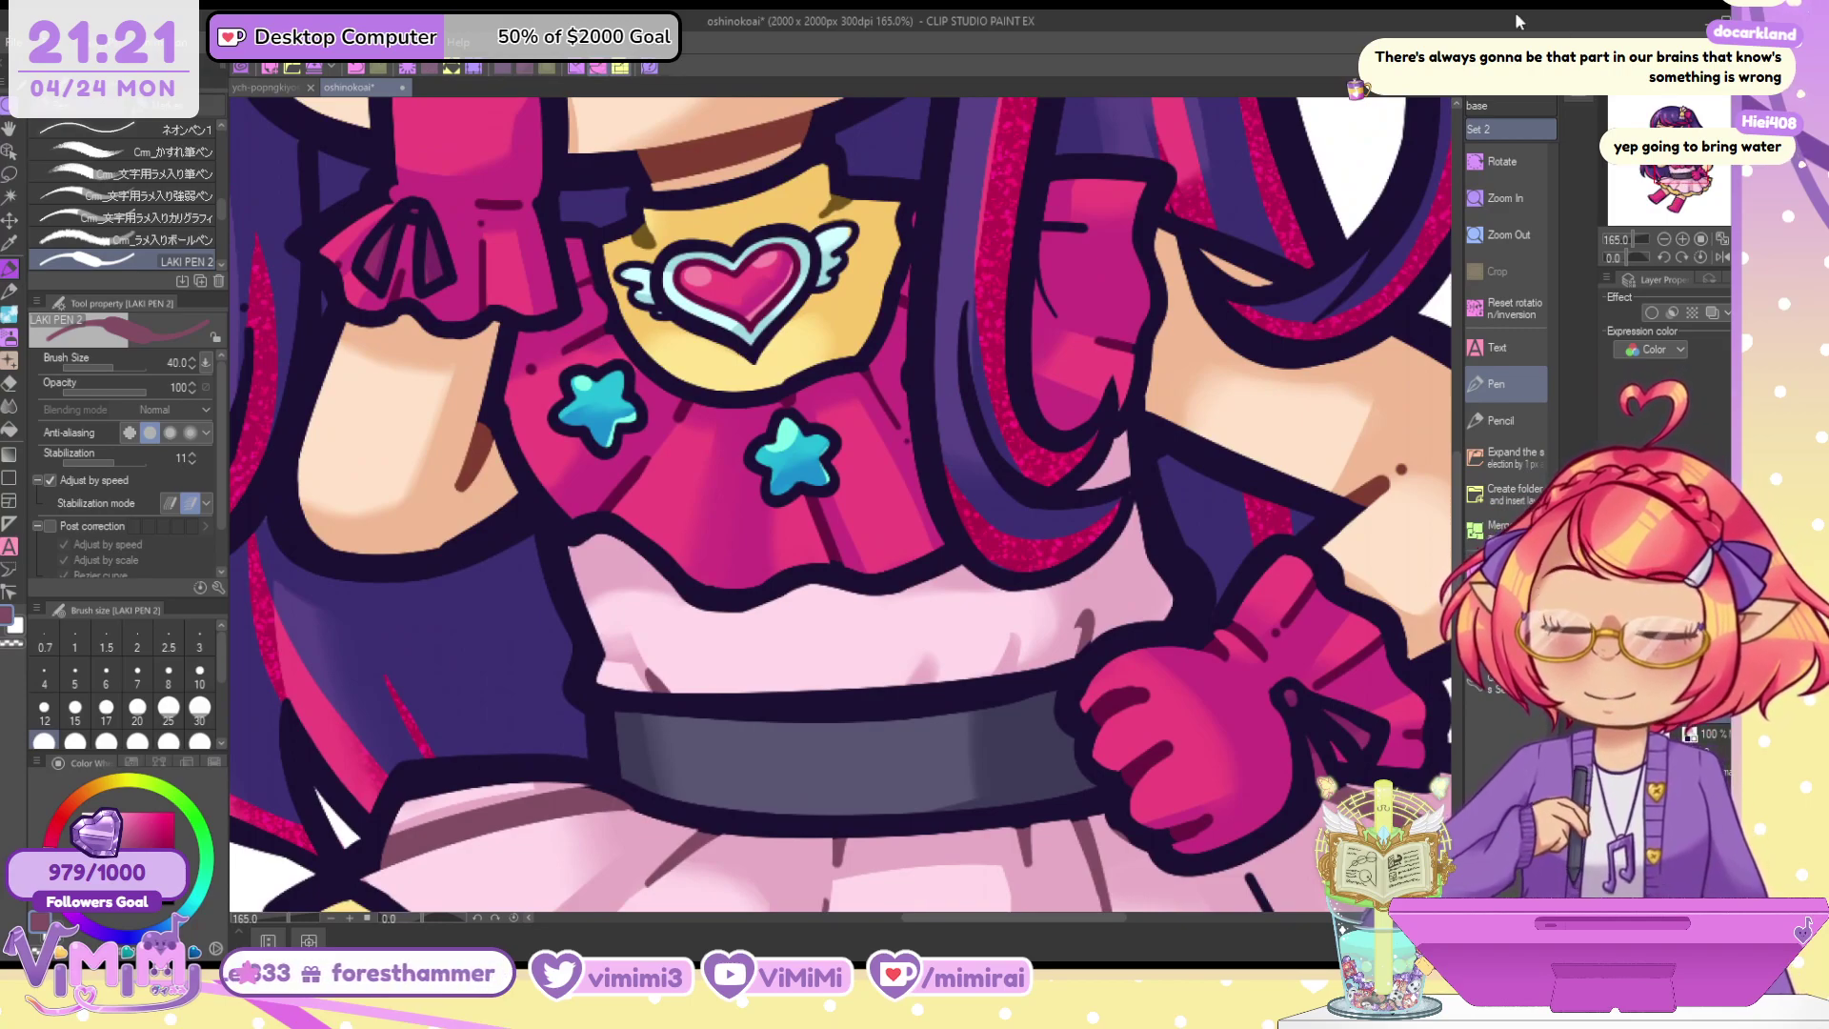
left_click(453, 236, "alt")
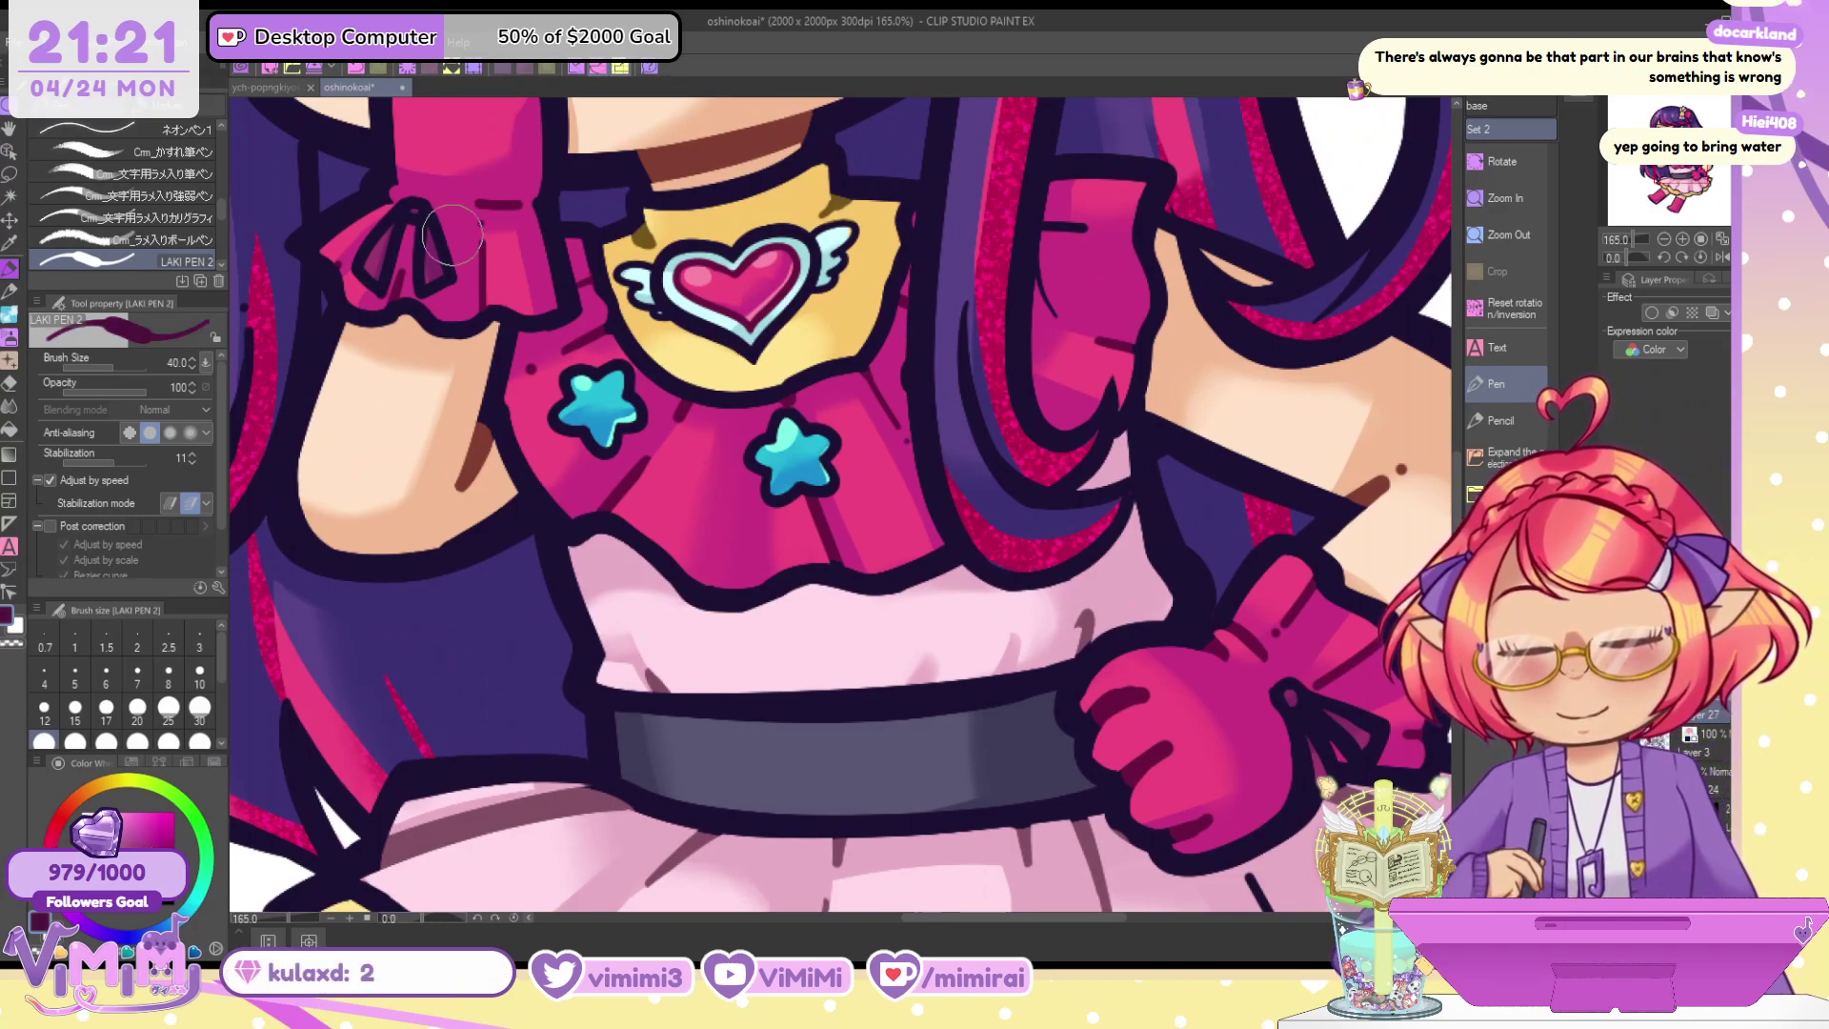
mouse_move(380, 255)
left_mouse_down()
mouse_move(409, 219)
mouse_move(438, 286)
left_mouse_up()
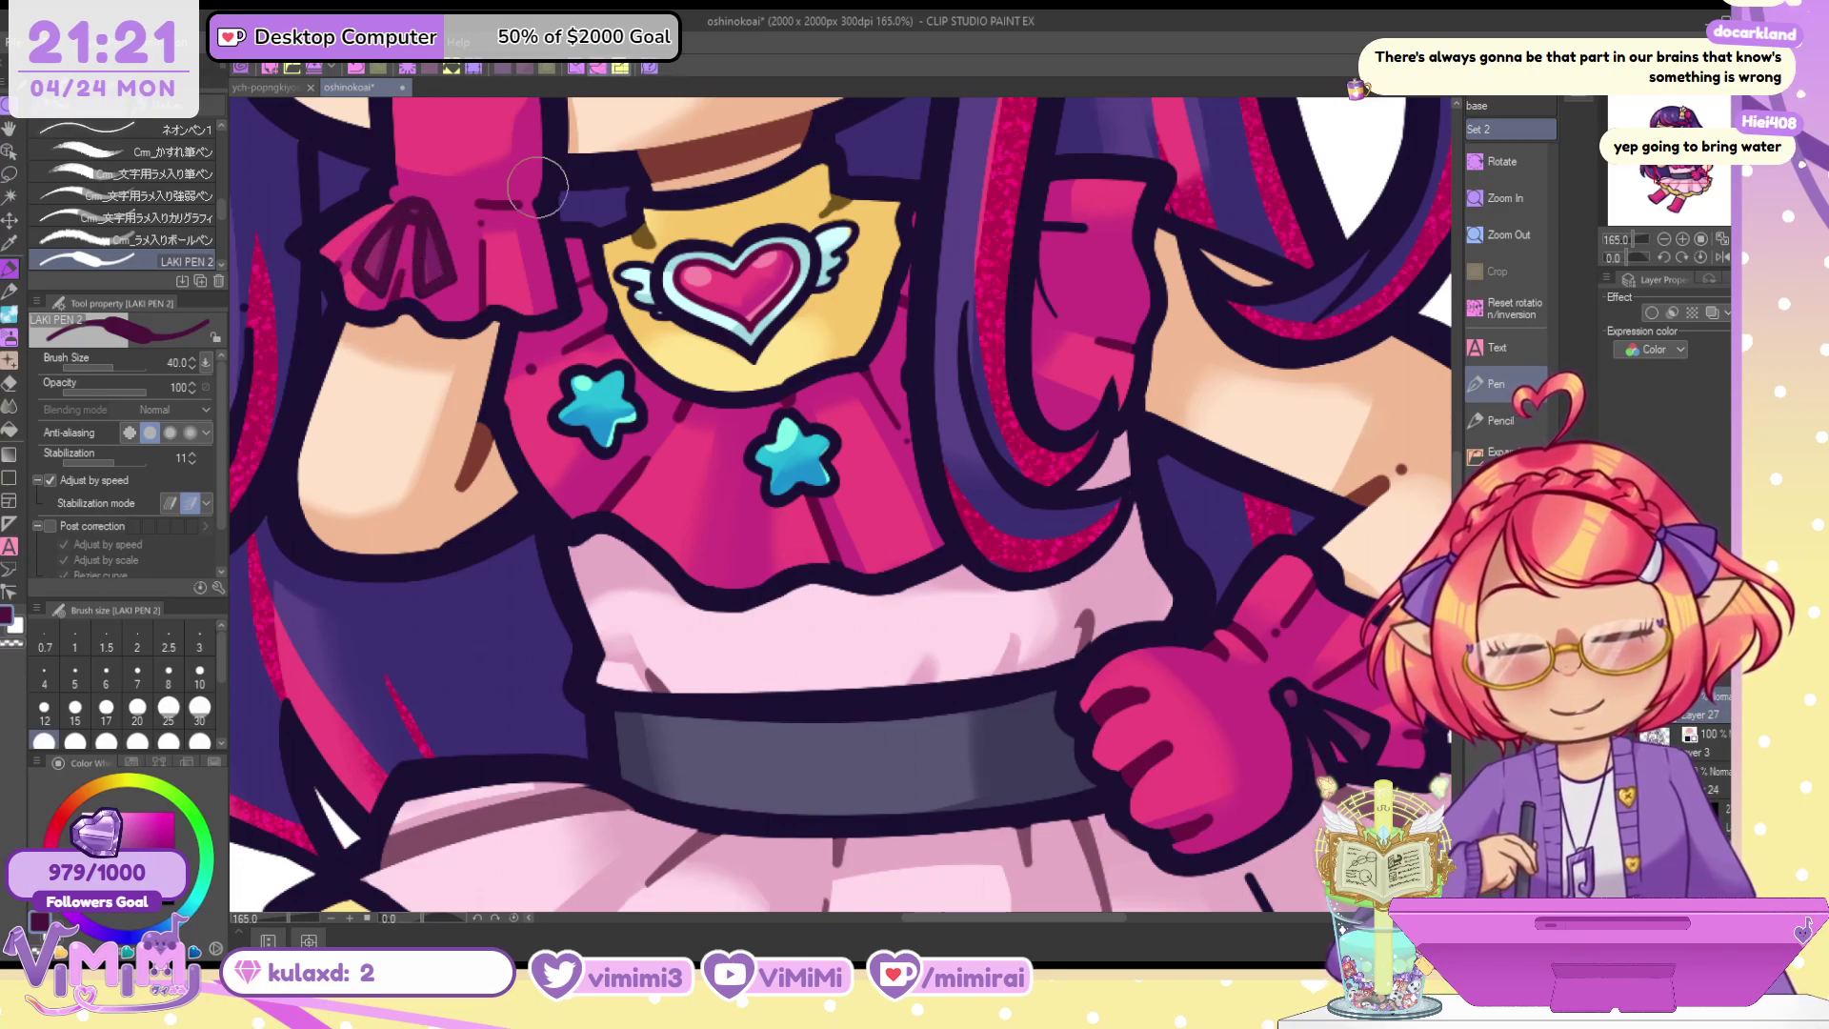
Recolour the ribbon bow on the cuff of the glove resting on the hip dark magenta, resampling nearby colours to tidy its edges
left_click_drag(1677, 167, 1687, 171)
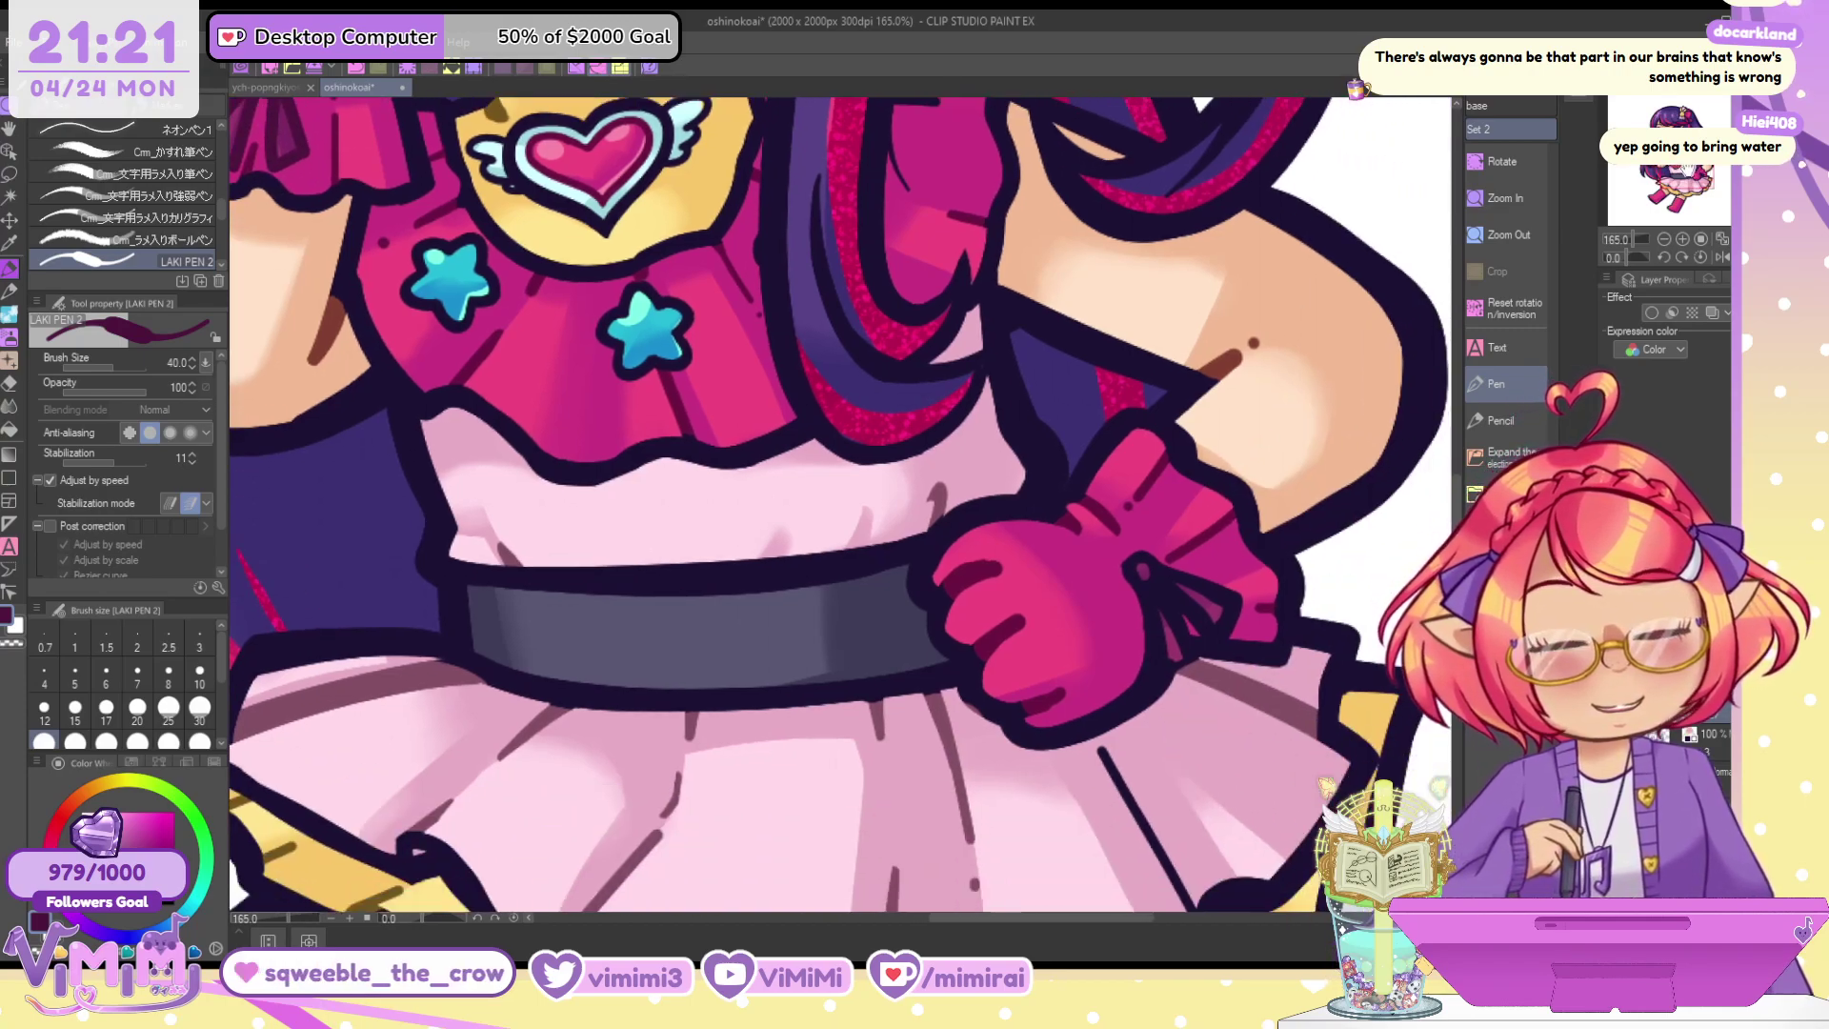
mouse_move(1133, 564)
left_mouse_down()
mouse_move(1228, 602)
mouse_move(1198, 623)
mouse_move(1224, 624)
mouse_move(1229, 593)
mouse_move(1158, 611)
mouse_move(1175, 665)
mouse_move(1196, 651)
mouse_move(1222, 679)
mouse_move(1165, 686)
left_mouse_up()
left_click(1222, 678, "alt")
left_click(1156, 662, "alt")
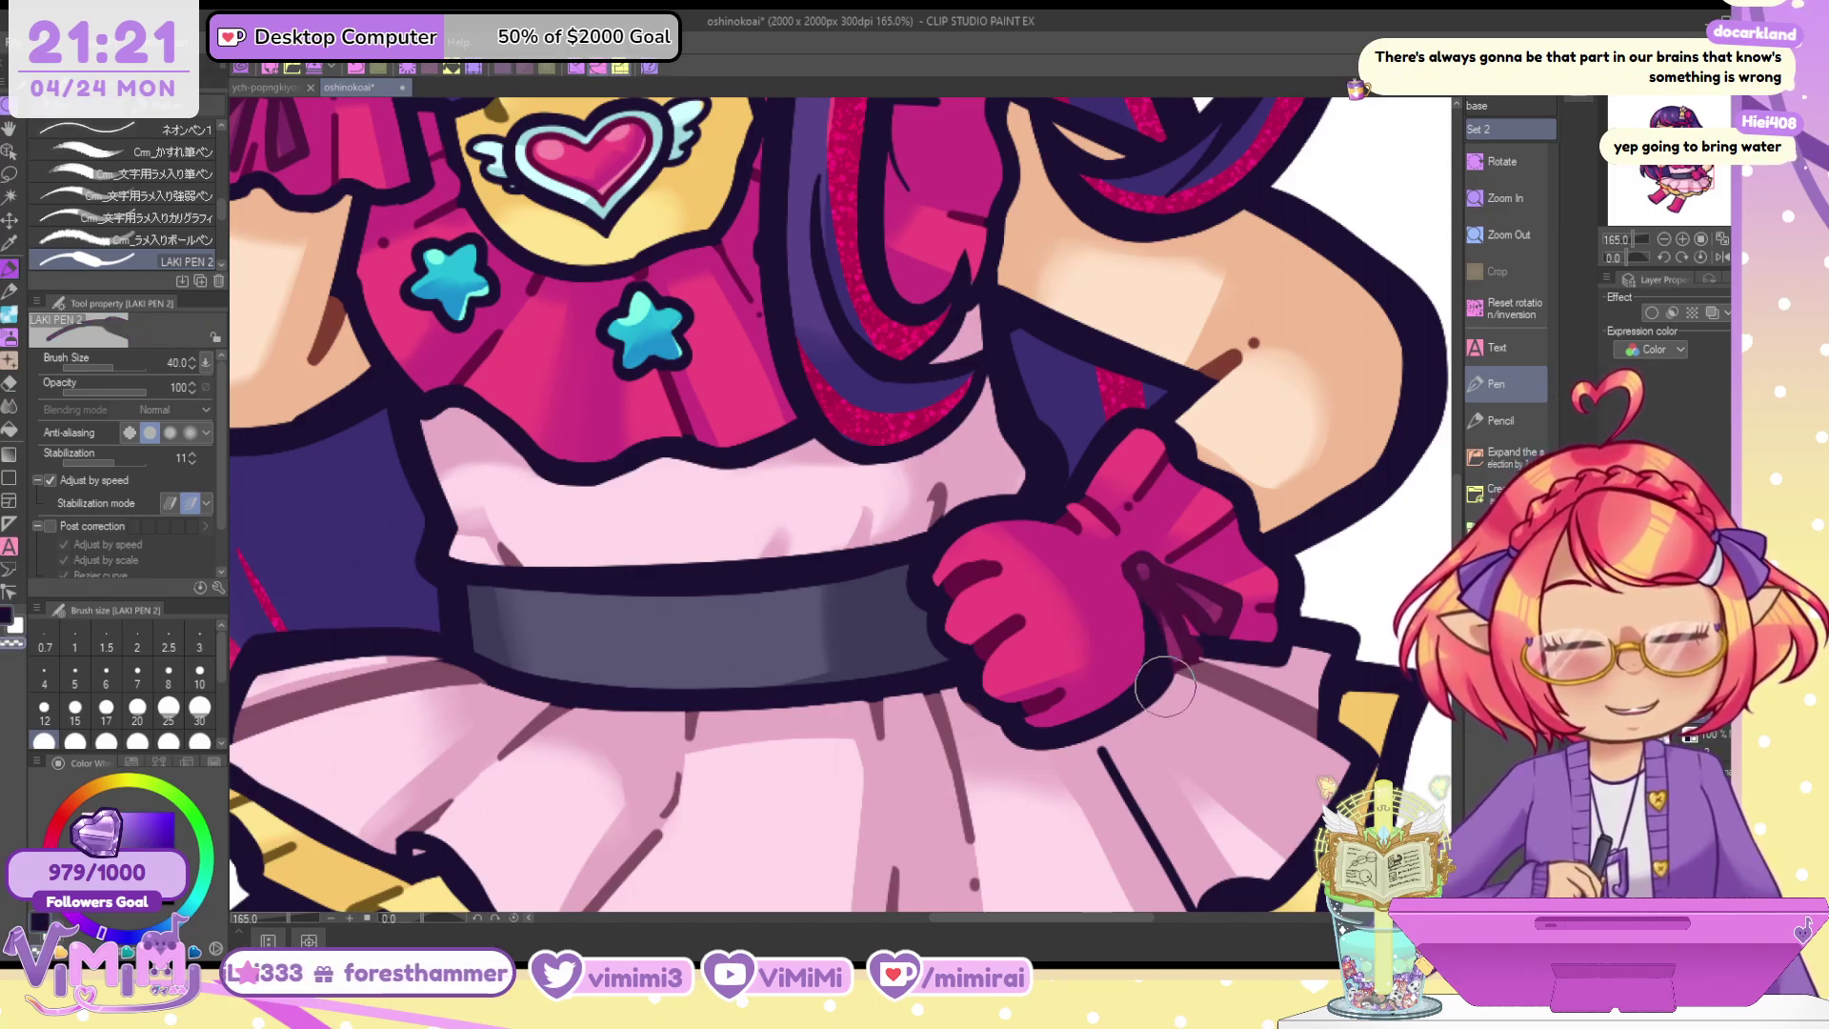
left_click(1215, 670, "alt")
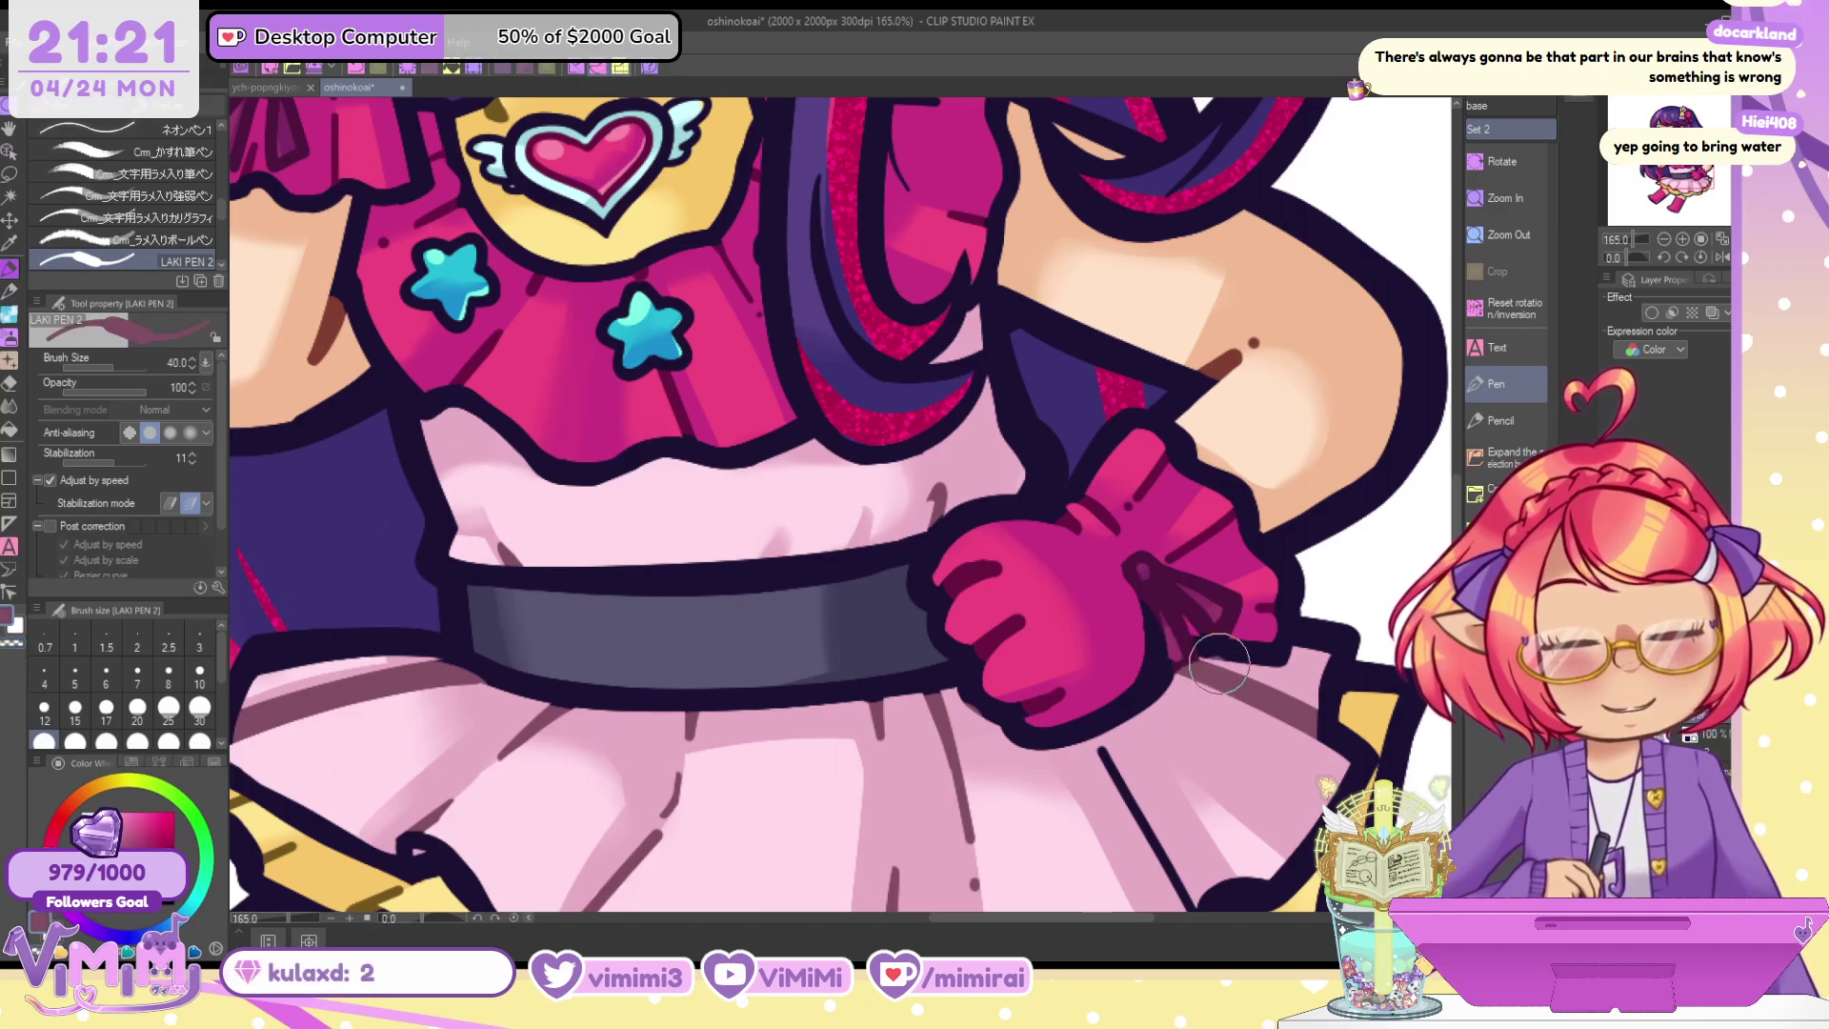
left_click(1228, 659, "alt")
left_click(1205, 629, "alt")
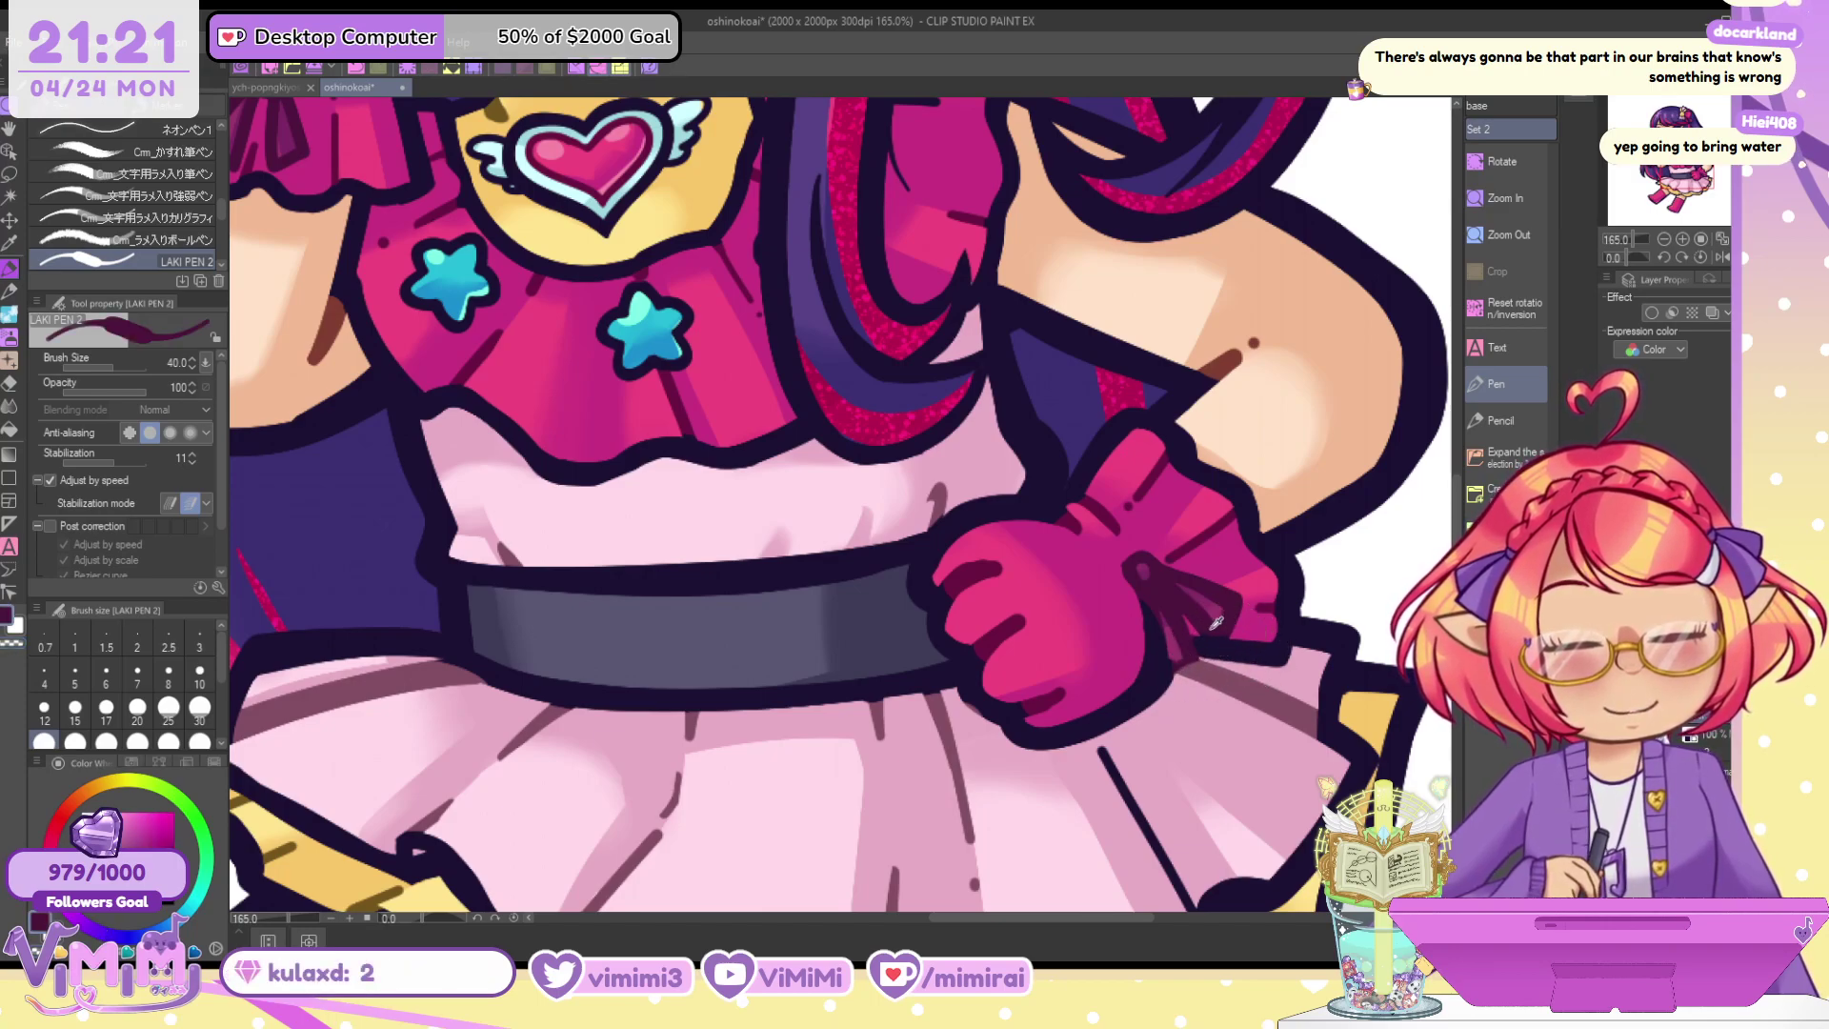
left_click_drag(1204, 631, 1228, 617)
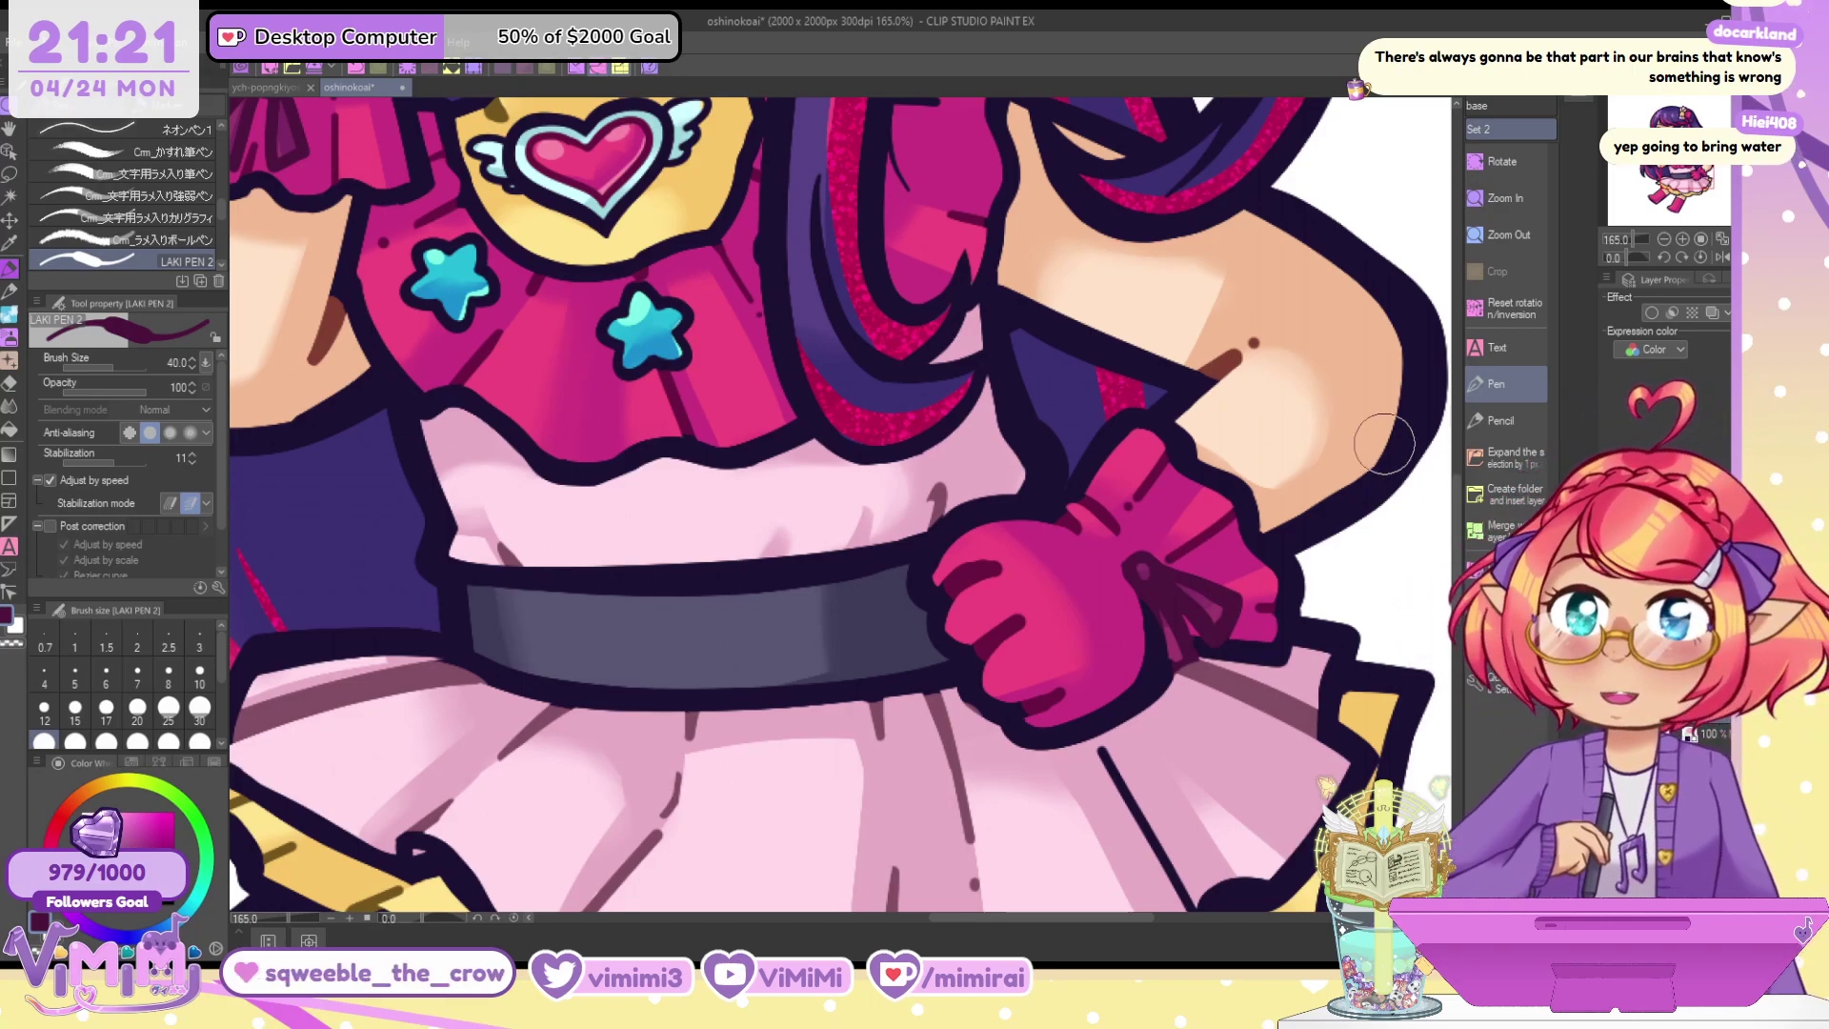
Sample the collar's brown, the brooch wing's pale cyan and the sleeve ruffle's dark magenta as drawing colours
left_click_drag(1124, 381, 1293, 616)
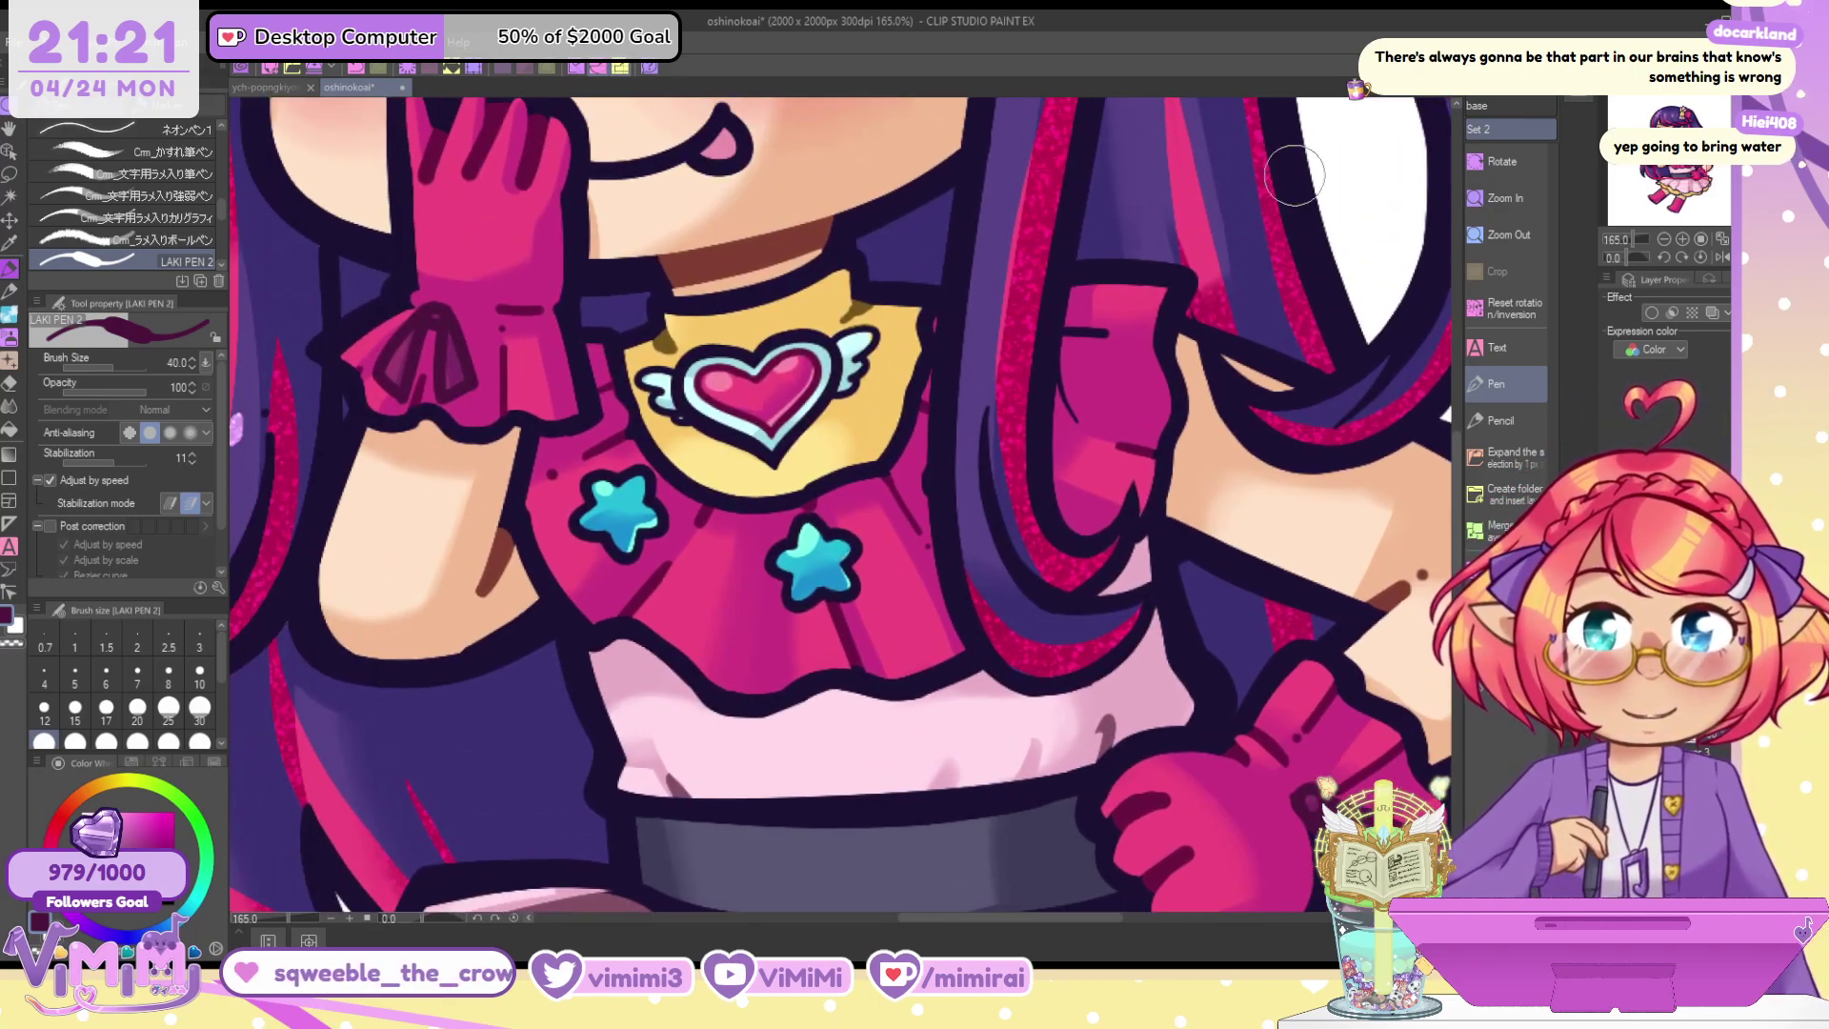
left_click(856, 312, "alt")
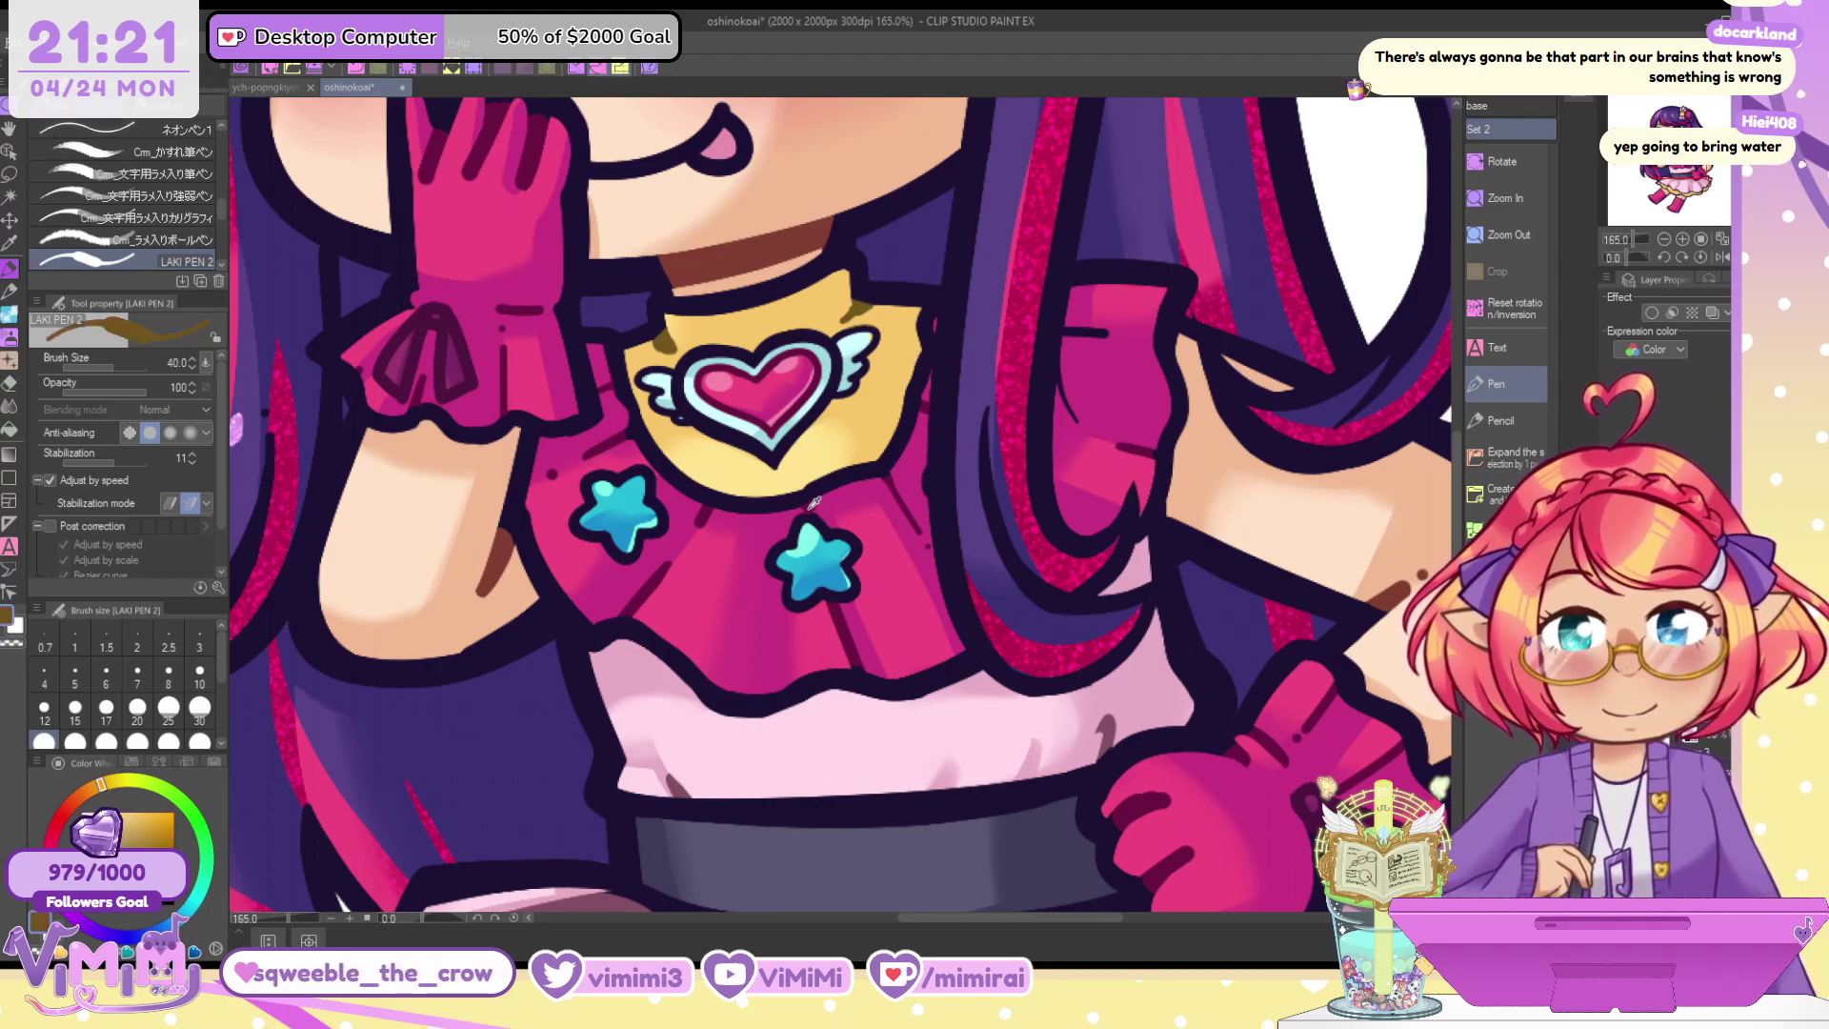
left_click(857, 355, "alt")
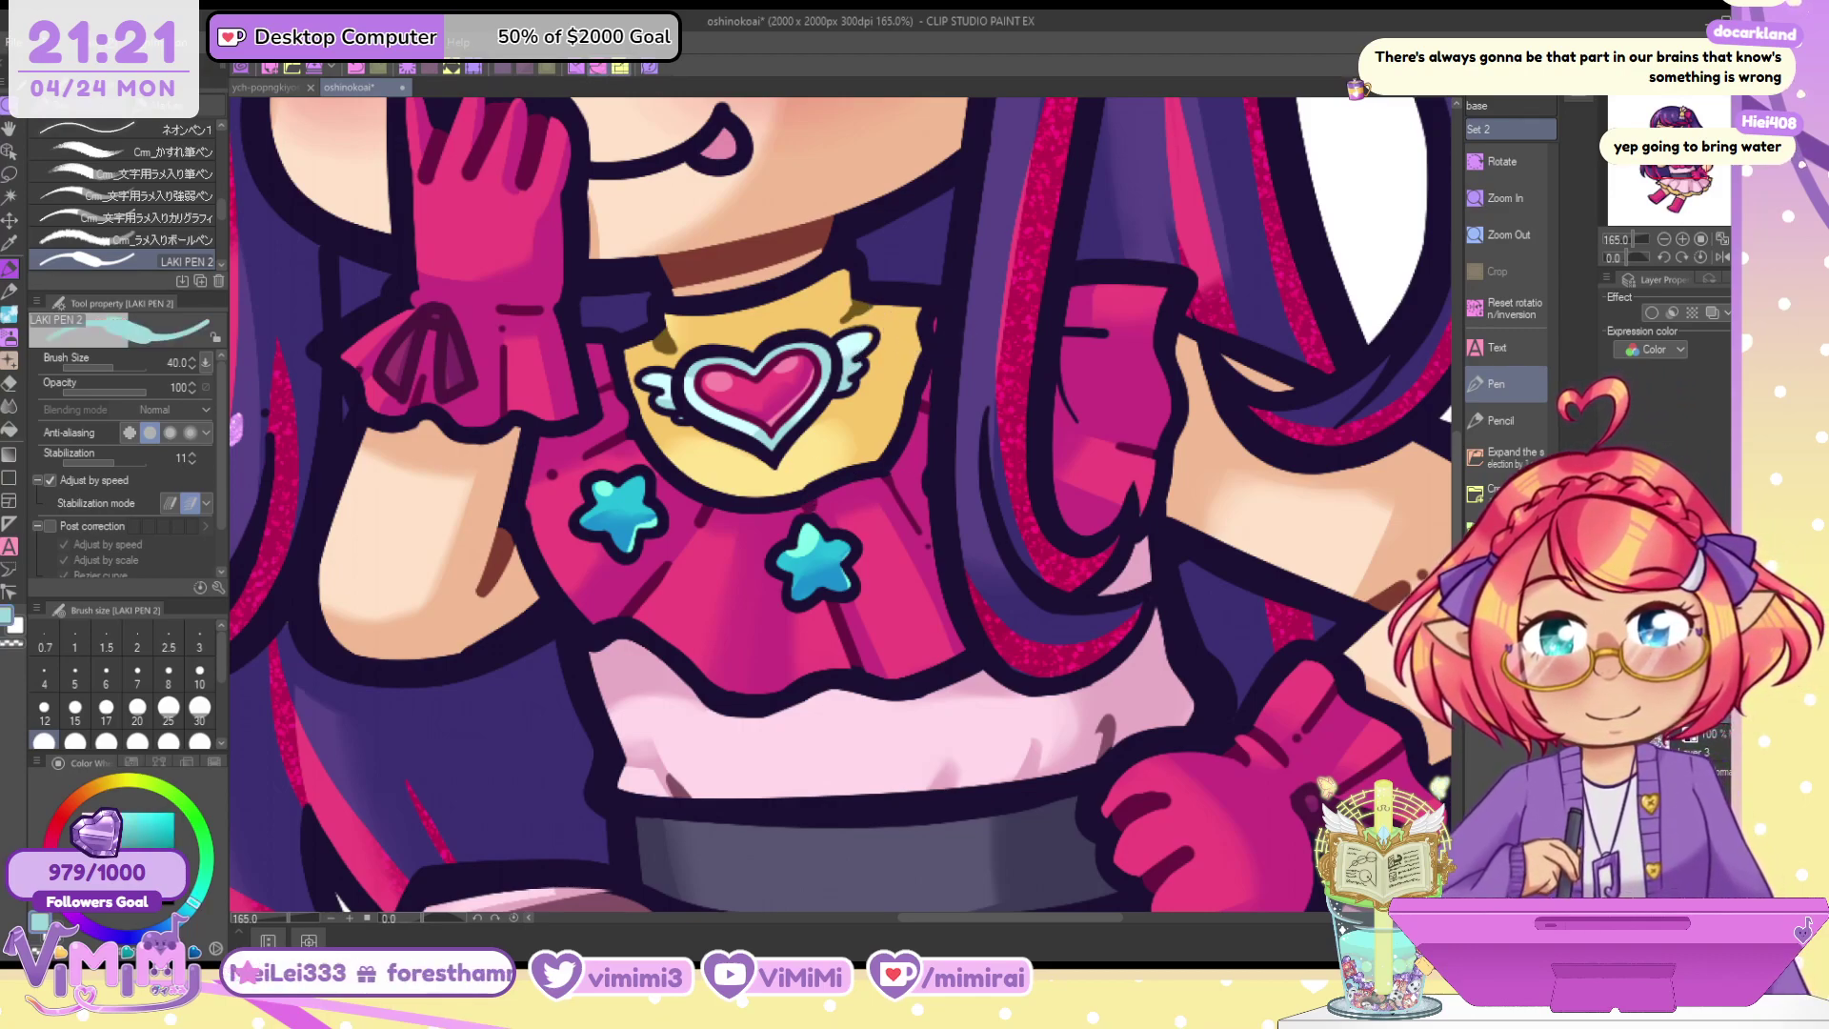
left_click(1154, 445, "alt")
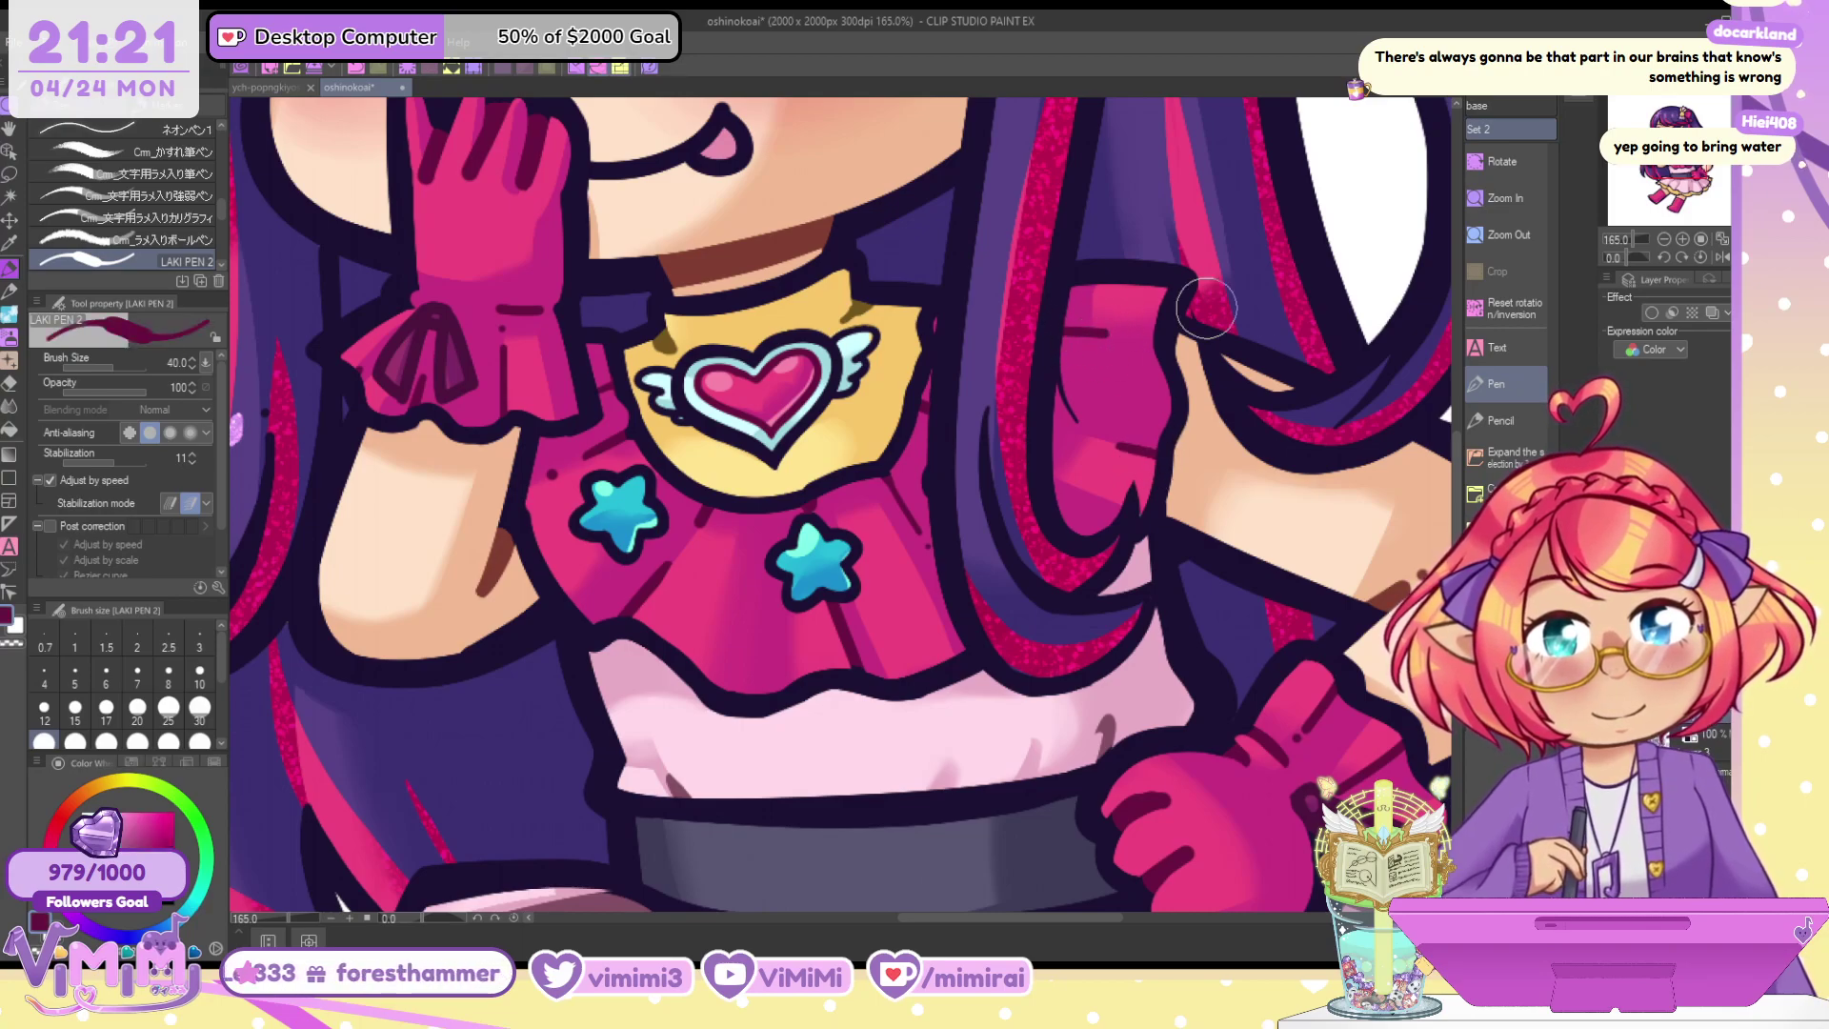
Sample the hair's purple, darken it to deep indigo and recolour the inner strand lines in the fringe and beside the eye
left_click_drag(1694, 195, 1679, 132)
left_click(733, 446, "alt")
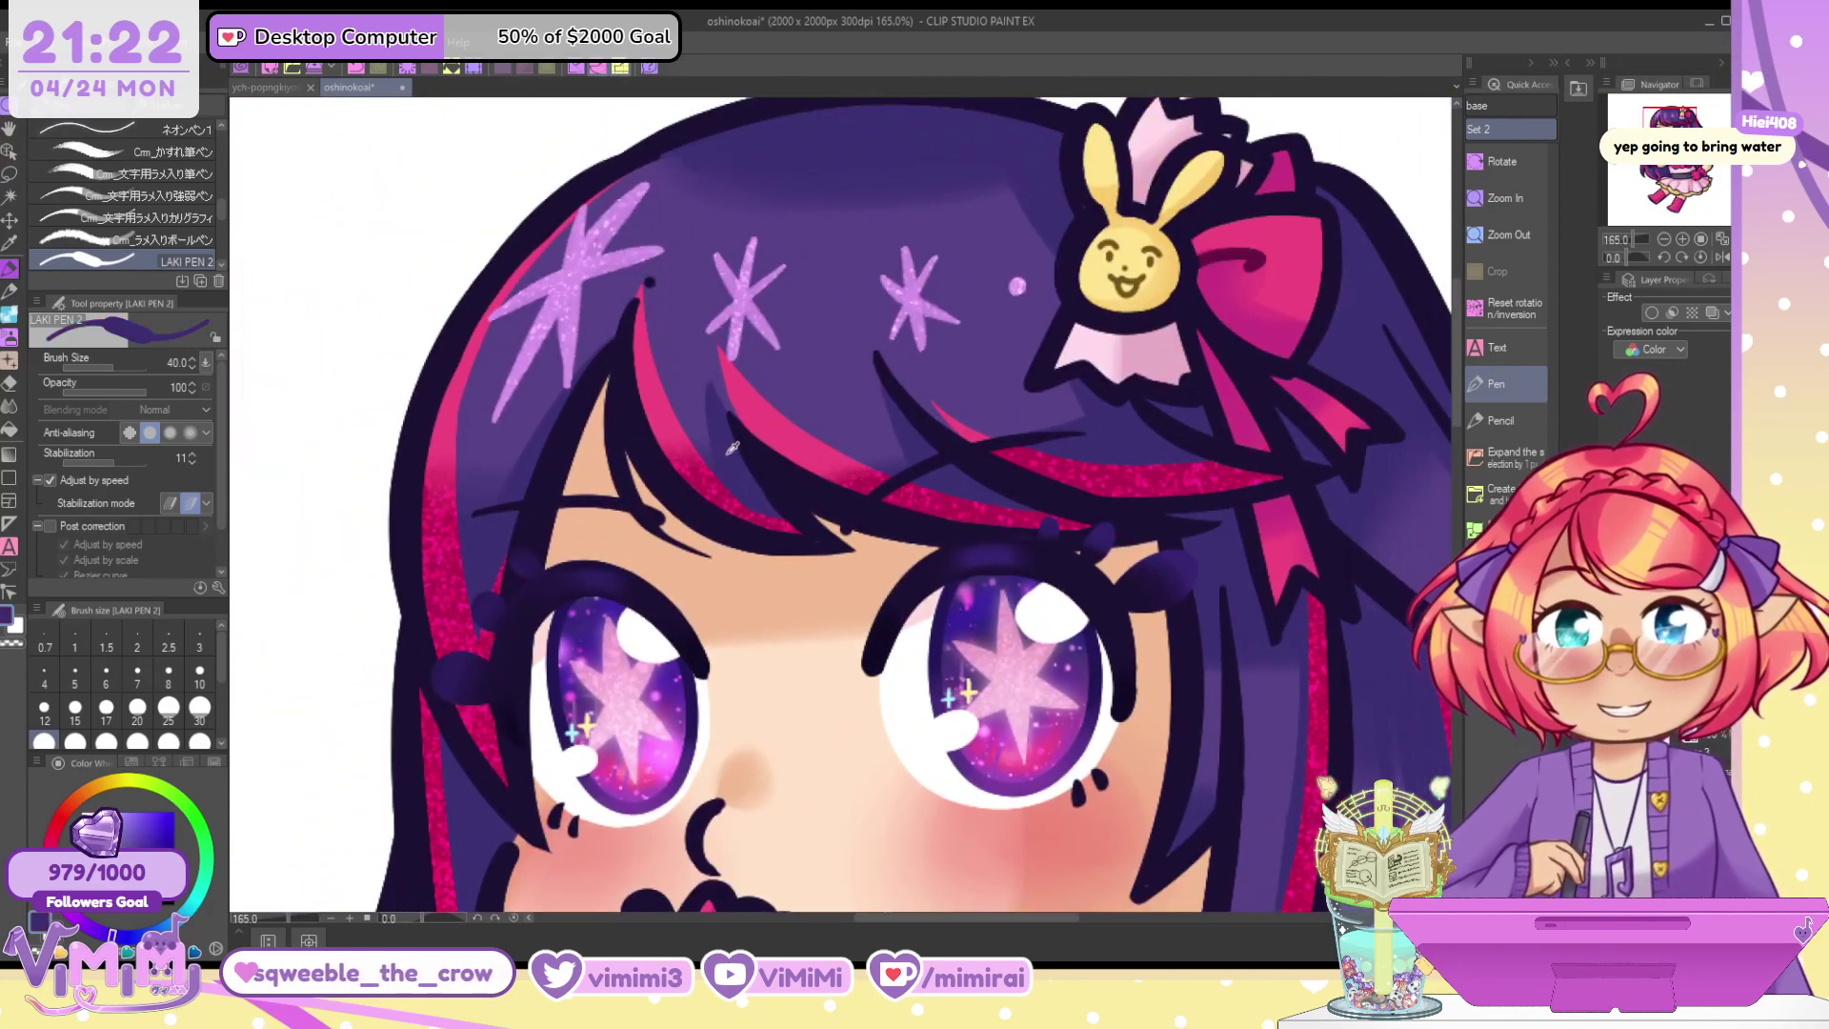
left_click(162, 828)
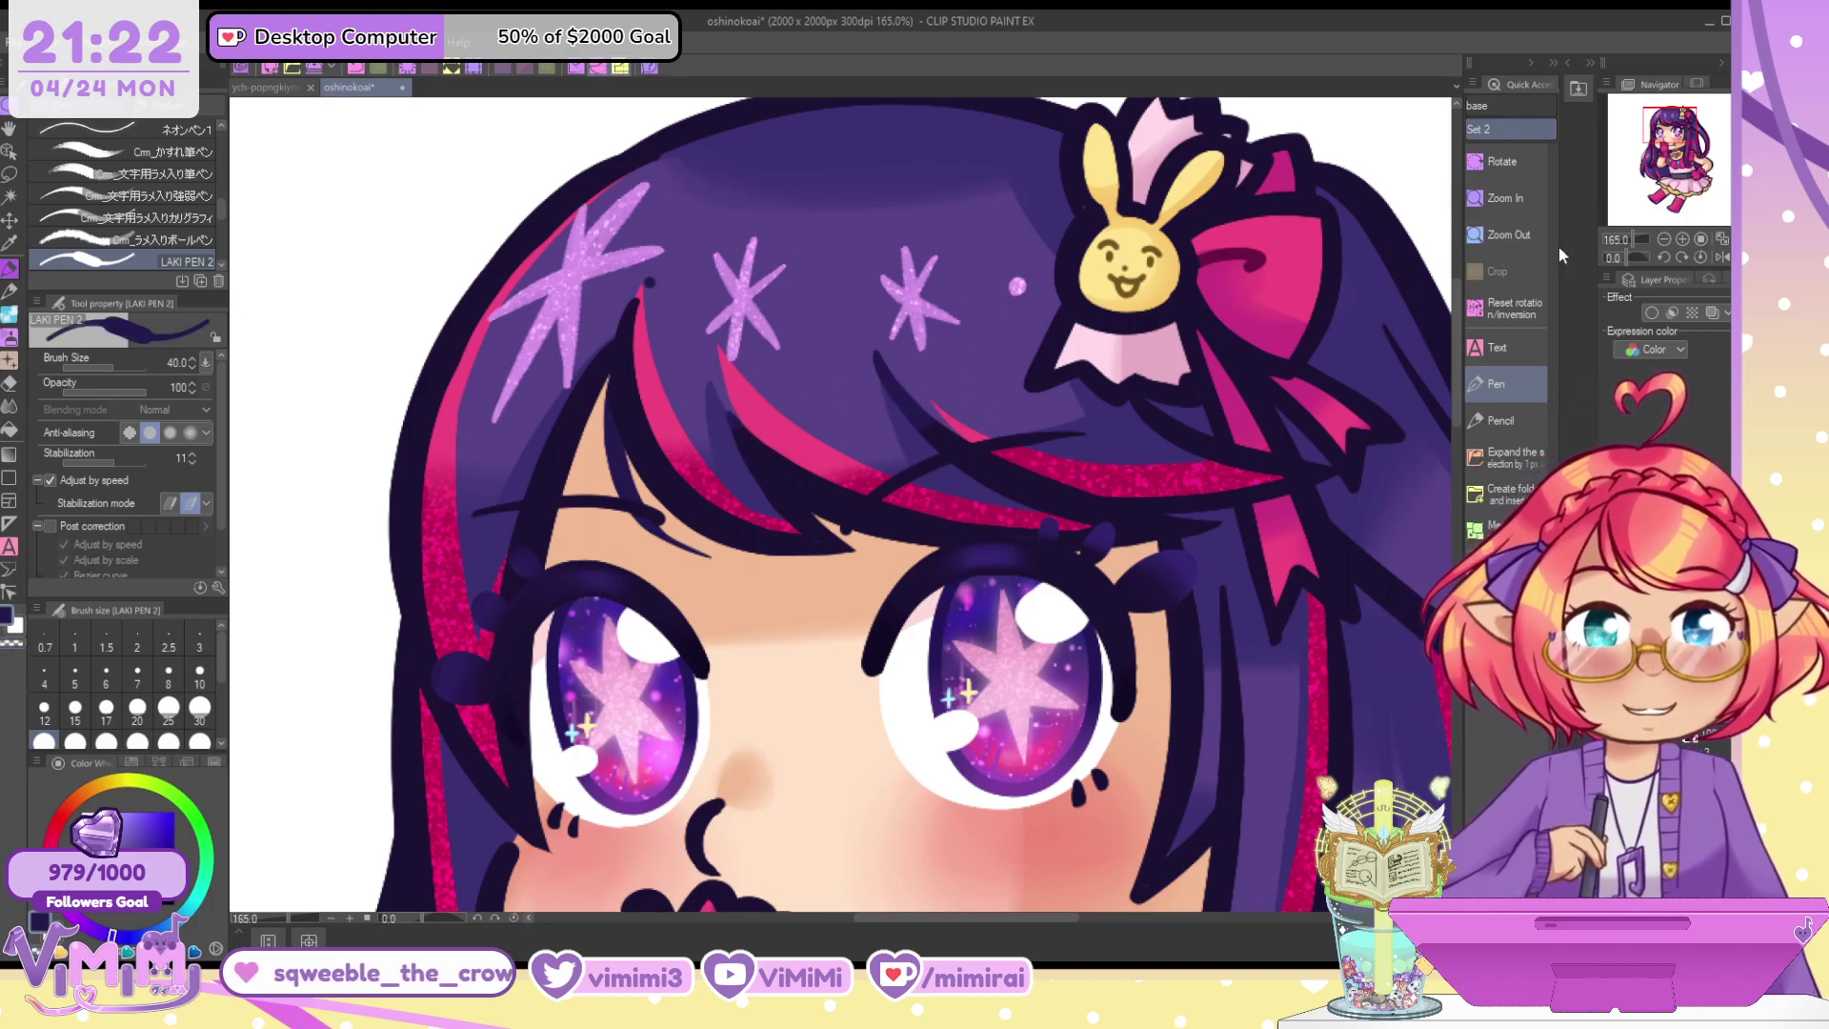
left_click_drag(1687, 138, 1703, 149)
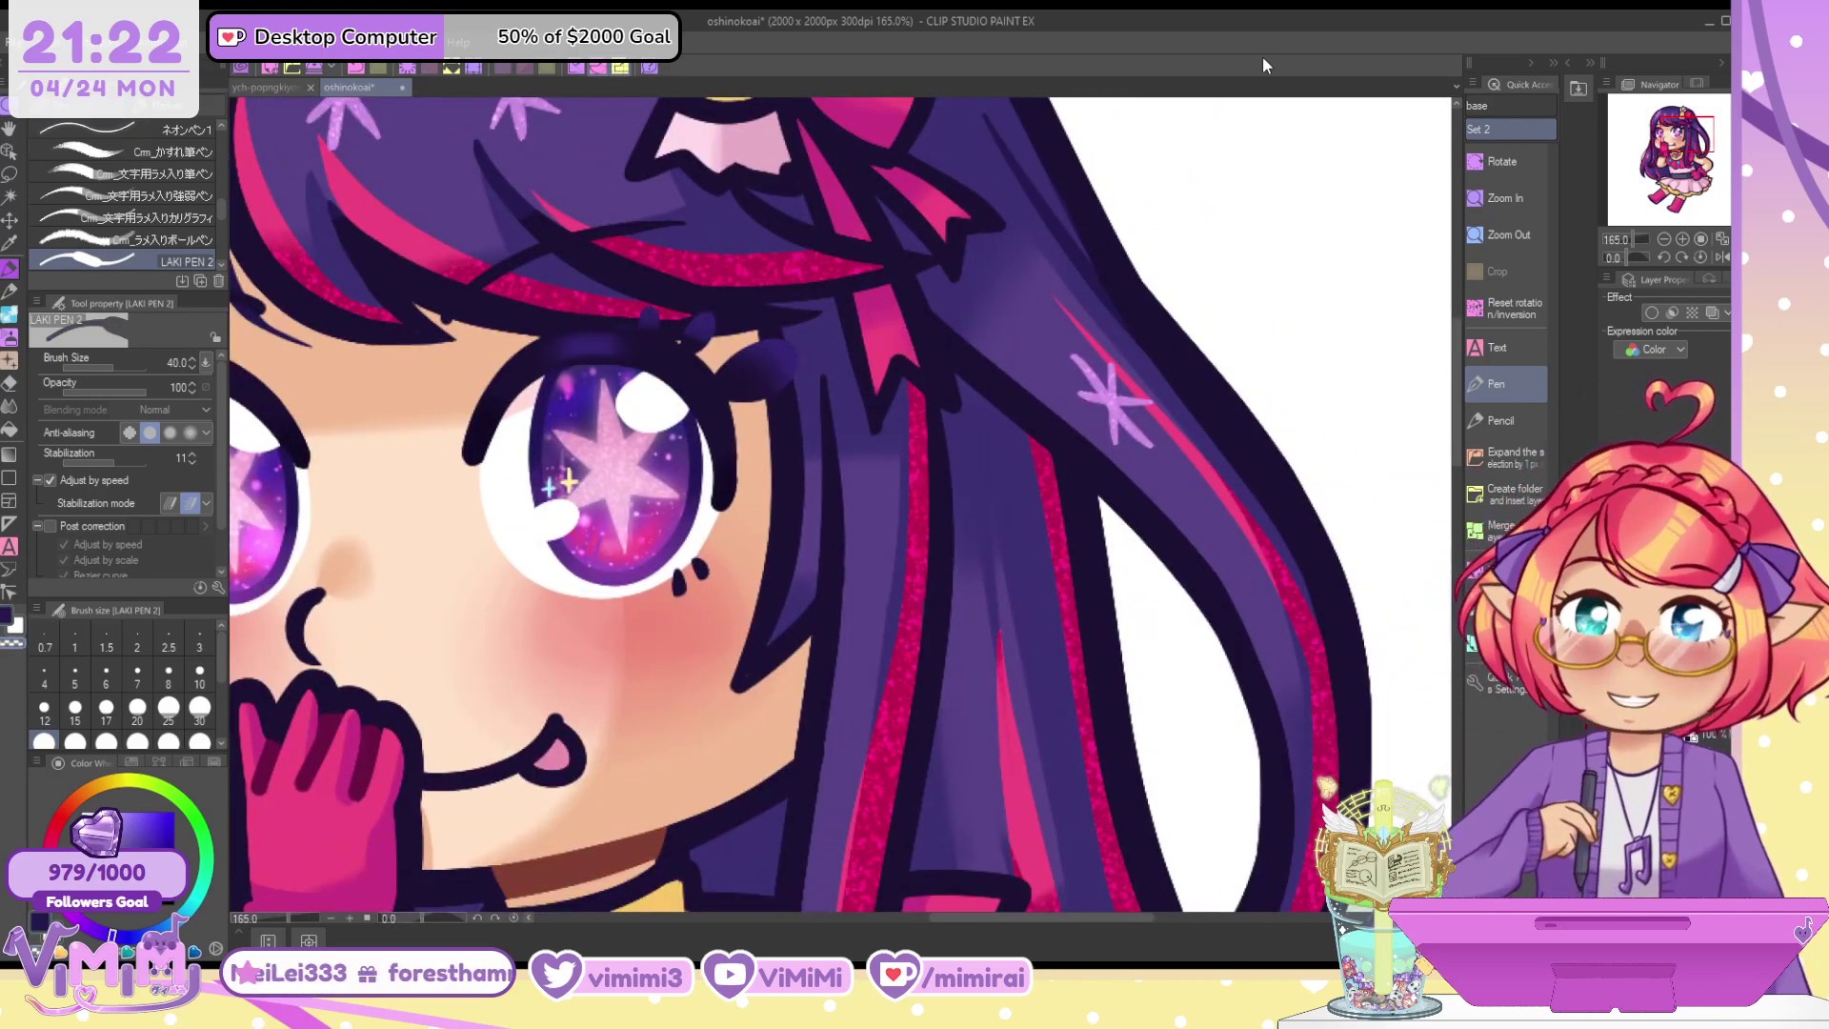
key("c")
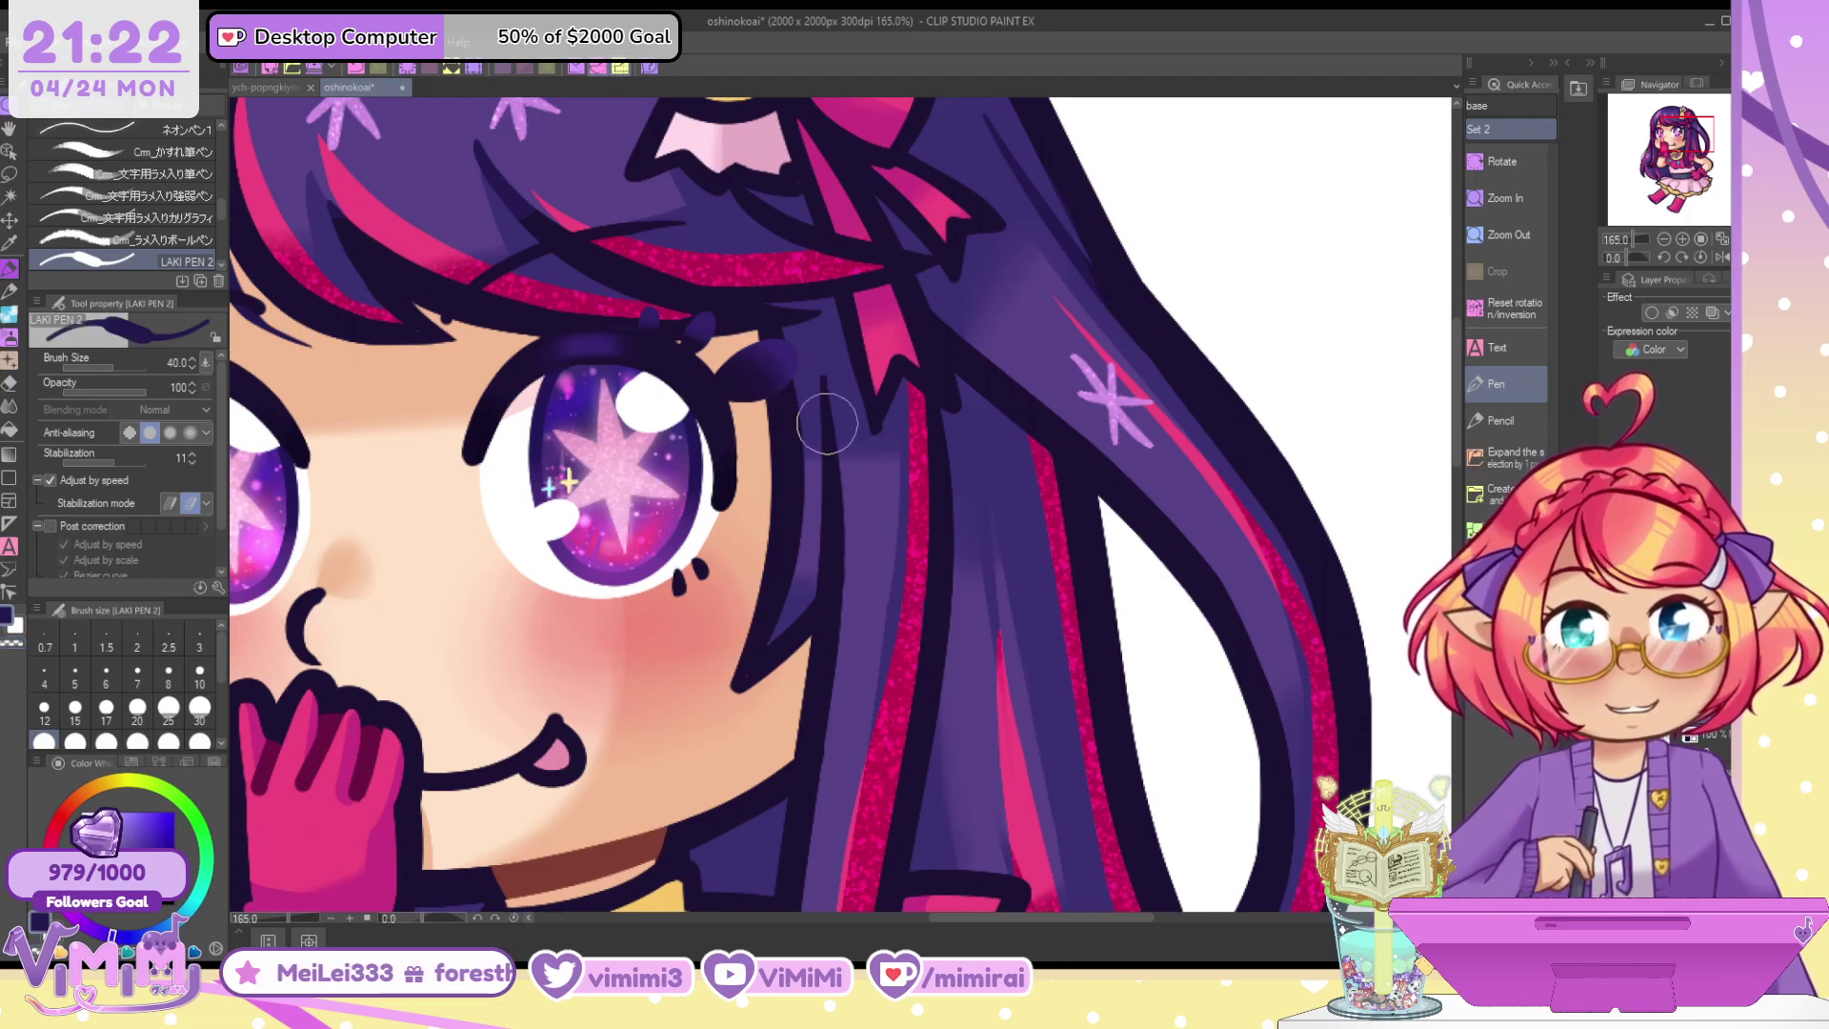
left_click_drag(821, 378, 829, 484)
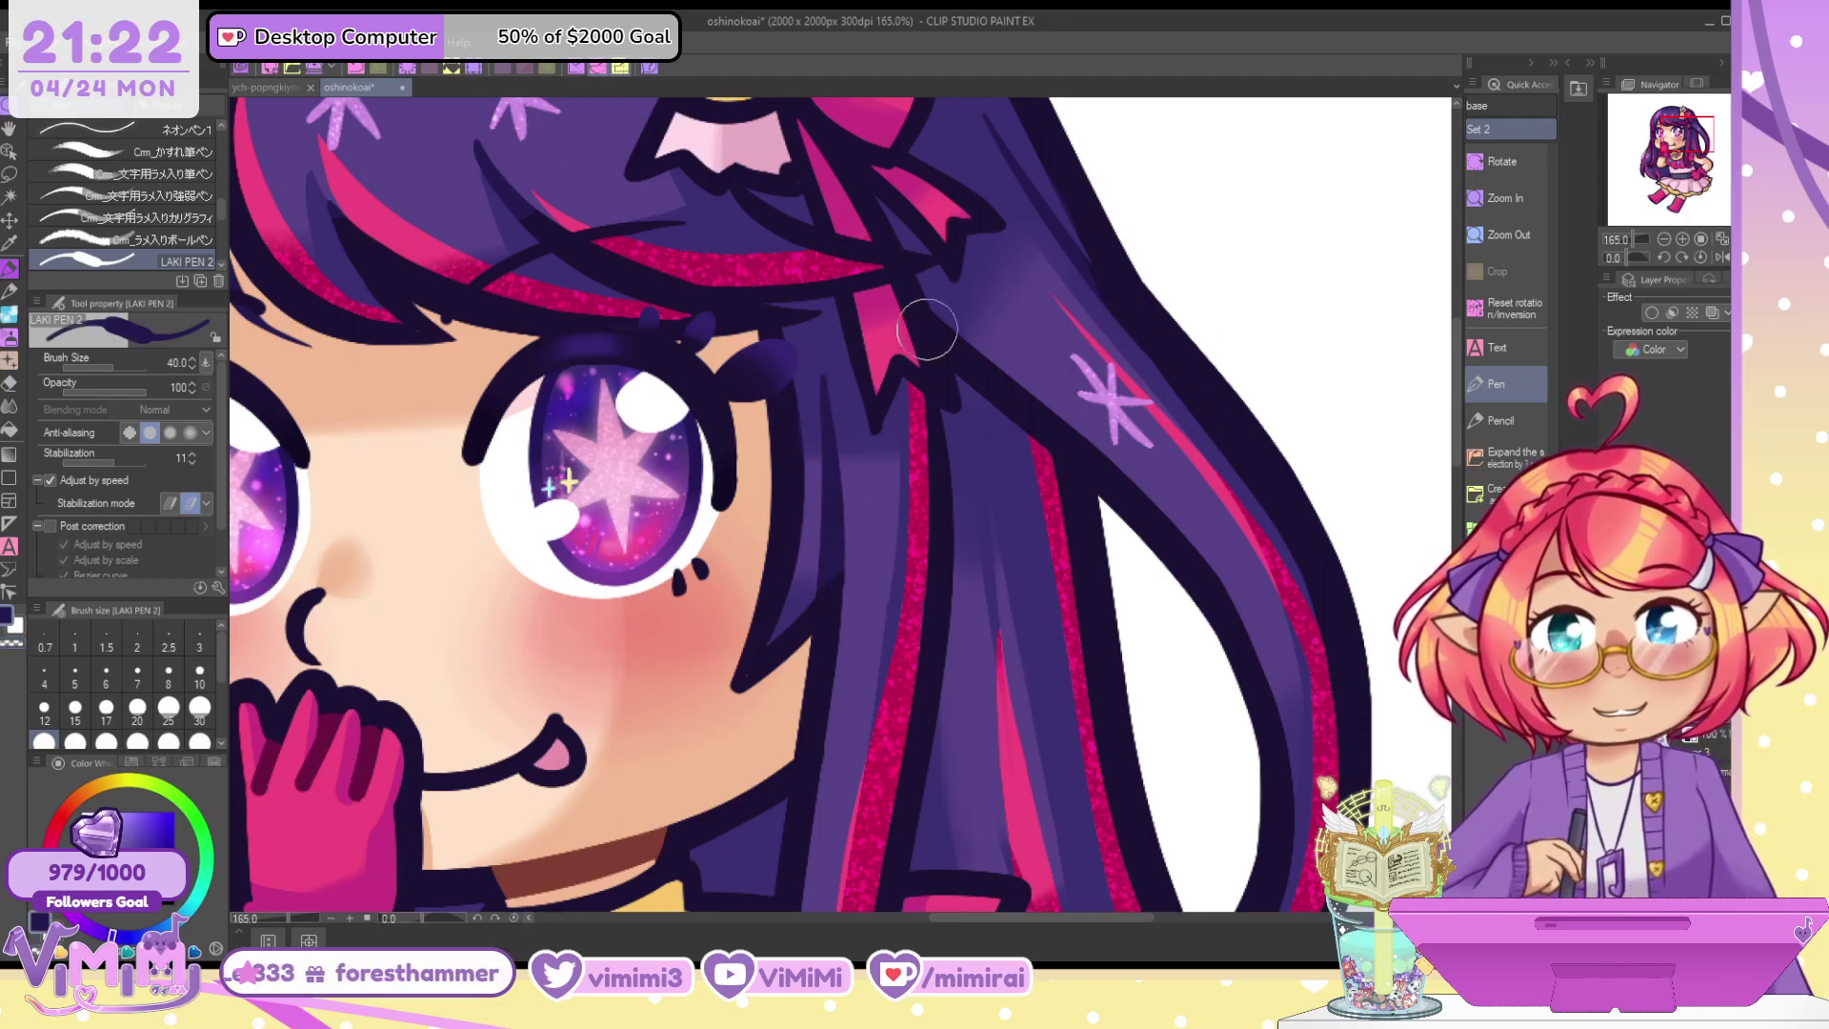
Recolour the thin loose strand and inner hair lines beside the raised glove in deep indigo
left_click_drag(1680, 142, 1687, 157)
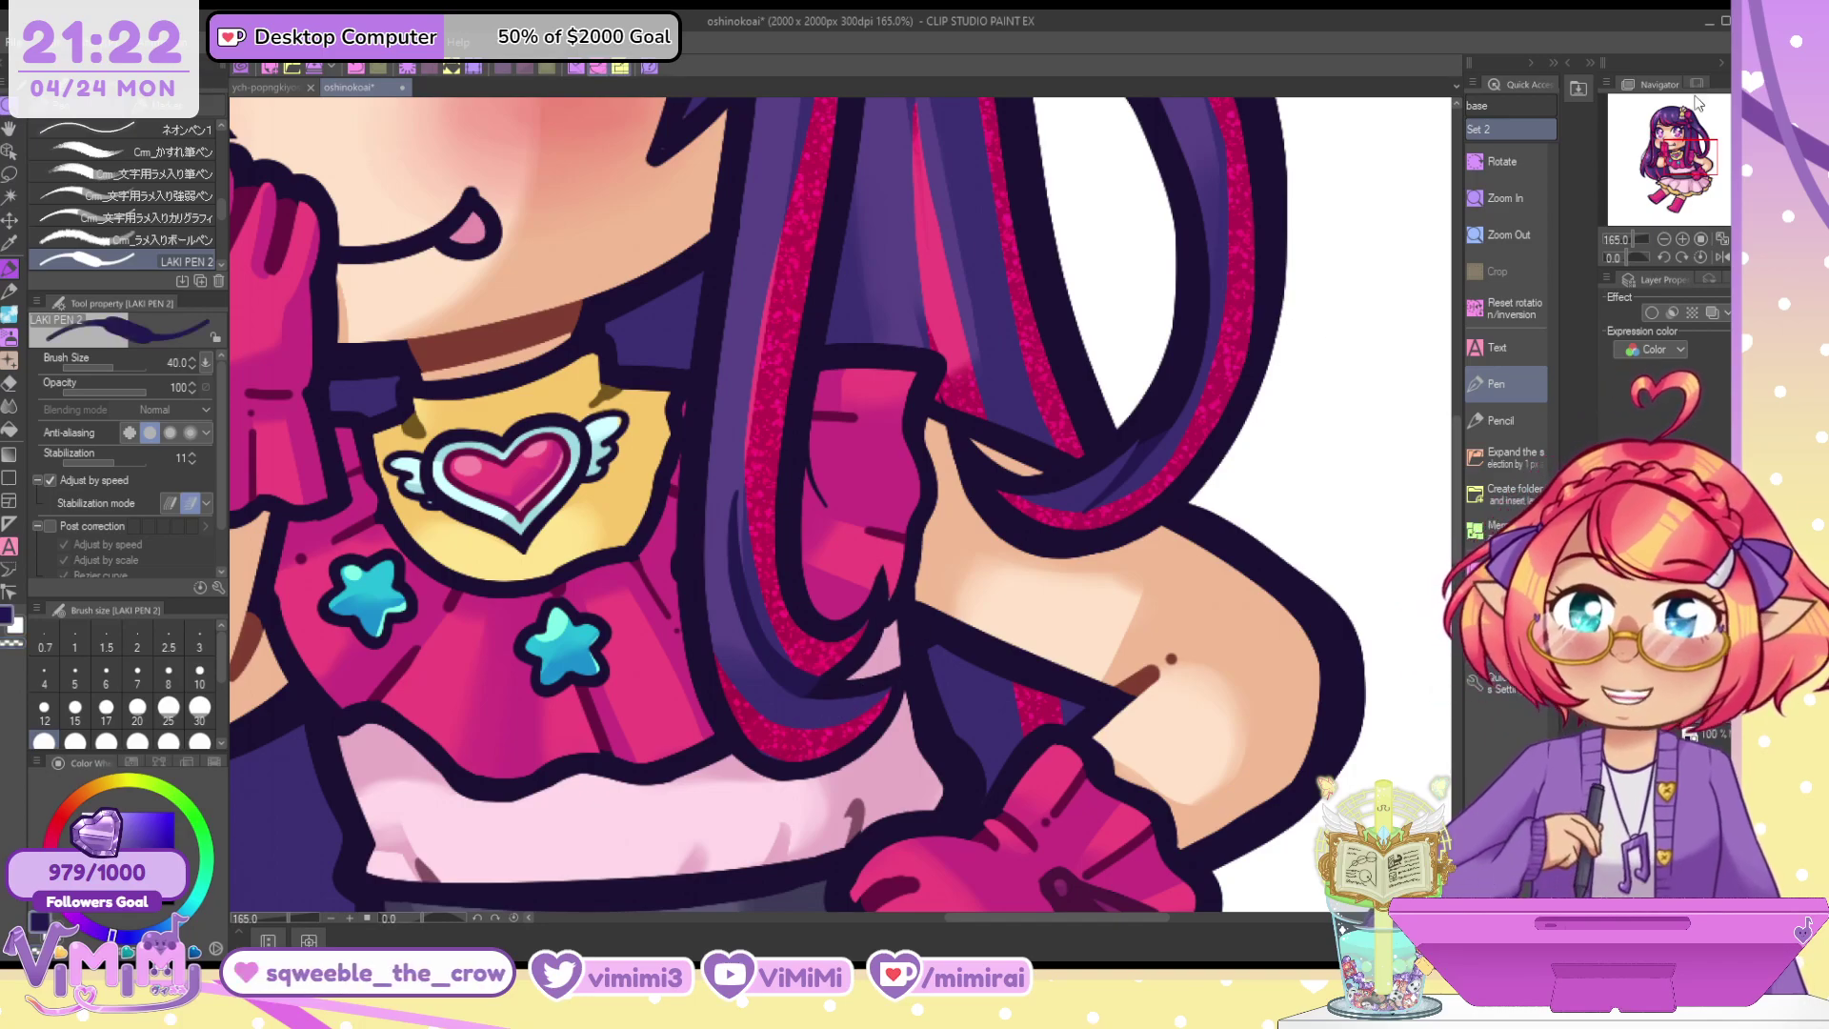
left_click_drag(1693, 163, 1657, 158)
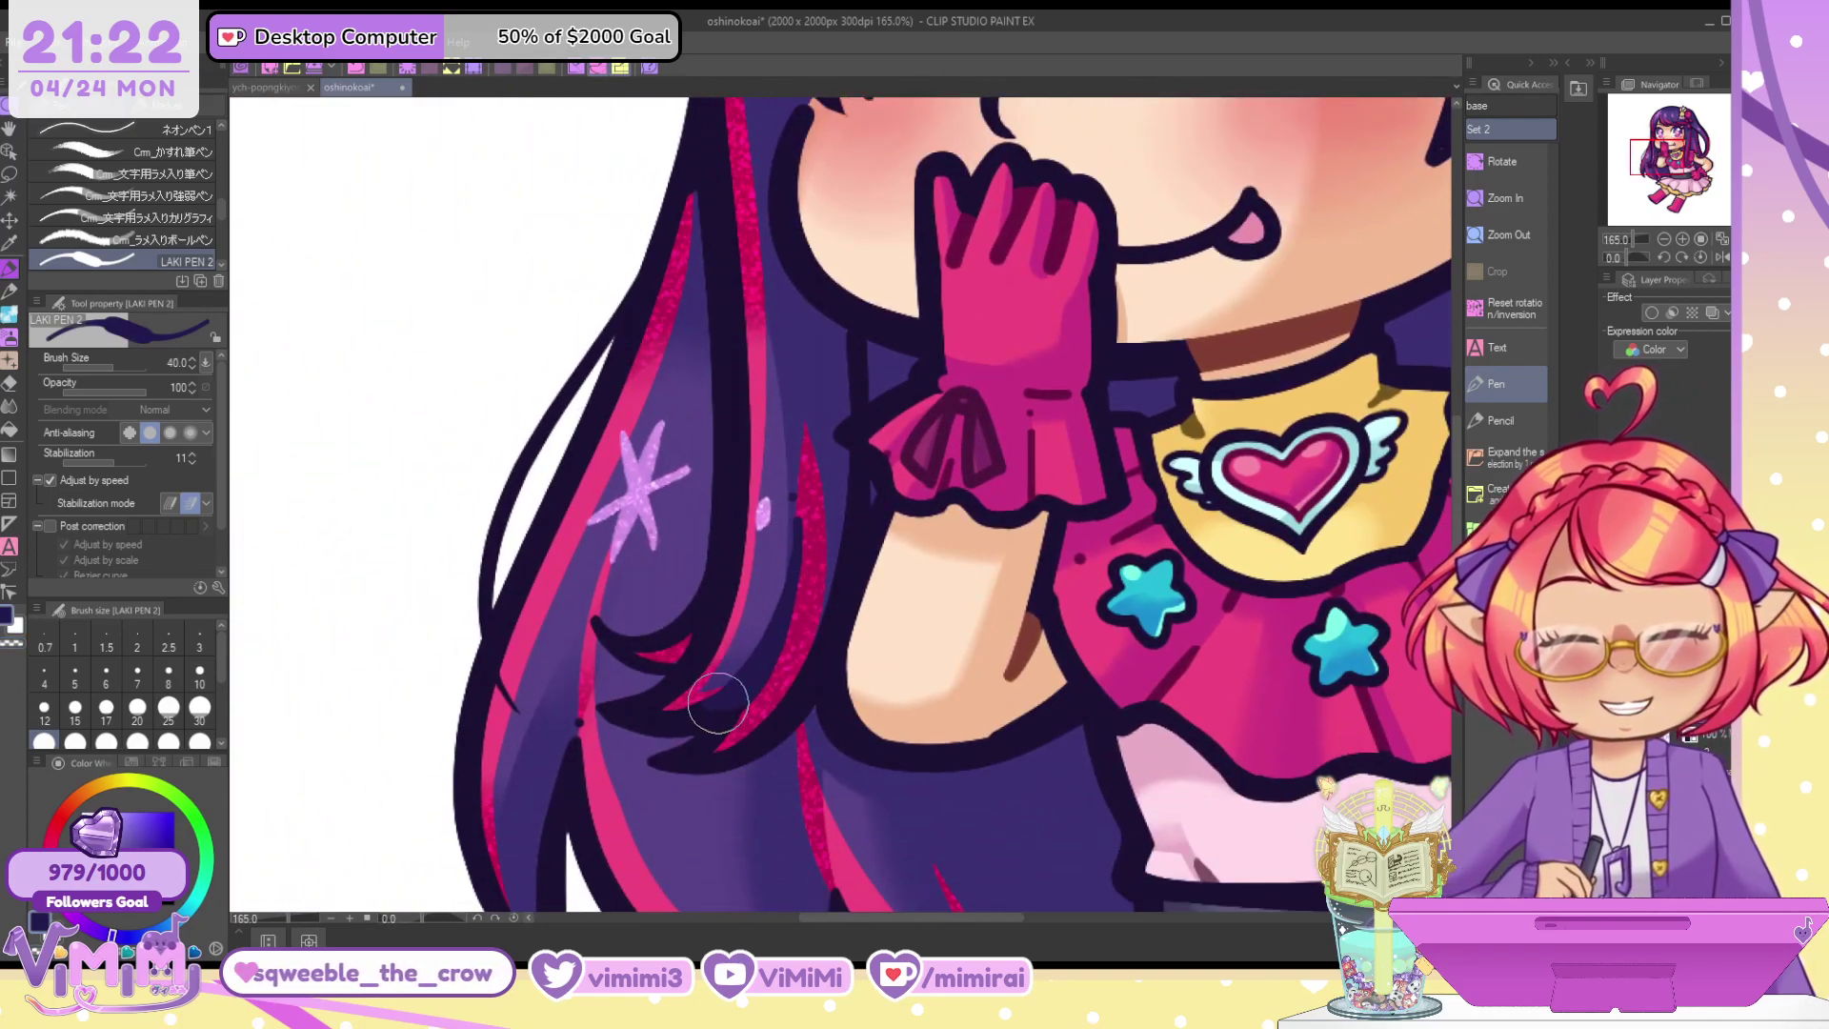
key("c")
key("c")
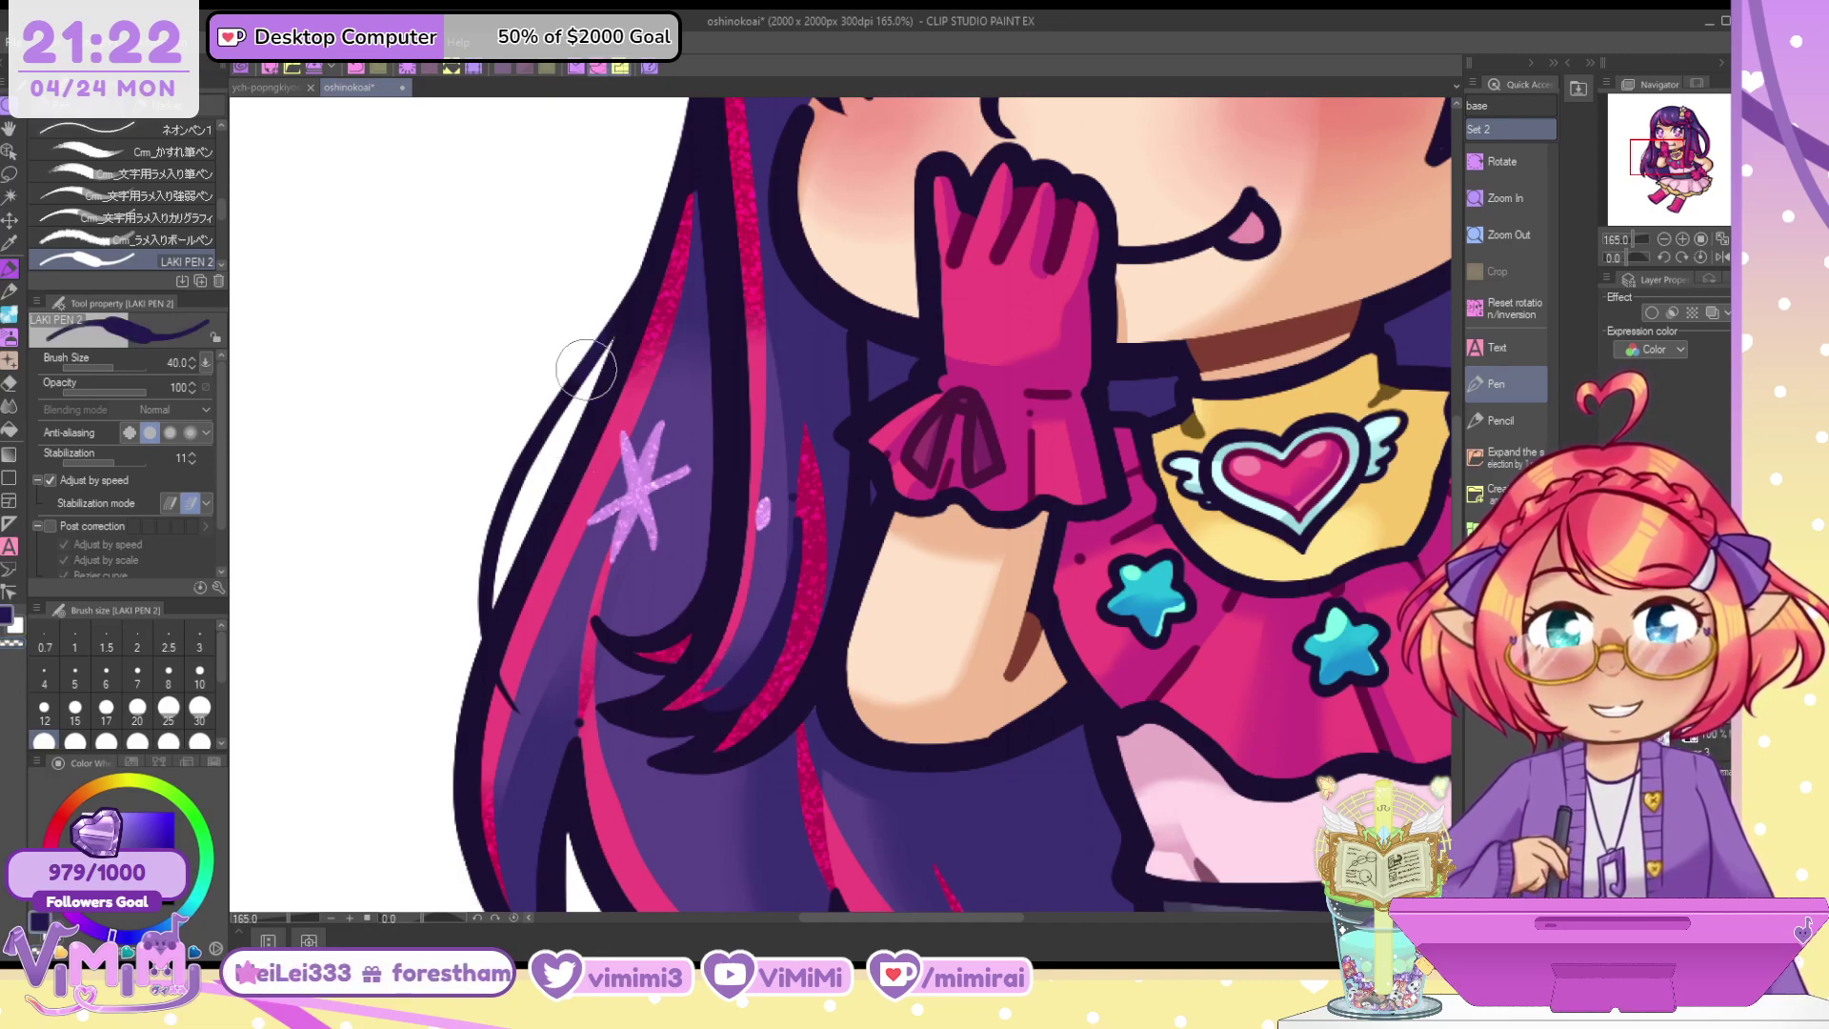
mouse_move(614, 334)
left_mouse_down()
mouse_move(498, 511)
mouse_move(498, 677)
left_mouse_up()
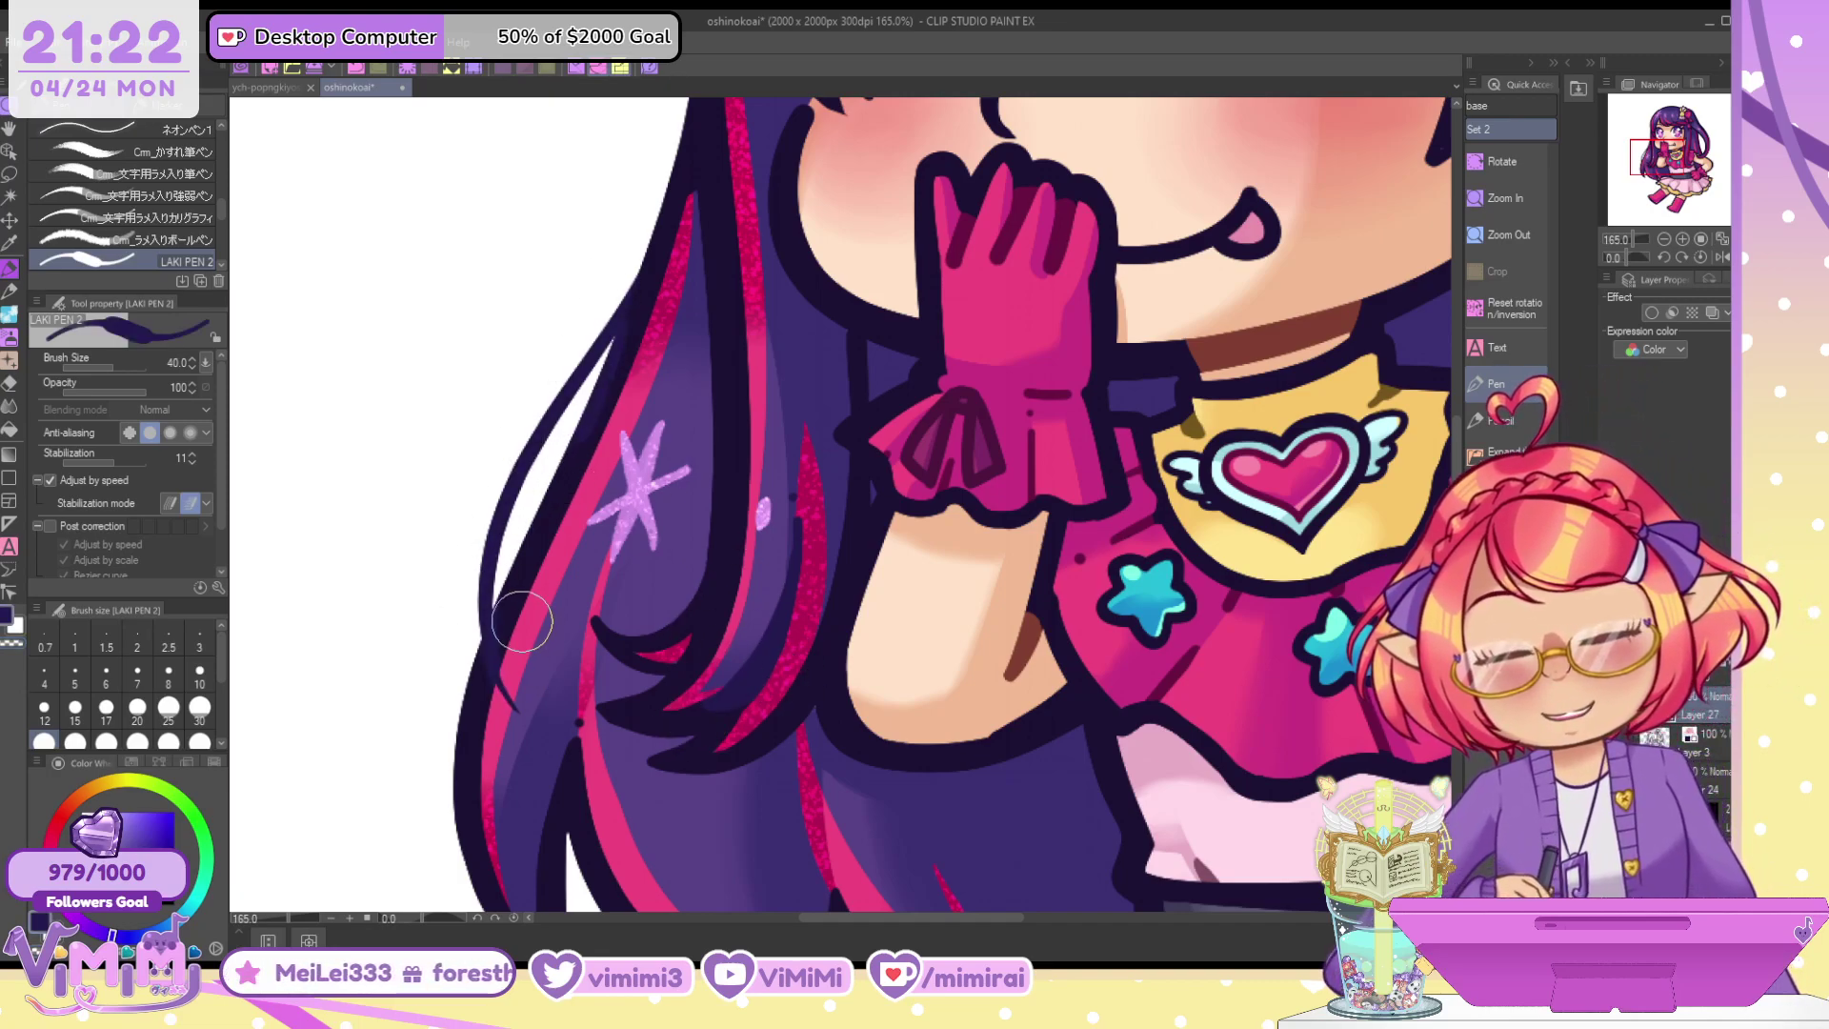
key("c")
key("c")
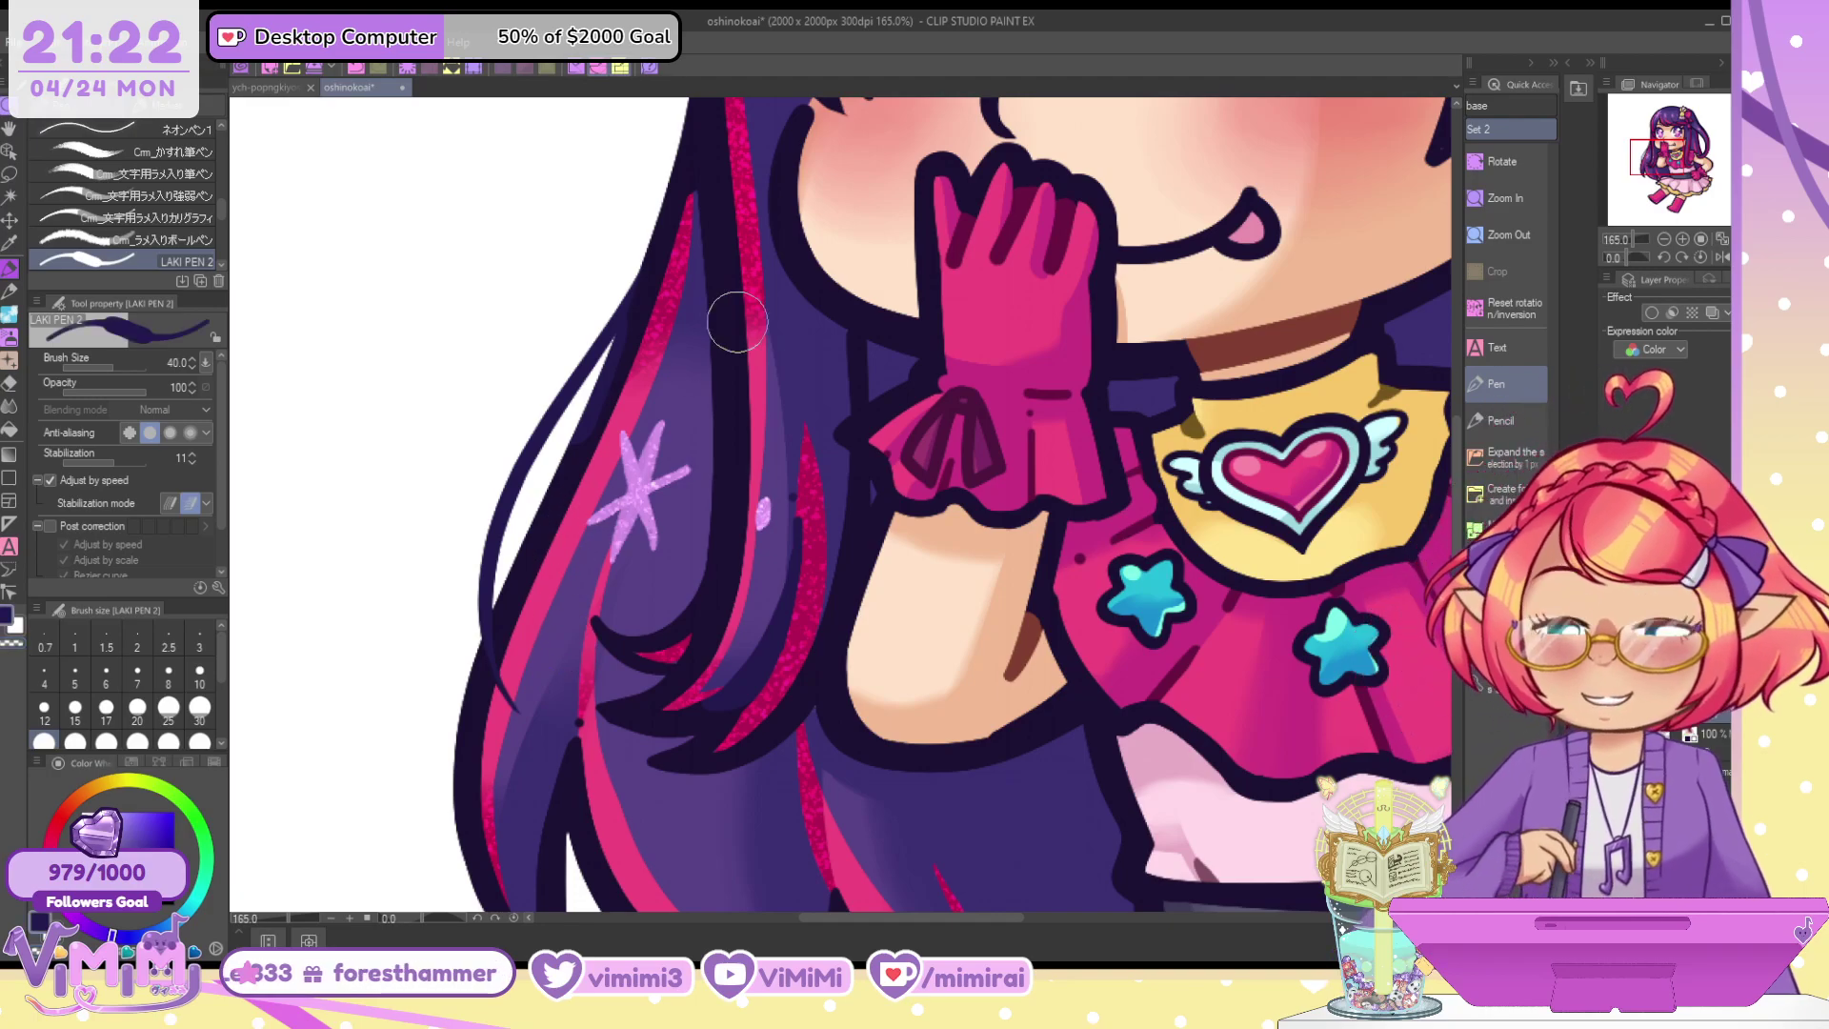
key("c")
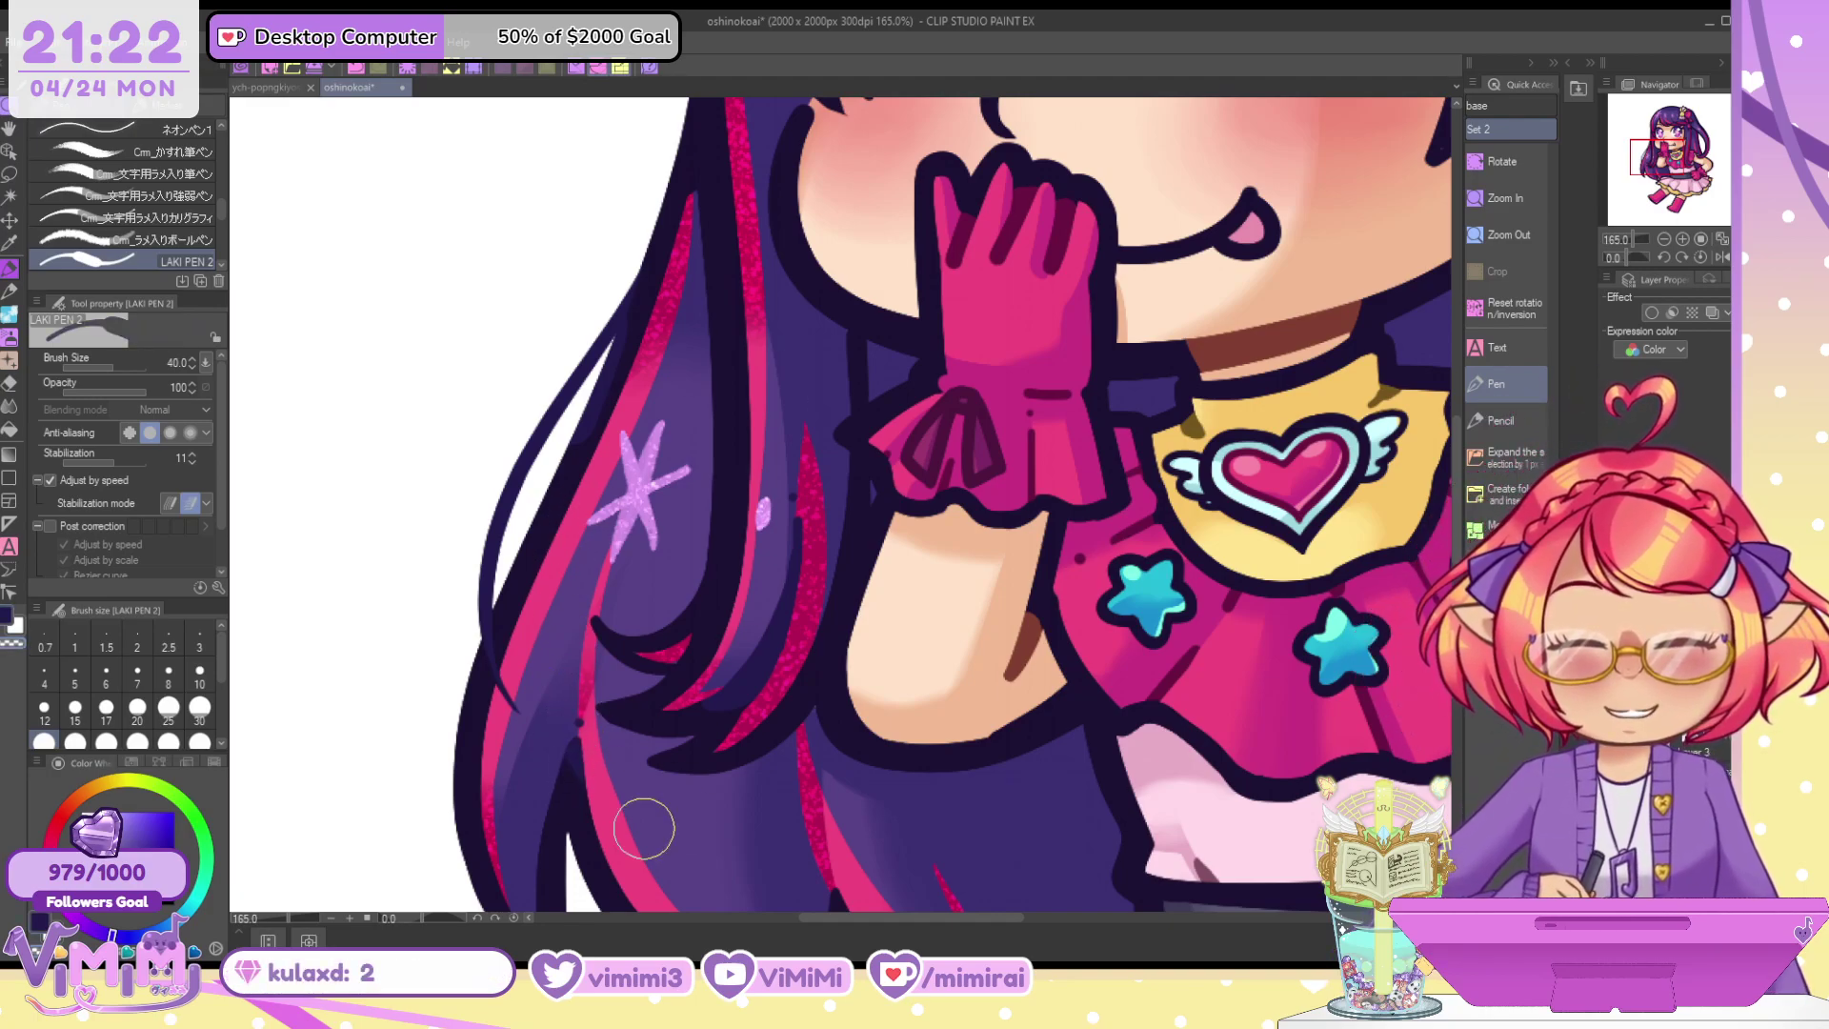
left_click_drag(1673, 155, 1683, 167)
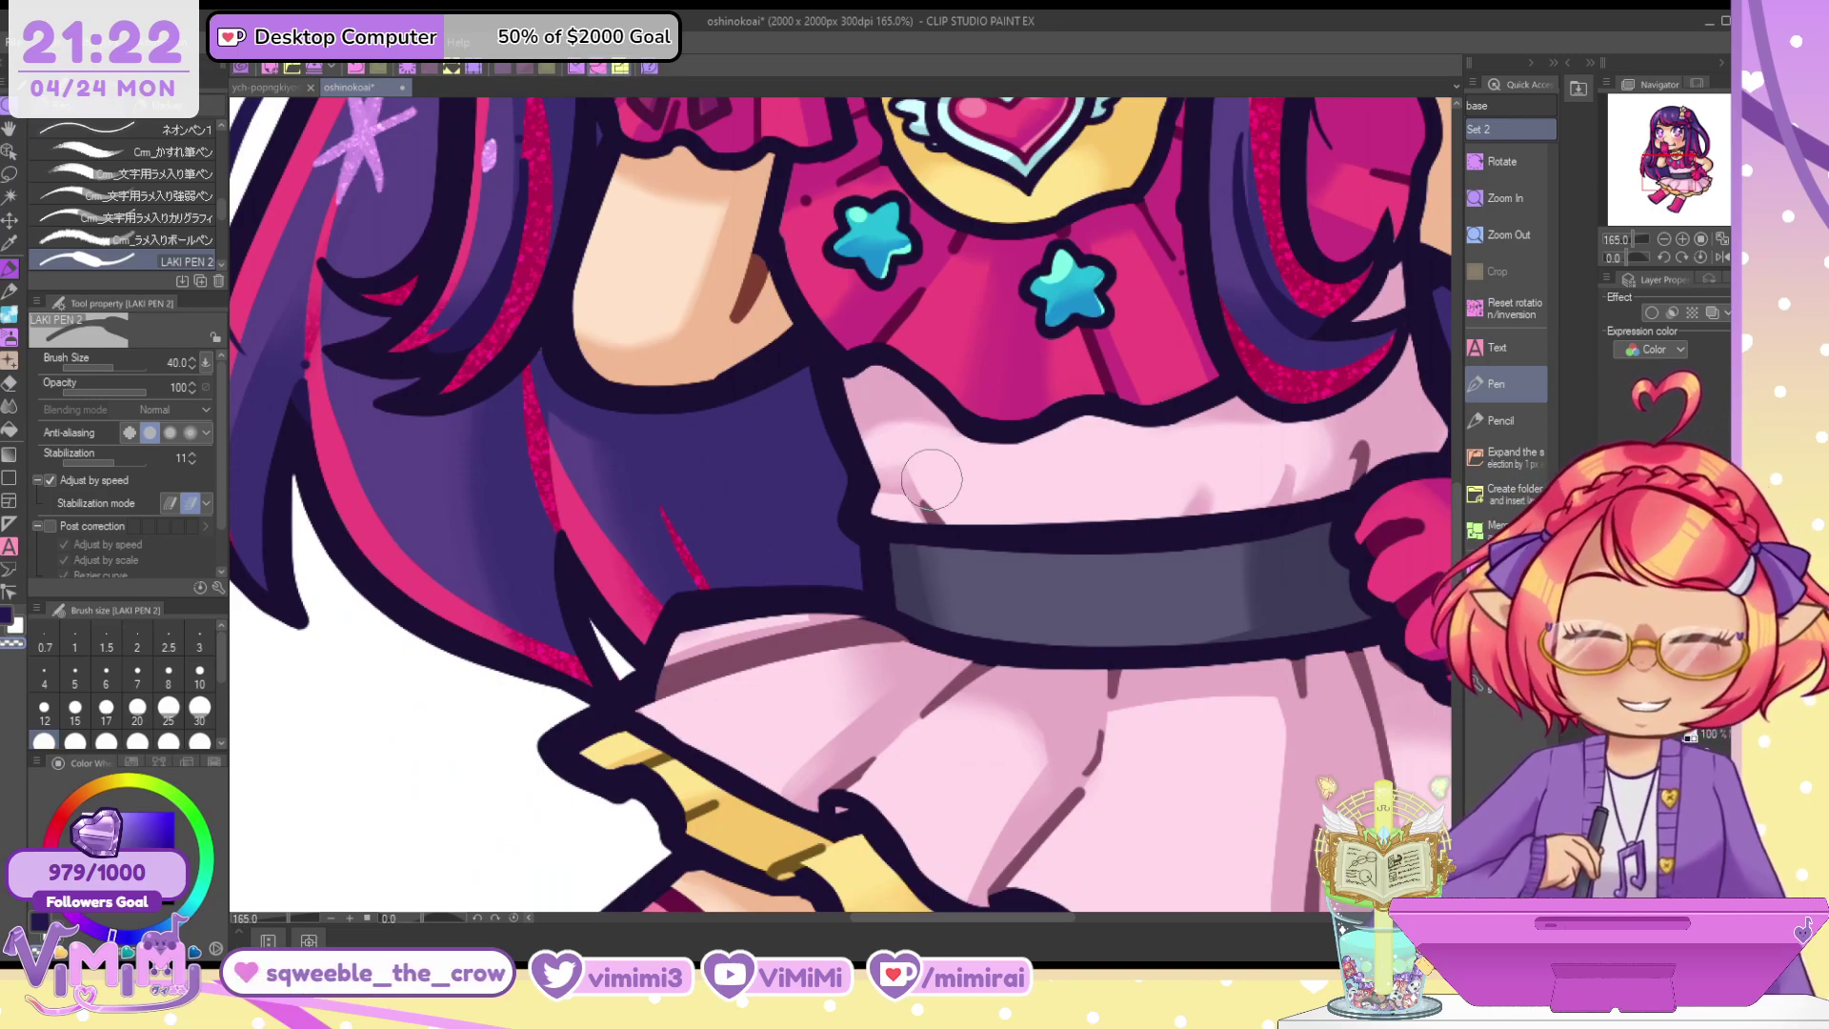
Recolour the nose line reddish brown, sampled from the neck shadow, and the mouth and tongue outline dark red
scroll(964, 505, "down", 4)
left_click_drag(1664, 171, 1662, 157)
left_click(964, 425, "alt")
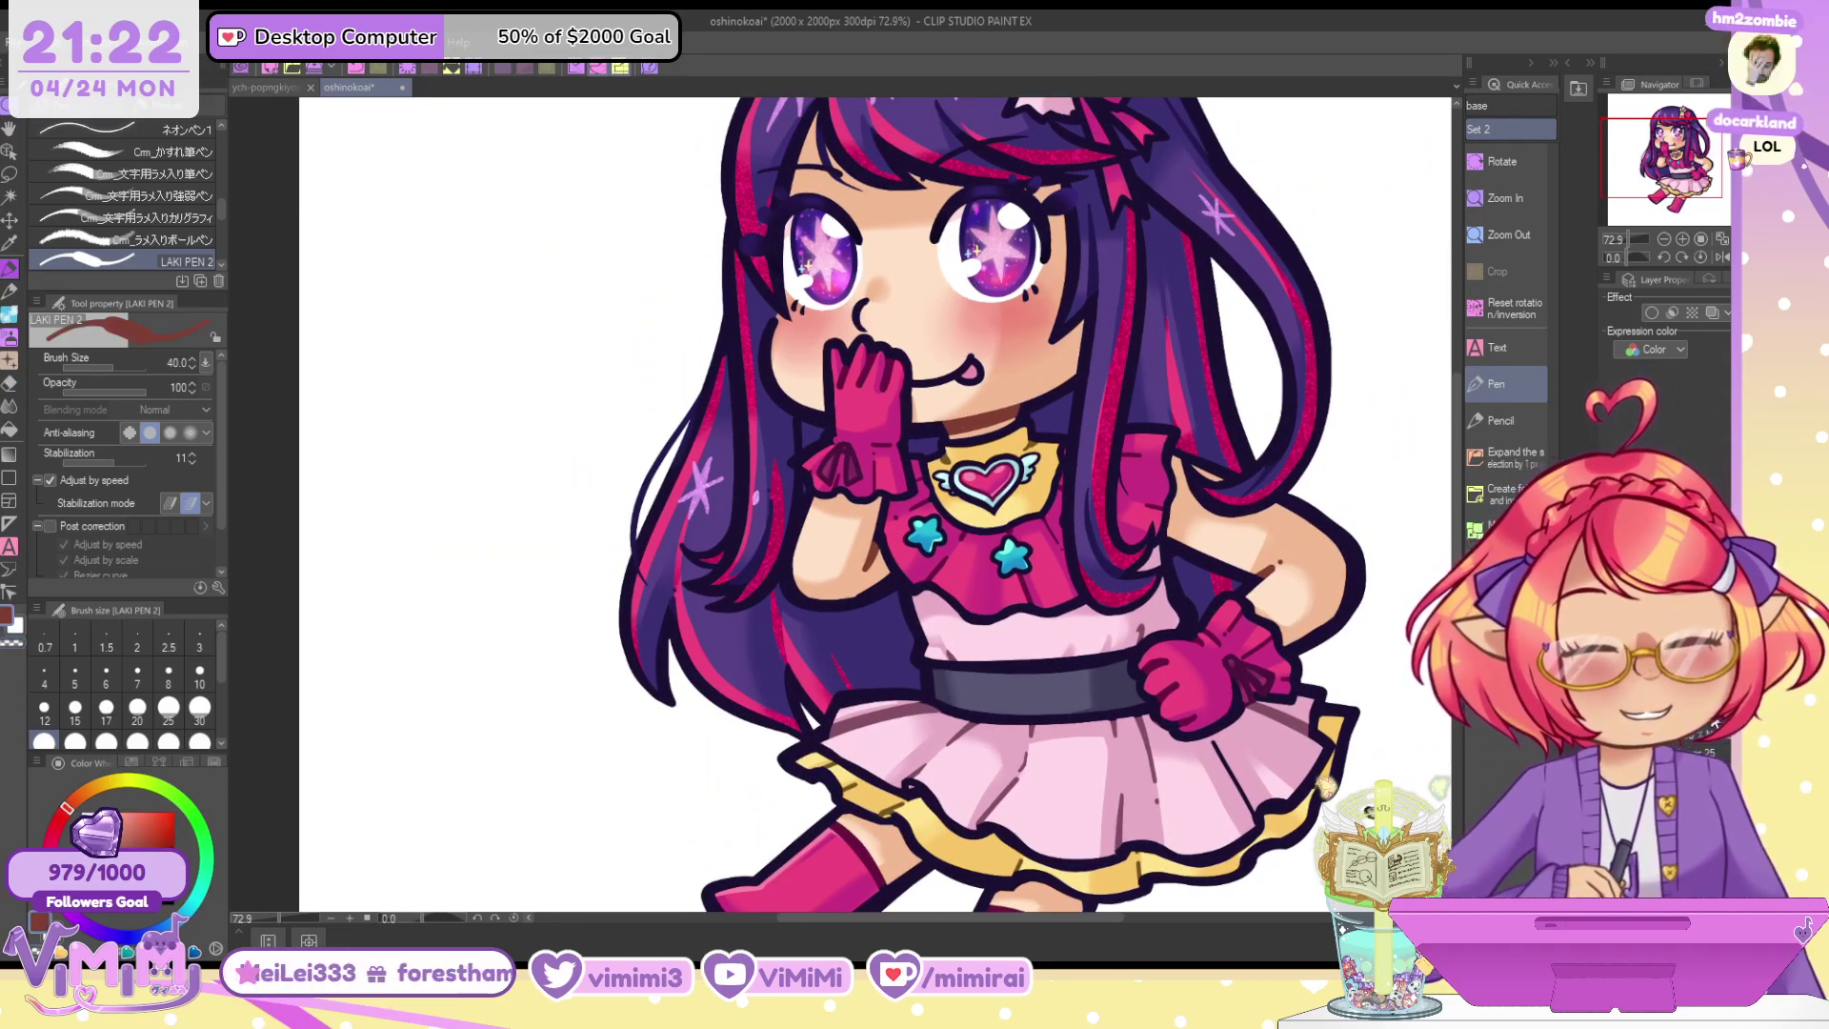
left_click_drag(860, 301, 865, 326)
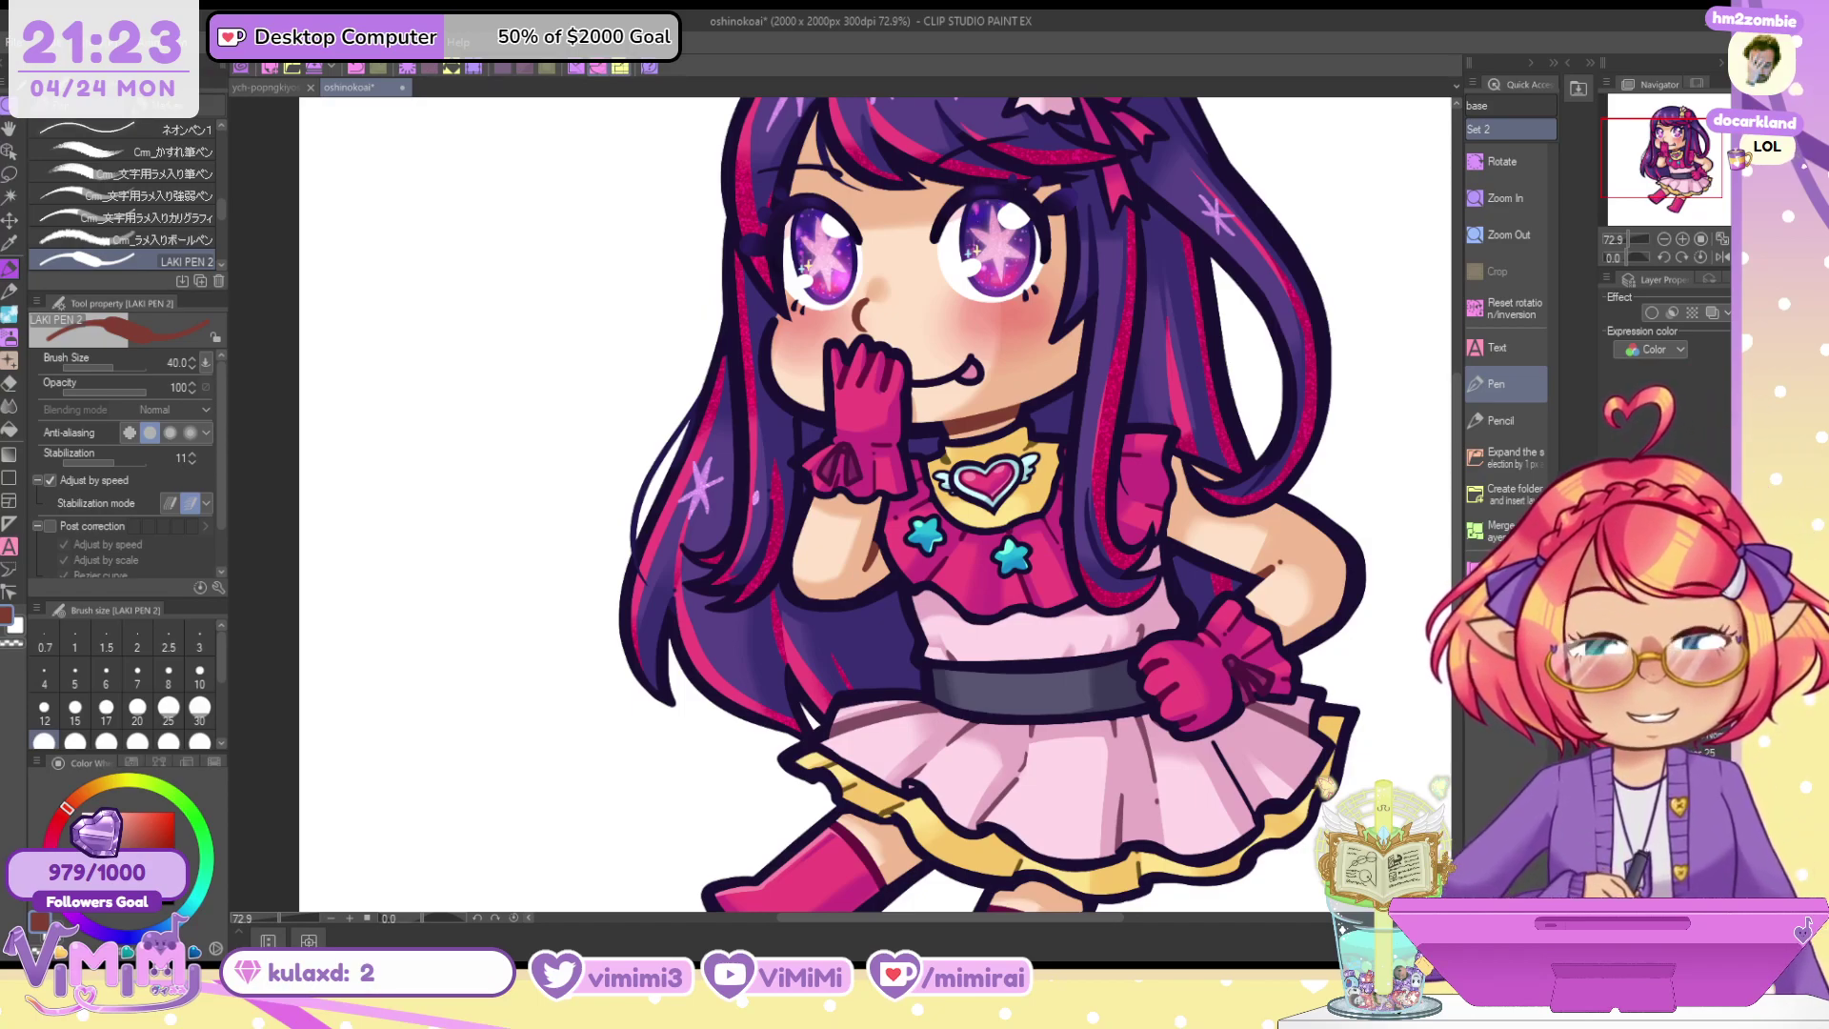
scroll(1006, 398, "up", 4)
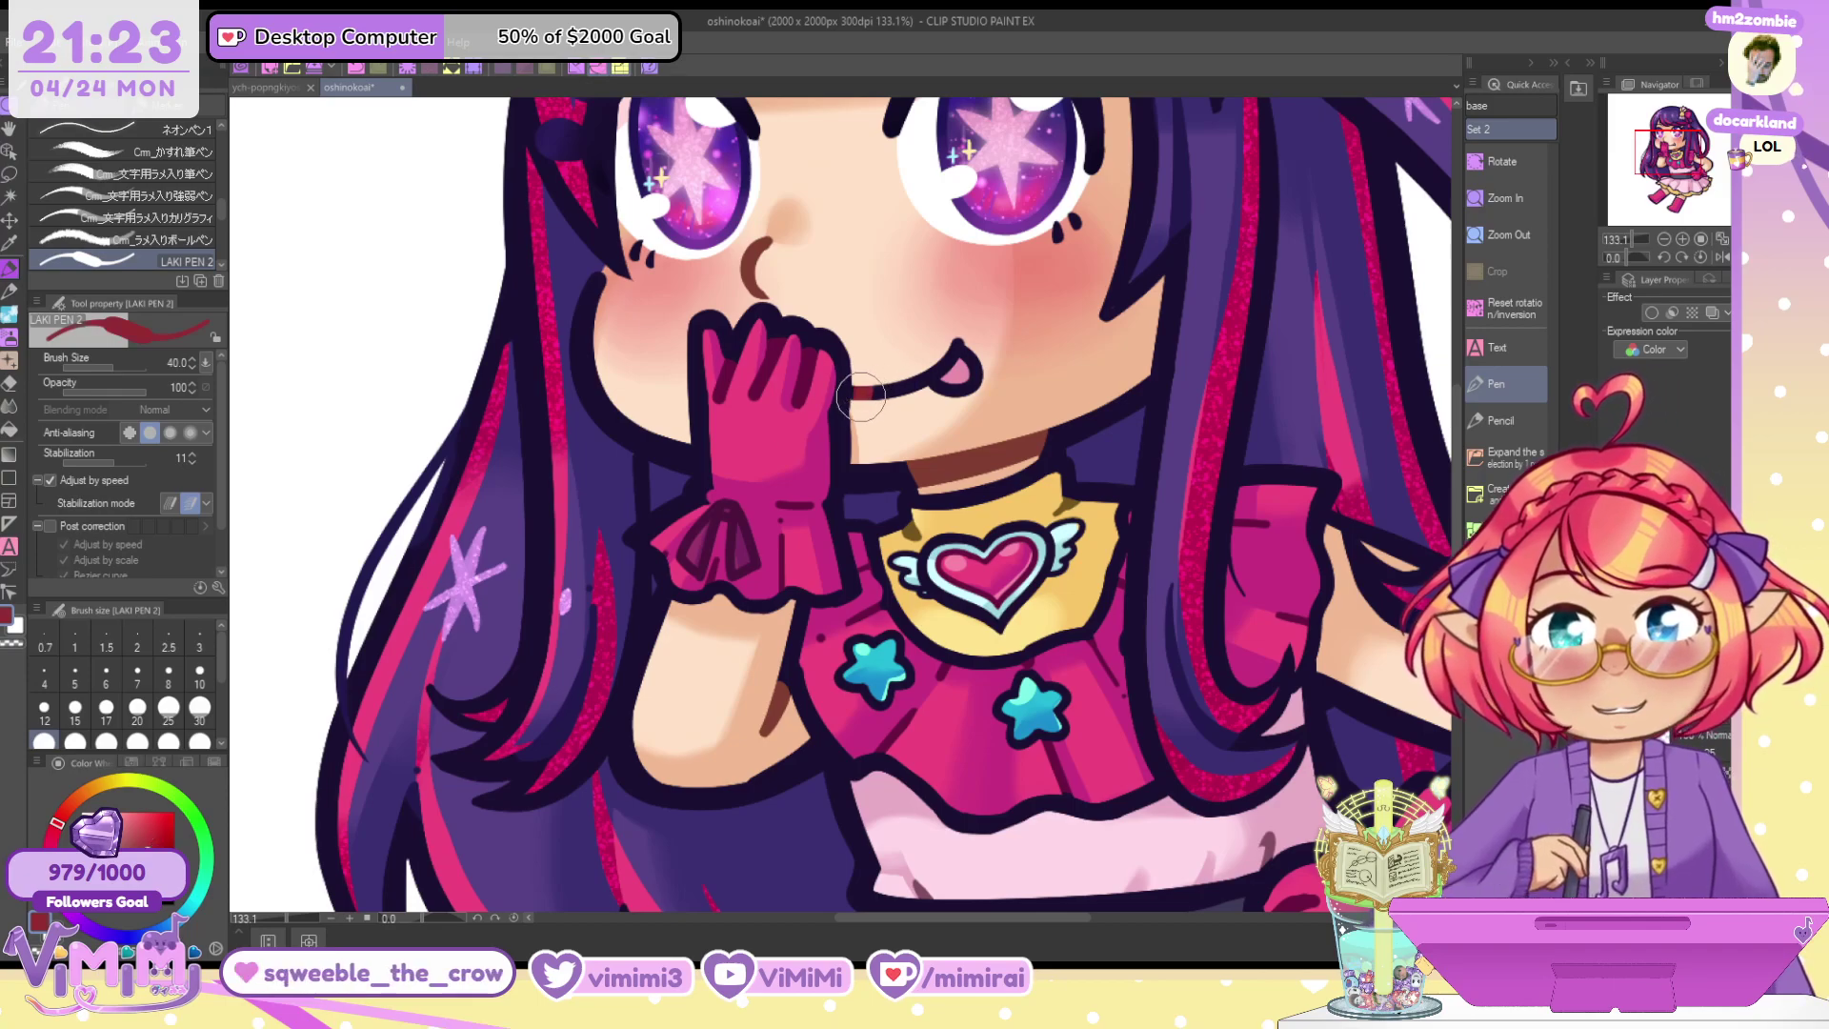
left_click_drag(912, 378, 991, 360)
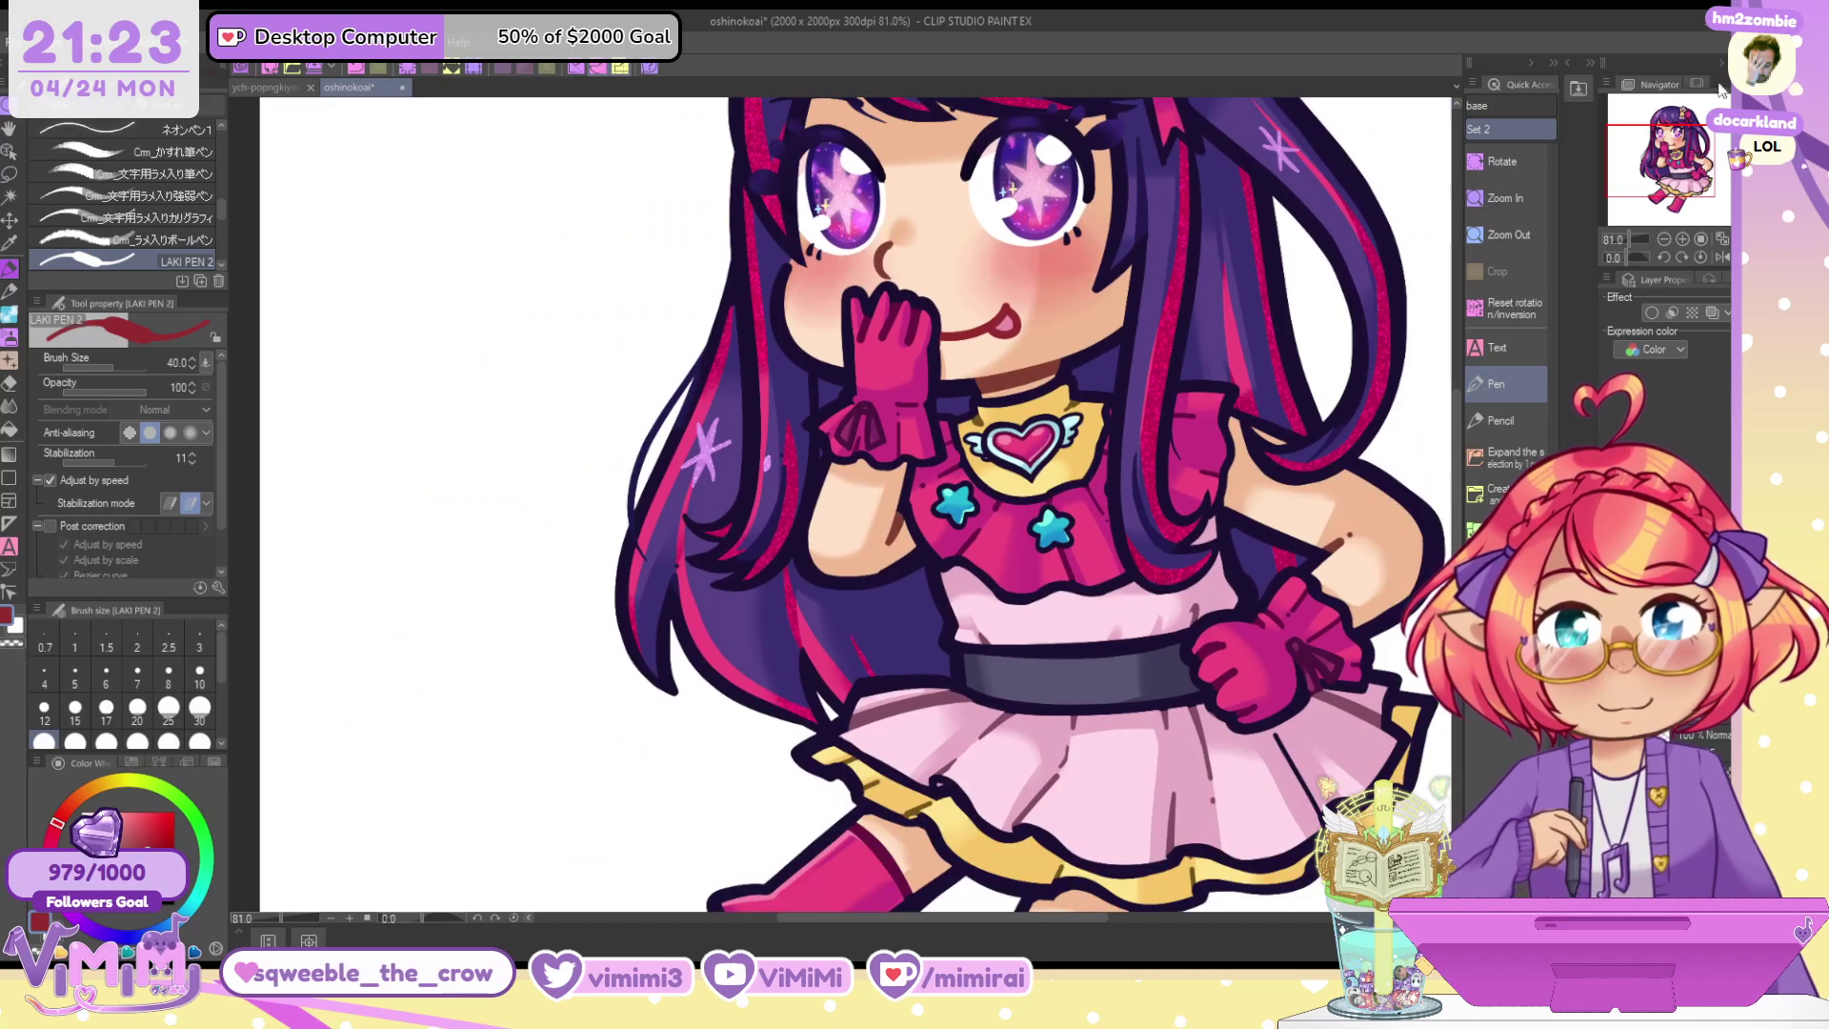
Review the whole chibi, compare it with the memekoo illustration and close that illustration
left_click_drag(1078, 247, 1018, 537)
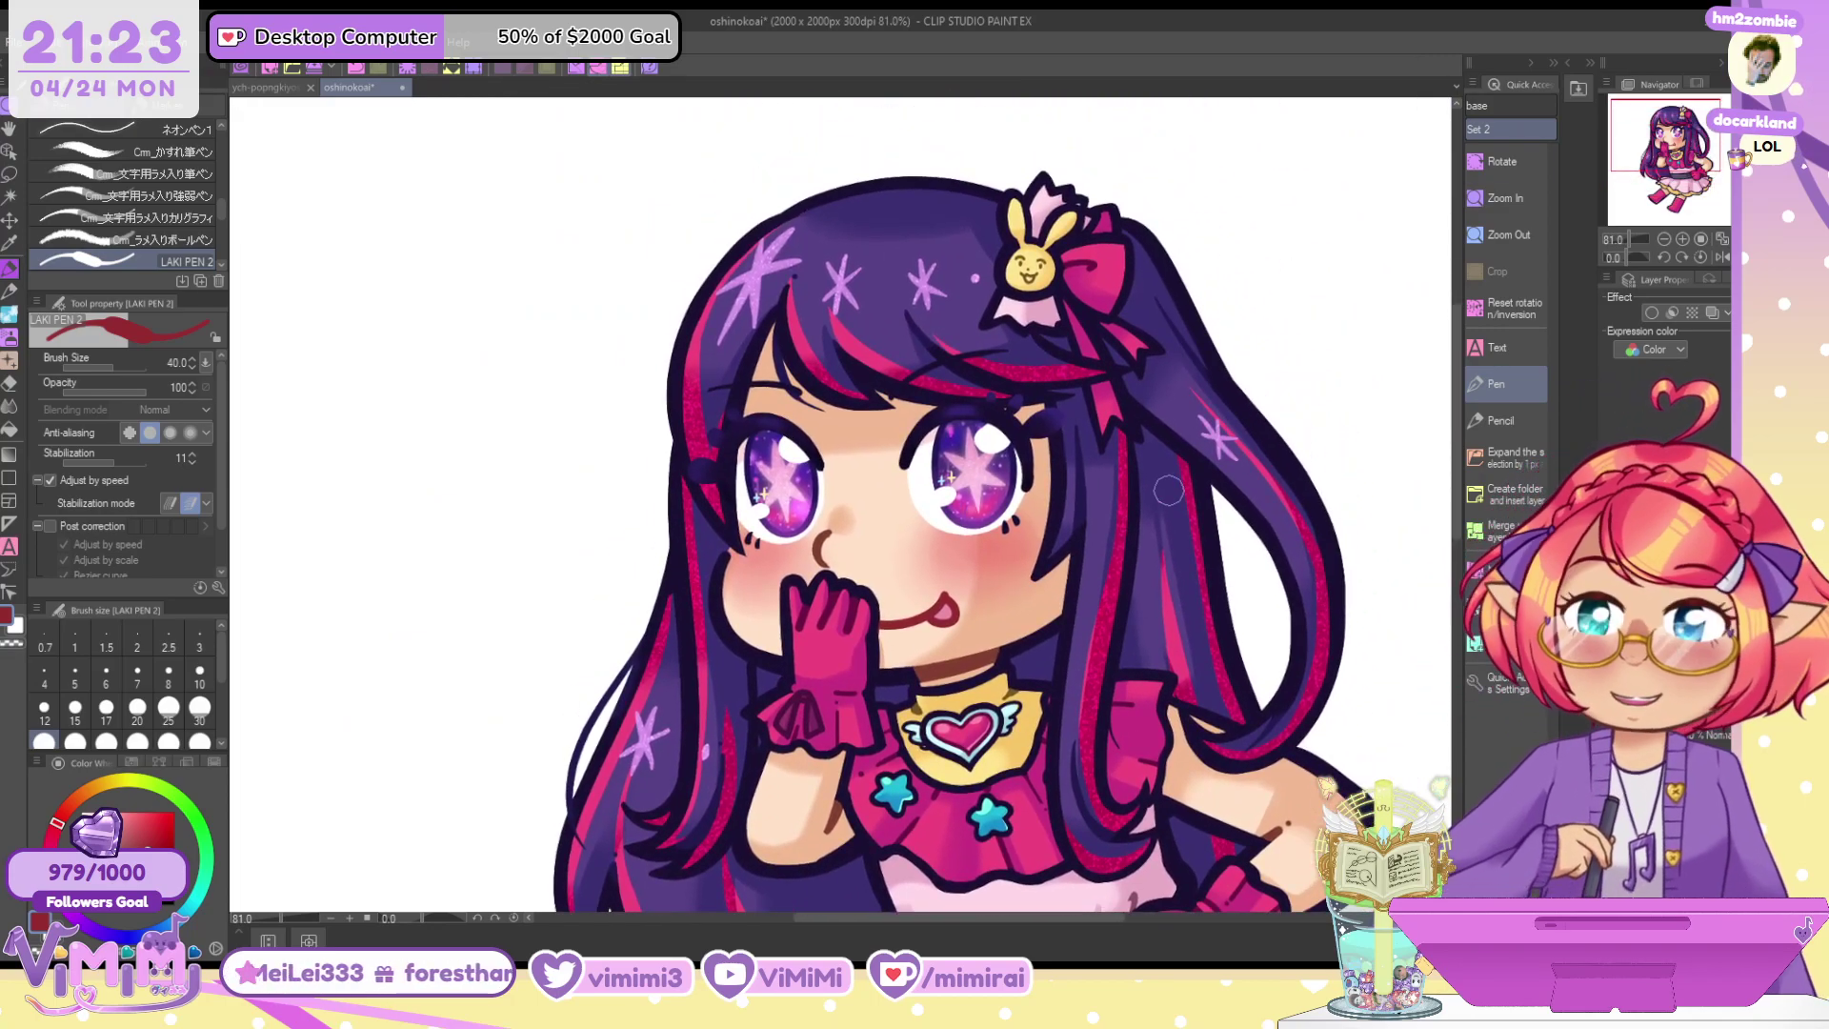
key("ctrl+minus")
left_click_drag(1663, 162, 1682, 189)
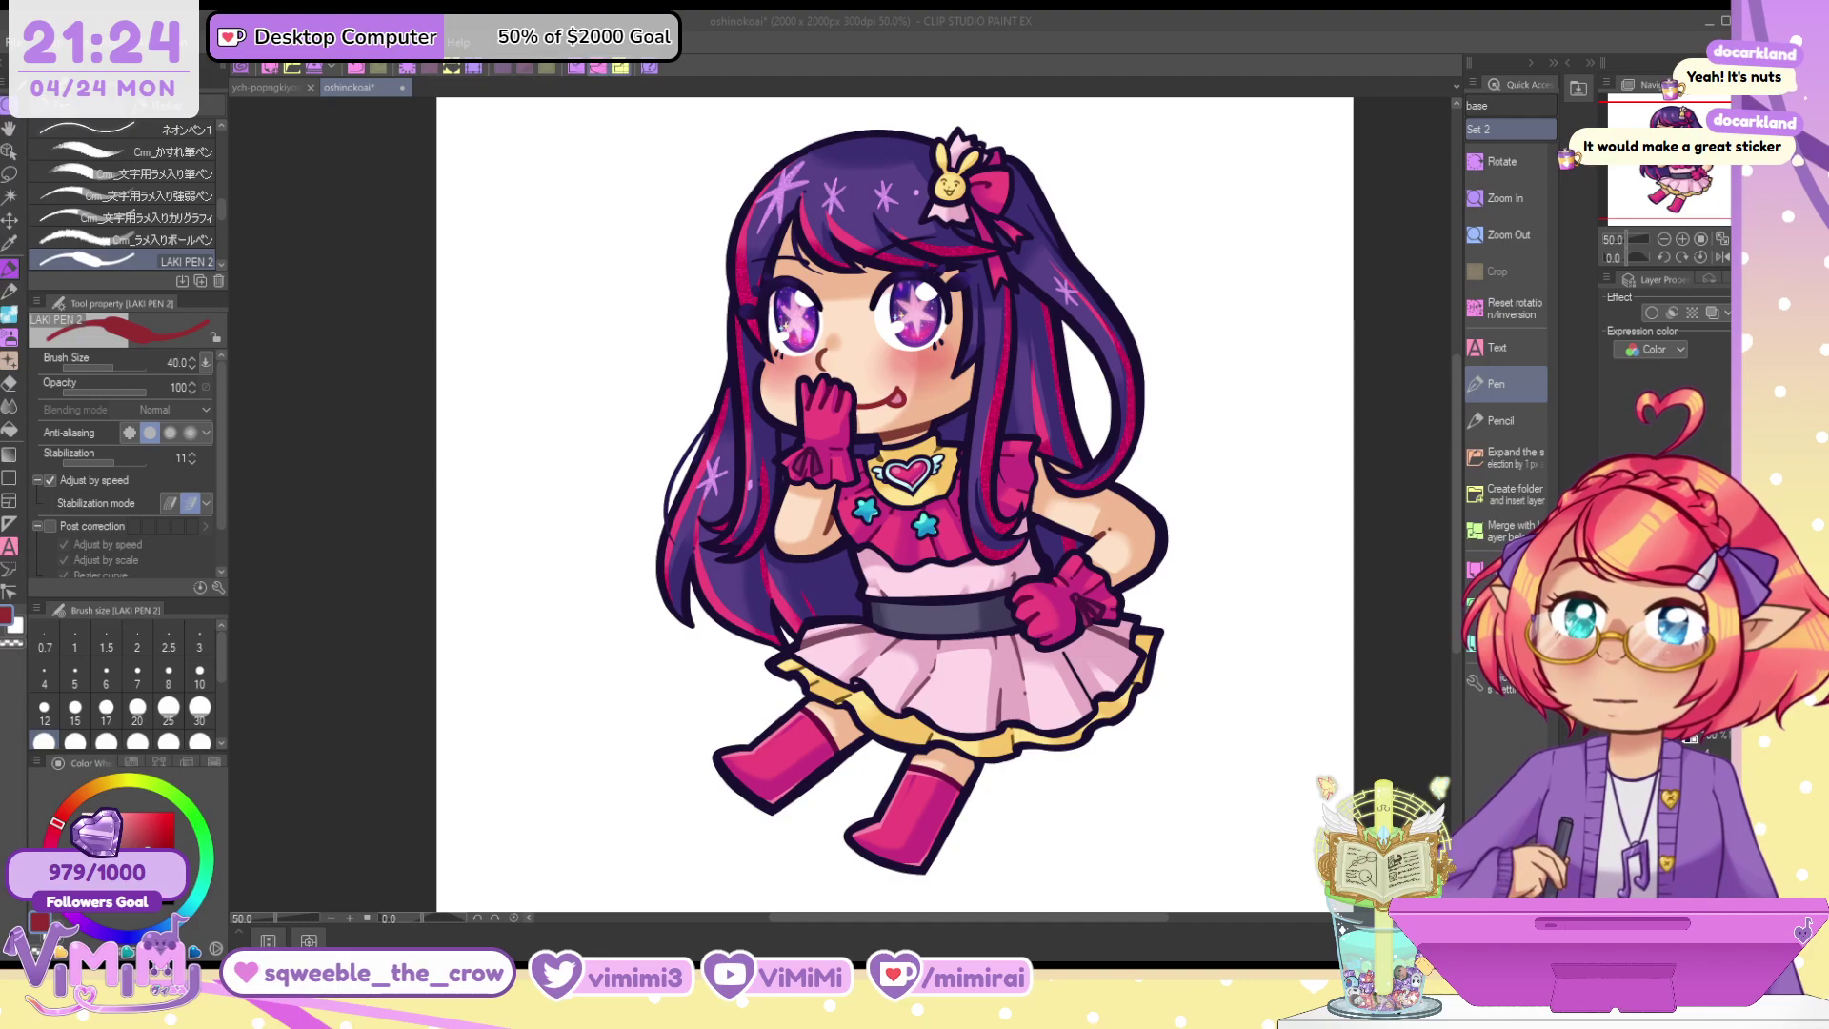
key("alt+Tab")
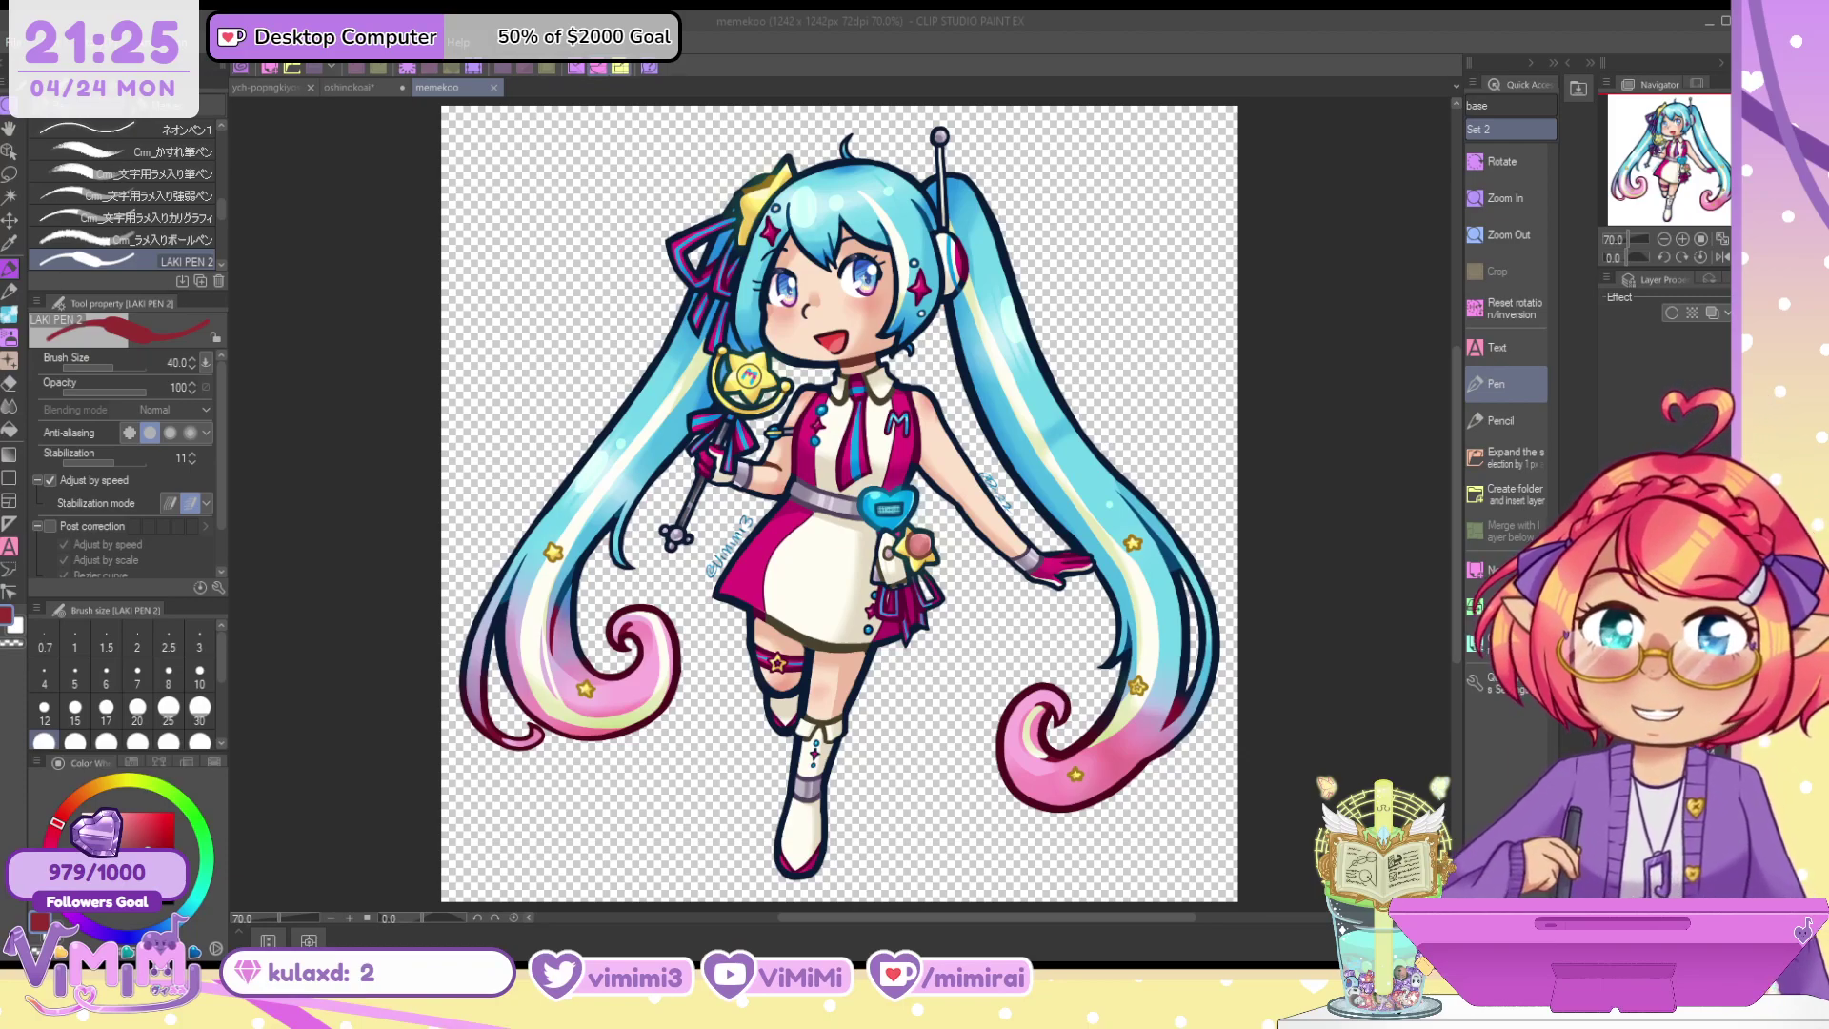
left_click(354, 87)
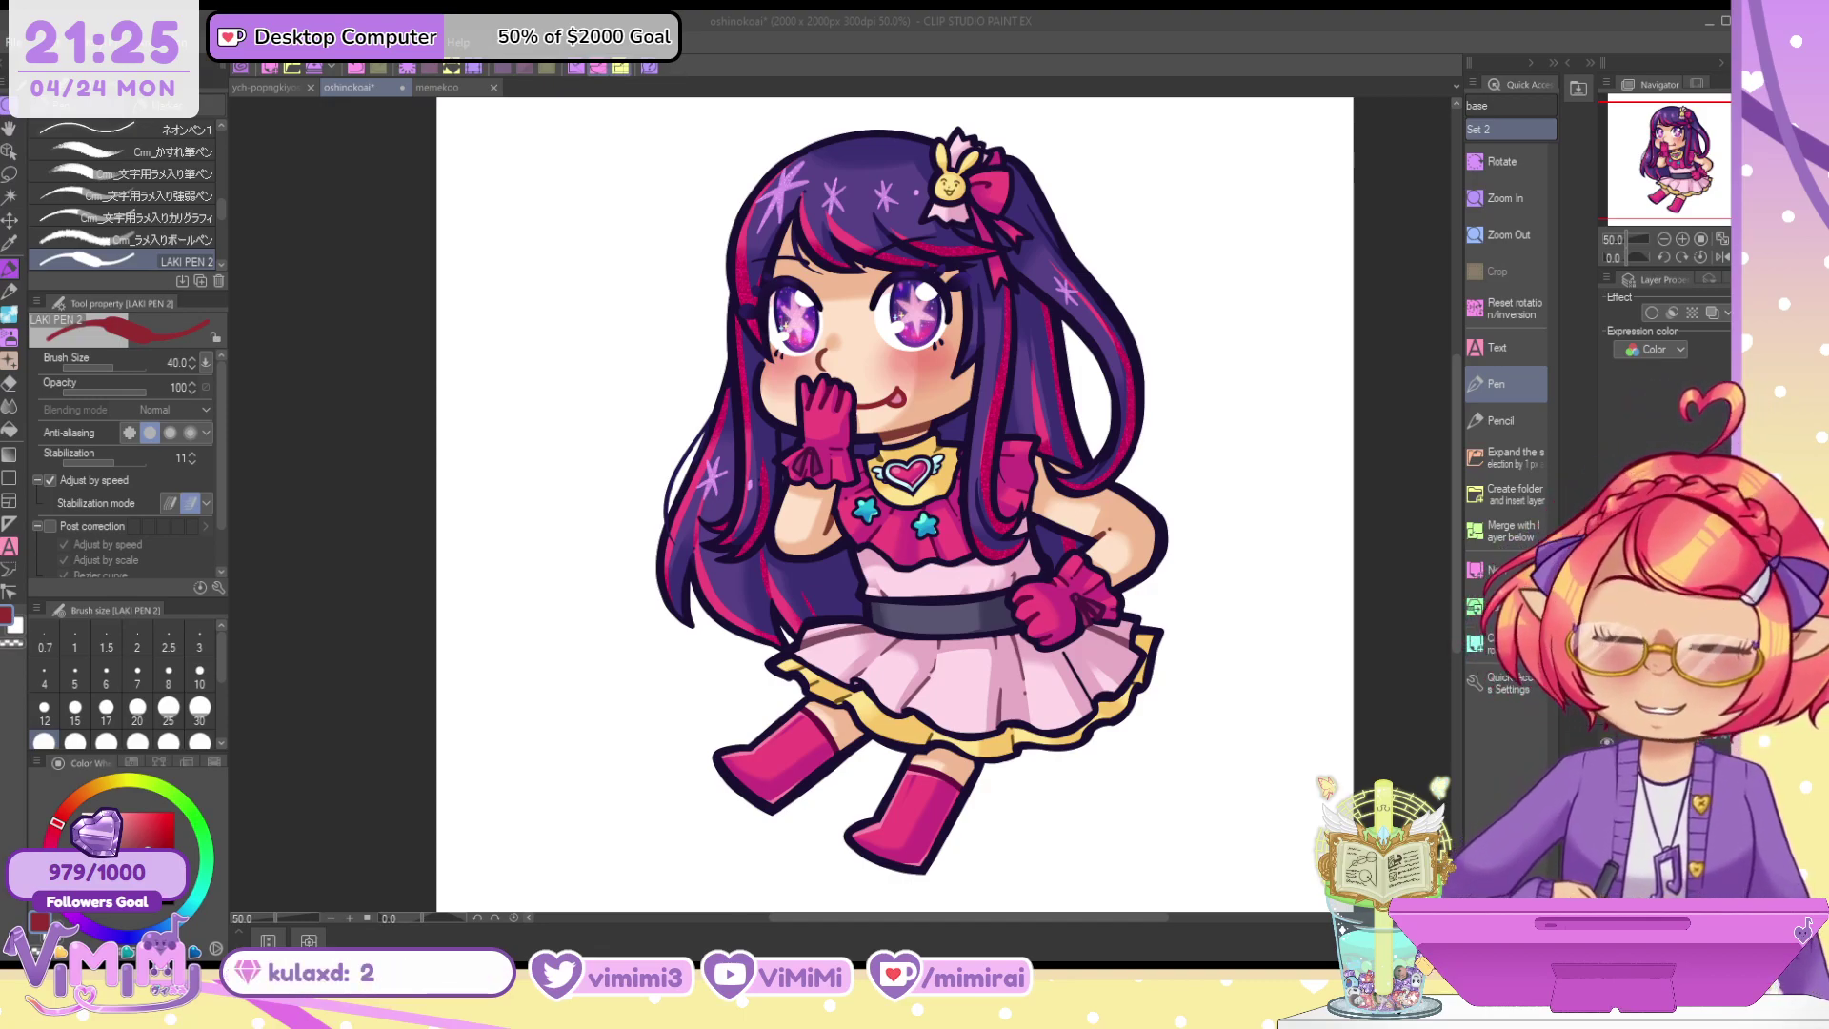
left_click(445, 87)
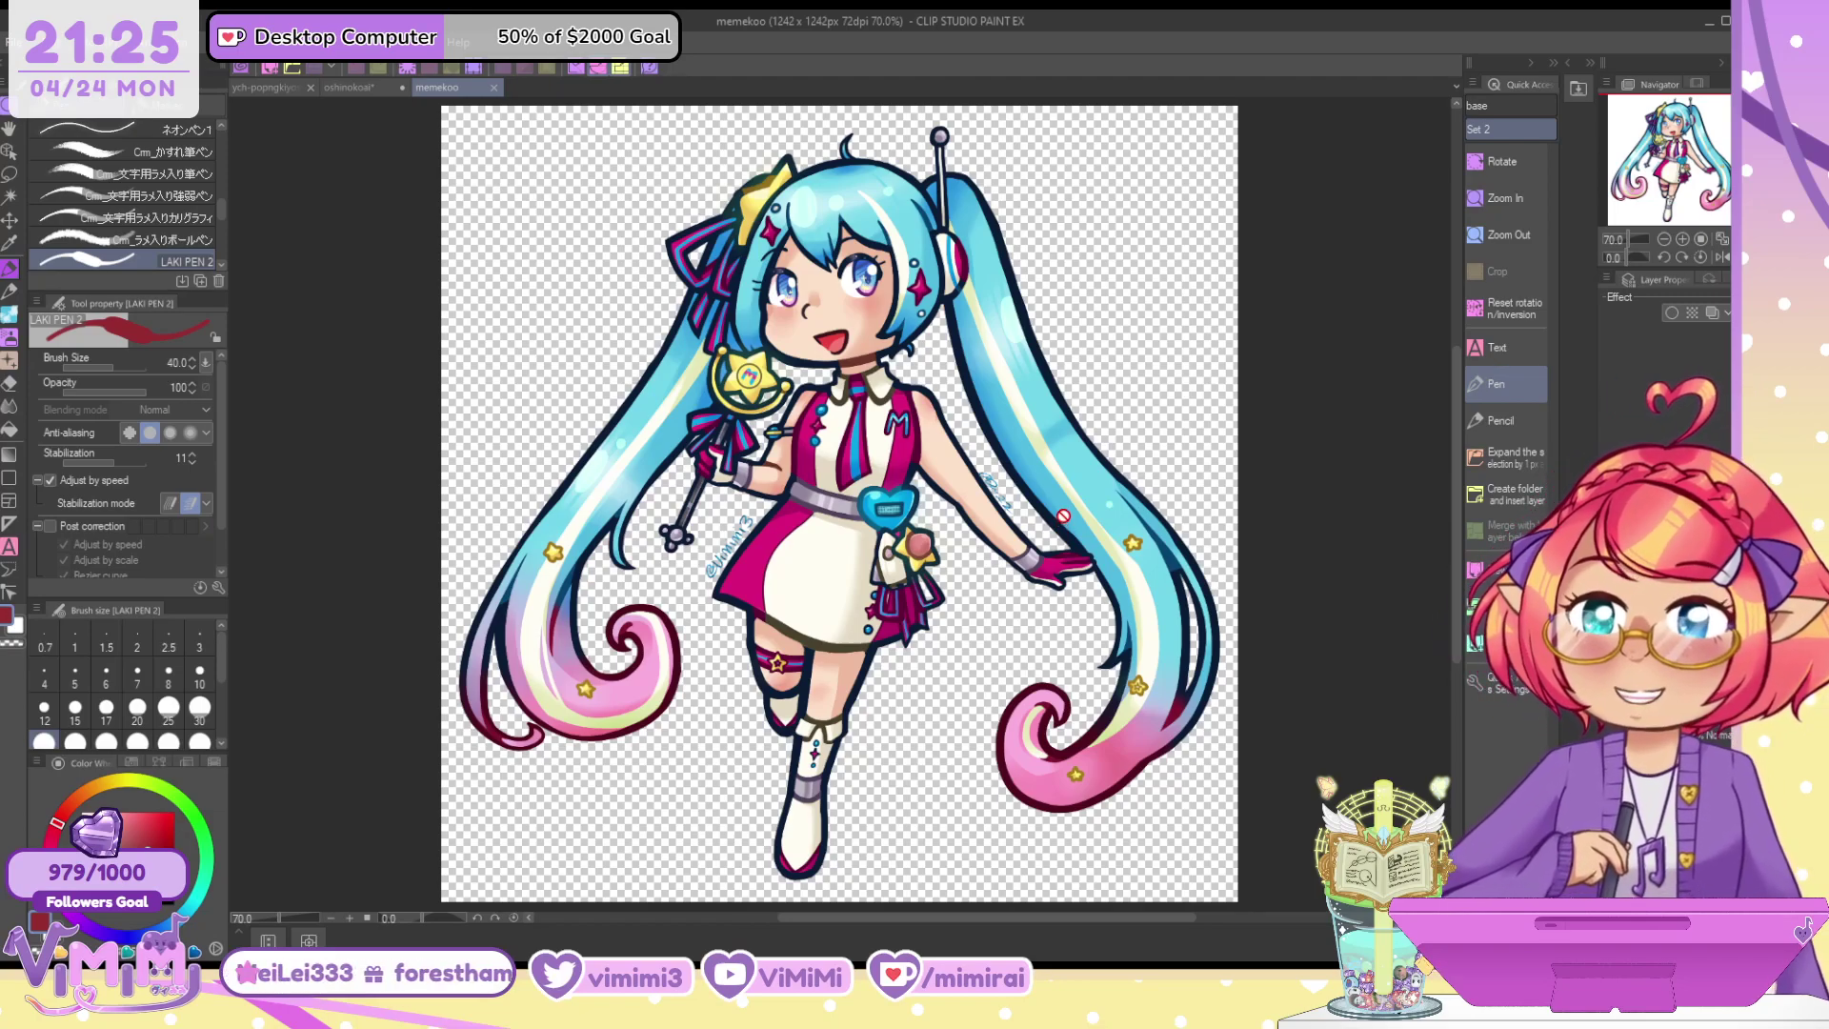
left_click(493, 89)
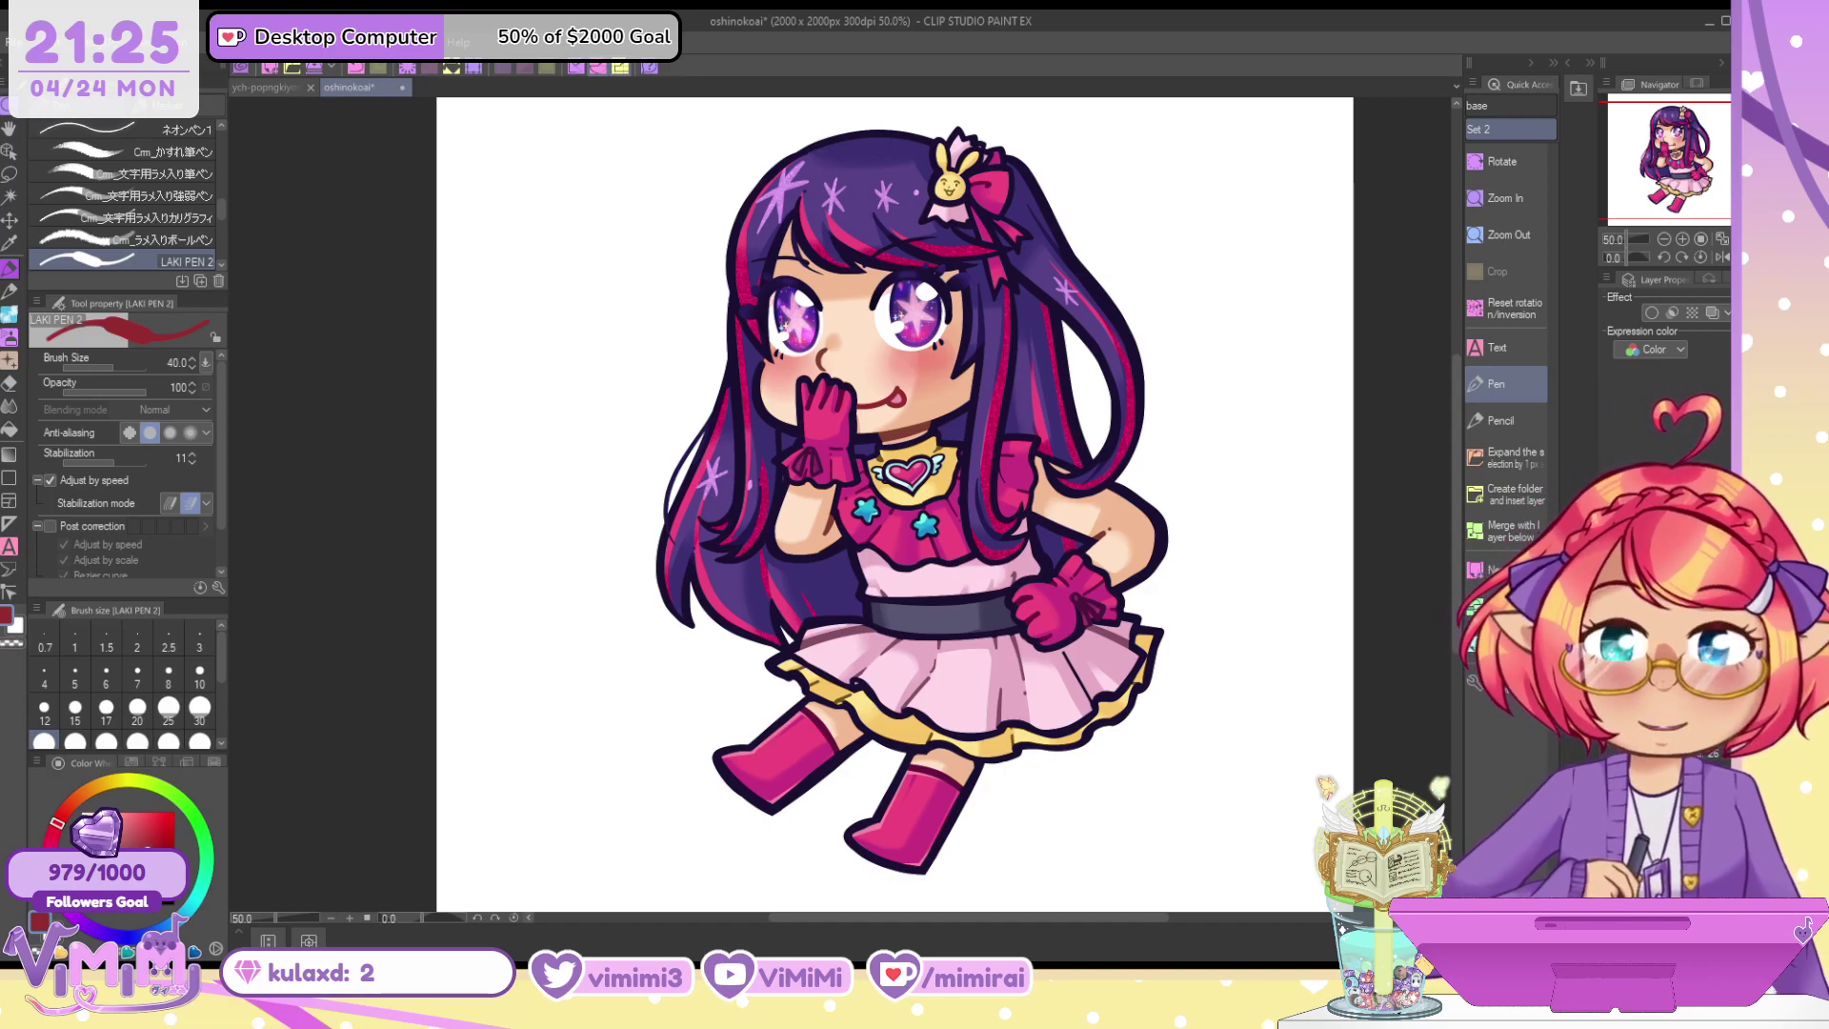
Sample bright pink-violet from the iris and add a small highlight dot to each upper eyelash with brush size 10
scroll(863, 309, "up", 8)
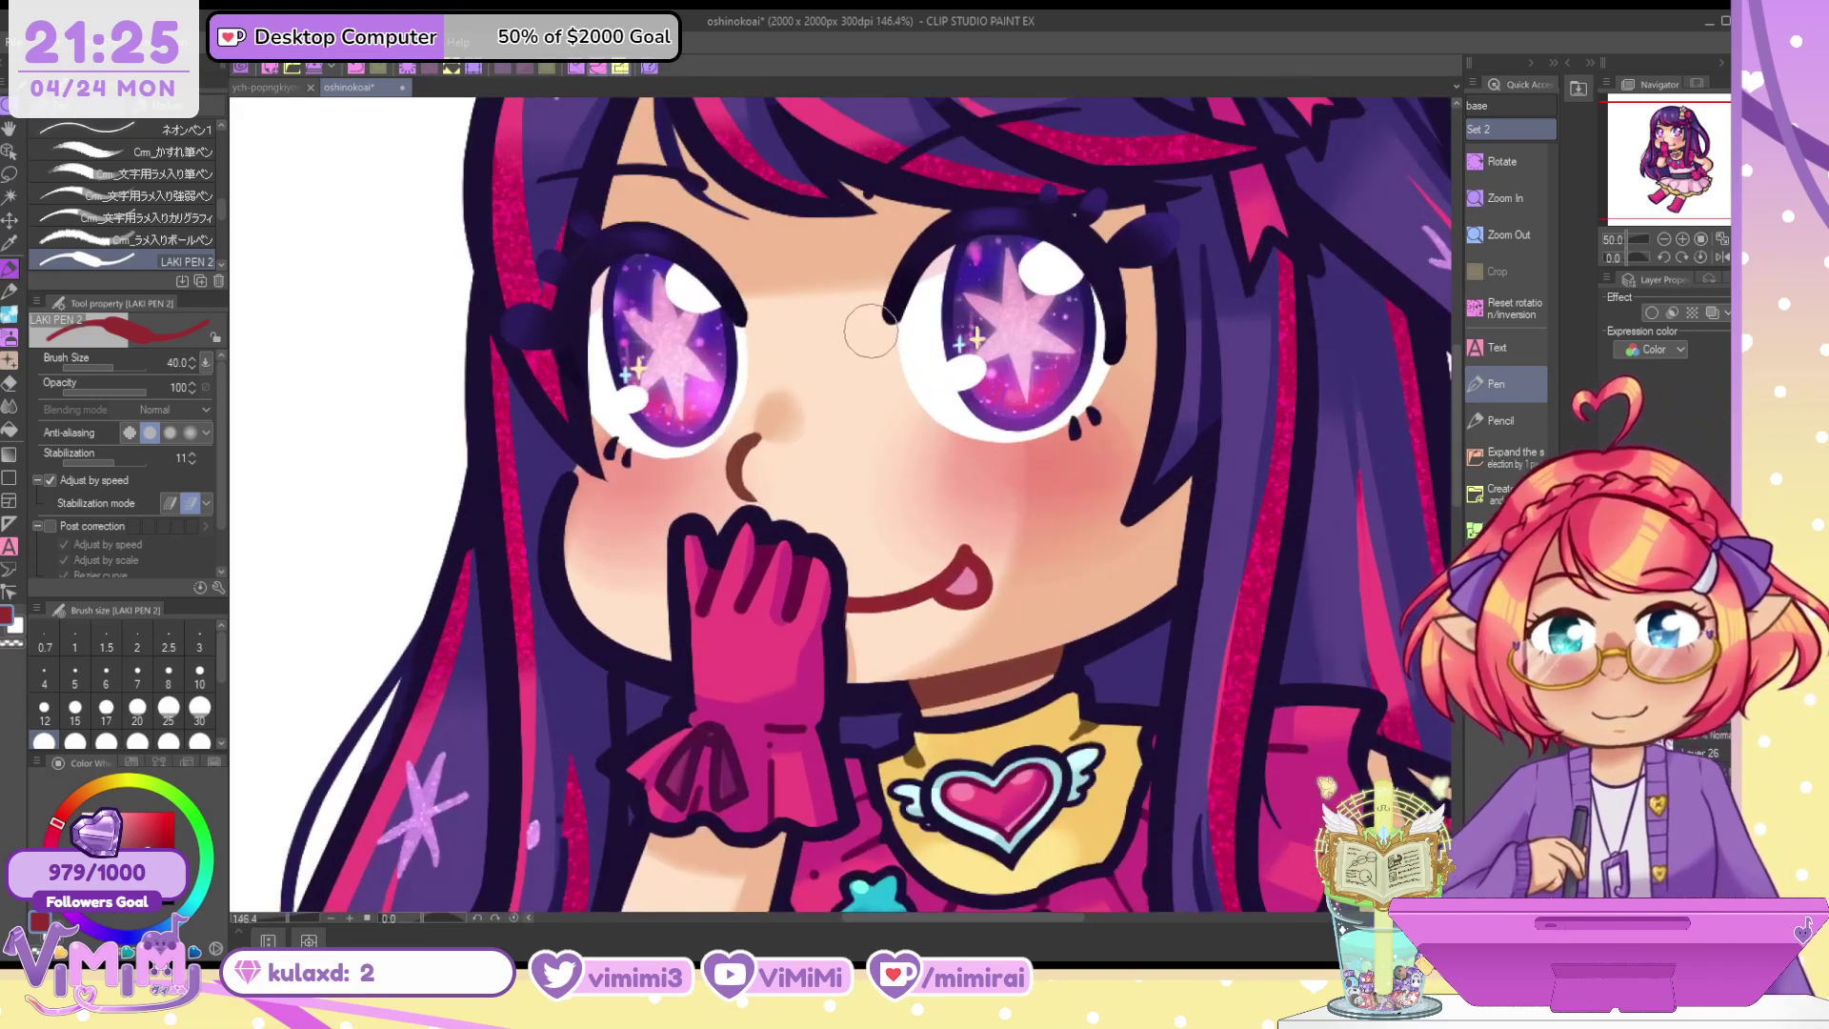
left_click(559, 387, "alt")
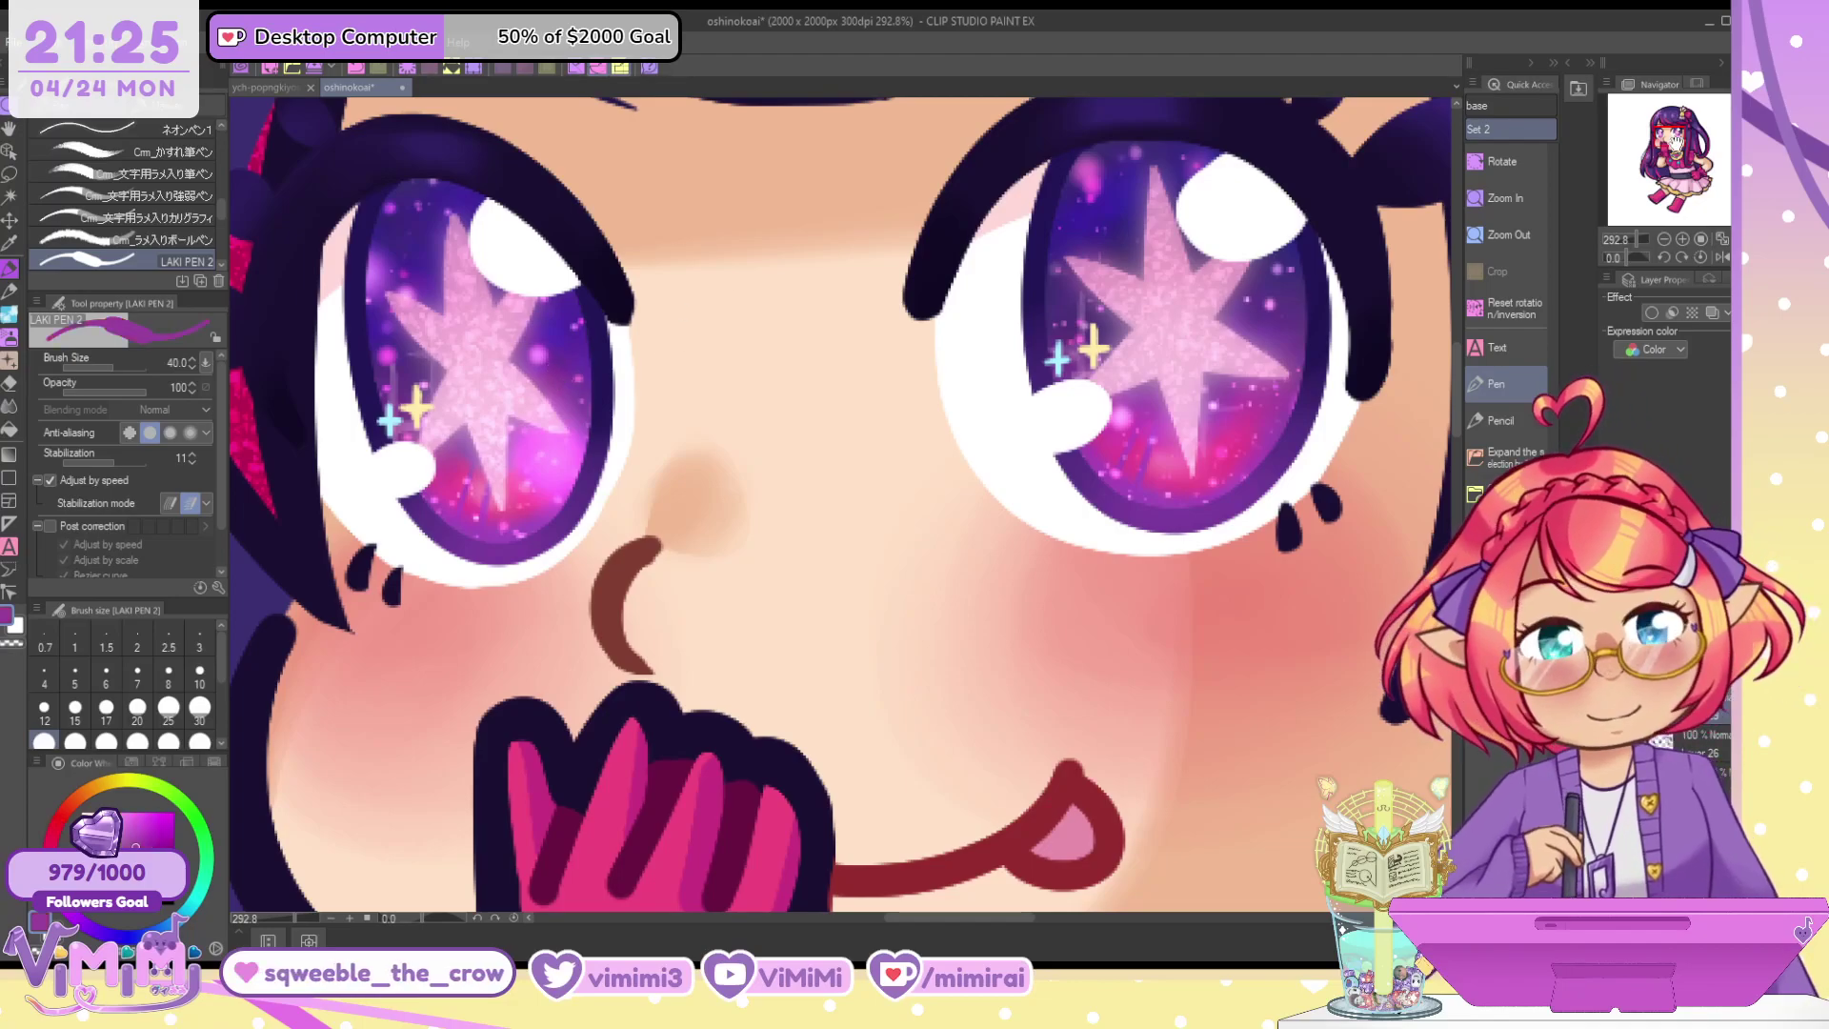
left_click(1674, 140)
left_click(662, 600, "alt")
key("[")
key("[")
key("[")
key("[")
key("[")
key("[")
key("[")
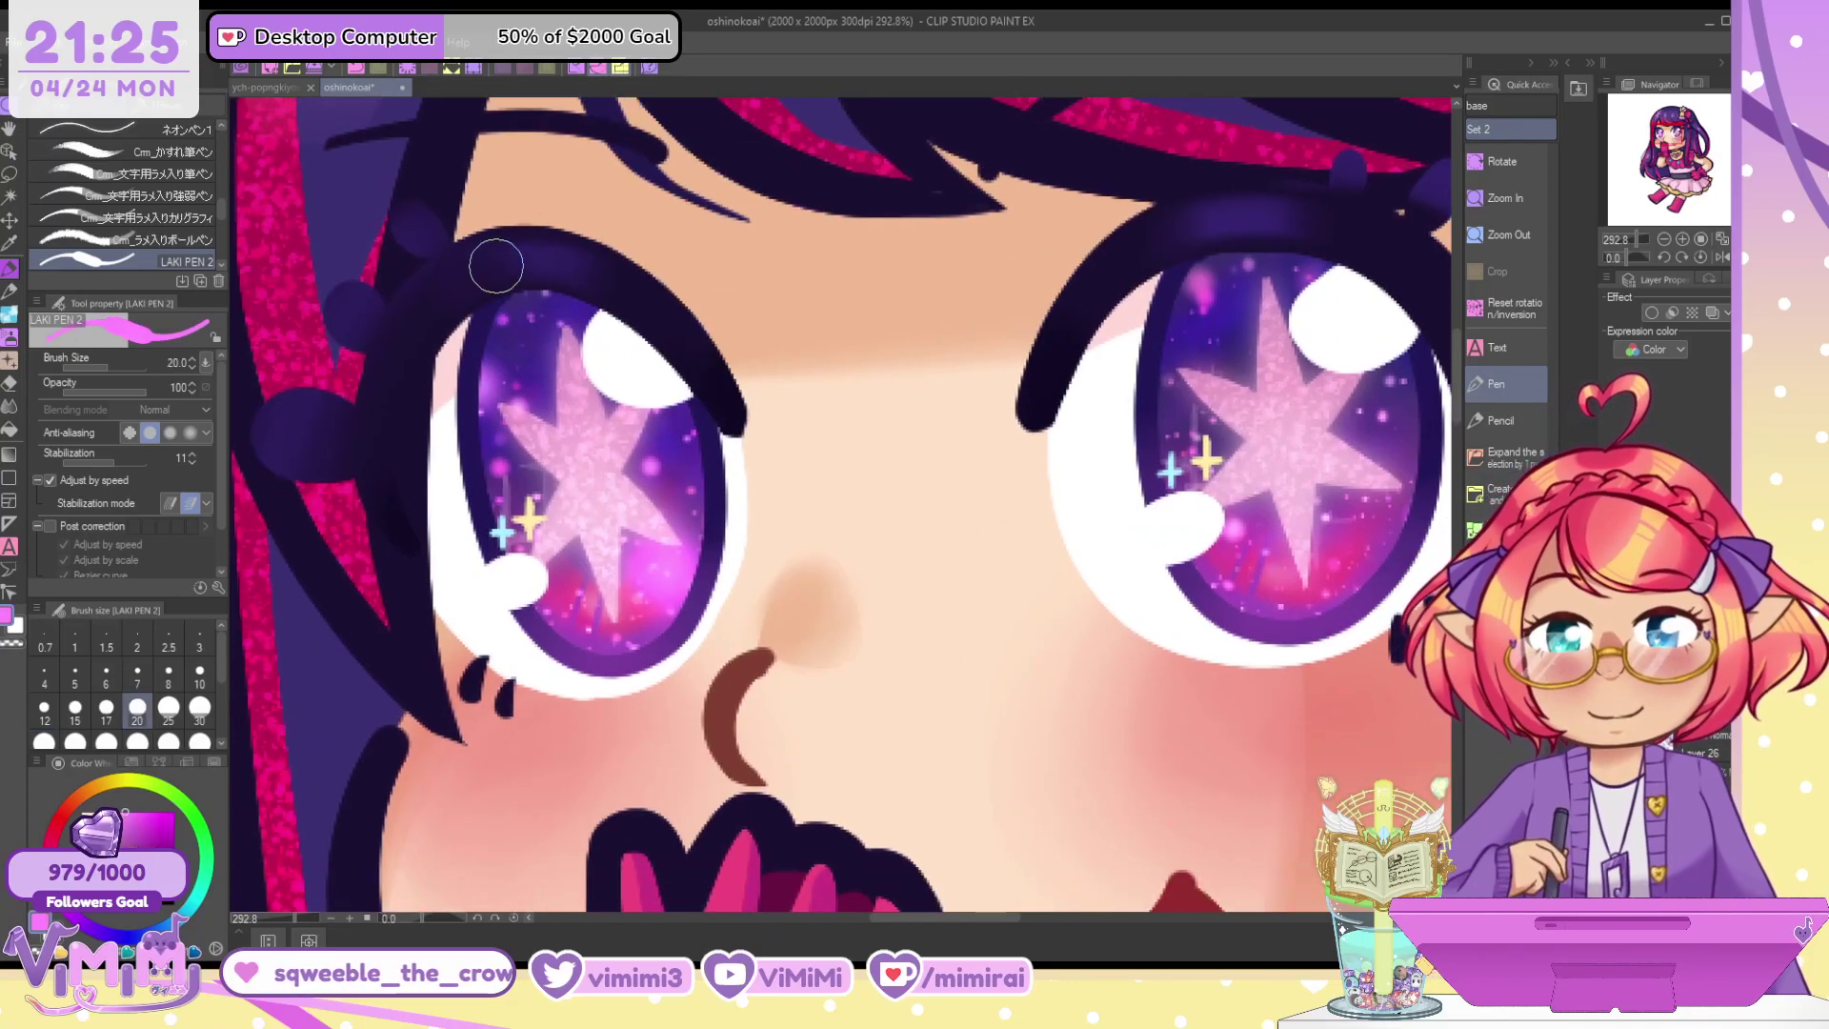
left_click_drag(516, 259, 525, 260)
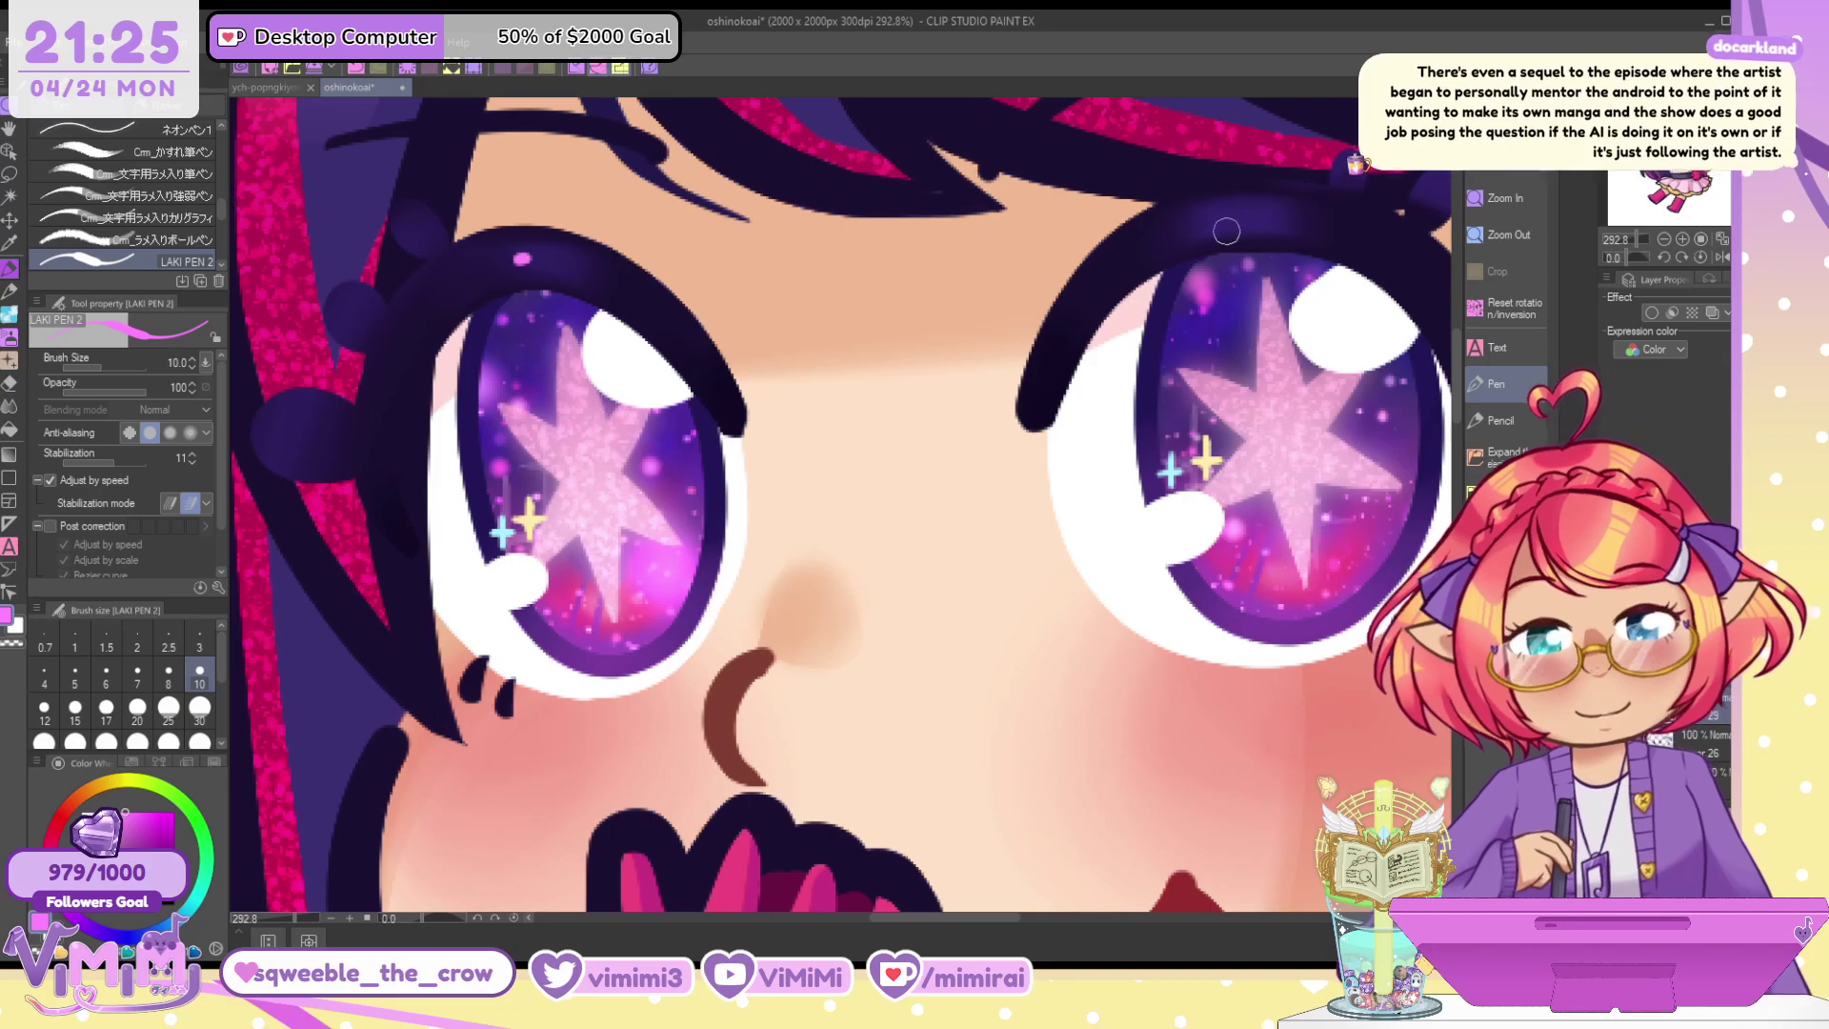
left_click(1275, 209)
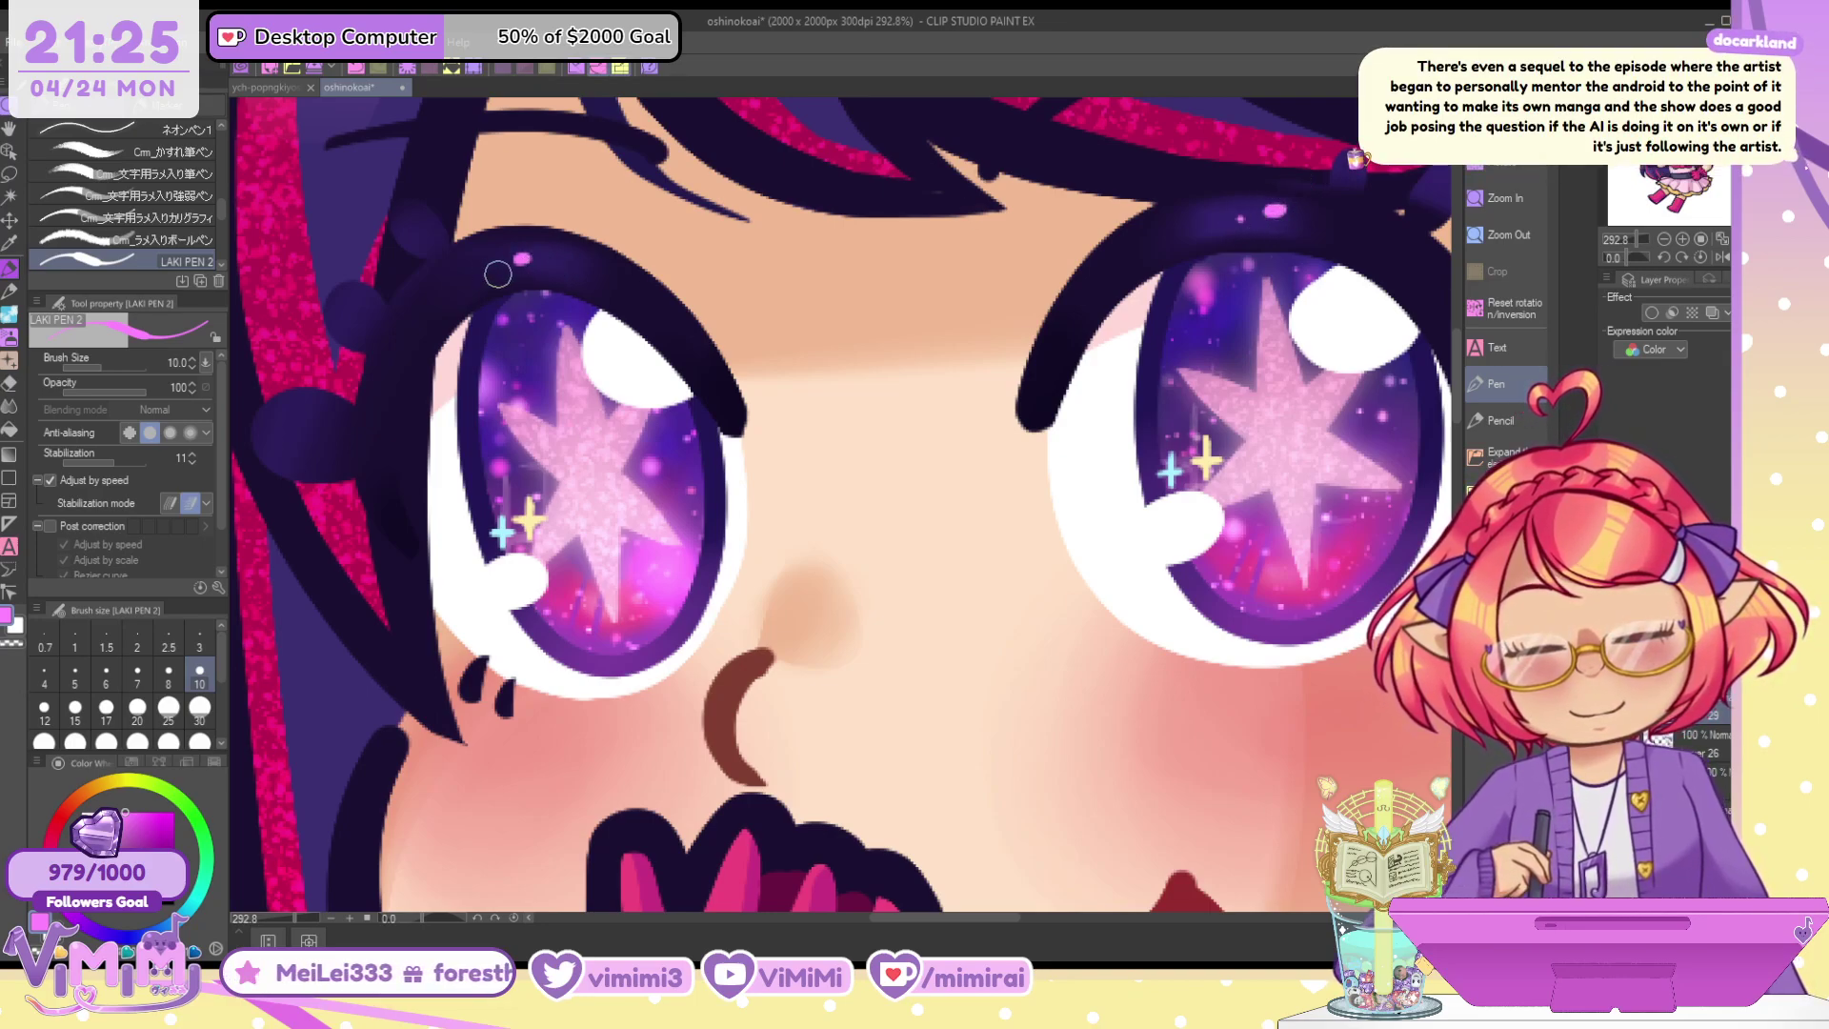
scroll(1028, 269, "down", 1)
scroll(1028, 269, "down", 4)
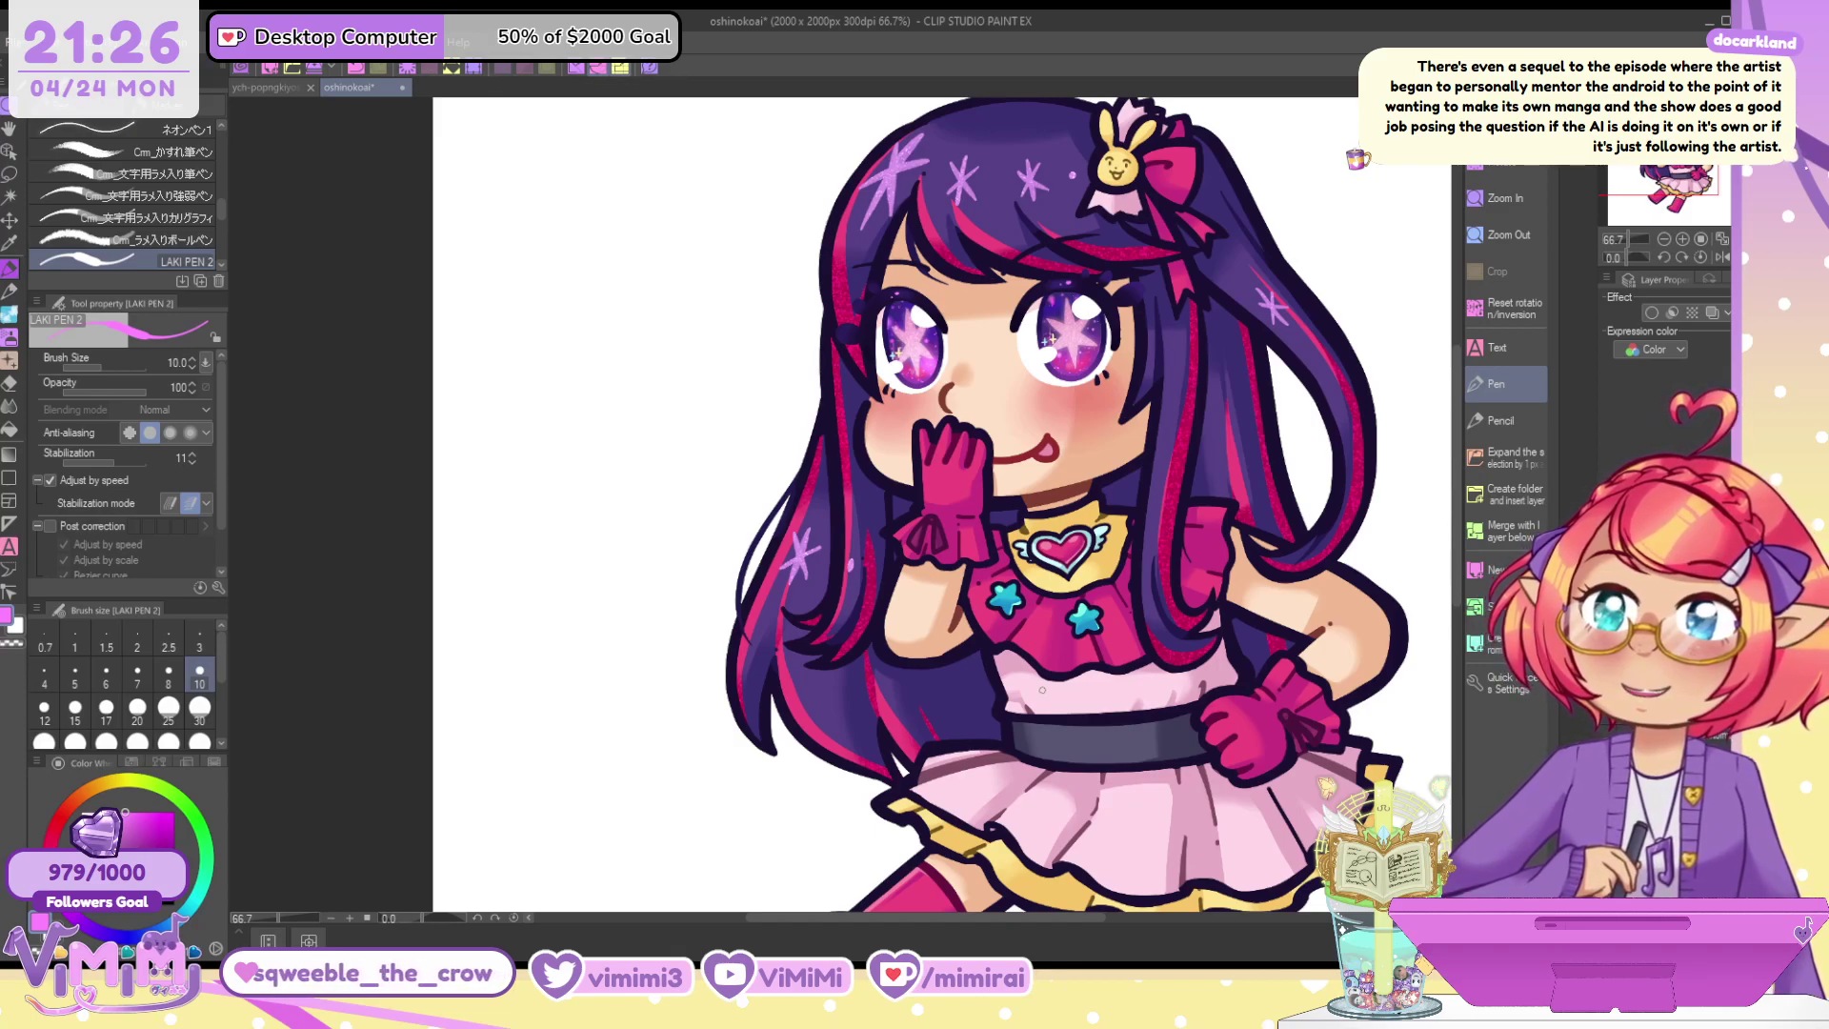
left_click_drag(943, 505, 852, 596)
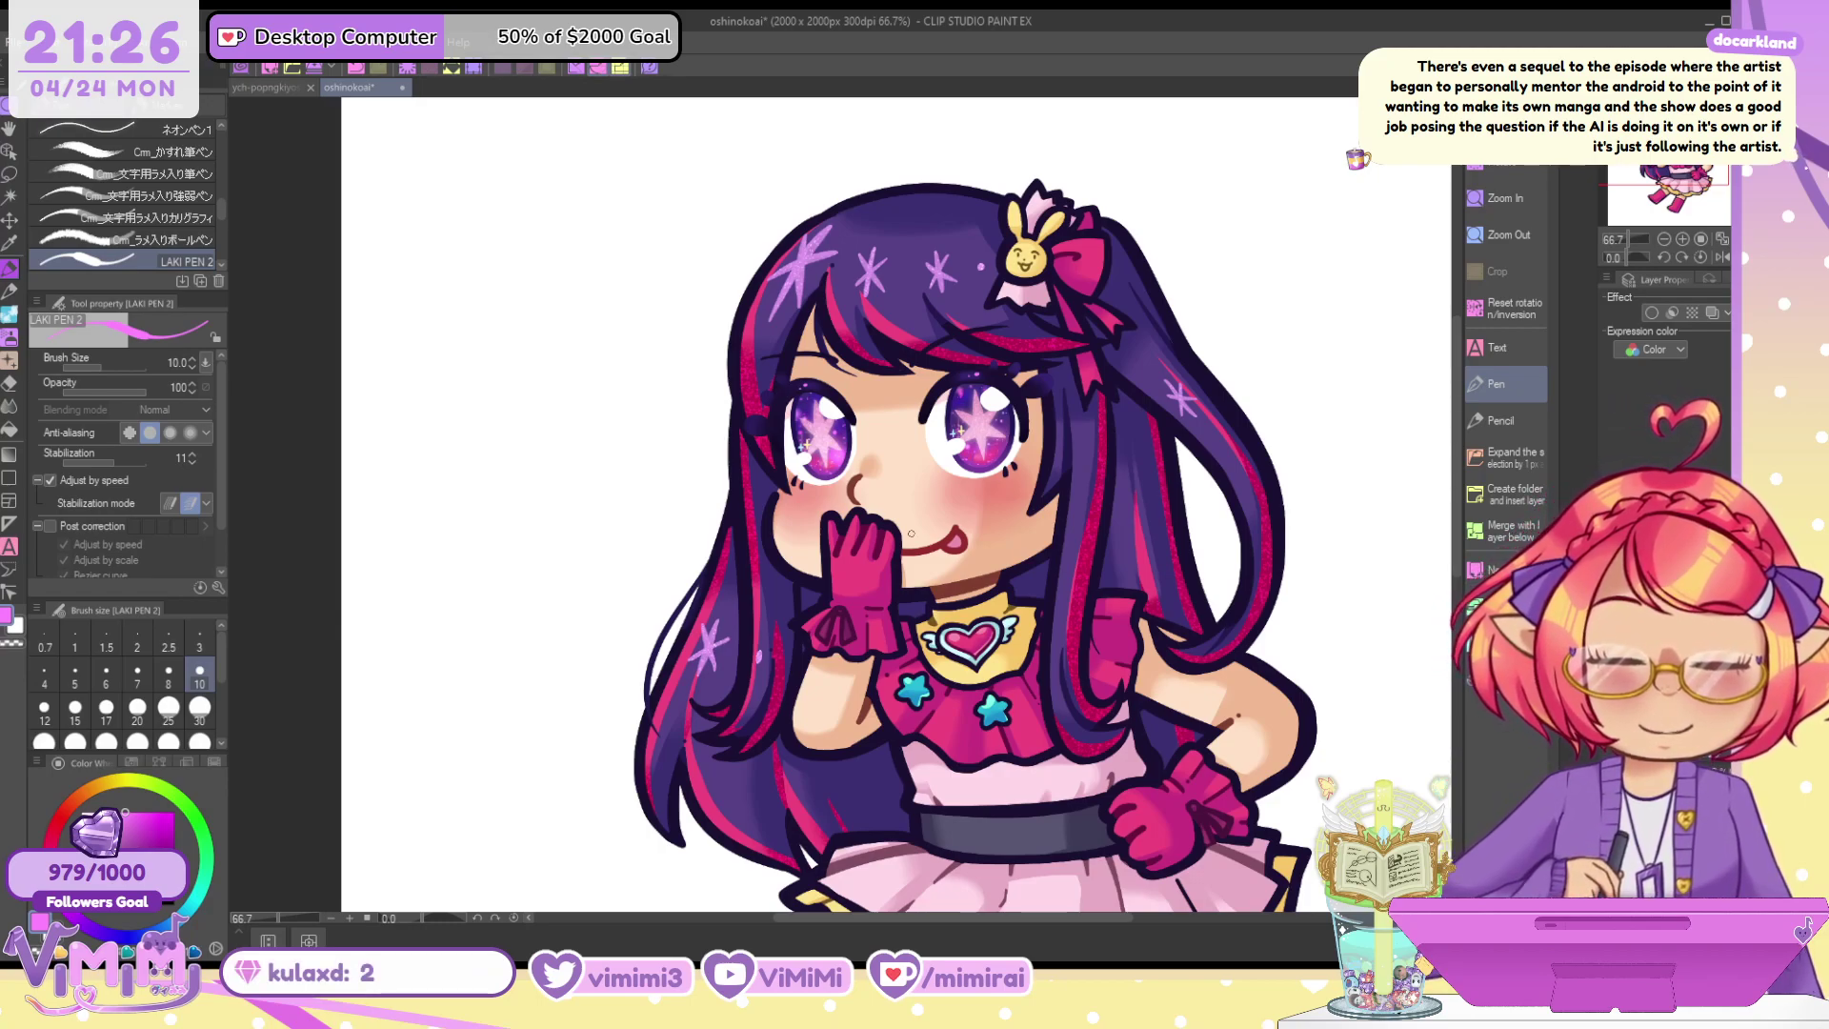
mouse_move(1693, 145)
left_mouse_down()
mouse_move(1697, 186)
mouse_move(1689, 164)
left_mouse_up()
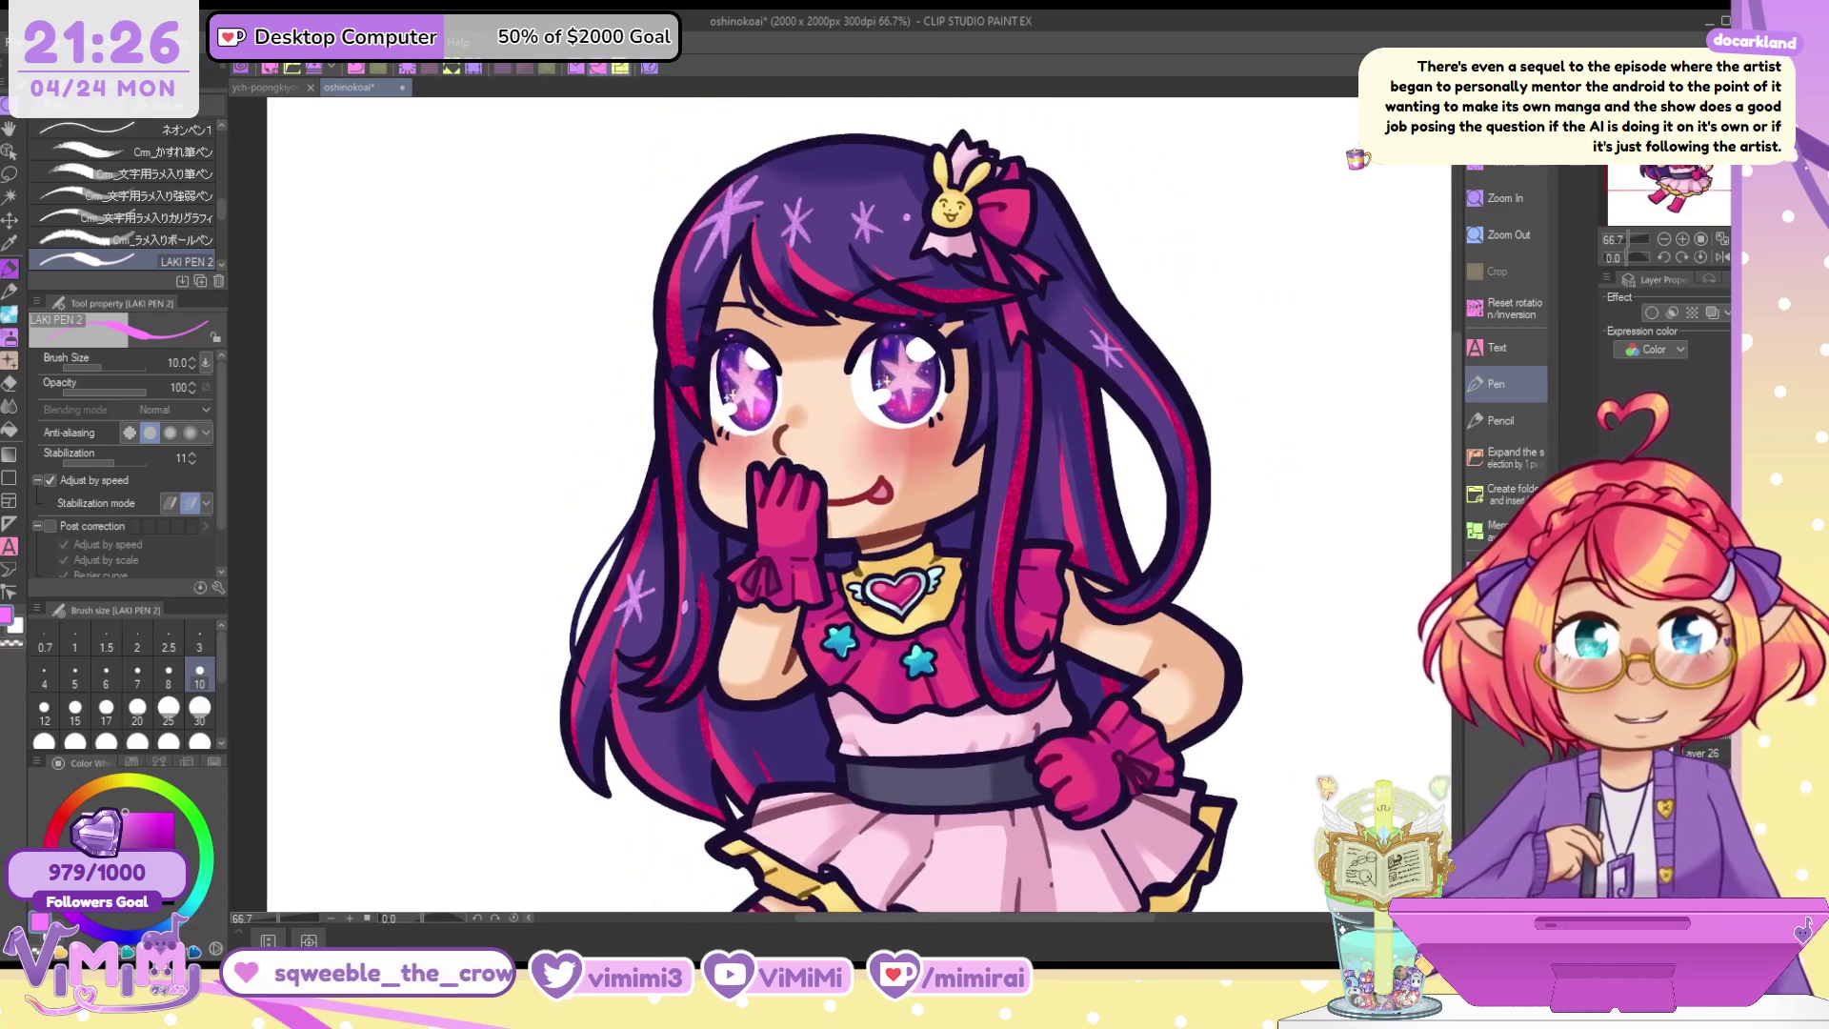
scroll(990, 221, "up", 3)
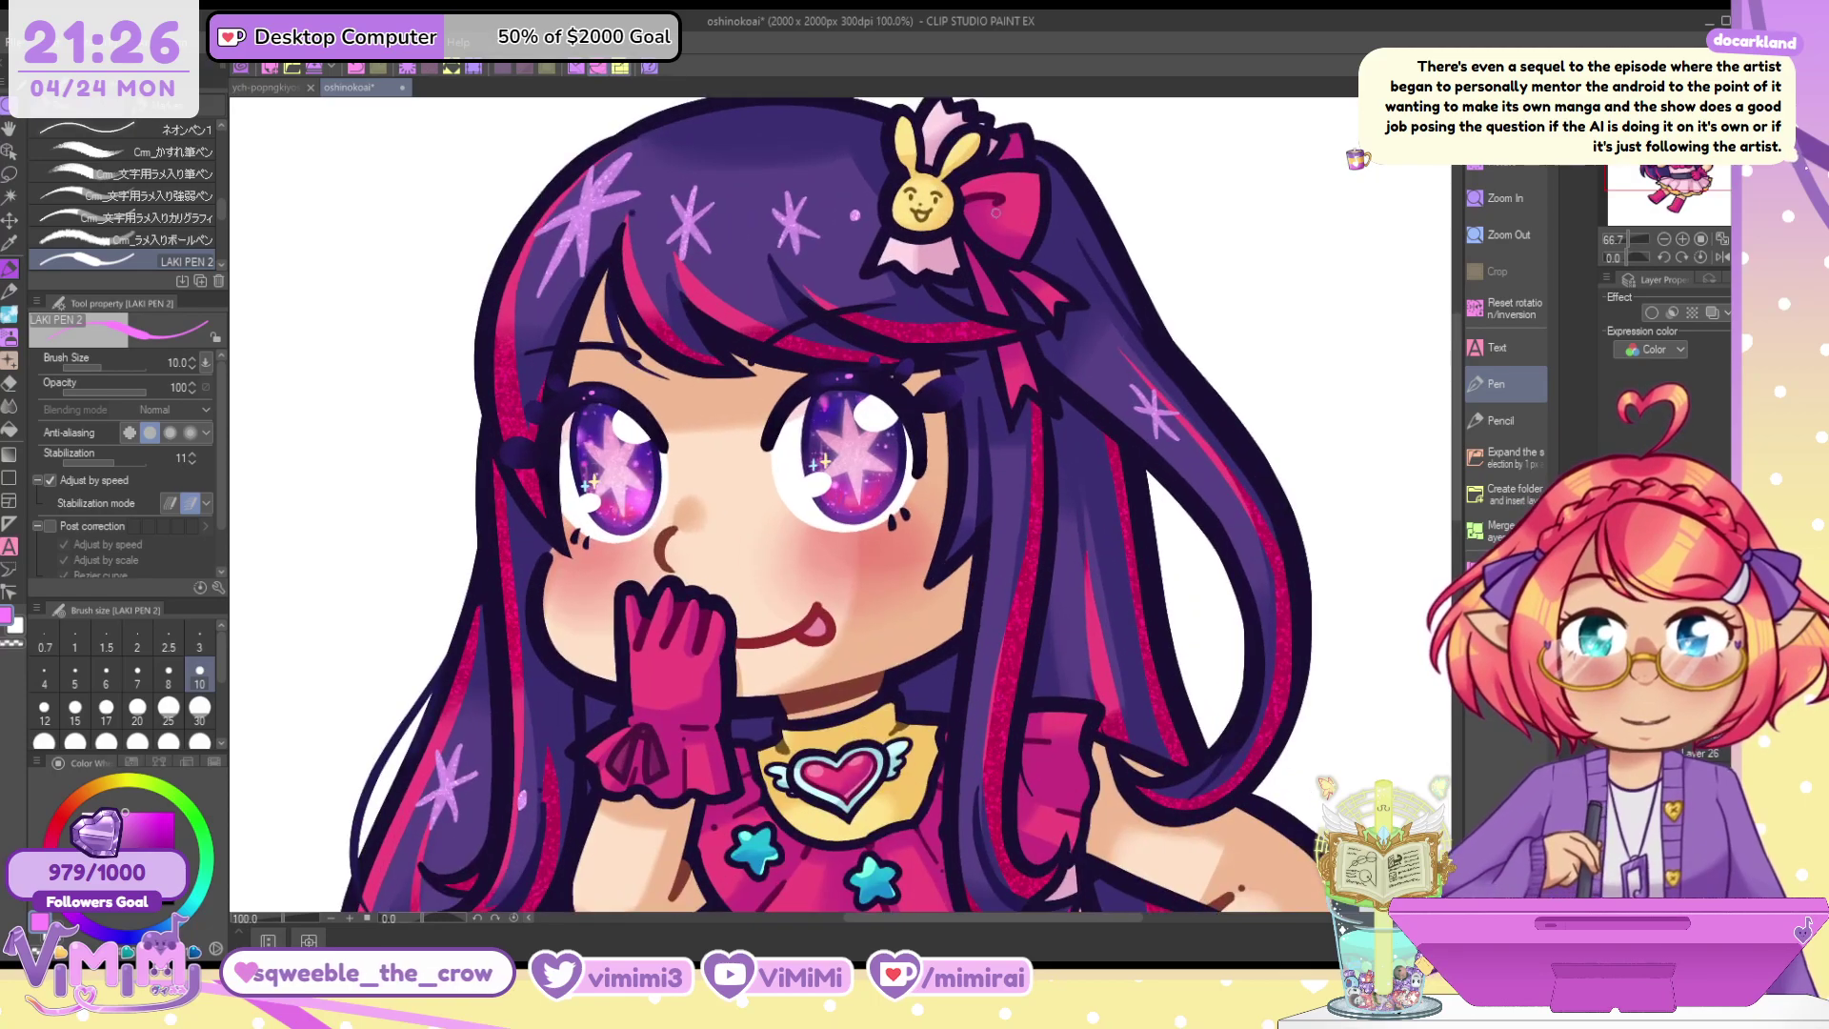
Hand-letter a small mark beside the raised boot with the Crm_文字用ラメ入り強弱ペン glitter brush at size 12, in pink sampled from the hair bow
left_click(1031, 202, "alt")
scroll(838, 503, "down", 10)
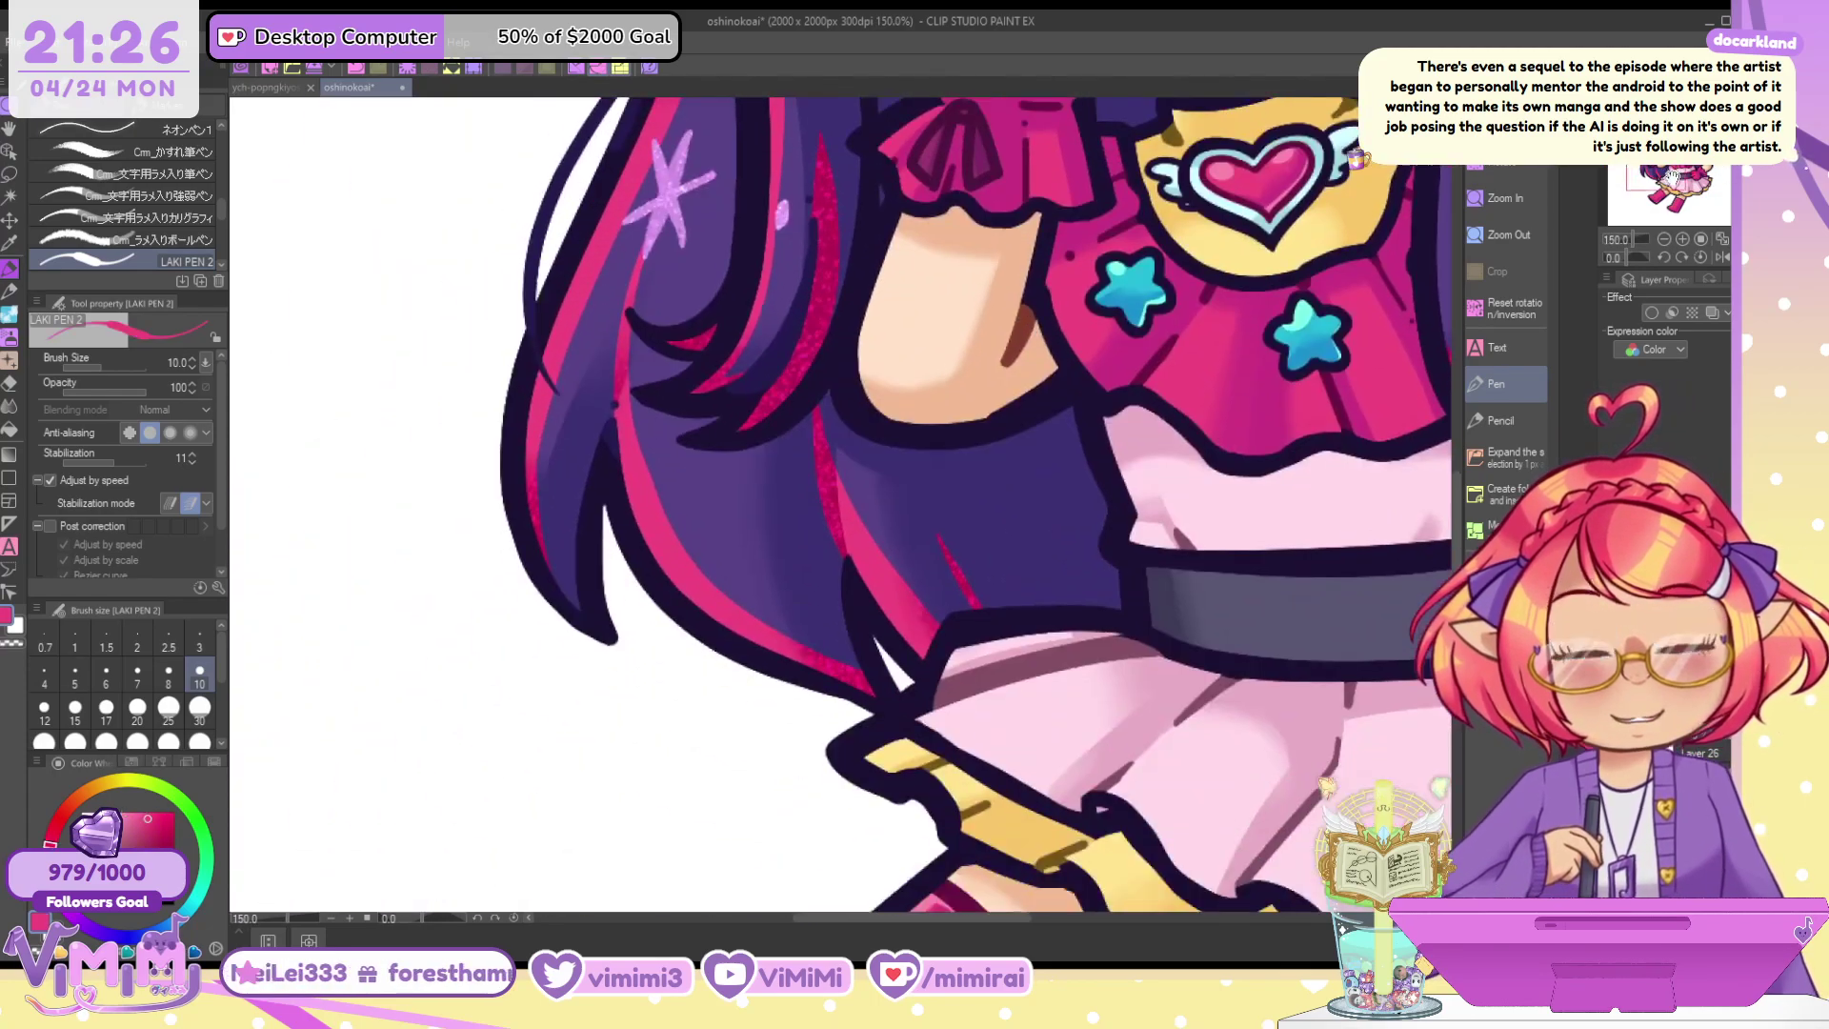
scroll(781, 524, "up", 4)
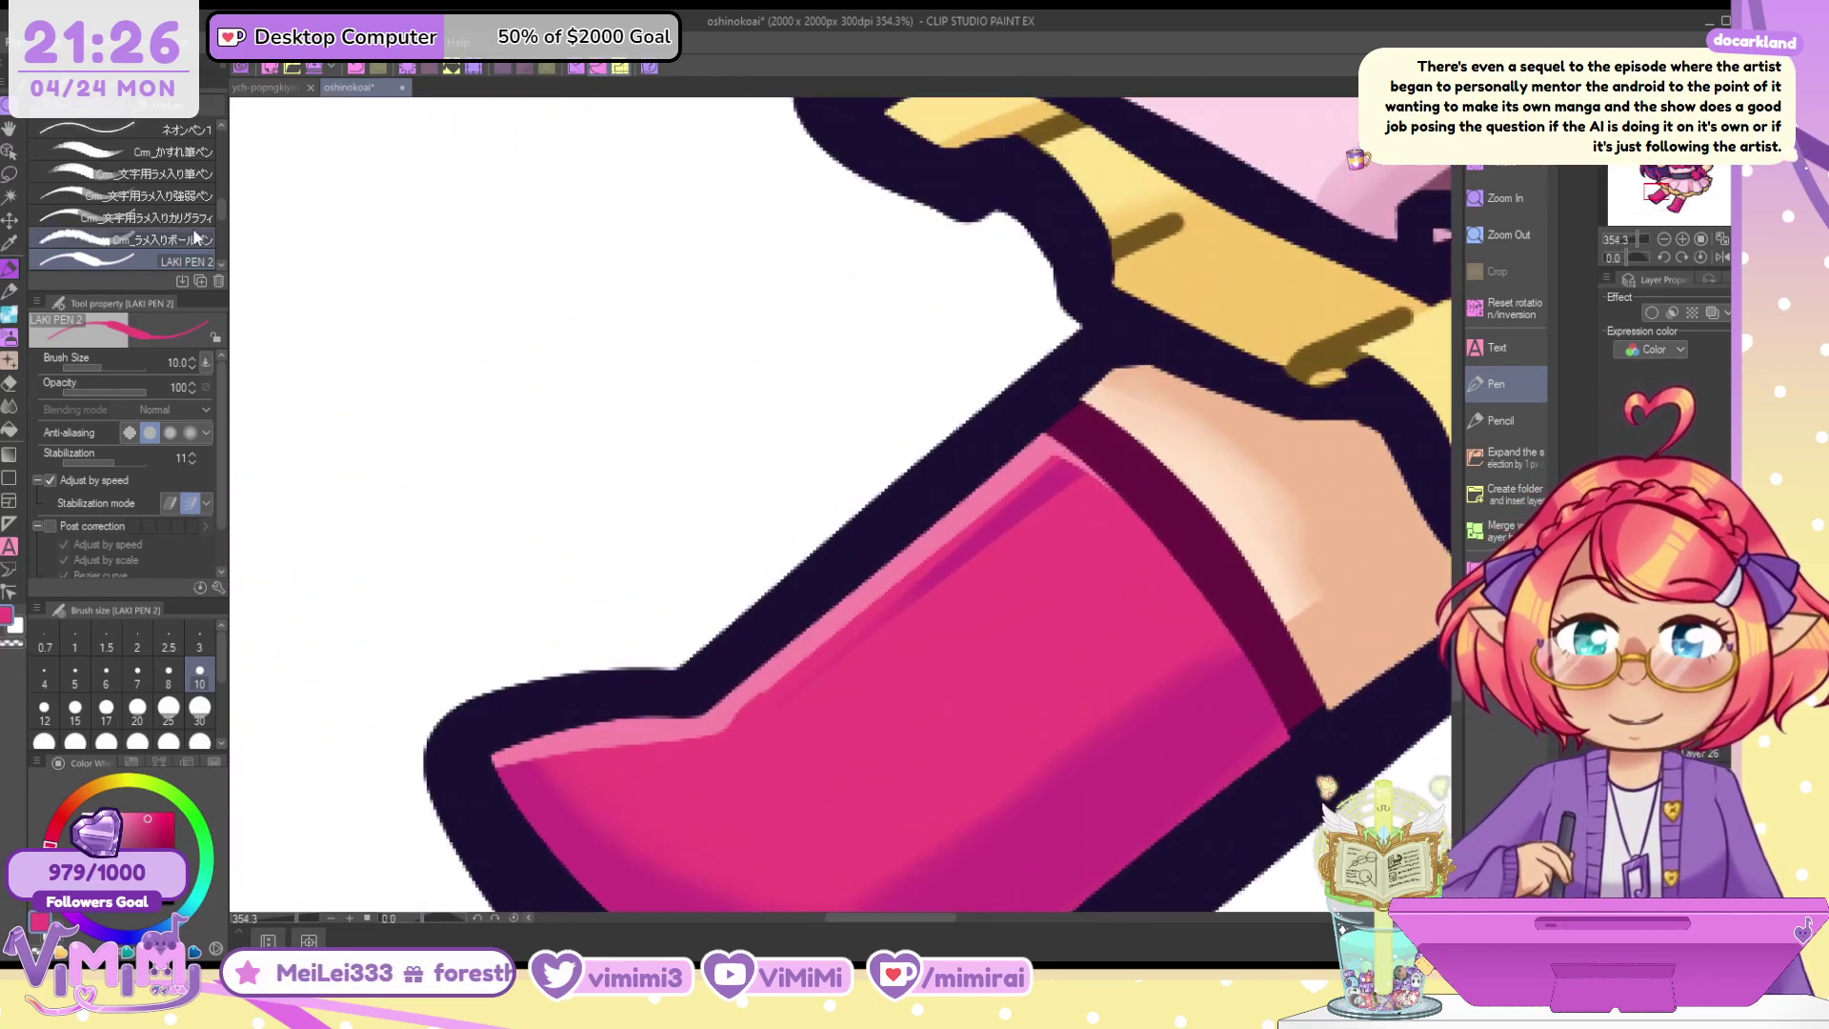
left_click(153, 217)
left_click(152, 195)
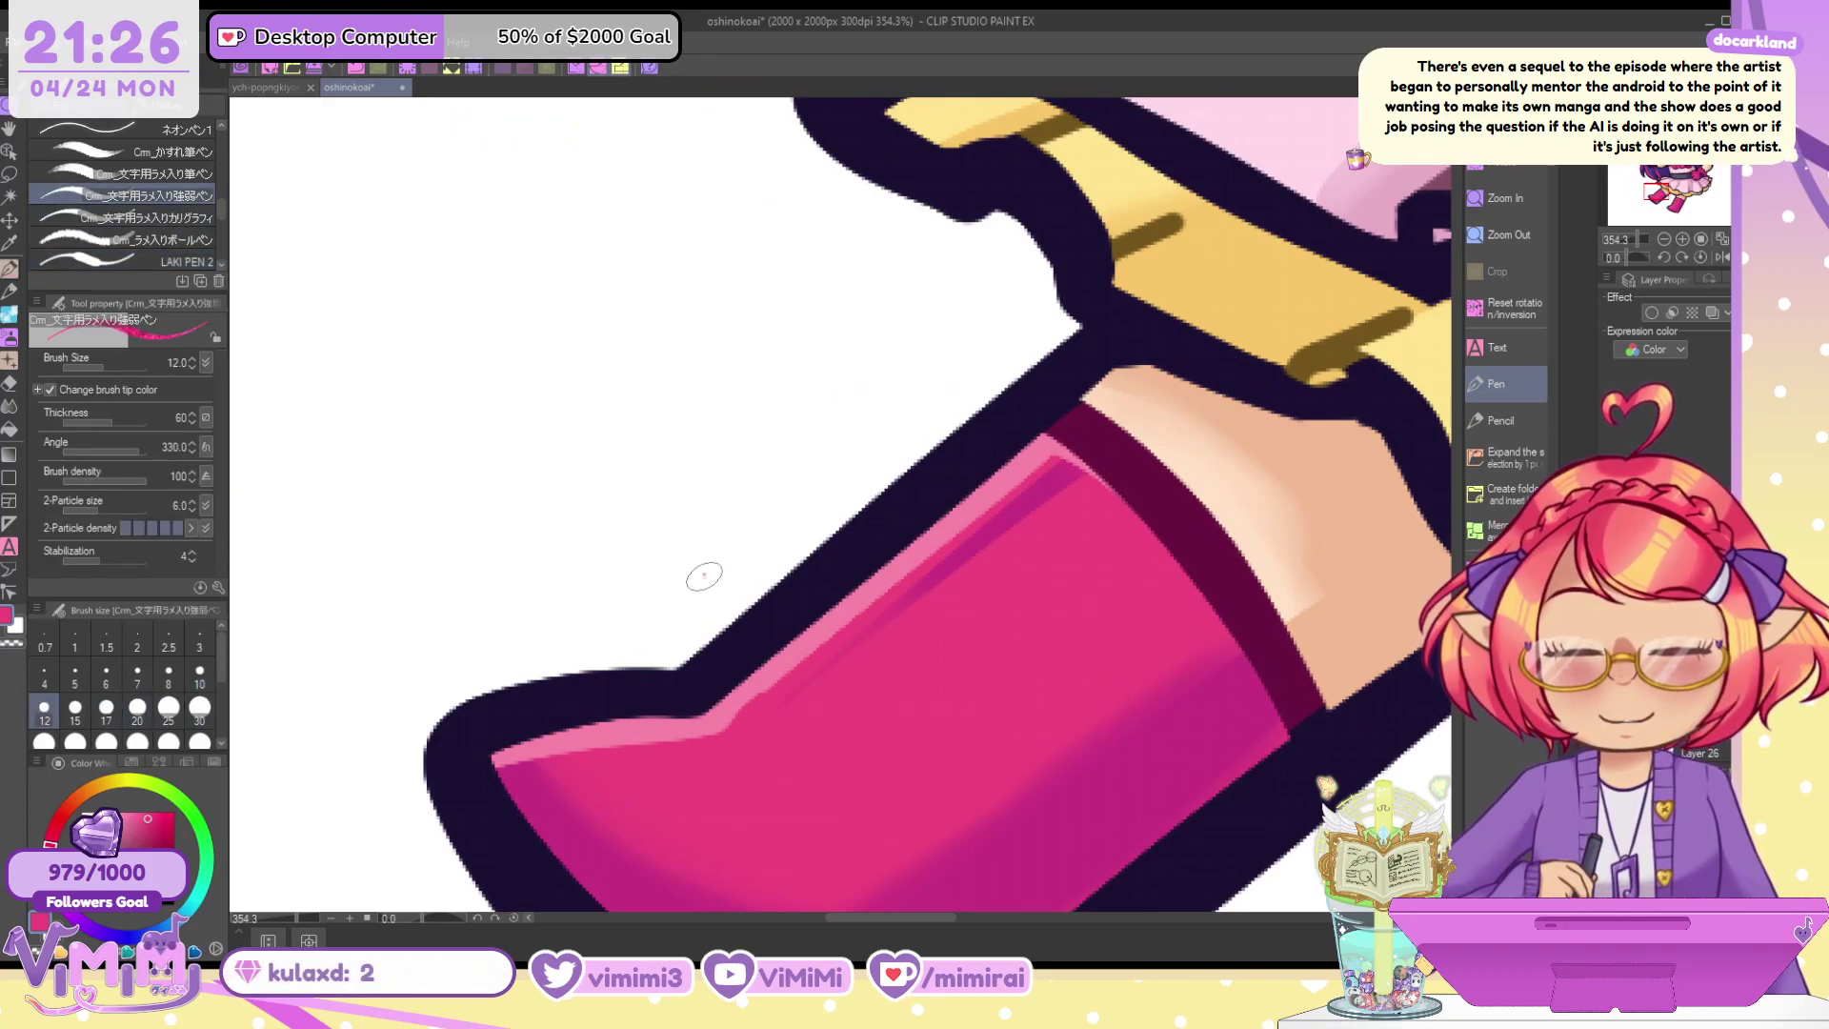
left_click_drag(728, 536, 694, 640)
mouse_move(709, 572)
left_mouse_down()
mouse_move(753, 583)
mouse_move(807, 505)
mouse_move(809, 550)
left_mouse_up()
mouse_move(824, 473)
left_mouse_down()
mouse_move(850, 495)
mouse_move(827, 522)
left_mouse_up()
Write the artist's handle in small pink glitter lettering just above the hair outline at the crown of the head
left_click_drag(1662, 191, 1671, 111)
mouse_move(776, 349)
left_mouse_down()
mouse_move(799, 385)
mouse_move(910, 339)
mouse_move(957, 332)
mouse_move(963, 356)
left_mouse_up()
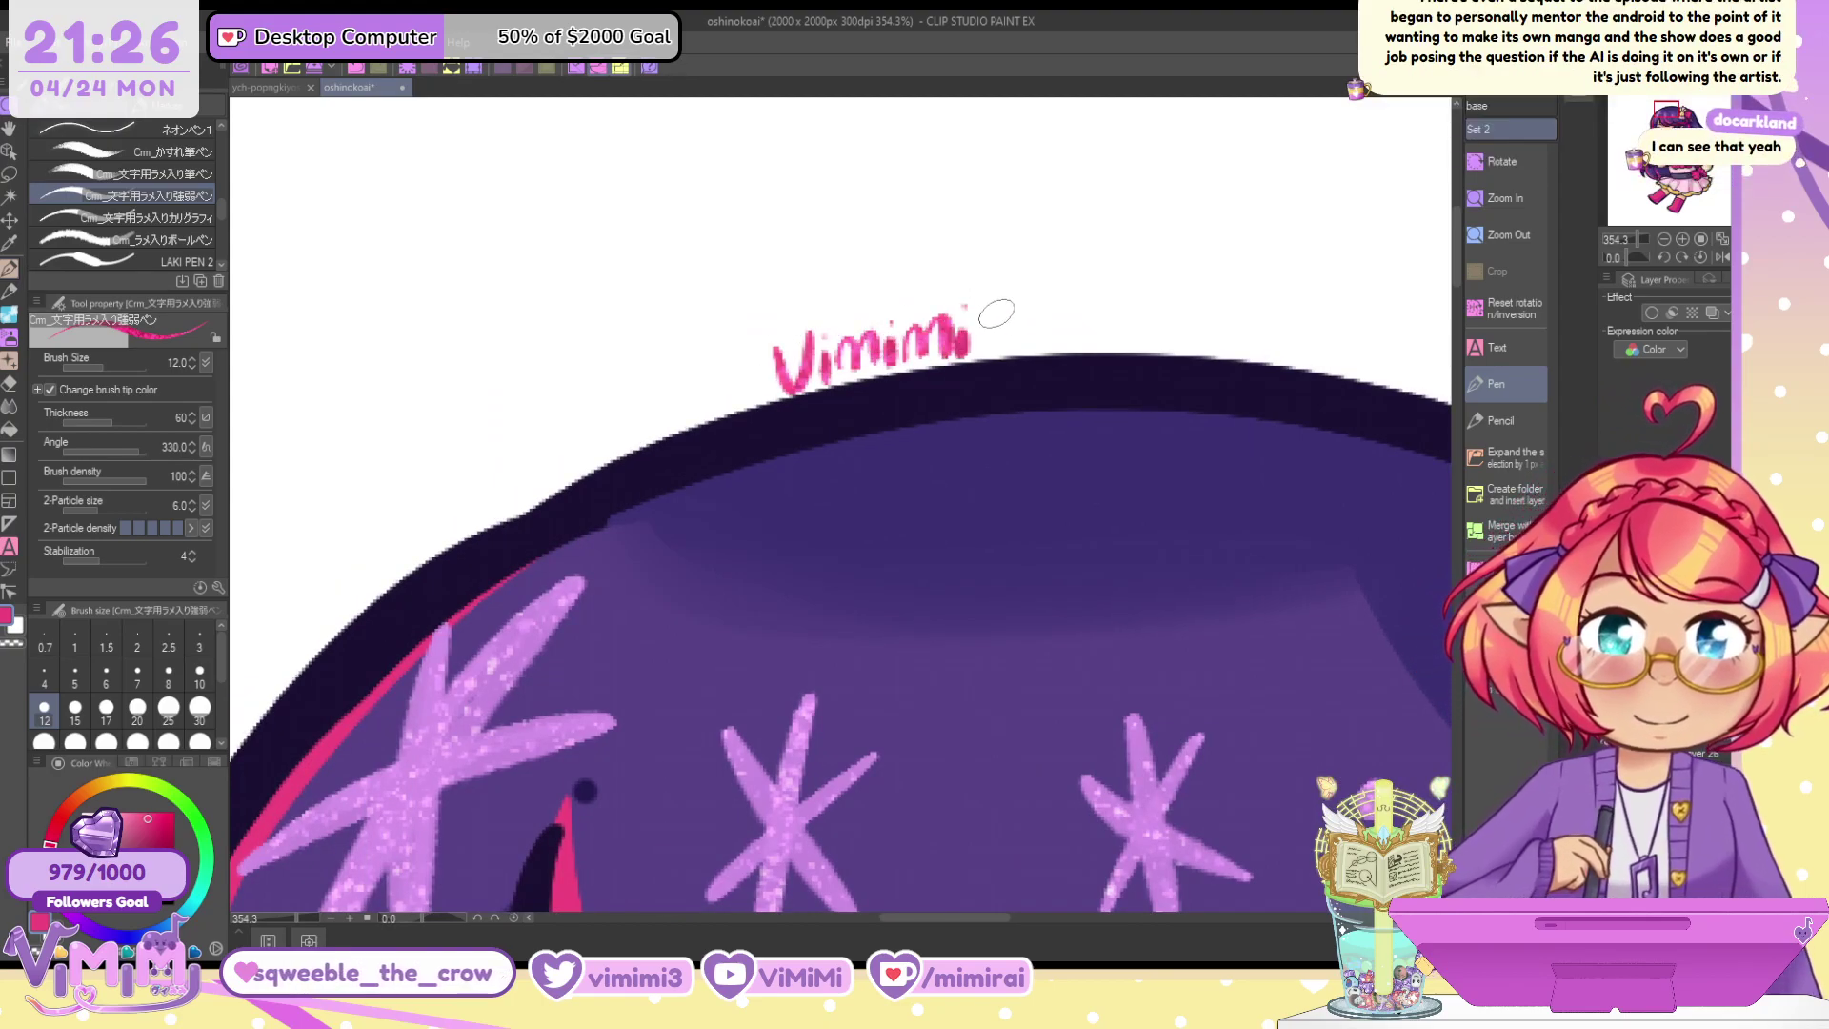
left_click_drag(990, 294, 1000, 343)
left_click(965, 303)
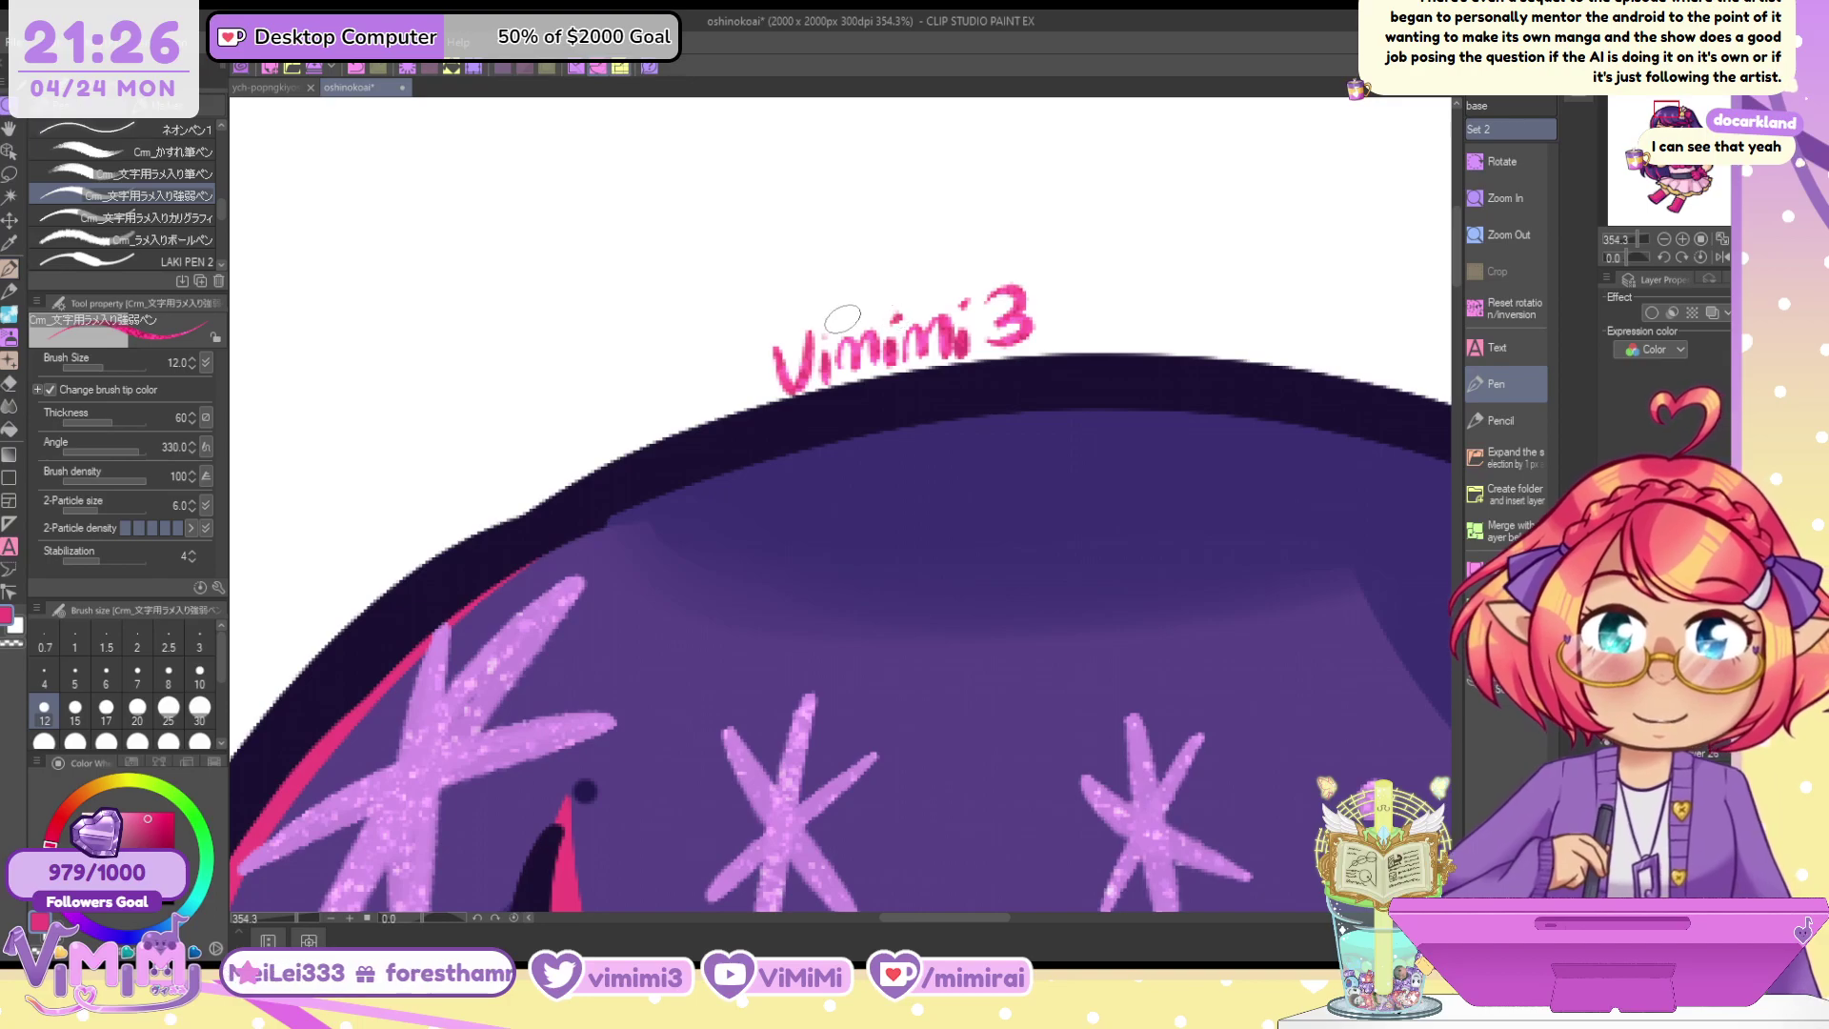
Add an @ sign in front of the pink handle above the hair
left_click(1663, 239)
left_click(1664, 239)
left_click(1664, 239)
left_click(1664, 239)
left_click(1664, 239)
scroll(1049, 381, "up", 2)
scroll(804, 478, "up", 10)
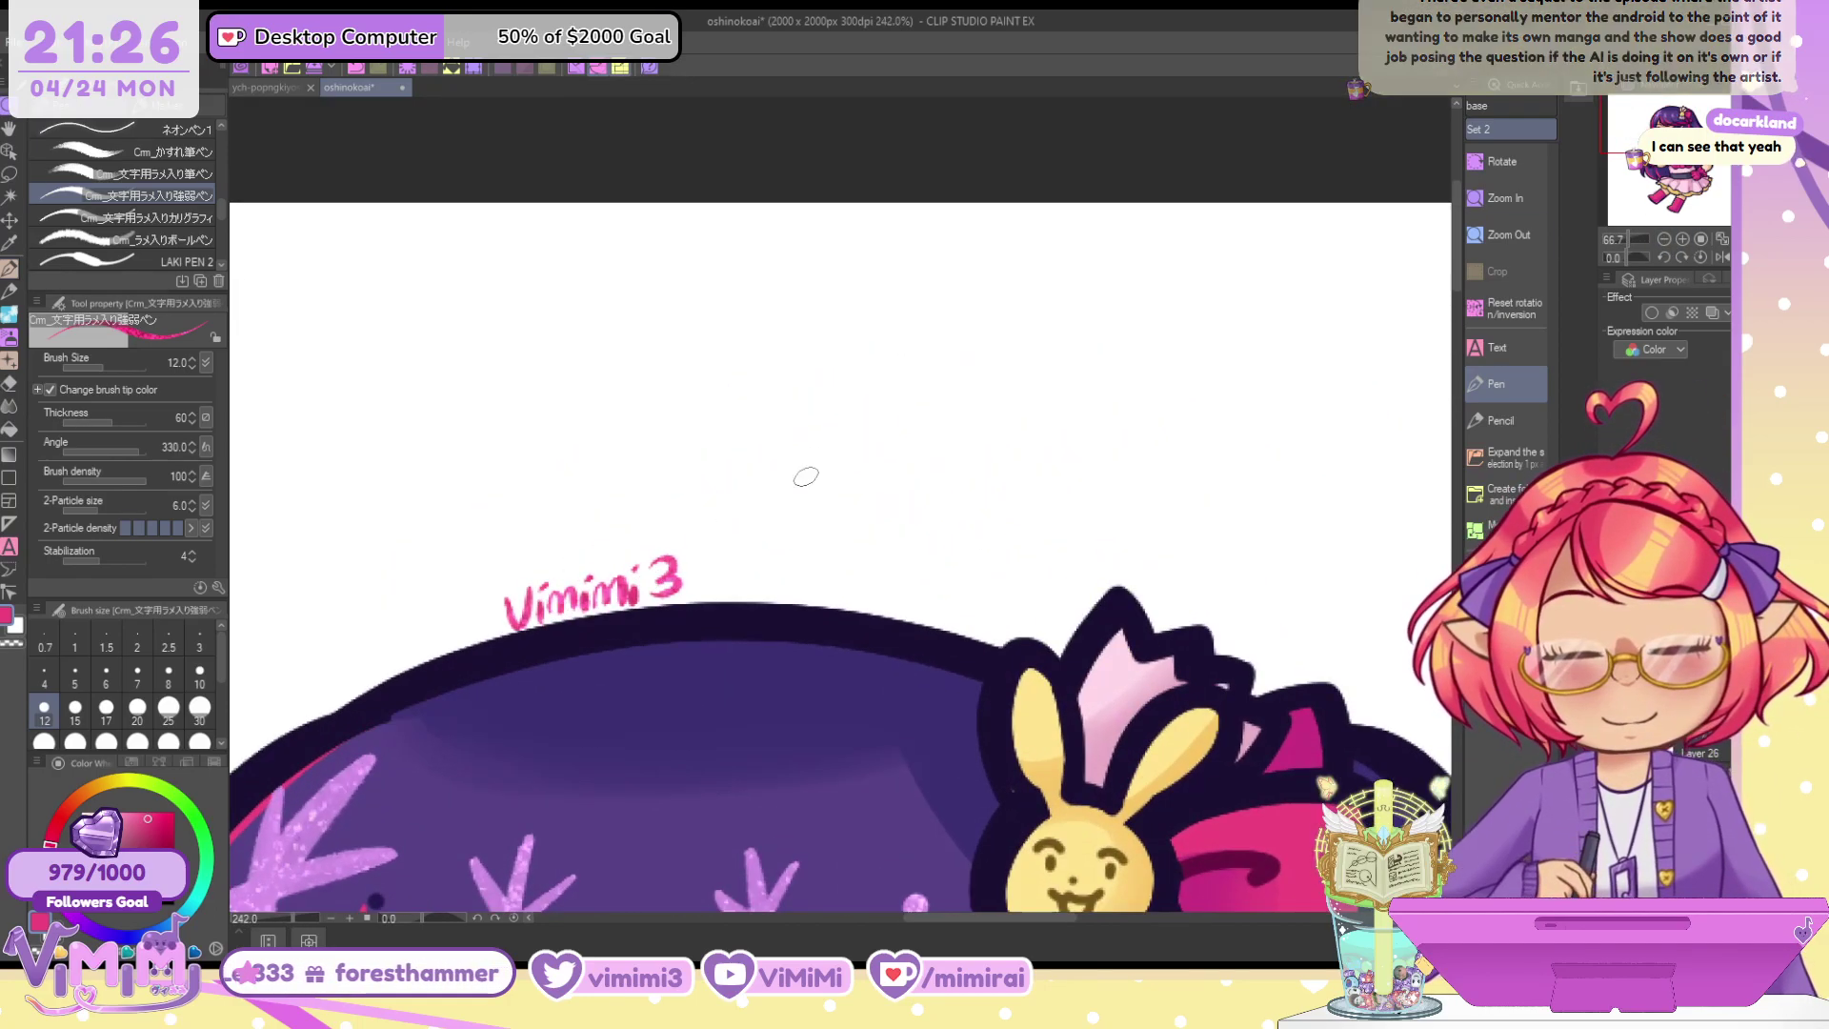
left_click_drag(1653, 139, 1664, 107)
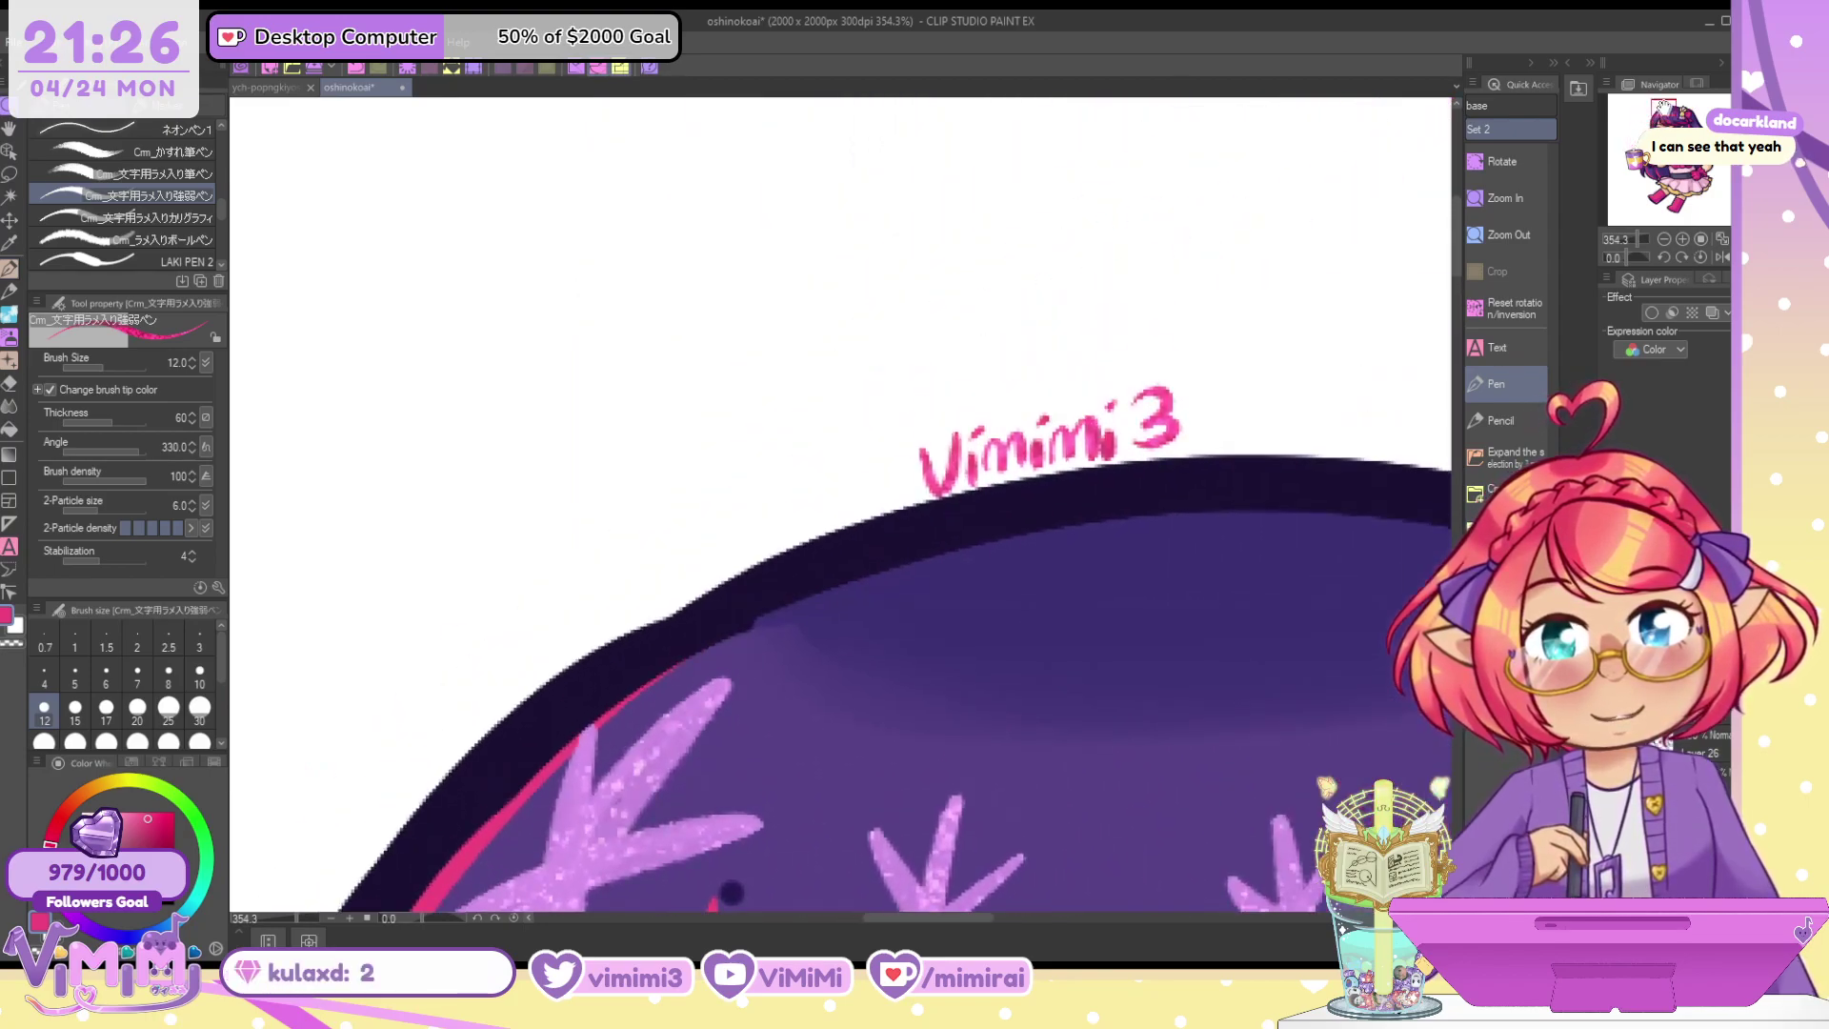
mouse_move(891, 466)
left_mouse_down()
mouse_move(910, 490)
mouse_move(871, 467)
mouse_move(905, 497)
left_mouse_up()
key("ctrl+z")
Enclose the whole chibi and its signature in a rectangular selection, leaving a margin of white canvas around them
left_click(1663, 238)
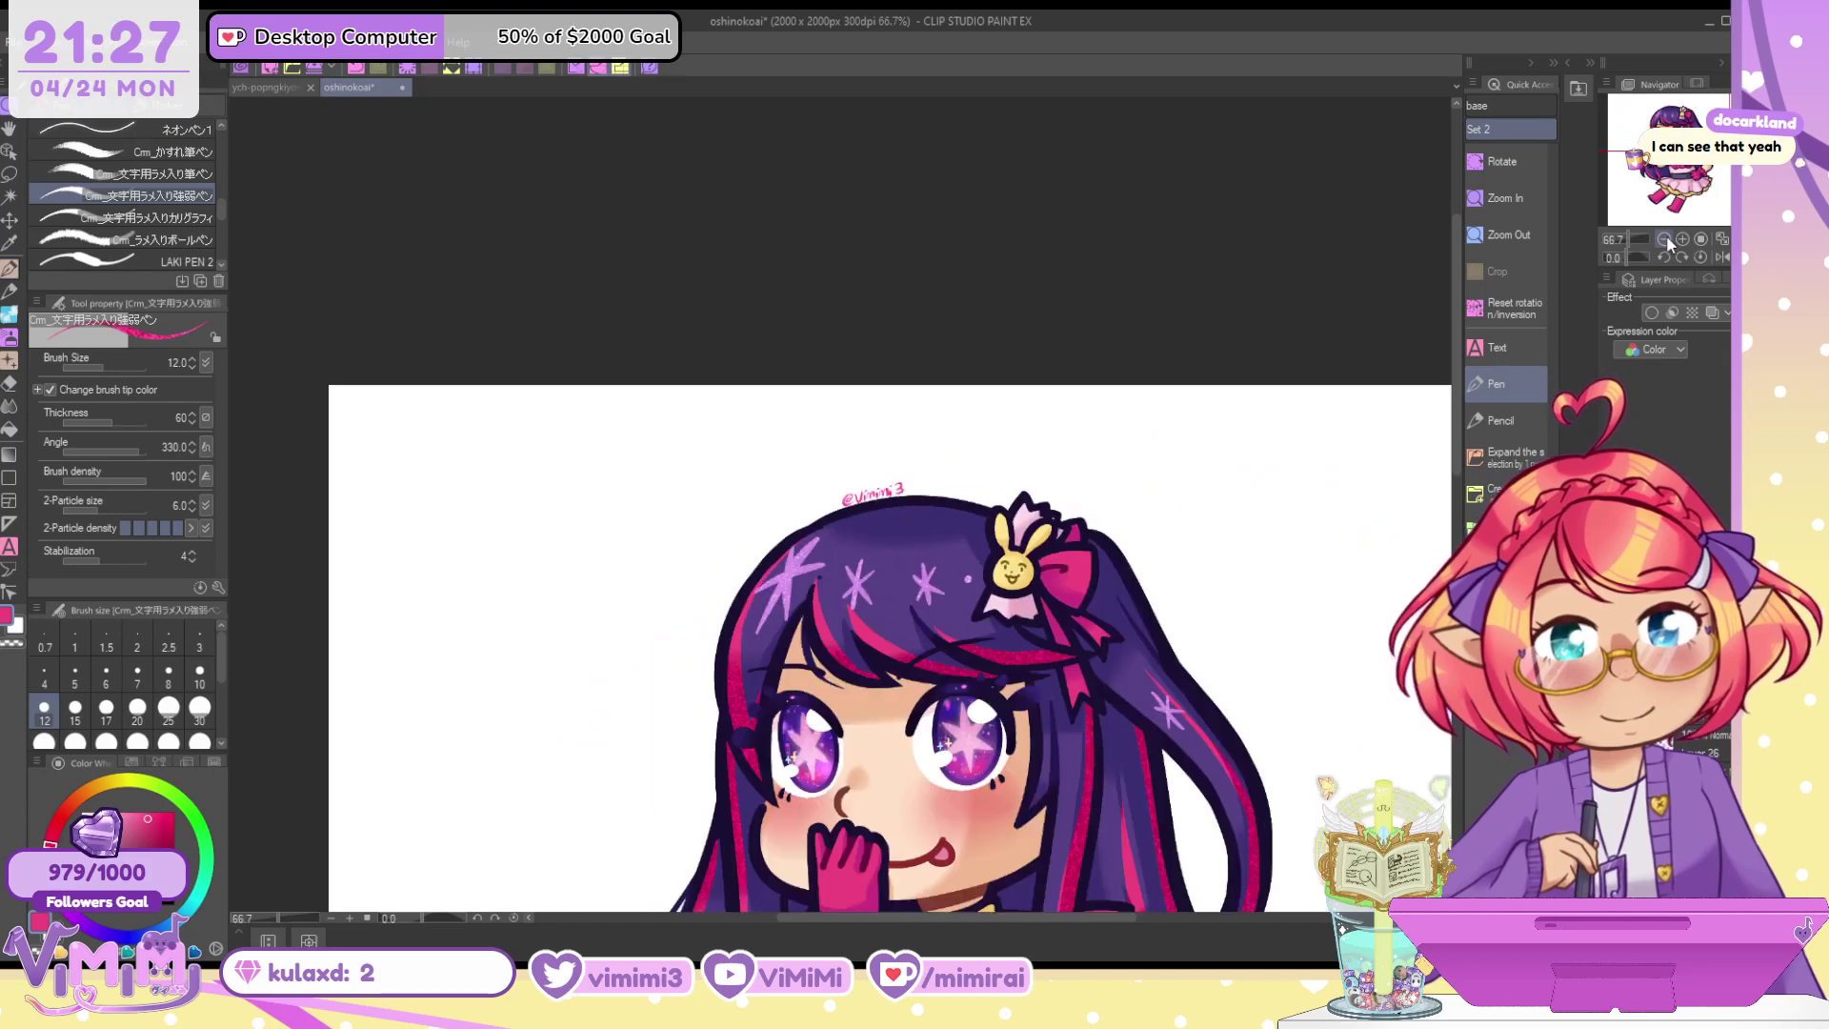
left_click_drag(1628, 238, 1624, 238)
left_click(10, 173)
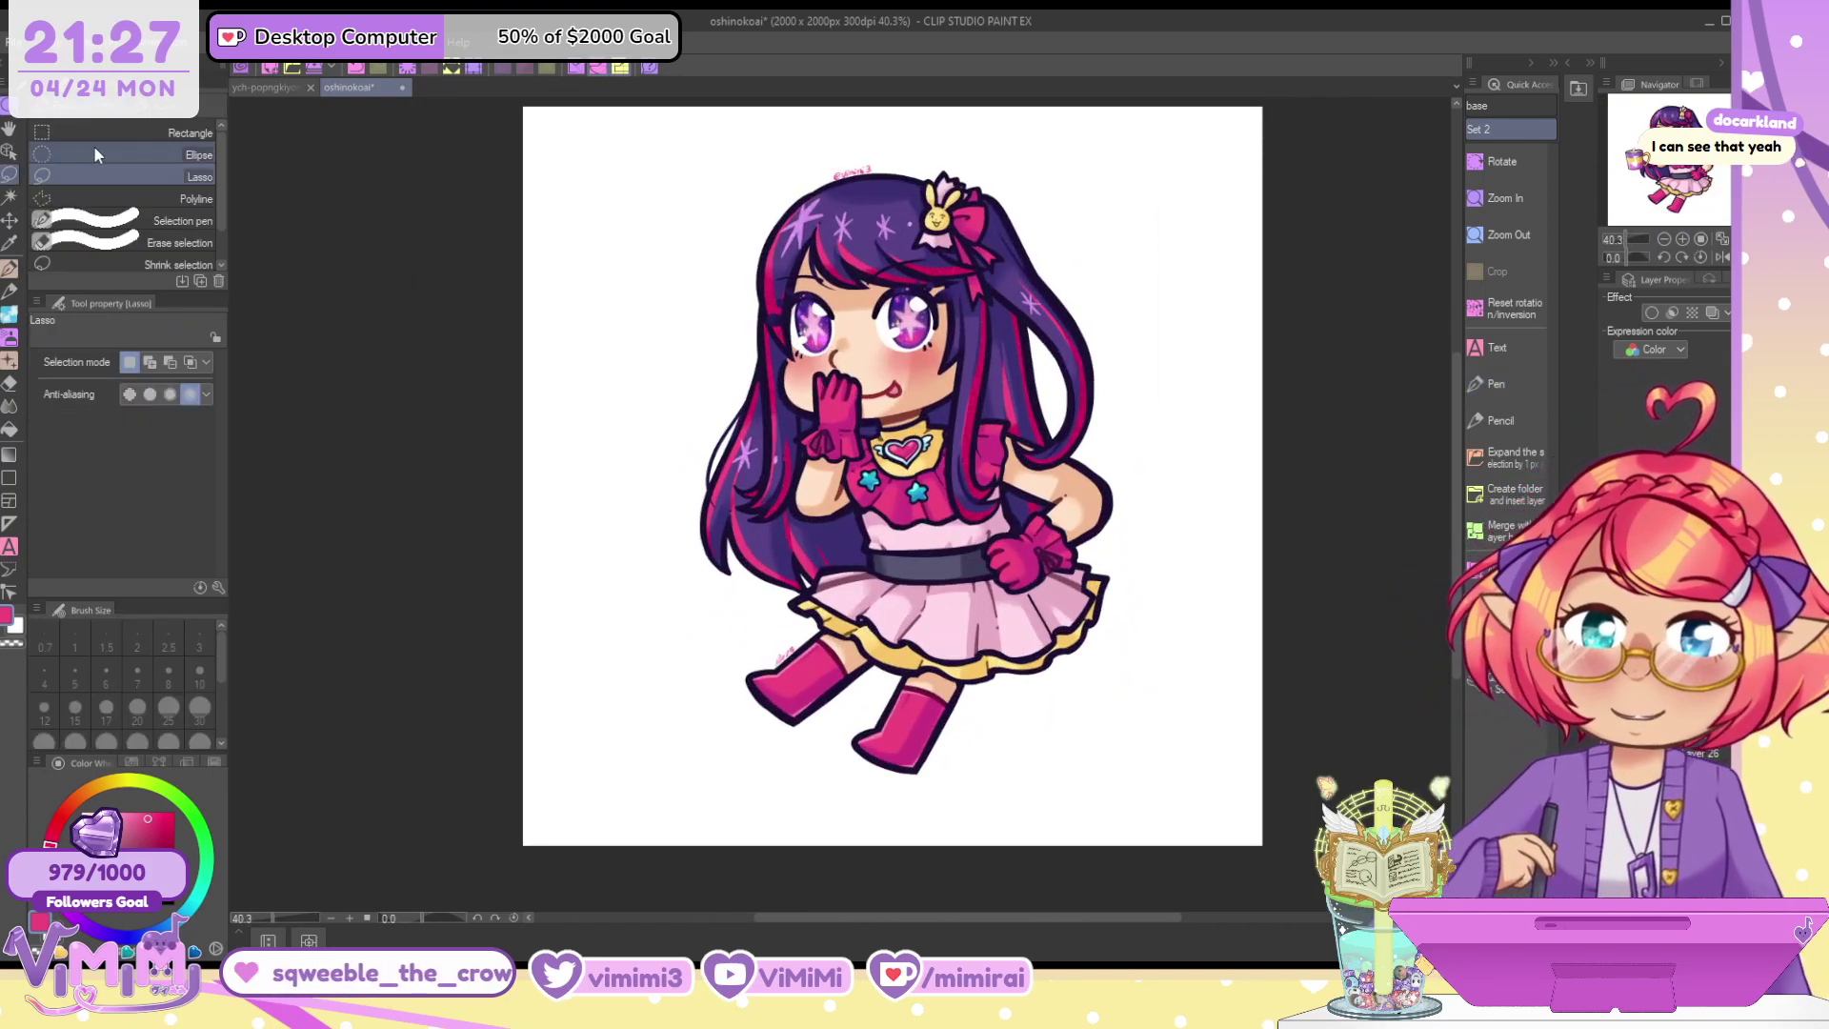
left_click(143, 133)
left_click_drag(677, 116, 1149, 775)
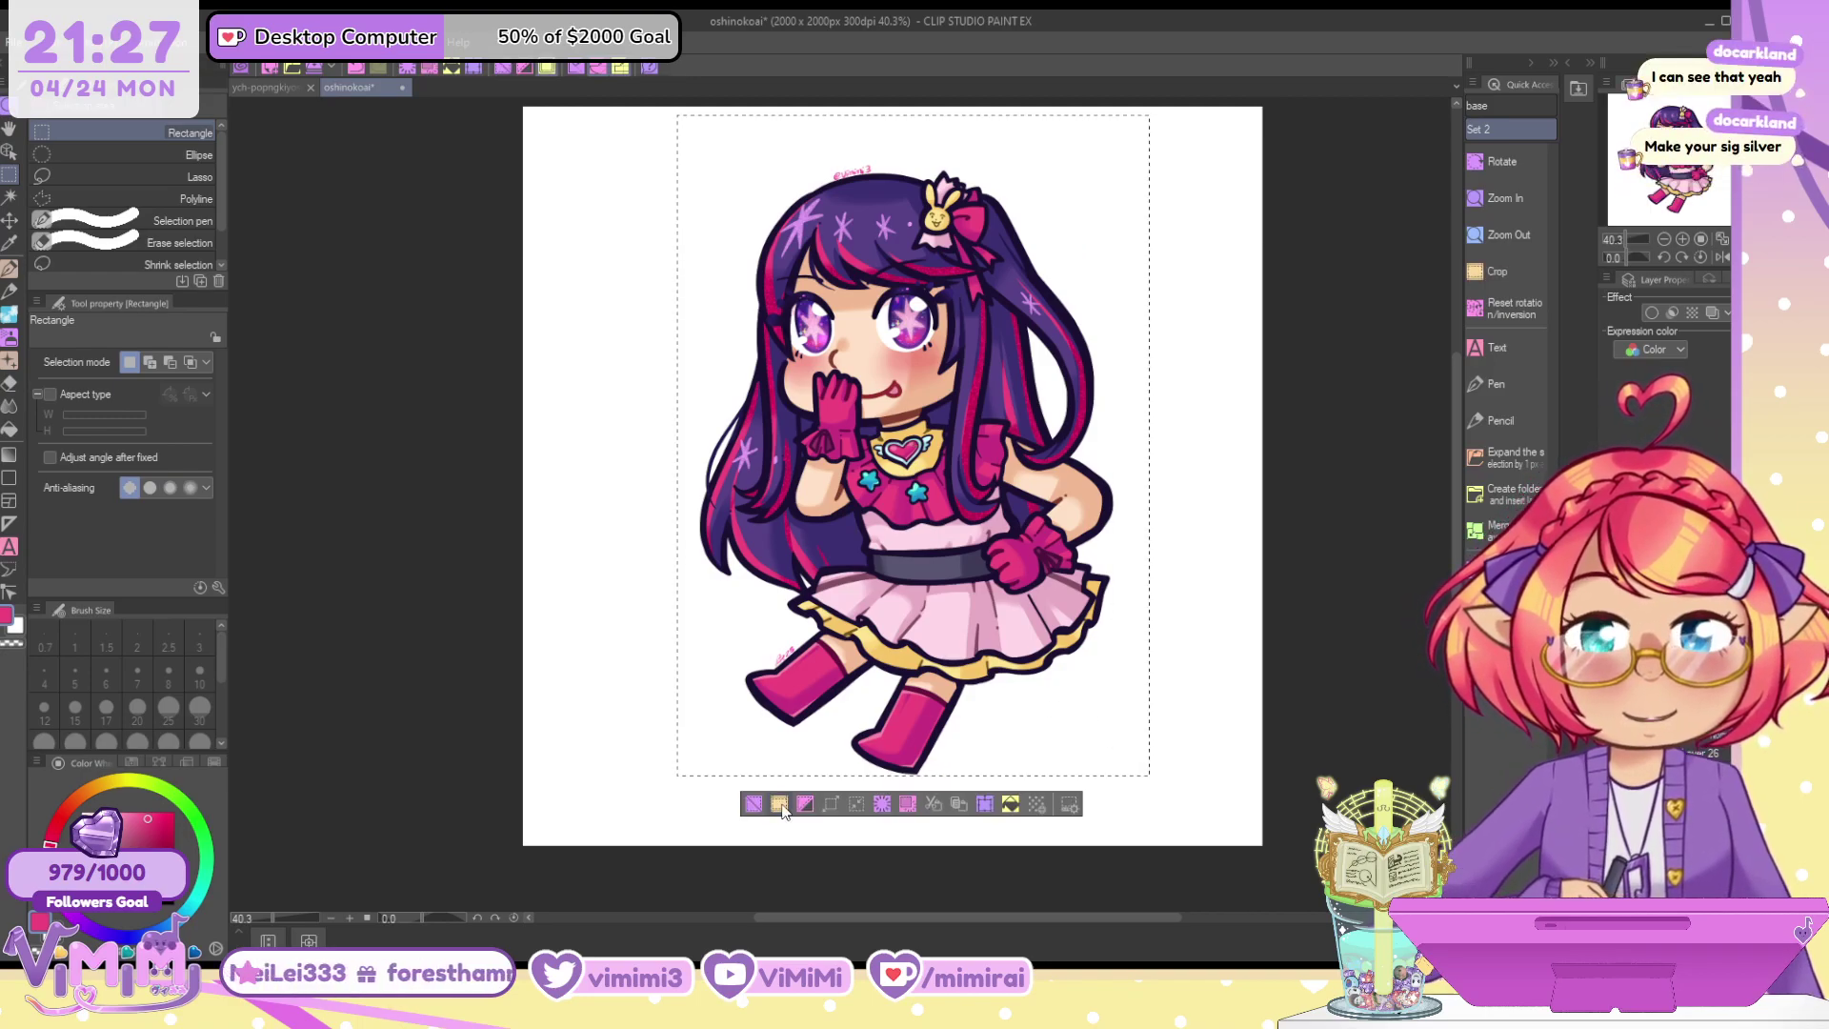
Crop the canvas to the selection around the chibi character and trim the spare white strip above her head
left_click(779, 805)
left_click_drag(600, 208, 1073, 820)
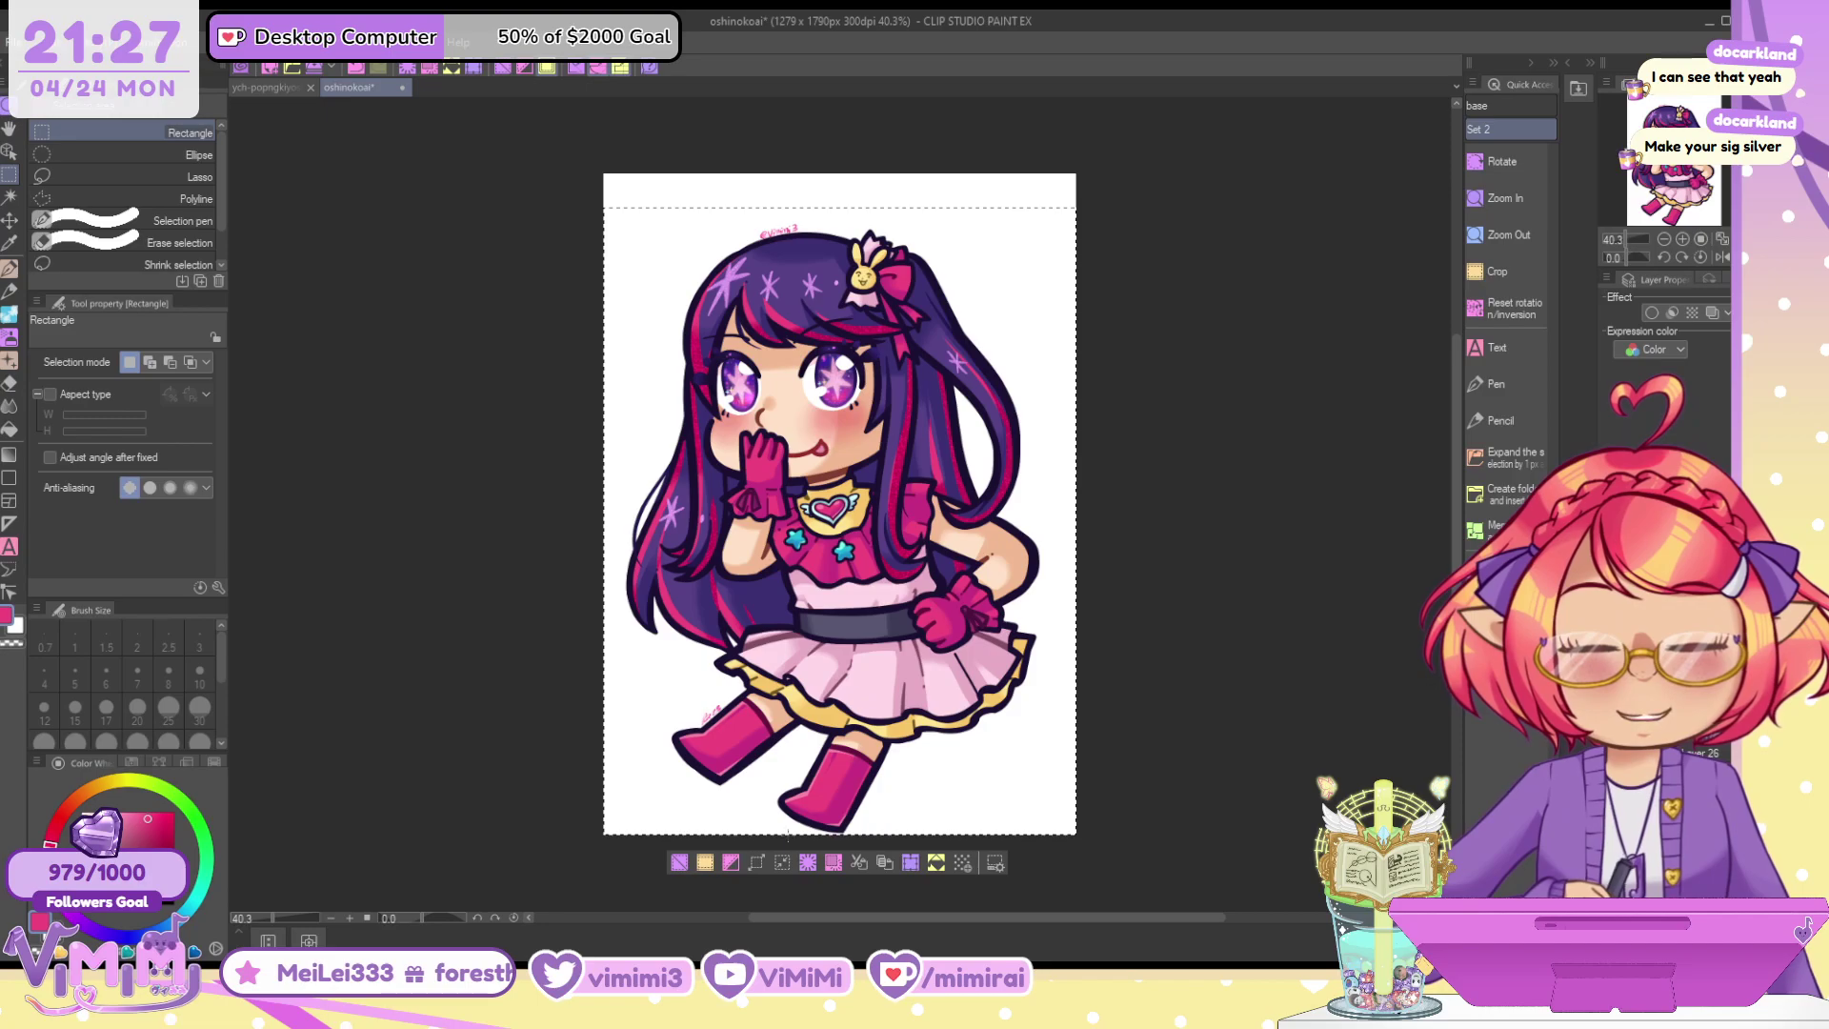
left_click(707, 861)
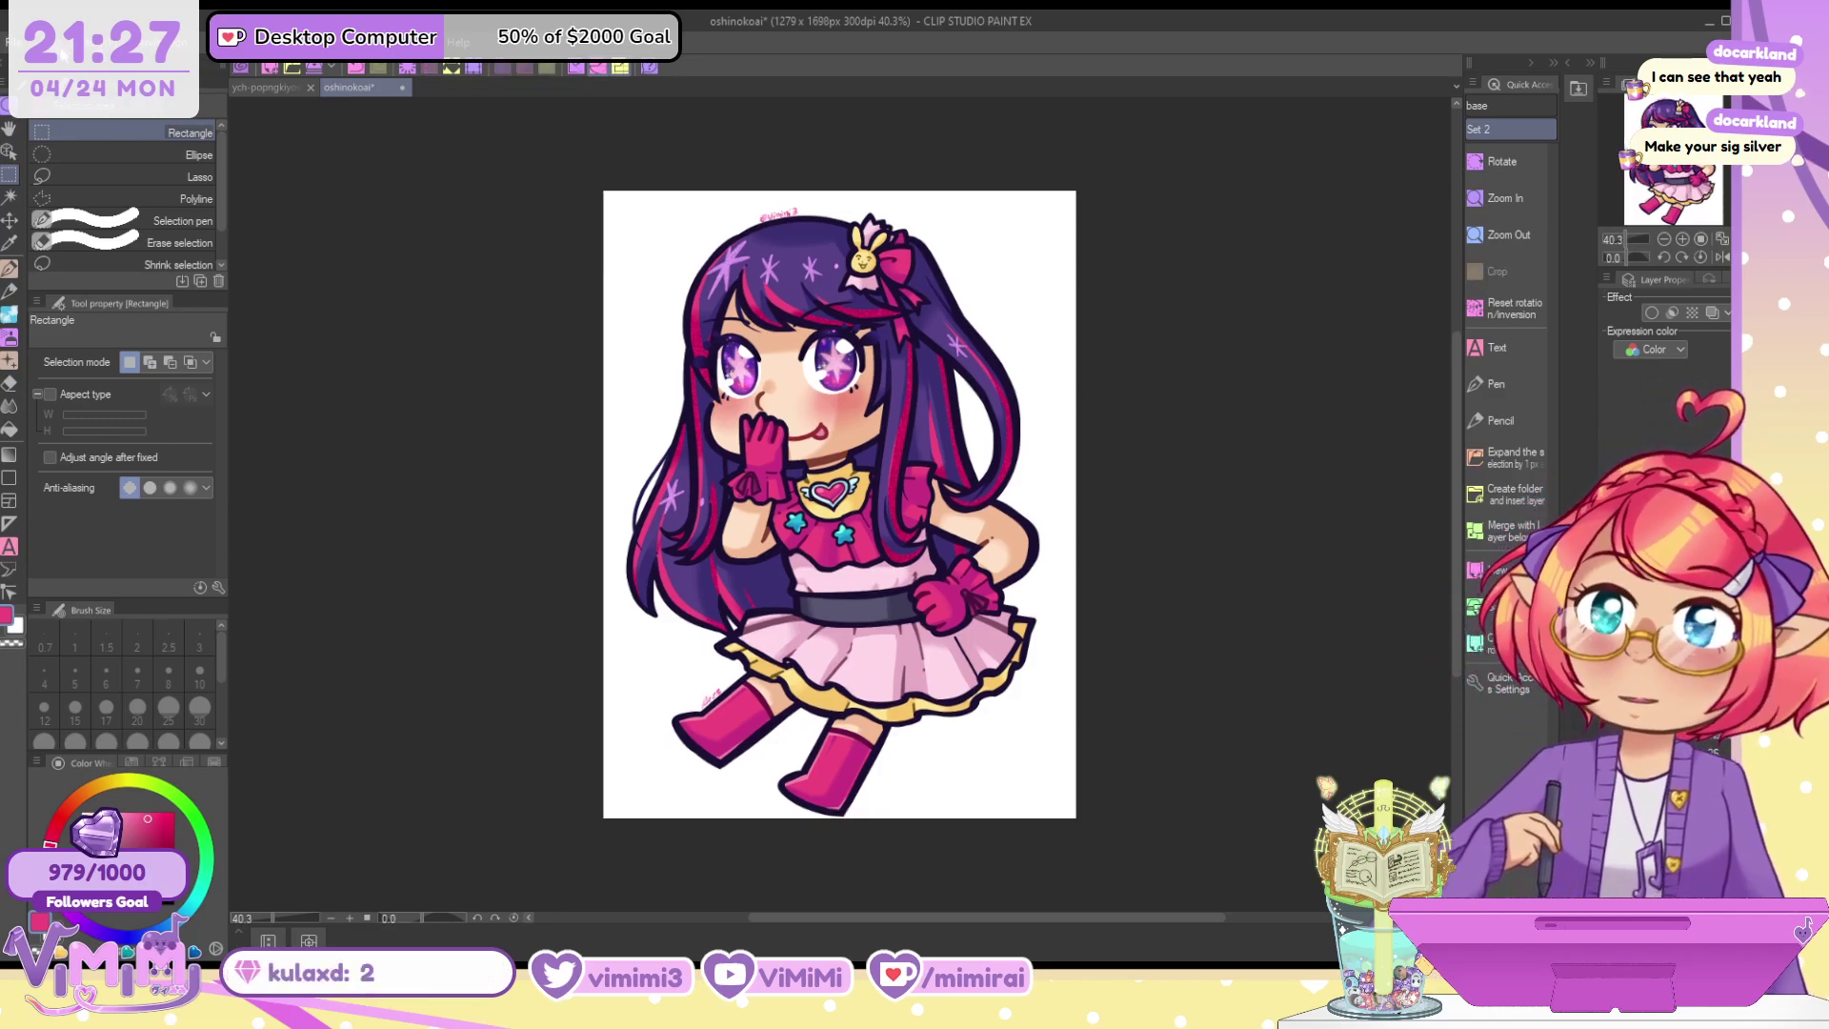
Extend the canvas slightly below the character's boots to a height of 1723 px and save the file
key("ctrl+alt+s")
left_click_drag(838, 818, 838, 826)
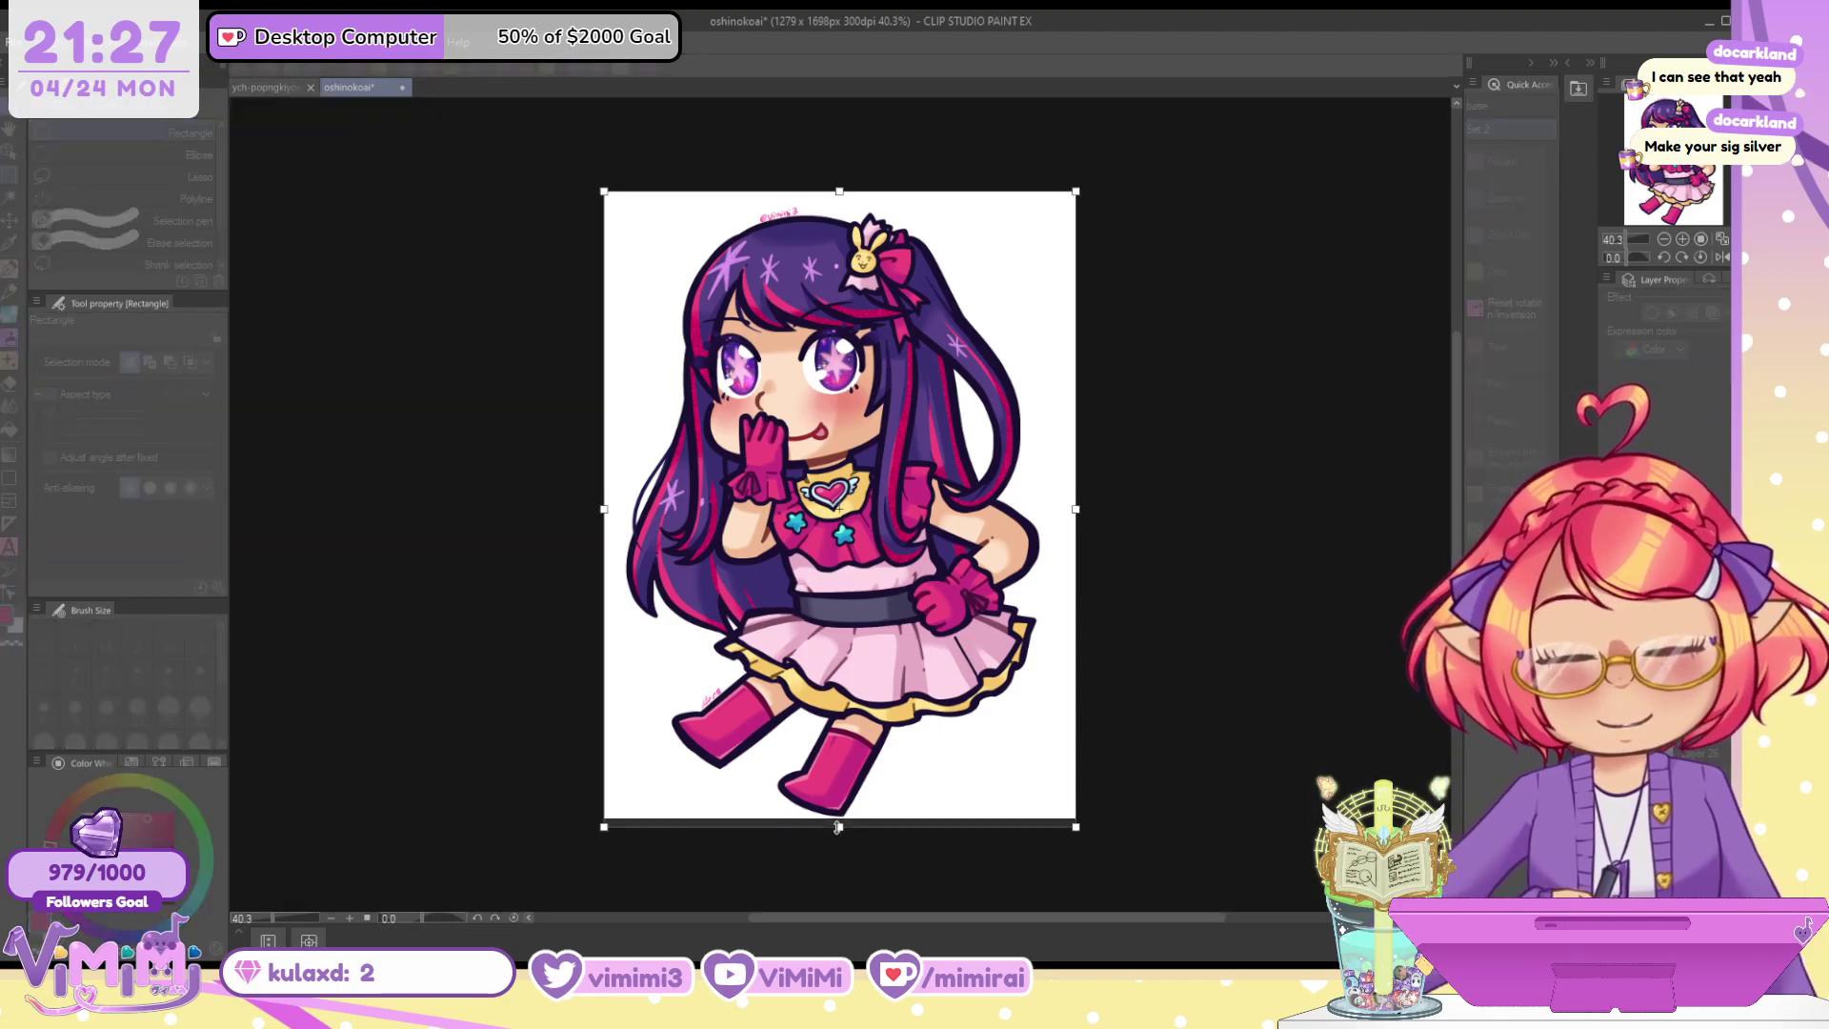
key("Return")
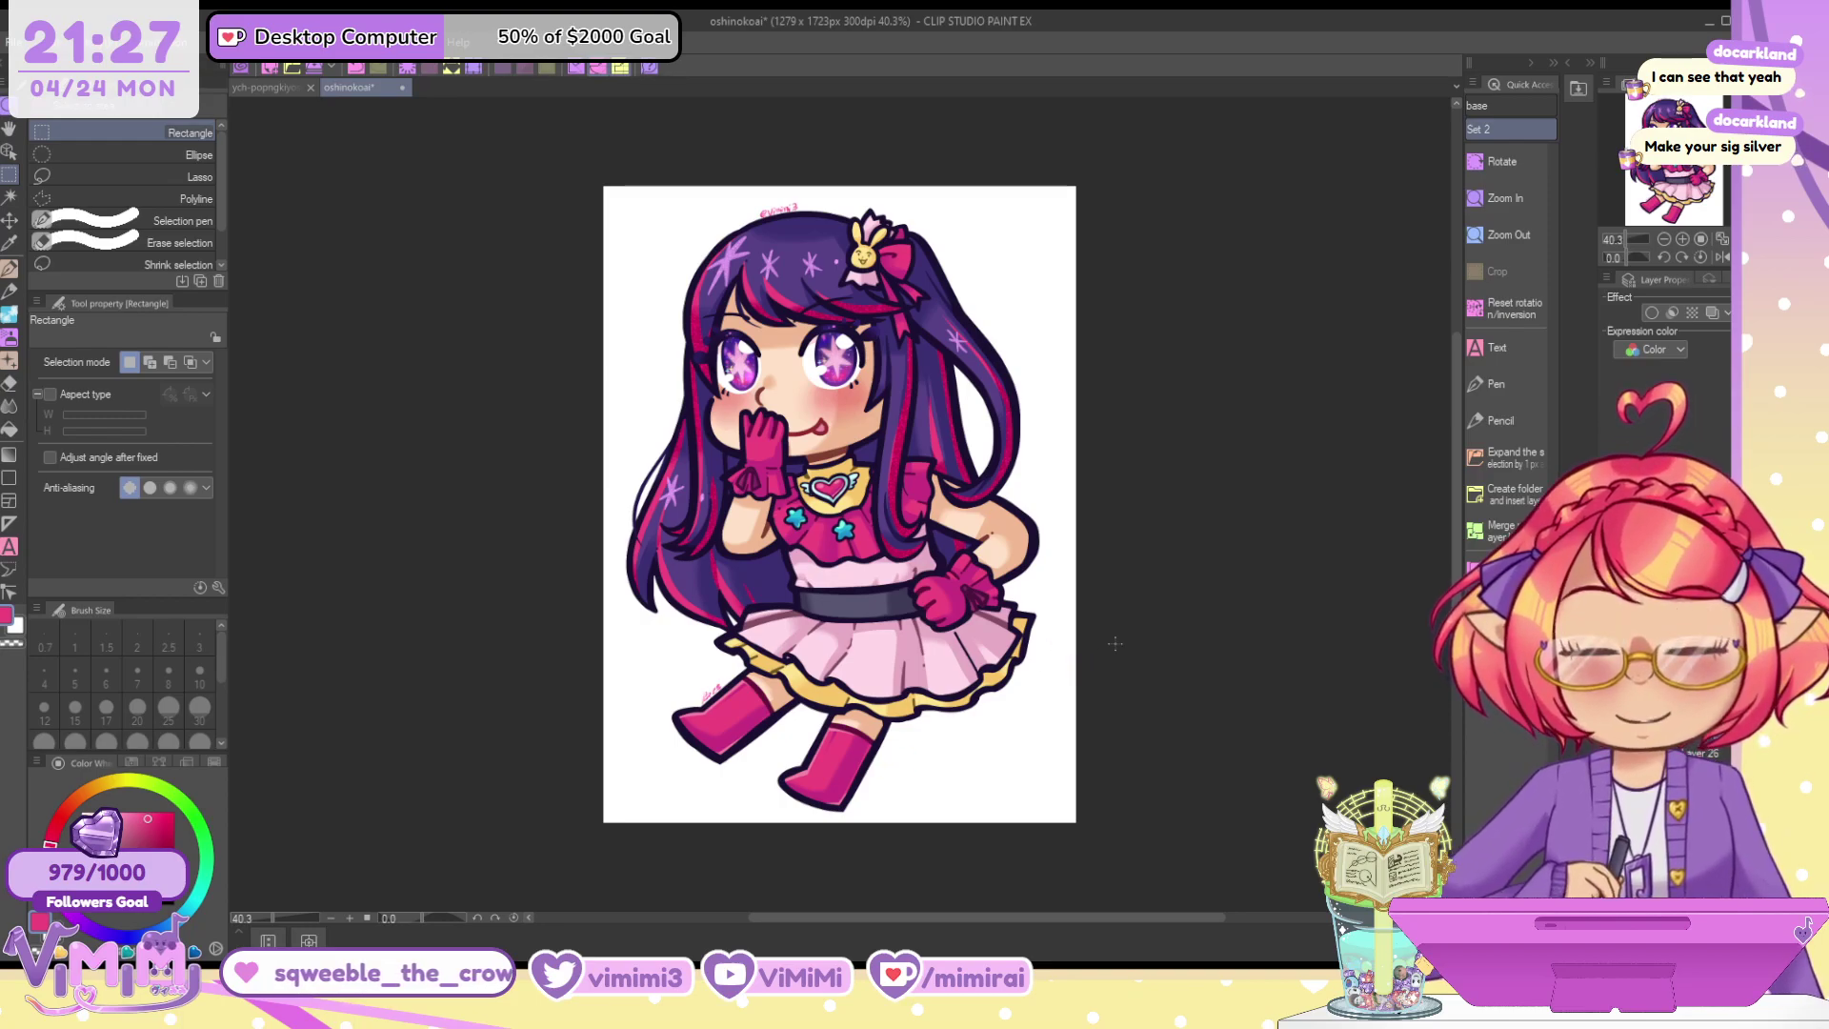
key("ctrl+s")
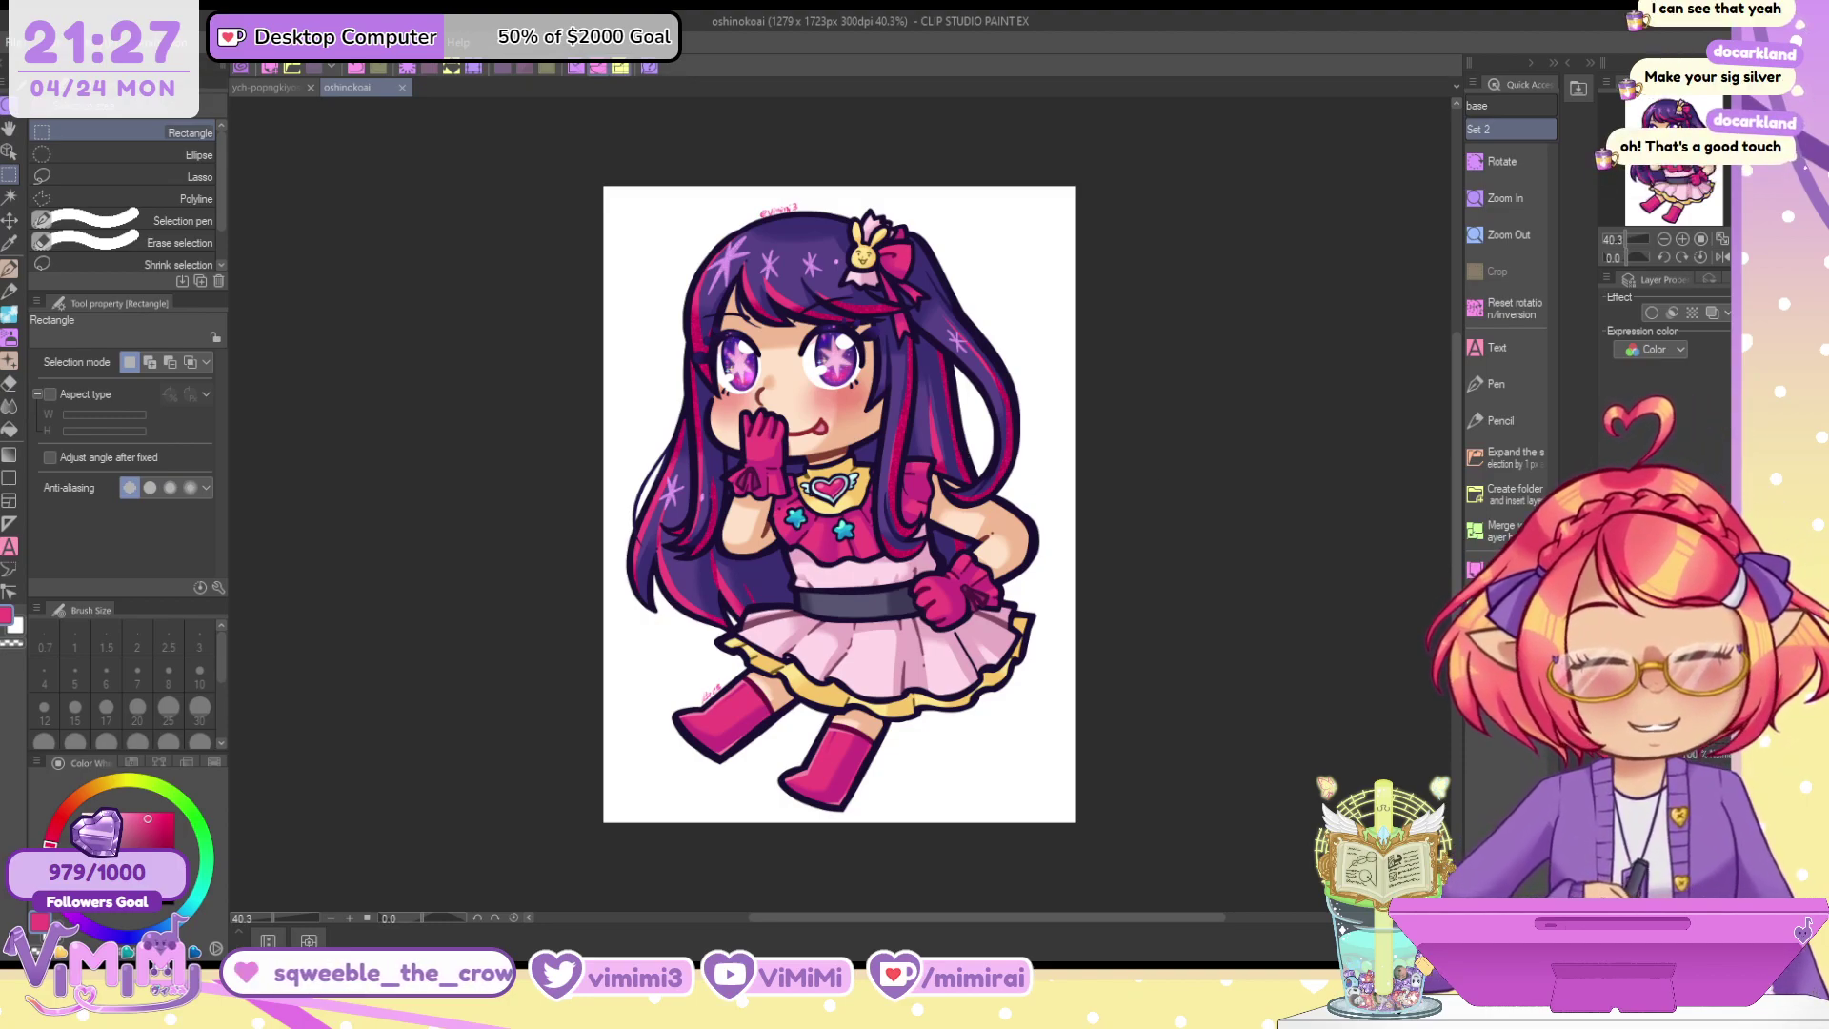
Clear the white background behind the chibi to transparency and save the file
key("Delete")
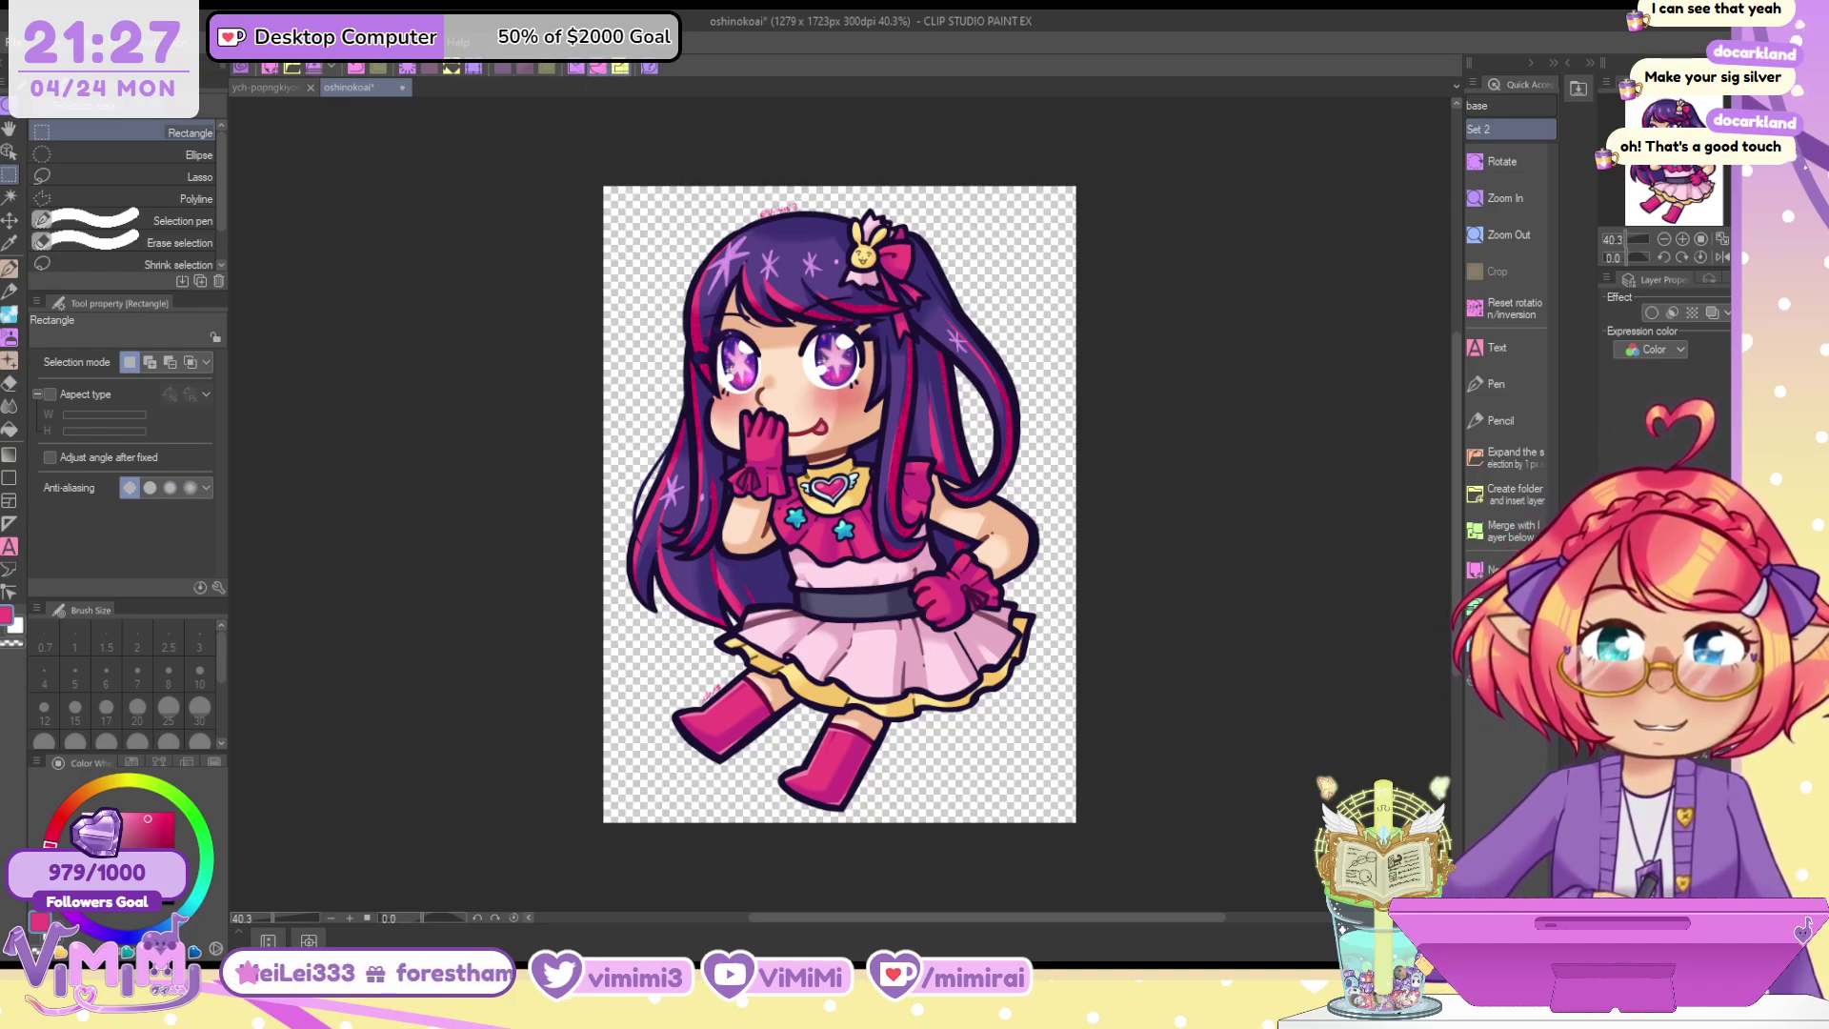
key("ctrl+z")
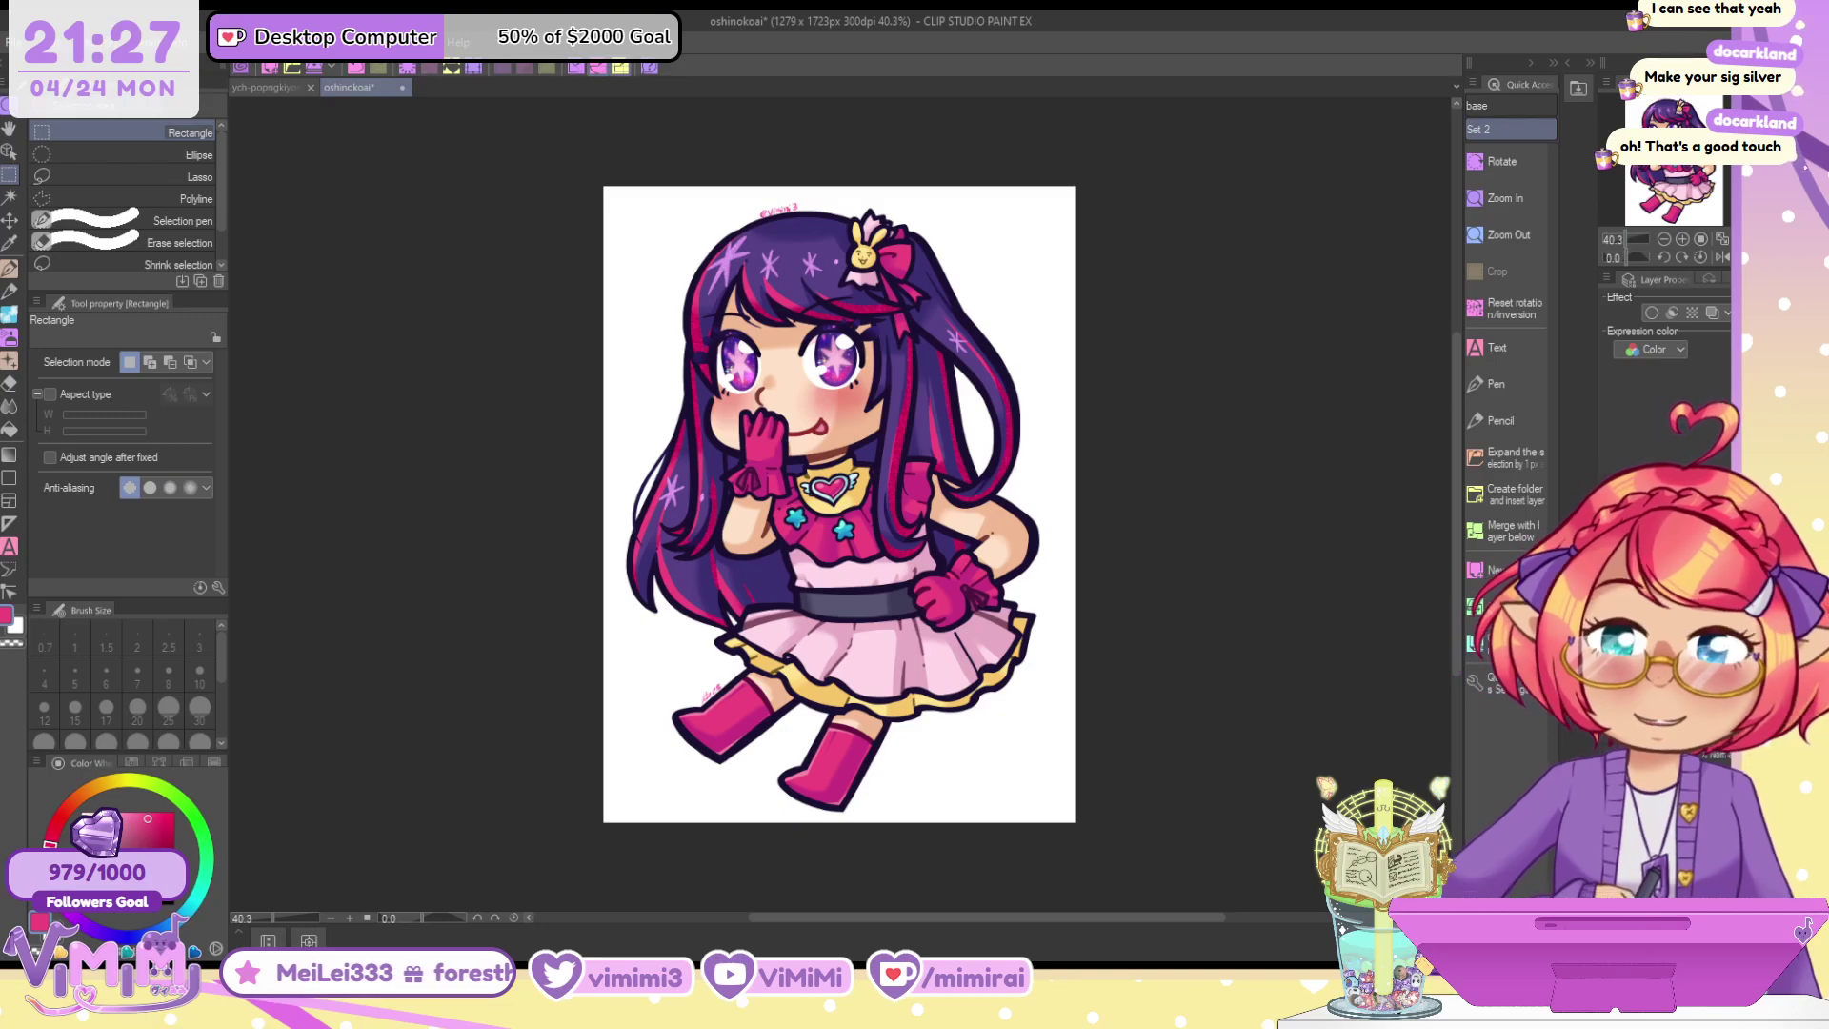
key("ctrl+y")
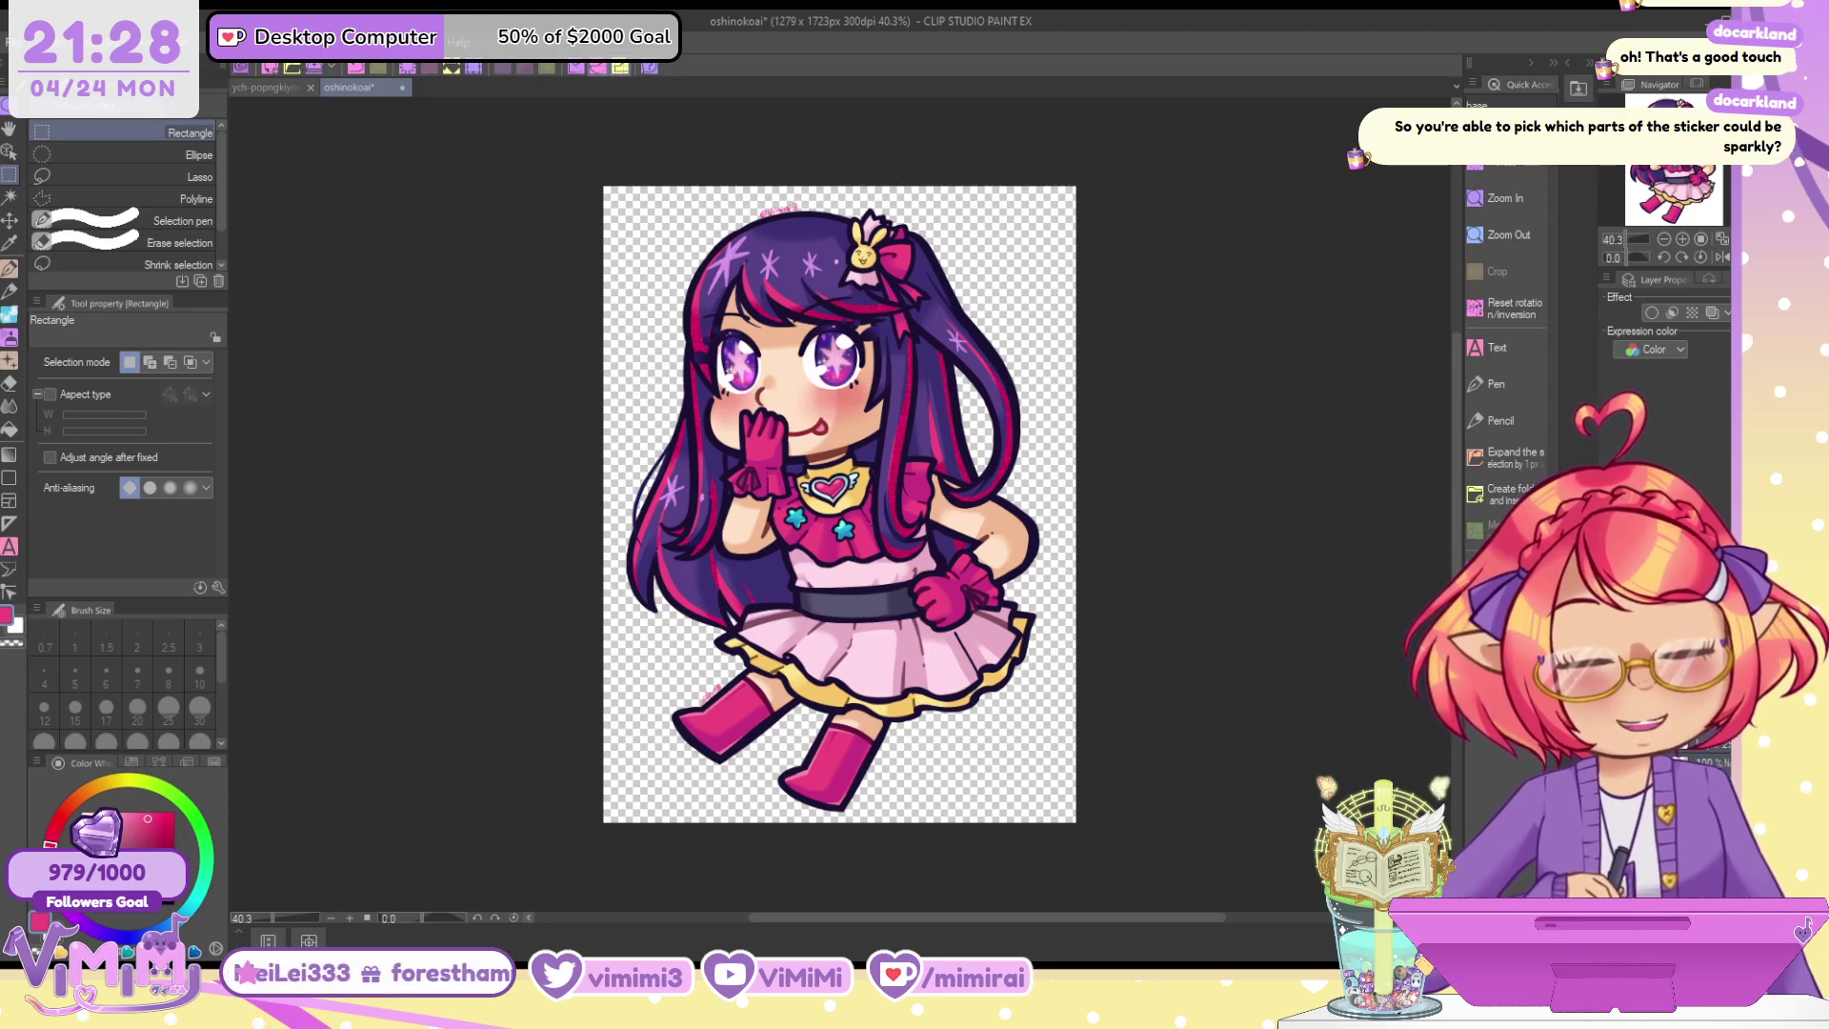
left_click(1676, 752)
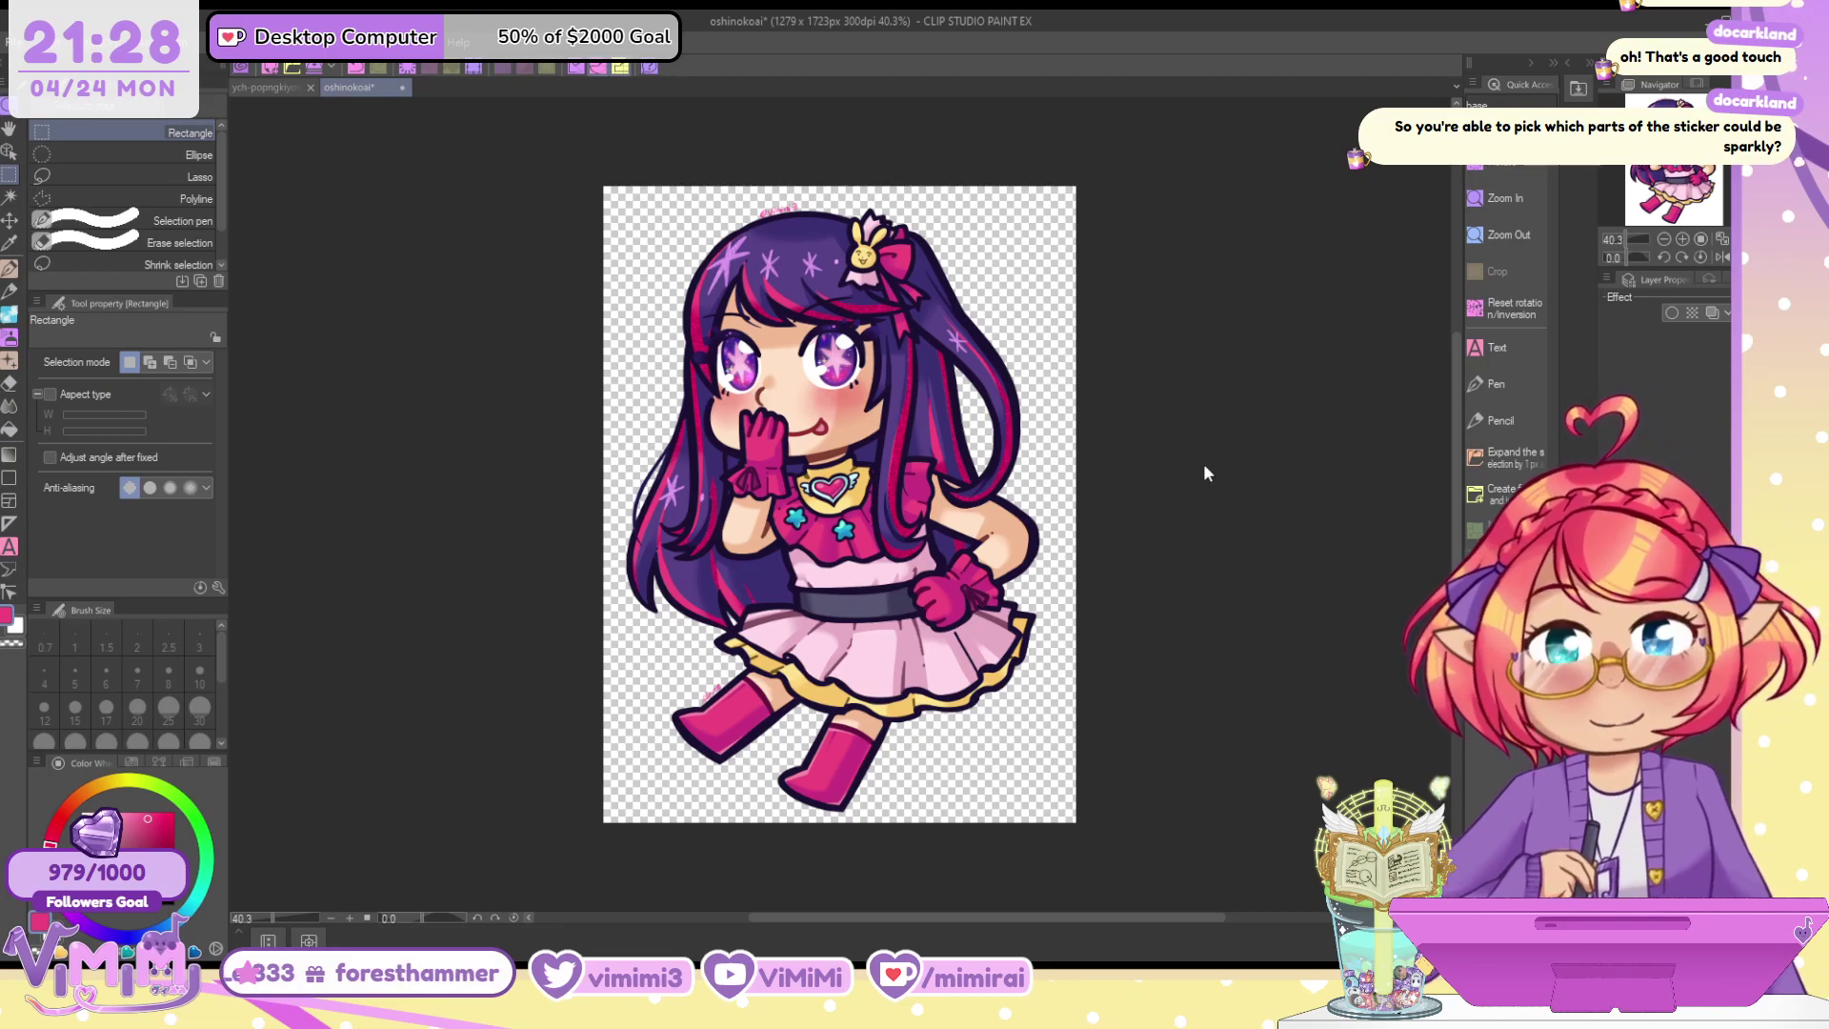
key("ctrl+s")
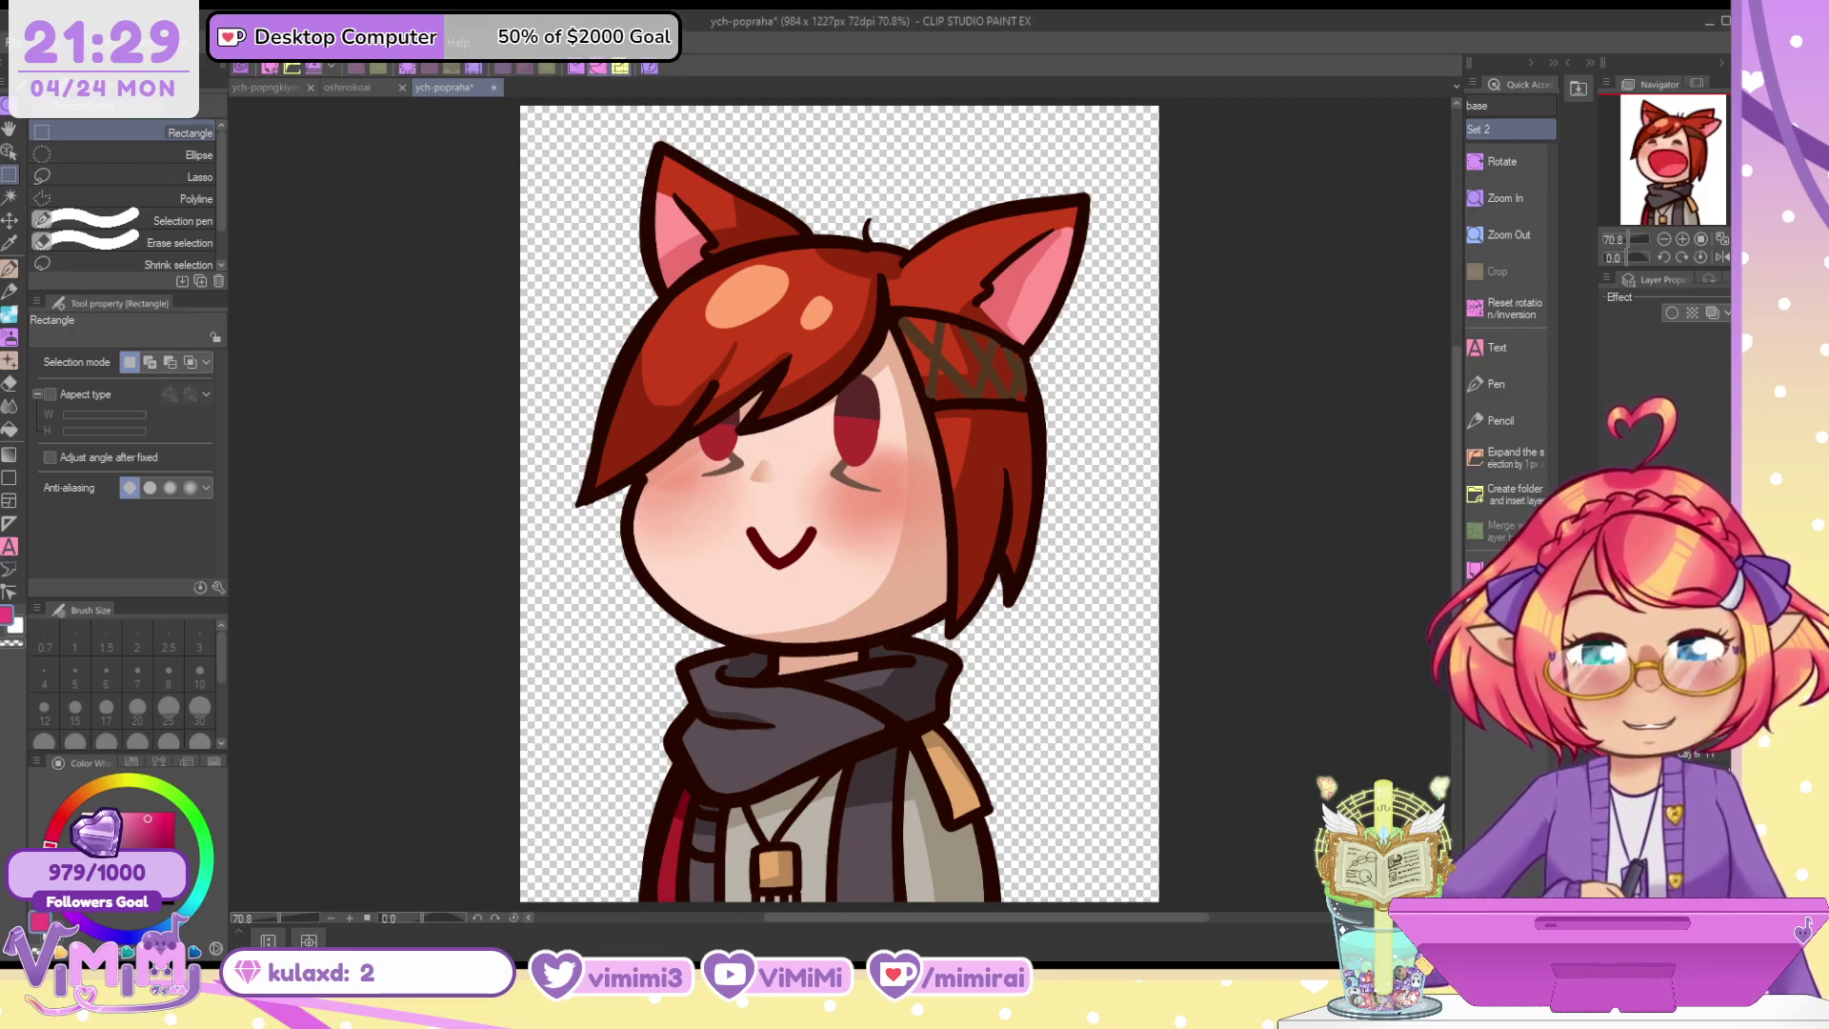
Step the ych-popraha drawing back to its smiling, closed-mouth version and close that file
key("ctrl+z")
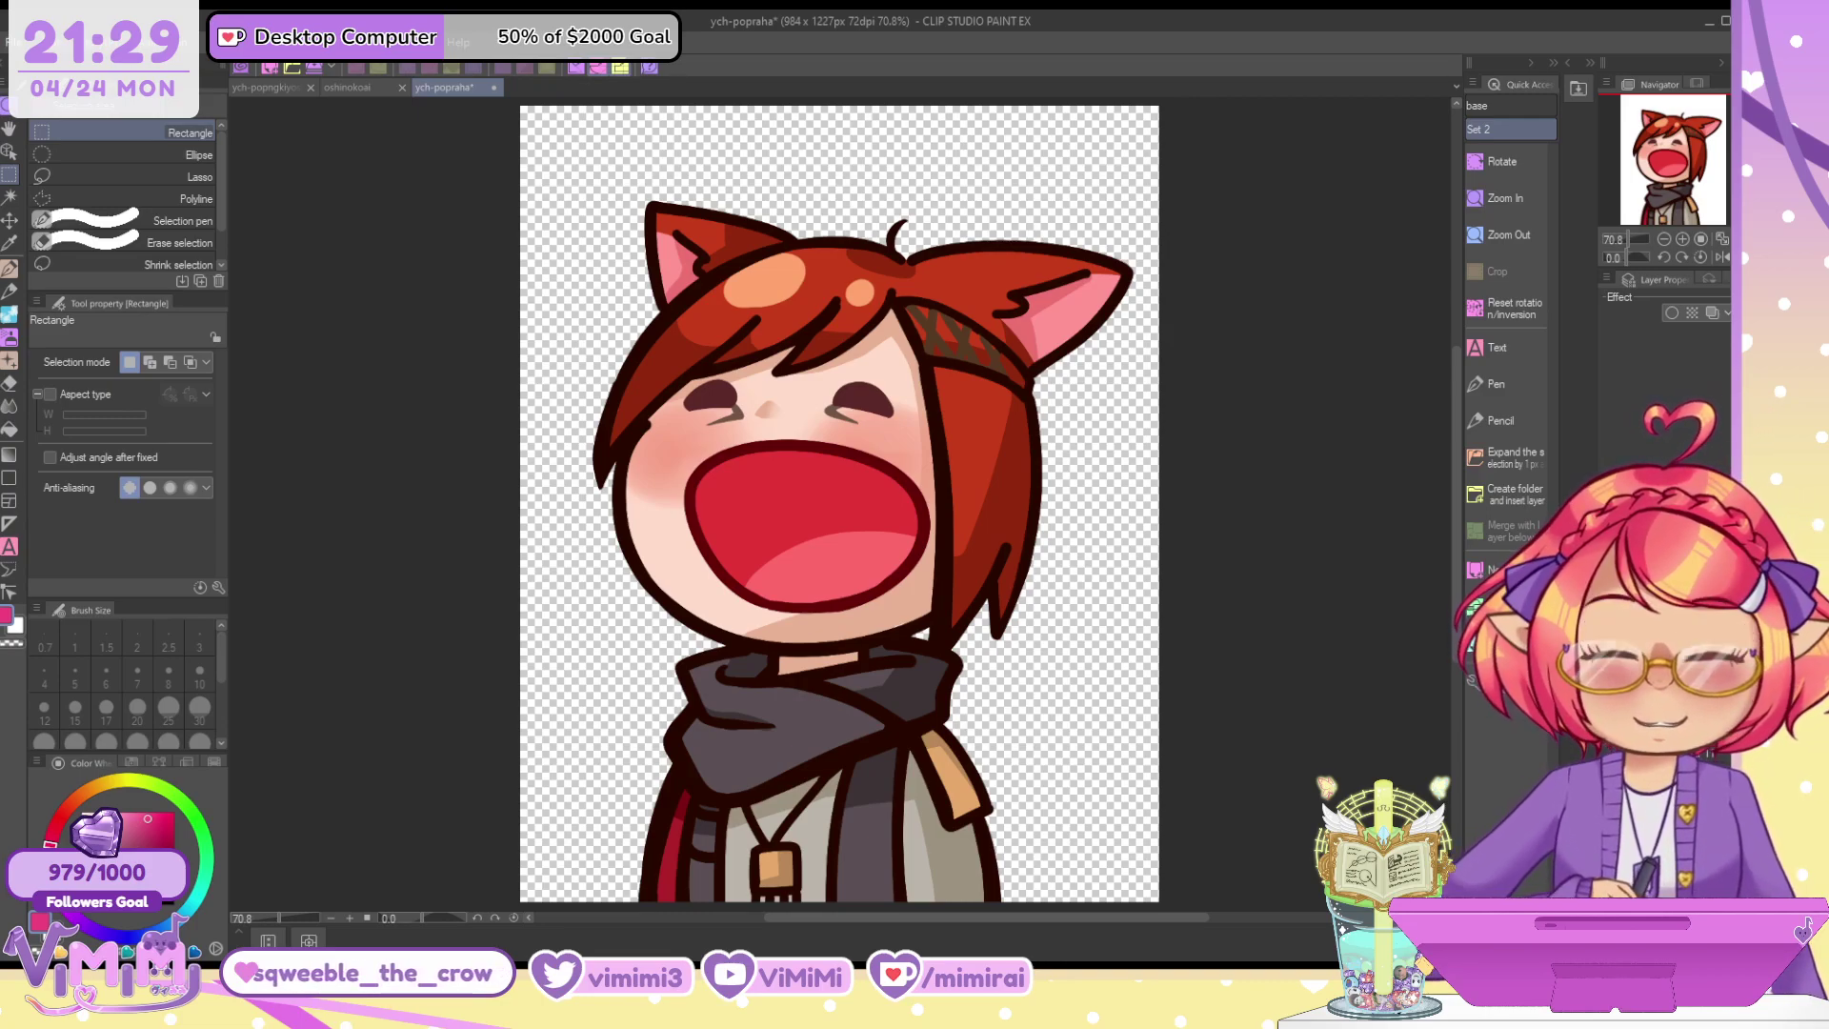
key("ctrl+z")
key("ctrl+z")
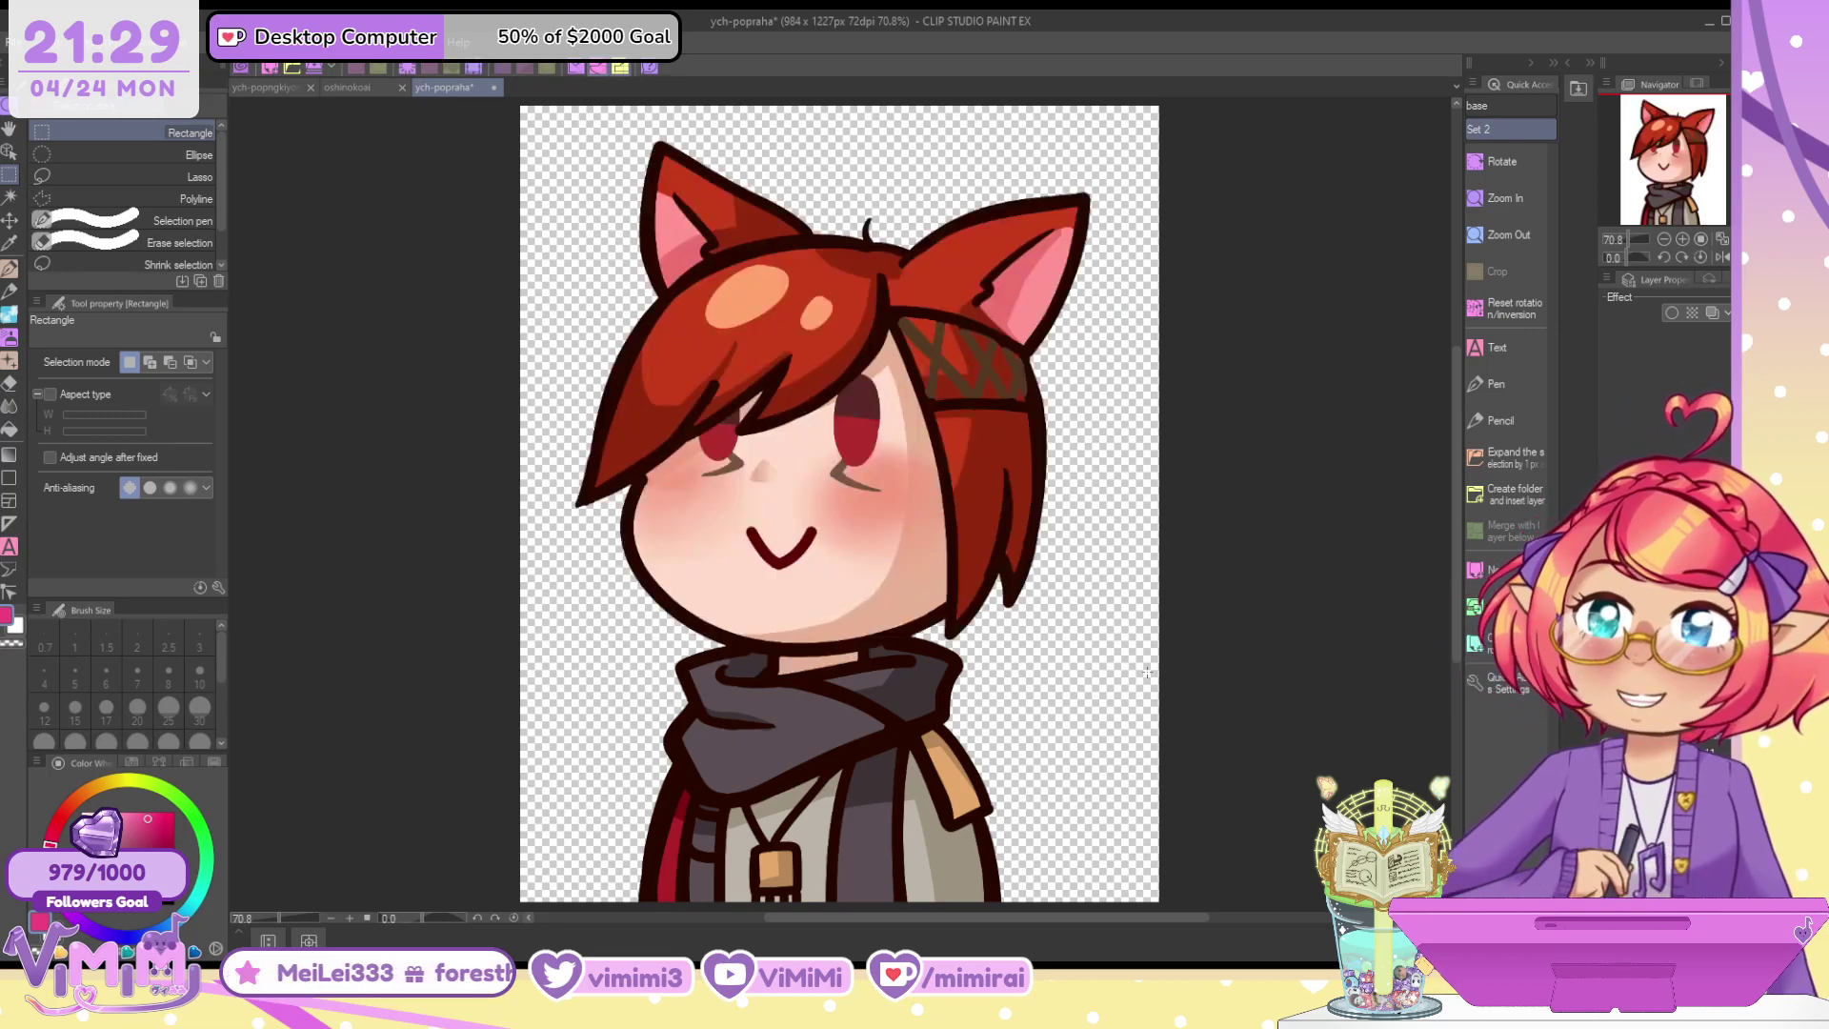
left_click(494, 88)
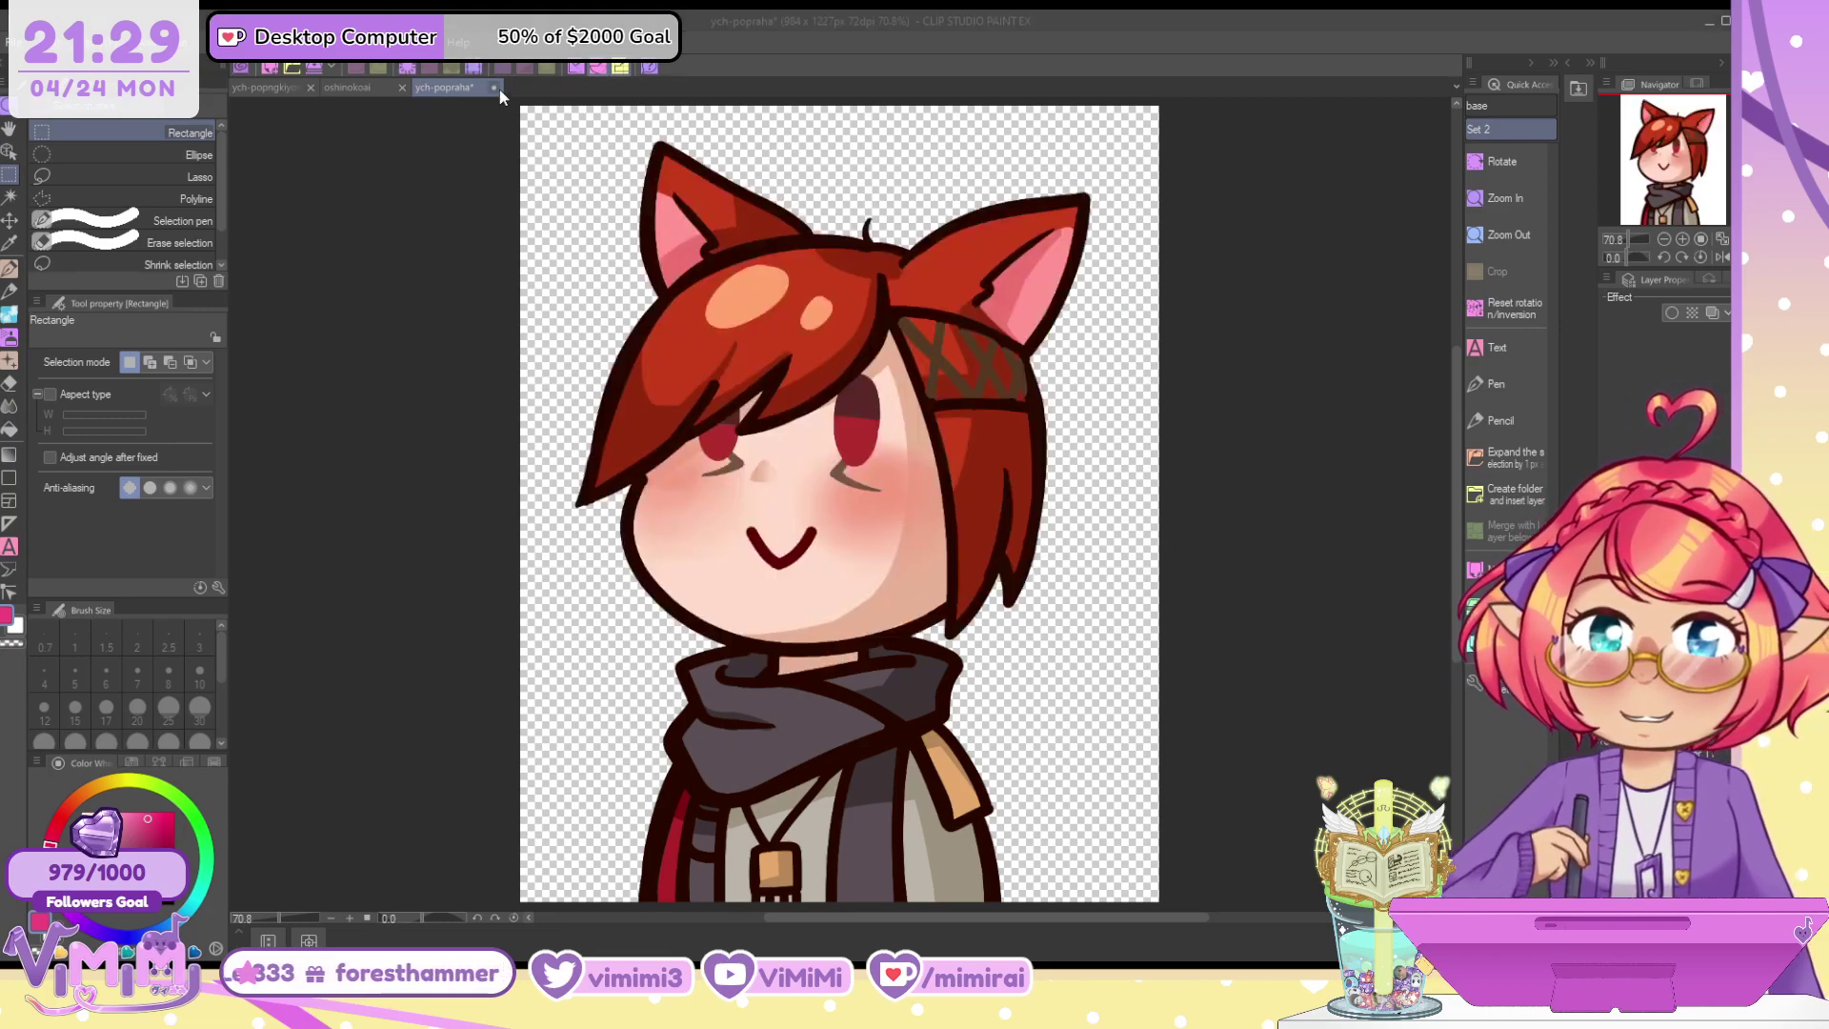
left_click(871, 371)
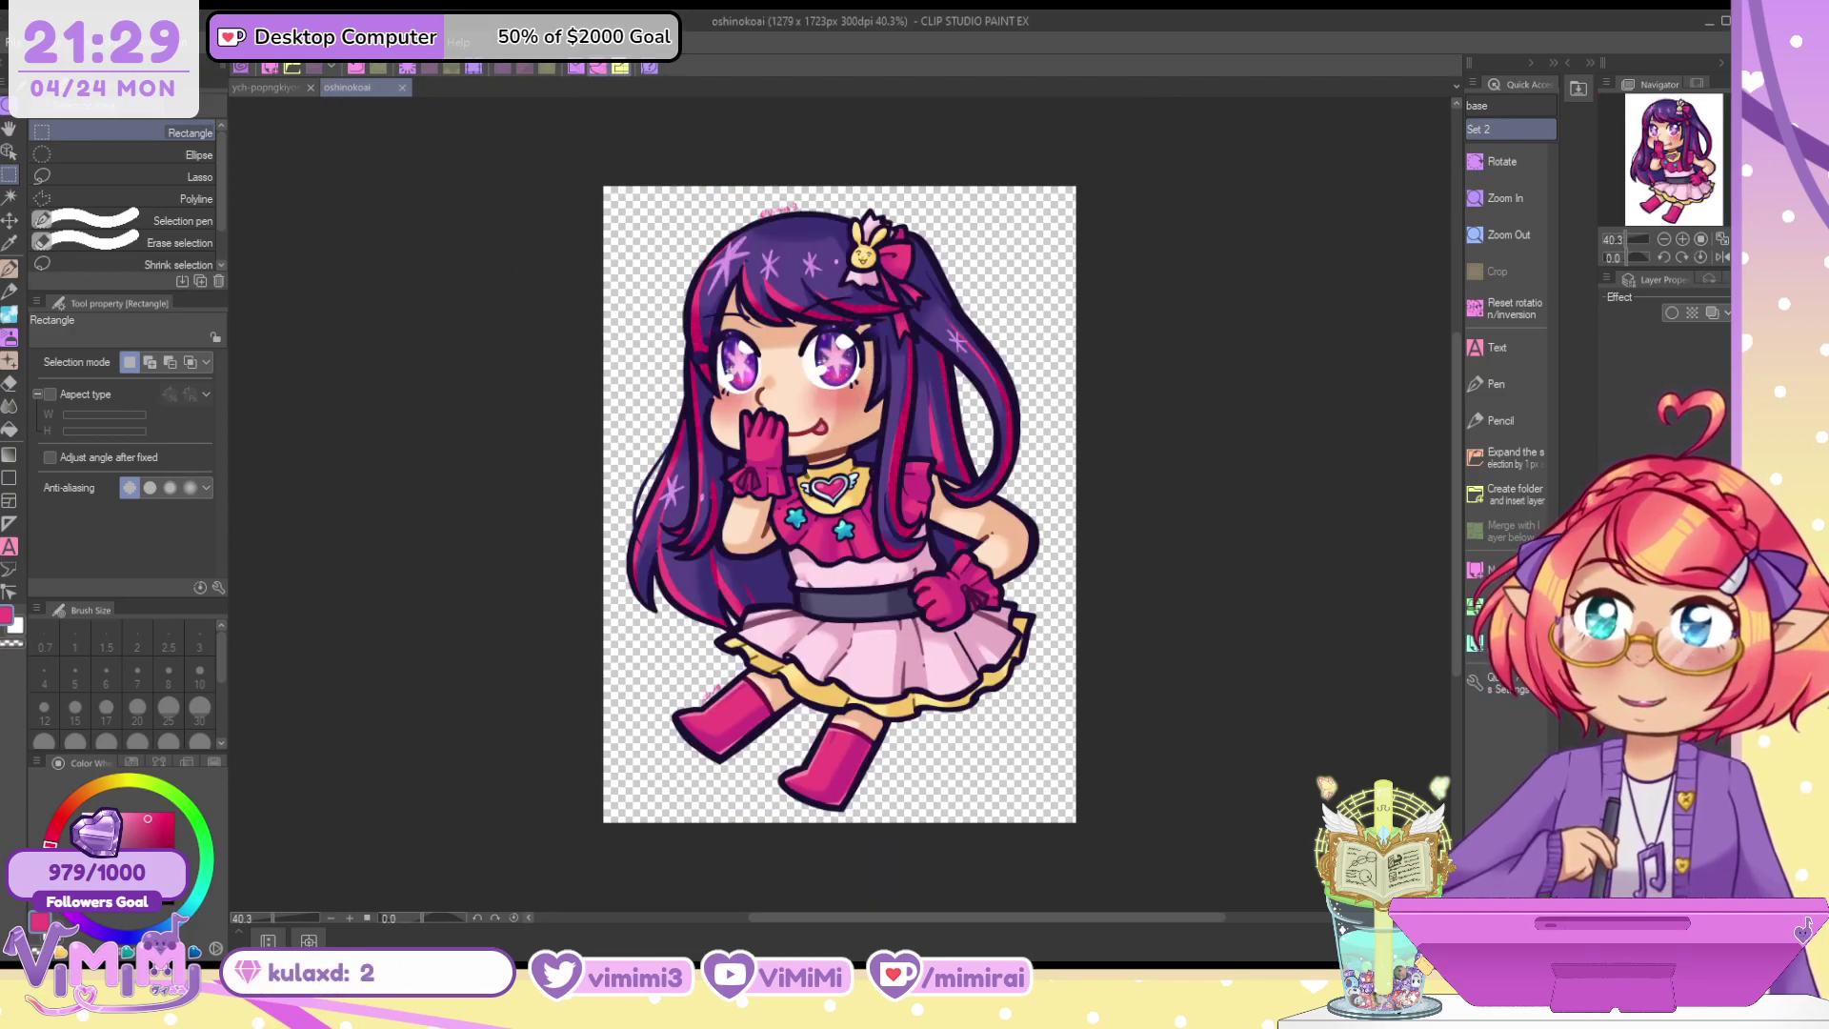
left_click(250, 86)
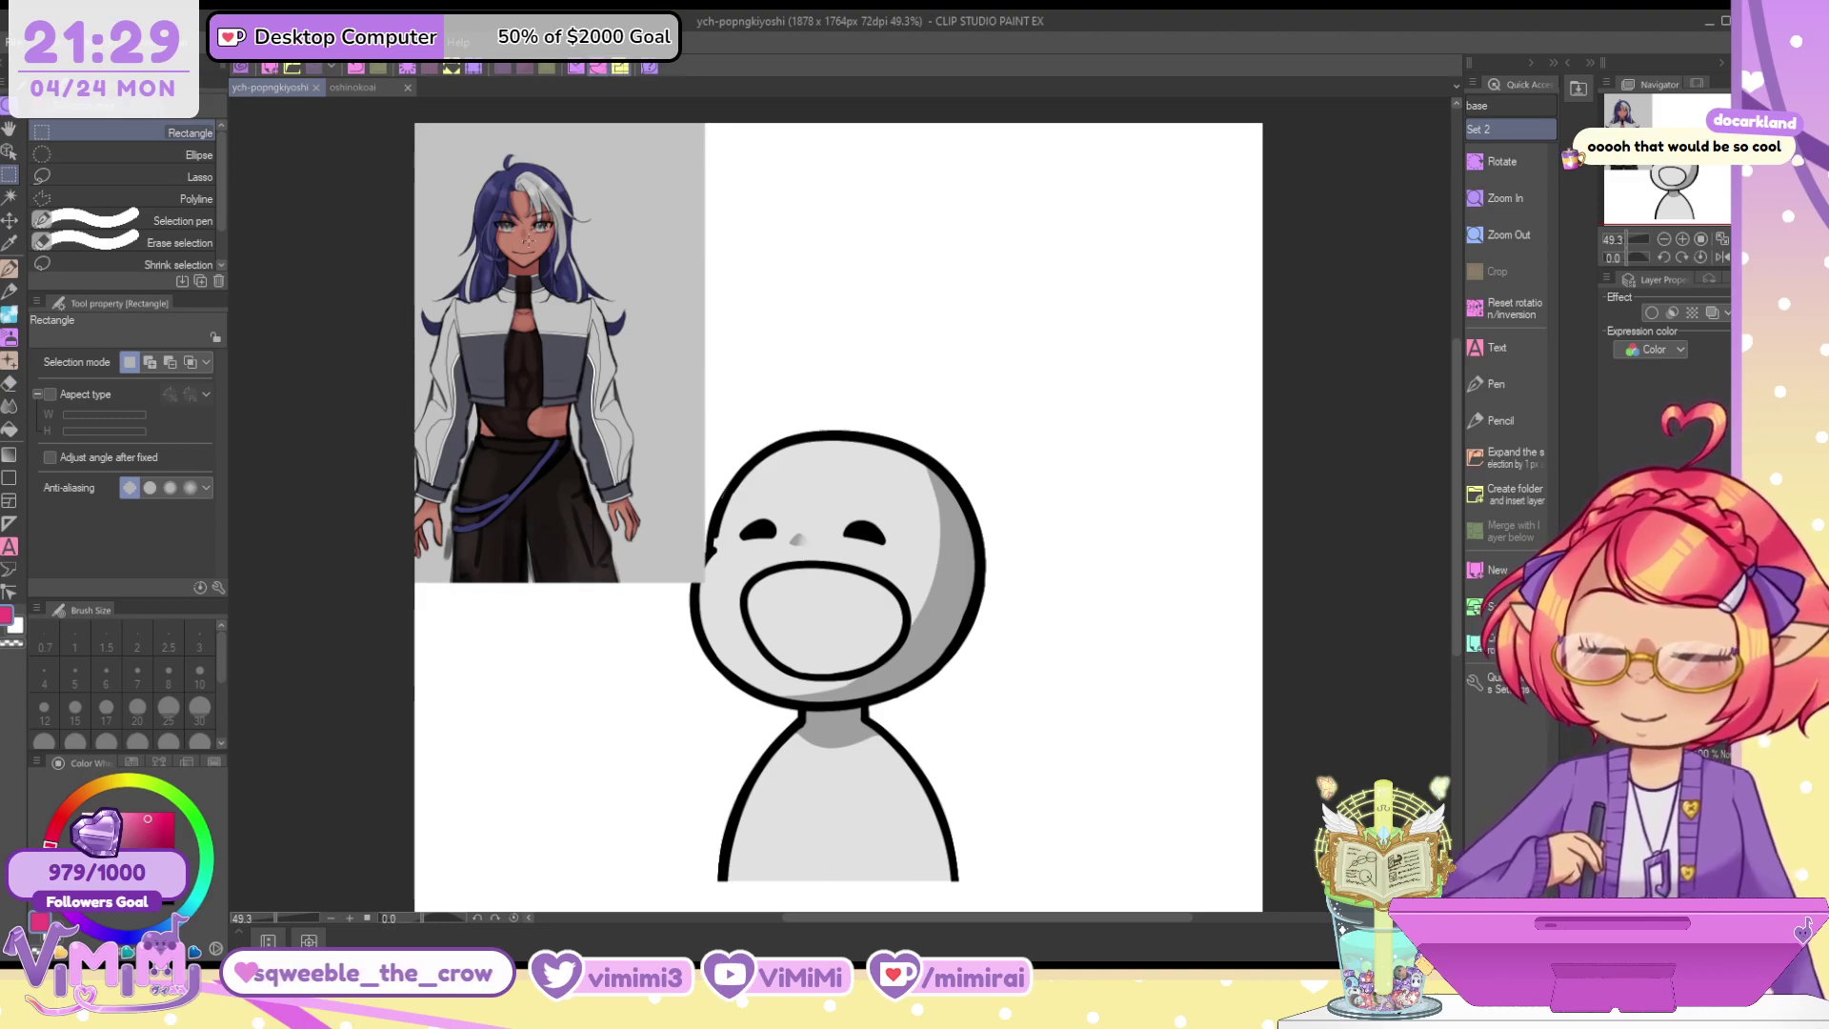
key("ctrl+shift+n")
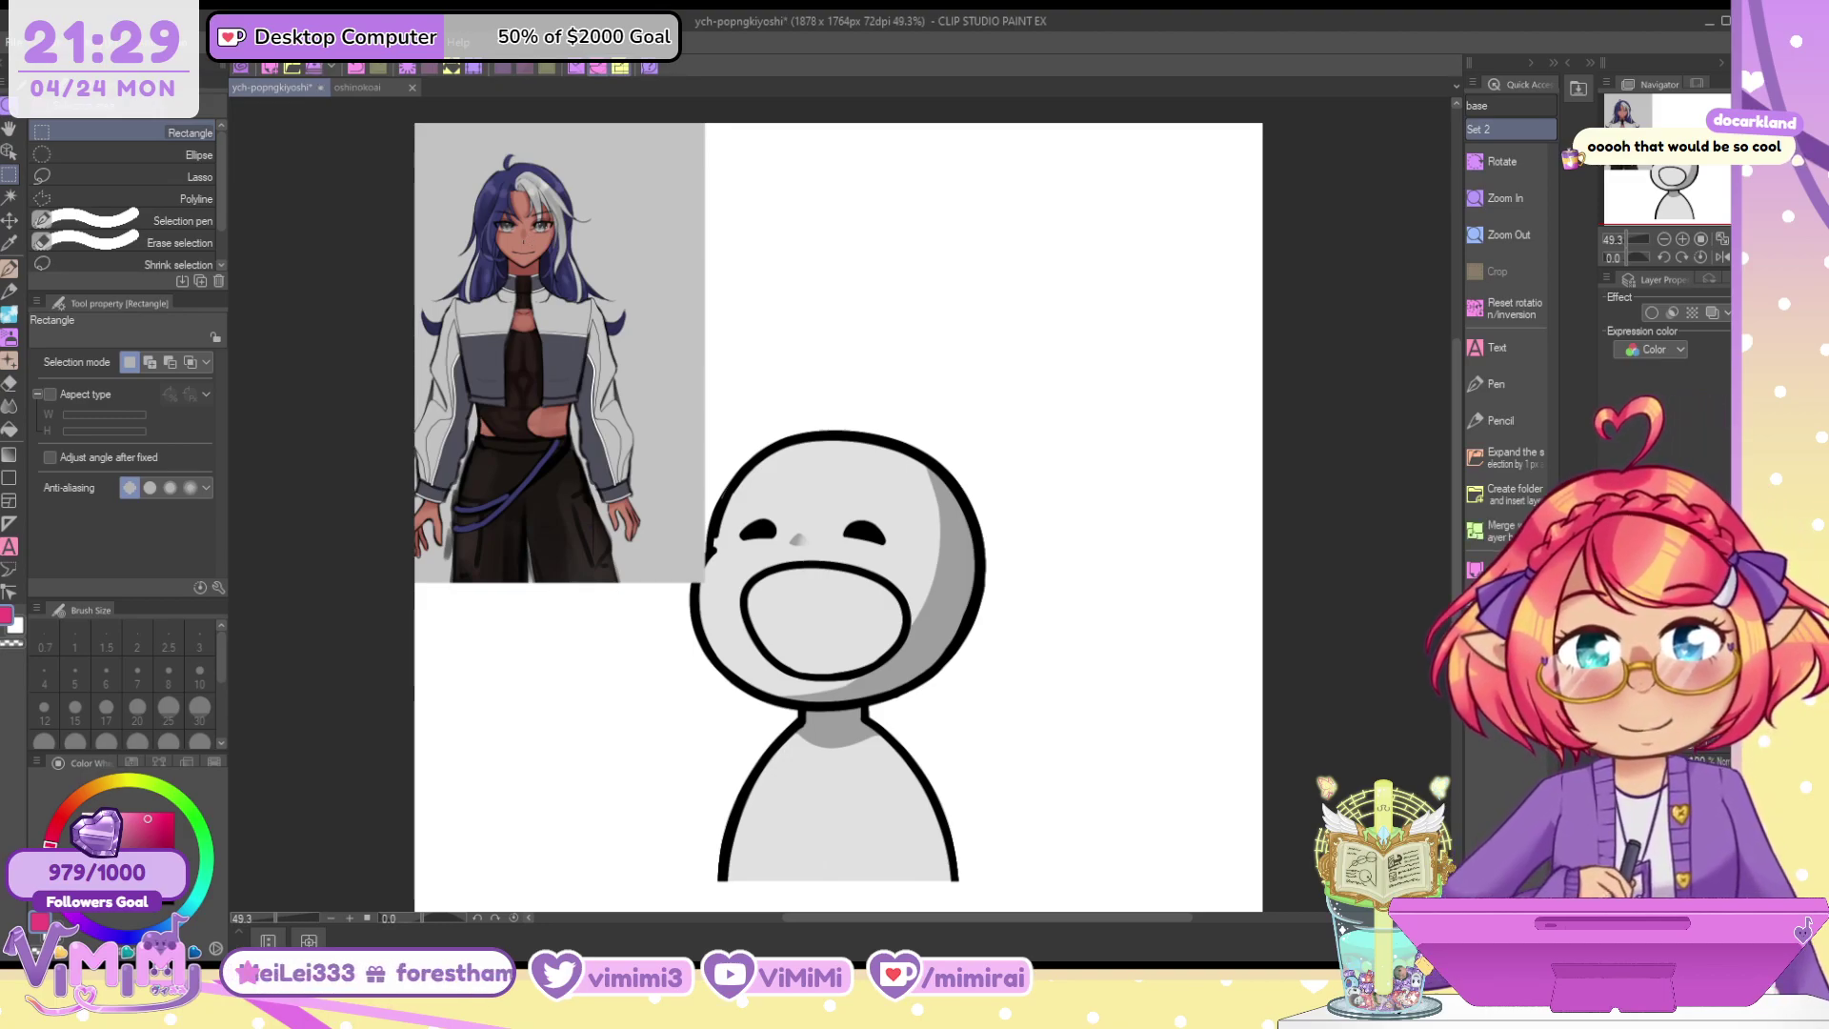
left_click(7, 270)
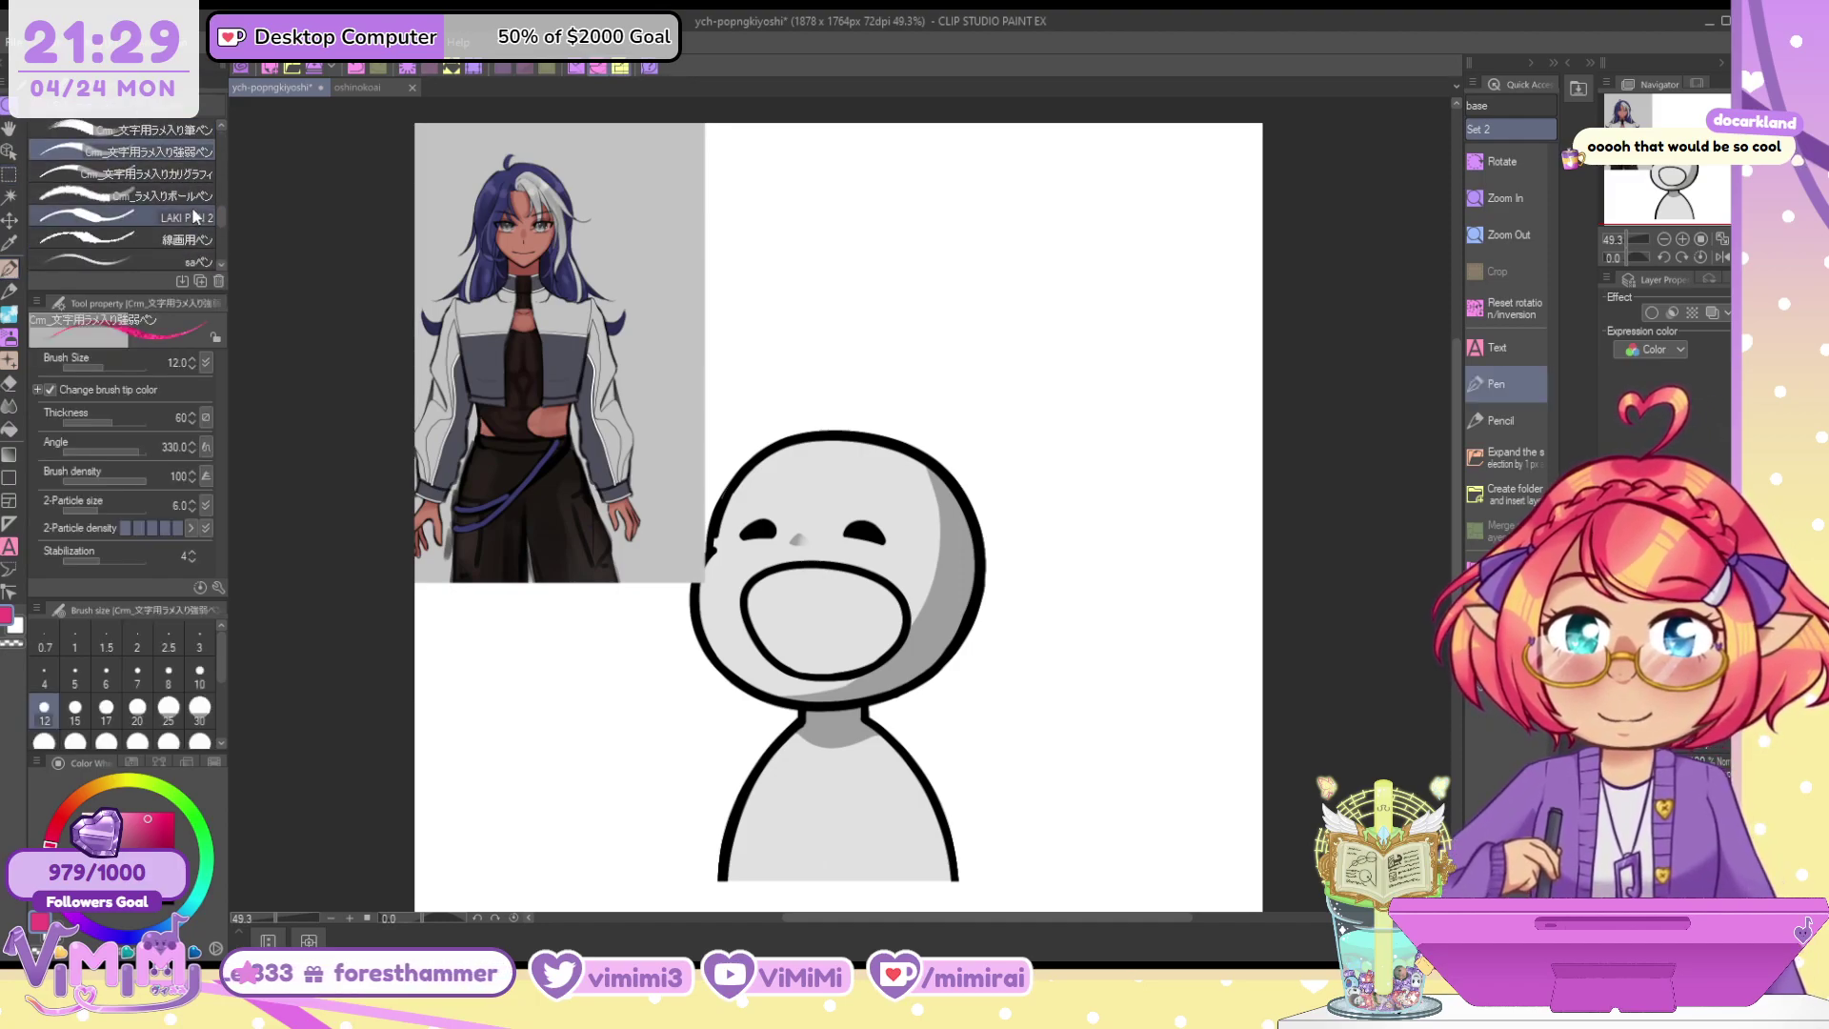
left_click(193, 217)
mouse_move(705, 523)
left_mouse_down()
mouse_move(681, 562)
mouse_move(703, 593)
left_mouse_up()
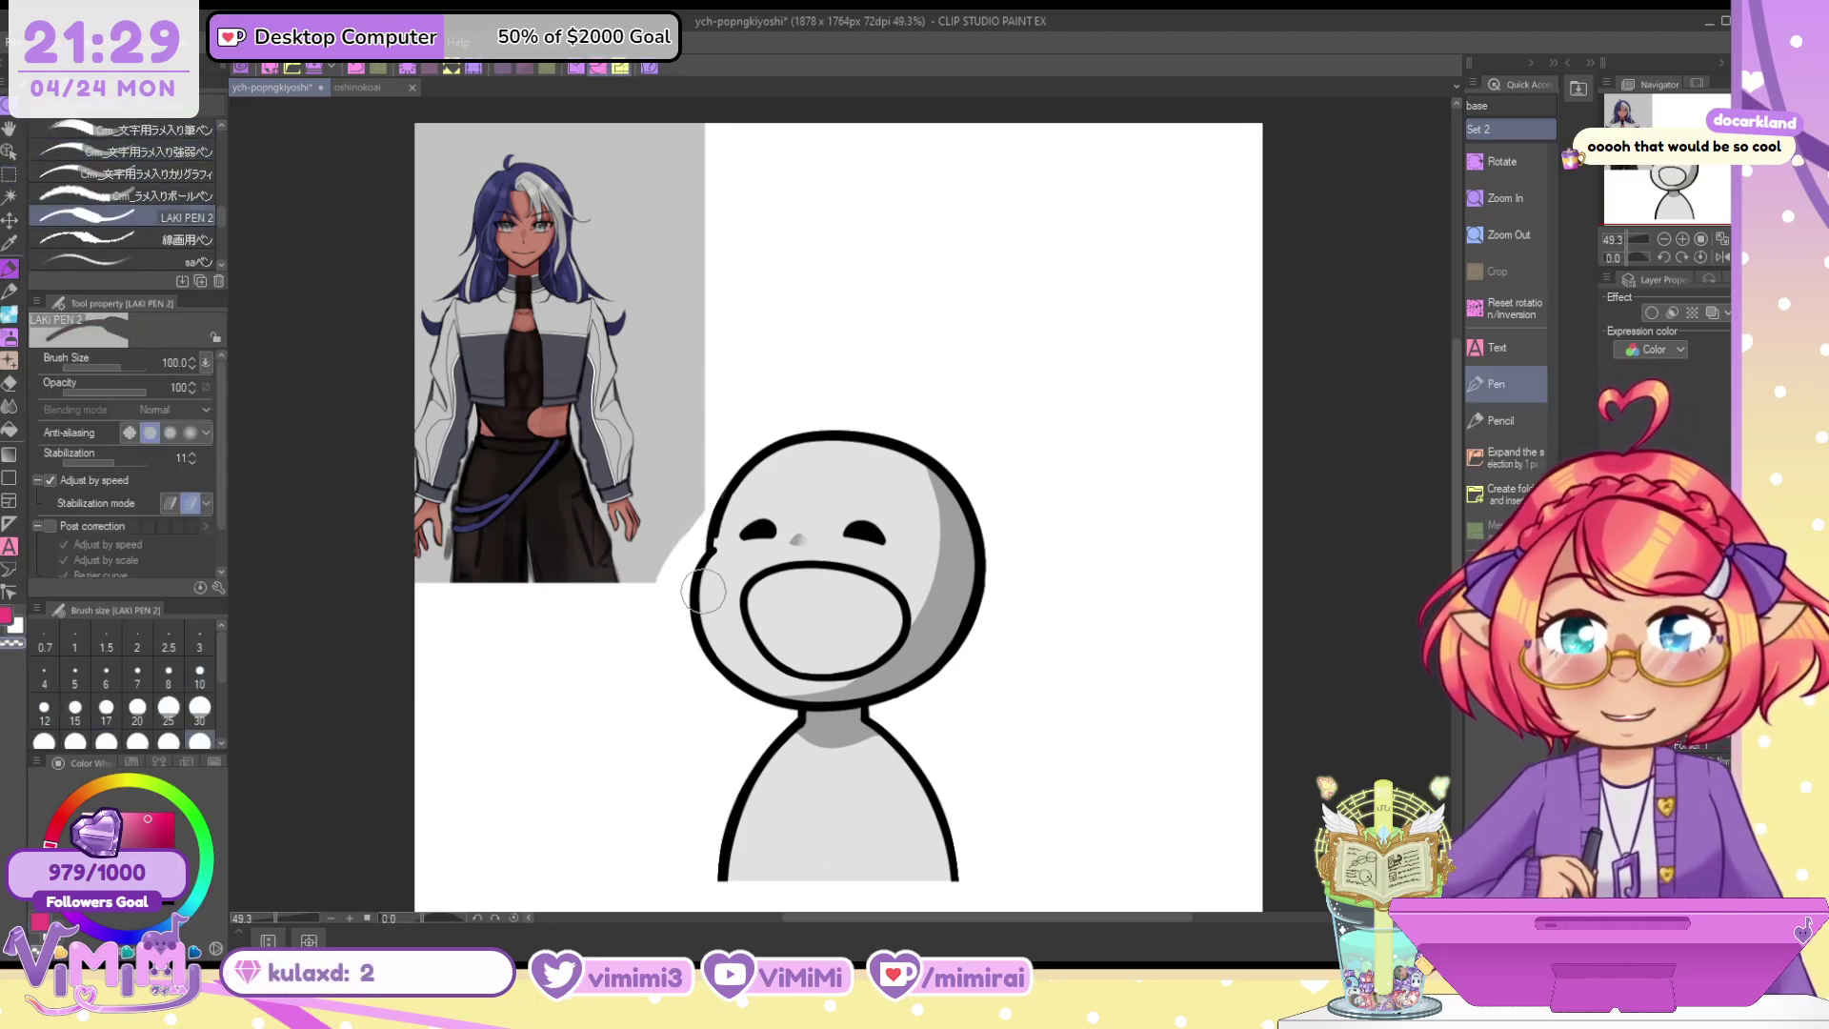
Set the drawing colour to blue and reduce the LAKI PEN 2 brush size to 70
scroll(817, 520, "up", 2)
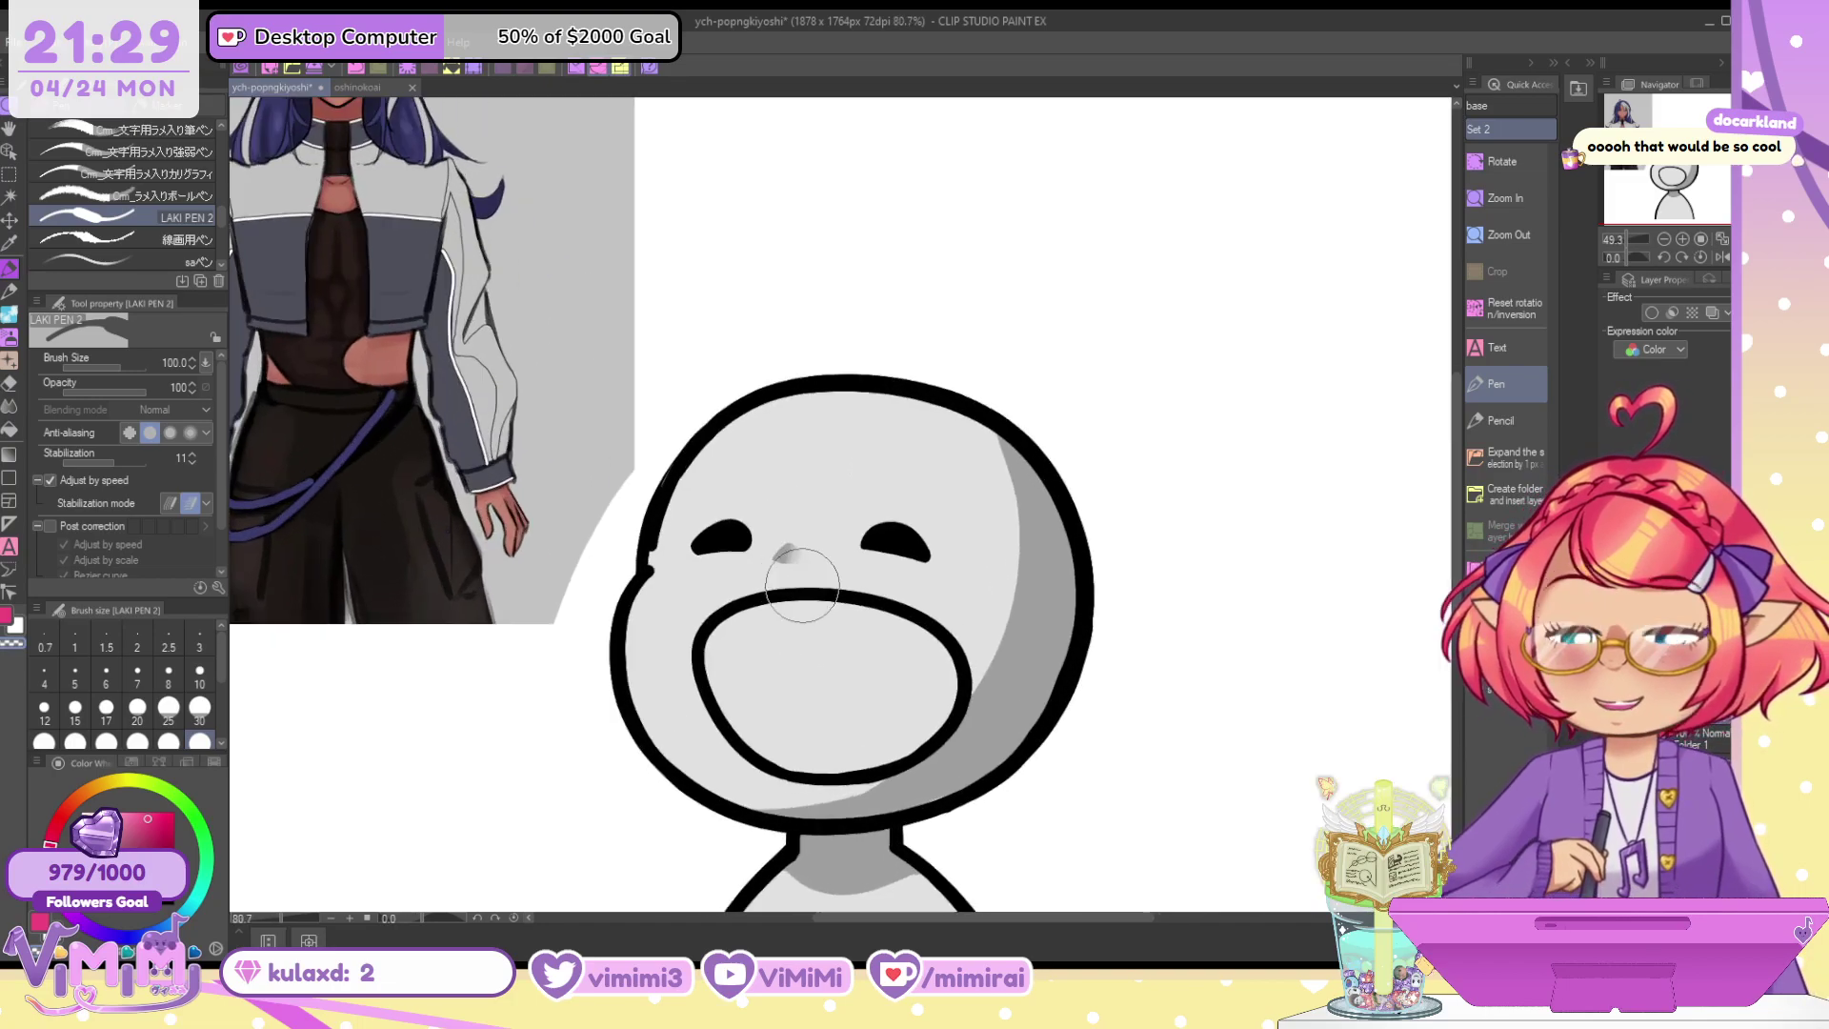
scroll(802, 584, "up", 1)
left_click_drag(666, 325, 832, 509)
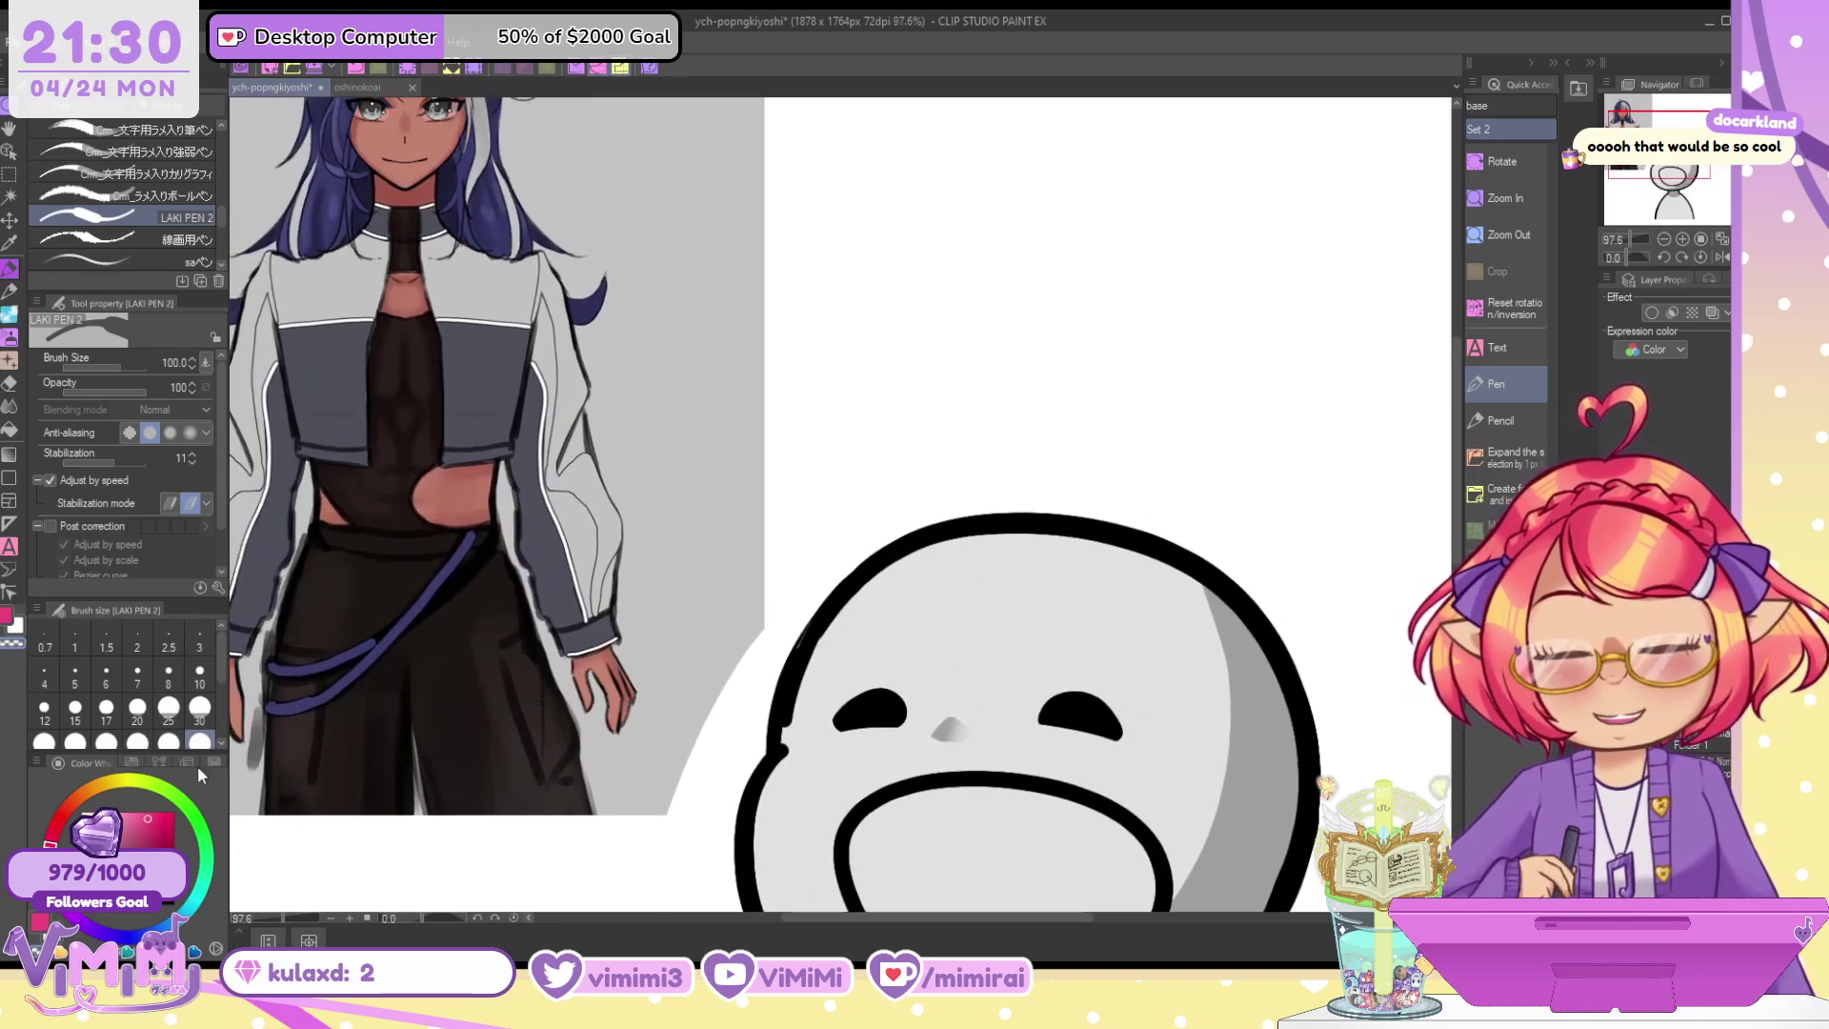
left_click(169, 923)
left_click(161, 824)
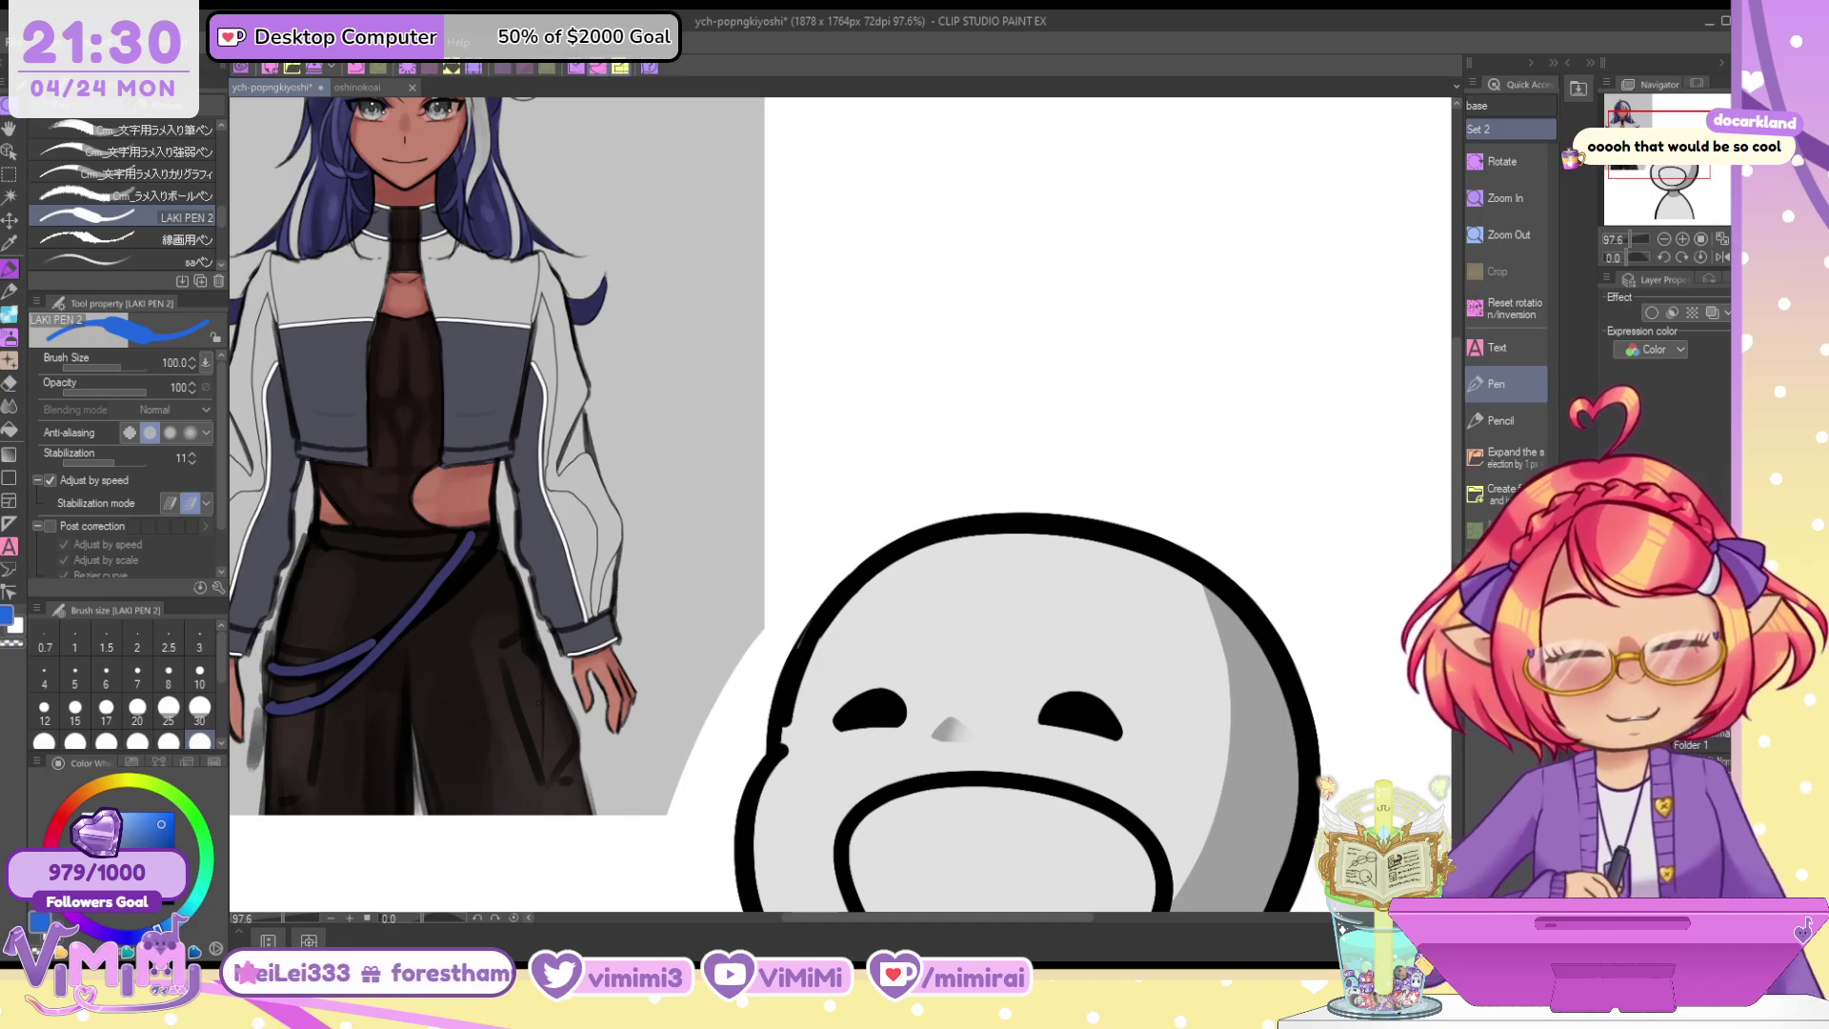
scroll(1100, 595, "down", 4)
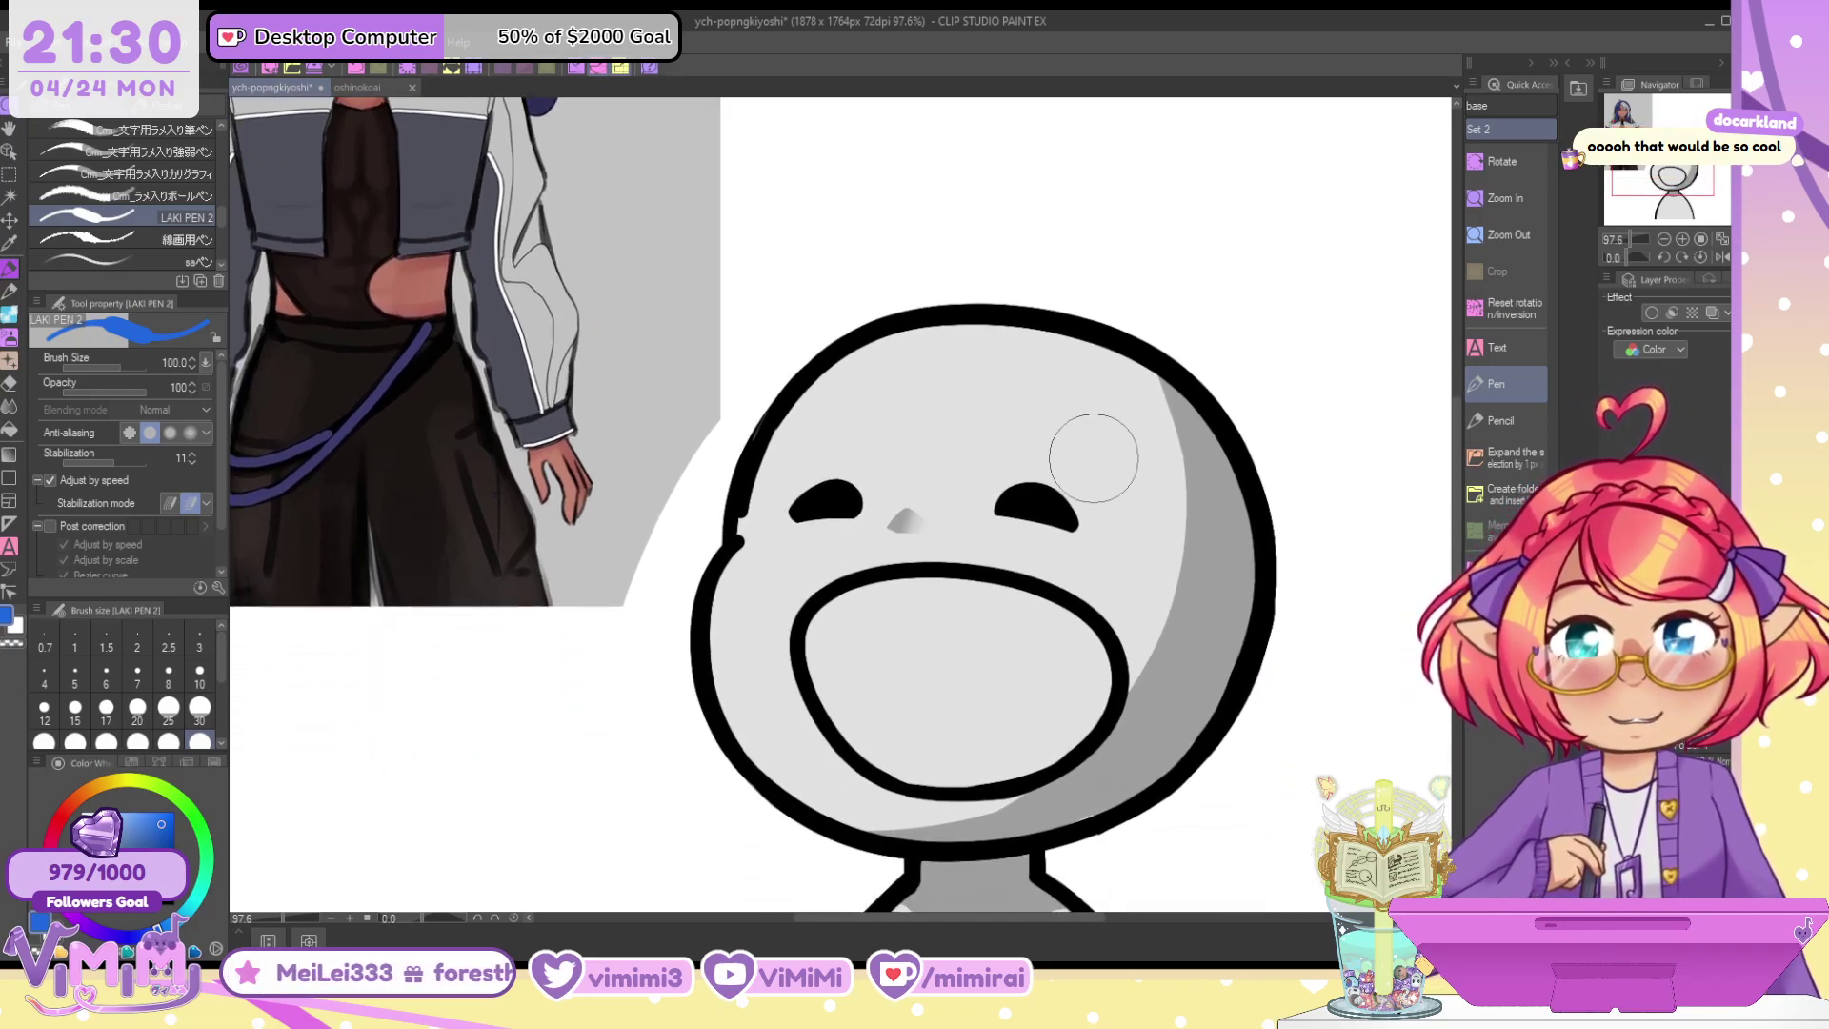
key("bracketleft")
key("bracketleft")
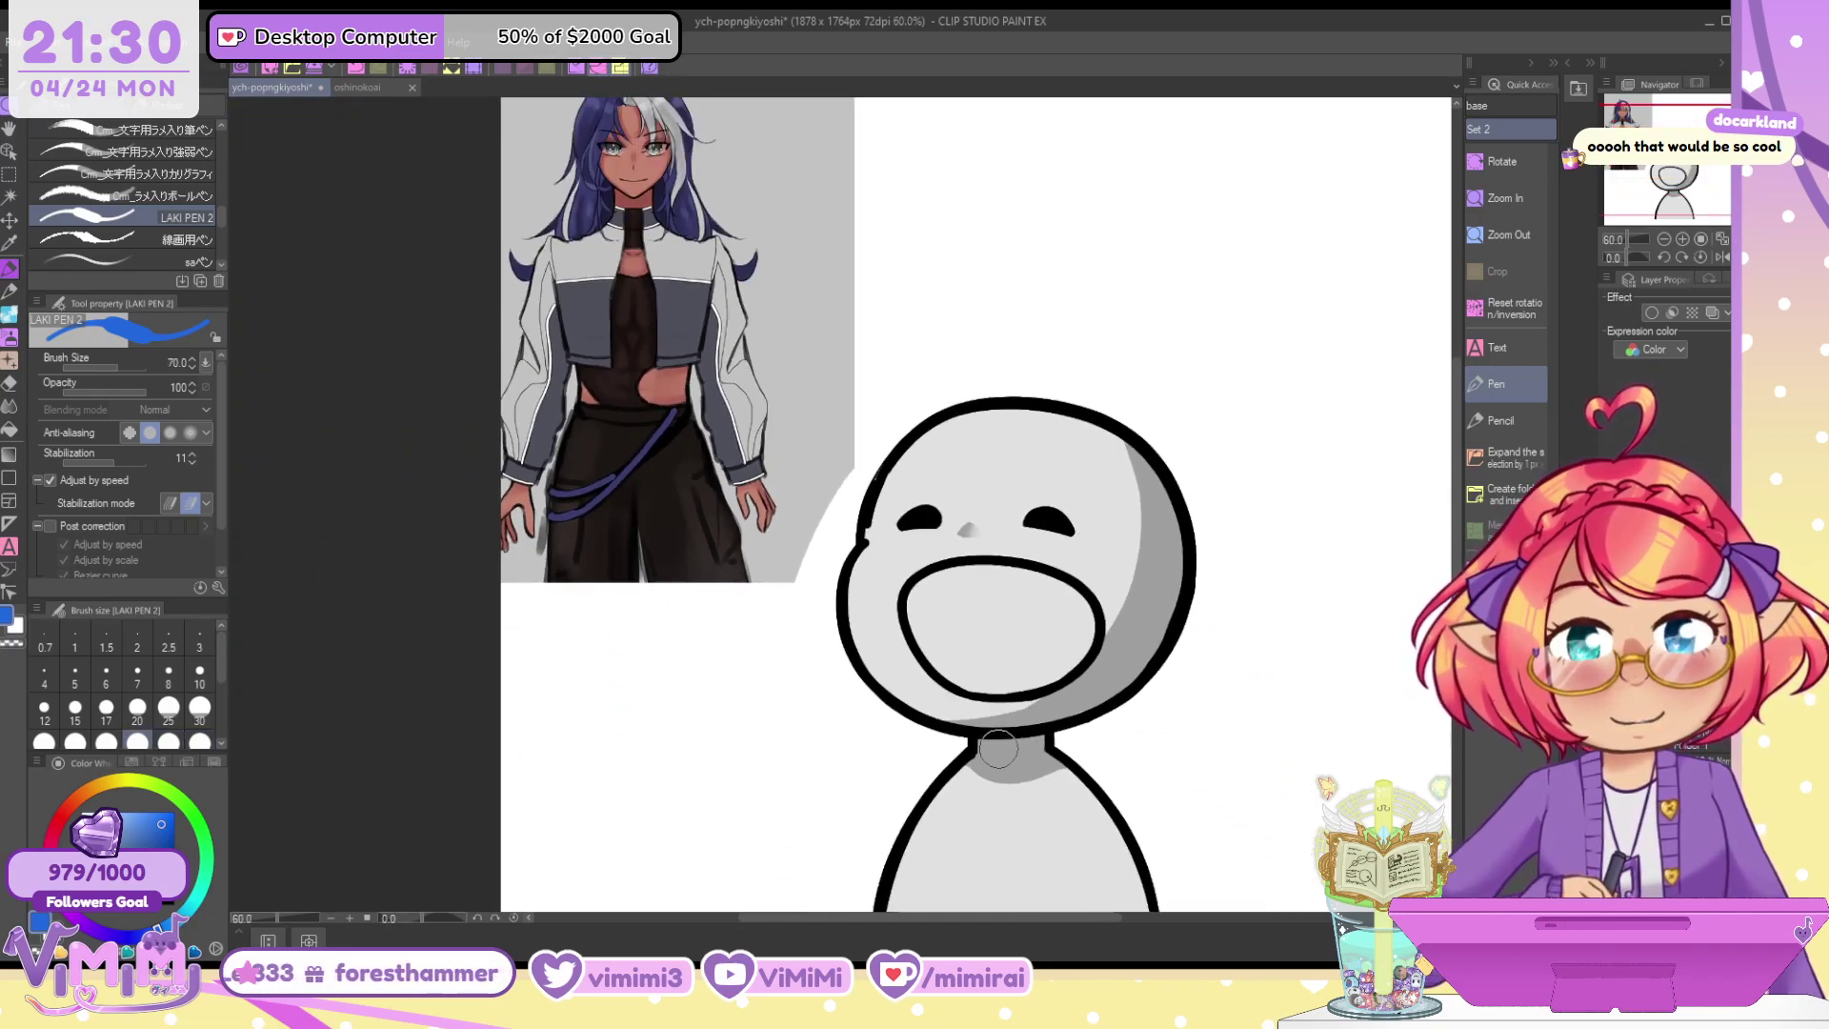
Move the character reference picture down so it sits beside the base's head and body
key("k")
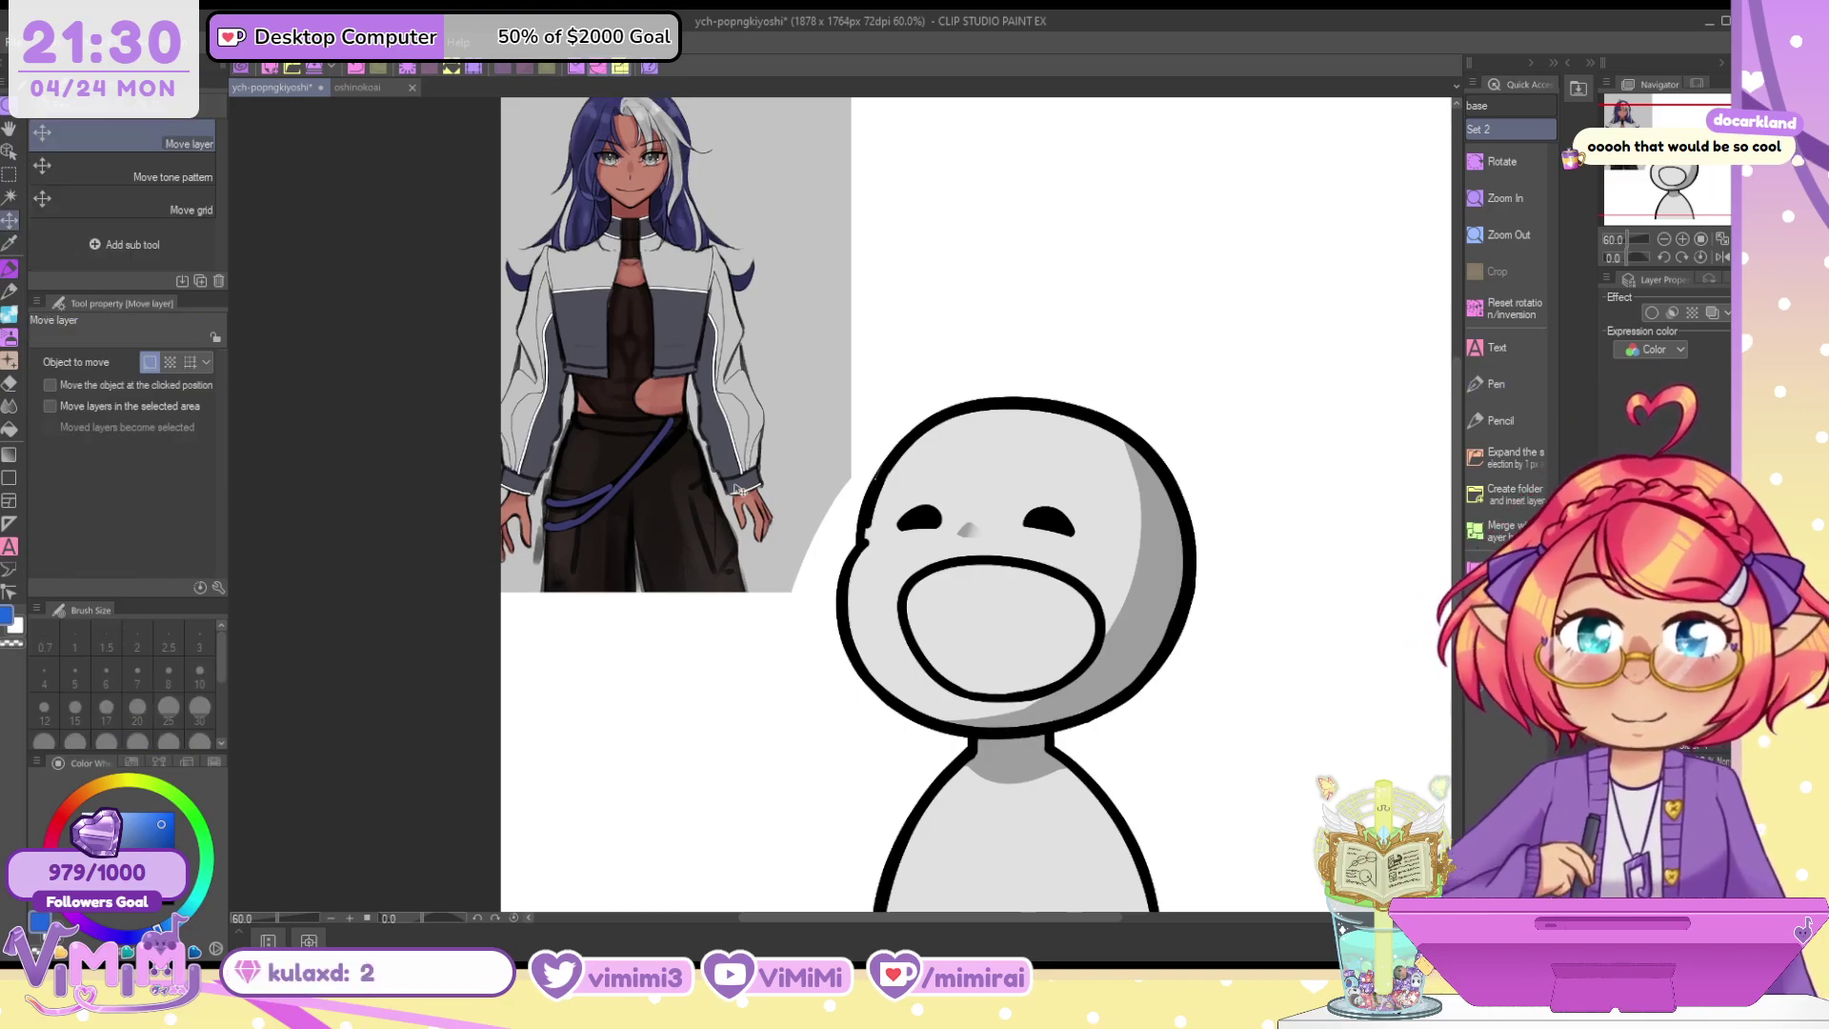
left_click_drag(746, 448, 678, 590)
key("ctrl+plus")
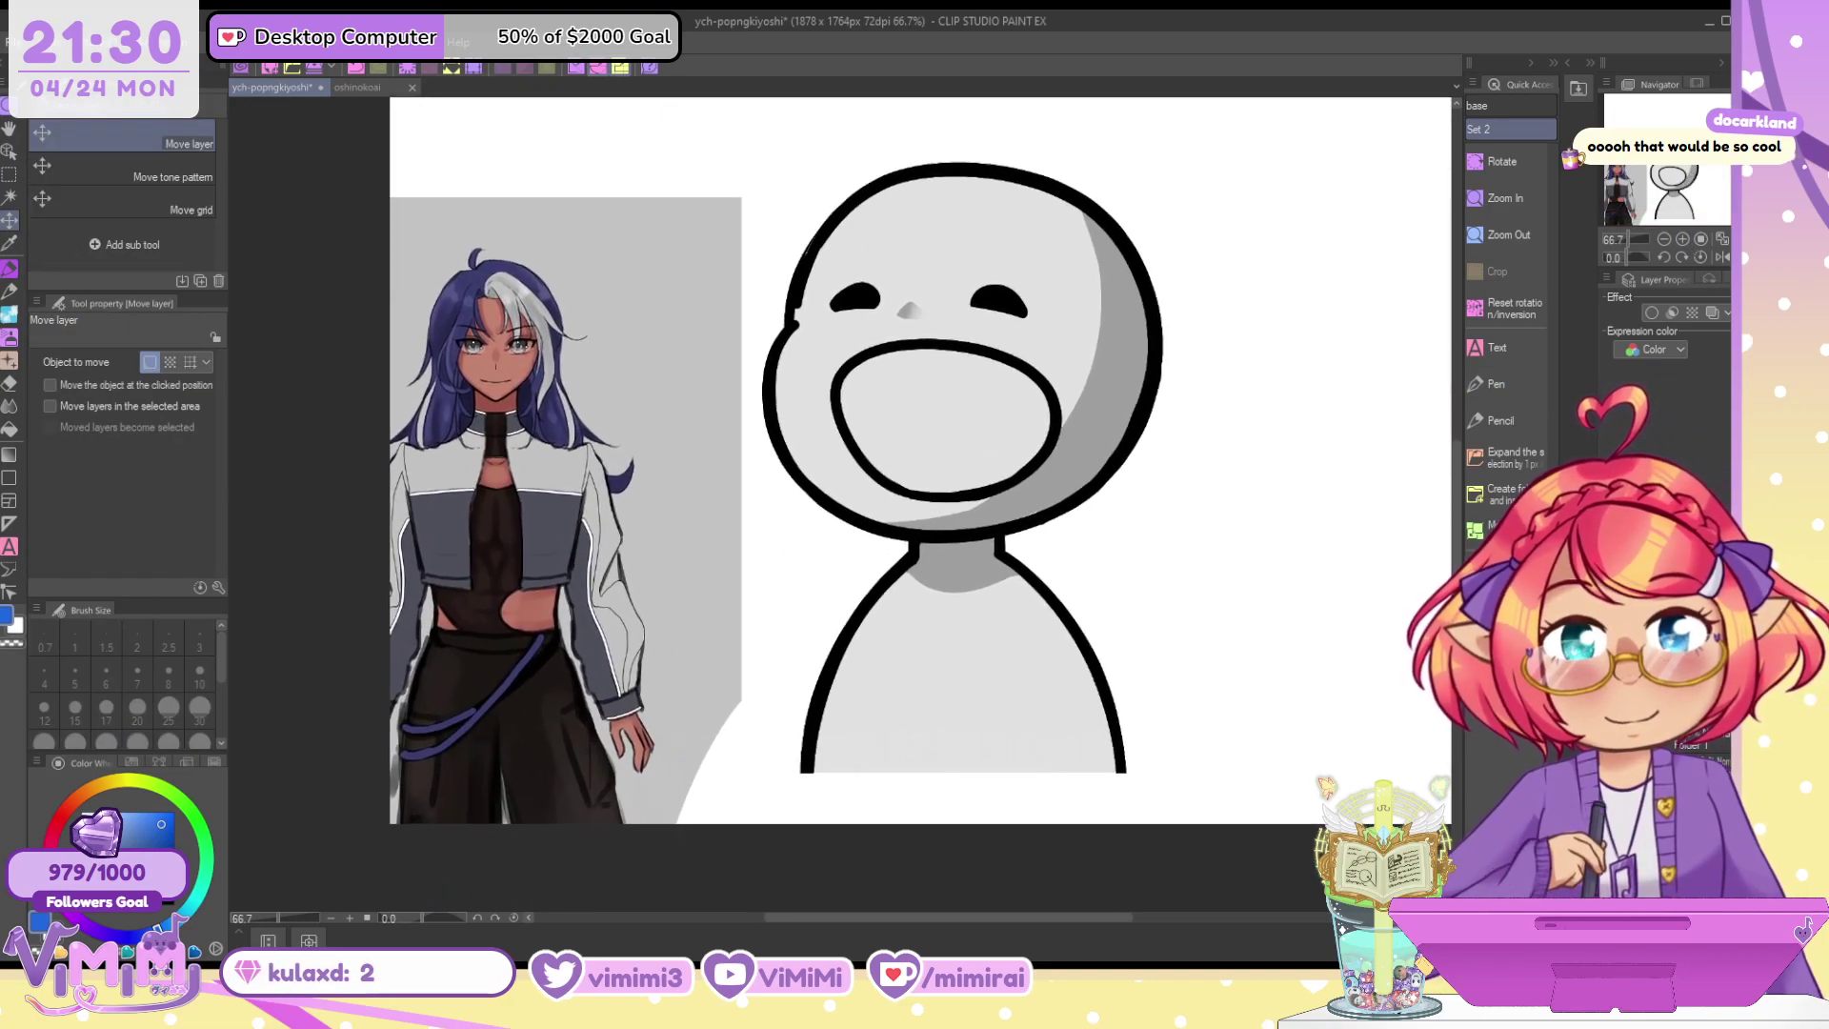
Sketch the collar line at the neck and the jacket's two front edges down the torso with blue LAKI PEN 2 at size 60
left_click(9, 270)
scroll(905, 529, "up", 2)
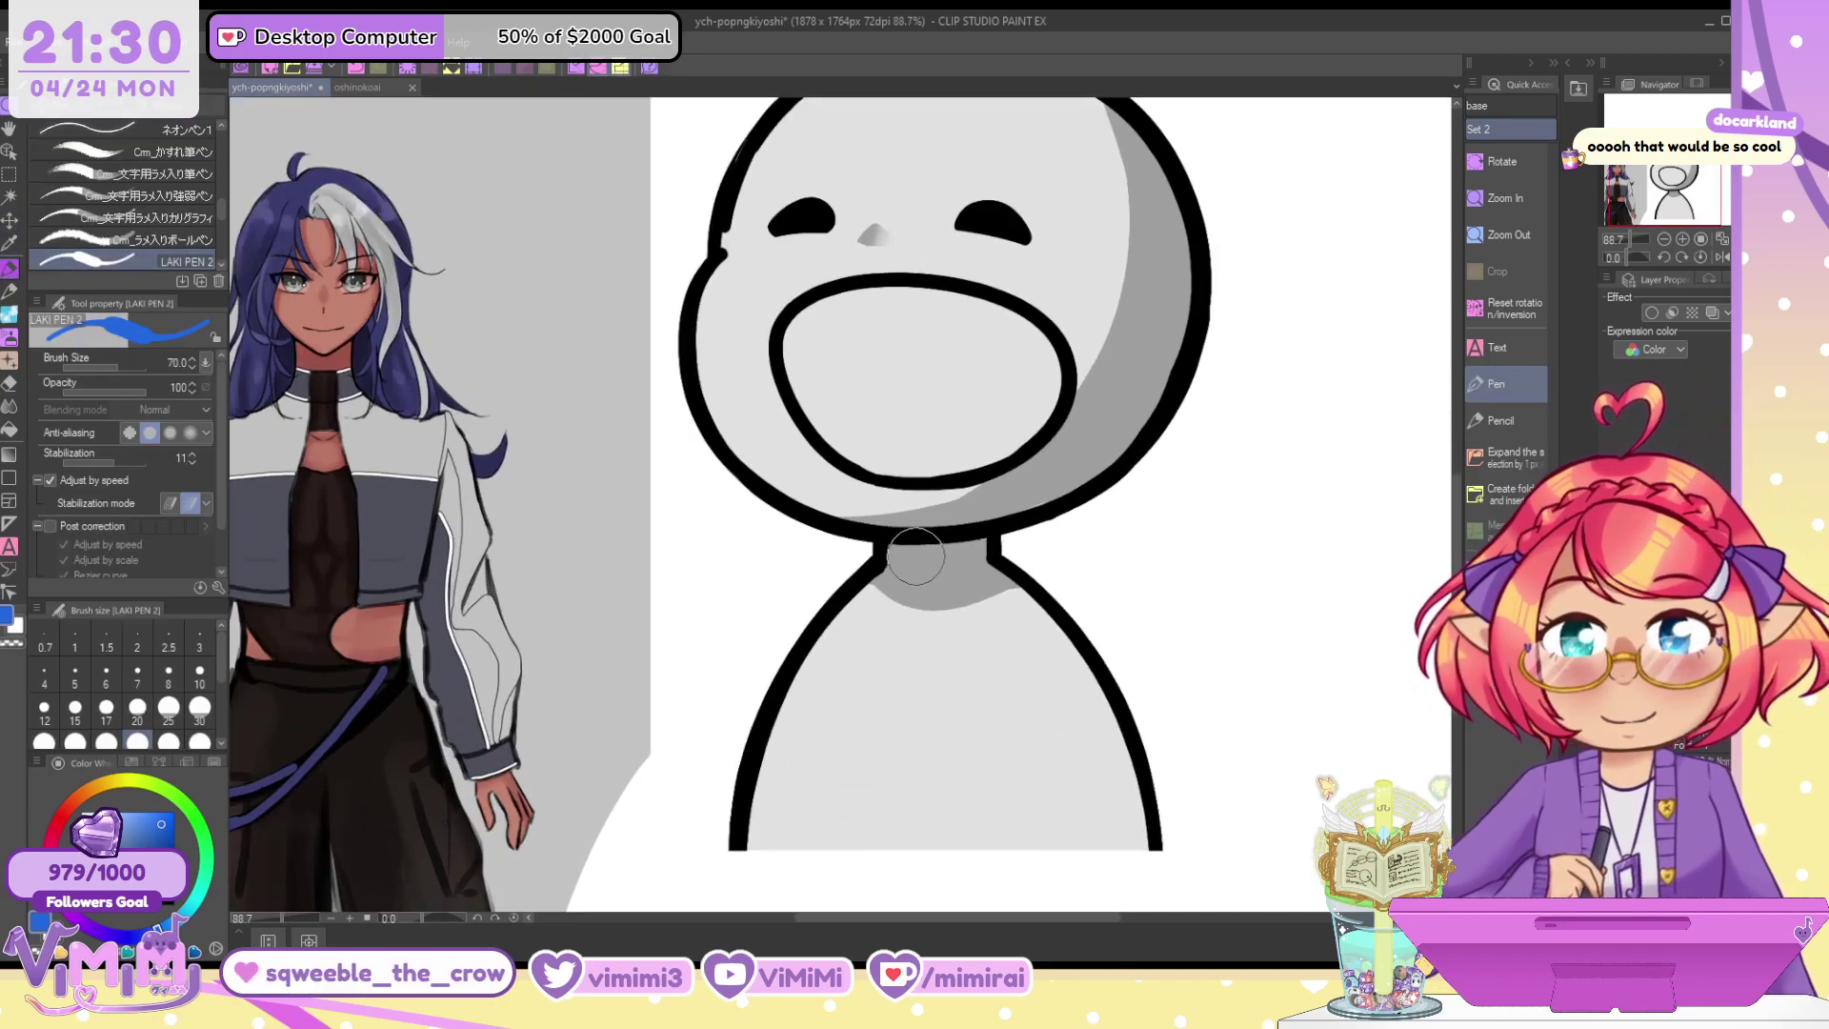
key("[")
mouse_move(875, 552)
left_mouse_down()
mouse_move(908, 637)
mouse_move(855, 892)
left_mouse_up()
key("ctrl+z")
left_click_drag(907, 560, 854, 893)
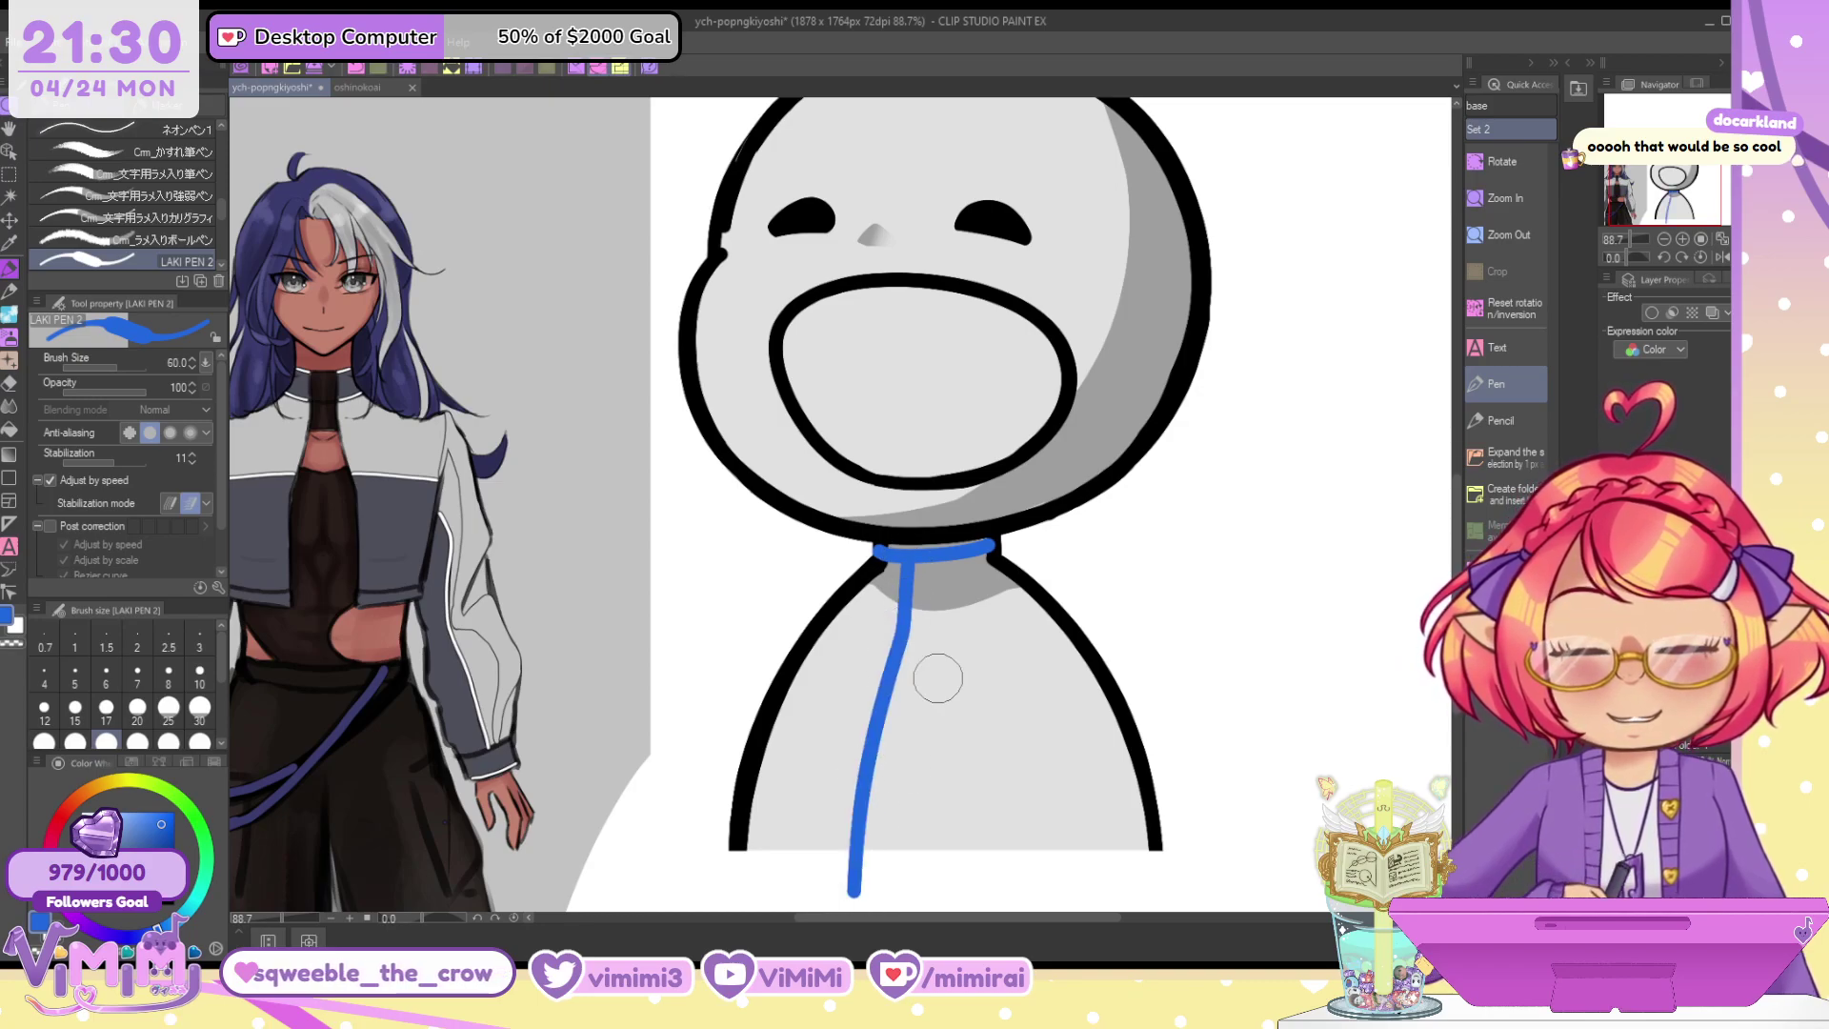
left_click_drag(956, 560, 964, 900)
key("ctrl+z")
left_click_drag(953, 553, 964, 900)
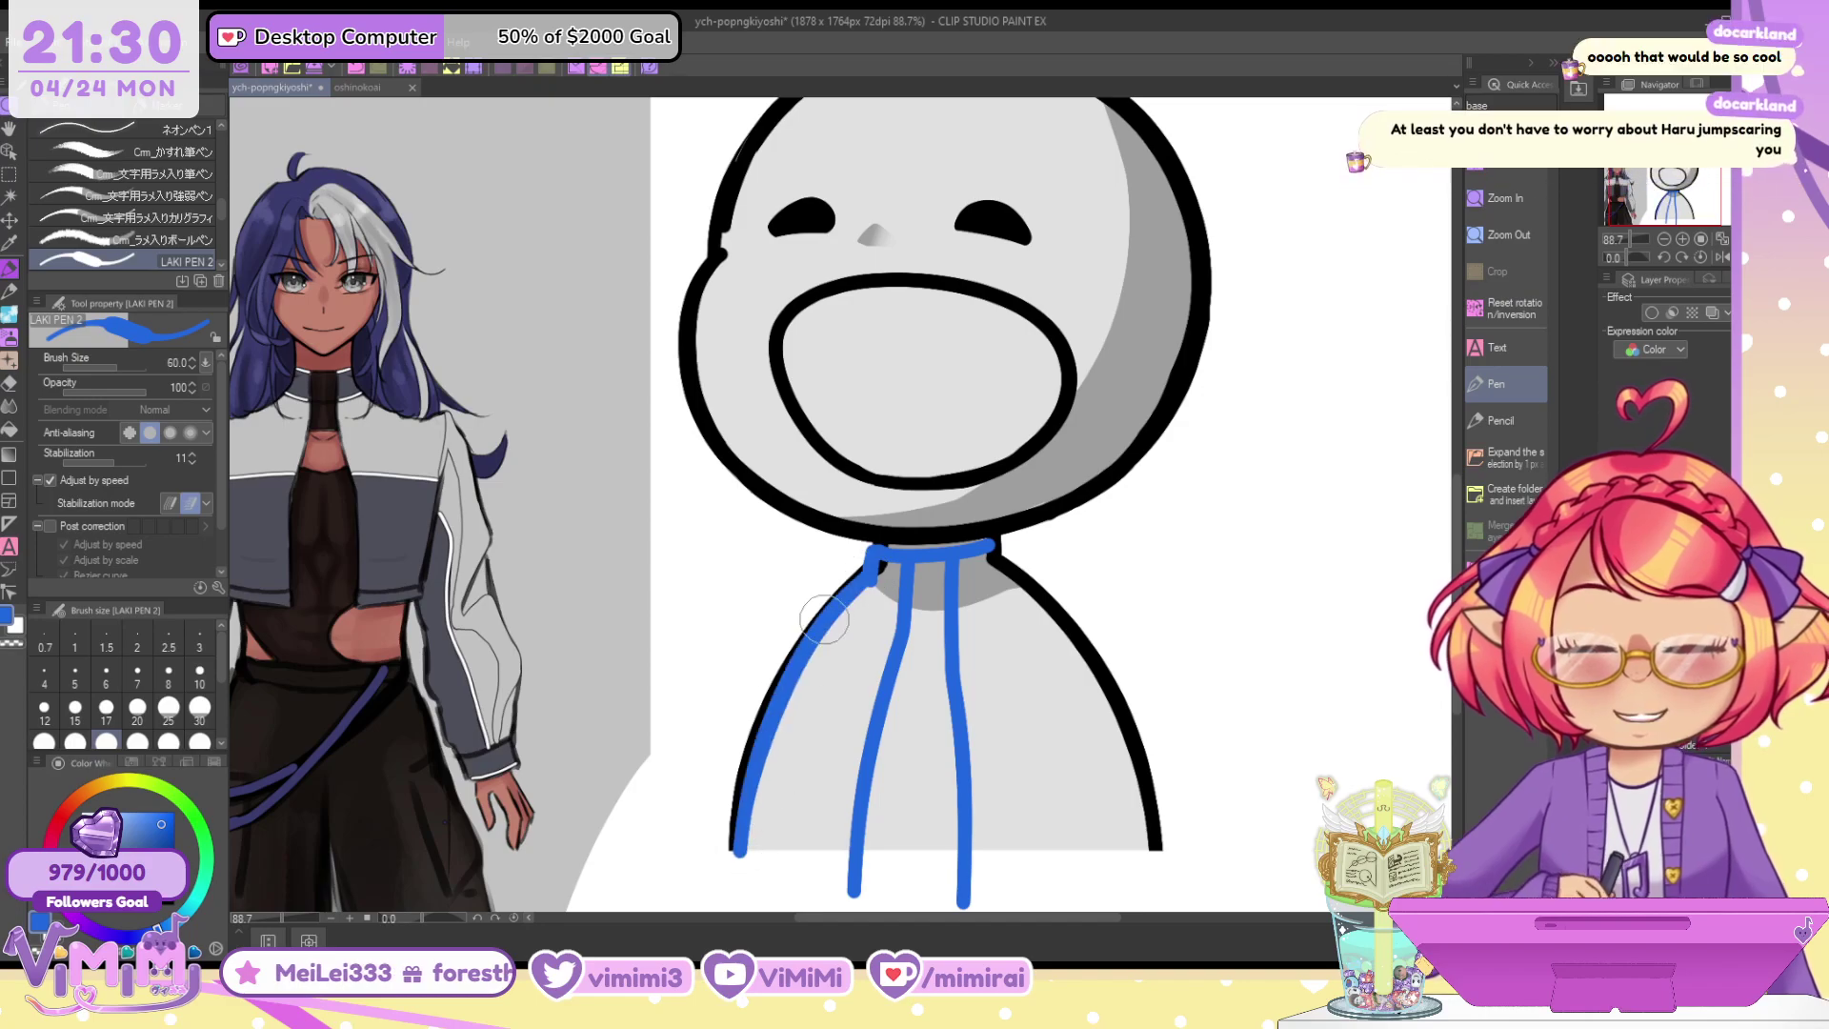
Trace the jacket's outer outline in blue along both shoulders and arms of the base body
left_click_drag(875, 555, 739, 851)
left_click_drag(848, 583, 735, 850)
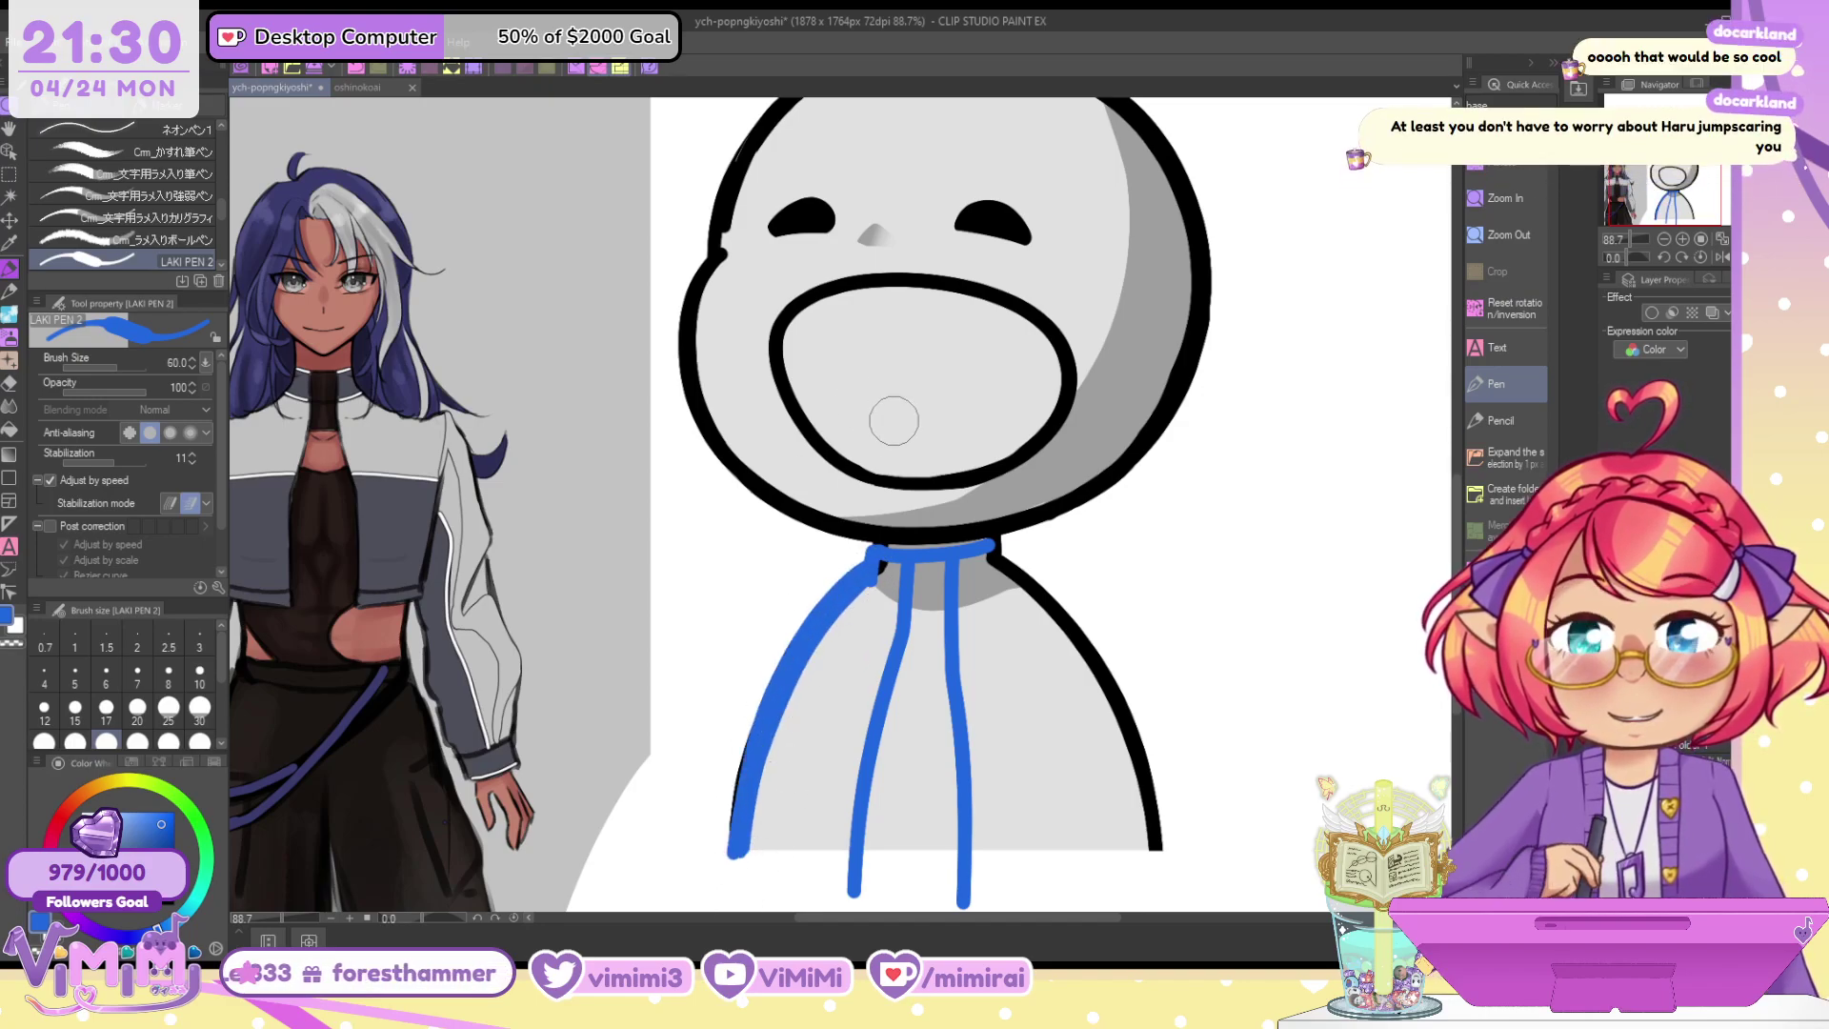
left_click_drag(993, 556, 1155, 865)
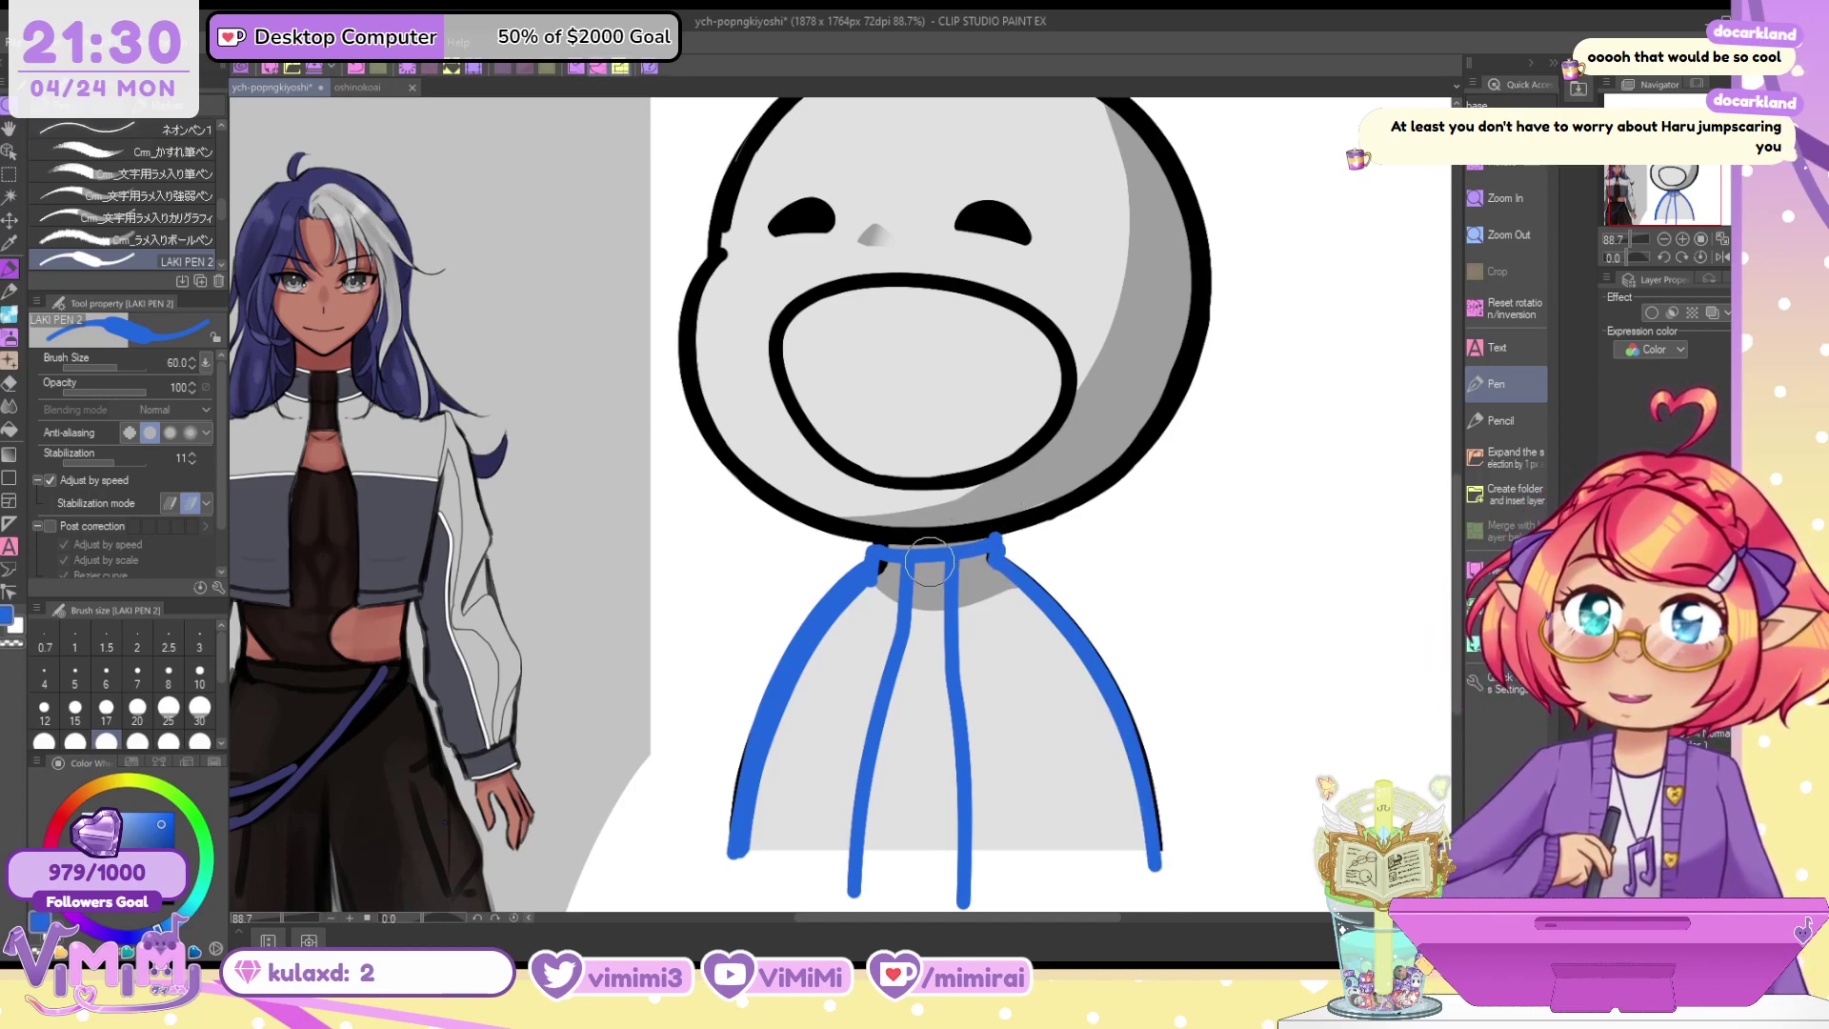
Sketch the collar's curved double lower edge on both sides of the jacket opening, reducing the brush size to 50
mouse_move(875, 588)
left_mouse_down()
mouse_move(958, 581)
mouse_move(962, 596)
mouse_move(1008, 575)
left_mouse_up()
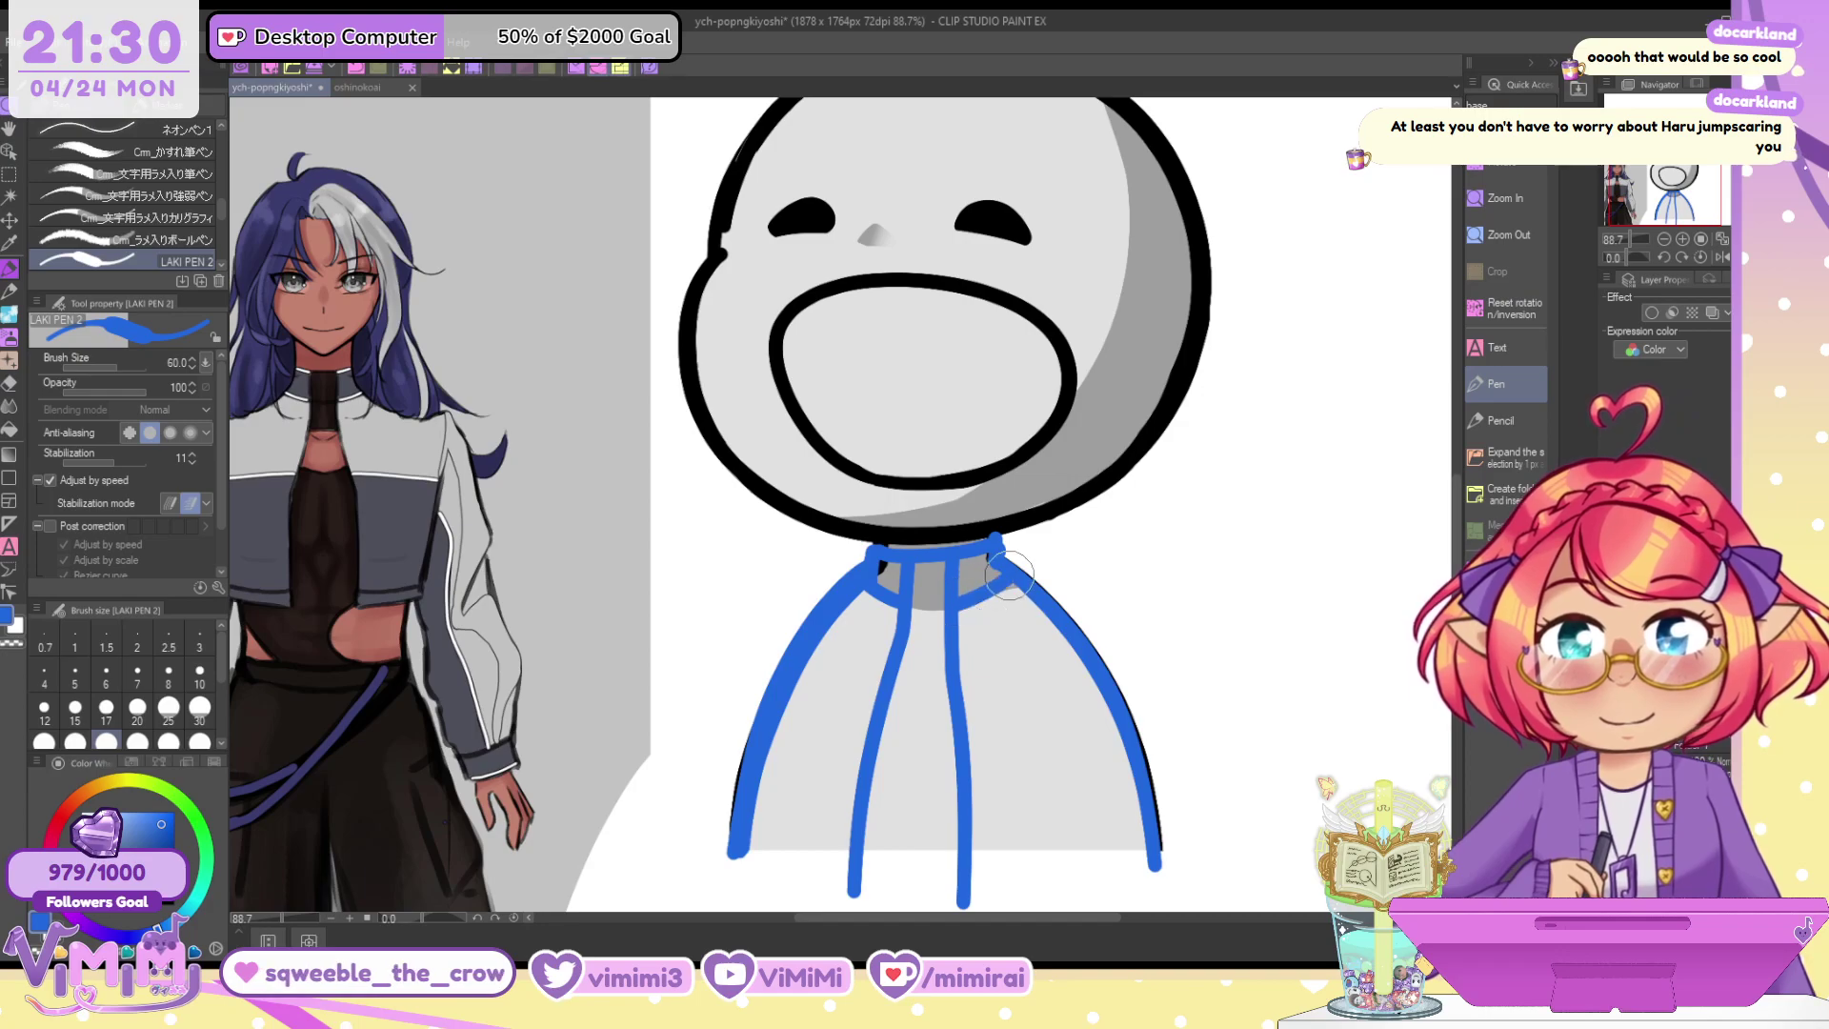
key("[")
mouse_move(858, 595)
left_mouse_down()
mouse_move(913, 603)
mouse_move(913, 624)
mouse_move(1027, 585)
left_mouse_up()
key("ctrl+z")
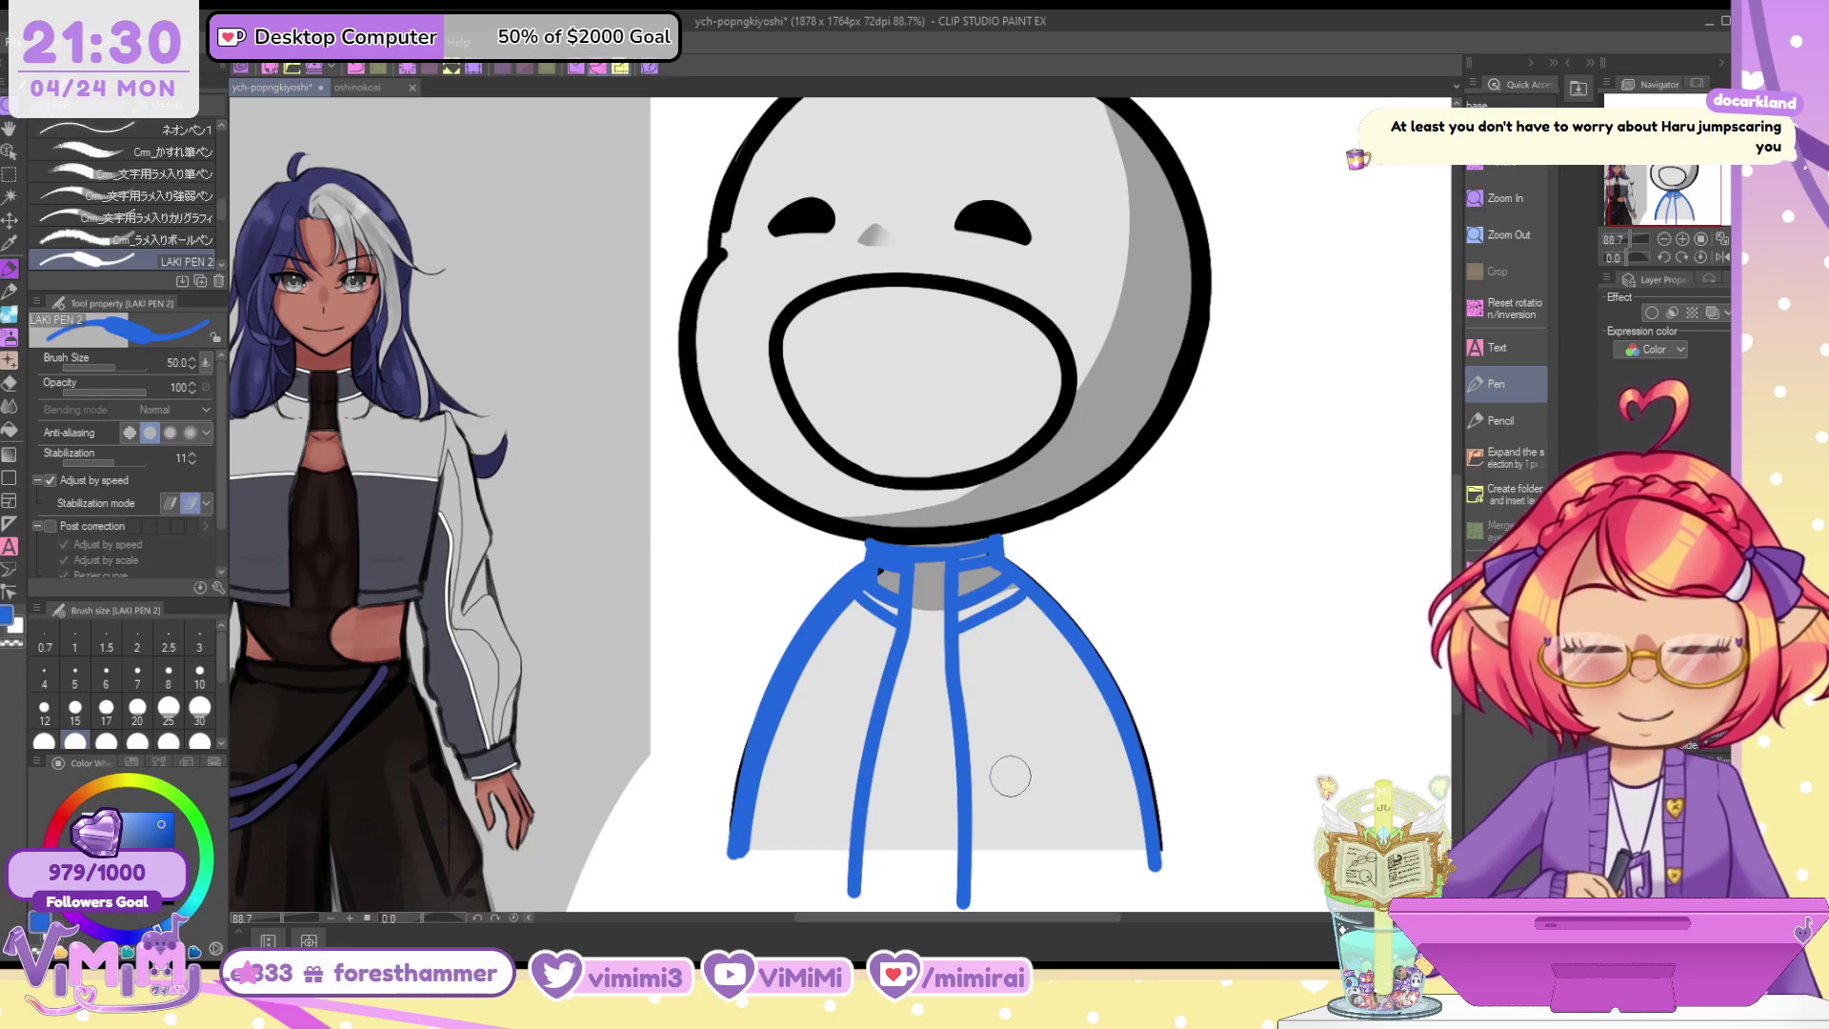
Draw a double horizontal band across each lower jacket front and two short lines across the chest opening between them
left_click_drag(969, 786, 1133, 767)
left_click_drag(969, 810, 1133, 781)
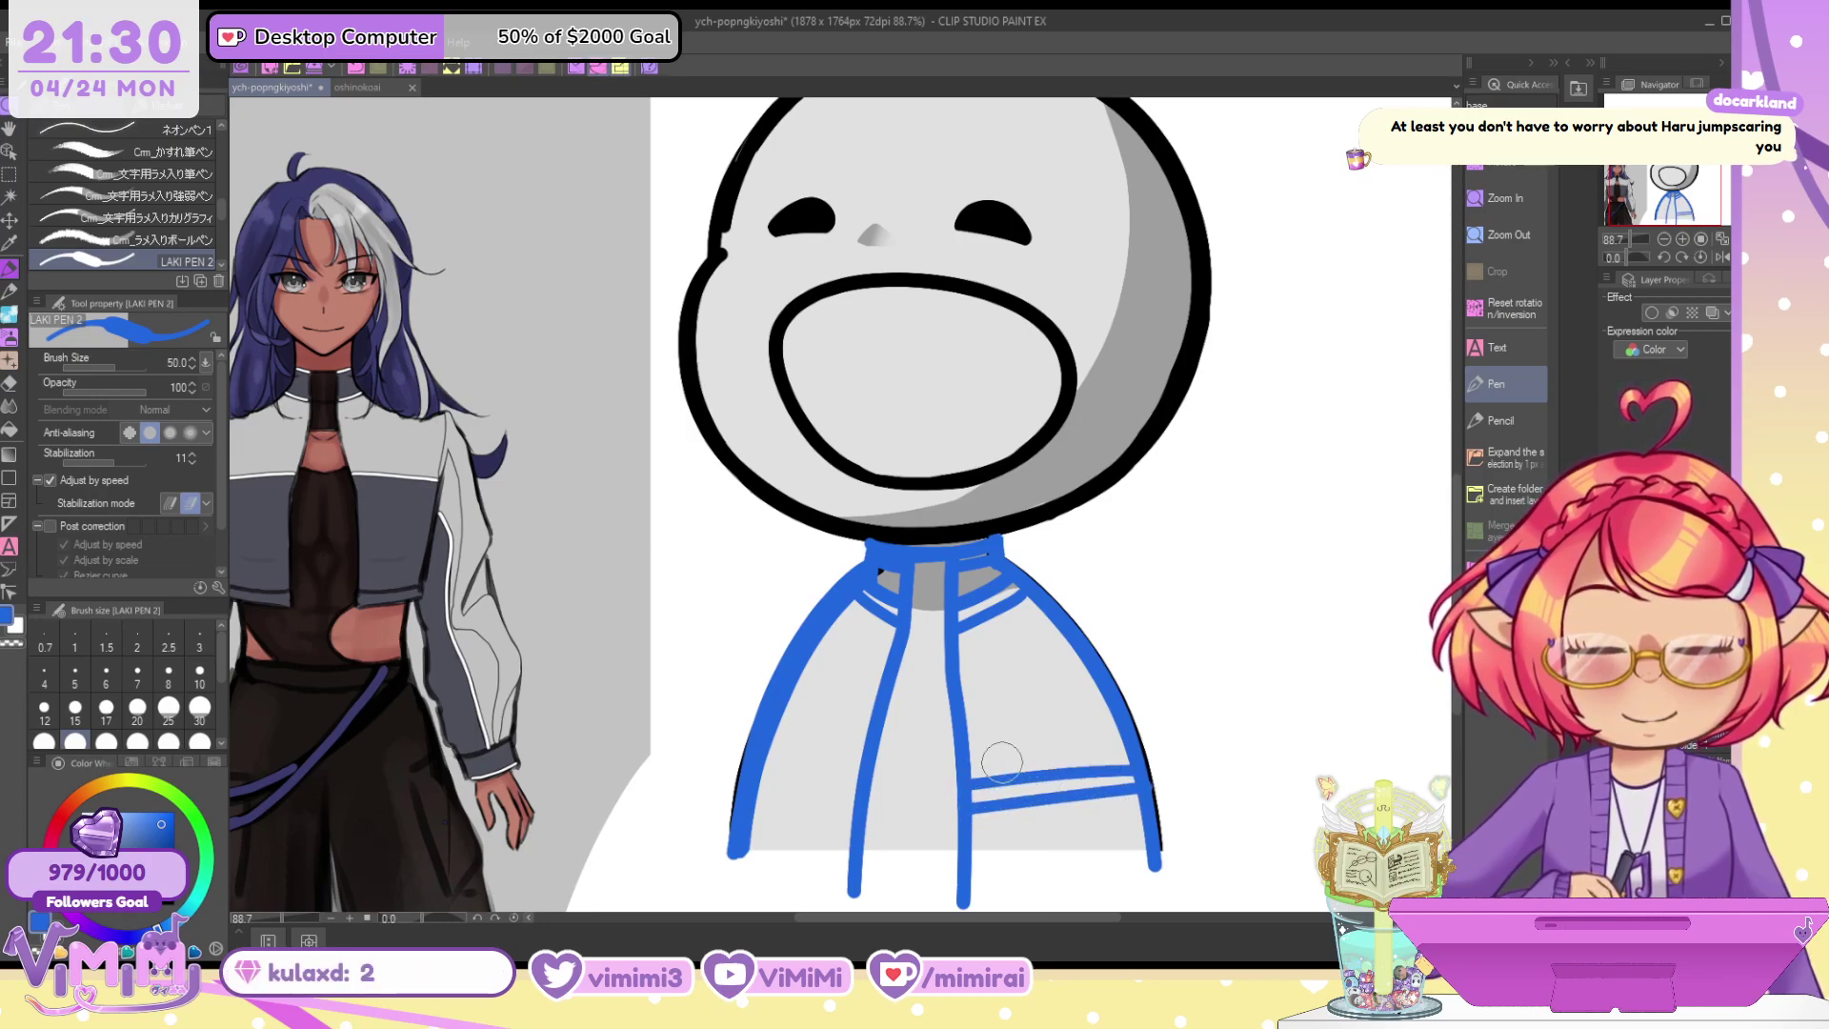
left_click_drag(765, 762, 874, 774)
left_click_drag(753, 791, 857, 796)
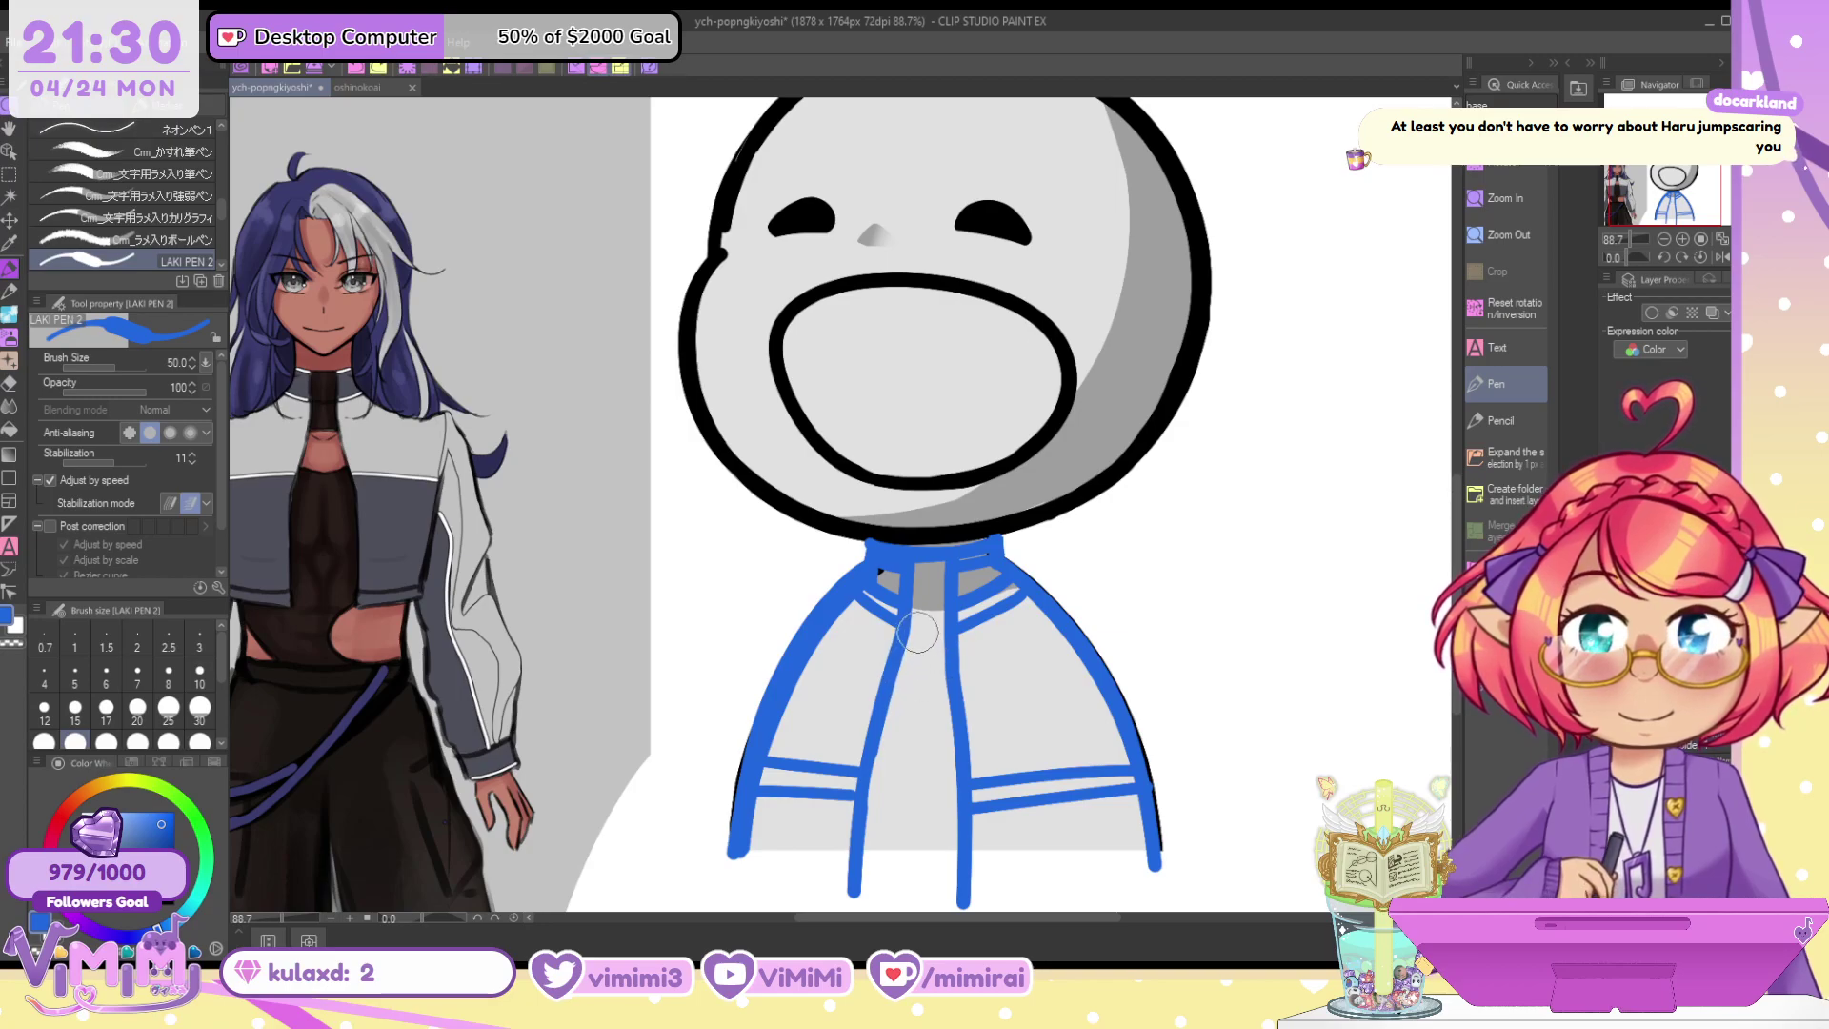
left_click_drag(903, 653, 946, 651)
left_click_drag(886, 711, 952, 717)
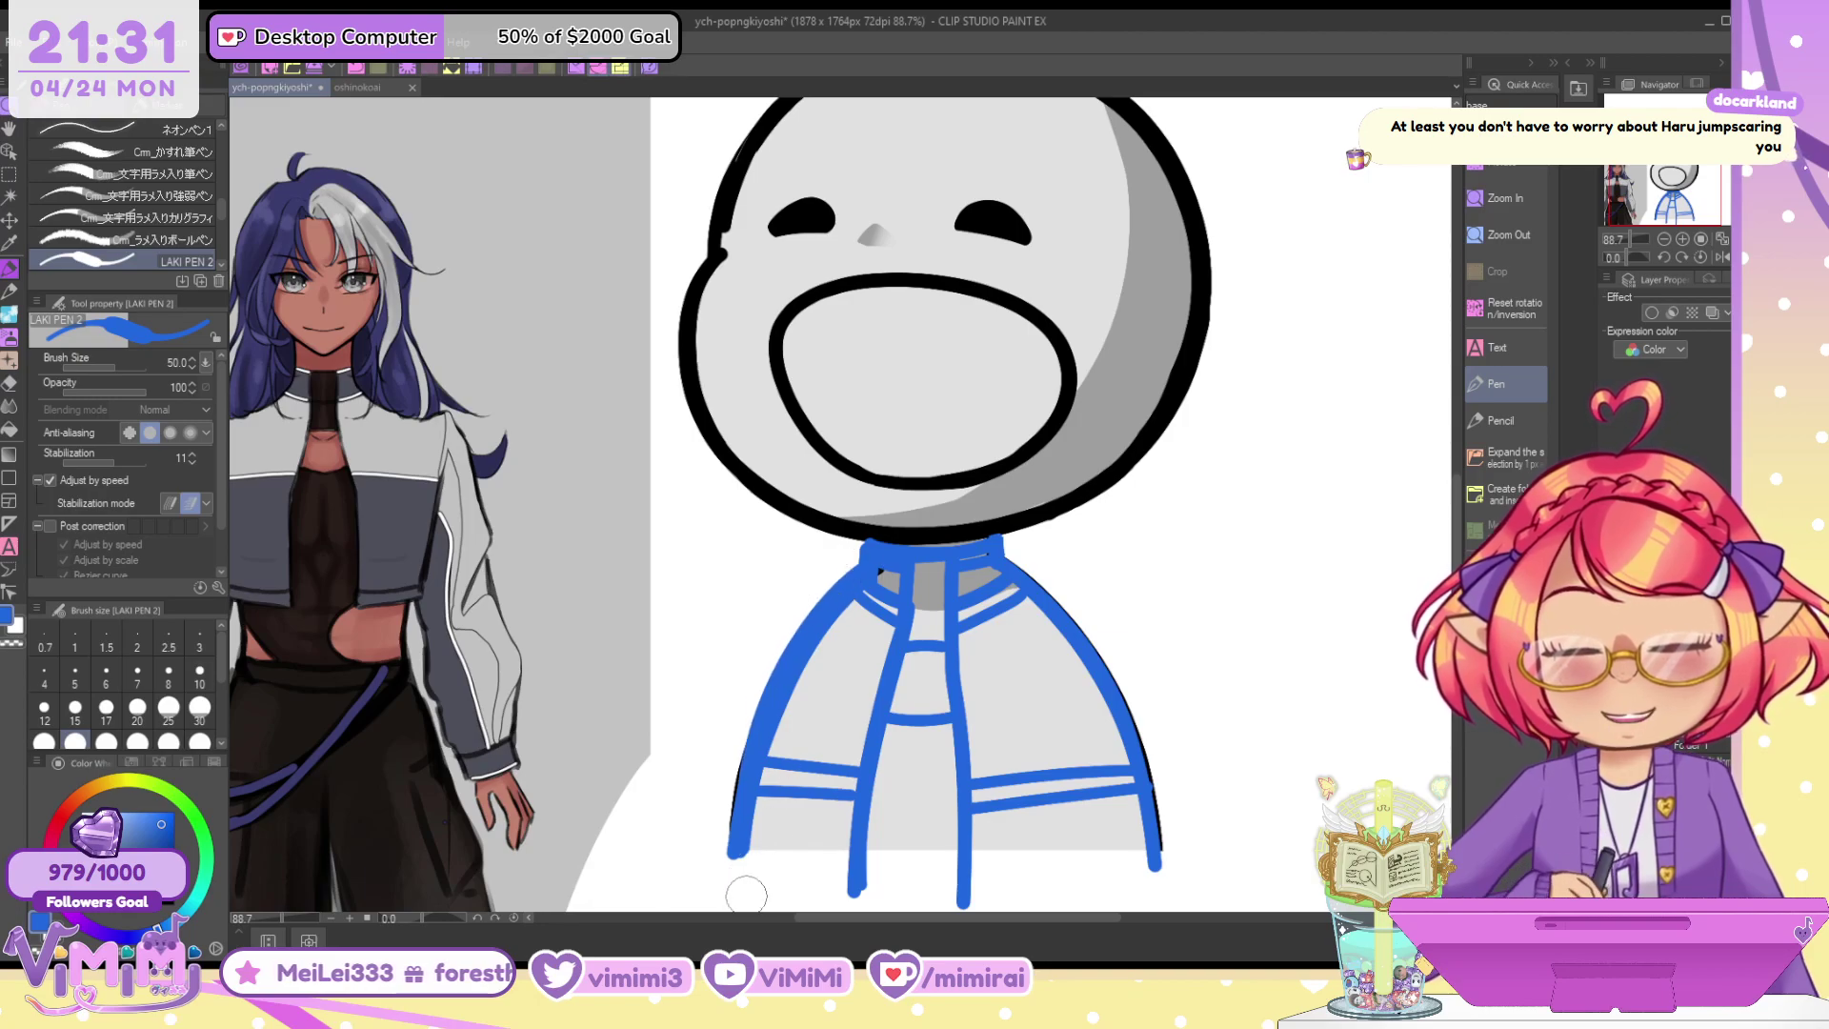
Redraw the jacket's outer outline in blue down both arms past the base body's lower edge, using brush size 60 for the right arm
key("ctrl+z")
left_click_drag(861, 573, 733, 884)
left_click_drag(862, 573, 735, 870)
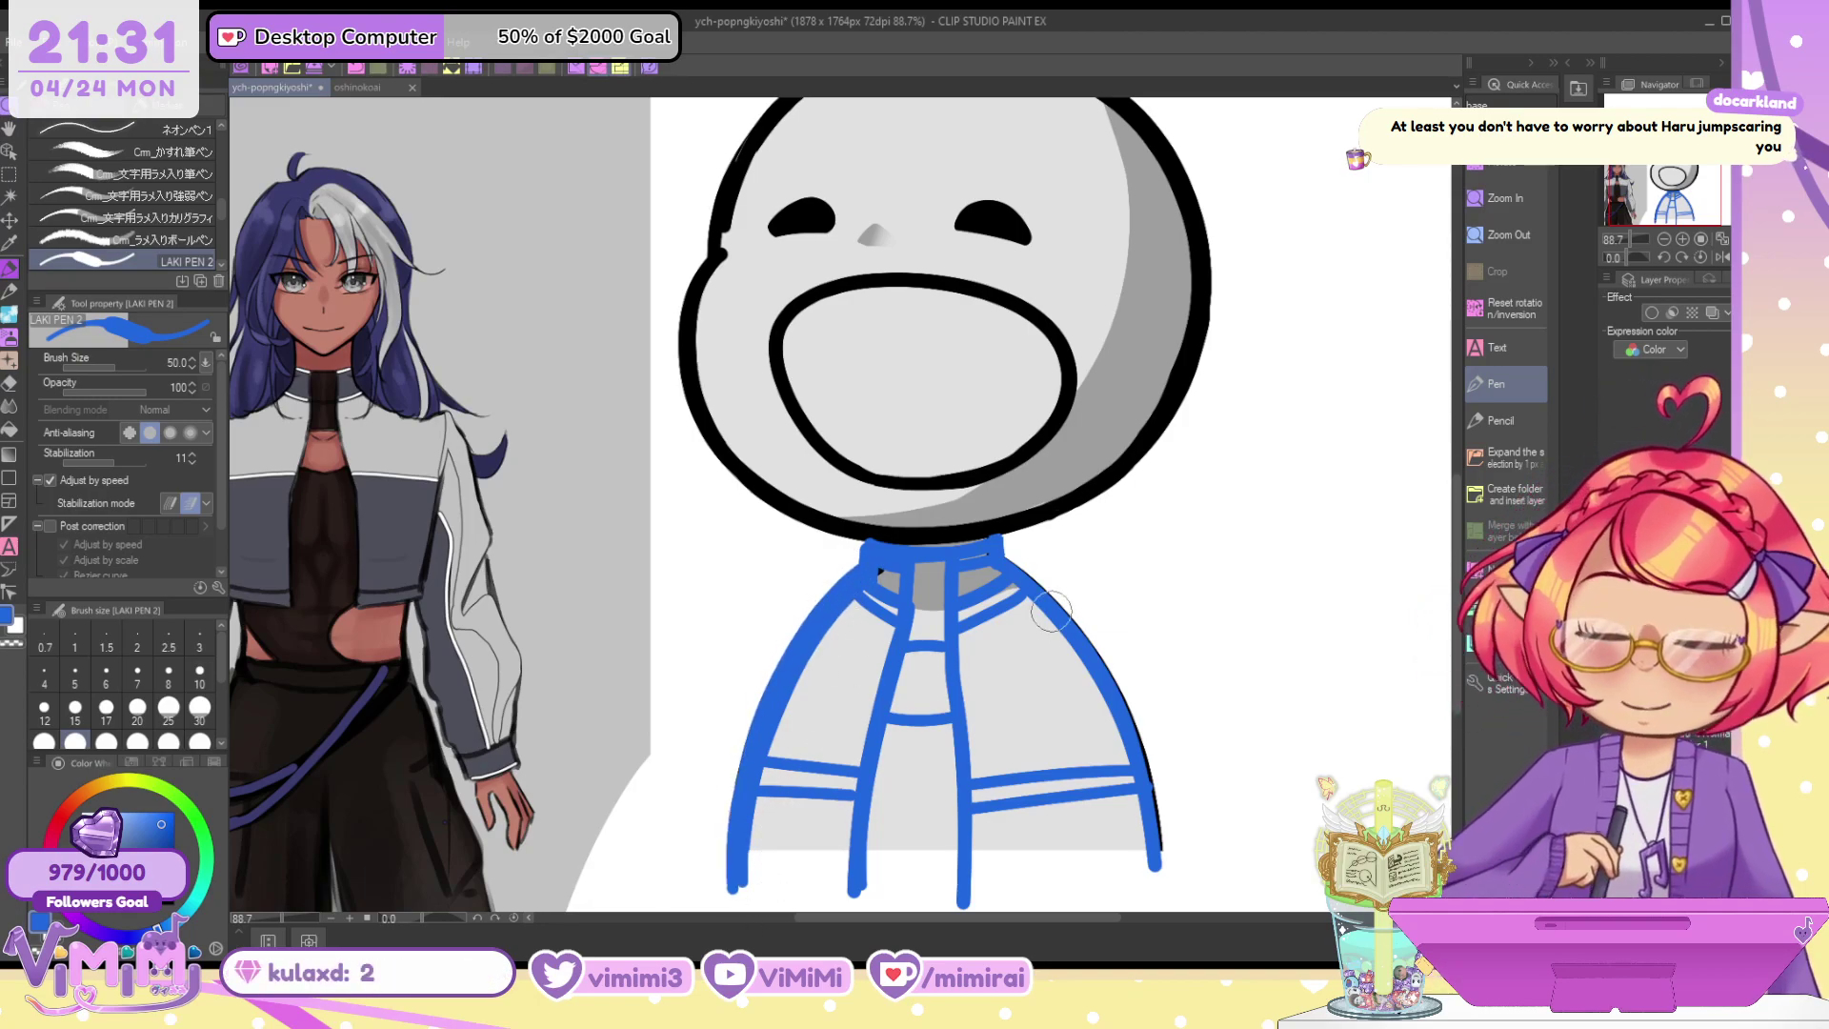
mouse_move(1025, 575)
left_mouse_down()
mouse_move(1114, 659)
mouse_move(1184, 872)
left_mouse_up()
key("ctrl+z")
key("]")
left_click_drag(1016, 572, 1164, 895)
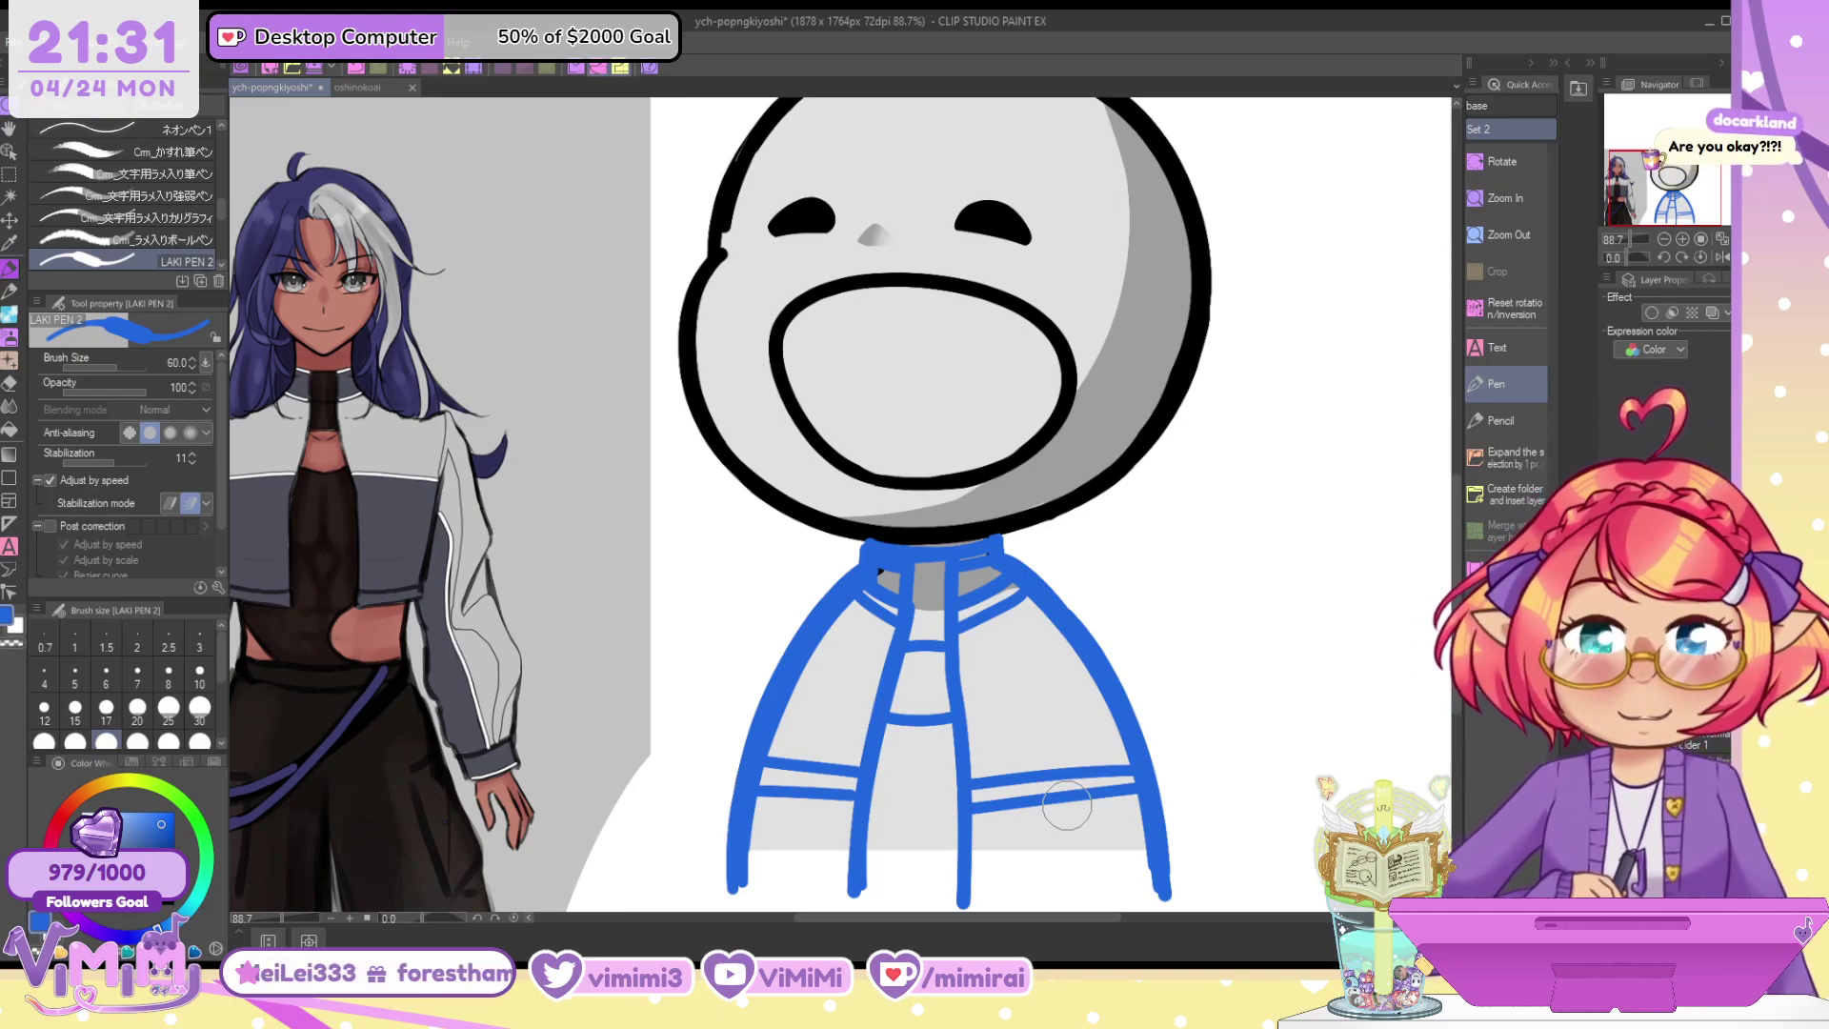
Switch the base to the small-smile face, then sketch a hairline arc across the forehead and a swept crown strand at brush size 50
left_click(1605, 747)
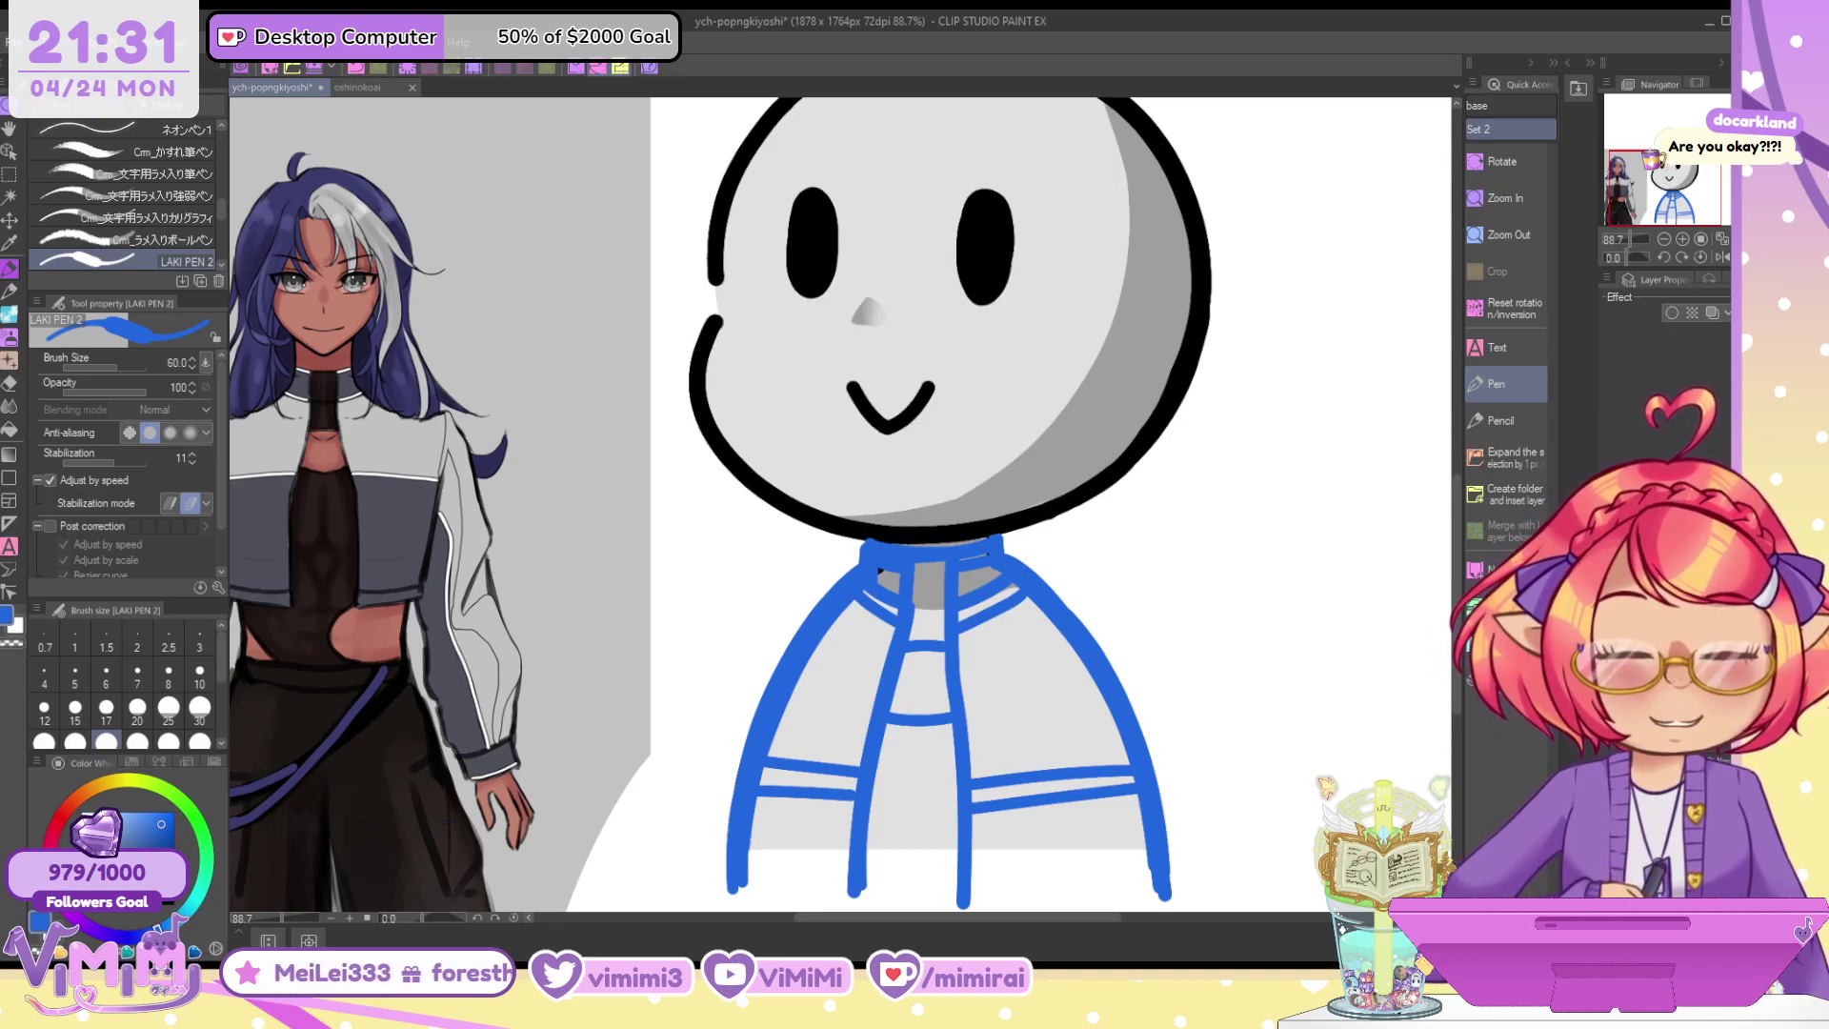
left_click_drag(1685, 183, 1682, 177)
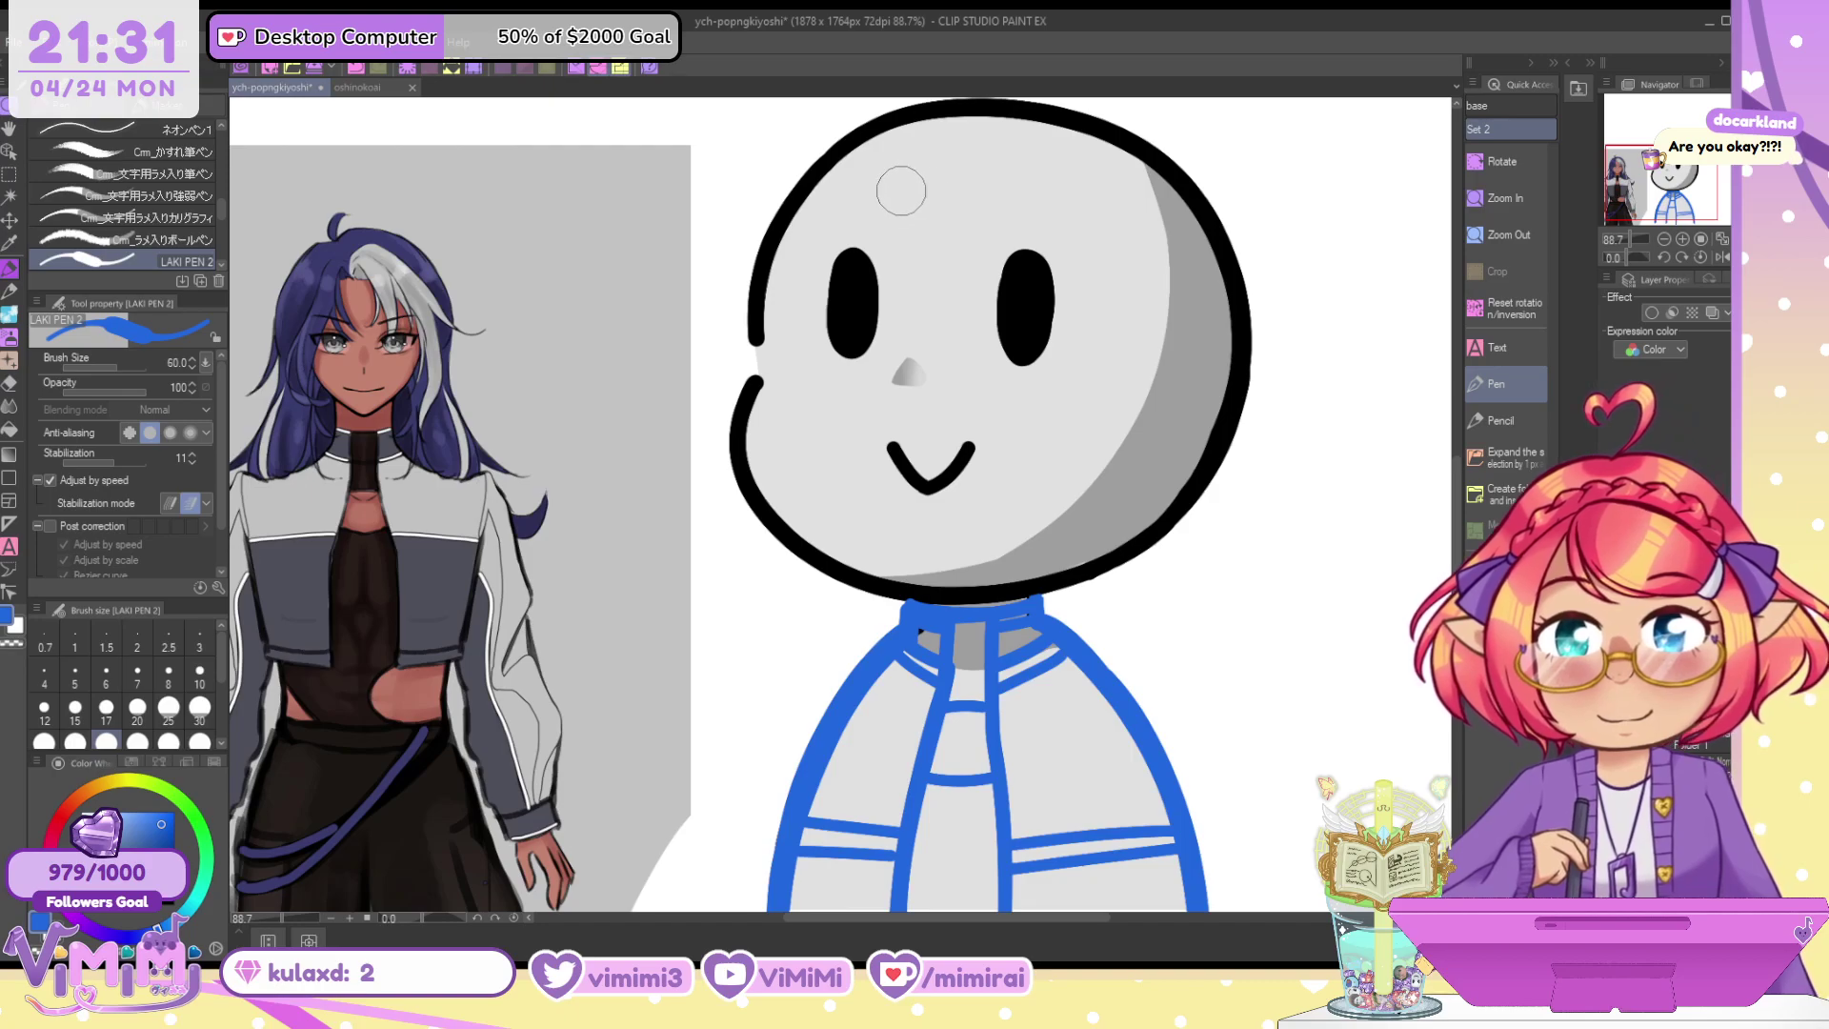
mouse_move(860, 203)
left_mouse_down()
mouse_move(931, 192)
mouse_move(1095, 258)
left_mouse_up()
key("[")
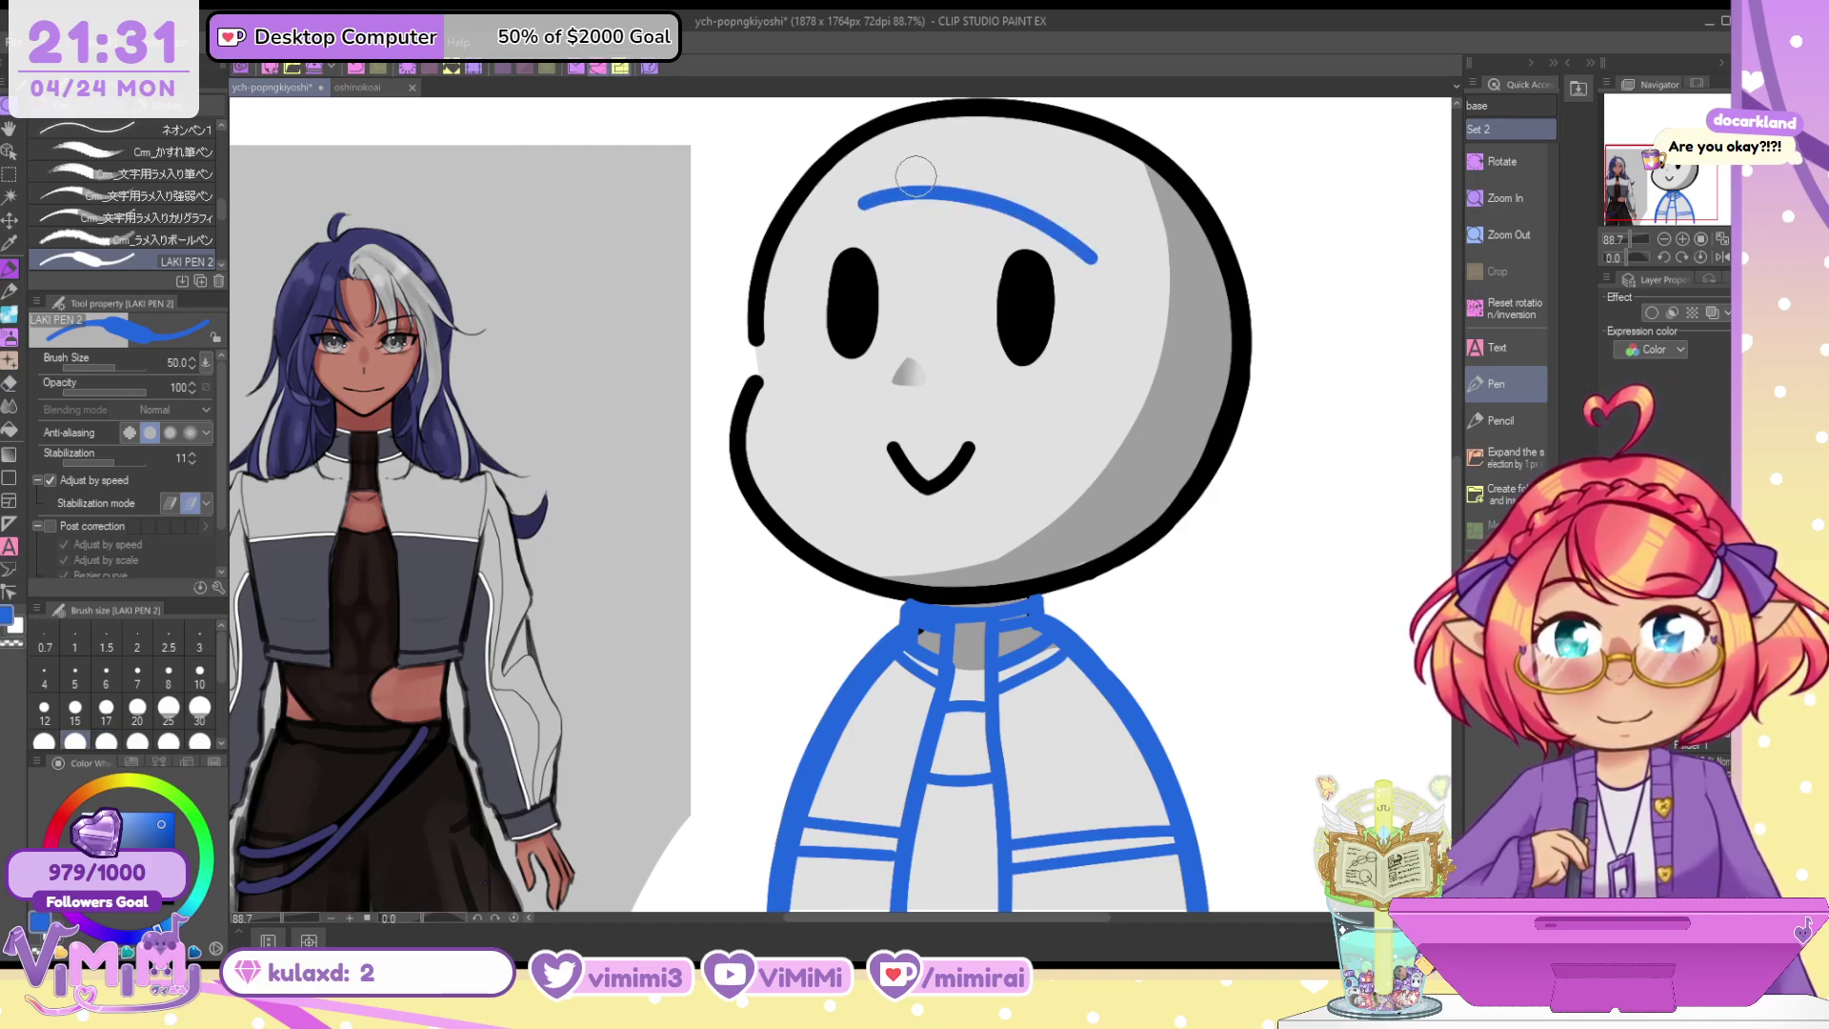
left_click_drag(917, 174, 1053, 156)
key("ctrl+z")
mouse_move(914, 172)
left_mouse_down()
mouse_move(972, 114)
mouse_move(1171, 345)
left_mouse_up()
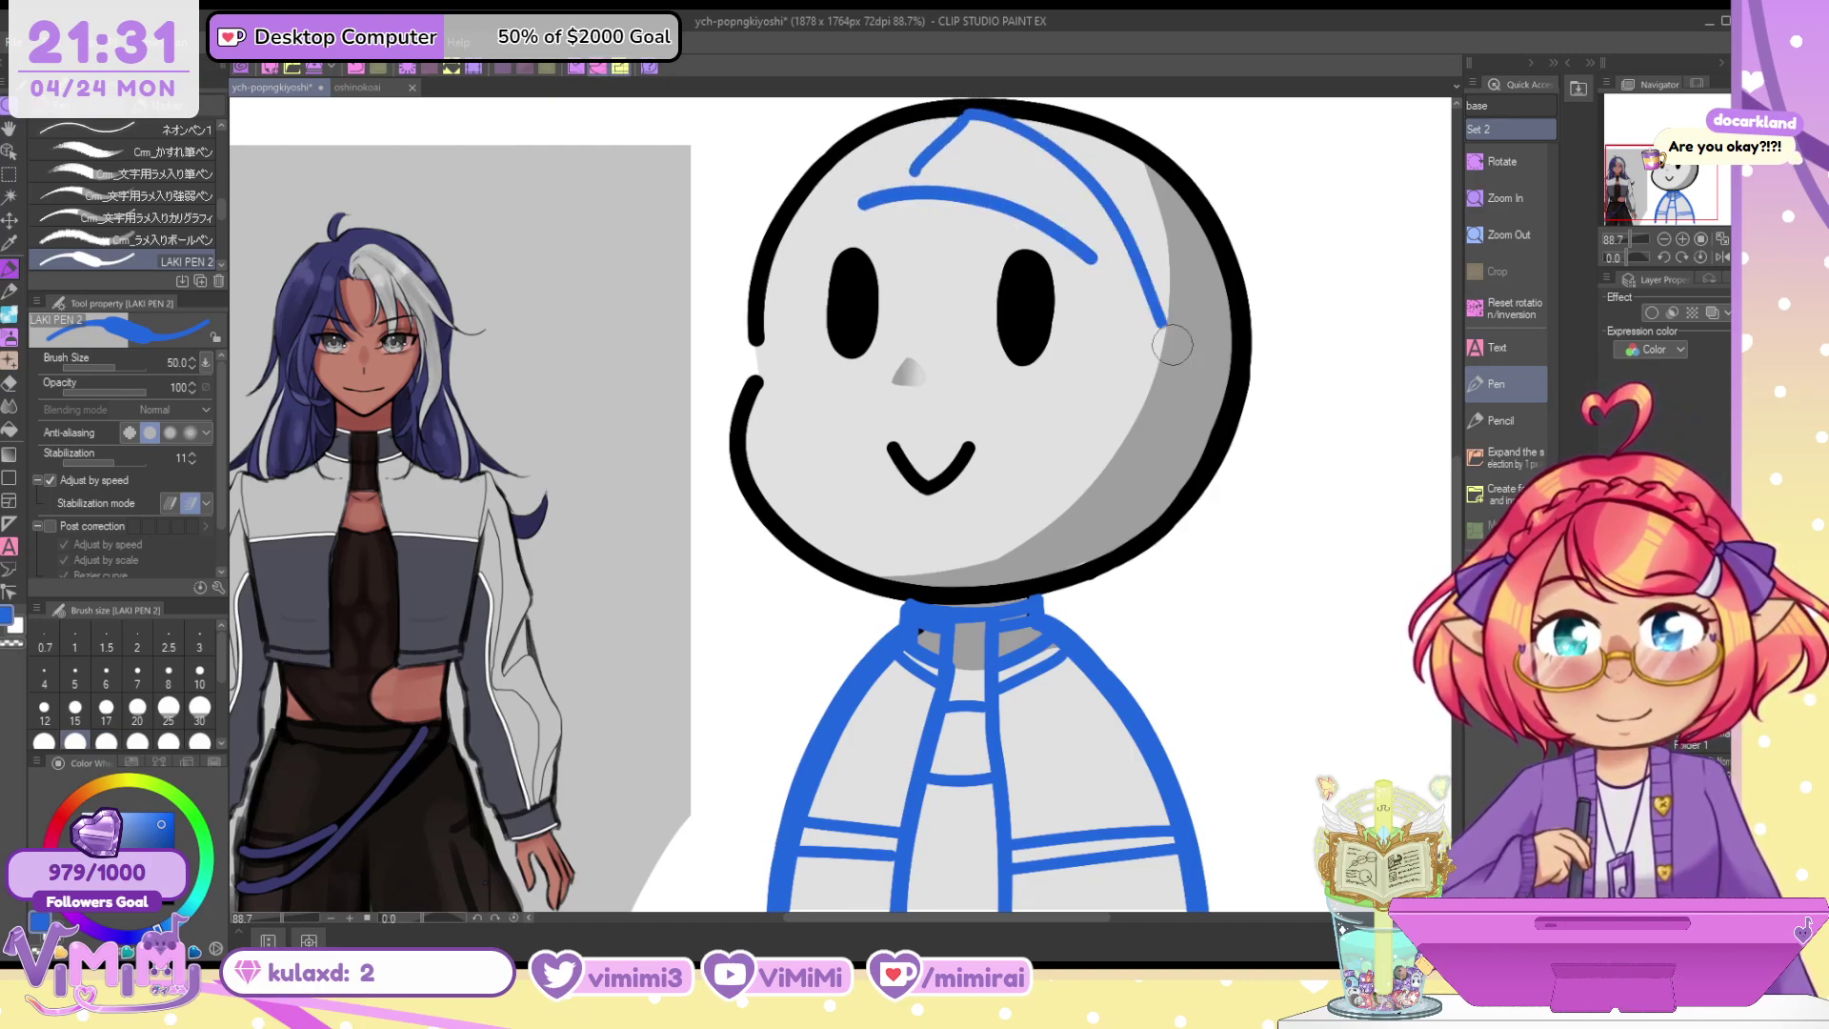
key("ctrl+z")
mouse_move(973, 114)
left_mouse_down()
mouse_move(1266, 332)
mouse_move(1163, 323)
left_mouse_up()
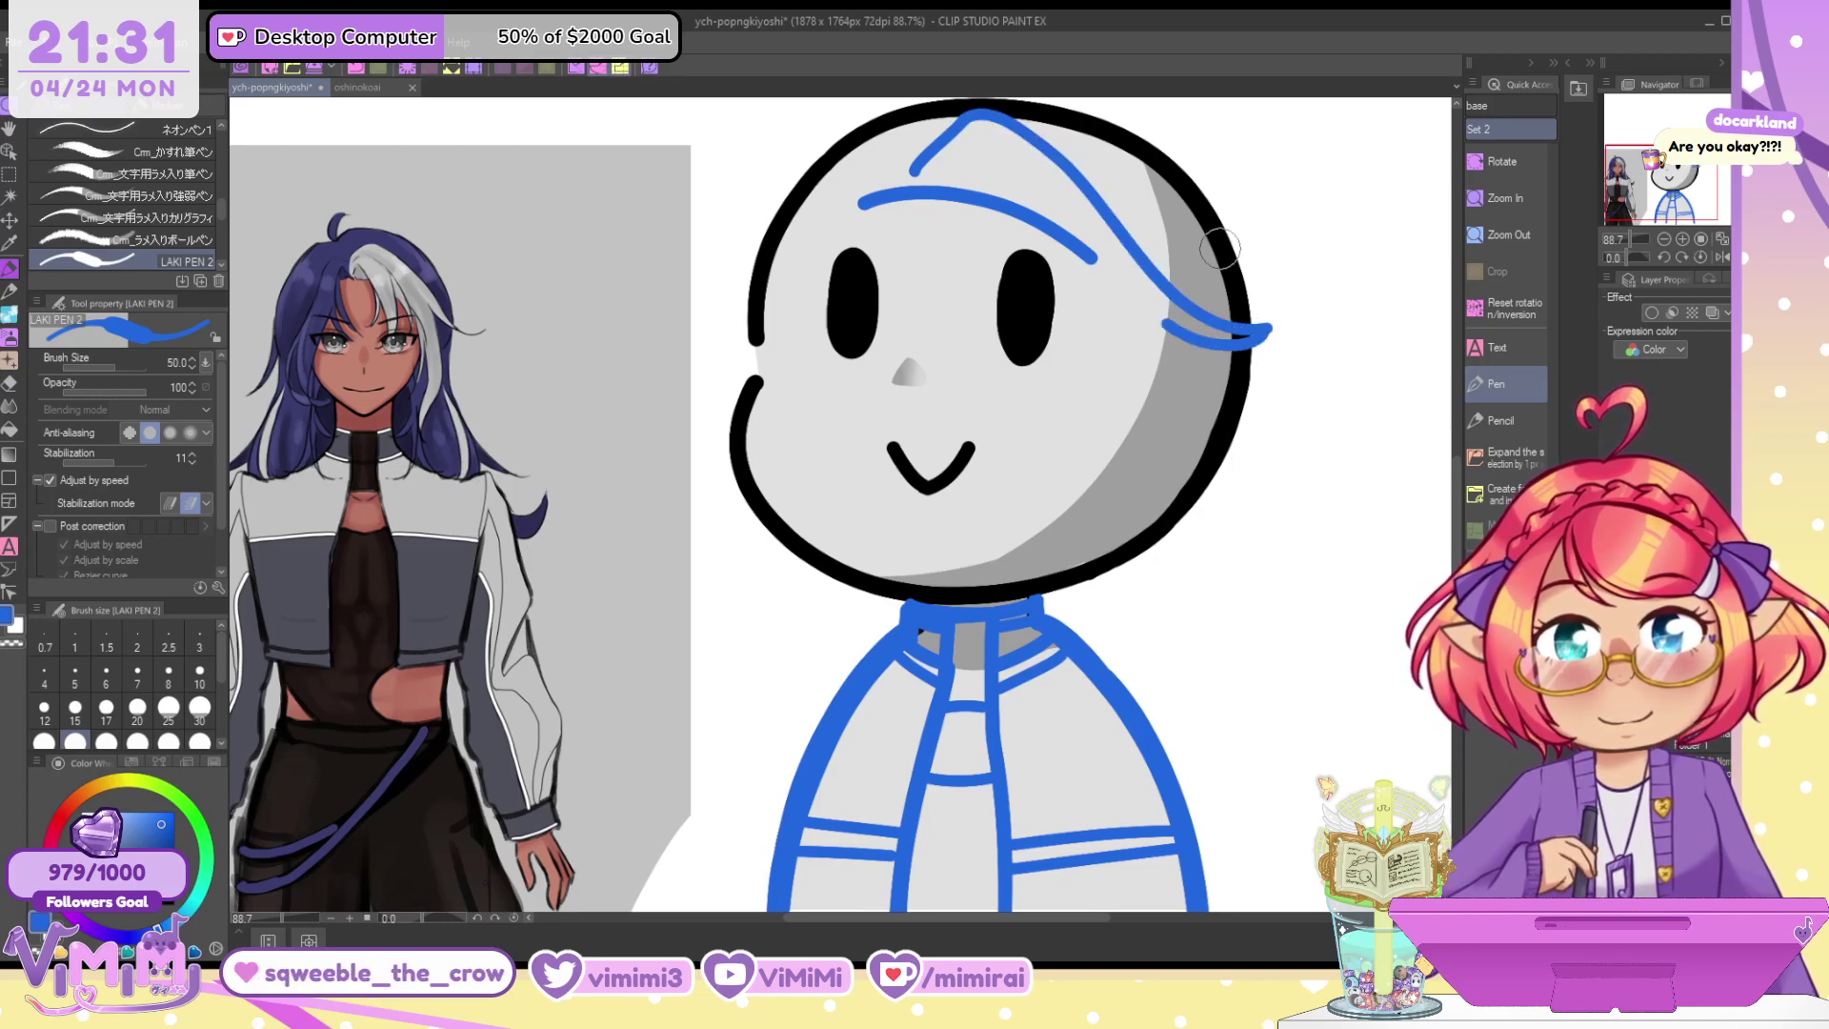
Sketch the pointed bangs falling from the hairline over the forehead and down across the right eye
left_click_drag(957, 163, 1135, 404)
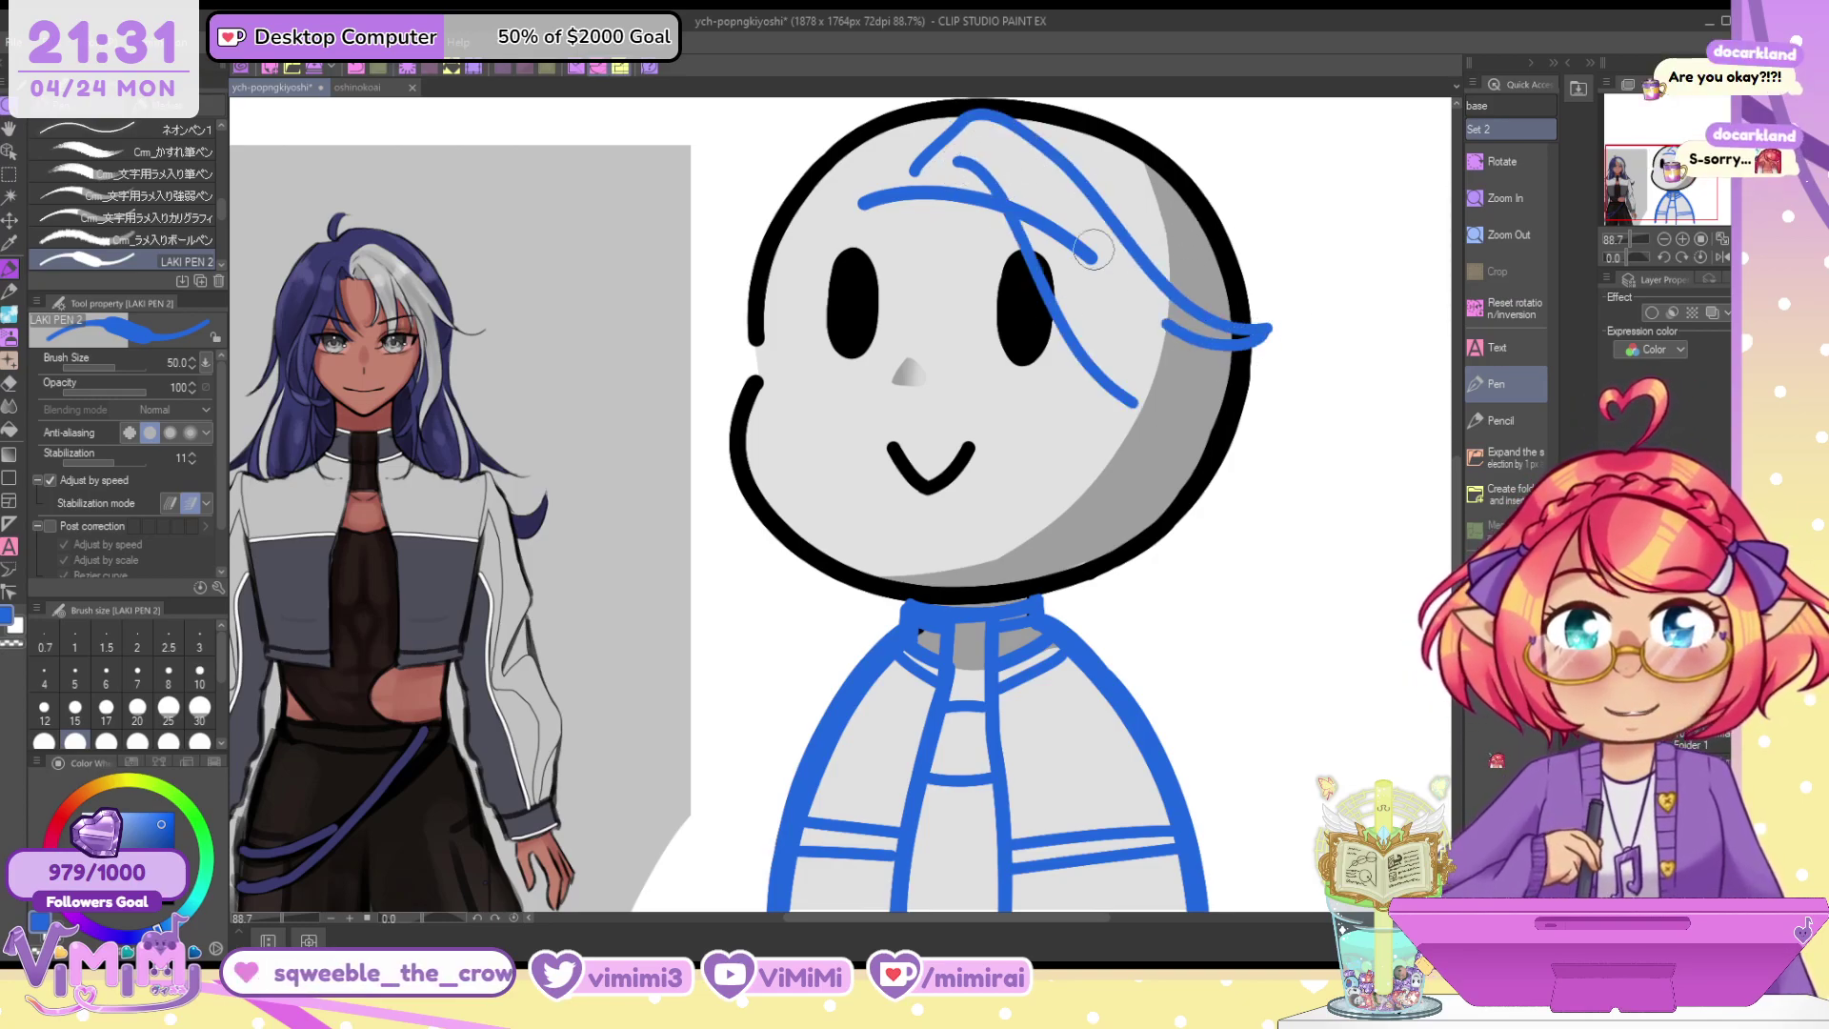
key("ctrl+z")
left_click_drag(969, 170, 981, 358)
key("ctrl+z")
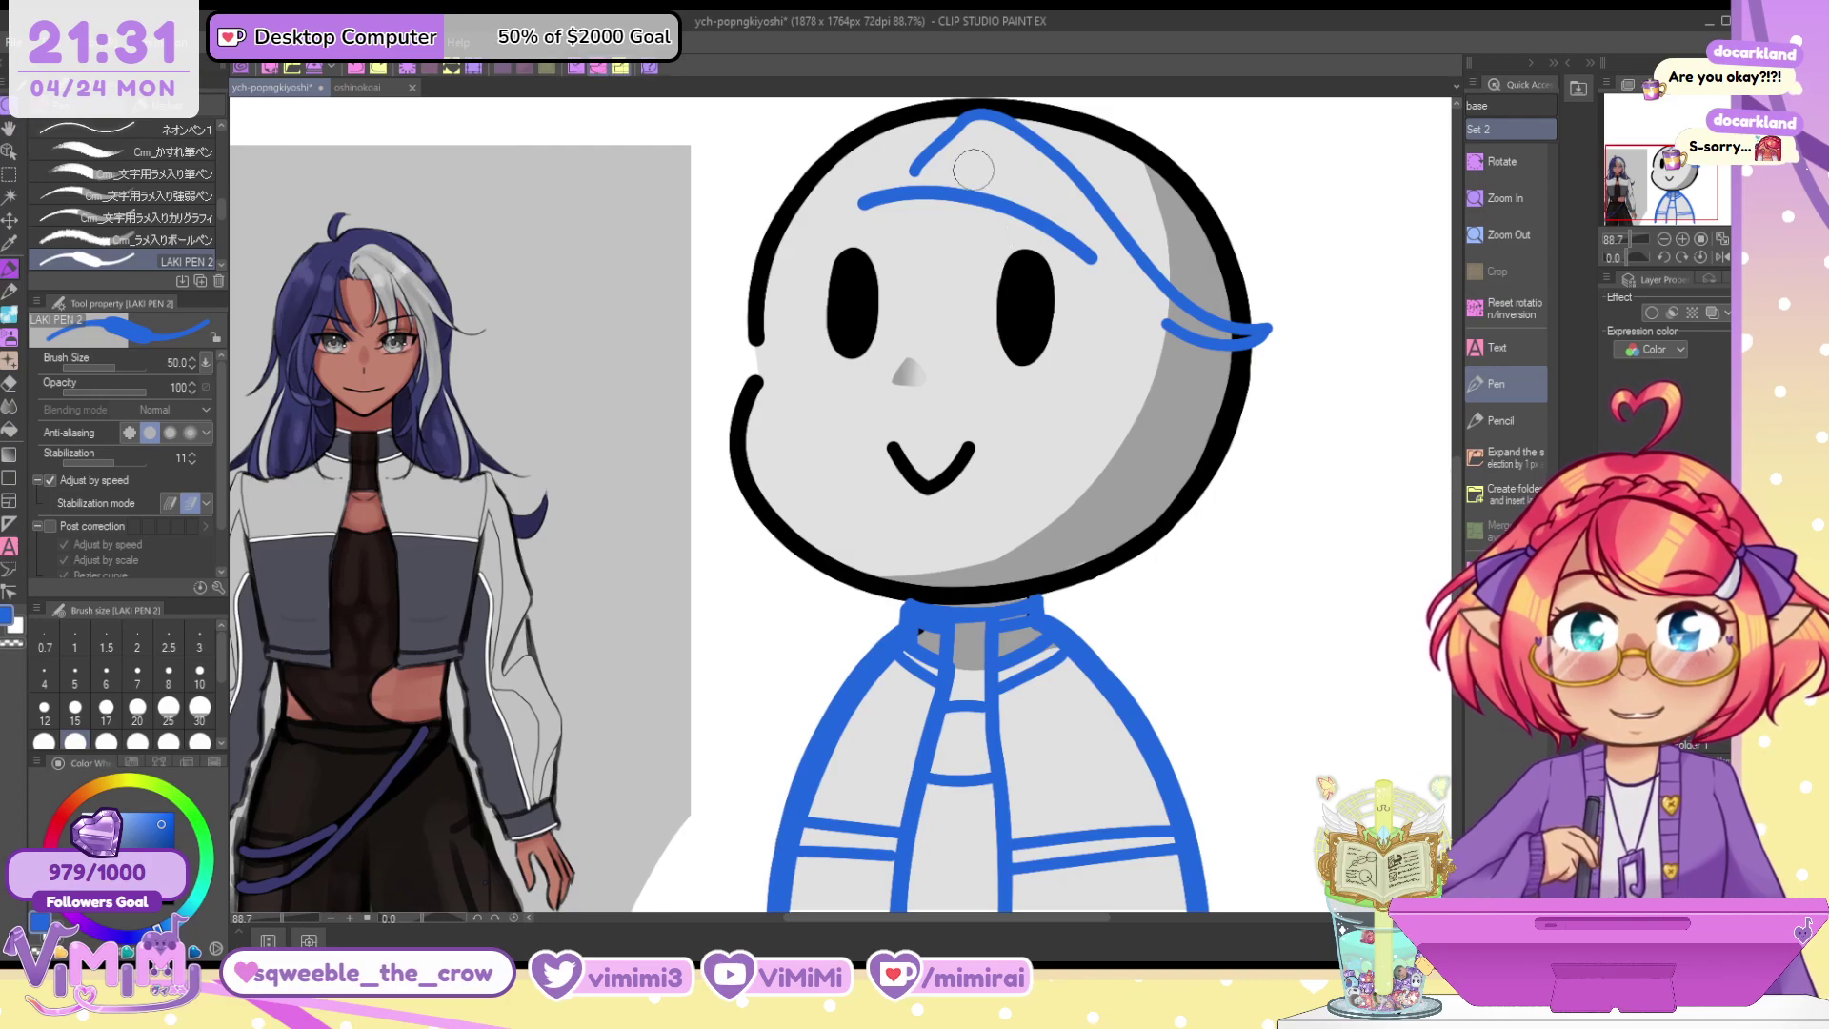
mouse_move(950, 159)
left_mouse_down()
mouse_move(983, 181)
mouse_move(971, 263)
mouse_move(993, 185)
mouse_move(1069, 427)
left_mouse_up()
key("ctrl+z")
left_click_drag(1077, 238, 1064, 427)
key("ctrl+z")
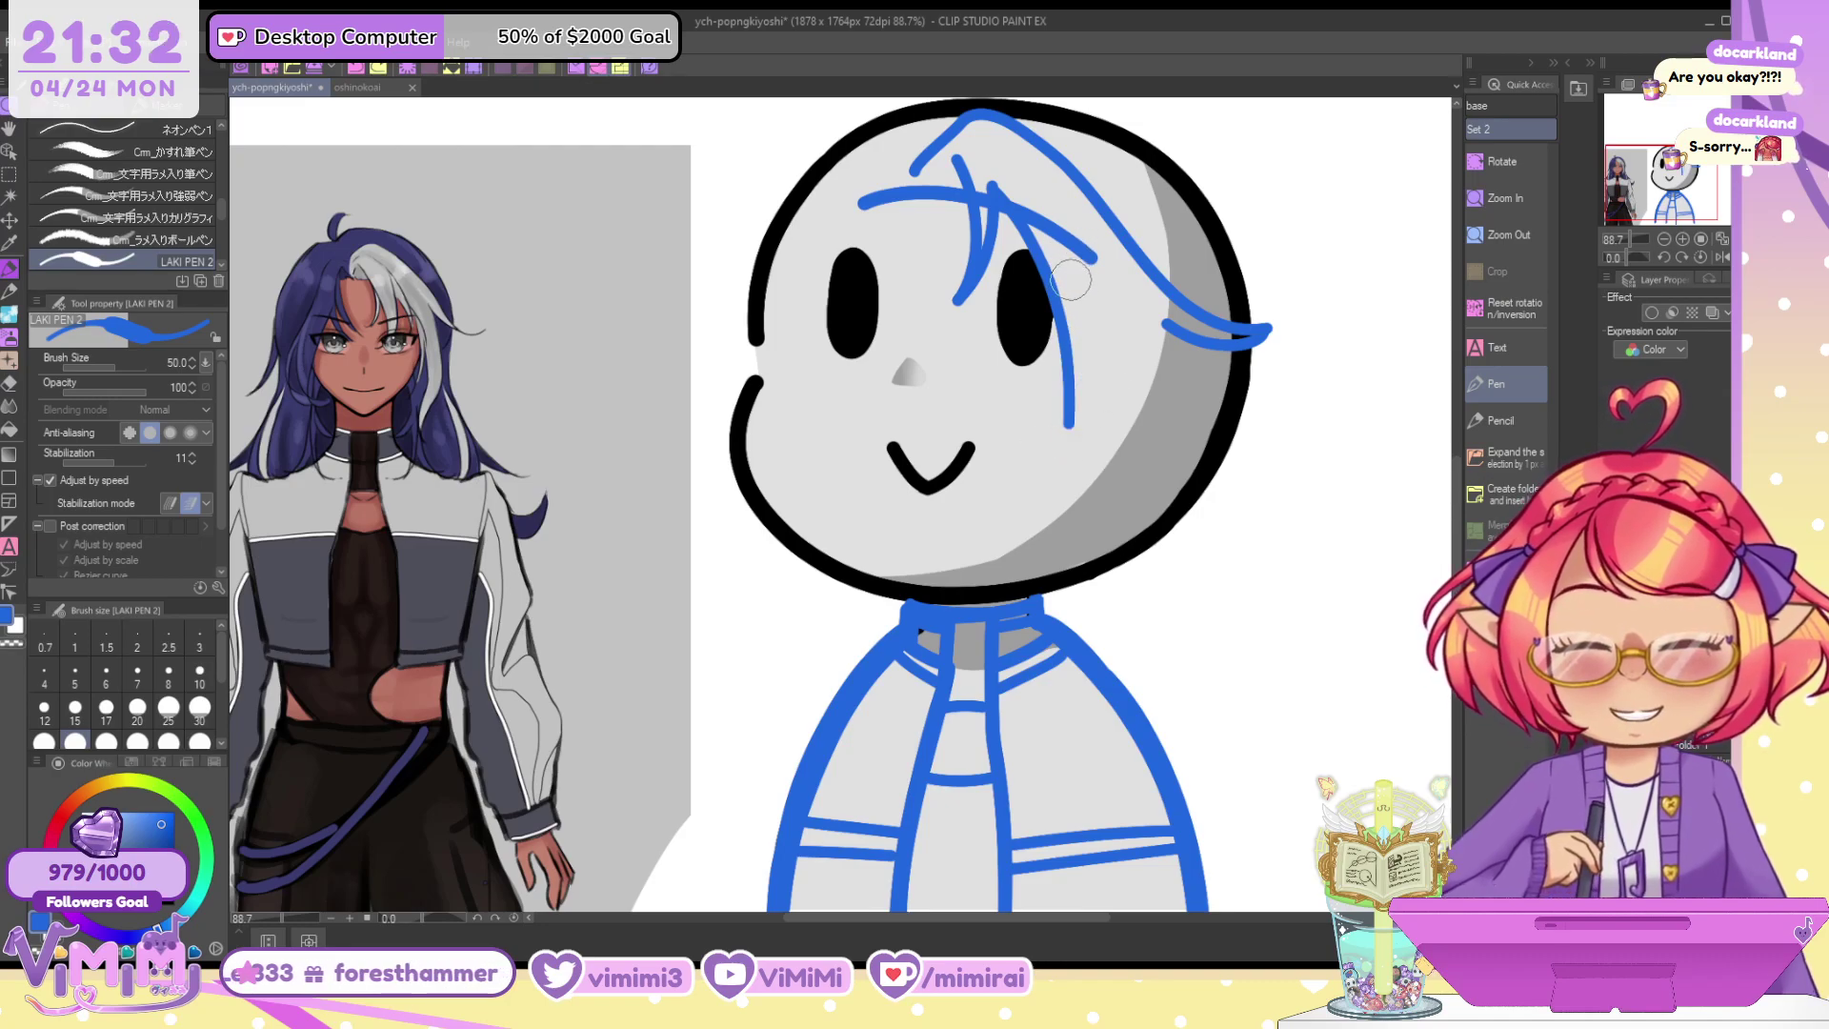
left_click_drag(1068, 229, 1070, 422)
Sketch the long side lock on the right of the face down to a hooked tip on the jacket, at brush size 60
left_click_drag(1080, 253, 1038, 636)
key("ctrl+z")
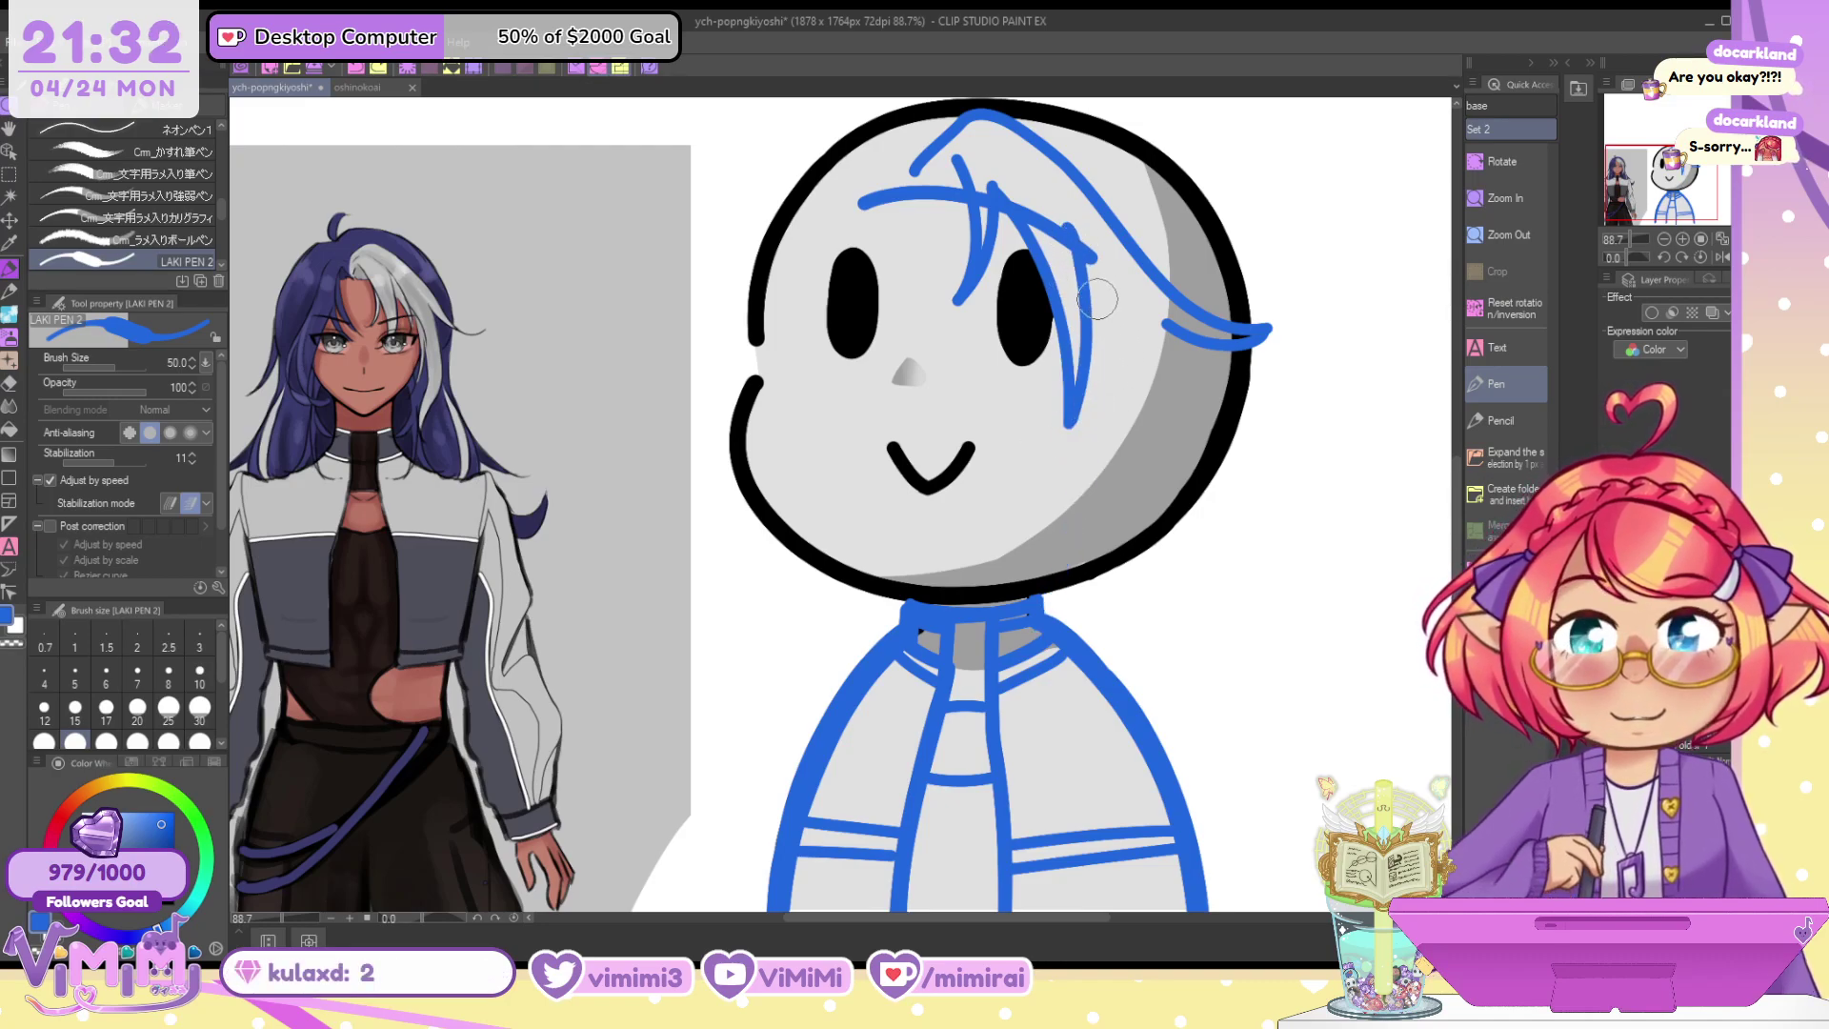
key("]")
left_click_drag(1076, 250, 1051, 707)
key("ctrl+z")
left_click_drag(1076, 238, 1053, 690)
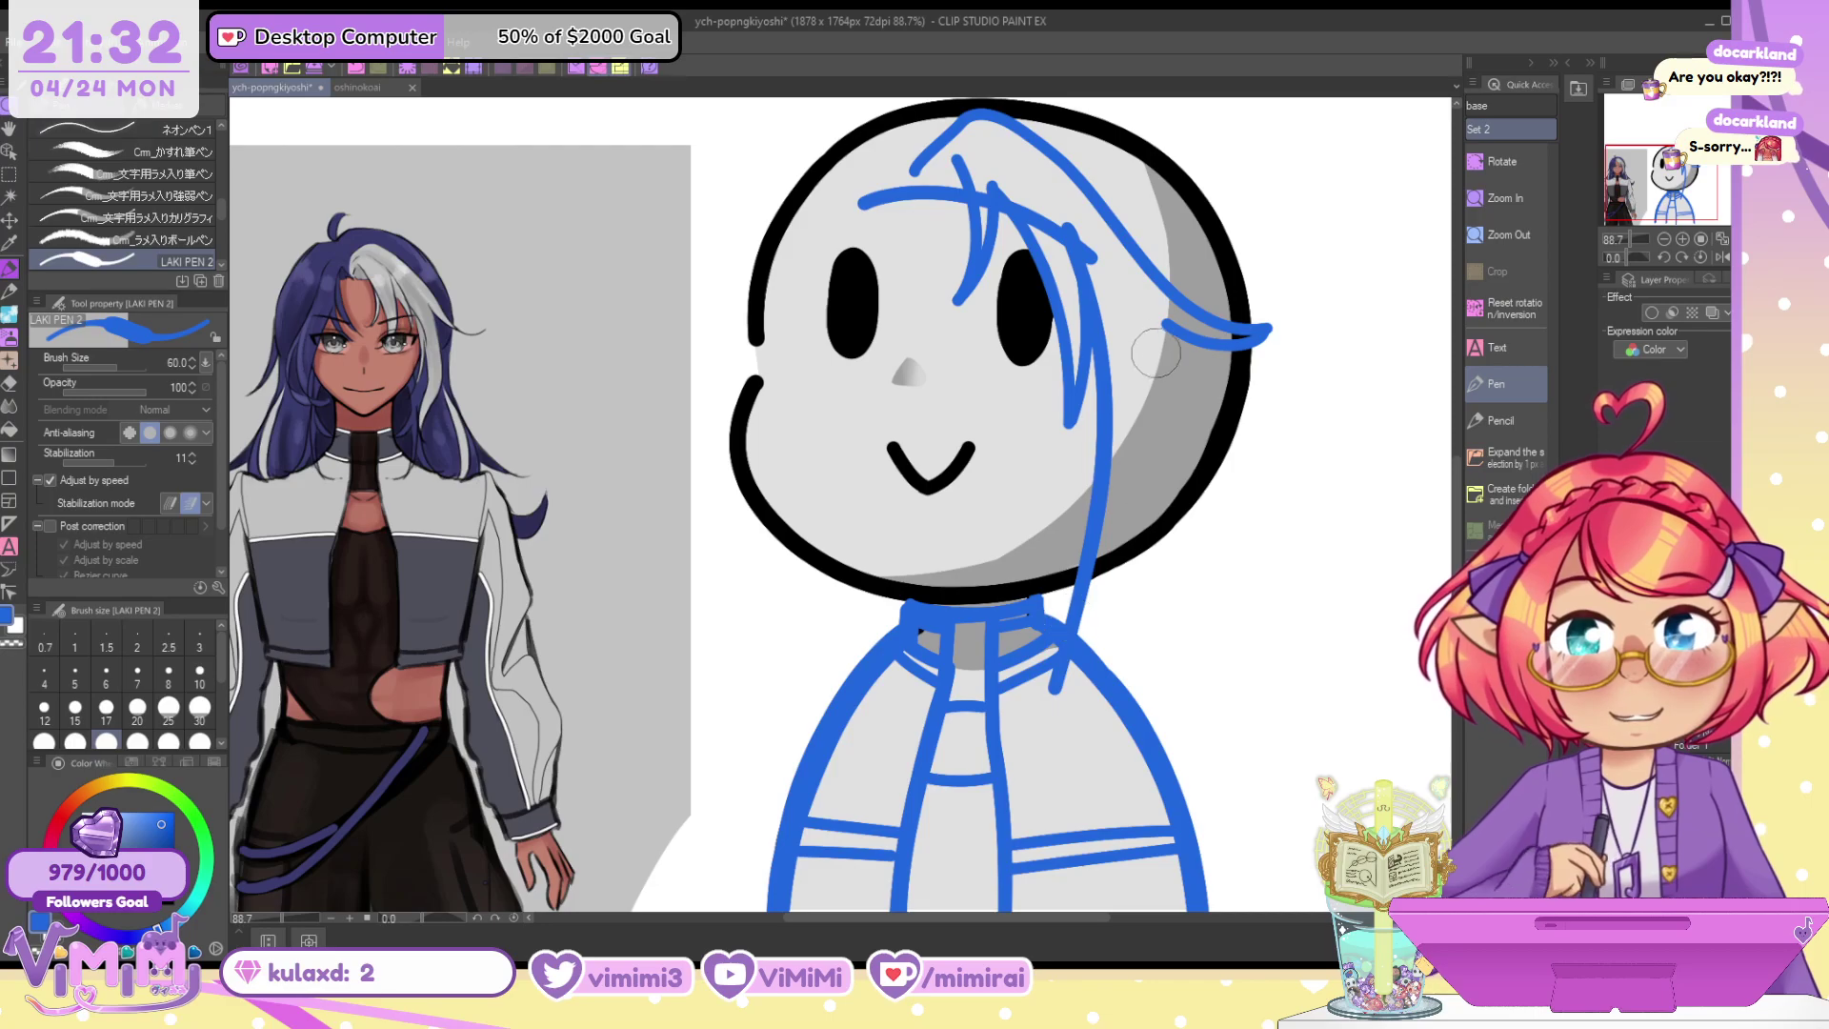
mouse_move(1167, 329)
left_mouse_down()
mouse_move(1169, 475)
mouse_move(1057, 753)
left_mouse_up()
key("ctrl+z")
mouse_move(1167, 329)
left_mouse_down()
mouse_move(1076, 571)
mouse_move(1100, 785)
left_mouse_up()
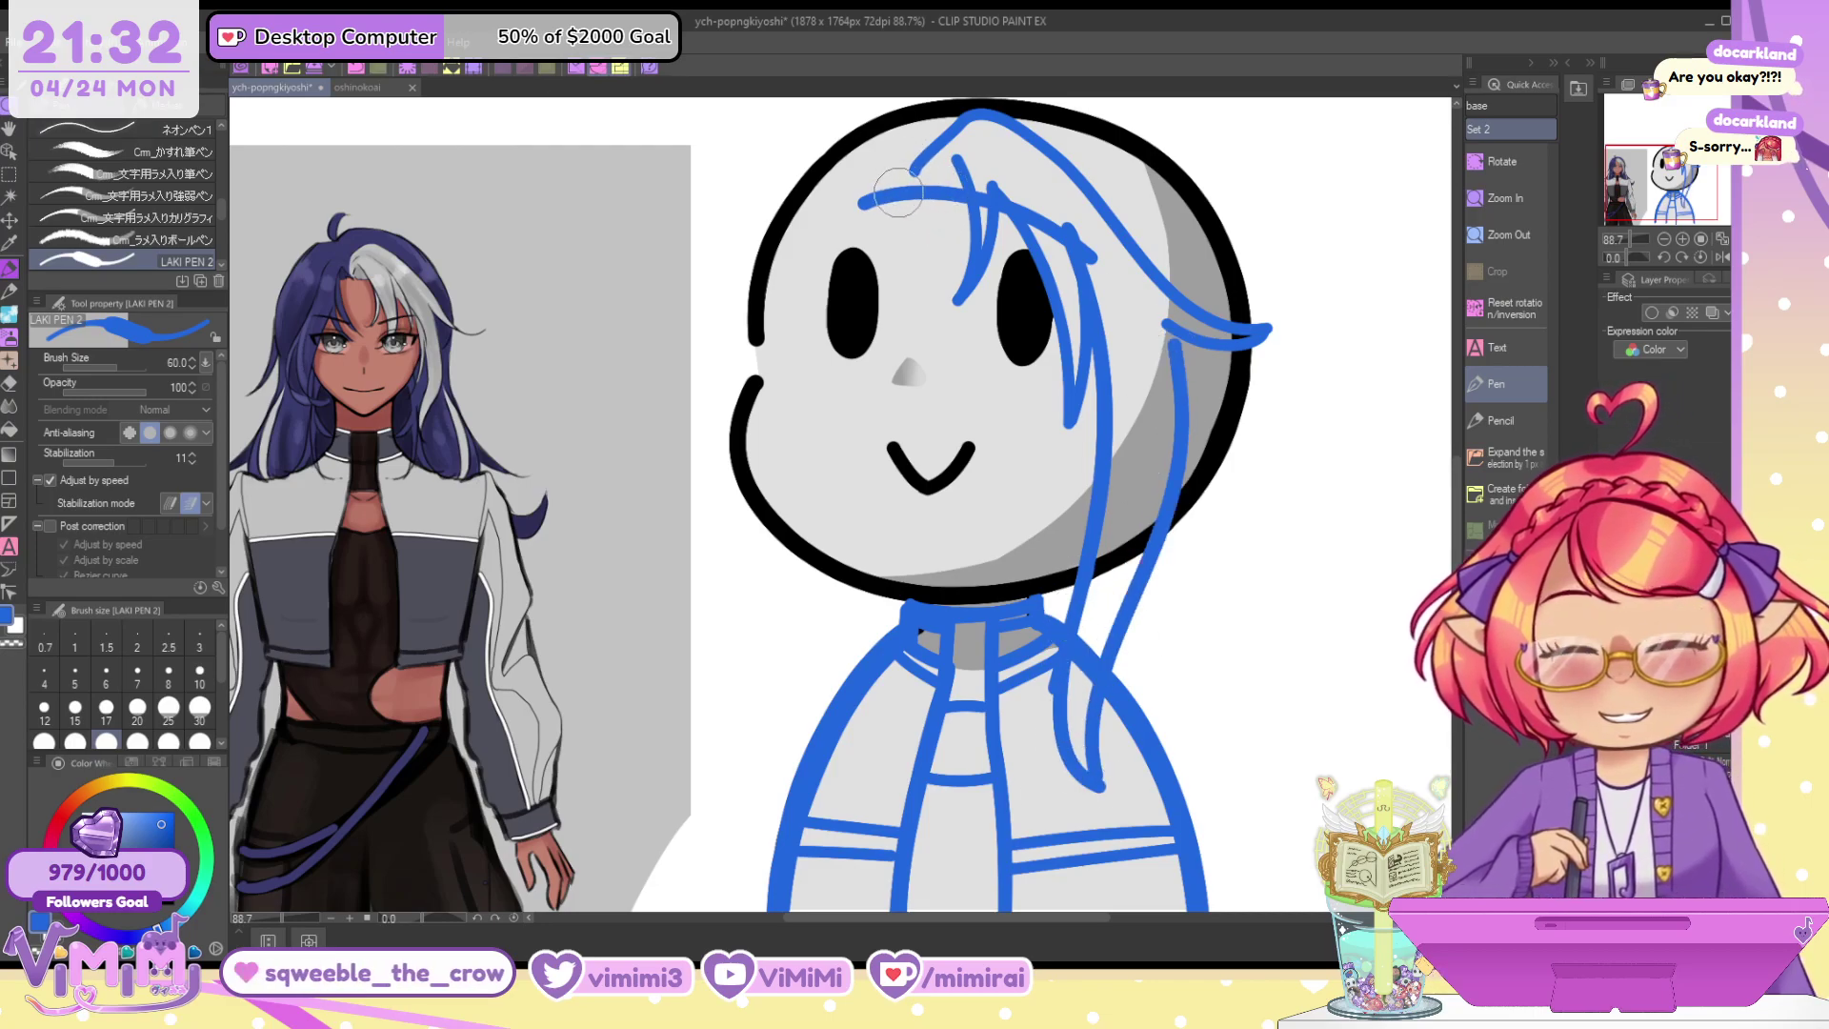
Sketch a bang line down the left temple and a short pointed strand above the left eye, cleaning up the strand with transparent color
left_click_drag(895, 183, 829, 338)
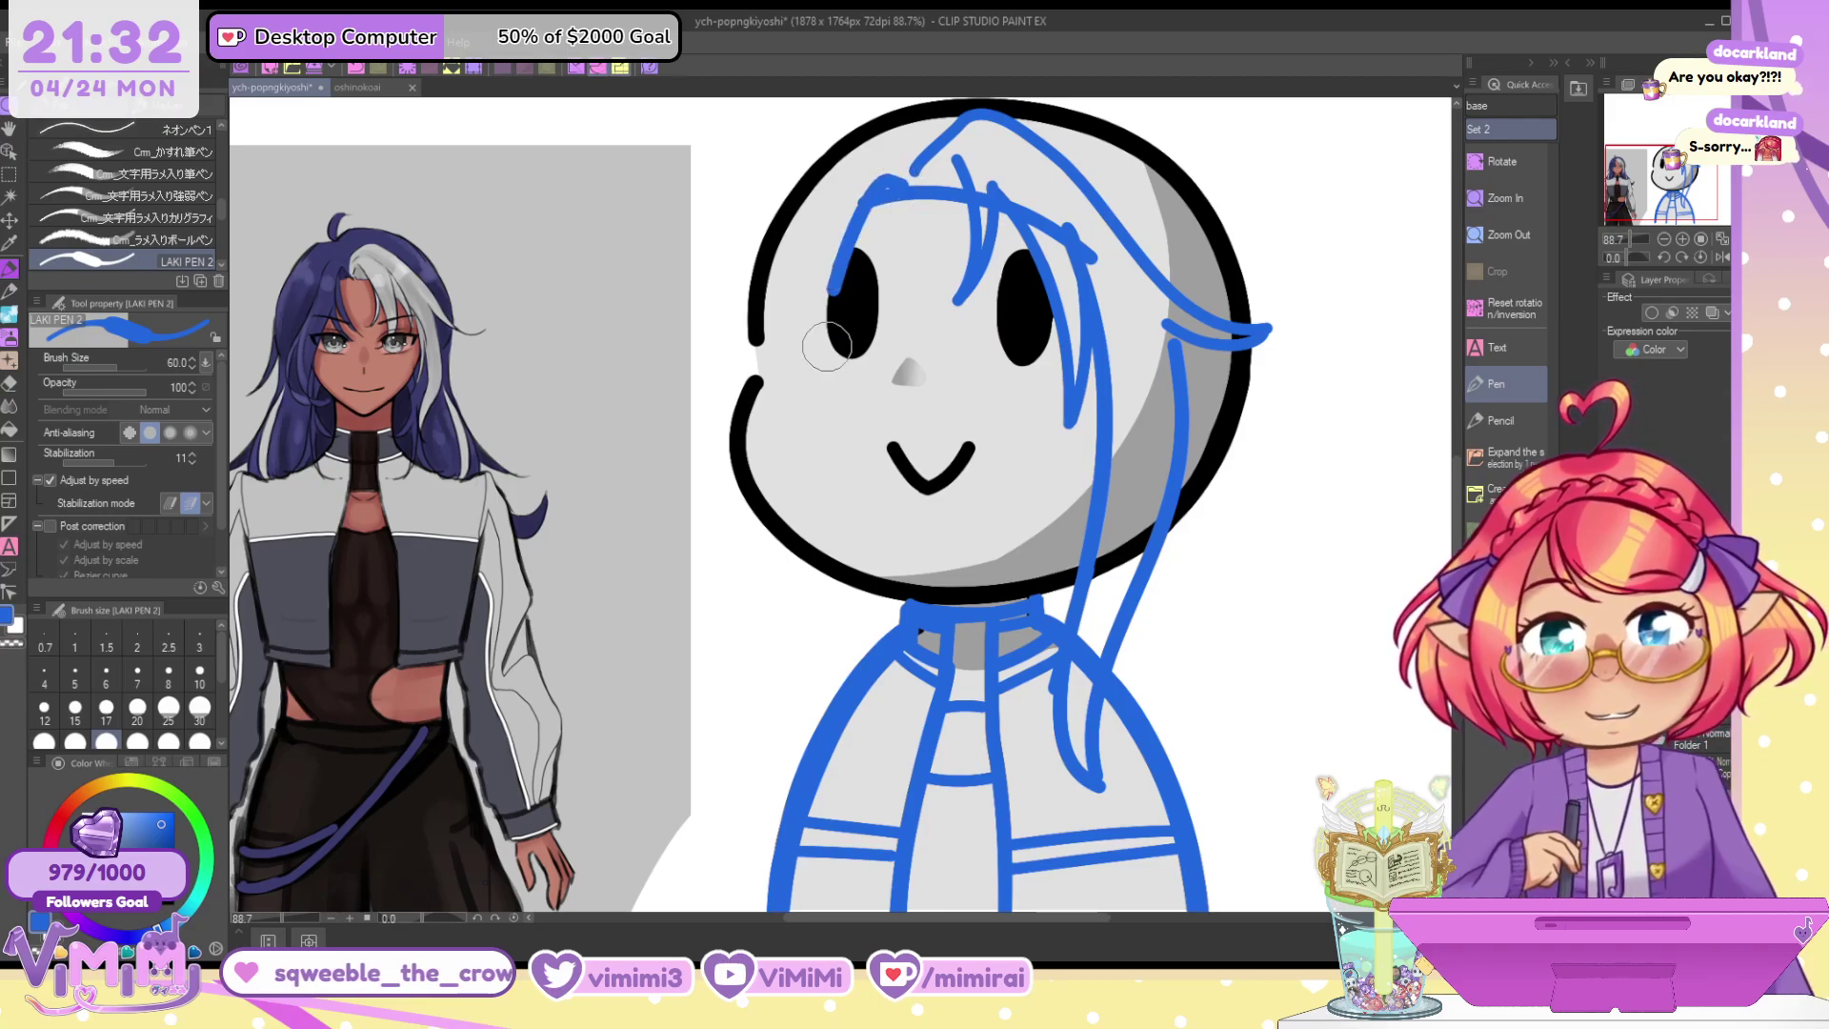
key("ctrl+z")
left_click_drag(891, 184, 809, 345)
mouse_move(870, 140)
left_mouse_down()
mouse_move(829, 130)
mouse_move(790, 334)
left_mouse_up()
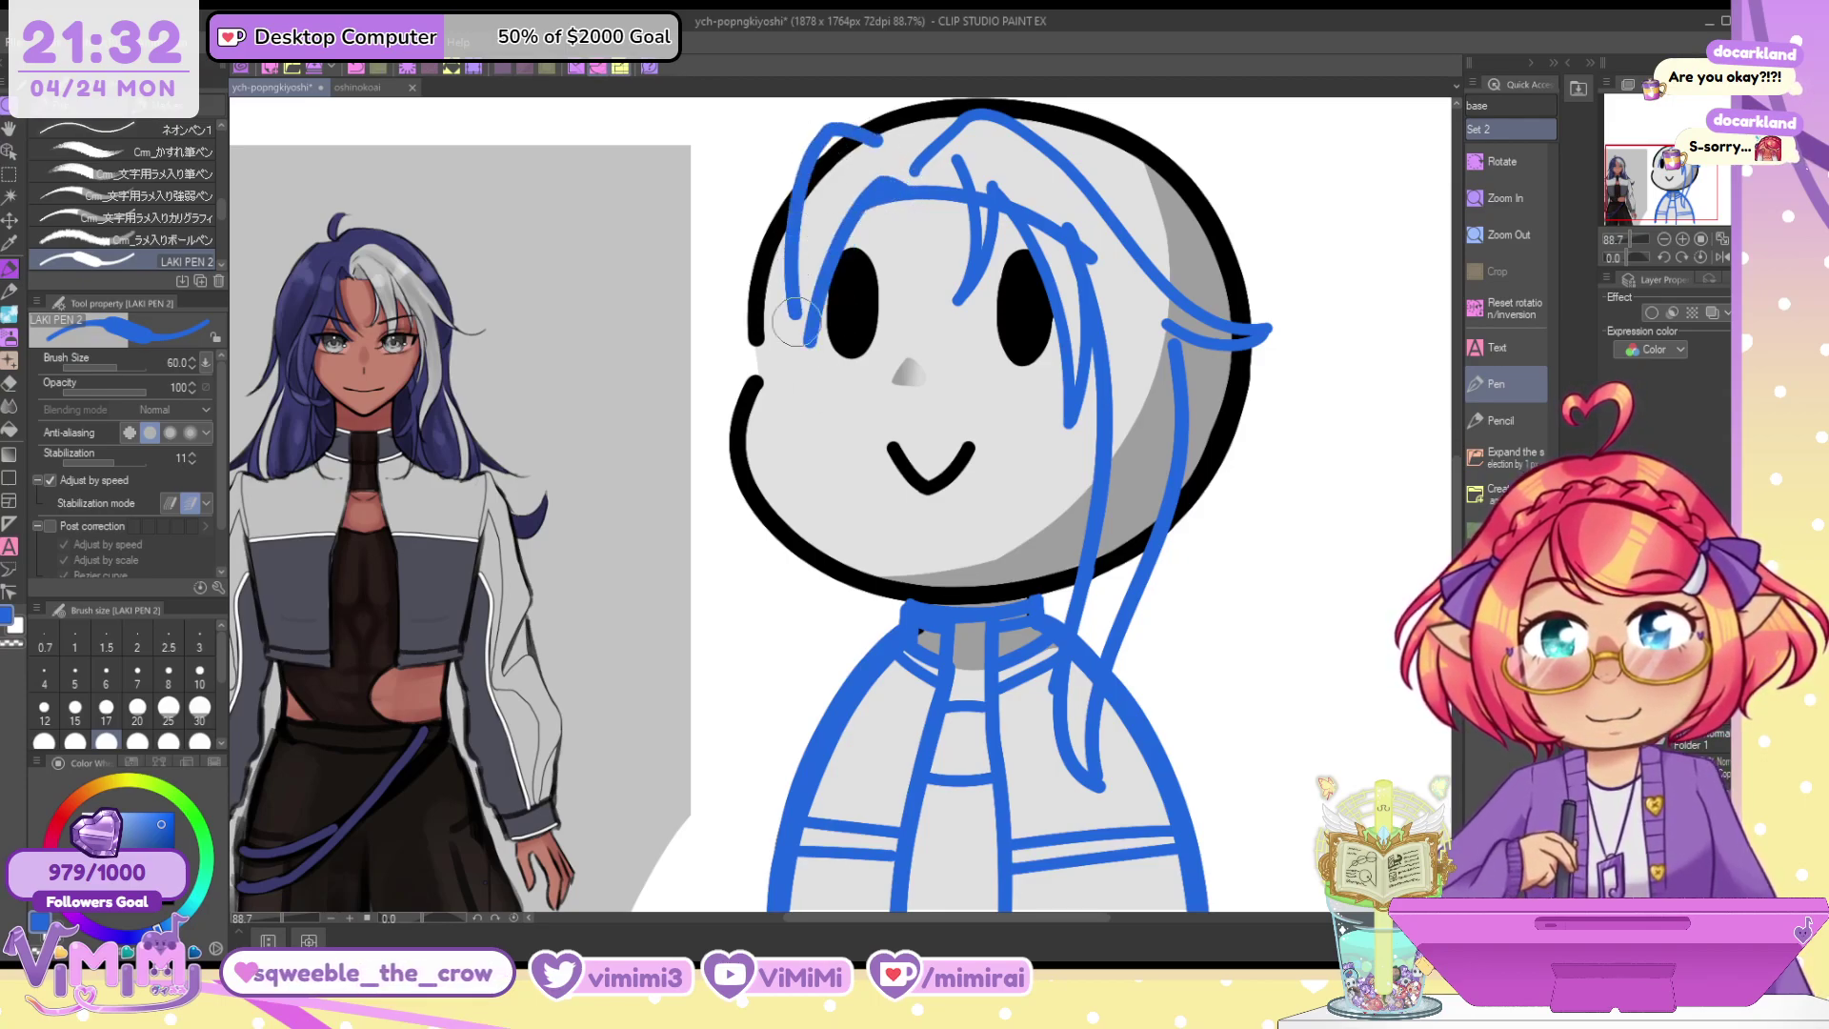
key("ctrl+z")
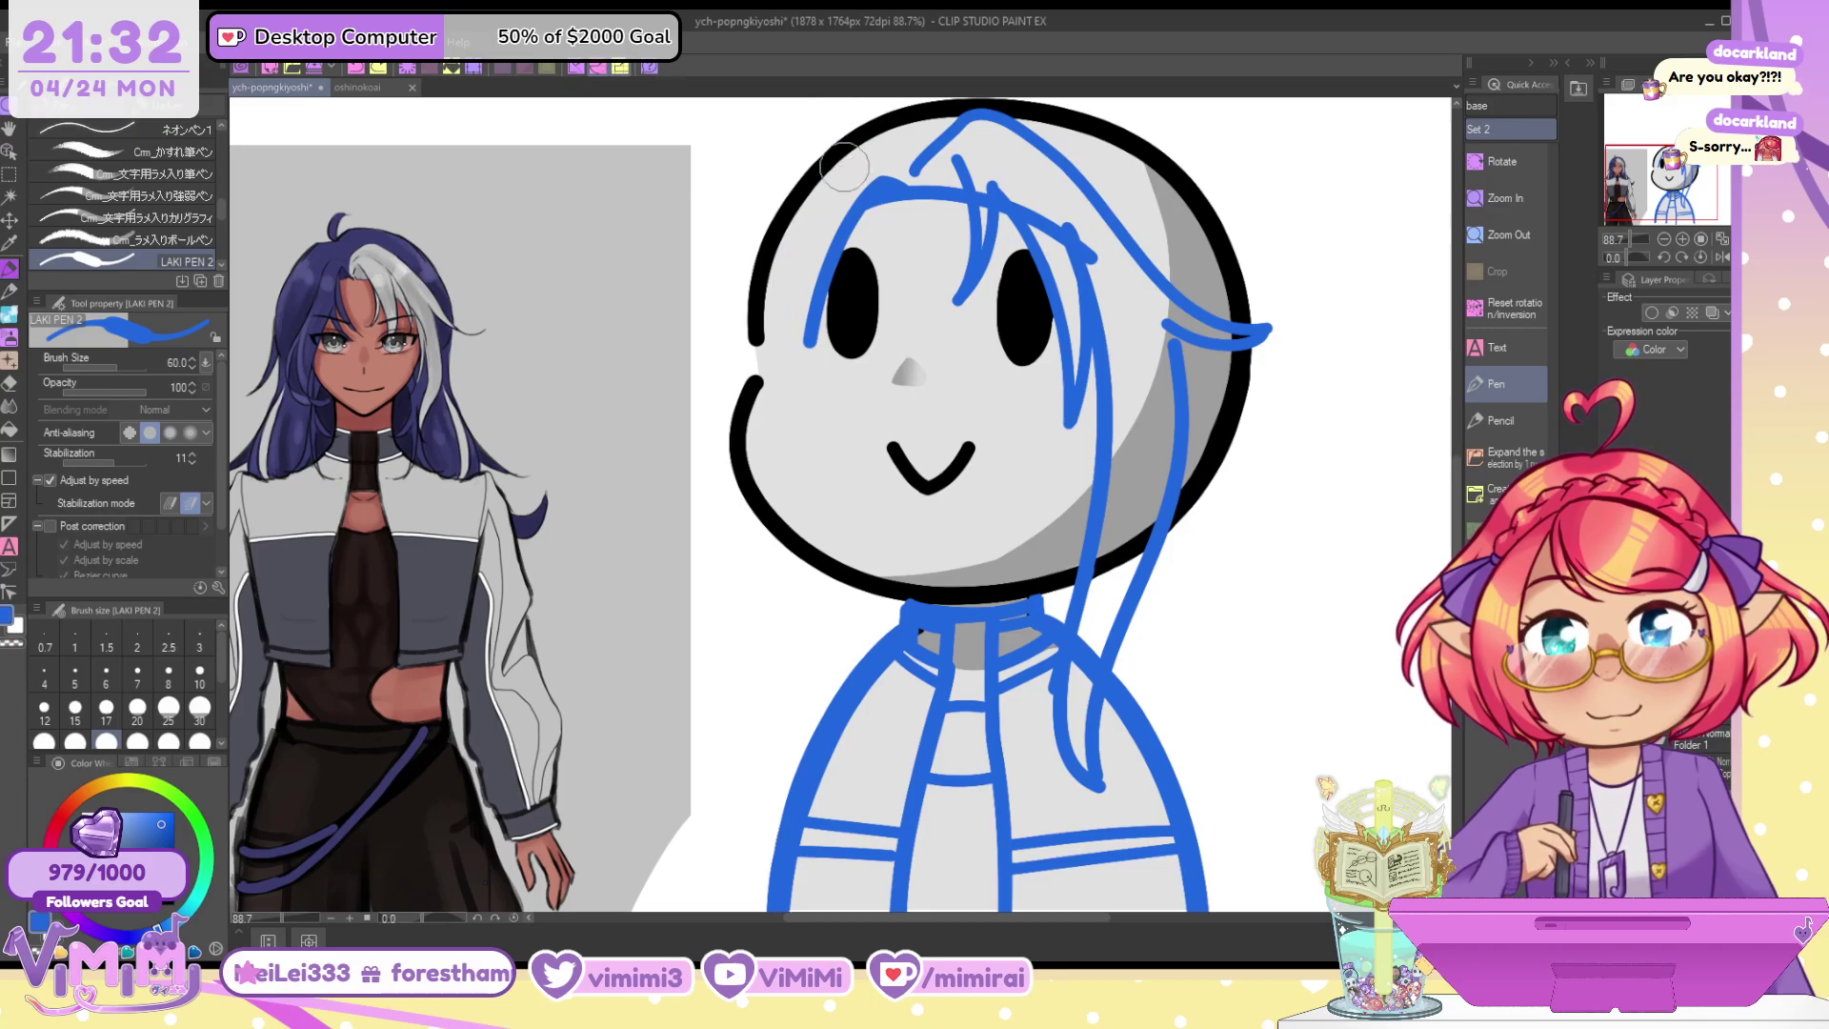
left_click_drag(881, 186, 869, 278)
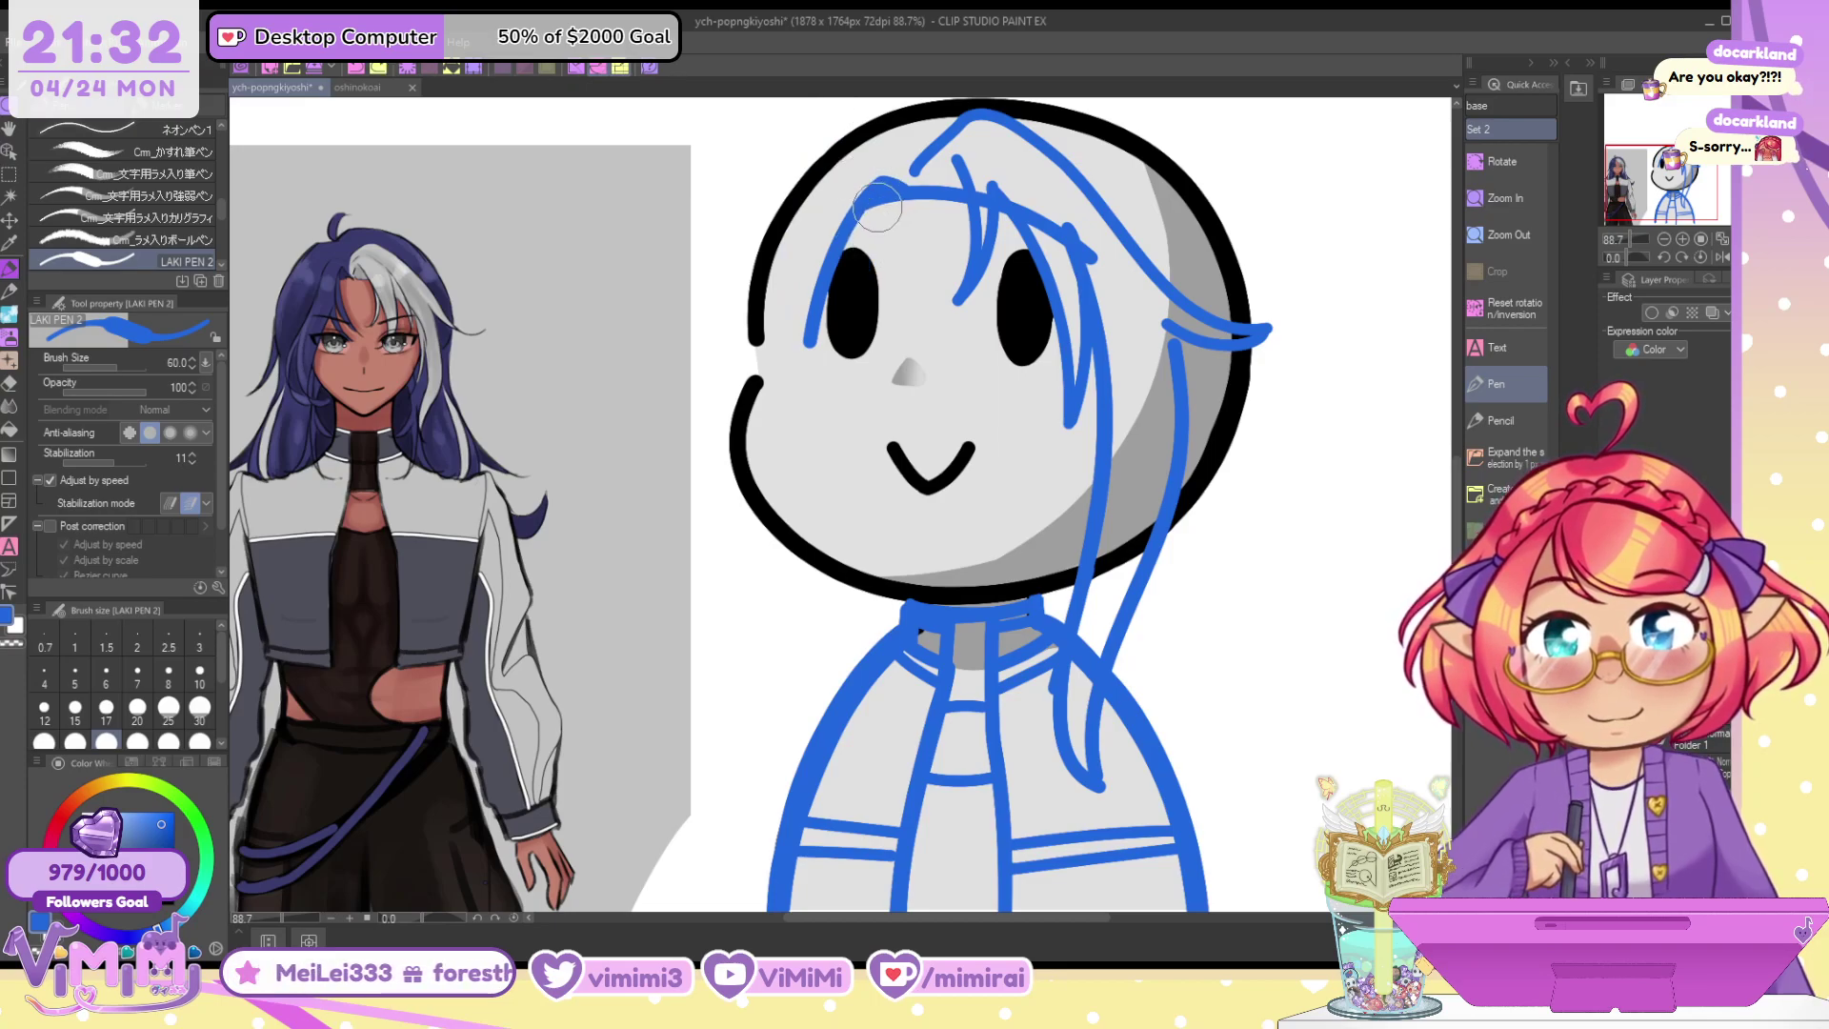
key("bracketleft")
key("c")
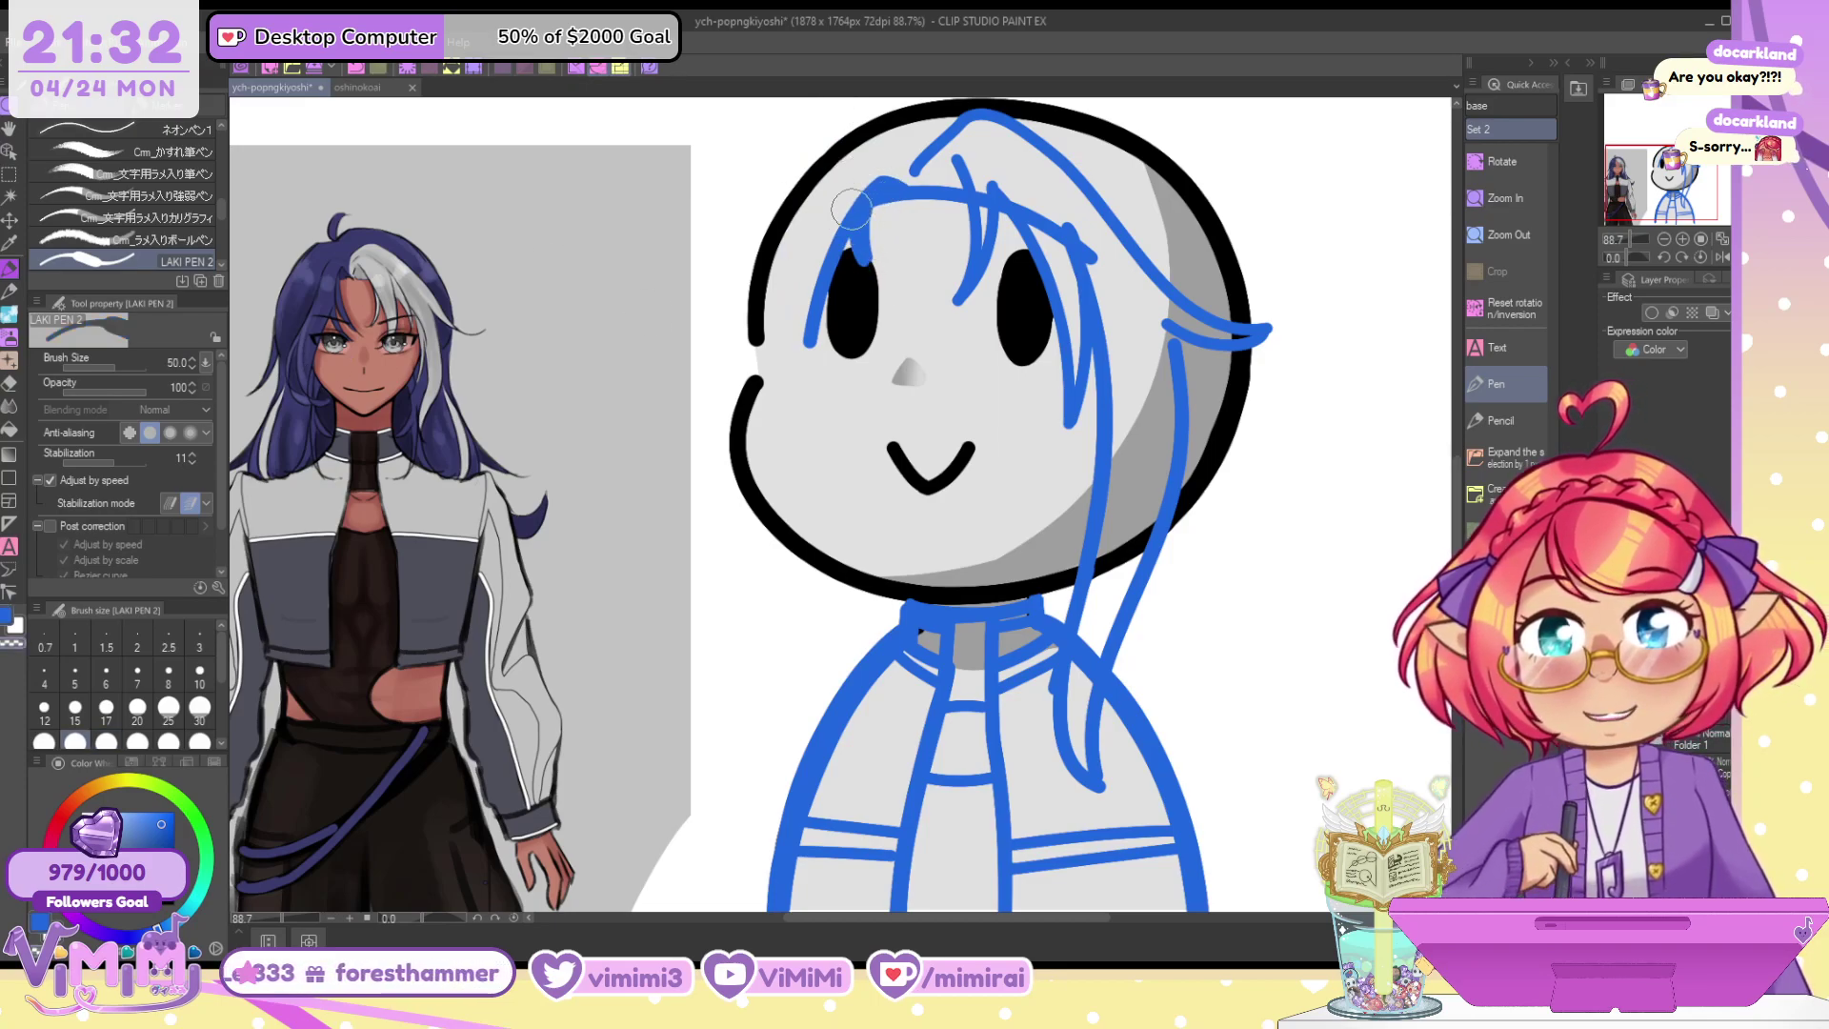
left_click_drag(853, 208, 863, 228)
key("c")
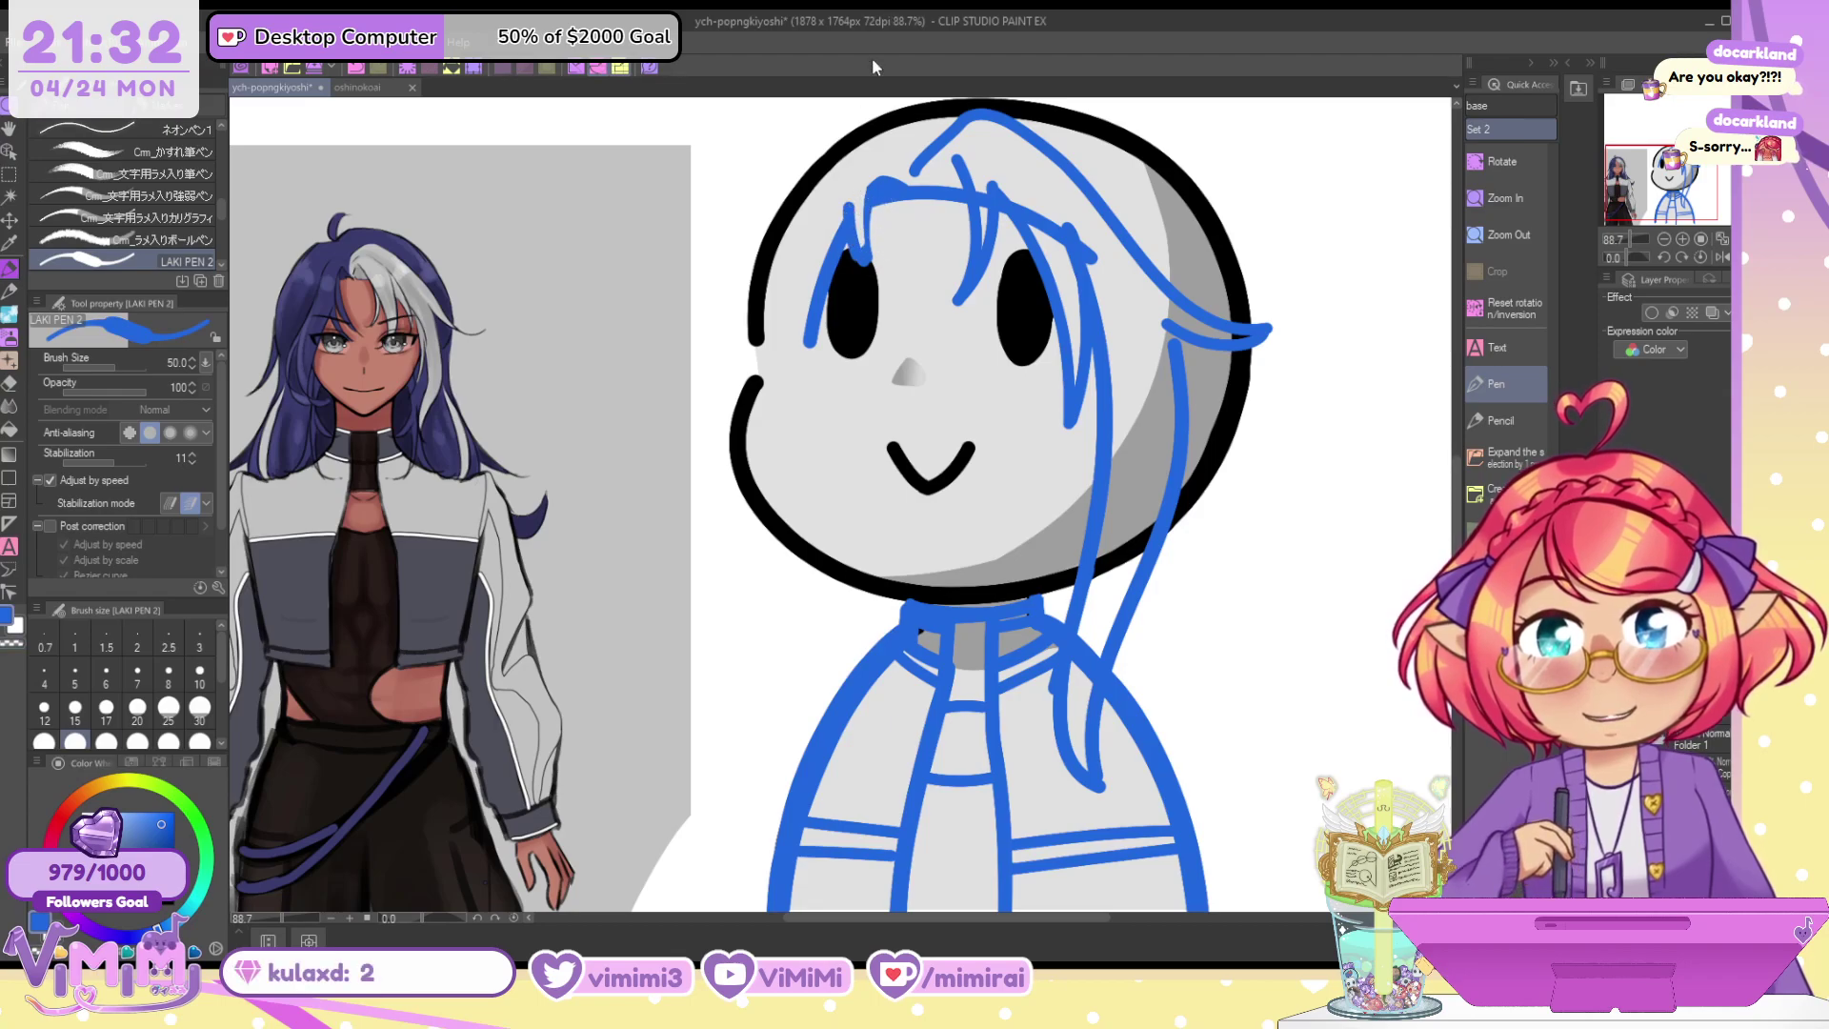
Erase the left temple bang line and replace it with the inner and outer lines of a long side lock reaching below the cheek
key("bracketright")
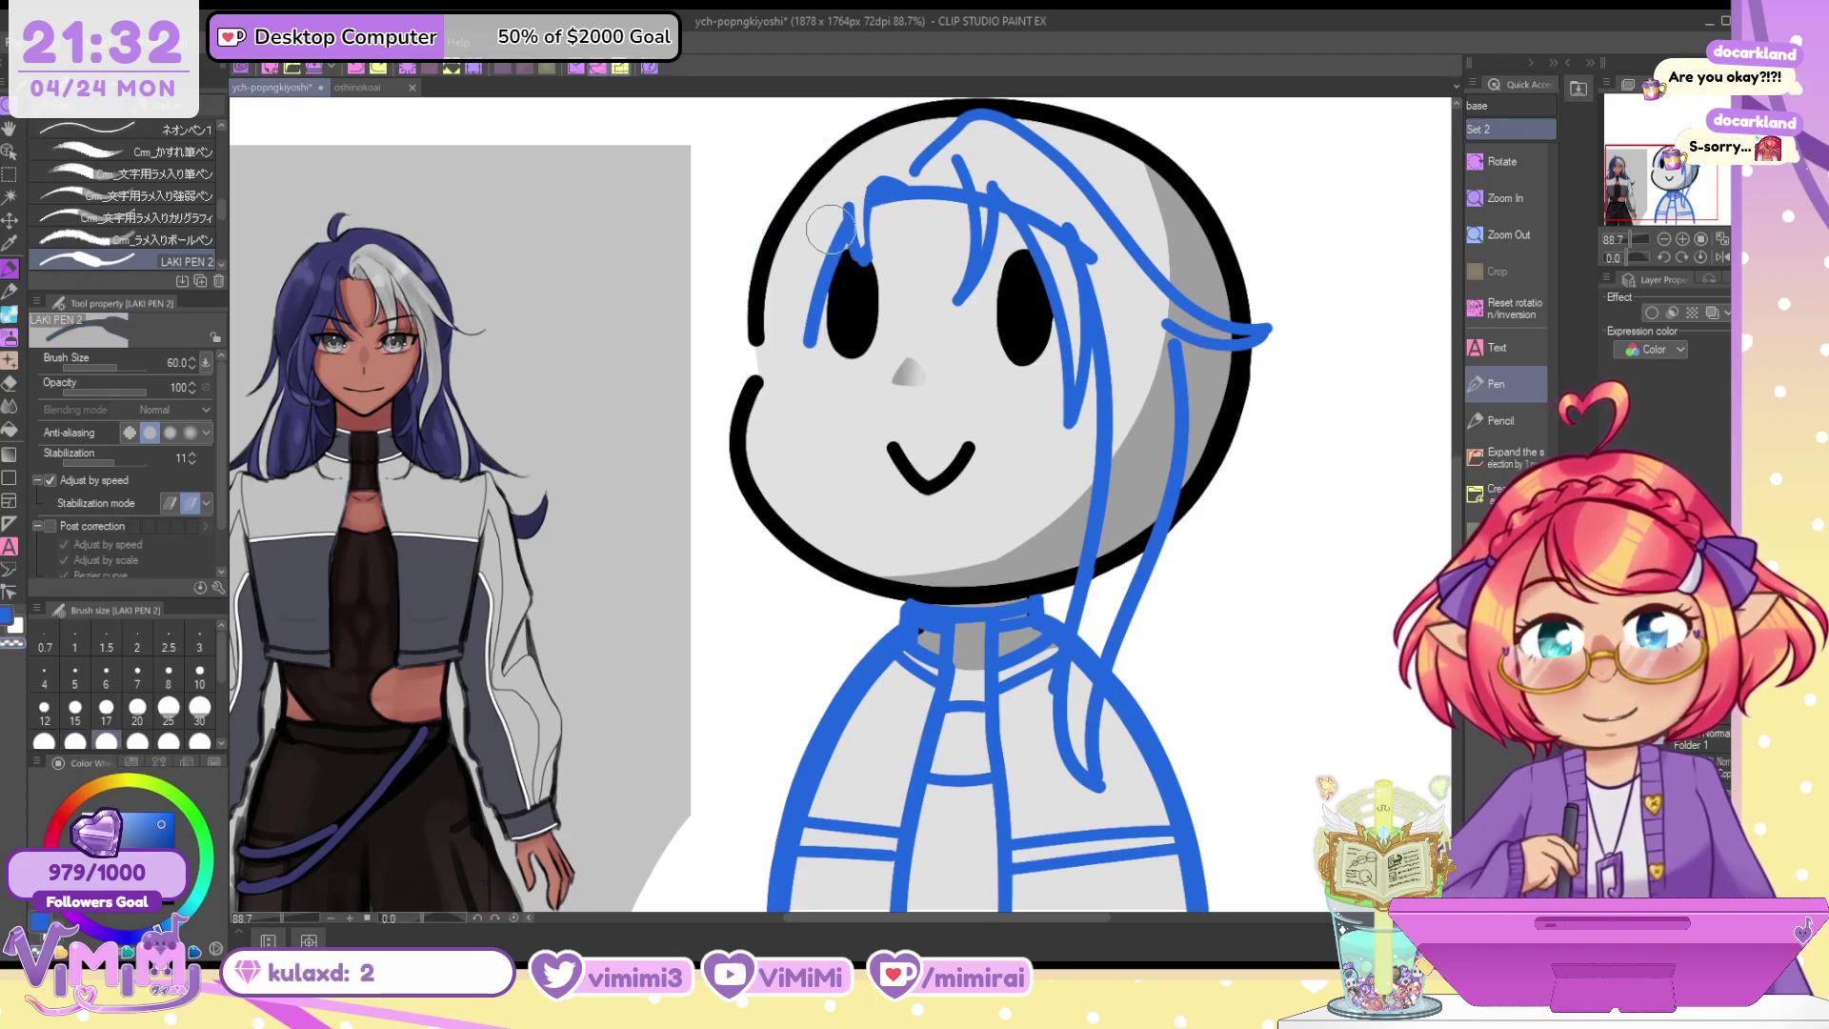
mouse_move(829, 230)
left_mouse_down()
mouse_move(838, 283)
mouse_move(836, 257)
mouse_move(788, 403)
left_mouse_up()
key("c")
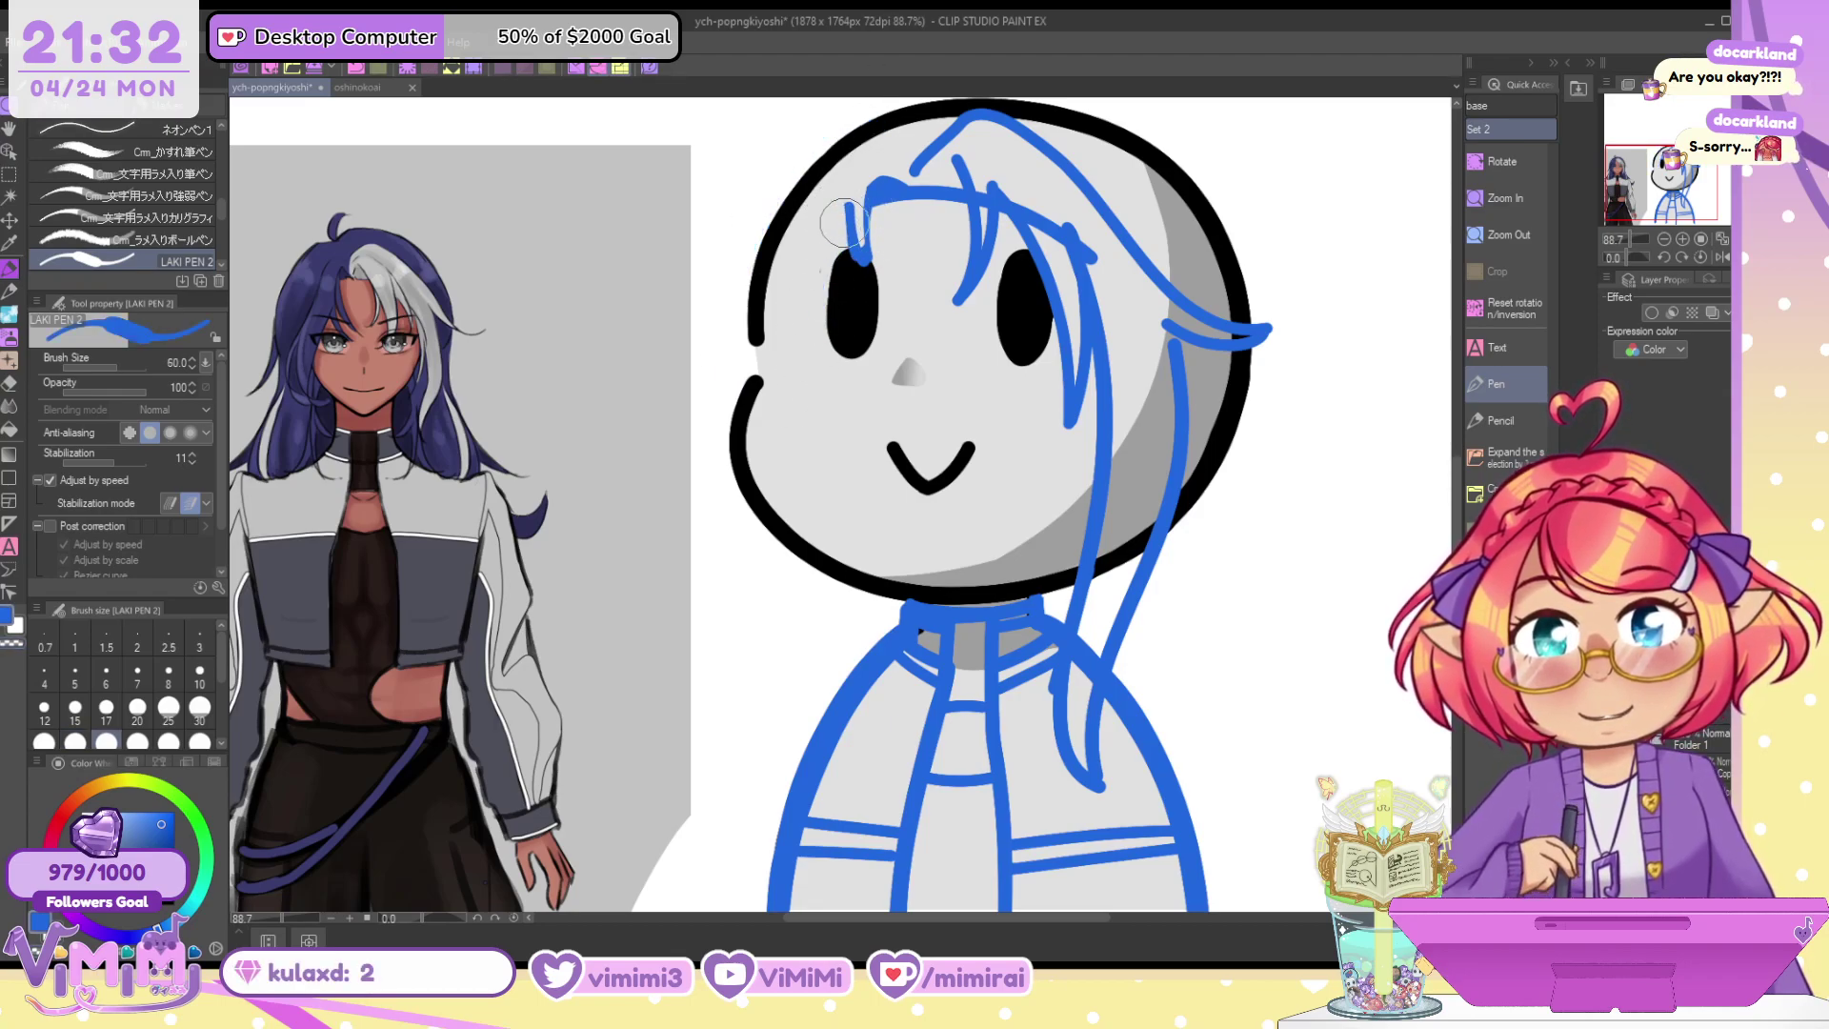
left_click_drag(845, 209, 783, 438)
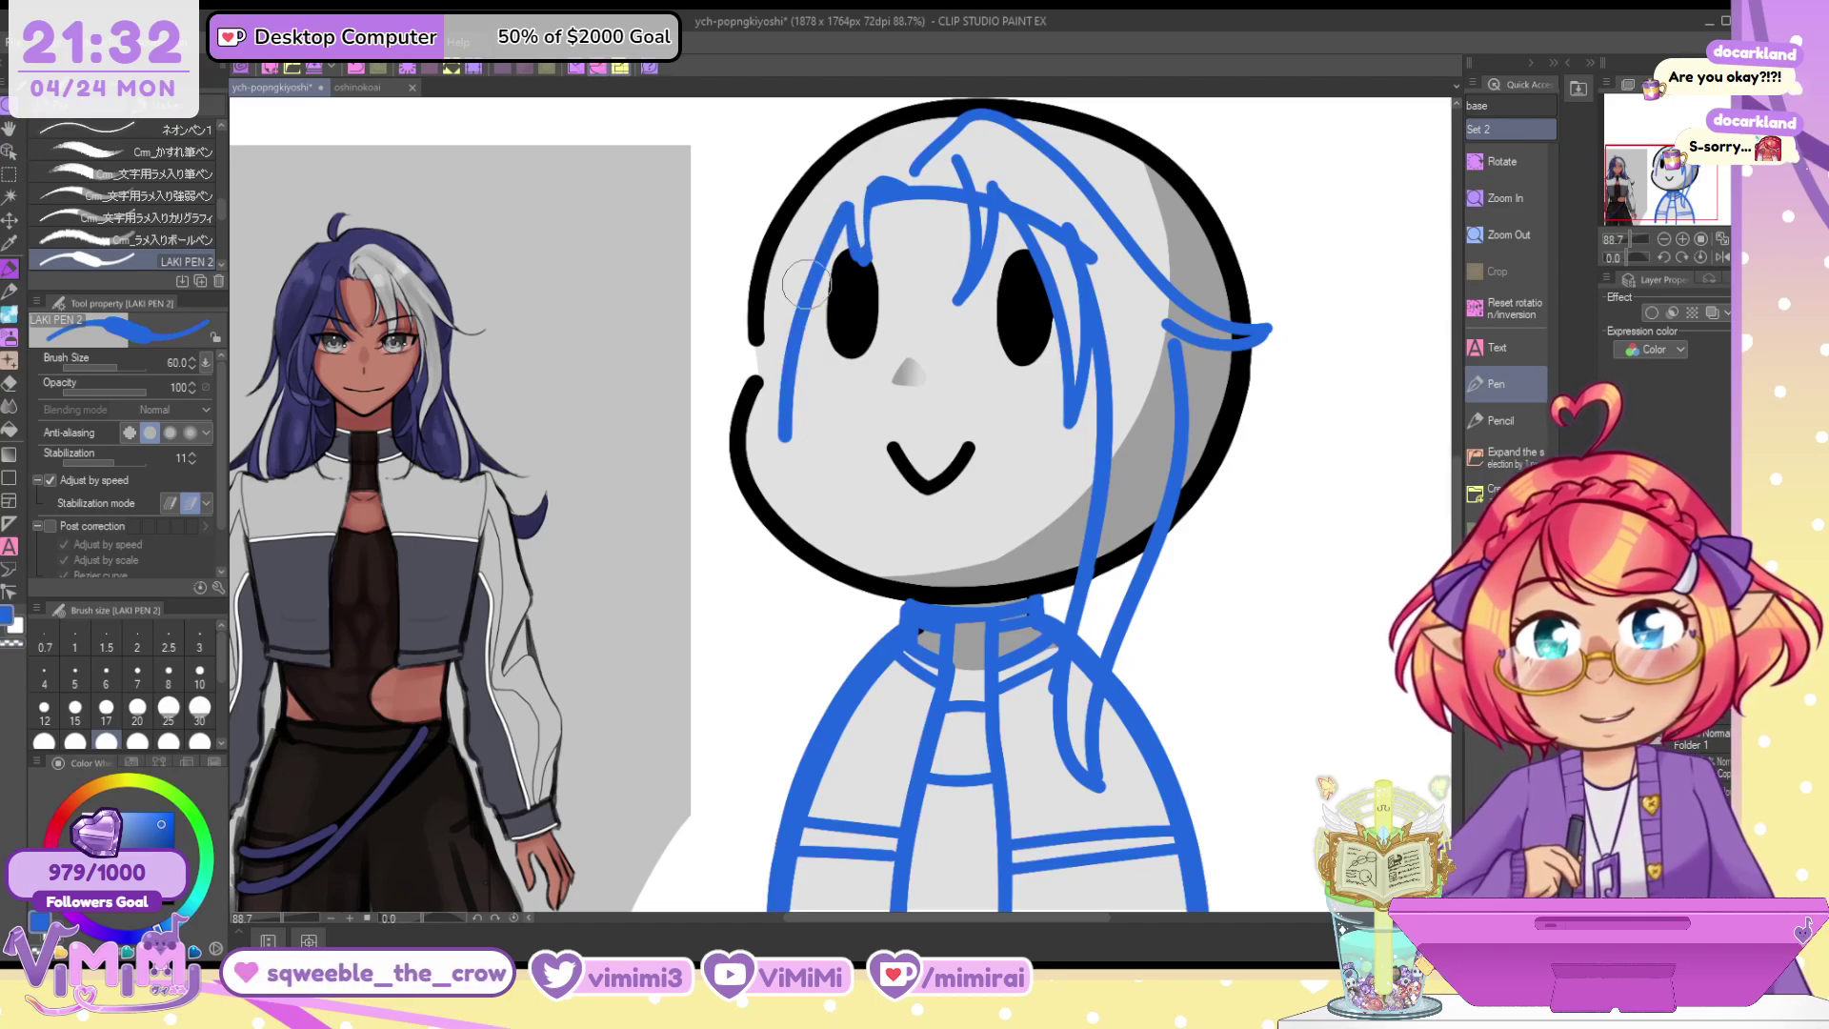
key("ctrl+z")
mouse_move(848, 205)
left_mouse_down()
mouse_move(809, 286)
mouse_move(805, 619)
left_mouse_up()
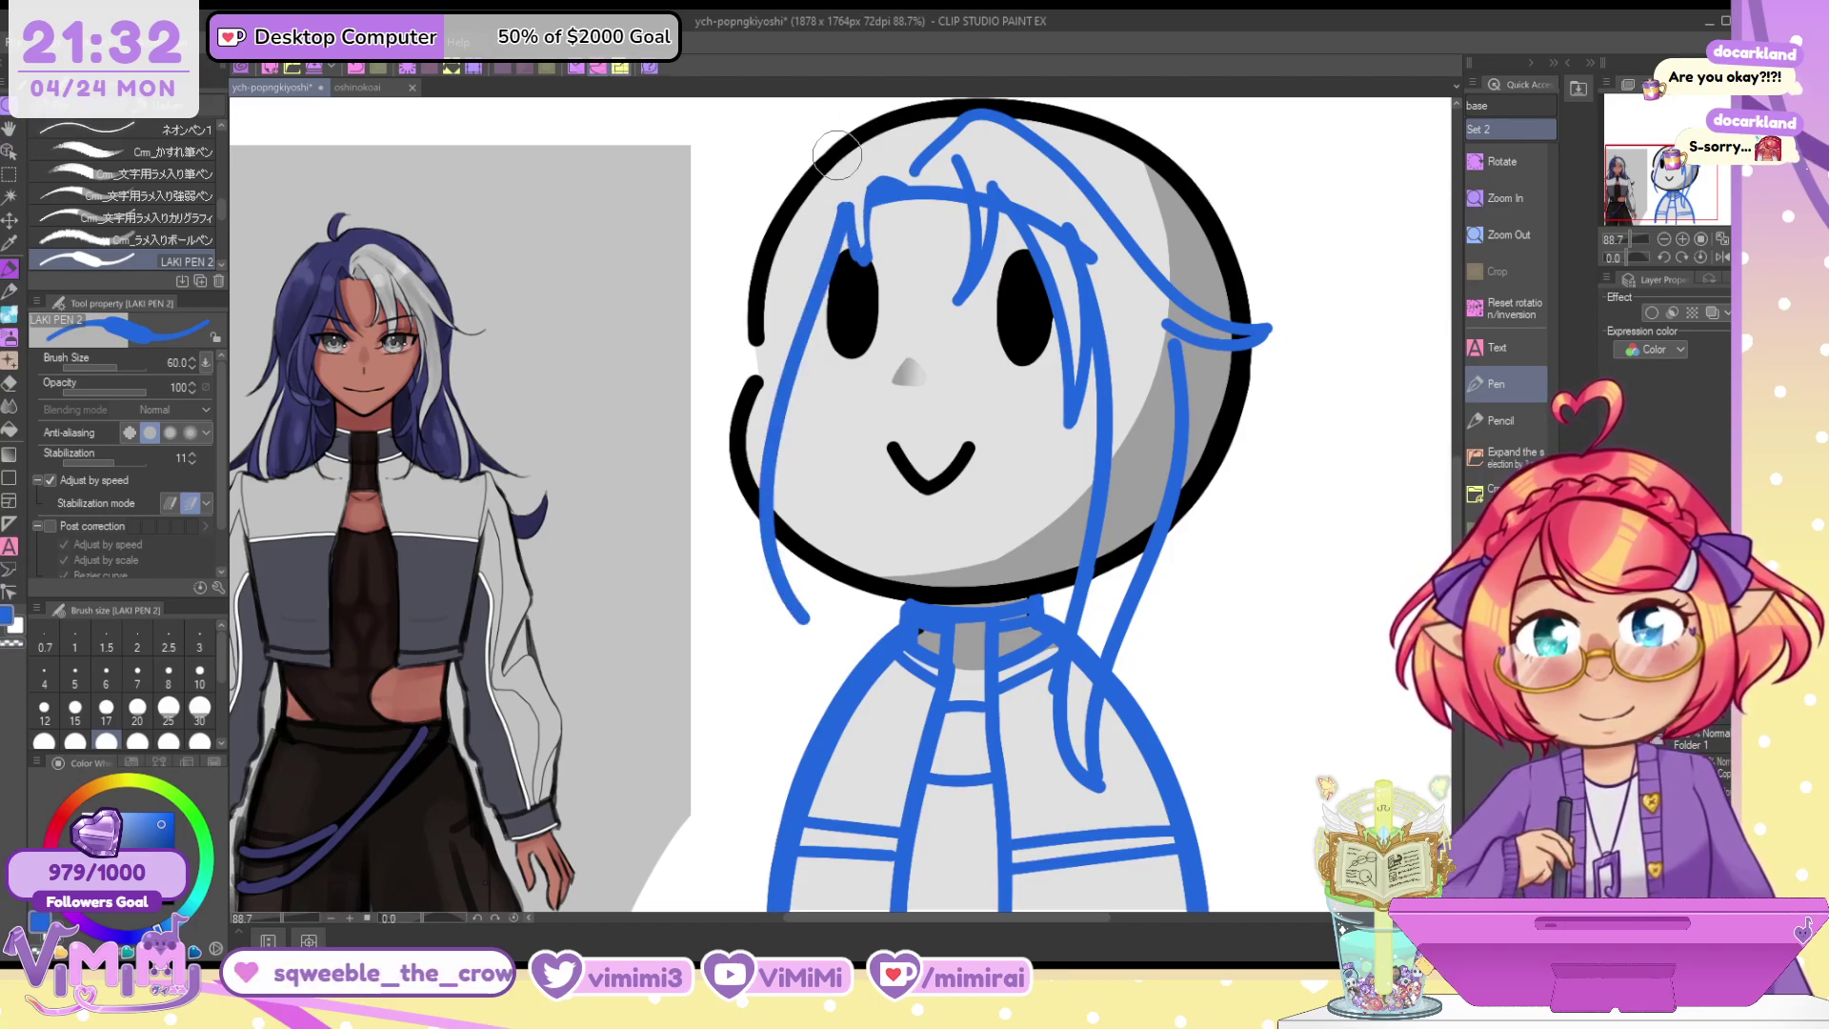
left_click_drag(881, 107, 709, 558)
key("ctrl+z")
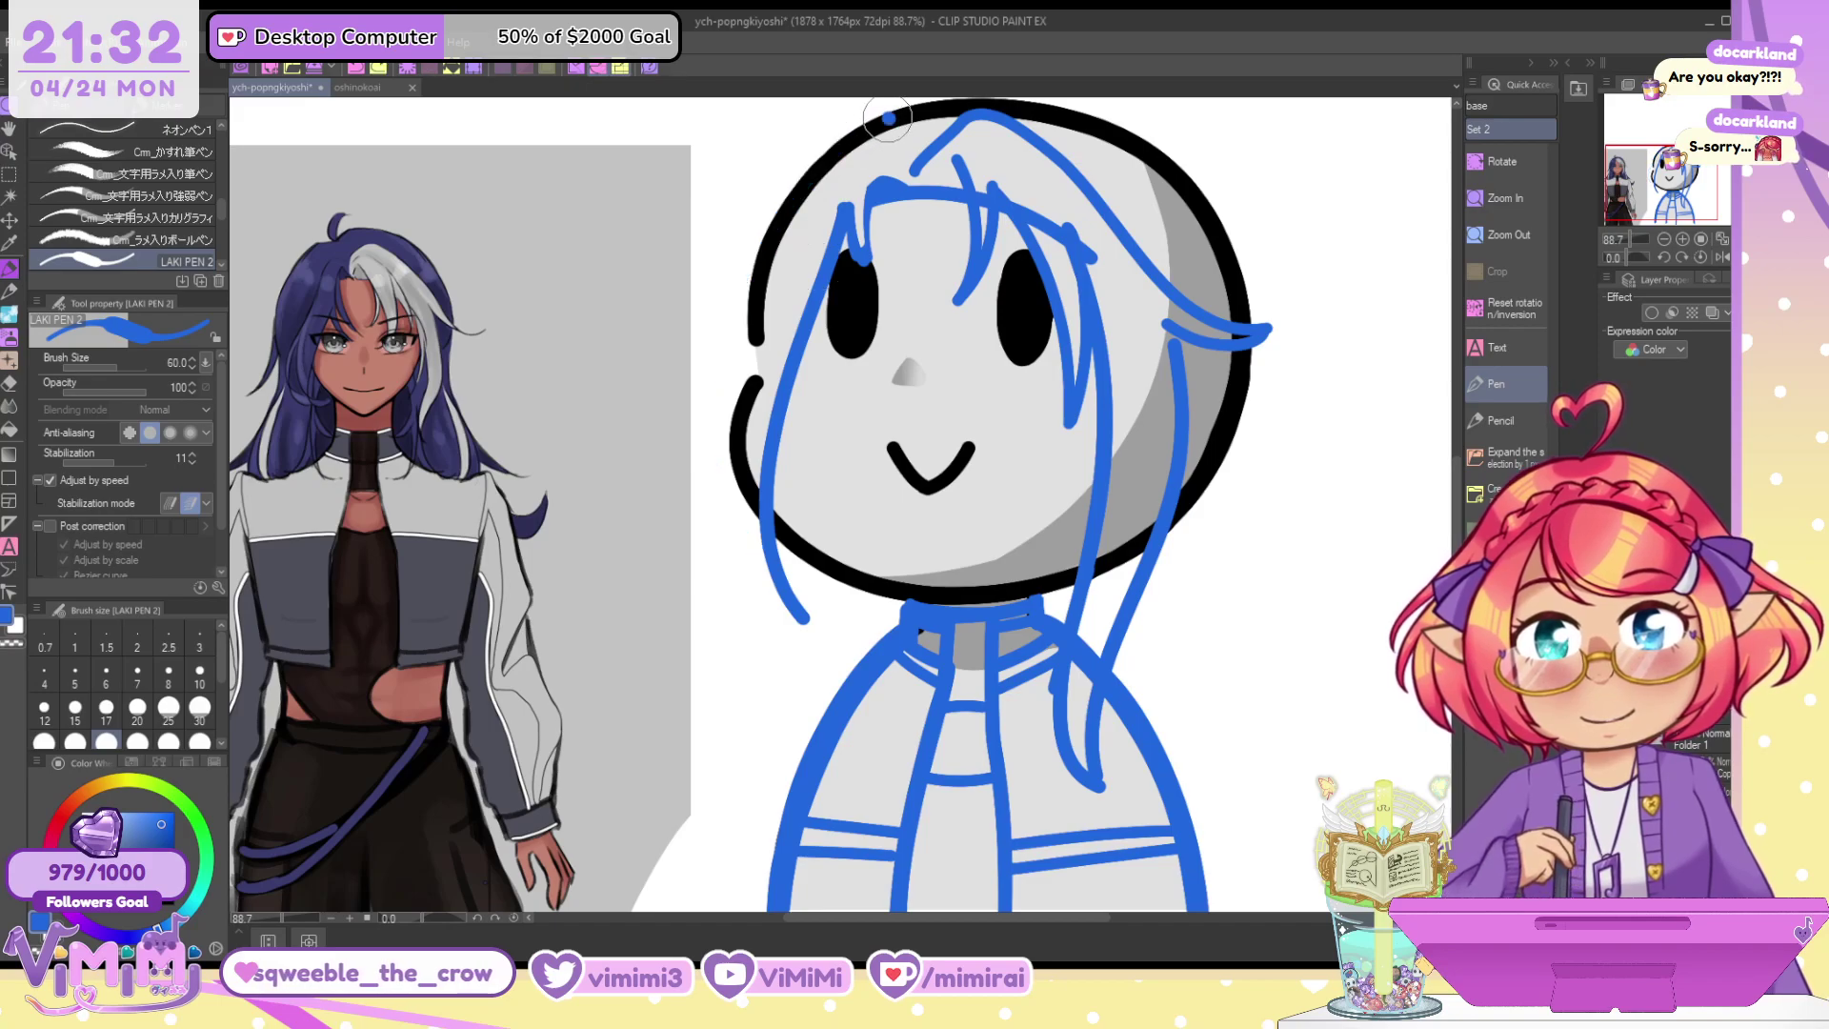
mouse_move(891, 116)
left_mouse_down()
mouse_move(698, 366)
mouse_move(733, 637)
left_mouse_up()
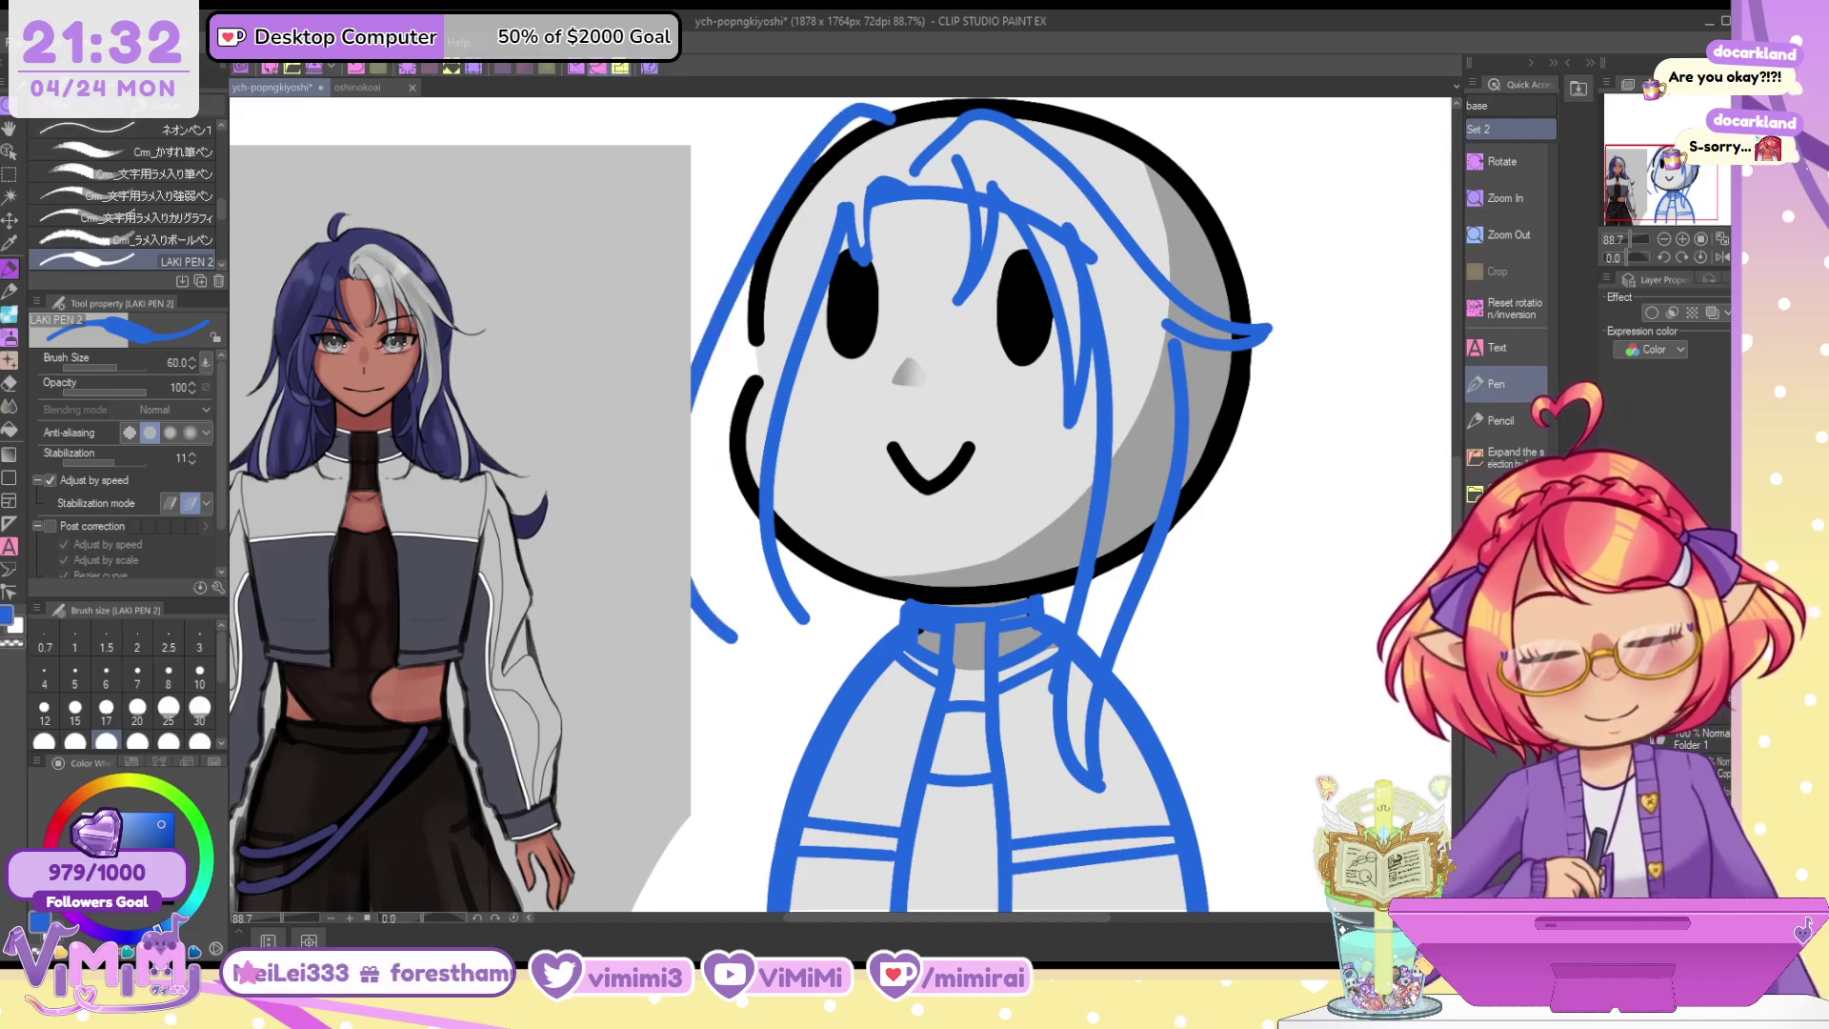
Erase the grey background beside the reference character with transparent color at brush size 150 to clear space around the left lock
left_click(169, 741)
mouse_move(545, 136)
left_mouse_down()
mouse_move(632, 436)
mouse_move(667, 172)
left_mouse_up()
key("]")
key("]")
key("]")
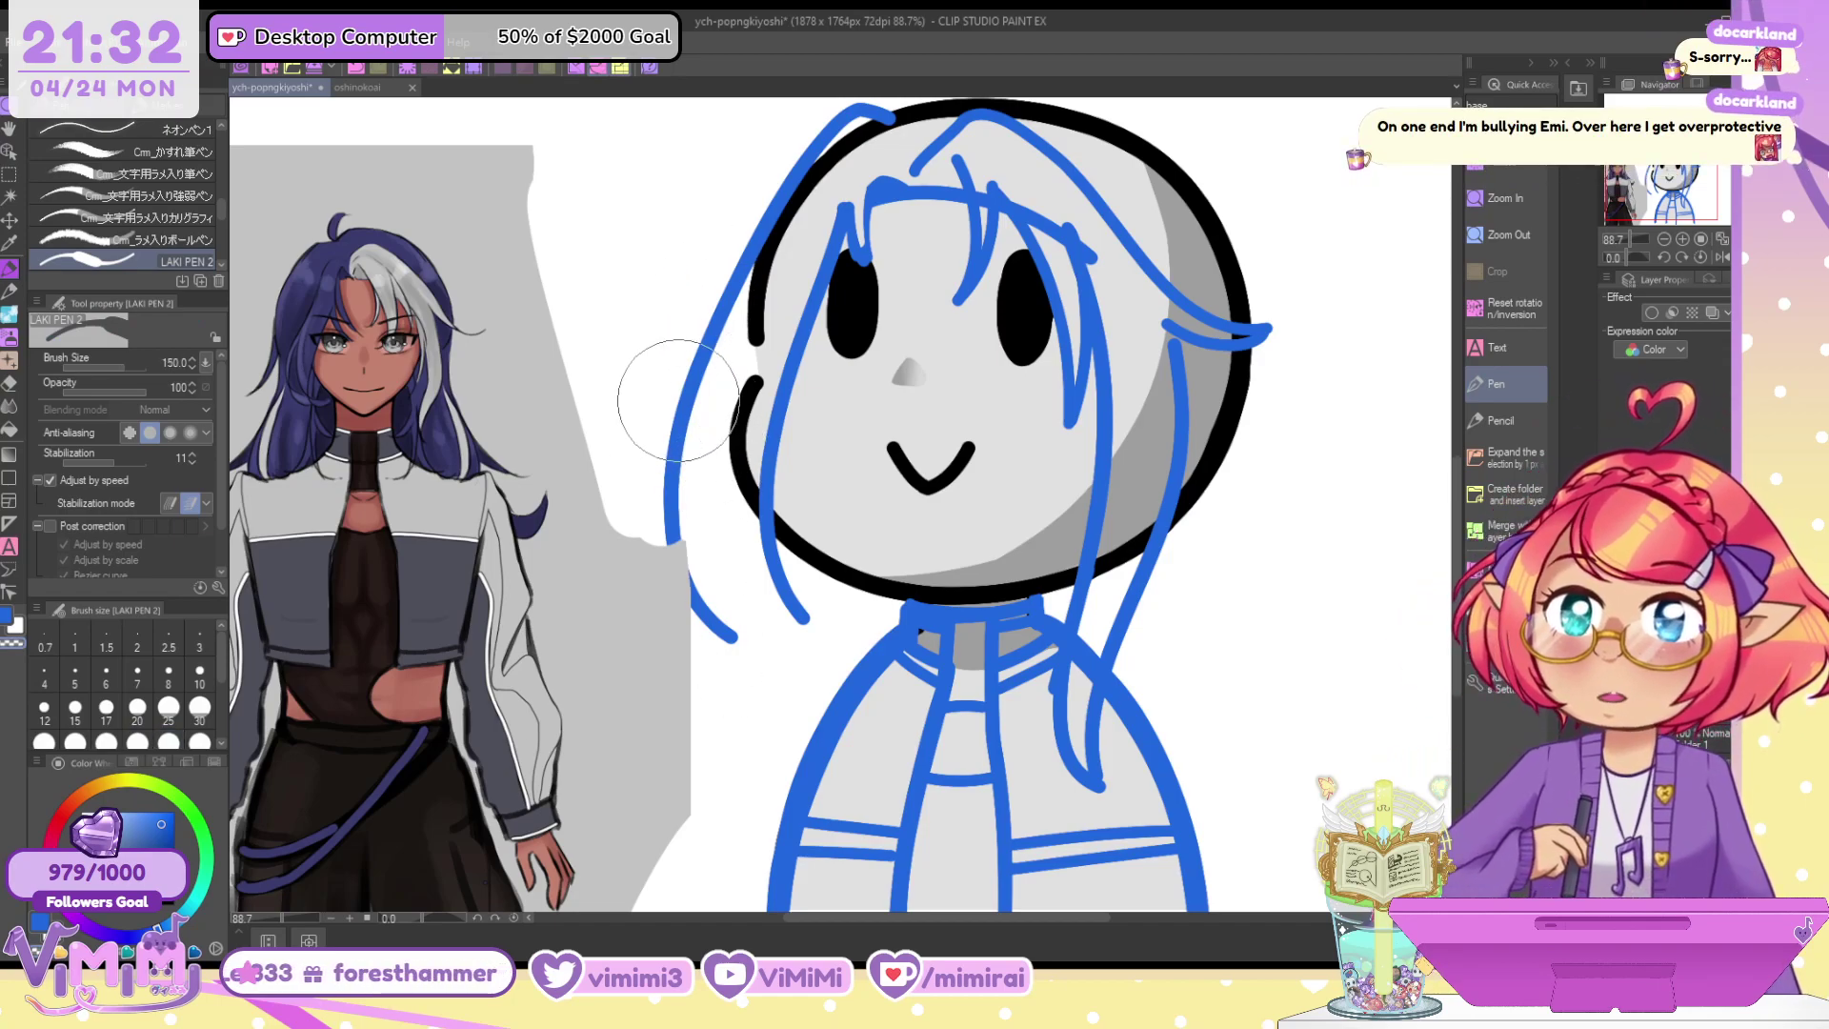
left_click_drag(526, 150, 675, 876)
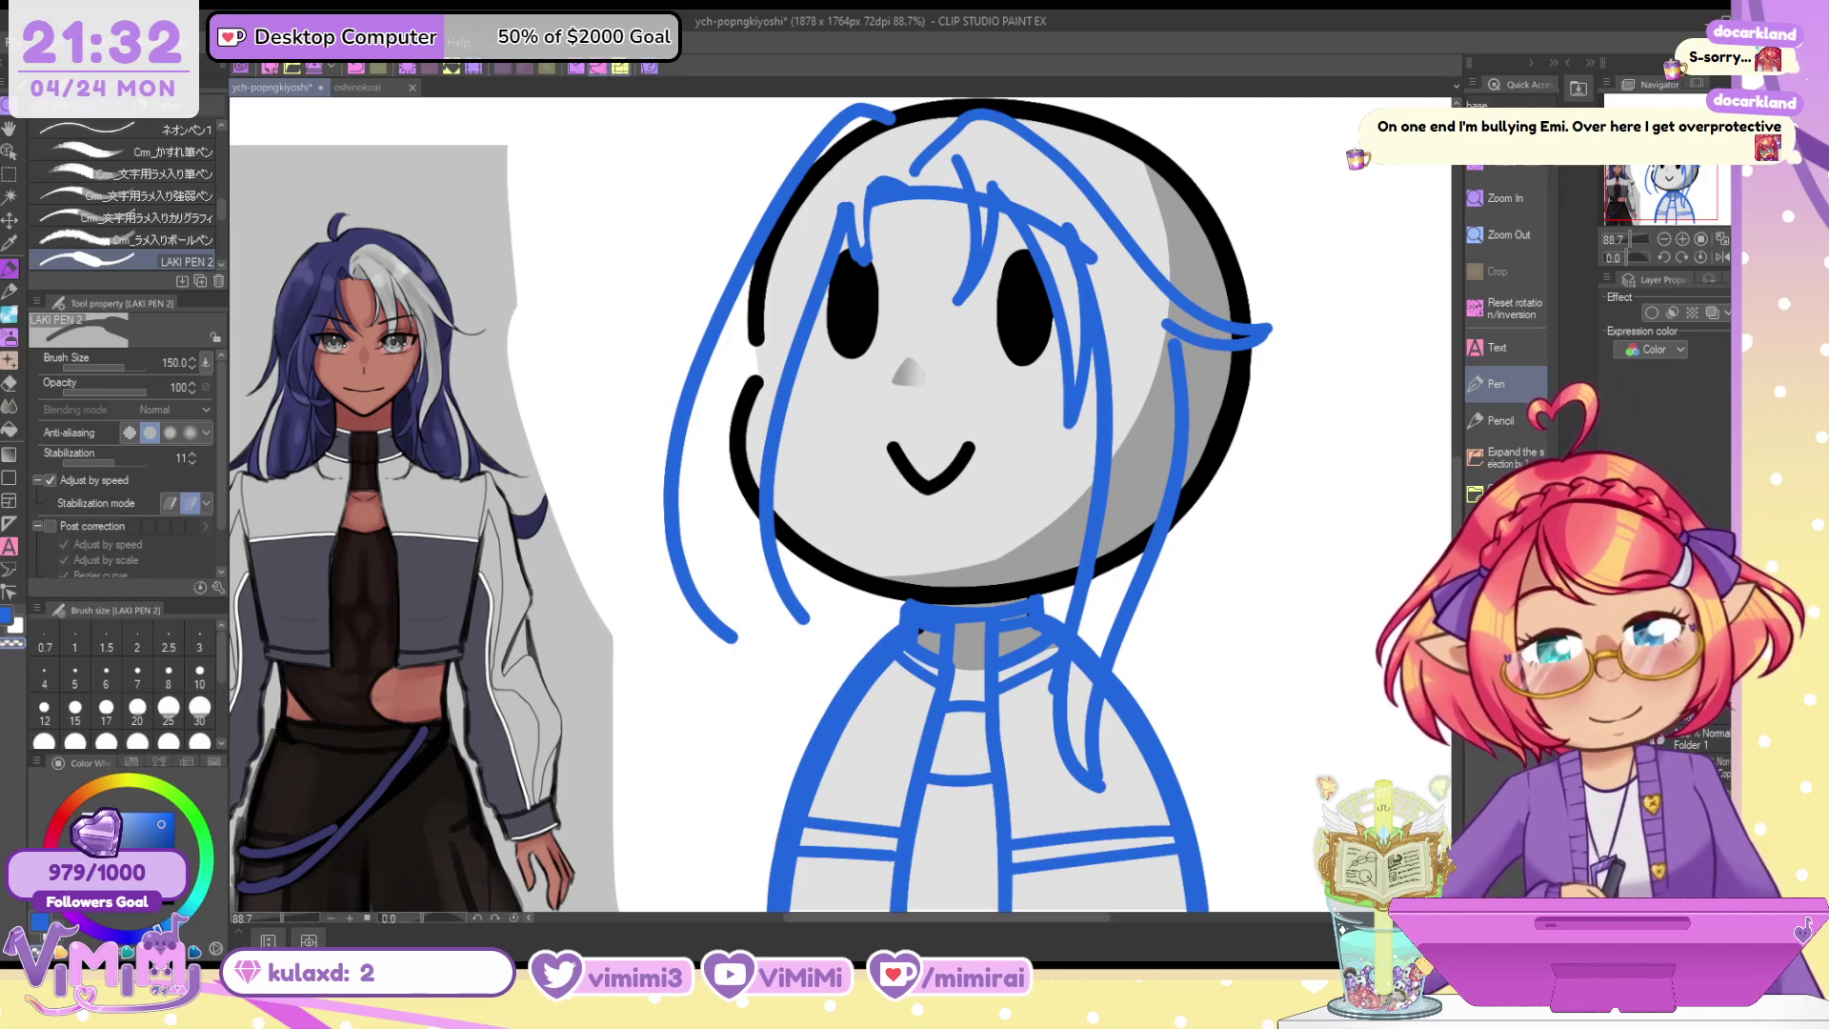
Erase the left lock's inner line at brush size 80, try redrawing it at size 60, and remove the lock's outer line
key("bracketleft")
key("bracketleft")
key("bracketleft")
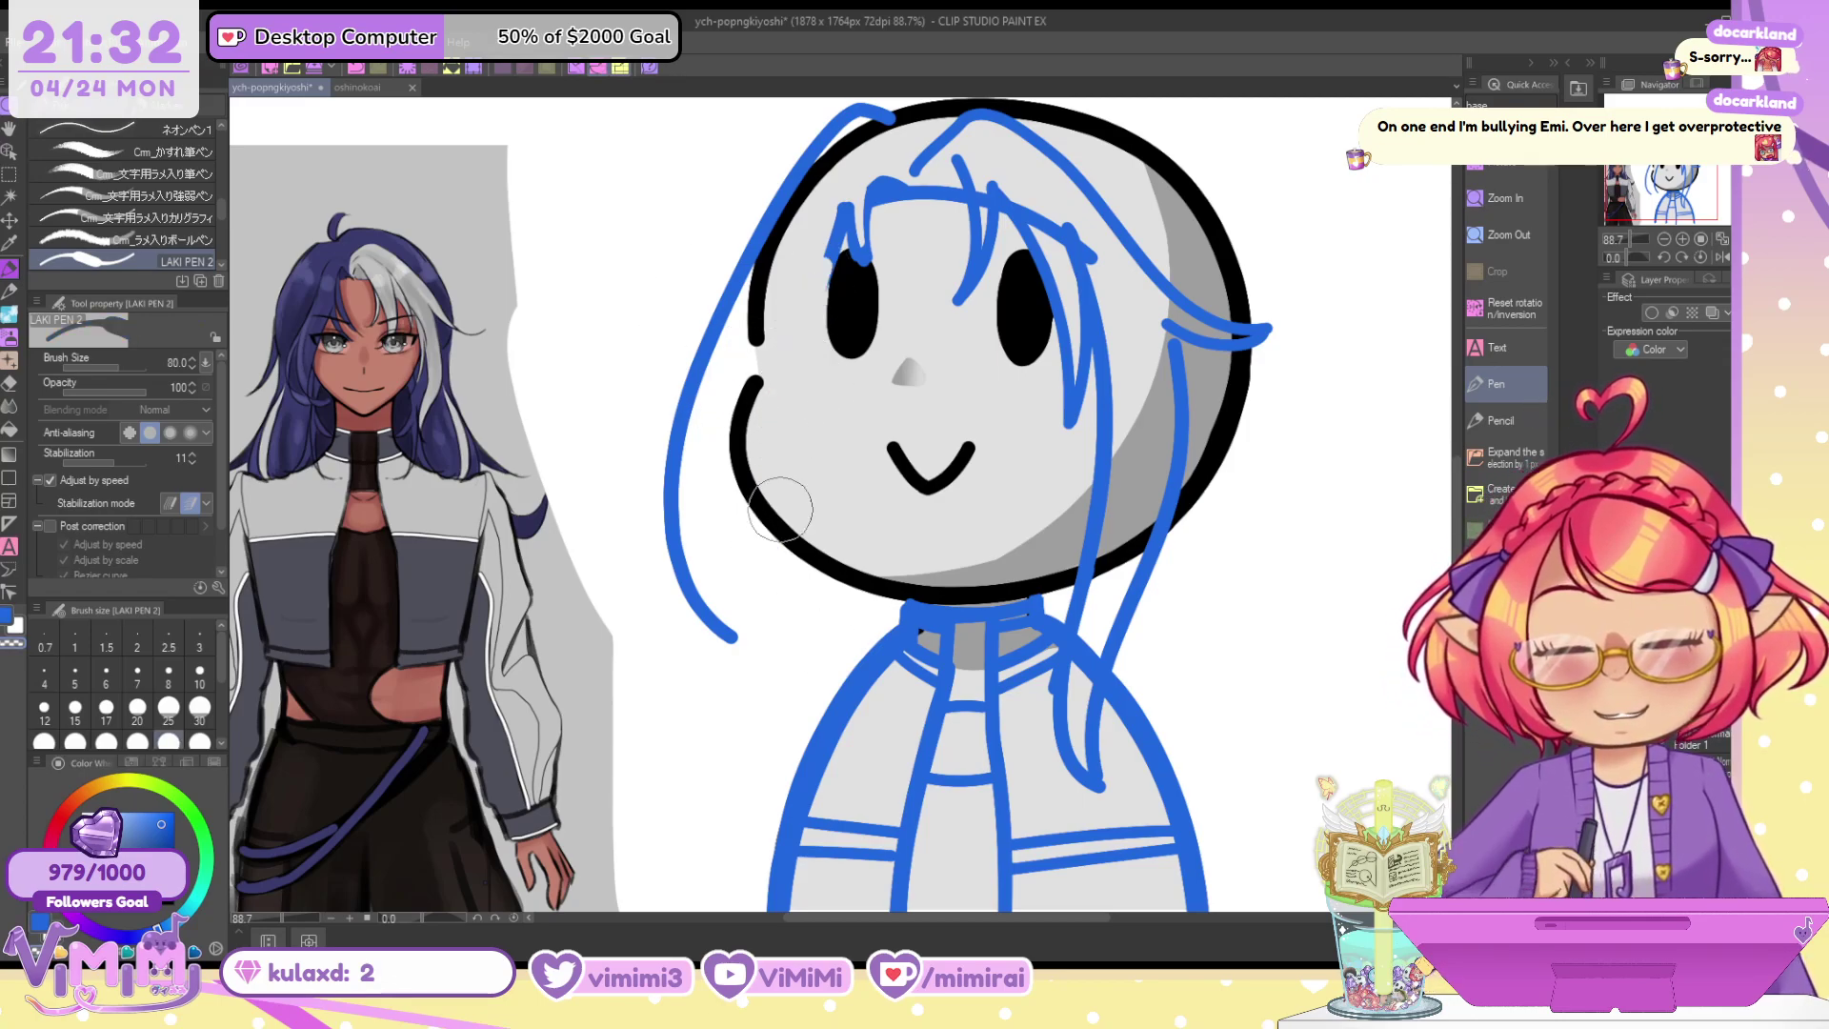
key("bracketleft")
key("bracketleft")
mouse_move(842, 205)
left_mouse_down()
mouse_move(743, 533)
mouse_move(788, 657)
left_mouse_up()
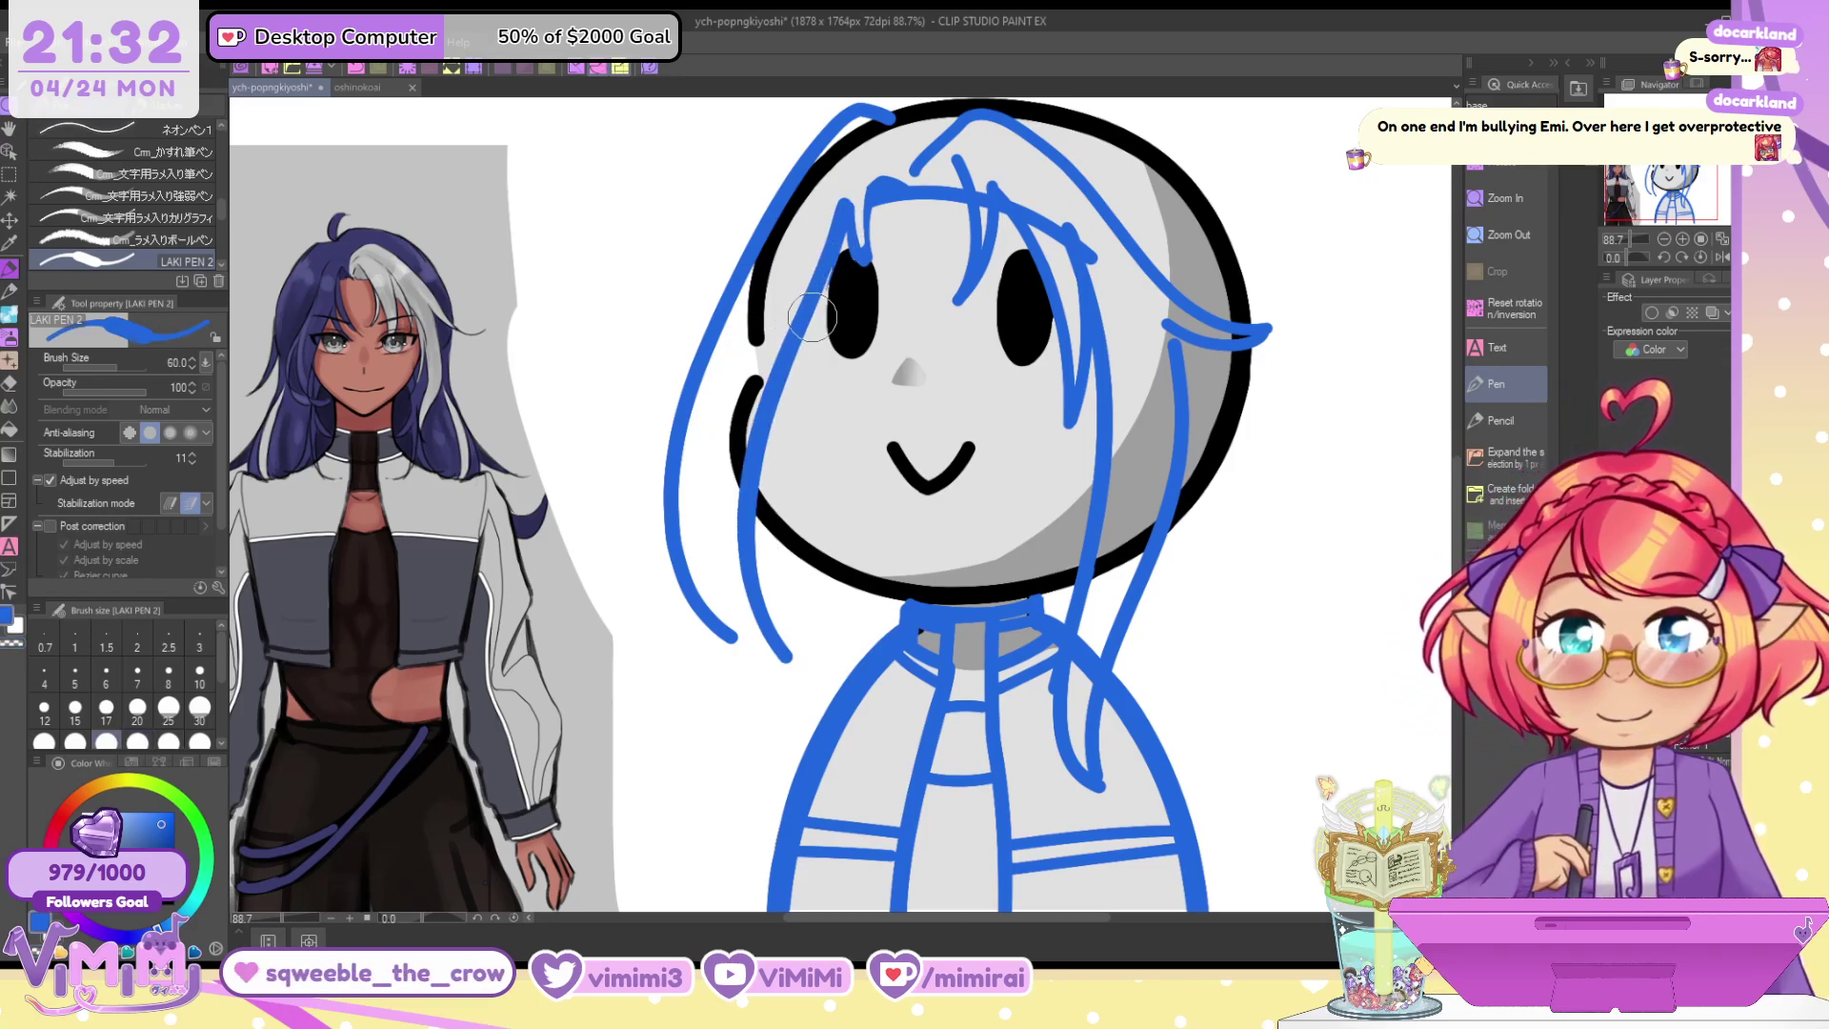
key("ctrl+z")
left_click_drag(846, 202, 805, 619)
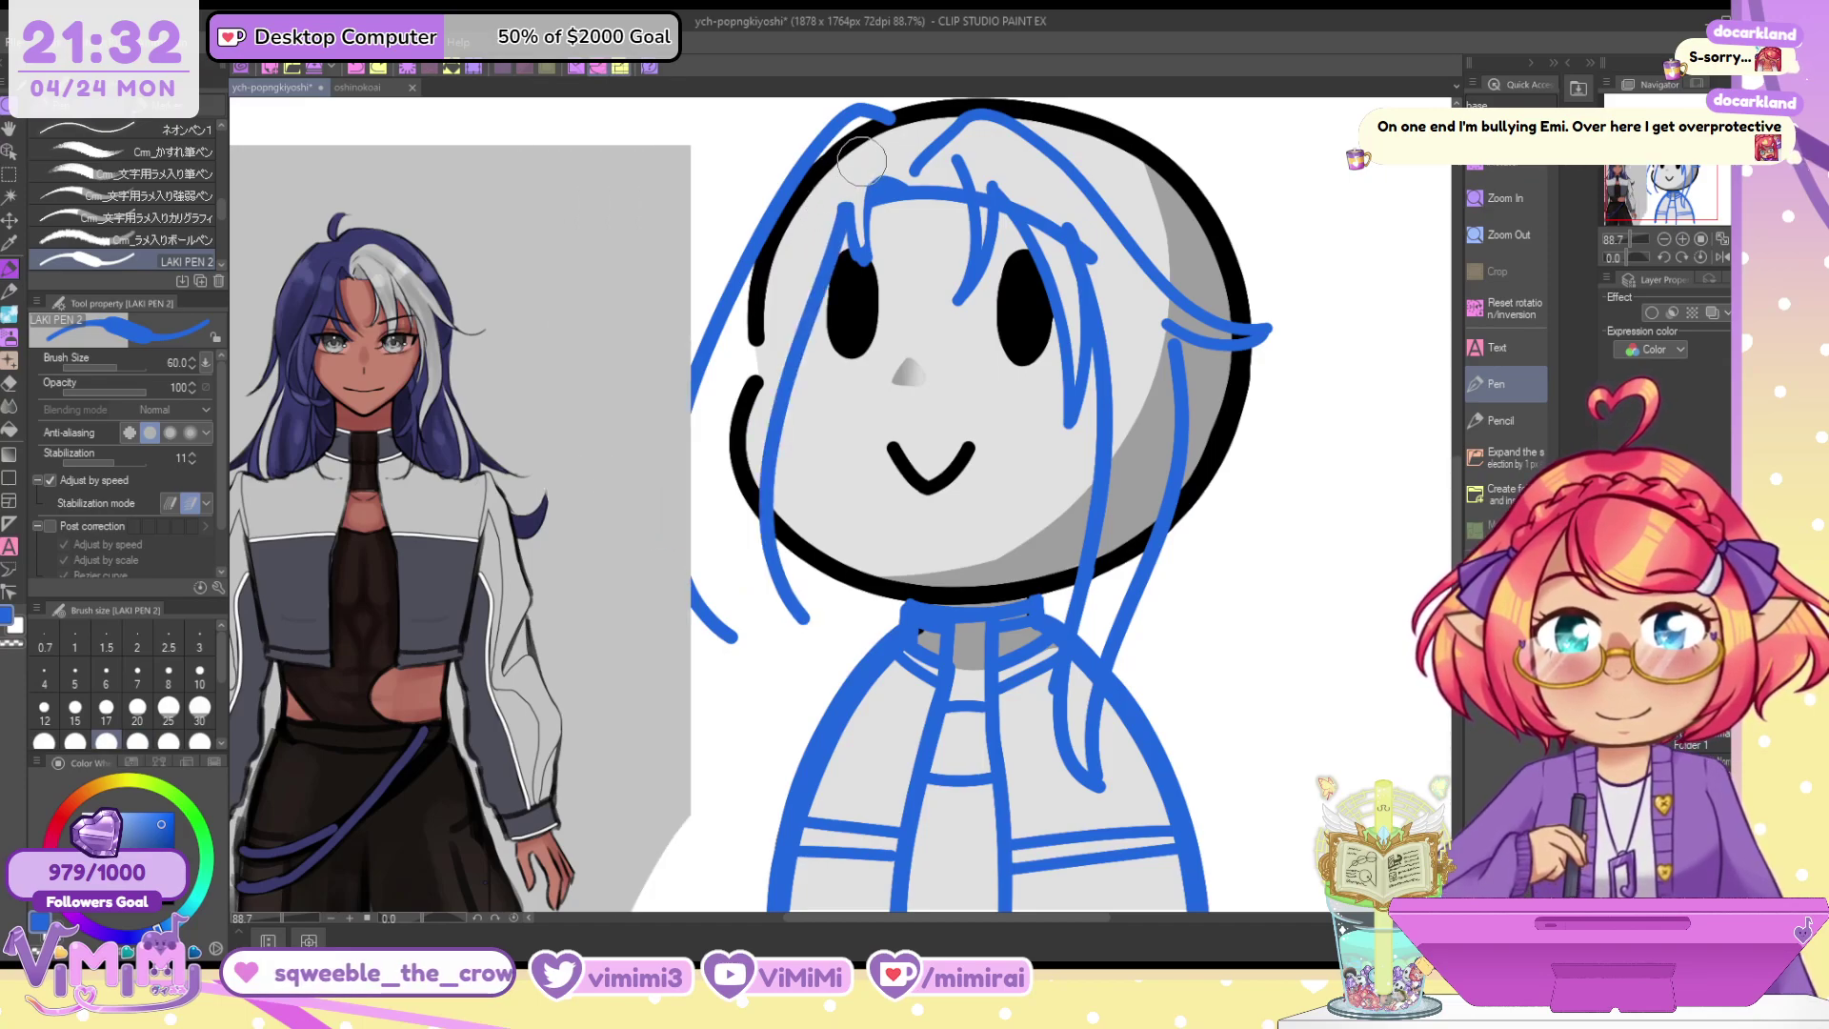
key("ctrl+z")
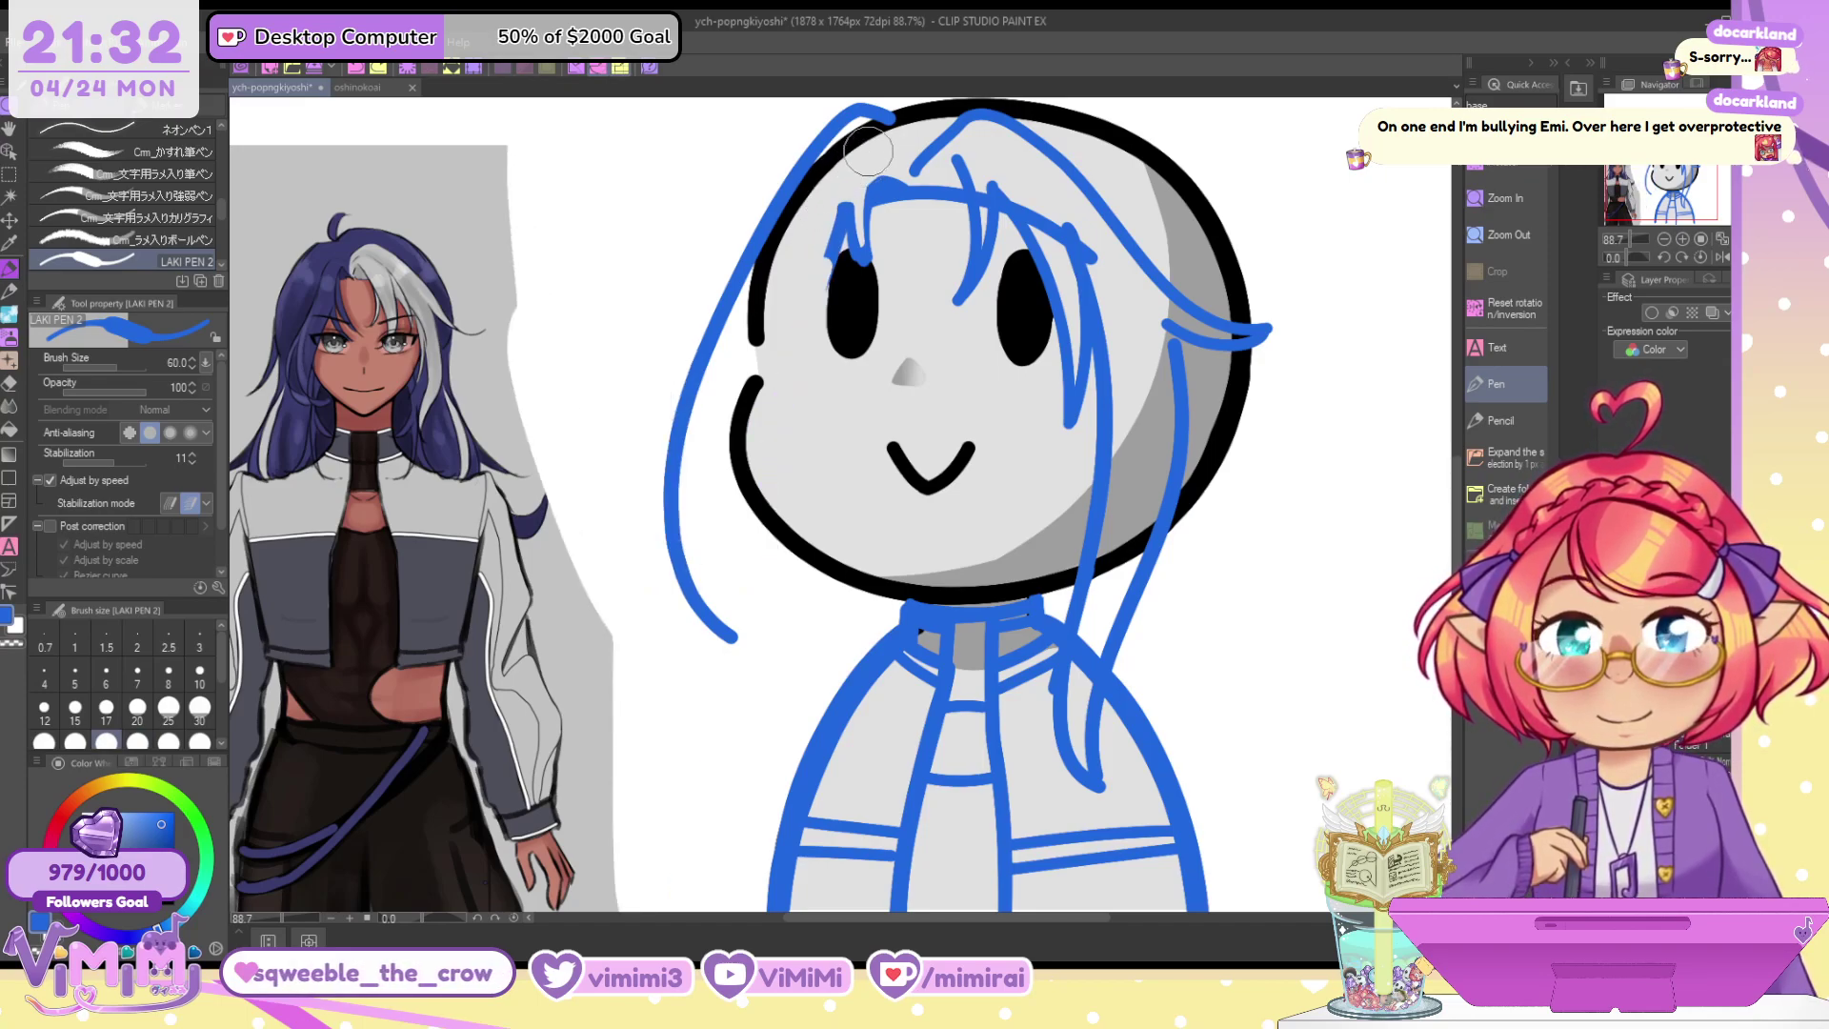
key("ctrl+z")
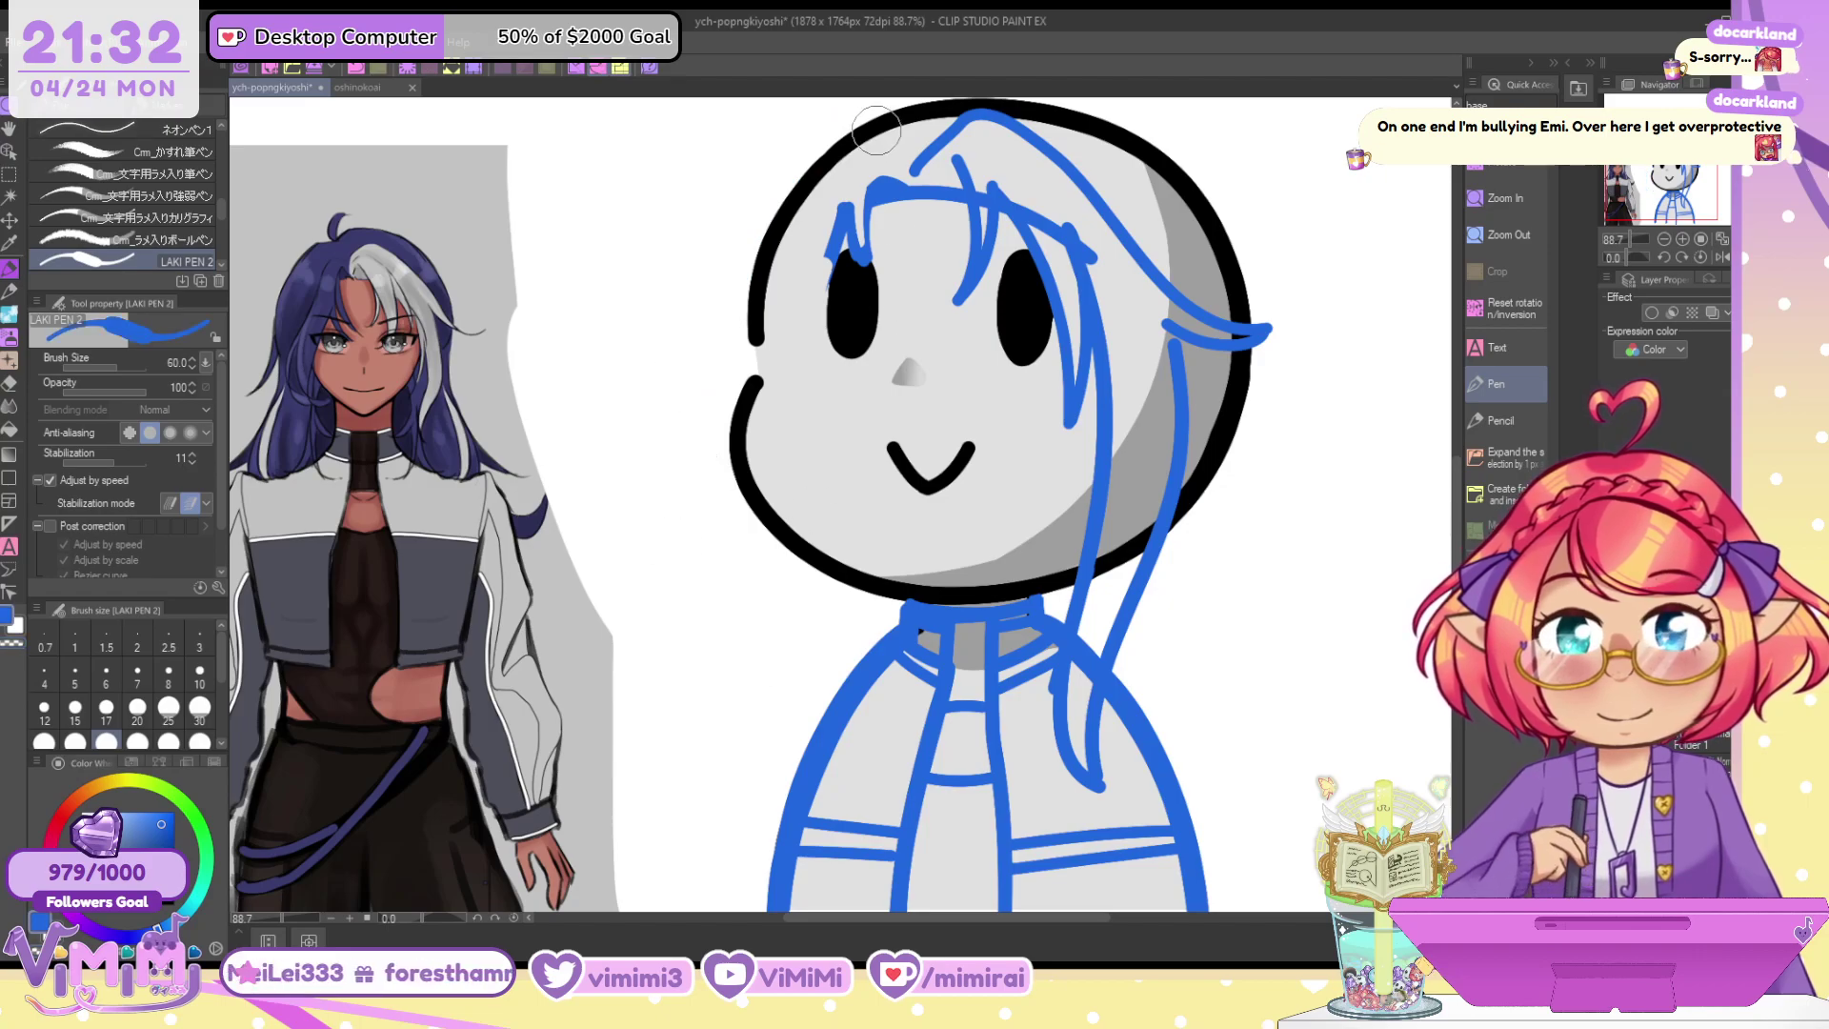
Redraw the left side lock with an outer curve from the upper head to below the cheek and an inner line ending in an upturned tip
mouse_move(876, 131)
left_mouse_down()
mouse_move(857, 123)
mouse_move(772, 327)
left_mouse_up()
key("ctrl+z")
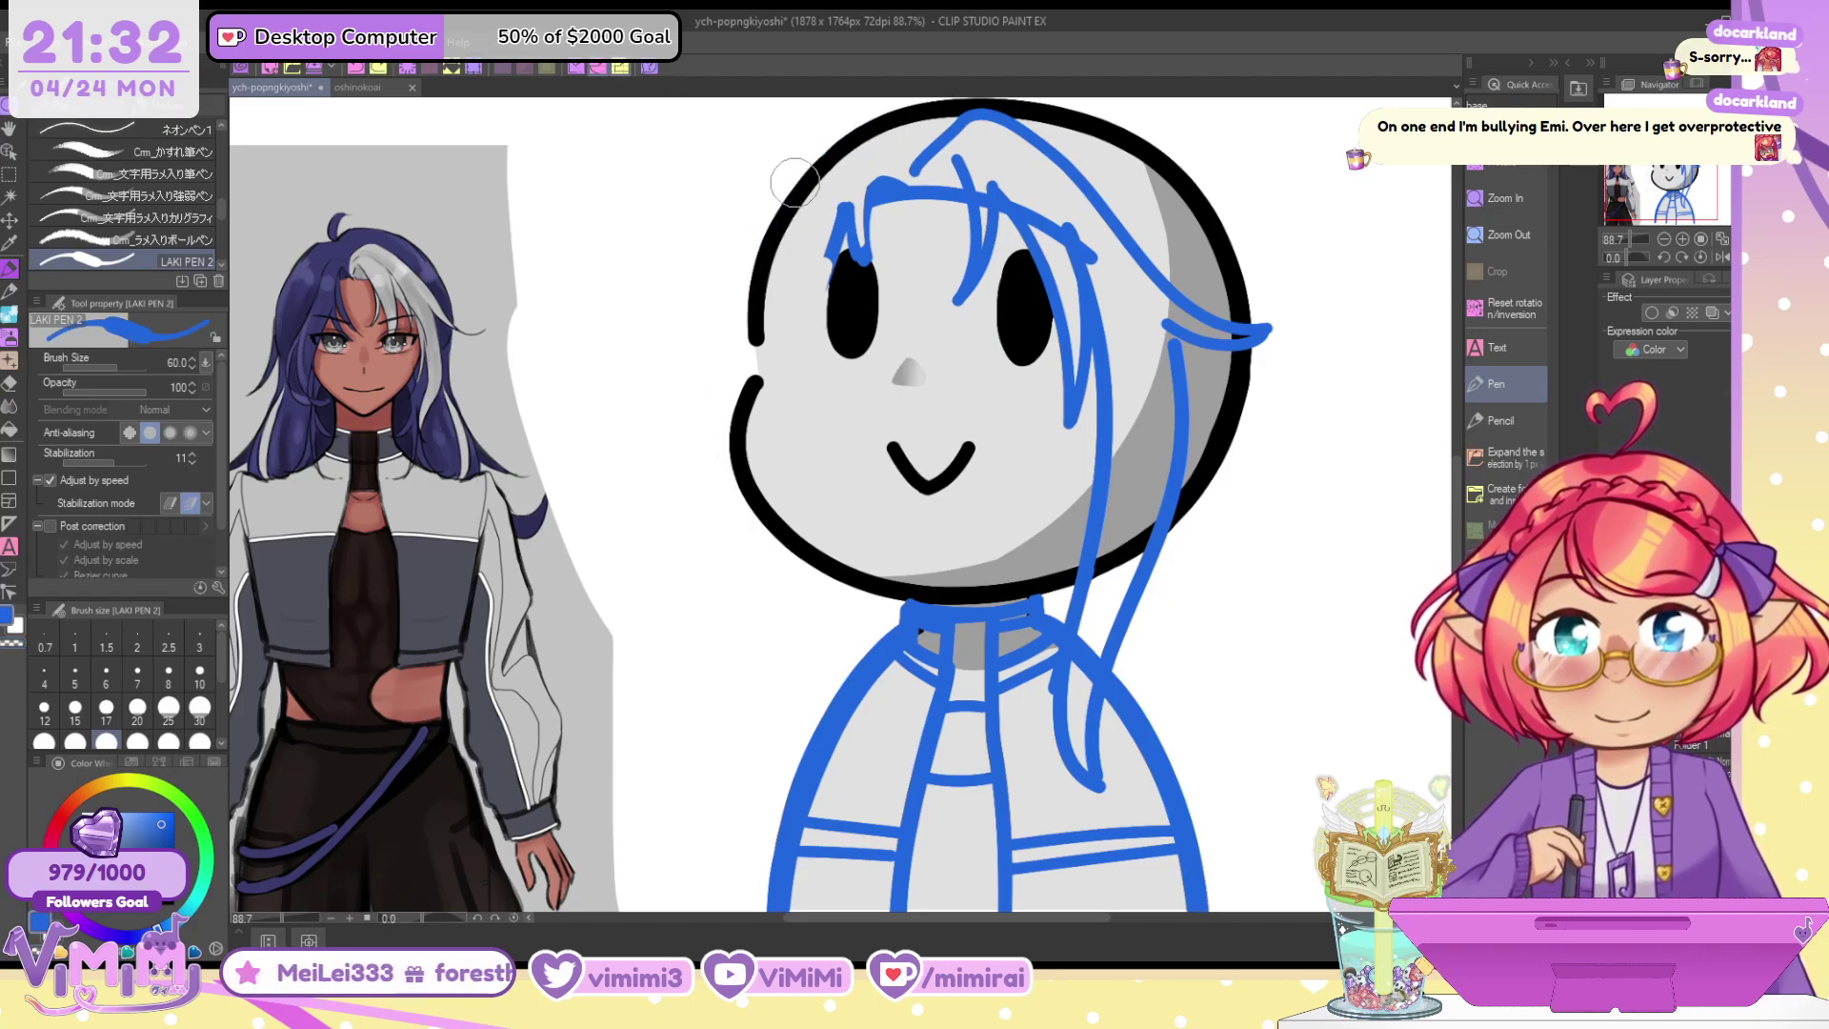
mouse_move(816, 164)
left_mouse_down()
mouse_move(682, 502)
mouse_move(762, 592)
left_mouse_up()
key("ctrl+z")
mouse_move(816, 164)
left_mouse_down()
mouse_move(731, 579)
mouse_move(781, 605)
left_mouse_up()
left_click_drag(850, 215, 809, 566)
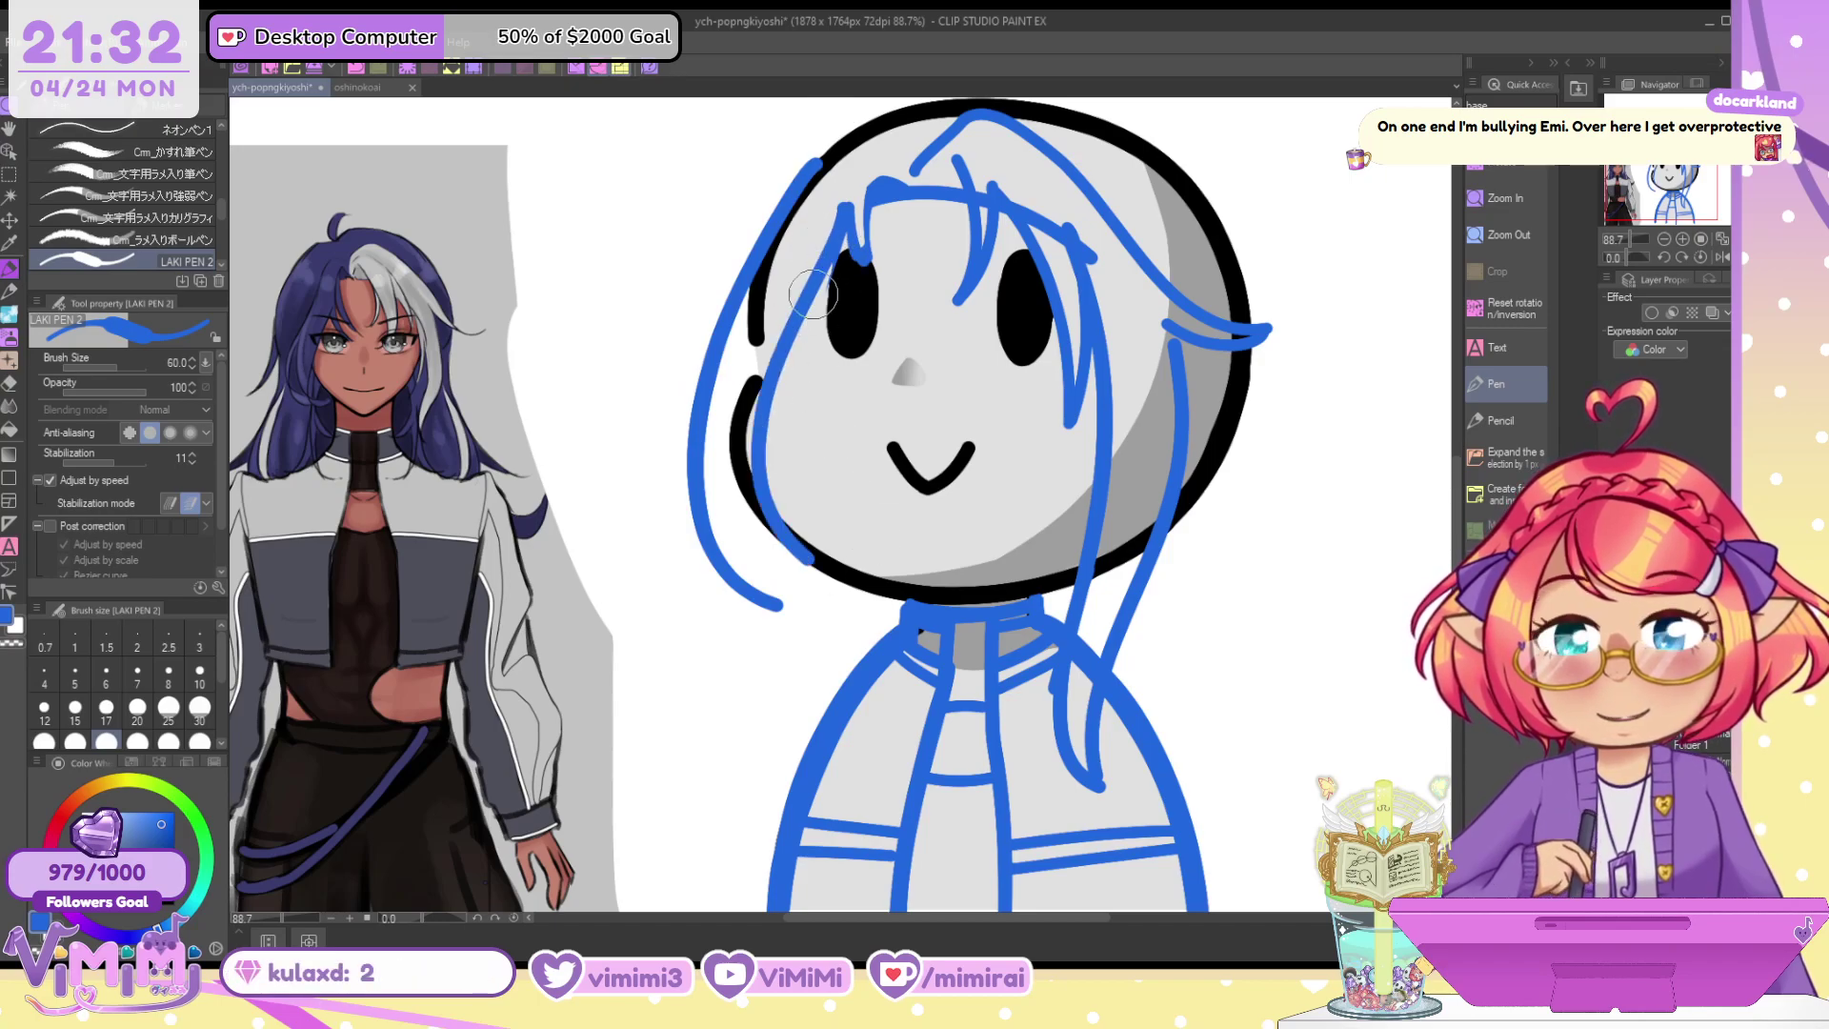
key("ctrl+z")
mouse_move(838, 233)
left_mouse_down()
mouse_move(847, 533)
mouse_move(860, 523)
left_mouse_up()
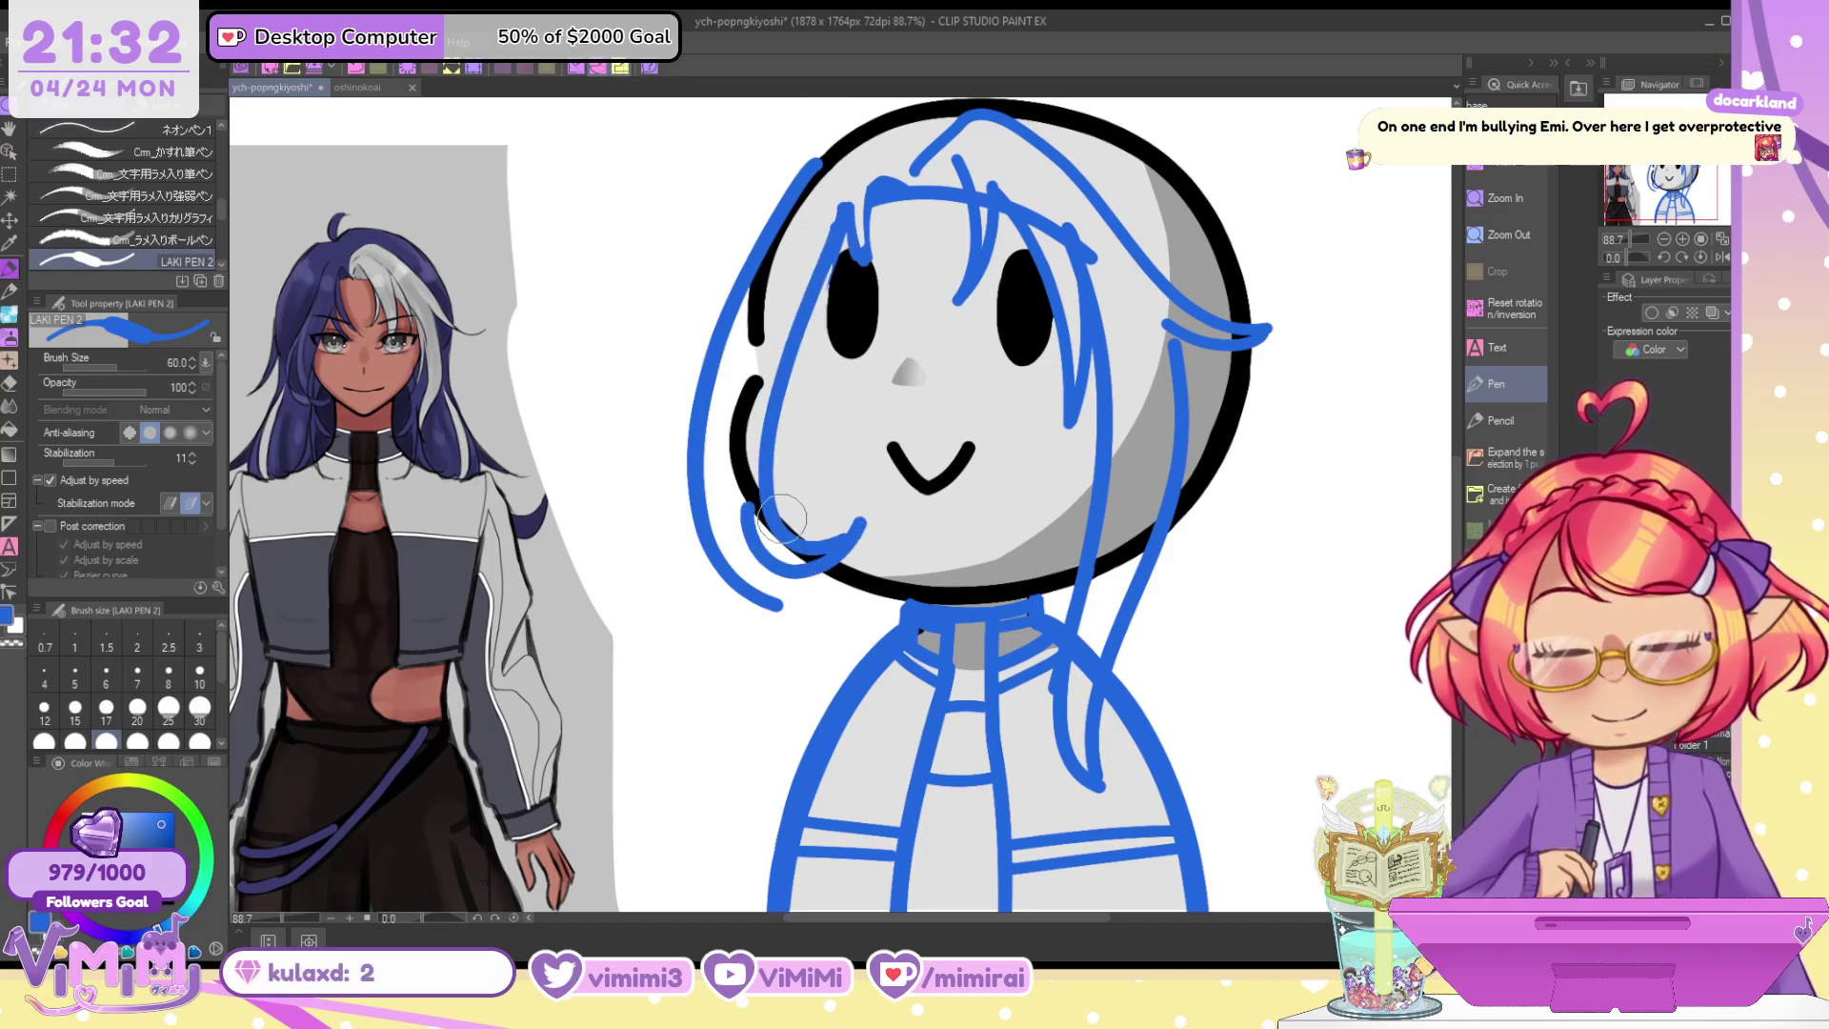
Draw a pointed strand below the left side lock's tip and extend the lock's outer line up toward the crown
left_click_drag(748, 522, 799, 685)
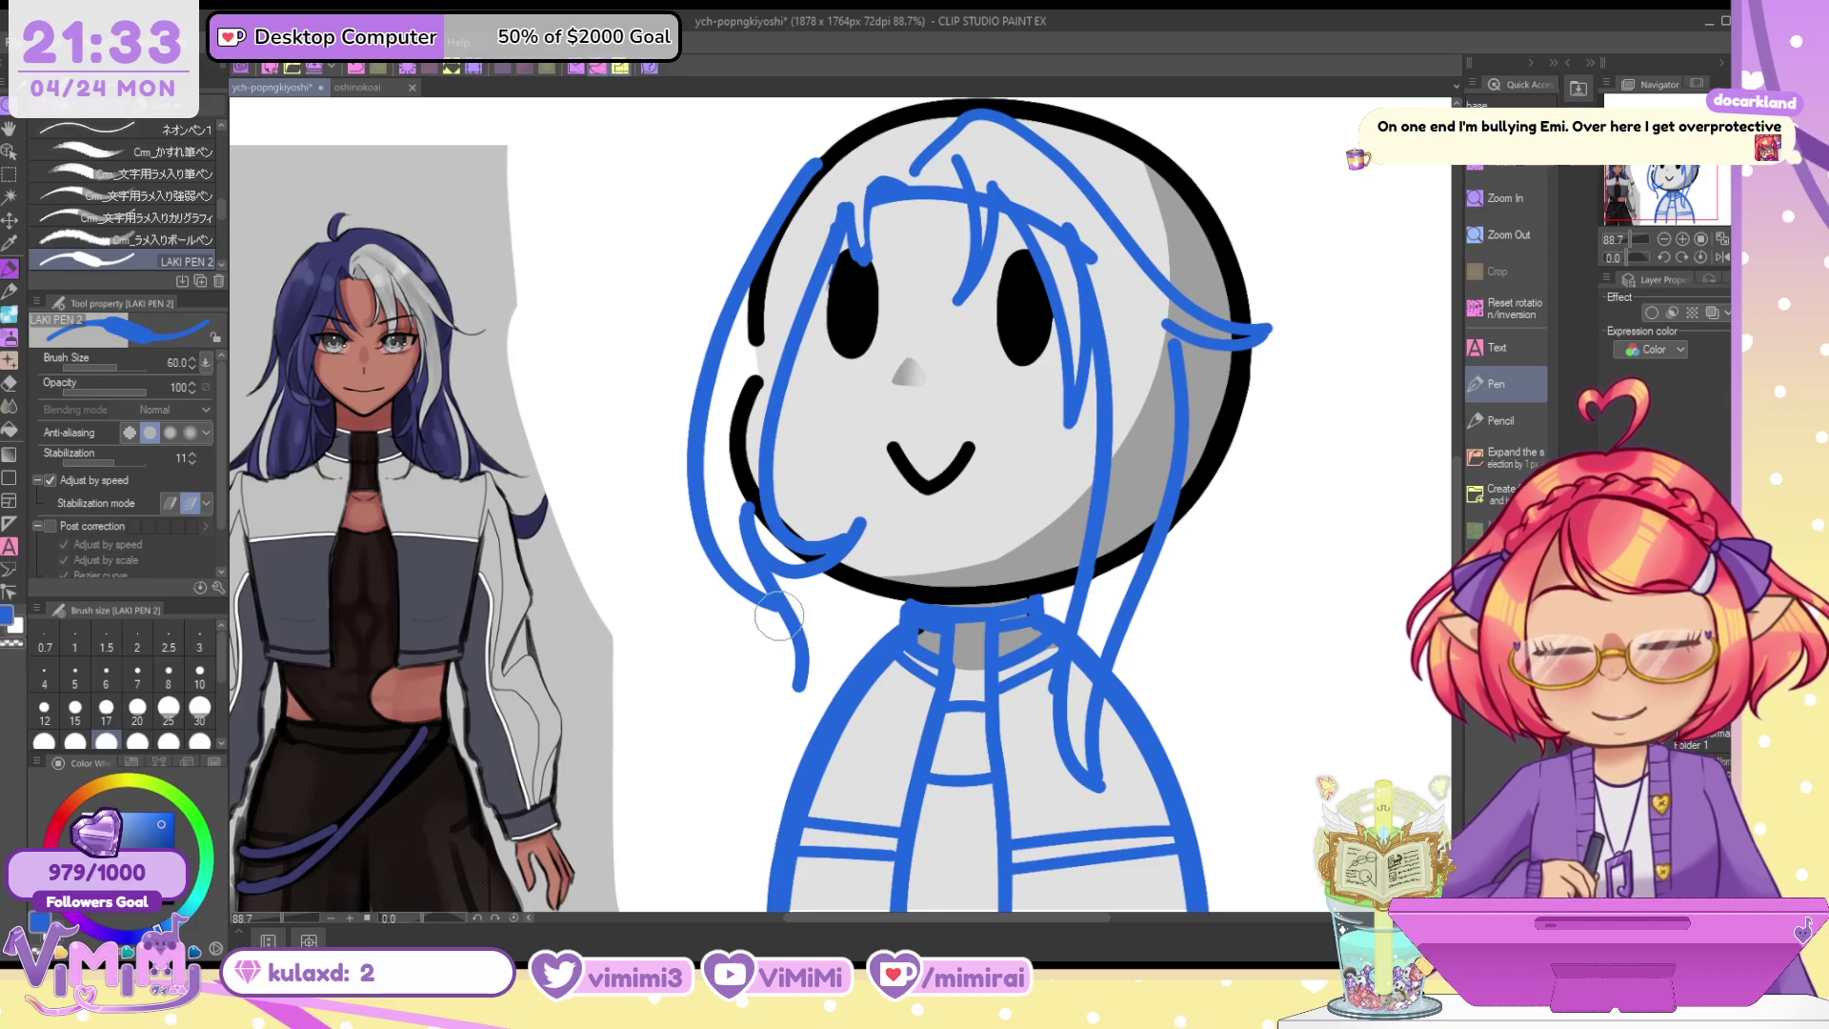
left_click_drag(762, 598, 799, 684)
left_click_drag(857, 126, 743, 292)
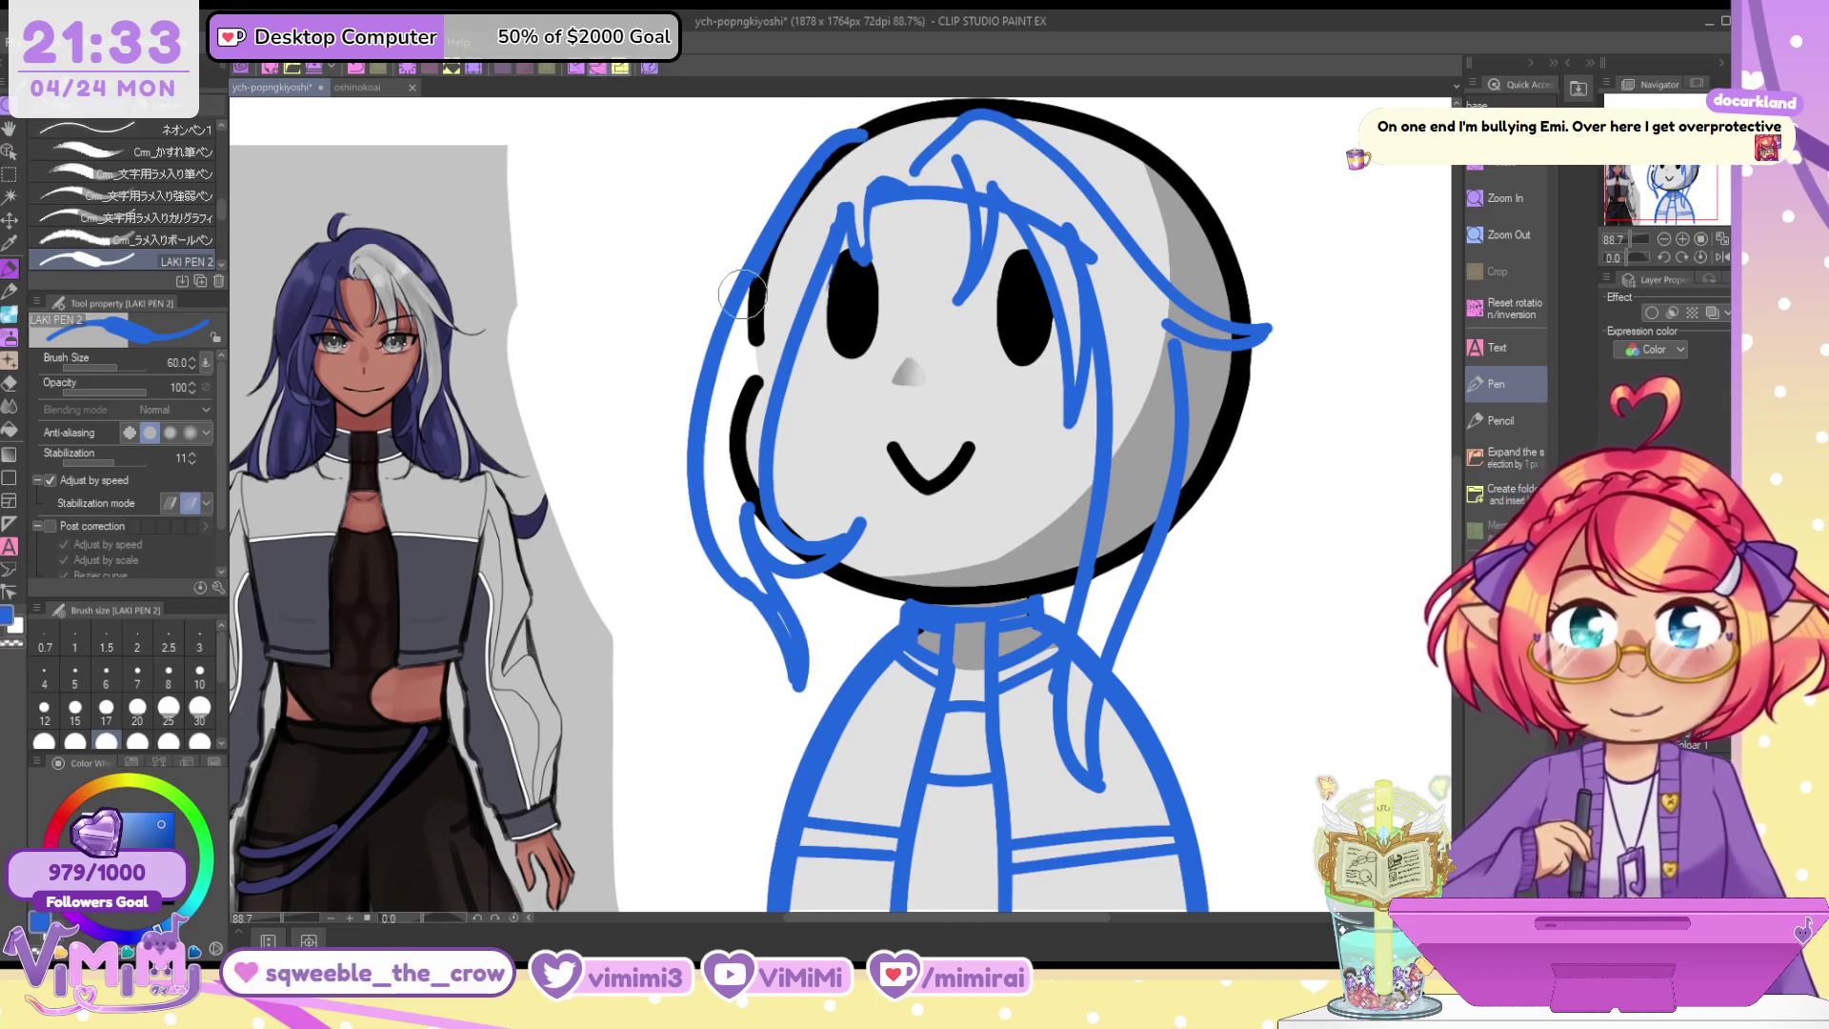
key("ctrl+z")
left_click_drag(863, 124, 733, 295)
key("c")
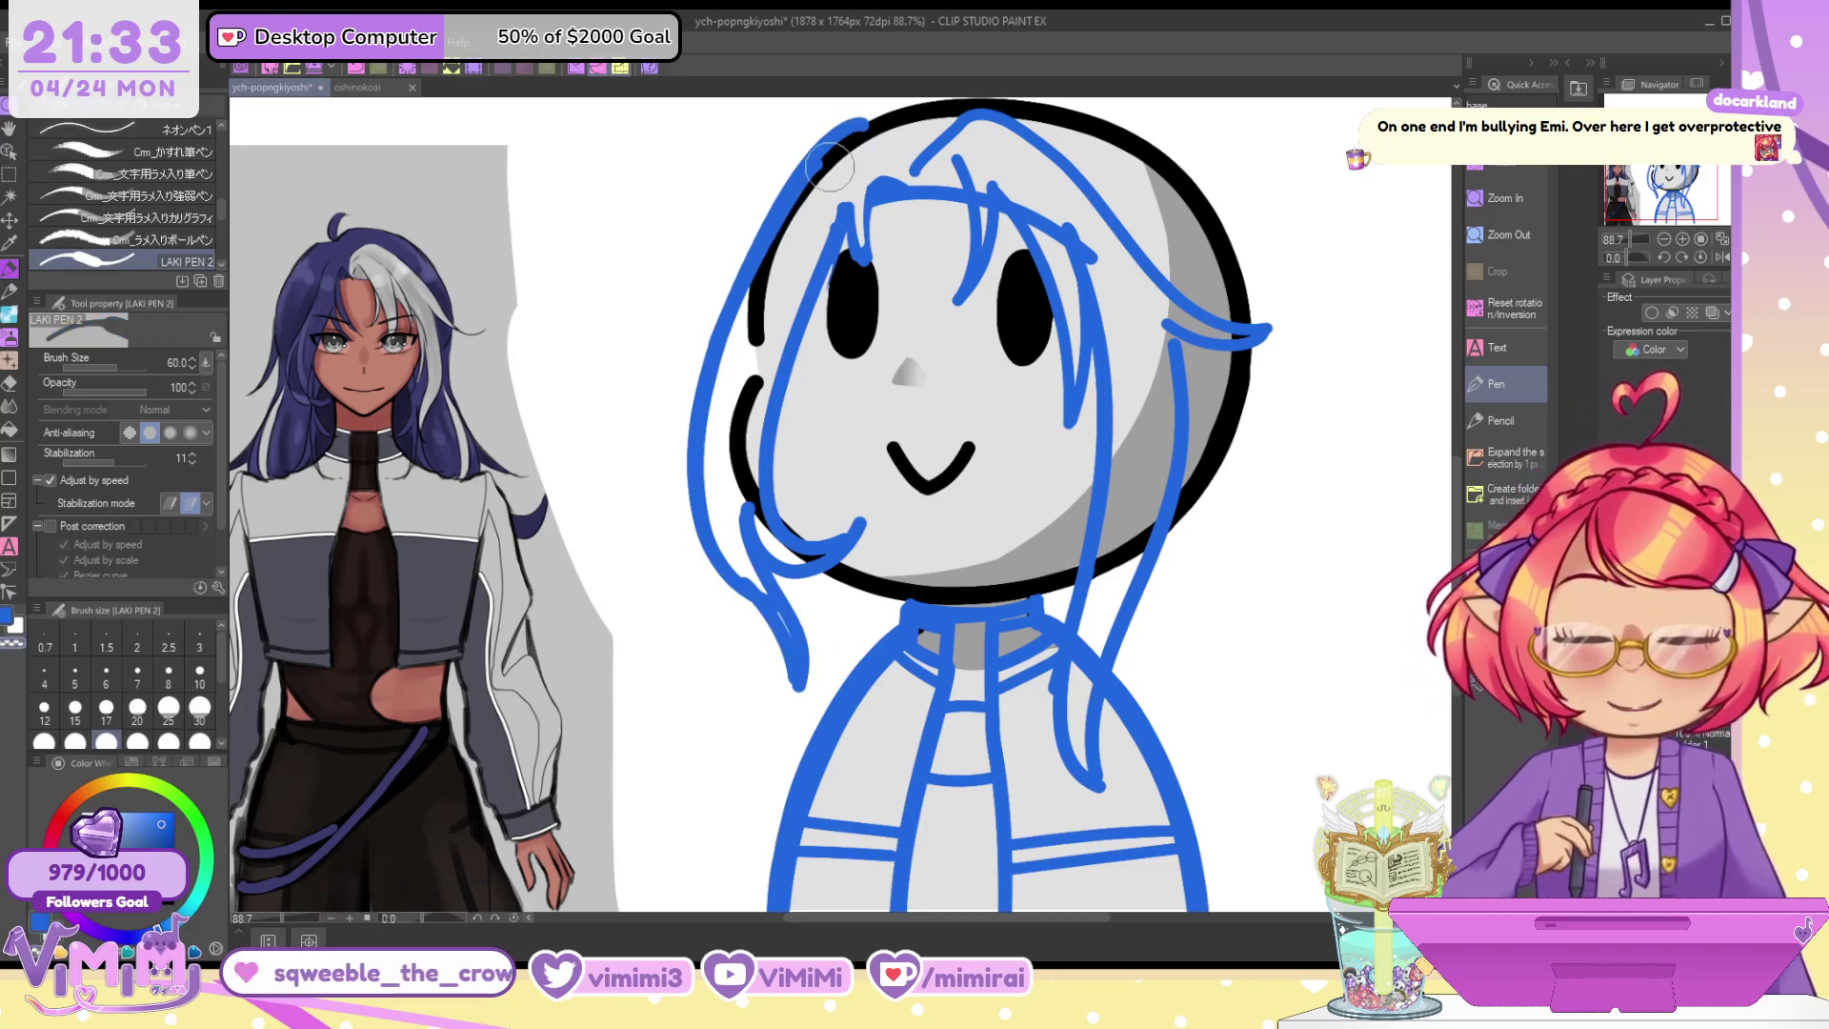
Outline the top of the hair across the crown to both sides of the head and add a curled ahoge on top
left_click_drag(1702, 172, 1703, 159)
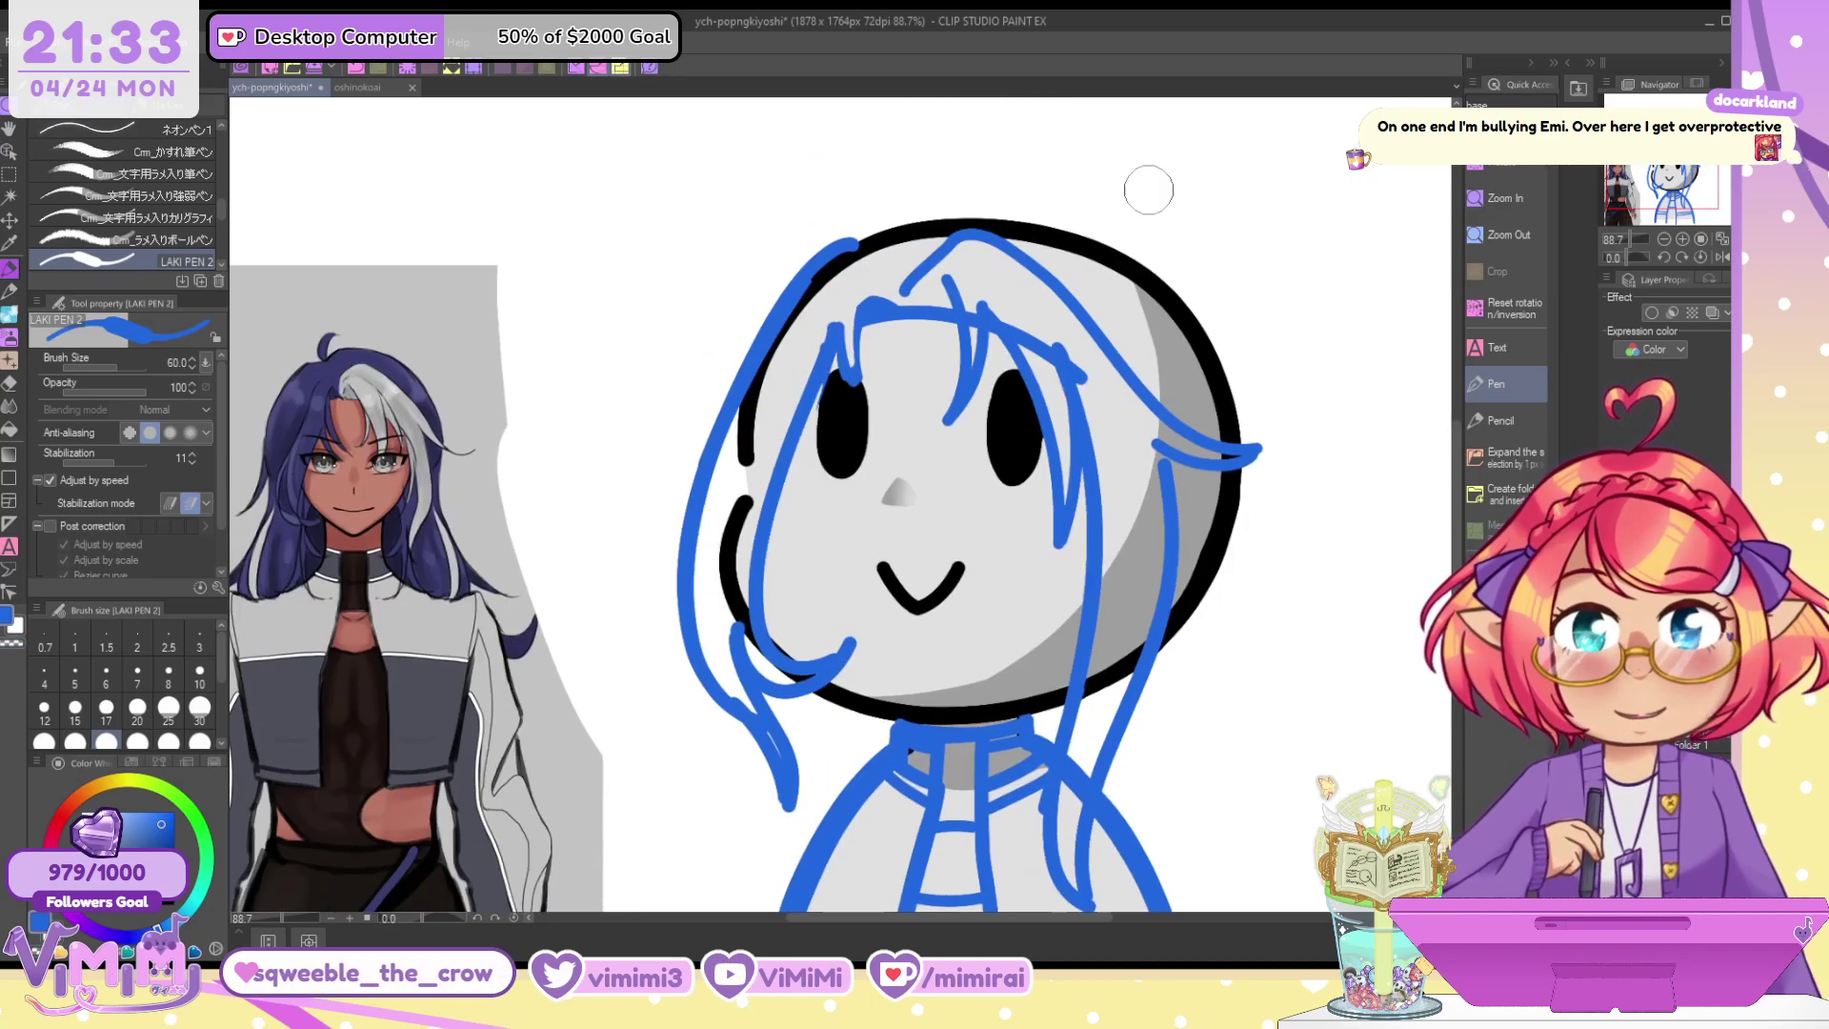
mouse_move(906, 226)
left_mouse_down()
mouse_move(1181, 324)
mouse_move(934, 214)
mouse_move(1263, 419)
mouse_move(888, 214)
mouse_move(831, 246)
mouse_move(708, 428)
left_mouse_up()
key("ctrl+z")
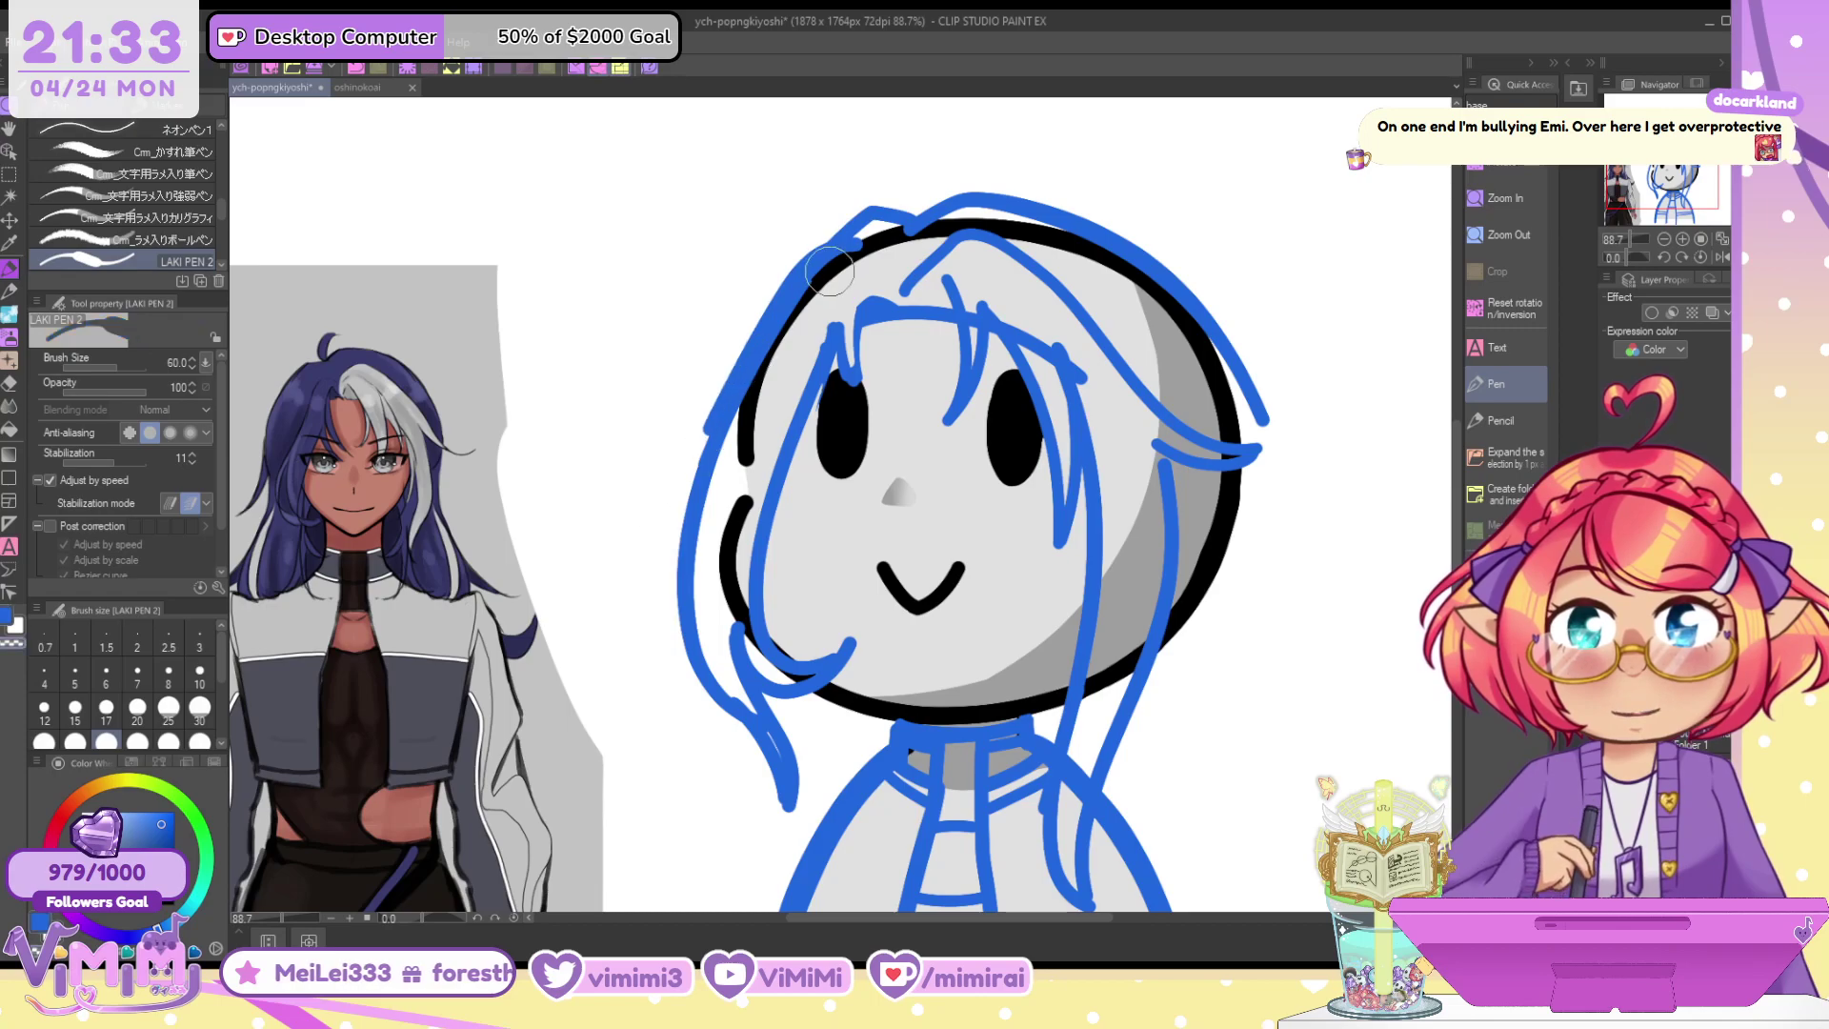
left_click_drag(762, 321, 690, 599)
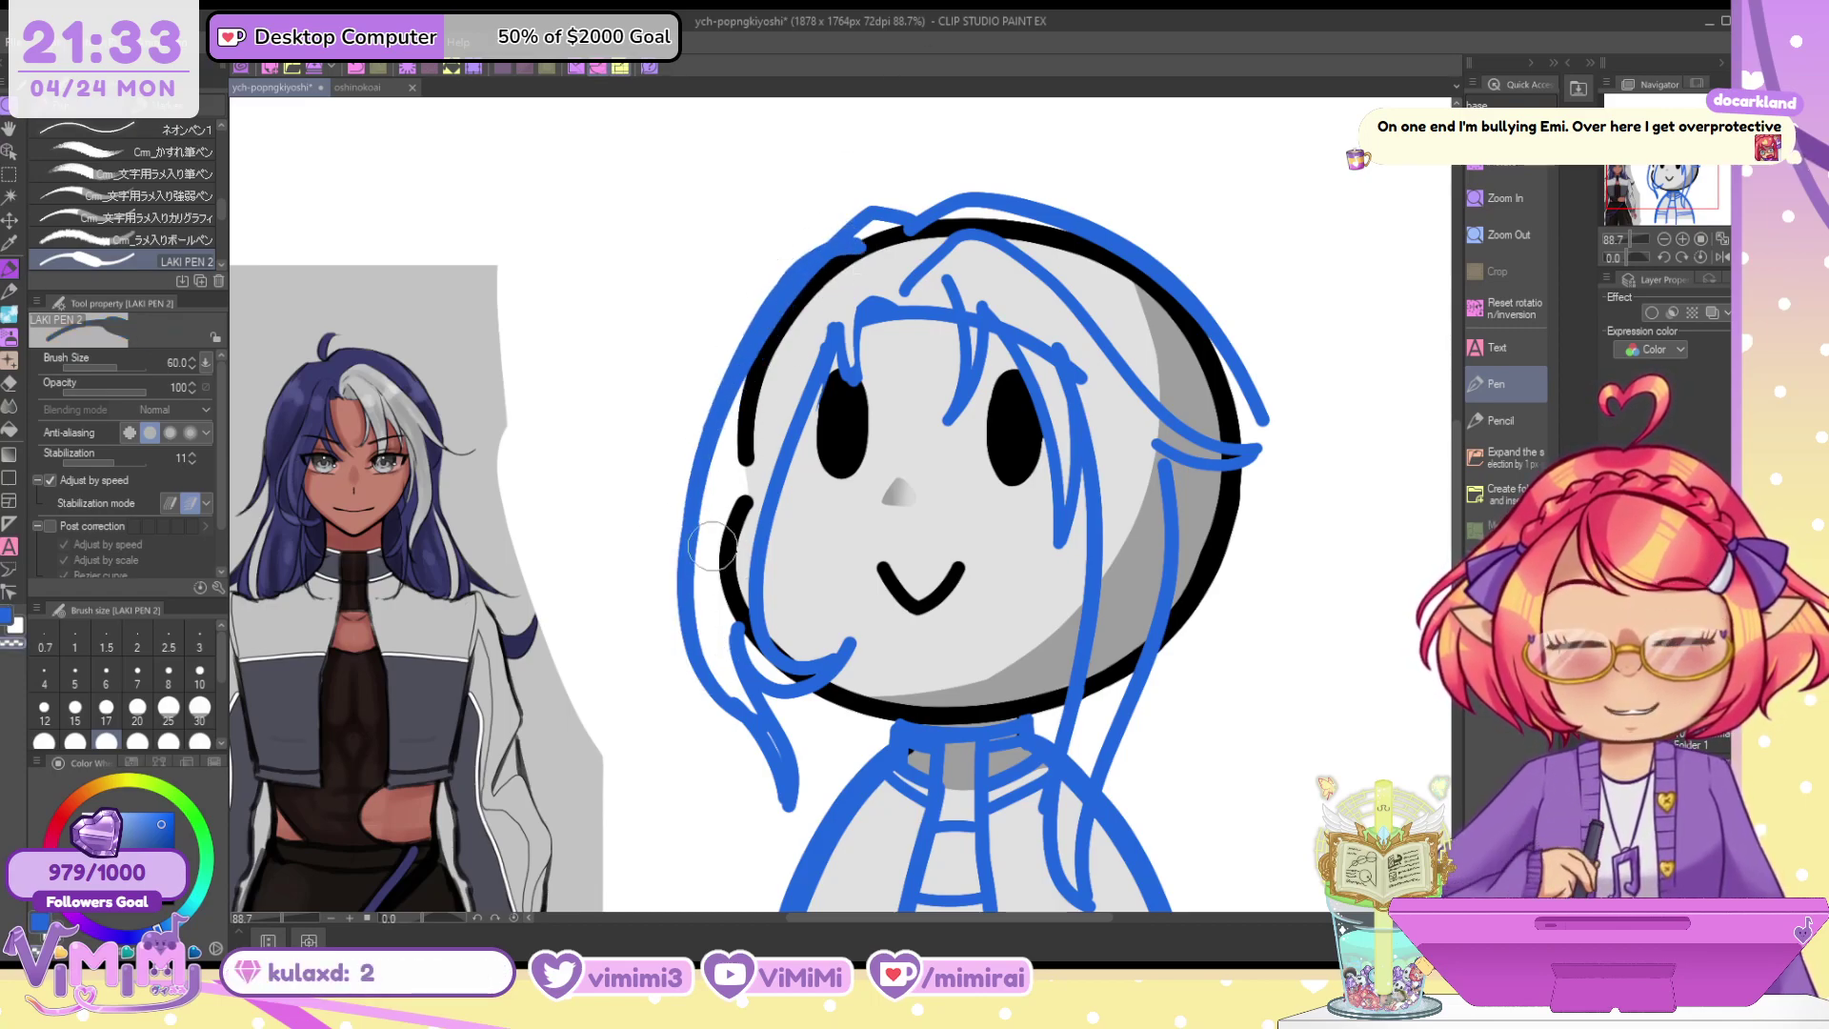
mouse_move(916, 223)
left_mouse_down()
mouse_move(940, 158)
mouse_move(945, 197)
mouse_move(957, 183)
mouse_move(920, 171)
mouse_move(903, 209)
mouse_move(926, 207)
mouse_move(936, 155)
mouse_move(903, 219)
left_mouse_up()
key("ctrl+z")
key("ctrl+z")
key("ctrl+z")
key("ctrl+z")
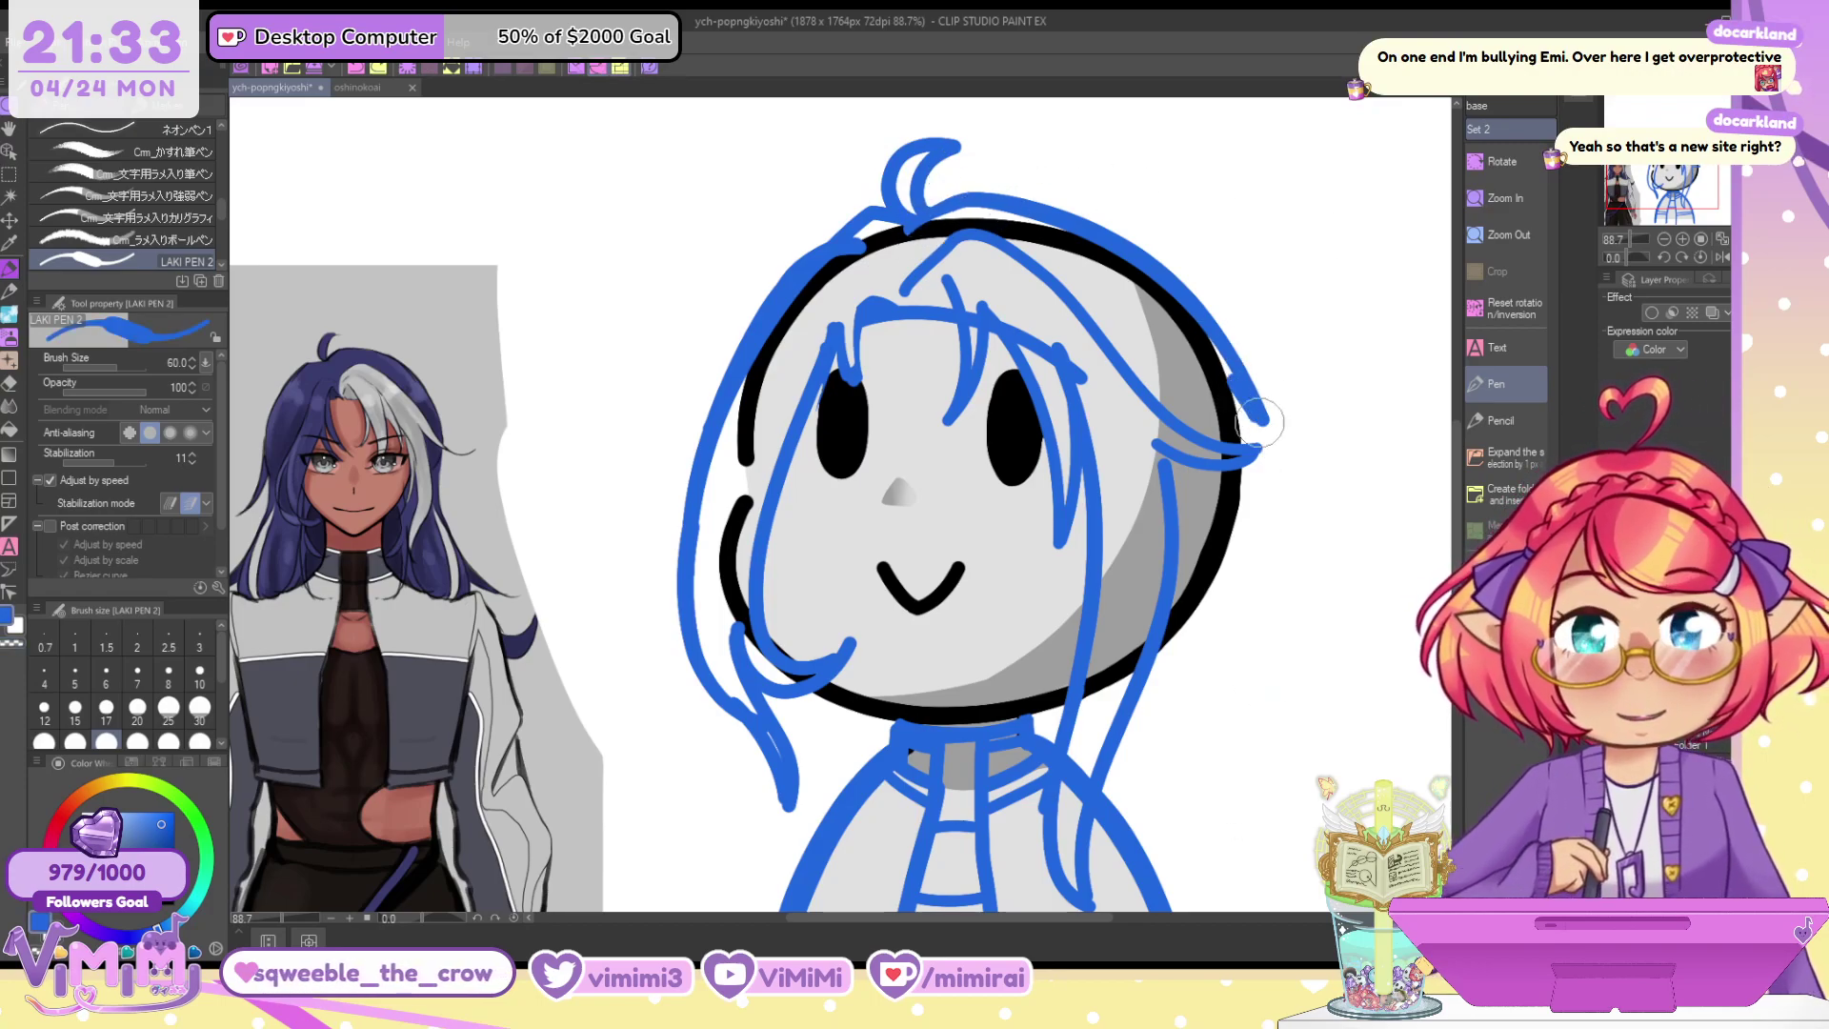
Draw the outer line of the right back hair from beside the eye down past the chin
left_click_drag(1259, 422, 1234, 790)
key("ctrl+z")
left_click_drag(1252, 400, 1228, 776)
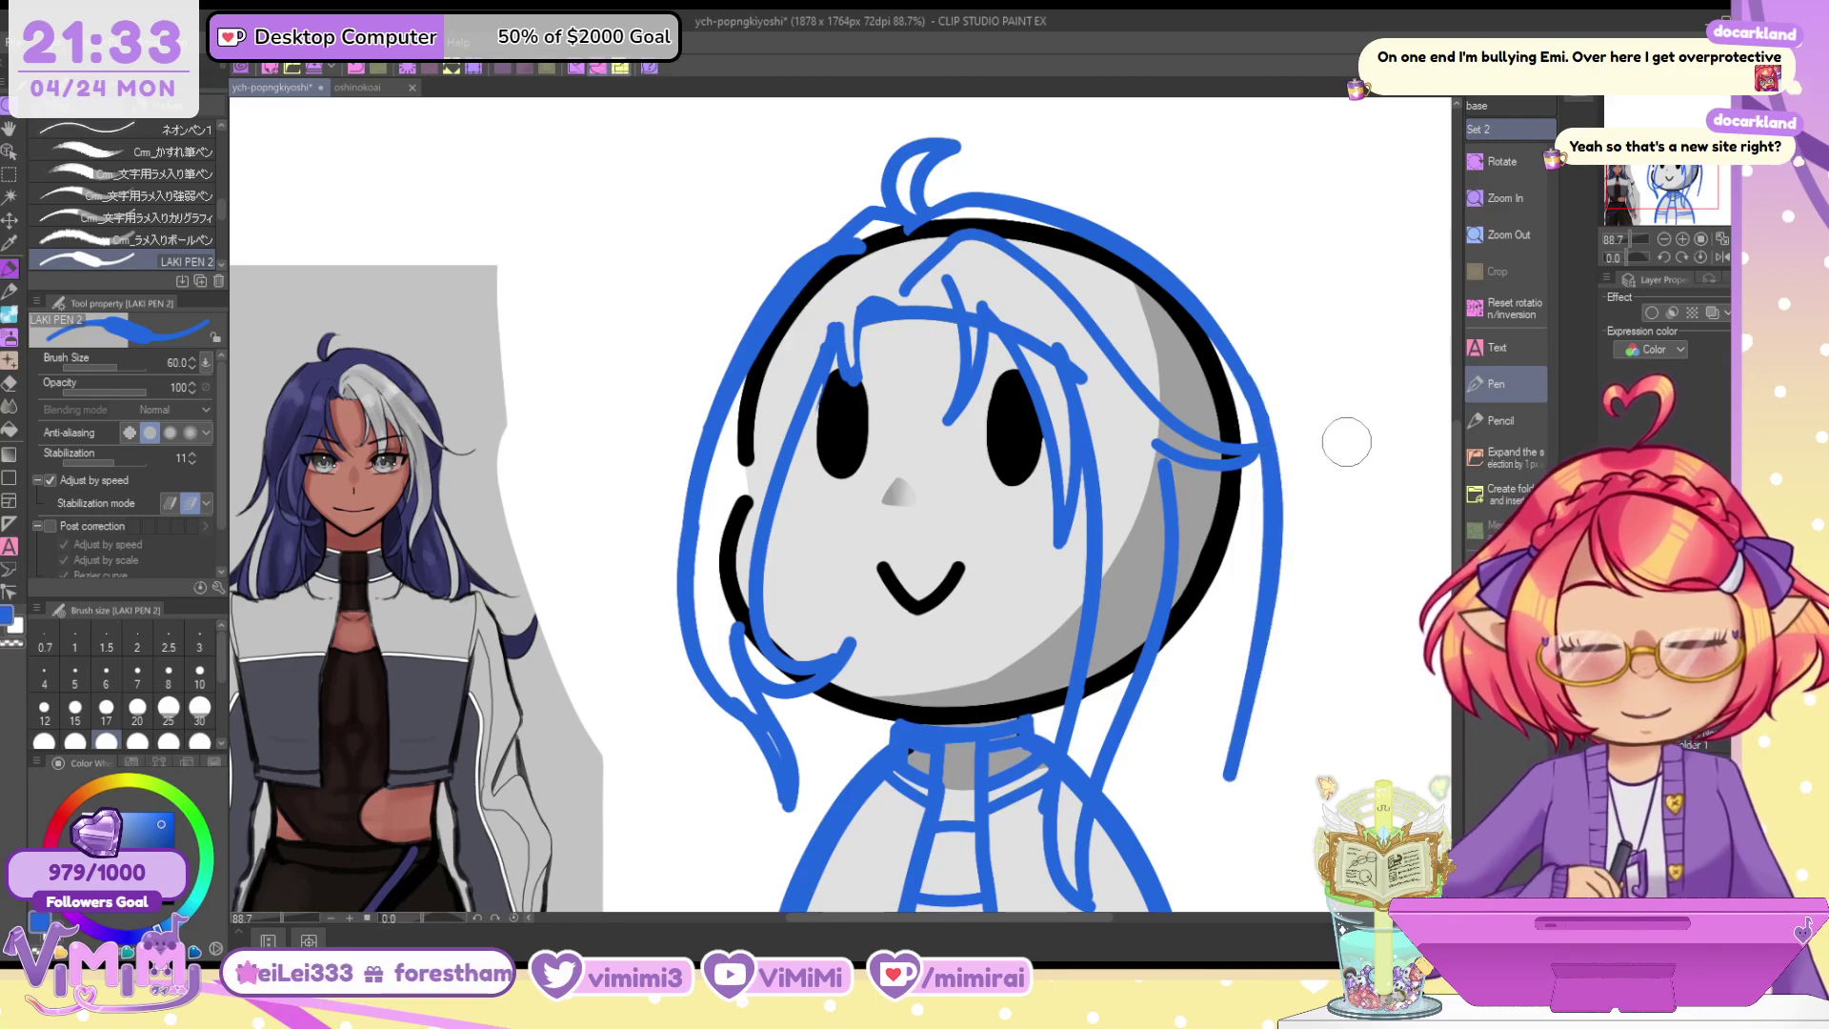
Branch a strand off the lower right hair outline and end it in an outward, upturned flick
left_click_drag(1671, 153, 1673, 175)
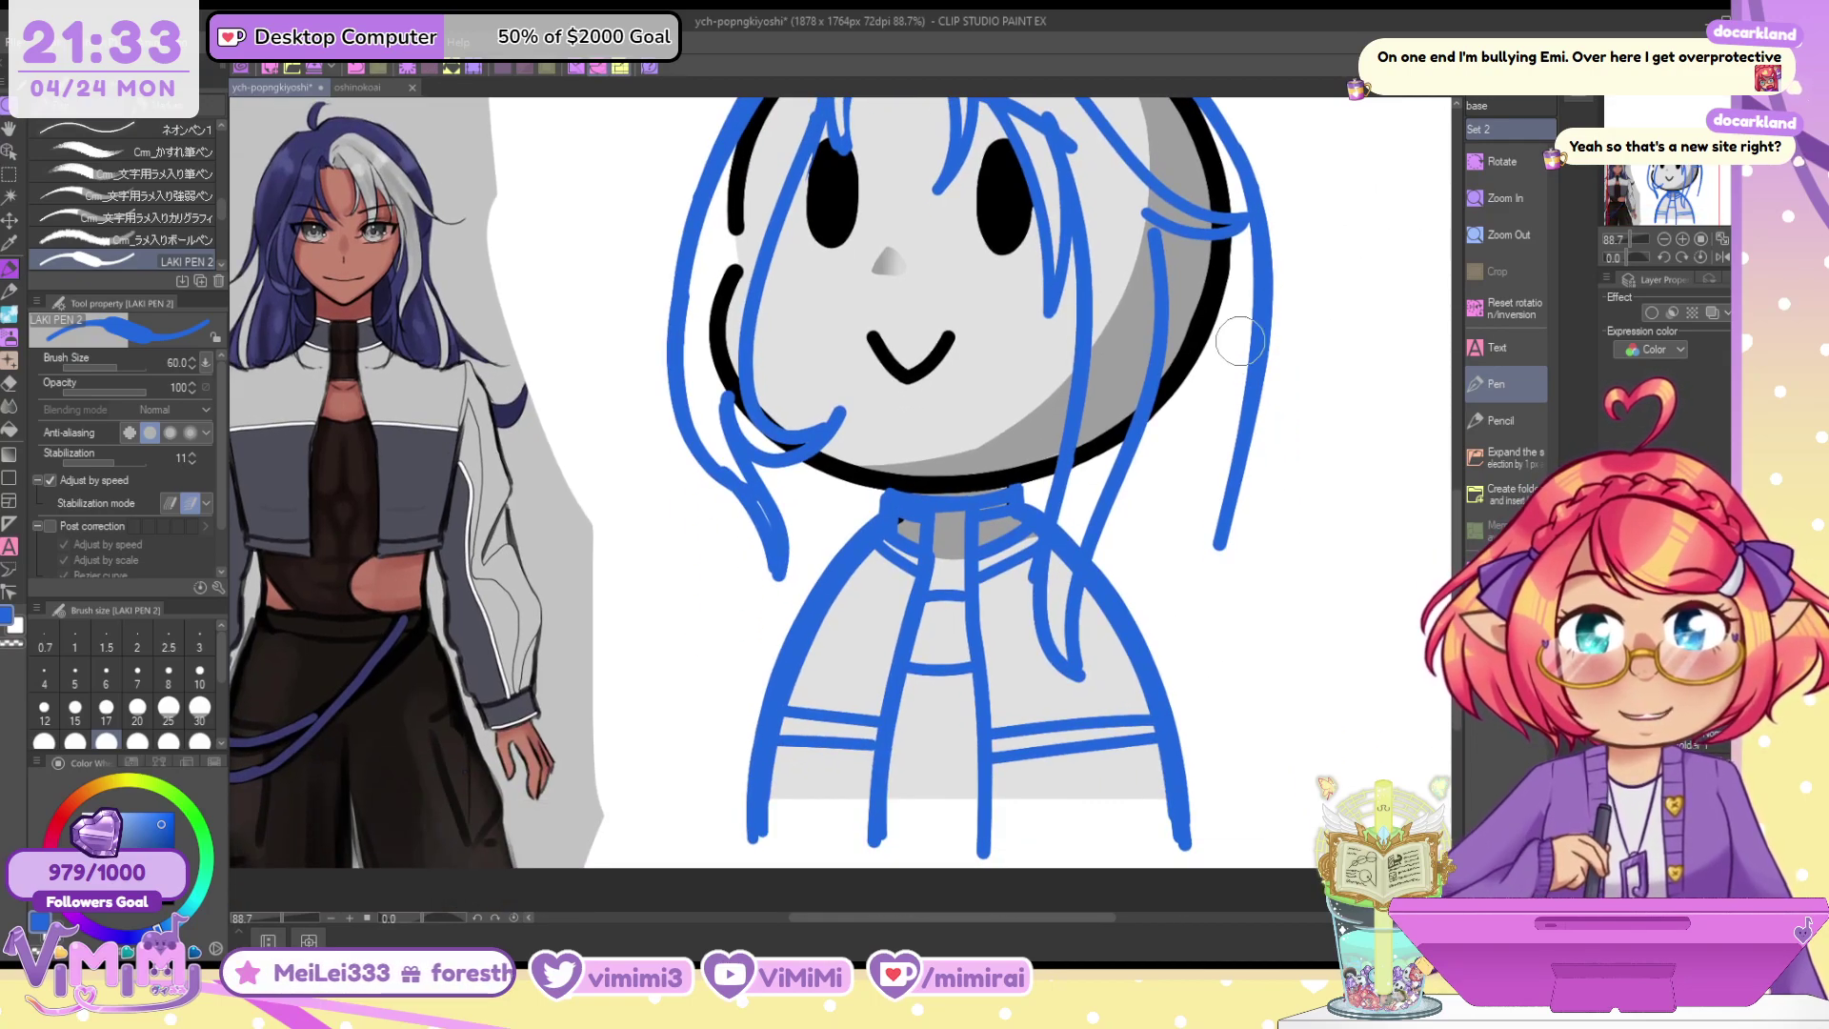
left_click_drag(1255, 266, 1348, 634)
key("ctrl+z")
mouse_move(1257, 257)
left_mouse_down()
mouse_move(1285, 530)
mouse_move(1258, 520)
mouse_move(1364, 481)
left_mouse_up()
key("ctrl+z")
key("ctrl+z")
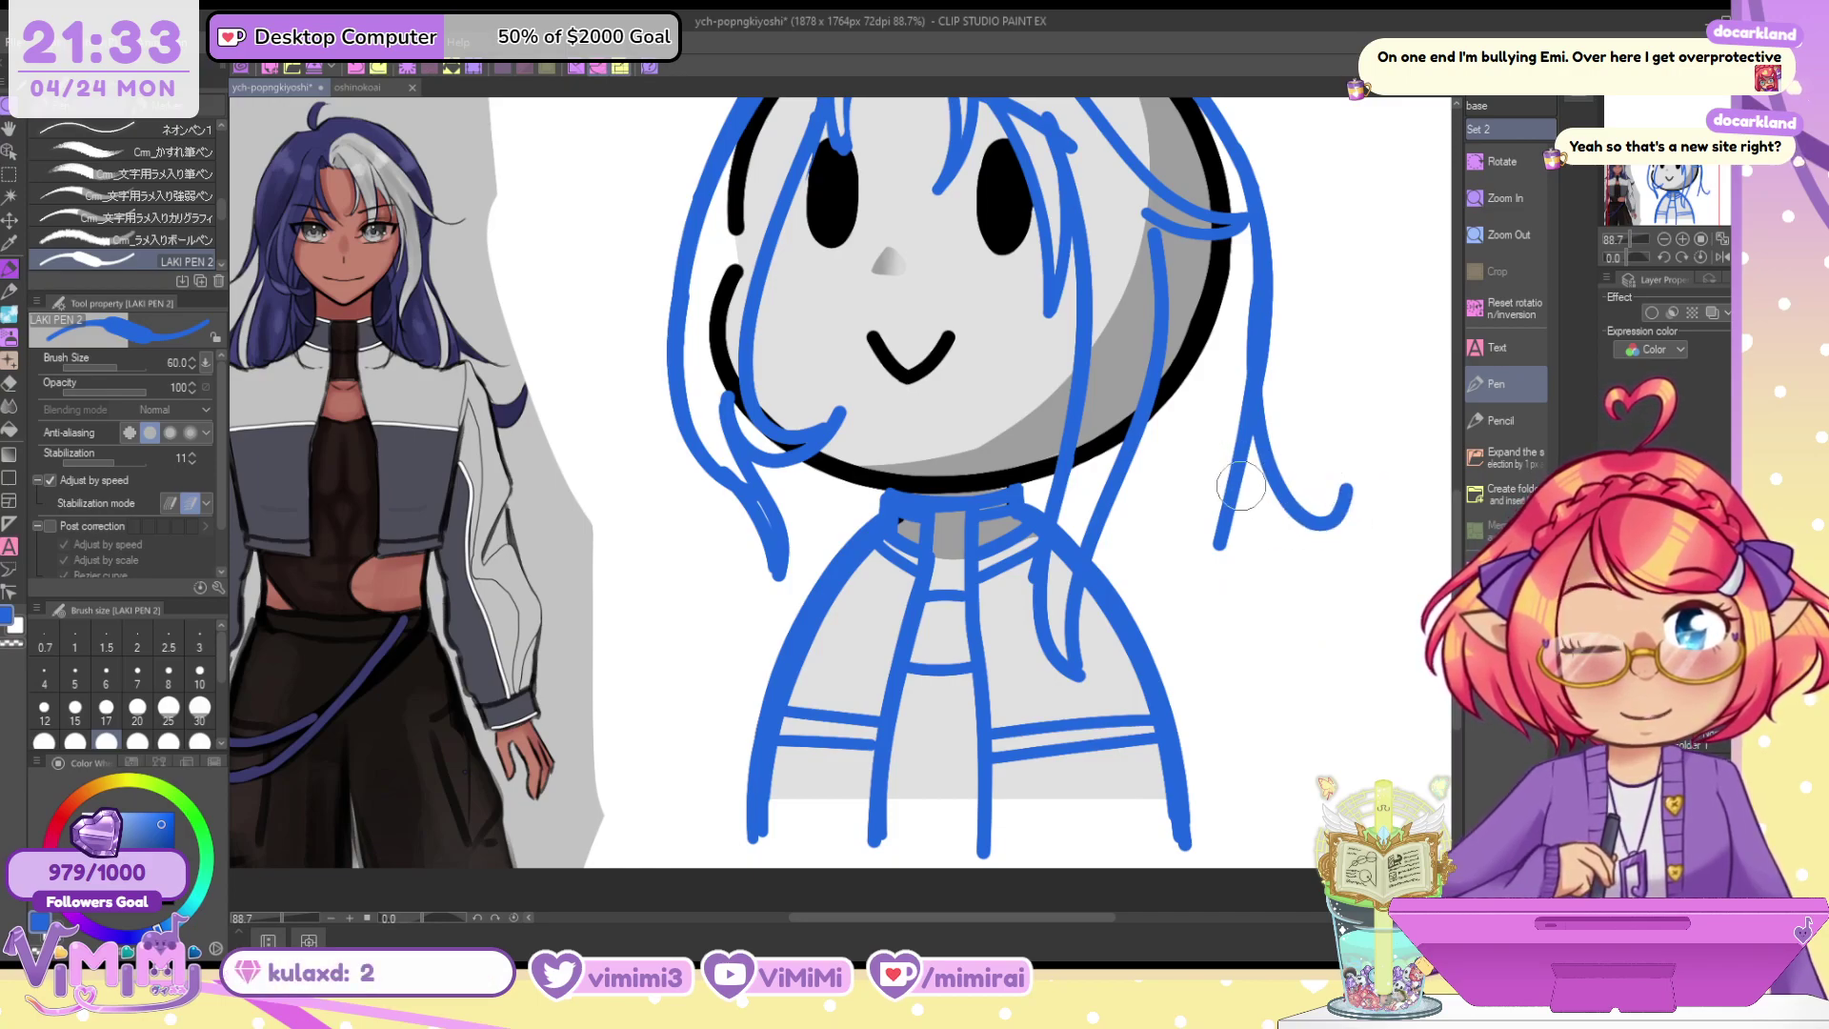
left_click_drag(1240, 487, 1353, 478)
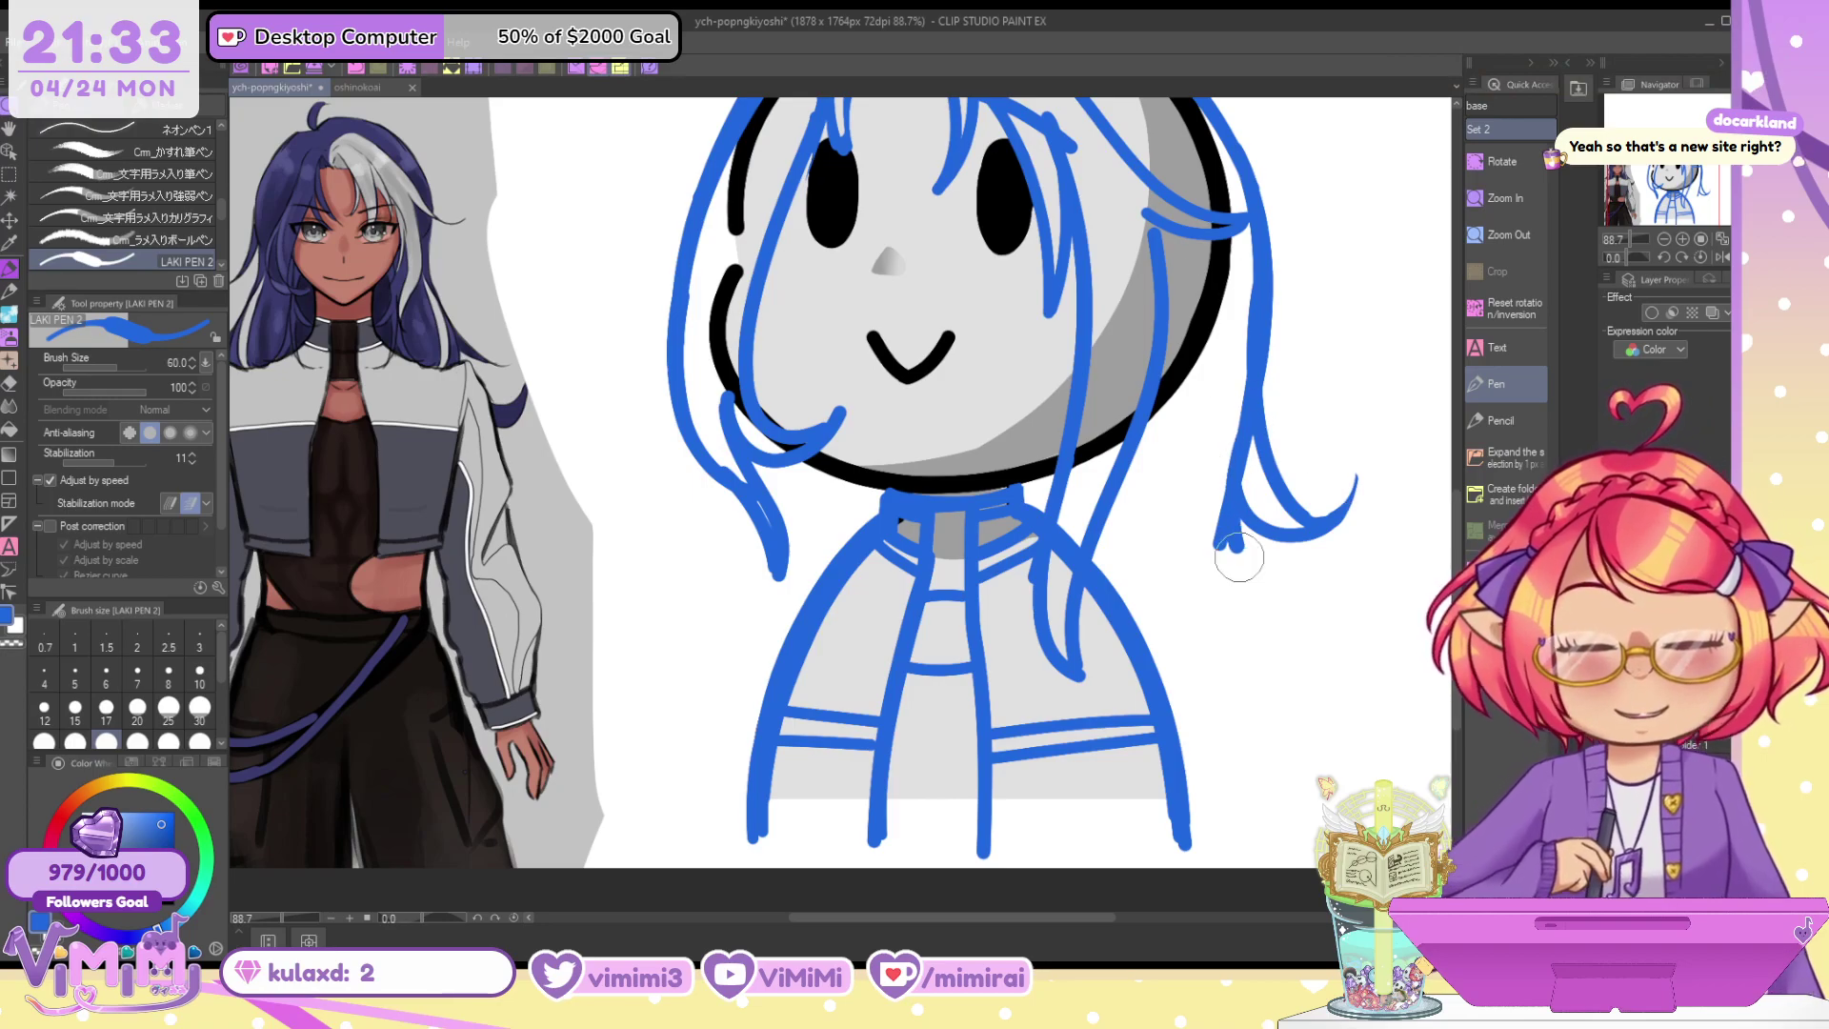
left_click_drag(1239, 558, 1223, 783)
key("ctrl+z")
mouse_move(1238, 455)
left_mouse_down()
mouse_move(1287, 598)
mouse_move(1254, 620)
mouse_move(1231, 700)
mouse_move(1308, 639)
mouse_move(1203, 744)
left_mouse_up()
key("ctrl+z")
key("ctrl+z")
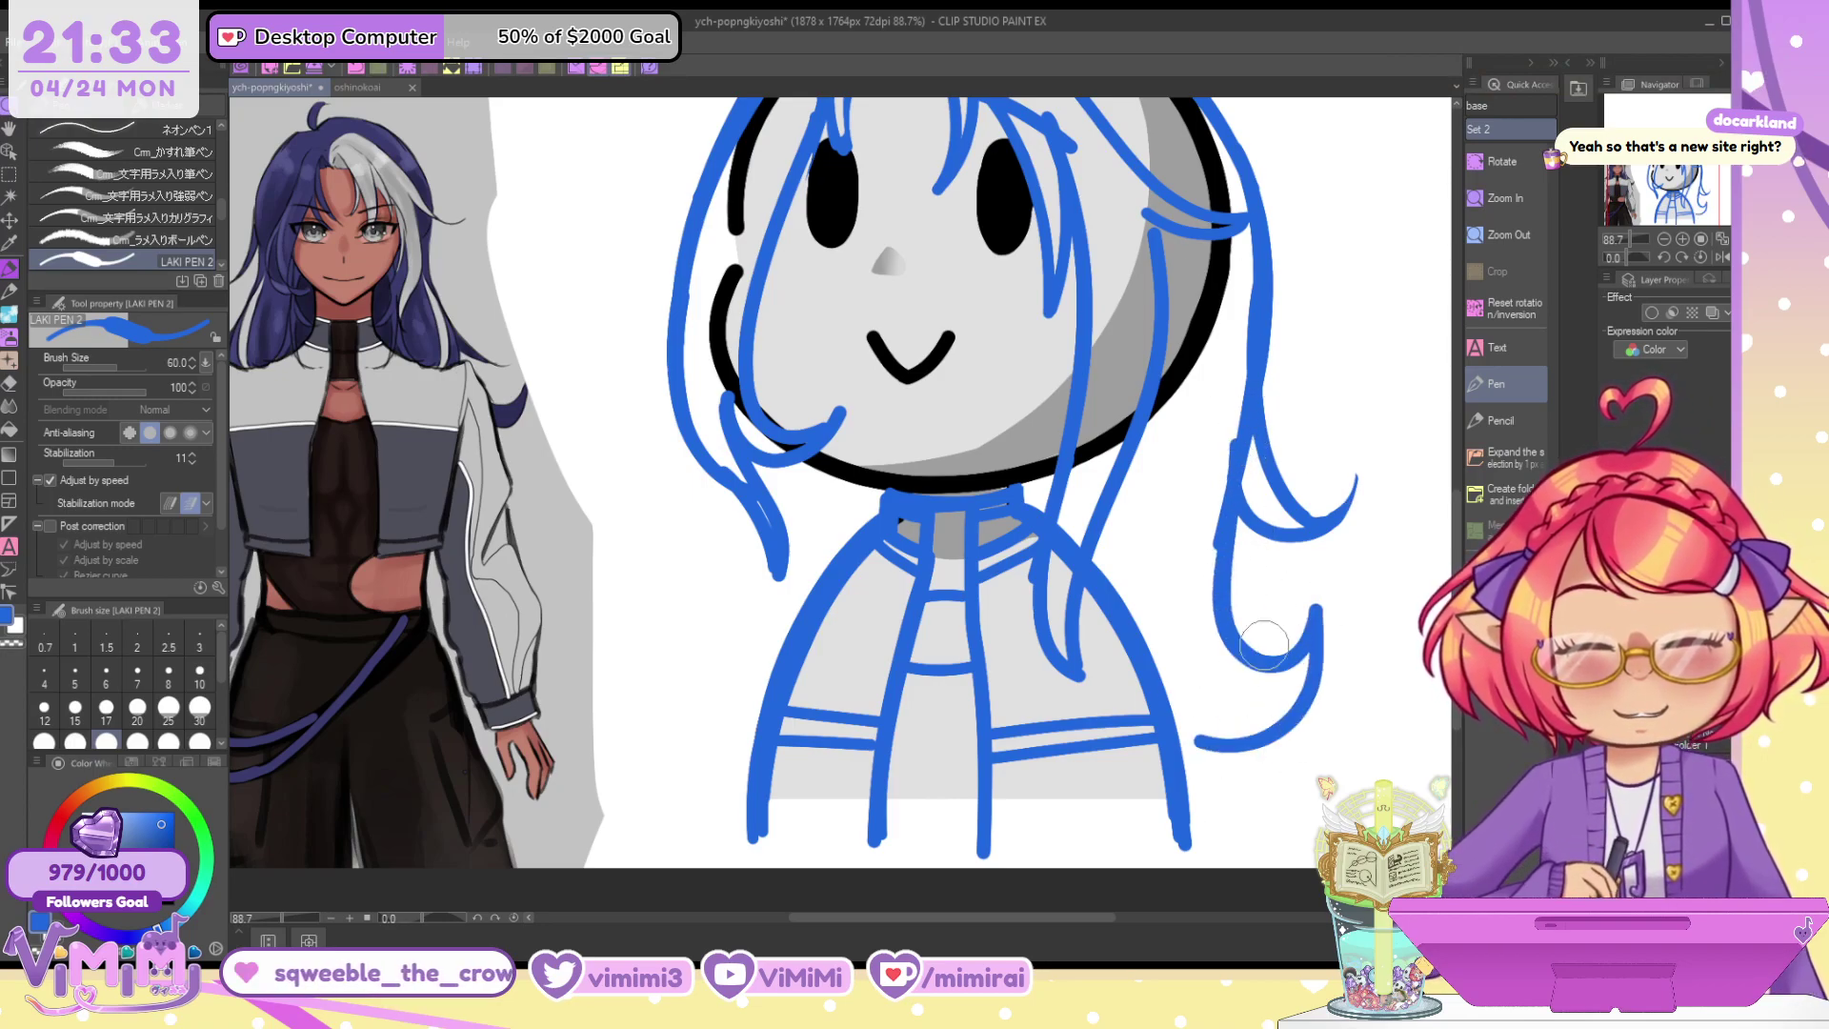
key("ctrl+z")
key("ctrl+z")
Draw a lower wavy strand on the right ending in an outward flick, plus a short pointed strand beside the jacket
mouse_move(1266, 344)
left_mouse_down()
mouse_move(1218, 577)
mouse_move(1257, 686)
left_mouse_up()
key("ctrl+z")
mouse_move(1250, 446)
left_mouse_down()
mouse_move(1311, 653)
mouse_move(1202, 702)
left_mouse_up()
left_click_drag(1184, 640, 1184, 763)
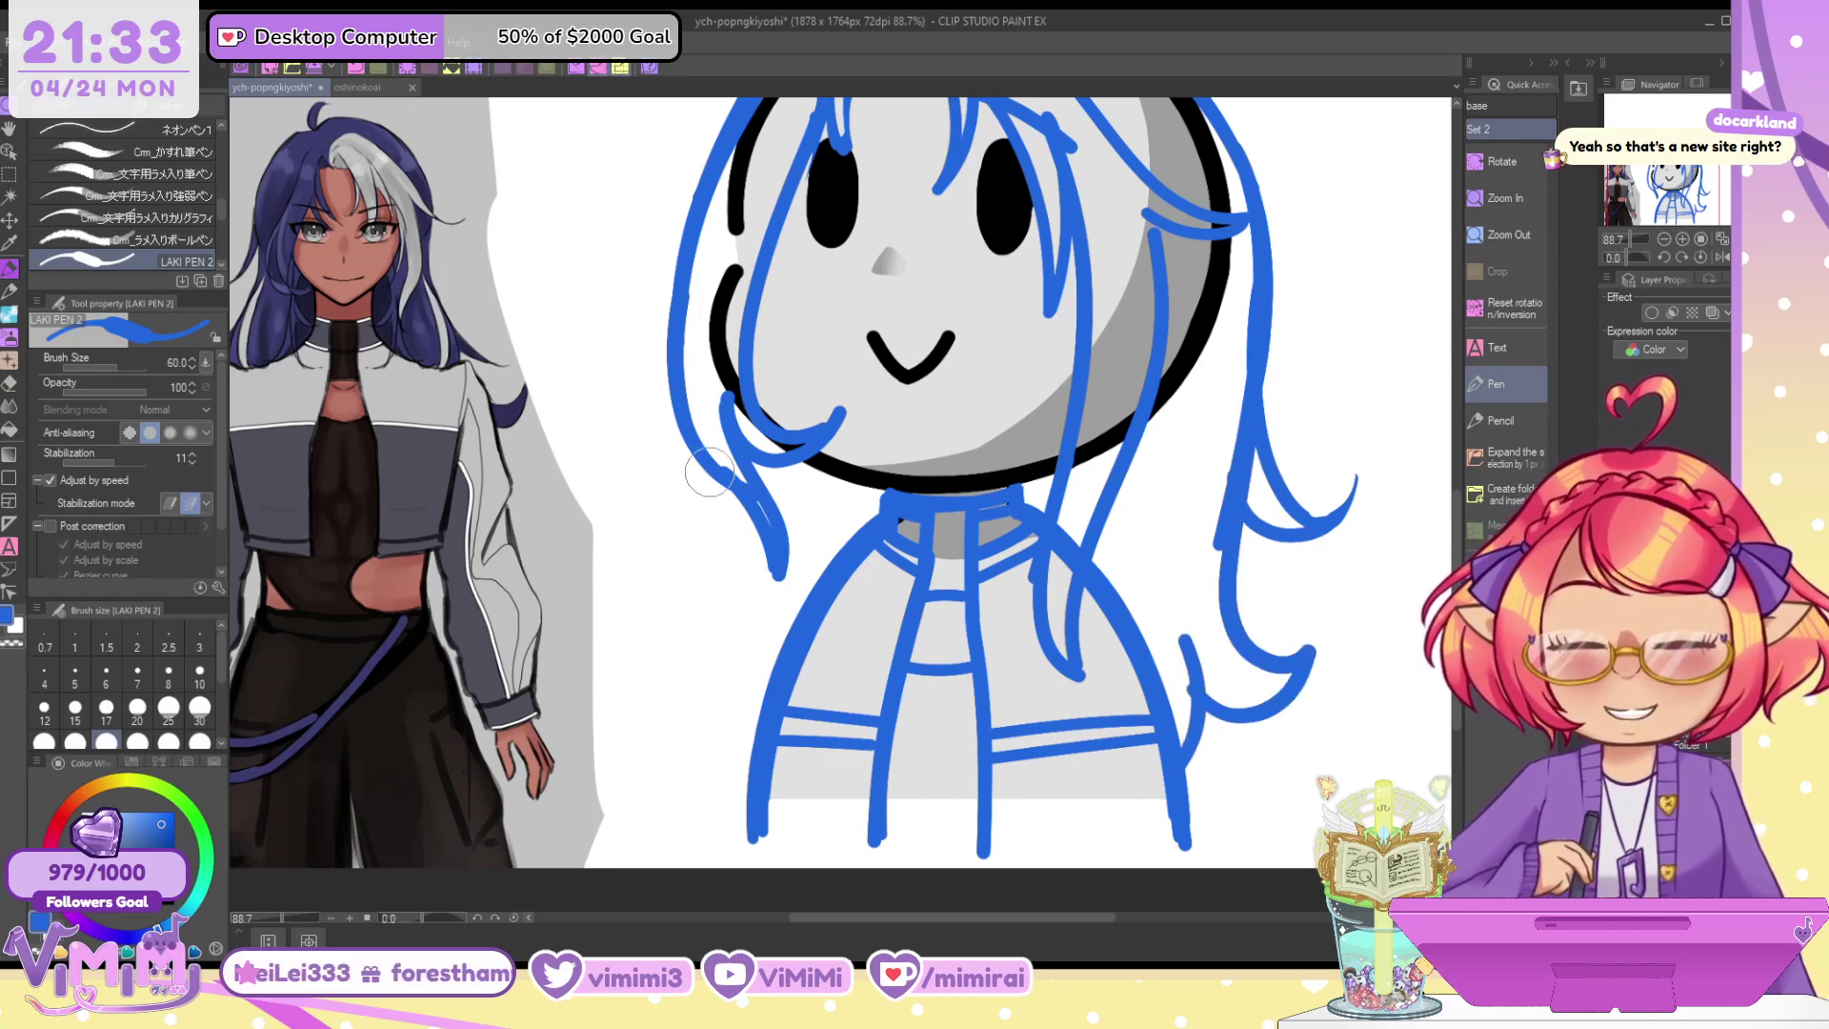
Draw long strands hanging from the left side lock down beside the jacket, ending in an outward flick
left_click_drag(702, 450, 711, 695)
key("ctrl+z")
left_click_drag(697, 455, 705, 680)
mouse_move(727, 491)
left_mouse_down()
mouse_move(722, 690)
mouse_move(703, 627)
mouse_move(708, 670)
mouse_move(701, 626)
mouse_move(712, 680)
mouse_move(781, 776)
left_mouse_up()
key("ctrl+z")
key("ctrl+z")
key("ctrl+z")
left_click_drag(710, 514, 776, 776)
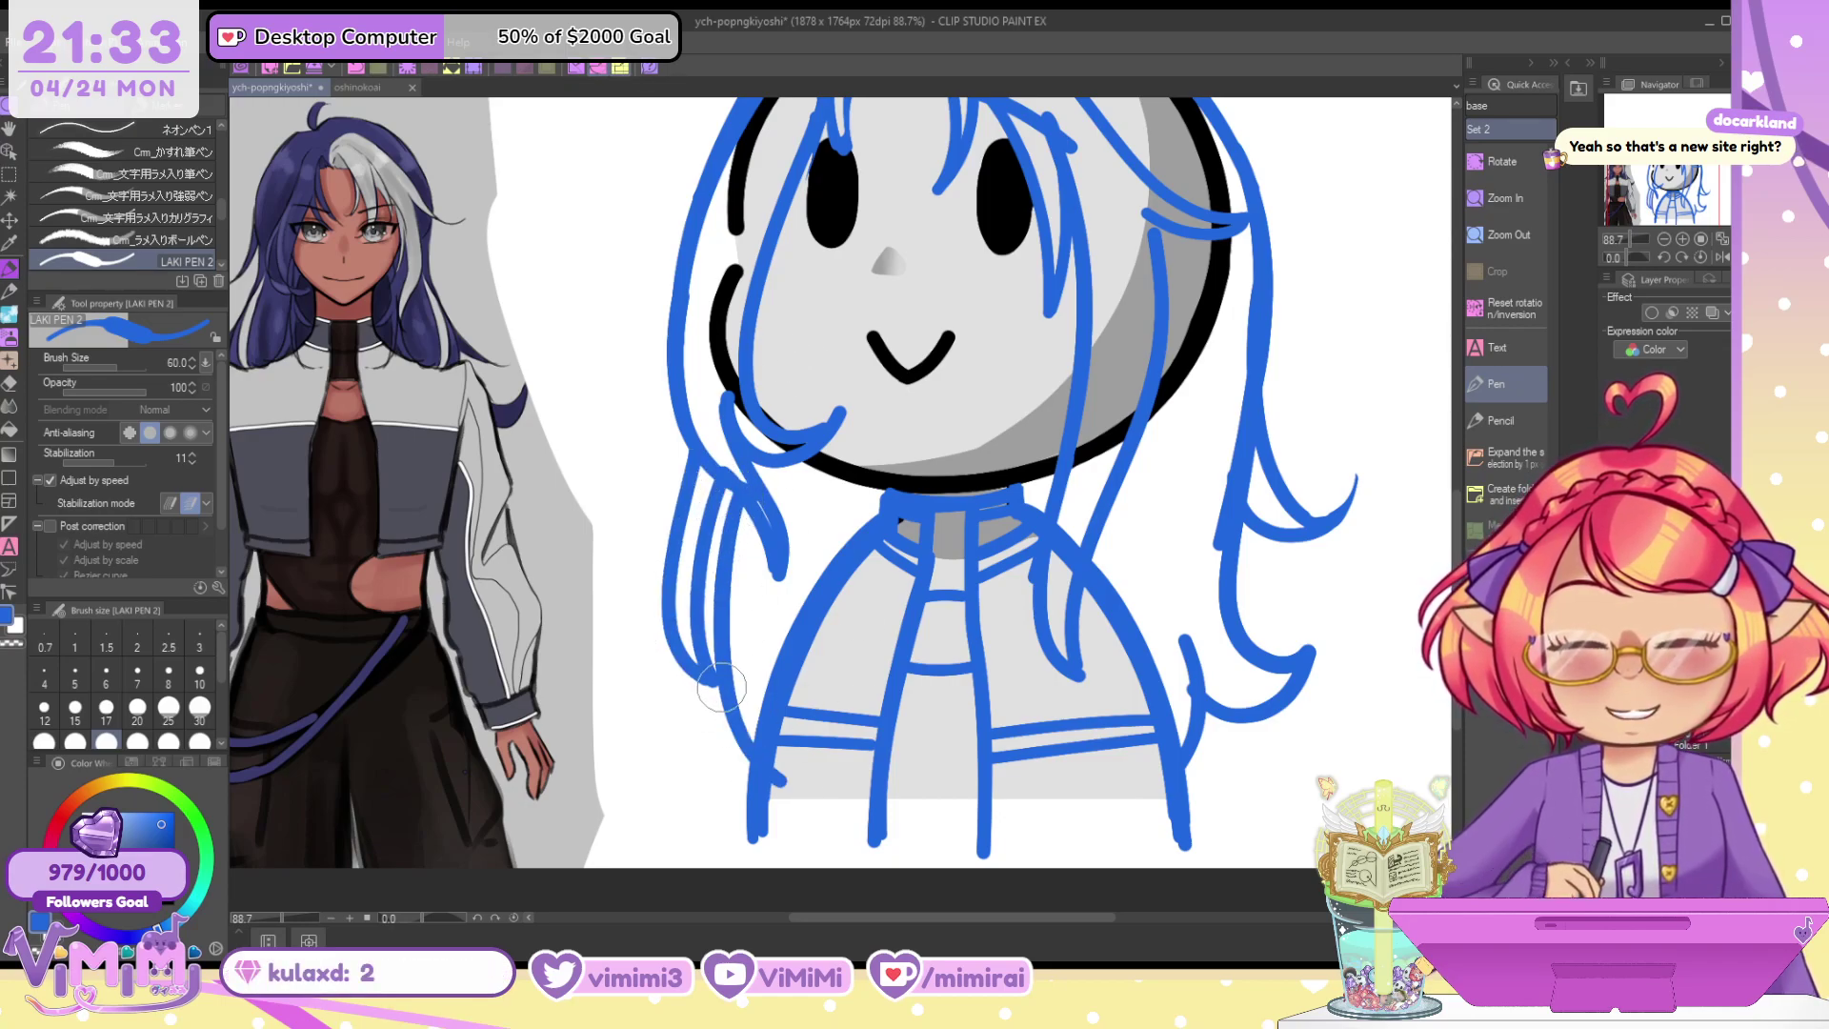
mouse_move(672, 729)
left_mouse_down()
mouse_move(726, 766)
mouse_move(746, 752)
left_mouse_up()
Give the right side lock a curled tip over the jacket shoulder and extend its outer line up to the swept bang
left_click_drag(1057, 574, 1103, 735)
key("ctrl+z")
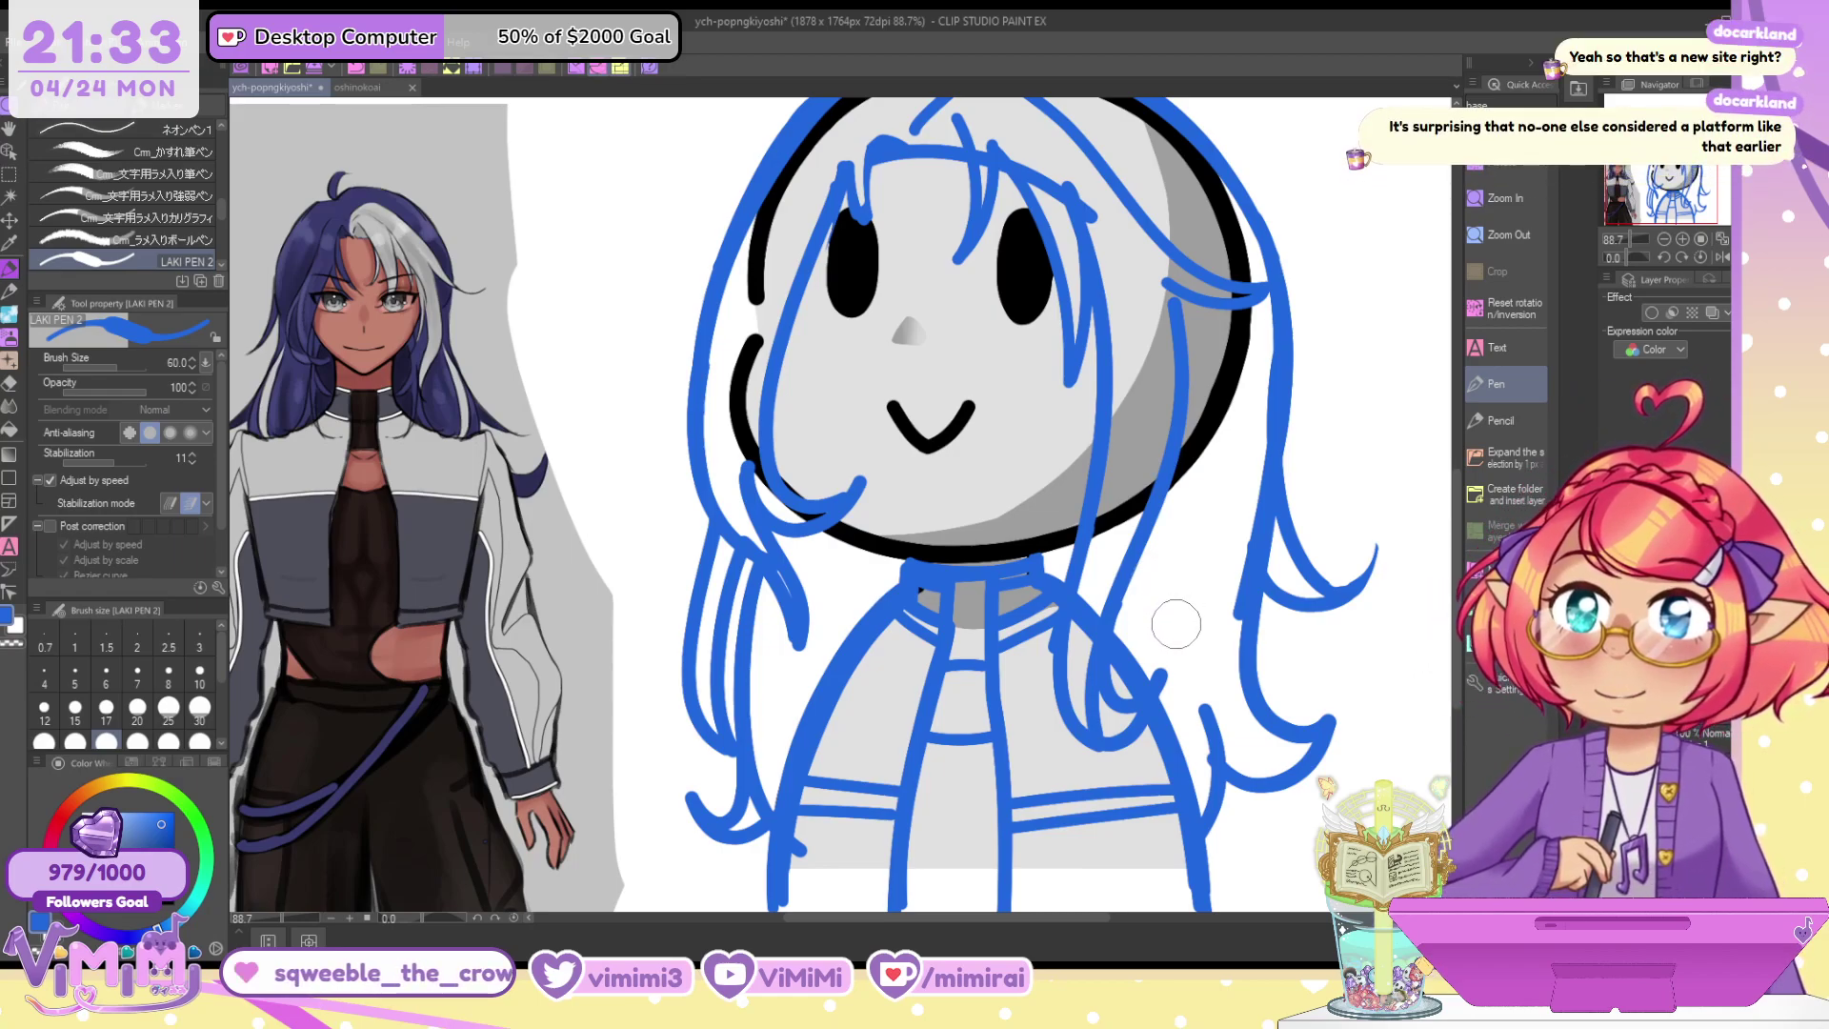
key("c")
left_click_drag(1164, 274, 1157, 333)
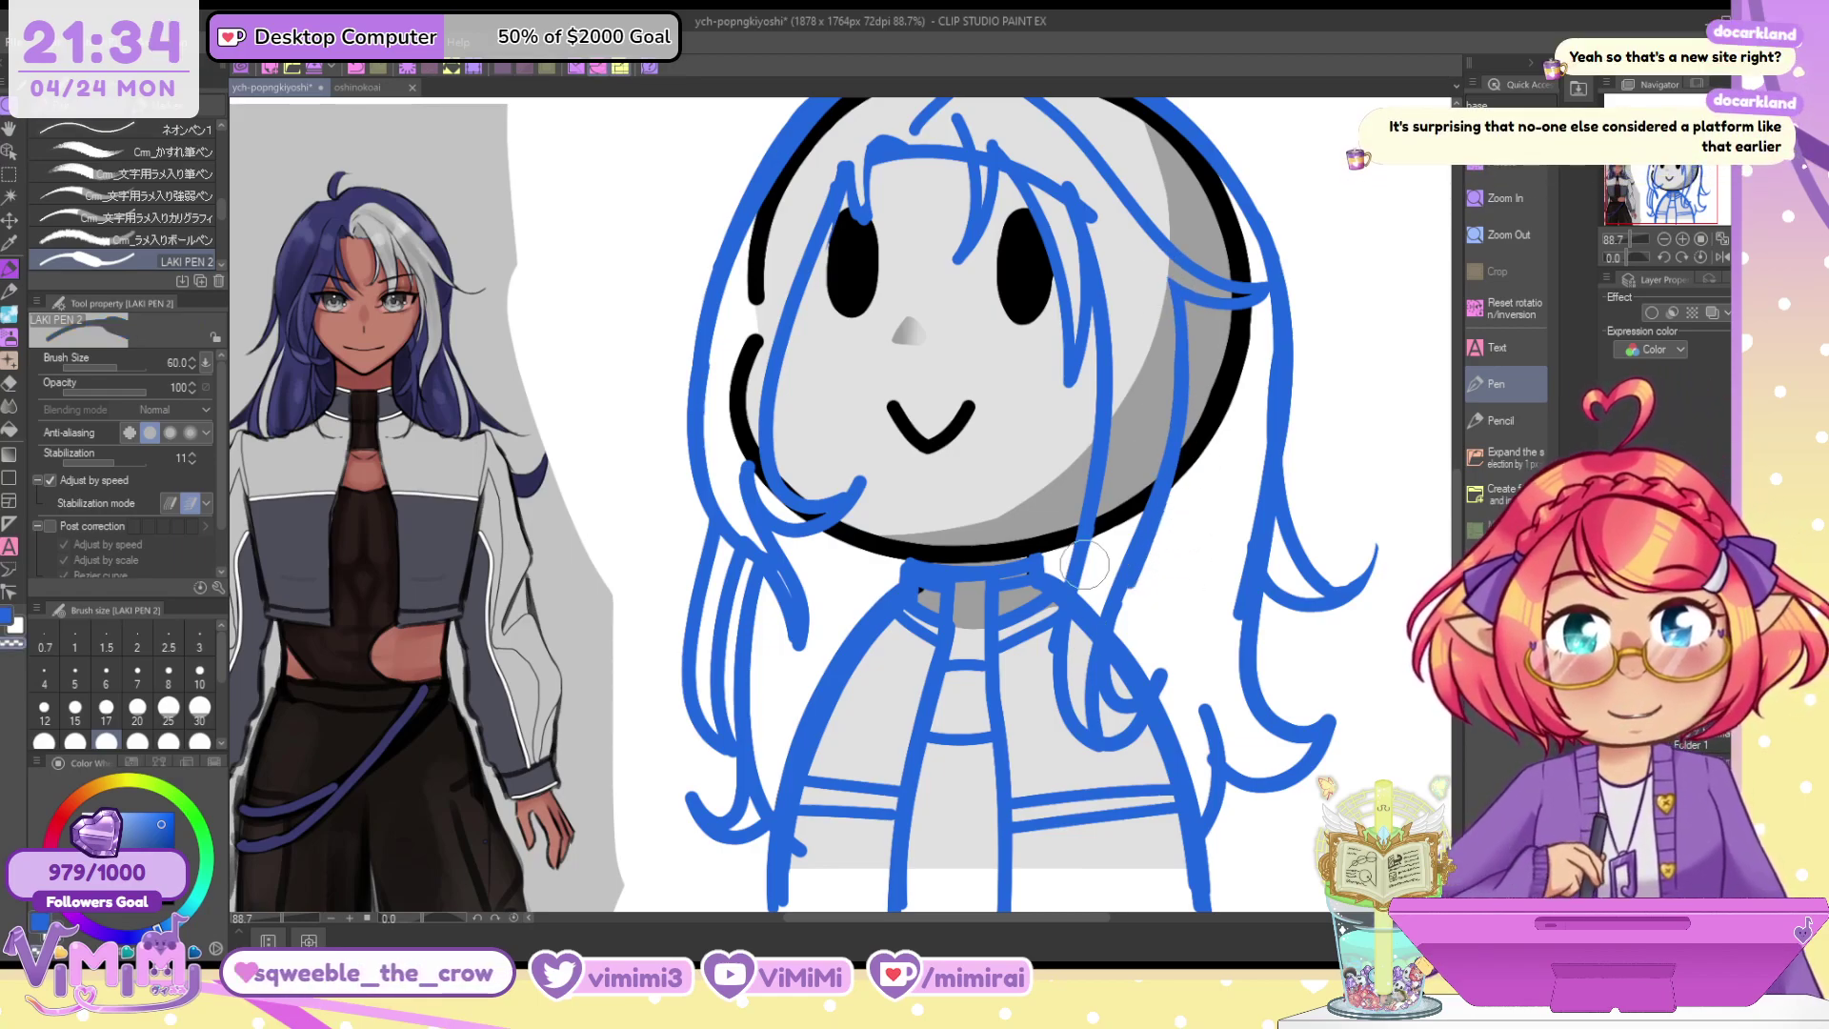
Clean up the overlapping bang line ends above the right eye, alternating between blue and transparent color
key("c")
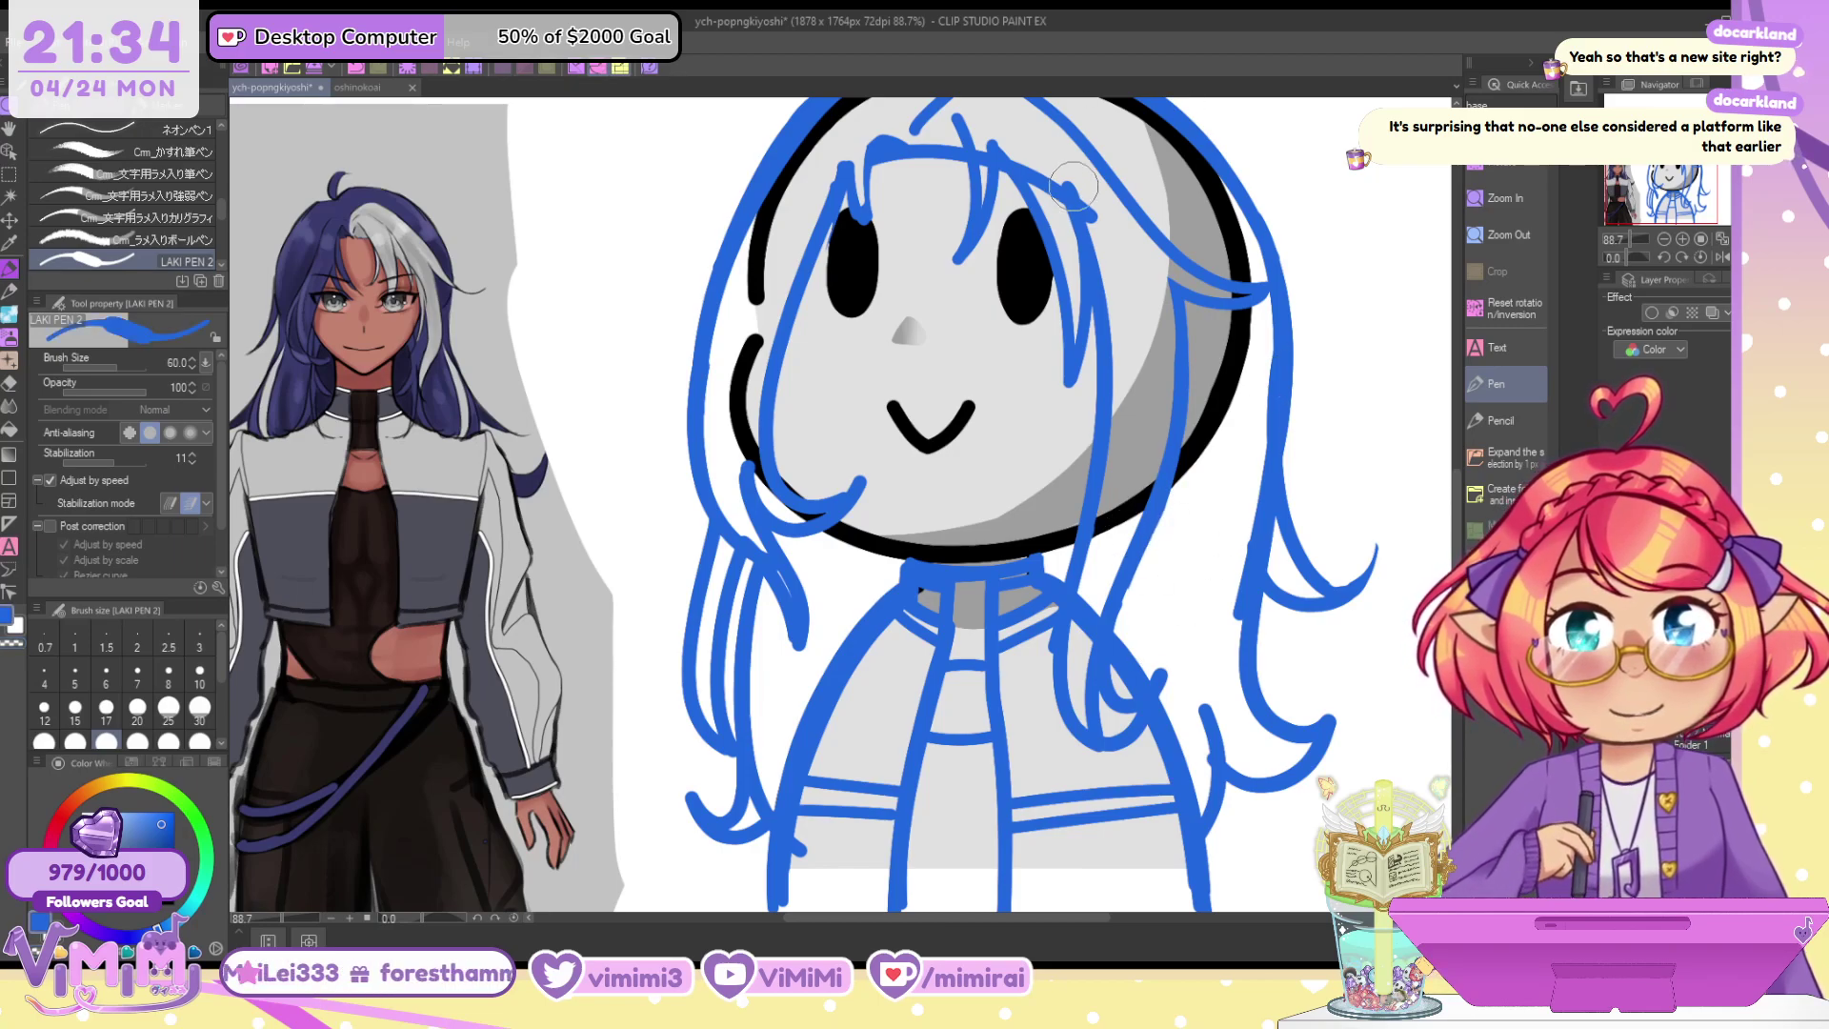
key("c")
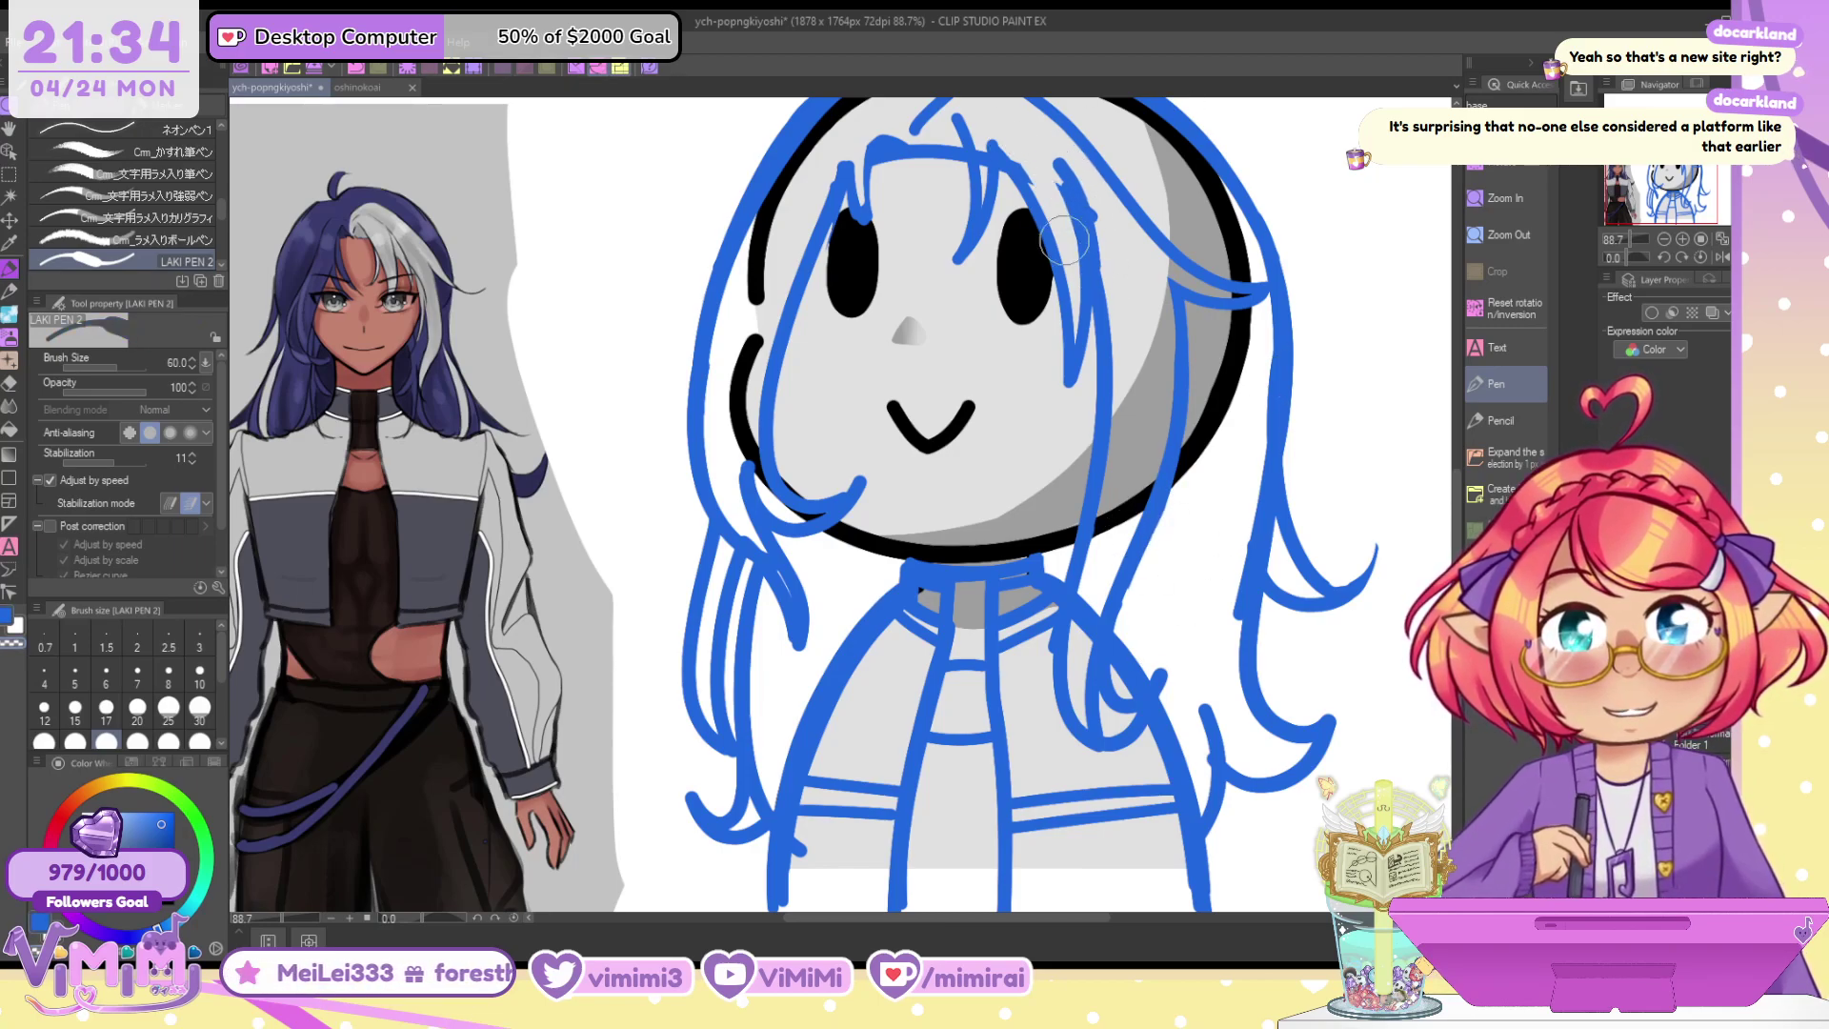
key("c")
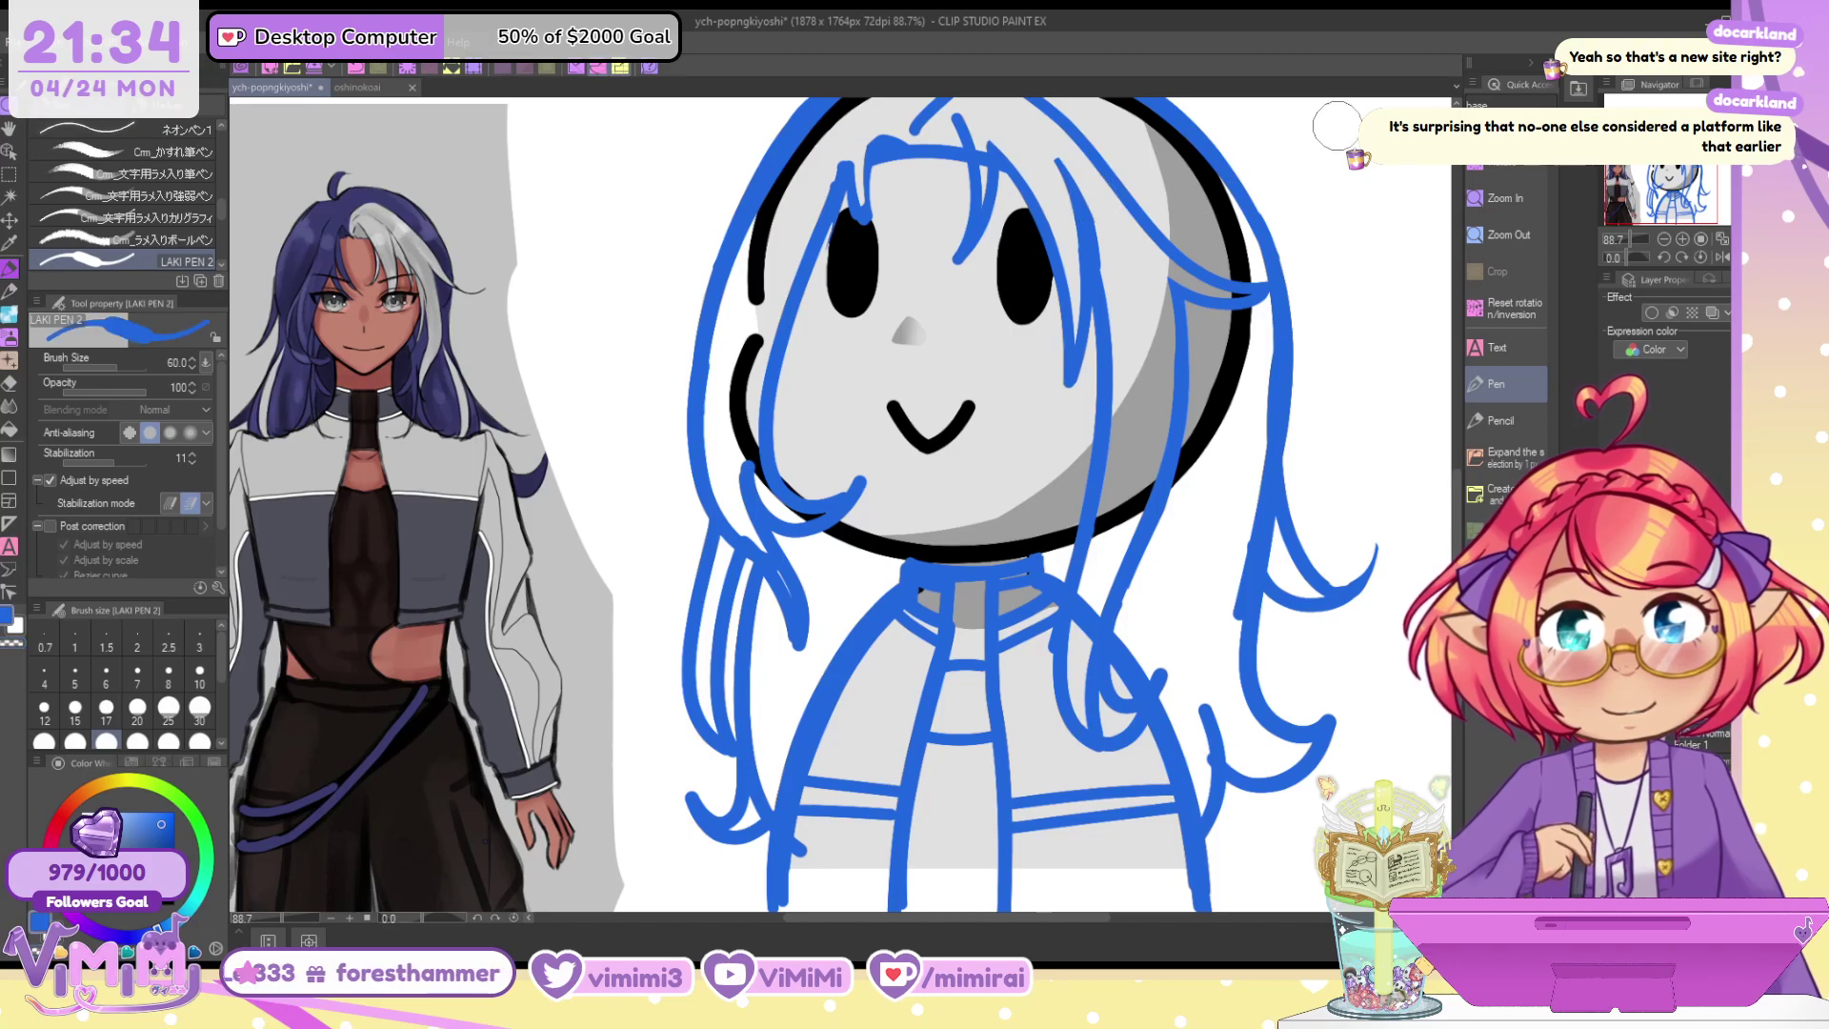
Retrace the upper left hair outline and add a small outward flick on its outer edge at nose height
mouse_move(863, 105)
left_mouse_down()
mouse_move(883, 165)
mouse_move(733, 312)
left_mouse_up()
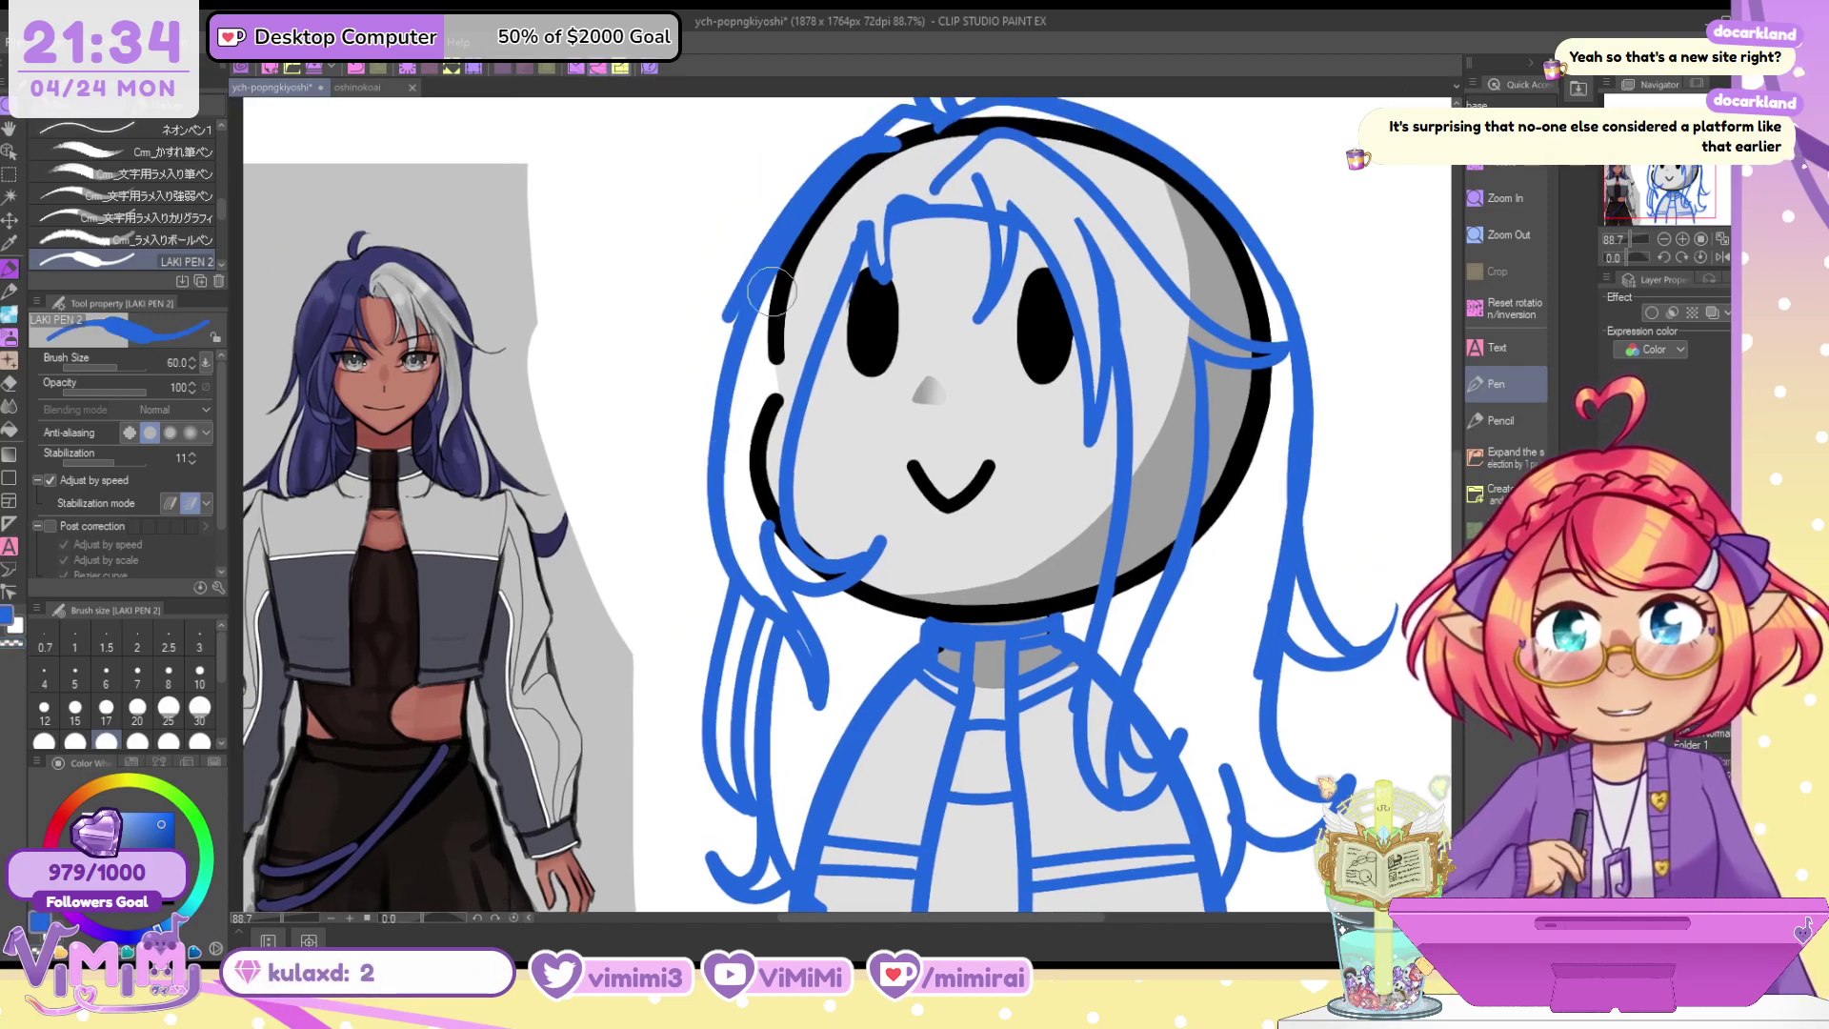
key("ctrl+z")
left_click_drag(886, 141, 707, 495)
key("ctrl+z")
left_click_drag(869, 143, 740, 571)
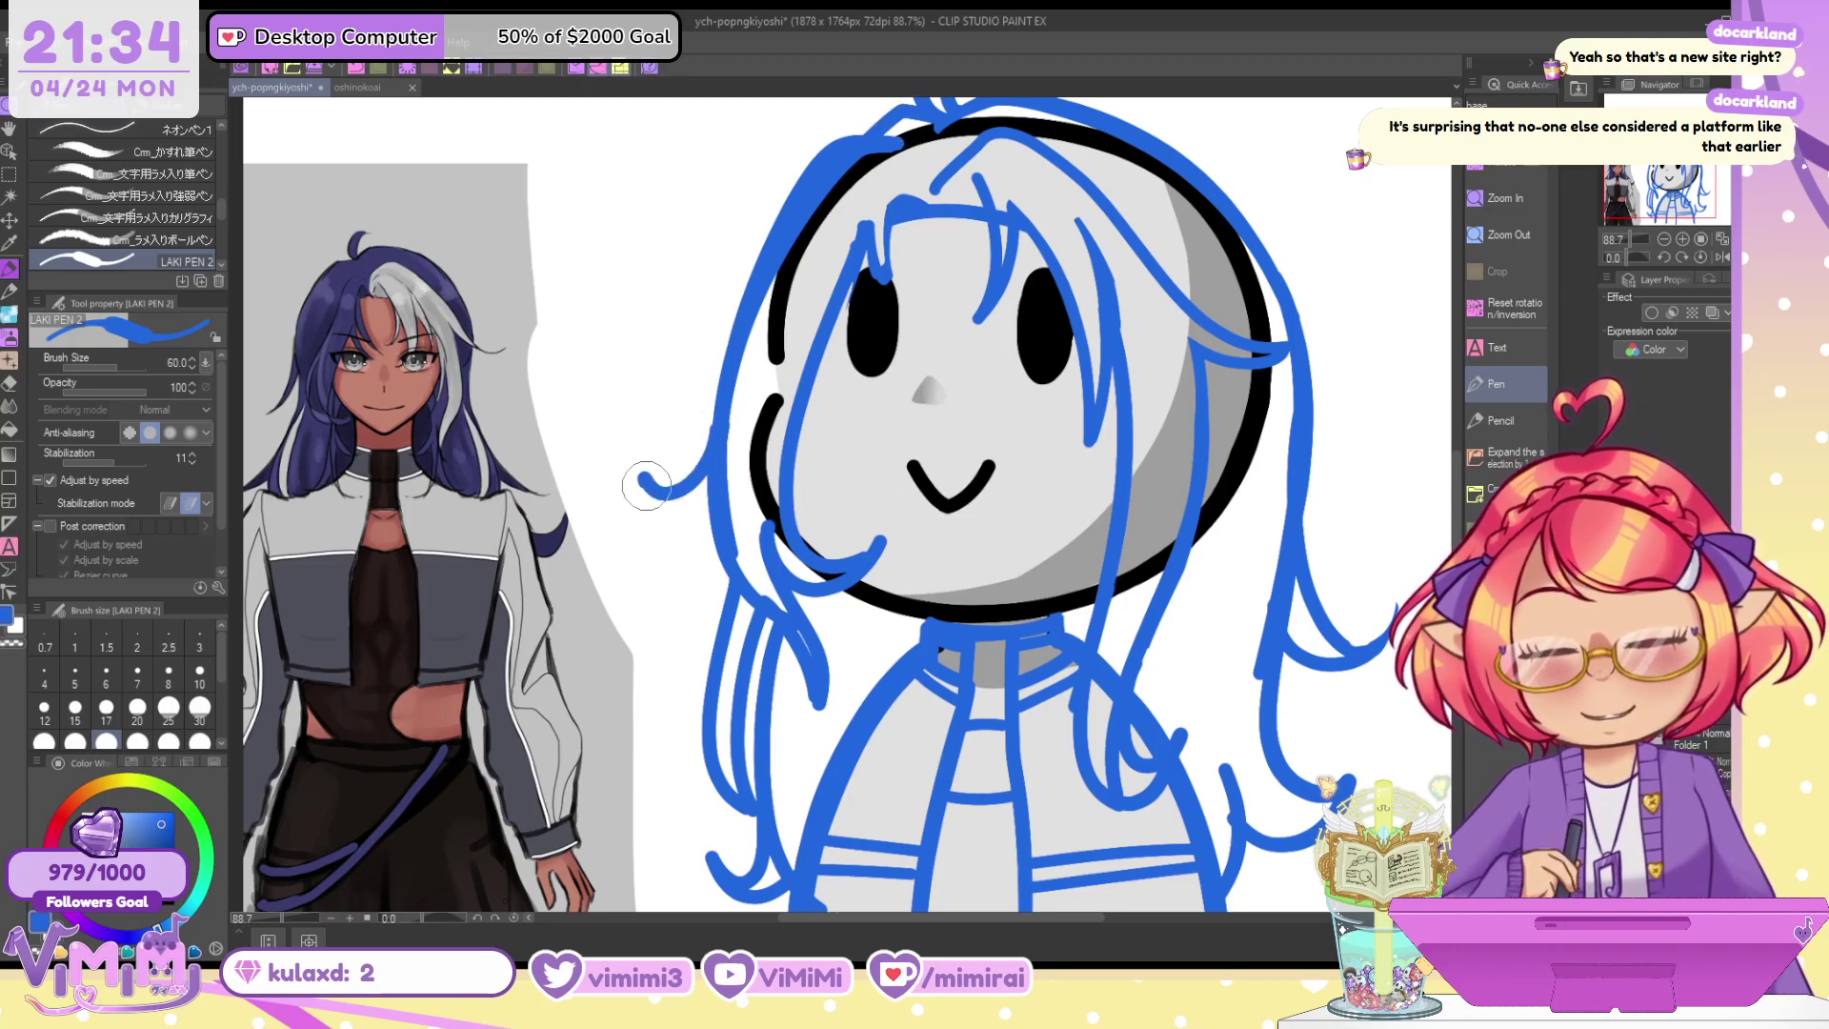
left_click_drag(747, 347, 664, 383)
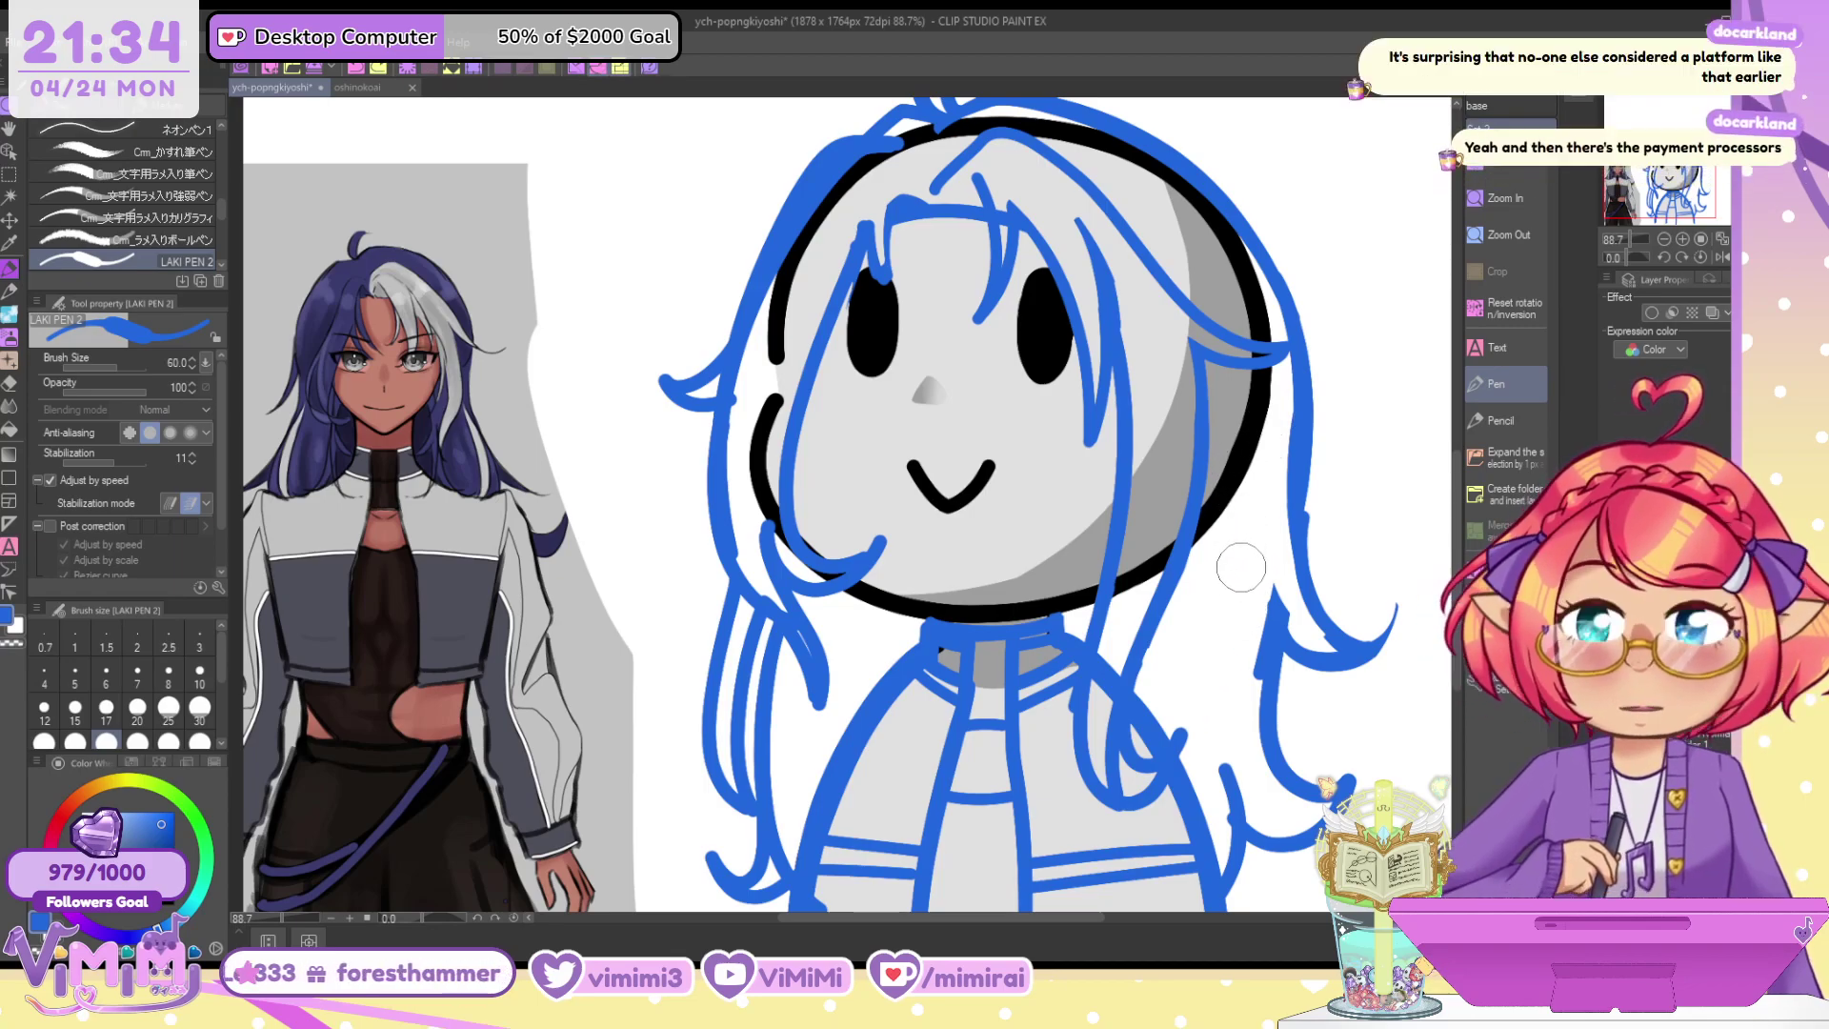
Clean up the thickened line on the upper left hair outline and the join between the flicked strands on the right
scroll(1236, 572, "down", 3)
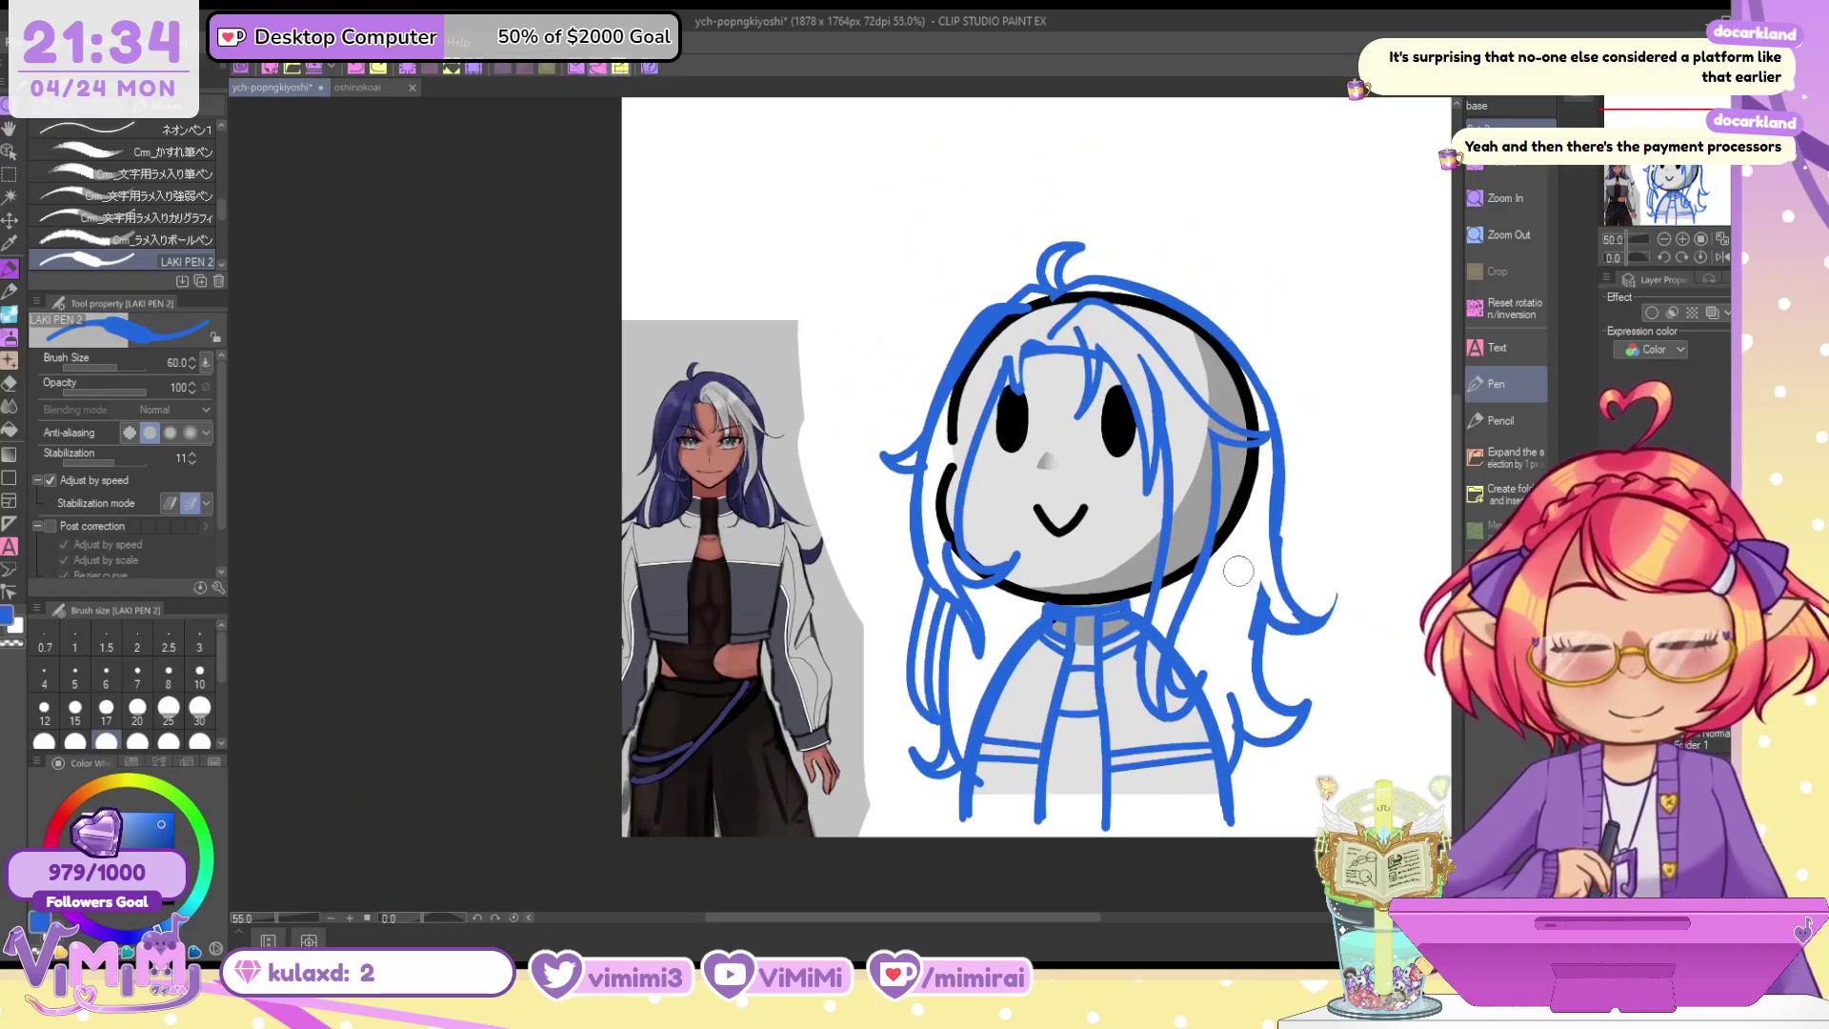
key("c")
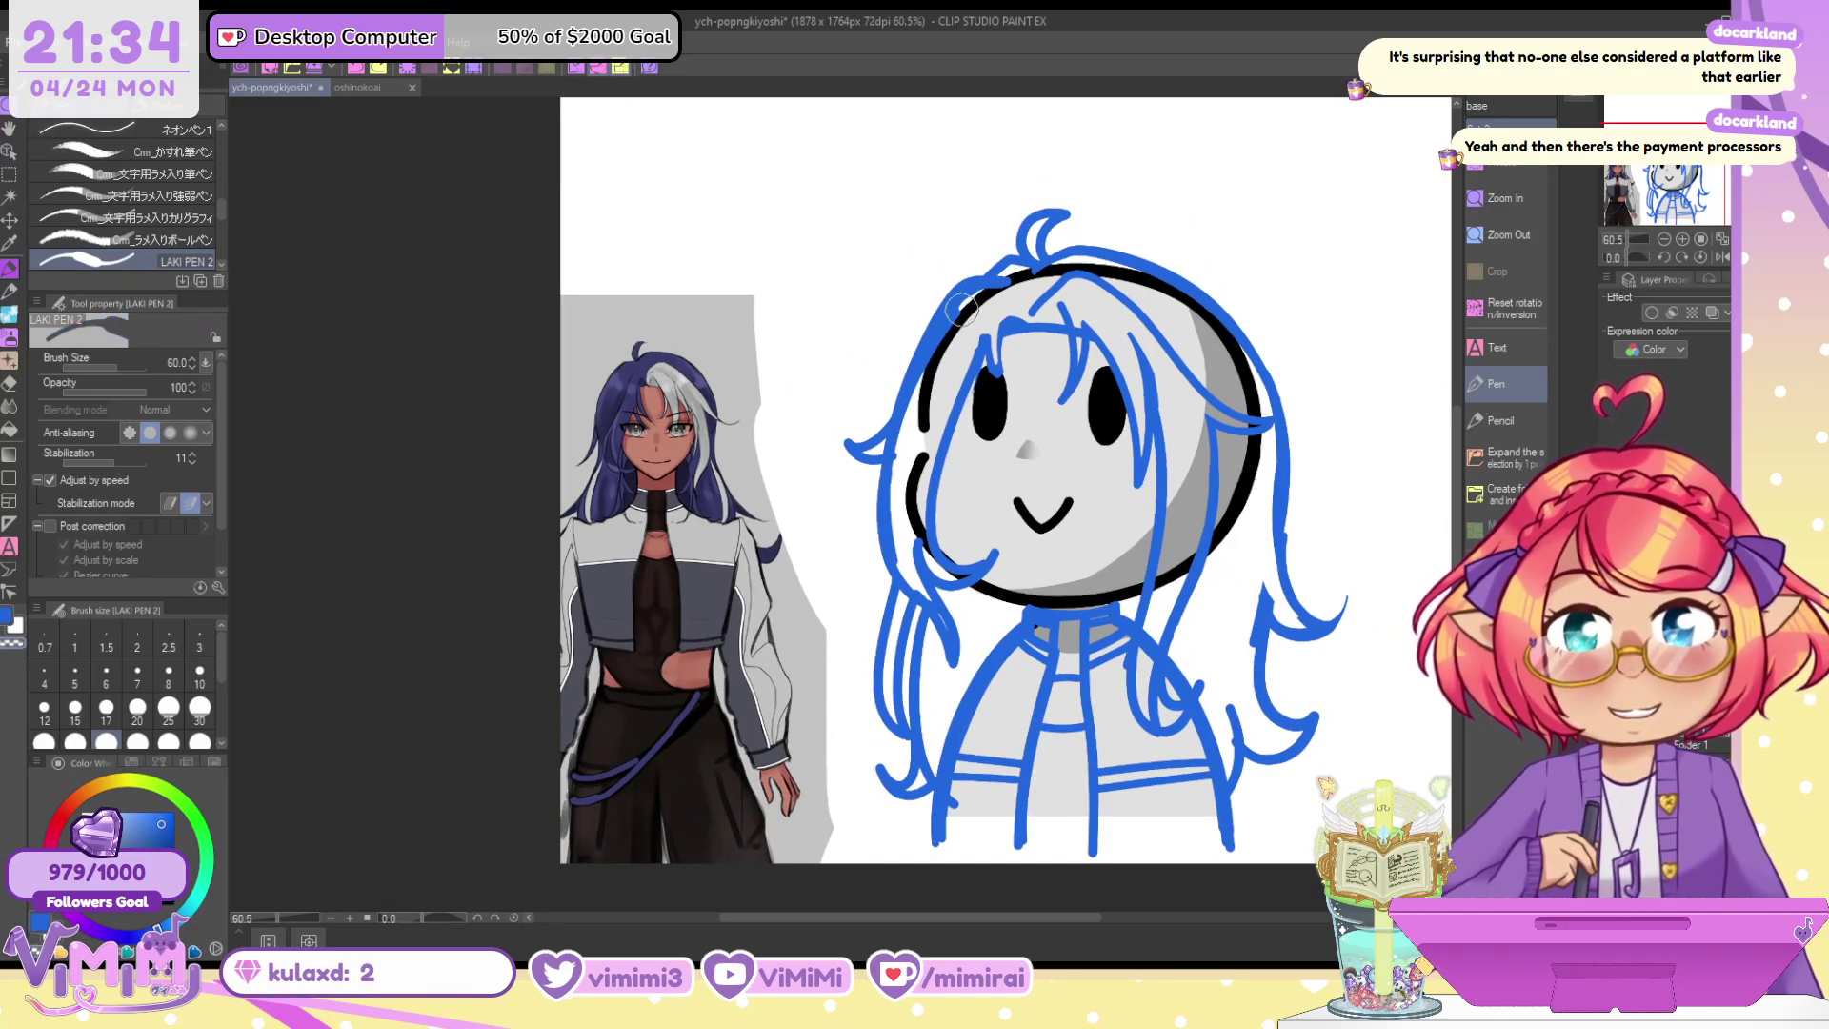
key("x")
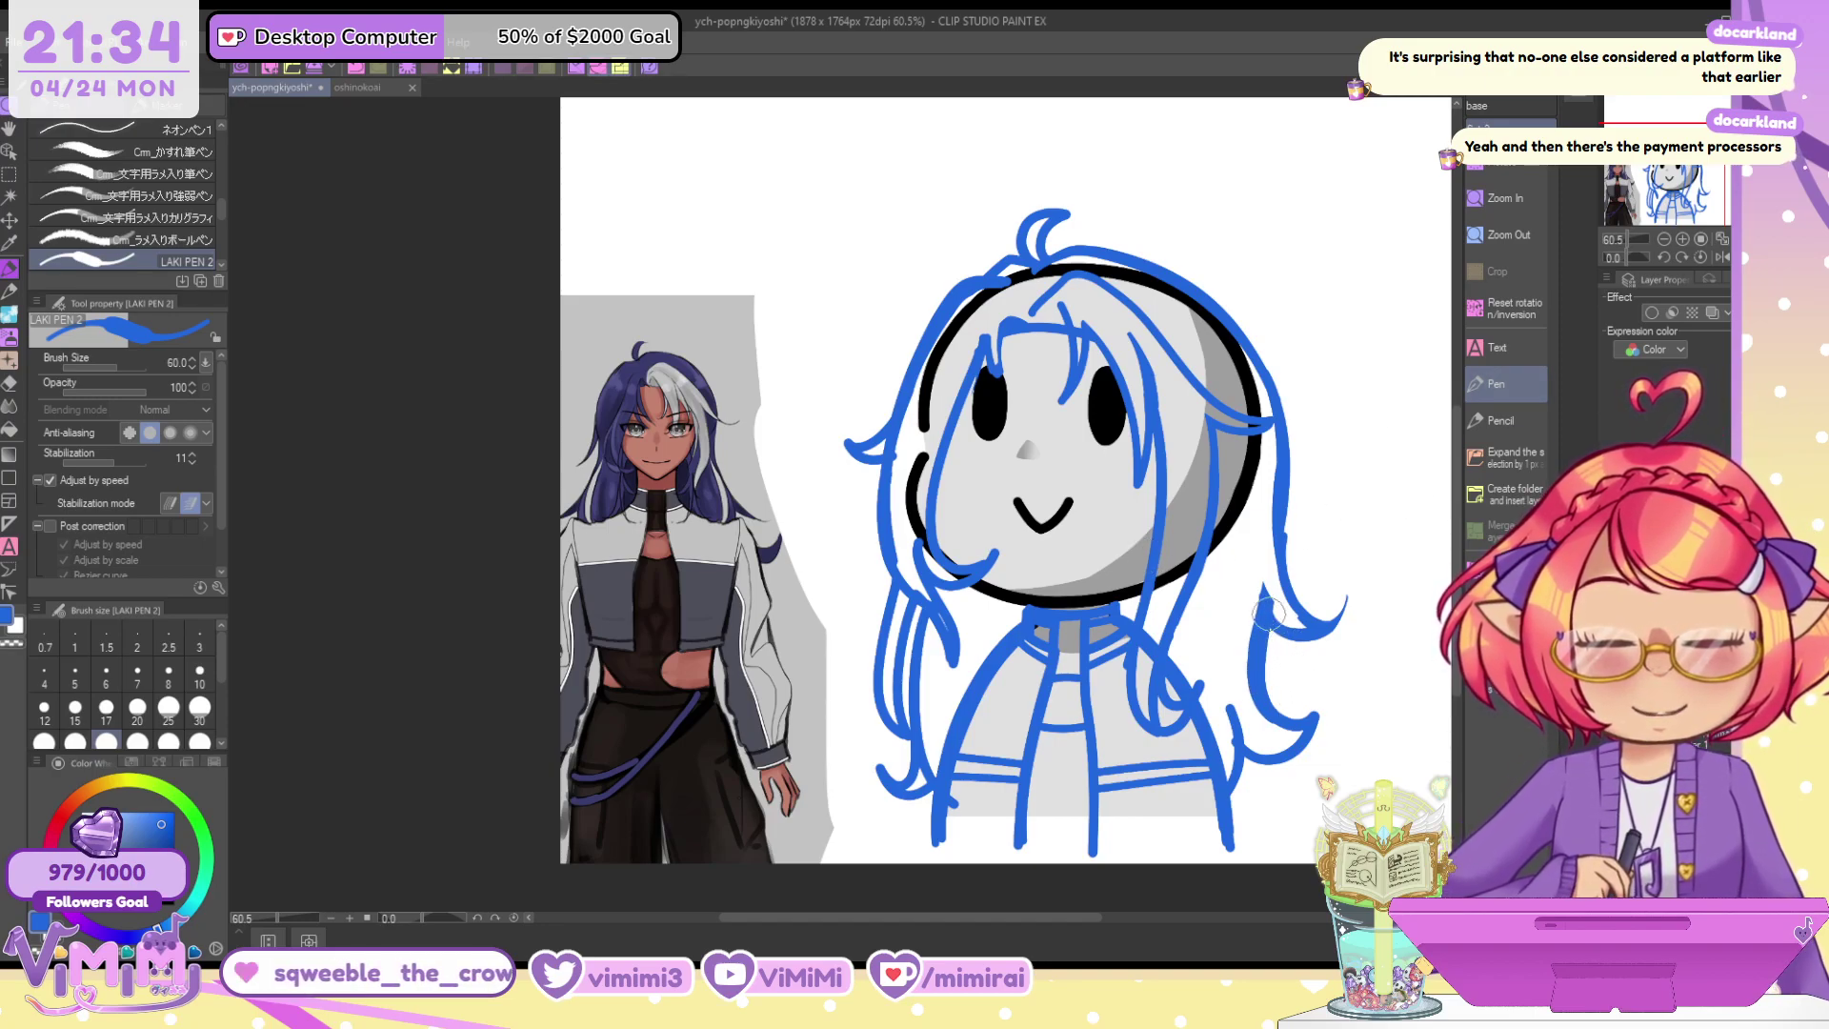
key("x")
left_click_drag(1266, 611, 1279, 710)
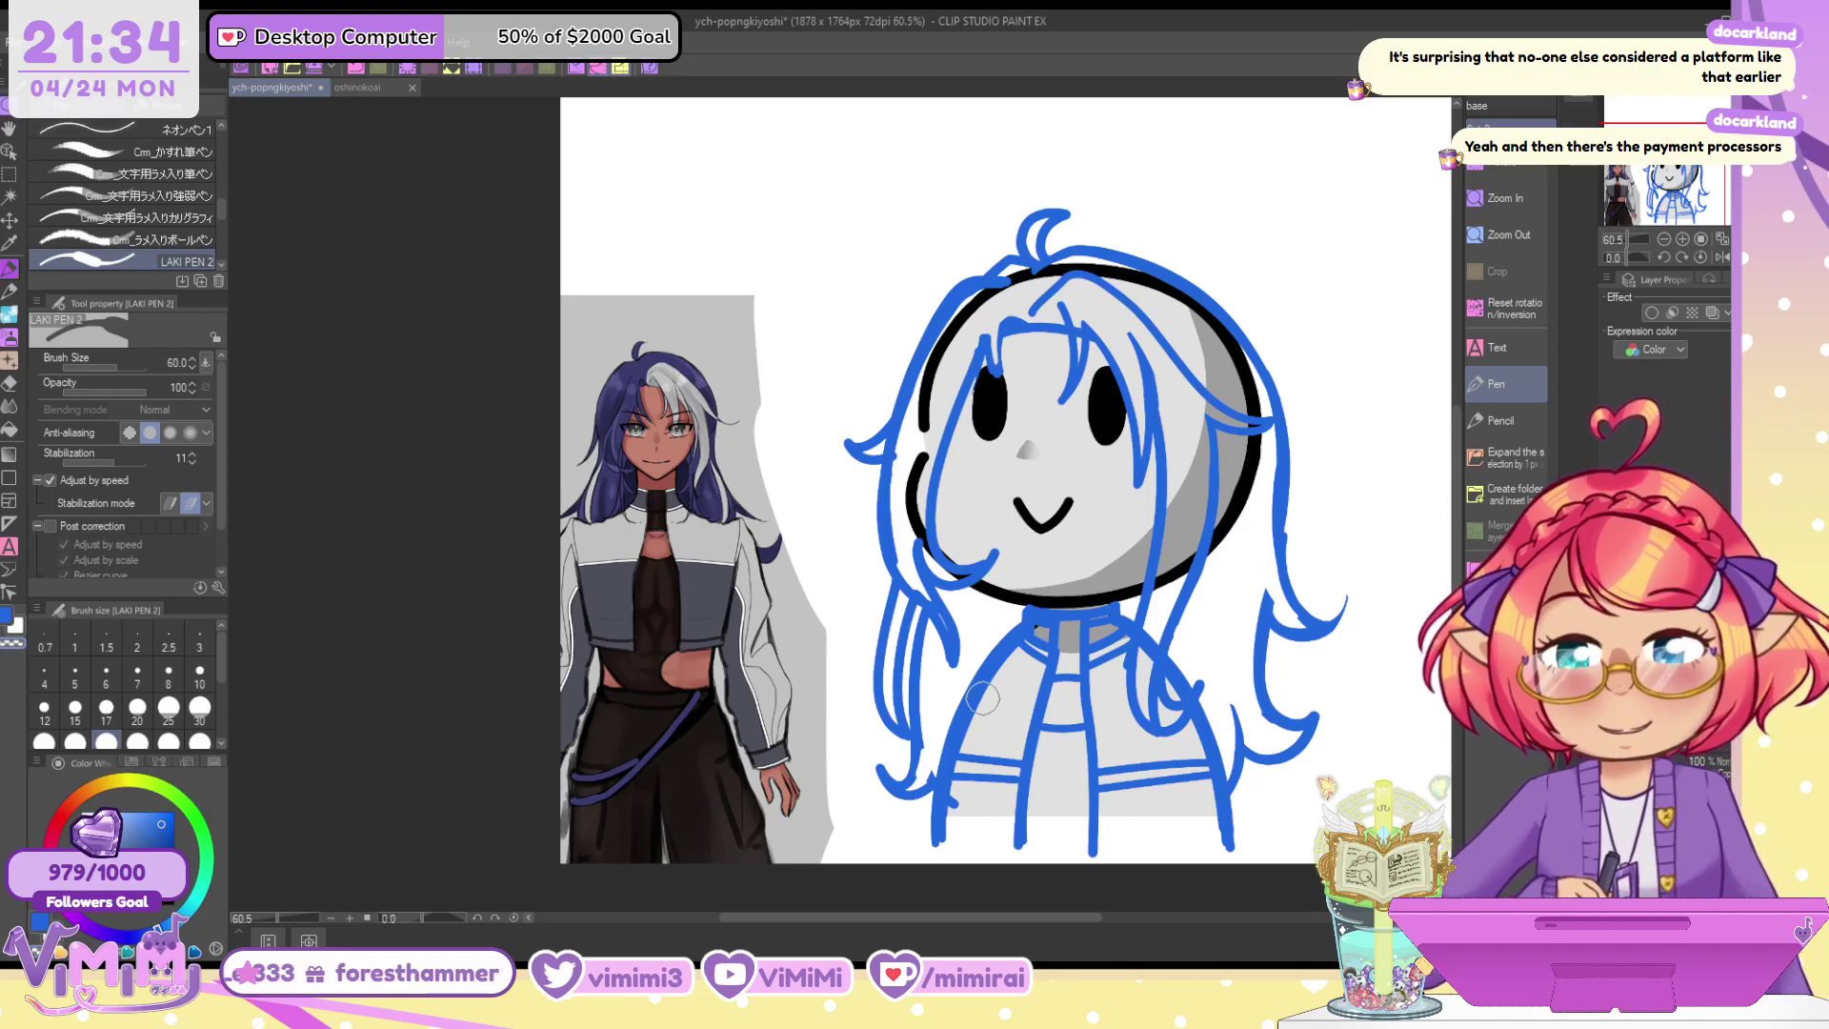
Erase the excess line at the left temple and reshape the pointed bang strand above the left eye
scroll(1019, 341, "up", 2)
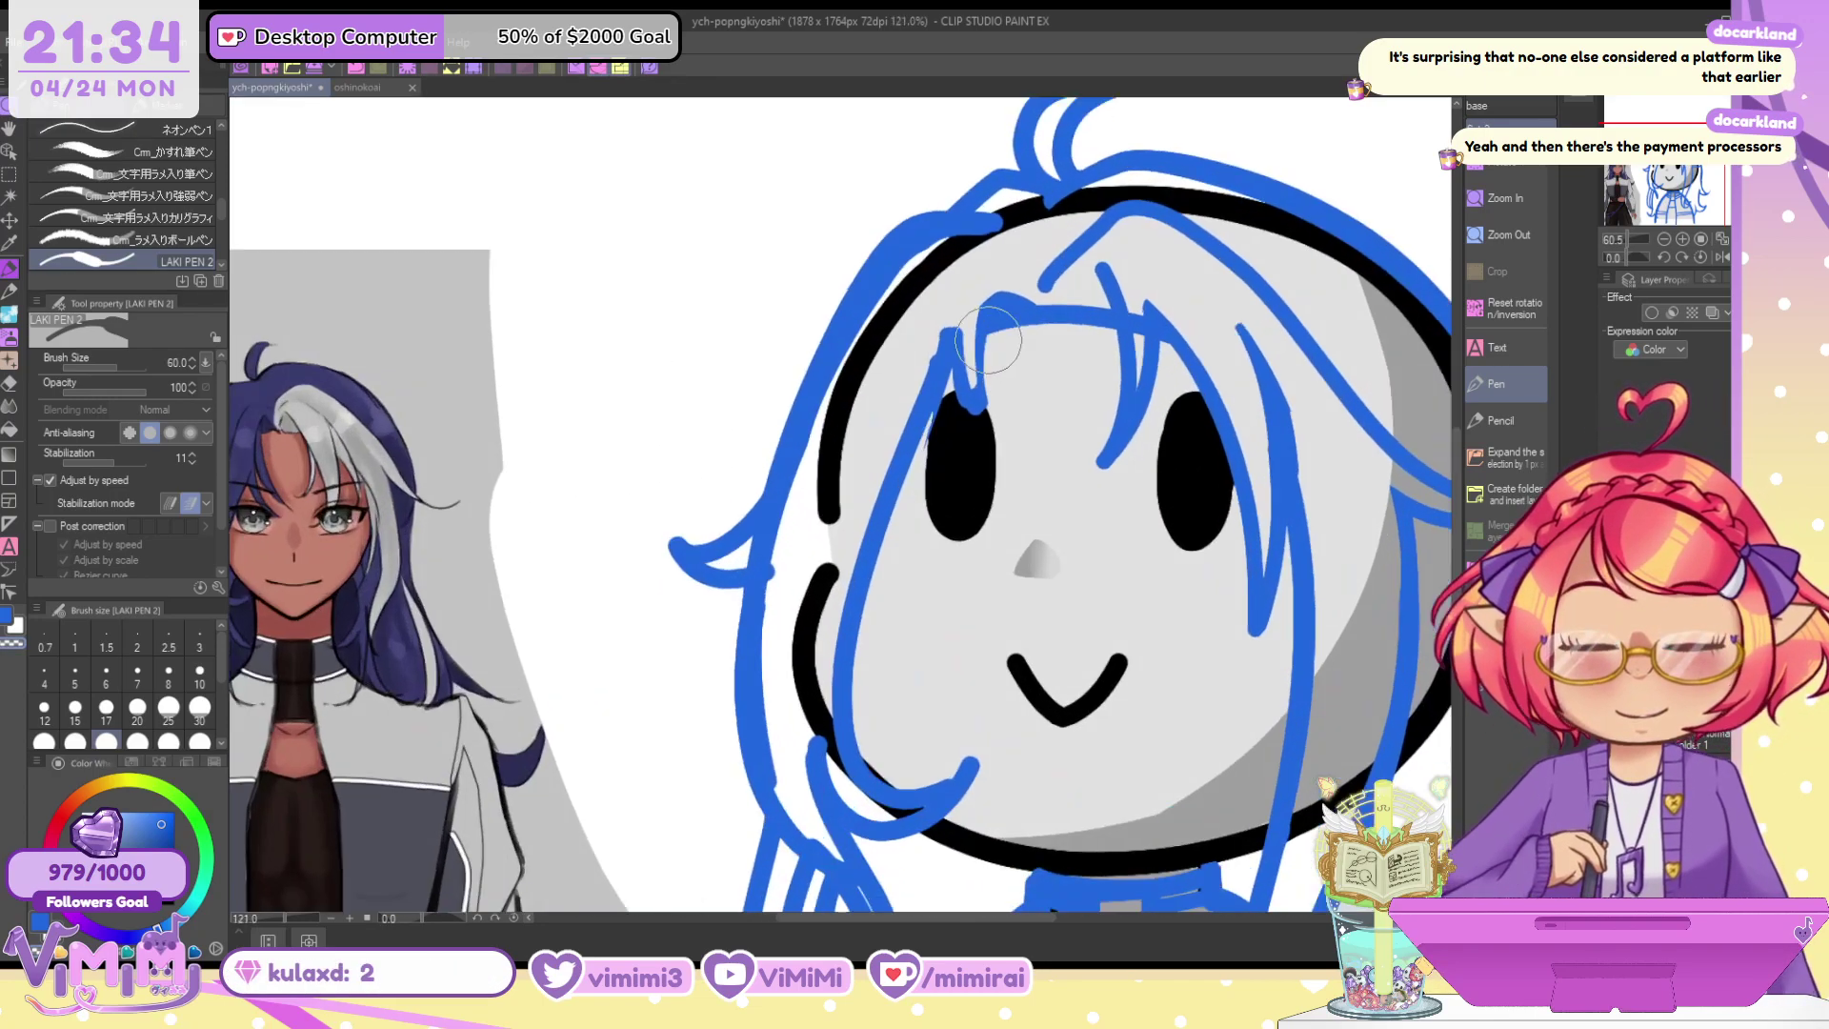
left_click_drag(954, 327, 929, 400)
key("c")
key("c")
mouse_move(971, 289)
left_mouse_down()
mouse_move(976, 358)
mouse_move(957, 320)
mouse_move(993, 369)
mouse_move(970, 322)
mouse_move(966, 359)
mouse_move(1025, 262)
mouse_move(990, 321)
mouse_move(999, 305)
mouse_move(990, 390)
mouse_move(984, 364)
mouse_move(963, 401)
mouse_move(958, 312)
mouse_move(983, 414)
mouse_move(1005, 294)
mouse_move(997, 409)
left_mouse_up()
key("c")
key("c")
Set the brush size to 40 and thin the overlapping lines of the bang strand above the left eye
key("bracketleft")
key("bracketleft")
key("c")
key("c")
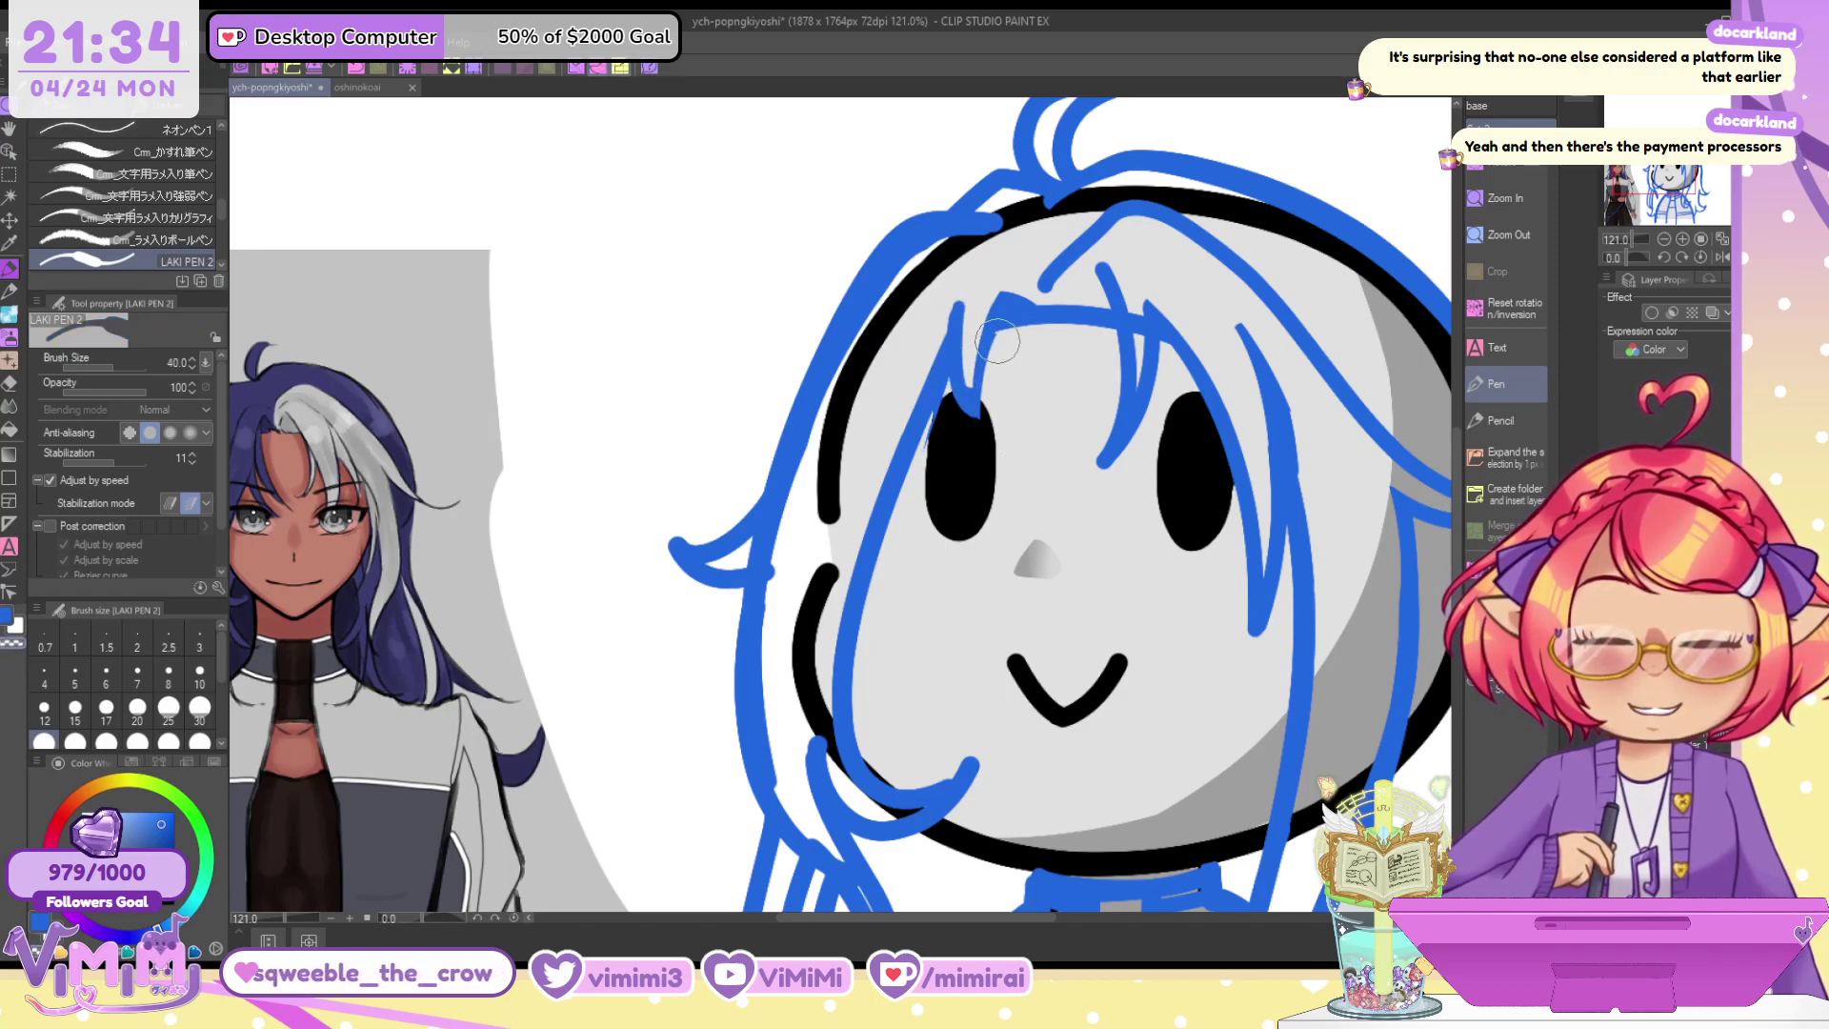
key("c")
mouse_move(998, 323)
left_mouse_down()
mouse_move(992, 396)
mouse_move(1000, 377)
mouse_move(964, 417)
mouse_move(998, 431)
left_mouse_up()
key("c")
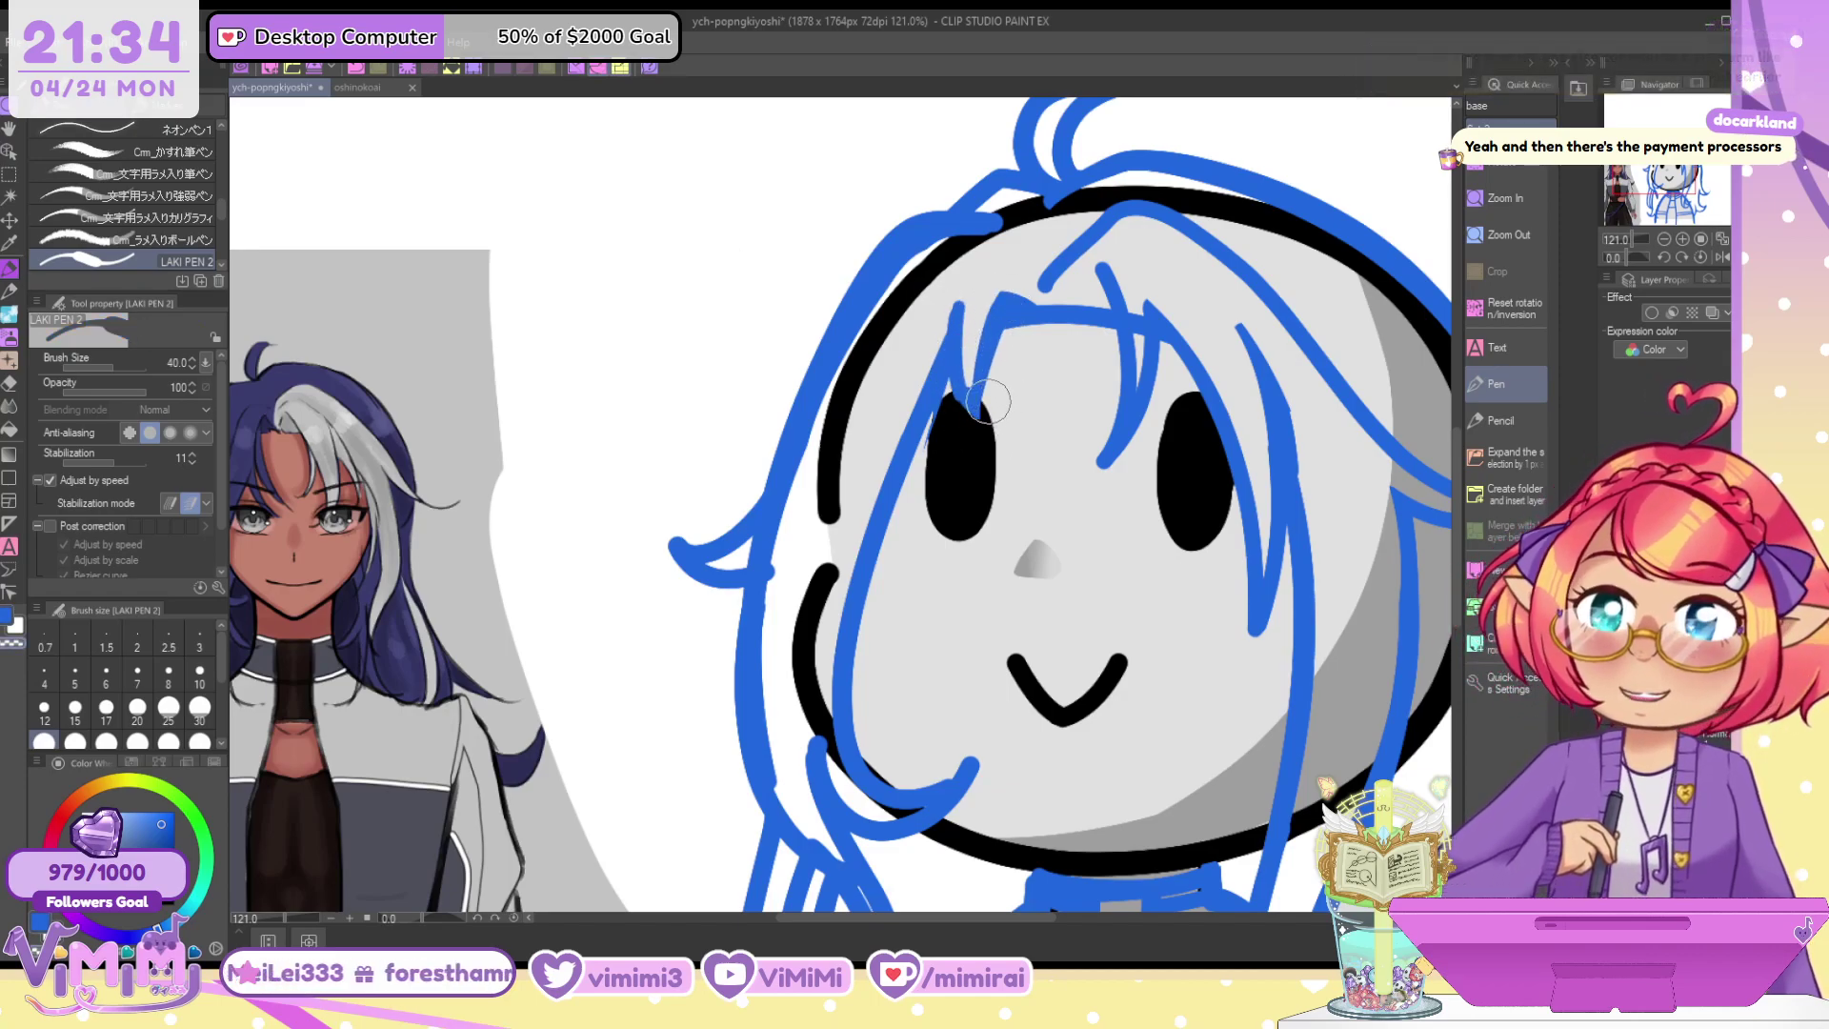
key("ctrl+minus")
key("ctrl+minus")
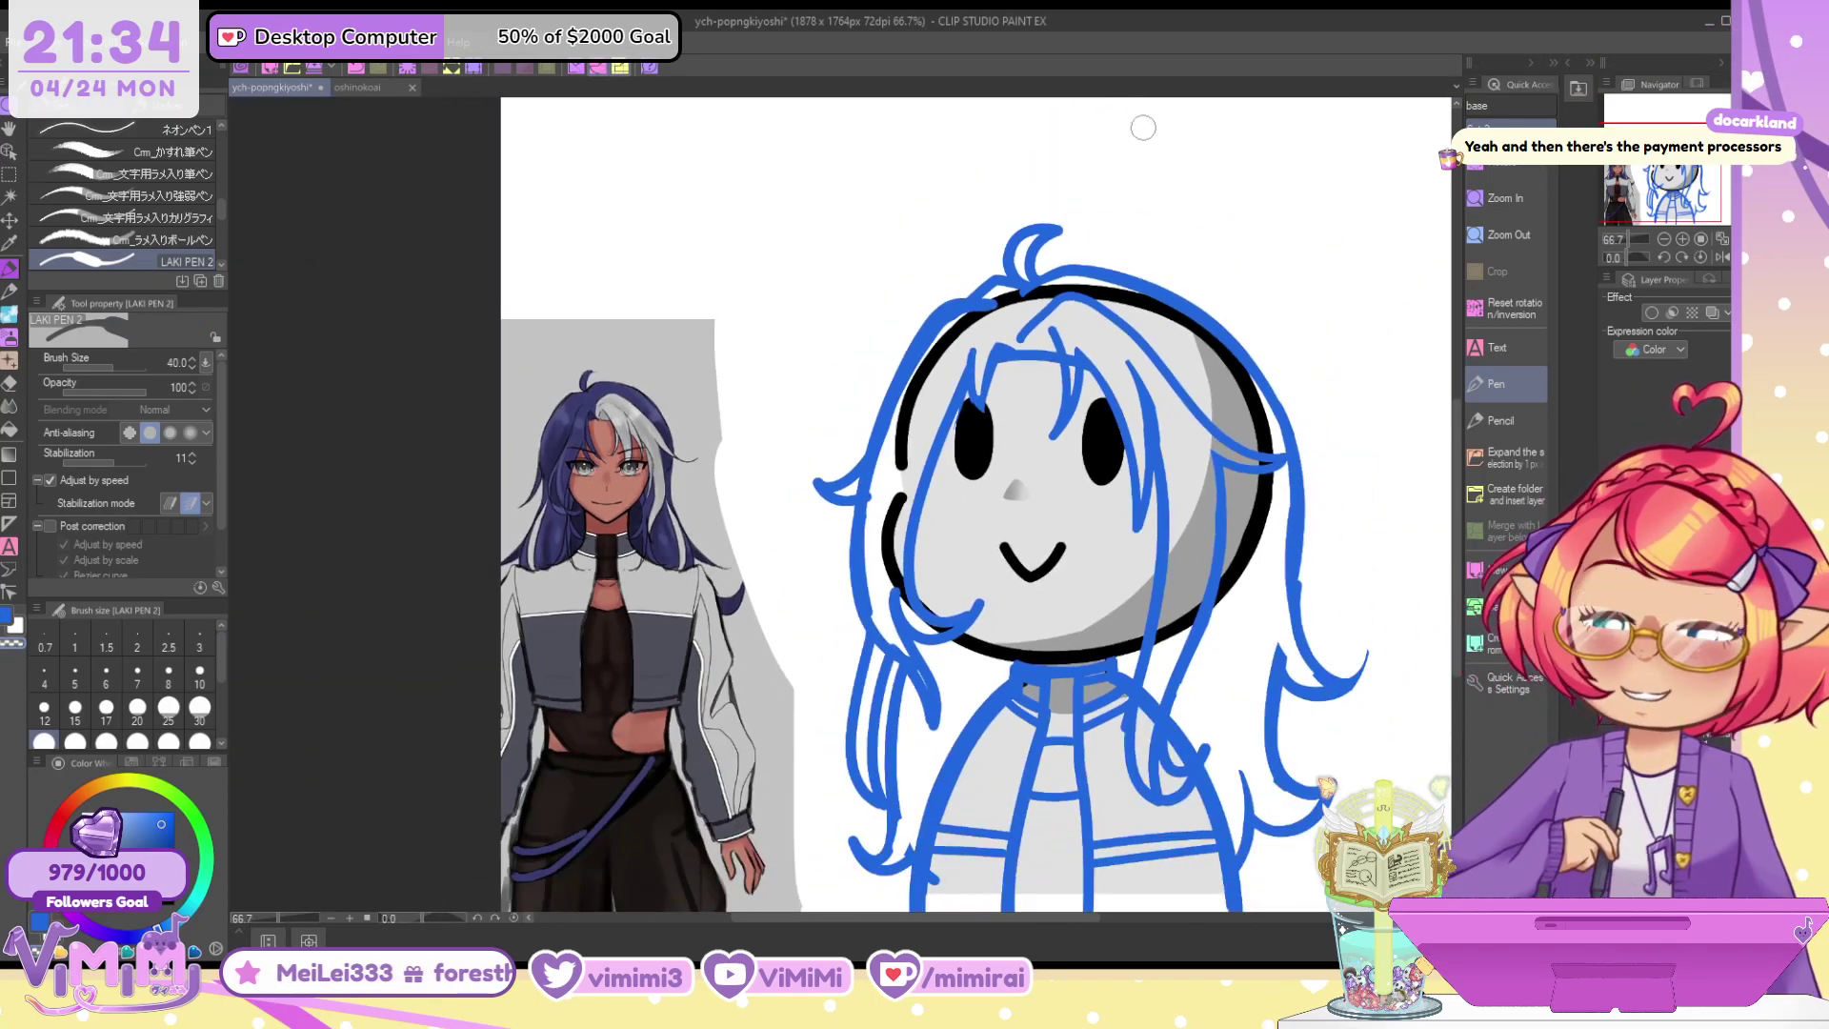
Trim the crossing inner line of the central bang strand between the eyes so it joins the forehead hairline
scroll(1143, 128, "up", 2)
left_click_drag(1027, 431, 1038, 514)
key("ctrl+z")
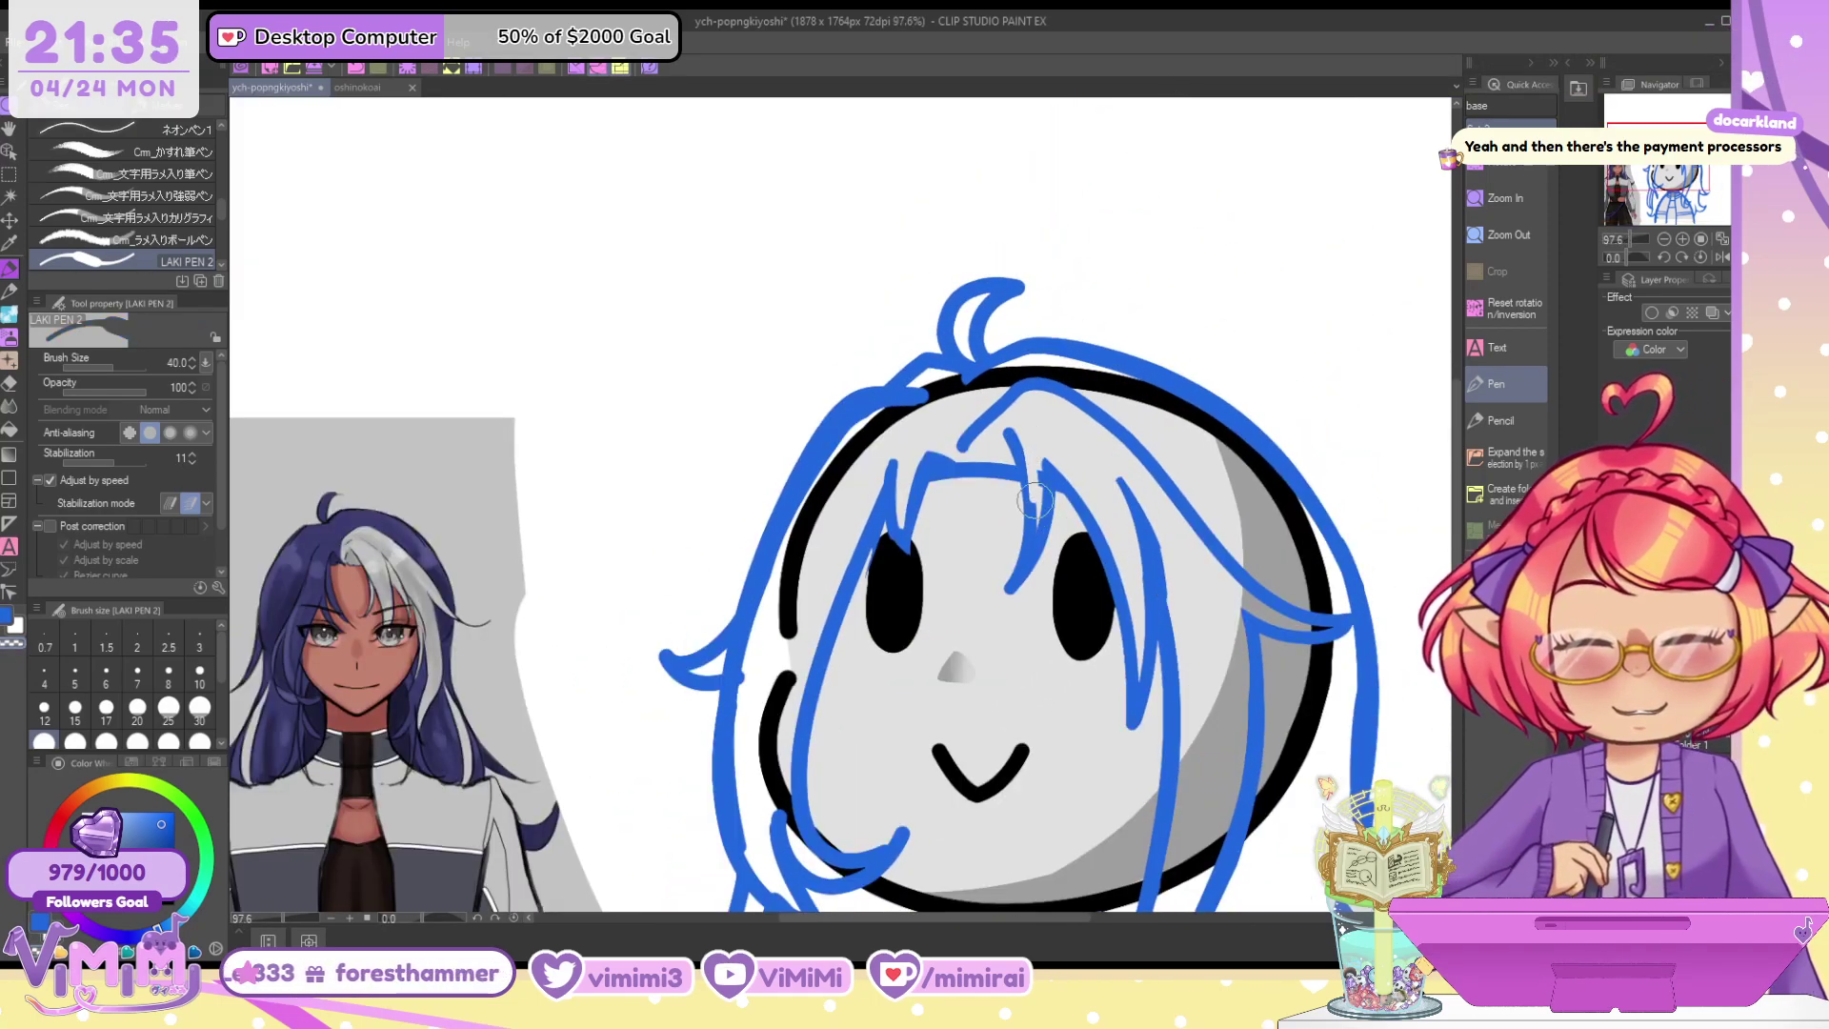
left_click_drag(1009, 427, 1030, 509)
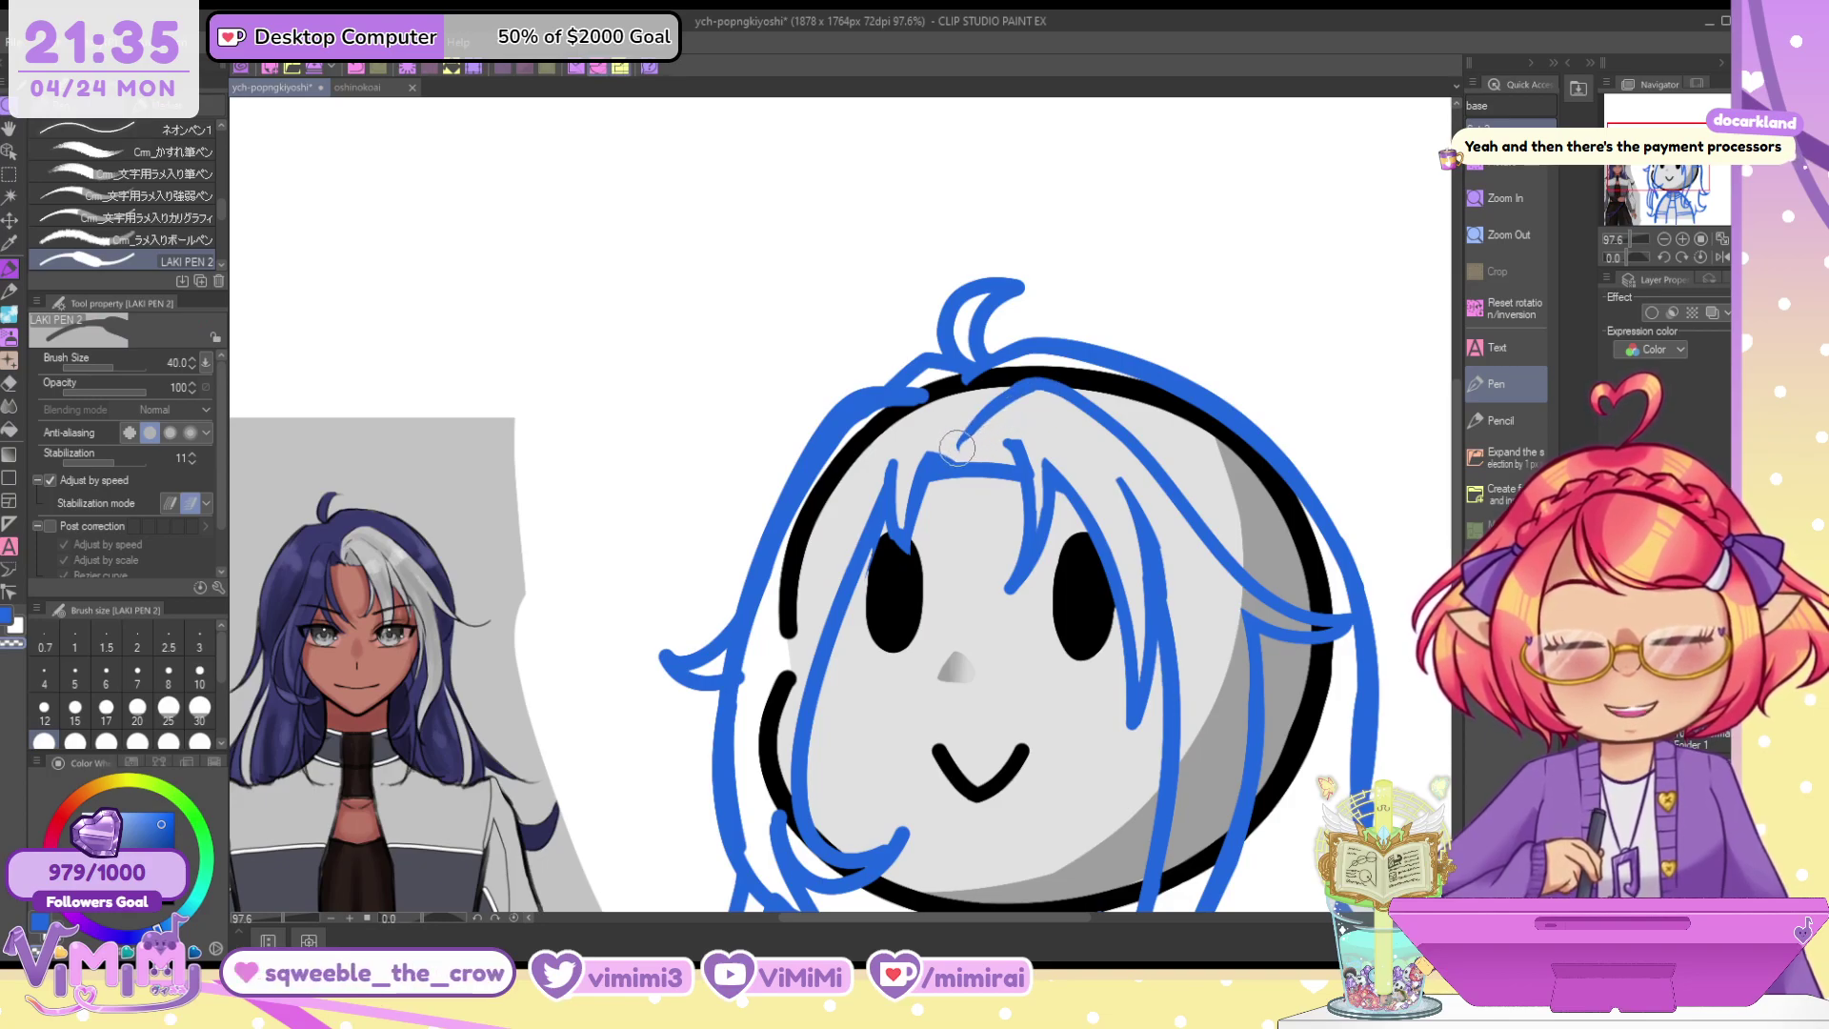
Replace the straight hairline across the forehead with short strand marks between the central bangs
mouse_move(984, 462)
left_mouse_down()
mouse_move(986, 447)
mouse_move(1007, 464)
mouse_move(997, 445)
mouse_move(976, 468)
left_mouse_up()
key("c")
key("c")
key("ctrl+z")
mouse_move(1002, 451)
left_mouse_down()
mouse_move(991, 472)
mouse_move(936, 473)
mouse_move(955, 468)
left_mouse_up()
key("ctrl+z")
key("ctrl+z")
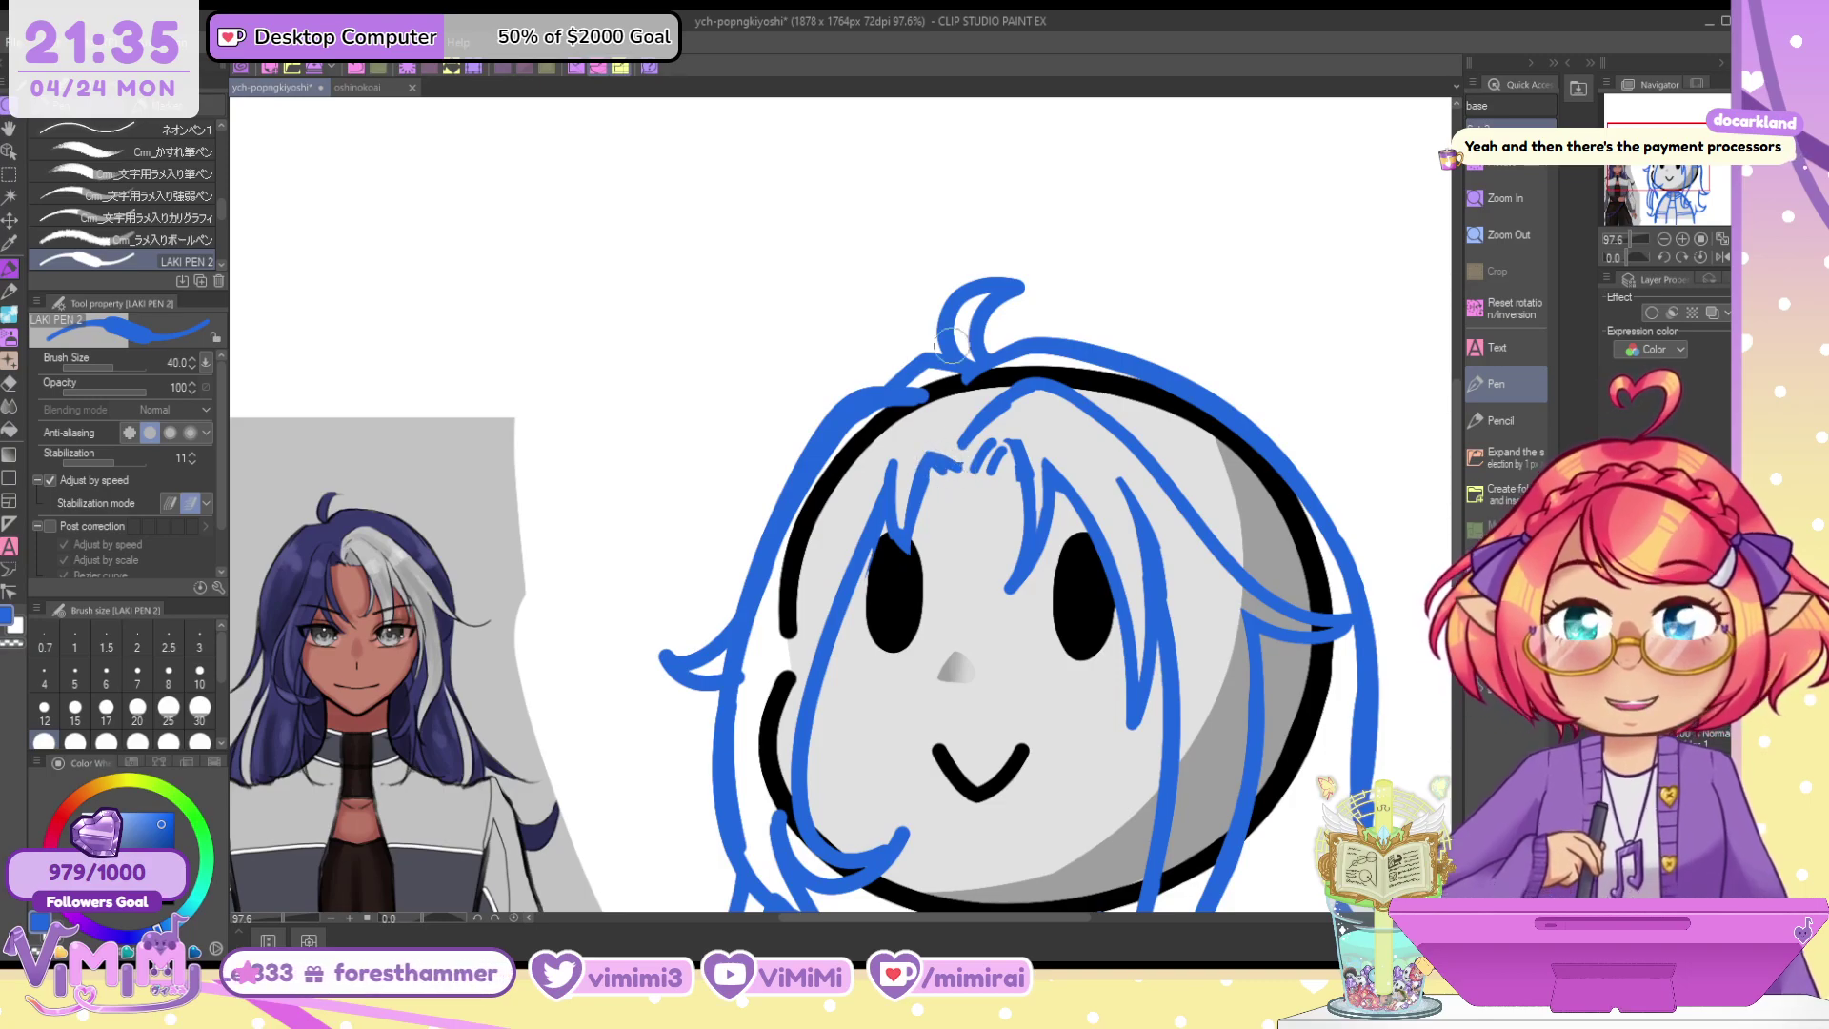
Join the hair outline strokes just left of the ahoge with a short stroke at brush size 30
key("bracketleft")
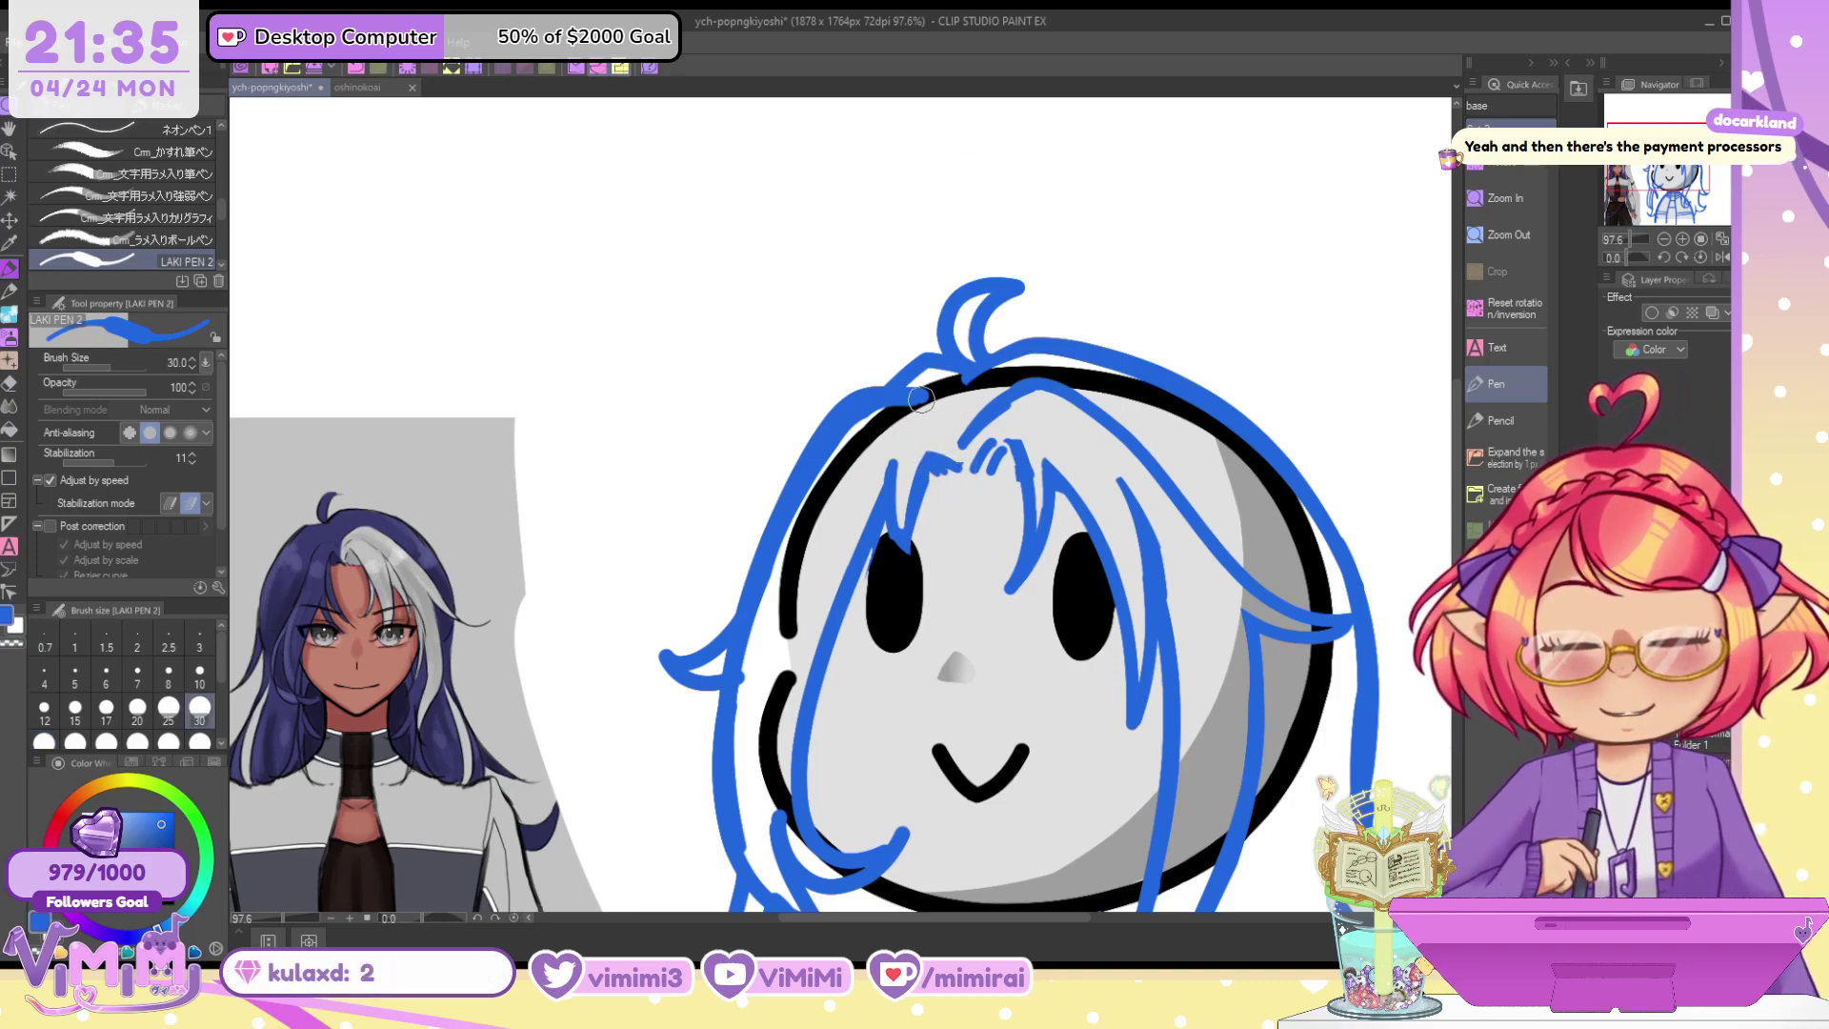
key("bracketright")
key("bracketright")
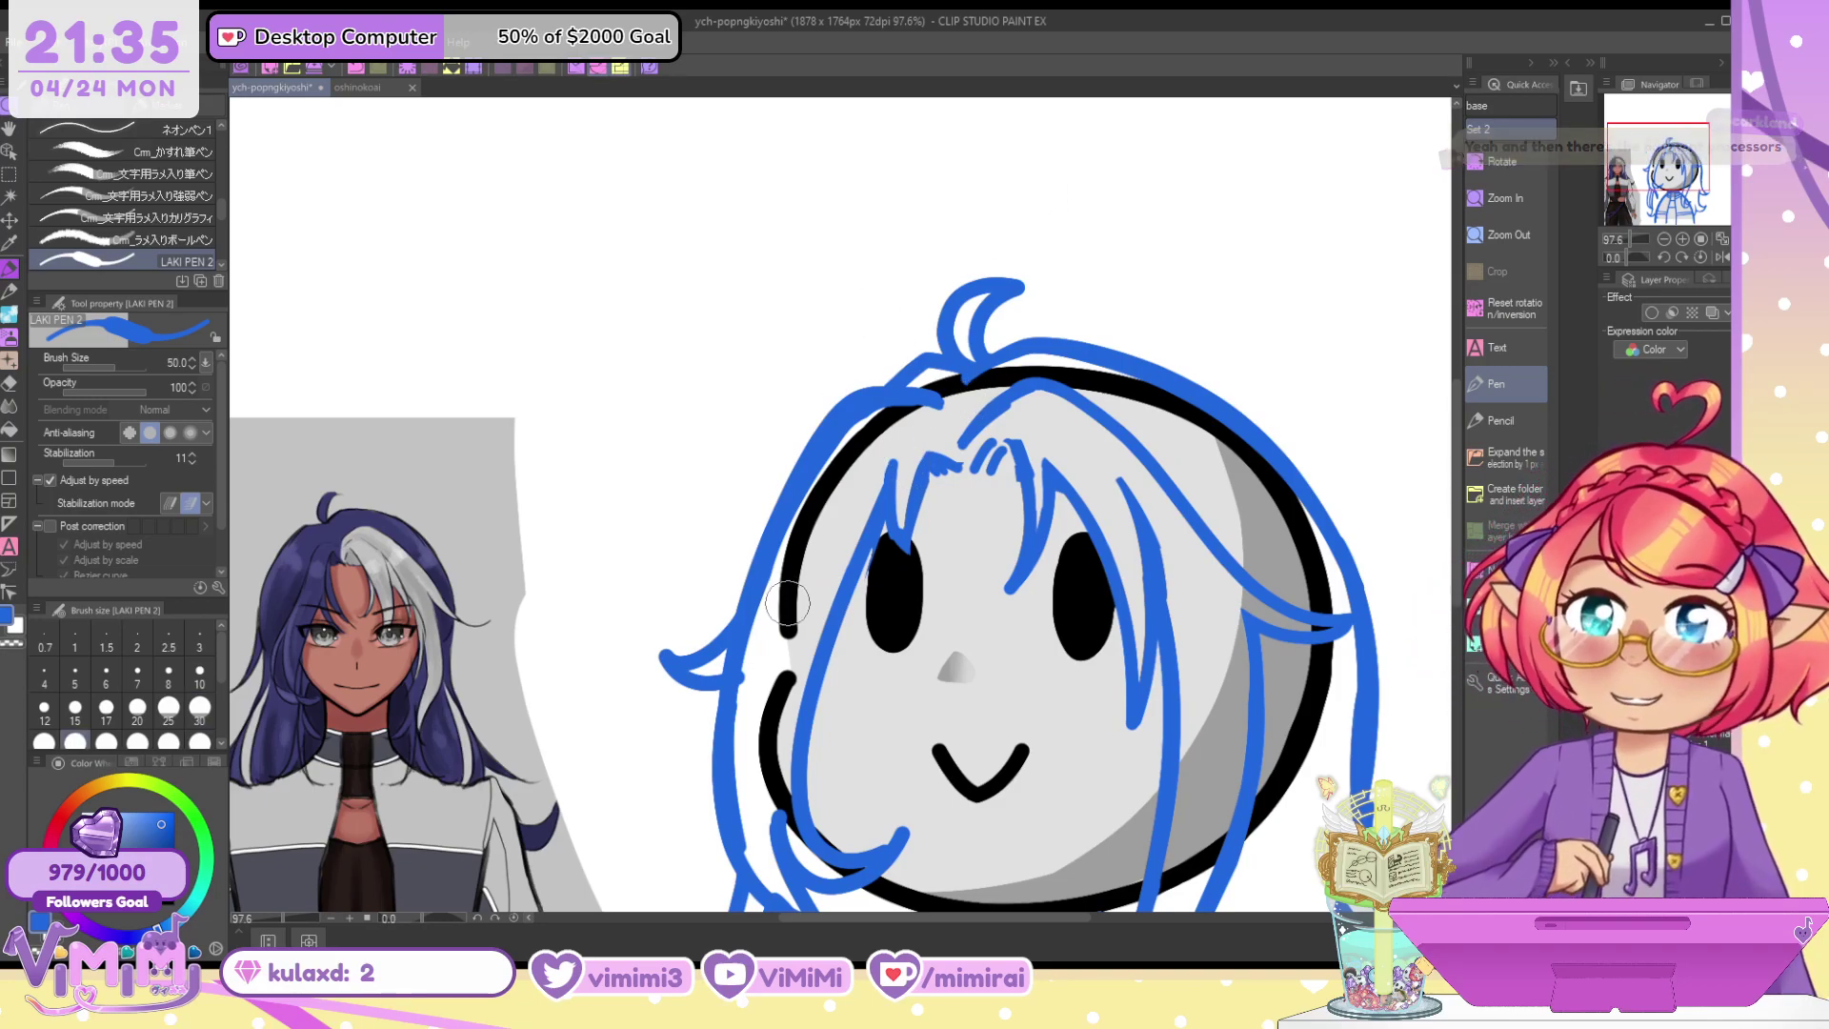
Save the drawing with the finished blue hair and jacket sketch
scroll(1282, 455, "down", 4)
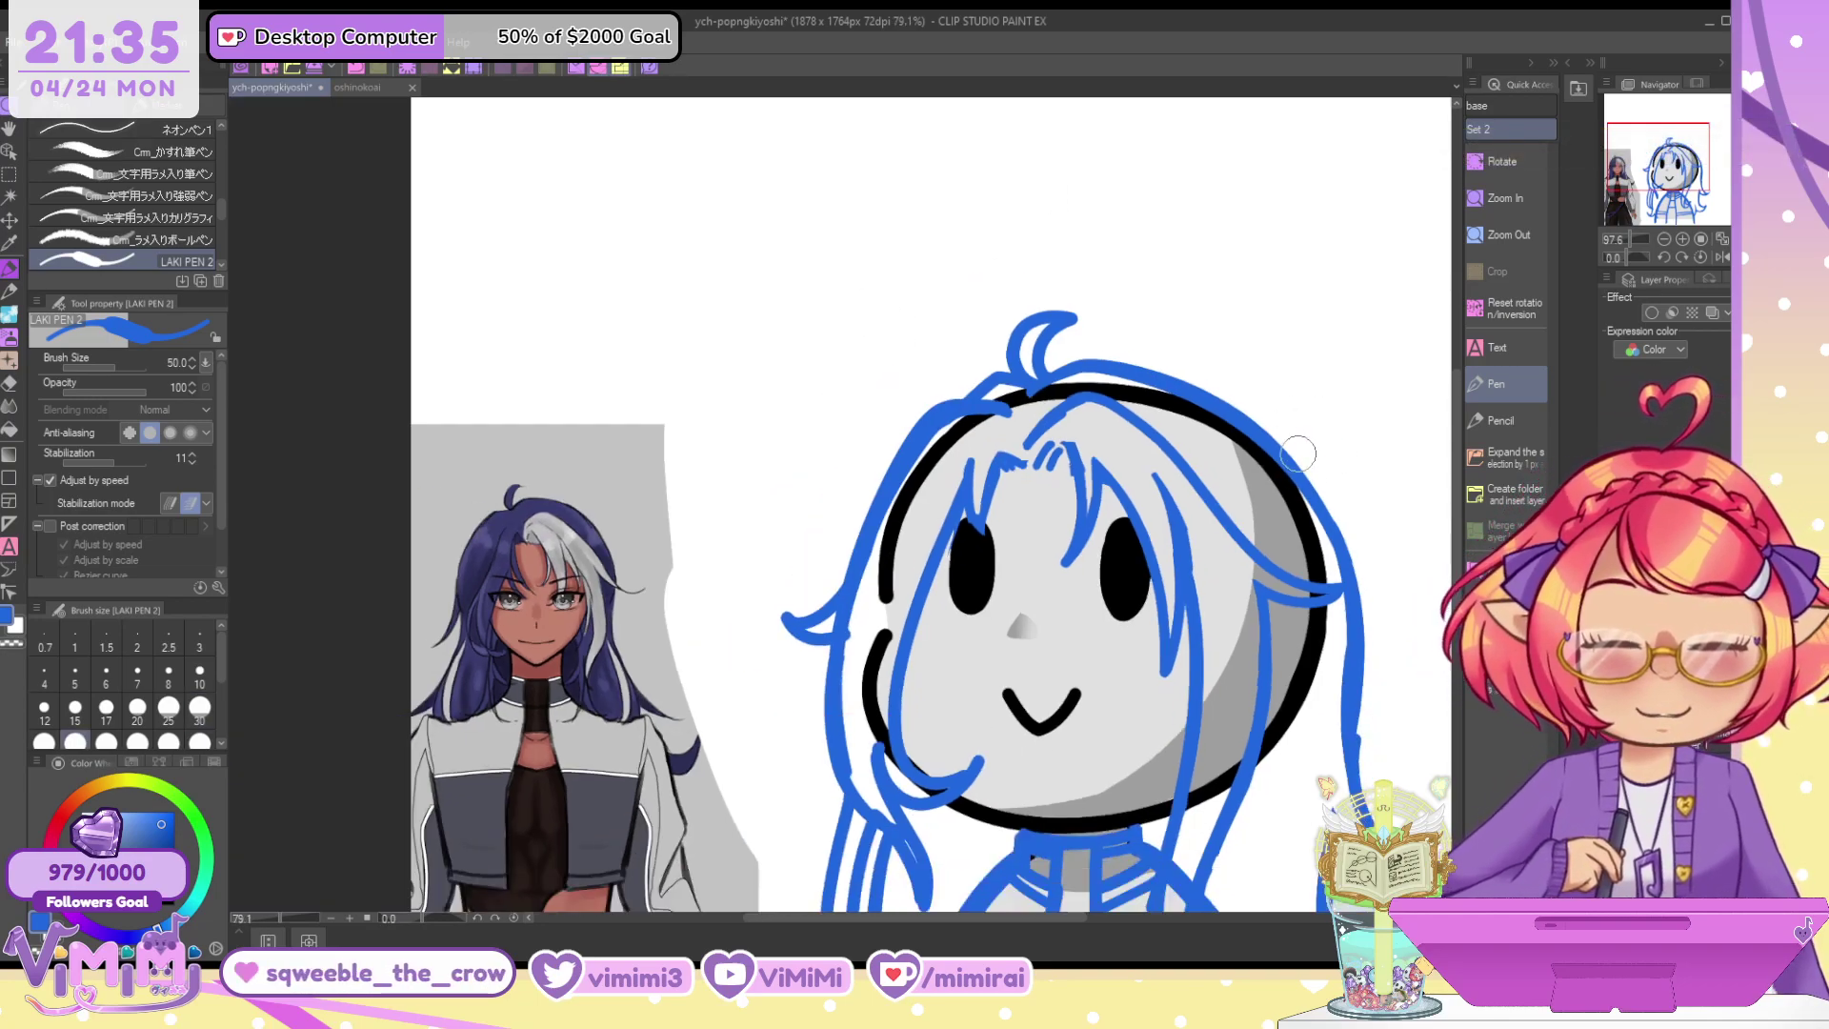
left_click_drag(1652, 166, 1680, 167)
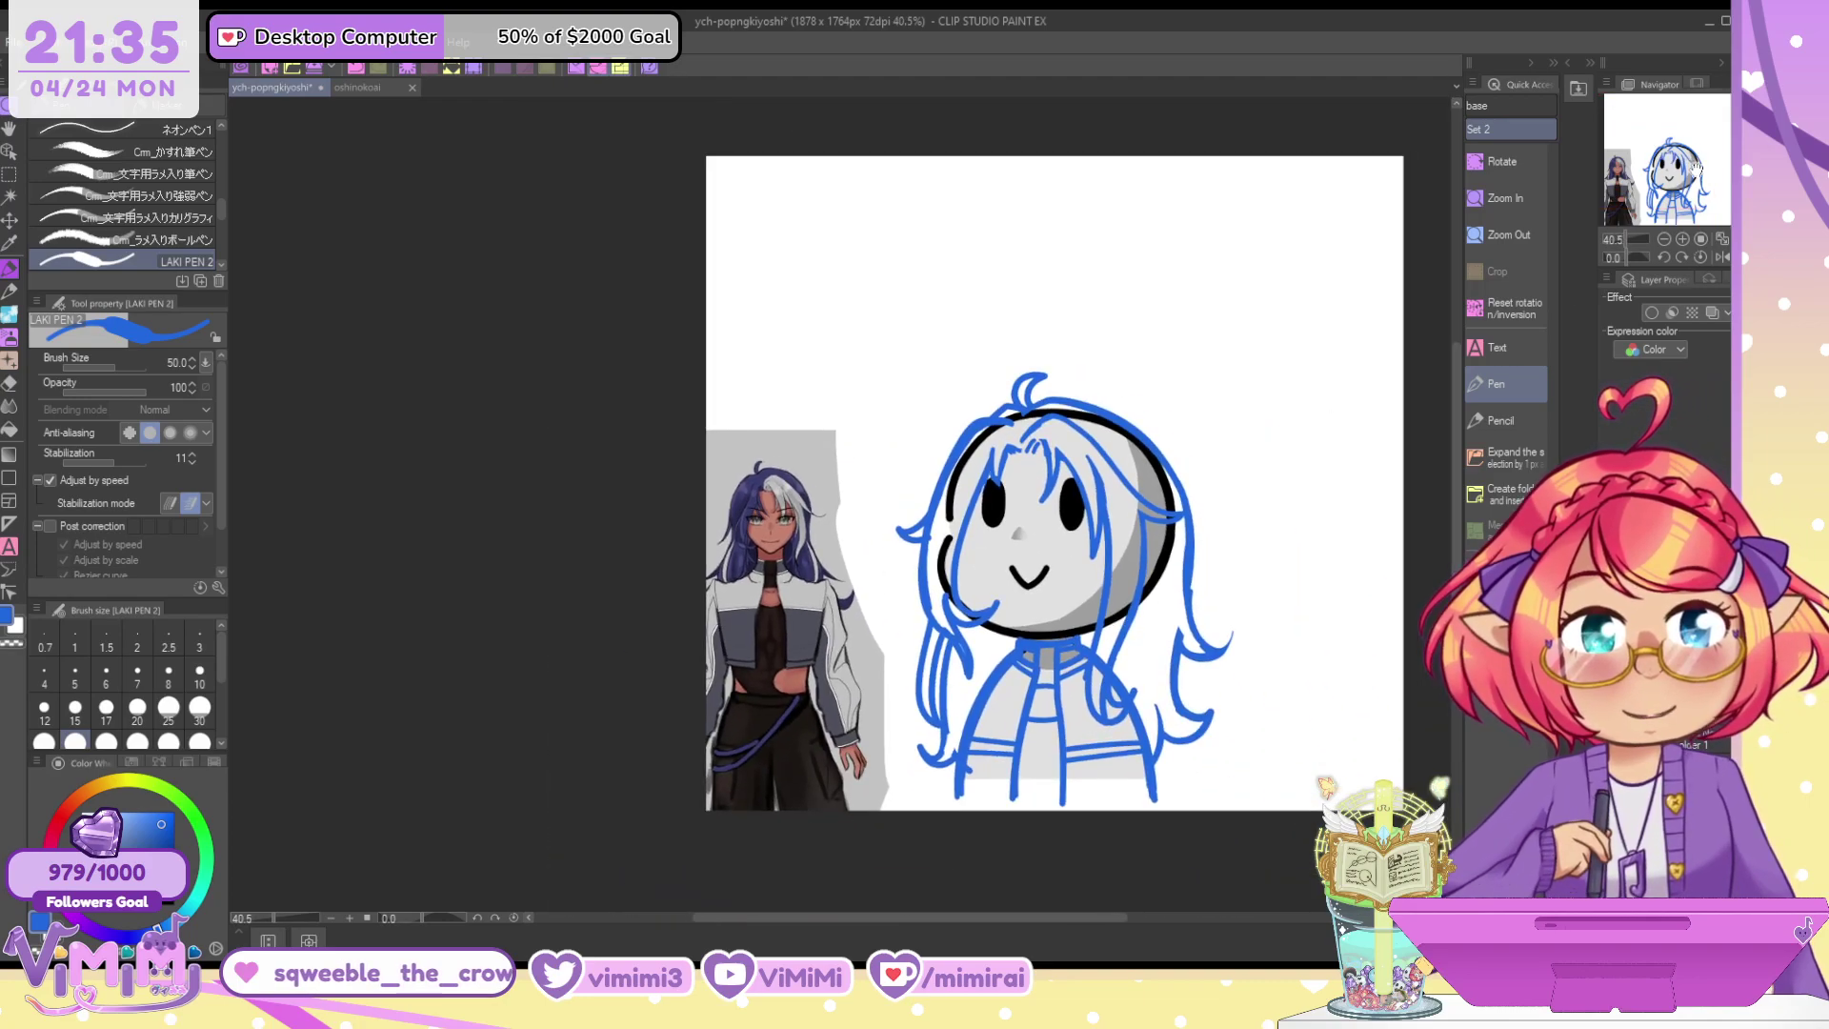
key("ctrl+s")
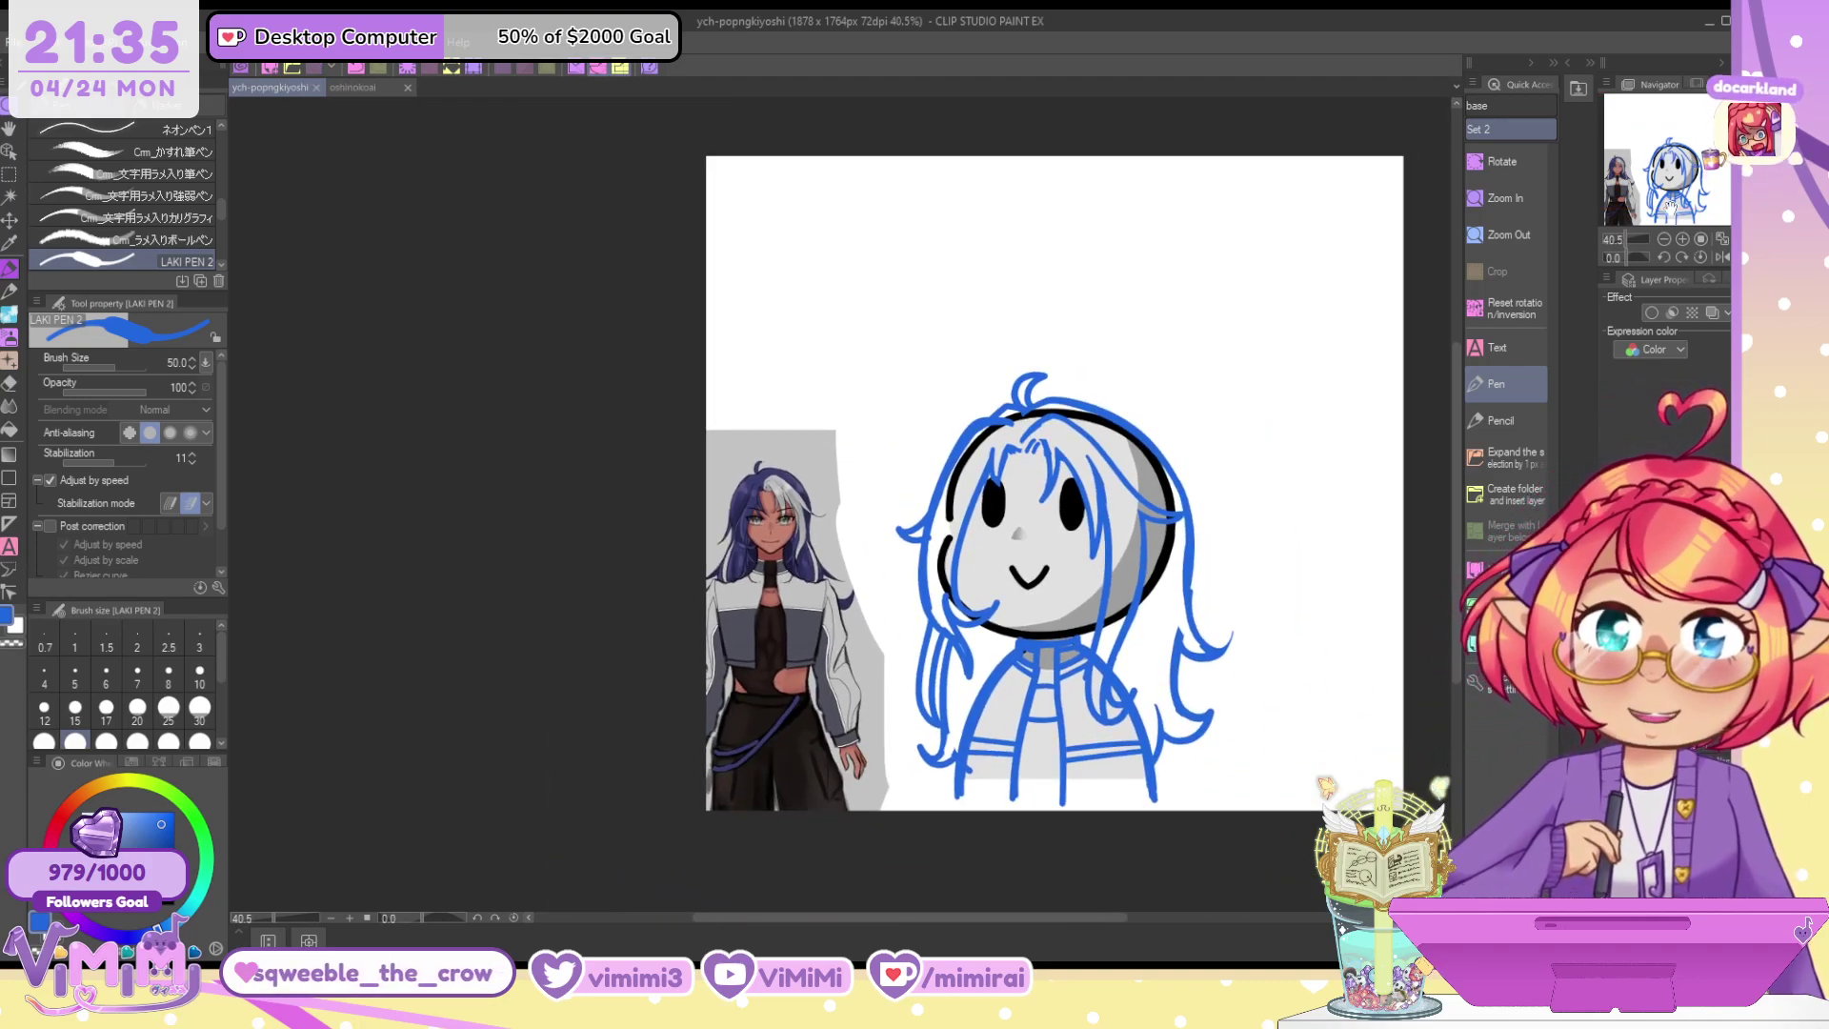
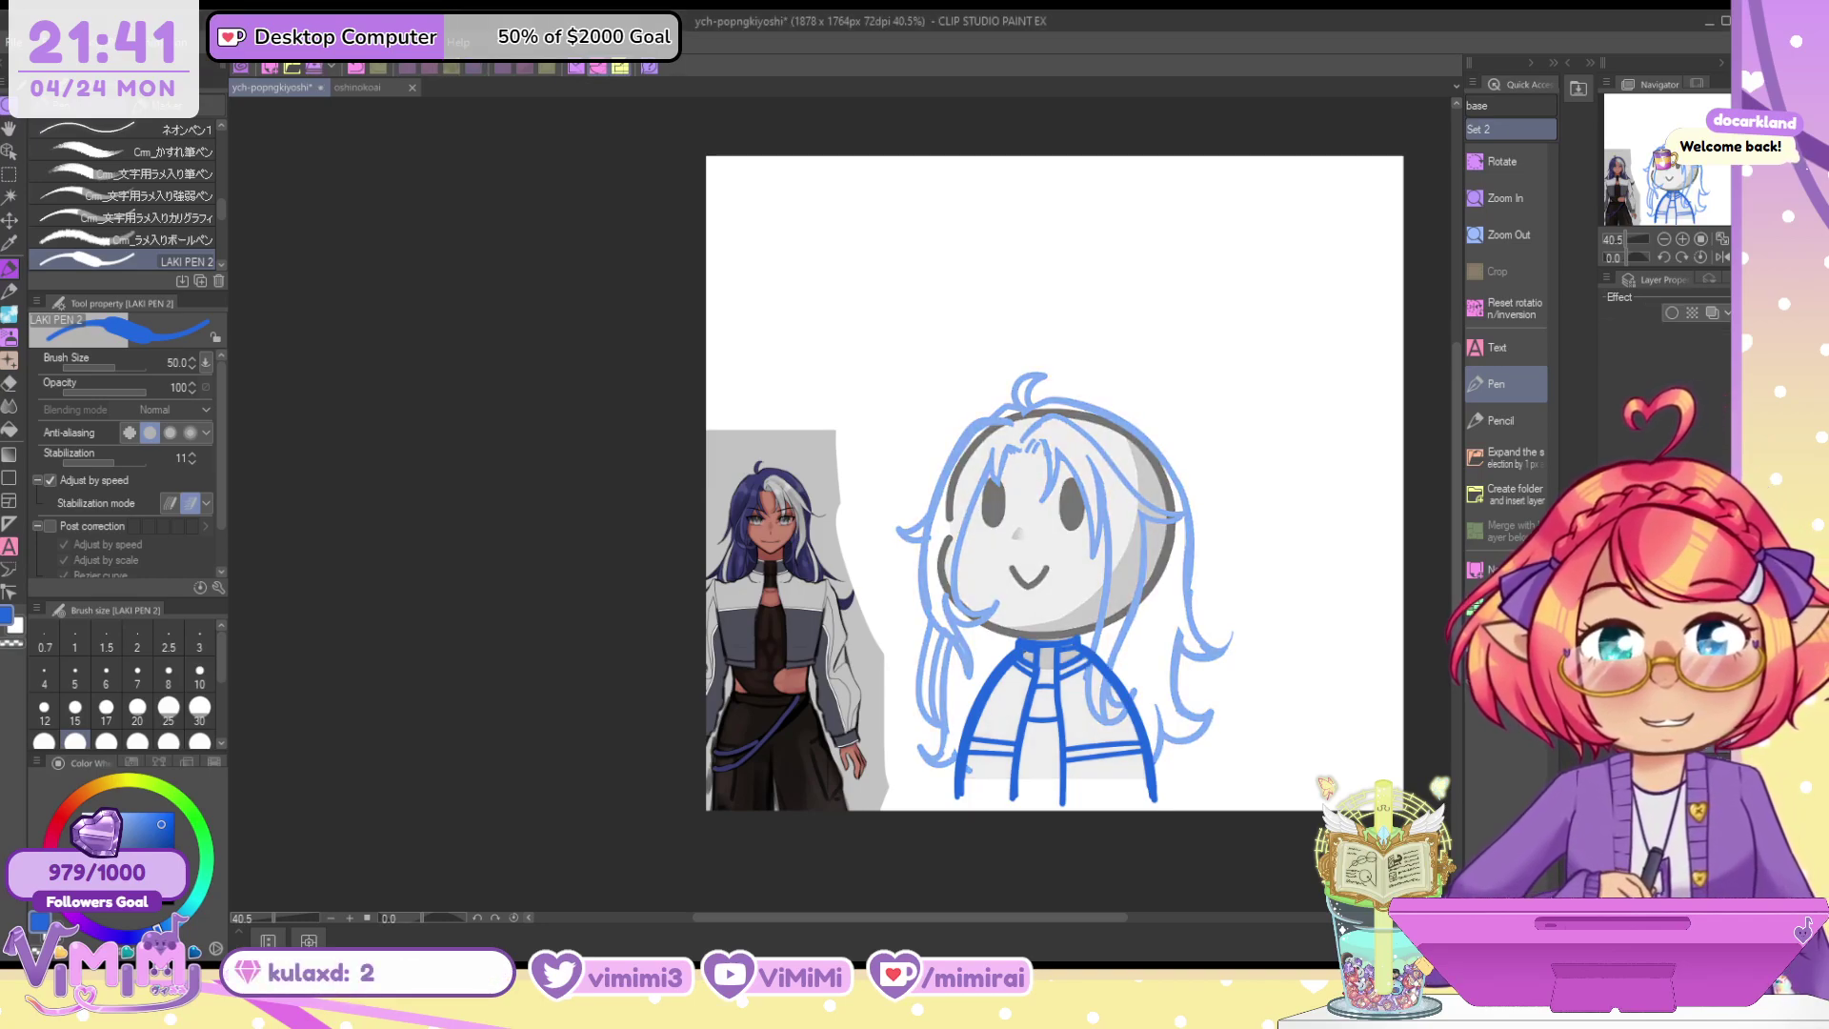
Doodle a bed with a pillow section, tapered blanket and foot panel in the blank canvas area above and beside the head
key("ctrl+z")
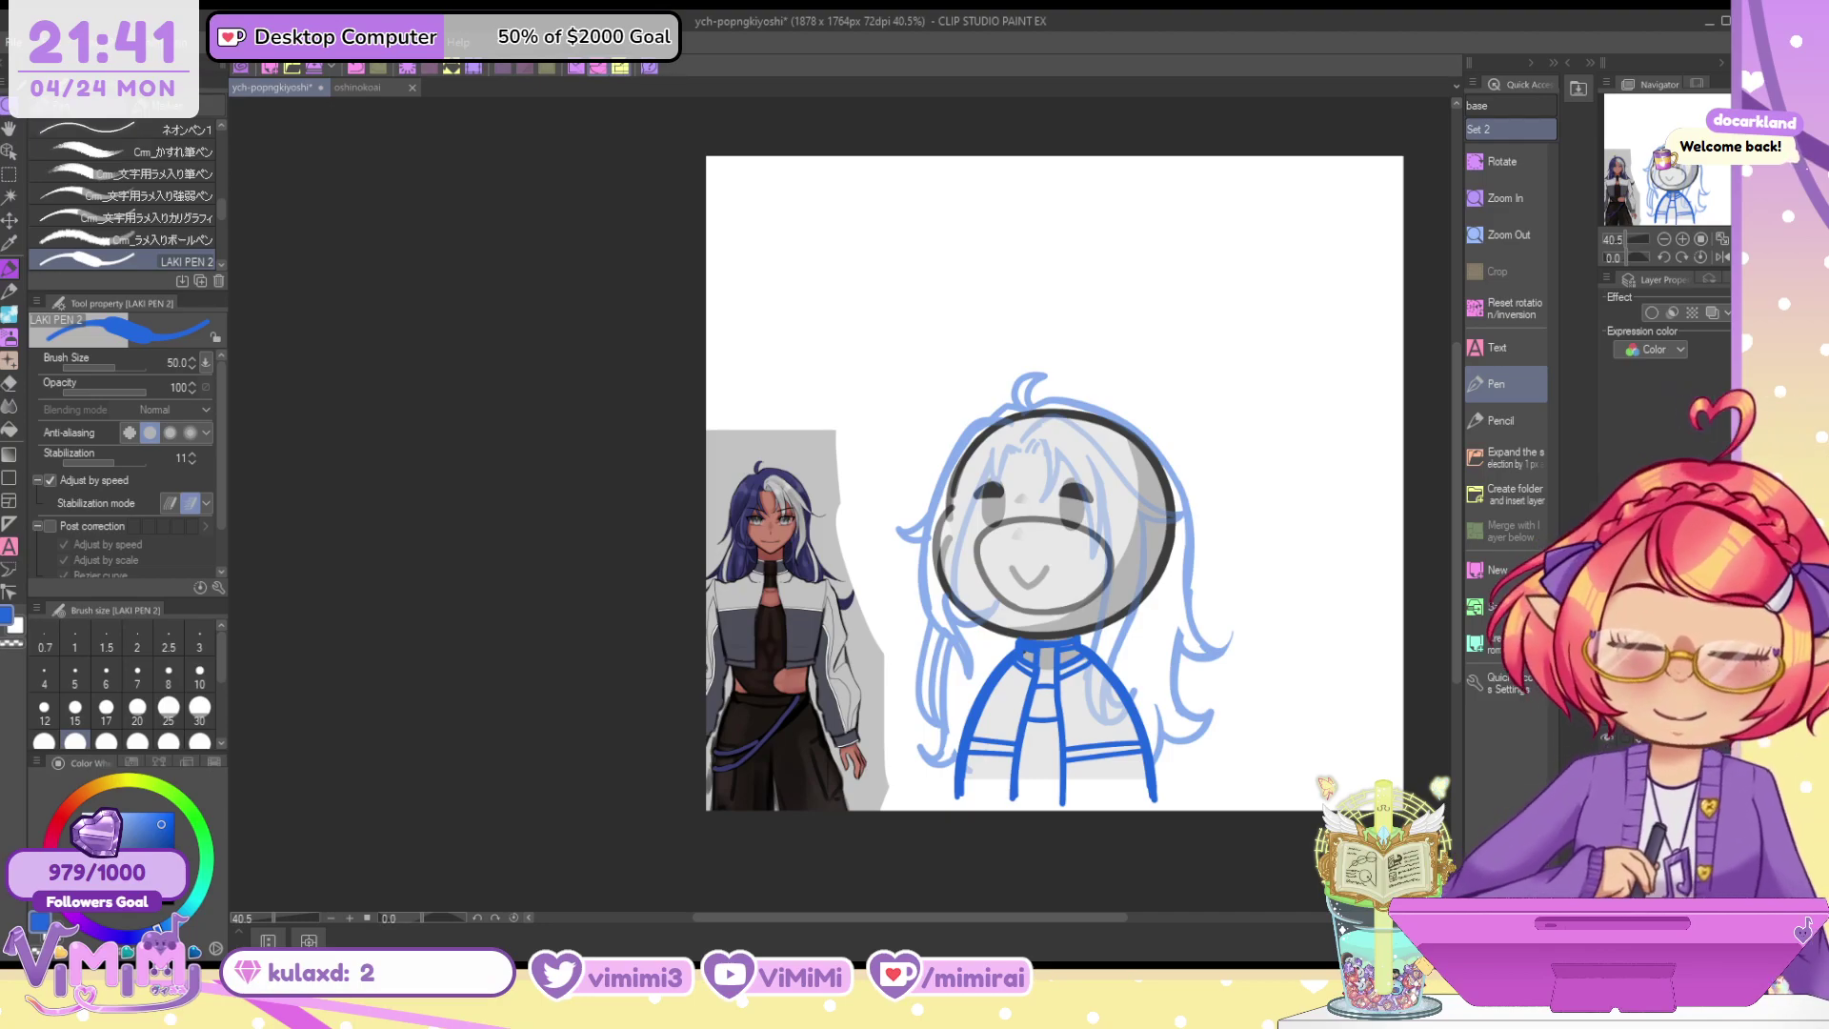
scroll(1172, 323, "up", 3)
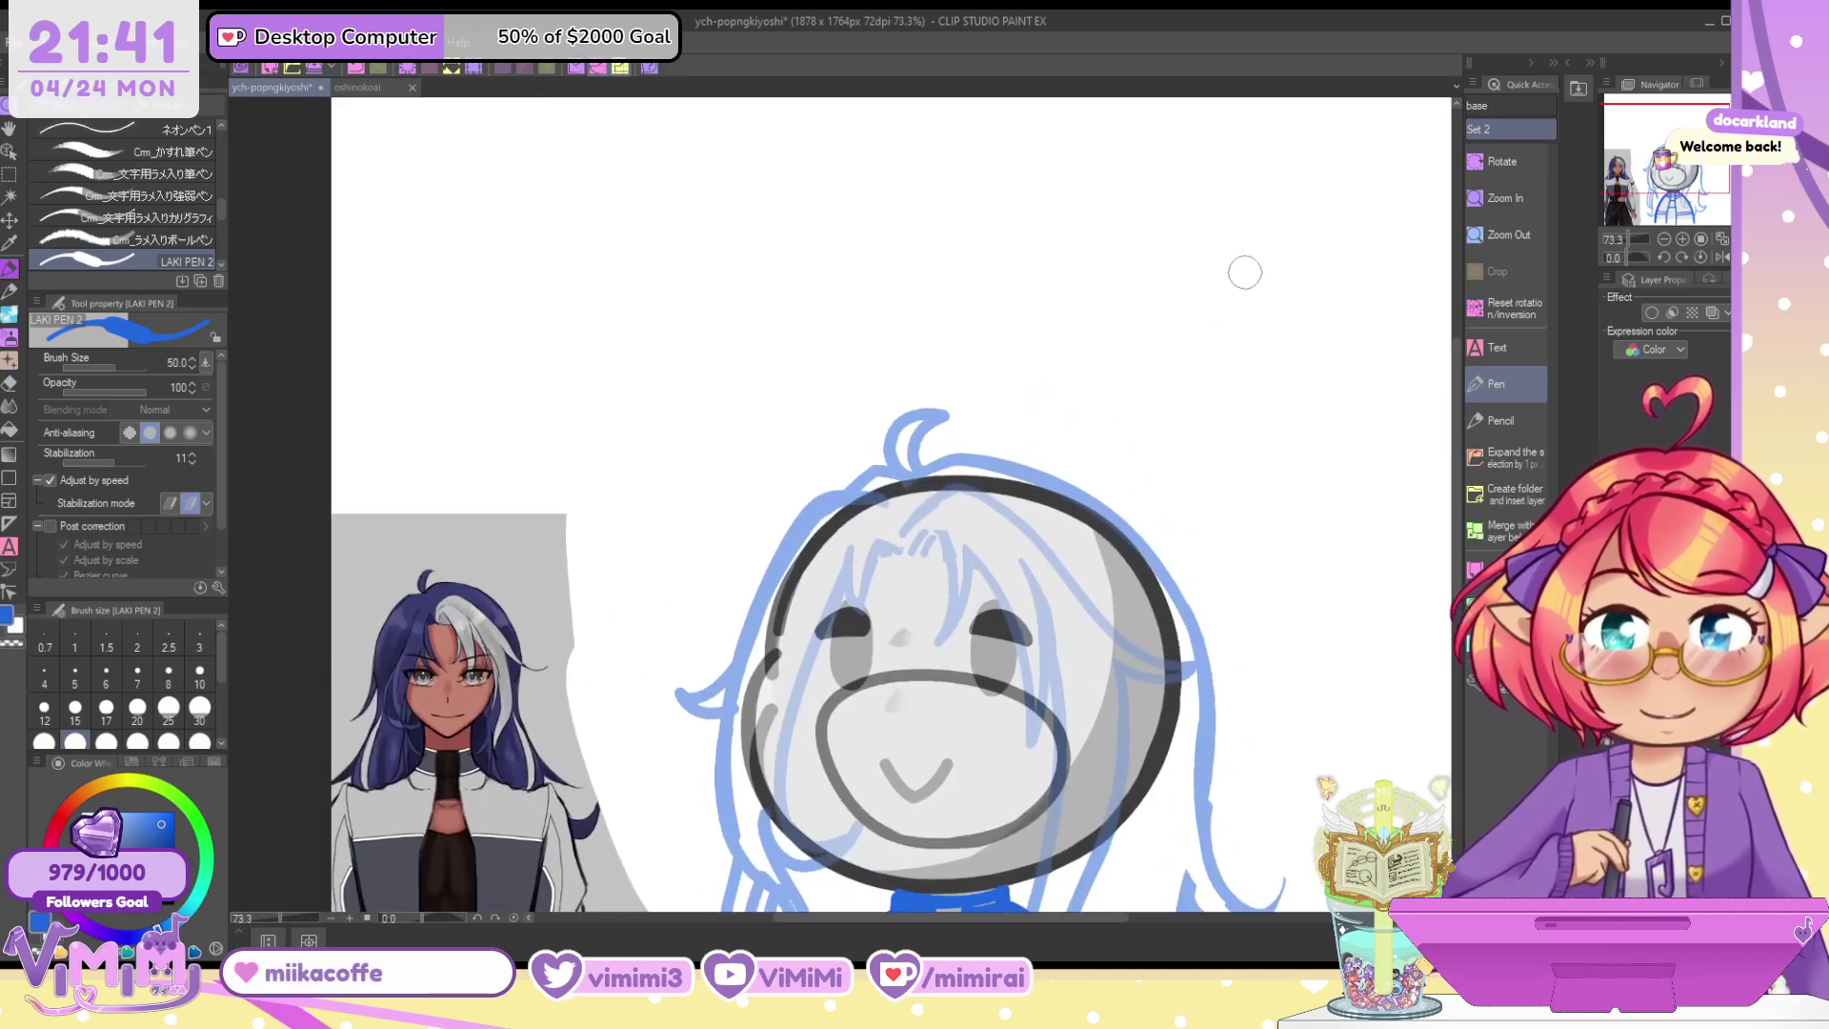
mouse_move(1231, 238)
left_mouse_down()
mouse_move(1032, 255)
mouse_move(1048, 271)
left_mouse_up()
mouse_move(1038, 203)
left_mouse_down()
mouse_move(1102, 200)
mouse_move(1244, 254)
left_mouse_up()
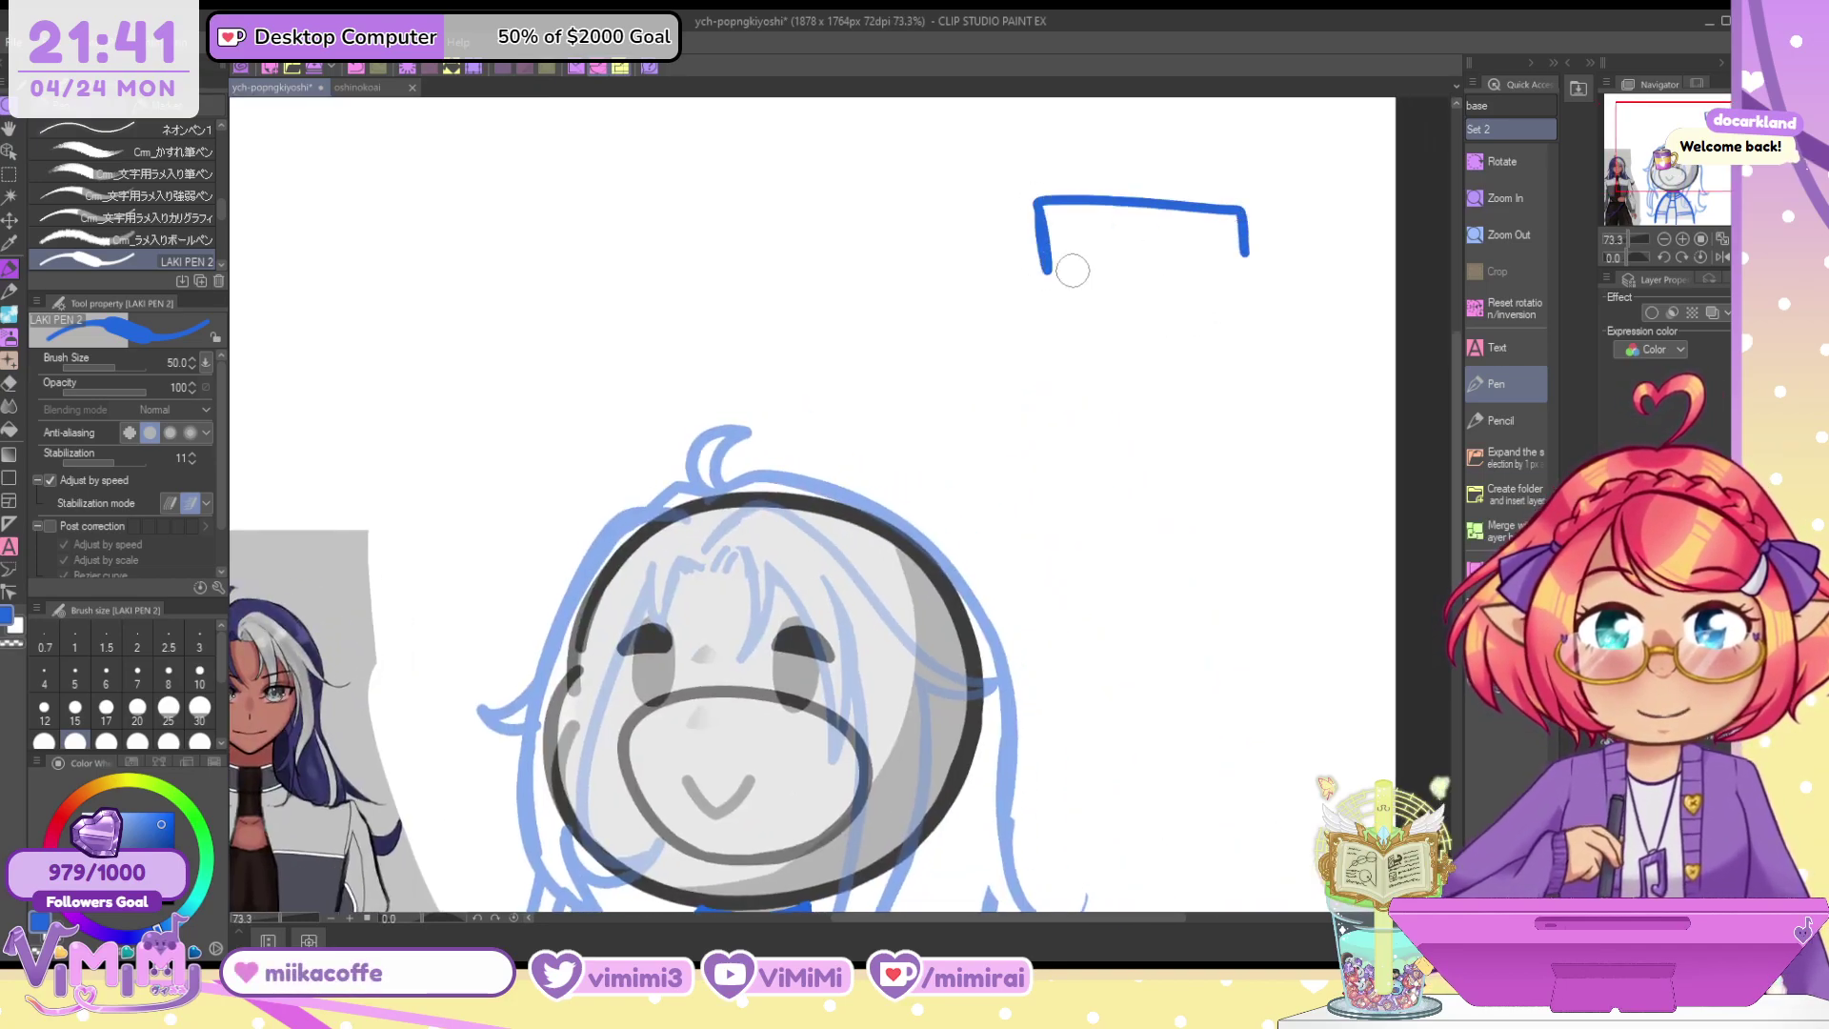
mouse_move(1032, 275)
left_mouse_down()
mouse_move(1256, 277)
mouse_move(1295, 408)
mouse_move(1248, 278)
left_mouse_up()
mouse_move(987, 433)
left_mouse_down()
mouse_move(1257, 410)
mouse_move(1260, 304)
mouse_move(987, 489)
mouse_move(1295, 494)
left_mouse_up()
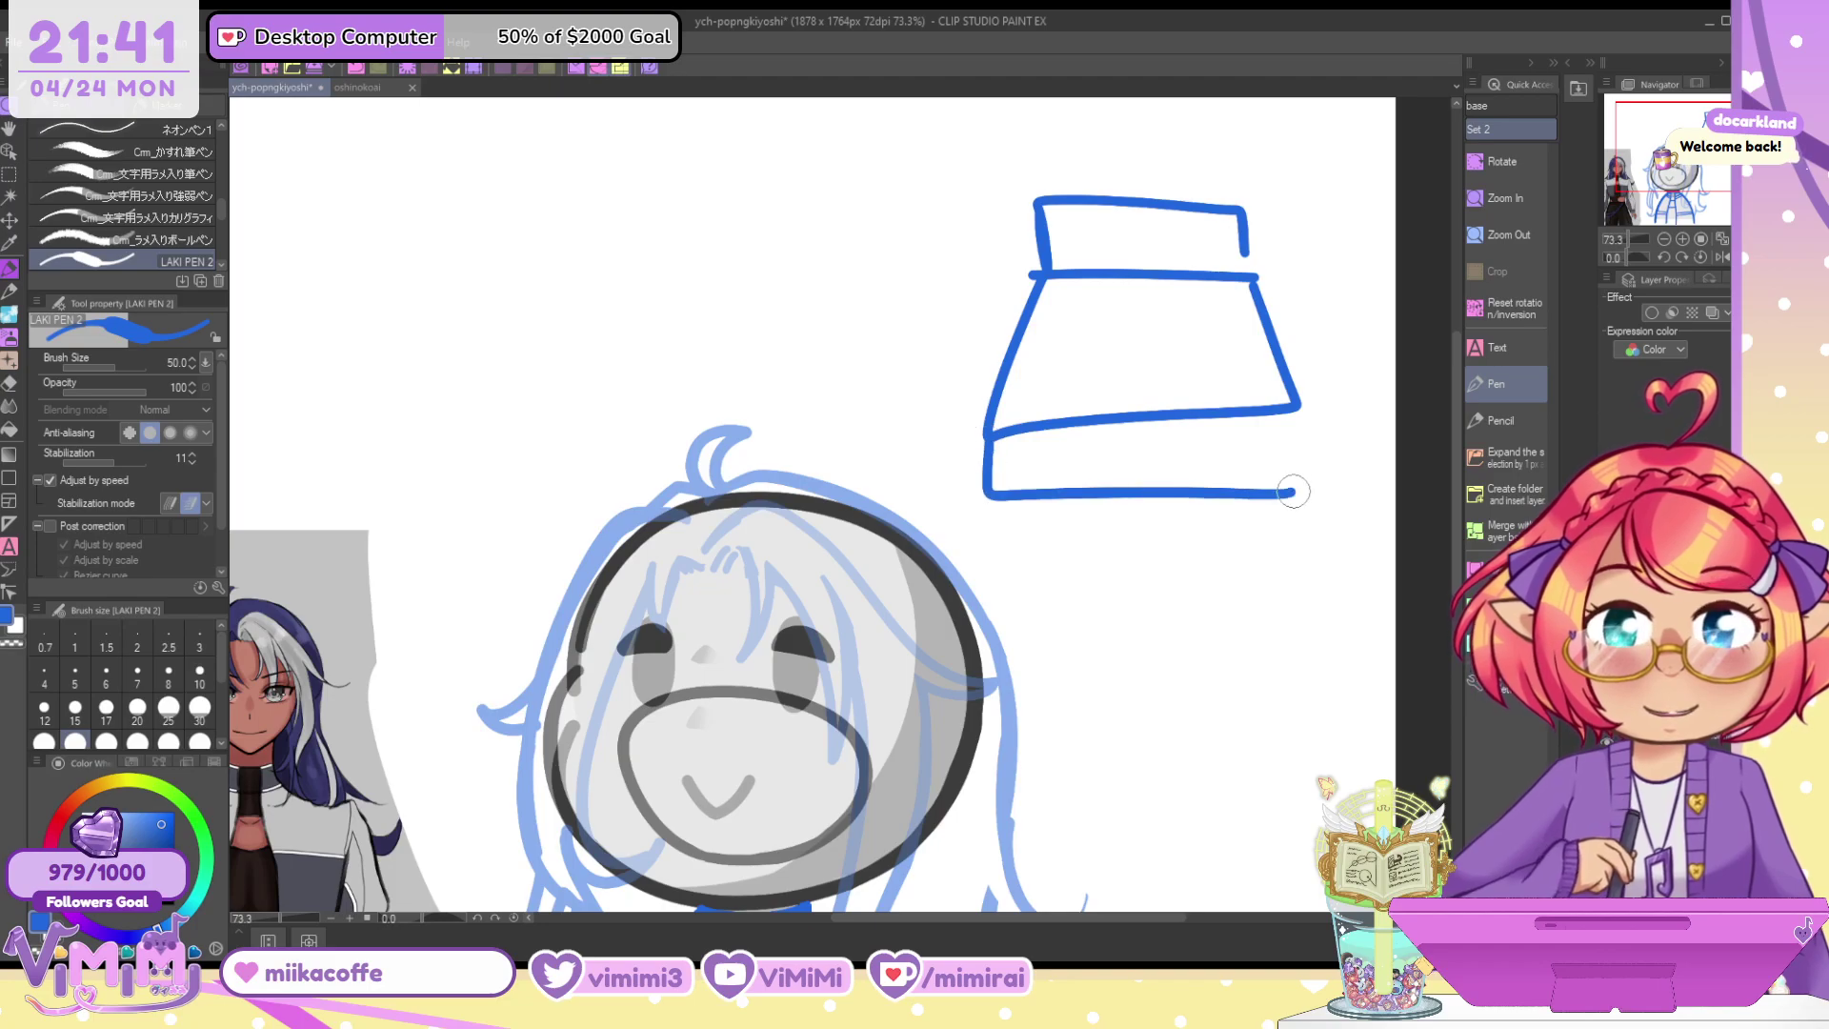
left_click_drag(1283, 419, 1291, 491)
Doodle a nightstand on the right of the bed and a desk with a laptop on its left
left_click_drag(1267, 257, 1274, 333)
mouse_move(1267, 257)
left_mouse_down()
mouse_move(1371, 266)
mouse_move(1371, 338)
left_mouse_up()
left_click_drag(1286, 327, 1369, 333)
left_click_drag(1278, 276, 1364, 275)
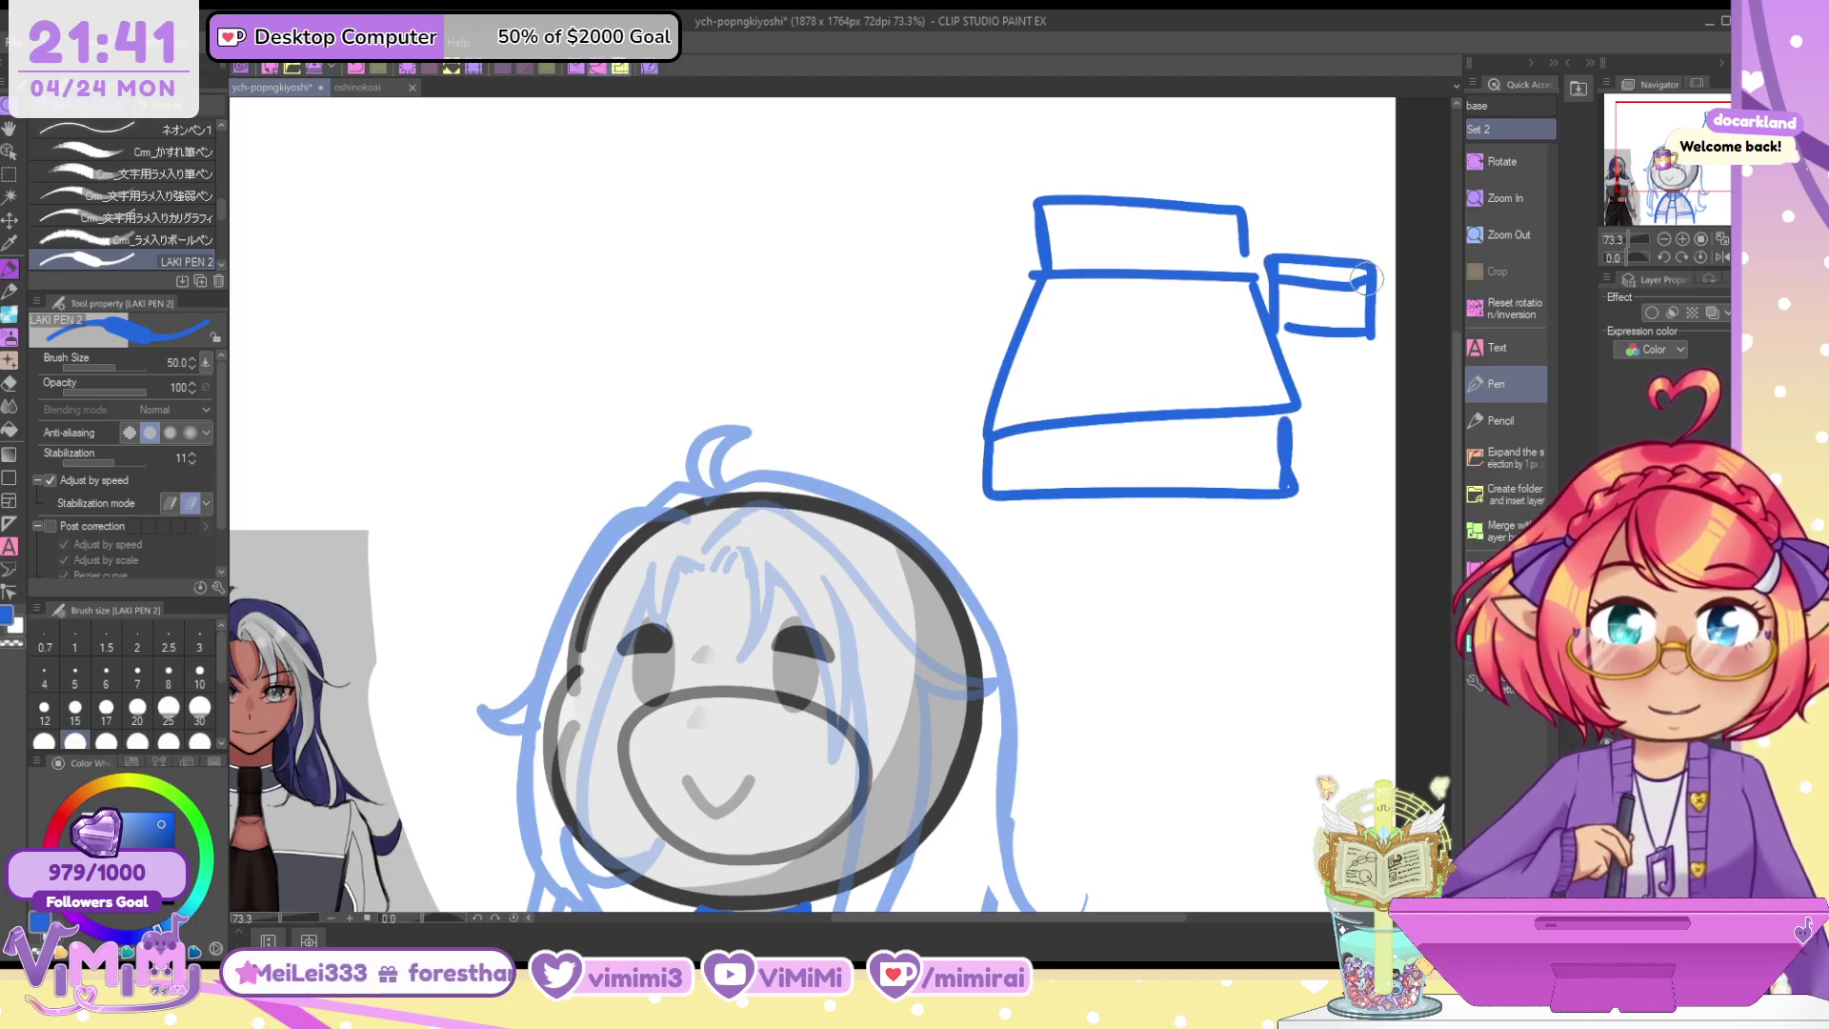
mouse_move(790, 275)
left_mouse_down()
mouse_move(905, 277)
mouse_move(1015, 240)
mouse_move(764, 255)
left_mouse_up()
mouse_move(862, 219)
left_mouse_down()
mouse_move(857, 171)
mouse_move(952, 238)
left_mouse_up()
mouse_move(857, 259)
left_mouse_down()
mouse_move(928, 240)
mouse_move(974, 253)
mouse_move(990, 355)
left_mouse_up()
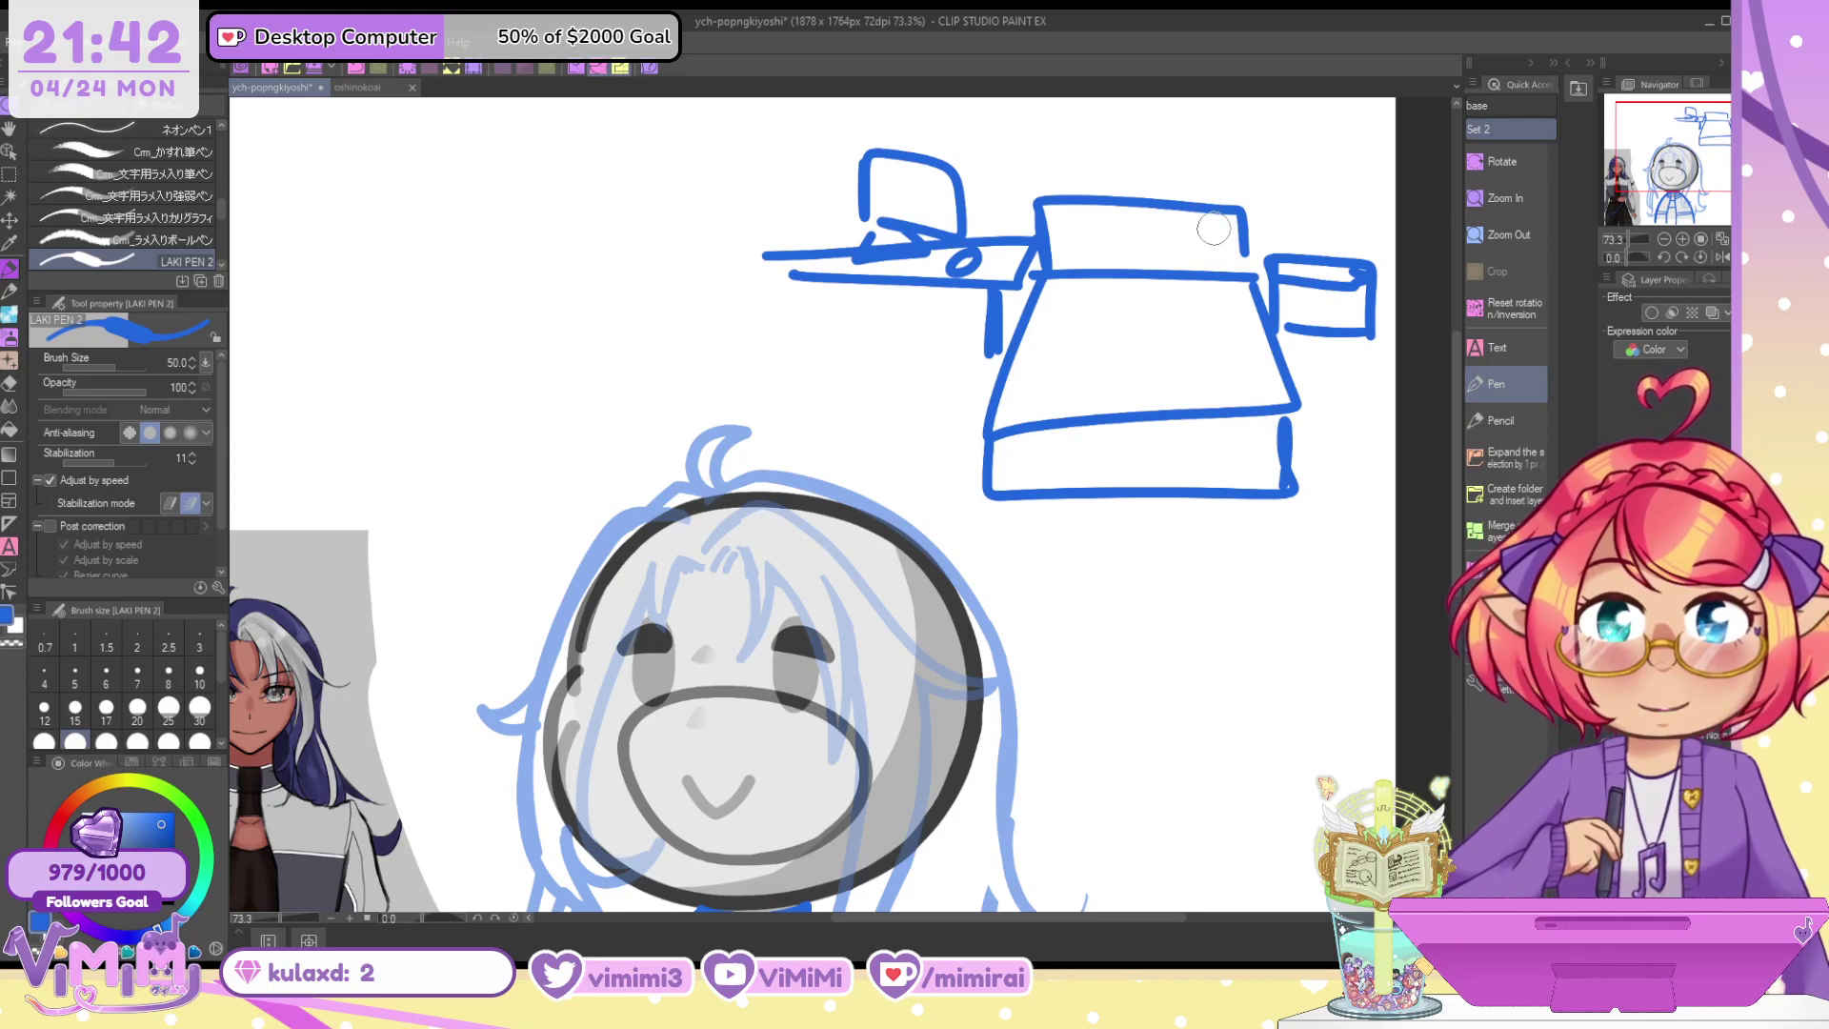
Try a stick figure on the right side of the bed with an arm reaching to the nightstand
left_click_drag(1214, 227, 1193, 347)
mouse_move(1207, 317)
left_mouse_down()
mouse_move(1228, 333)
mouse_move(1236, 290)
mouse_move(1216, 269)
left_mouse_up()
key("ctrl+z")
key("ctrl+z")
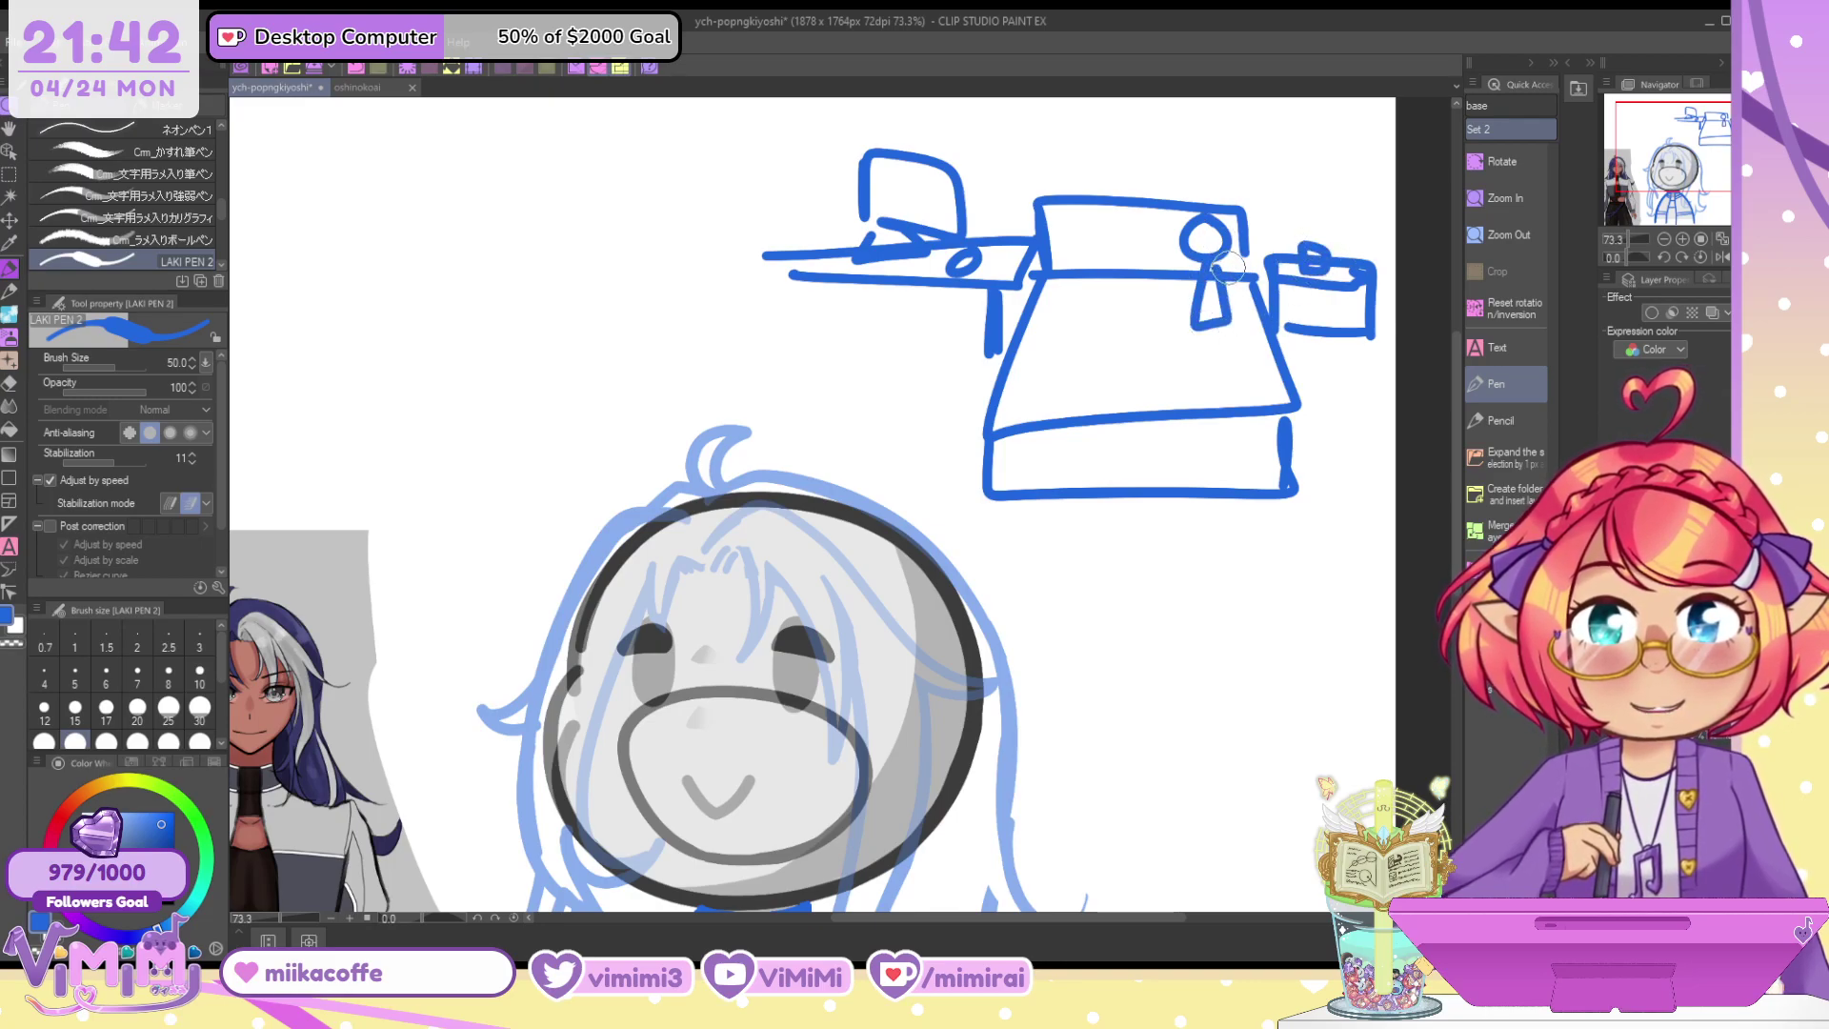
left_click_drag(1195, 271, 1157, 248)
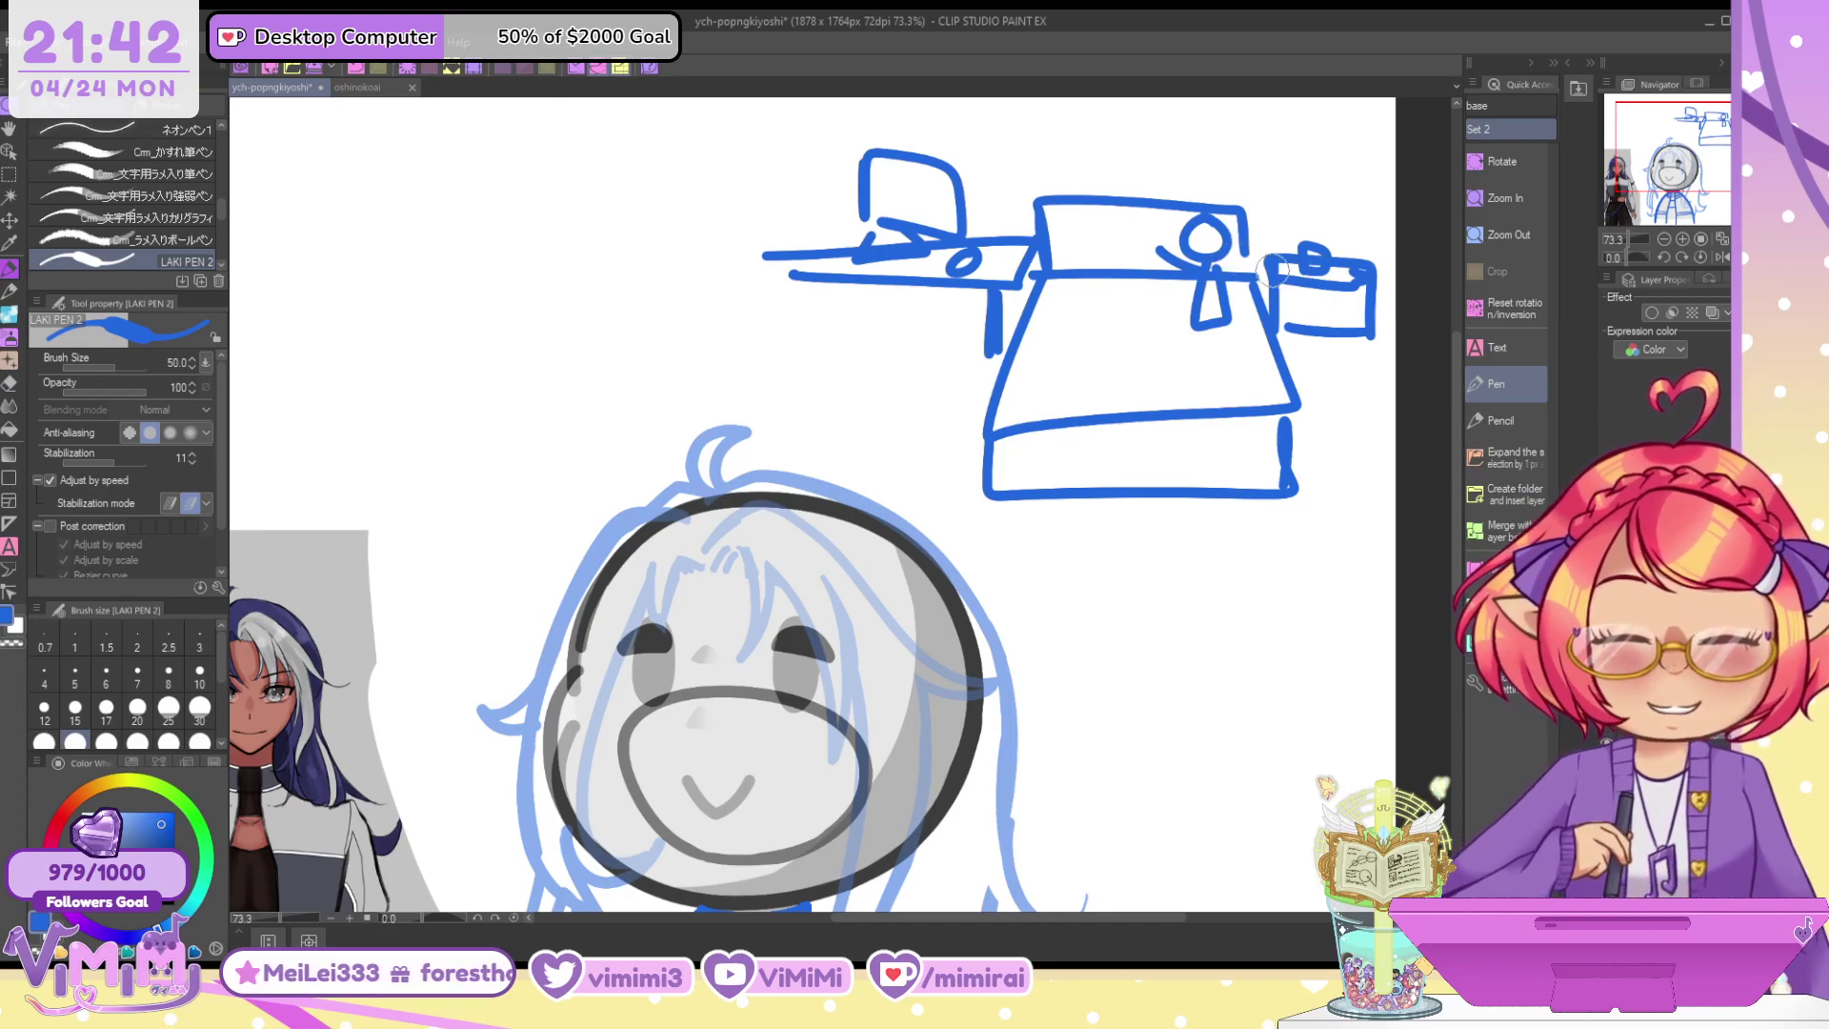
key("ctrl+z")
left_click_drag(1206, 267, 1323, 273)
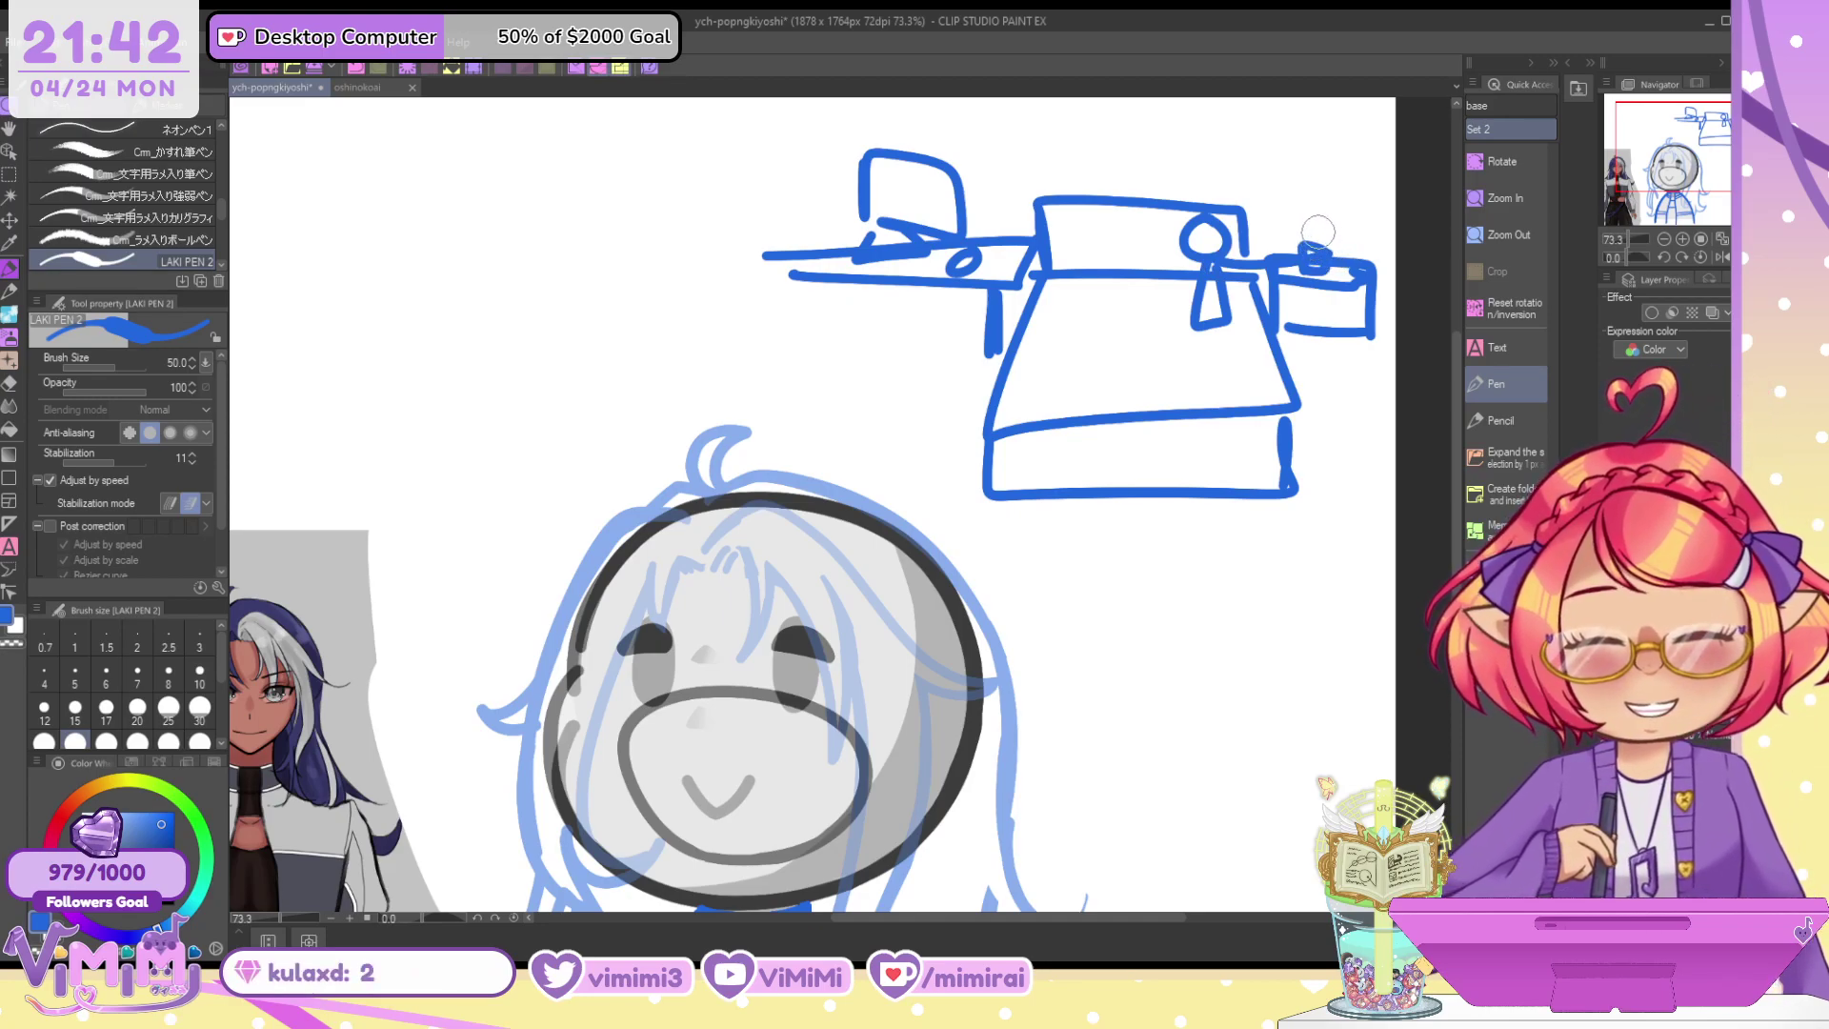
Undo the stick figure, redraw it on the bed's left side next to the desk, and clear the doodle
key("ctrl+z")
key("ctrl+z")
key("ctrl+z")
key("ctrl+z")
key("ctrl+z")
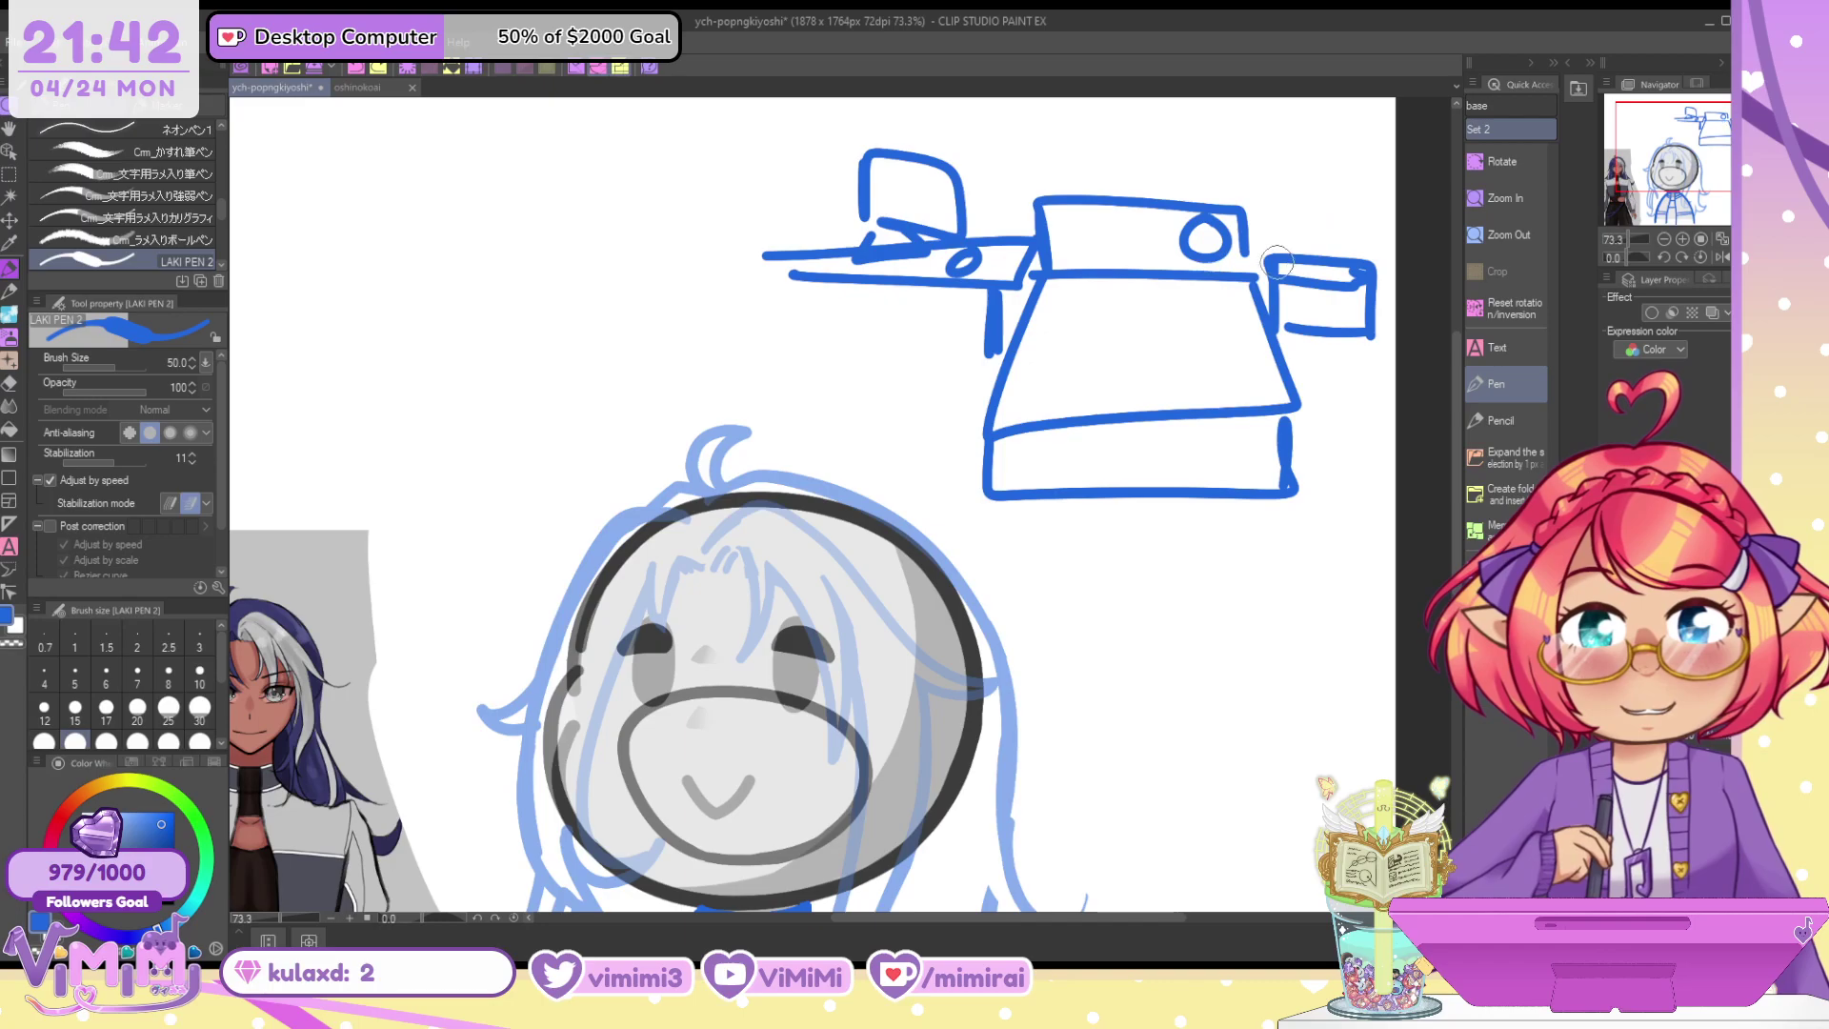
mouse_move(1075, 234)
left_mouse_down()
mouse_move(1071, 311)
mouse_move(1092, 251)
left_mouse_up()
key("ctrl+z")
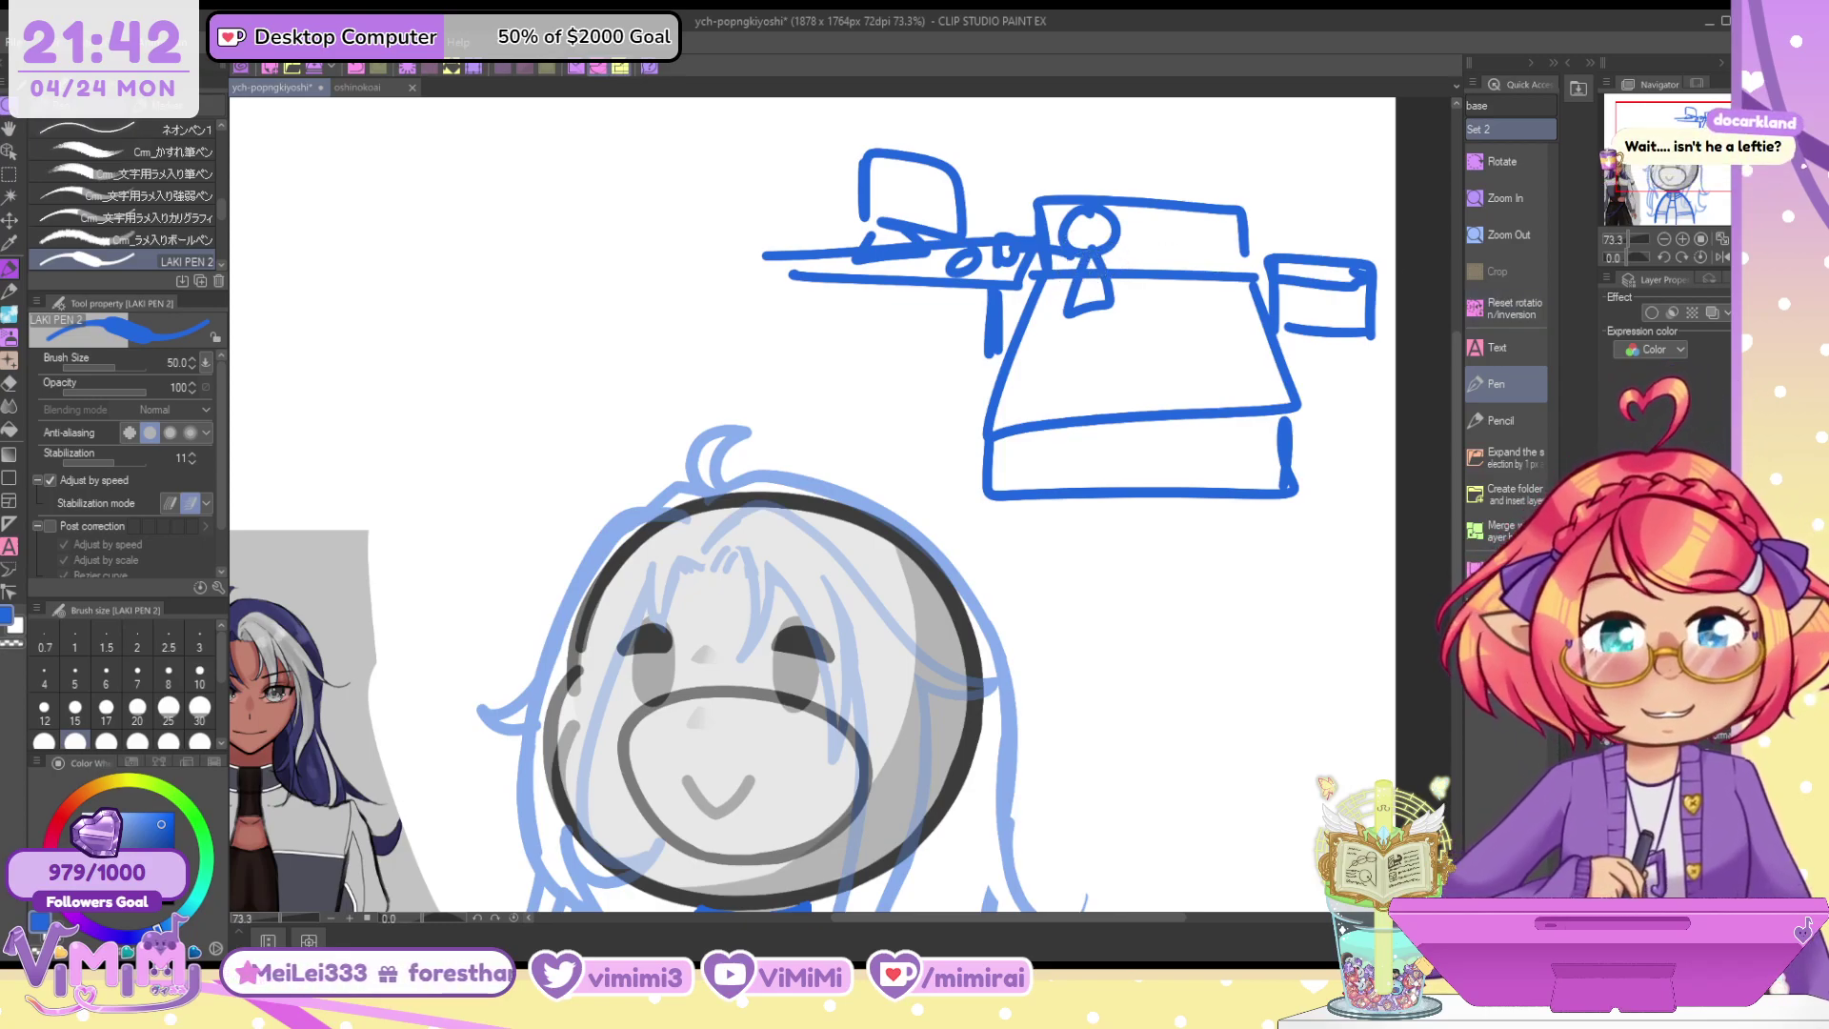
key("Delete")
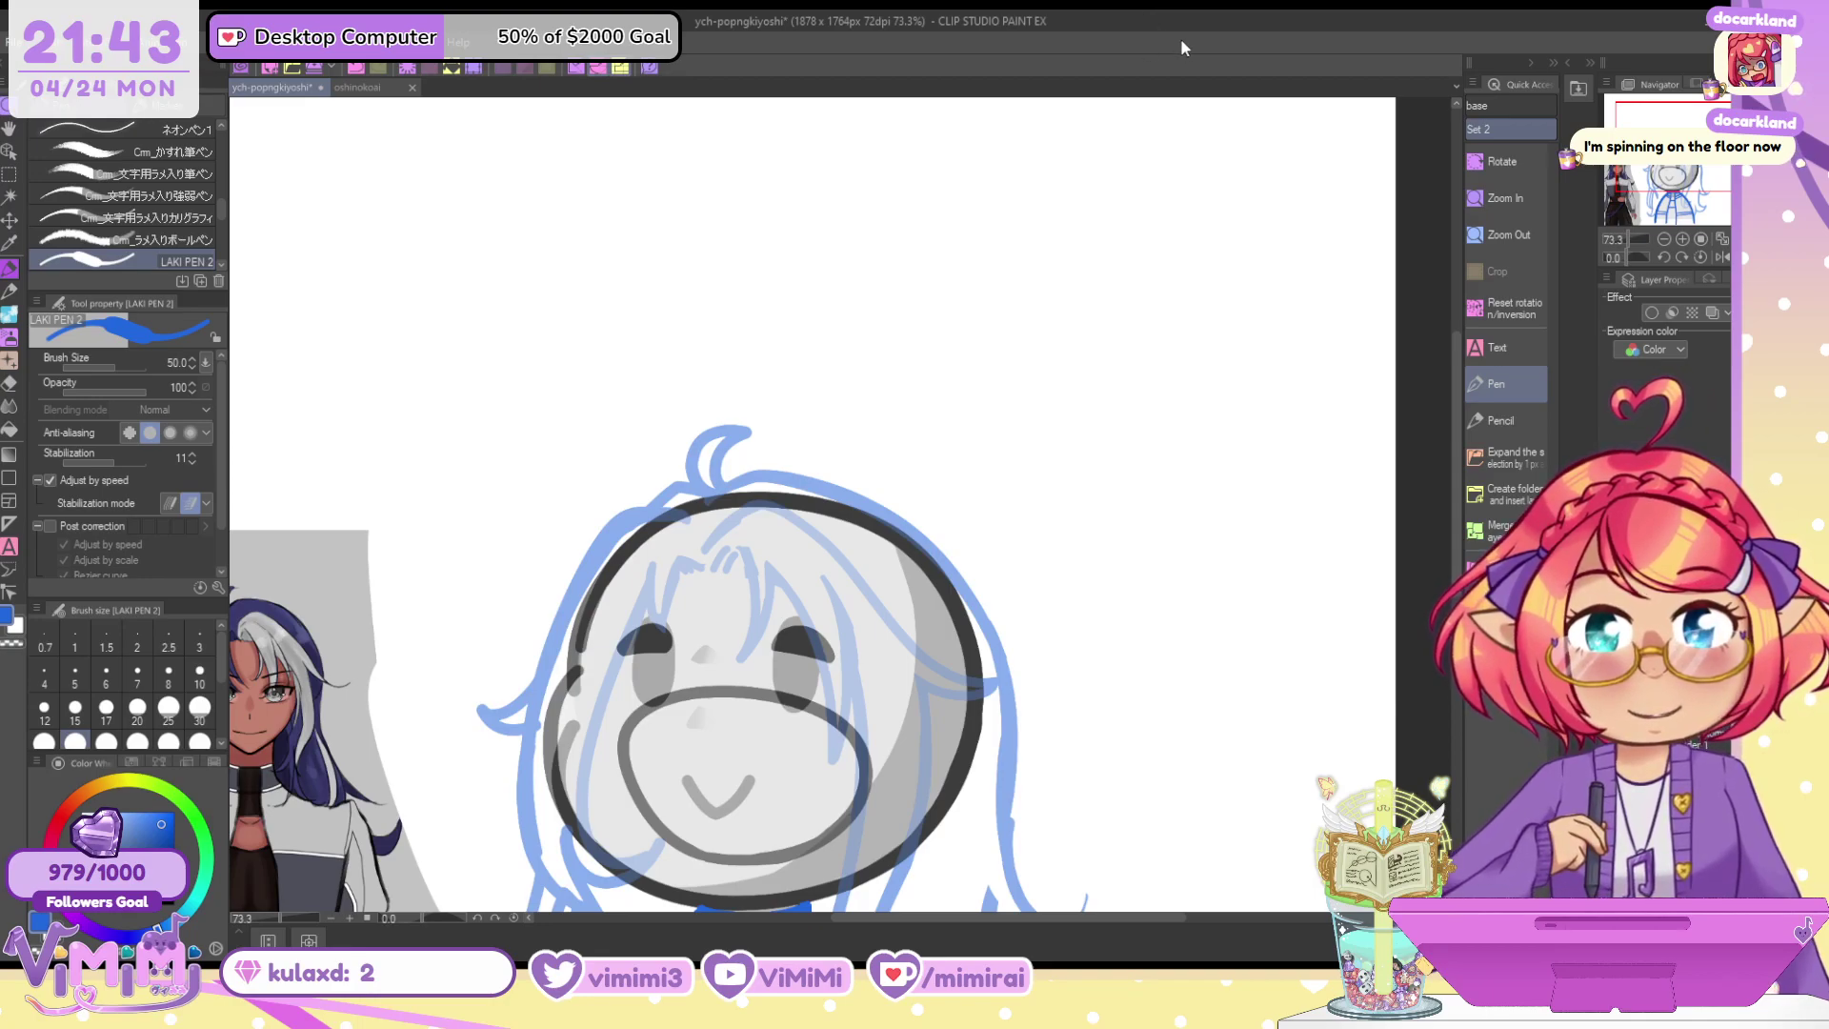
Restore the furniture doodle and draw a smaller figure at brush size 30 on the bed's right with an arrow toward the nightstand
key("ctrl+z")
key("ctrl+z")
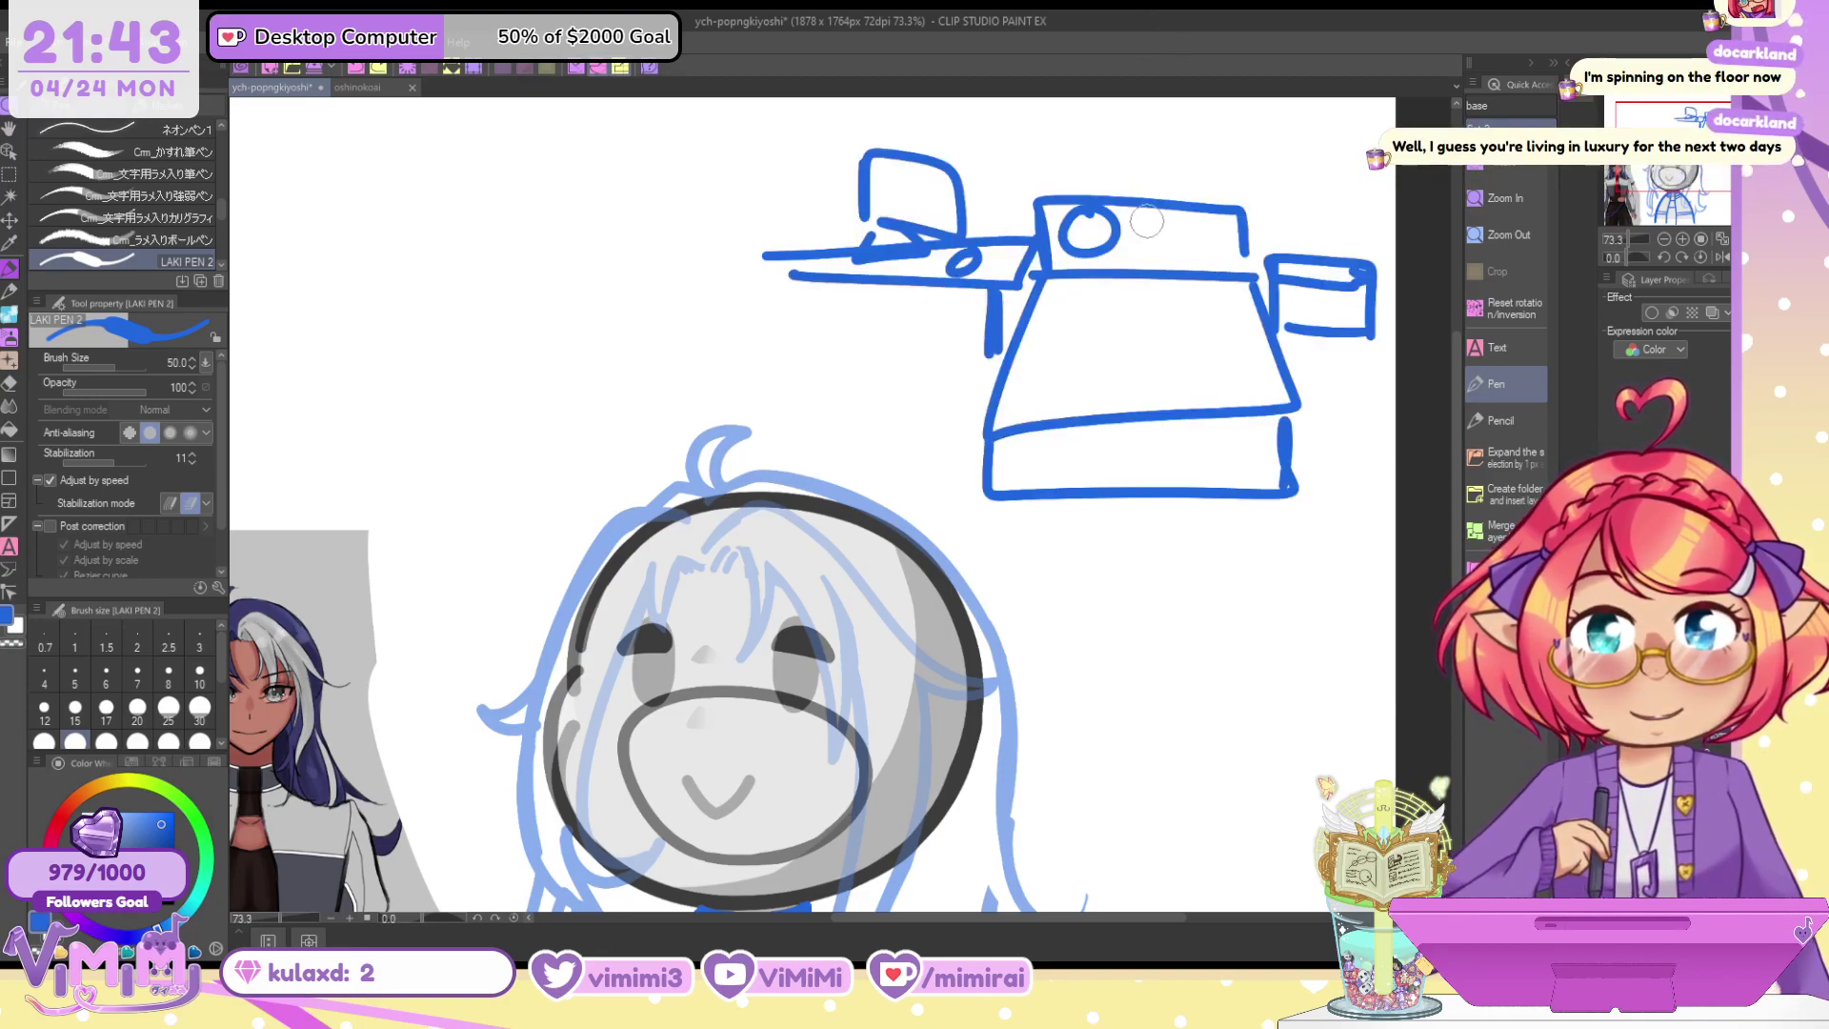
key("ctrl+z")
left_click_drag(1190, 237, 1202, 240)
key("bracketleft")
key("bracketleft")
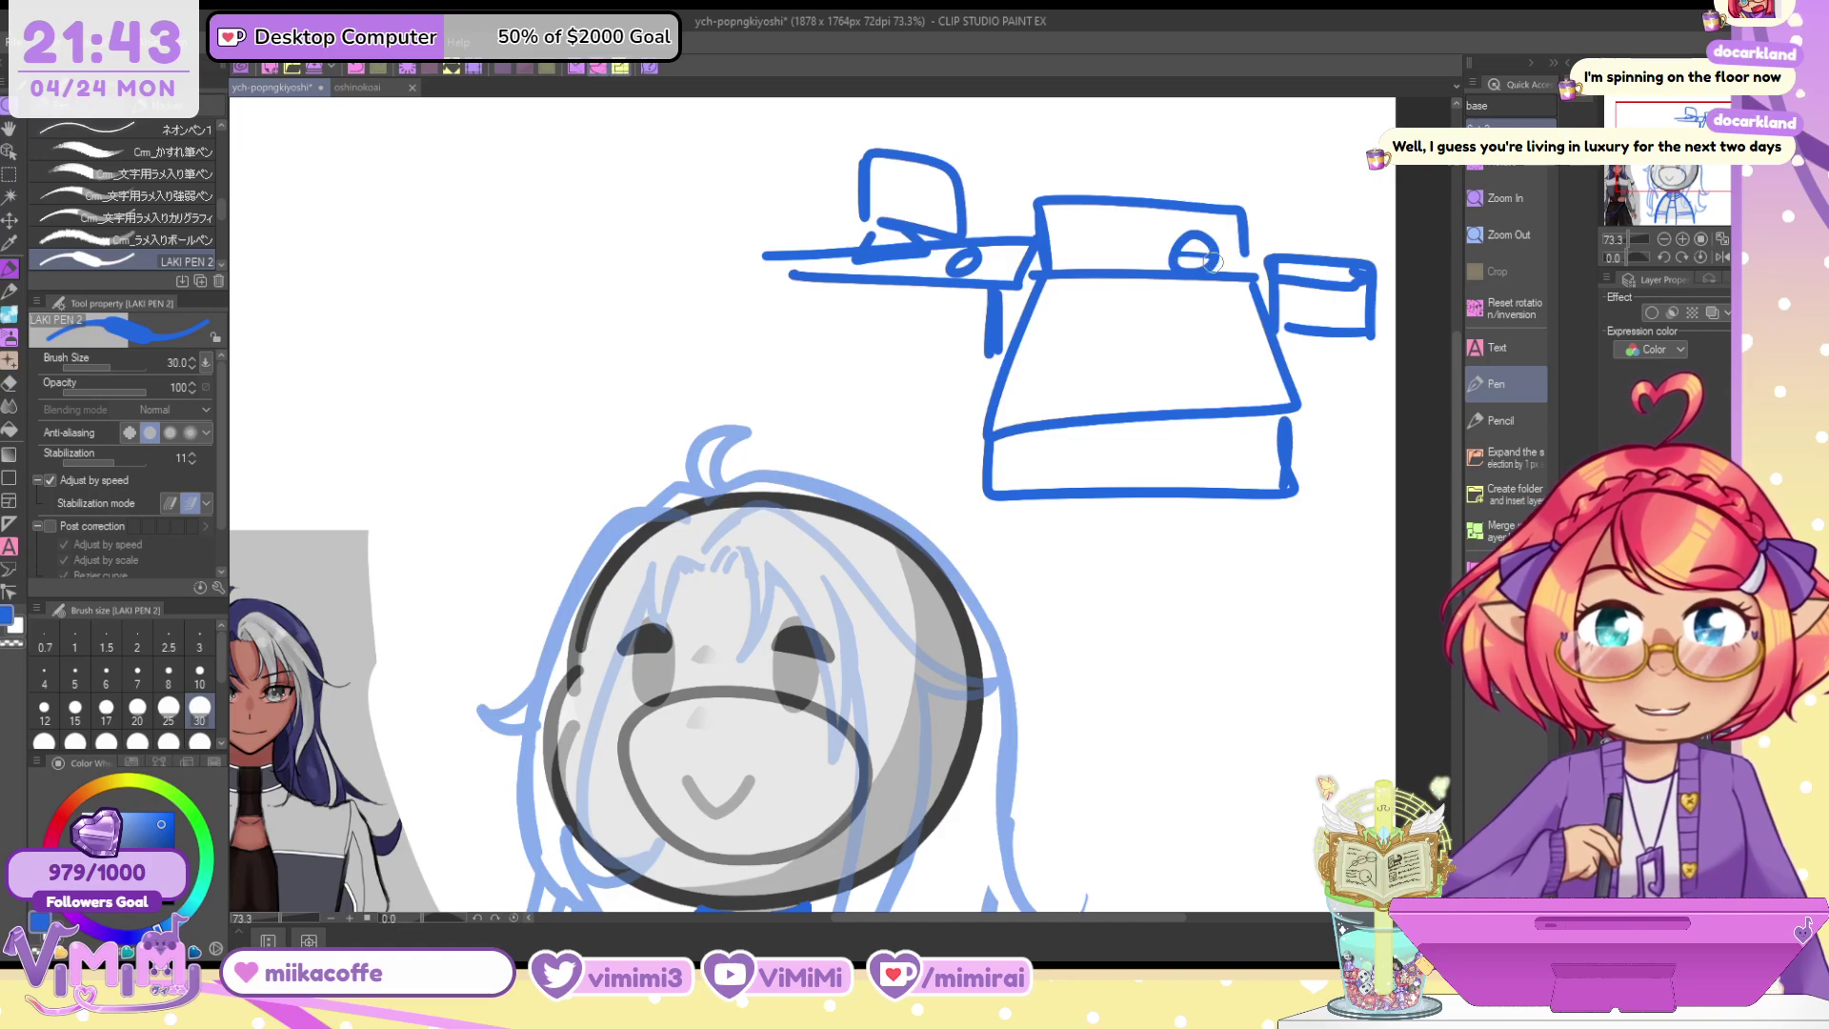
key("ctrl+z")
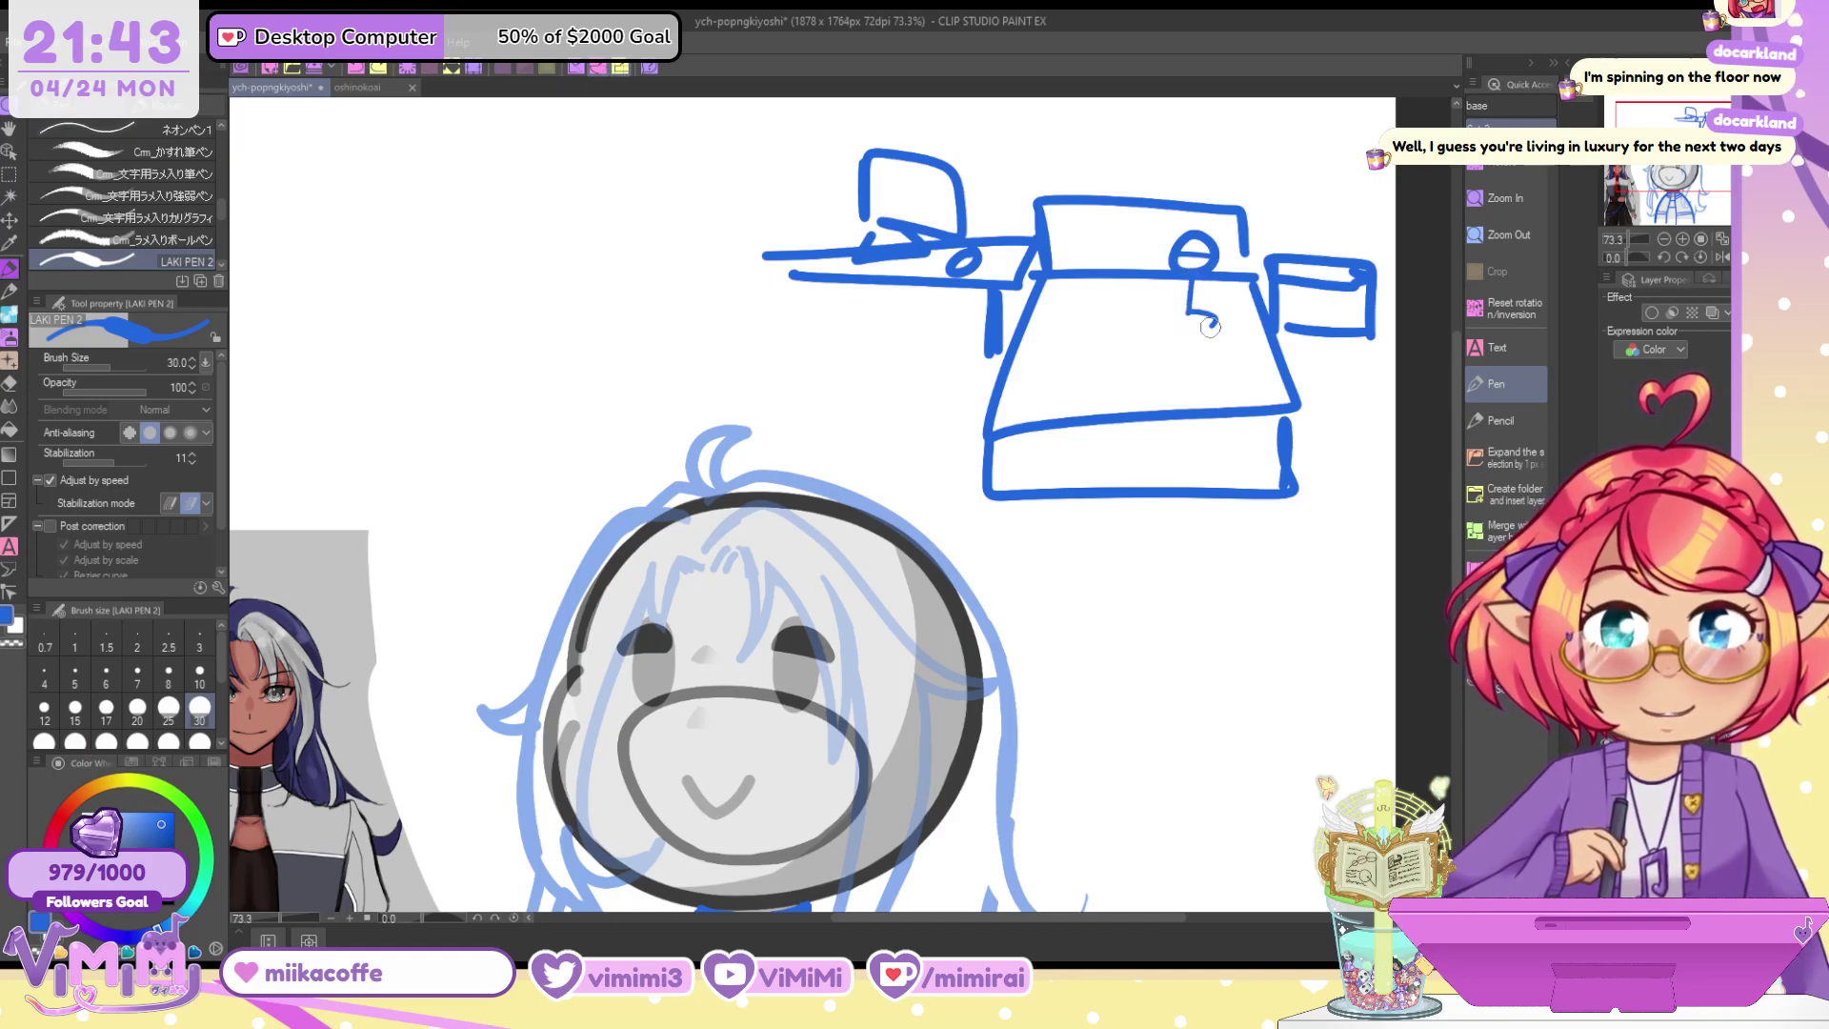
left_click_drag(1210, 327, 1191, 338)
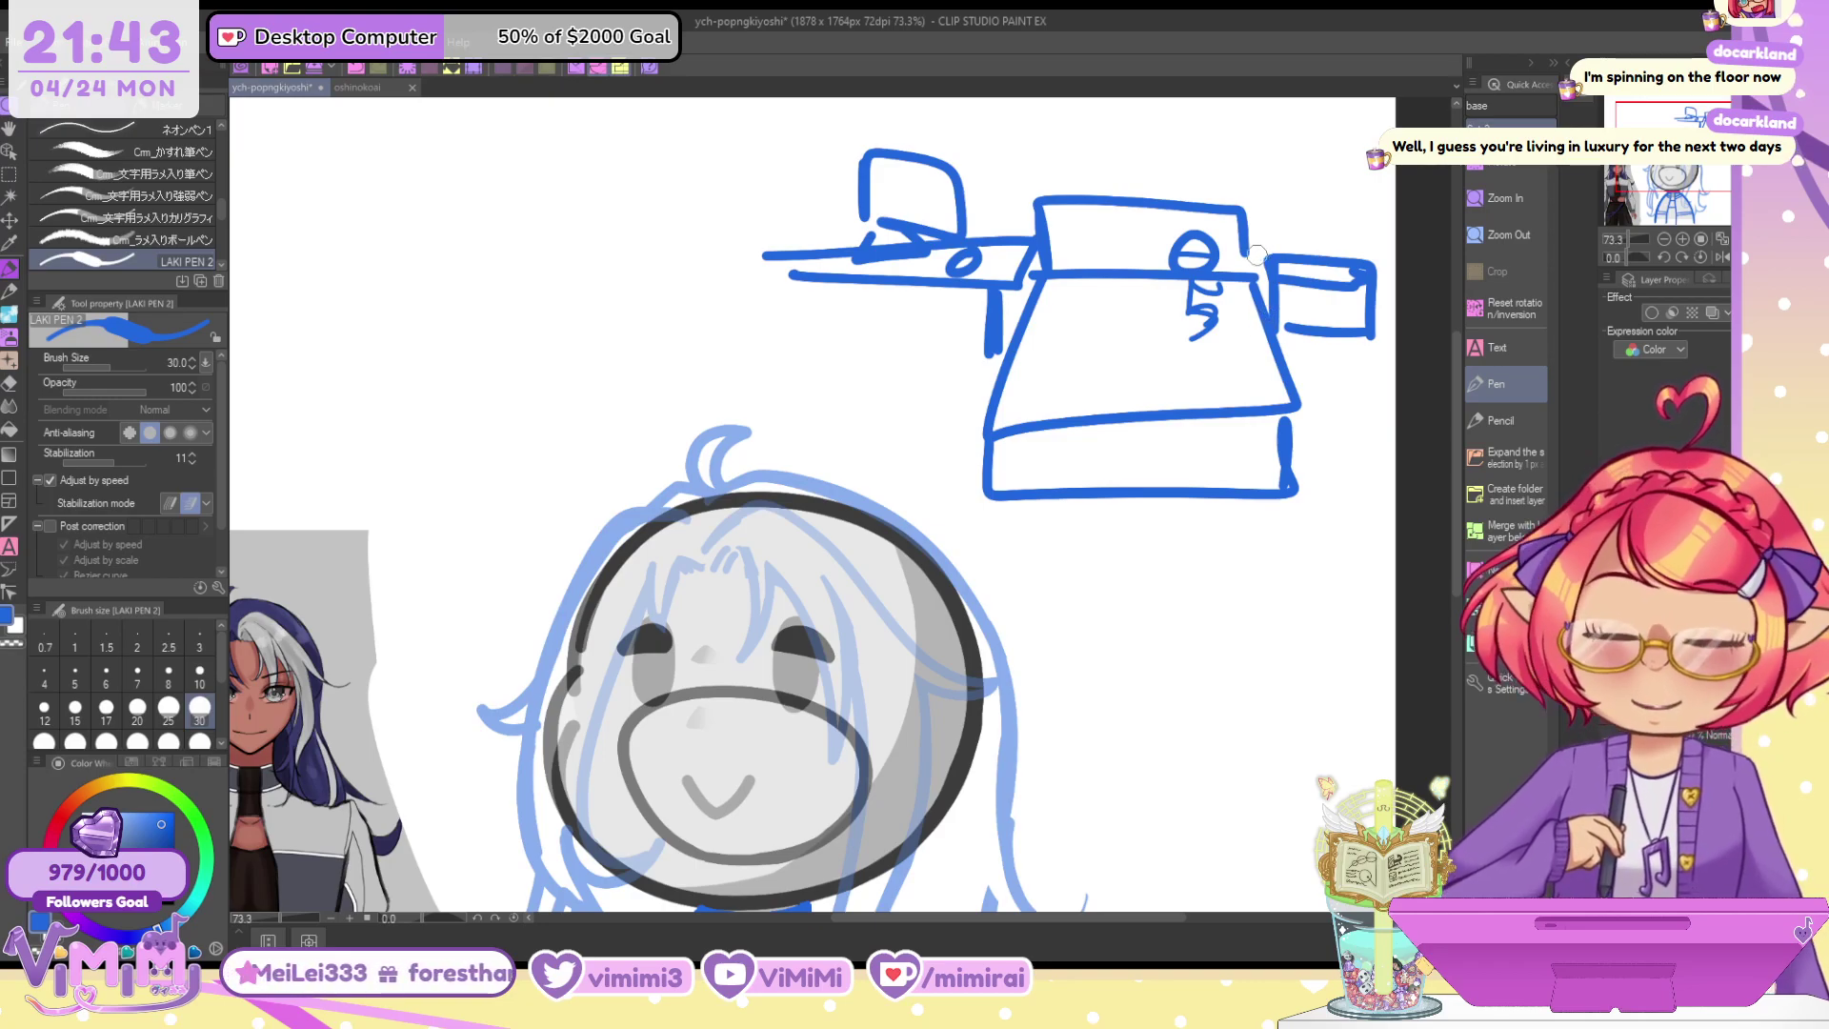
mouse_move(1219, 251)
left_mouse_down()
mouse_move(1317, 243)
mouse_move(1299, 255)
left_mouse_up()
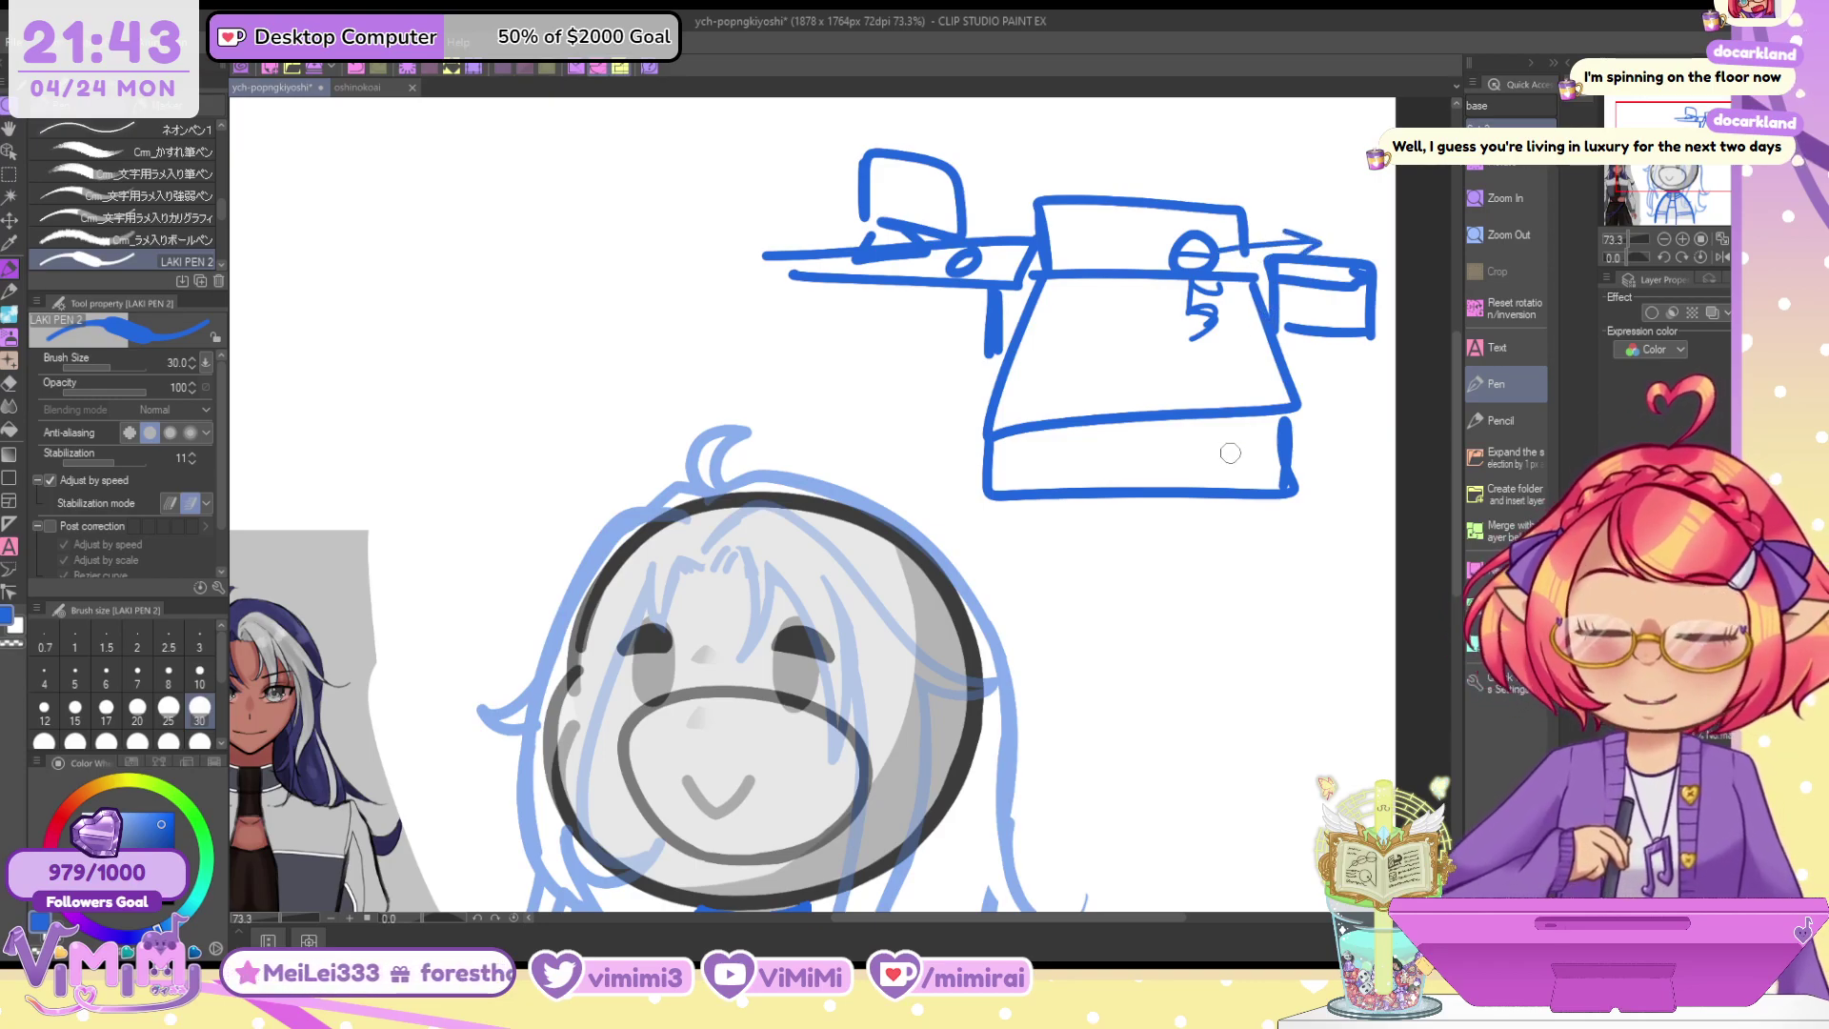
Replace the small figure with one on the bed's left with an arrow pointing right, and clear the whole doodle
key("ctrl+z")
key("ctrl+z")
key("ctrl+z")
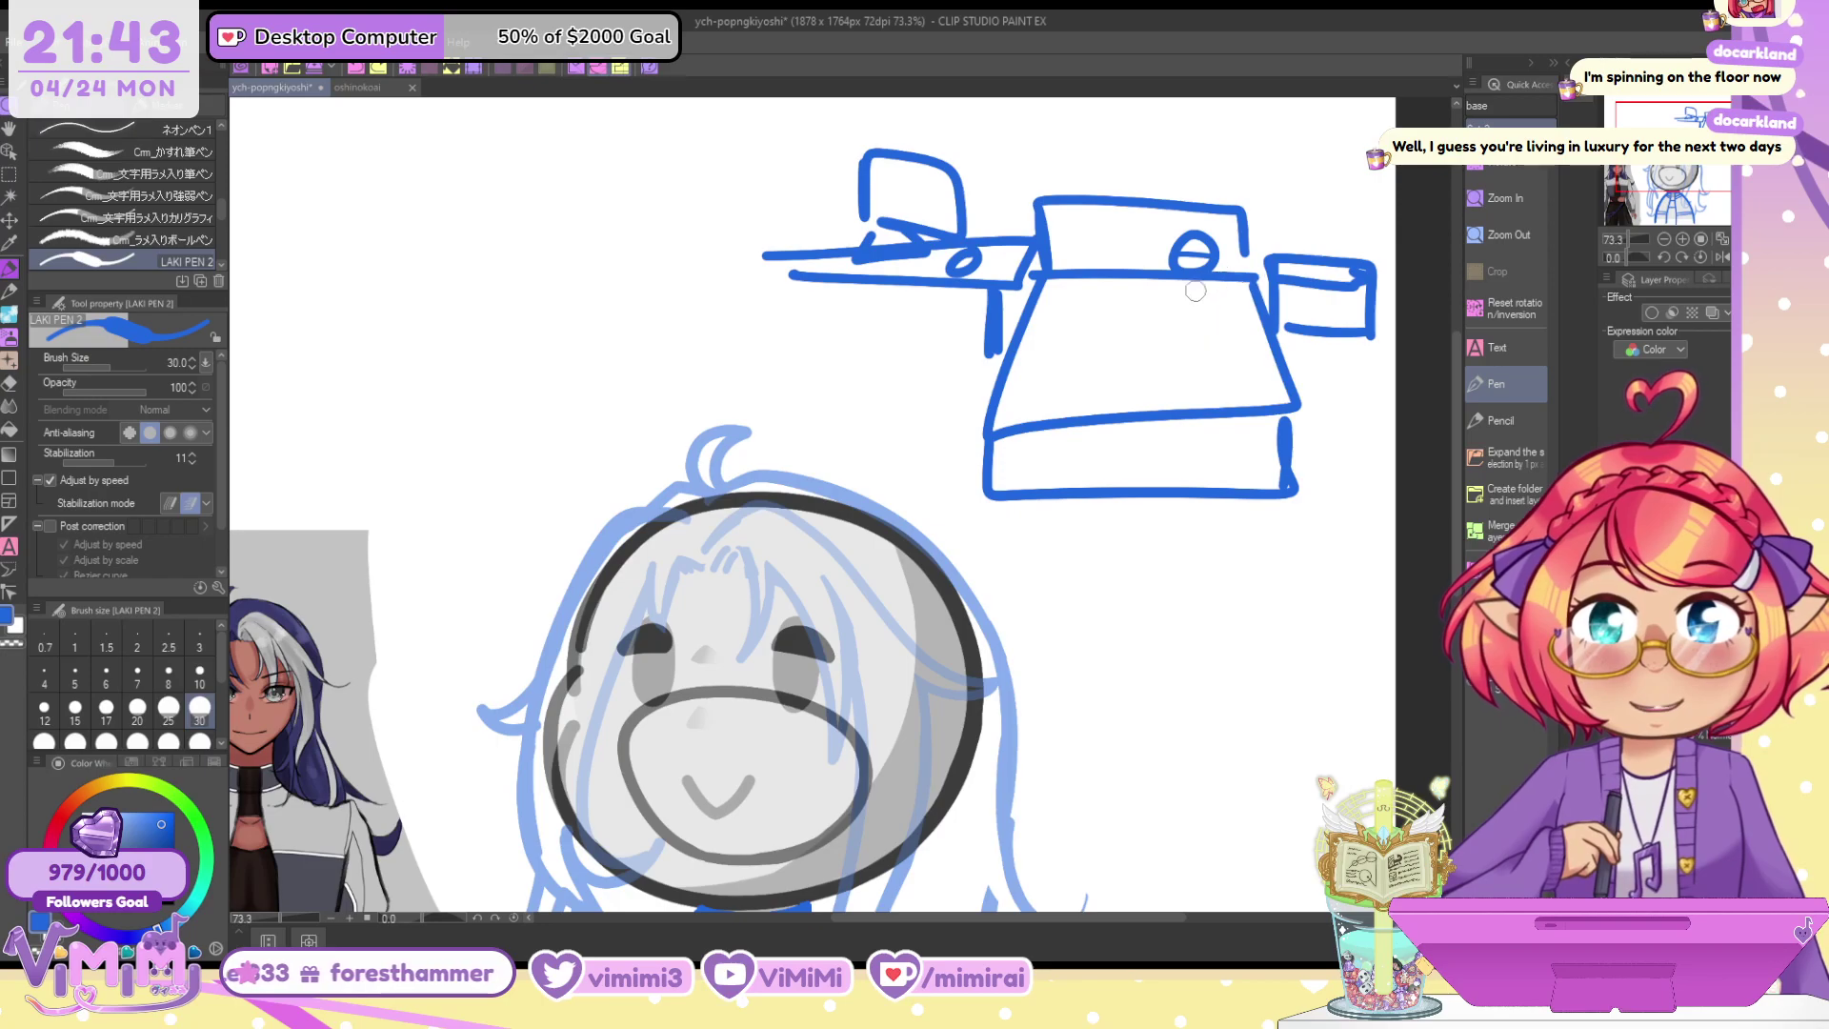
key("ctrl+z")
left_click_drag(1083, 233, 1074, 325)
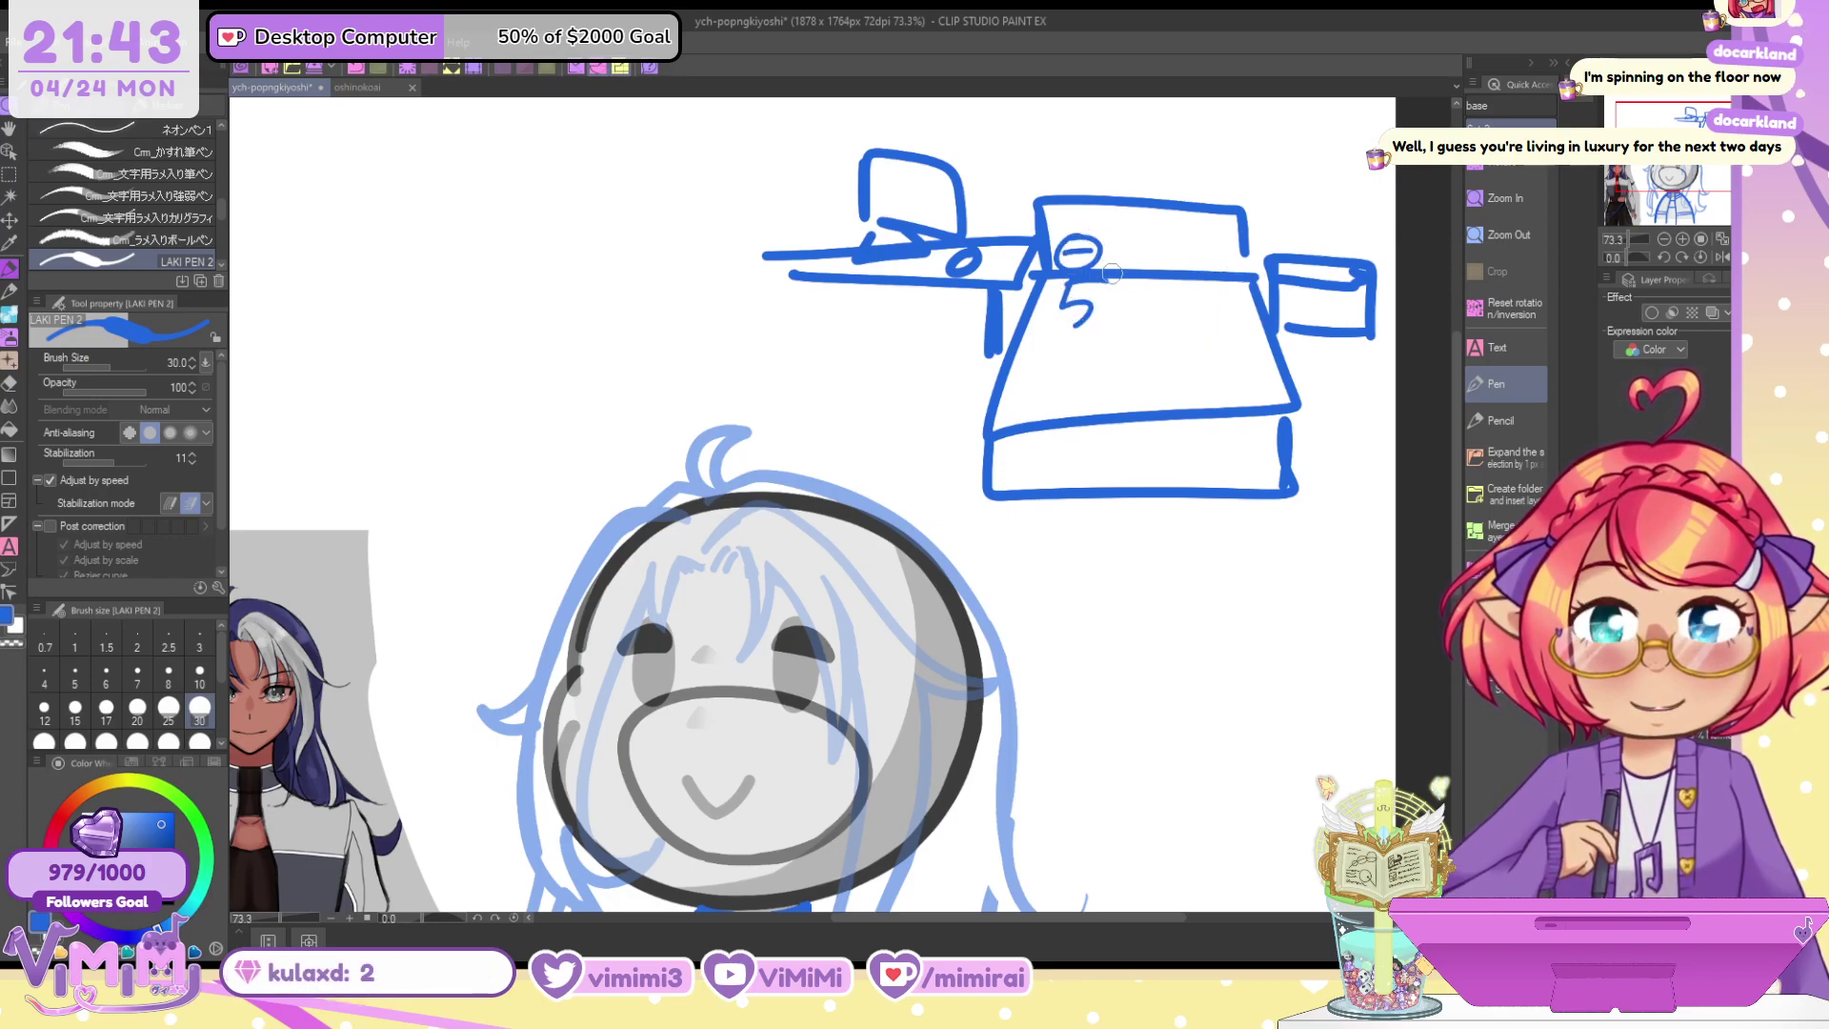
left_click_drag(1105, 245, 1194, 249)
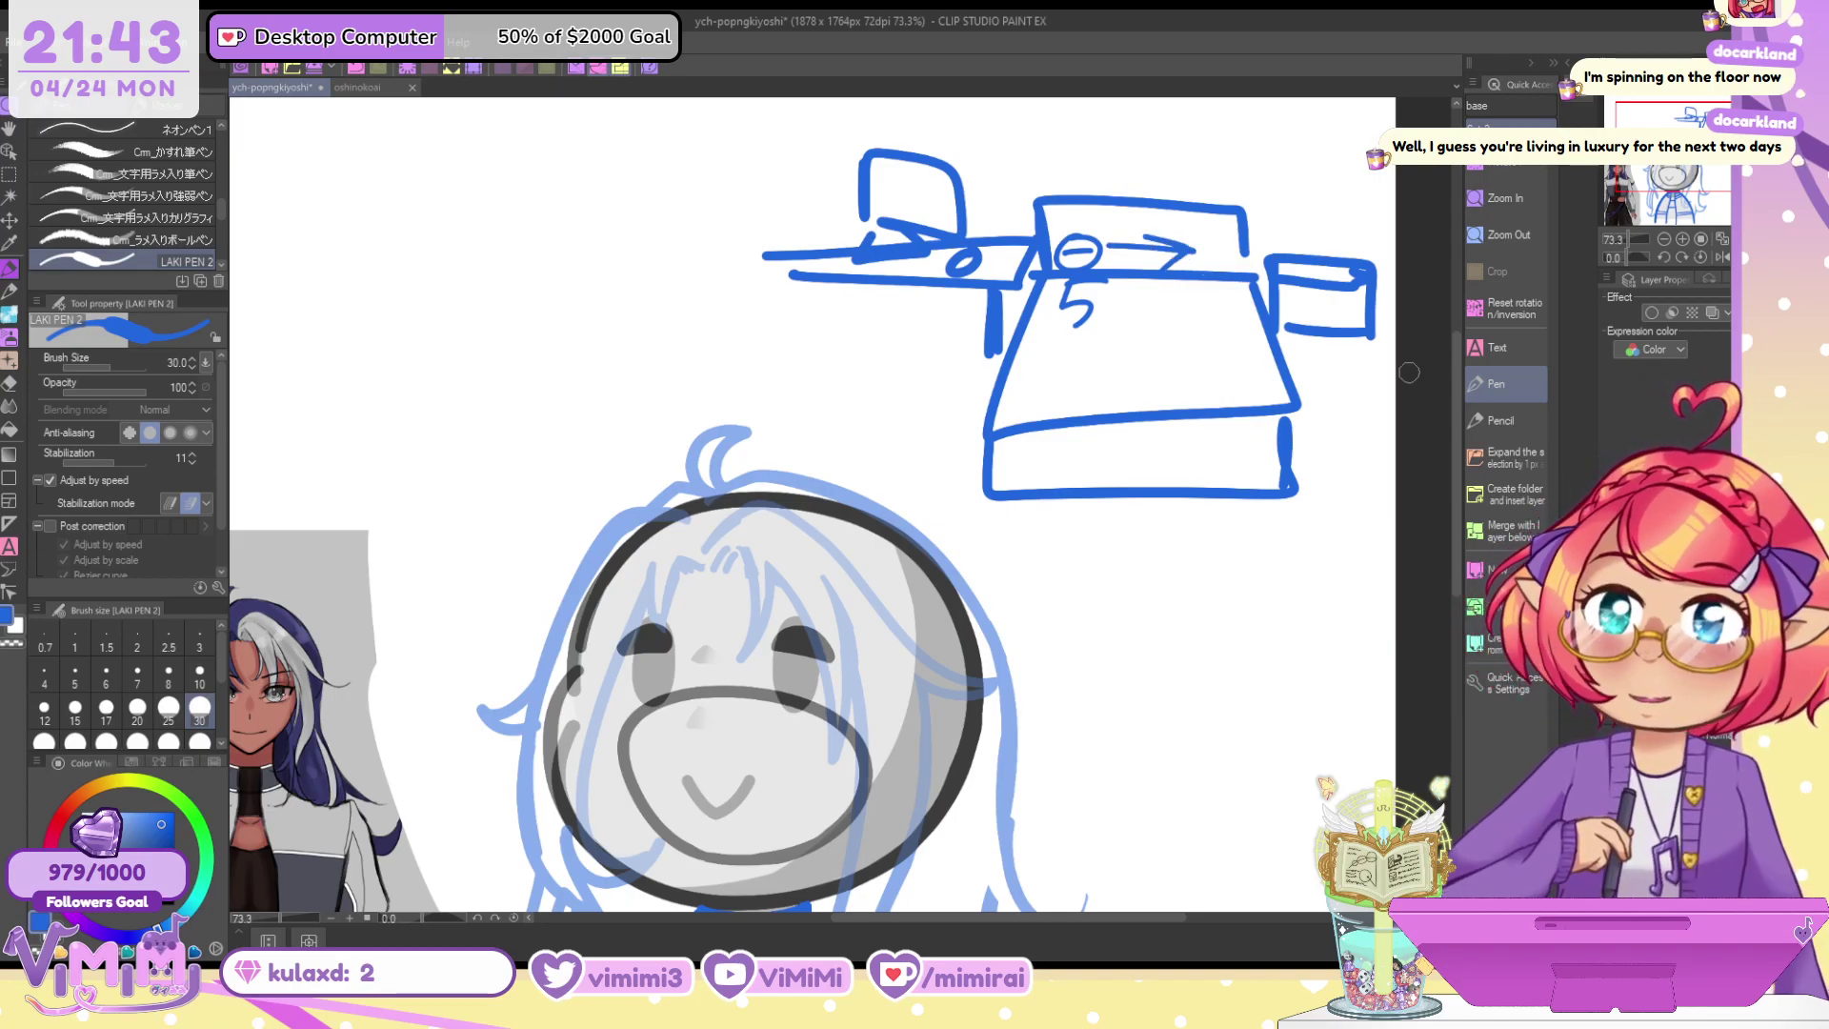
key("Delete")
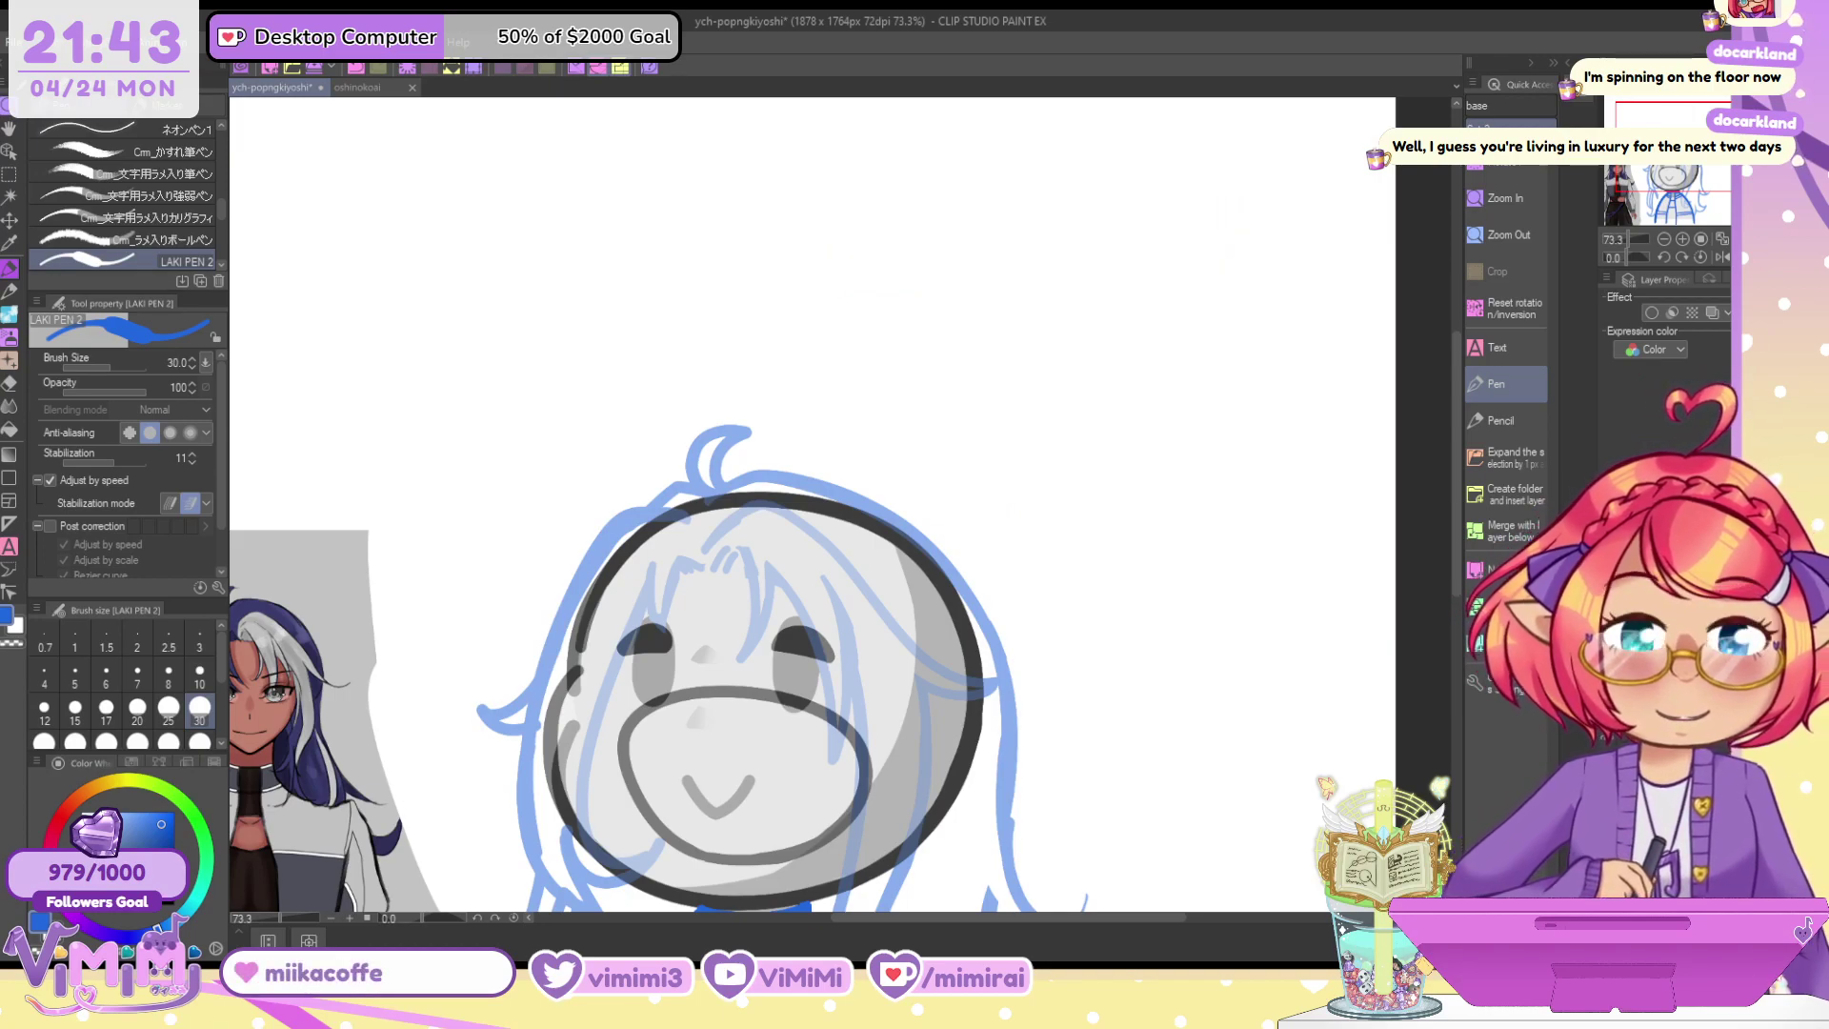
Set the brush size to 80 and draw the right hair outline from the crown down to cheek level
key("bracketright")
key("bracketright")
key("bracketright")
key("bracketright")
key("bracketright")
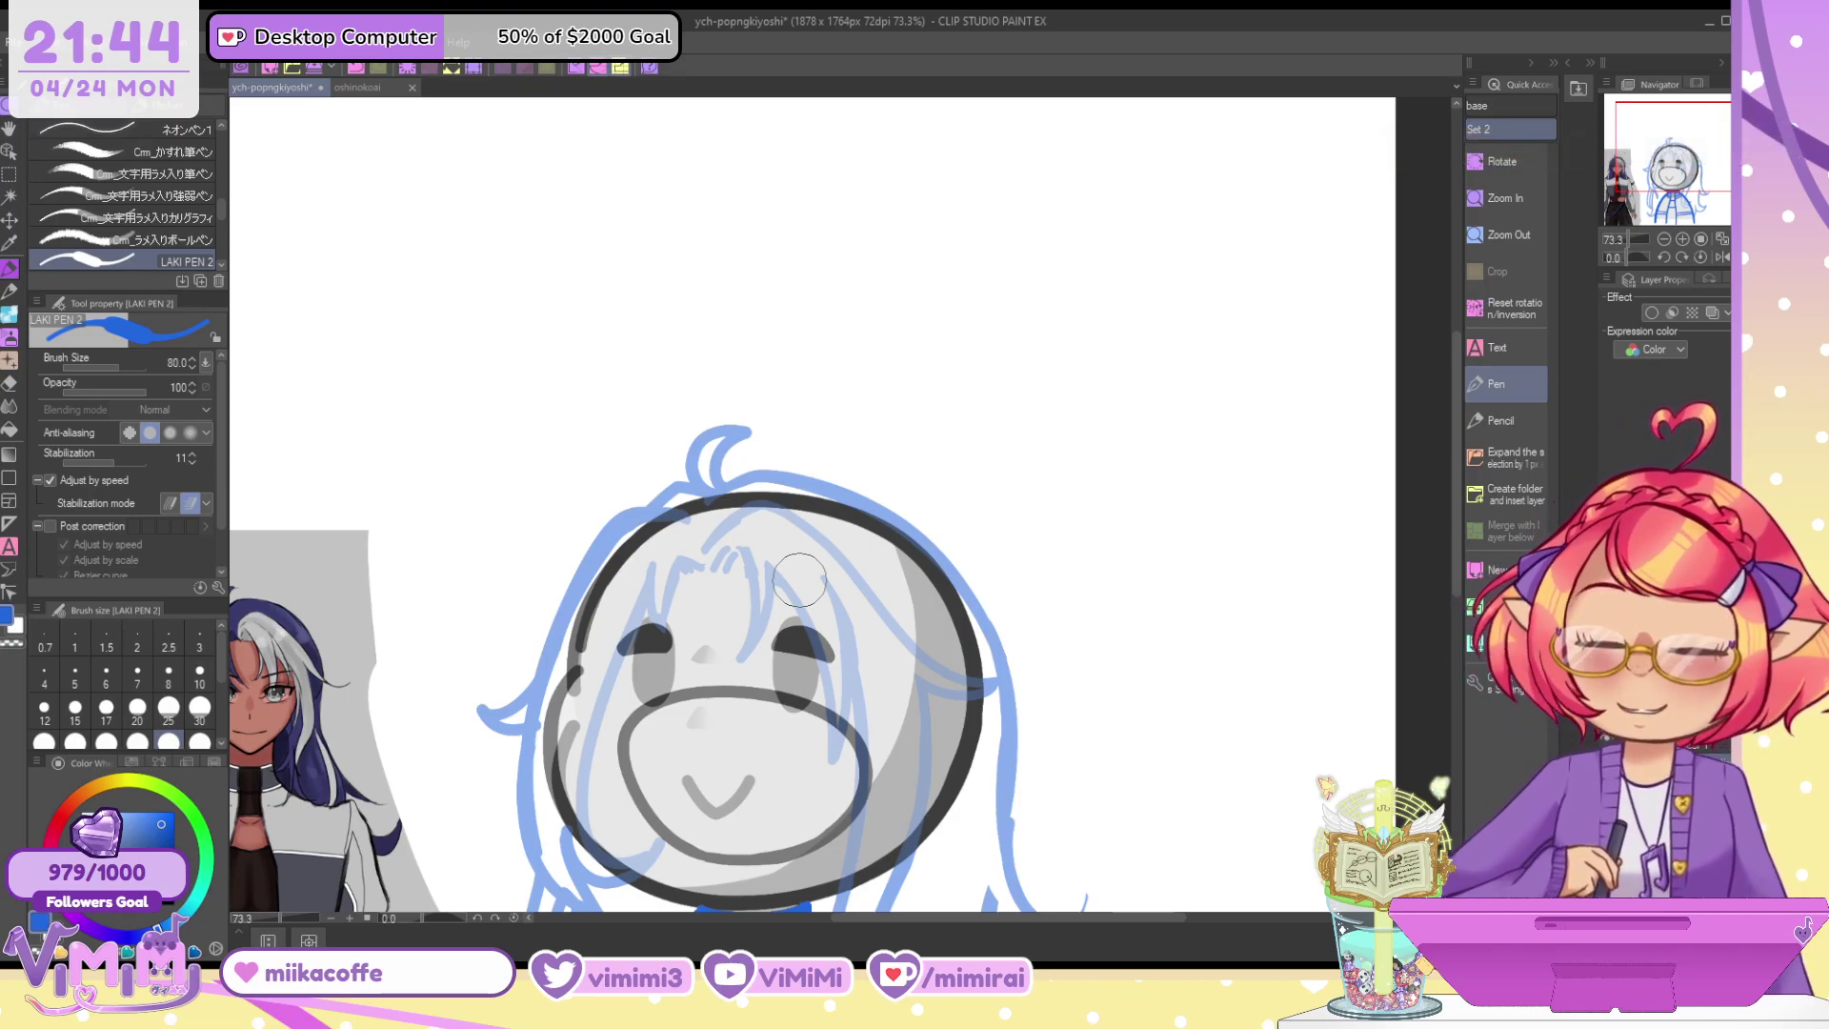
left_click_drag(799, 580, 750, 496)
mouse_move(684, 402)
left_mouse_down()
mouse_move(877, 454)
mouse_move(954, 577)
left_mouse_up()
key("ctrl+z")
mouse_move(695, 407)
left_mouse_down()
mouse_move(741, 389)
mouse_move(950, 669)
left_mouse_up()
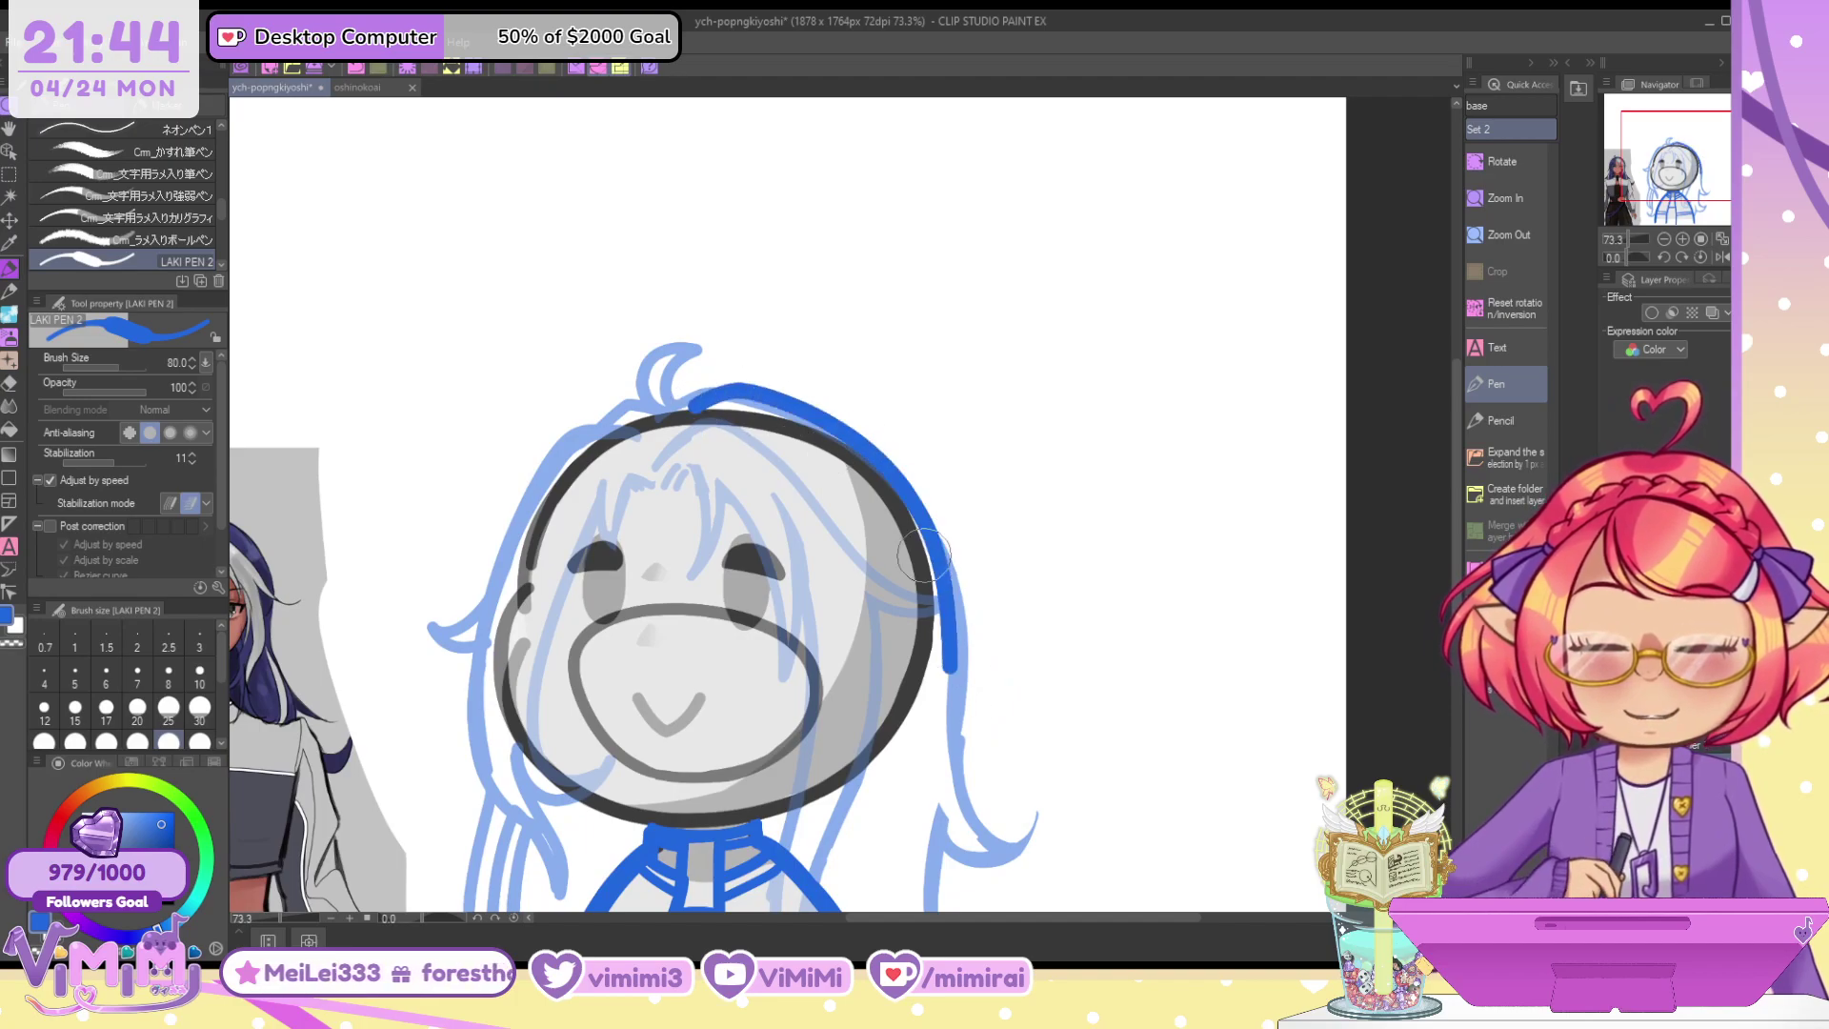
Set the brush size to 60 and draw the curved ahoge and the short crown outline to its left
mouse_move(693, 408)
left_mouse_down()
mouse_move(595, 430)
mouse_move(722, 348)
mouse_move(678, 394)
mouse_move(710, 332)
mouse_move(679, 395)
left_mouse_up()
key("ctrl+z")
key("bracketleft")
key("bracketleft")
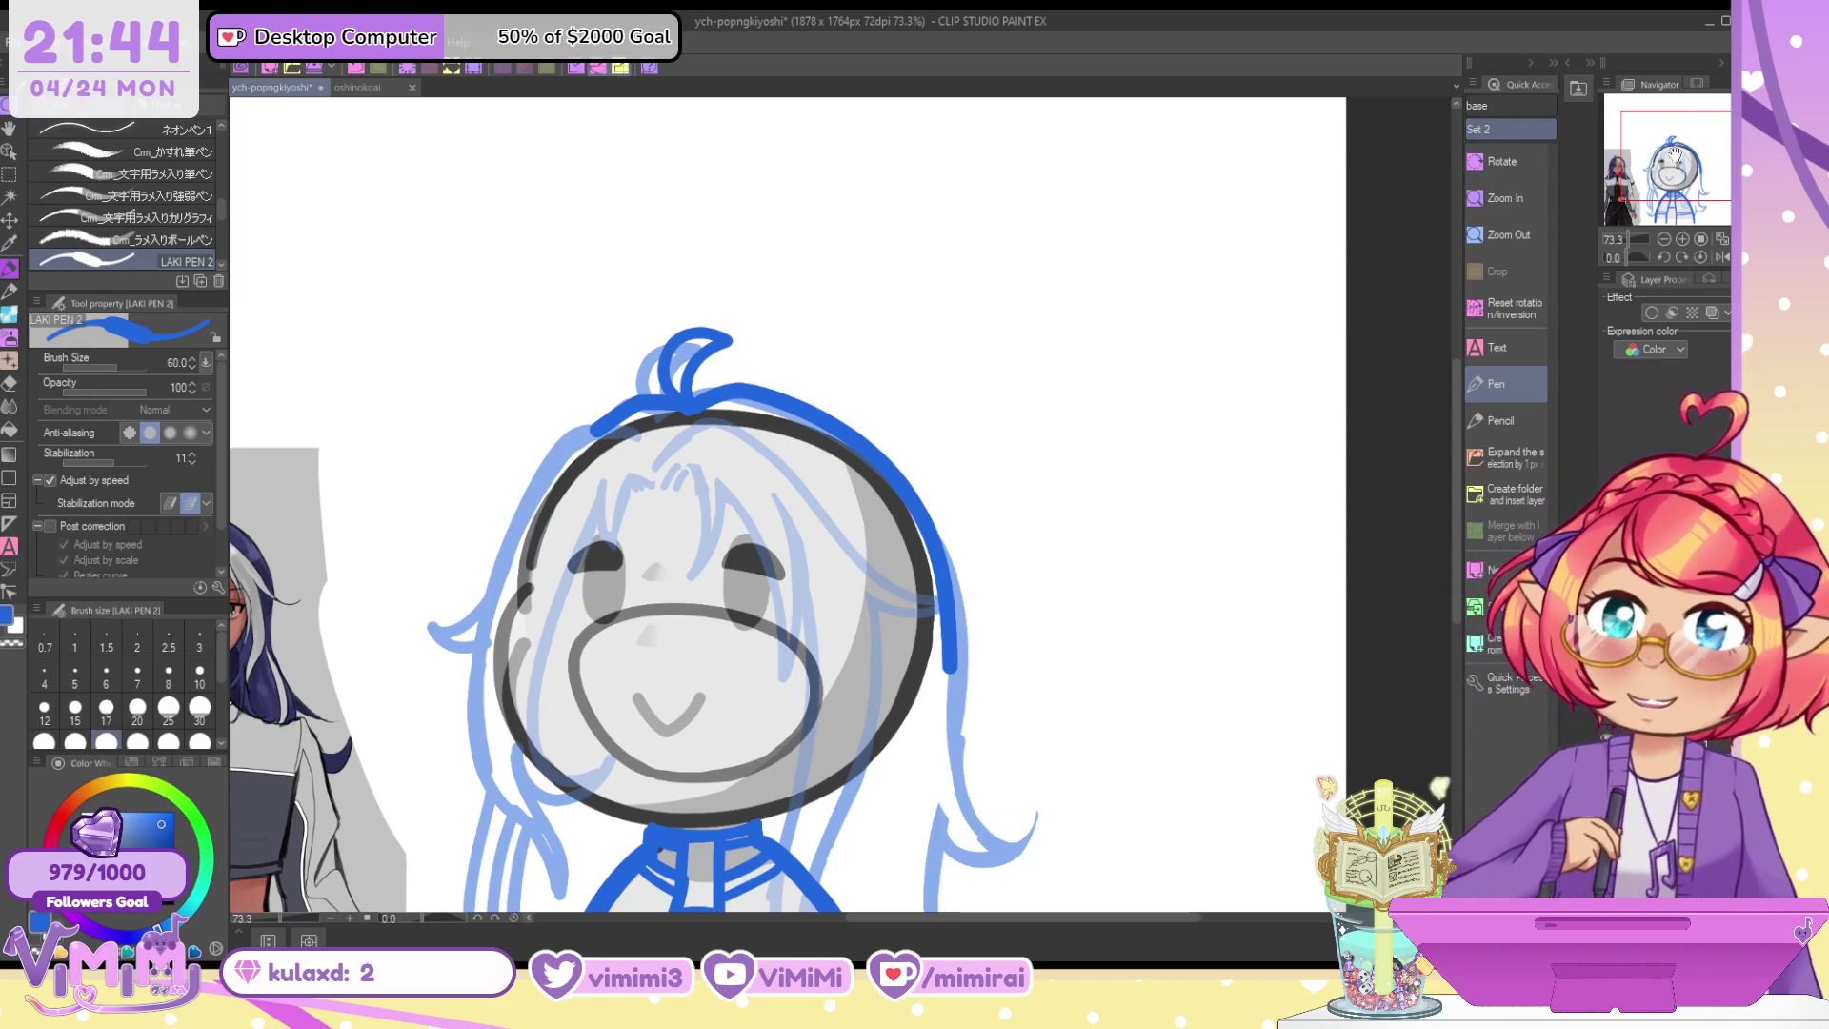
Extend the right hair outline down past the shoulder with two outward-flicked ends at brush size 70
left_click_drag(1673, 153, 1671, 168)
left_click_drag(976, 493, 1052, 691)
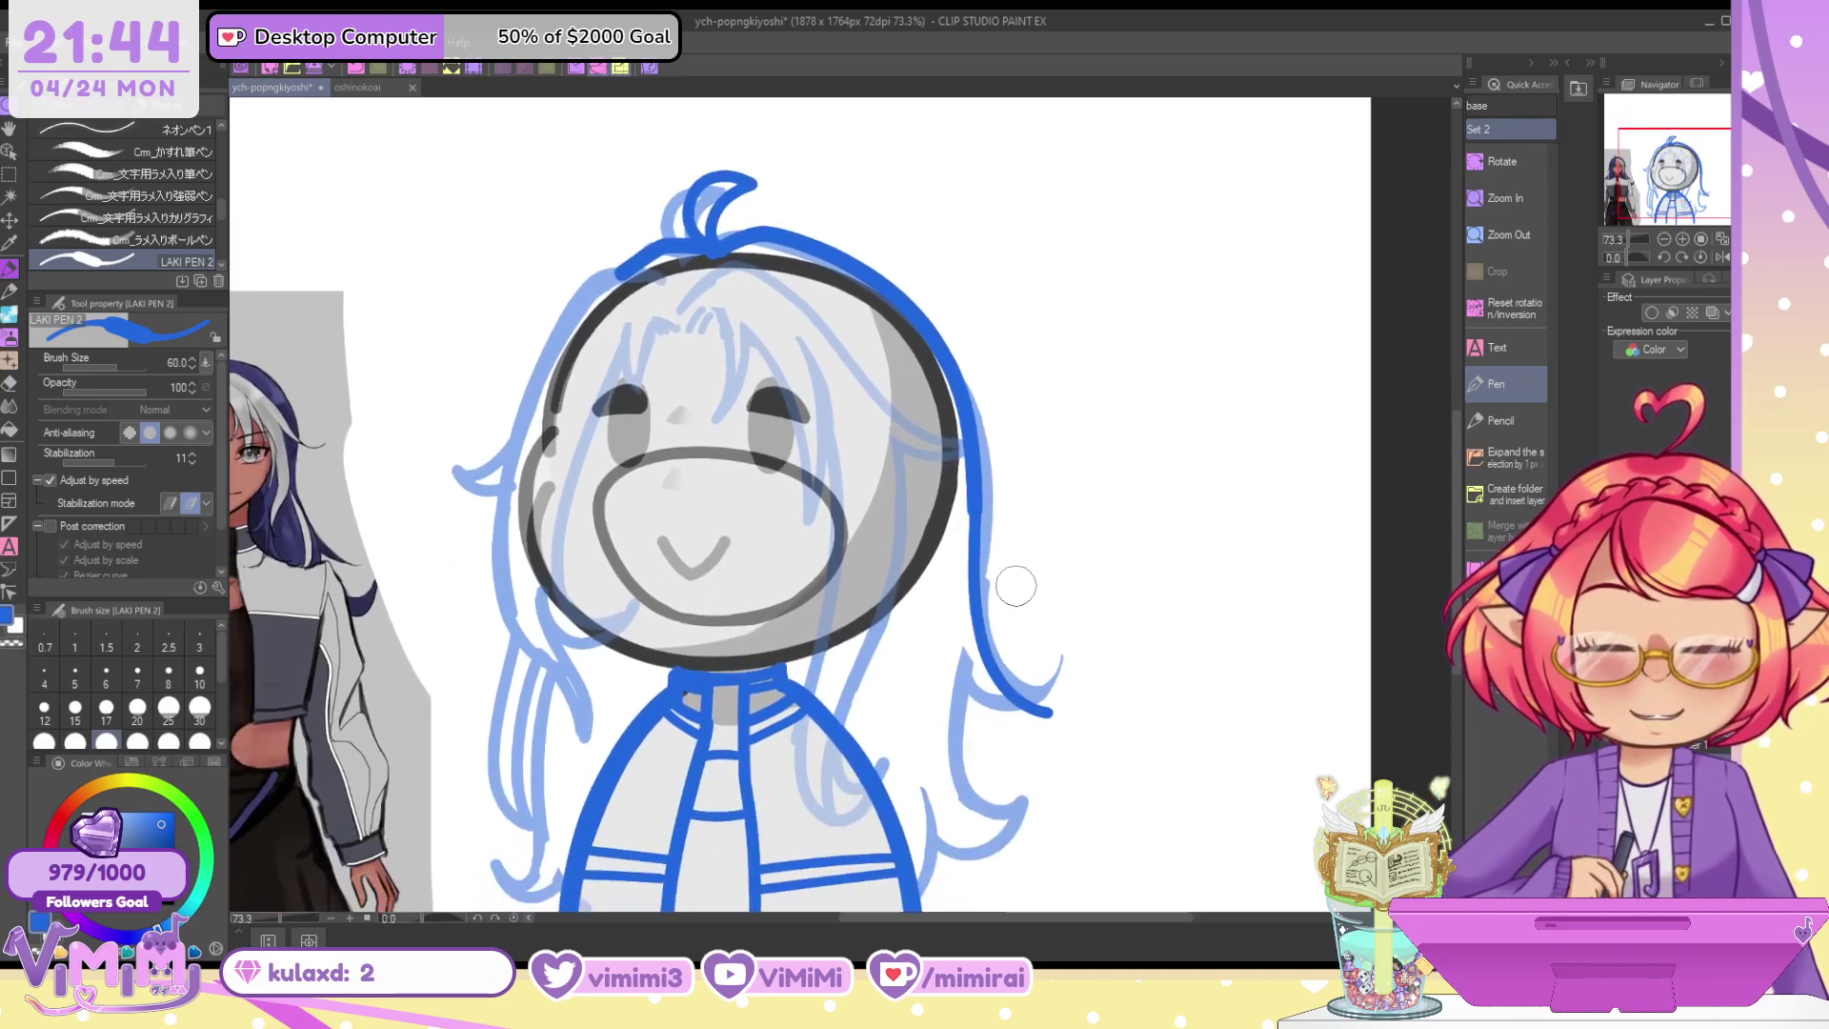
key("ctrl+z")
key("bracketright")
mouse_move(975, 510)
left_mouse_down()
mouse_move(985, 670)
mouse_move(1053, 689)
mouse_move(988, 810)
mouse_move(1000, 800)
left_mouse_up()
key("ctrl+z")
key("ctrl+z")
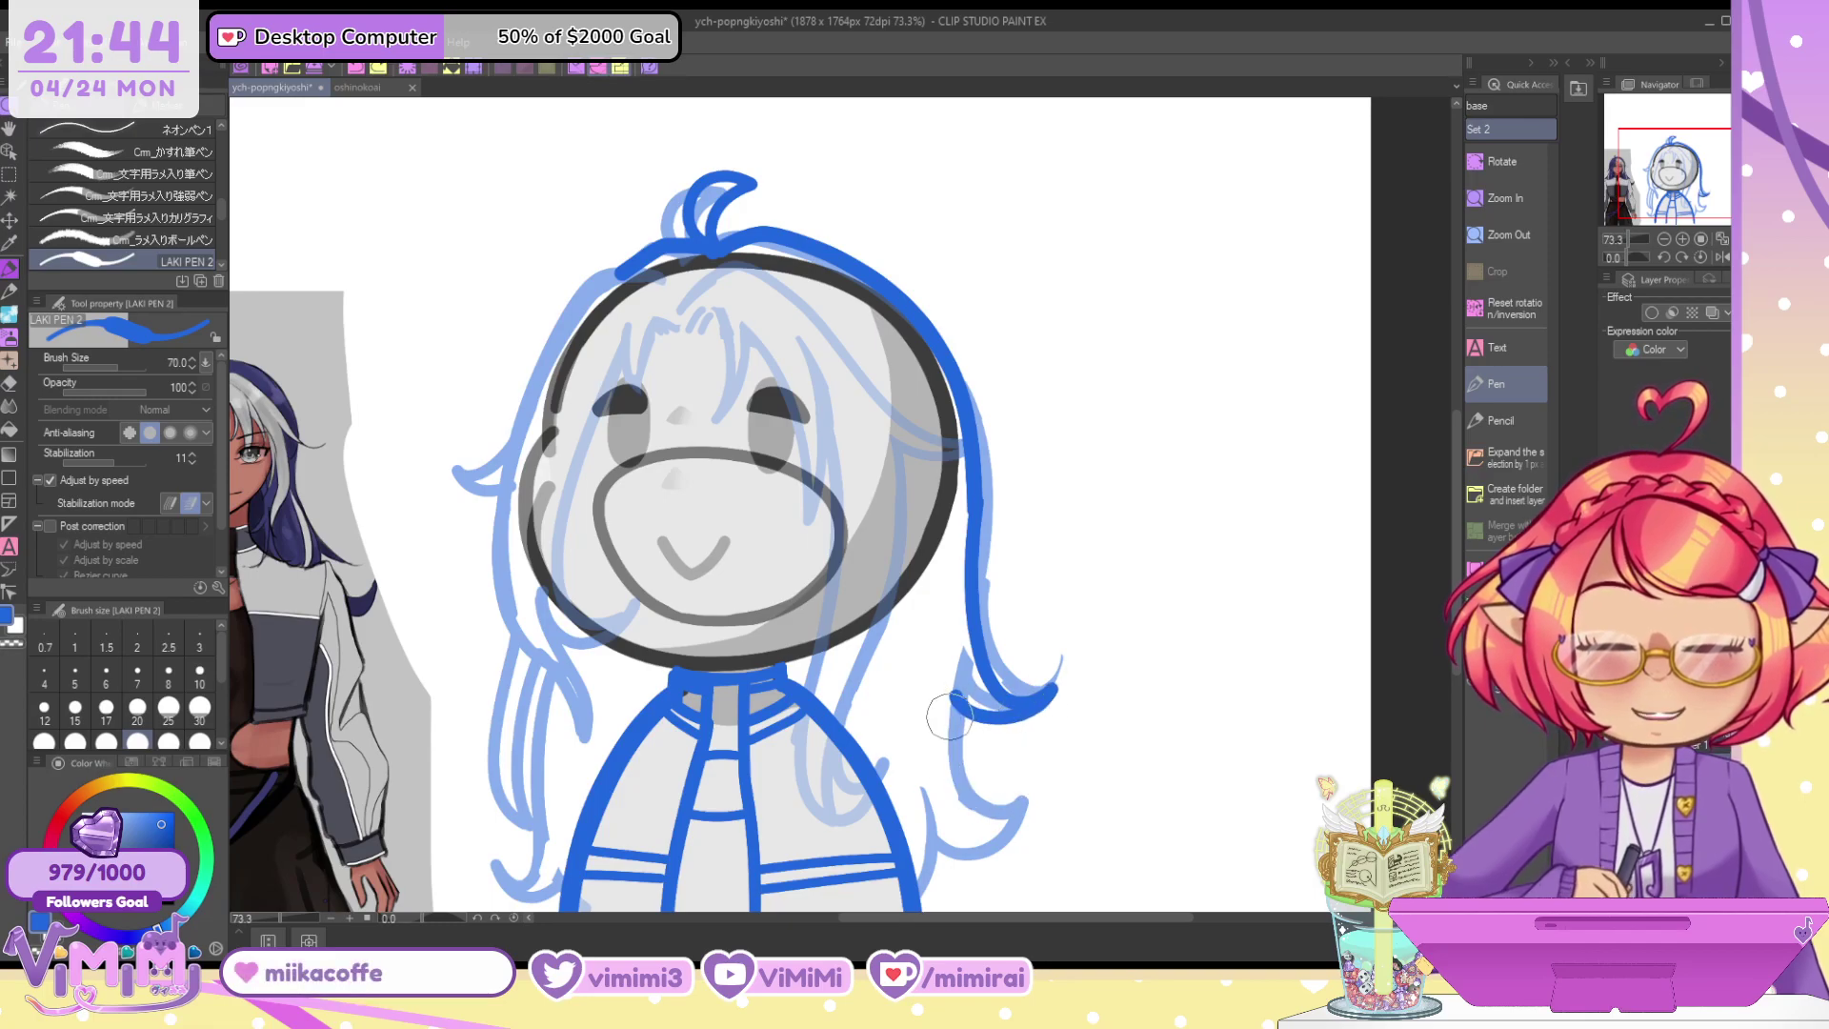
mouse_move(955, 703)
left_mouse_down()
mouse_move(963, 823)
mouse_move(996, 841)
mouse_move(909, 888)
left_mouse_up()
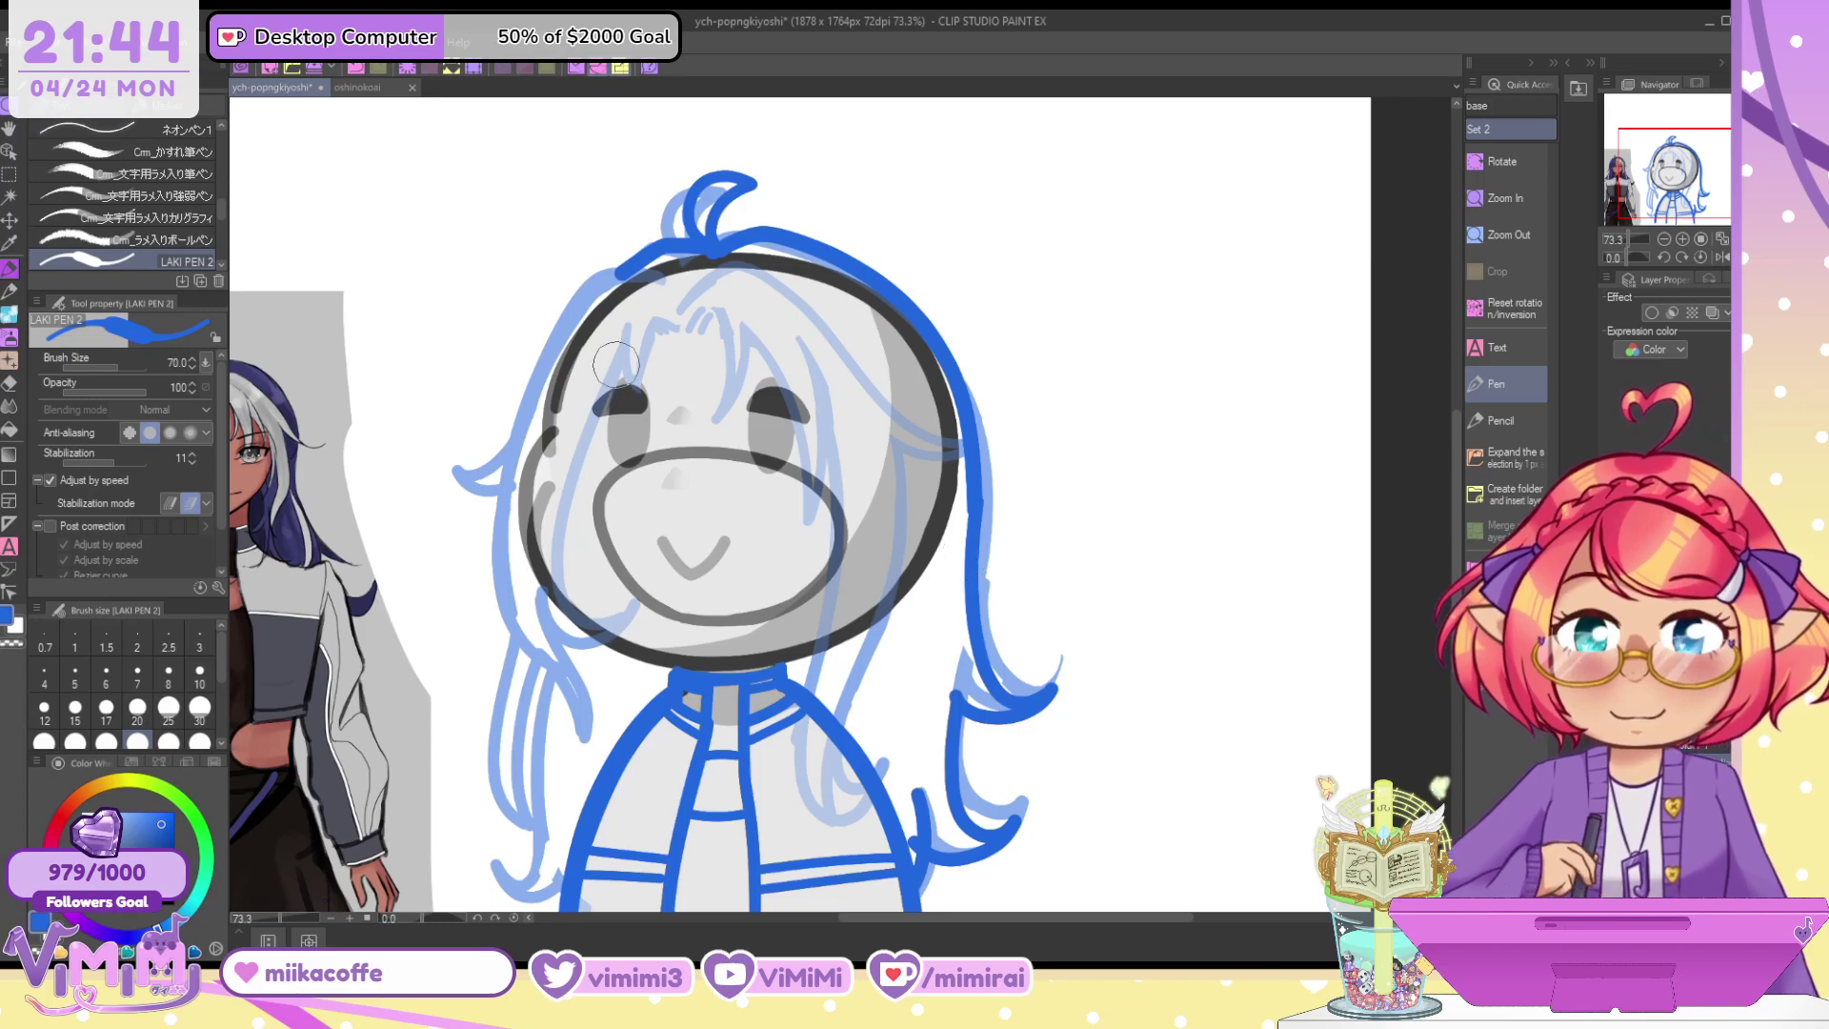
Set the brush size to 60 and draw the parted bang line arching from the crown over the right forehead
mouse_move(709, 268)
left_mouse_down()
mouse_move(848, 360)
mouse_move(783, 262)
mouse_move(850, 358)
mouse_move(745, 400)
left_mouse_up()
key("ctrl+z")
key("ctrl+z")
key("[")
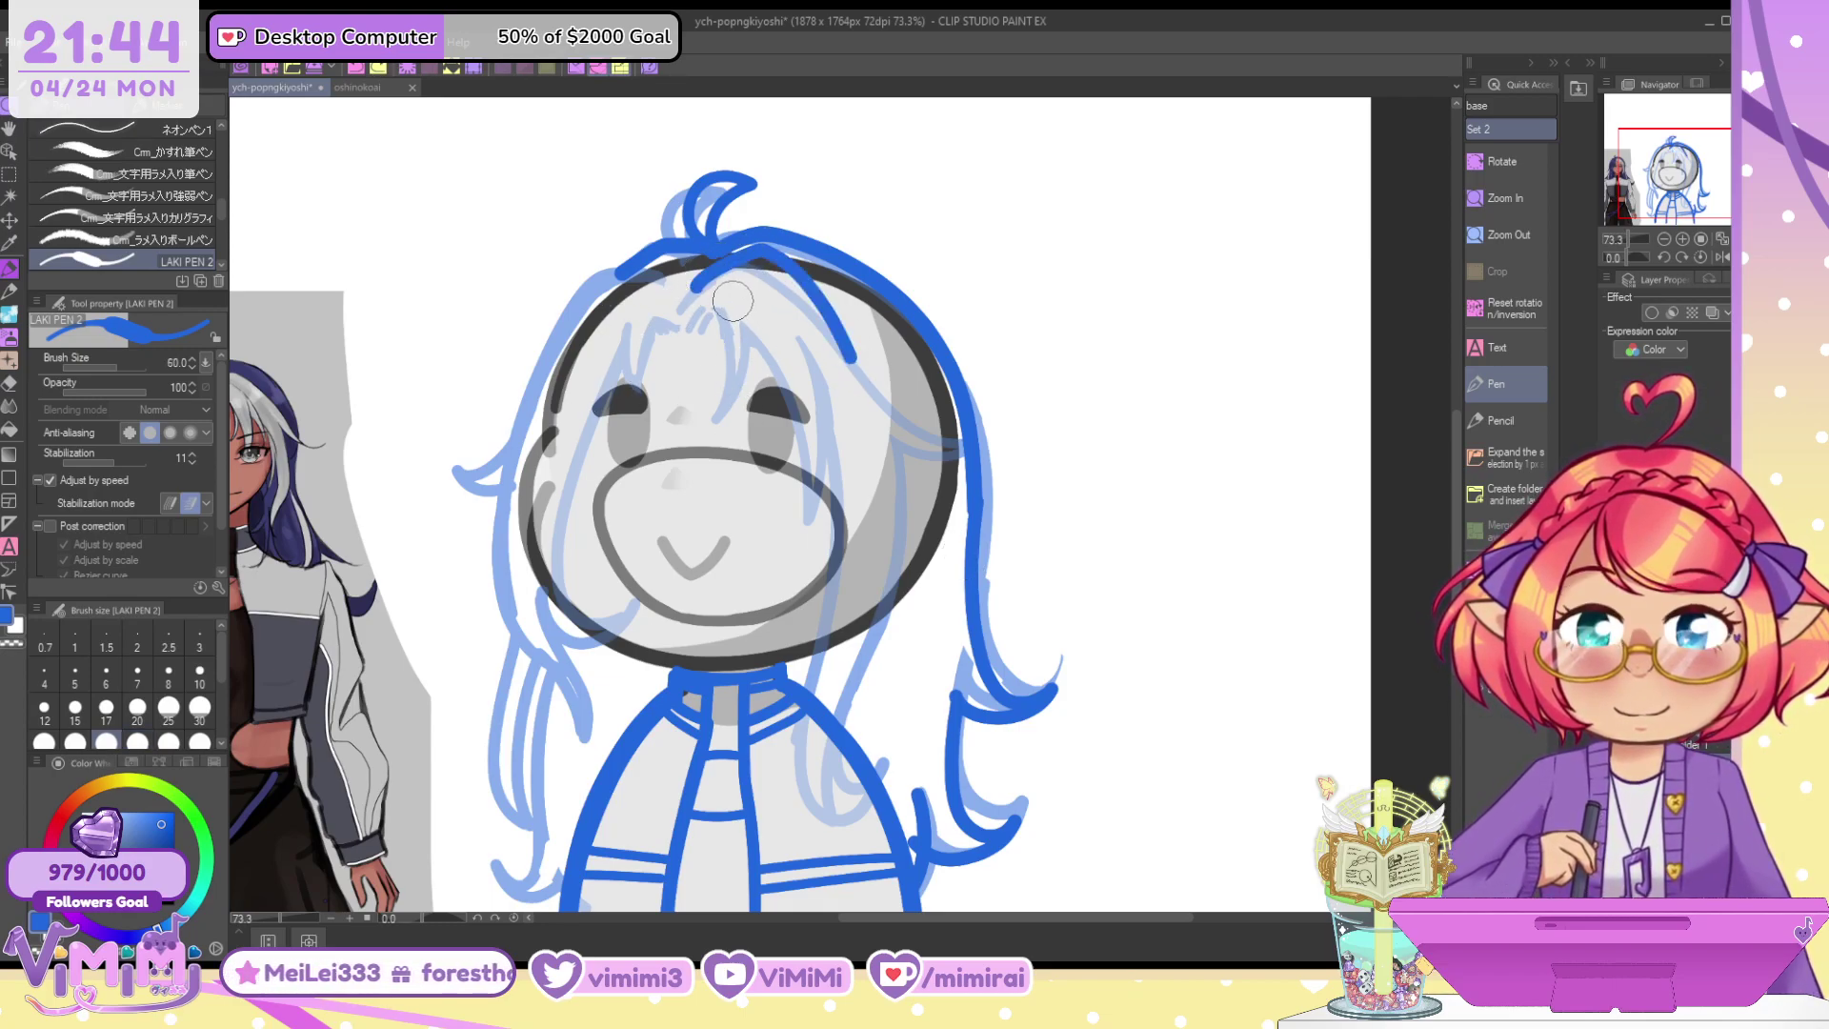
Draw the pointed bang strands falling between the eyes and over the right eye
mouse_move(717, 295)
left_mouse_down()
mouse_move(748, 345)
mouse_move(745, 315)
mouse_move(817, 481)
left_mouse_up()
key("ctrl+z")
key("ctrl+z")
mouse_move(742, 310)
left_mouse_down()
mouse_move(823, 446)
mouse_move(821, 354)
mouse_move(814, 445)
left_mouse_up()
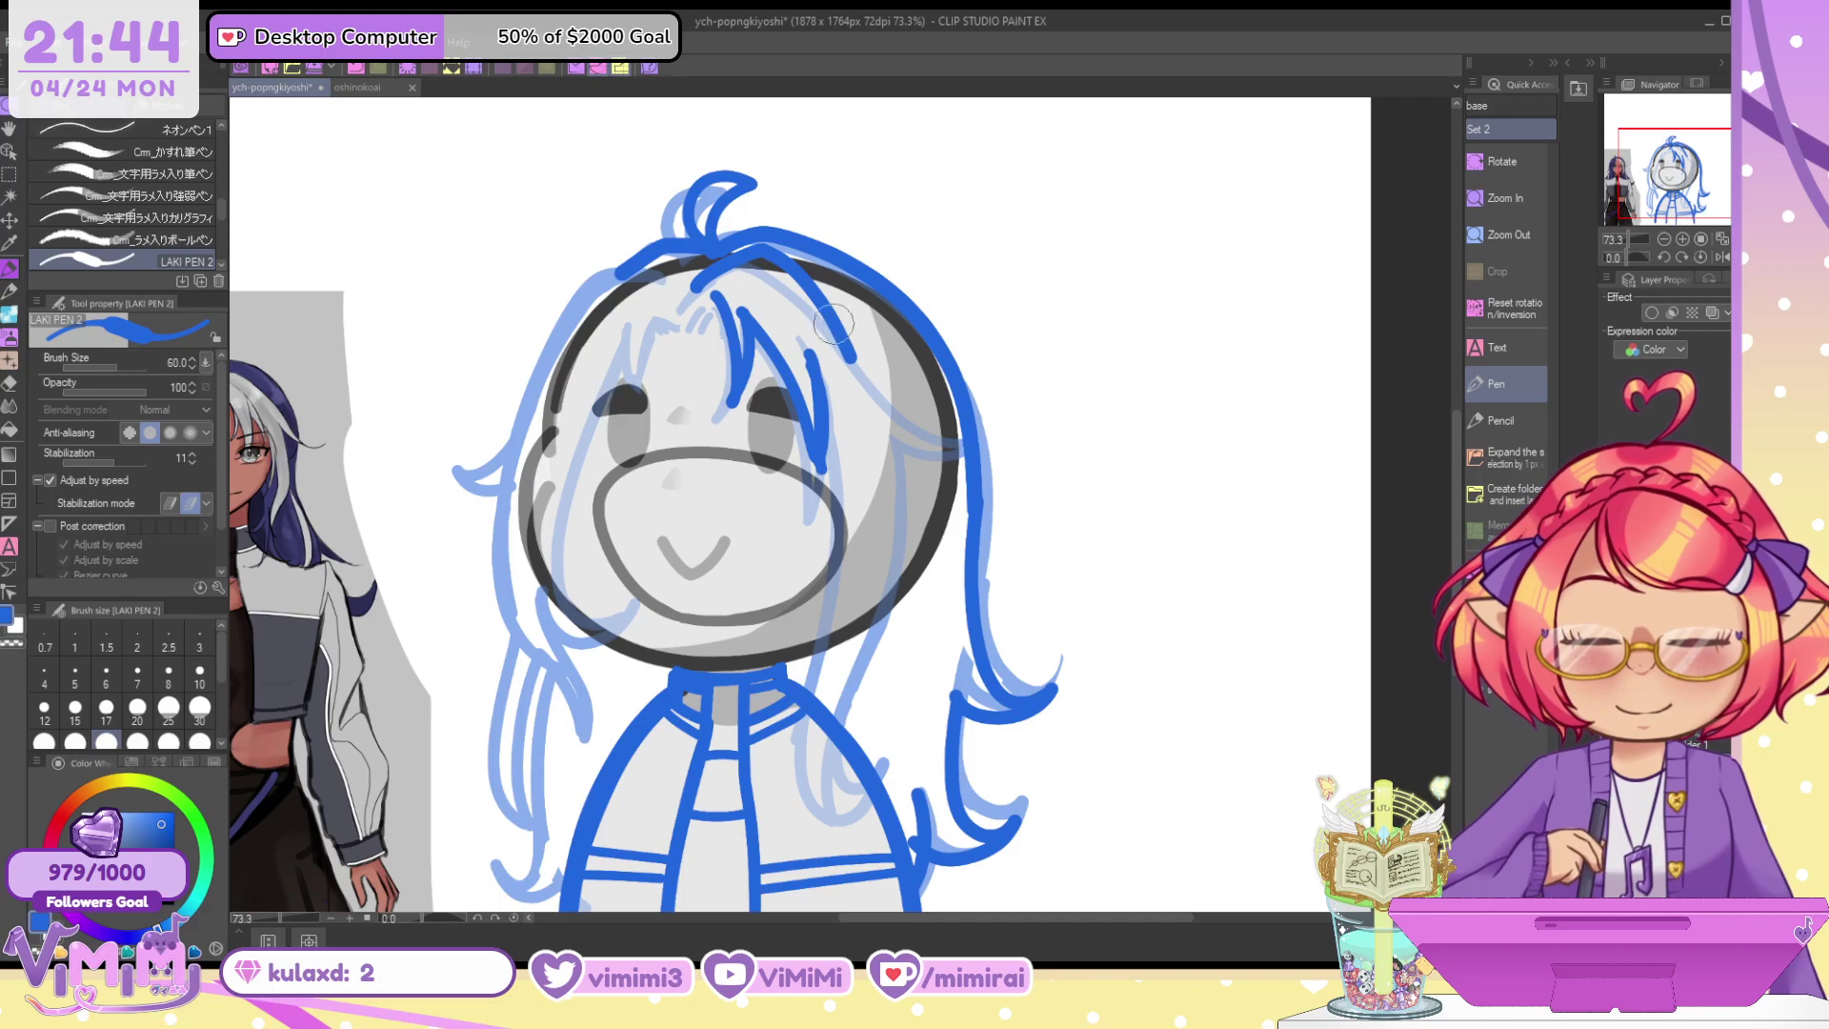
Draw the bang strand sweeping from the right forehead out to a flicked tip at the right side of the head
mouse_move(836, 331)
left_mouse_down()
mouse_move(931, 384)
mouse_move(870, 369)
mouse_move(934, 403)
mouse_move(897, 421)
left_mouse_up()
key("ctrl+z")
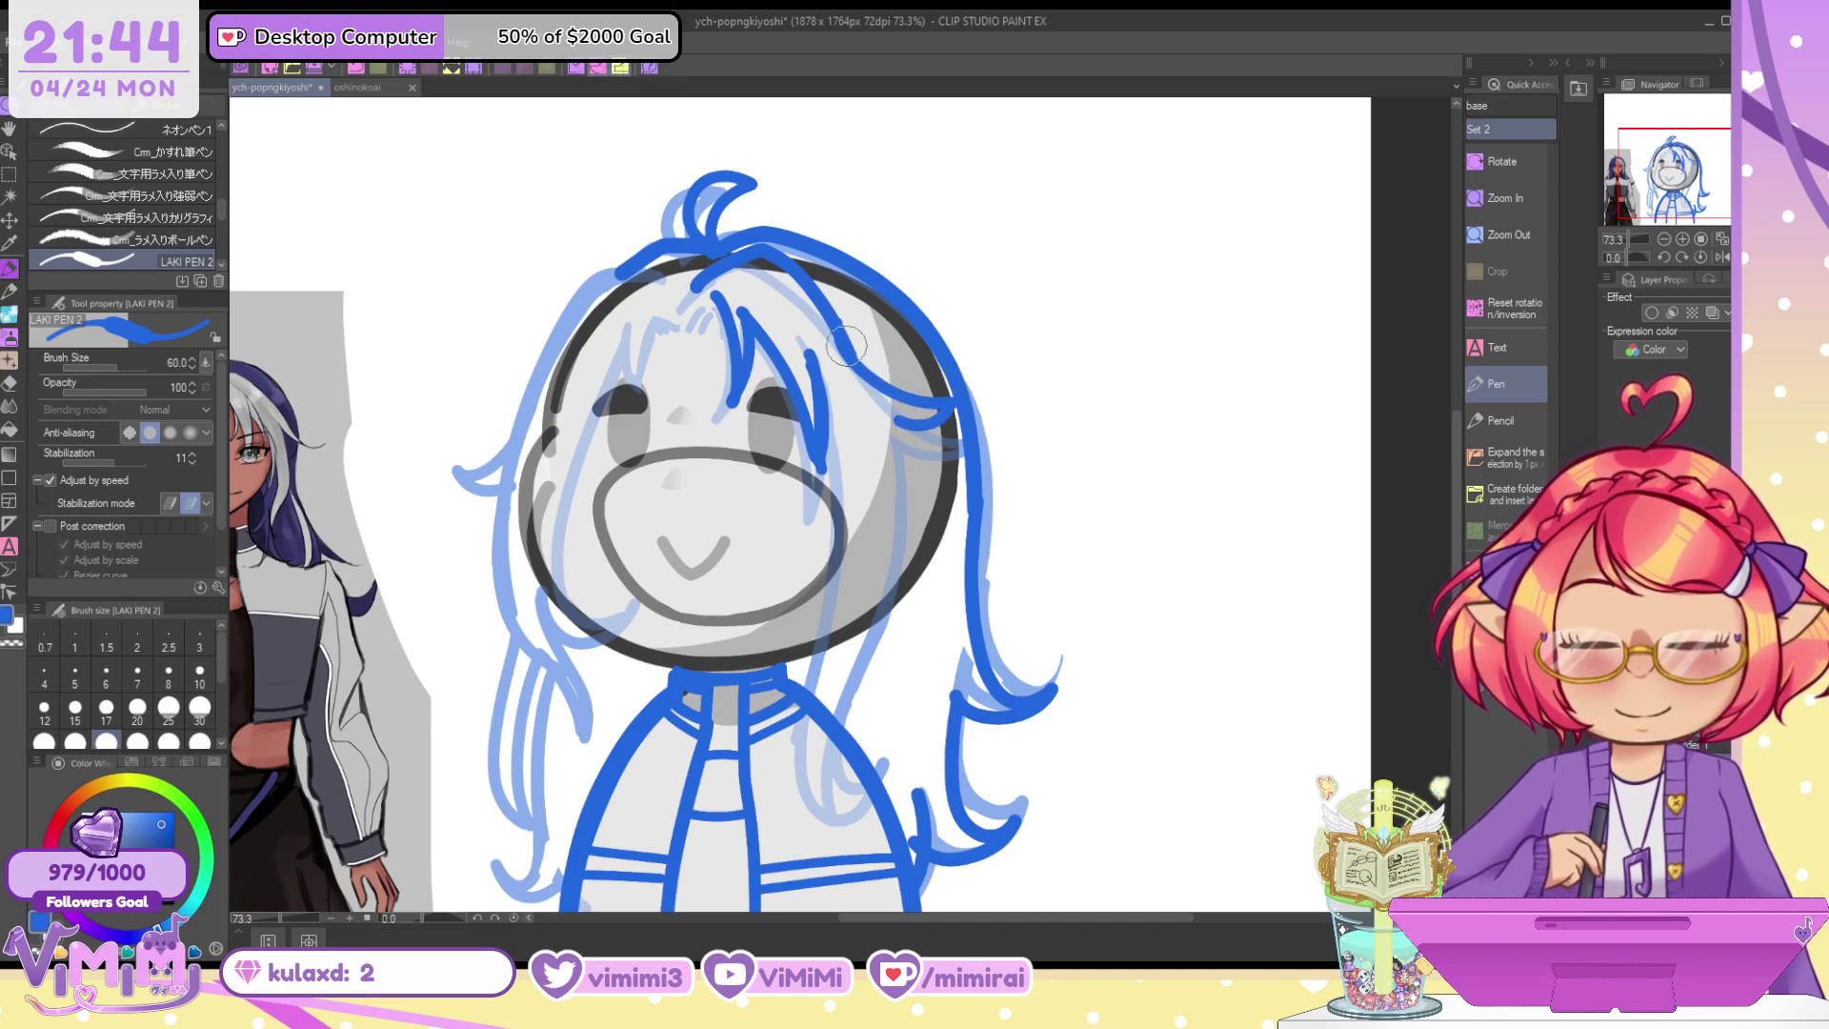
left_click_drag(845, 345, 972, 381)
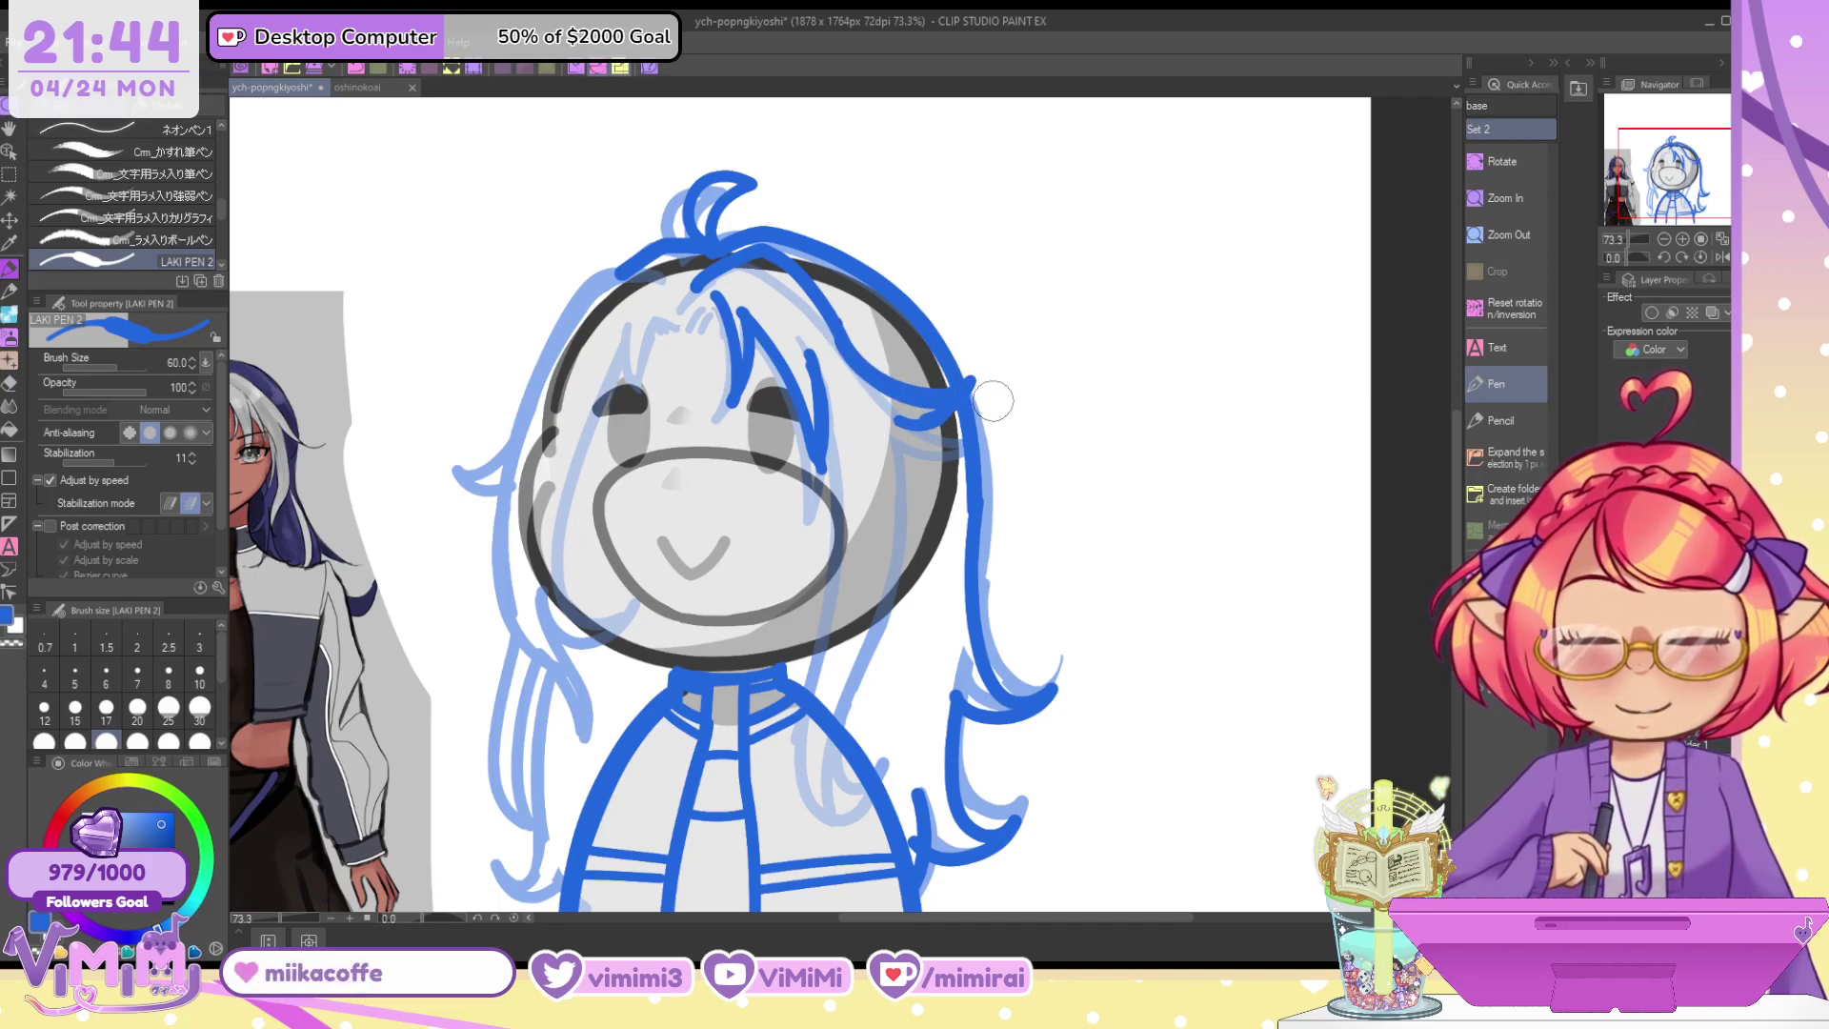
key("ctrl+z")
key("ctrl+z")
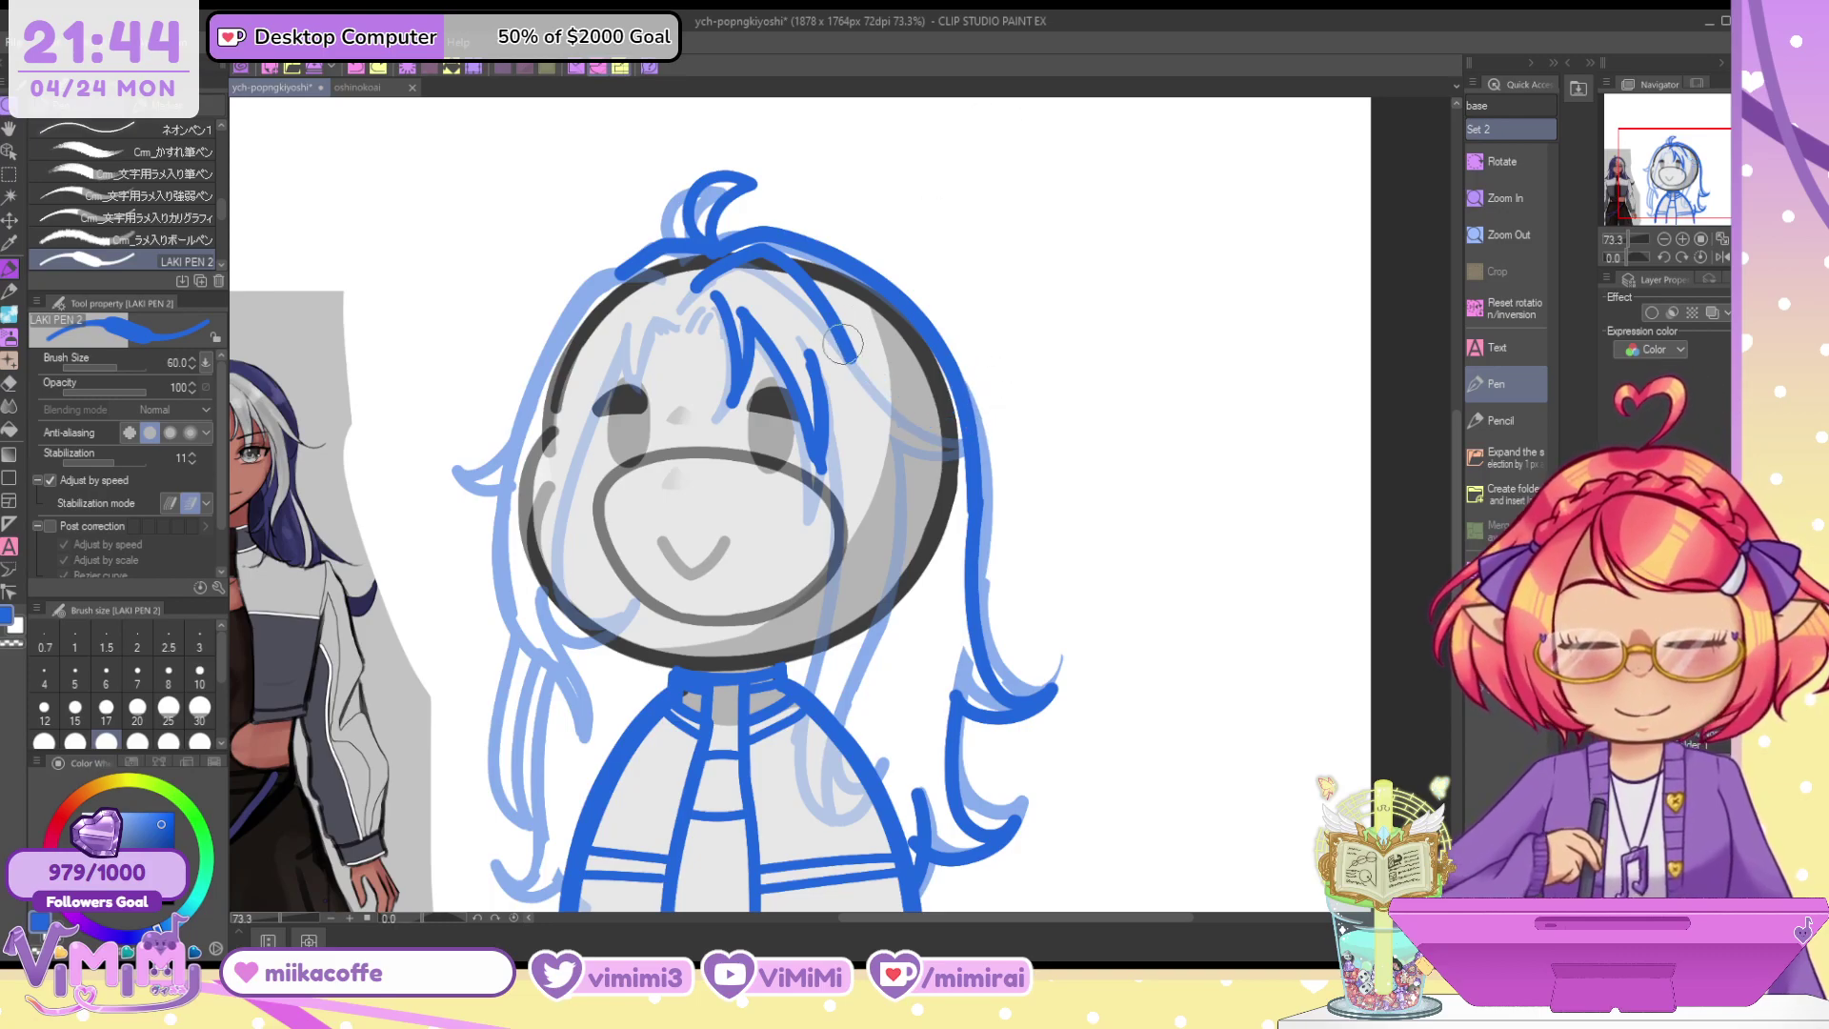
mouse_move(839, 327)
left_mouse_down()
mouse_move(879, 383)
mouse_move(941, 392)
left_mouse_up()
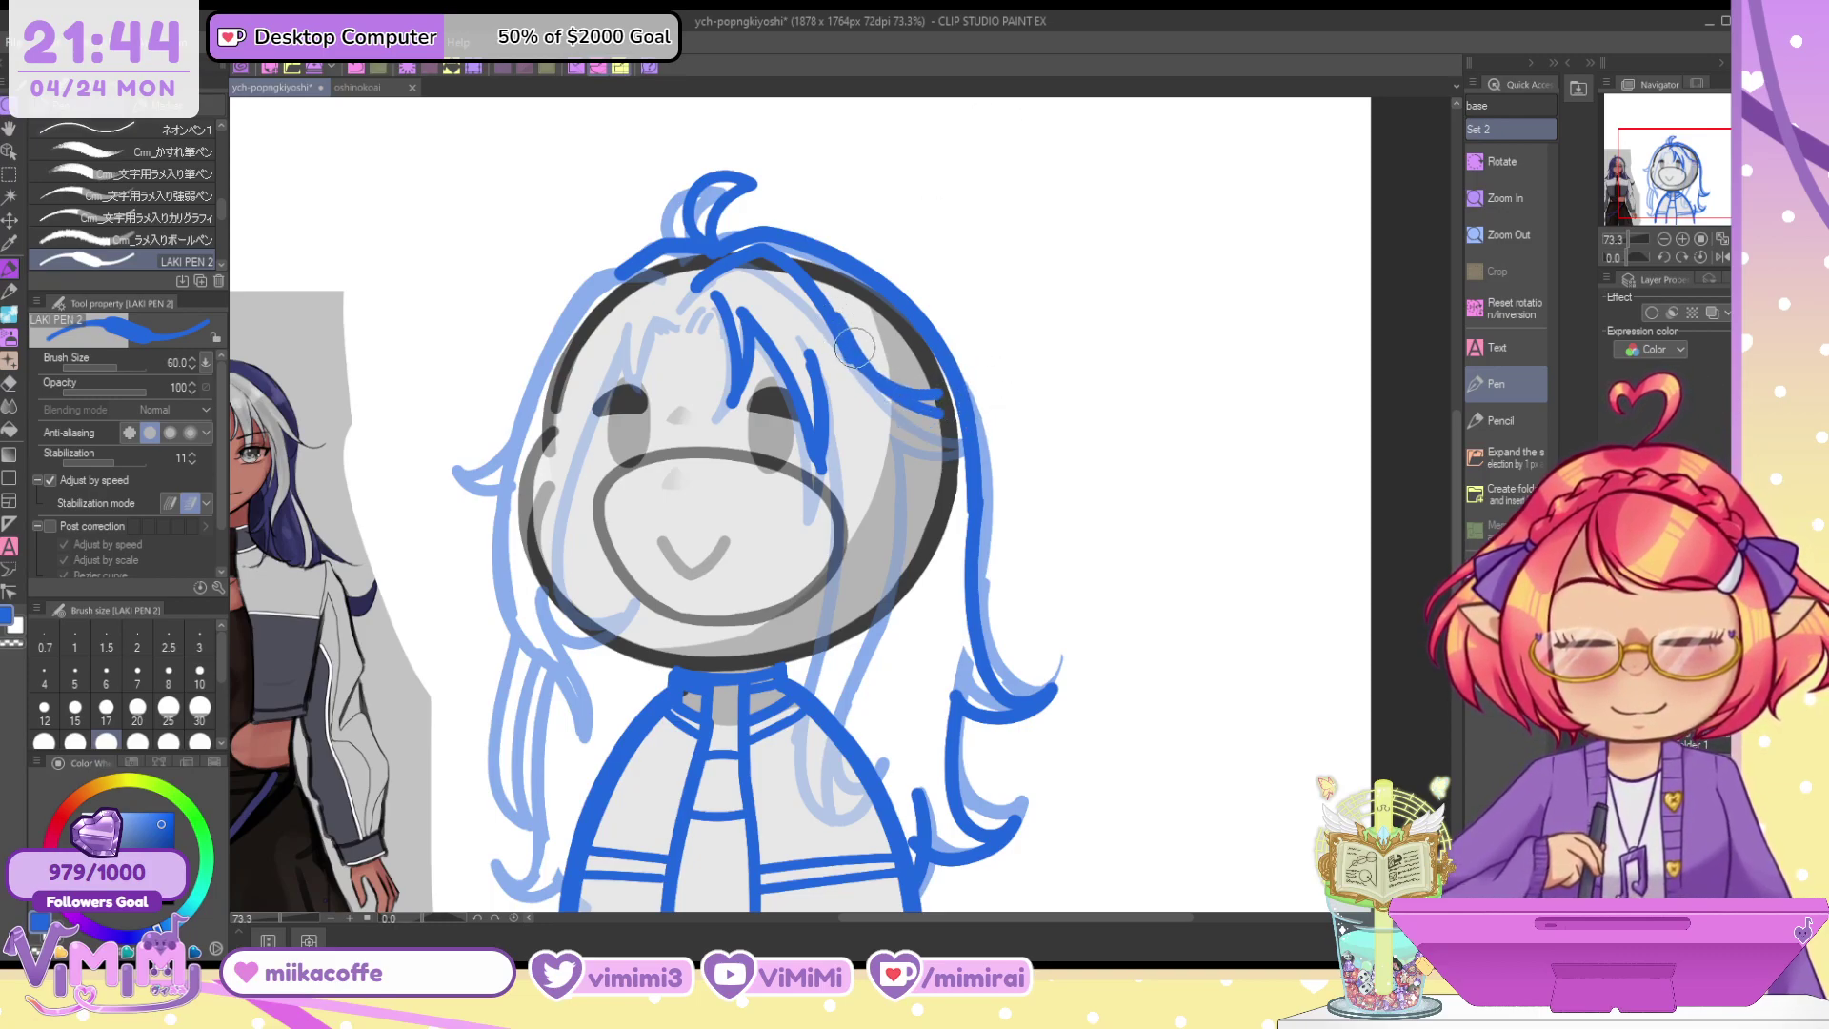
key("ctrl+z")
key("ctrl+z")
Draw the long lock hanging from the right temple past the chin to curled, pointed ends over the right shoulder
mouse_move(853, 345)
left_mouse_down()
mouse_move(958, 419)
mouse_move(846, 719)
left_mouse_up()
key("ctrl+z")
mouse_move(888, 411)
left_mouse_down()
mouse_move(900, 466)
mouse_move(857, 802)
left_mouse_up()
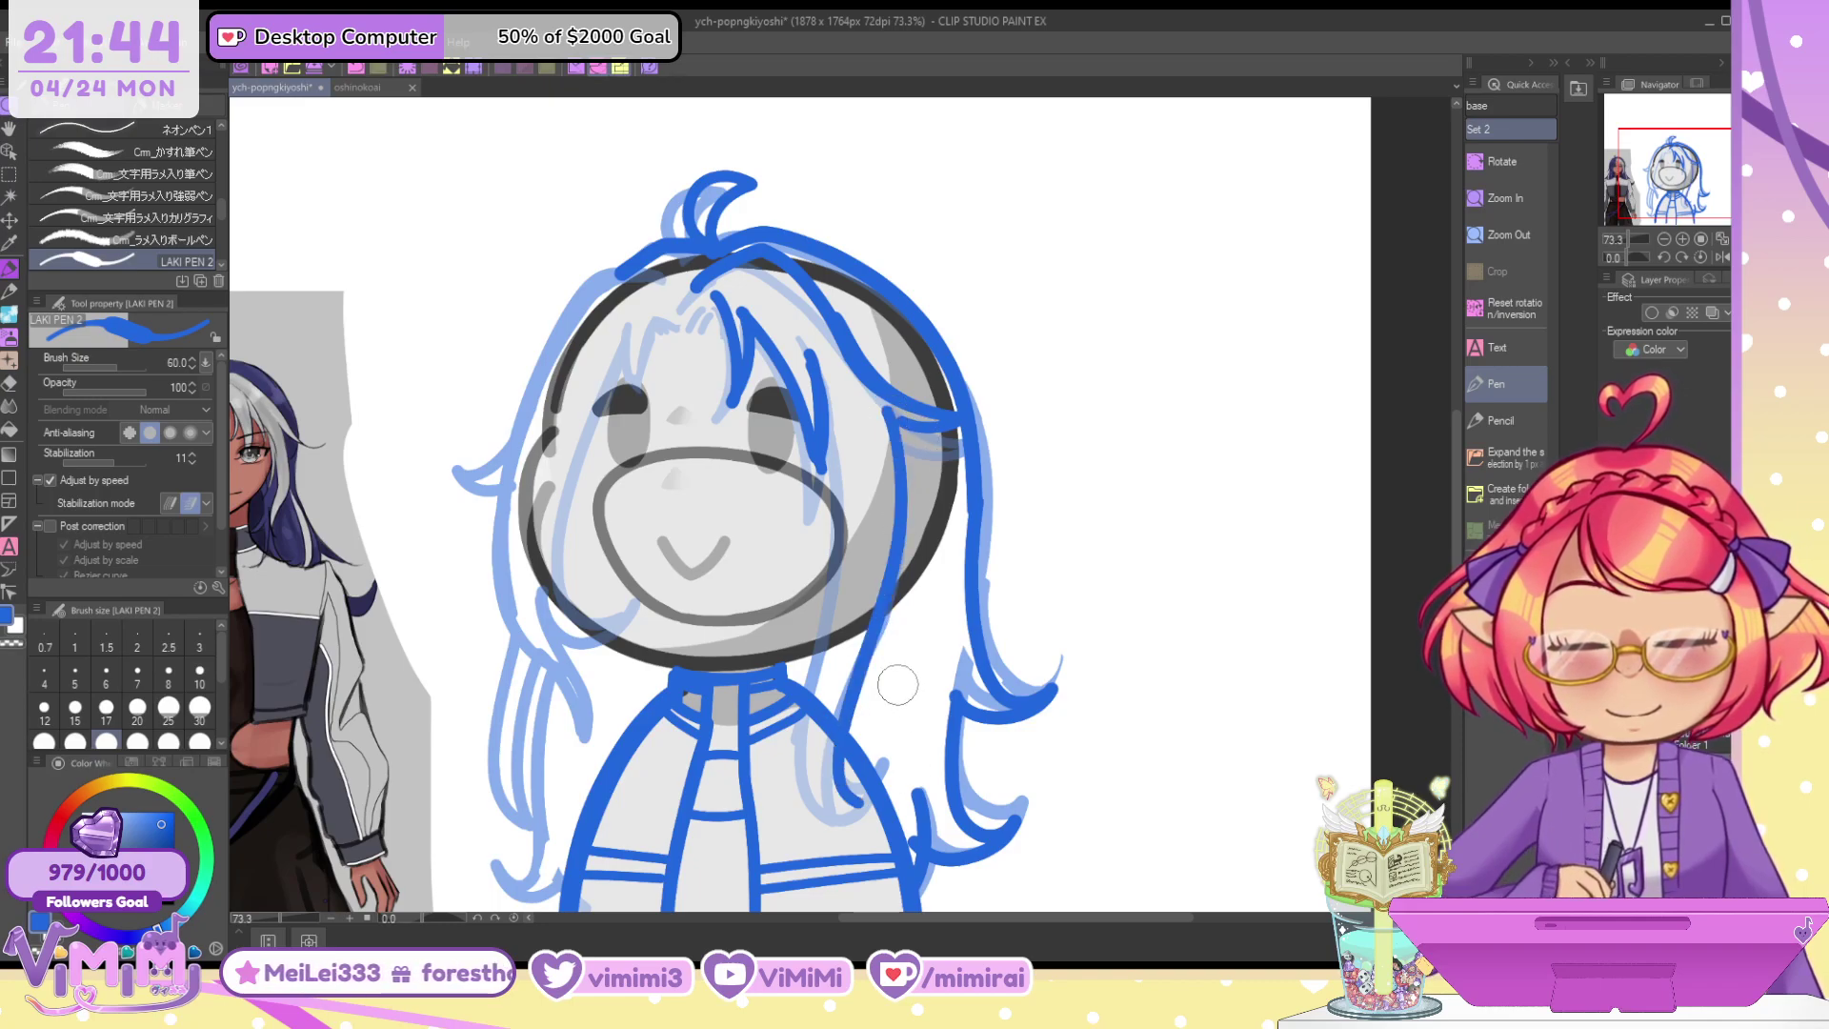
key("ctrl+z")
left_click_drag(890, 413, 838, 800)
key("ctrl+z")
mouse_move(817, 419)
left_mouse_down()
mouse_move(806, 790)
mouse_move(869, 773)
mouse_move(841, 762)
mouse_move(887, 763)
mouse_move(845, 816)
left_mouse_up()
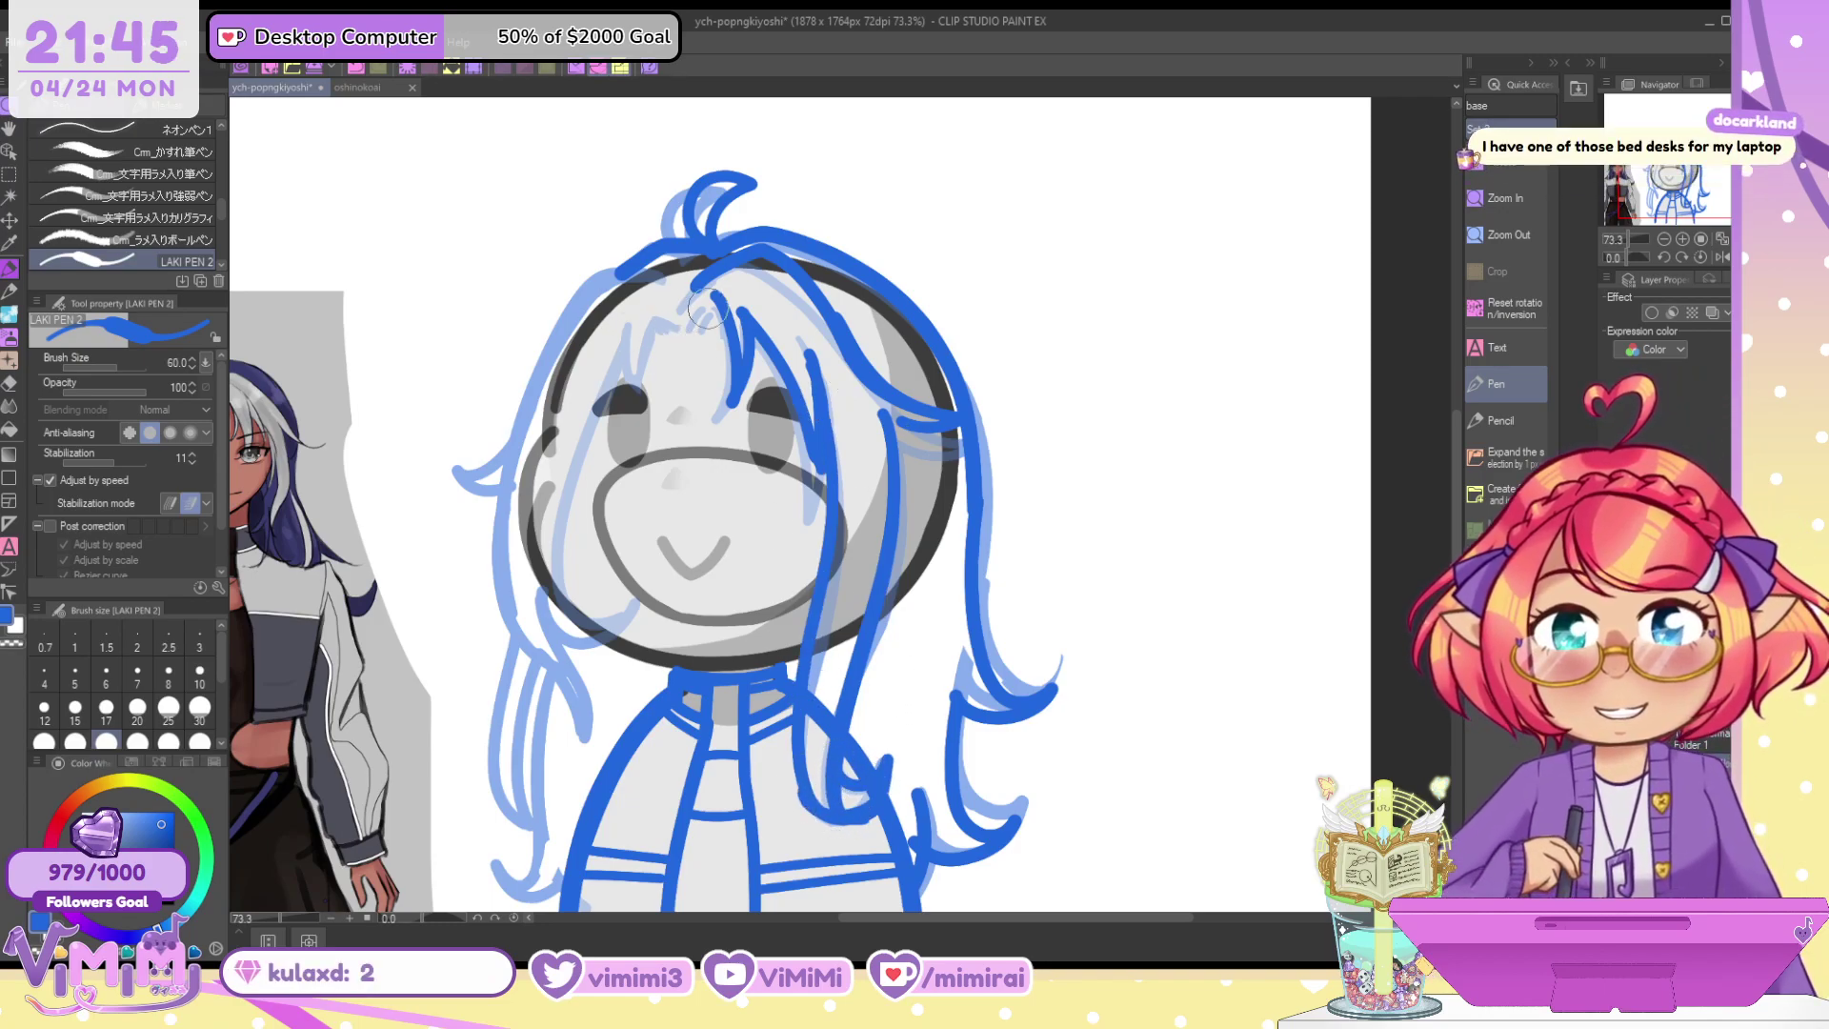
Draw the short pointed bang strands at the hairline left of the parting, ending at brush size 60
key("bracketleft")
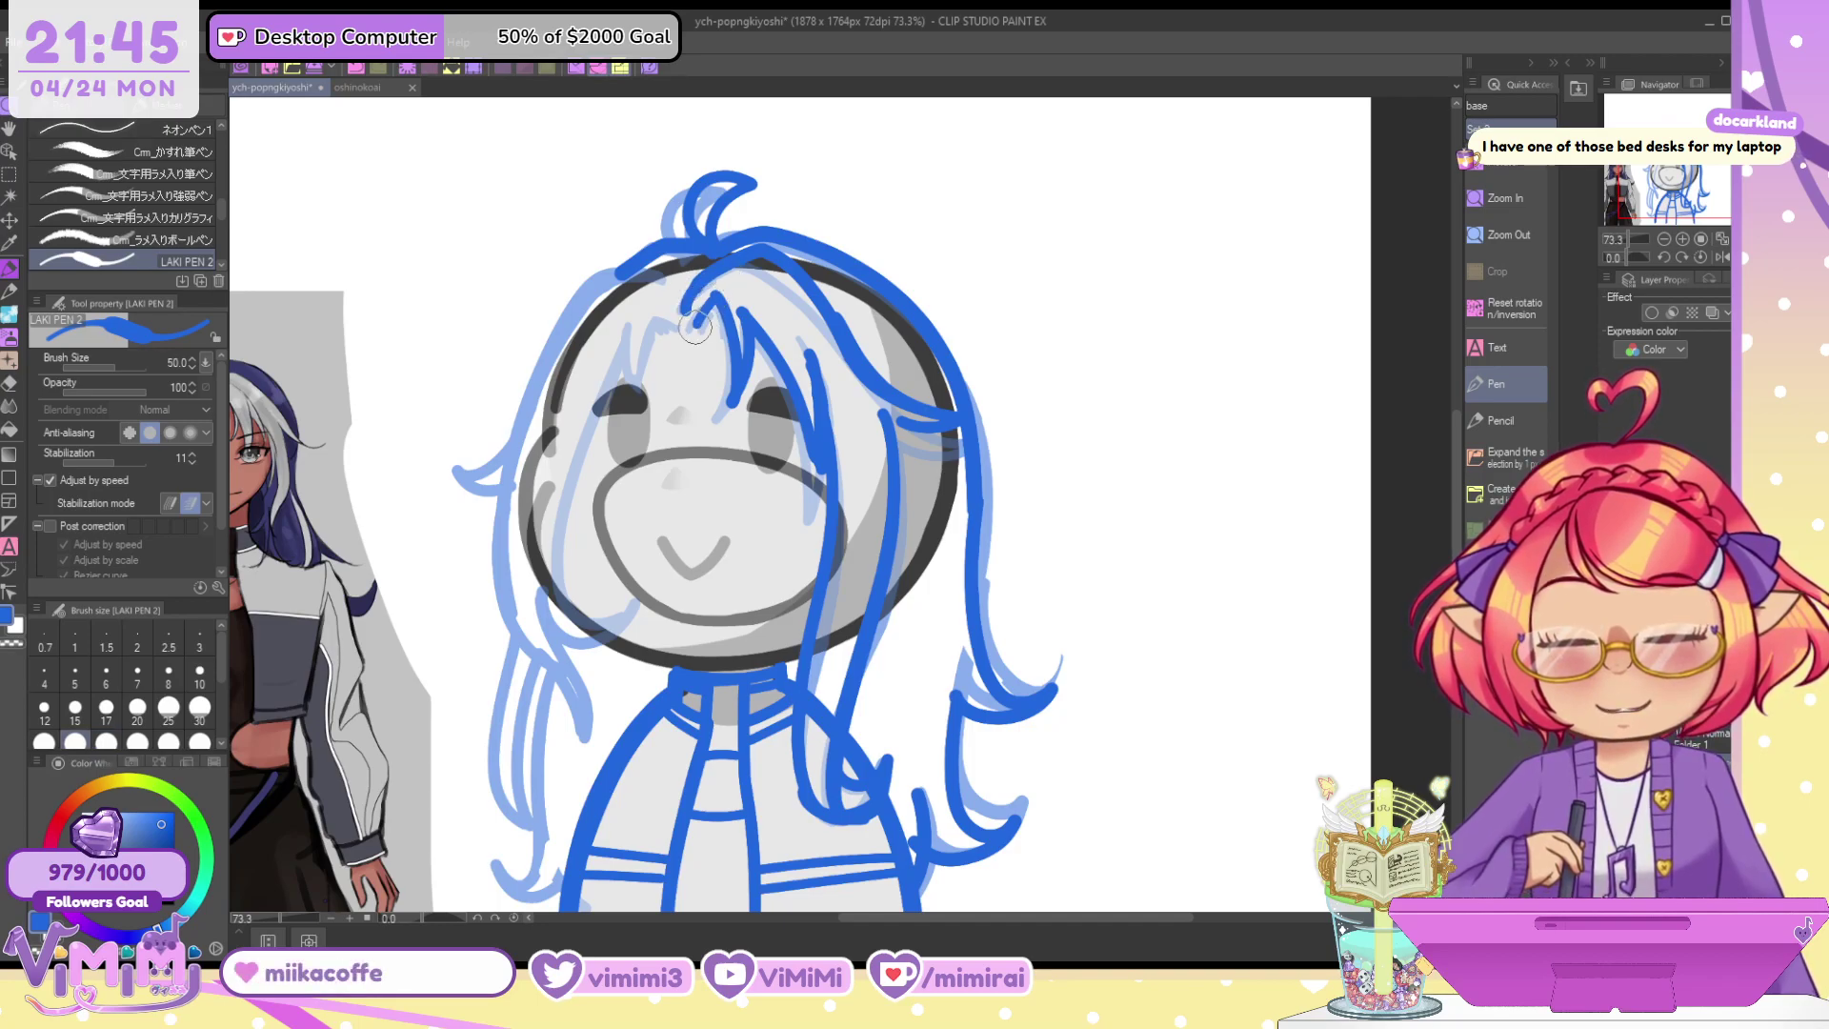
key("bracketright")
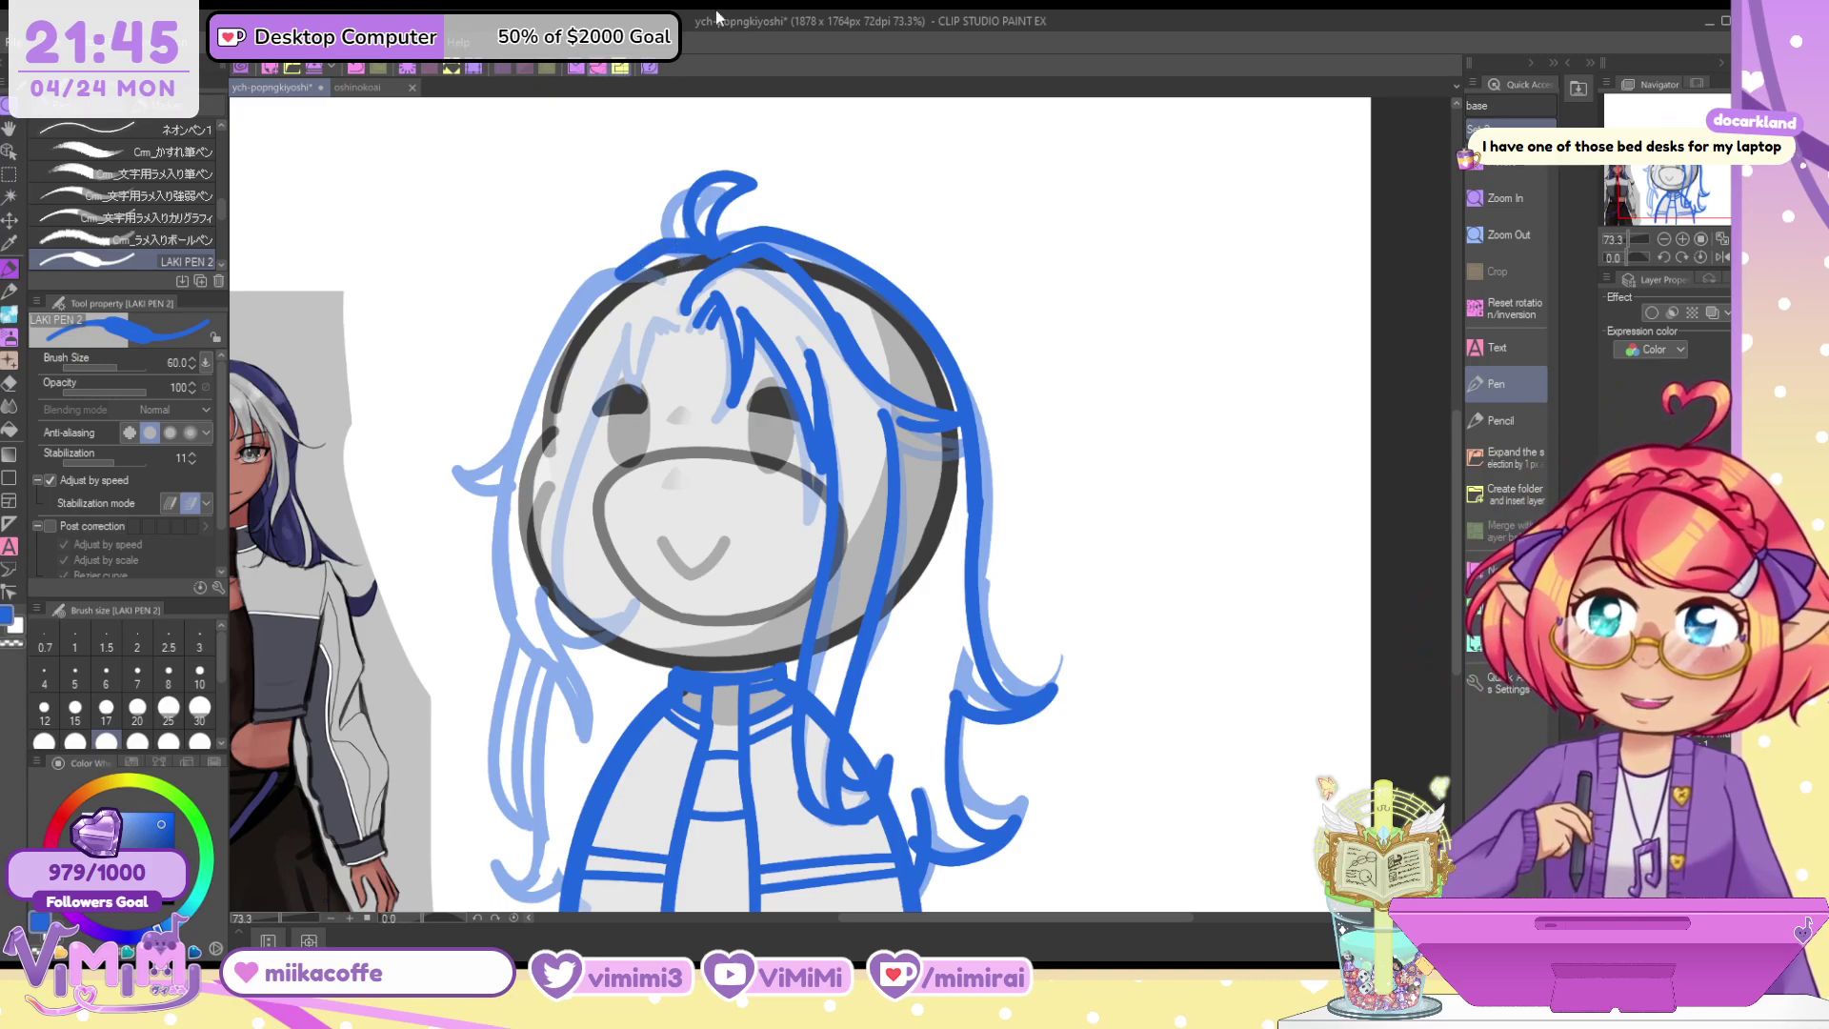
mouse_move(670, 312)
left_mouse_down()
mouse_move(634, 333)
mouse_move(617, 392)
left_mouse_up()
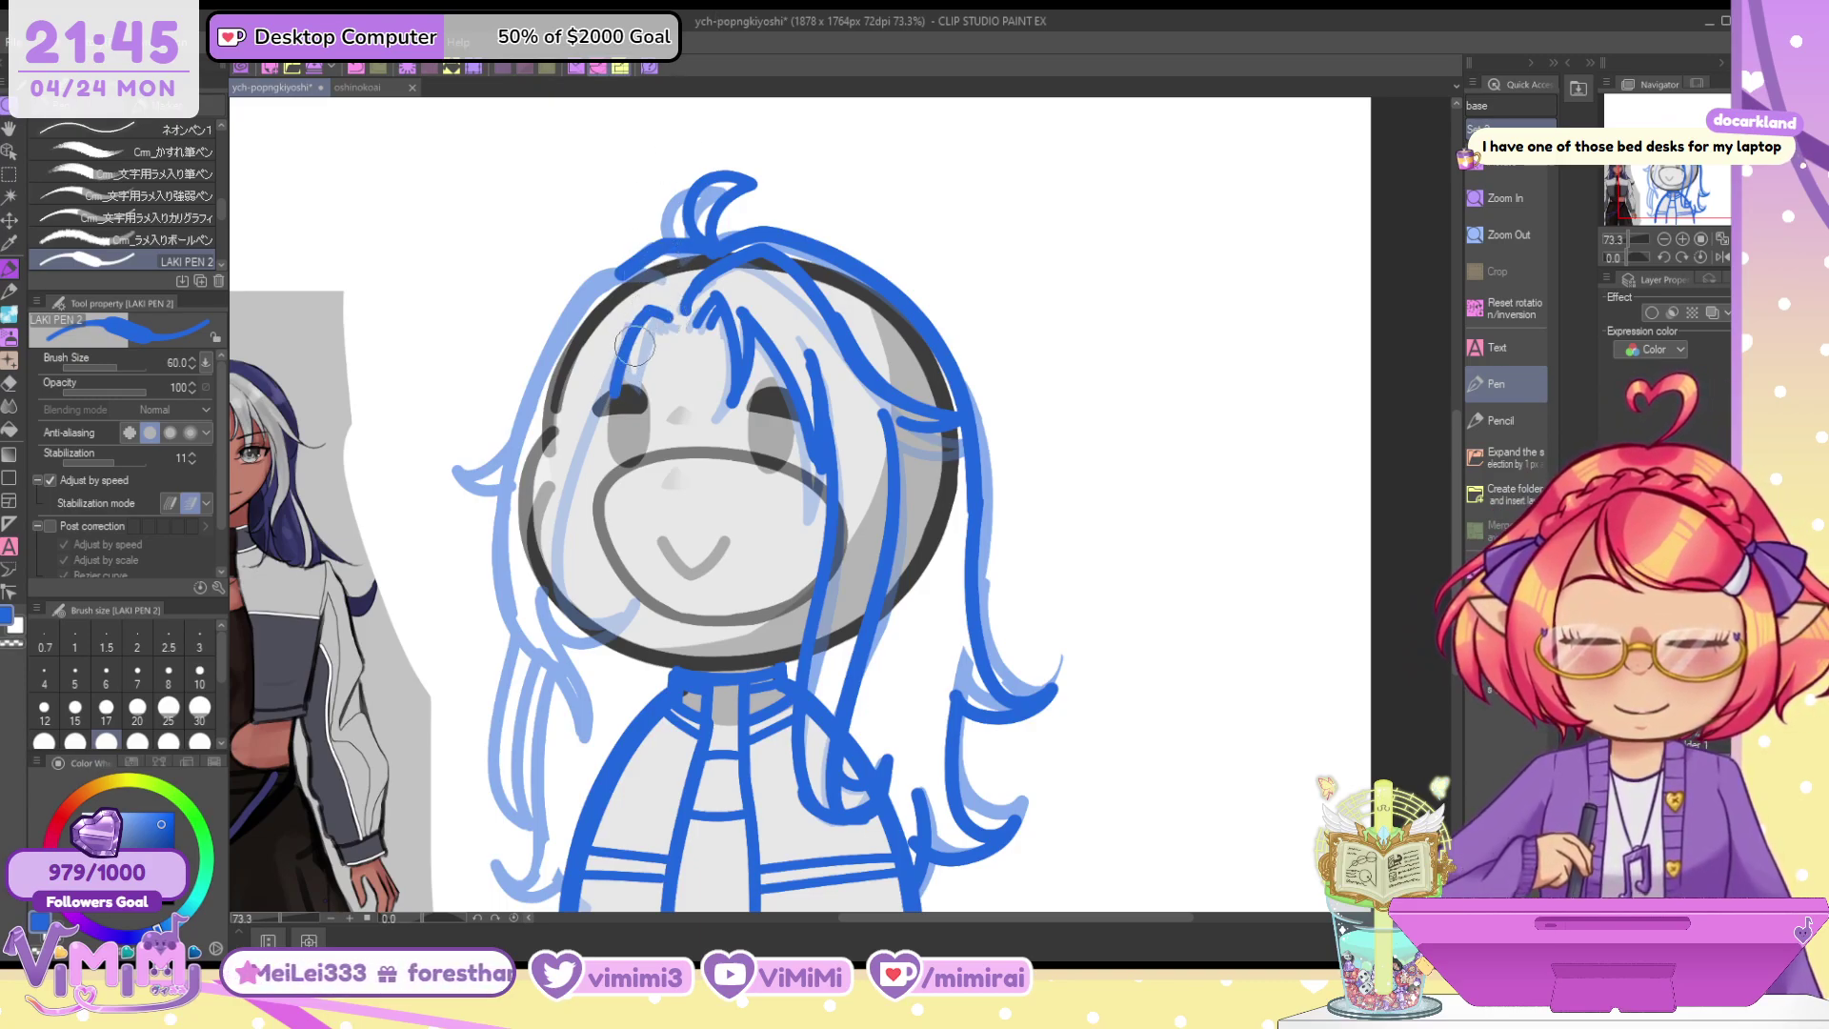
key("ctrl+z")
mouse_move(671, 320)
left_mouse_down()
mouse_move(633, 373)
mouse_move(632, 317)
mouse_move(629, 381)
left_mouse_up()
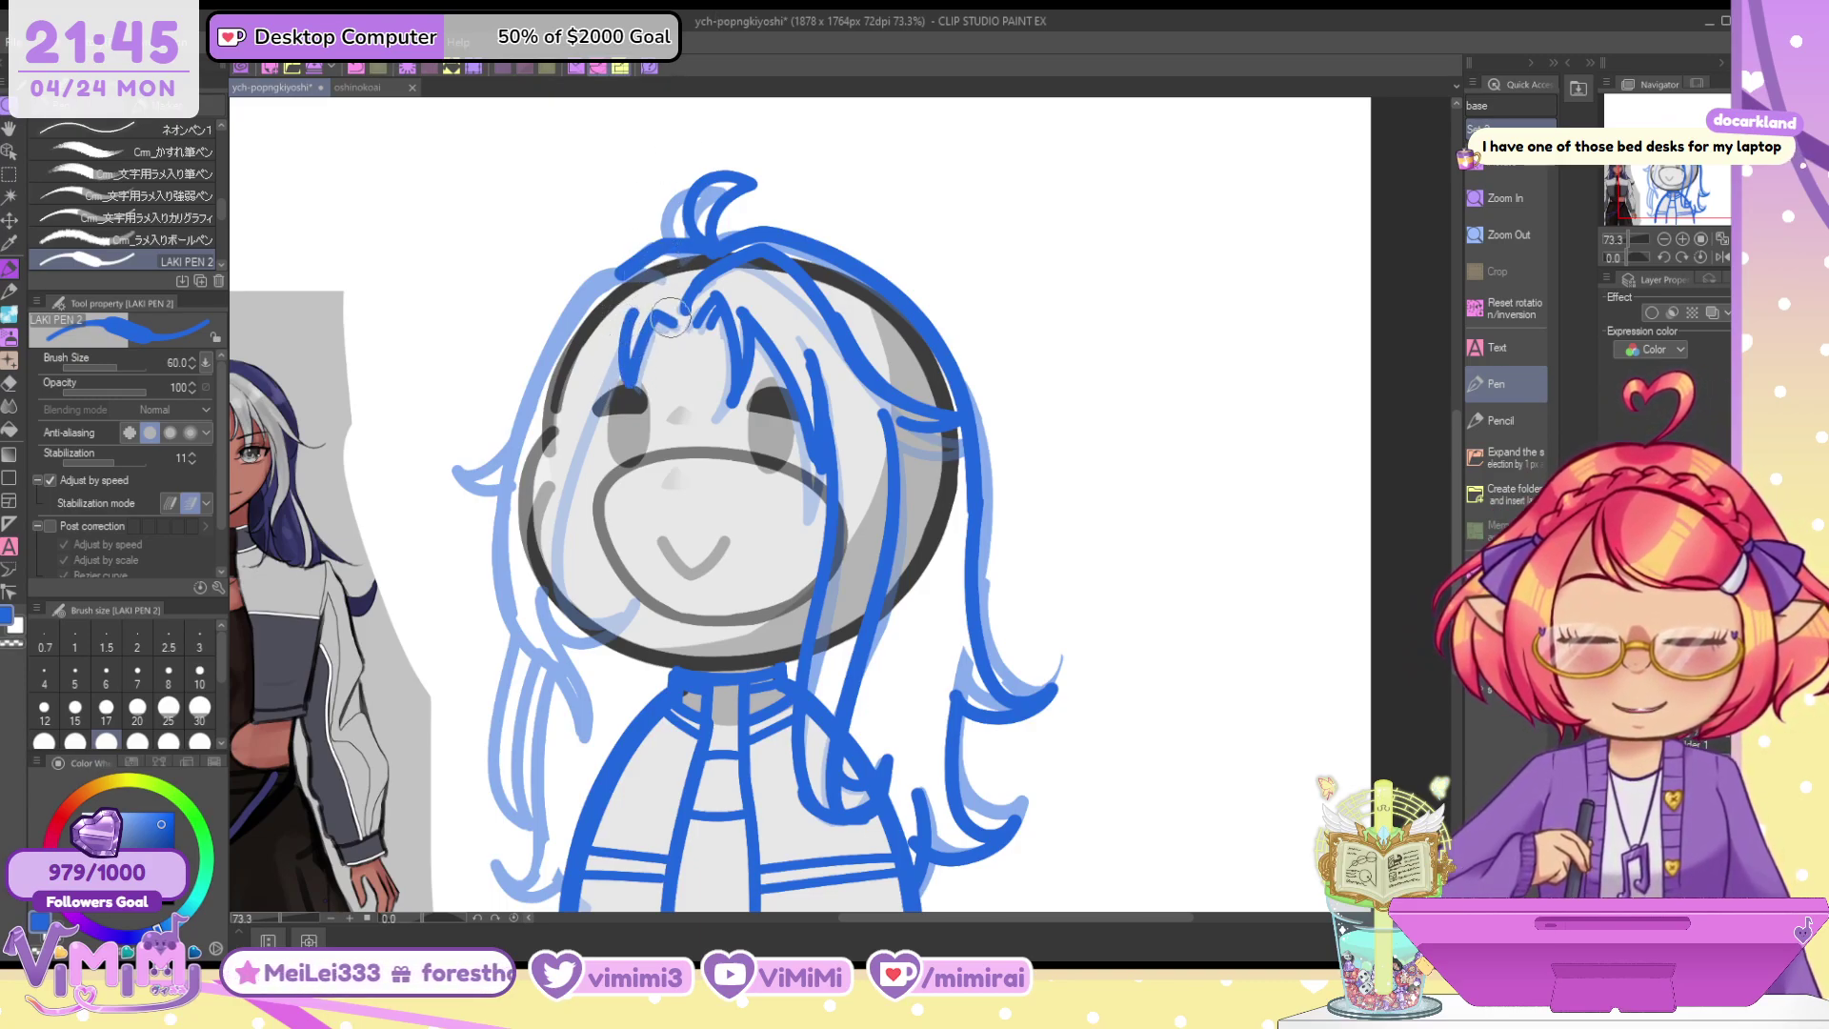
key("ctrl+z")
key("ctrl+z")
Draw the long left face lock from the bangs down past the eye, curving inward to a tip below the cheek
mouse_move(673, 313)
left_mouse_down()
mouse_move(624, 360)
mouse_move(595, 627)
left_mouse_up()
key("ctrl+z")
mouse_move(621, 322)
left_mouse_down()
mouse_move(627, 632)
mouse_move(598, 557)
mouse_move(573, 605)
mouse_move(562, 584)
mouse_move(599, 637)
mouse_move(605, 571)
left_mouse_up()
key("ctrl+z")
key("ctrl+z")
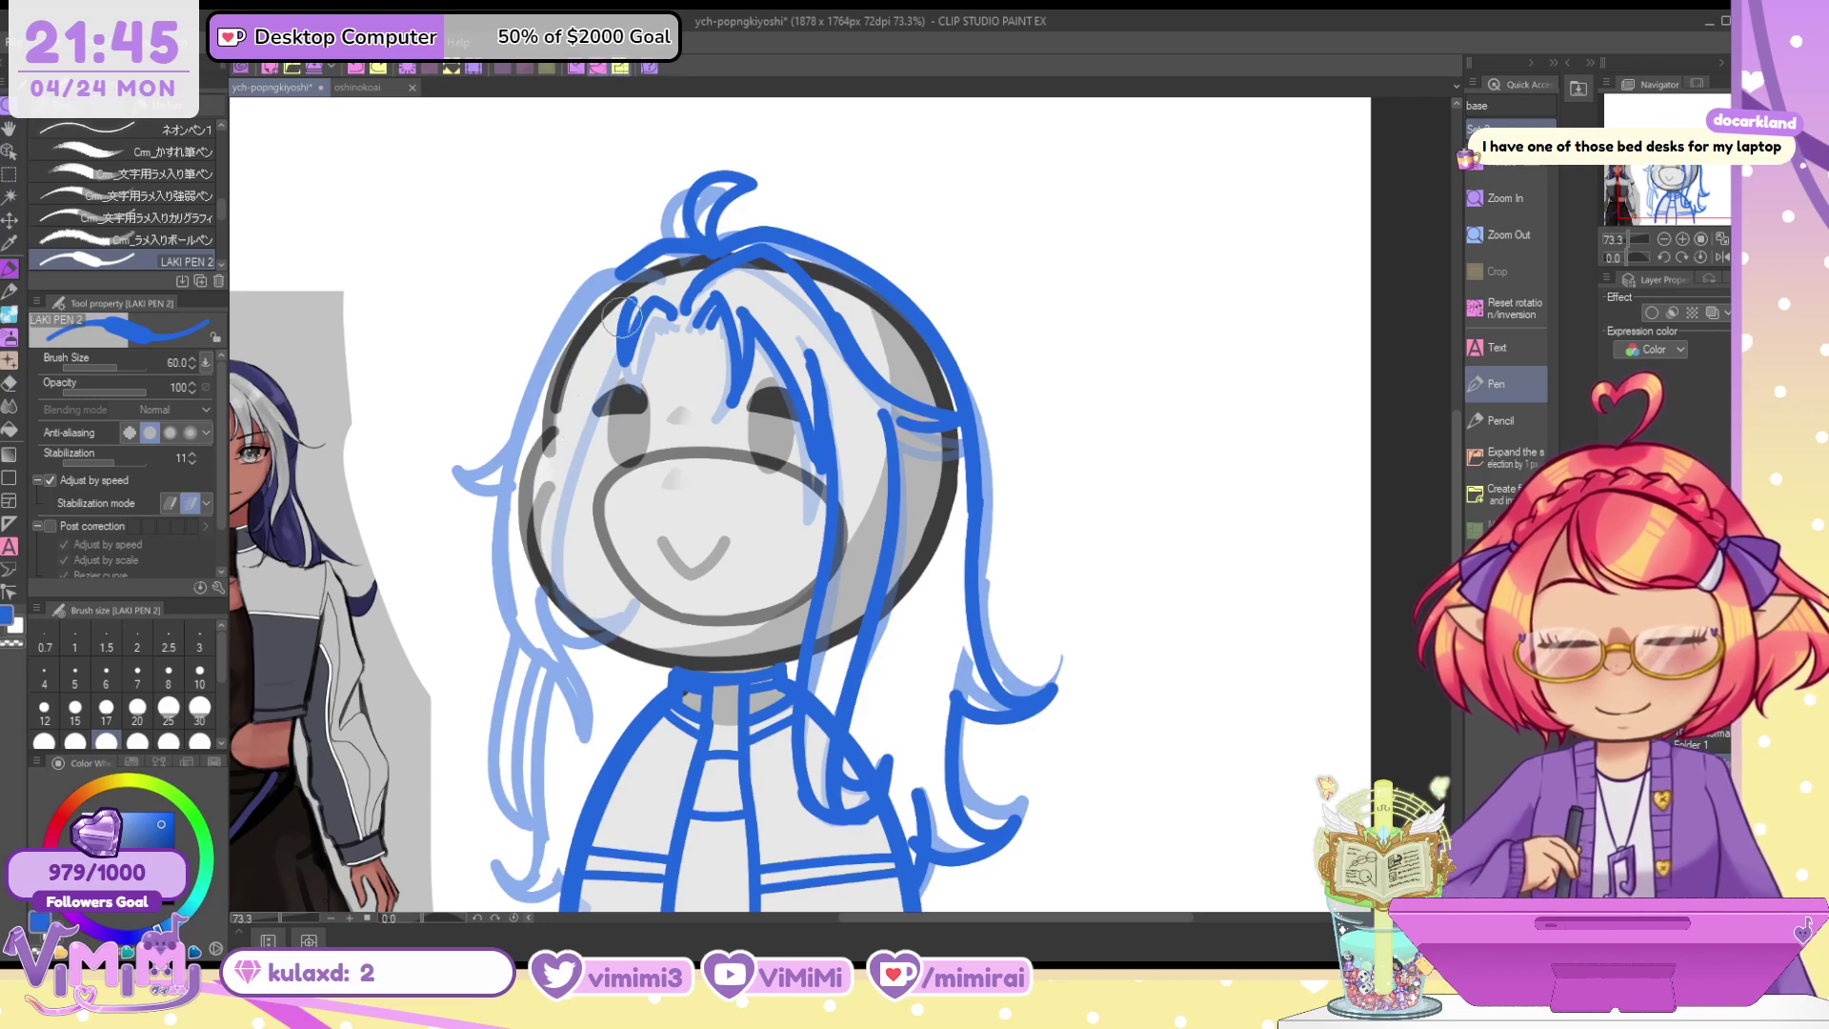
mouse_move(624, 314)
left_mouse_down()
mouse_move(572, 610)
mouse_move(610, 629)
mouse_move(627, 582)
left_mouse_up()
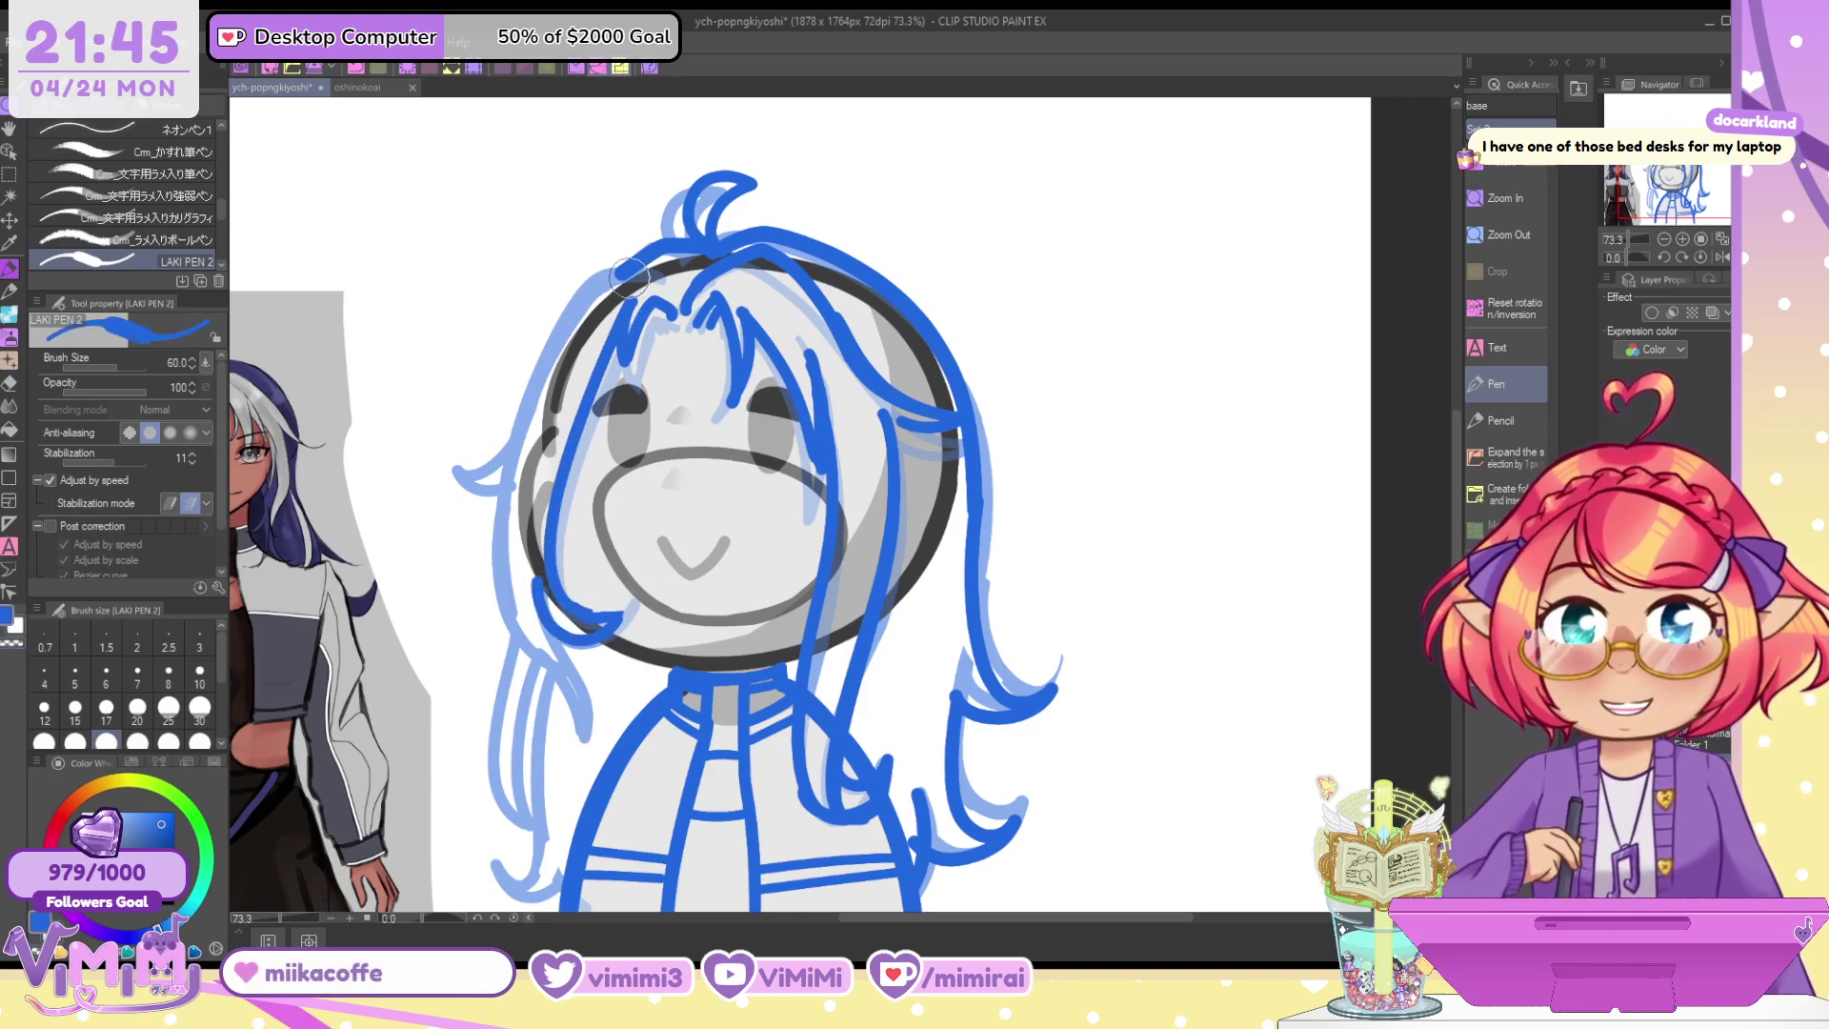
Draw the left hair outline from the crown down past the cheek, ending in a pointed lock above the shoulder
left_click_drag(629, 277, 544, 358)
key("ctrl+z")
mouse_move(664, 266)
left_mouse_down()
mouse_move(549, 351)
mouse_move(657, 278)
mouse_move(595, 285)
mouse_move(529, 386)
mouse_move(562, 676)
left_mouse_up()
key("c")
mouse_move(543, 390)
left_mouse_down()
mouse_move(498, 579)
mouse_move(575, 713)
left_mouse_up()
left_click_drag(527, 653, 575, 756)
left_click_drag(558, 640, 586, 682)
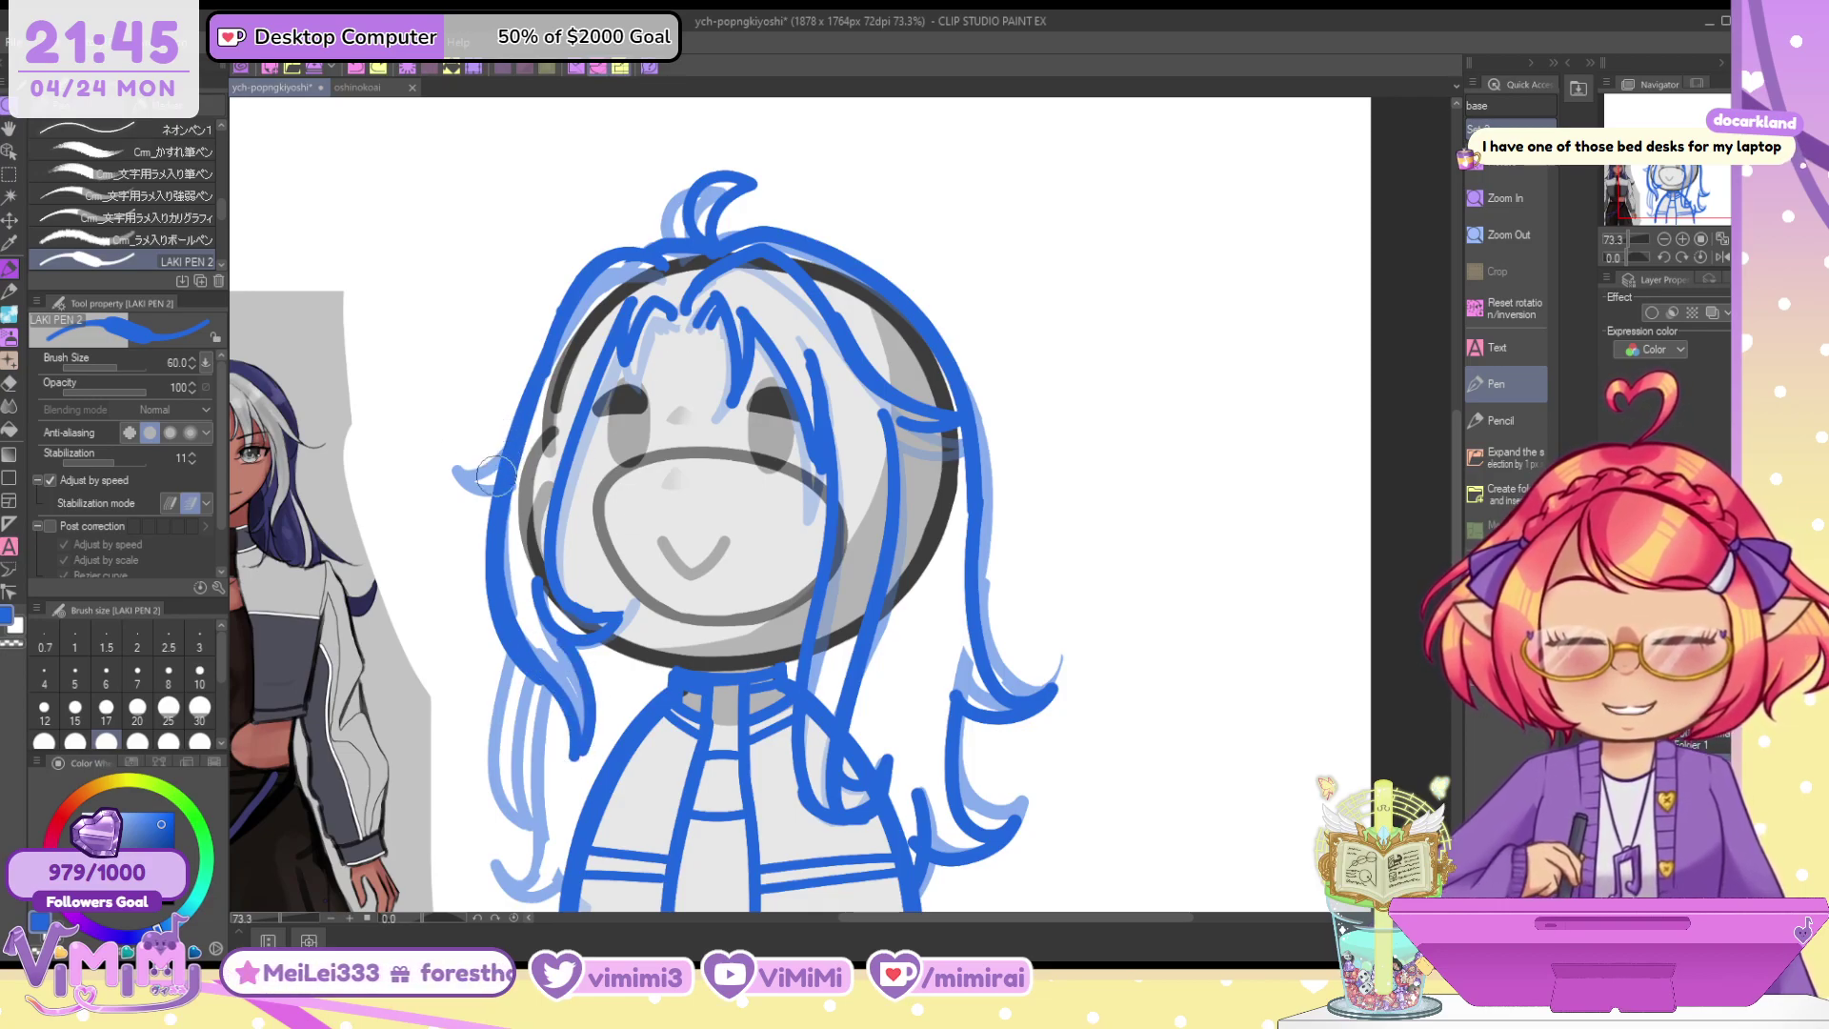
Add the outward flick beside the left cheek and draw the outer left lock hanging down beside the shoulder
mouse_move(505, 462)
left_mouse_down()
mouse_move(449, 500)
mouse_move(489, 523)
left_mouse_up()
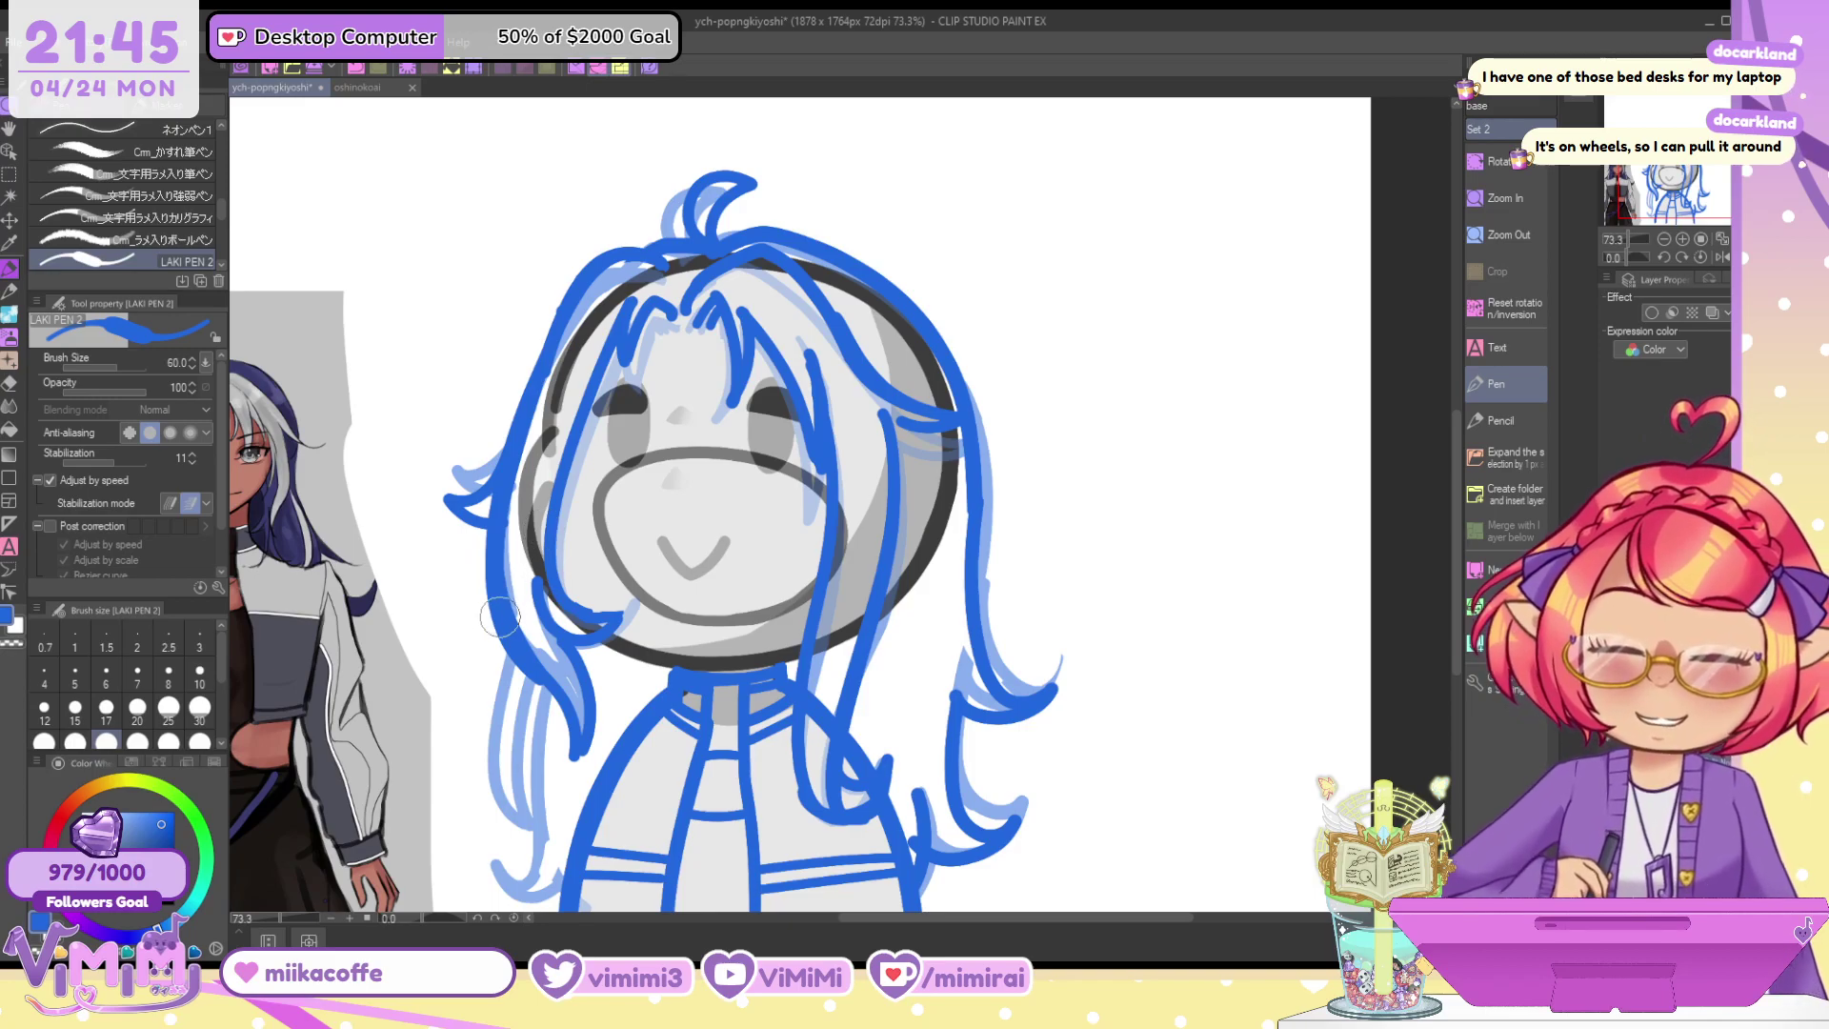
key("c")
key("c")
mouse_move(483, 602)
left_mouse_down()
mouse_move(557, 698)
mouse_move(562, 669)
mouse_move(521, 671)
mouse_move(522, 642)
mouse_move(526, 815)
left_mouse_up()
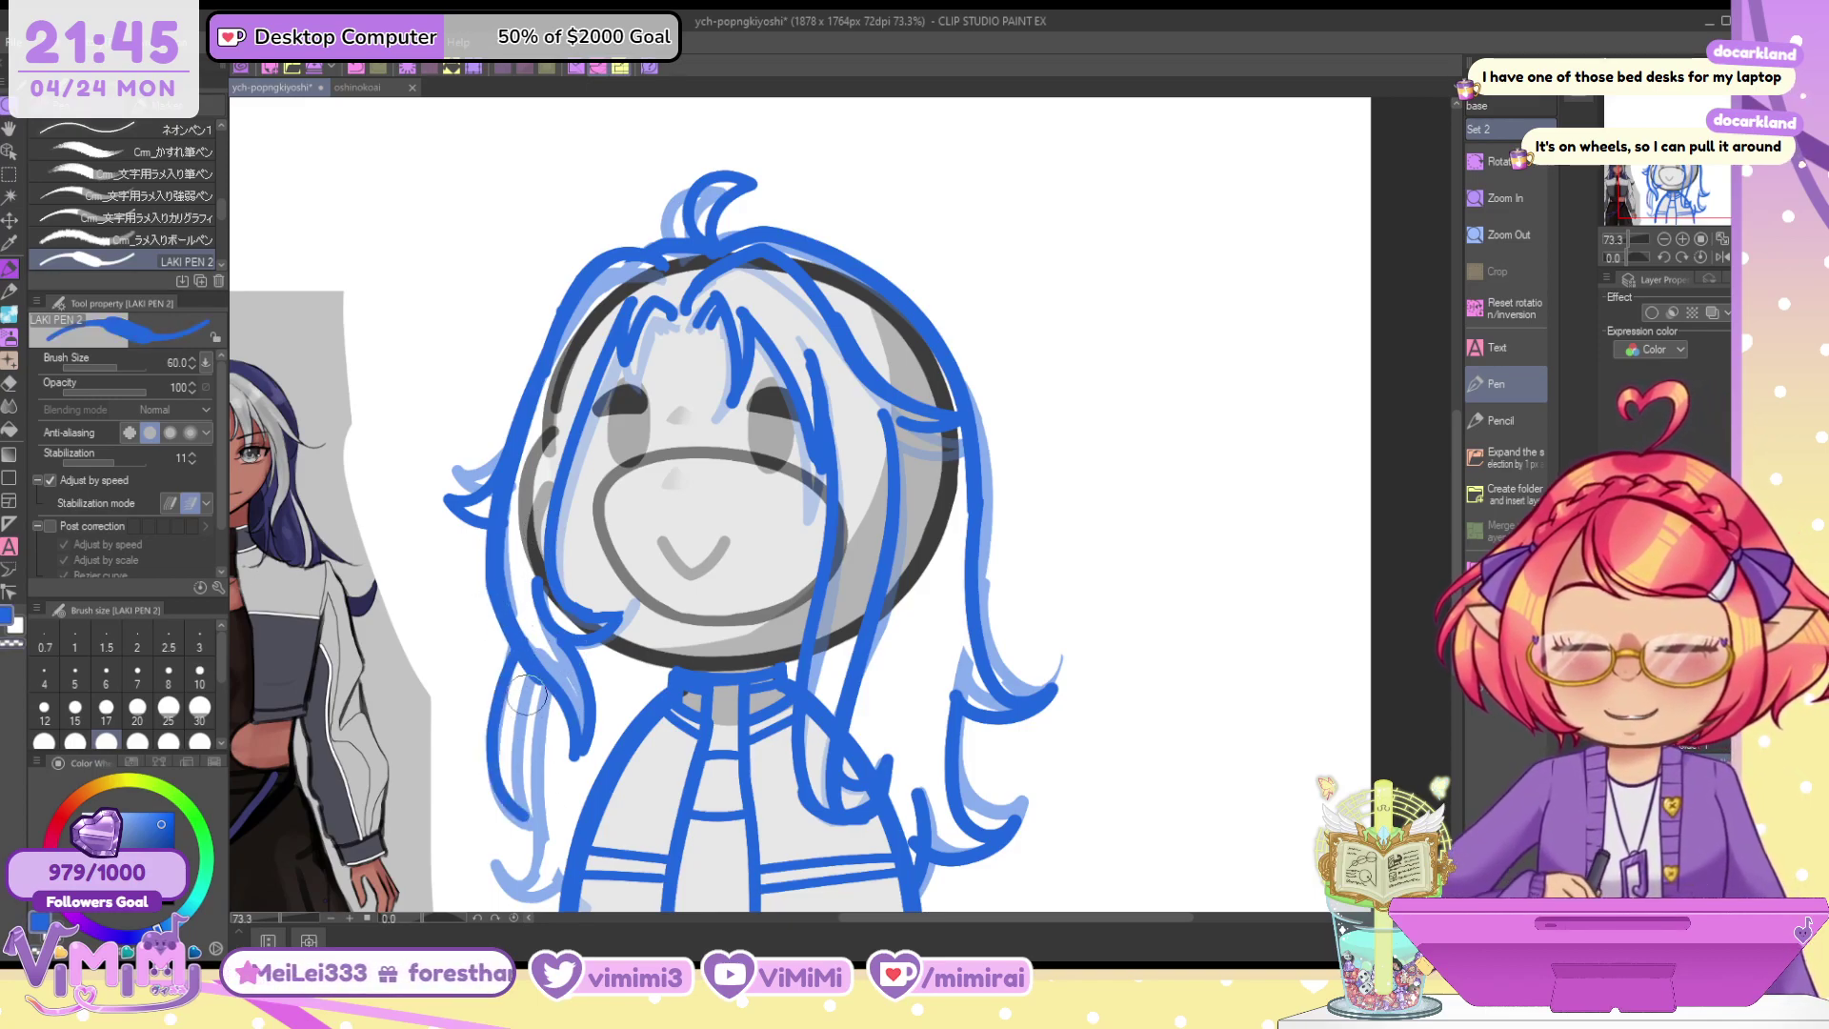
left_click_drag(527, 694, 532, 783)
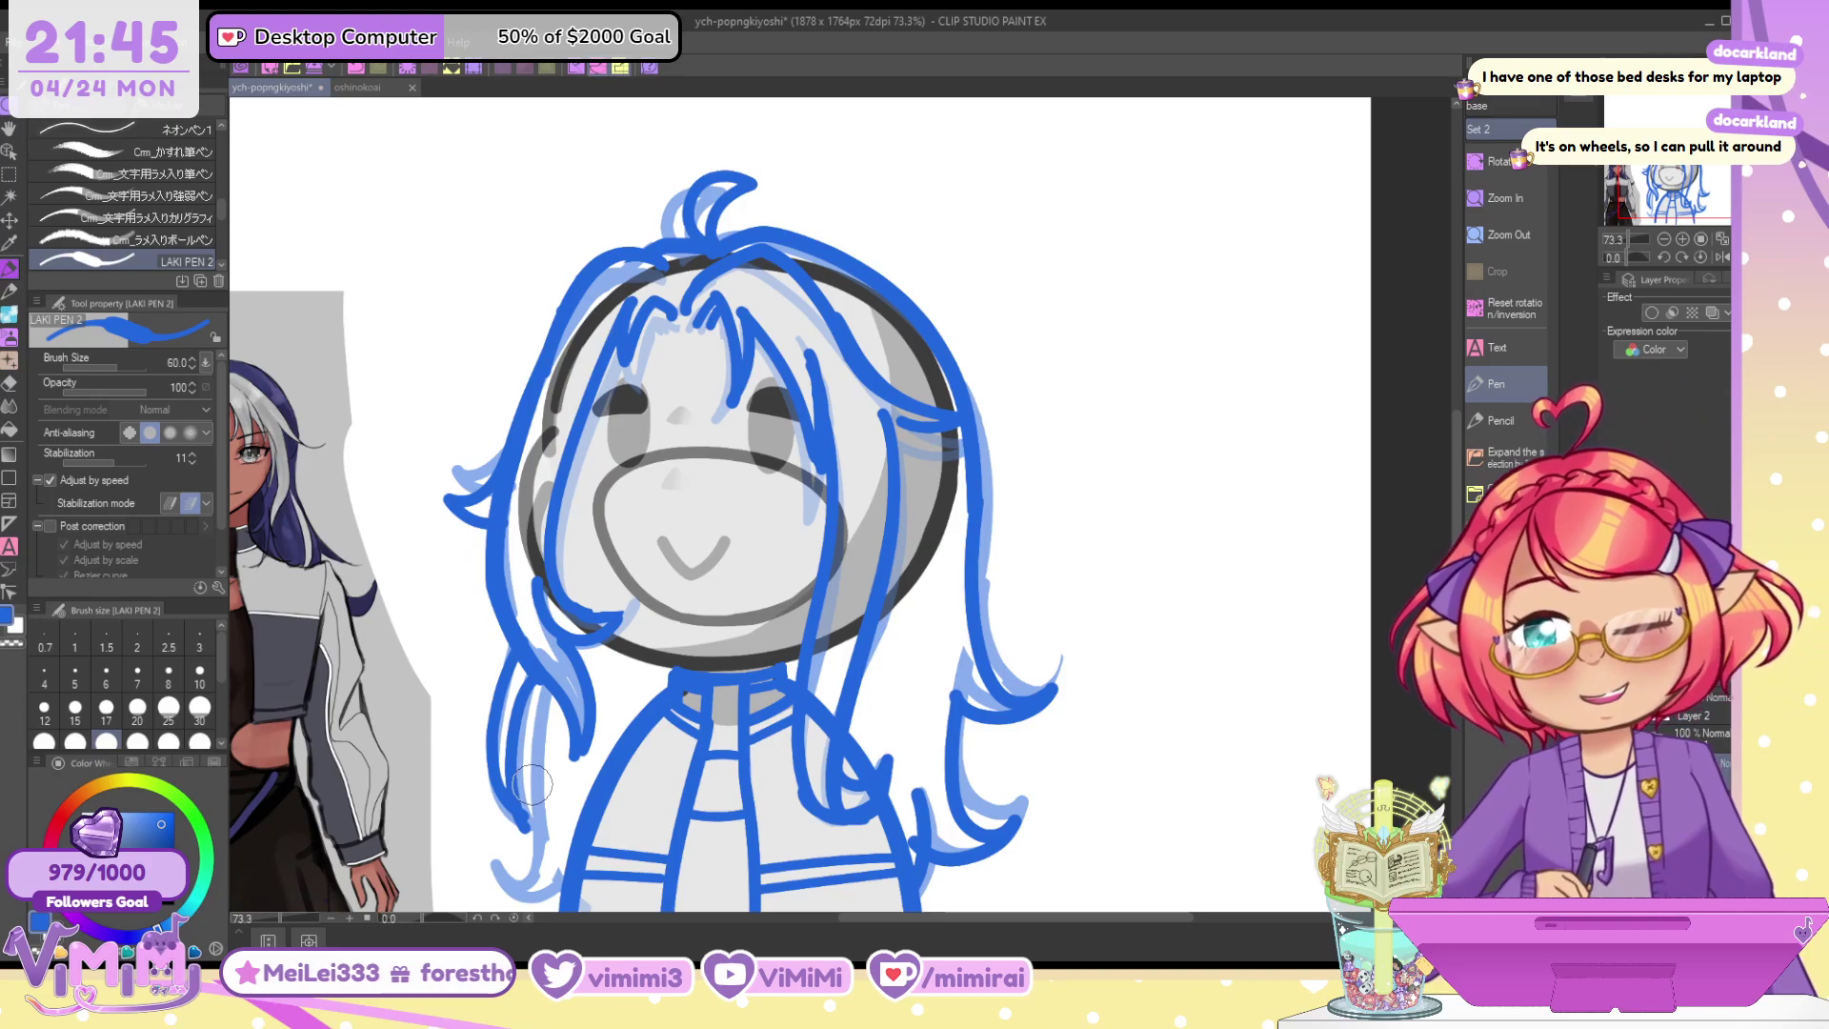
mouse_move(560, 666)
left_mouse_down()
mouse_move(539, 857)
mouse_move(519, 871)
left_mouse_up()
key("ctrl+z")
Draw the lowest left hair lock down beside the sleeve, finishing it with a hooked, curled end
left_click_drag(919, 494, 952, 395)
left_click_drag(574, 592, 541, 771)
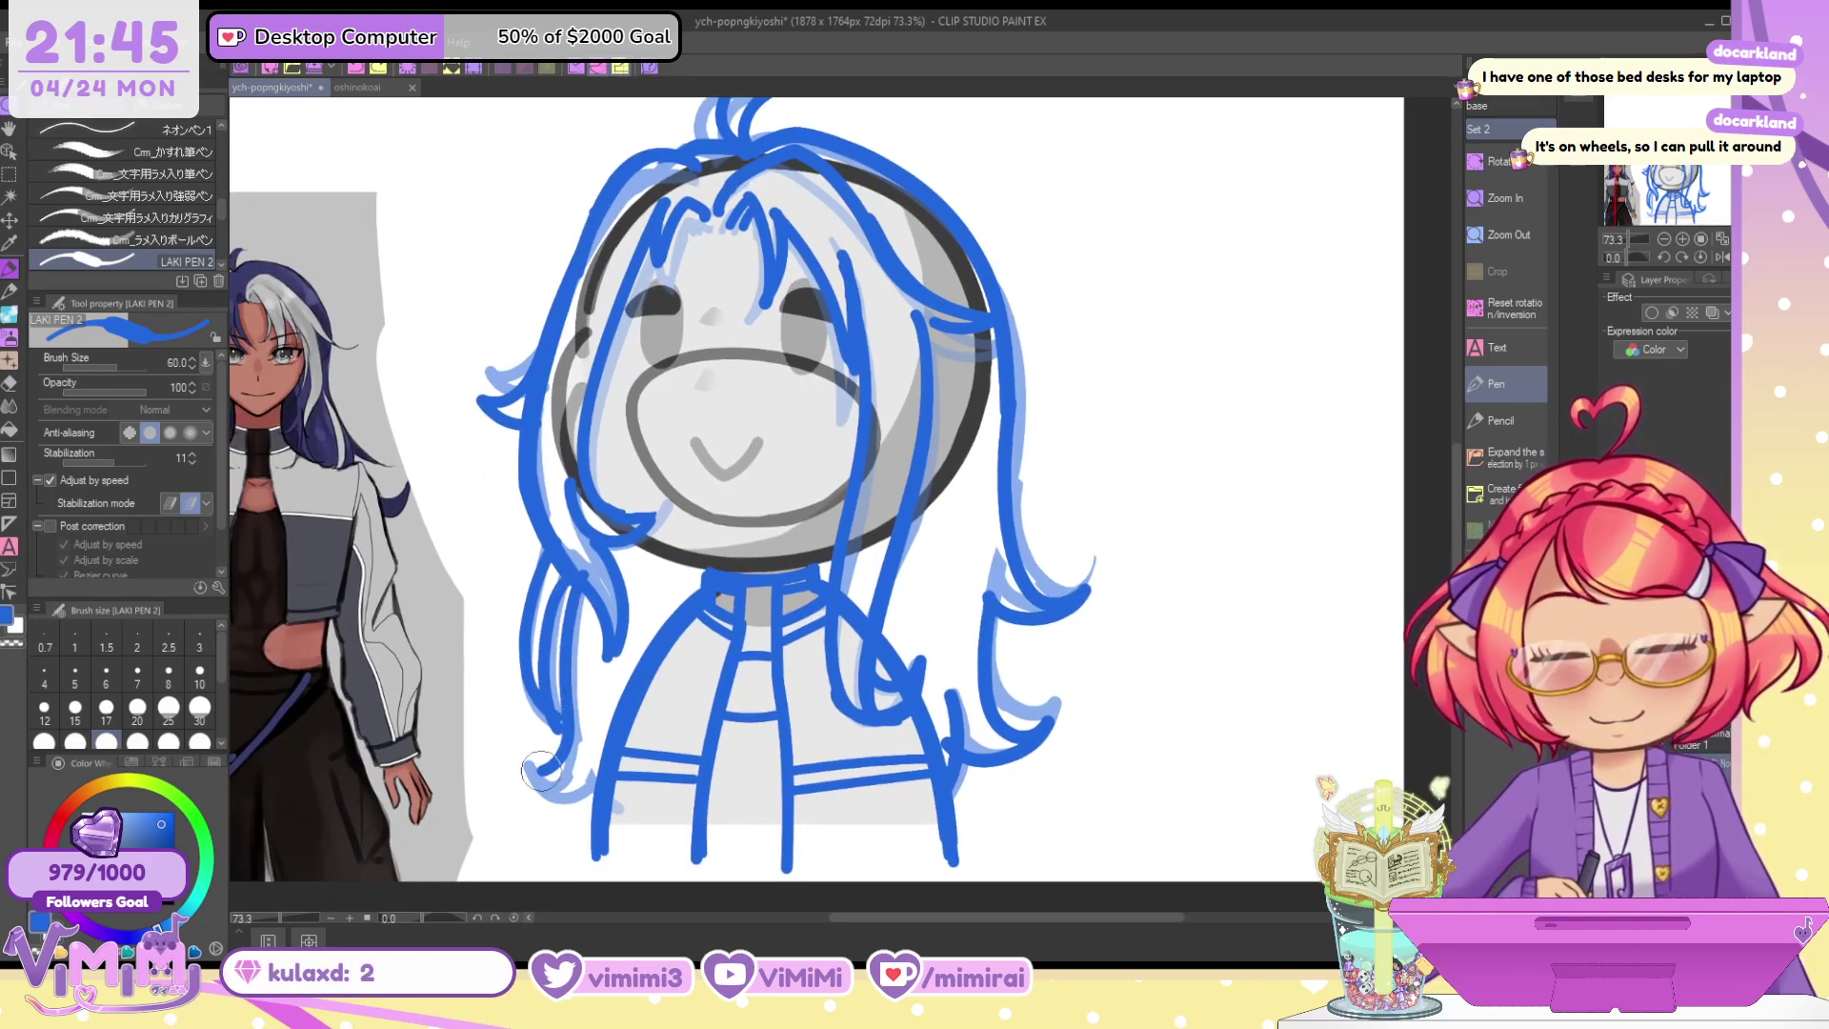
key("ctrl+z")
mouse_move(577, 581)
left_mouse_down()
mouse_move(568, 742)
mouse_move(527, 774)
left_mouse_up()
left_click_drag(527, 775, 592, 800)
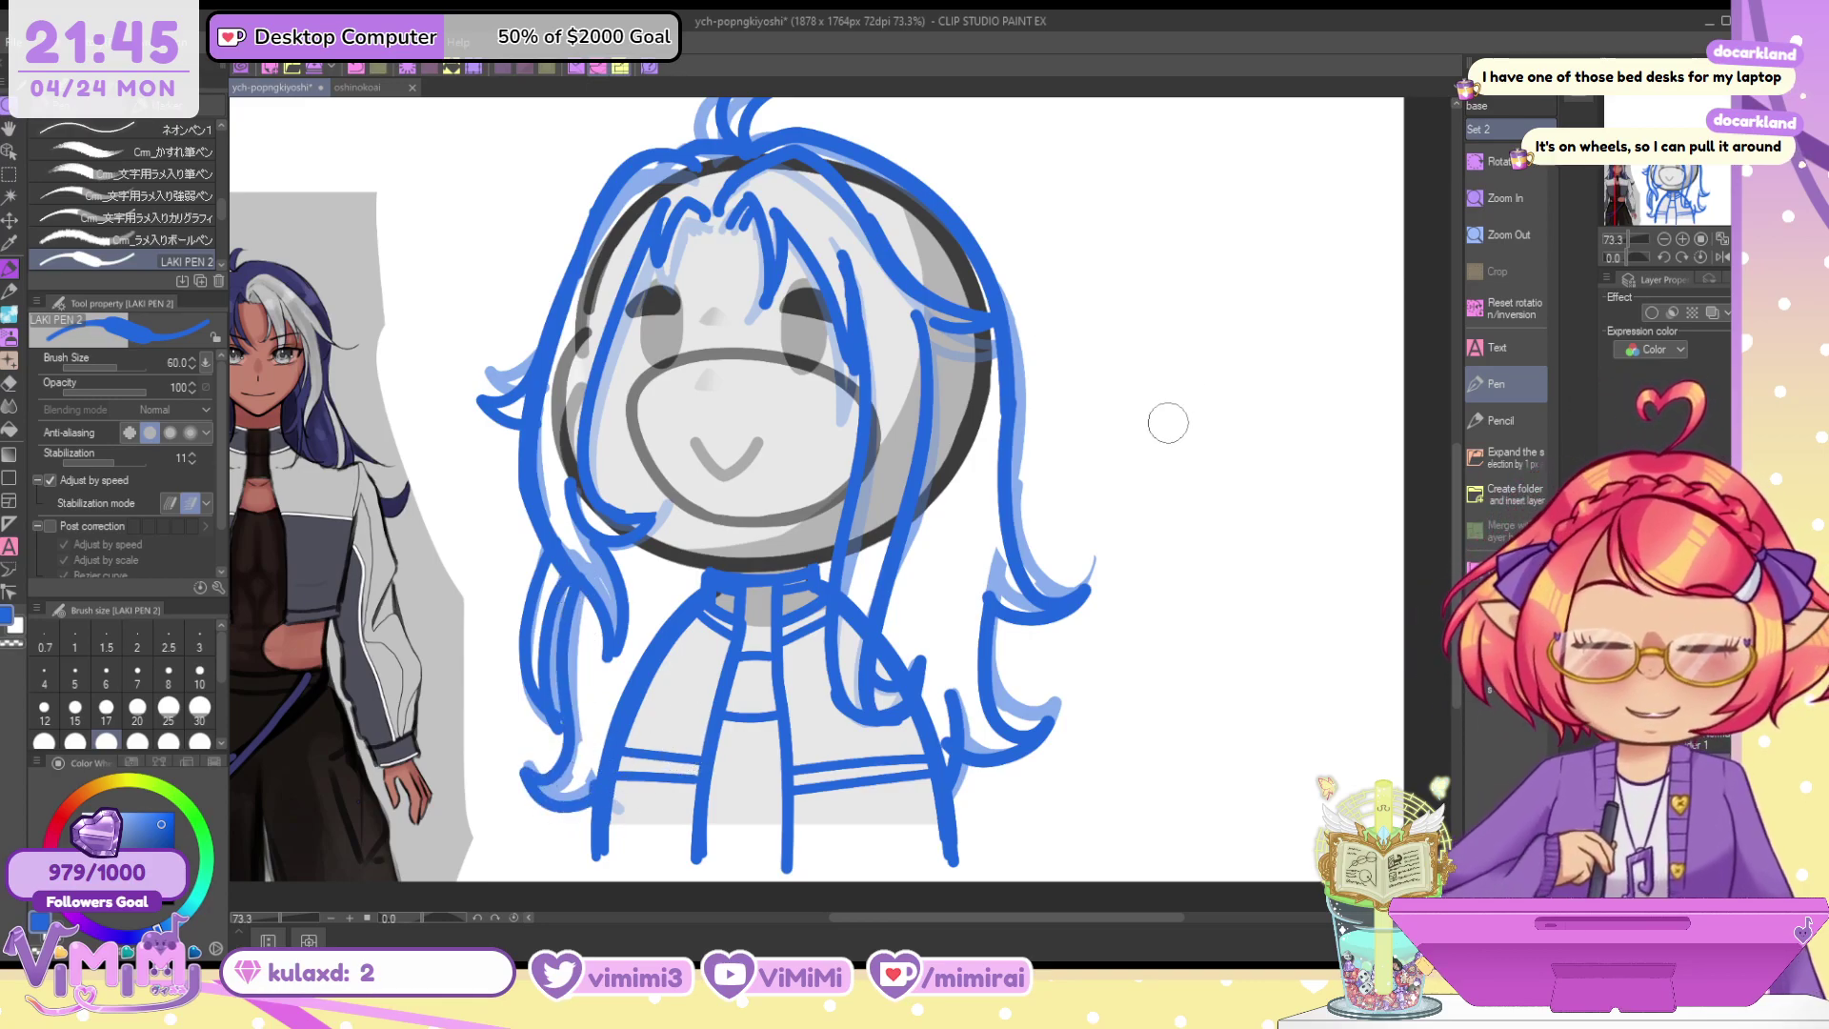
left_click_drag(1013, 612, 1094, 574)
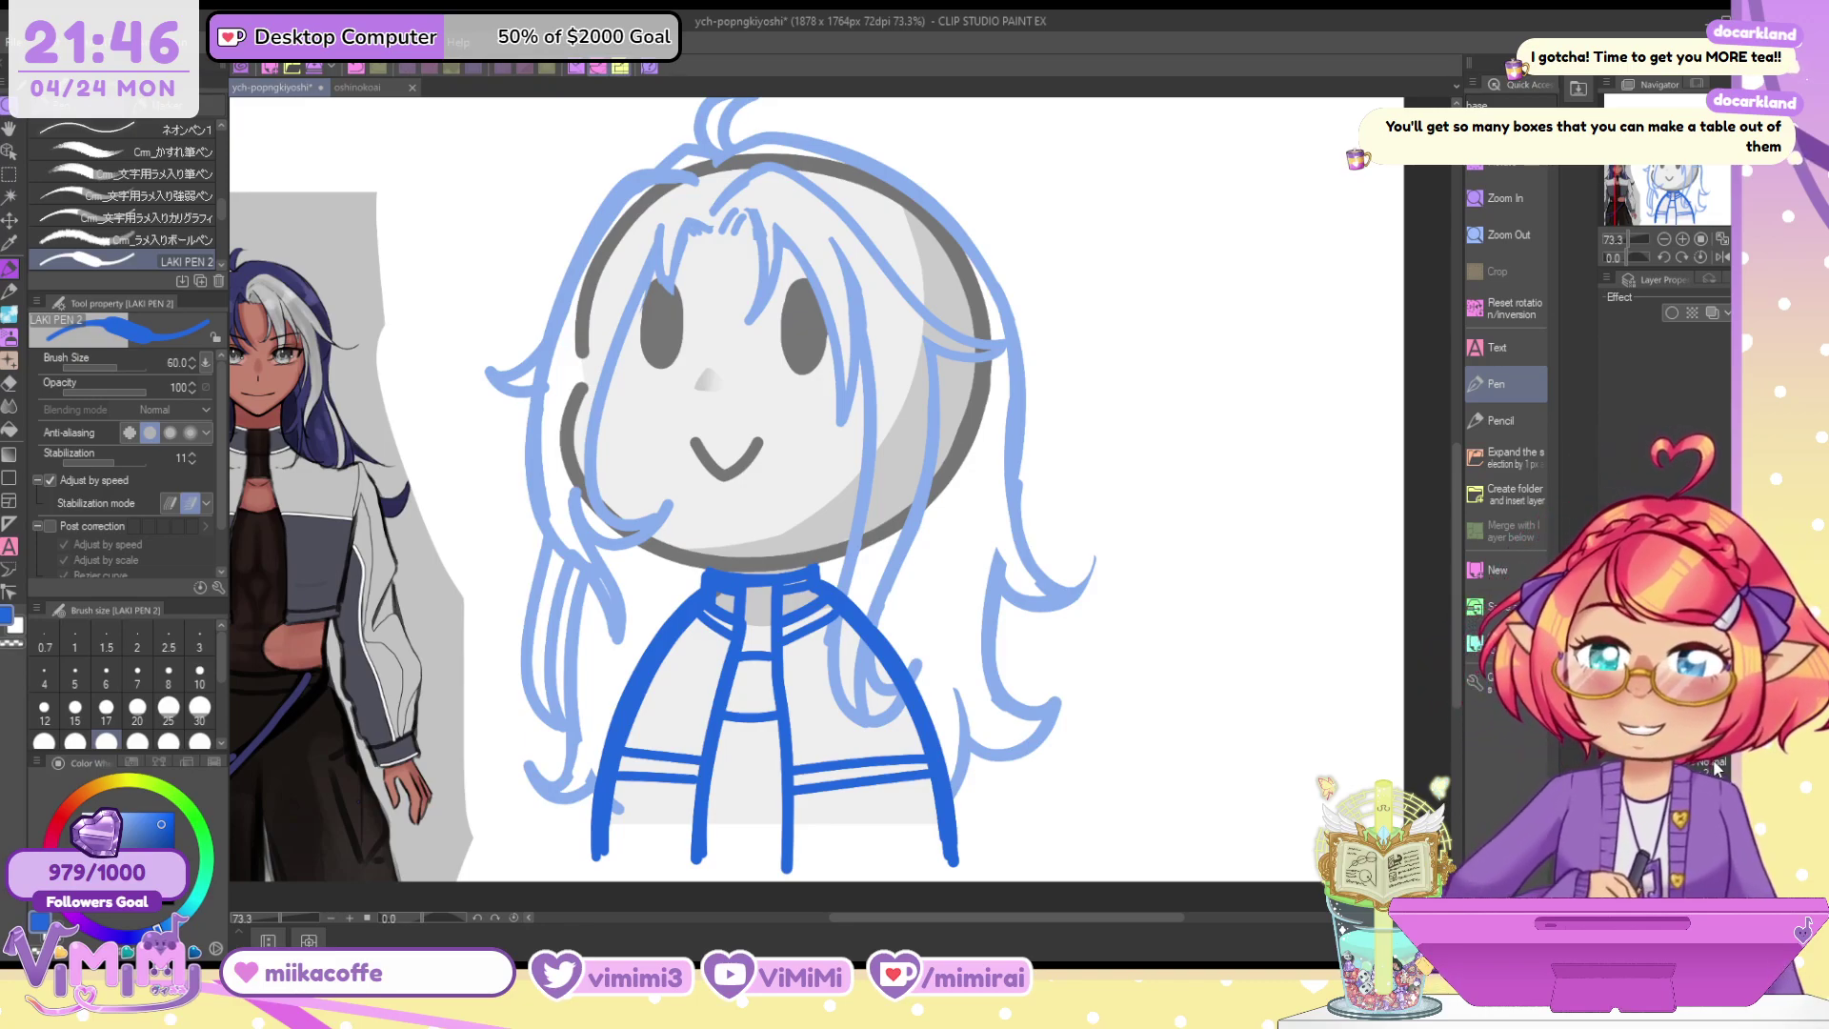
Add a new layer over the faded first-pose sketch and ink the jacket collar's top edge in black at brush size 60
left_click(1713, 767)
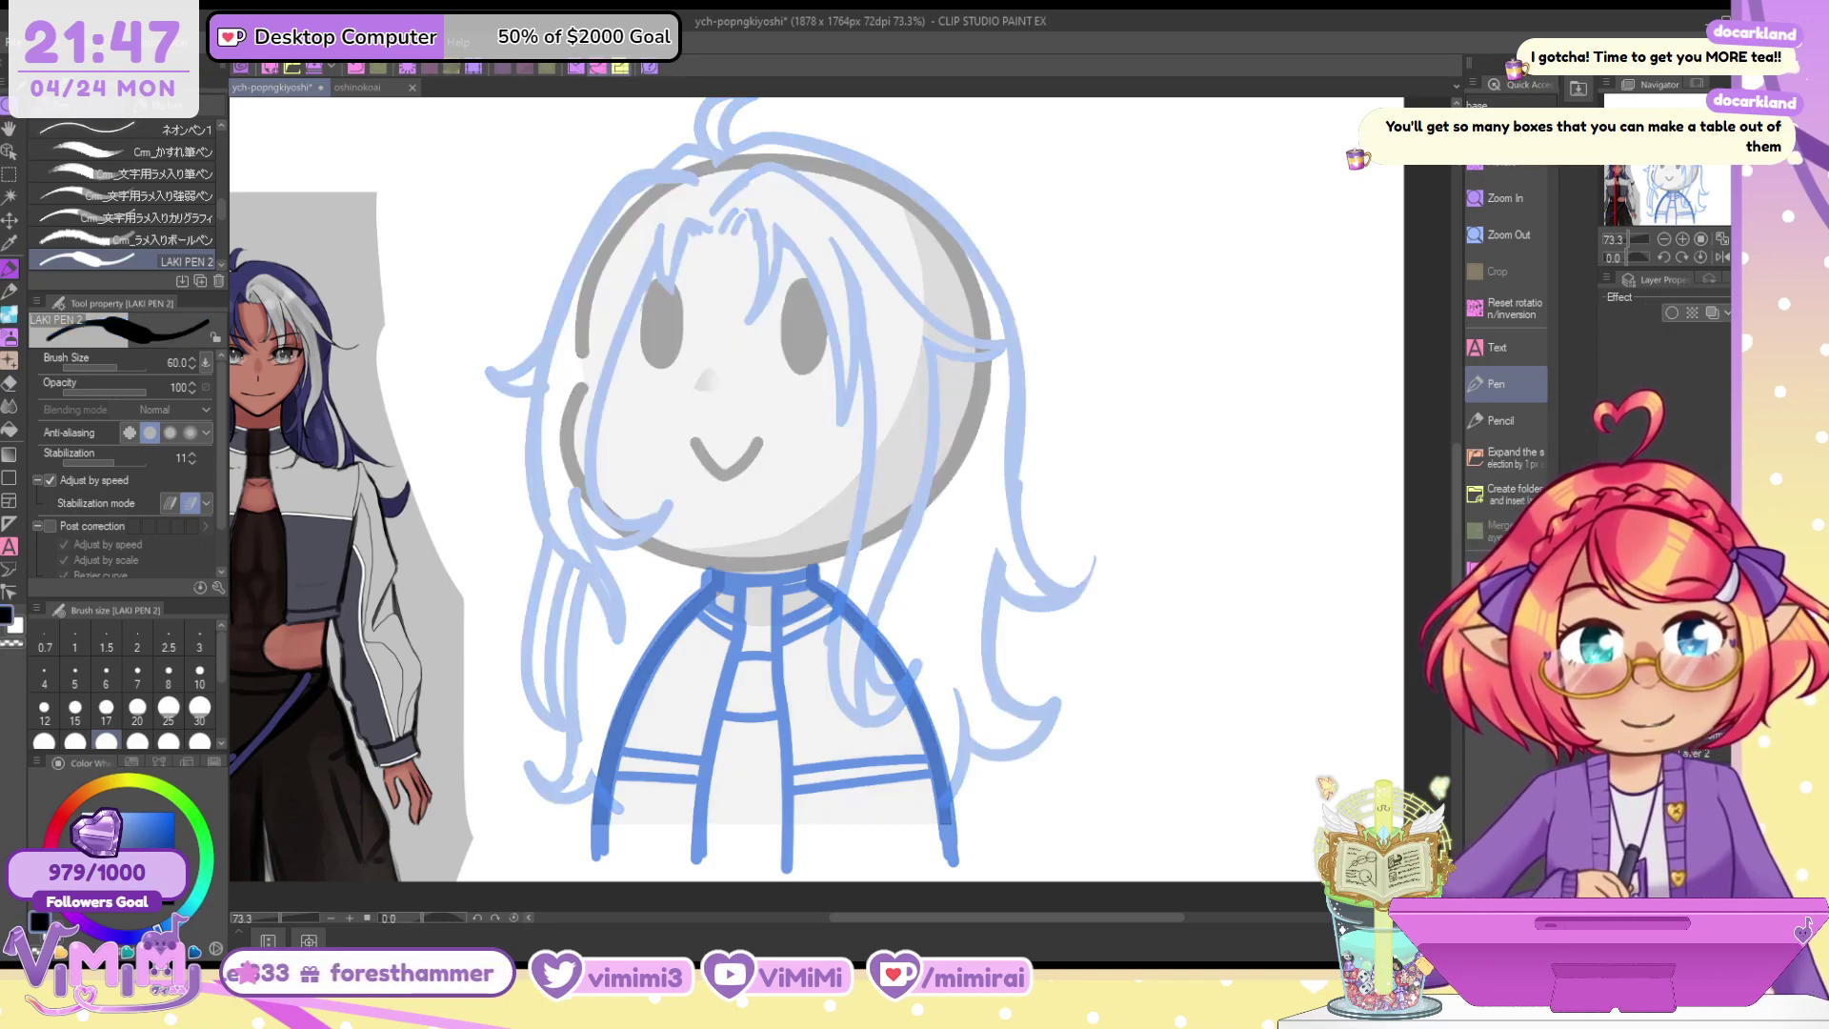
key("ctrl+shift+n")
scroll(747, 597, "up", 3)
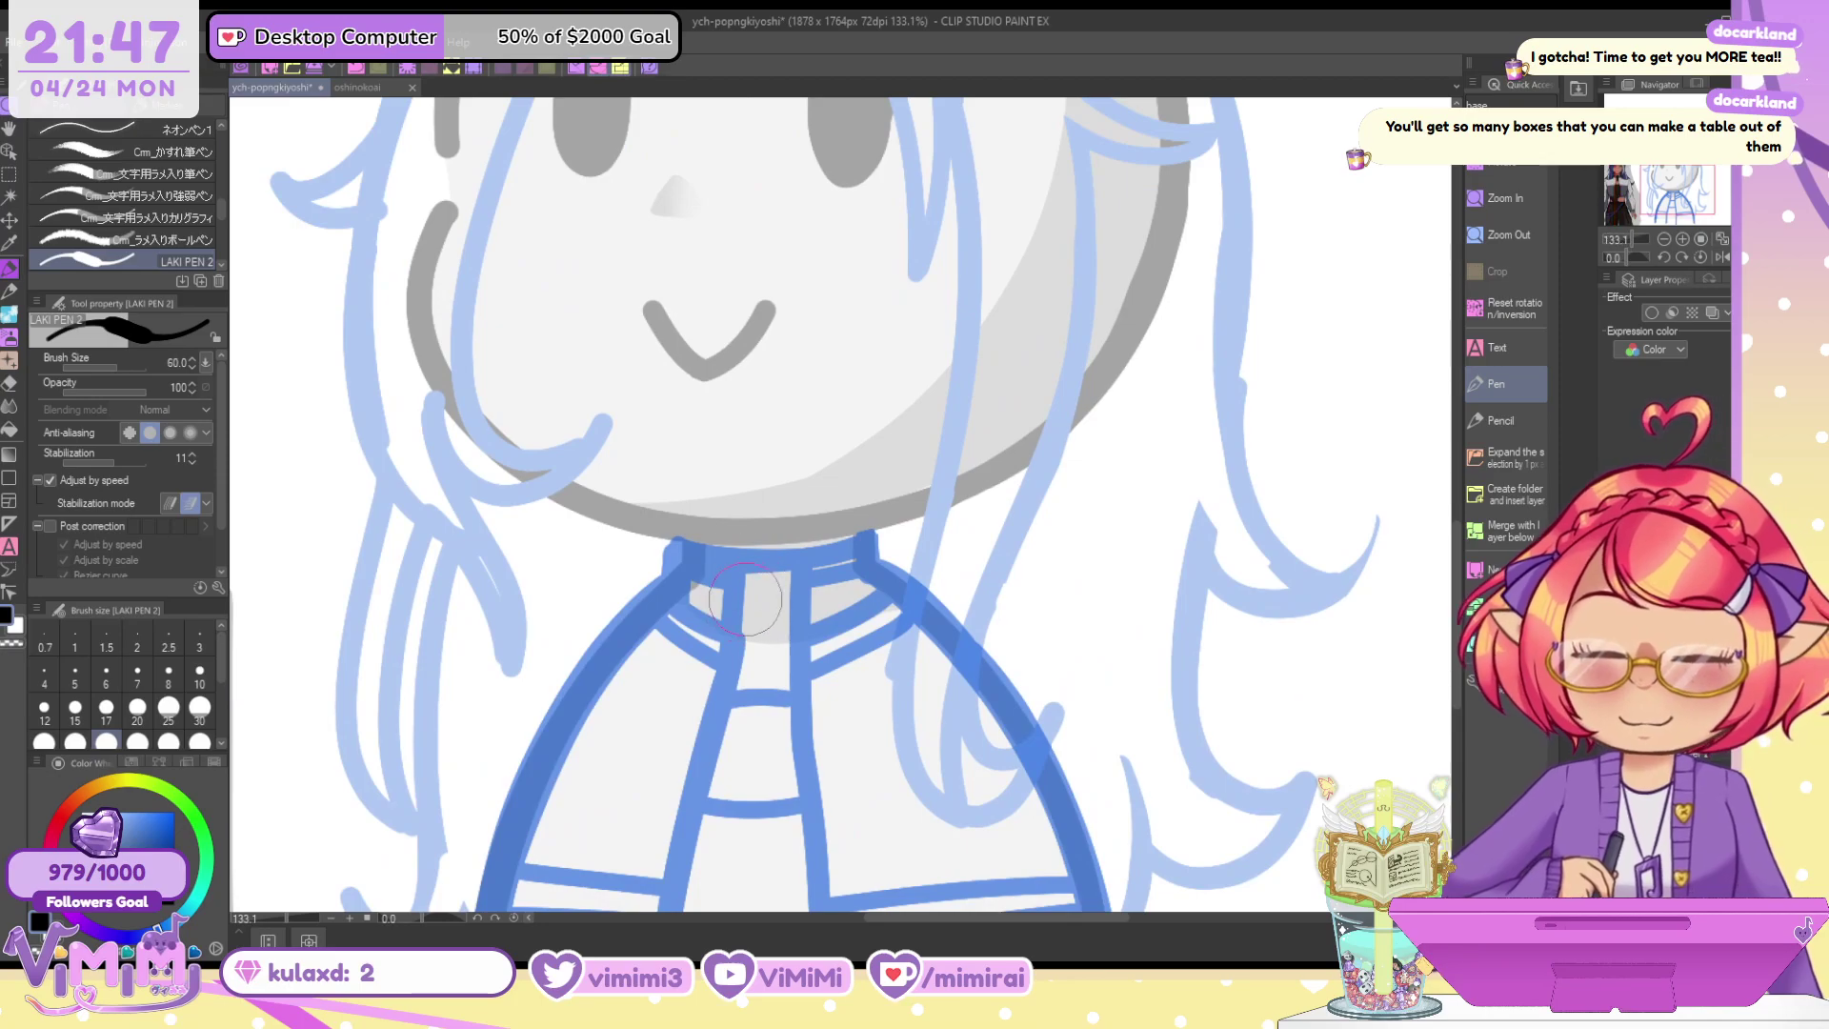
left_click_drag(667, 548, 867, 548)
key("ctrl+z")
left_click_drag(657, 548, 878, 540)
key("ctrl+z")
key("ctrl+z")
key("ctrl+z")
Ink the upper left front edge of the jacket and the thick left shoulder outline down to the hem
mouse_move(743, 567)
left_mouse_down()
mouse_move(732, 677)
mouse_move(674, 910)
left_mouse_up()
left_click_drag(678, 541, 474, 912)
left_click_drag(1629, 205, 1624, 215)
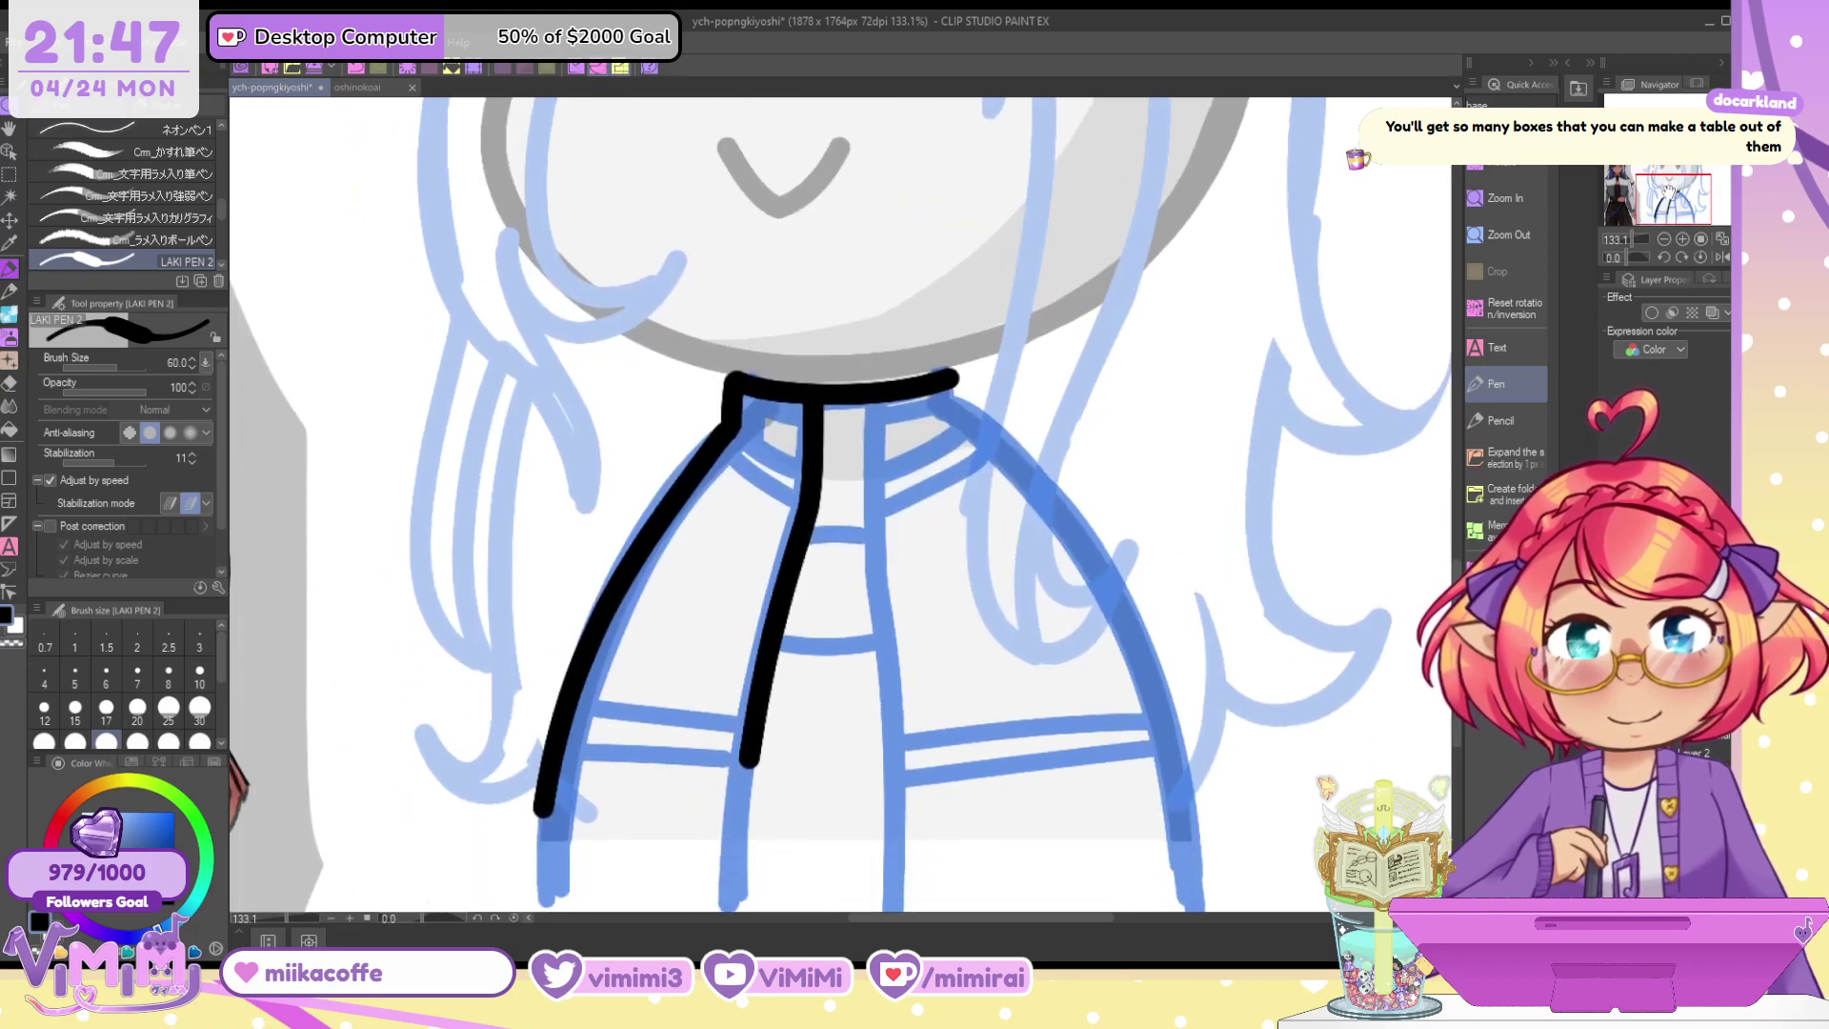
key("ctrl+z")
left_click_drag(732, 423, 529, 878)
key("ctrl+z")
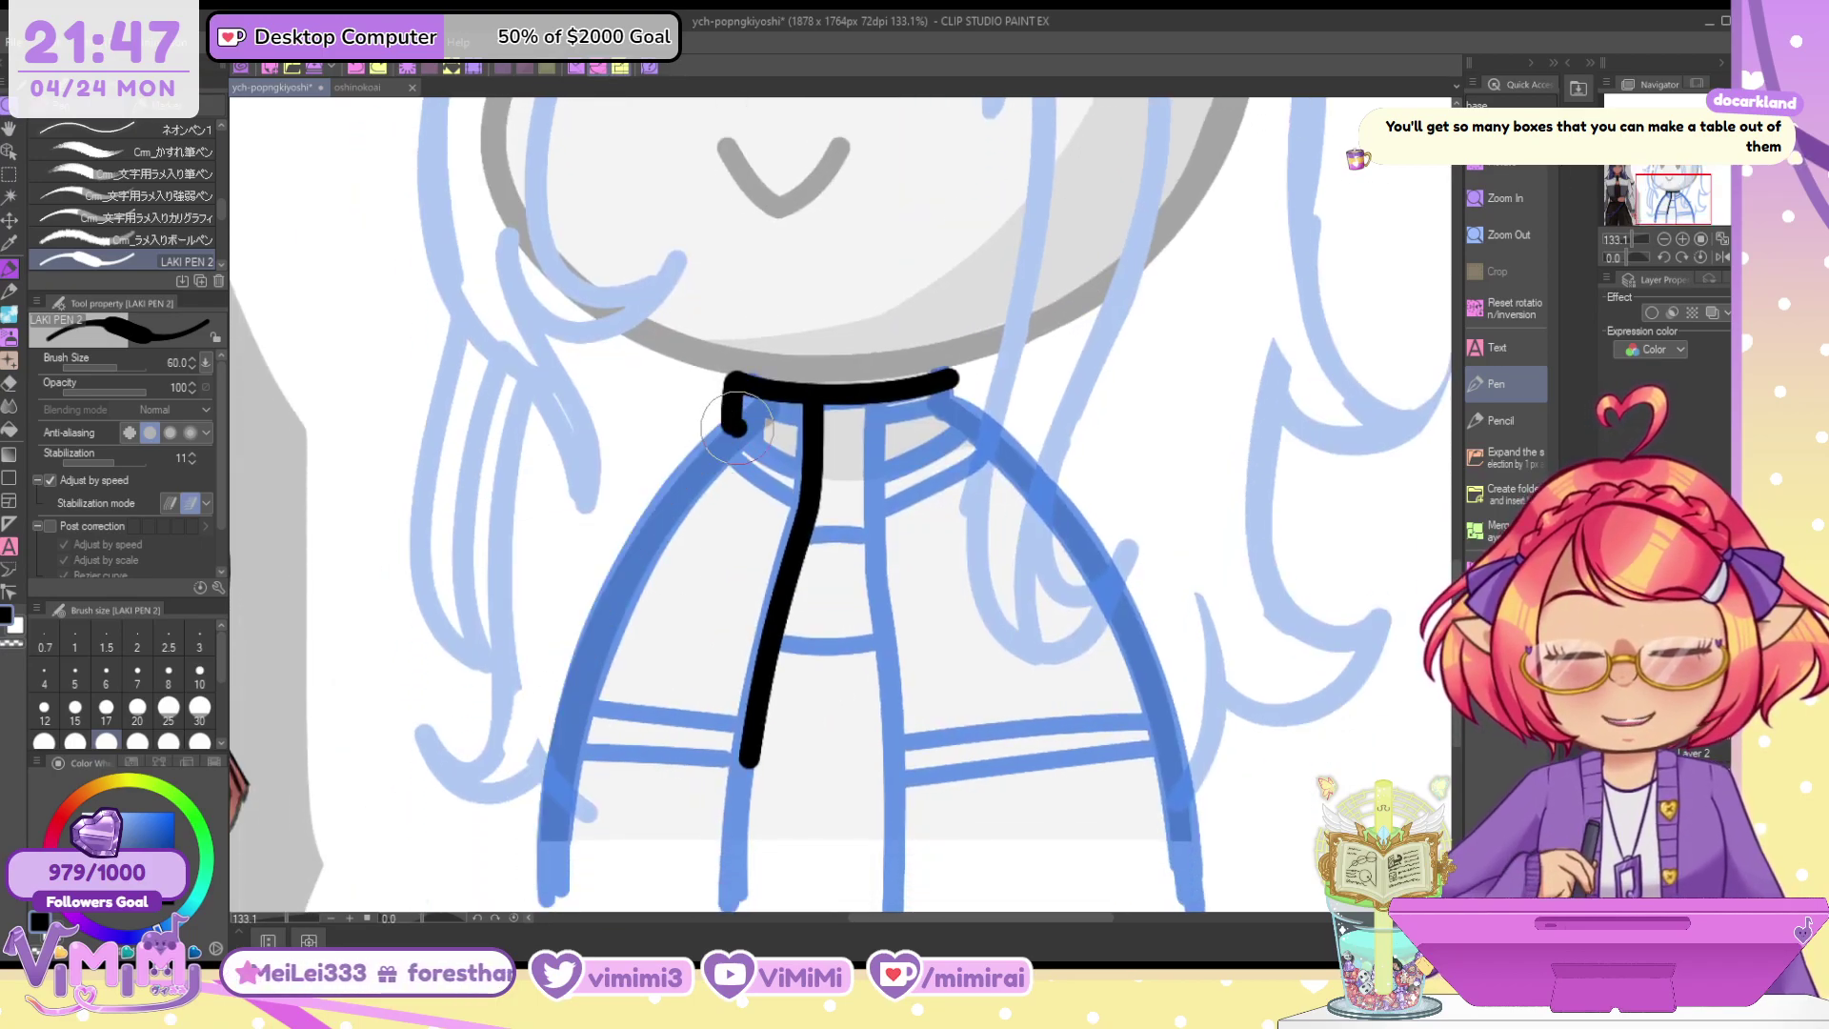
left_click_drag(733, 426, 552, 900)
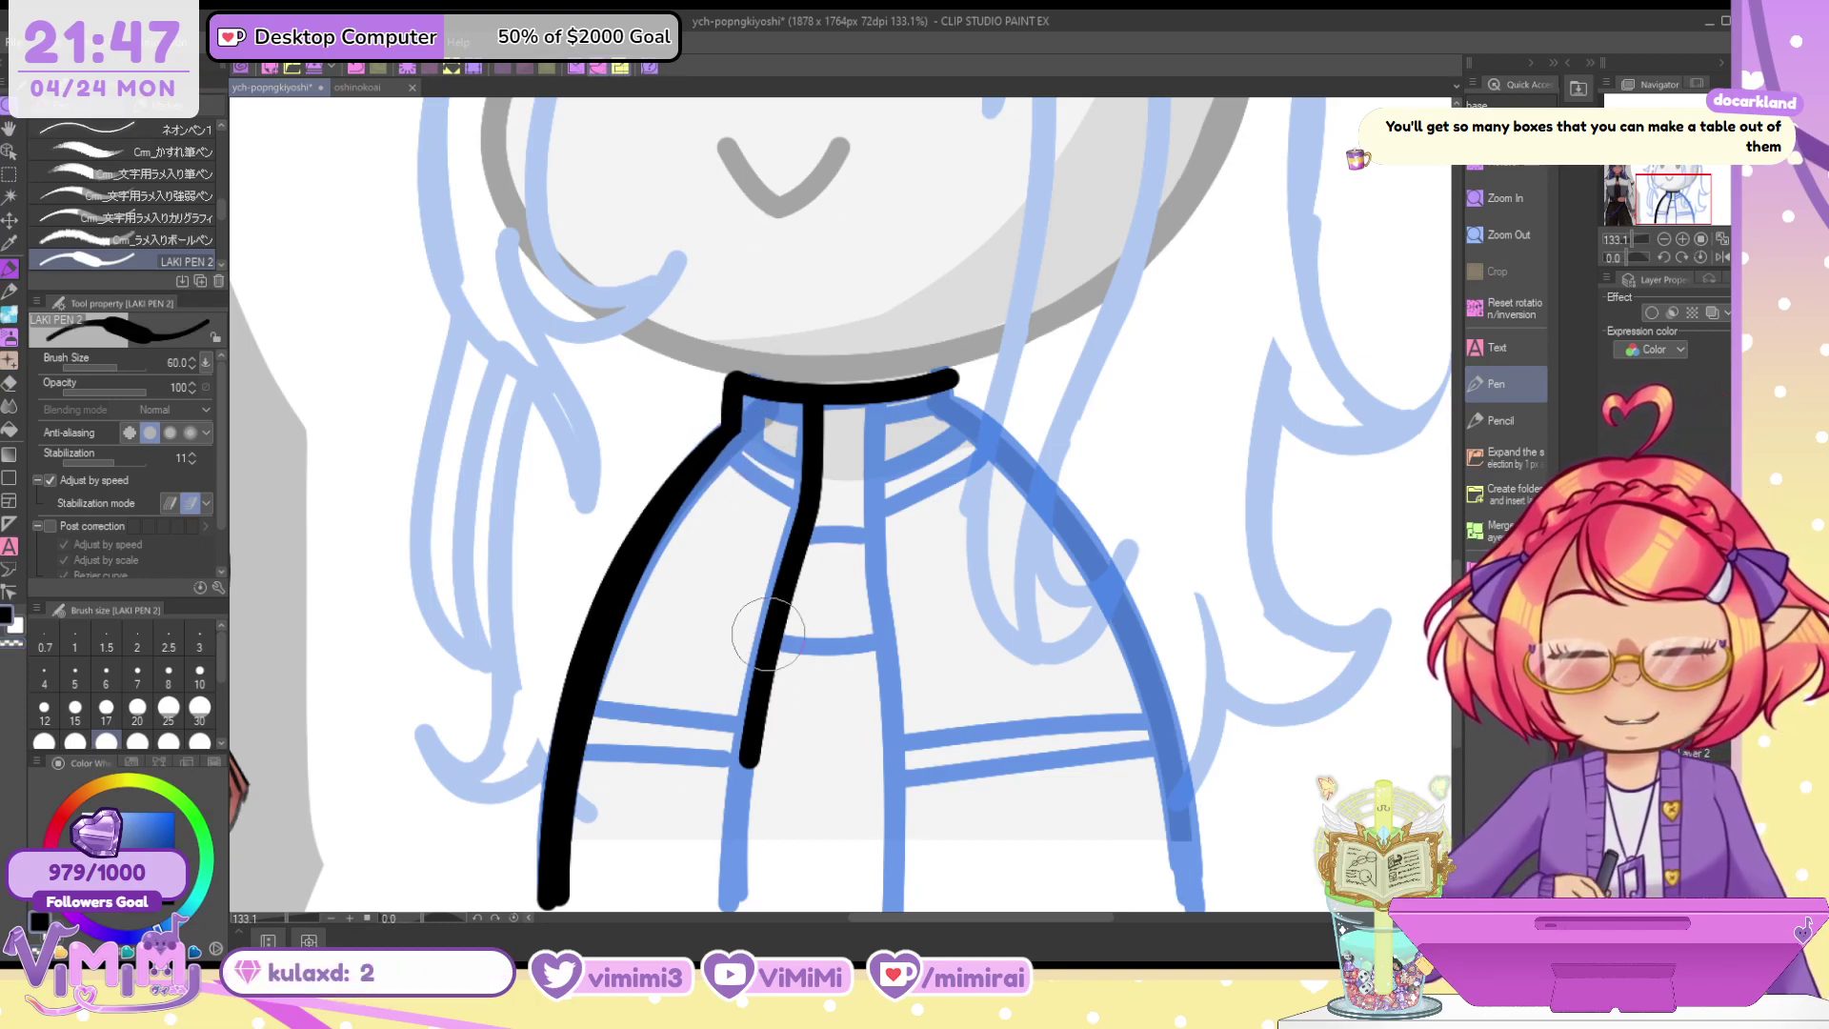
Extend and thicken the jacket's left front opening line down to the hem
left_click_drag(800, 521, 730, 898)
key("ctrl+z")
left_click_drag(810, 510, 743, 889)
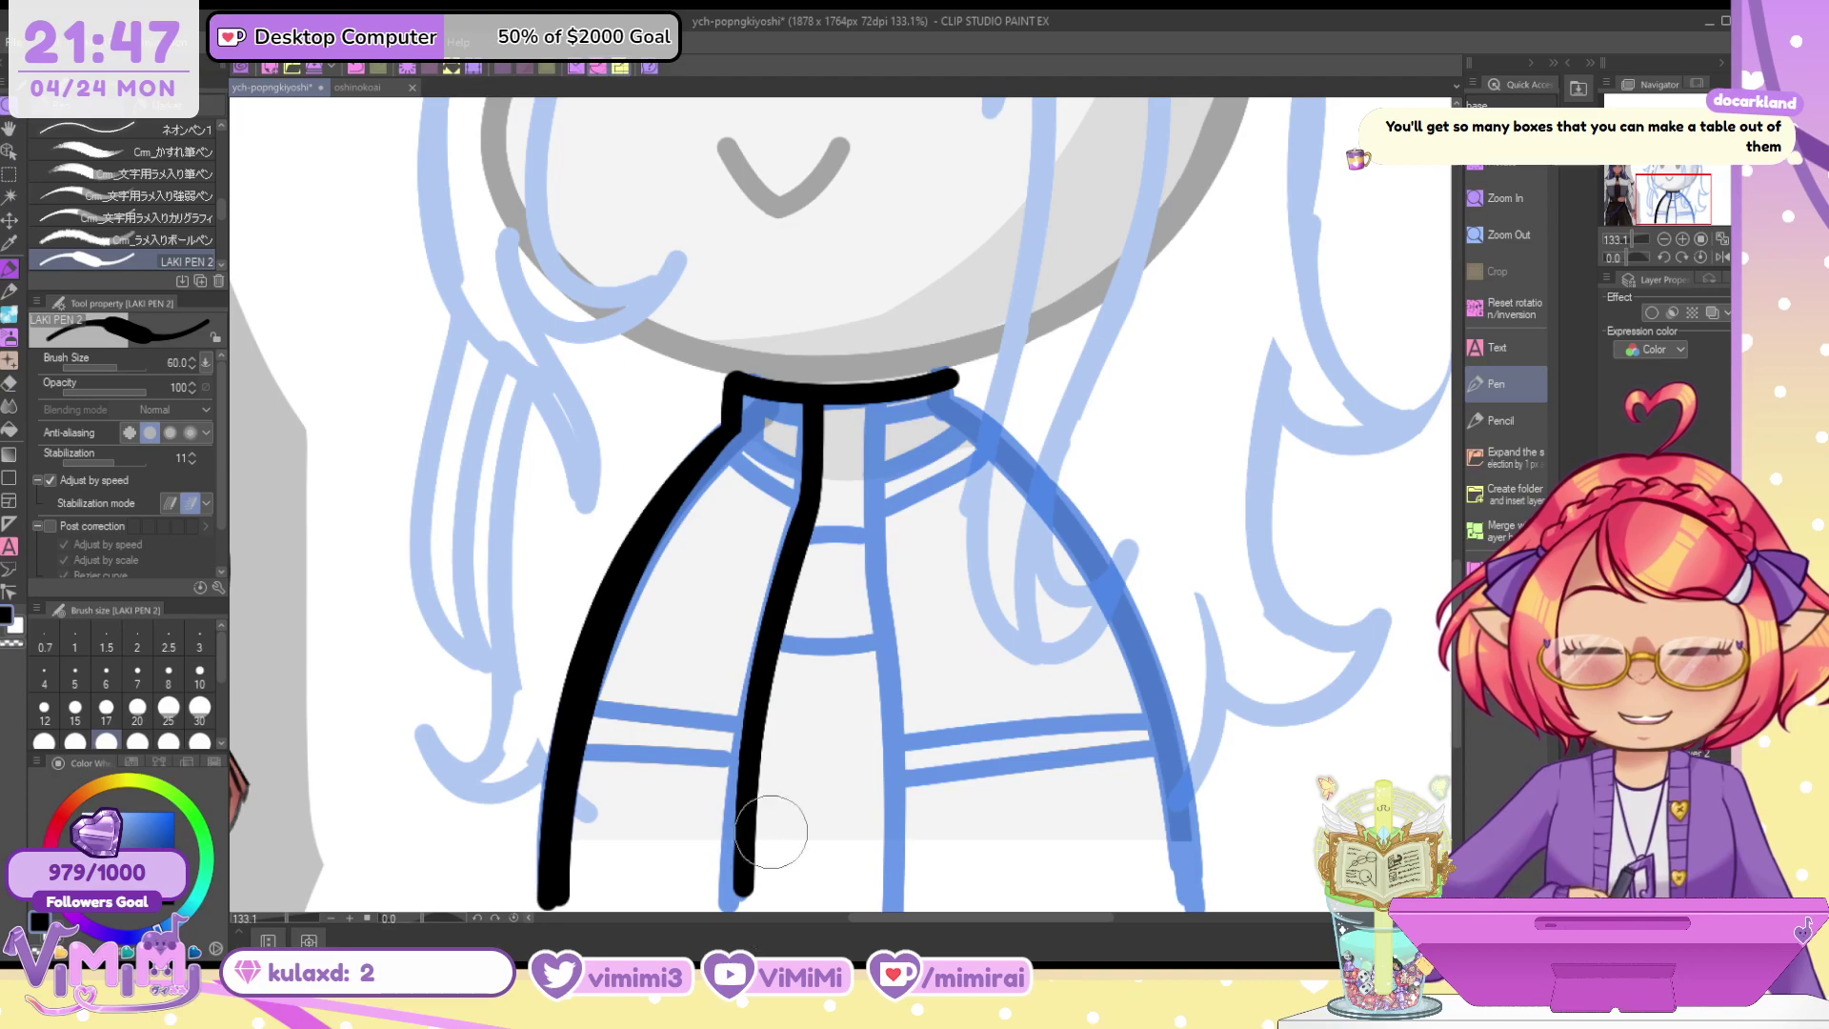
left_click_drag(786, 571, 741, 905)
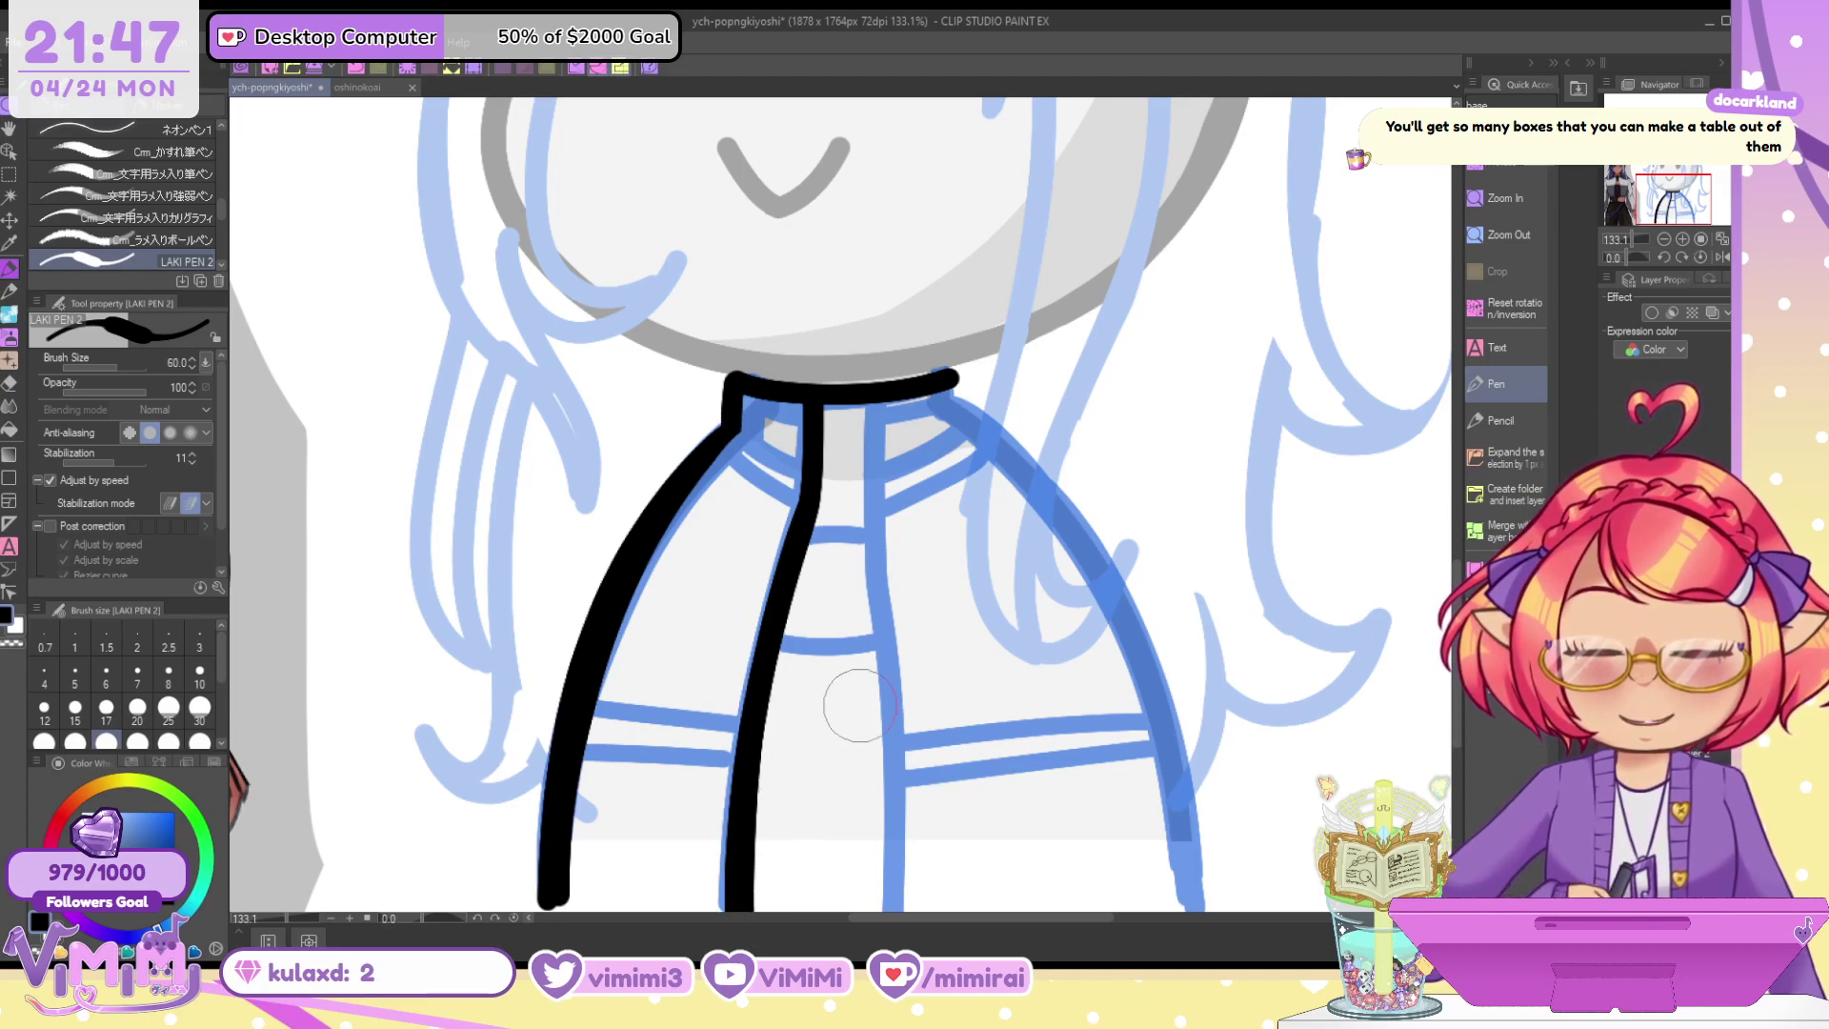
Ink the neck line inside the collar and the jacket's right front opening line down to the hem
left_click_drag(873, 381, 869, 500)
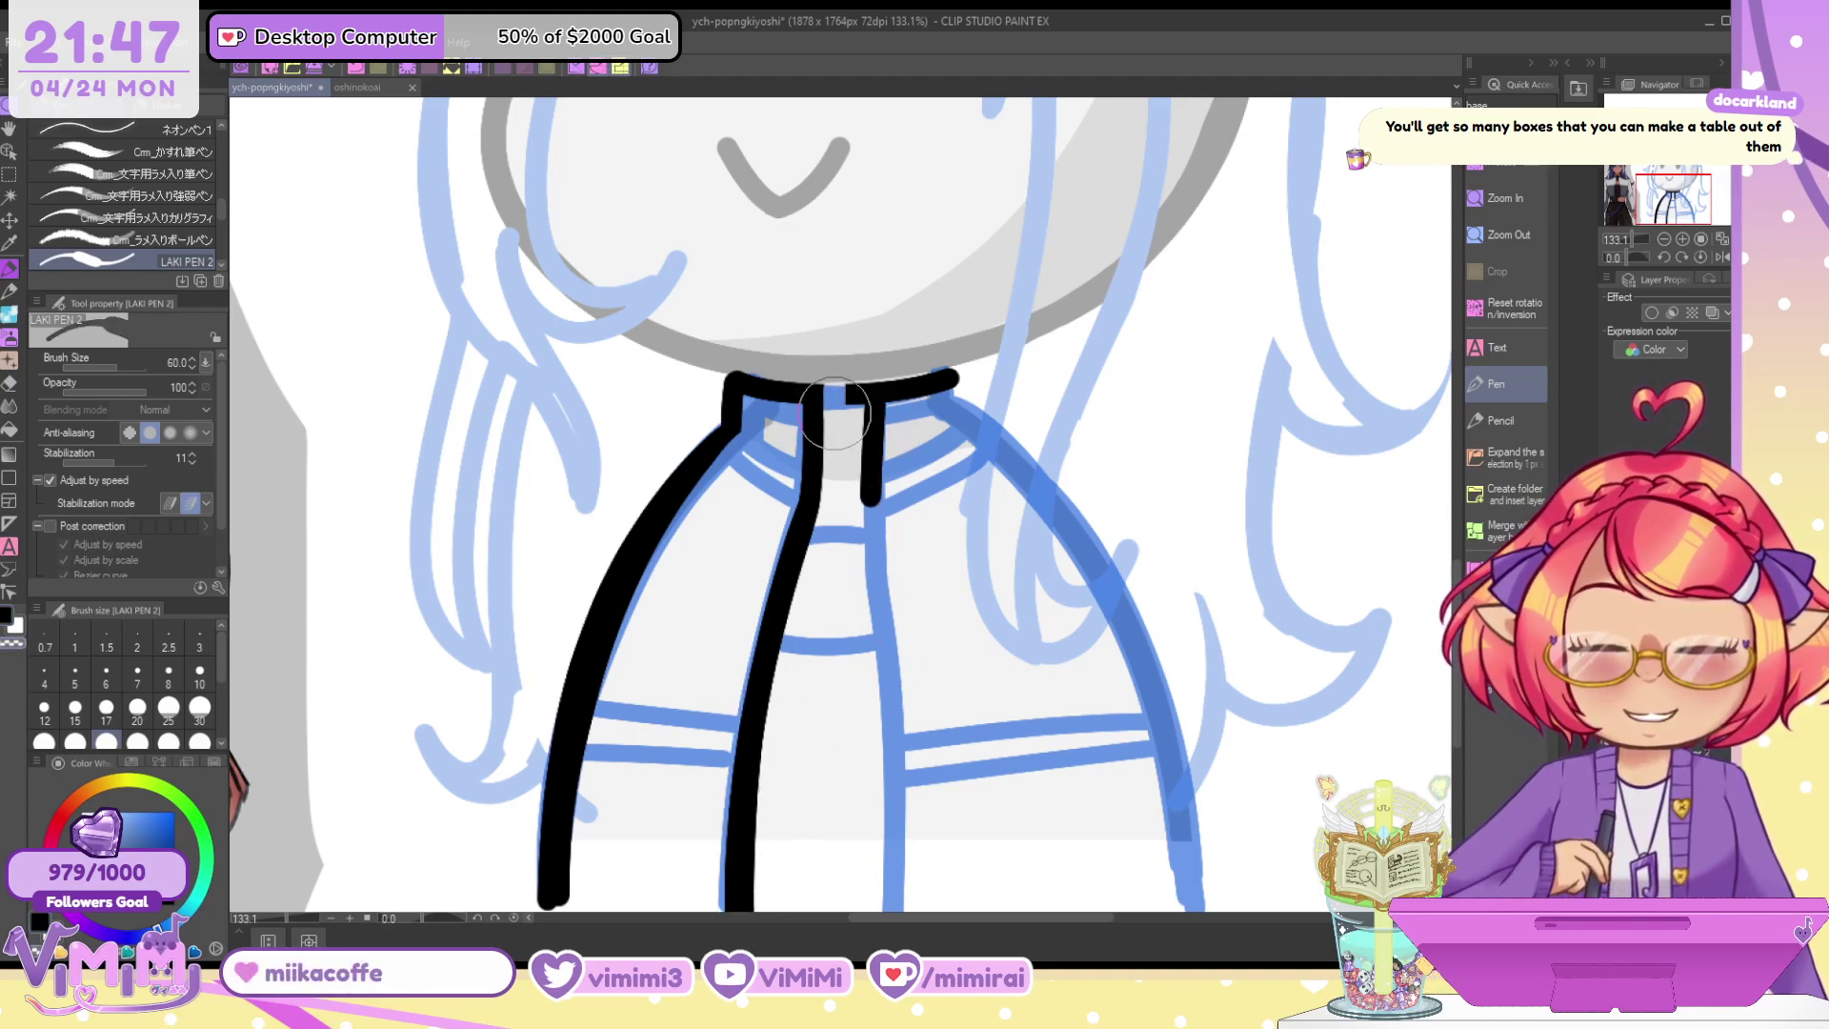
key("bracketleft")
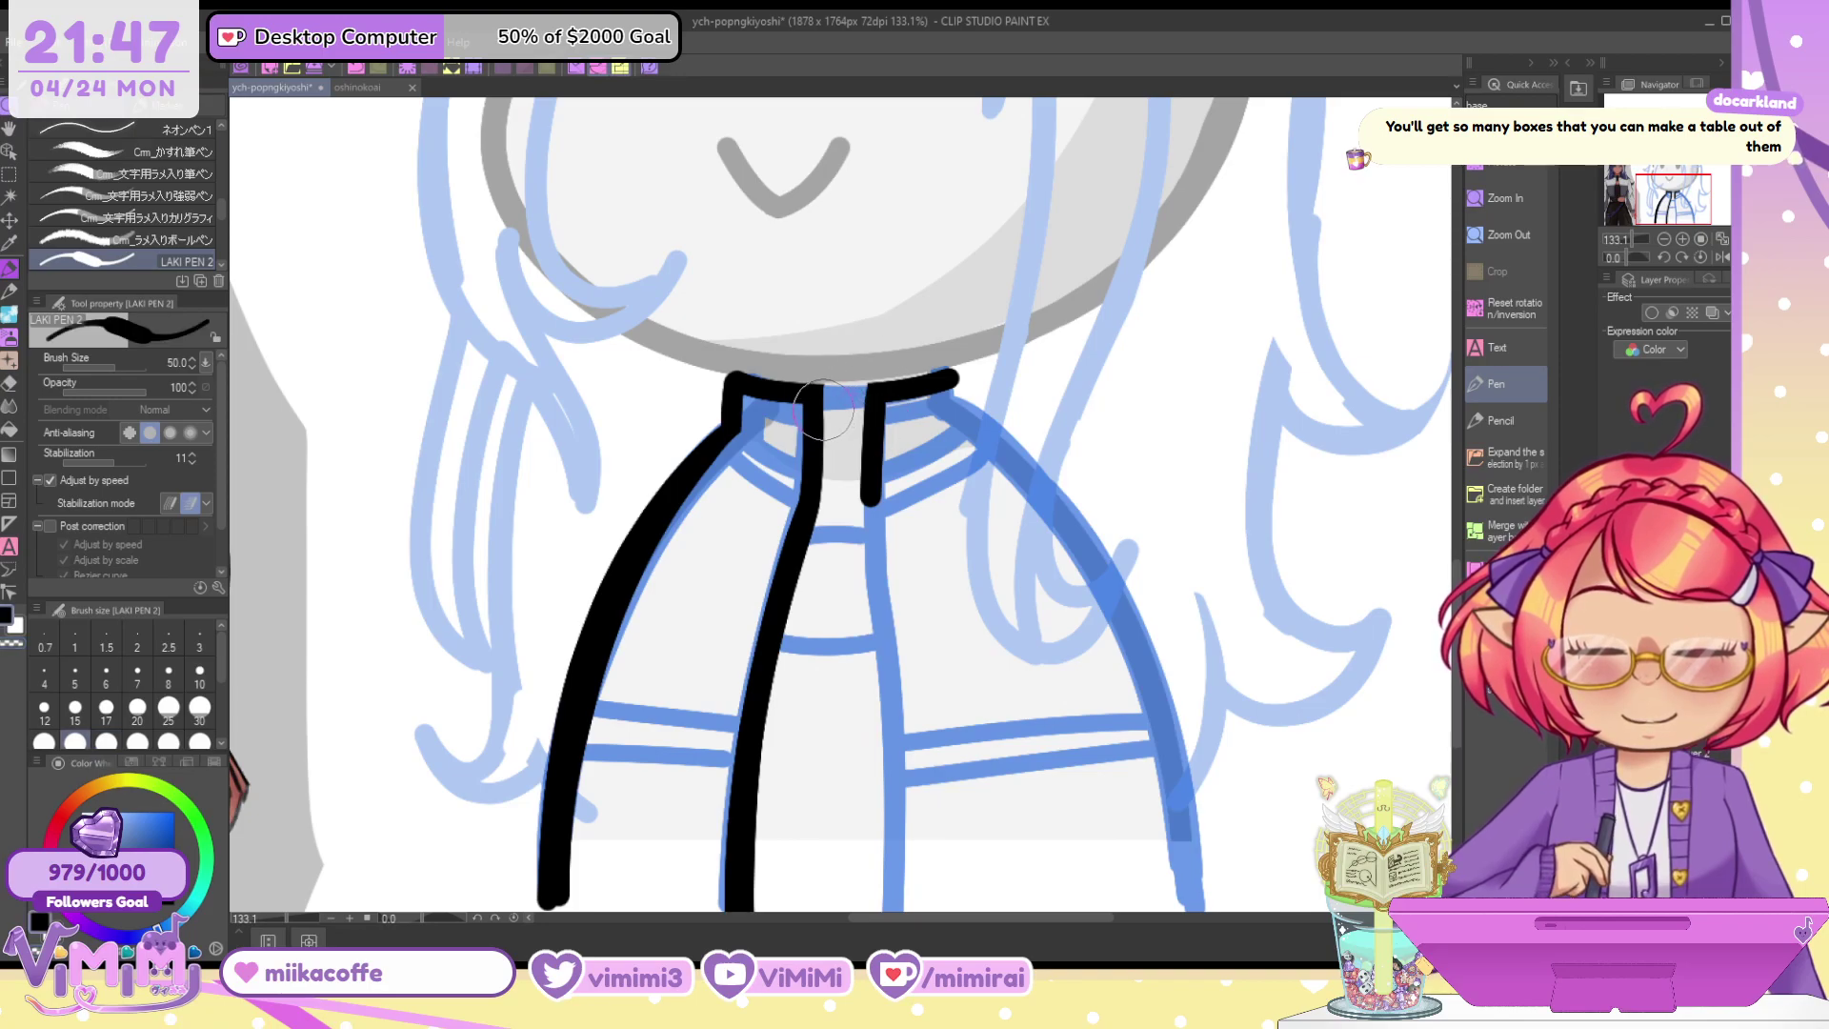
mouse_move(814, 416)
left_mouse_down()
mouse_move(898, 394)
mouse_move(870, 491)
mouse_move(886, 513)
mouse_move(870, 497)
mouse_move(890, 910)
left_mouse_up()
key("ctrl+z")
key("c")
key("ctrl+z")
key("ctrl+z")
key("ctrl+z")
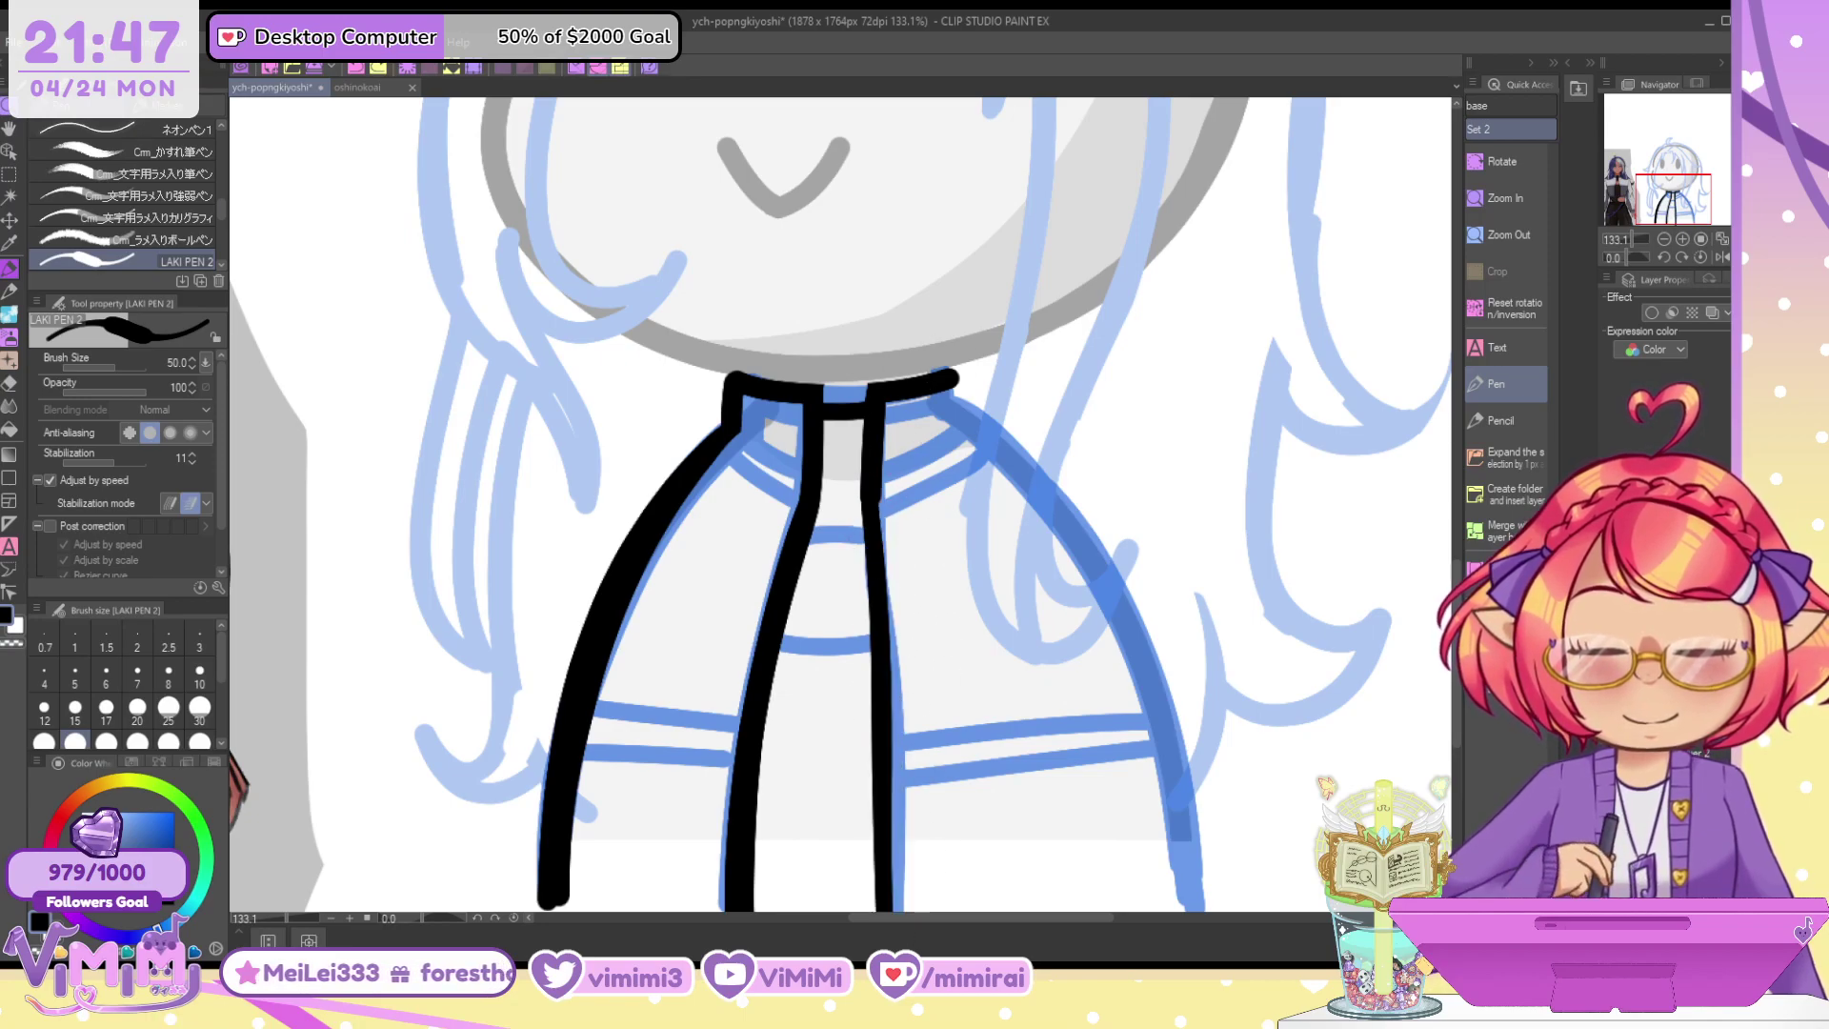
left_click_drag(873, 500, 888, 886)
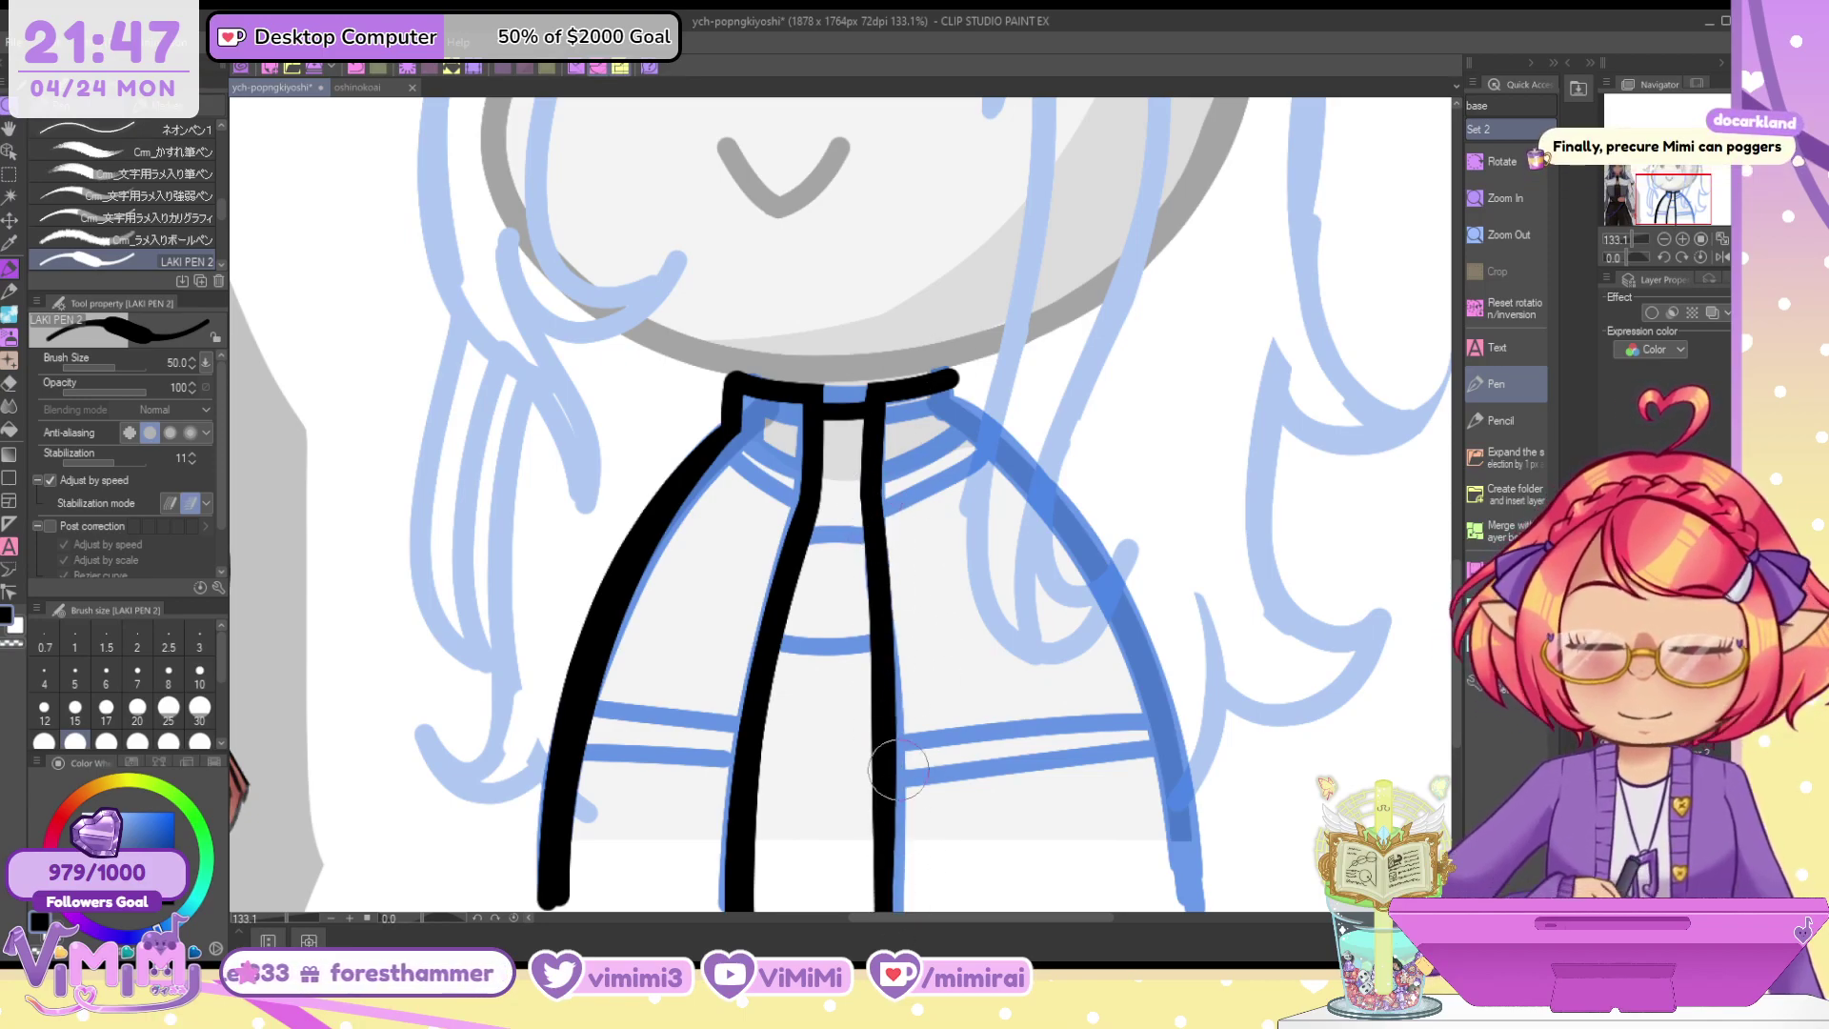
key("bracketright")
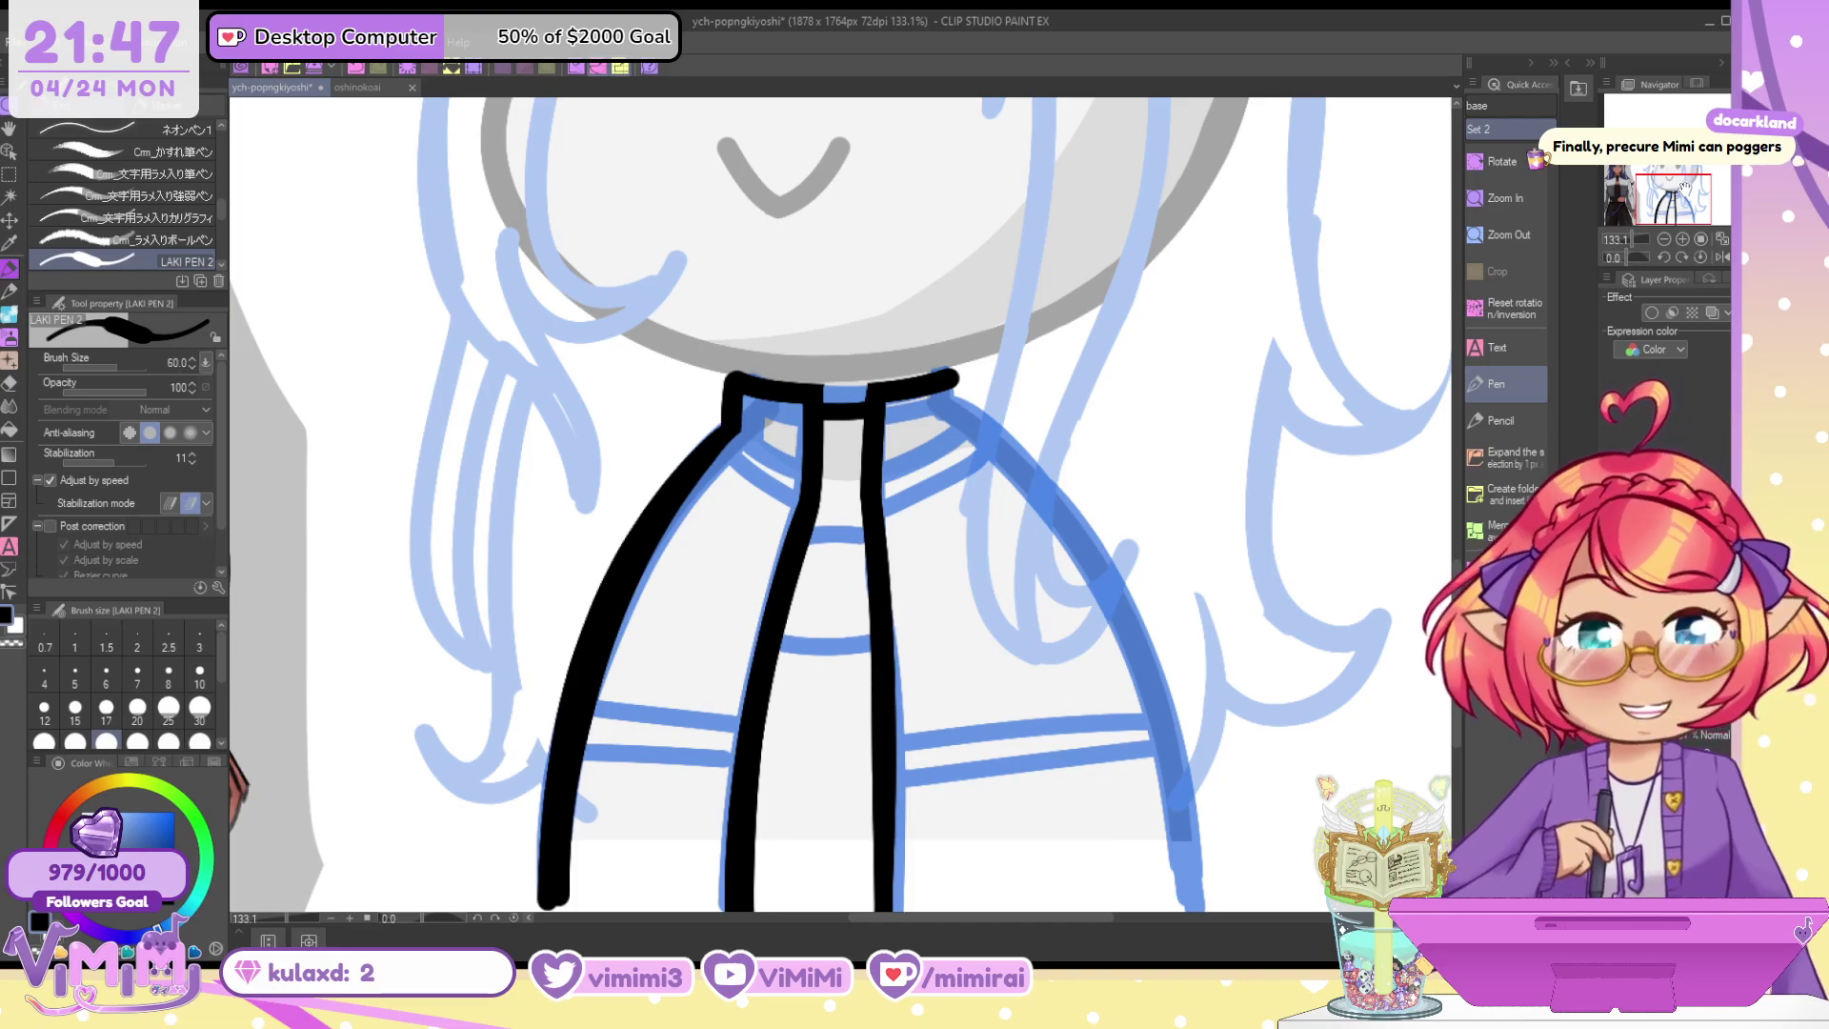
scroll(838, 505, "down", 2)
left_click_drag(869, 719, 886, 850)
Set the brush size to 40 and ink the two horizontal lines across the shirt between the jacket's front edges
key("bracketleft")
key("bracketleft")
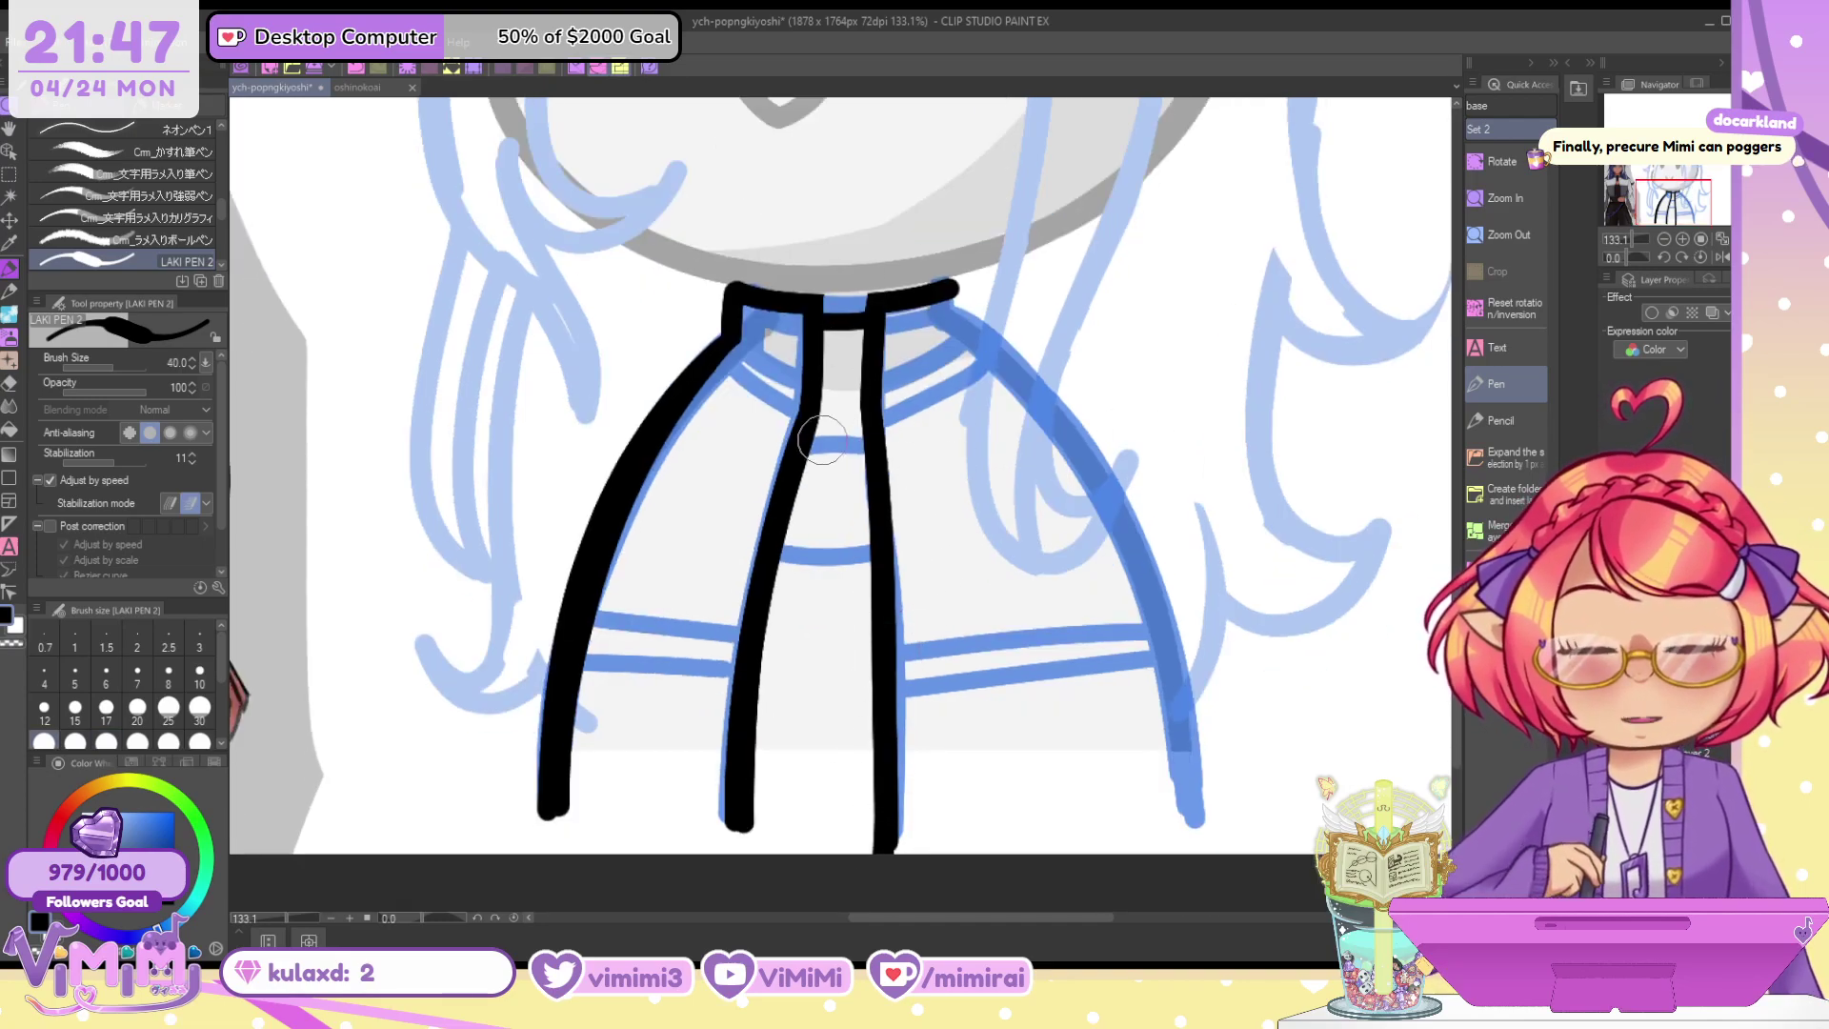
left_click_drag(811, 441, 855, 443)
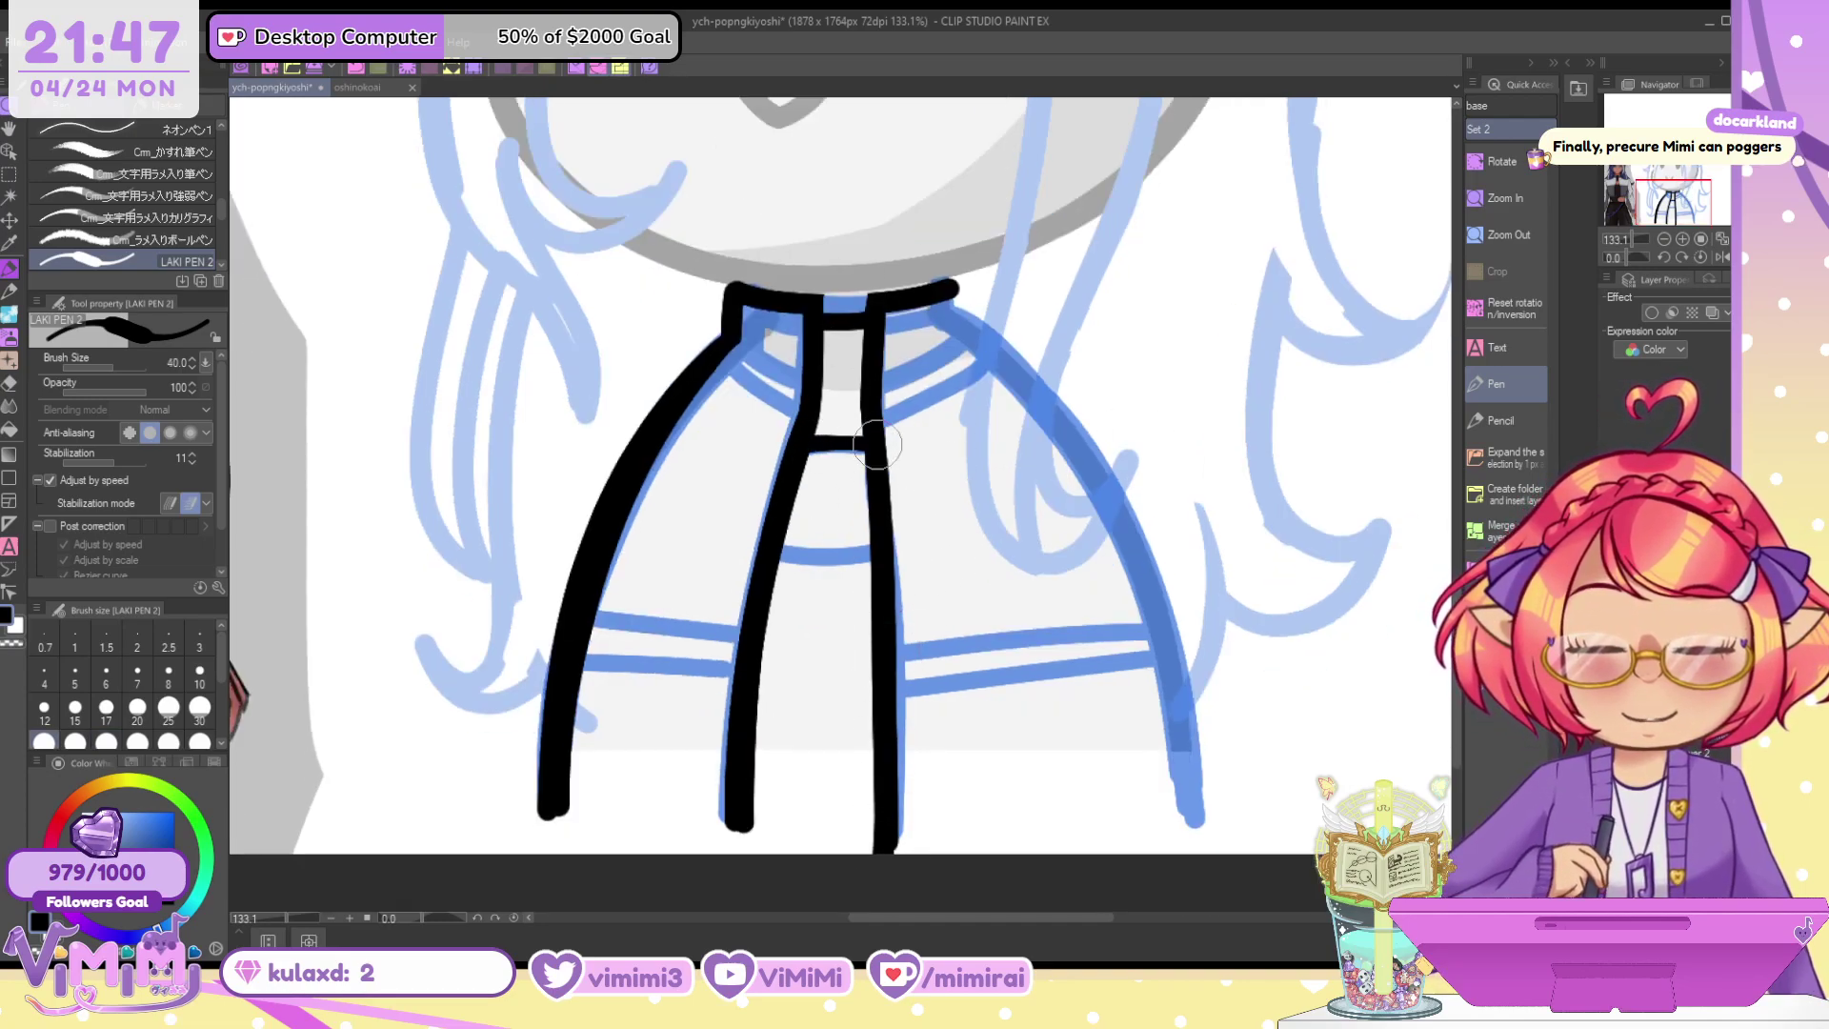
mouse_move(773, 543)
left_mouse_down()
mouse_move(887, 534)
mouse_move(784, 555)
mouse_move(883, 551)
mouse_move(798, 552)
mouse_move(866, 546)
left_mouse_up()
key("ctrl+z")
key("ctrl+z")
Set the brush size to 30 and ink the curved stripe on the left side of the collar
left_click_drag(736, 342, 809, 363)
key("ctrl+z")
key("bracketleft")
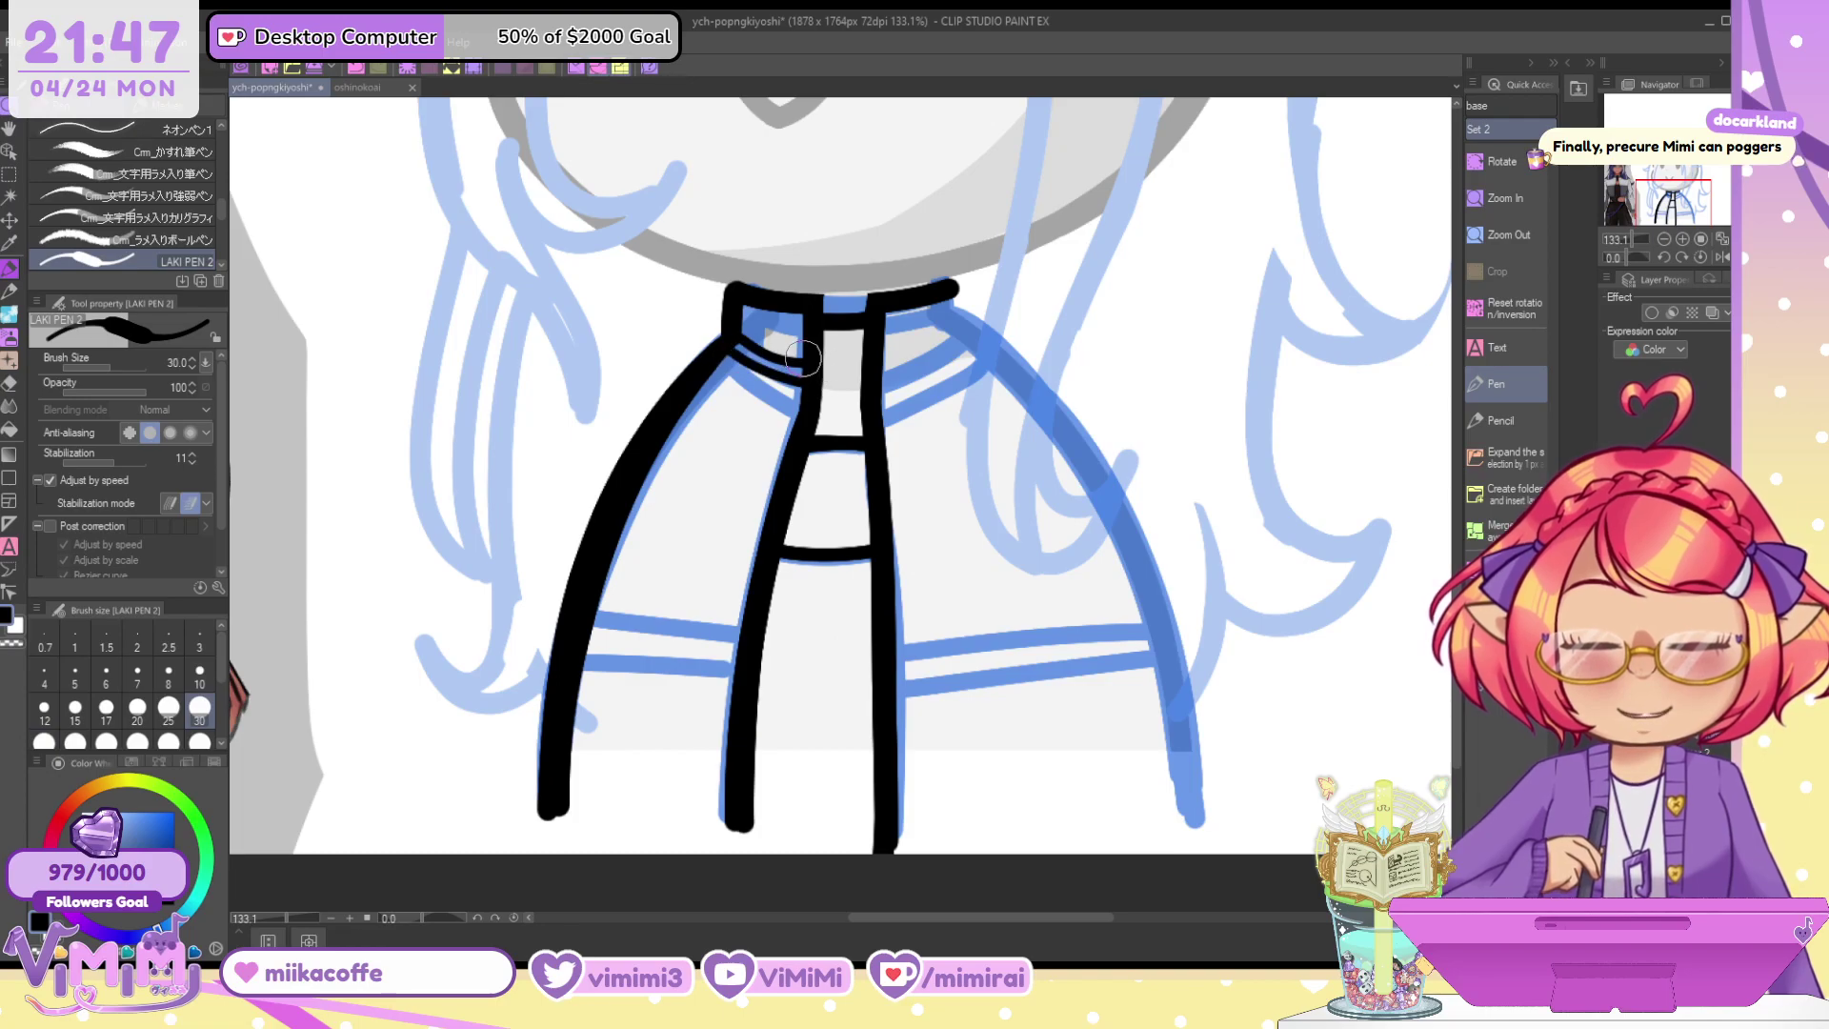
Set the brush size to 40 and ink the right collar edge and right shoulder outline down to the hem
key("bracketright")
left_click_drag(941, 286, 1143, 557)
key("ctrl+z")
left_click_drag(956, 316, 1184, 829)
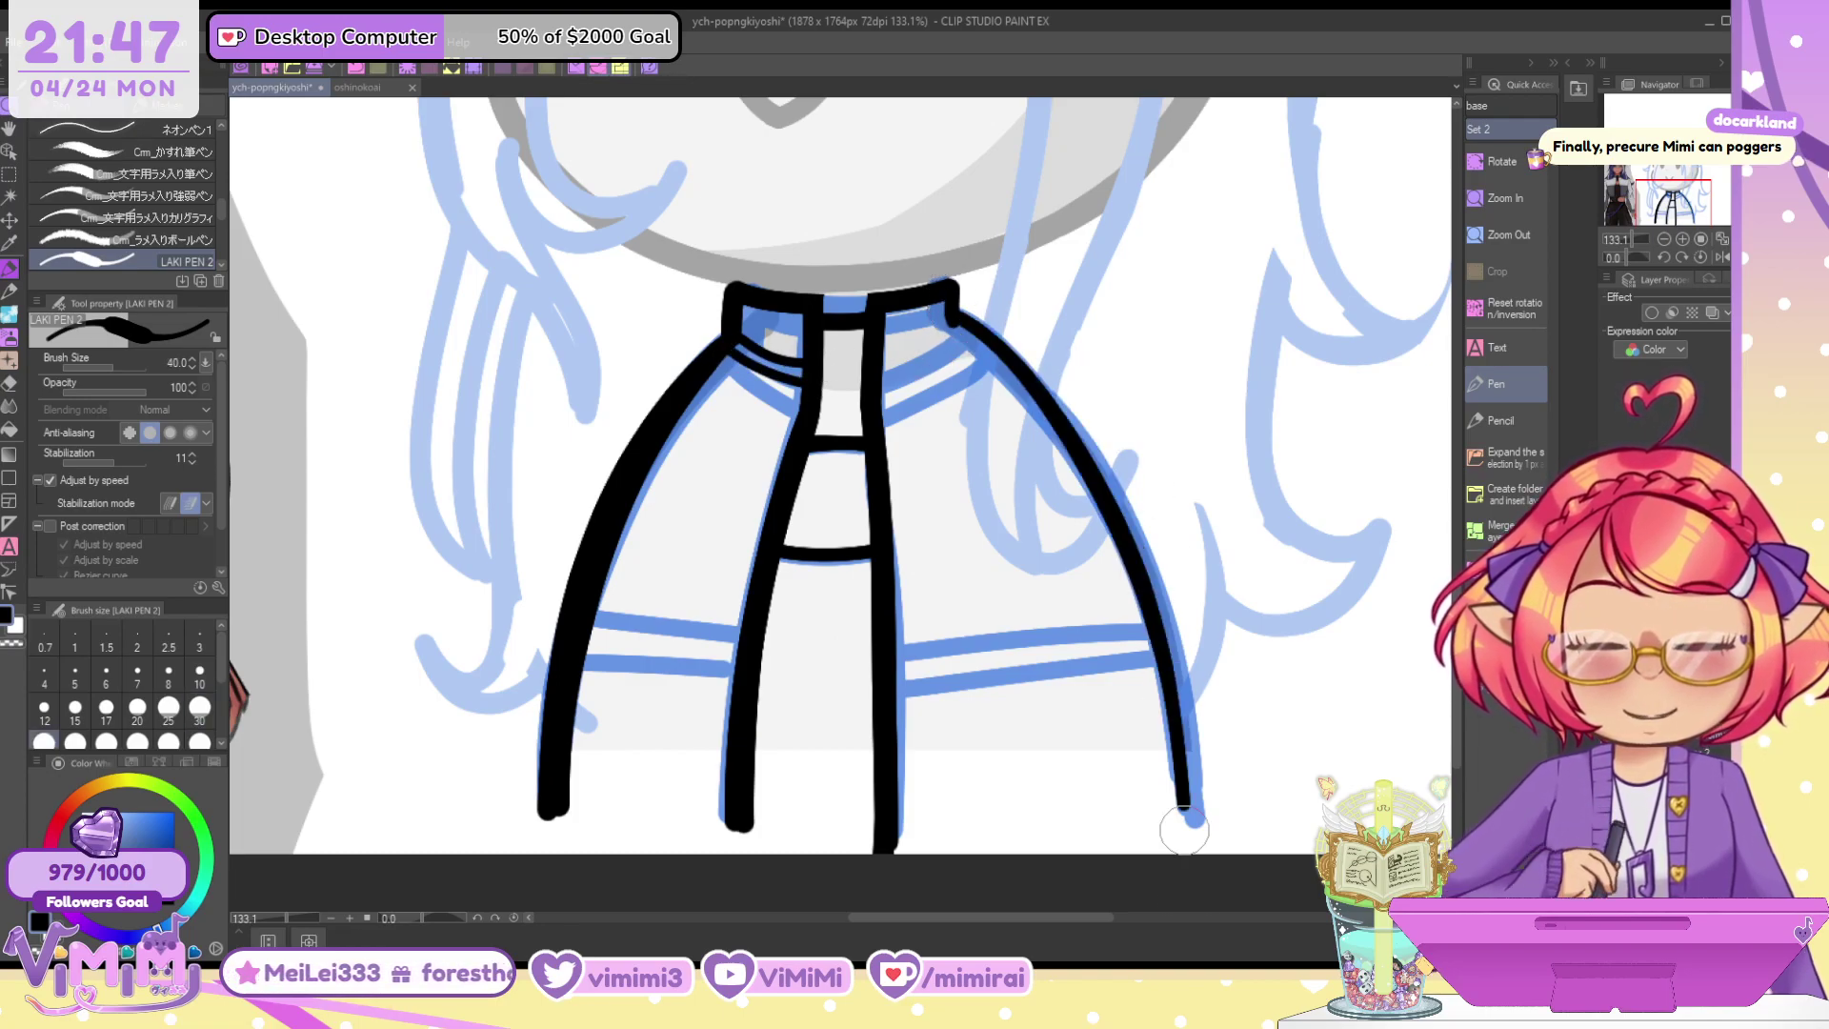
Redraw the jacket's right outline down to the hem thicker, and ink the curved stripe on the collar's right side at brush size 30
mouse_move(953, 319)
left_mouse_down()
mouse_move(1135, 583)
mouse_move(1184, 824)
left_mouse_up()
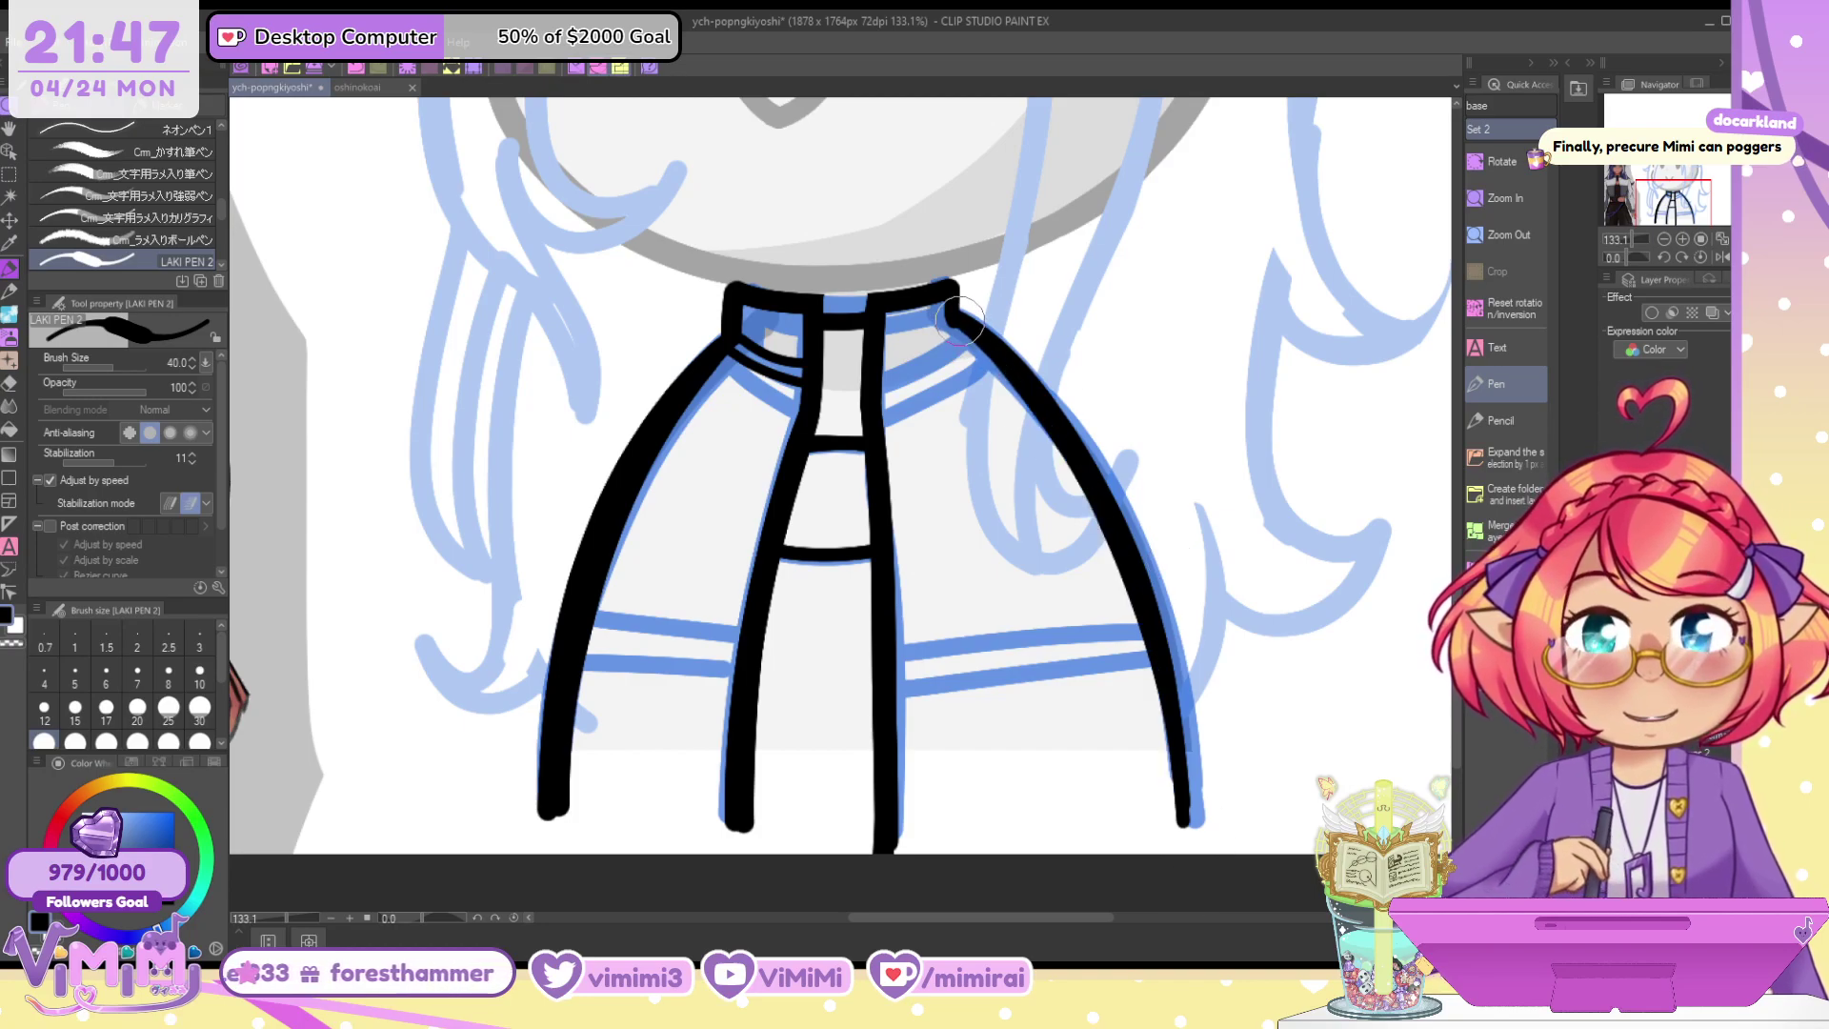
mouse_move(952, 319)
left_mouse_down()
mouse_move(1172, 670)
mouse_move(1193, 840)
left_mouse_up()
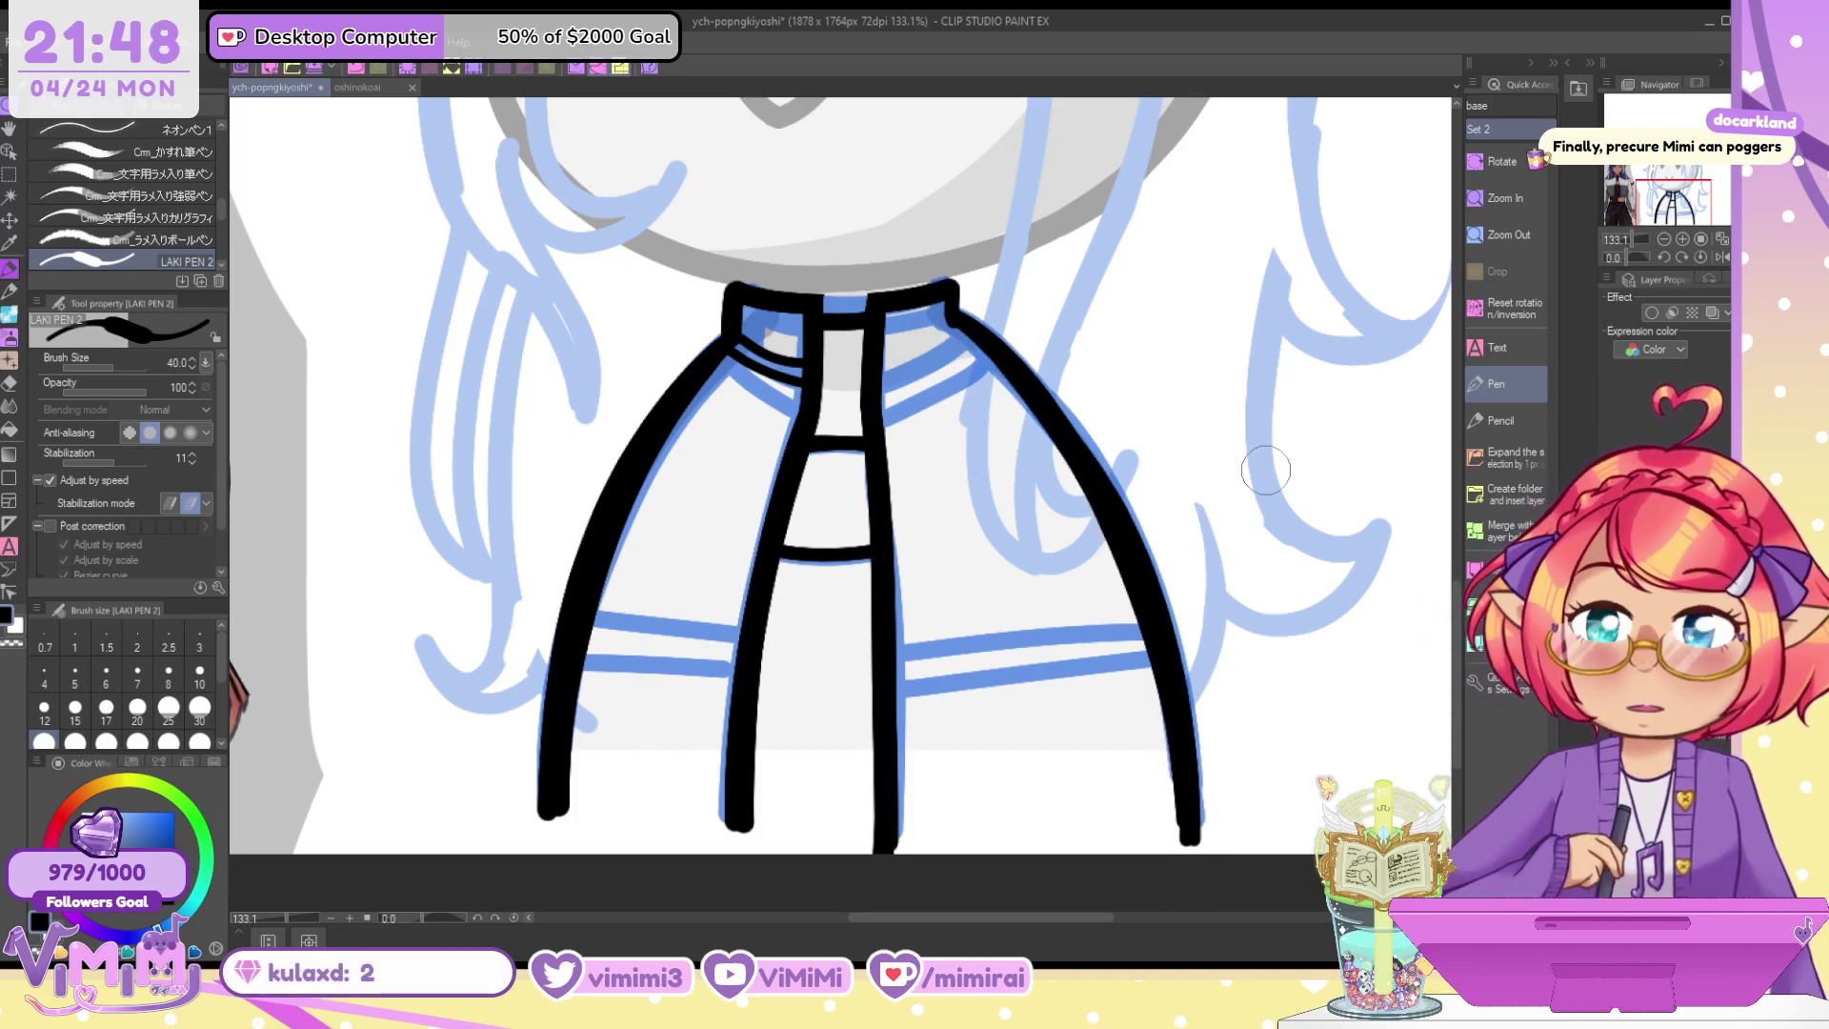
key("bracketleft")
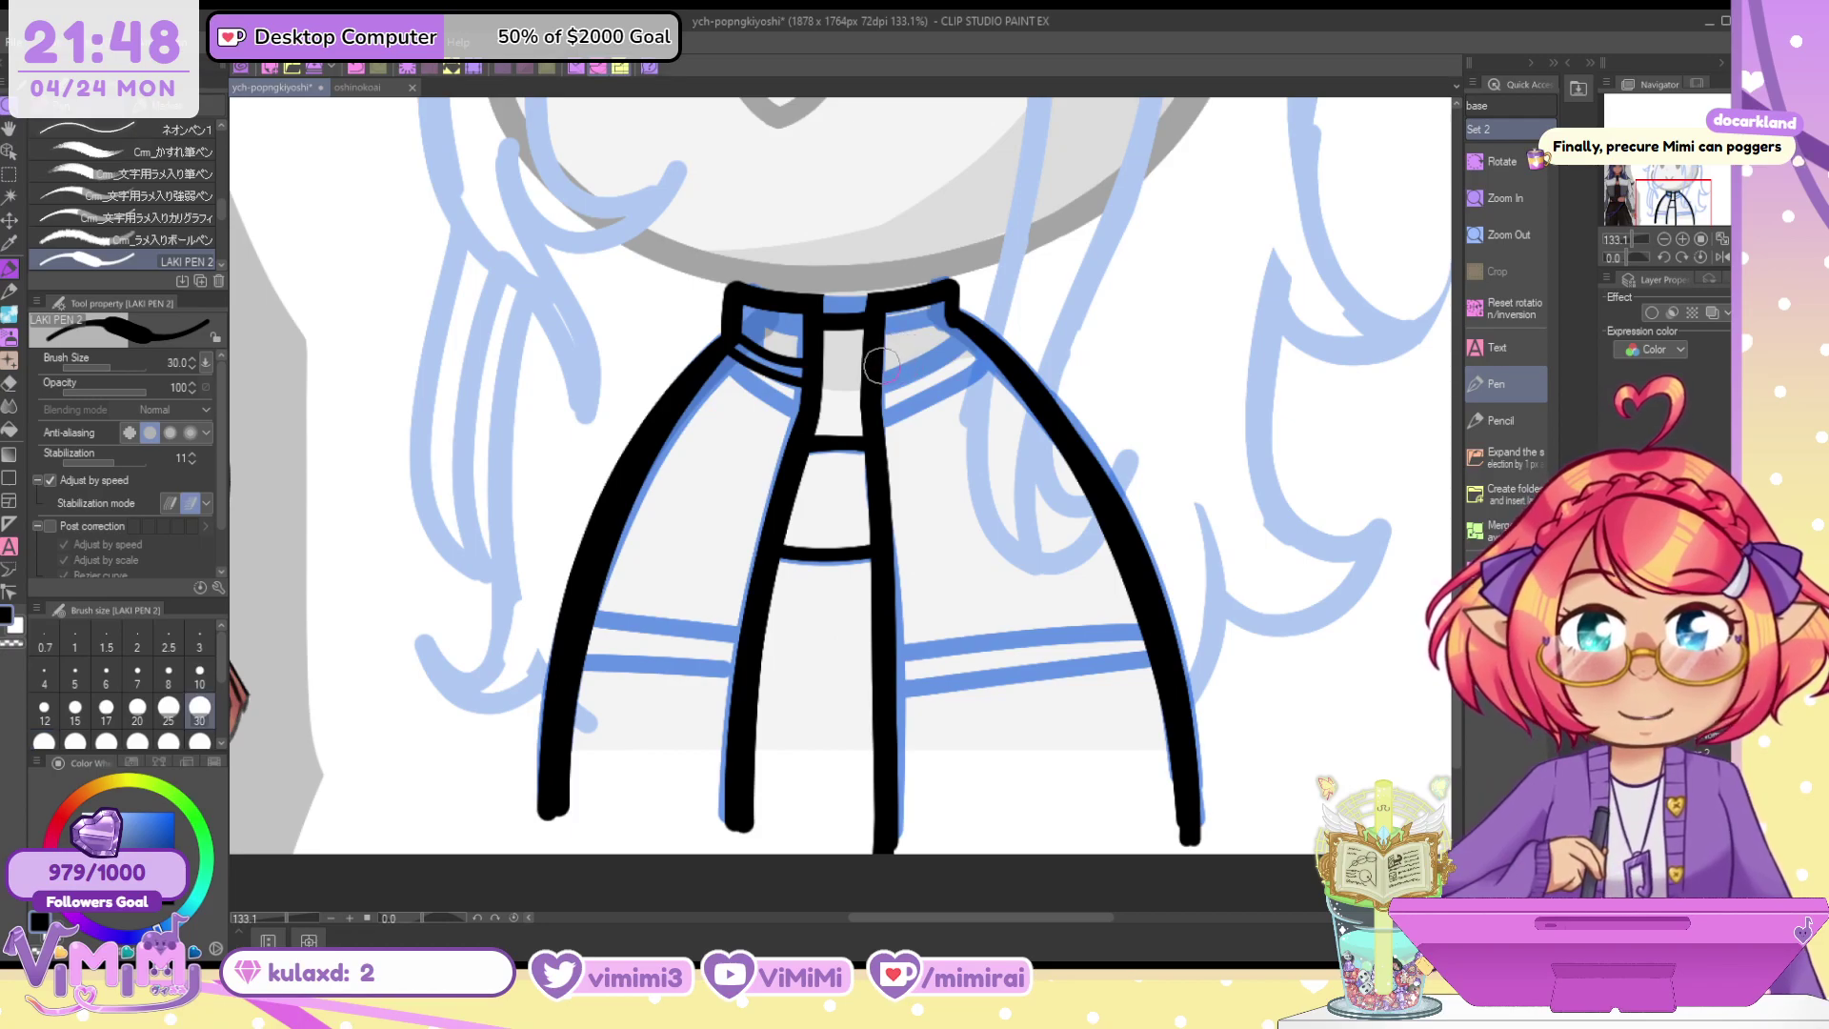
left_click_drag(938, 338, 950, 327)
key("ctrl+z")
key("ctrl+z")
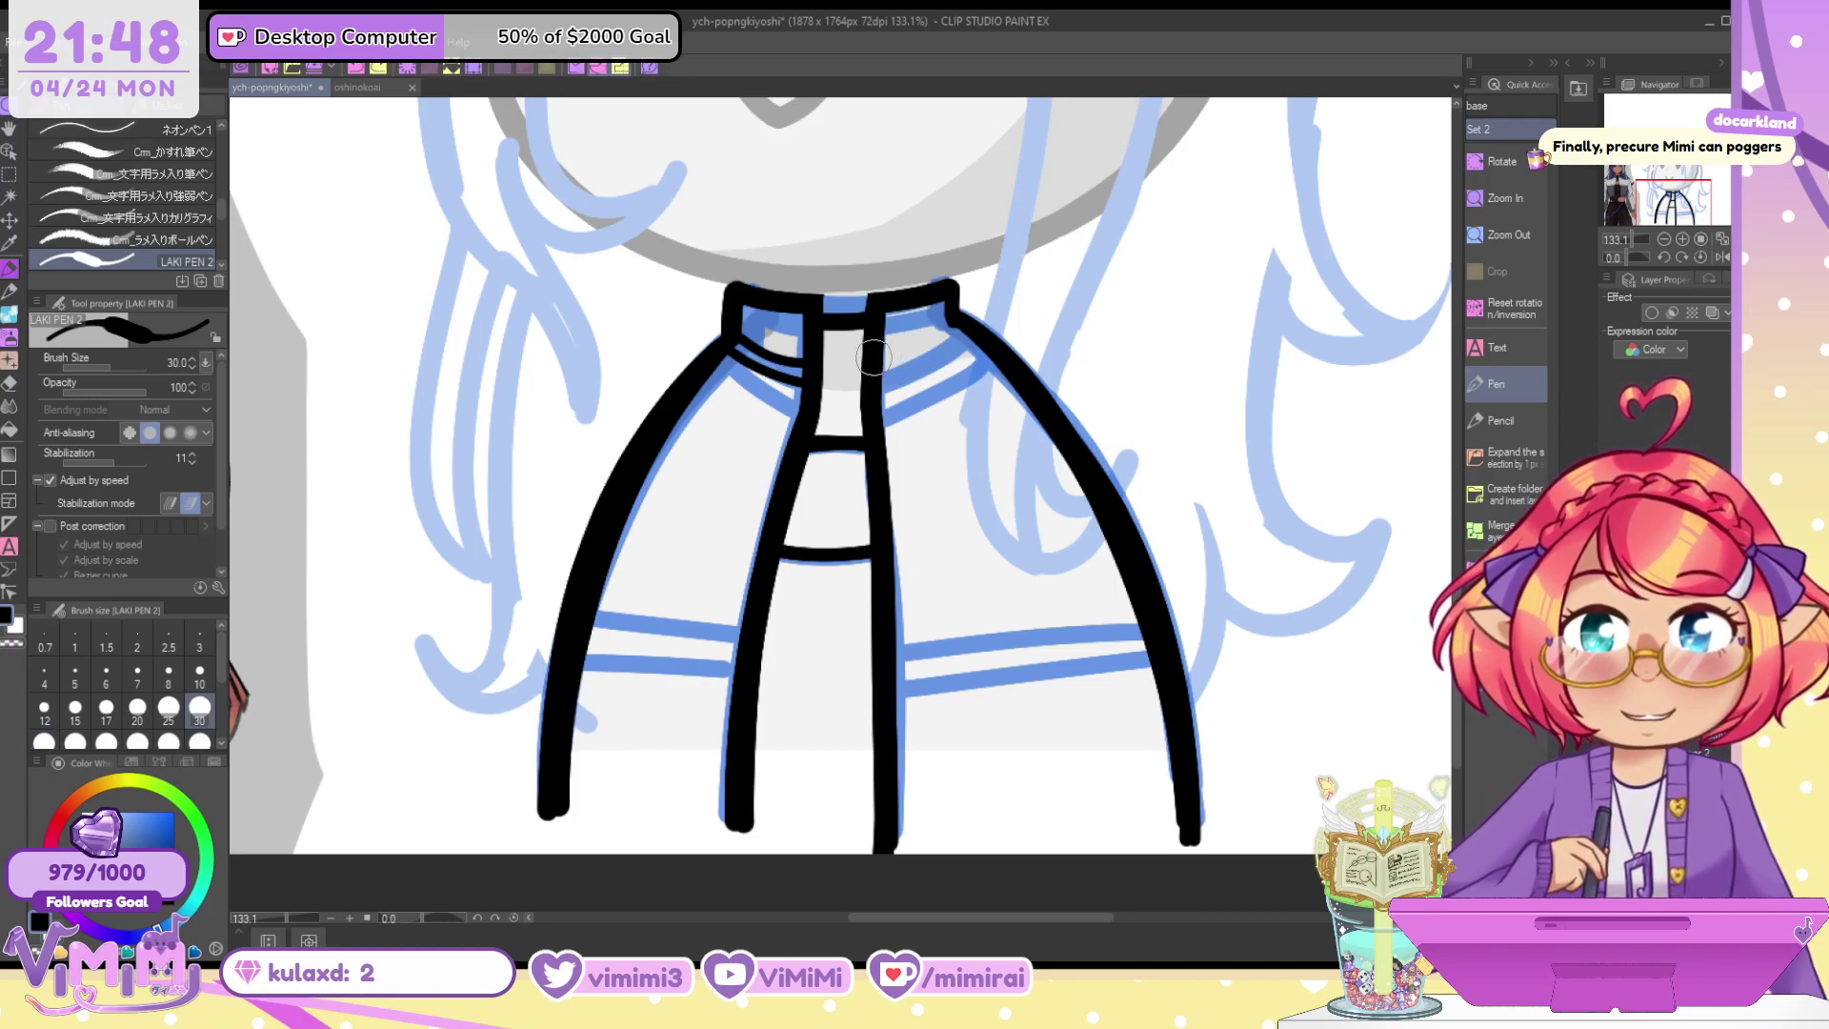
left_click_drag(862, 372, 976, 333)
key("ctrl+z")
key("ctrl+z")
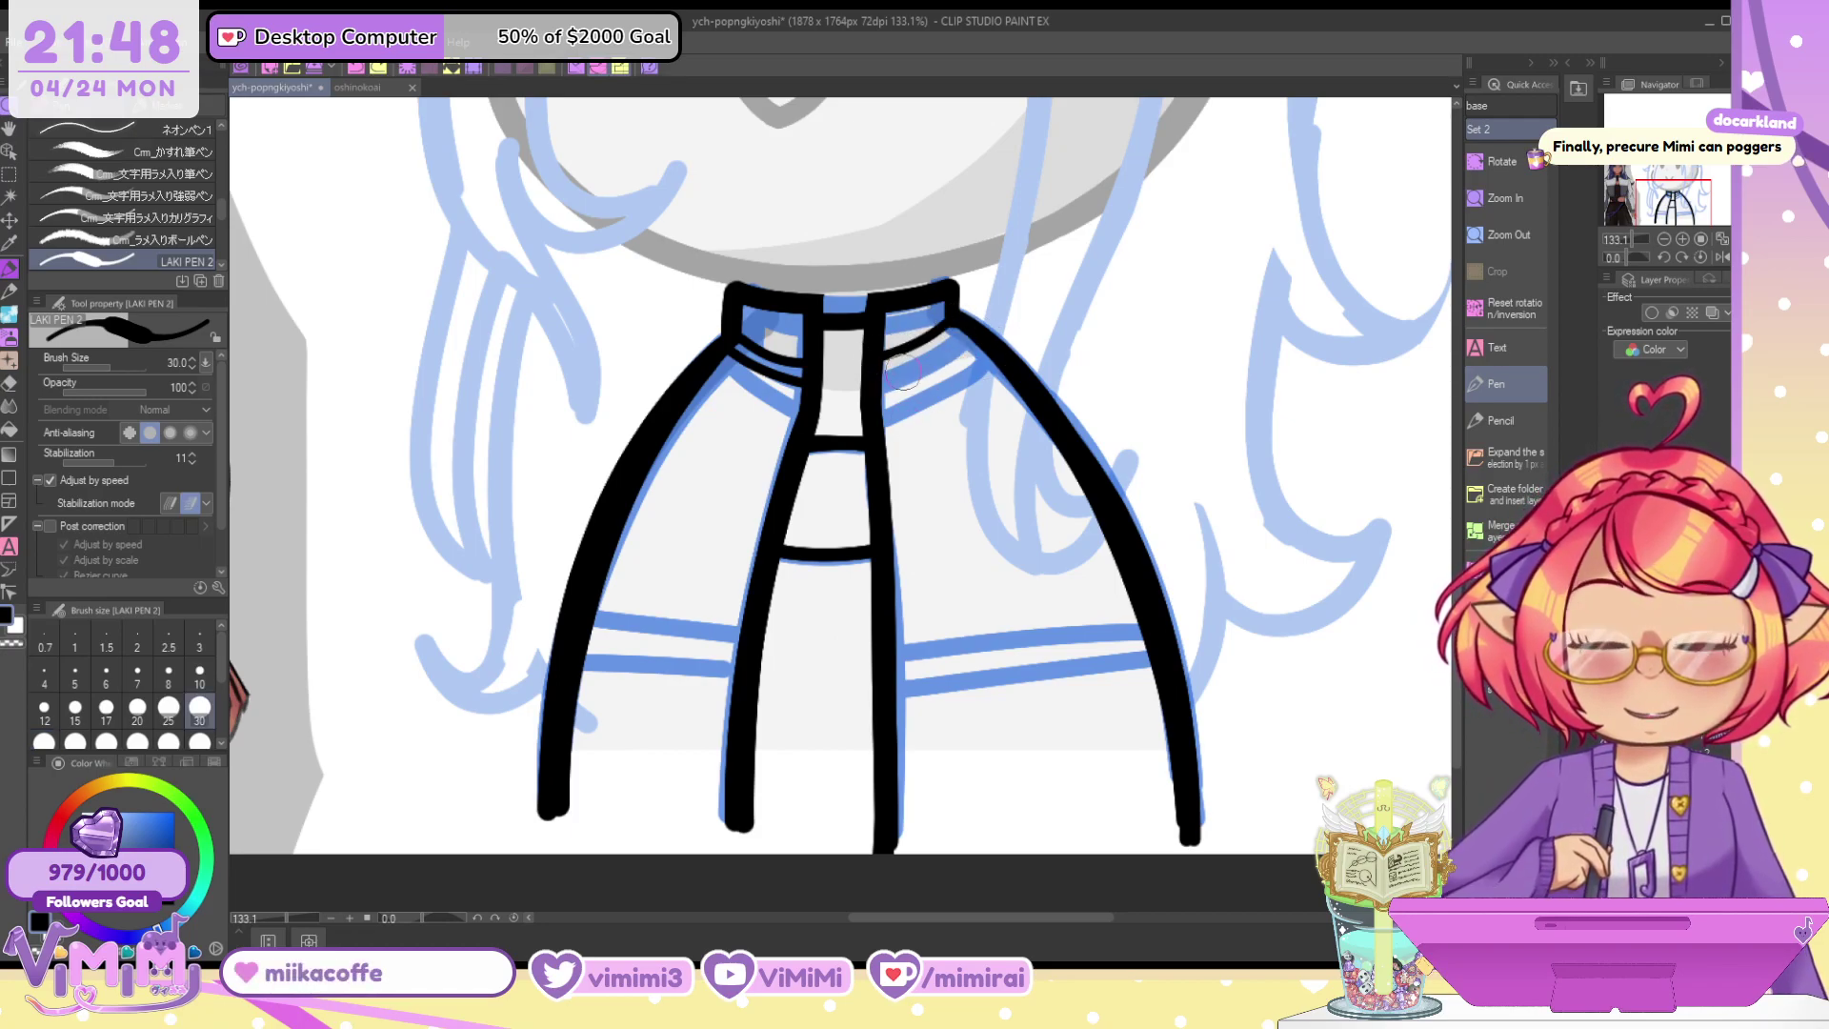
left_click_drag(877, 392, 974, 327)
Ink the two band lines across the lower part of both the left and right jacket panels
left_click_drag(587, 609, 758, 627)
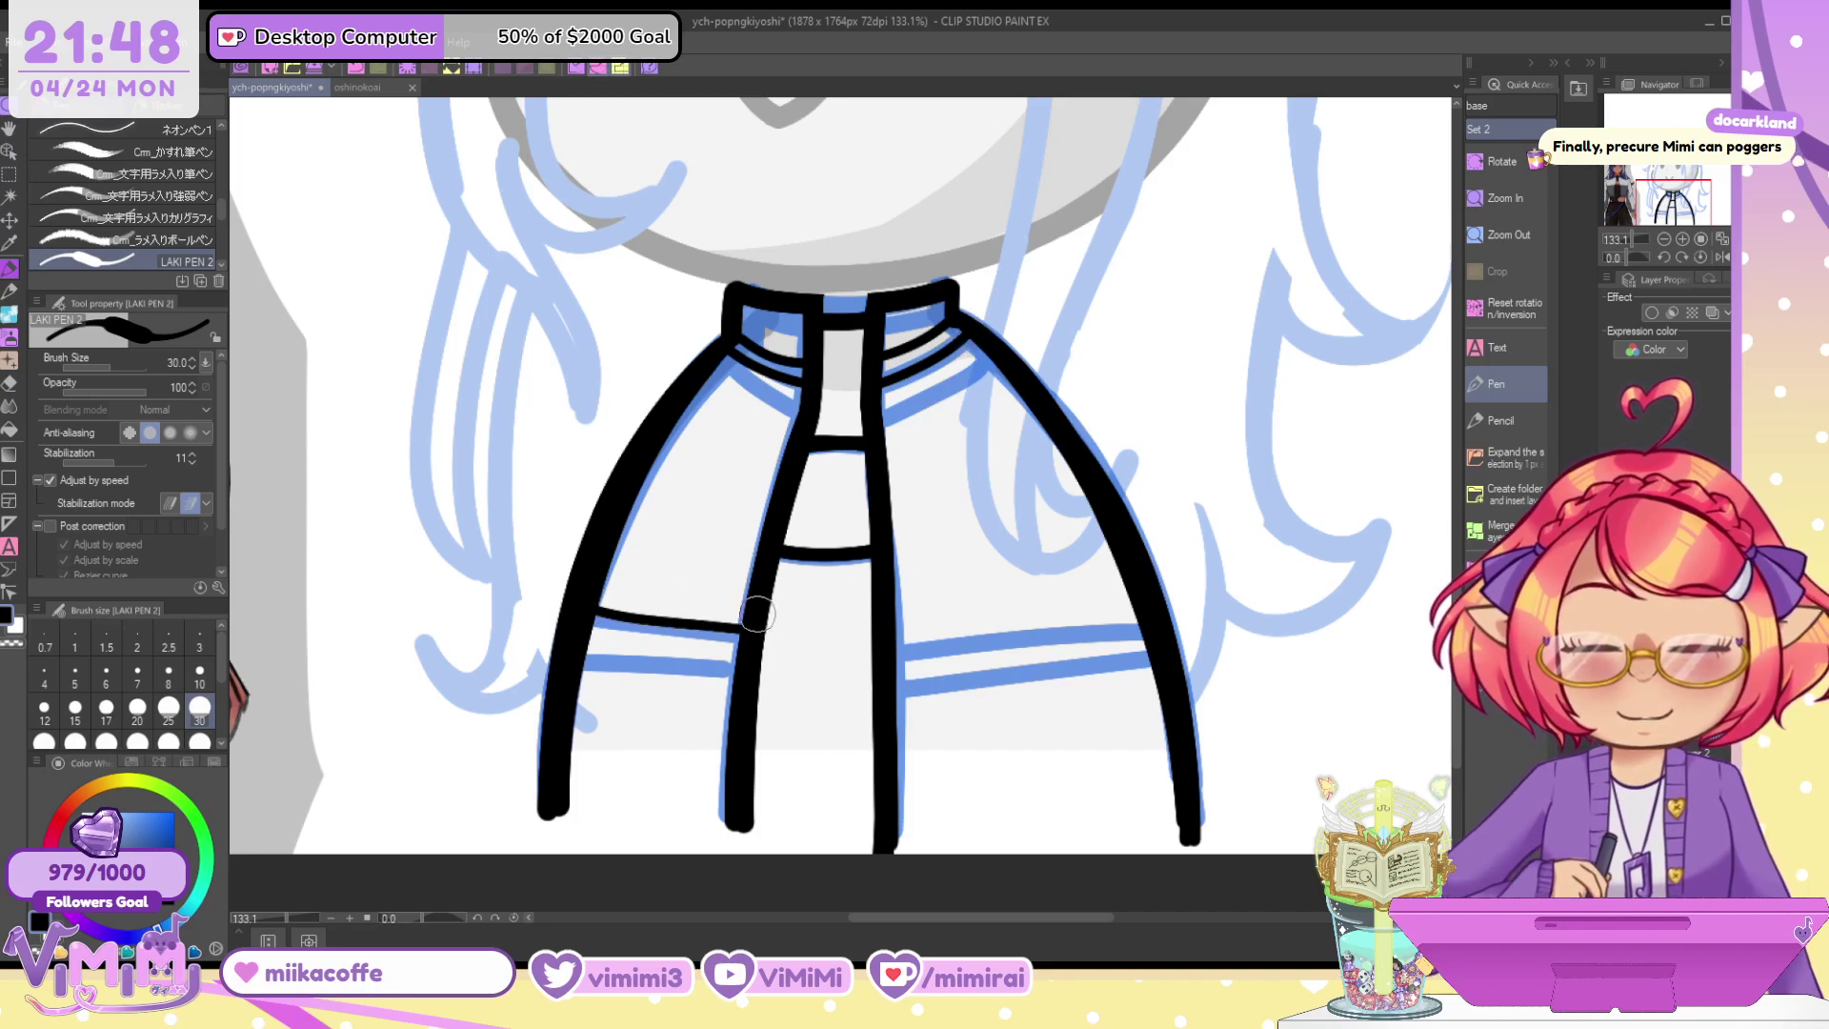
left_click_drag(584, 656, 736, 664)
left_click_drag(901, 643, 1152, 624)
key("ctrl+z")
left_click_drag(899, 685, 1170, 664)
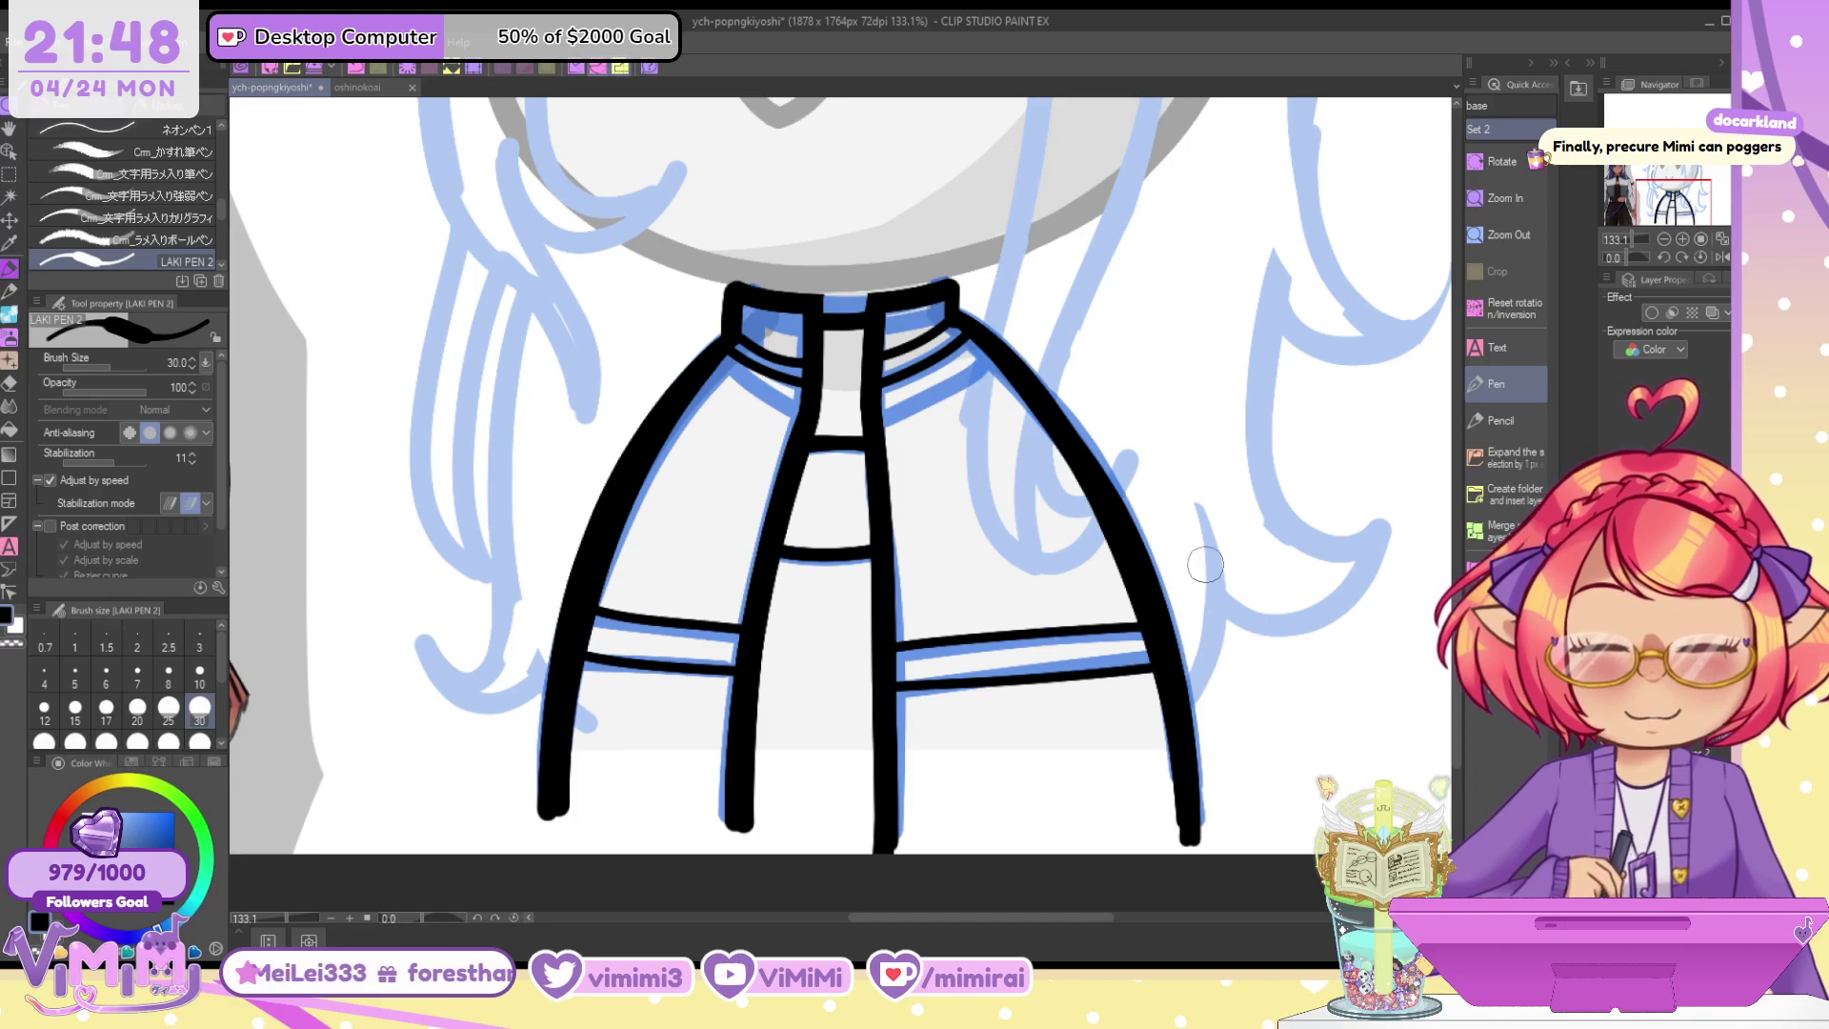
Set the brush size to 50 and hide the blue jacket sketch beneath the black line art
key("bracketright")
key("bracketright")
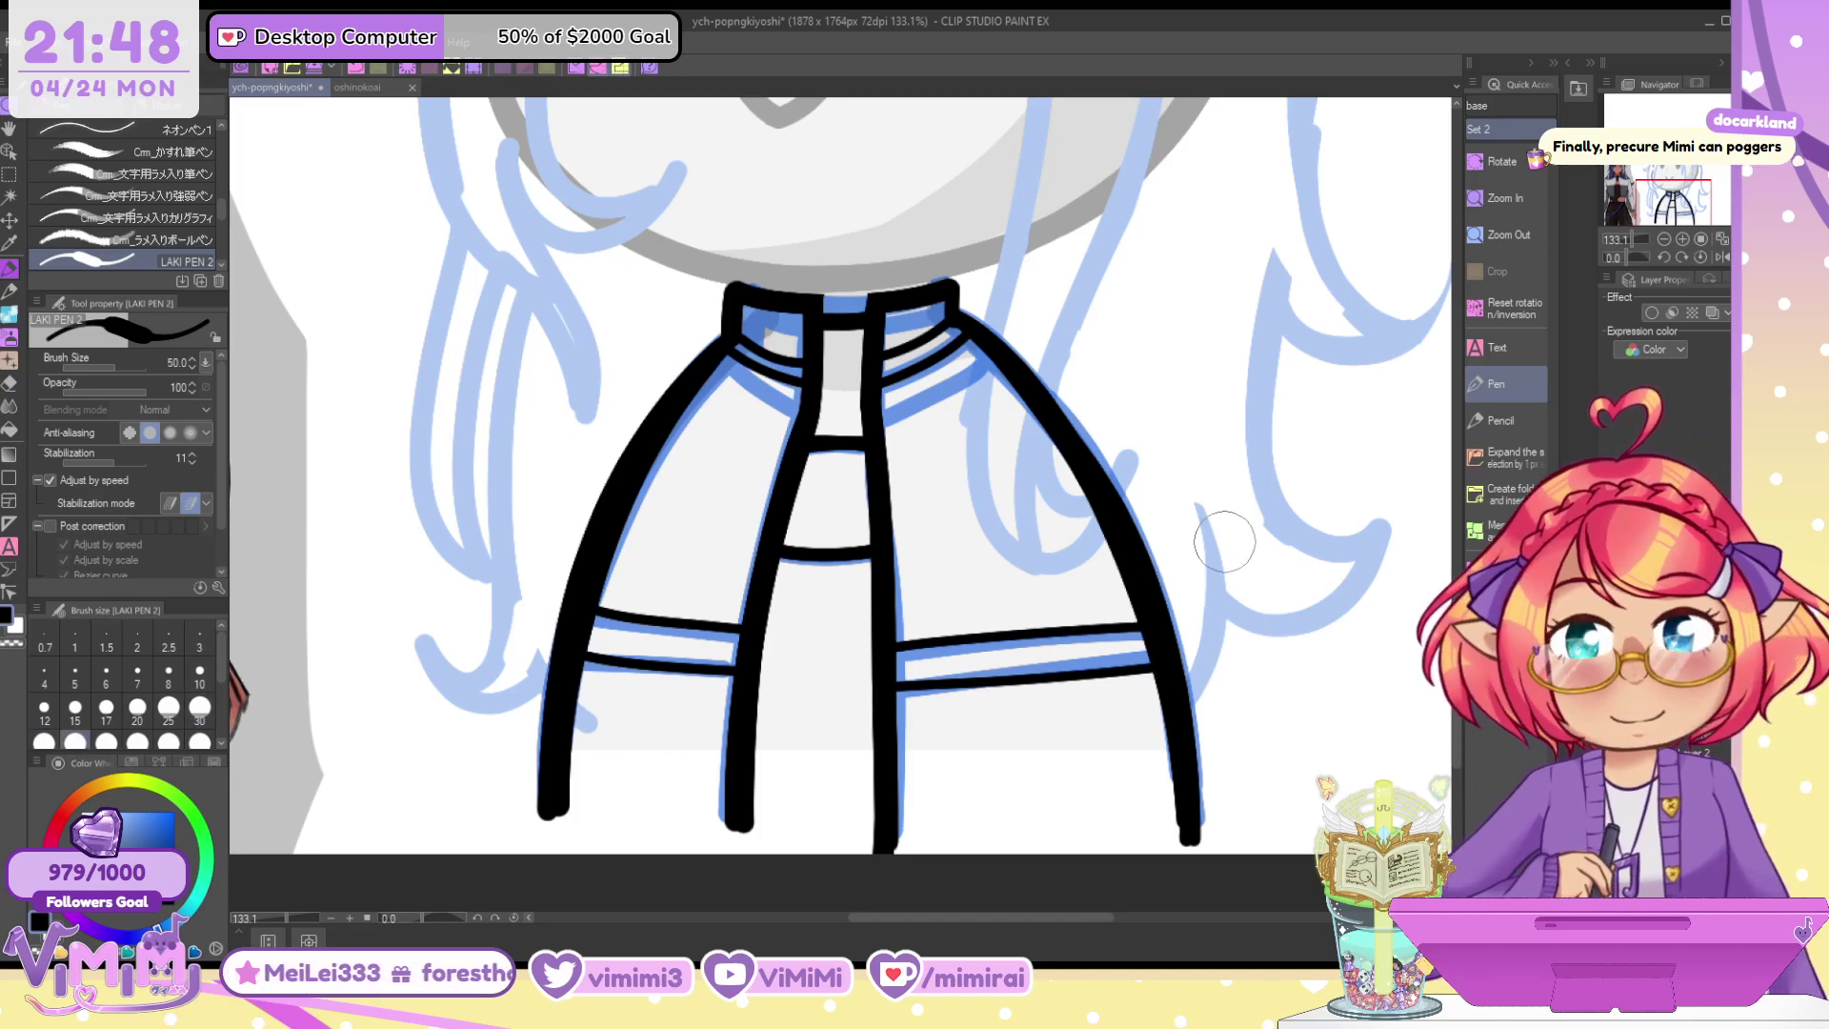
left_click(1610, 790)
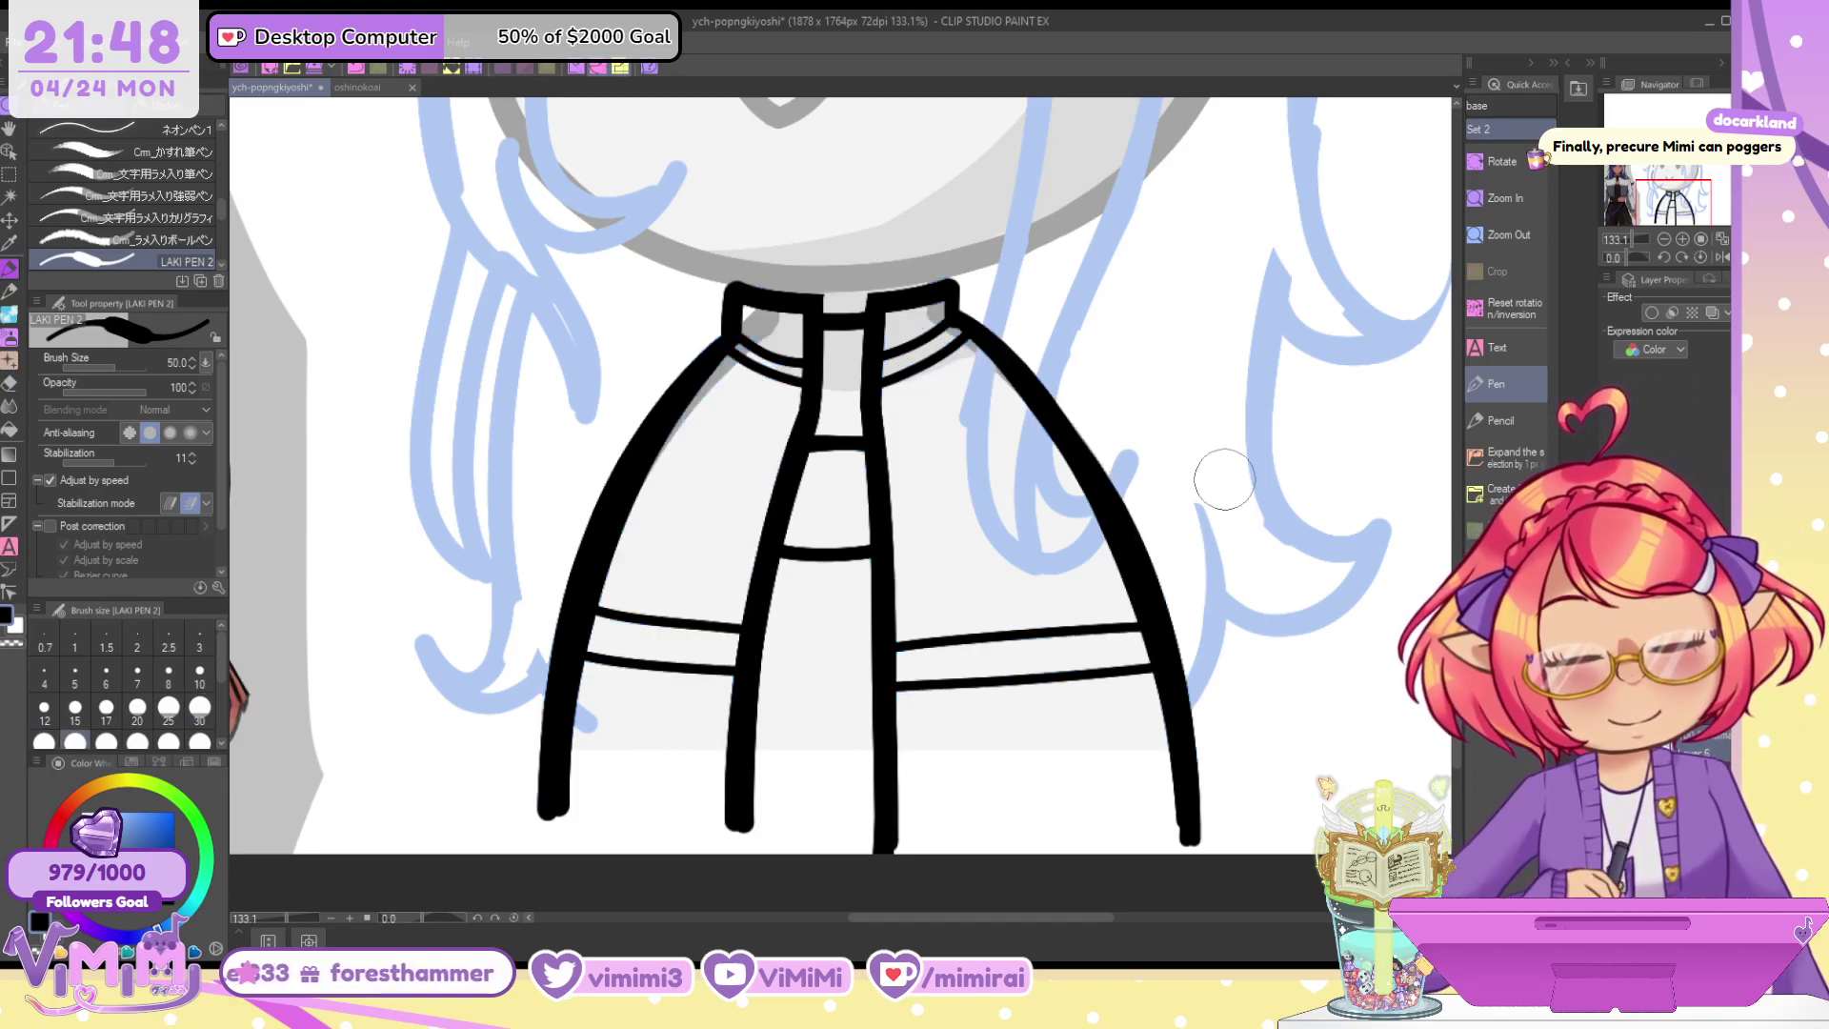
Sample the dark brown of the reference character's top and paint the shirt areas above and below the white midriff gap
left_click_drag(715, 419, 293, 312)
left_click(259, 311, "alt")
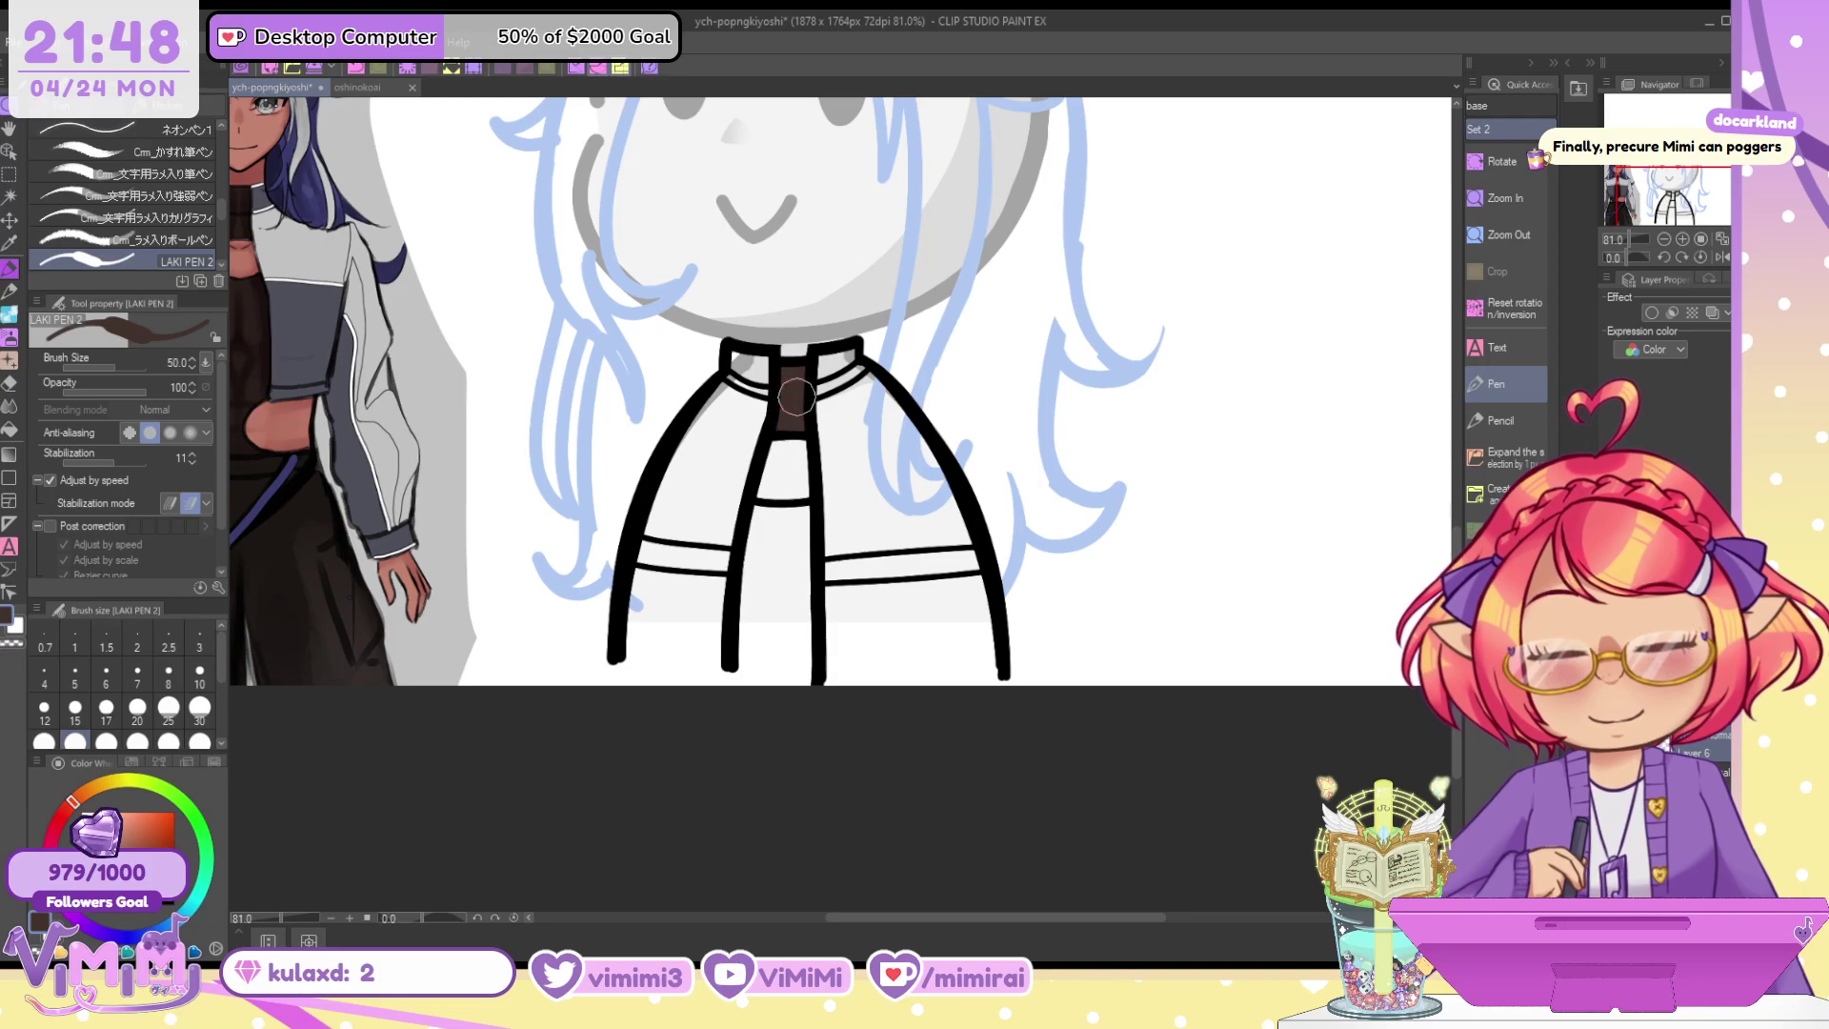
left_click_drag(768, 511, 748, 604)
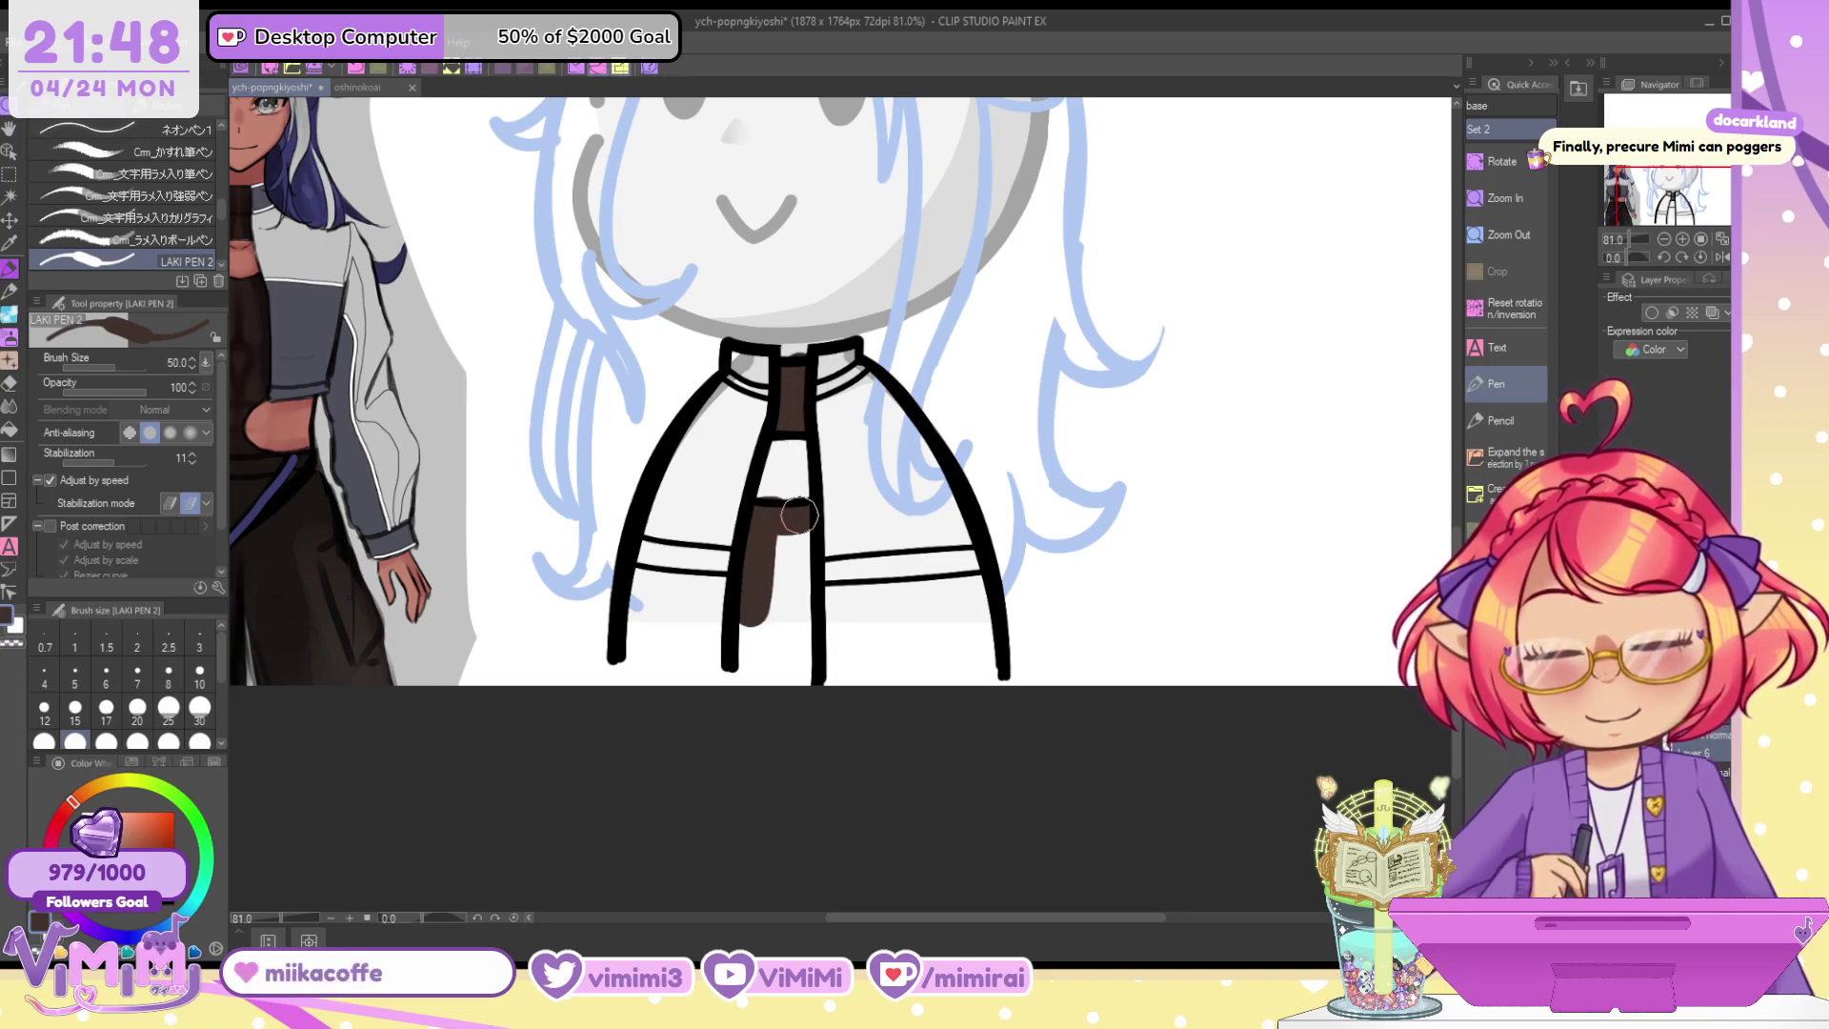
mouse_move(798, 515)
left_mouse_down()
mouse_move(804, 578)
mouse_move(794, 534)
mouse_move(751, 632)
left_mouse_up()
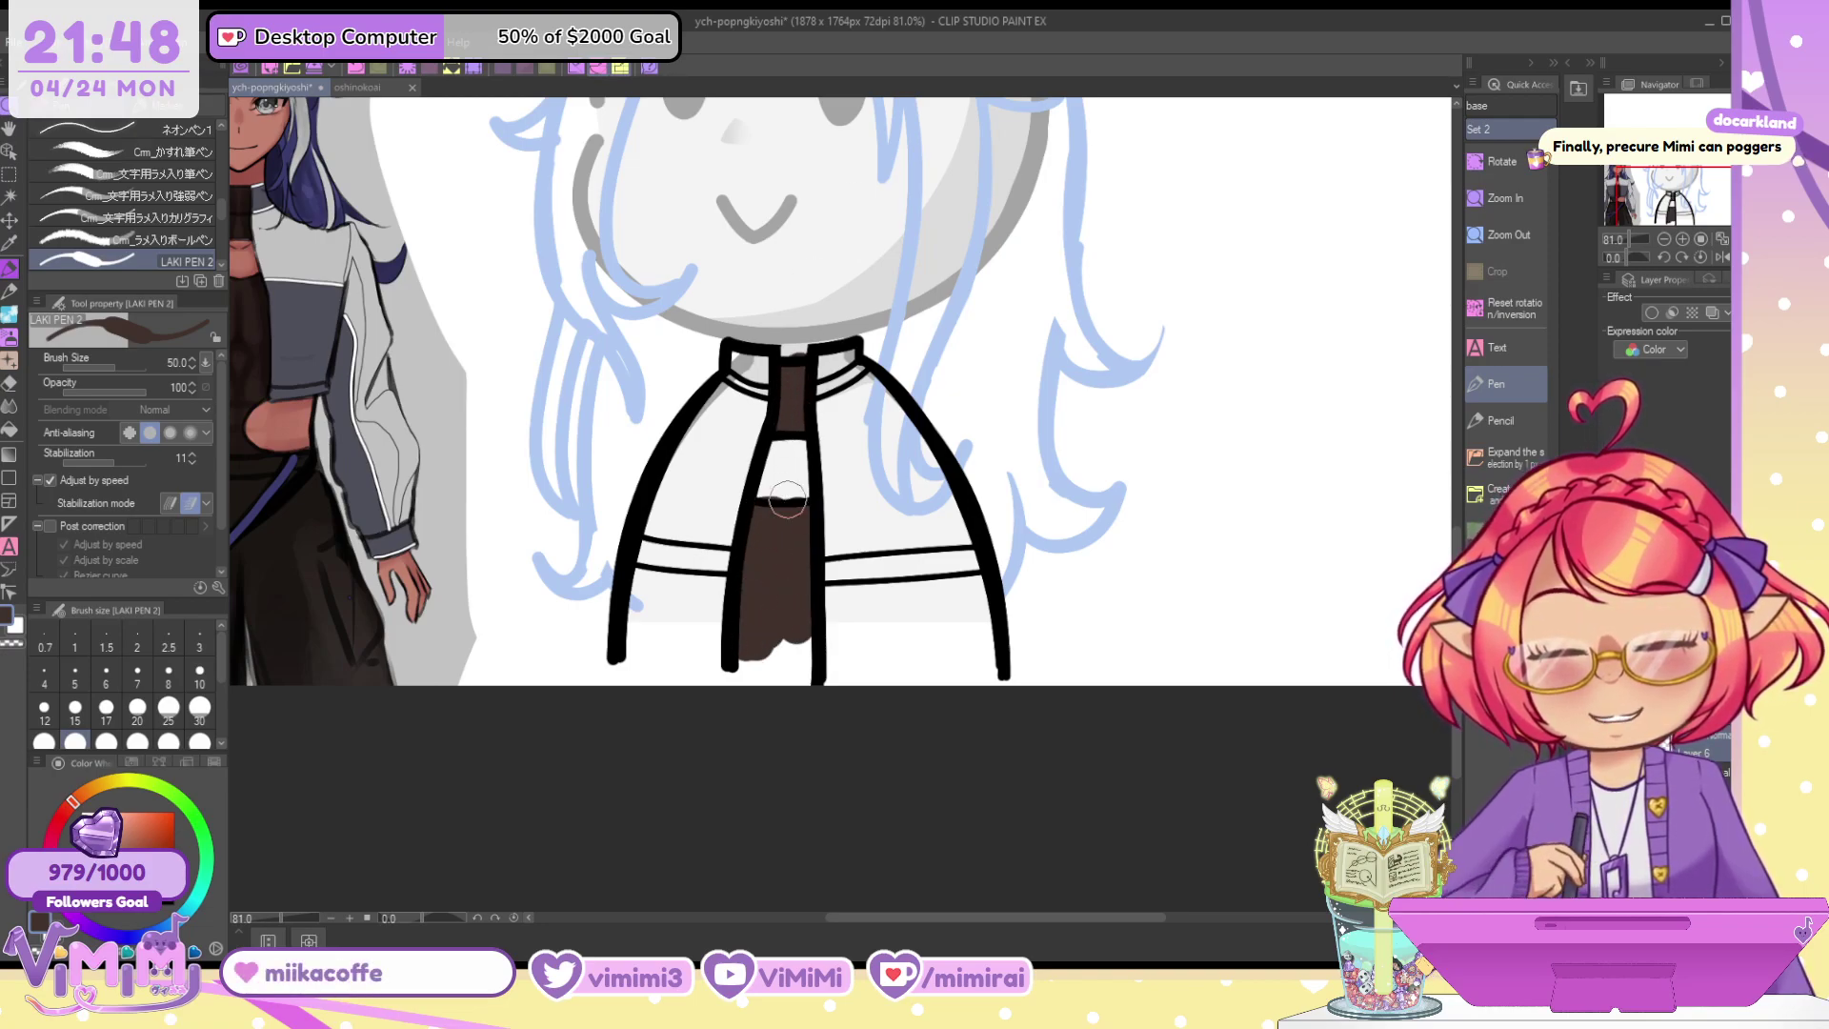
left_click_drag(788, 499, 814, 494)
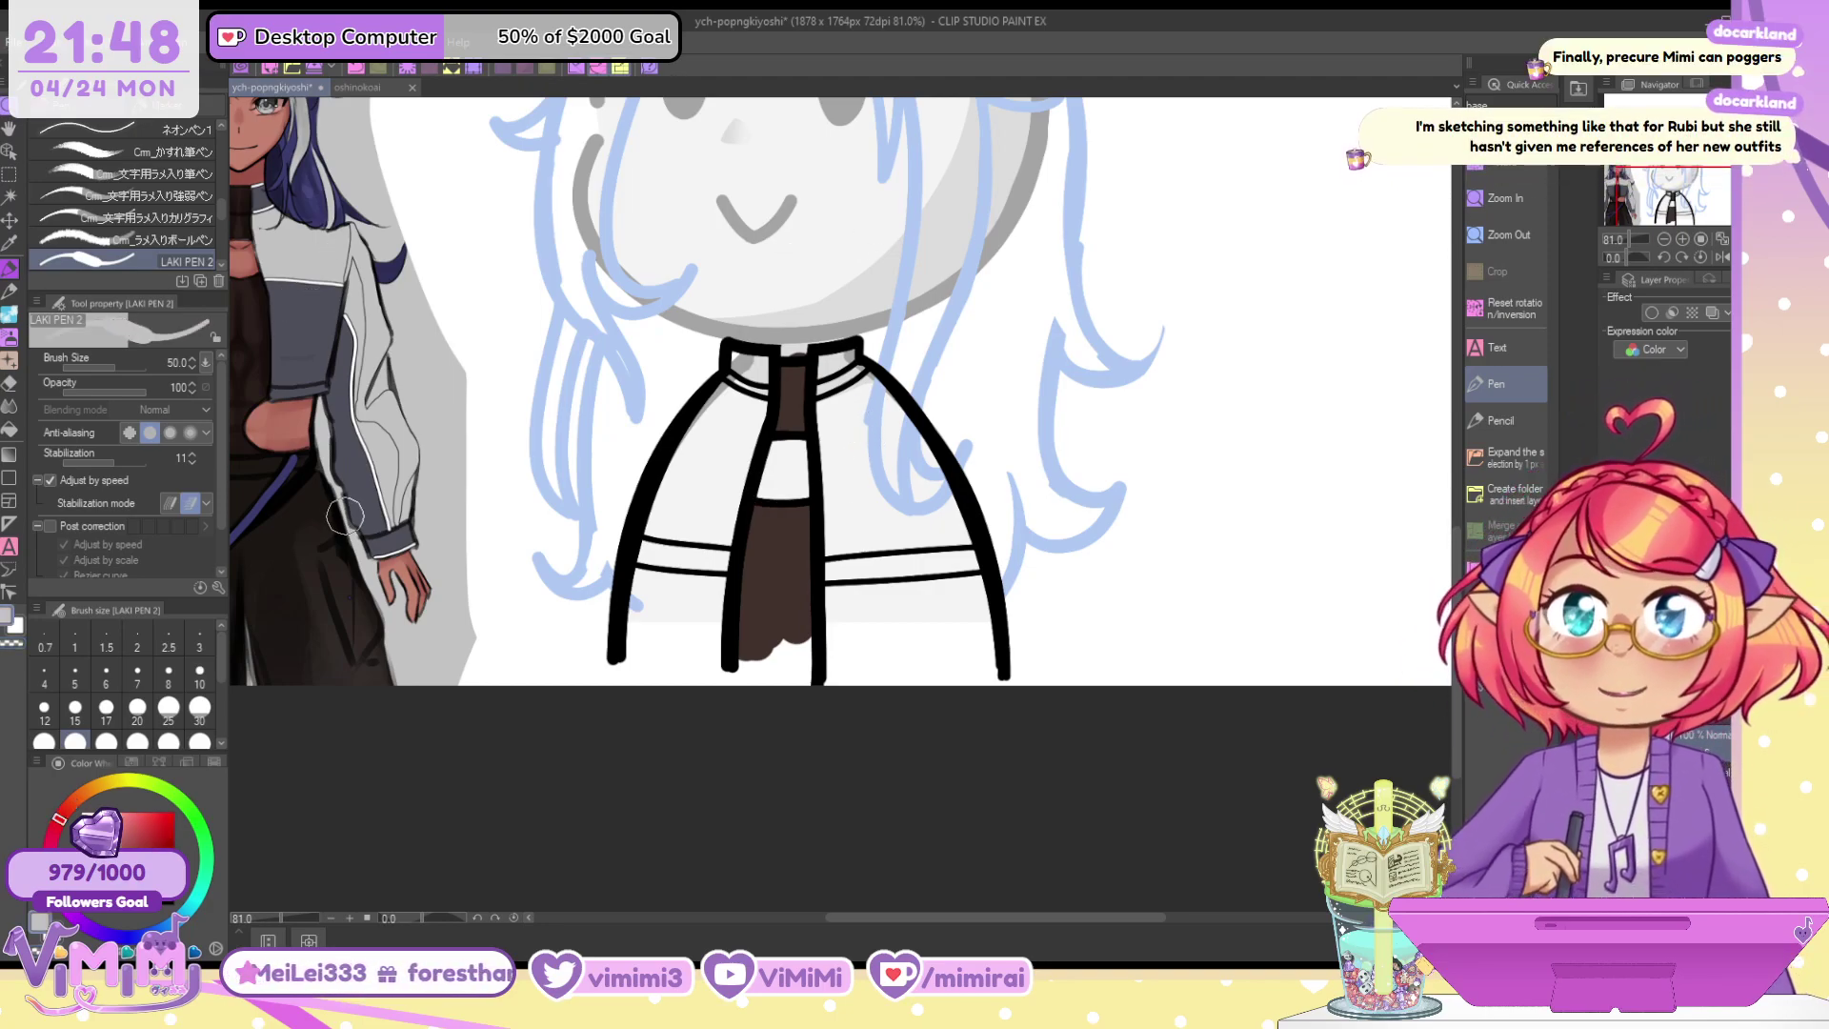
Fill the upper right and upper left jacket panels with light grey using the gap-closing enclose fill
left_click(9, 428)
left_click(132, 231)
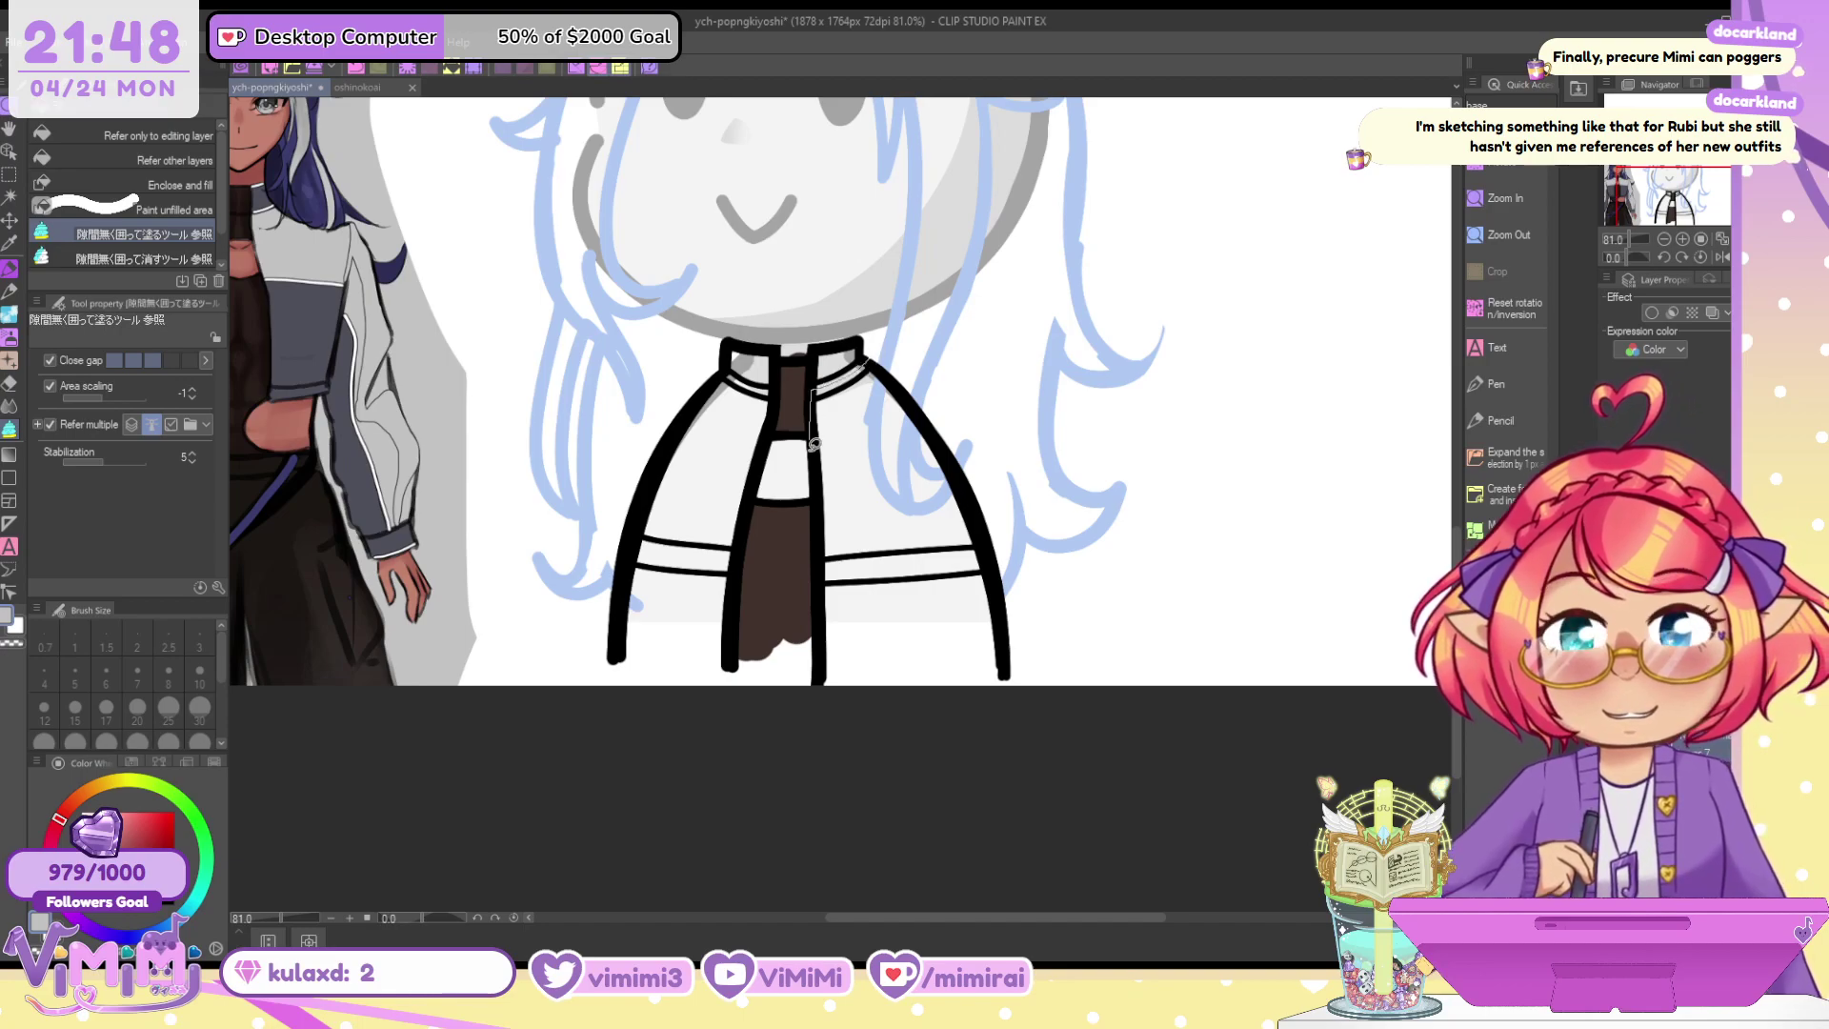
mouse_move(829, 566)
left_mouse_down()
mouse_move(954, 560)
mouse_move(1000, 522)
mouse_move(863, 336)
left_mouse_up()
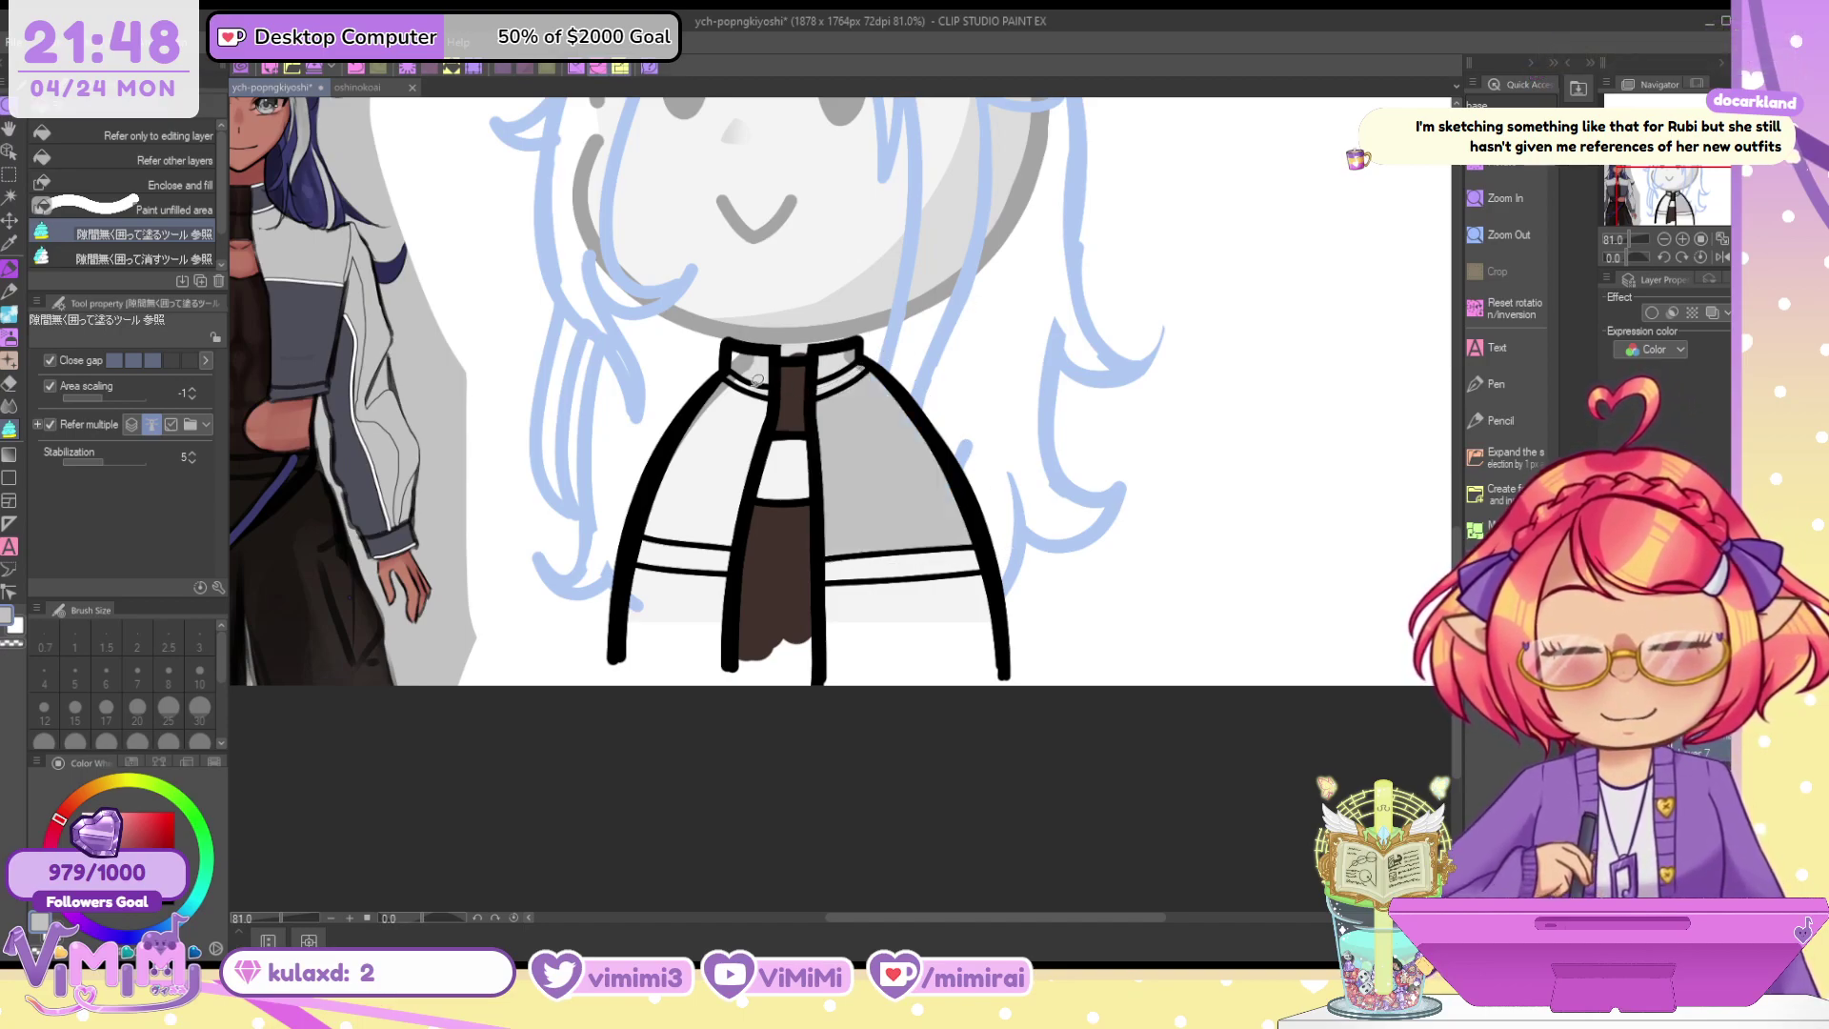
left_click_drag(725, 571, 721, 333)
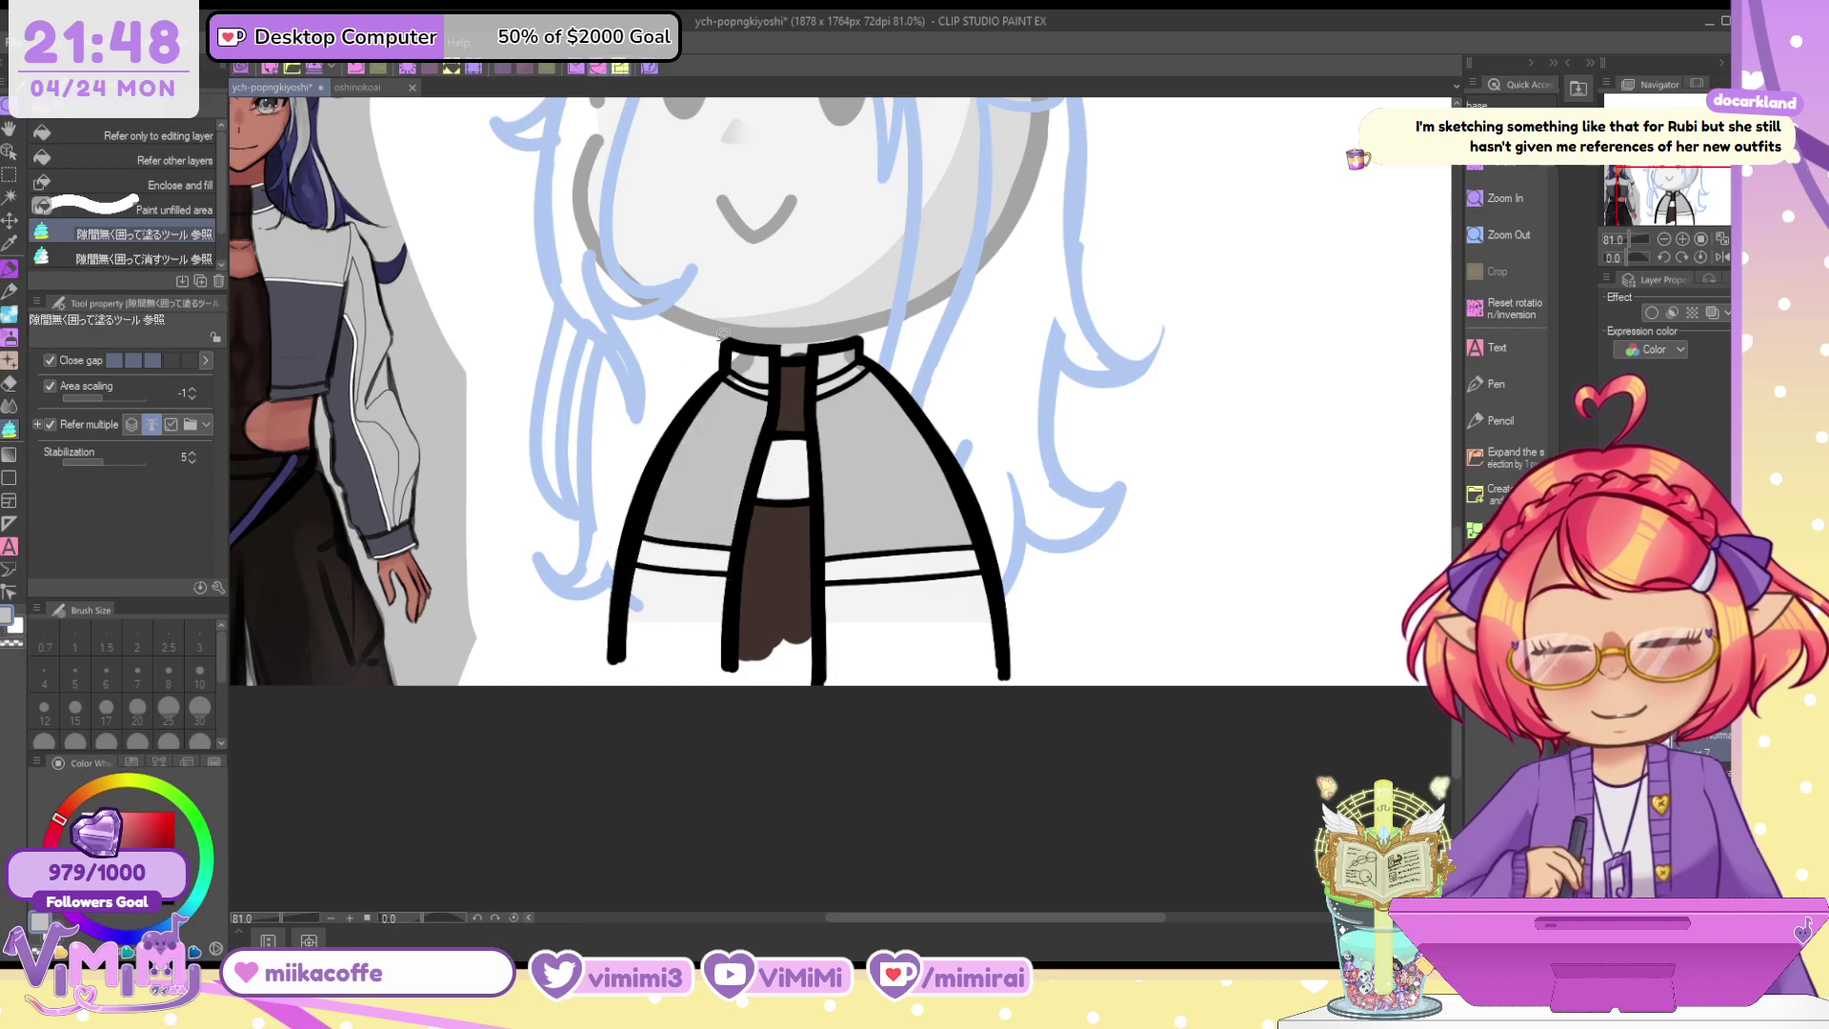
Sample the slate blue from the reference jacket, paint closing strokes along both panels' hems, and even out the shirt's bottom edge in brown
left_click(314, 317, "alt")
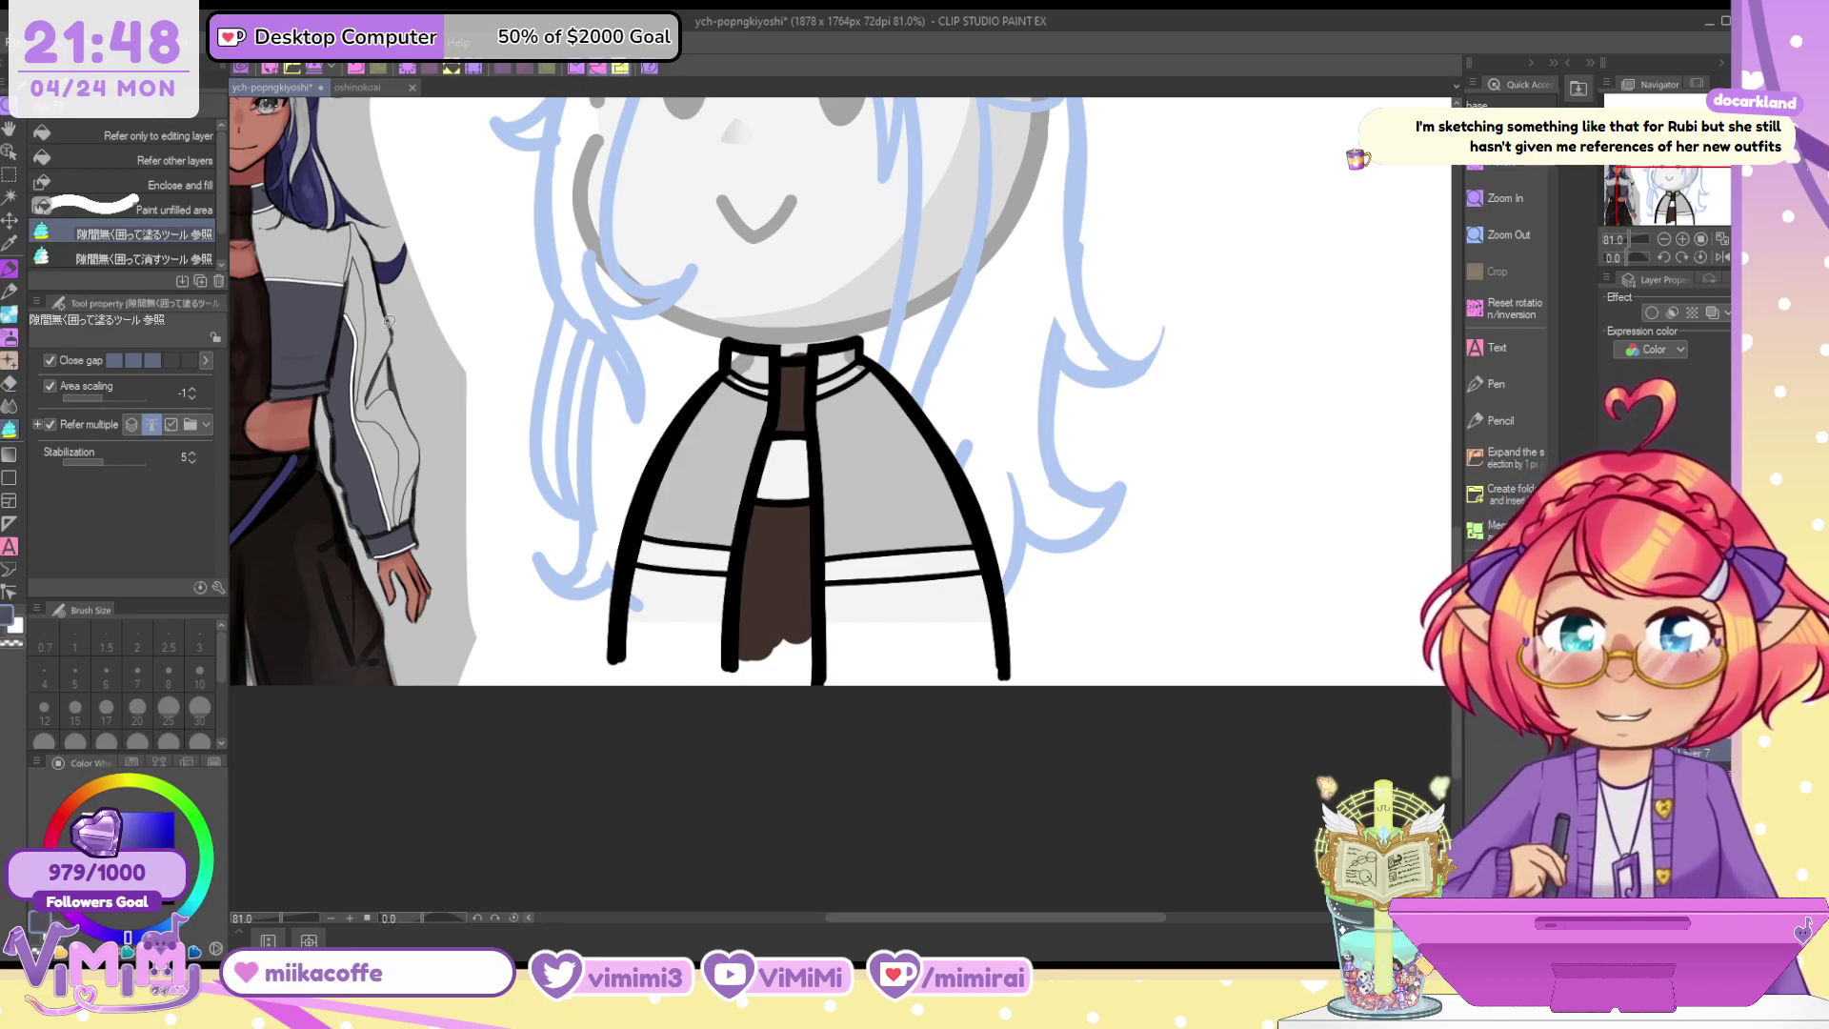
left_click(11, 270)
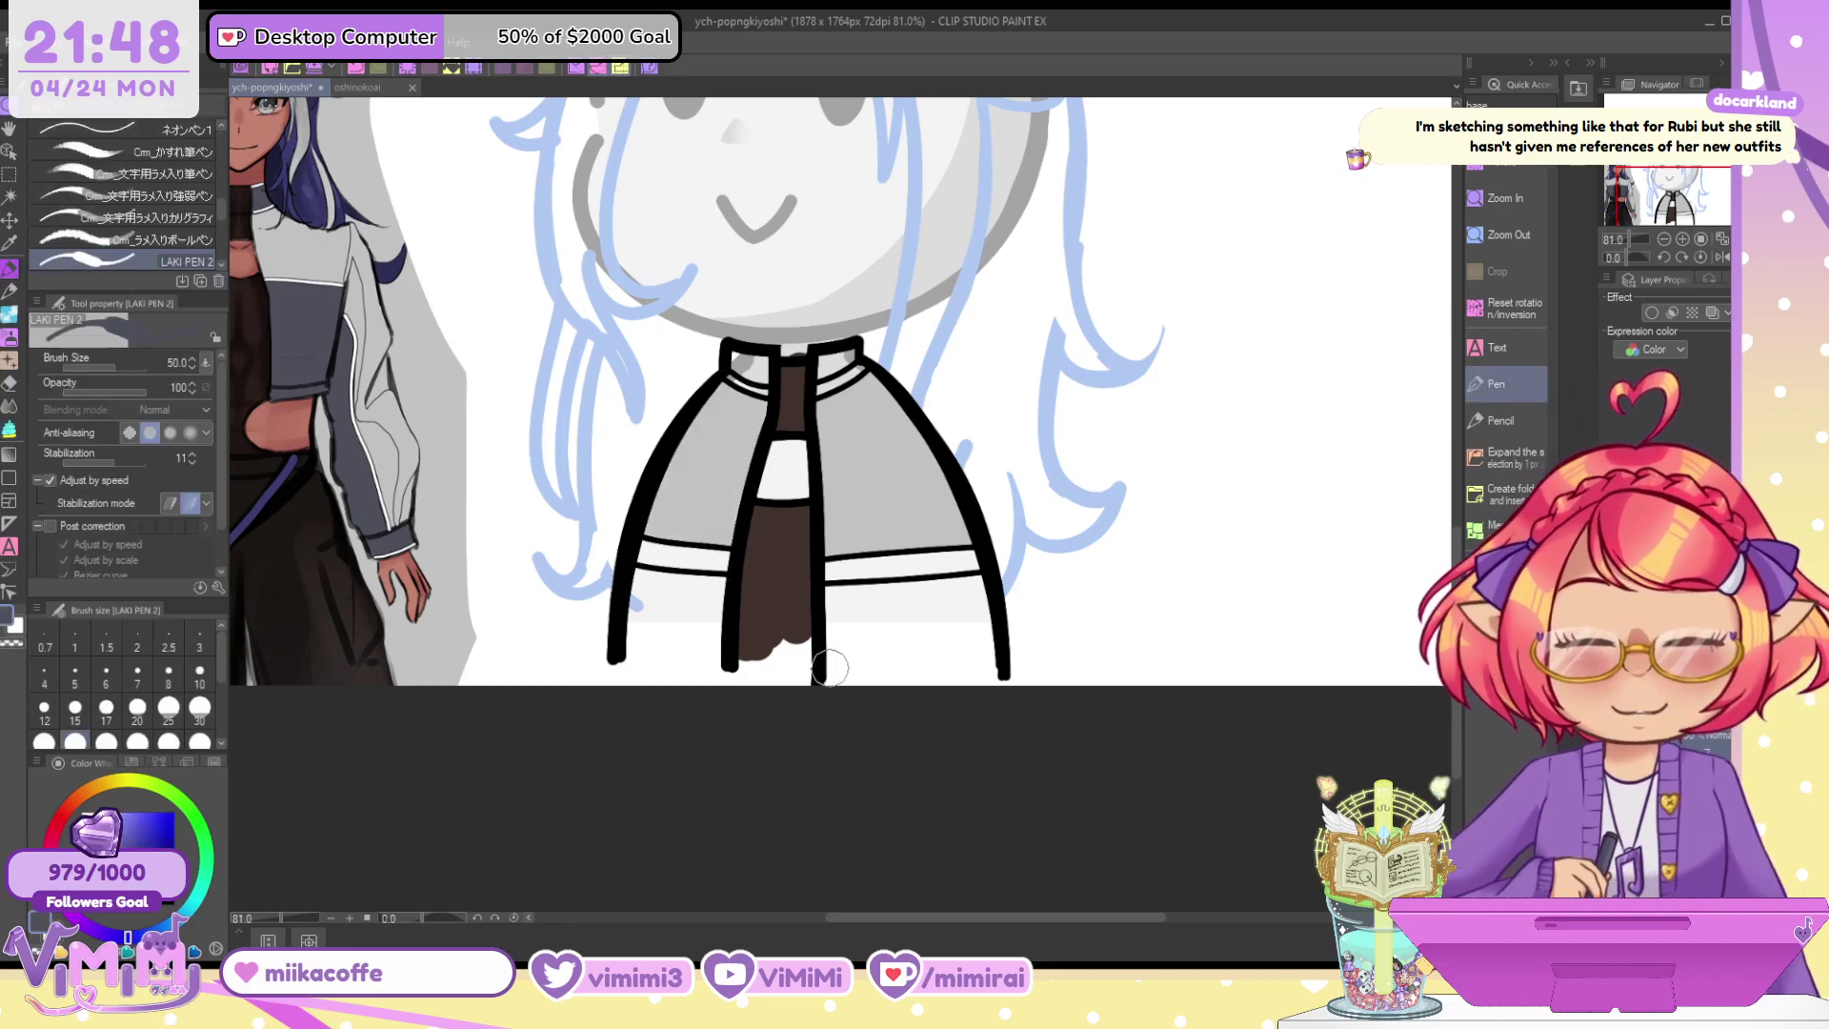
left_click_drag(828, 666, 995, 669)
left_click_drag(729, 666, 618, 662)
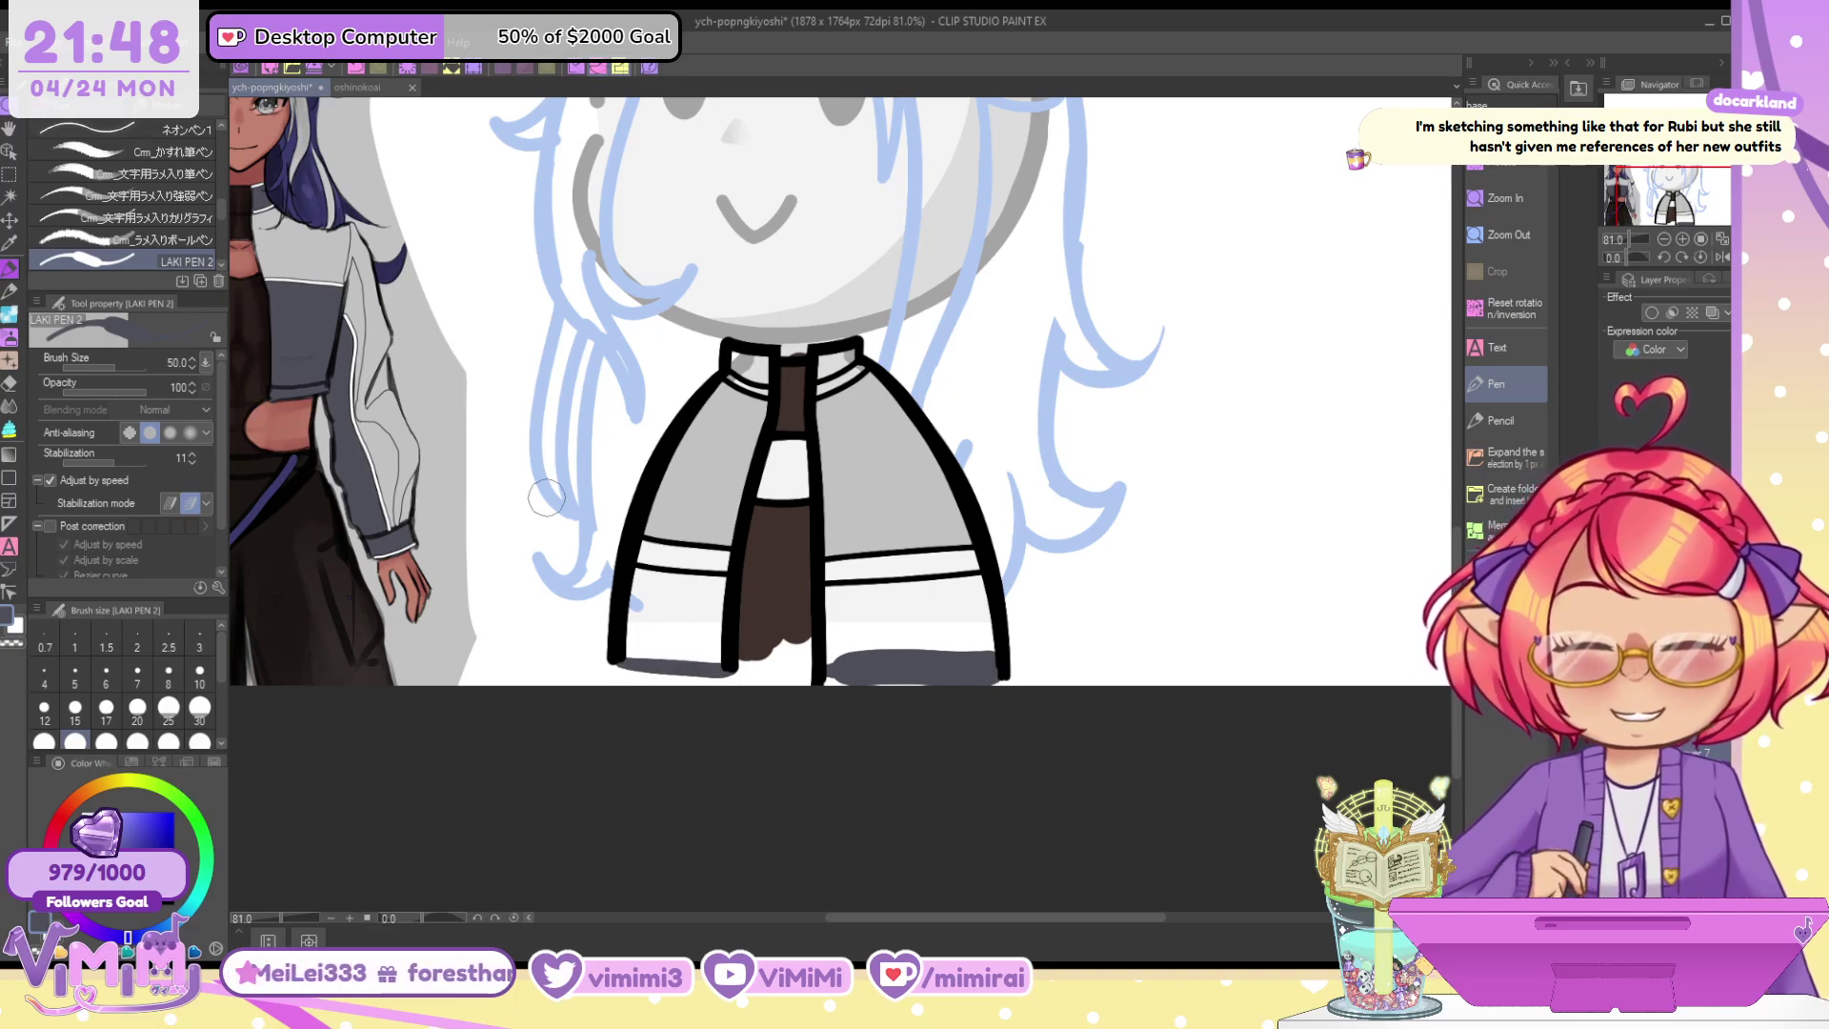
left_click(762, 600, "alt")
left_click_drag(753, 647, 800, 650)
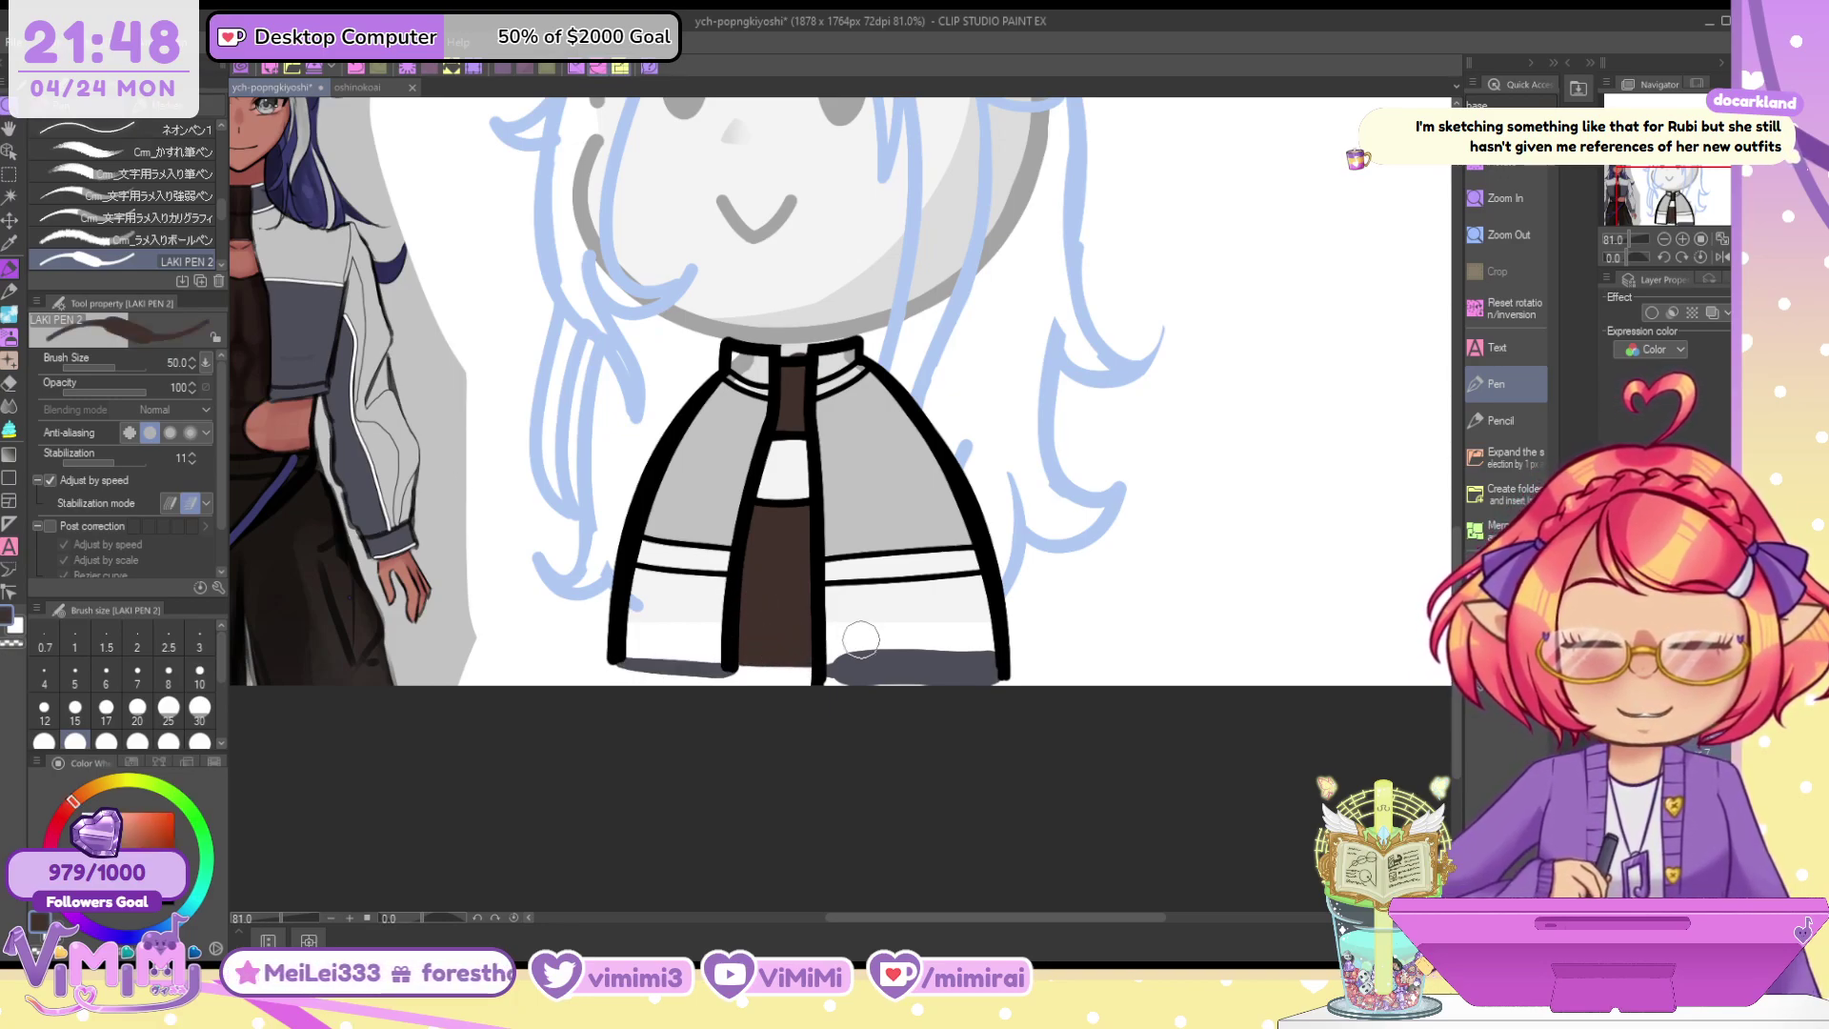
Enclose and fill both lower jacket panels and the collar with slate blue
key("g")
mouse_move(626, 564)
left_mouse_down()
mouse_move(725, 568)
mouse_move(672, 678)
mouse_move(624, 568)
left_mouse_up()
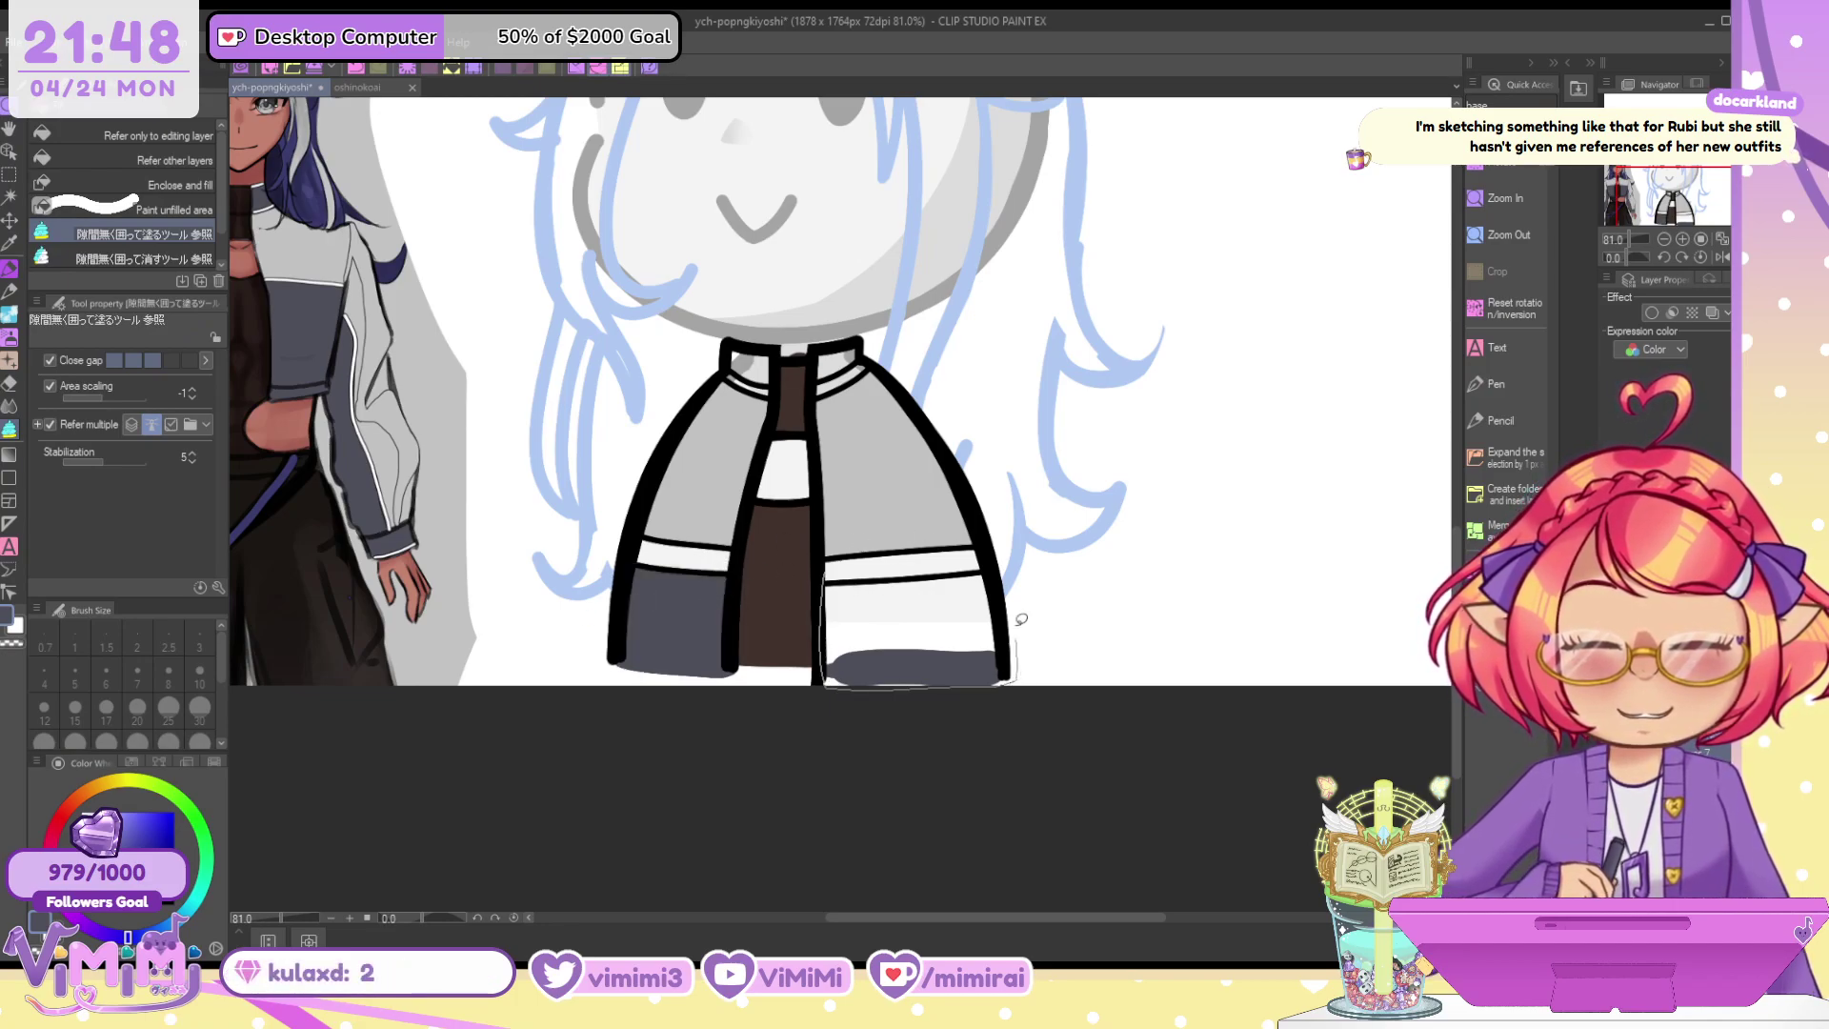
left_click_drag(934, 562, 834, 569)
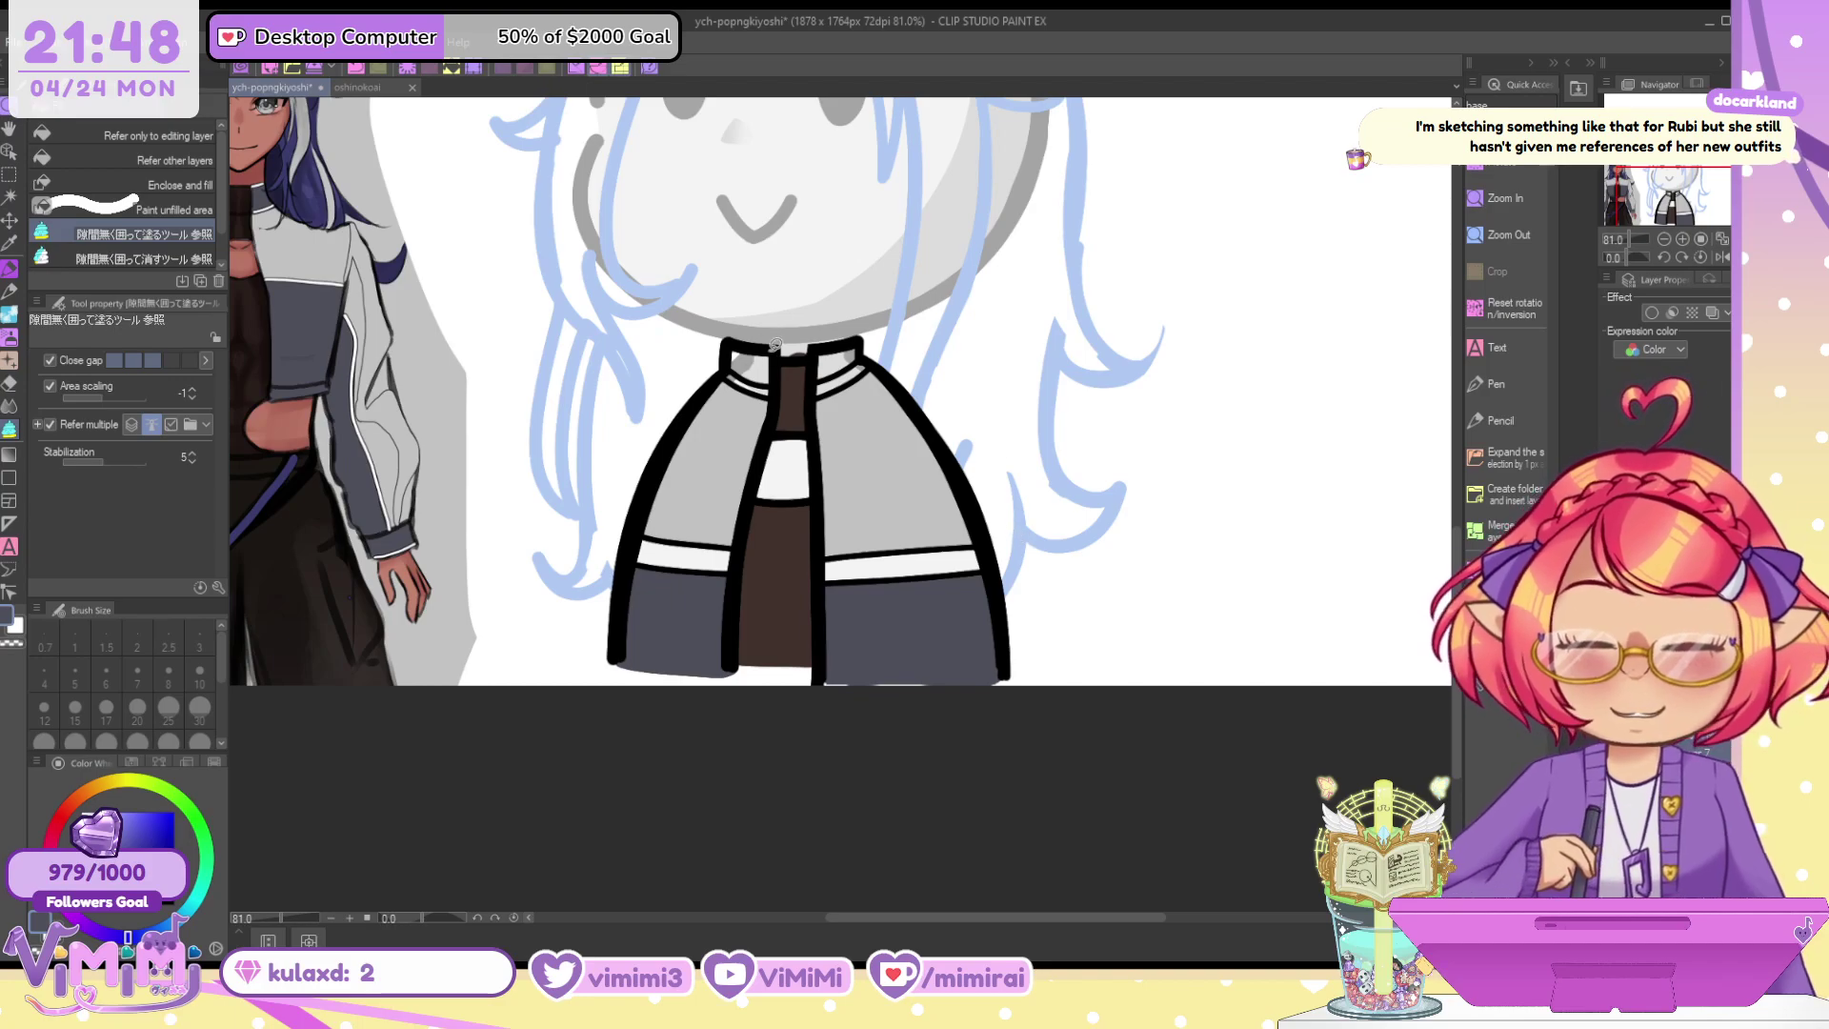
left_click_drag(734, 363, 815, 338)
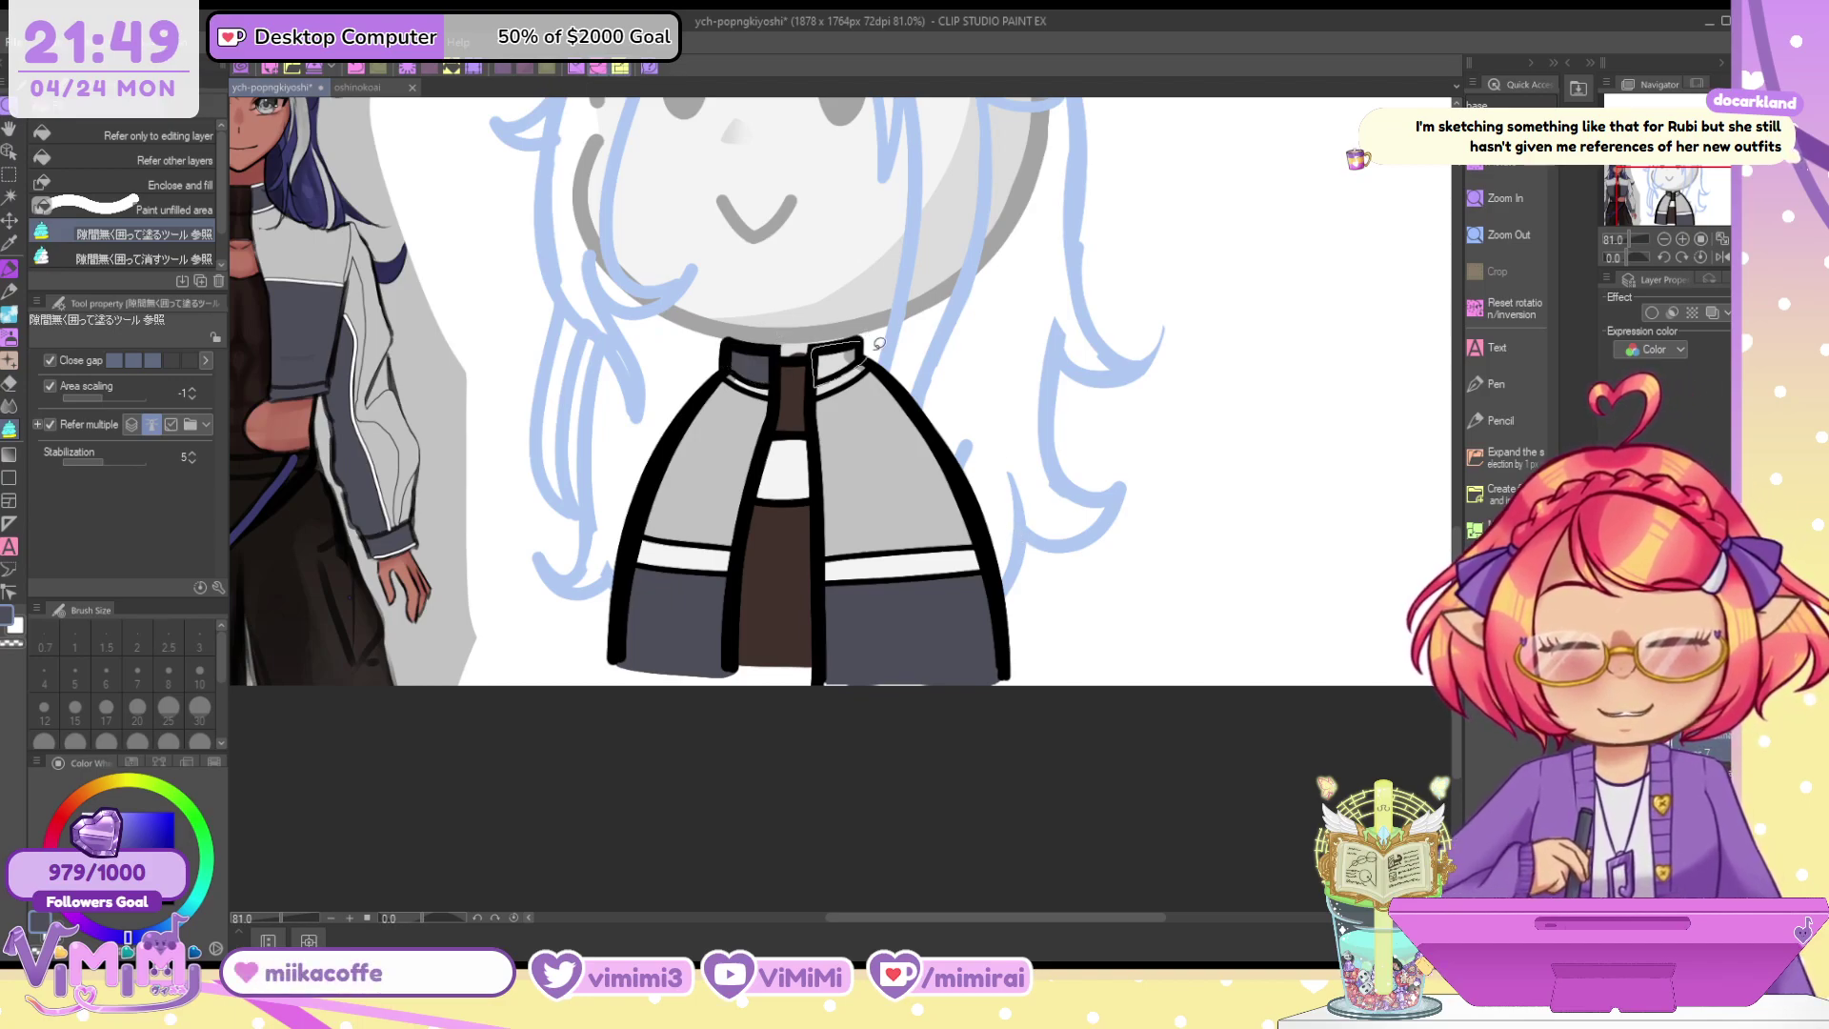
Choose a pale lavender and paint the collar stripes and the bands across both jacket panels with the pen
key("p")
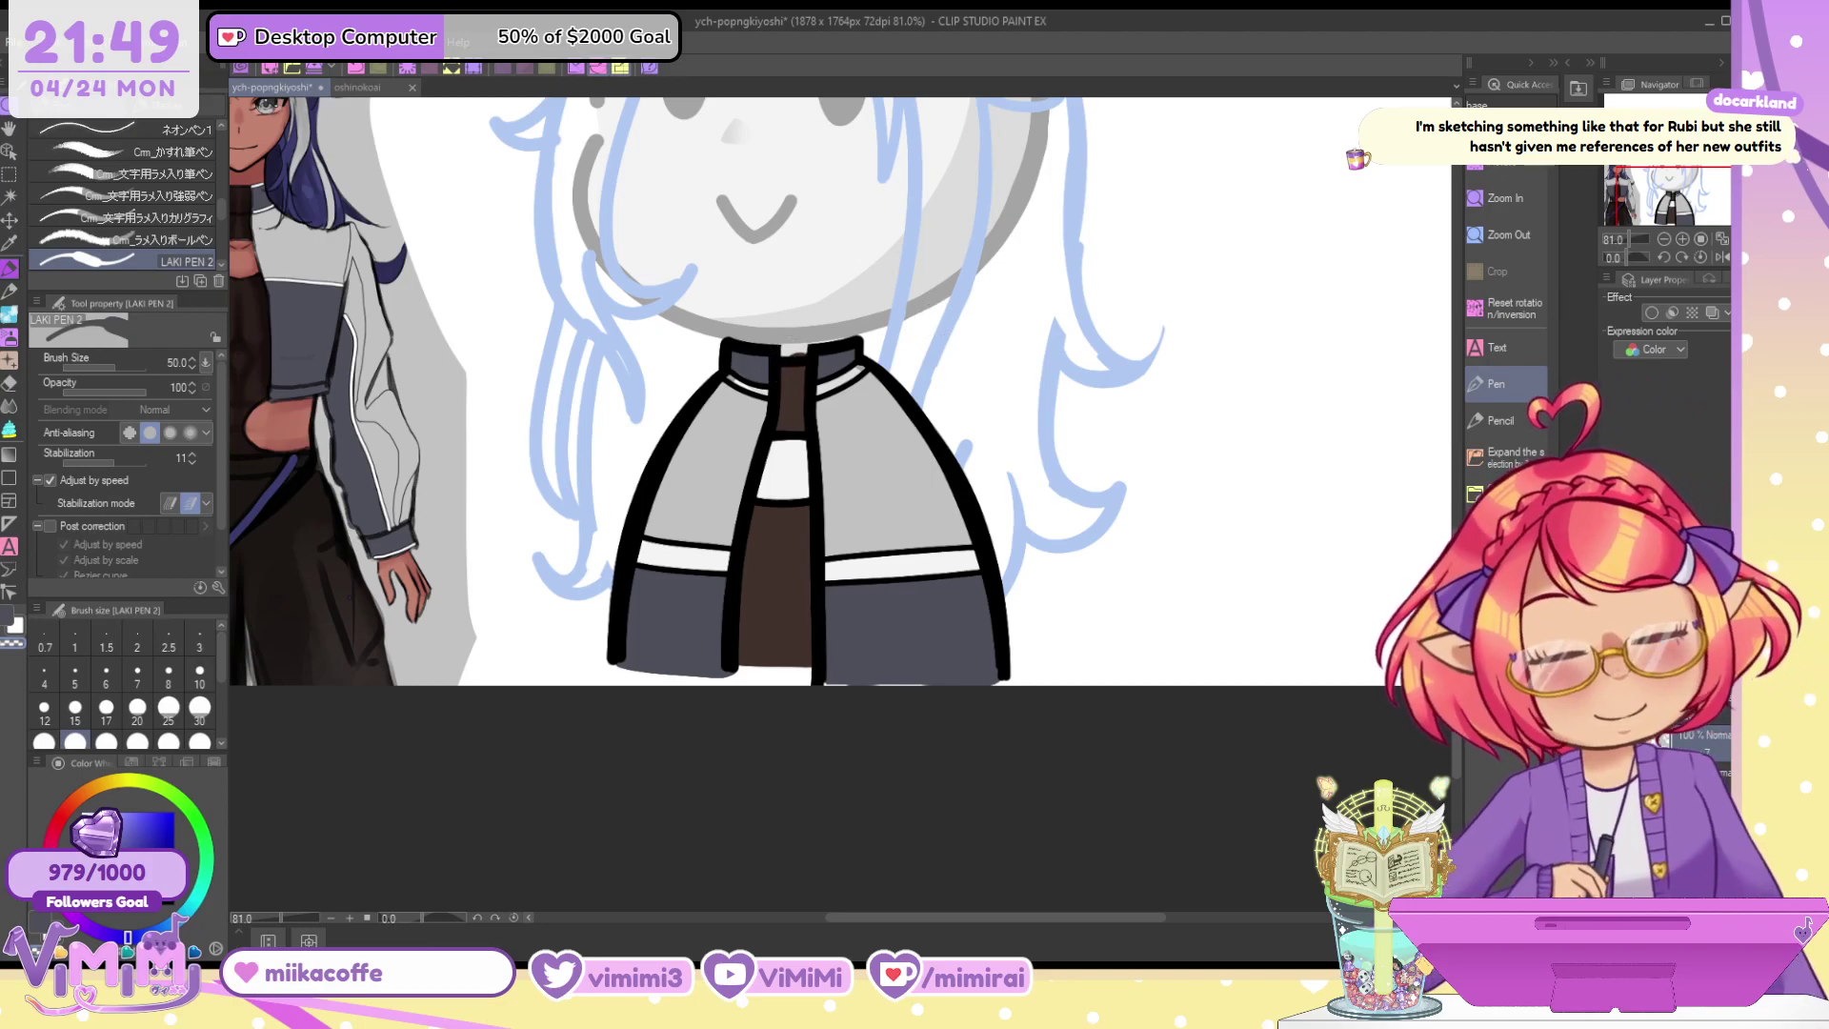
left_click_drag(107, 837, 43, 731)
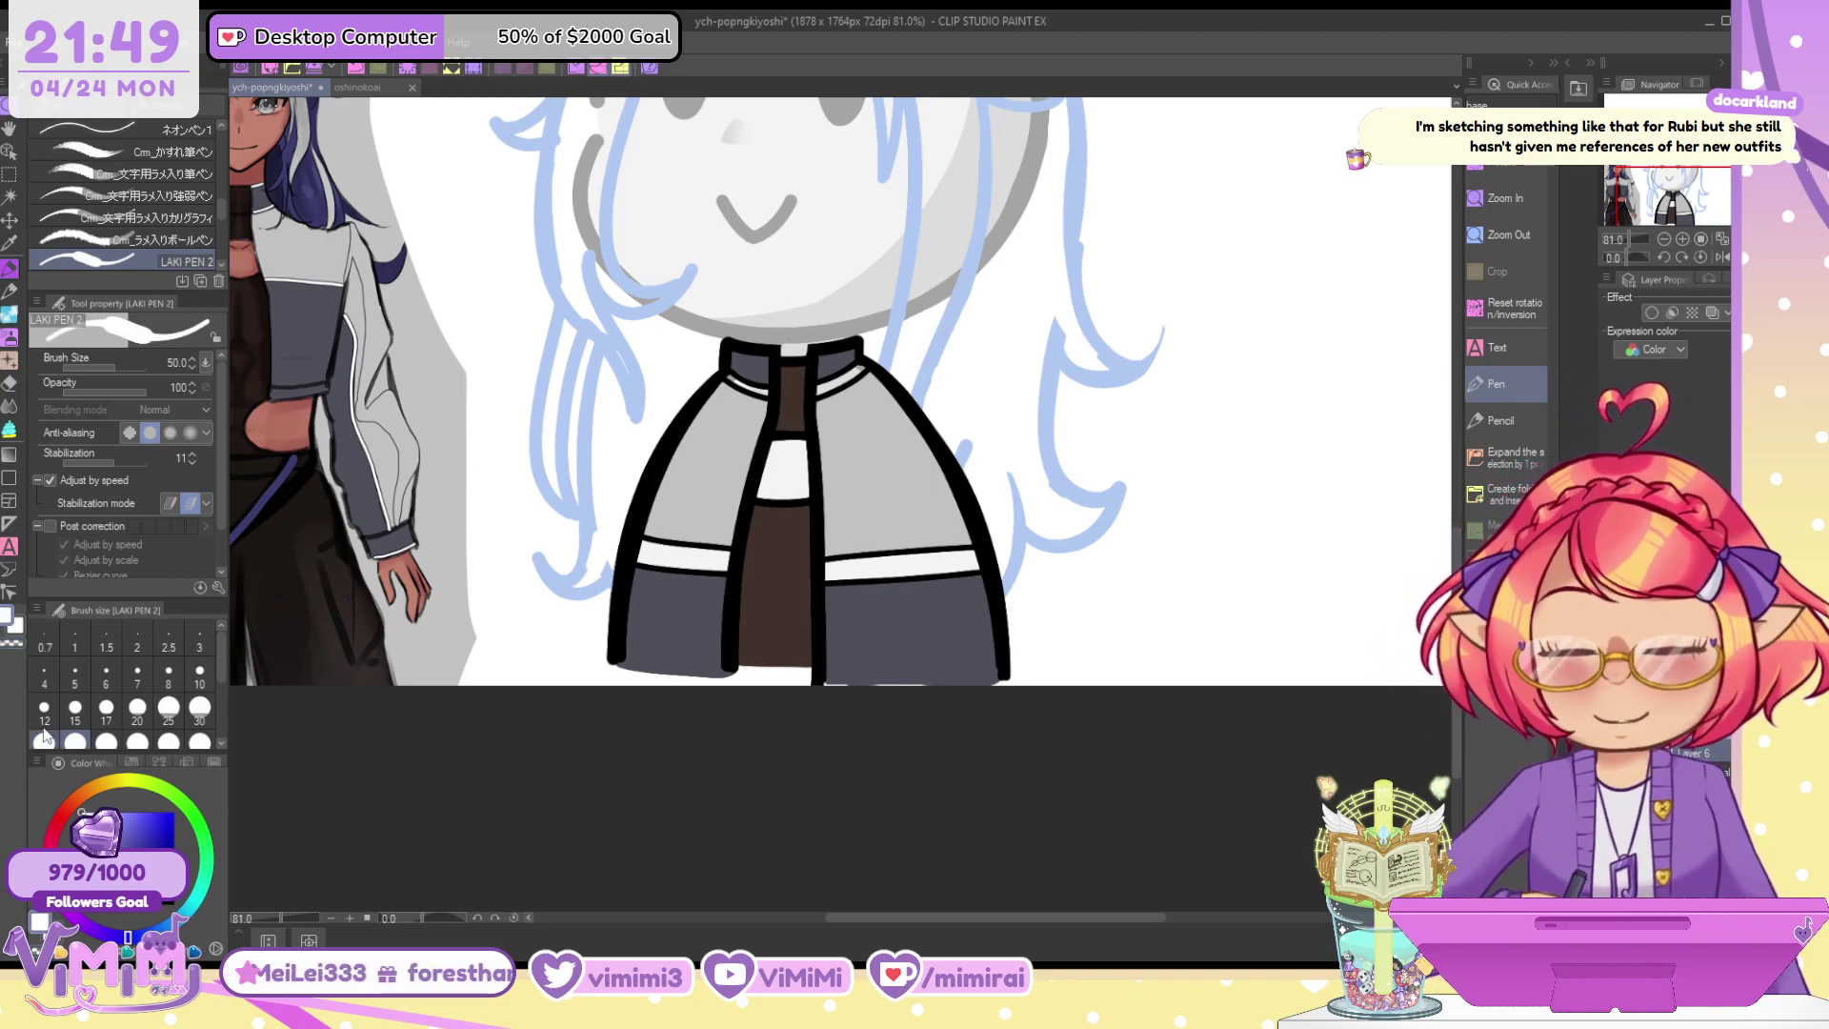
scroll(735, 364, "up", 3)
scroll(538, 519, "down", 2)
left_click(95, 815)
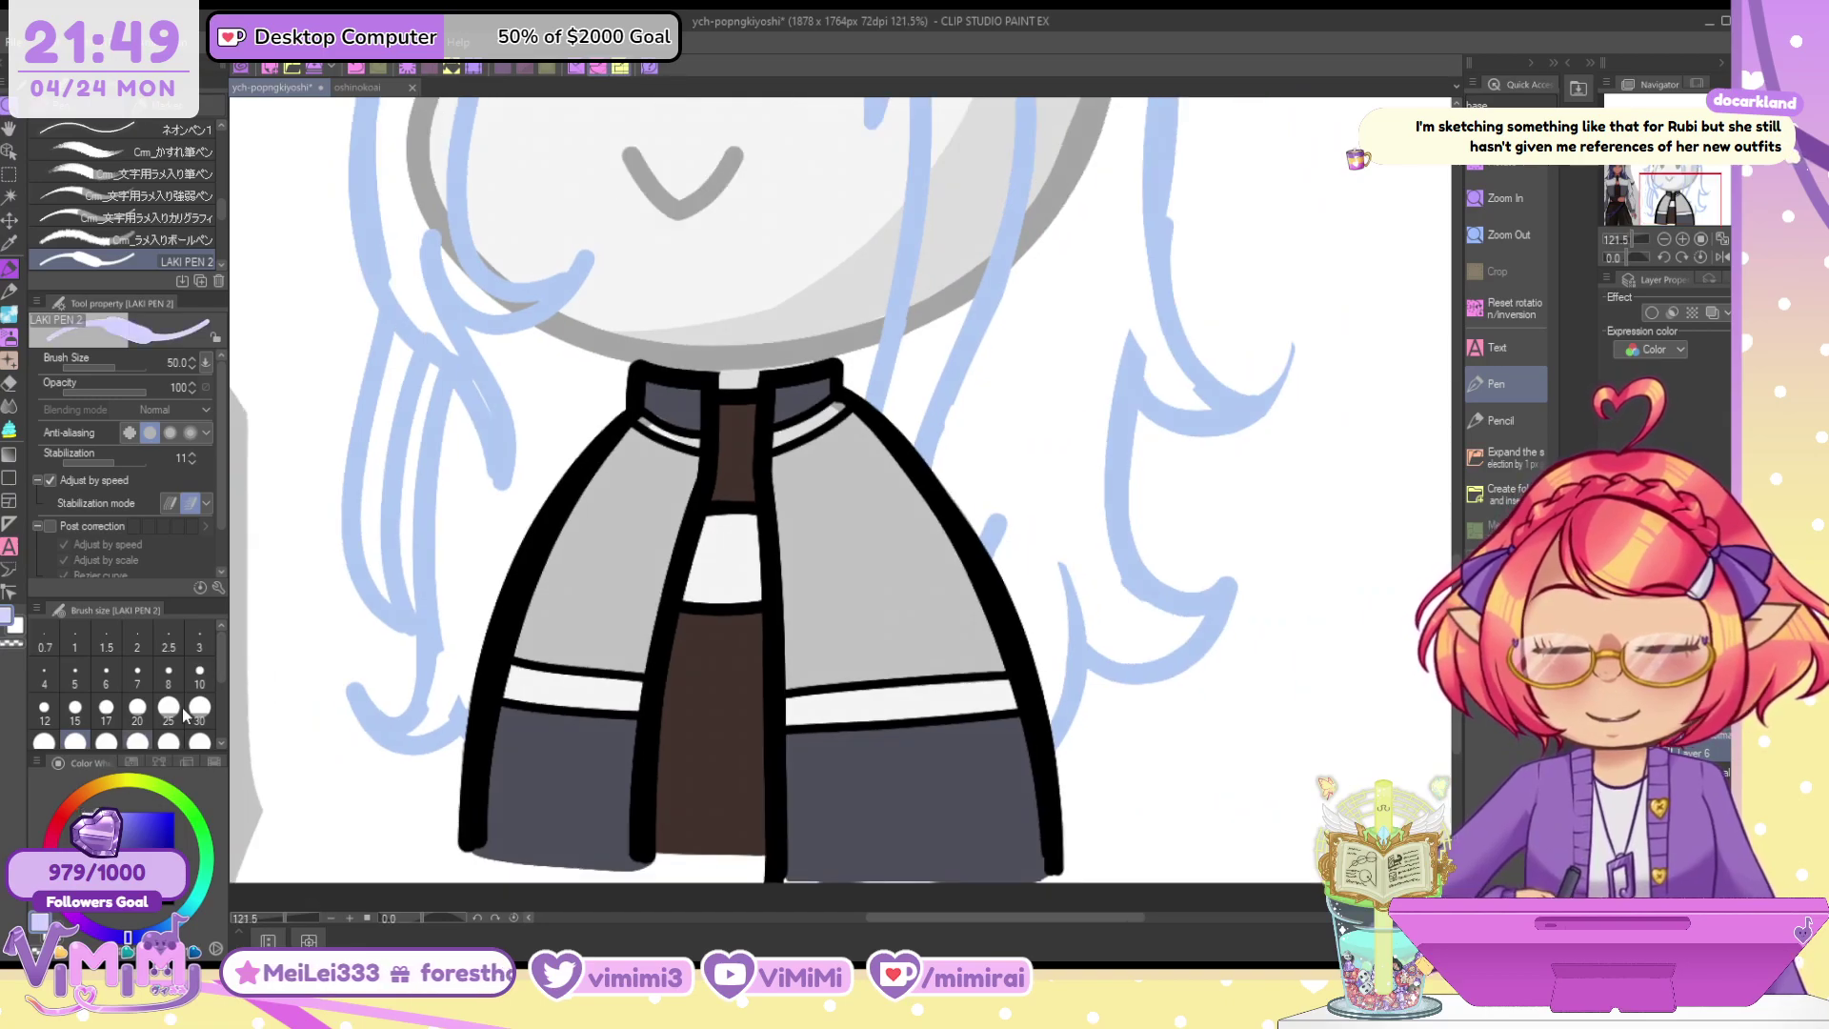
left_click_drag(644, 424, 697, 443)
left_click(678, 401, "alt")
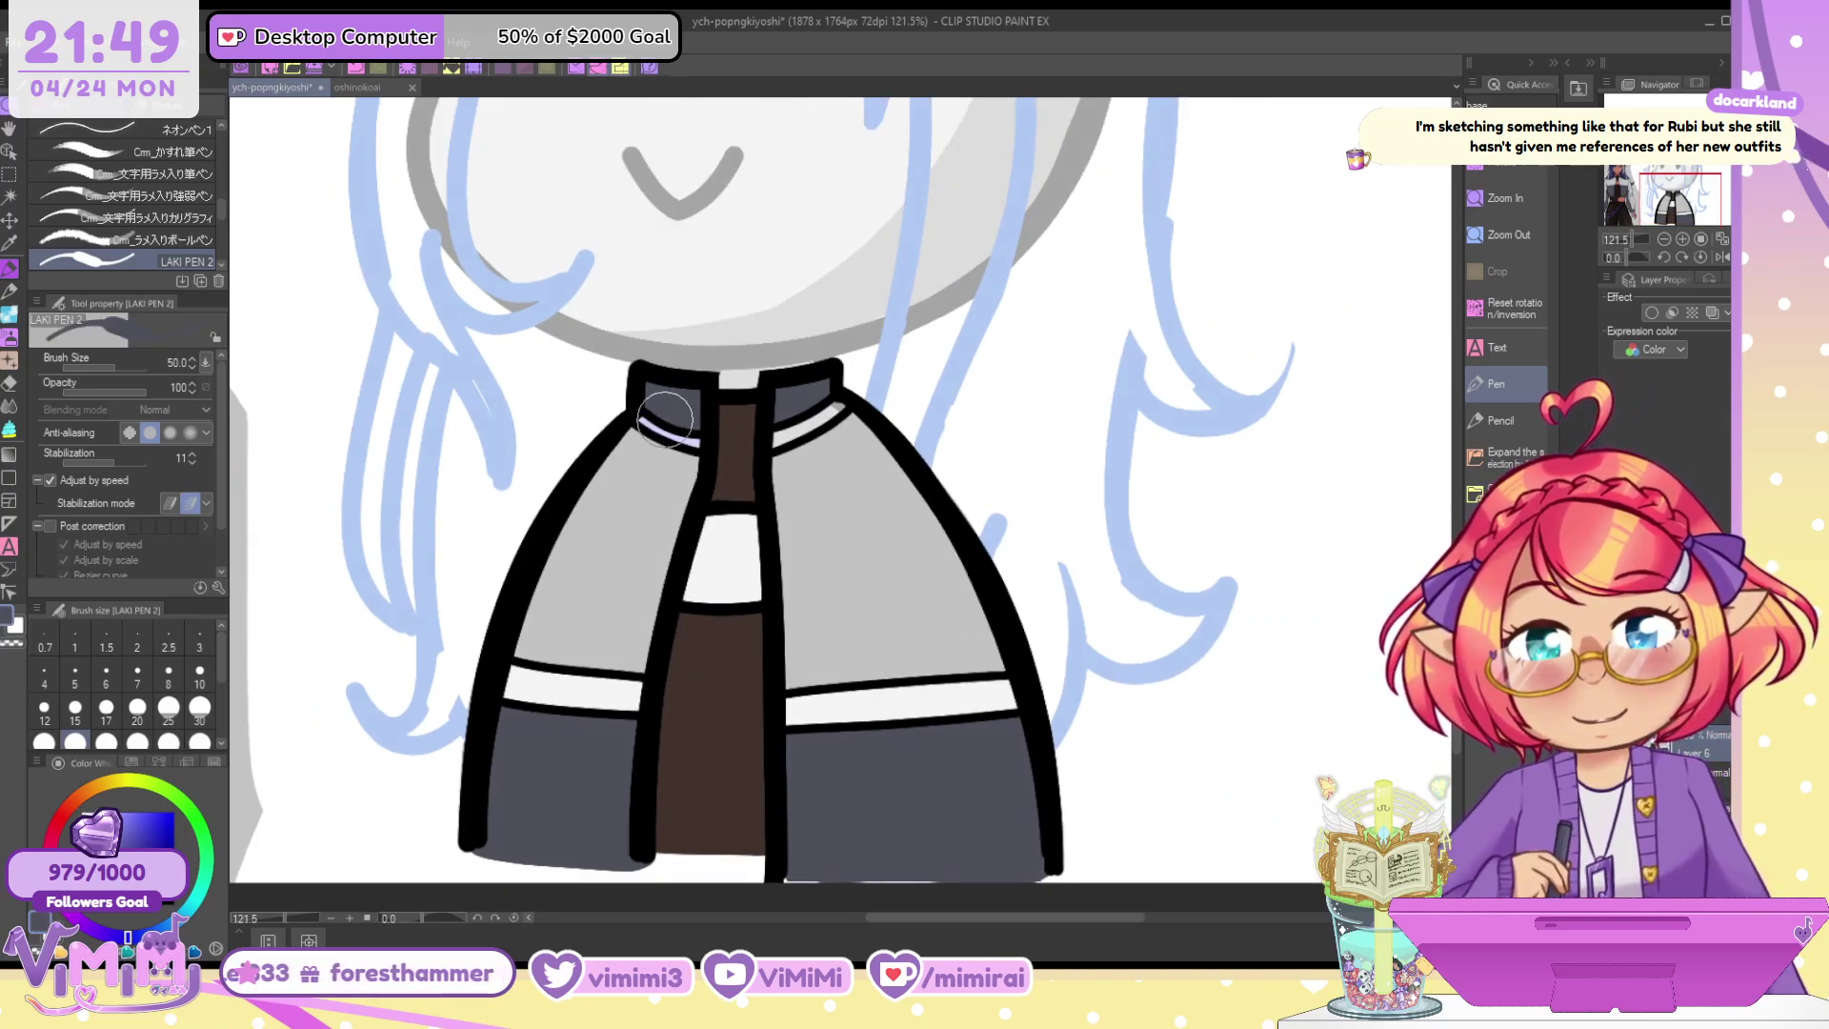
left_click(133, 810)
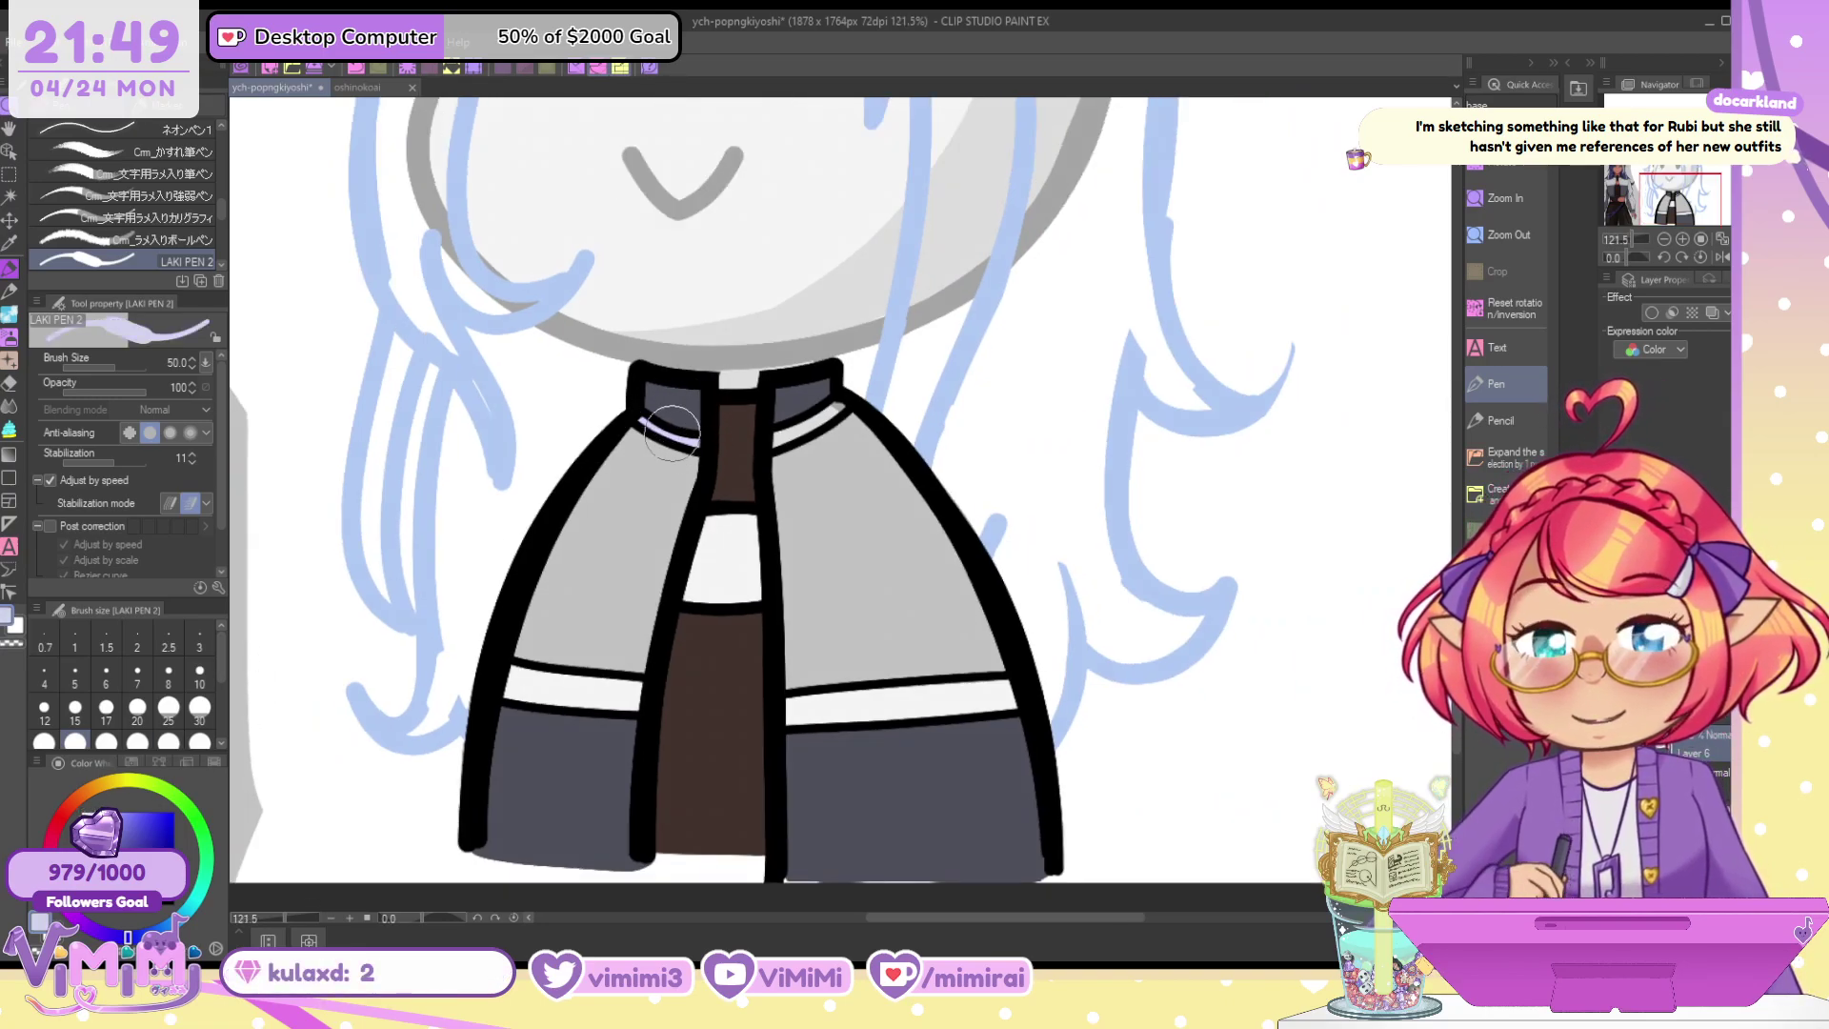
mouse_move(517, 673)
left_mouse_down()
mouse_move(634, 699)
mouse_move(530, 690)
left_mouse_up()
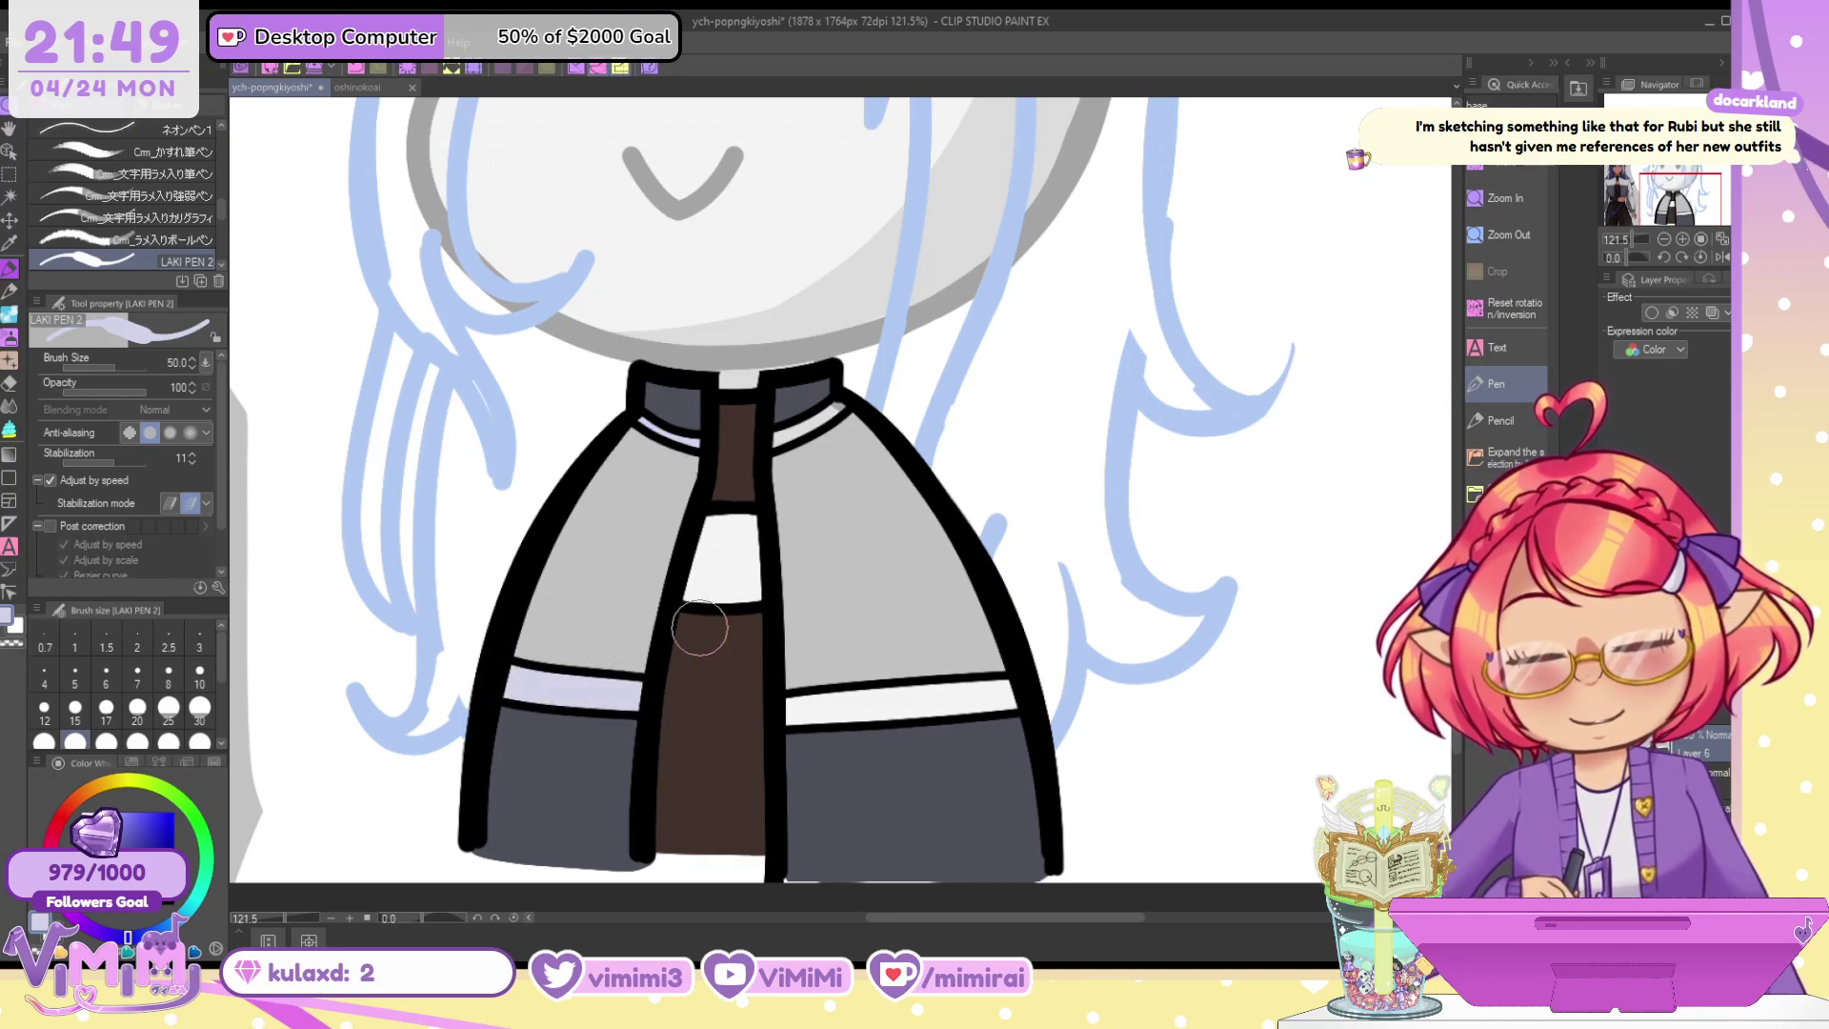
mouse_move(790, 710)
left_mouse_down()
mouse_move(1003, 688)
mouse_move(1009, 703)
mouse_move(776, 718)
mouse_move(939, 698)
left_mouse_up()
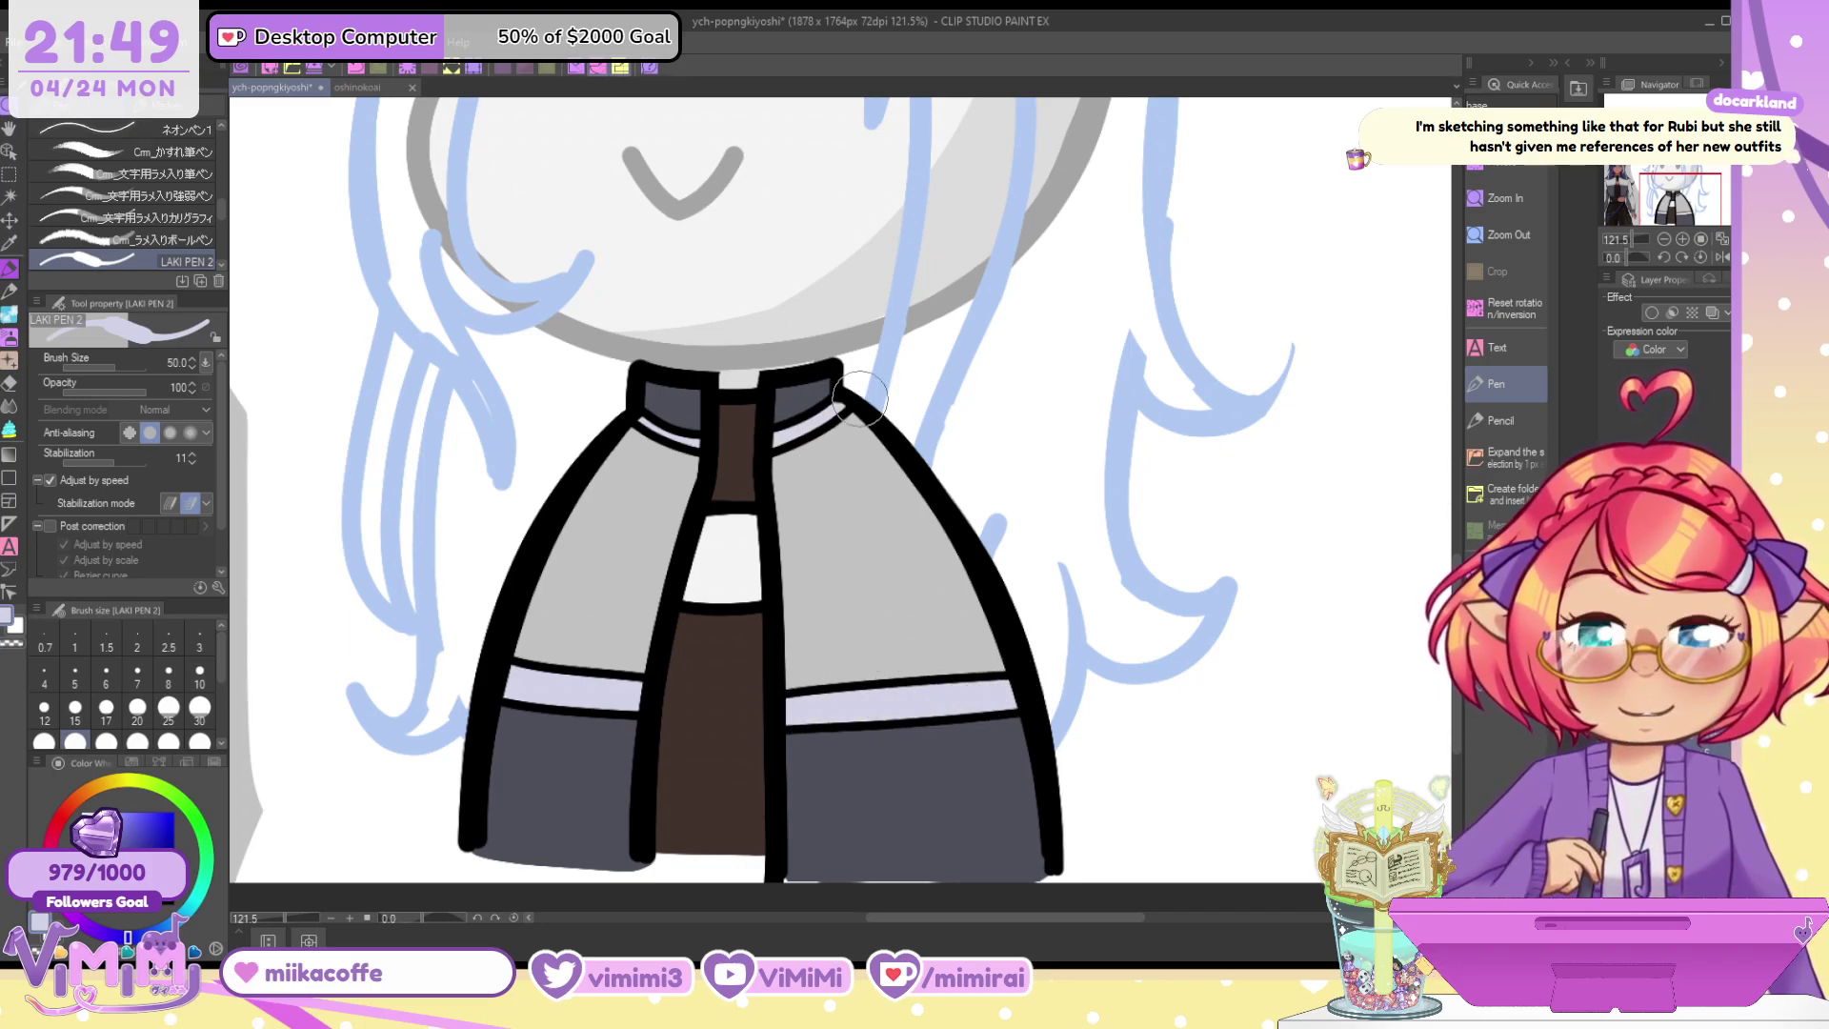
Choose a grey, set the brush size to 60, and paint flat shadows under the collar and down the jacket's right side
scroll(861, 400, "down", 2)
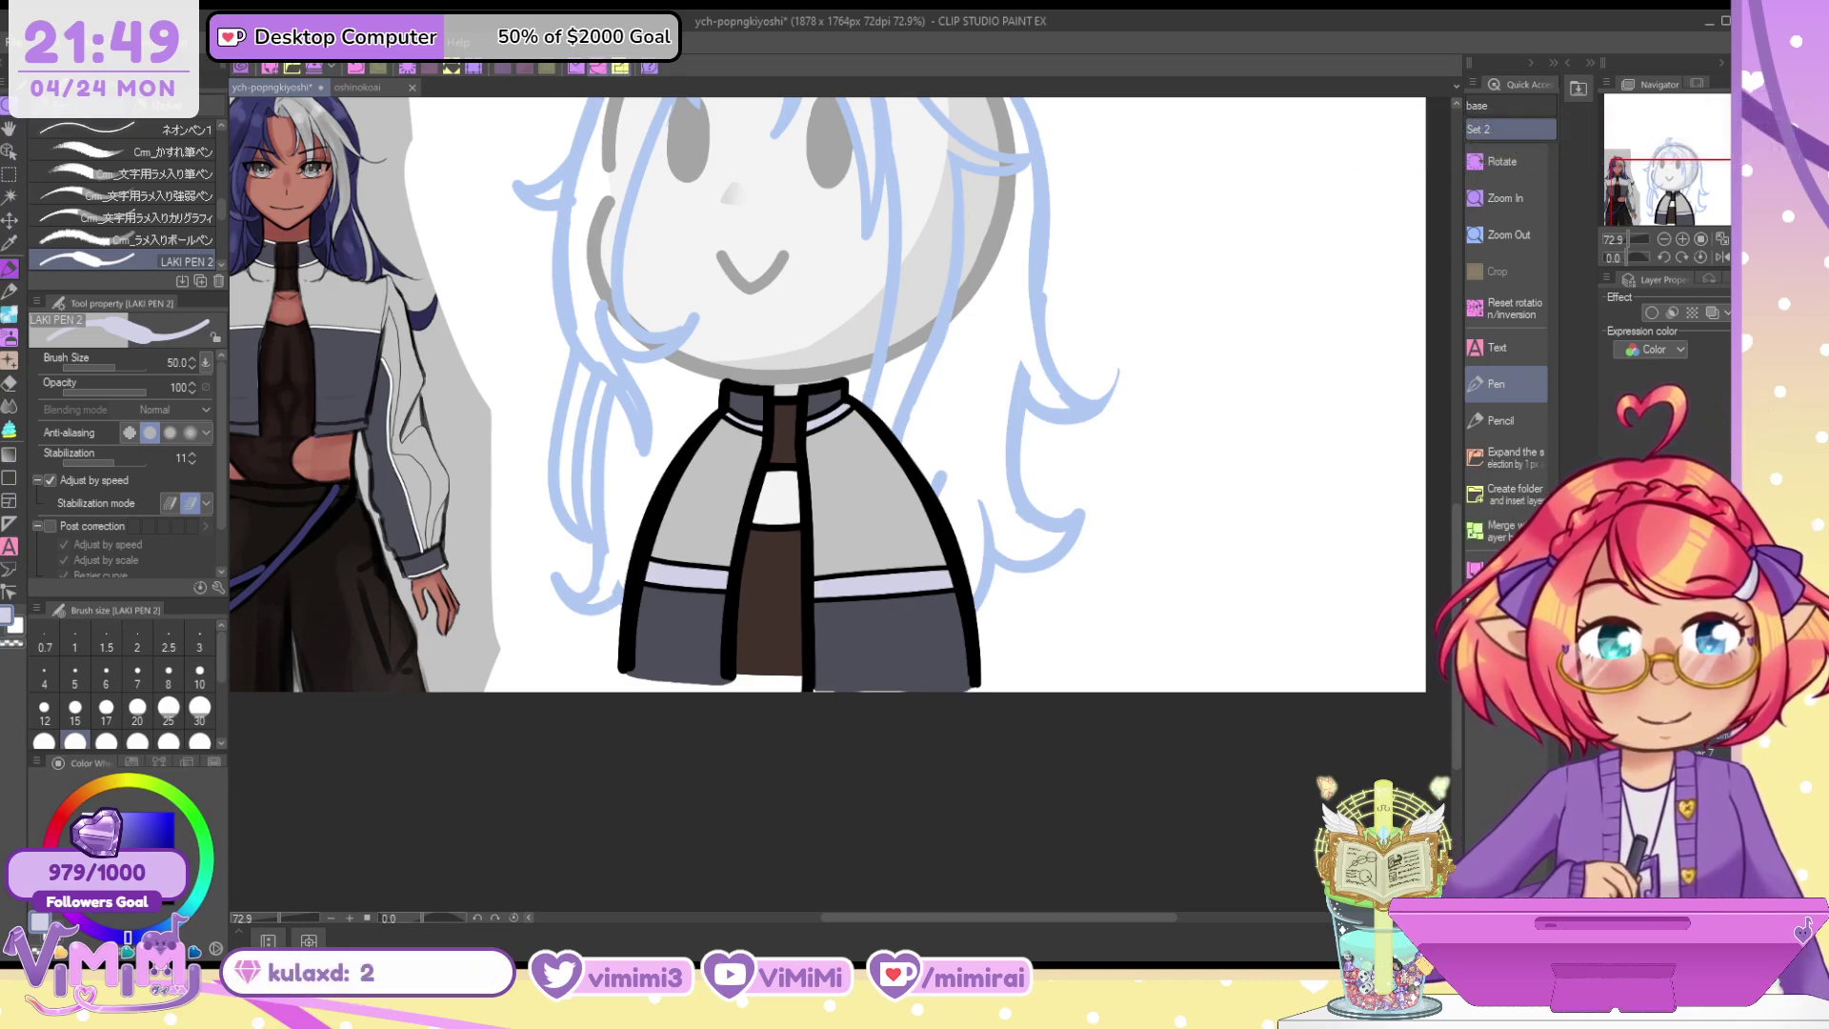
left_click_drag(99, 821, 99, 838)
scroll(819, 427, "up", 2)
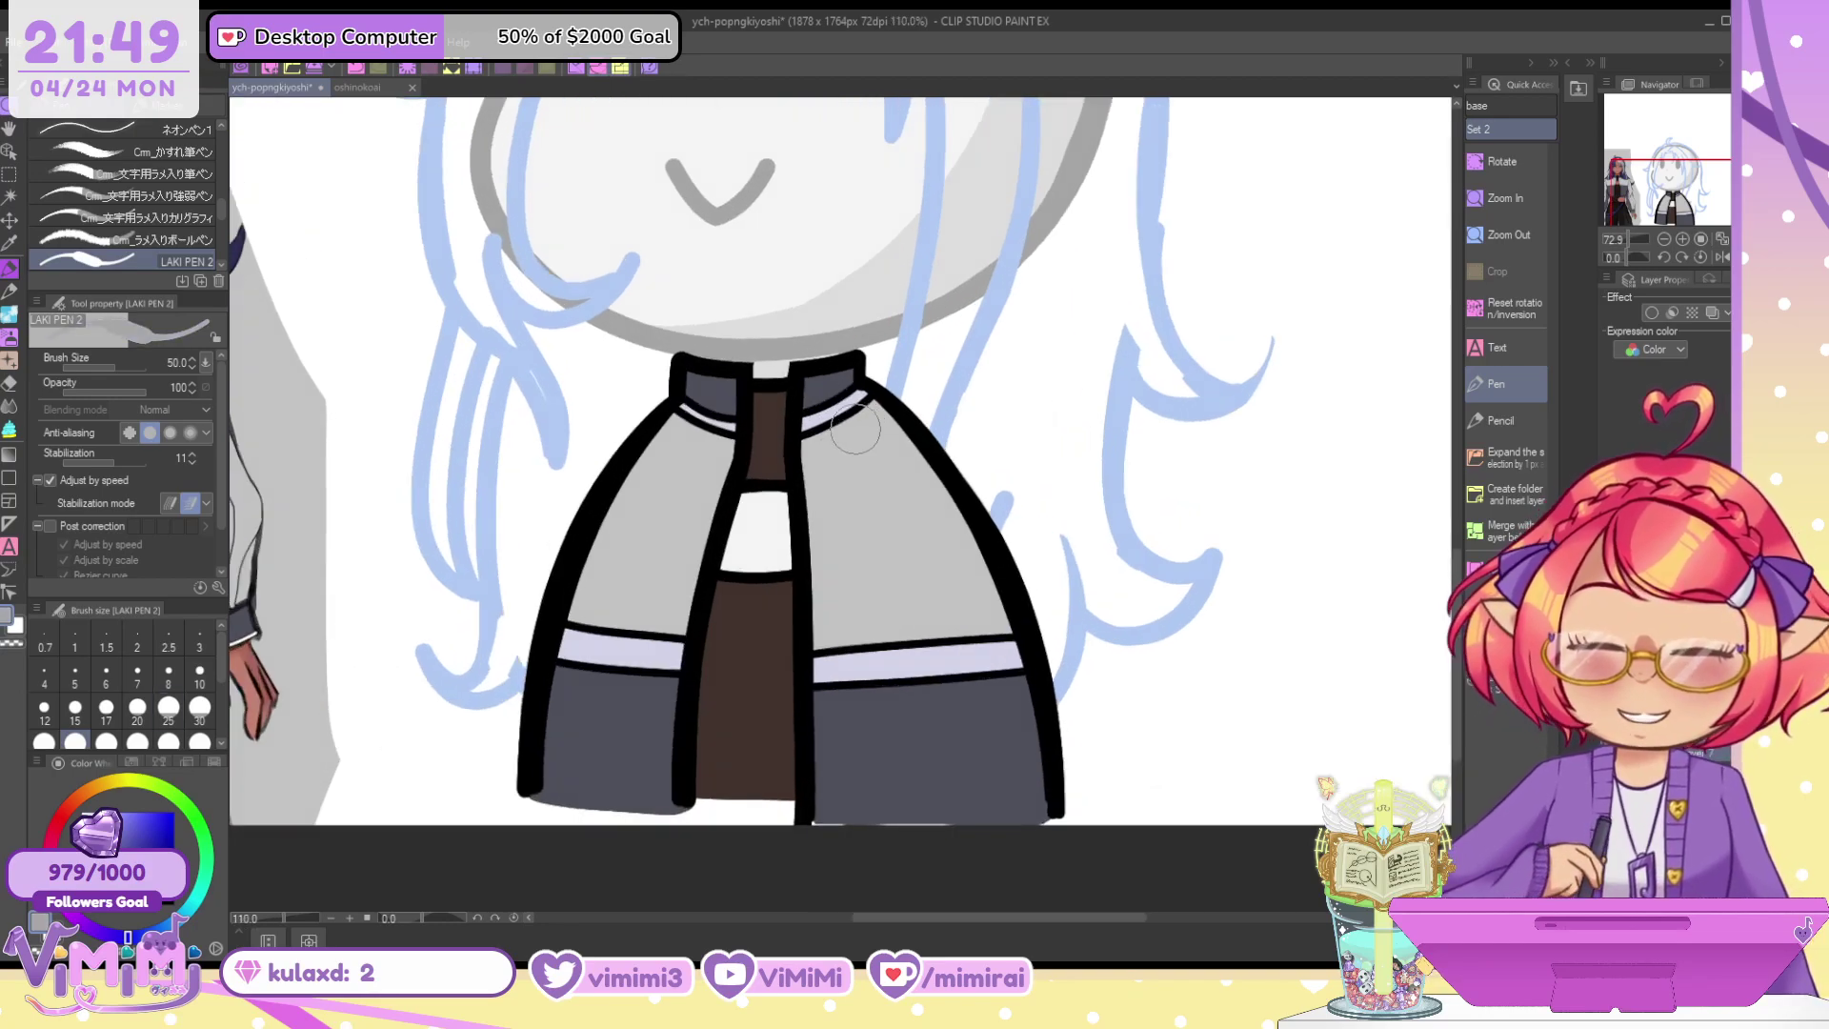
key("]")
mouse_move(685, 394)
left_mouse_down()
mouse_move(863, 409)
mouse_move(869, 370)
mouse_move(714, 414)
mouse_move(866, 406)
mouse_move(991, 819)
left_mouse_up()
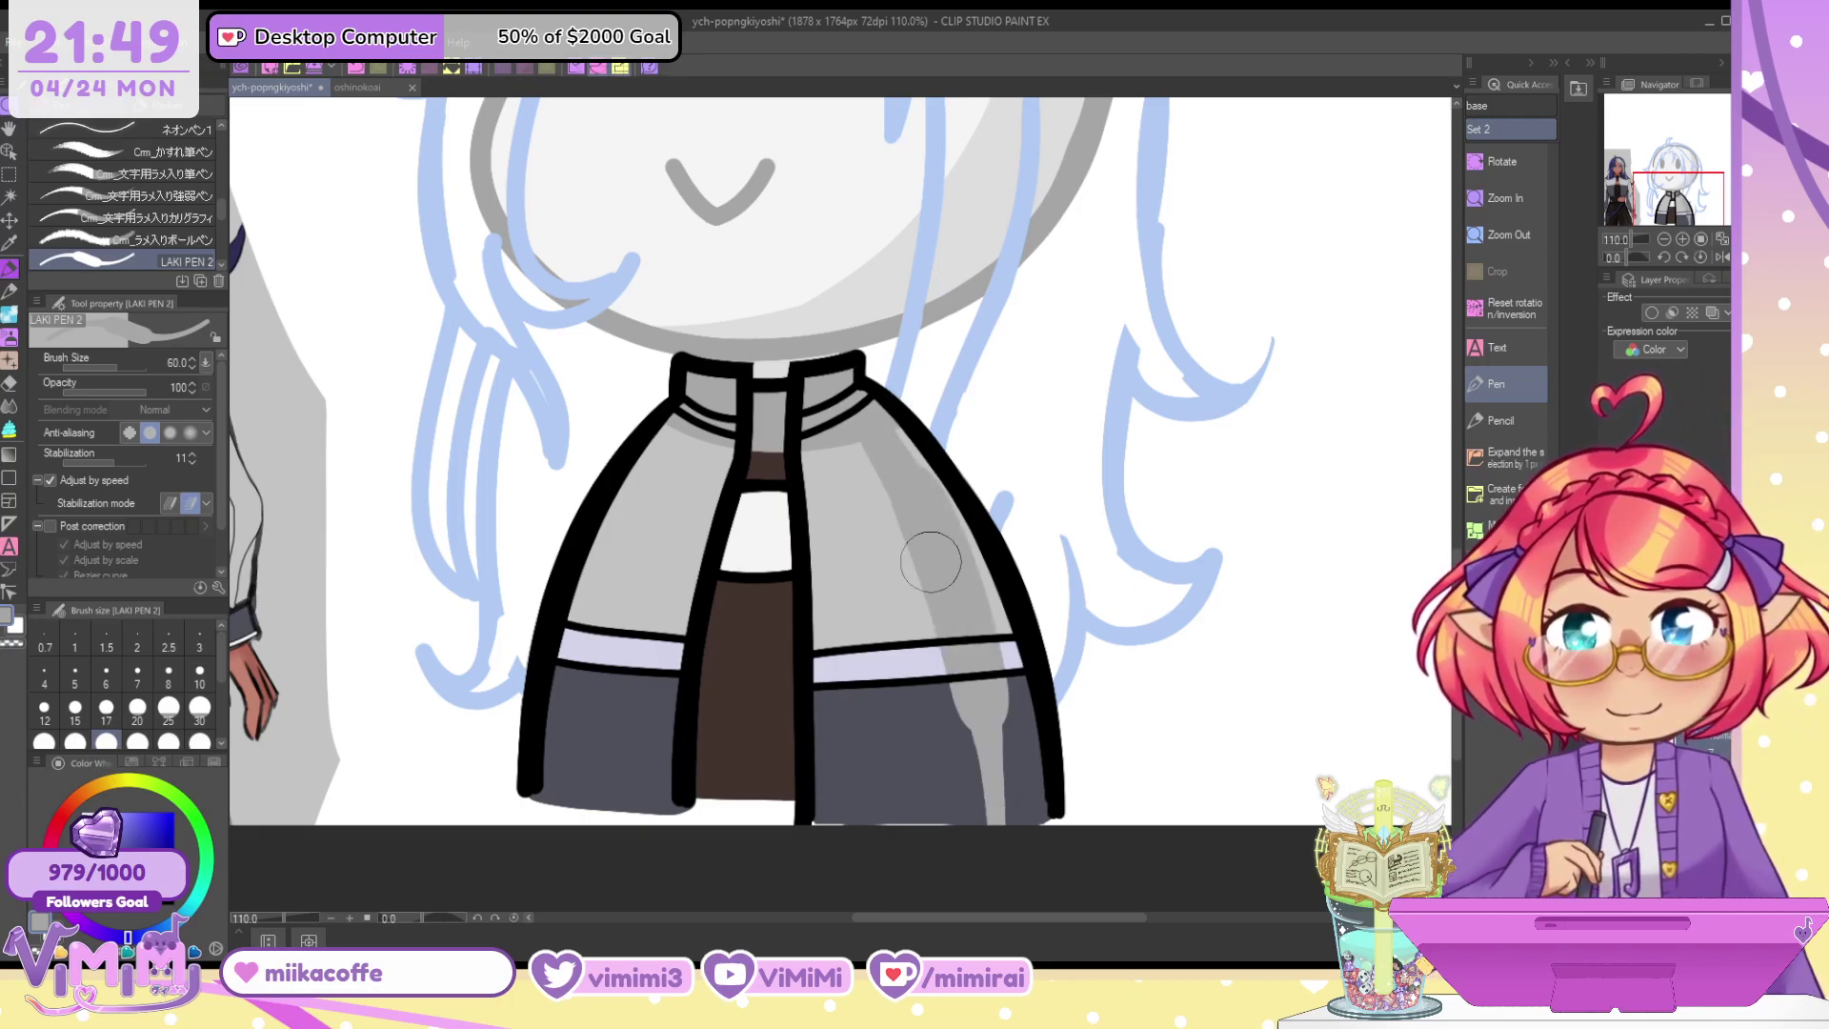
left_click_drag(905, 433, 1024, 819)
mouse_move(977, 580)
left_mouse_down()
mouse_move(984, 890)
mouse_move(989, 658)
left_mouse_up()
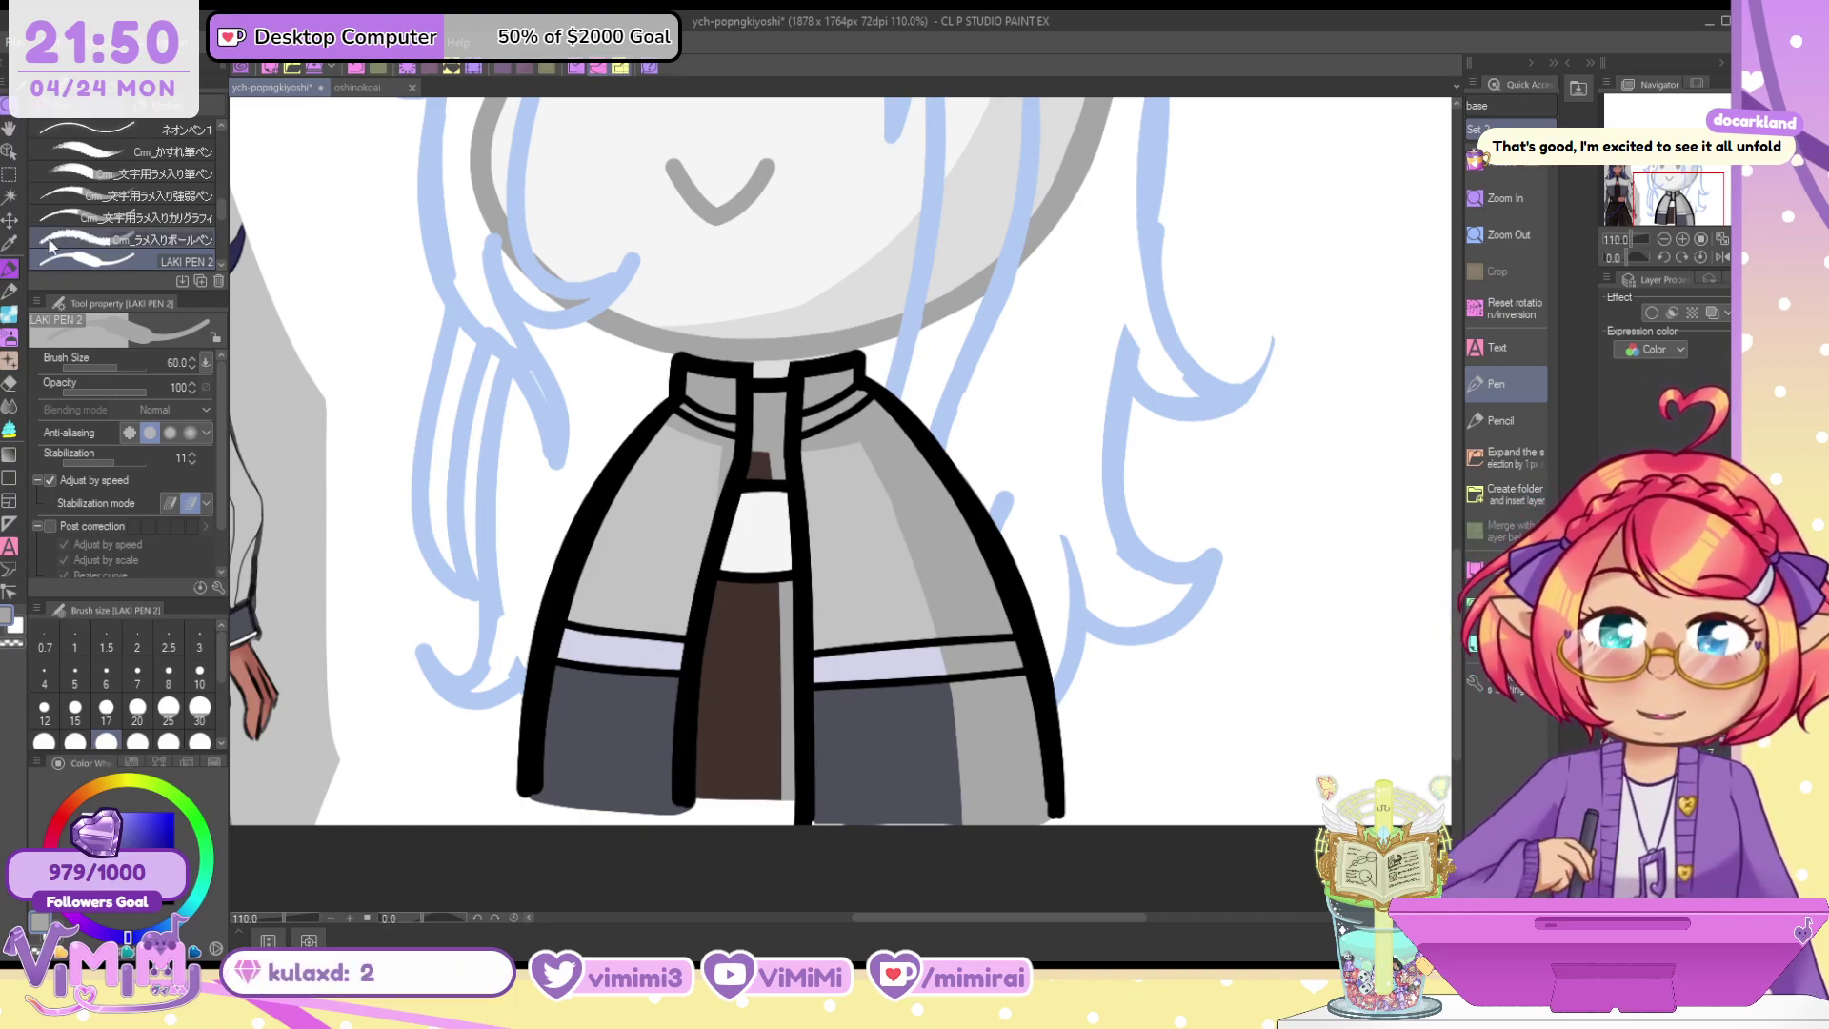
Select the upper jacket panels and fill both with a light blue-grey
key("w")
left_click(862, 410)
left_click(8, 271)
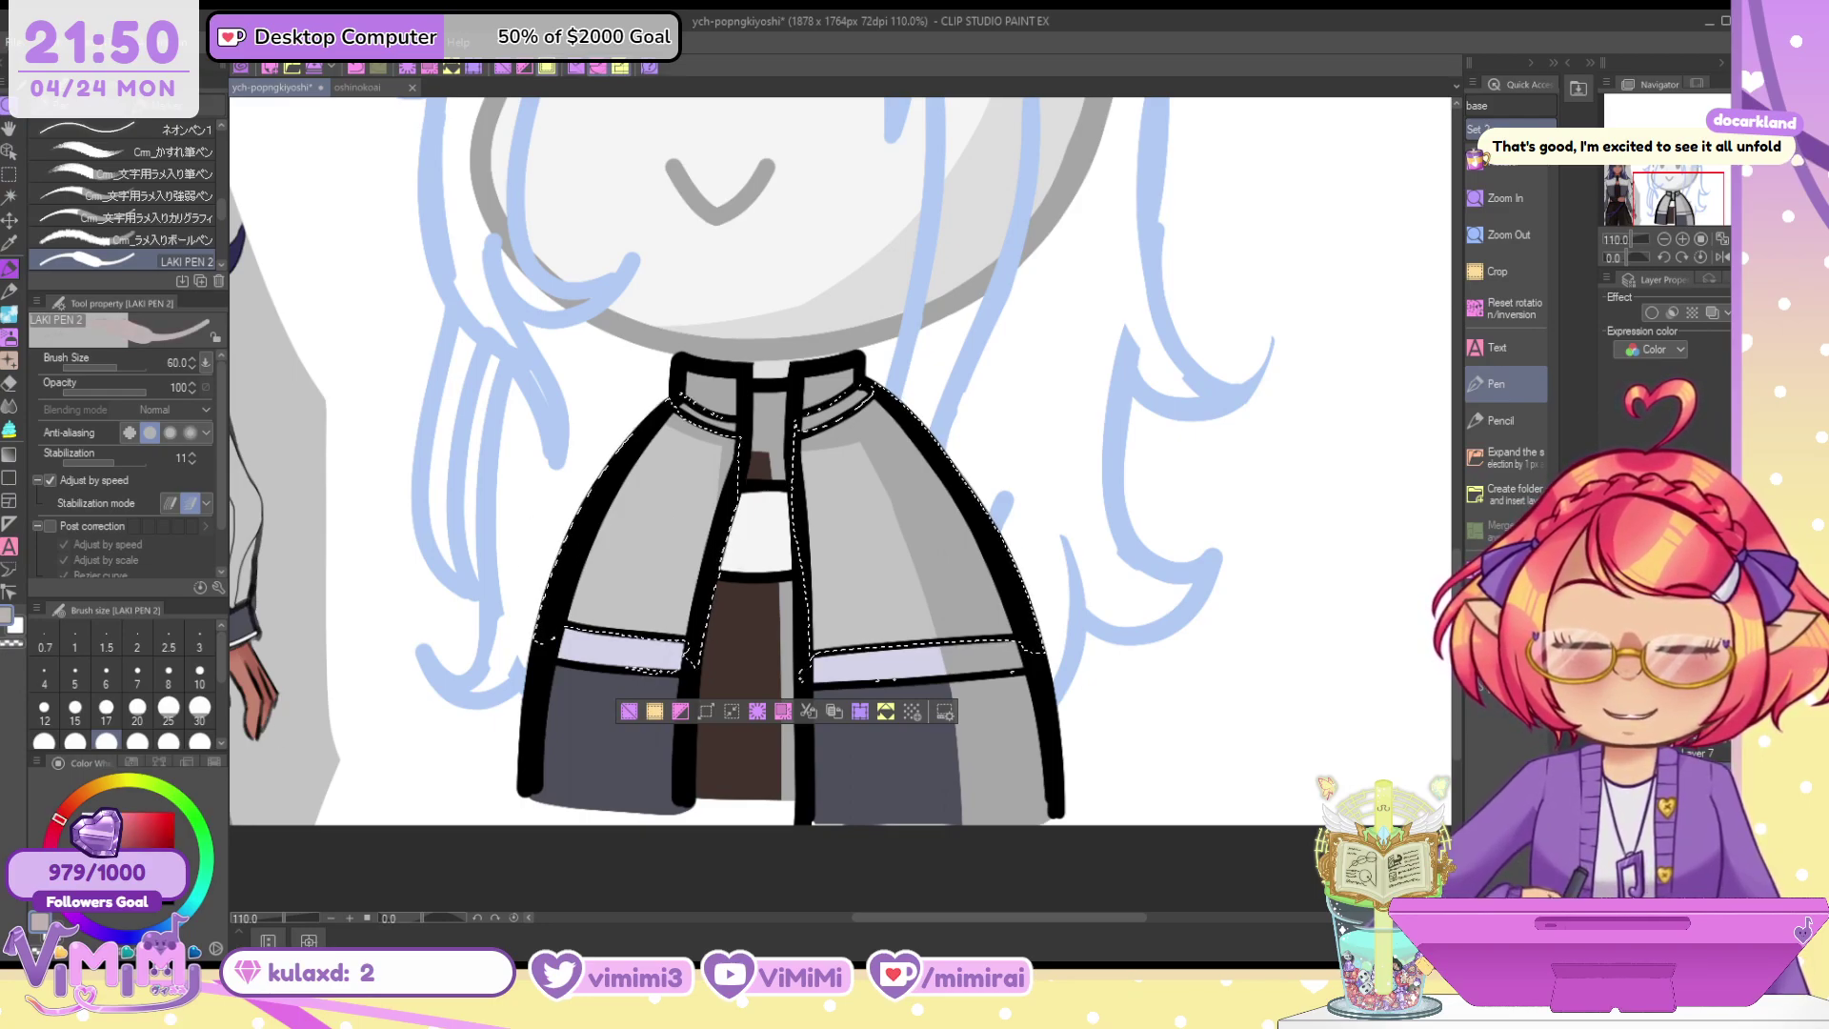
left_click(182, 925)
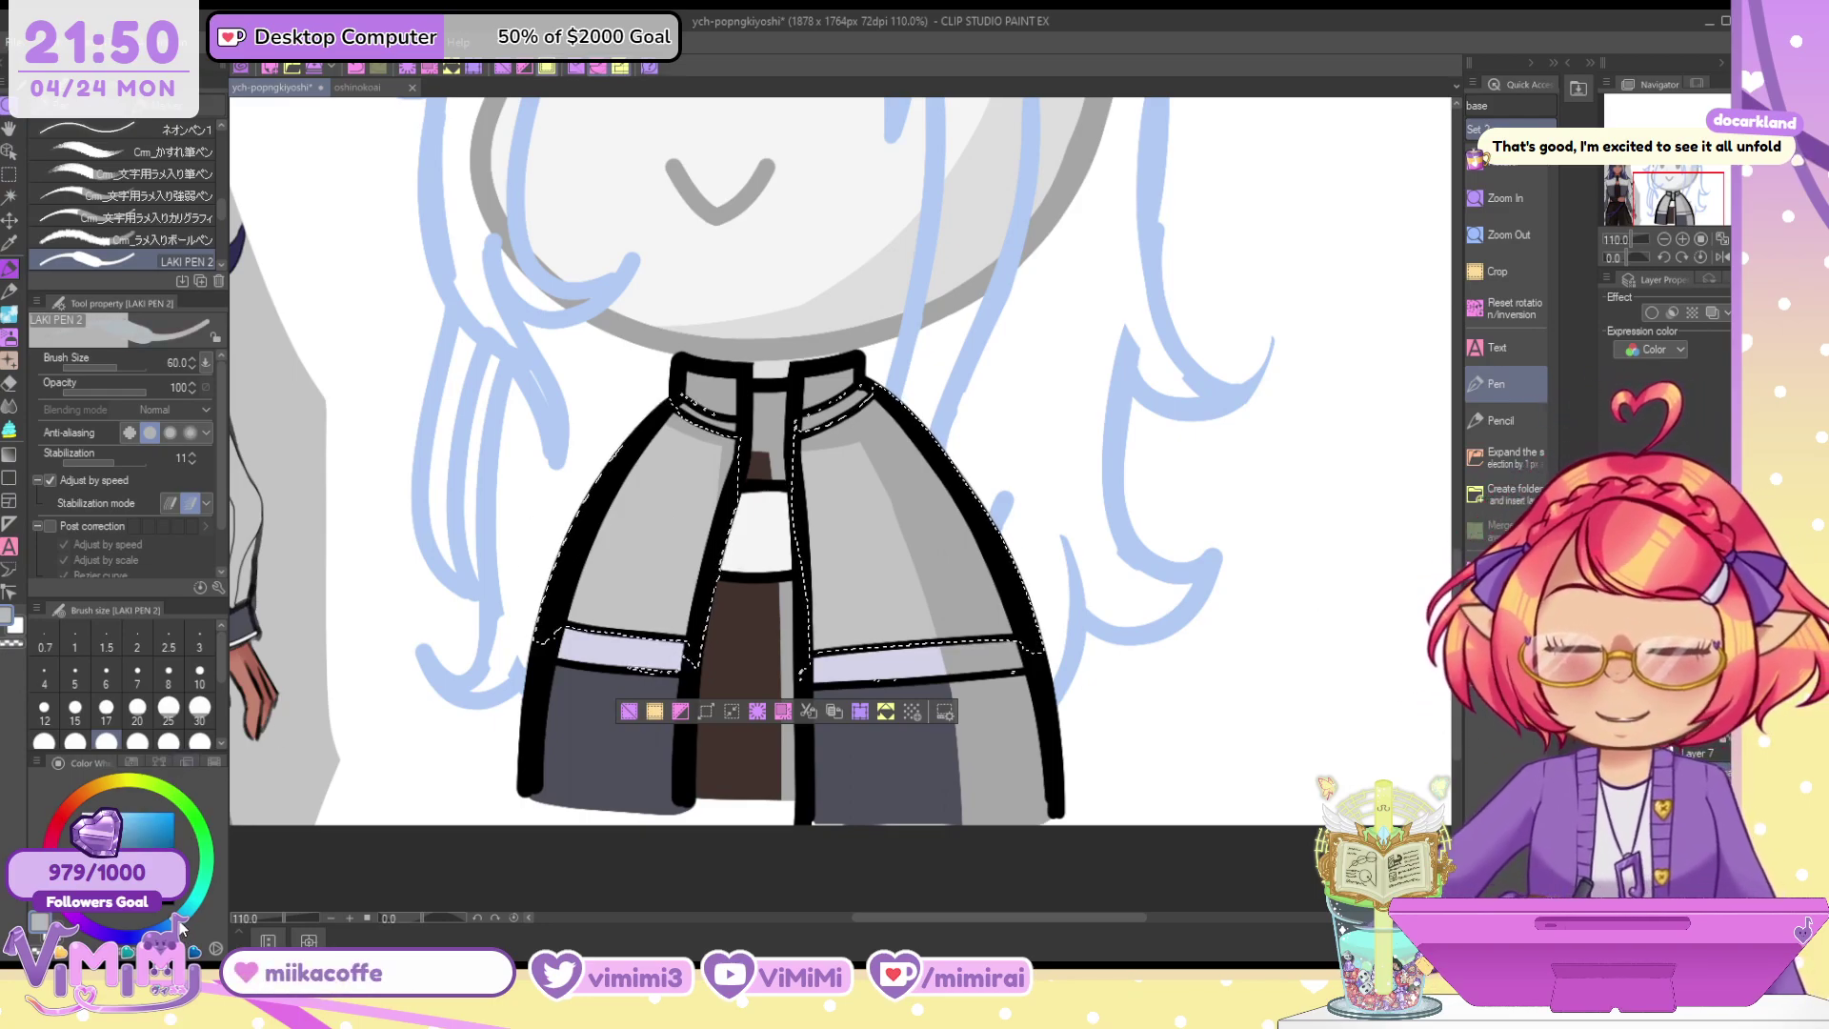
left_click(9, 429)
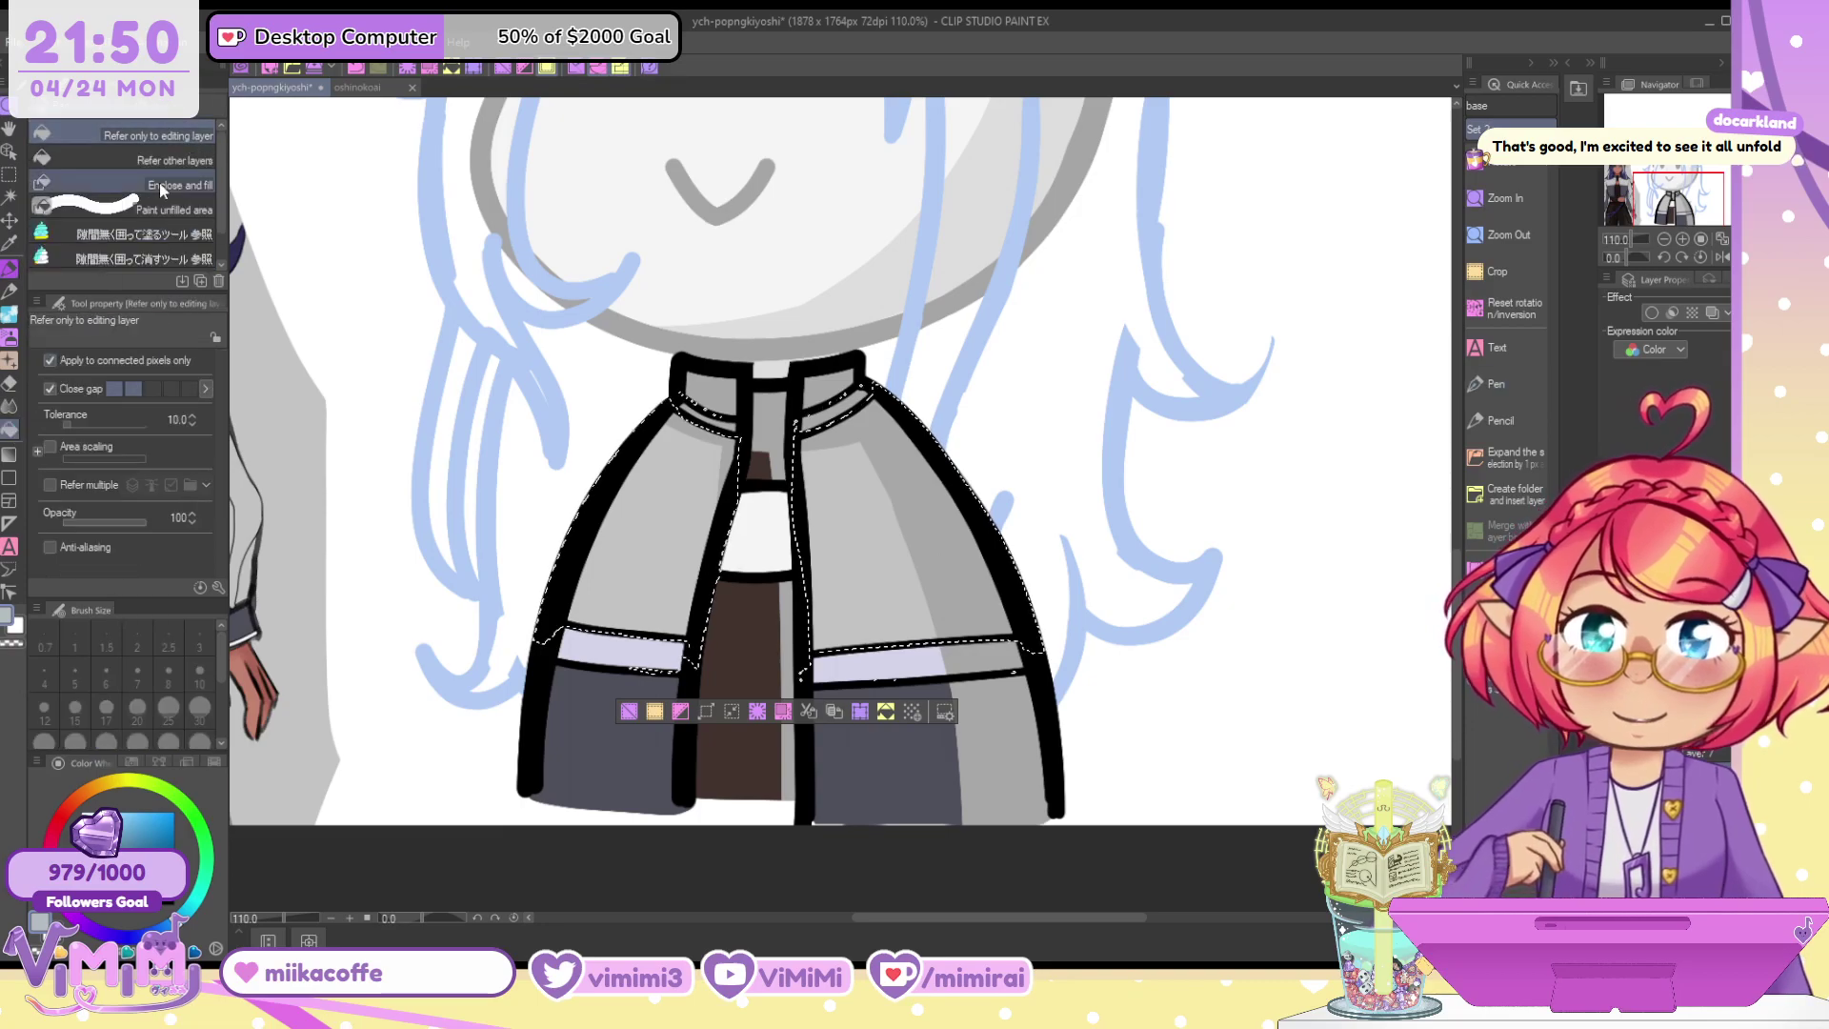
left_click(152, 207)
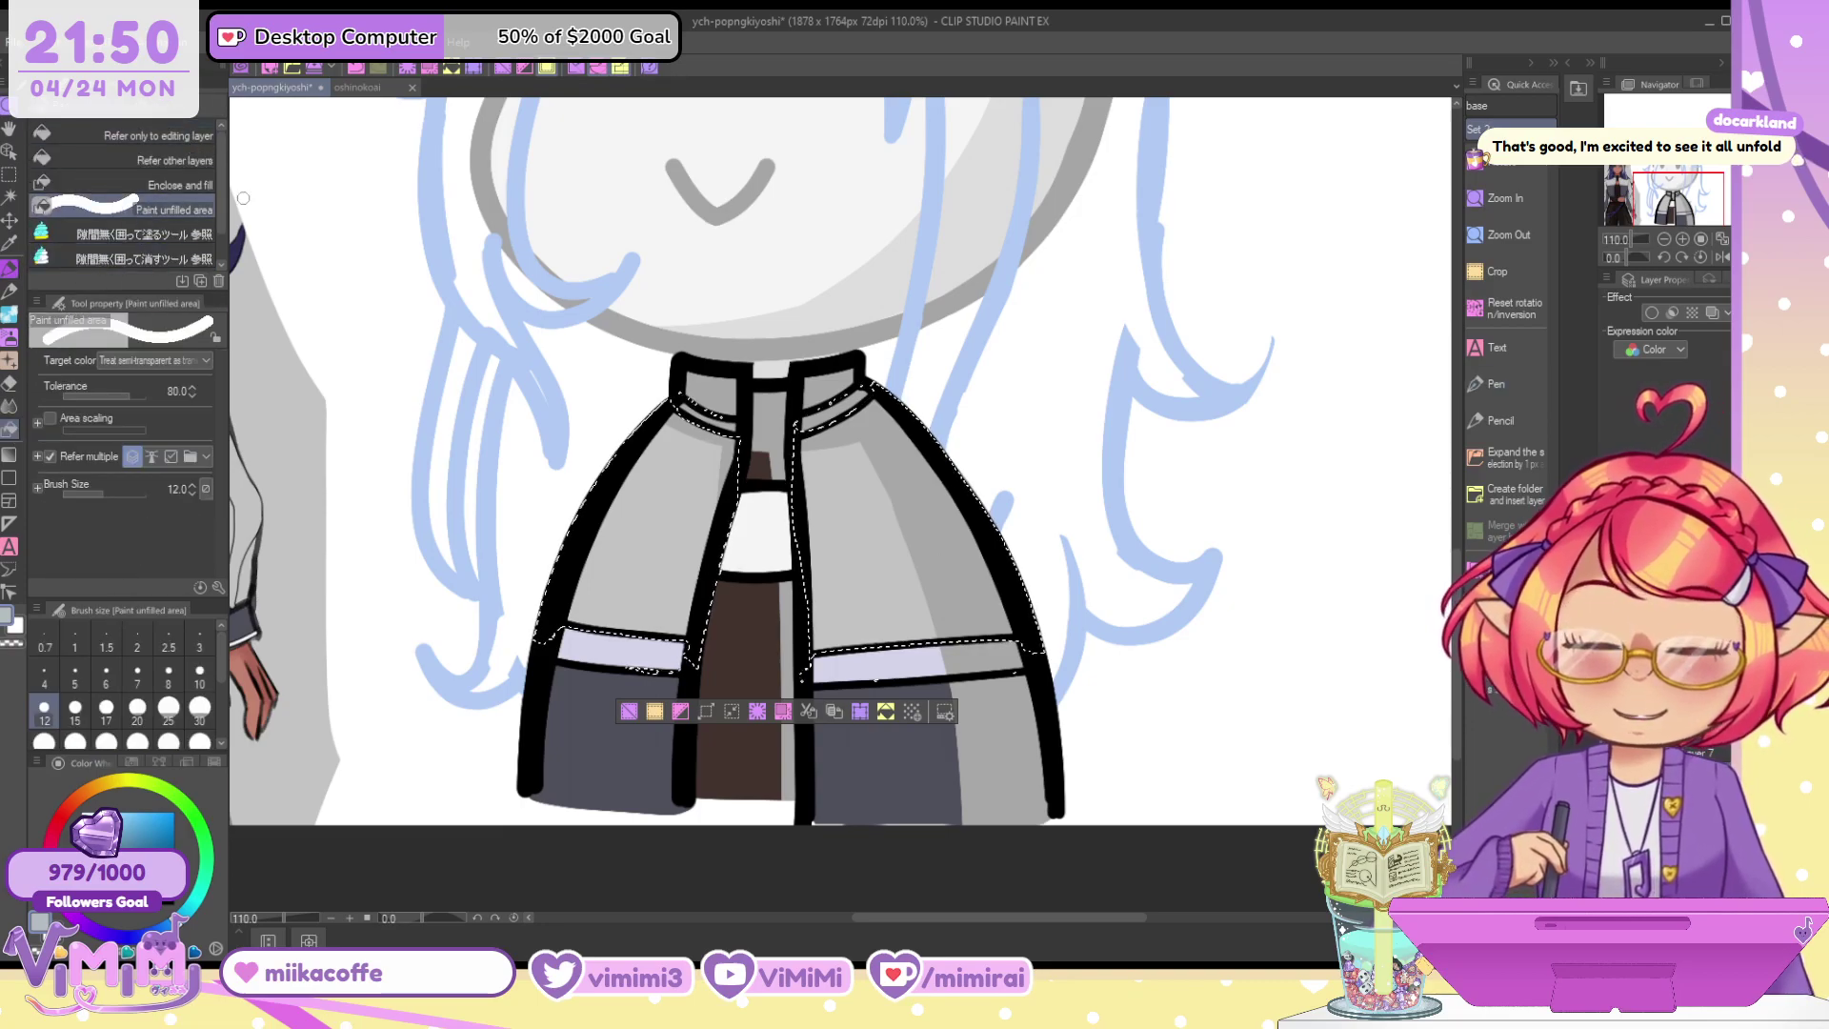
key("ctrl+d")
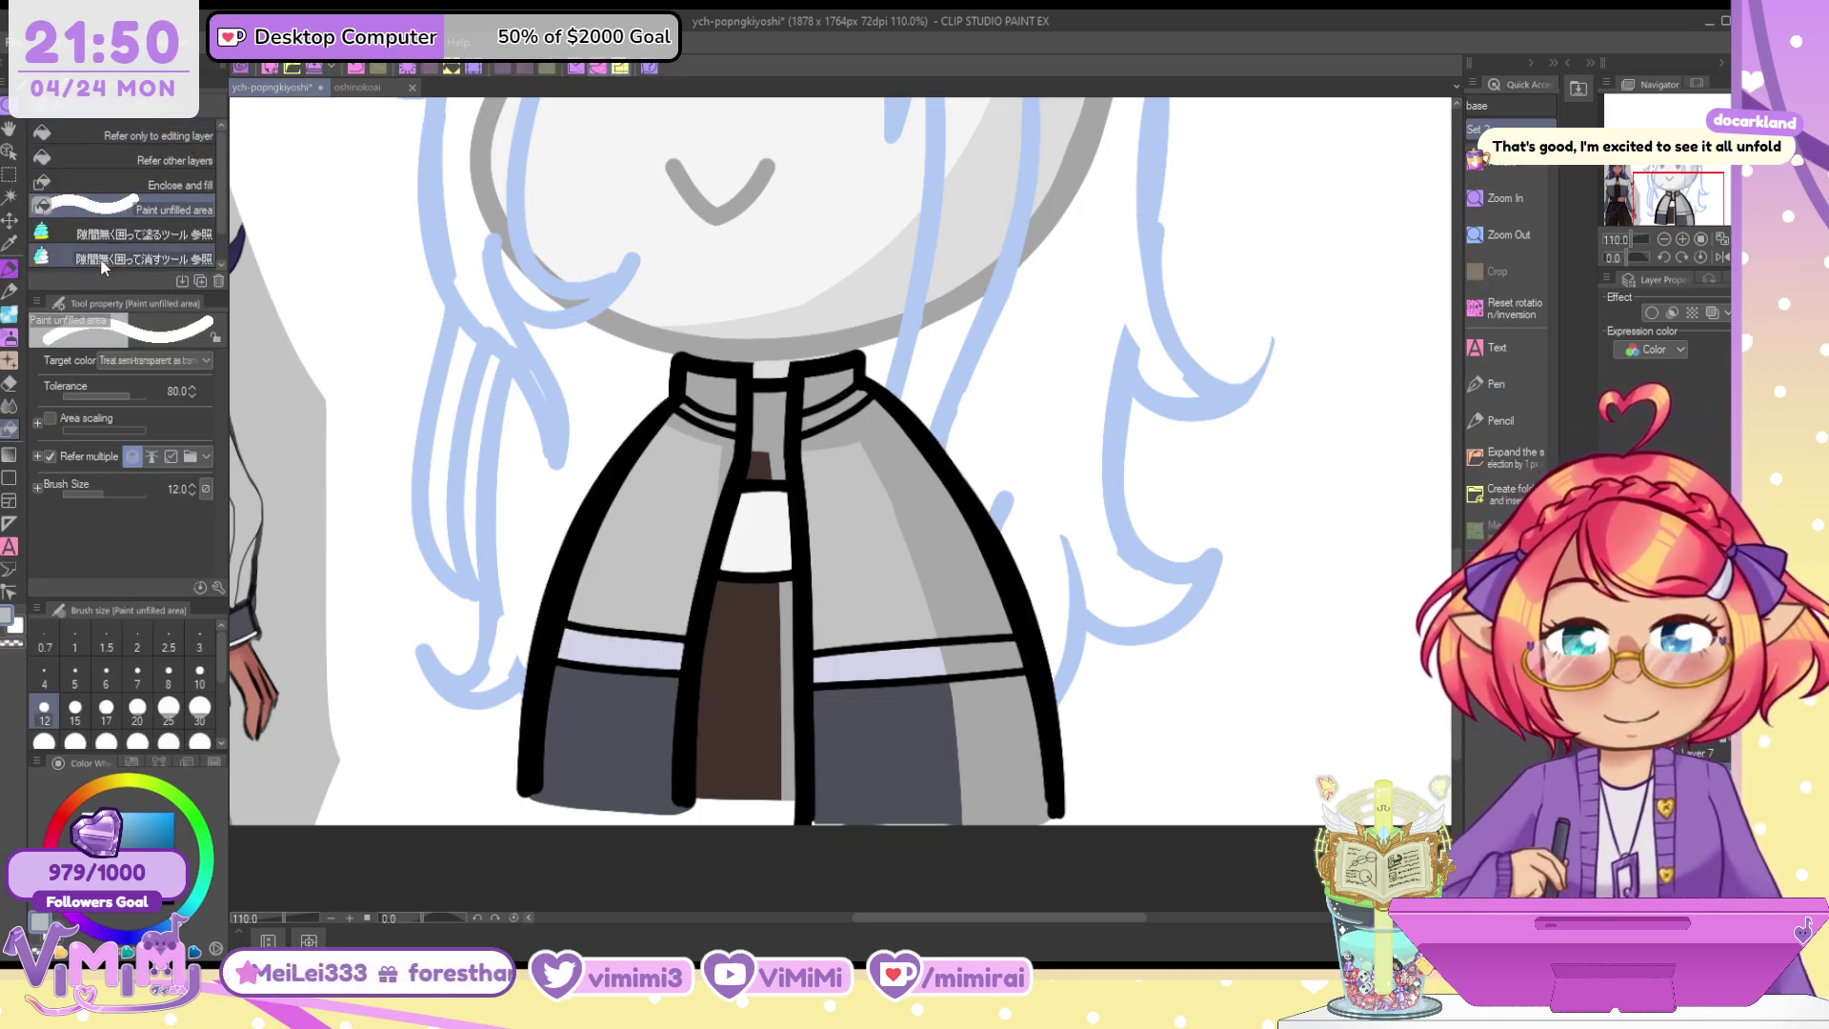
left_click(157, 135)
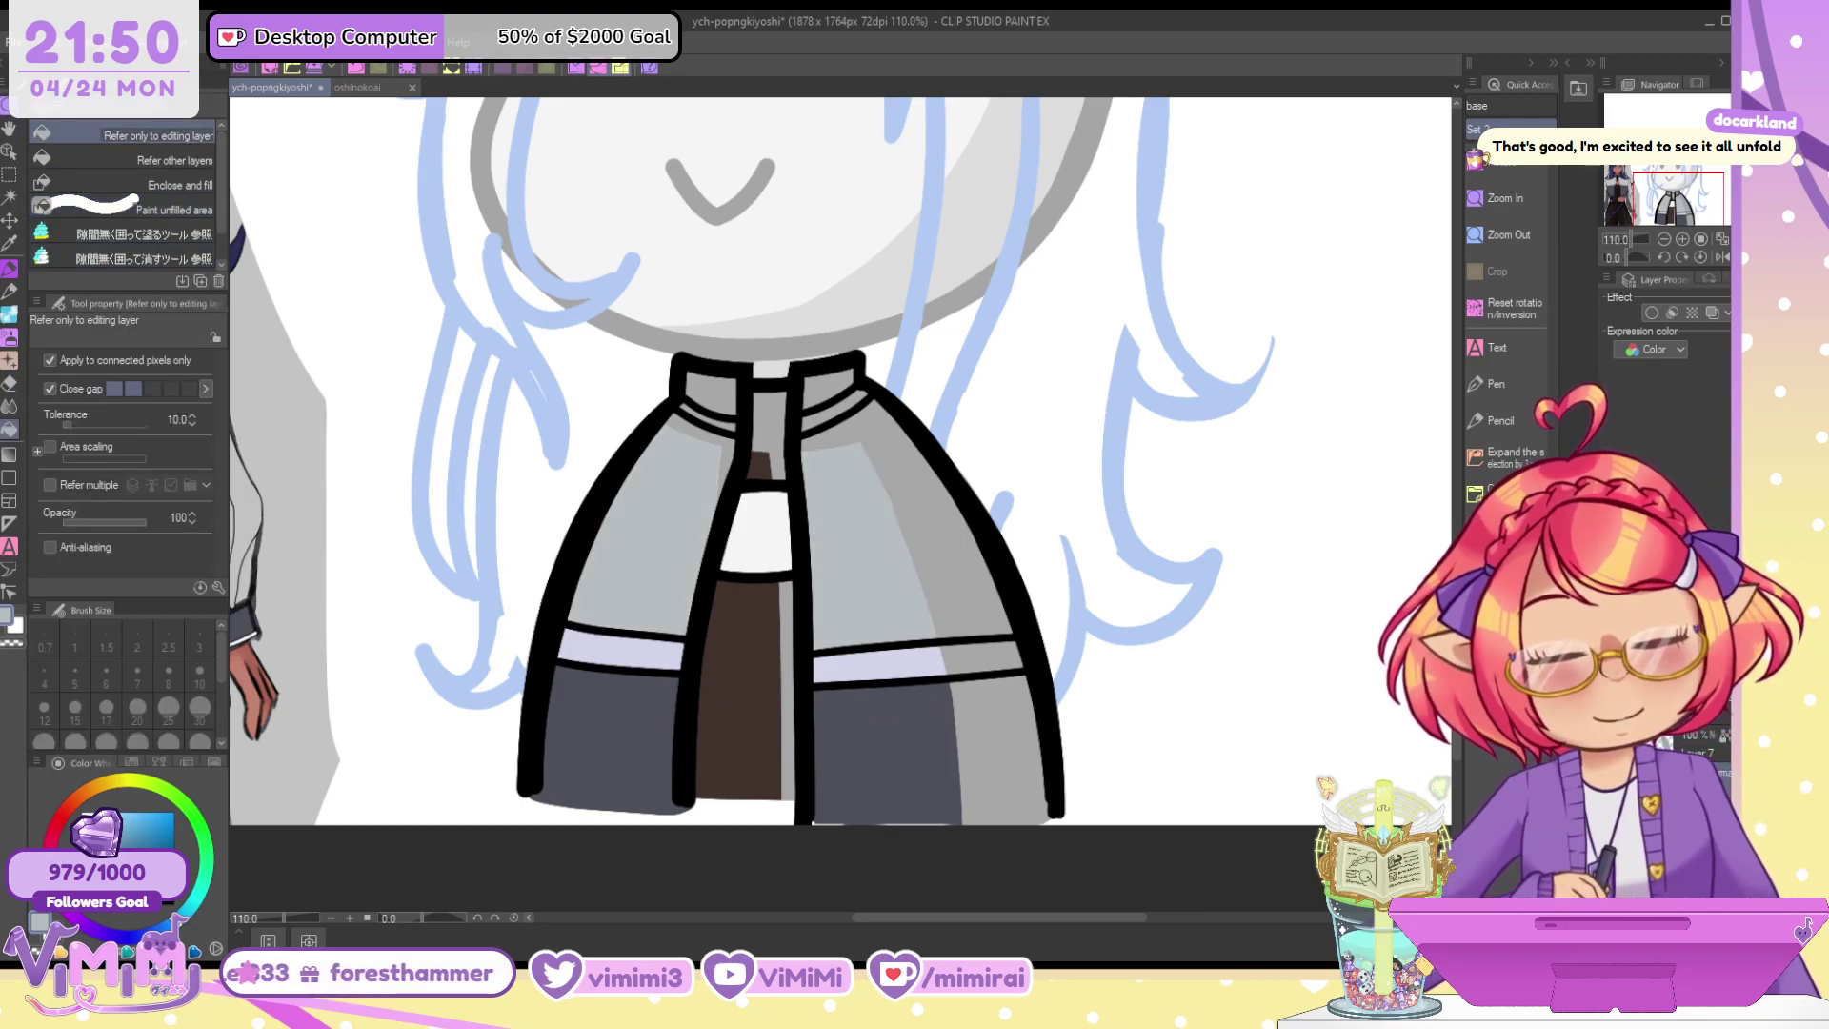
key("Delete")
left_click(917, 746, "alt")
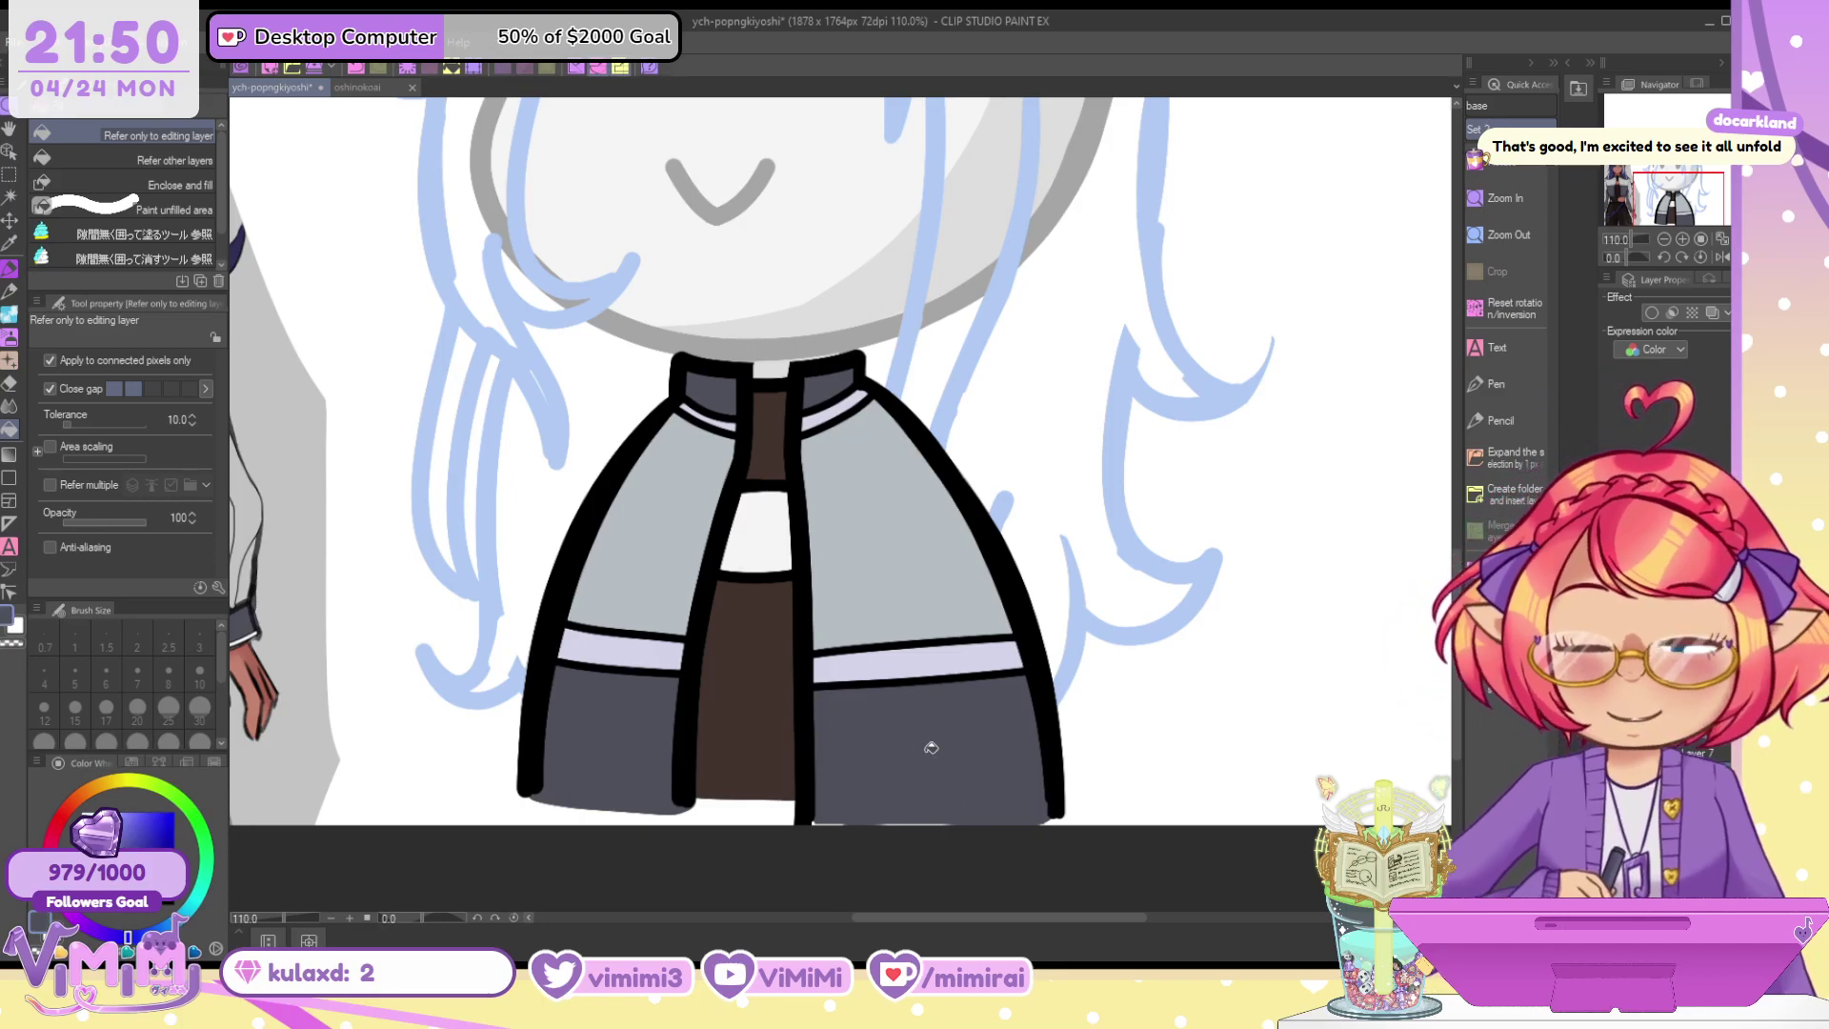
key("ctrl+z")
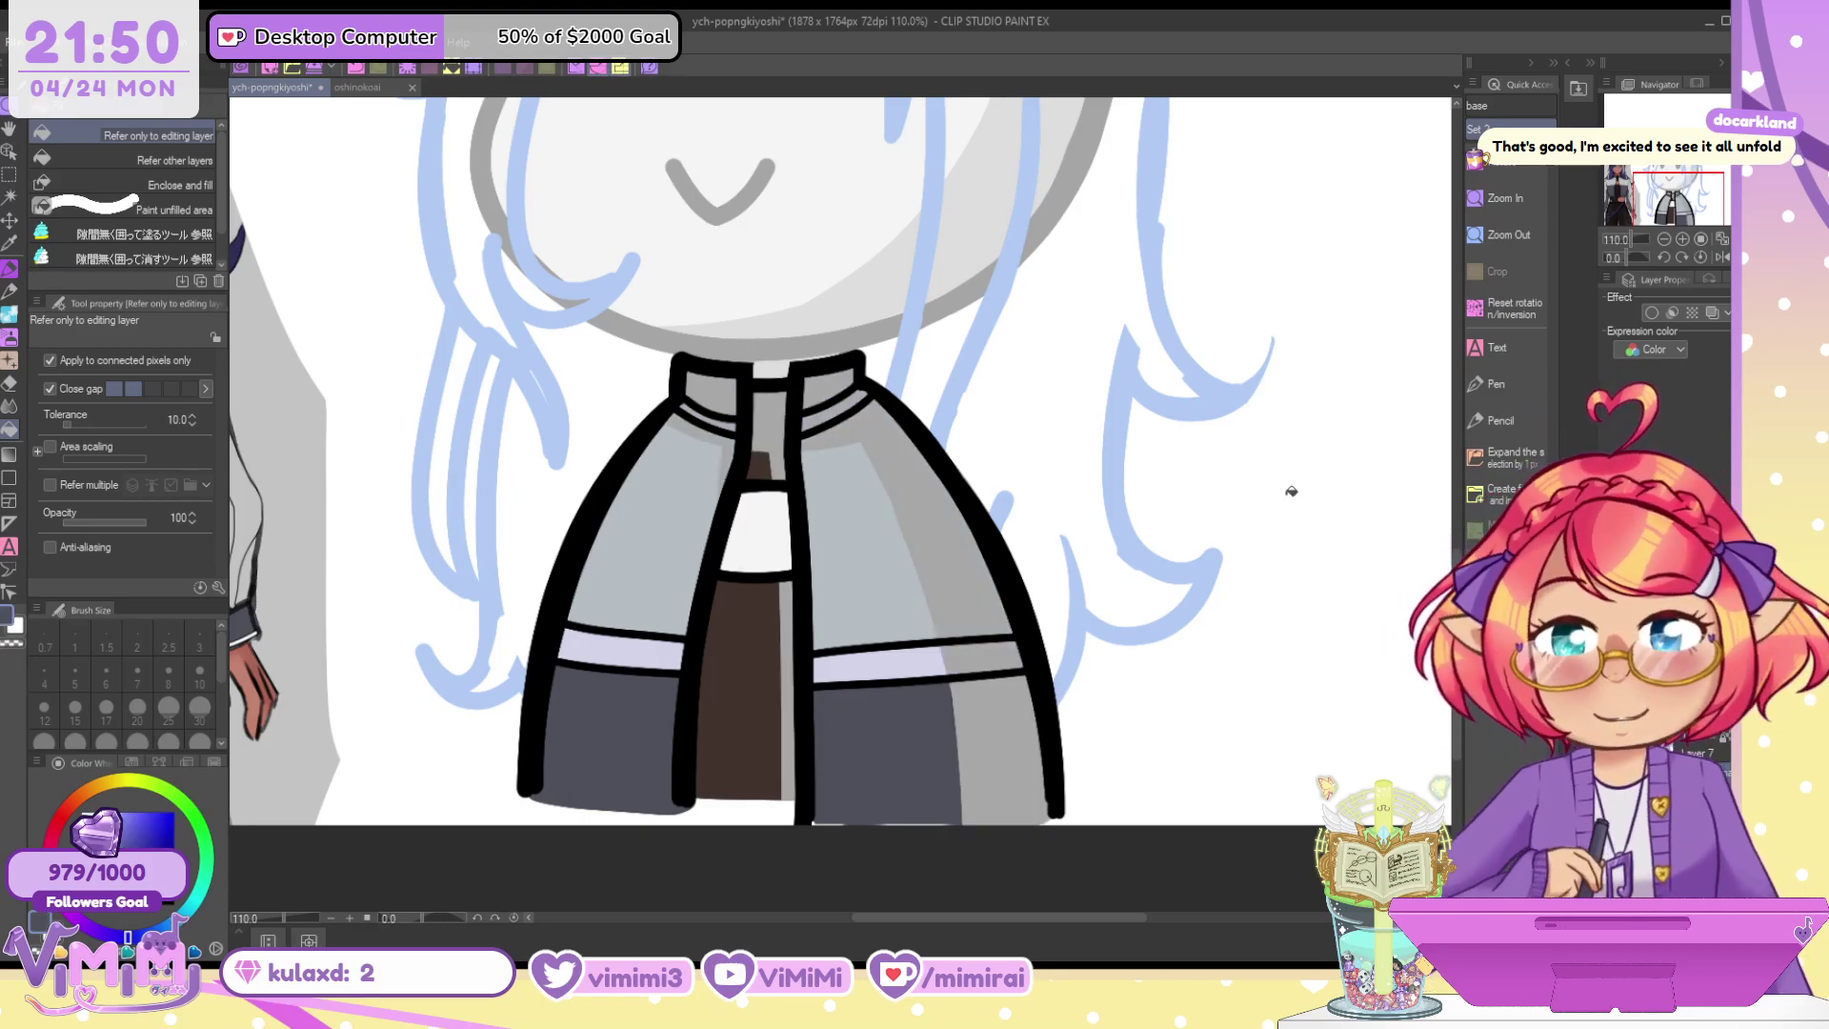
Select the upper jacket panels, set the pen size to 120, and recolour their grey shadows with blue-grey
key("w")
left_click(715, 371)
left_click(8, 269)
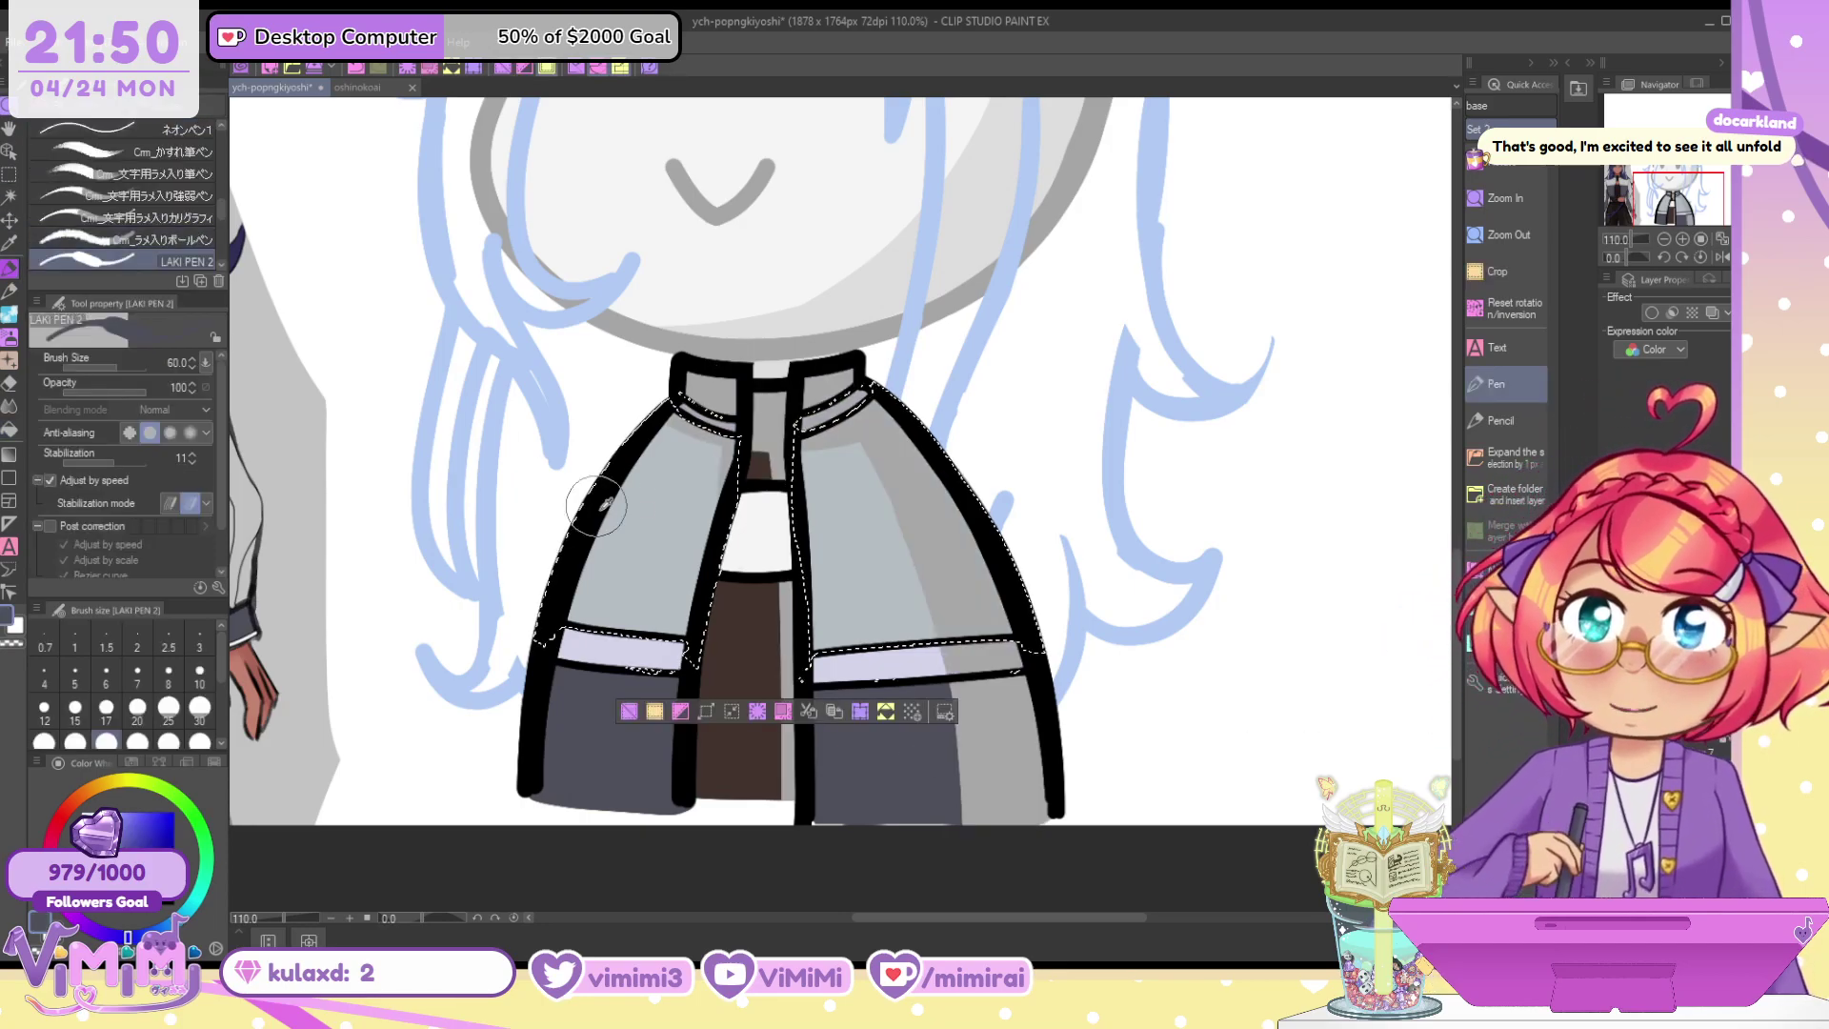
left_click(100, 838)
key("bracketright")
key("bracketright")
key("bracketright")
key("bracketright")
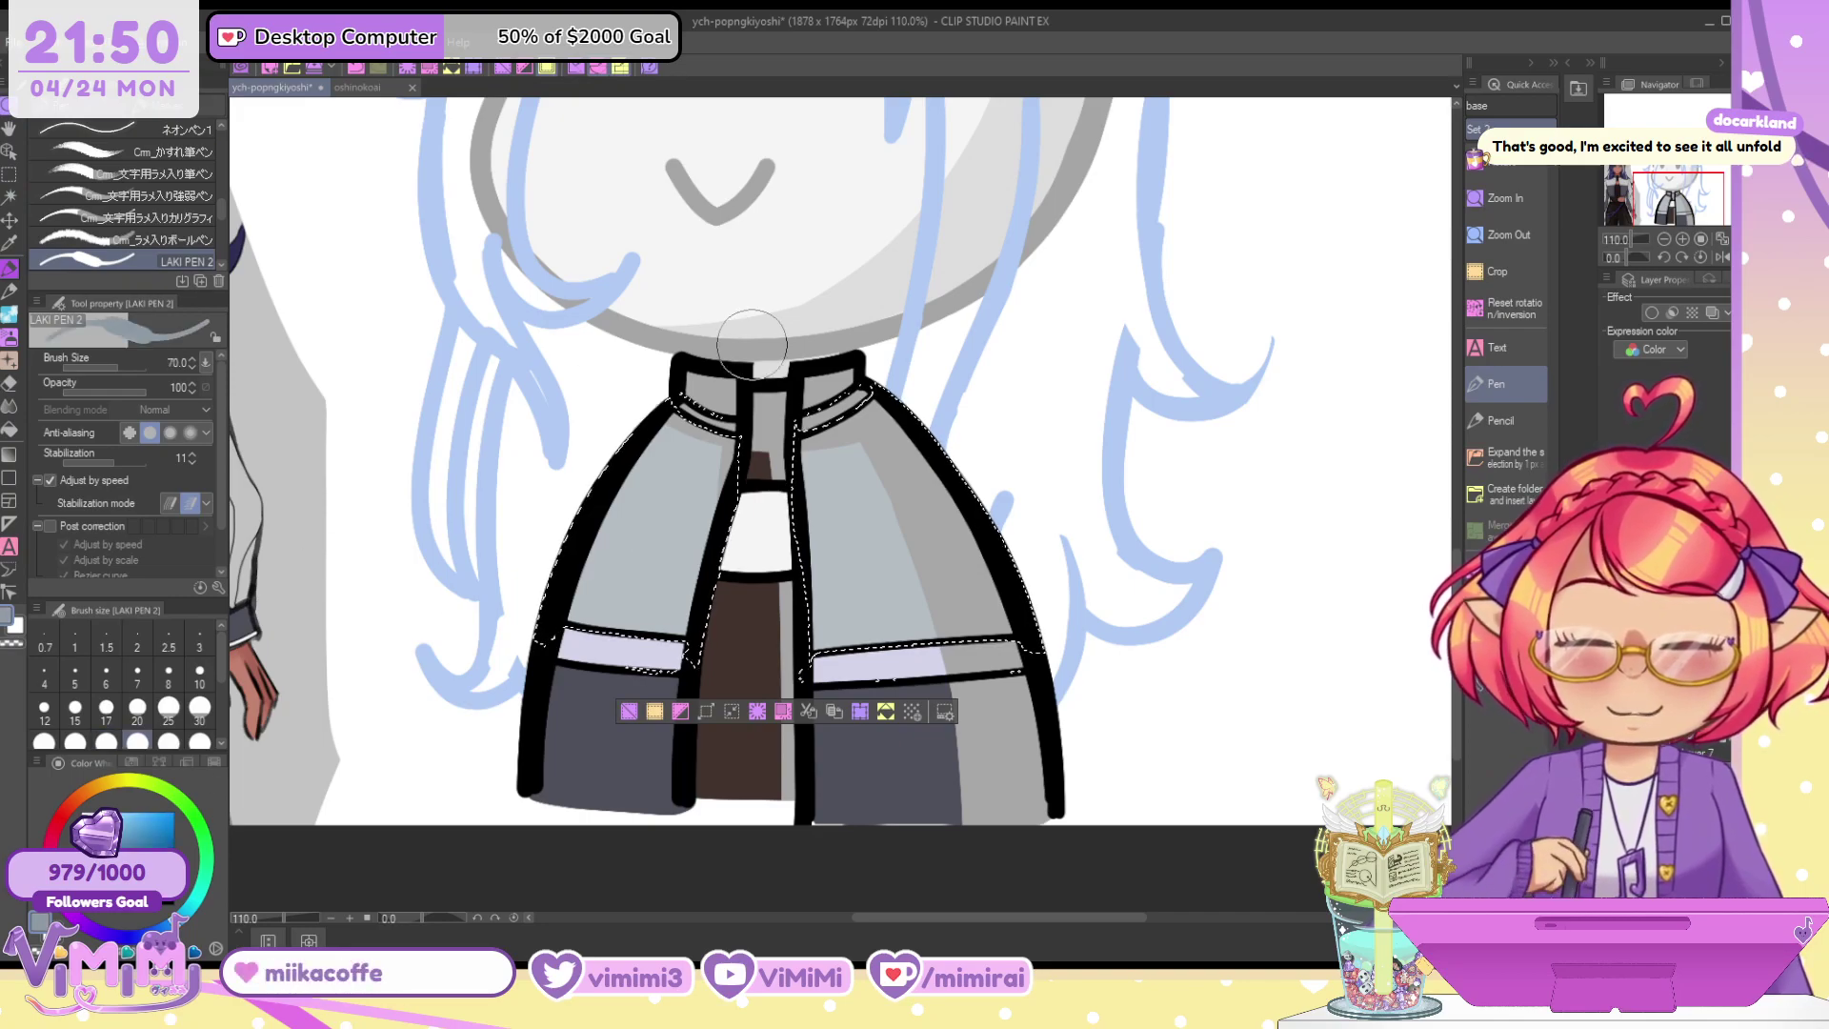
mouse_move(660, 433)
left_mouse_down()
mouse_move(690, 487)
mouse_move(866, 469)
left_mouse_up()
key("ctrl+z")
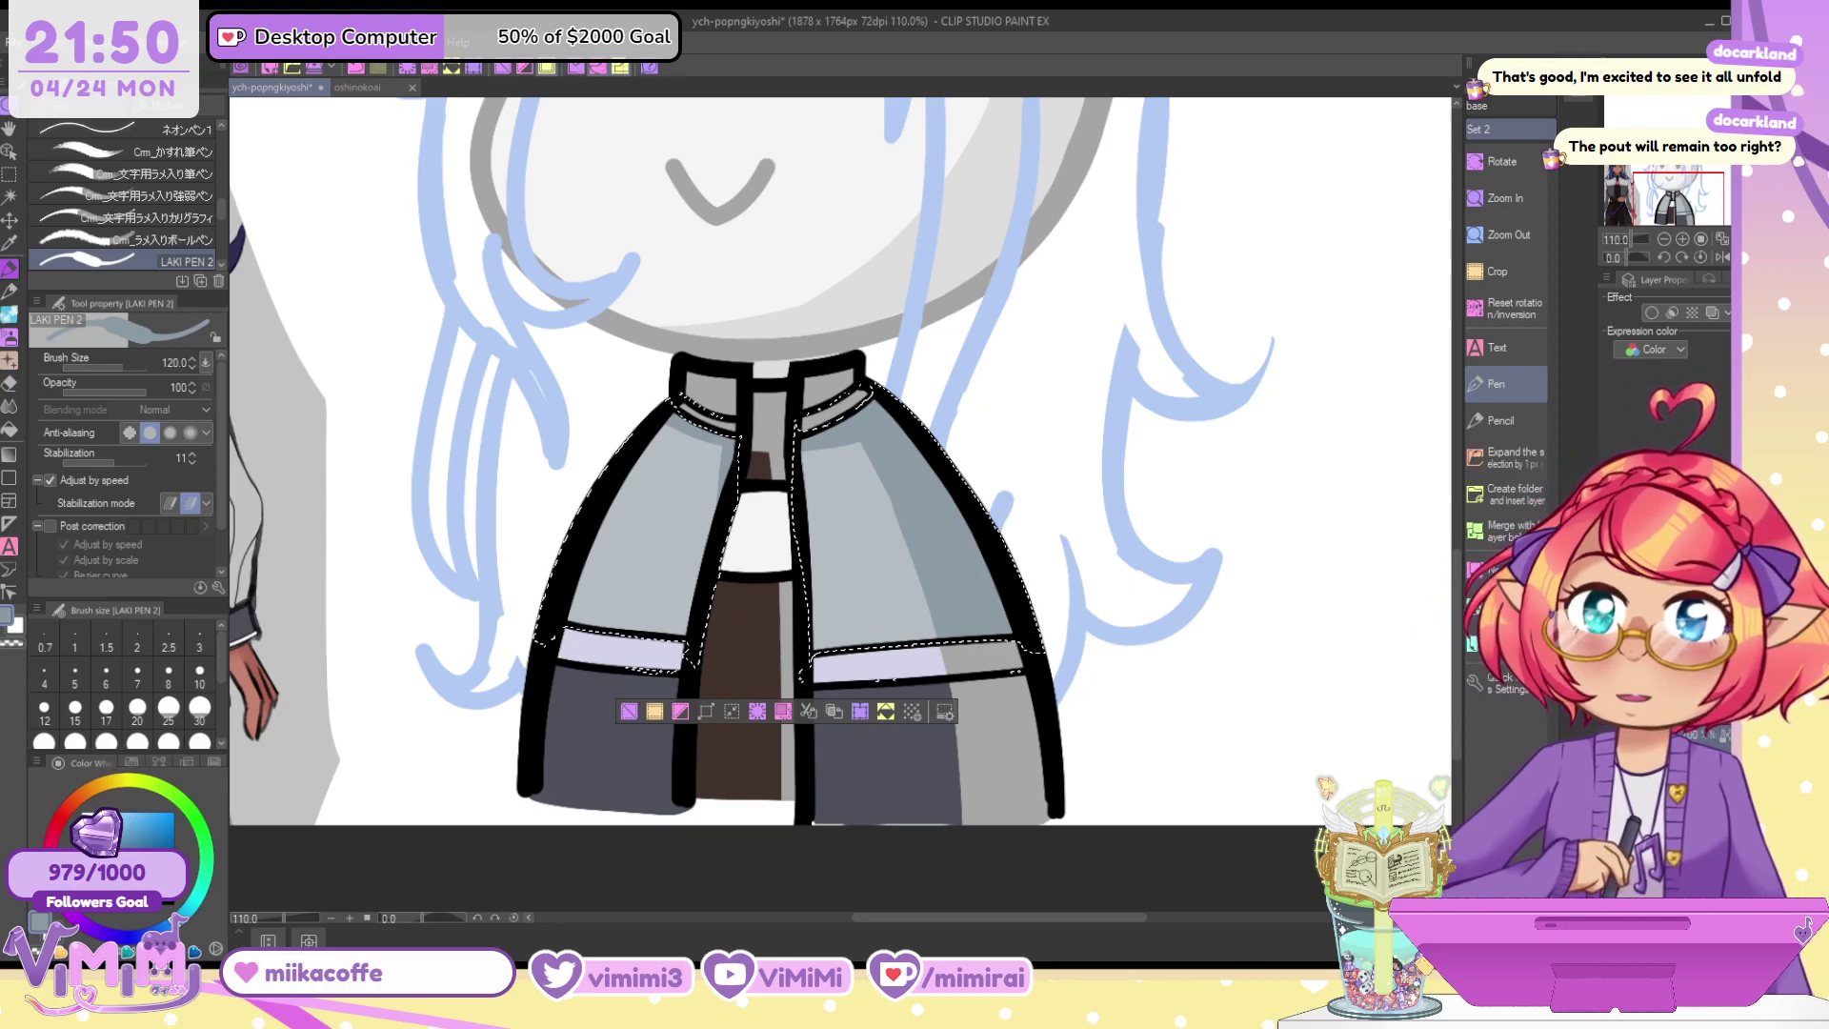
key("ctrl+d")
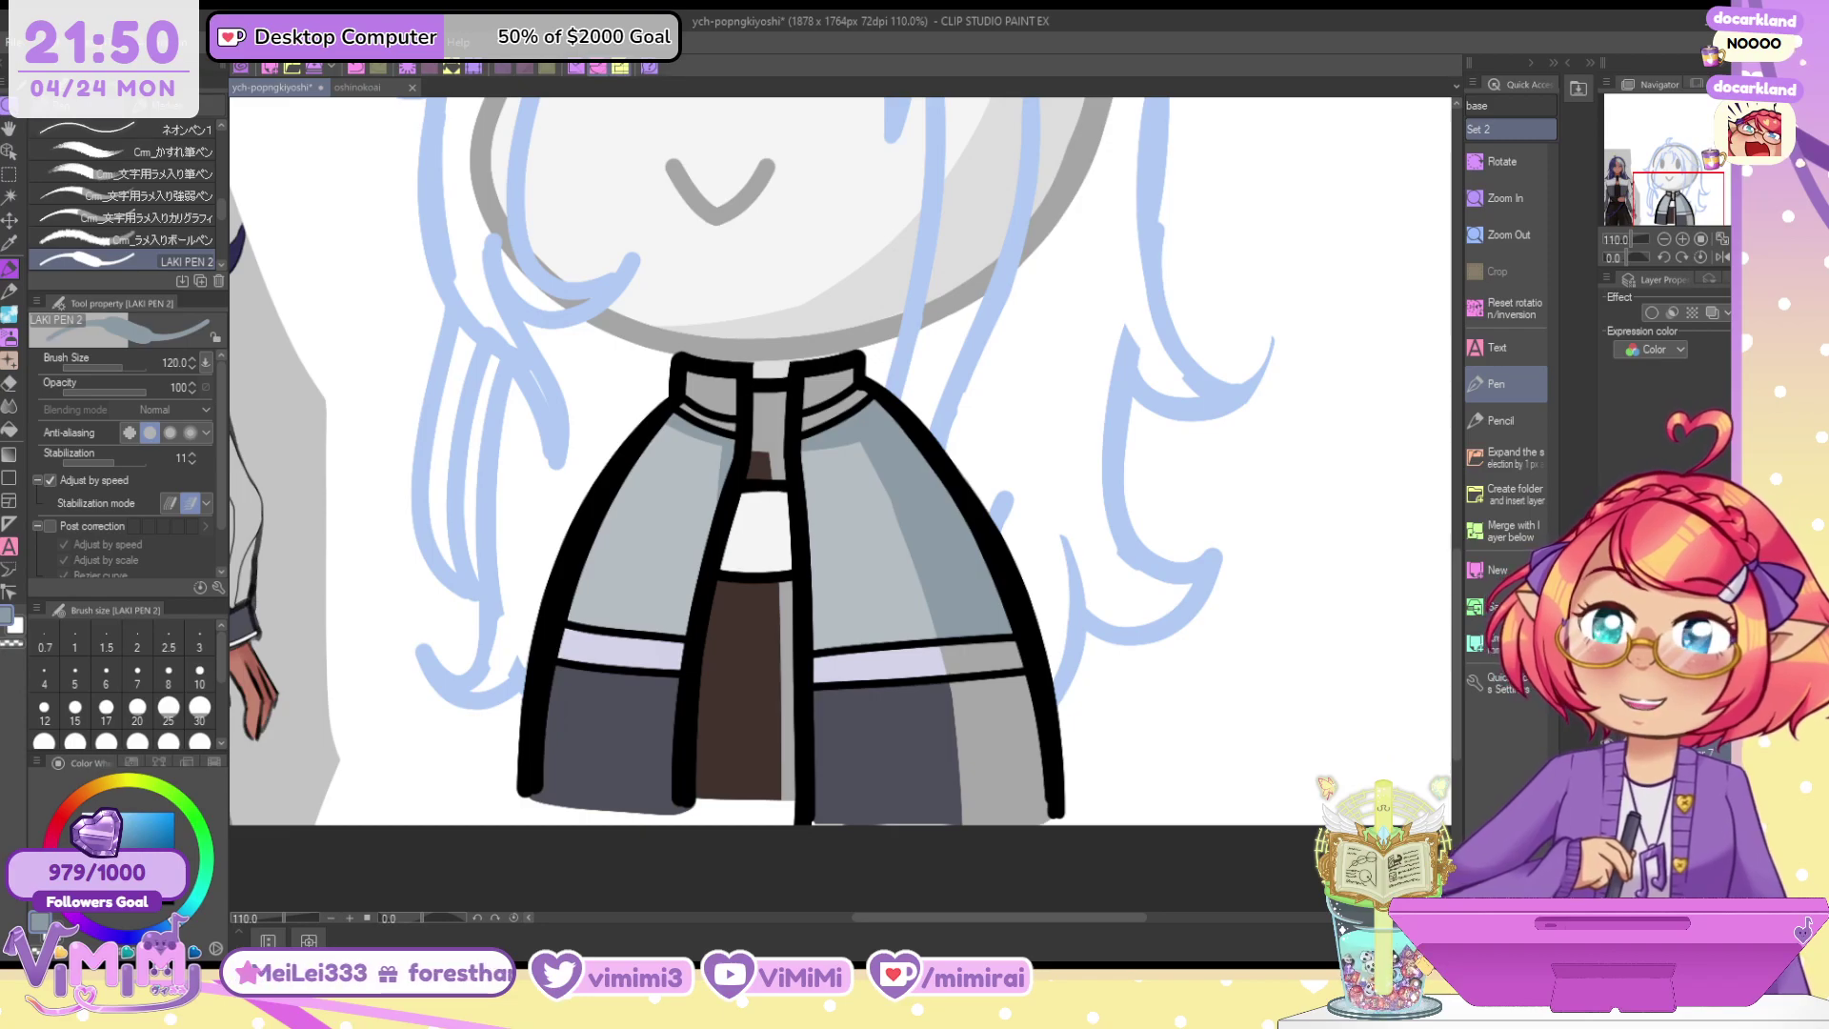
Select the collar and lower jacket panels and paint their grey shadows over with slate blue
key("w")
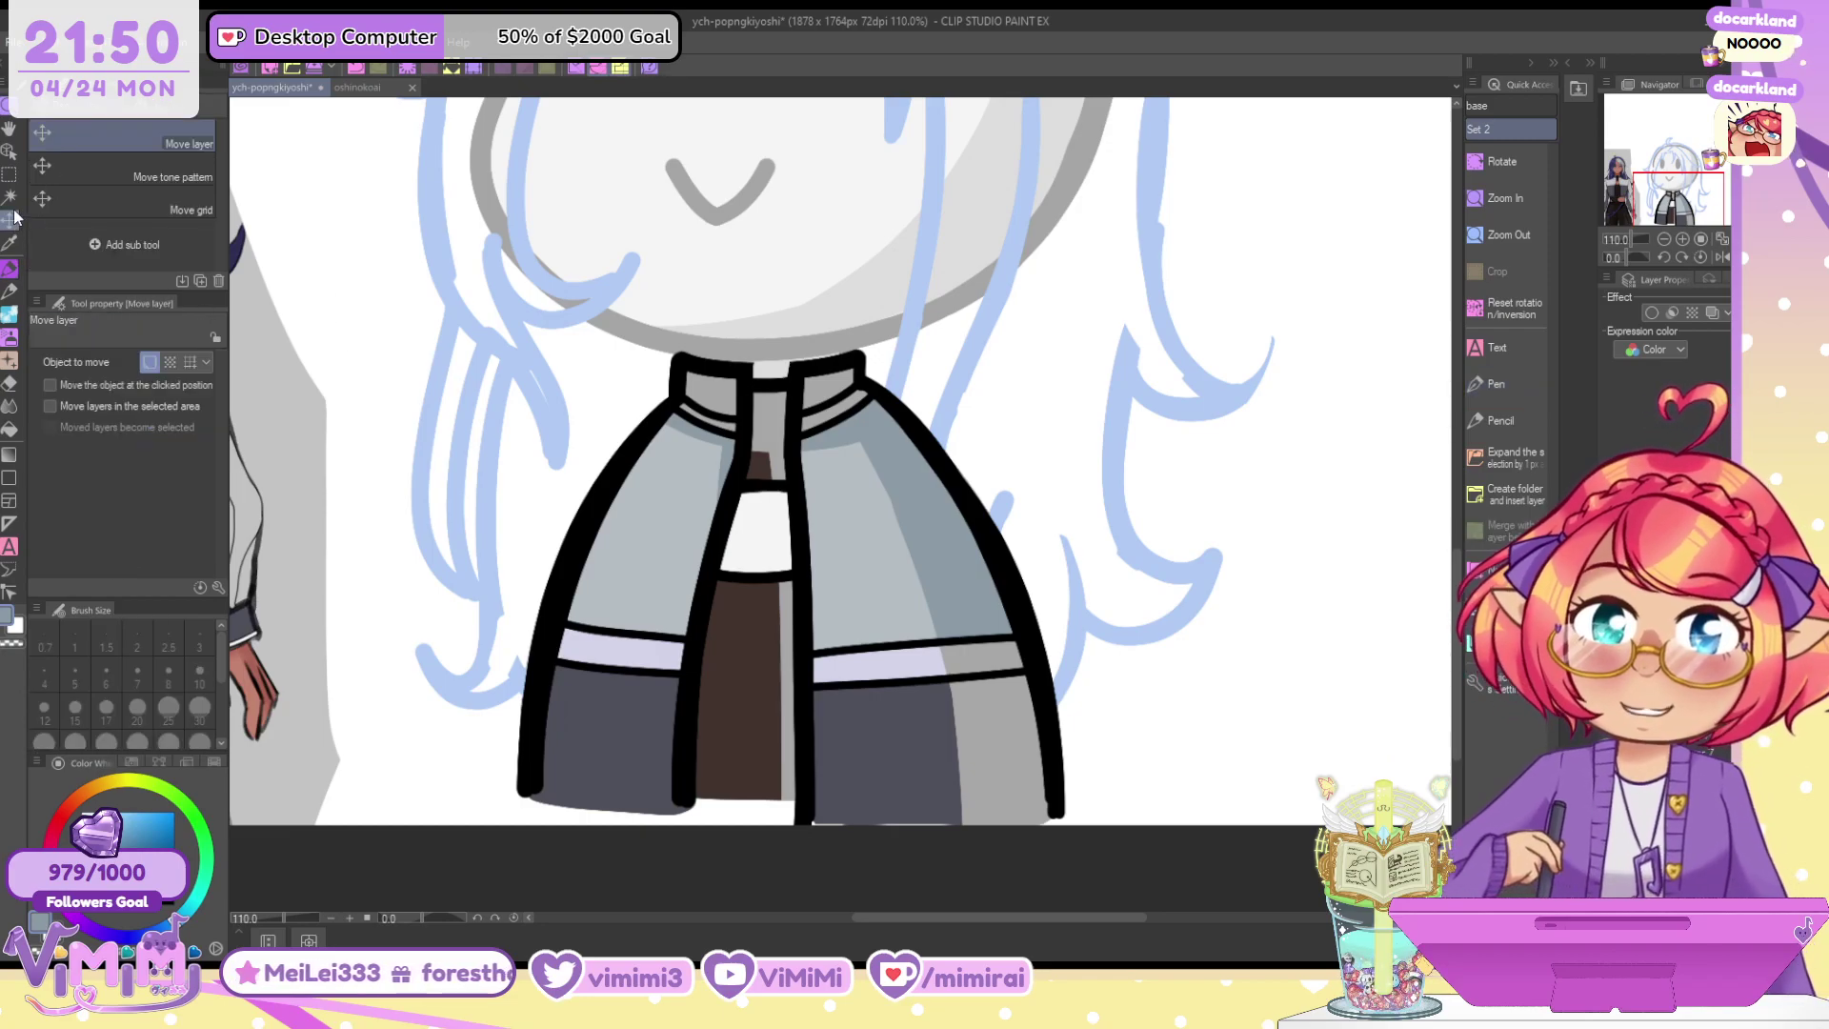
left_click(702, 408)
key("p")
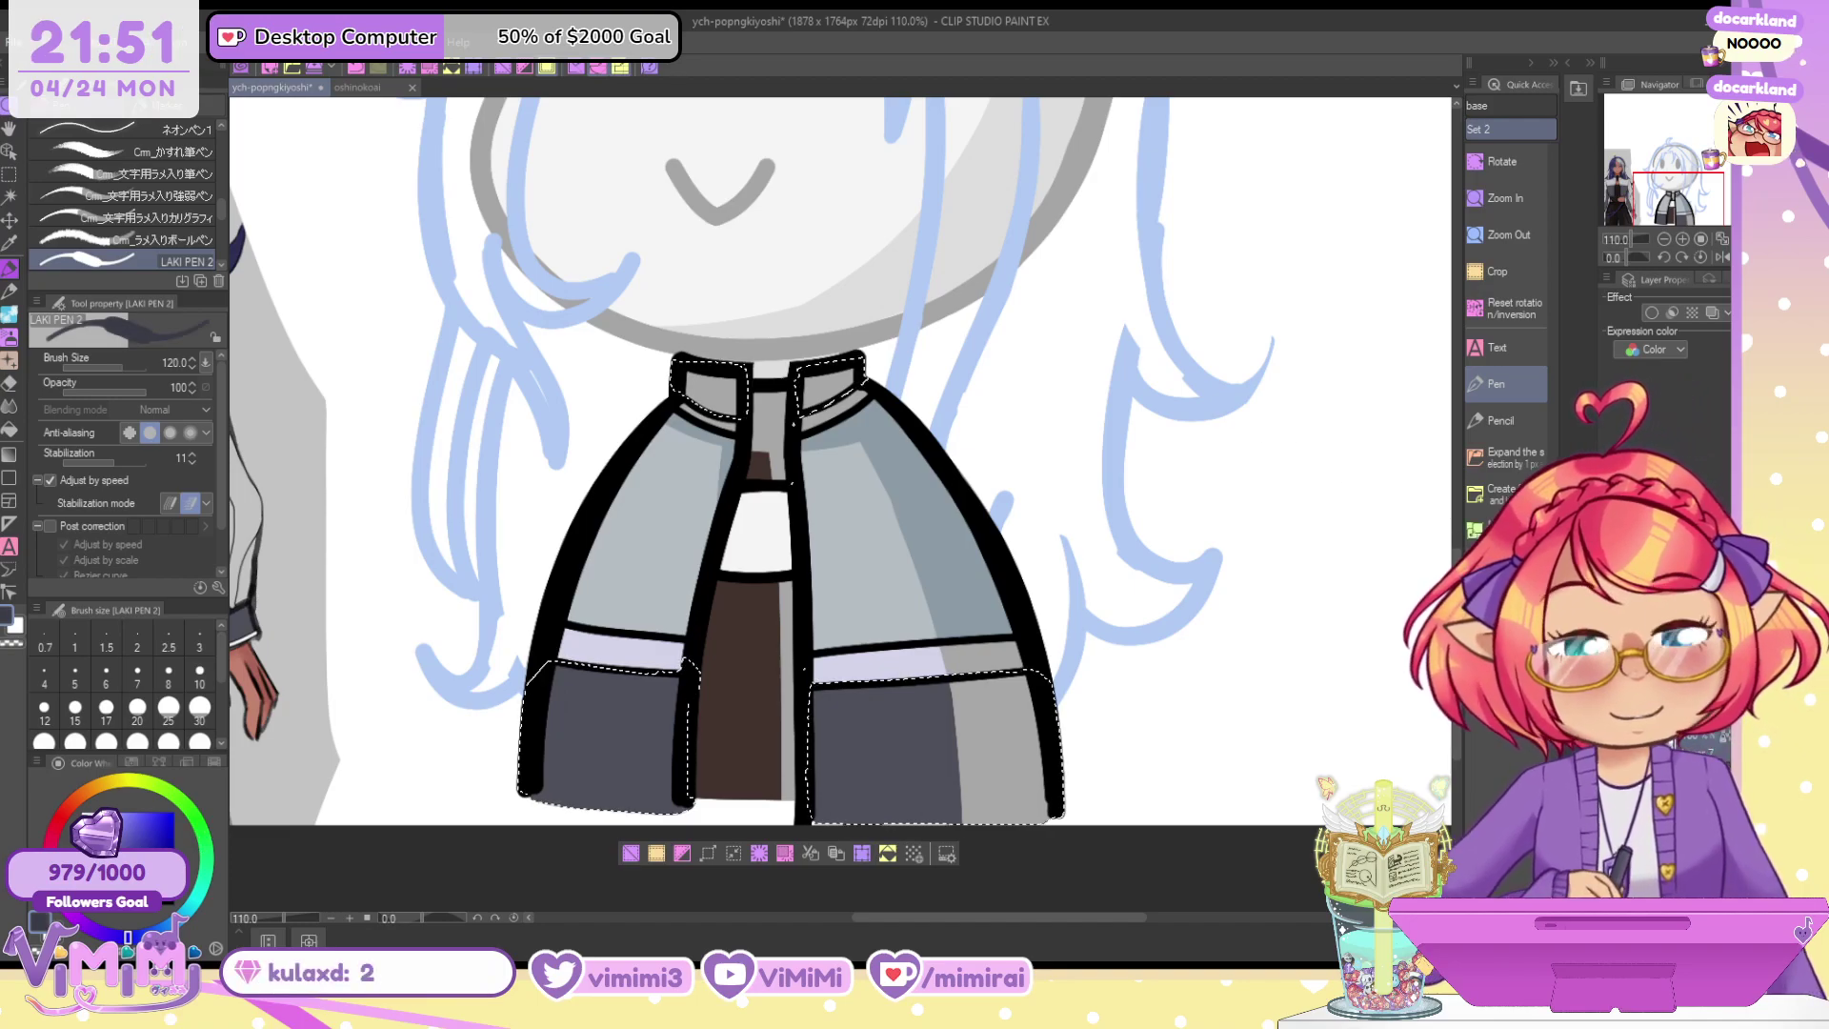
left_click_drag(712, 379, 843, 320)
mouse_move(991, 691)
left_mouse_down()
mouse_move(1004, 762)
mouse_move(1169, 867)
left_mouse_up()
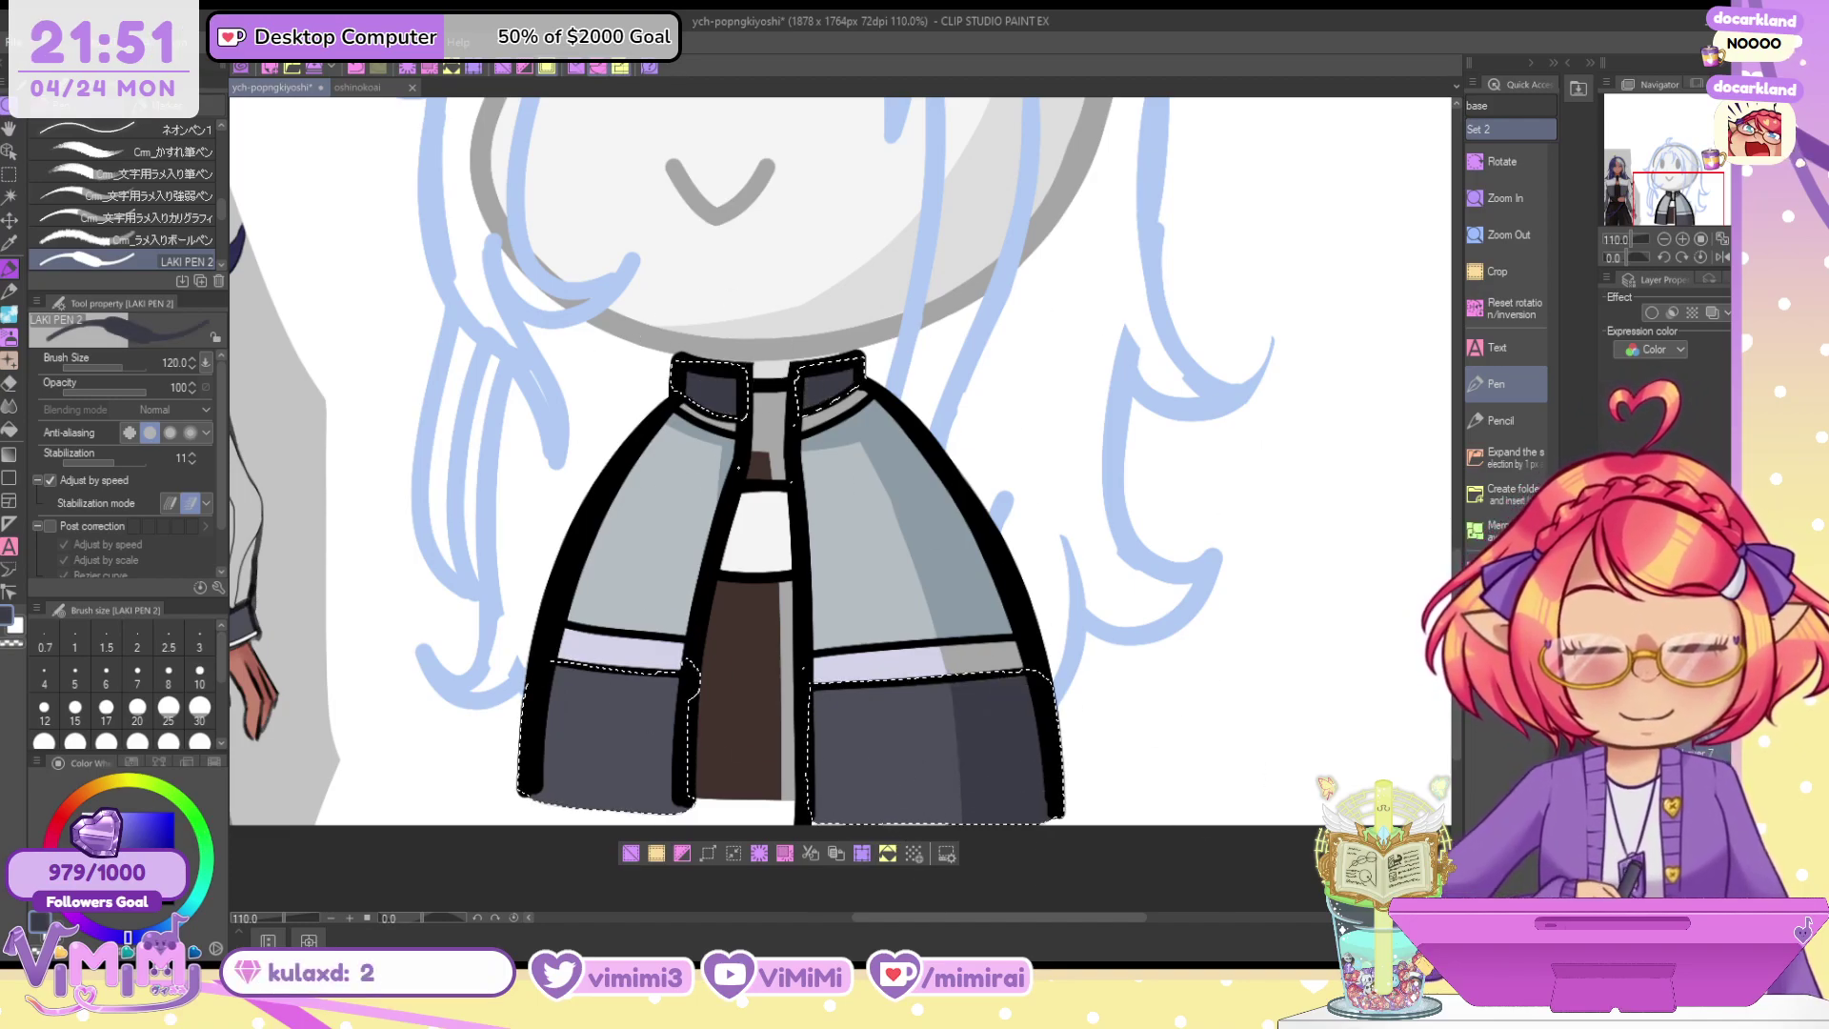
key("ctrl+d")
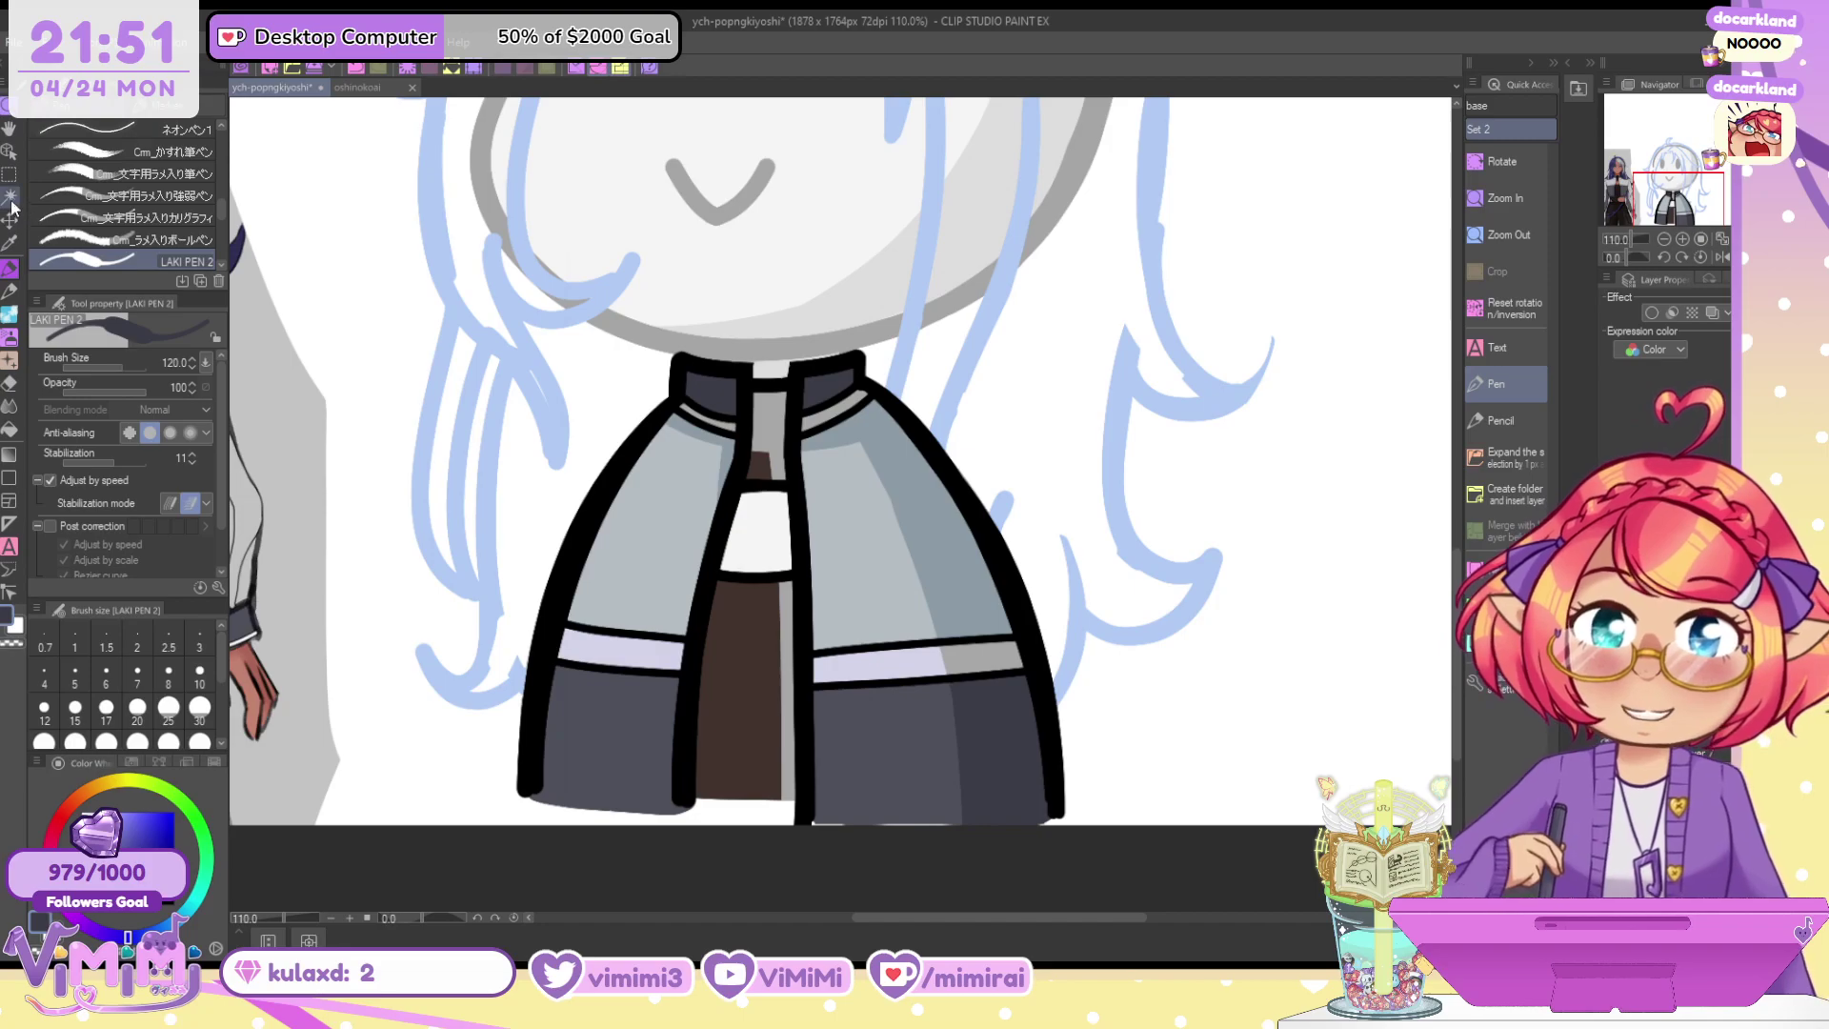
Select the collar stripes and jacket bands and repaint their shadows with pale lavender
left_click(11, 198)
key("ctrl+shift+d")
left_click(12, 271)
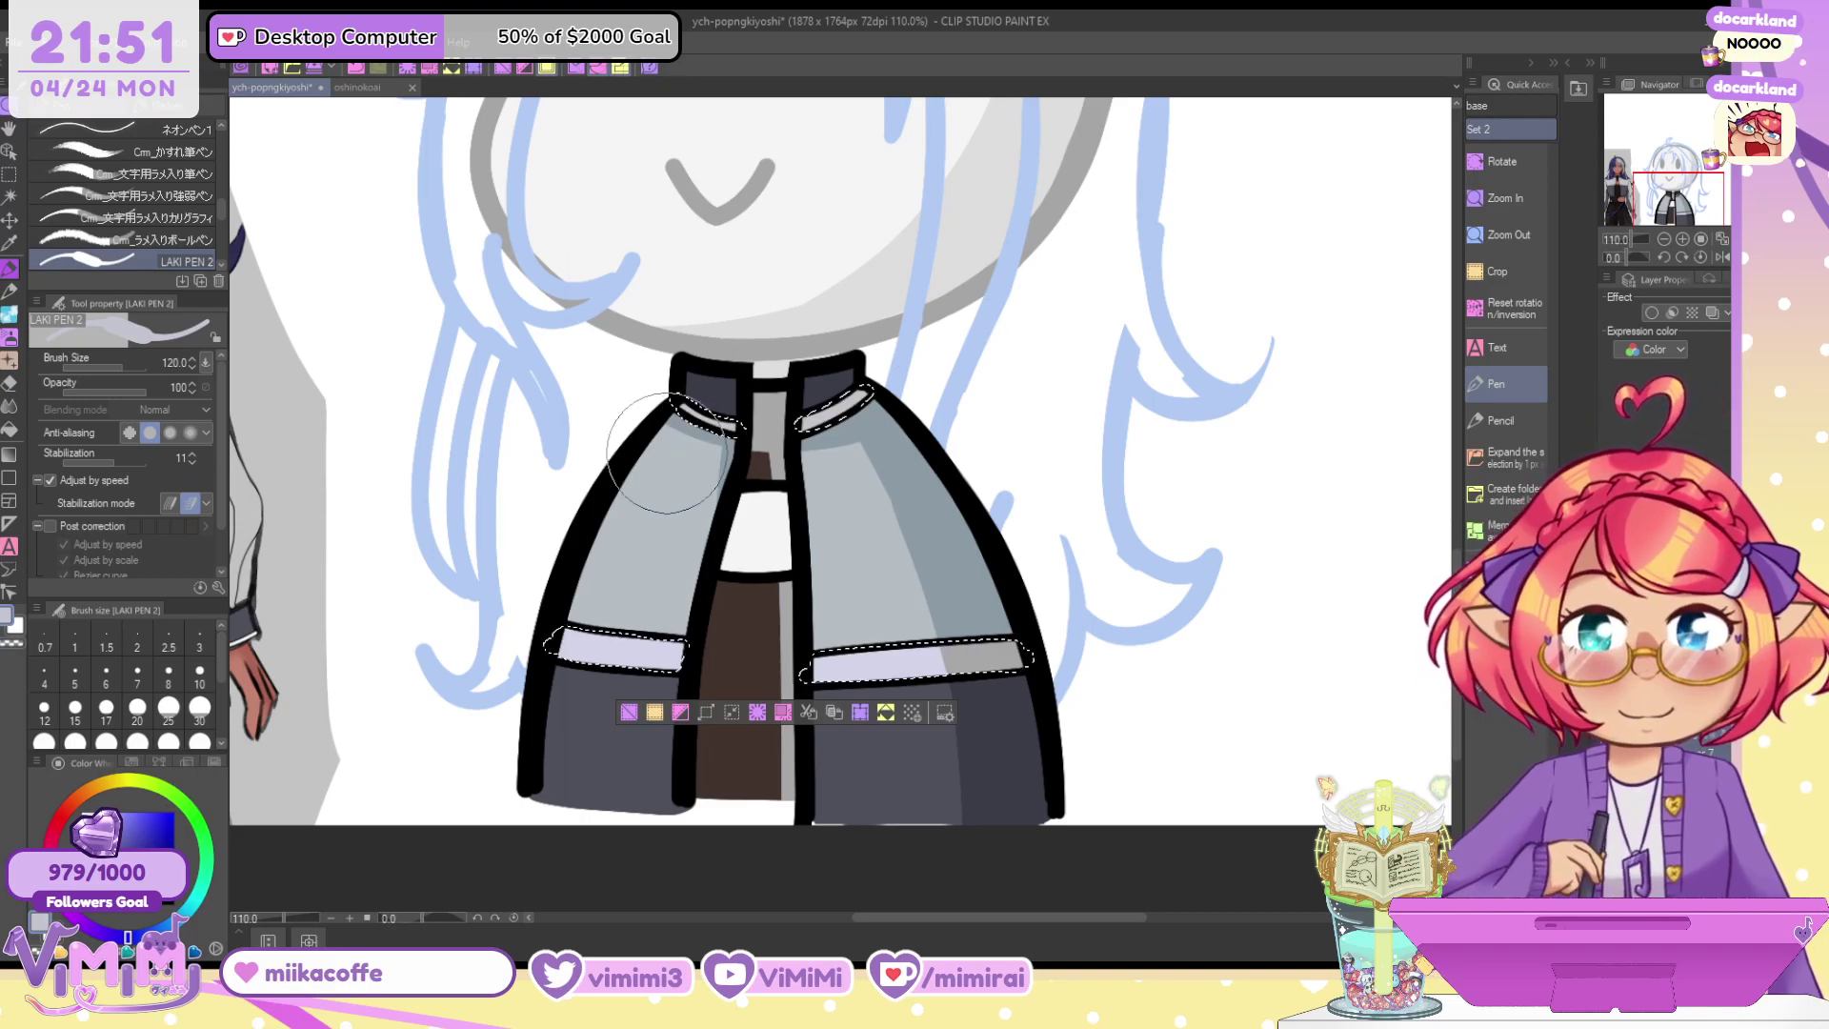
key("ctrl+d")
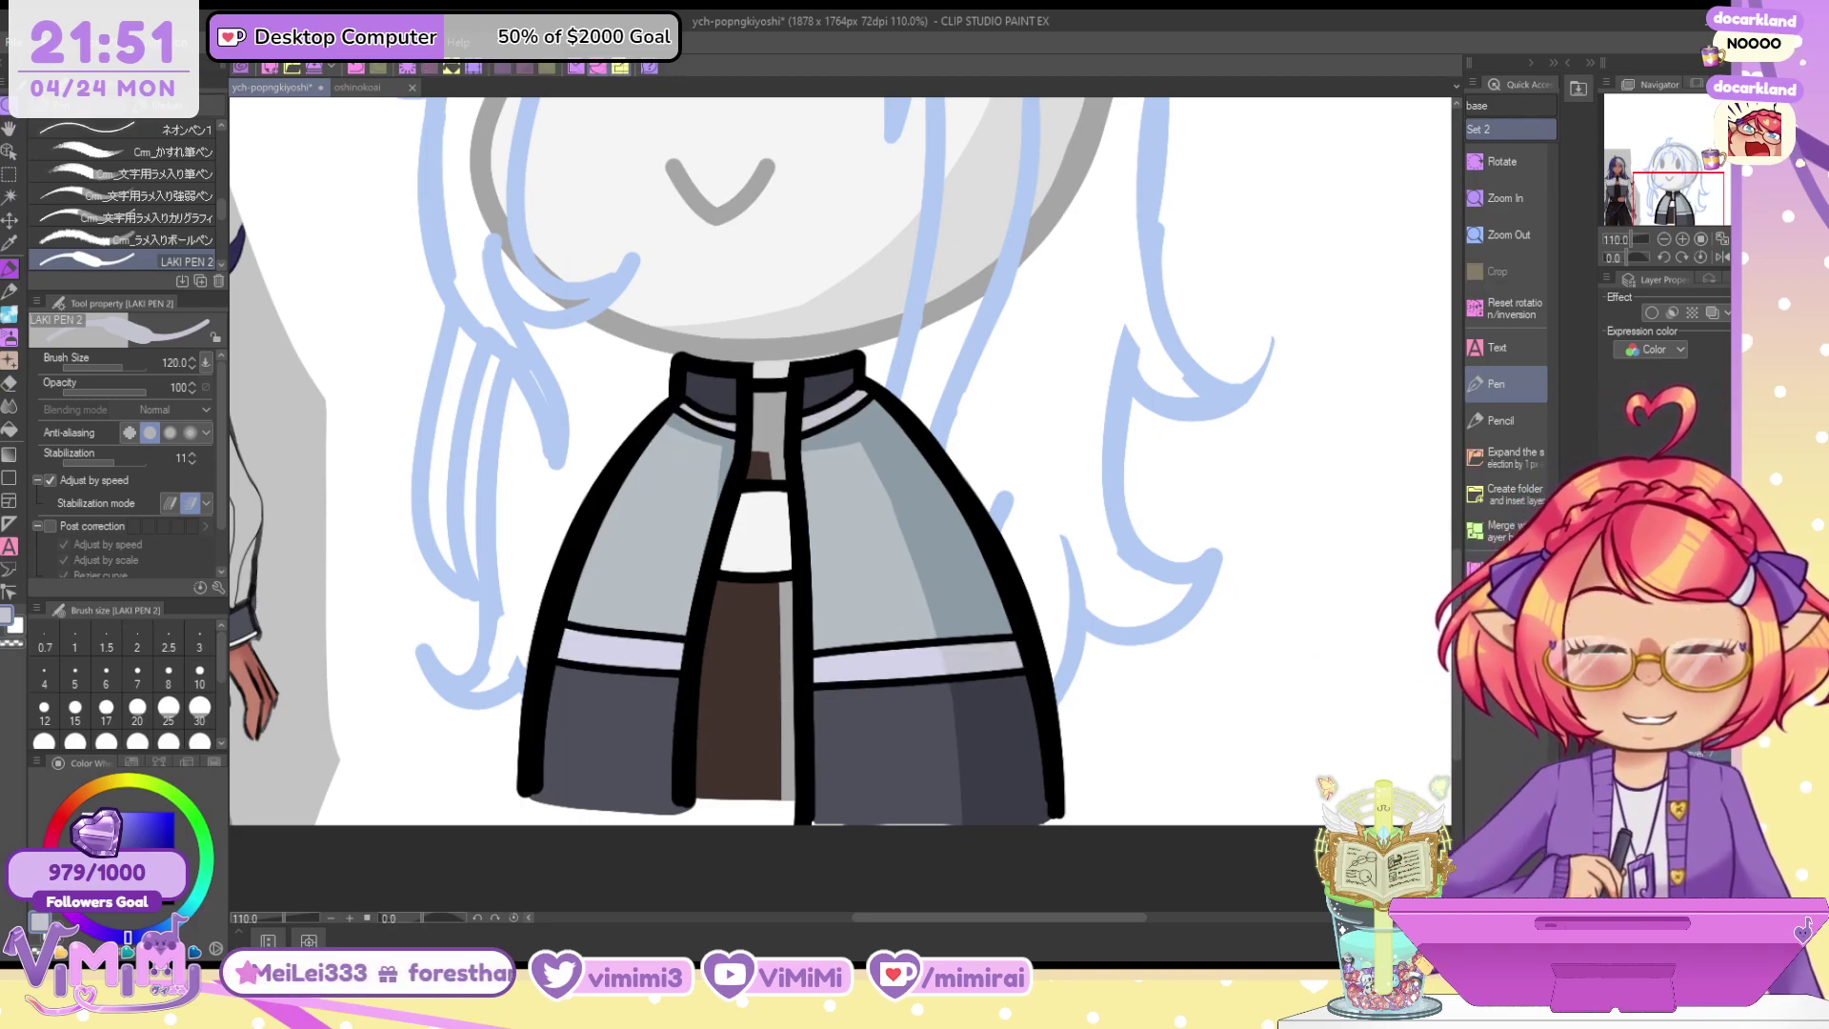
Select both brown shirt areas and recolour the grey shadows on them with brown
key("w")
left_click(762, 438)
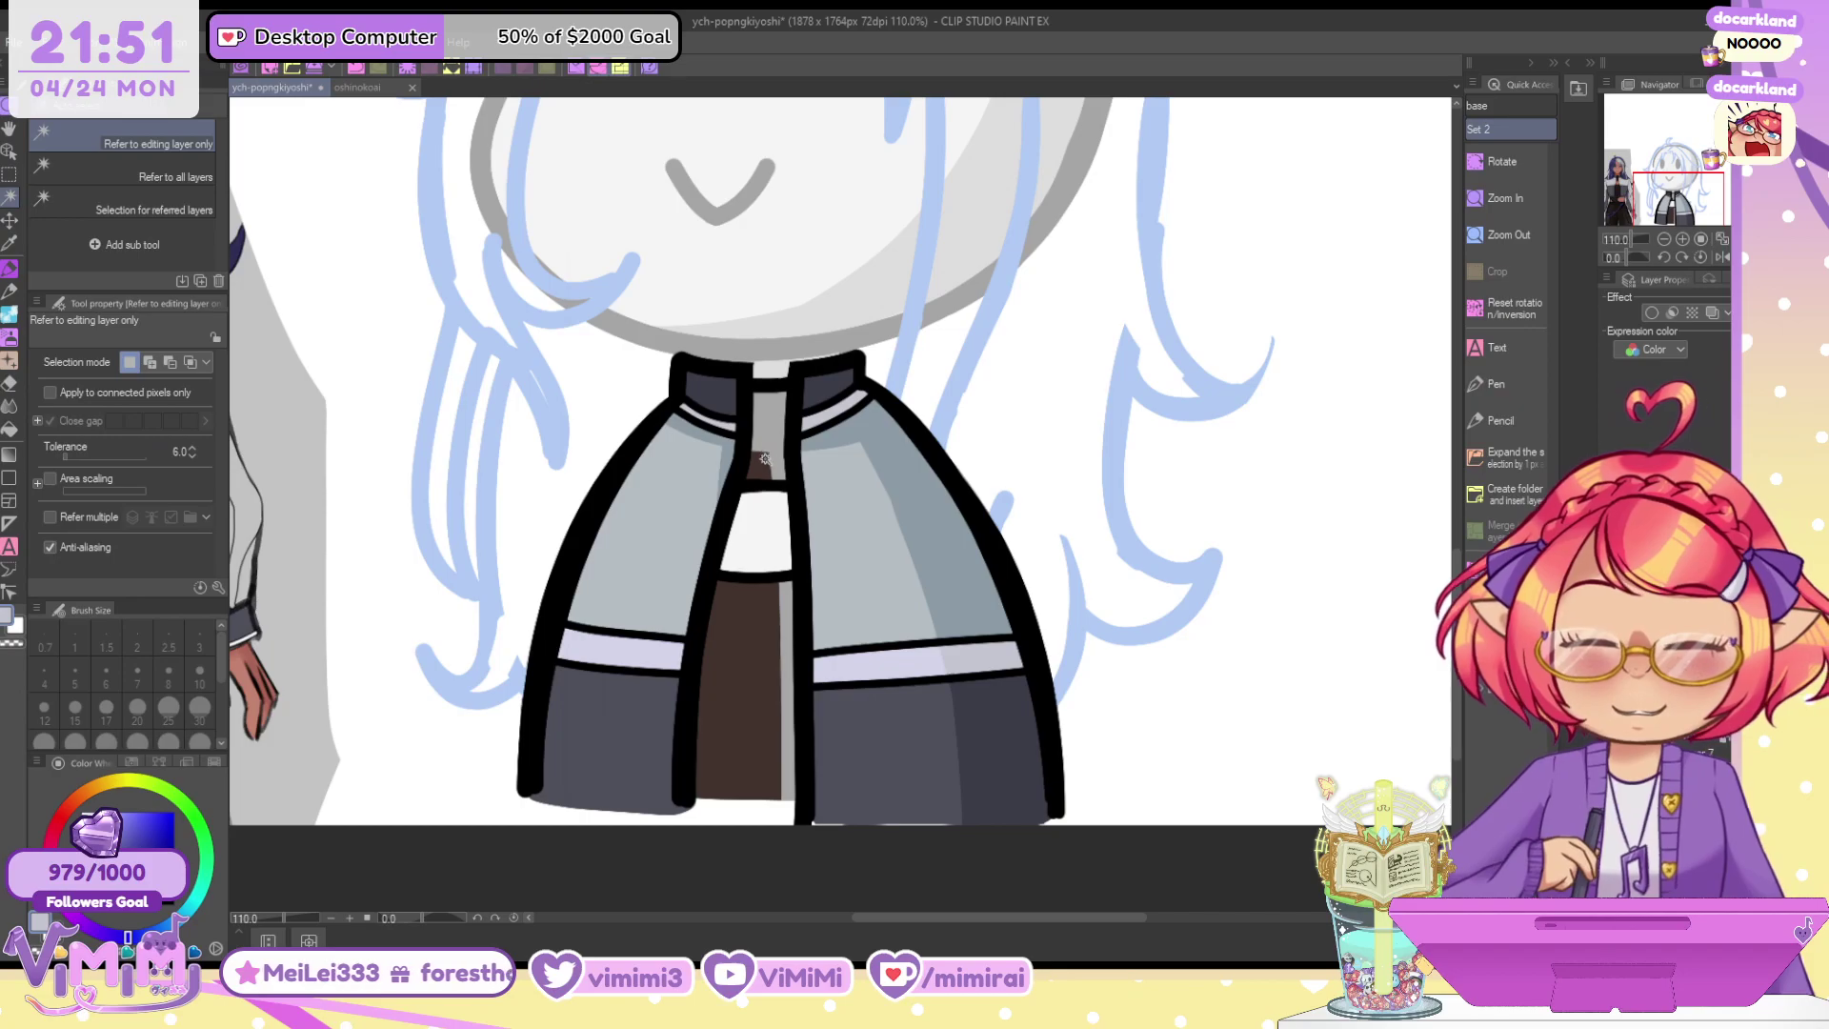
left_click(751, 684, "shift")
key("p")
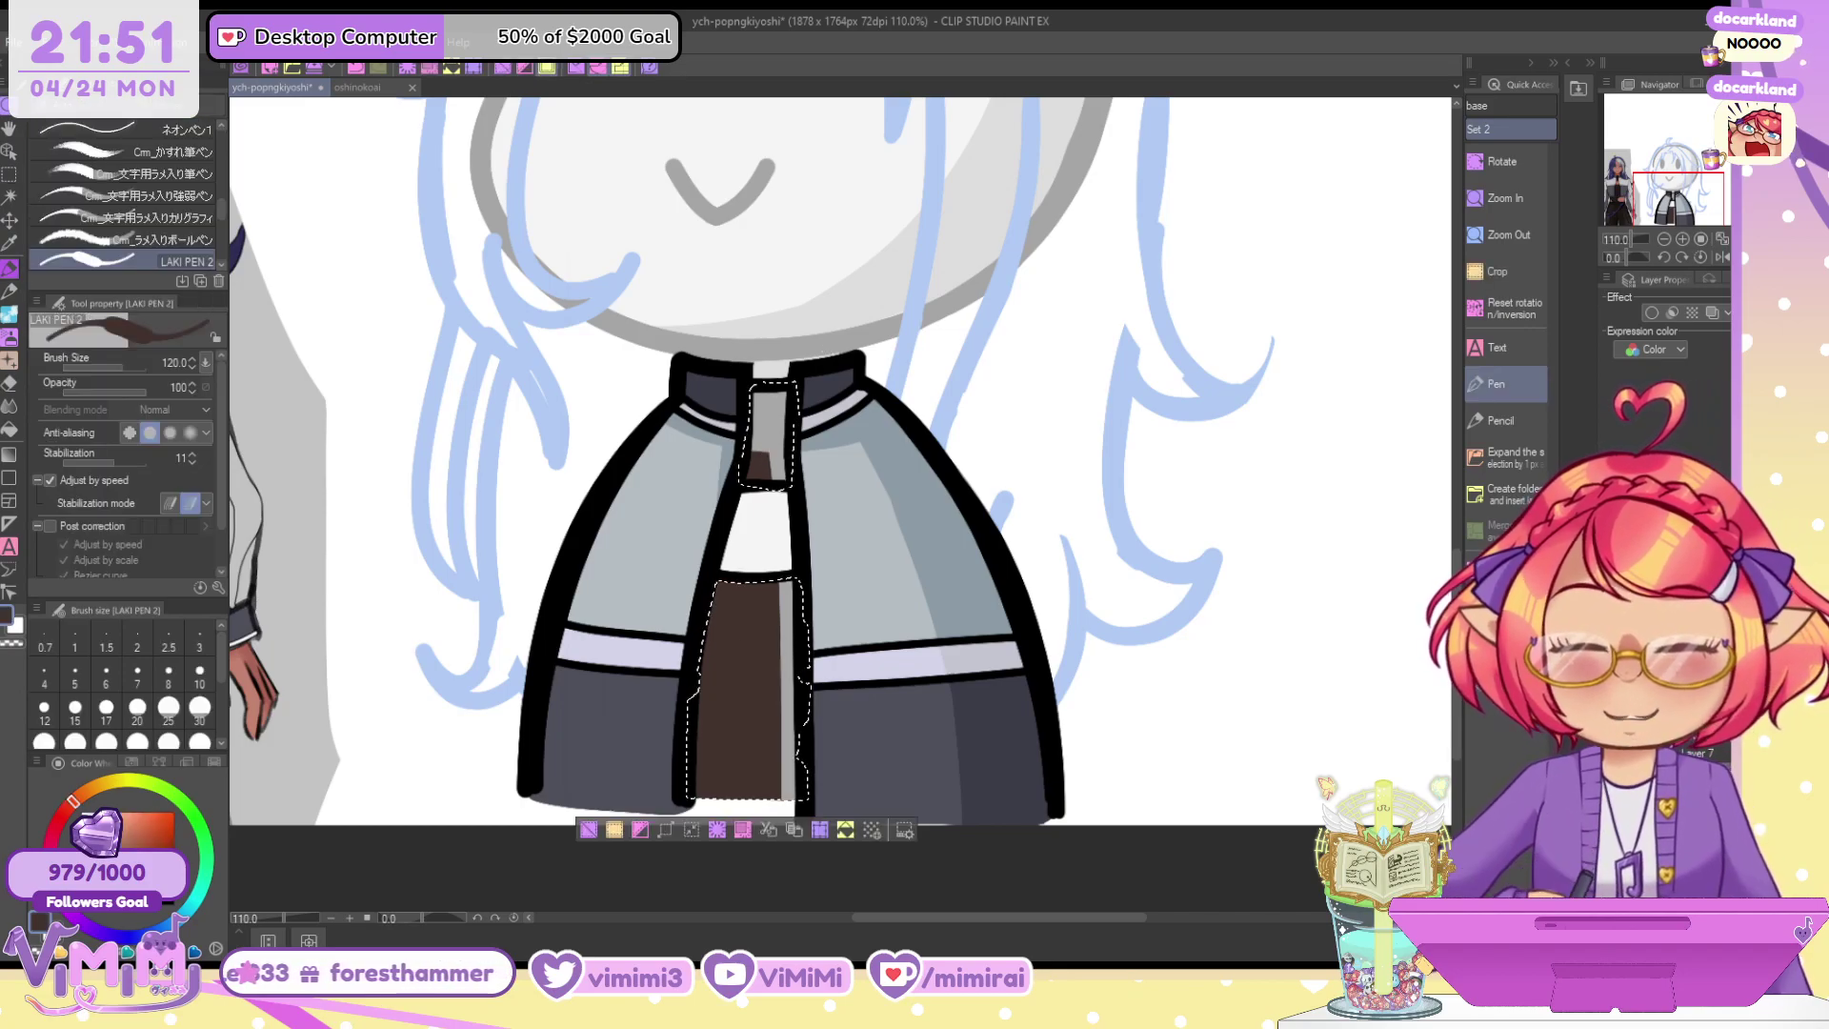
left_click_drag(752, 436, 802, 719)
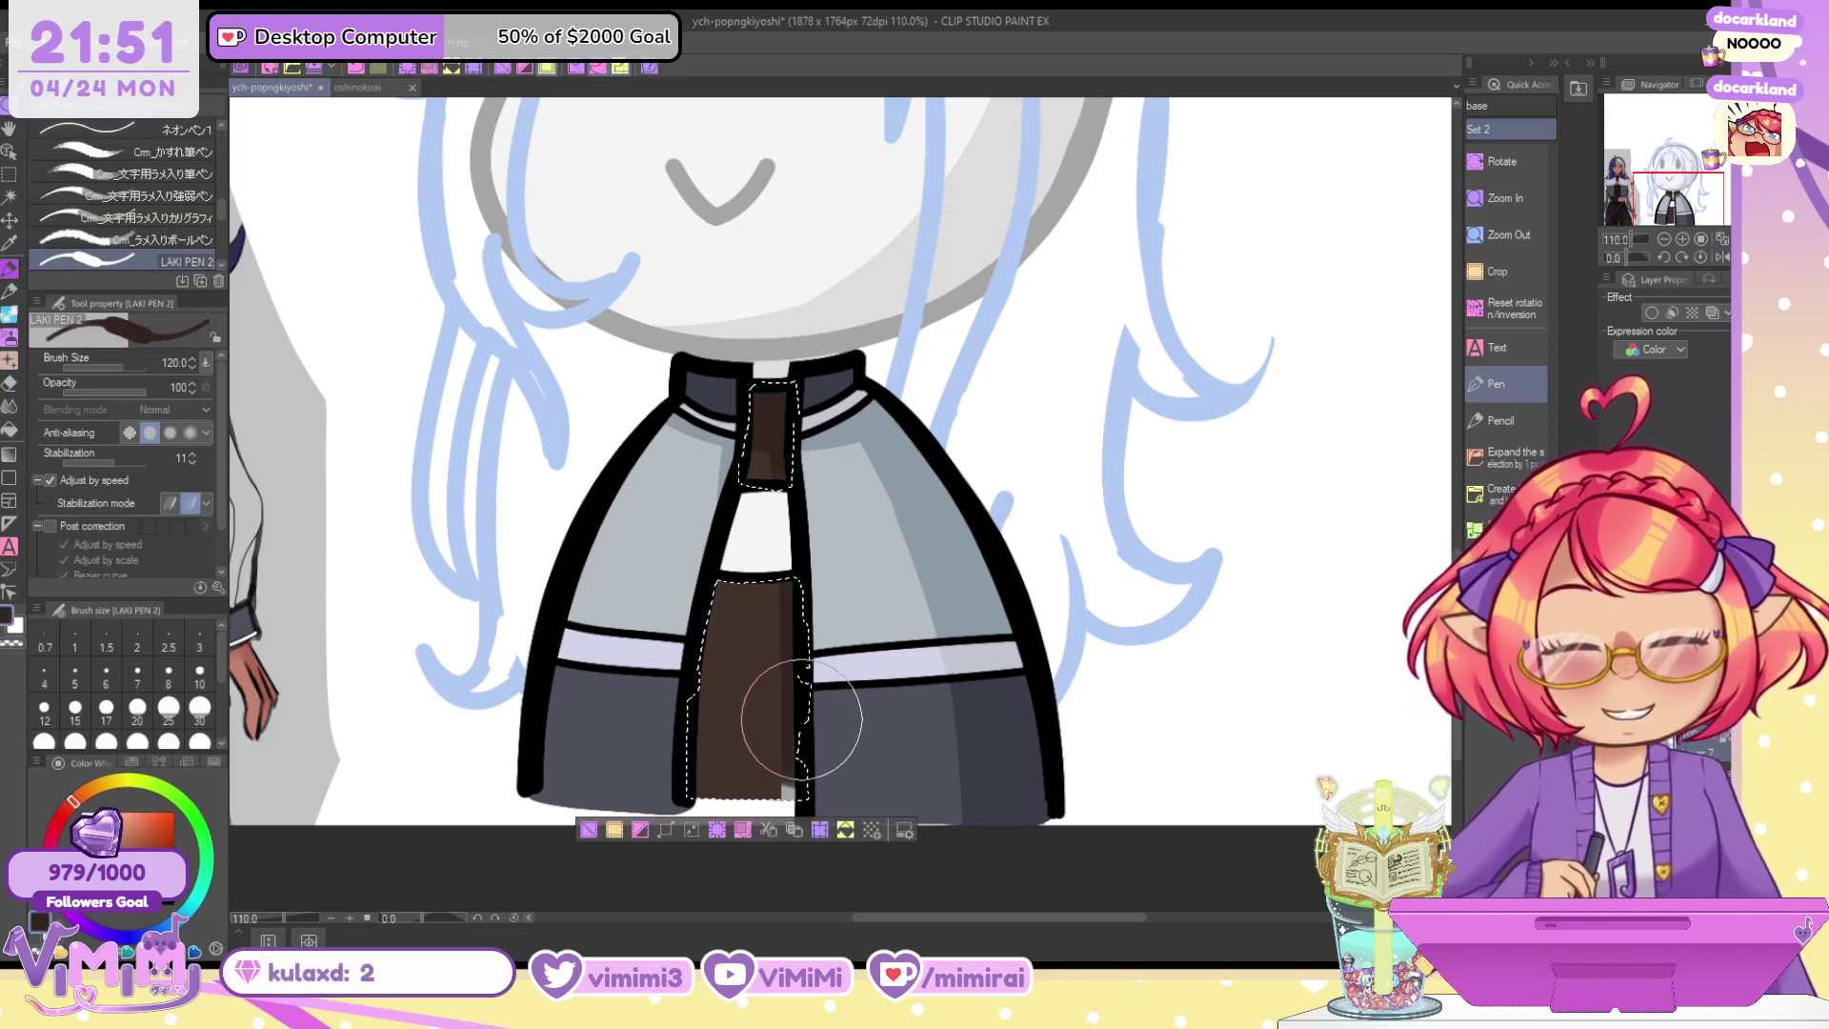
key("ctrl+d")
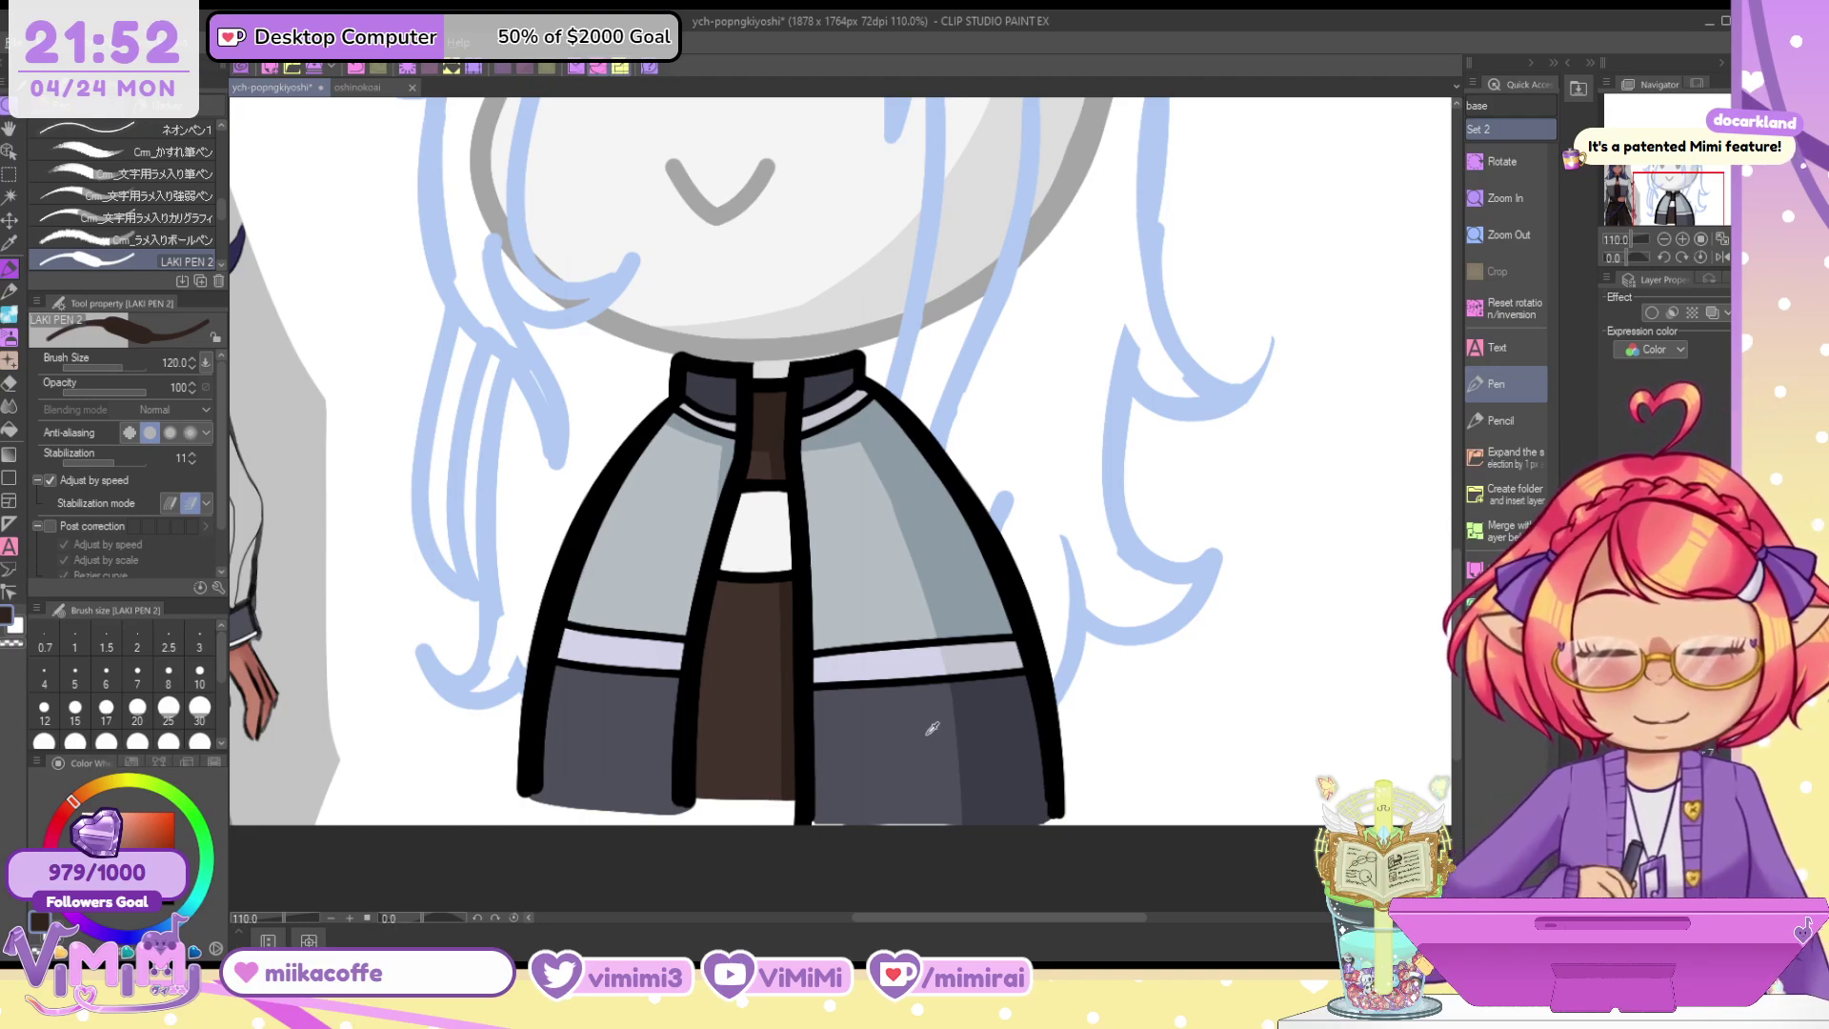
Sample the dark slate from the jacket's shadow and tint the jacket line art with a dark navy layer colour
left_click(1003, 724, "alt")
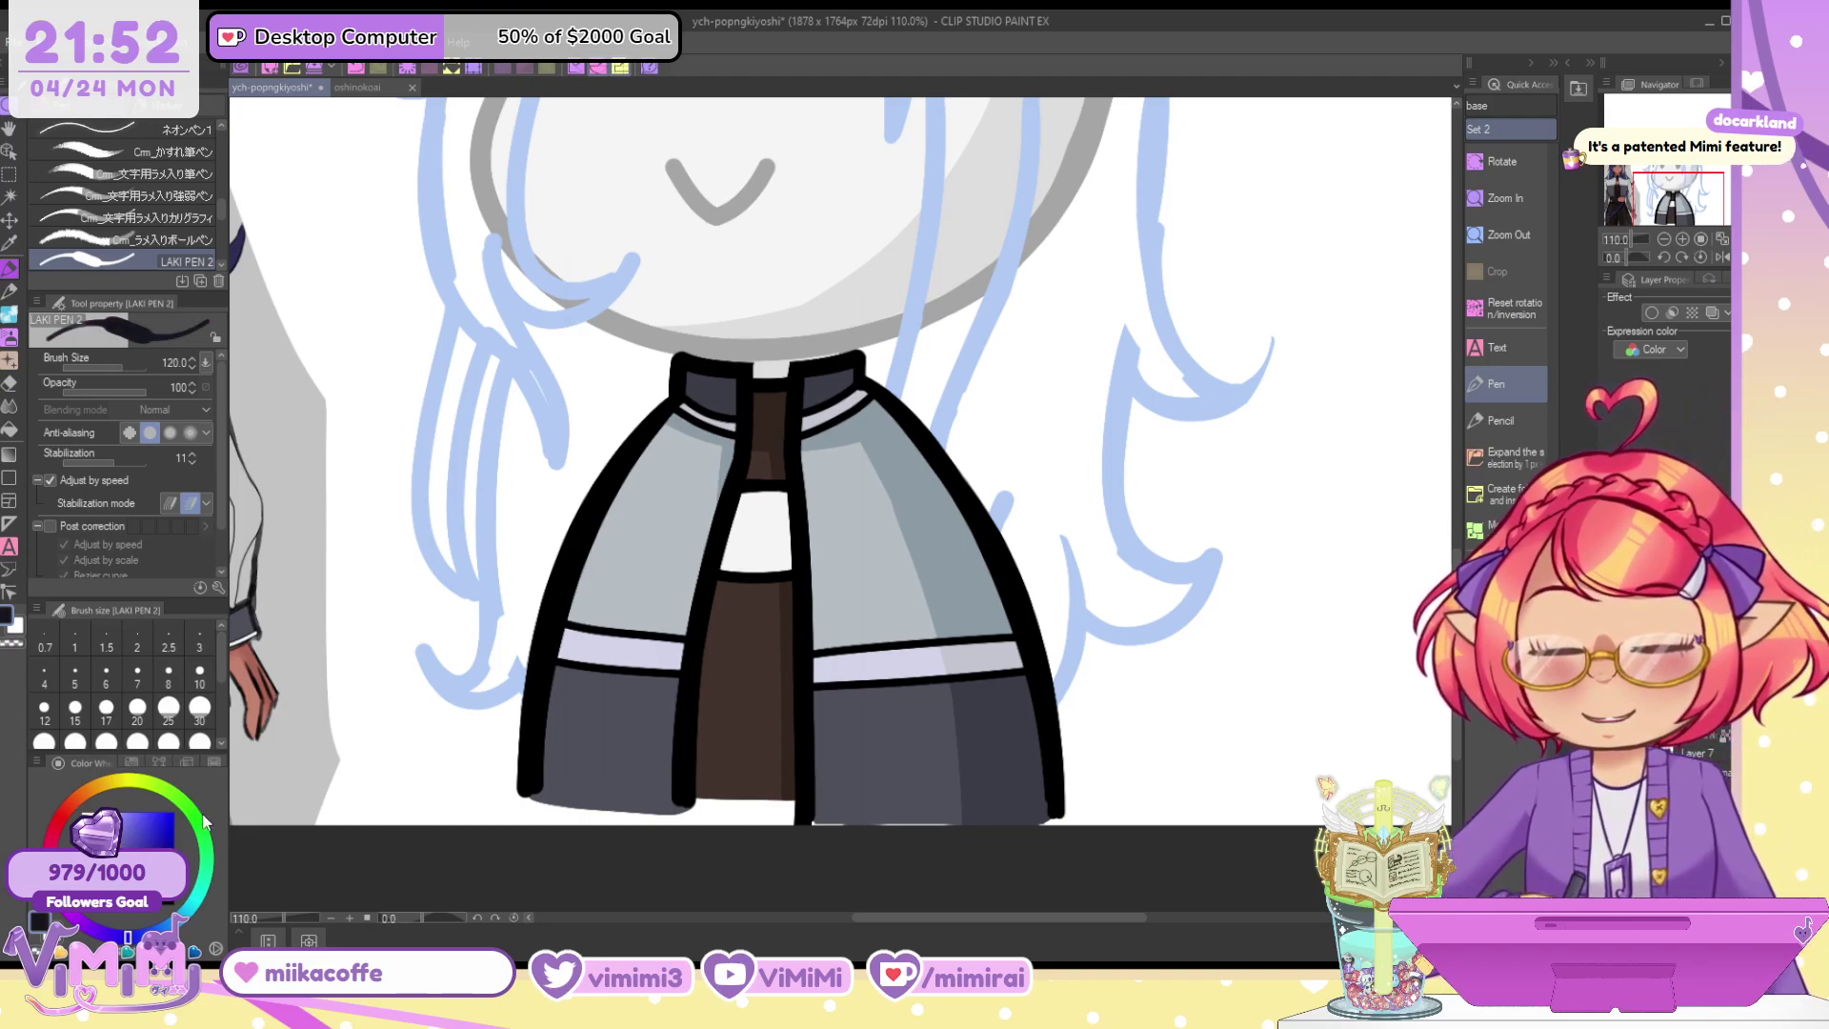
left_click(1712, 313)
left_click(1722, 334)
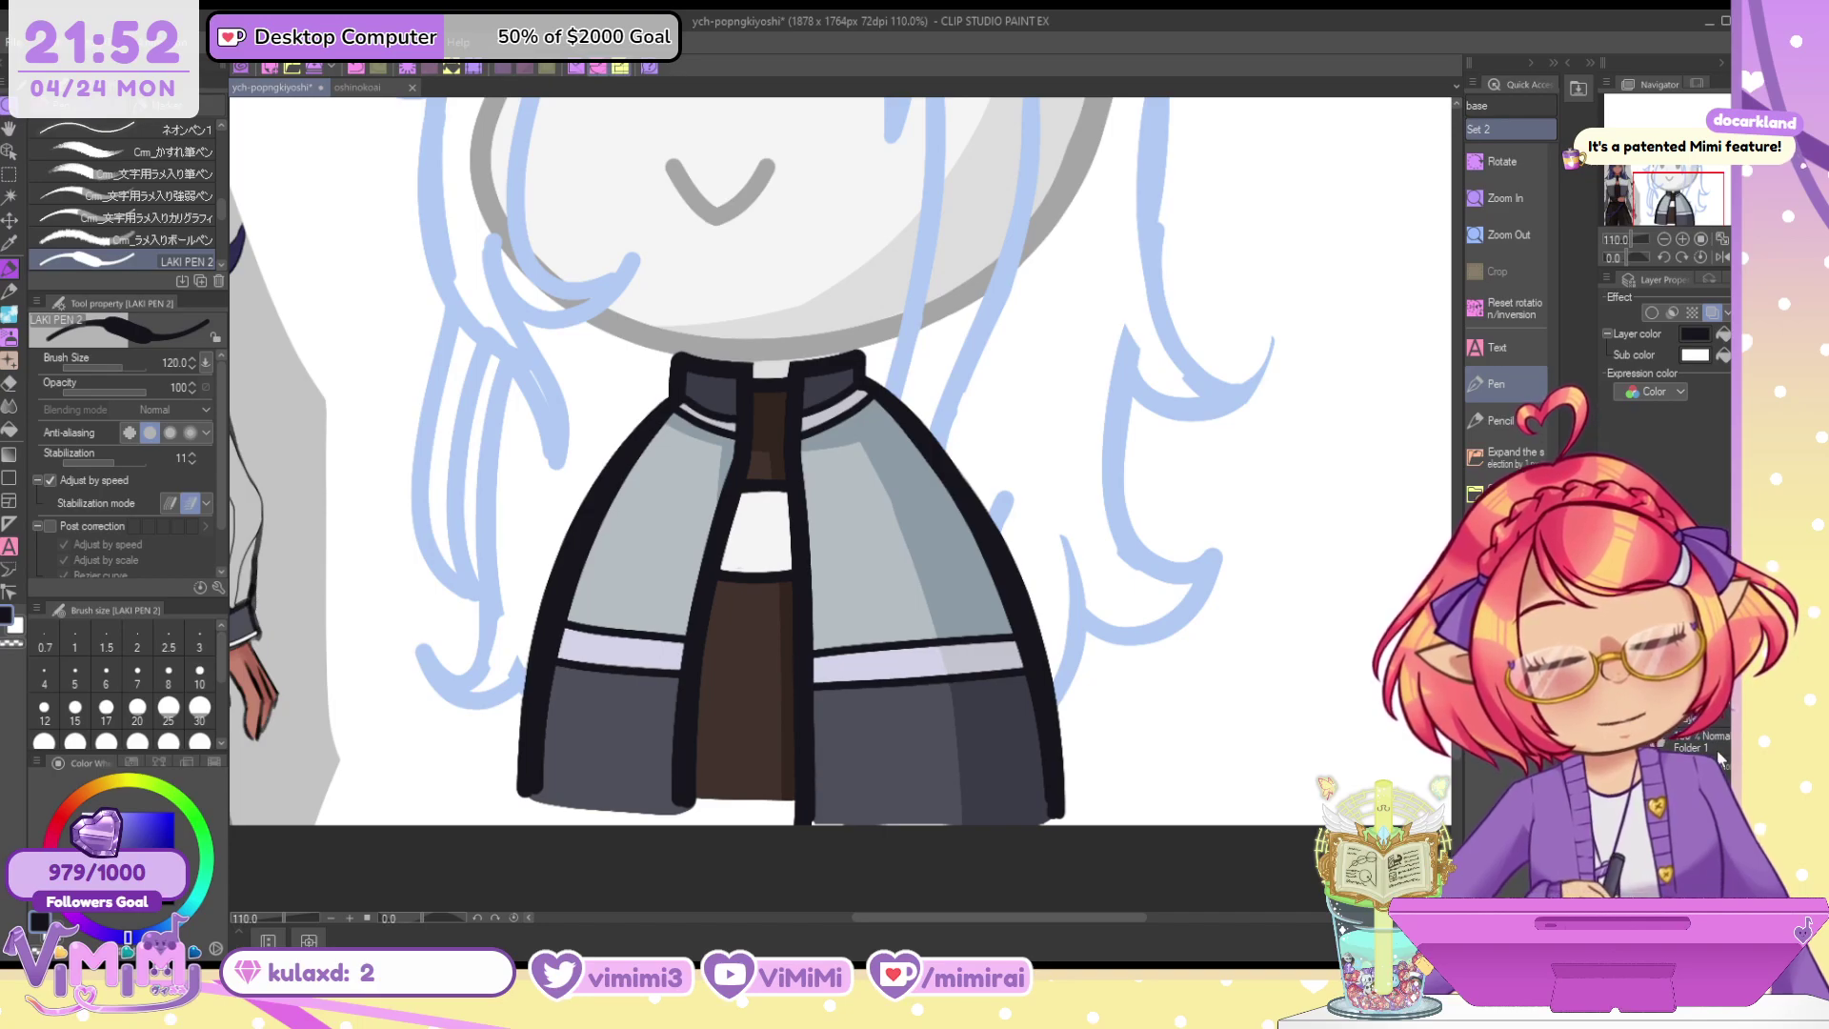
Set the character base and hair sketch to full opacity and place the hair sketch above the jacket
left_click(1718, 752)
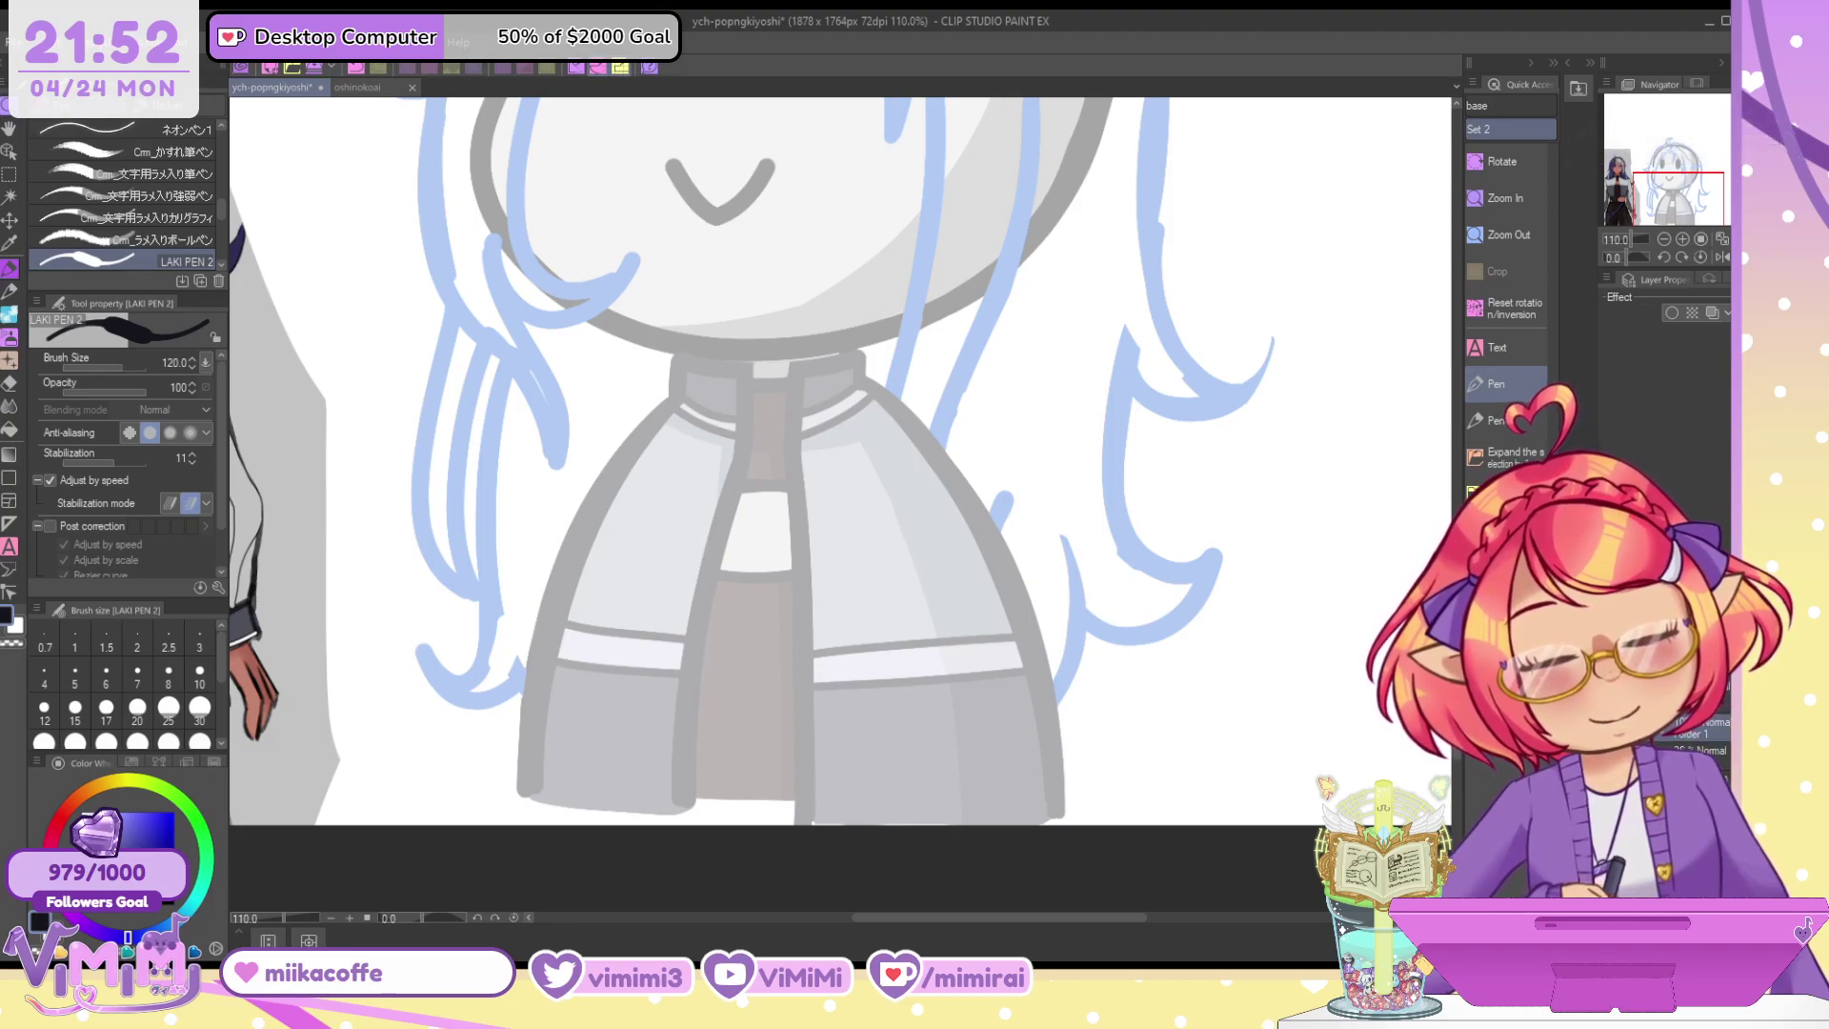
left_click(1705, 751)
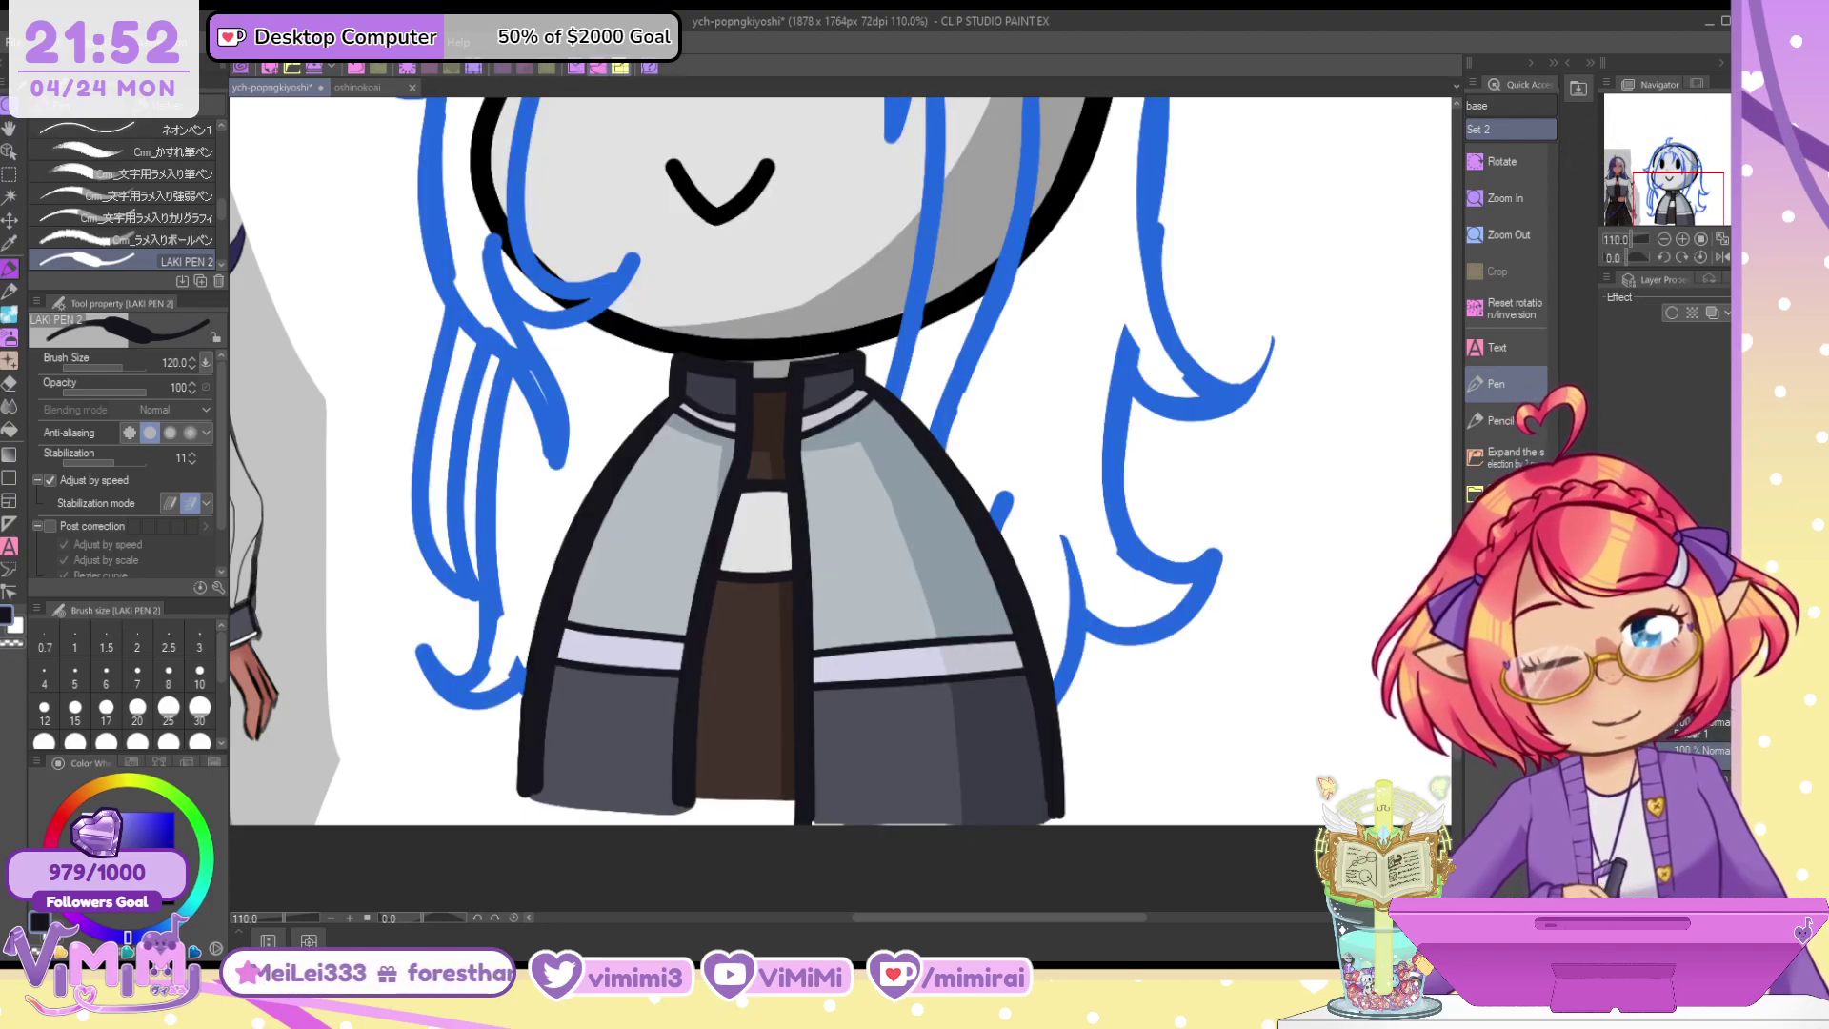
left_click(1704, 779)
left_click_drag(1704, 694, 1705, 665)
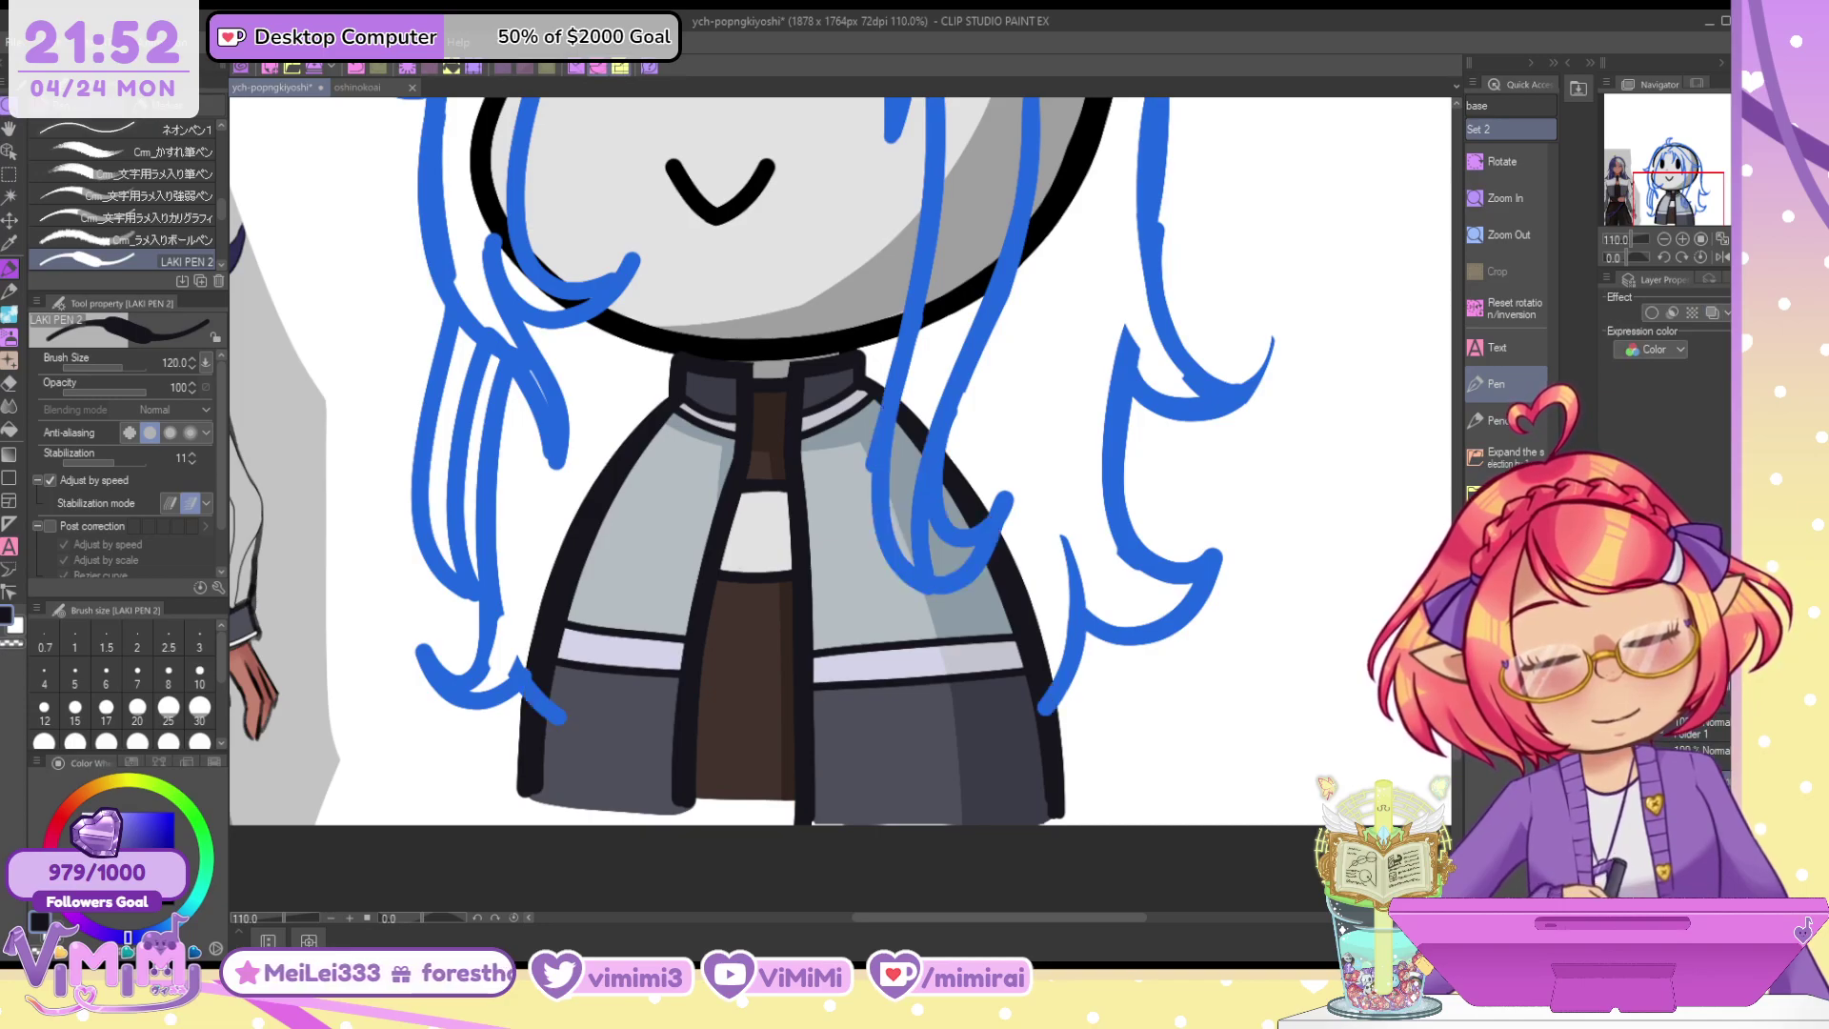
Hide the jacket, fade the hair sketch and character base for tracing, and set the black pen size to 80
key("ctrl+z")
key("ctrl+z")
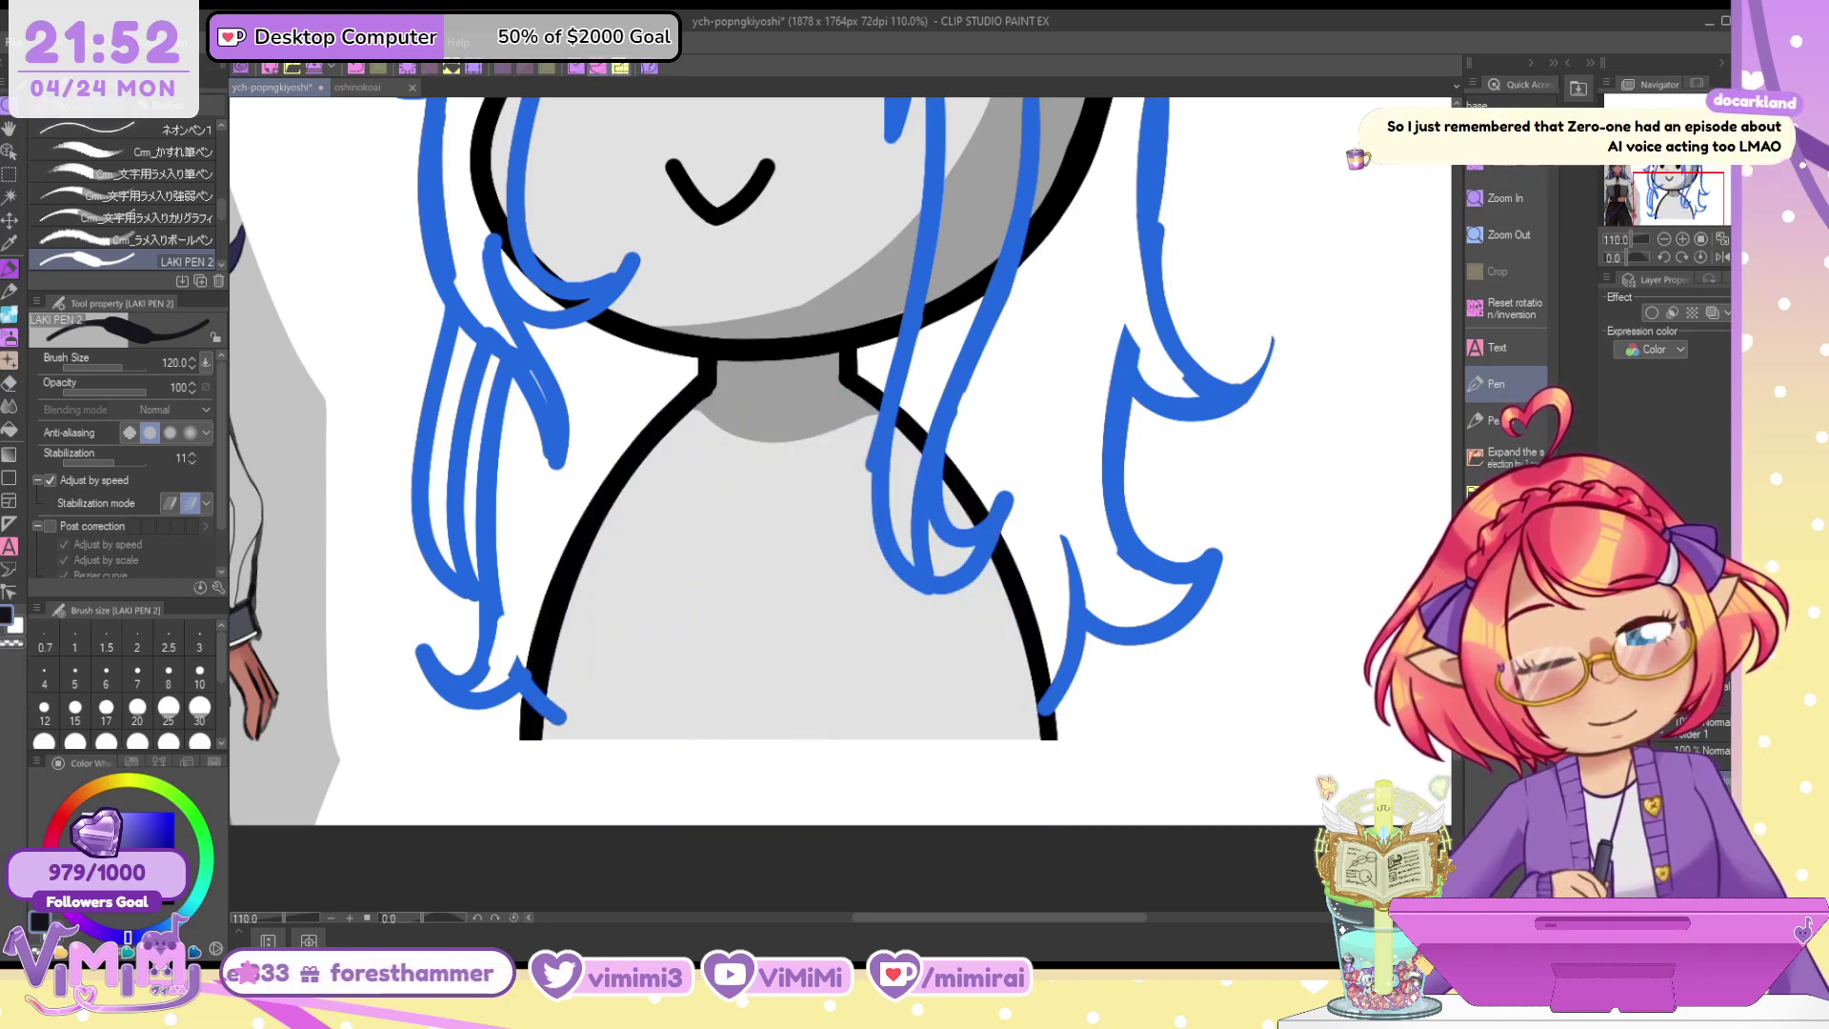
key("ctrl+z")
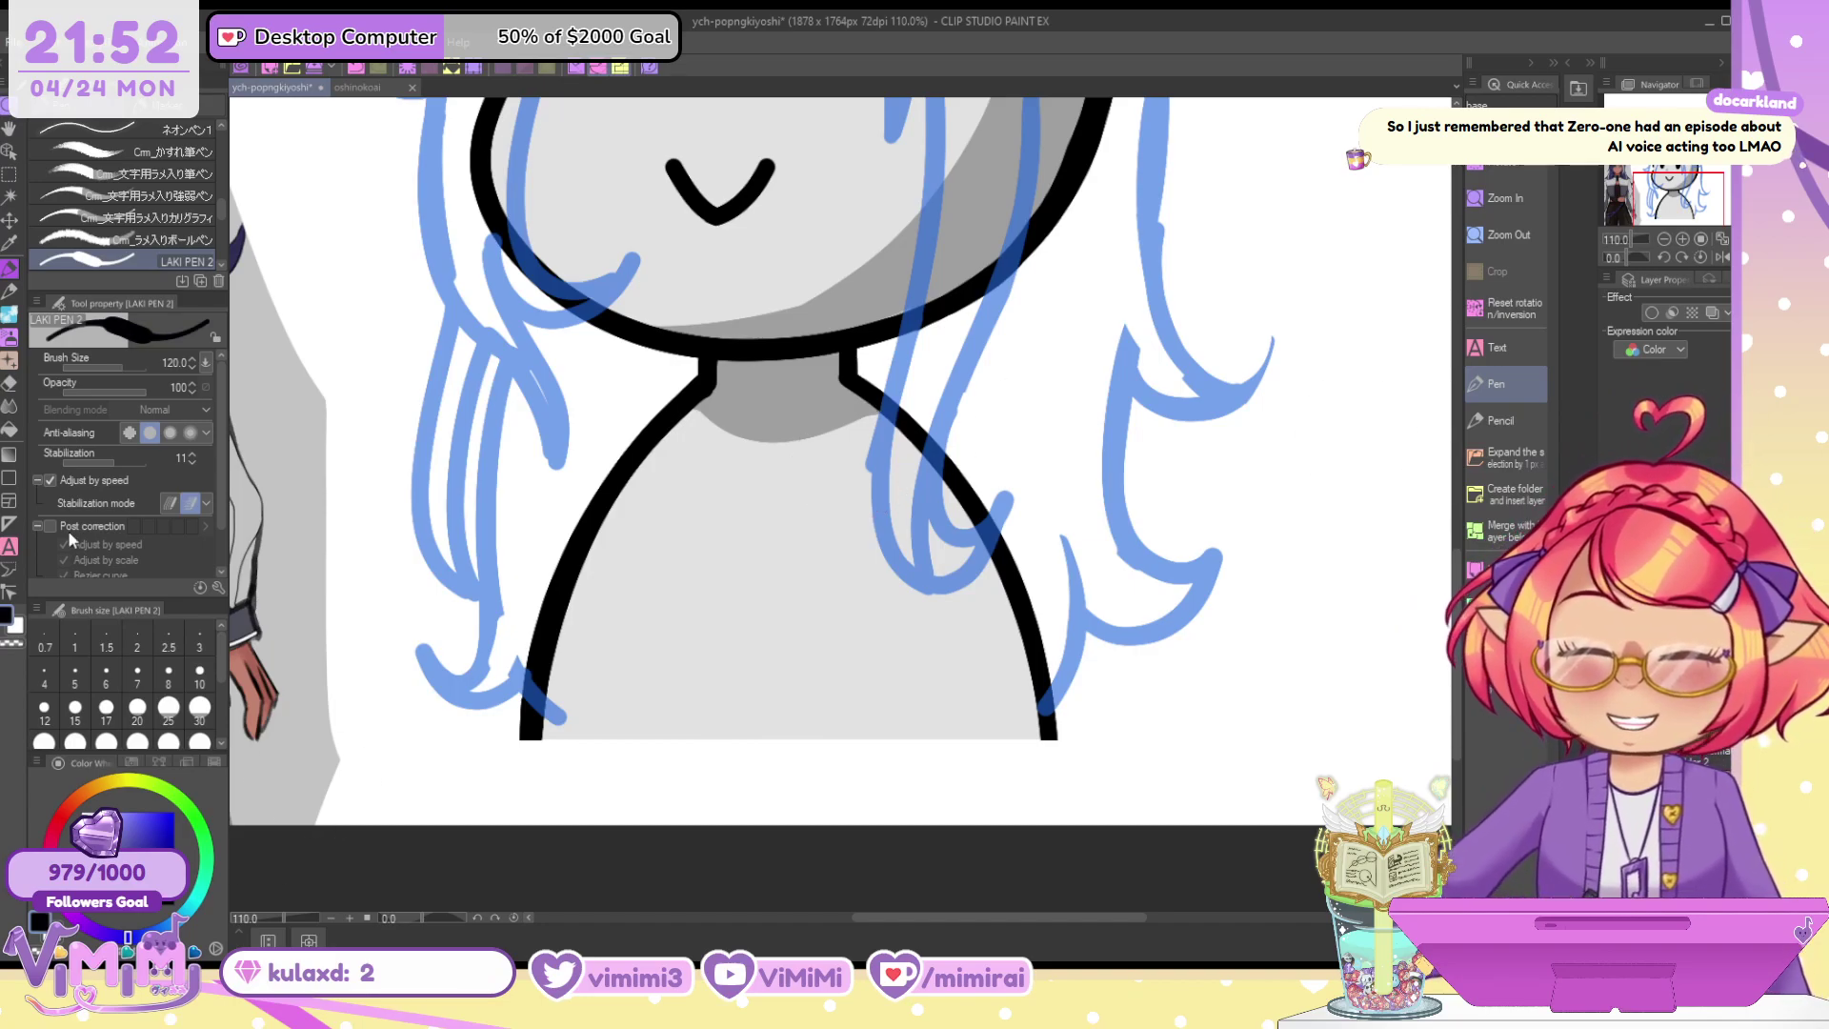
key("[")
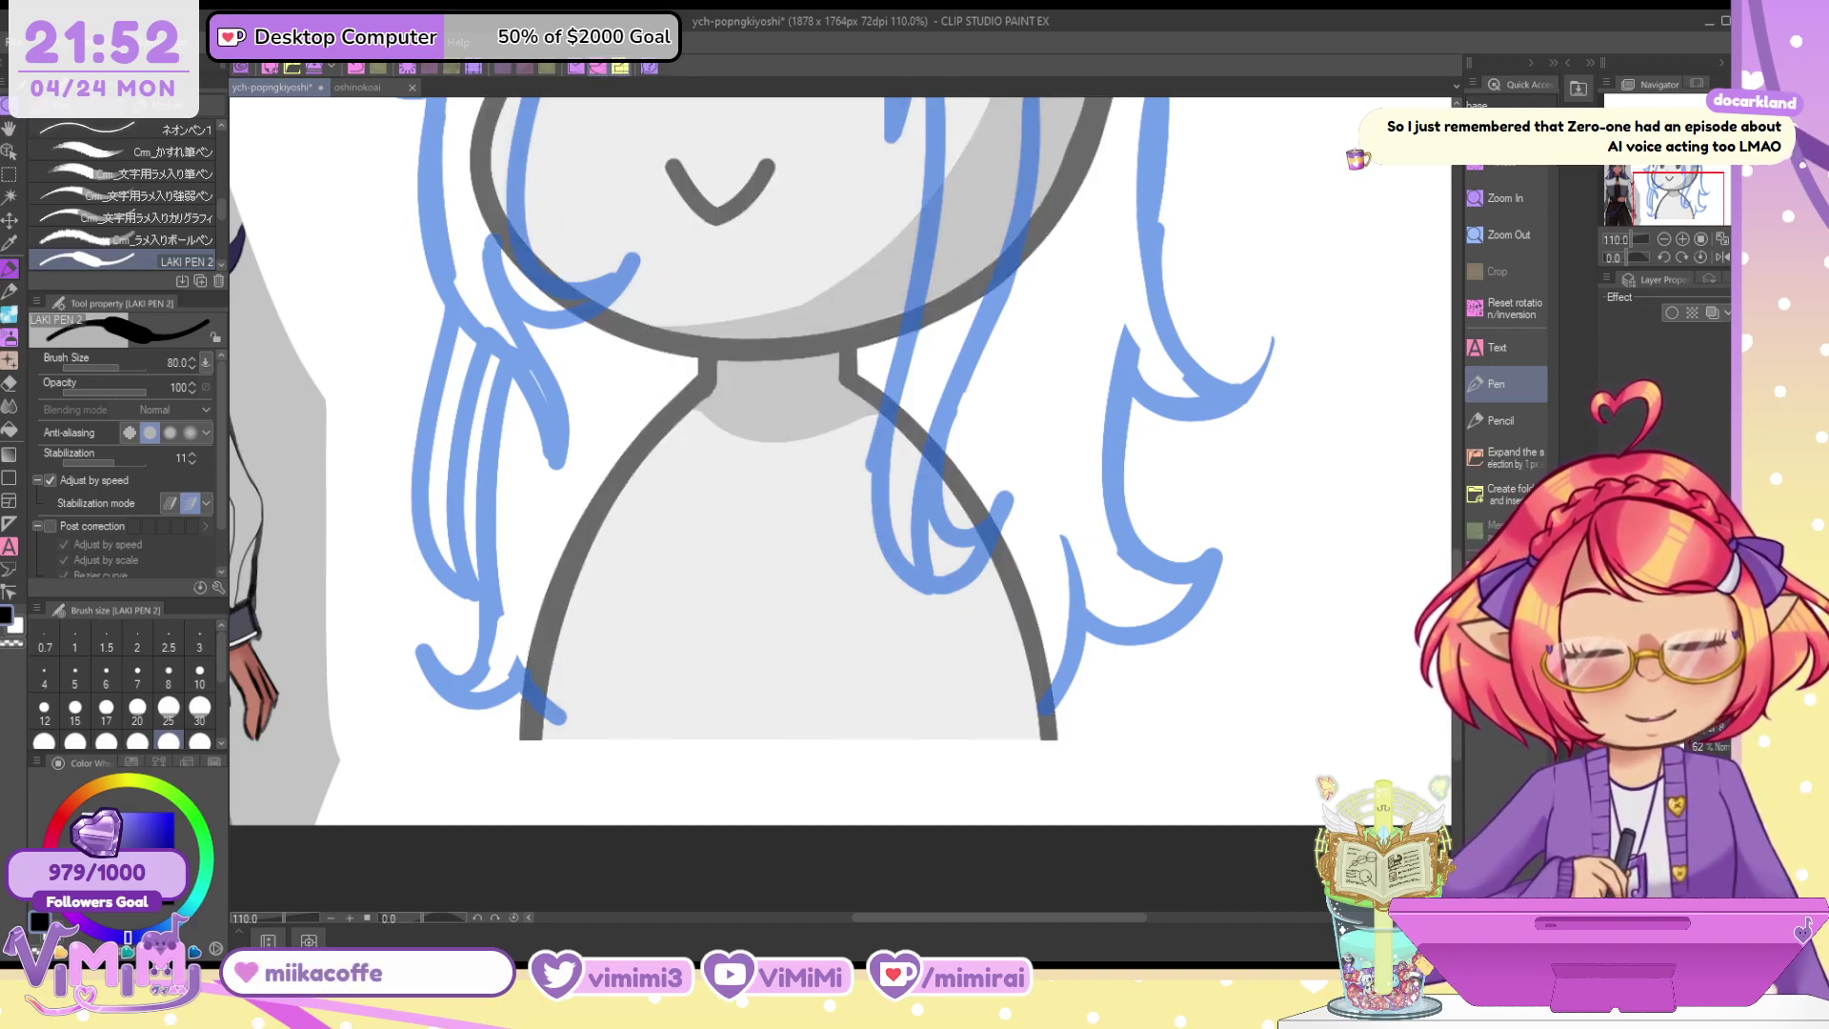
Reduce the pen size and ink the small pointed fringe strand above the left eye in black
left_click_drag(1688, 180, 1683, 148)
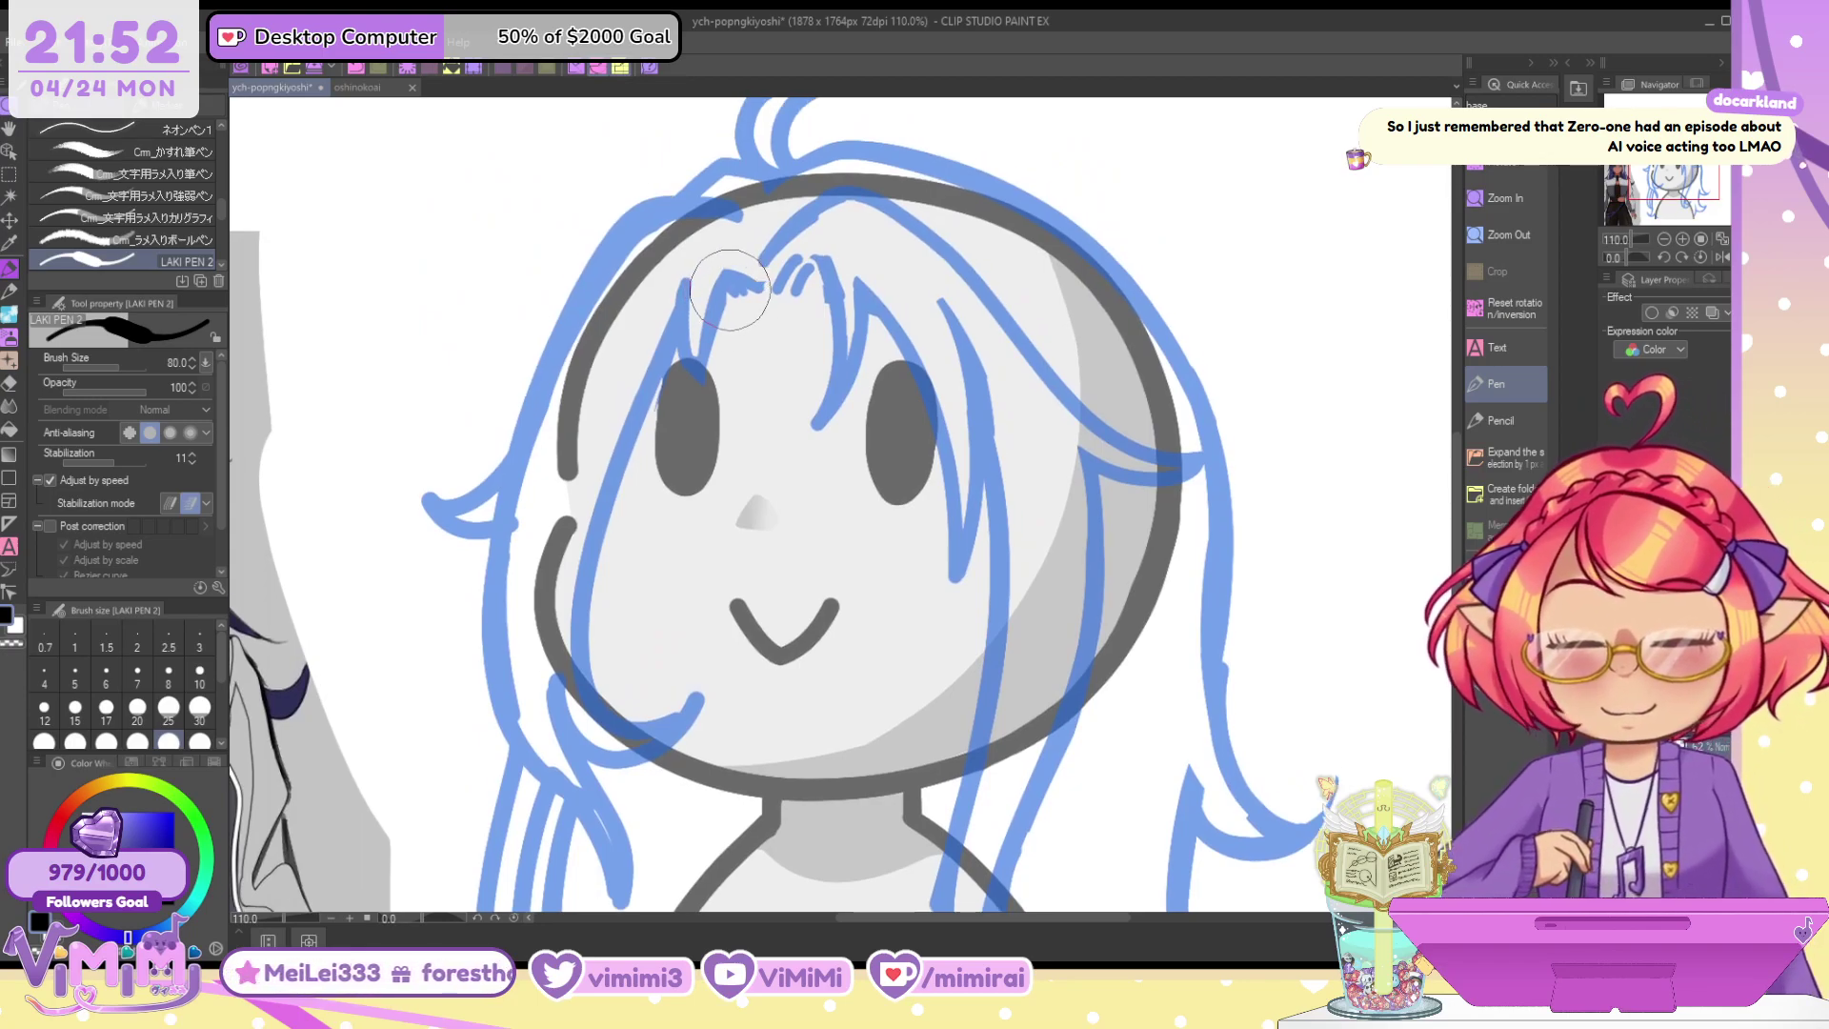
key("bracketleft")
key("bracketleft")
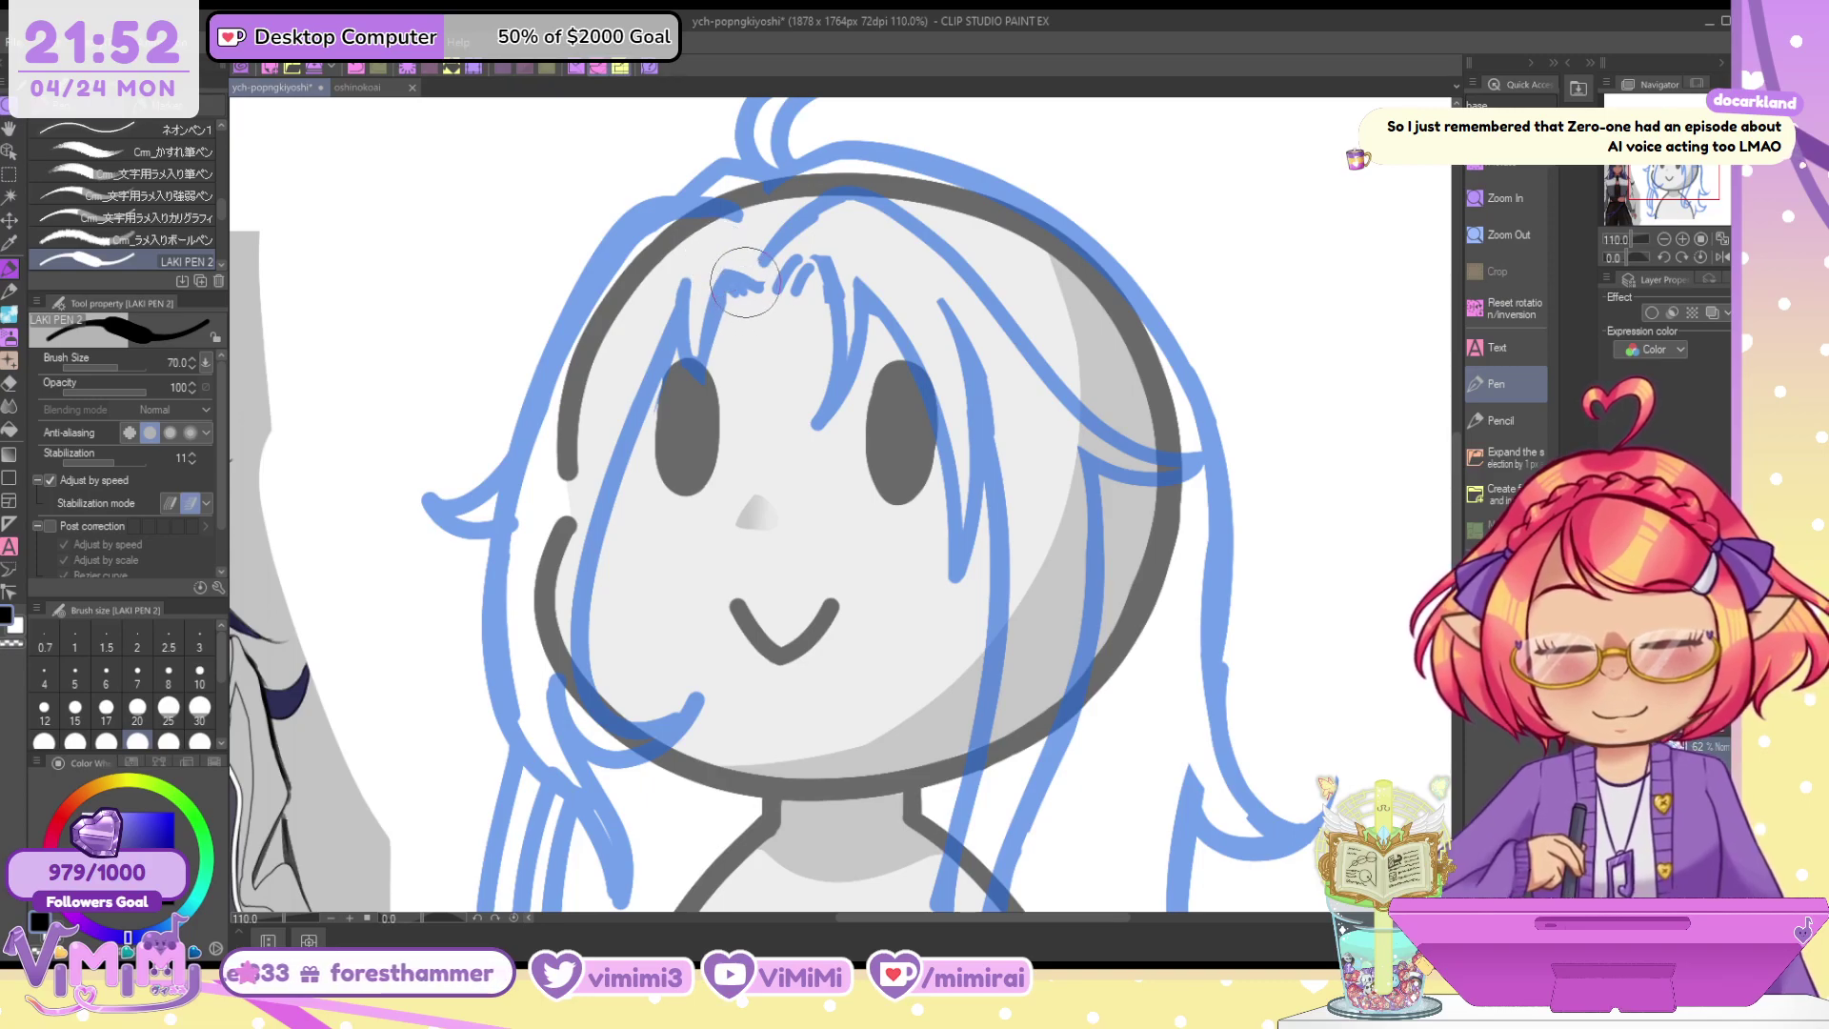
left_click_drag(758, 284, 730, 273)
key("ctrl+z")
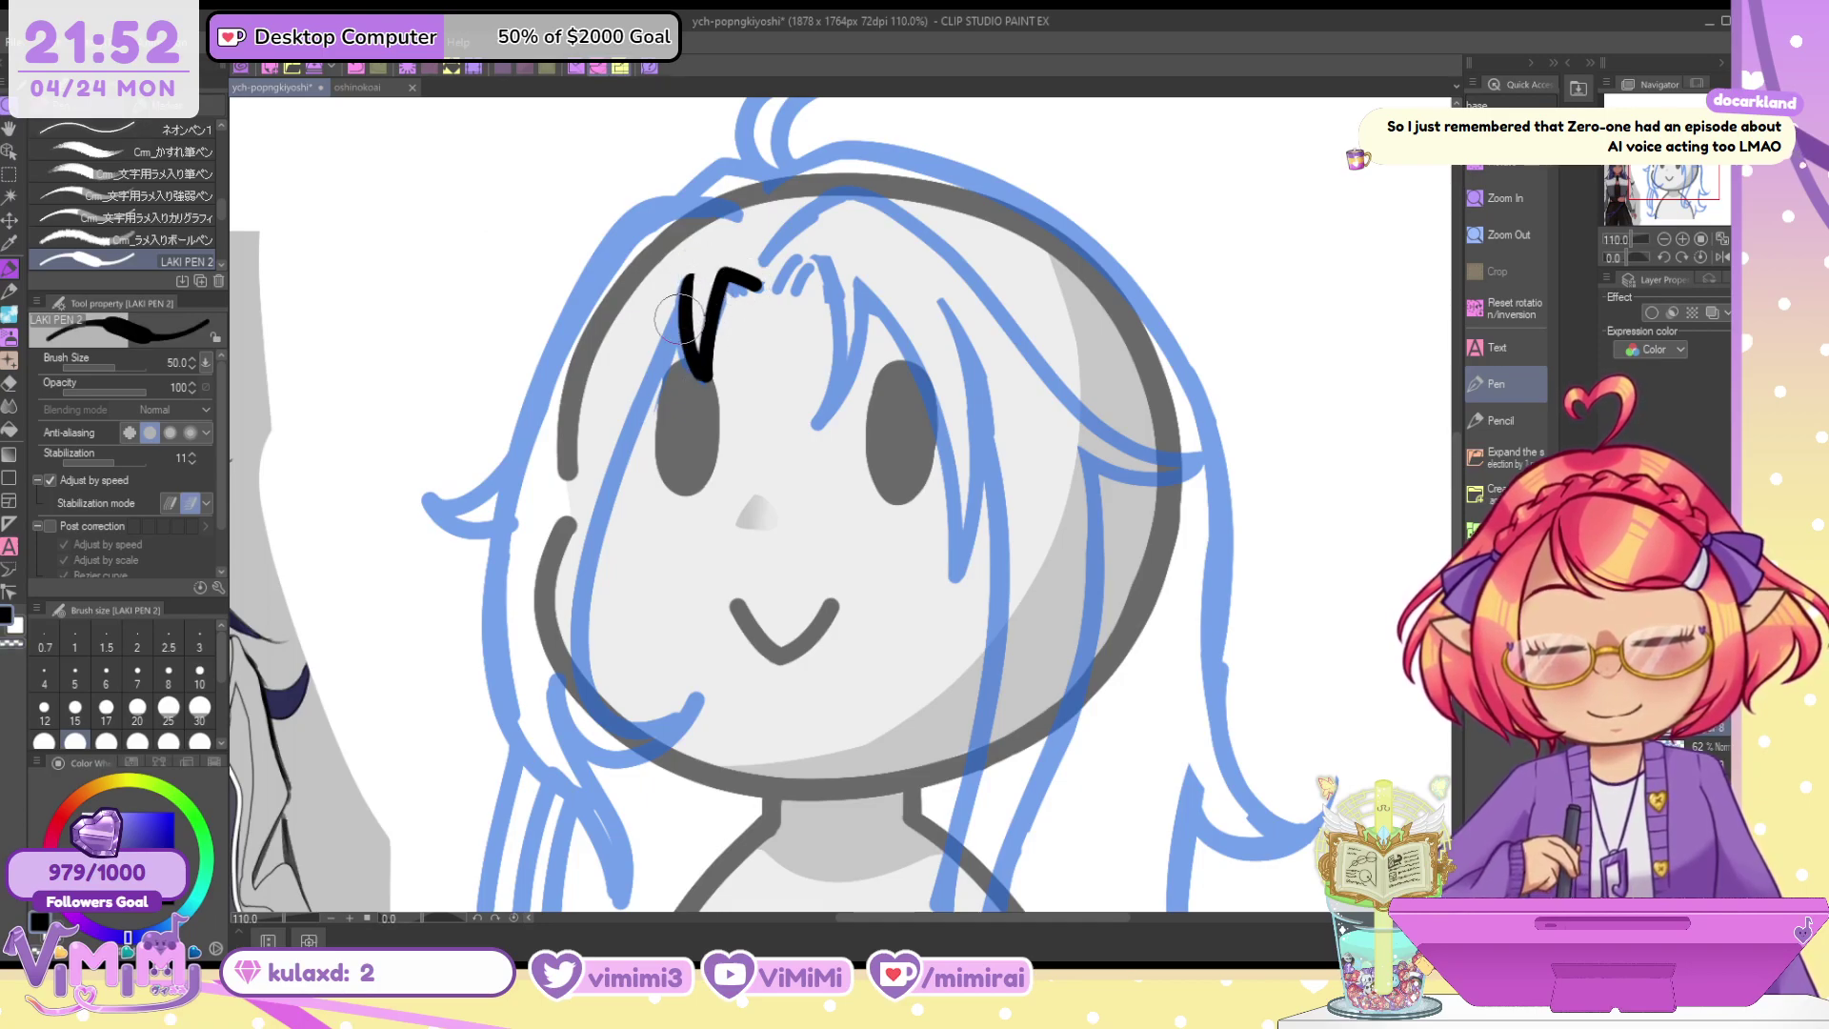
Set the pen size to 60 and ink the long face-framing strand from the fringe down to its curl at the left jaw
mouse_move(693, 278)
left_mouse_down()
mouse_move(574, 523)
mouse_move(586, 676)
left_mouse_up()
key("ctrl+z")
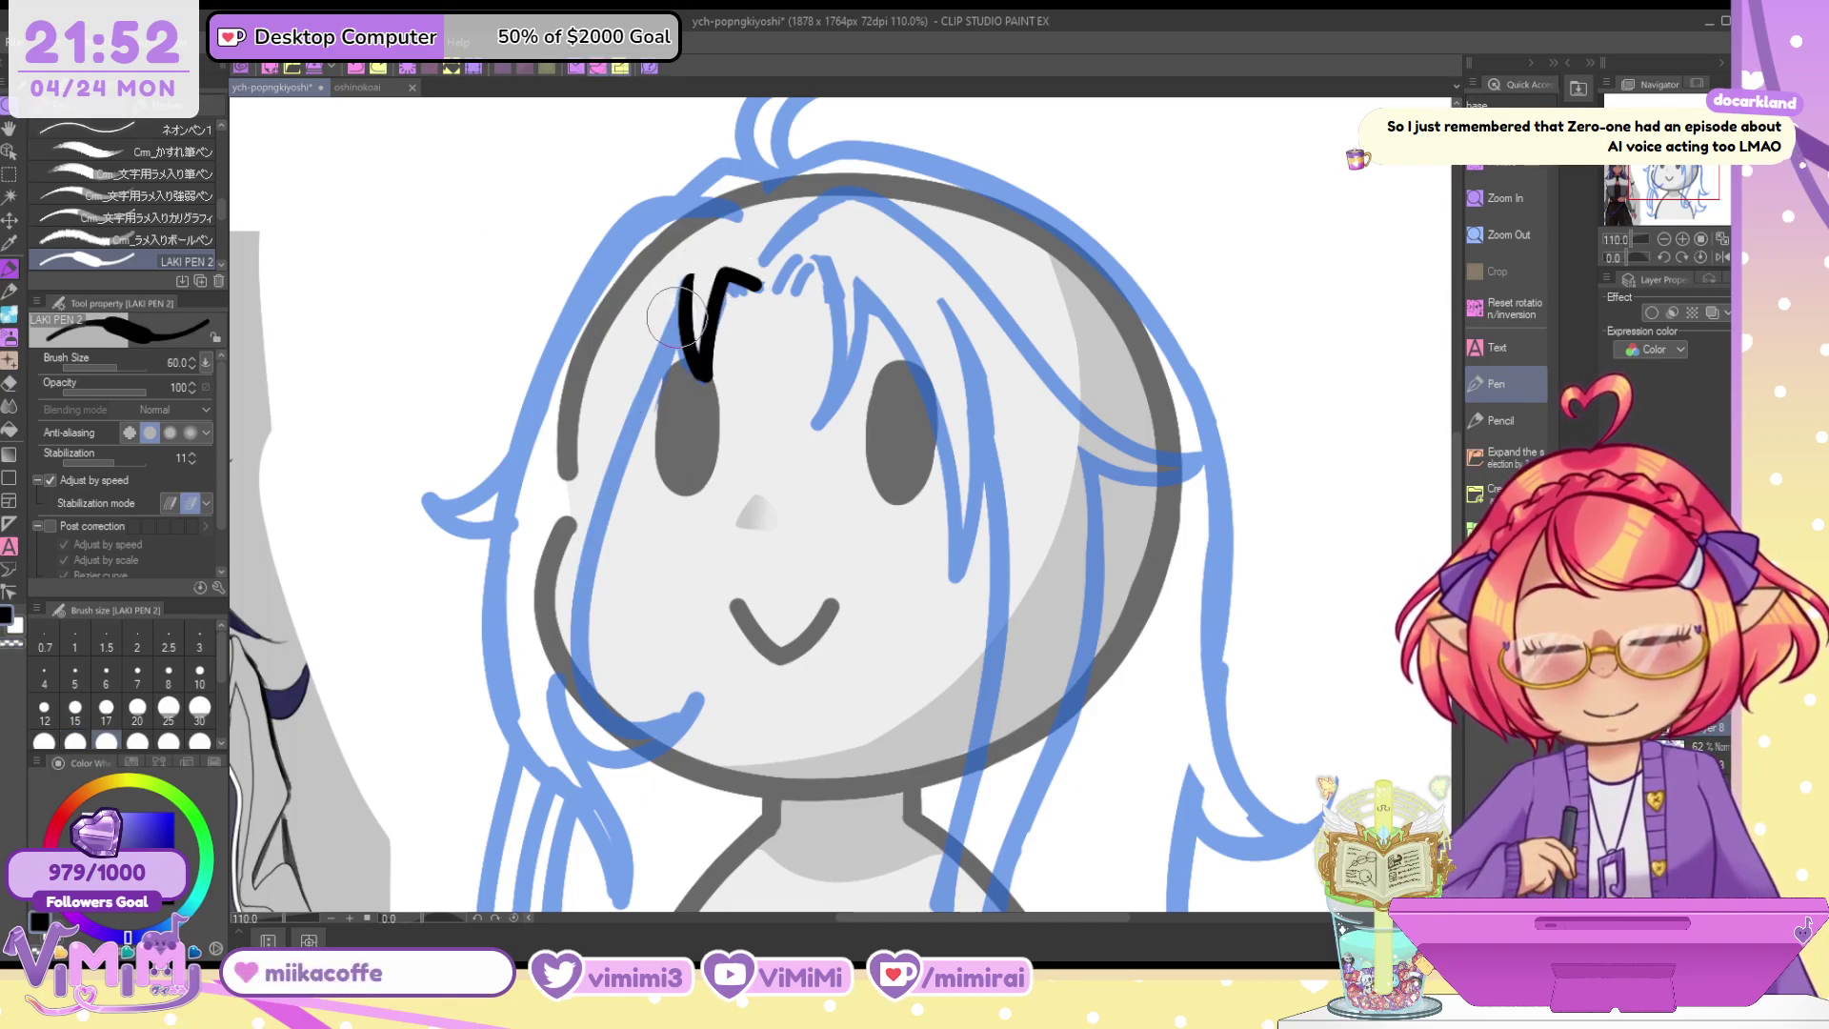
left_click_drag(690, 279, 600, 742)
key("ctrl+z")
left_click_drag(690, 279, 688, 700)
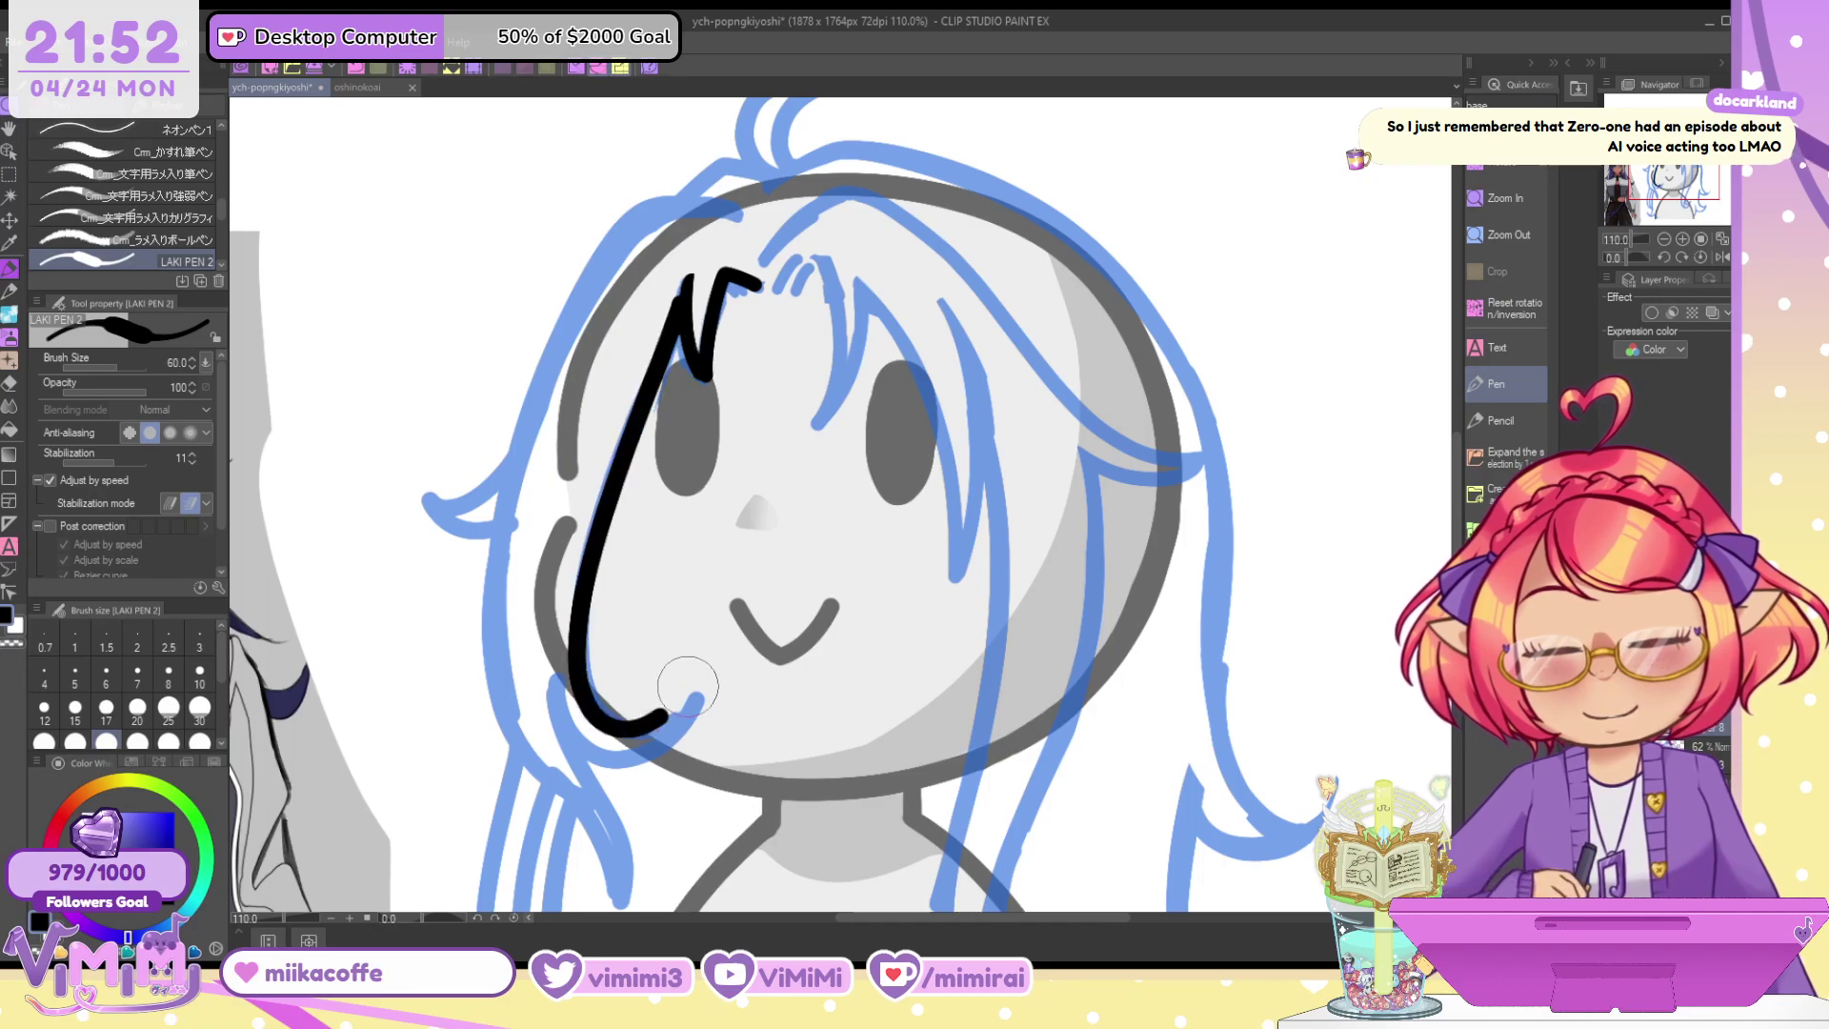
Ink the underside of the face-framing strand's curl at the left jaw, using pen size 50 for its inner end
left_click_drag(548, 719, 686, 702)
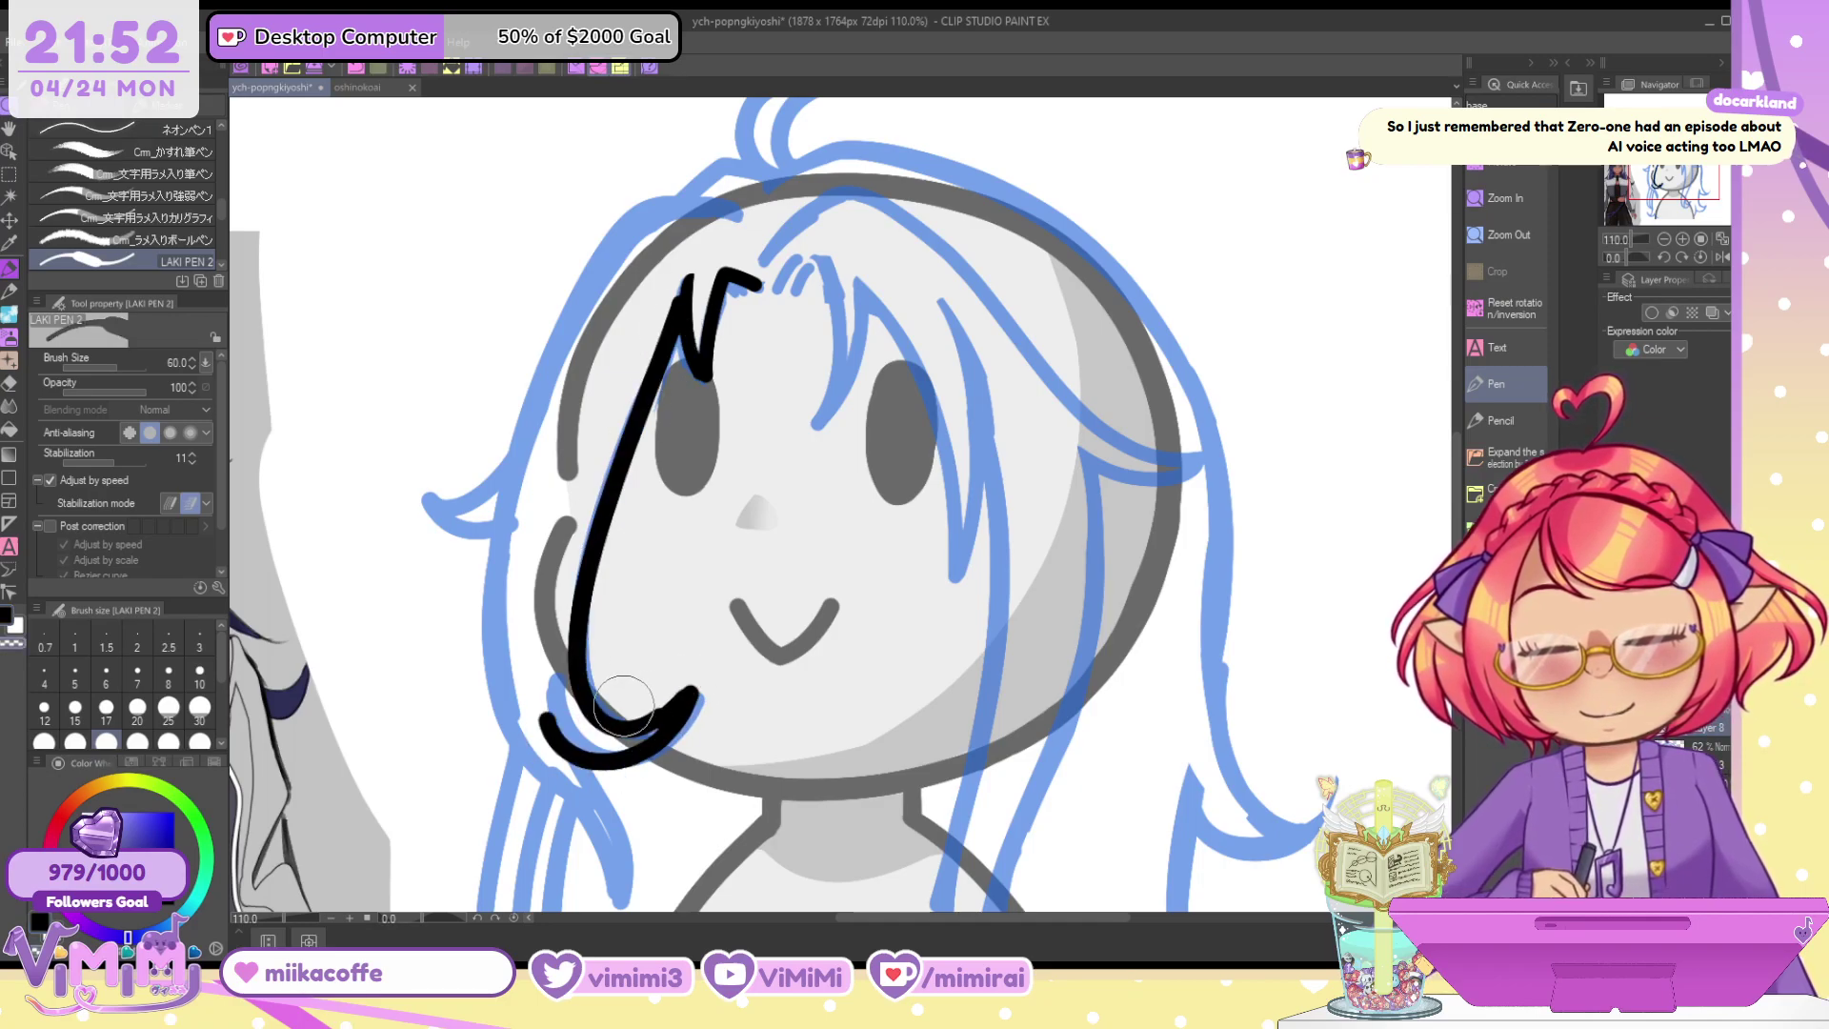
key("bracketleft")
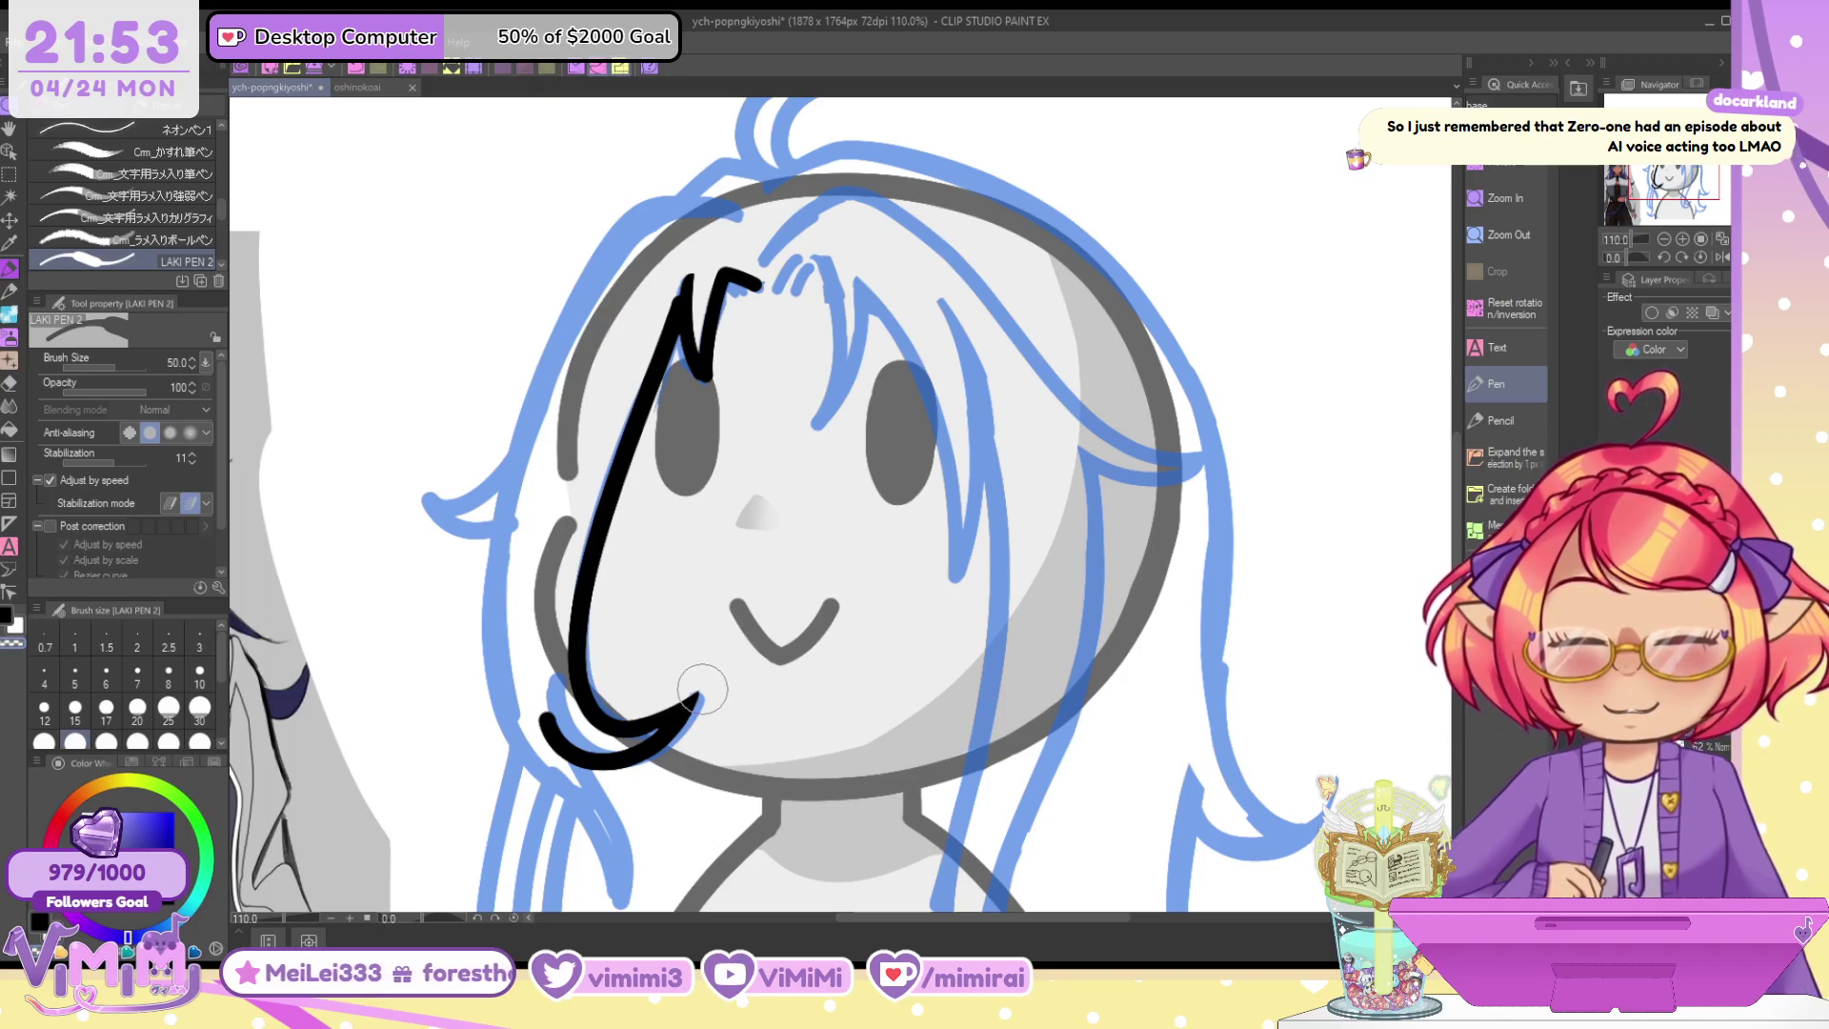
mouse_move(542, 699)
left_mouse_down()
mouse_move(570, 750)
mouse_move(616, 752)
left_mouse_up()
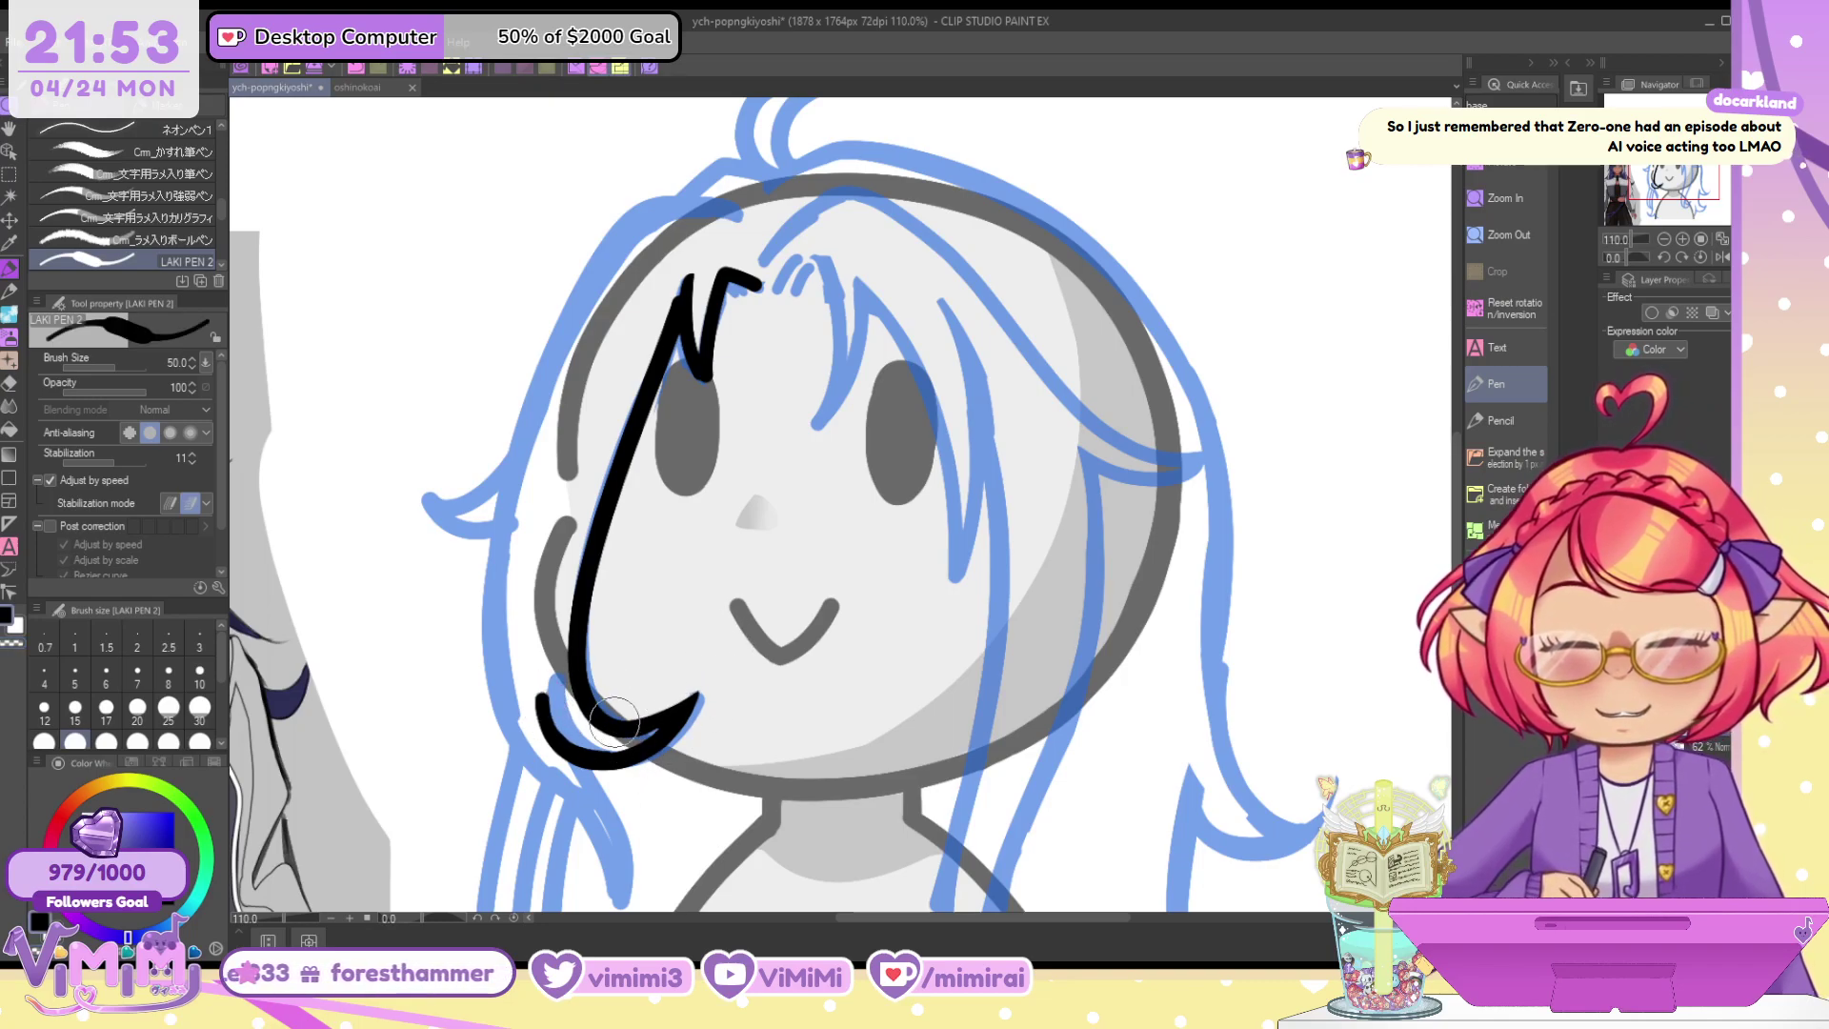
Ink the outer left hair contour at pen size 60 from the parting down to a pointed tip by the shoulder, and refine the tip
key("bracketright")
left_click_drag(679, 198, 634, 783)
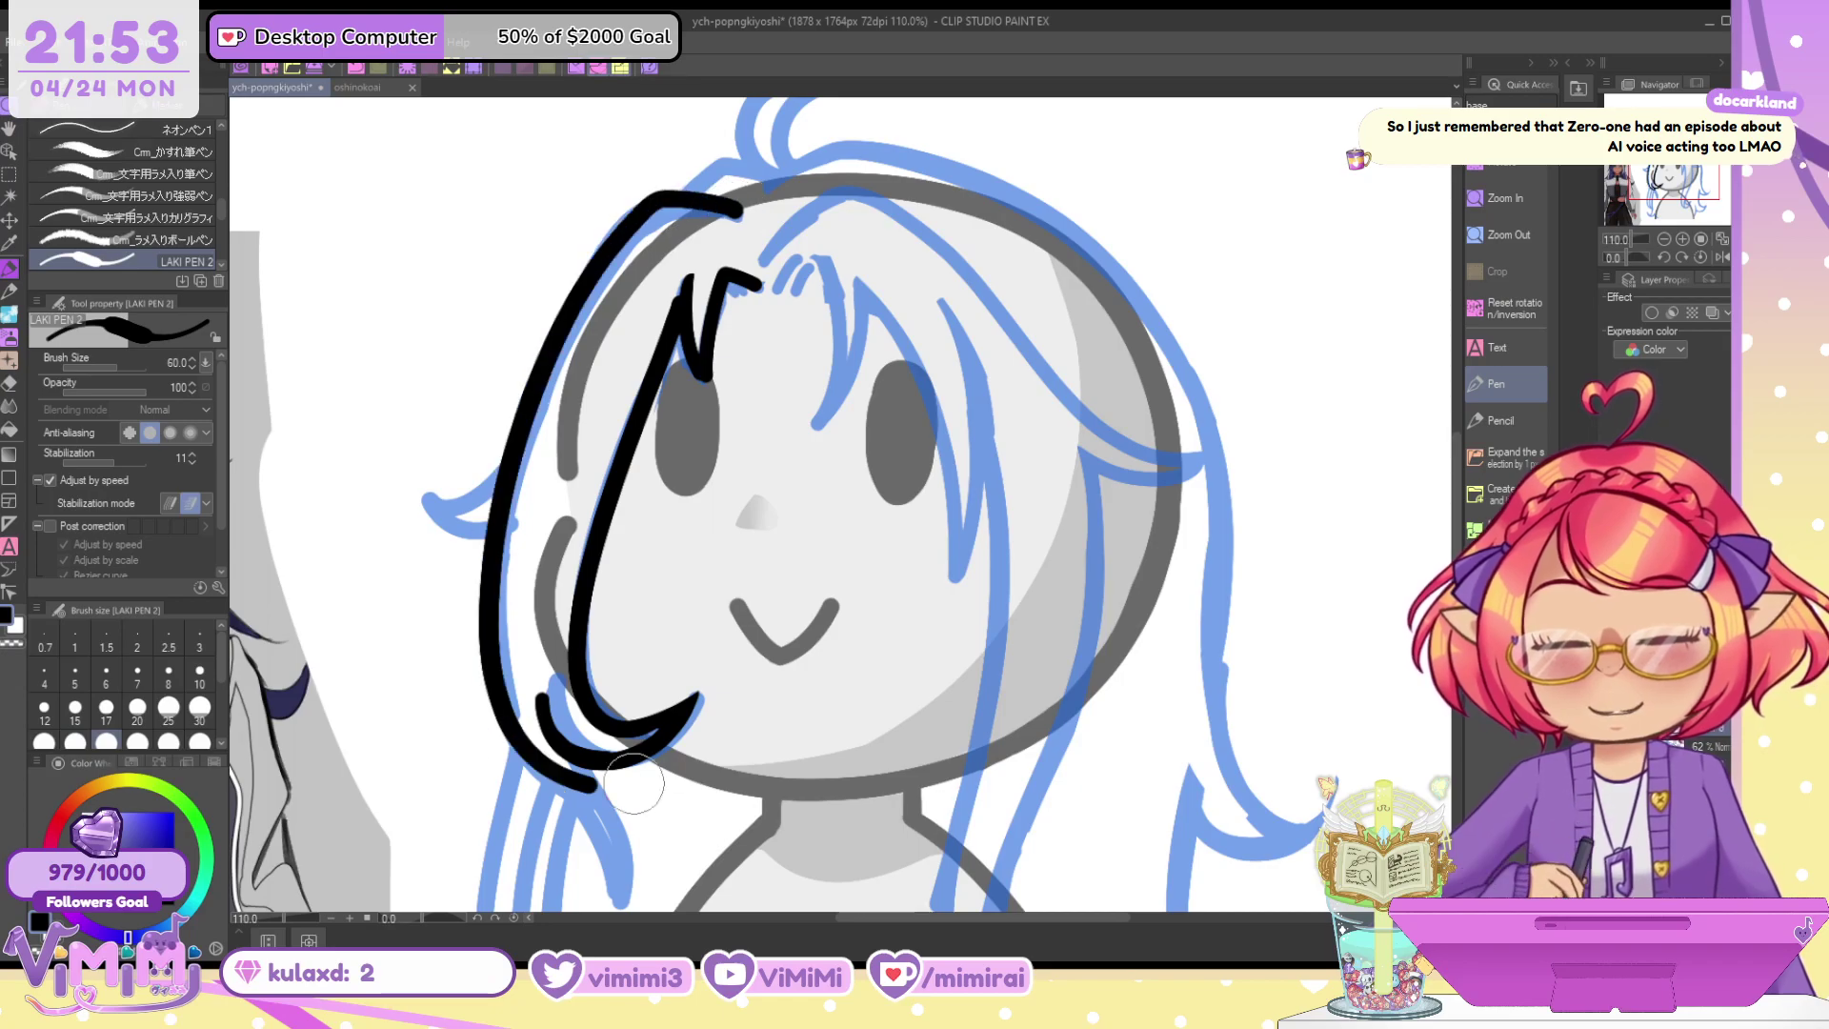
key("ctrl+z")
mouse_move(748, 208)
left_mouse_down()
mouse_move(649, 203)
mouse_move(503, 502)
mouse_move(611, 913)
left_mouse_up()
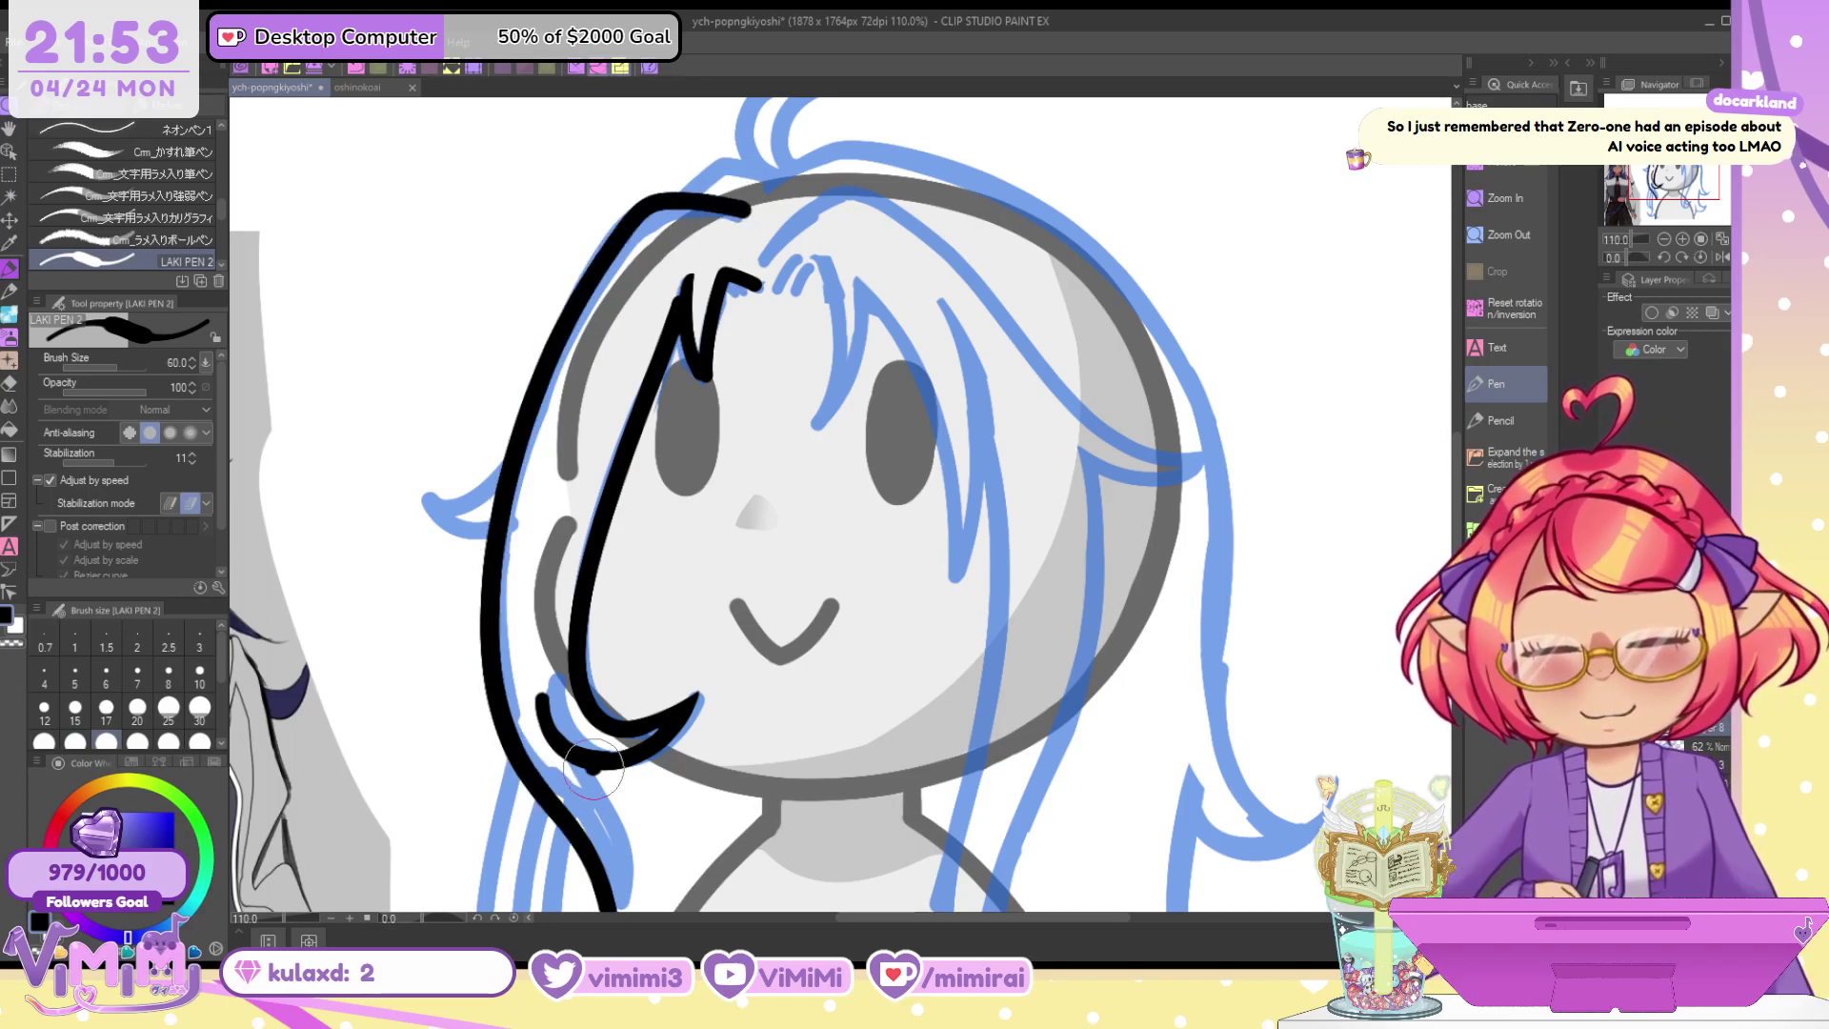
left_click_drag(592, 767, 626, 909)
left_click_drag(1653, 171, 1651, 186)
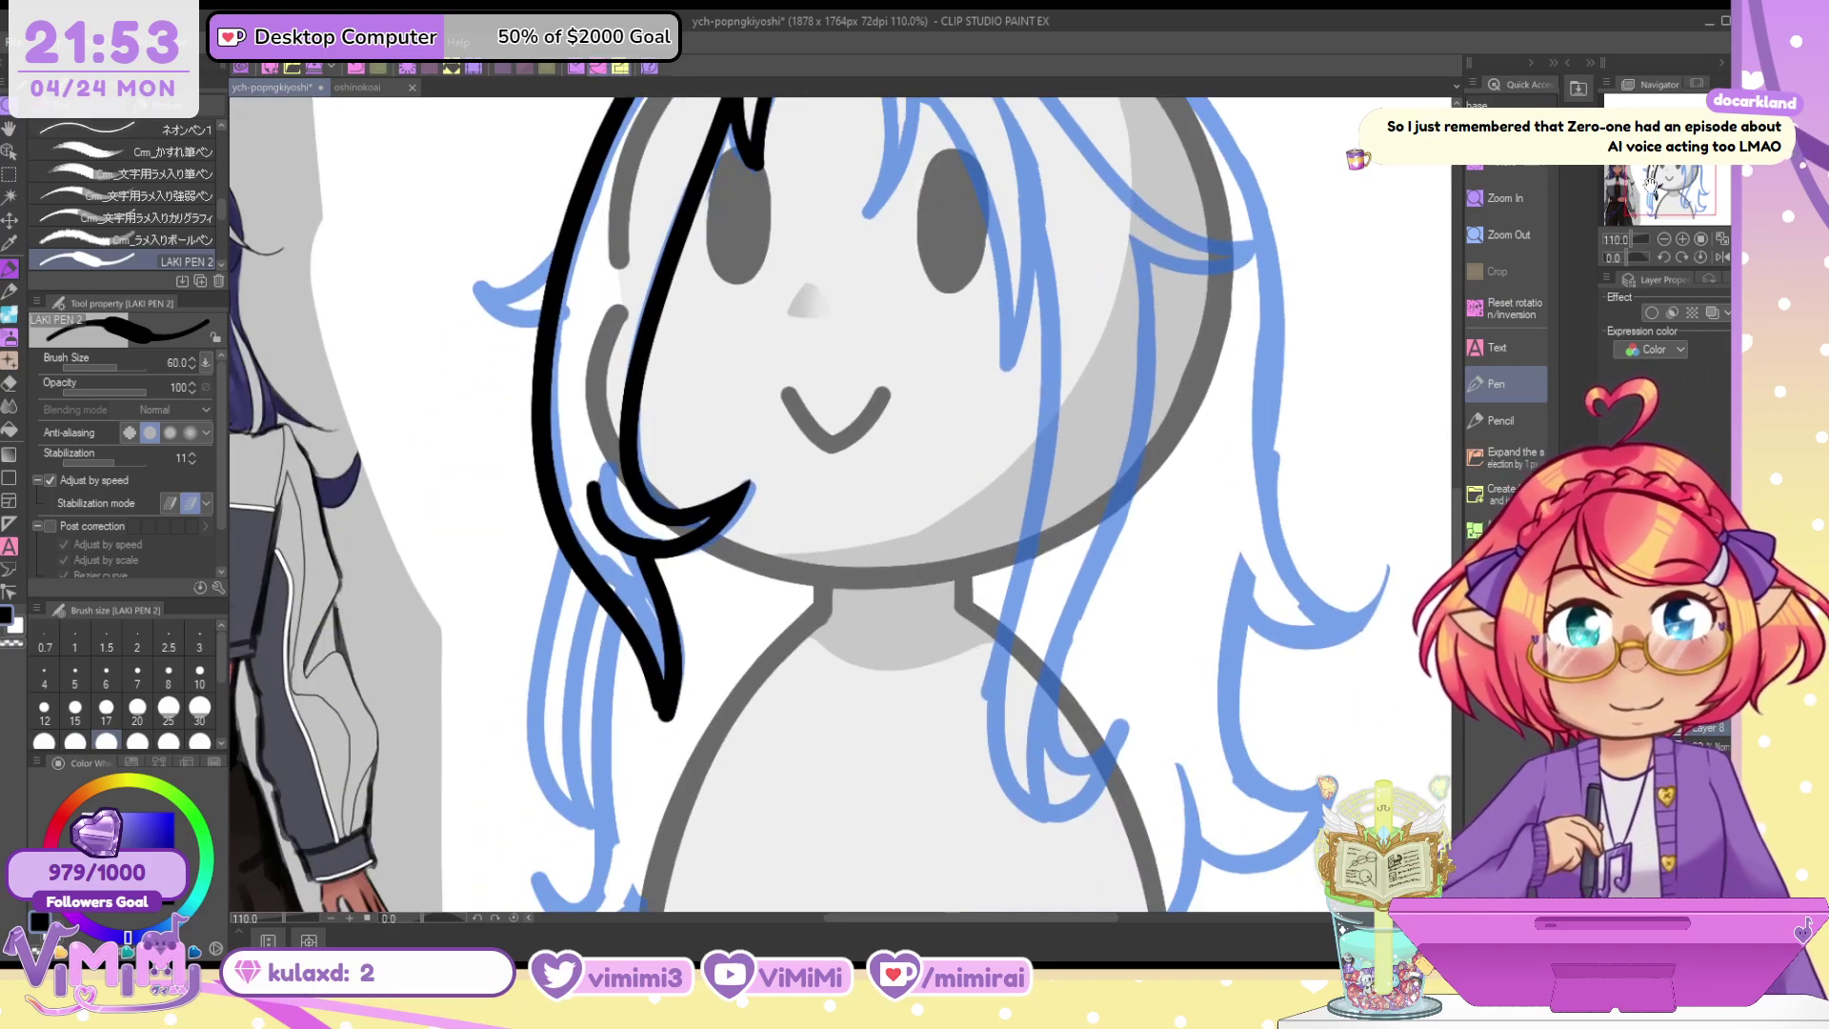
left_click_drag(668, 716, 536, 529)
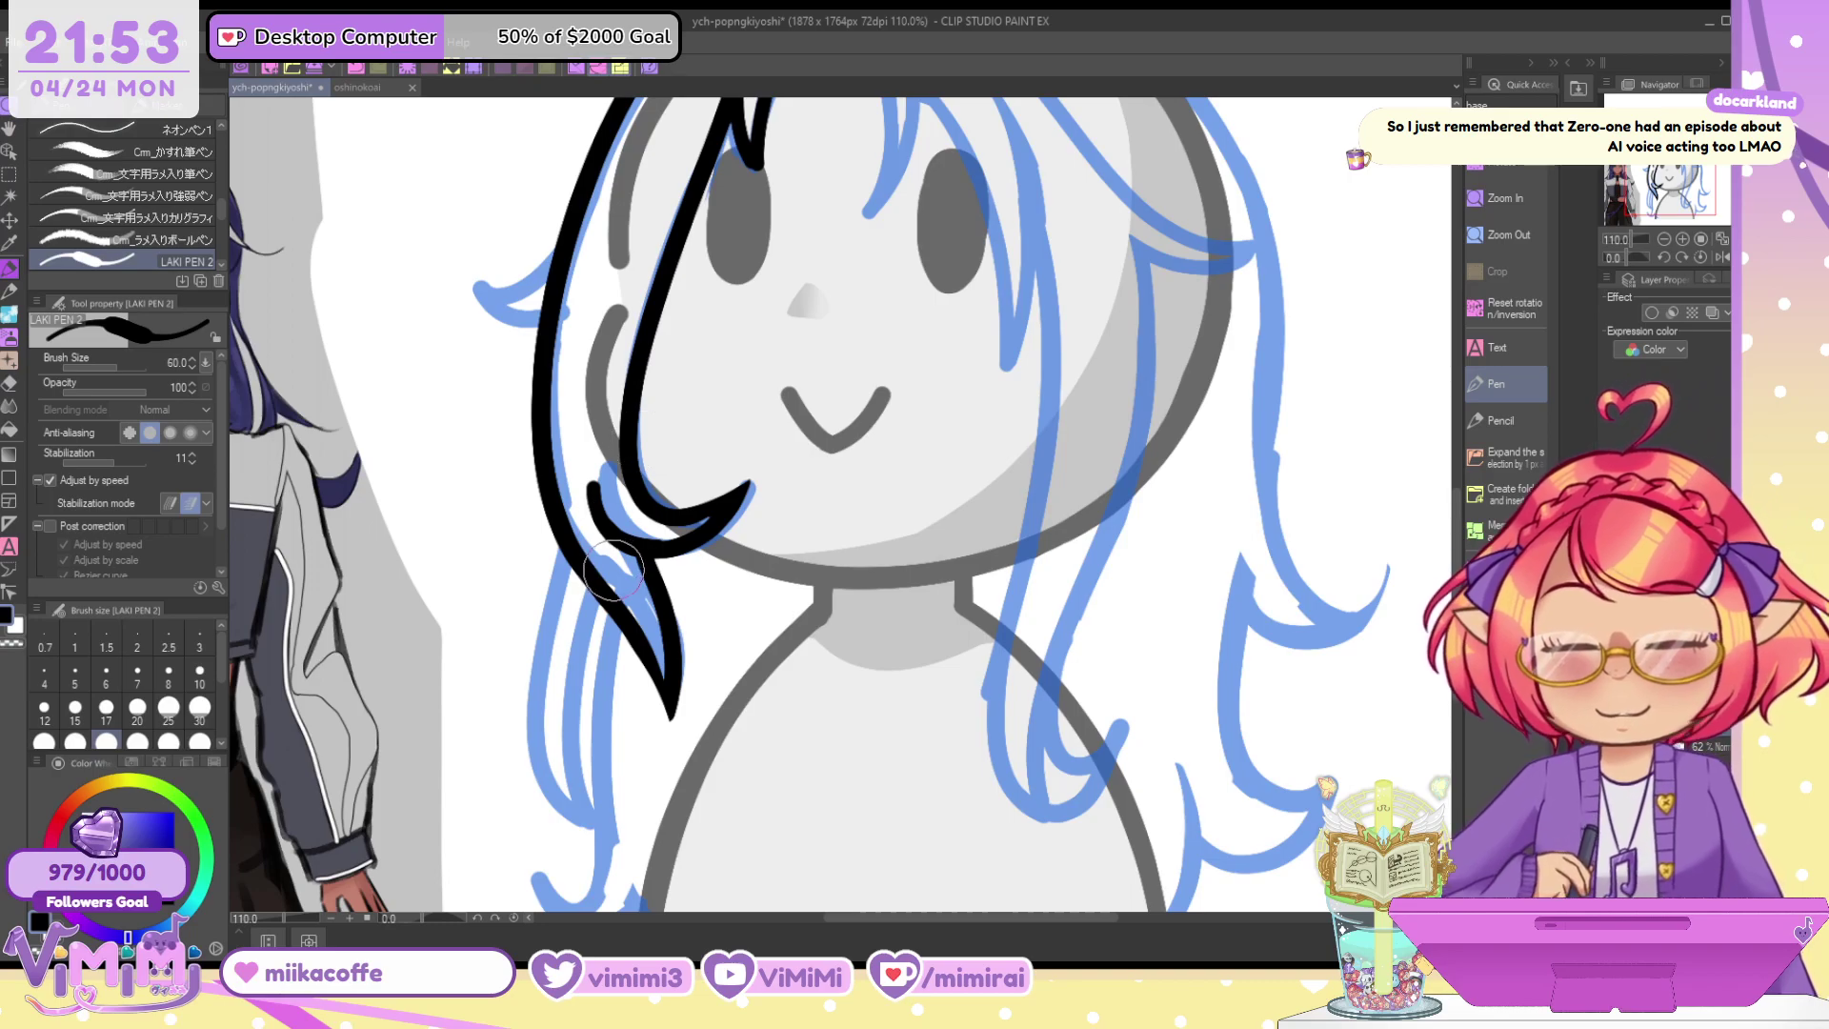
Ink the small outward flick on the outer left hair contour with pen size 50
left_click(588, 458)
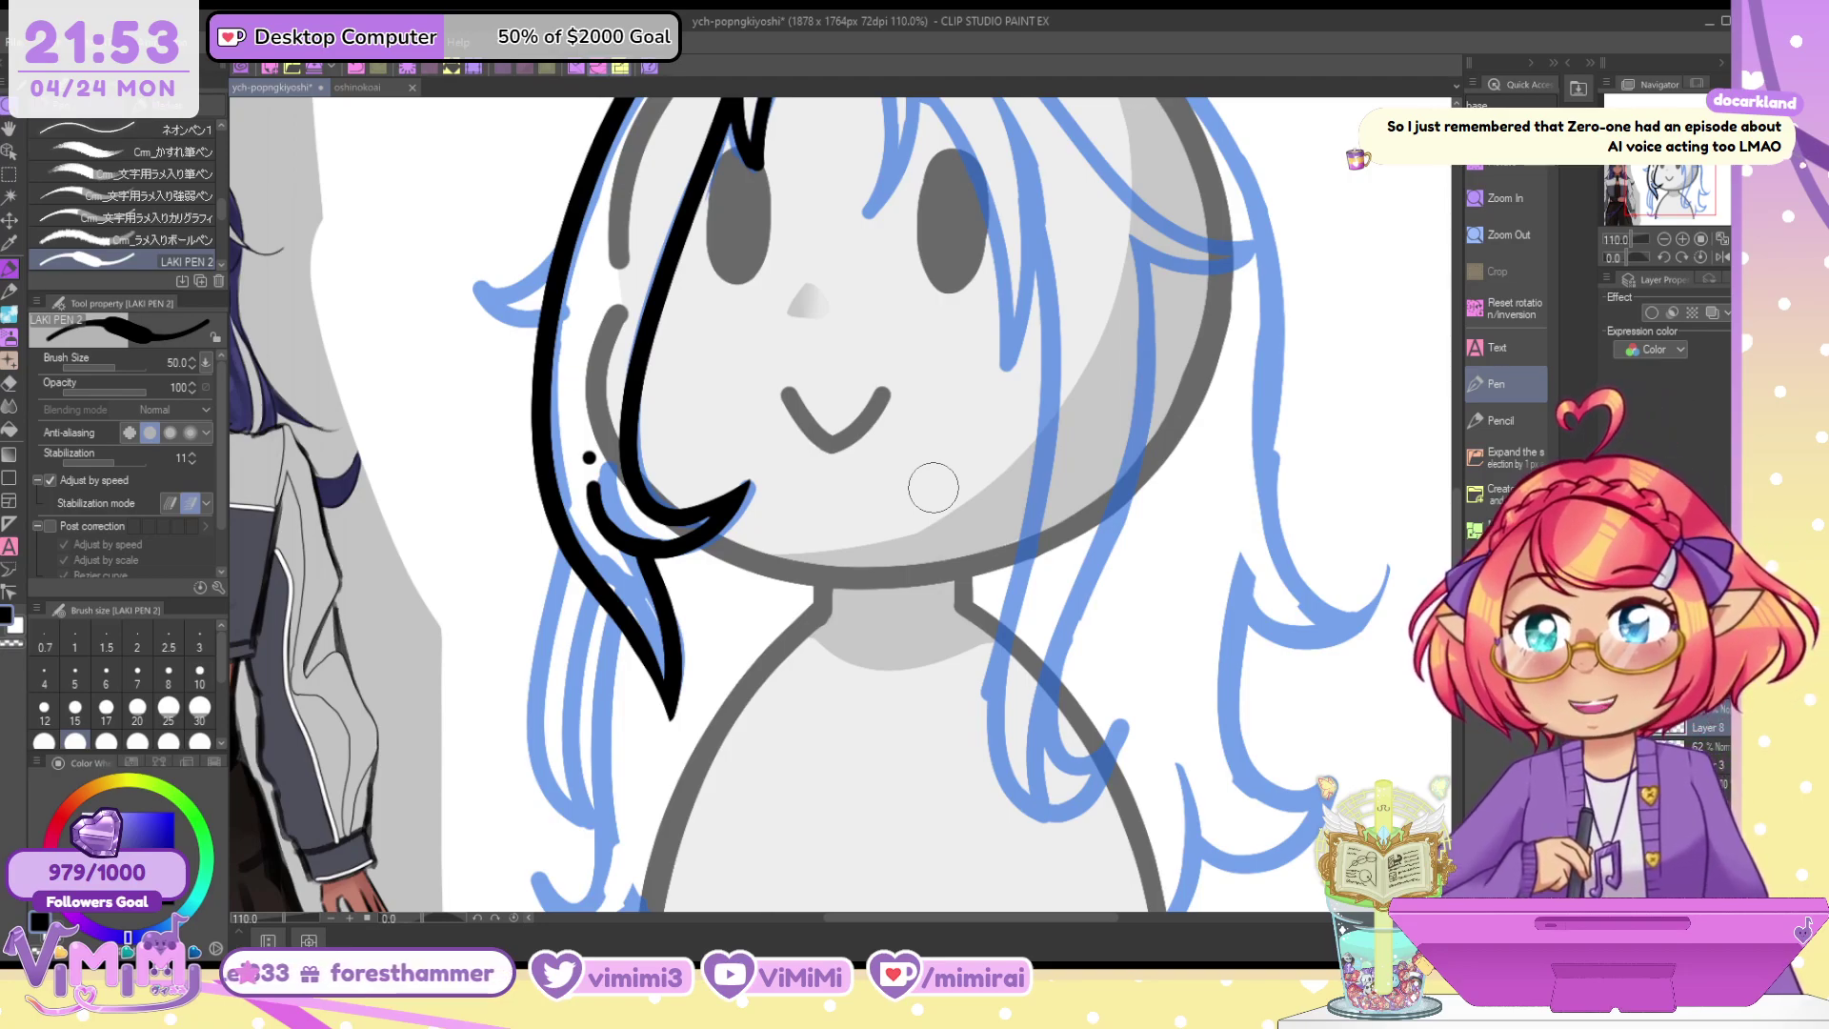
left_click_drag(933, 487, 920, 690)
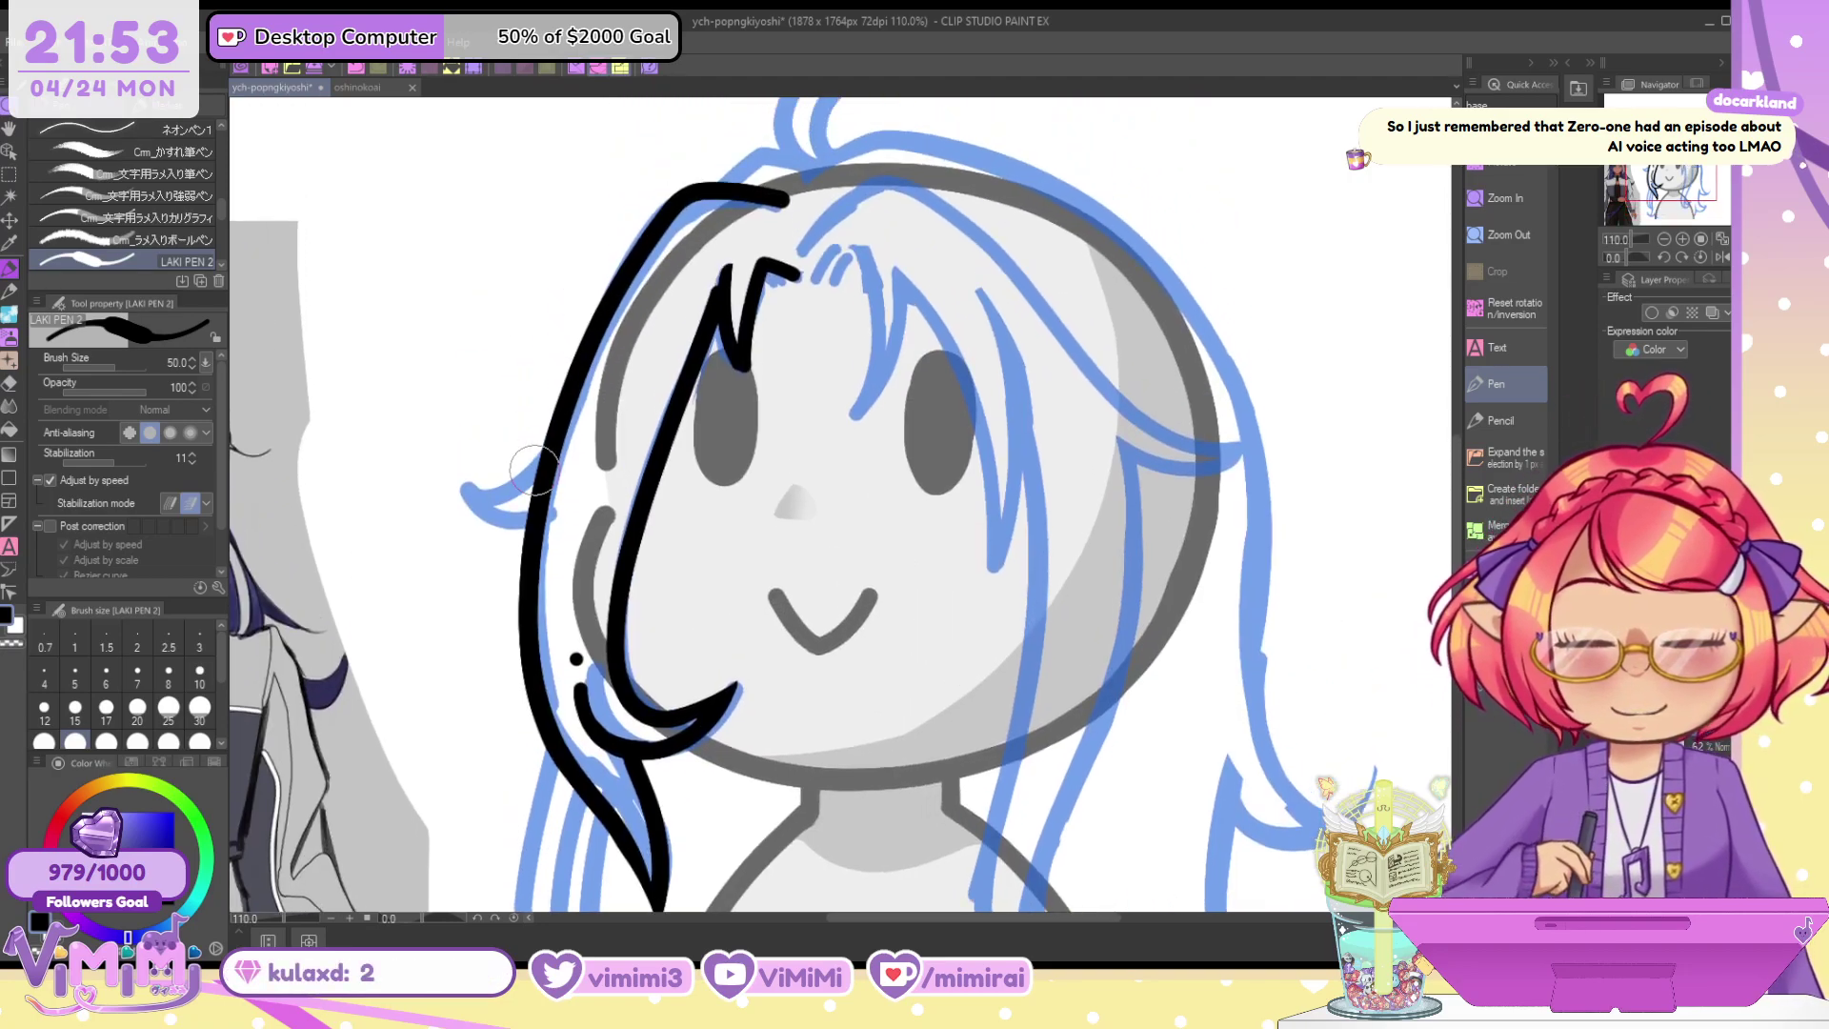
key("ctrl+z")
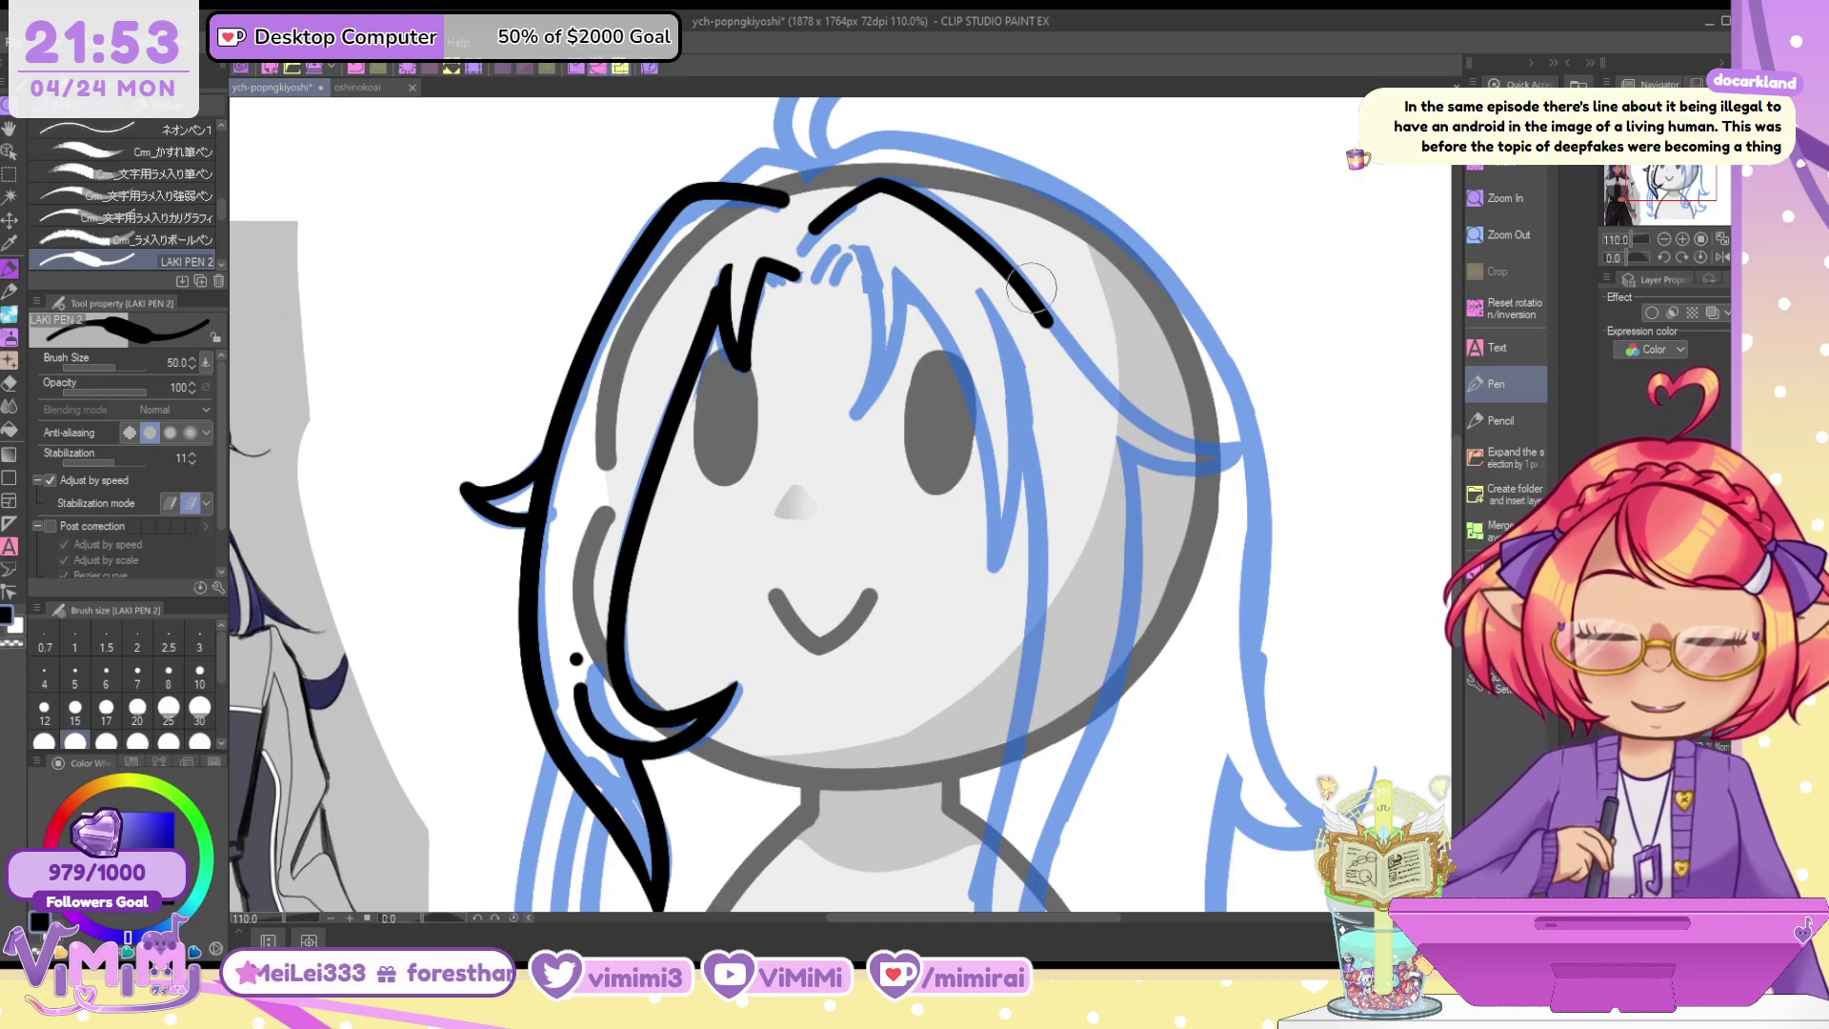
Ink the swept right bang from the parting down to its outward flick beside the head, tapering the flick to a sharp point
mouse_move(817, 231)
left_mouse_down()
mouse_move(892, 182)
mouse_move(1089, 356)
mouse_move(1289, 458)
mouse_move(817, 231)
mouse_move(897, 185)
mouse_move(1064, 333)
mouse_move(1274, 415)
mouse_move(815, 229)
mouse_move(916, 202)
mouse_move(1164, 419)
mouse_move(1262, 419)
mouse_move(1143, 467)
left_mouse_up()
key("ctrl+z")
key("ctrl+z")
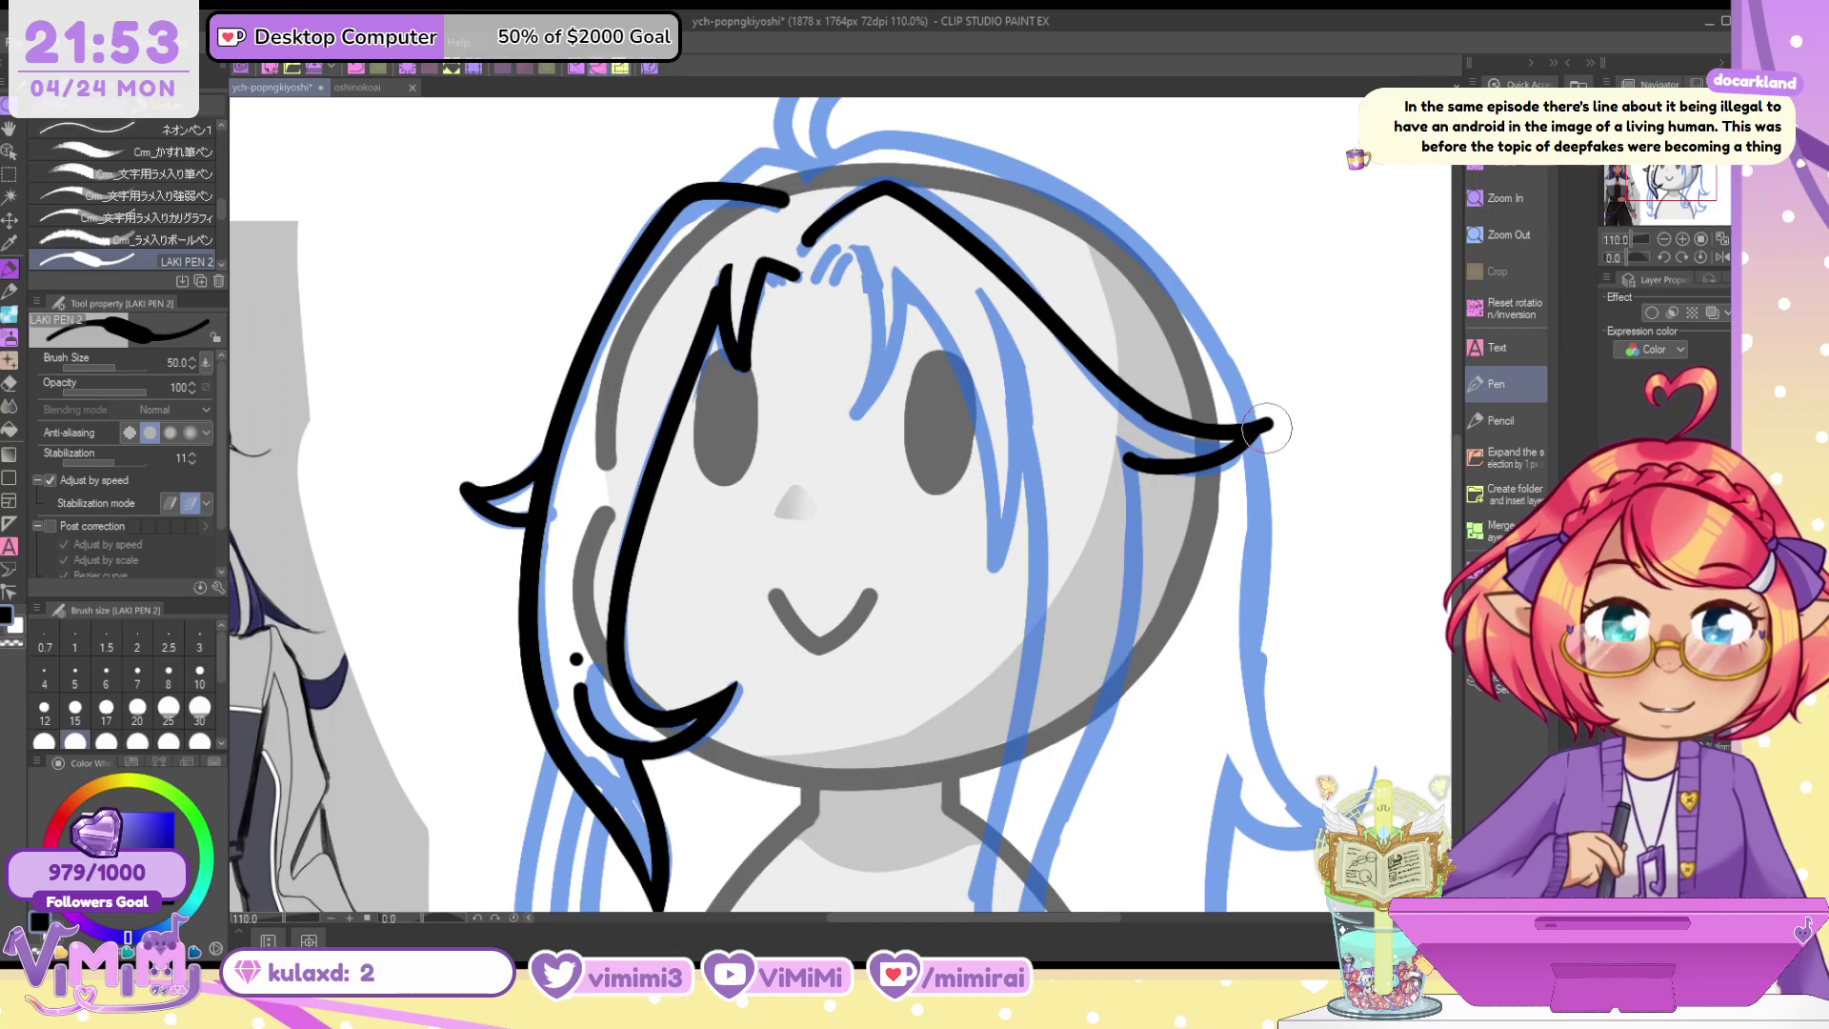
left_click_drag(1132, 445, 1240, 412)
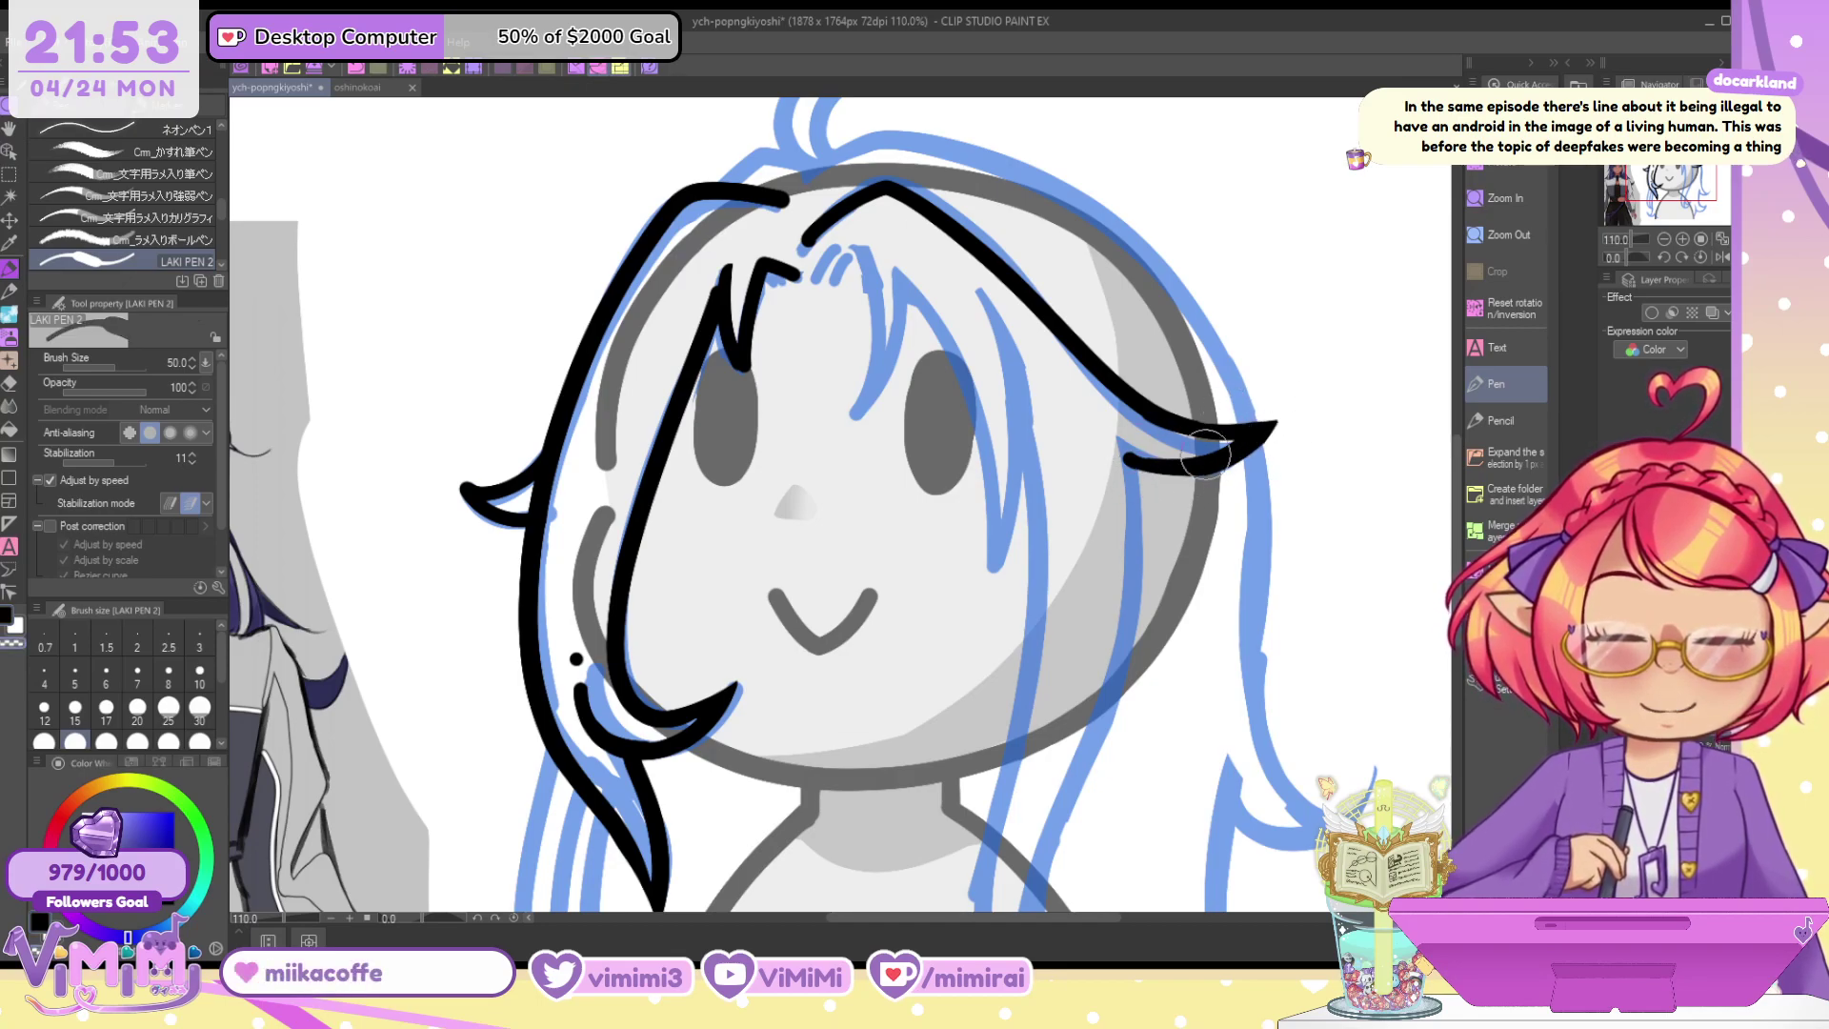
mouse_move(1206, 455)
left_mouse_down()
mouse_move(1125, 445)
mouse_move(1173, 415)
mouse_move(1221, 429)
left_mouse_up()
key("c")
key("c")
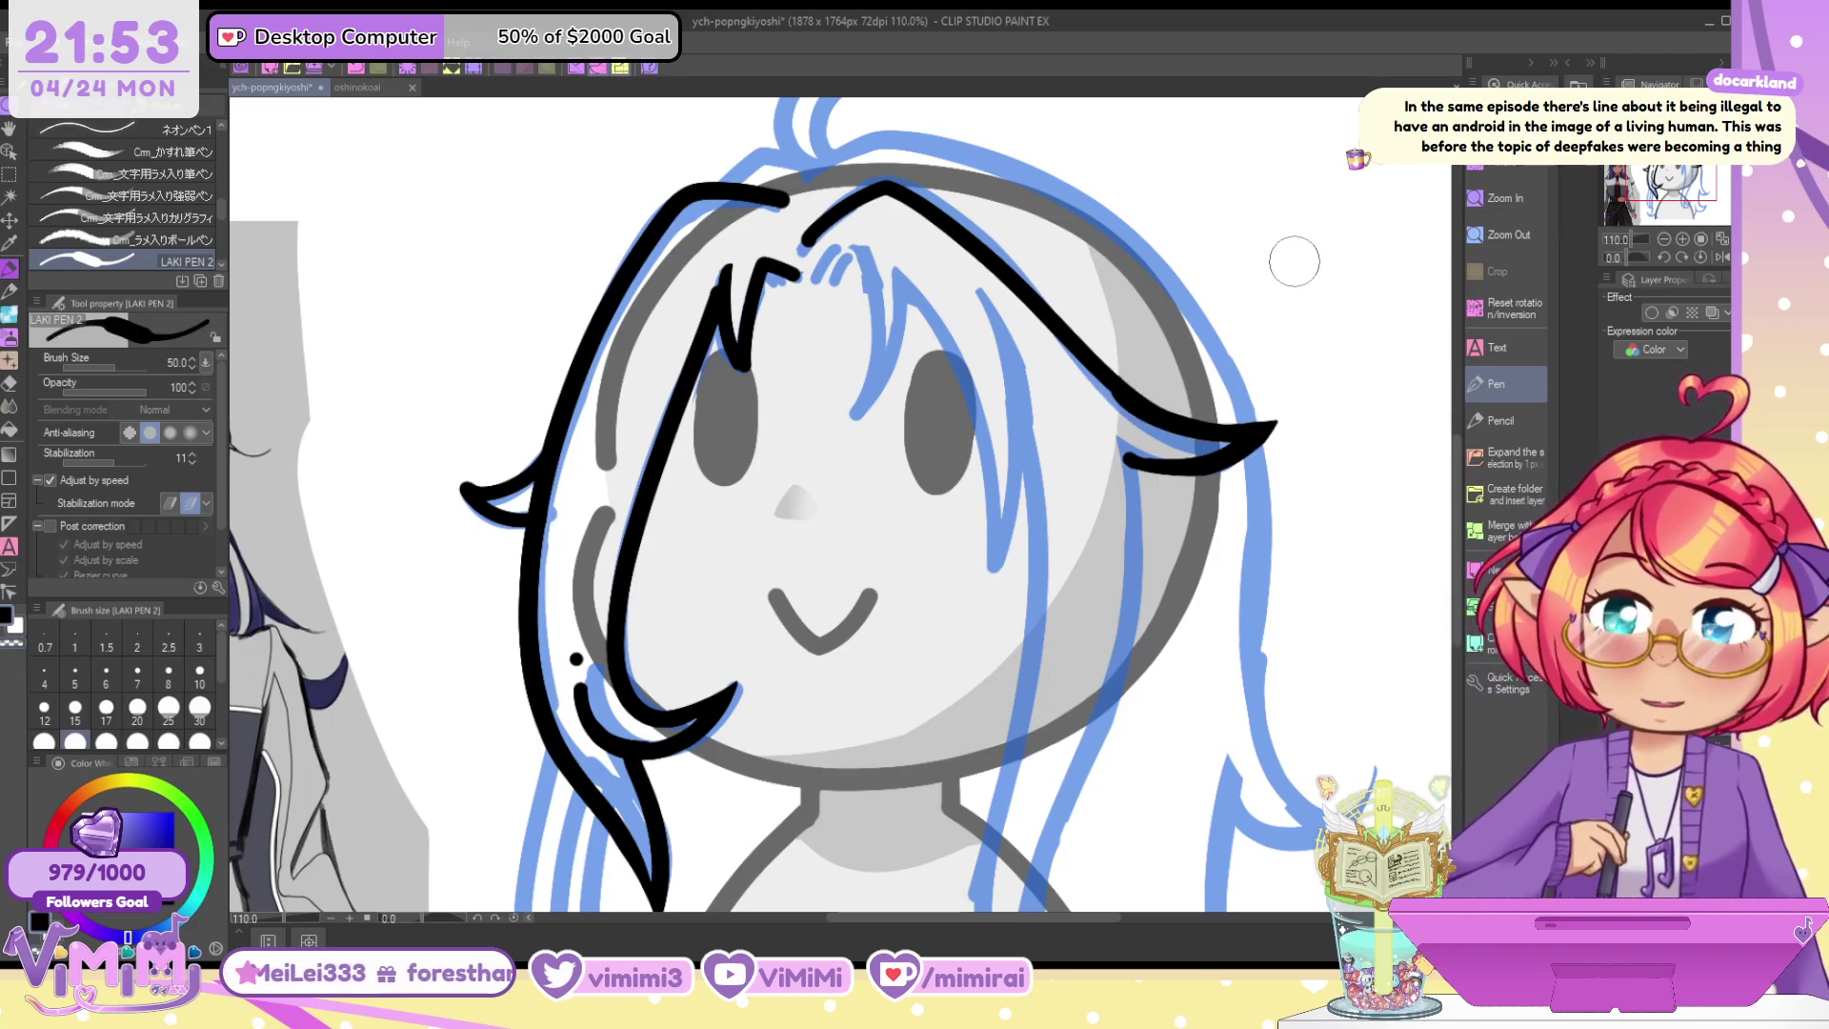
key("ctrl+z")
Reduce the pen size to 40 and ink the pointed fringe strand hanging between the eyes
key("minus")
key("minus")
key("minus")
key("minus")
key("minus")
key("minus")
key("minus")
key("bracketleft")
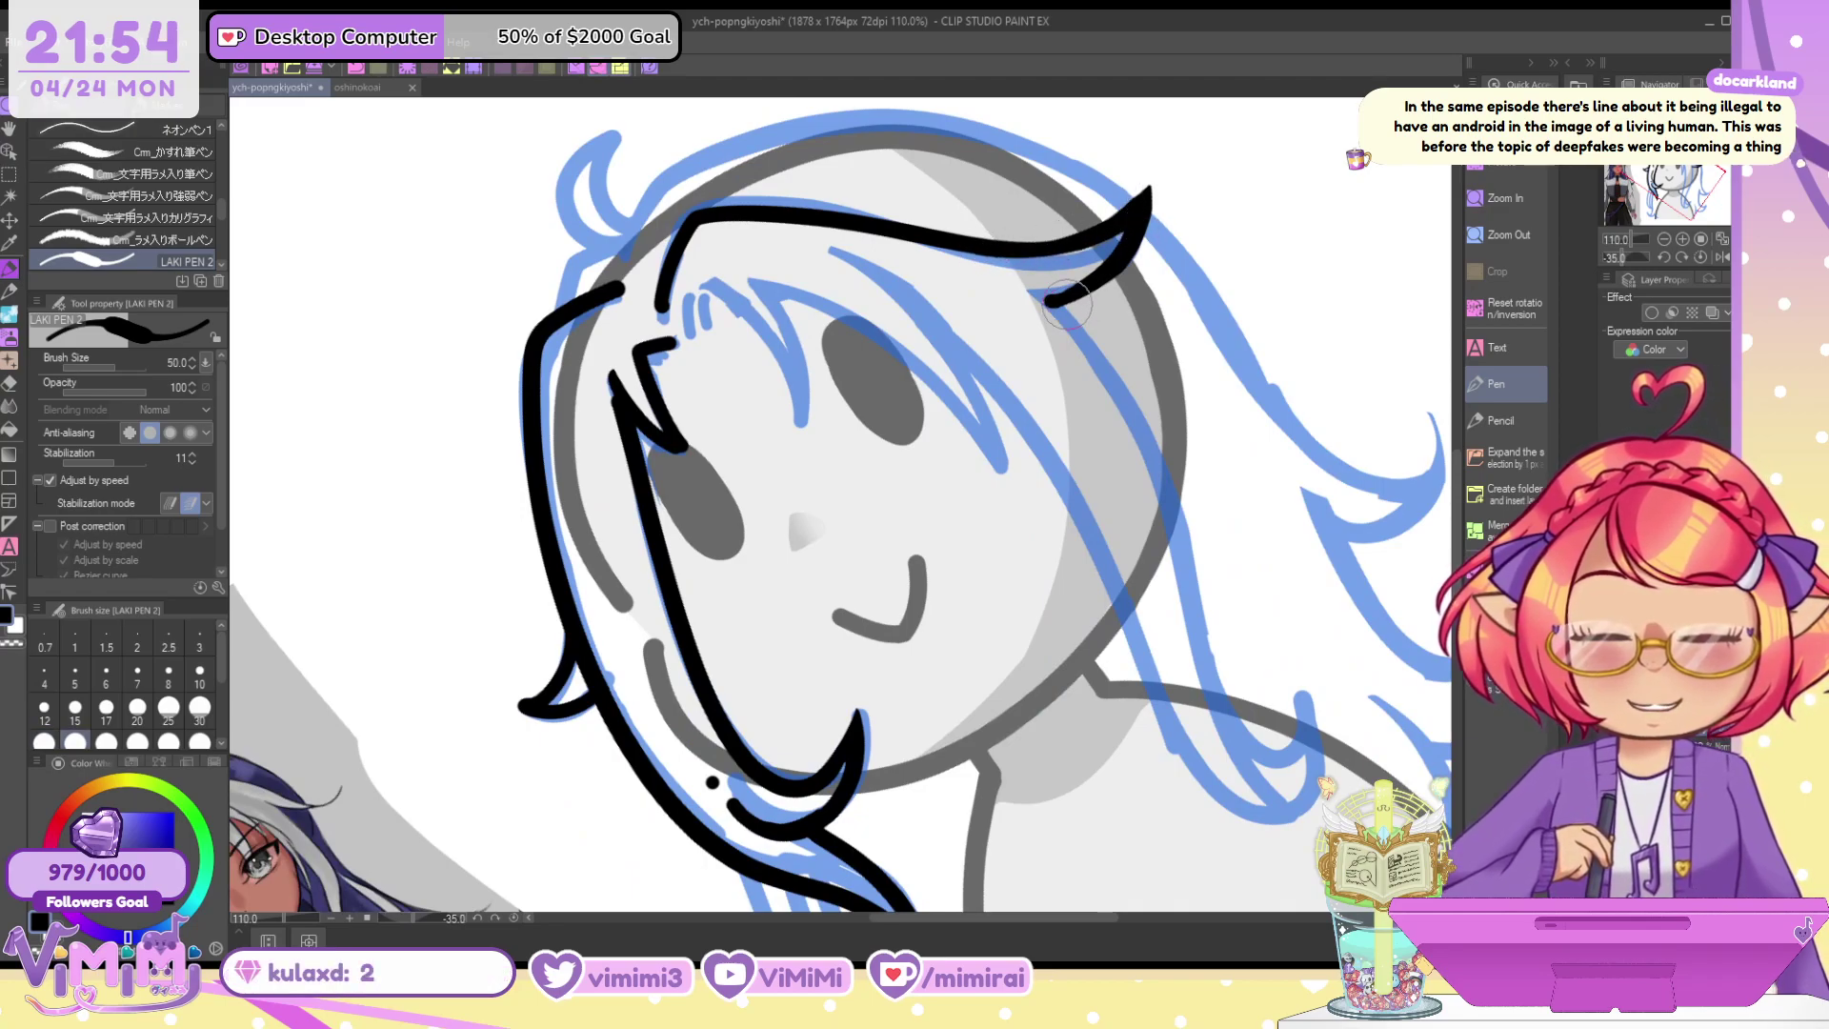
left_click_drag(1065, 303, 817, 231)
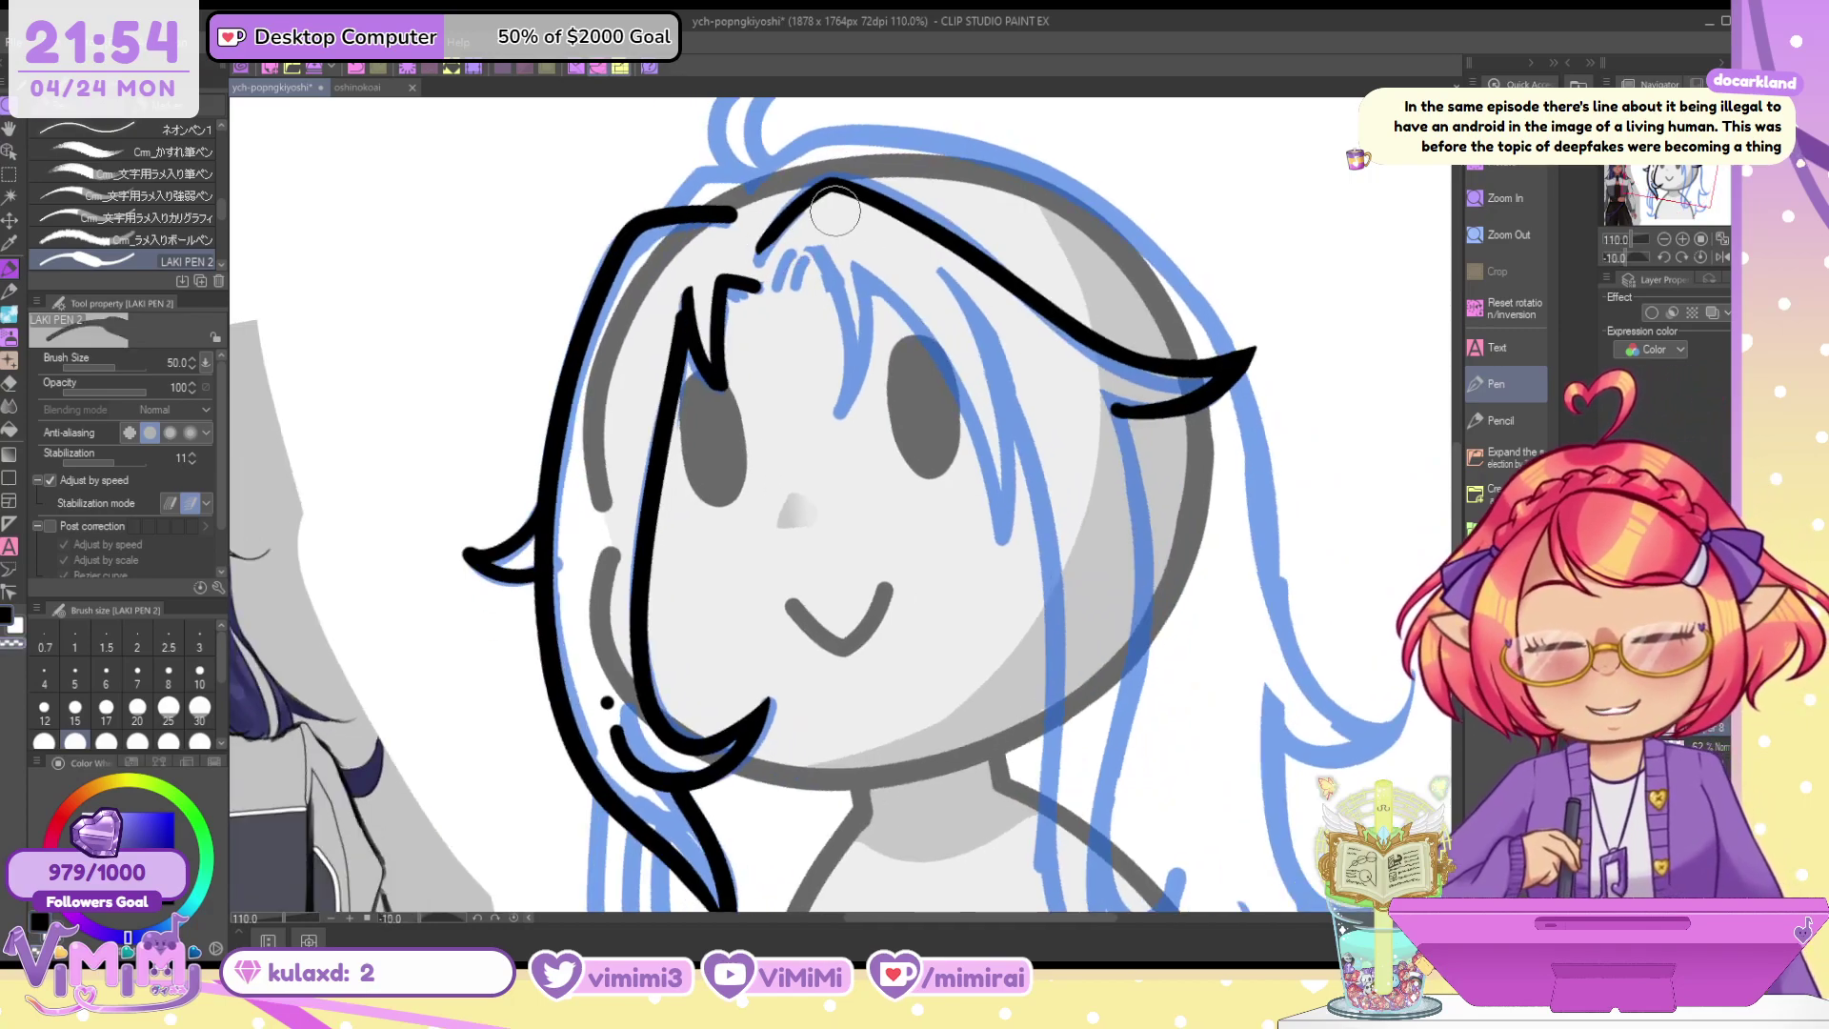
key("ctrl+z")
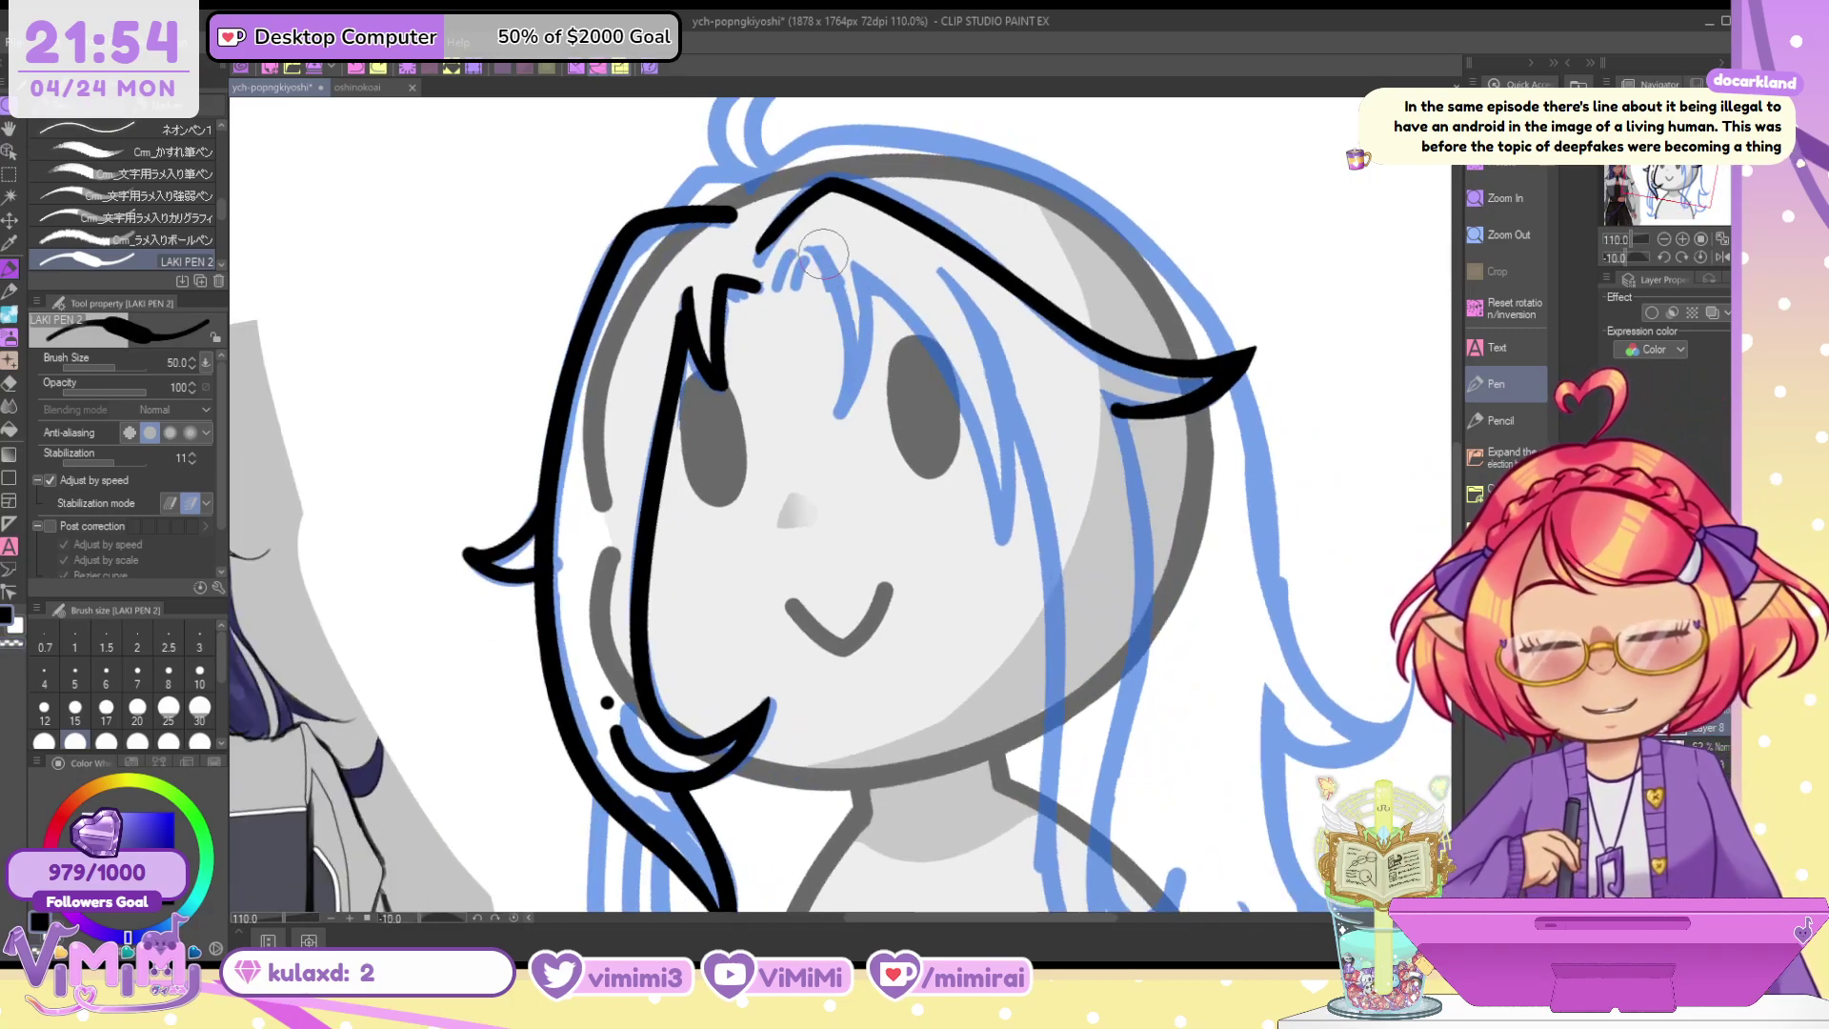
left_click_drag(819, 260, 841, 411)
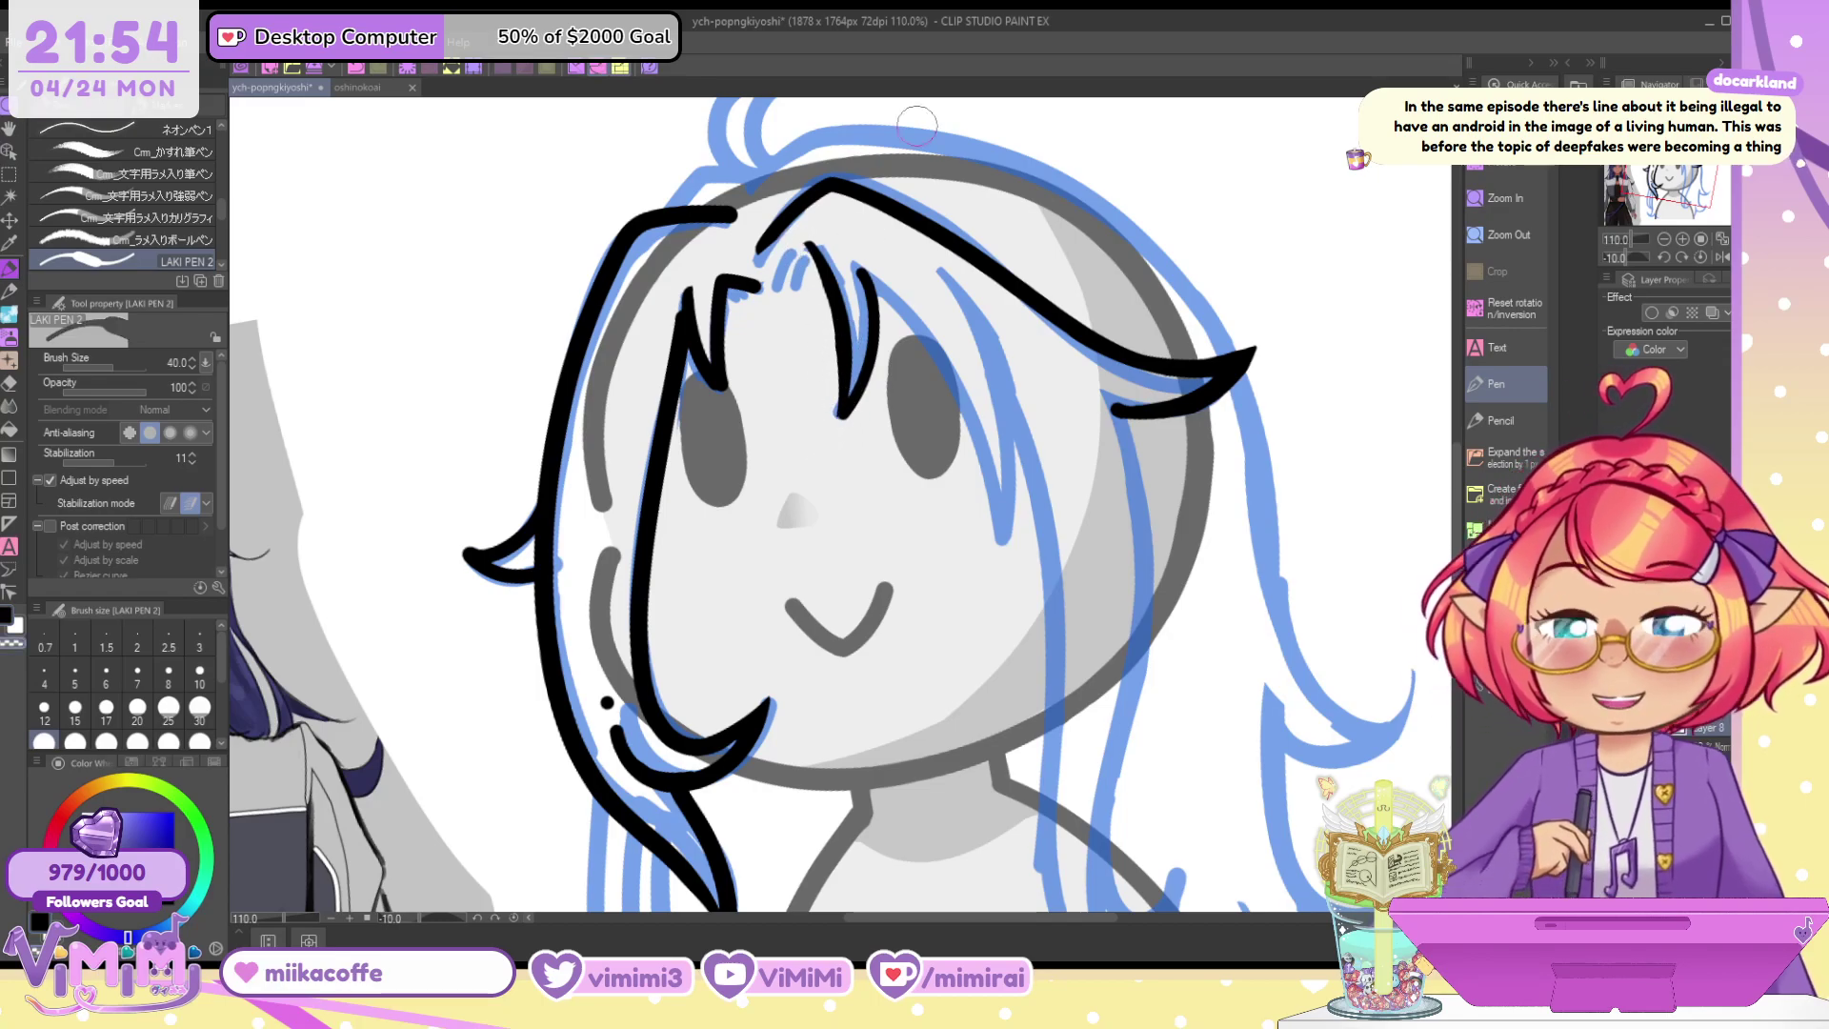
Ink both edges of the long pointed fringe strand beside the right eye with pen size 50
key("bracketright")
left_click_drag(885, 293, 1001, 547)
key("ctrl+z")
left_click_drag(963, 289, 1008, 529)
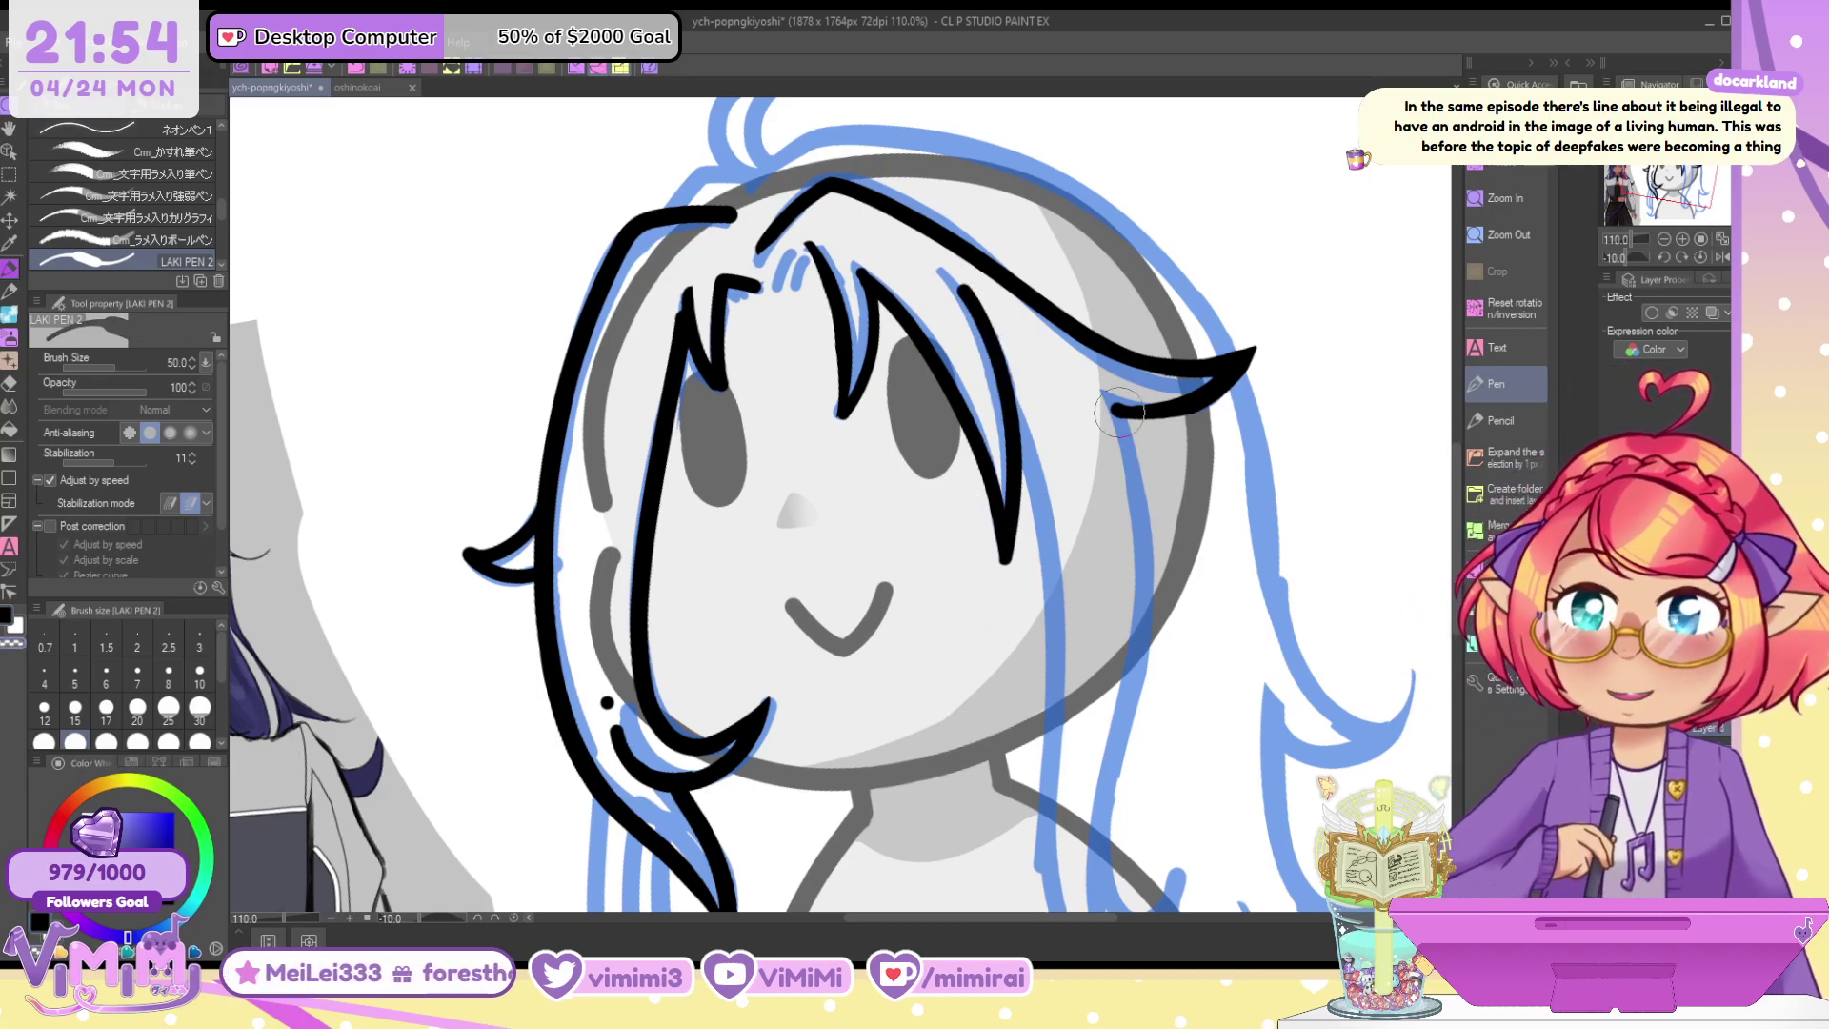
key("bracketleft")
left_click_drag(941, 265, 1057, 419)
key("ctrl+z")
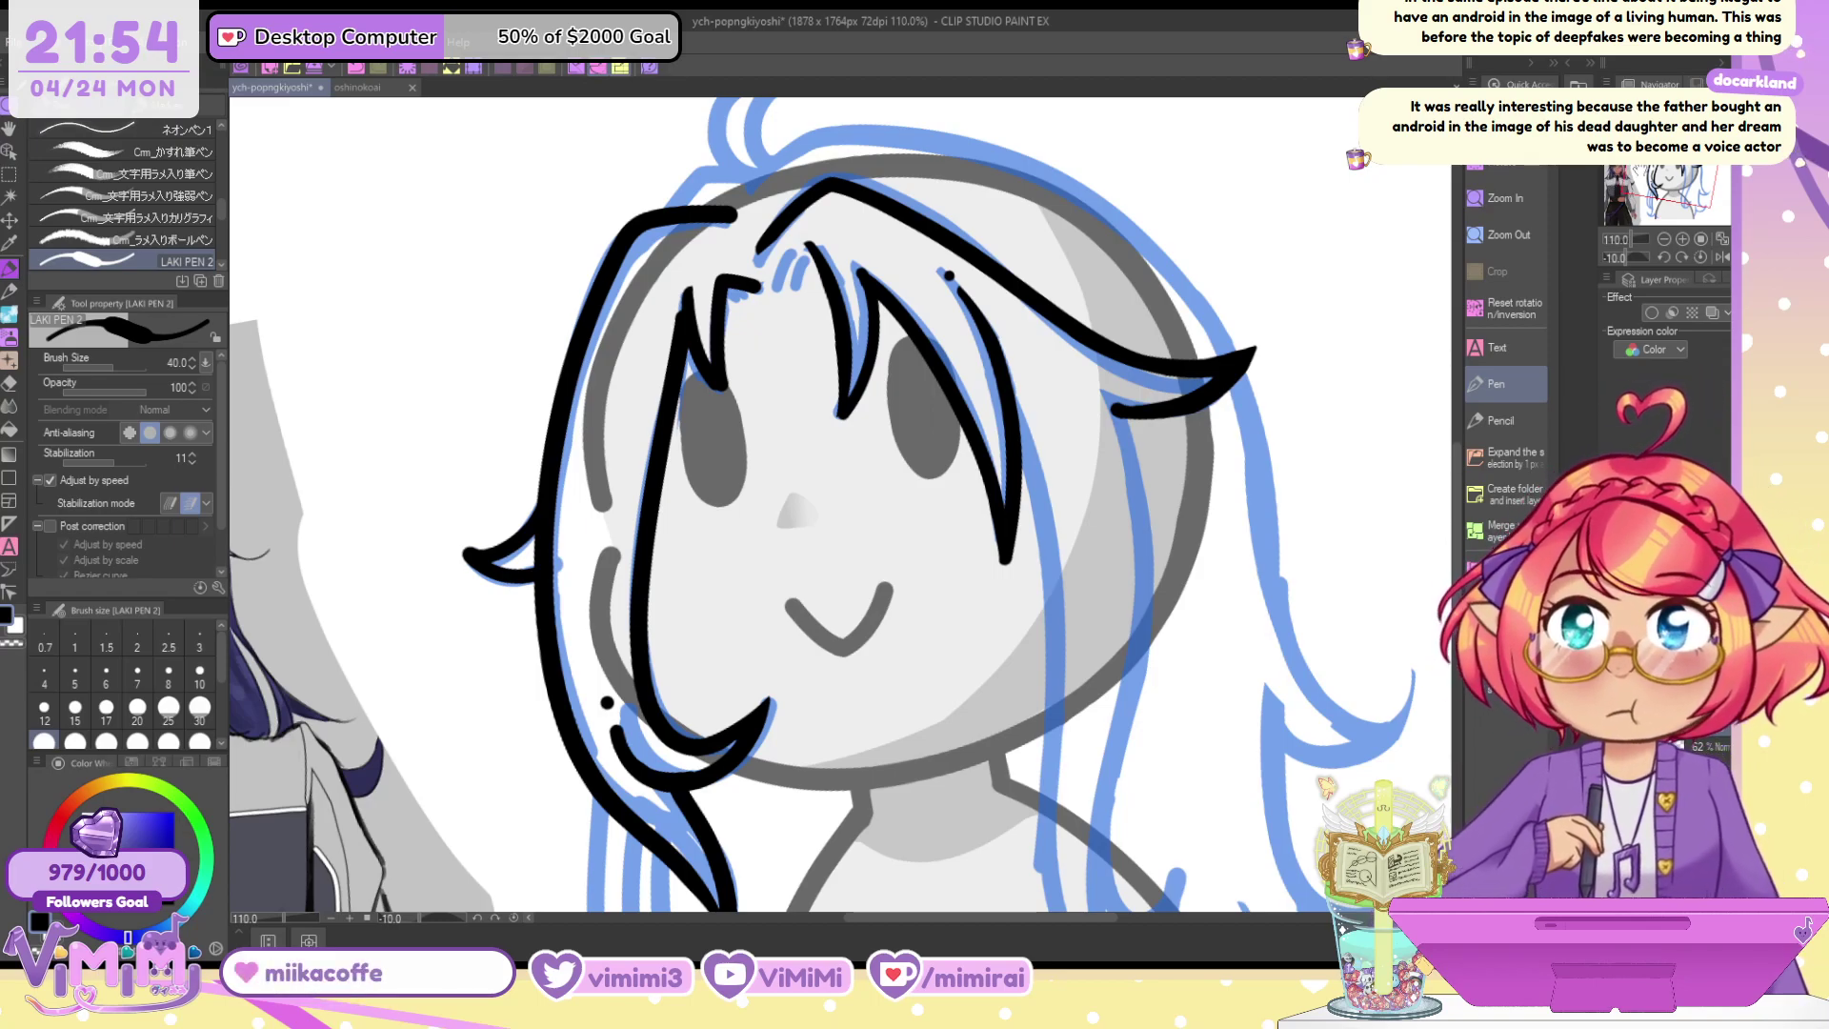
Ink the inner edge of the long right lock from the fringe down to the chest with pen size 50
left_click(1700, 255)
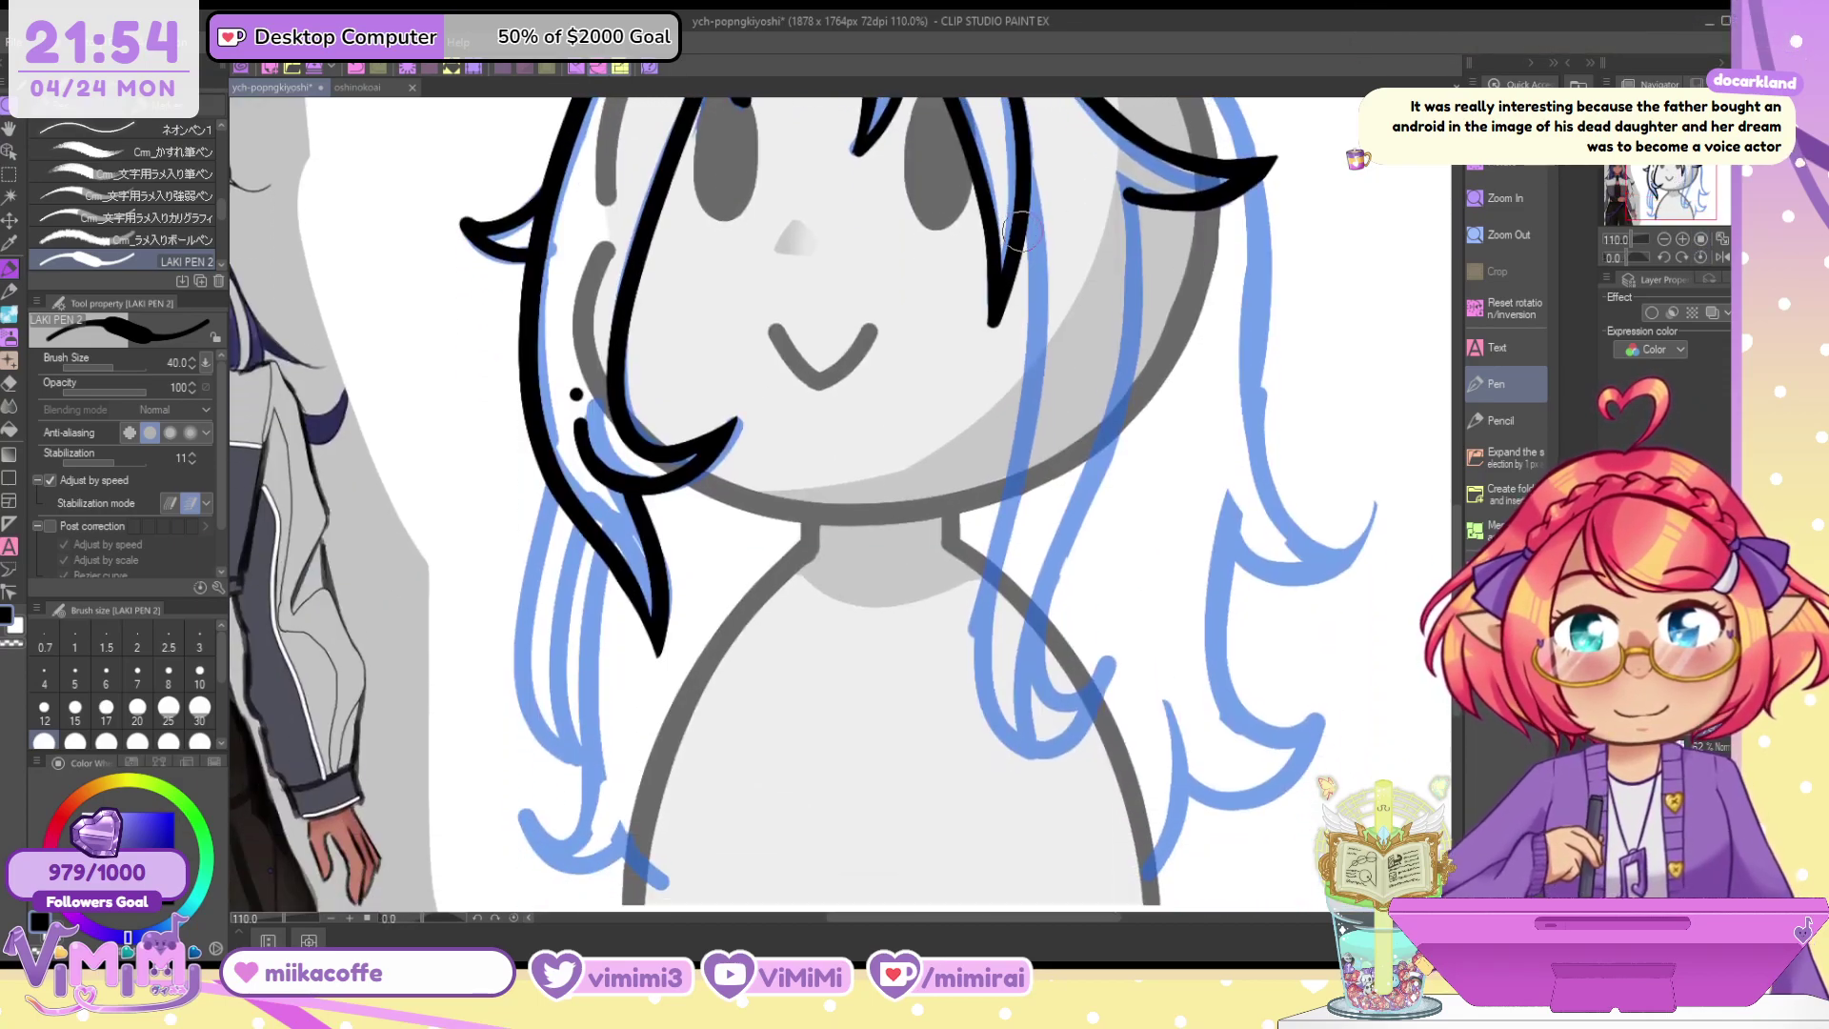
key("bracketright")
left_click_drag(1028, 191, 990, 704)
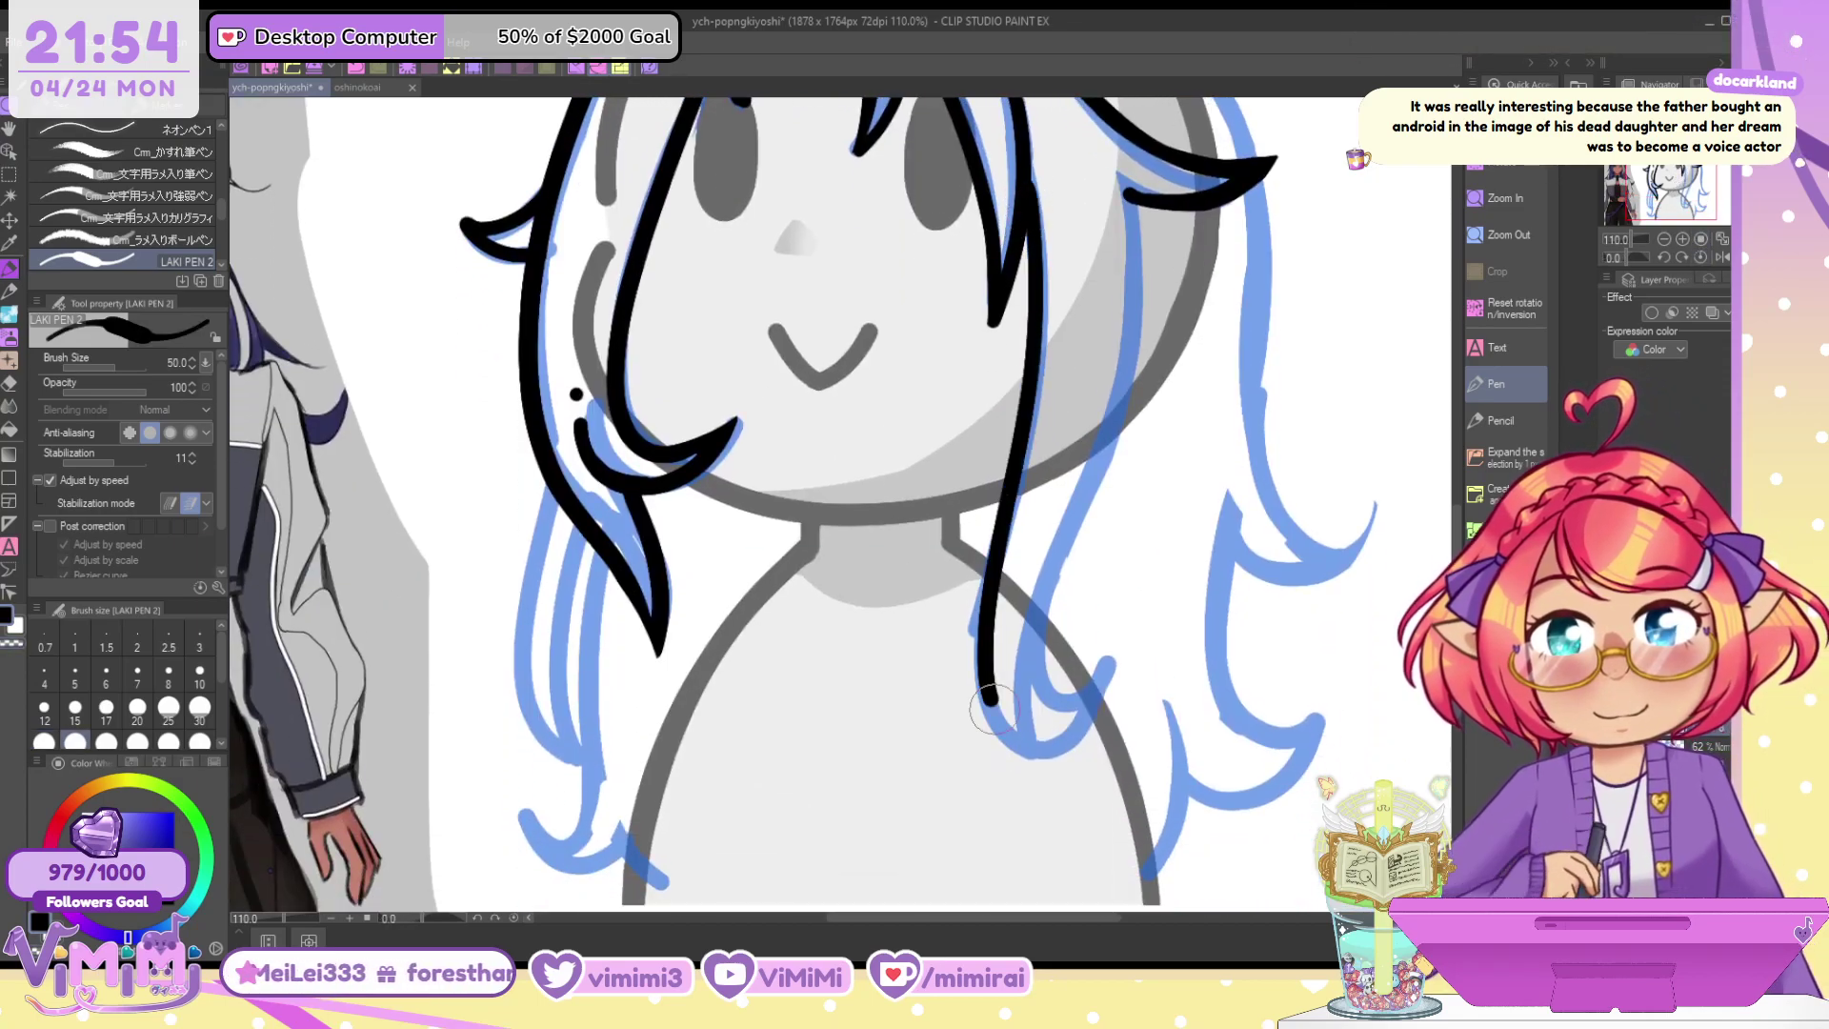
key("ctrl+z")
left_click_drag(1029, 191, 1011, 762)
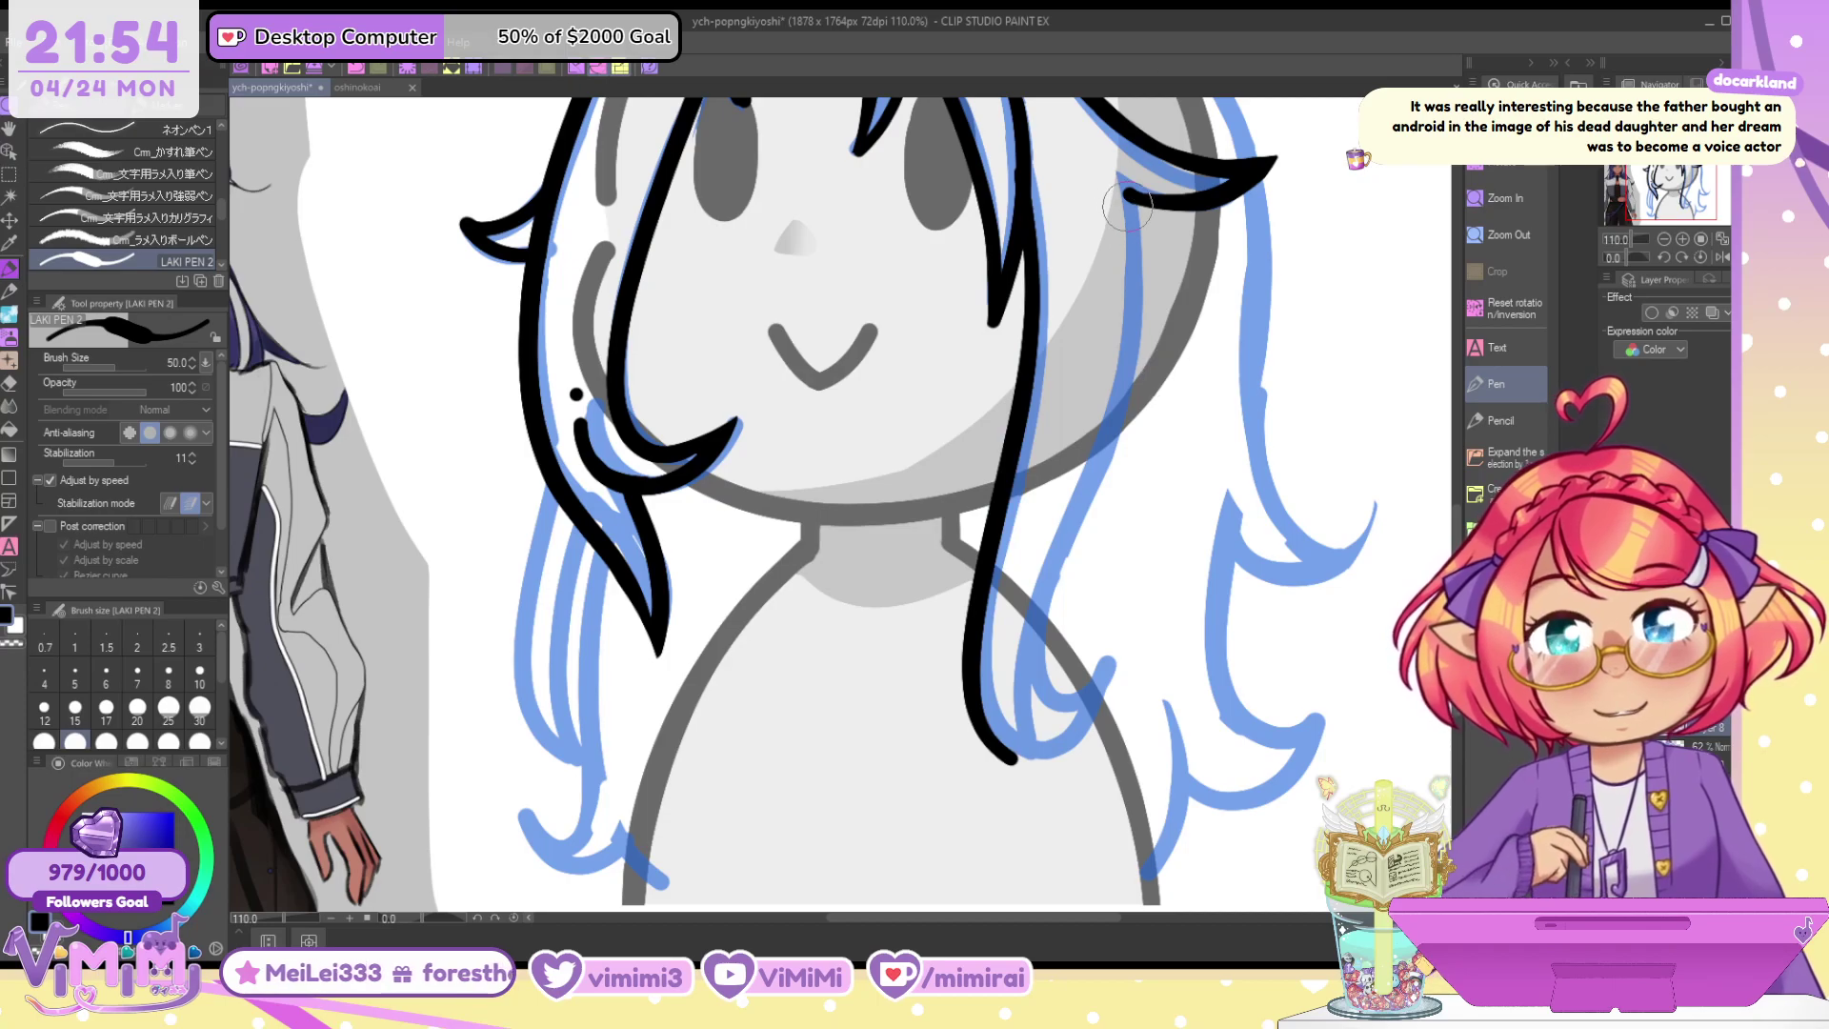
Ink the outer edge of the long right lock from the bang's flick downward, and draw the upturned curl at its end
mouse_move(1126, 205)
left_mouse_down()
mouse_move(1095, 486)
mouse_move(1014, 753)
left_mouse_up()
key("ctrl+z")
left_click_drag(1112, 170, 1098, 695)
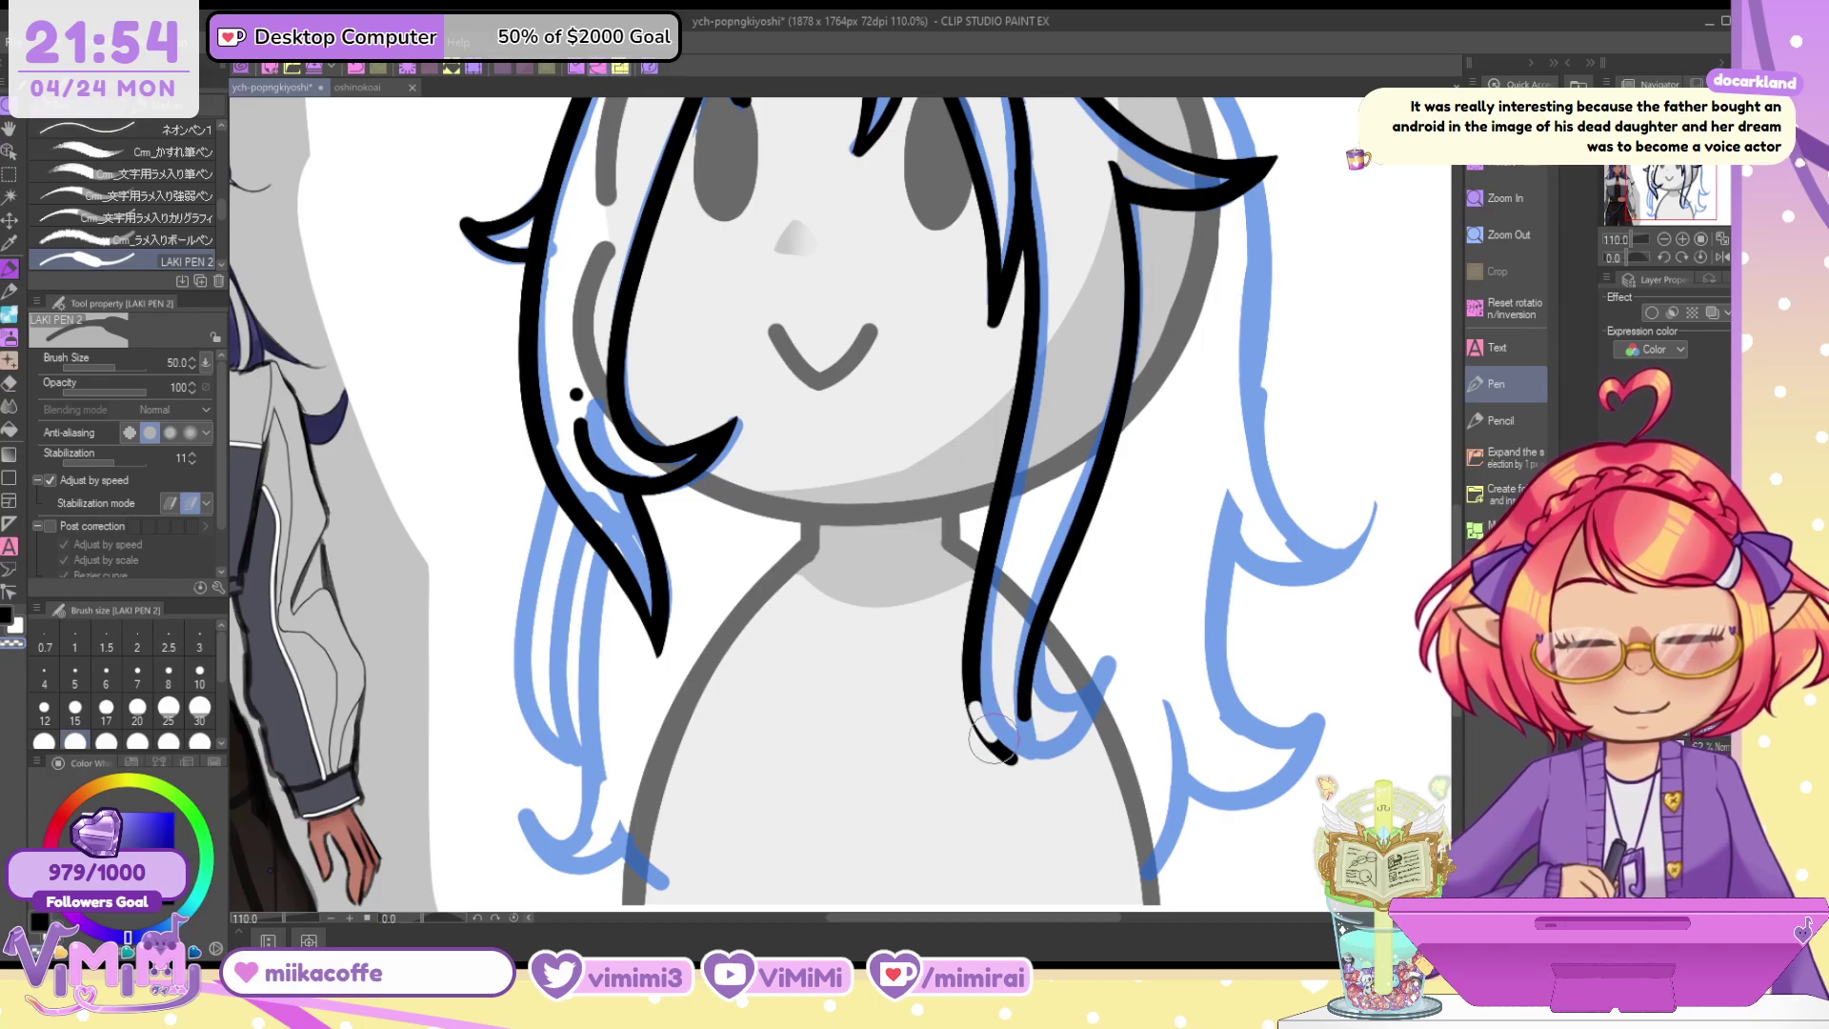
left_click_drag(971, 686, 1107, 682)
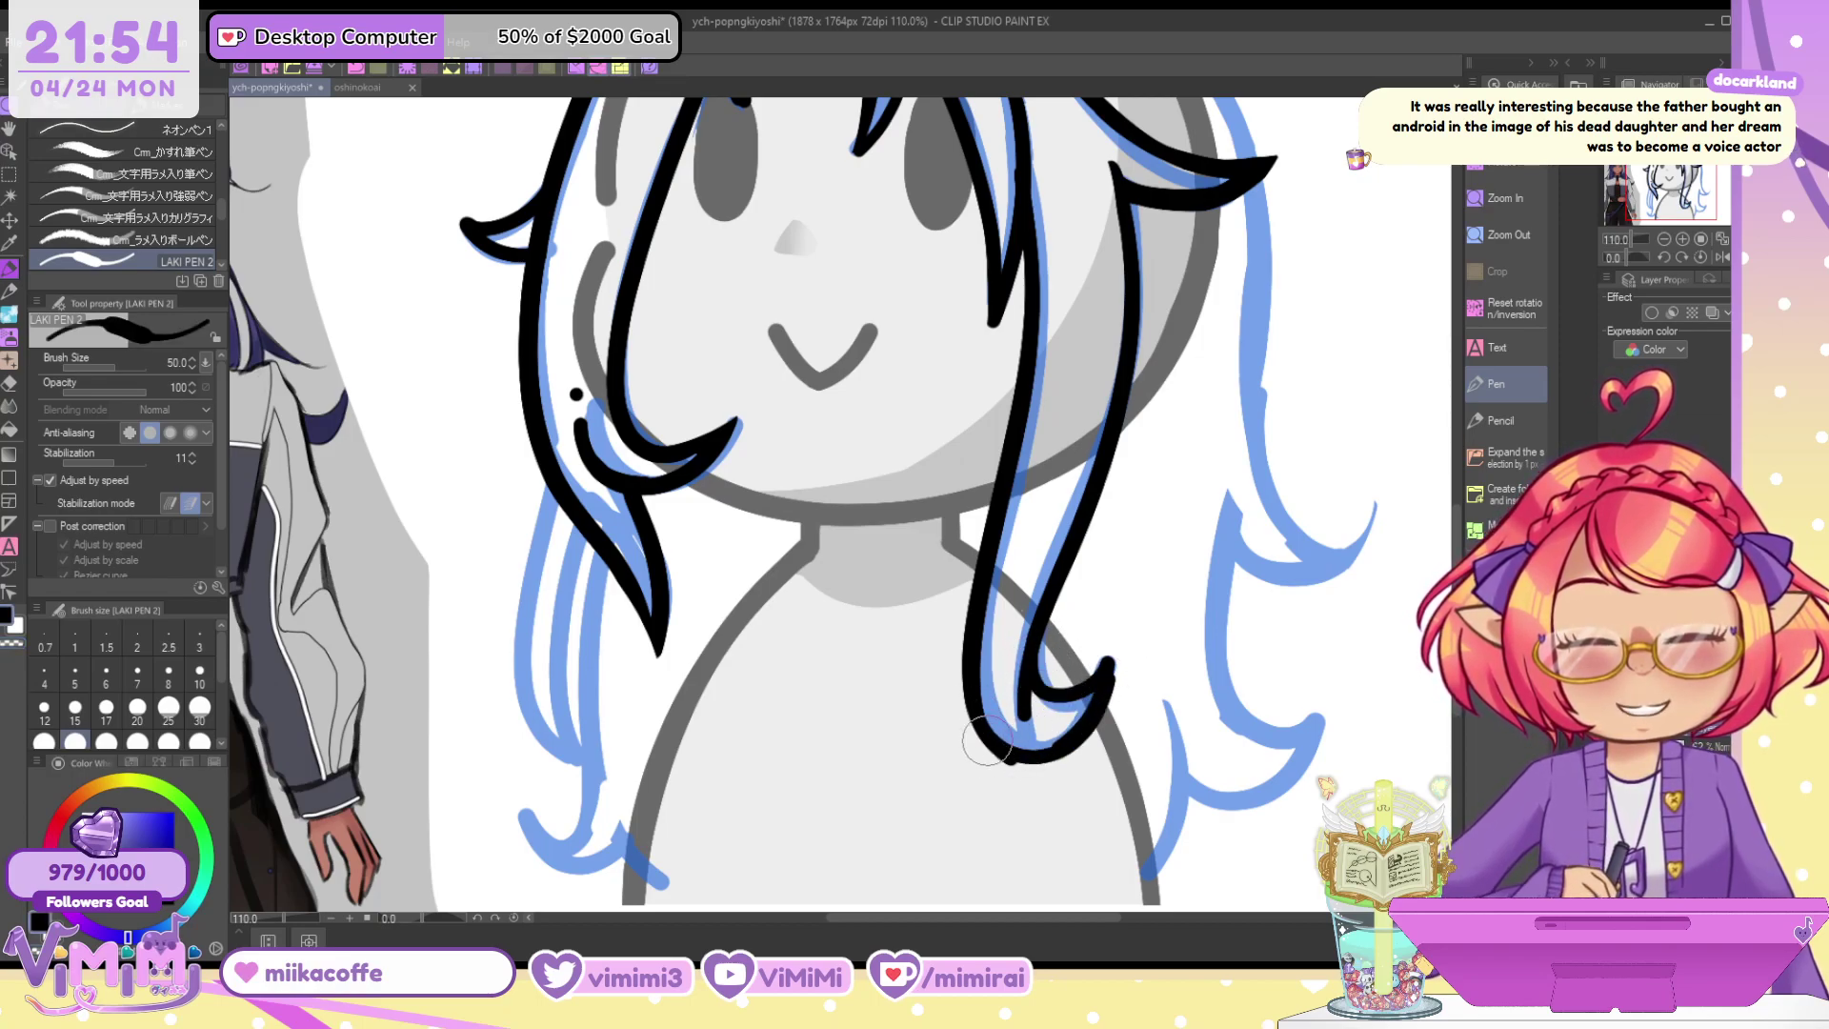
mouse_move(986, 741)
left_mouse_down()
mouse_move(1043, 777)
mouse_move(1084, 745)
mouse_move(1110, 662)
left_mouse_up()
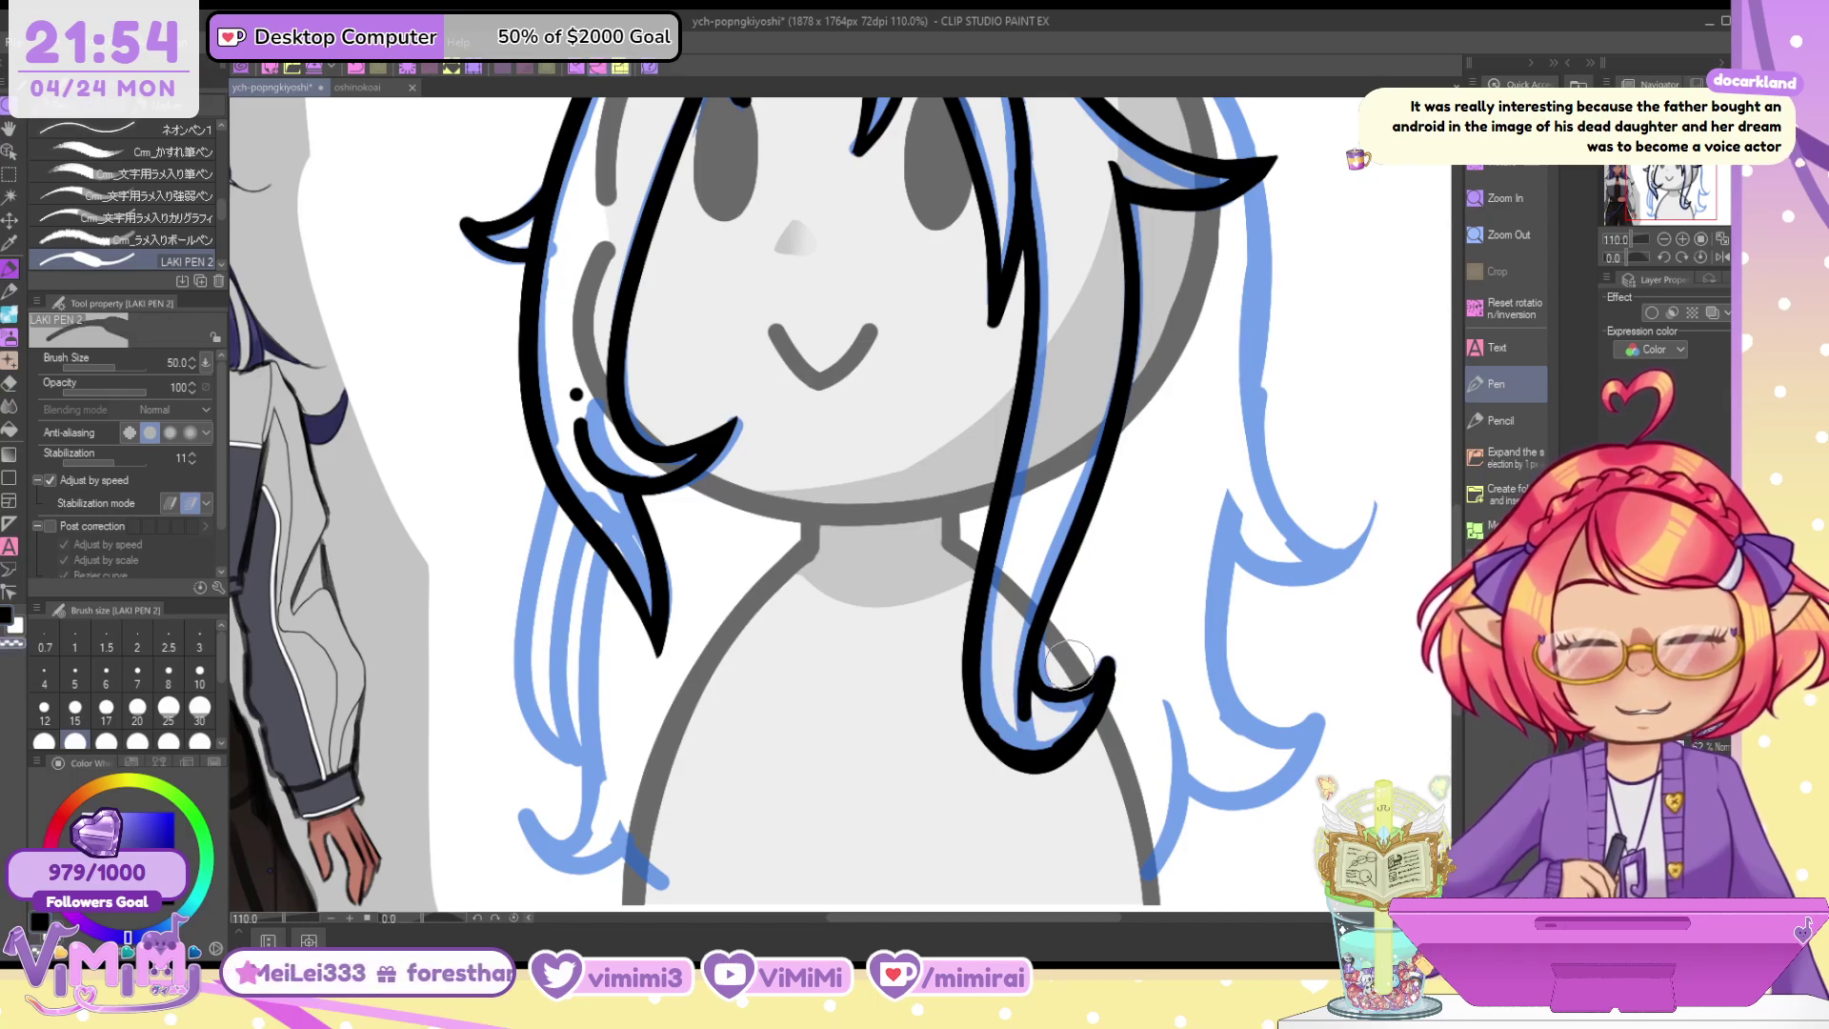
key("ctrl+z")
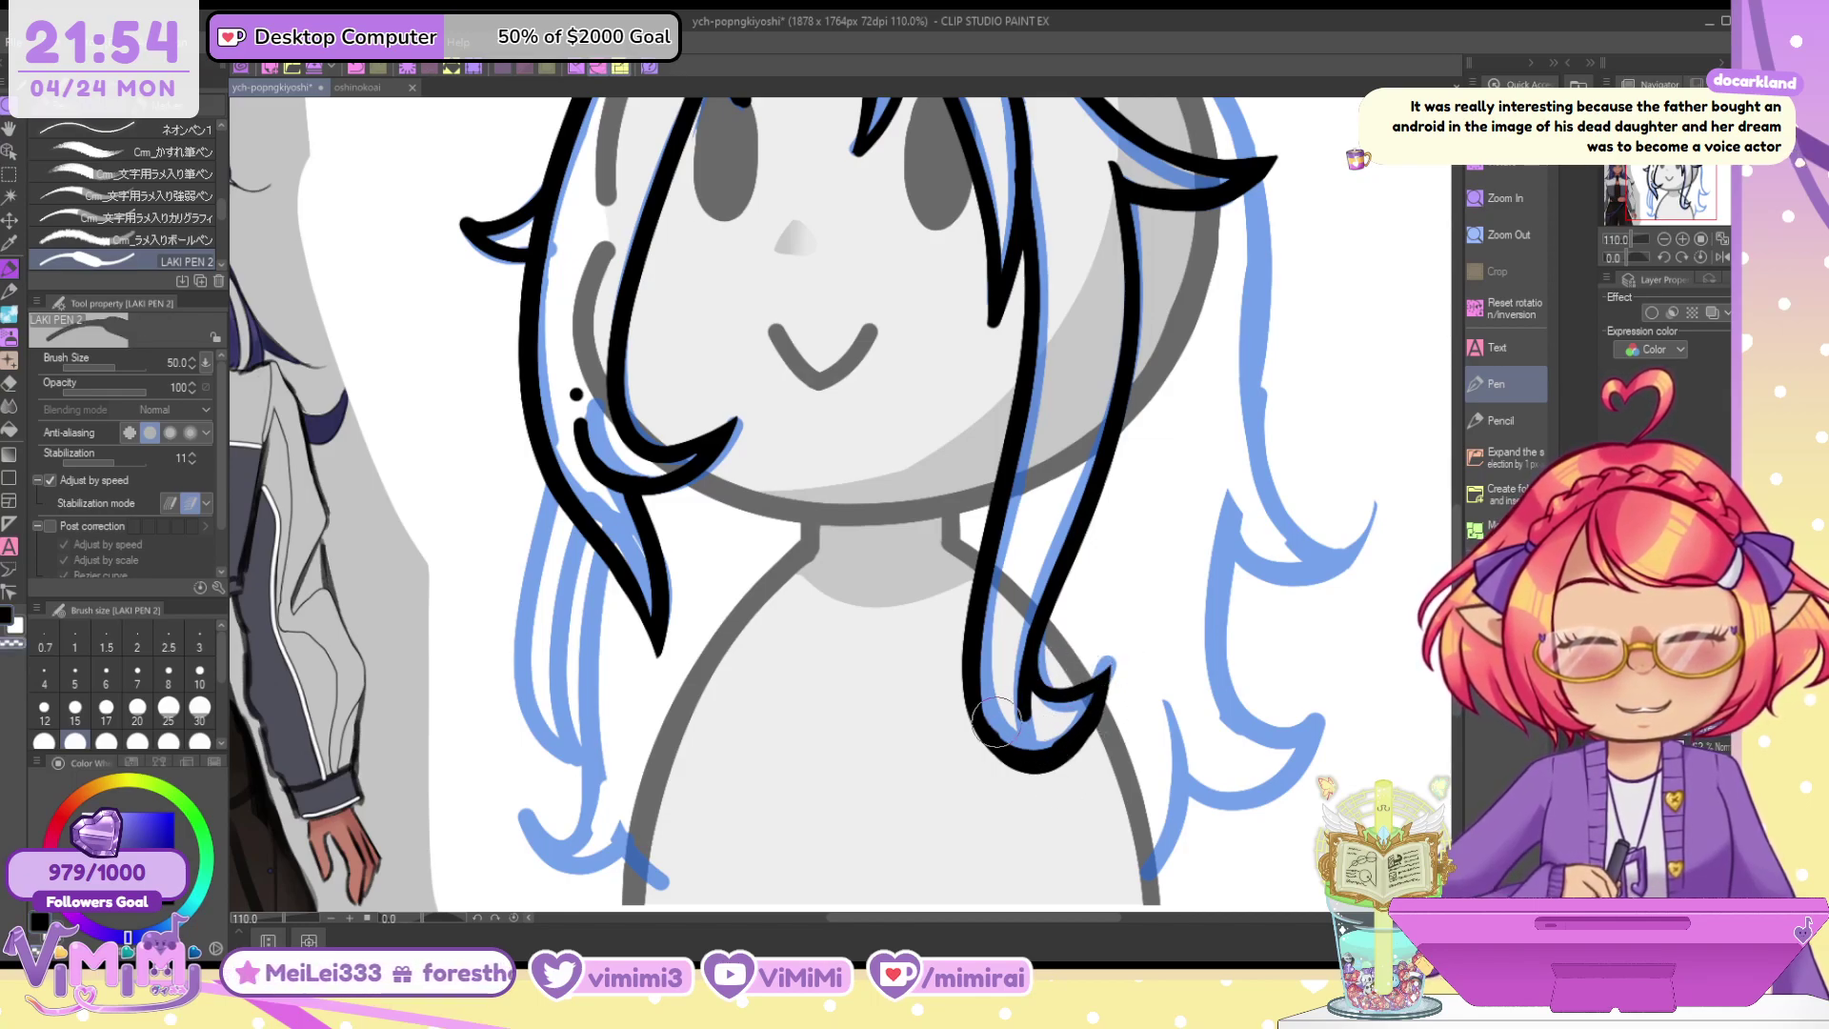
Thin and sharpen the curled tip of the long right lock, reducing the pen size to 30 for the final cleanup
key("minus")
key("minus")
key("minus")
key("minus")
key("minus")
key("minus")
key("minus")
key("minus")
key("minus")
scroll(1164, 522, "up", 3)
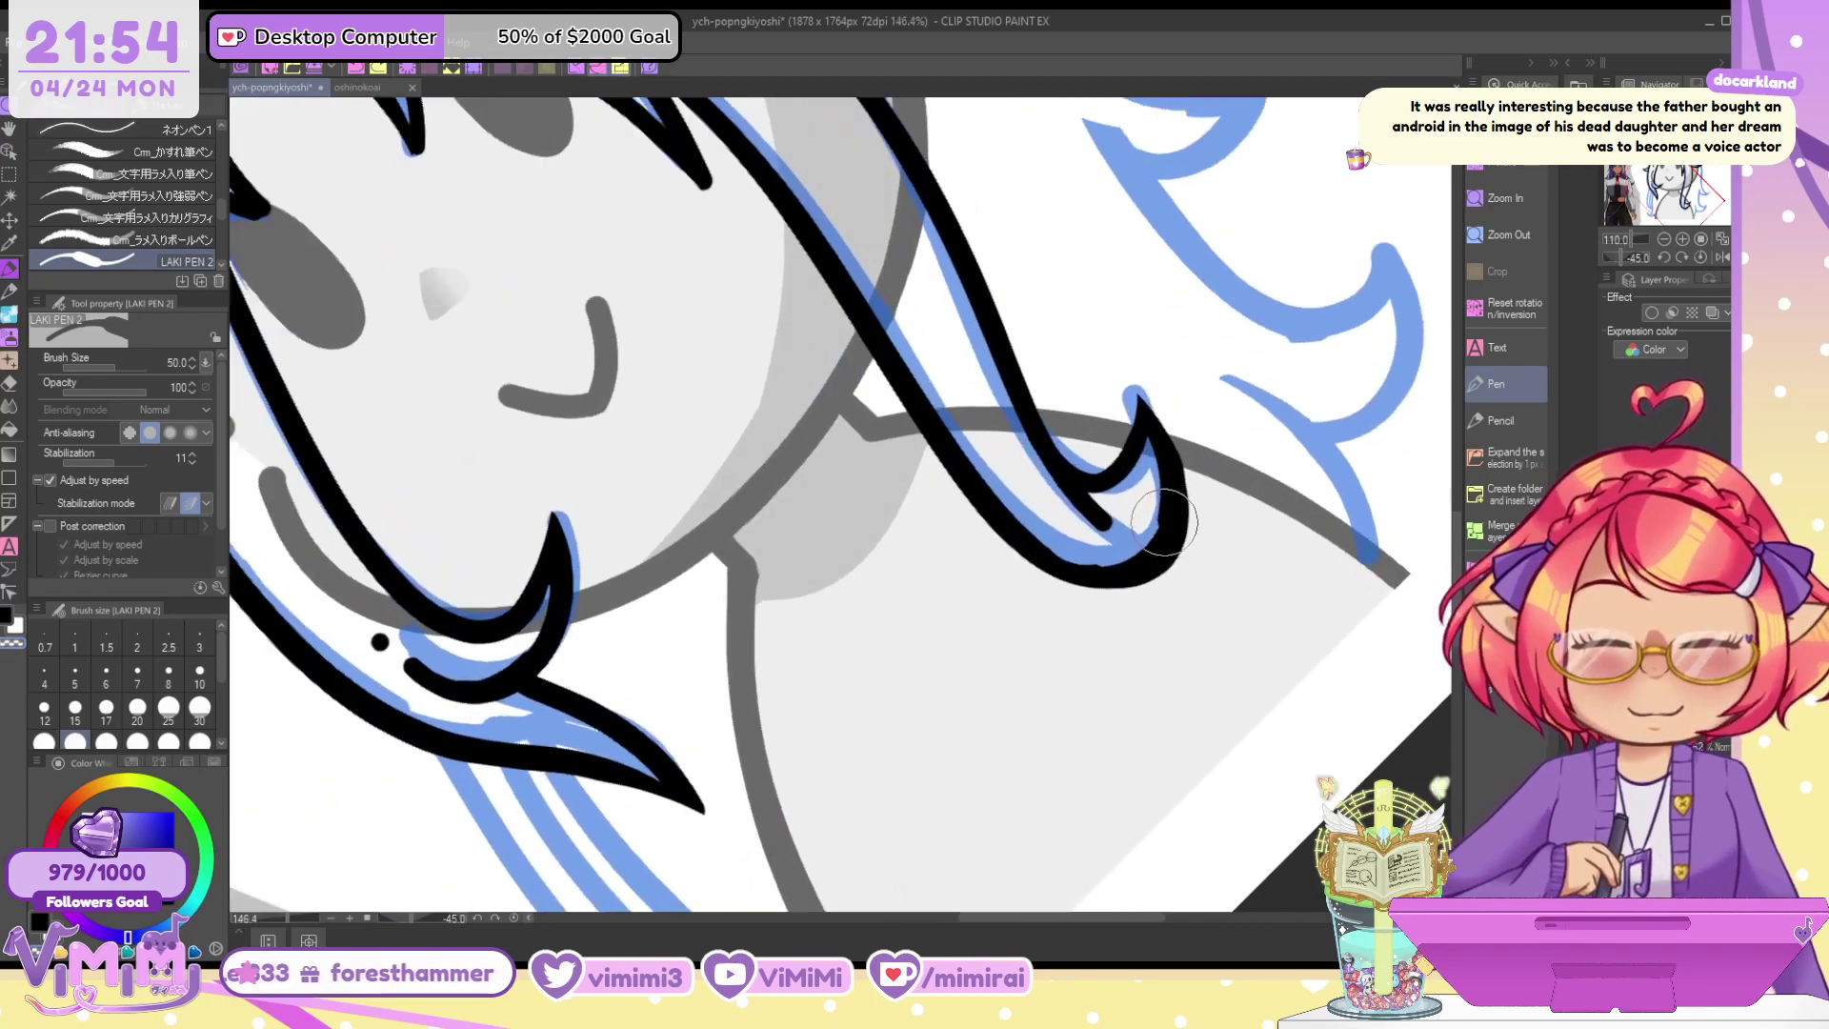
scroll(1164, 522, "up", 3)
mouse_move(1147, 436)
left_mouse_down()
mouse_move(1075, 575)
mouse_move(1083, 515)
mouse_move(1099, 549)
mouse_move(996, 574)
mouse_move(1180, 504)
left_mouse_up()
key("c")
left_click_drag(1143, 397, 1143, 597)
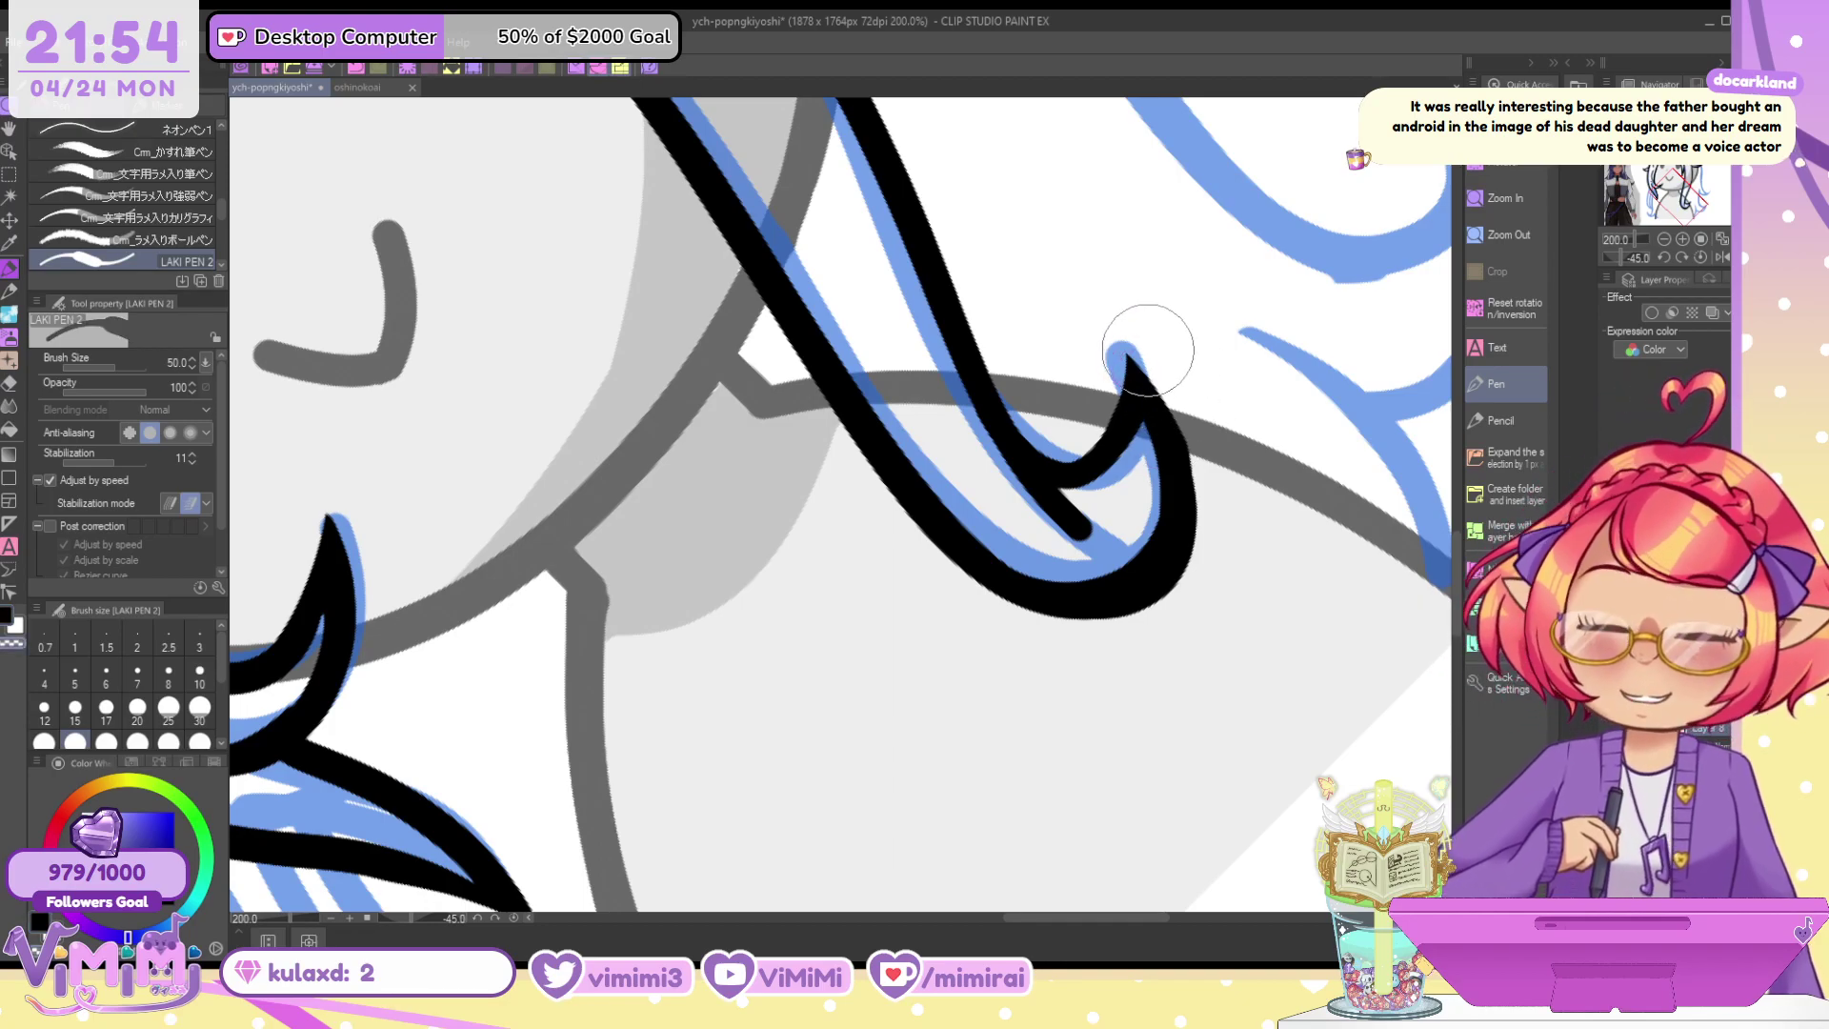
left_click_drag(1121, 359, 1164, 356)
key("c")
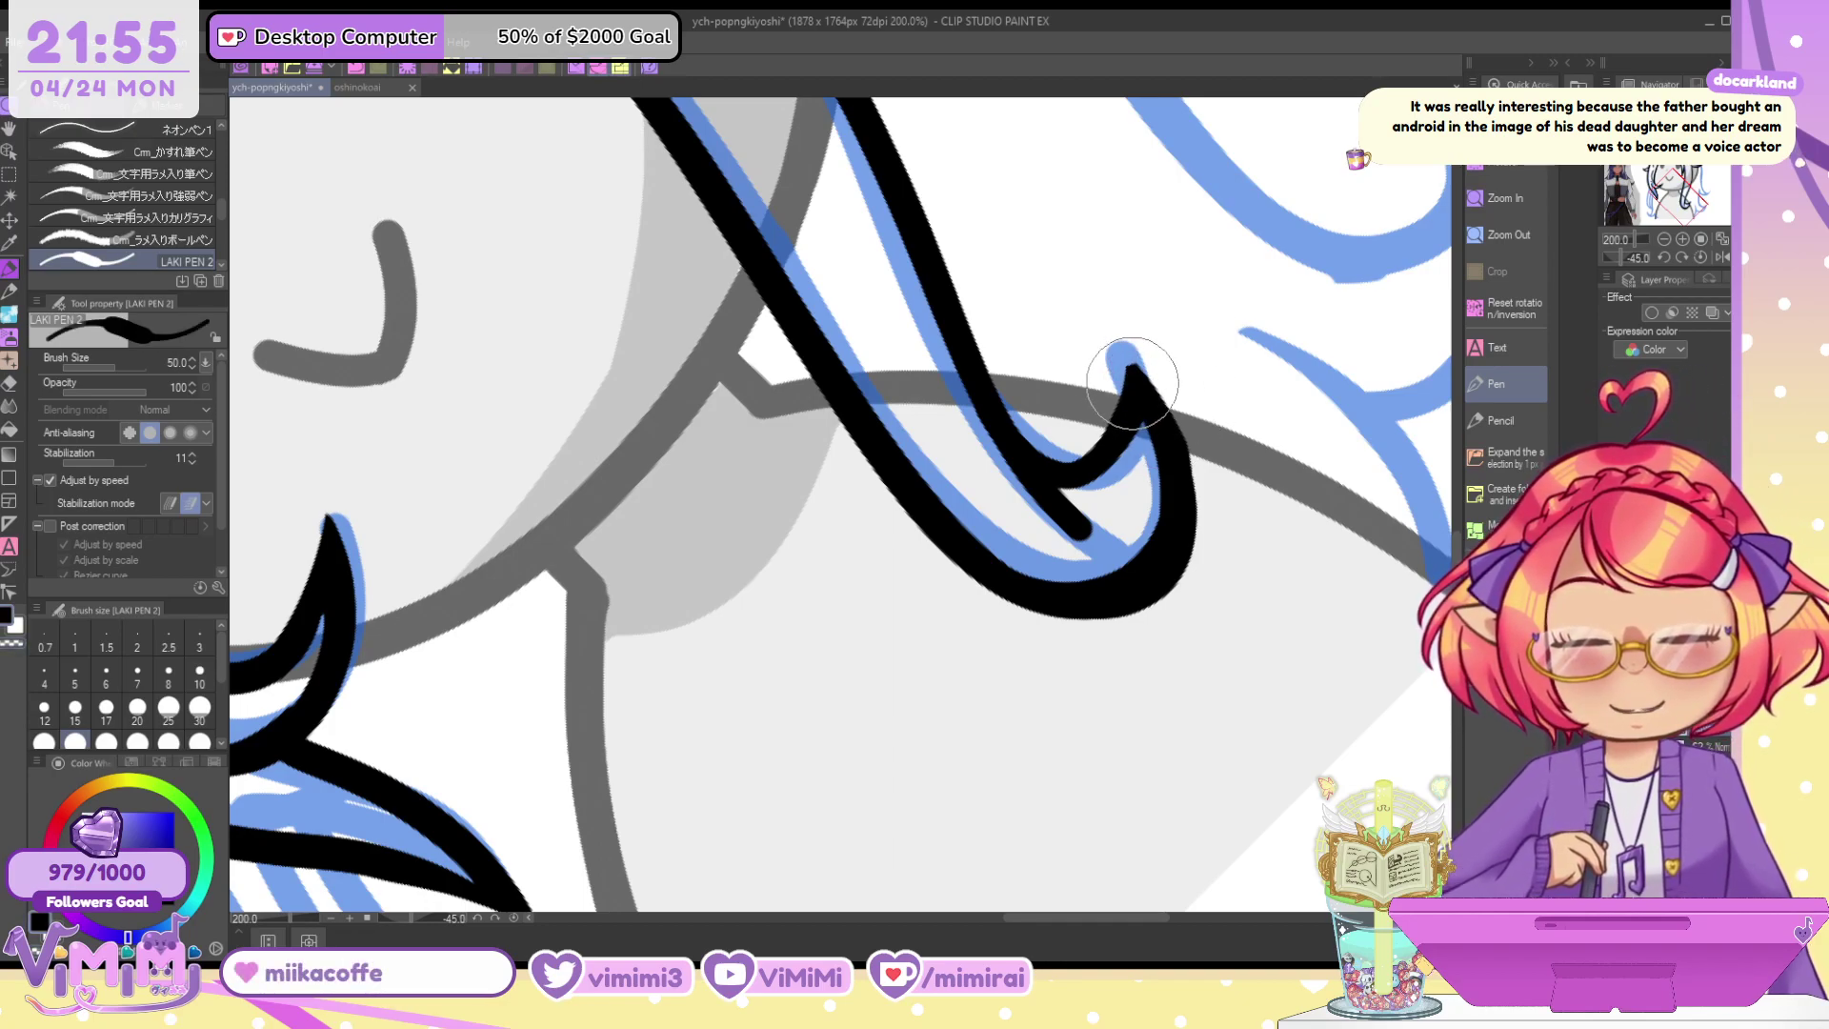
key("[")
key("[")
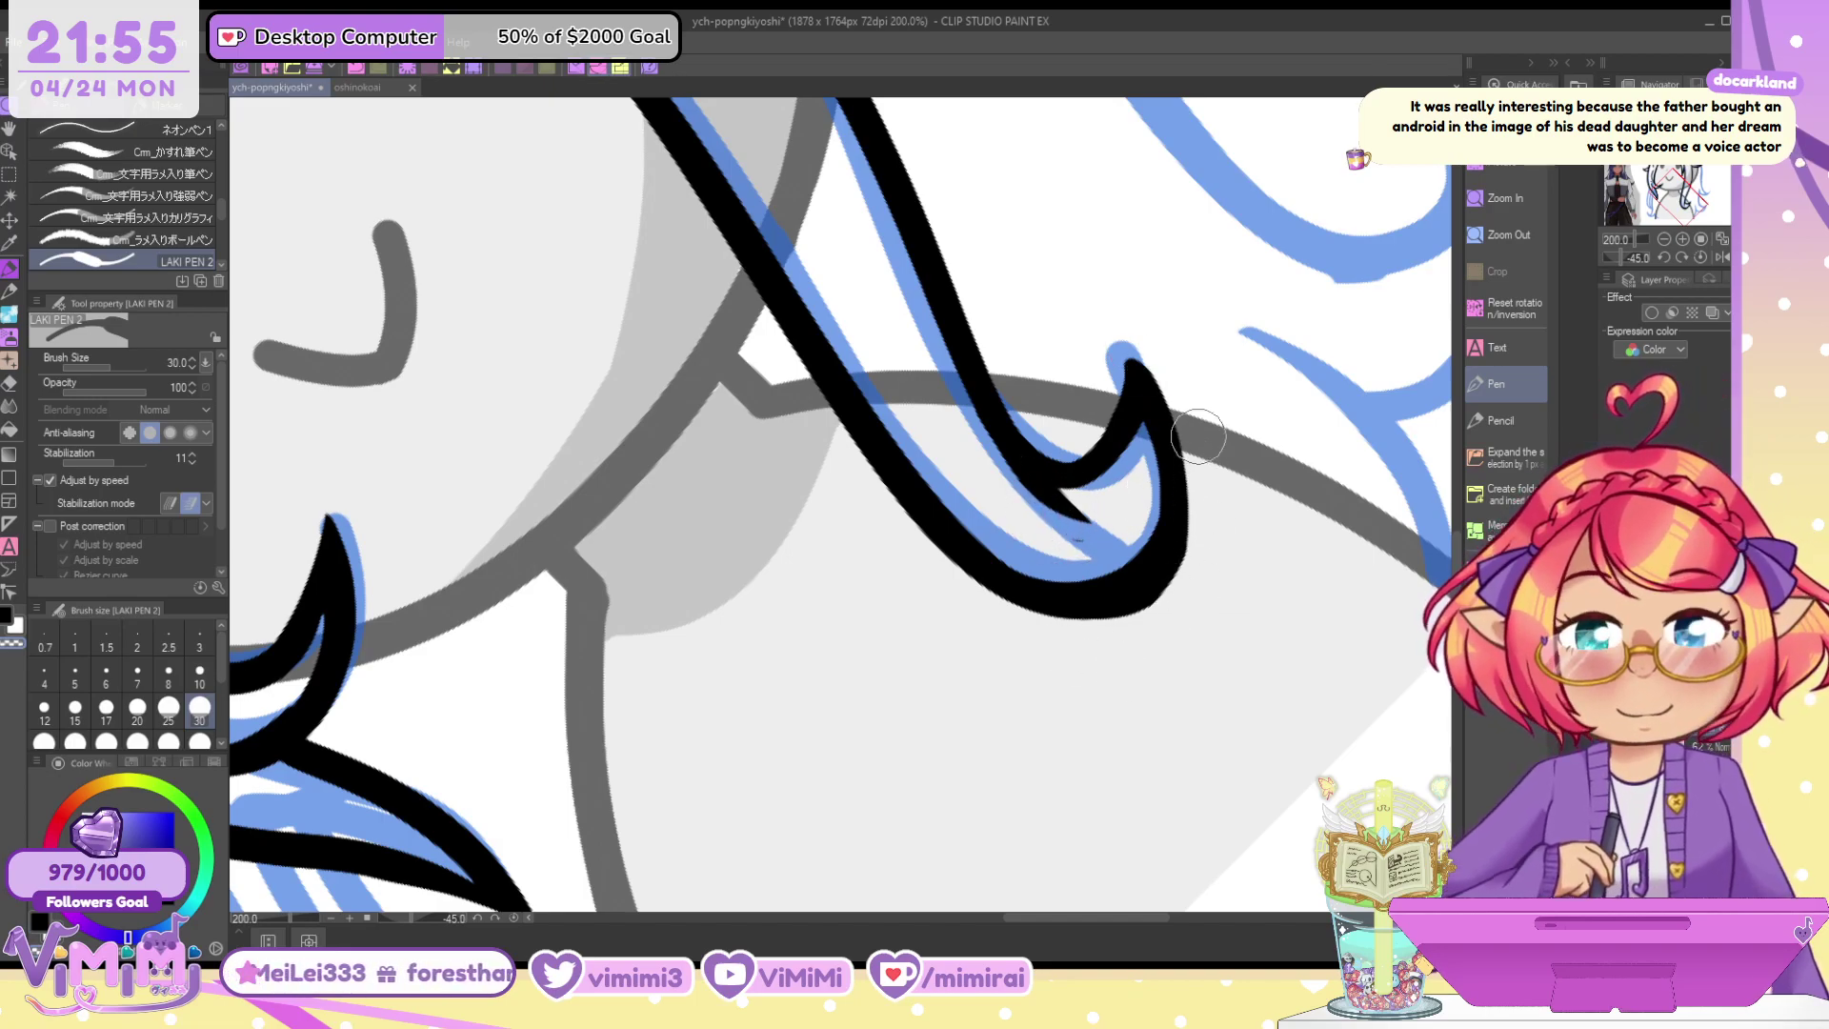
Extend the tip of the fringe strand beside the right eye into a sharper, longer point with pen size 30
left_click(1701, 261)
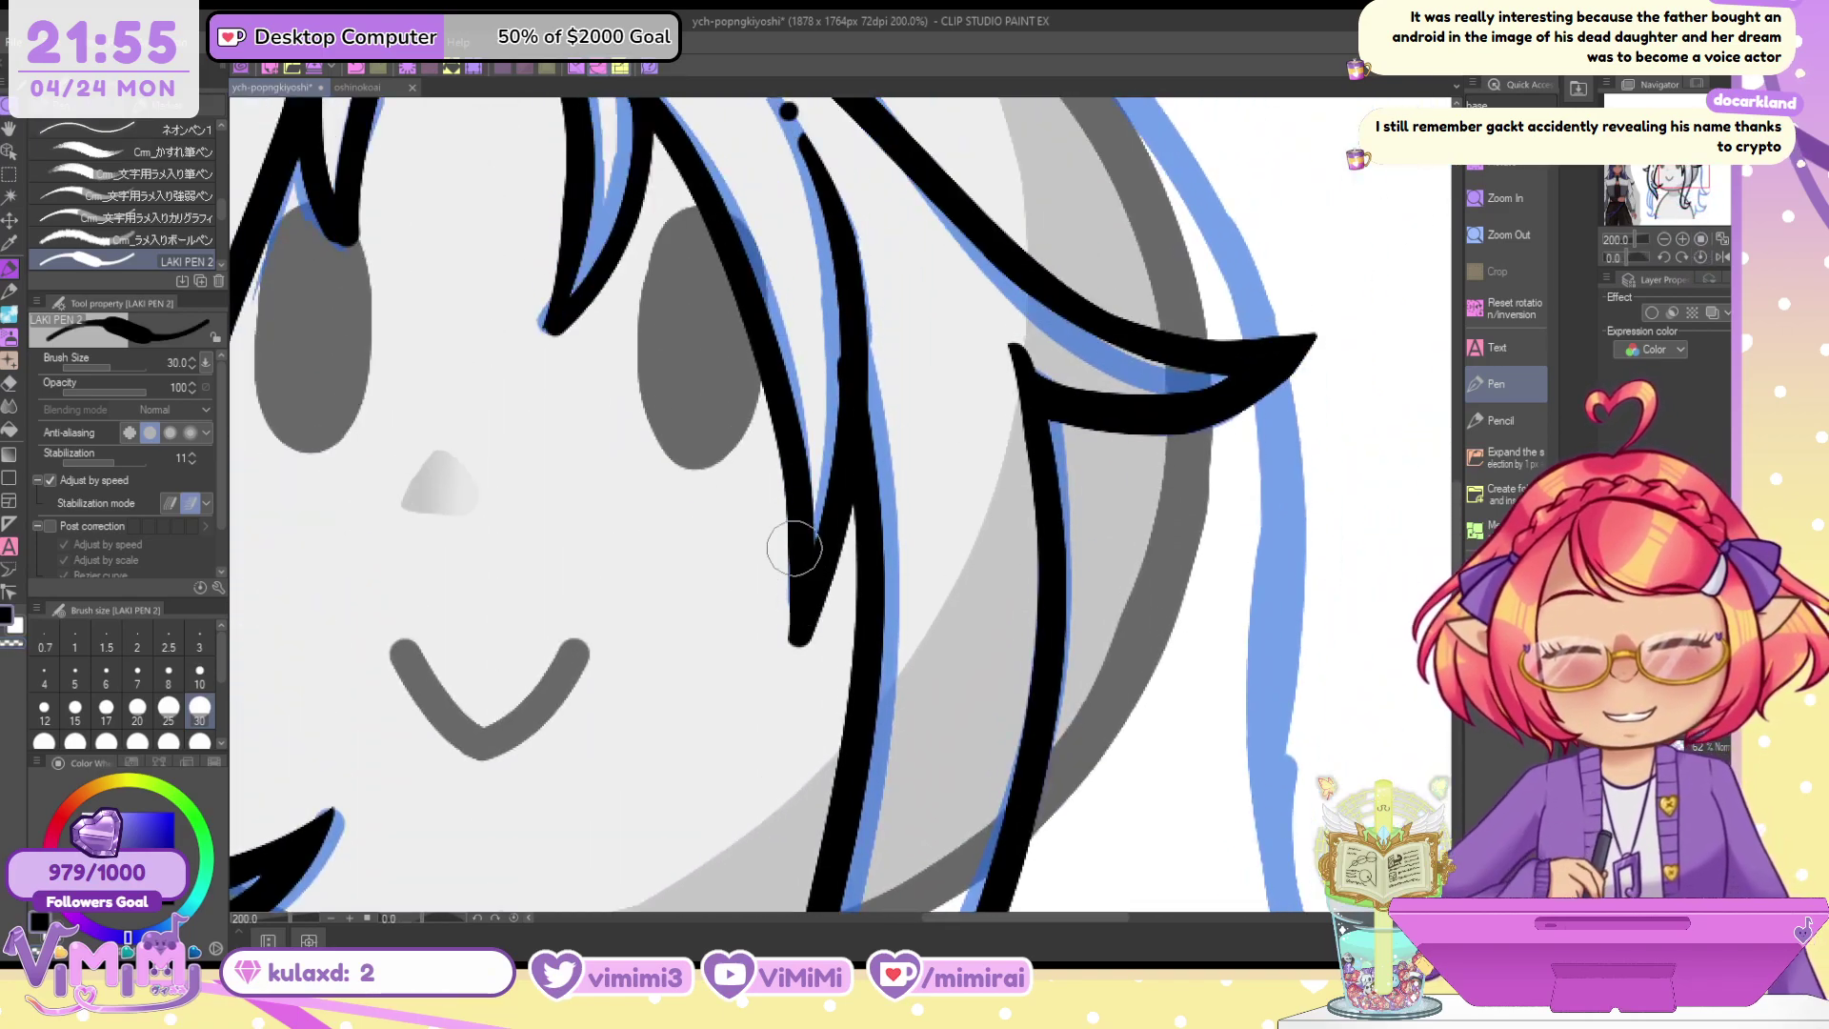
left_click_drag(794, 547, 781, 678)
key("c")
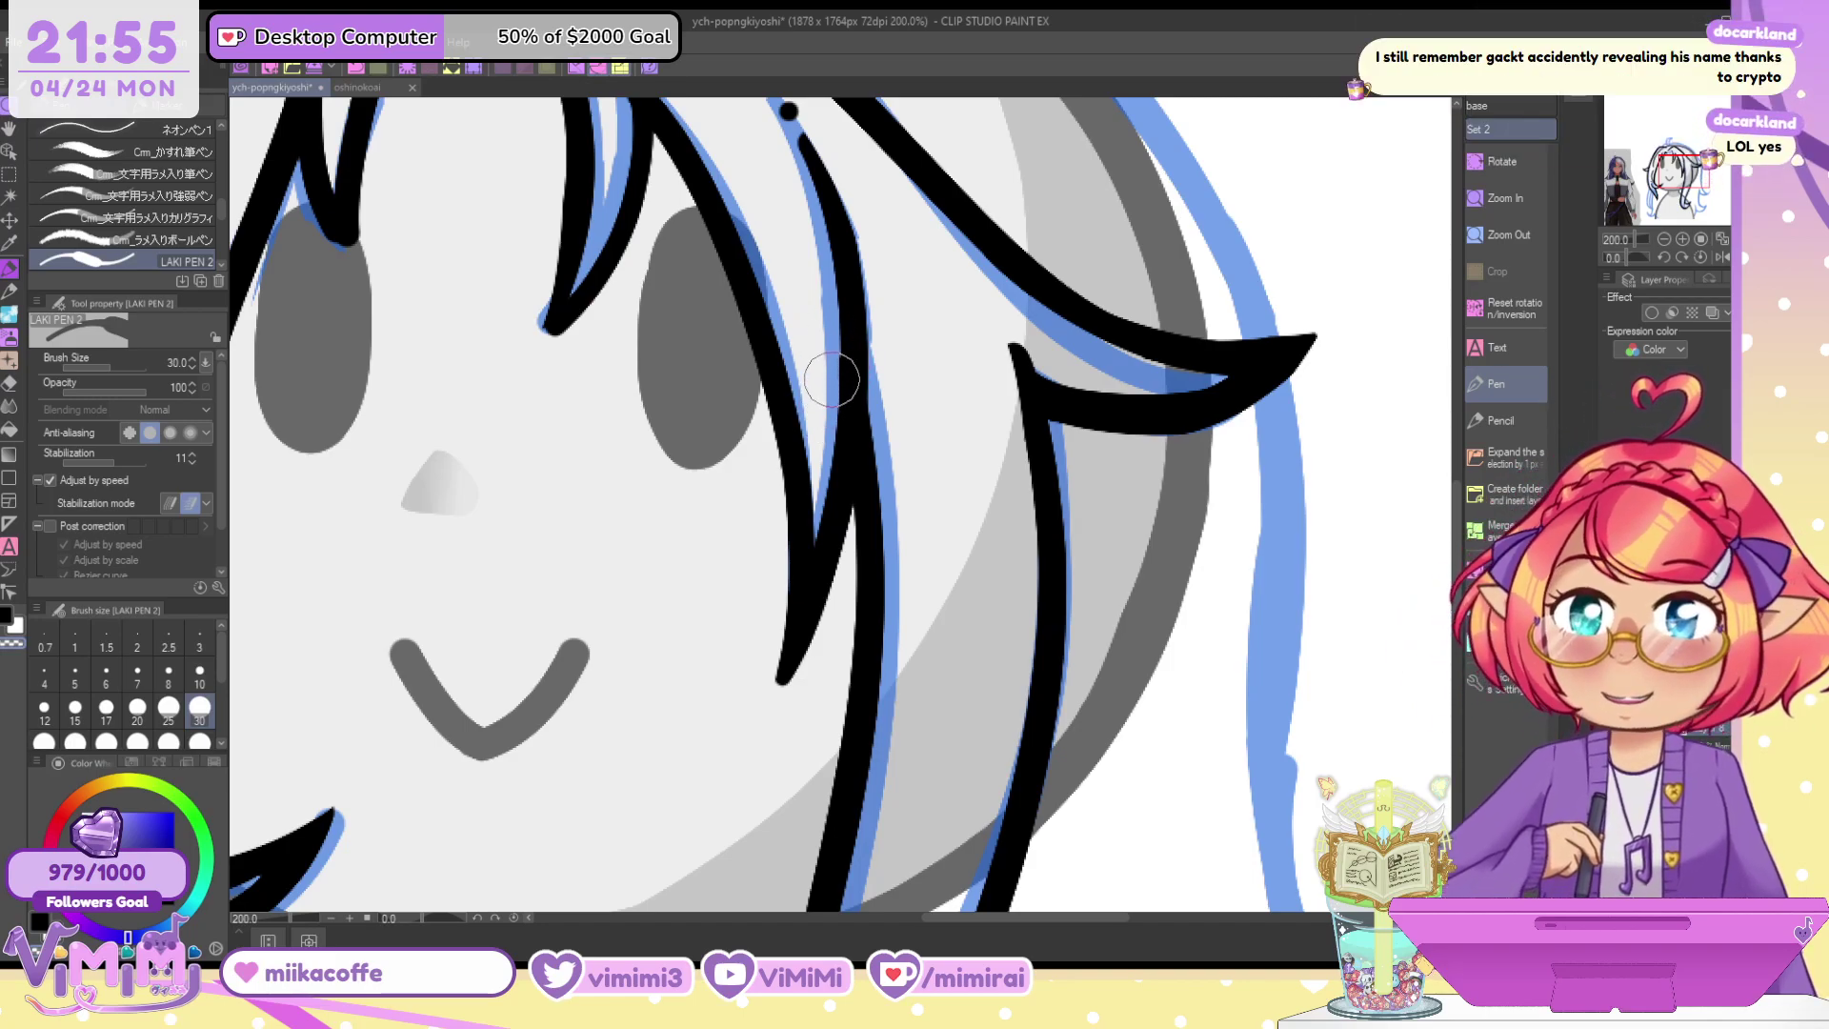
Add short hair-detail strokes along the hairline below the parting with pen size 25
scroll(834, 373, "down", 5)
scroll(606, 181, "up", 3)
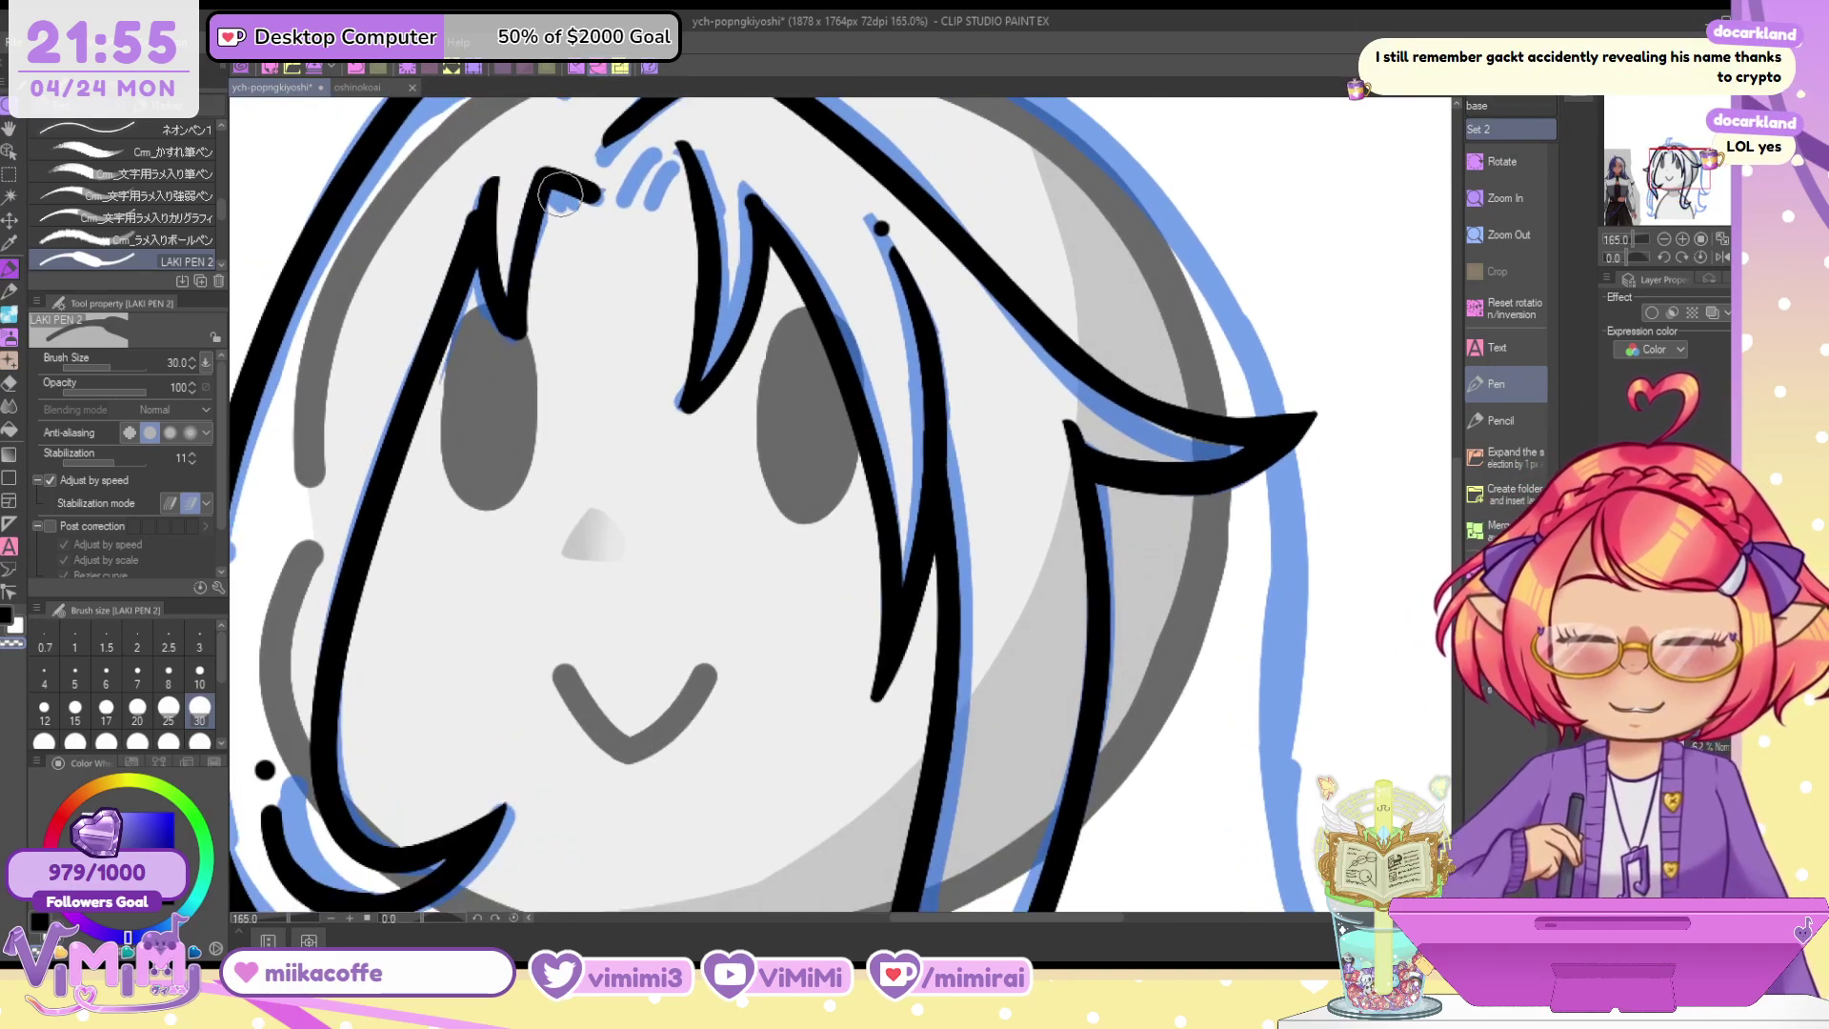
key("[")
left_click_drag(554, 191, 562, 209)
left_click_drag(570, 192, 577, 208)
mouse_move(660, 153)
left_mouse_down()
mouse_move(633, 196)
mouse_move(655, 201)
left_mouse_up()
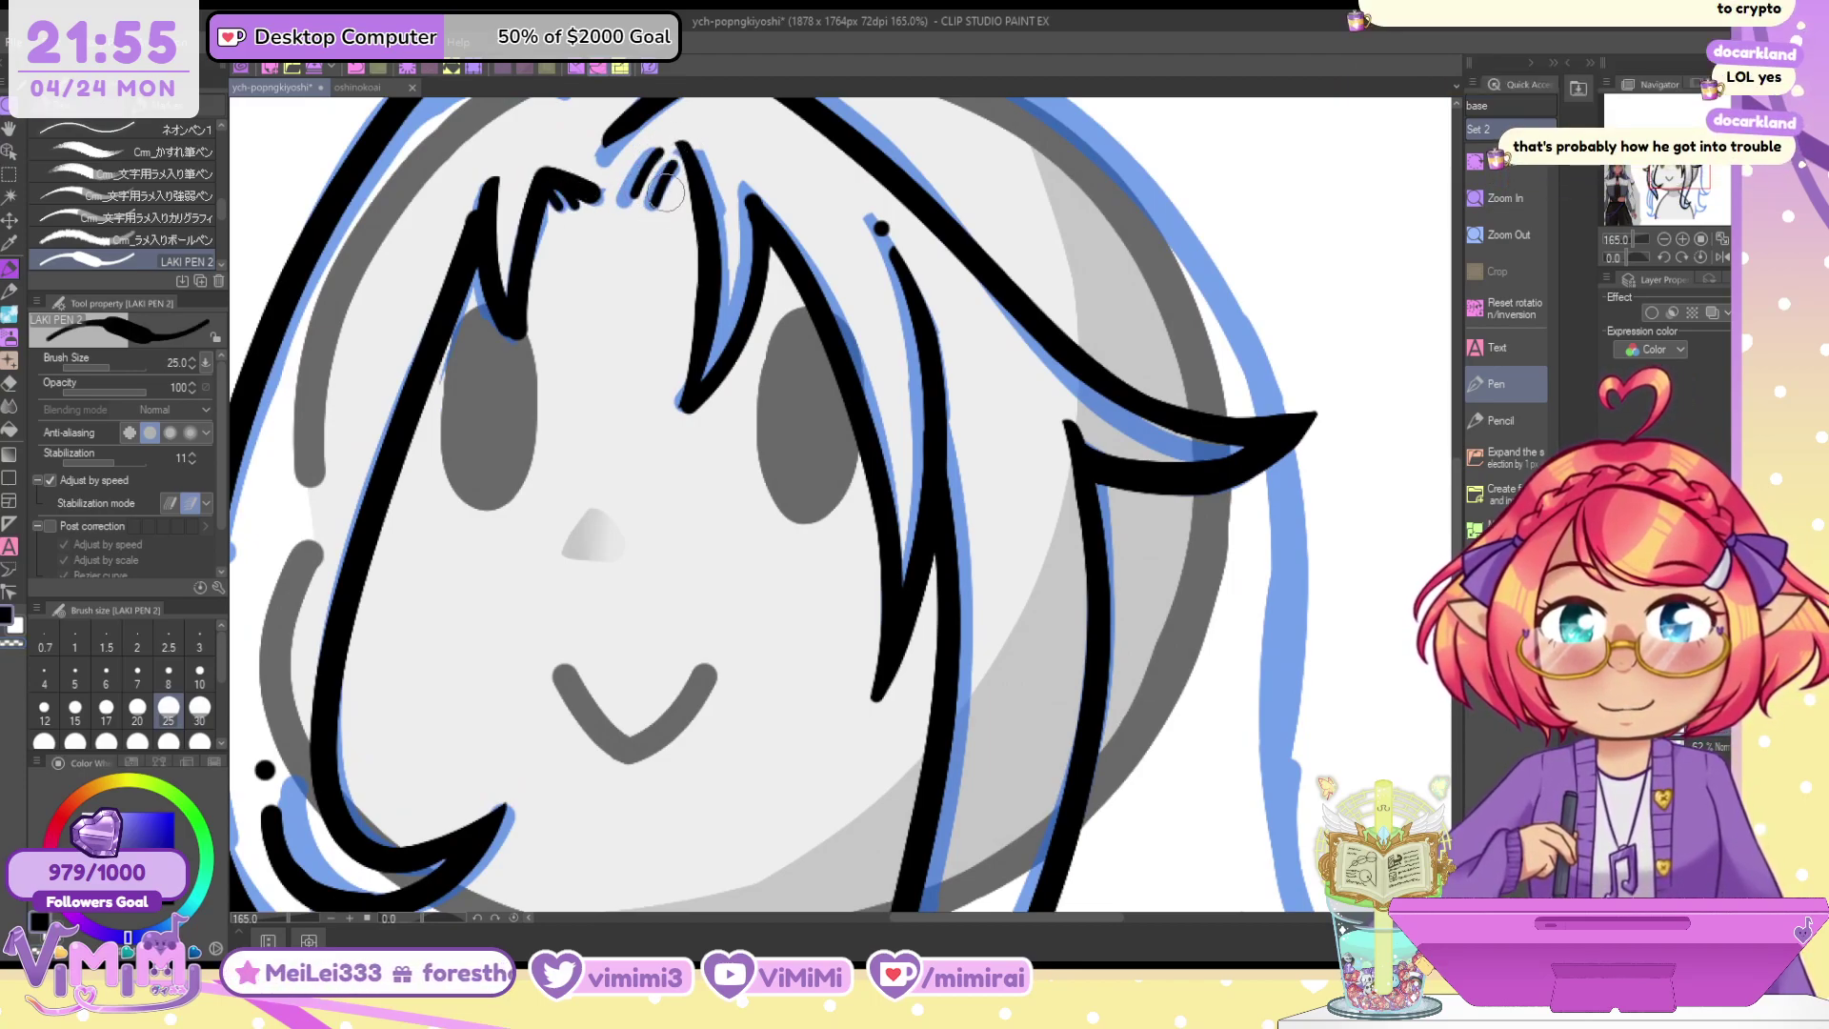
scroll(667, 195, "down", 3)
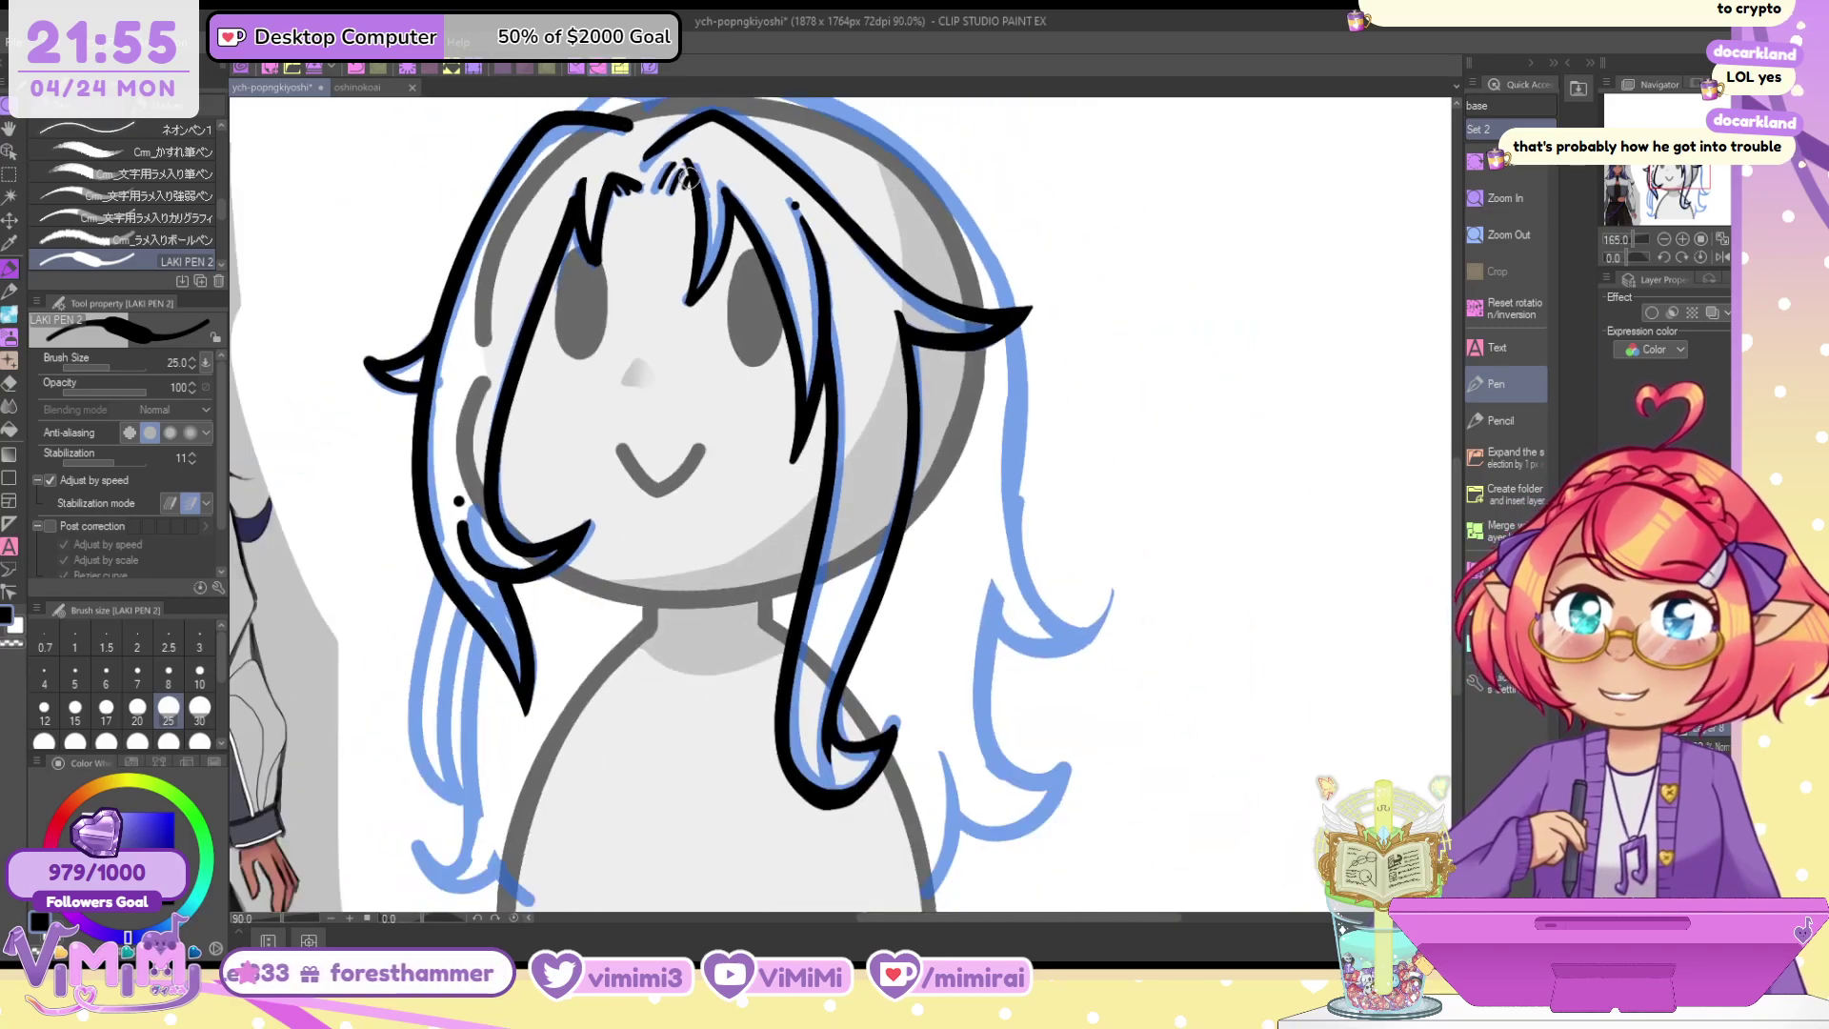
Ink the inner edge of the lower left lock down to its curled end, adding the short trailing strand at the shoulder with pen size 40
scroll(482, 589, "up", 3)
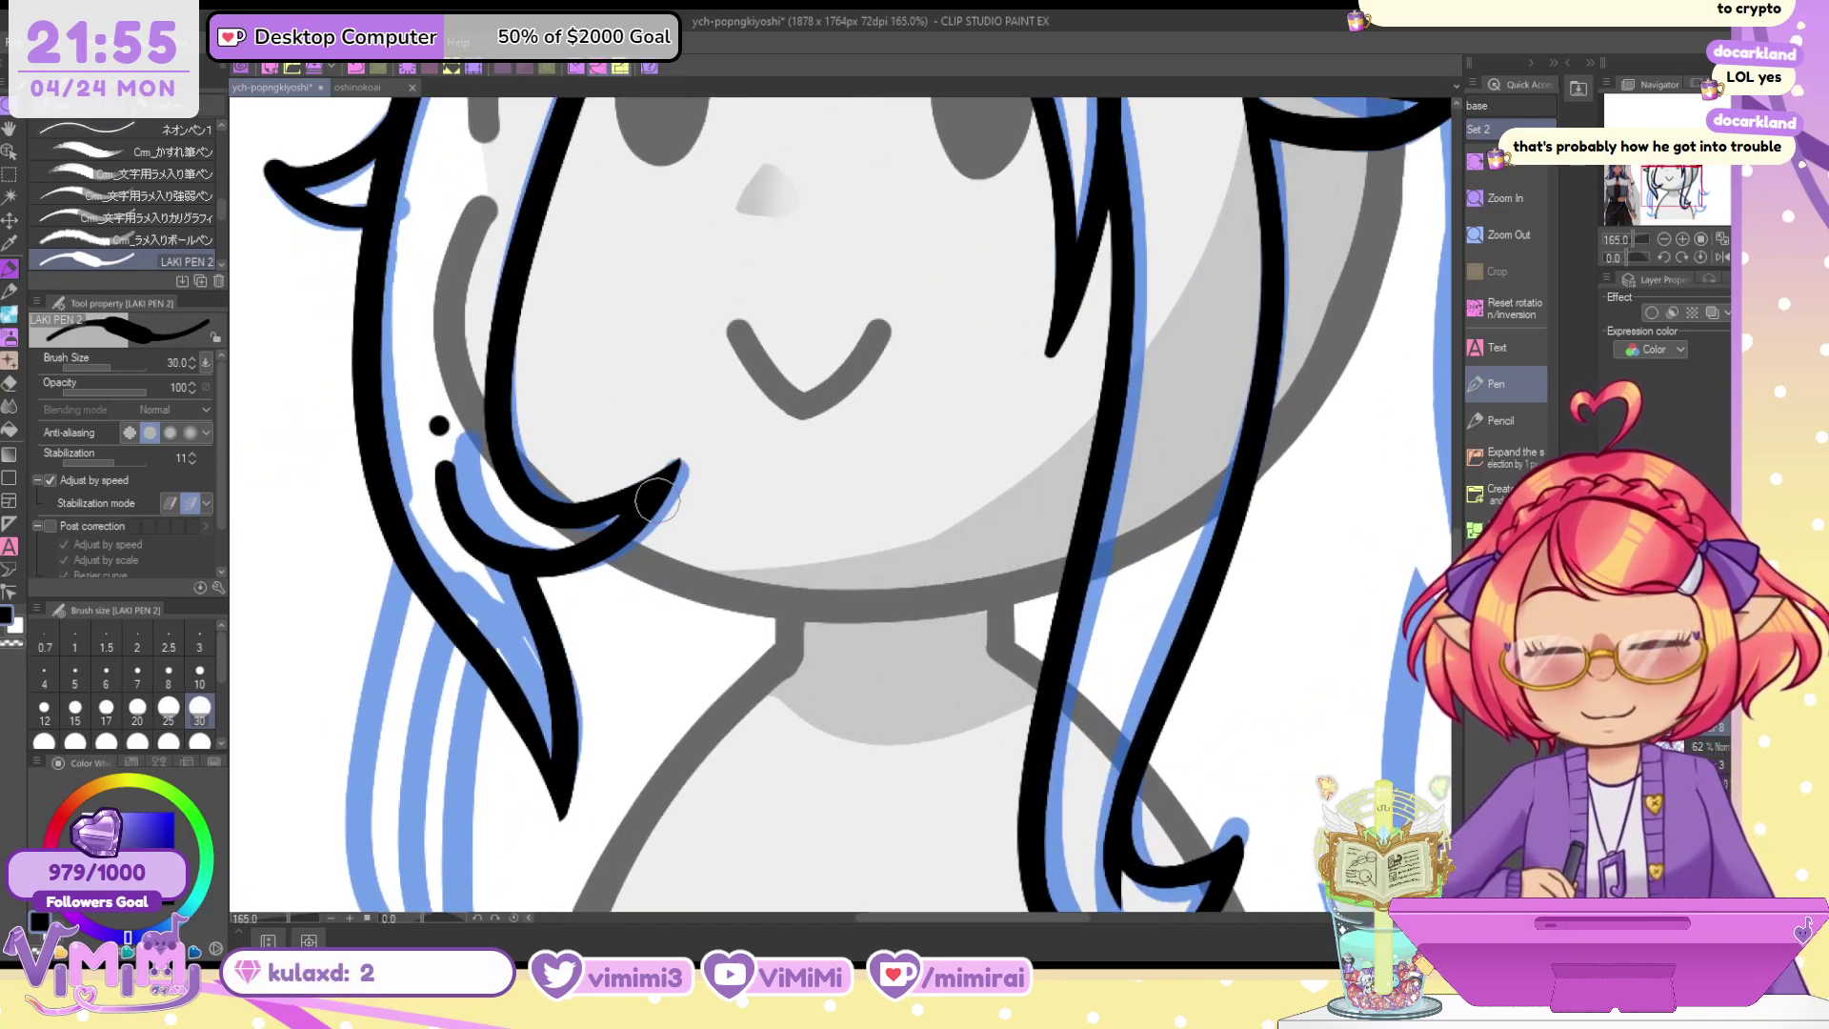
left_click_drag(944, 613, 1127, 206)
mouse_move(647, 262)
left_mouse_down()
mouse_move(560, 669)
mouse_move(581, 629)
left_mouse_up()
key("ctrl+z")
mouse_move(649, 264)
left_mouse_down()
mouse_move(619, 591)
mouse_move(674, 667)
left_mouse_up()
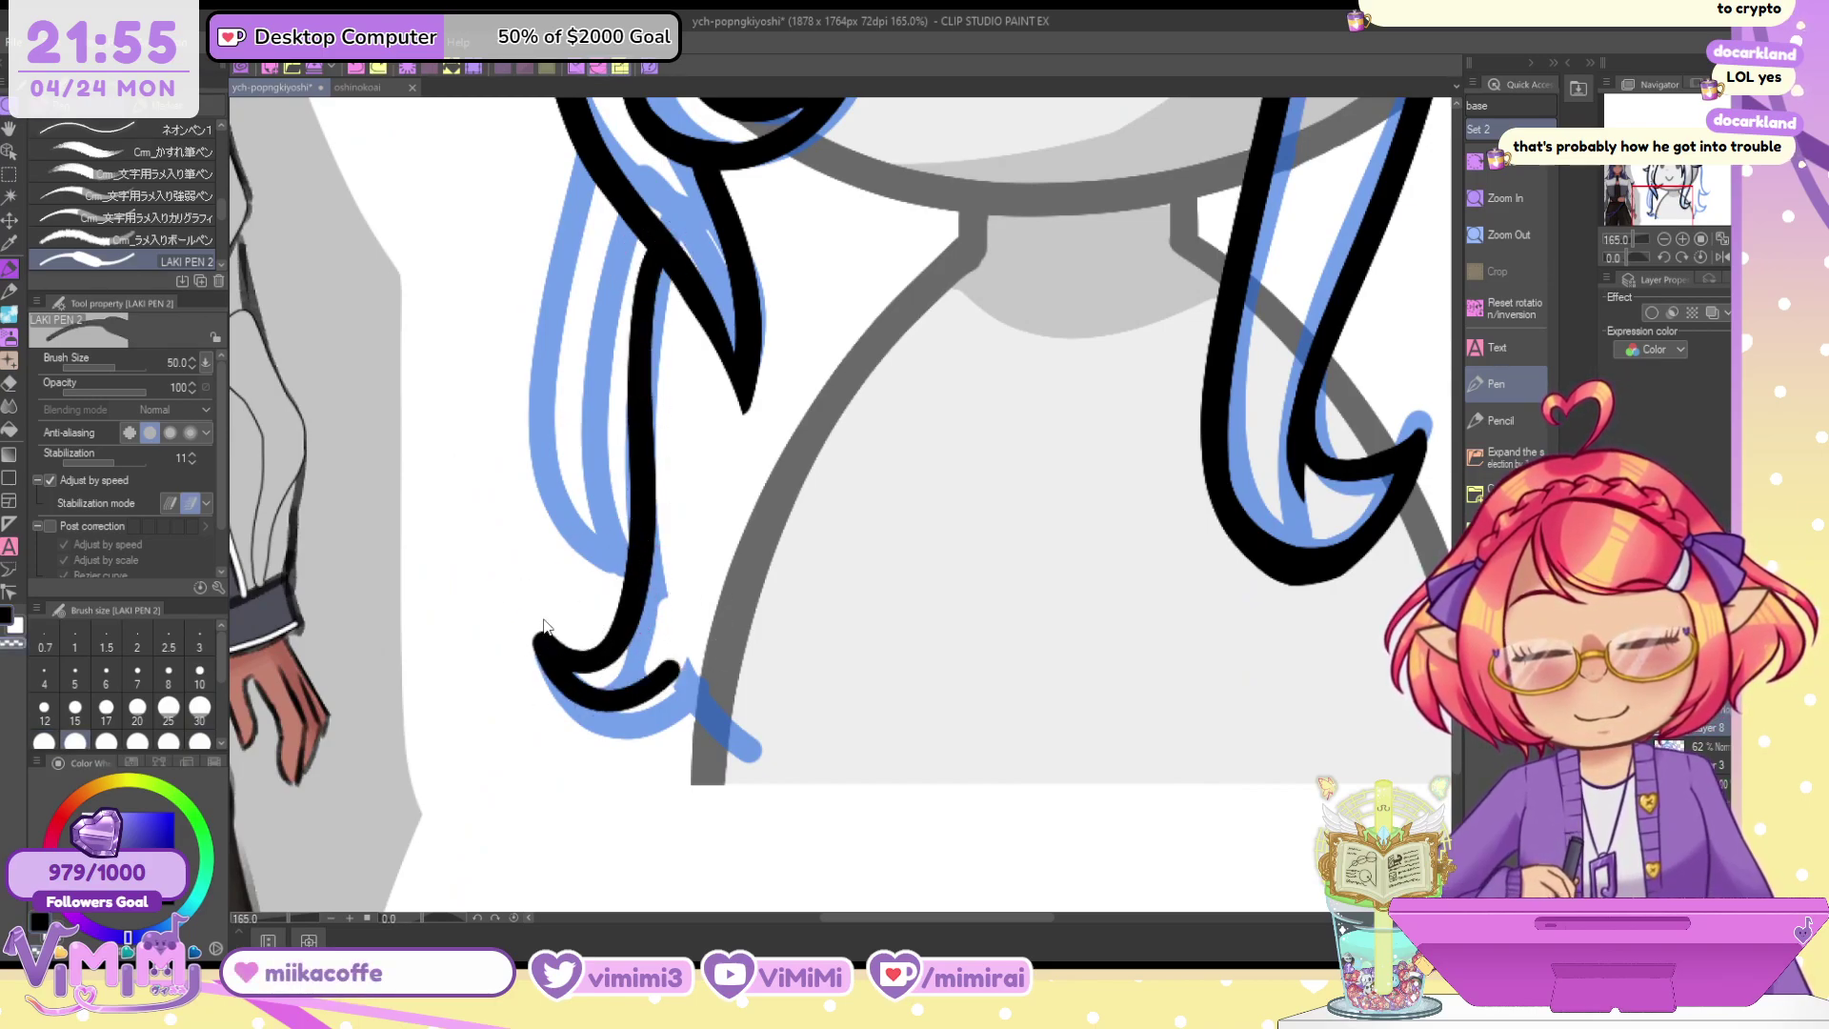
left_click_drag(675, 660, 734, 758)
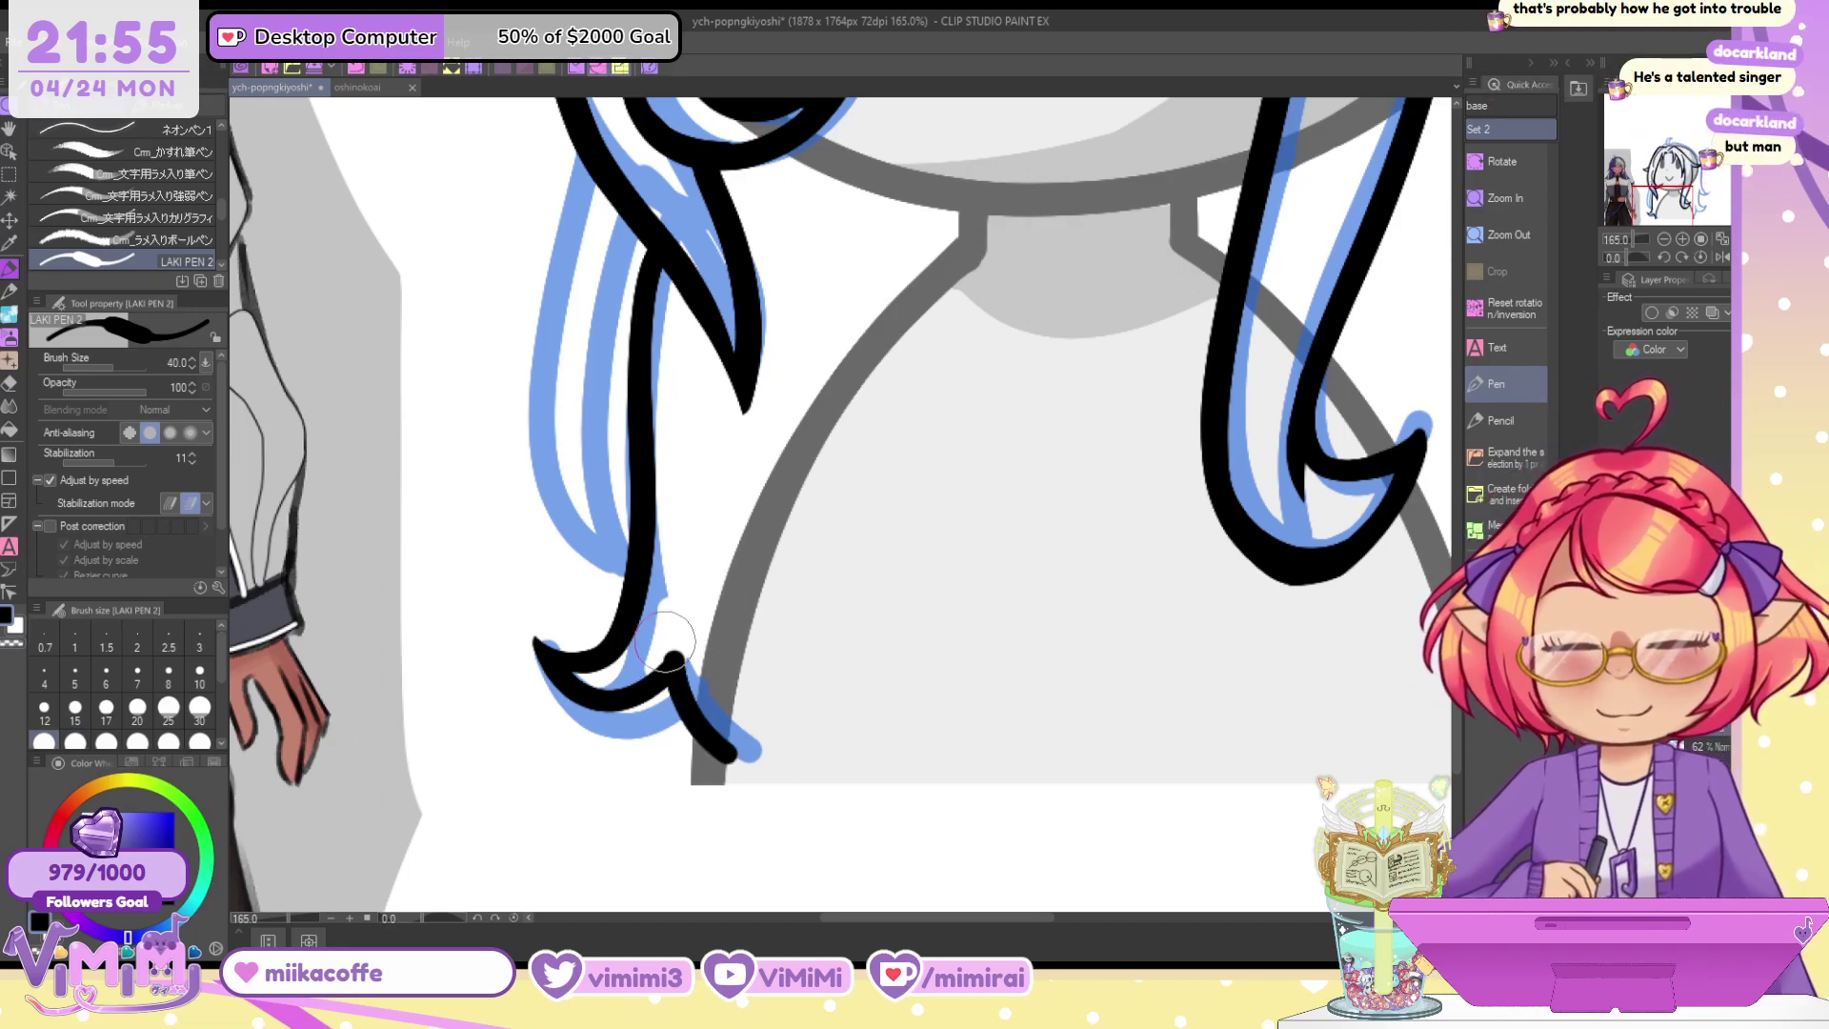
left_click_drag(671, 614, 674, 671)
Ink the two curved strands along the outer side of the lower left lock, joining them above its curl
left_click_drag(630, 221, 624, 522)
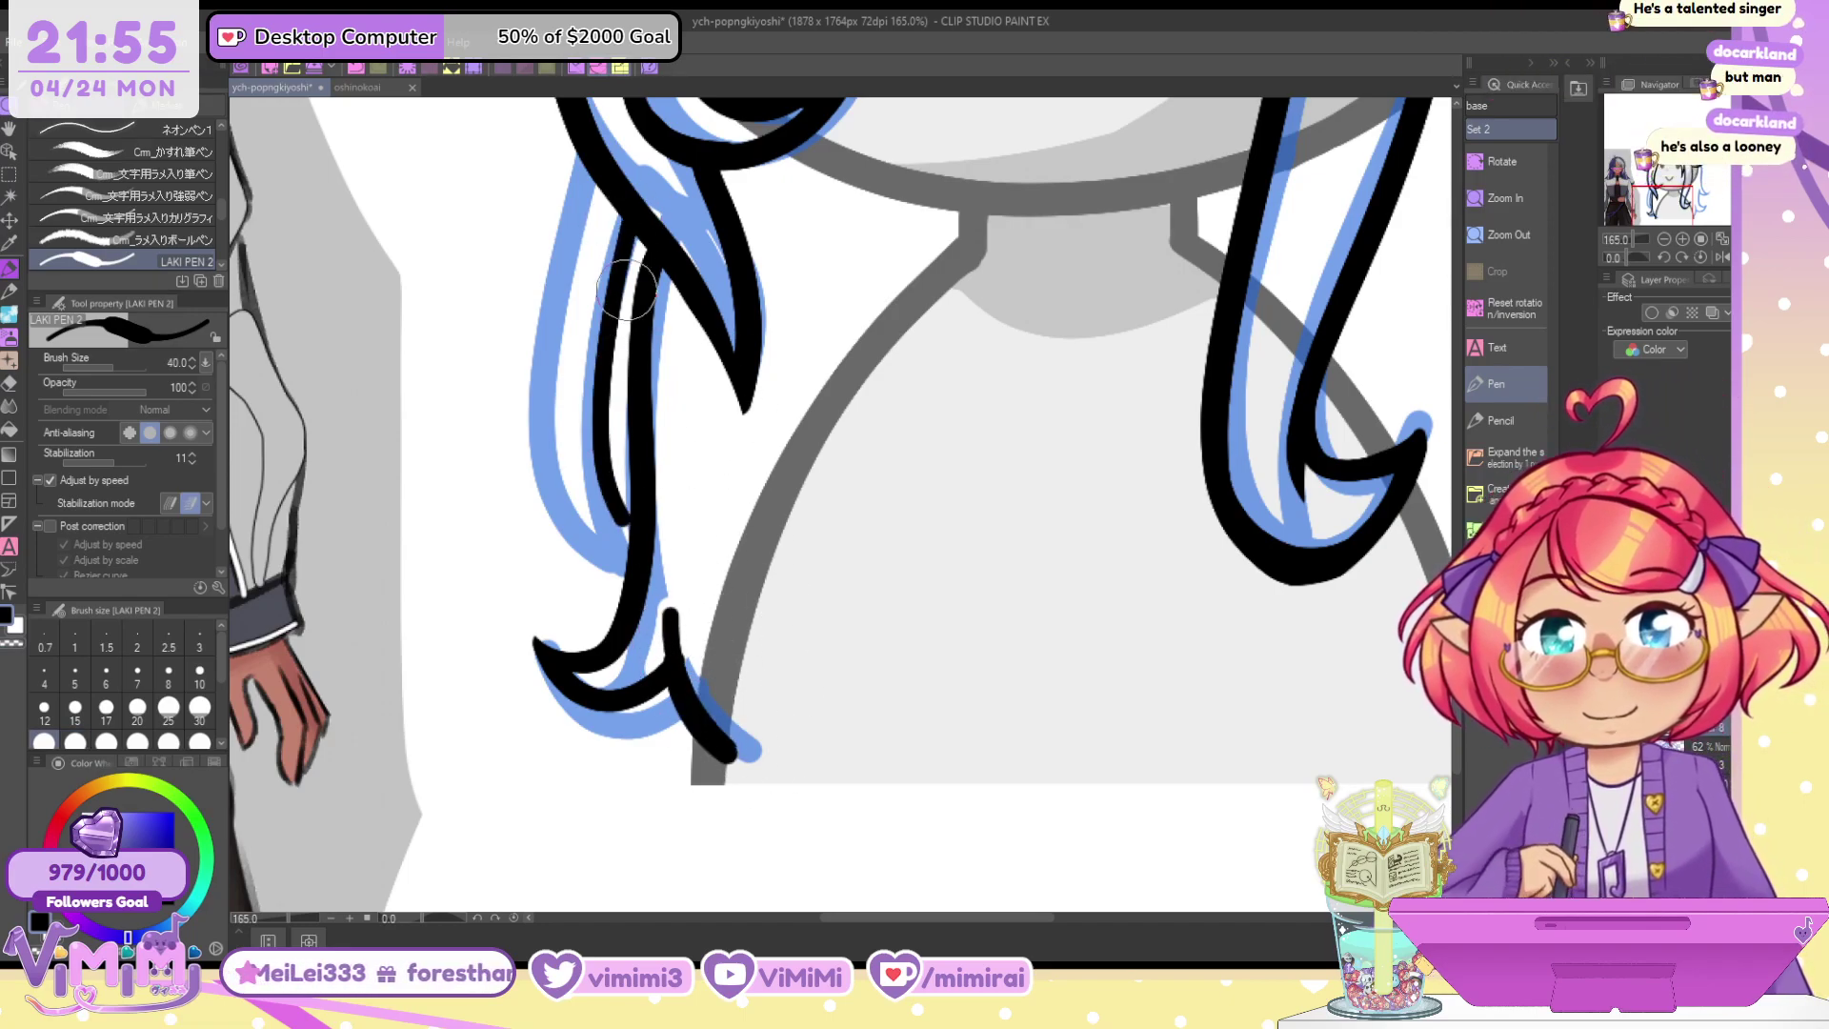
key("ctrl+z")
left_click_drag(640, 219, 624, 543)
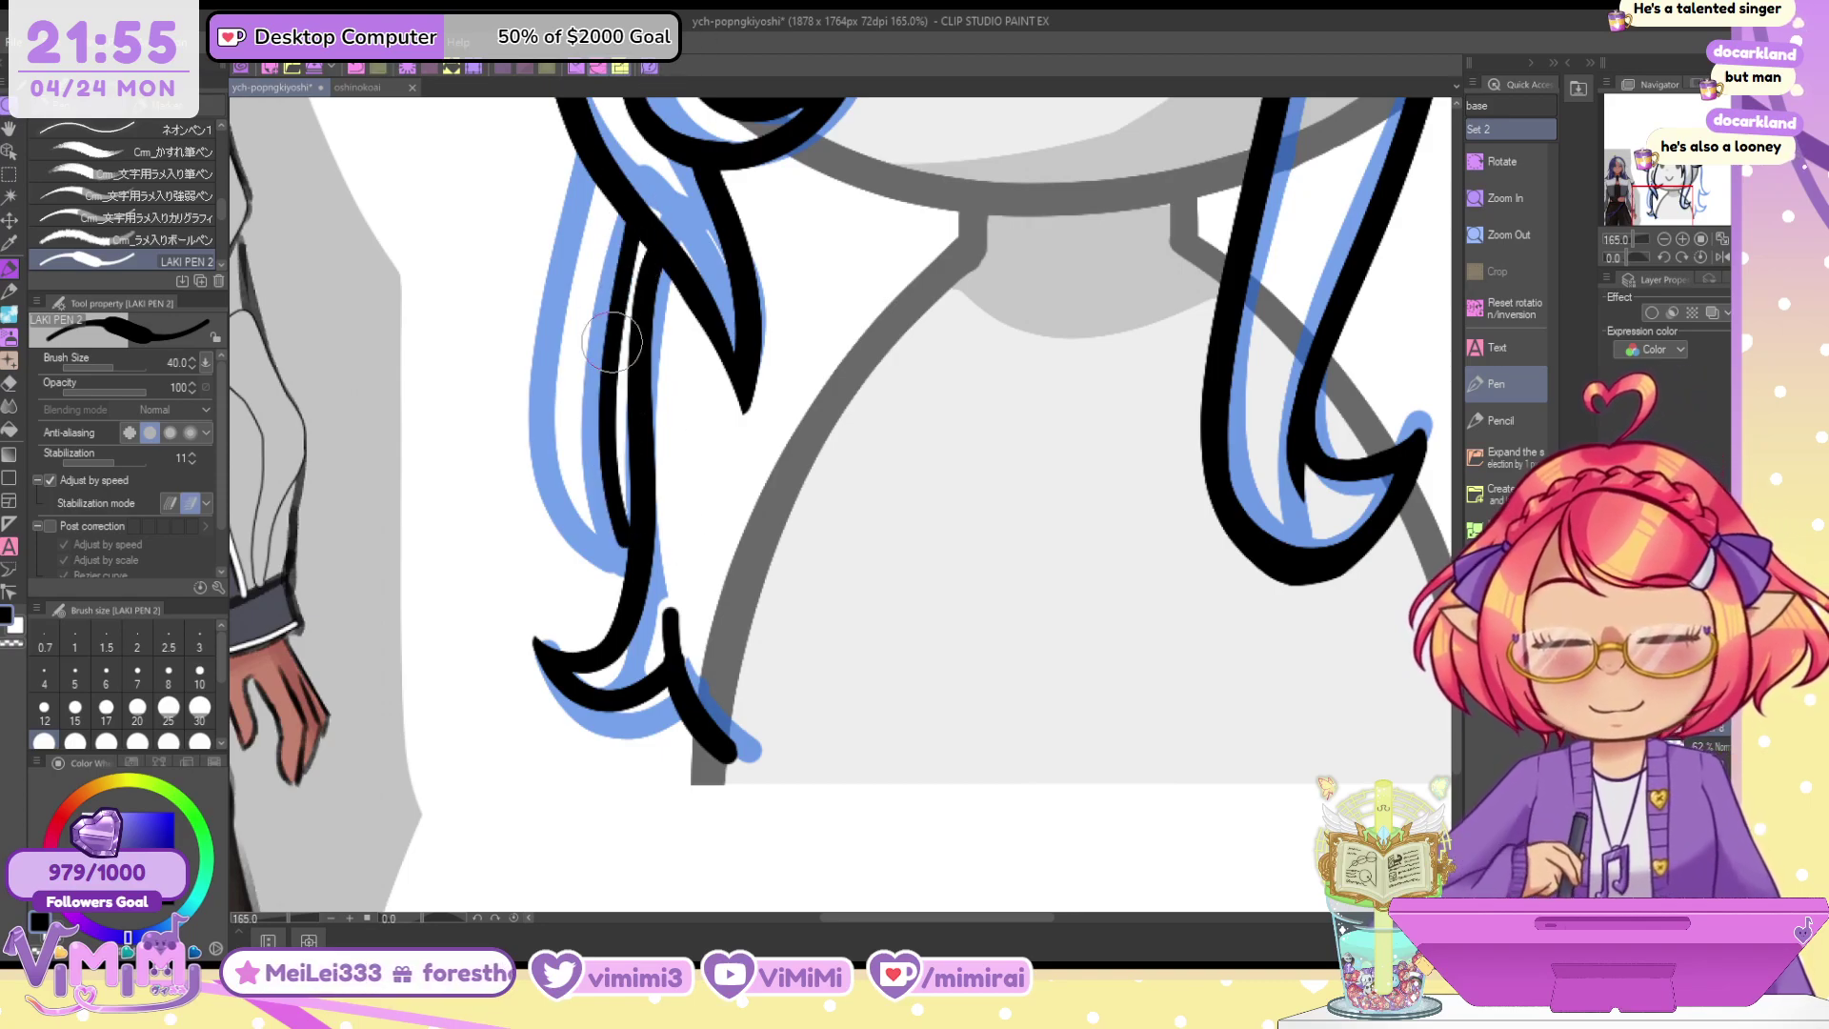
key("ctrl+z")
left_click_drag(636, 225, 622, 529)
left_click_drag(586, 167, 624, 562)
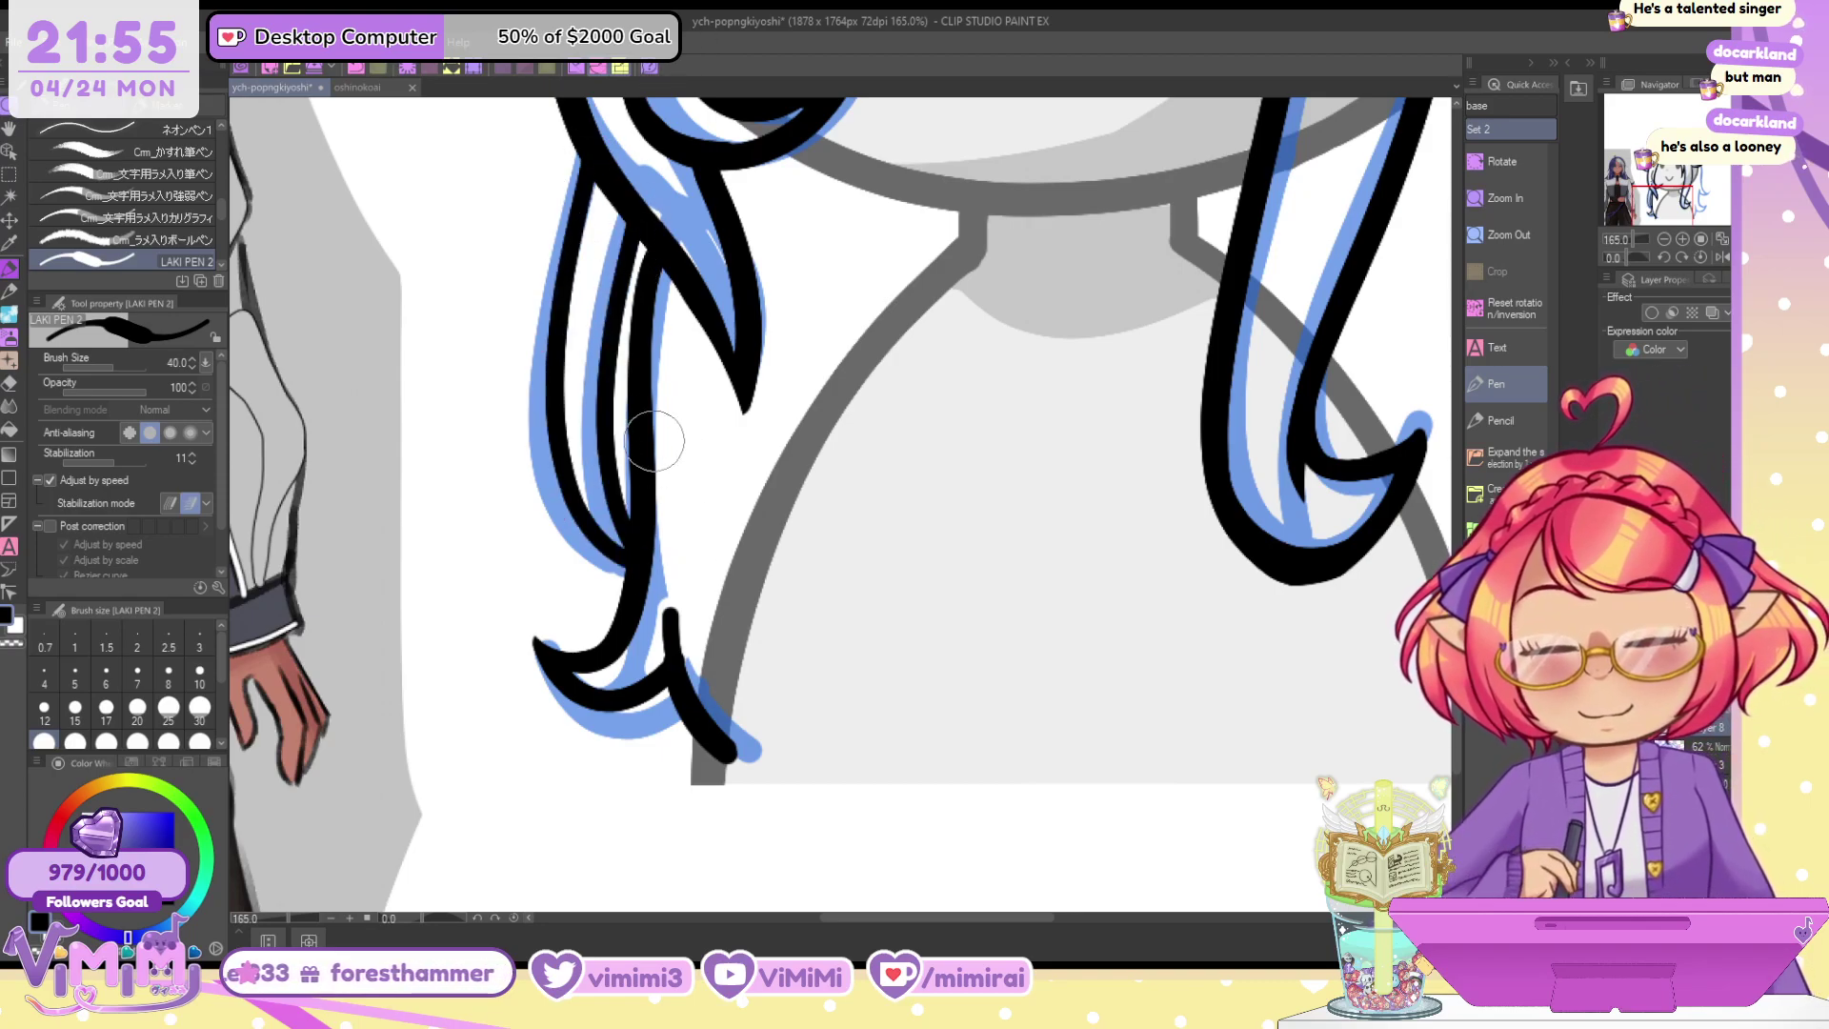
key("ctrl+z")
left_click_drag(572, 157, 624, 572)
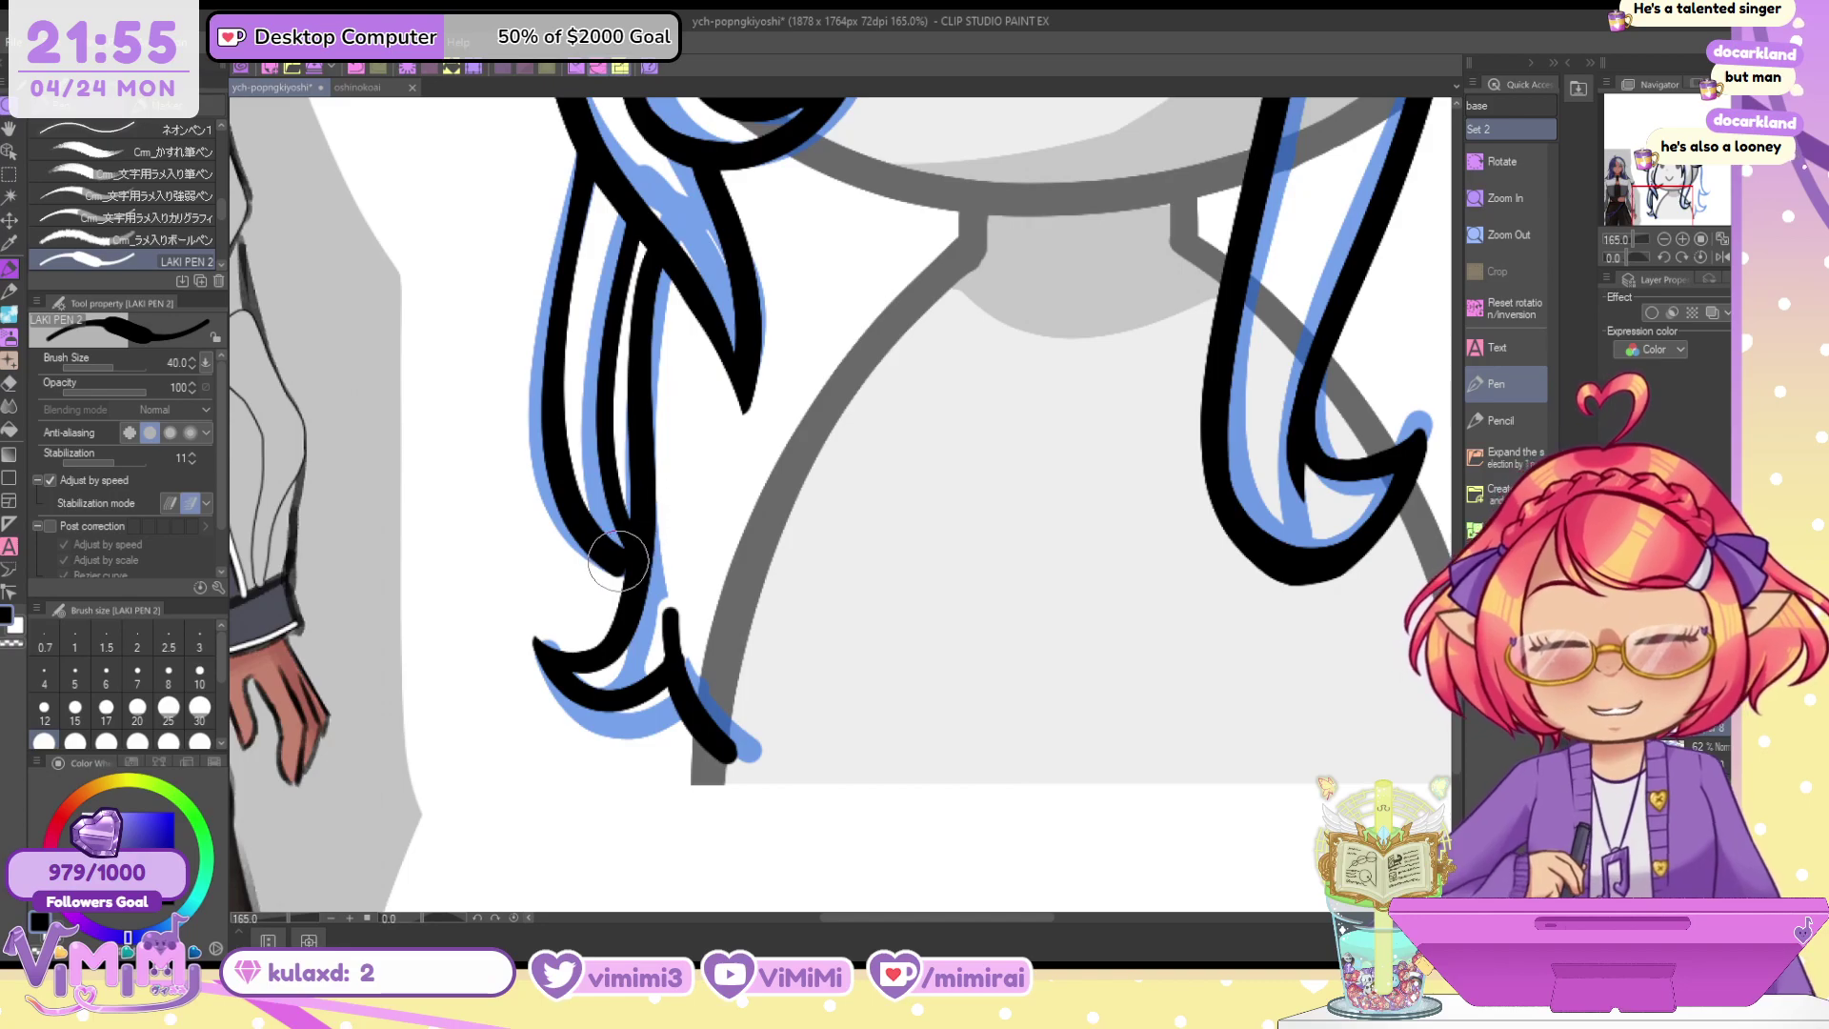
Ink the back-hair edge behind the parting and the curved ahoge on the crown, then clean up the ahoge's base
left_click_drag(1674, 198, 1682, 159)
mouse_move(541, 281)
left_mouse_down()
mouse_move(496, 267)
mouse_move(410, 295)
left_mouse_up()
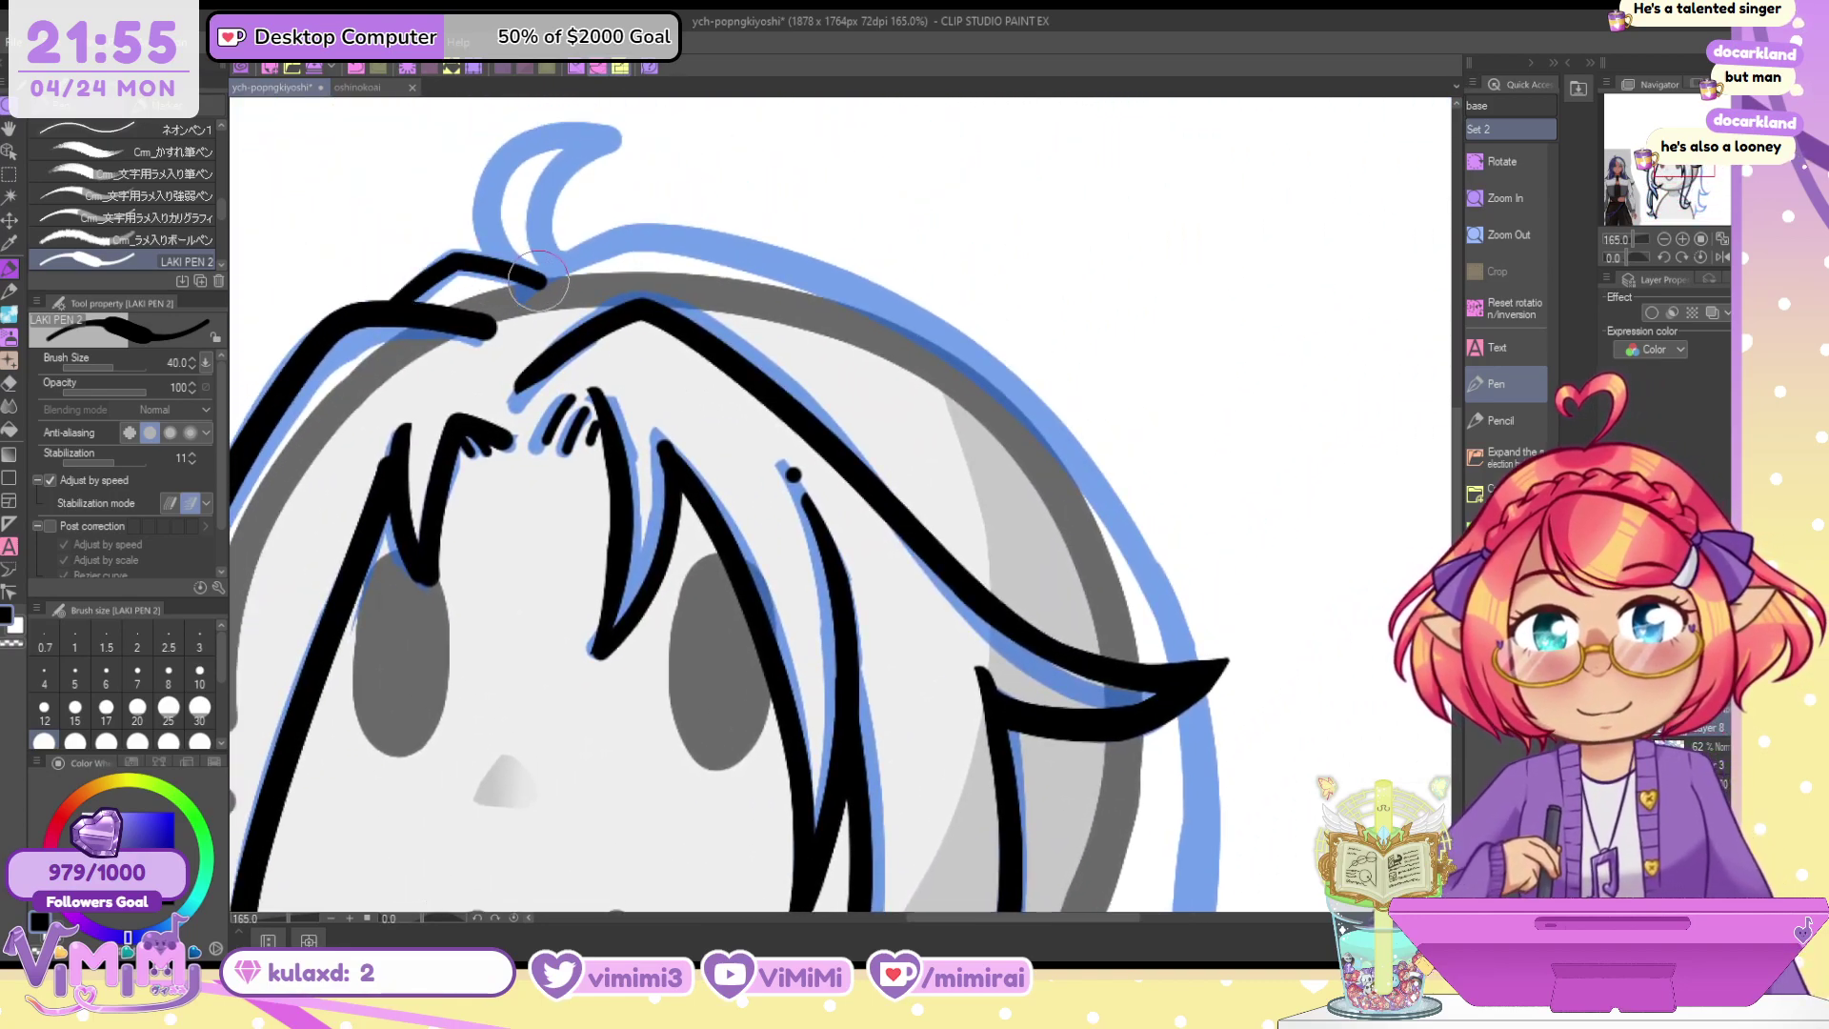
mouse_move(552, 183)
left_mouse_down()
mouse_move(500, 256)
mouse_move(602, 150)
mouse_move(500, 255)
mouse_move(688, 232)
left_mouse_up()
key("ctrl+z")
key("ctrl+z")
left_click_drag(541, 290, 712, 250)
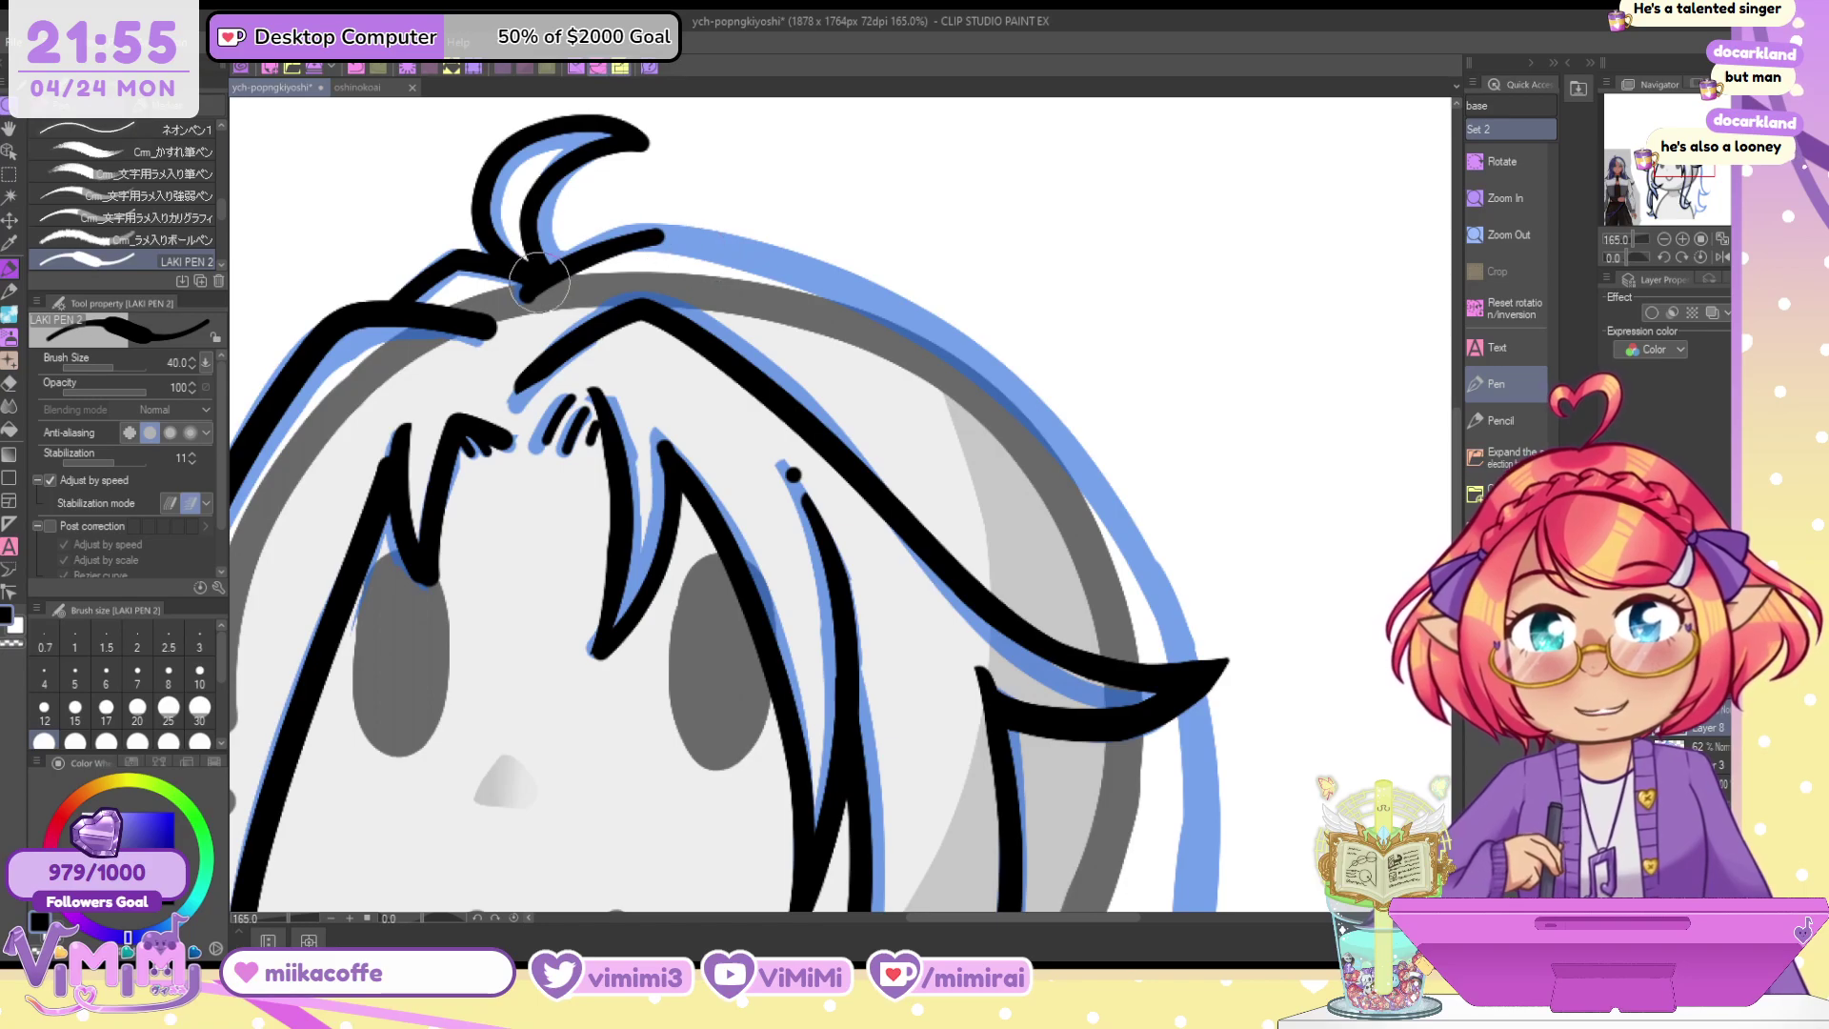
key("c")
left_click_drag(532, 305, 564, 293)
key("c")
Ink the outer contour of the crown from the ahoge's base to the flick of the right bang, rotating the canvas to follow the curve
mouse_move(660, 234)
left_mouse_down()
mouse_move(913, 334)
mouse_move(1047, 431)
left_mouse_up()
key("minus")
key("minus")
key("minus")
key("minus")
key("minus")
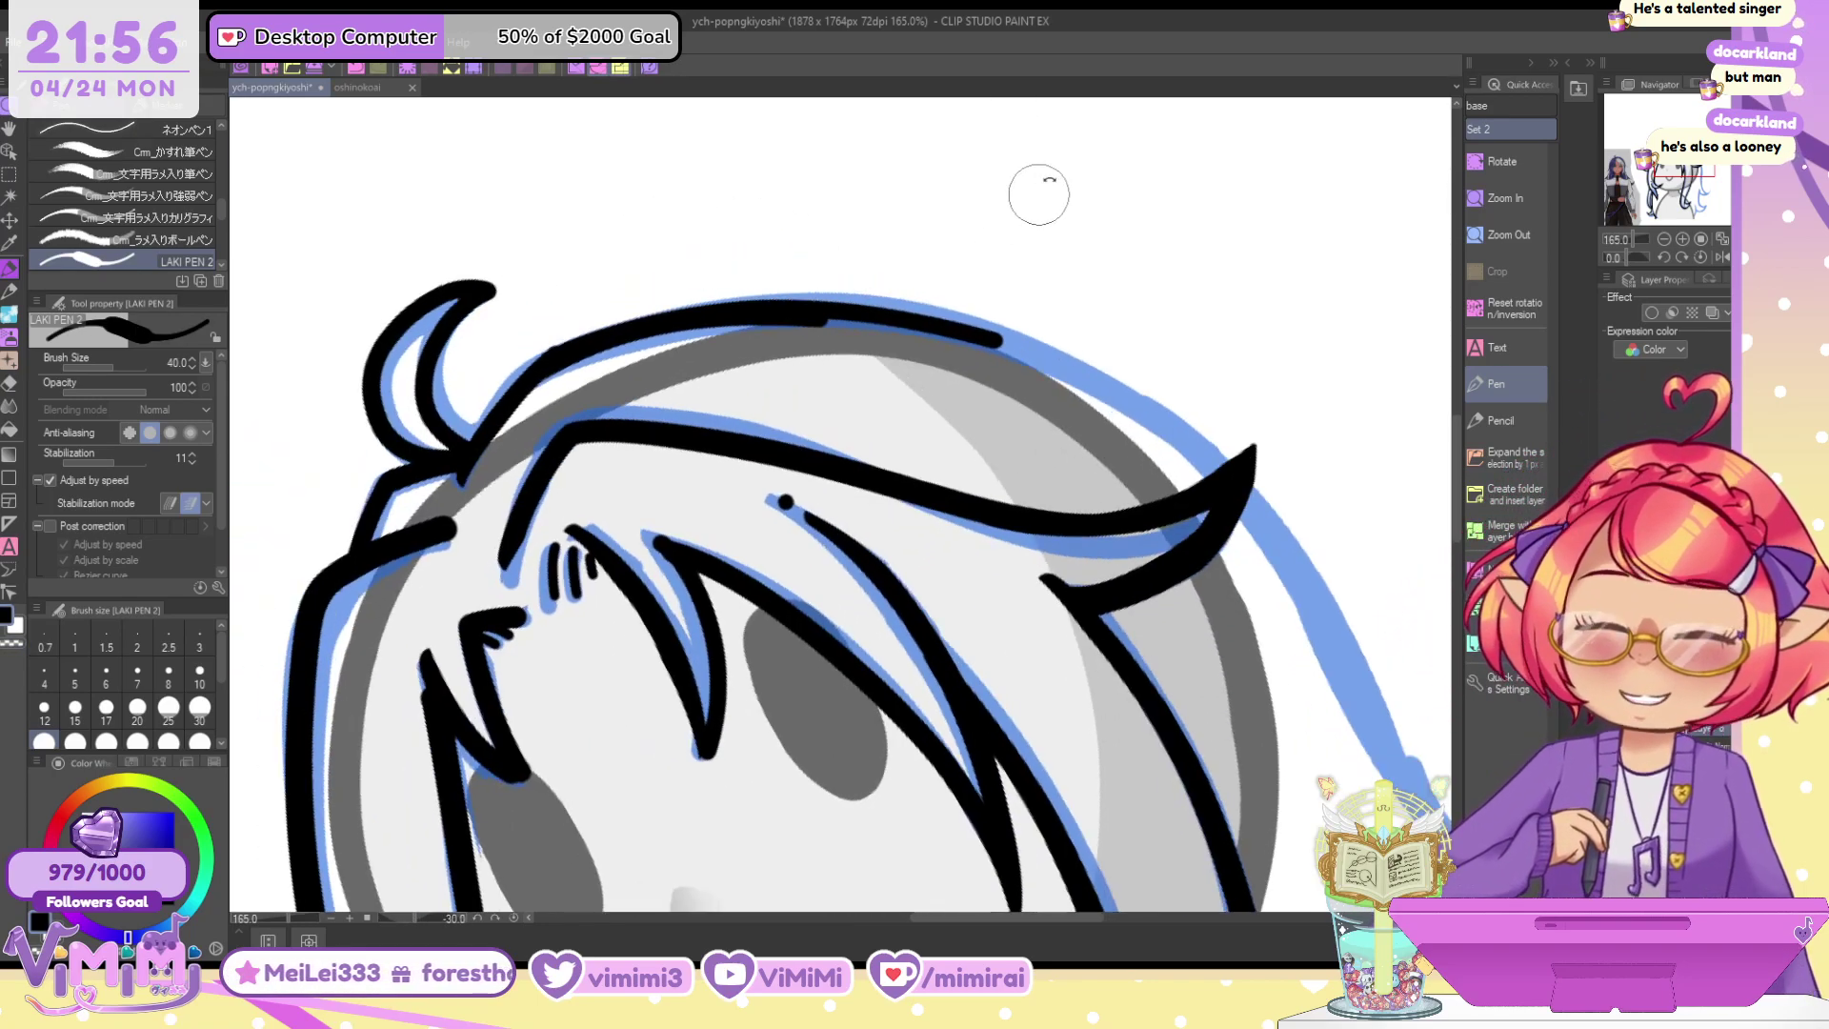
mouse_move(706, 356)
left_mouse_down()
mouse_move(1010, 302)
mouse_move(1140, 359)
mouse_move(954, 311)
mouse_move(1103, 330)
mouse_move(784, 317)
mouse_move(748, 336)
mouse_move(1138, 333)
left_mouse_up()
key("ctrl+z")
key("ctrl+z")
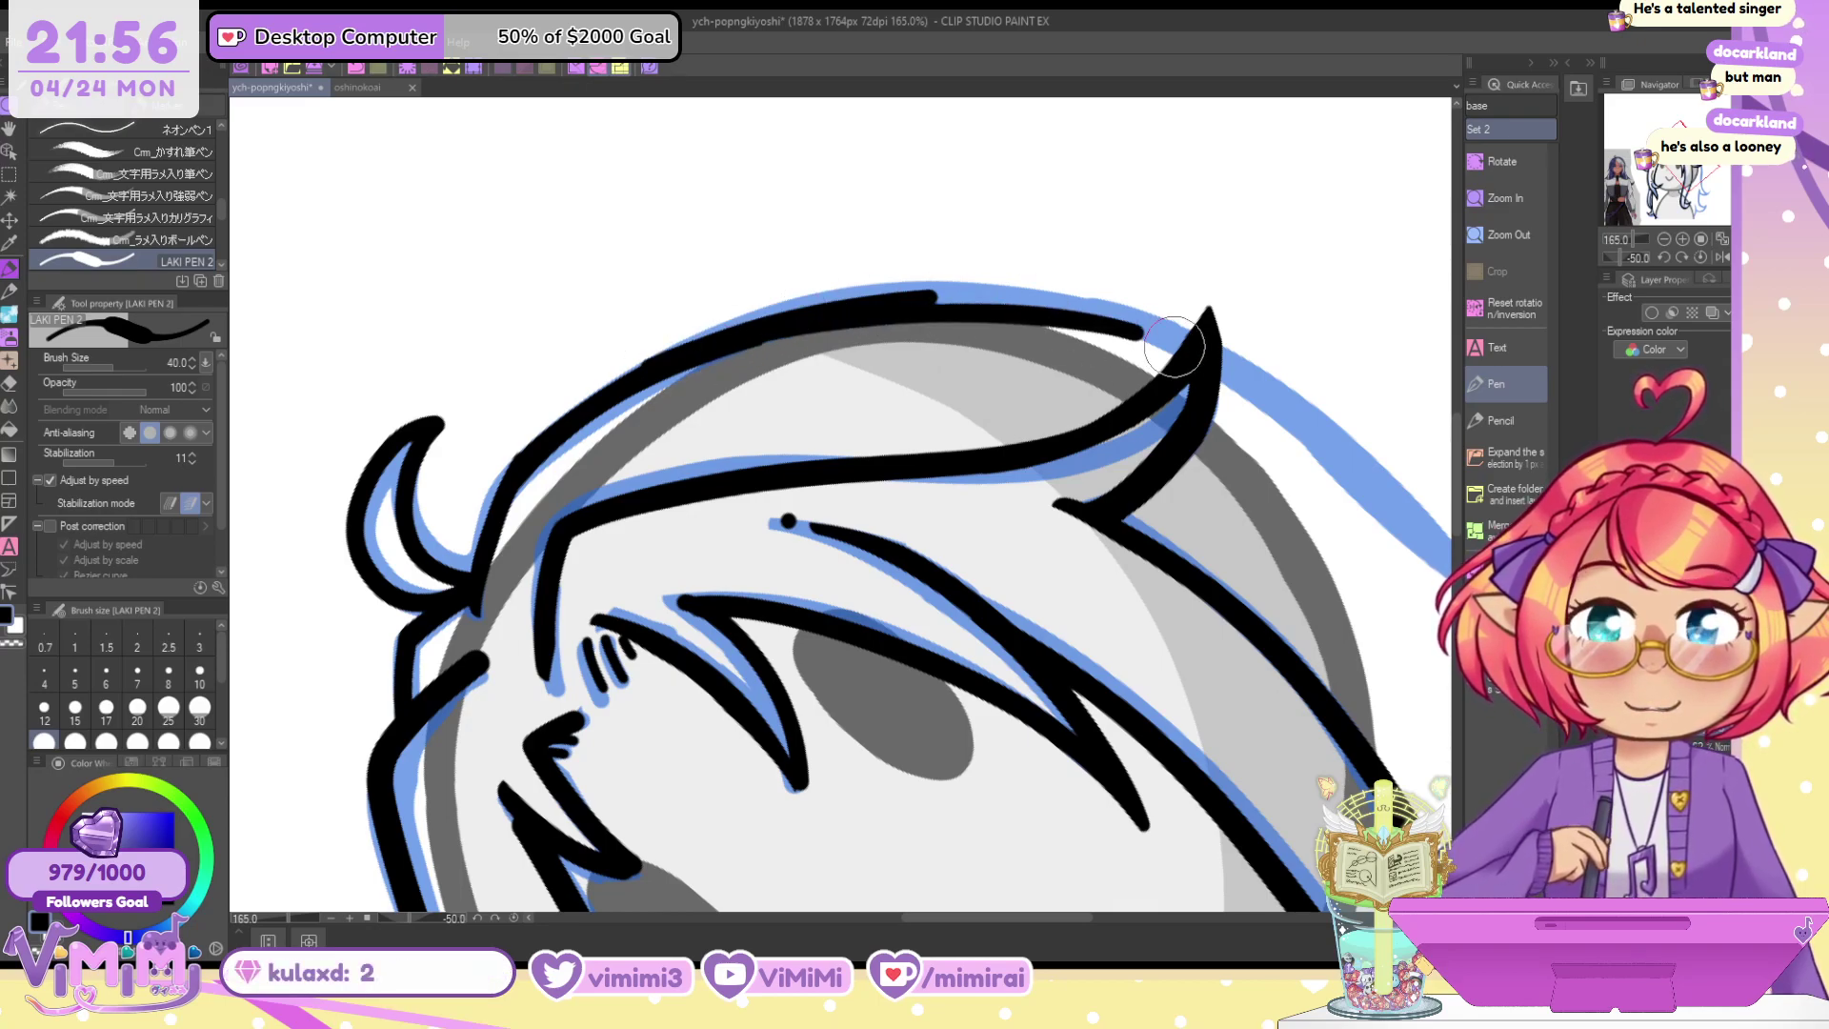
mouse_move(891, 297)
left_mouse_down()
mouse_move(1181, 319)
mouse_move(1134, 330)
left_mouse_up()
key("ctrl+z")
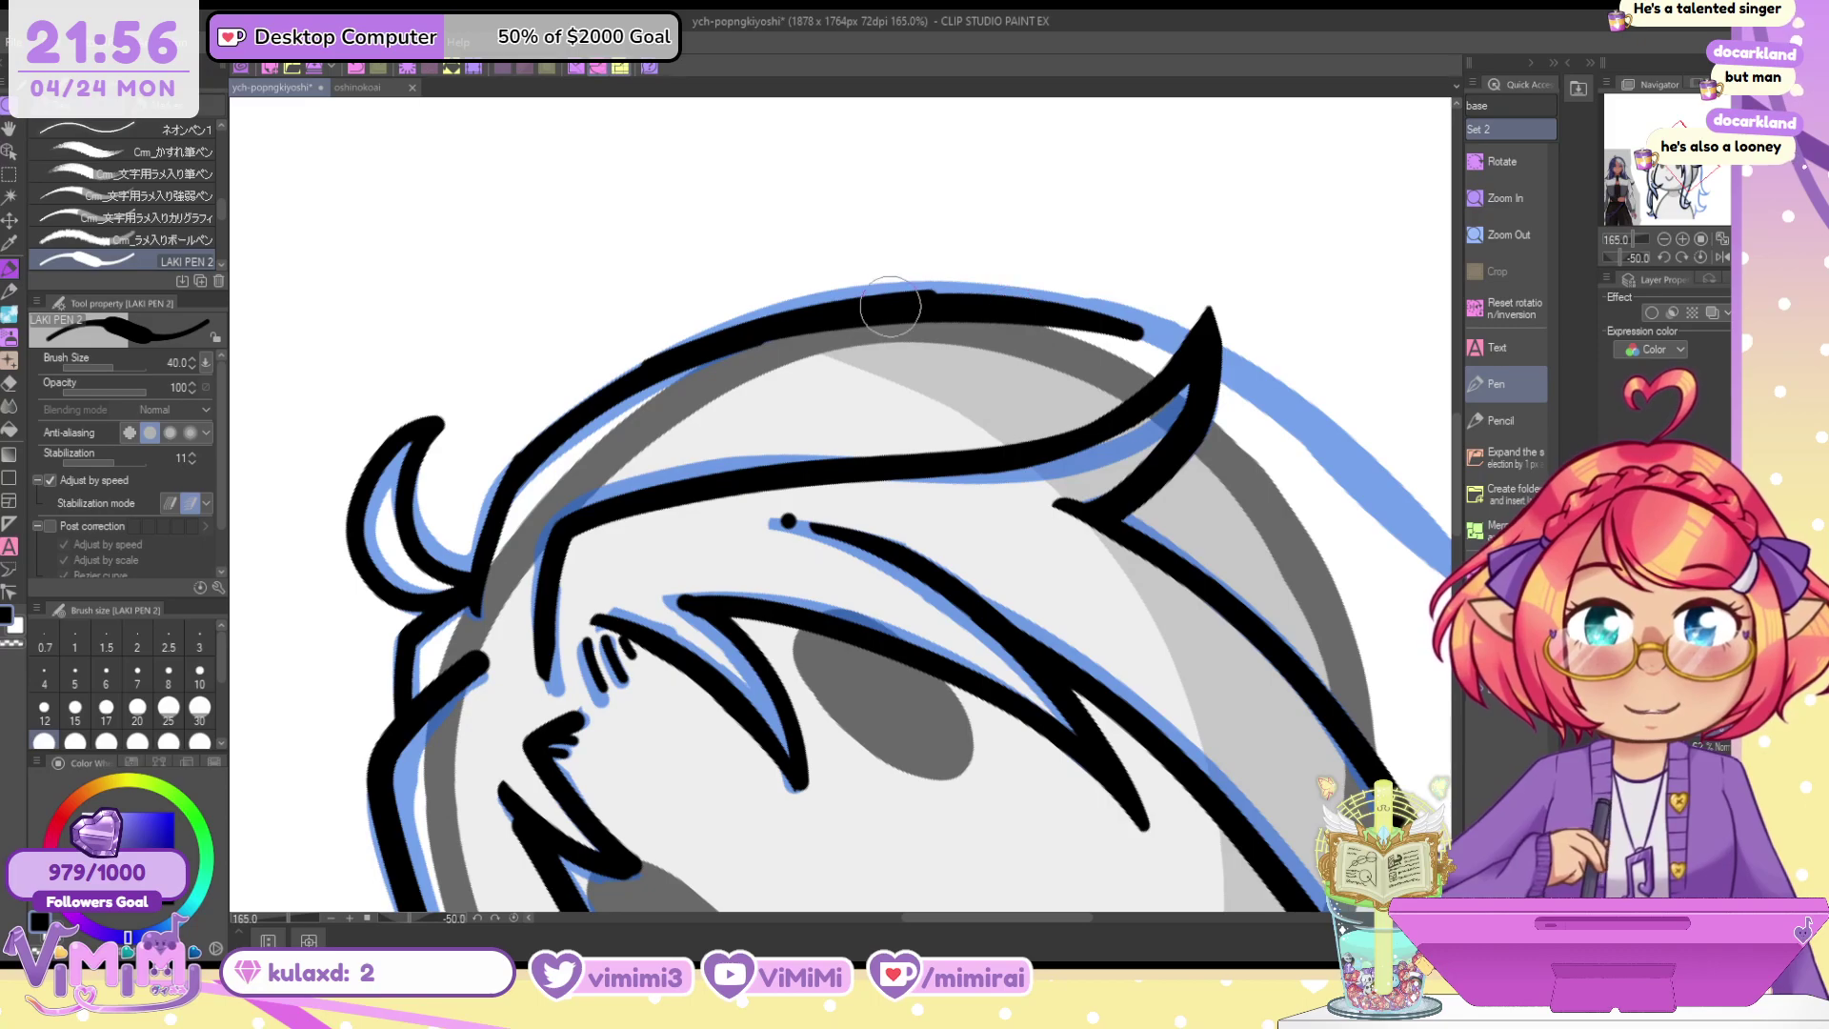
left_click_drag(890, 307, 1162, 321)
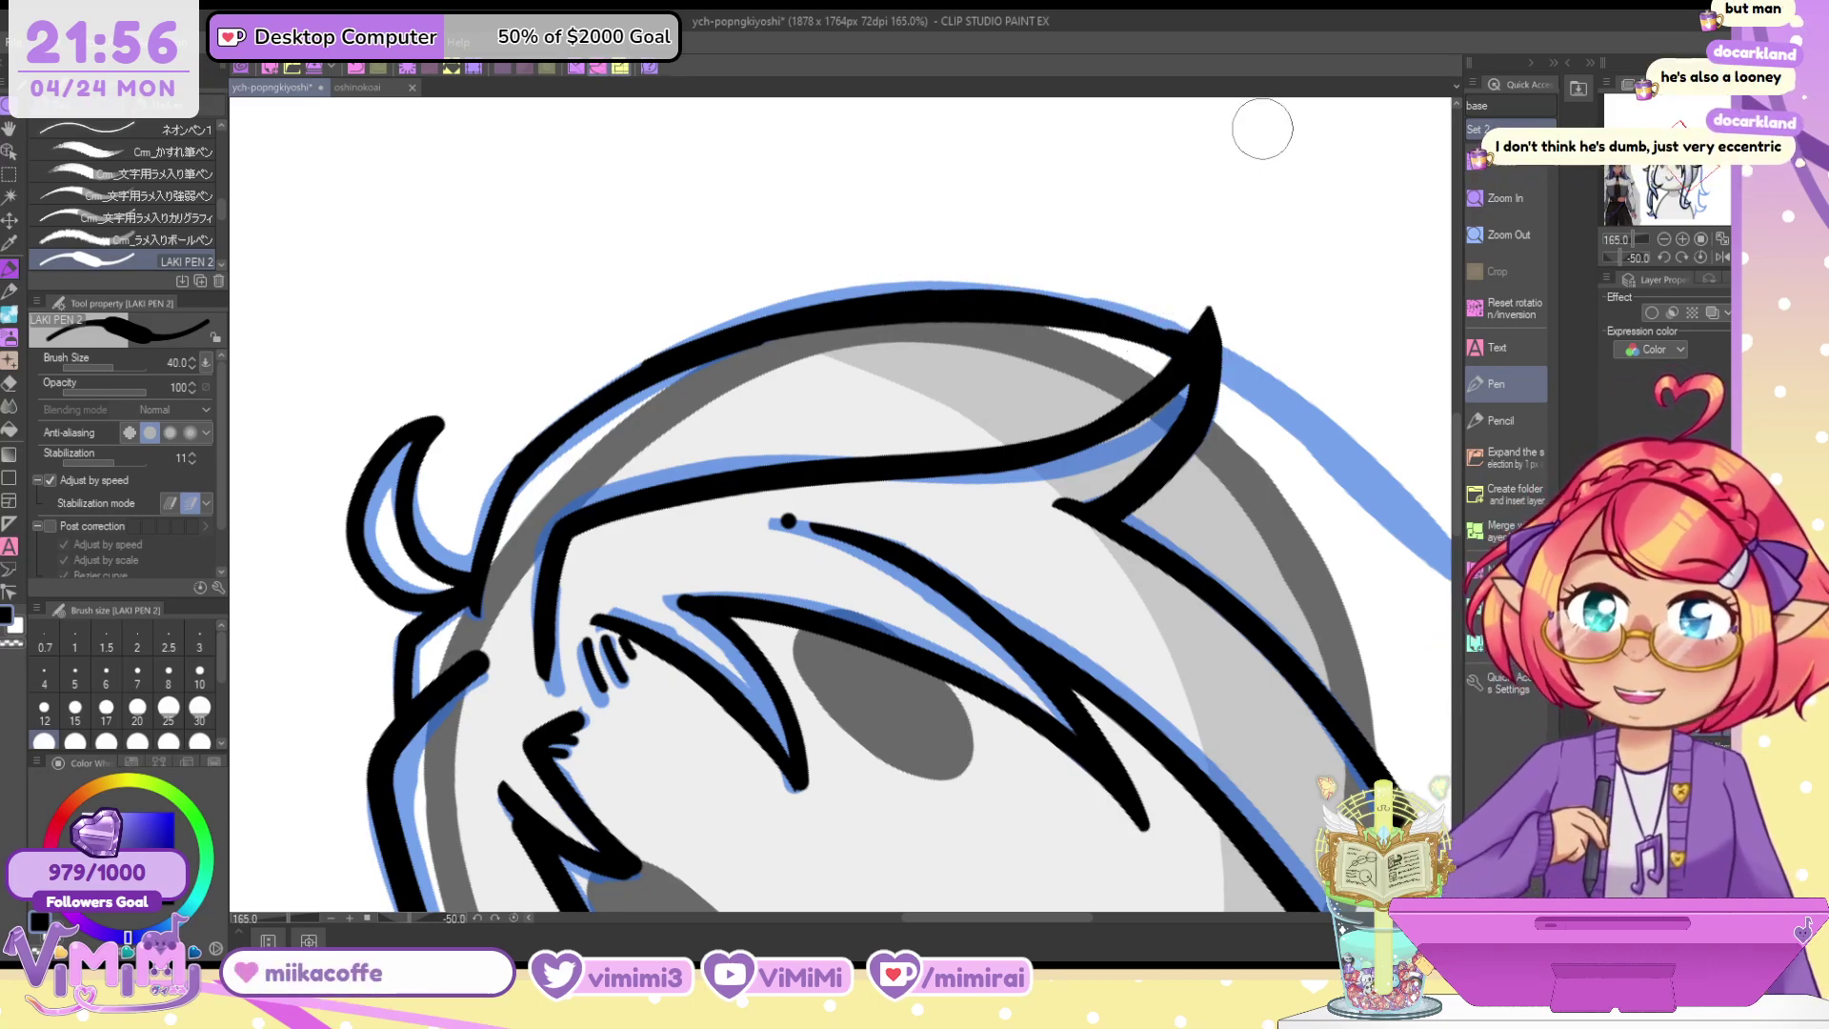
Thicken and smooth the crown outline between the ahoge's base and the right bang's flick
key("minus")
key("minus")
key("minus")
key("minus")
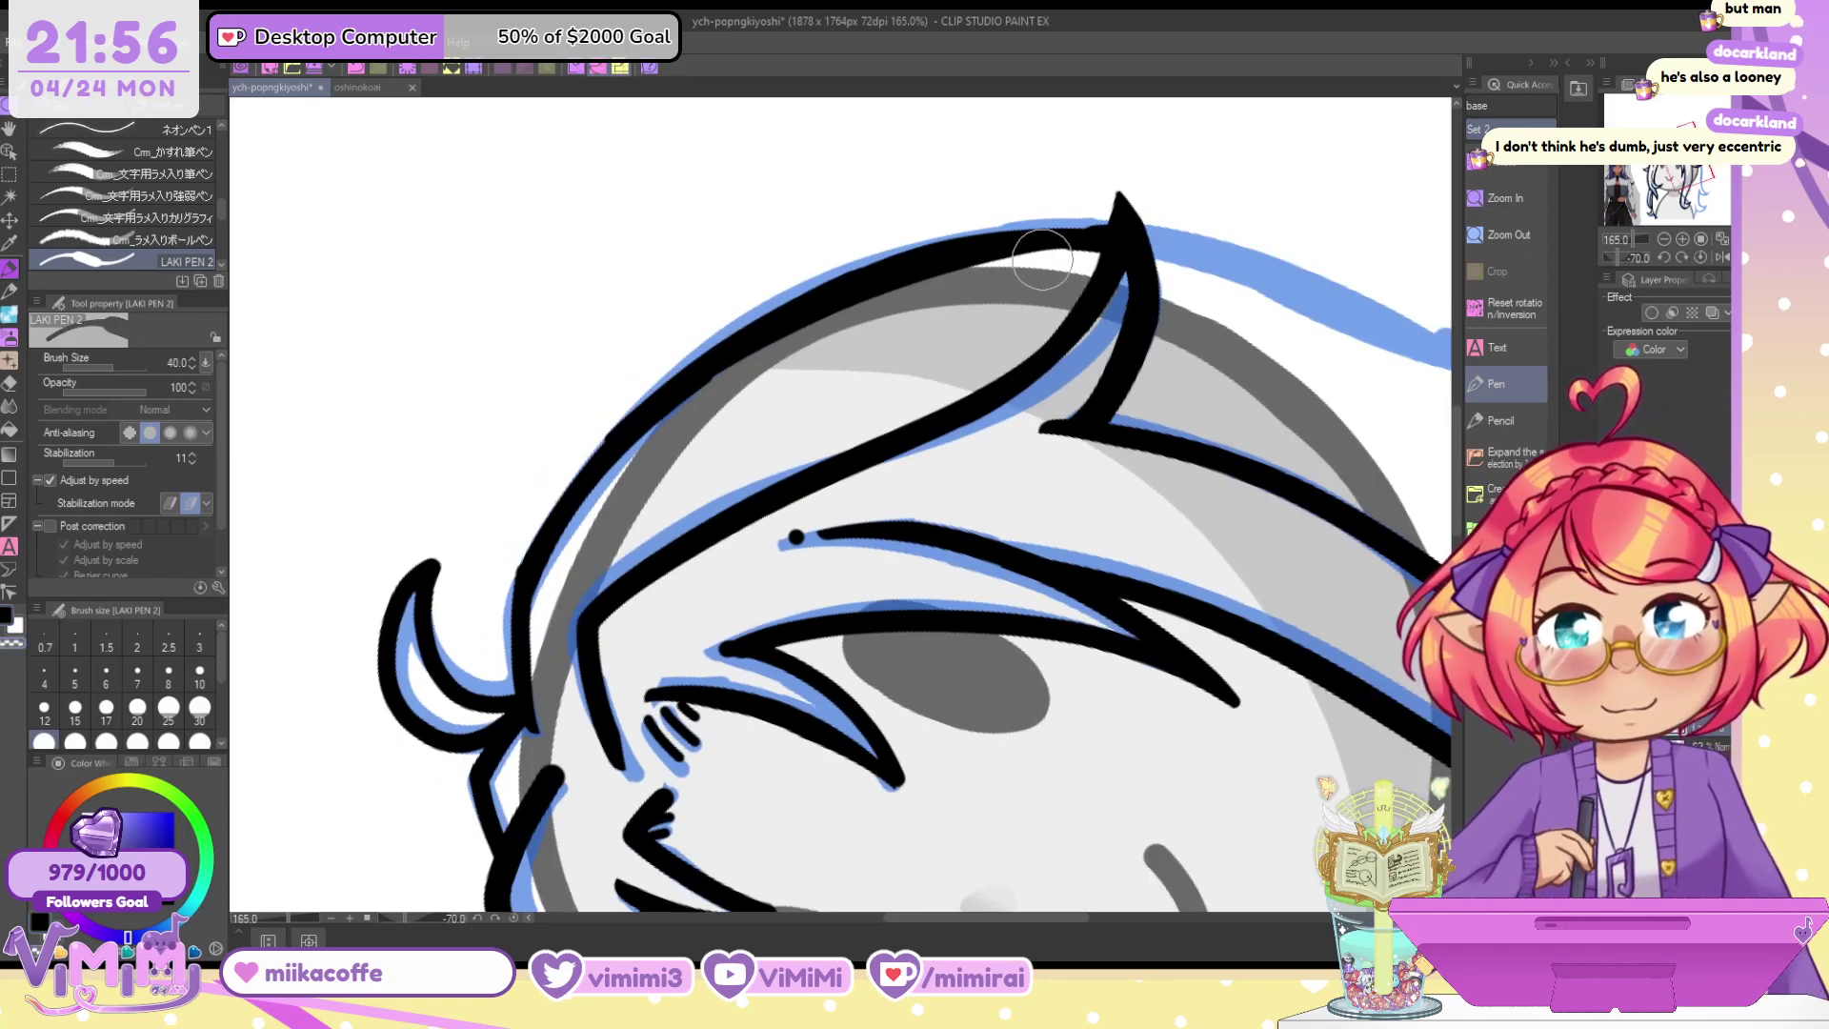
left_click_drag(1105, 243, 1067, 353)
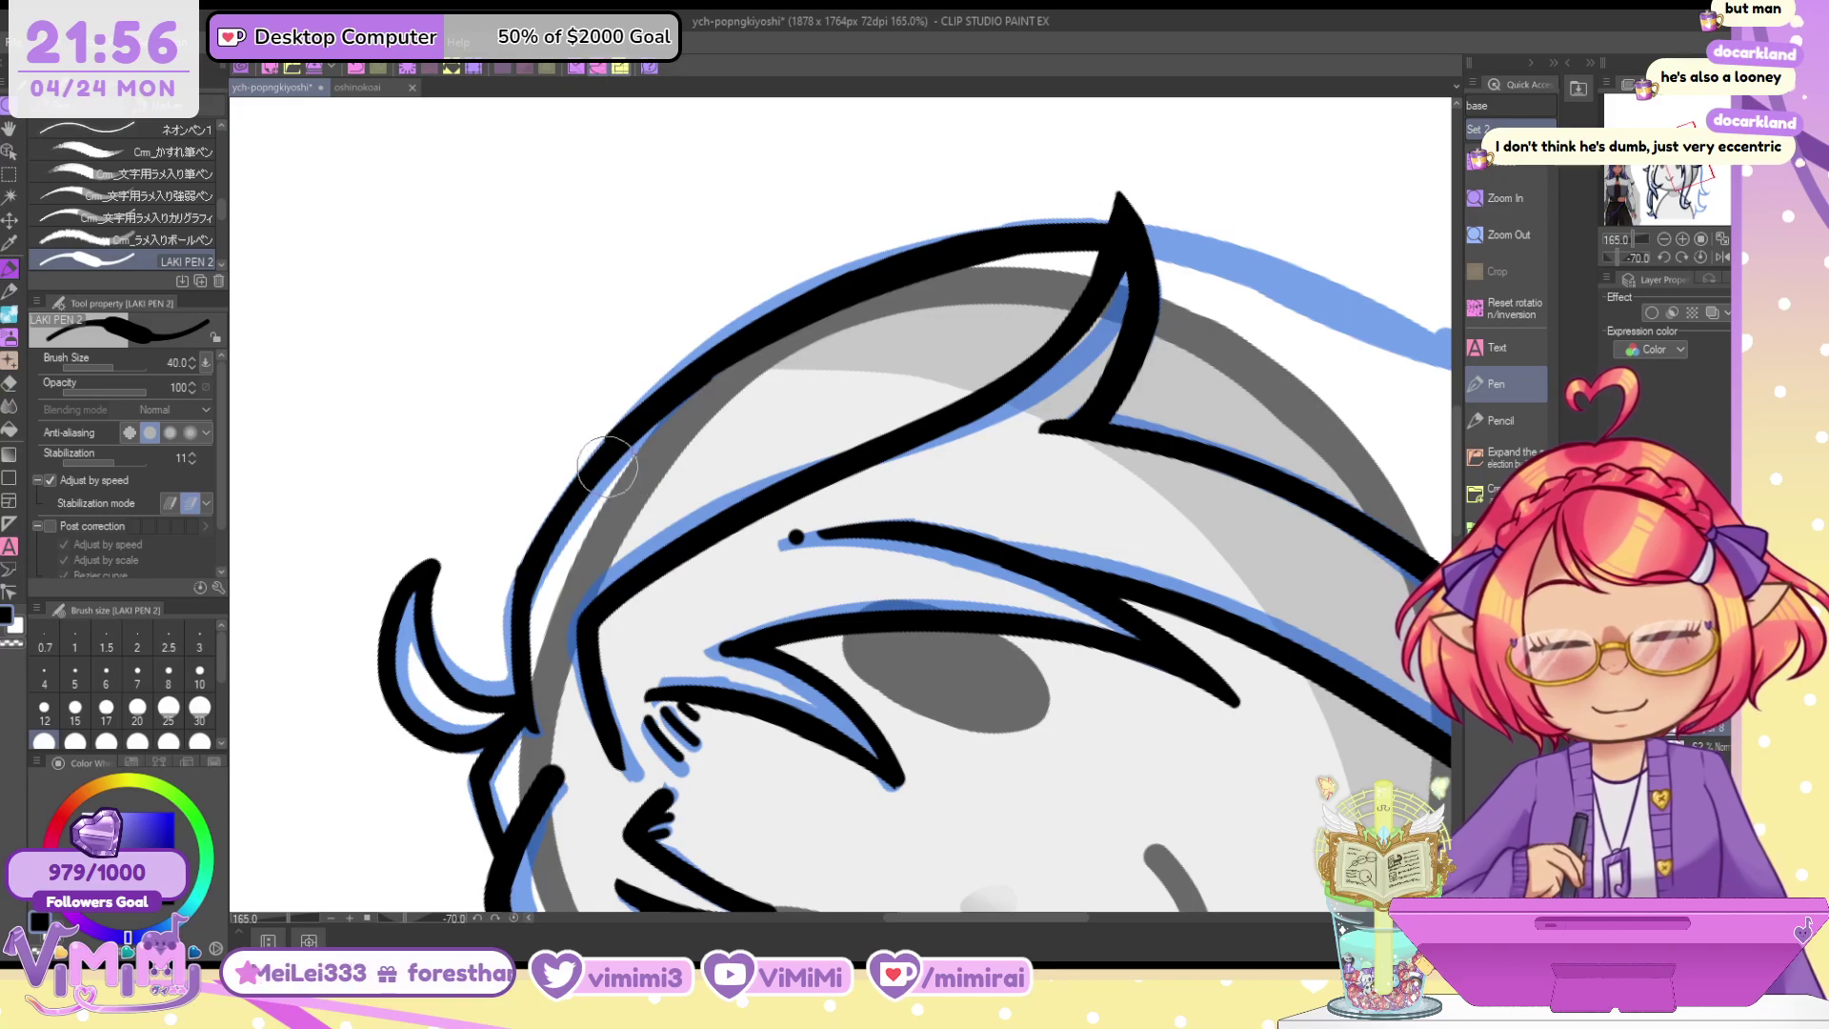
mouse_move(561, 505)
left_mouse_down()
mouse_move(514, 600)
mouse_move(531, 711)
left_mouse_up()
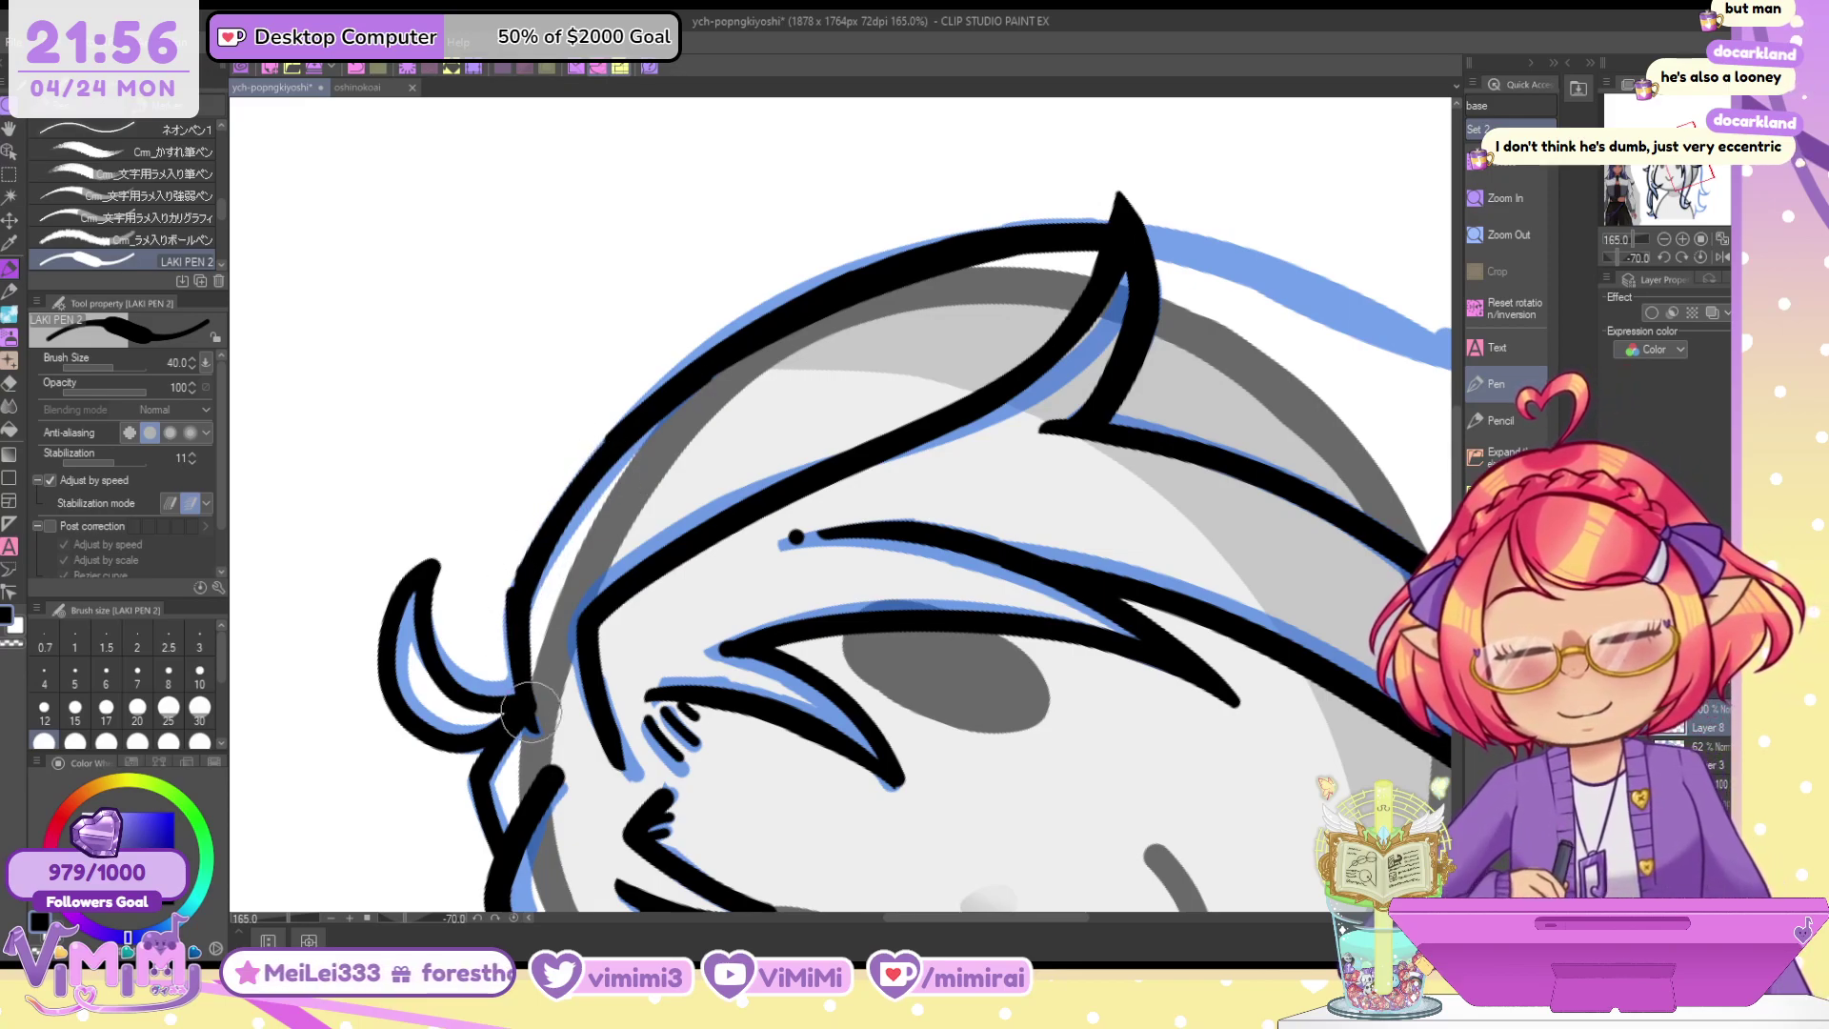
mouse_move(507, 607)
left_mouse_down()
mouse_move(536, 529)
mouse_move(773, 334)
left_mouse_up()
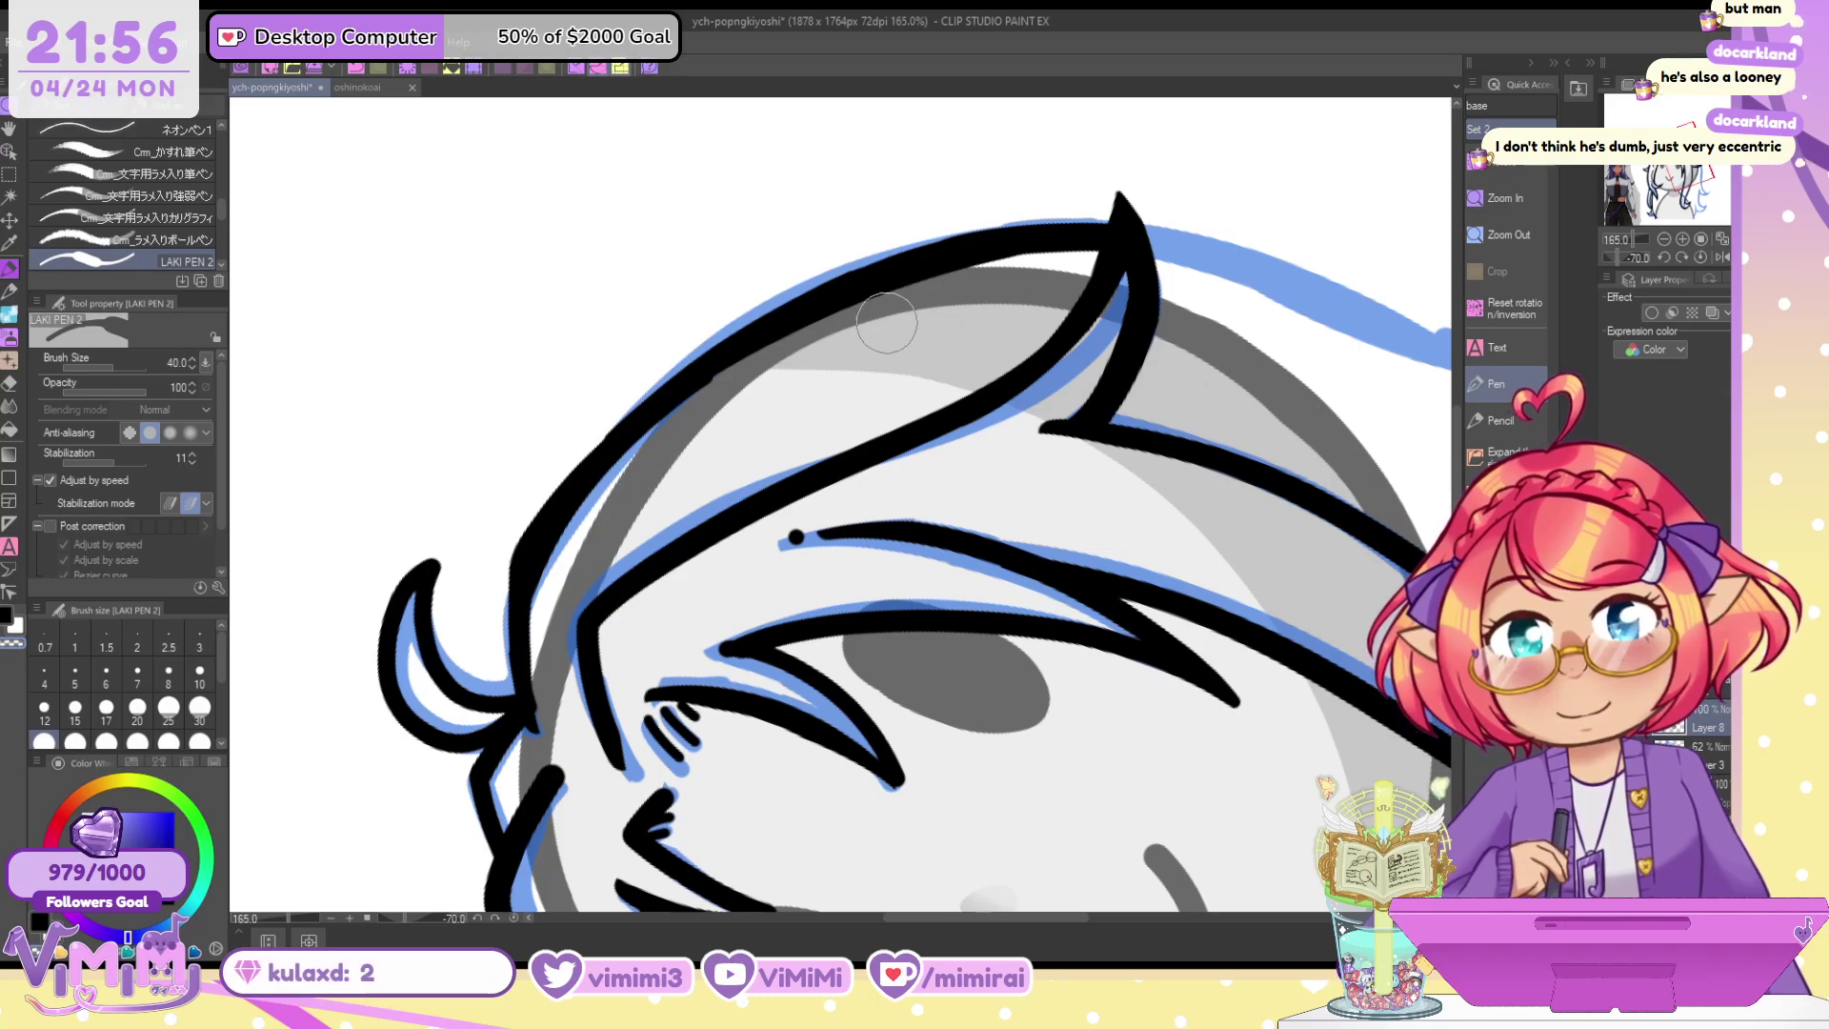
mouse_move(854, 321)
left_mouse_down()
mouse_move(643, 419)
mouse_move(938, 242)
left_mouse_up()
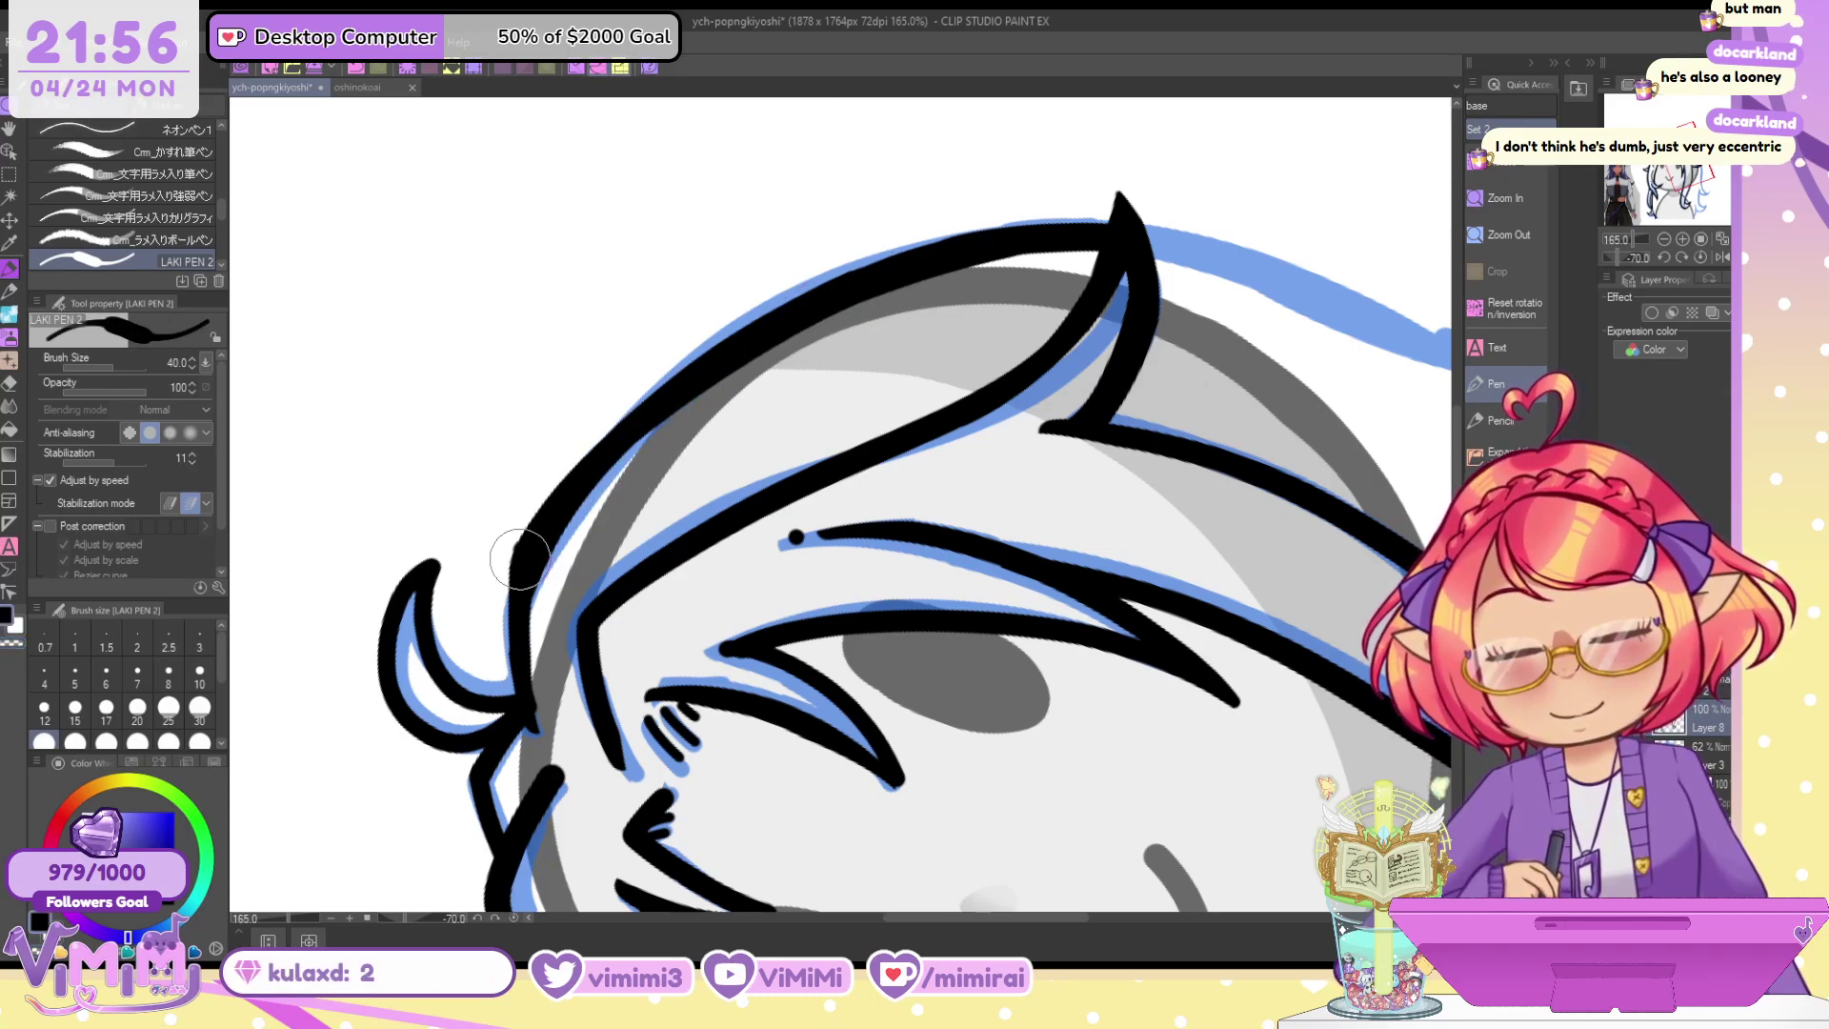
left_click_drag(519, 558, 560, 749)
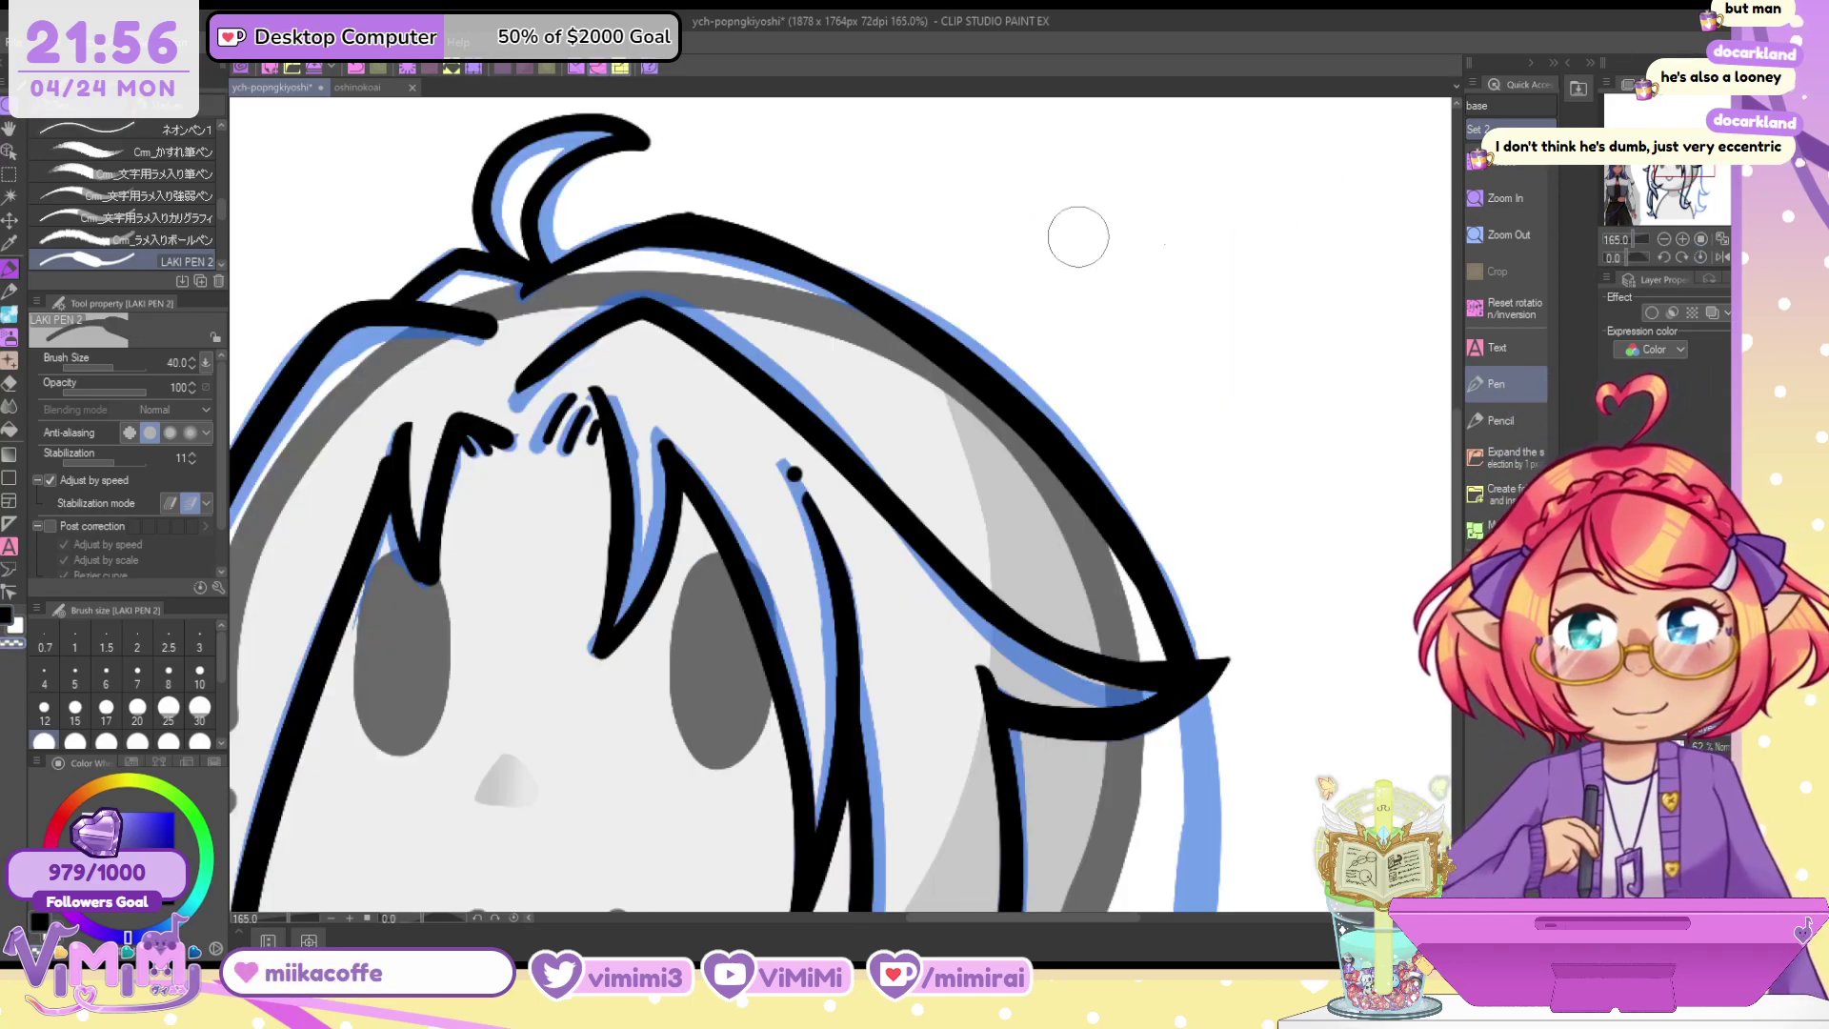
Ink the outer edge of the right back hair from the bang's flick down to the first outward curl, evening its line weight
left_click_drag(985, 592, 1039, 114)
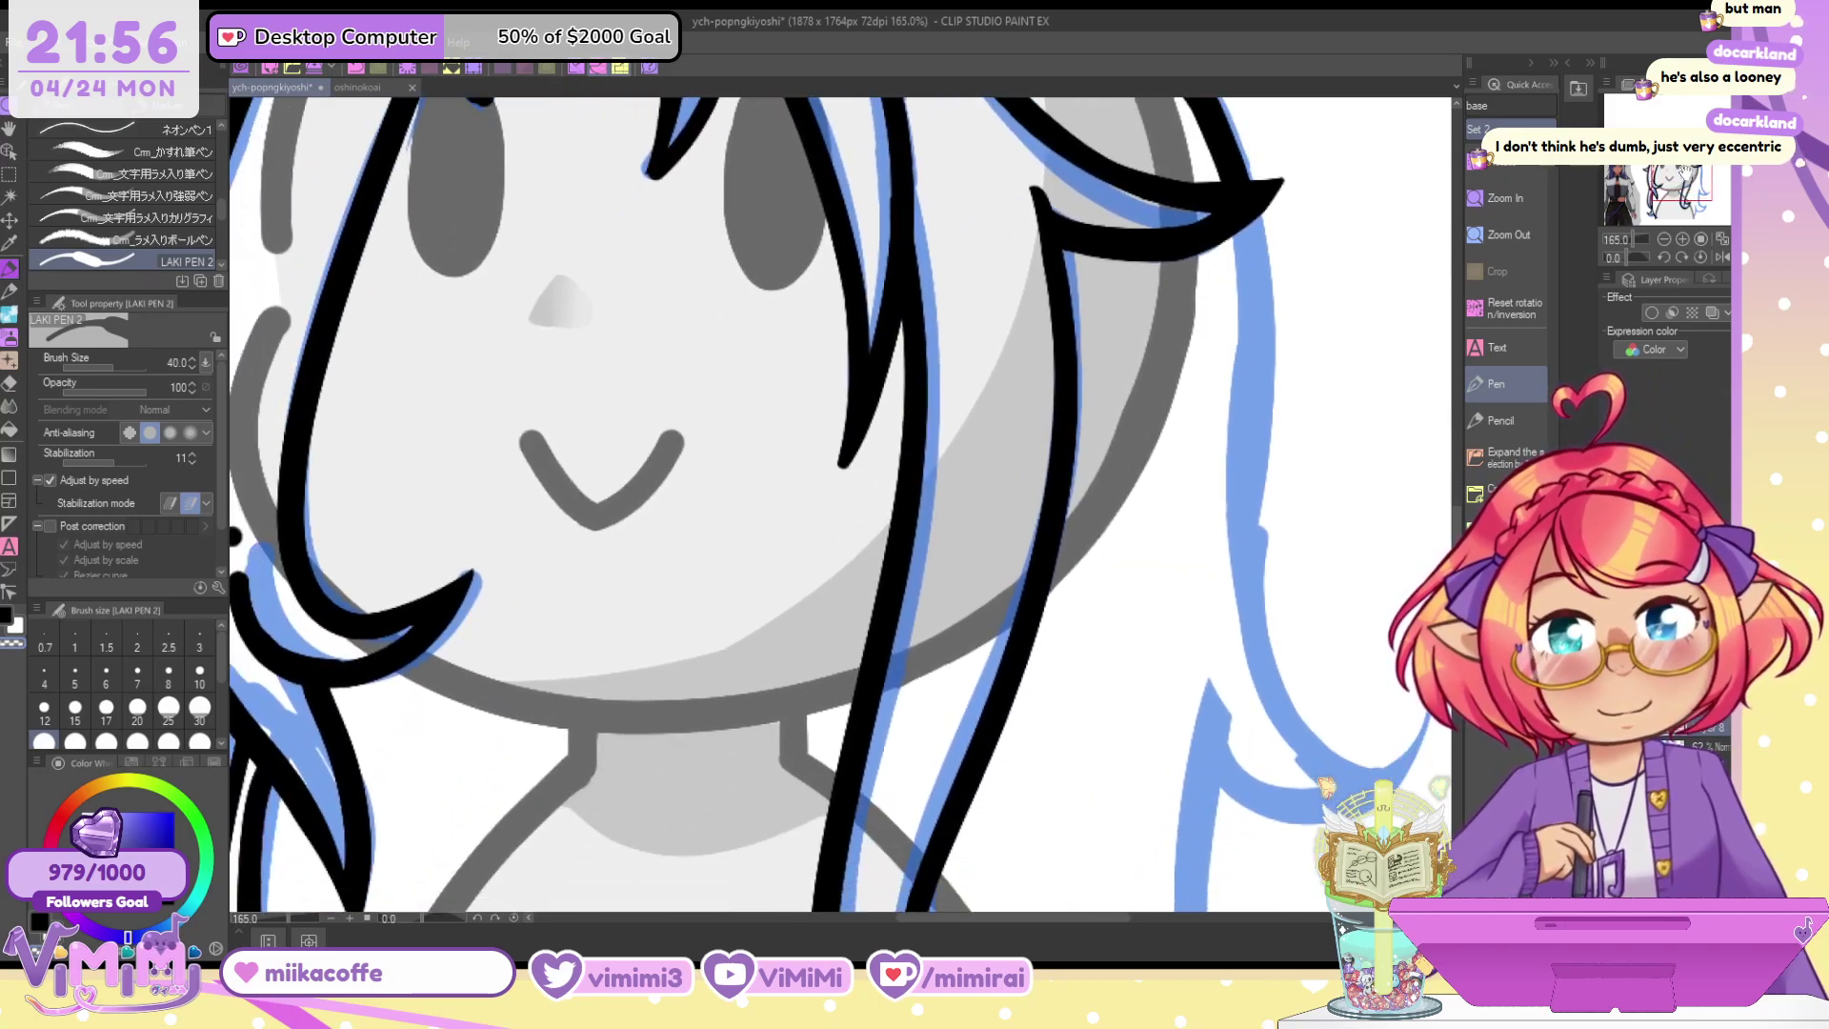
mouse_move(1239, 225)
left_mouse_down()
mouse_move(1039, 114)
mouse_move(1147, 646)
left_mouse_up()
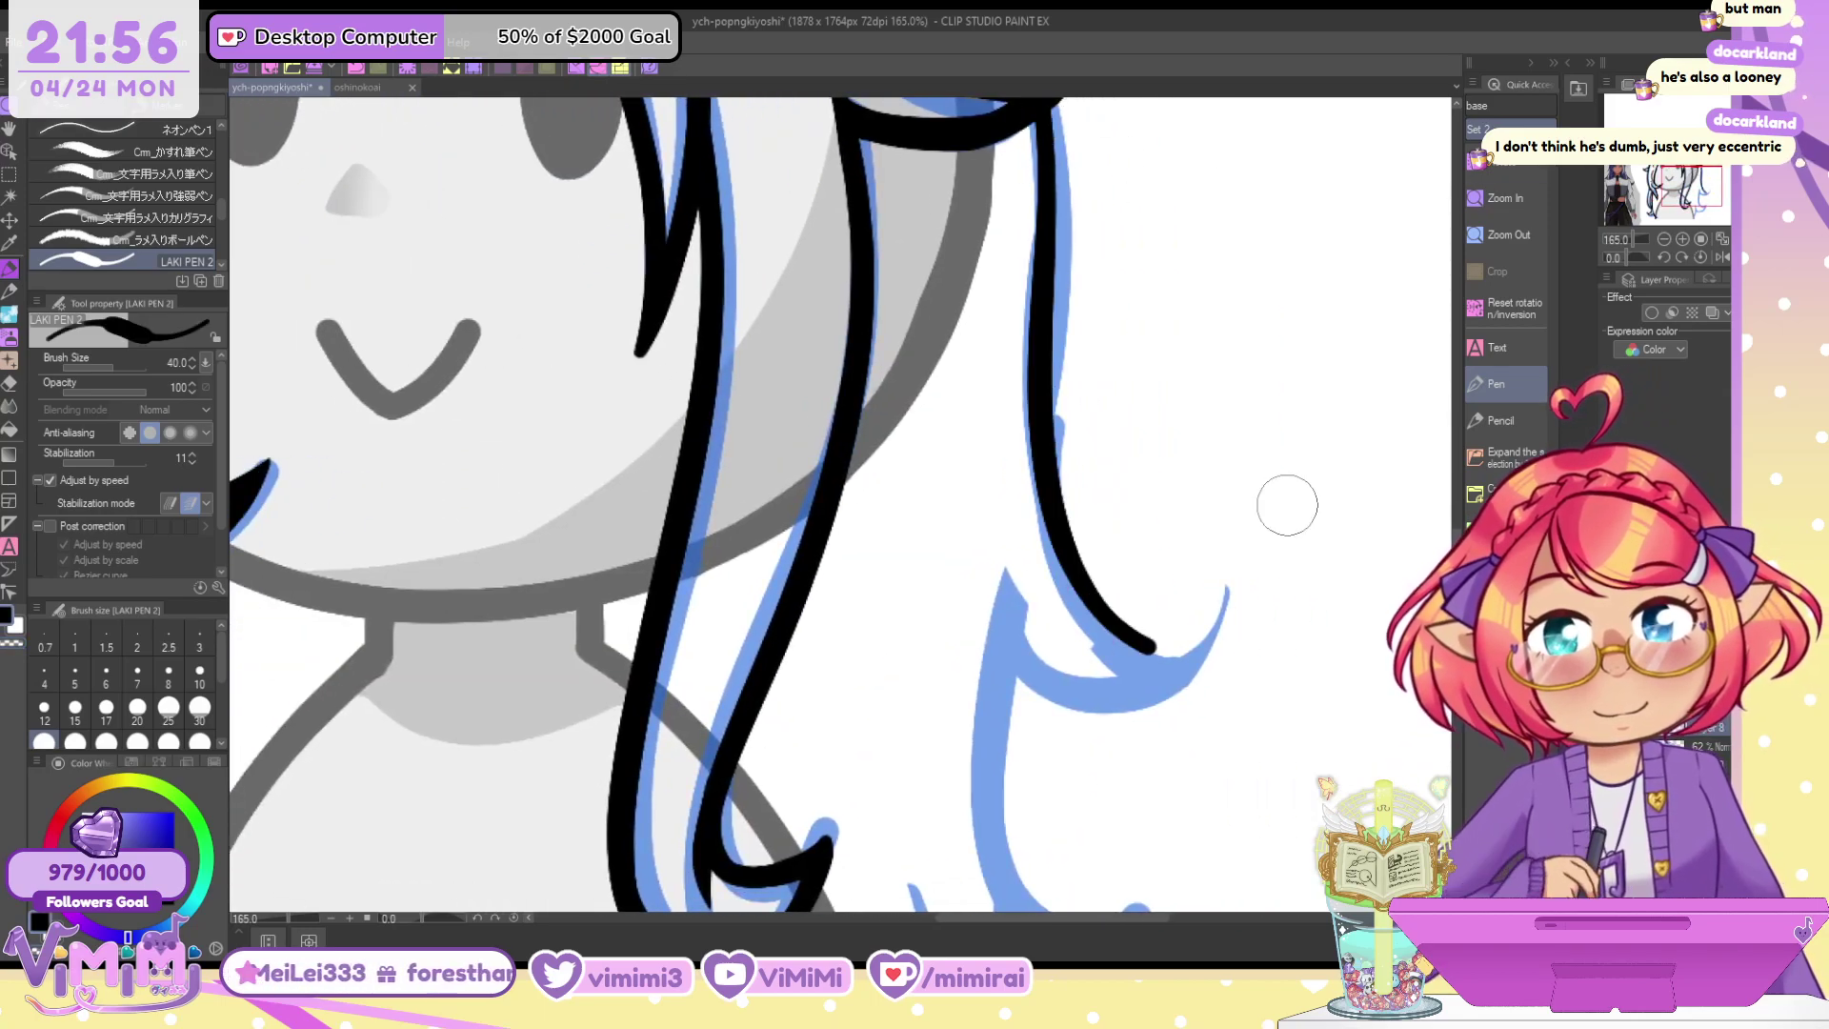
key("ctrl+z")
left_click_drag(1701, 185, 1703, 178)
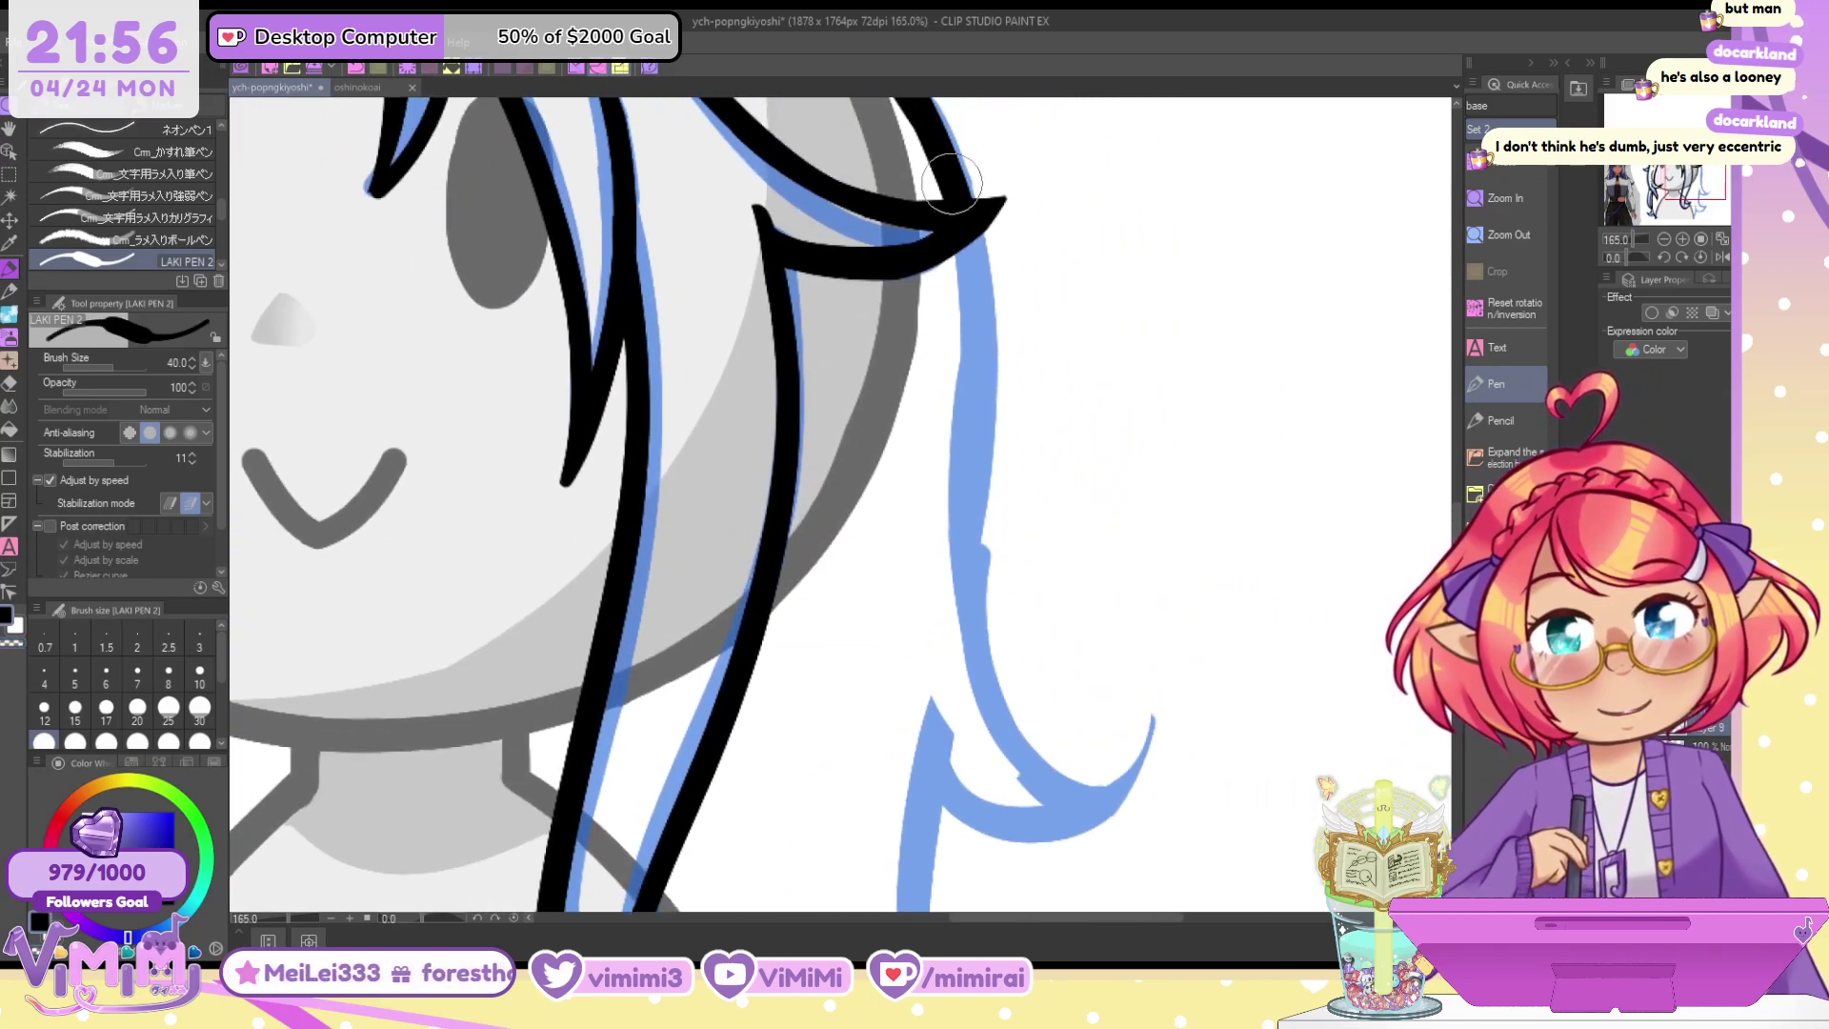
left_click_drag(977, 229, 1104, 798)
left_click_drag(974, 234, 974, 557)
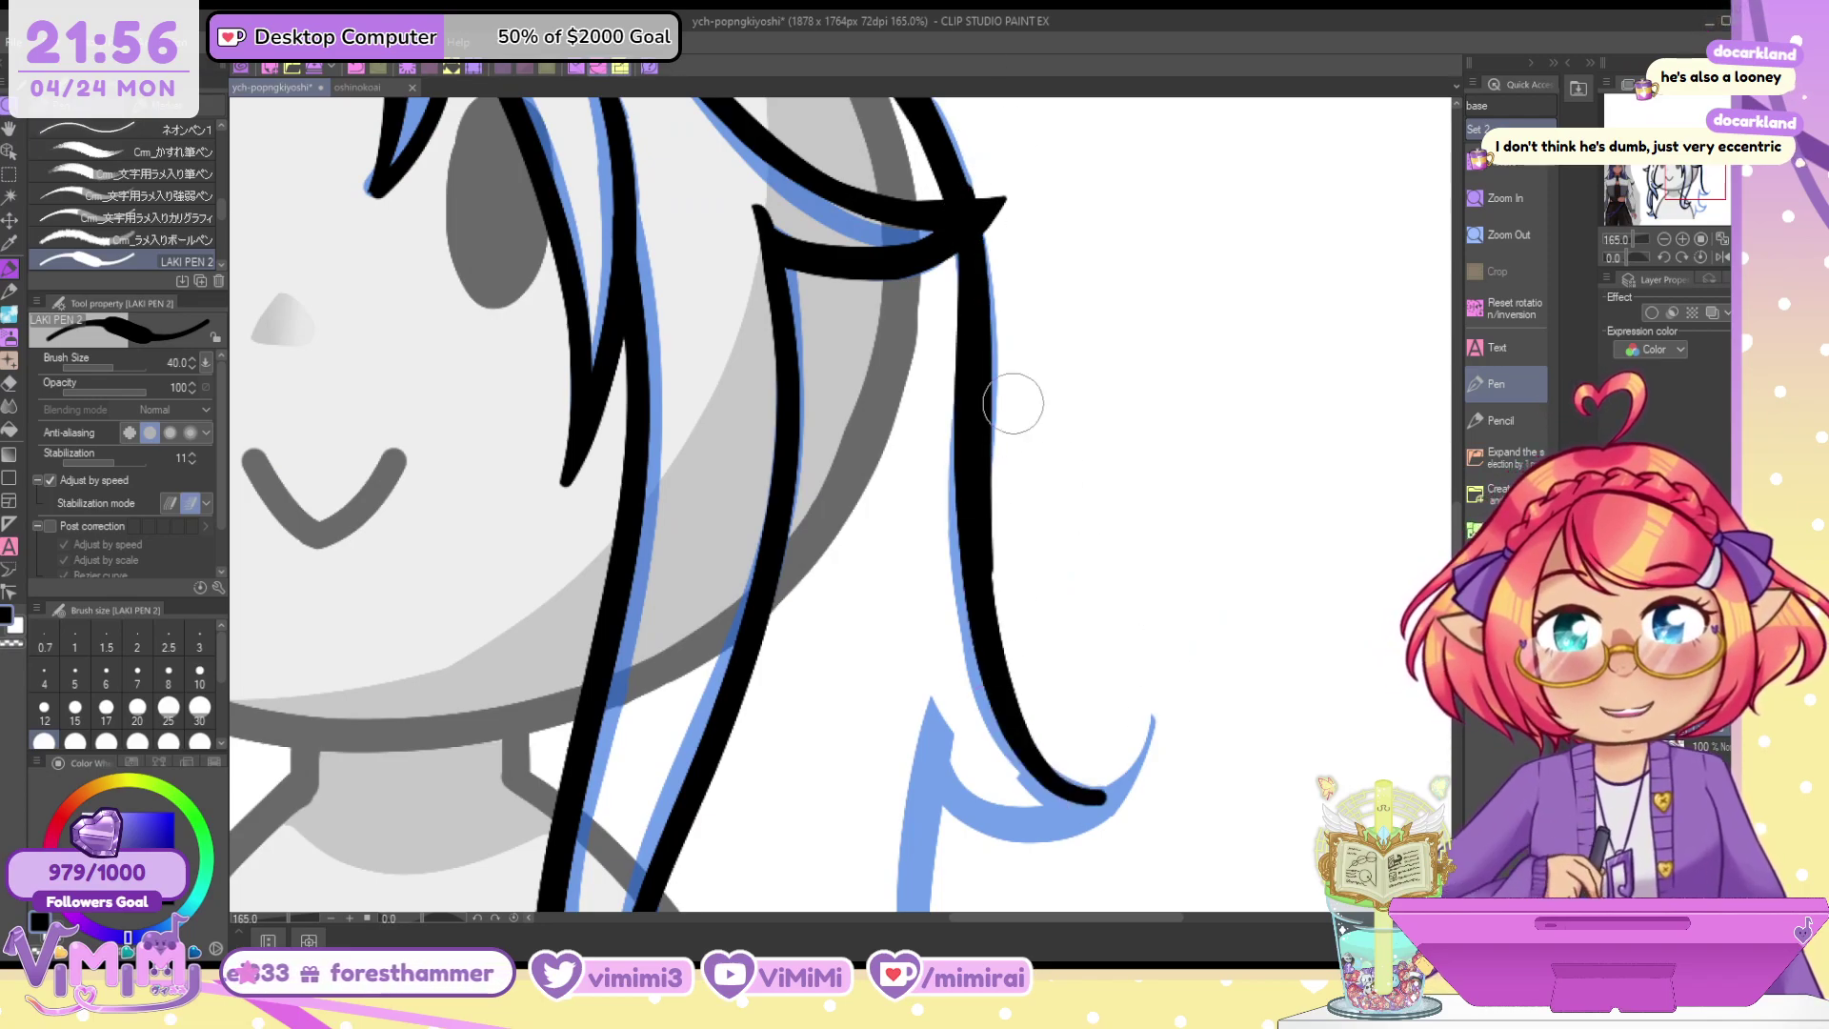
key("ctrl+z")
left_click_drag(971, 233, 980, 533)
key("ctrl+z")
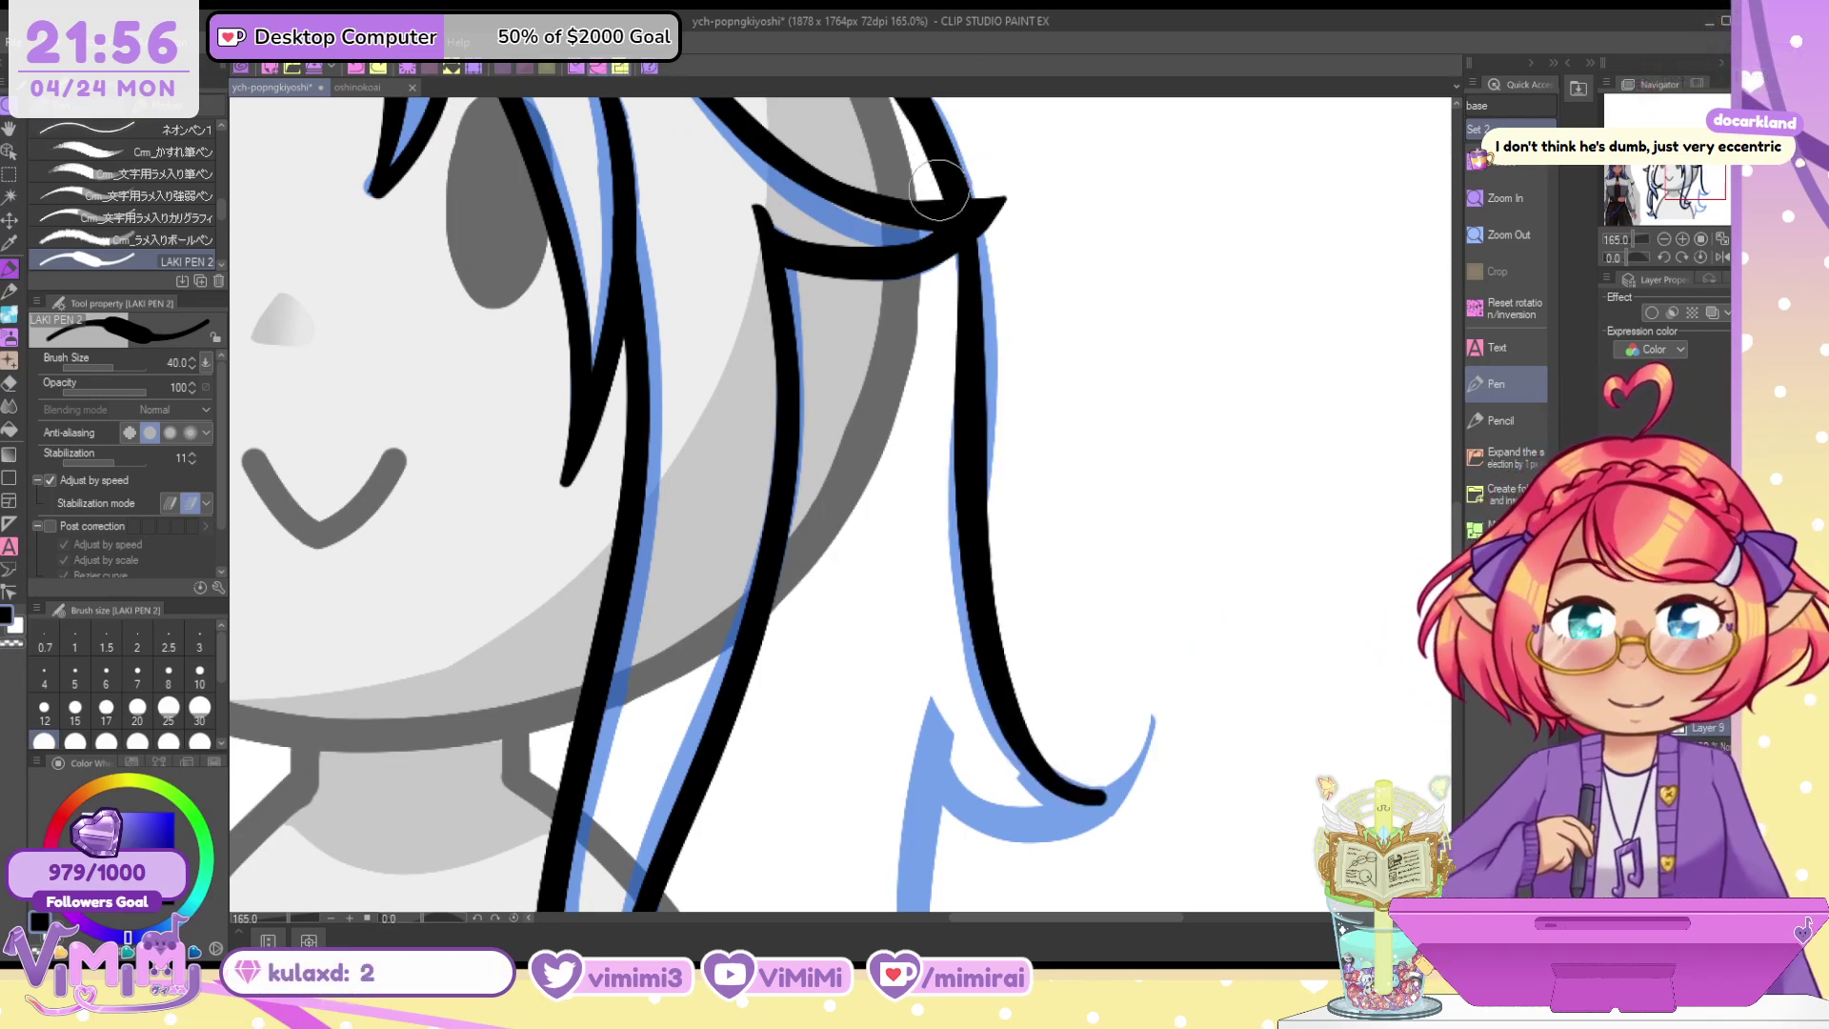
left_click_drag(962, 408, 971, 586)
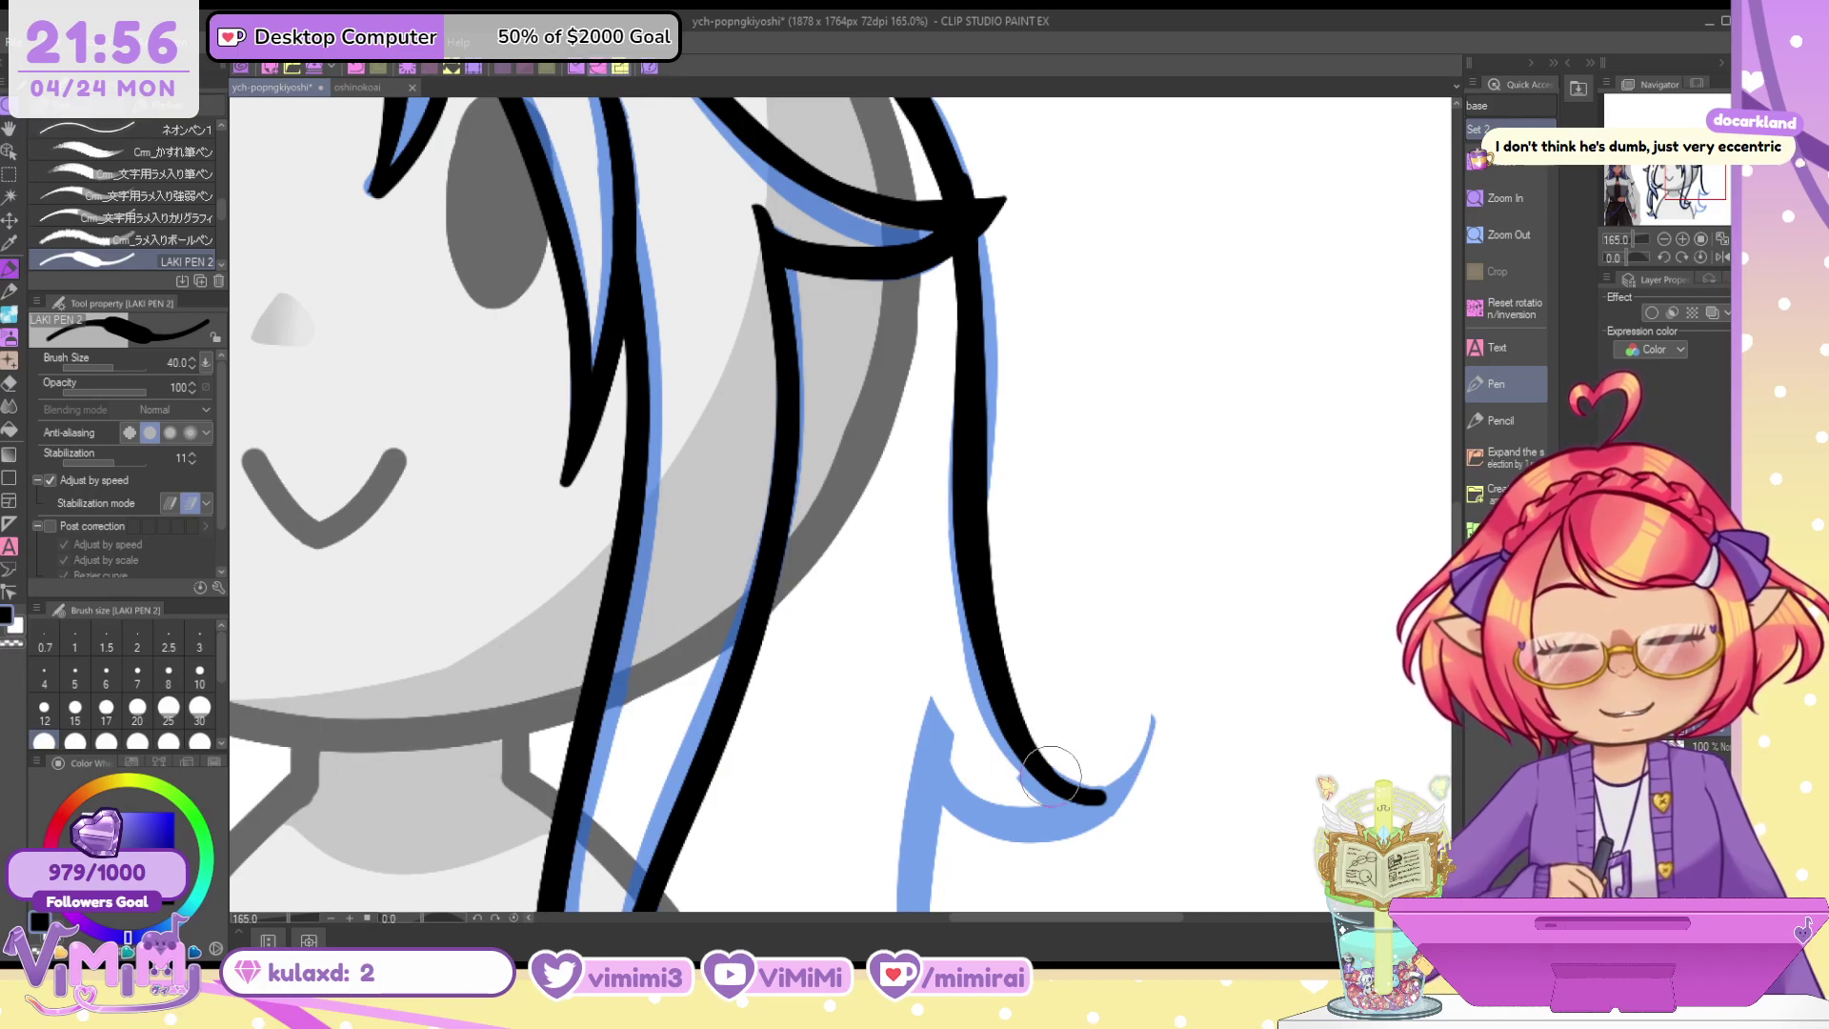
Draw the underside of the right back hair's first outward curl and sharpen its tip
mouse_move(1051, 775)
left_mouse_down()
mouse_move(1141, 746)
mouse_move(1138, 775)
mouse_move(1150, 758)
mouse_move(957, 793)
left_mouse_up()
key("ctrl+z")
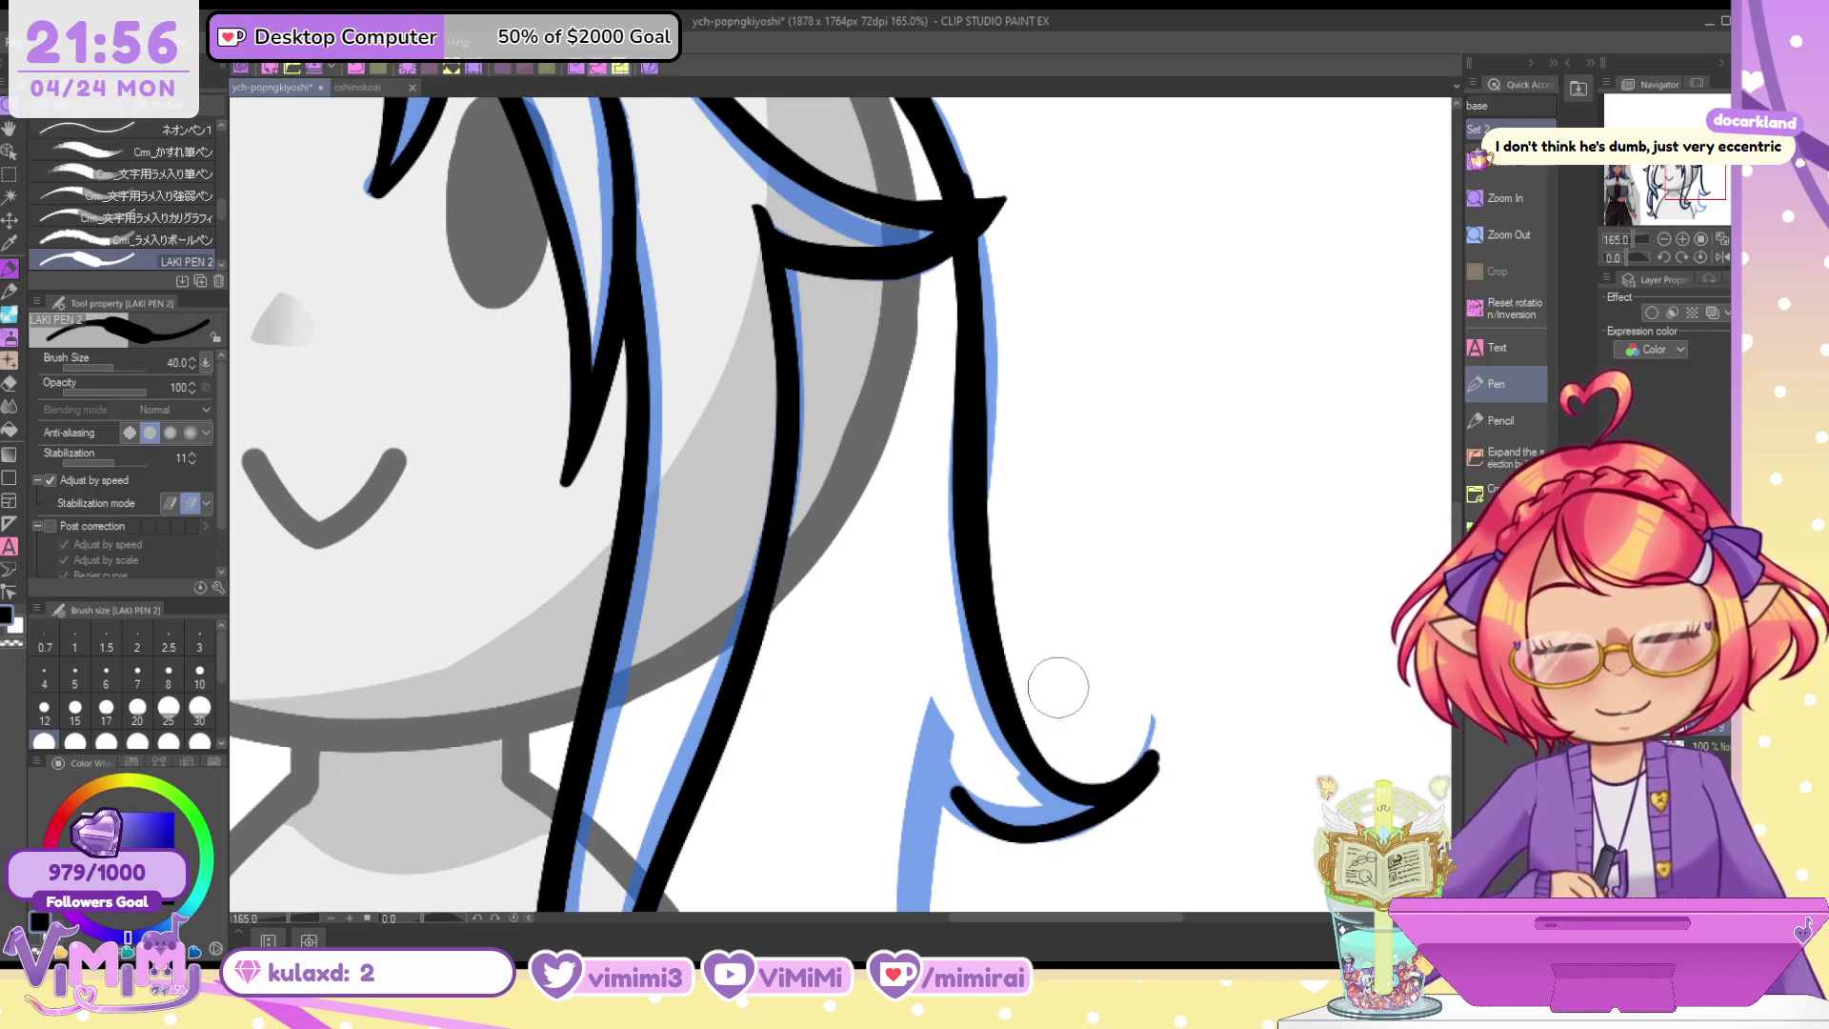
key("c")
left_click_drag(1167, 720, 1128, 810)
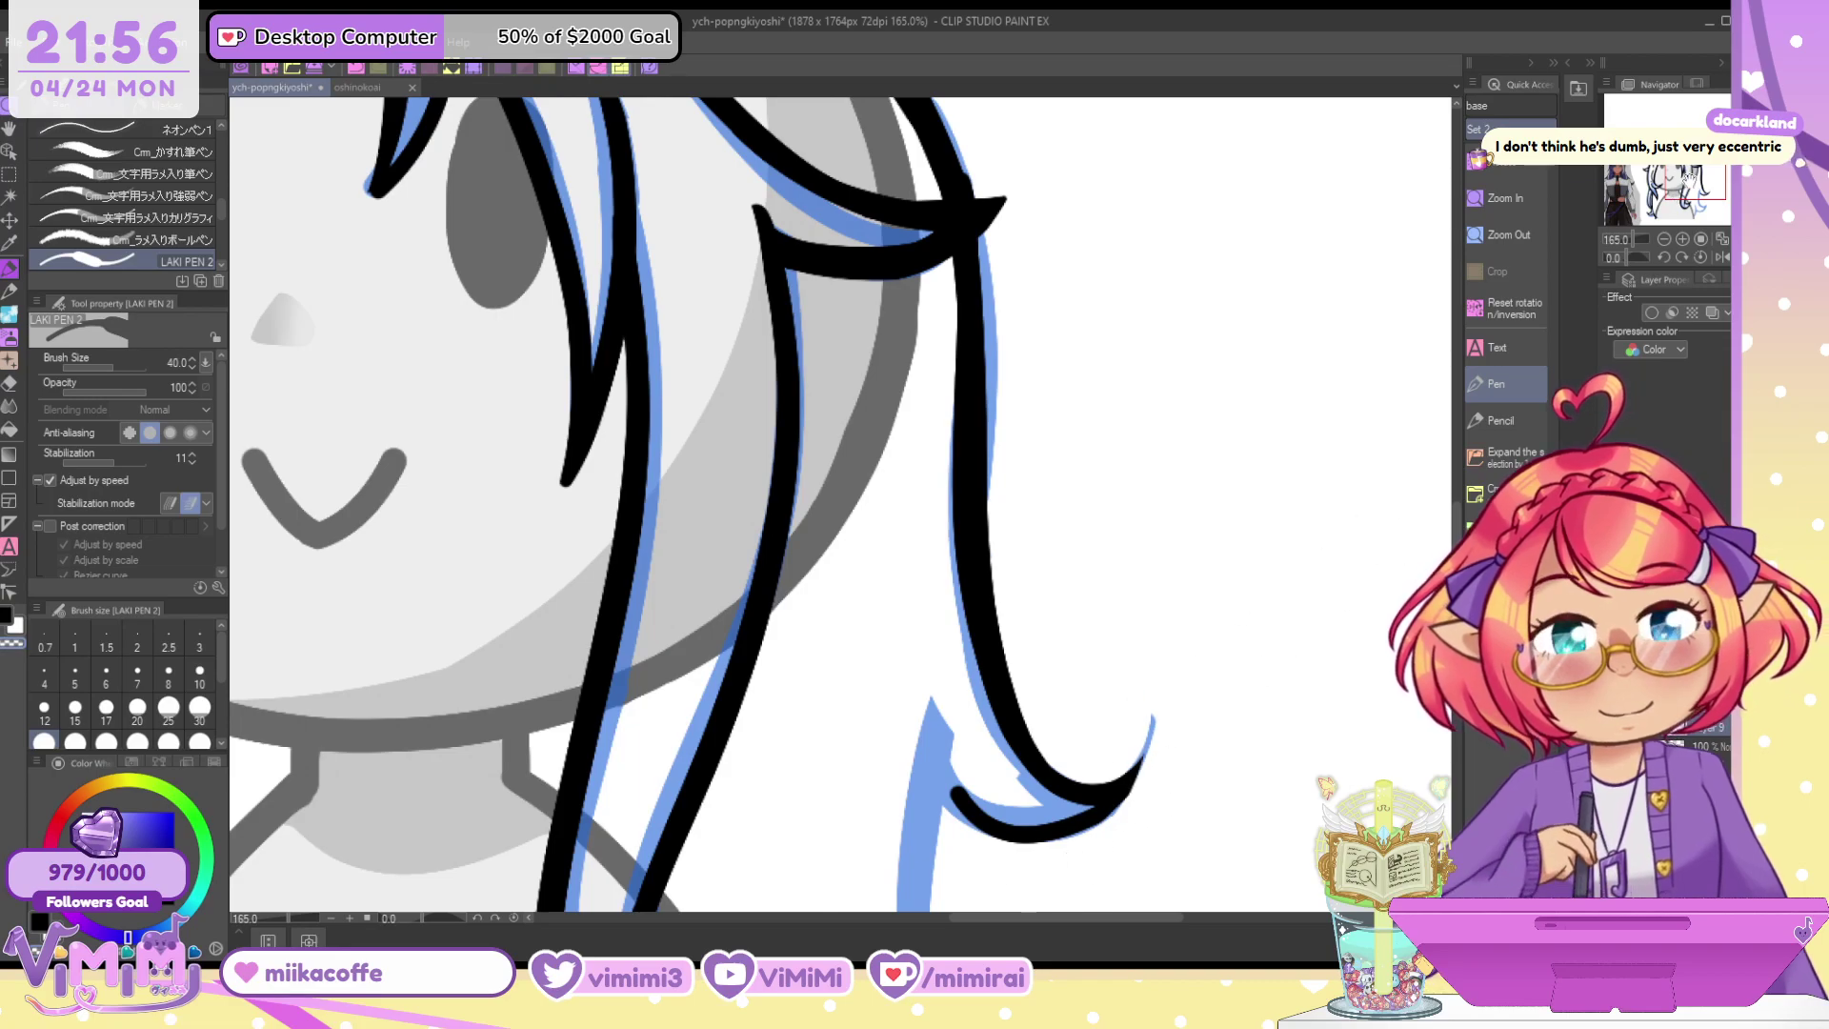
left_click_drag(1688, 180, 1683, 196)
key("c")
left_click_drag(1030, 427, 1236, 422)
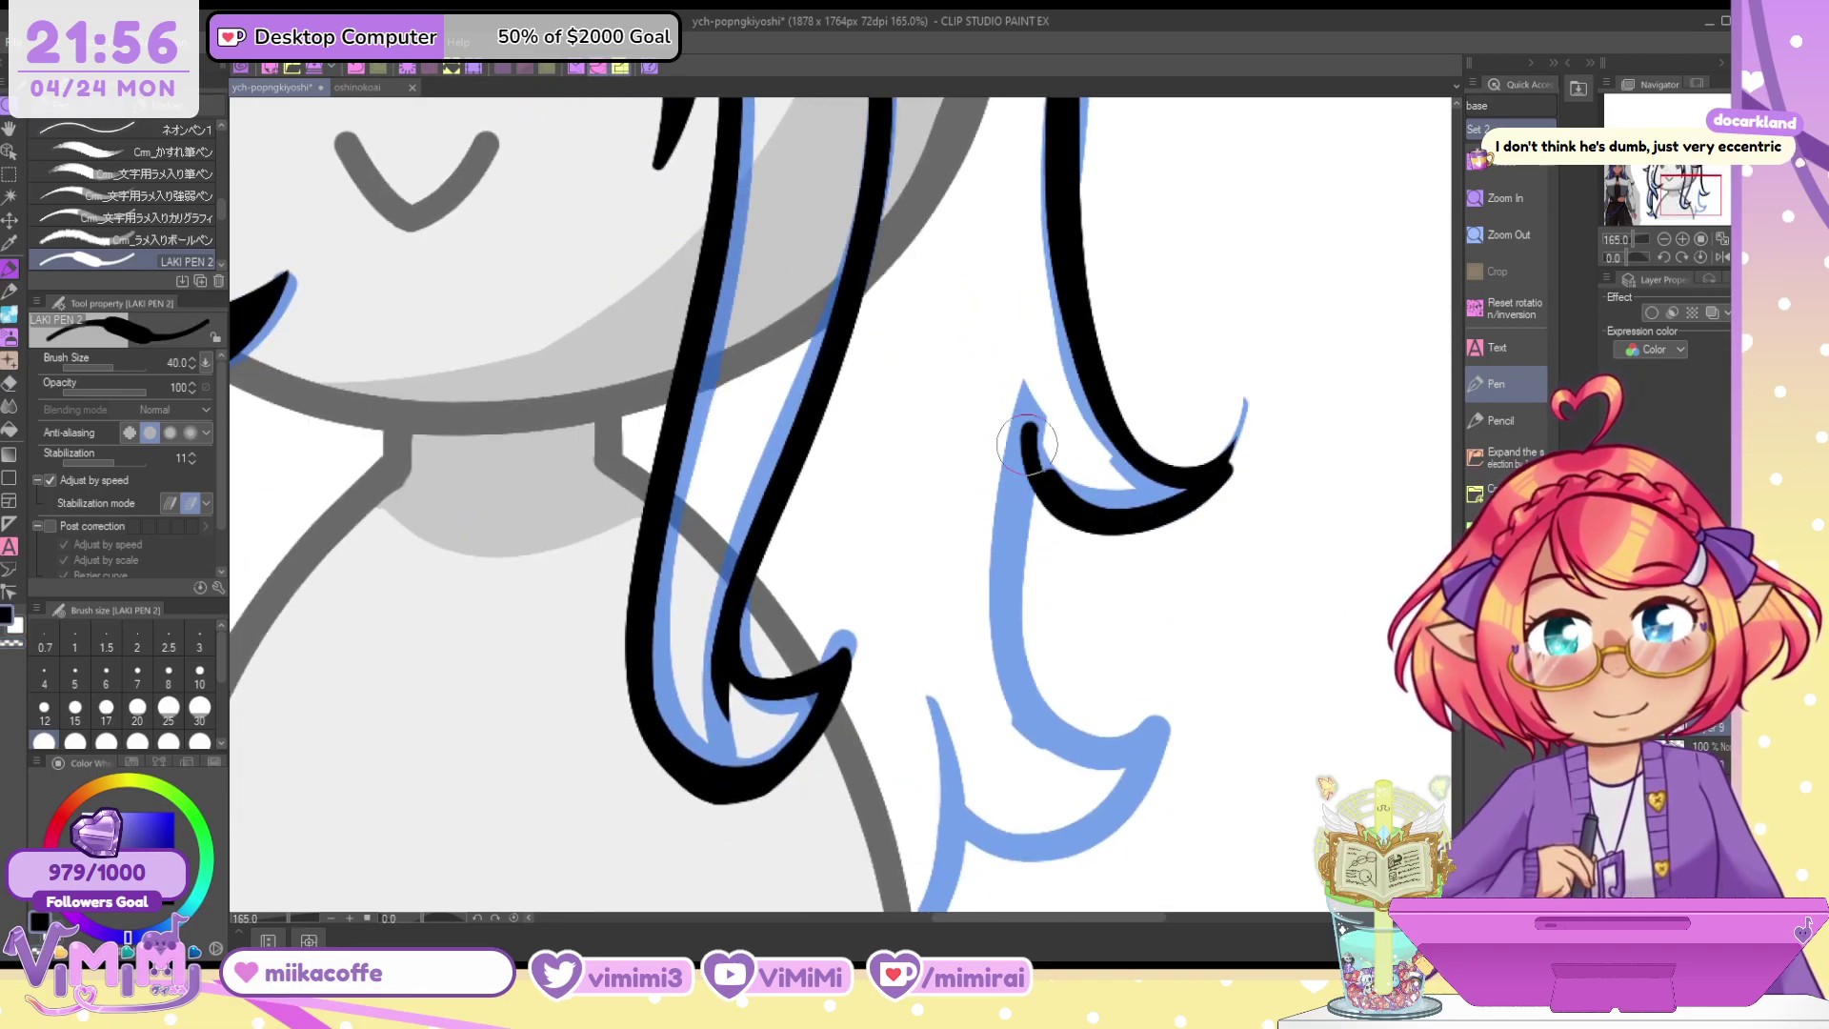
Ink the second outward curl of the right back hair and the lowest strand ending at the shoulder
mouse_move(1027, 408)
left_mouse_down()
mouse_move(995, 595)
mouse_move(1134, 756)
left_mouse_up()
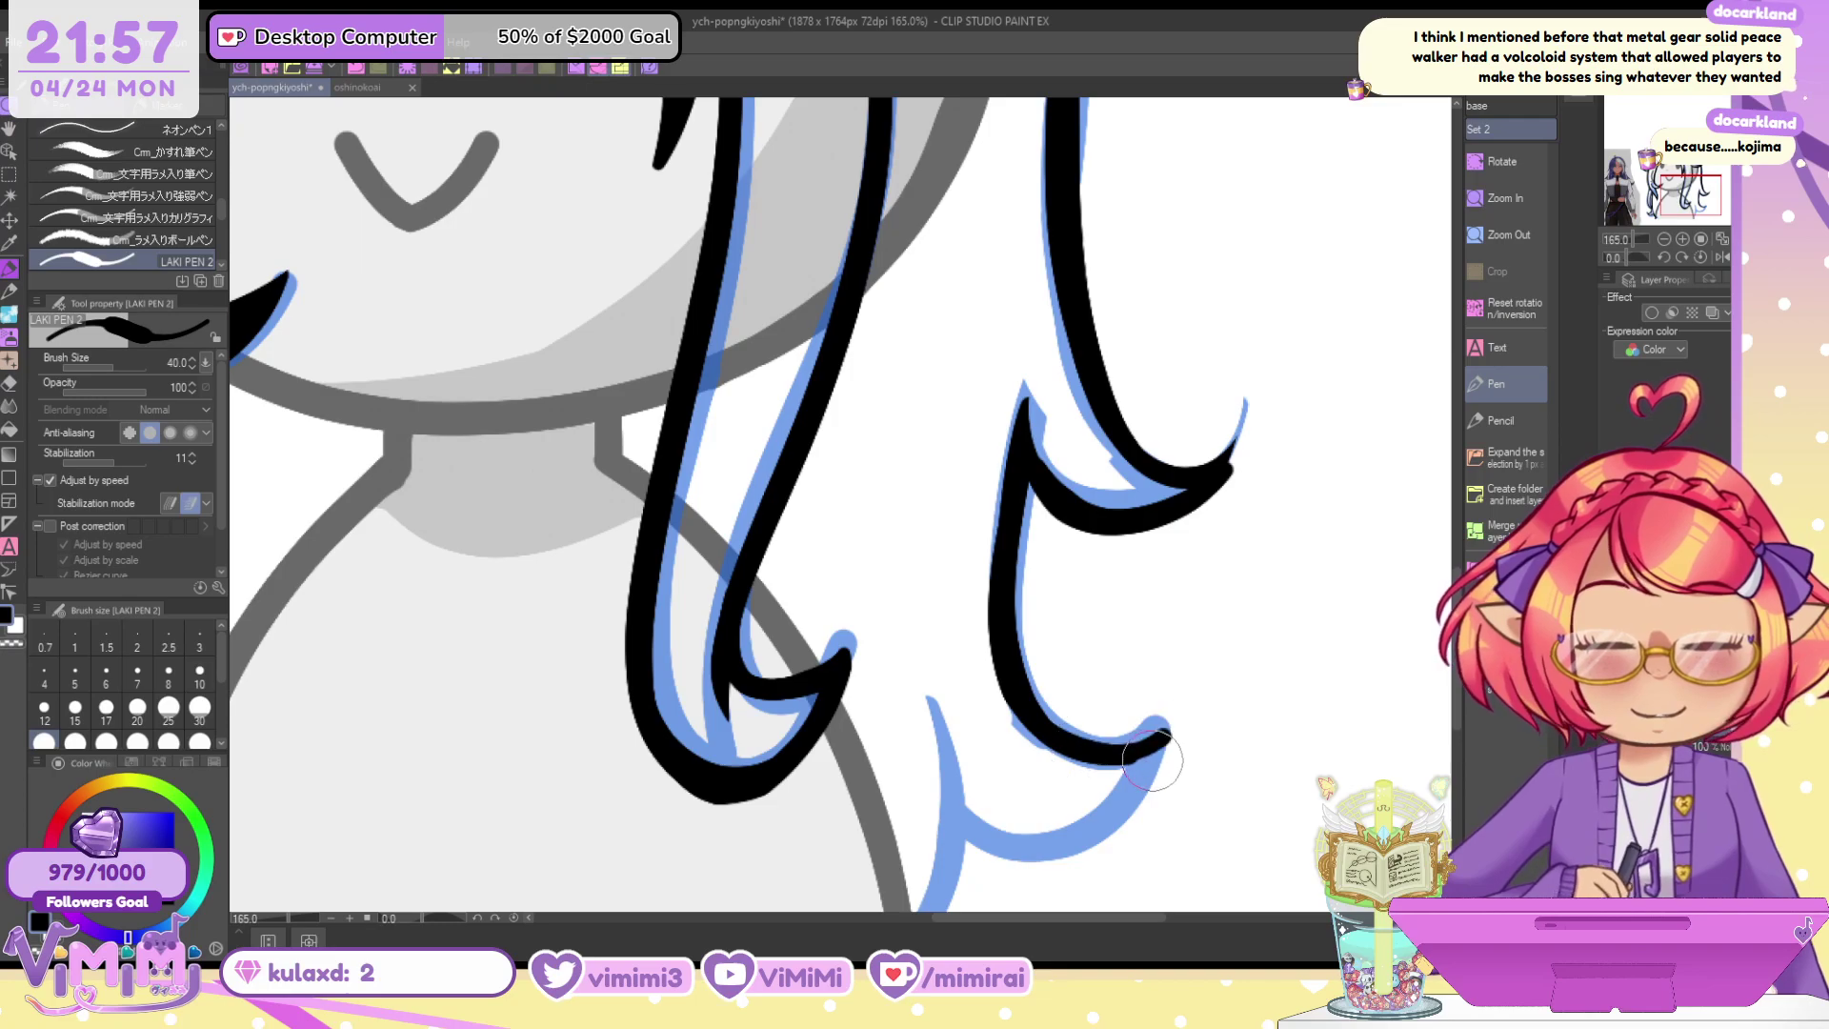
left_click_drag(1164, 736, 964, 842)
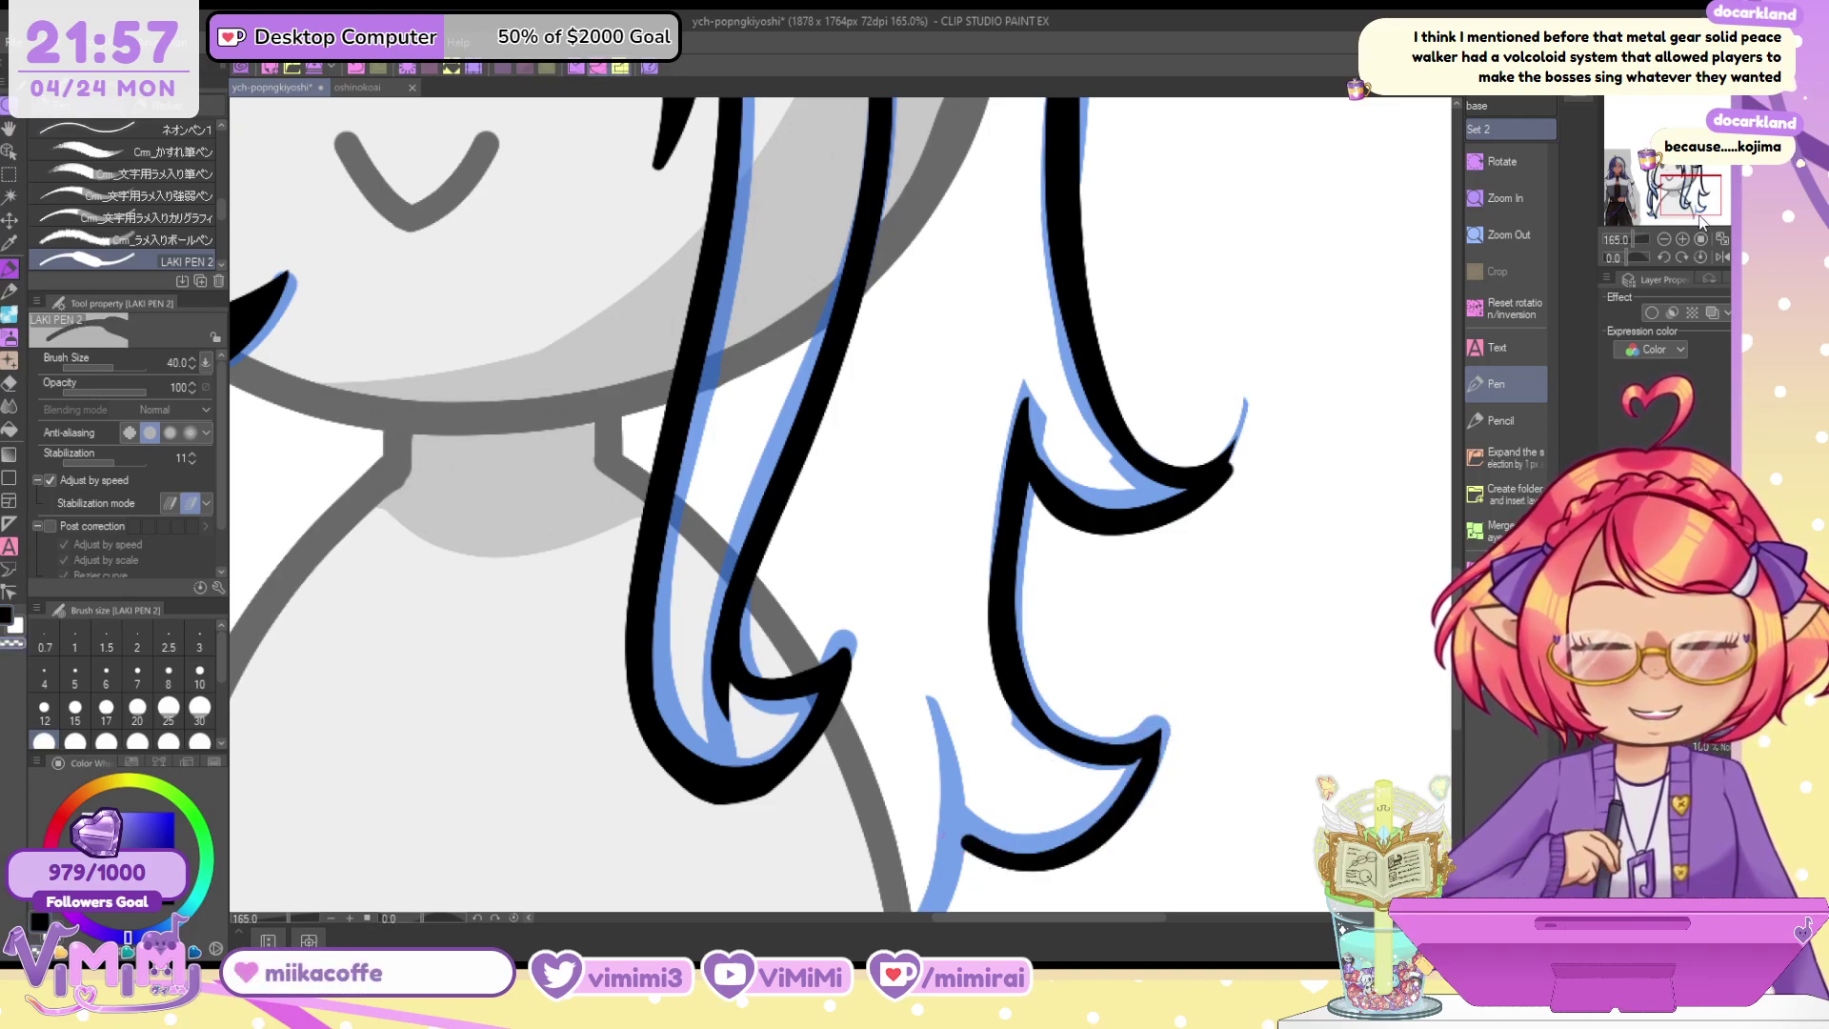
left_click_drag(1700, 216, 1699, 222)
mouse_move(925, 545)
left_mouse_down()
mouse_move(898, 862)
mouse_move(912, 845)
left_mouse_up()
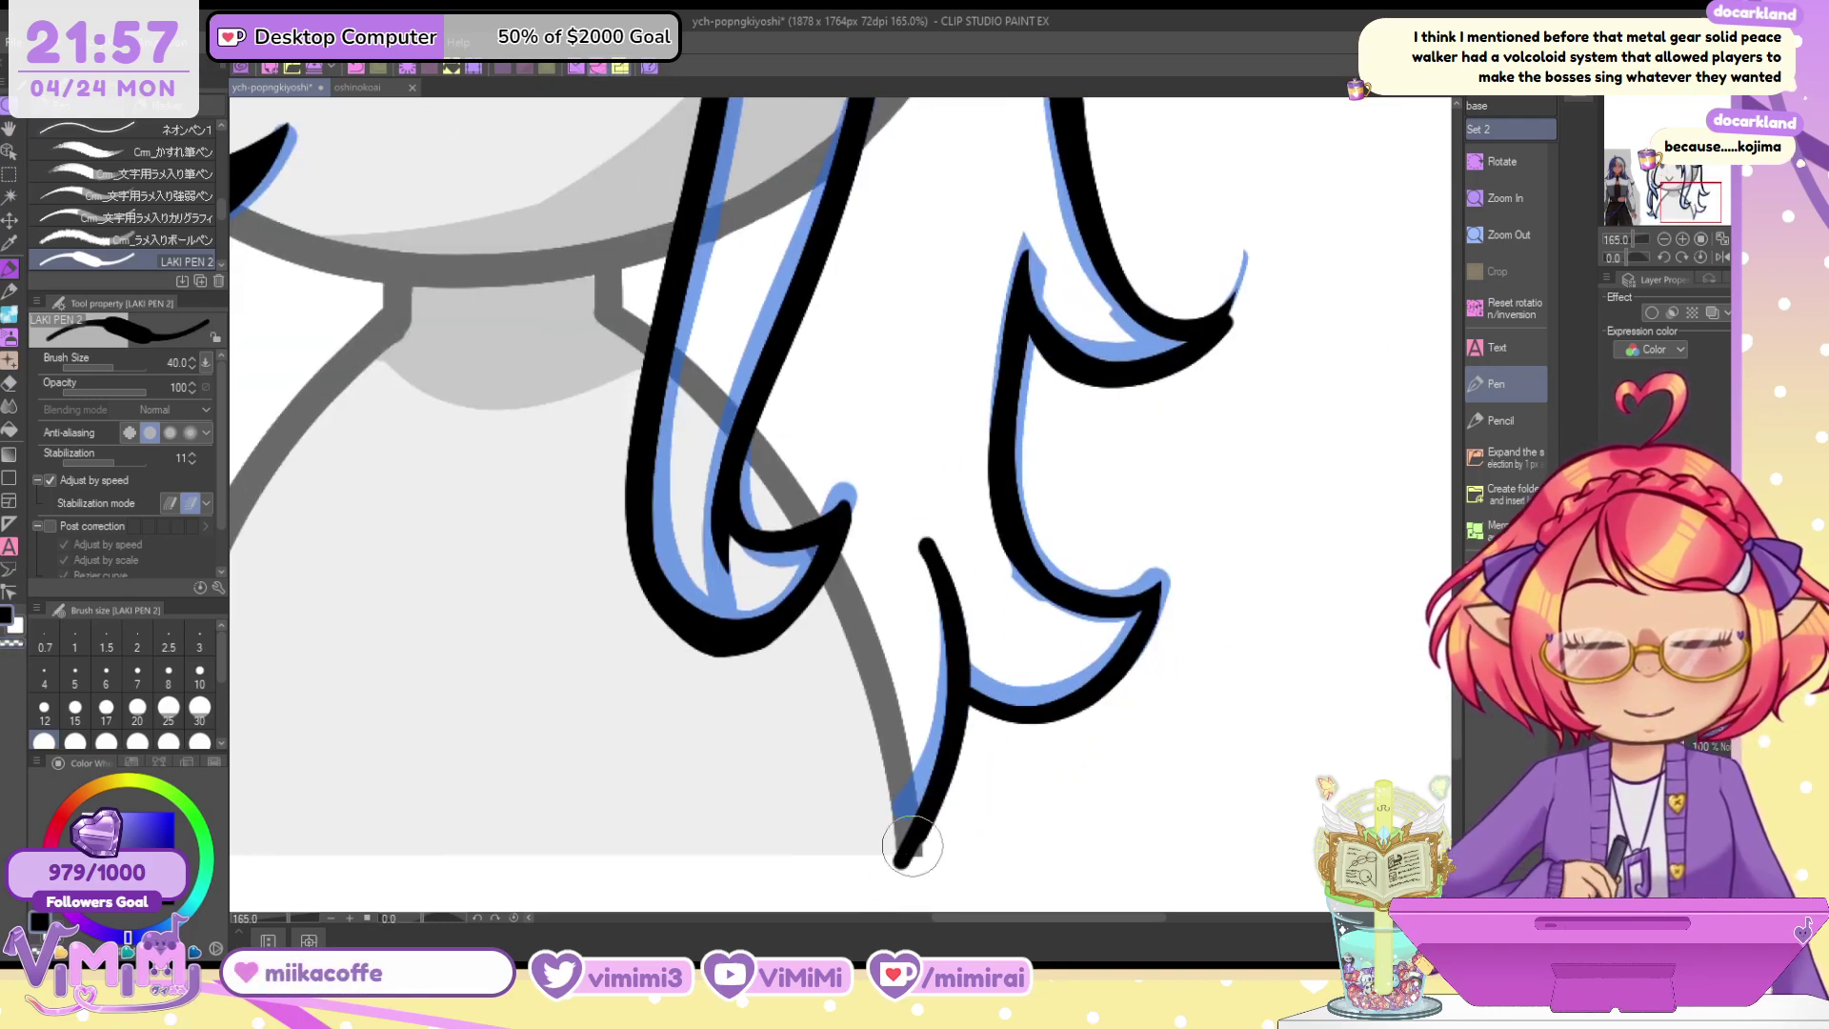
Taper the upper end of the lowest right strand and extend the second outward curl into a sharper tip
key("c")
left_click_drag(910, 537, 912, 748)
key("c")
mouse_move(974, 692)
left_mouse_down()
mouse_move(1007, 712)
mouse_move(1164, 599)
left_mouse_up()
key("ctrl+z")
mouse_move(1094, 690)
left_mouse_down()
mouse_move(1122, 675)
mouse_move(1163, 566)
left_mouse_up()
left_click_drag(1151, 640, 1166, 564)
key("c")
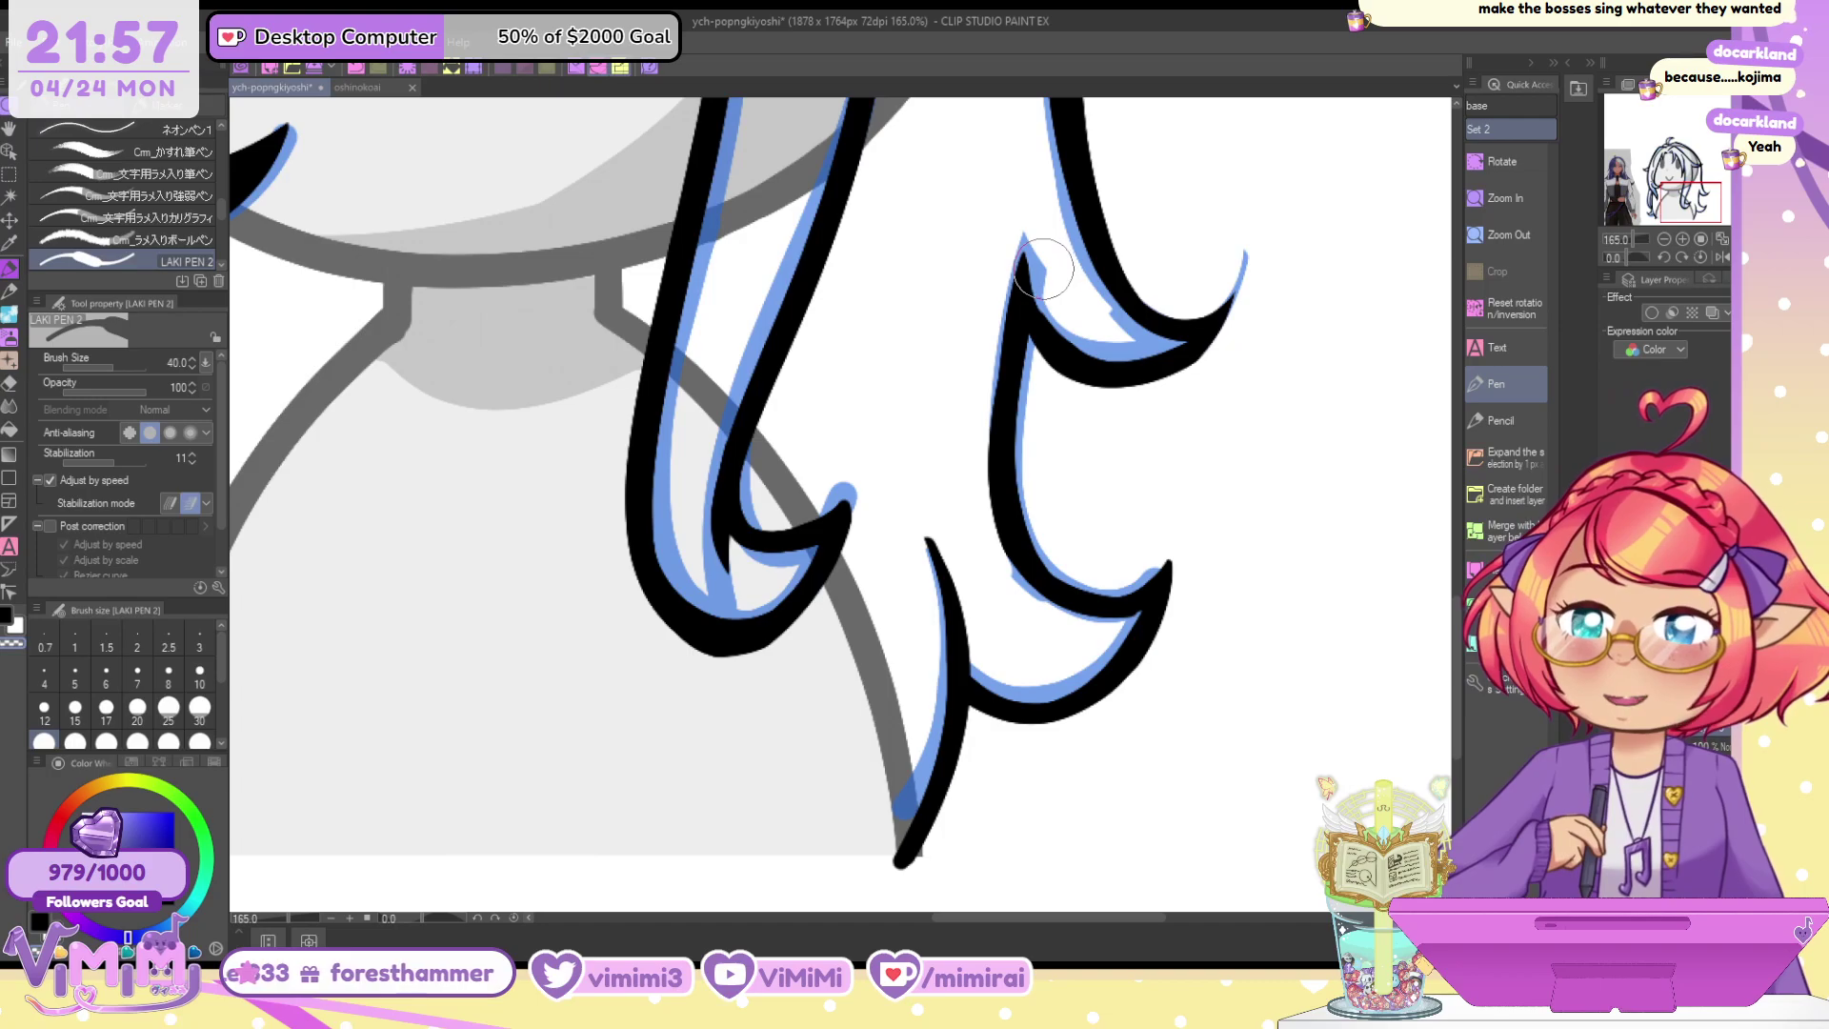
Refine and sharpen the tip of the short bang strand over the character's left-hand eye
left_click_drag(1702, 187, 1667, 158)
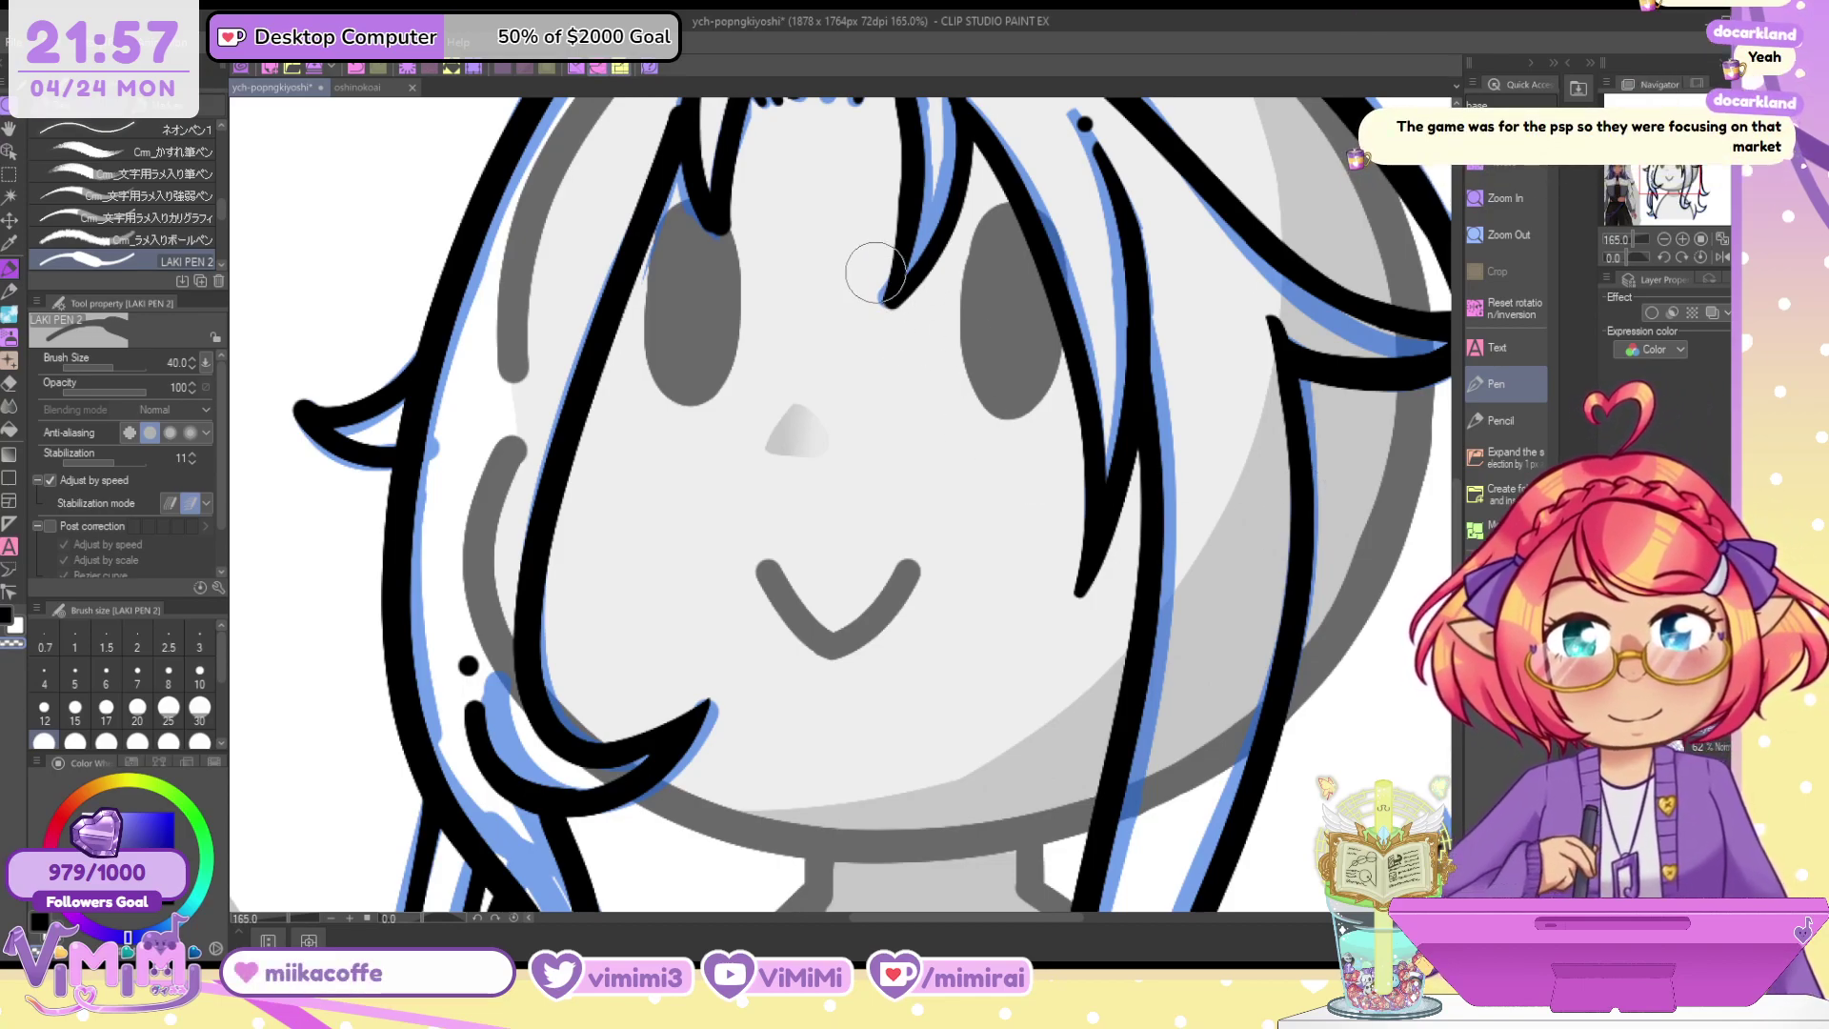
left_click_drag(697, 132, 724, 238)
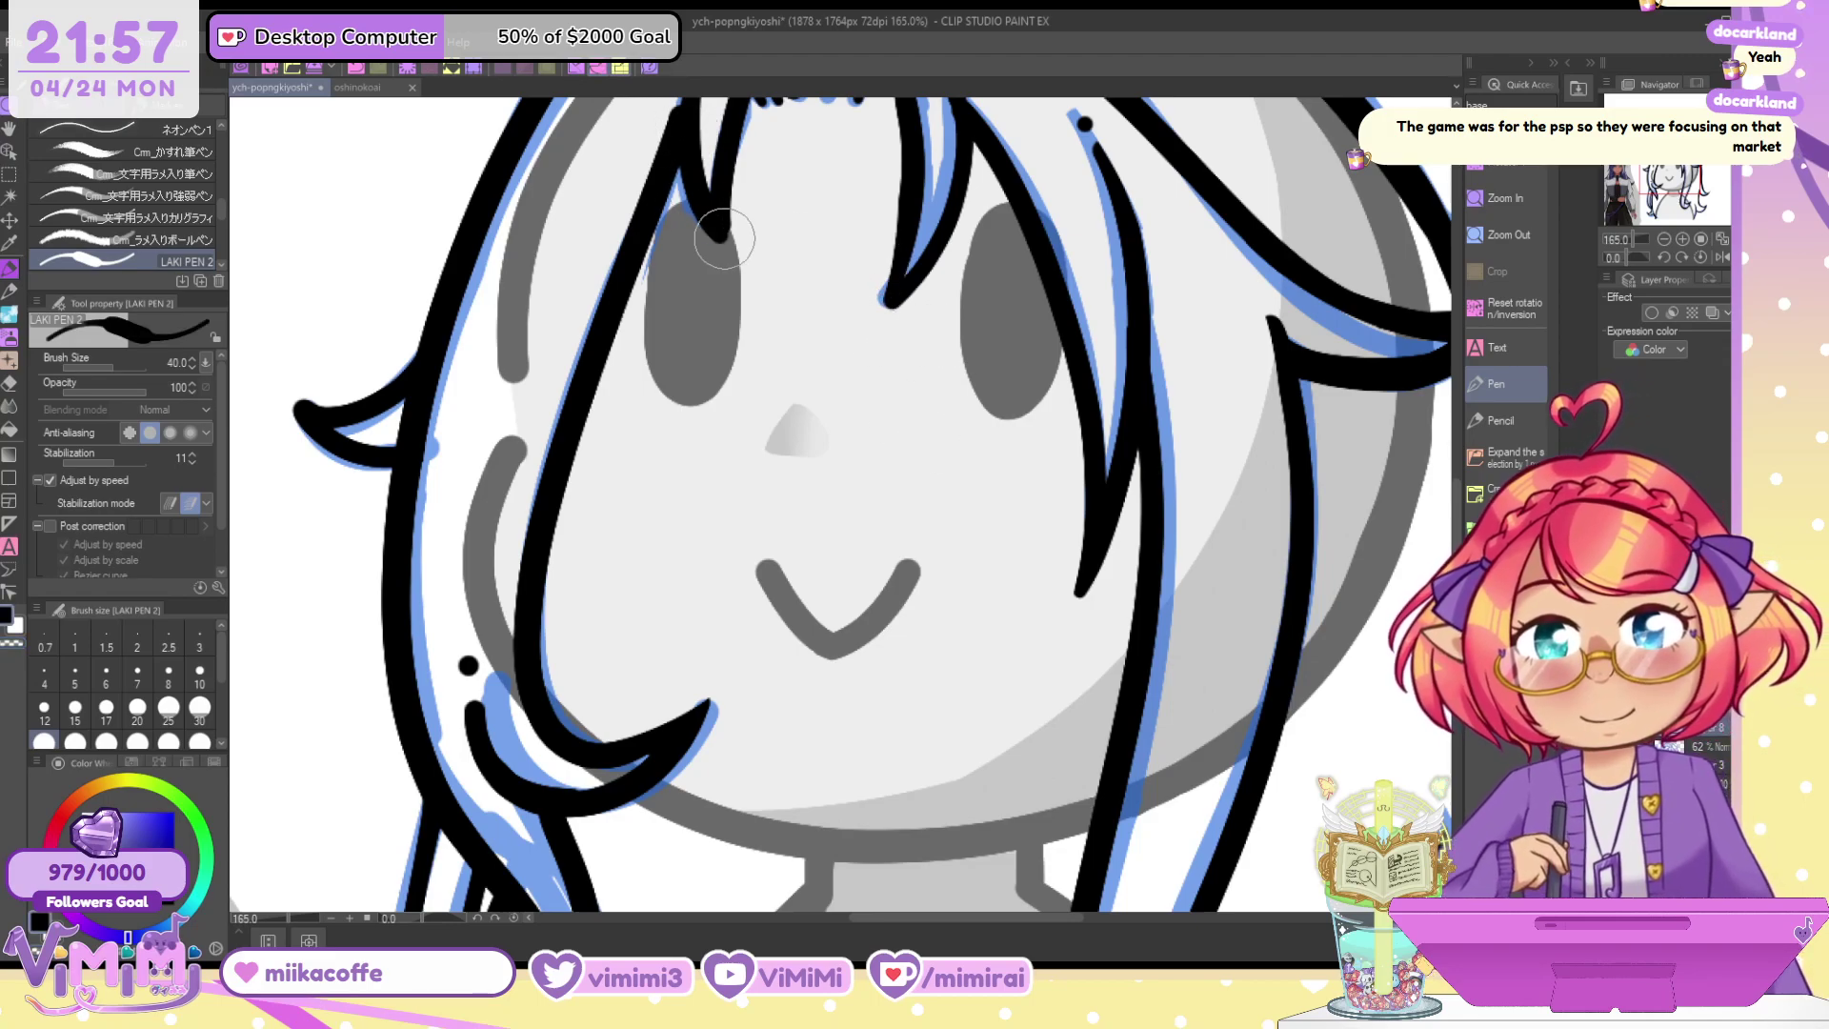
left_click_drag(1675, 174, 1673, 160)
key("c")
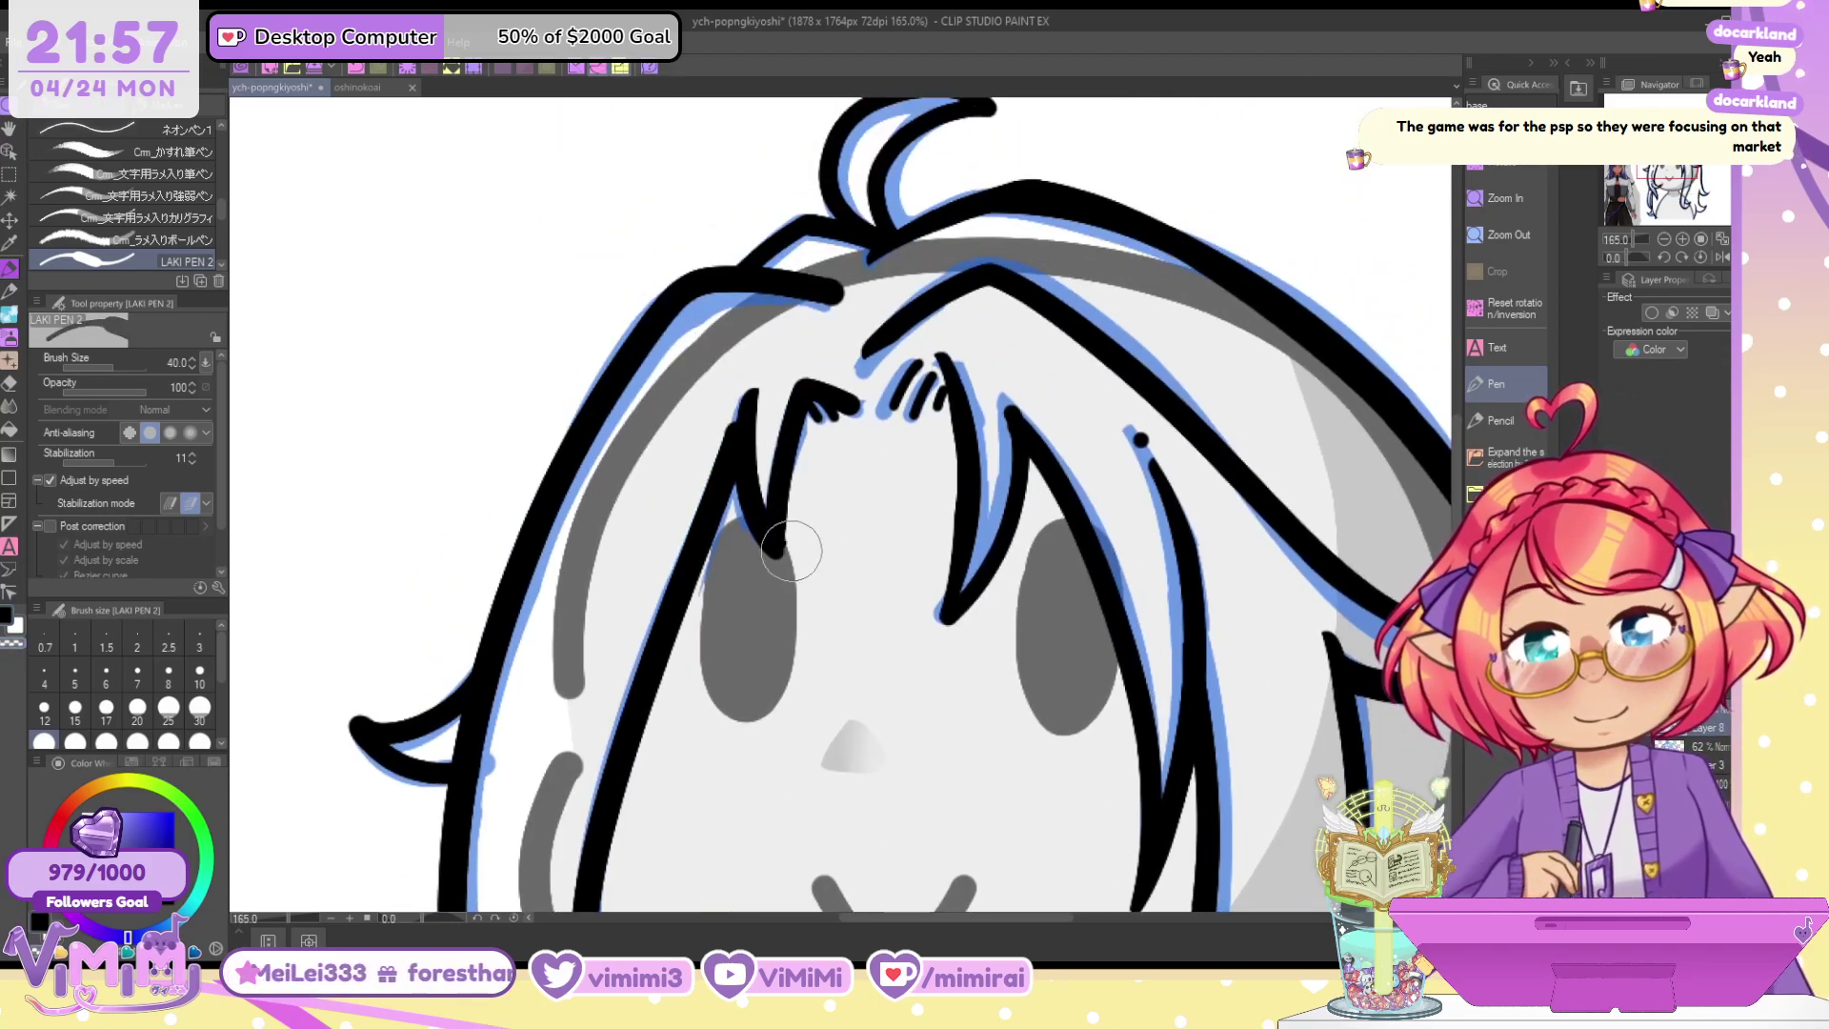
key("c")
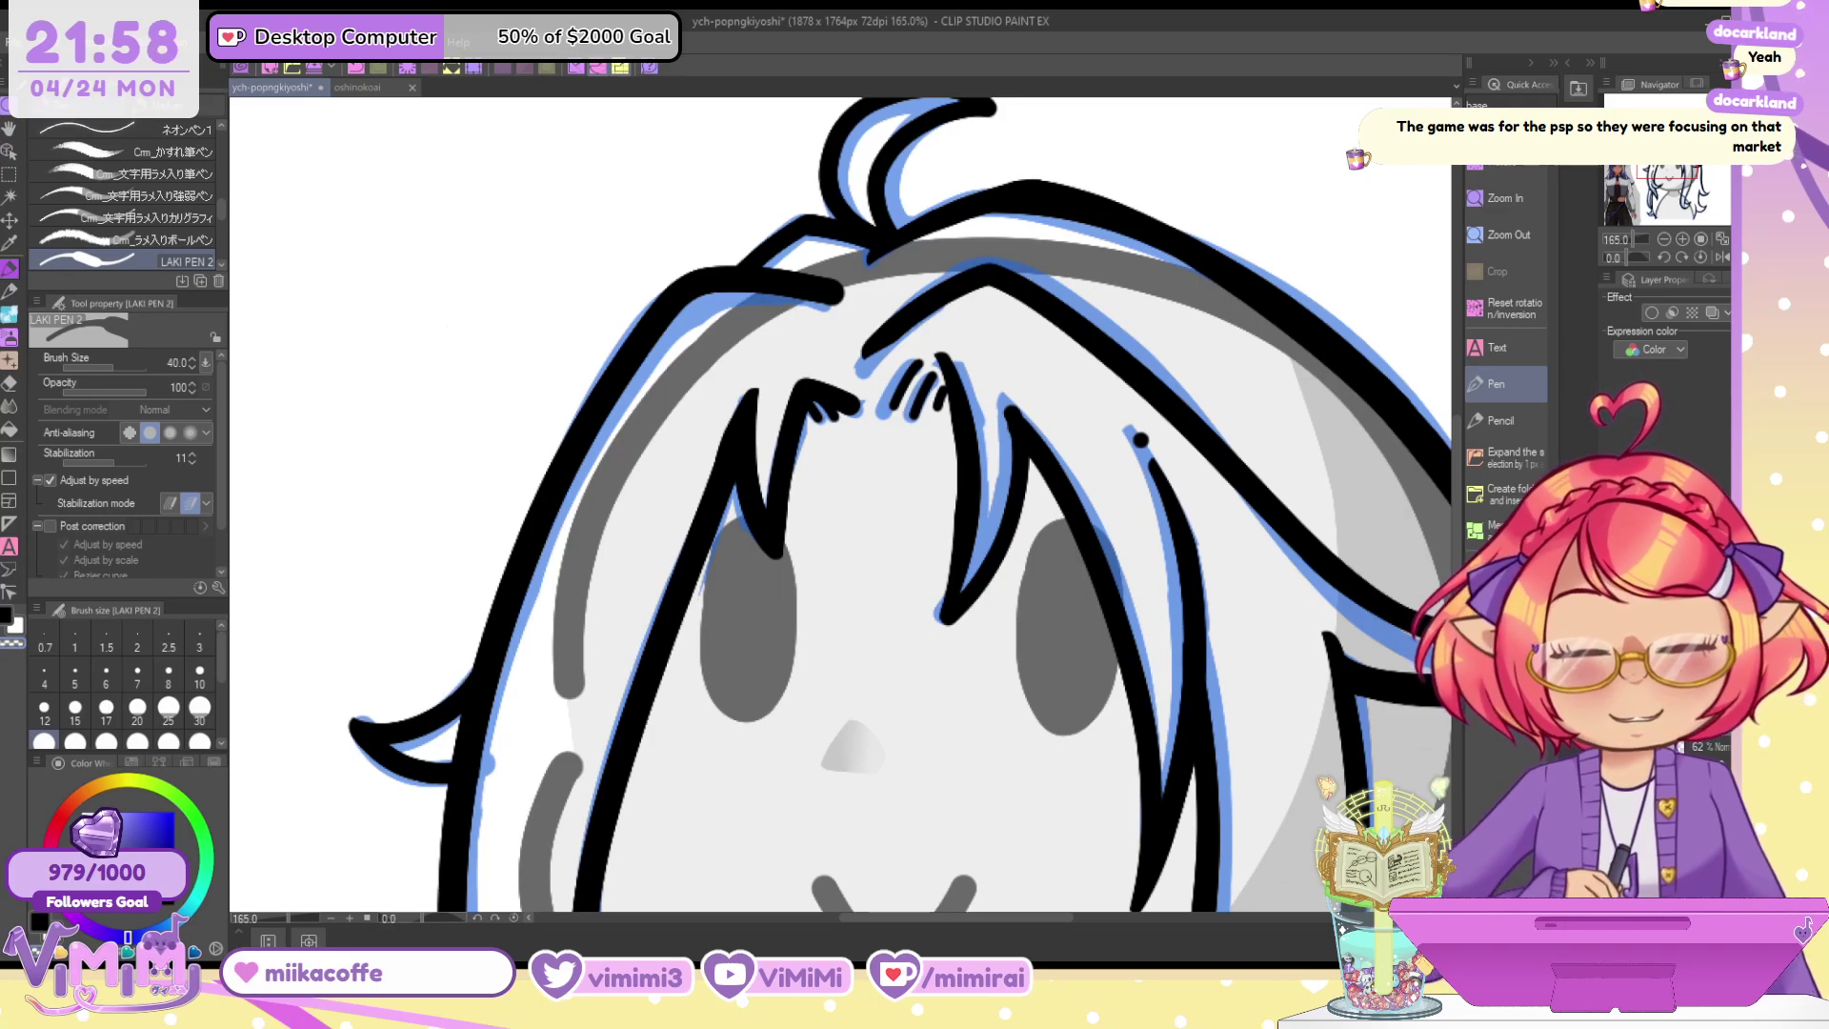
Hide the blue hair sketch beneath the black line art and check the crown lines with the view rotated
left_click(1612, 757)
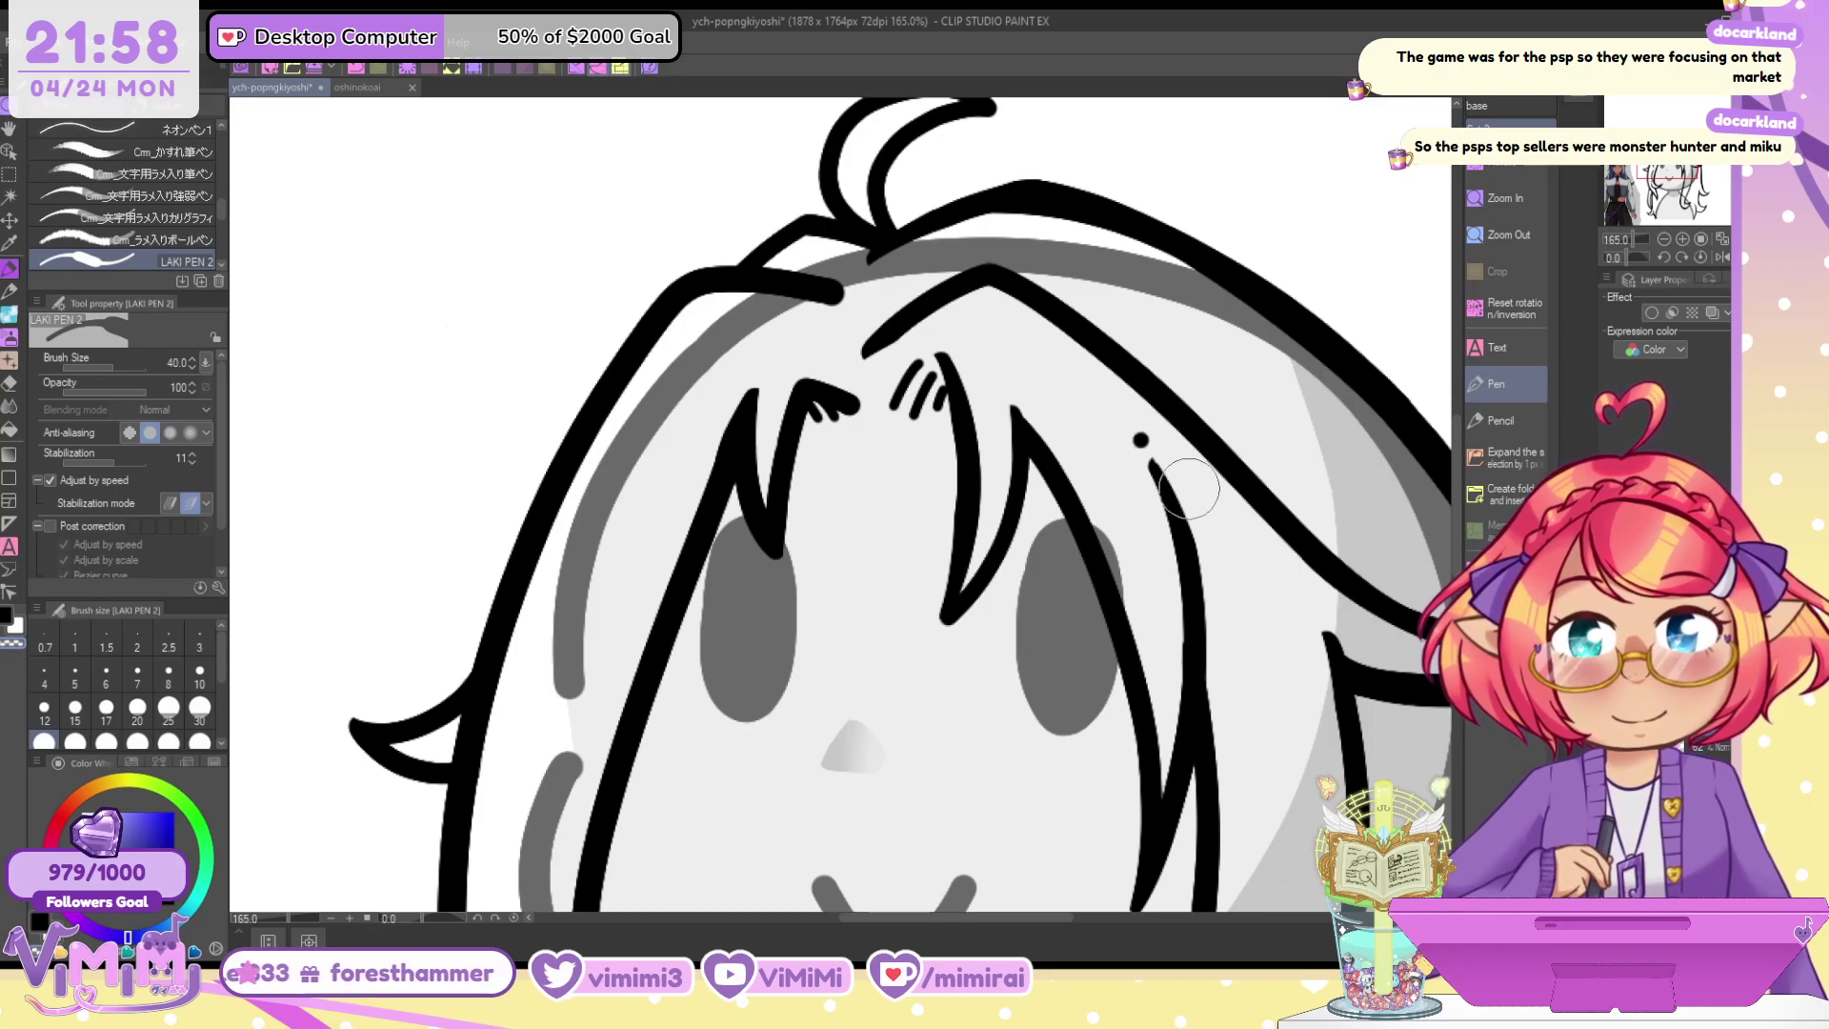
key("bracketleft")
key("bracketleft")
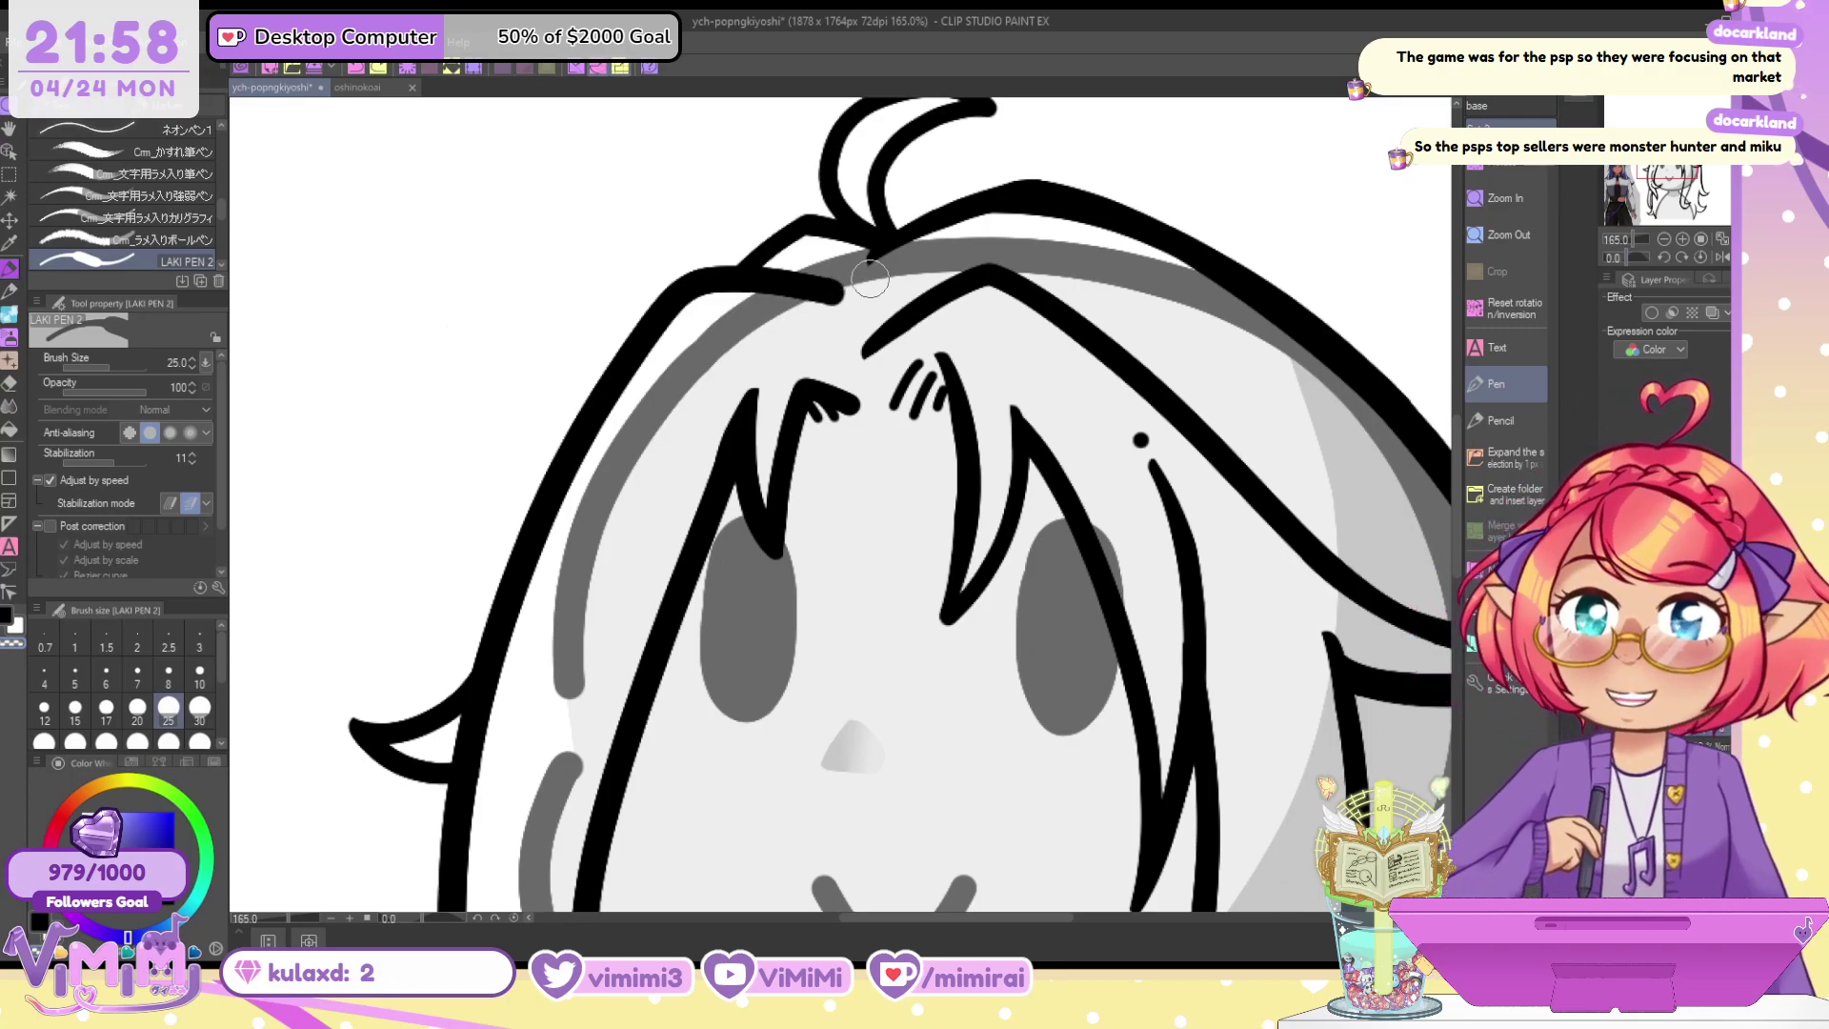
left_click_drag(869, 278, 657, 350)
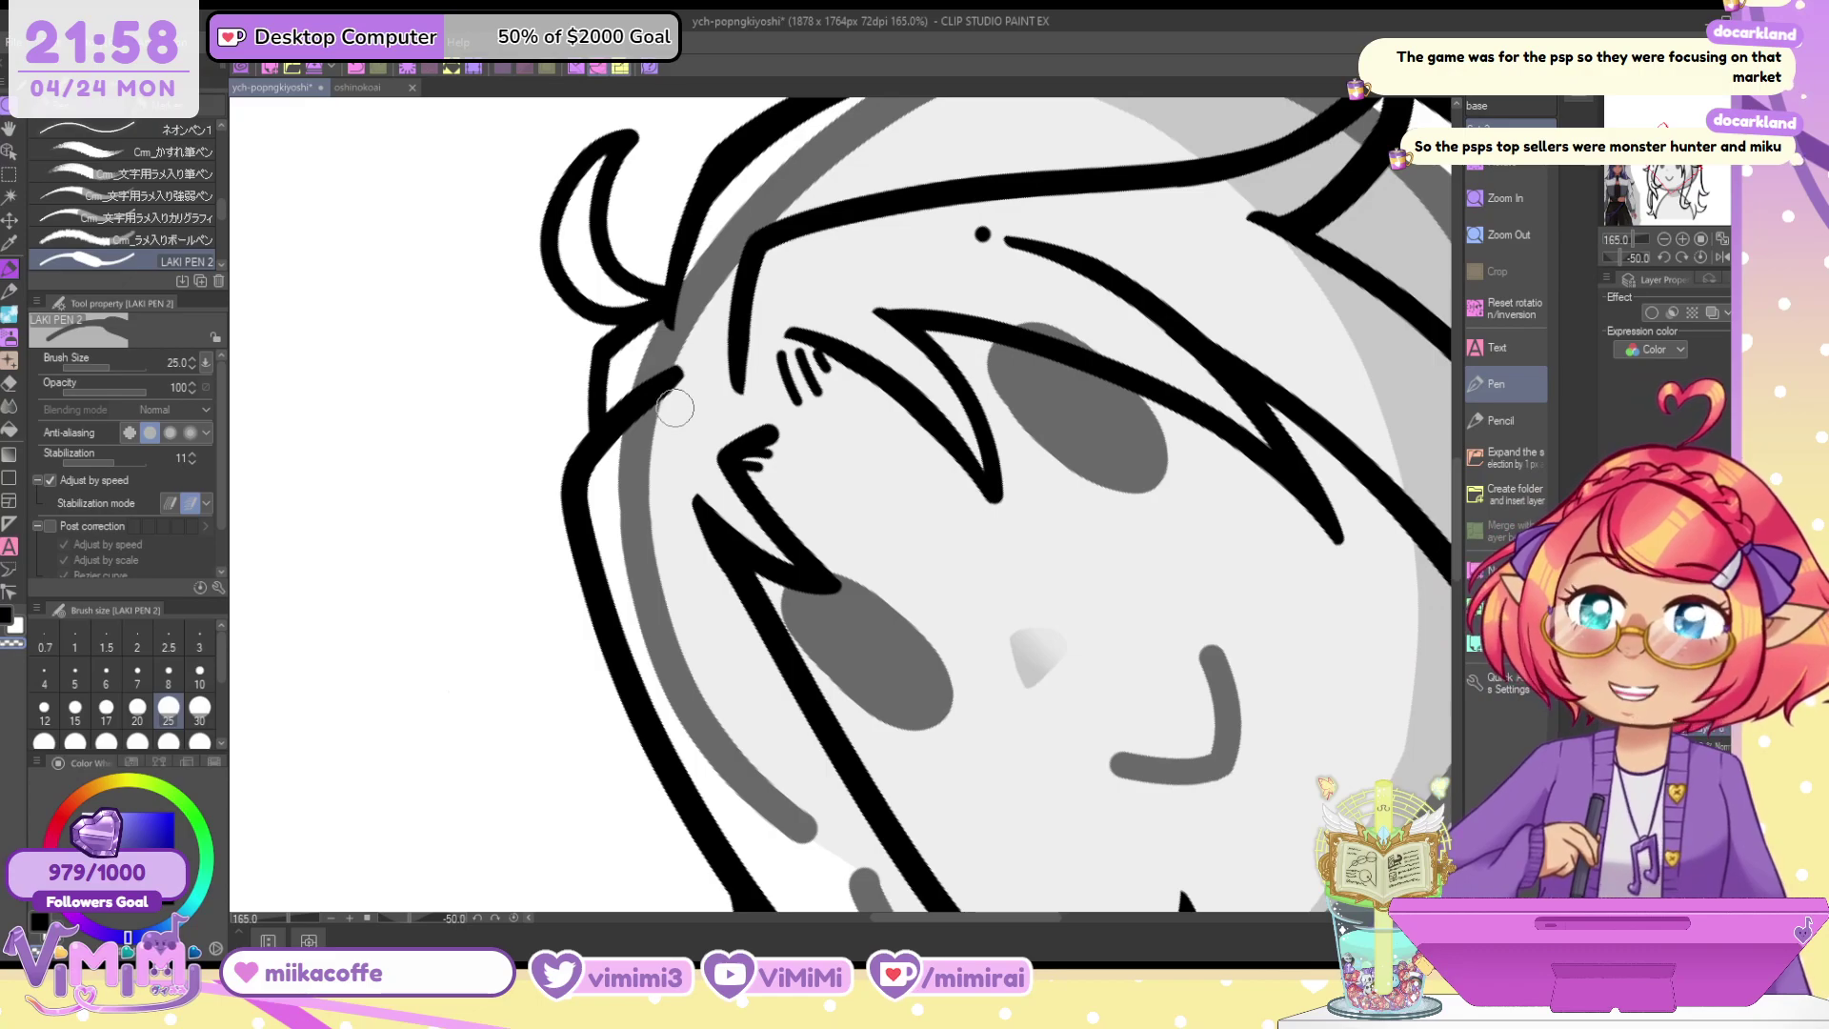
left_click(1701, 256)
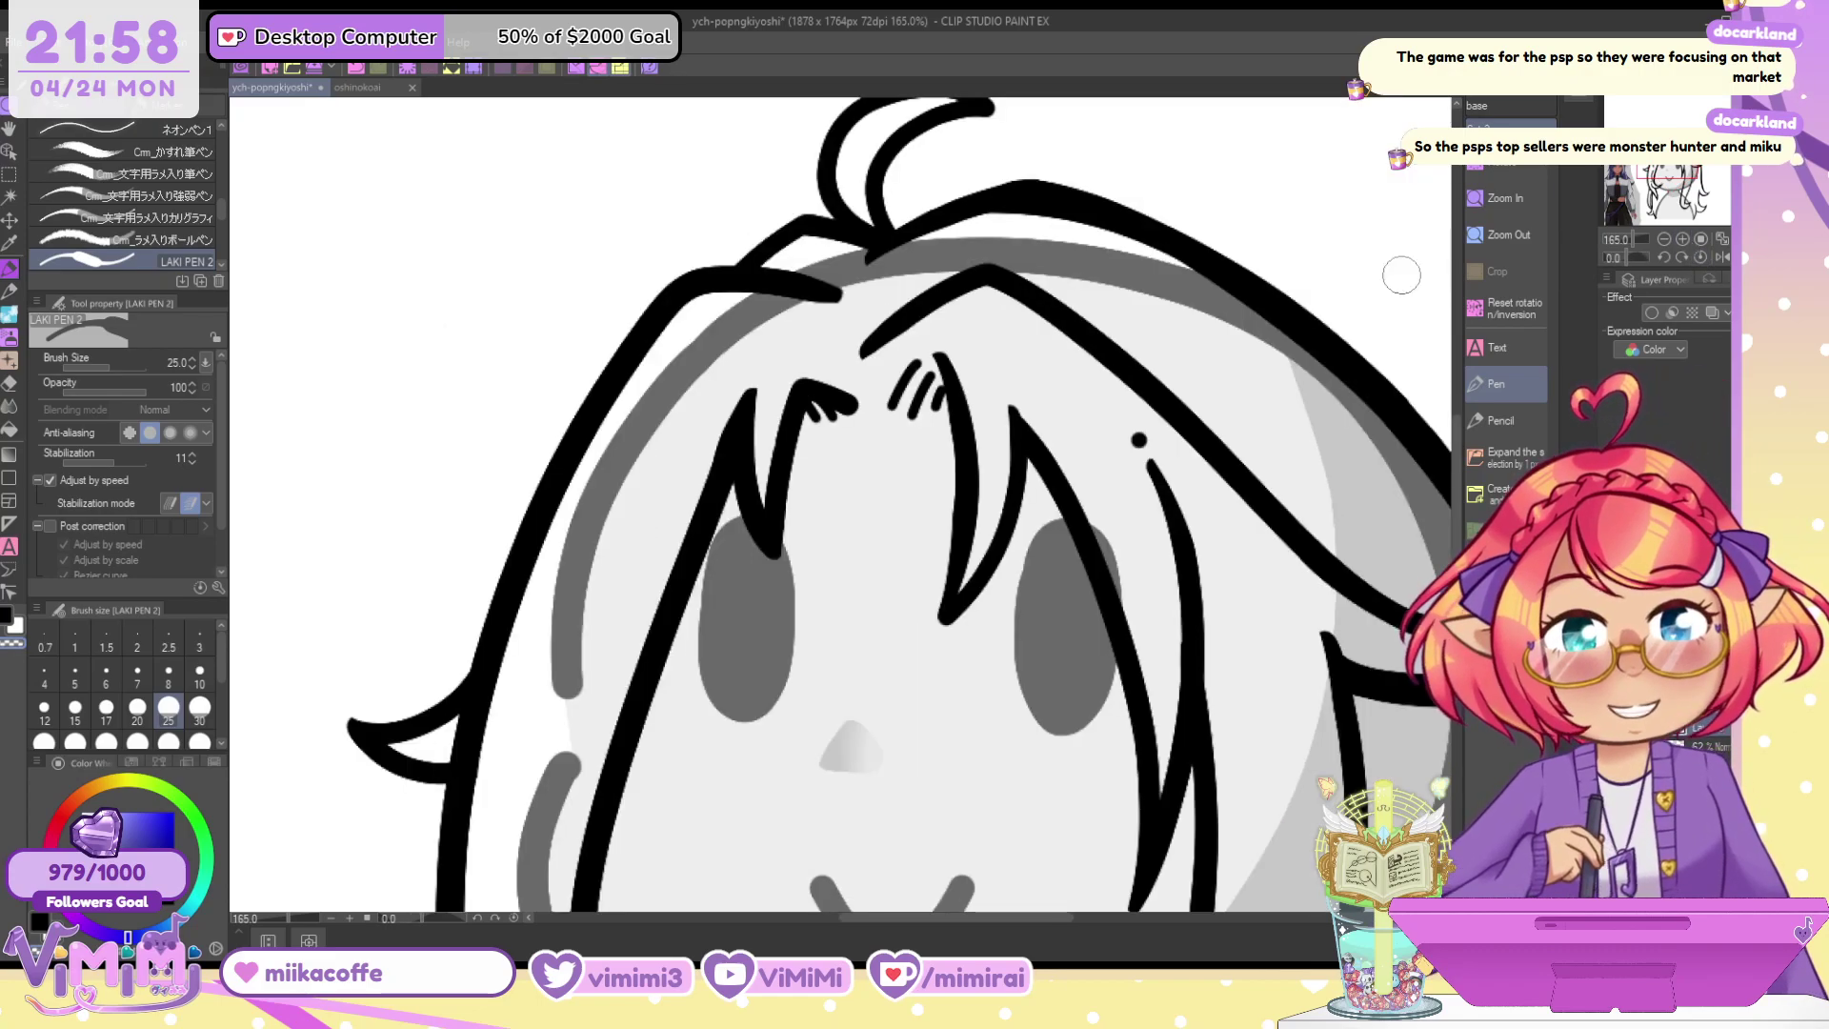
Thicken the crown outlines on both sides of the ahoge with the pen at size 40
scroll(1229, 357, "down", 4)
scroll(1047, 342, "up", 8)
key("bracketright")
key("bracketright")
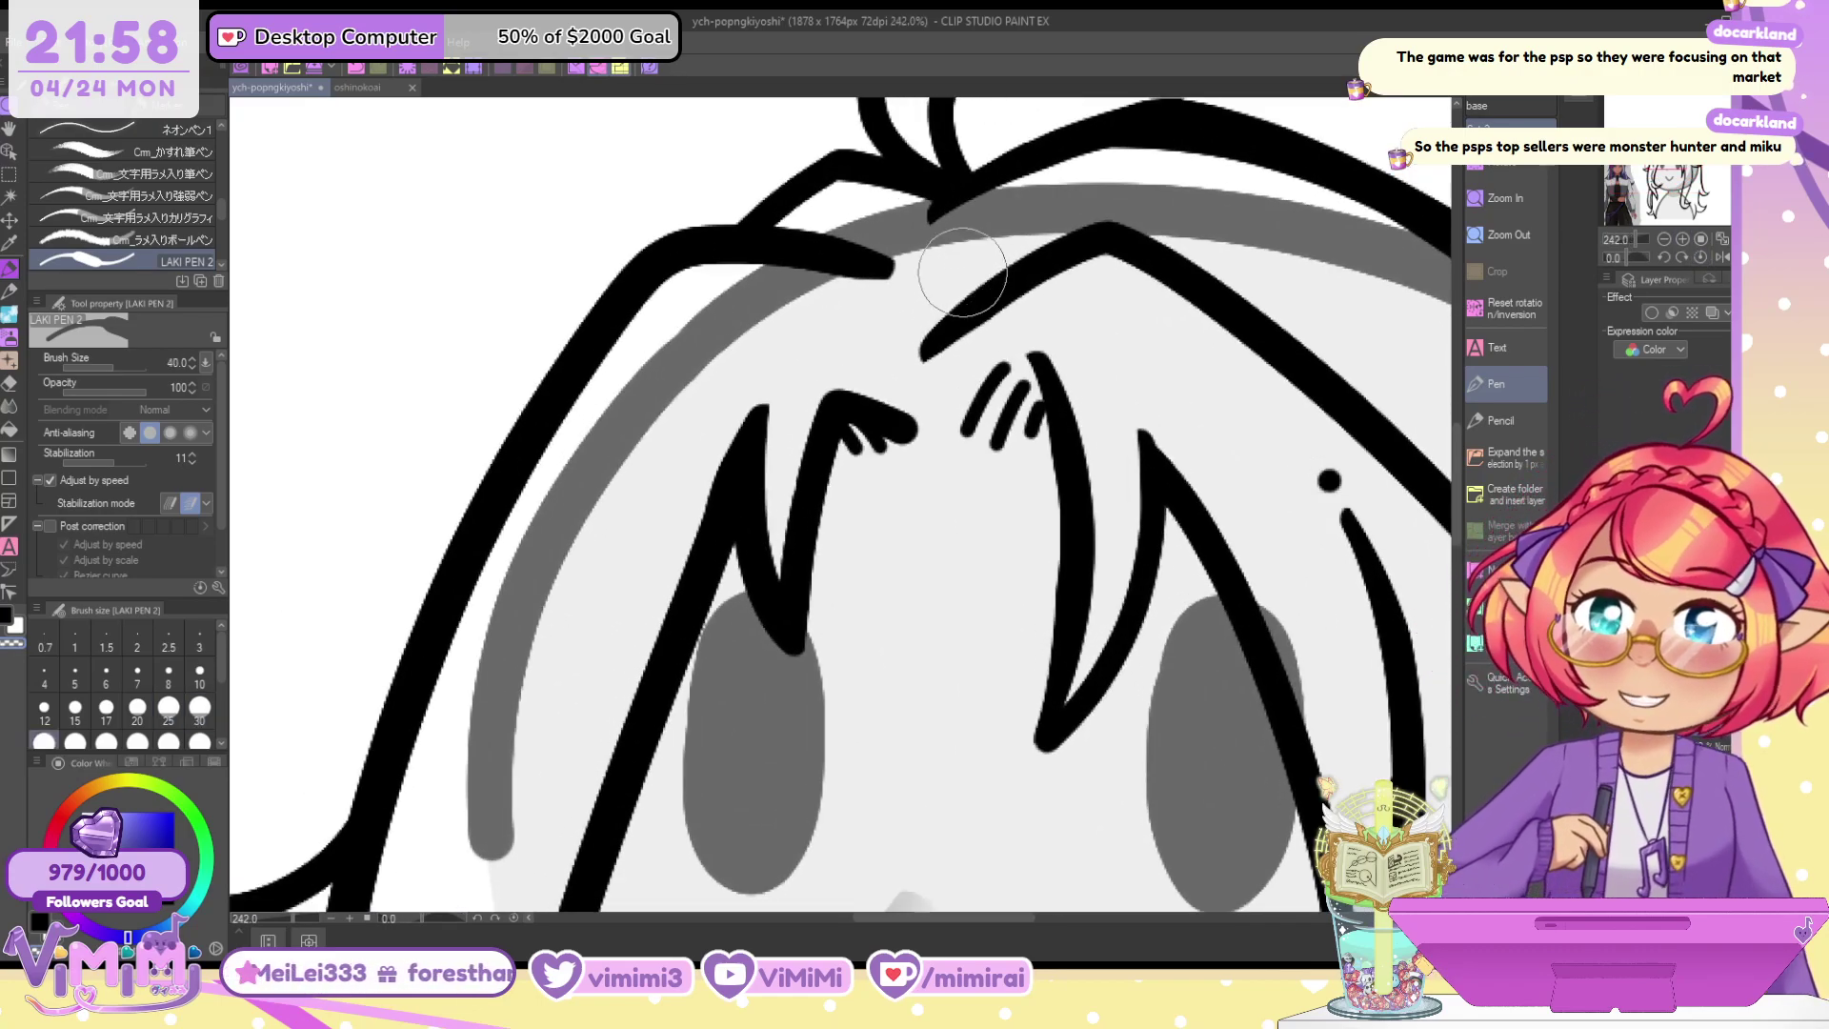
left_click_drag(964, 271, 1046, 407)
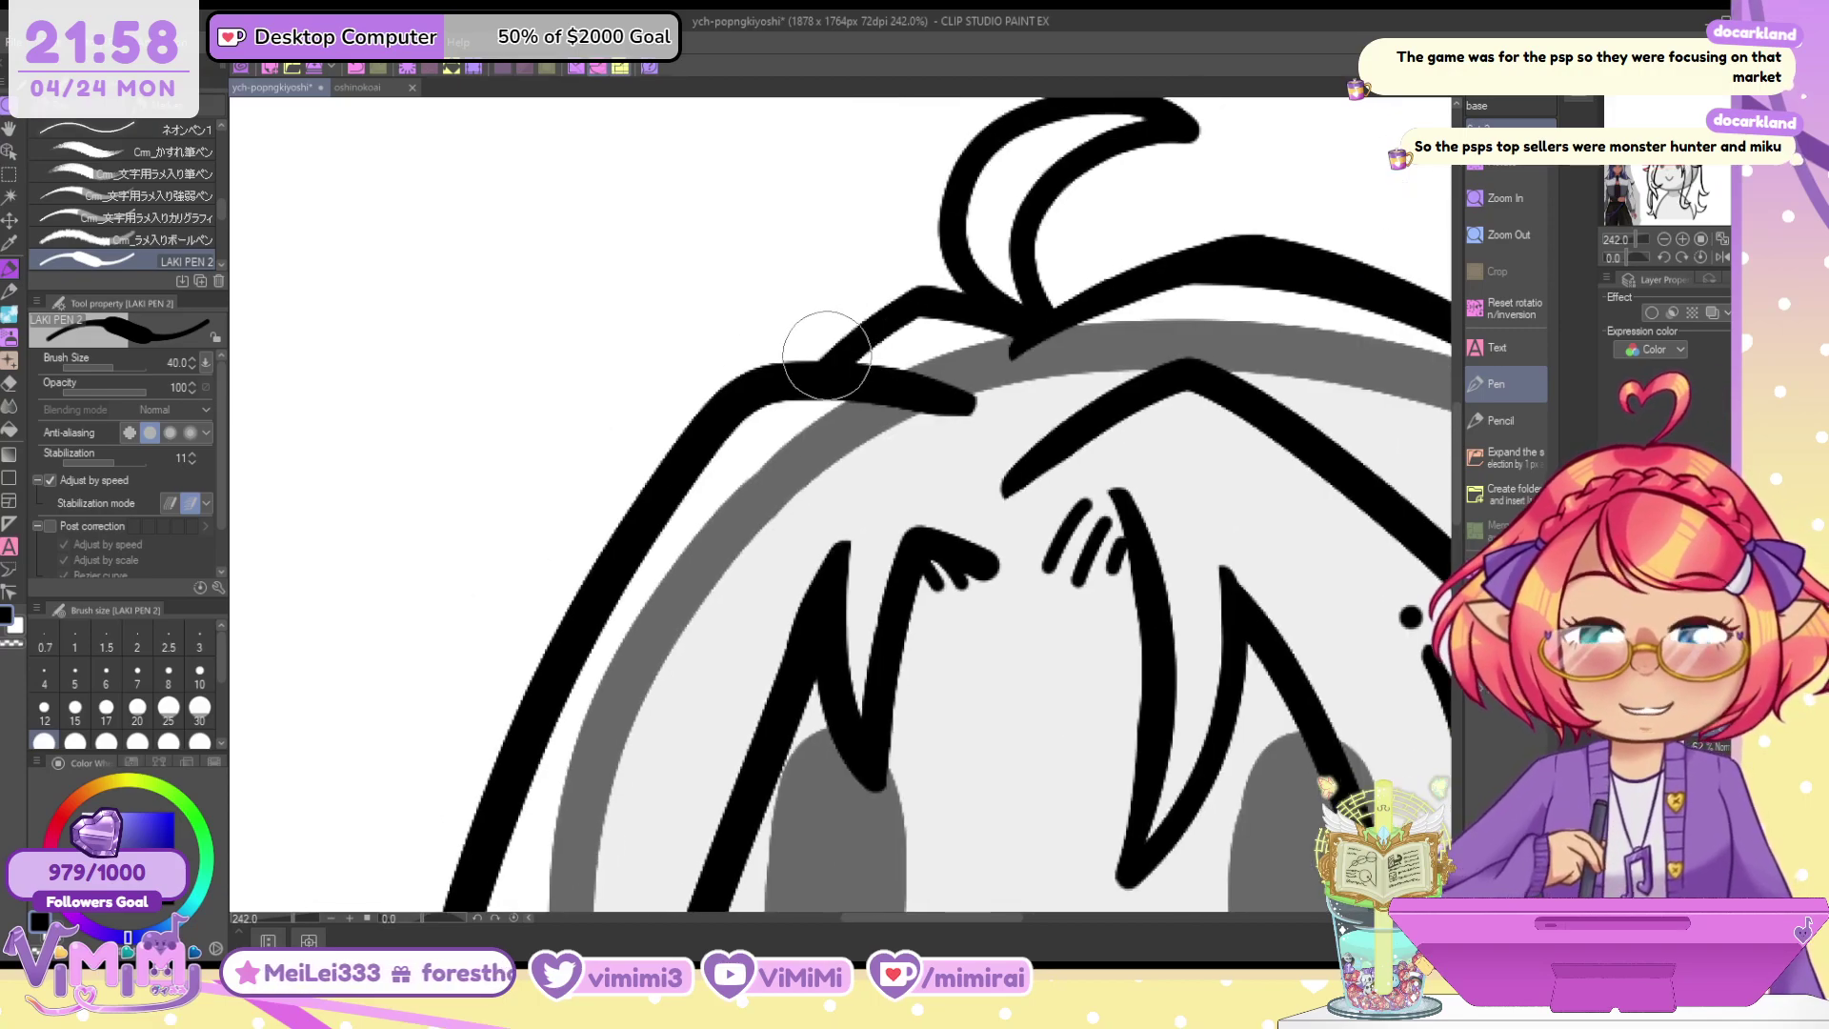
key("bracketleft")
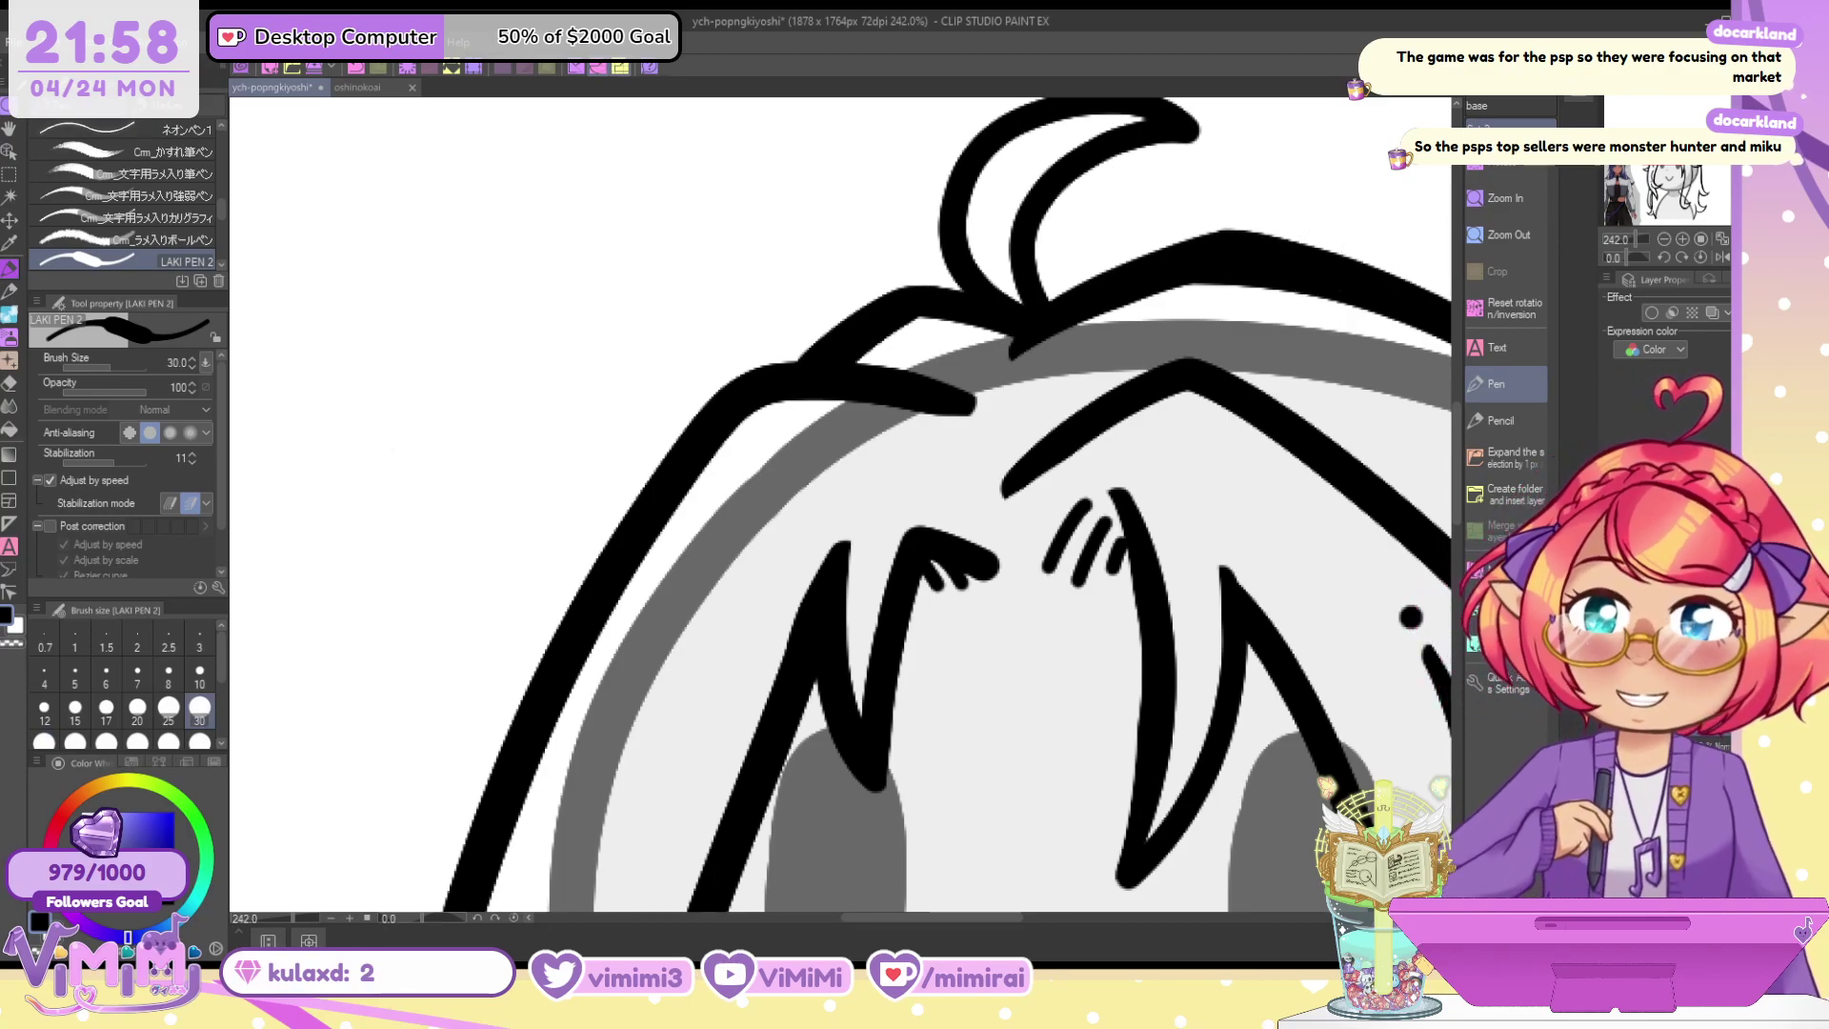
Thicken and even out the right head outline down to the bang's flick with the pen at size 30
left_click(1665, 239)
left_click(1665, 239)
left_click_drag(1669, 171, 1674, 176)
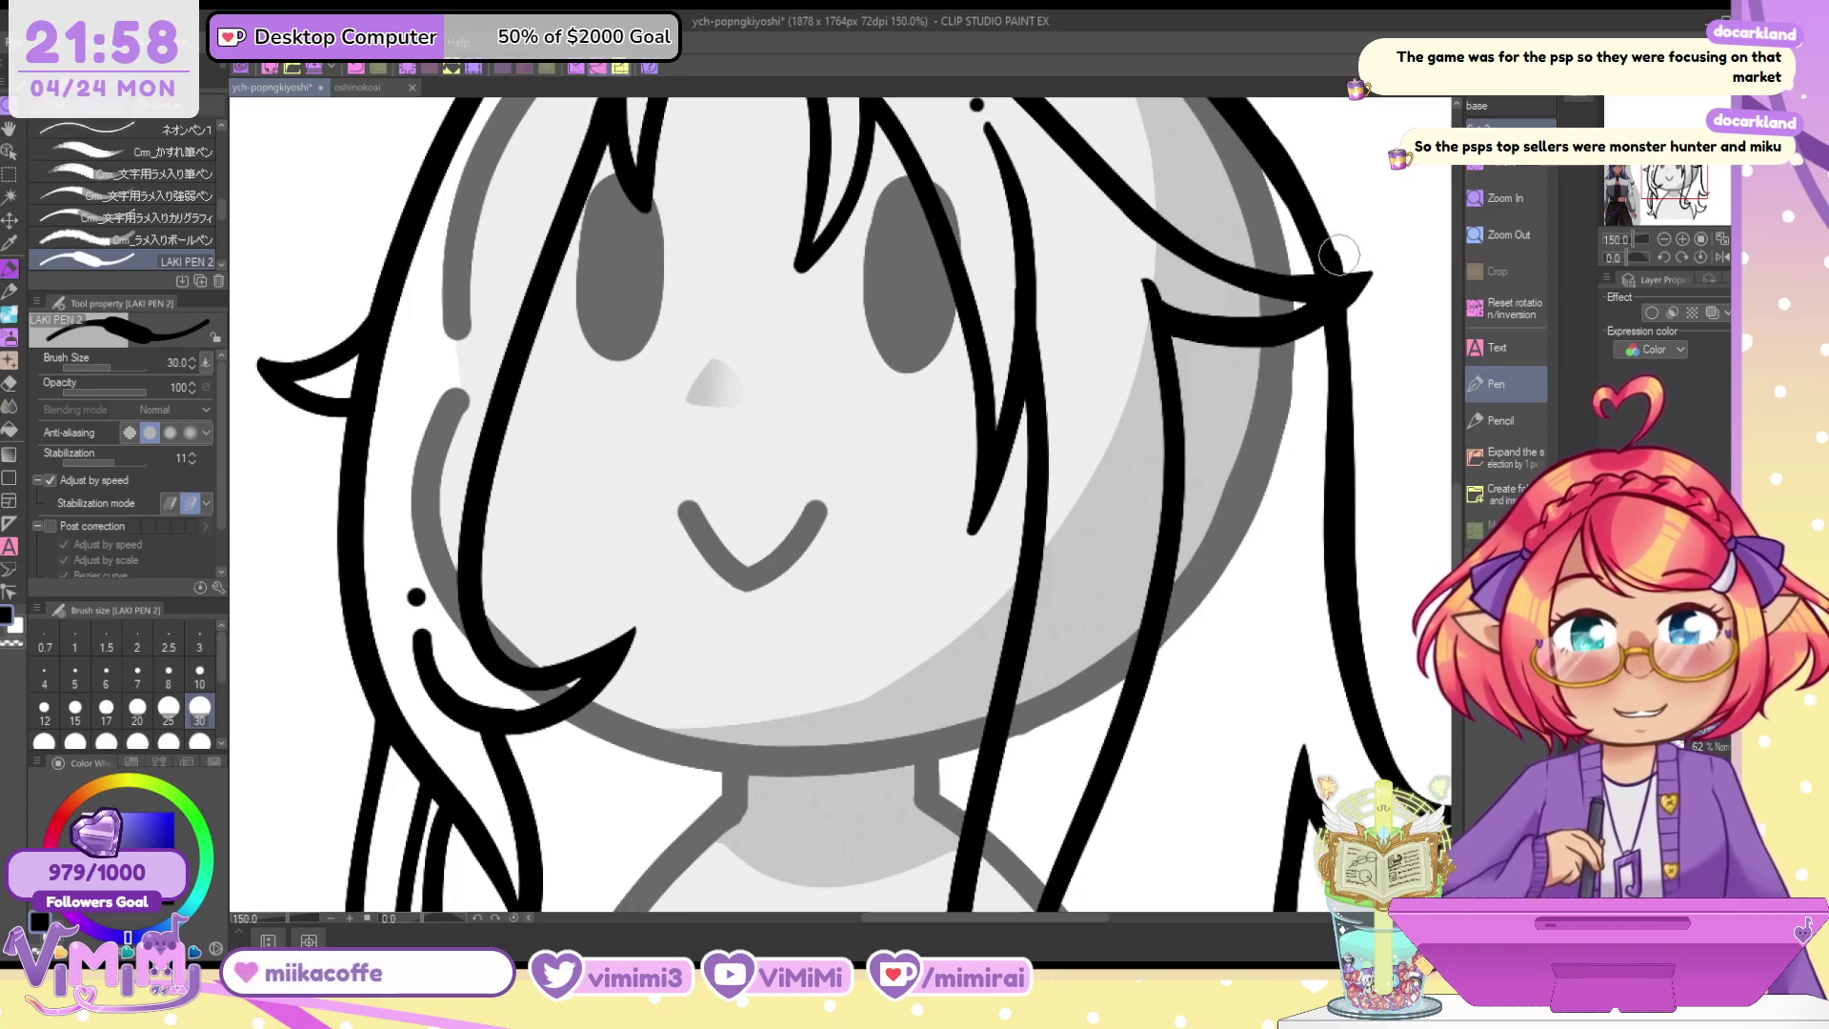
left_click_drag(1305, 194, 1338, 295)
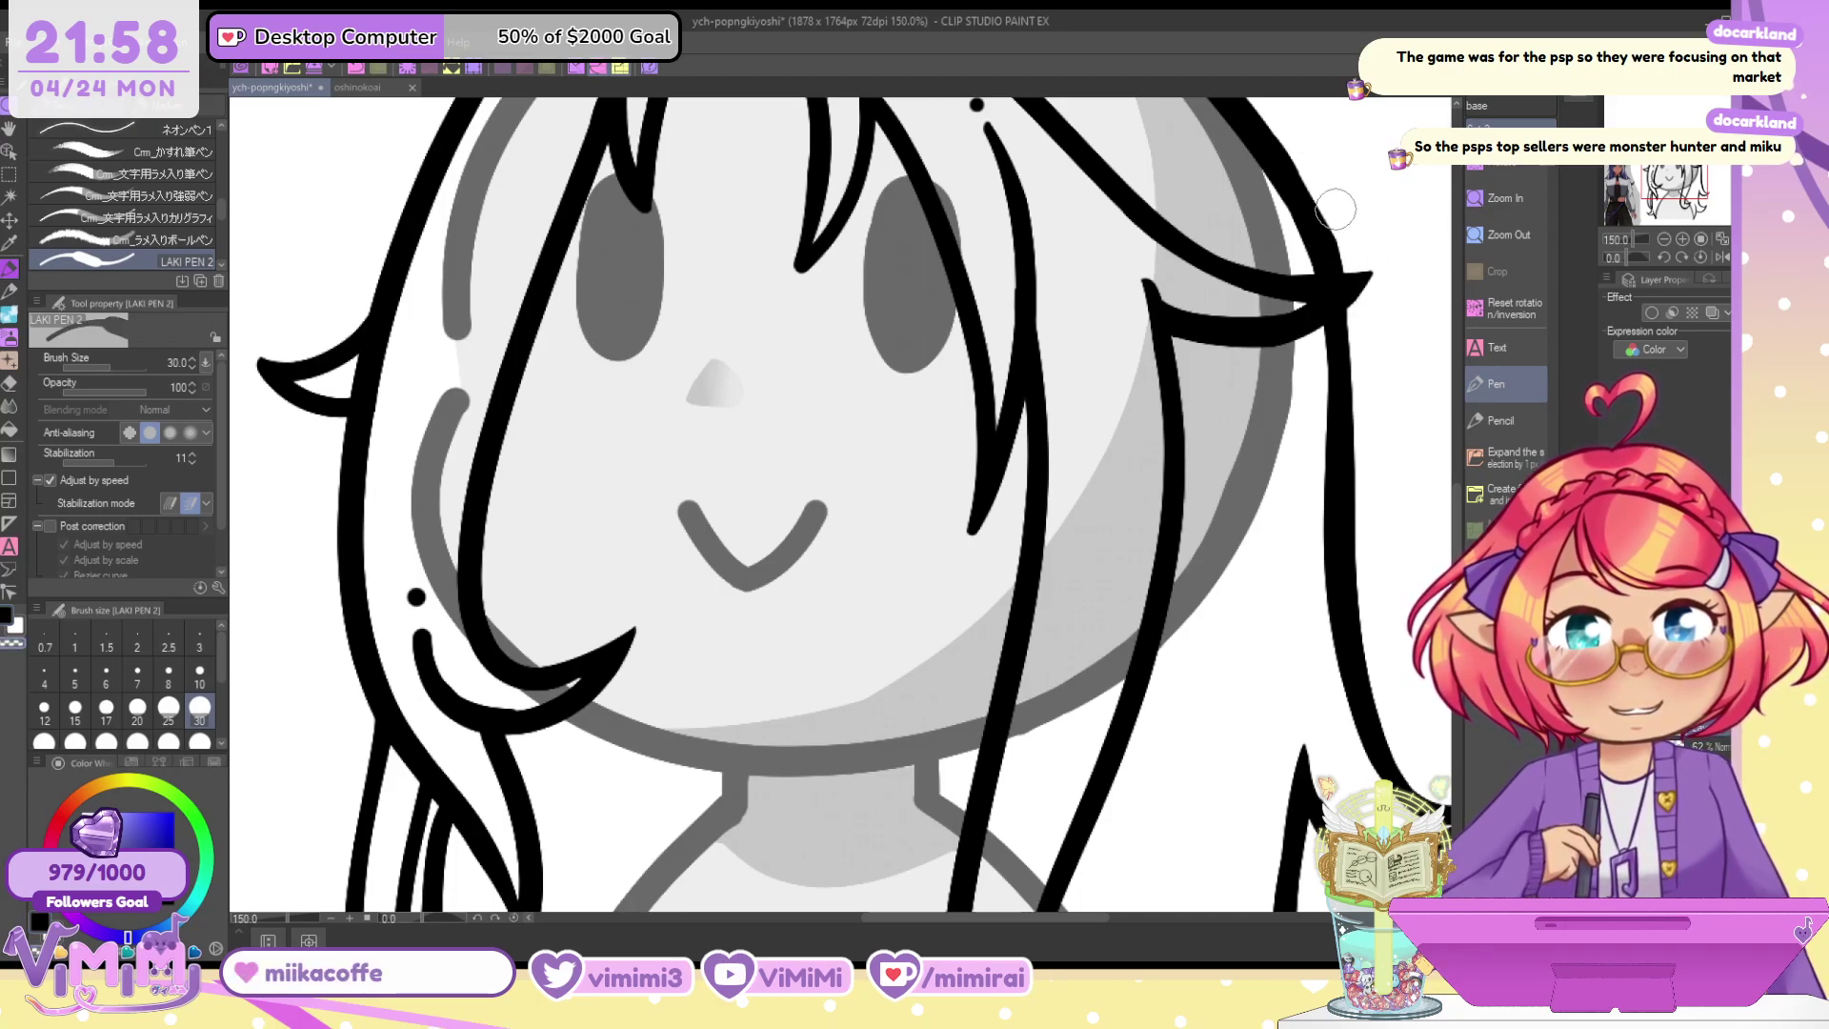
key("c")
left_click_drag(1279, 154, 1338, 294)
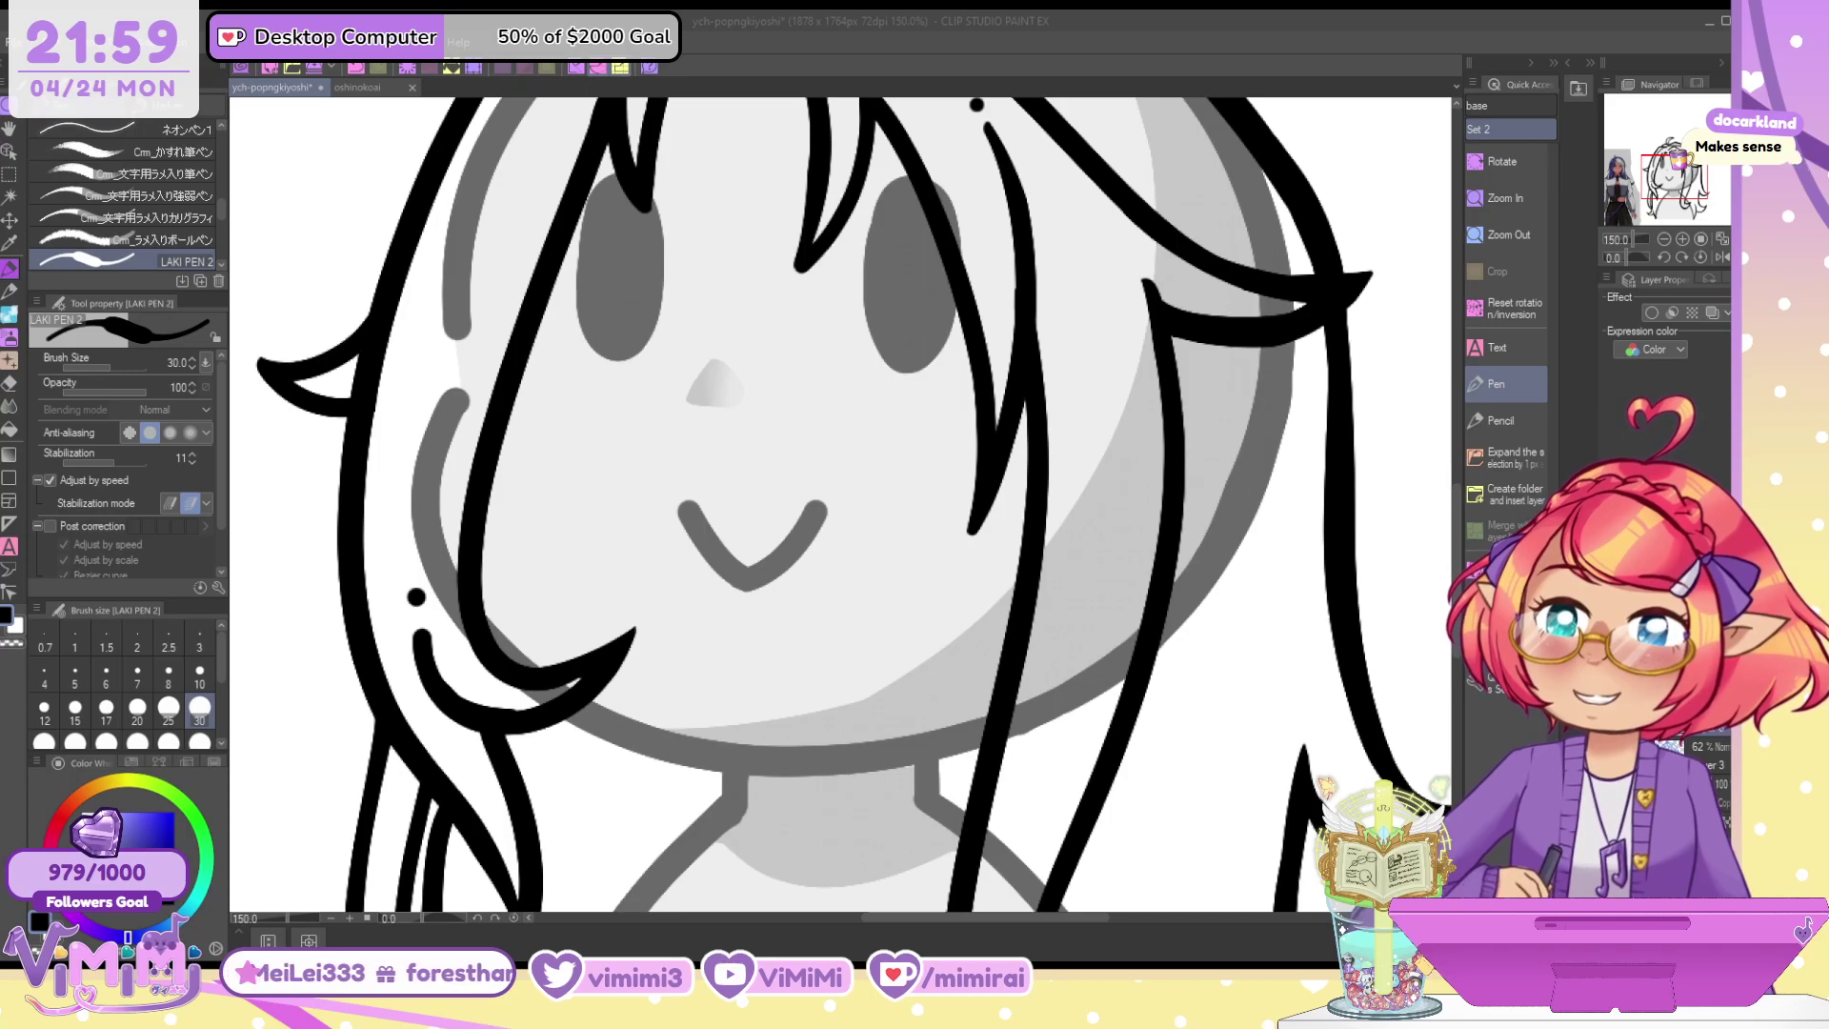
Switch to the browser showing the singer's tweet, then reposition and narrow its window around the doll photo
key("alt+Tab")
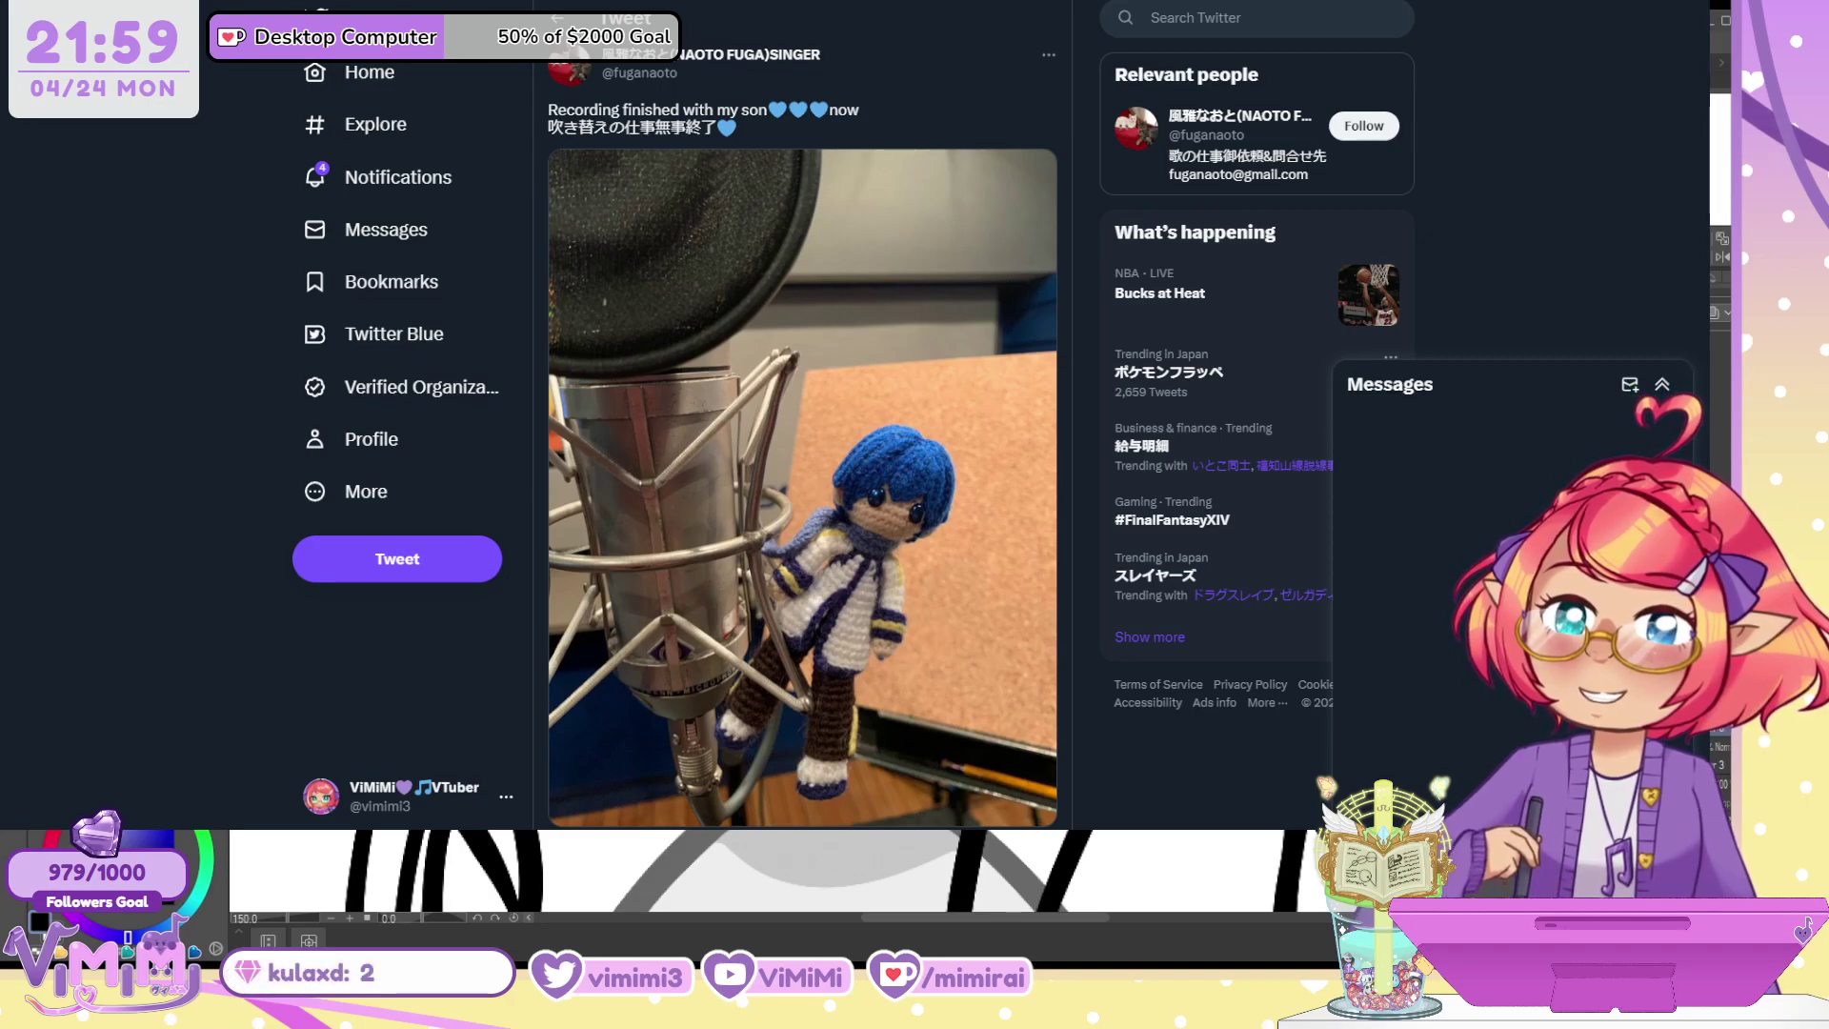
left_click_drag(1710, 415, 1109, 415)
left_click_drag(554, 415, 844, 506)
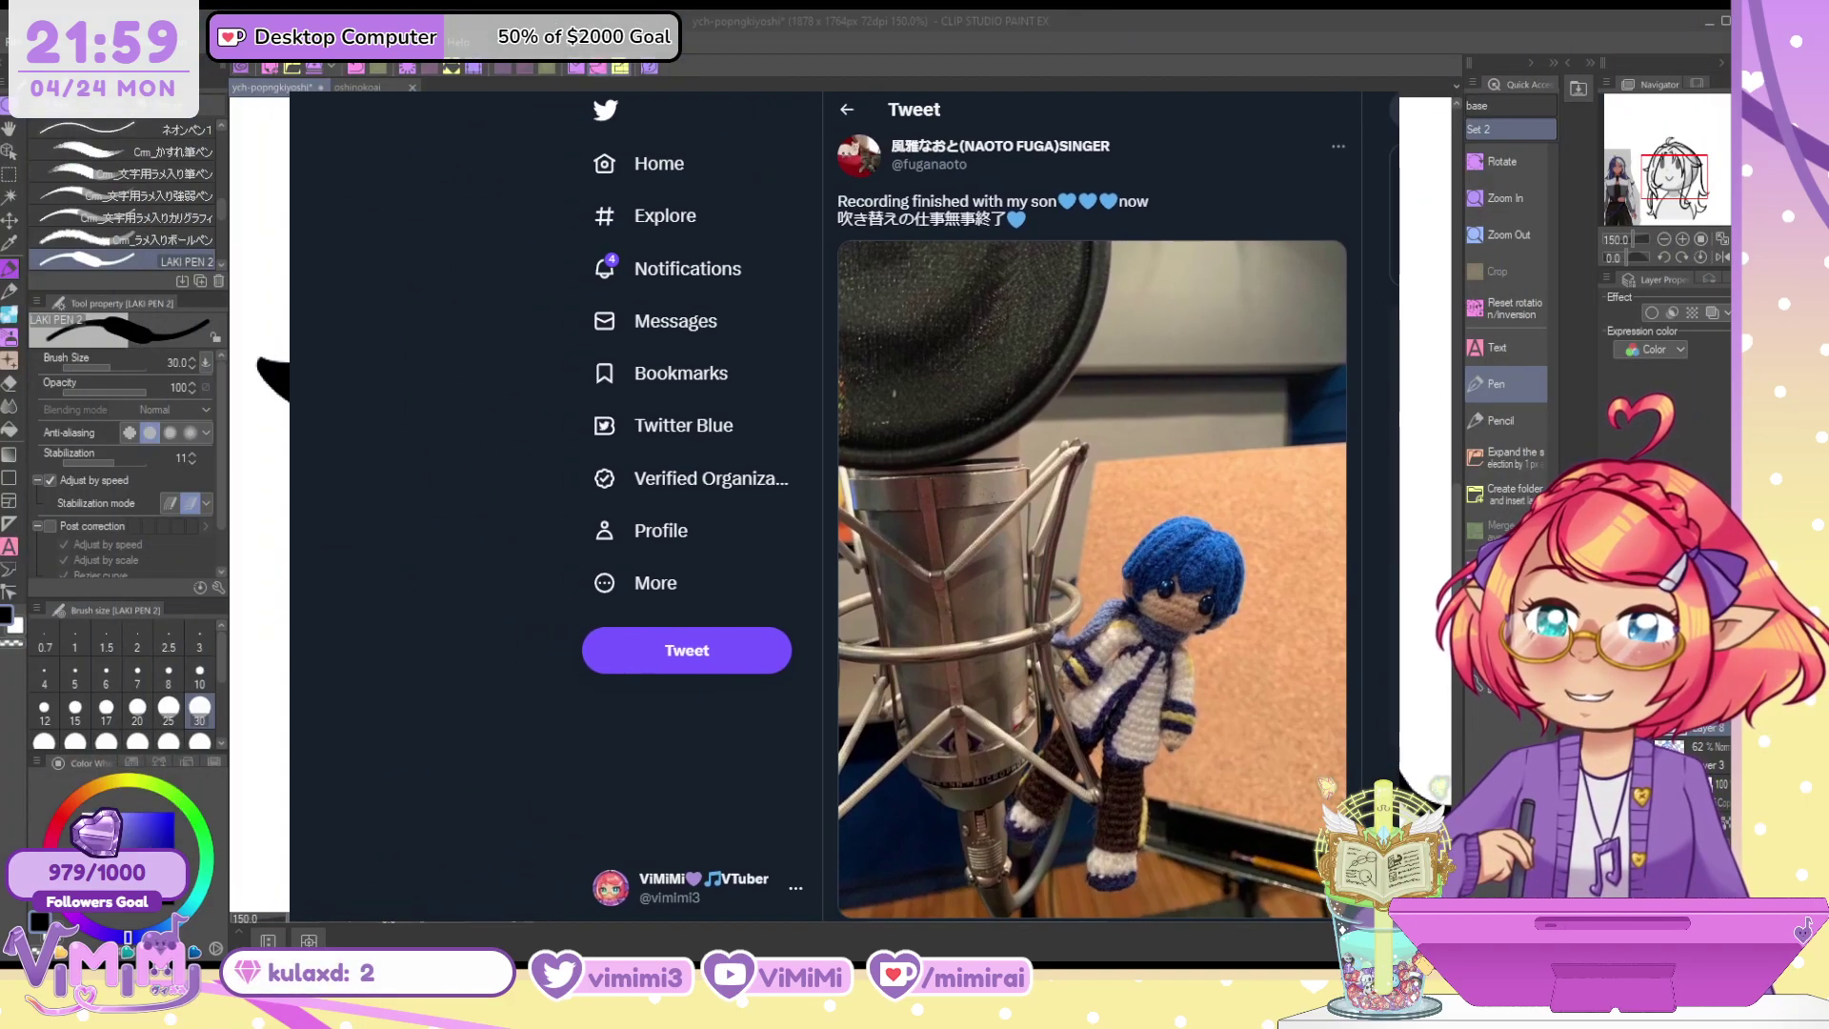
left_click_drag(290, 506, 736, 507)
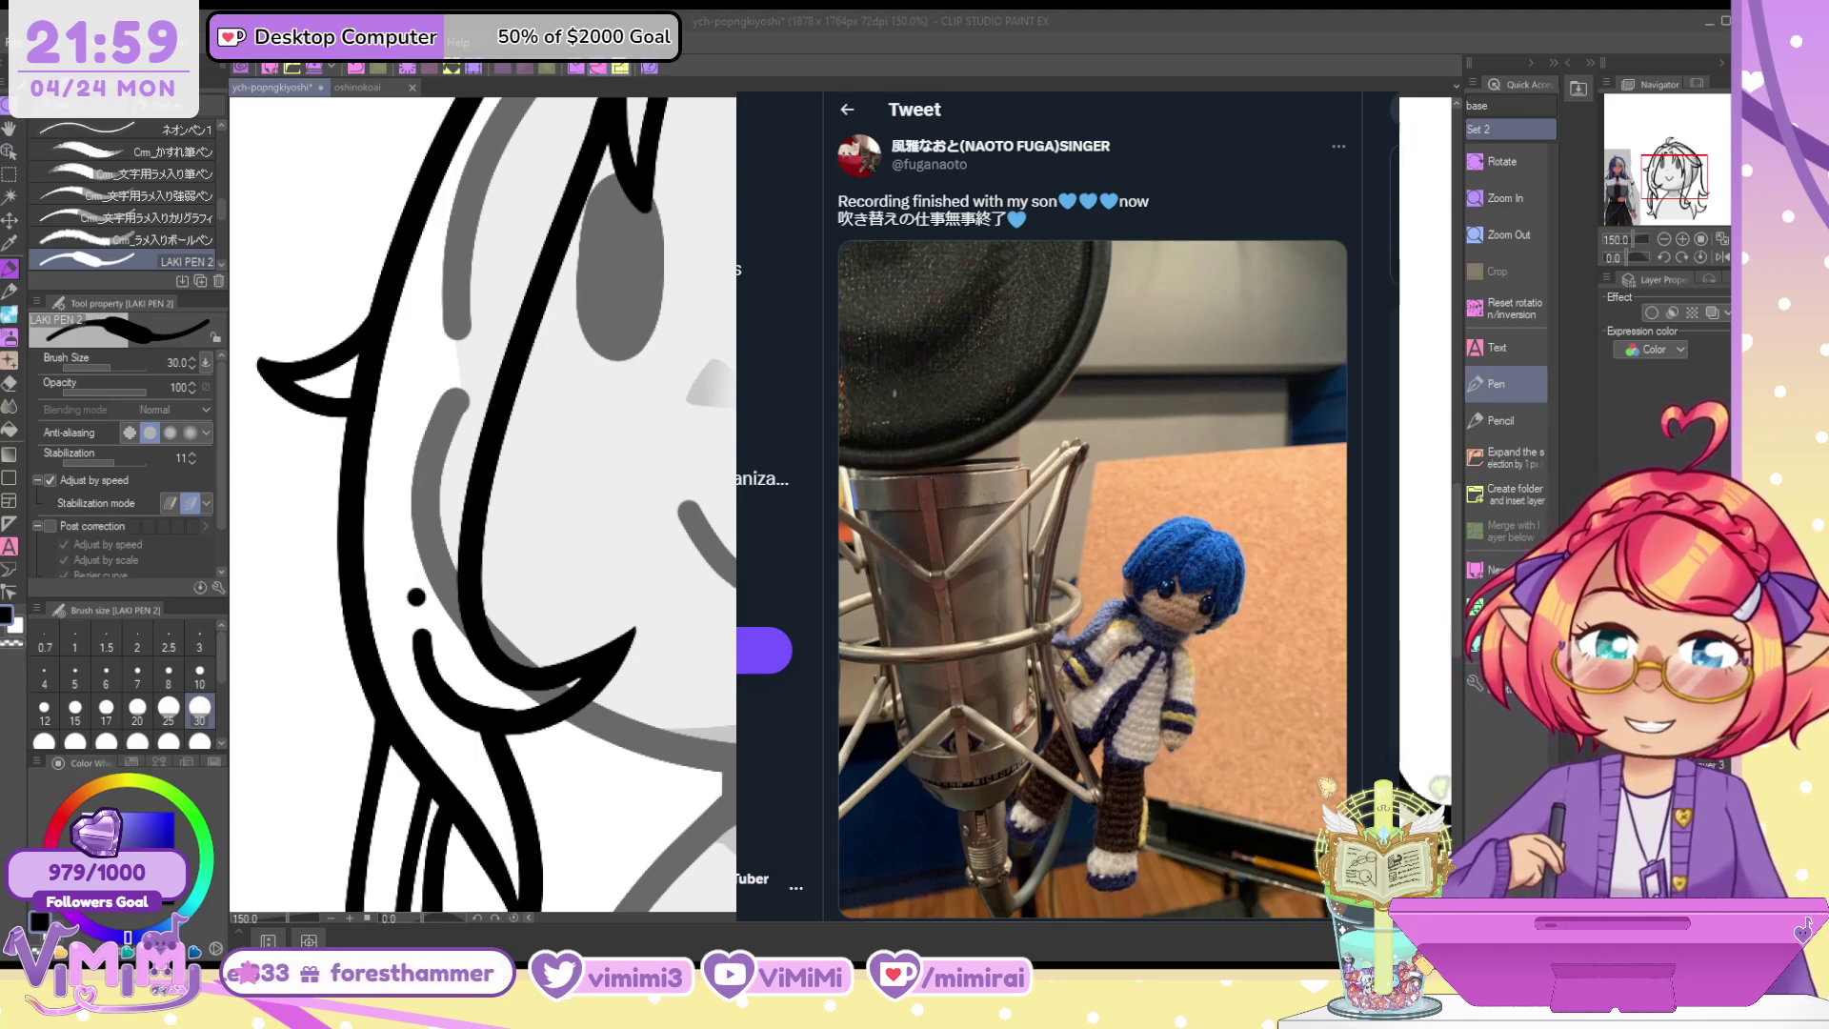
Go back to the singer's Twitter profile and look through the tweets for photos of the blue-haired dolls and figures
key("alt+Left")
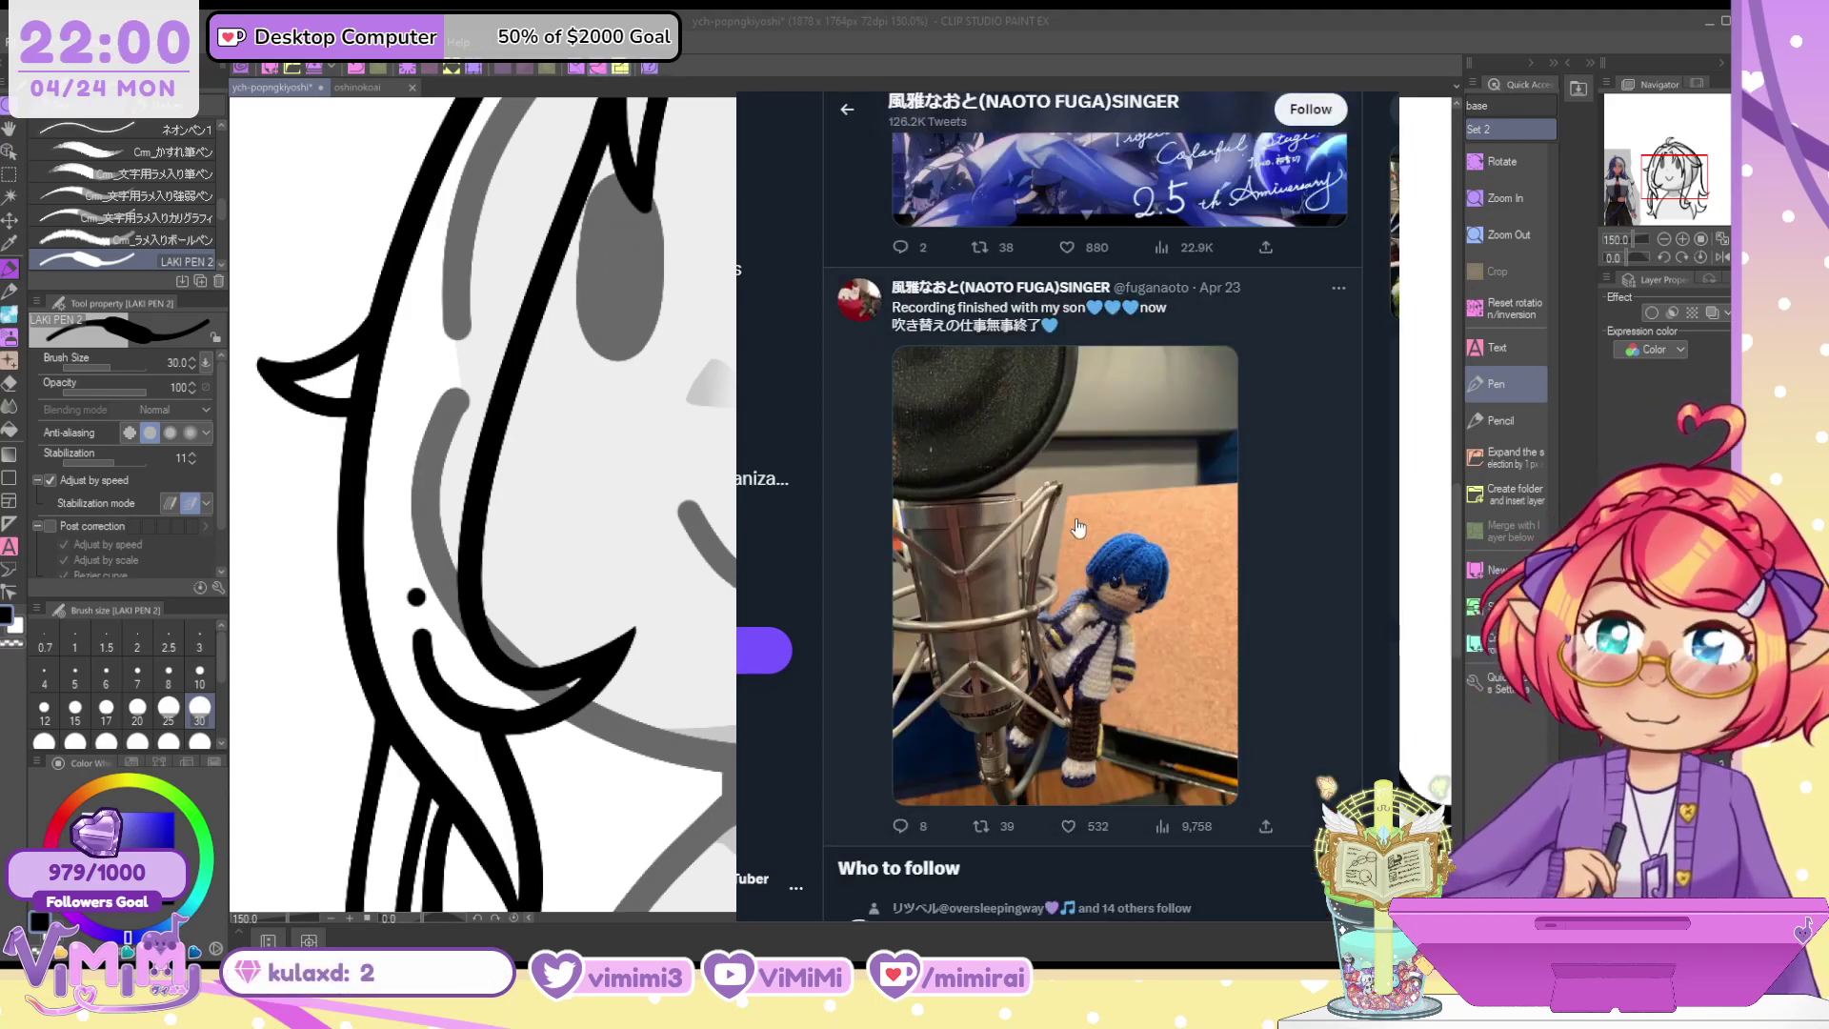
scroll(1077, 526, "down", 4)
scroll(1077, 527, "down", 6)
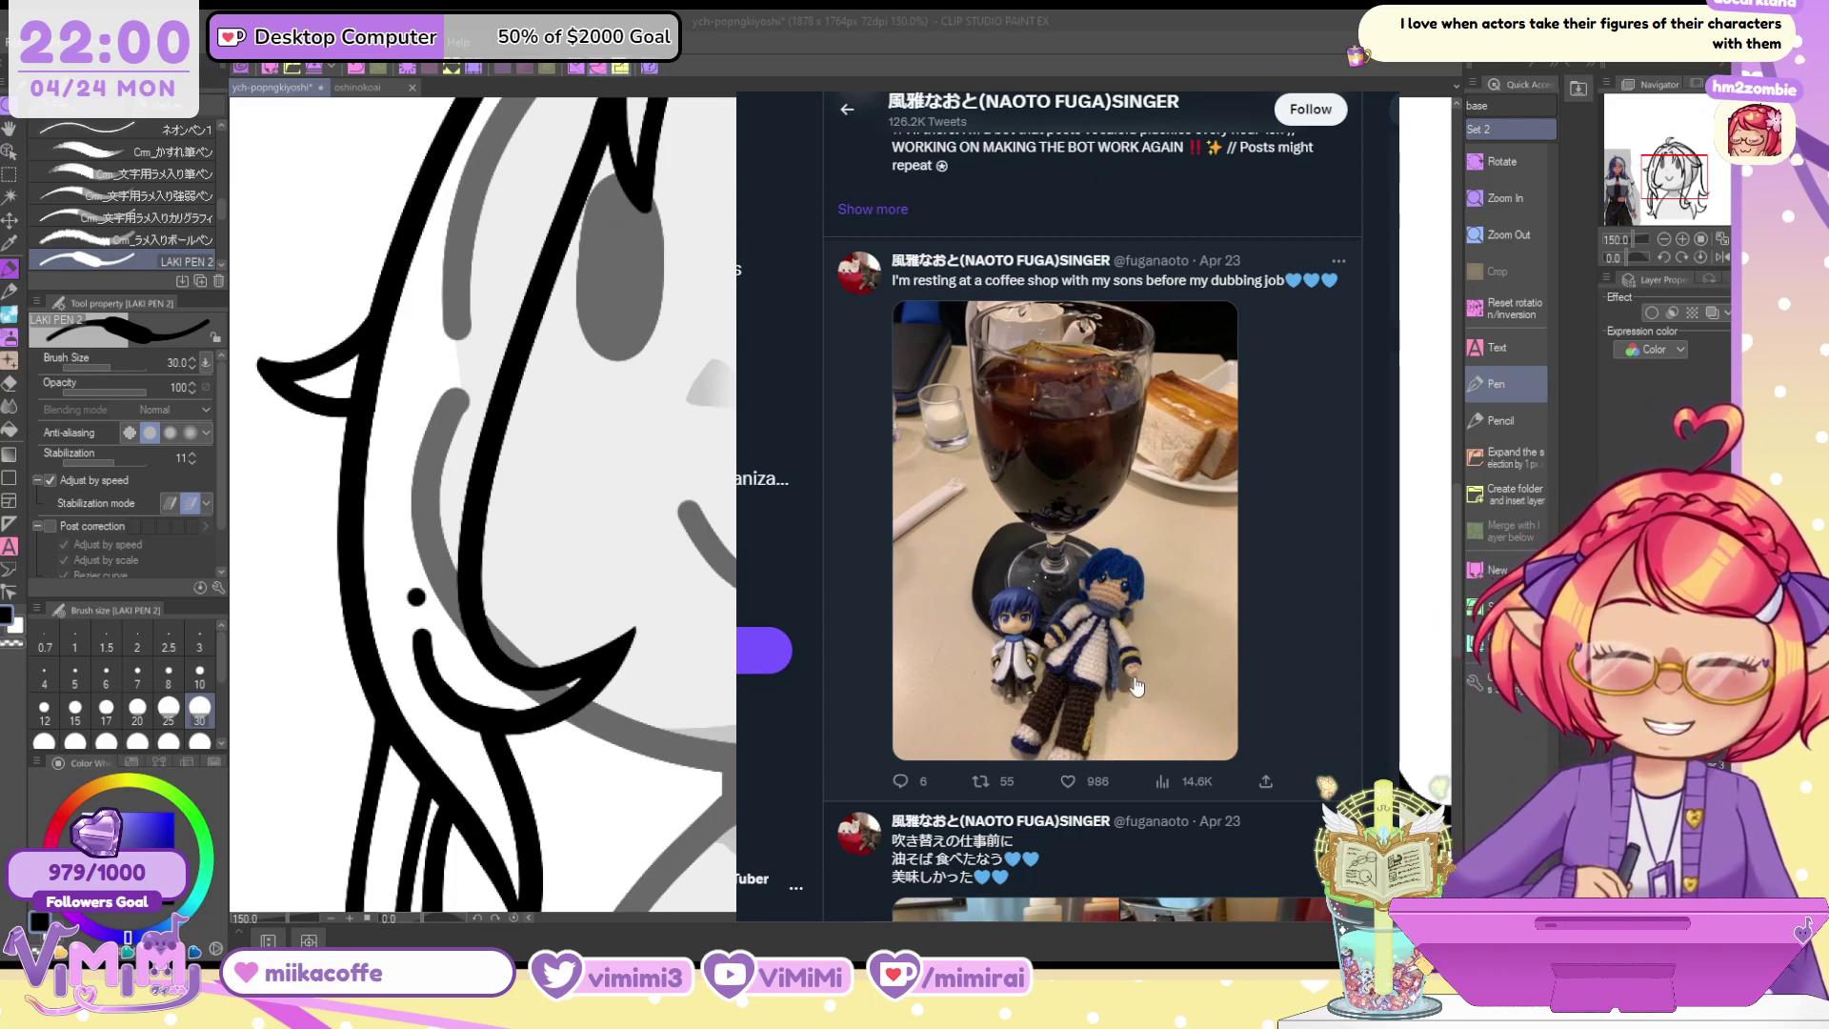
scroll(1134, 688, "down", 7)
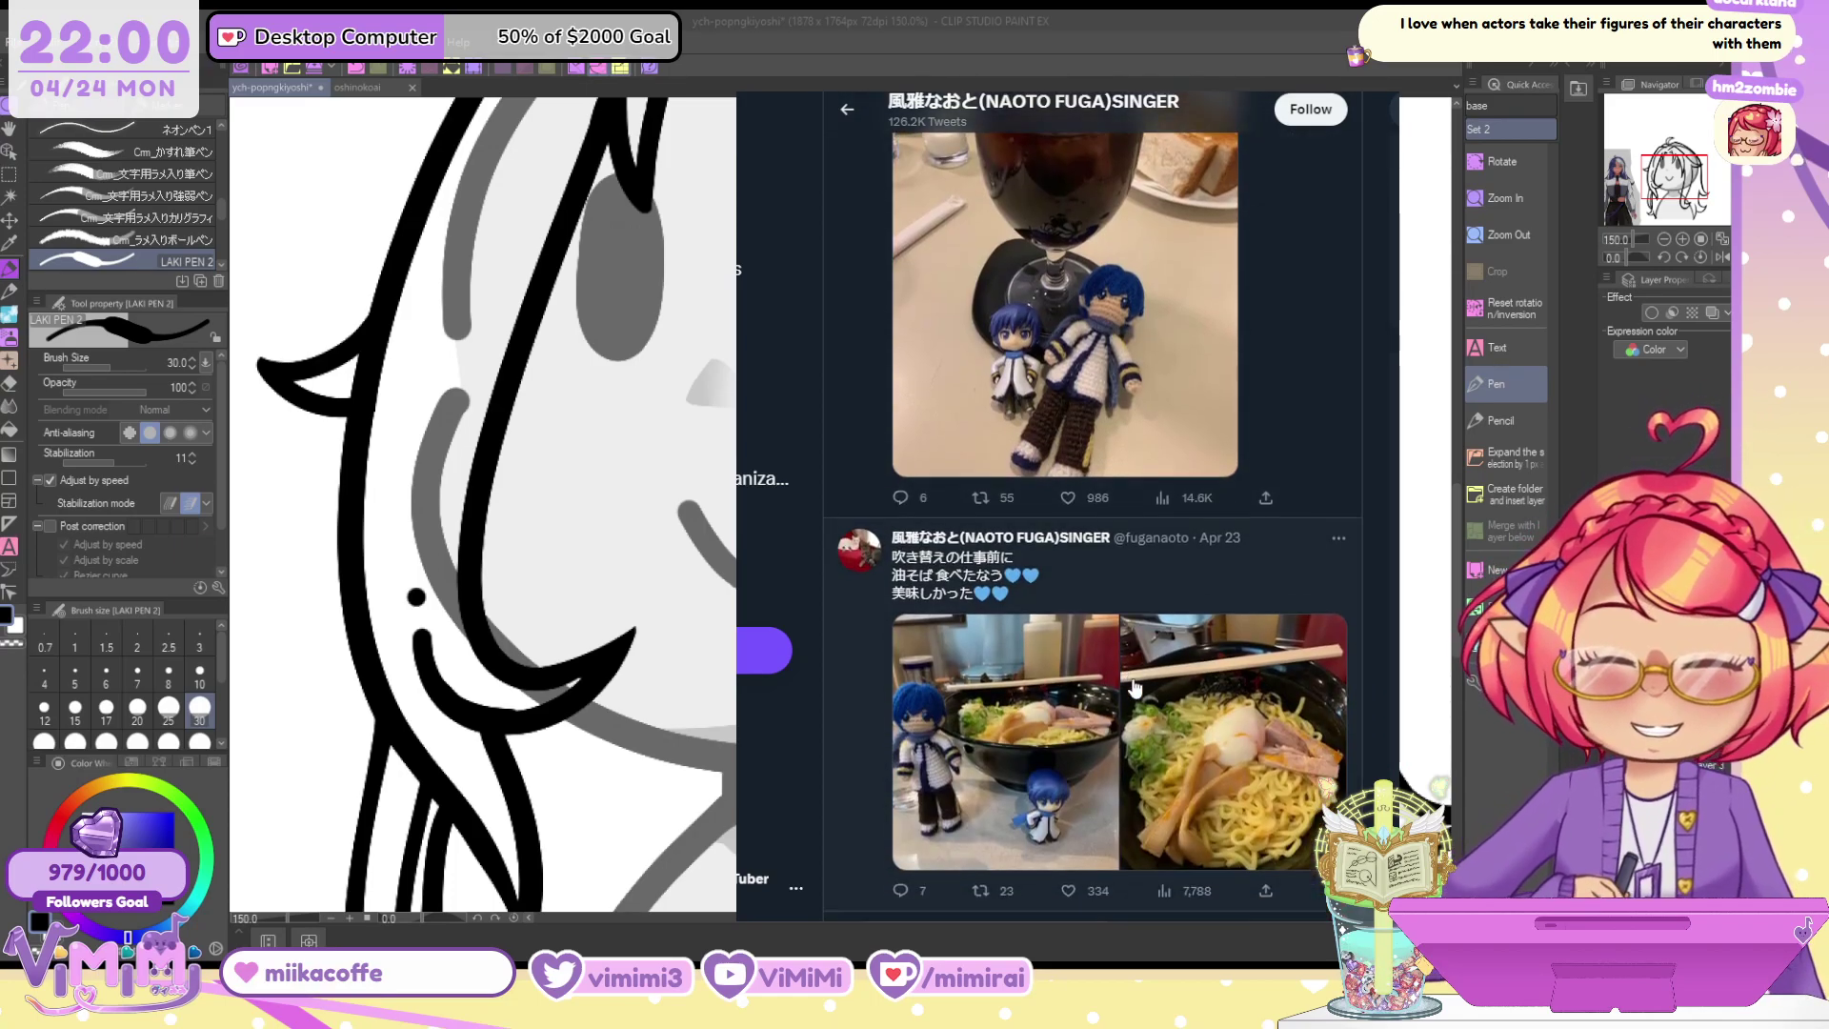
scroll(1134, 688, "down", 10)
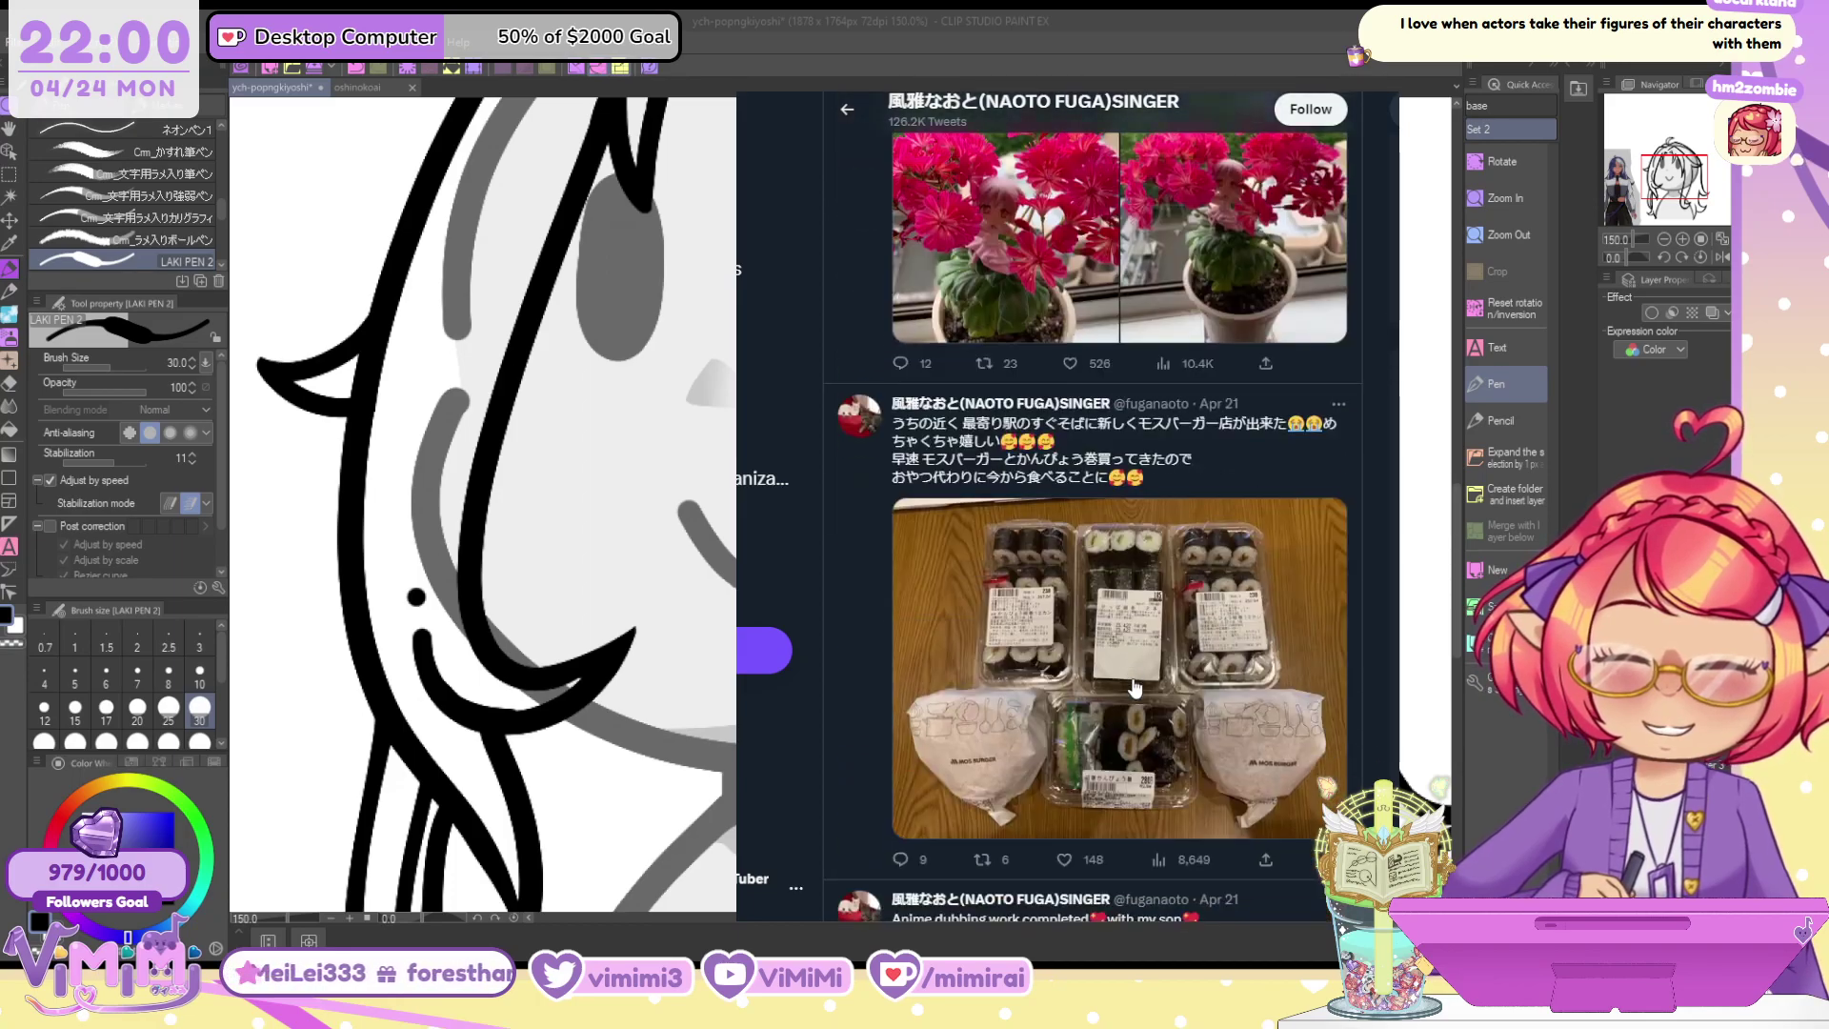
scroll(1133, 687, "down", 1)
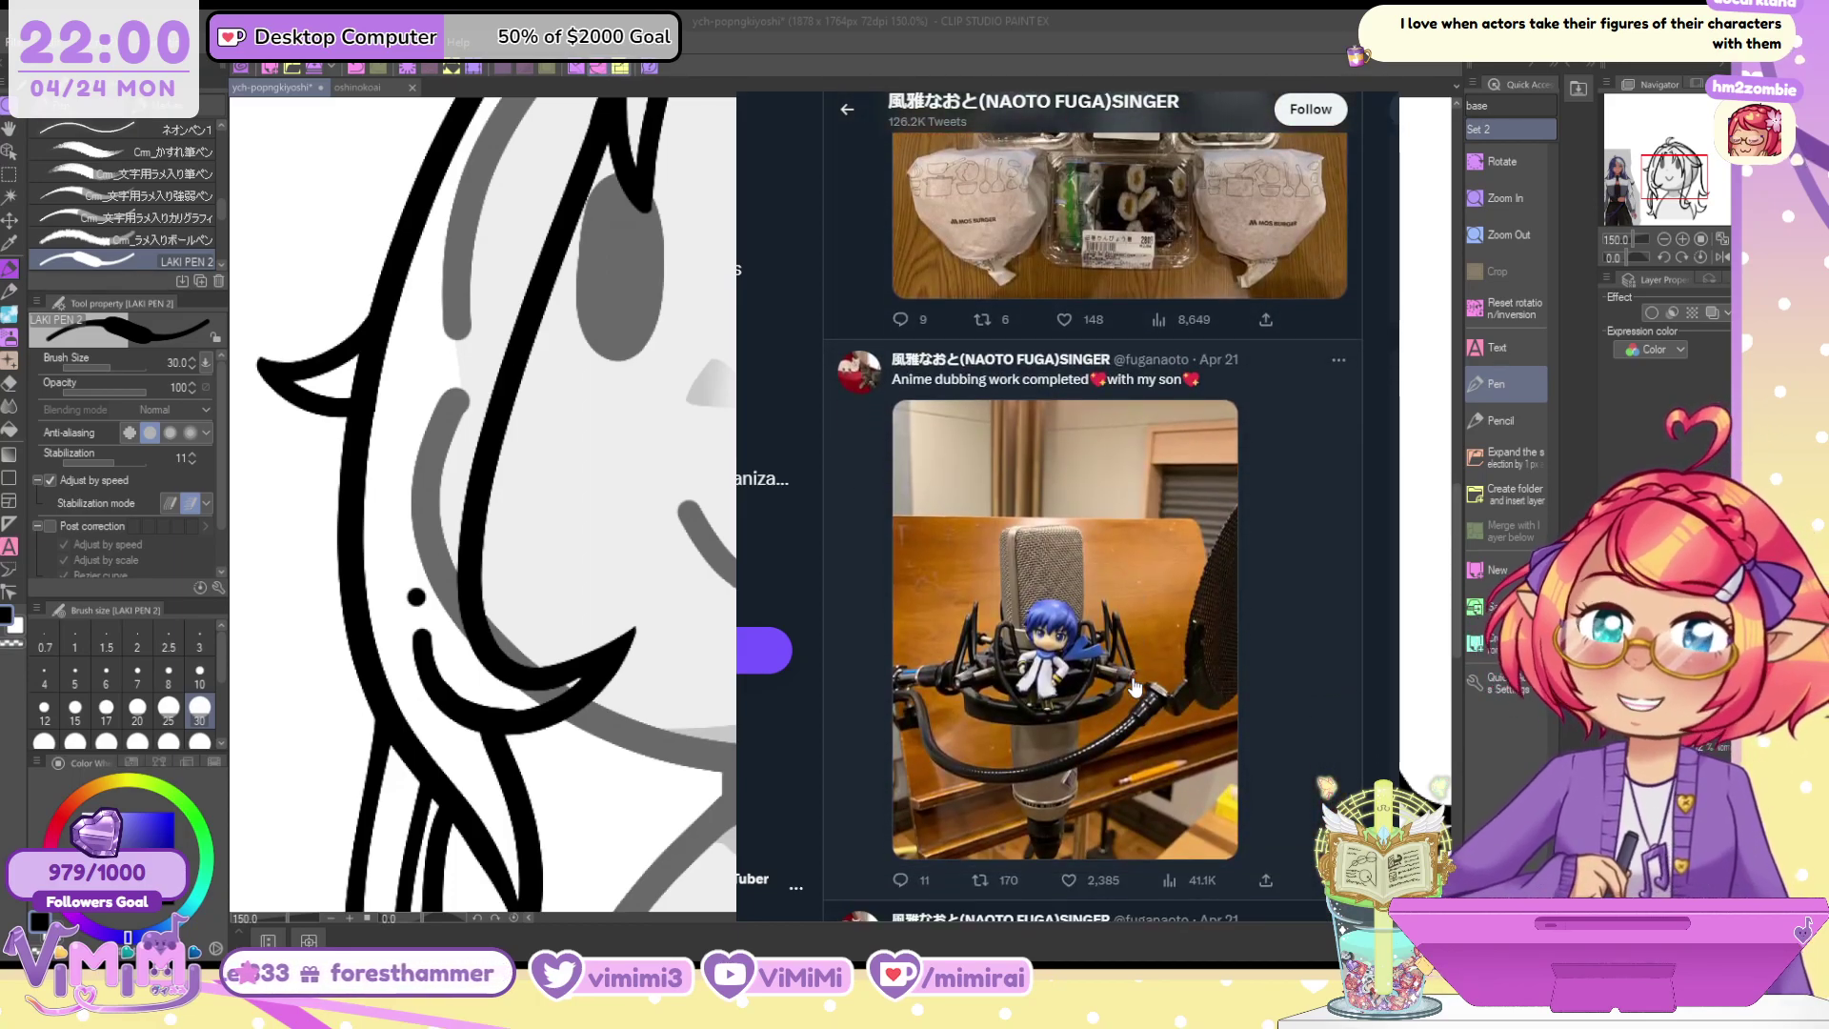
scroll(1133, 688, "down", 1)
scroll(1134, 688, "down", 7)
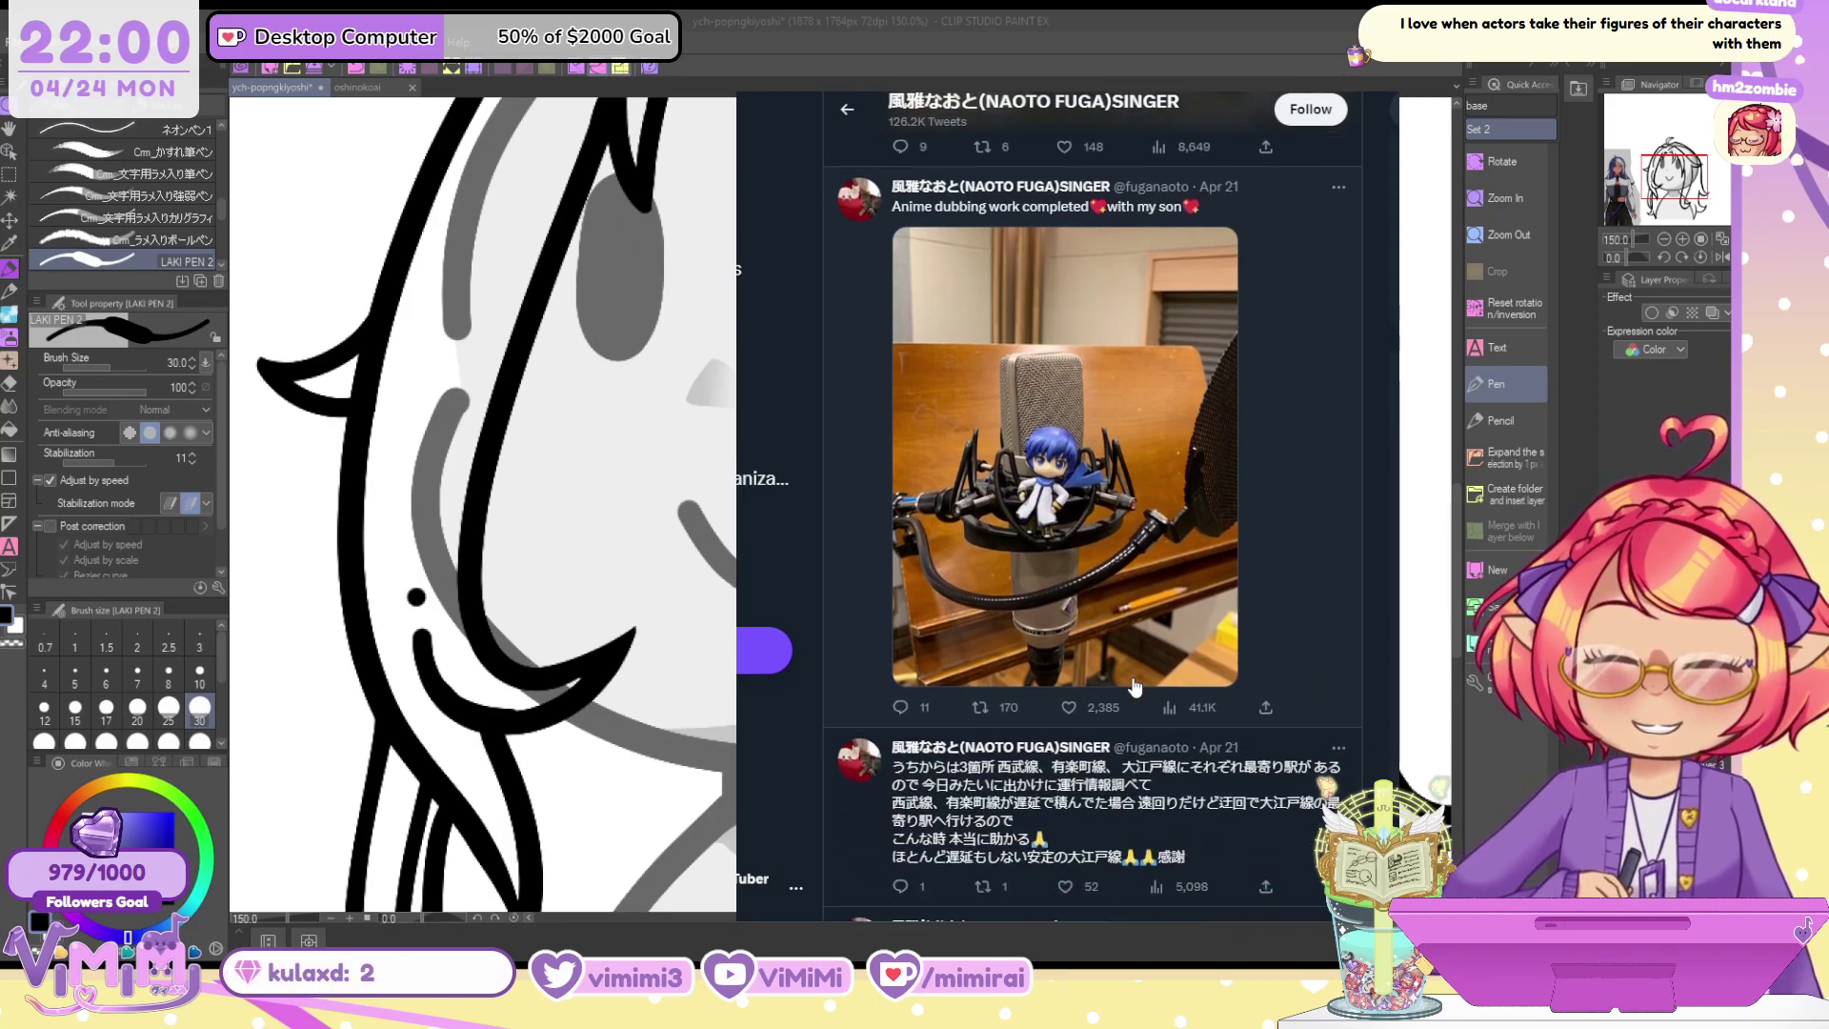
scroll(1134, 687, "down", 3)
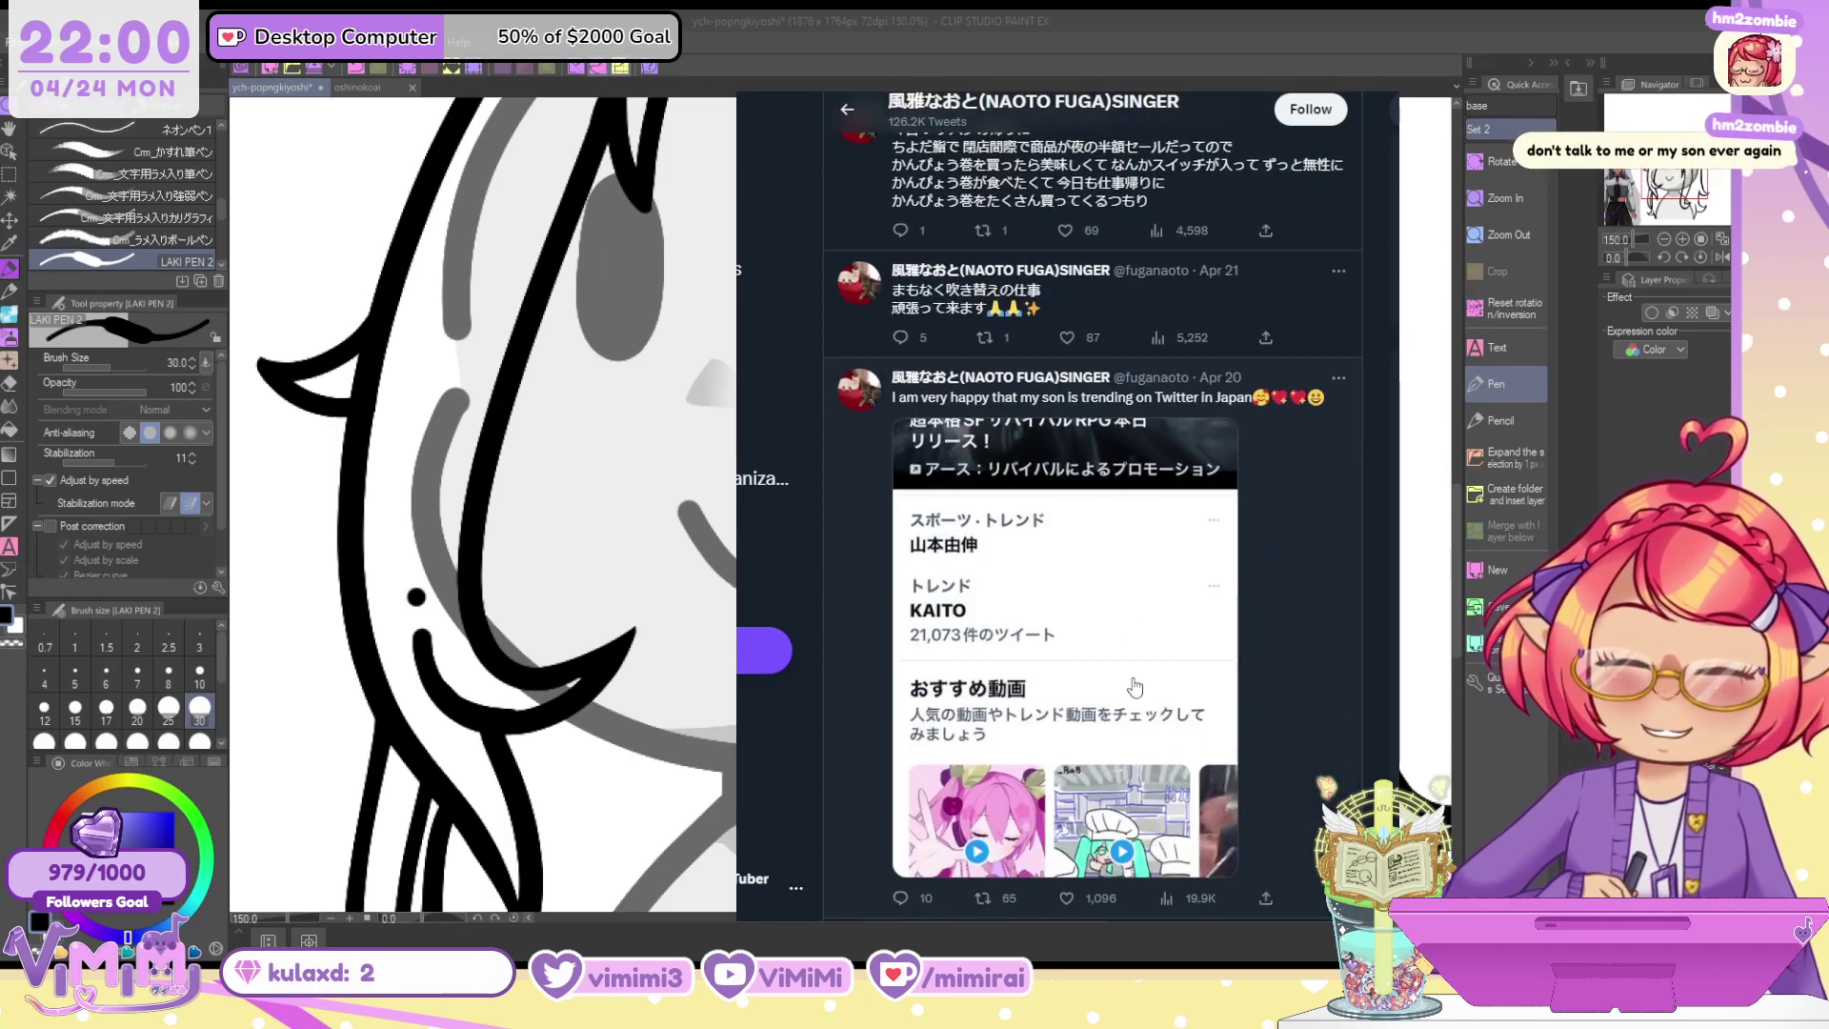
scroll(1133, 688, "down", 8)
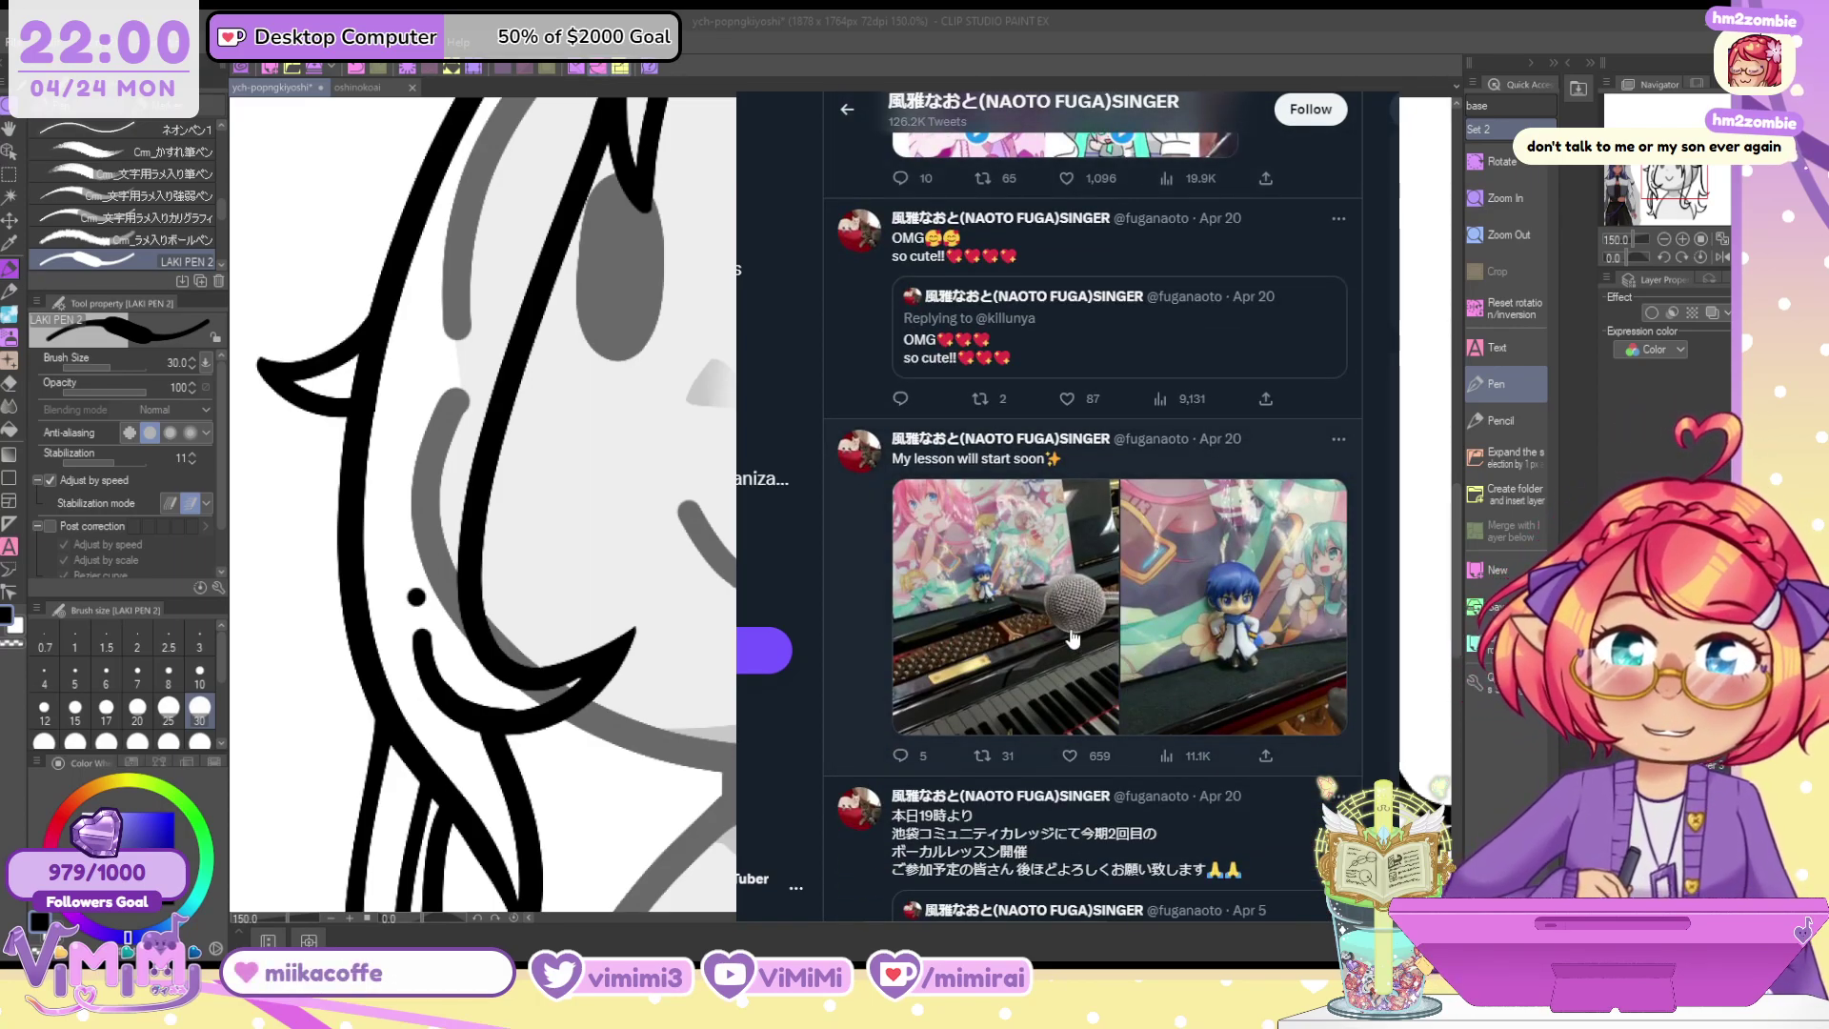
scroll(1071, 638, "down", 8)
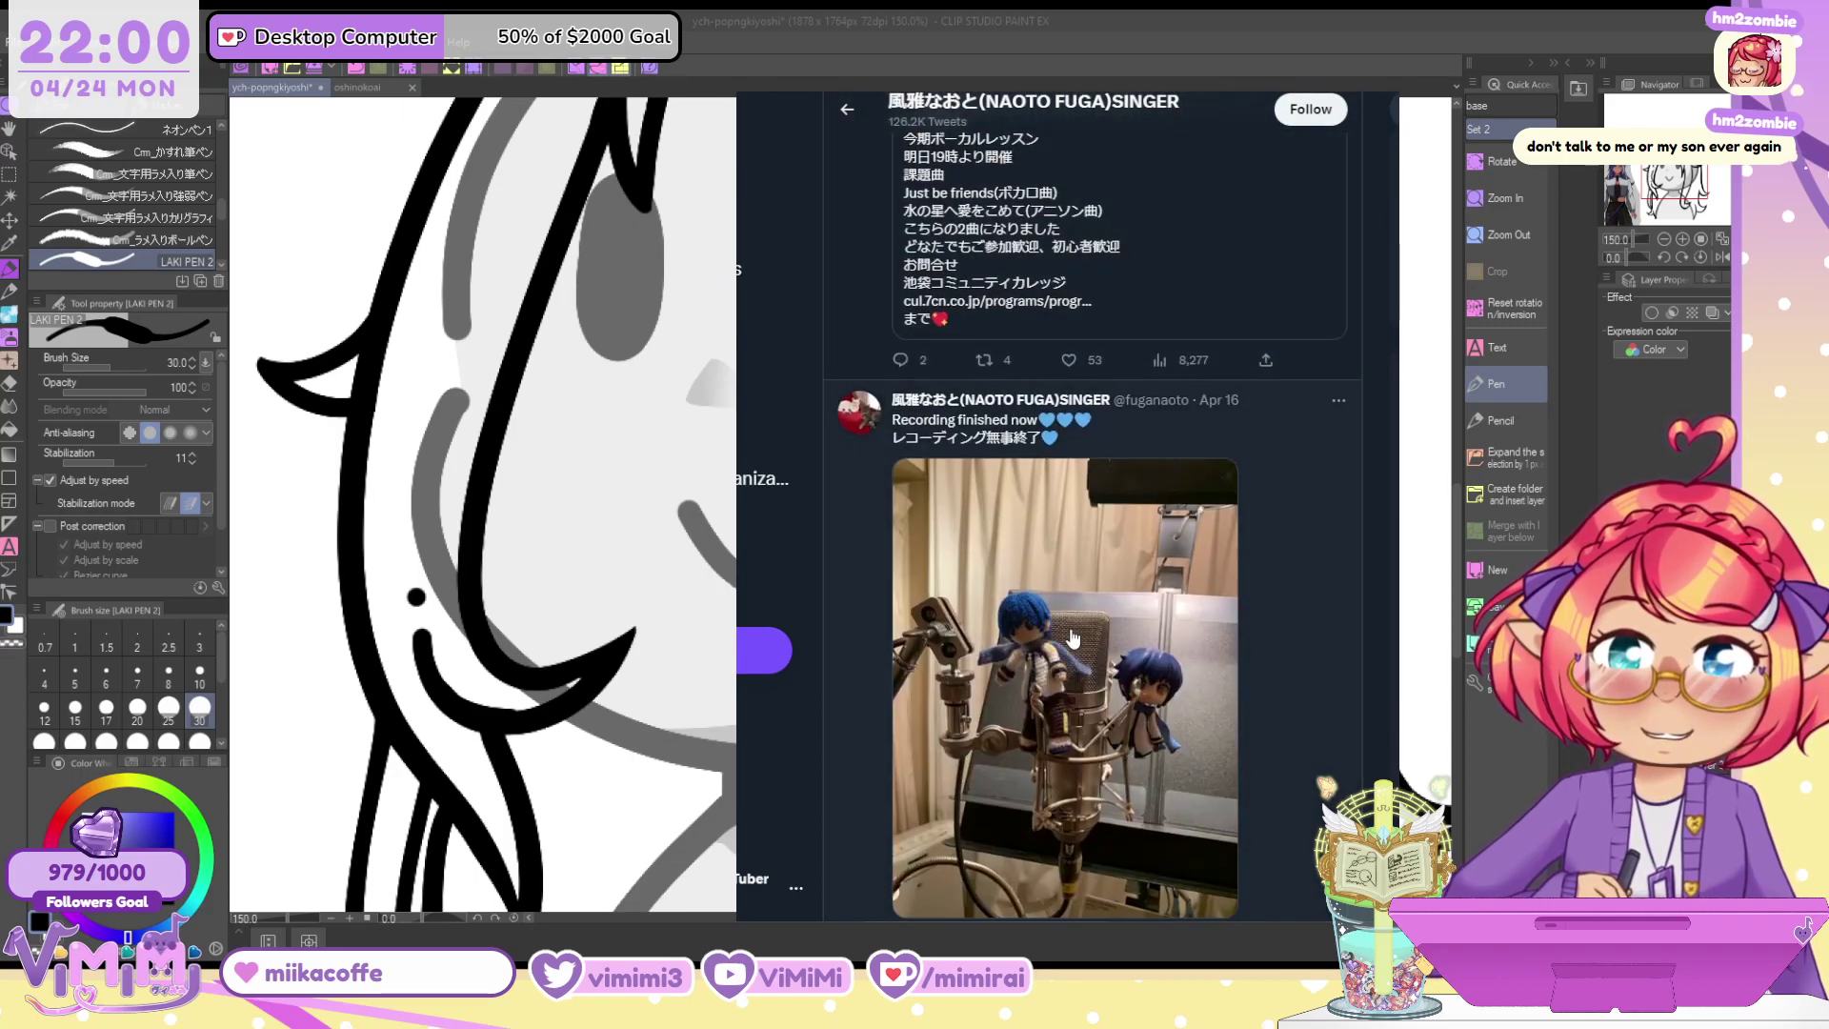
scroll(1257, 651, "down", 2)
scroll(1308, 624, "down", 6)
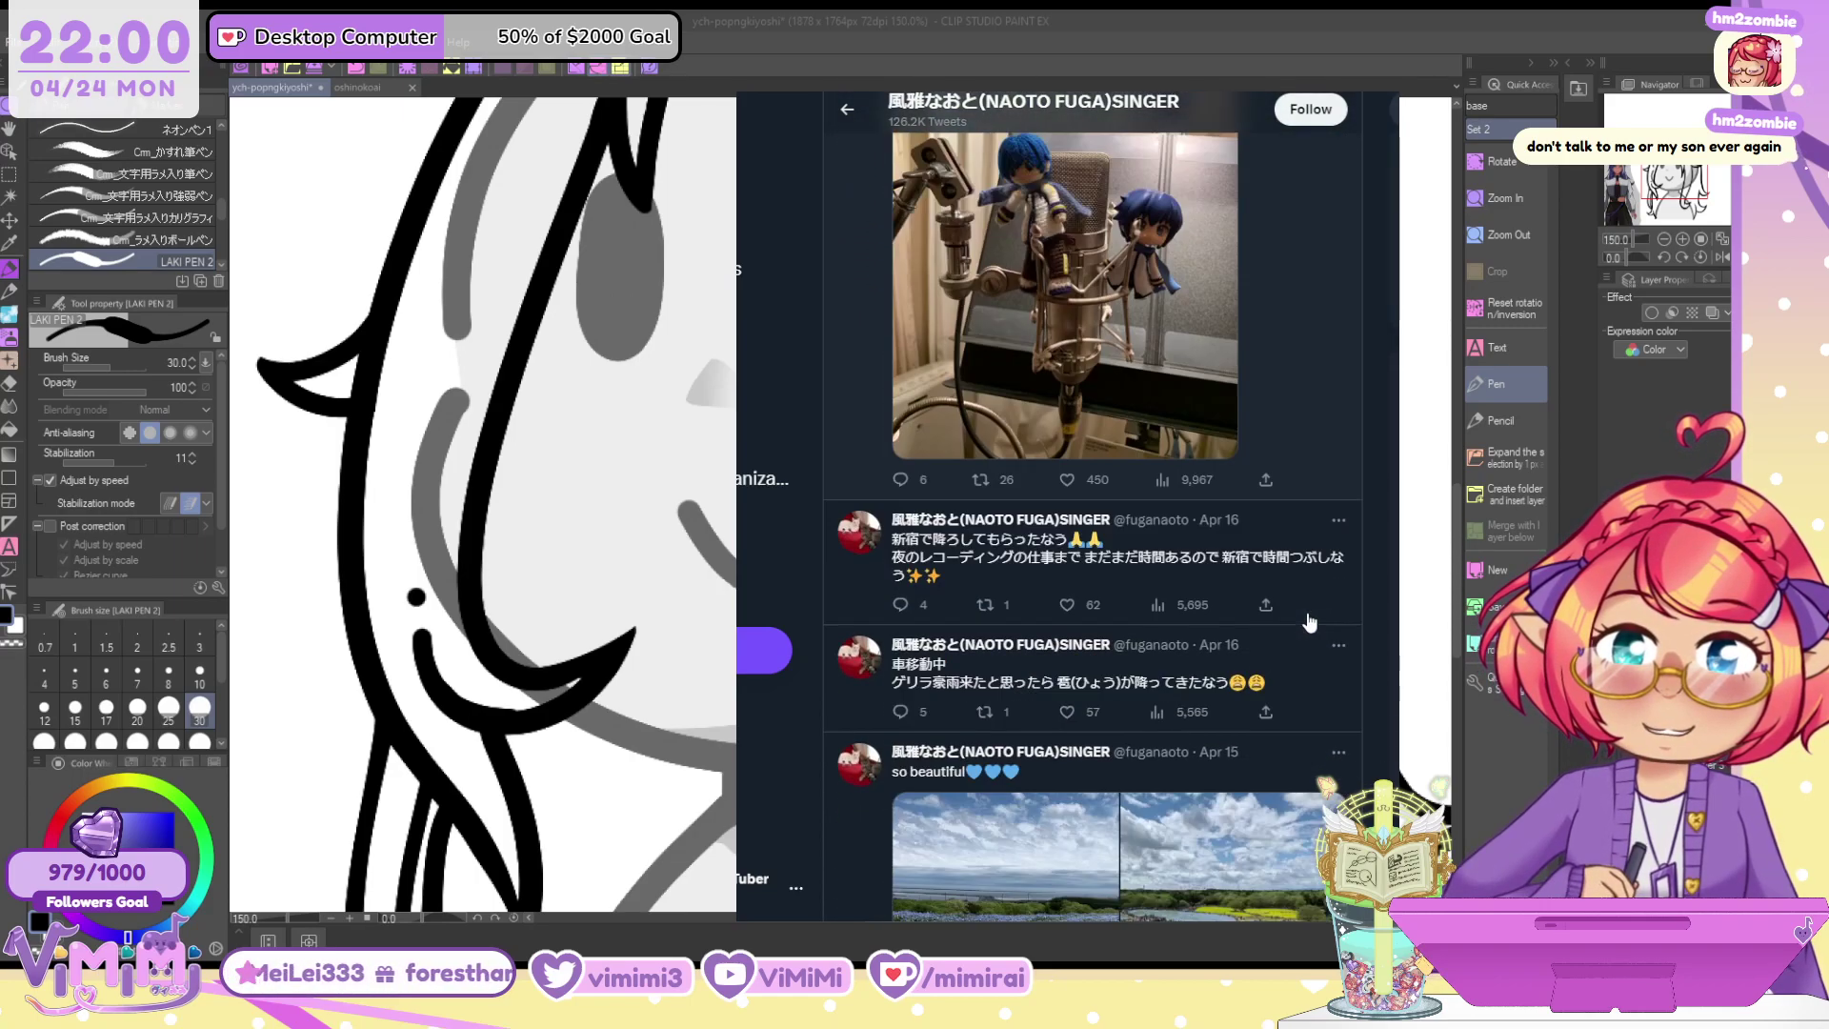
scroll(1309, 622, "down", 7)
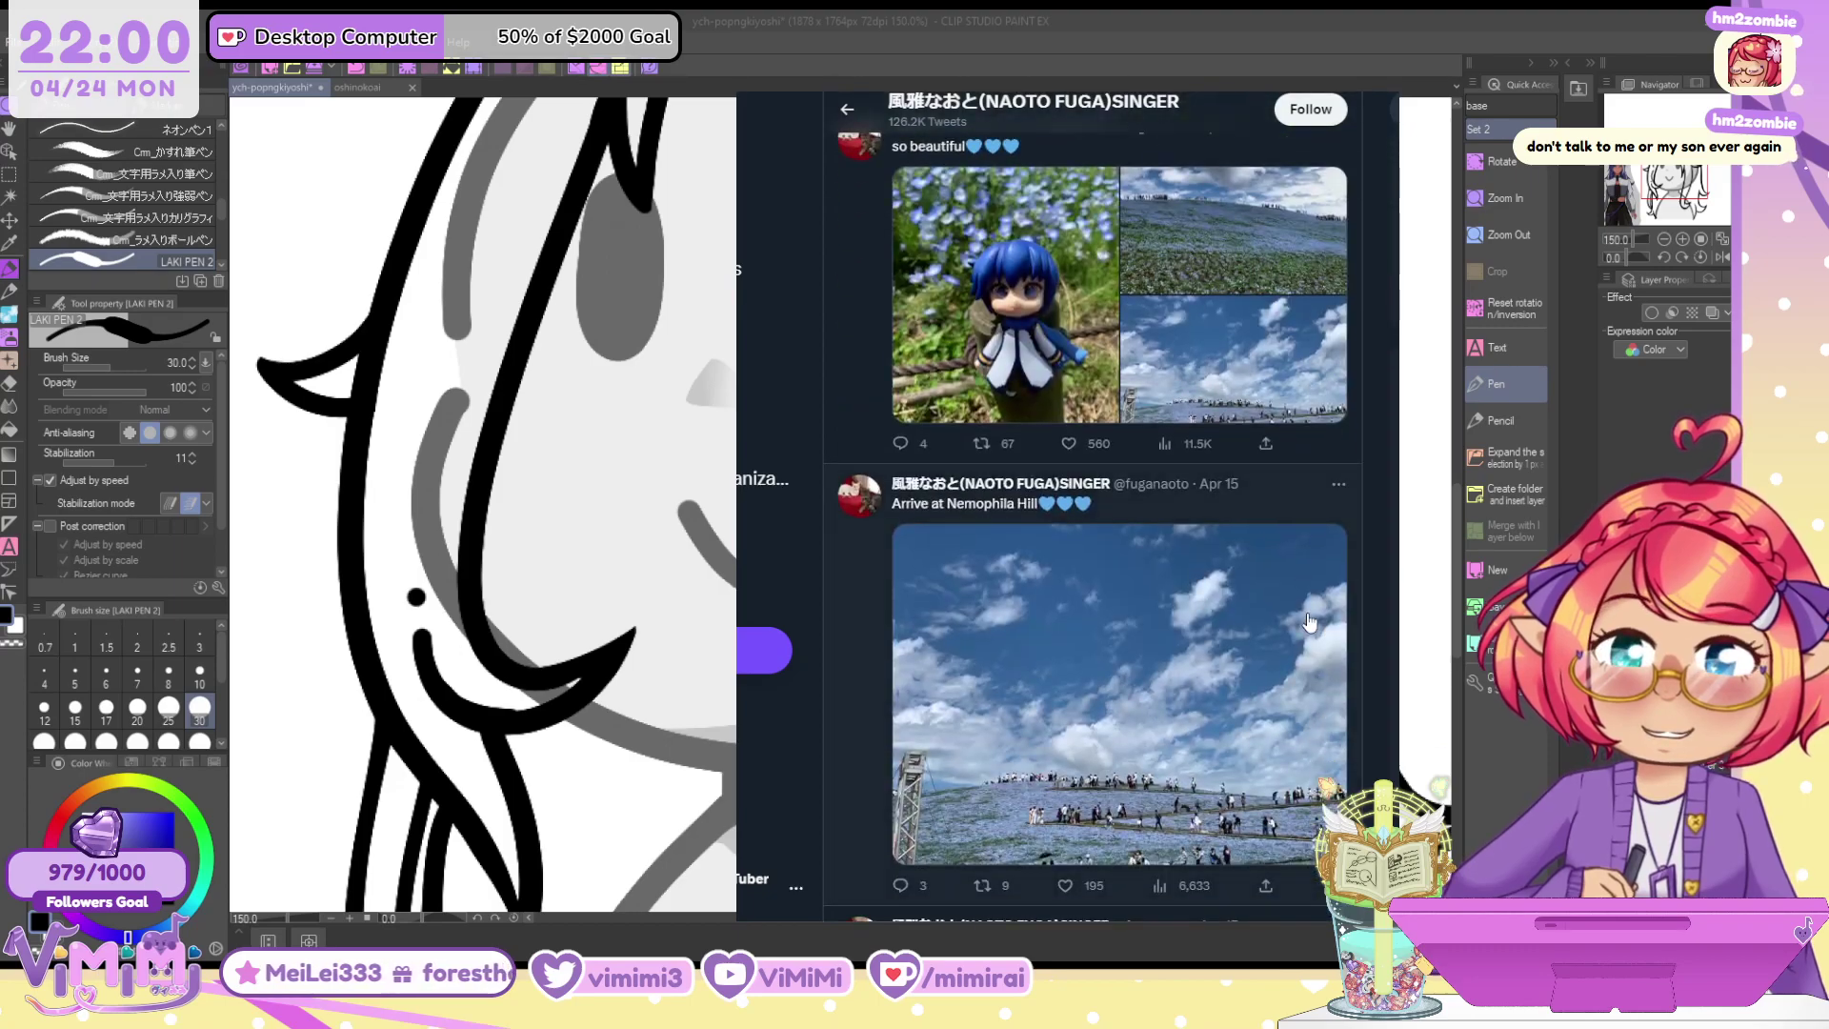
scroll(1309, 622, "down", 5)
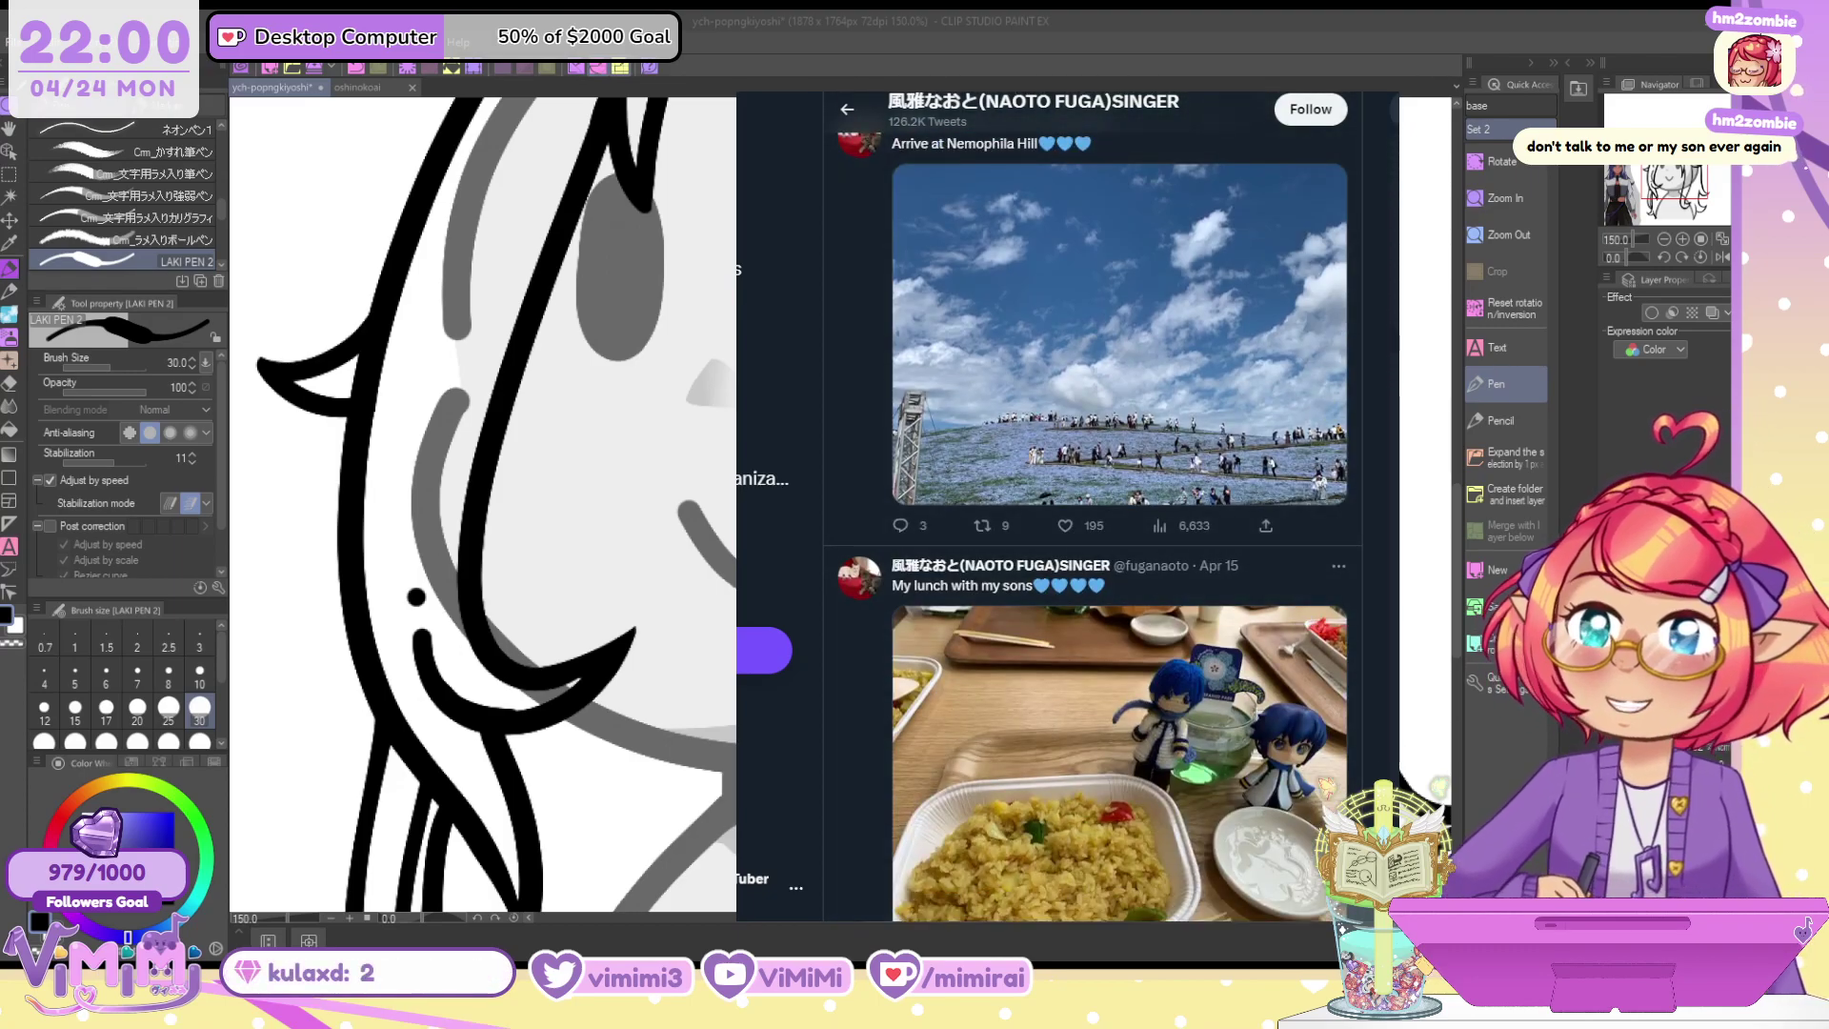
Switch back to Clip Studio Paint and refine the pointed tip of the left side lock beside the neck
key("alt+Tab")
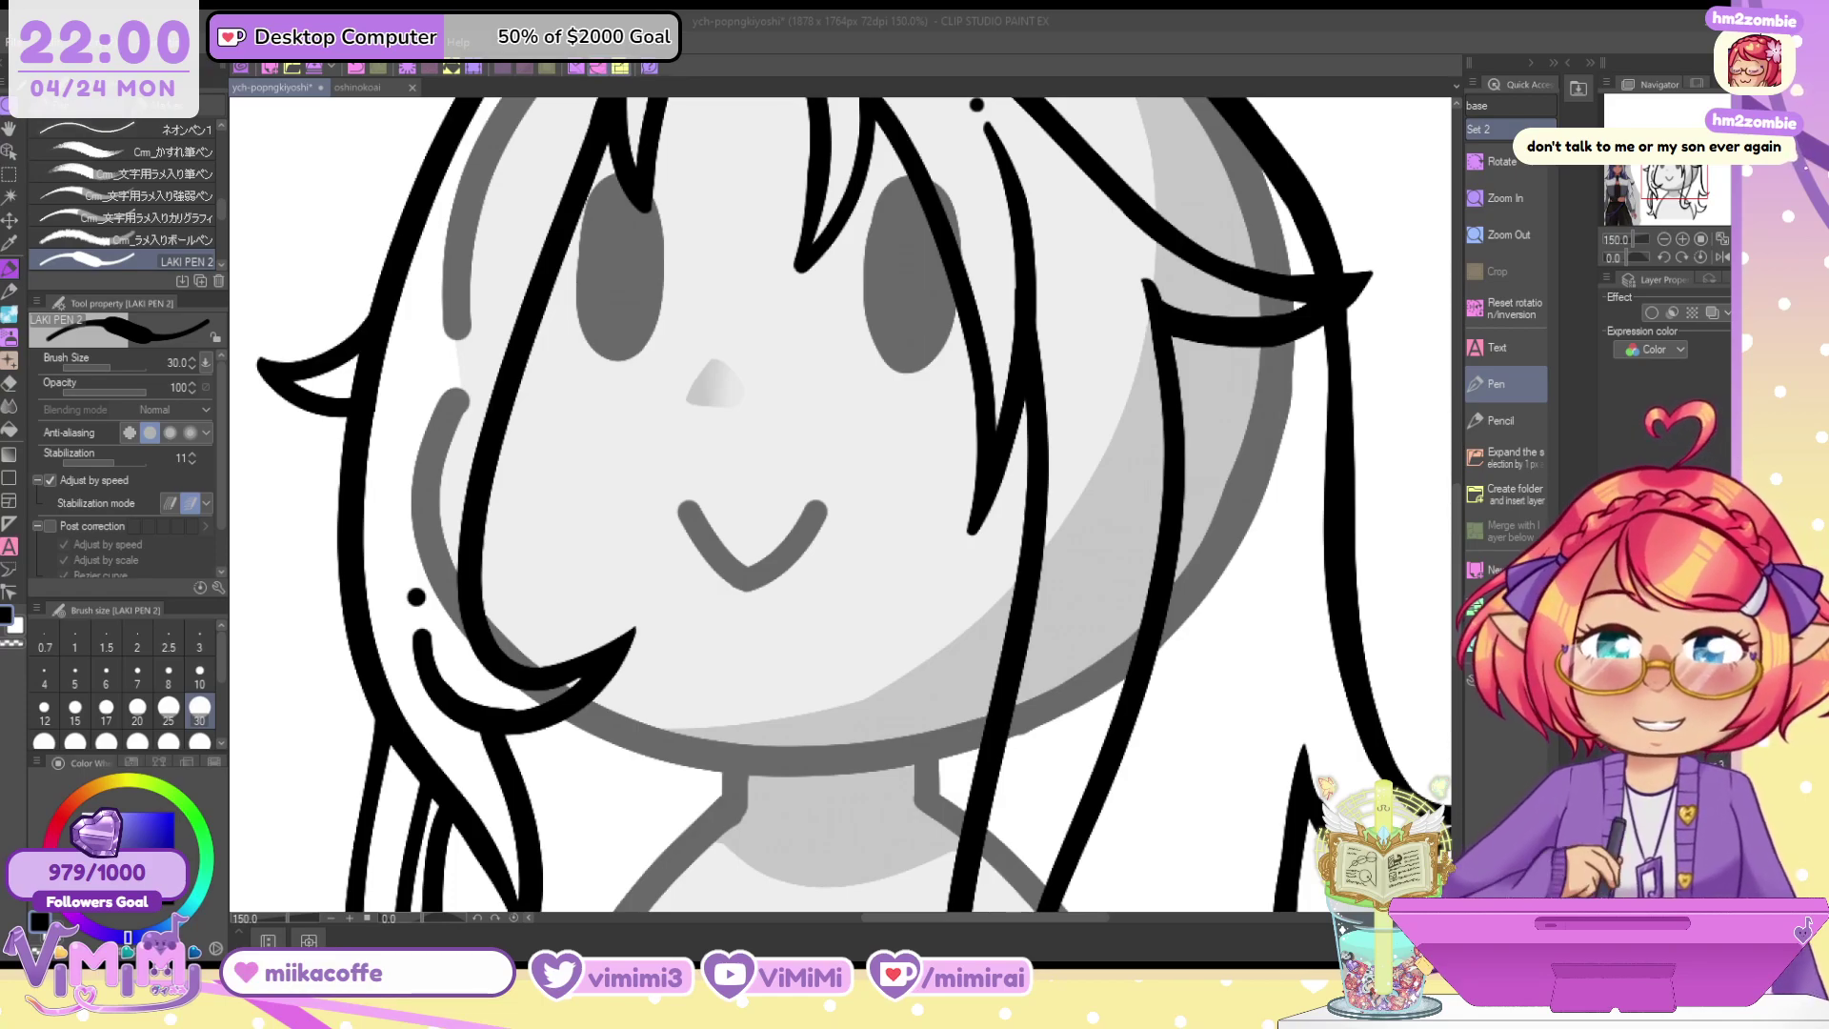
left_click(1424, 16)
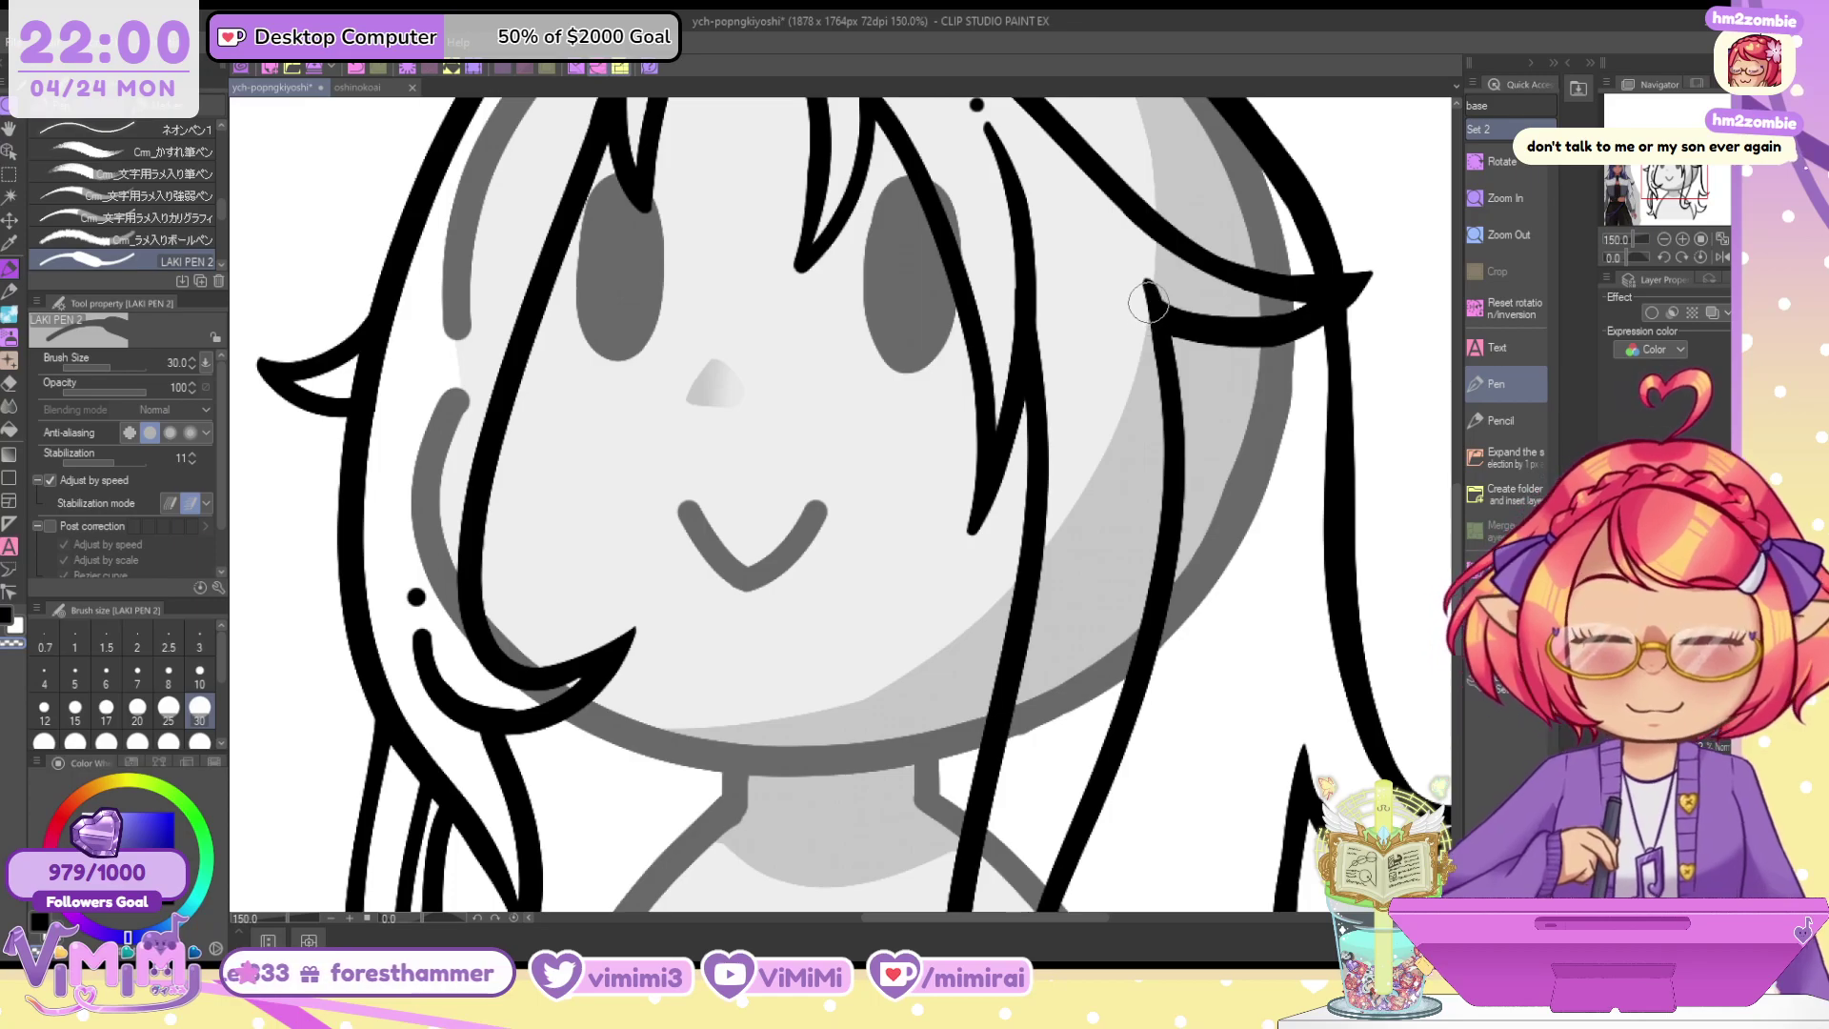
scroll(1148, 303, "down", 4)
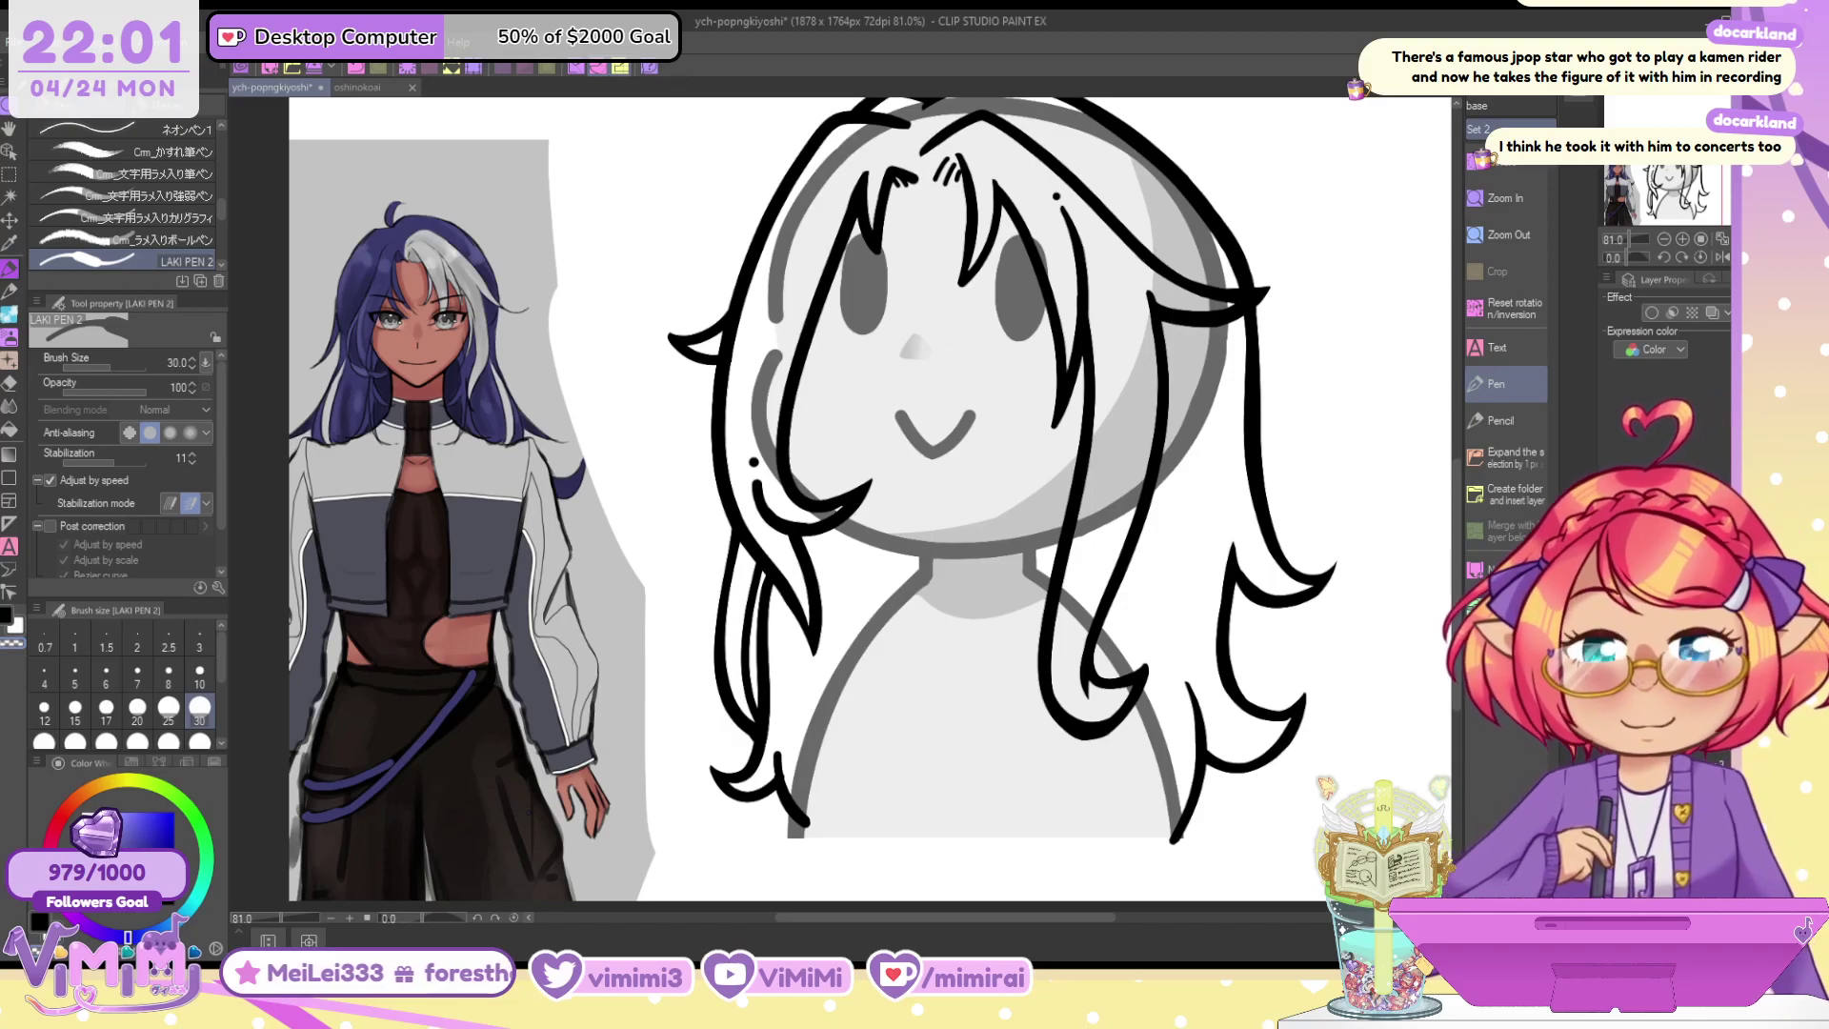
scroll(822, 532, "up", 3)
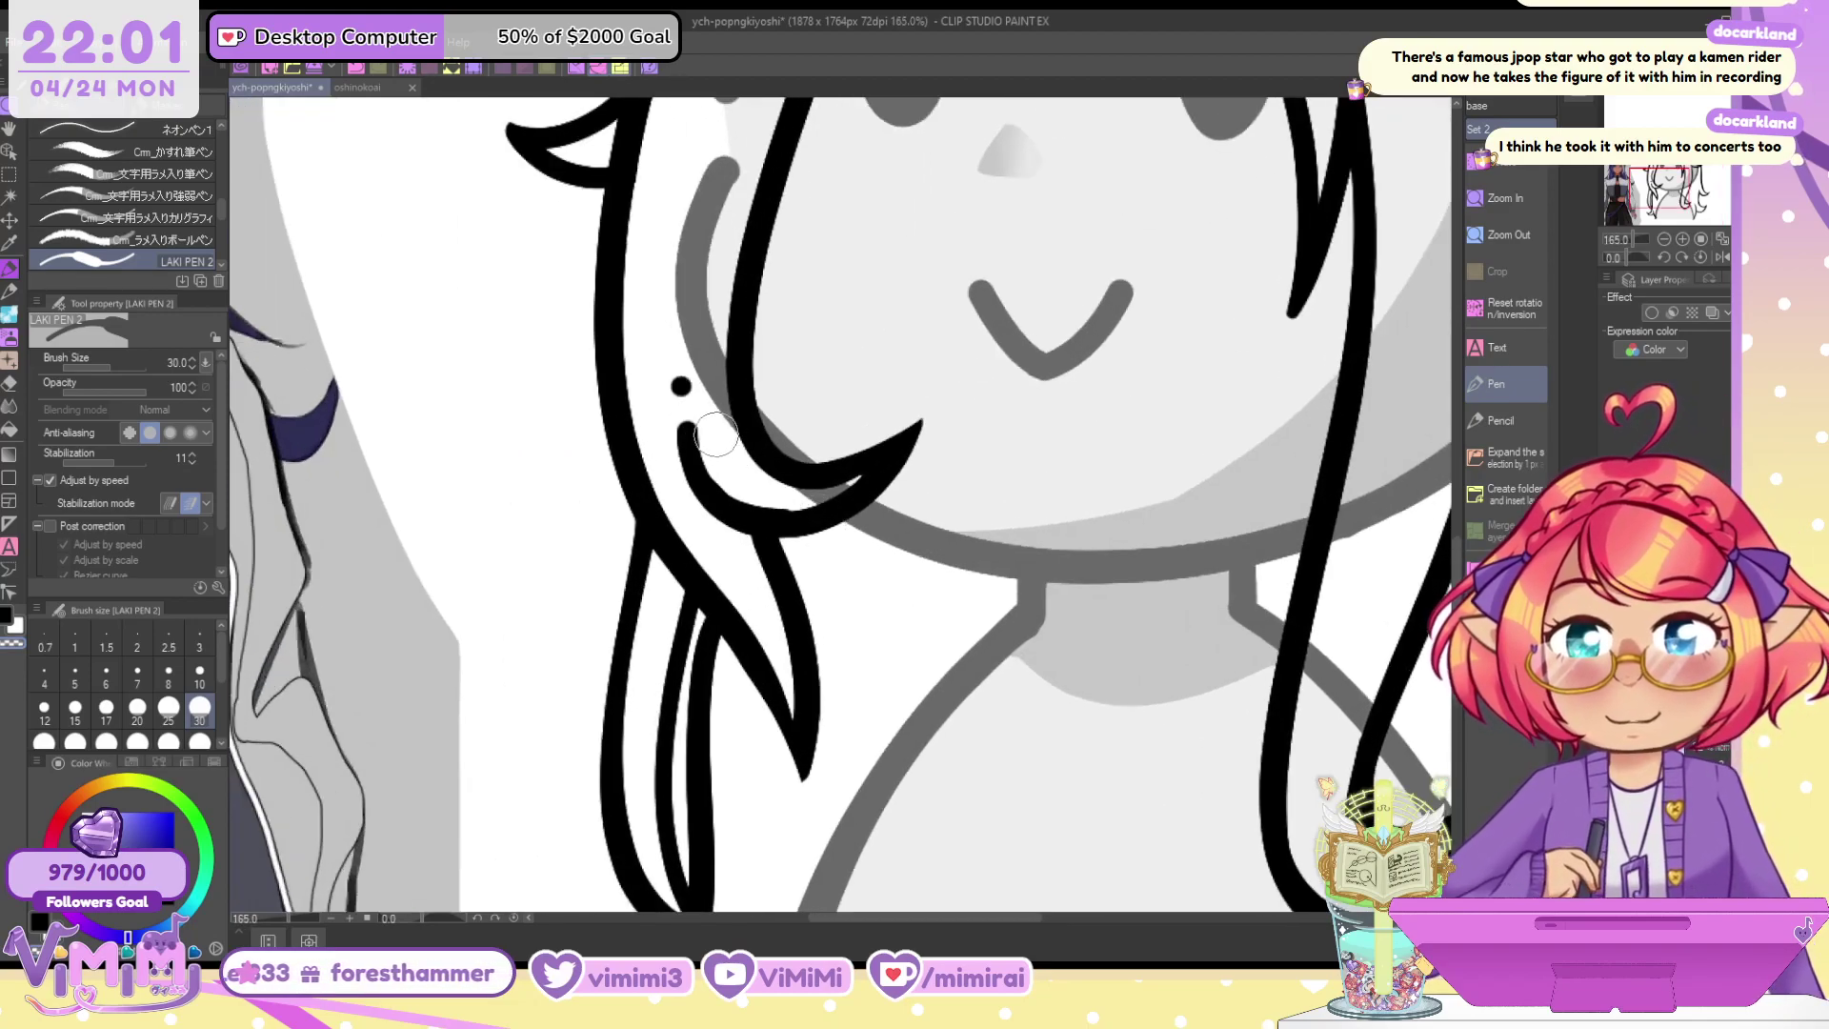
key("c")
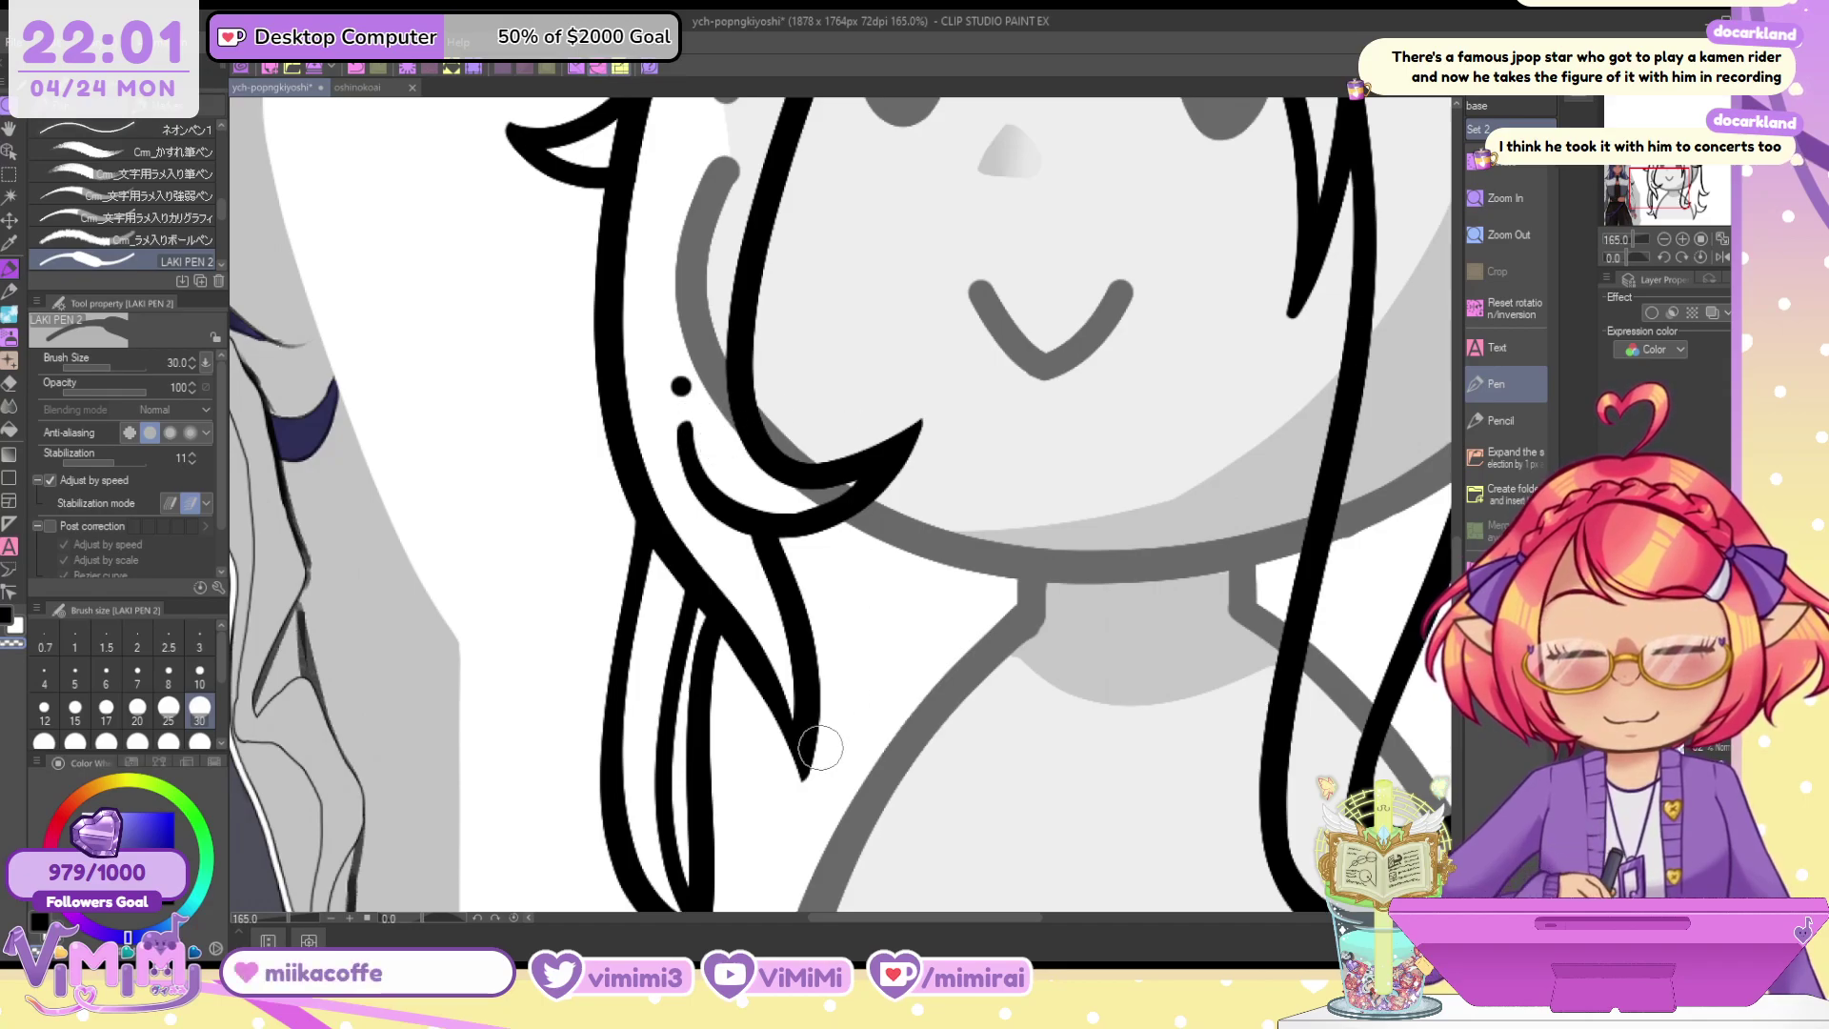
key("c")
key("c")
mouse_move(829, 686)
left_mouse_down()
mouse_move(779, 776)
mouse_move(827, 734)
mouse_move(821, 767)
mouse_move(782, 786)
left_mouse_up()
scroll(781, 786, "down", 6)
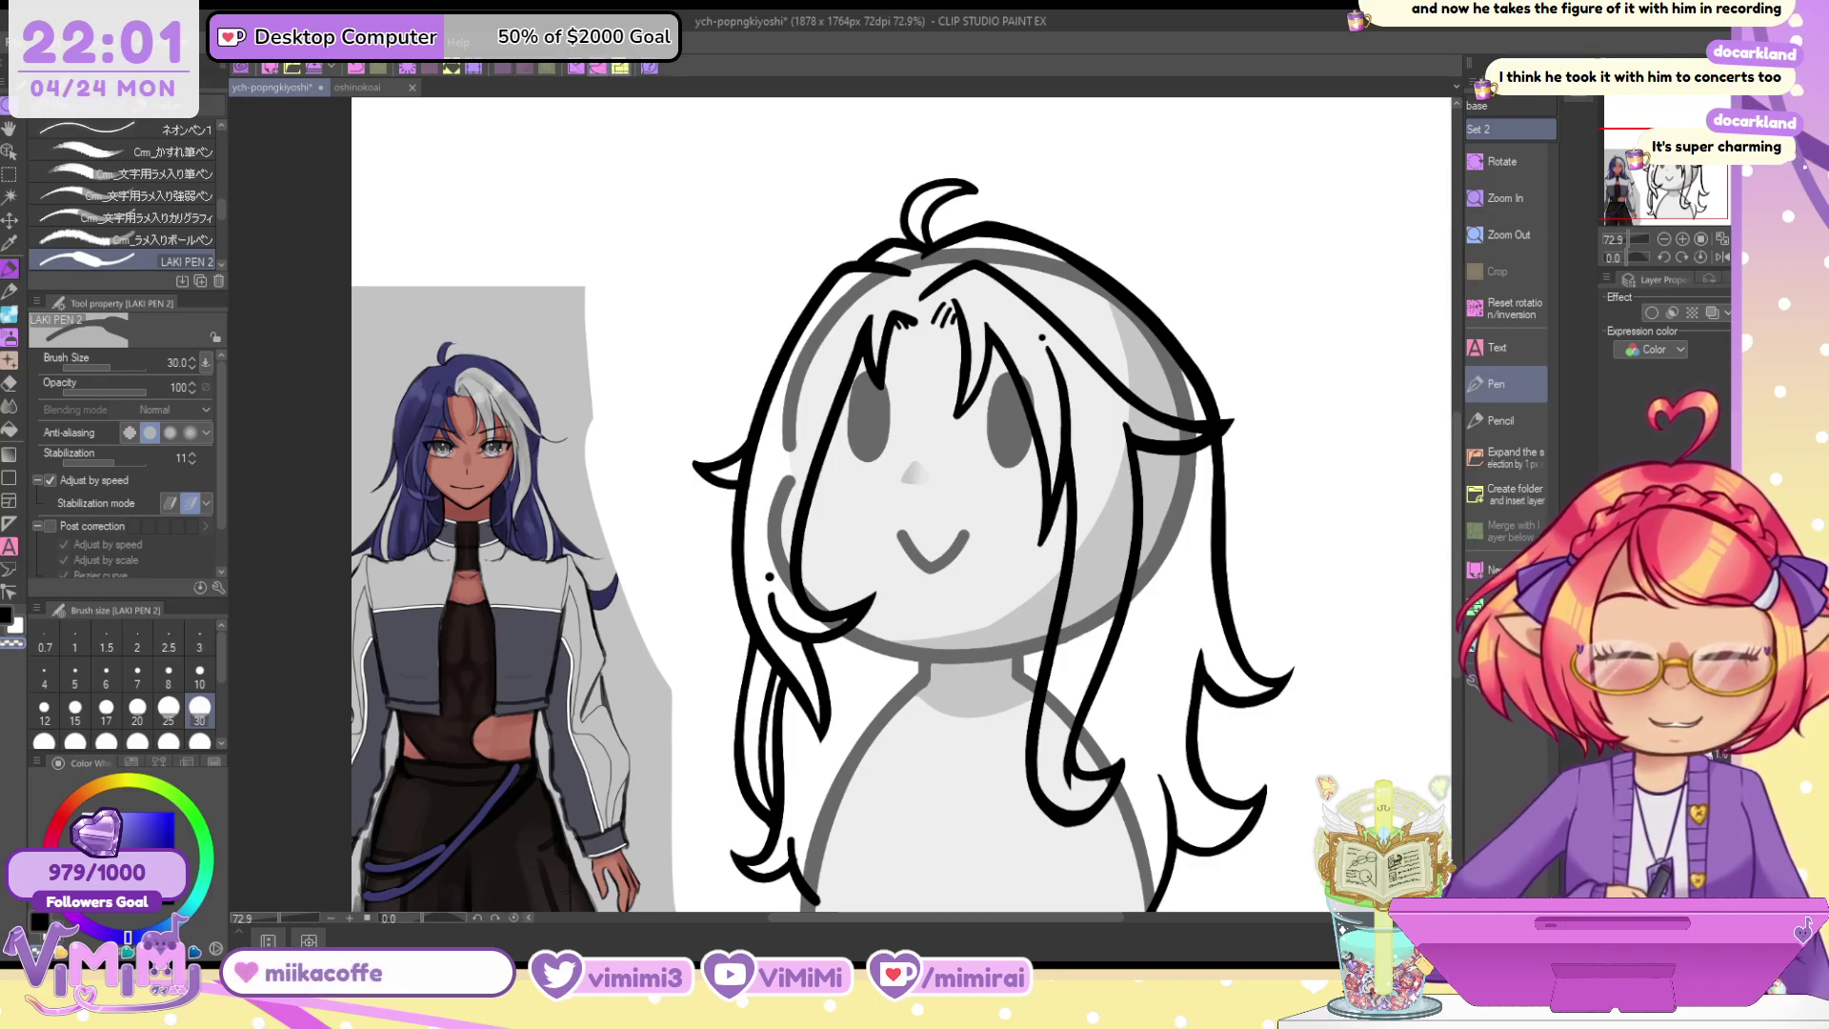
Erase the base's grey head outline along both sides of the face with the transparent pen, using sizes 100 and 70
scroll(1063, 348, "up", 4)
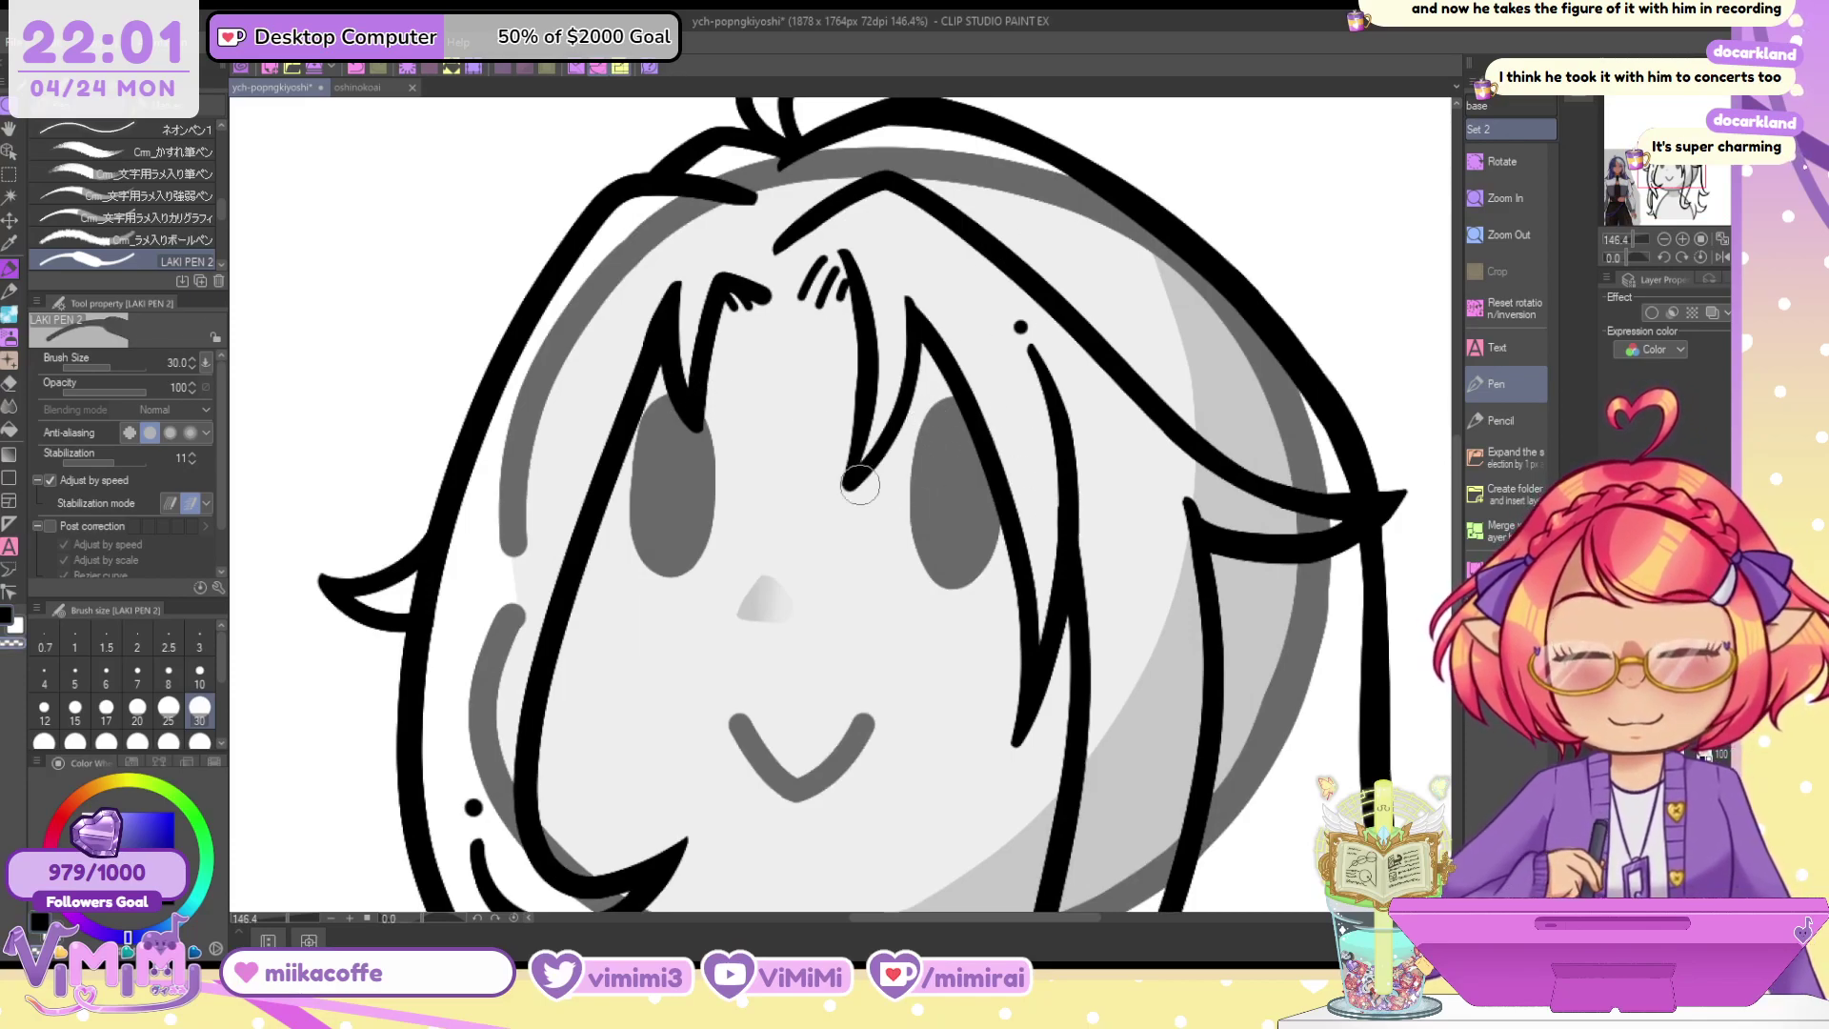
scroll(860, 484, "down", 3)
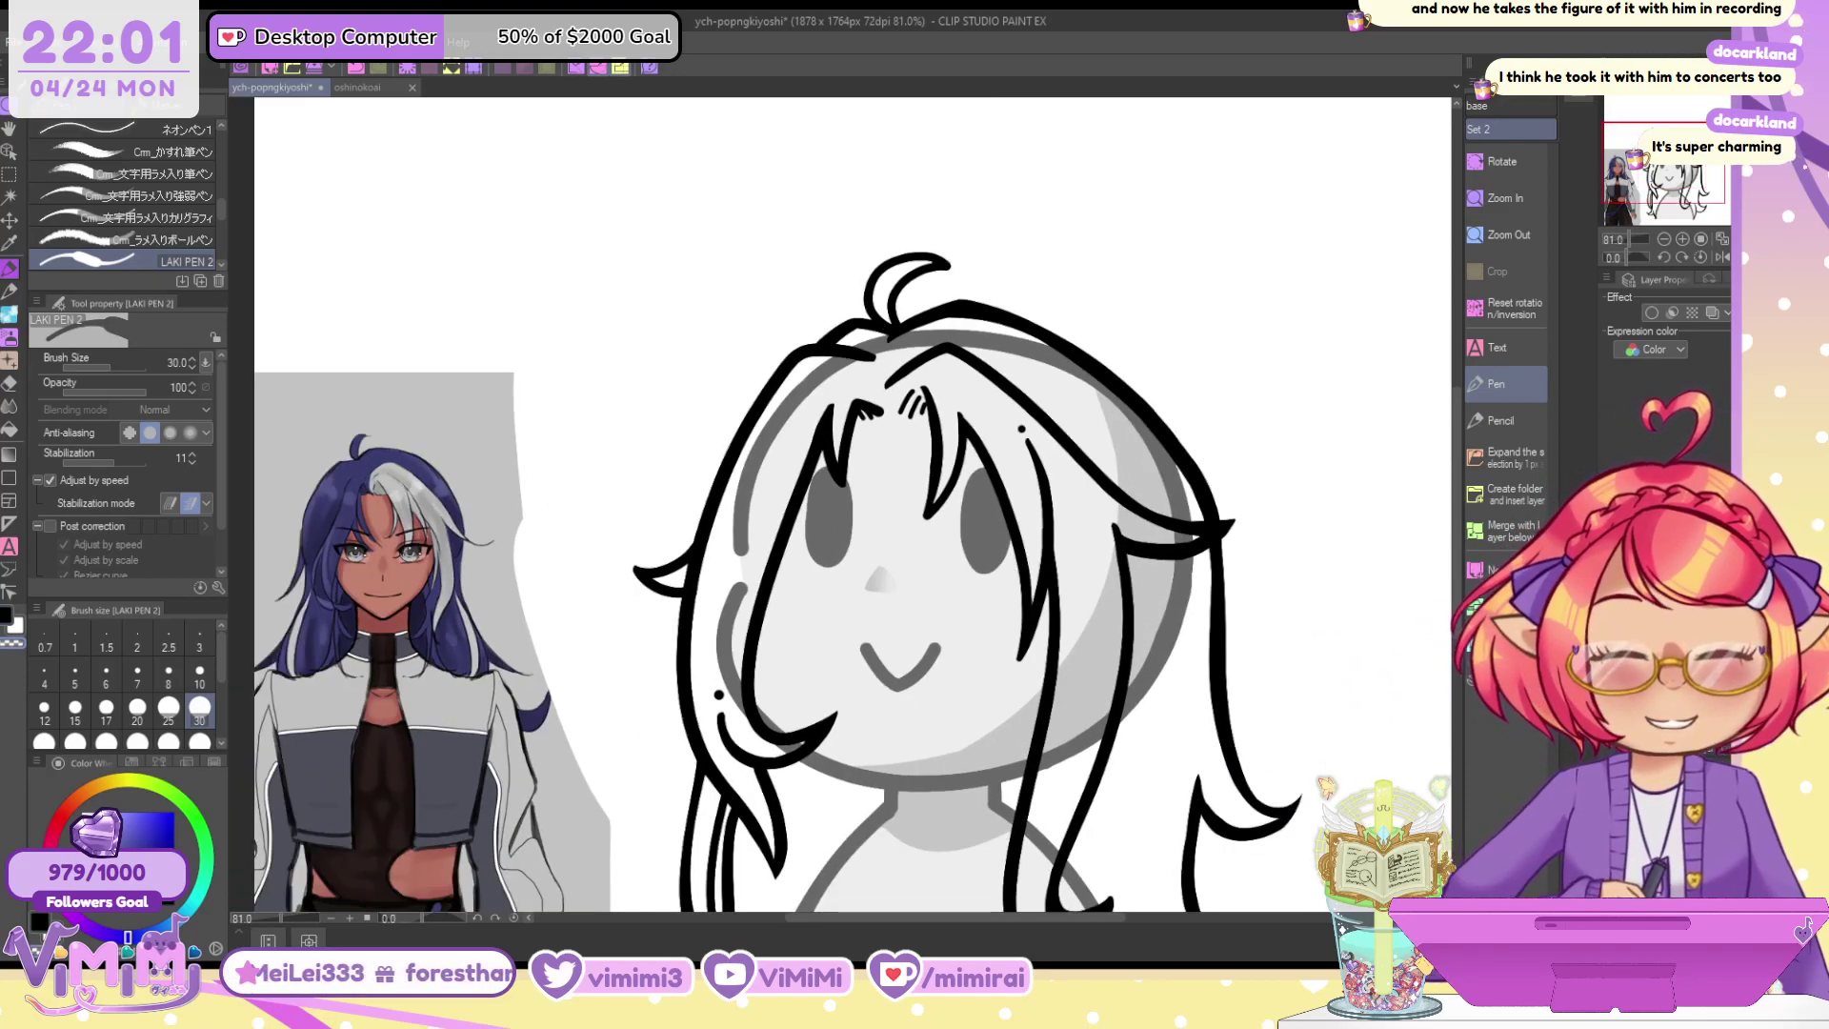
key("bracketright")
key("bracketright")
mouse_move(726, 700)
left_mouse_down()
mouse_move(738, 571)
mouse_move(726, 719)
left_mouse_up()
key("ctrl+z")
key("bracketright")
key("bracketright")
key("bracketright")
key("bracketright")
key("c")
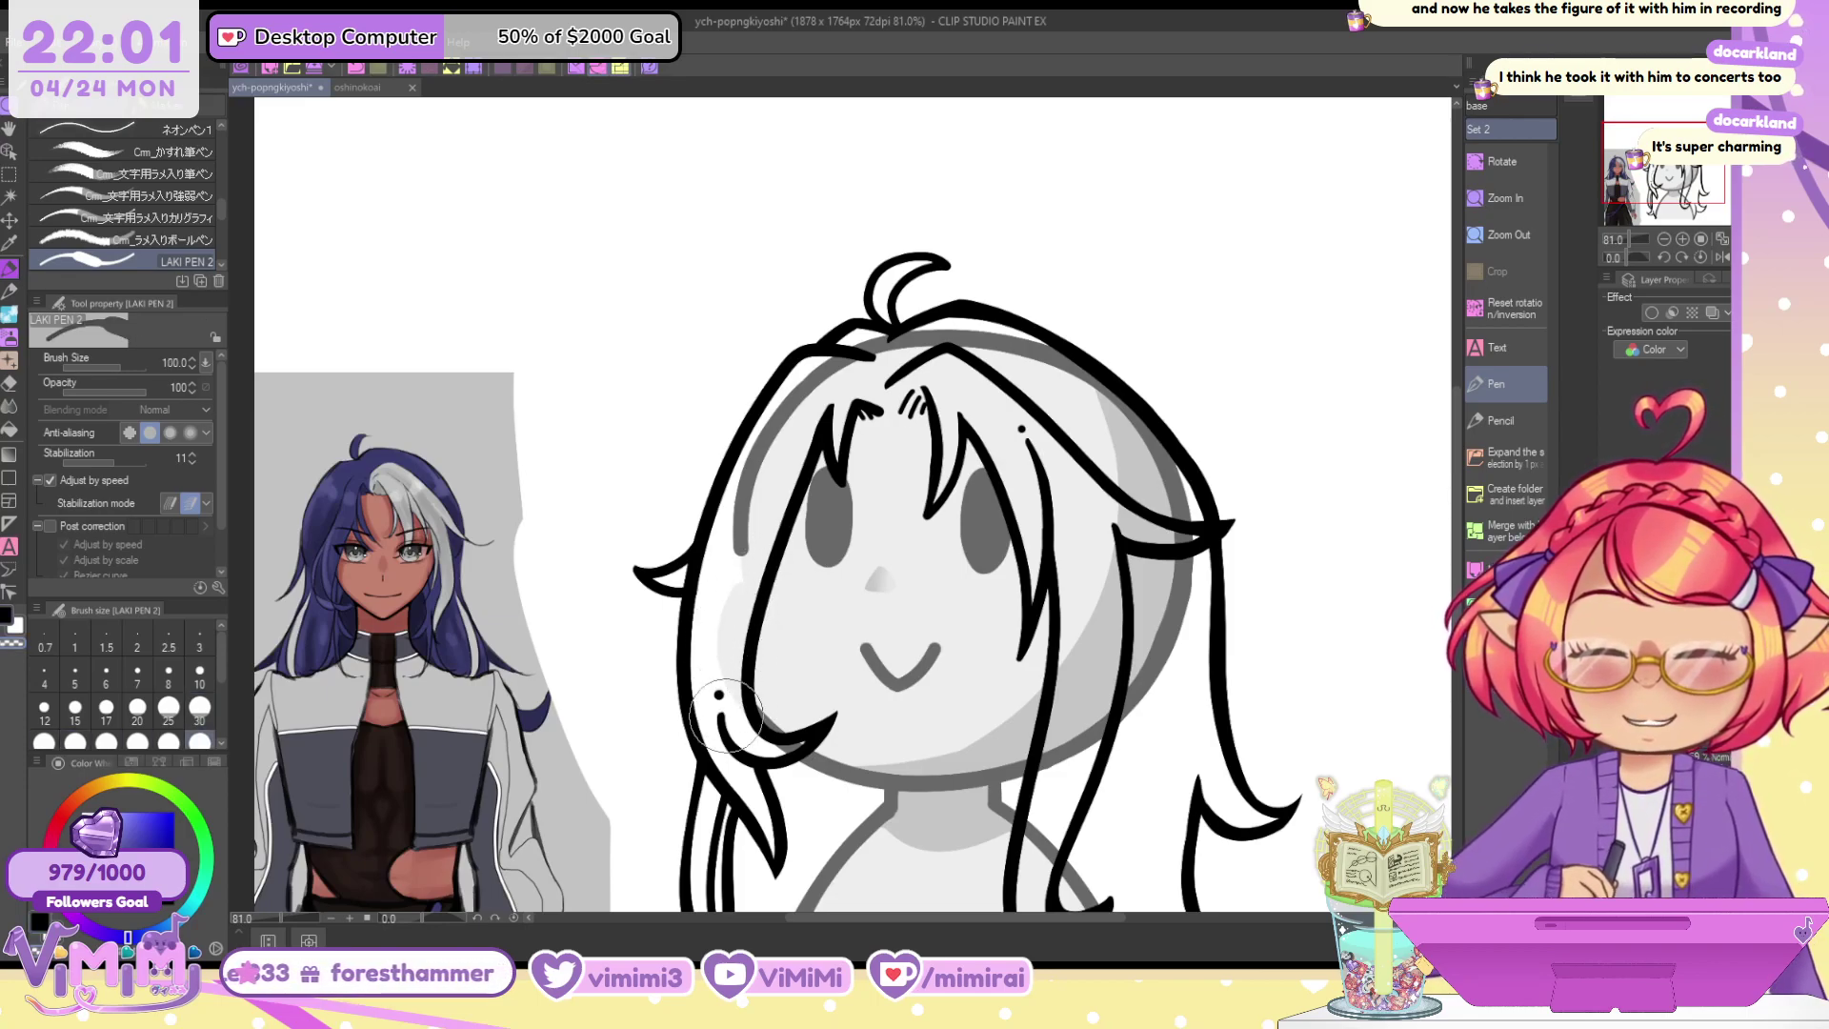
key("bracketleft")
key("bracketleft")
mouse_move(761, 522)
left_mouse_down()
mouse_move(746, 484)
mouse_move(769, 437)
mouse_move(976, 305)
mouse_move(1037, 377)
mouse_move(1163, 387)
mouse_move(1127, 409)
mouse_move(1188, 524)
mouse_move(1161, 632)
left_mouse_up()
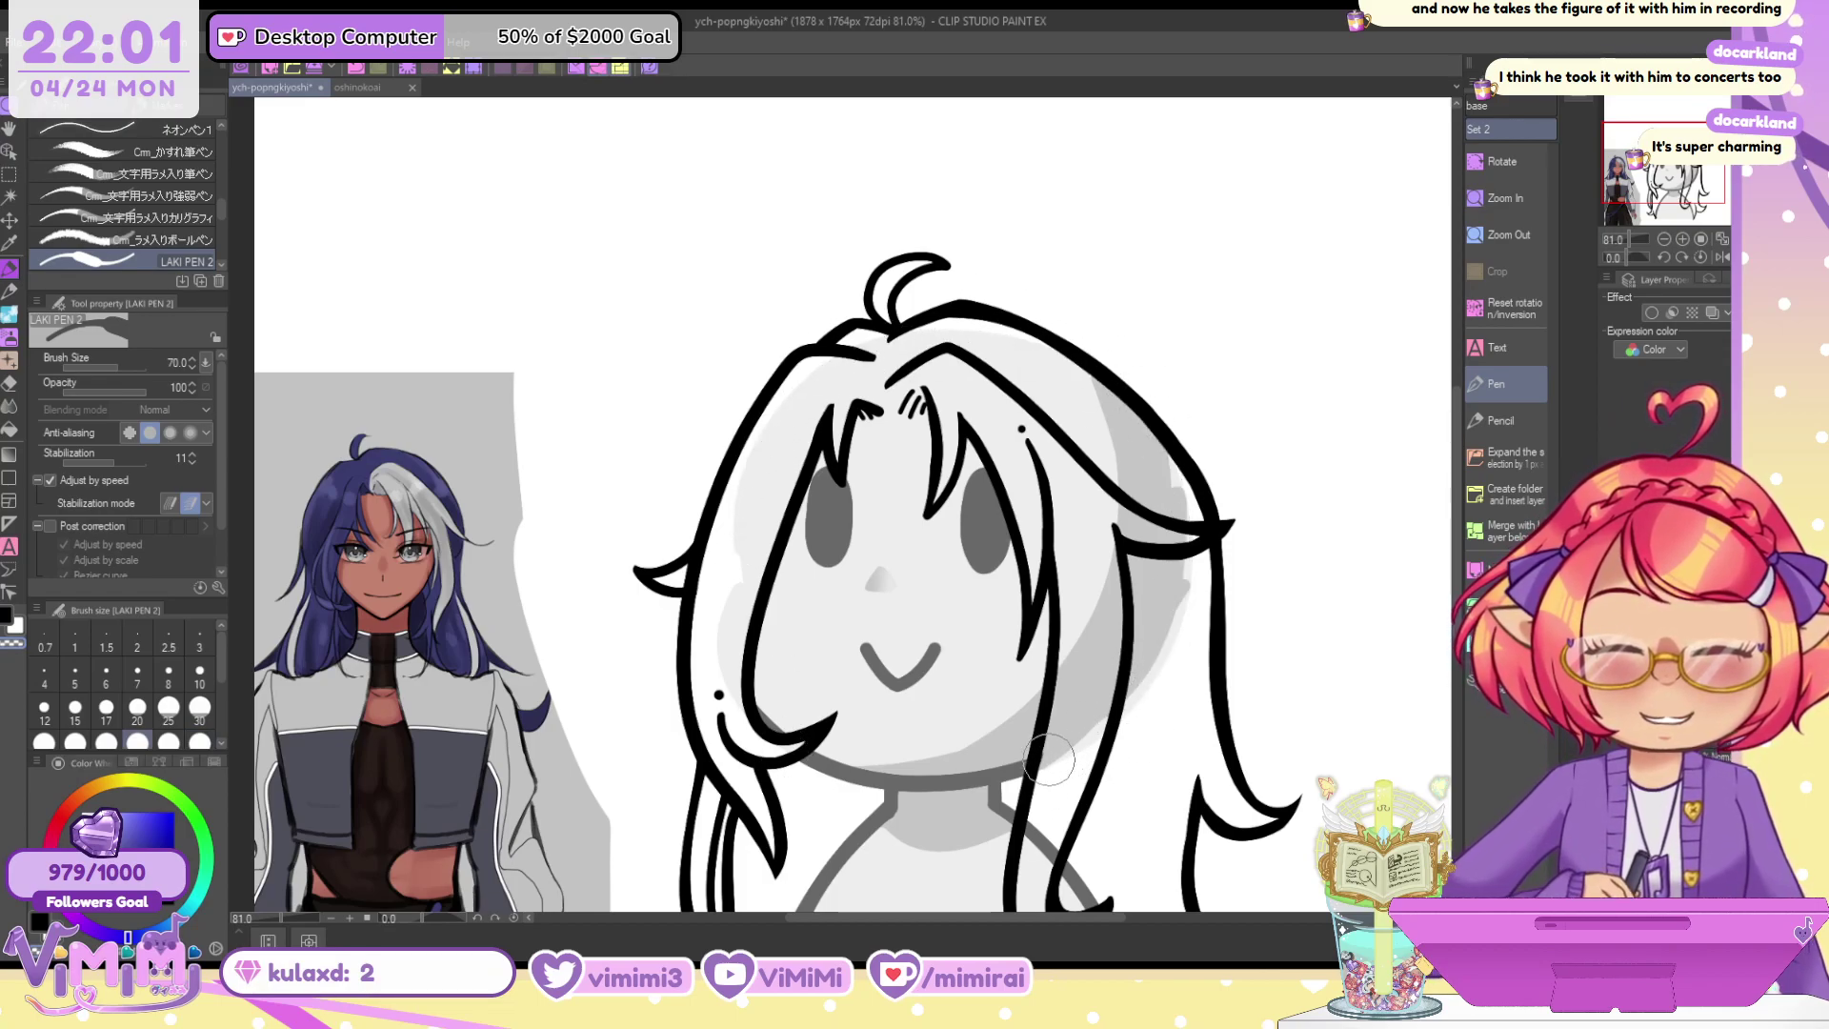
Erase the shoulder line between the right hair locks and turn off the line art's layer color effect
left_click(1658, 188)
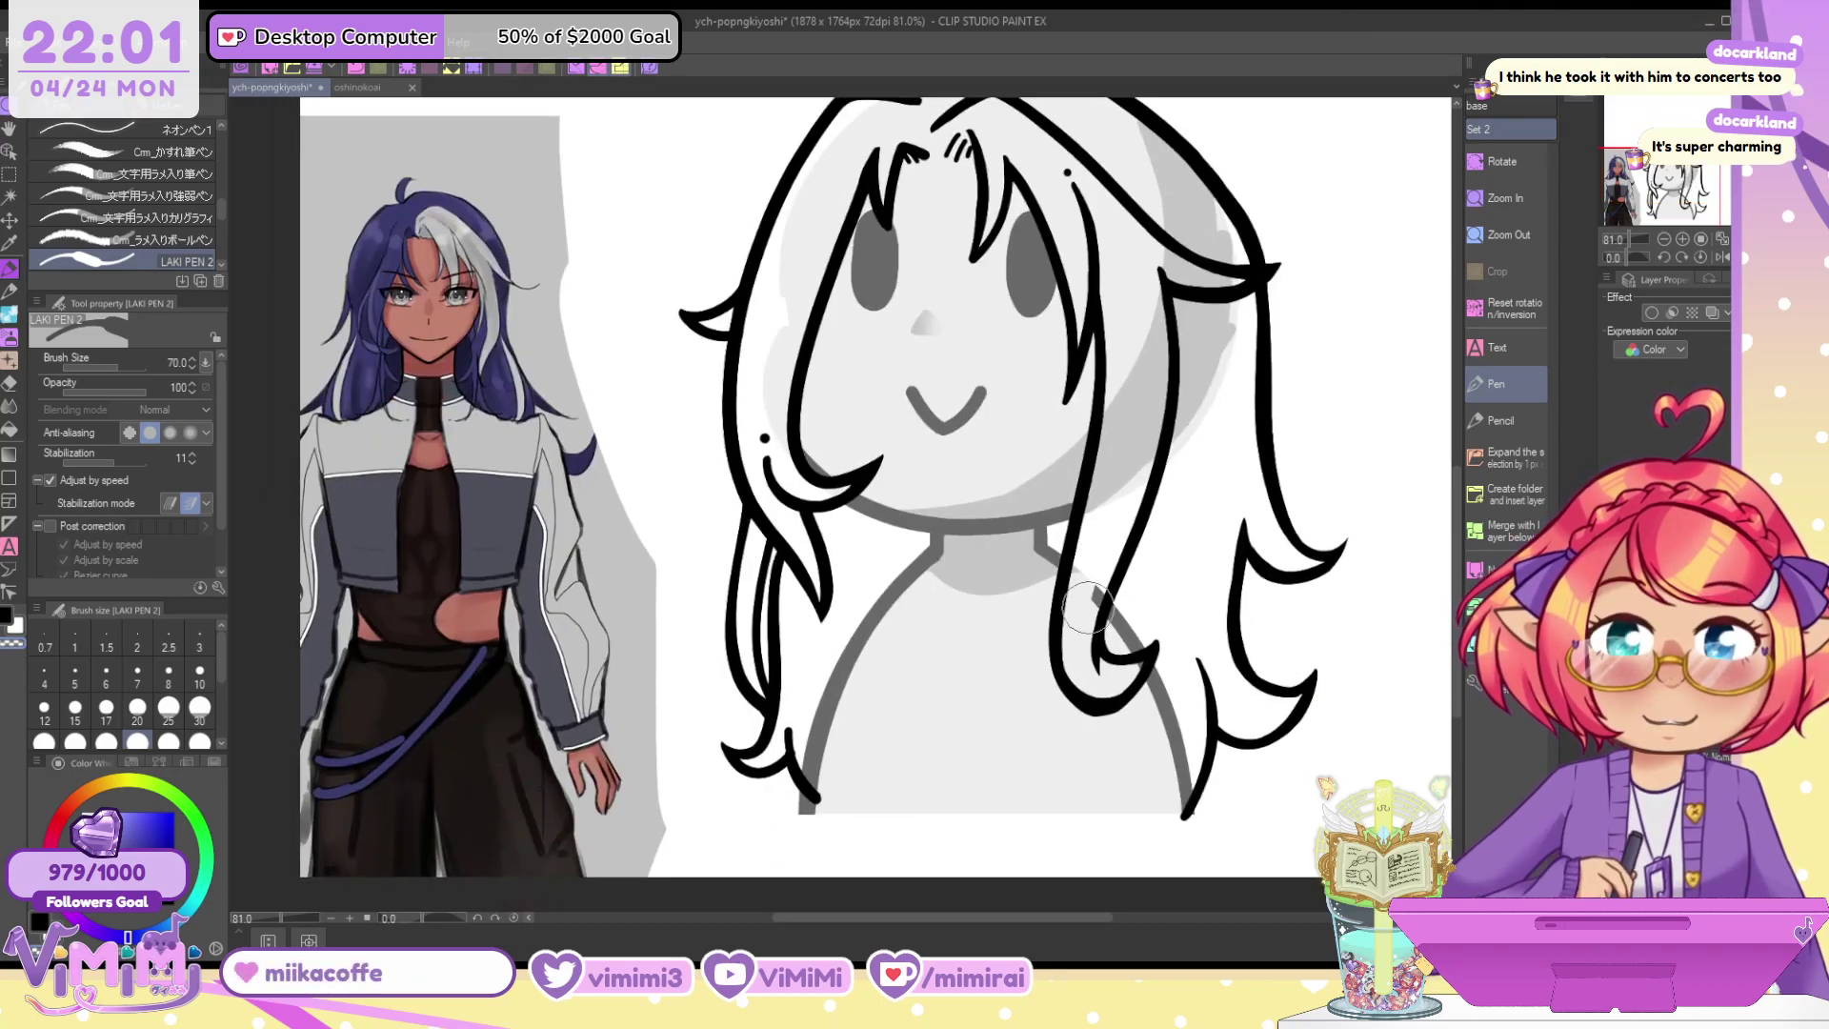
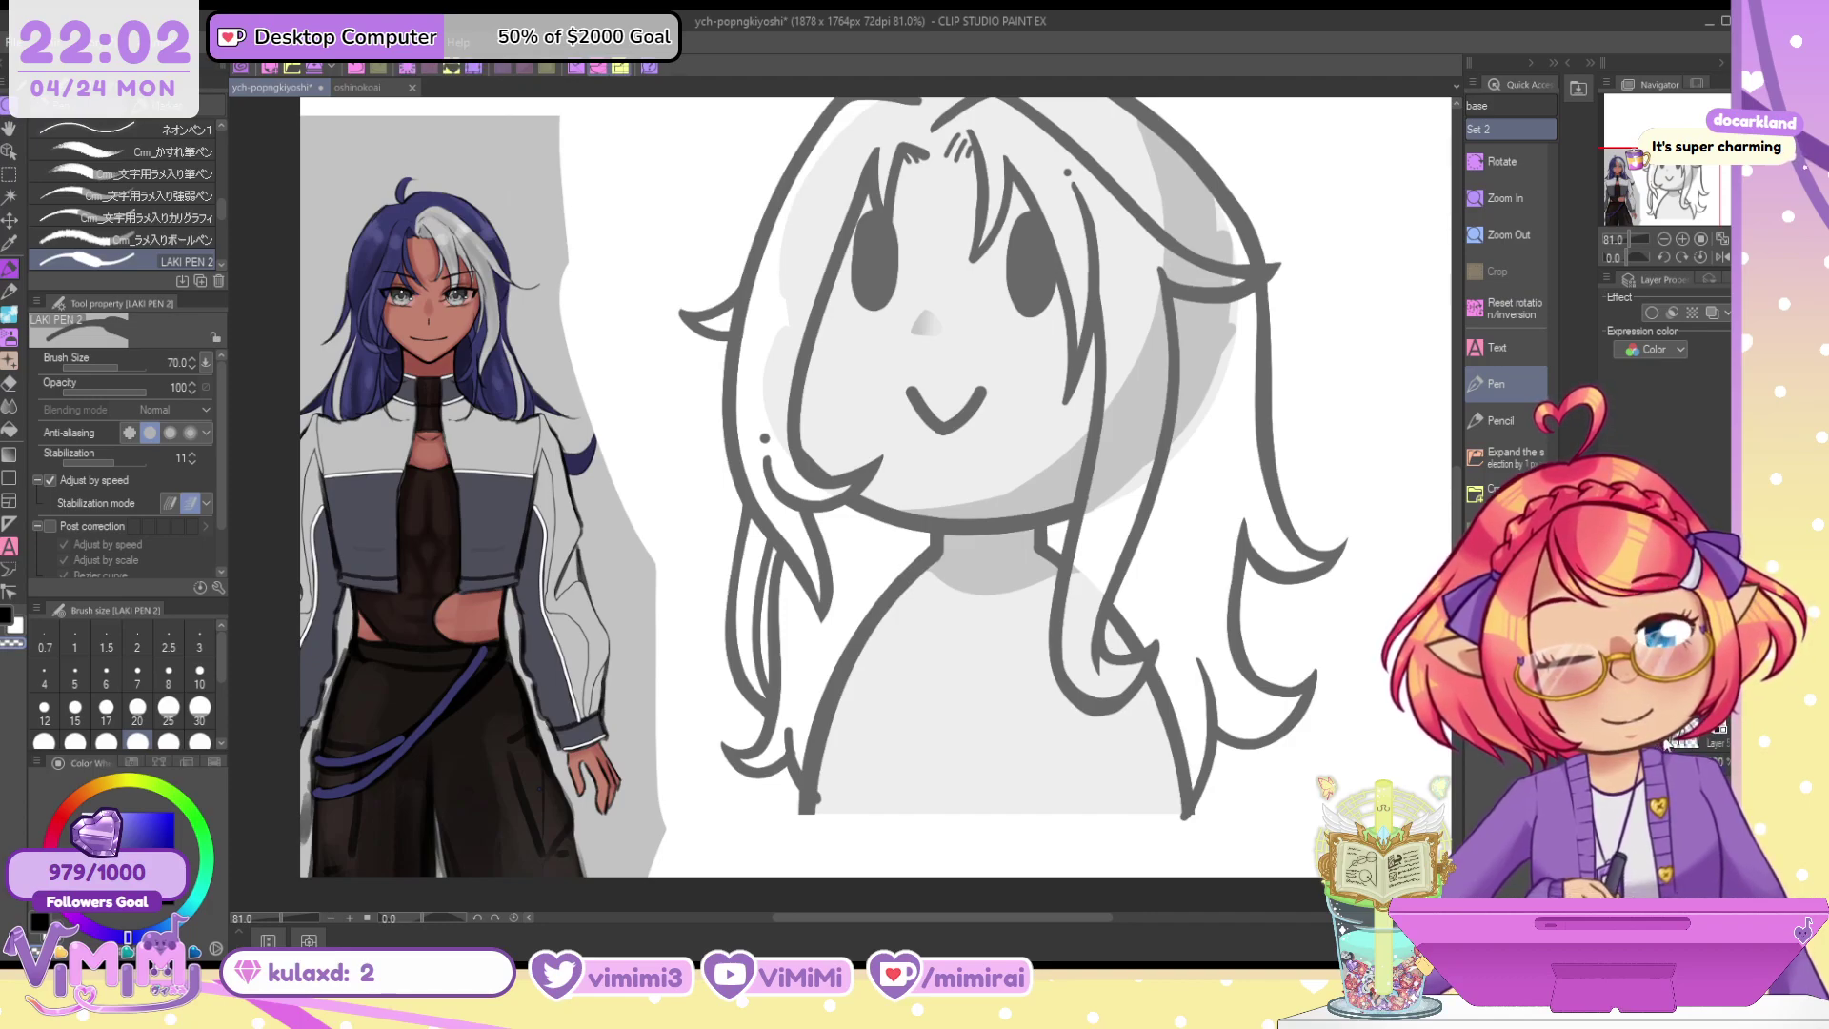
key("ctrl+z")
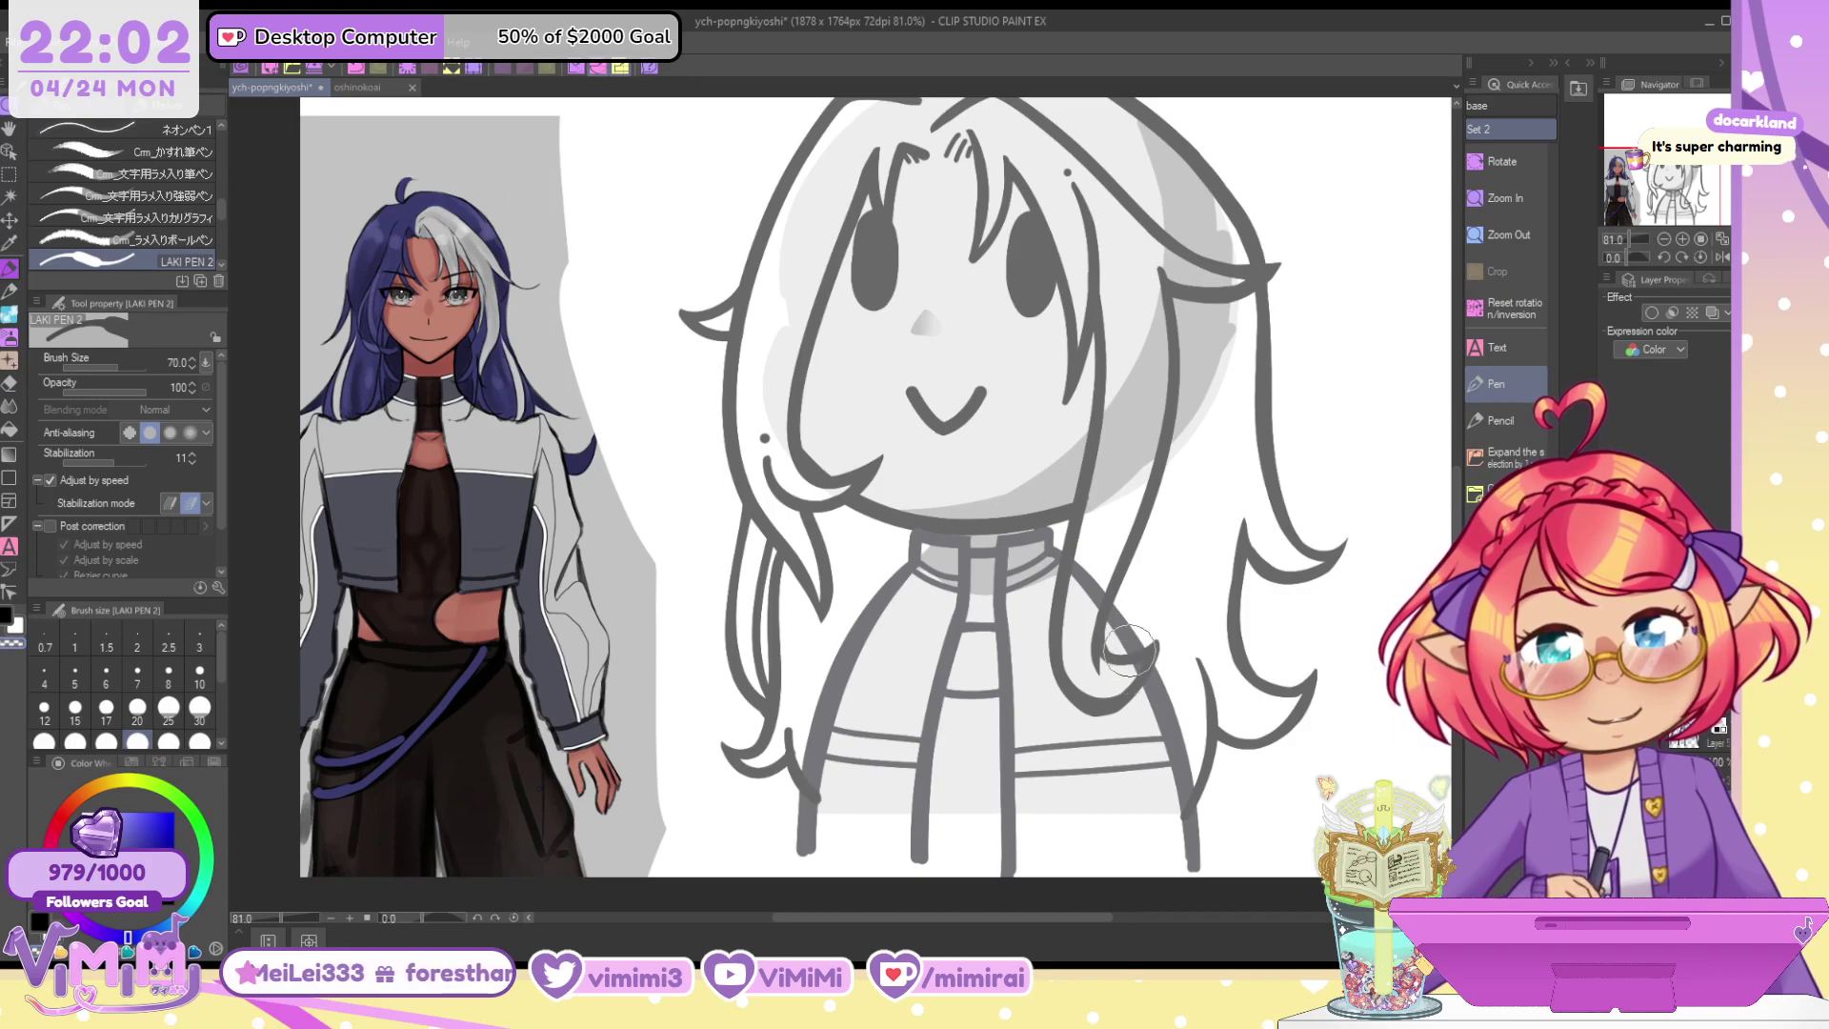
left_click(1700, 738)
mouse_move(1084, 555)
left_mouse_down()
mouse_move(1082, 604)
mouse_move(1105, 576)
left_mouse_up()
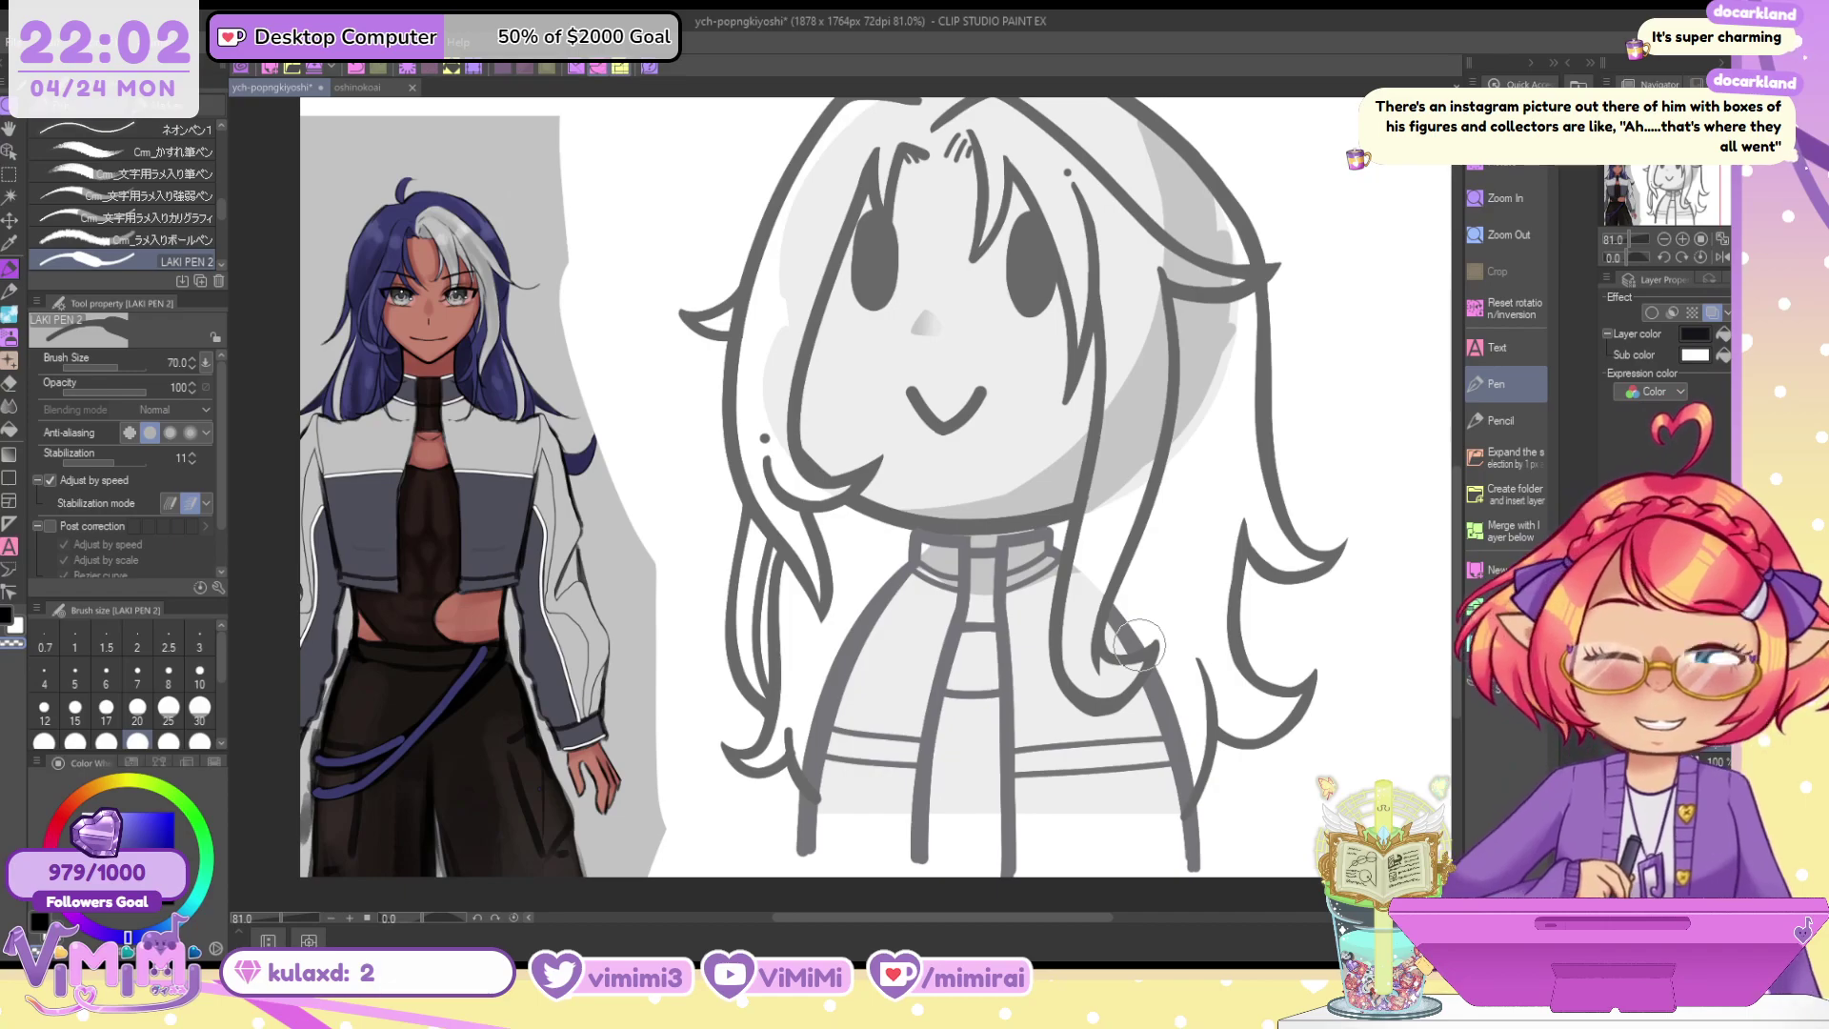
left_click(1713, 313)
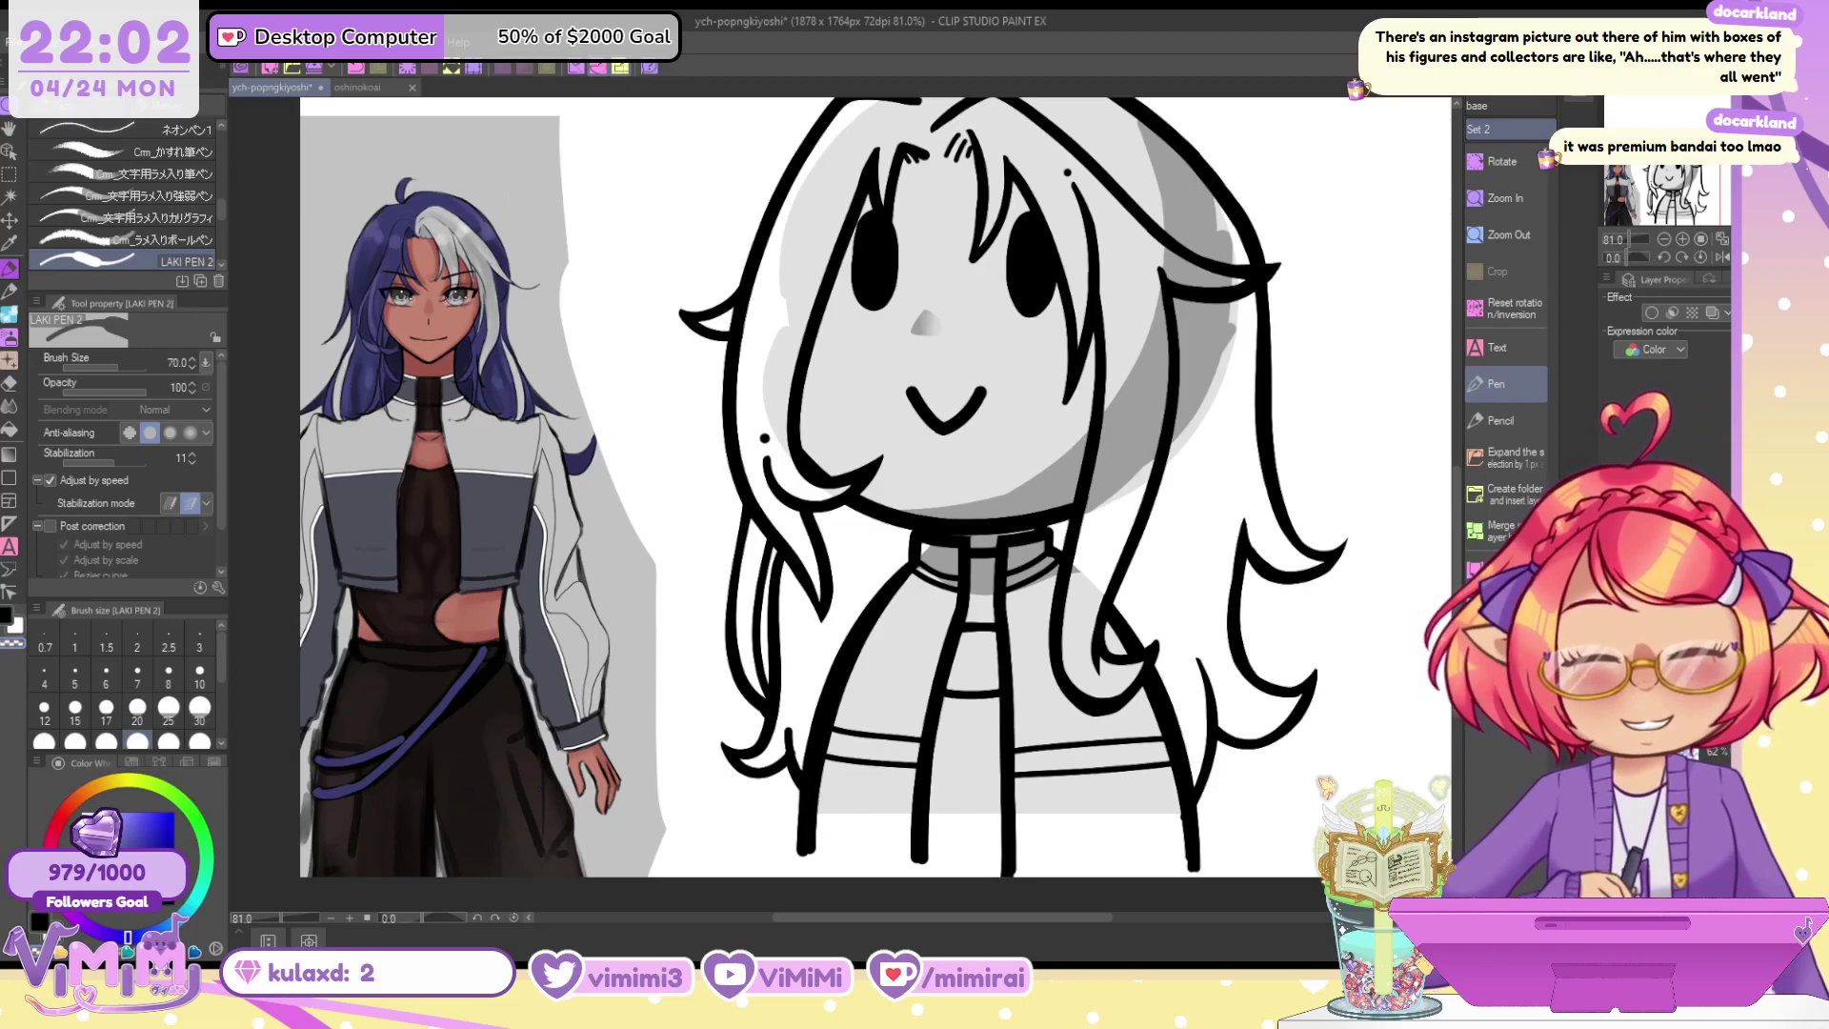
Thicken the inner line of the long right lock beside the face with the pen at sizes 70 and 60
scroll(1138, 618, "up", 2)
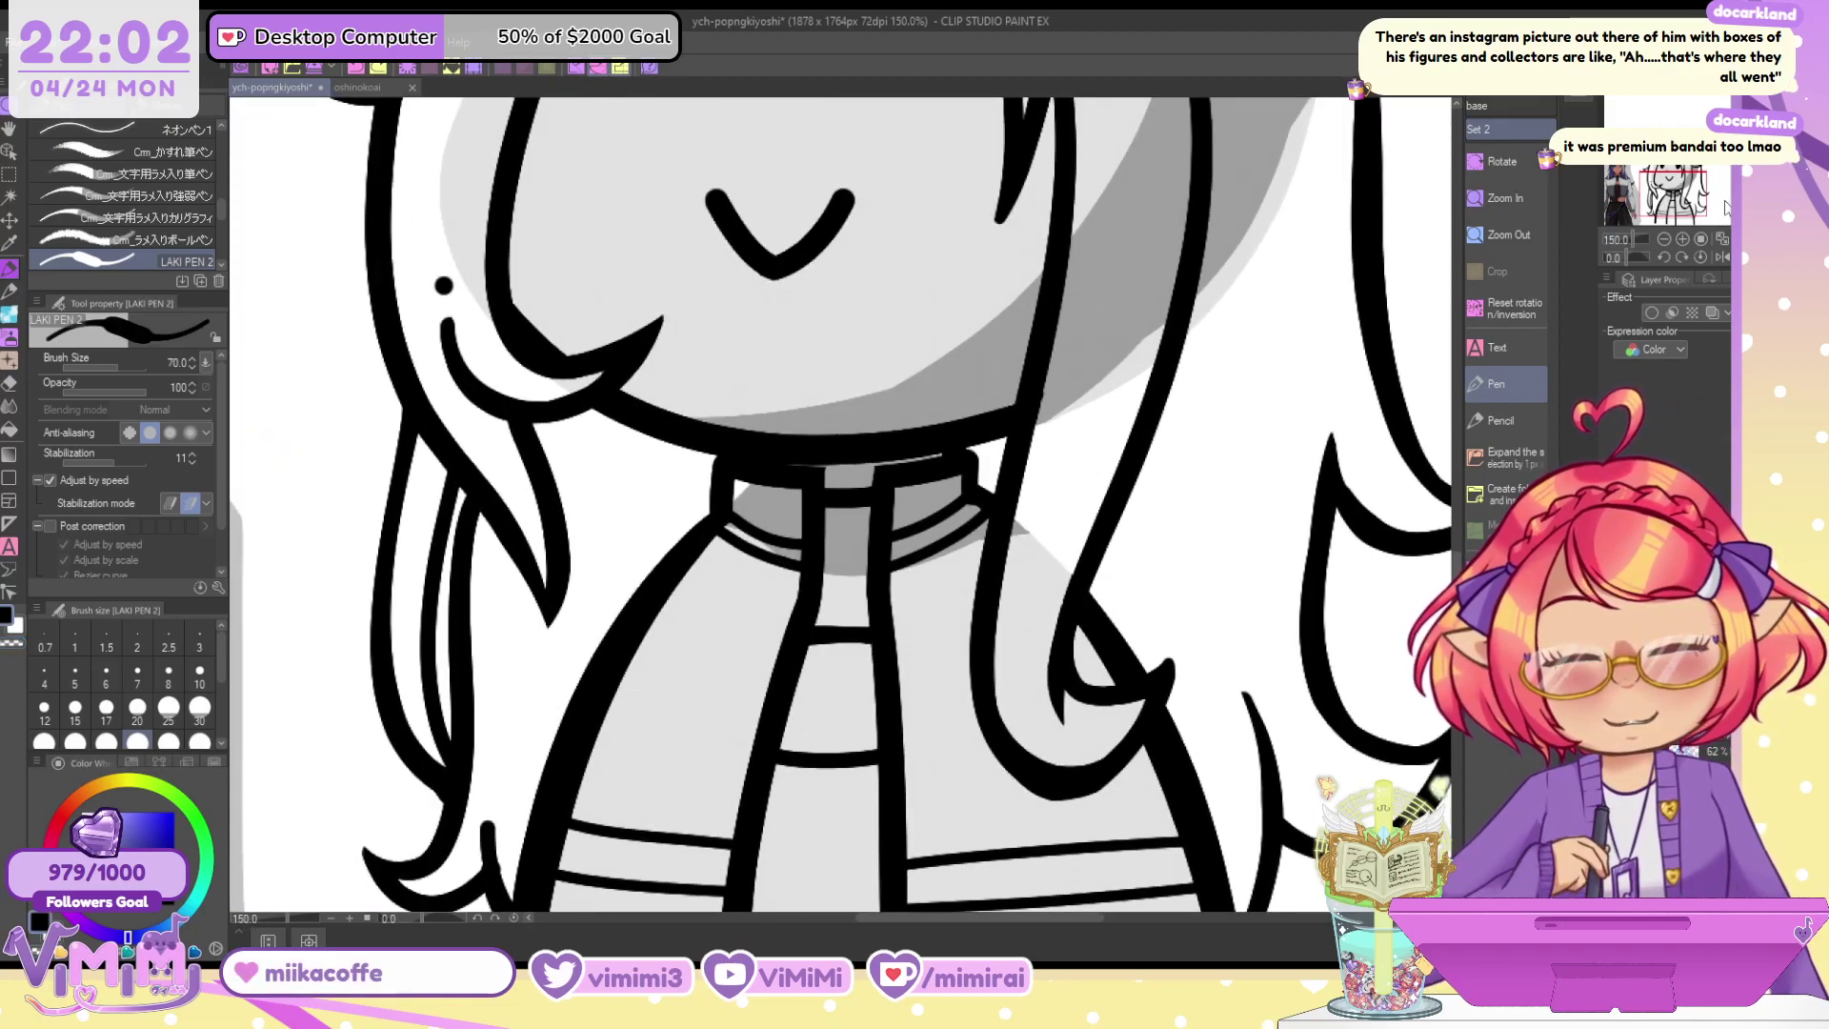
left_click(1671, 185)
left_click_drag(1095, 202, 1050, 836)
key("ctrl+z")
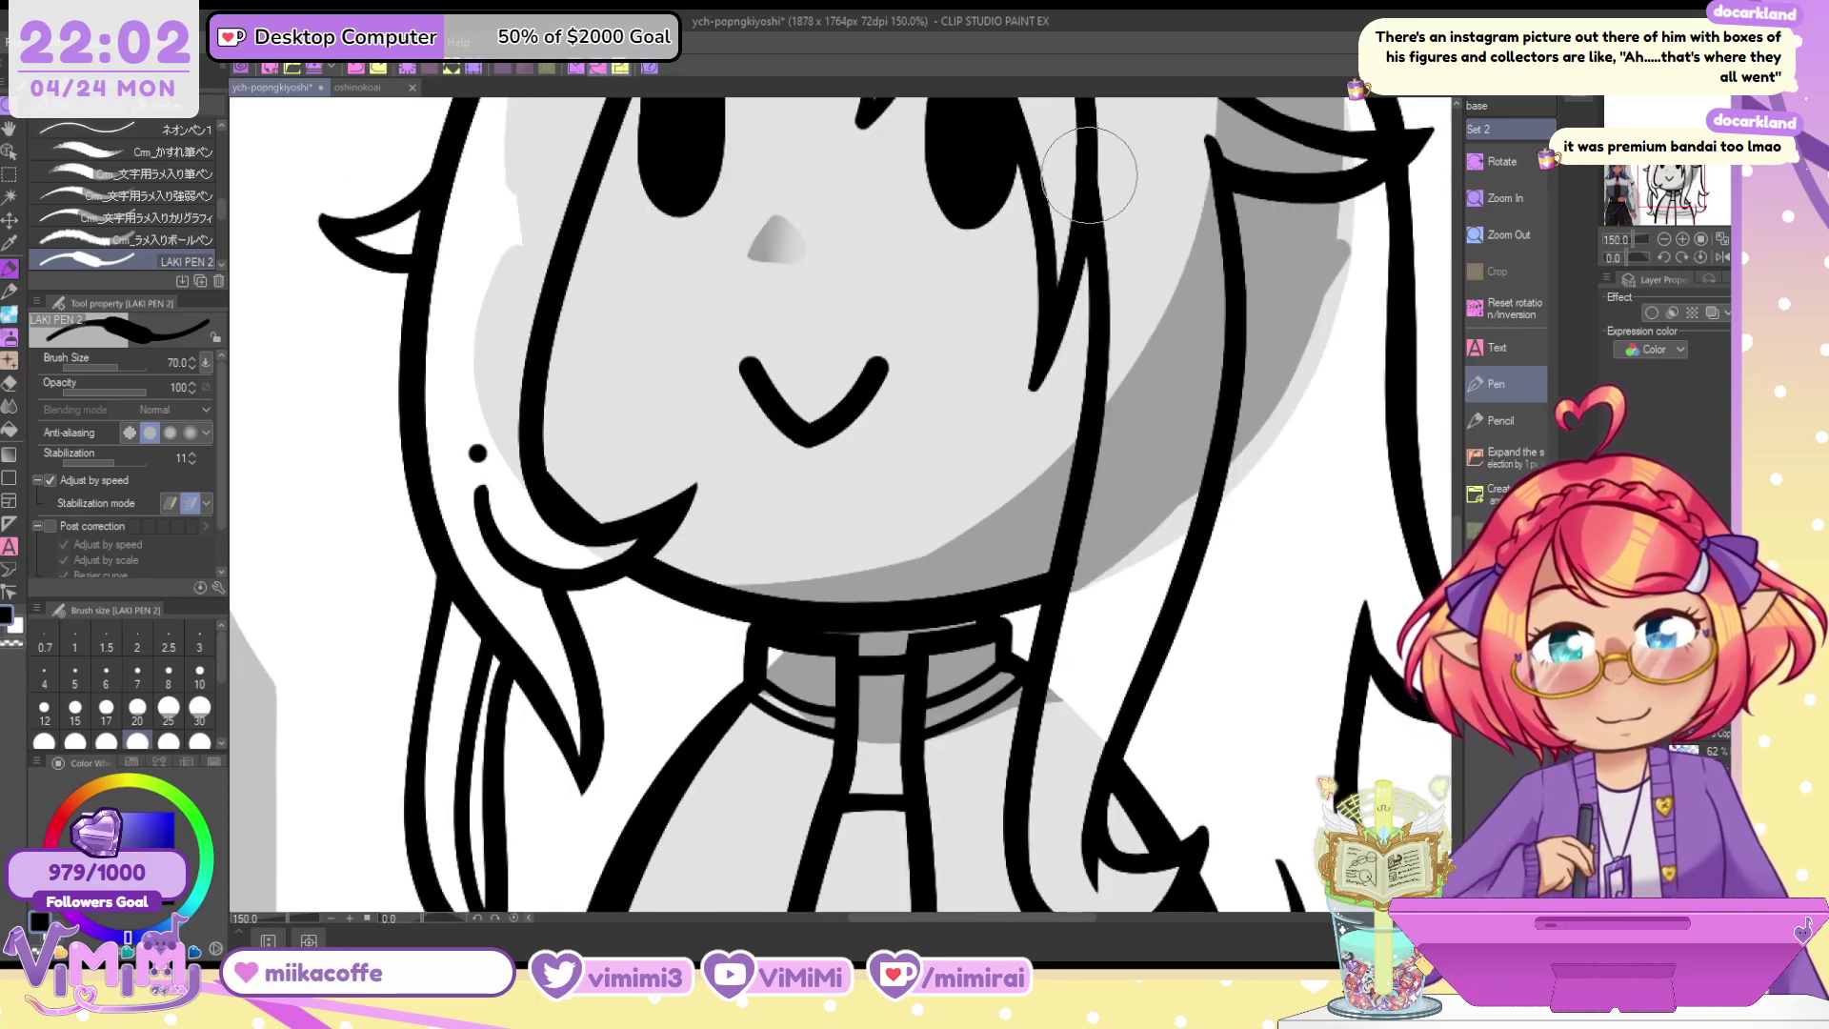
left_click_drag(1088, 174, 1033, 867)
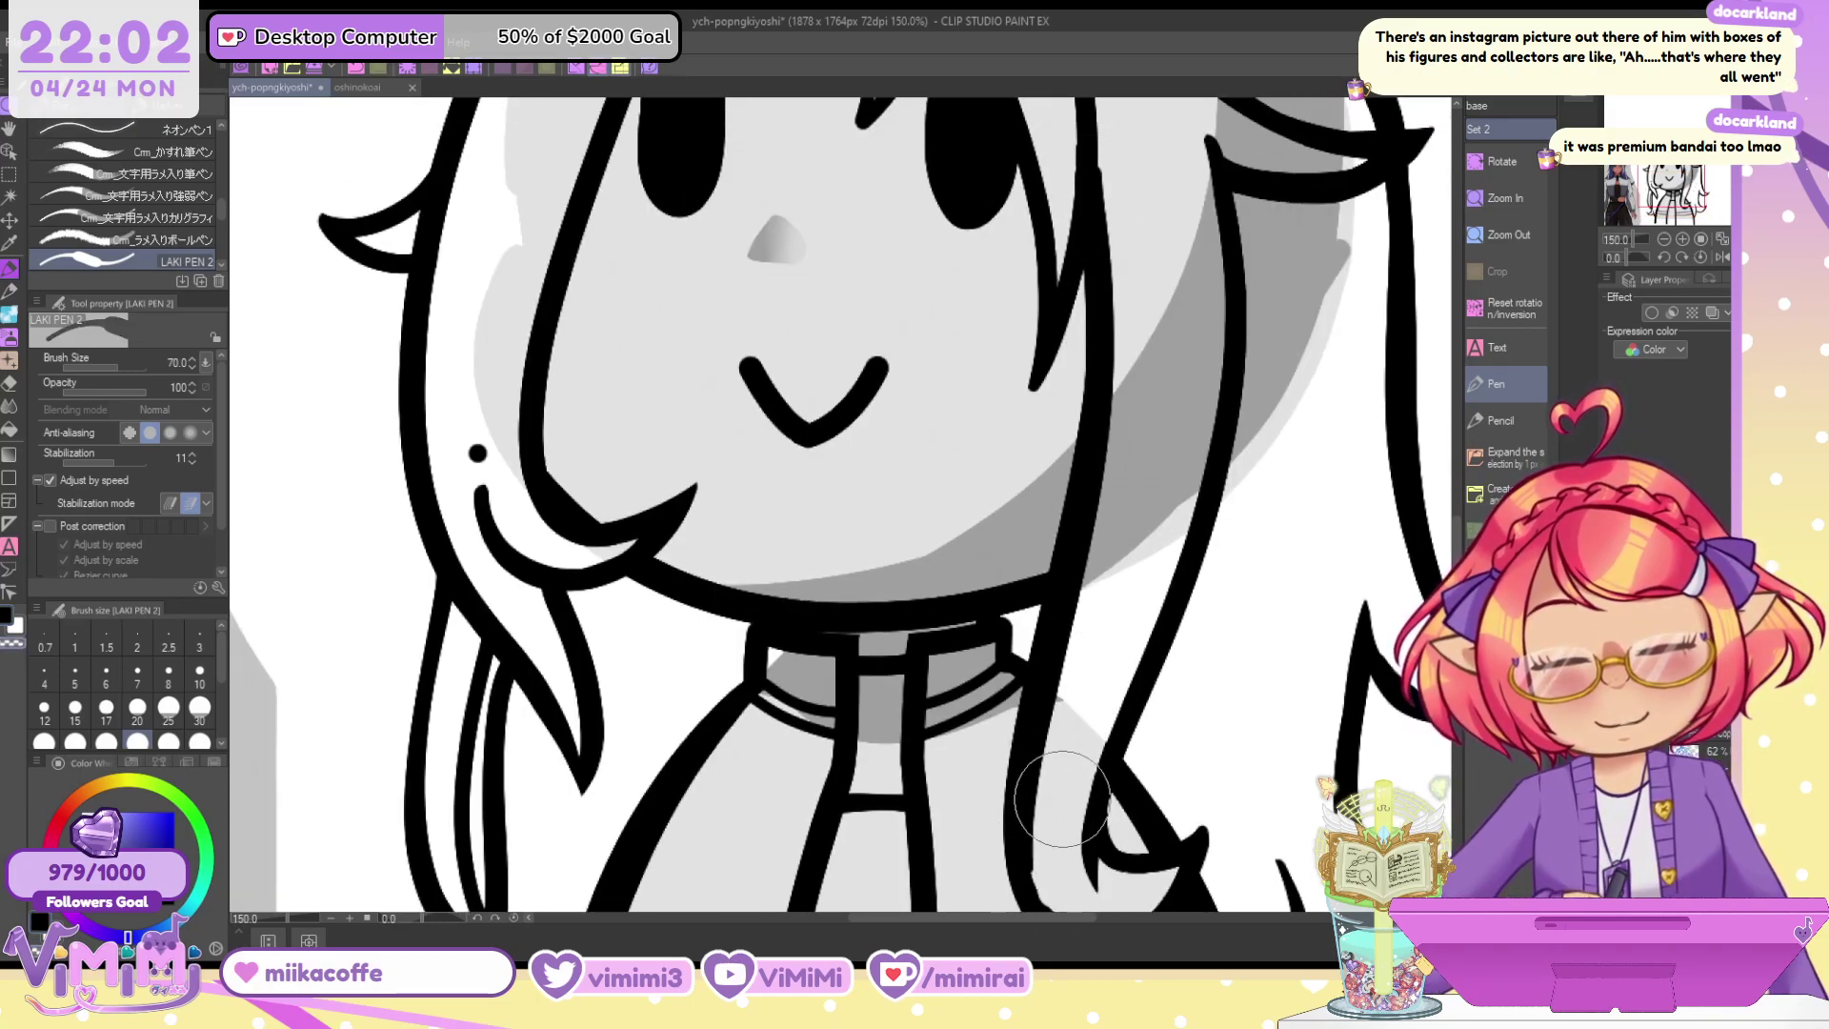
key("[")
mouse_move(1069, 734)
left_mouse_down()
mouse_move(1048, 783)
mouse_move(1051, 866)
left_mouse_up()
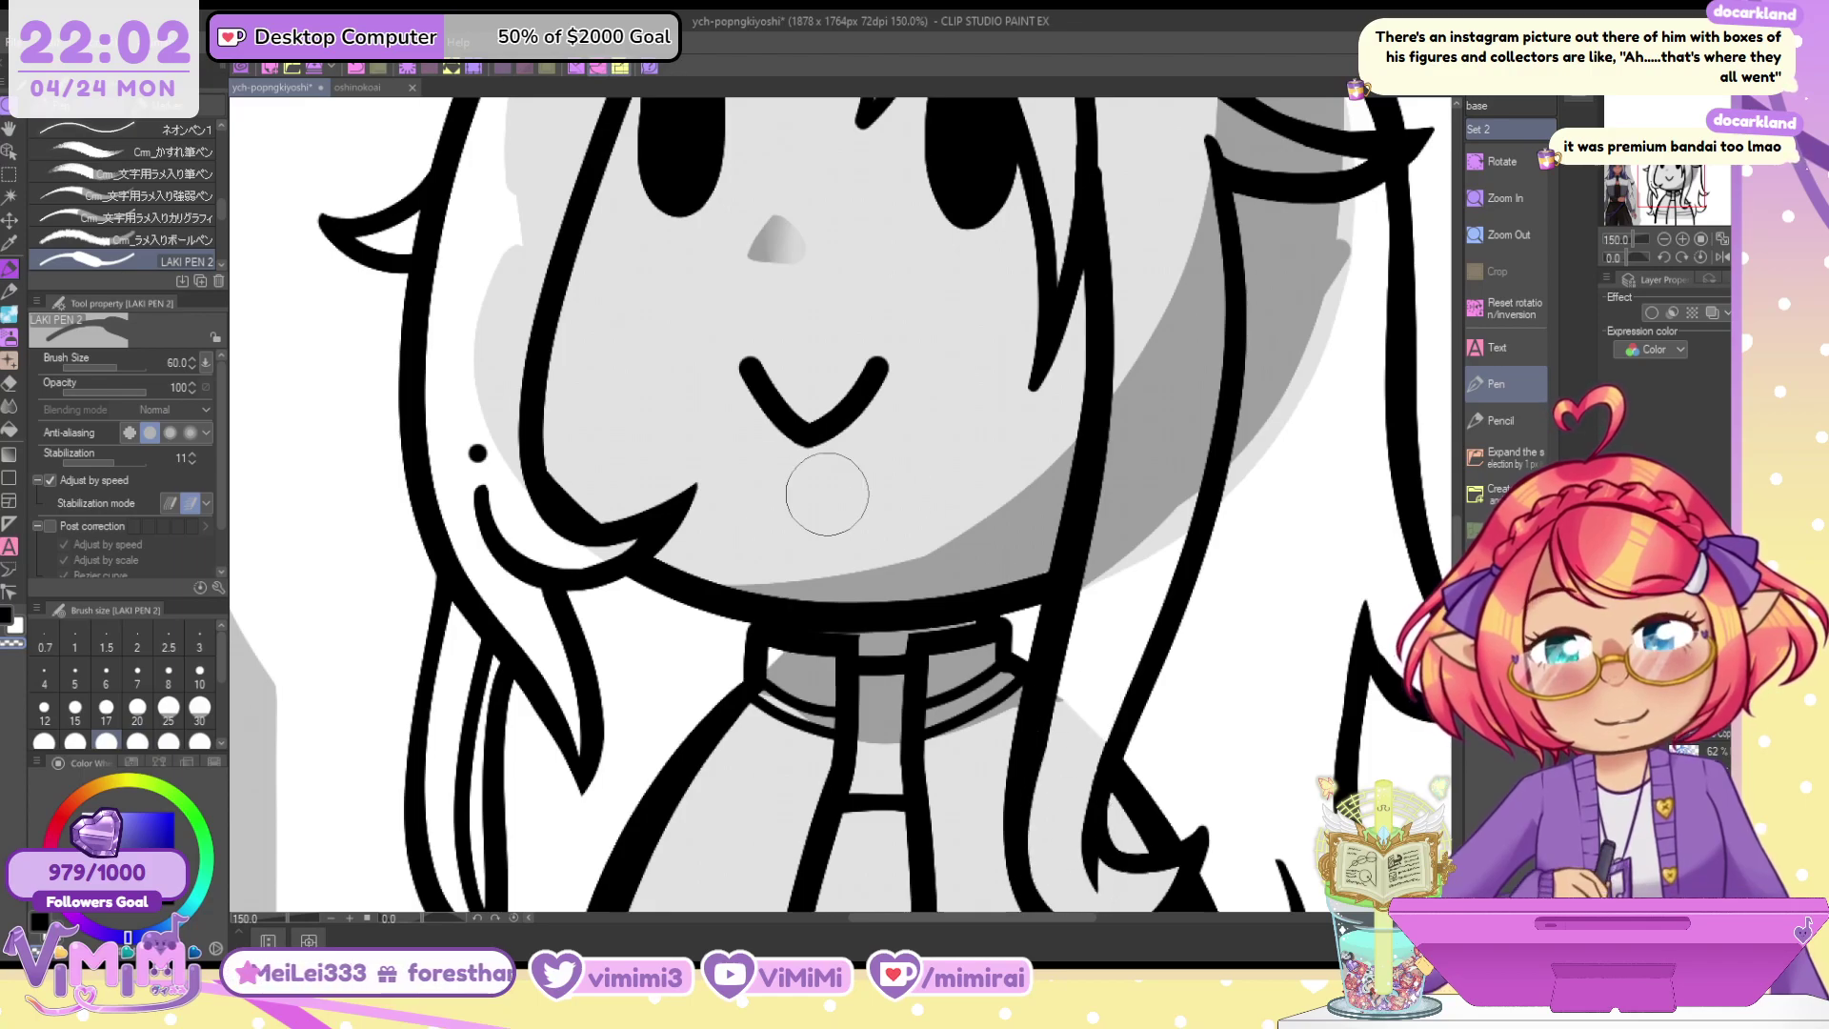
Thicken and clean up the pointed tip of the left side lock with the pen at size 60
left_click_drag(572, 720, 578, 790)
key("c")
left_click_drag(550, 719, 571, 795)
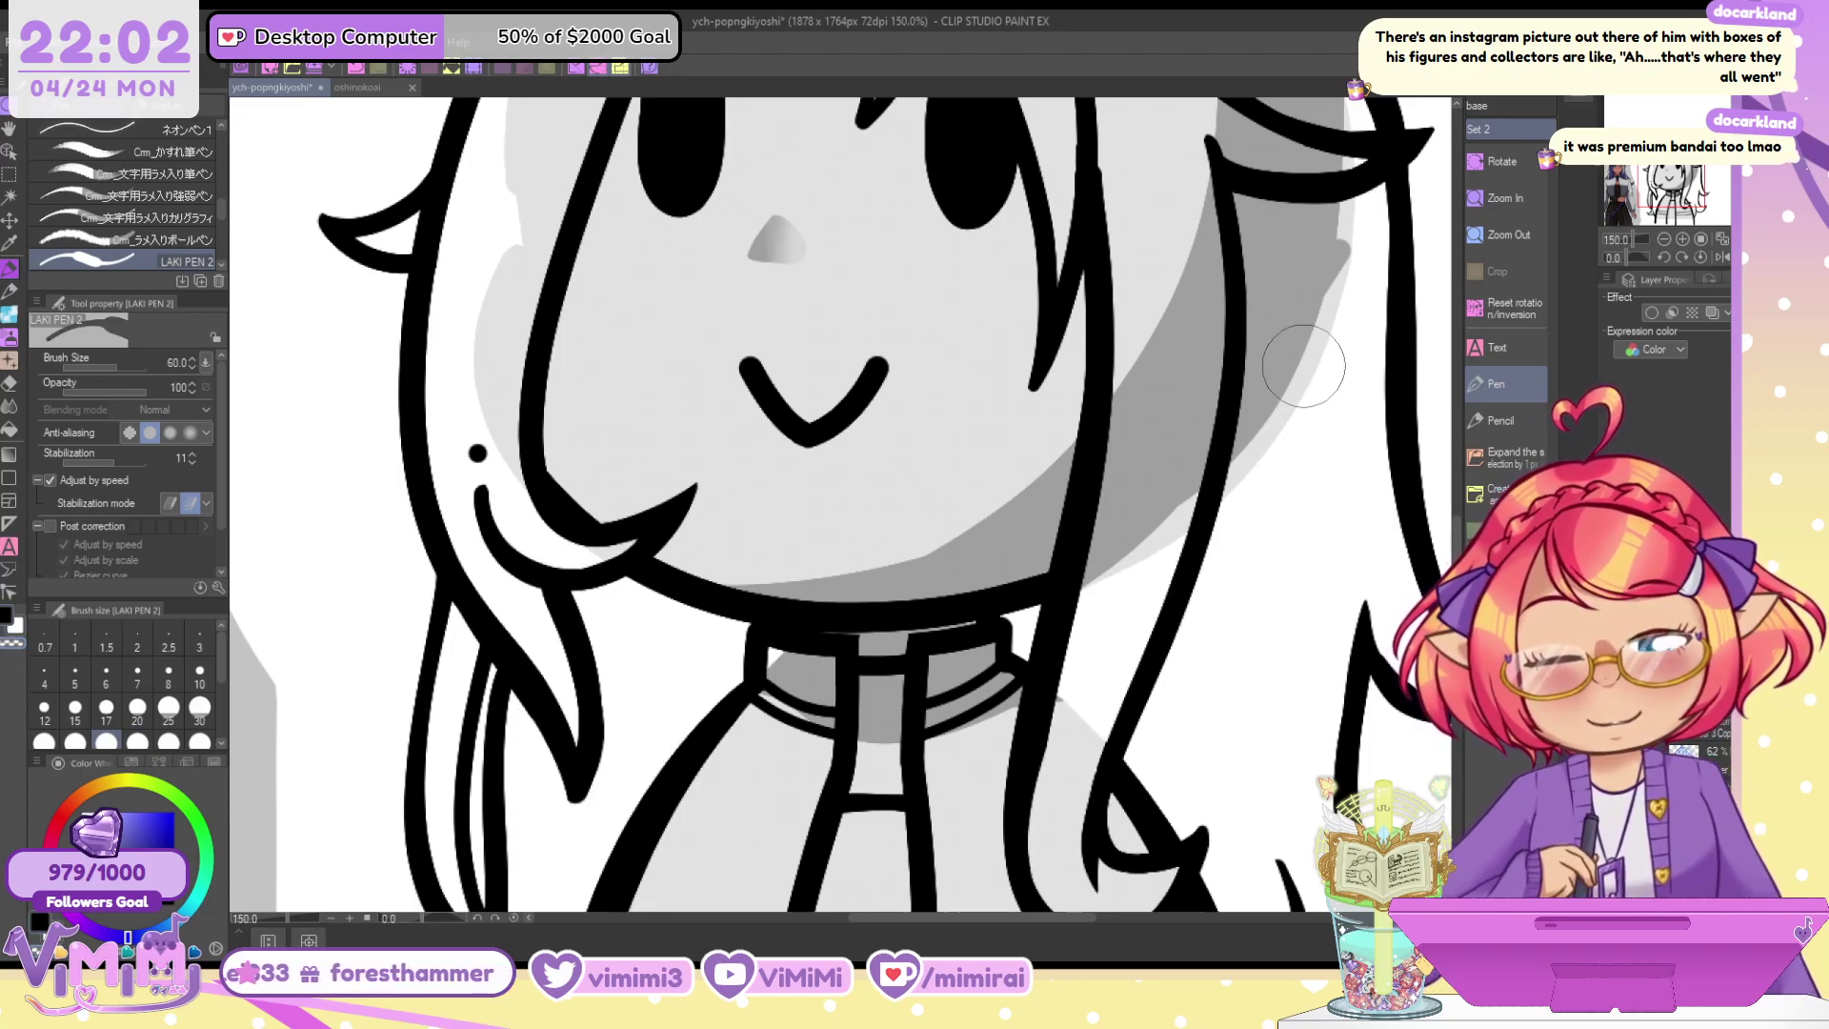
key("c")
key("ctrl+z")
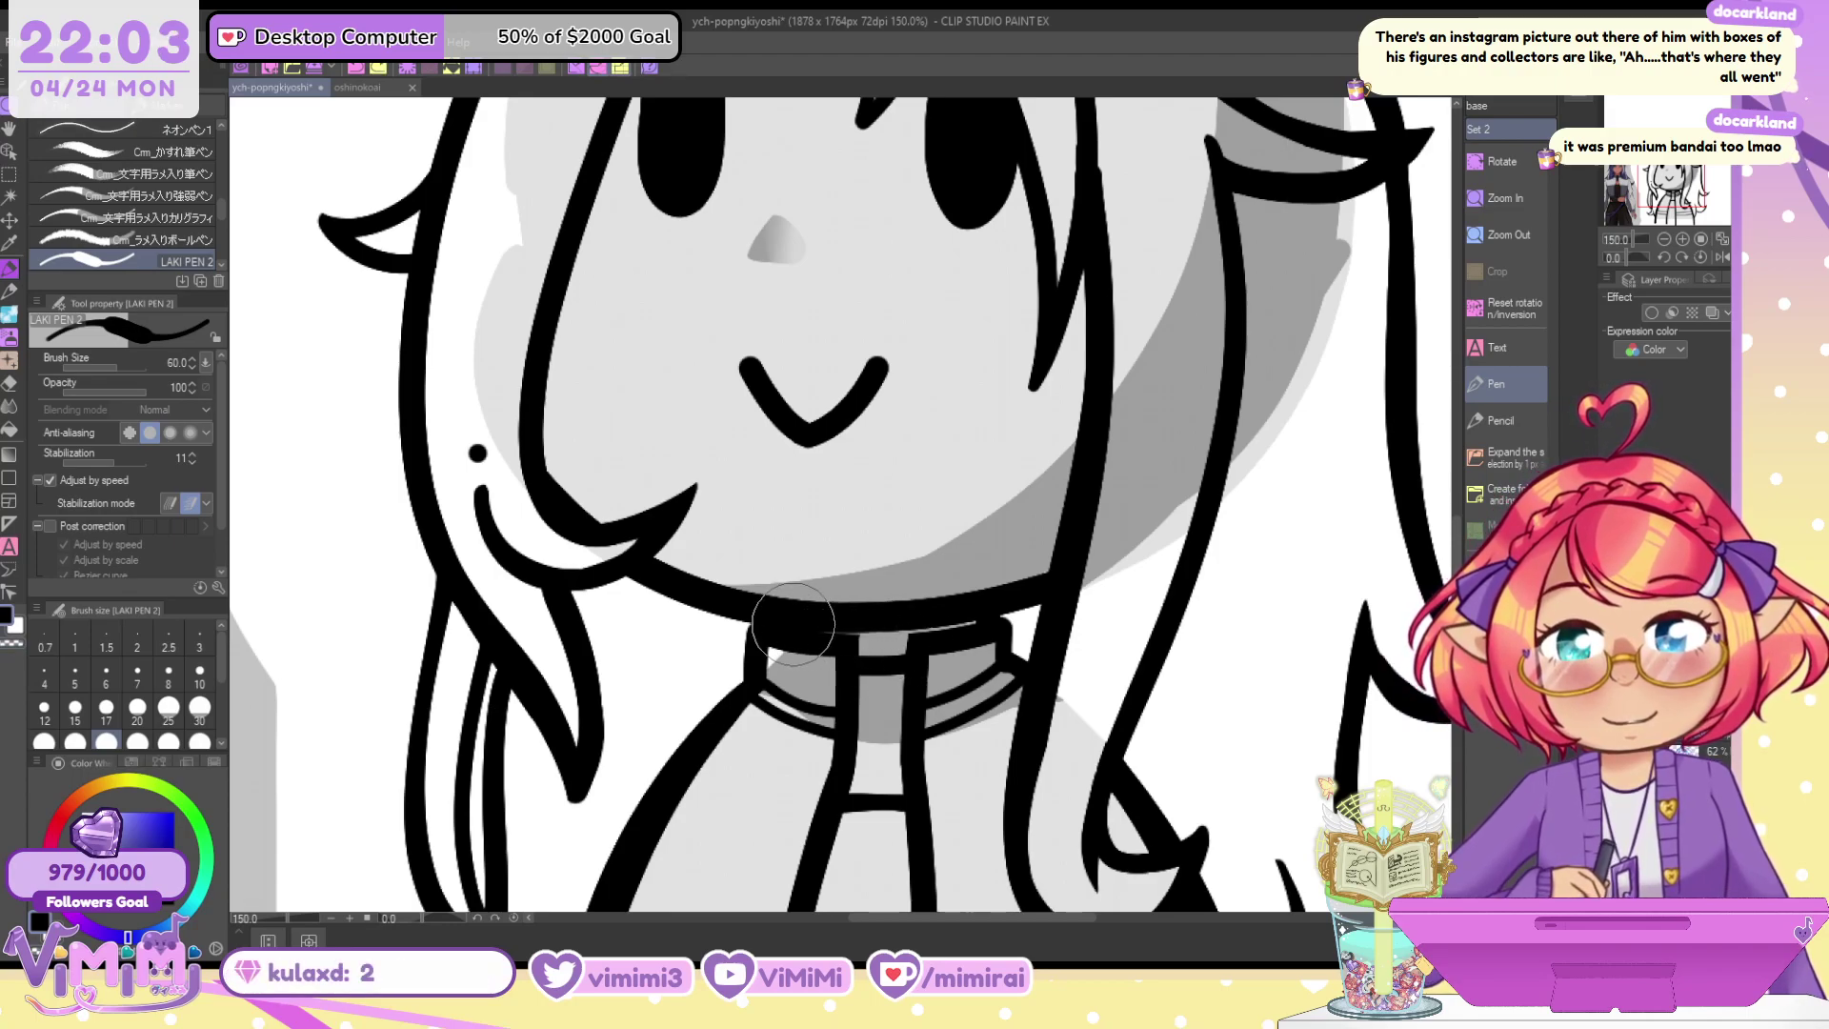
Thicken the line under the chin along the collar's top edge and trim its lower side with the transparent pen
mouse_move(831, 629)
left_mouse_down()
mouse_move(849, 666)
mouse_move(932, 620)
mouse_move(919, 641)
mouse_move(979, 631)
mouse_move(915, 648)
mouse_move(998, 654)
left_mouse_up()
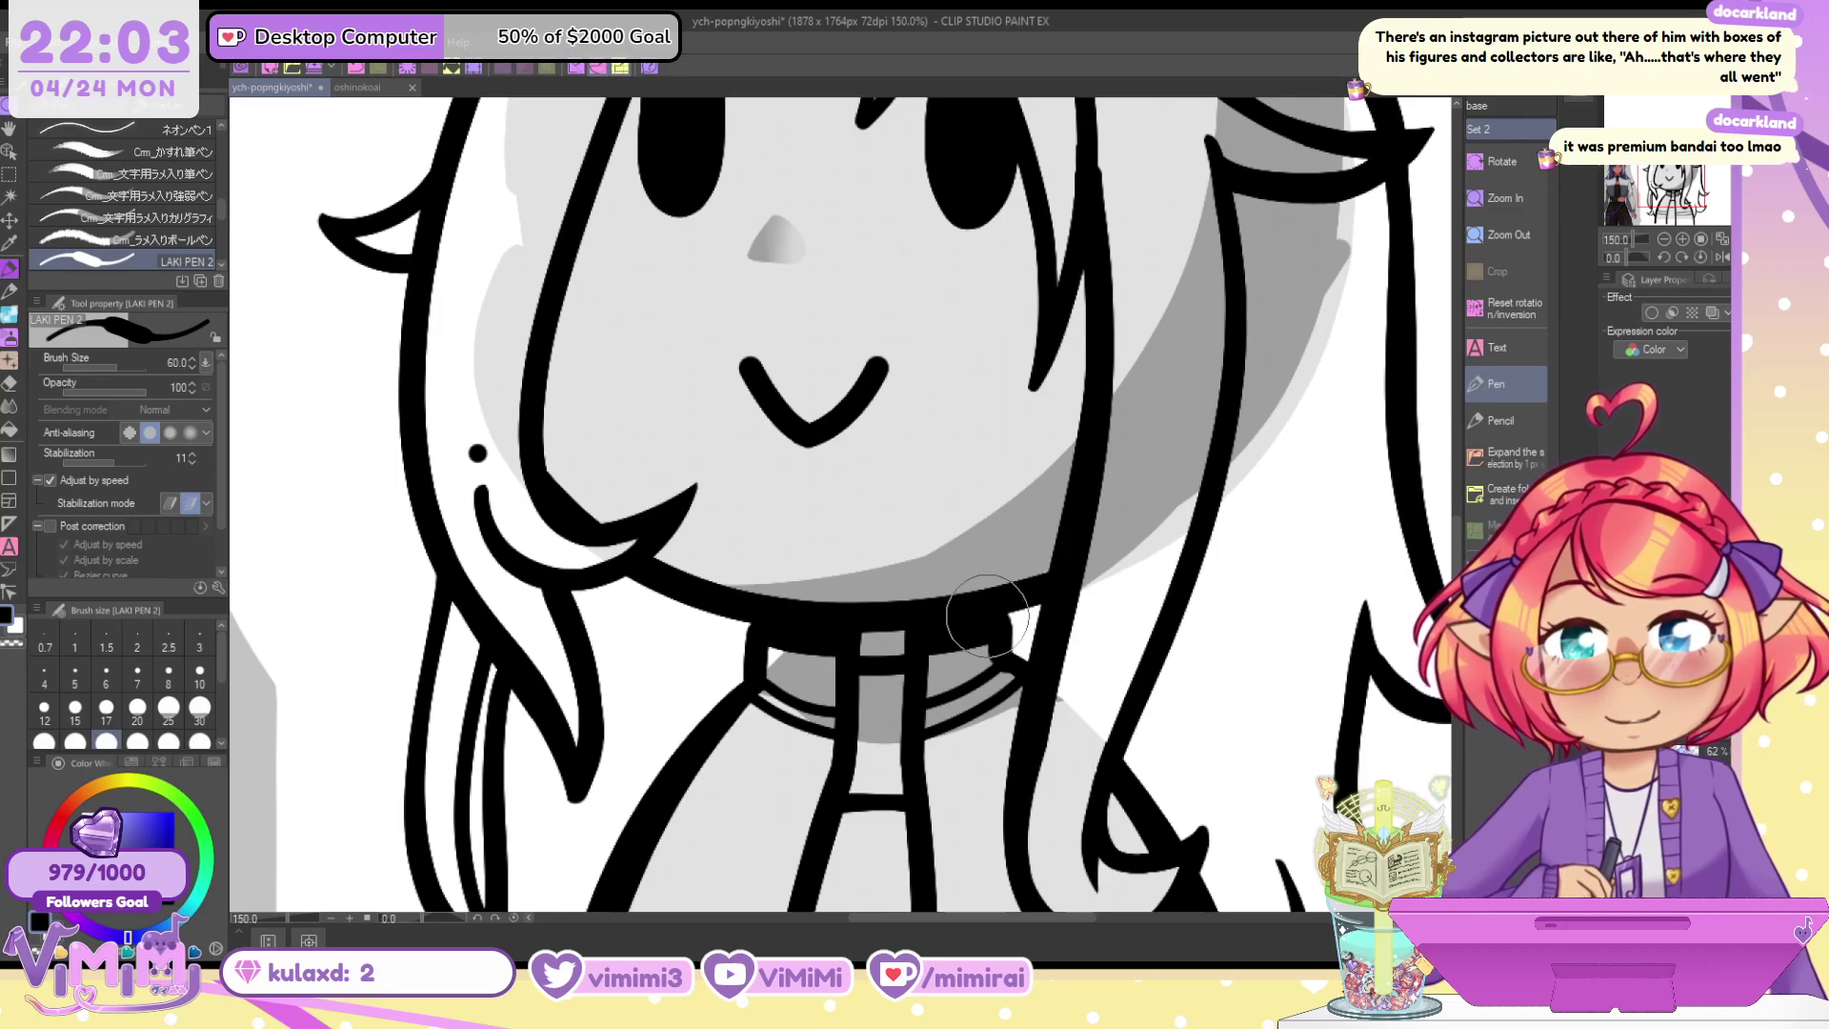
key("c")
mouse_move(788, 657)
left_mouse_down()
mouse_move(834, 634)
mouse_move(759, 630)
mouse_move(1029, 617)
mouse_move(944, 665)
mouse_move(977, 650)
mouse_move(941, 657)
mouse_move(927, 639)
mouse_move(993, 629)
left_mouse_up()
key("c")
key("c")
Thicken the small hair strand outside the right shoulder with the pen at size 50
key("bracketleft")
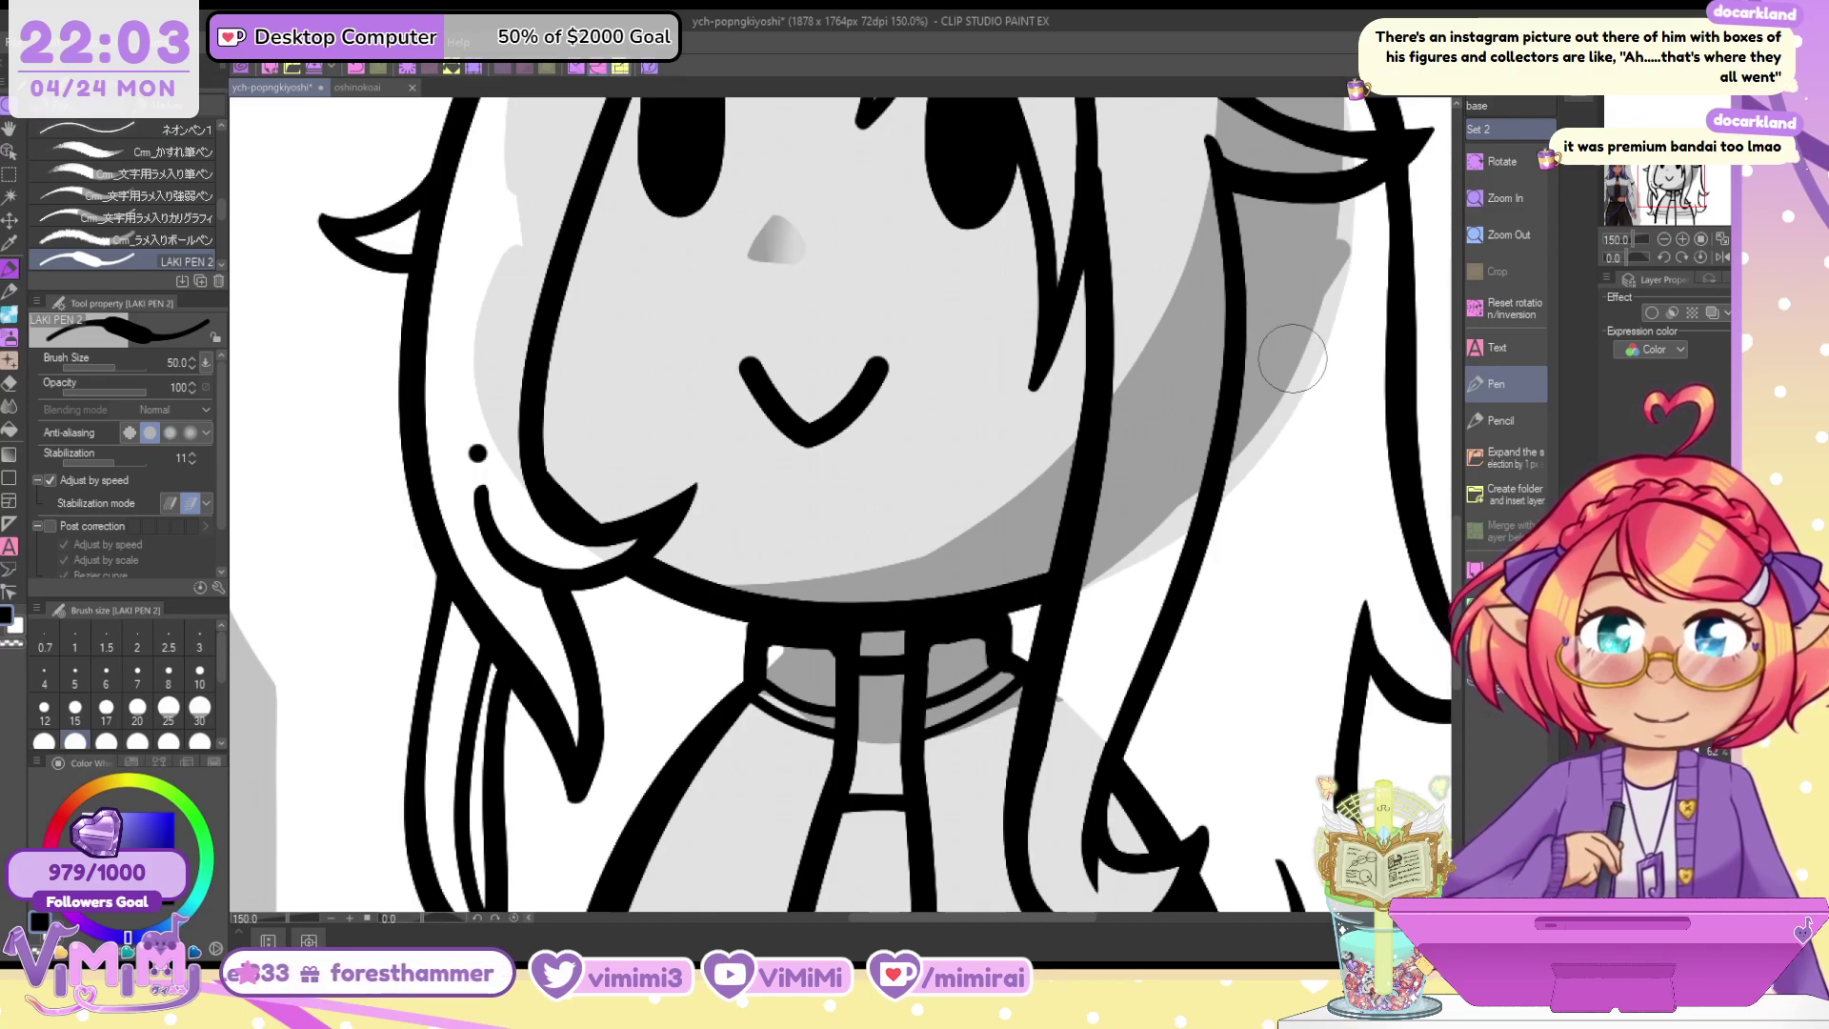
scroll(1237, 354, "down", 1)
scroll(1167, 224, "up", 2)
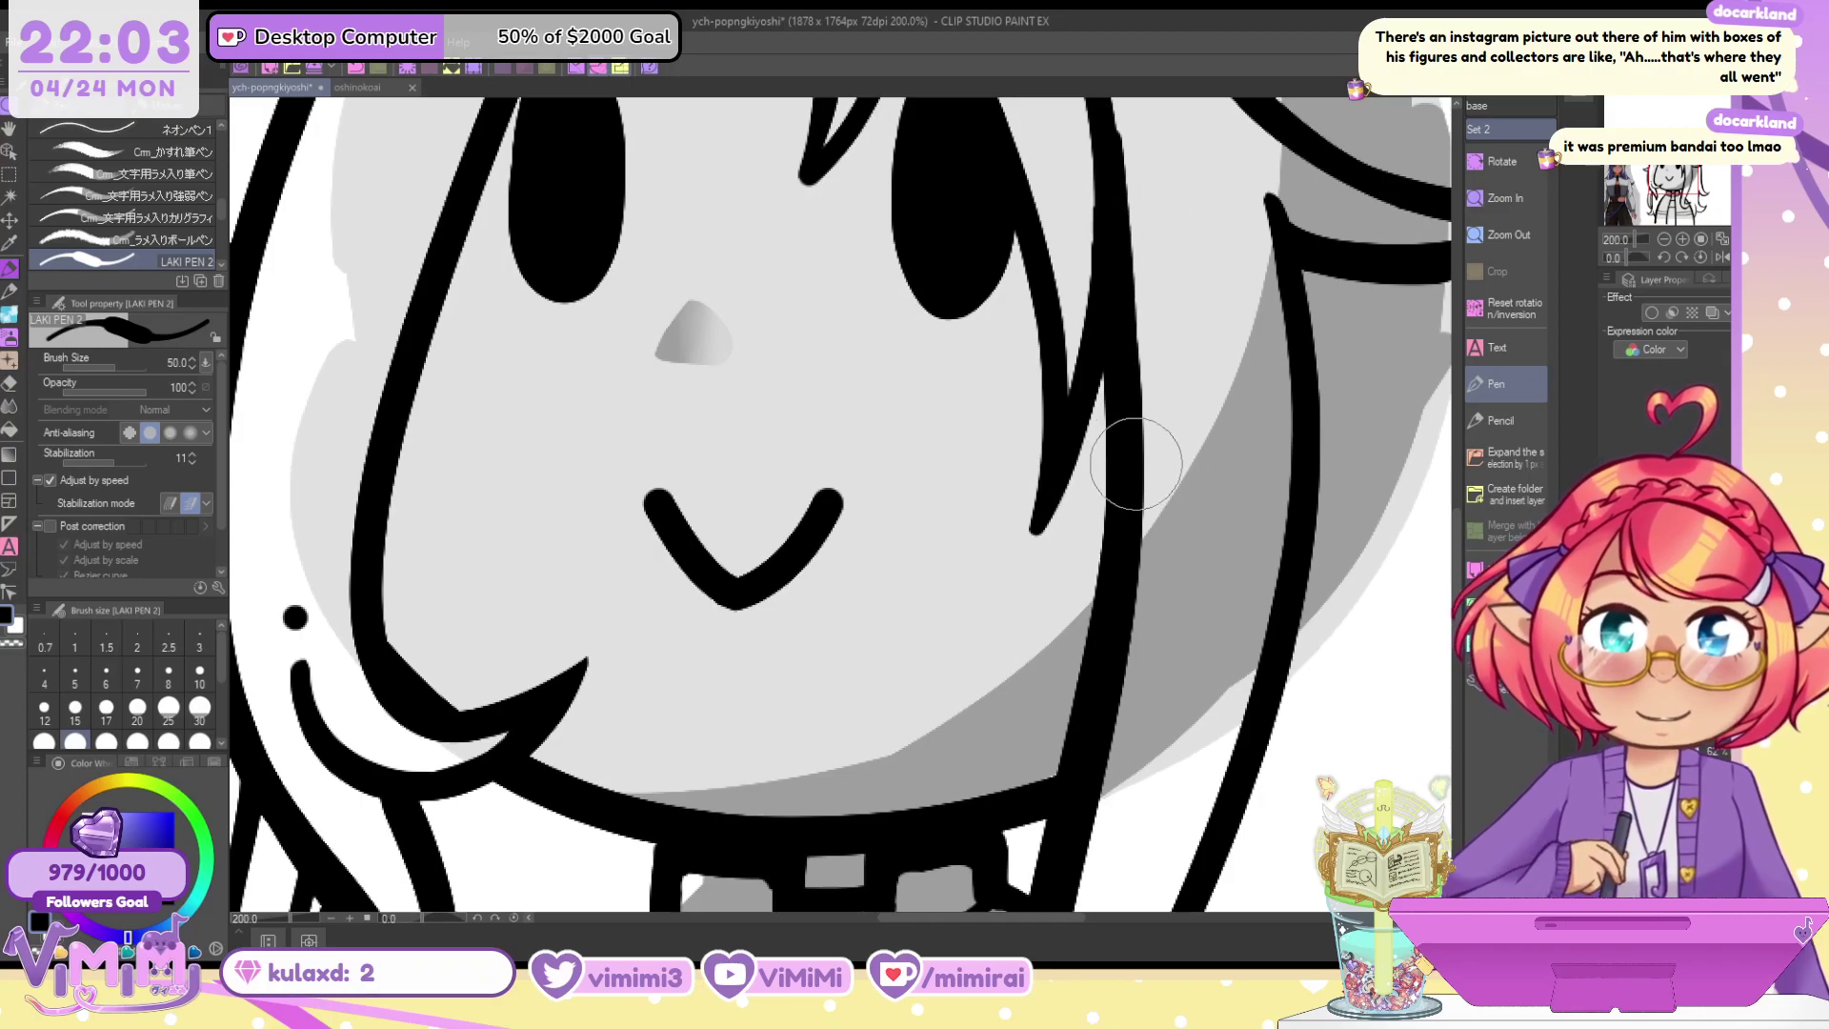
scroll(1144, 335, "down", 2)
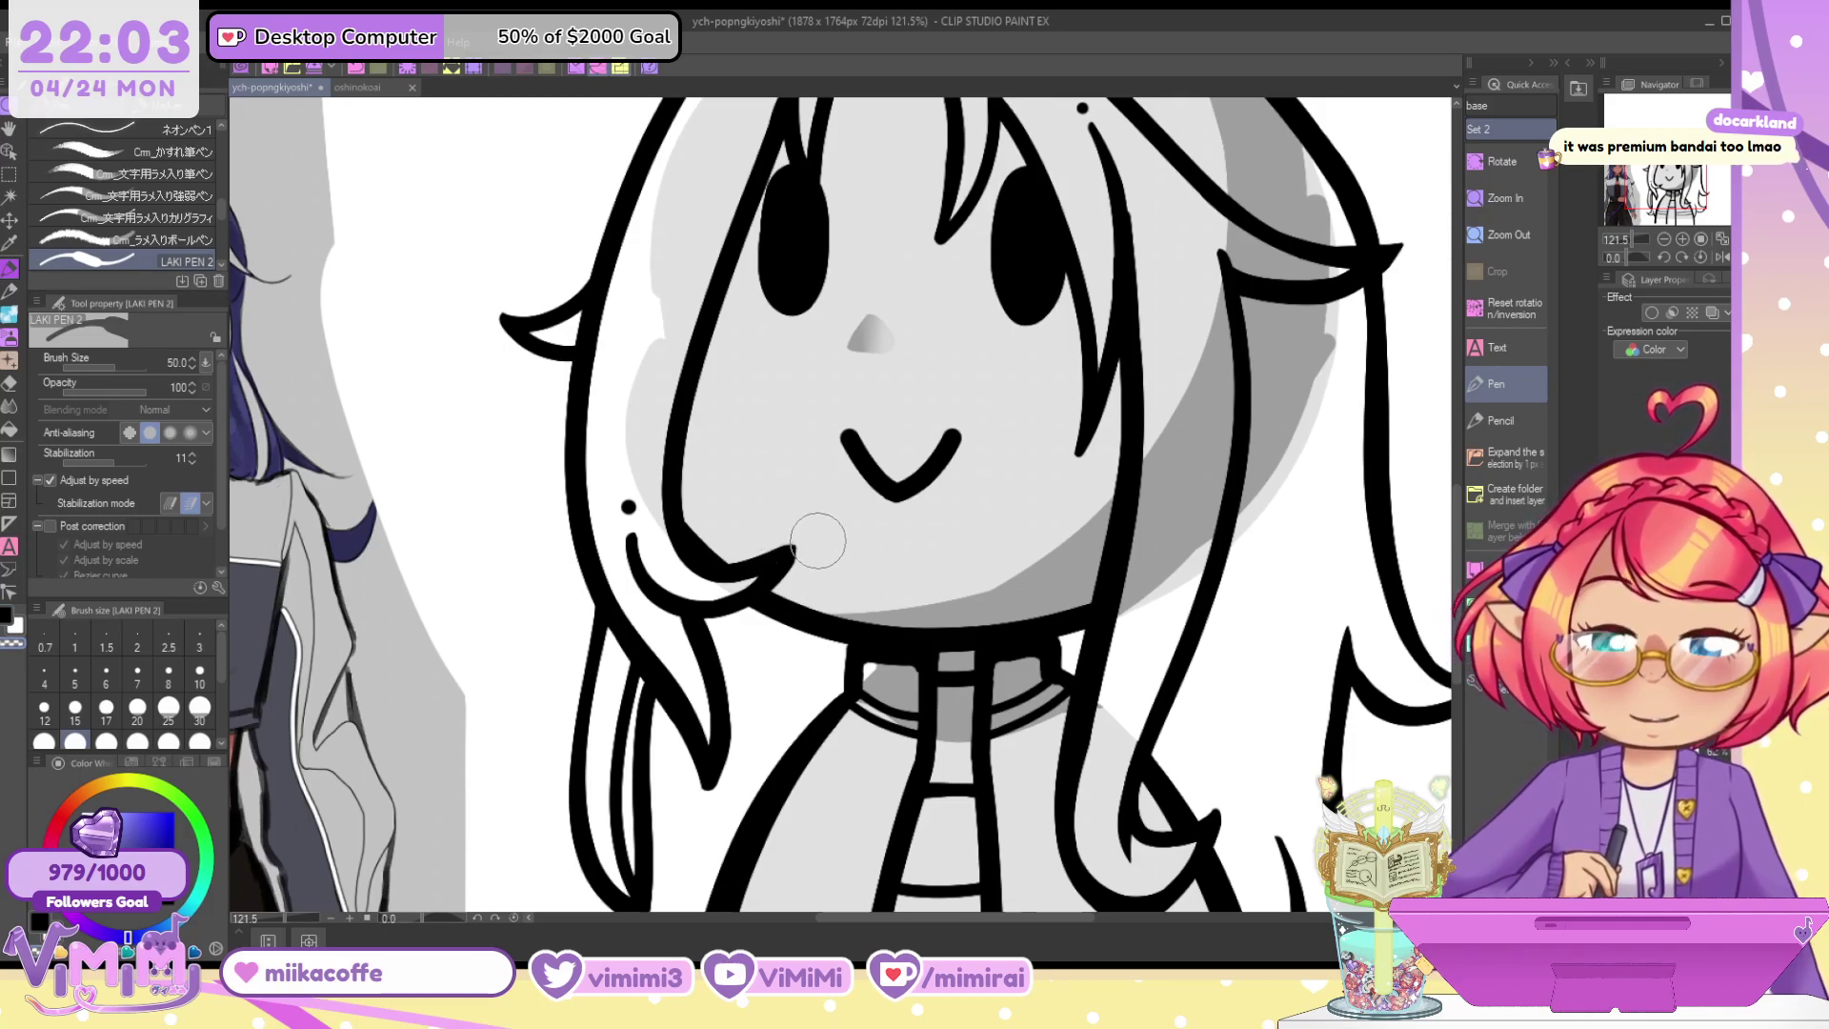
left_click_drag(1671, 170, 1676, 185)
left_click_drag(1194, 659, 1172, 841)
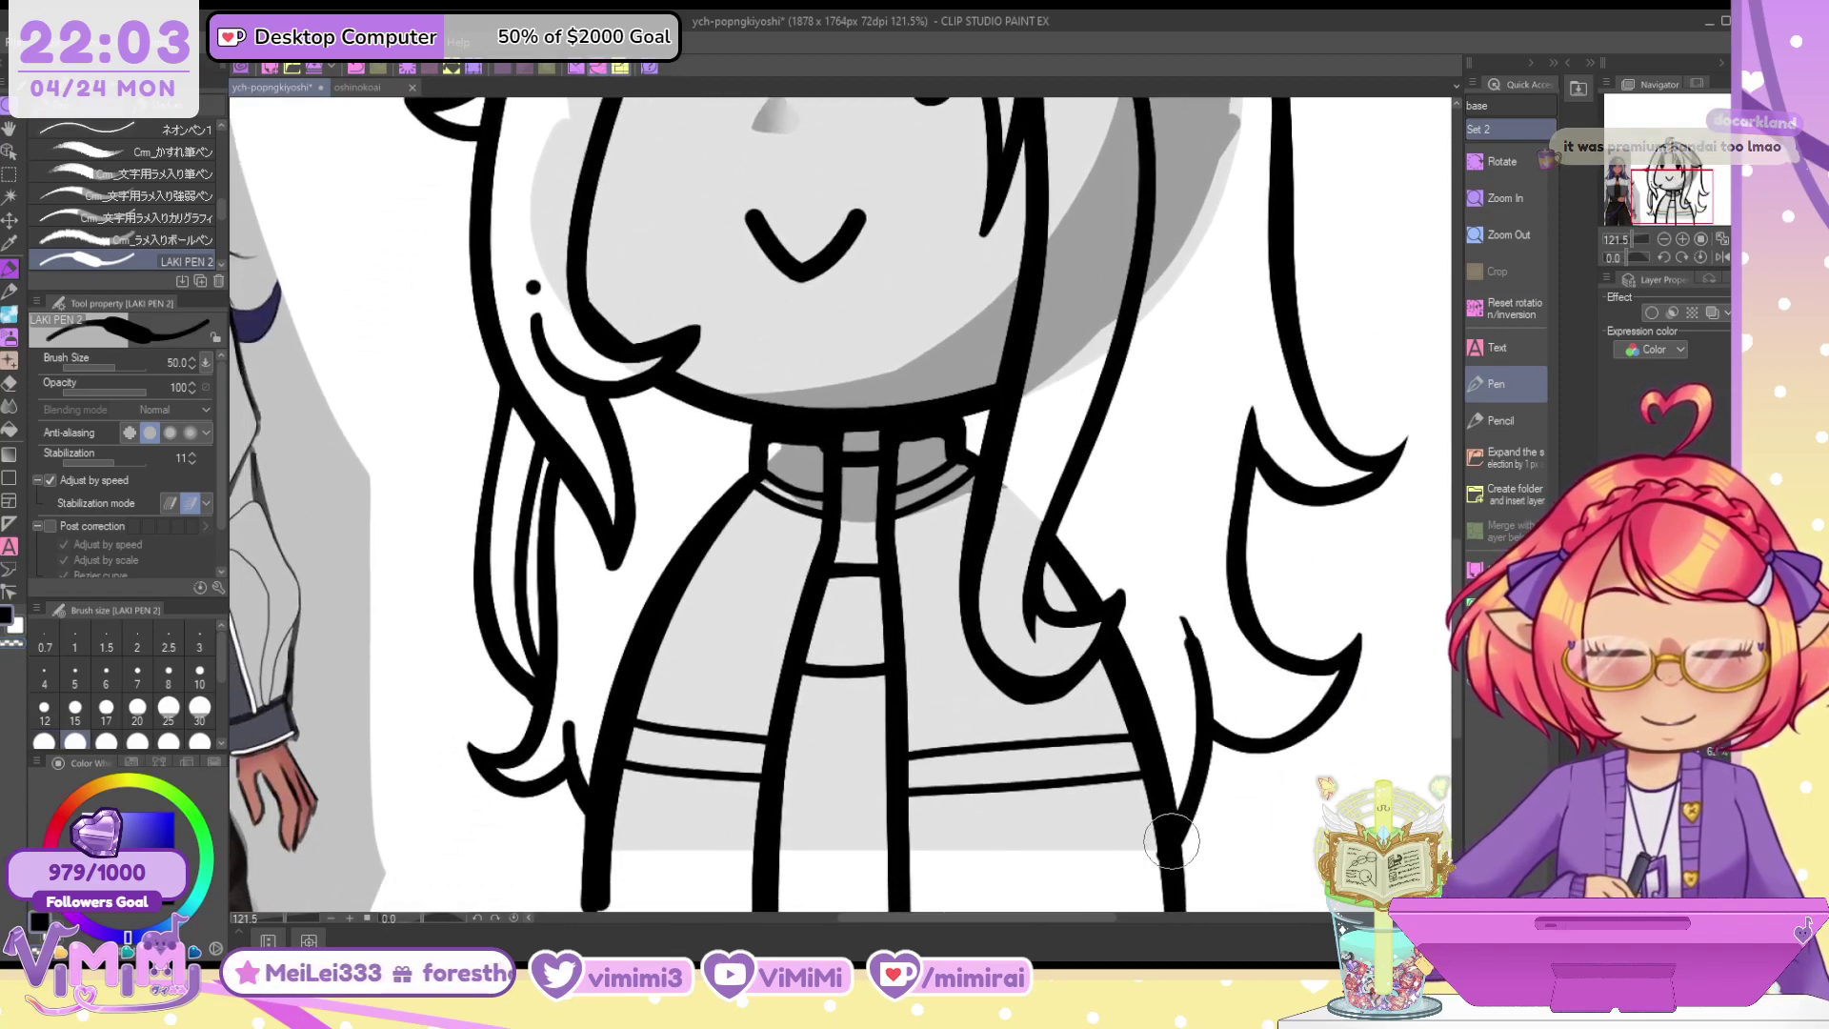
left_click_drag(1207, 725, 1172, 838)
left_click_drag(1186, 624, 1208, 746)
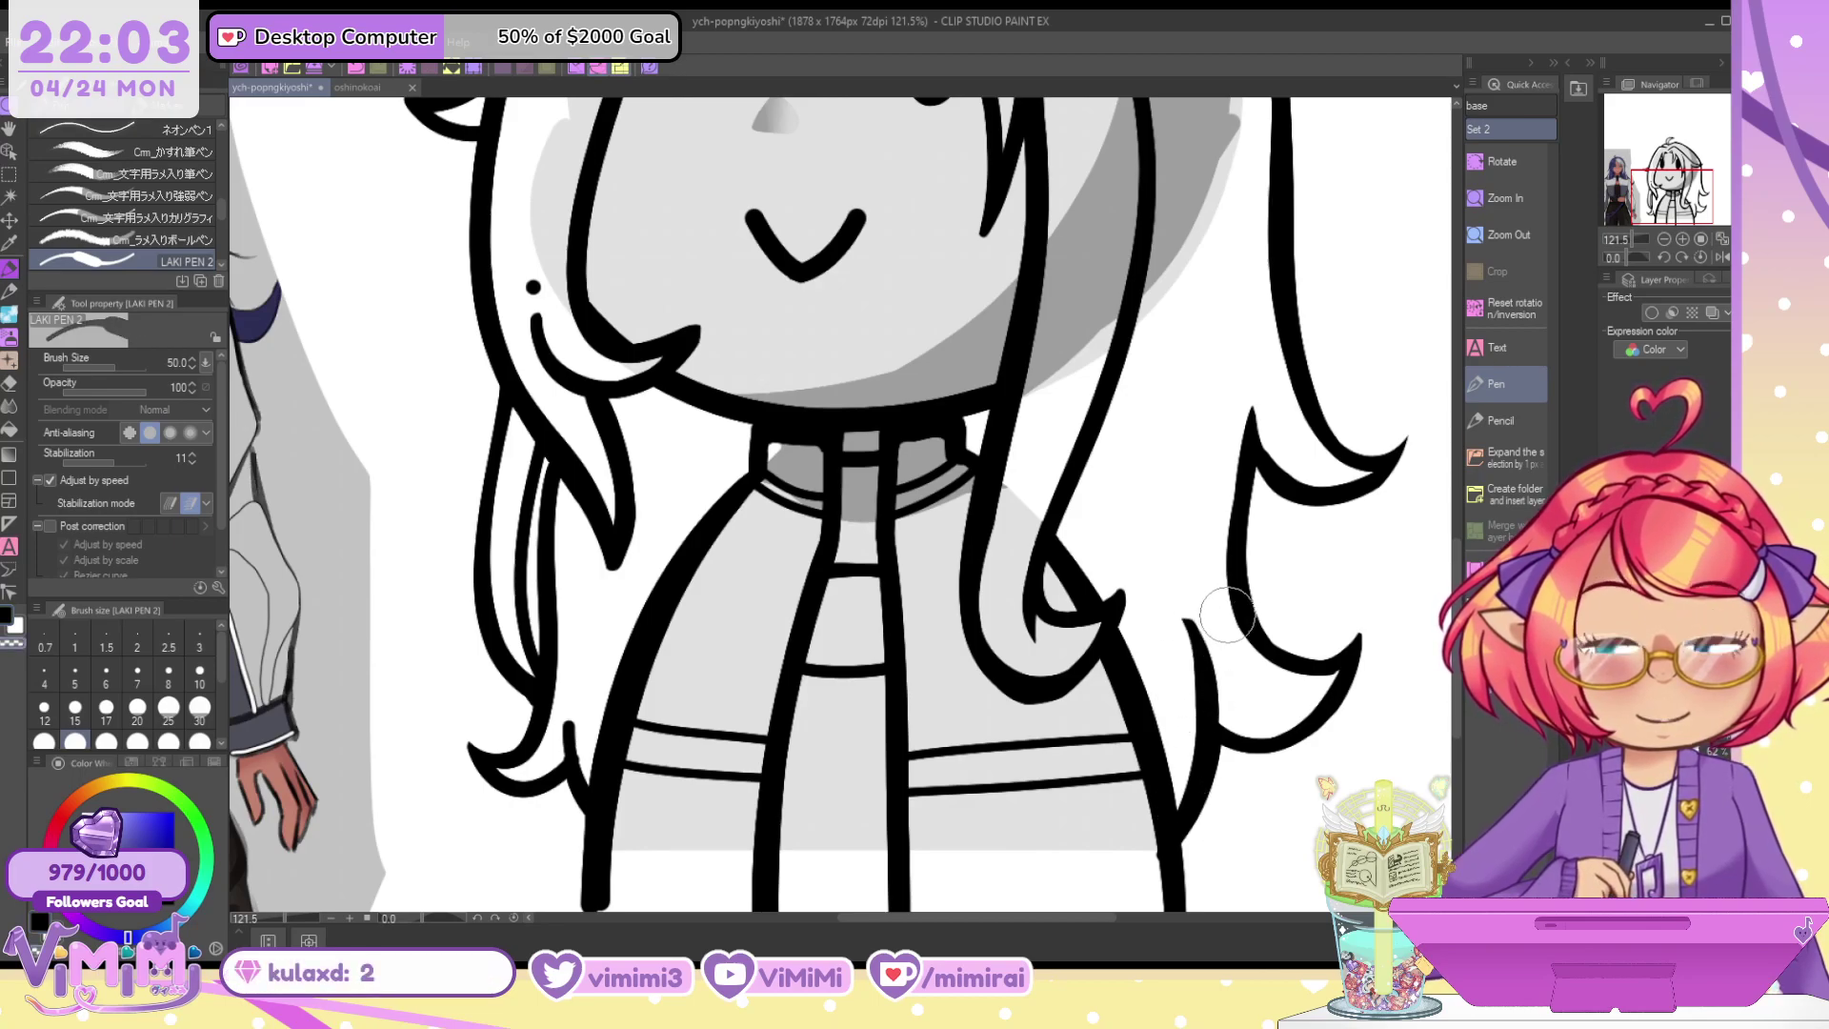
Thicken the curve of the lower outer right lock down to its curled end
left_click_drag(1255, 467, 1332, 667)
key("ctrl+z")
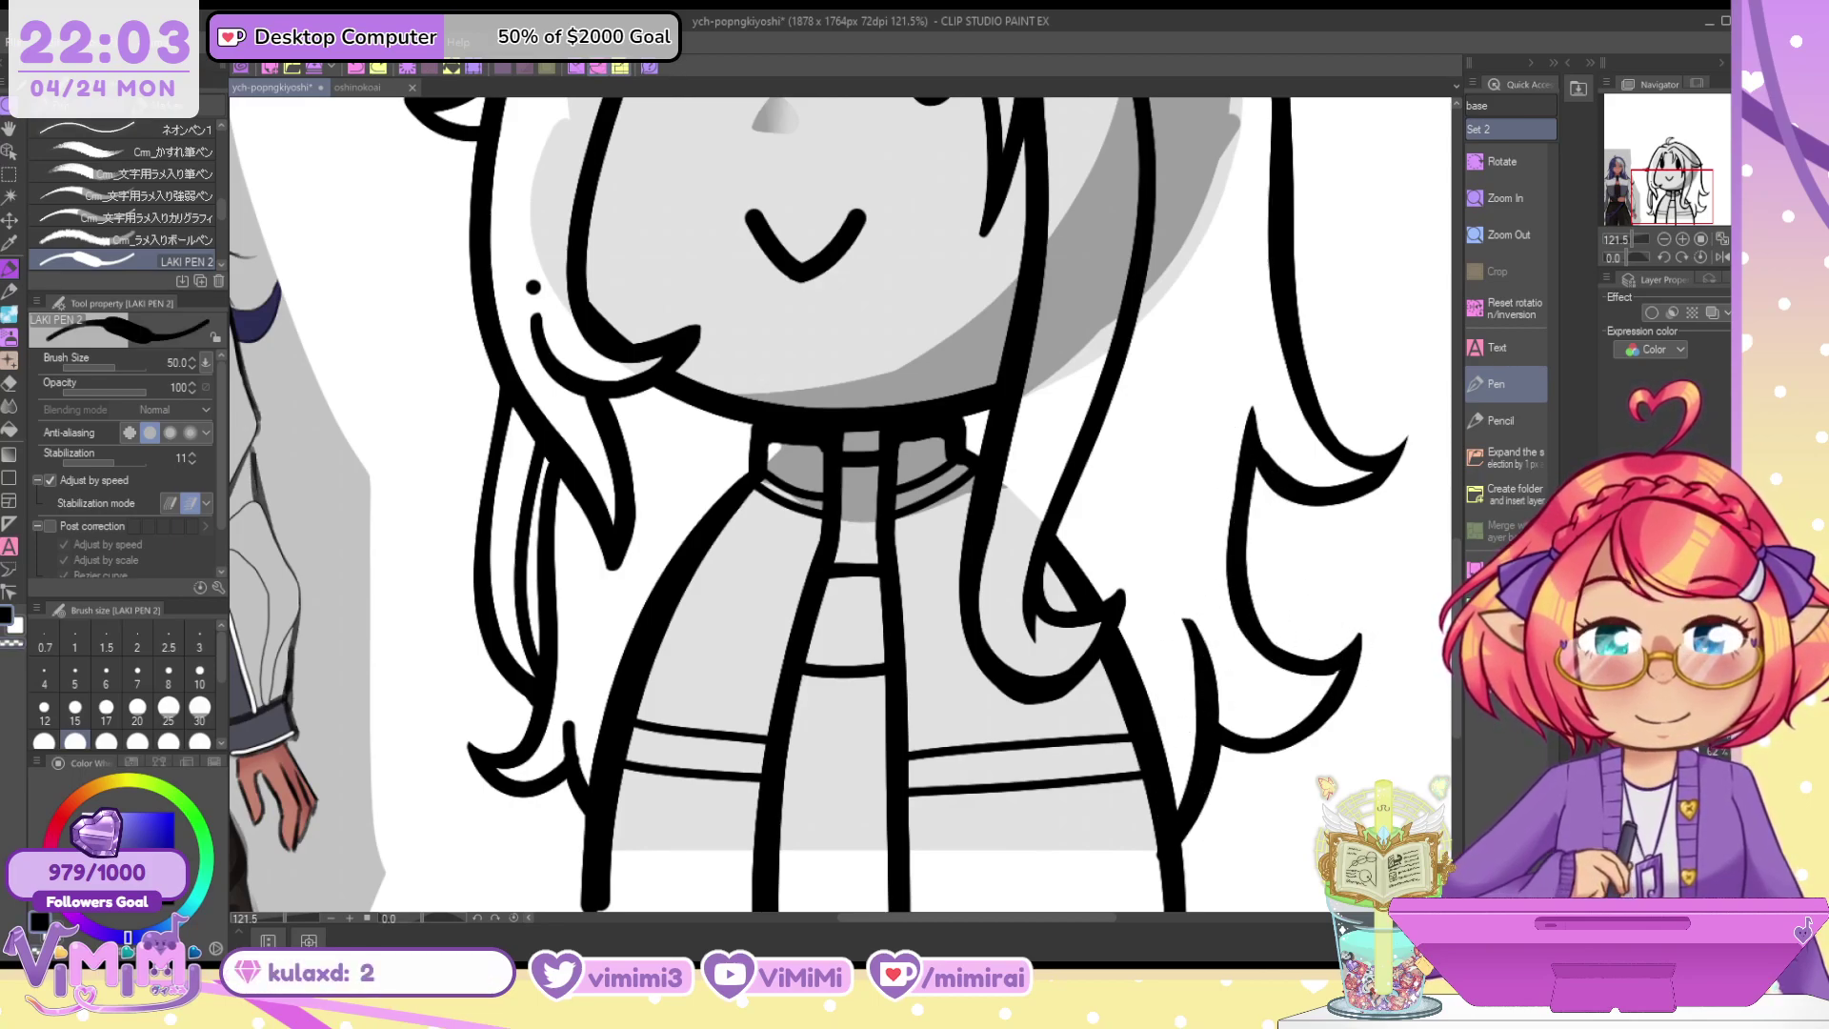
left_click_drag(1243, 433, 1315, 653)
key("ctrl+z")
mouse_move(1250, 419)
left_mouse_down()
mouse_move(1267, 644)
mouse_move(1234, 762)
left_mouse_up()
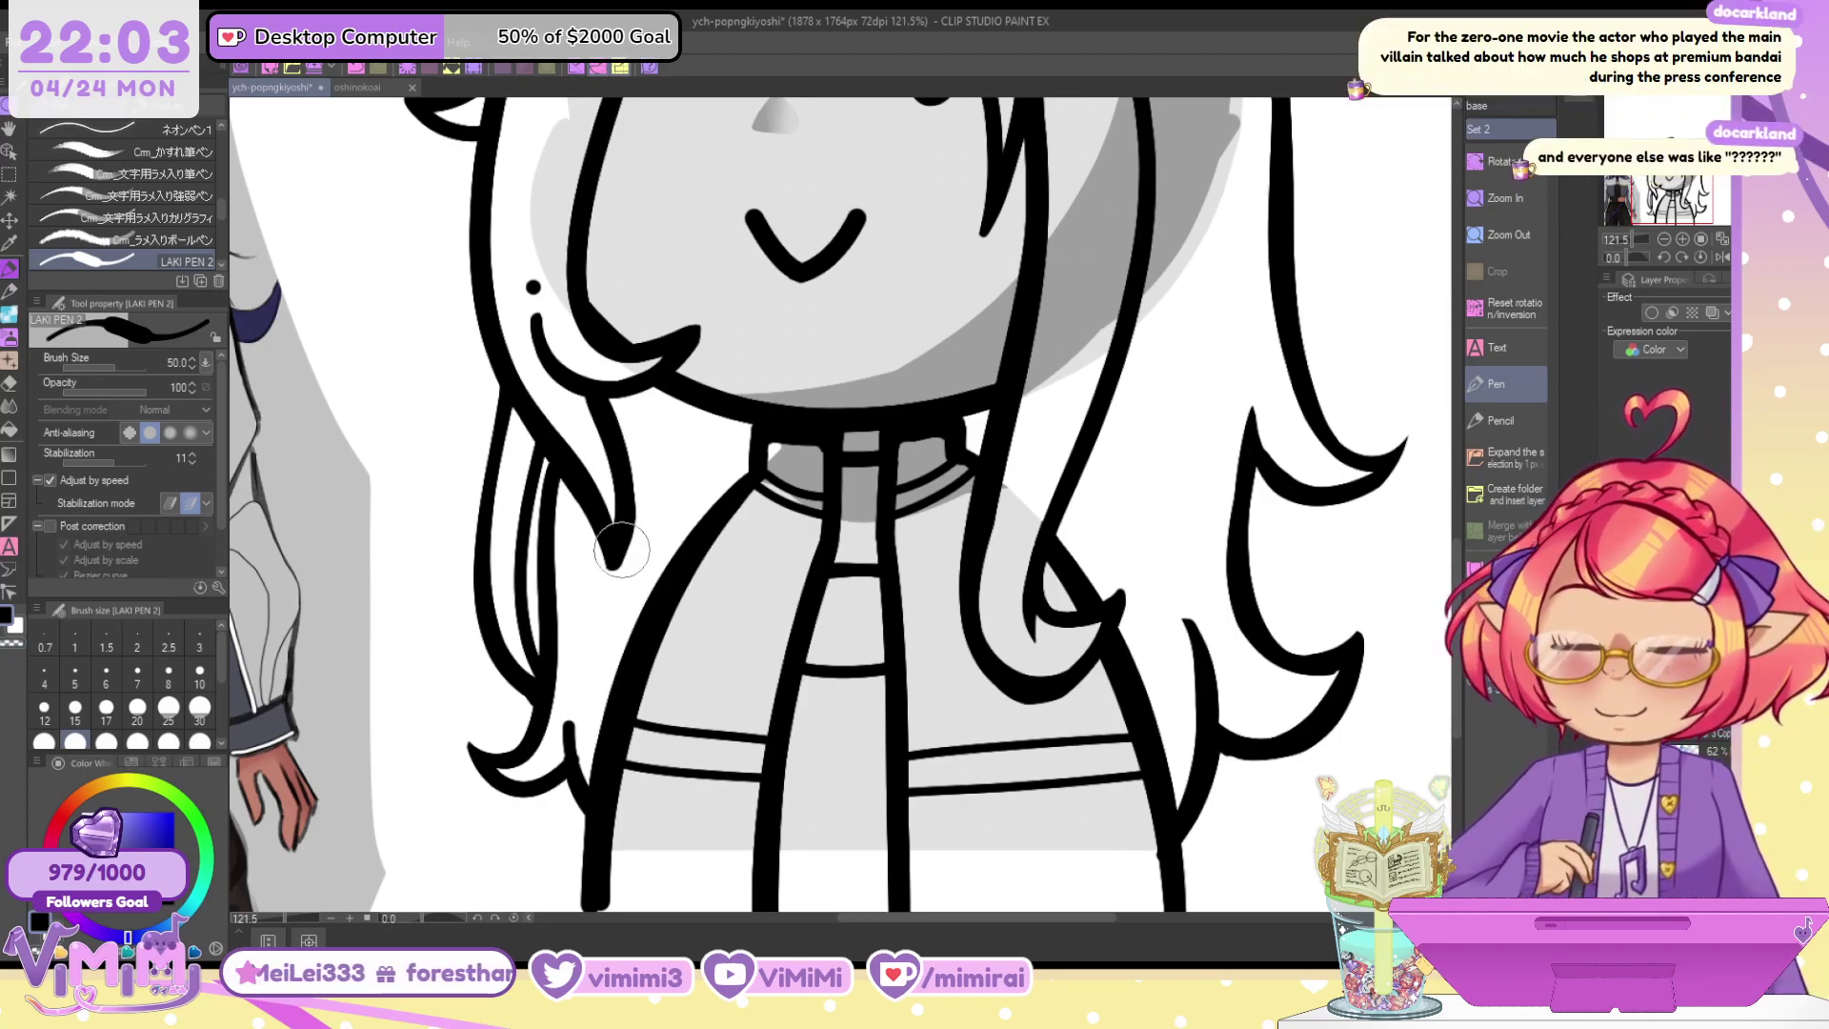
Thicken the left side strands and the curled tips beside the shoulder, trimming the excess with the transparent pen
mouse_move(505, 389)
left_mouse_down()
mouse_move(471, 579)
mouse_move(526, 691)
left_mouse_up()
mouse_move(545, 456)
left_mouse_down()
mouse_move(565, 652)
mouse_move(542, 693)
mouse_move(512, 682)
mouse_move(543, 691)
mouse_move(530, 705)
mouse_move(513, 674)
mouse_move(499, 687)
mouse_move(514, 711)
mouse_move(540, 688)
mouse_move(530, 727)
mouse_move(482, 738)
mouse_move(582, 777)
mouse_move(533, 787)
mouse_move(477, 749)
mouse_move(542, 735)
mouse_move(472, 737)
left_mouse_up()
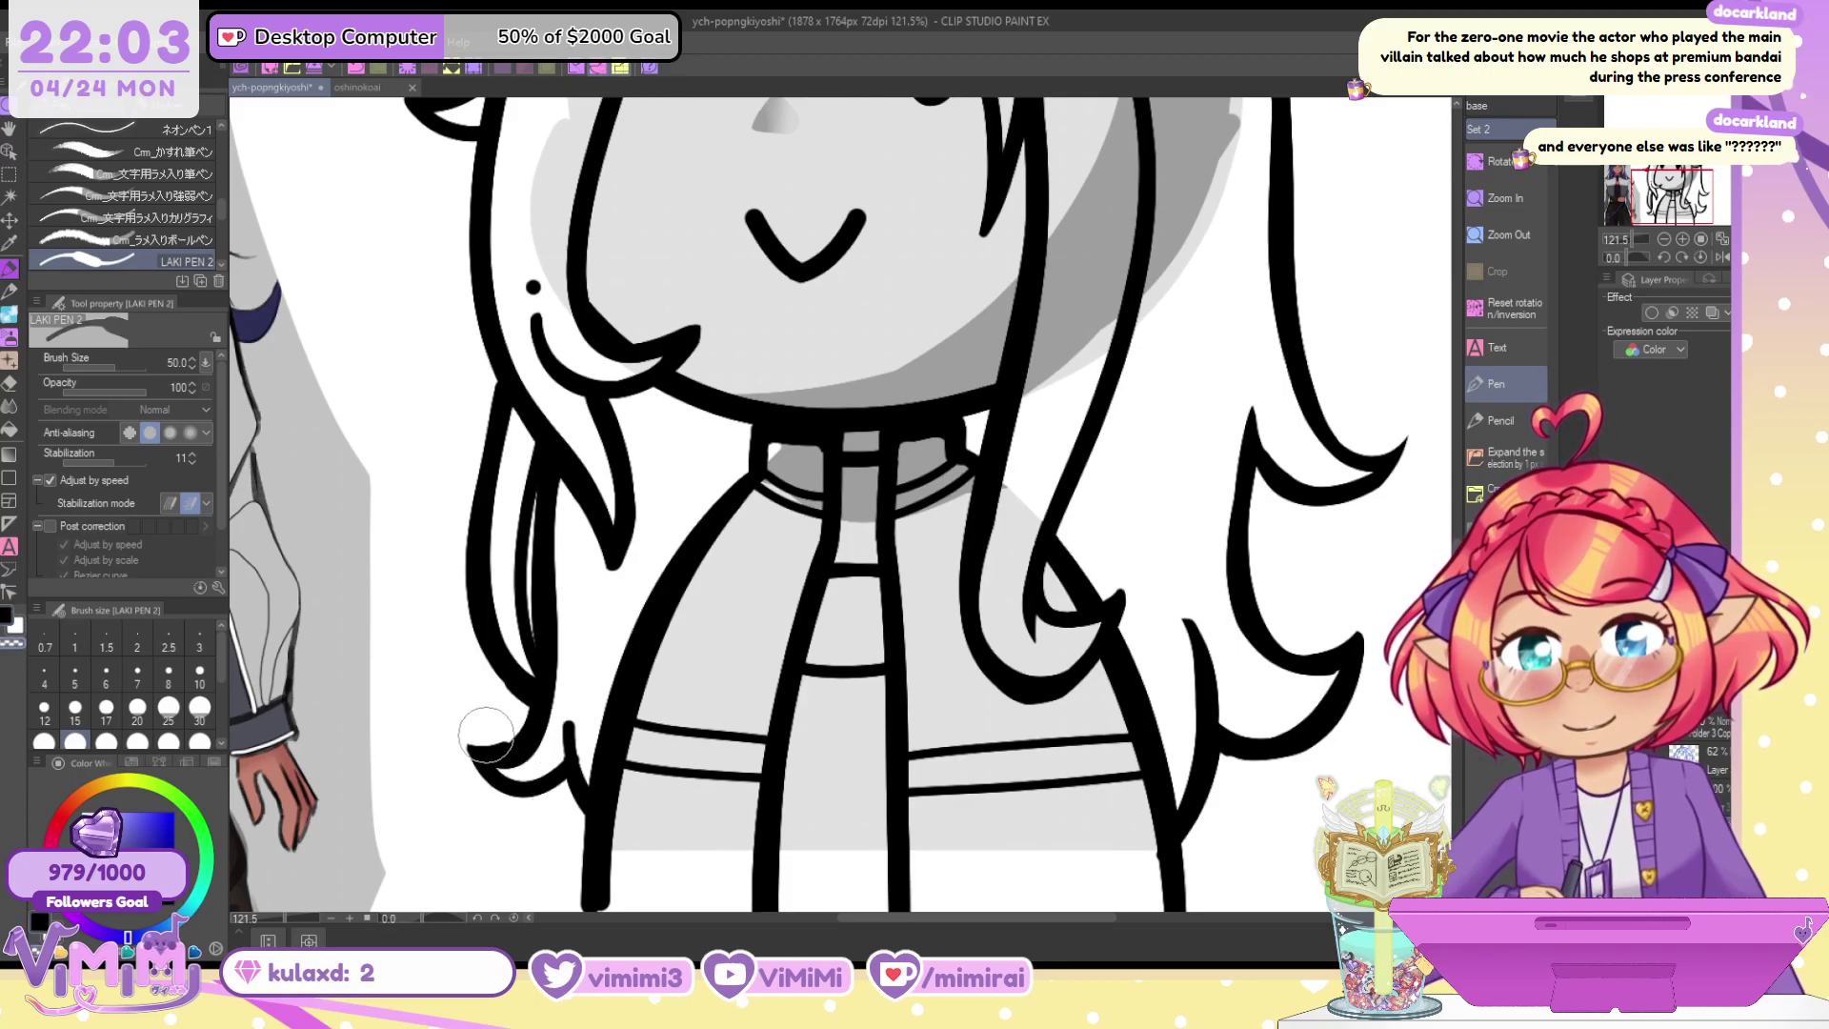
left_click_drag(497, 806, 577, 761)
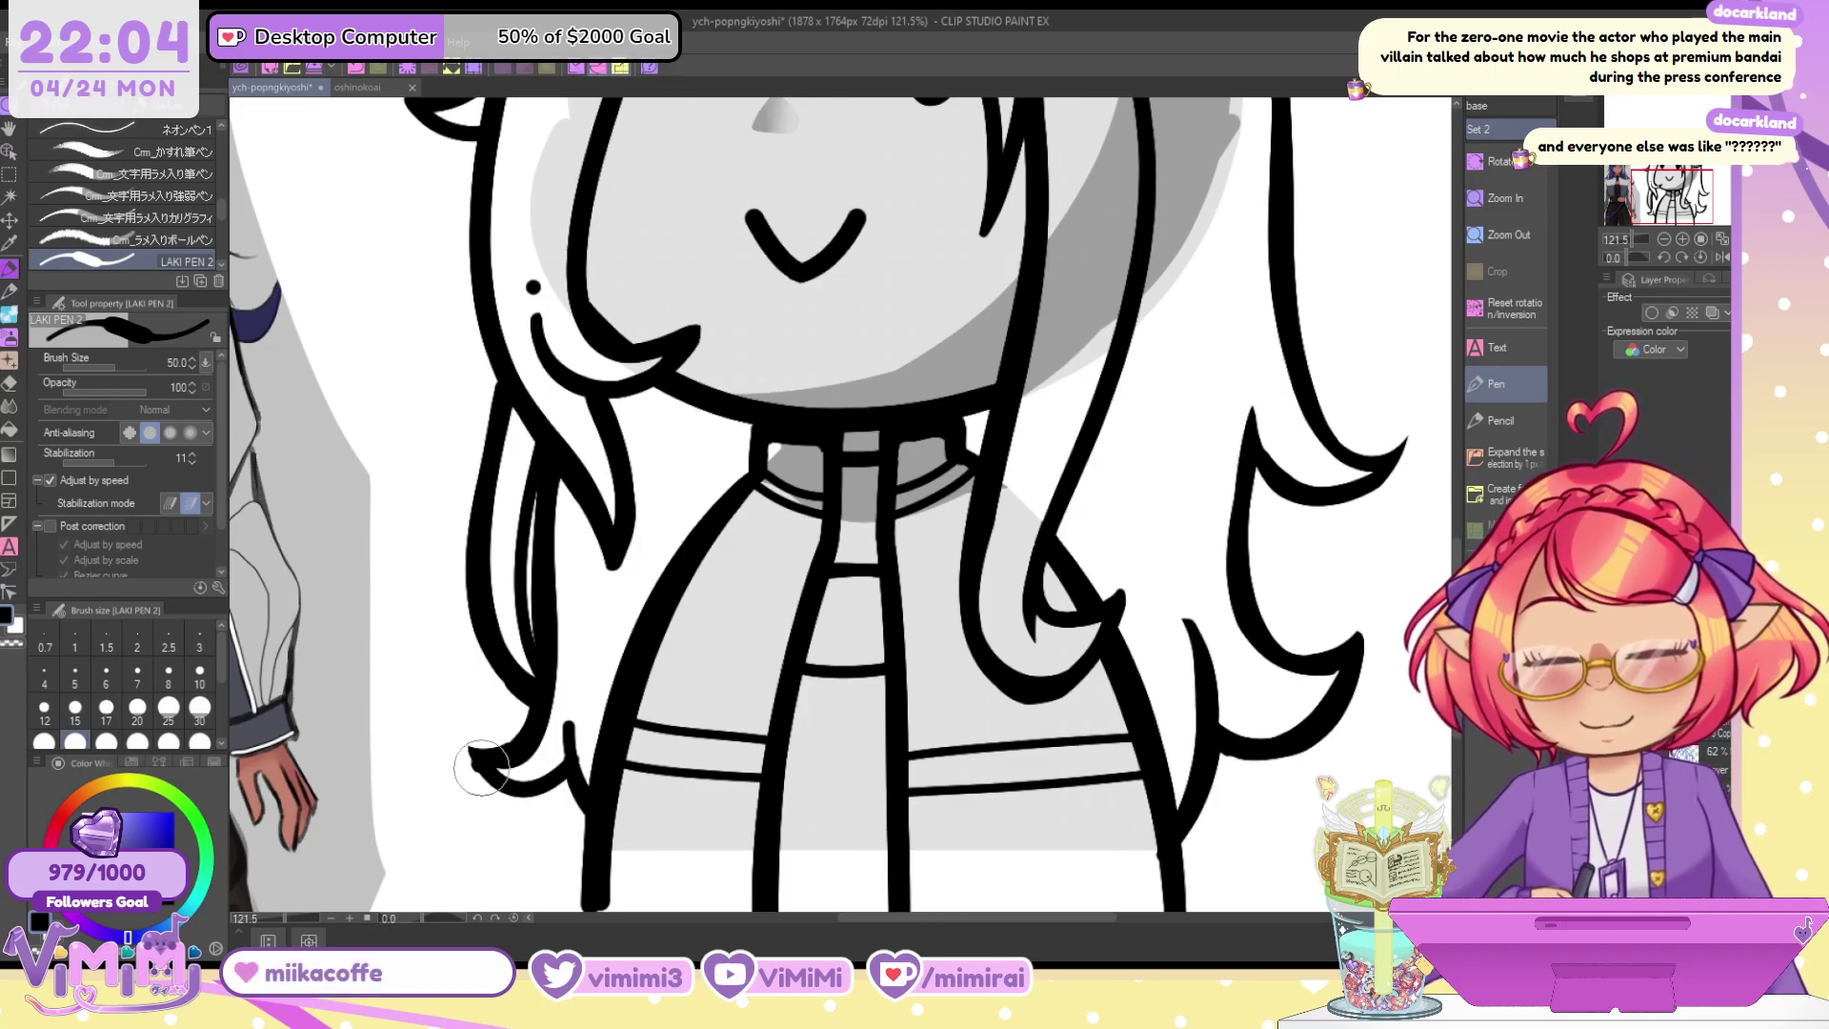
mouse_move(586, 808)
left_mouse_down()
mouse_move(580, 726)
mouse_move(594, 773)
left_mouse_up()
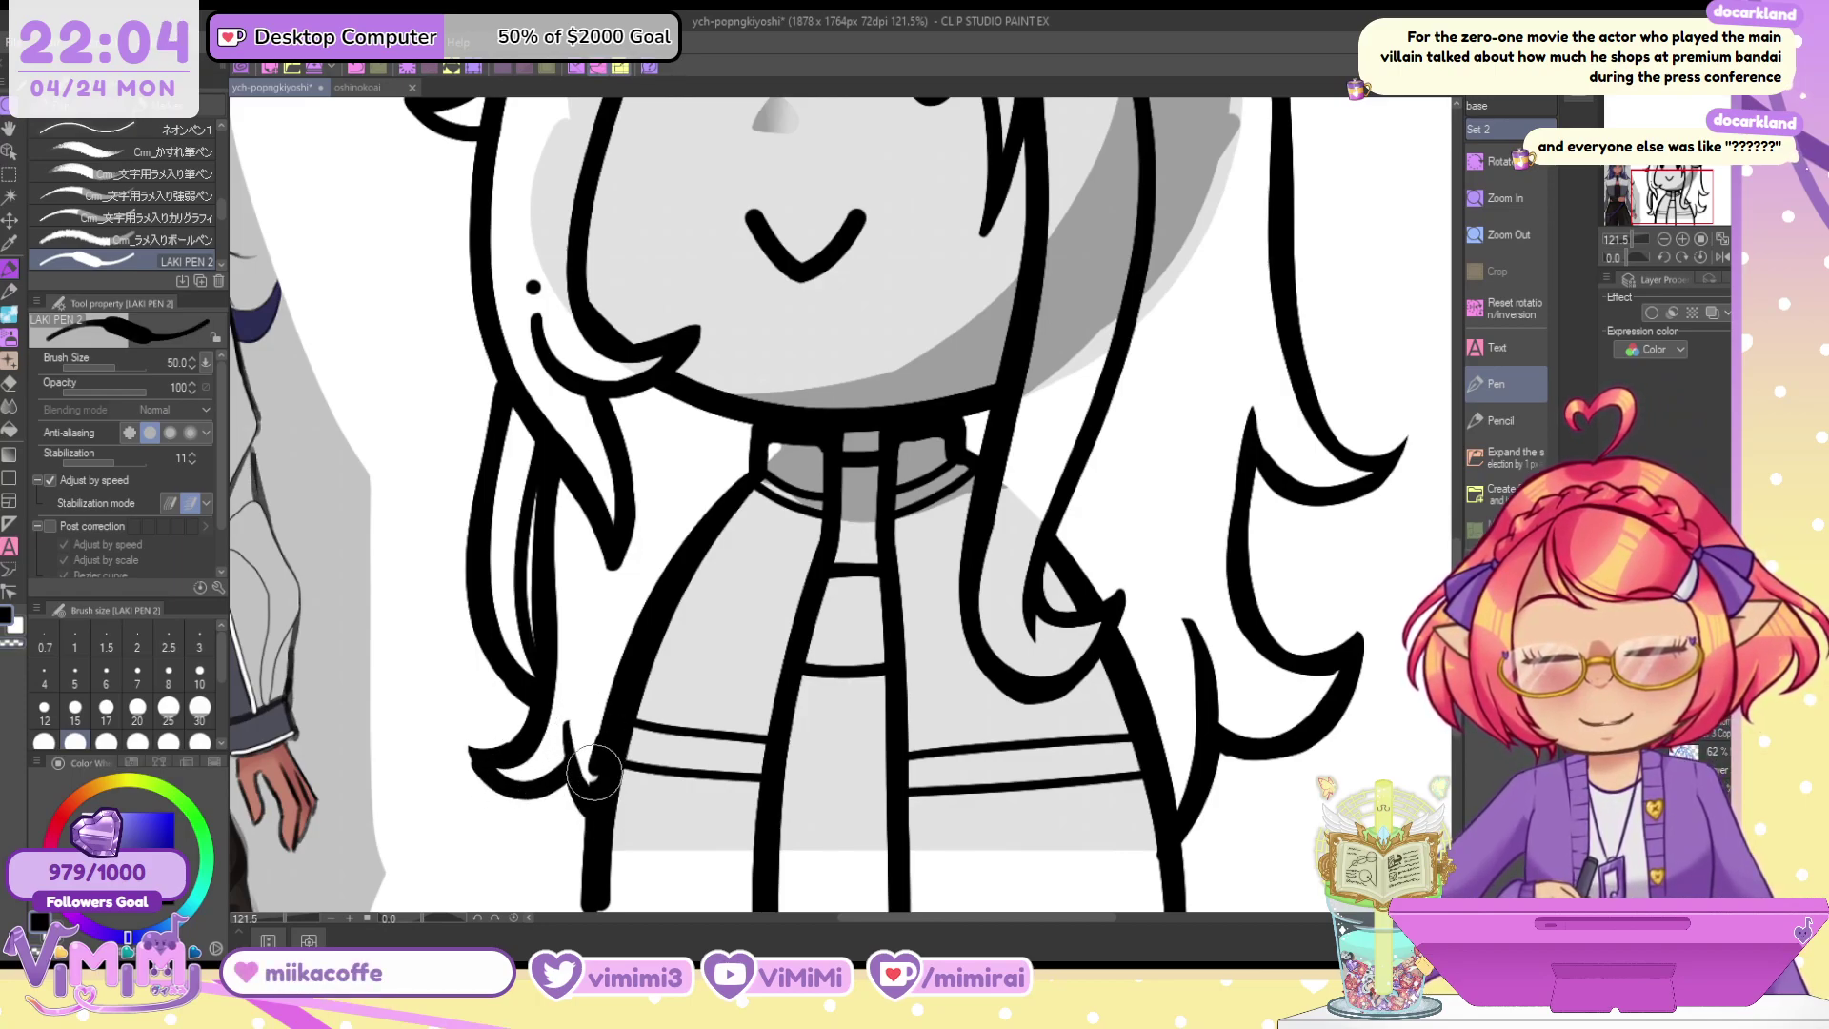
key("ctrl+z")
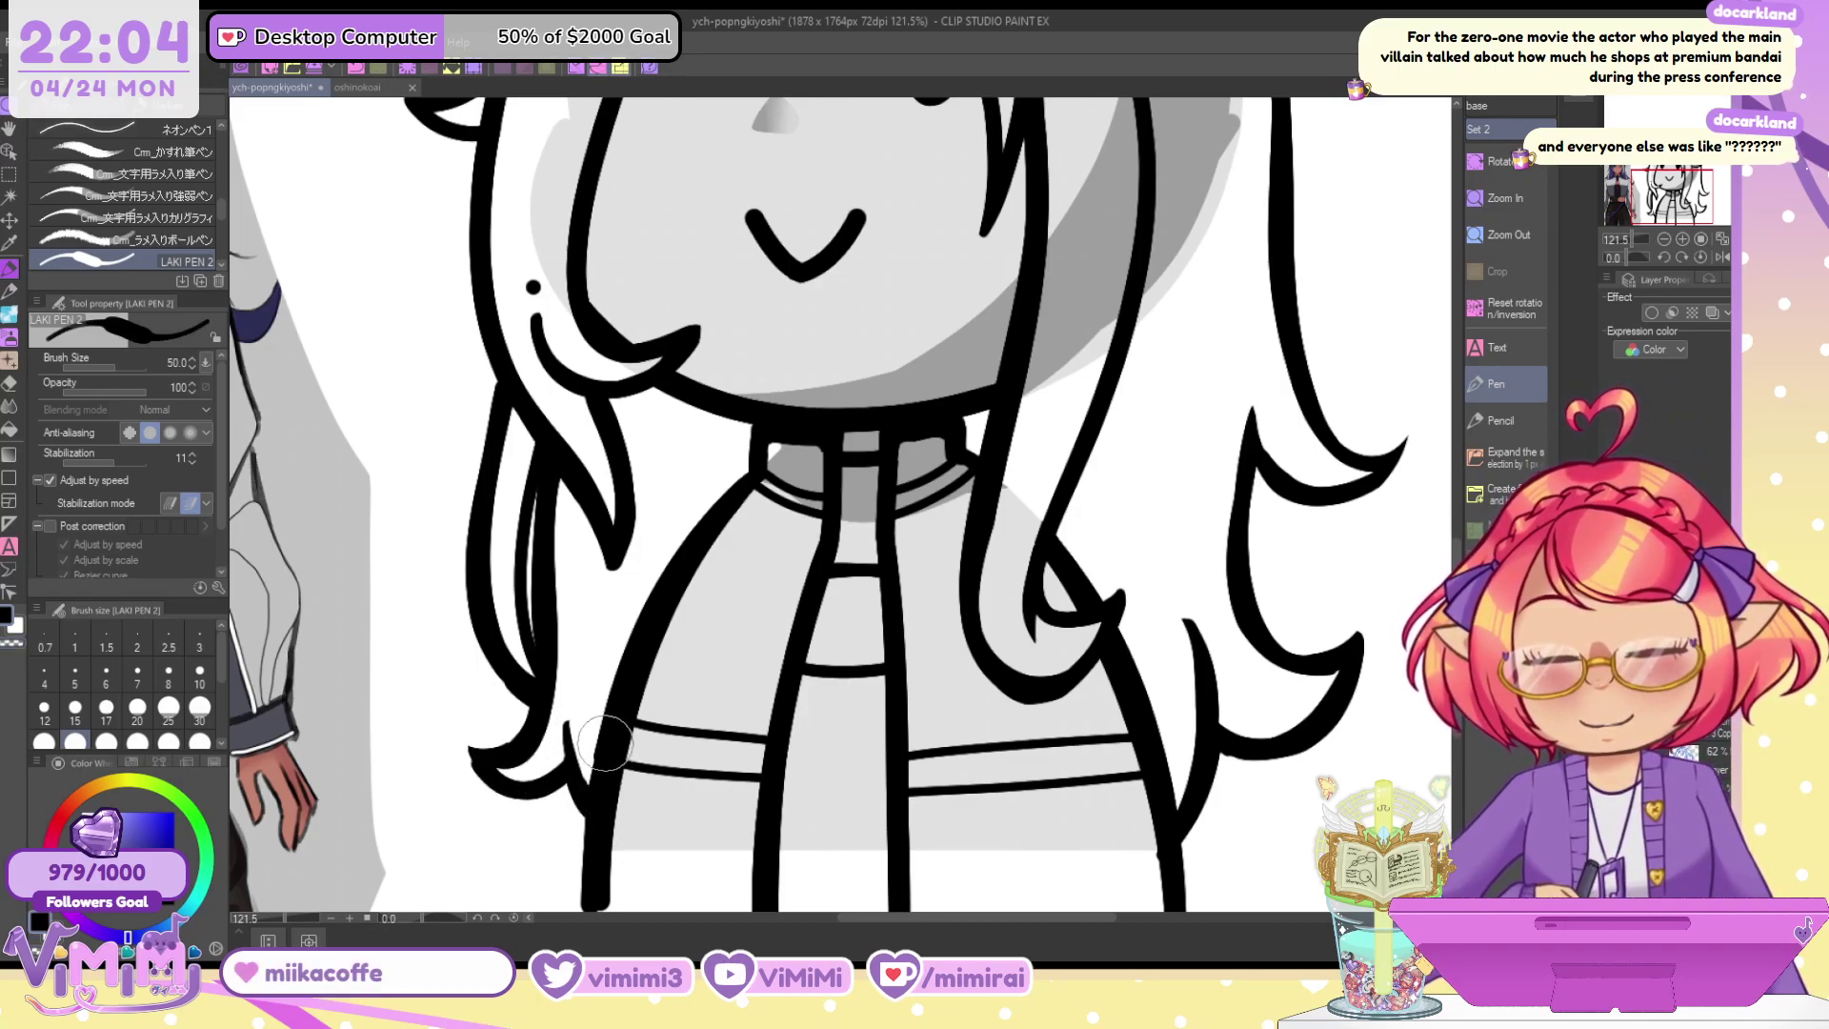
key("c")
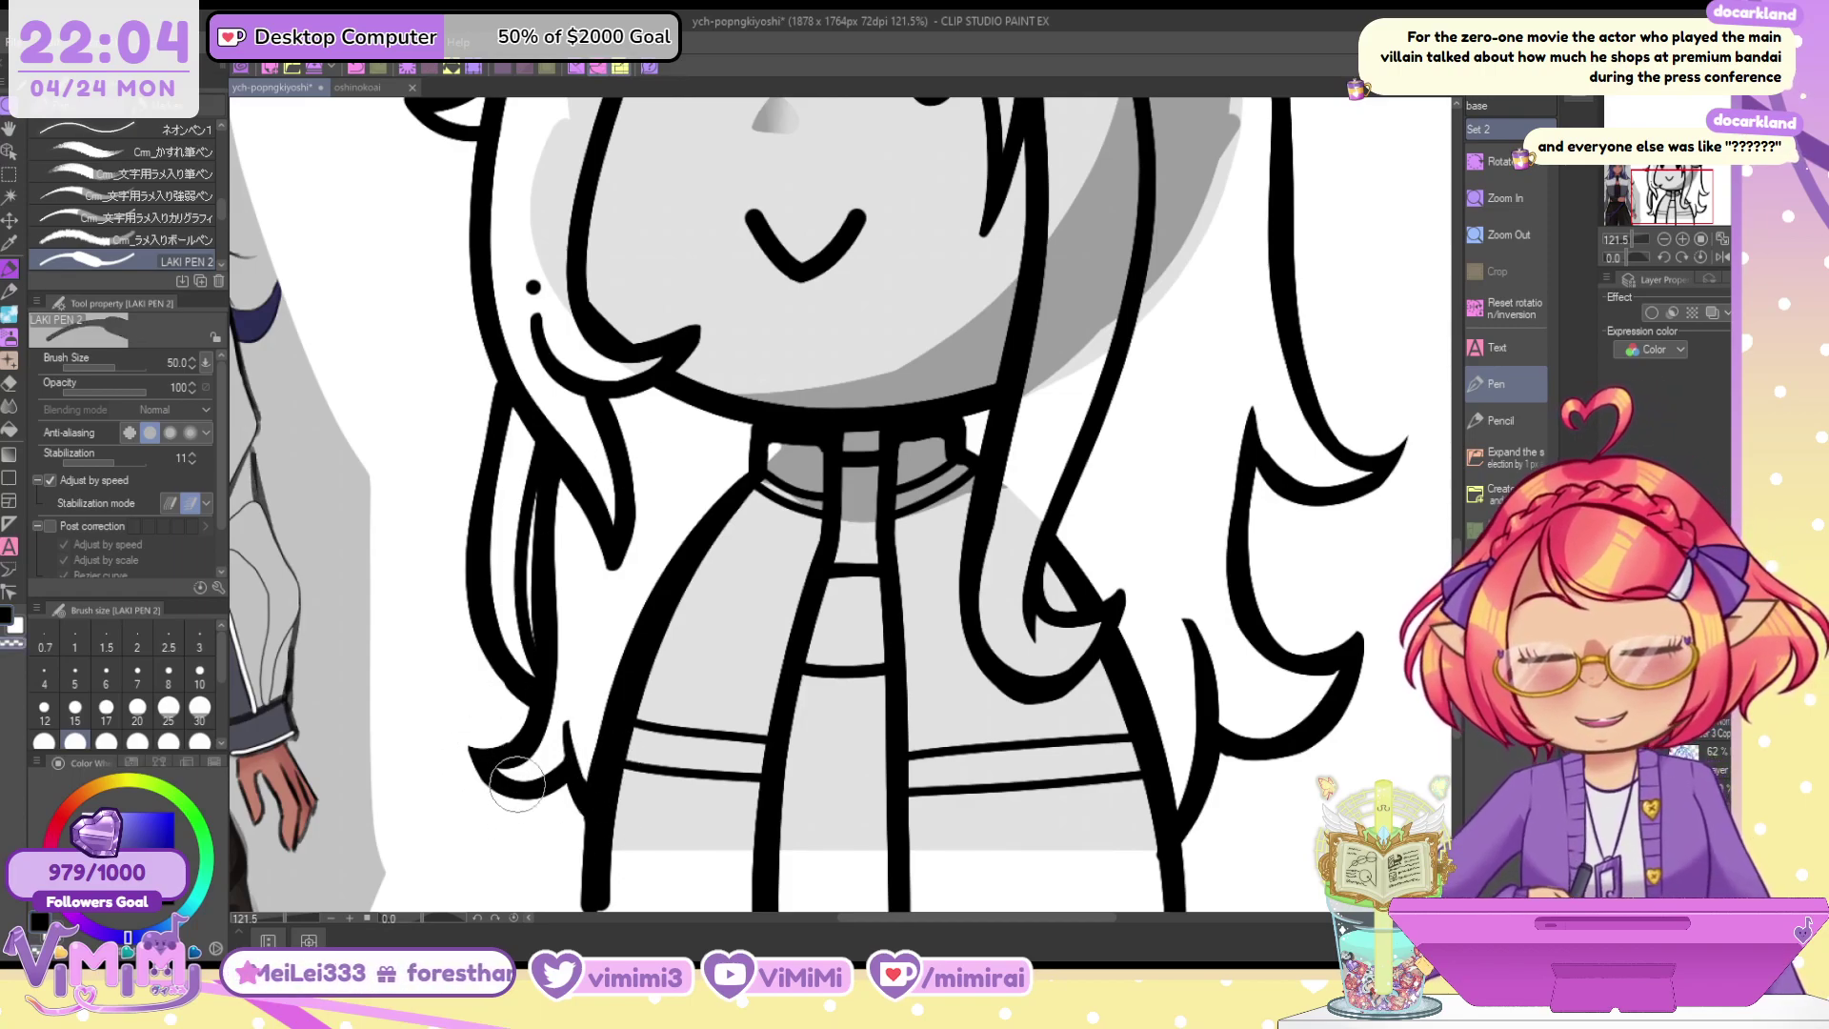
left_click_drag(517, 784, 503, 760)
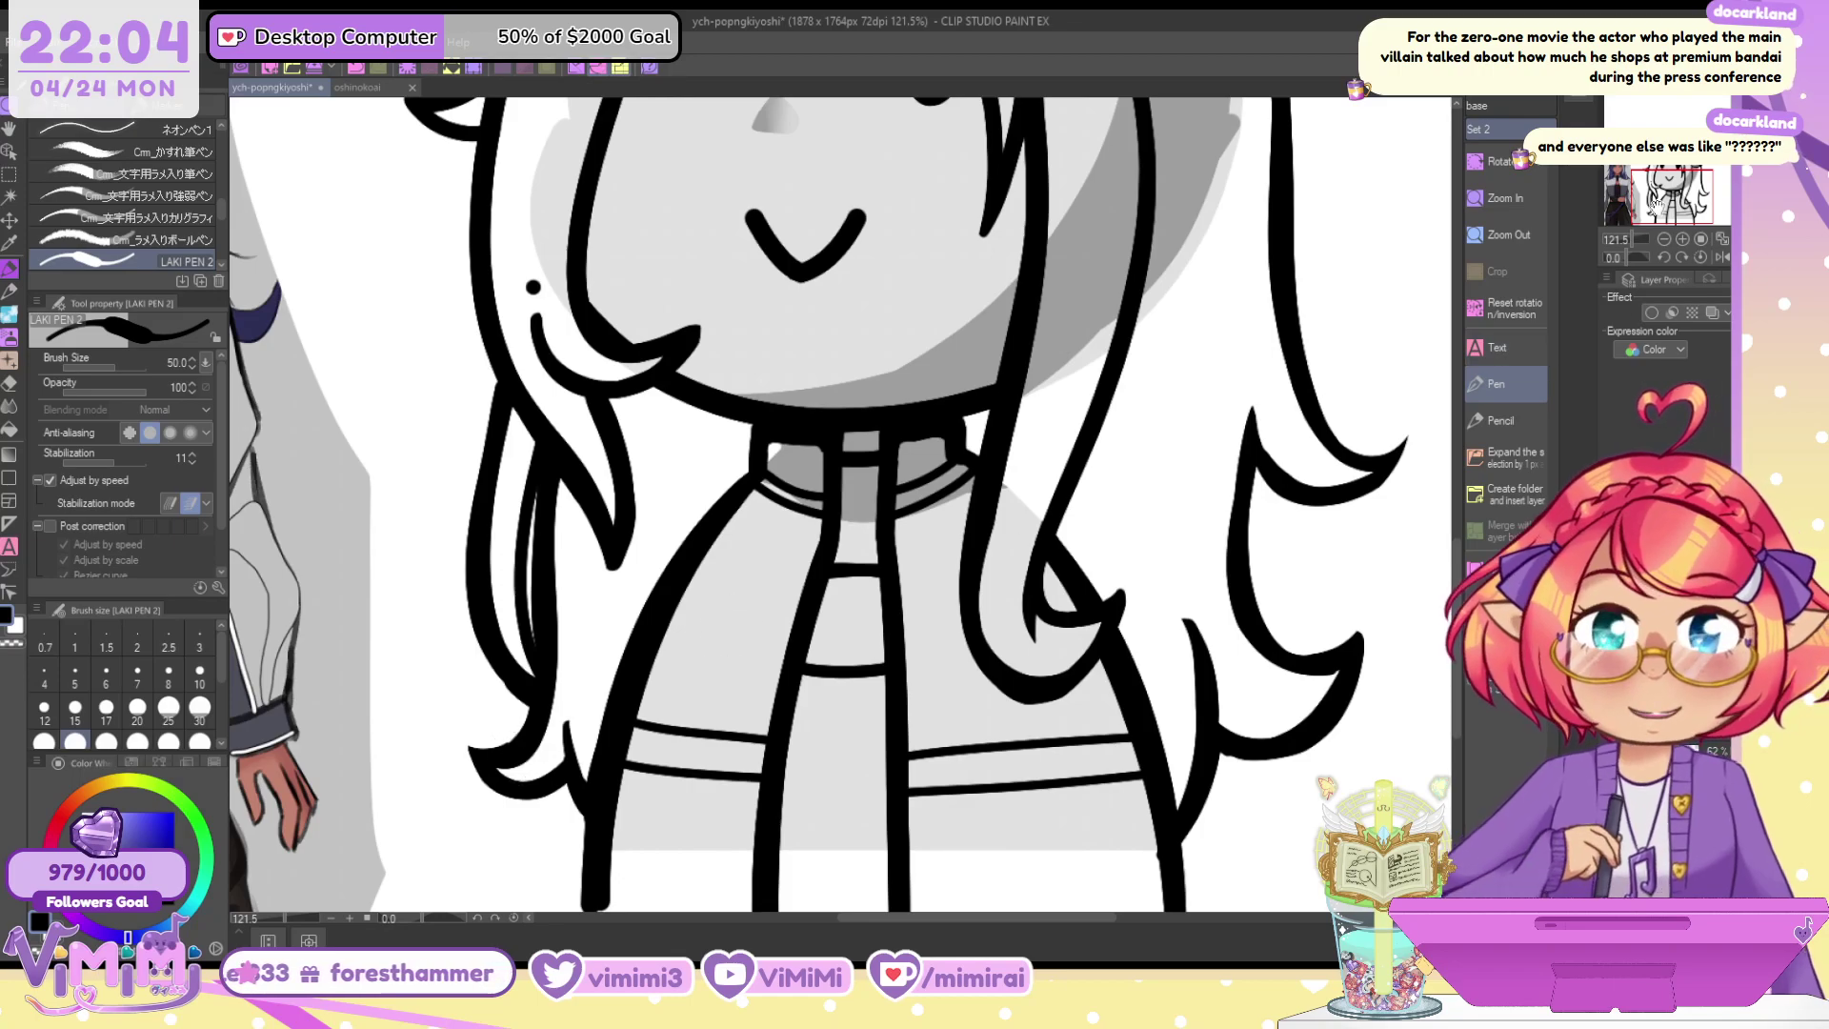
Thicken the outer line of the long right lock from the bang's flick down to its upper curl
left_click_drag(1655, 202, 1552, 197)
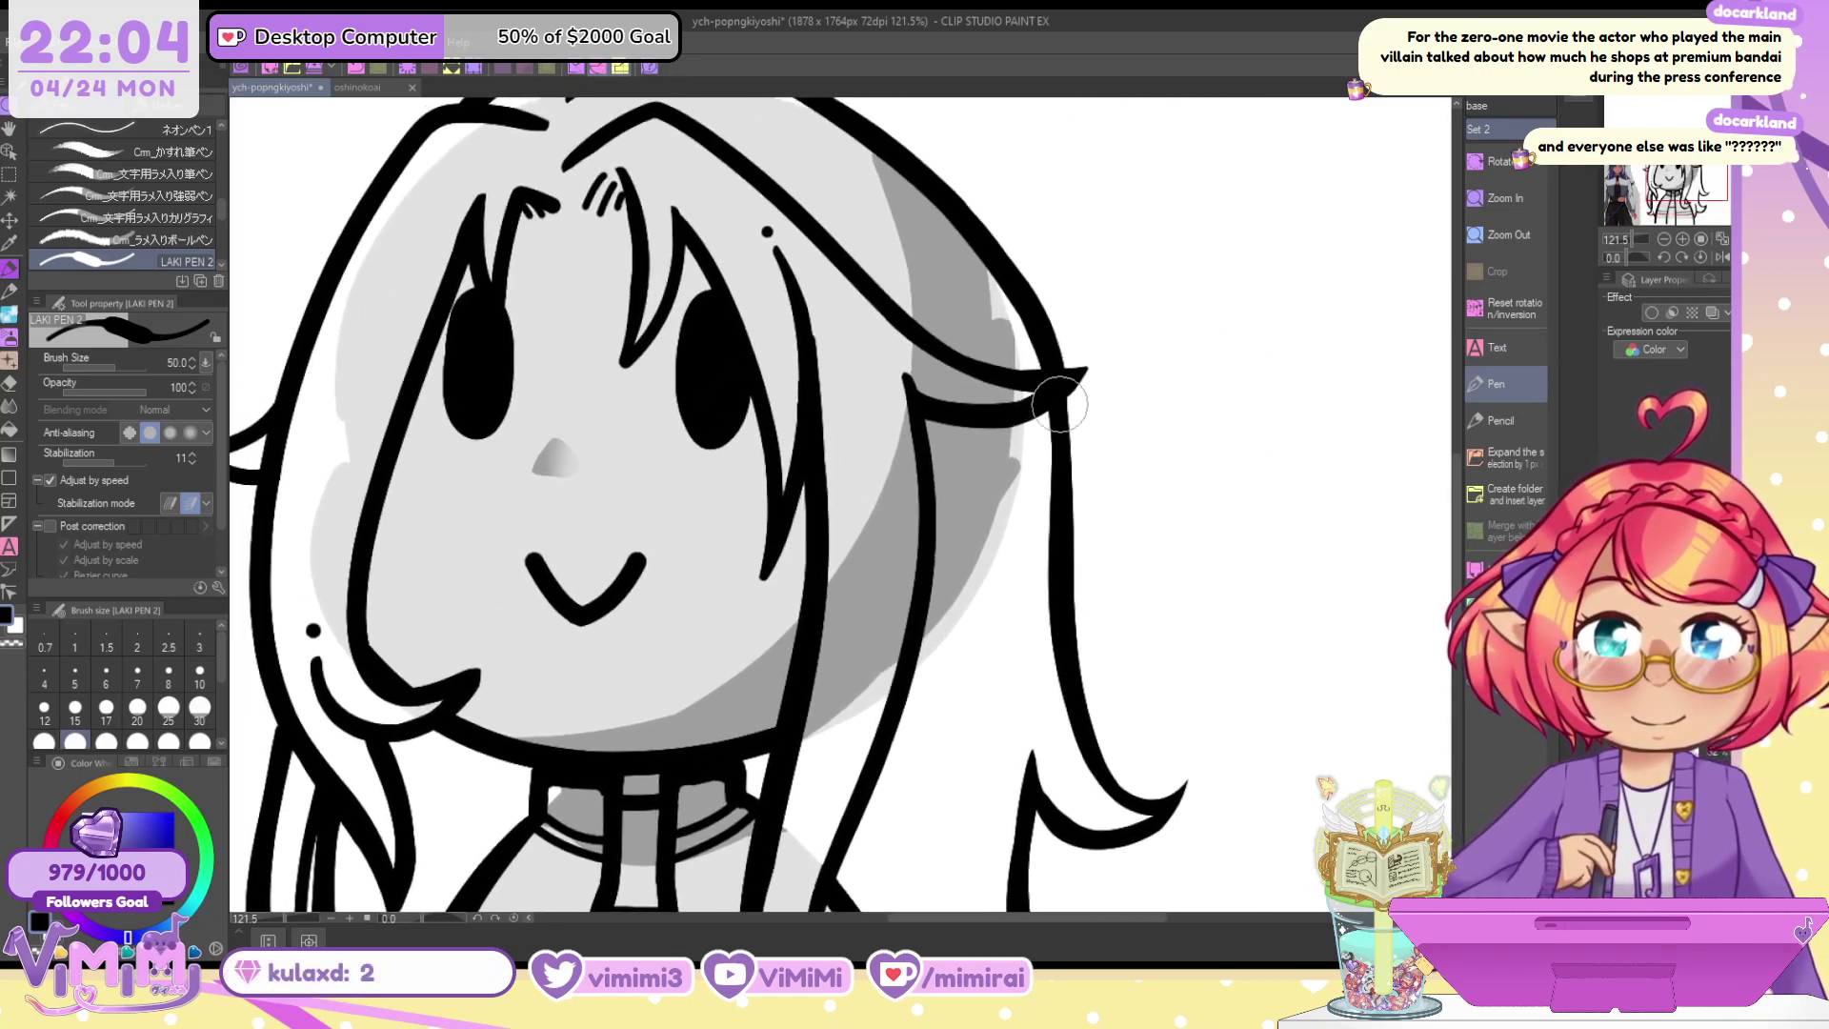
left_click_drag(1060, 391, 1119, 803)
key("ctrl+z")
mouse_move(1062, 398)
left_mouse_down()
mouse_move(1085, 722)
mouse_move(1182, 769)
mouse_move(1145, 798)
left_mouse_up()
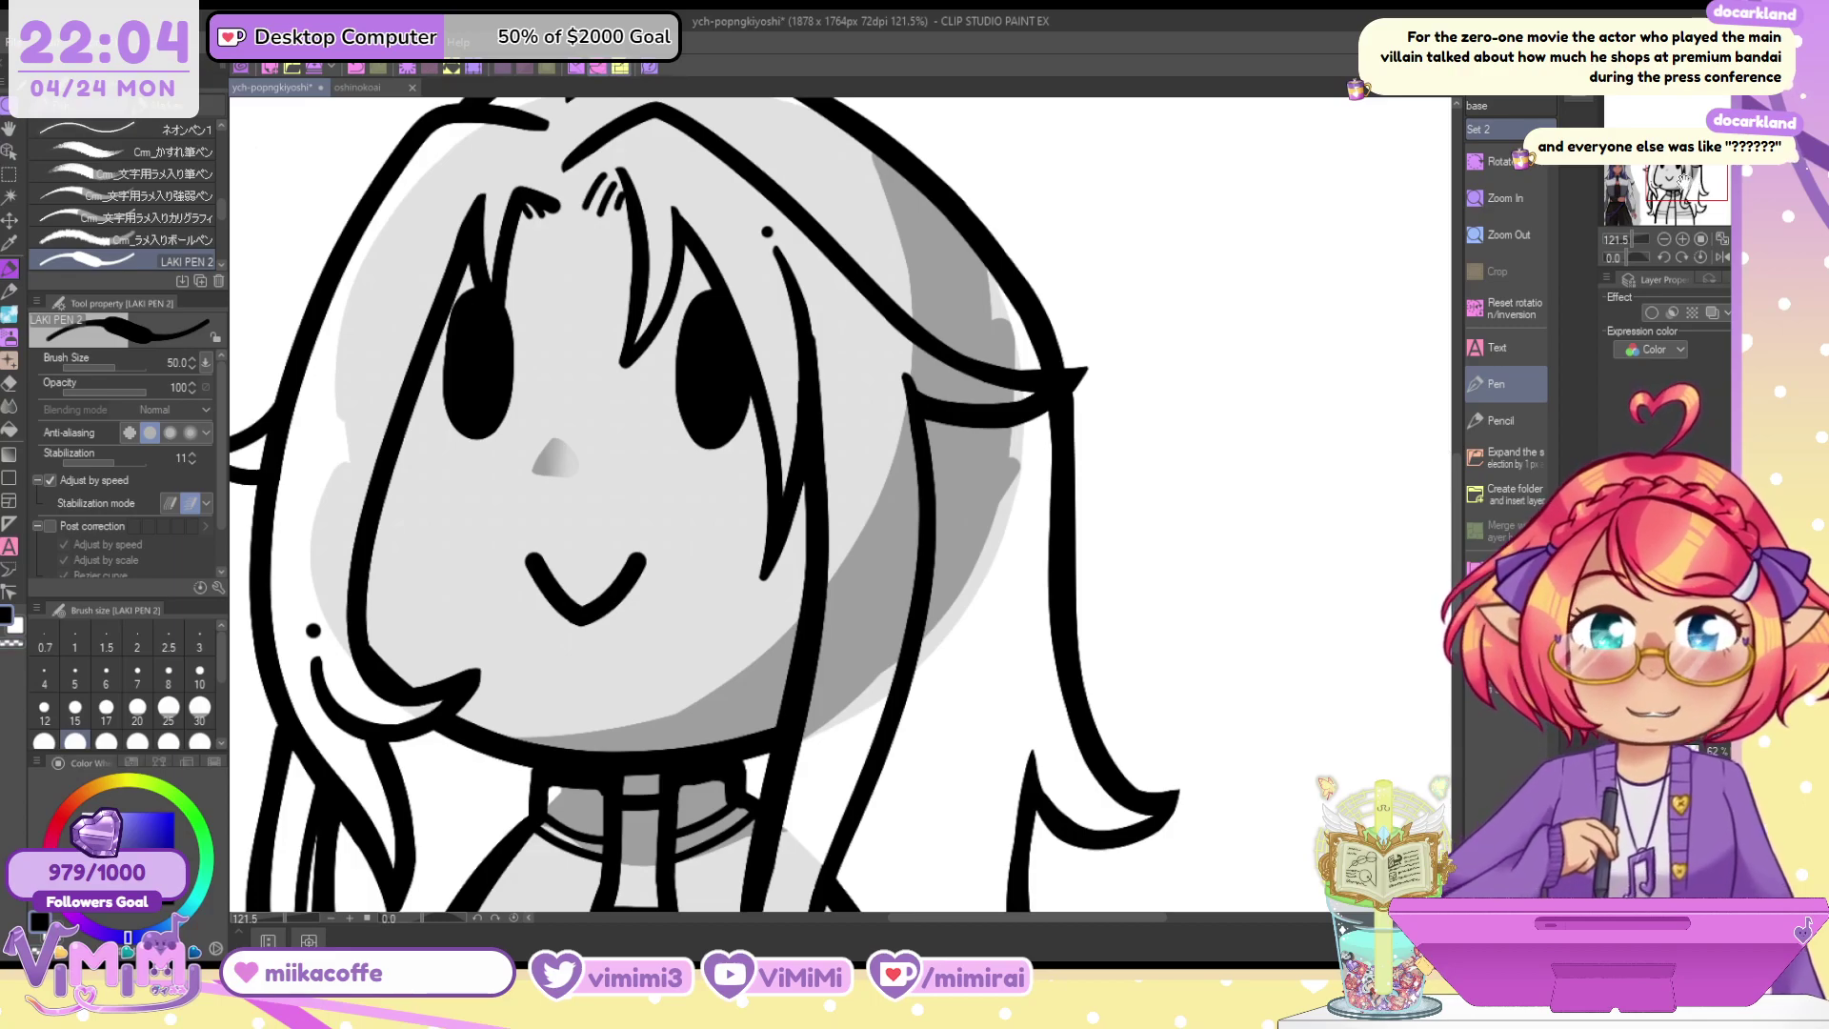
Thicken the outer curve of the small loose strand on top of the head with the pen at size 50
left_click_drag(264, 368, 693, 529)
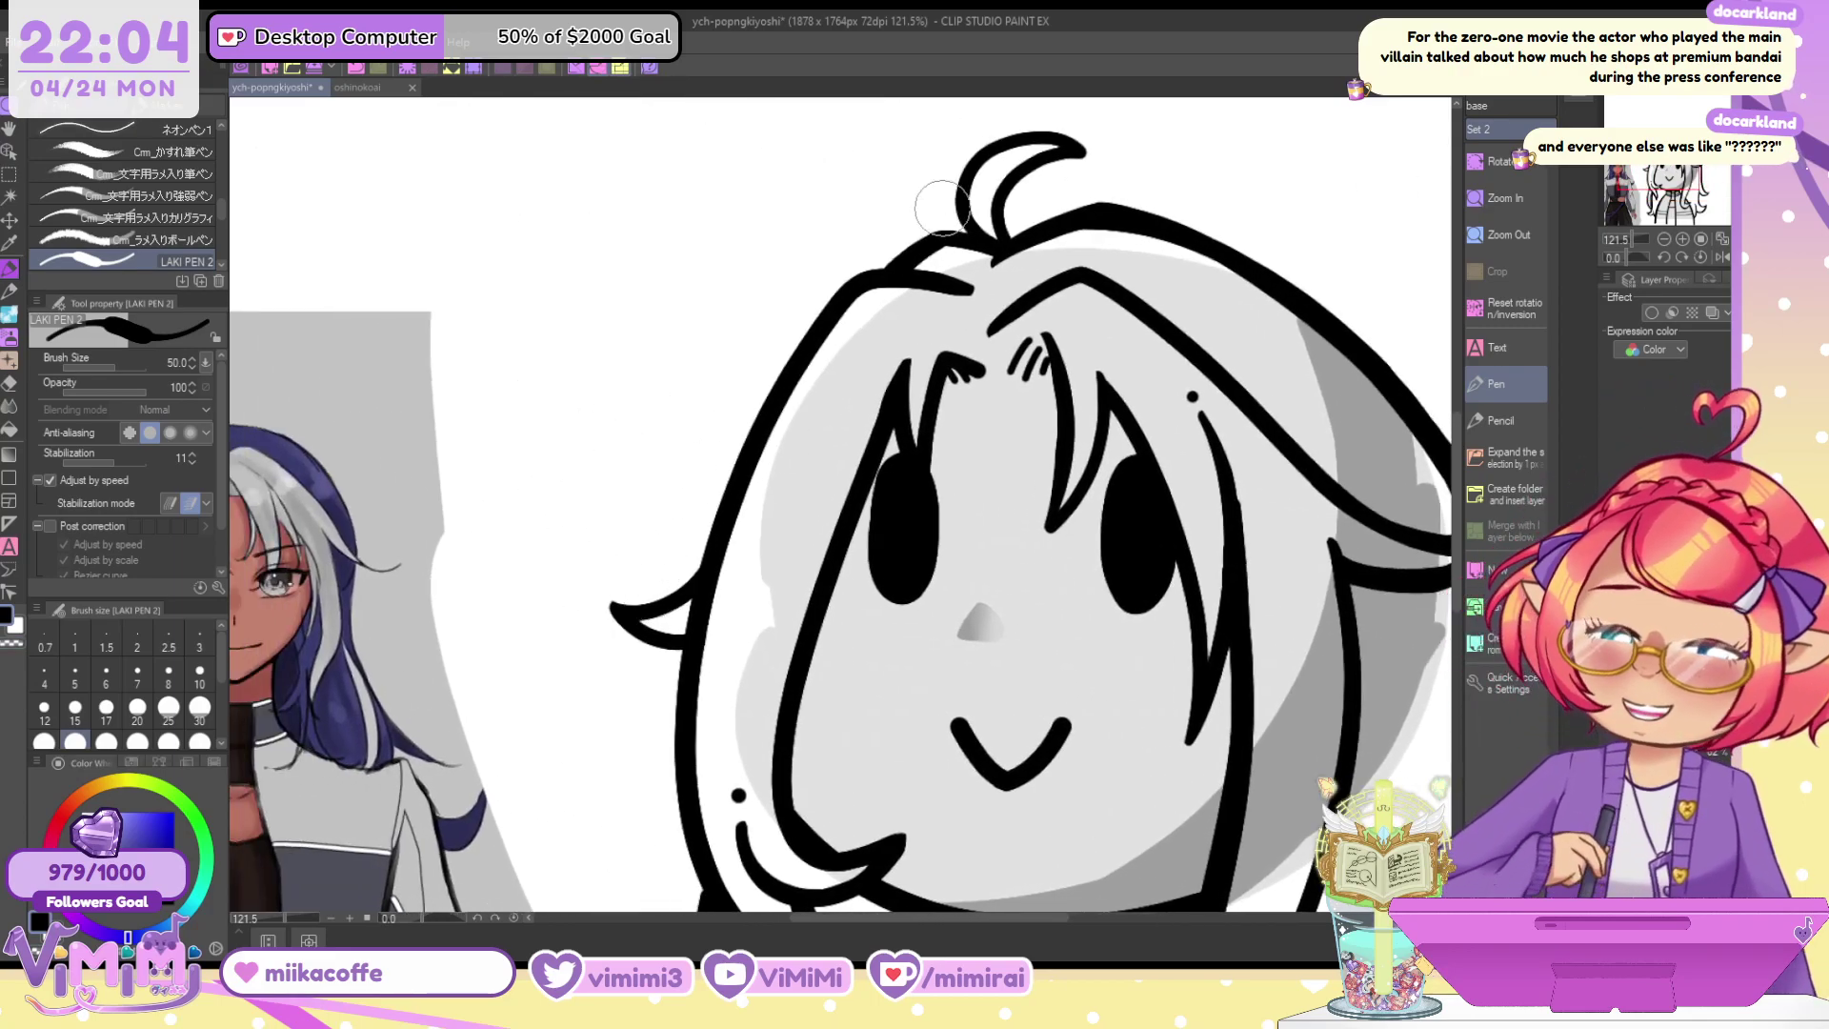
mouse_move(955, 233)
left_mouse_down()
mouse_move(962, 172)
mouse_move(1079, 159)
left_mouse_up()
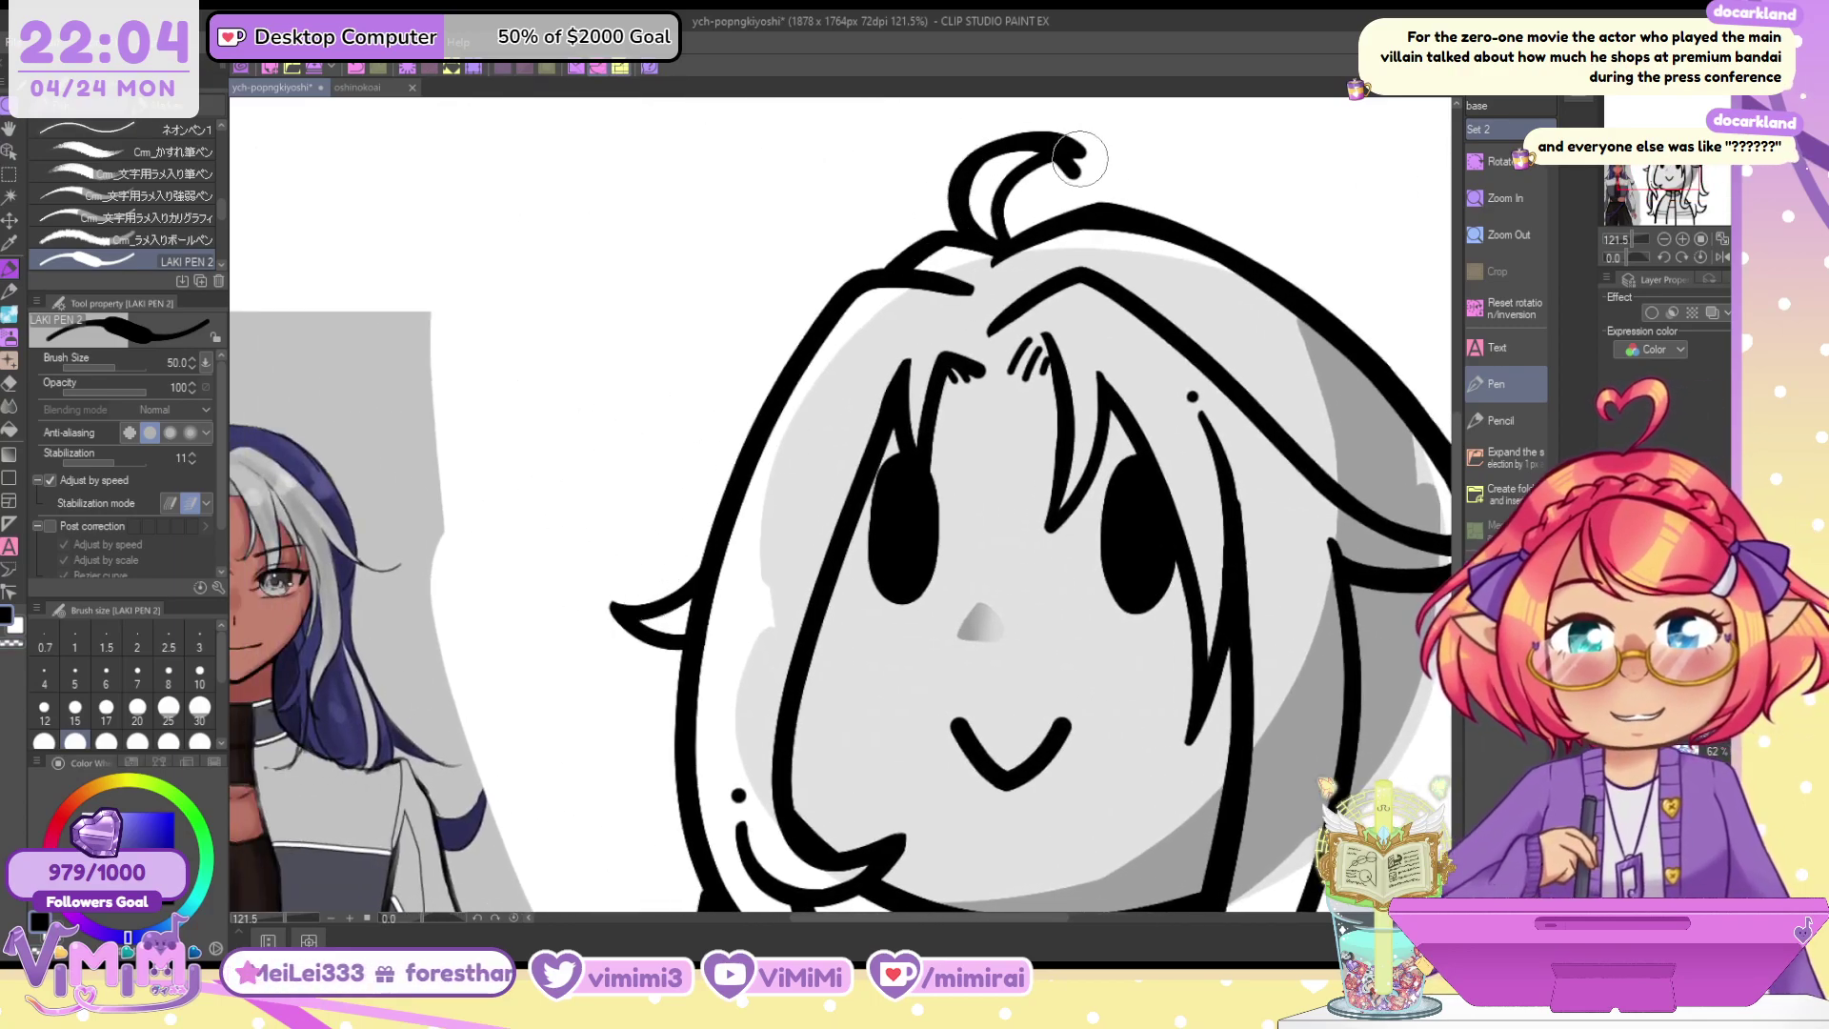
key("ctrl+z")
key("ctrl+z")
mouse_move(979, 240)
left_mouse_down()
mouse_move(965, 162)
mouse_move(1079, 152)
left_mouse_up()
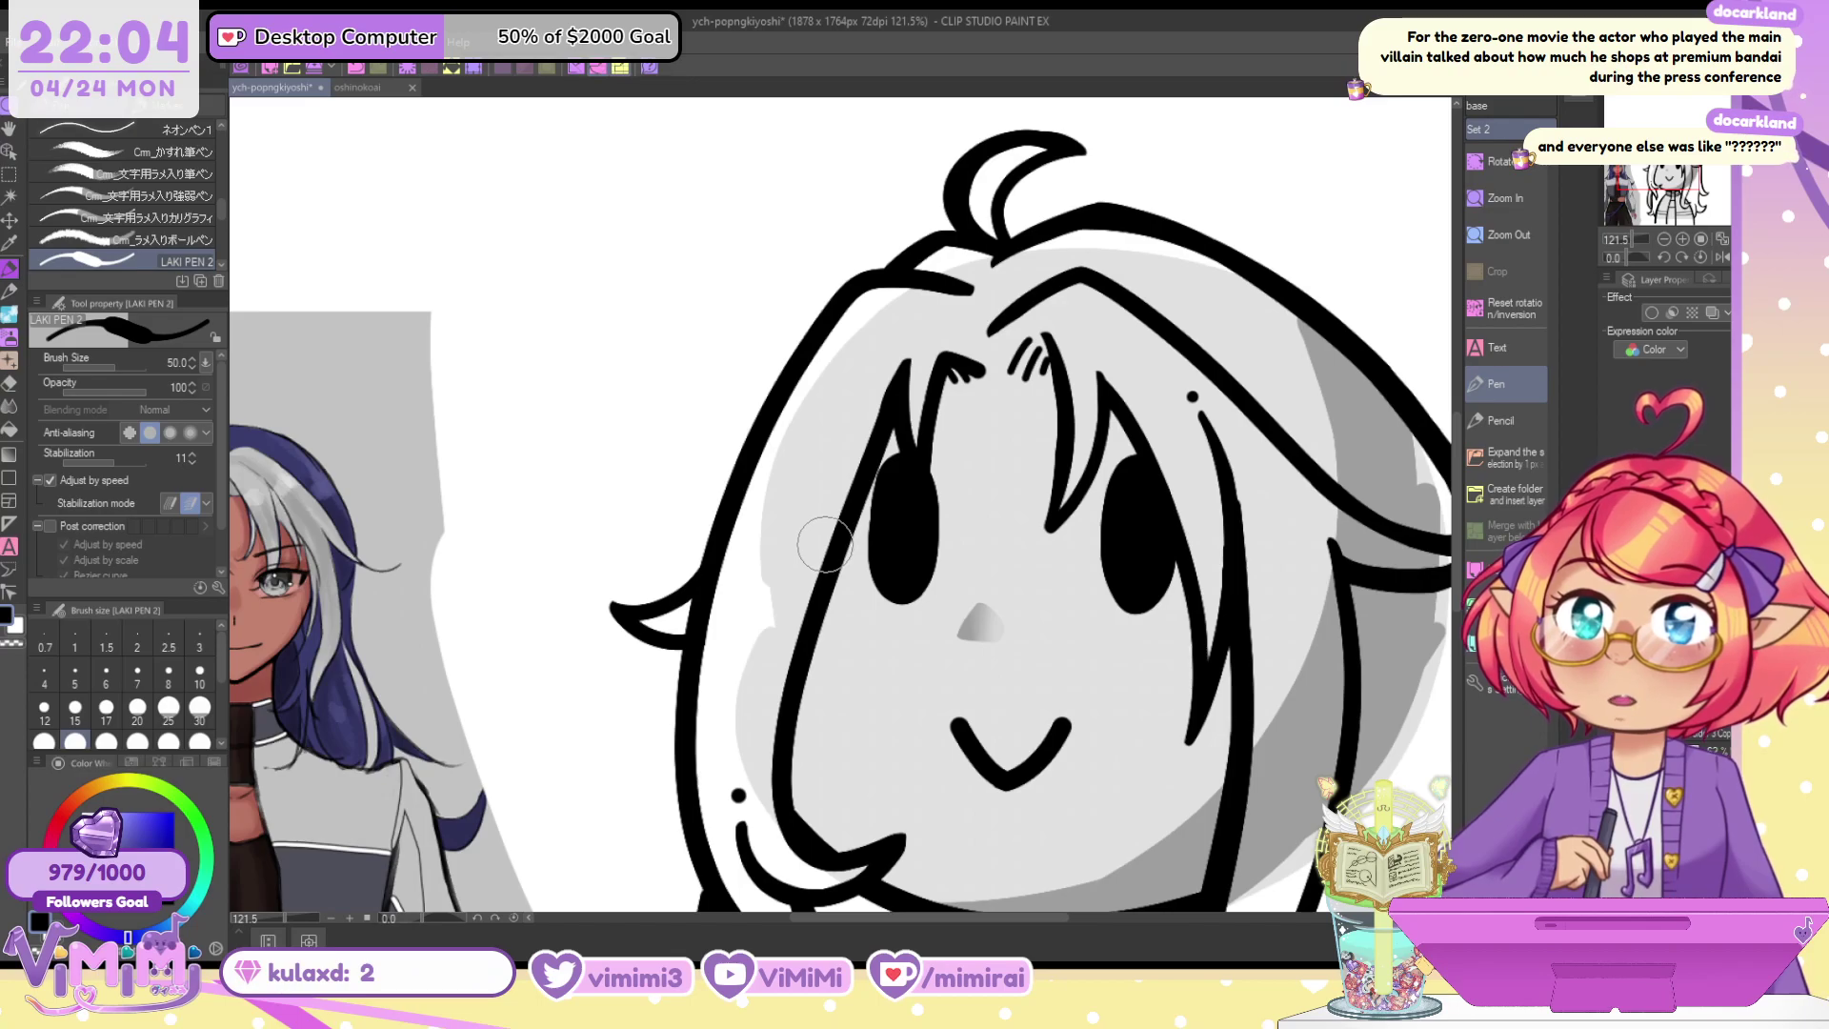
Thicken the left head outline below the hair parting and taper the line's end at the parting
left_click_drag(956, 280, 762, 419)
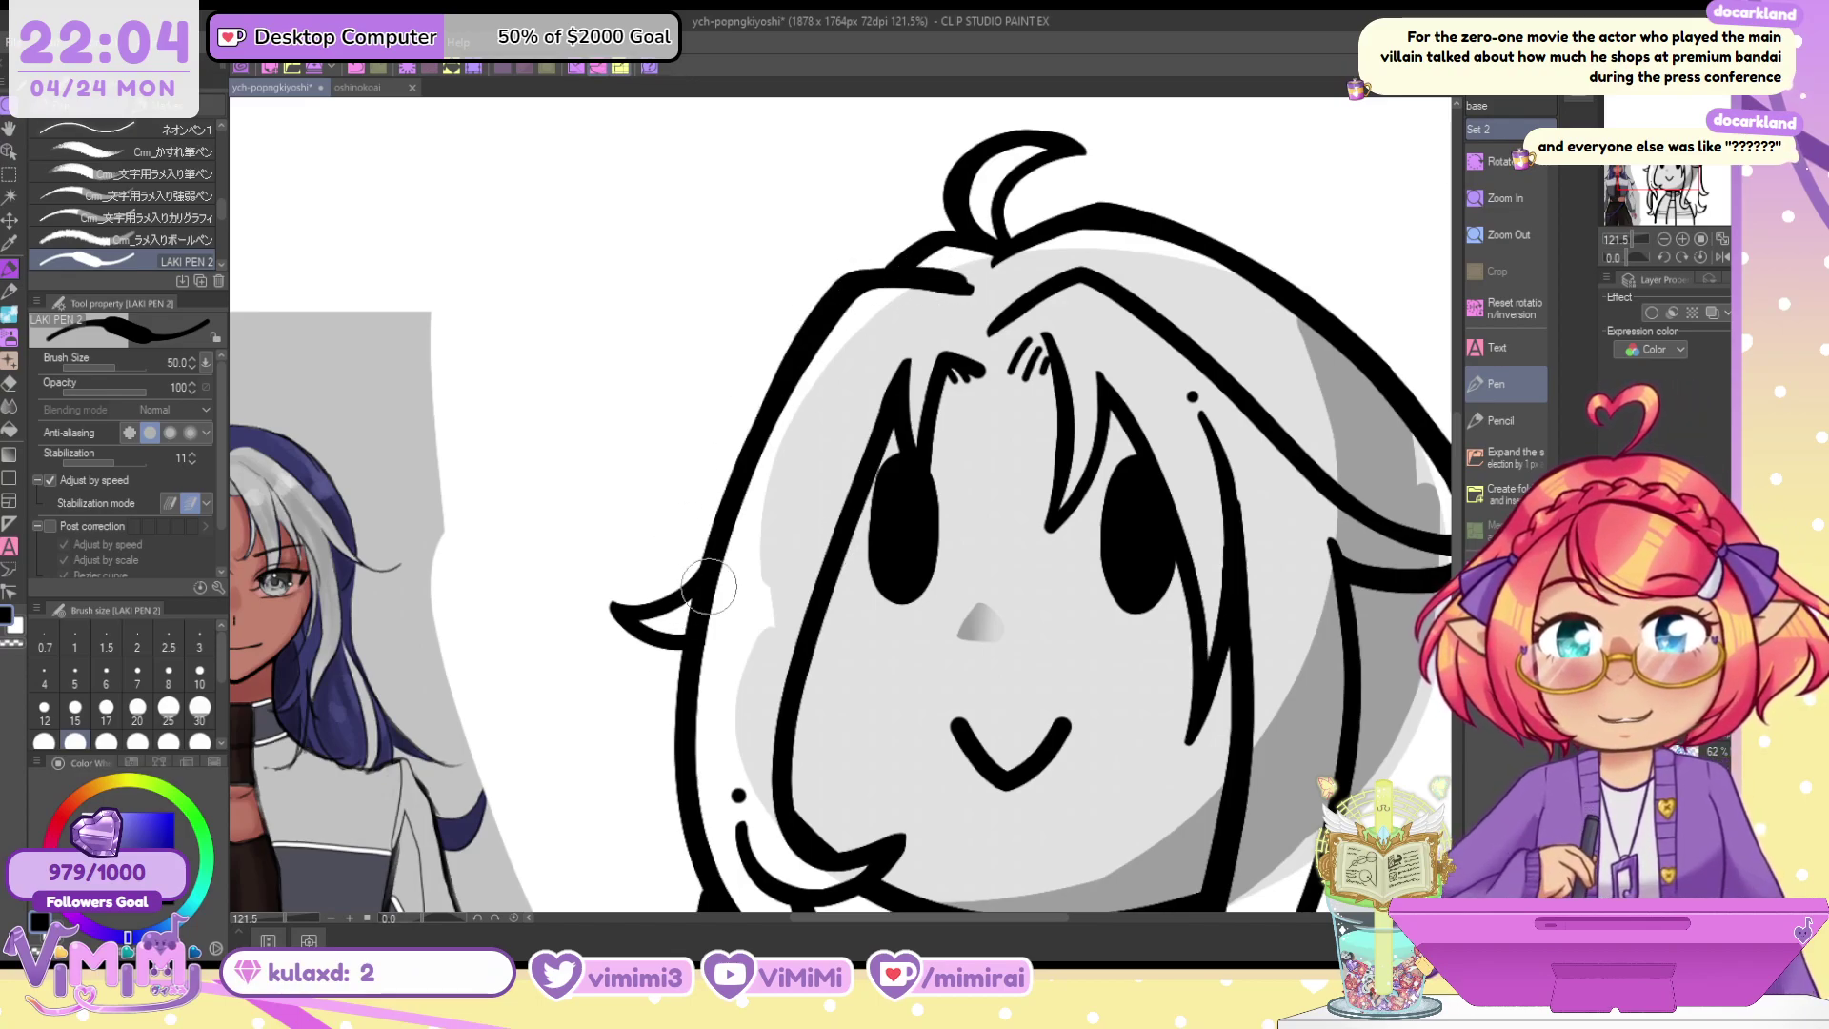
key("ctrl+z")
mouse_move(962, 282)
left_mouse_down()
mouse_move(850, 278)
mouse_move(762, 419)
left_mouse_up()
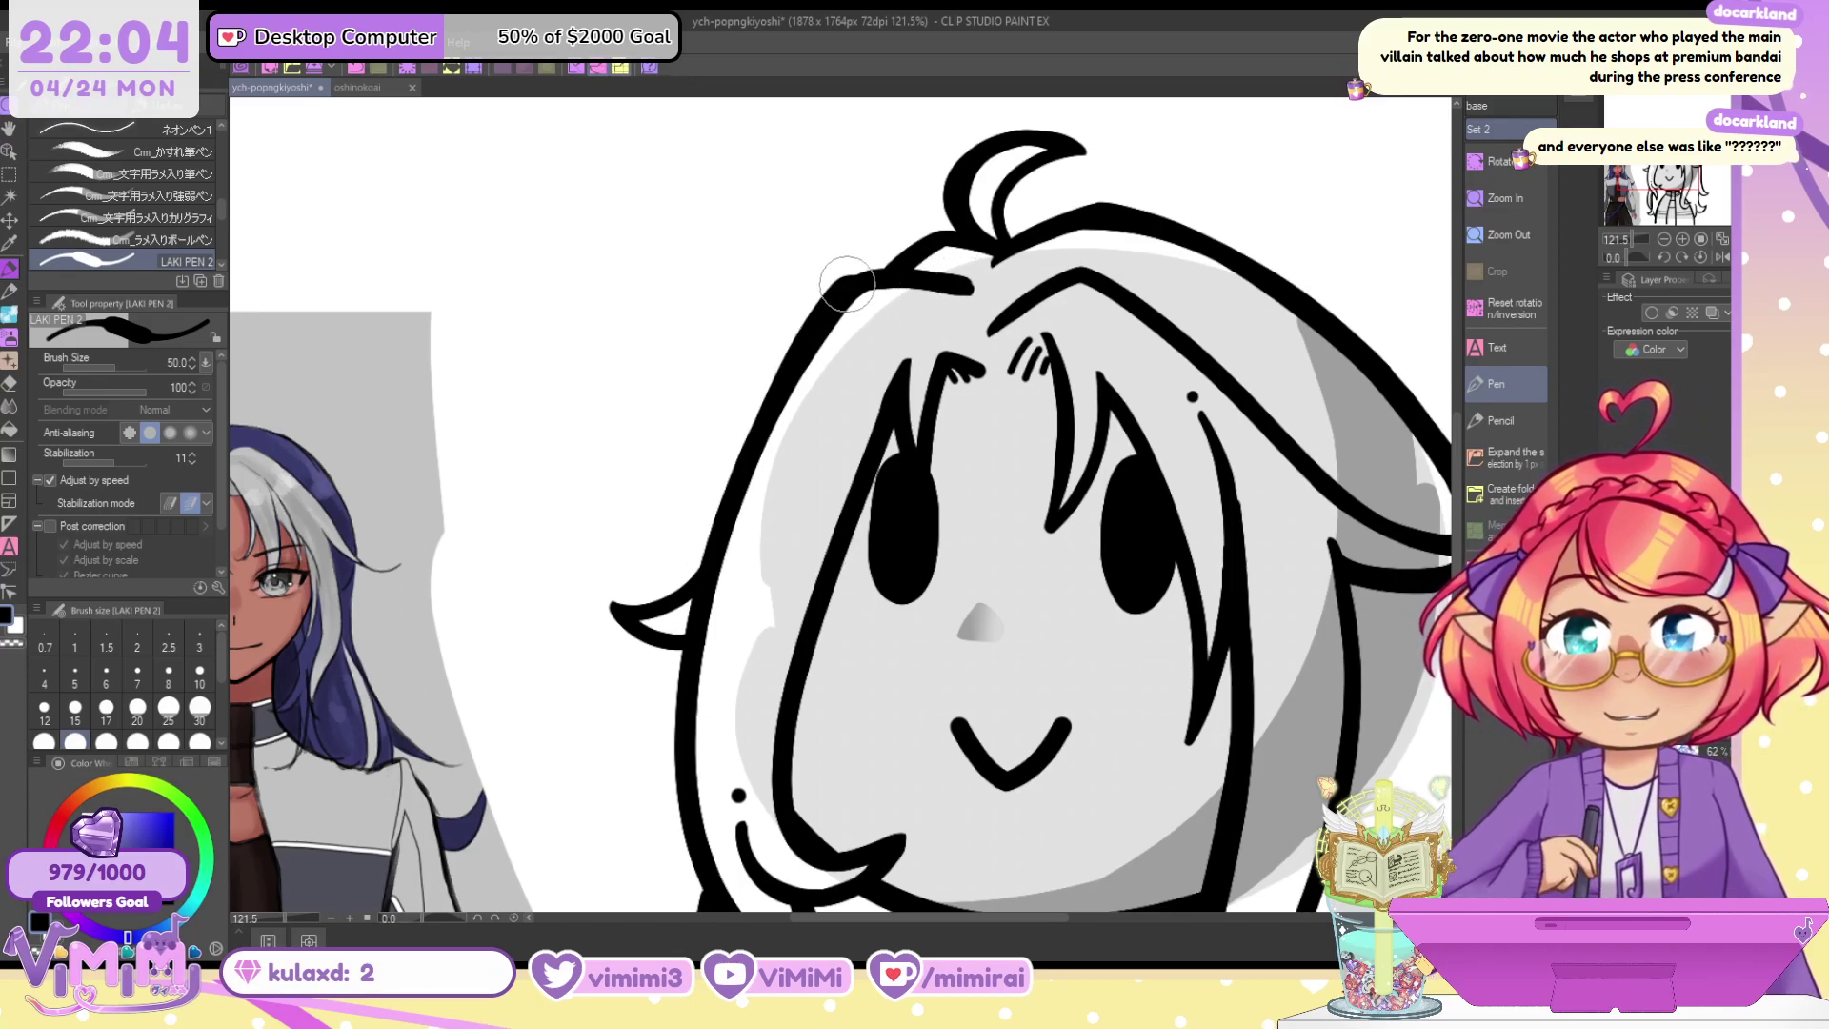
left_click_drag(846, 284, 981, 295)
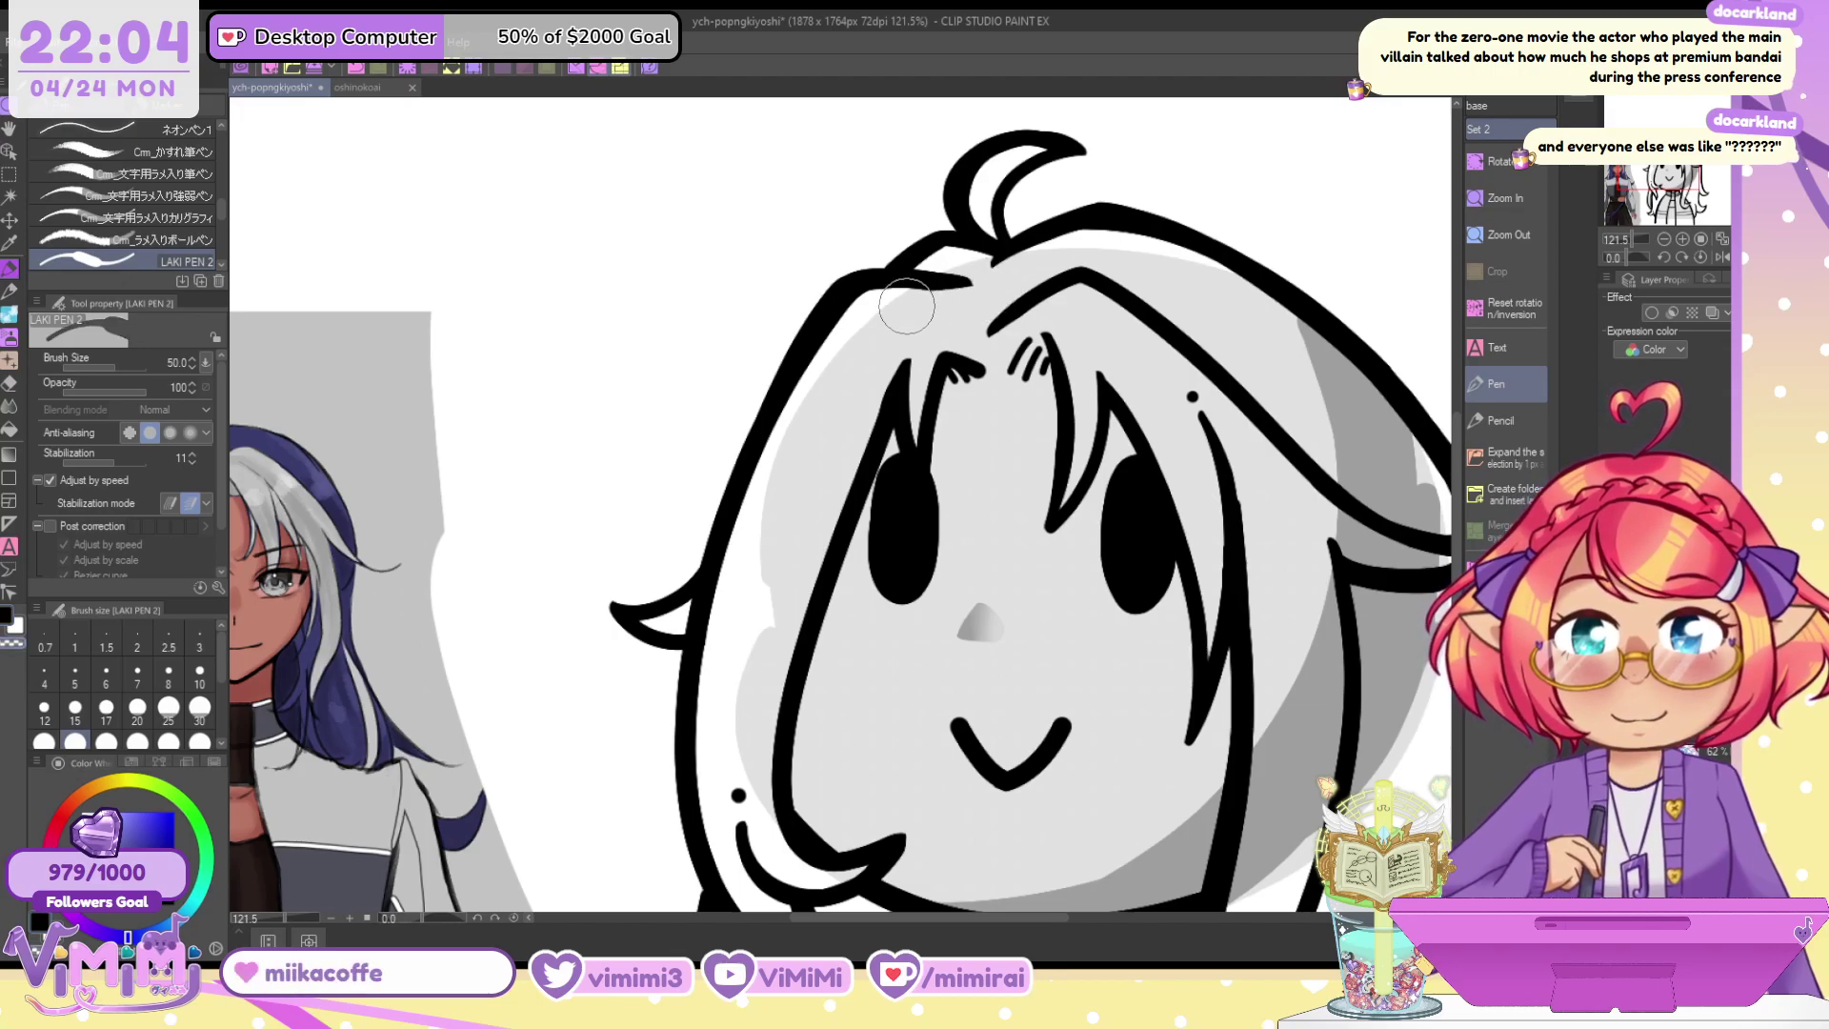
Thicken the left bang's curl at the cheek and reshape its pointed tip, alternating opaque and transparent pen strokes
left_click_drag(1689, 169, 1693, 195)
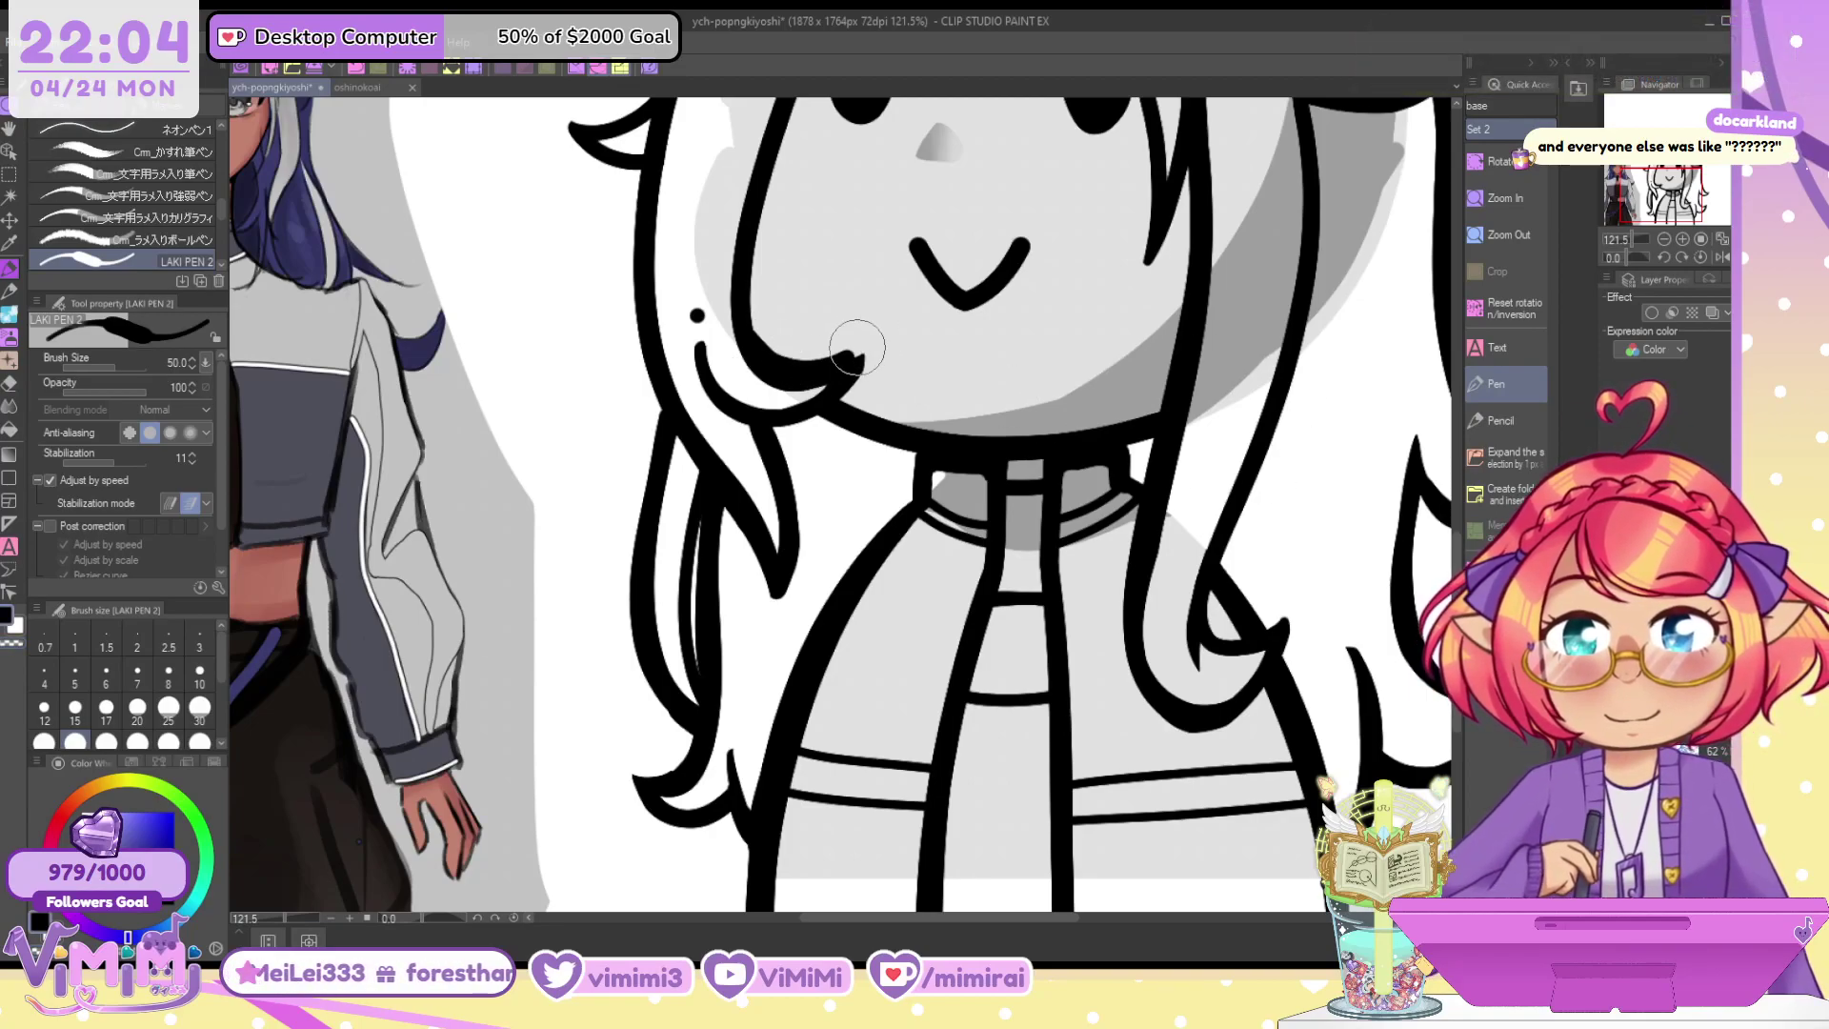
key("ctrl+z")
mouse_move(766, 345)
left_mouse_down()
mouse_move(812, 363)
mouse_move(869, 335)
mouse_move(812, 371)
mouse_move(870, 332)
mouse_move(864, 379)
left_mouse_up()
key("c")
mouse_move(740, 346)
left_mouse_down()
mouse_move(850, 360)
mouse_move(809, 363)
mouse_move(847, 375)
mouse_move(764, 422)
left_mouse_up()
key("c")
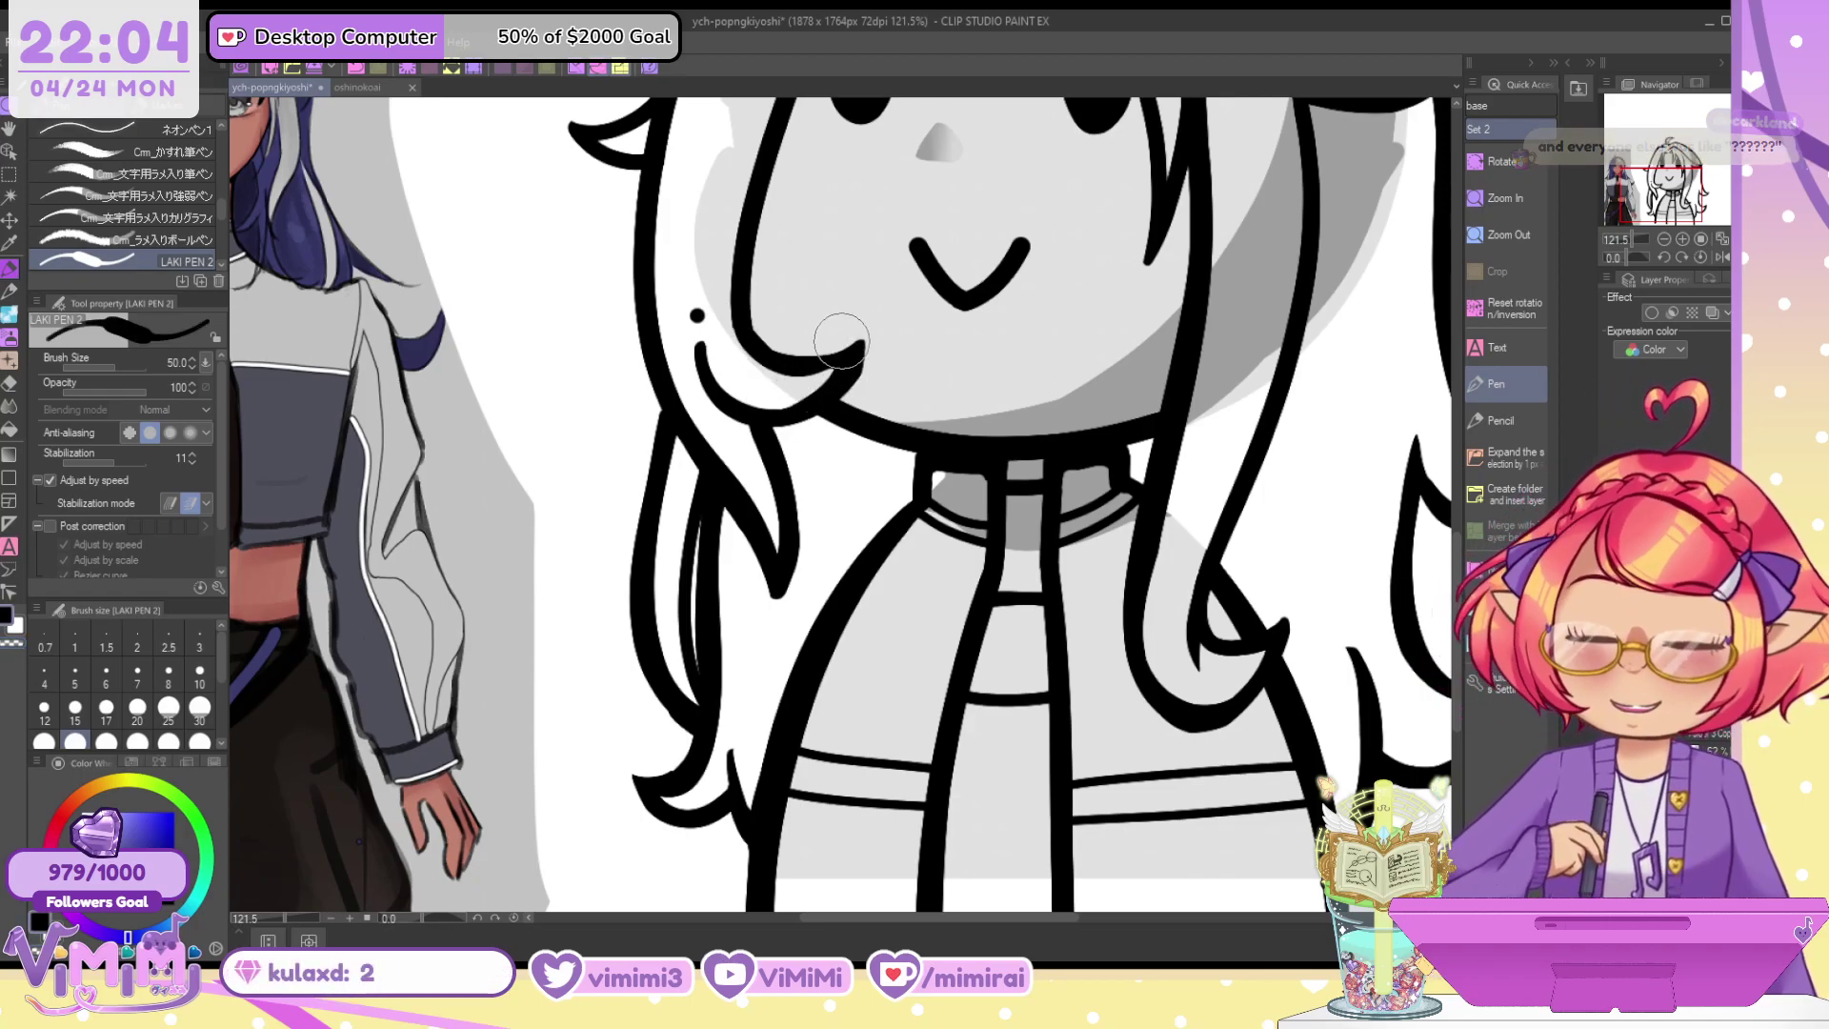
key("c")
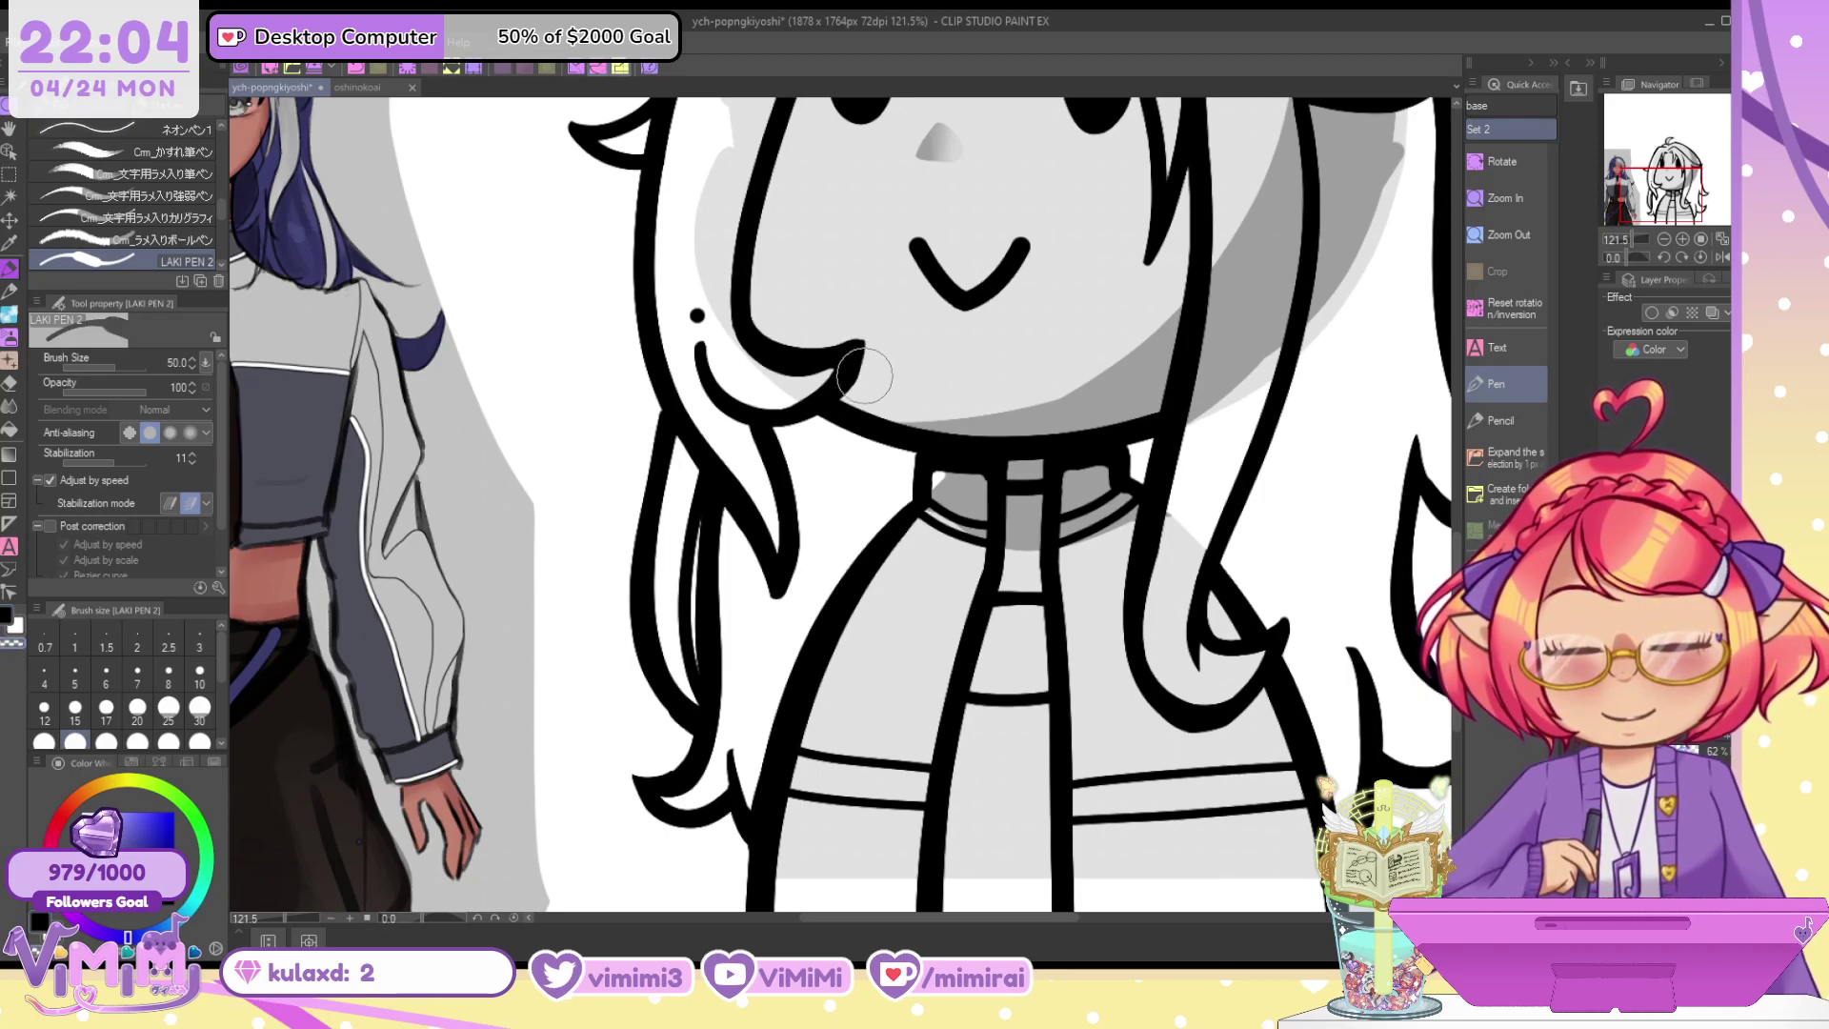
Touch up the line art where the chin meets the collar using the pen at size 40
key("bracketleft")
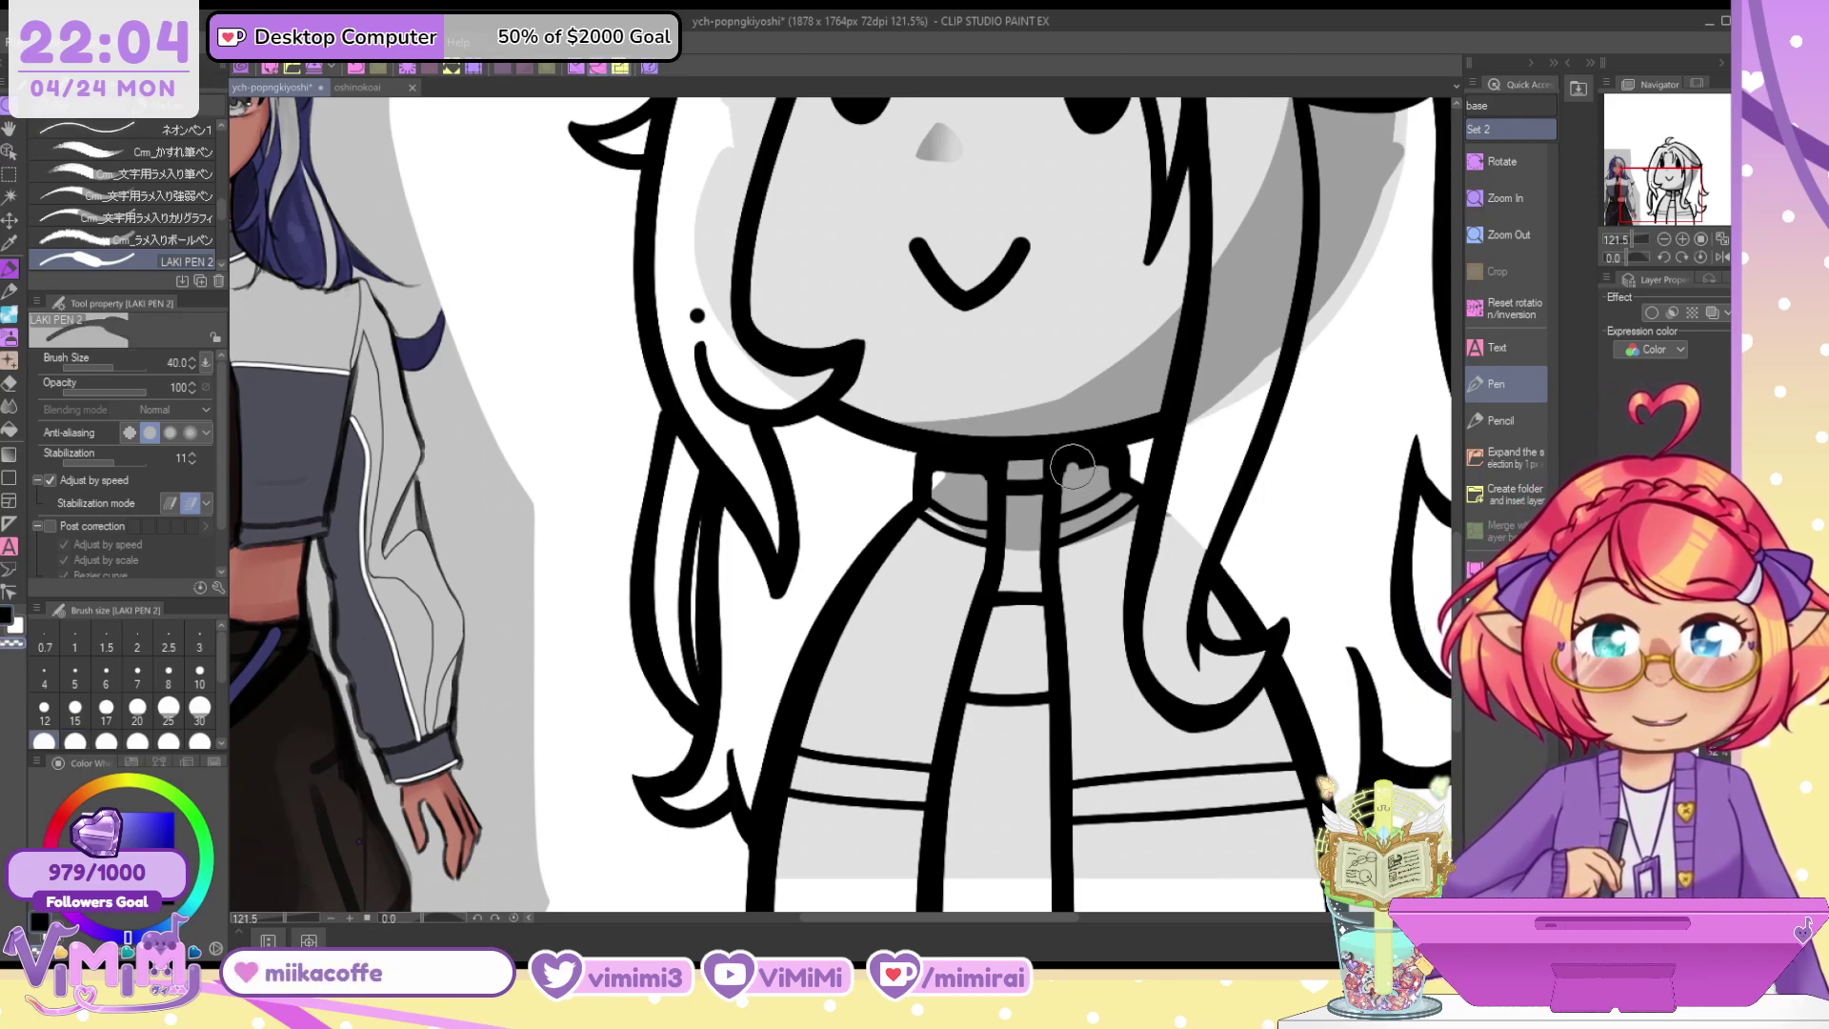
key("c")
left_click_drag(1056, 460, 1109, 451)
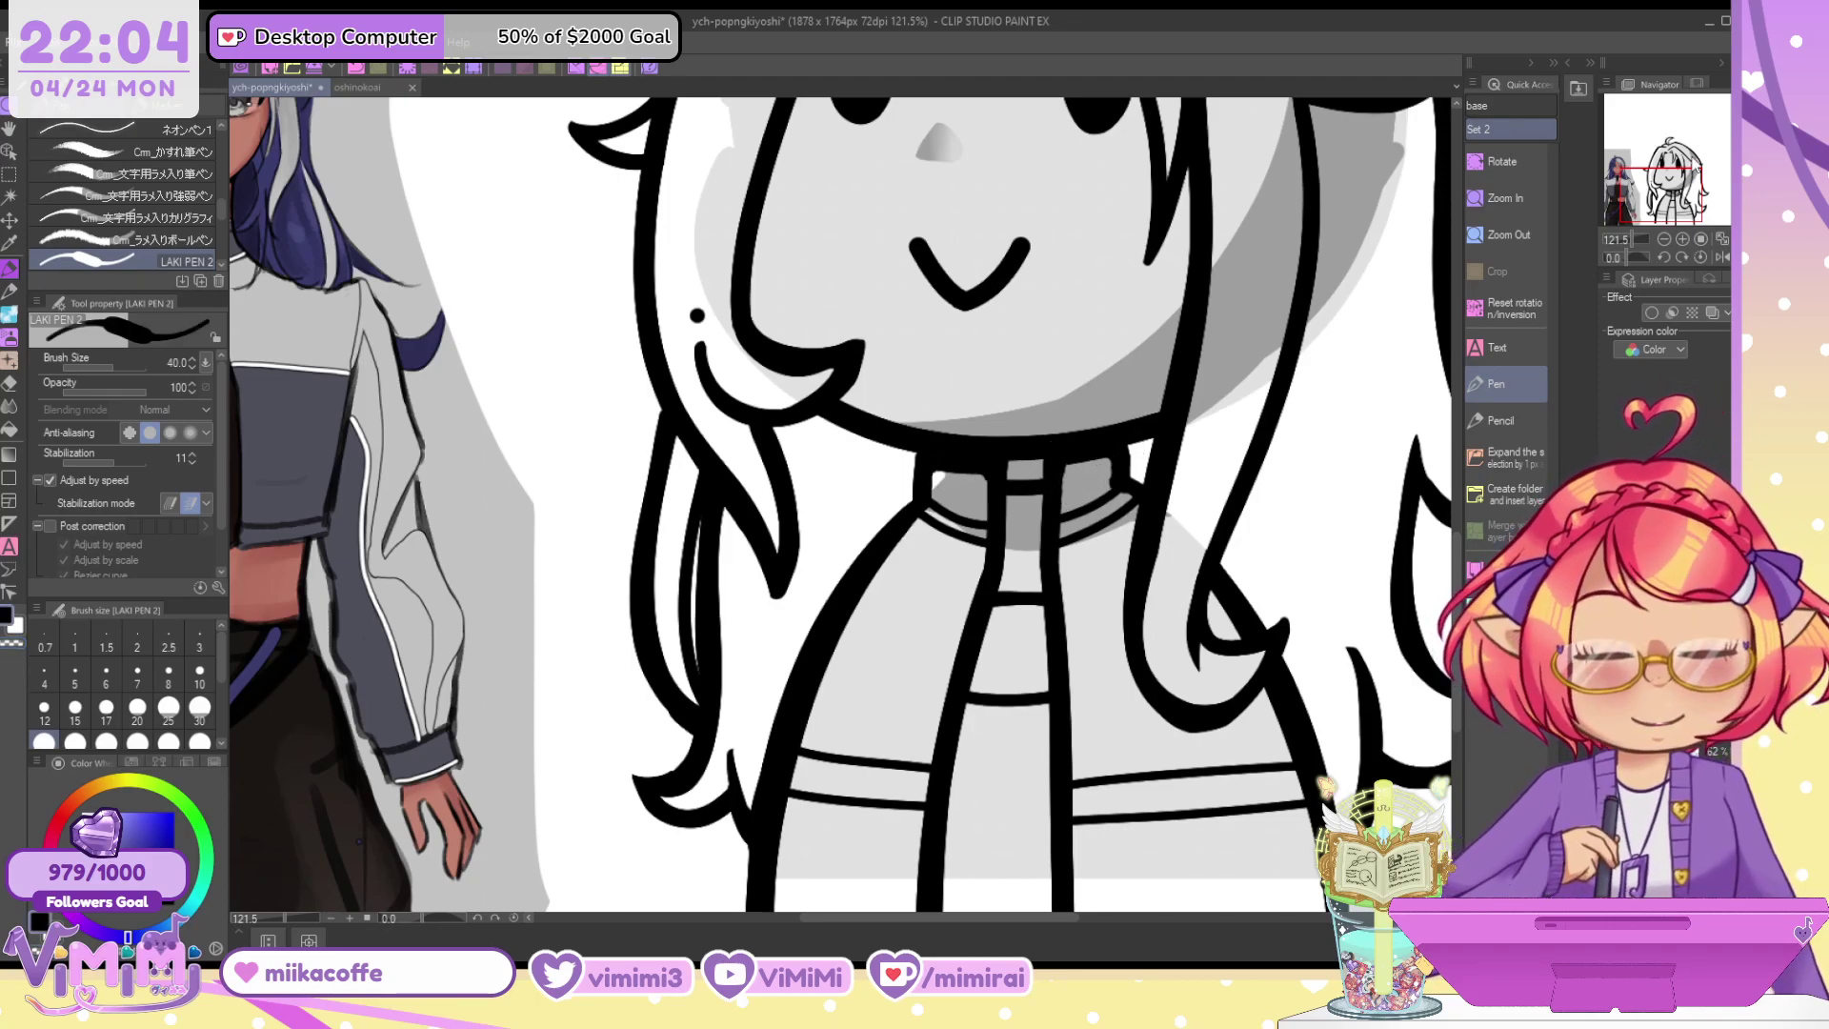
Thicken the long outline of the hair strand falling beside the face on the viewer's right with a size 50 pen
left_click_drag(1709, 178, 1685, 194)
key("bracketright")
key("c")
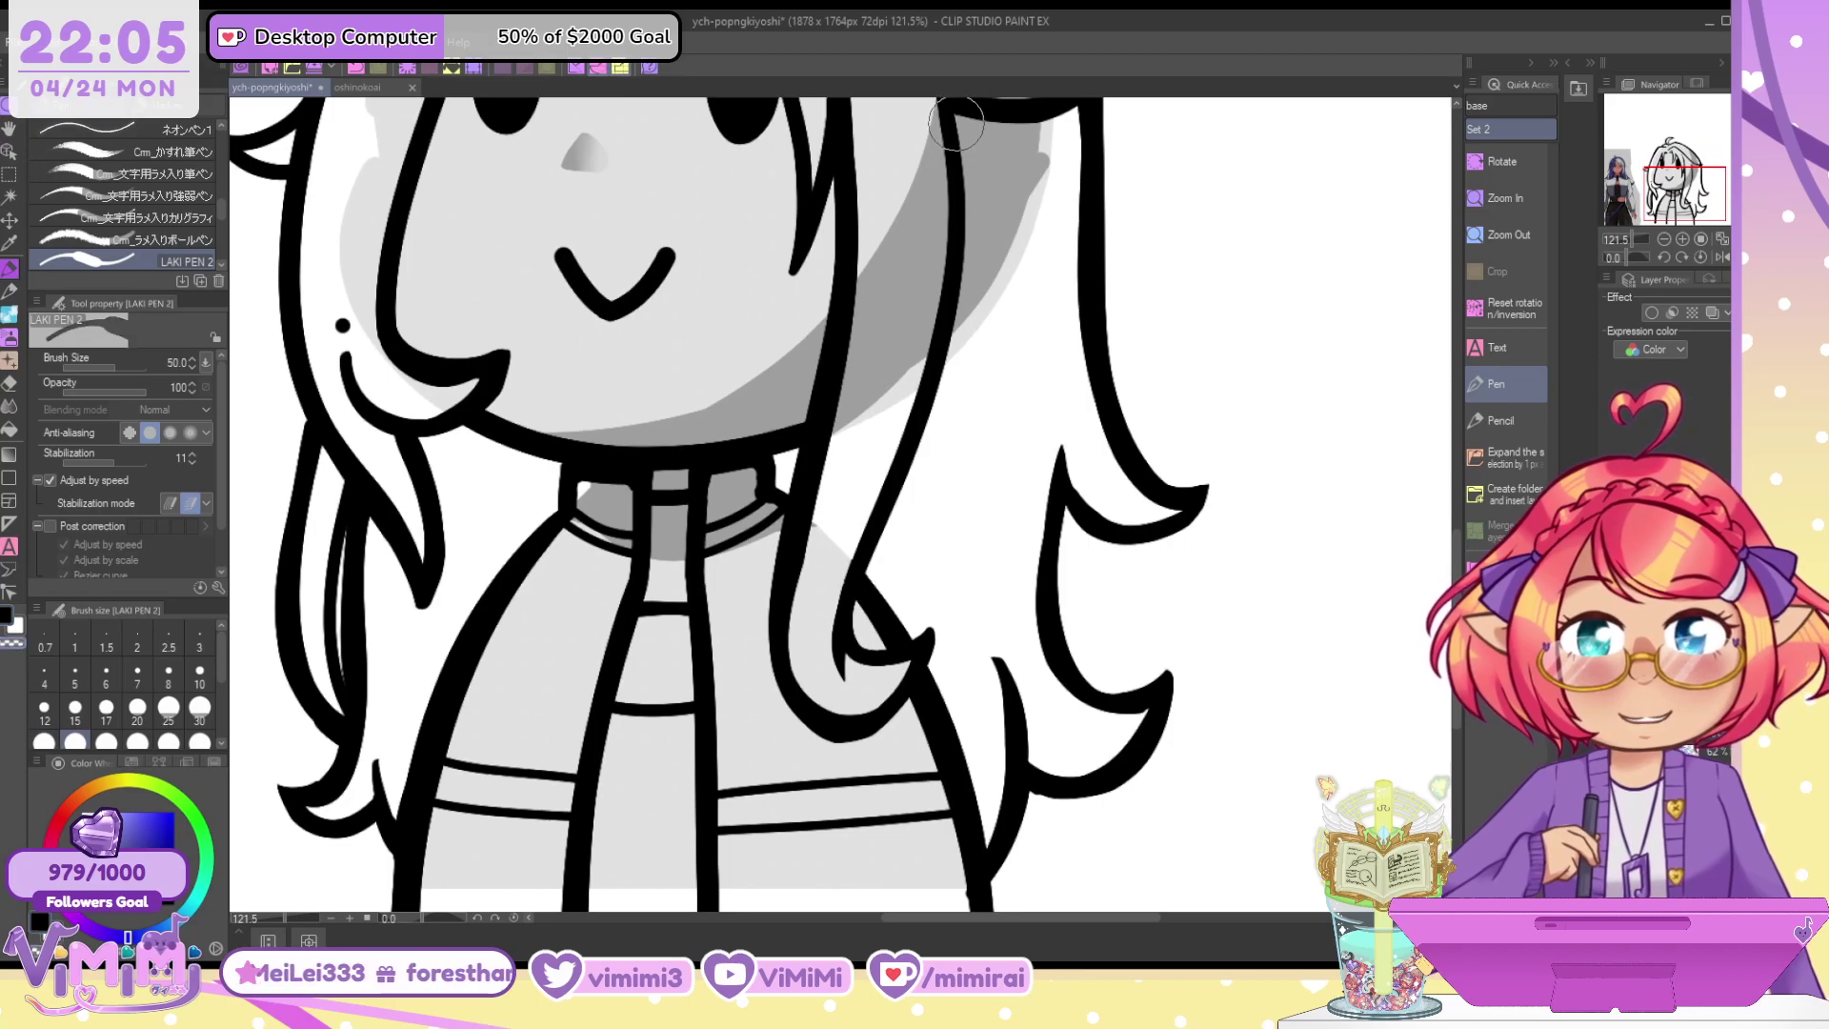
mouse_move(956, 122)
left_mouse_down()
mouse_move(938, 393)
mouse_move(907, 506)
mouse_move(968, 173)
mouse_move(862, 586)
left_mouse_up()
key("ctrl+z")
key("c")
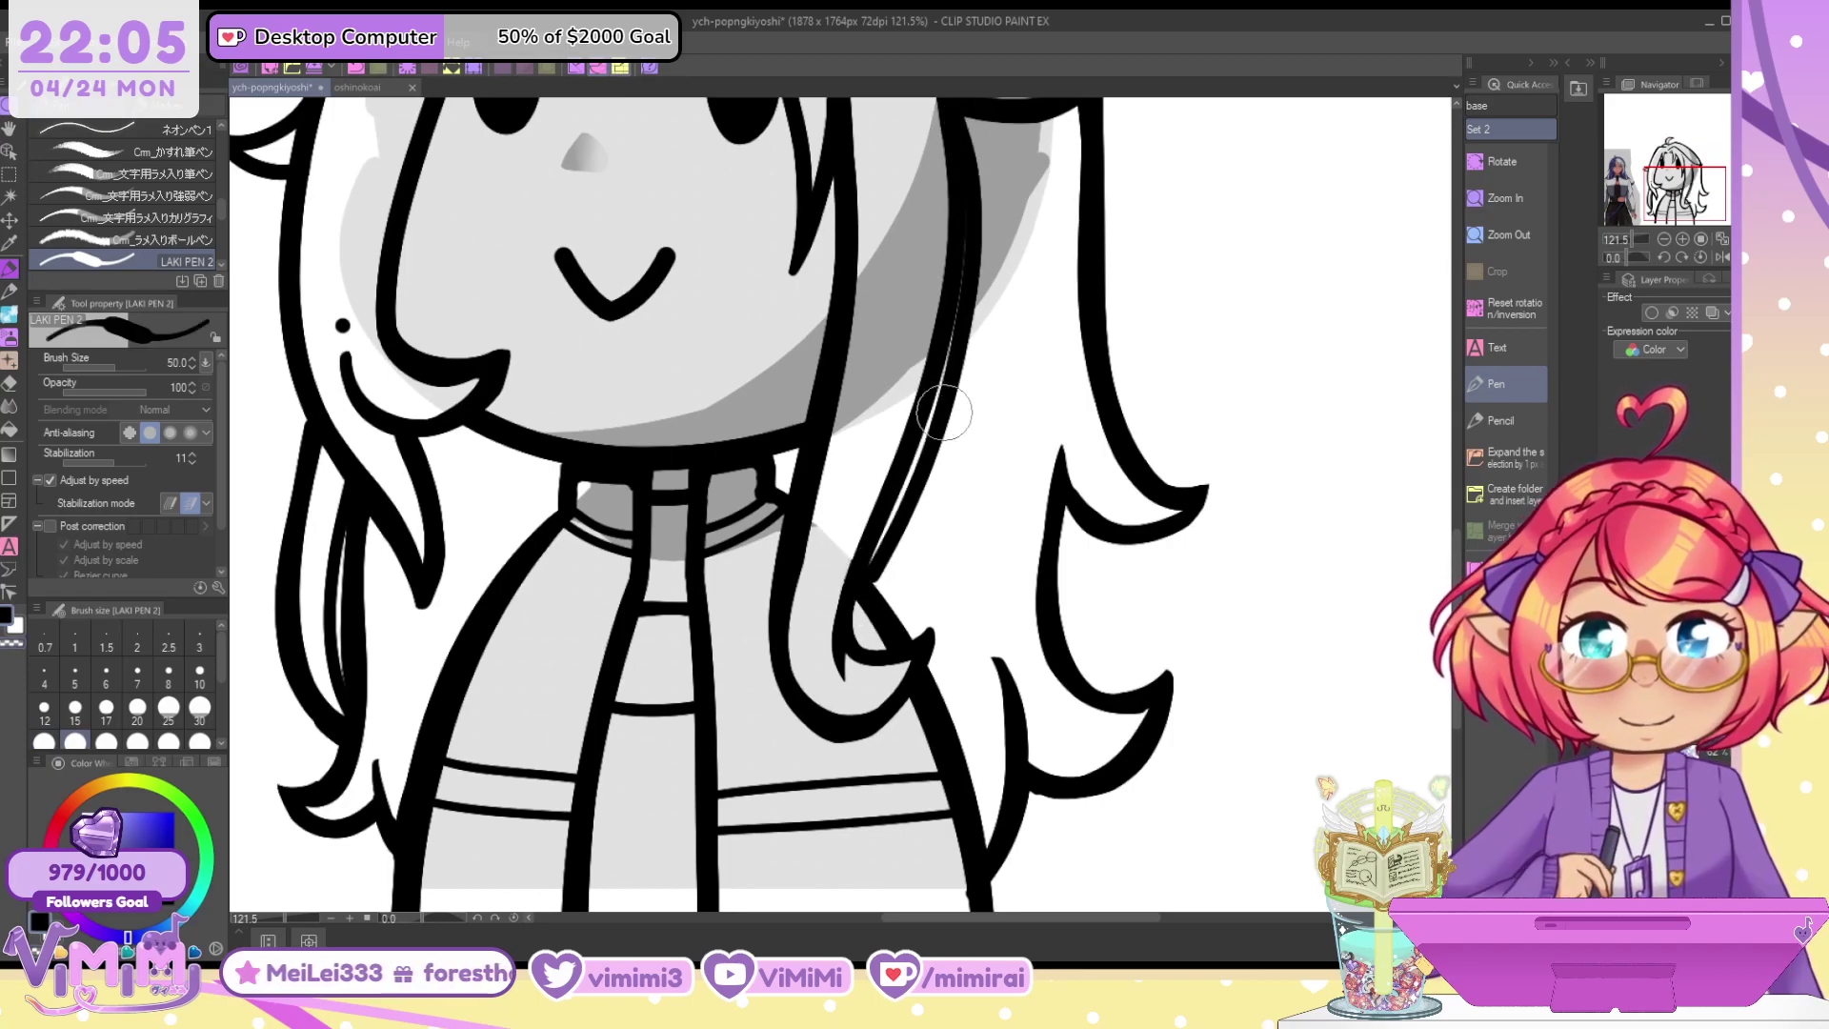
key("ctrl+z")
left_click_drag(956, 124, 876, 567)
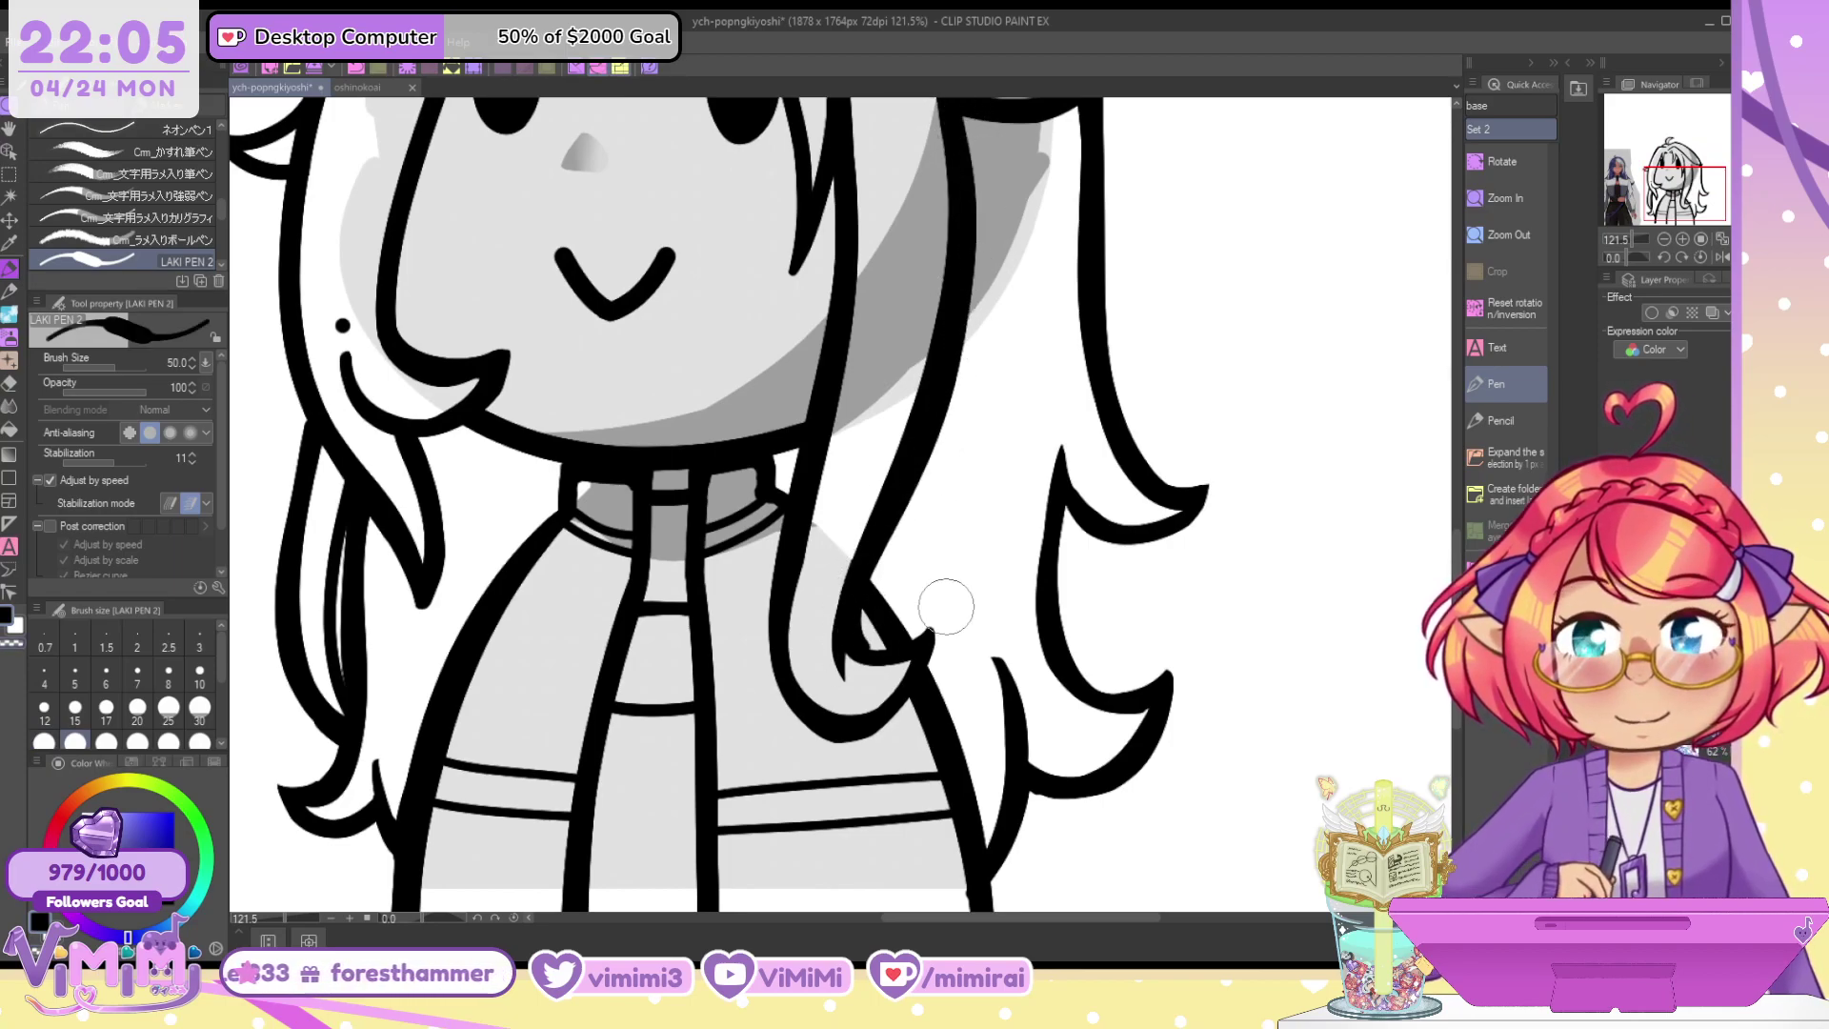
Reshape the pointed tip of the hair strand hanging beside the eye on the viewer's right
left_click_drag(1688, 191, 1683, 178)
left_click_drag(890, 241, 931, 318)
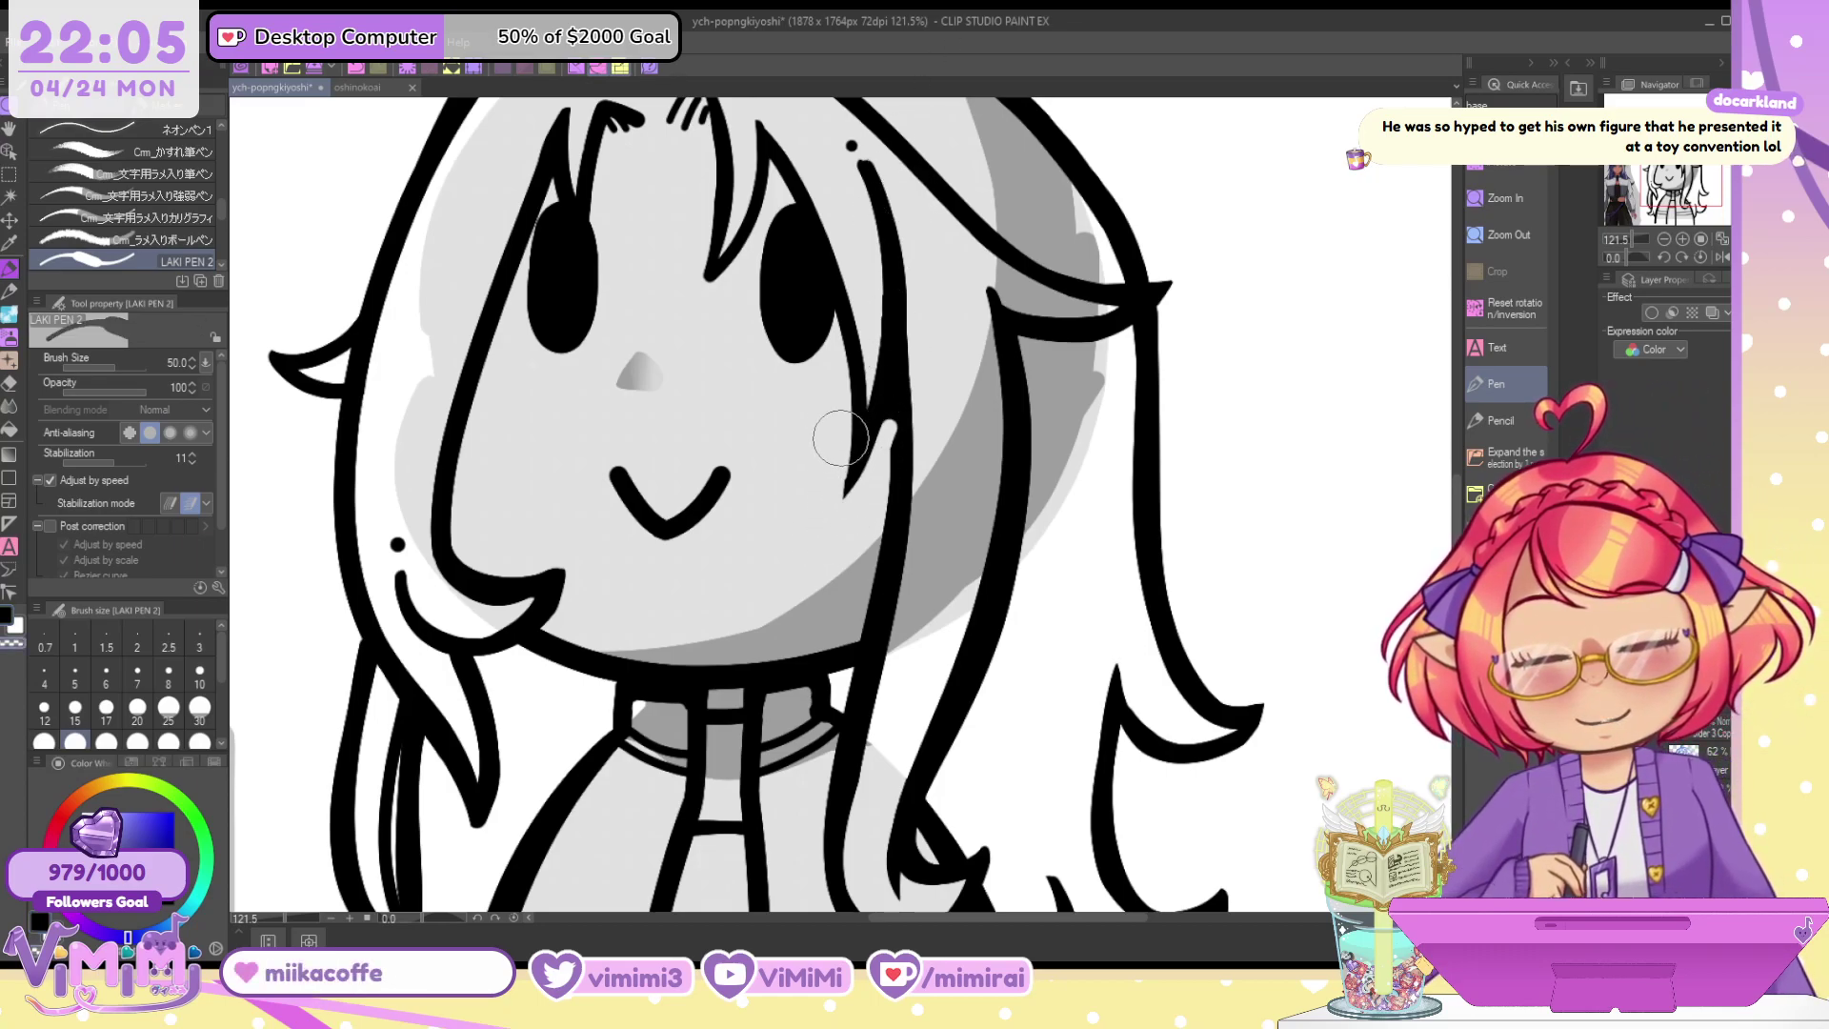
key("c")
mouse_move(840, 438)
left_mouse_down()
mouse_move(838, 505)
mouse_move(895, 391)
mouse_move(855, 475)
mouse_move(894, 400)
mouse_move(890, 509)
mouse_move(873, 448)
mouse_move(841, 453)
mouse_move(834, 530)
left_mouse_up()
key("c")
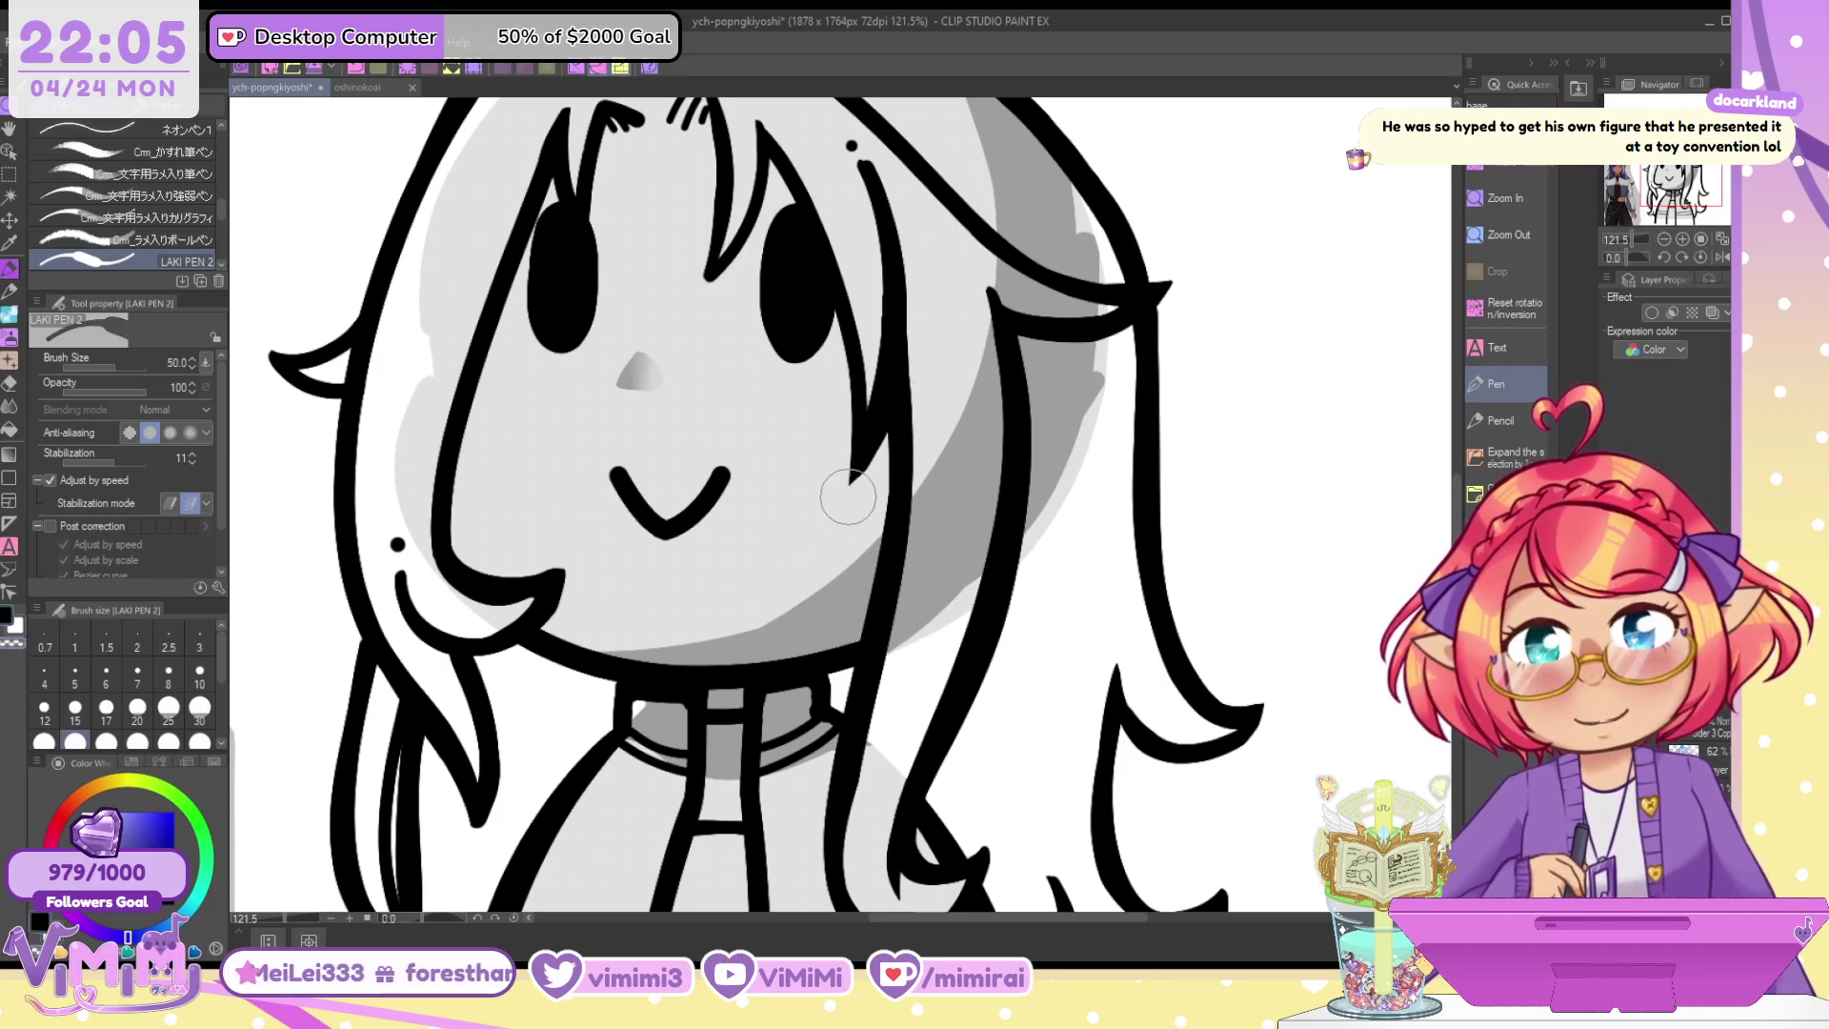
mouse_move(867, 457)
left_mouse_down()
mouse_move(850, 490)
mouse_move(873, 488)
left_mouse_up()
key("c")
Redraw the edge of the pointed bang between the eyes with the pen at size 40
key("[")
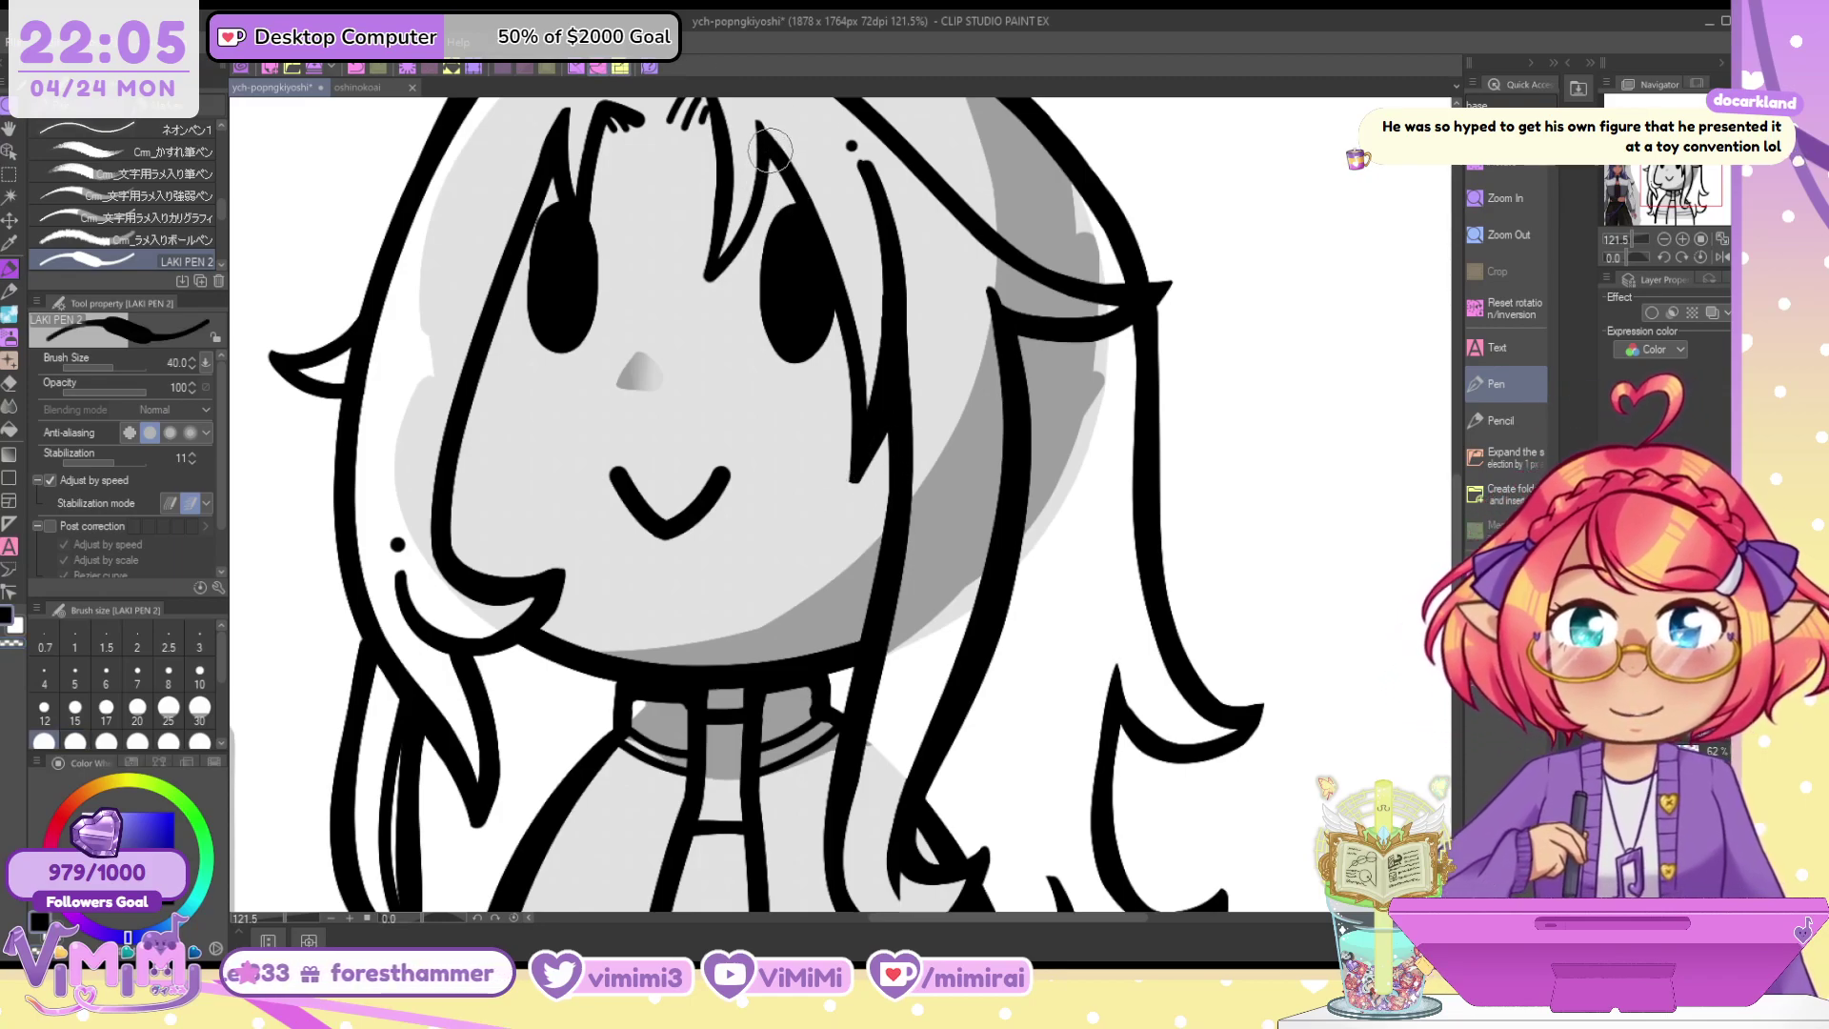
left_click_drag(769, 149, 715, 272)
key("ctrl+z")
mouse_move(768, 150)
left_mouse_down()
mouse_move(762, 208)
mouse_move(709, 275)
left_mouse_up()
key("c")
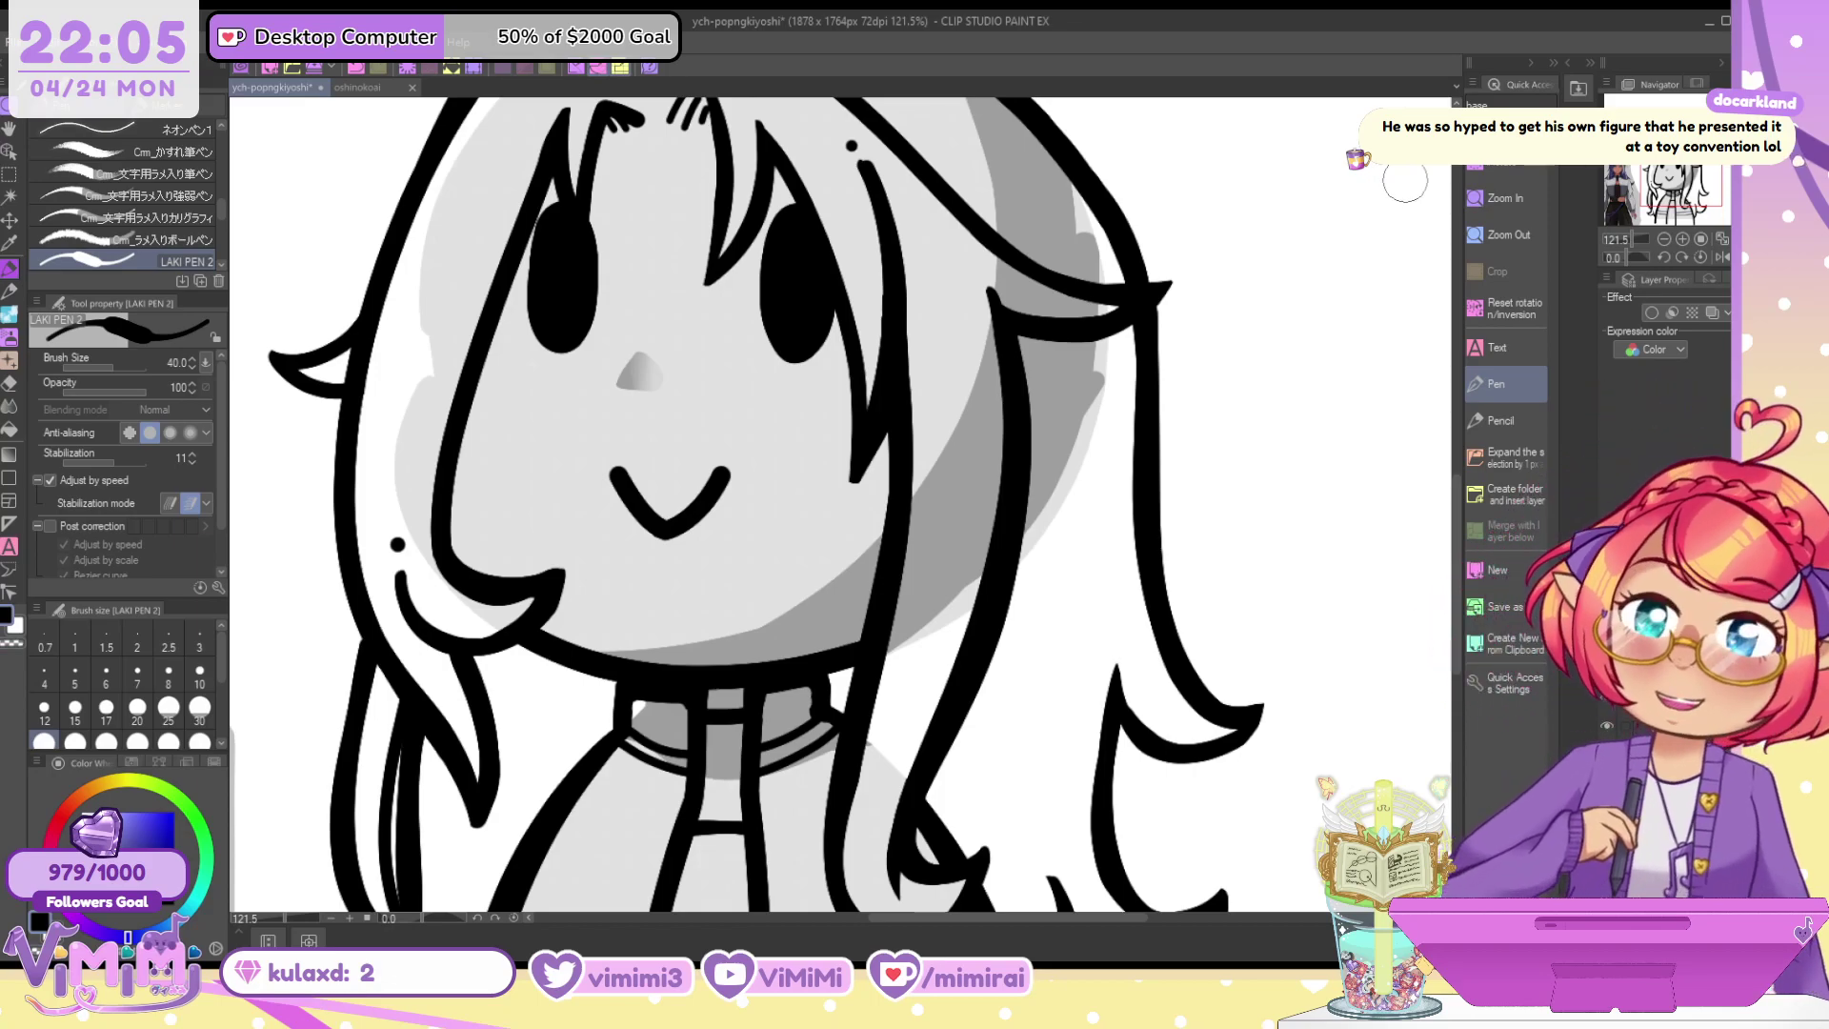
left_click_drag(838, 458, 852, 540)
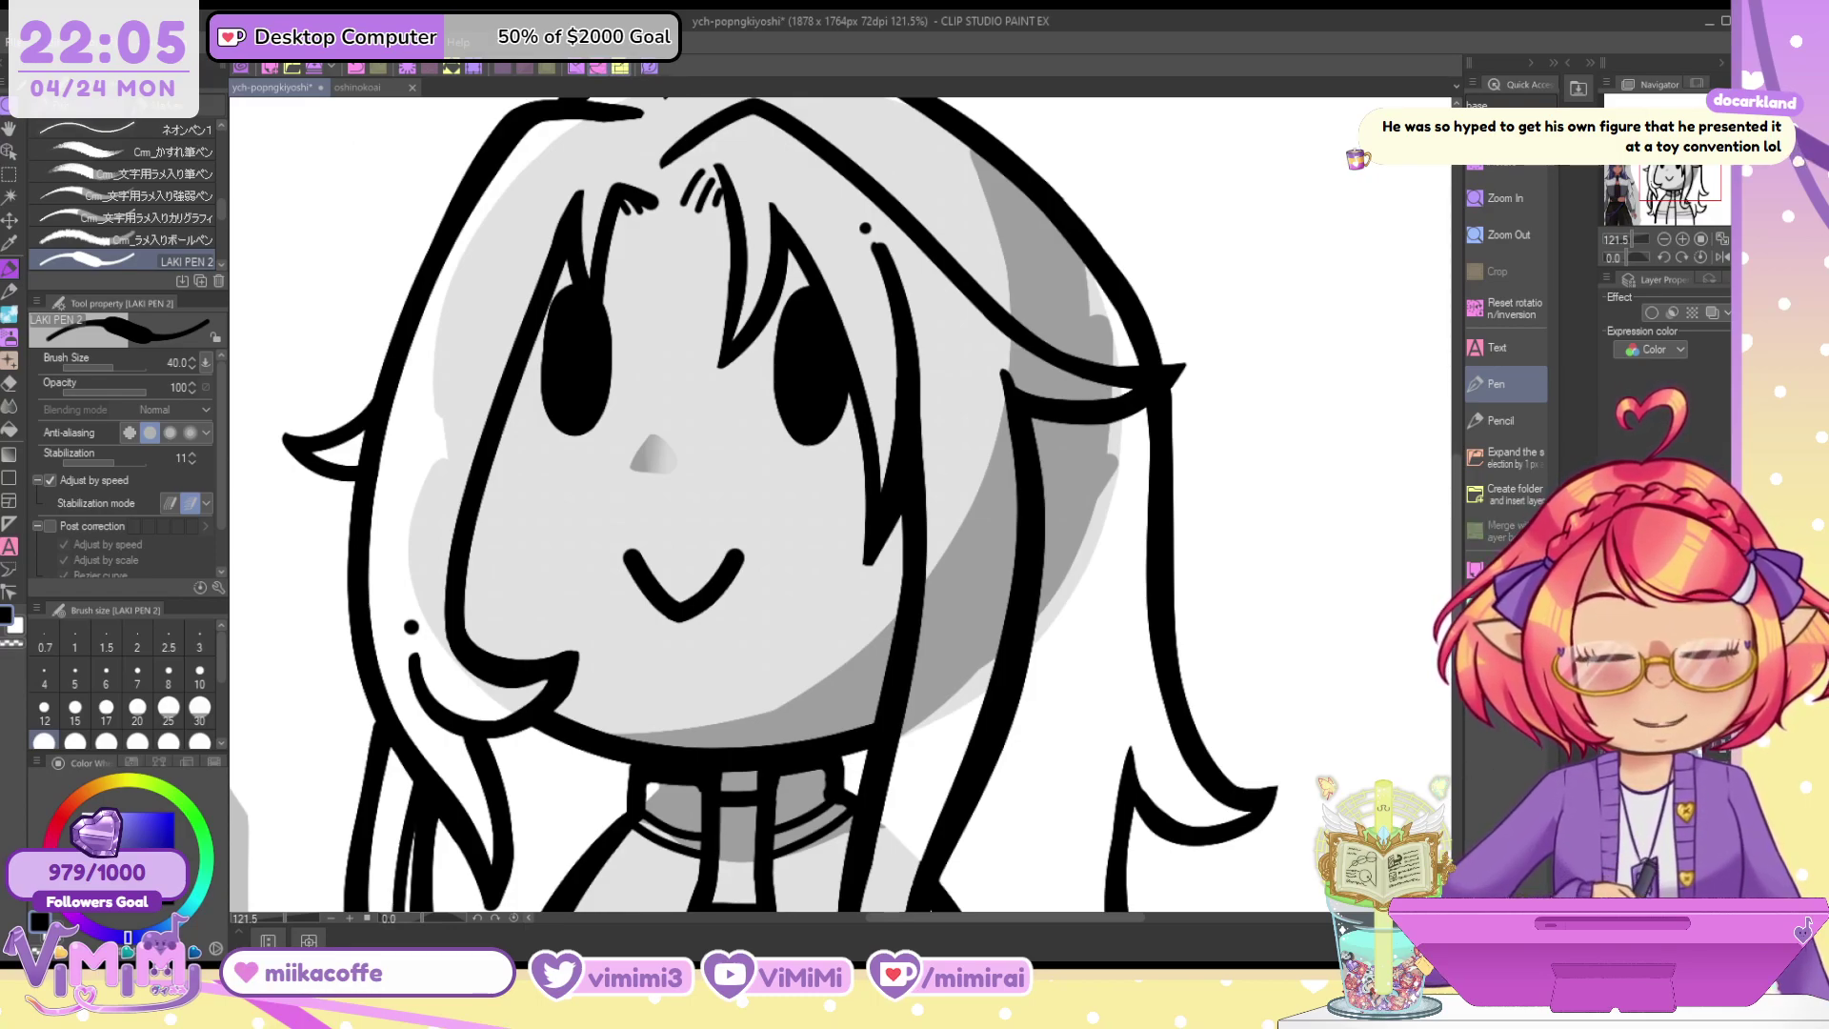
Fill the whole hair with the light grey base by enclosing it with the gap-closing fill tool that refers to other layers
scroll(896, 448, "down", 3)
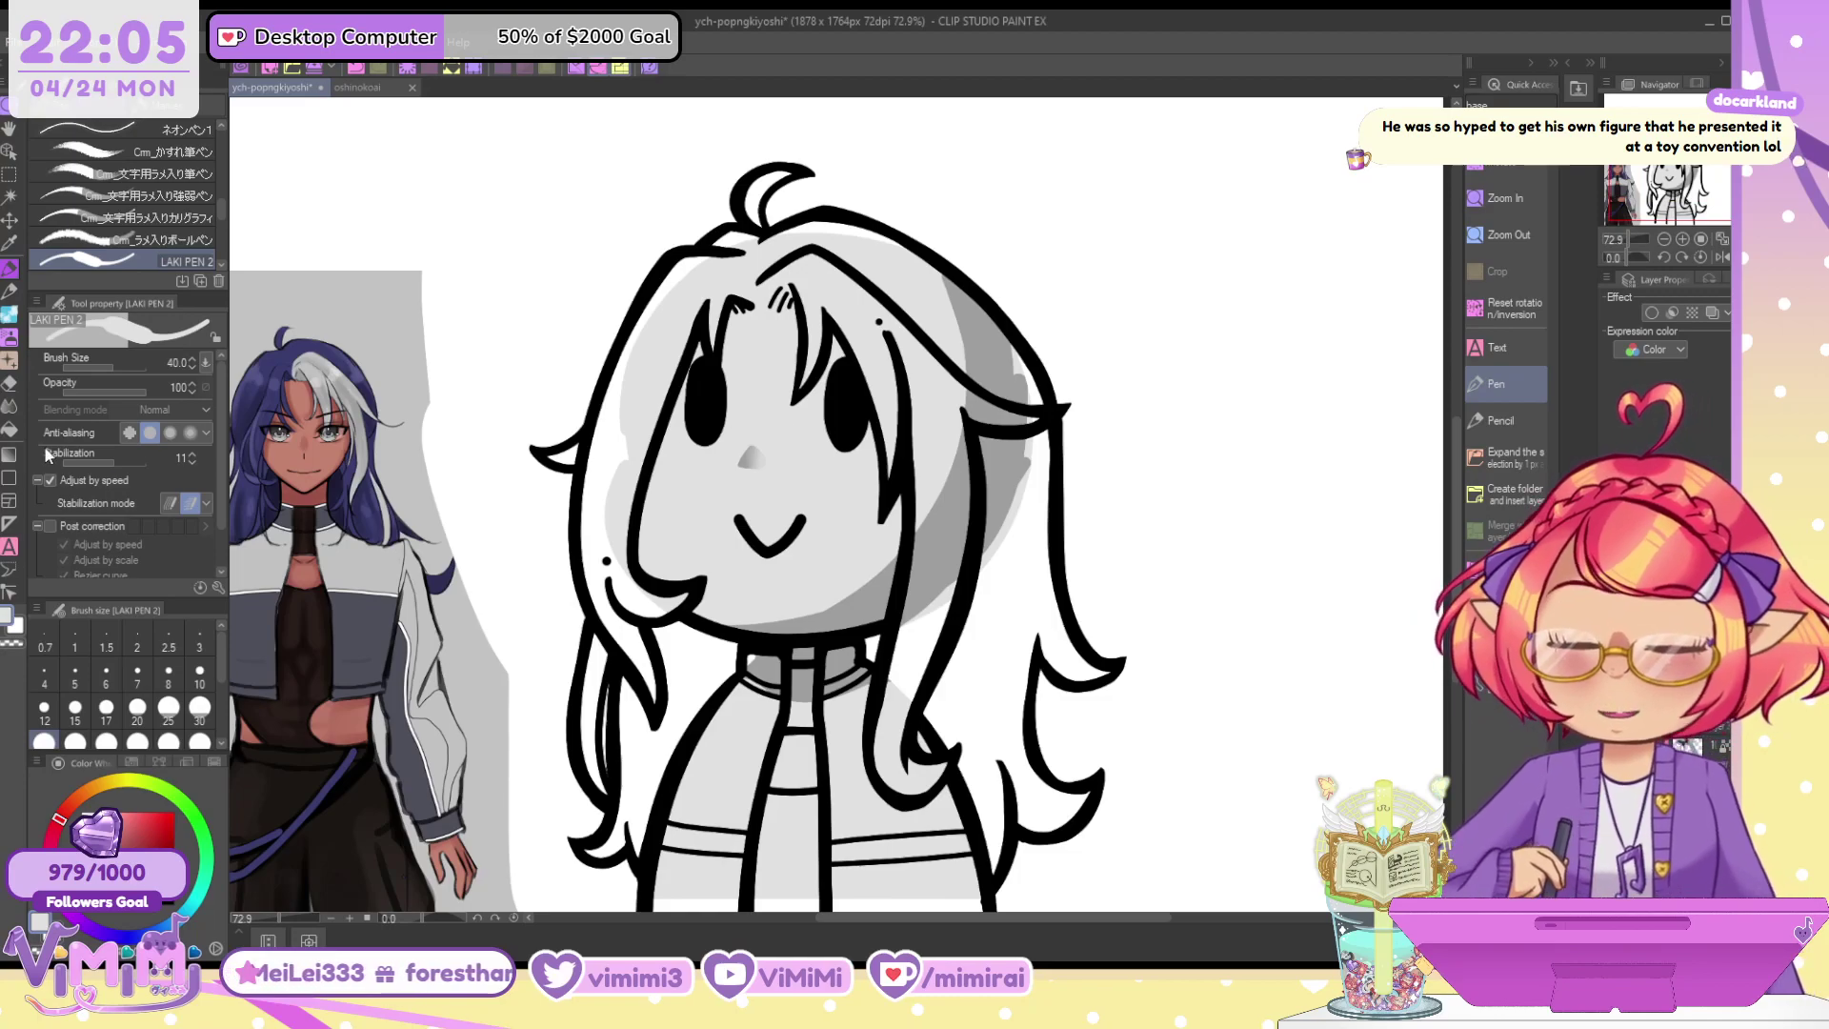
left_click(9, 430)
left_click(119, 236)
scroll(775, 284, "down", 2)
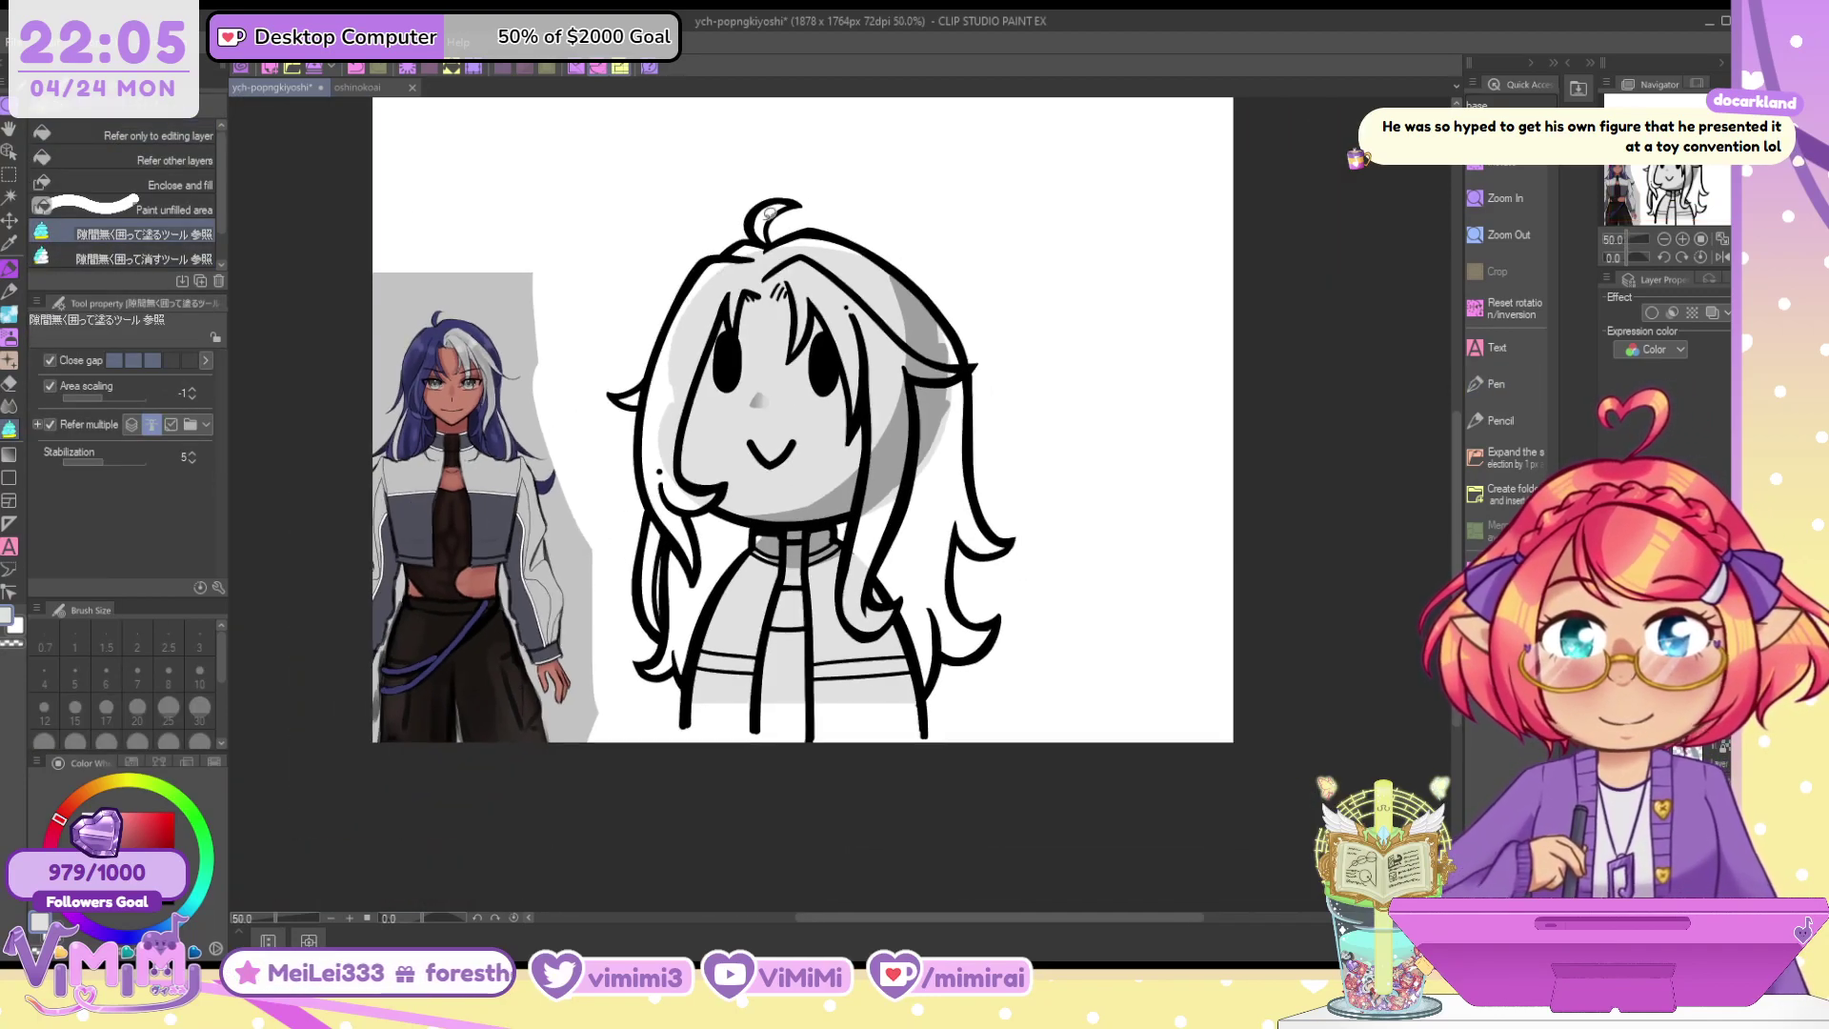
mouse_move(770, 212)
left_mouse_down()
mouse_move(596, 529)
mouse_move(1074, 511)
mouse_move(952, 152)
left_mouse_up()
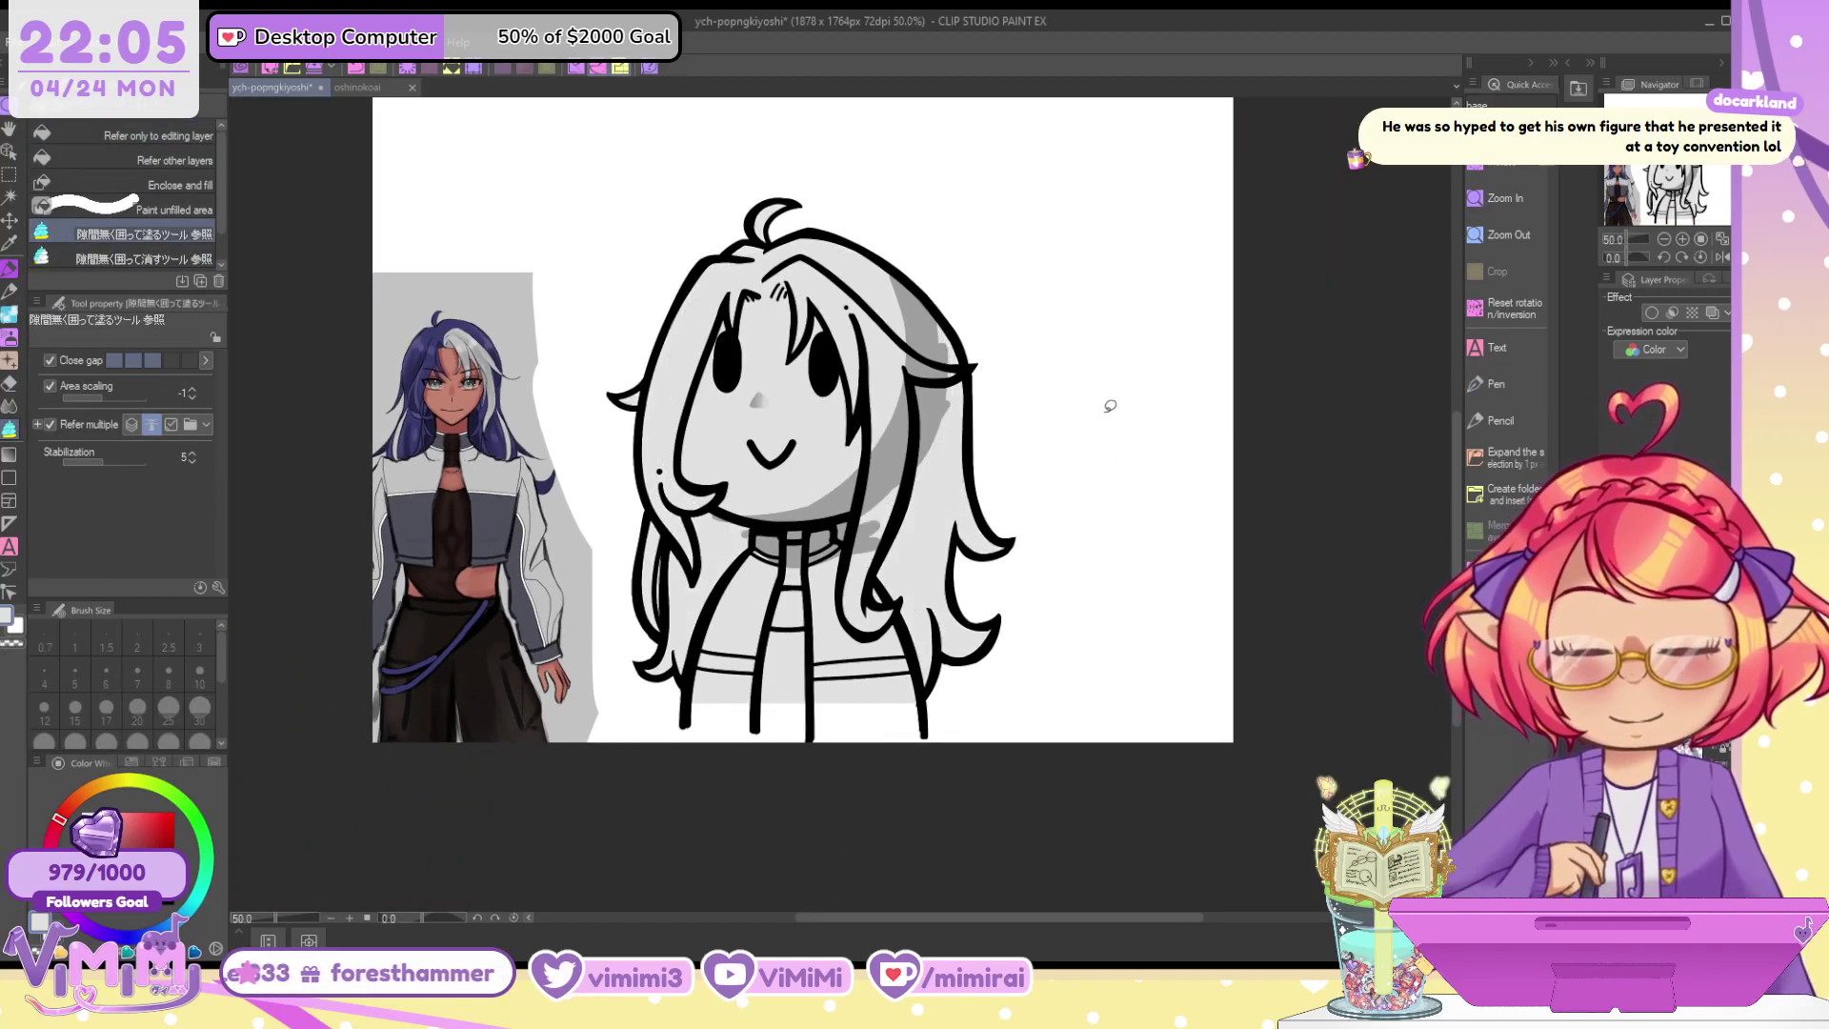
Clean up the grey shading around the neck and shade the hair and collar below the chin with a size 60 pen
key("p")
scroll(900, 423, "up", 2)
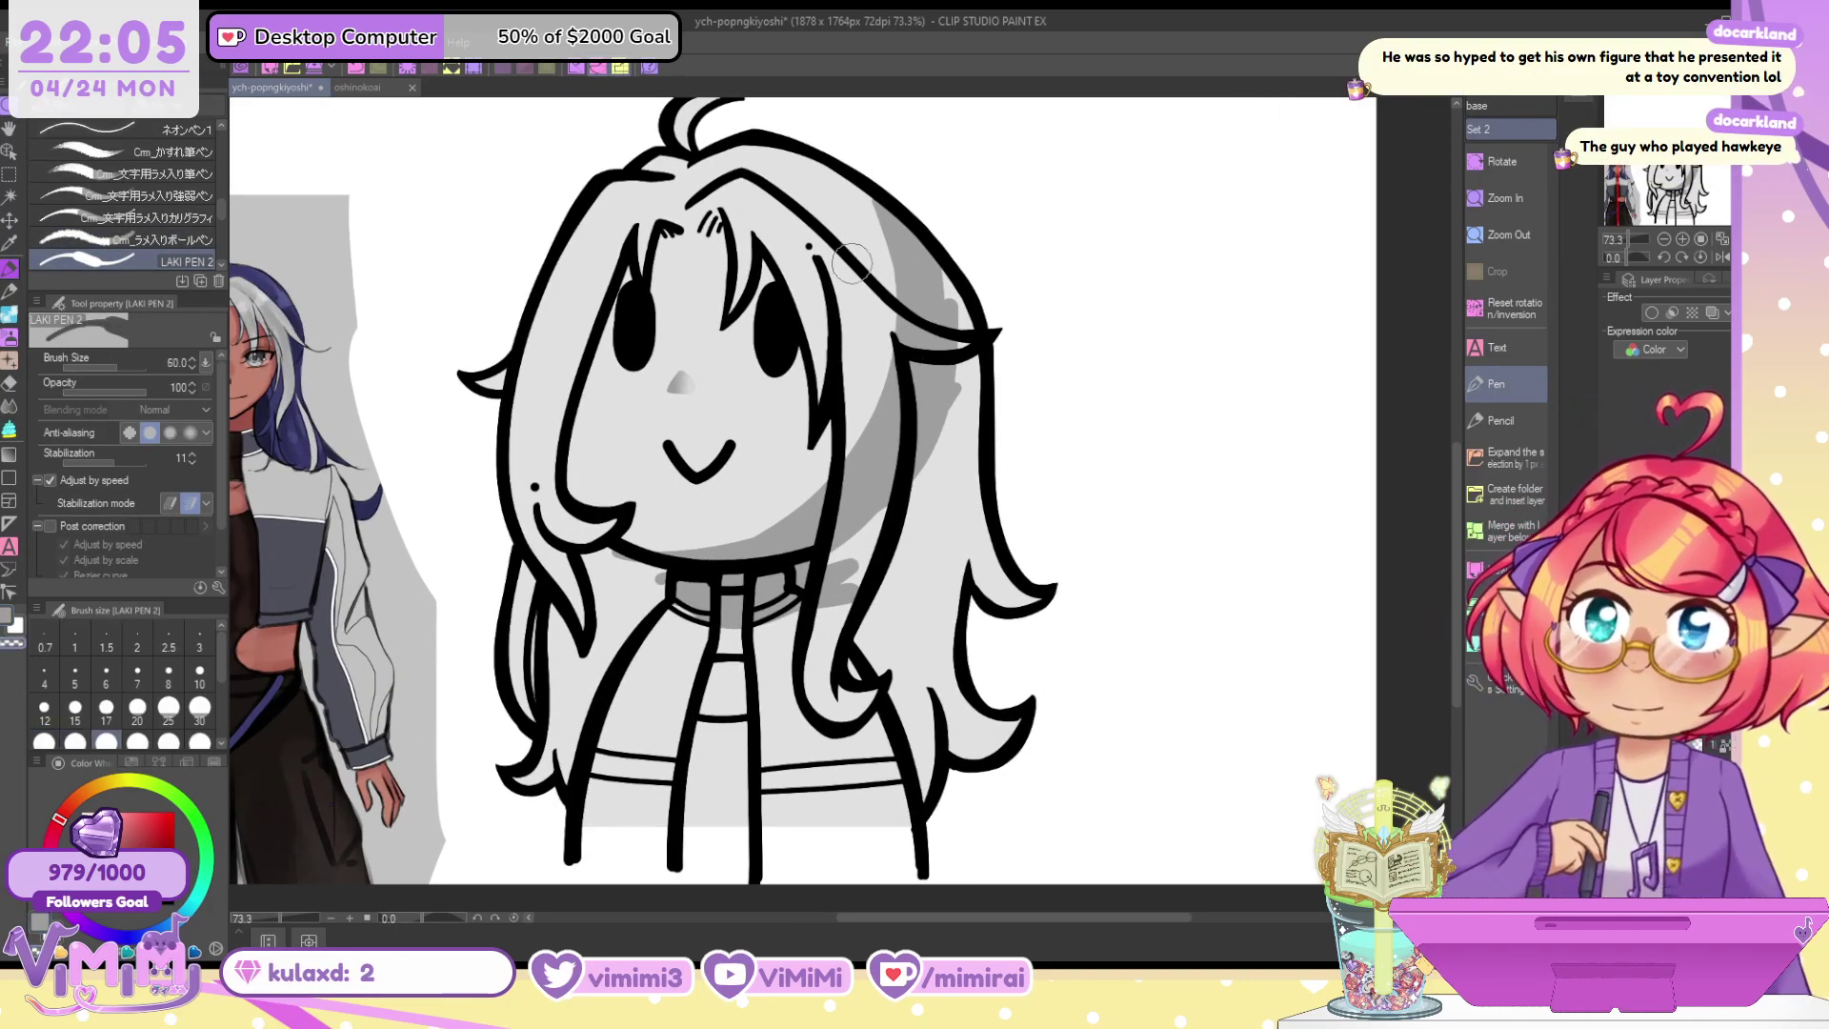
mouse_move(854, 292)
left_mouse_down()
mouse_move(863, 550)
mouse_move(845, 583)
left_mouse_up()
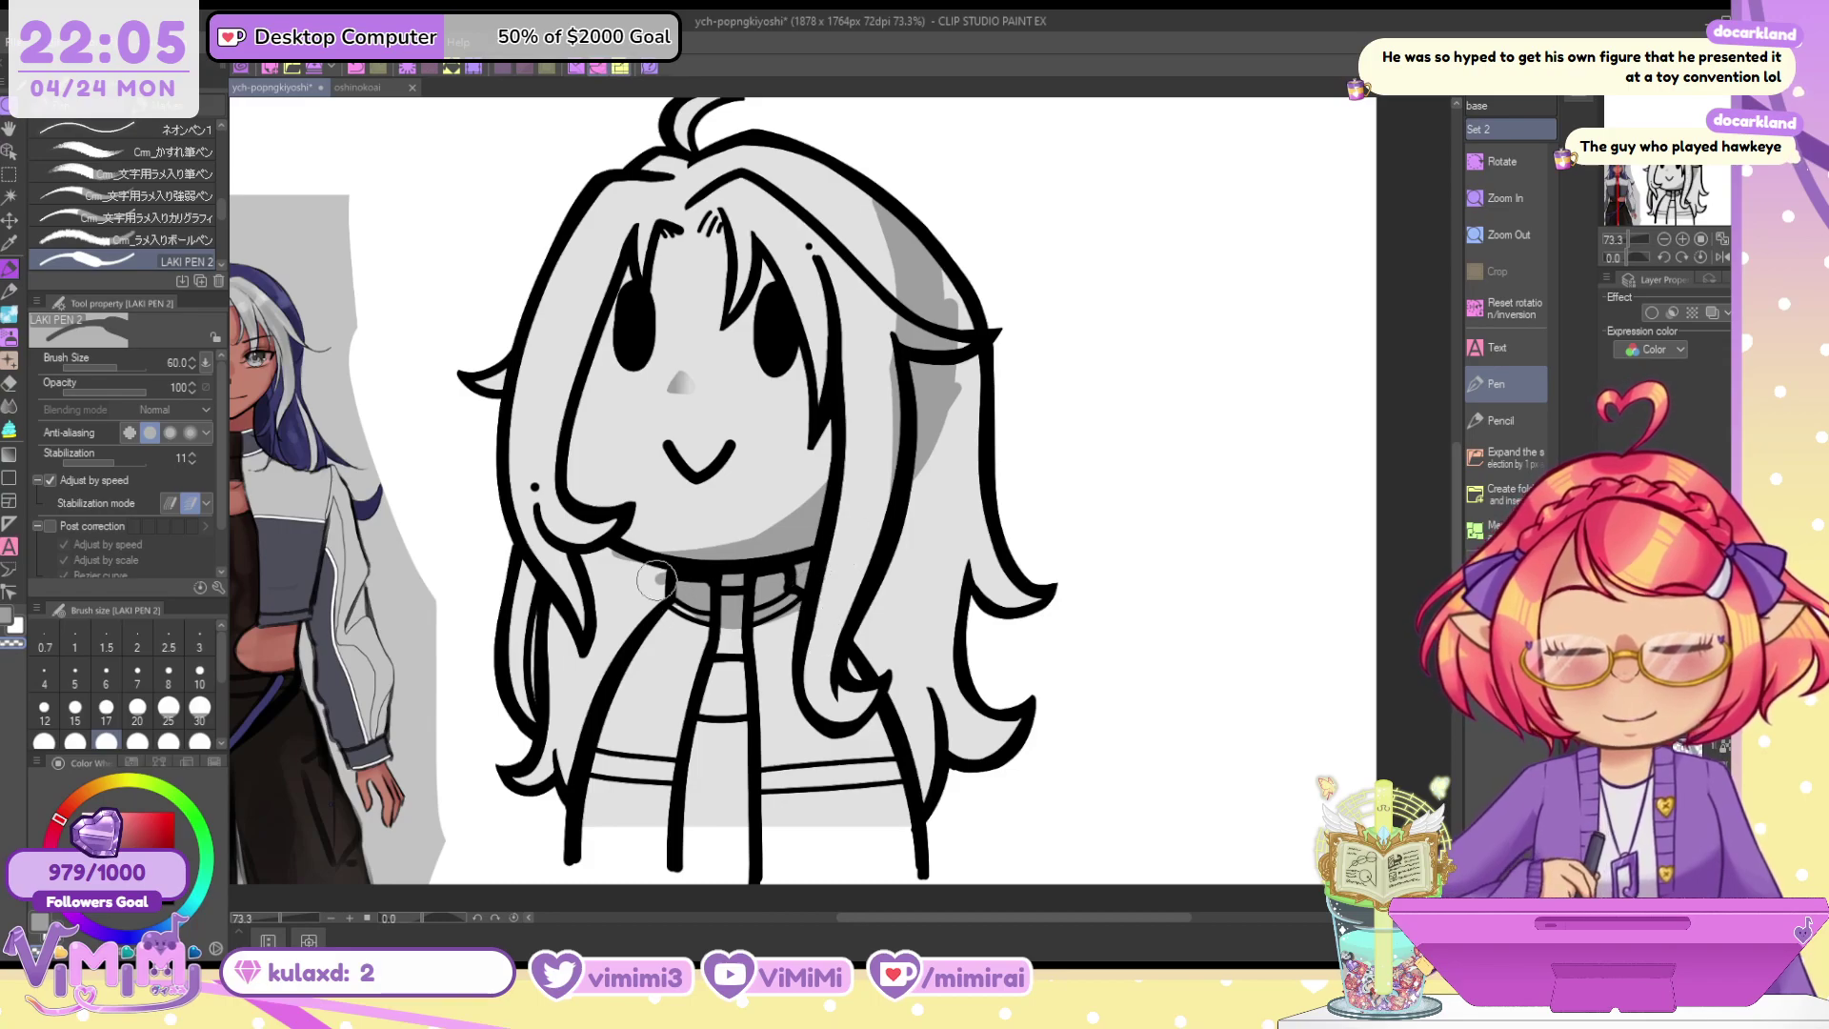
mouse_move(656, 579)
left_mouse_down()
mouse_move(617, 604)
mouse_move(622, 576)
mouse_move(652, 619)
mouse_move(671, 585)
mouse_move(754, 587)
mouse_move(725, 634)
mouse_move(682, 620)
left_mouse_up()
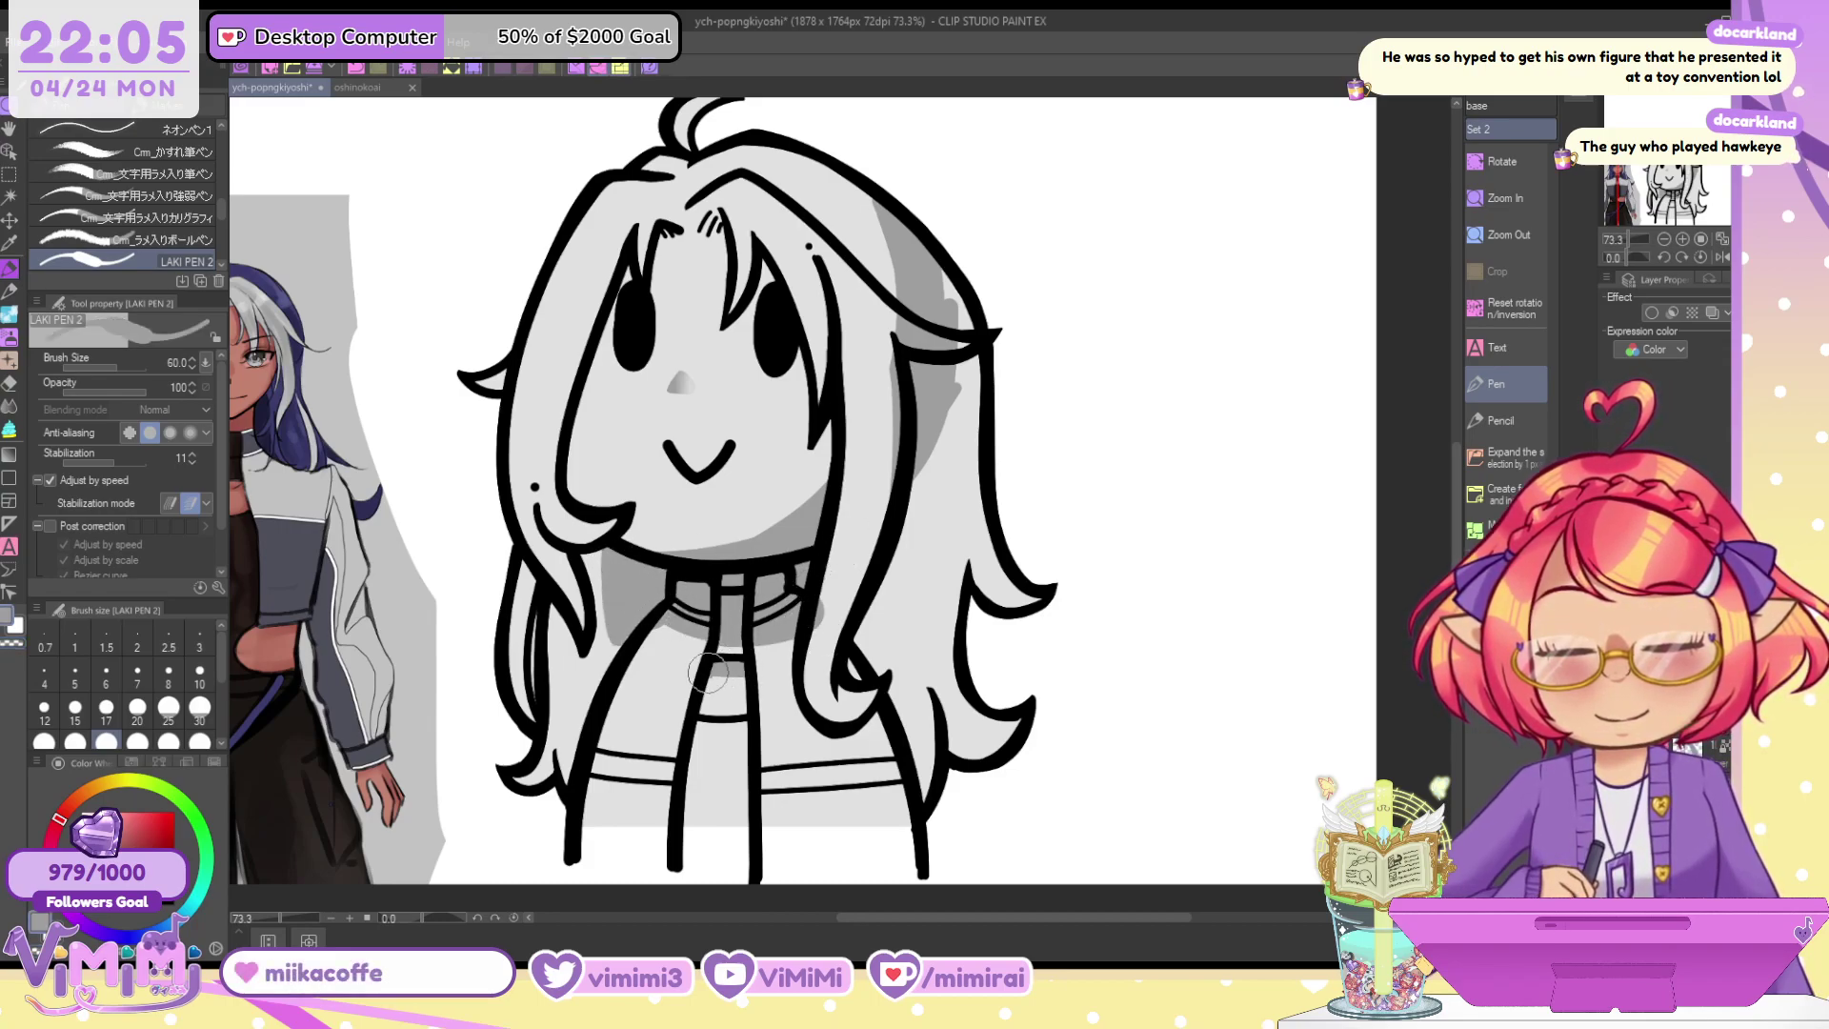
key("c")
left_click_drag(829, 581, 821, 614)
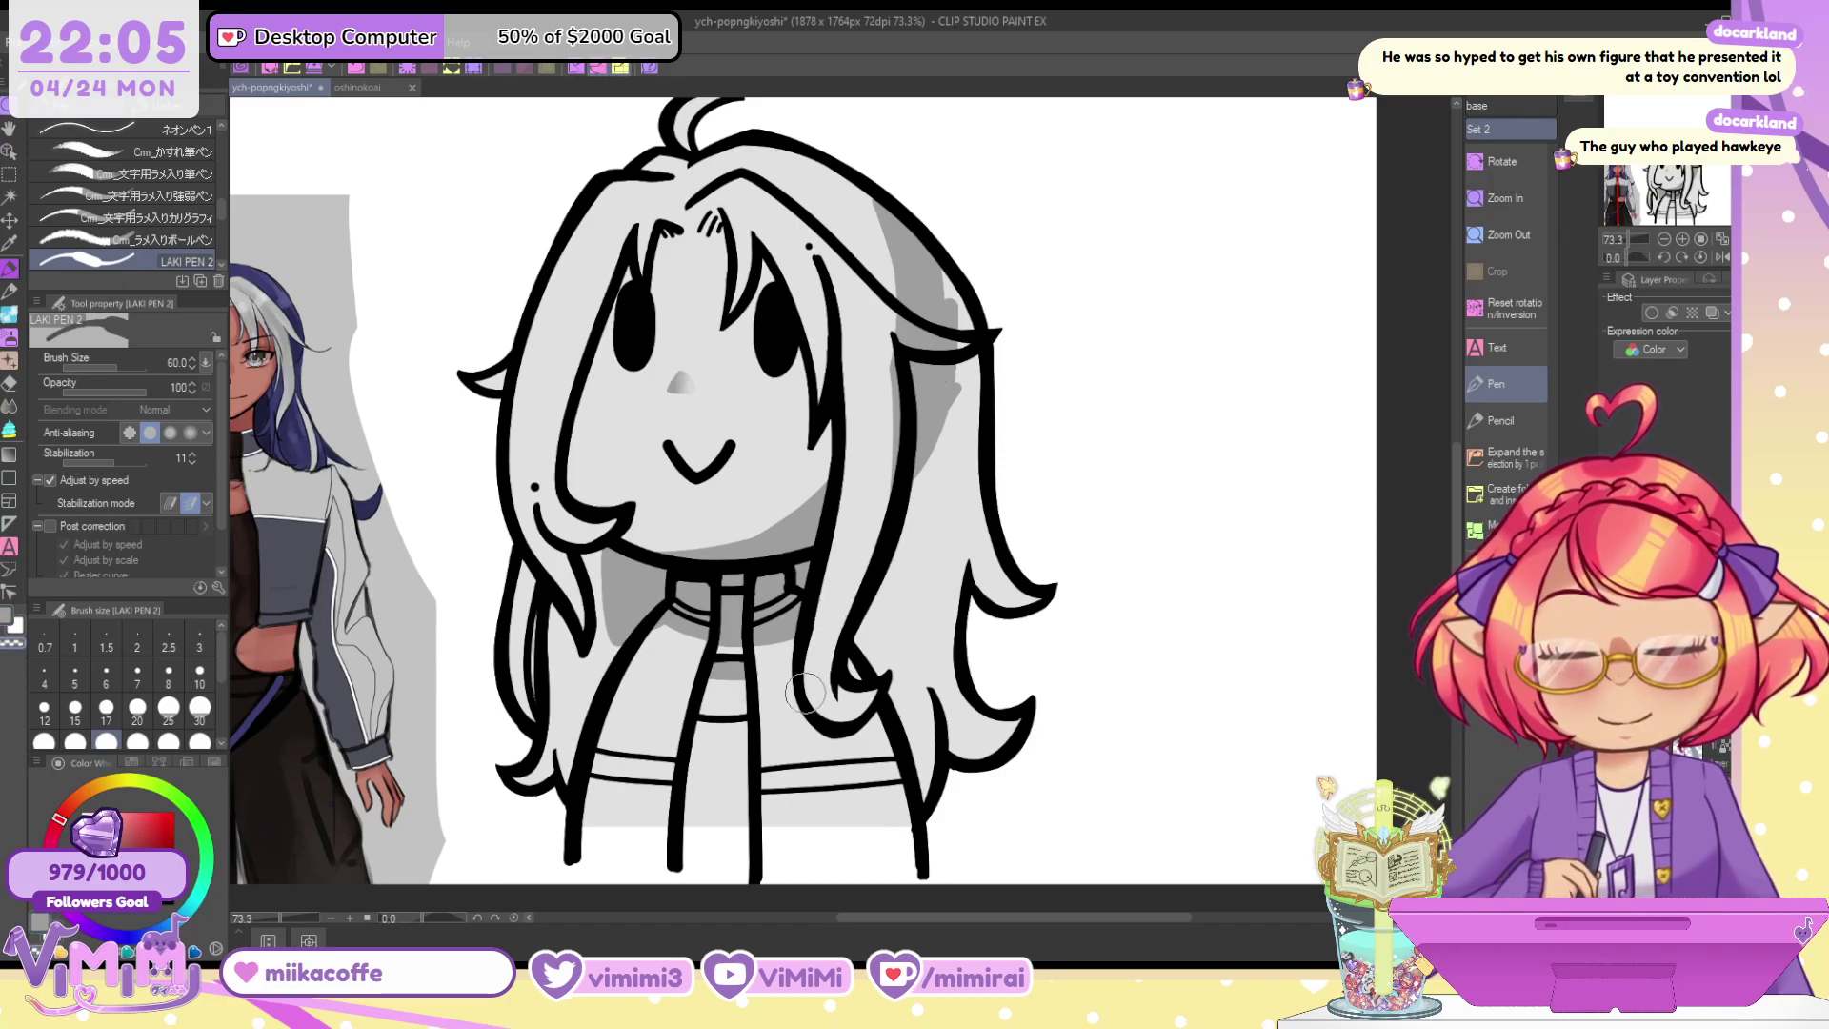
Shade the face with darker grey along its right-hand edge and under the bangs using the pen at size 80
key("c")
key("]")
mouse_move(802, 379)
left_mouse_down()
mouse_move(712, 554)
mouse_move(808, 440)
mouse_move(812, 486)
left_mouse_up()
mouse_move(647, 252)
left_mouse_down()
mouse_move(731, 243)
mouse_move(671, 238)
left_mouse_up()
key("c")
key("c")
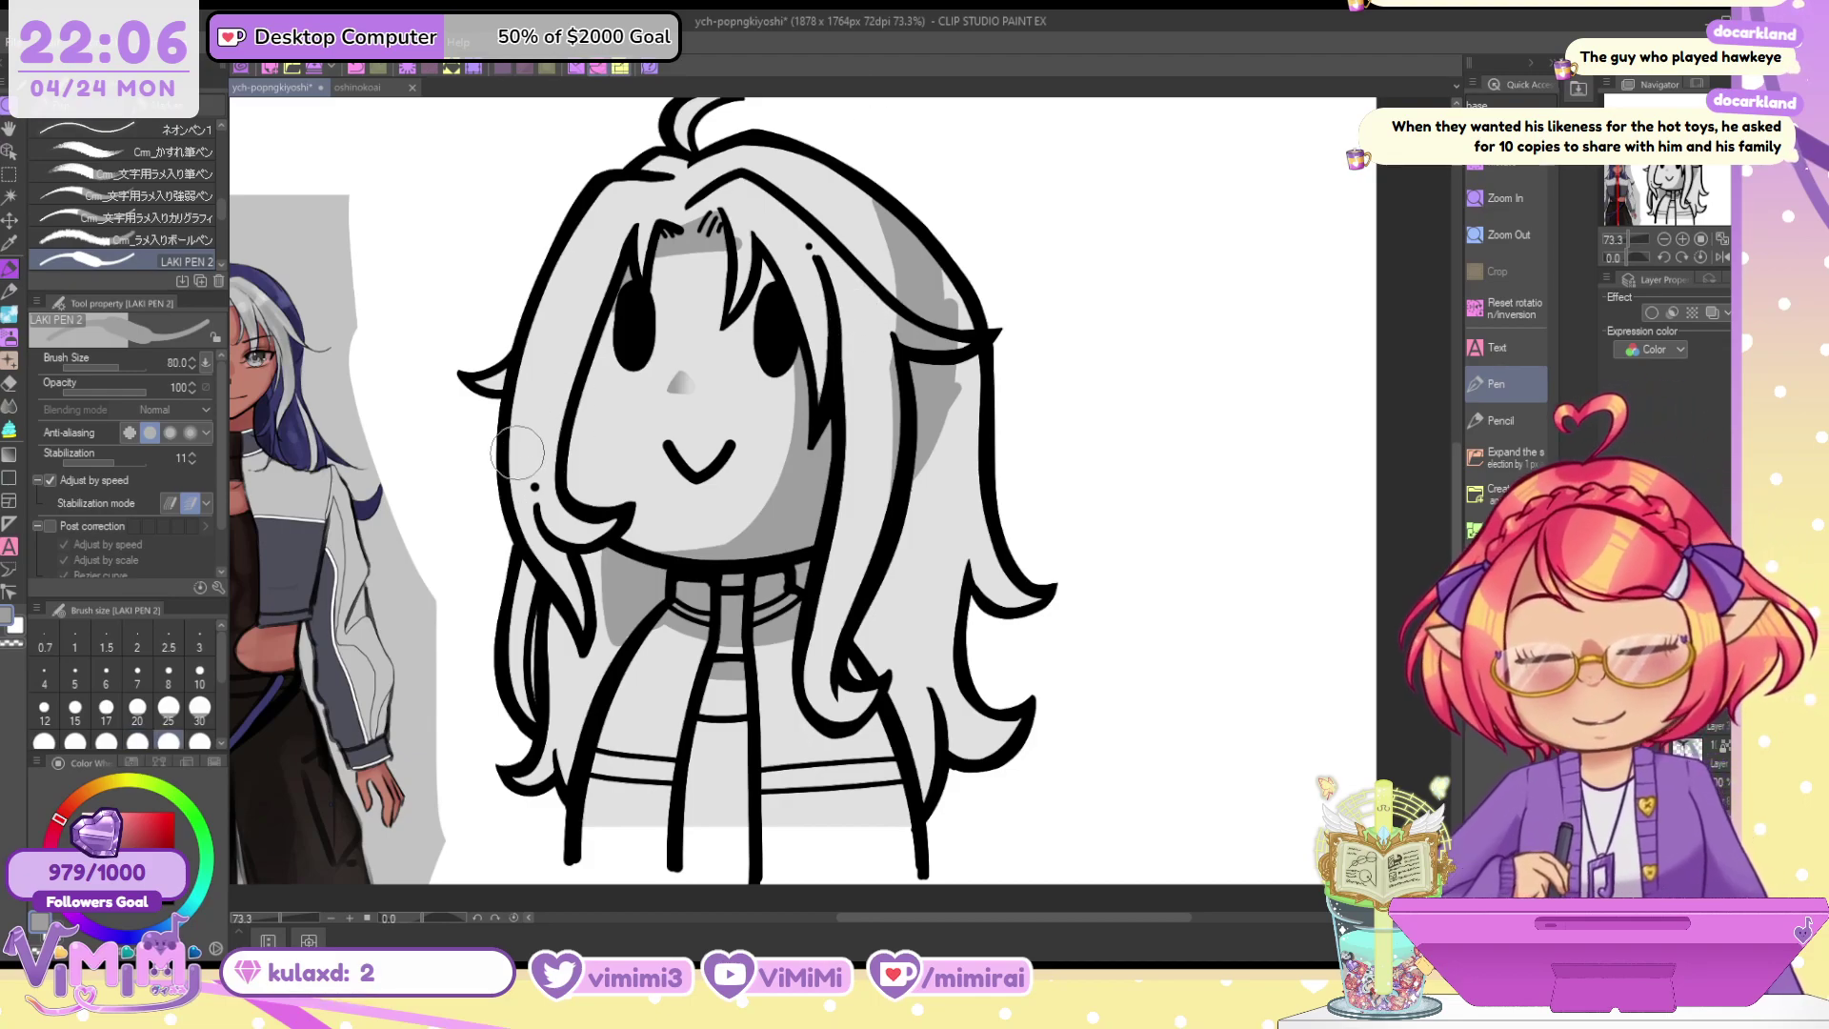
Shade the lower part and curled tip of the front hair lock on the viewer's left
mouse_move(517, 454)
left_mouse_down()
mouse_move(547, 495)
mouse_move(524, 525)
left_mouse_up()
mouse_move(525, 463)
left_mouse_down()
mouse_move(510, 499)
mouse_move(578, 613)
left_mouse_up()
mouse_move(551, 518)
left_mouse_down()
mouse_move(628, 624)
mouse_move(597, 628)
mouse_move(604, 680)
mouse_move(524, 614)
left_mouse_up()
key("c")
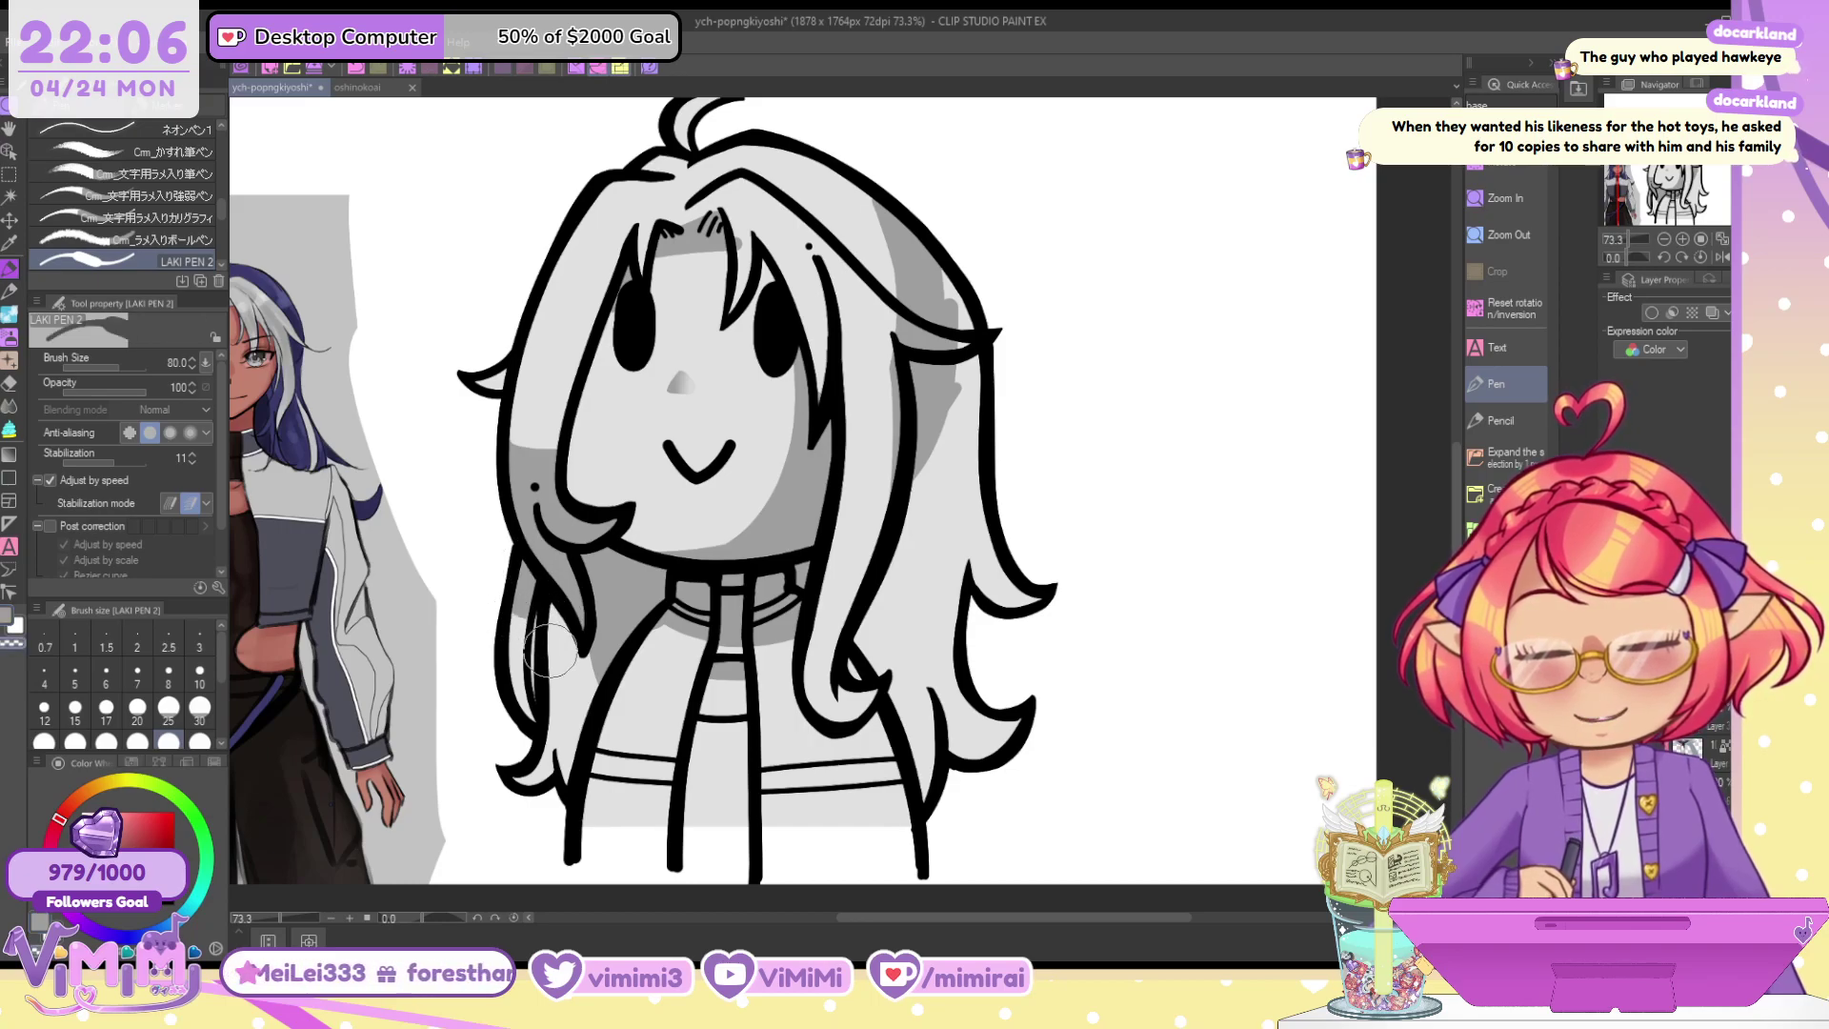
Shade the lower ends of the back hair strands on the viewer's left with the pen at size 70
key("c")
mouse_move(510, 682)
left_mouse_down()
mouse_move(533, 712)
mouse_move(542, 680)
left_mouse_up()
key("c")
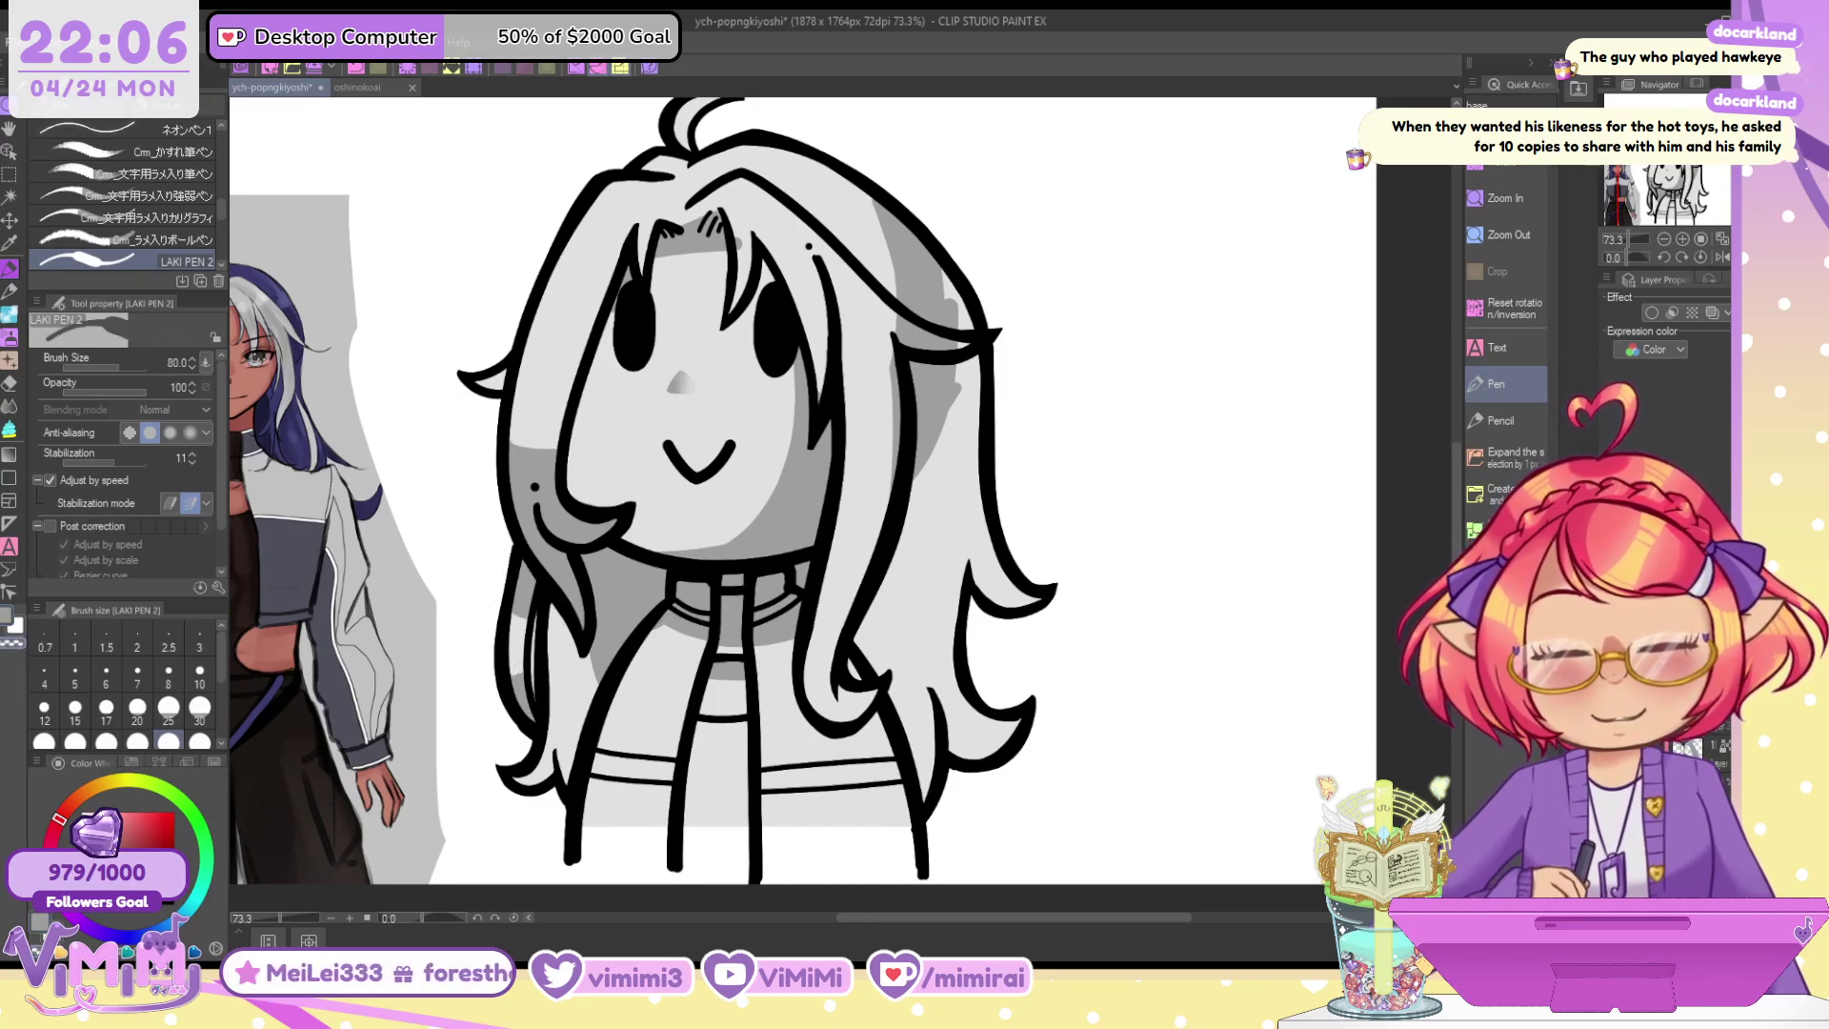
key("c")
key("bracketleft")
key("bracketleft")
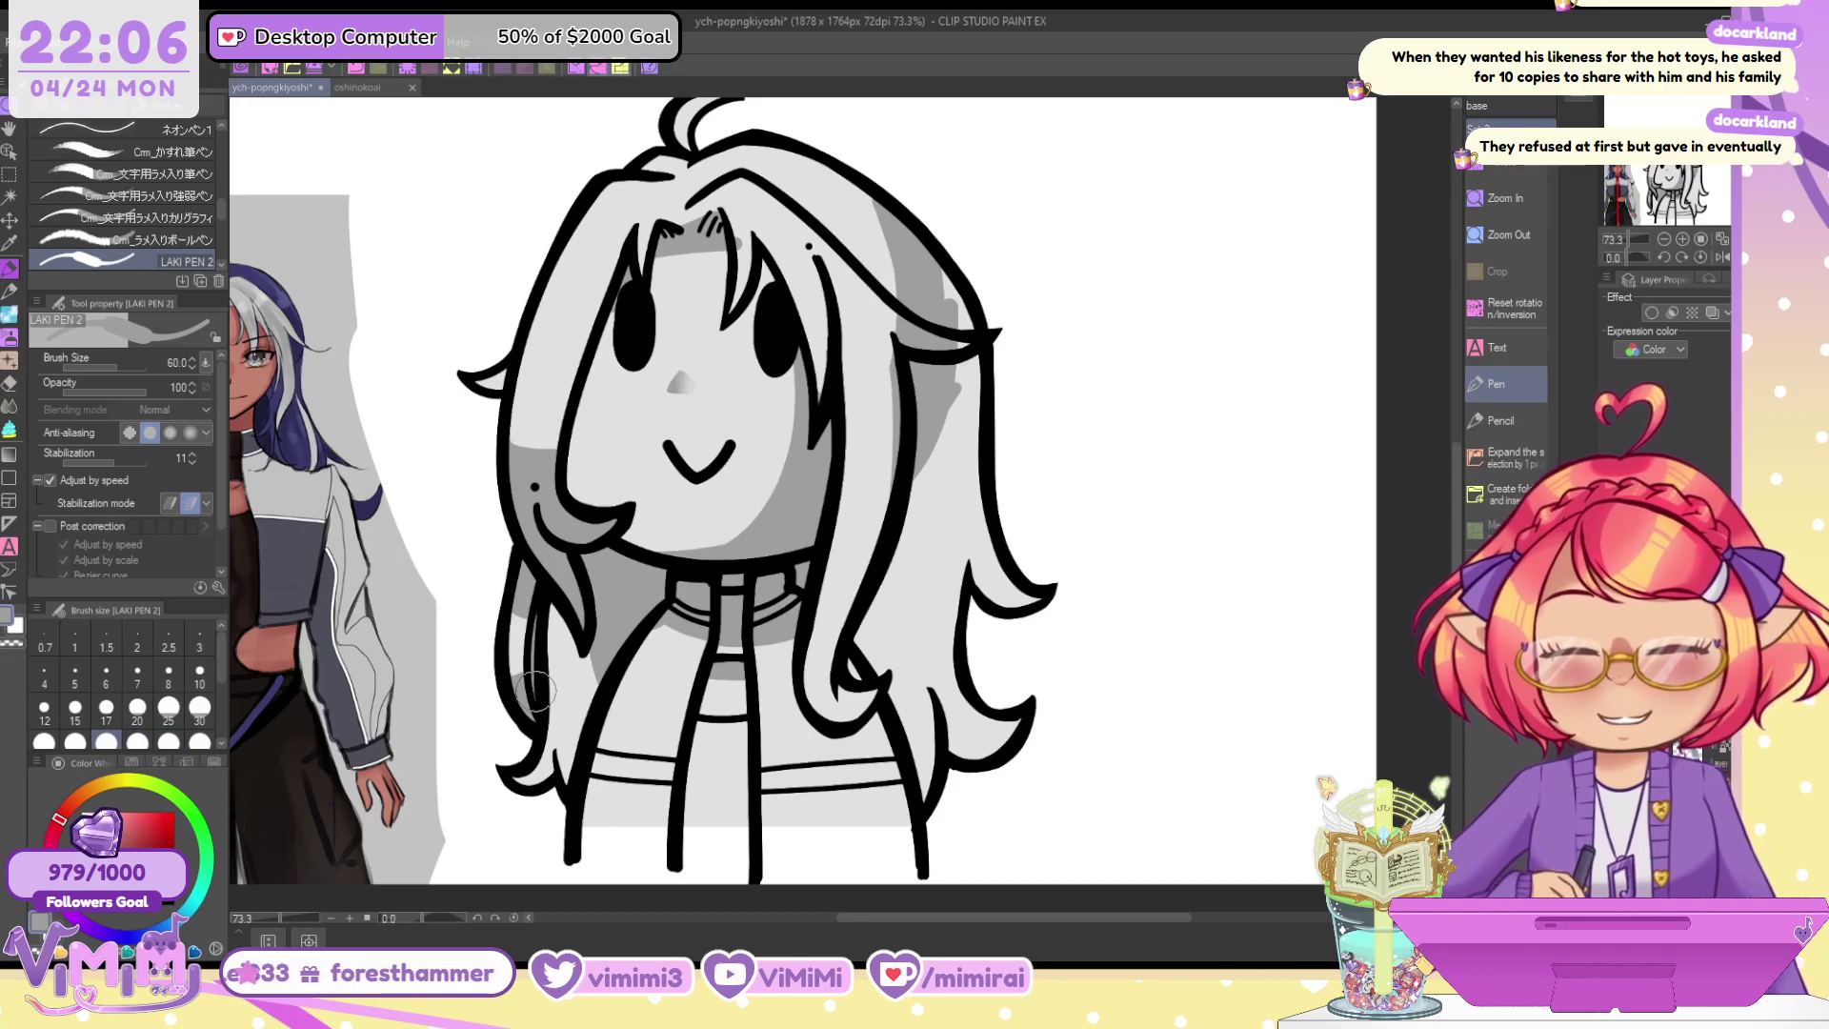
key("ctrl+z")
key("c")
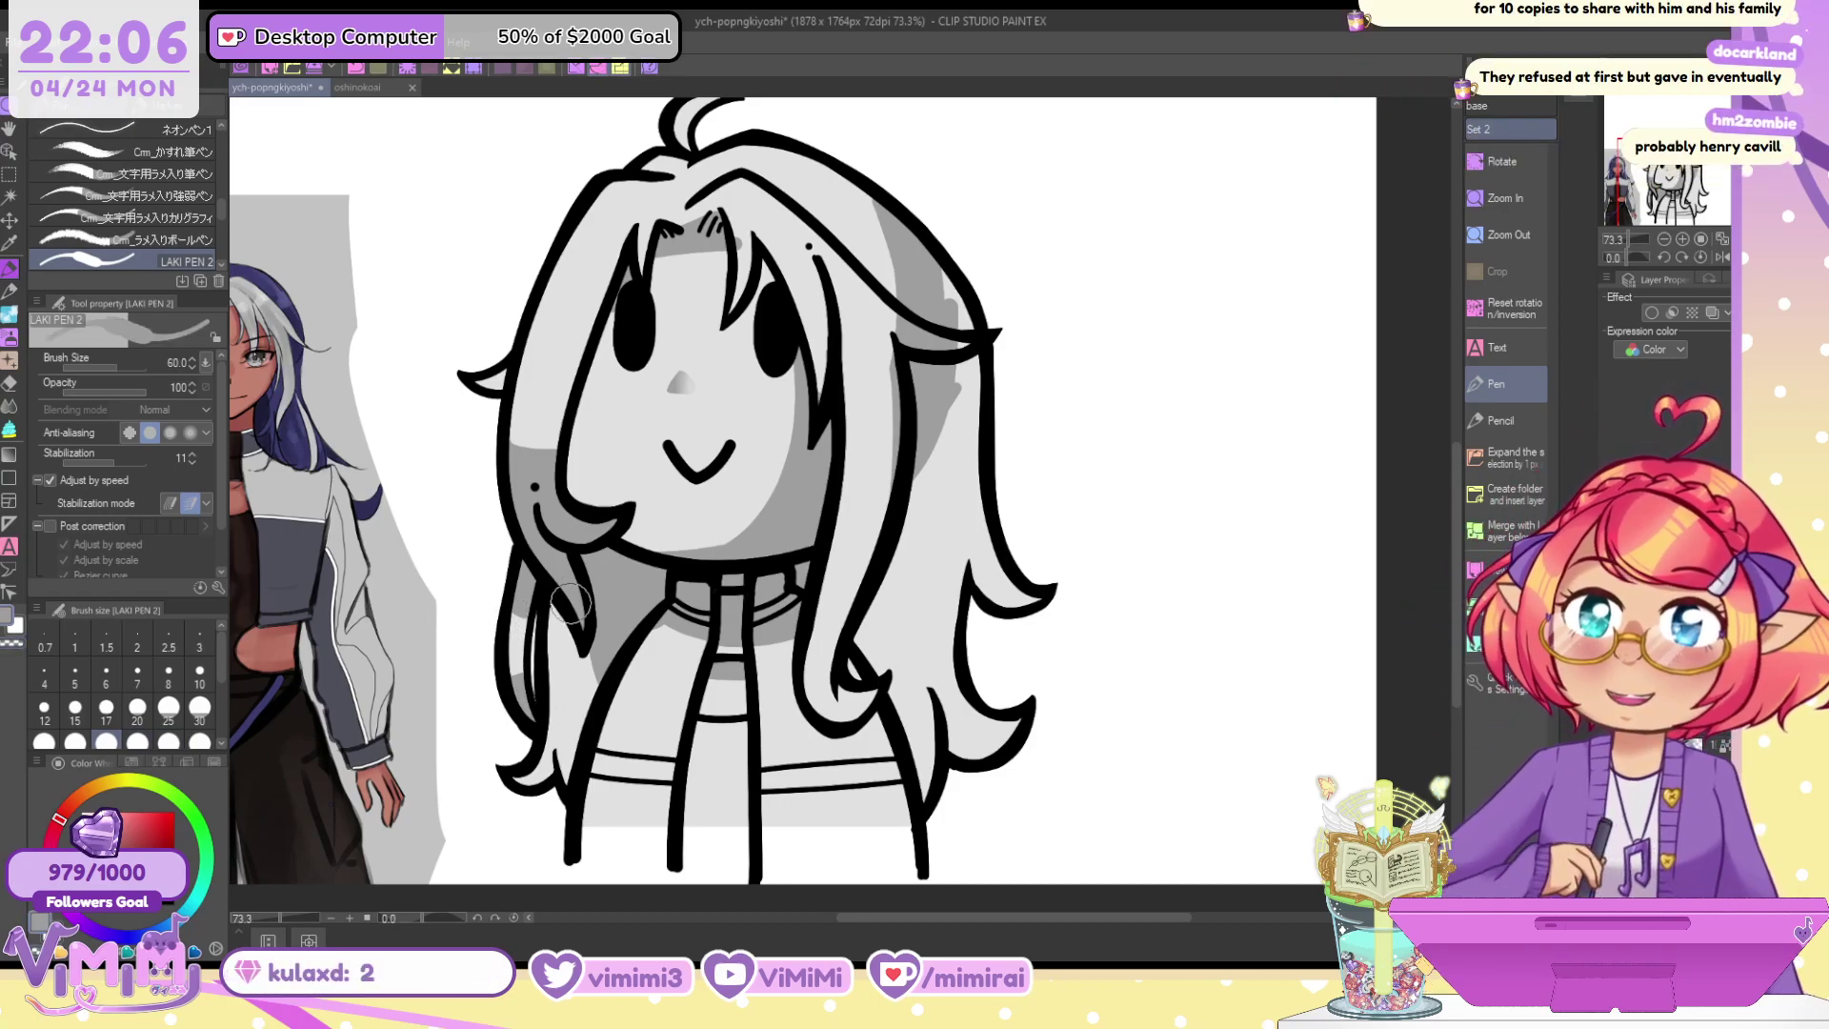
key("bracketright")
mouse_move(595, 683)
left_mouse_down()
mouse_move(573, 746)
mouse_move(584, 693)
mouse_move(527, 772)
left_mouse_up()
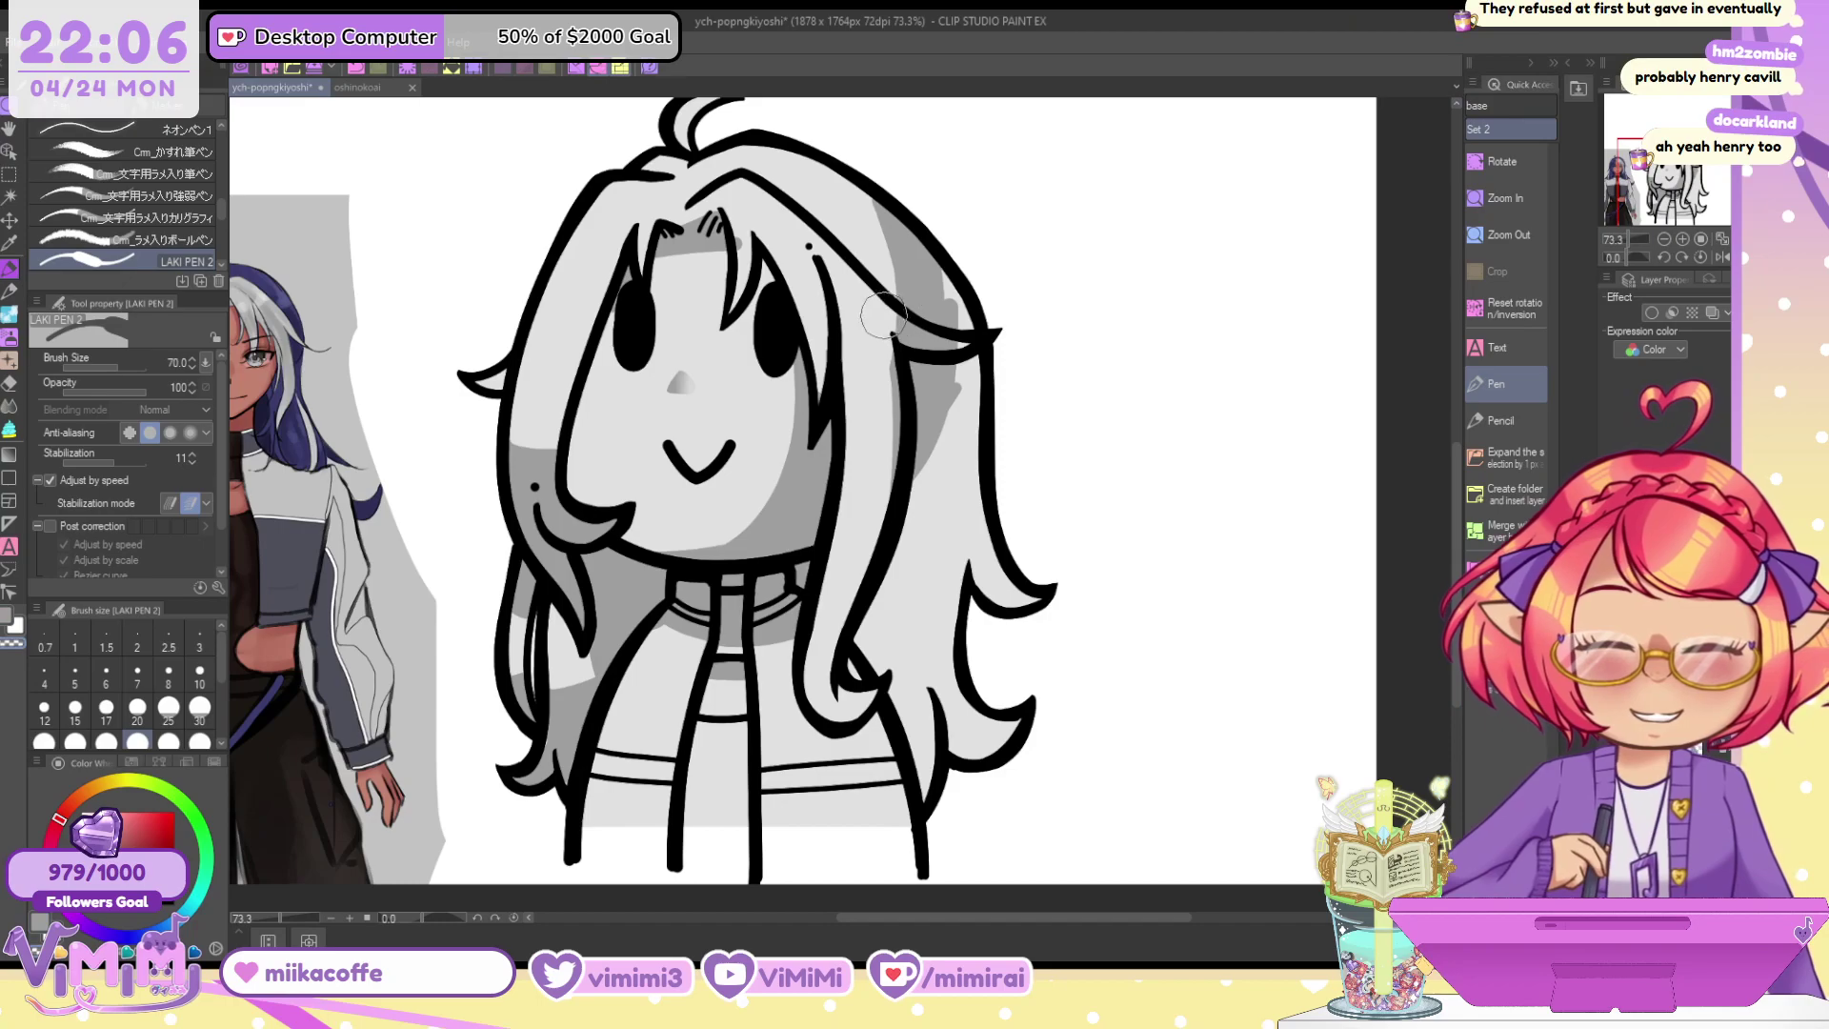
Rework the hair shading beside the face, then shade the forehead and the long front strand with a size 80 pen
mouse_move(907, 315)
left_mouse_down()
mouse_move(962, 321)
mouse_move(933, 320)
mouse_move(905, 548)
left_mouse_up()
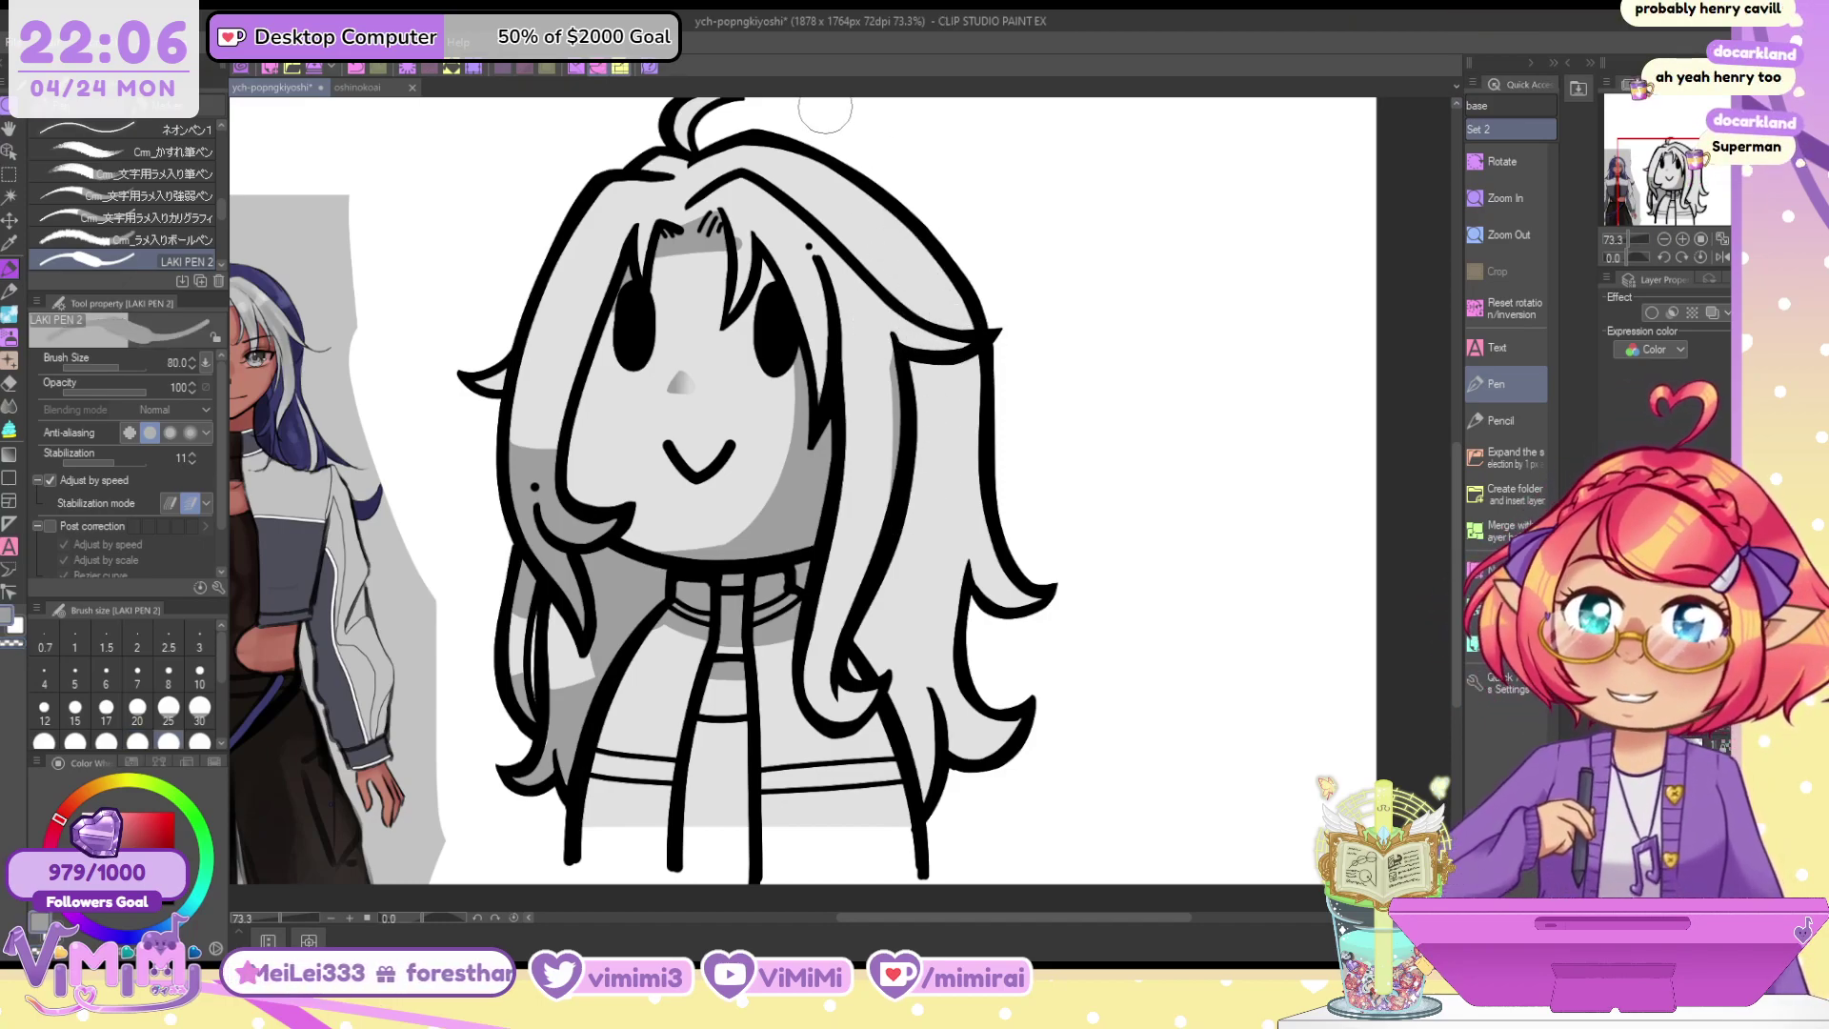
key("bracketright")
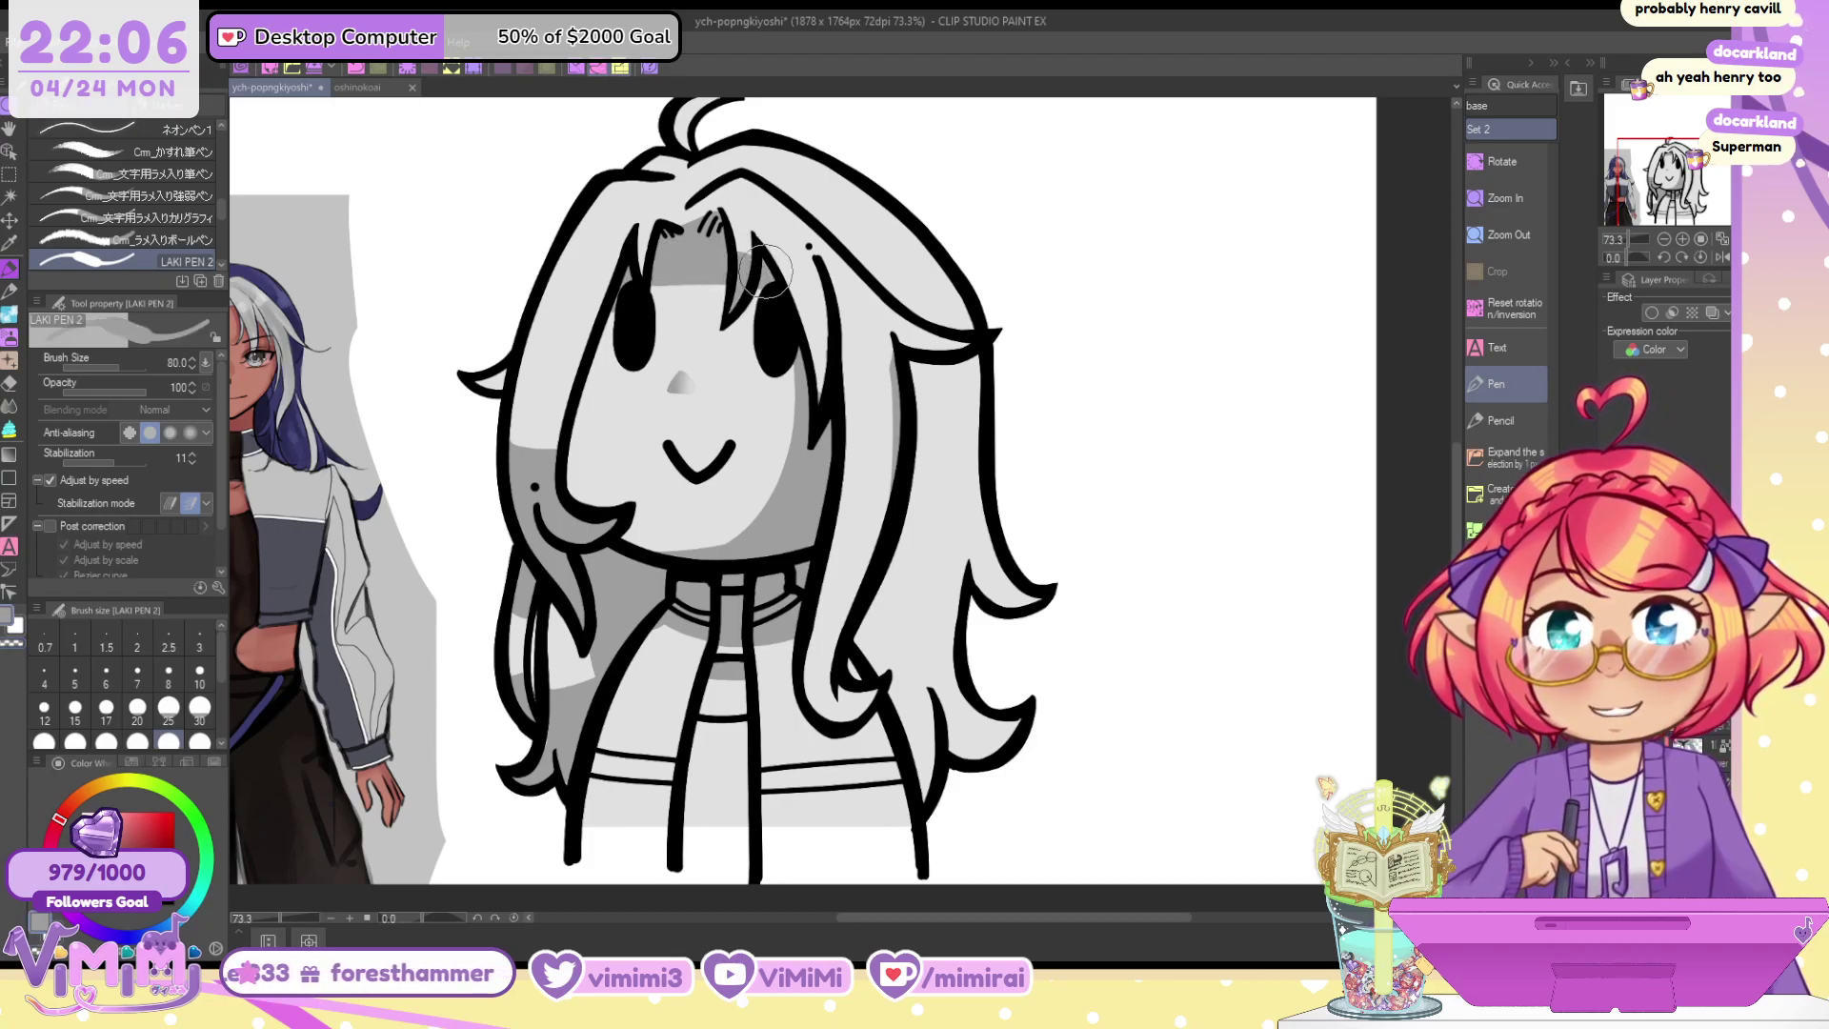
mouse_move(819, 302)
left_mouse_down()
mouse_move(820, 419)
mouse_move(911, 343)
mouse_move(899, 367)
mouse_move(894, 346)
mouse_move(877, 538)
mouse_move(836, 494)
mouse_move(876, 503)
mouse_move(844, 514)
mouse_move(819, 657)
mouse_move(831, 642)
mouse_move(832, 689)
mouse_move(812, 701)
mouse_move(837, 711)
mouse_move(840, 684)
mouse_move(873, 703)
mouse_move(824, 693)
mouse_move(831, 674)
mouse_move(805, 688)
mouse_move(835, 679)
mouse_move(811, 668)
mouse_move(840, 670)
mouse_move(803, 658)
mouse_move(853, 651)
mouse_move(787, 652)
mouse_move(874, 667)
left_mouse_up()
key("c")
key("c")
key("c")
key("c")
key("c")
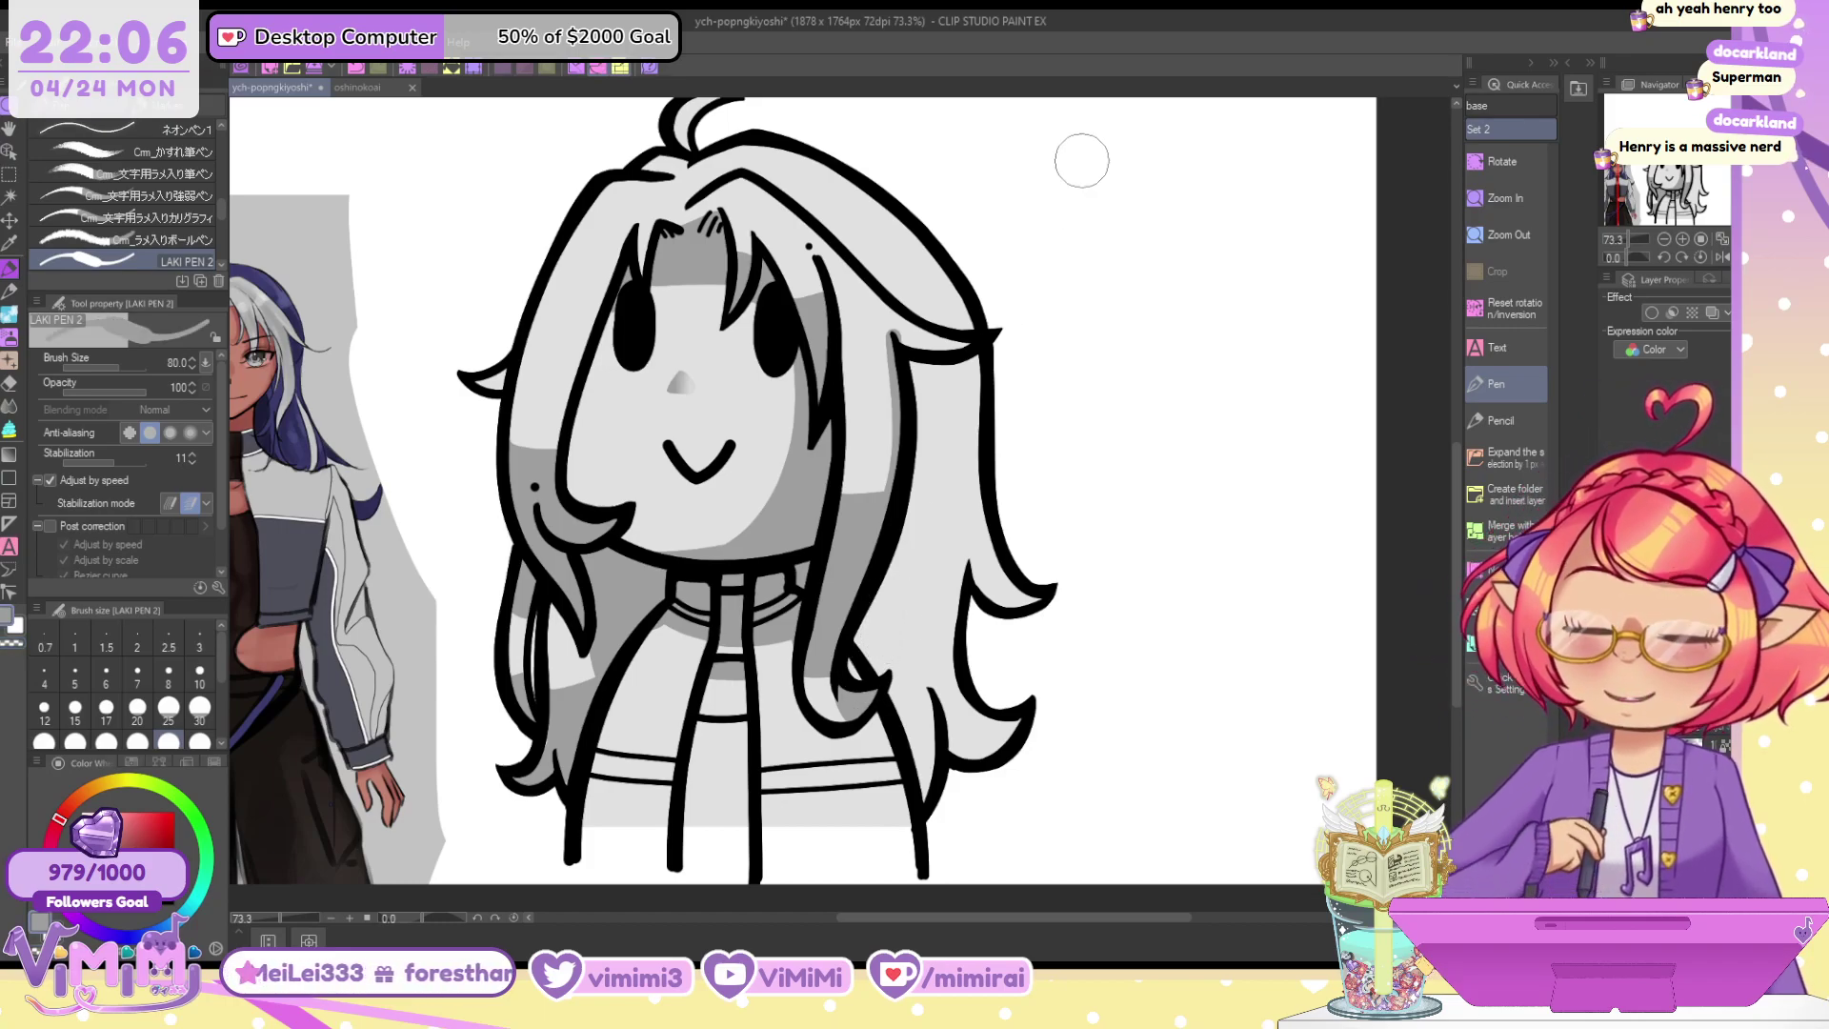
Shade the back of the head and the outer edge and curled tips of the back hair on the viewer's right
left_click_drag(891, 329, 867, 530)
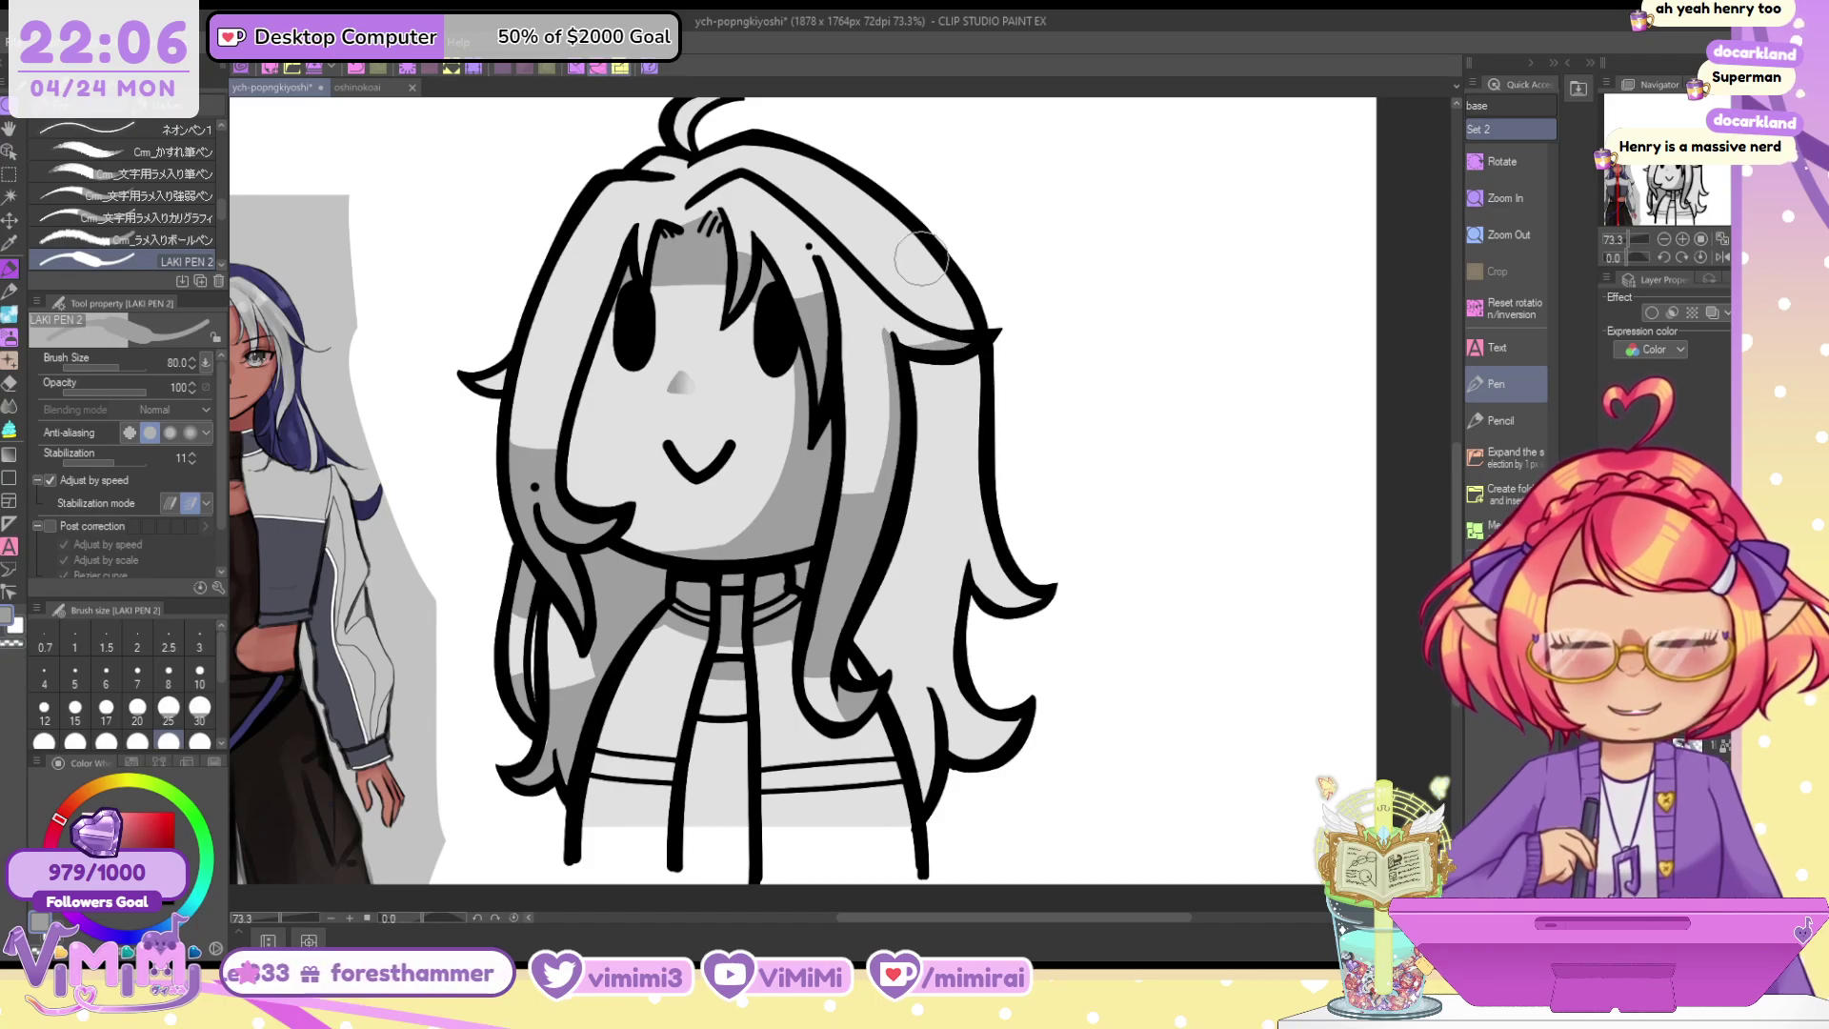
mouse_move(876, 277)
left_mouse_down()
mouse_move(908, 258)
mouse_move(965, 319)
mouse_move(905, 284)
left_mouse_up()
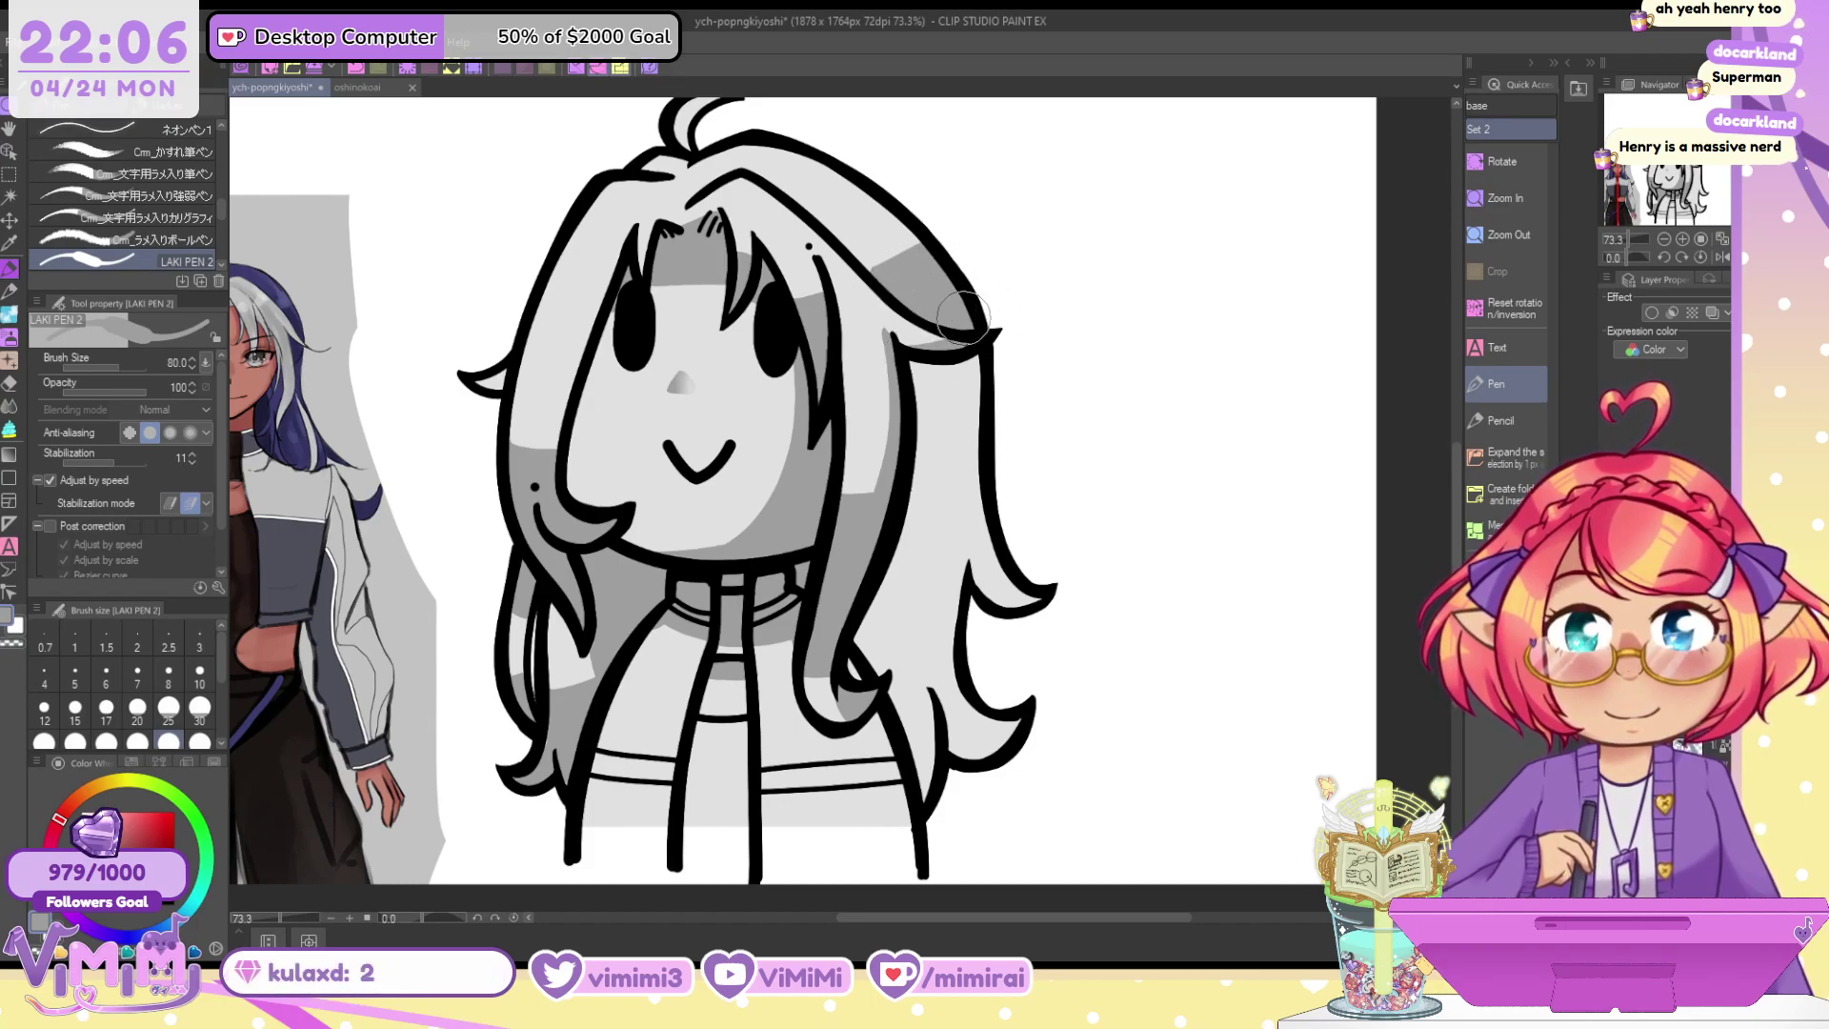
mouse_move(938, 405)
left_mouse_down()
mouse_move(939, 452)
mouse_move(981, 364)
mouse_move(949, 405)
mouse_move(996, 595)
left_mouse_up()
left_click_drag(981, 447, 1000, 600)
mouse_move(953, 444)
left_mouse_down()
mouse_move(985, 754)
mouse_move(978, 709)
mouse_move(1028, 710)
left_mouse_up()
key("c")
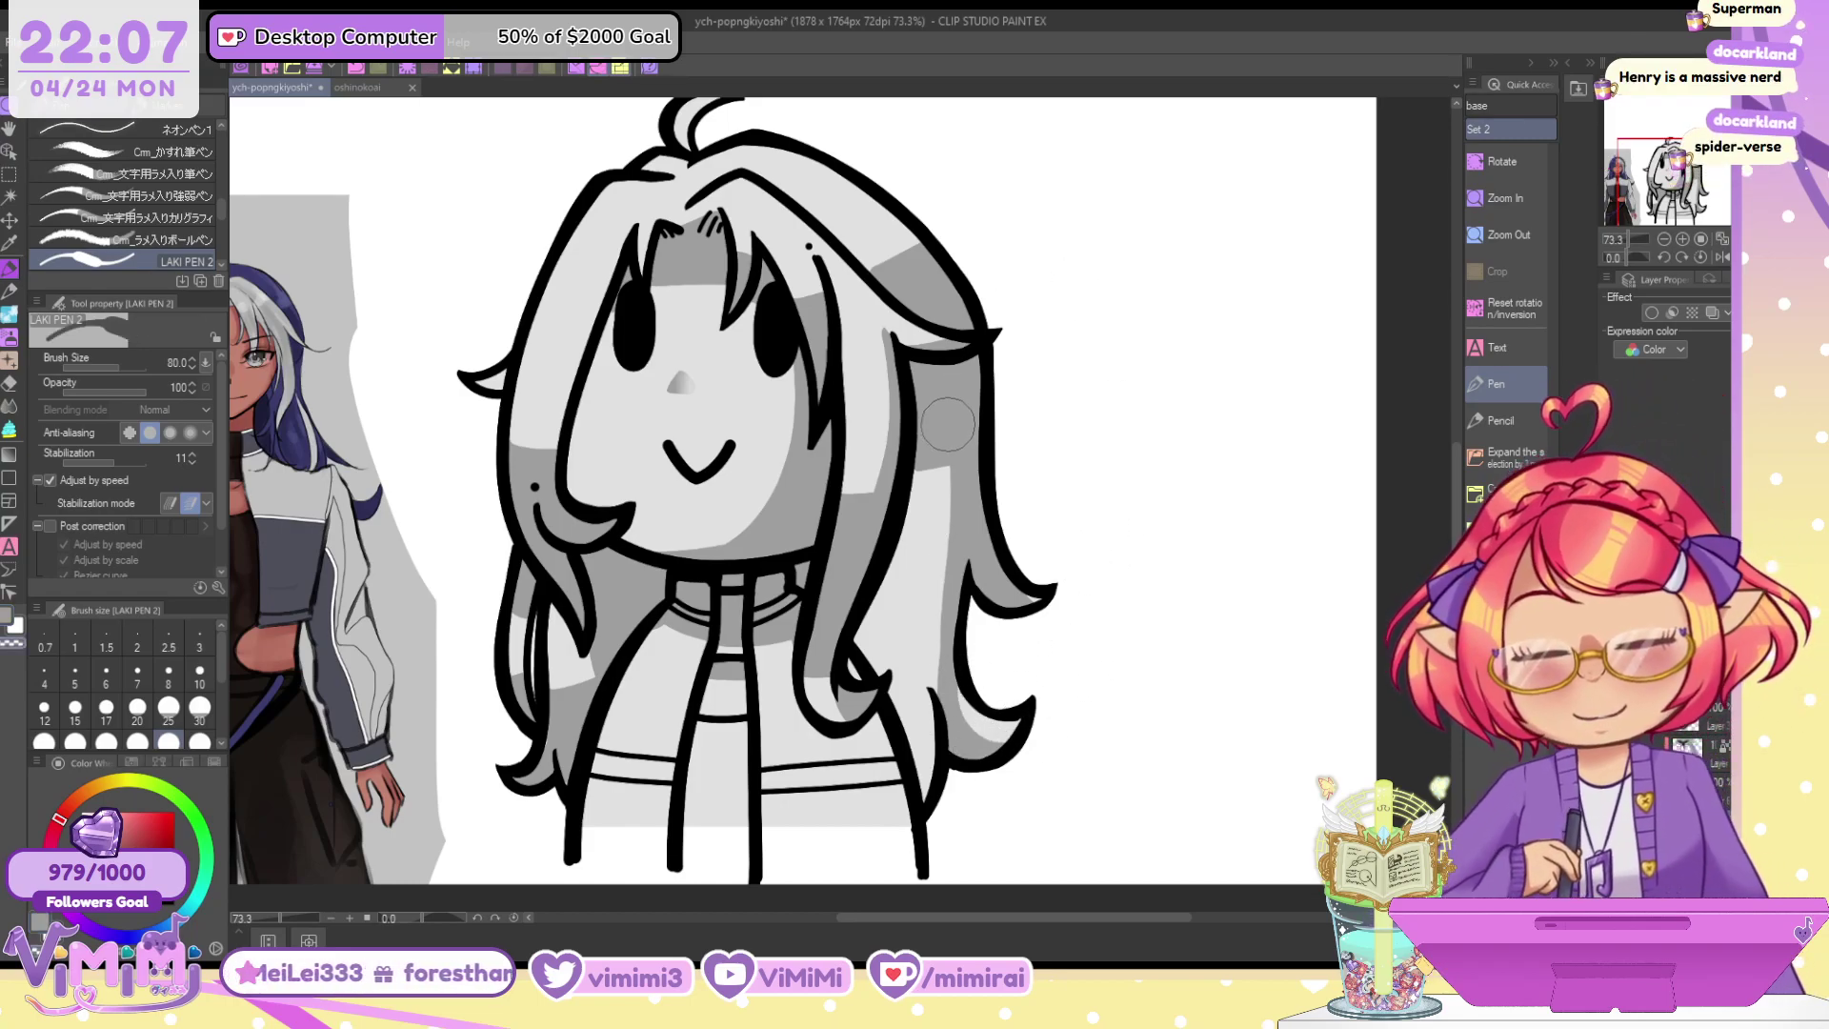
Shade the inner part of the back hair on the viewer's right, leaving a tapered light streak down the middle
left_click_drag(916, 467, 922, 733)
left_click_drag(895, 519, 881, 657)
left_click_drag(943, 457, 917, 762)
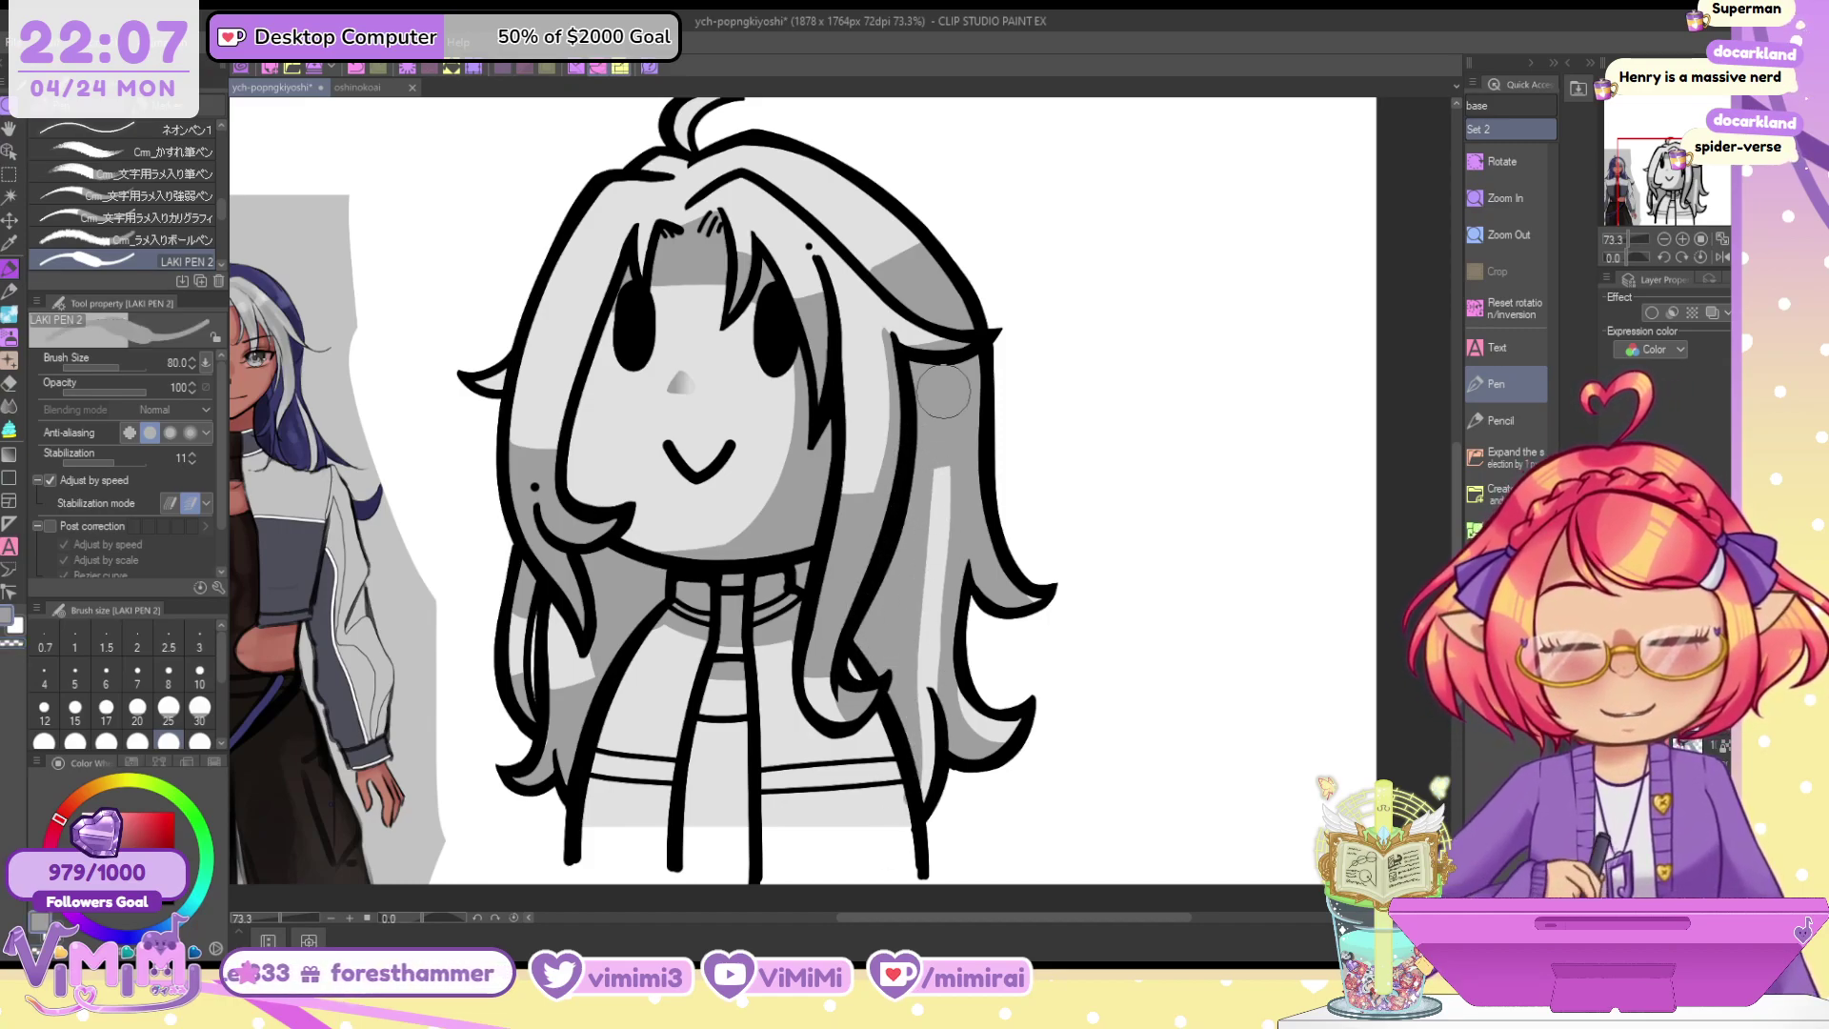
left_click_drag(933, 467, 917, 781)
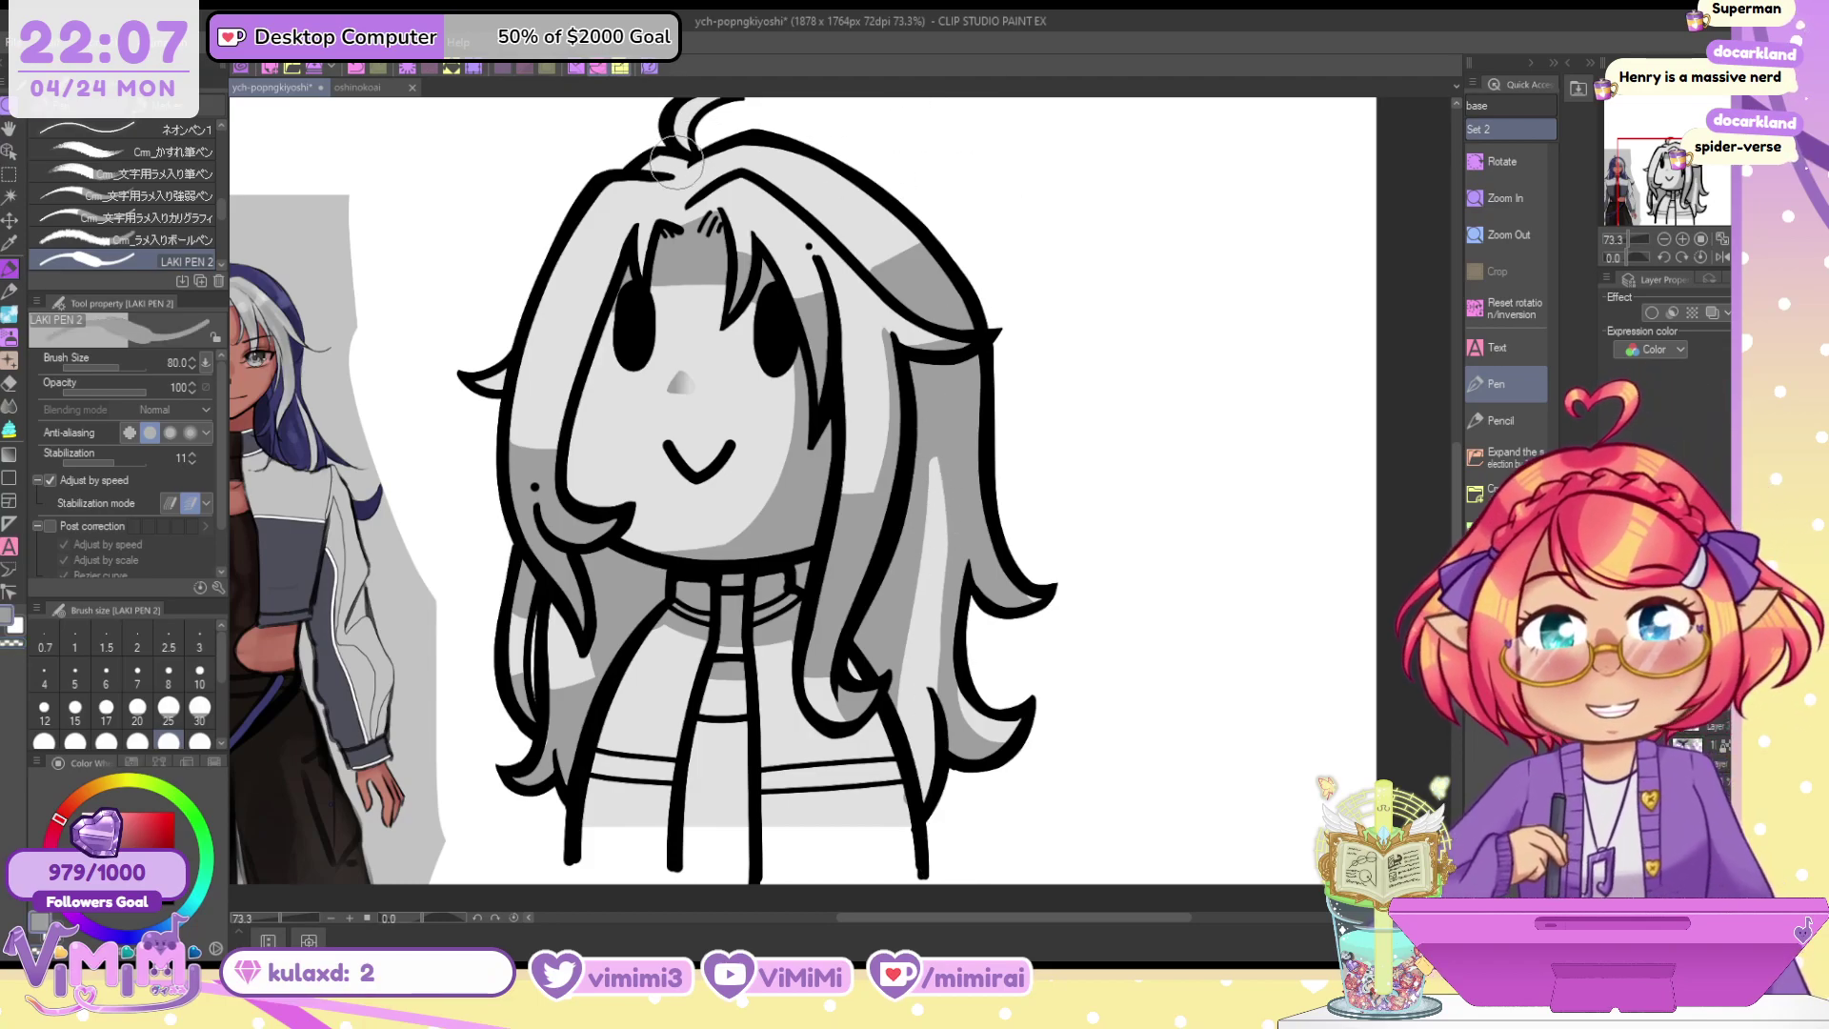
Shade the hair around the parting at the crown and along the inner edge of the front lock on the viewer's left
mouse_move(676, 162)
left_mouse_down()
mouse_move(741, 149)
mouse_move(671, 164)
mouse_move(914, 238)
left_mouse_up()
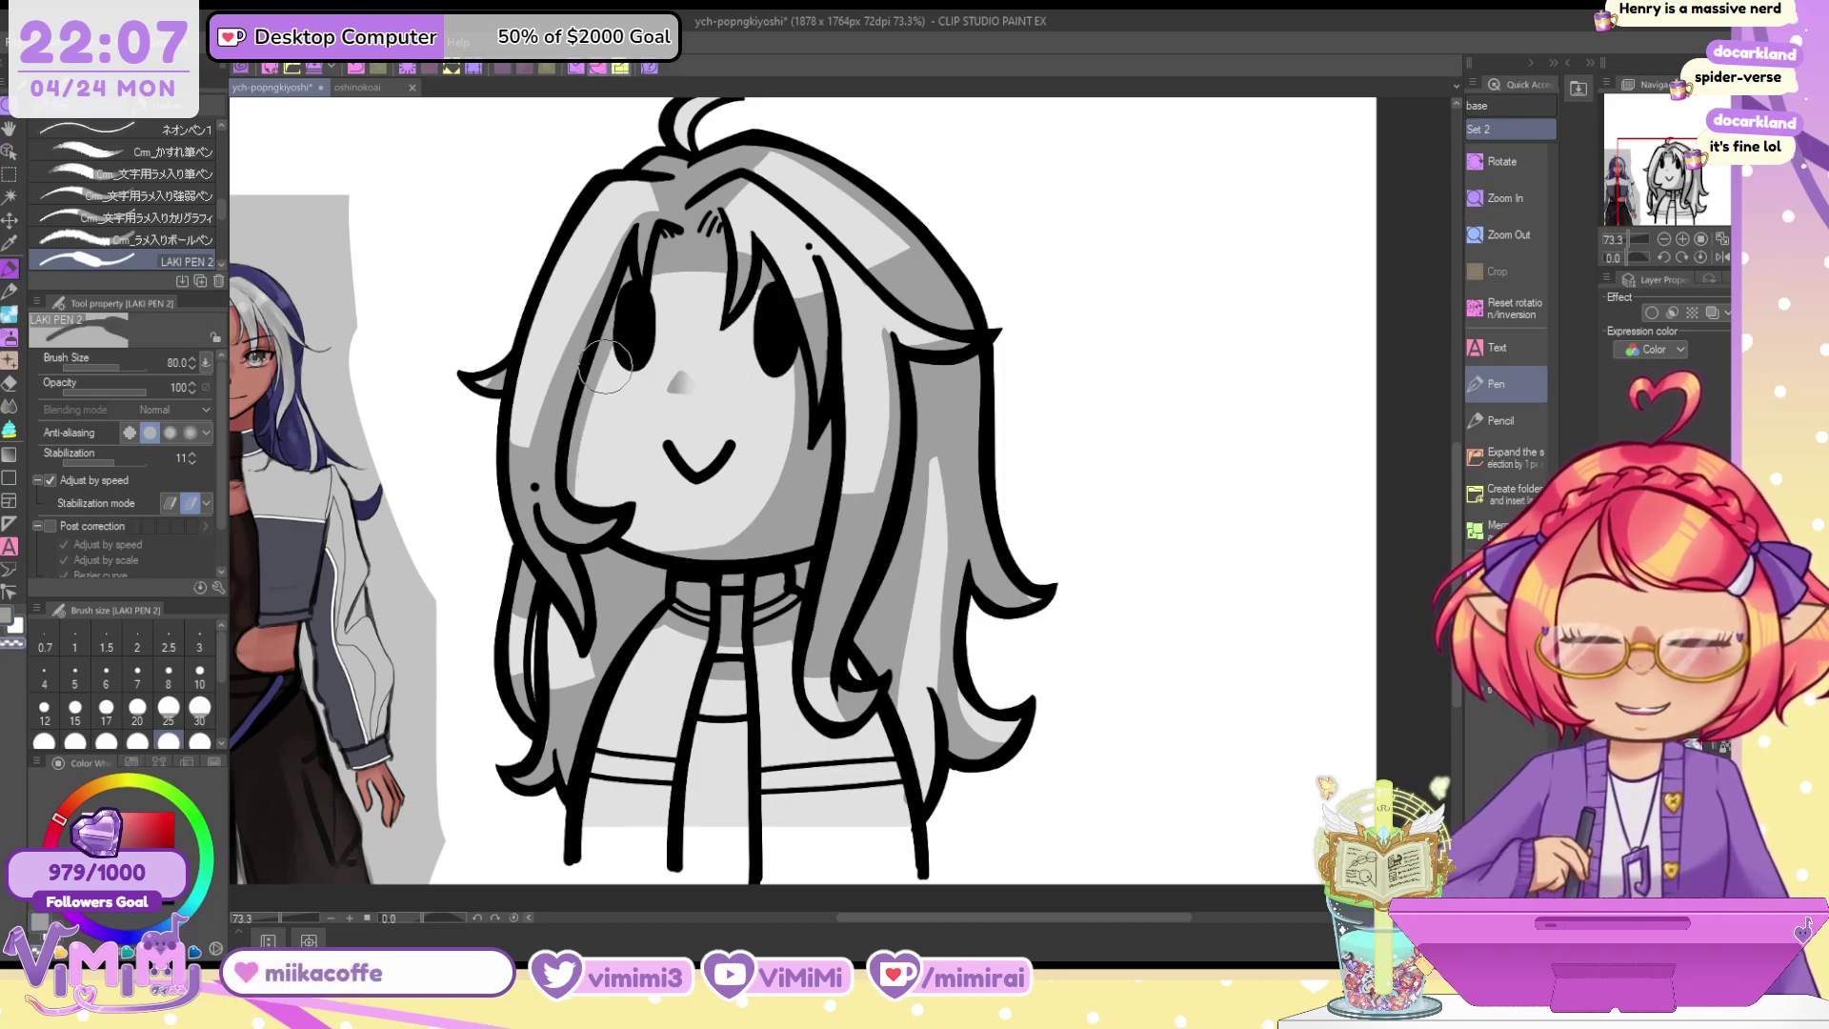
left_click_drag(589, 511, 562, 490)
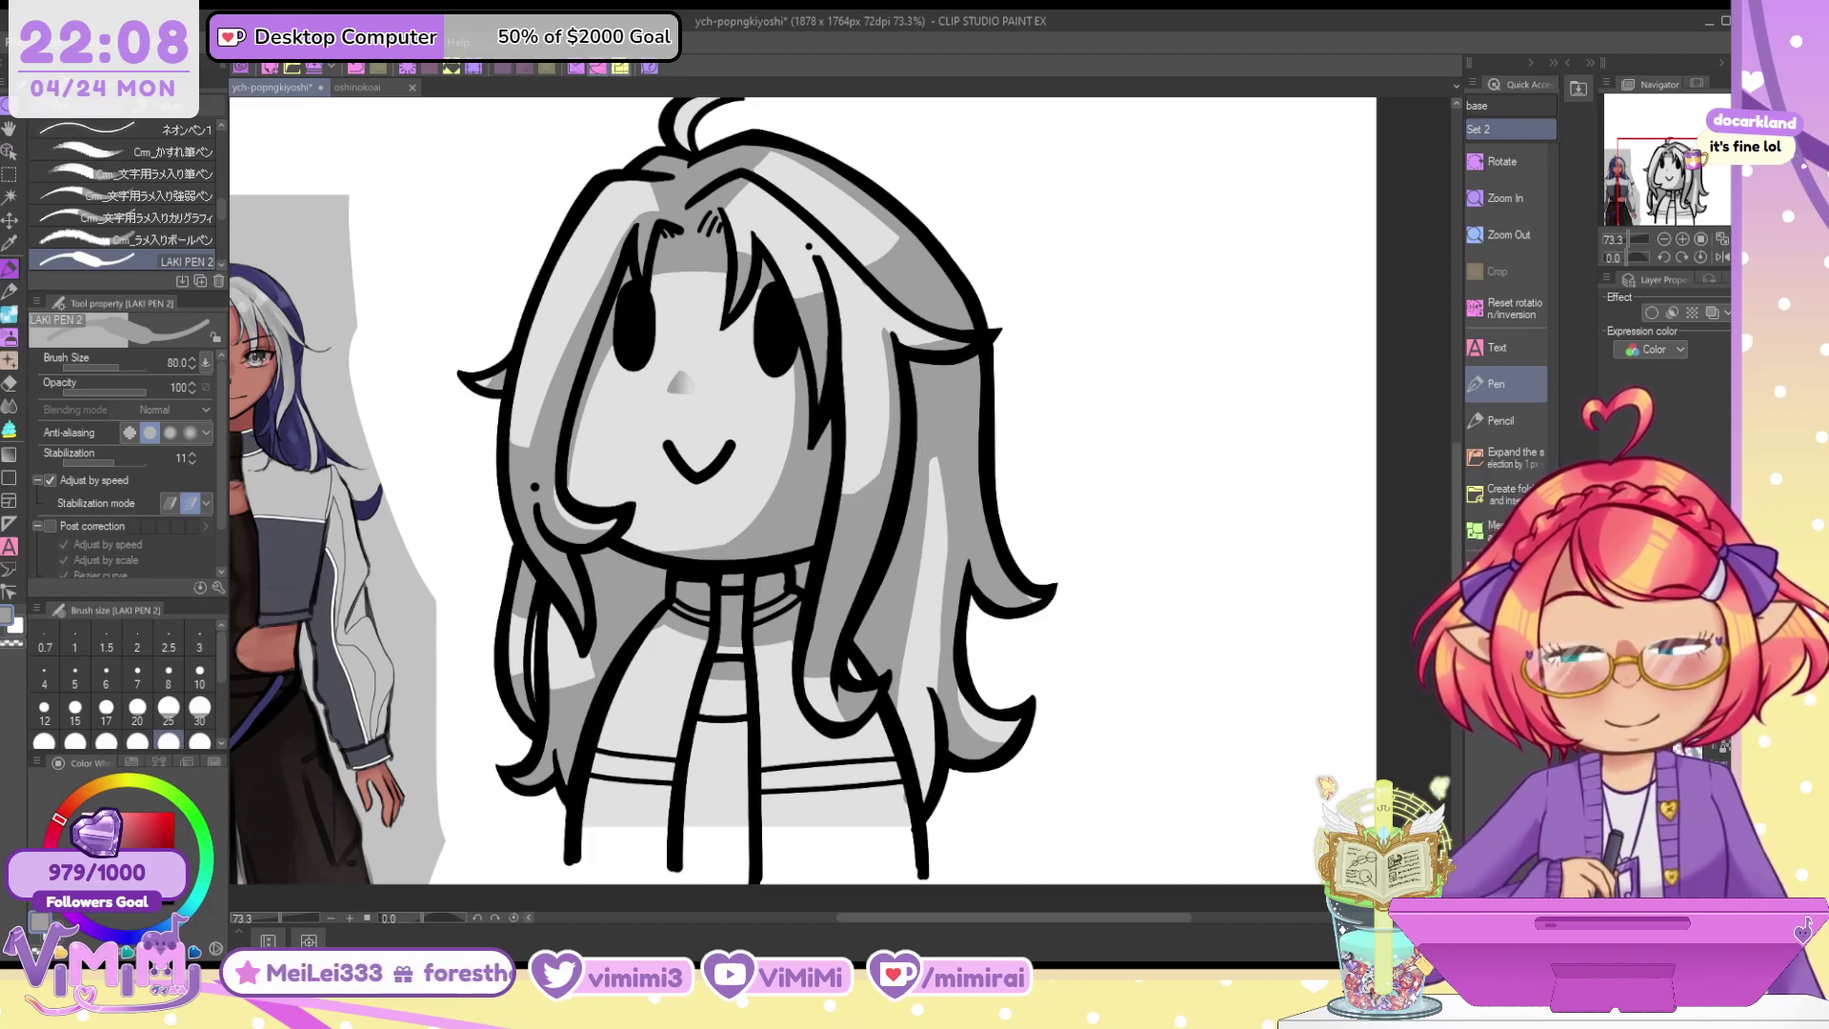
Clear the grey shading, then fill the forehead, face, neck and midriff with the reference's reddish-brown skin colour
key("Delete")
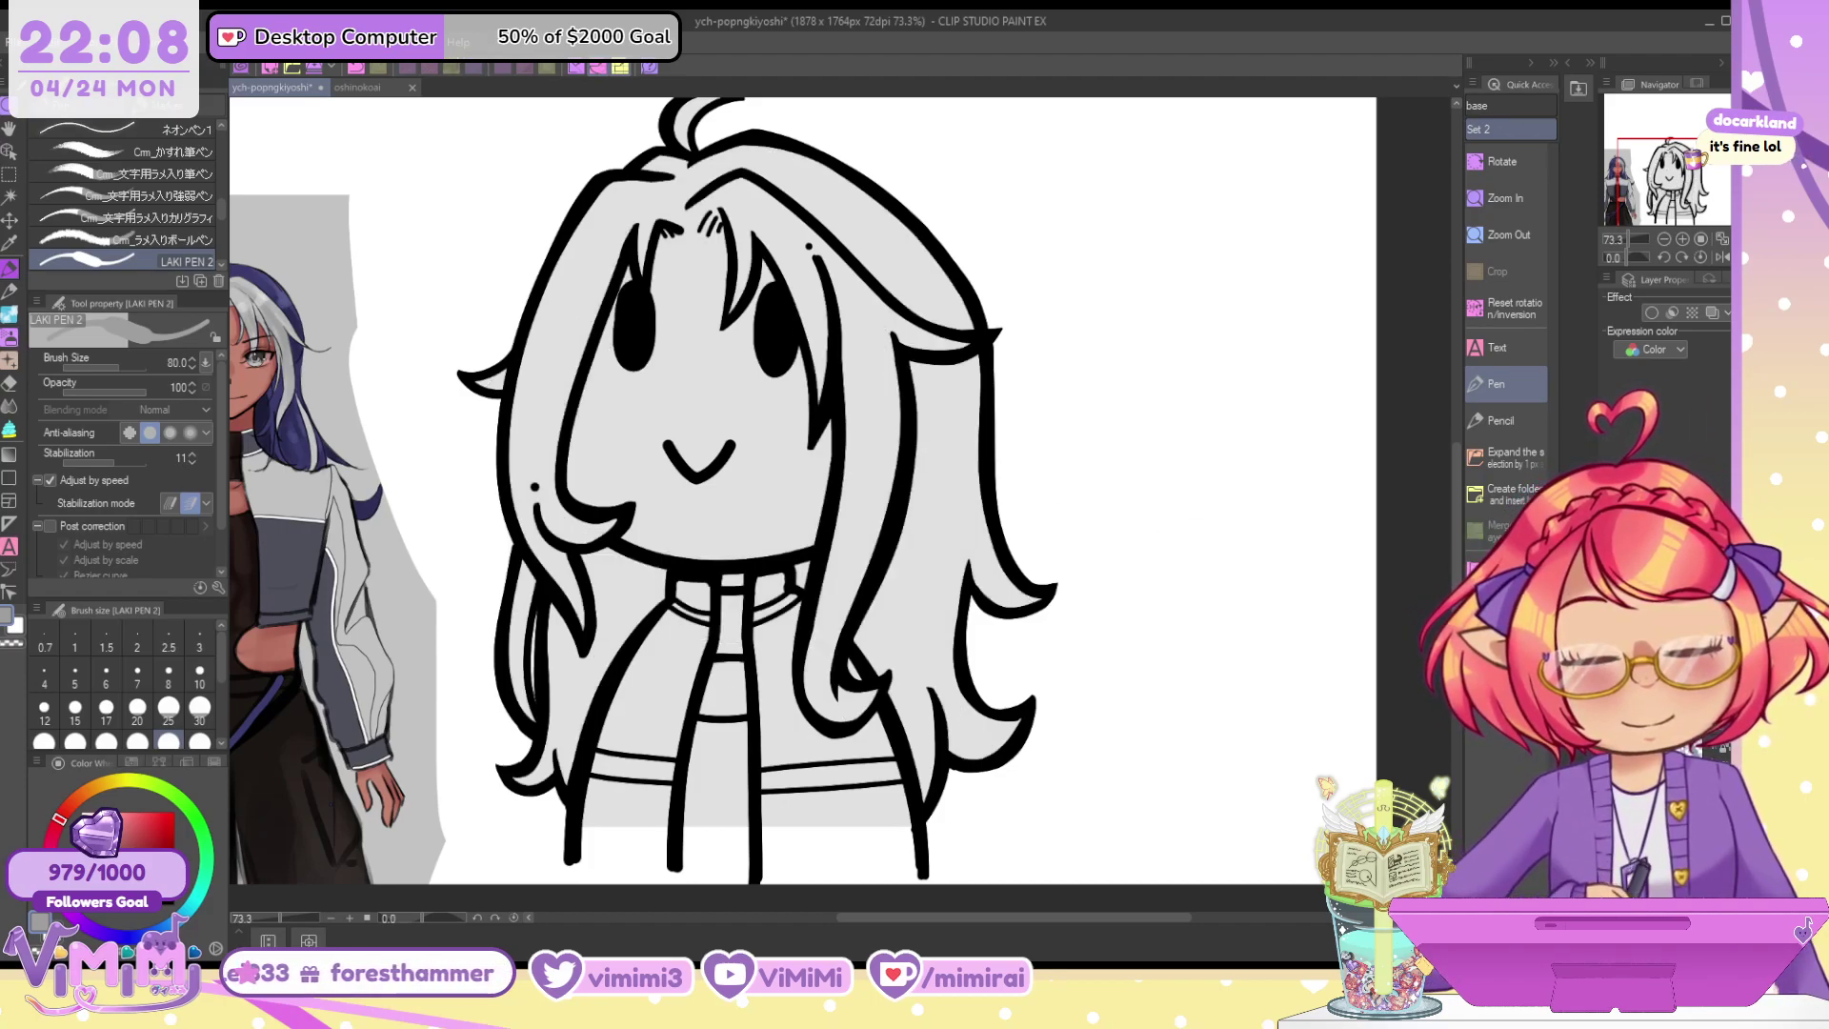
left_click(15, 431)
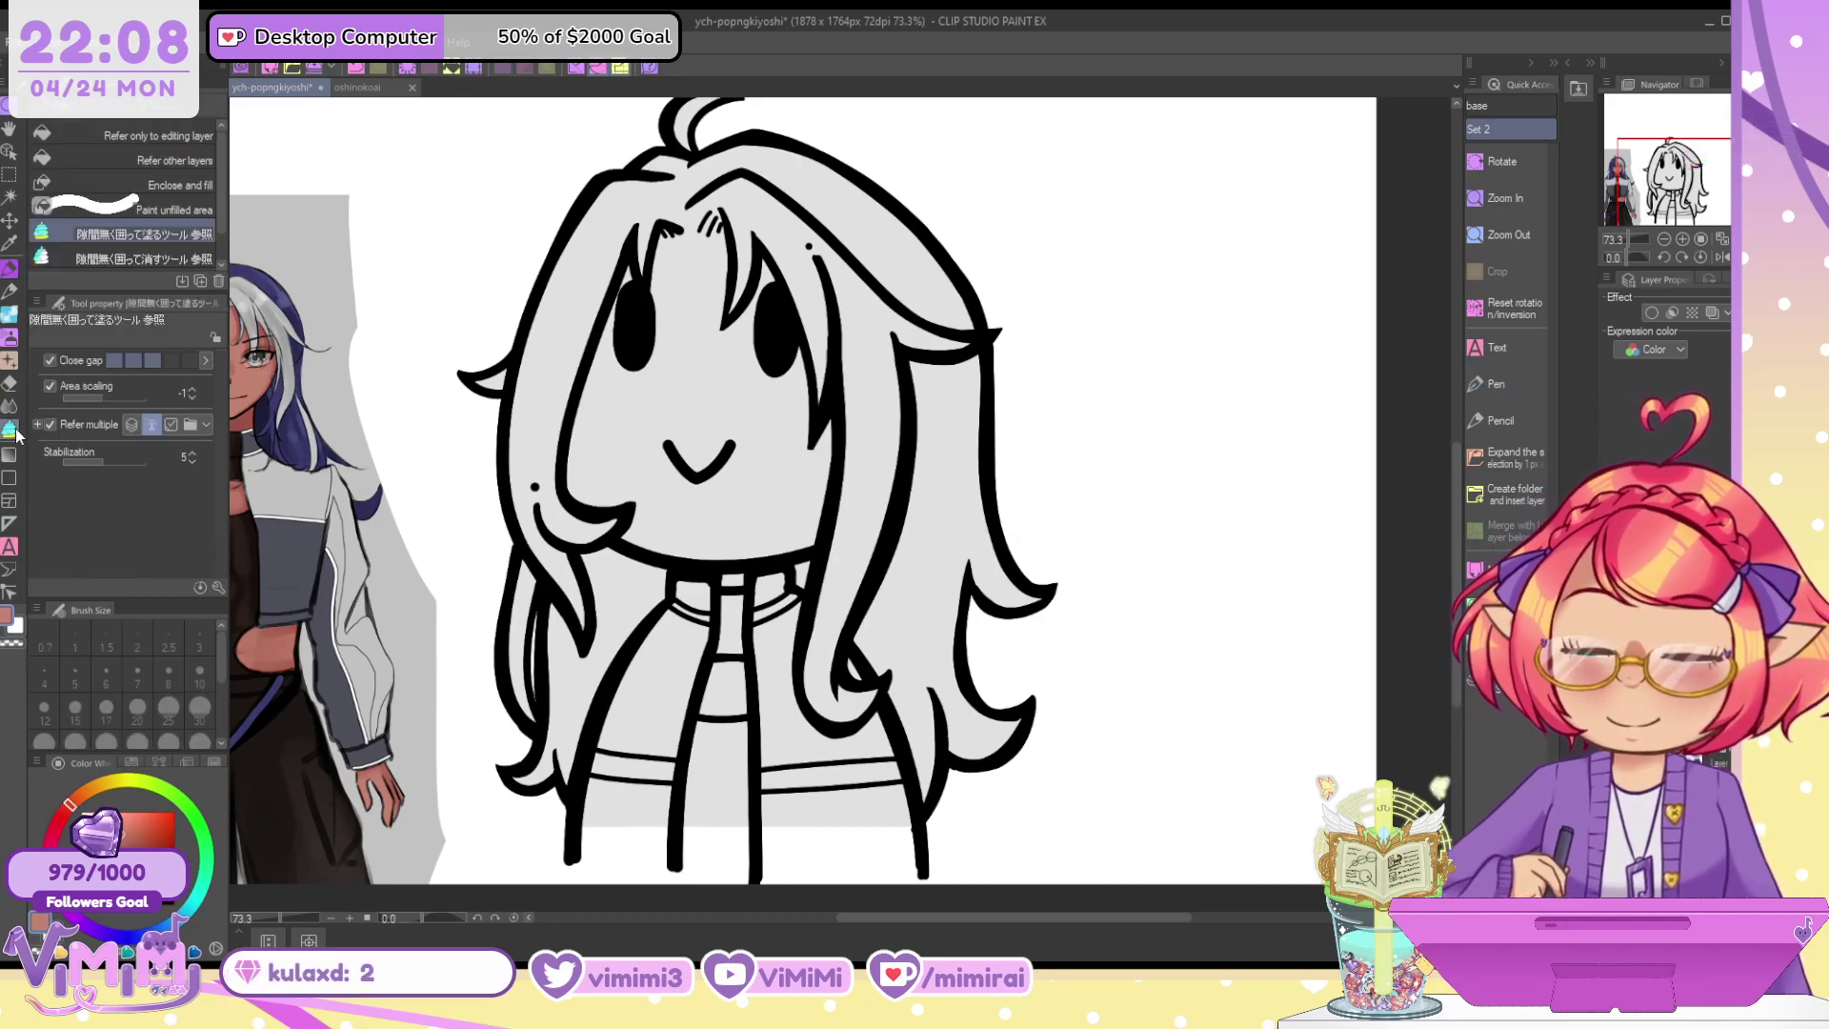
key("p")
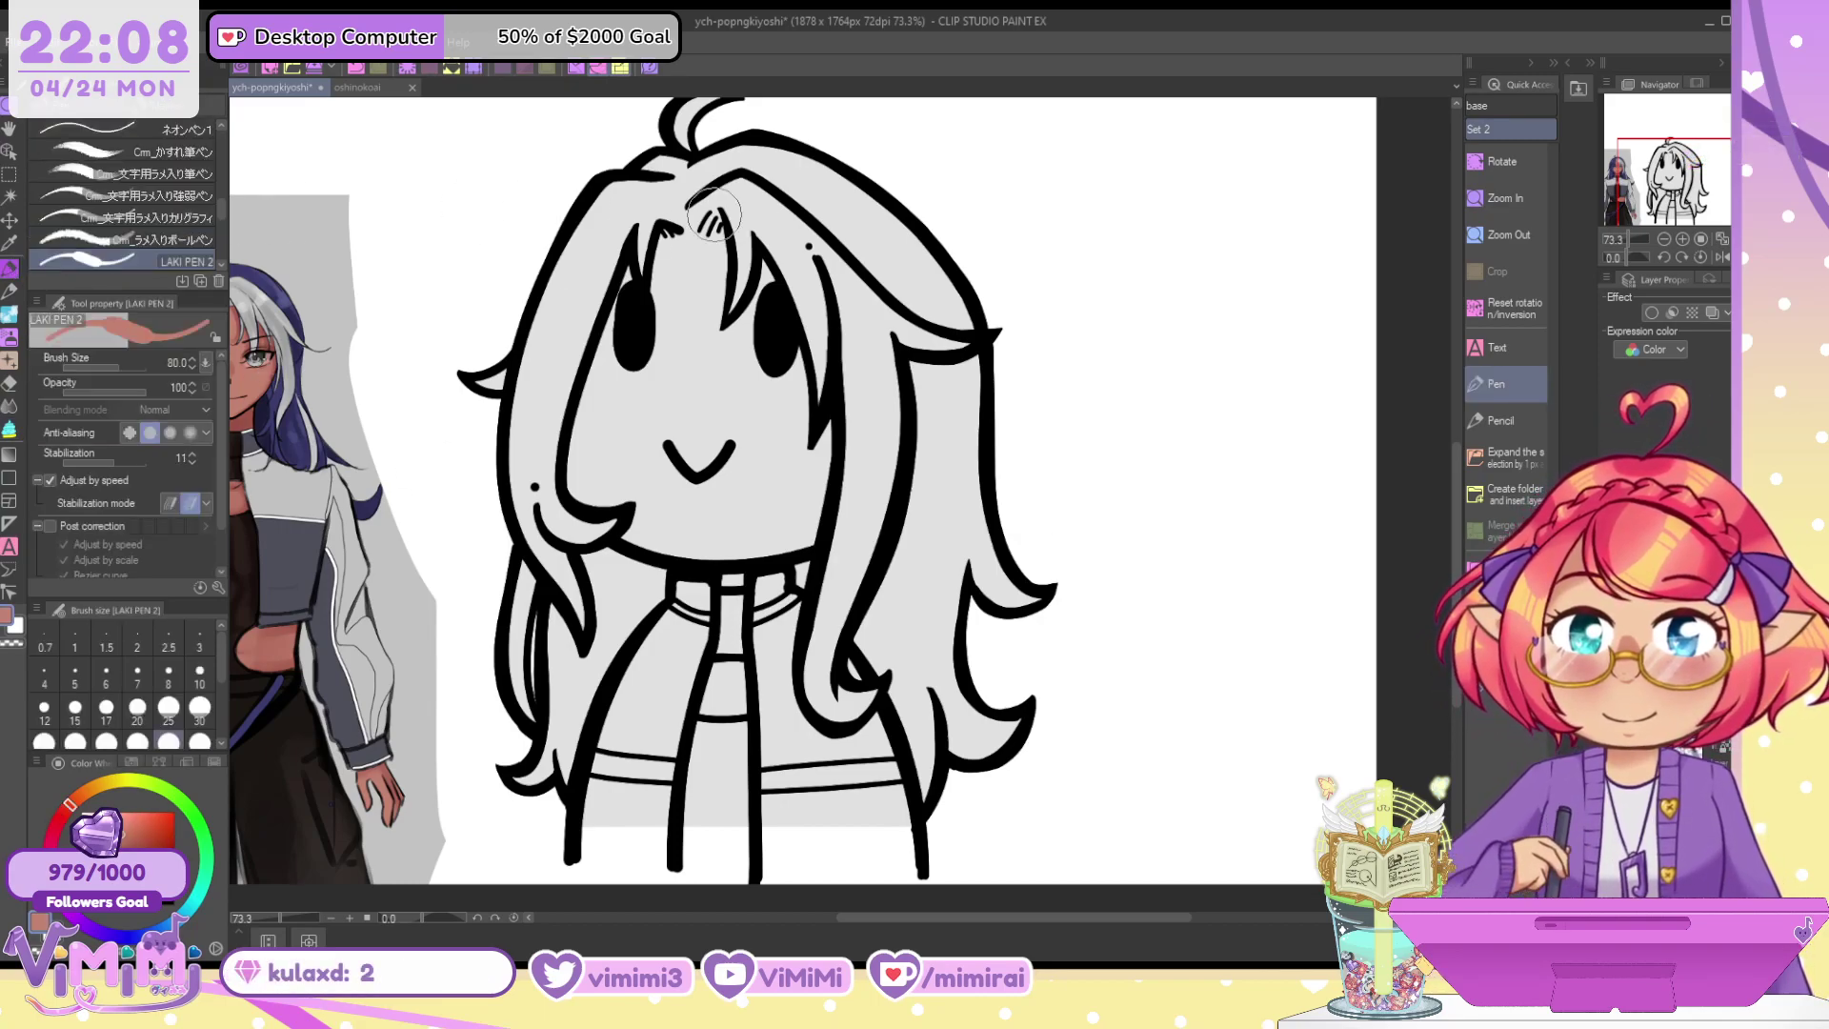
left_click_drag(657, 237, 708, 231)
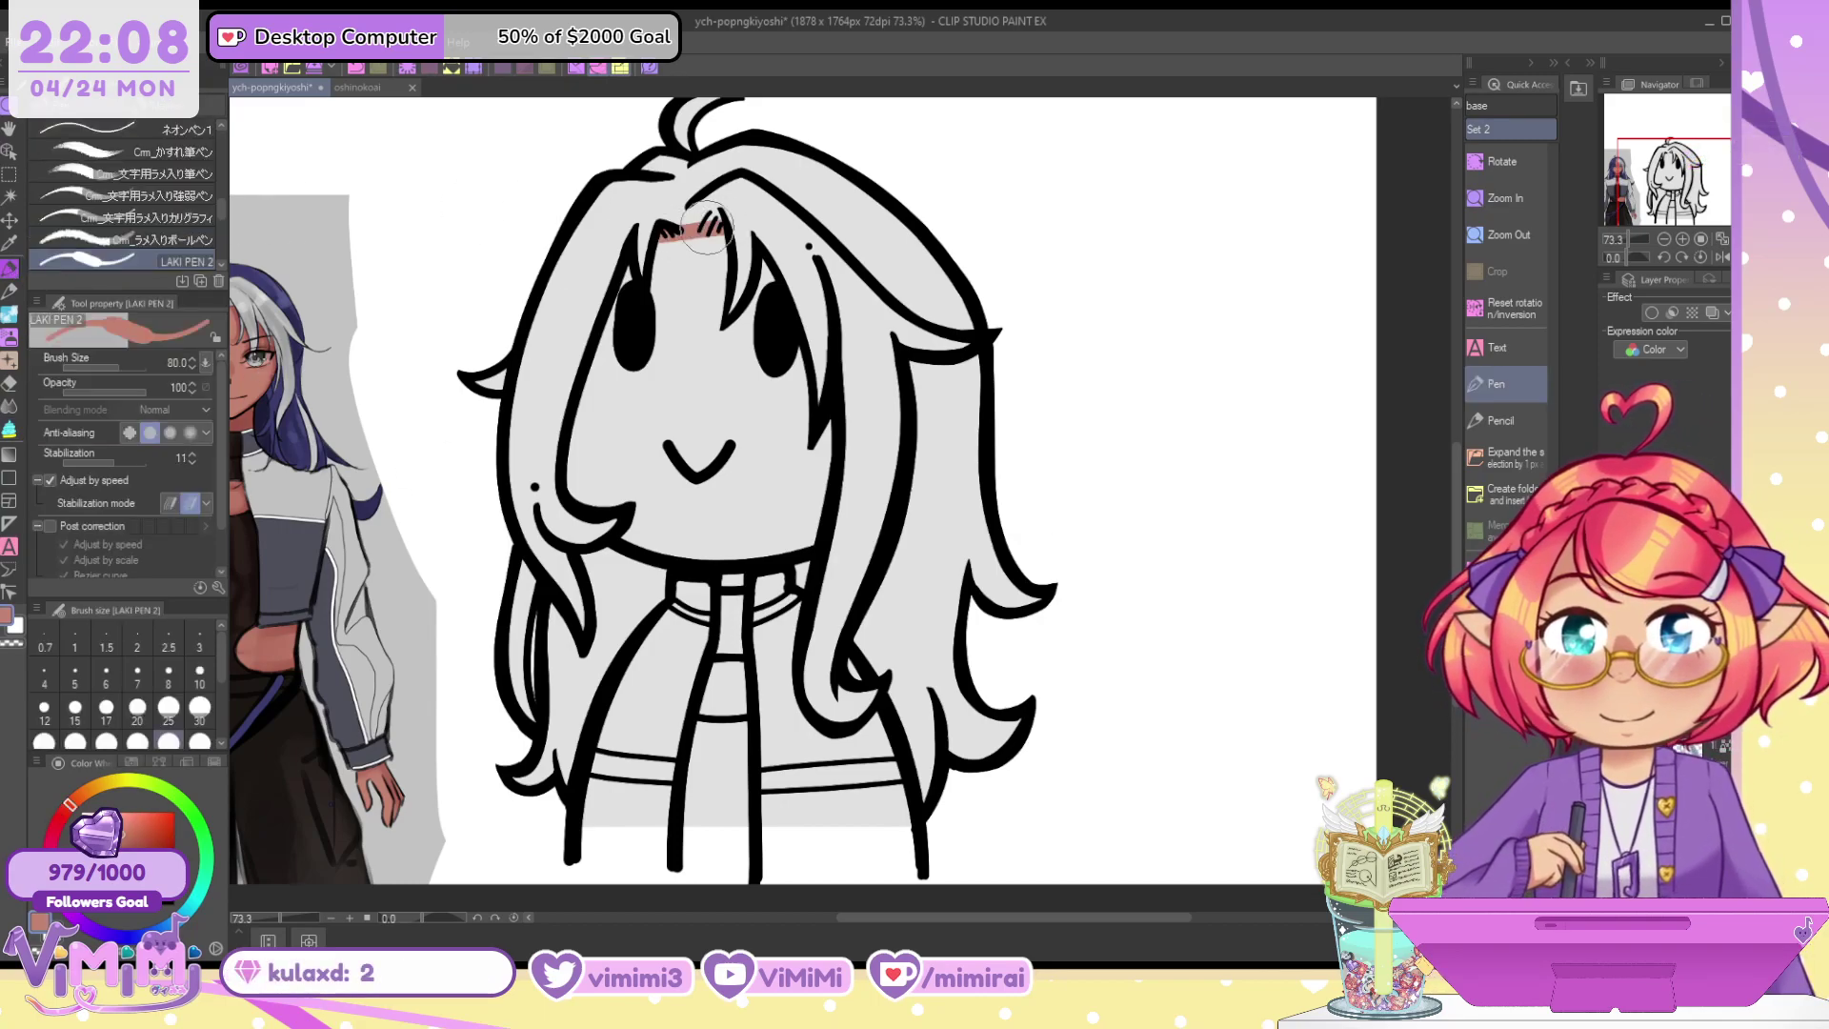
left_click(15, 430)
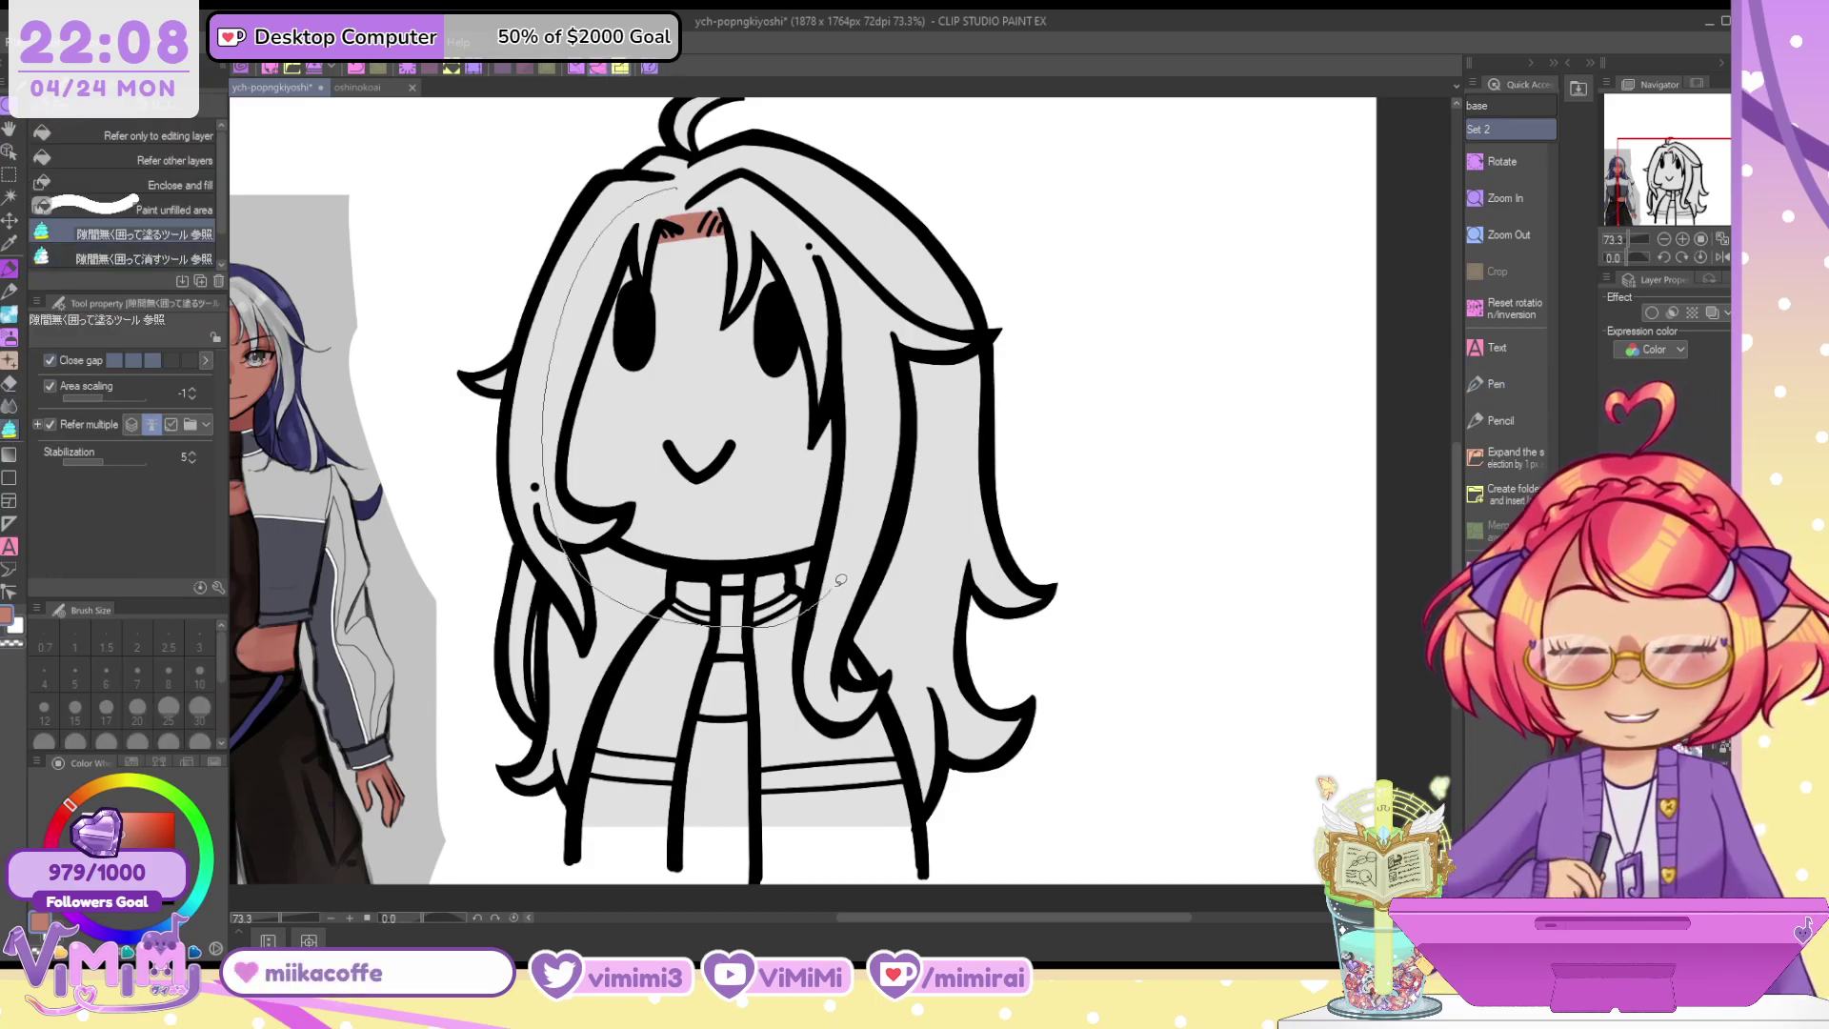
left_click_drag(877, 365, 830, 165)
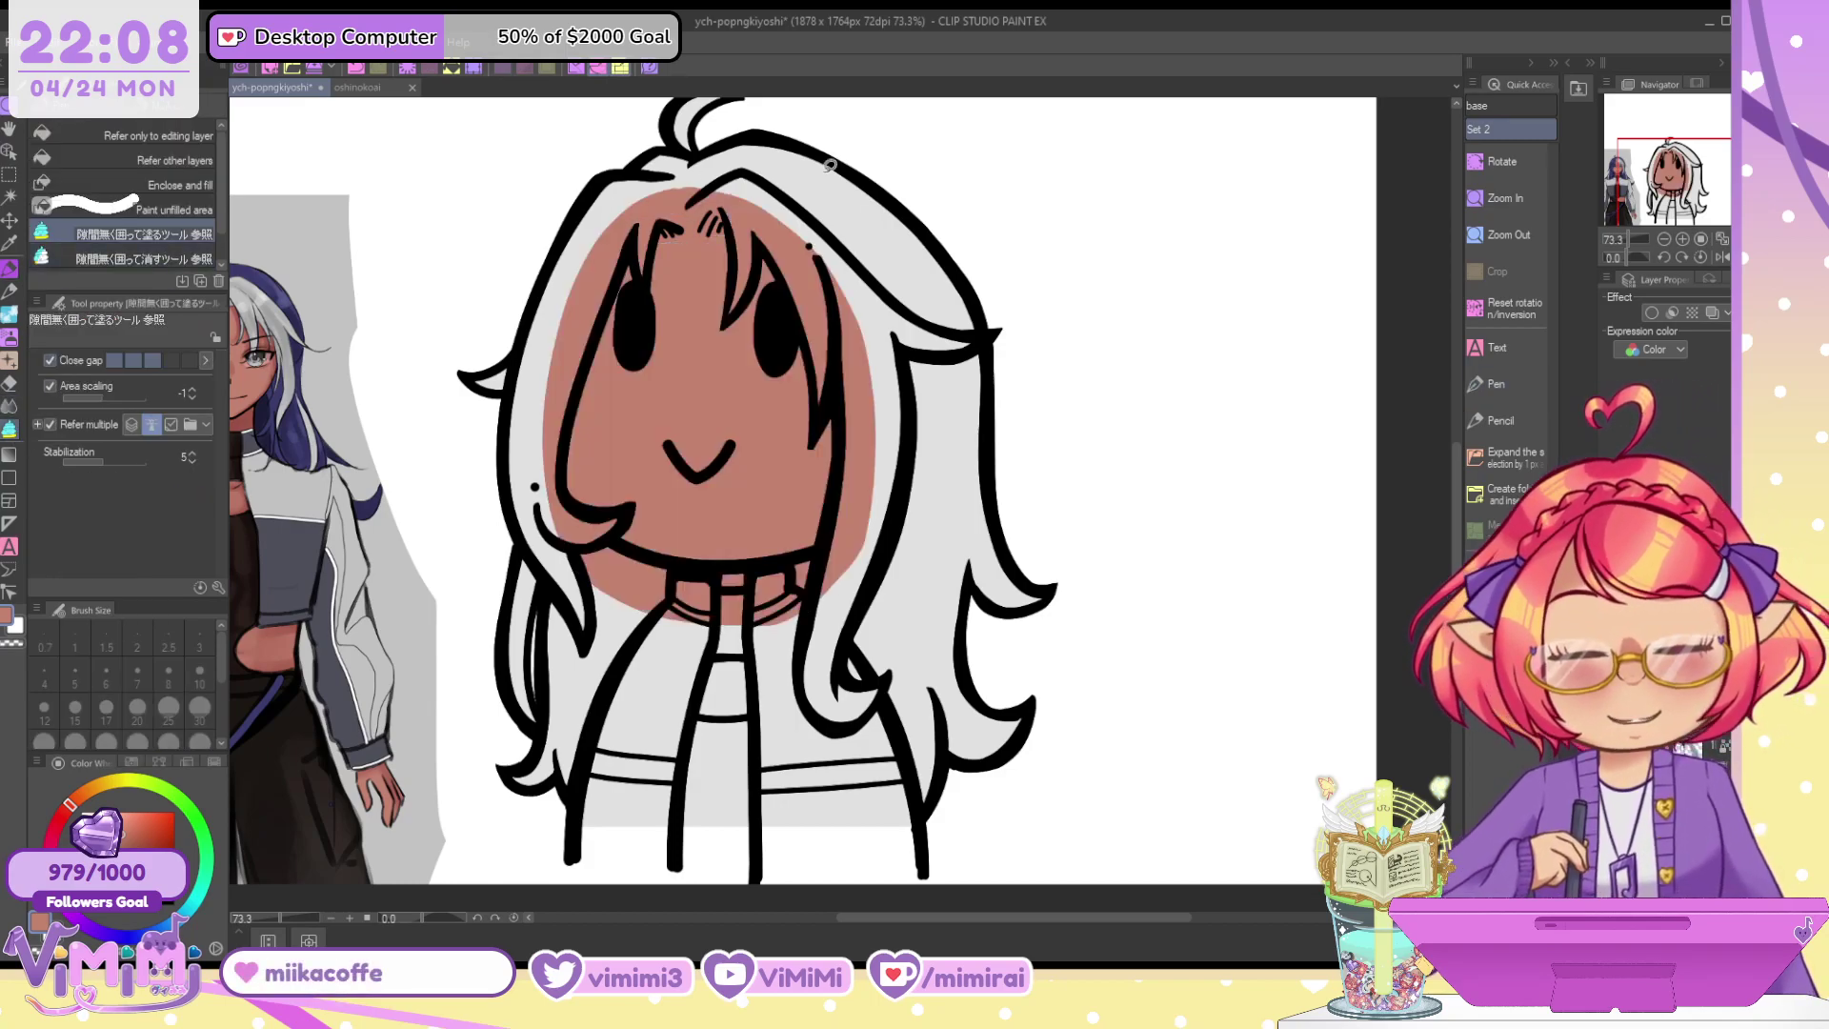
left_click_drag(736, 672, 799, 639)
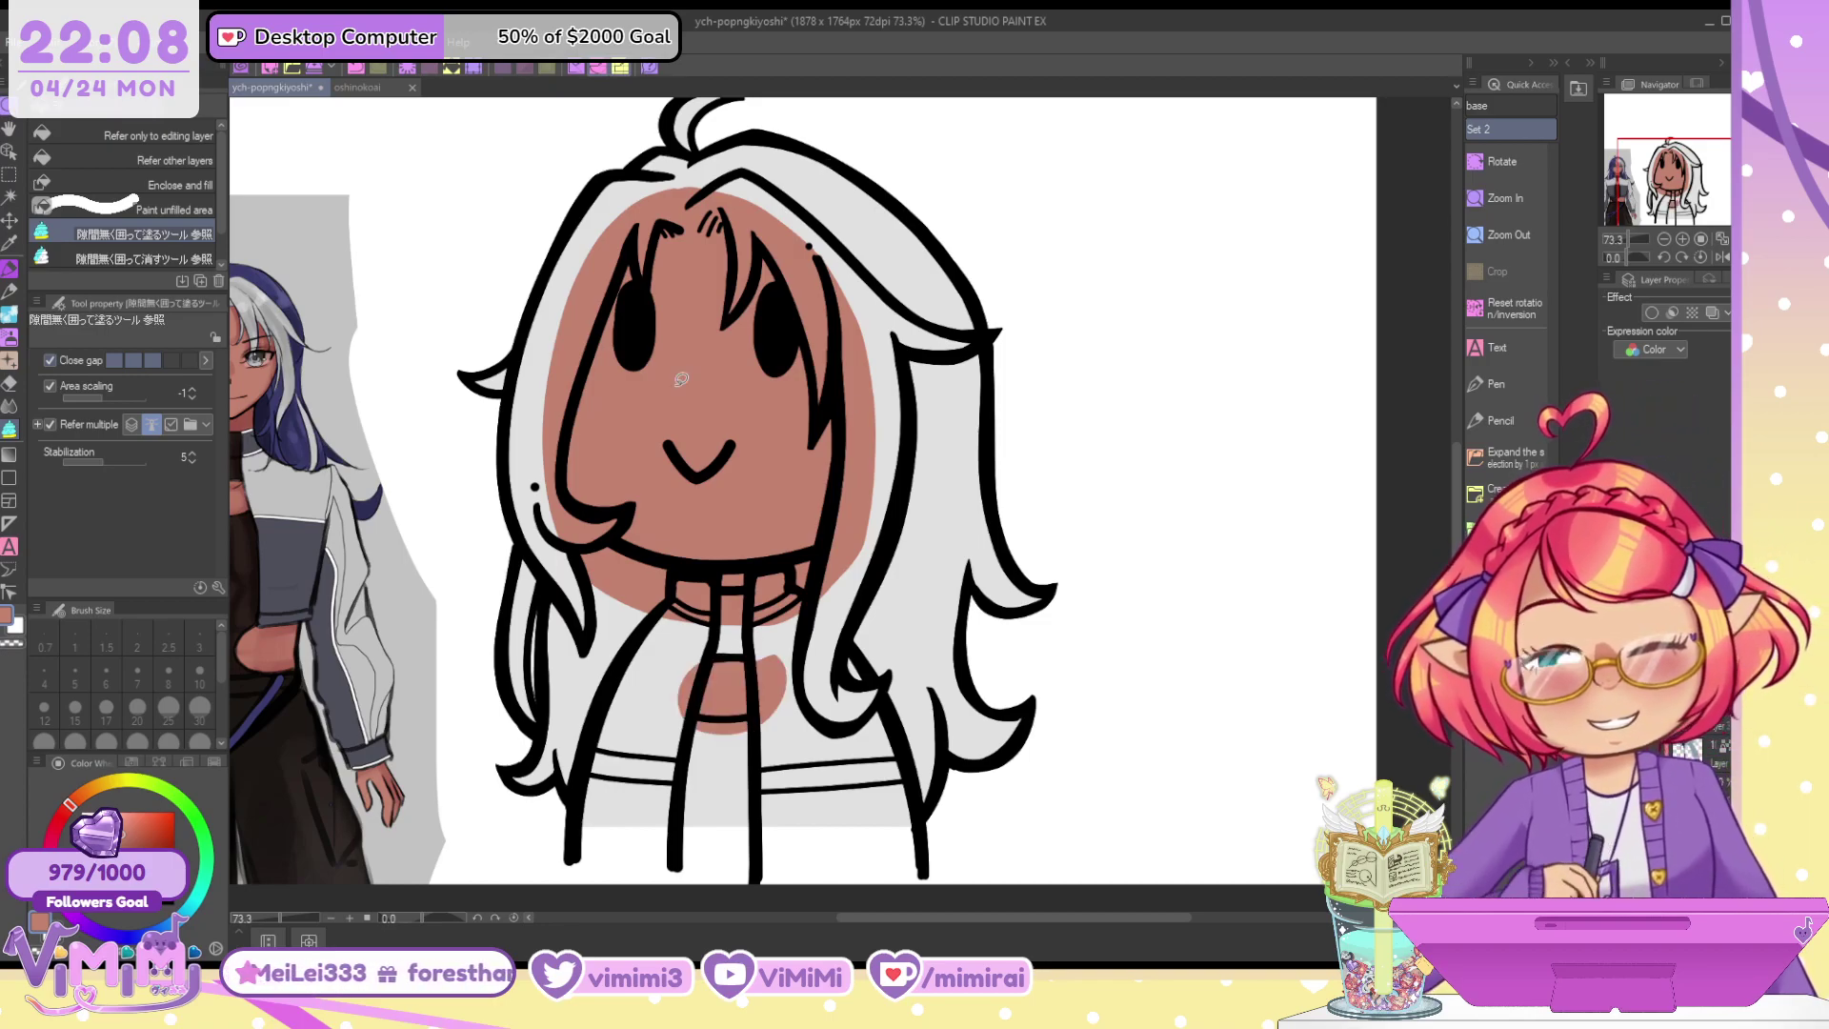
Sample the purple-blue from the reference's hair and fill all of the character's hair with it, including the curl on top
left_click(283, 294, "alt")
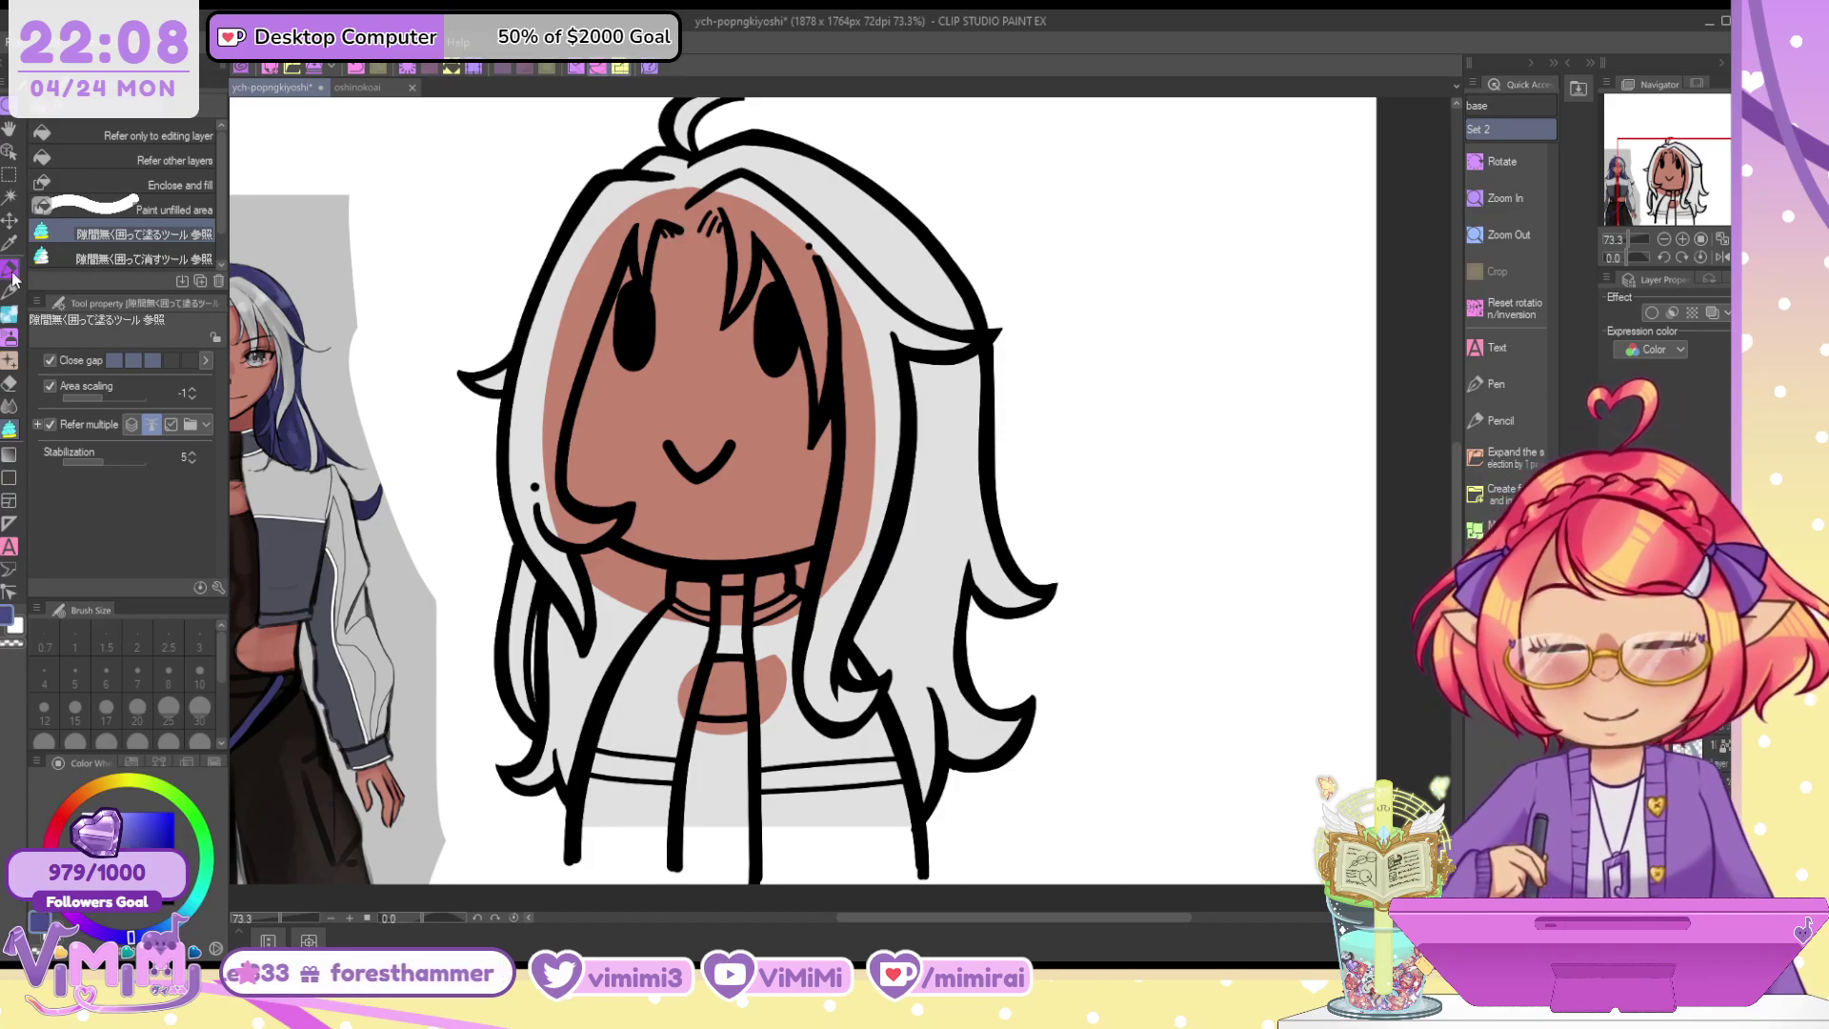
key("p")
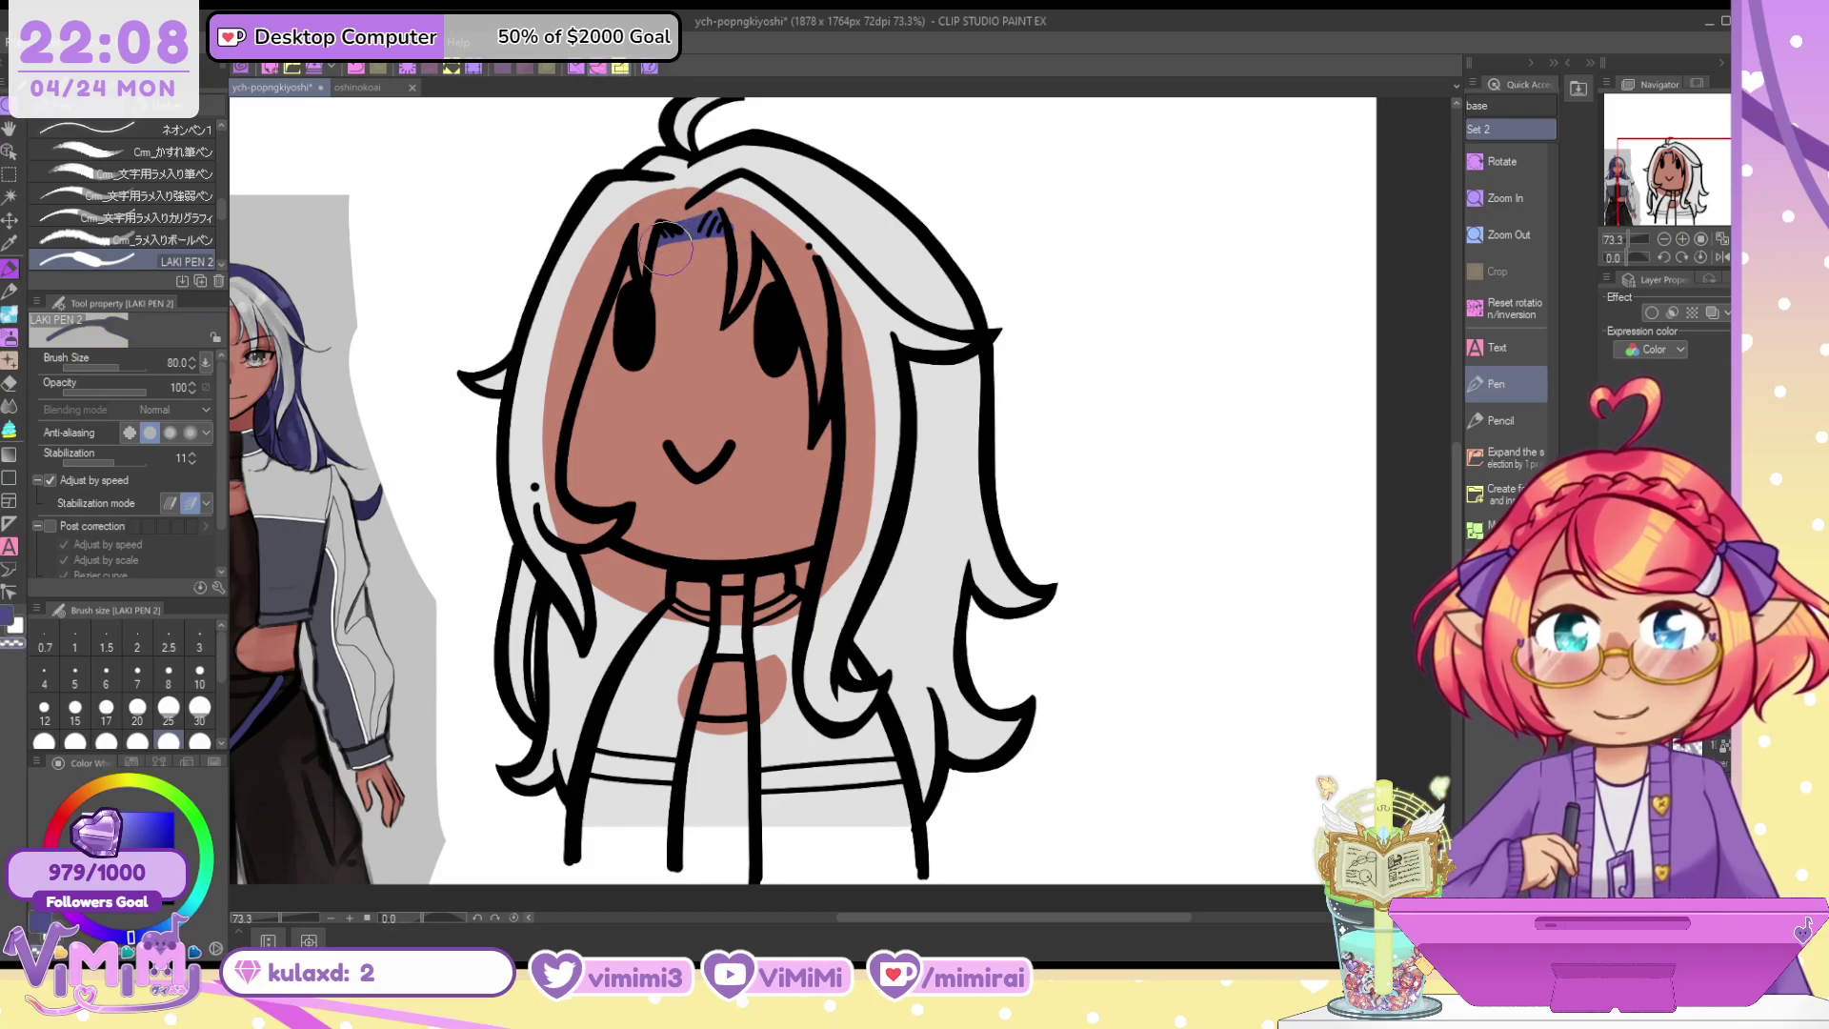
left_click(10, 432)
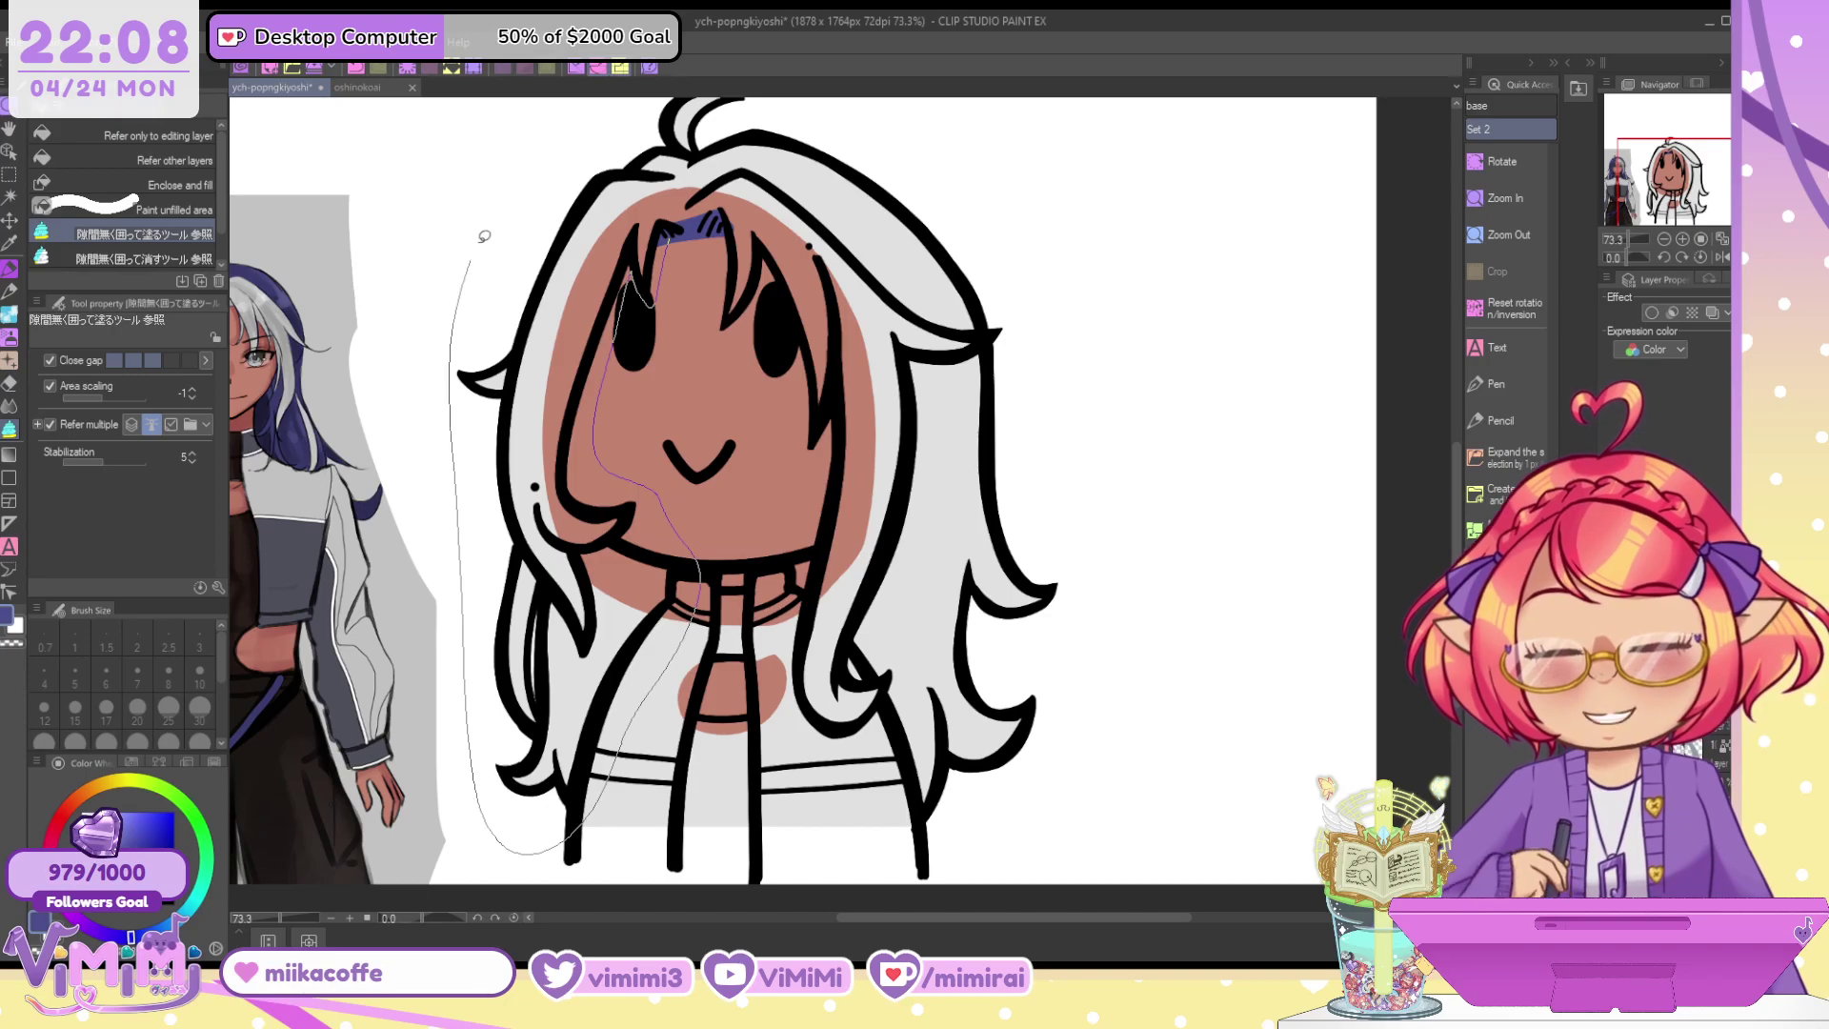
mouse_move(484, 236)
left_mouse_down()
mouse_move(668, 72)
mouse_move(759, 192)
left_mouse_up()
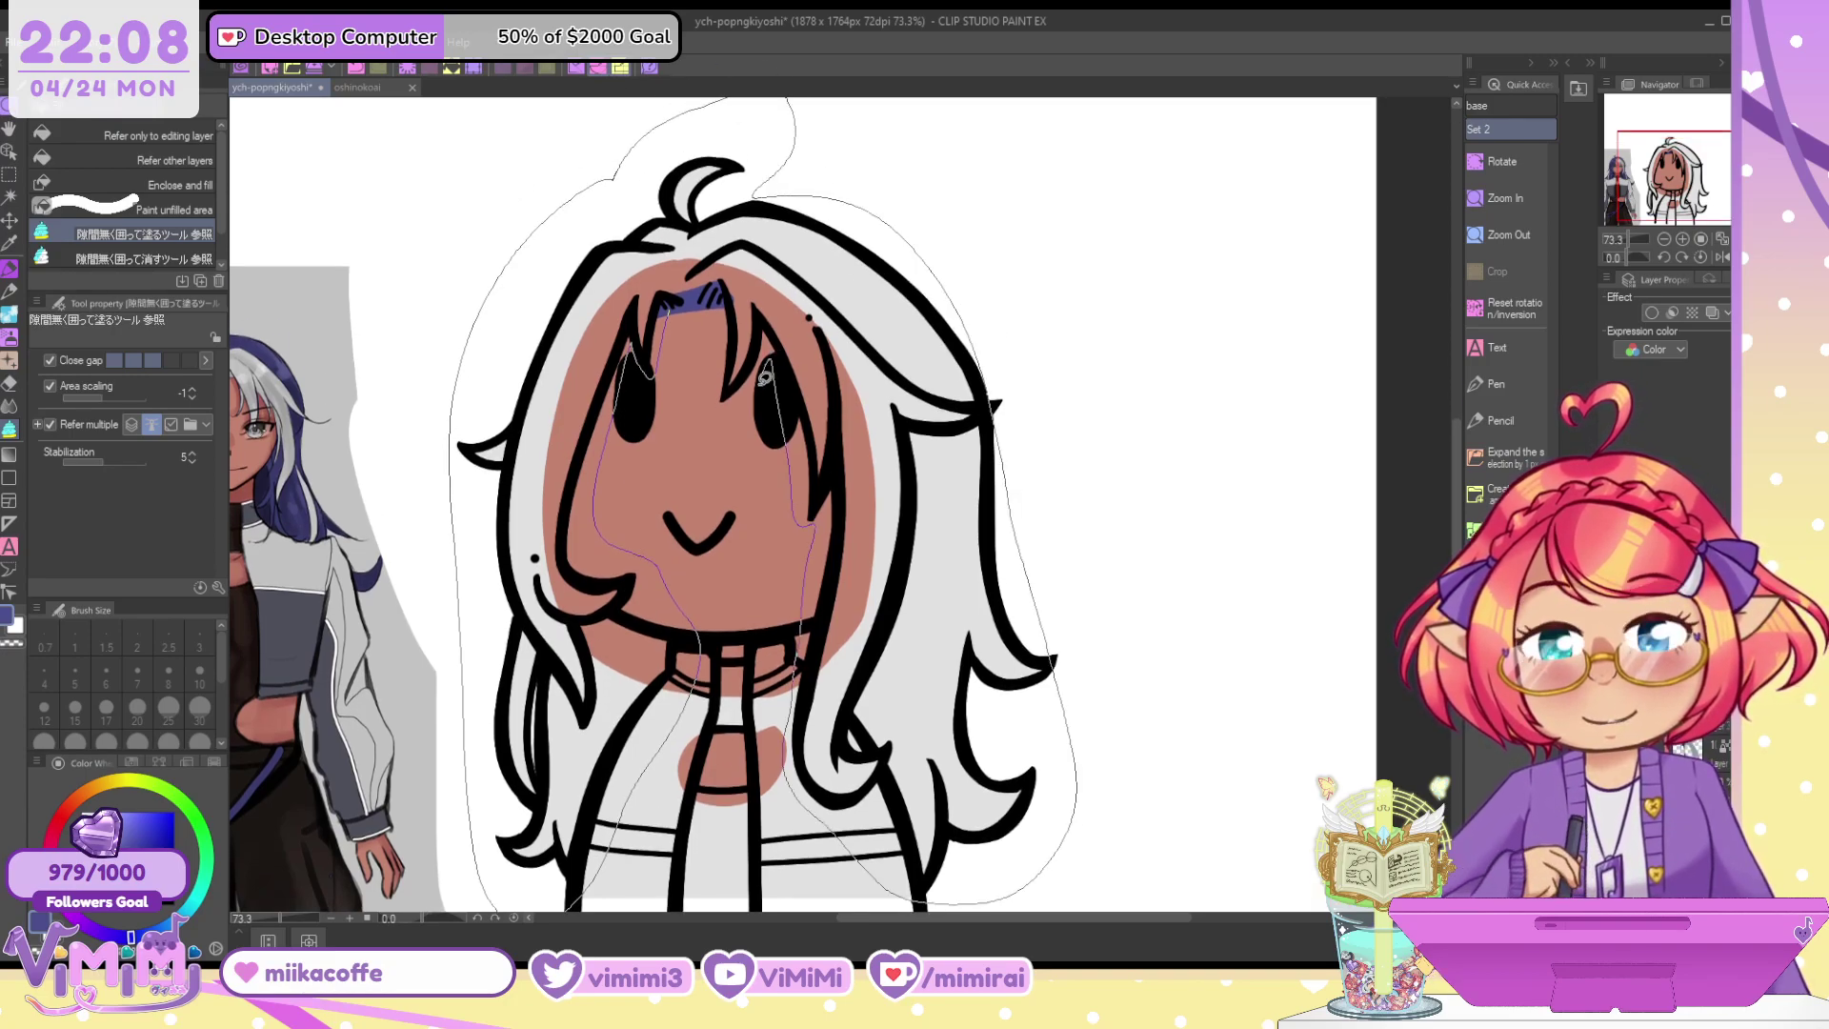
left_click_drag(765, 377, 705, 386)
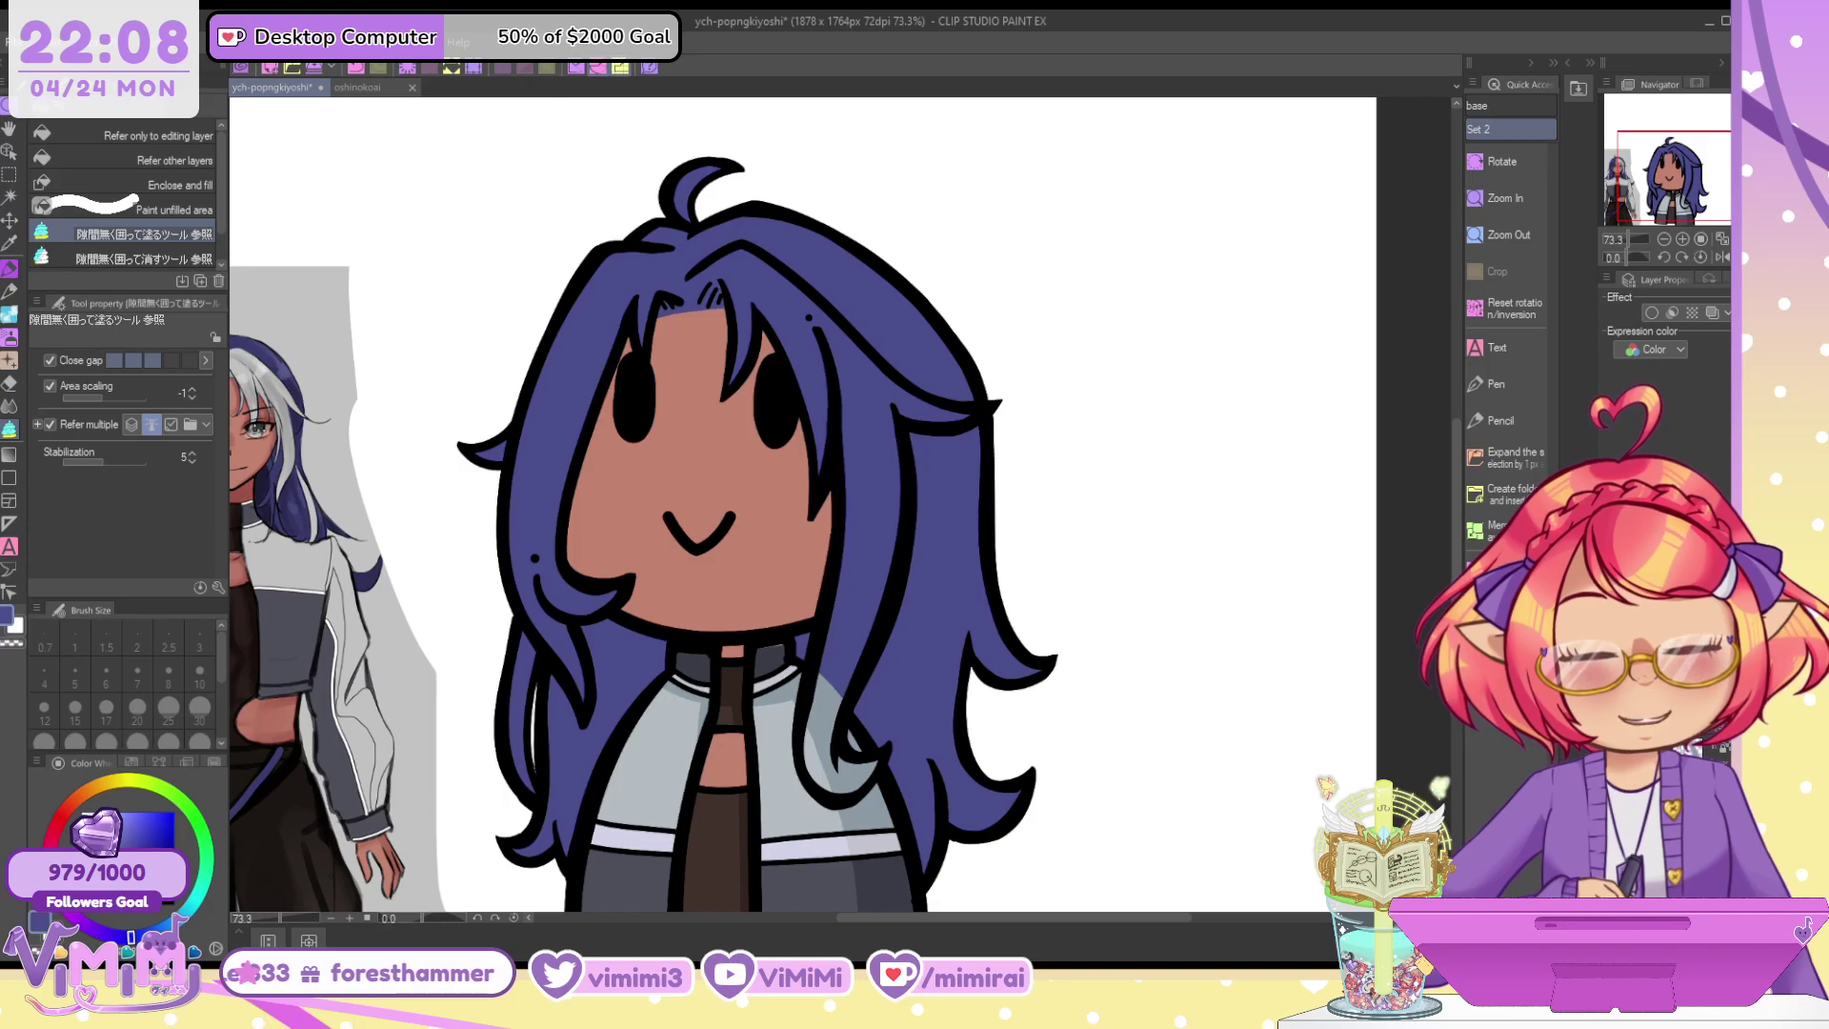
Touch up the colour around the collar and the adjoining front lock, then along the hairline at the forehead
key("p")
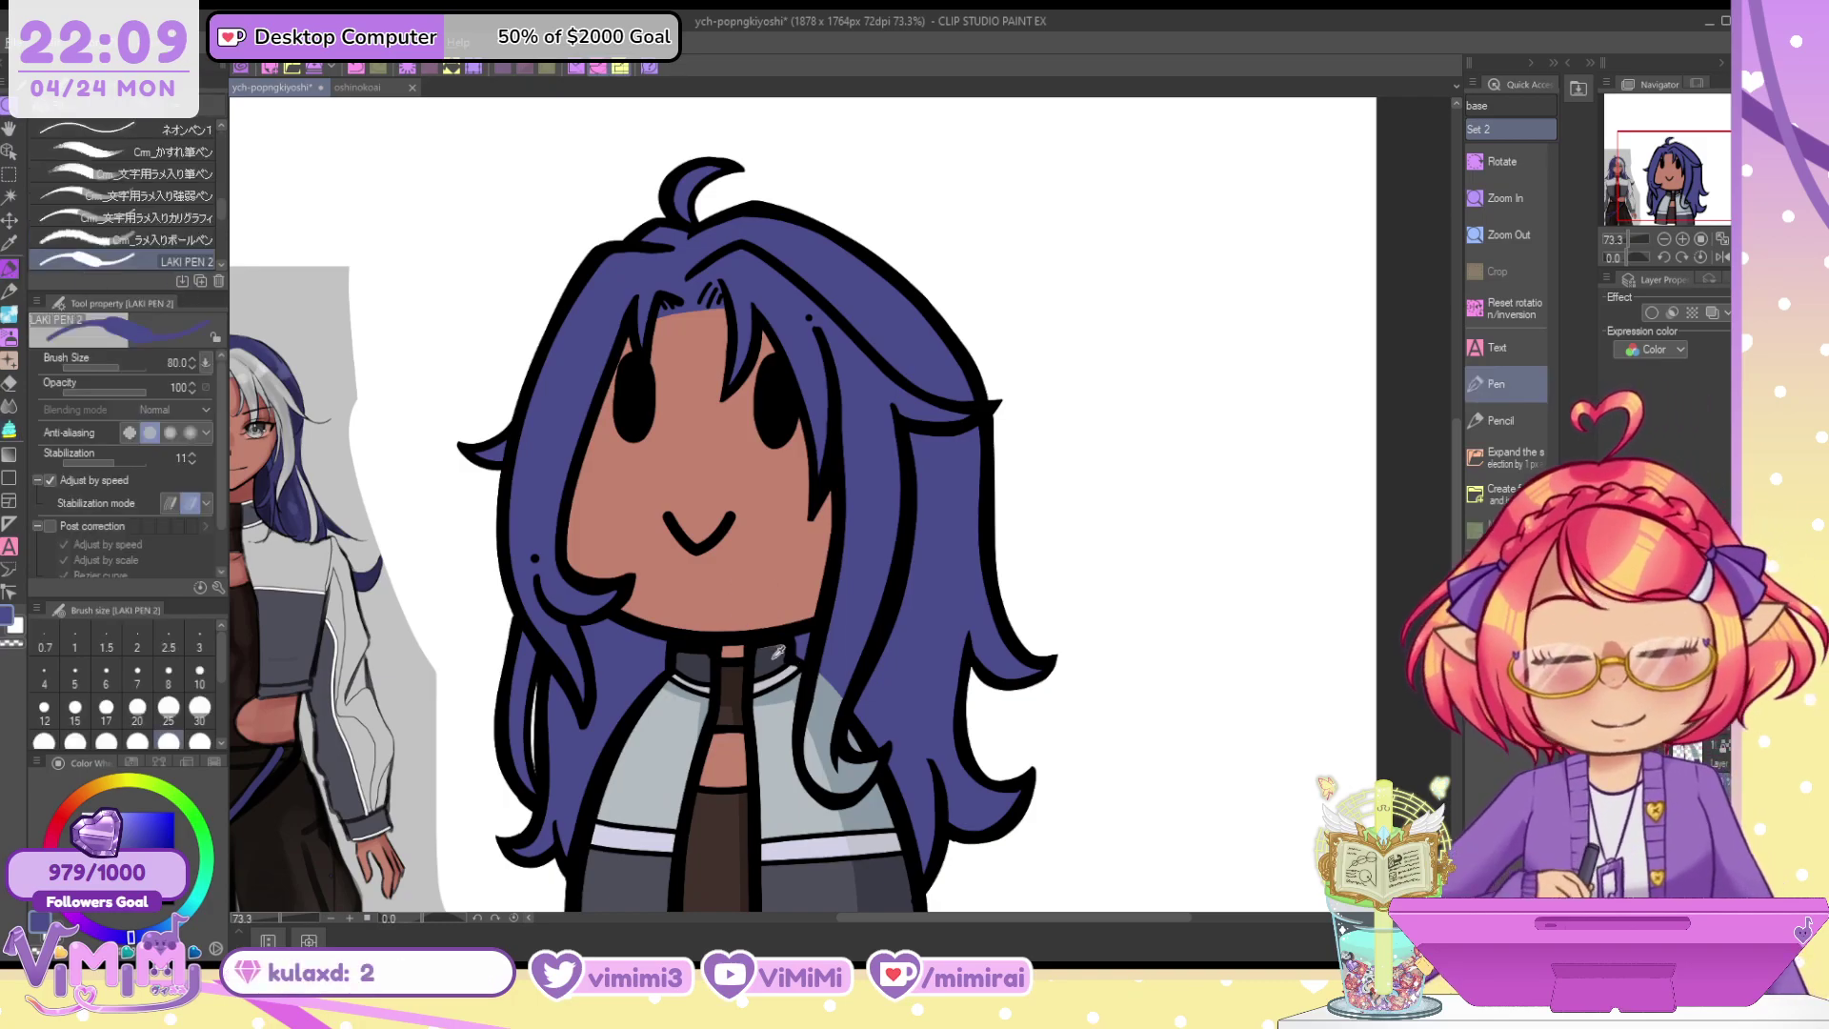
key("x")
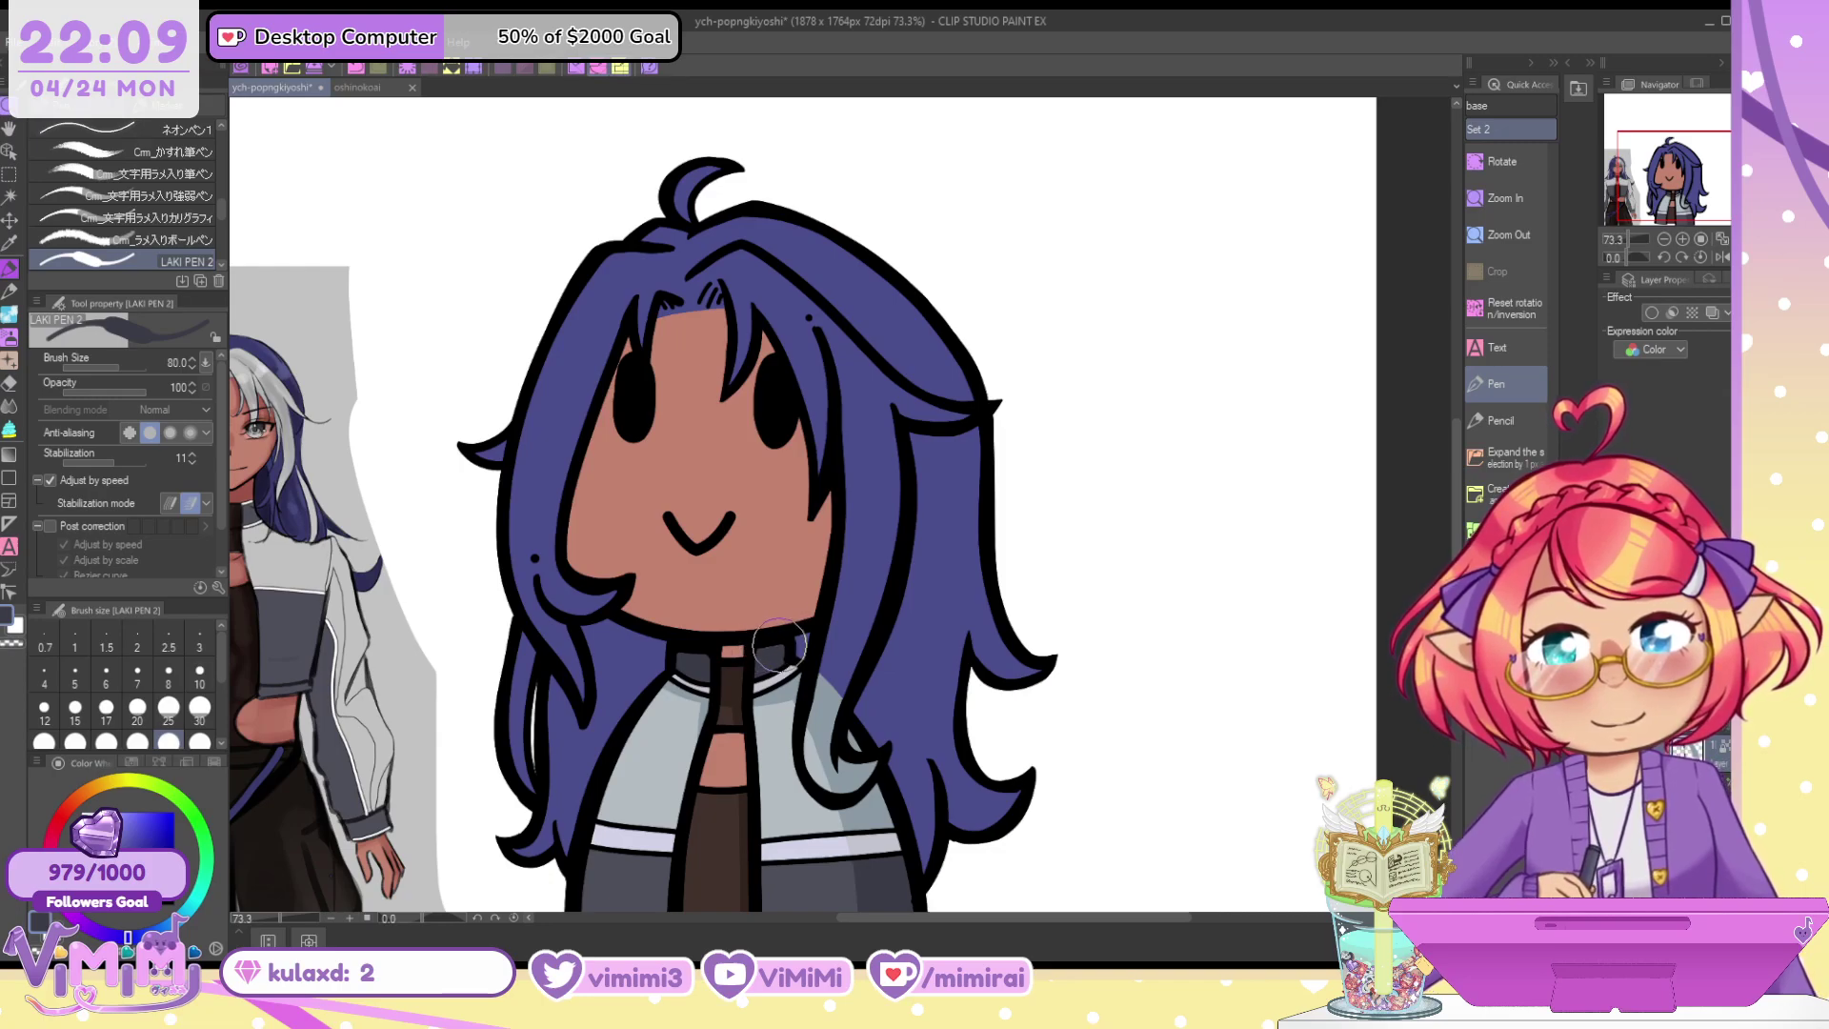
key("x")
mouse_move(822, 671)
left_mouse_down()
mouse_move(819, 770)
mouse_move(830, 718)
mouse_move(831, 773)
mouse_move(869, 764)
left_mouse_up()
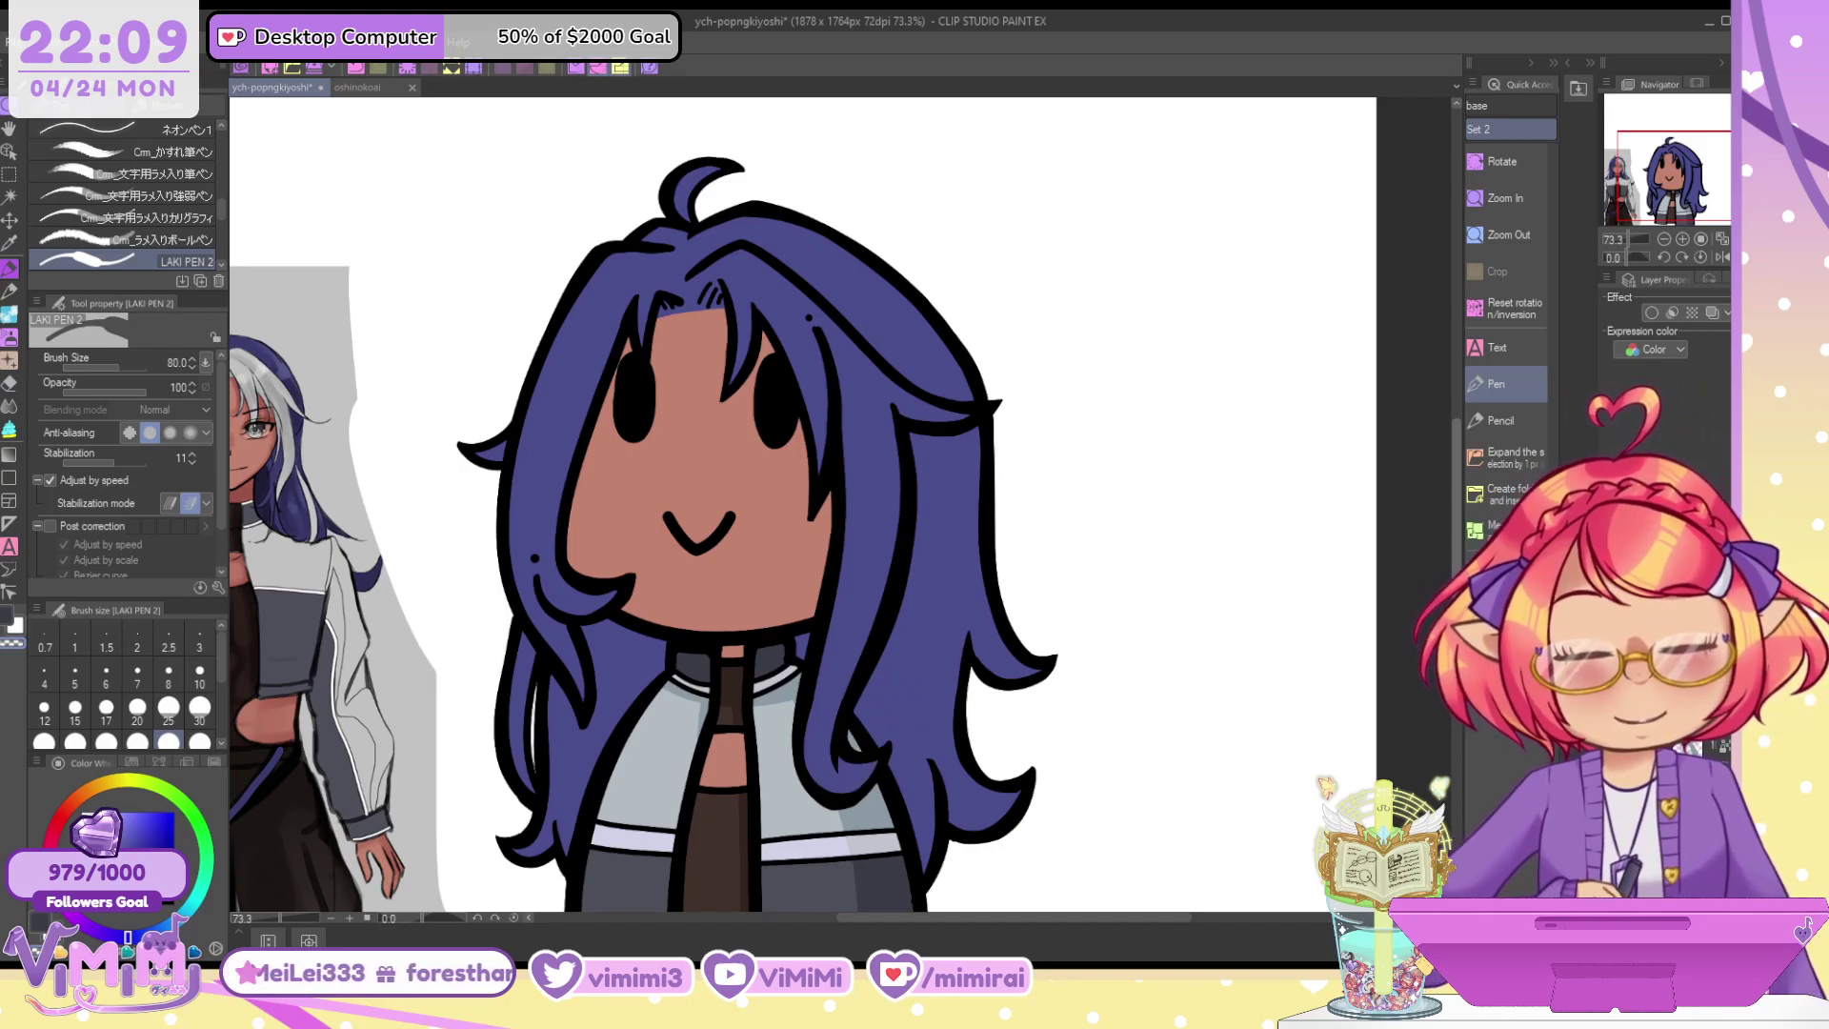
key("c")
left_click_drag(661, 318, 724, 320)
key("ctrl+z")
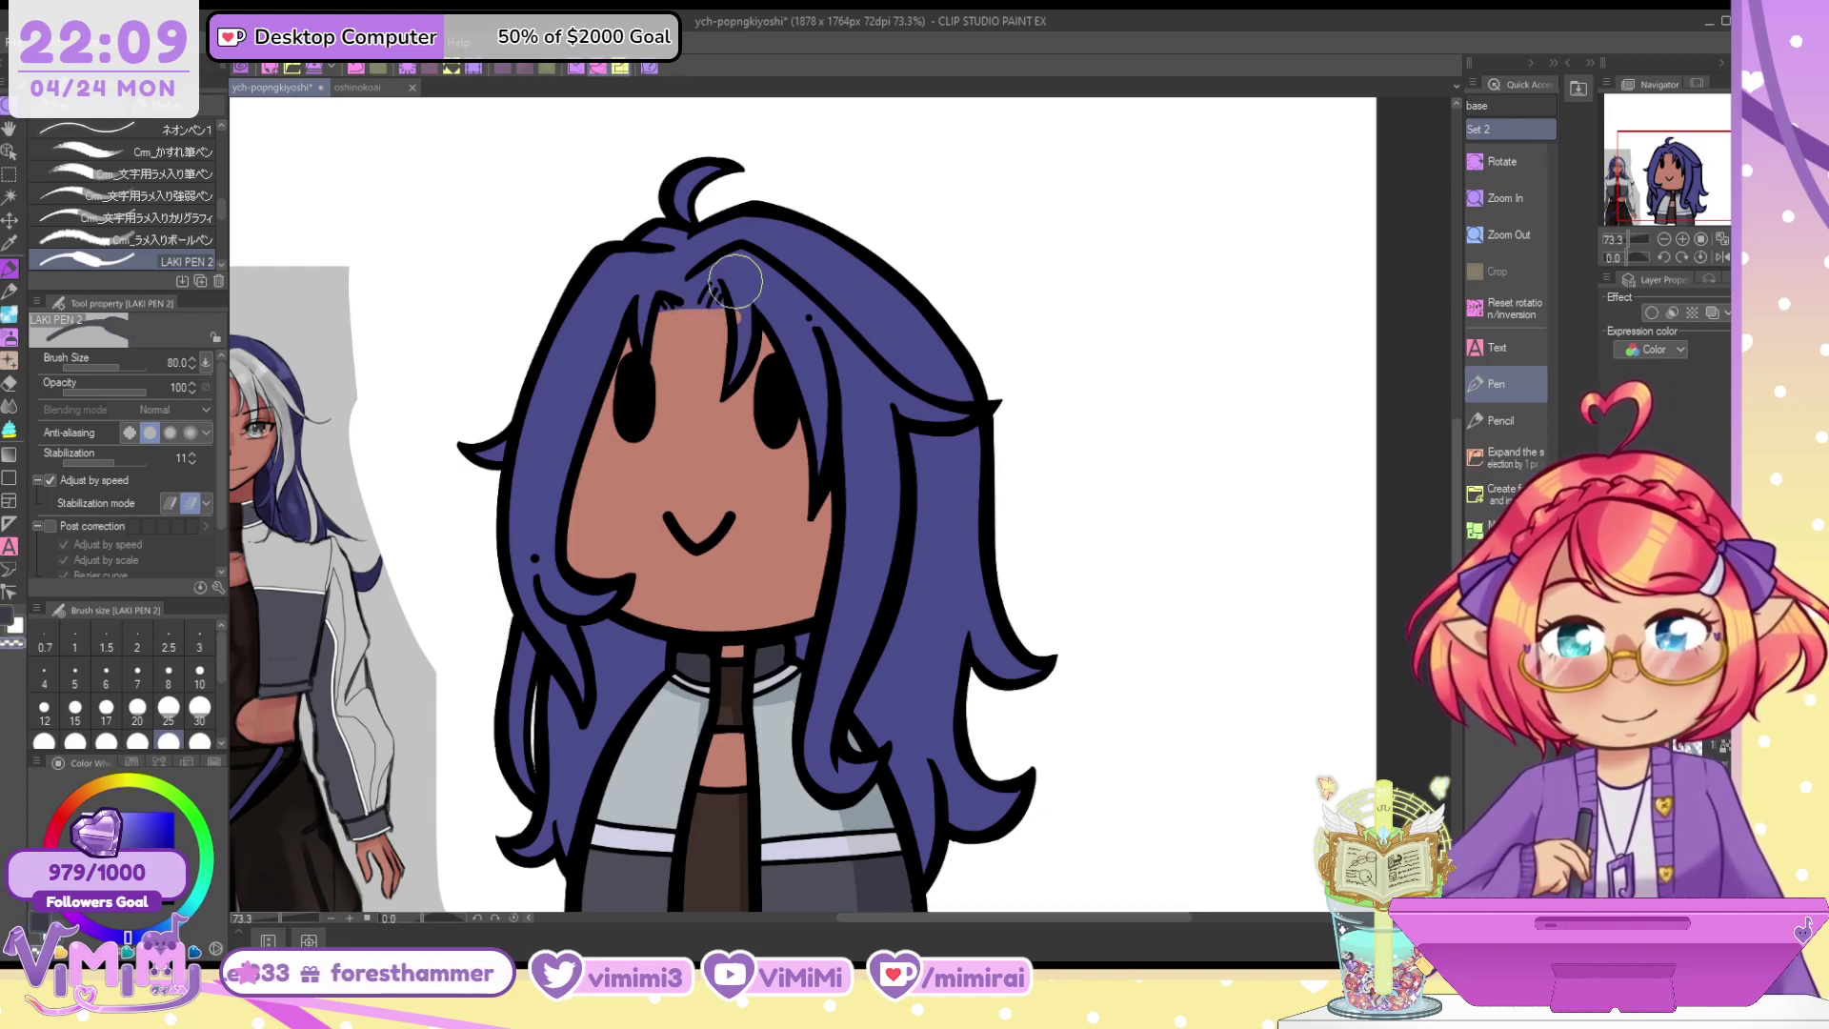
left_click(735, 283, "alt")
left_click(749, 316)
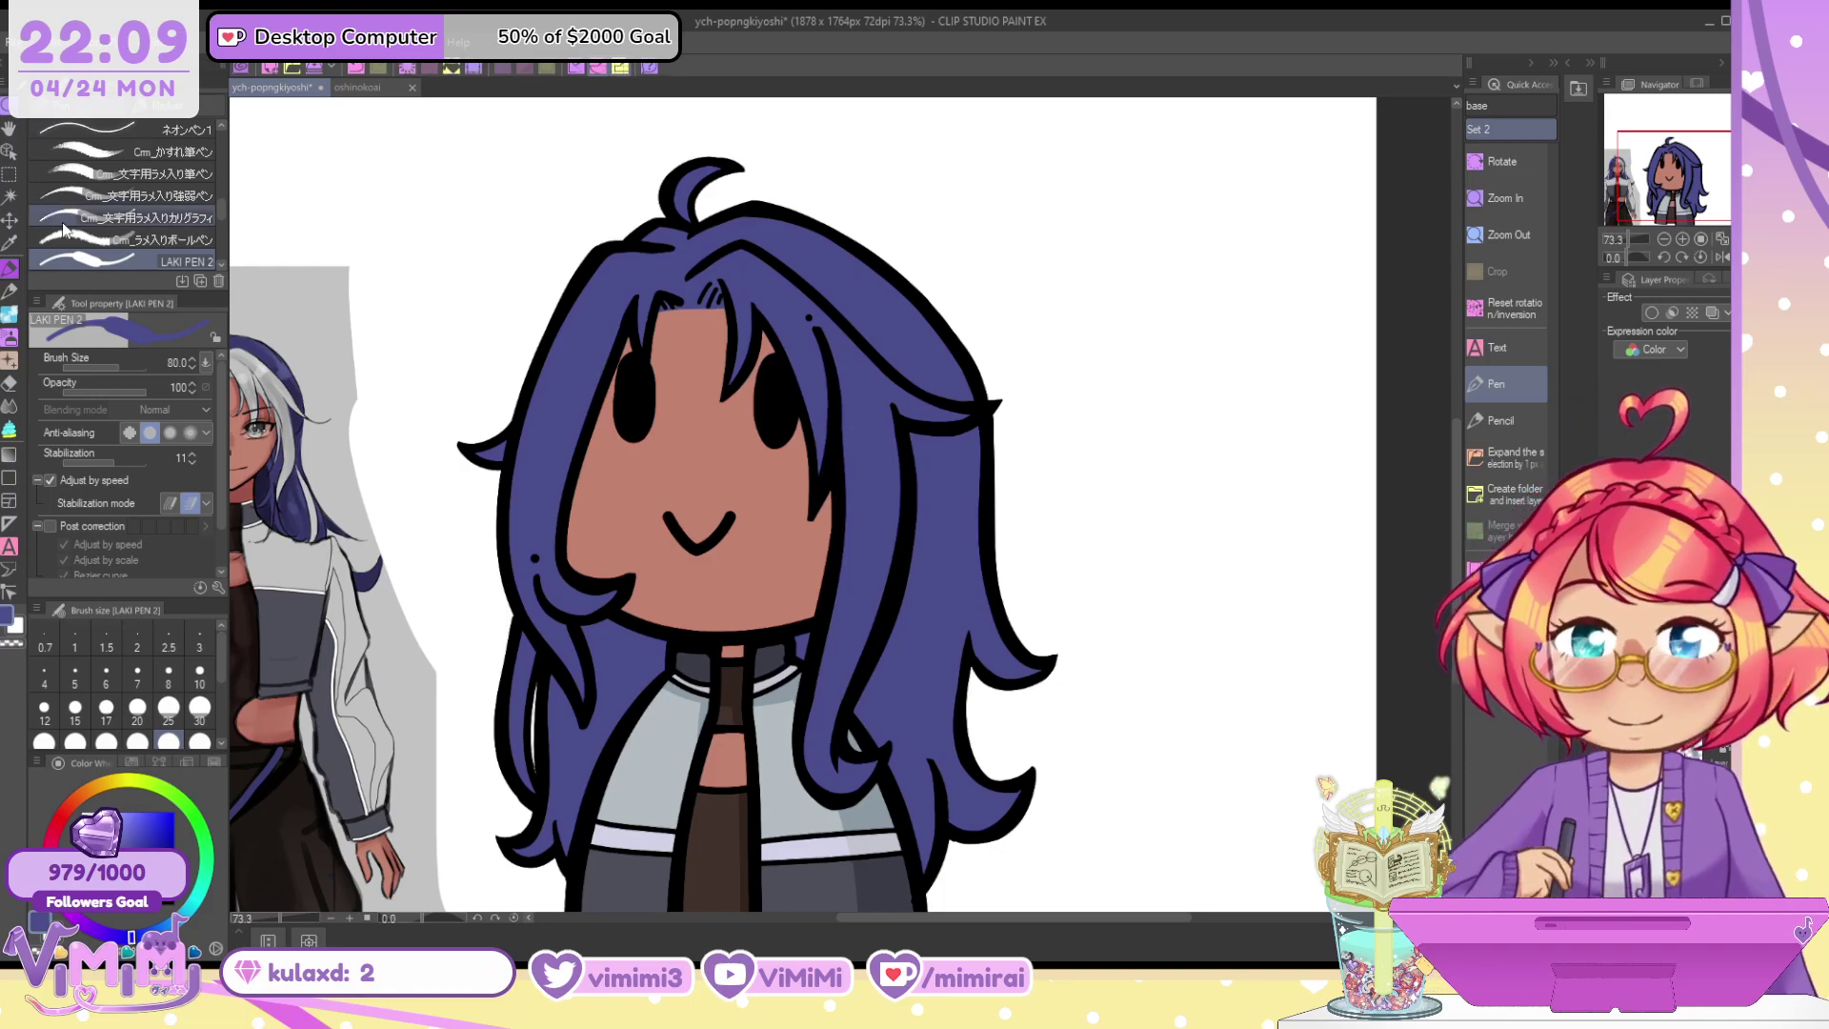
Select the purple-blue hair area and paint the bangs from the parting along the face on the viewer's right light grey
left_click(9, 196)
left_click(784, 303)
key("p")
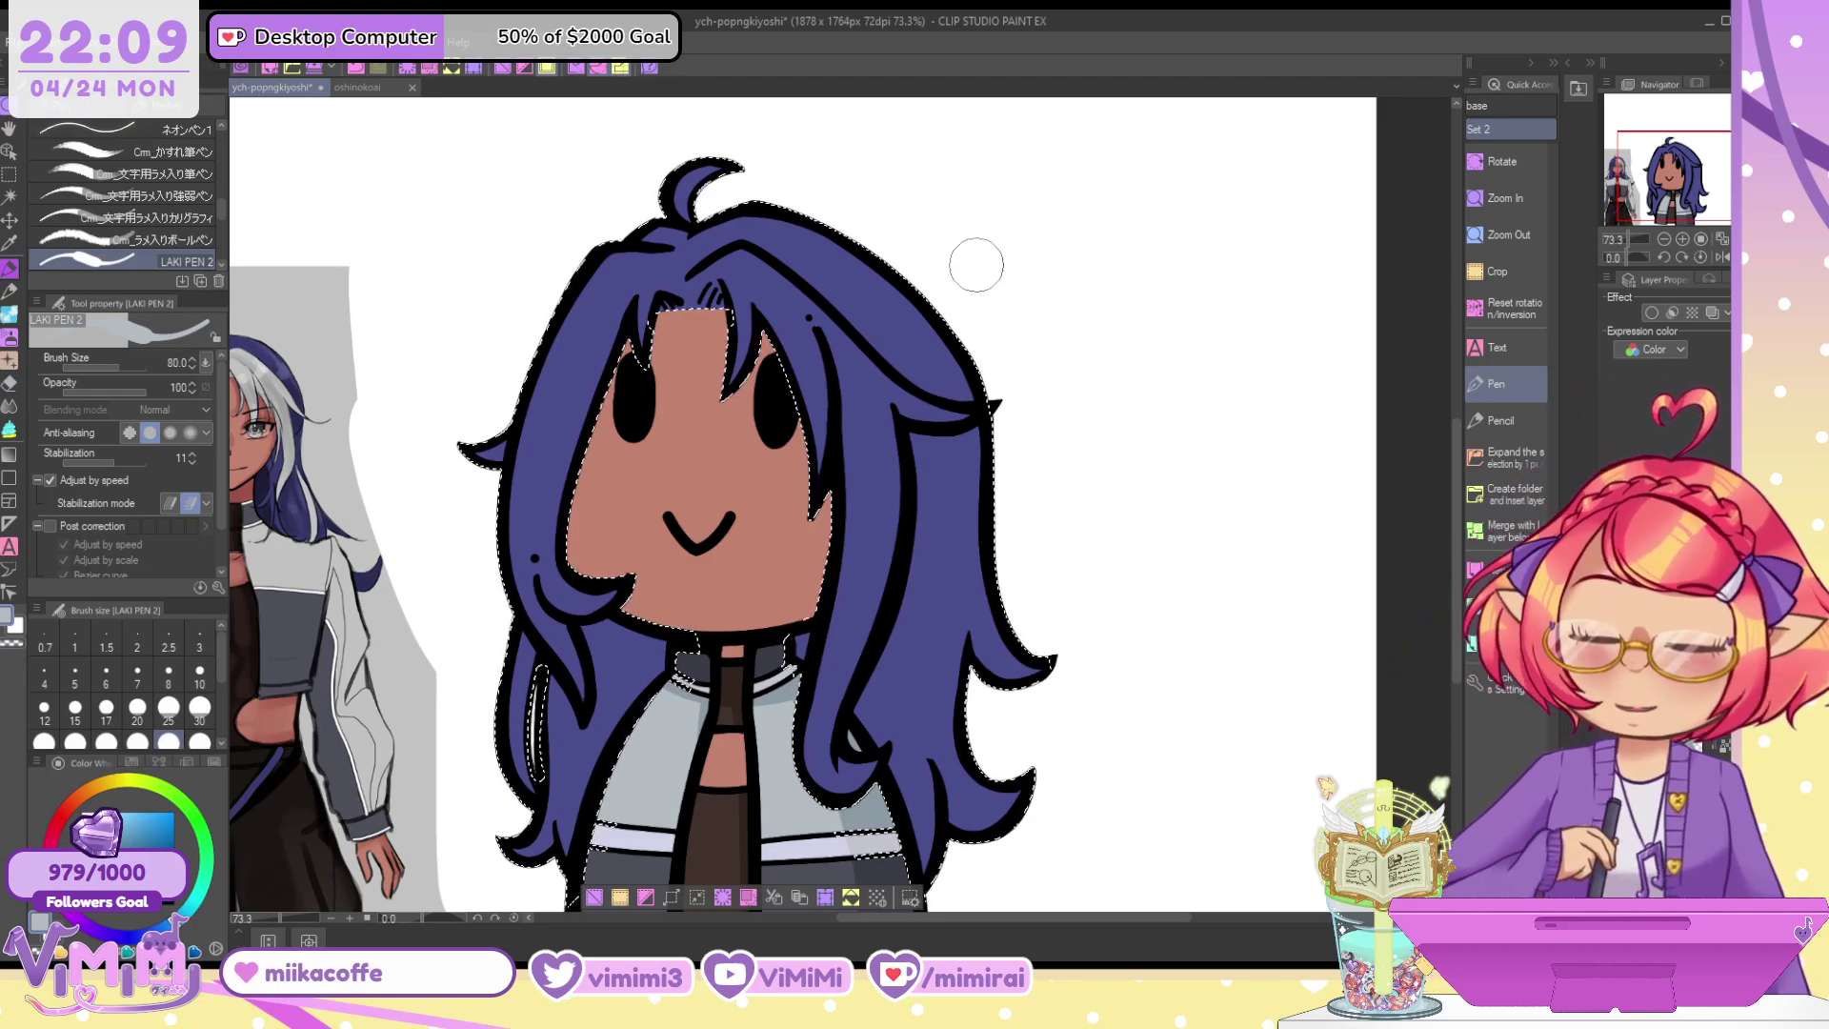
mouse_move(714, 272)
left_mouse_down()
mouse_move(728, 340)
mouse_move(781, 309)
mouse_move(762, 275)
mouse_move(856, 369)
mouse_move(784, 290)
mouse_move(816, 484)
left_mouse_up()
left_click_drag(806, 329, 811, 480)
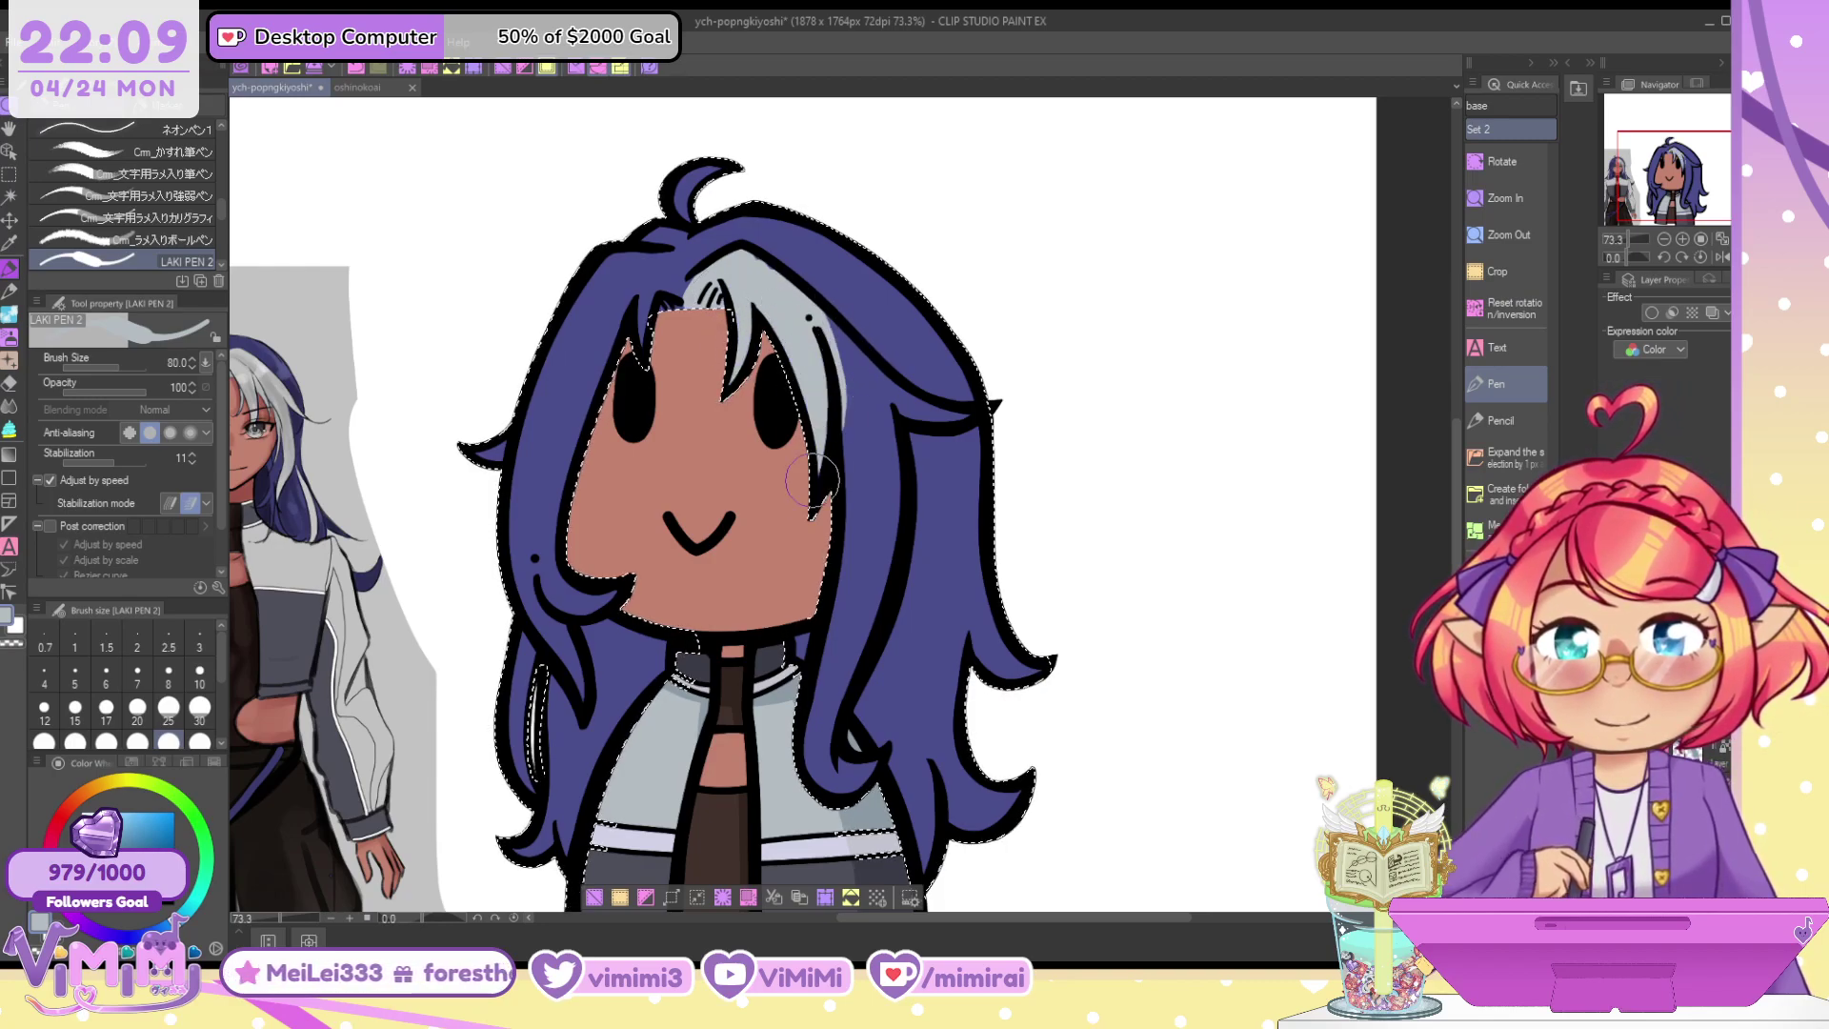
Paint the long front strand on the viewer's right and the flick branching off it light grey, down to the curled tip
left_click_drag(771, 262, 846, 381)
mouse_move(812, 312)
left_mouse_down()
mouse_move(848, 619)
mouse_move(817, 714)
left_mouse_up()
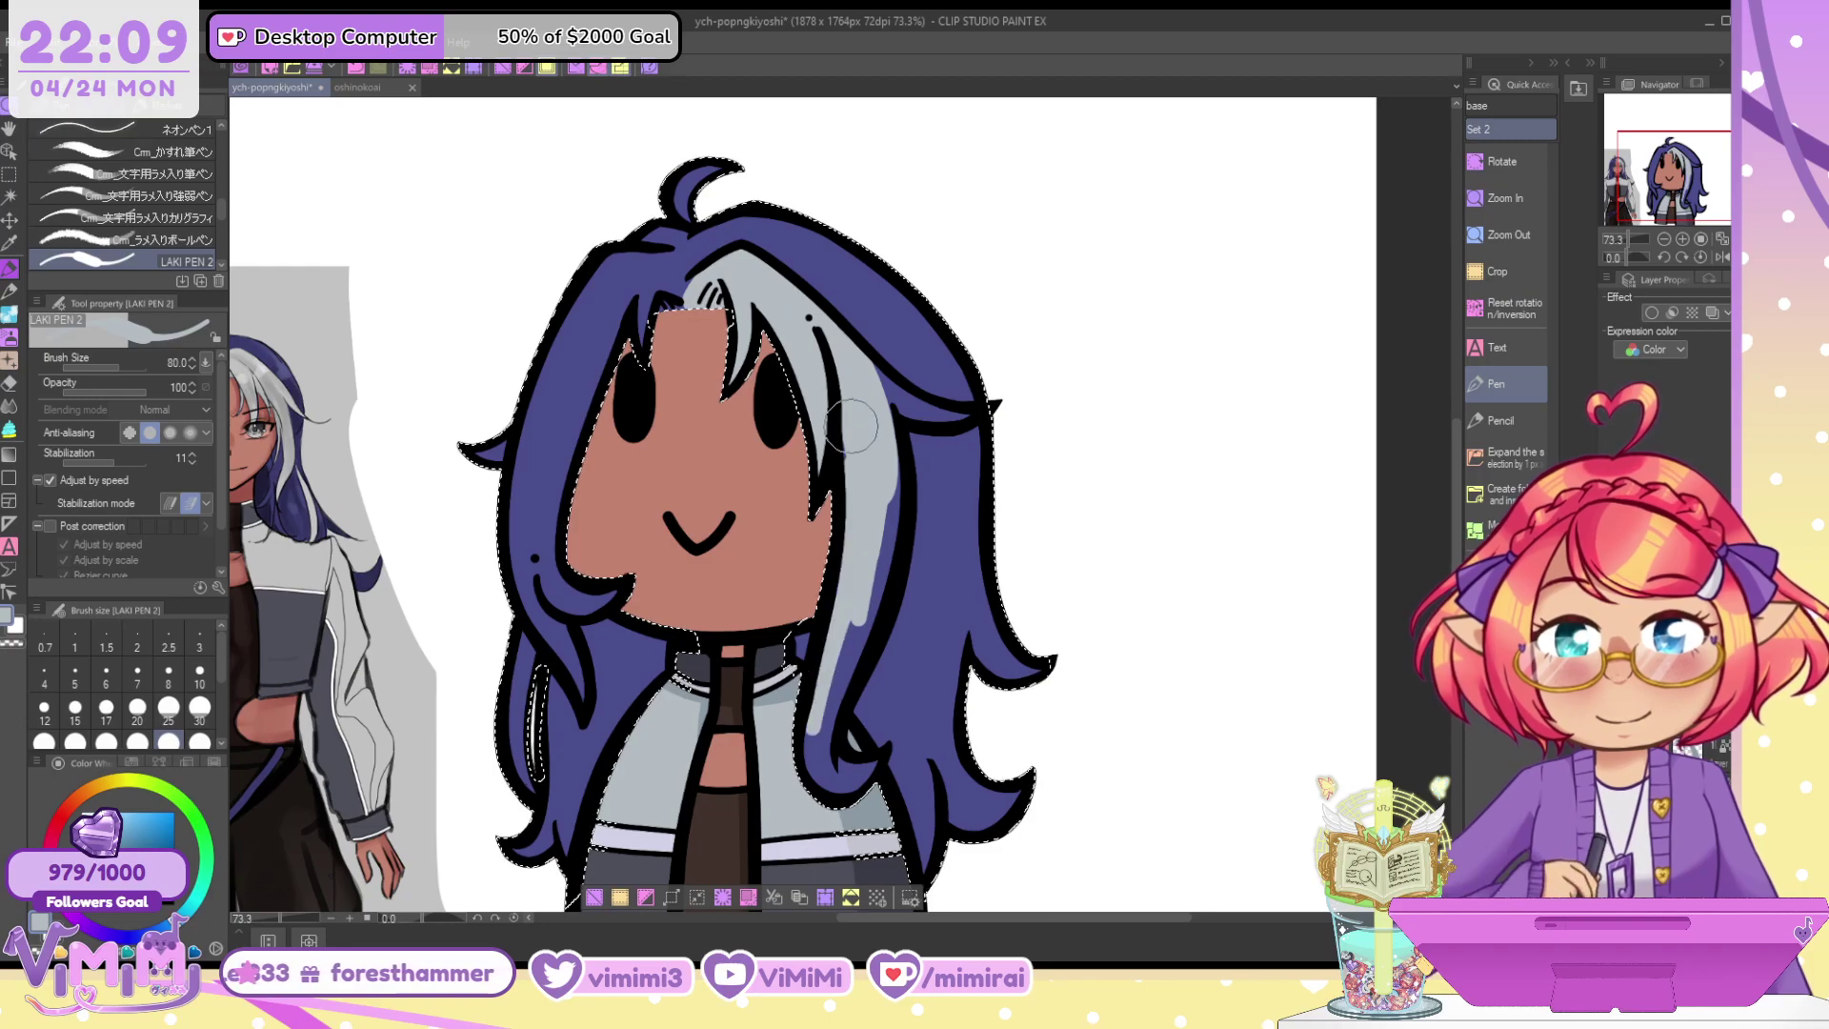
mouse_move(850, 426)
left_mouse_down()
mouse_move(848, 609)
mouse_move(807, 752)
left_mouse_up()
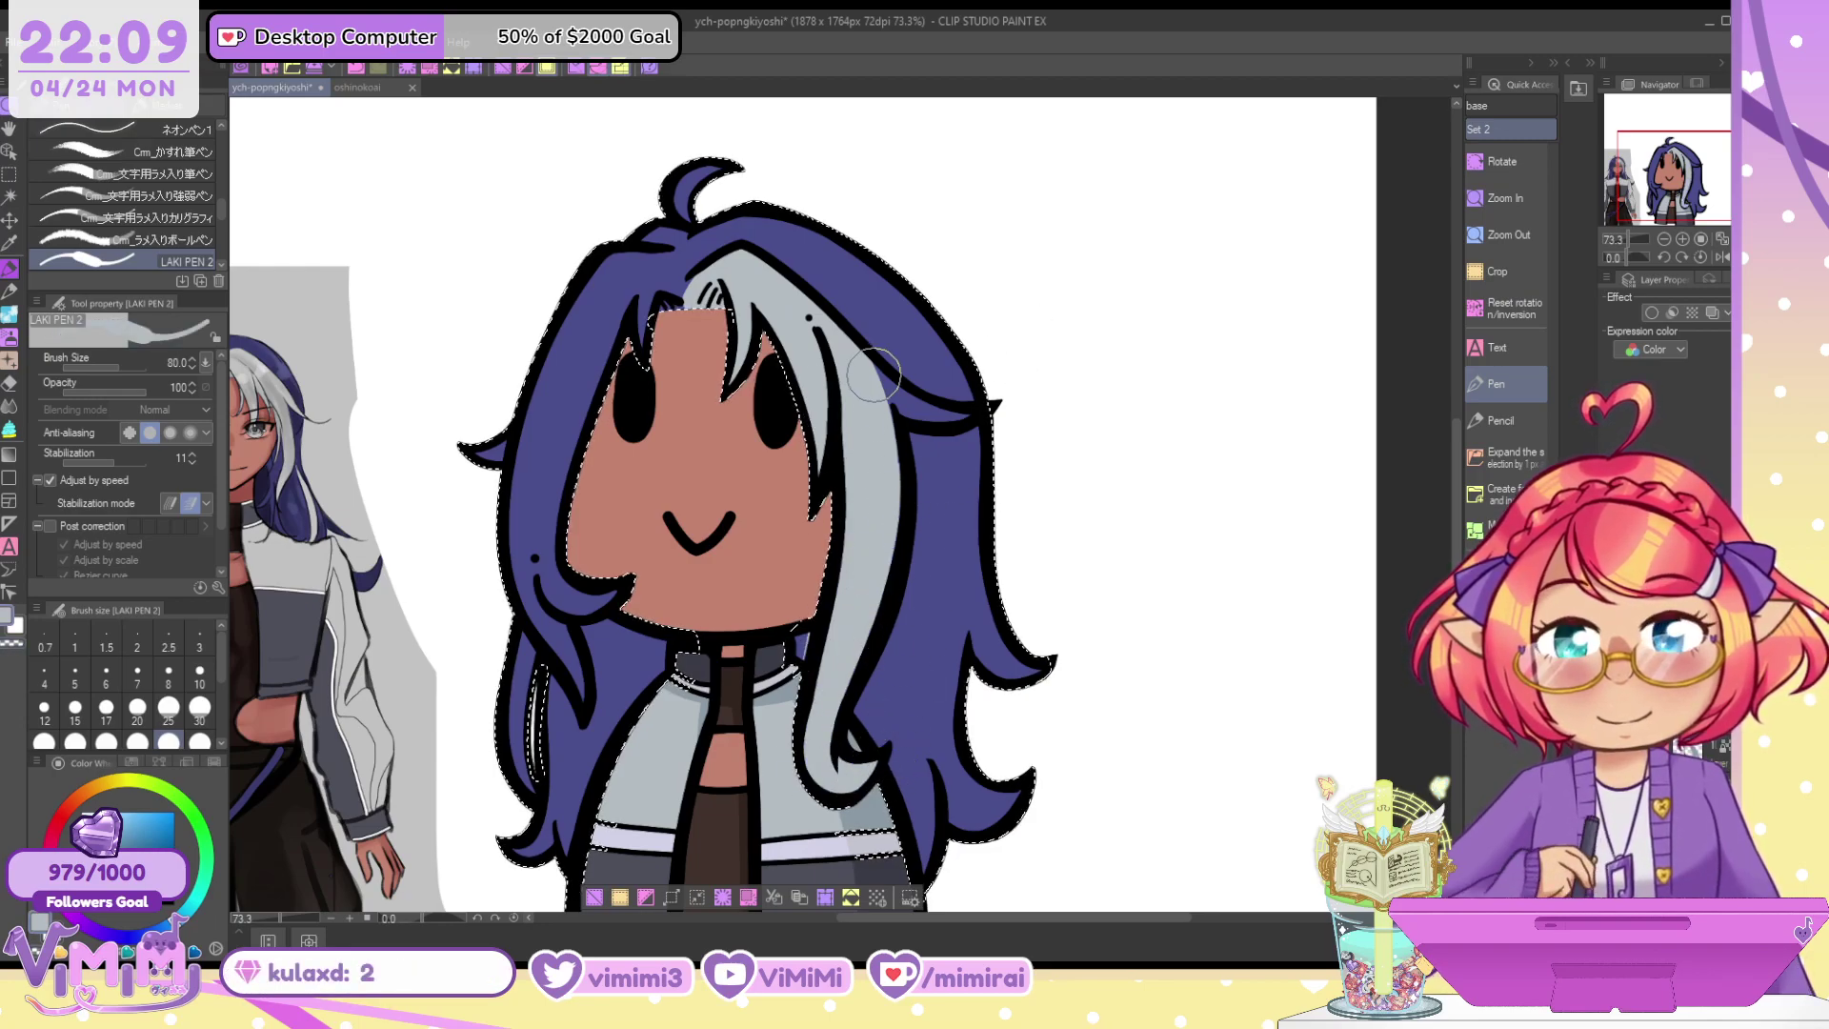
mouse_move(877, 393)
left_mouse_down()
mouse_move(1011, 392)
mouse_move(936, 393)
left_mouse_up()
key("c")
key("c")
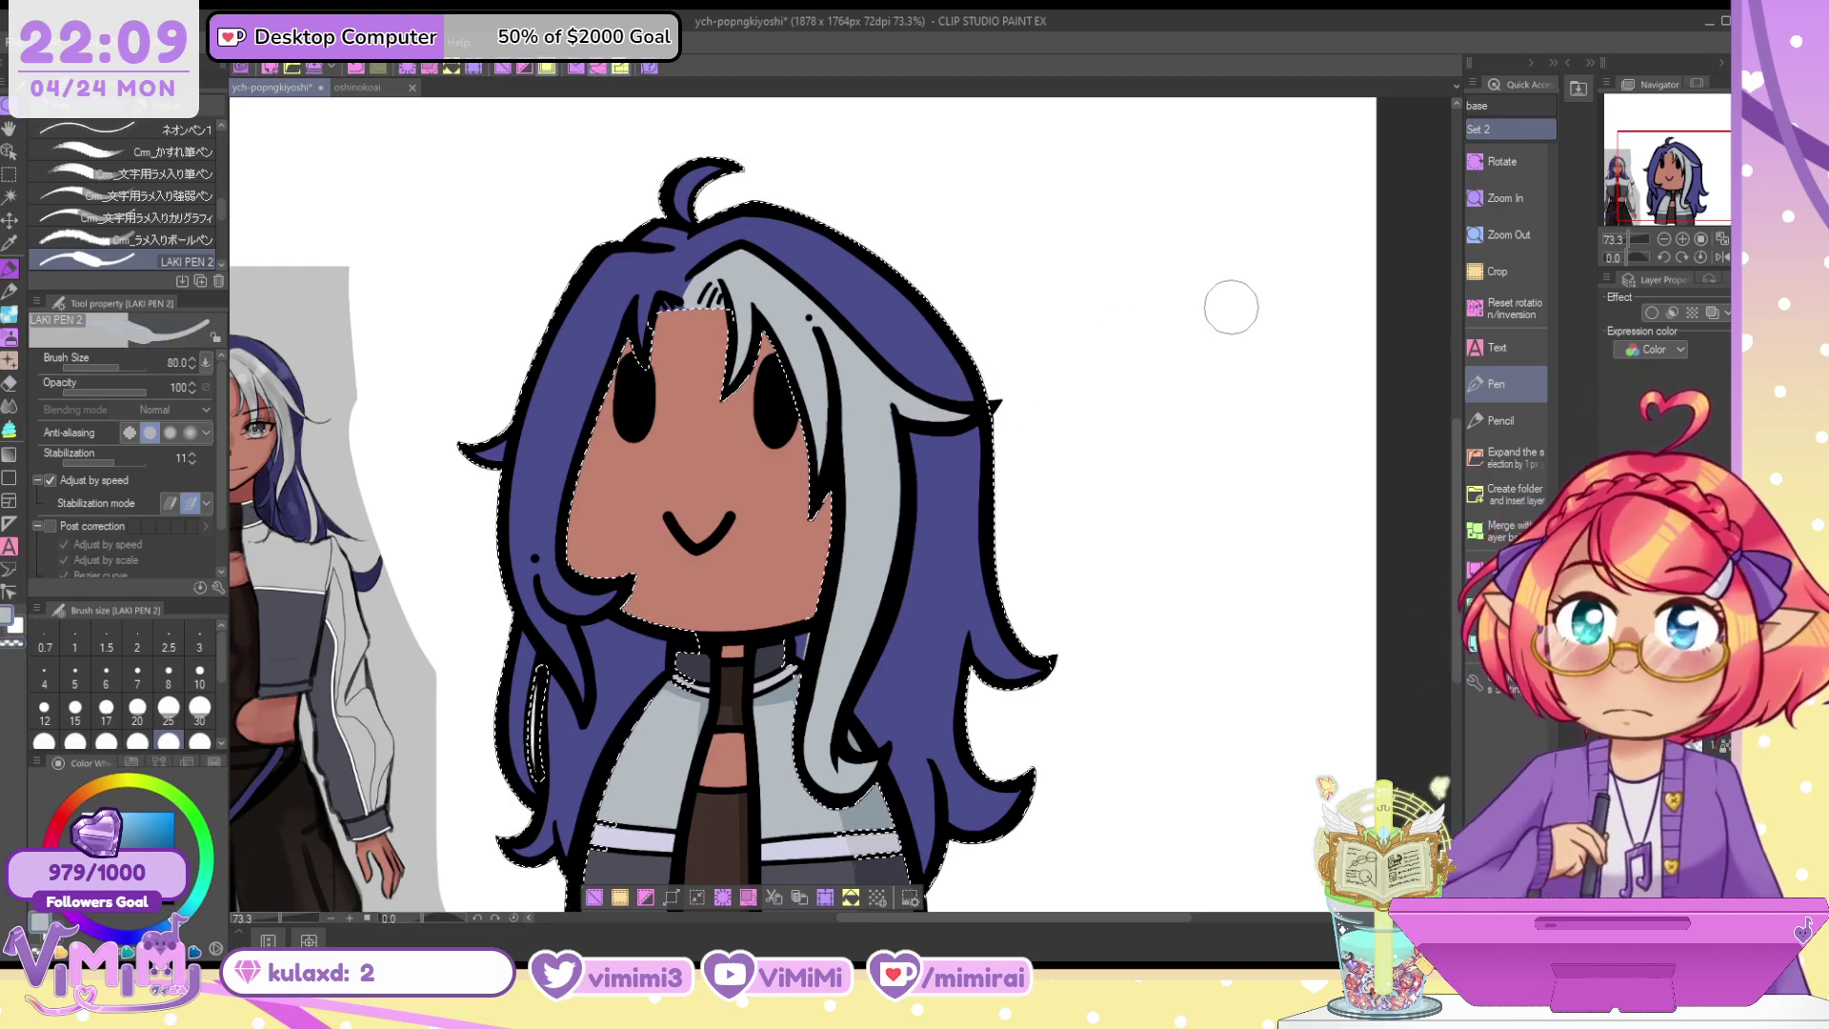
Examine the light streaks in the lower hair of the reference illustration
left_click_drag(1660, 186, 1641, 188)
scroll(499, 474, "up", 5)
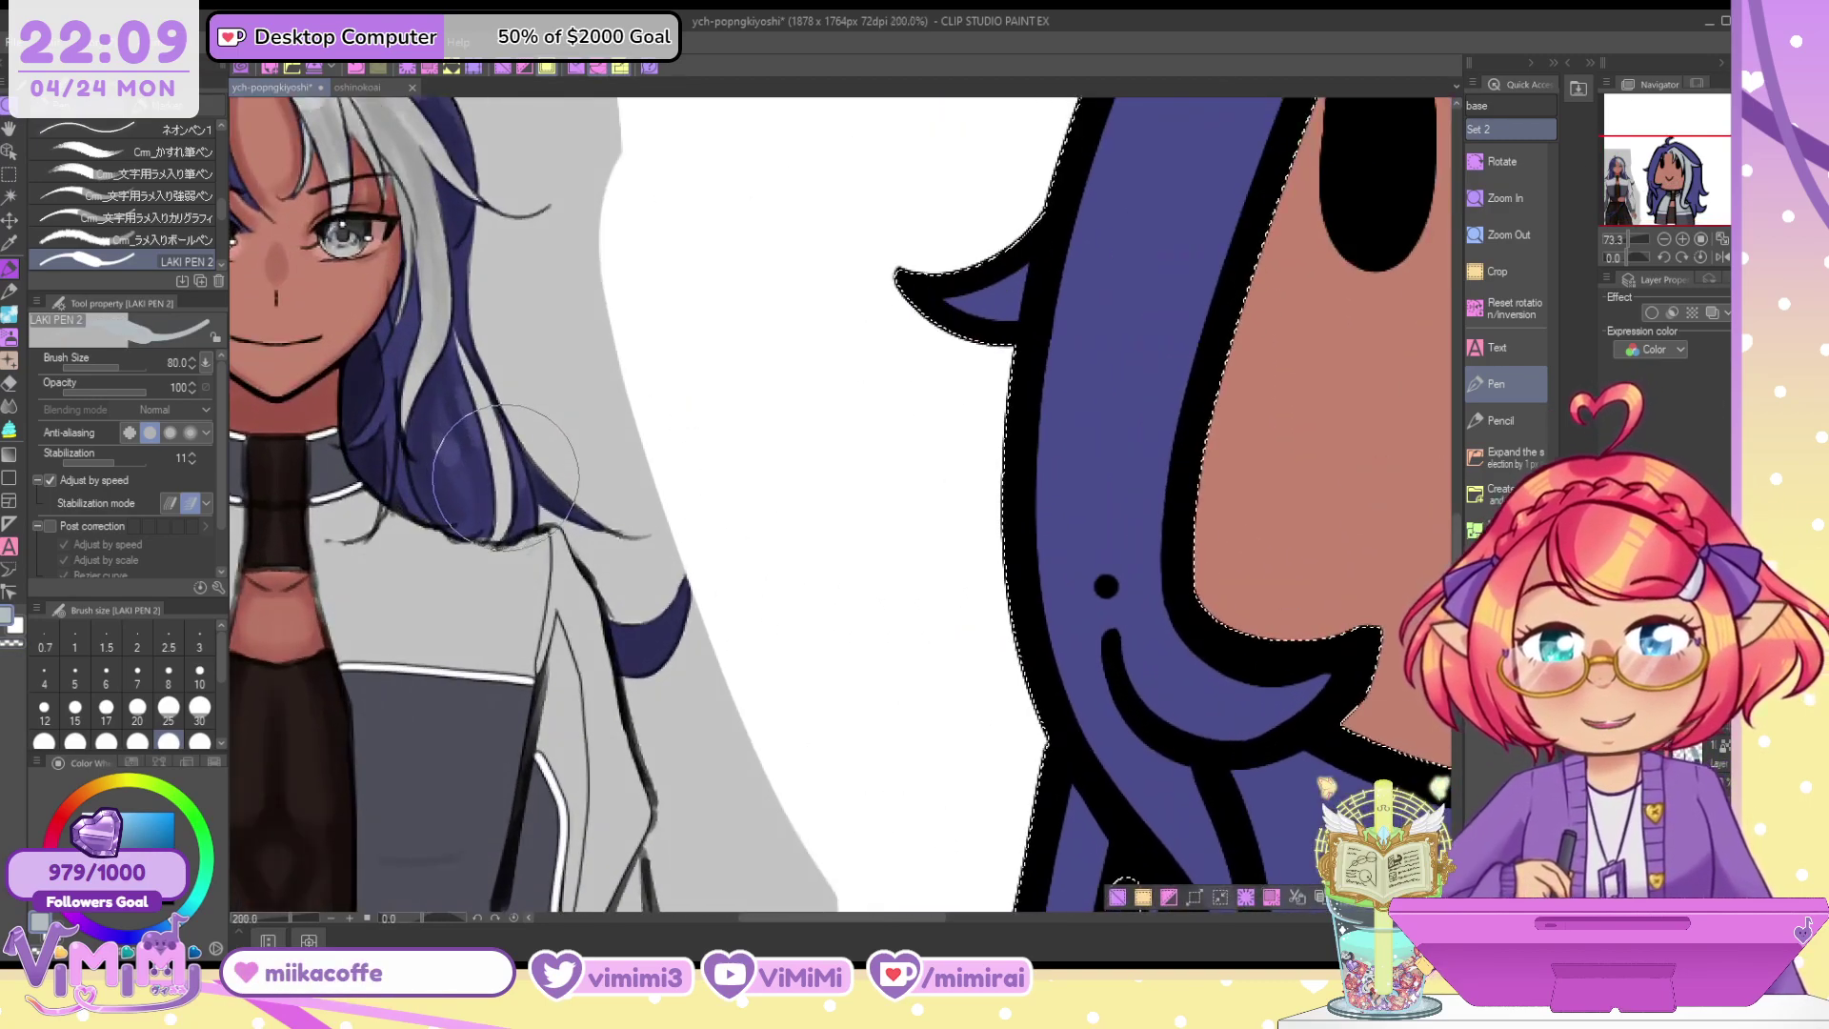
scroll(510, 481, "down", 3)
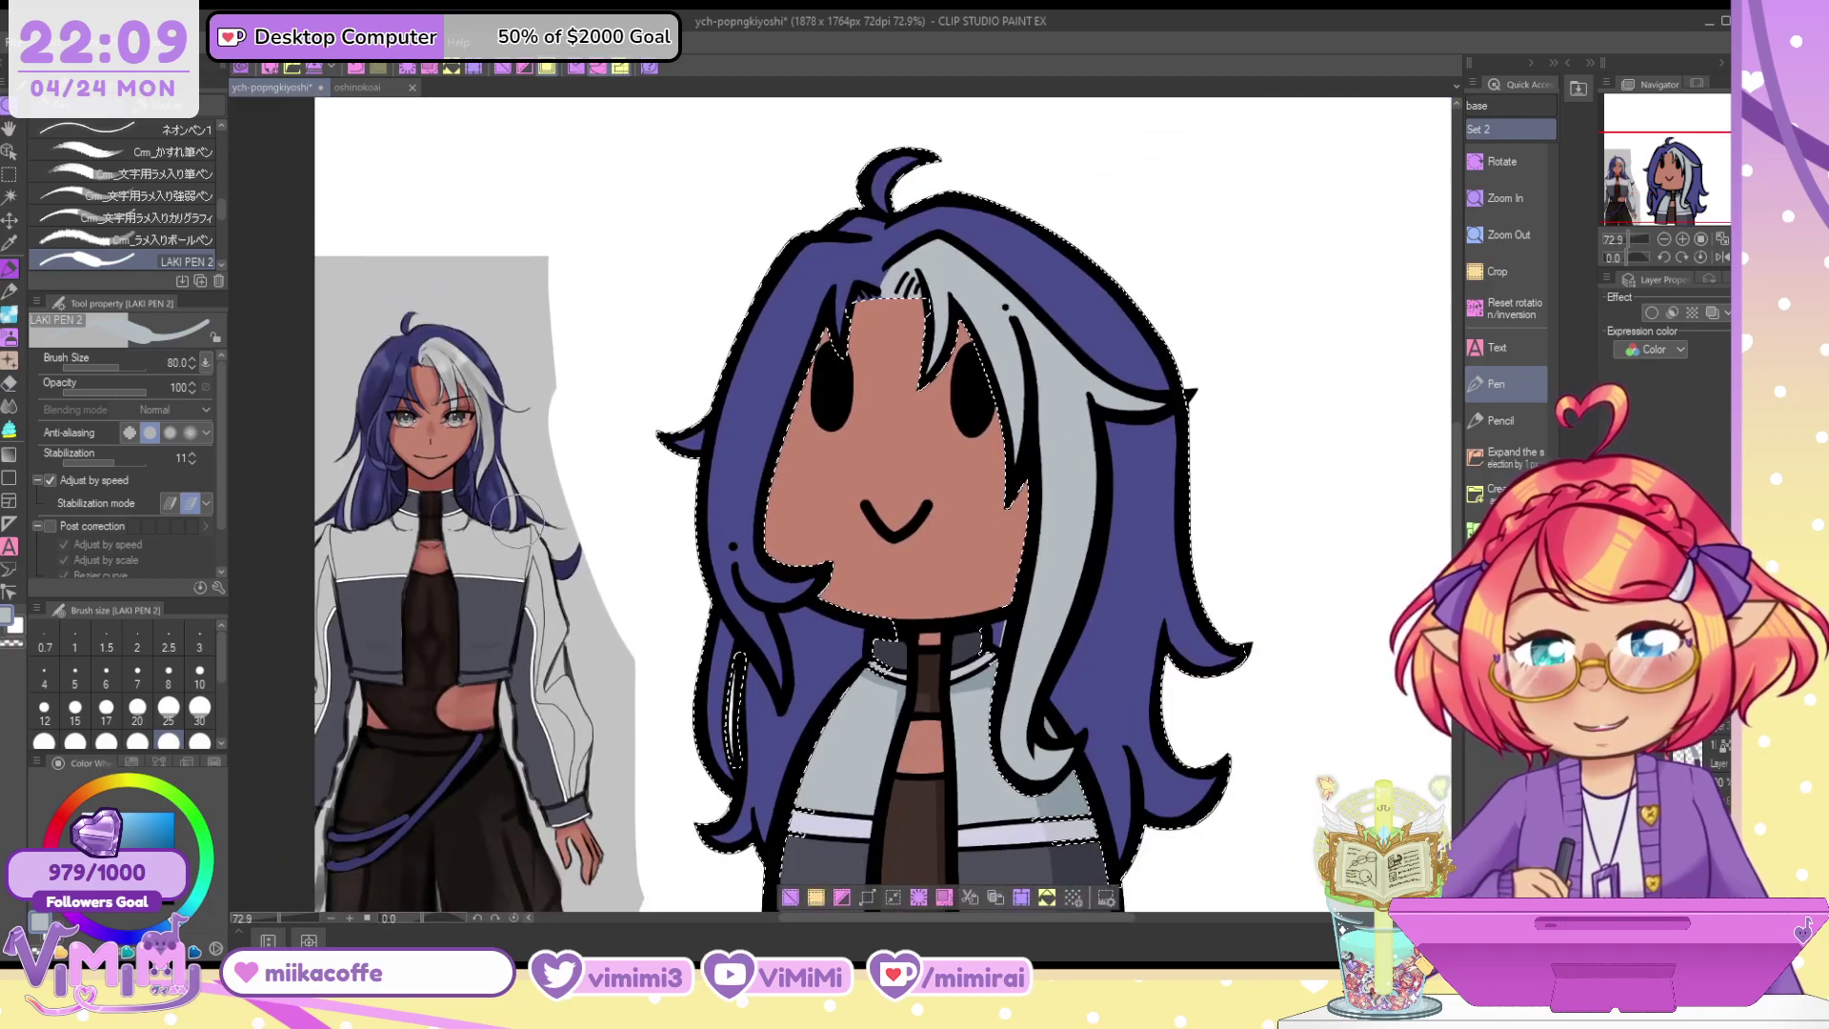
scroll(517, 521, "up", 2)
scroll(517, 521, "up", 2)
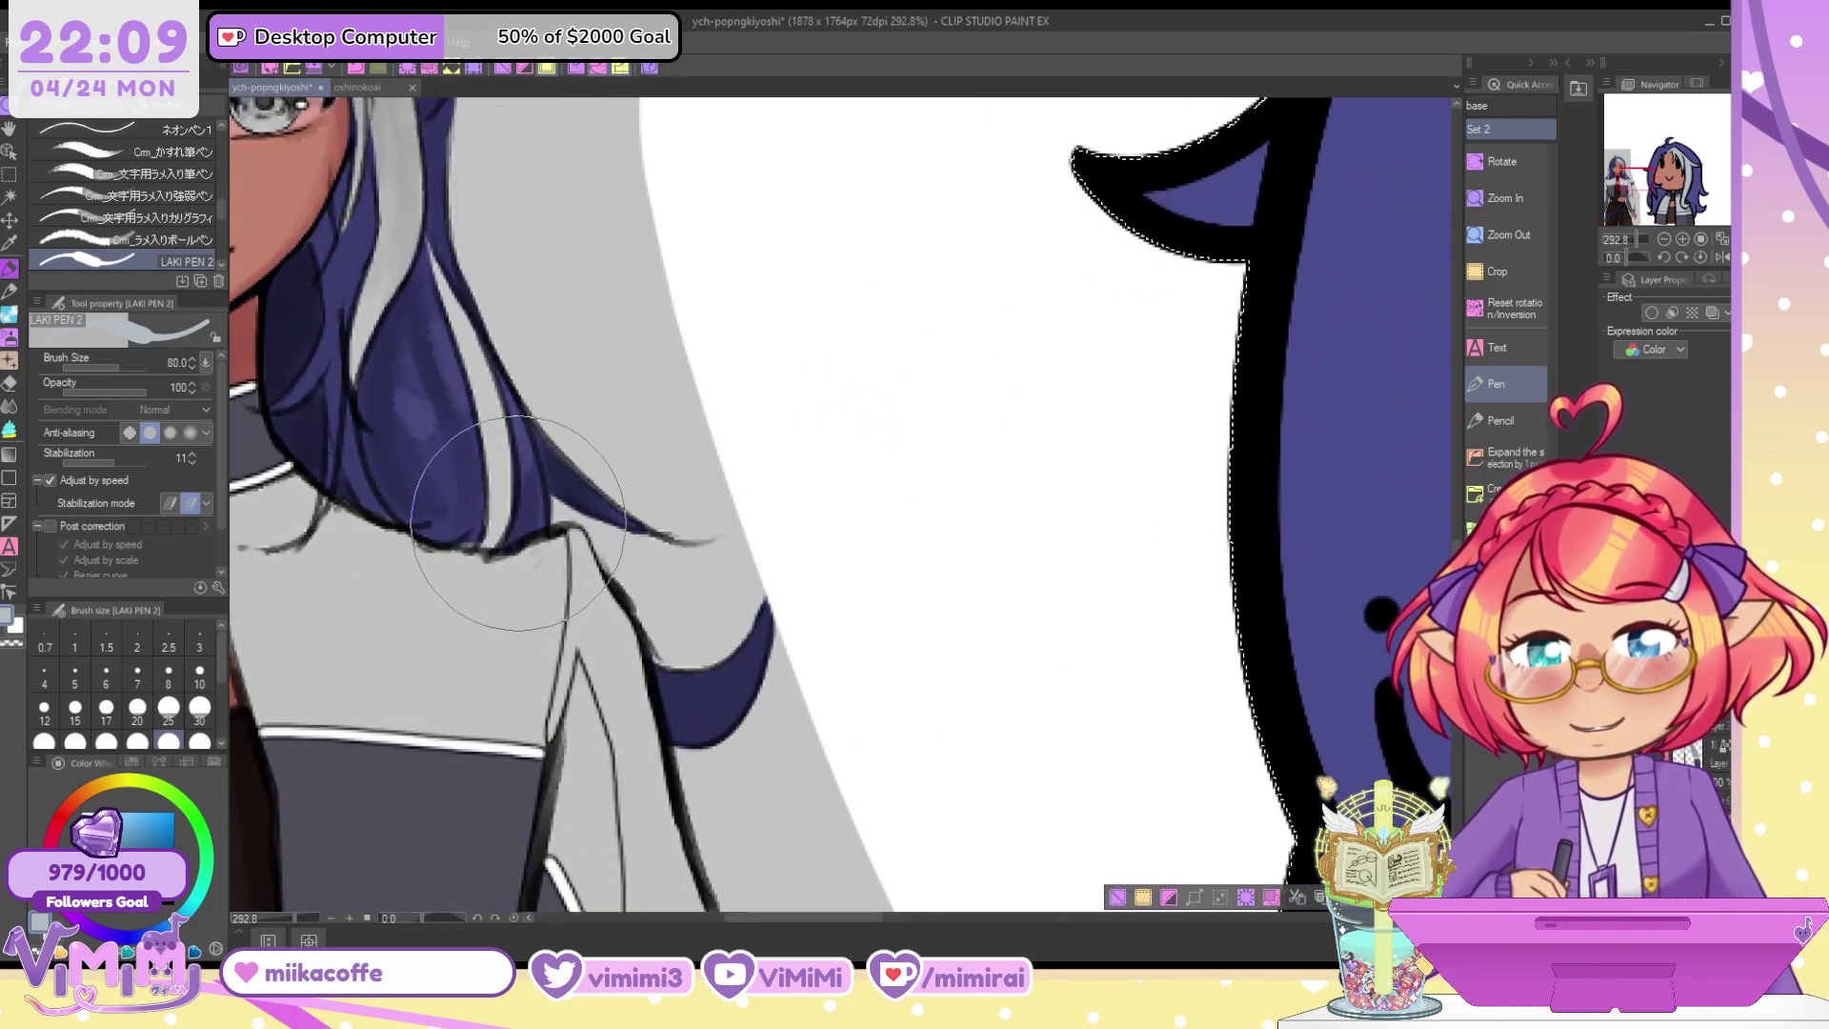
scroll(517, 522, "down", 3)
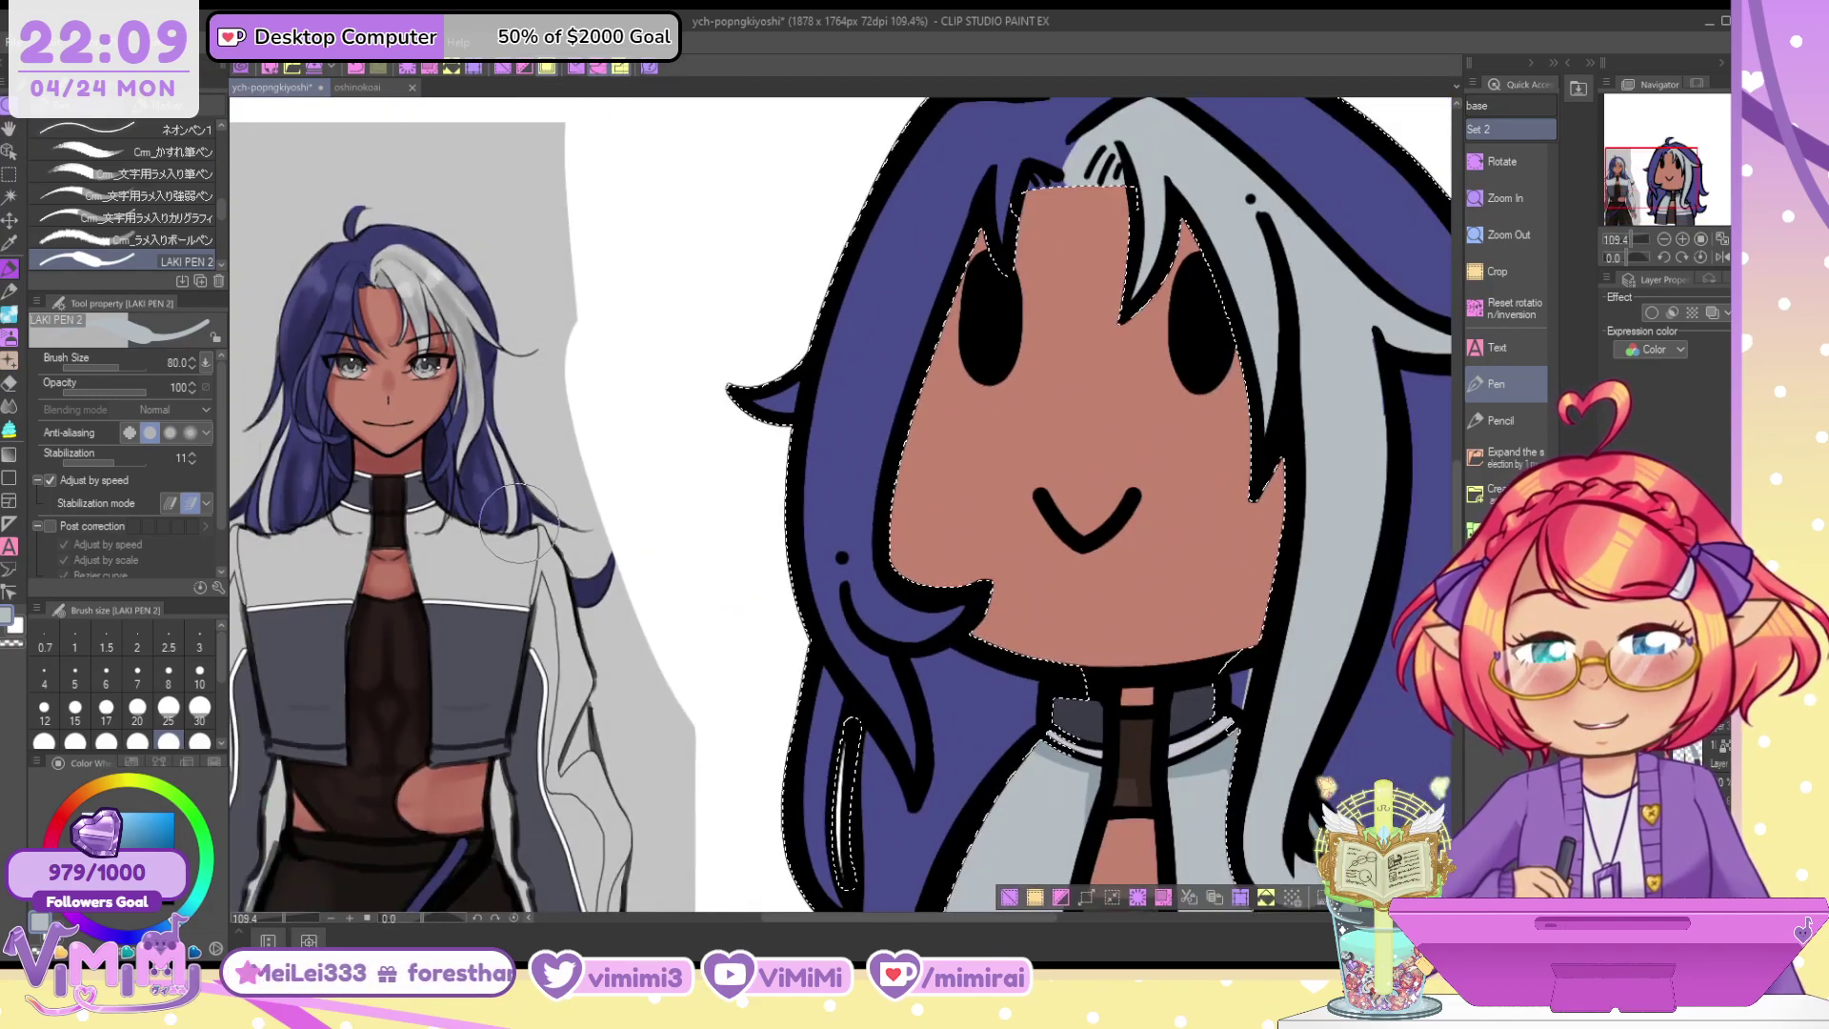
scroll(517, 522, "down", 1)
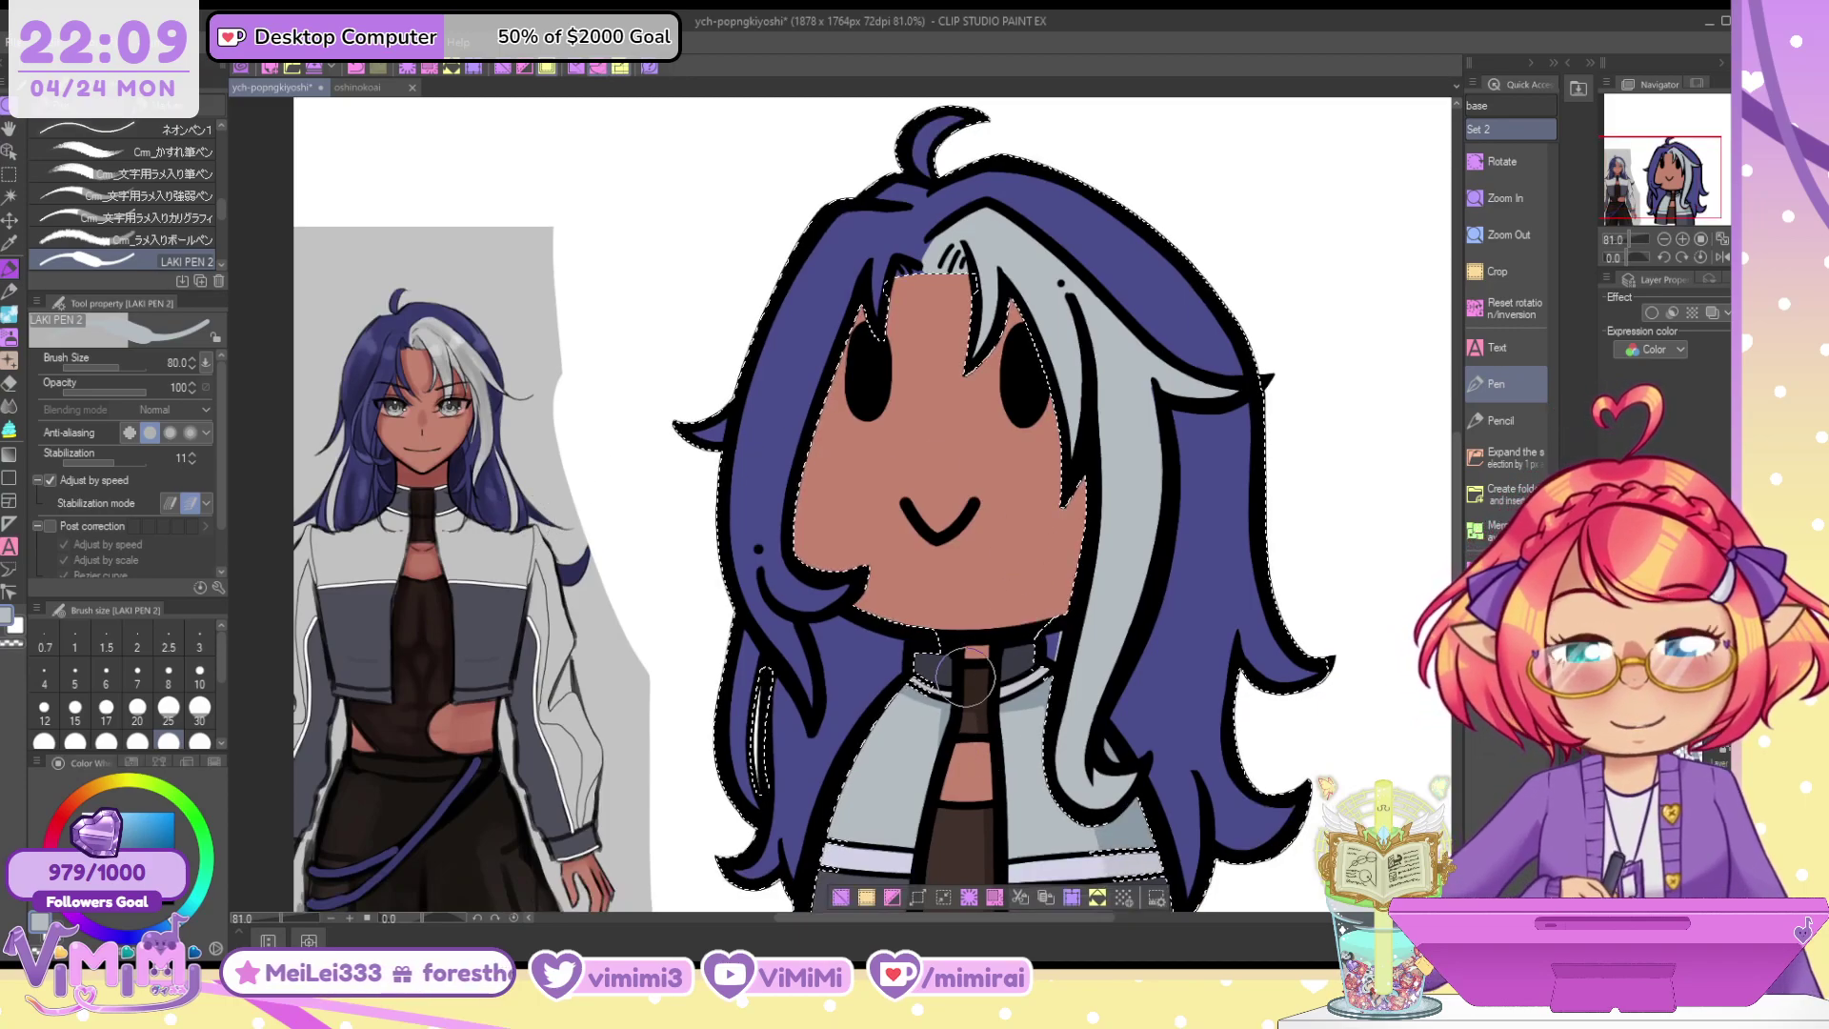
Paint a narrow, tapered light grey streak down the middle of the back hair on the viewer's right
left_click_drag(1227, 545, 1188, 876)
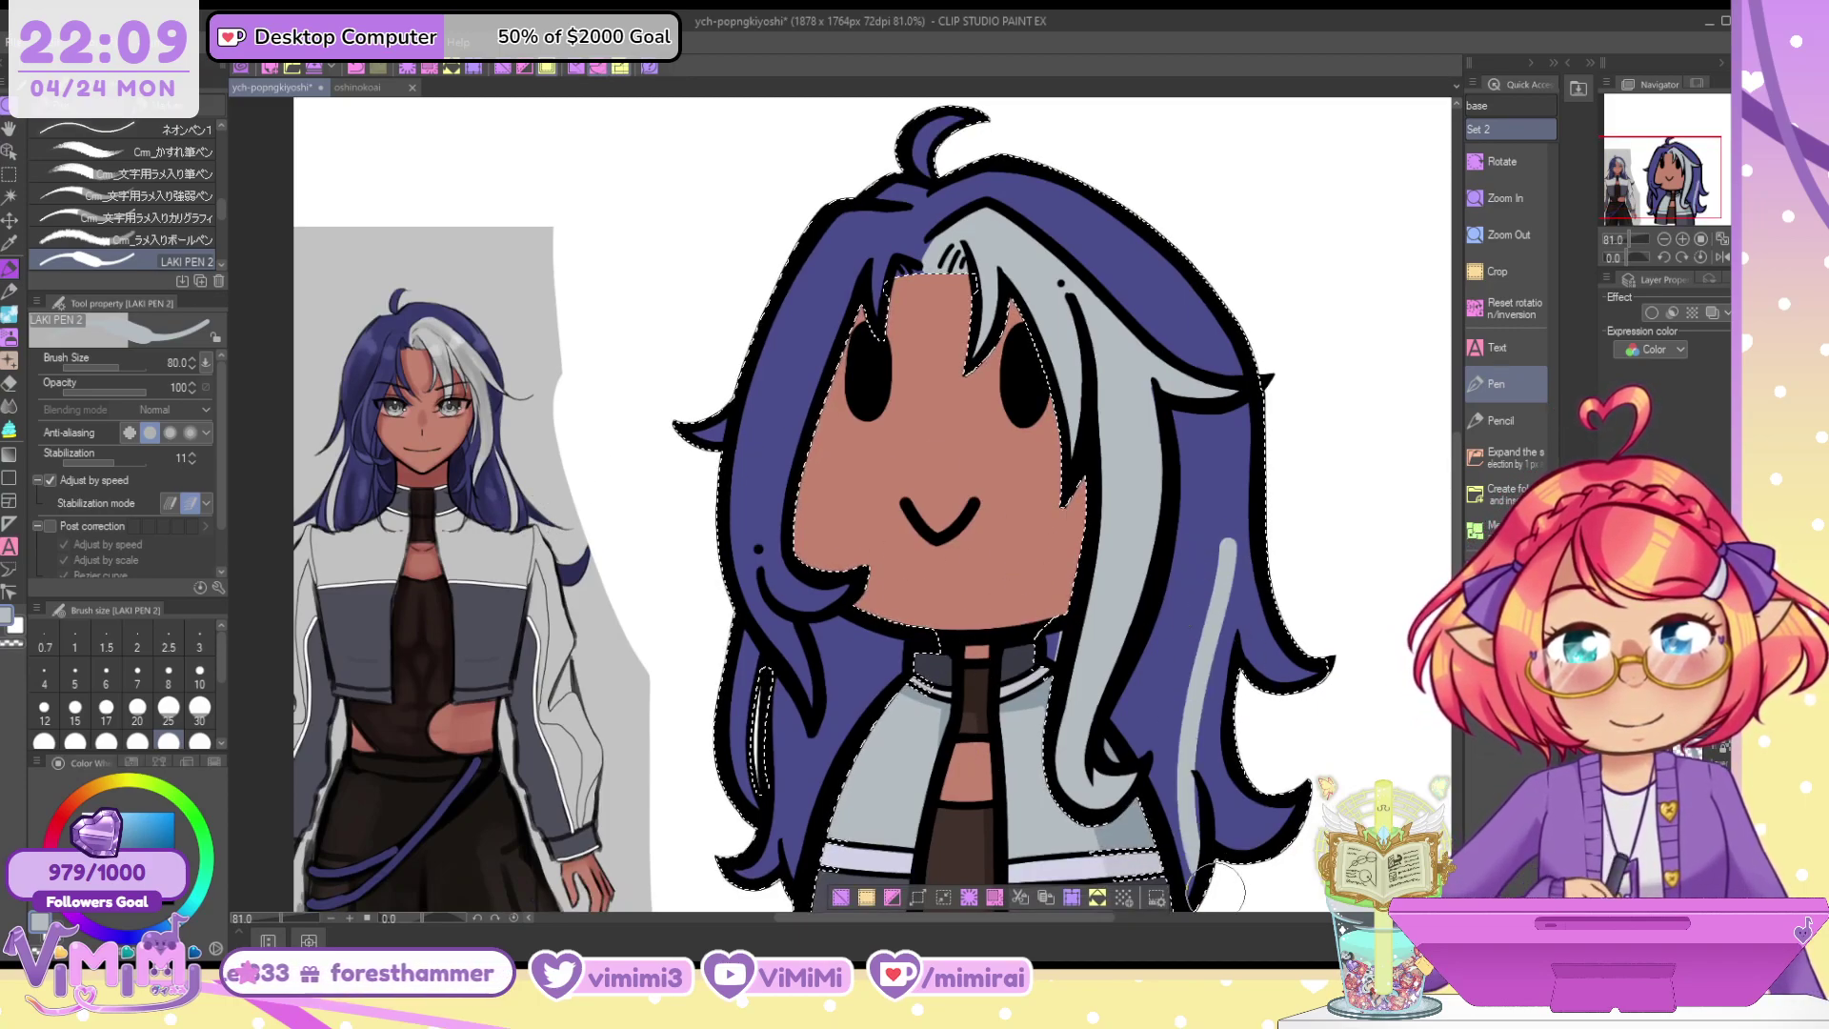
key("ctrl+z")
left_click_drag(1207, 539, 1183, 878)
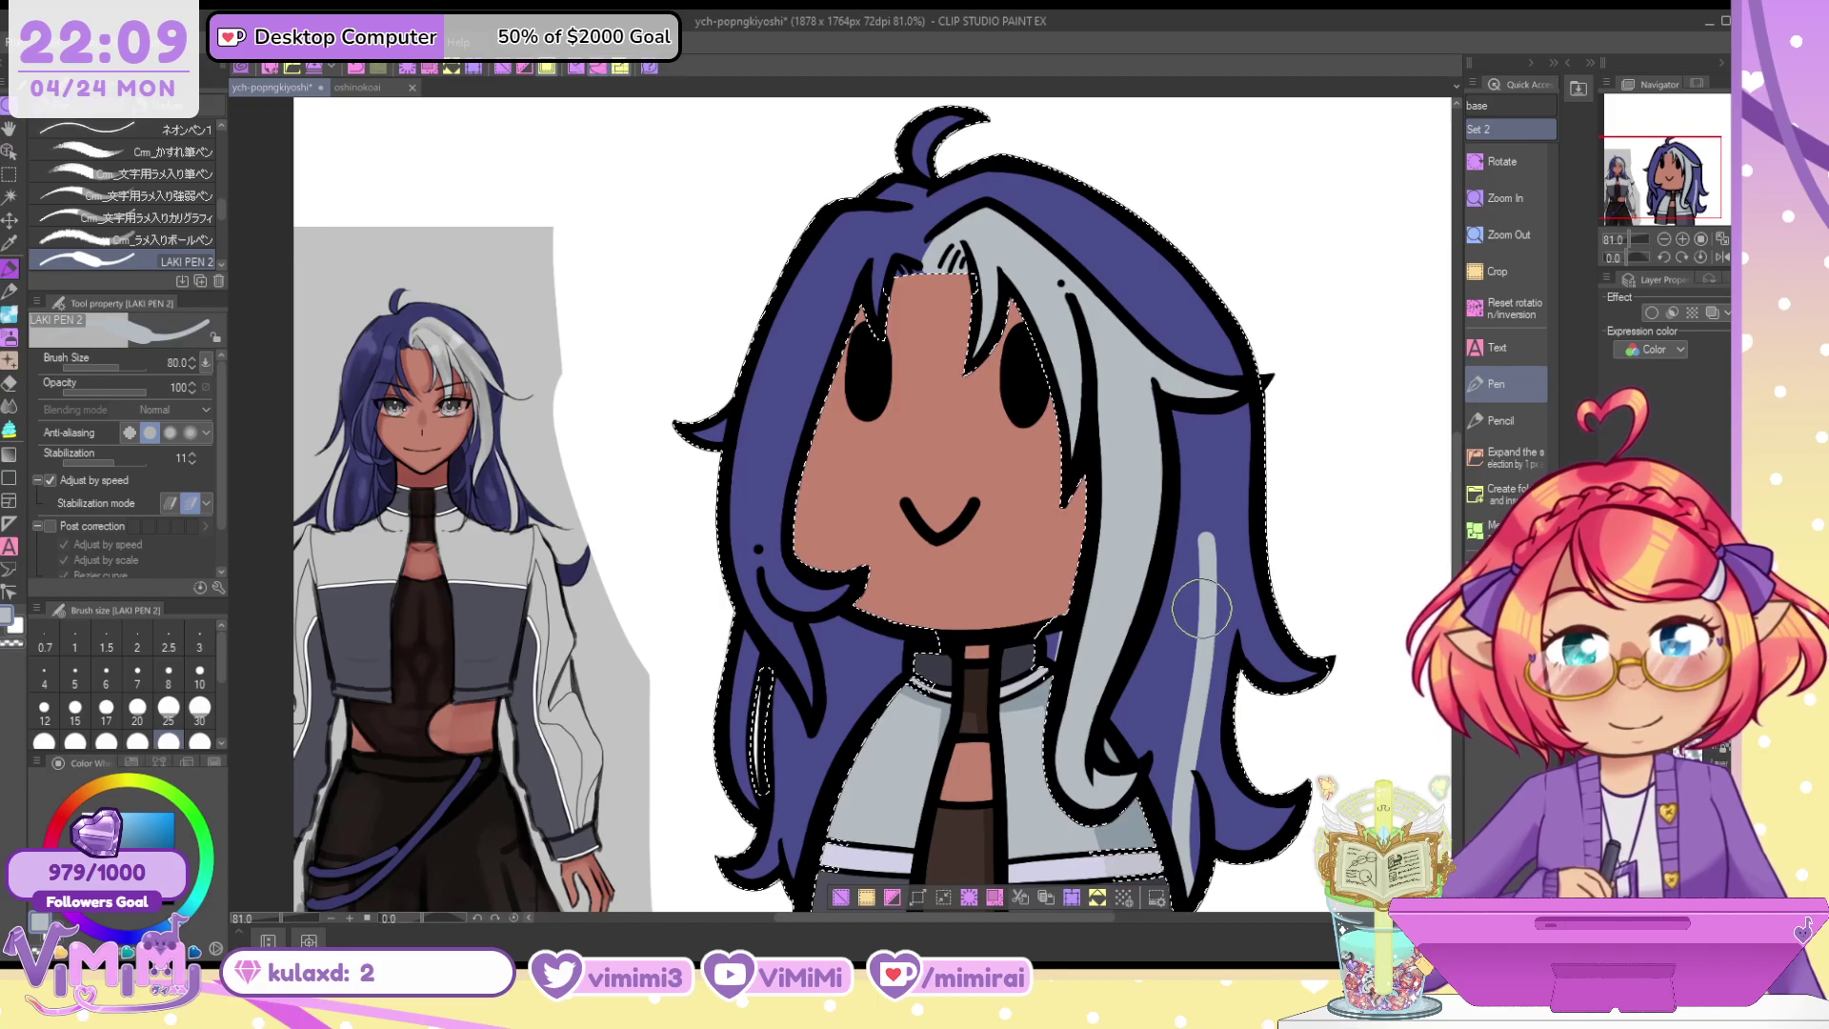
key("ctrl+z")
left_click_drag(1204, 538, 1183, 878)
left_click_drag(1200, 648, 1181, 862)
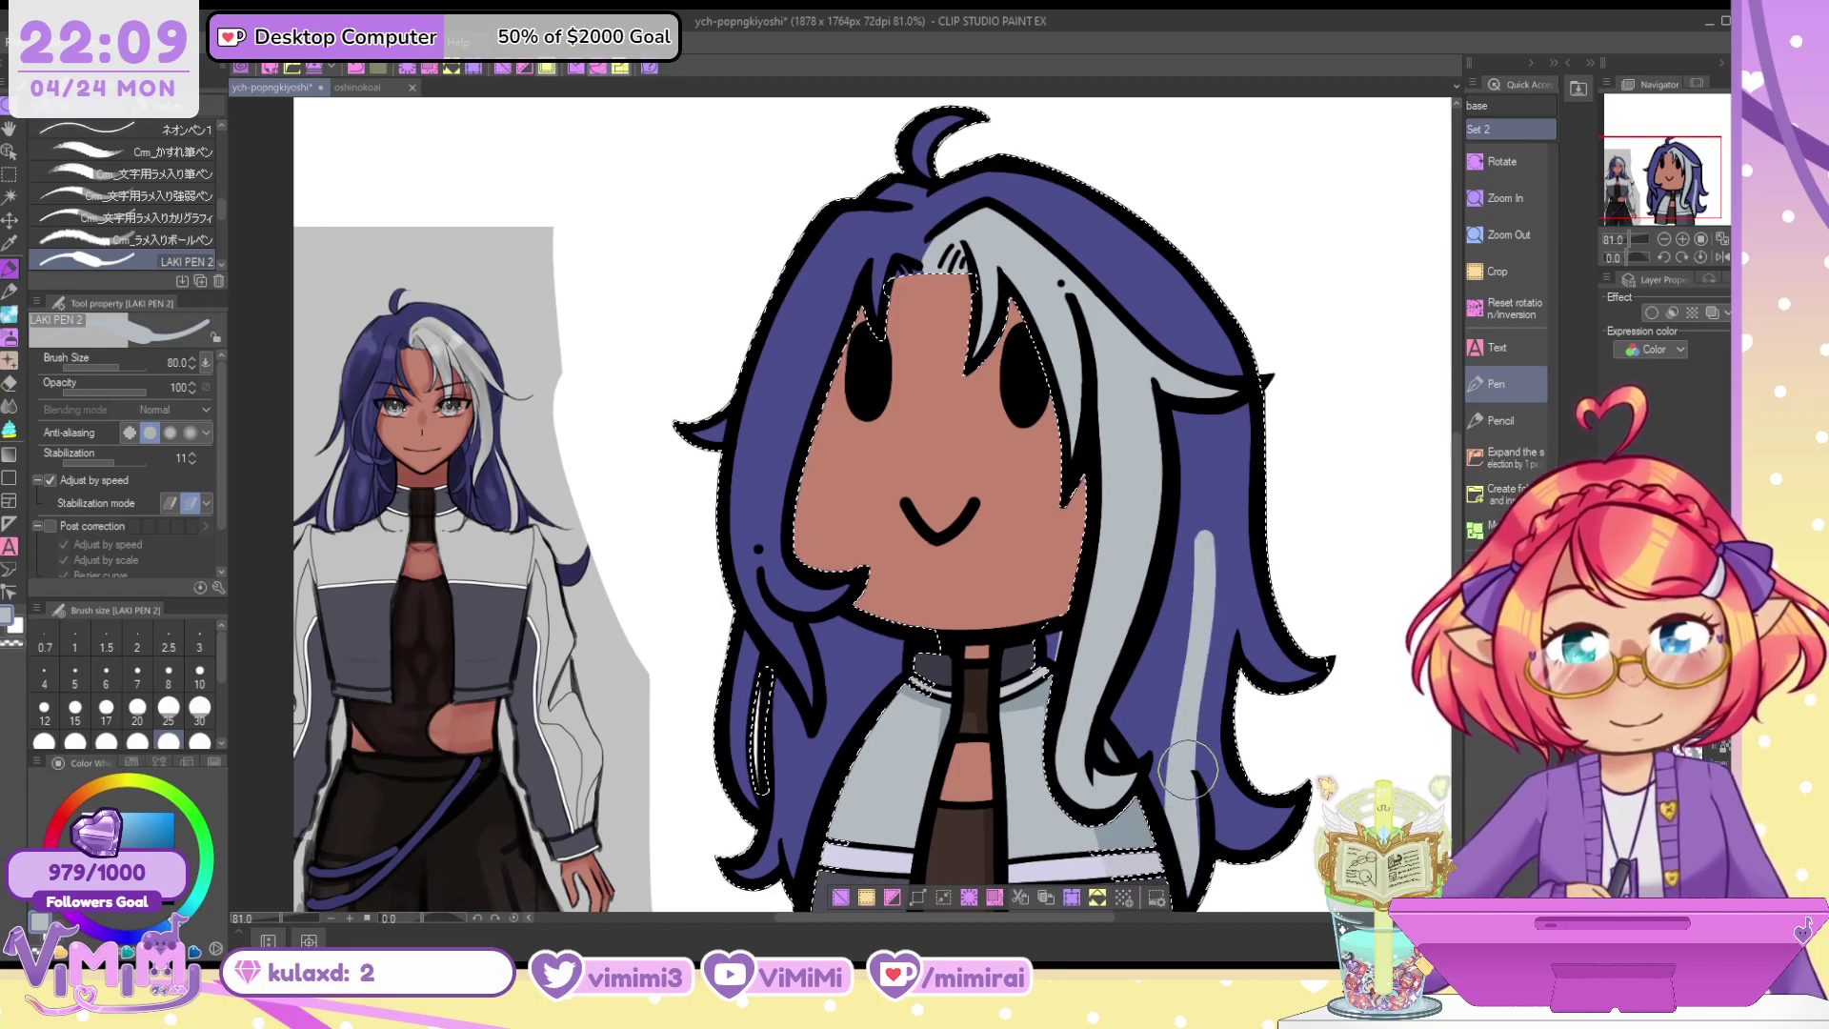
left_click_drag(1188, 767, 1185, 840)
key("c")
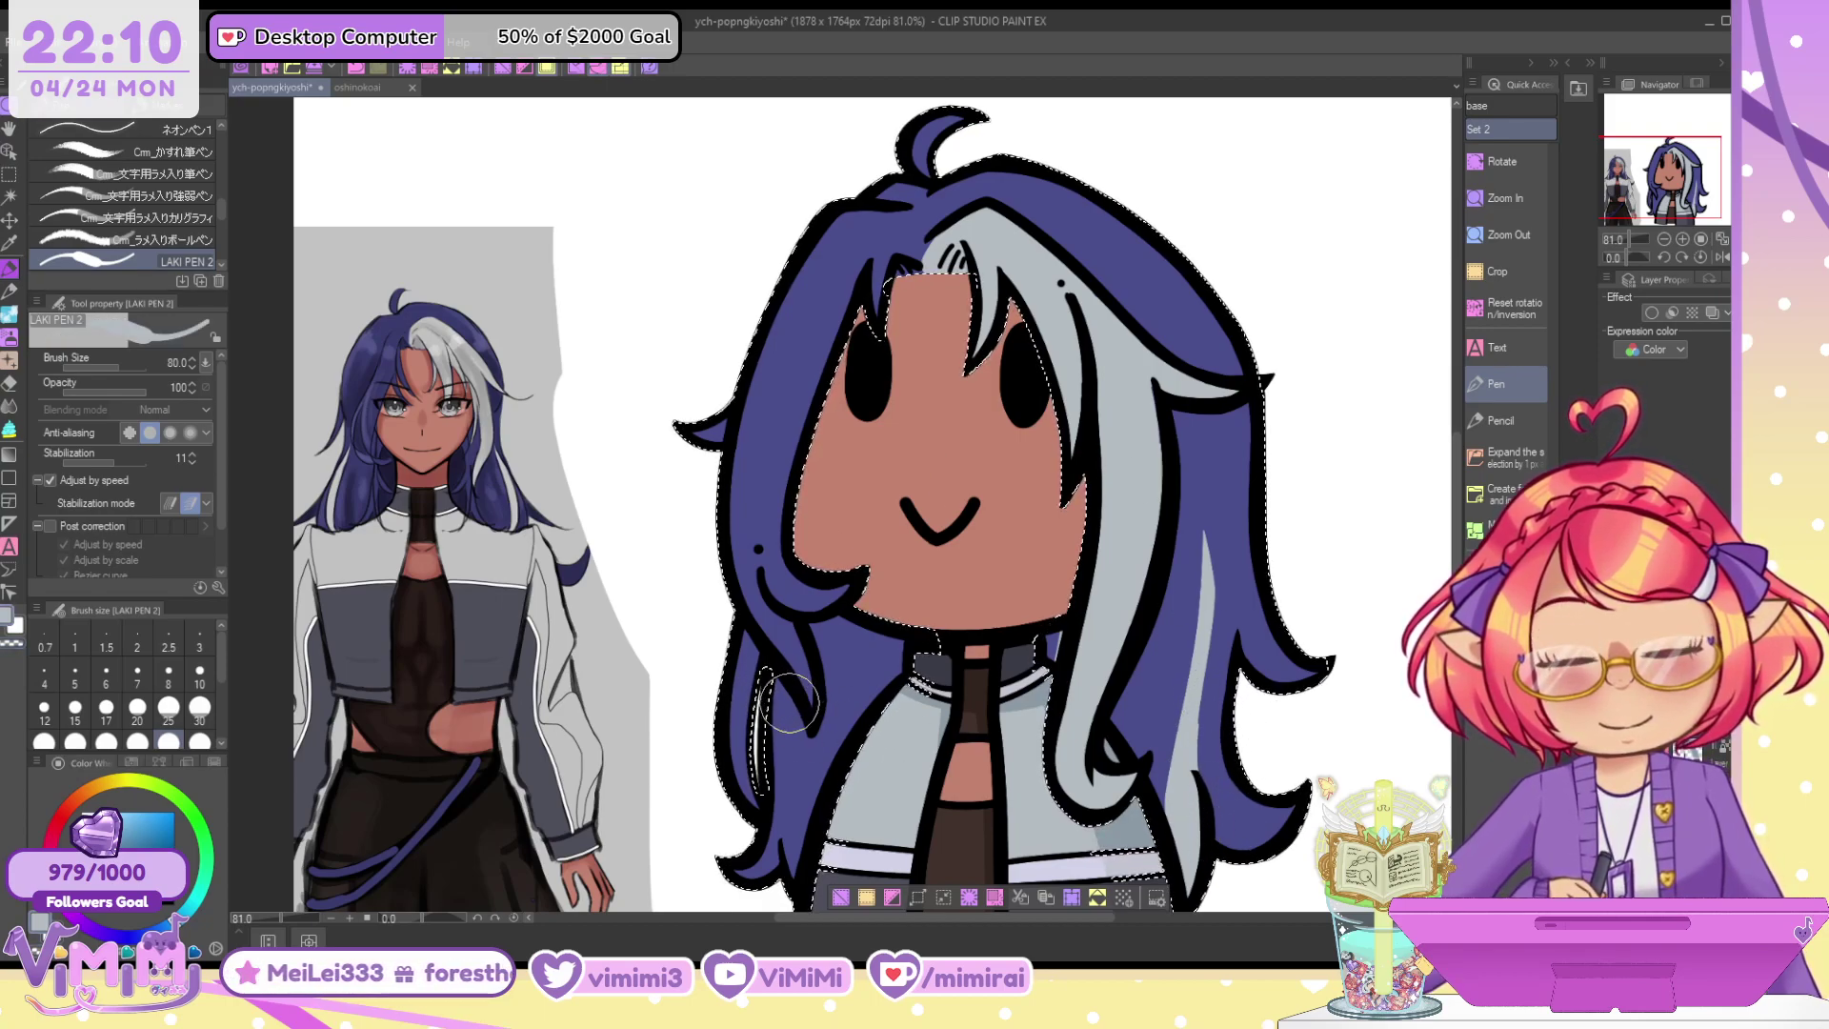
Clear the selection and paint the uncoloured gap in the lower hair on the viewer's left purple-blue, finishing with a size 60 pen
key("ctrl+d")
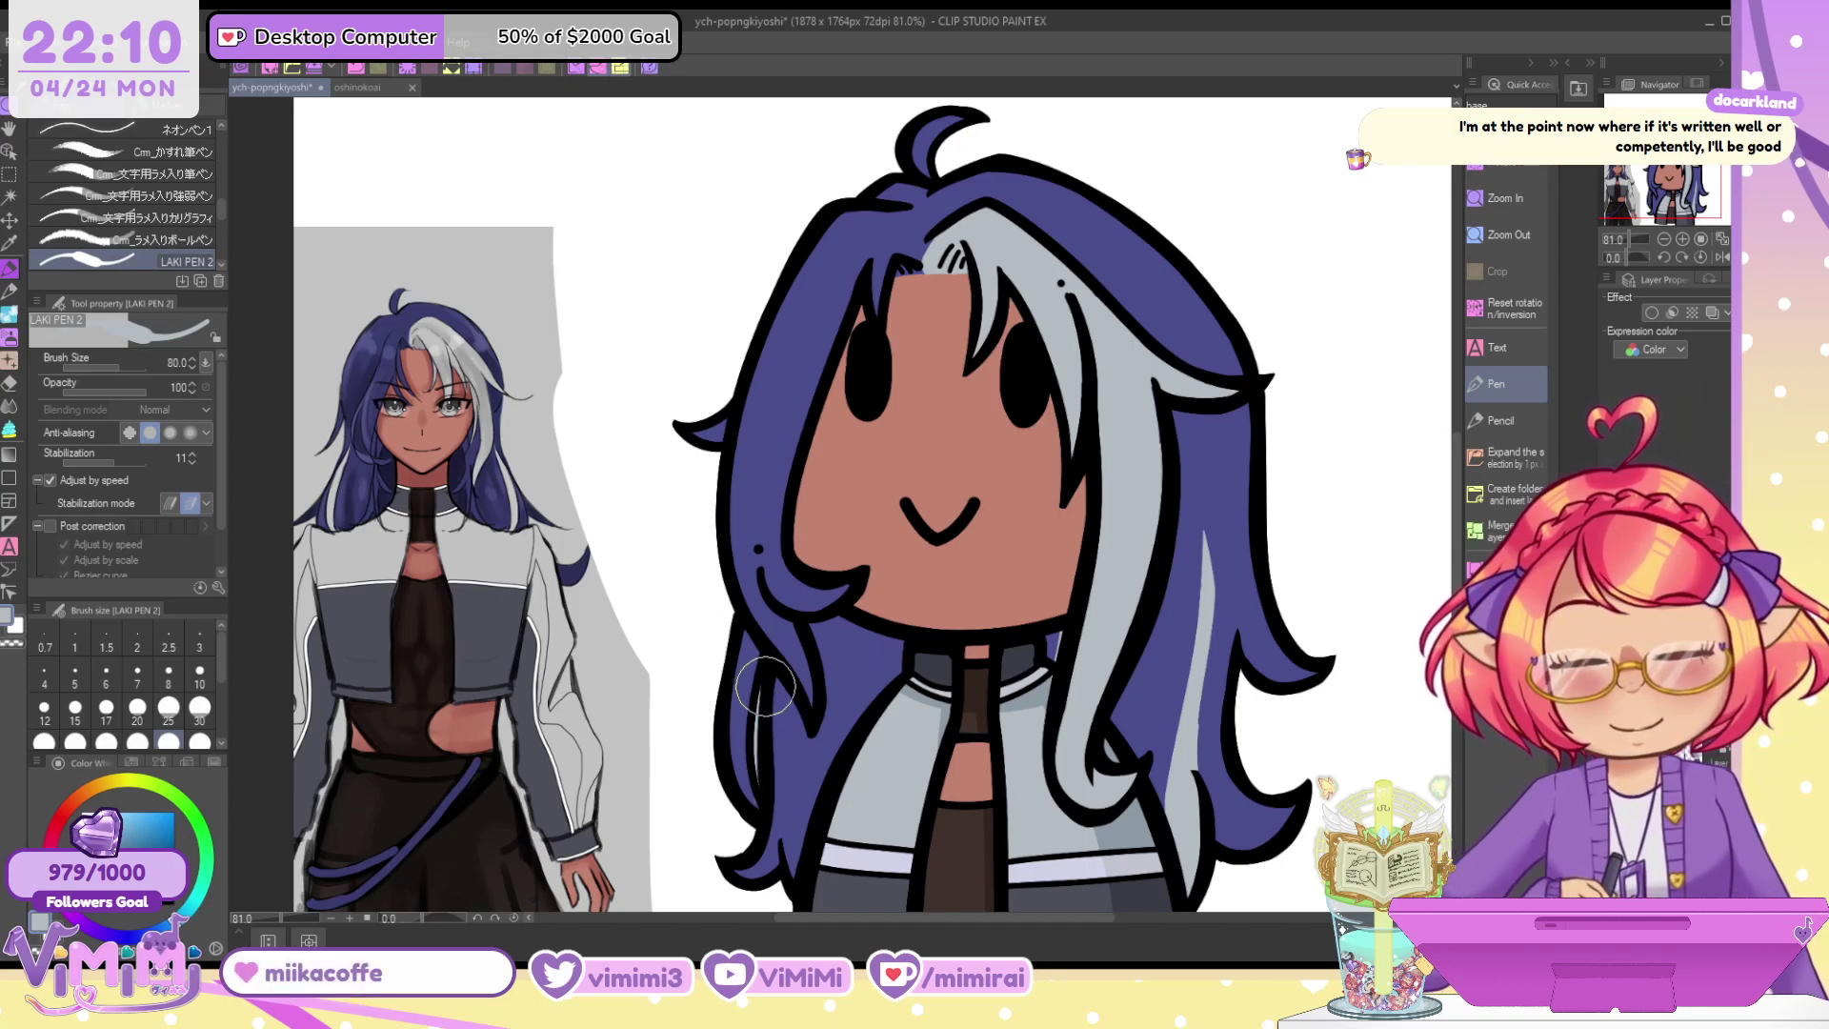
left_click(754, 776, "alt")
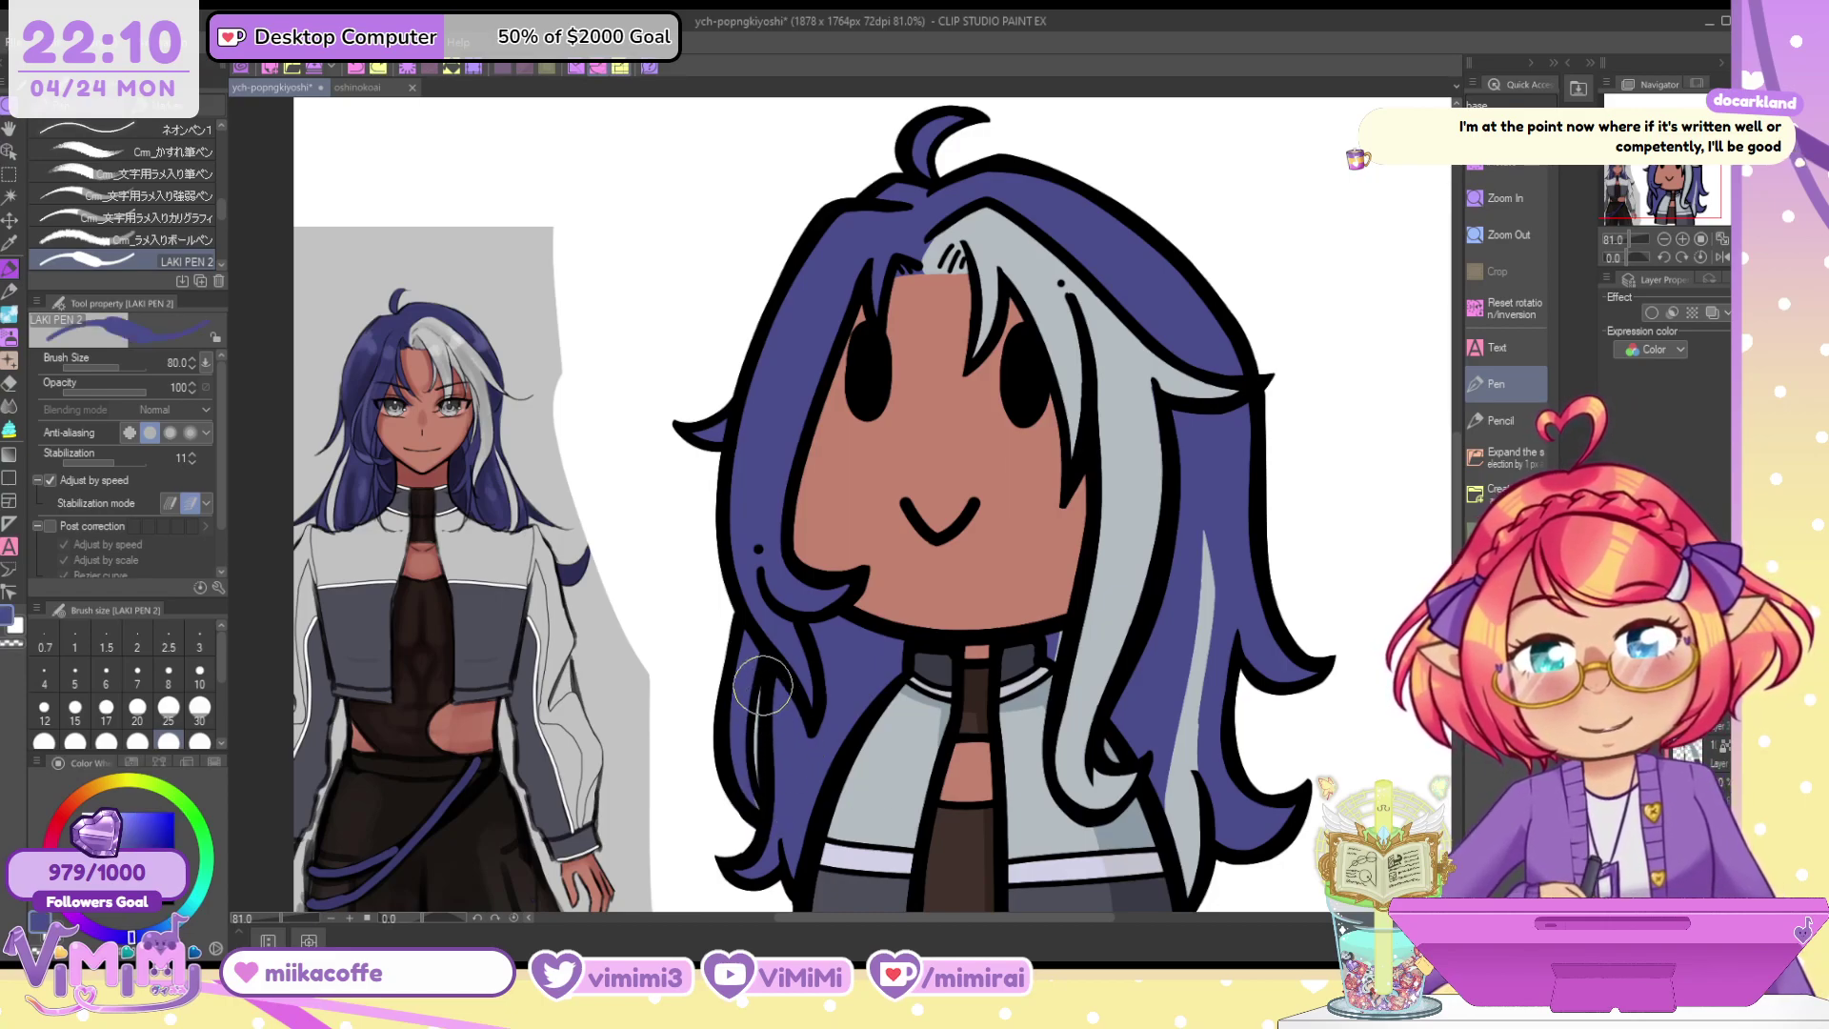
left_click_drag(762, 686, 763, 749)
key("c")
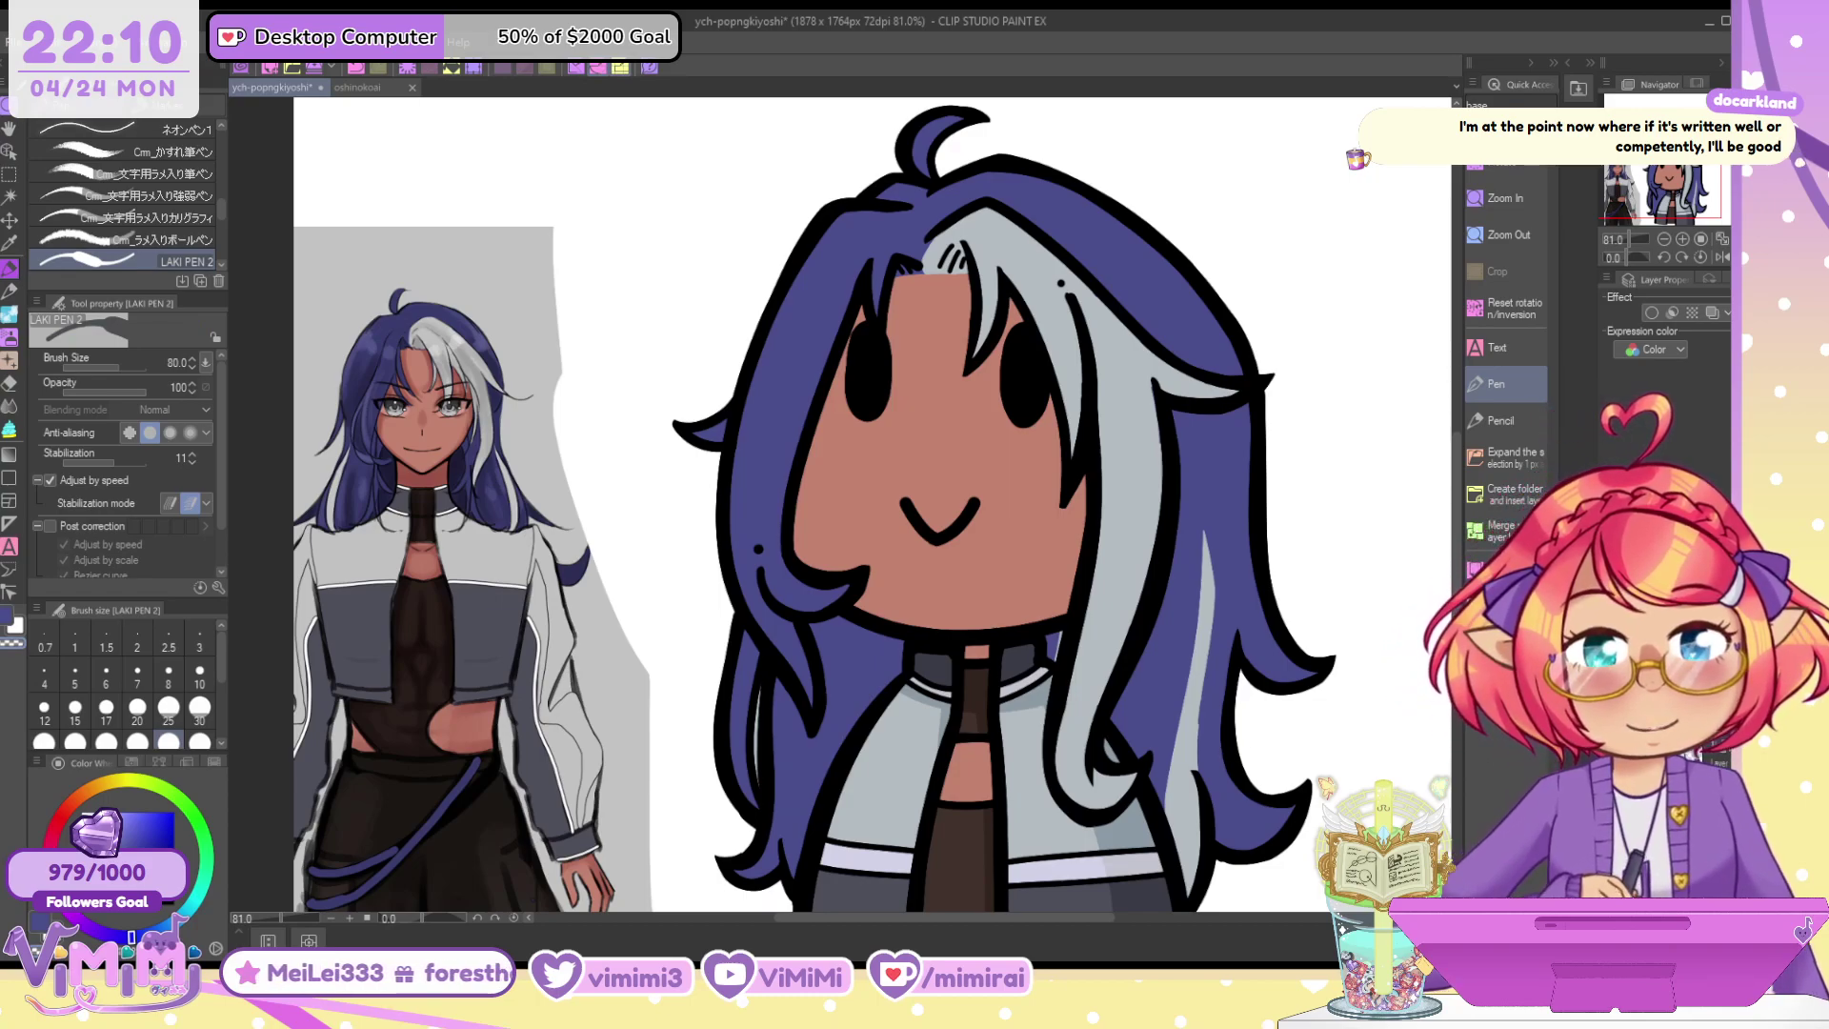
scroll(758, 708, "up", 3)
key("c")
key("[")
key("[")
left_click_drag(774, 628, 787, 867)
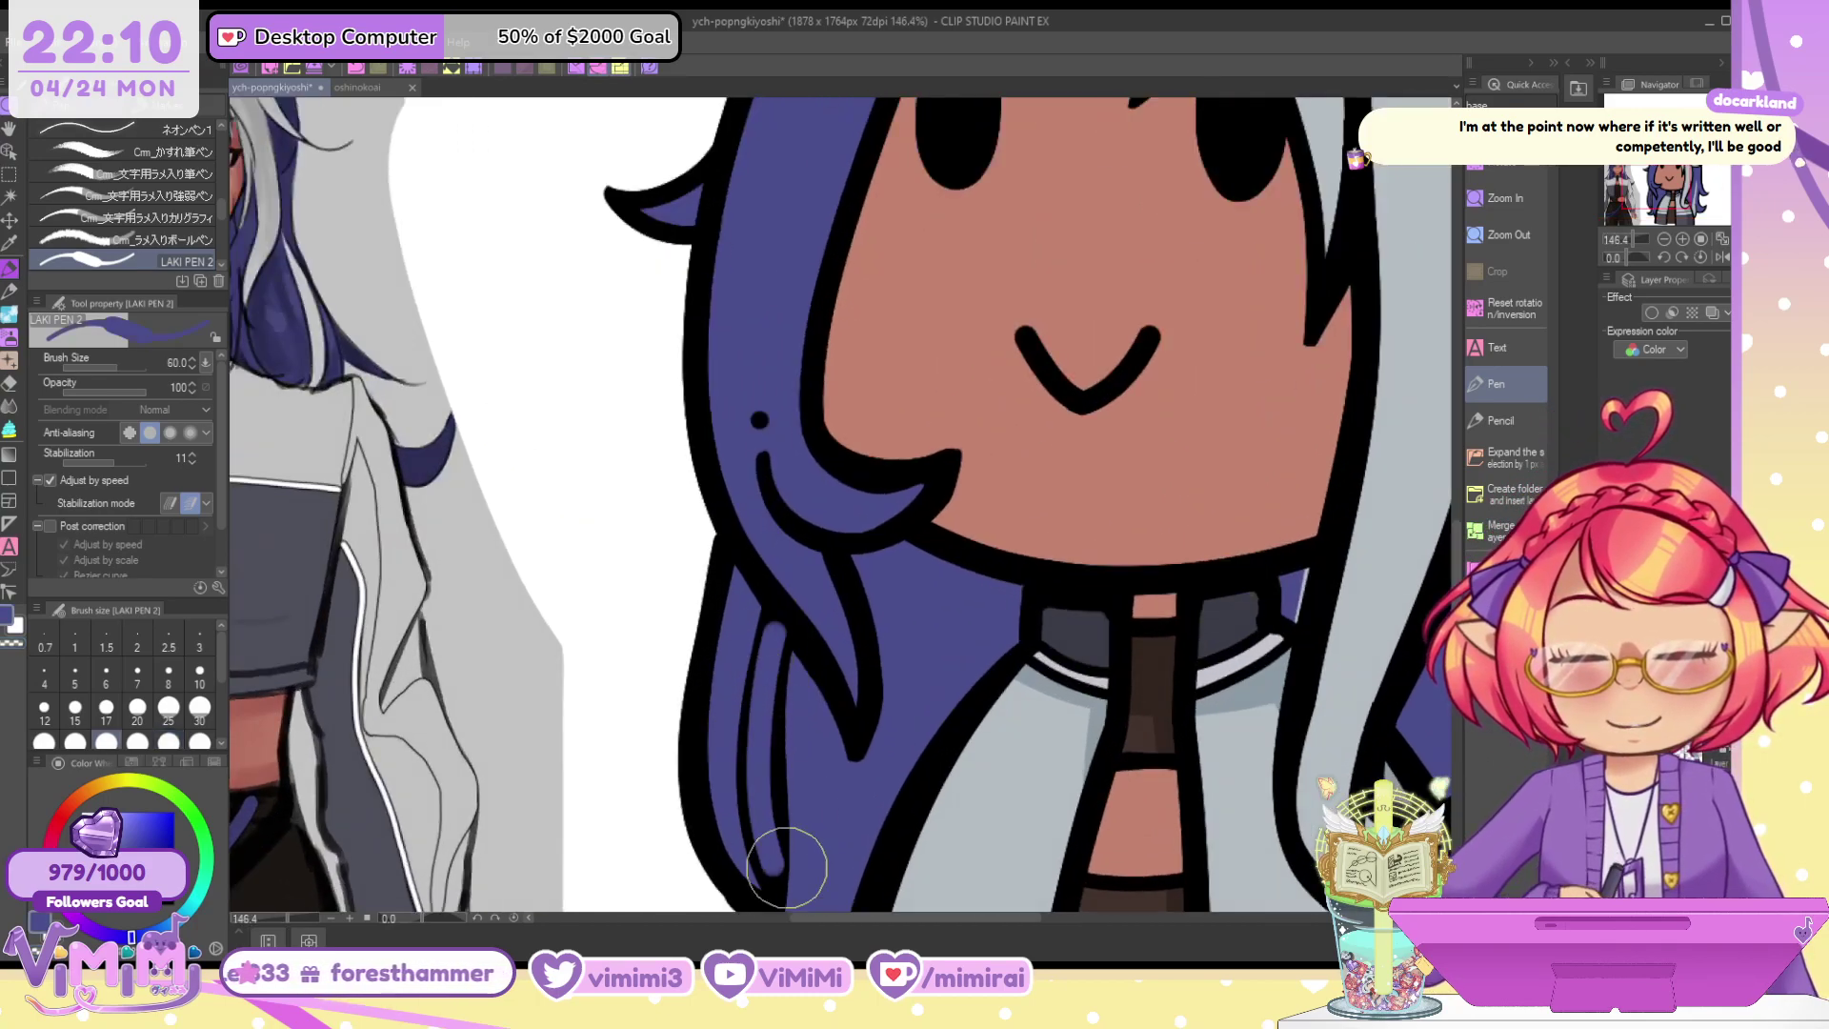
Erase the purple-blue inside the narrow strand in the lower hair on the viewer's left, down to its tip
left_click_drag(769, 633, 777, 875)
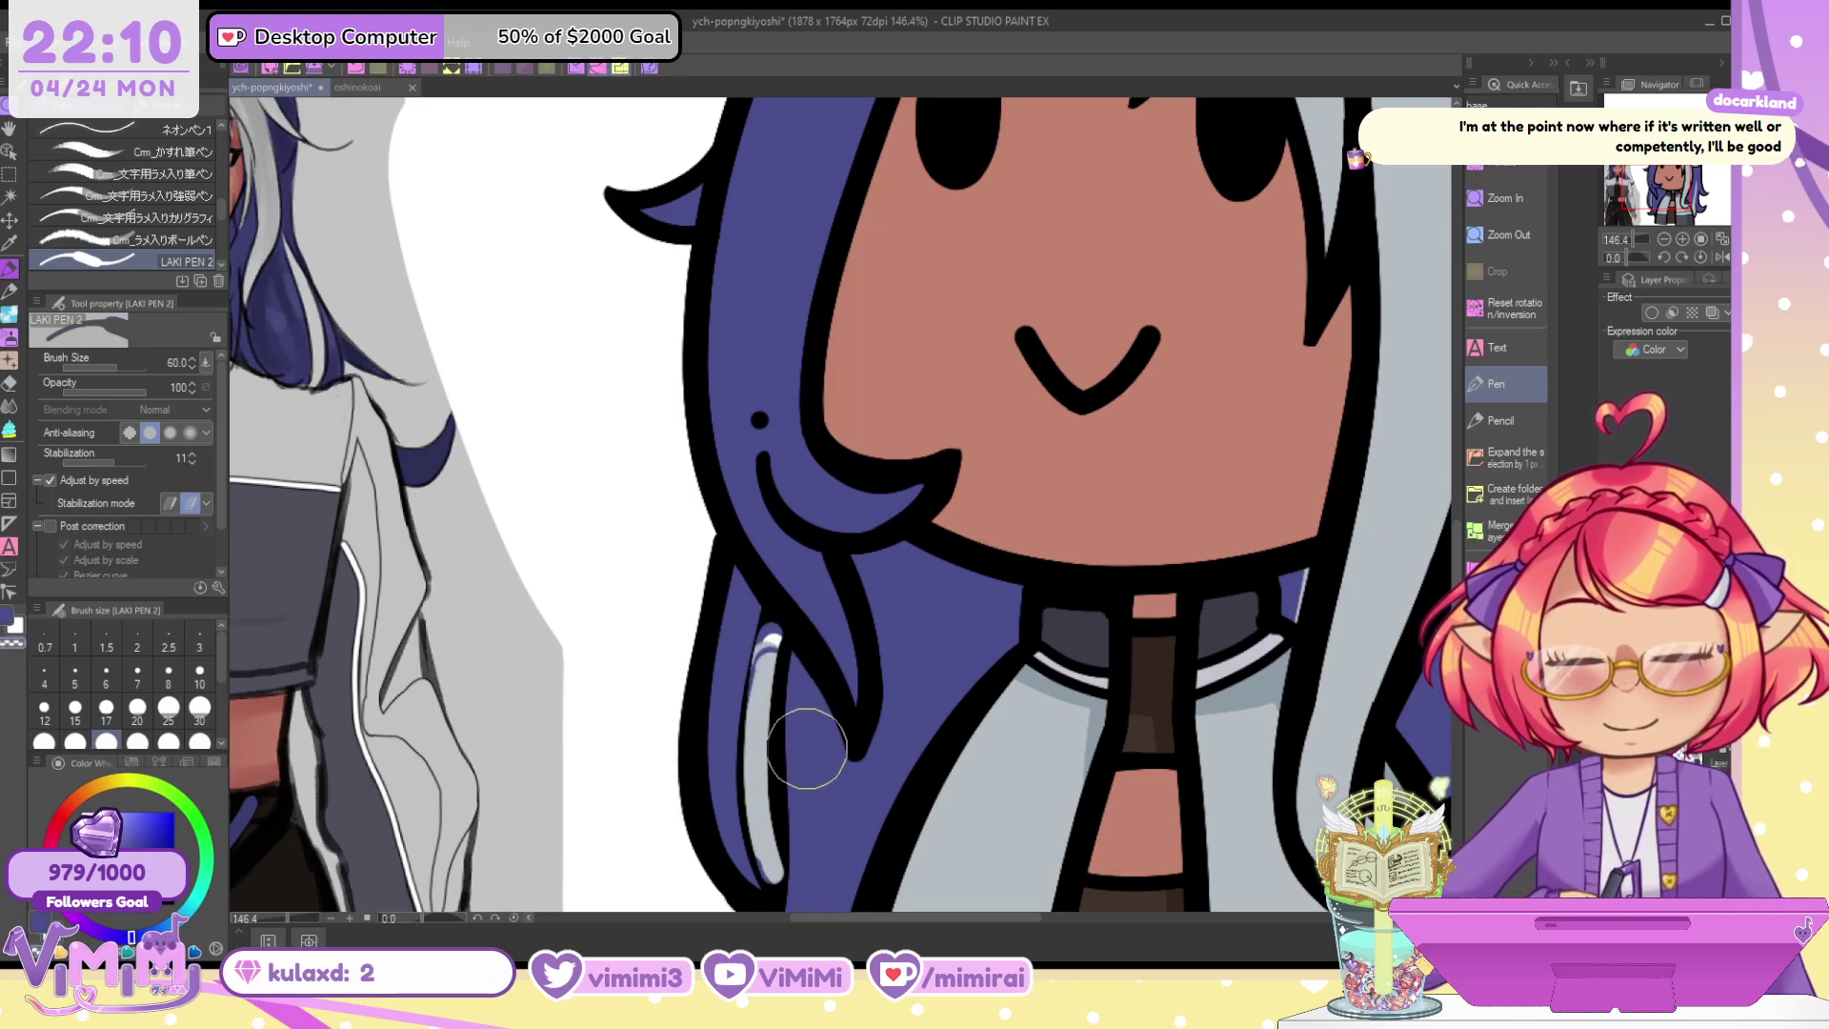
key("ctrl+z")
left_click_drag(769, 640, 766, 873)
Redraw the black outlines around the narrow lower-left strand with a size 50 pen, leaving a slim light gap between them
left_click(777, 620, "alt")
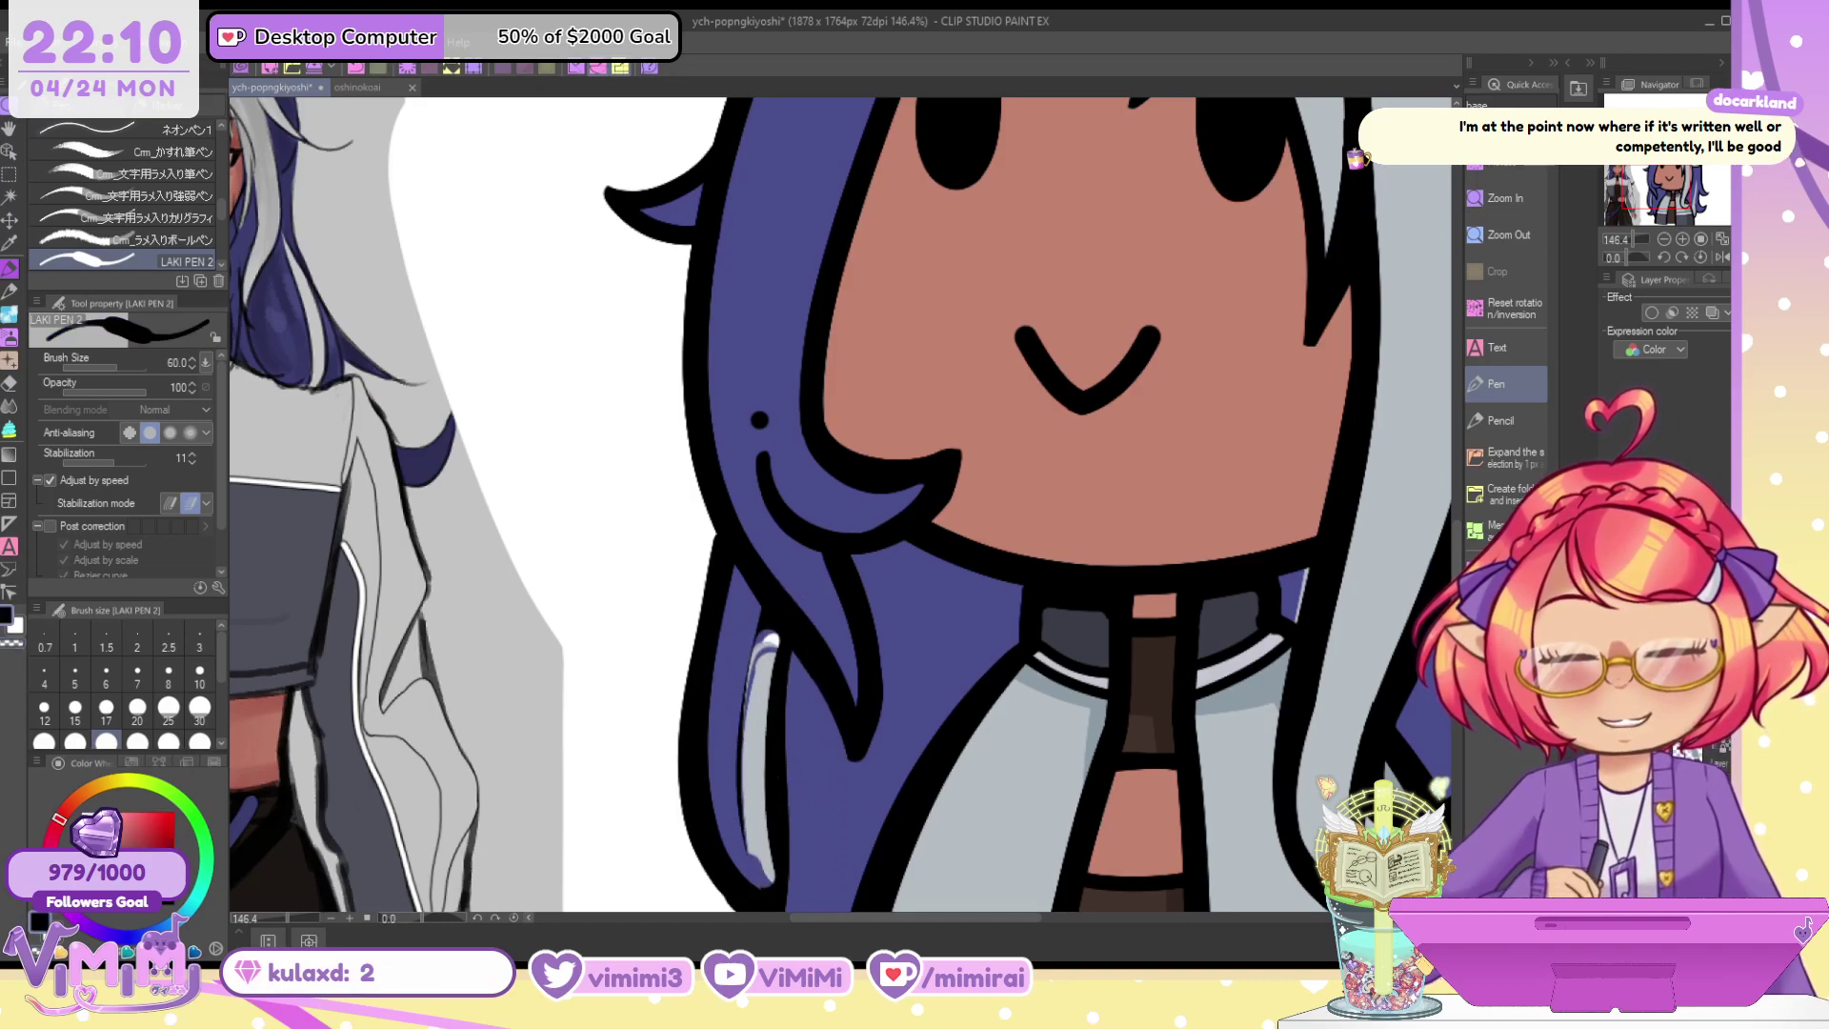
mouse_move(765, 629)
left_mouse_down()
mouse_move(752, 667)
mouse_move(809, 887)
left_mouse_up()
key("ctrl+z")
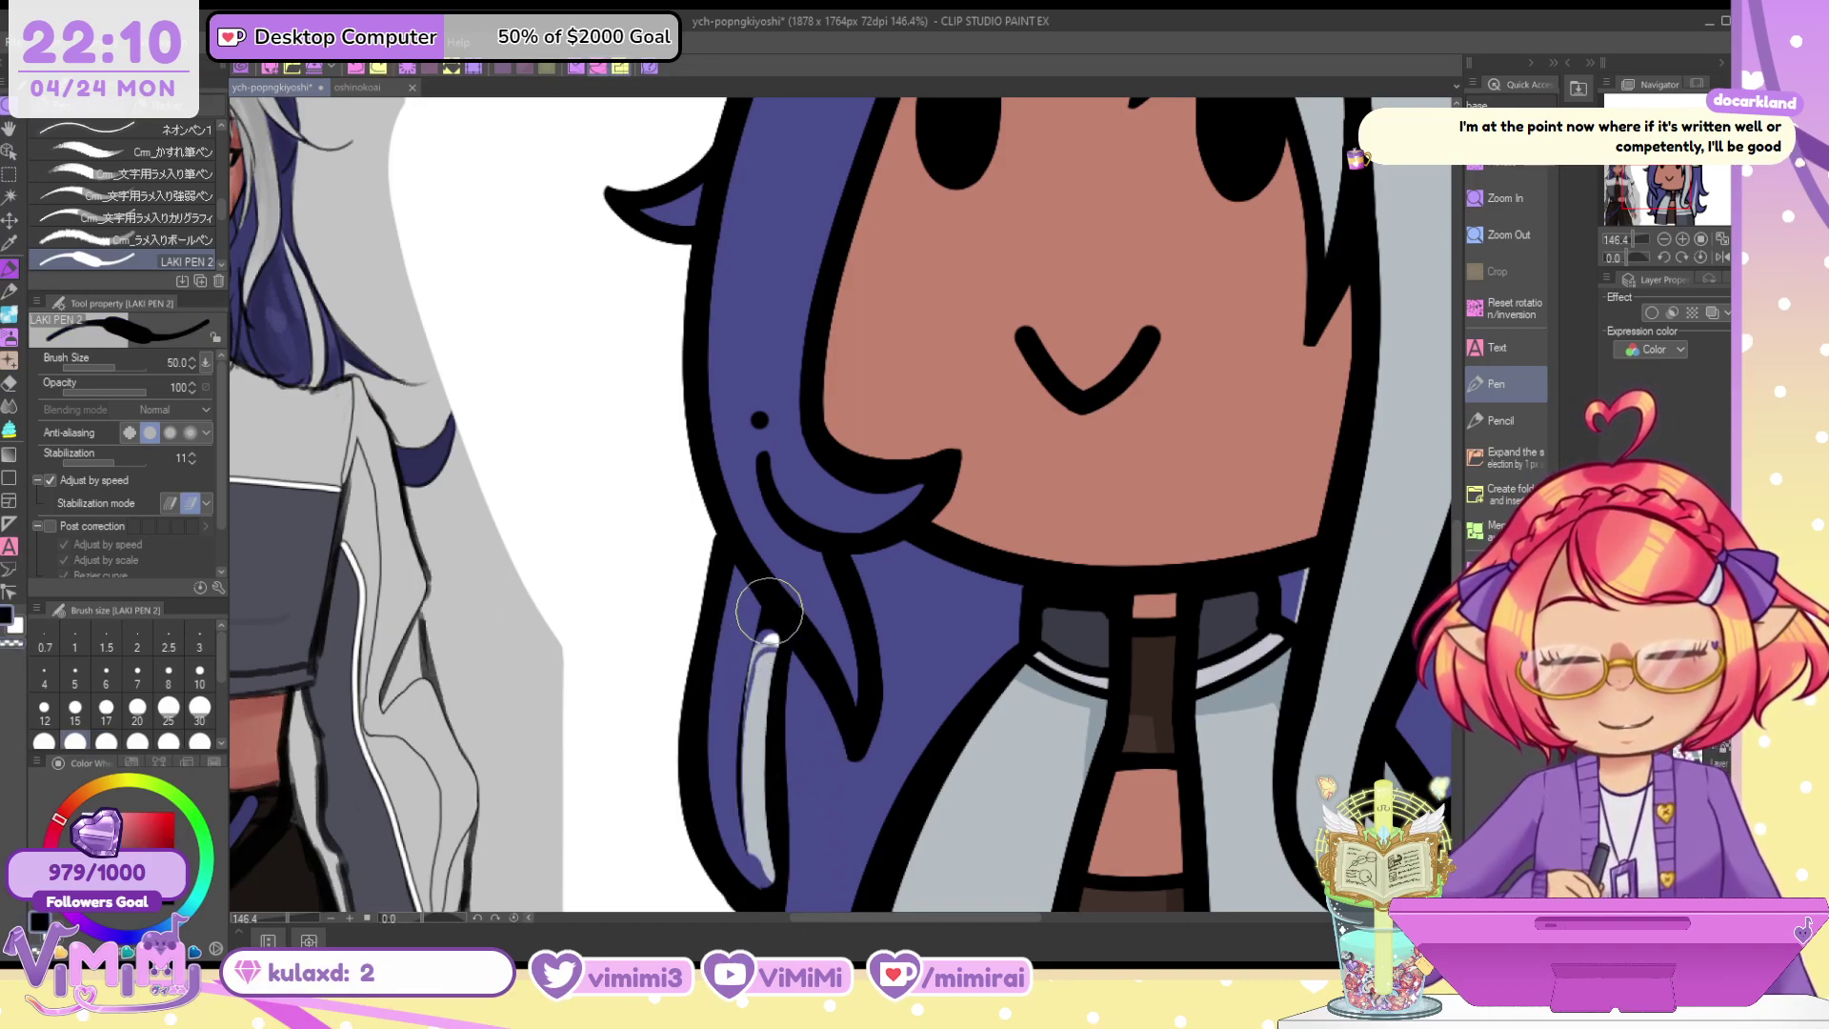
left_click_drag(769, 610, 785, 871)
key("ctrl+z")
mouse_move(767, 612)
left_mouse_down()
mouse_move(746, 707)
mouse_move(804, 888)
left_mouse_up()
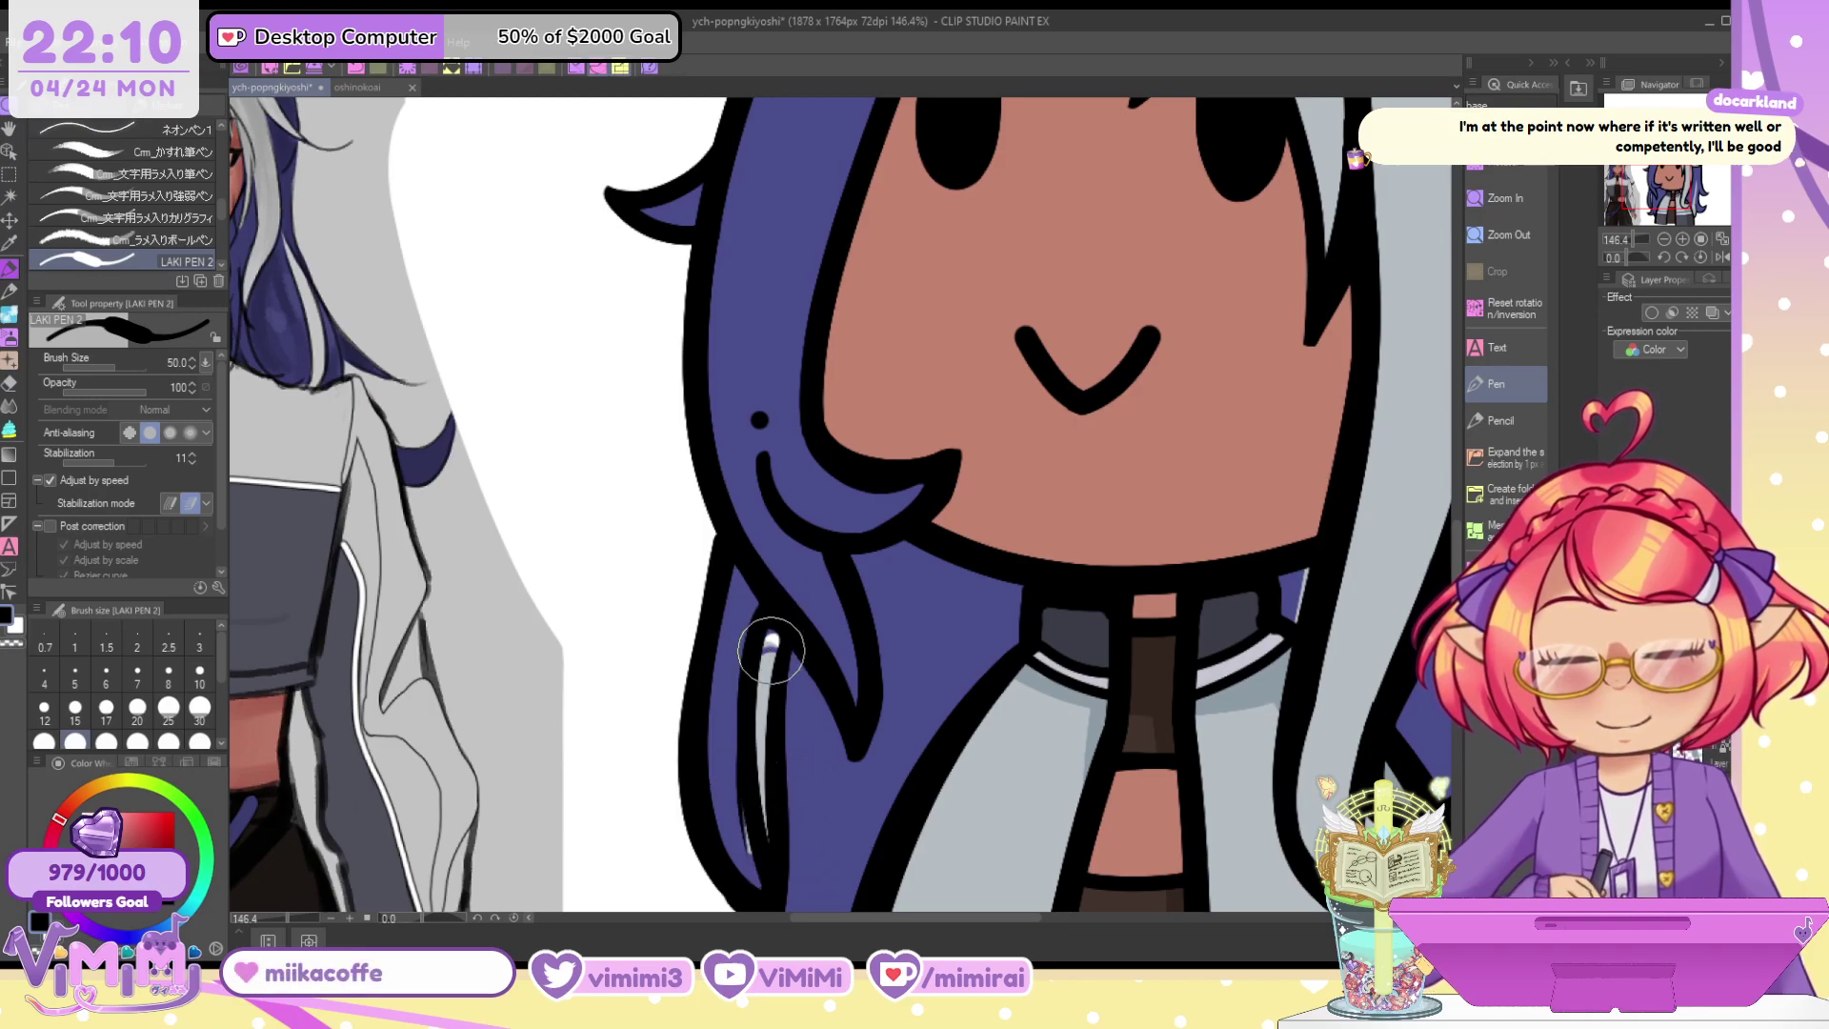
left_click_drag(770, 651, 788, 881)
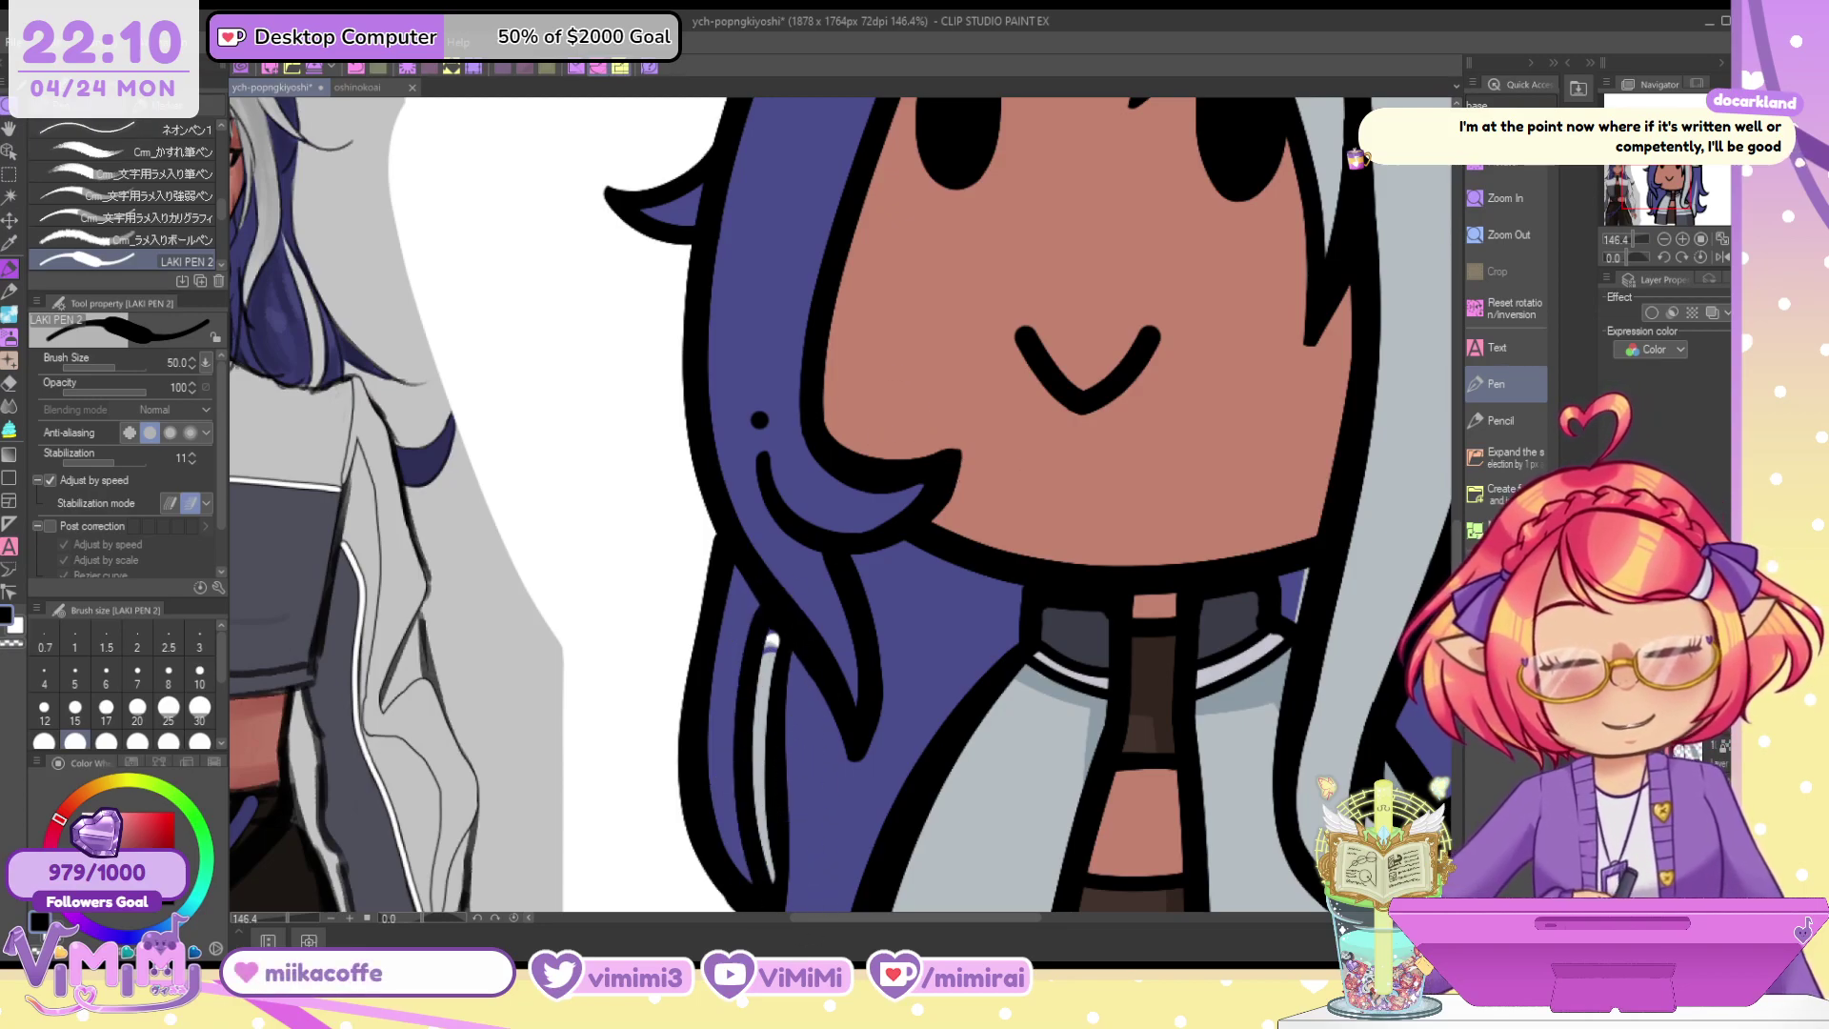
Touch up the narrow strand with purple-blue at its upper end and light grey inside, and save the drawing
left_click(862, 749, "alt")
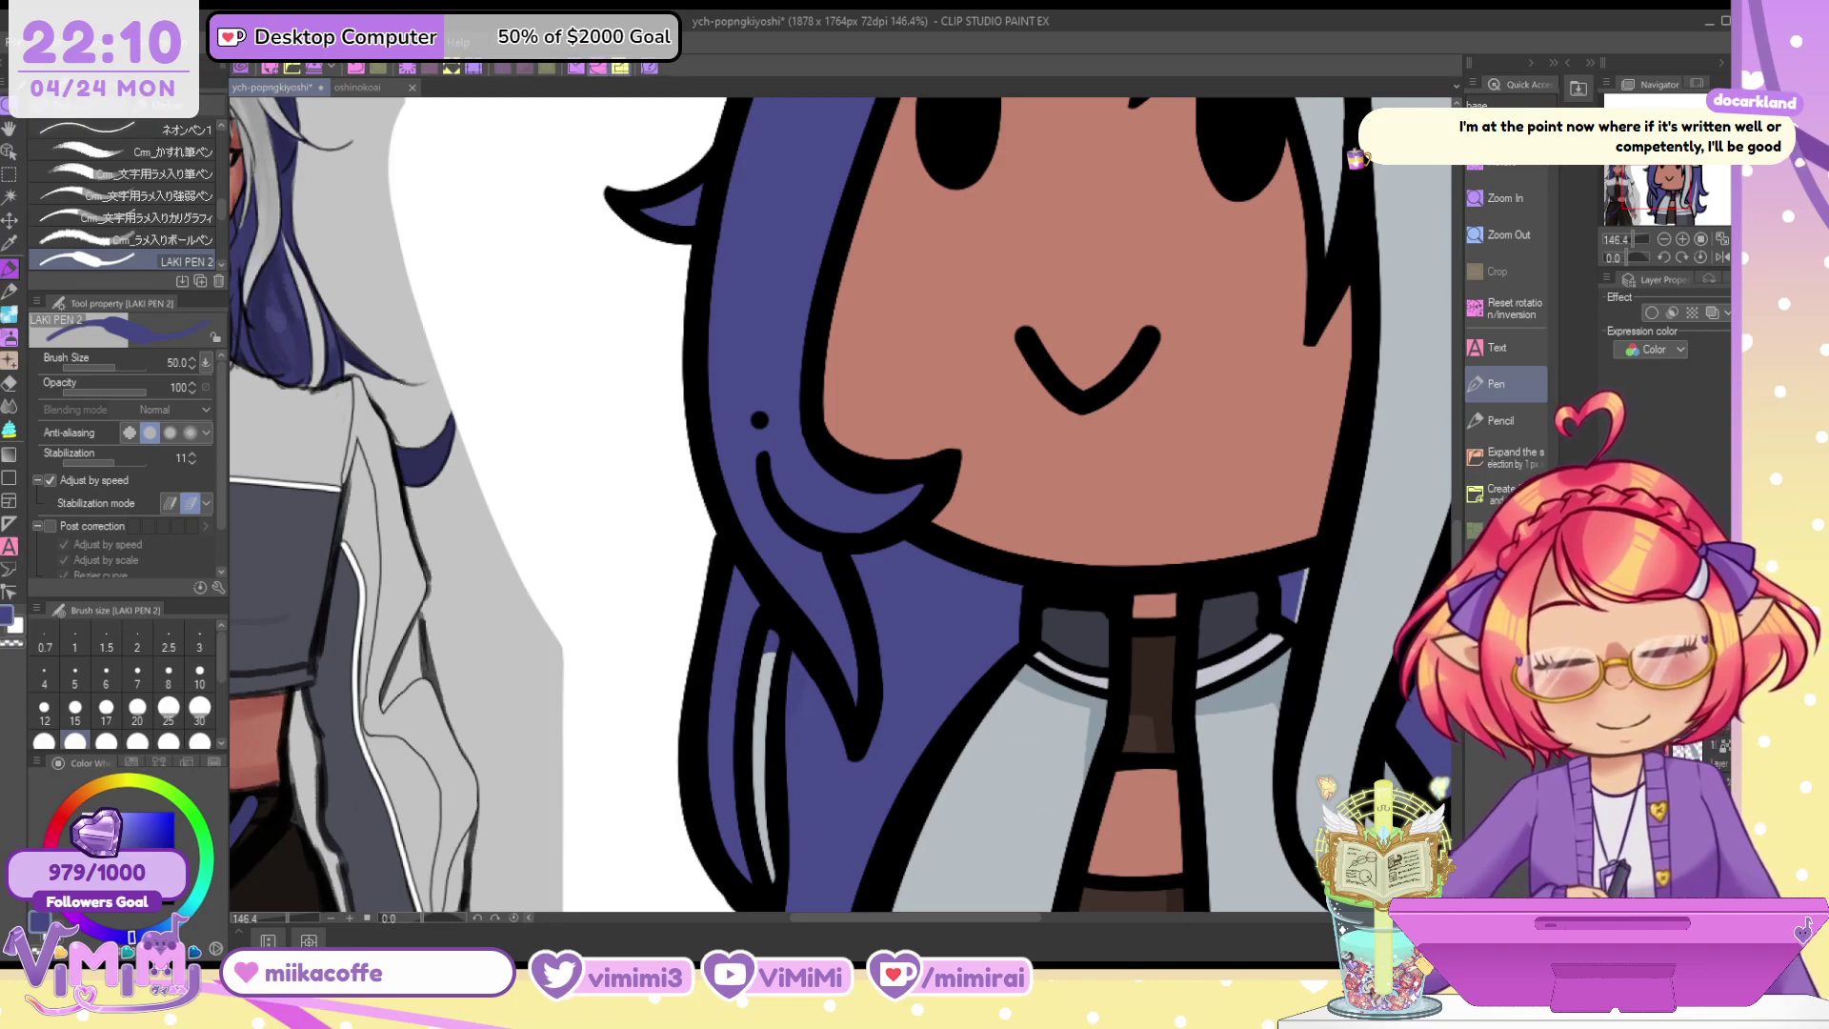
left_click(1298, 710, "alt")
mouse_move(768, 661)
left_mouse_down()
mouse_move(833, 704)
mouse_move(839, 688)
mouse_move(818, 721)
mouse_move(795, 676)
mouse_move(796, 762)
left_mouse_up()
key("c")
left_click_drag(739, 644, 741, 682)
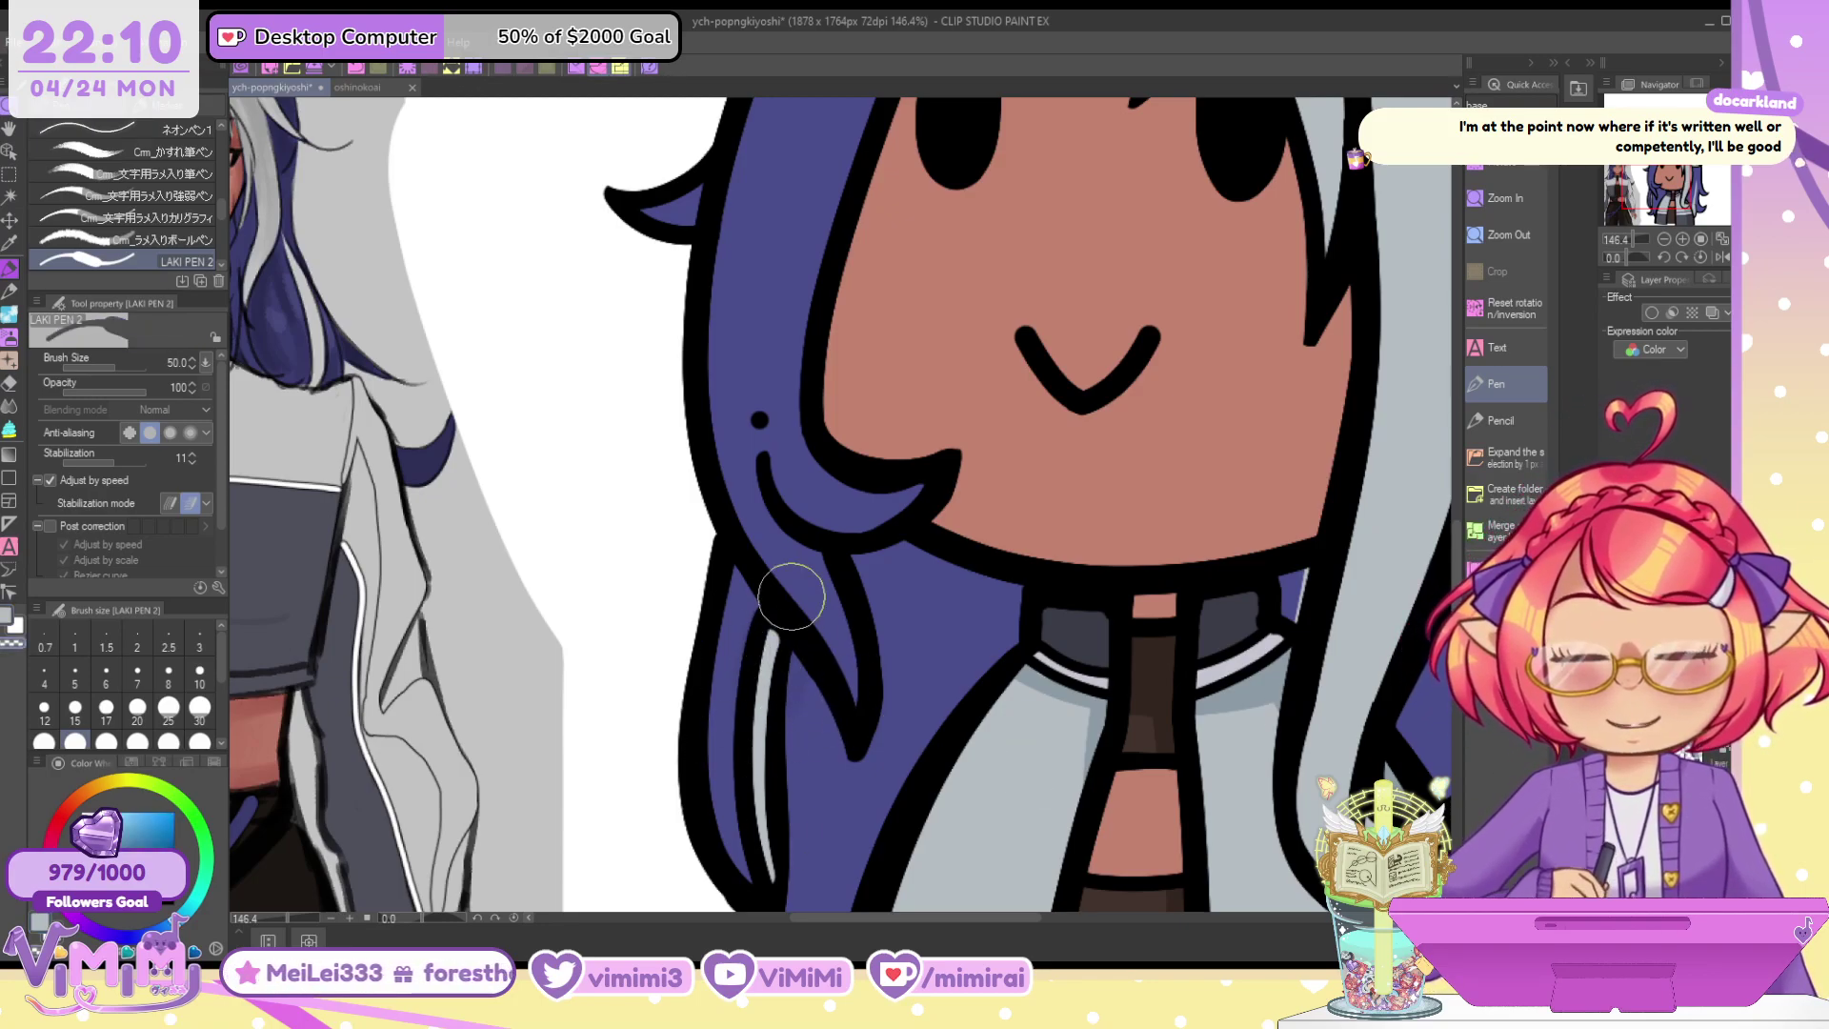
scroll(790, 596, "down", 3)
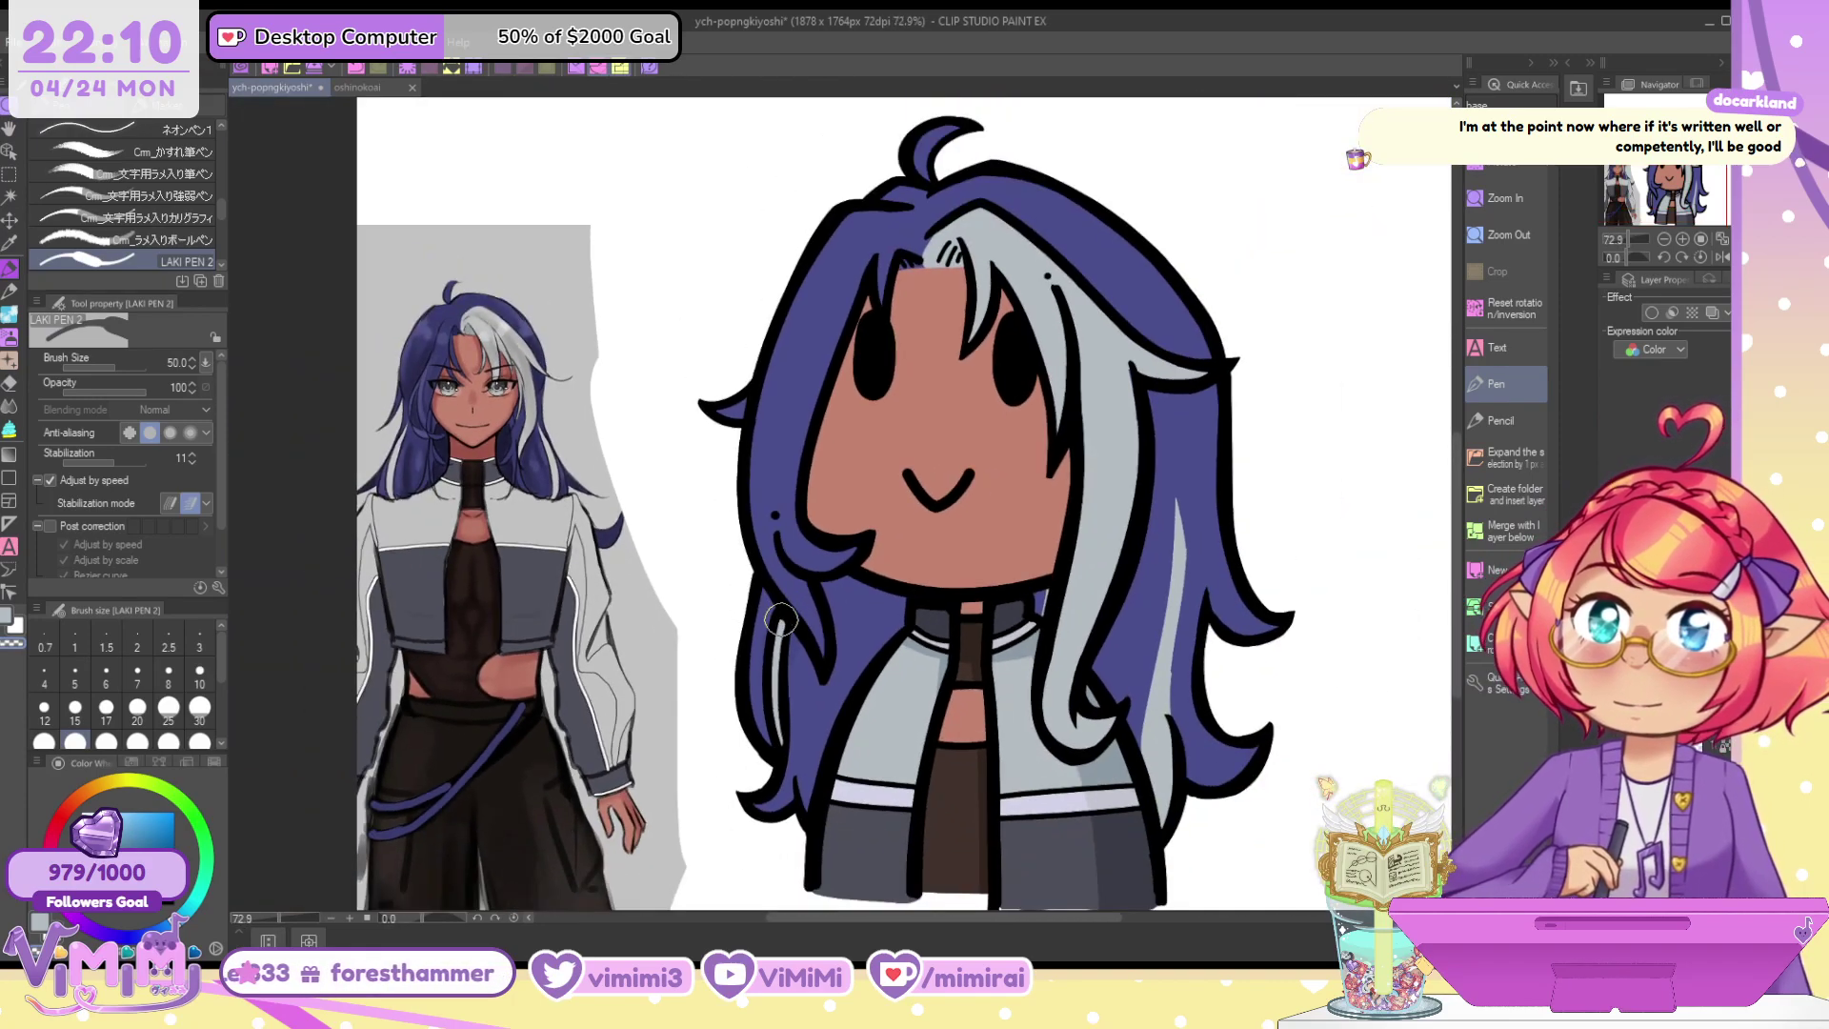
key("ctrl+s")
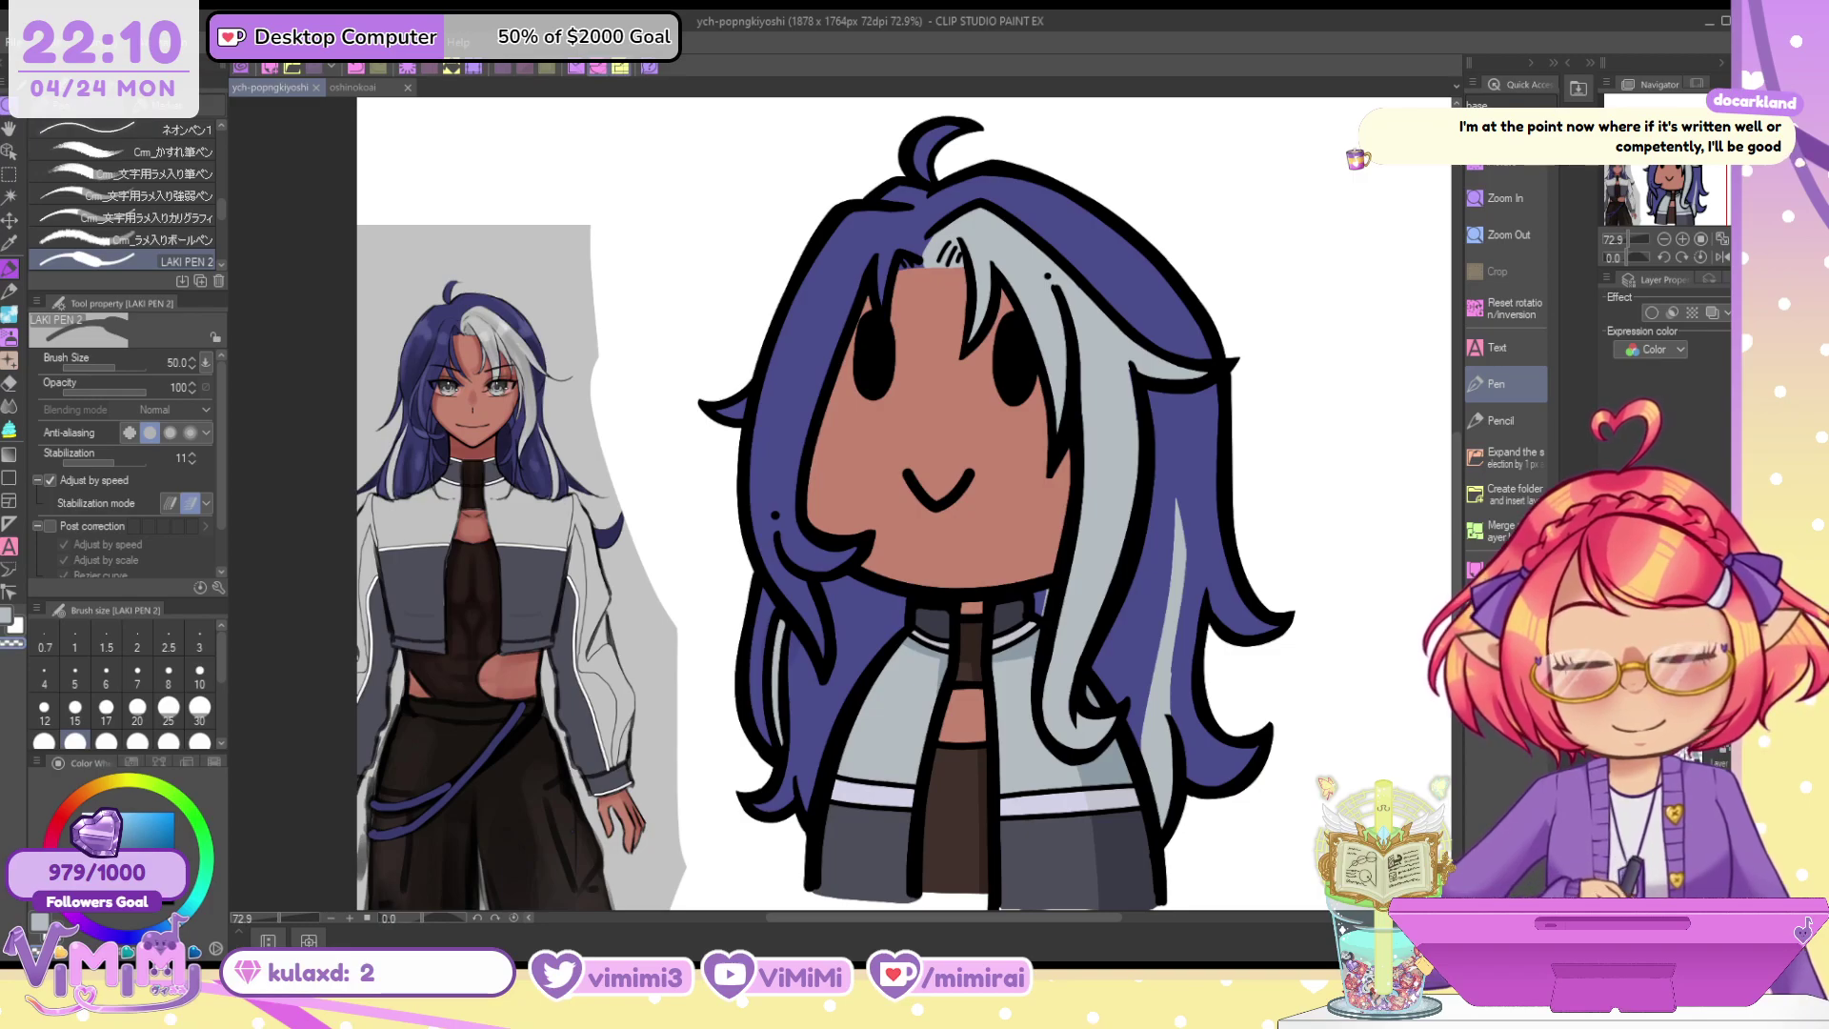
Refine the shape of the tapered light grey streak in the back hair on the viewer's right with a size 50 pen
left_click_drag(1045, 588, 1038, 640)
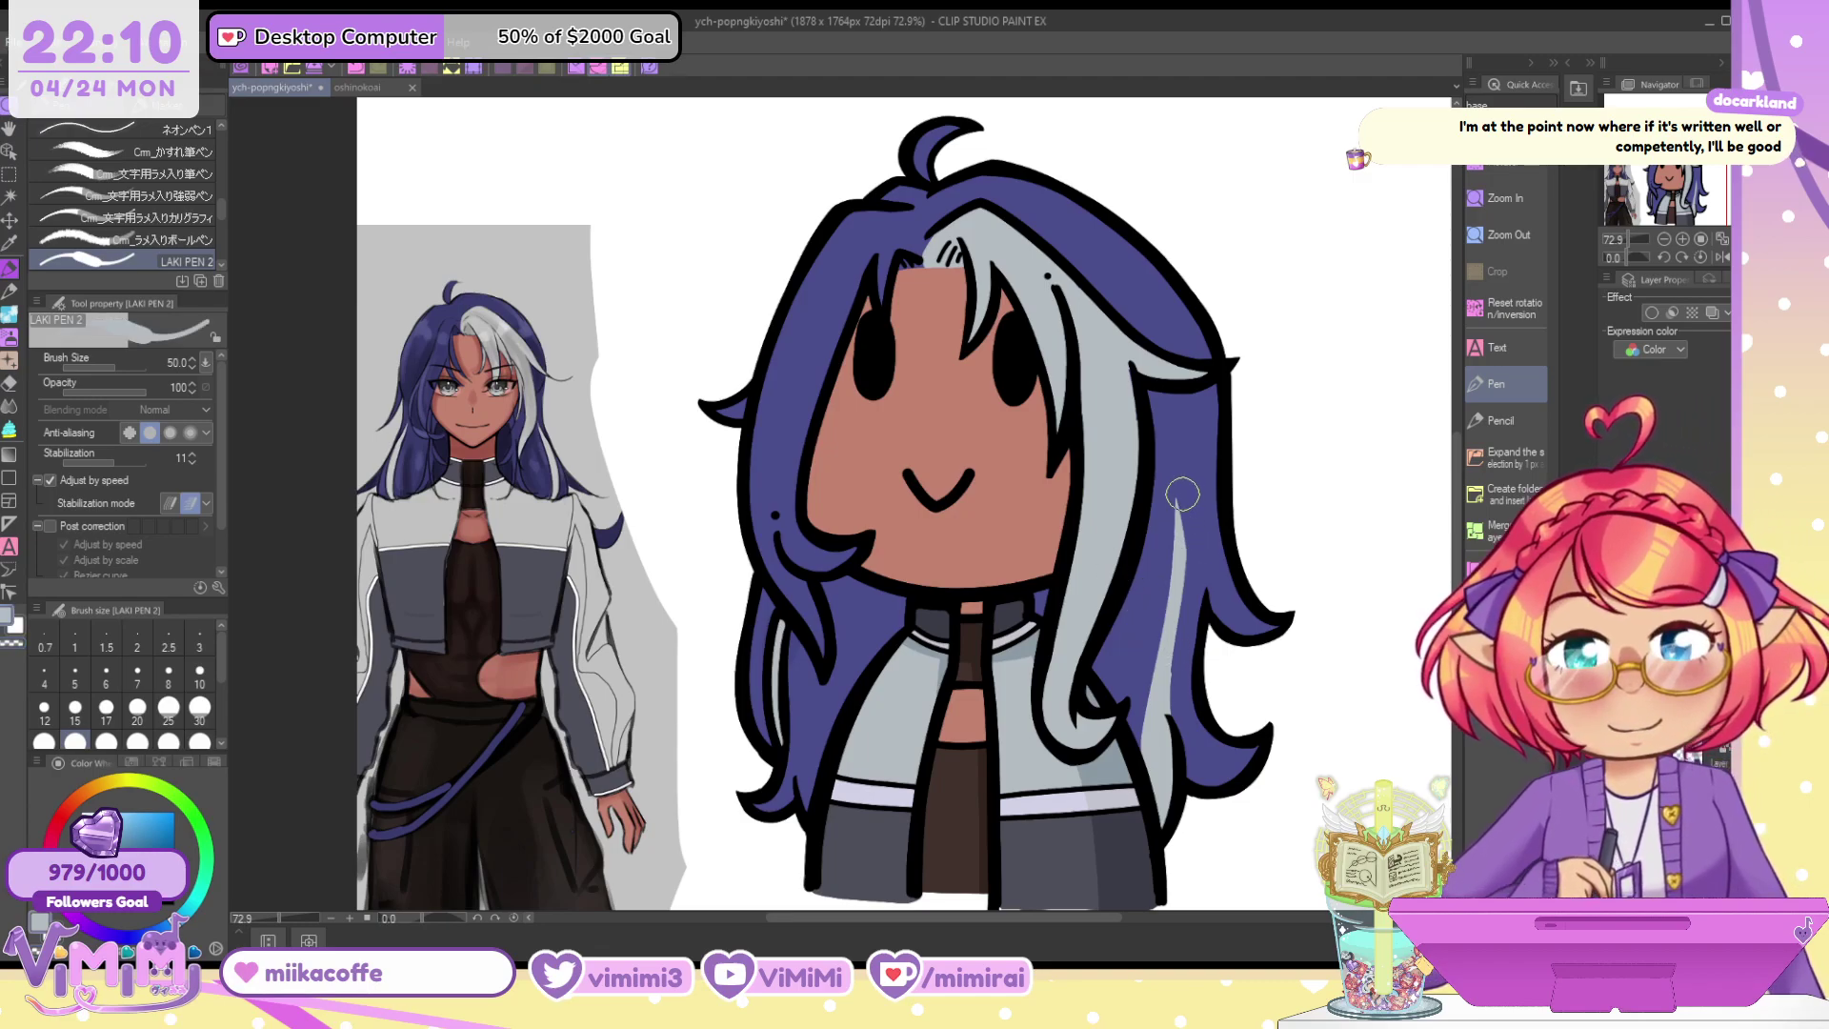
left_click_drag(1181, 493, 1185, 587)
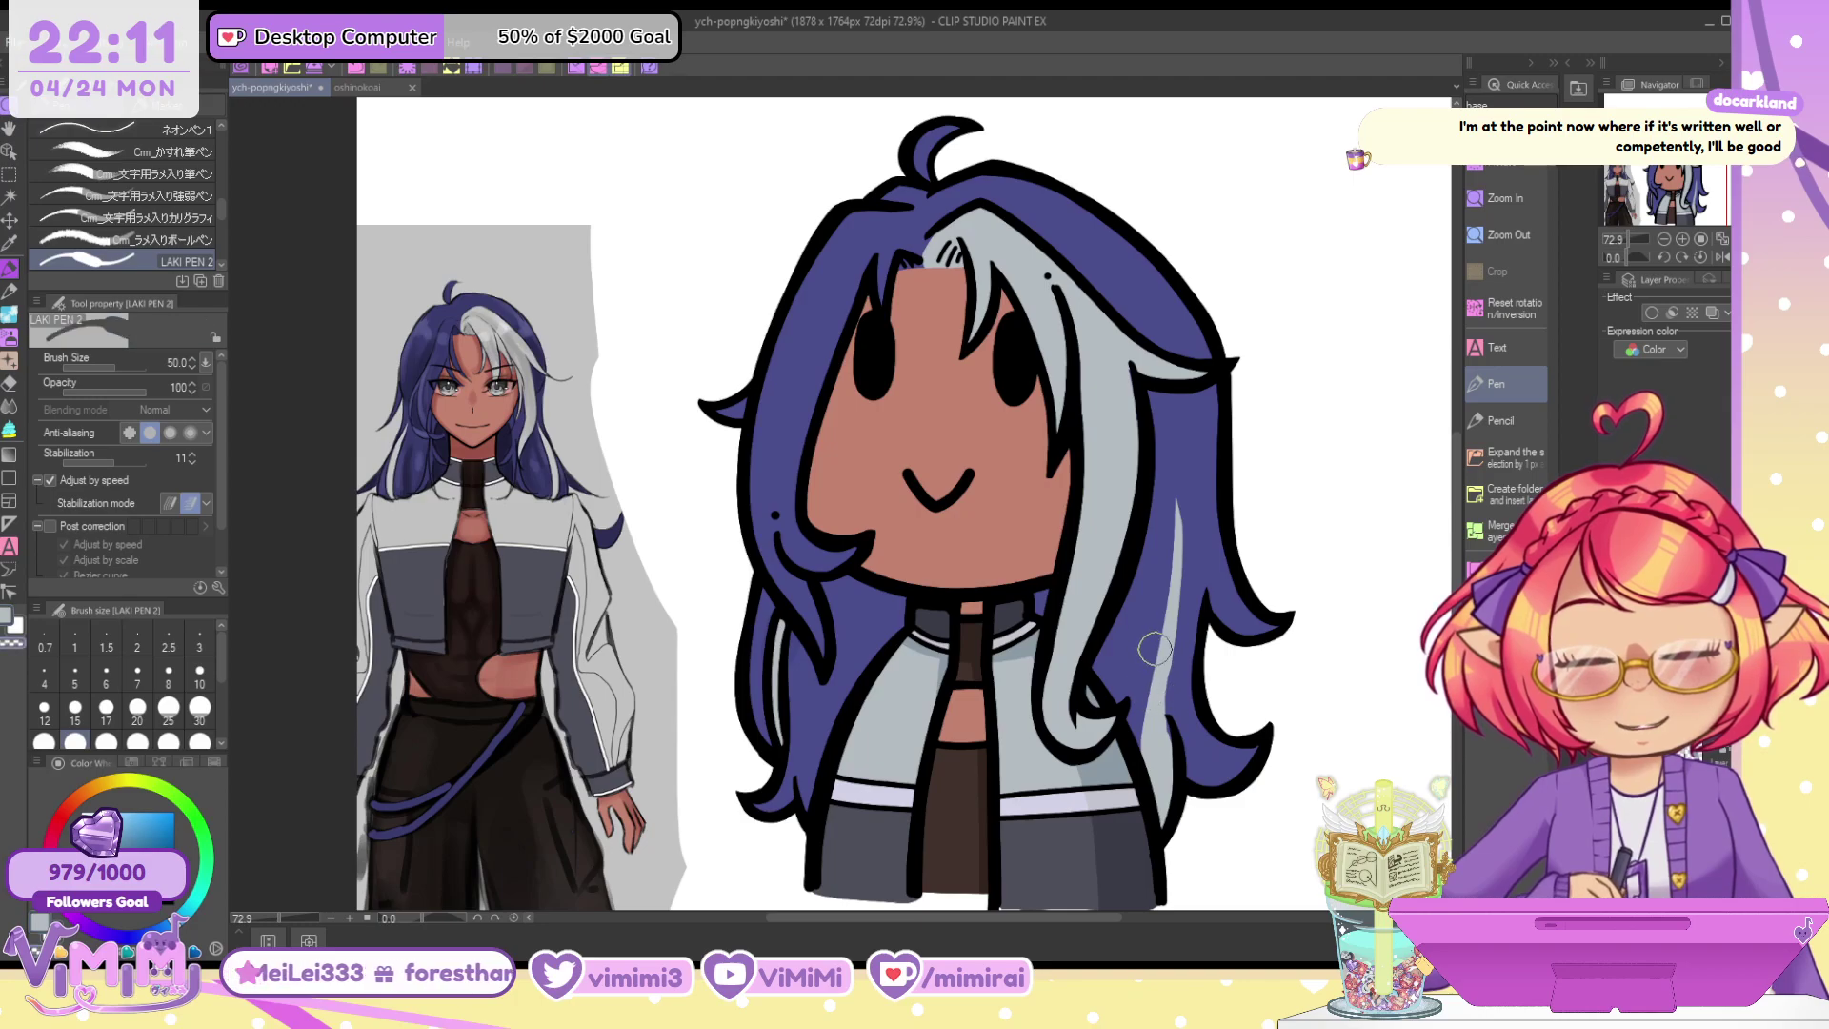
left_click_drag(1154, 649, 1143, 790)
key("c")
left_click_drag(1173, 647, 1157, 832)
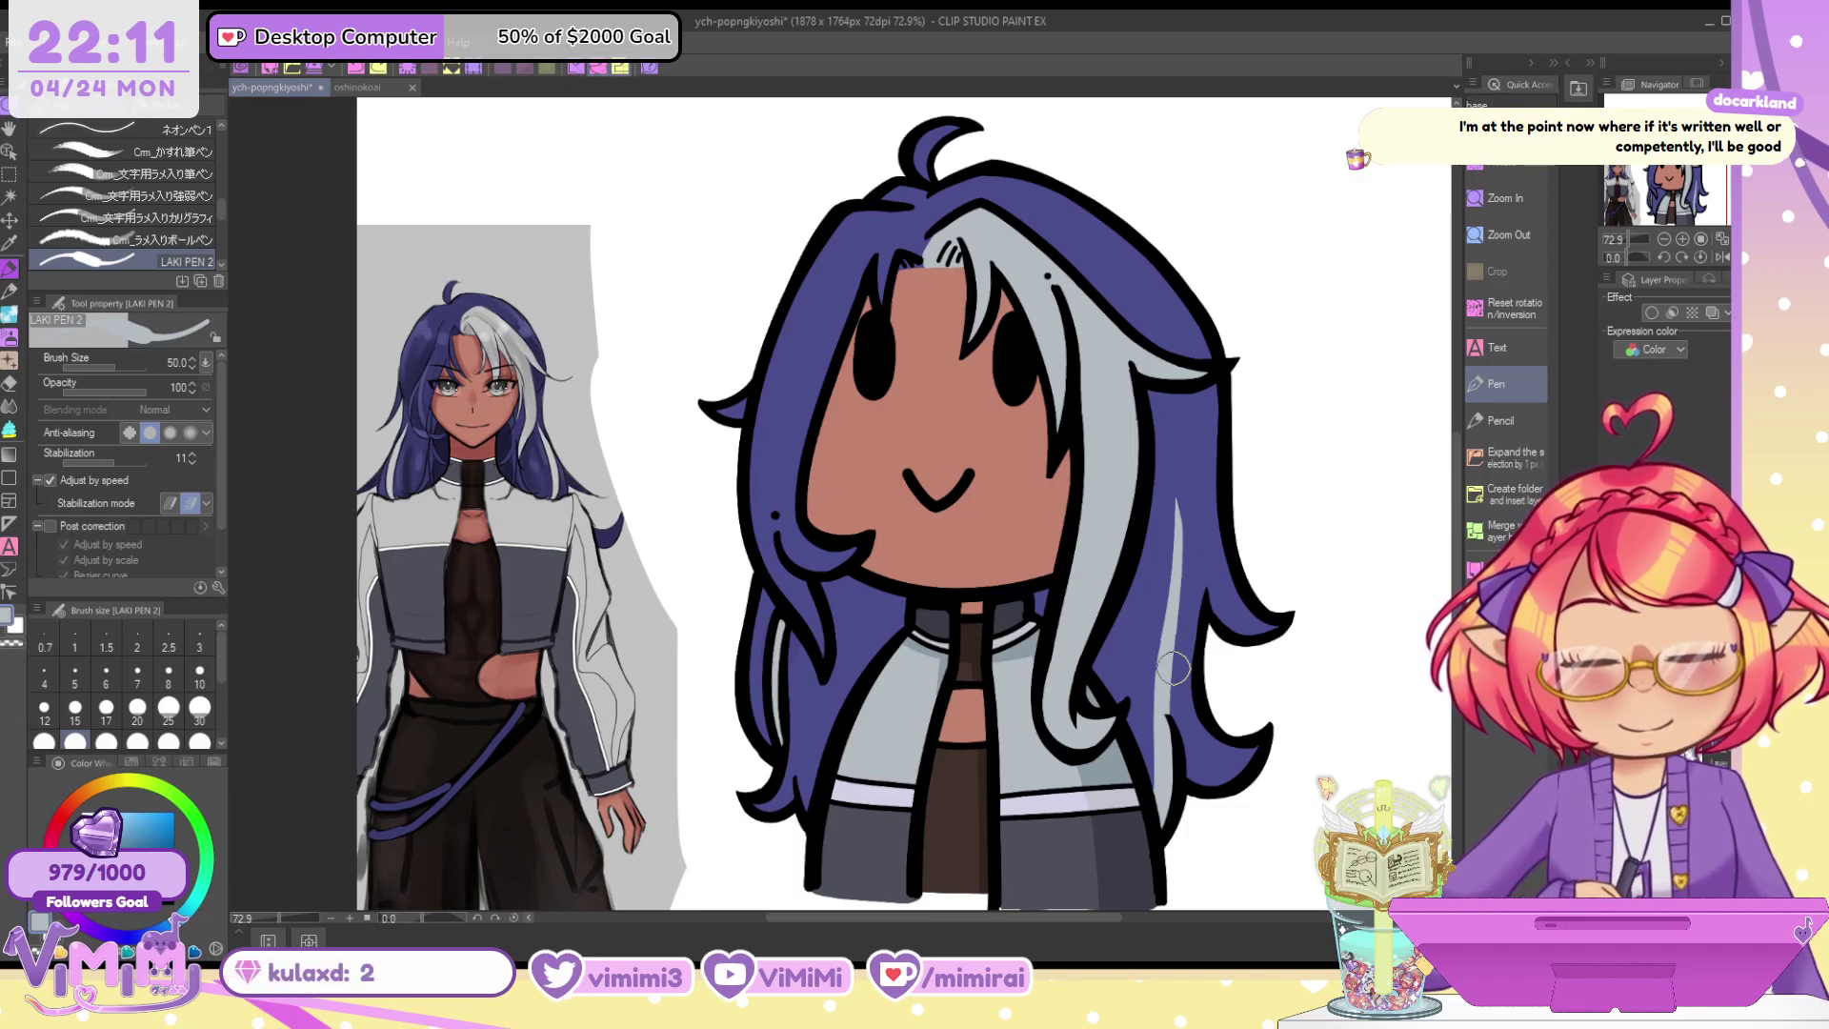
left_click_drag(1185, 674, 1174, 720)
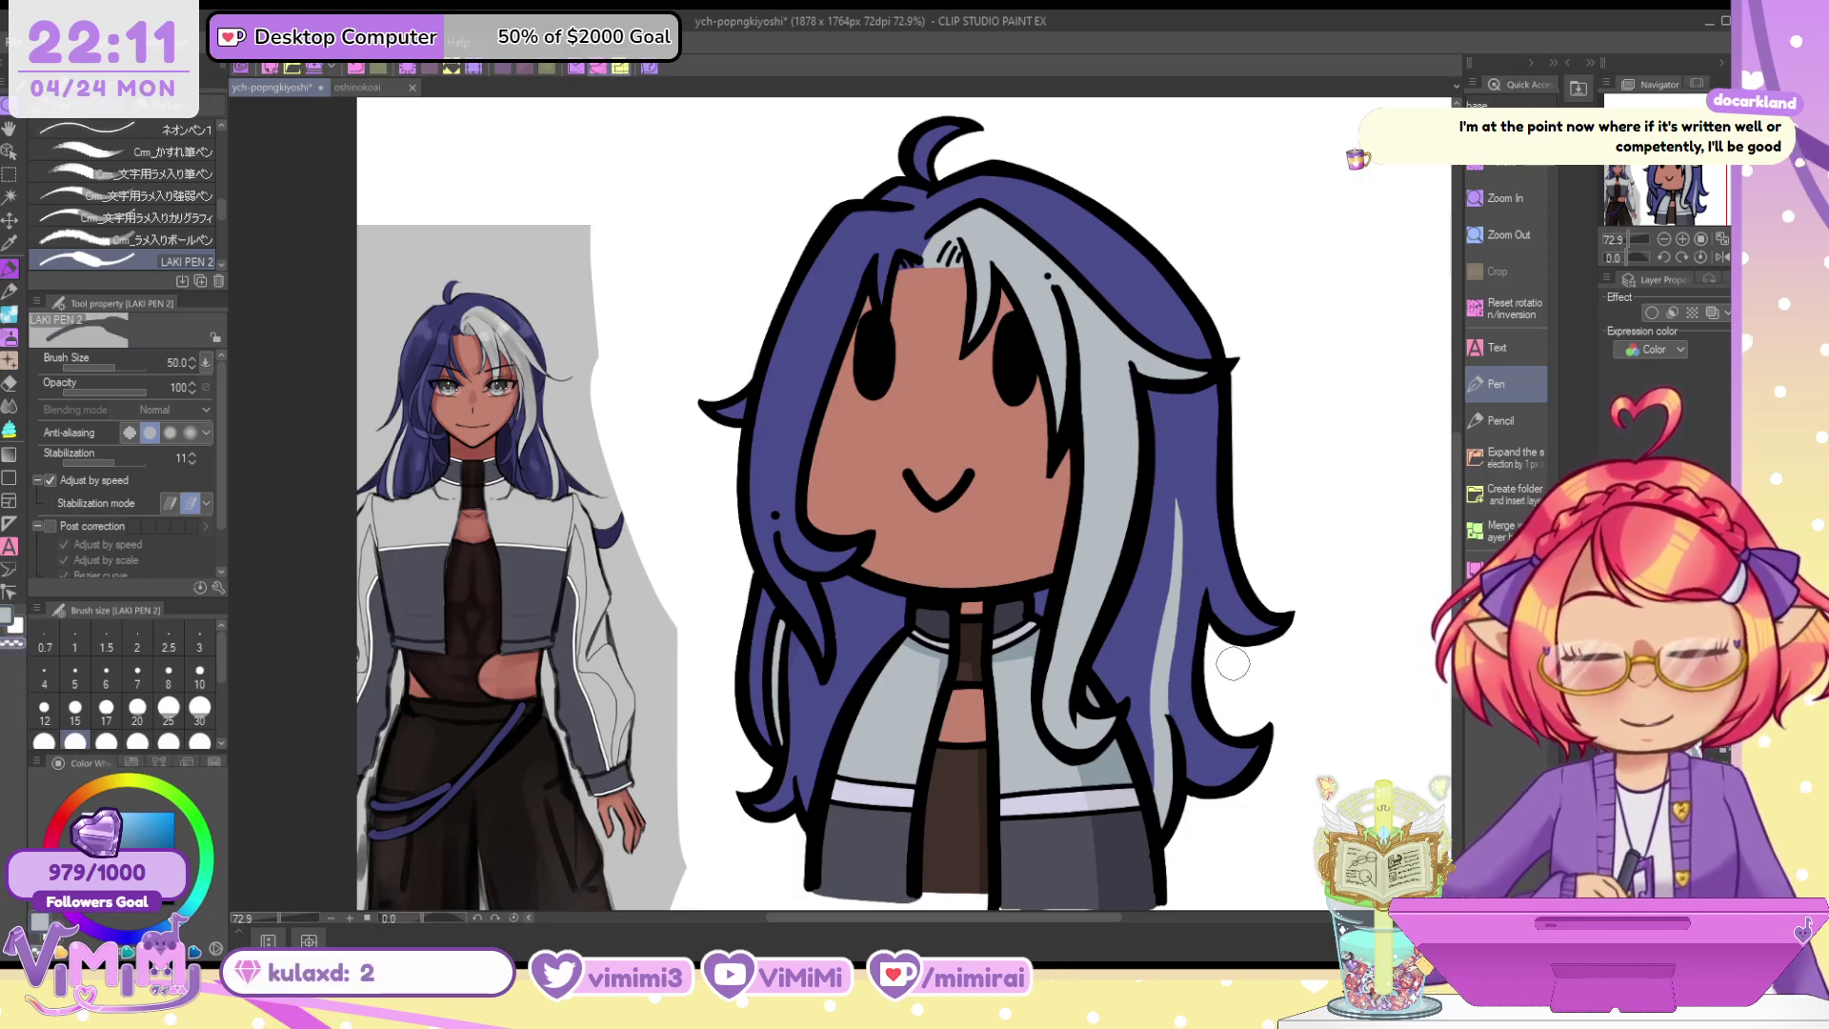
key("ctrl+z")
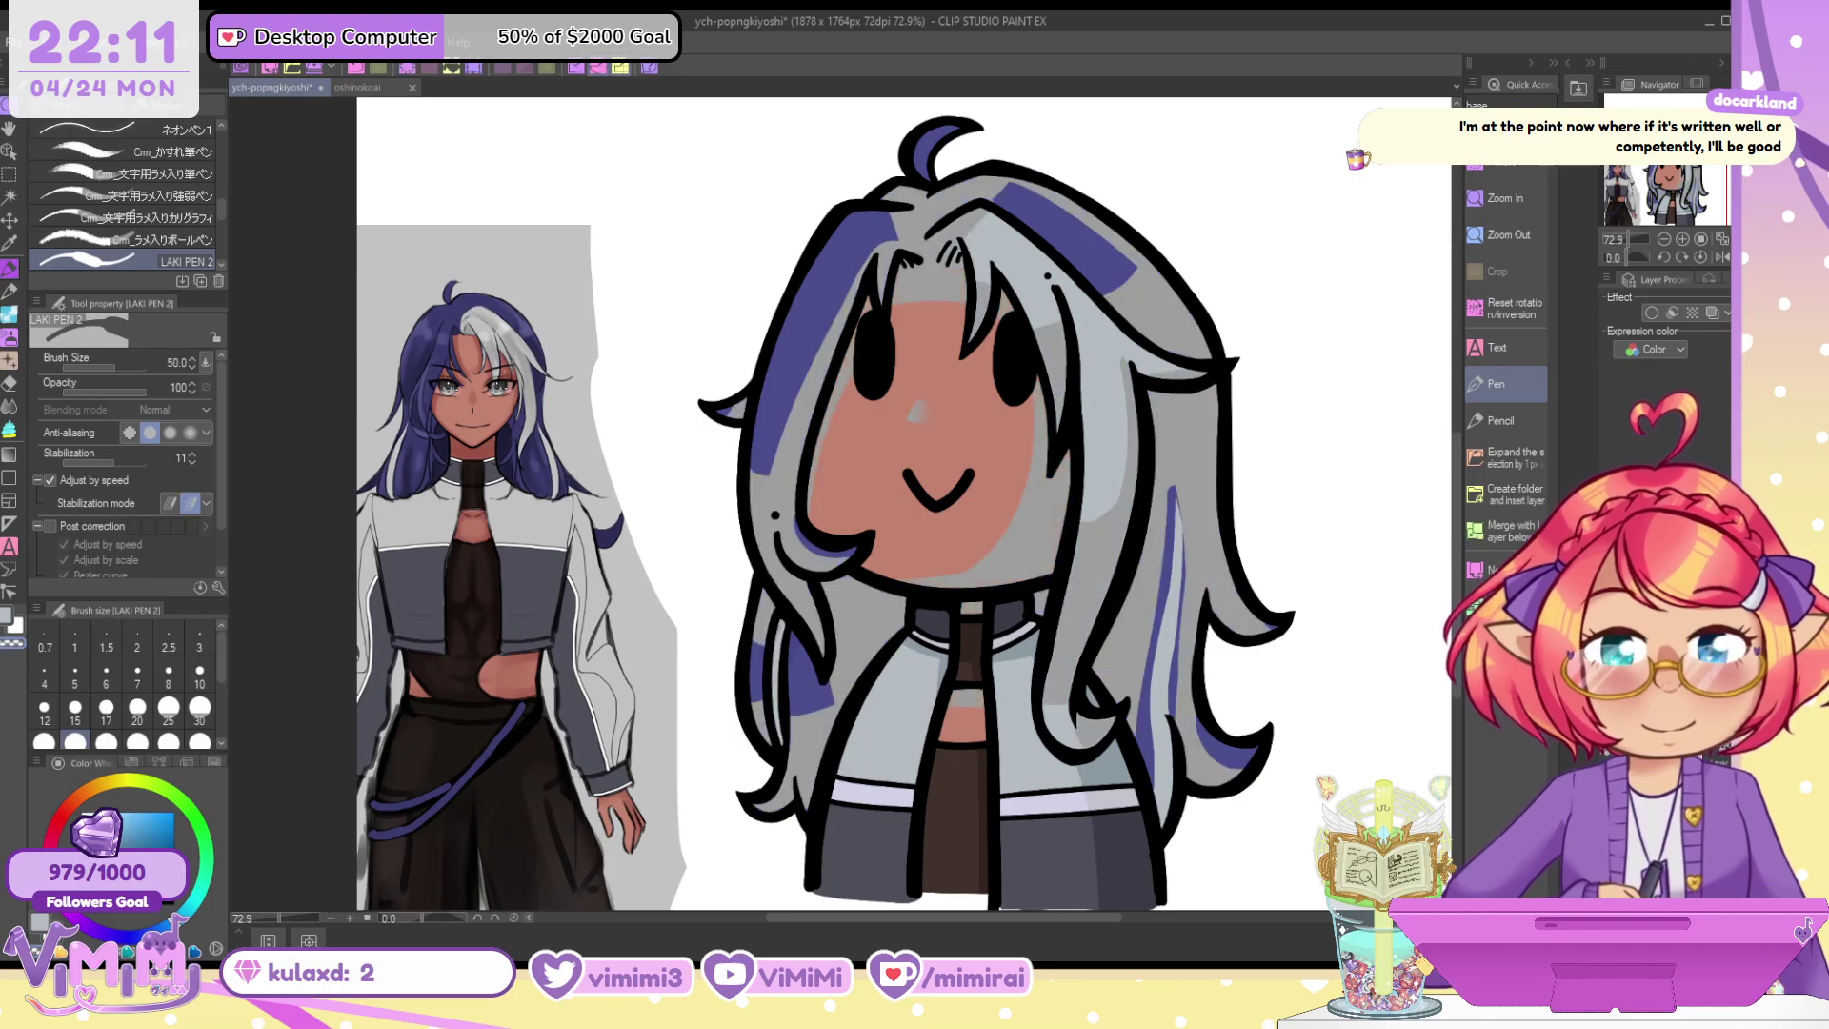
Hide the light grey front hair streak so that only the purple-blue hair and the grey shading show
left_click(9, 196)
left_click(1612, 750)
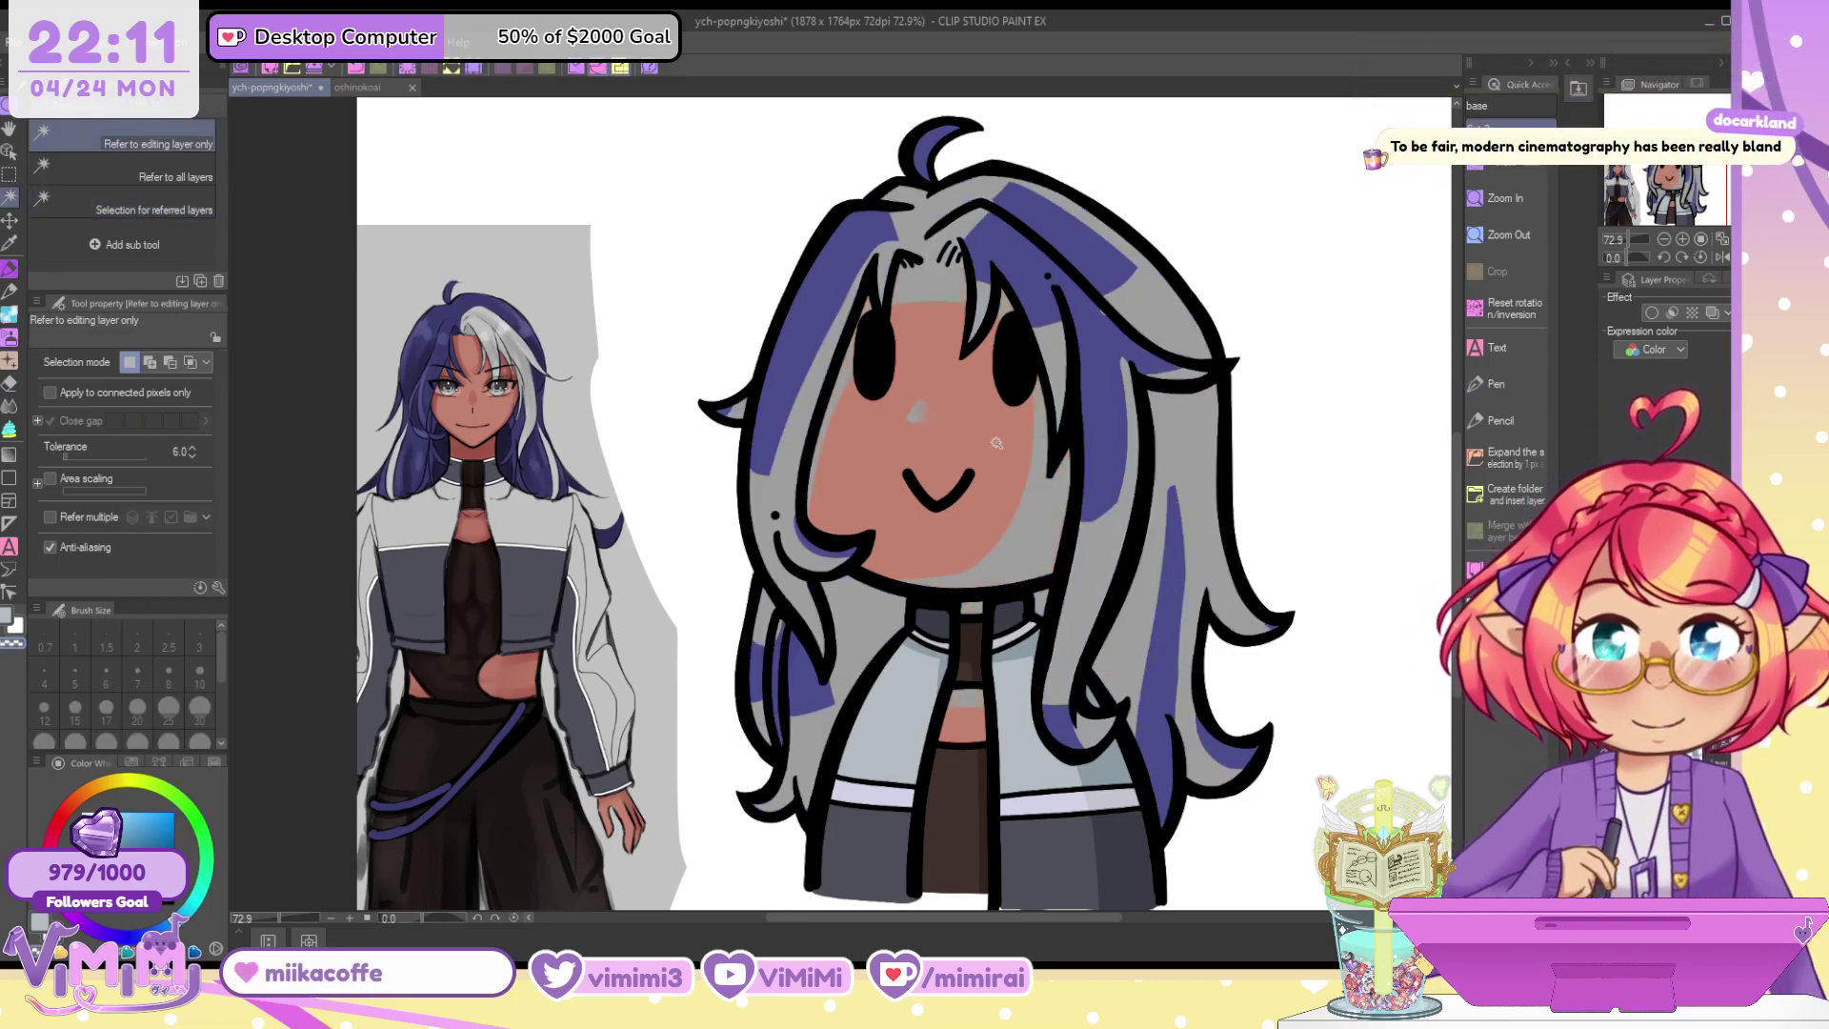
left_click(10, 269)
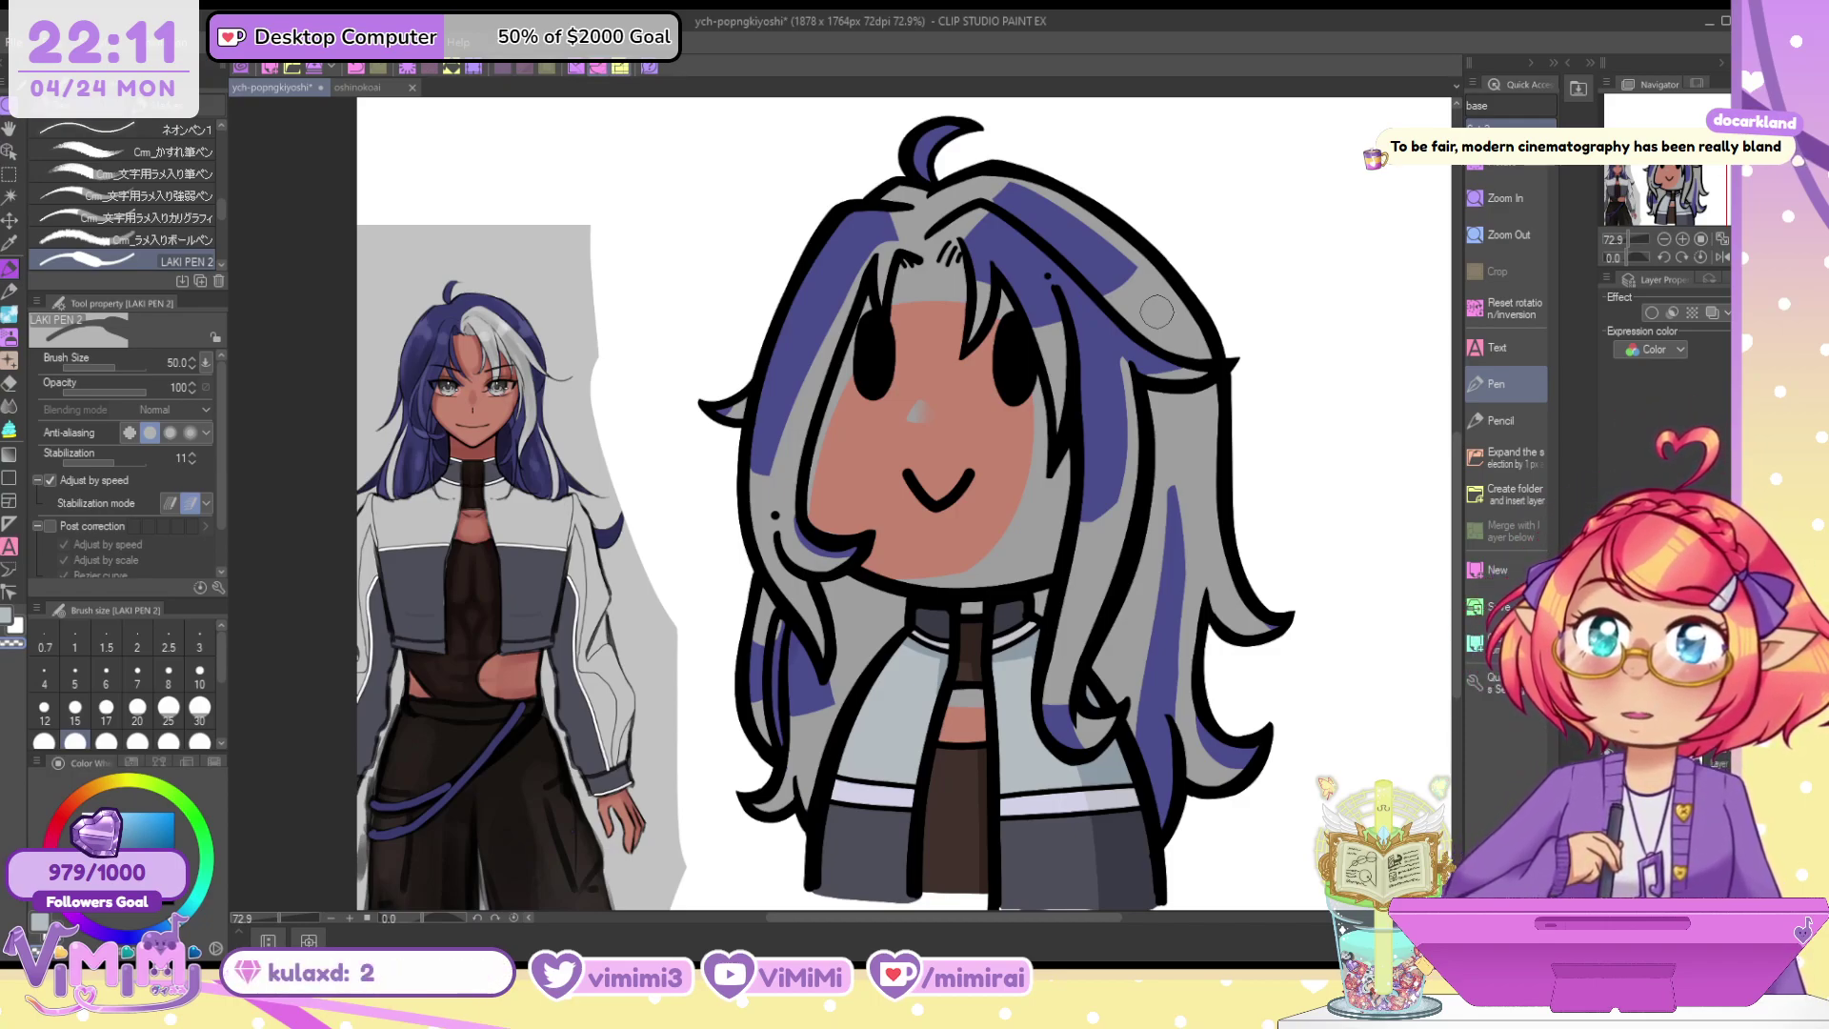
Select the face, neck and midriff areas and recolour their grey shading reddish-brown with a size 150 pen
left_click(10, 196)
left_click(962, 410)
left_click(919, 633)
left_click(9, 268)
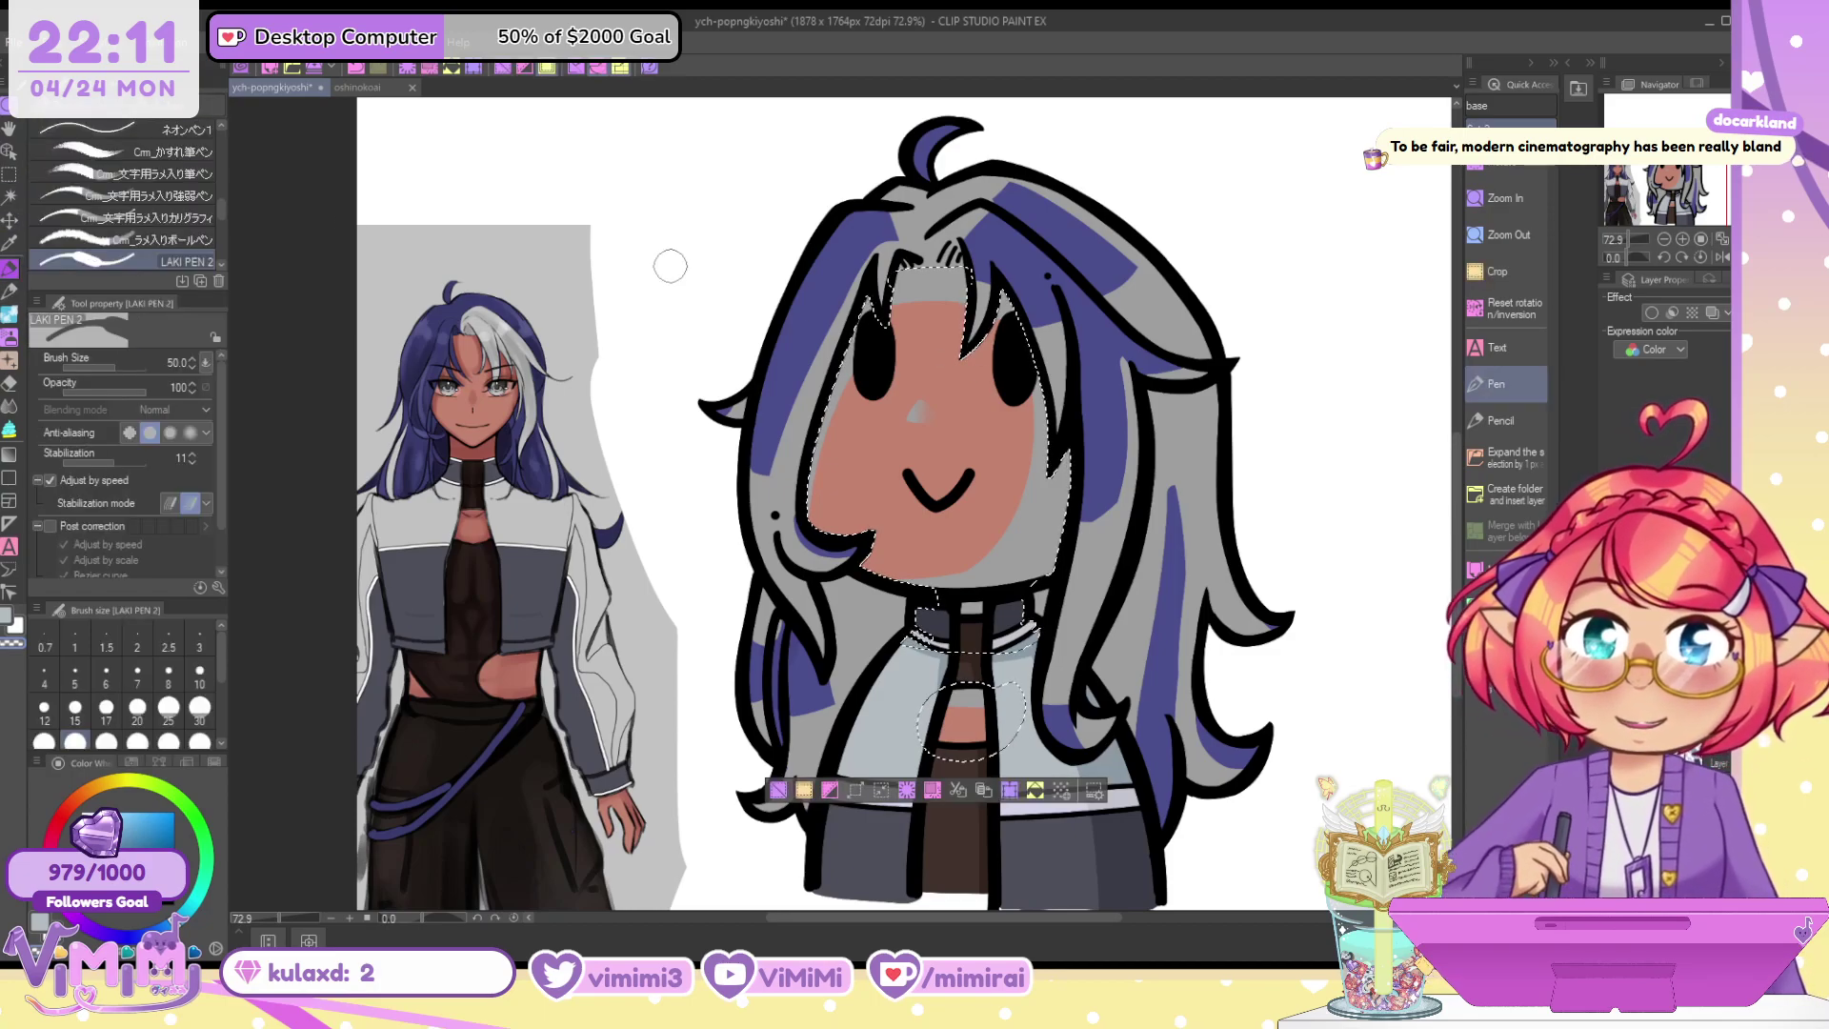
left_click(906, 401, "alt")
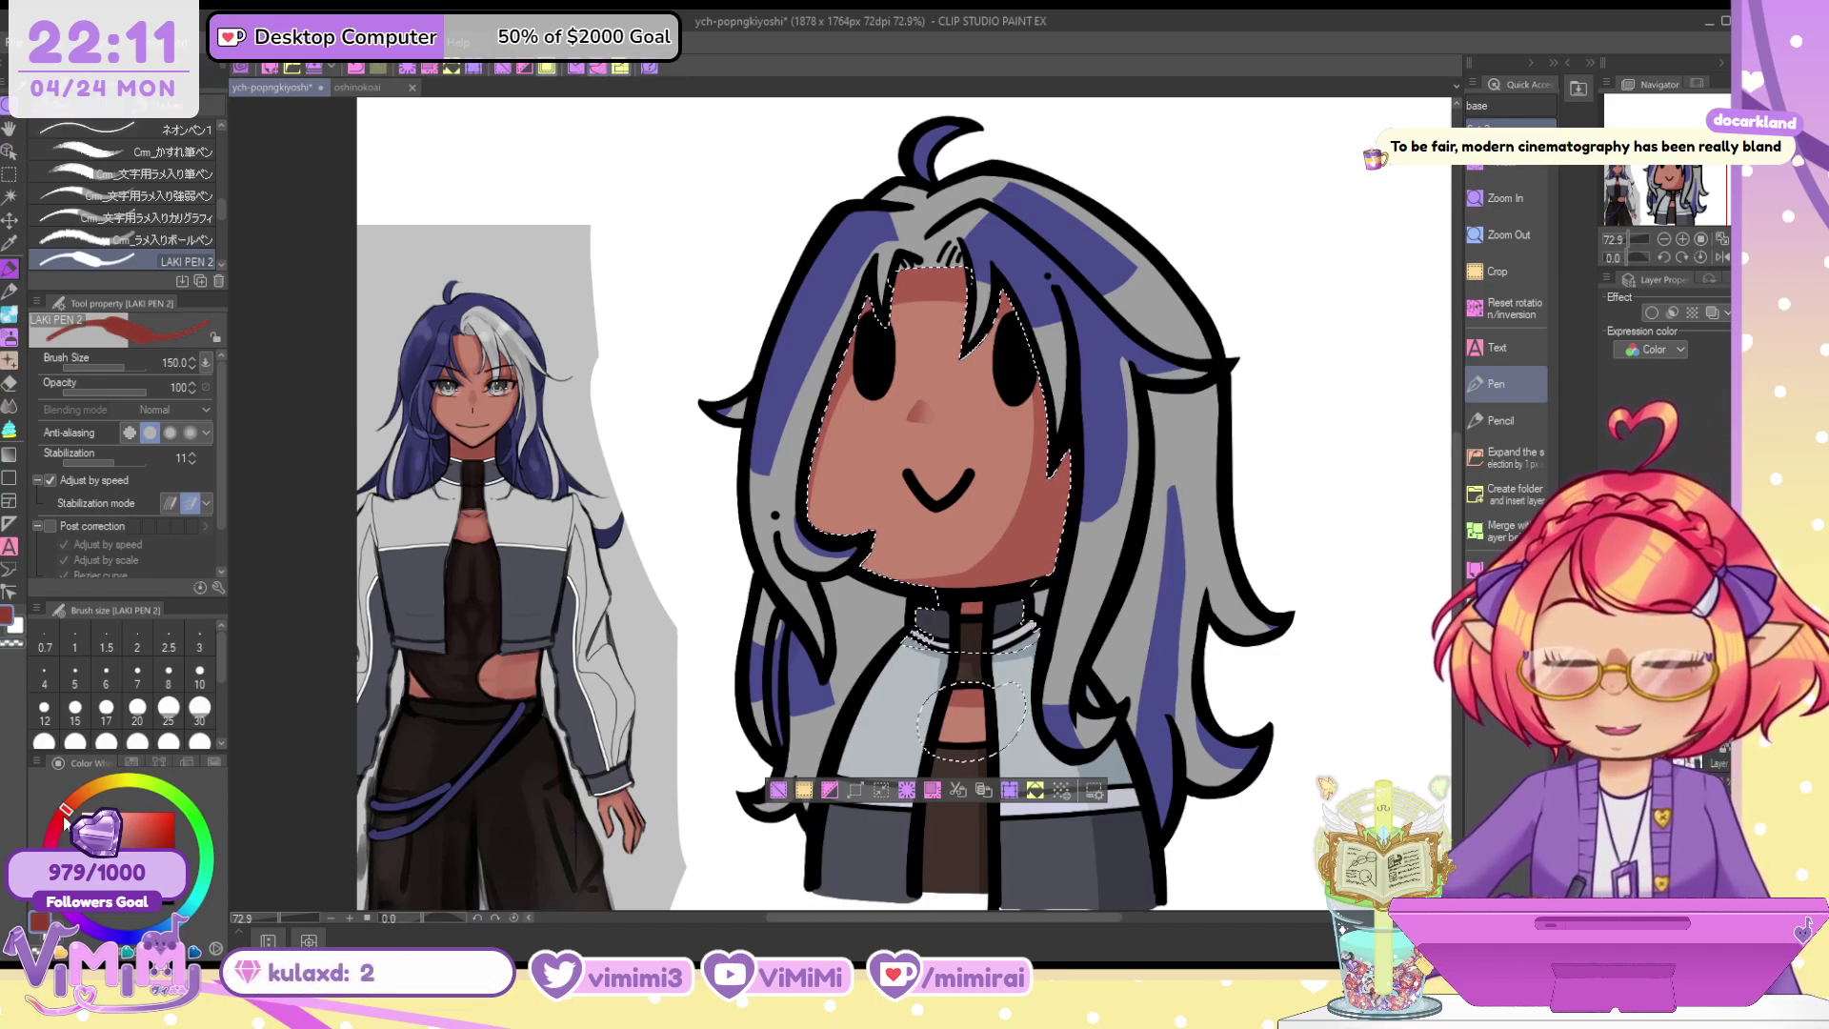
Paint soft red blush on both cheeks with the soft-mix 2 brush at size 80
left_click(8, 362)
scroll(825, 378, "up", 3)
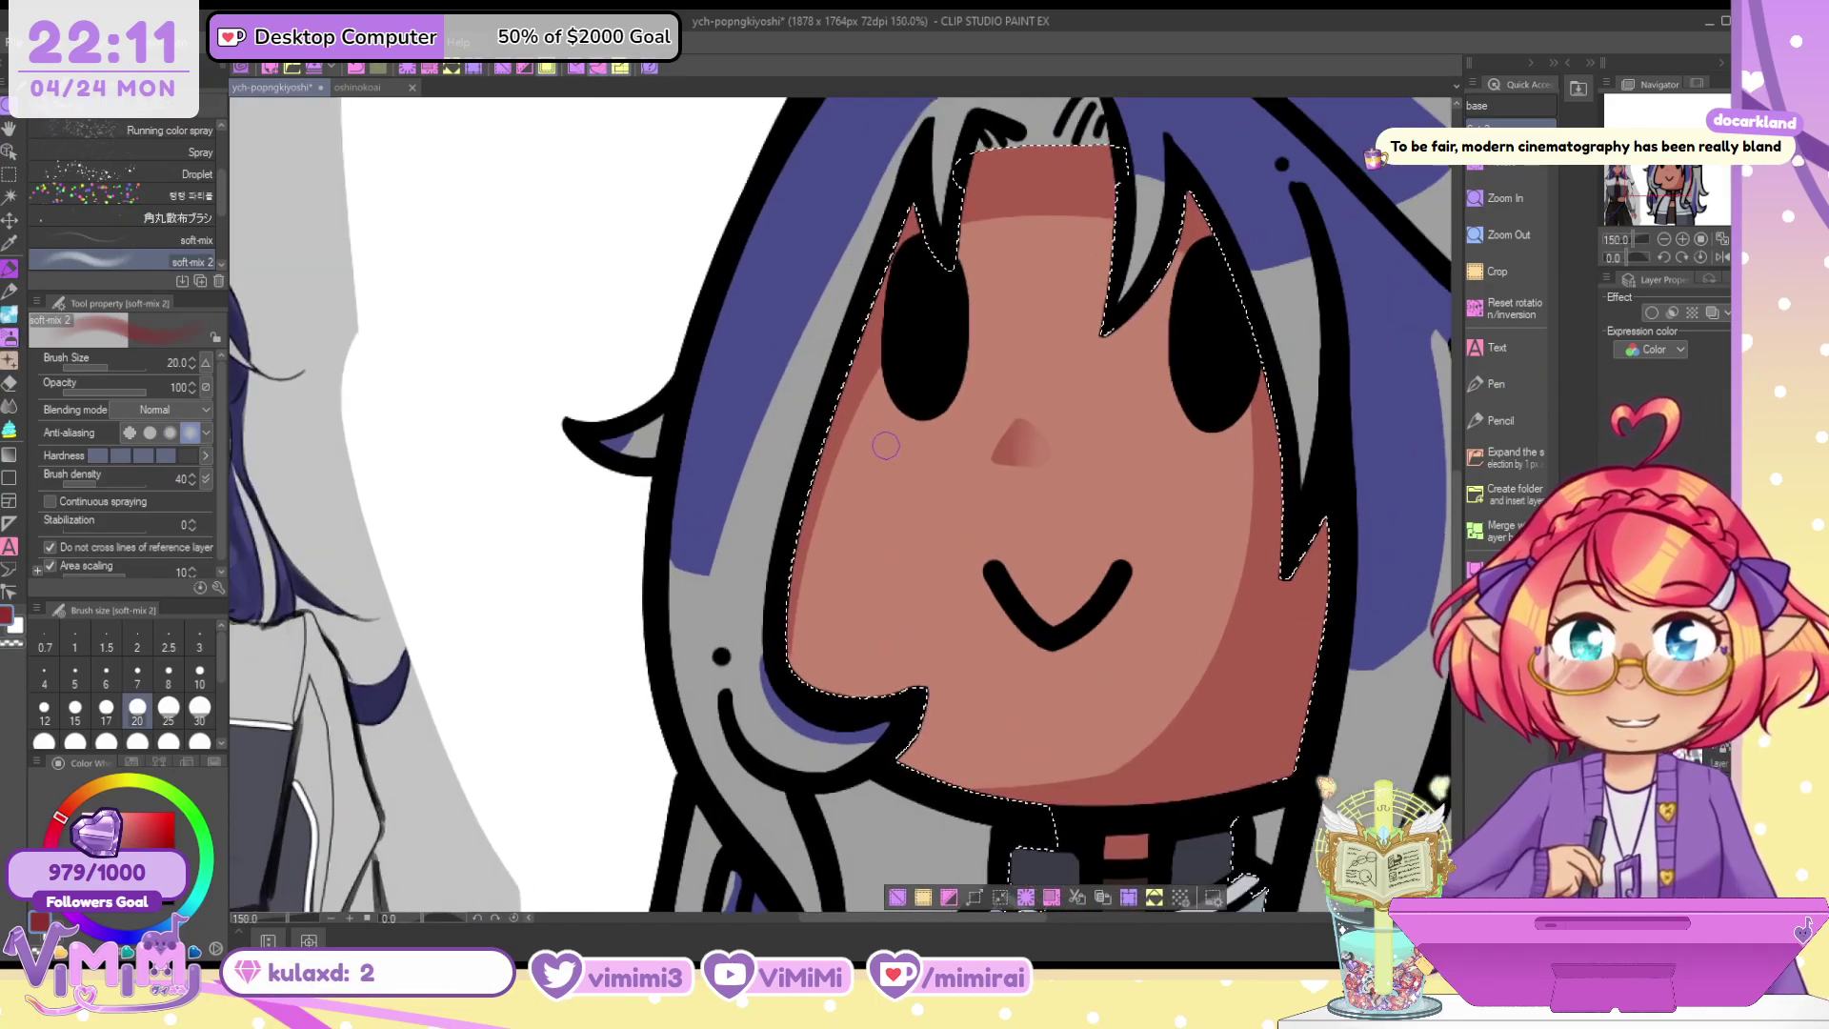
mouse_move(886, 447)
left_mouse_down()
mouse_move(927, 505)
mouse_move(914, 447)
mouse_move(959, 443)
left_mouse_up()
key("ctrl+z")
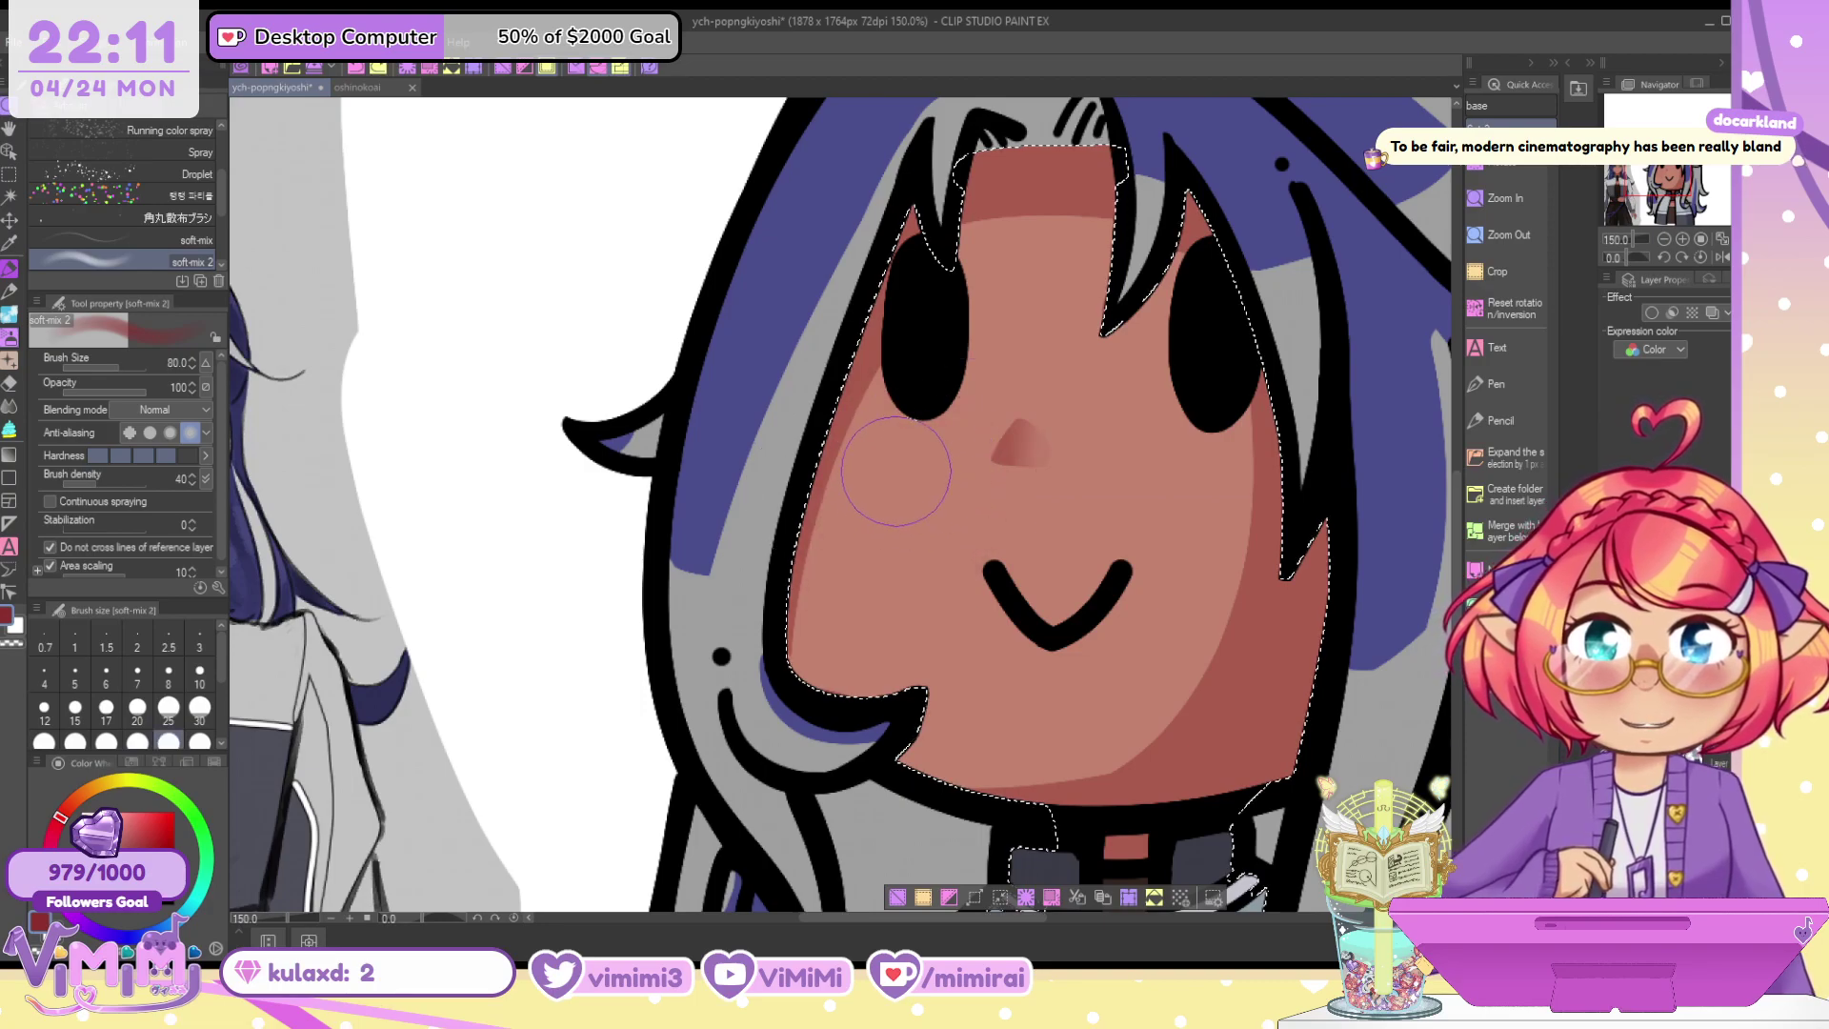
mouse_move(935, 519)
left_mouse_down()
mouse_move(919, 388)
mouse_move(928, 400)
left_mouse_up()
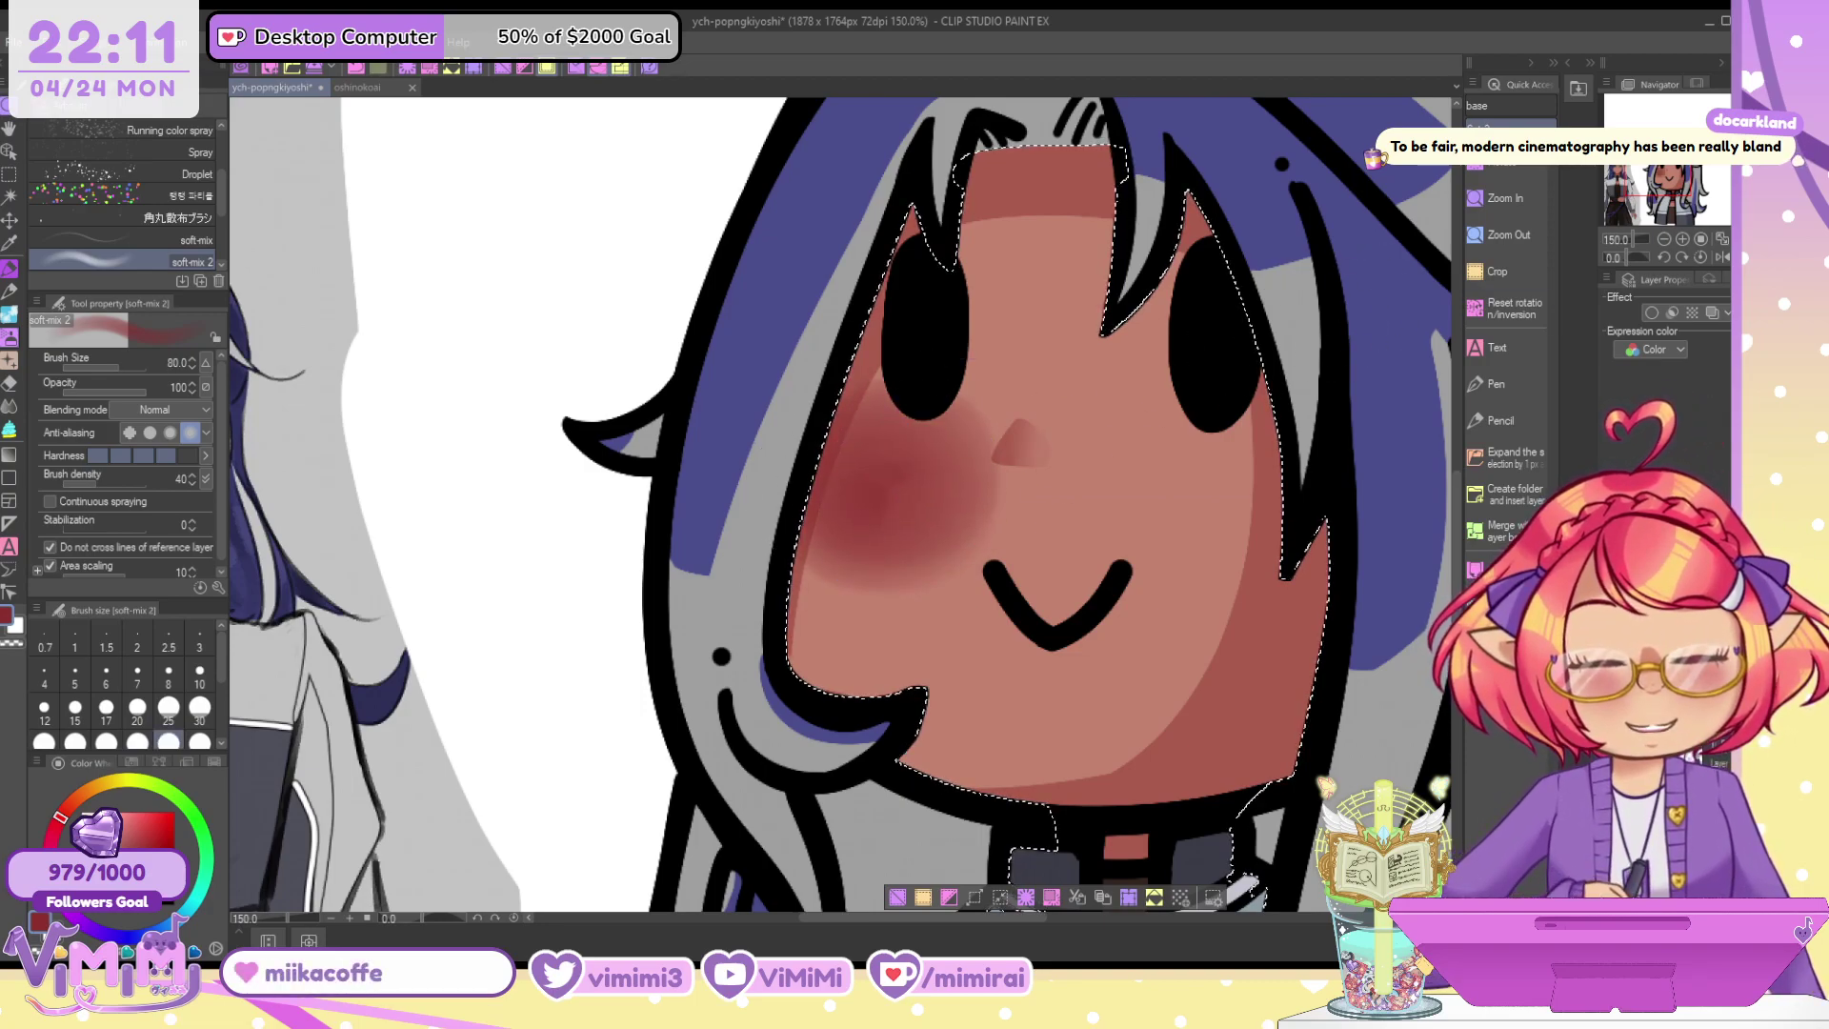
mouse_move(1167, 447)
left_mouse_down()
mouse_move(1214, 531)
mouse_move(1268, 505)
mouse_move(1270, 478)
mouse_move(1221, 426)
mouse_move(1184, 440)
mouse_move(1150, 509)
mouse_move(1237, 454)
mouse_move(1278, 542)
mouse_move(1322, 522)
mouse_move(1334, 549)
mouse_move(1192, 425)
mouse_move(1234, 575)
mouse_move(1174, 557)
mouse_move(1153, 429)
mouse_move(1252, 545)
mouse_move(1324, 556)
left_mouse_up()
Fade the lower edges of the cheek blush with transparent colour, reduce the blush's opacity and clear the selection
key("c")
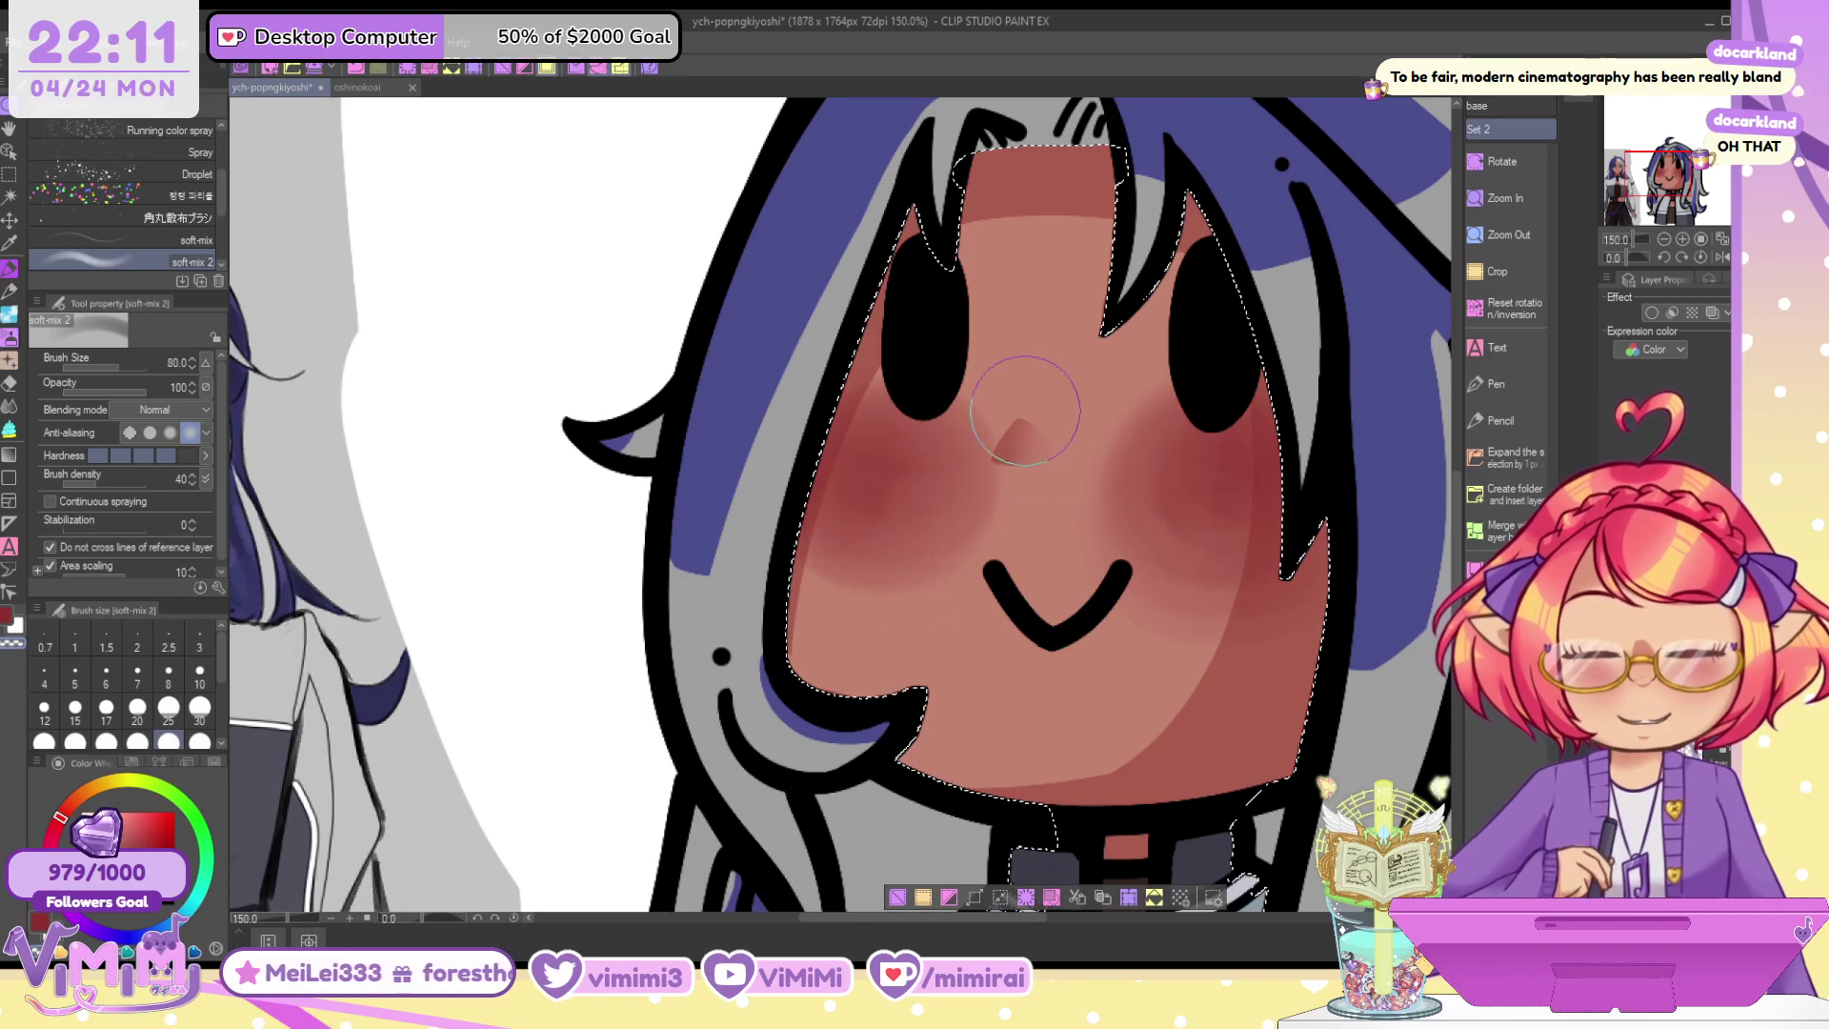
mouse_move(929, 490)
left_mouse_down()
mouse_move(810, 533)
mouse_move(789, 563)
mouse_move(1002, 443)
mouse_move(915, 587)
mouse_move(912, 460)
mouse_move(941, 459)
mouse_move(881, 407)
left_mouse_up()
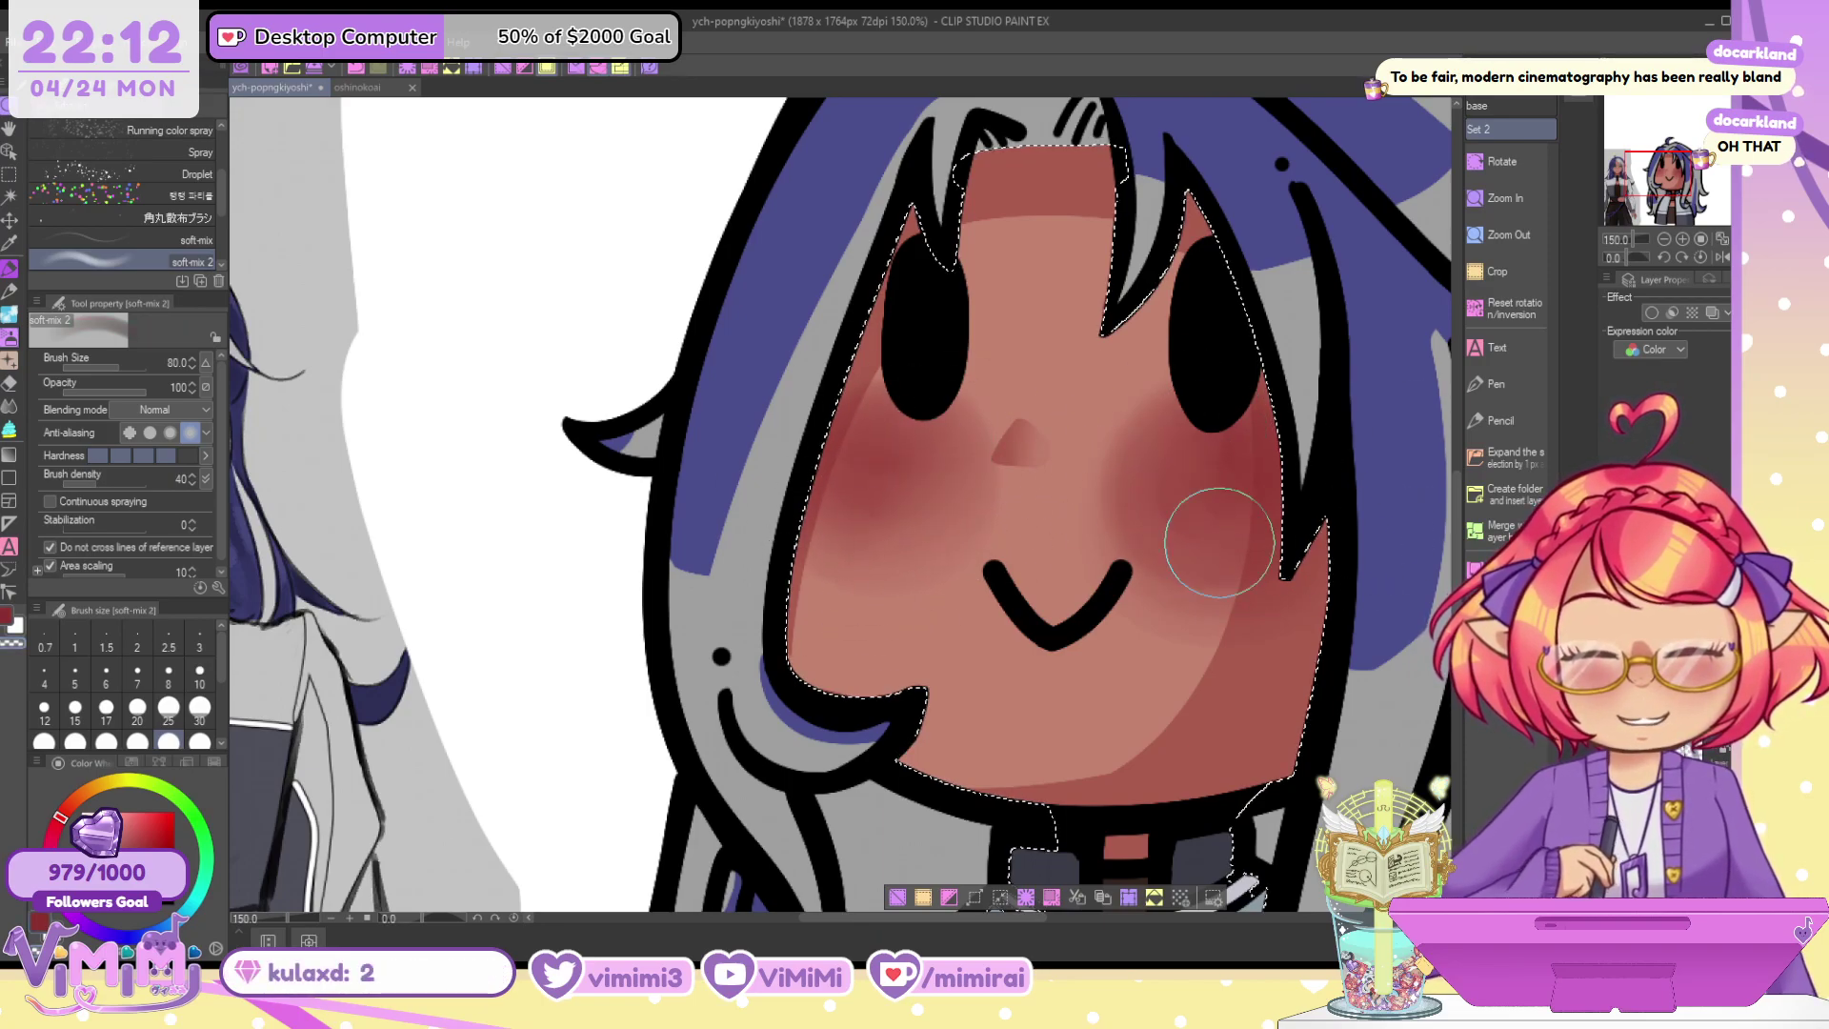
mouse_move(933, 469)
left_mouse_down()
mouse_move(880, 521)
mouse_move(935, 483)
mouse_move(931, 546)
left_mouse_up()
key("c")
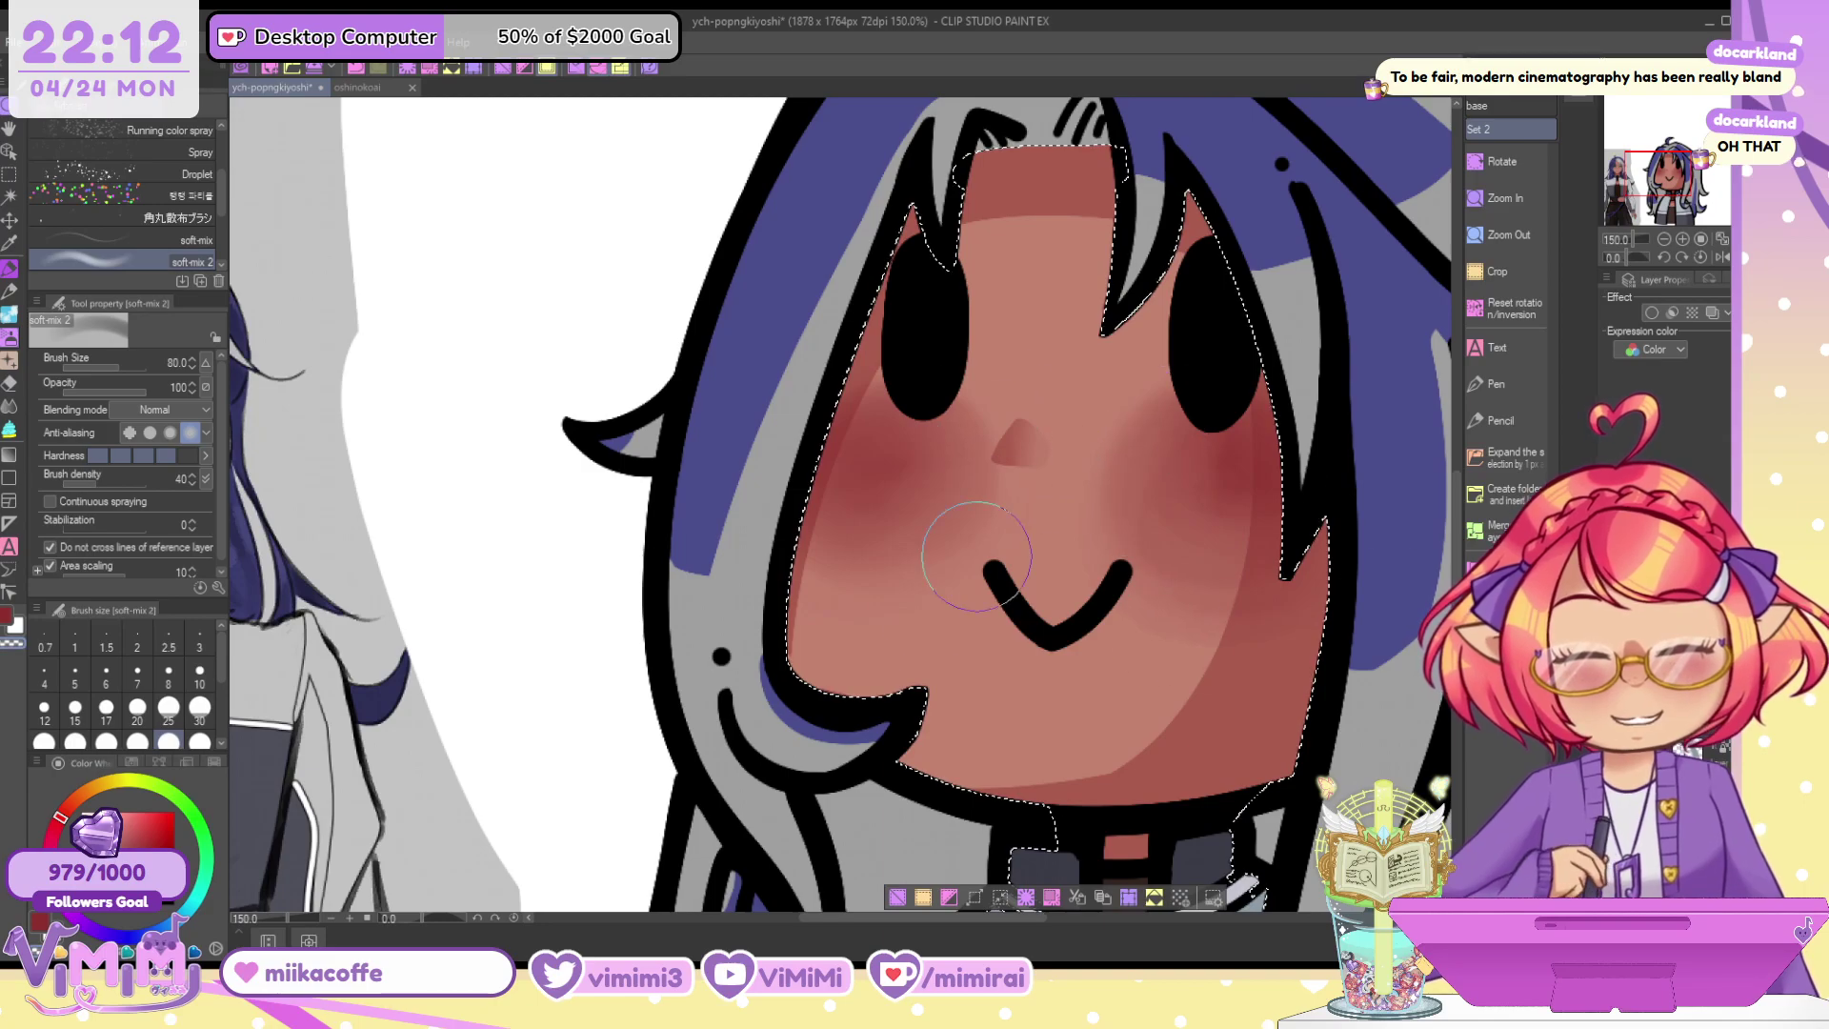
left_click_drag(1714, 726, 1684, 726)
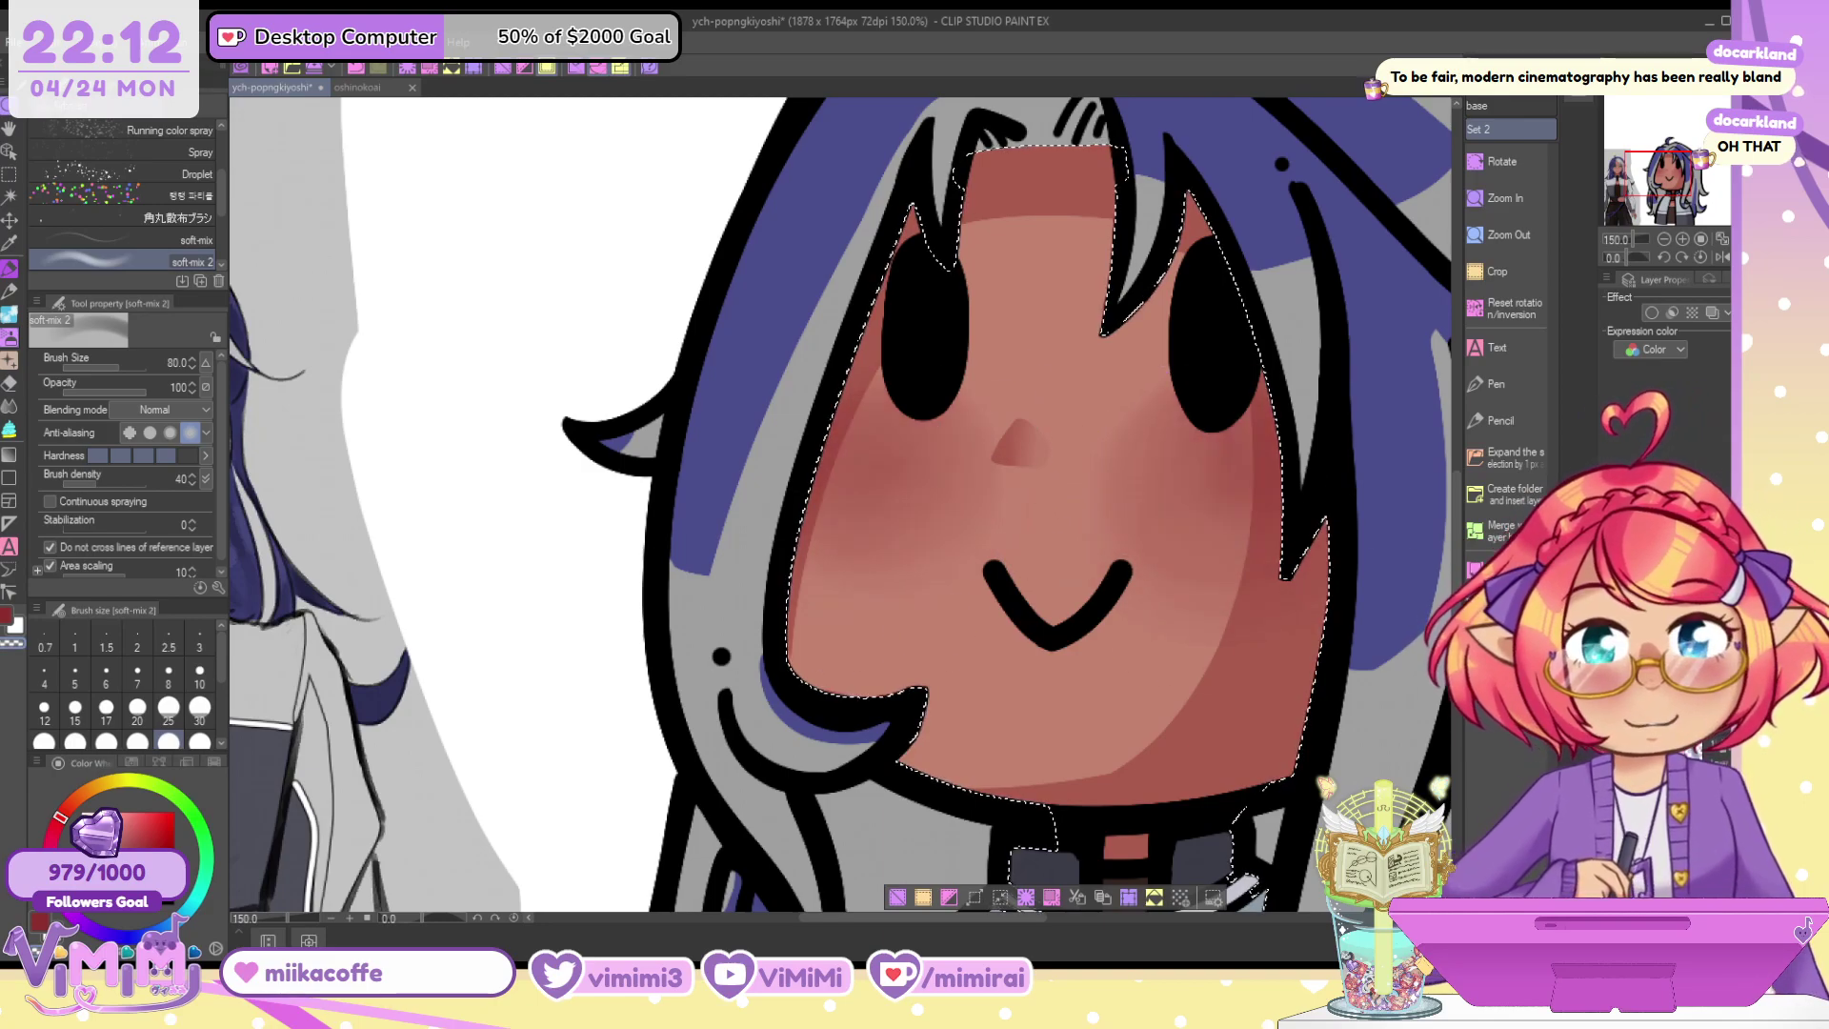
key("ctrl+d")
scroll(1185, 562, "down", 4)
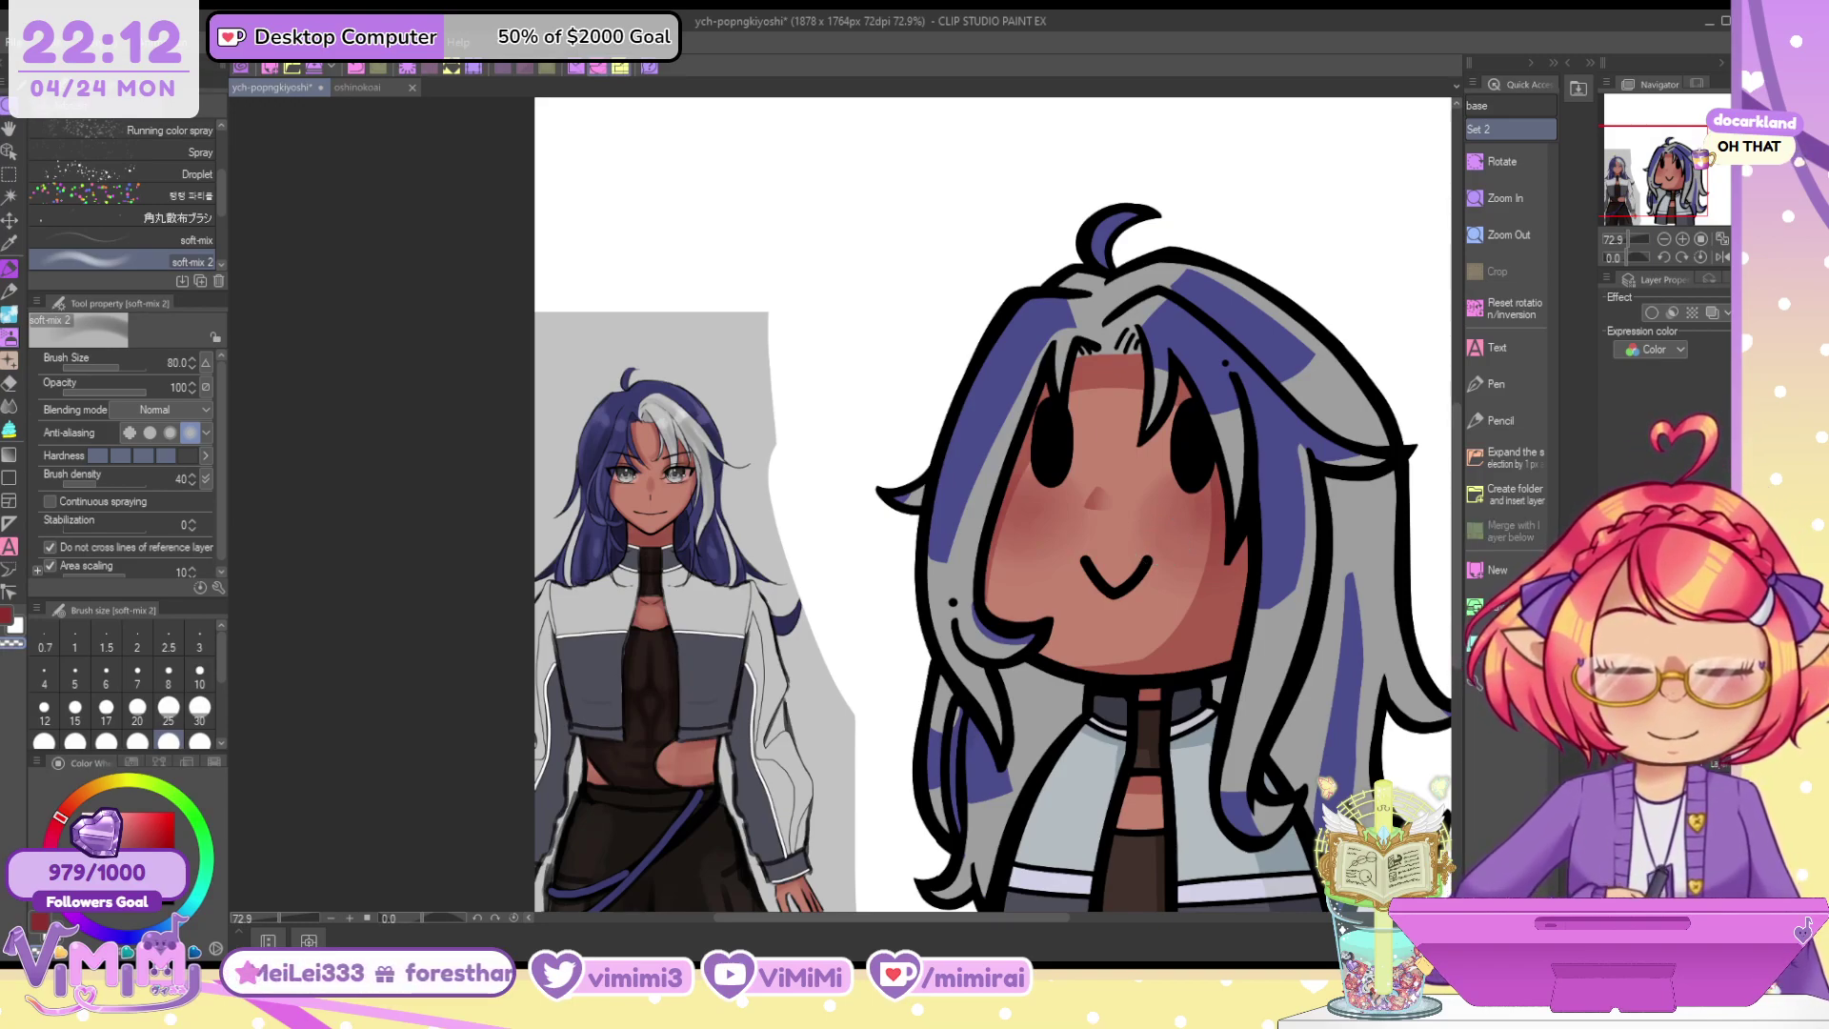
Extend the grey shading over the lower hair and curled lock on the viewer's left with a size 60 pen
key("p")
left_click(1266, 649, "alt")
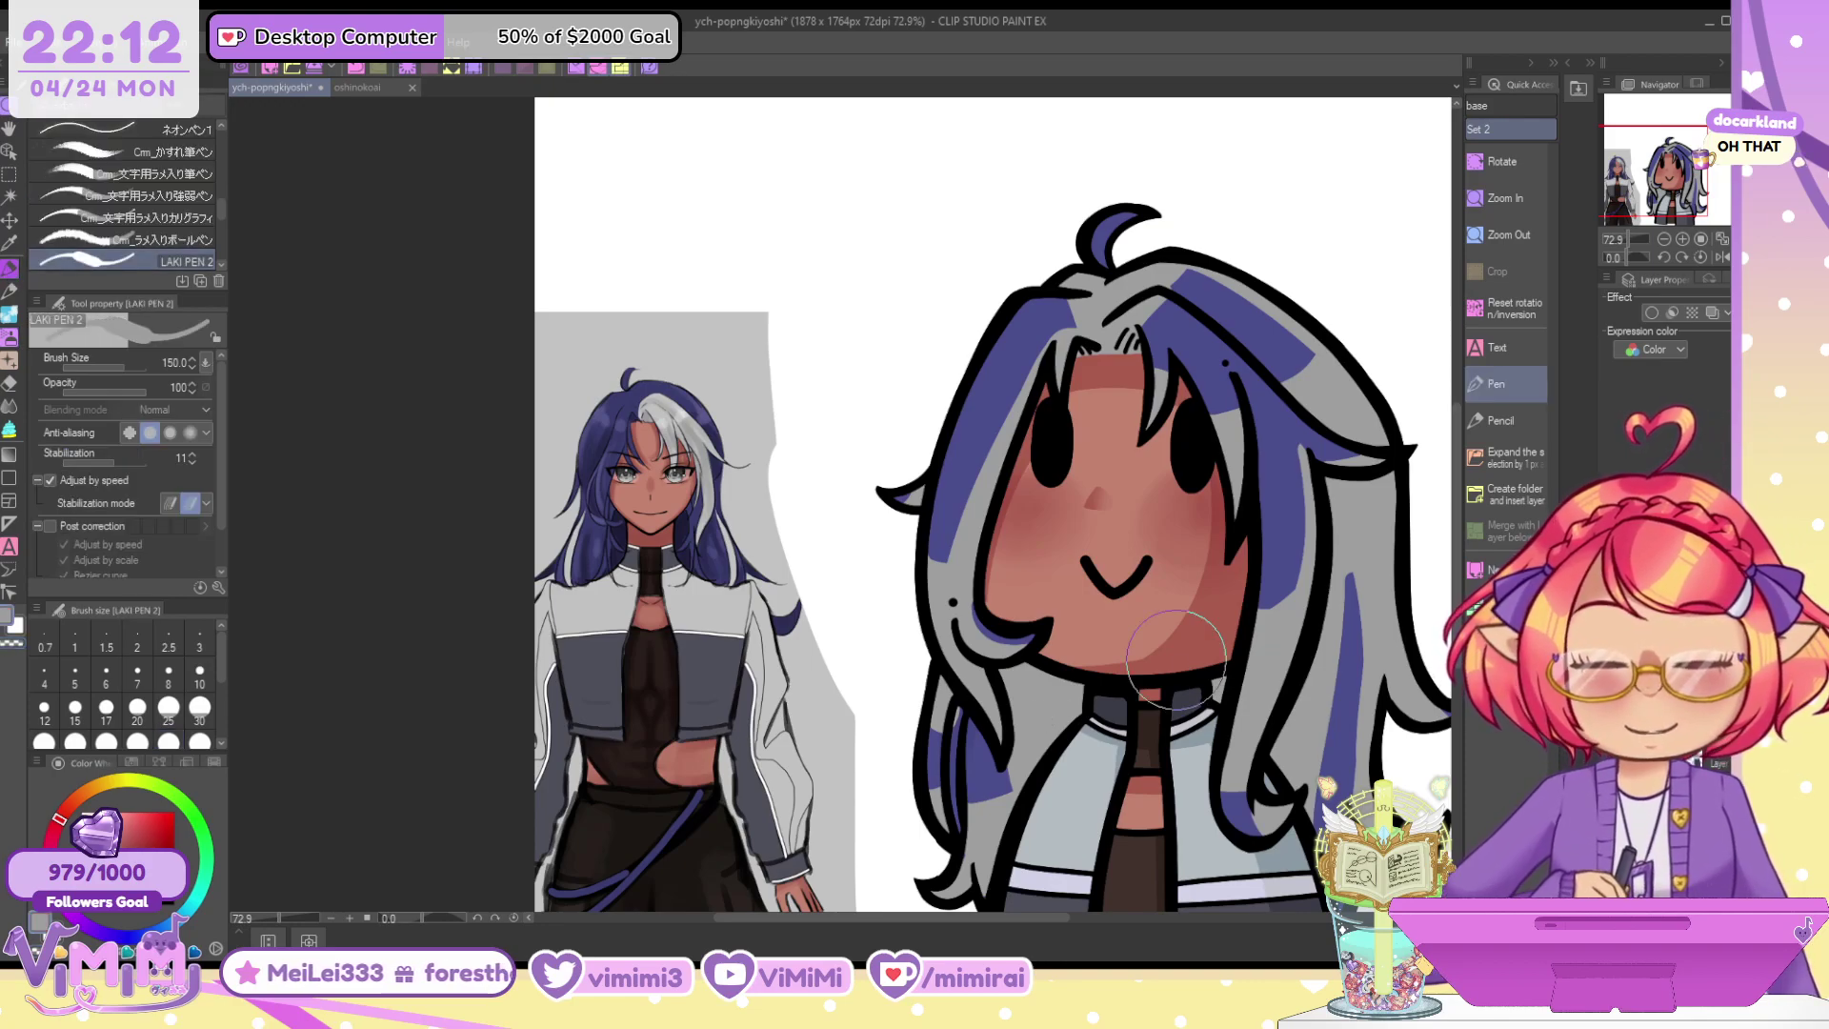
key("bracketleft")
key("bracketleft")
key("bracketleft")
key("bracketleft")
key("bracketleft")
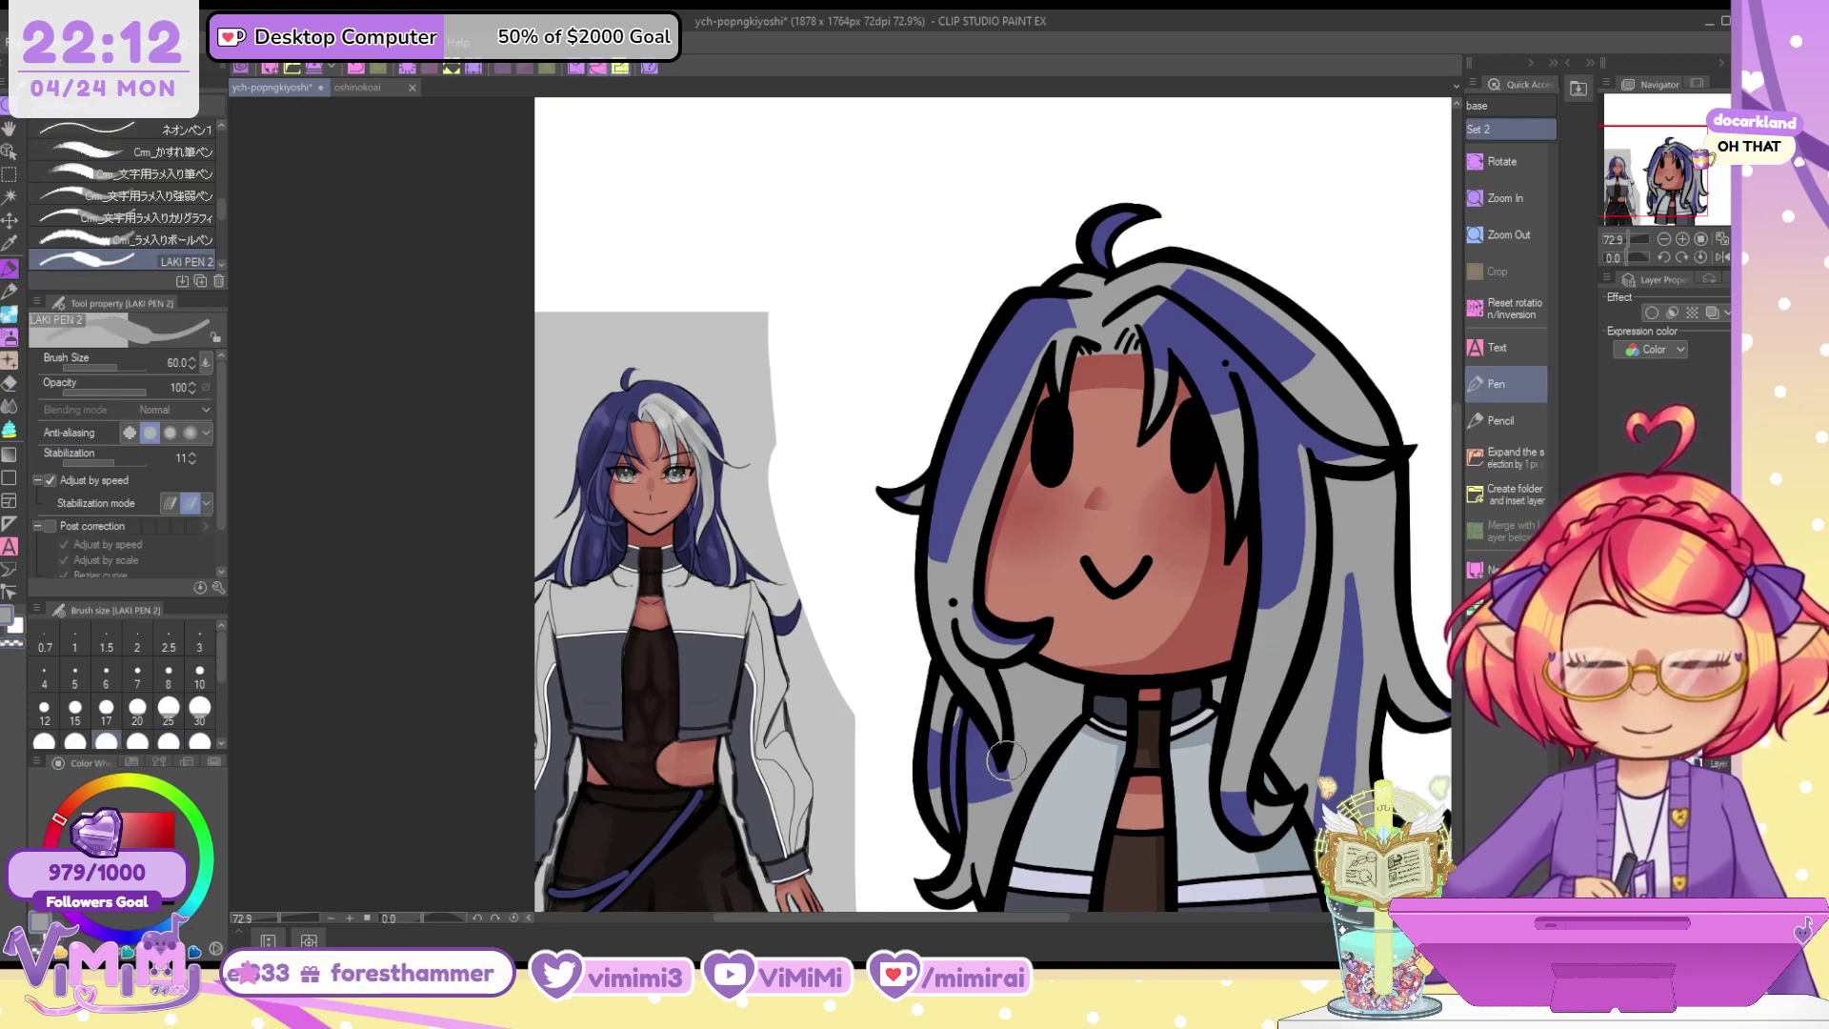
left_click_drag(1007, 738, 1003, 800)
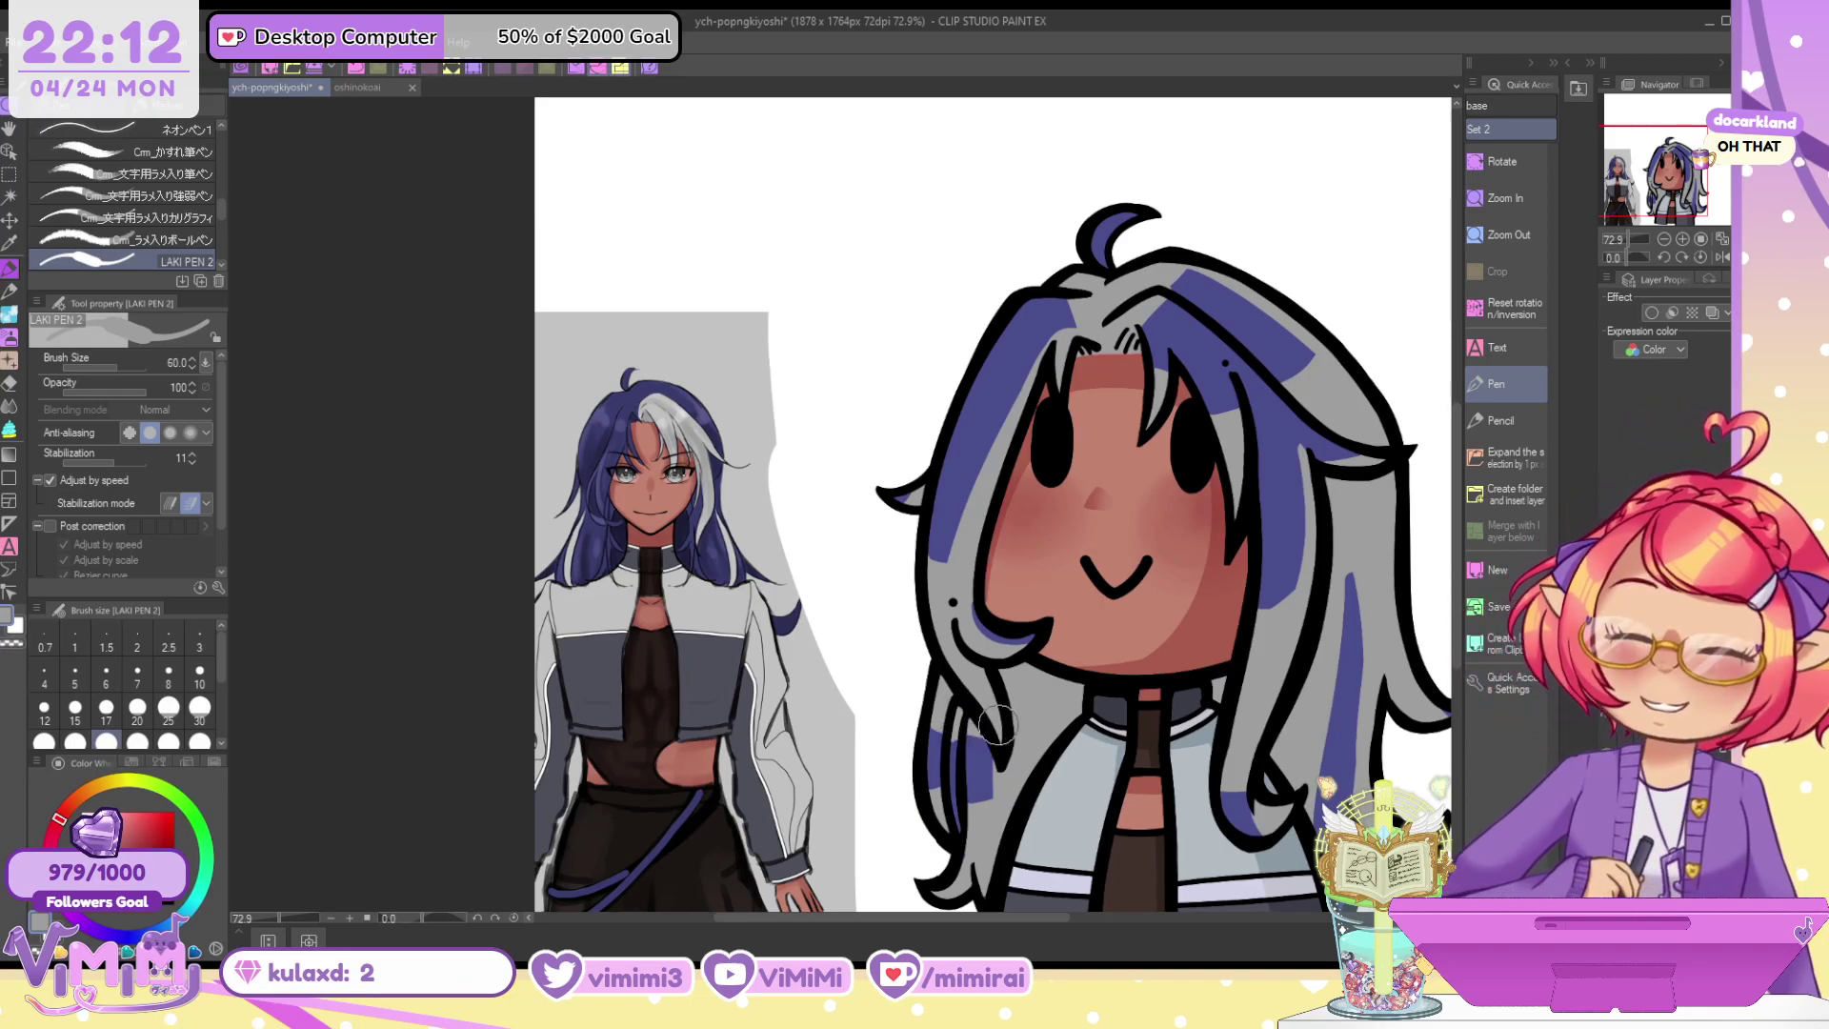
left_click_drag(964, 597, 1003, 640)
left_click_drag(968, 581, 967, 643)
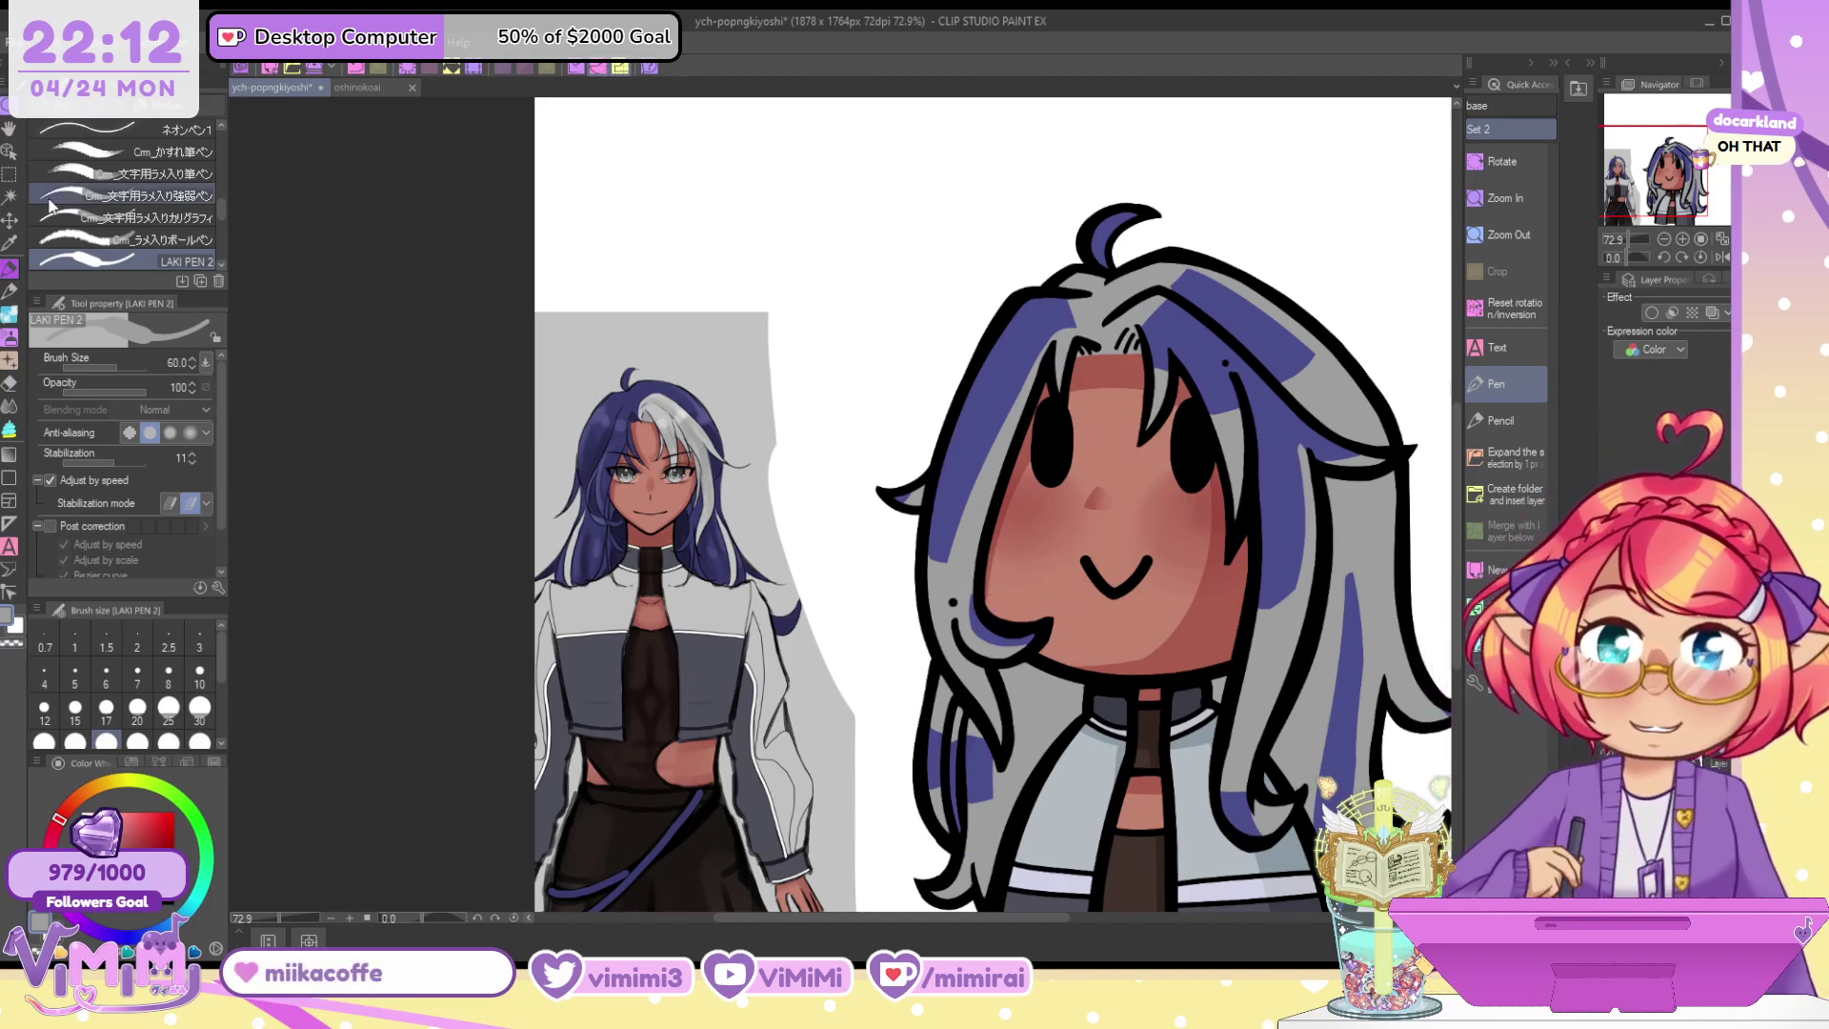
Select the hair area and recolour all of its grey shading dark blue-purple with a larger pen
key("w")
left_click(1225, 355)
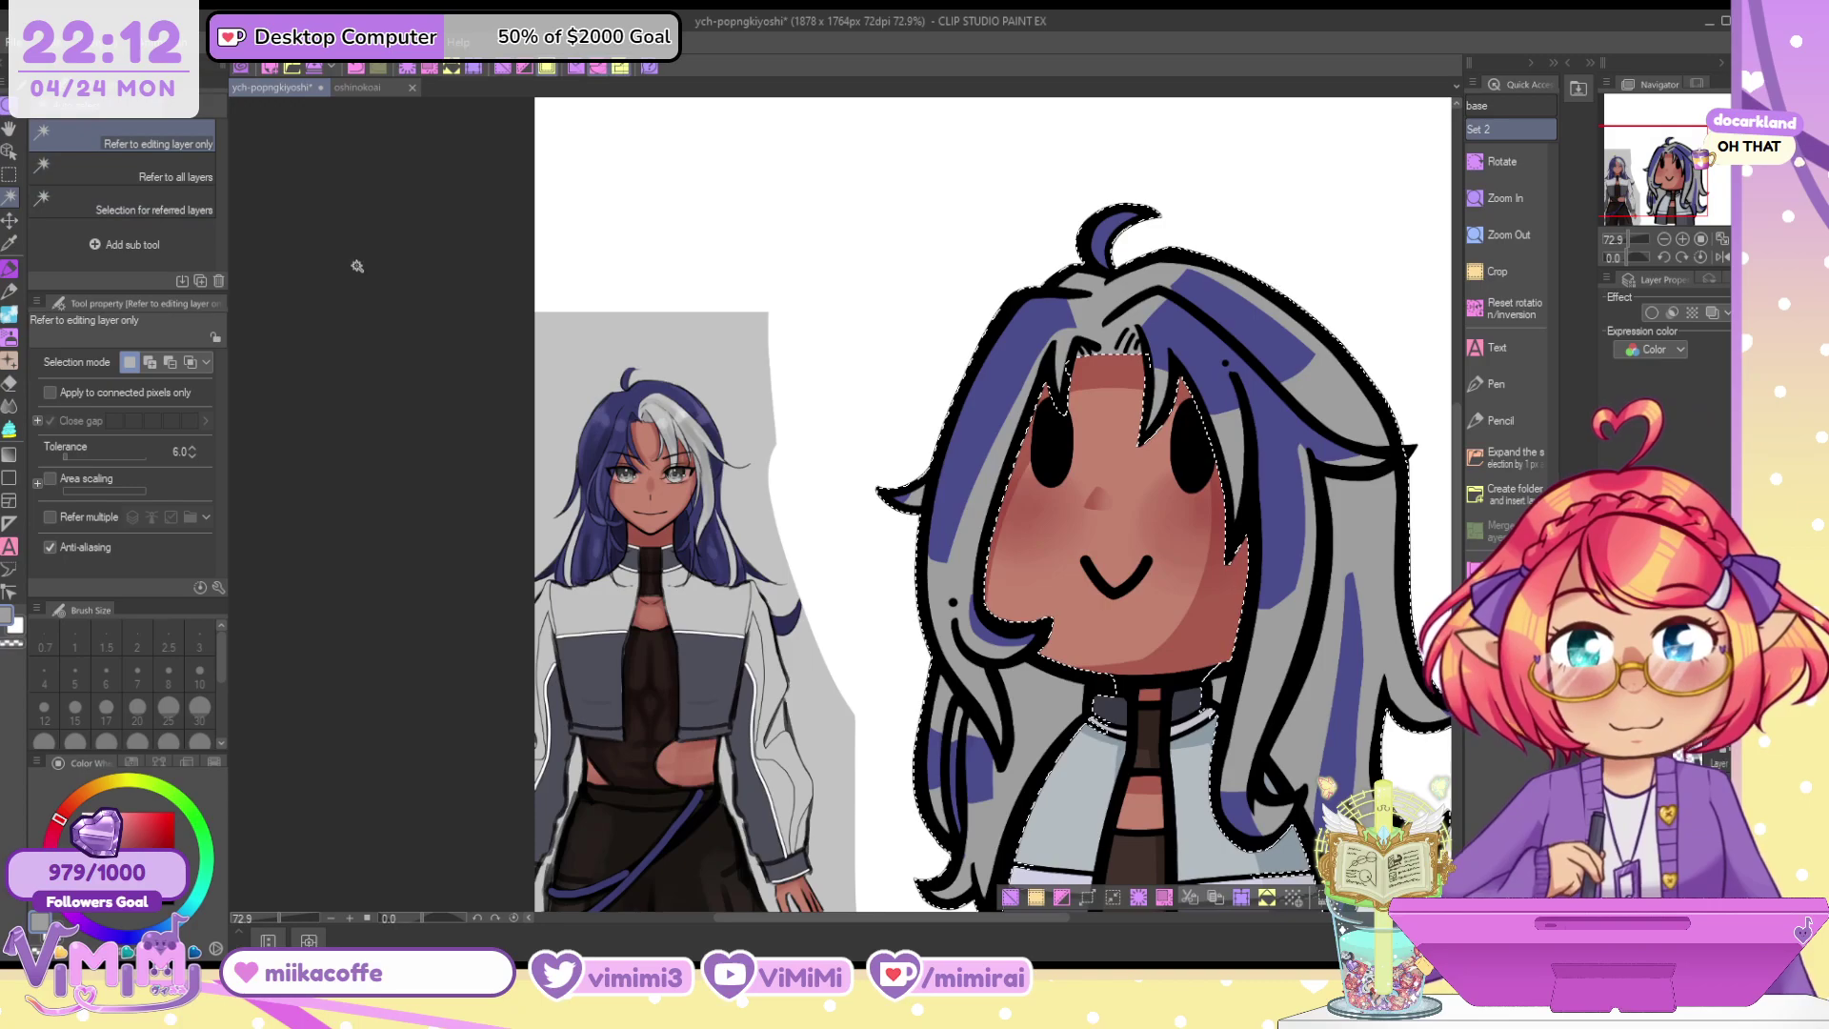
key("p")
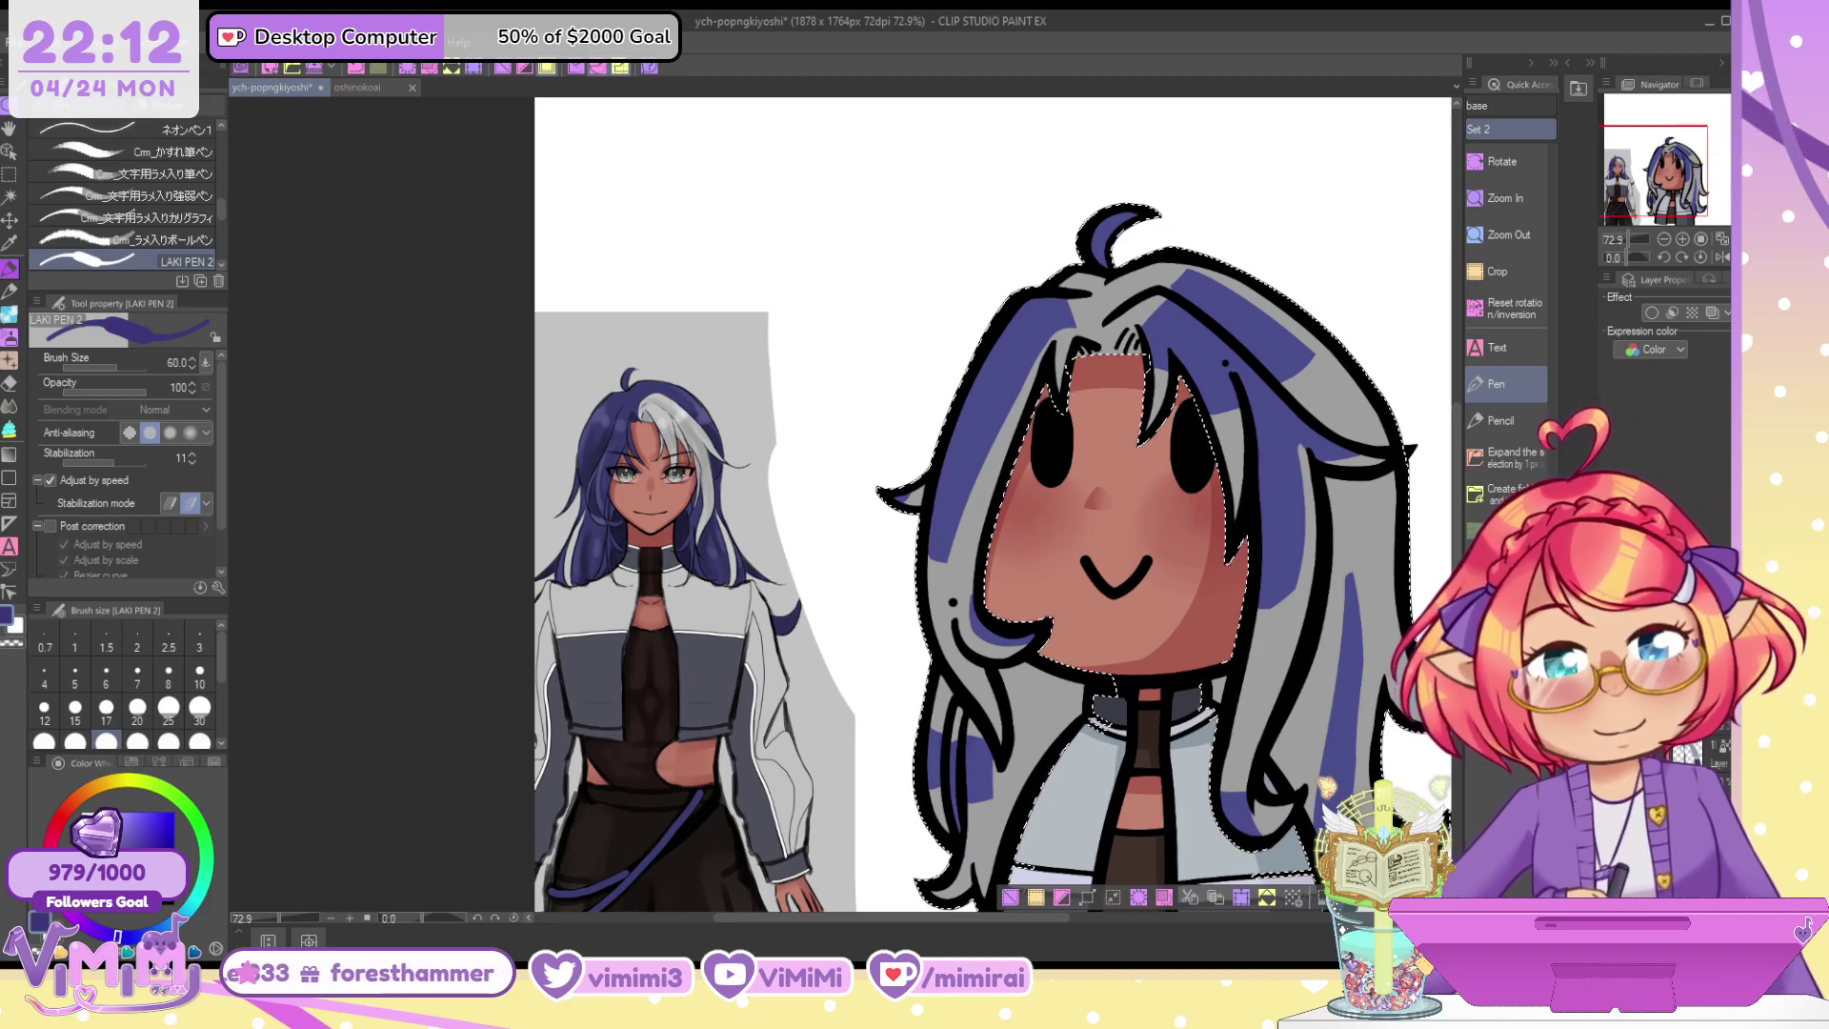
key("bracketright")
key("bracketright")
key("bracketright")
key("bracketright")
key("bracketright")
key("bracketright")
key("bracketright")
mouse_move(1048, 255)
left_mouse_down()
mouse_move(928, 412)
mouse_move(859, 598)
left_mouse_up()
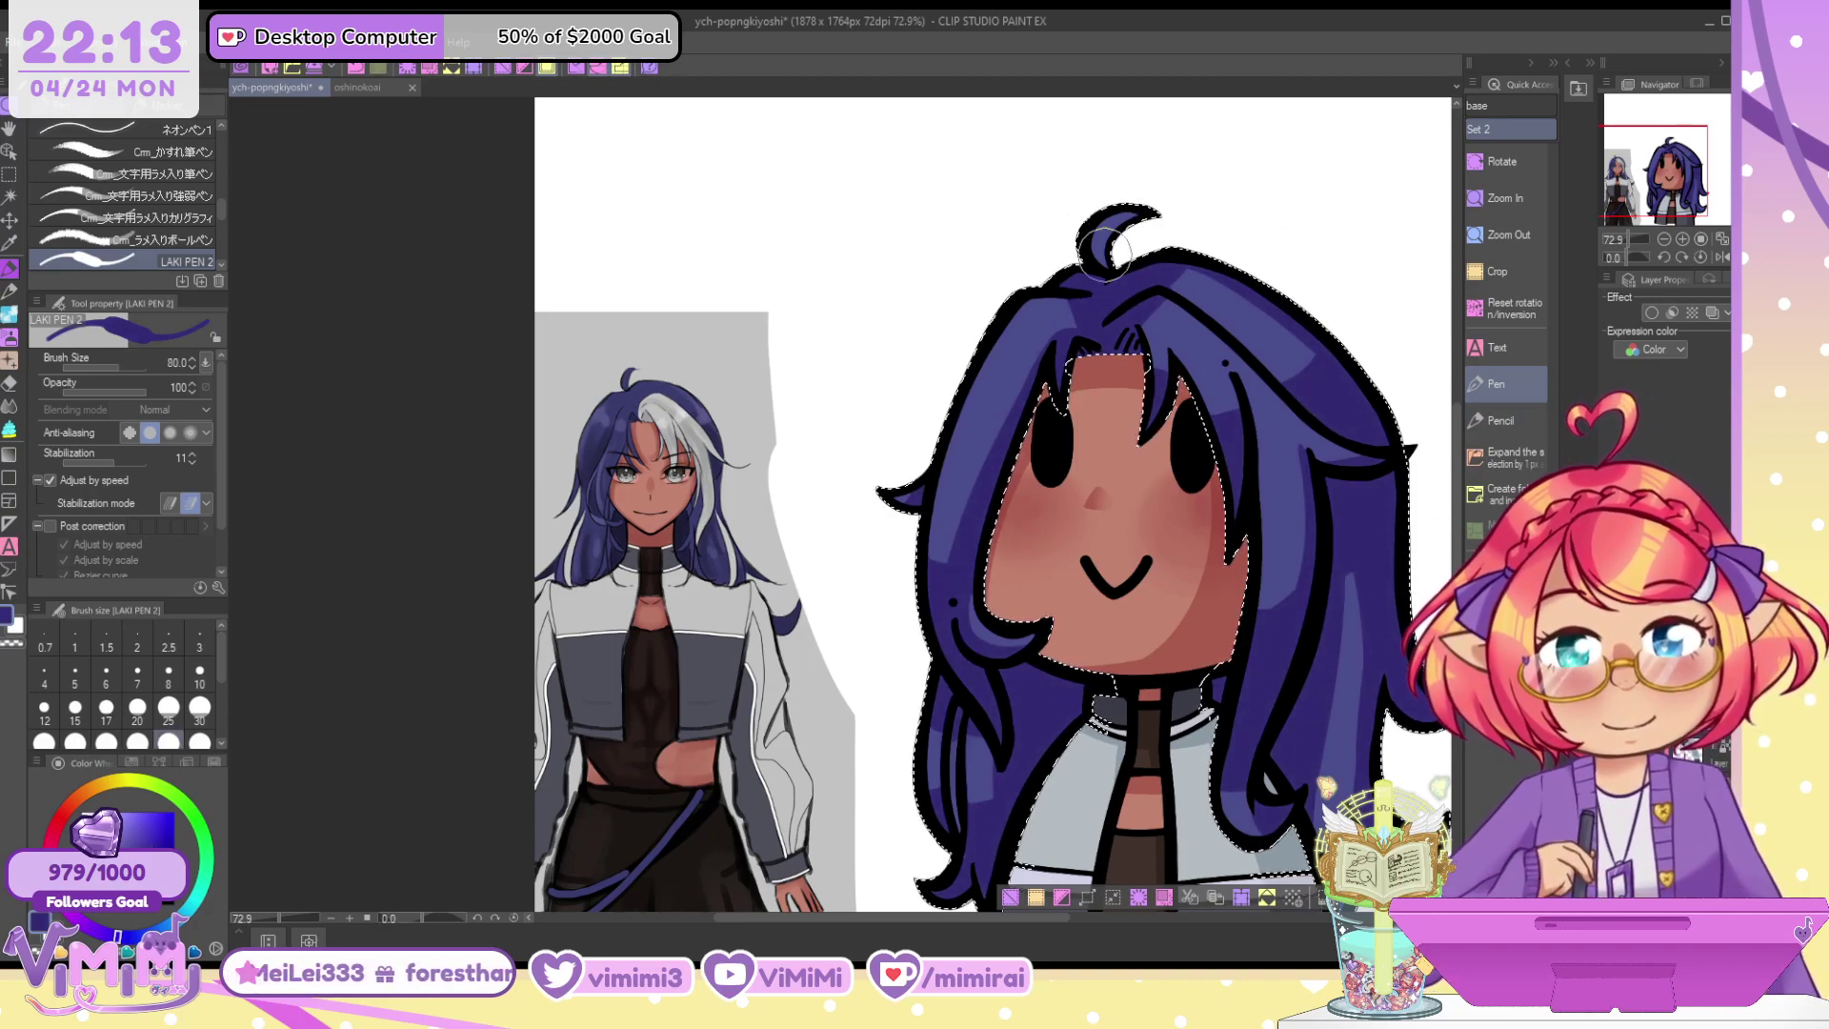
Paint light blue highlights on the upper hair with a size 60 pen and clear the selection
key("bracketleft")
key("bracketleft")
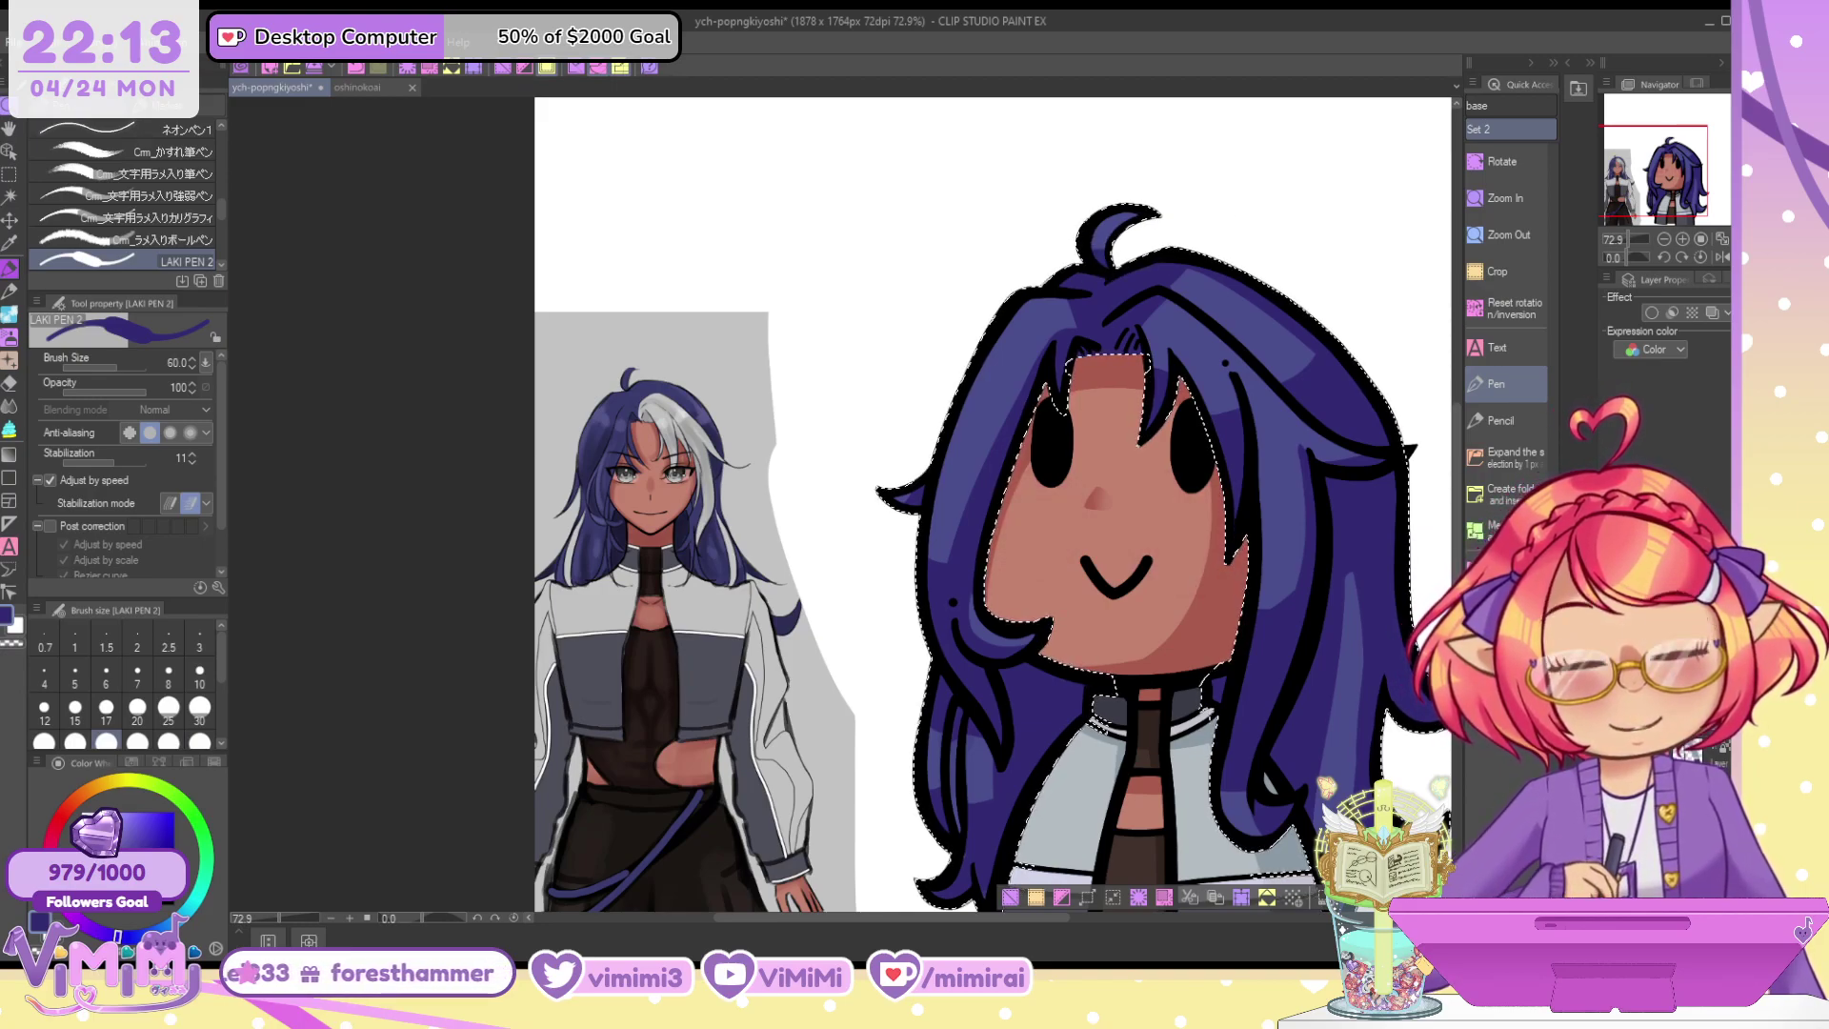
key("ctrl+z")
left_click(987, 422, "alt")
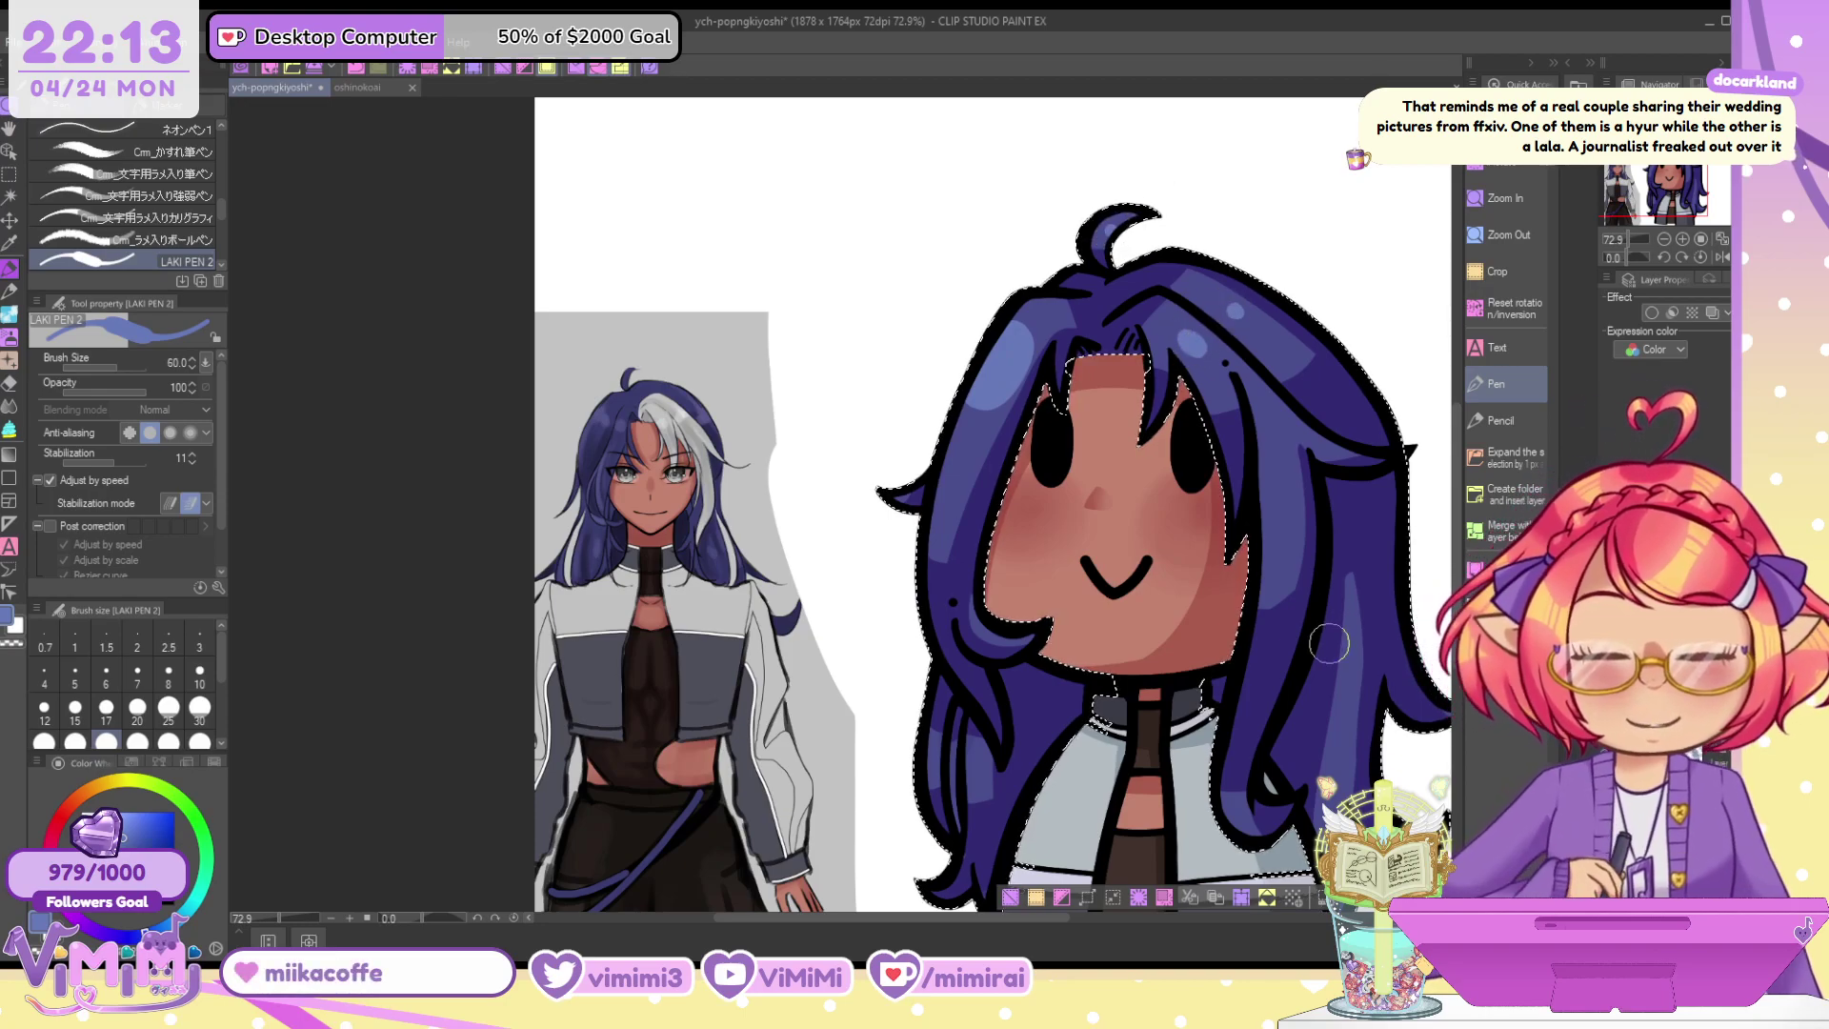
key("ctrl+d")
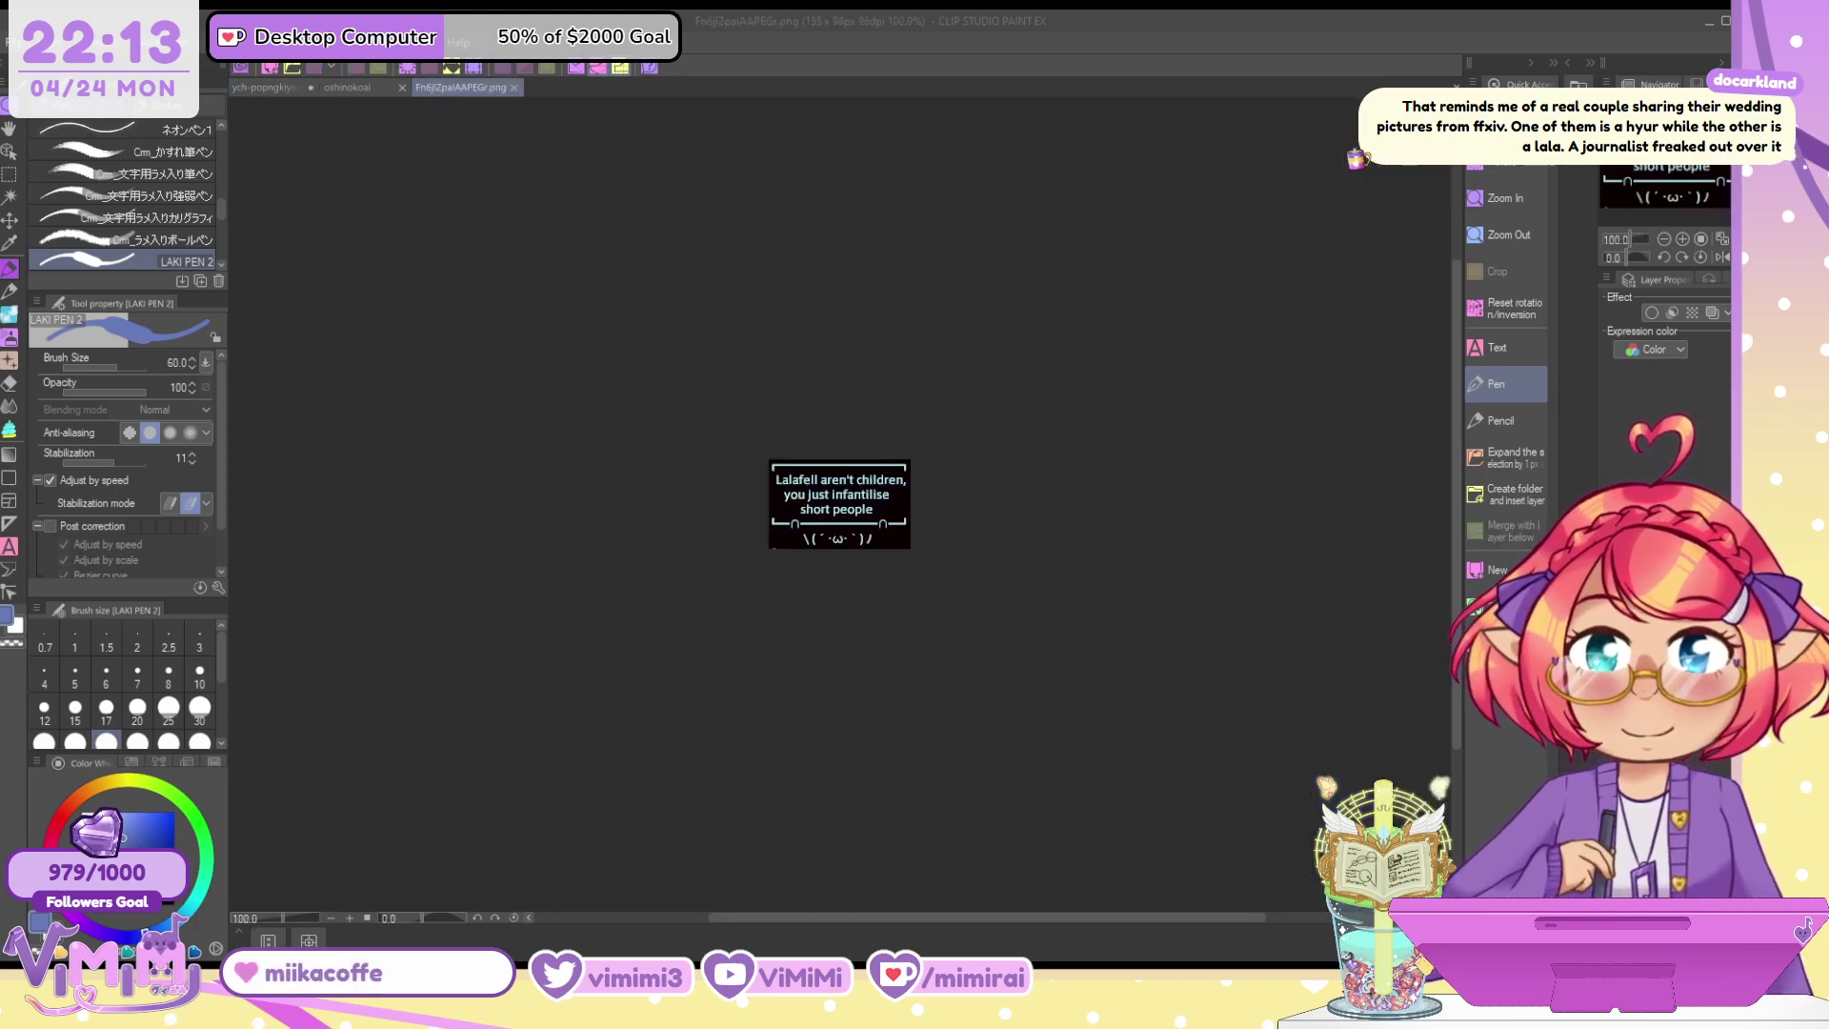
Enlarge the opened text image to 400%, read it, close it and return to the ych-popngkiyoshi drawing
left_click(1682, 239)
left_click(1682, 239)
left_click(1682, 239)
left_click(1682, 239)
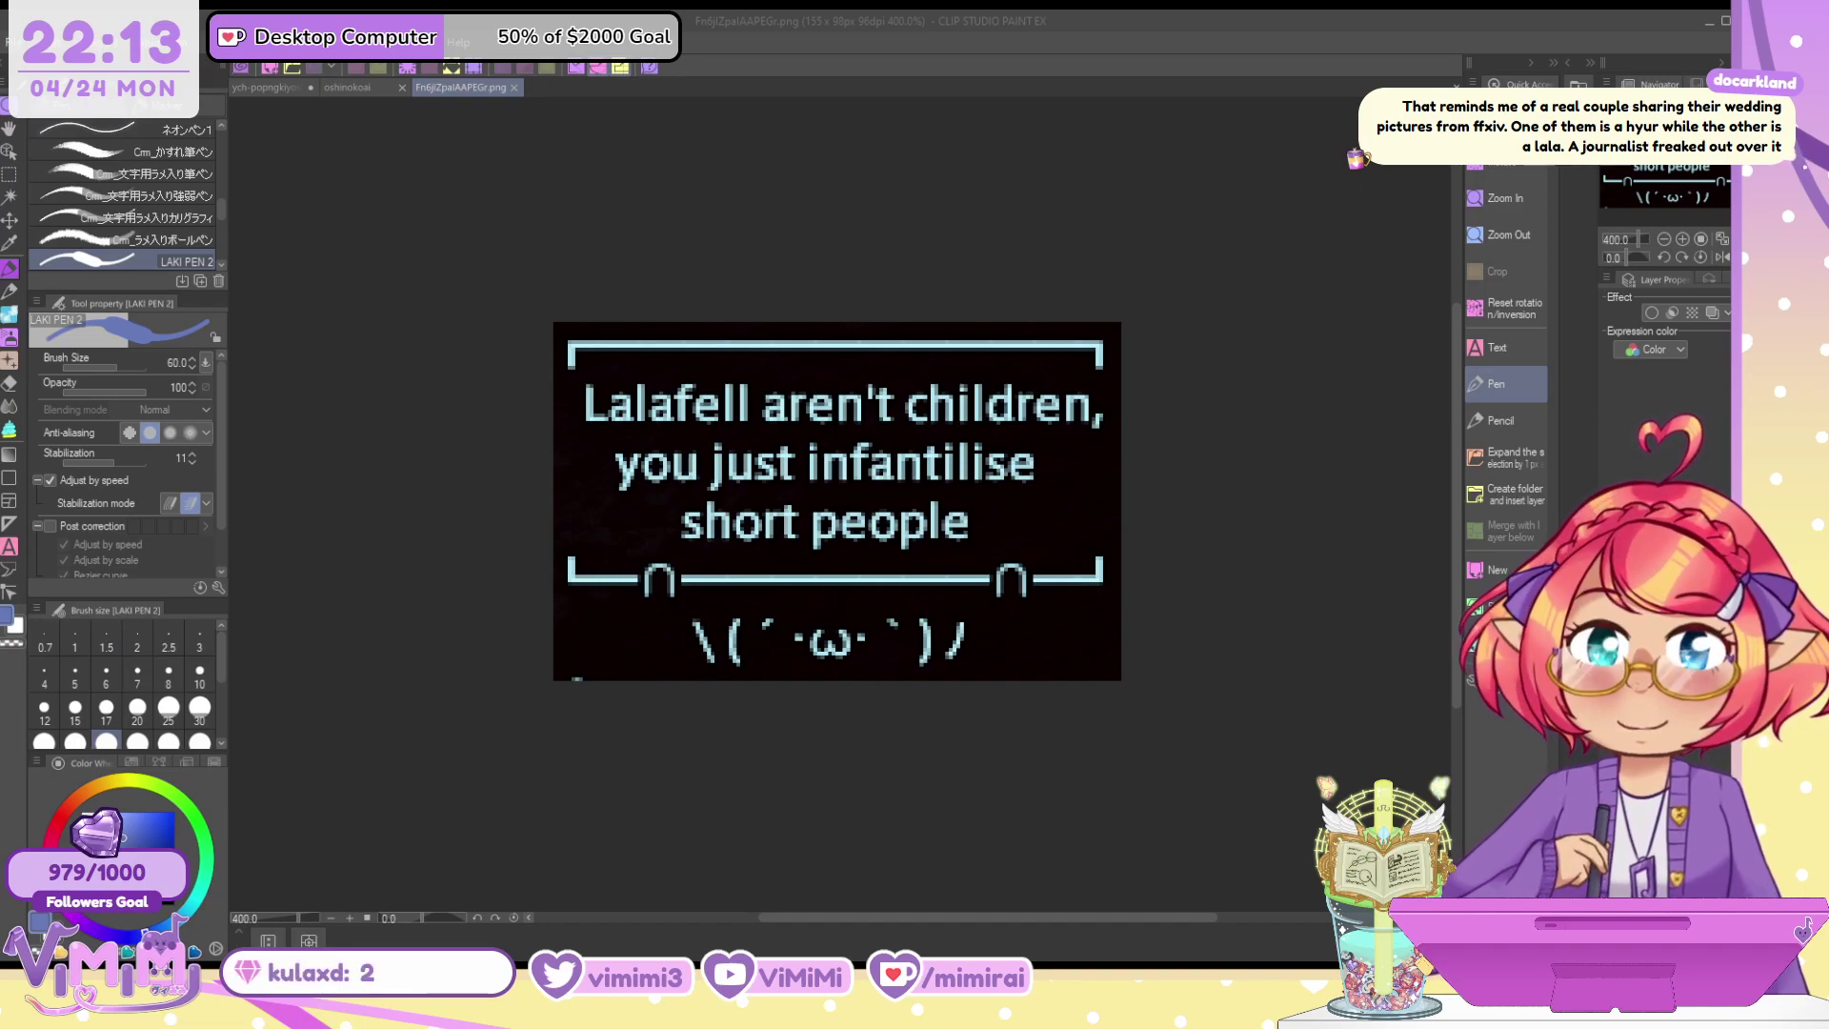
left_click(515, 88)
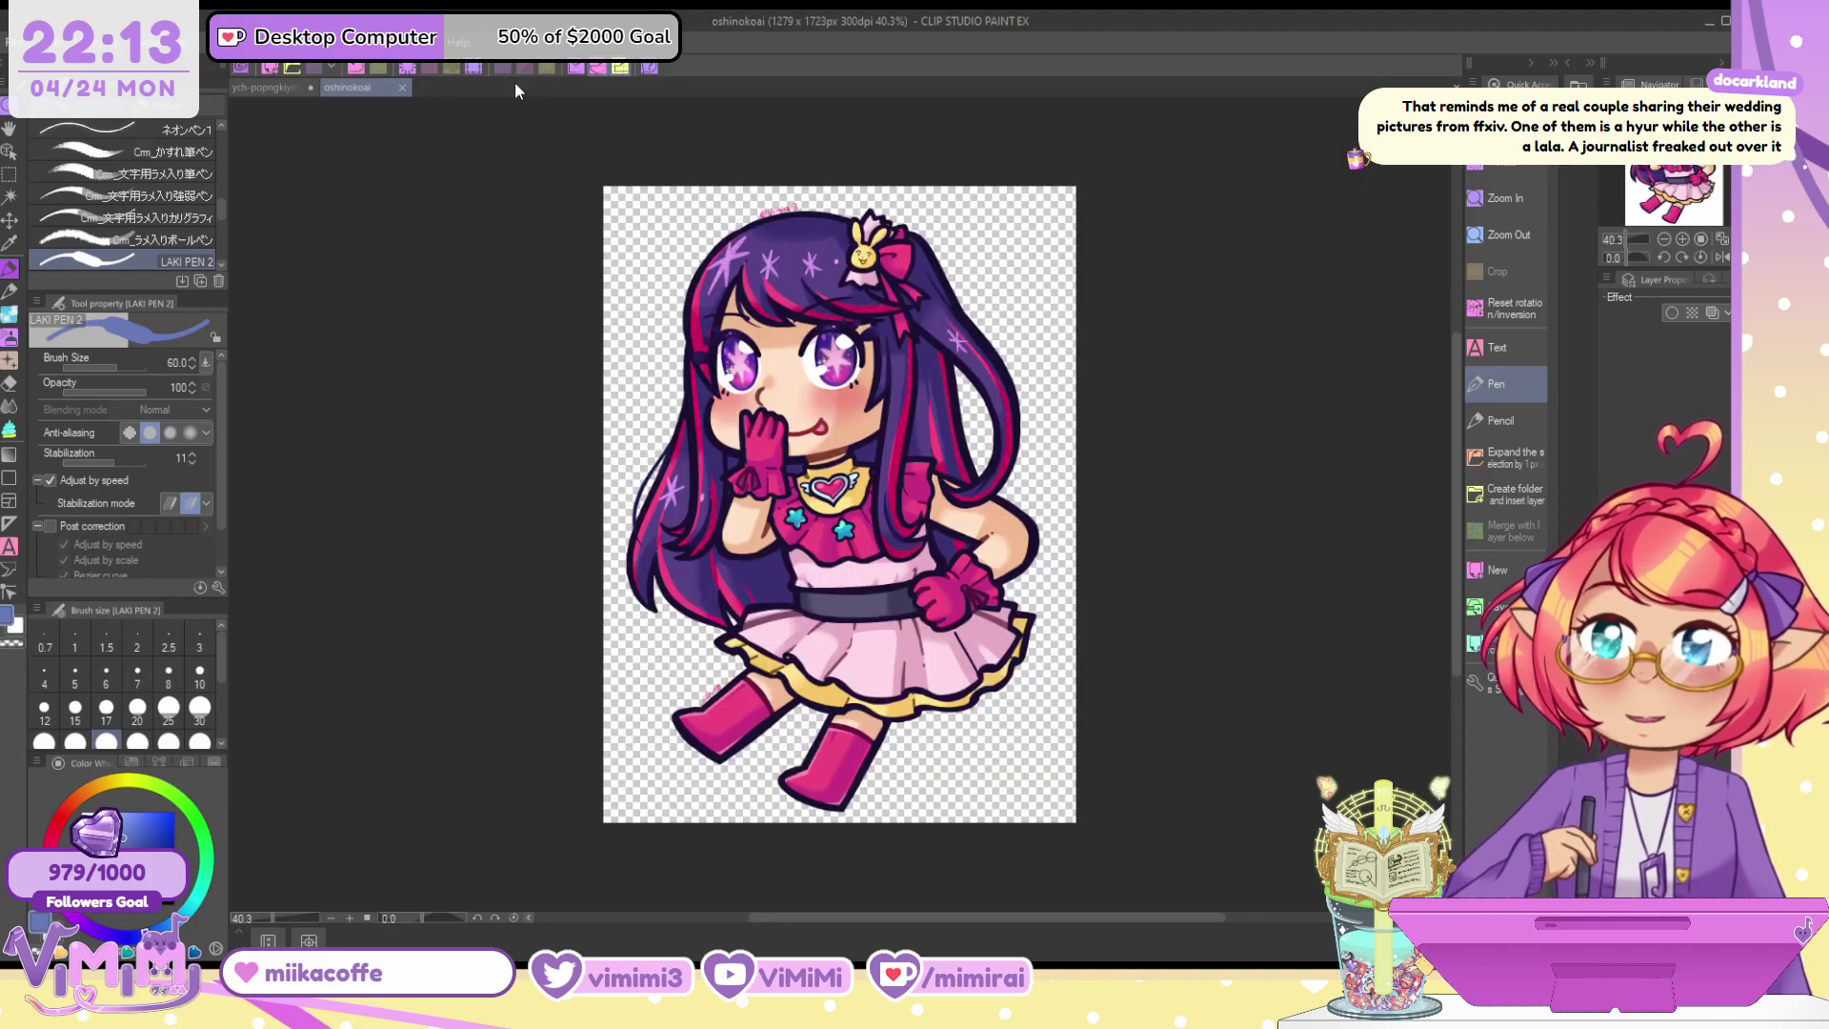
left_click(278, 88)
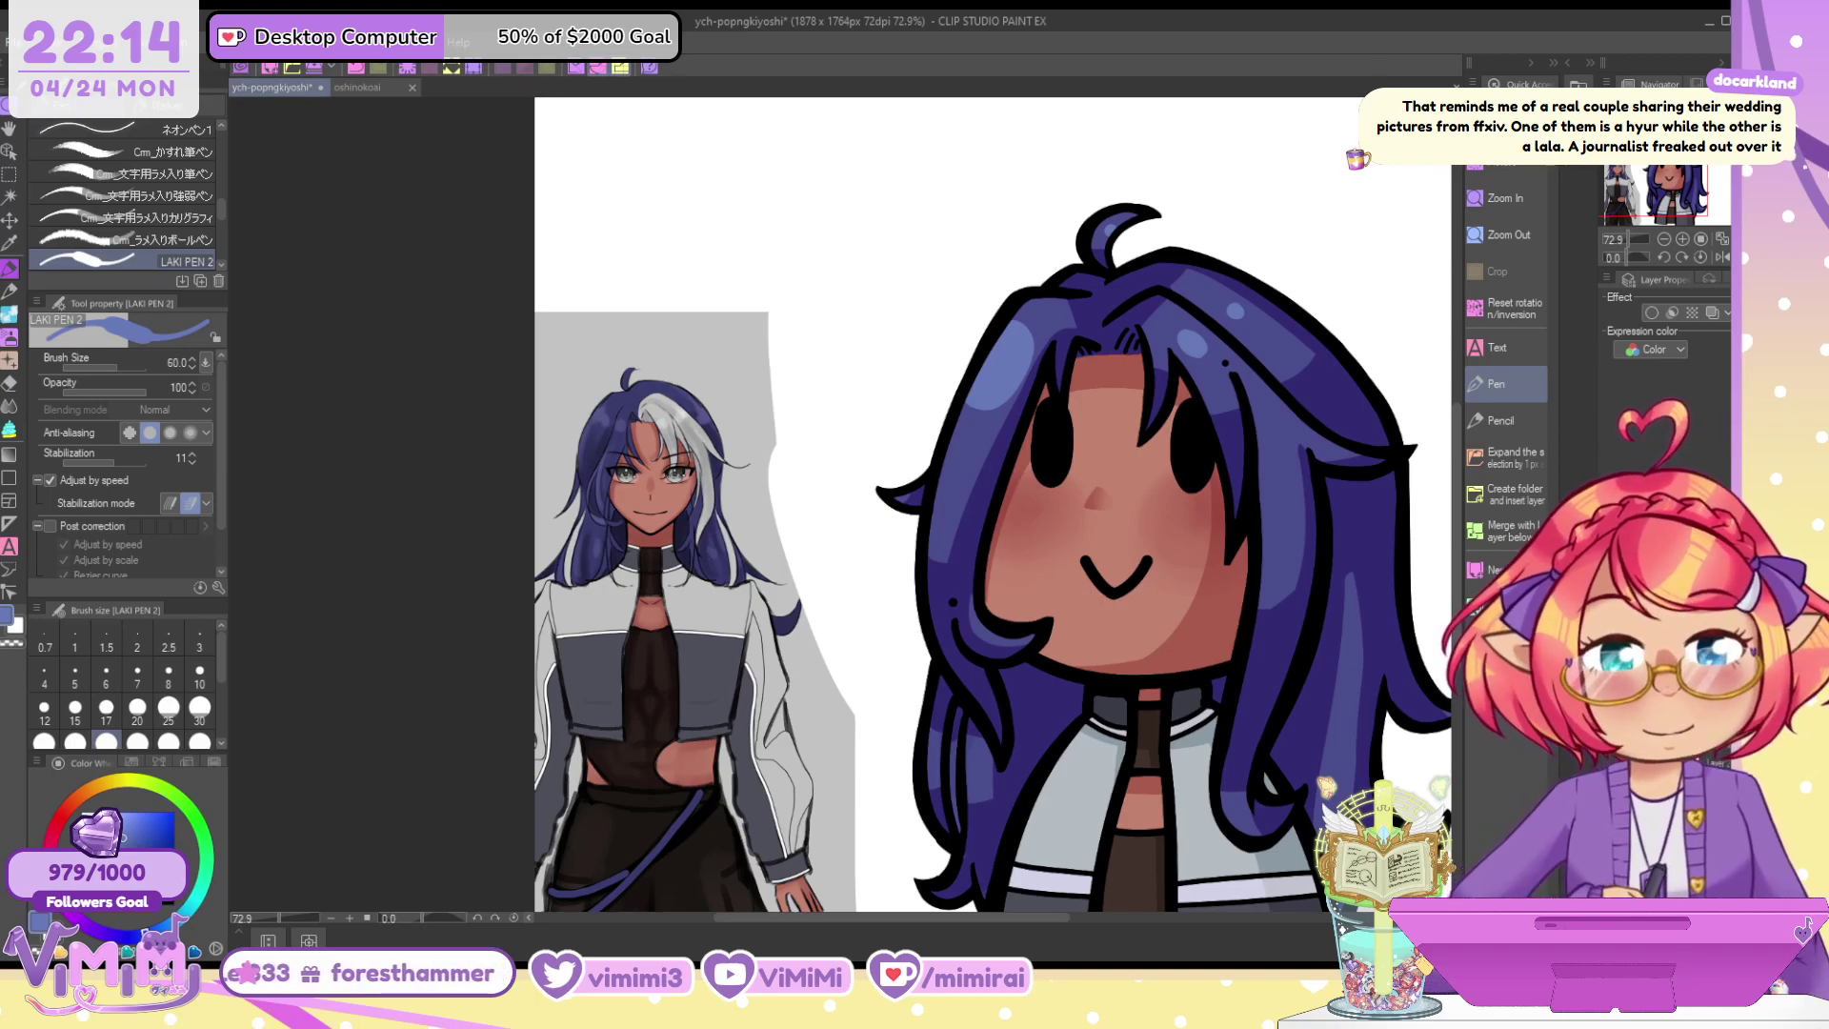
Show the white hair streaks and select their area, referring to the editing layer only
left_click(1606, 766)
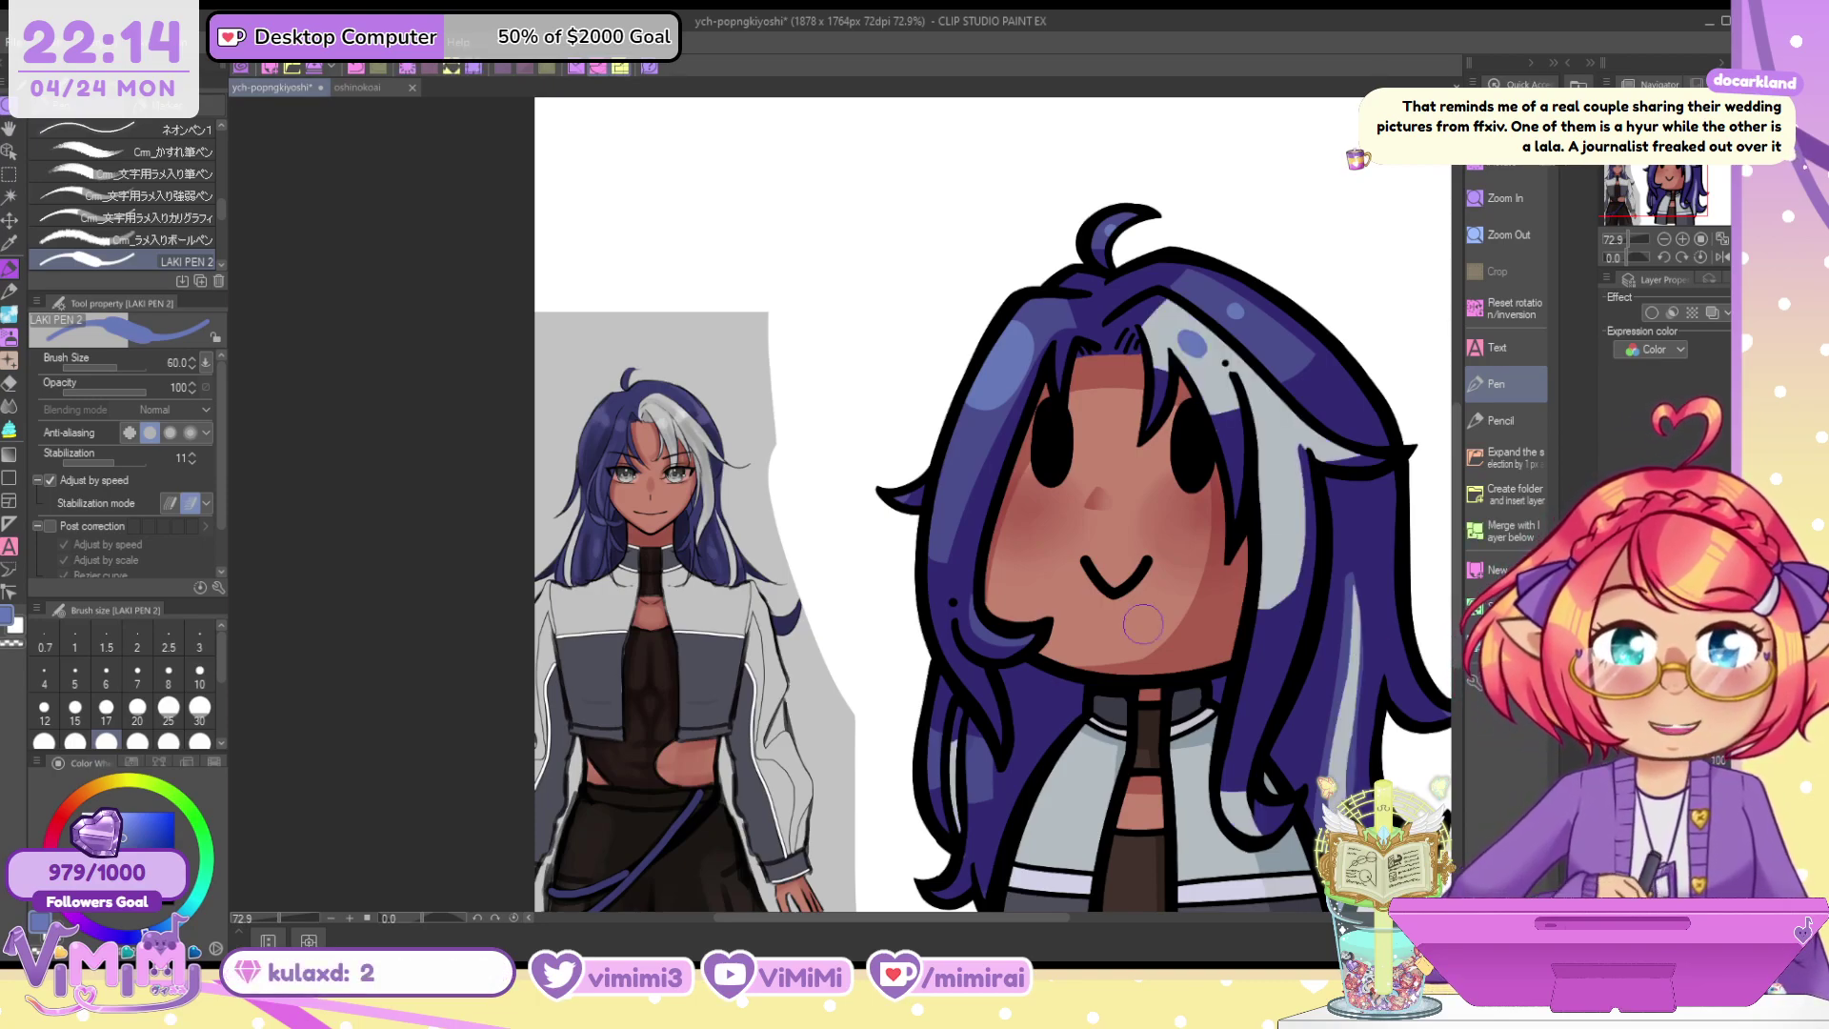
left_click(18, 202)
left_click(1329, 474)
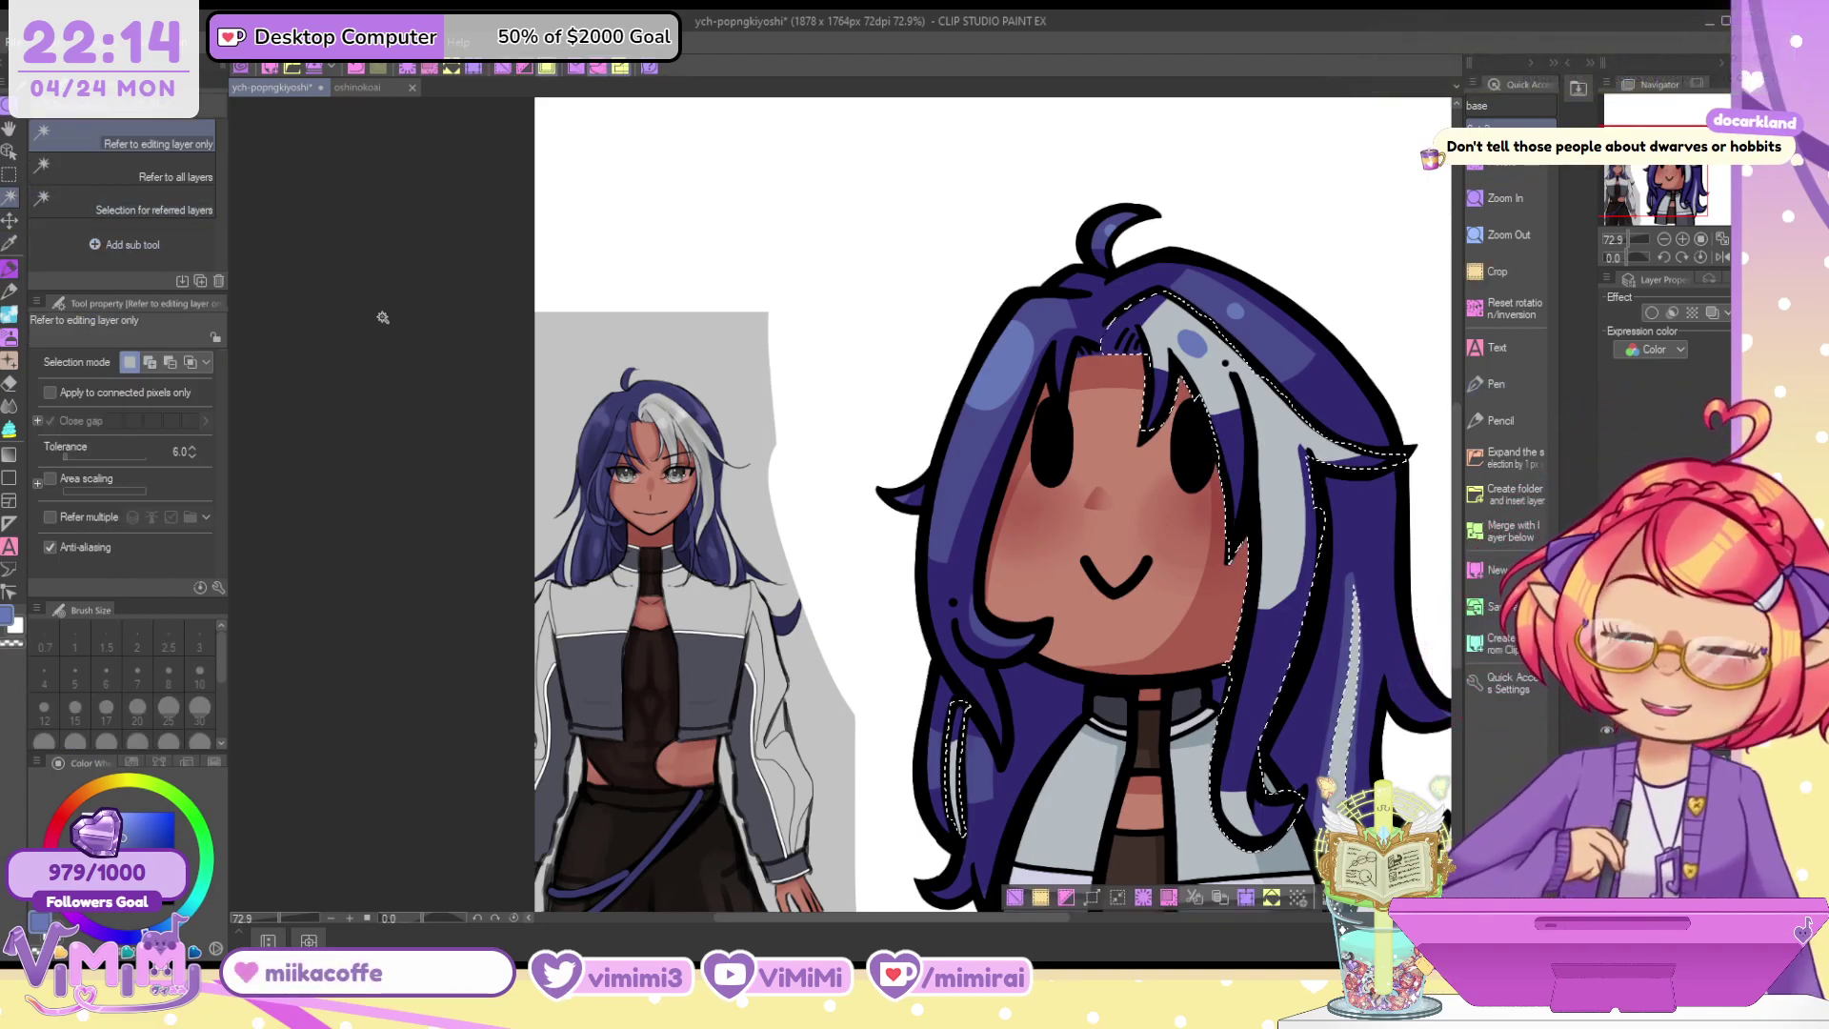
Repaint the blue shading and highlights within the streaks in grey and pale grey with a size 200 pen, then deselect
left_click(9, 271)
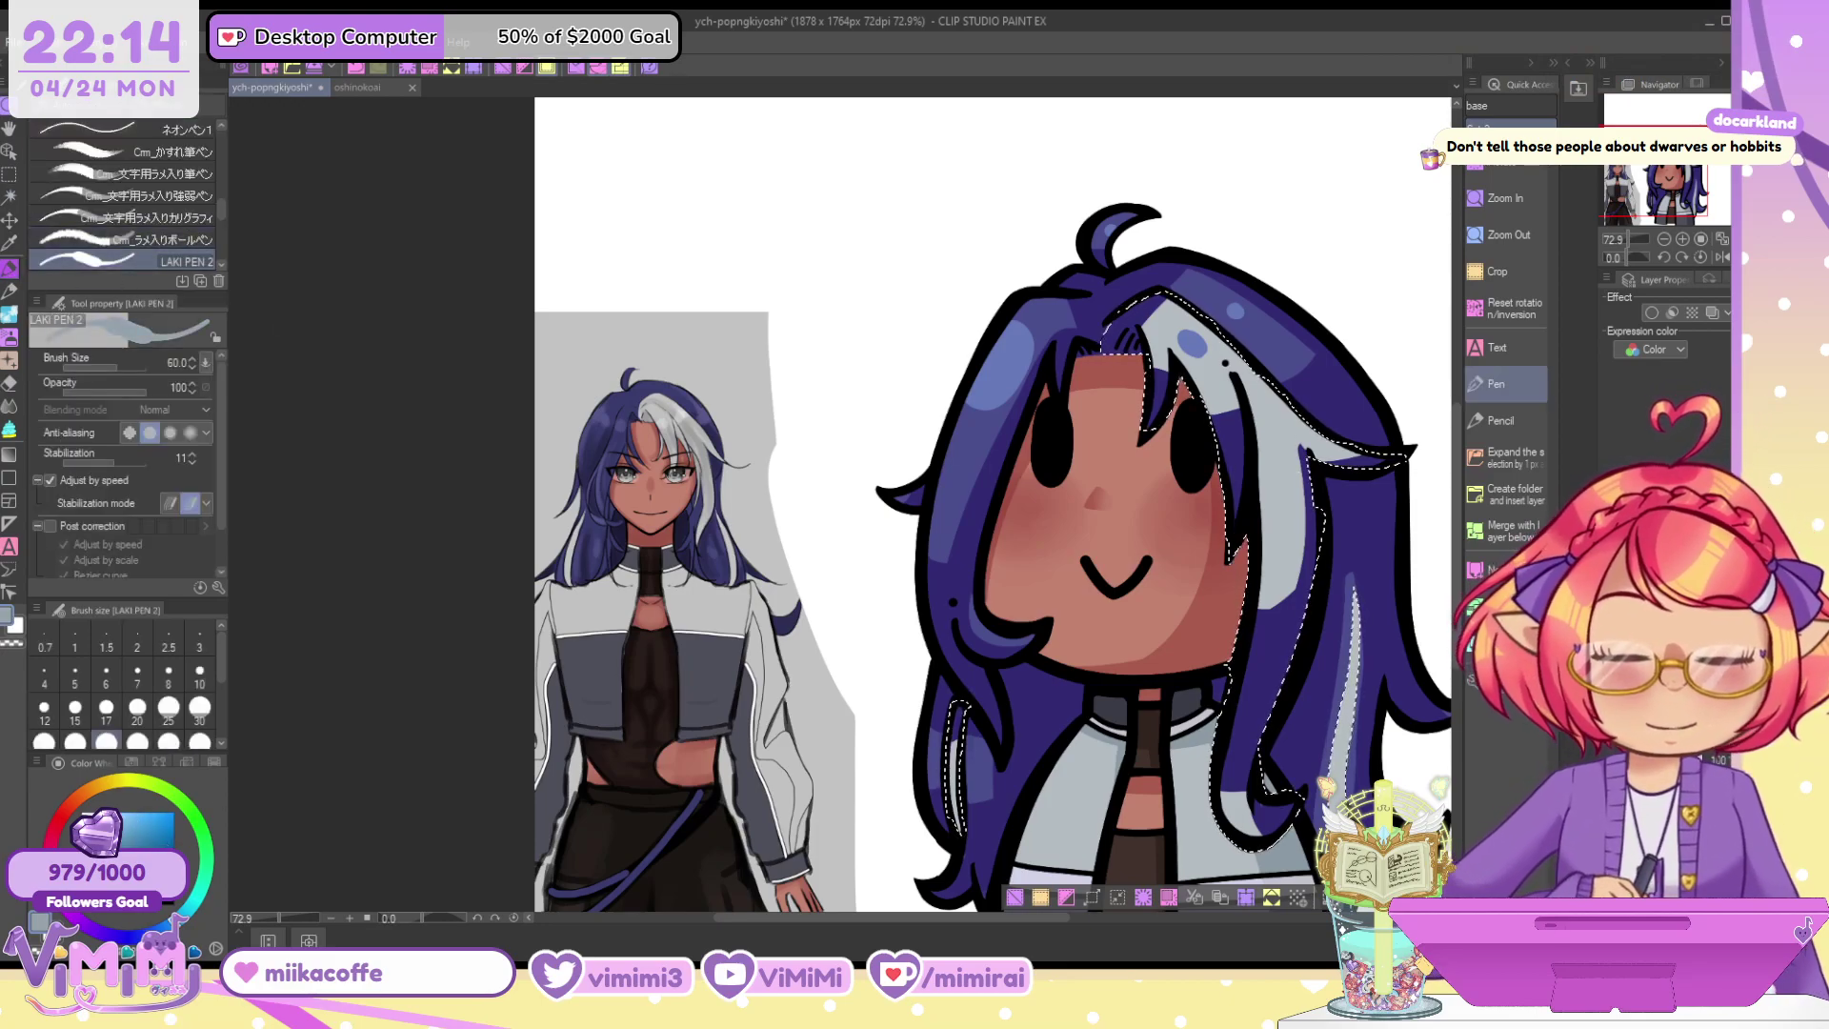
key("bracketright")
key("bracketright")
key("bracketright")
key("bracketright")
key("bracketright")
mouse_move(1143, 339)
left_mouse_down()
mouse_move(1228, 533)
mouse_move(1190, 657)
left_mouse_up()
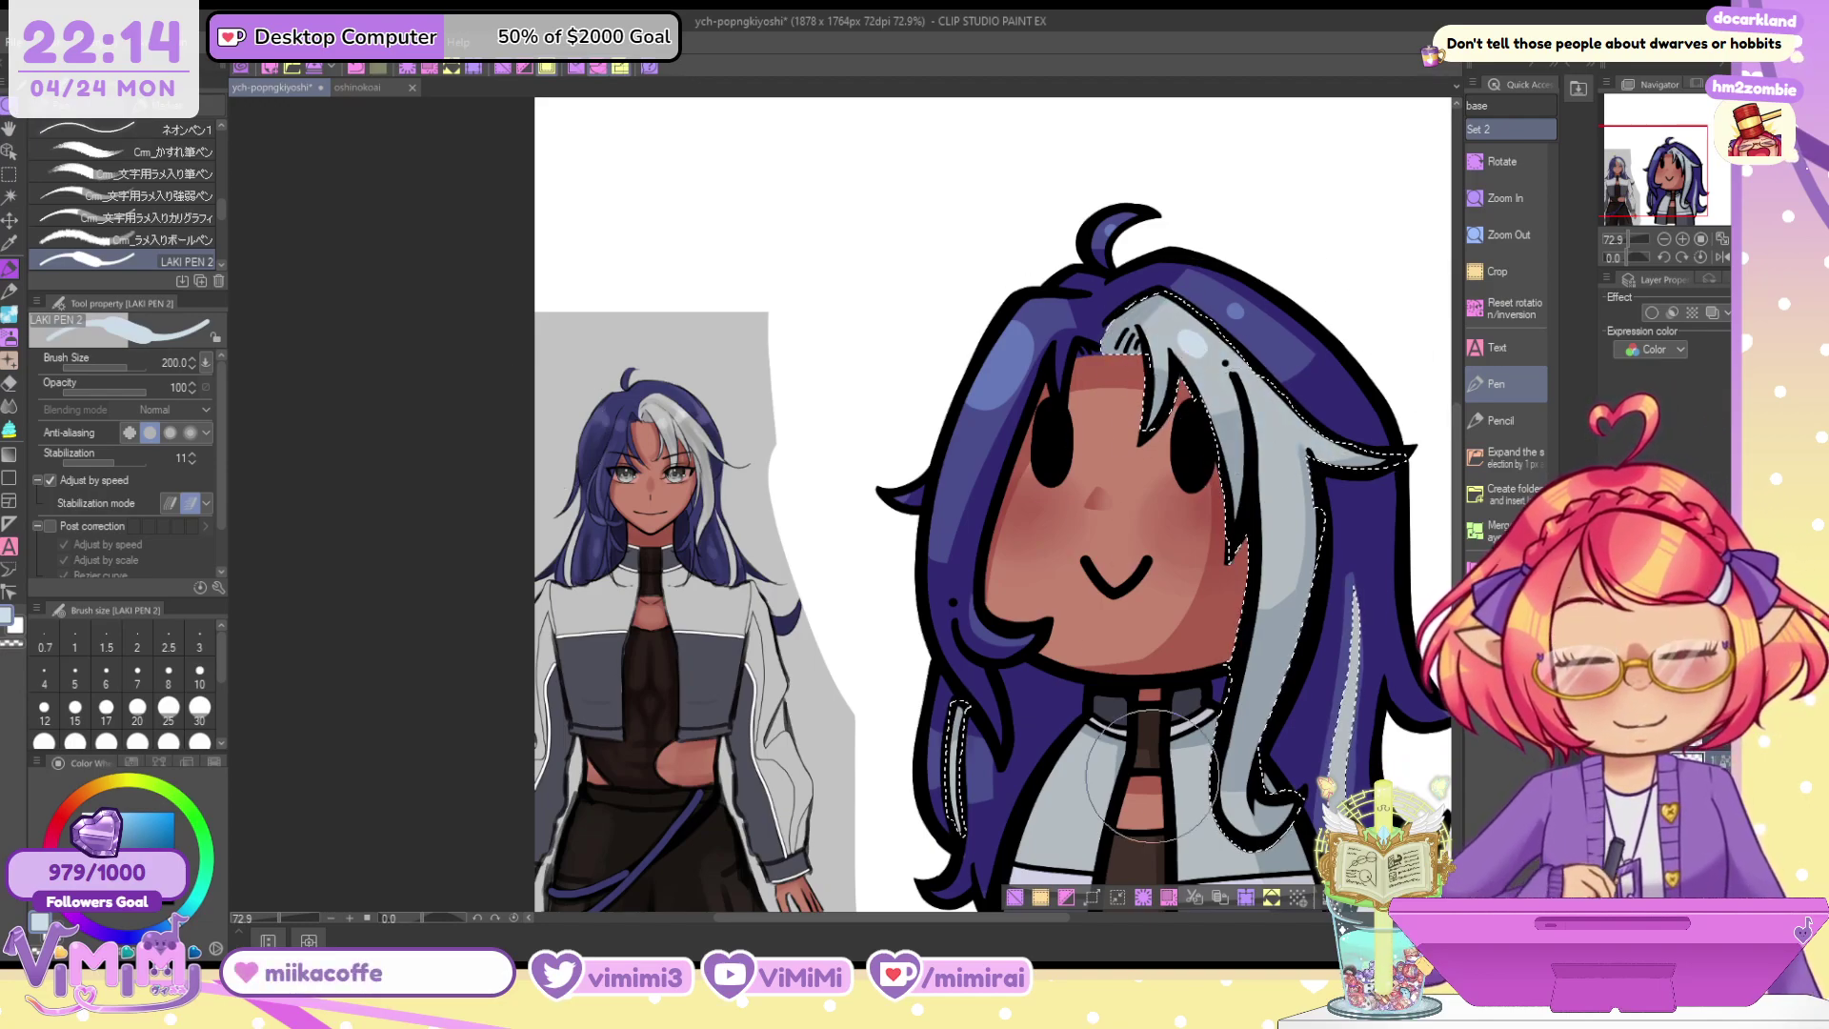
key("ctrl+d")
Touch up the pale highlight at the top of the white streak with a size 50 pen
scroll(1202, 524, "up", 5)
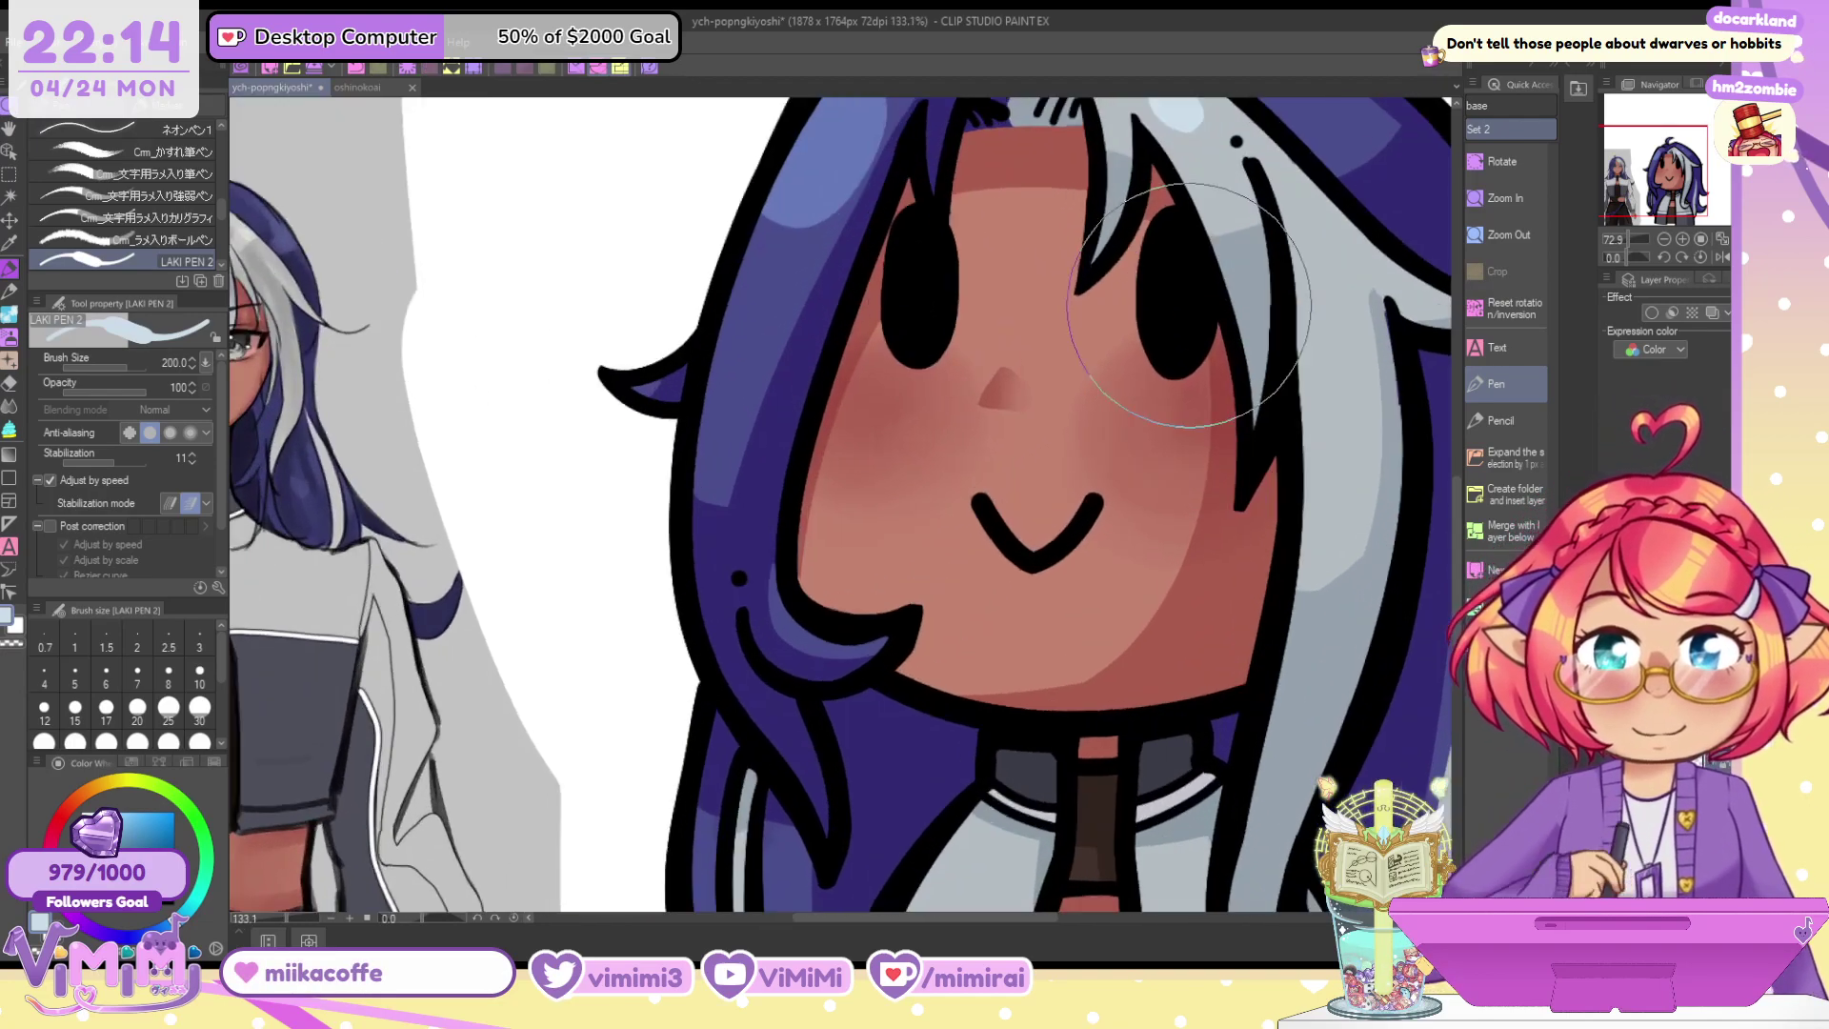
left_click_drag(1675, 180, 1675, 167)
key("[")
key("[")
key("[")
key("[")
key("[")
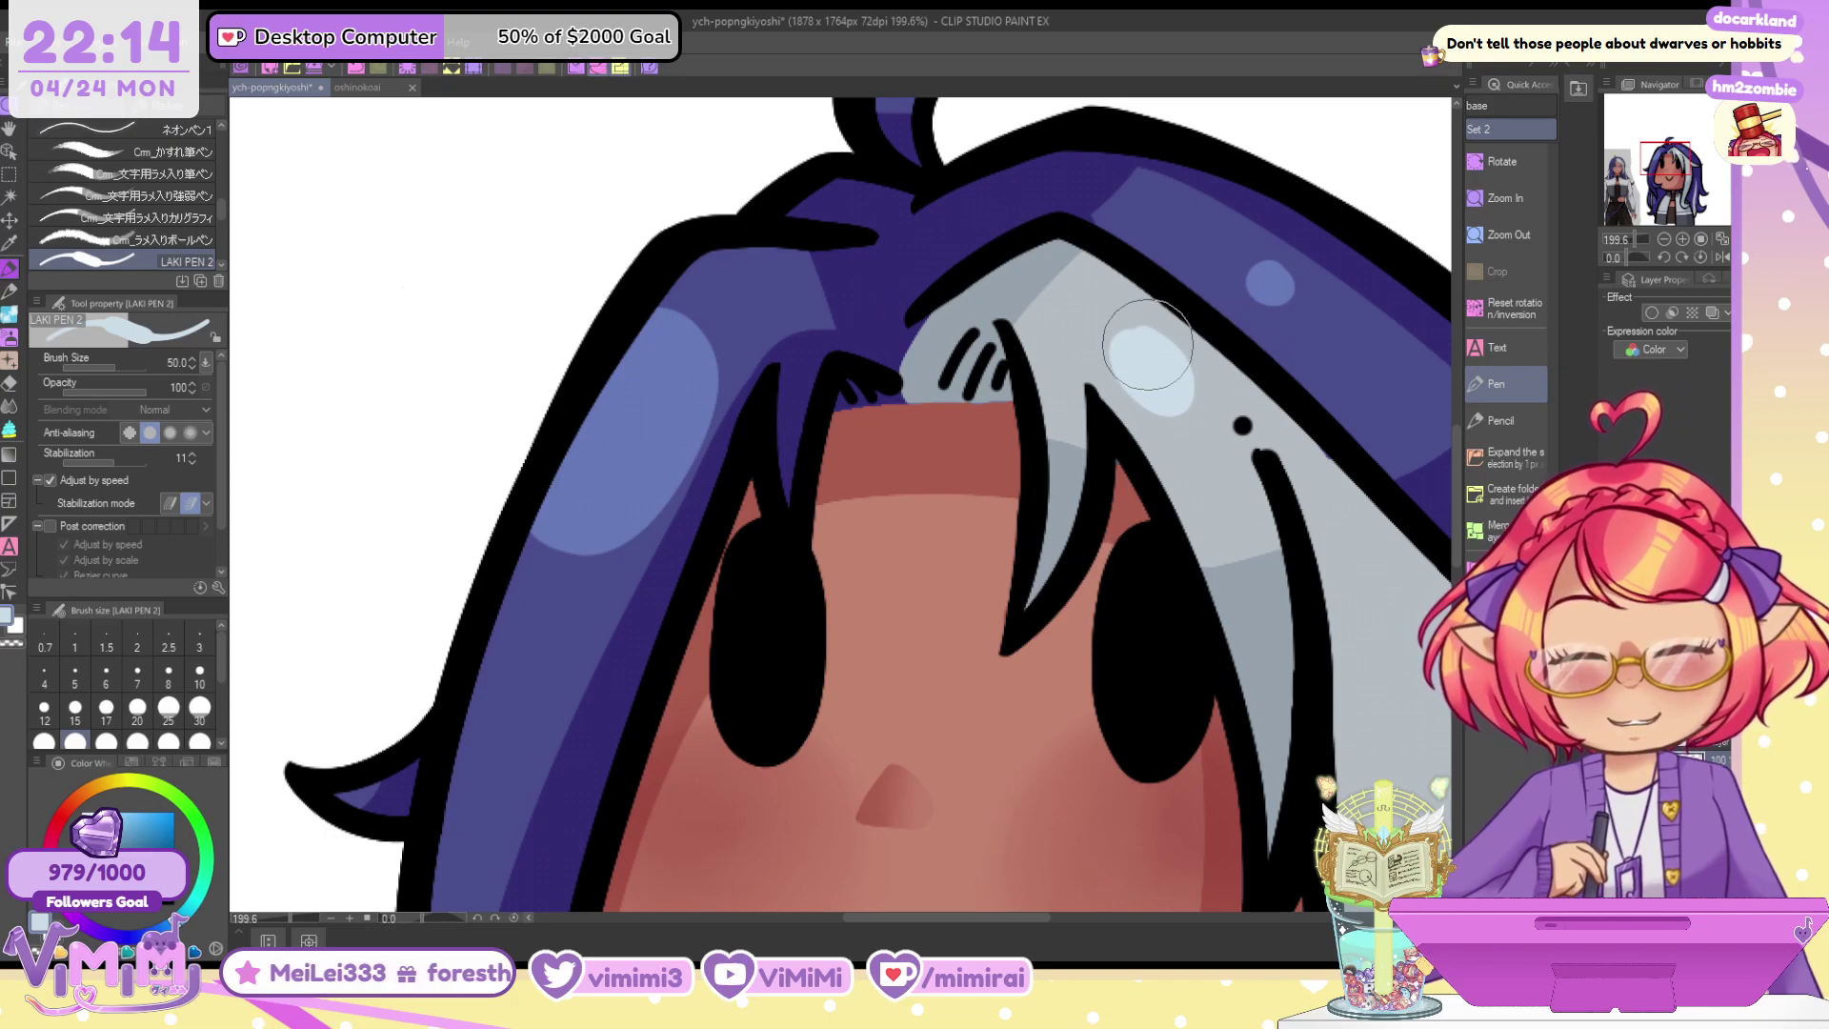
scroll(1166, 360, "down", 3)
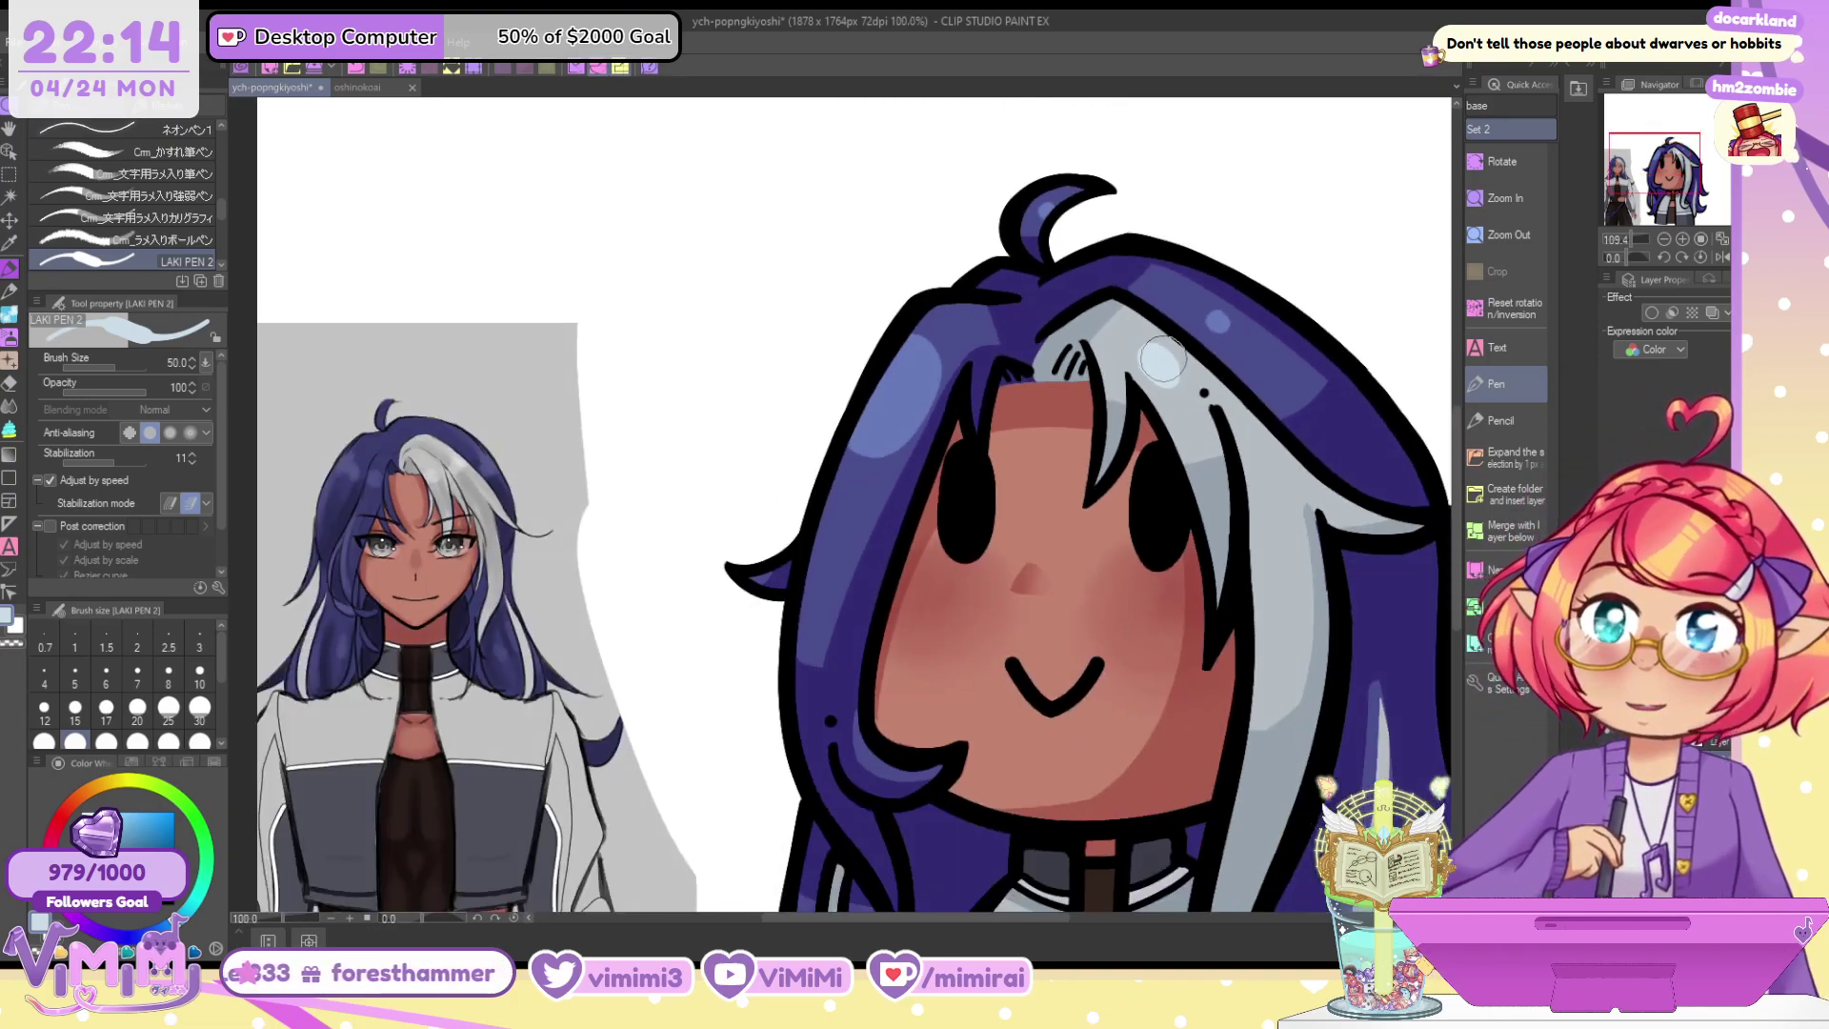
left_click_drag(1682, 163, 1715, 183)
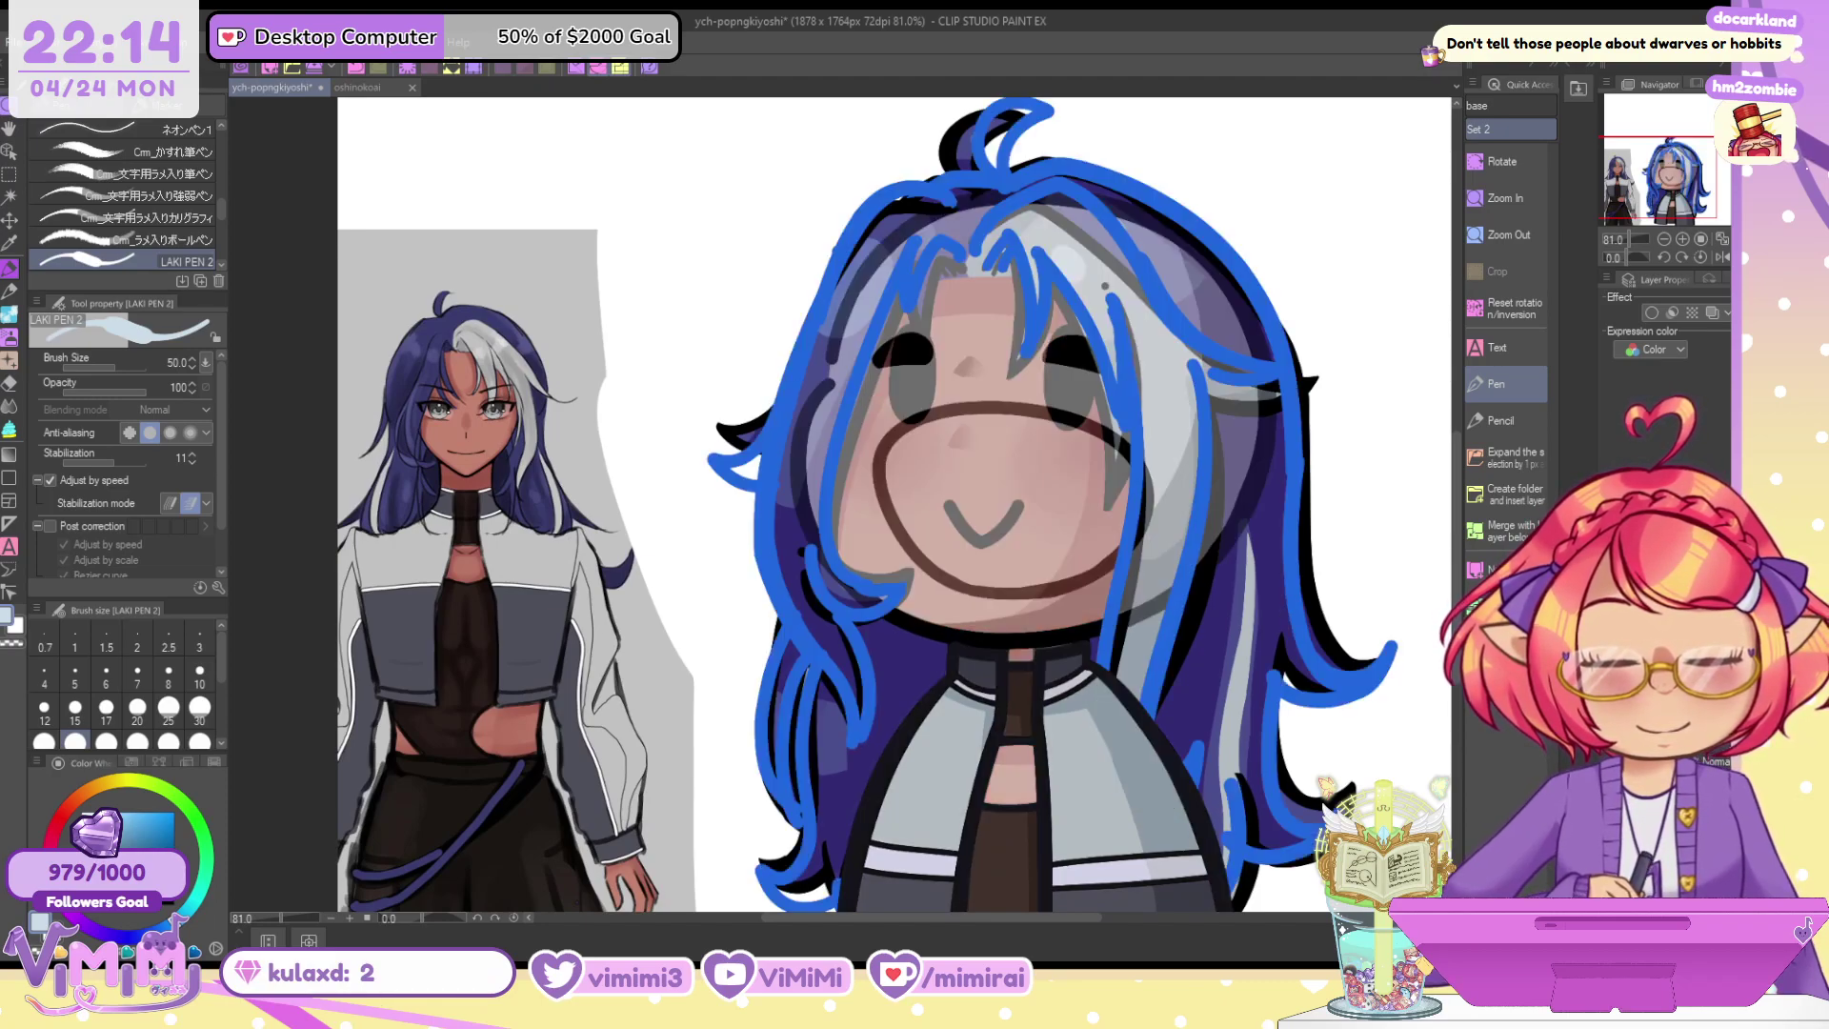
Recolour the character's black outlines dark navy and hide the blue sketch overlay
left_click(1181, 759, "alt")
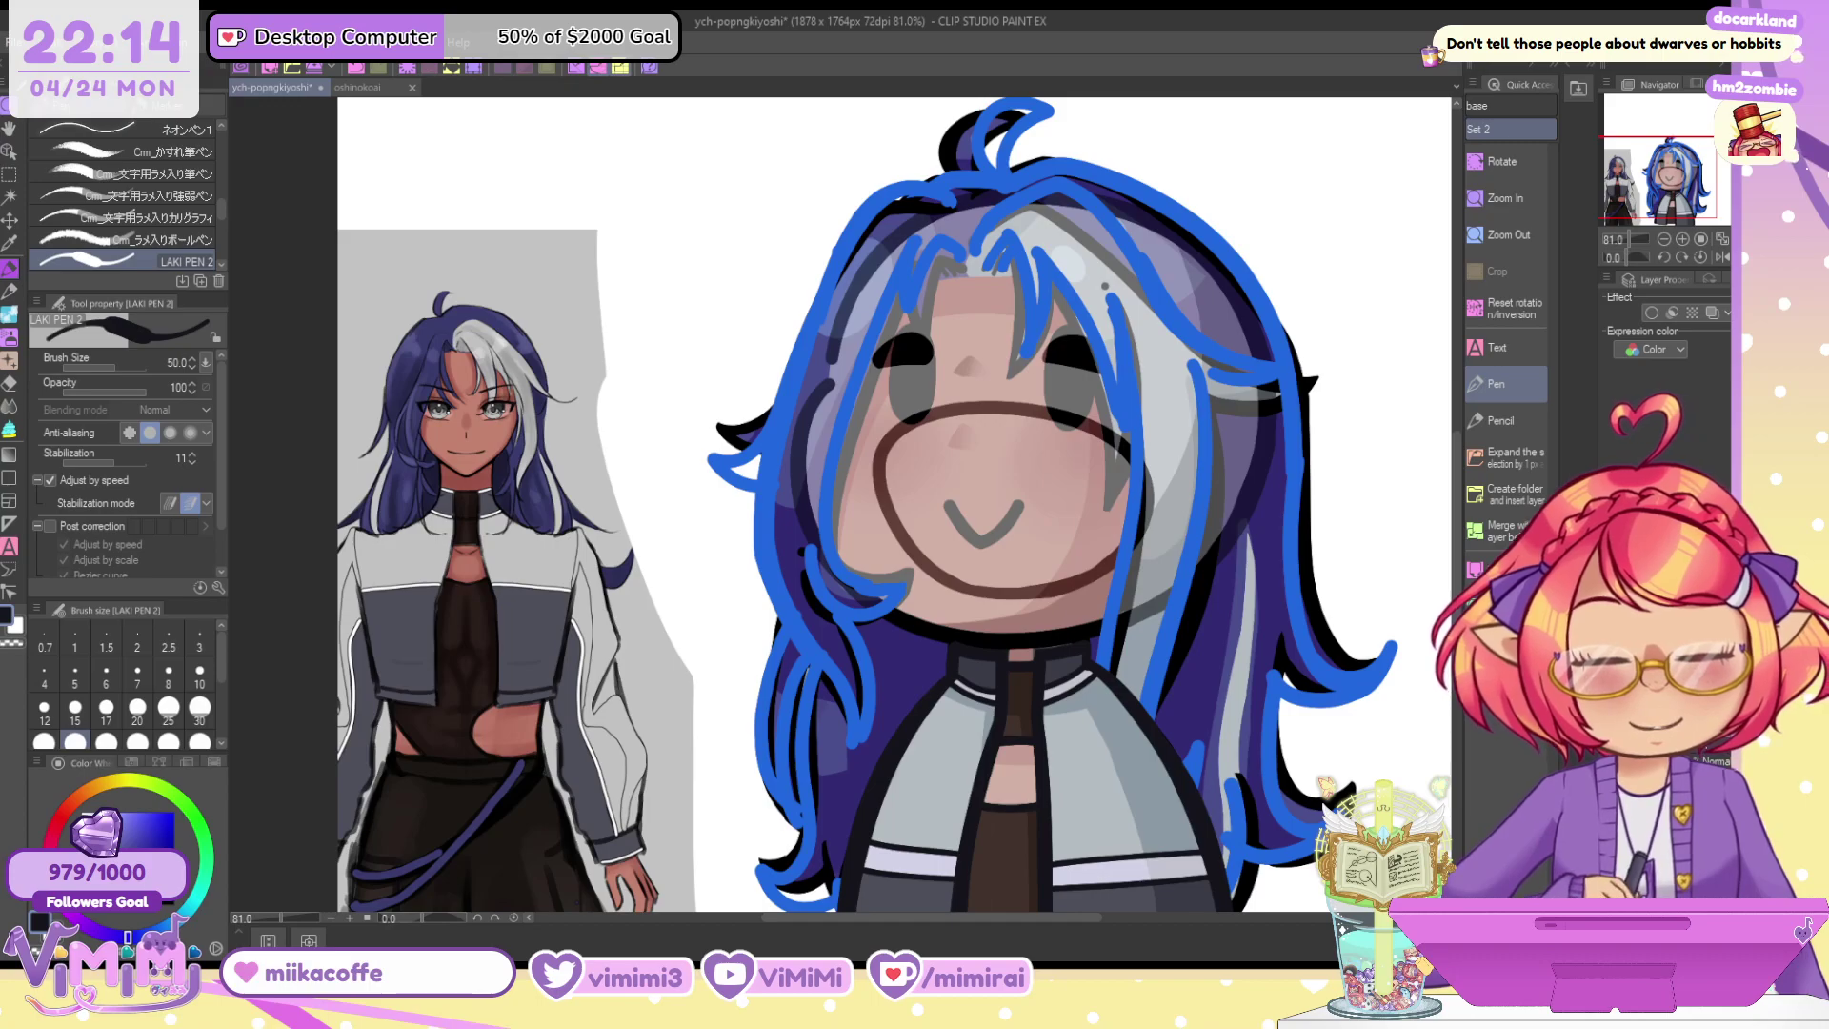
left_click(1705, 754)
left_click(1711, 314)
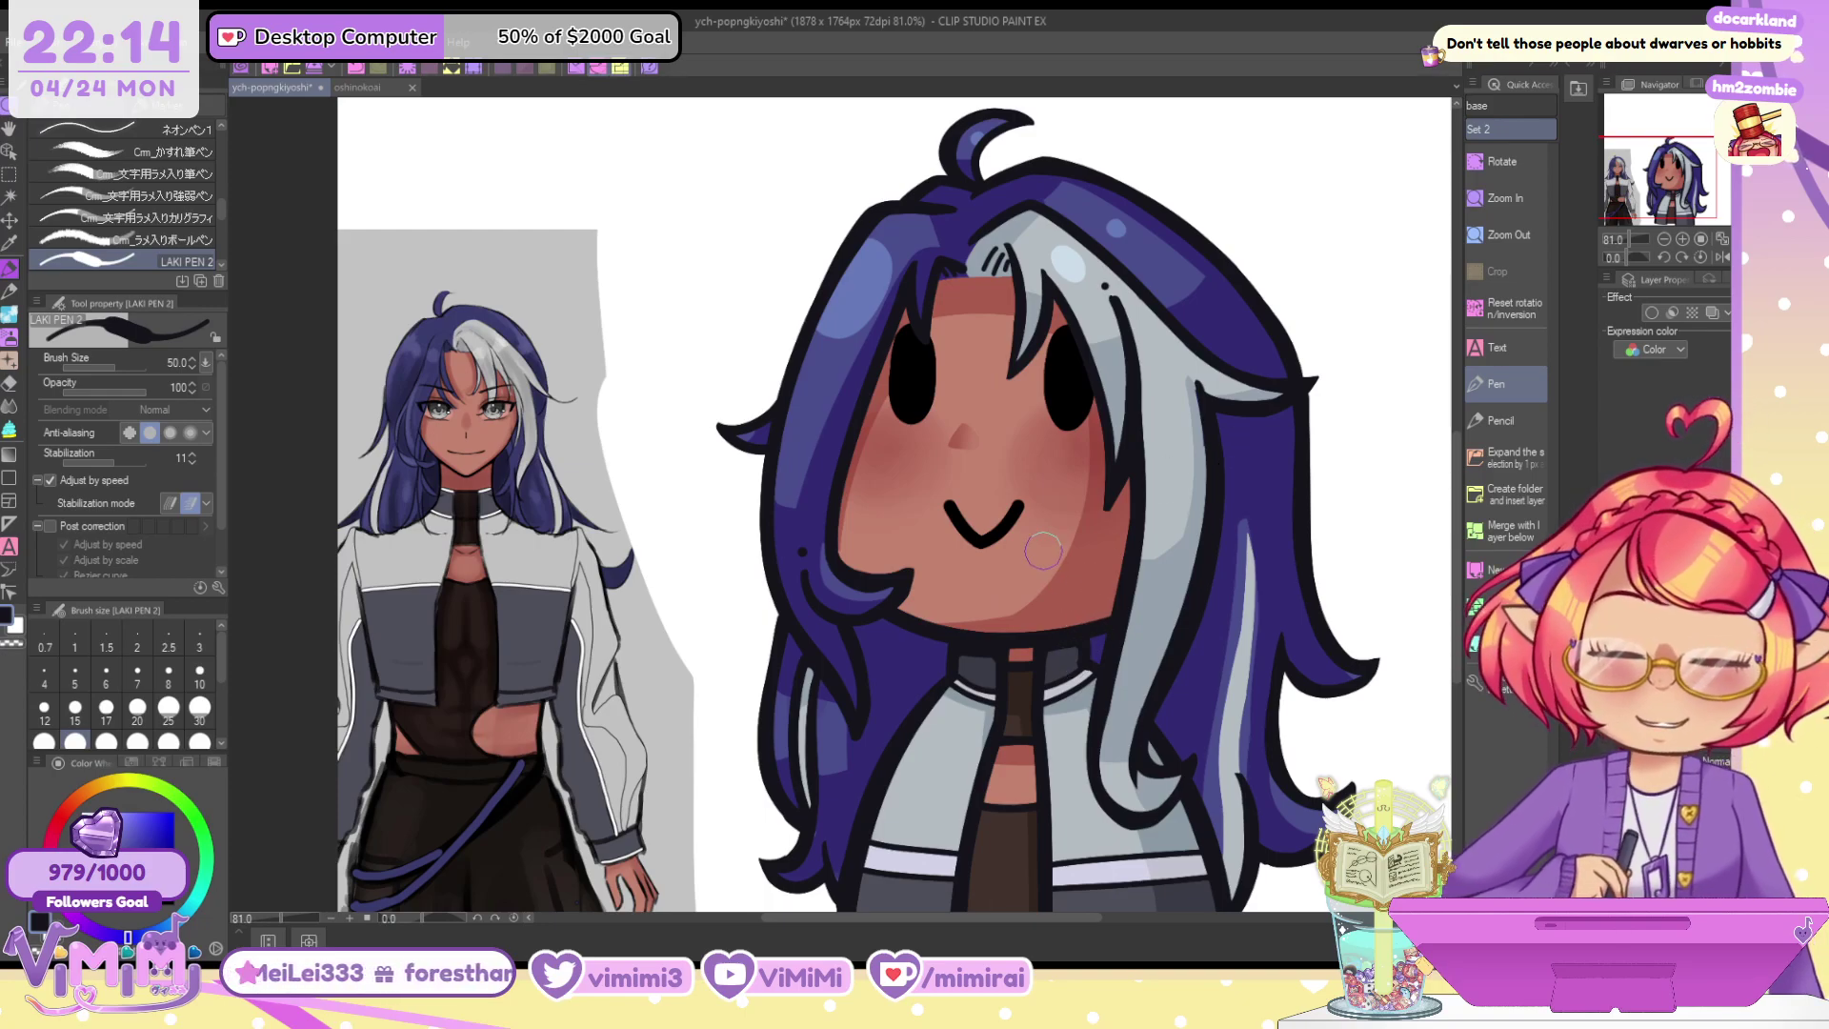
Recolour the smiling mouth line dark reddish-brown, based on the skin shading colour
left_click(1065, 575, "alt")
left_click_drag(132, 846, 139, 863)
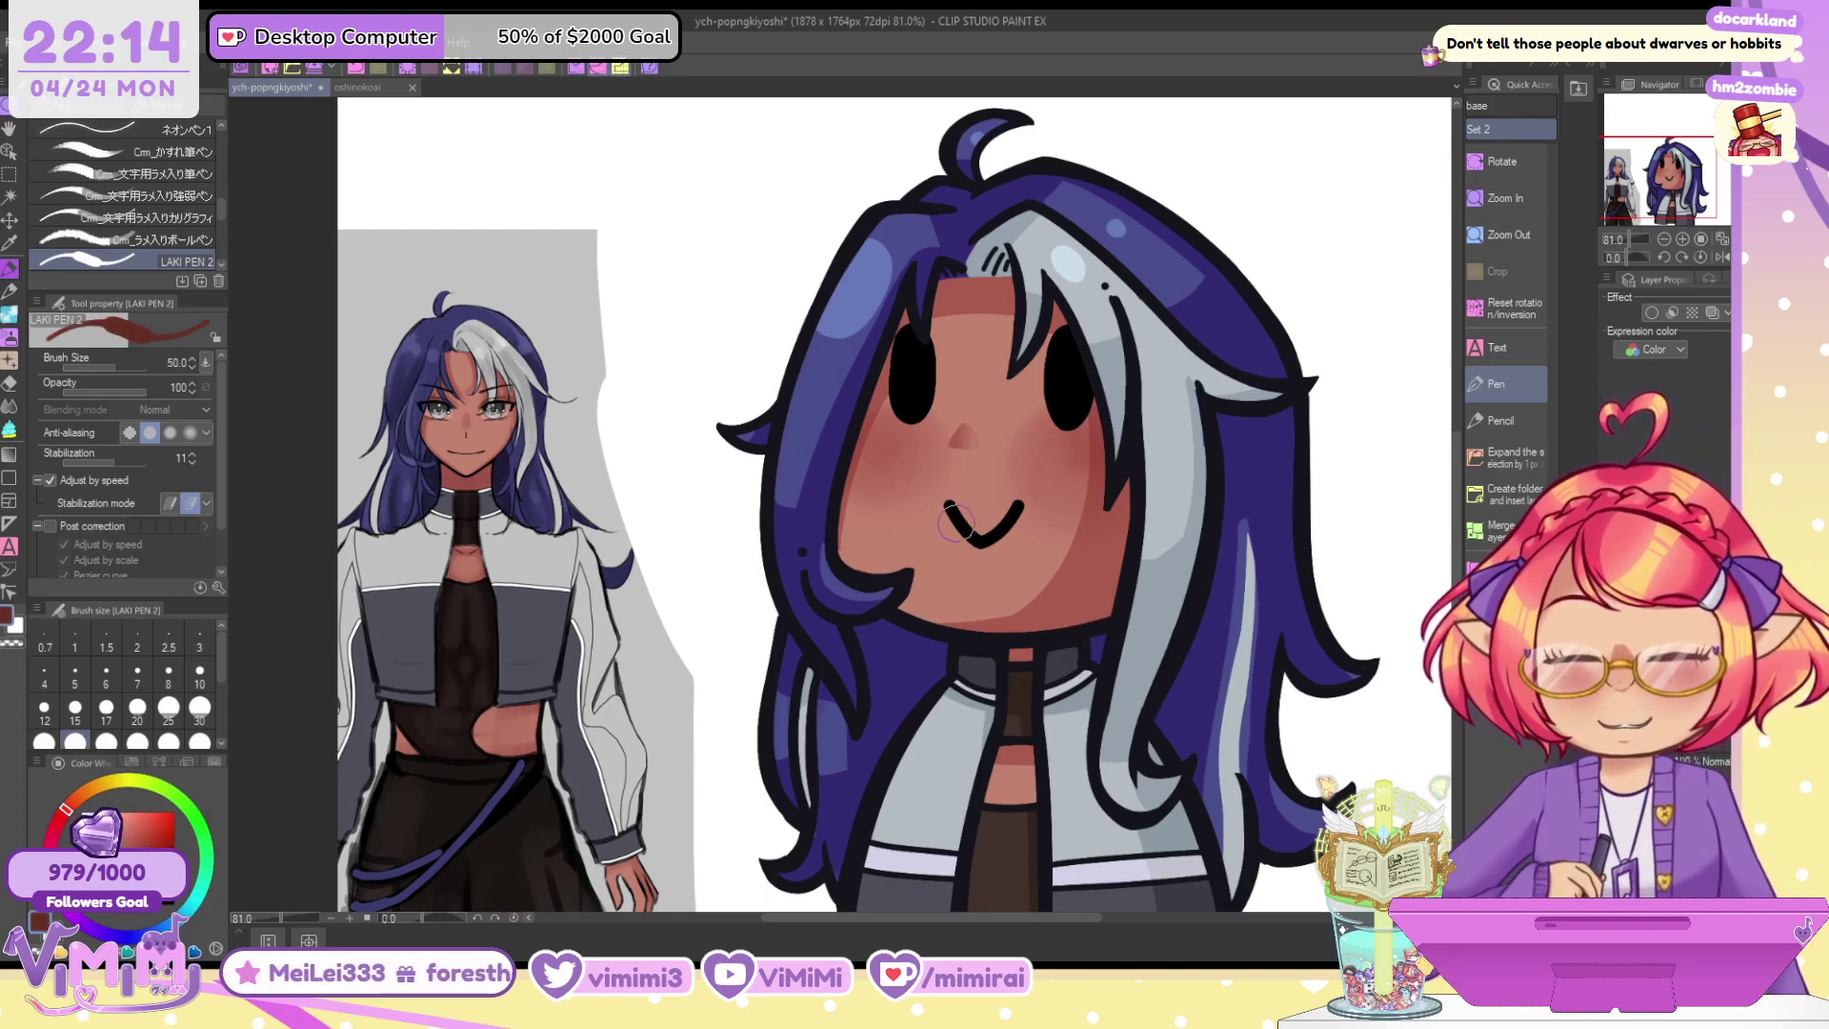
left_click_drag(947, 505, 1014, 505)
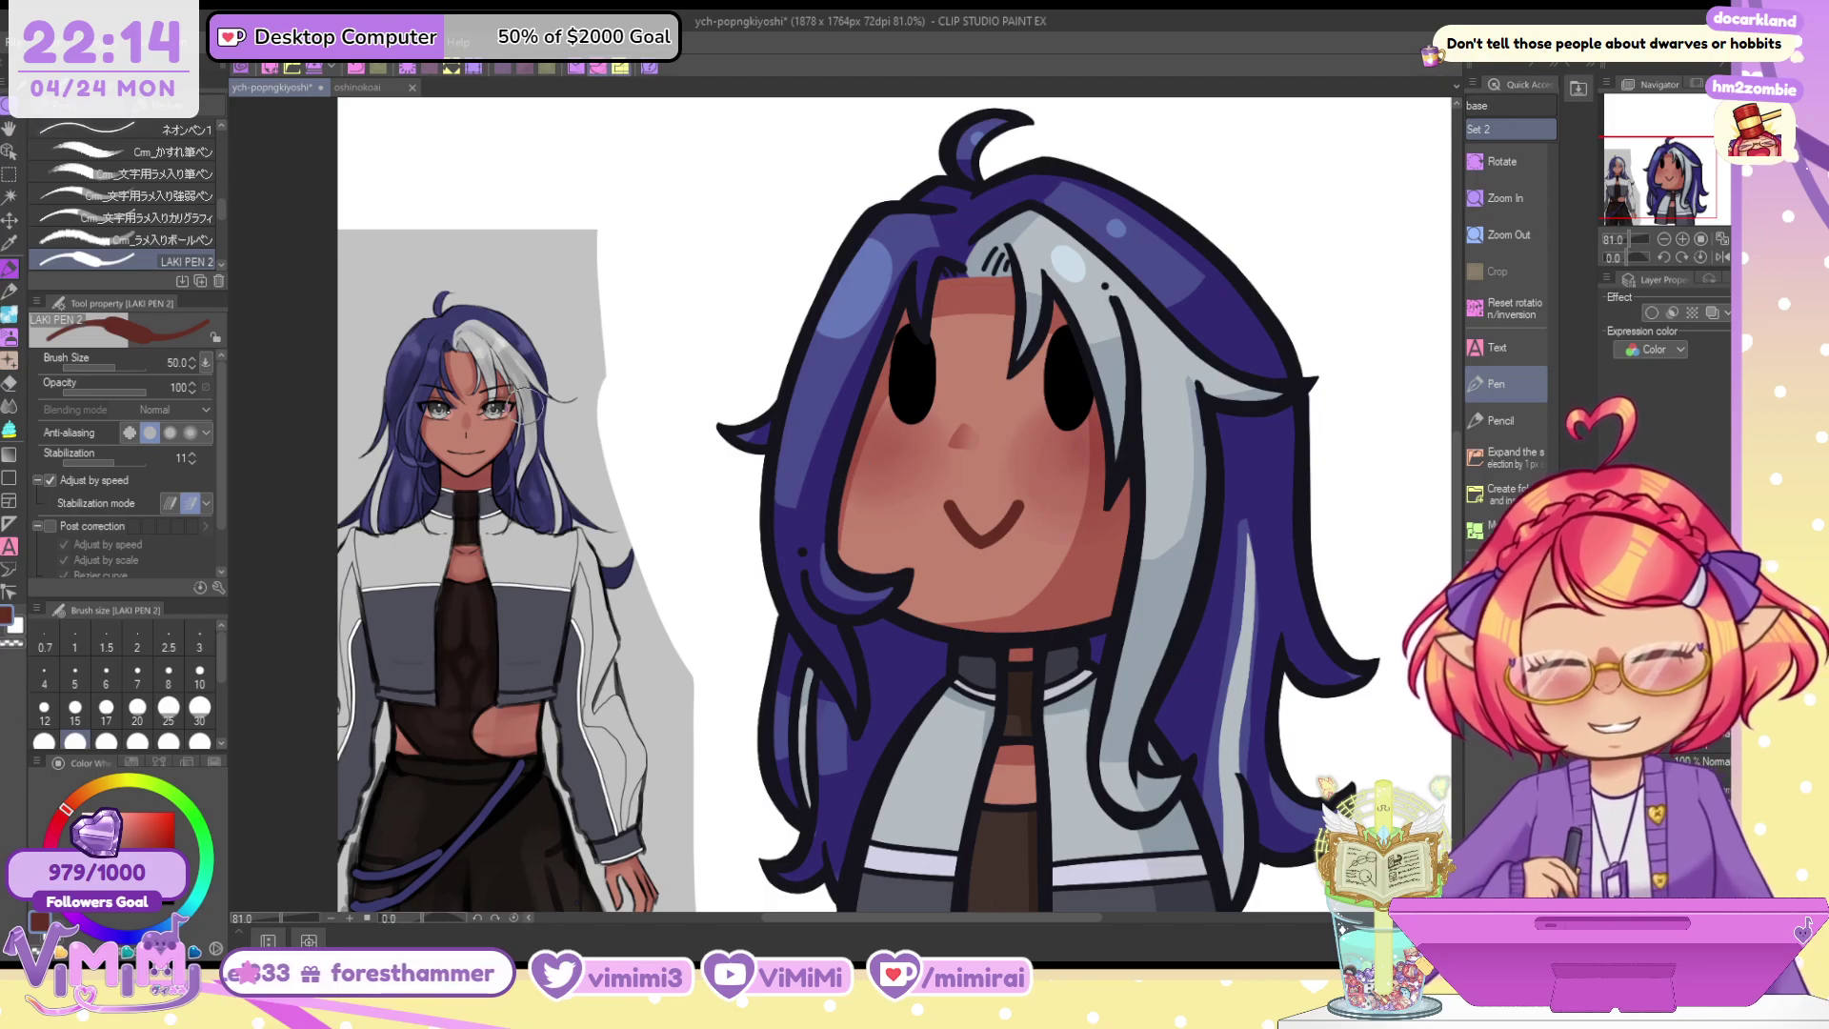
Recolour both black eyes dark grey with a size 70 pen and undo the greenish stroke on the lower eye
scroll(504, 410, "up", 2)
left_click(497, 402, "alt")
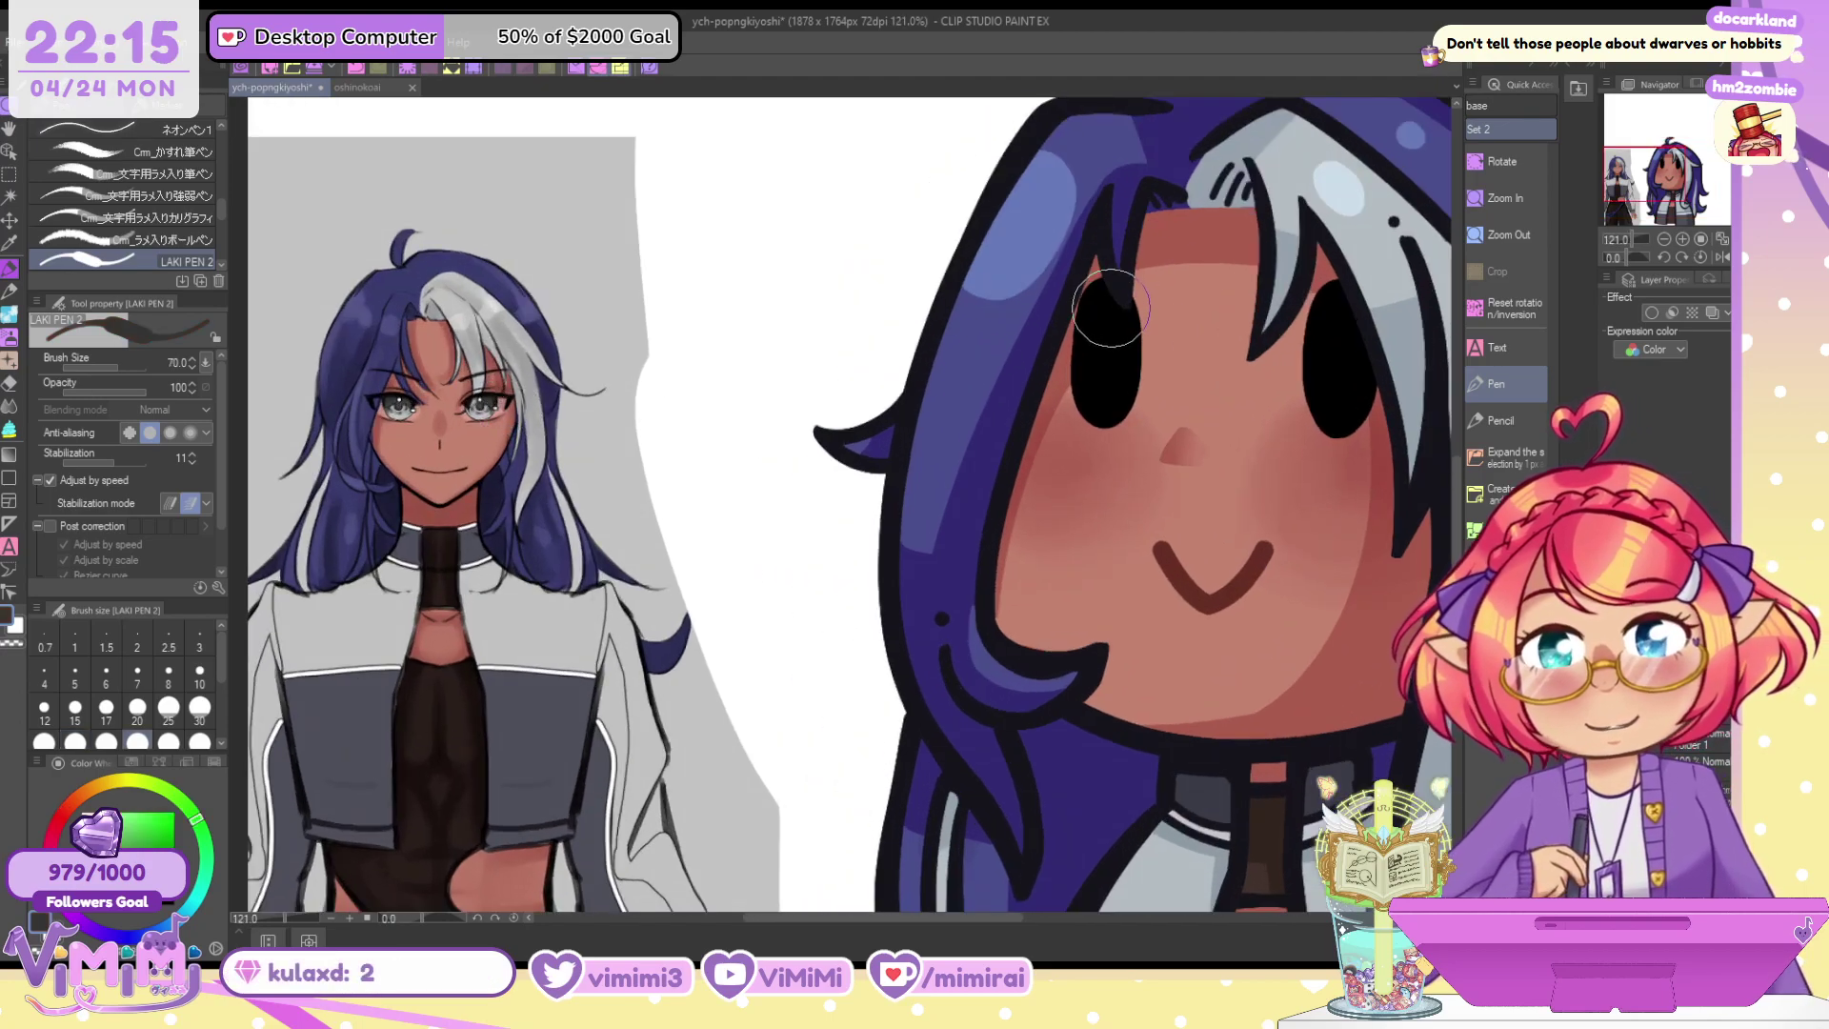
left_click_drag(1110, 308, 1107, 410)
mouse_move(1323, 305)
left_mouse_down()
mouse_move(1309, 414)
mouse_move(1353, 447)
left_mouse_up()
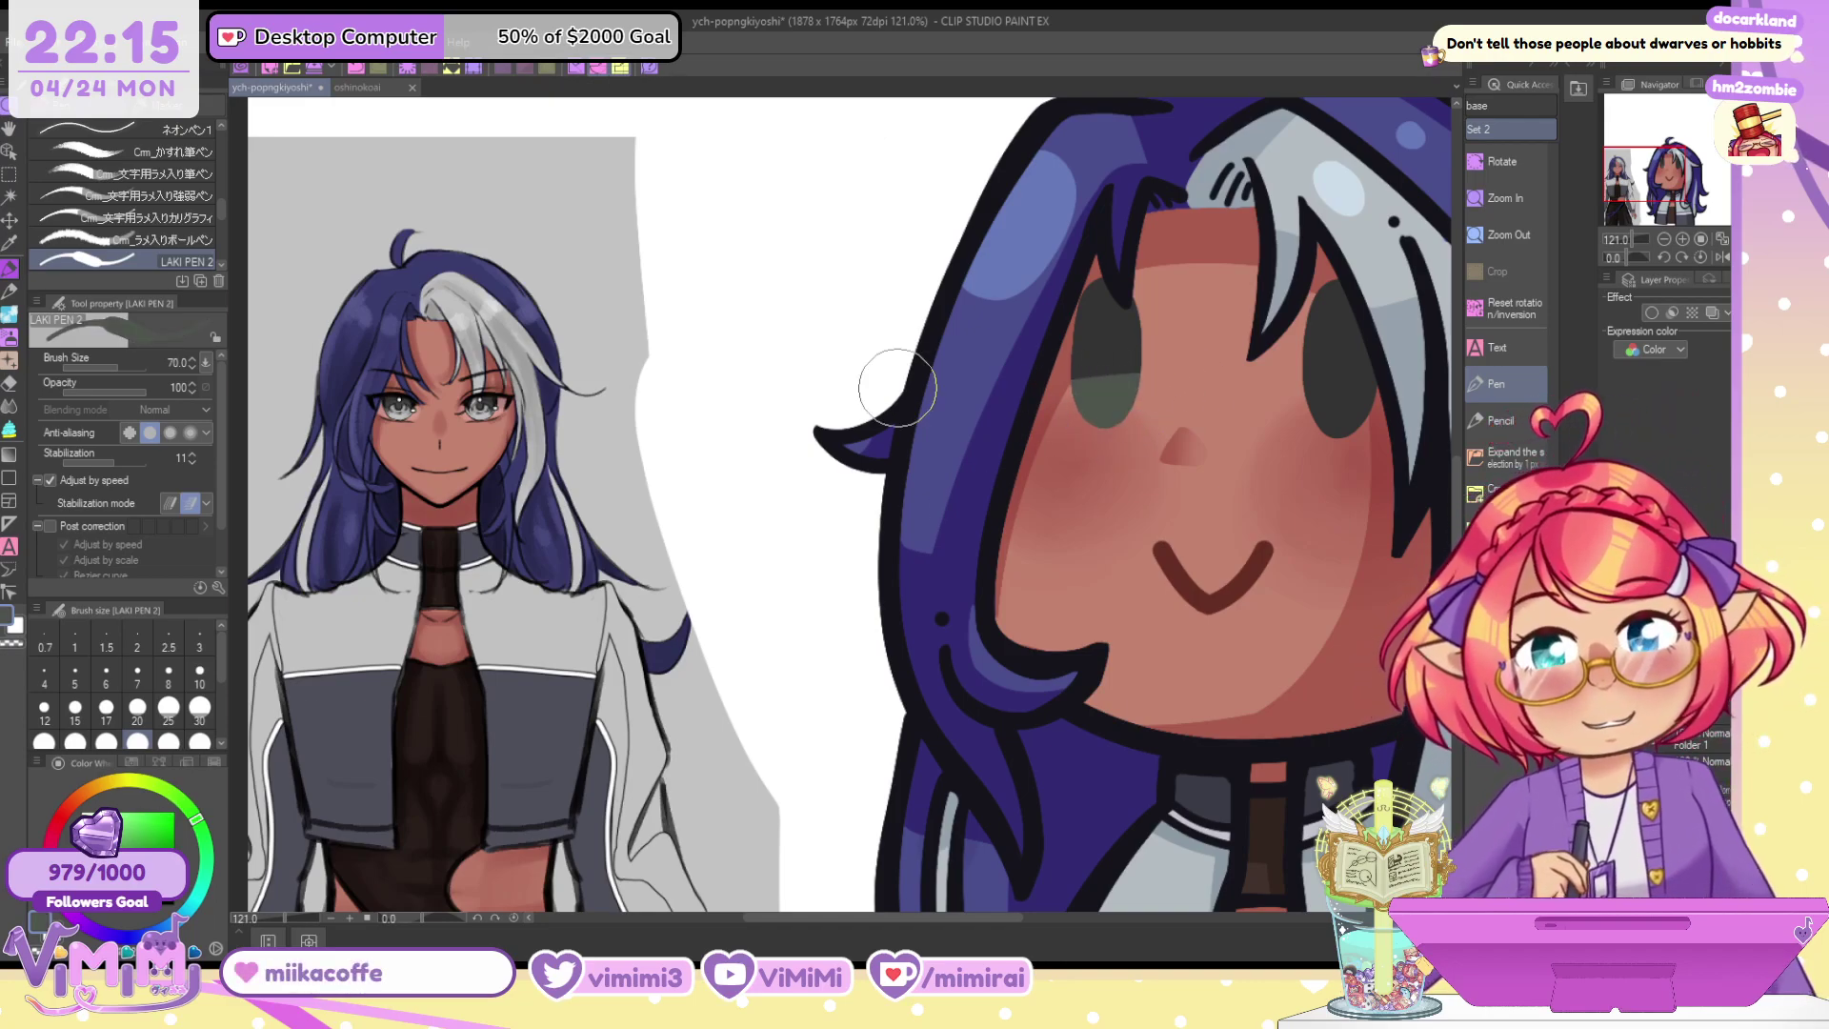
key("ctrl+z")
Paint the lower part of both eyes blue-grey, using the reference character's eyes as a guide
left_click(411, 408, "alt")
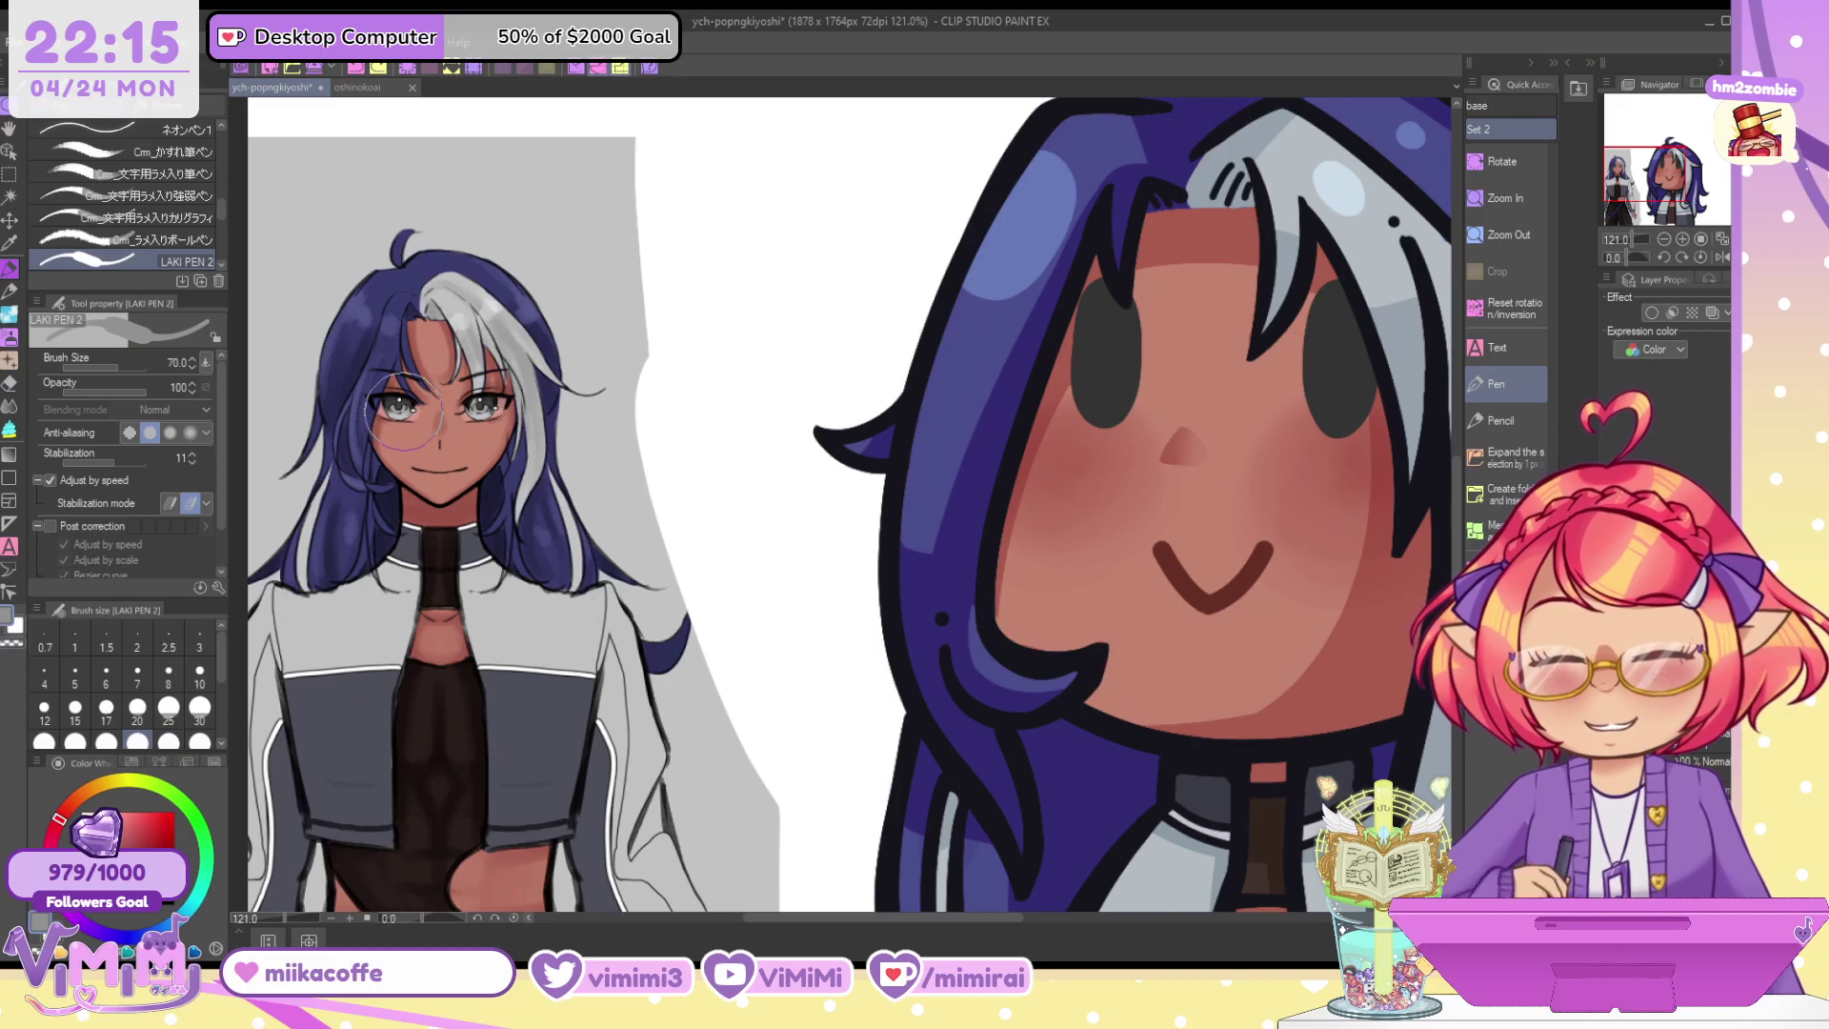
scroll(405, 410, "up", 3)
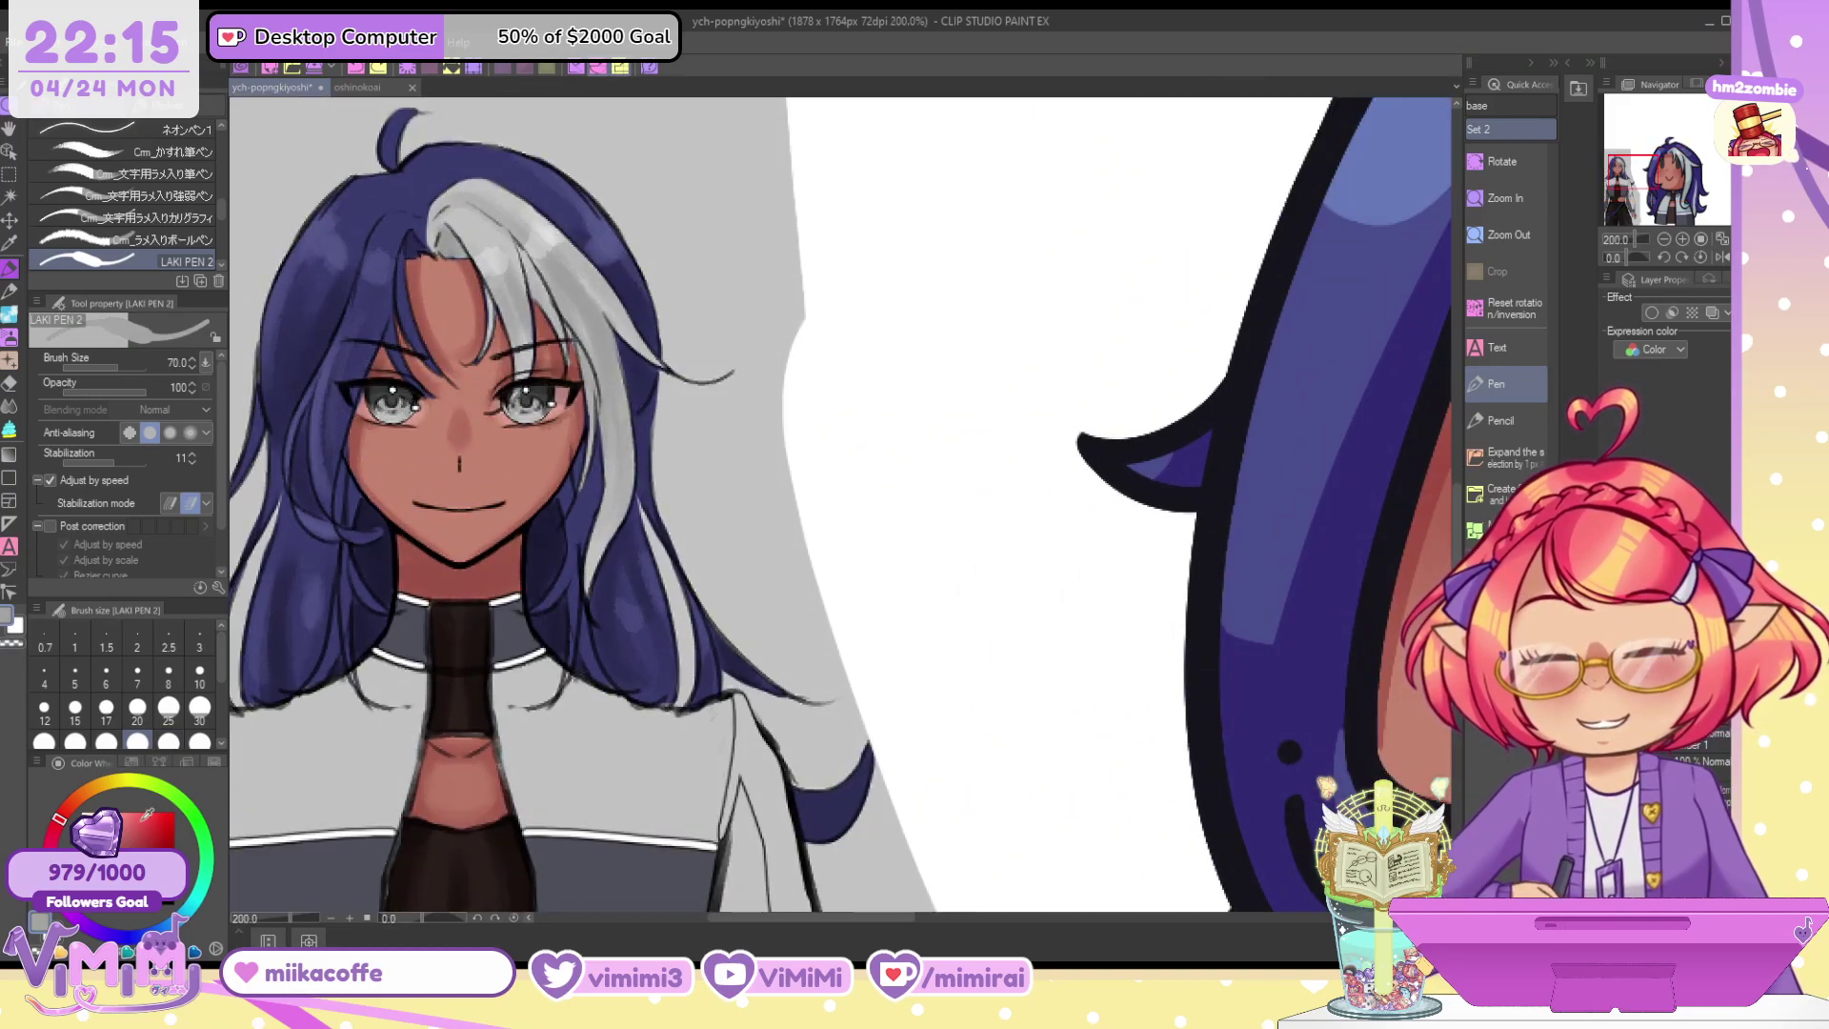
left_click(1664, 167)
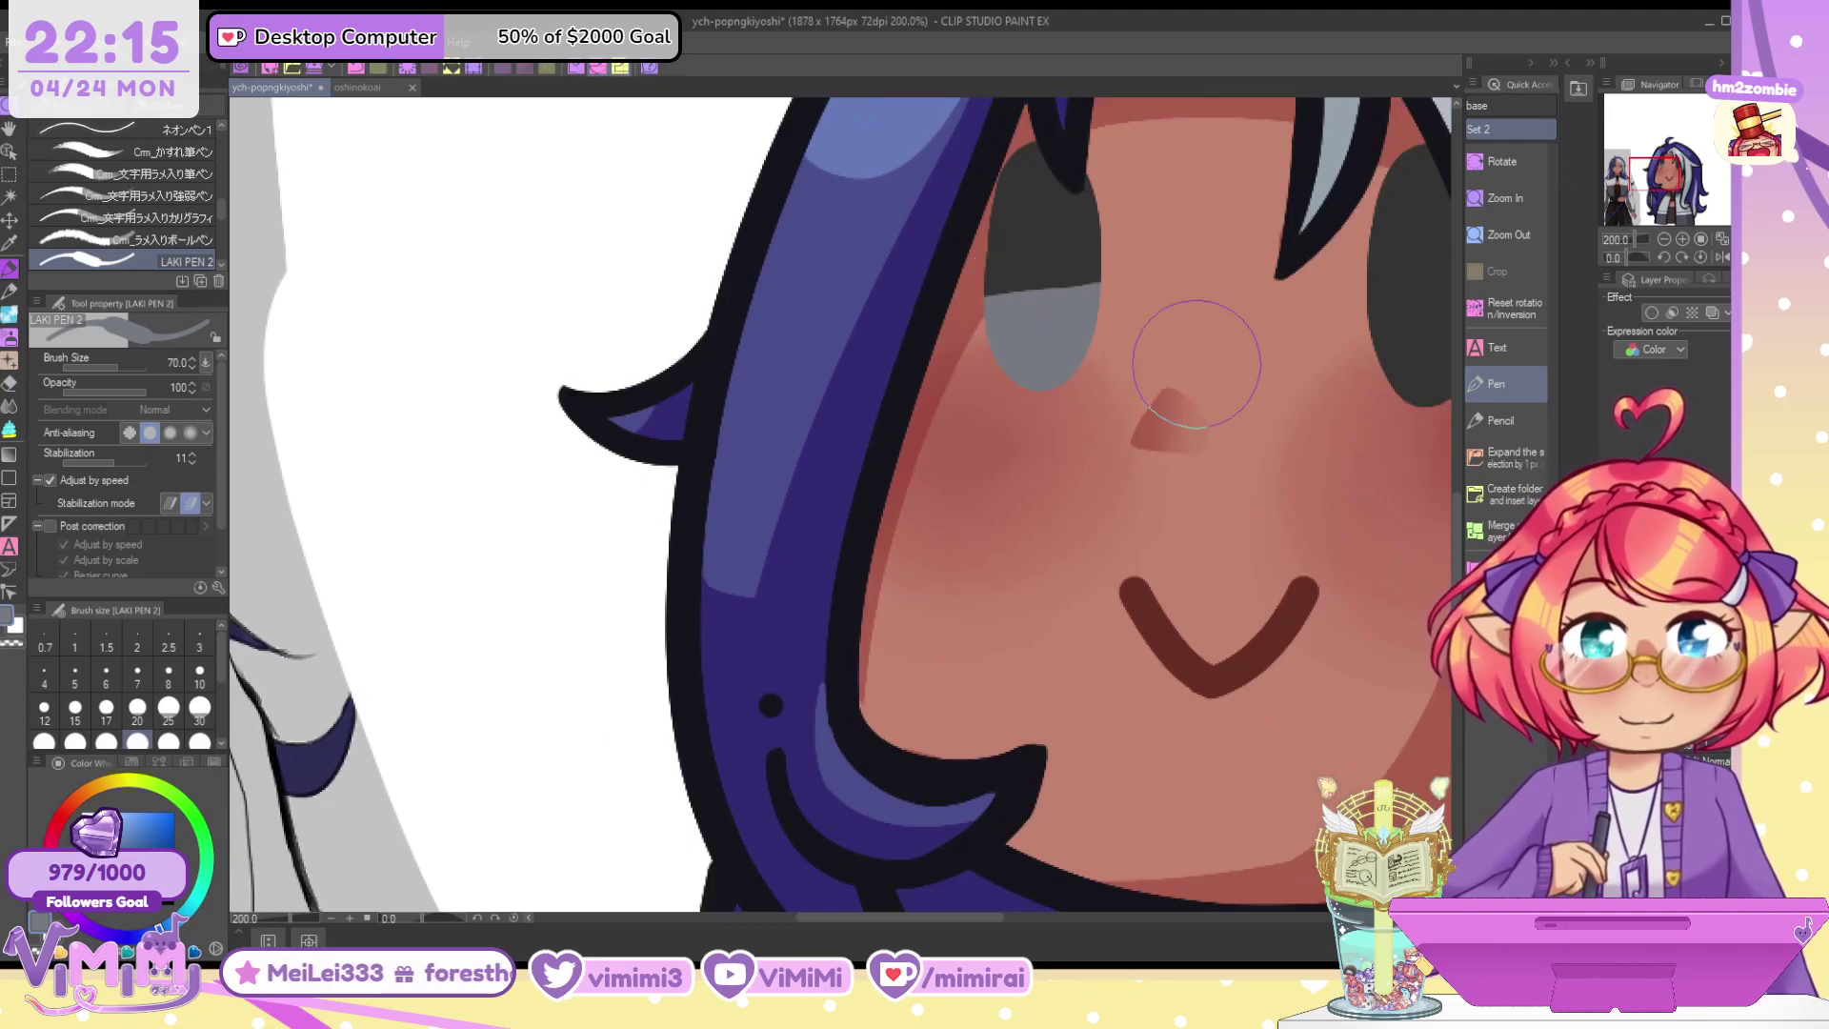
scroll(1221, 347, "down", 3)
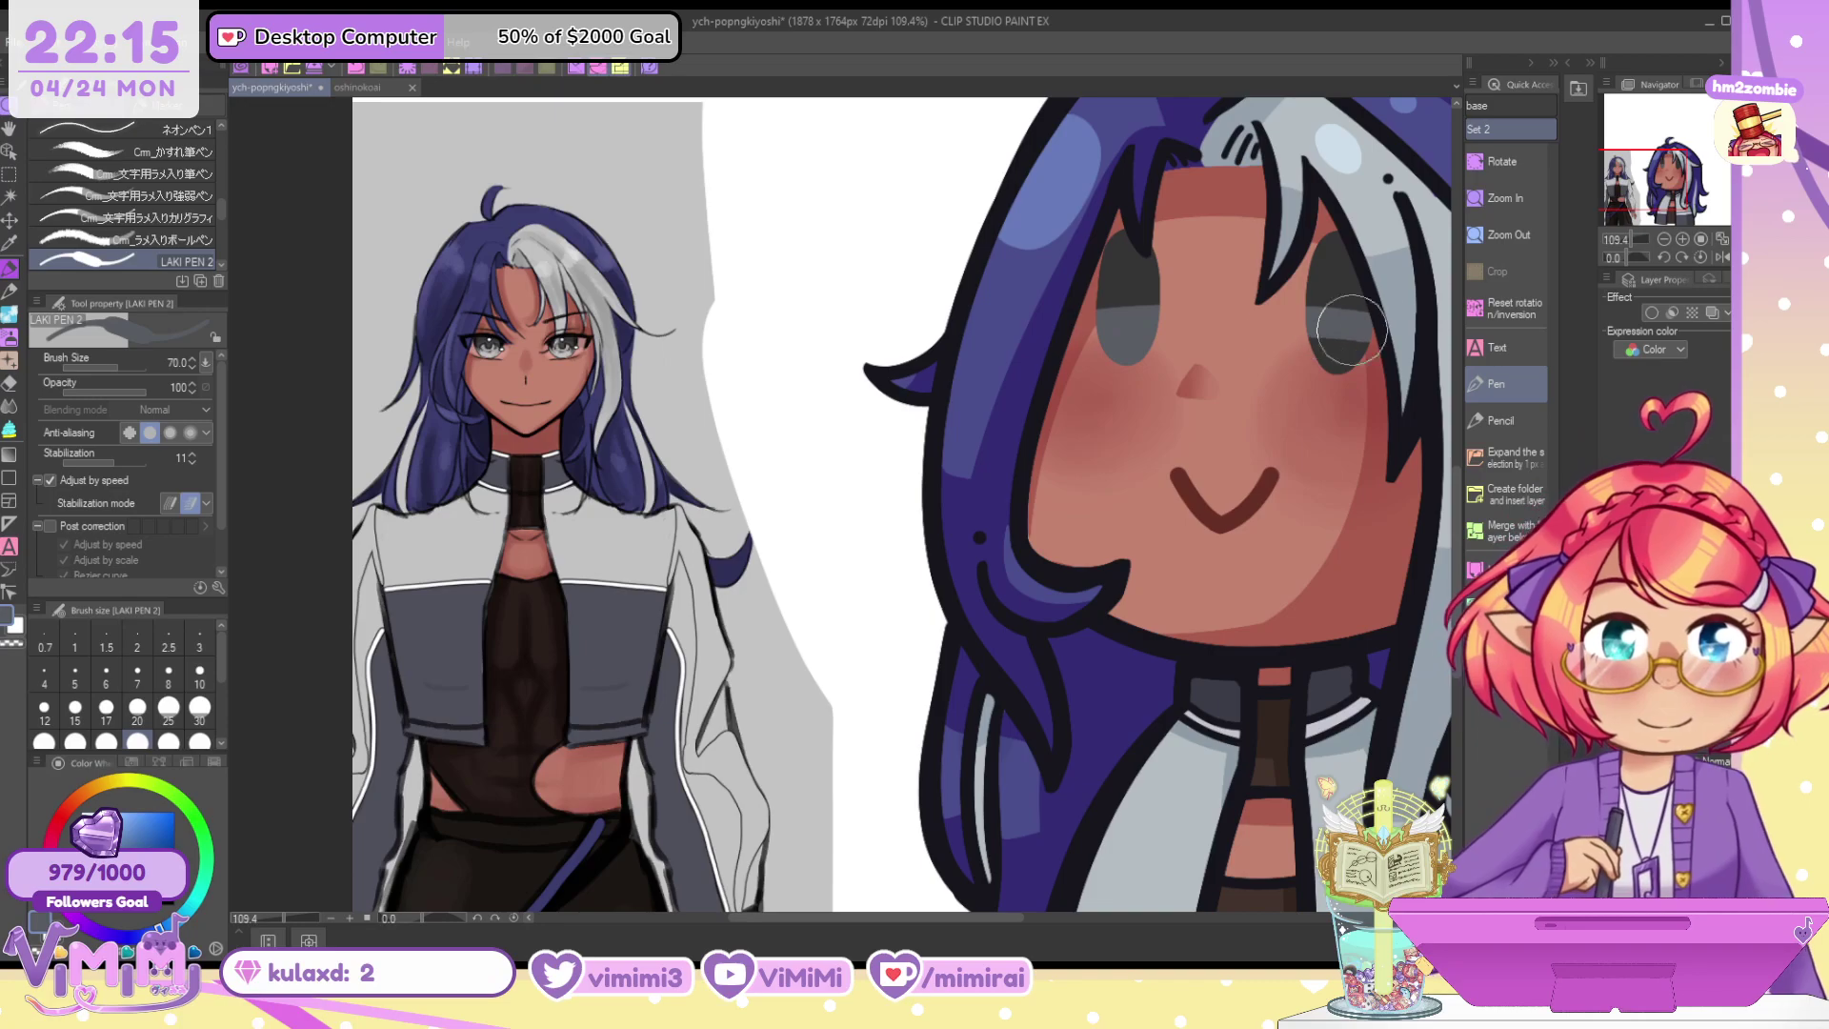
Refine the eyes with dark blue-grey in the upper parts and a slightly adjusted blue-grey in the lower parts
left_click(1338, 274, "alt")
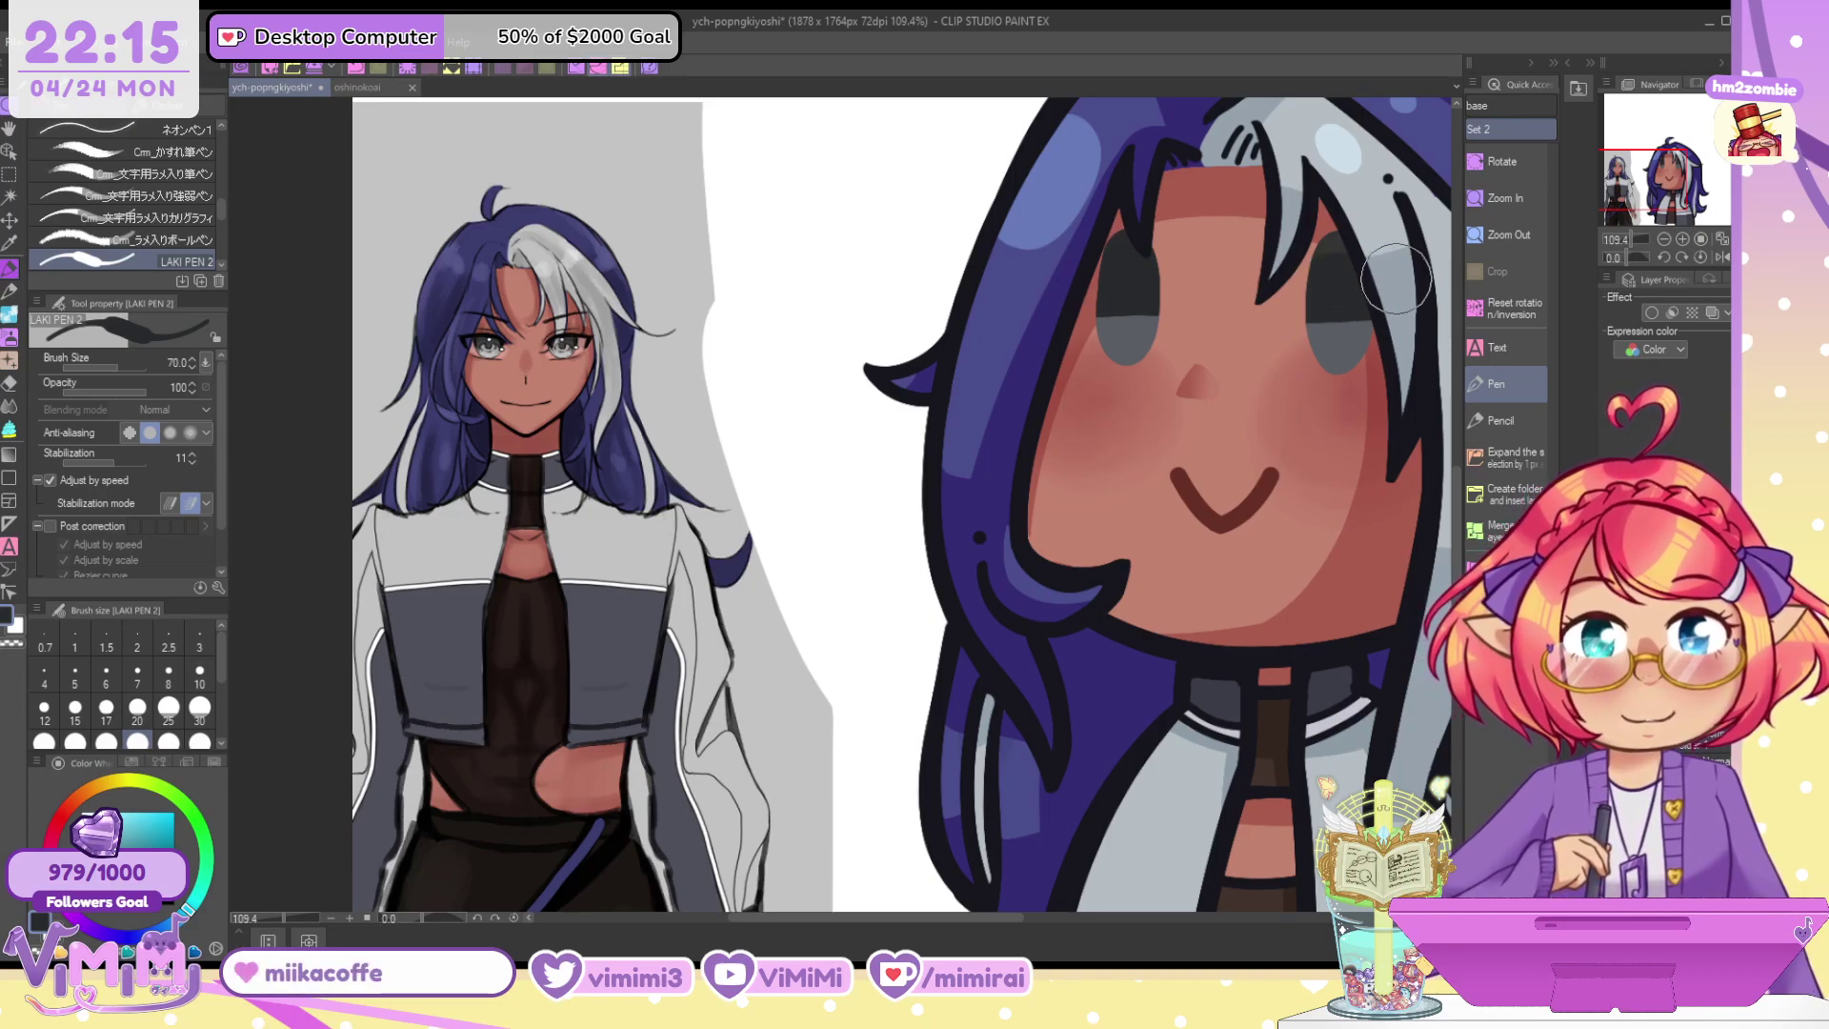
left_click(1342, 344, "alt")
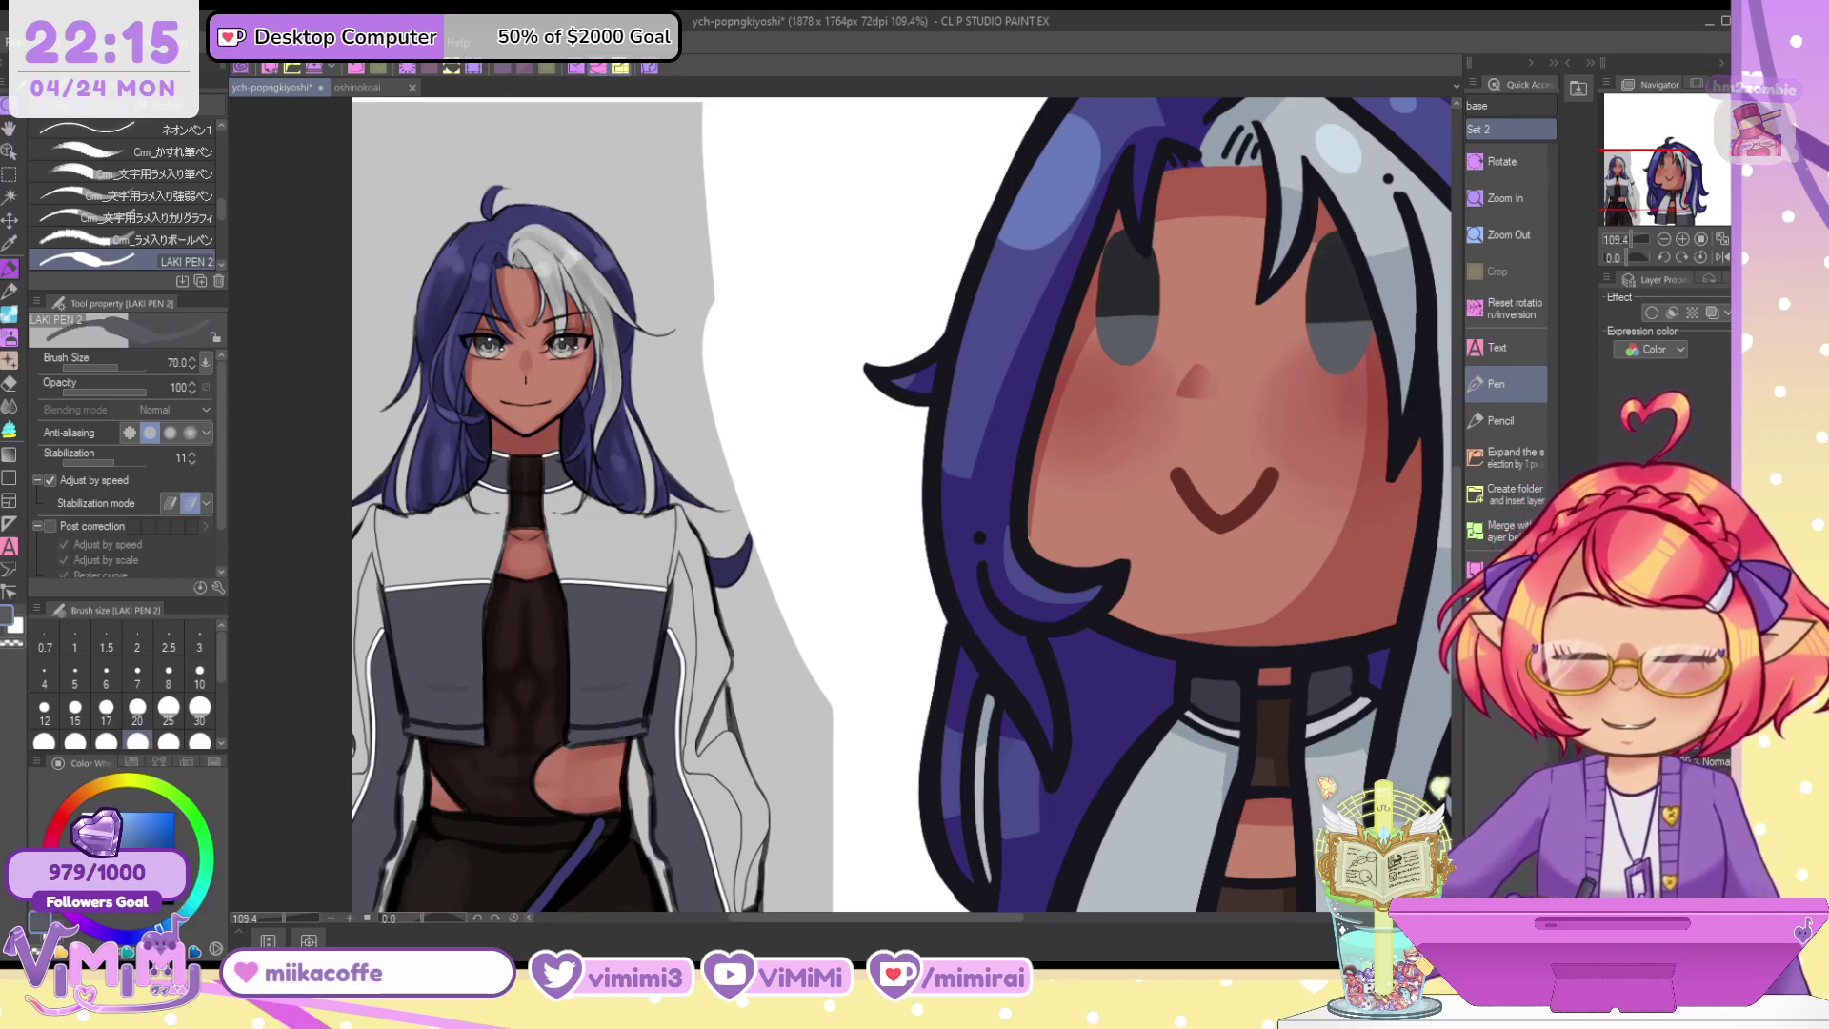
left_click(100, 876)
mouse_move(1084, 341)
left_mouse_down()
mouse_move(1117, 331)
mouse_move(1069, 333)
mouse_move(1139, 368)
left_mouse_up()
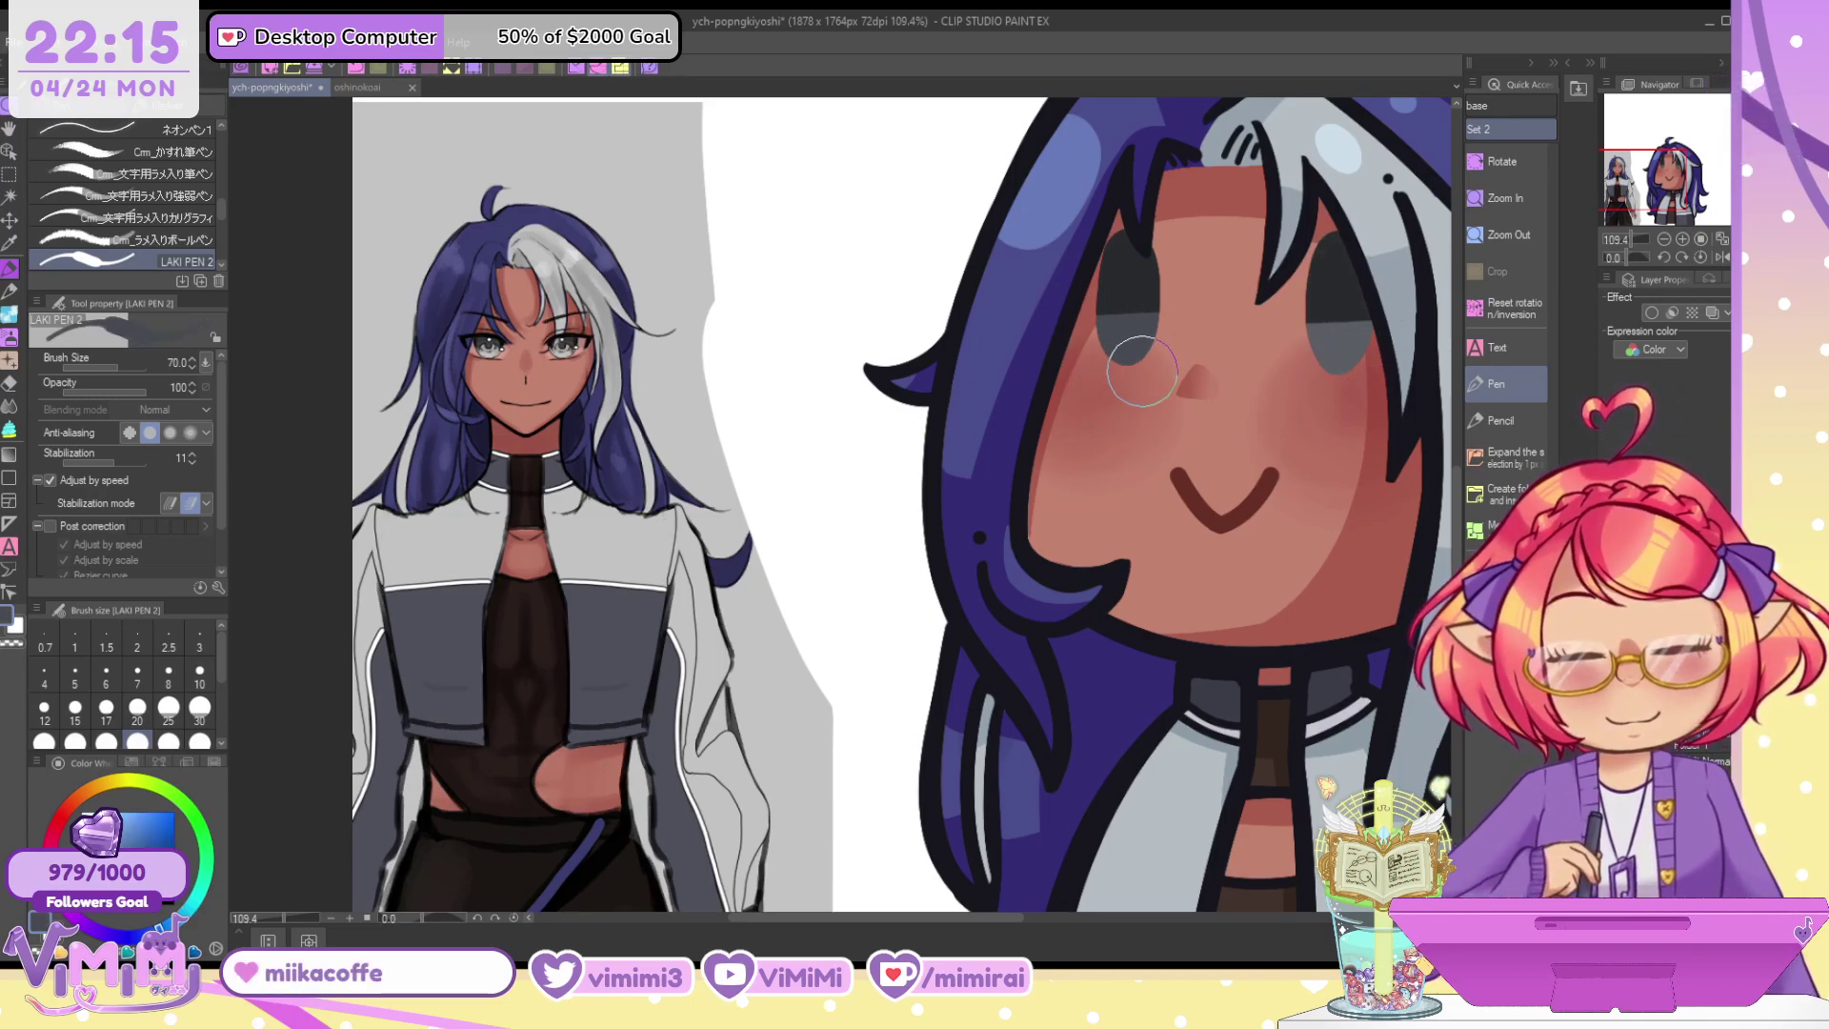
mouse_move(1360, 349)
left_mouse_down()
mouse_move(1316, 337)
mouse_move(1346, 334)
left_mouse_up()
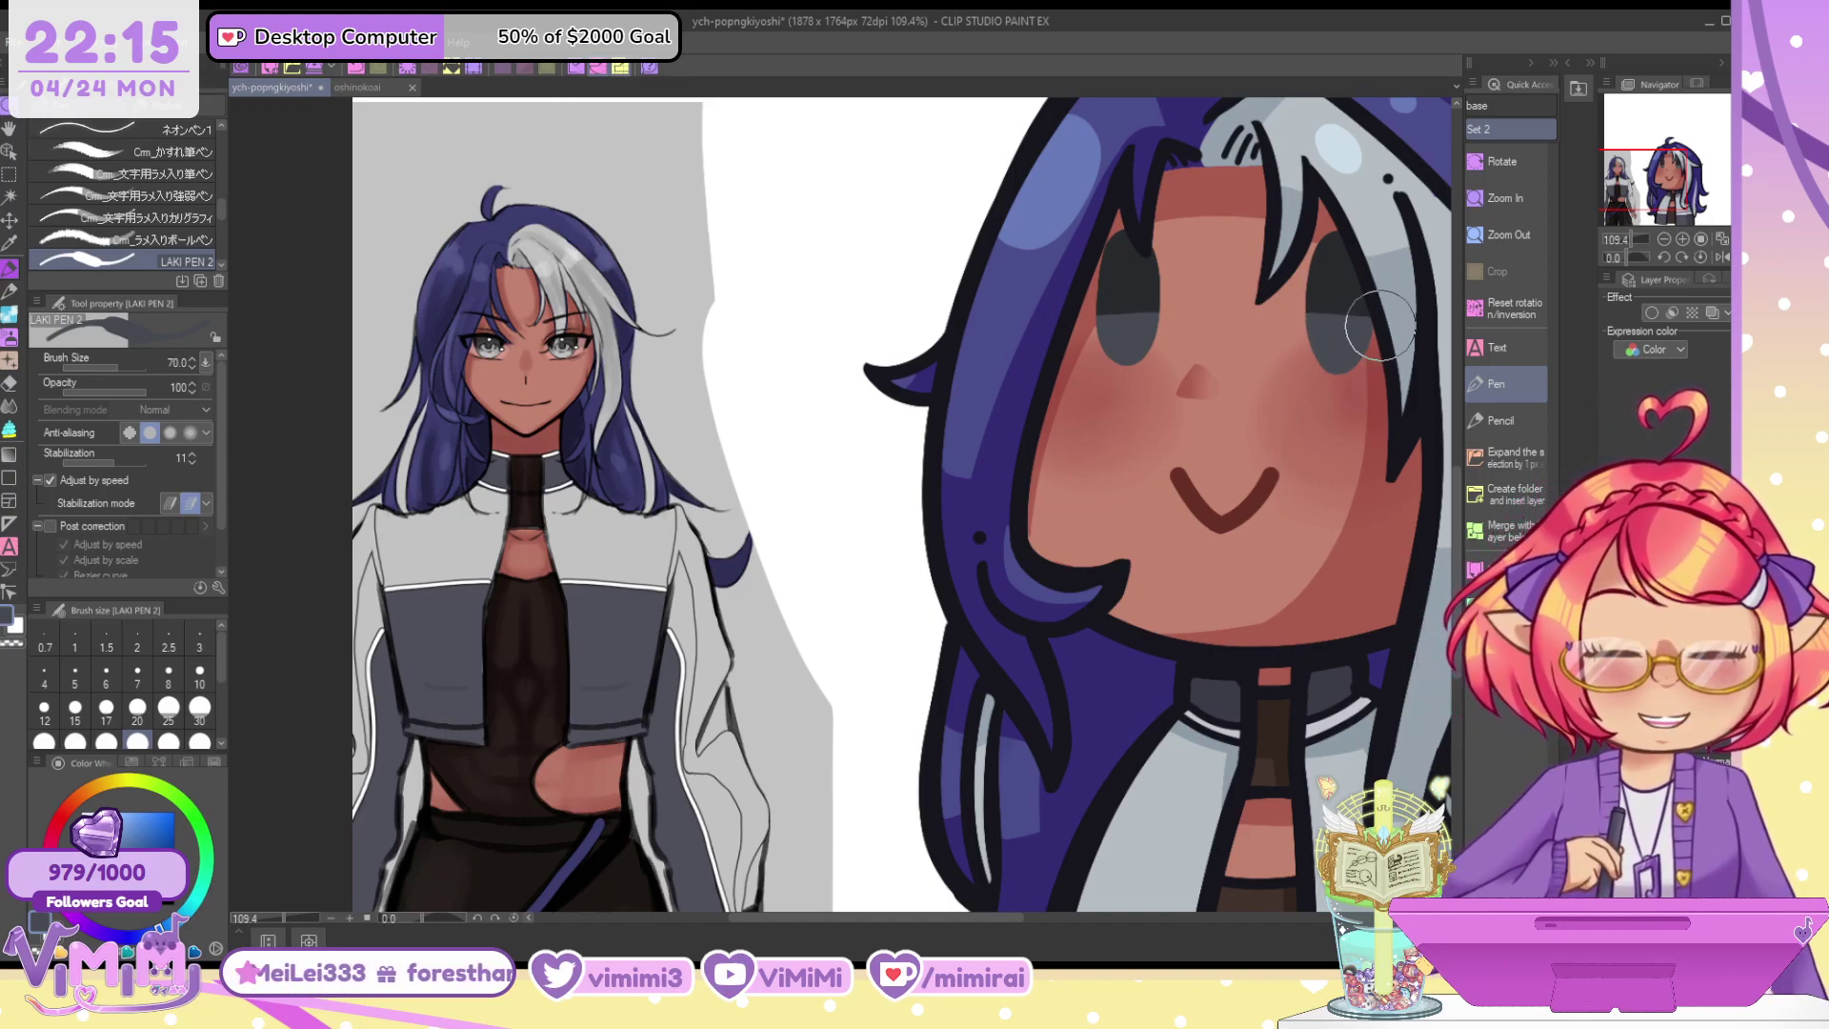
Check the whole coloured character and save the file
scroll(1345, 333, "down", 3)
scroll(1377, 305, "down", 1)
left_click_drag(1657, 223, 1695, 211)
key("ctrl+s")
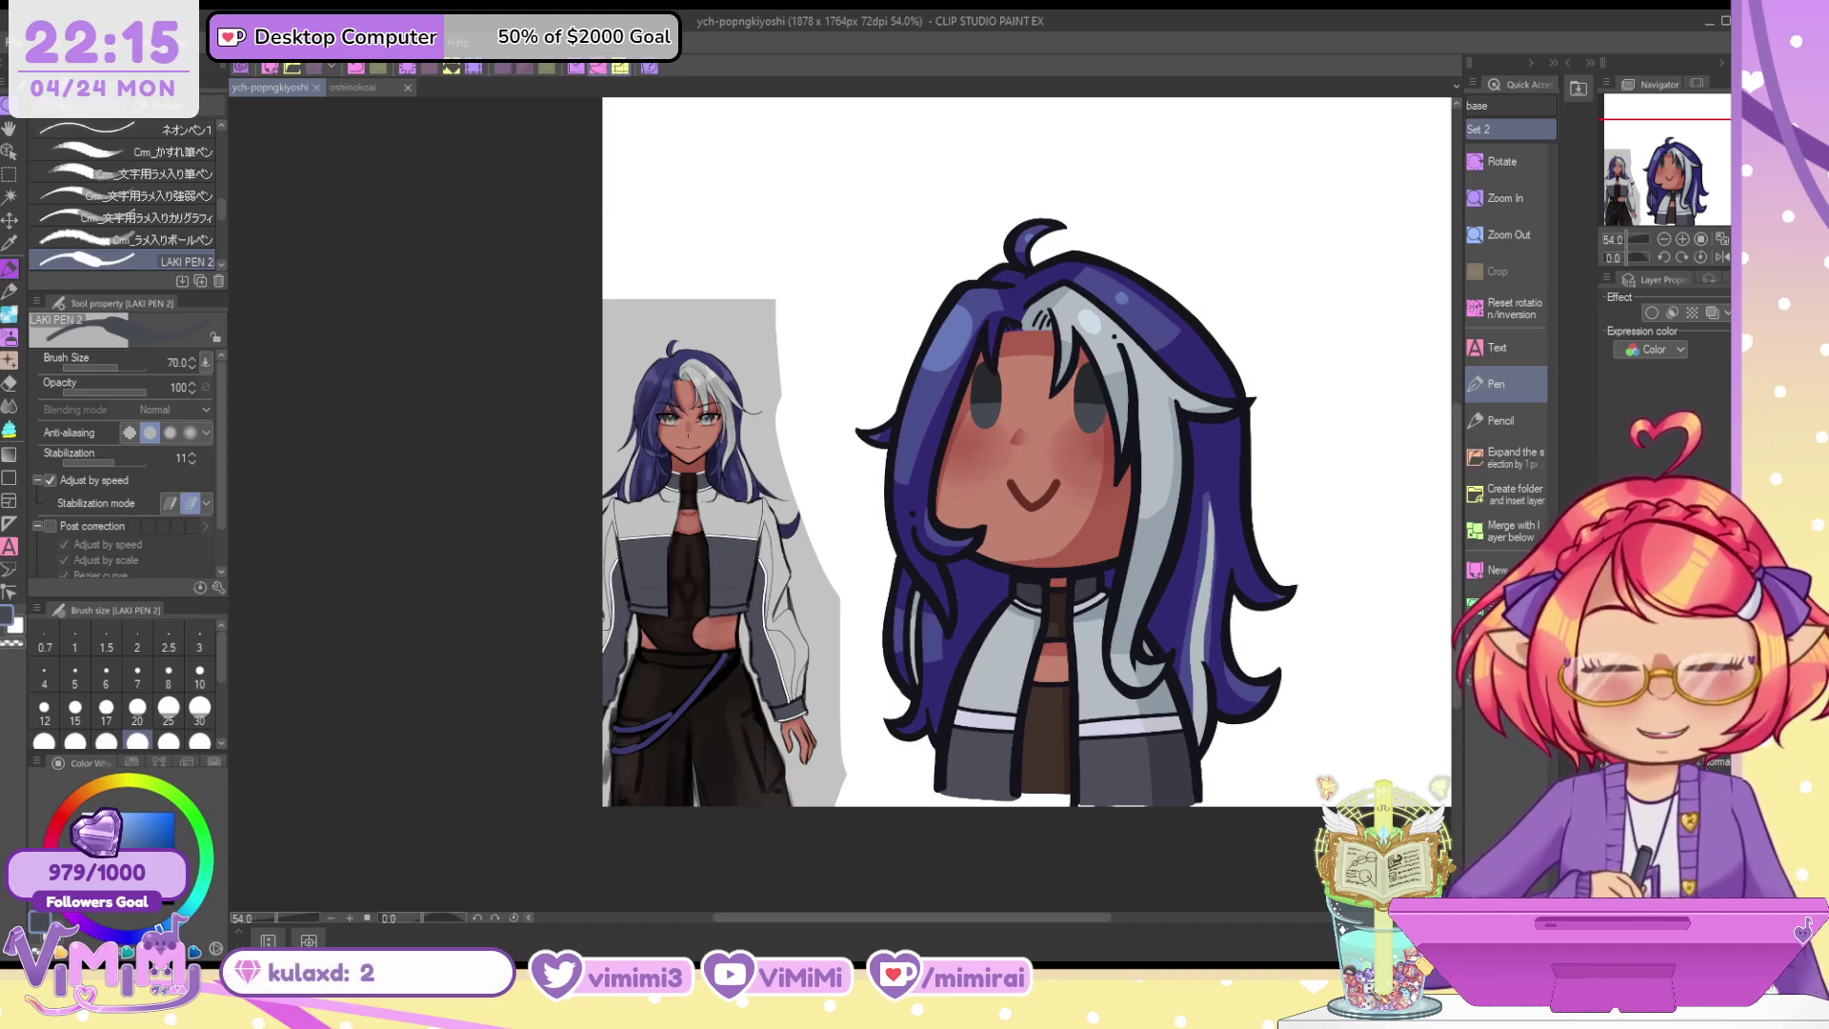
Group the finished head layers into a folder and hide it, leaving the blue hair sketch and clothing
key("ctrl+g")
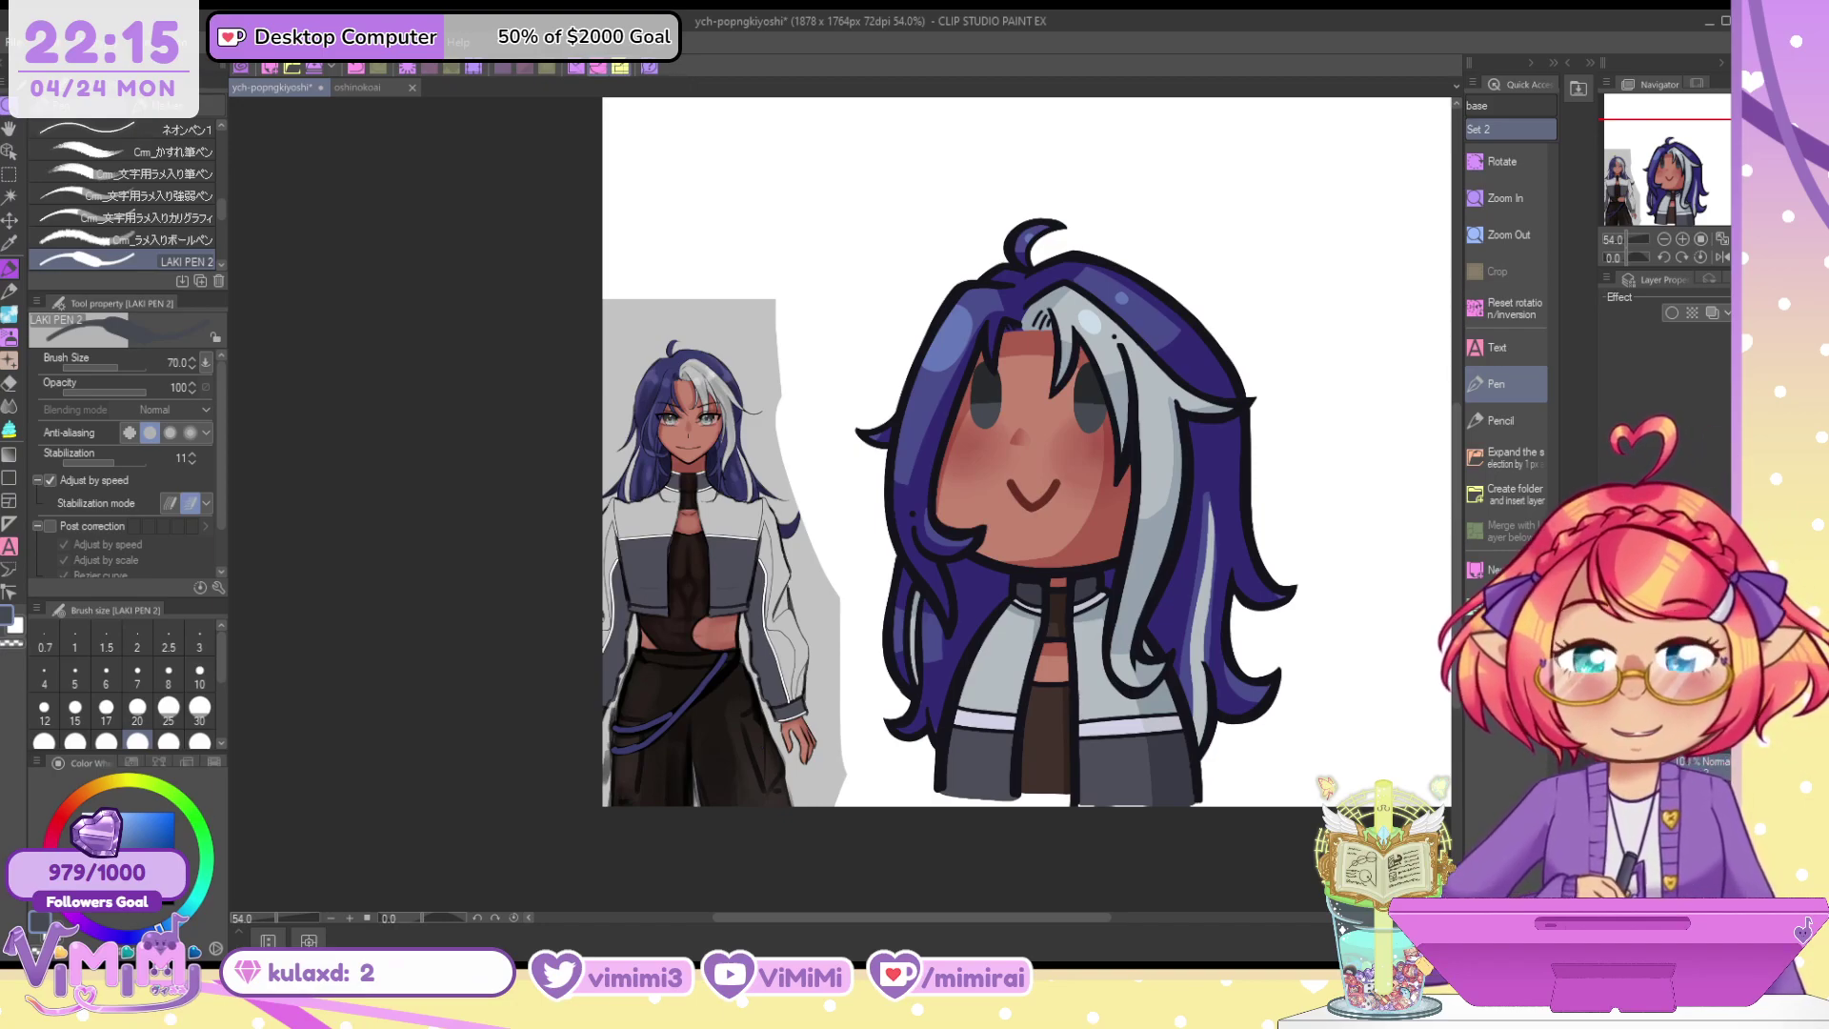
left_click(1610, 745)
left_click(1553, 739)
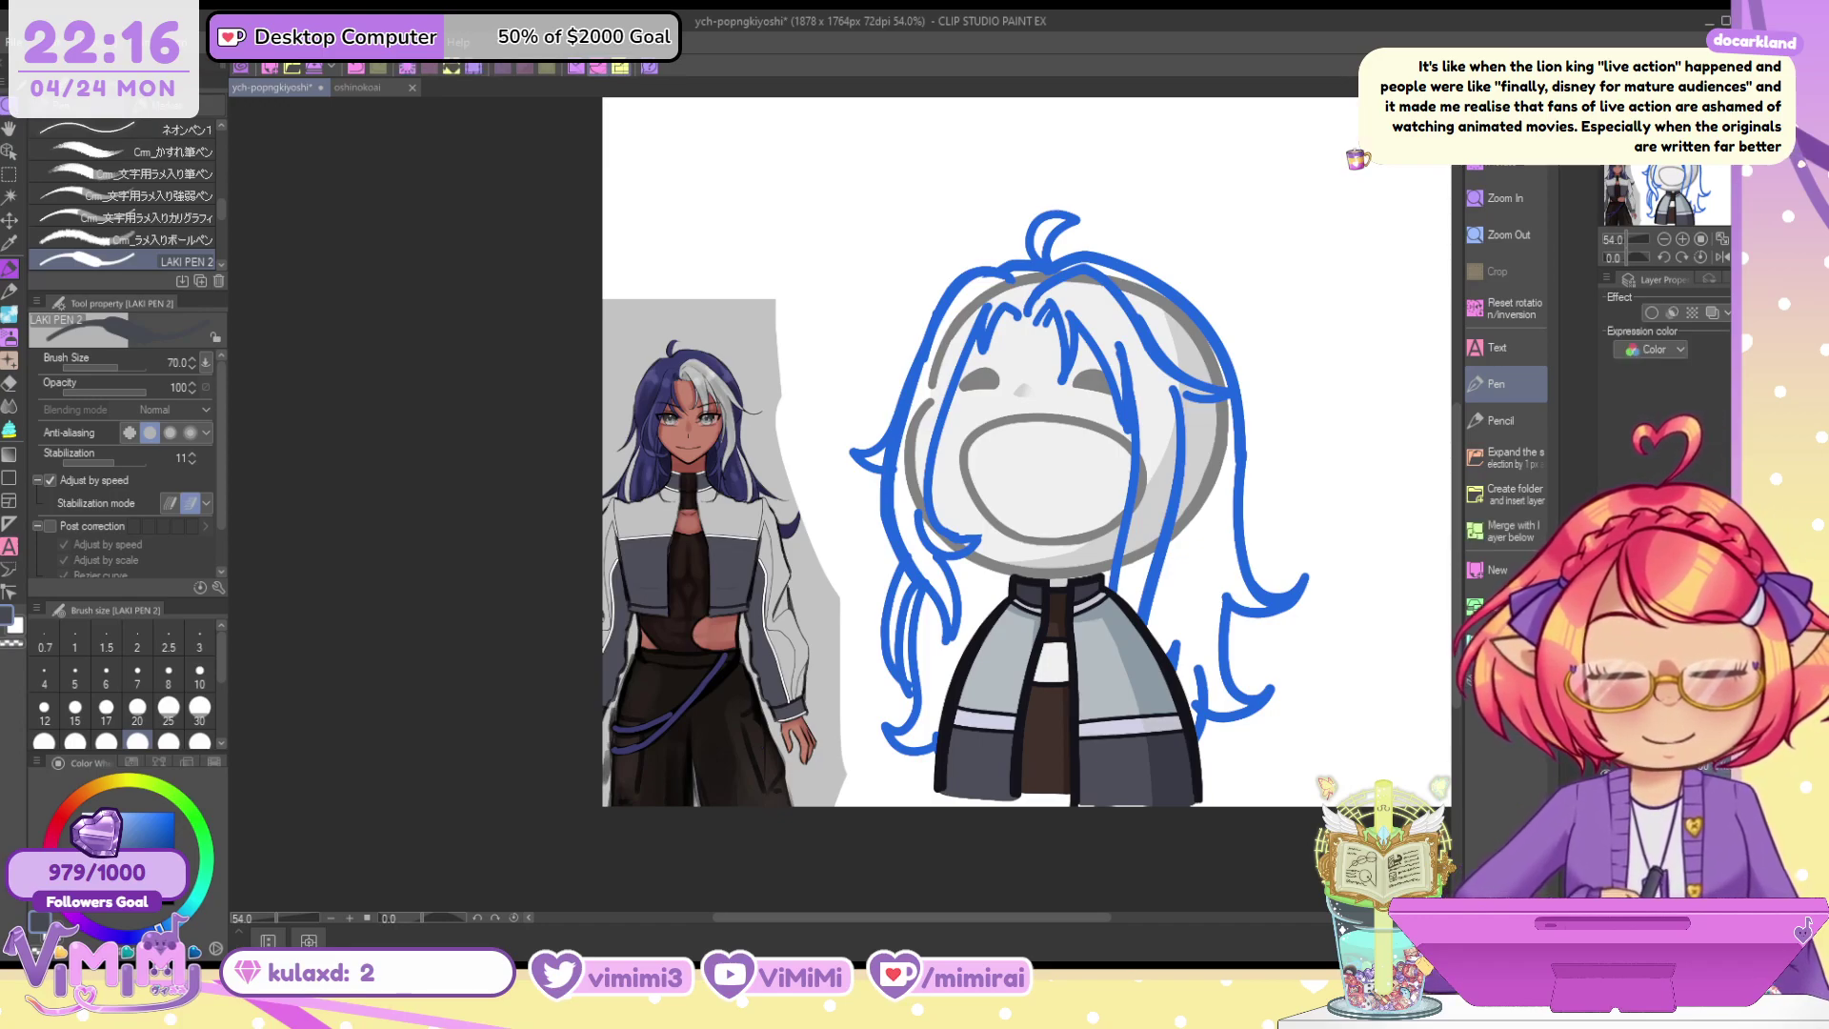
Hide the clothing and lower the opacity of the blue hair sketch
key("ctrl+z")
key("ctrl+z")
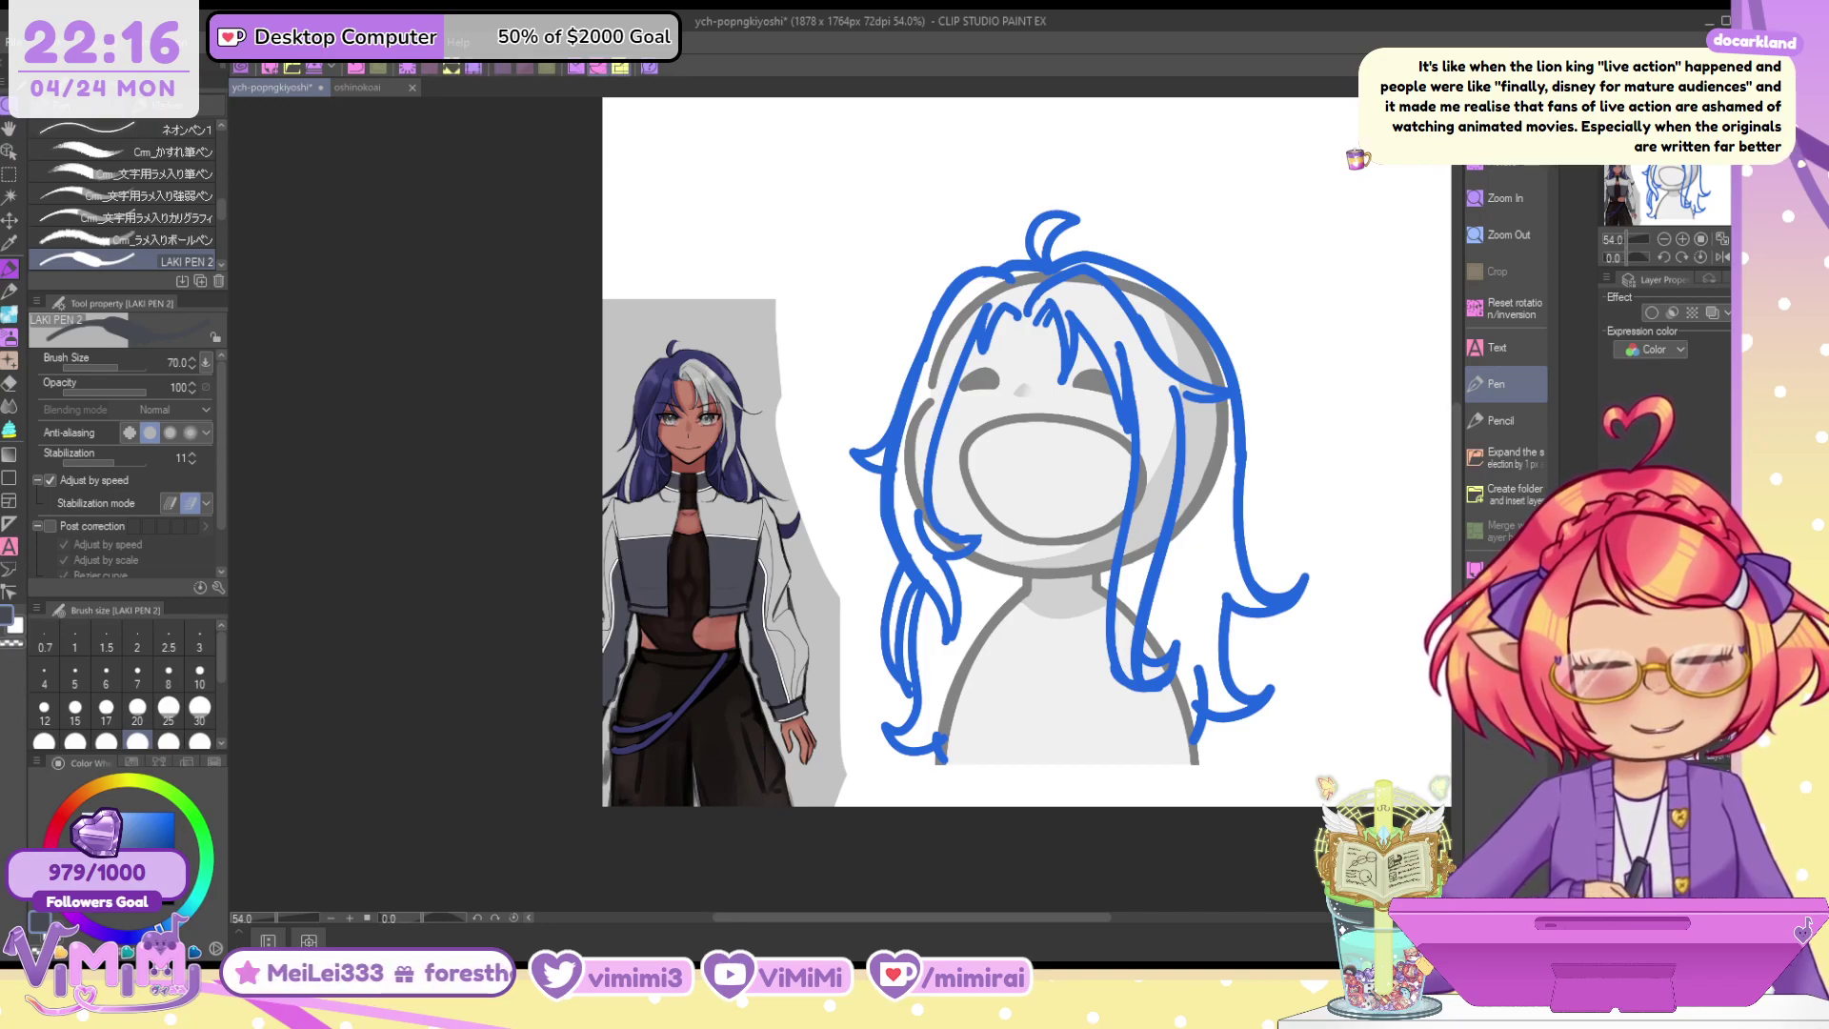
key("ctrl+z")
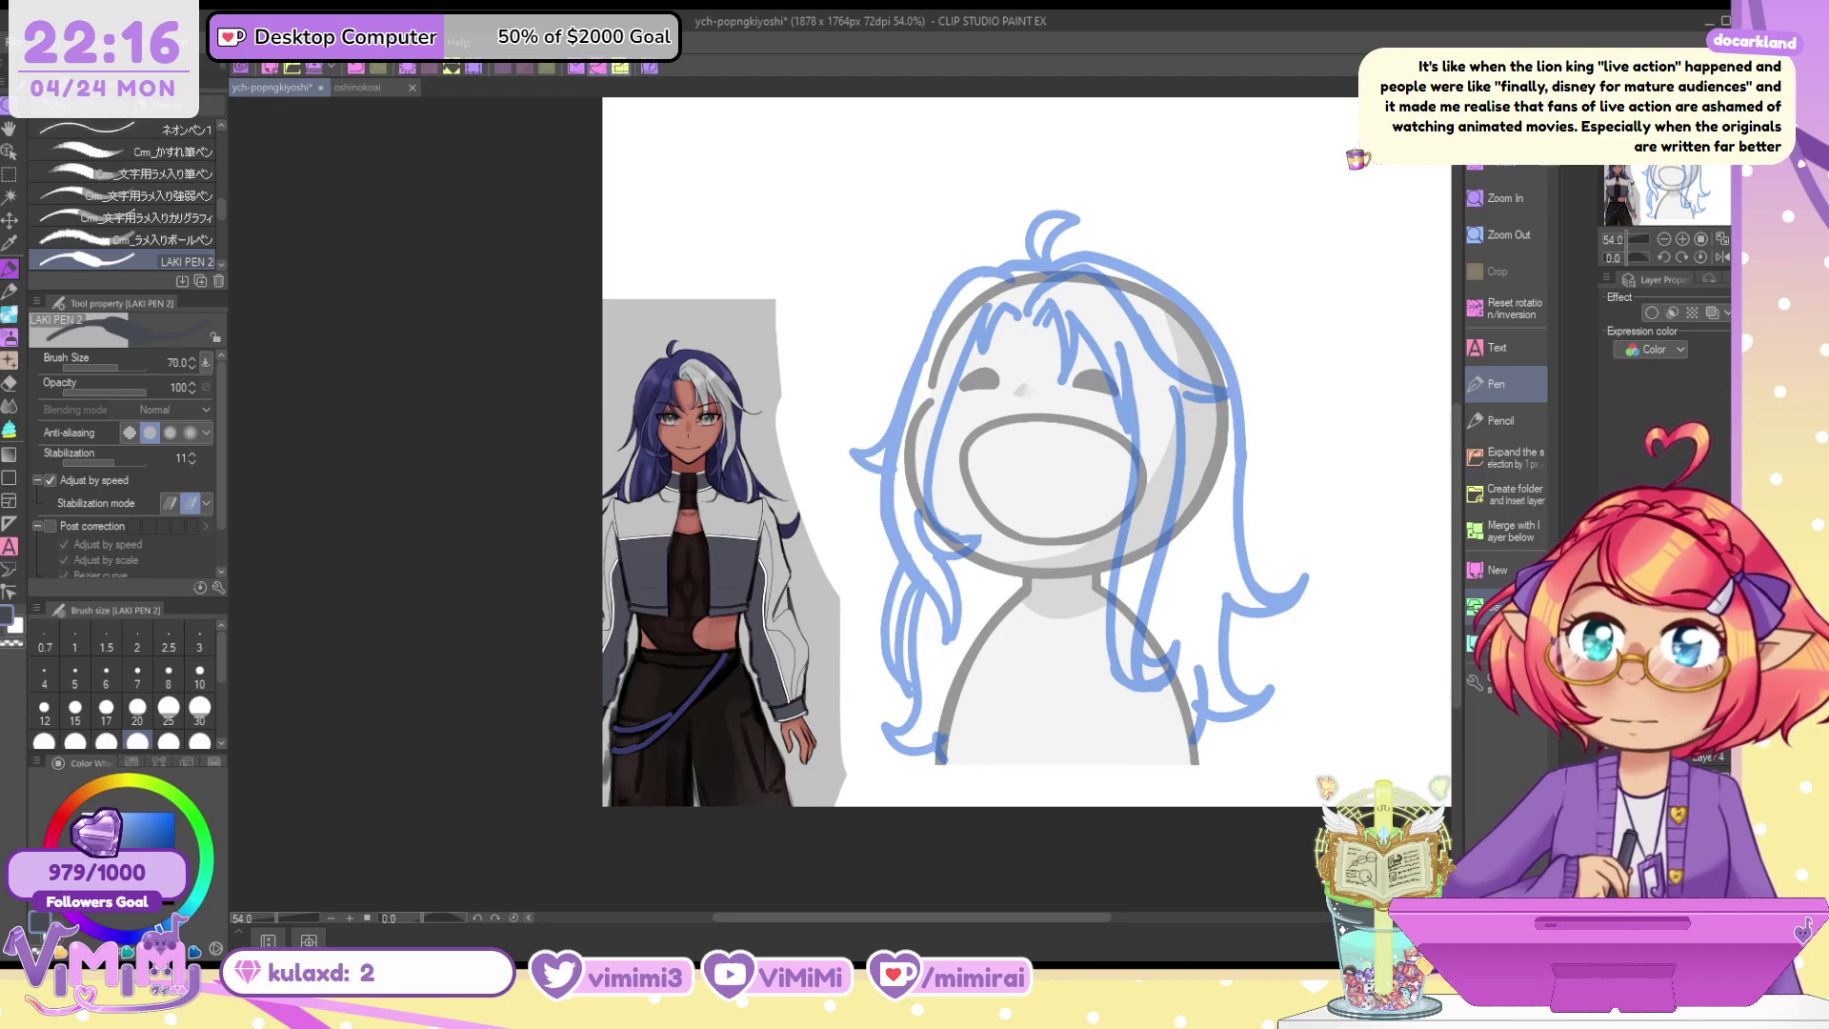
Ink the swept fringe's upper edge in black at pen size 50, from the parting over the peak to the outer flick
key("x")
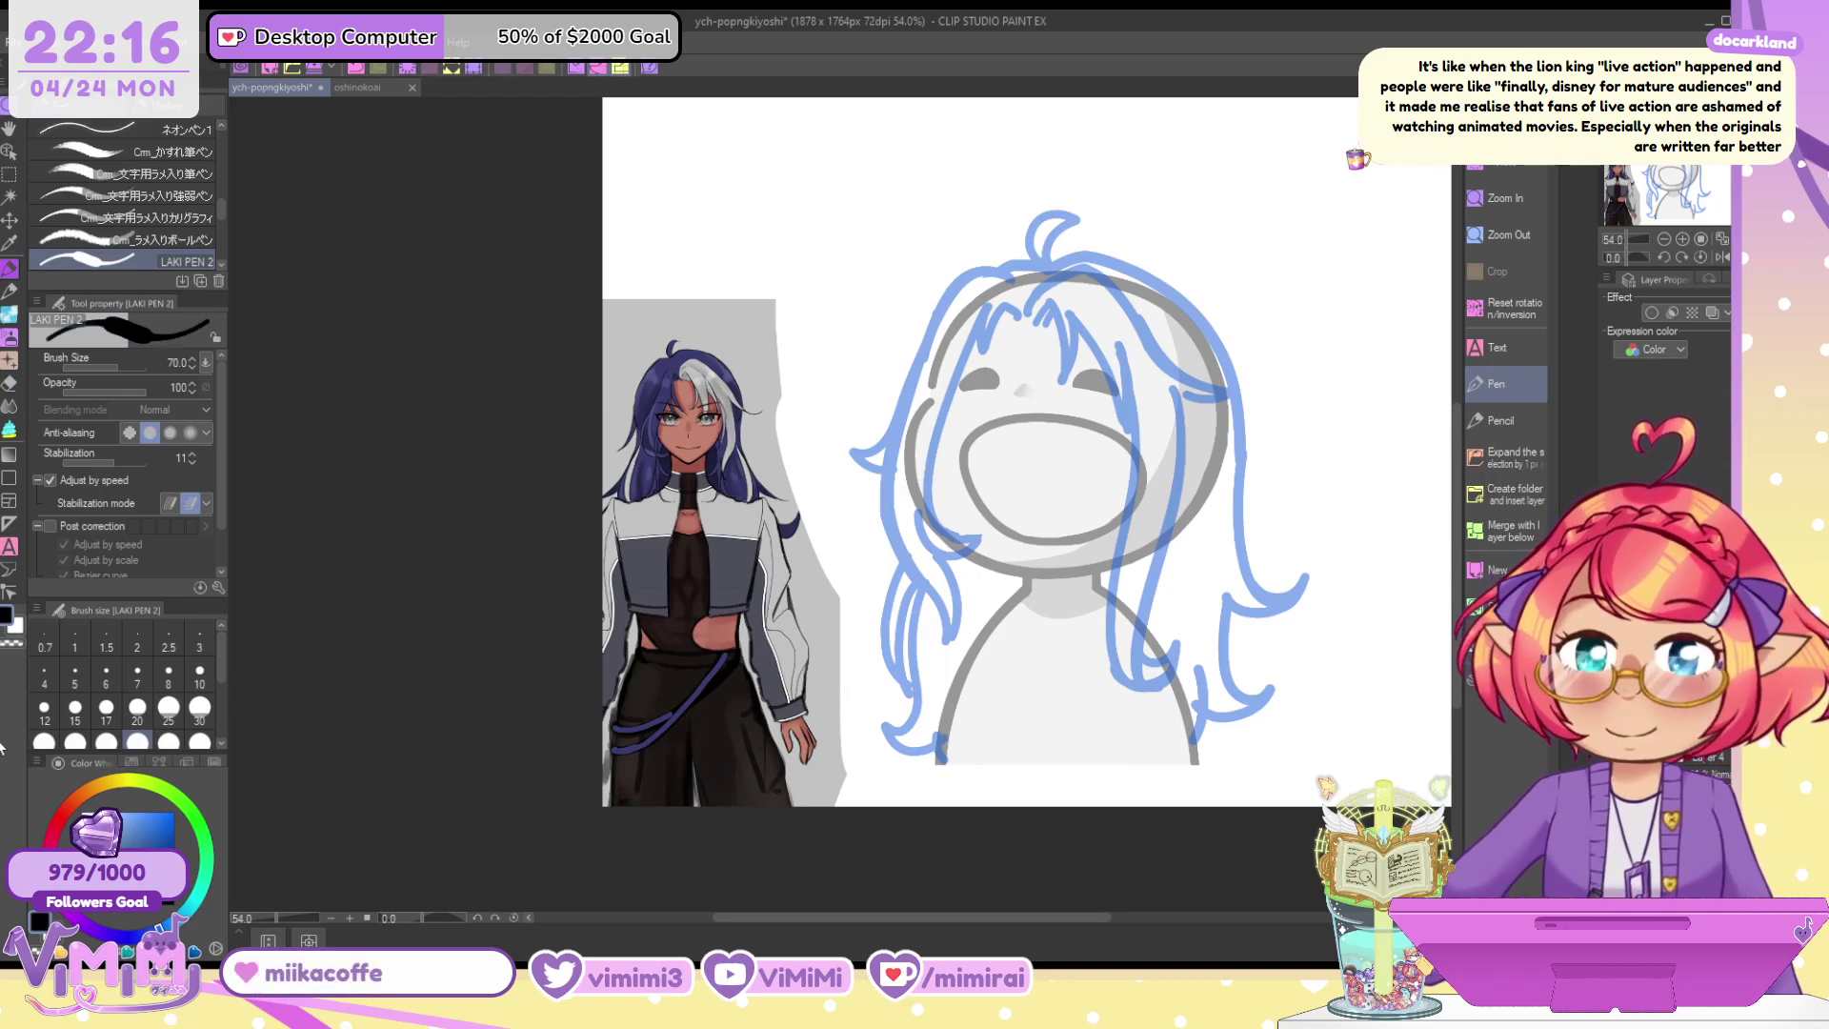
left_click_drag(894, 344, 1061, 395)
key("[")
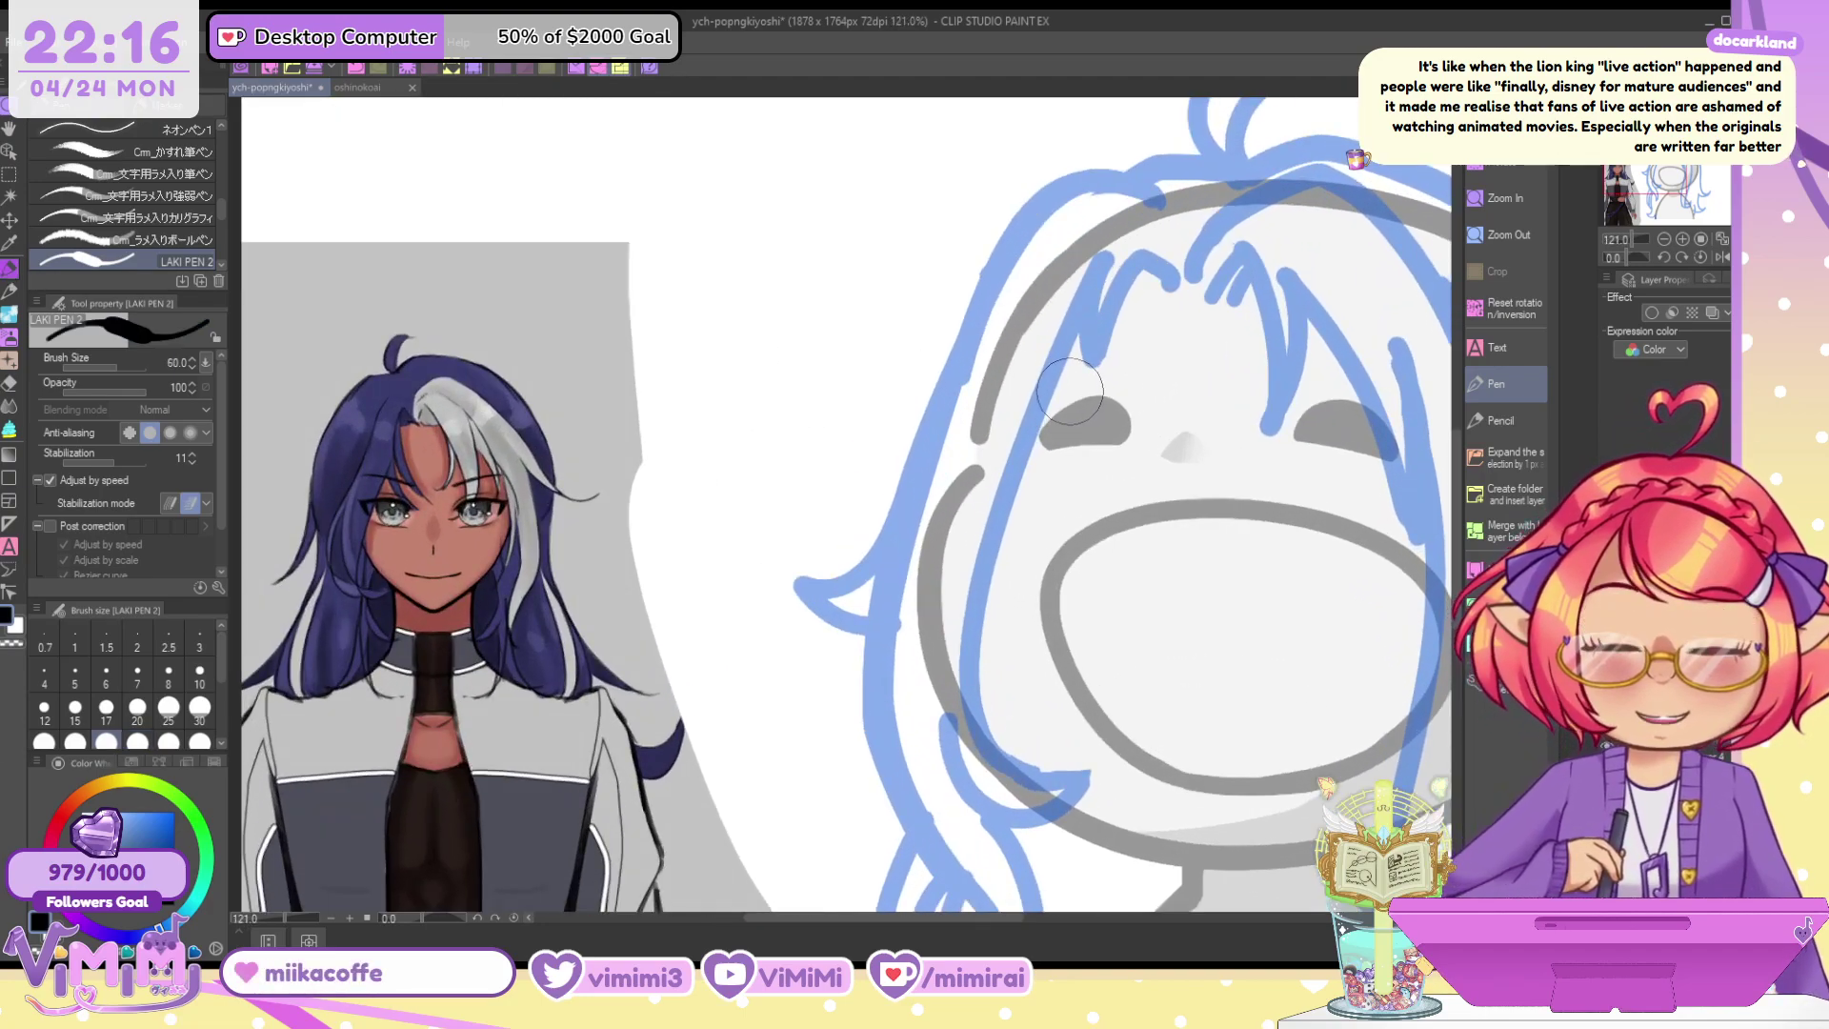
left_click_drag(1238, 192, 965, 273)
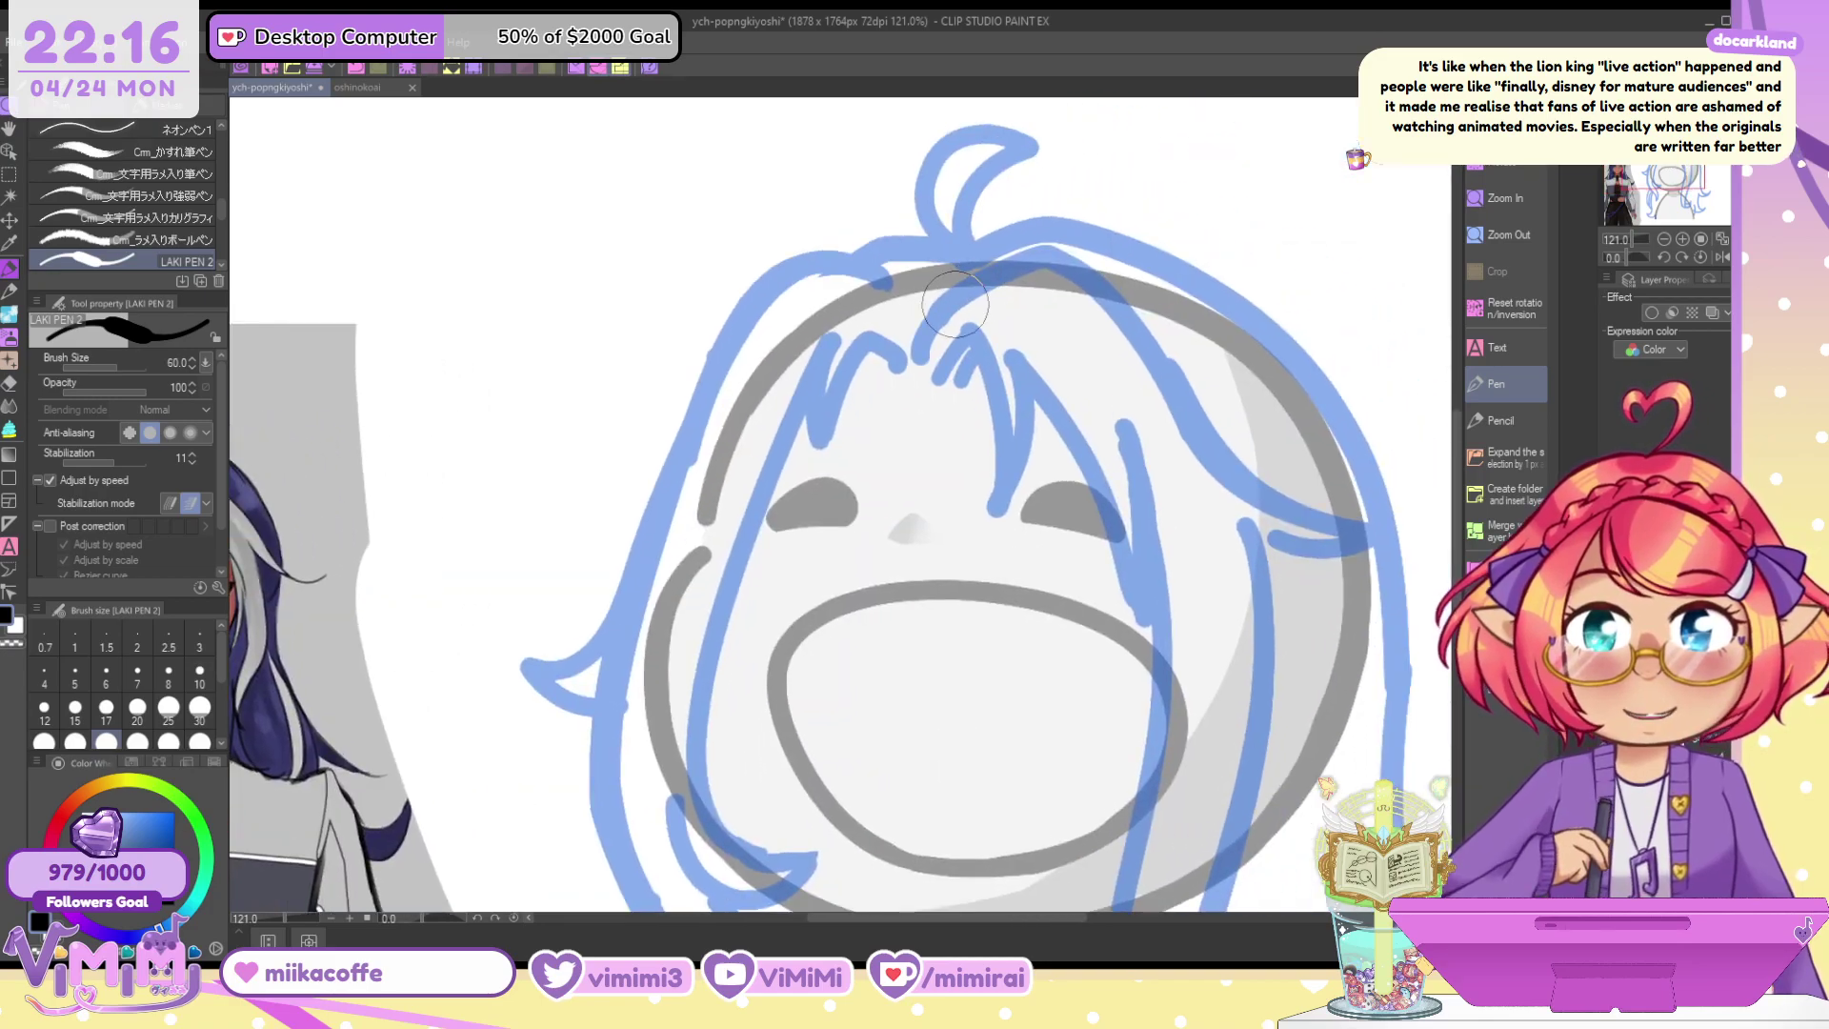
key("[")
mouse_move(921, 340)
left_mouse_down()
mouse_move(1010, 247)
mouse_move(1149, 336)
mouse_move(1199, 415)
left_mouse_up()
key("ctrl+z")
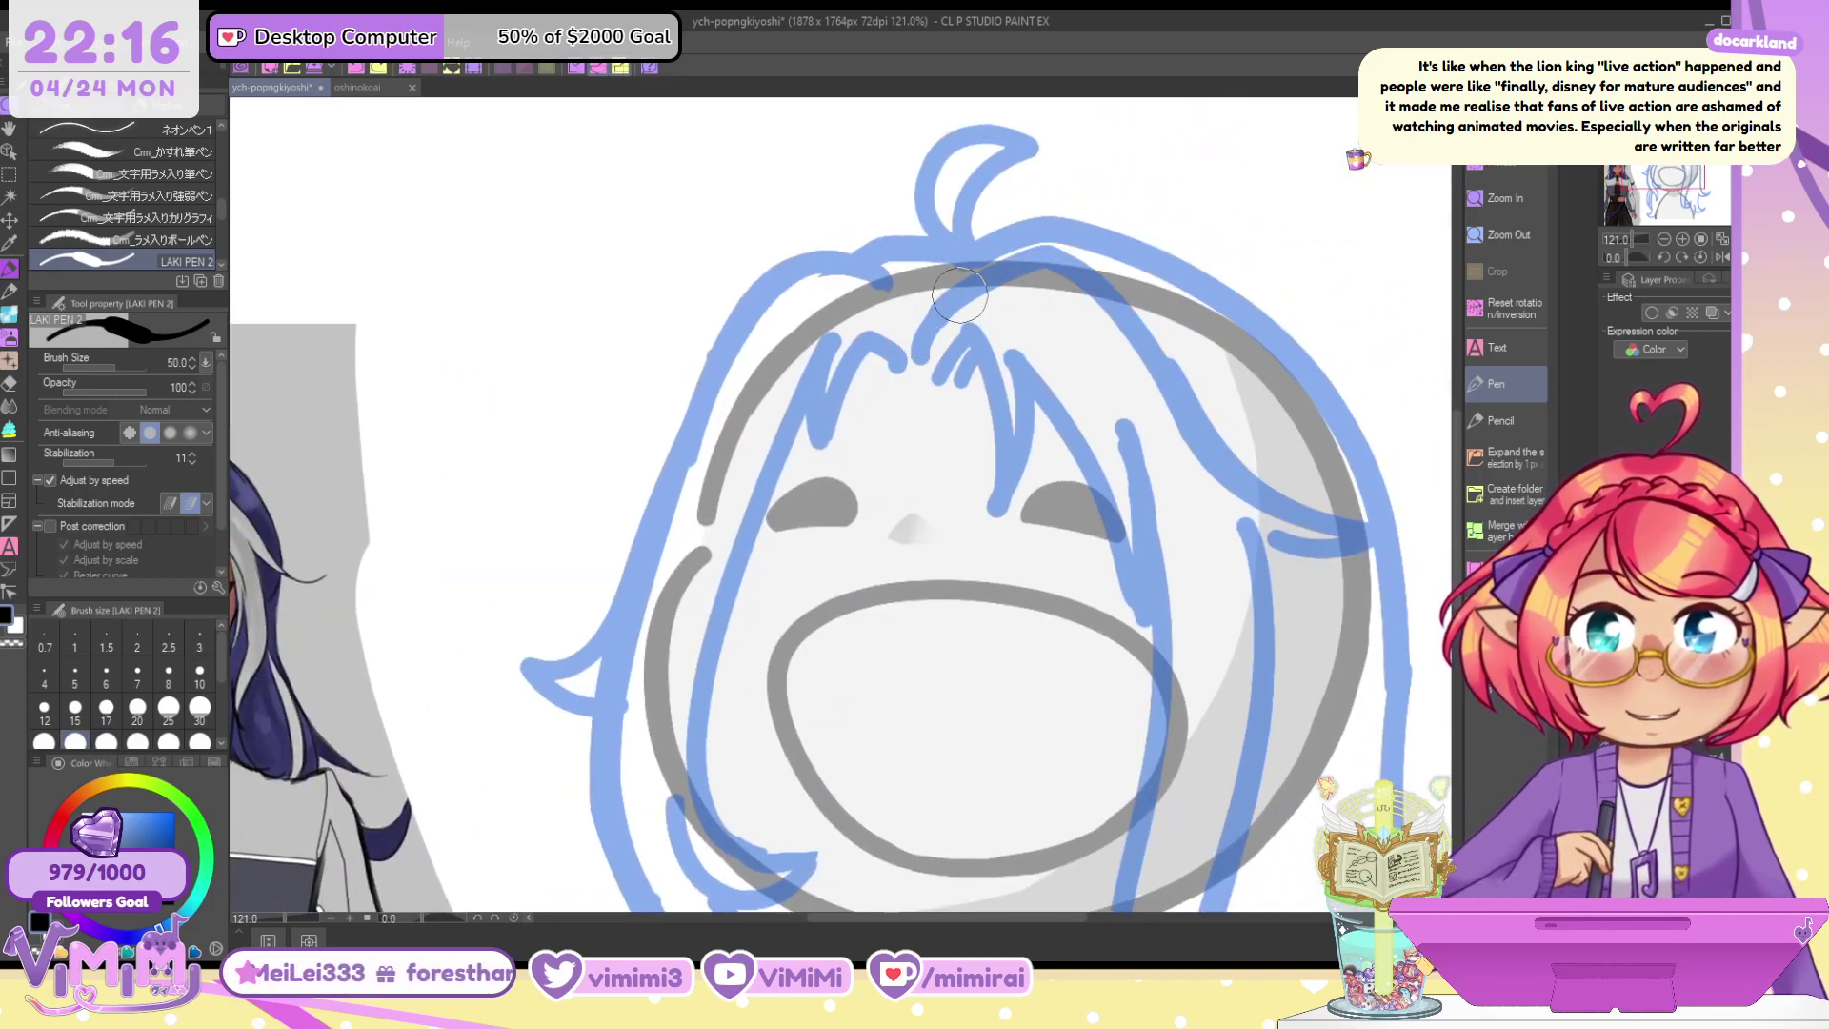
mouse_move(926, 330)
left_mouse_down()
mouse_move(1026, 257)
mouse_move(1297, 484)
left_mouse_up()
key("ctrl+z")
mouse_move(920, 333)
left_mouse_down()
mouse_move(1105, 281)
mouse_move(1371, 519)
left_mouse_up()
key("ctrl+z")
mouse_move(928, 324)
left_mouse_down()
mouse_move(1190, 405)
mouse_move(1400, 534)
left_mouse_up()
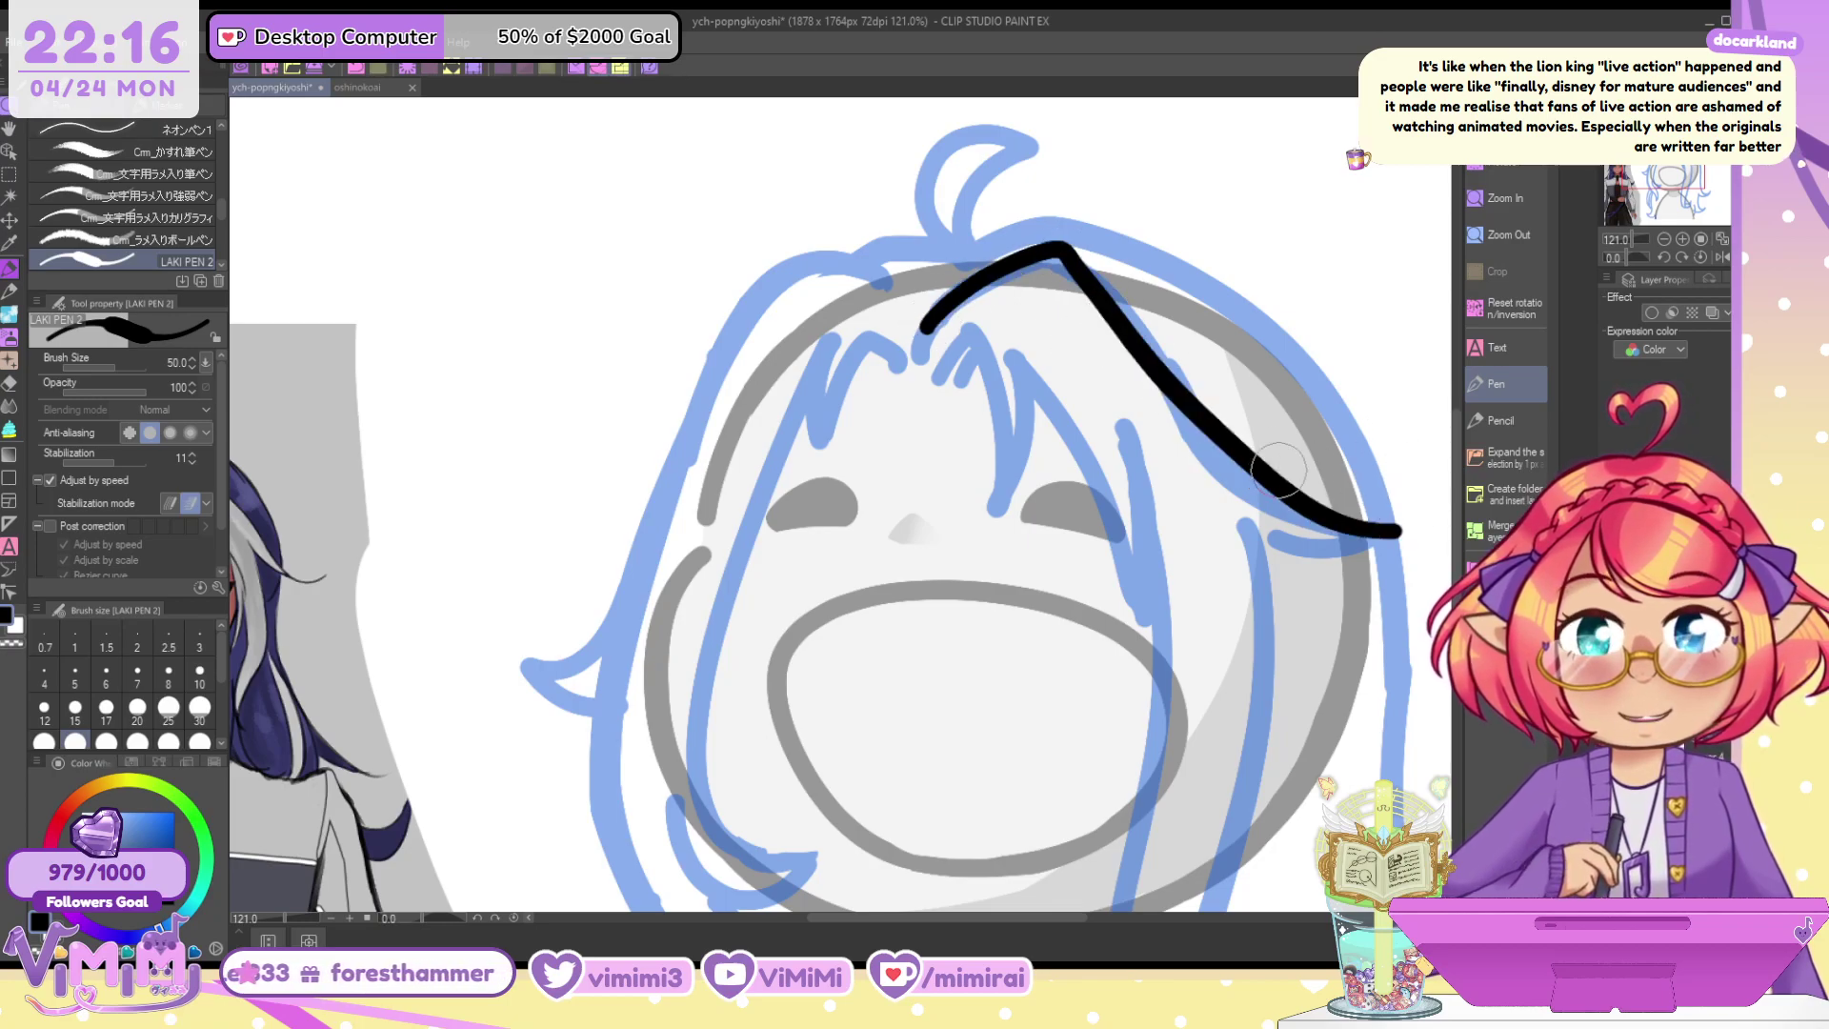
Thicken the swept fringe line in black and trim it with transparent colour until it tapers to a fine tip
left_click_drag(1161, 376, 1382, 524)
key("c")
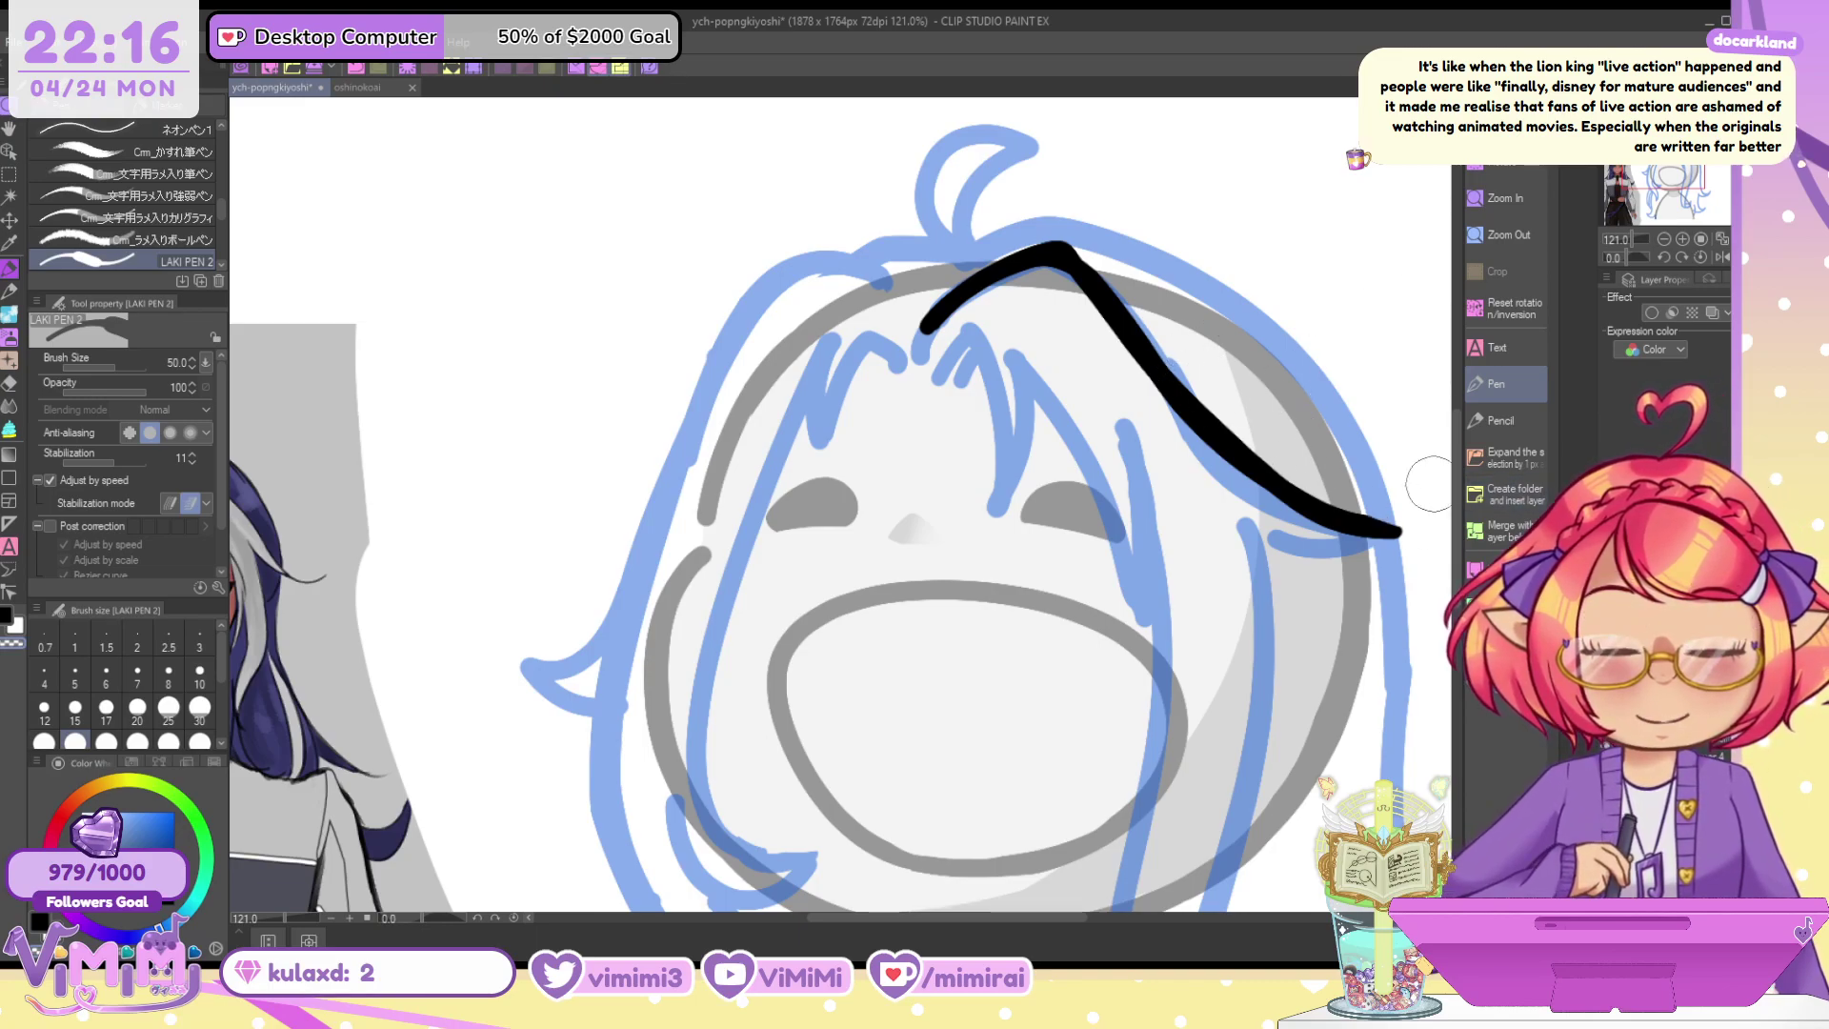
left_click_drag(1147, 357, 1301, 511)
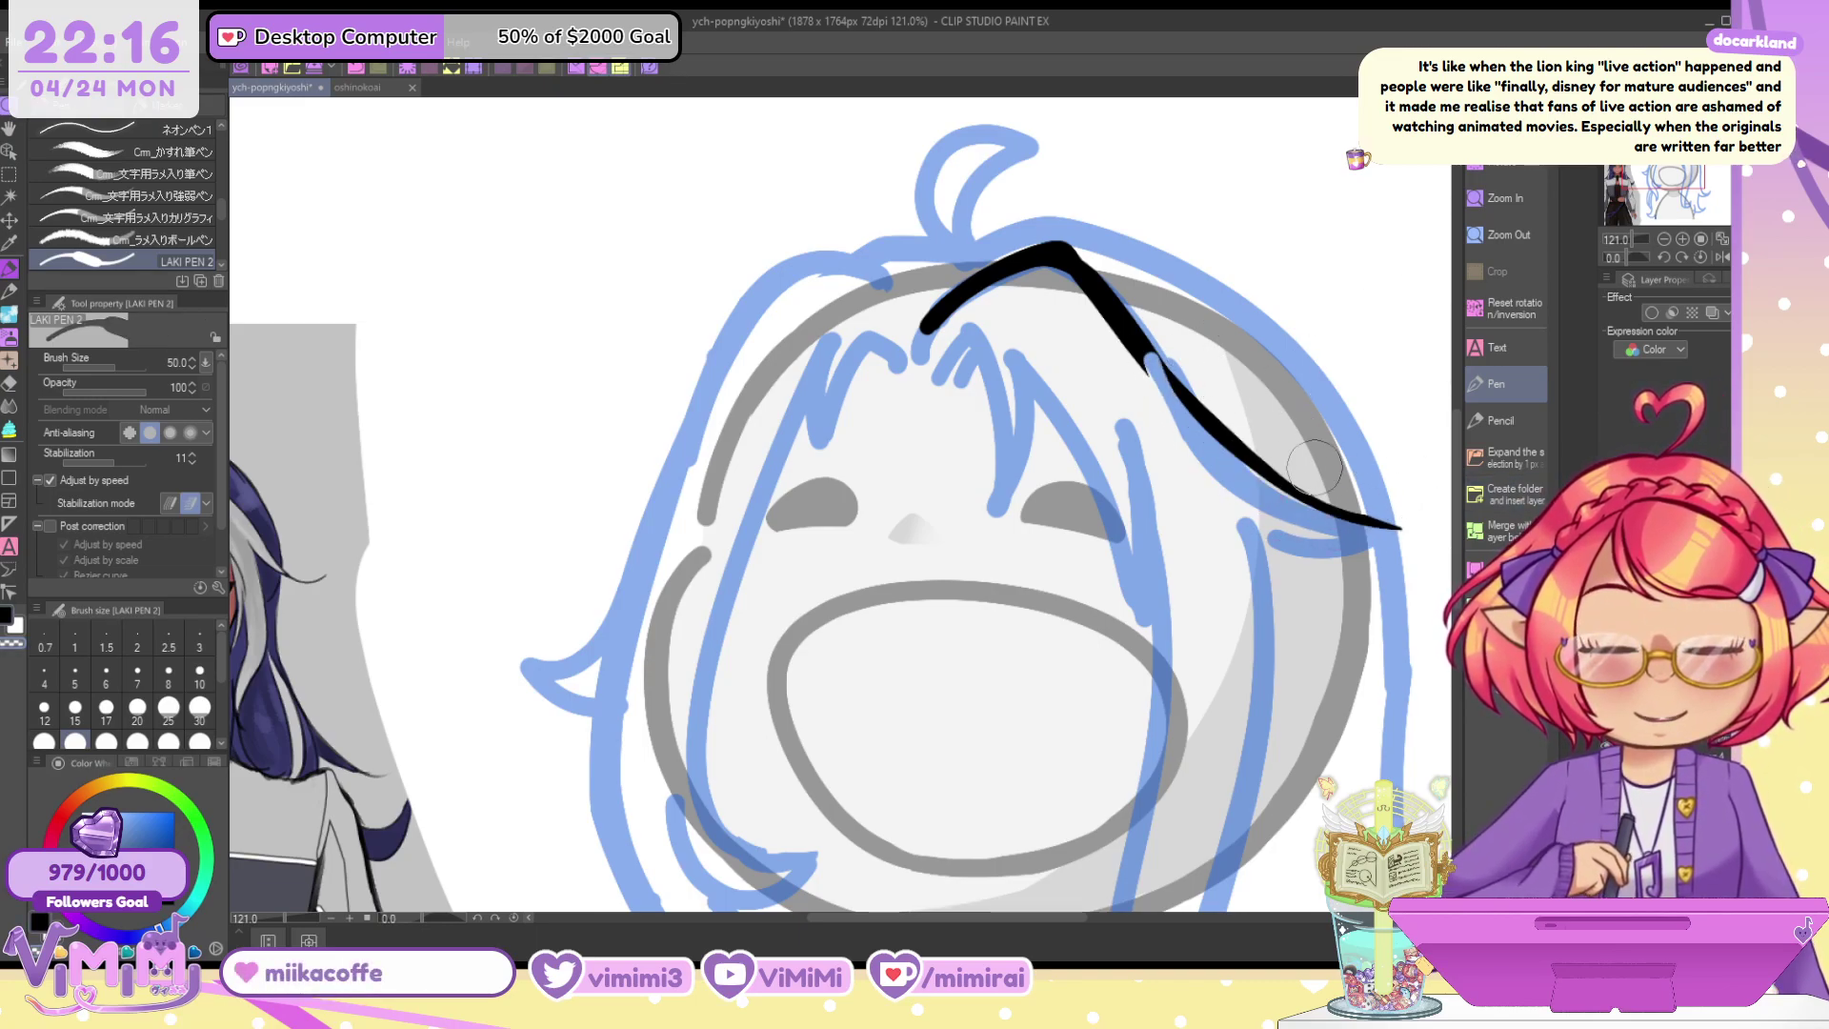
key("c")
left_click_drag(1150, 367, 1371, 522)
left_click_drag(1157, 376, 1400, 541)
key("c")
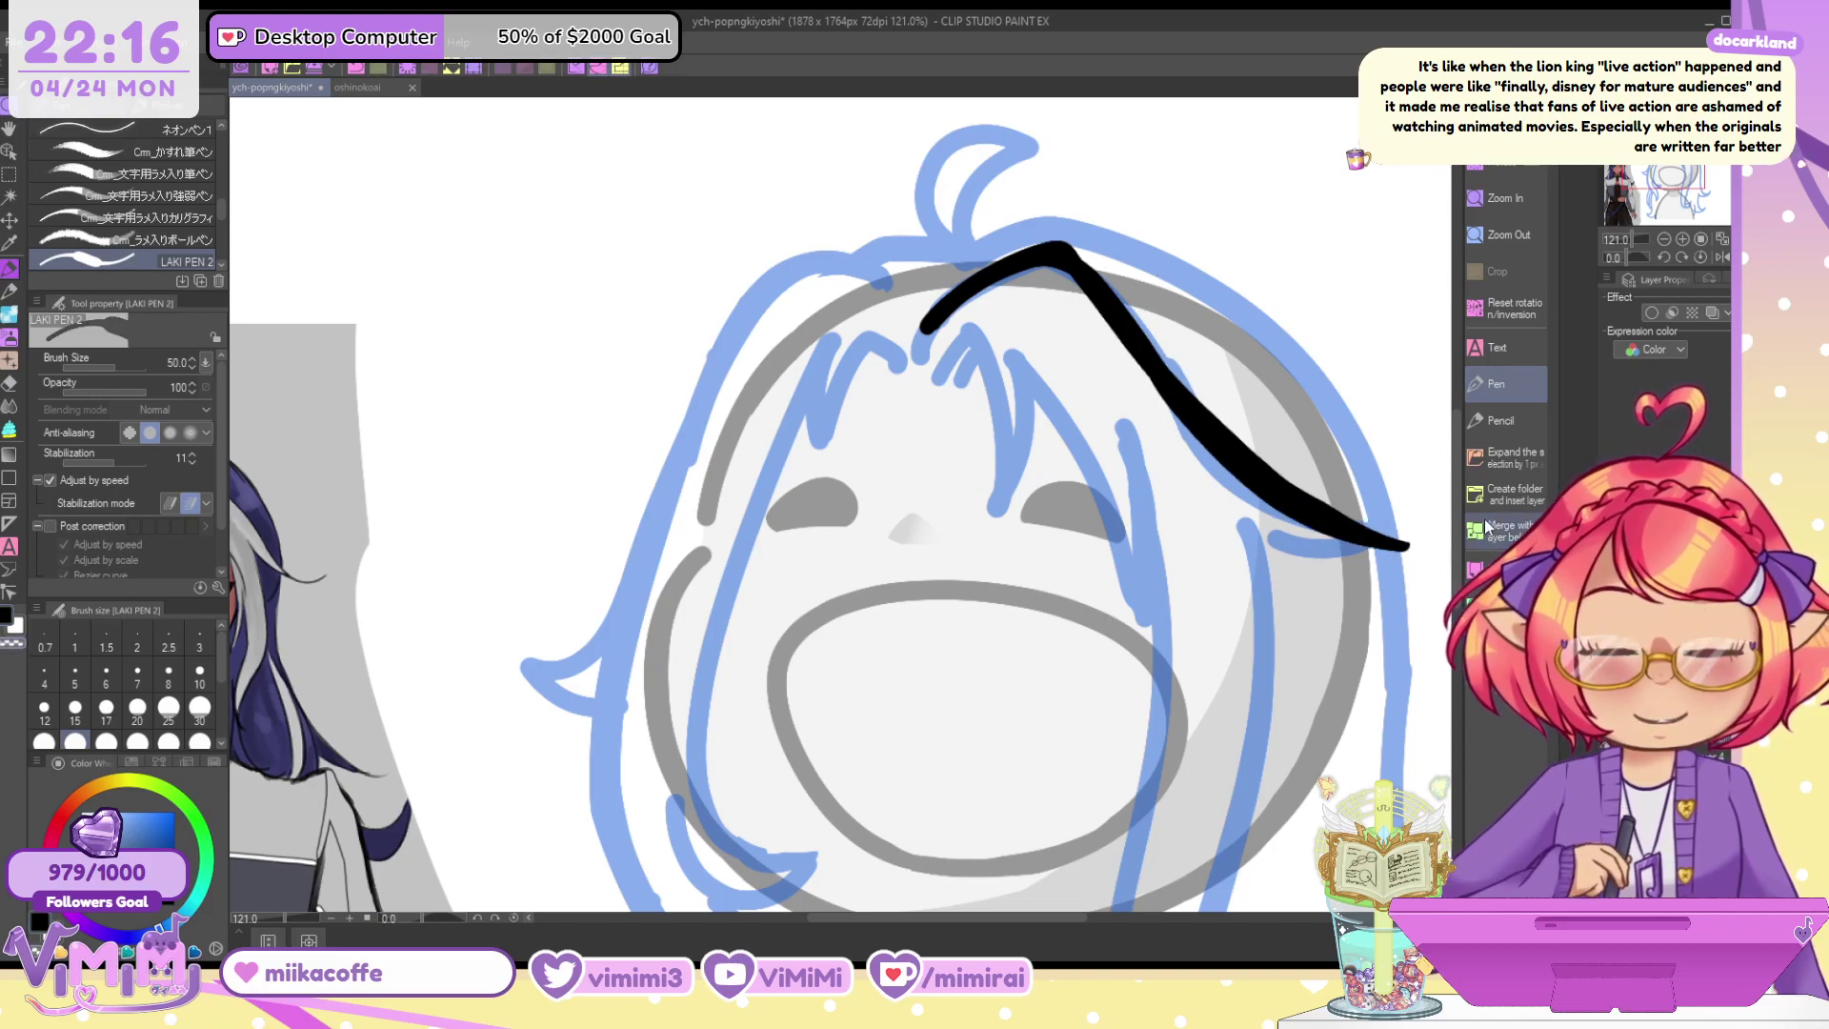
left_click_drag(1180, 362, 1362, 526)
key("c")
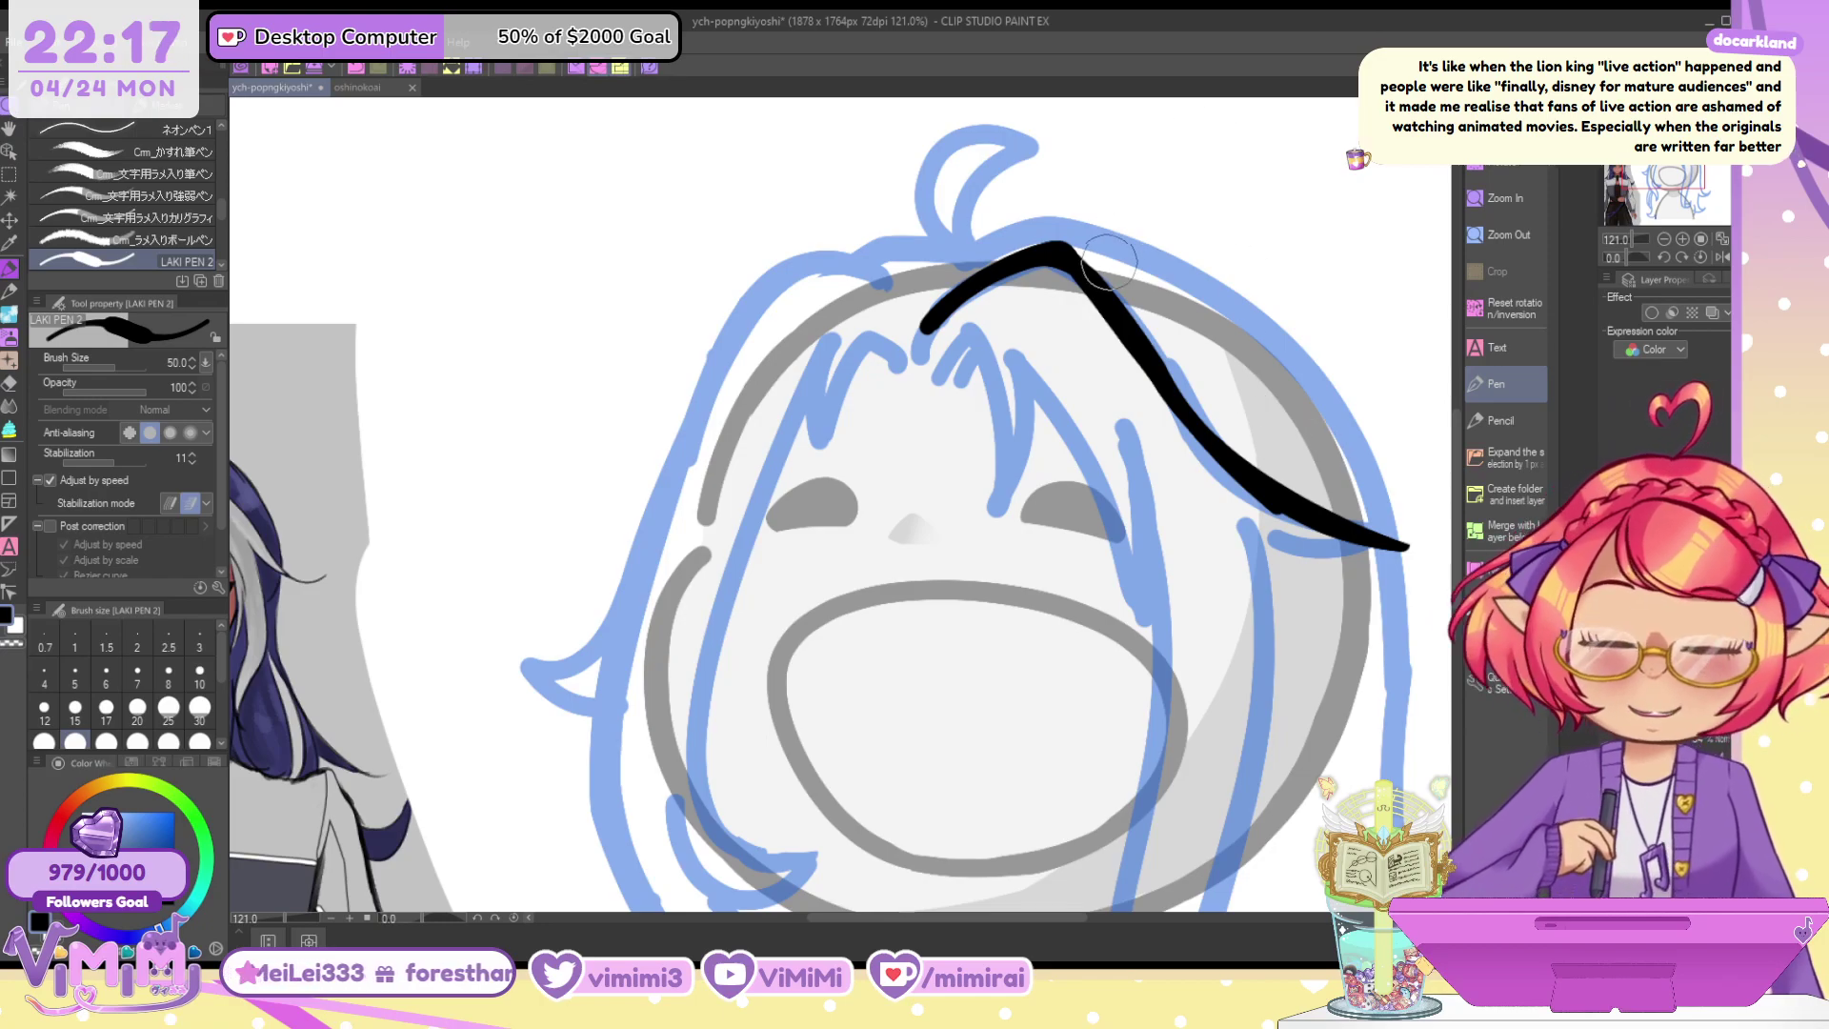
left_click_drag(1063, 255, 1355, 520)
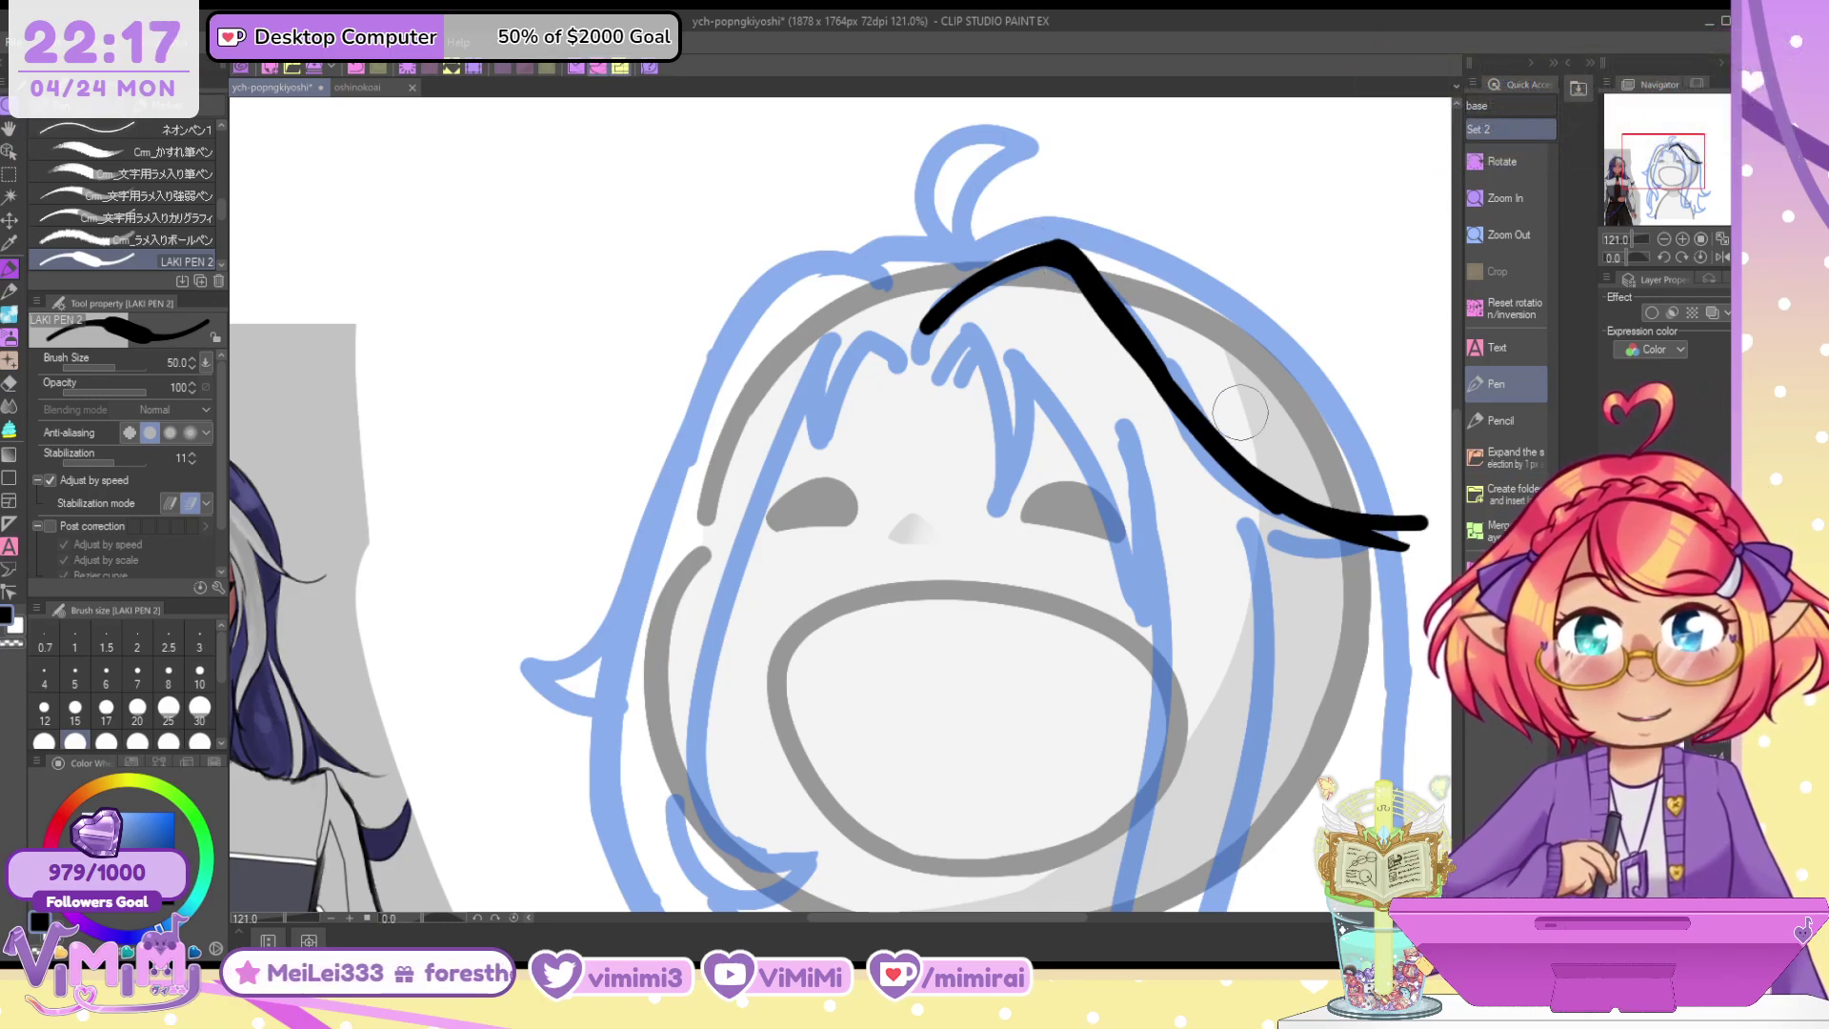
left_click_drag(1072, 252, 1362, 538)
key("c")
left_click_drag(1207, 497, 1379, 566)
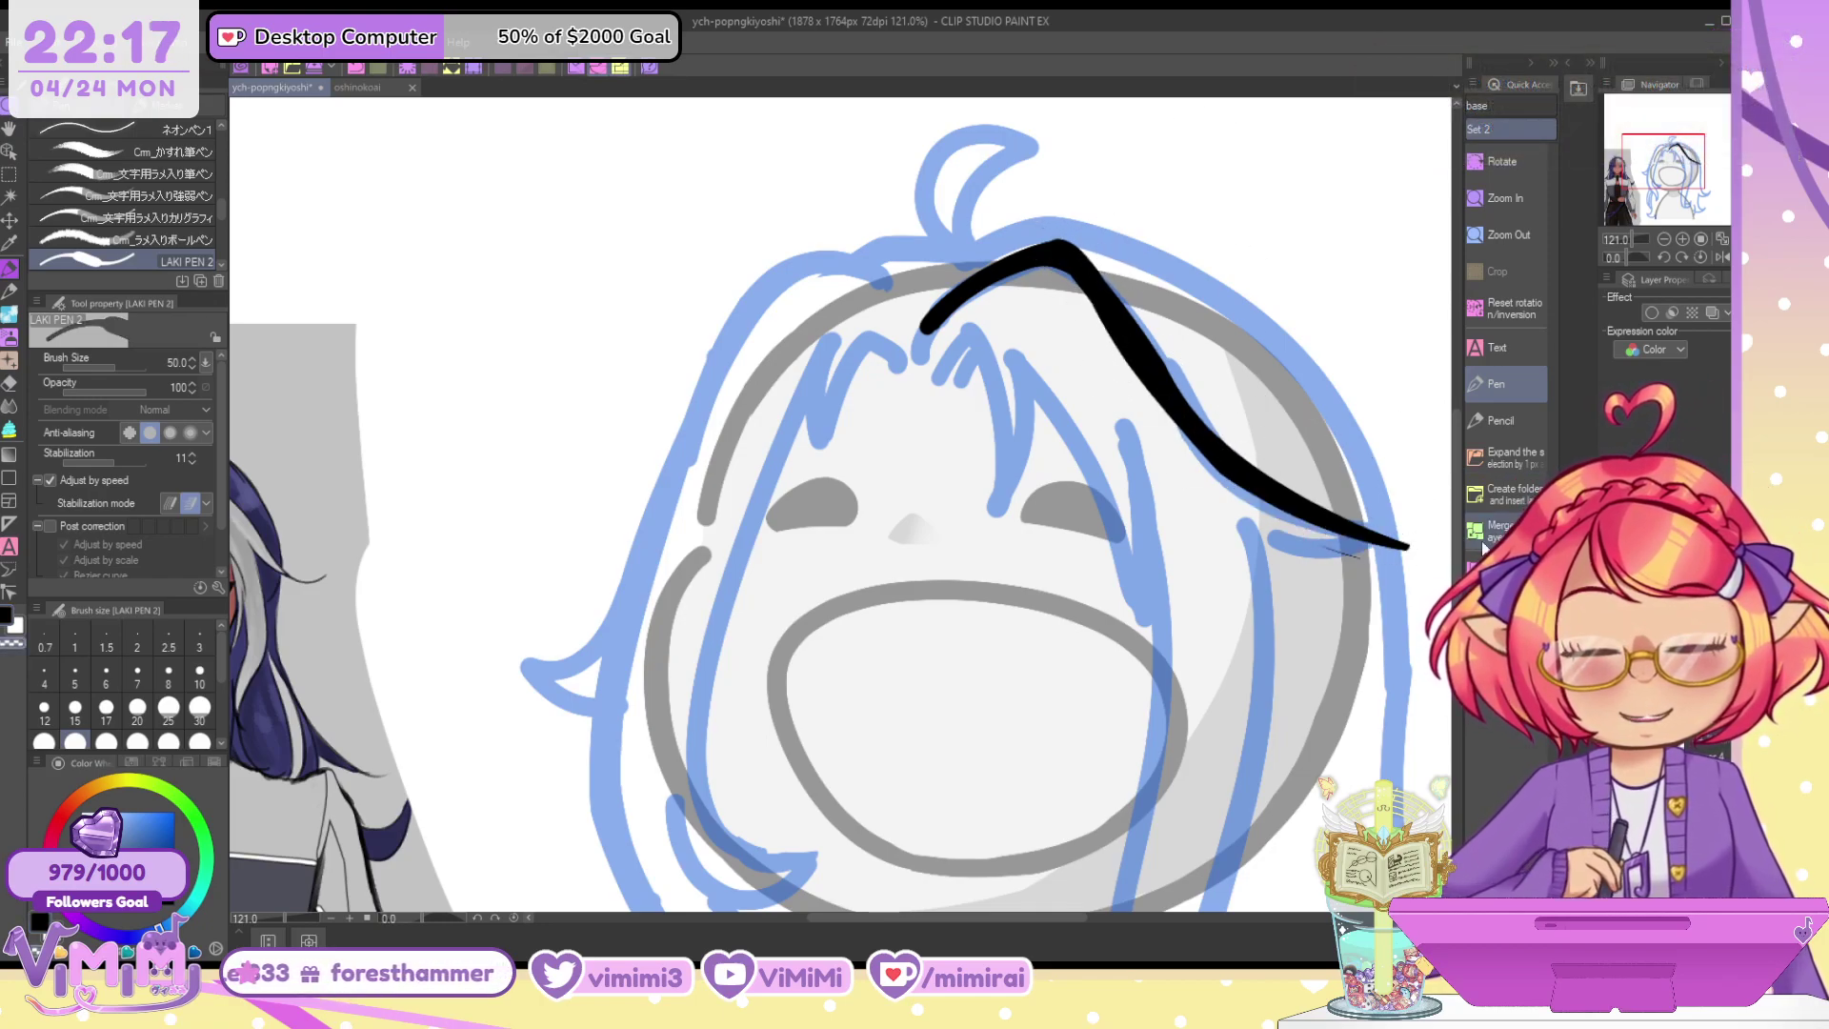
Ink the underside of the outer flick, sharpen its tip, and run the side lock's line down past the cheek
key("c")
mouse_move(1249, 541)
left_mouse_down()
mouse_move(1428, 543)
mouse_move(1392, 562)
left_mouse_up()
key("c")
key("c")
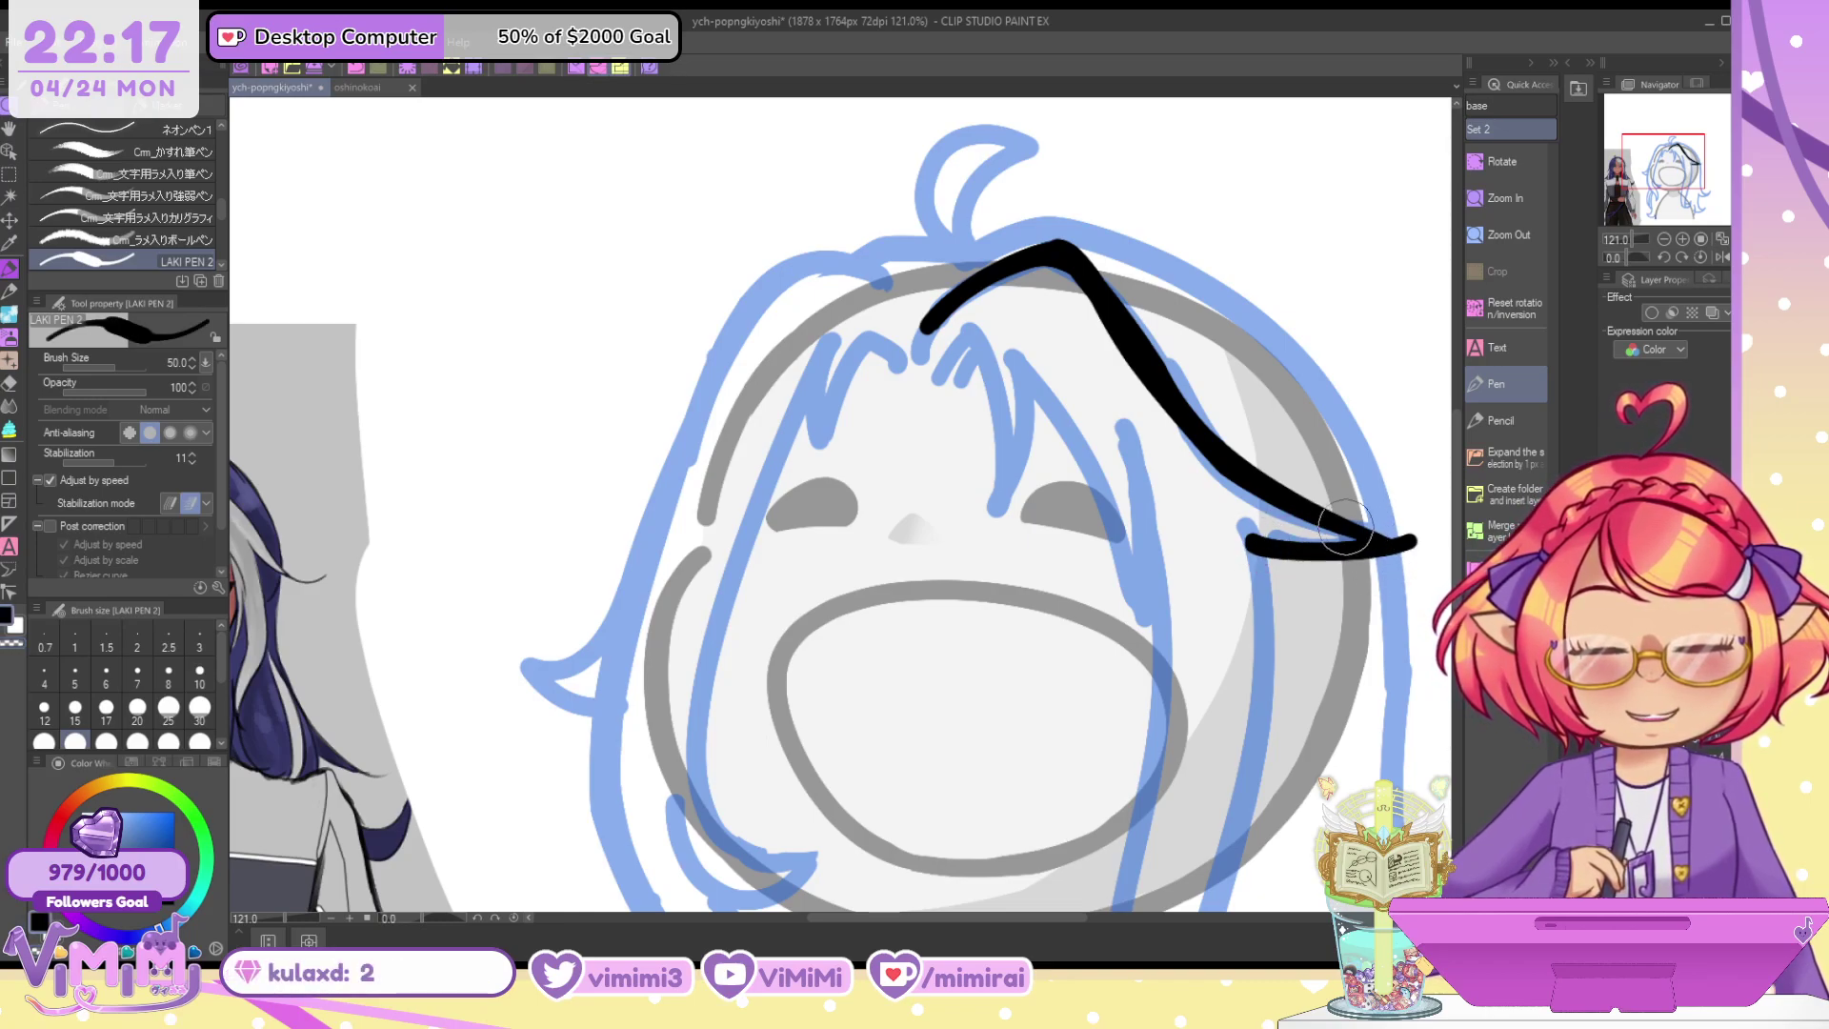
key("c")
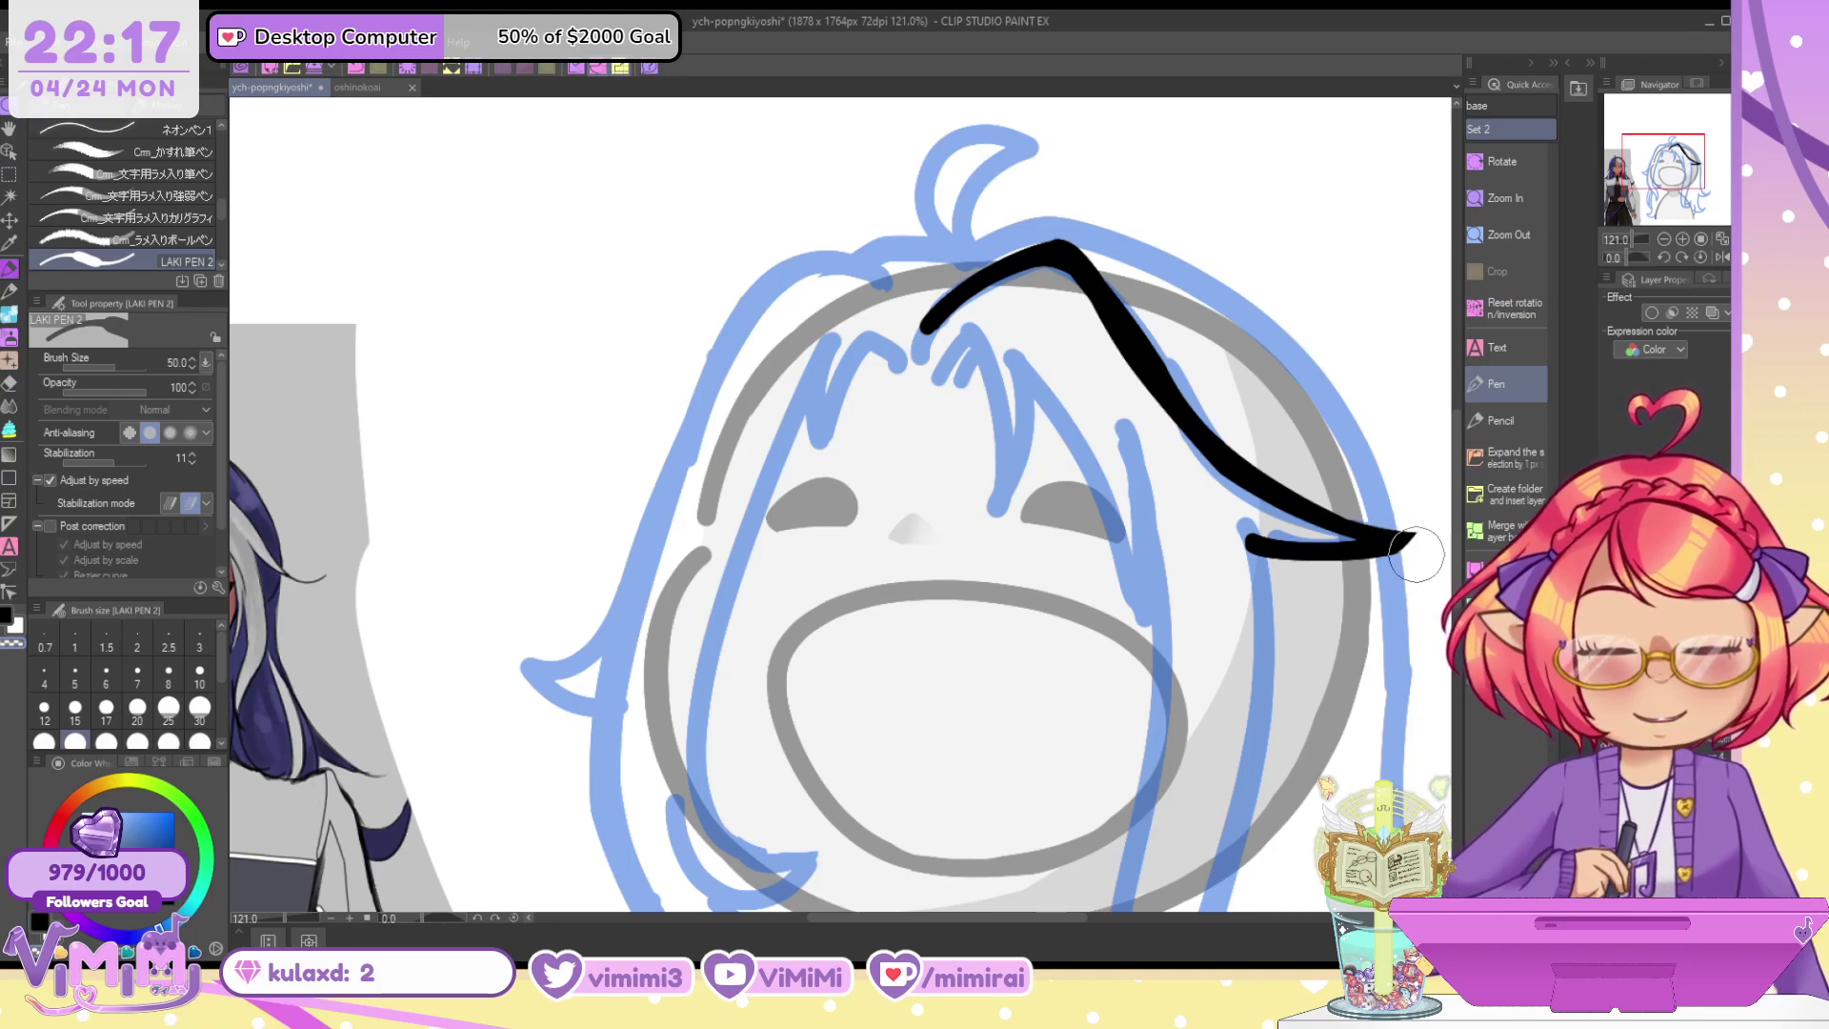
key("c")
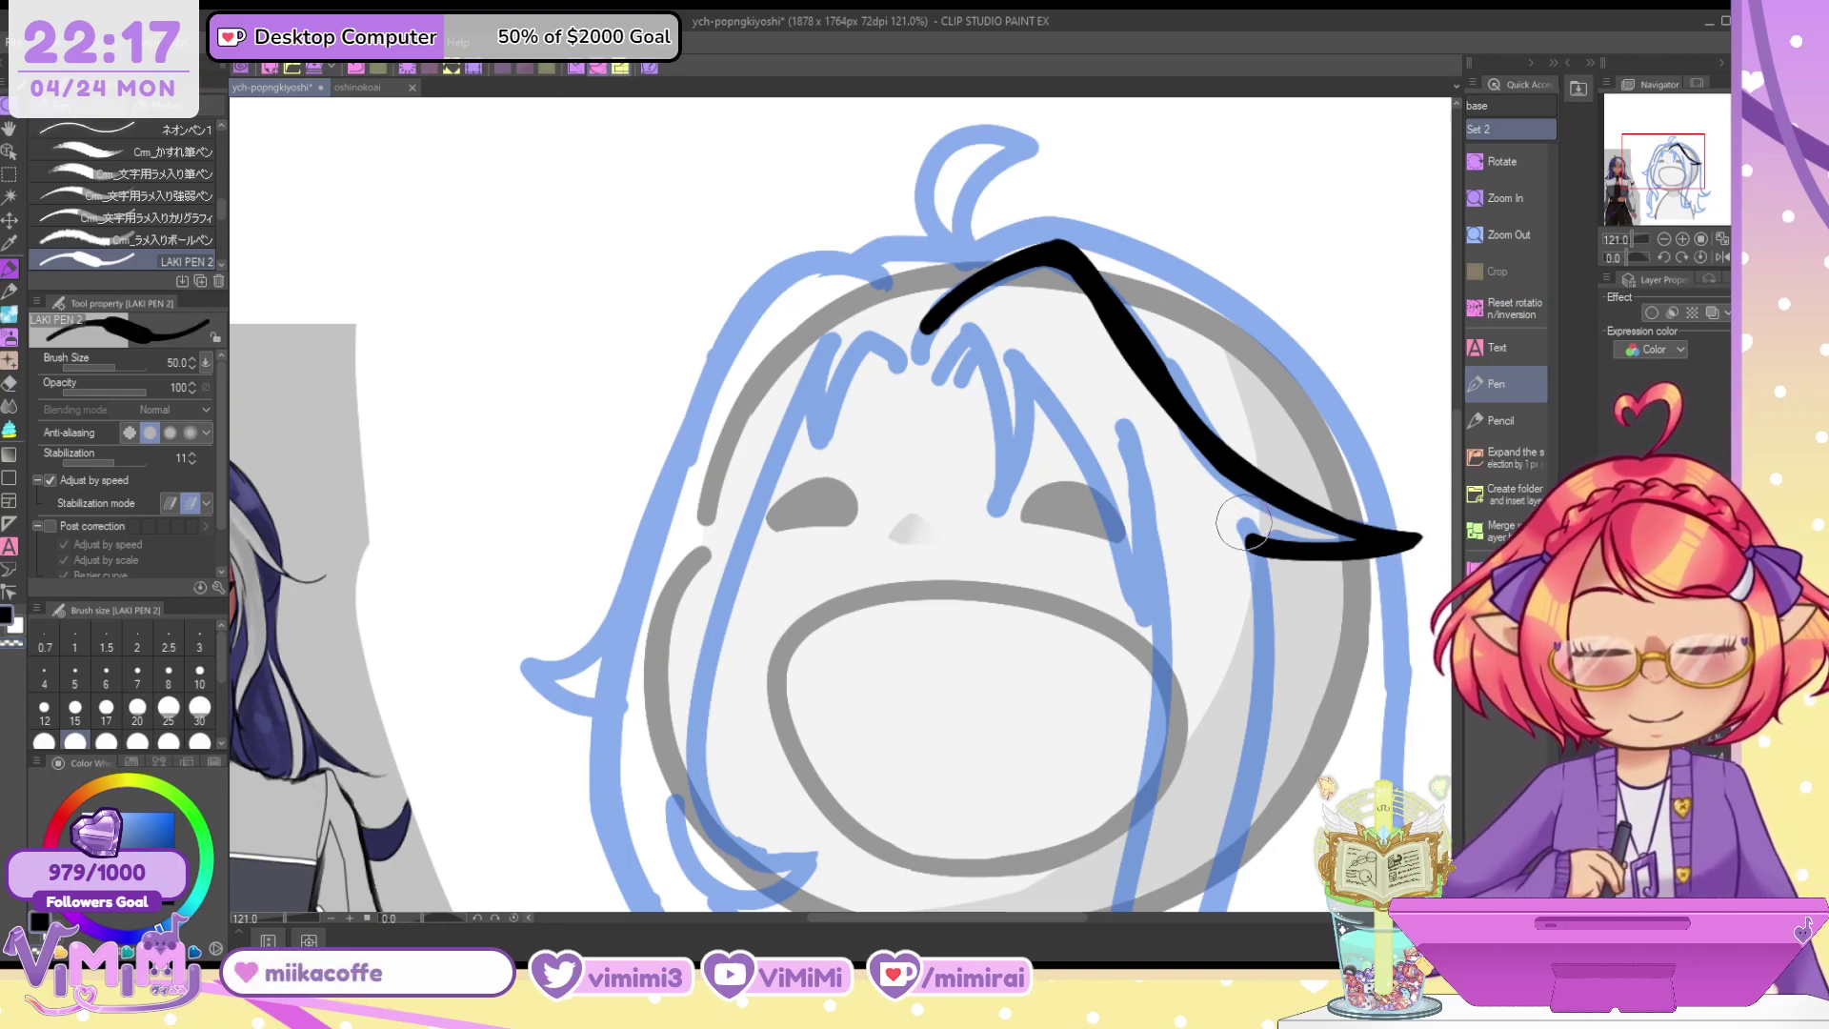
left_click_drag(1243, 524, 1229, 912)
Ink the long pointed fringe lock beside the character's eye and trim its edges to a sharp point
mouse_move(1012, 355)
left_mouse_down()
mouse_move(1154, 680)
mouse_move(1092, 488)
mouse_move(1136, 614)
left_mouse_up()
key("ctrl+z")
left_click_drag(1140, 453, 1133, 626)
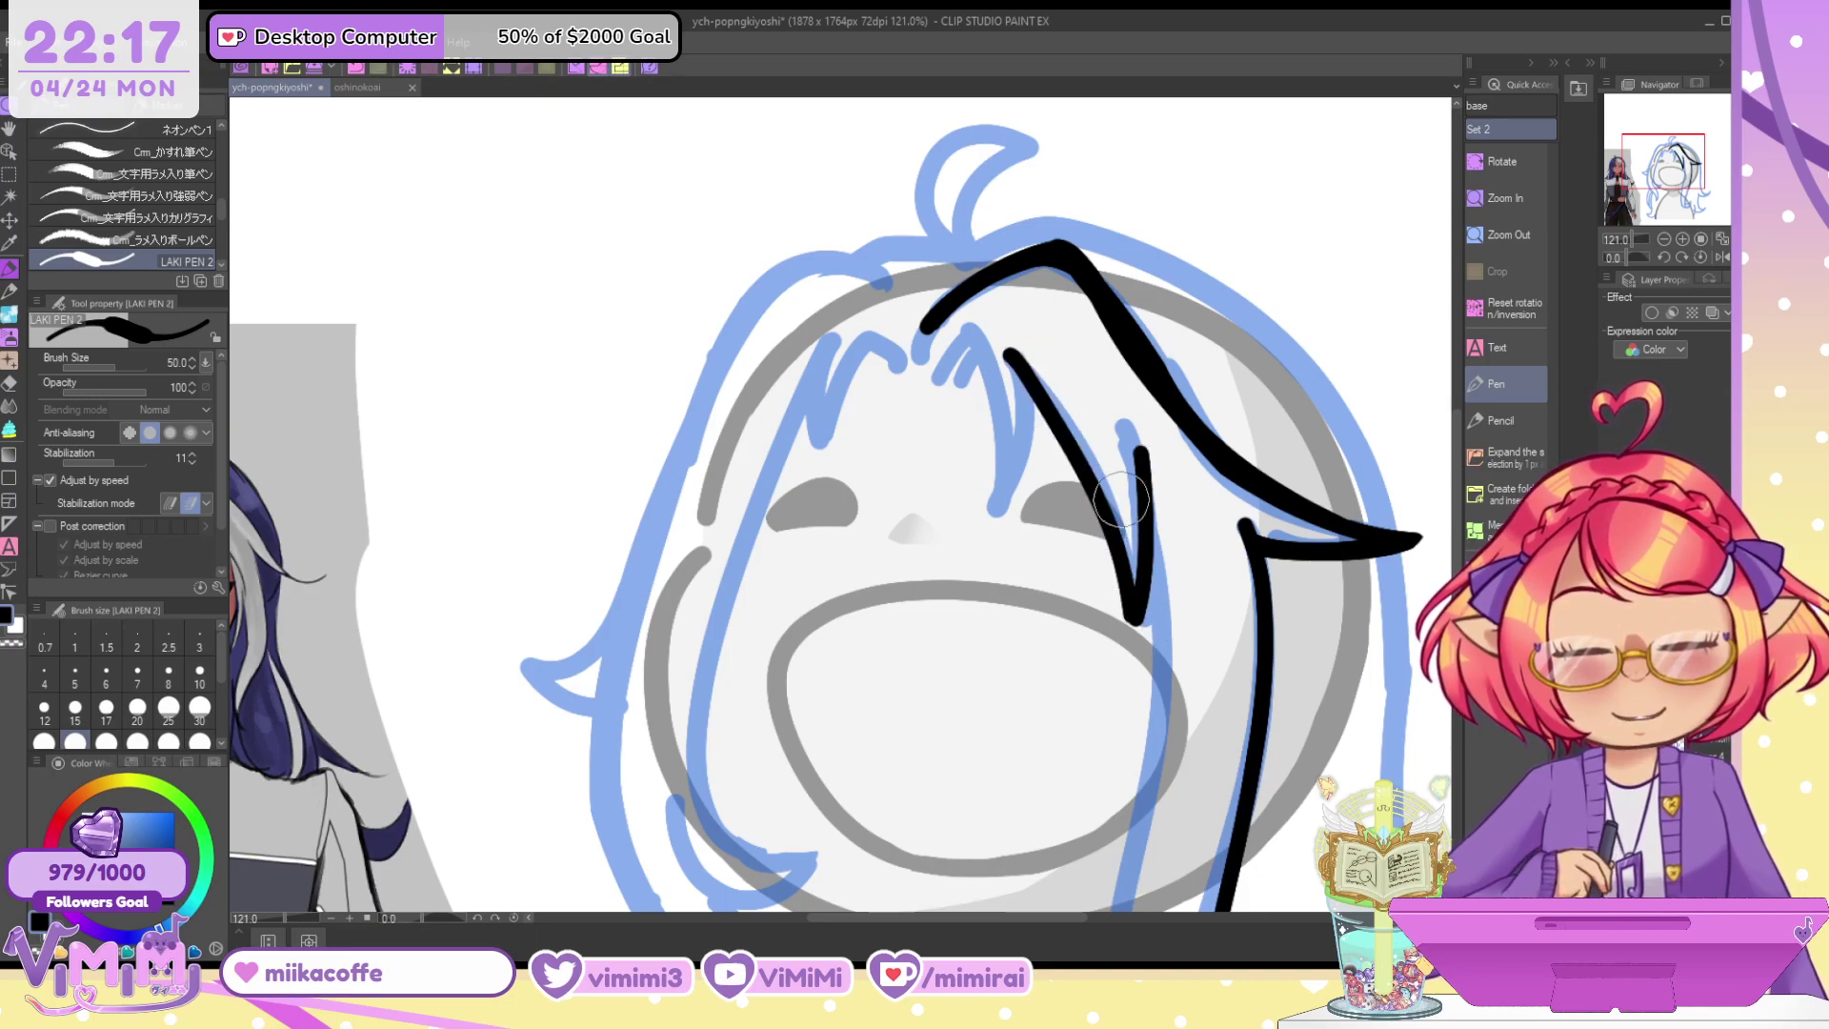
key("ctrl+z")
key("ctrl+z")
mouse_move(1004, 346)
left_mouse_down()
mouse_move(1096, 476)
mouse_move(1142, 593)
left_mouse_up()
left_click_drag(1143, 470, 1145, 600)
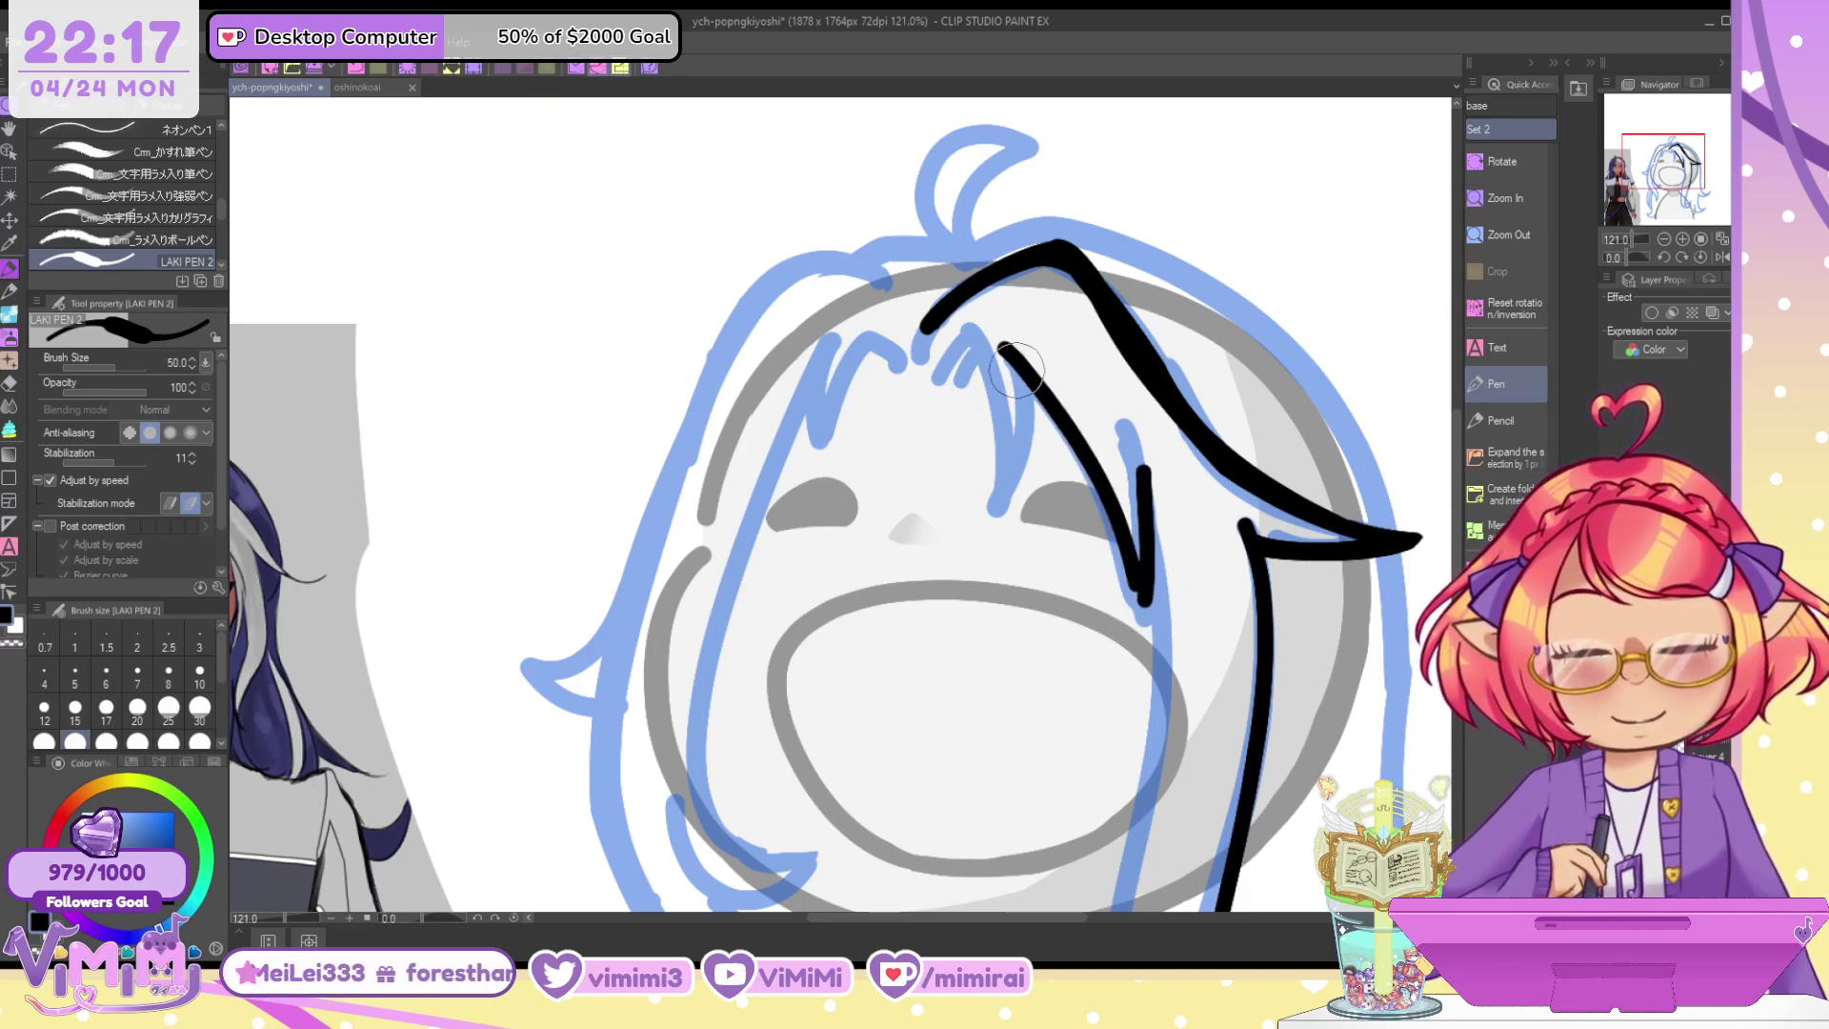
key("c")
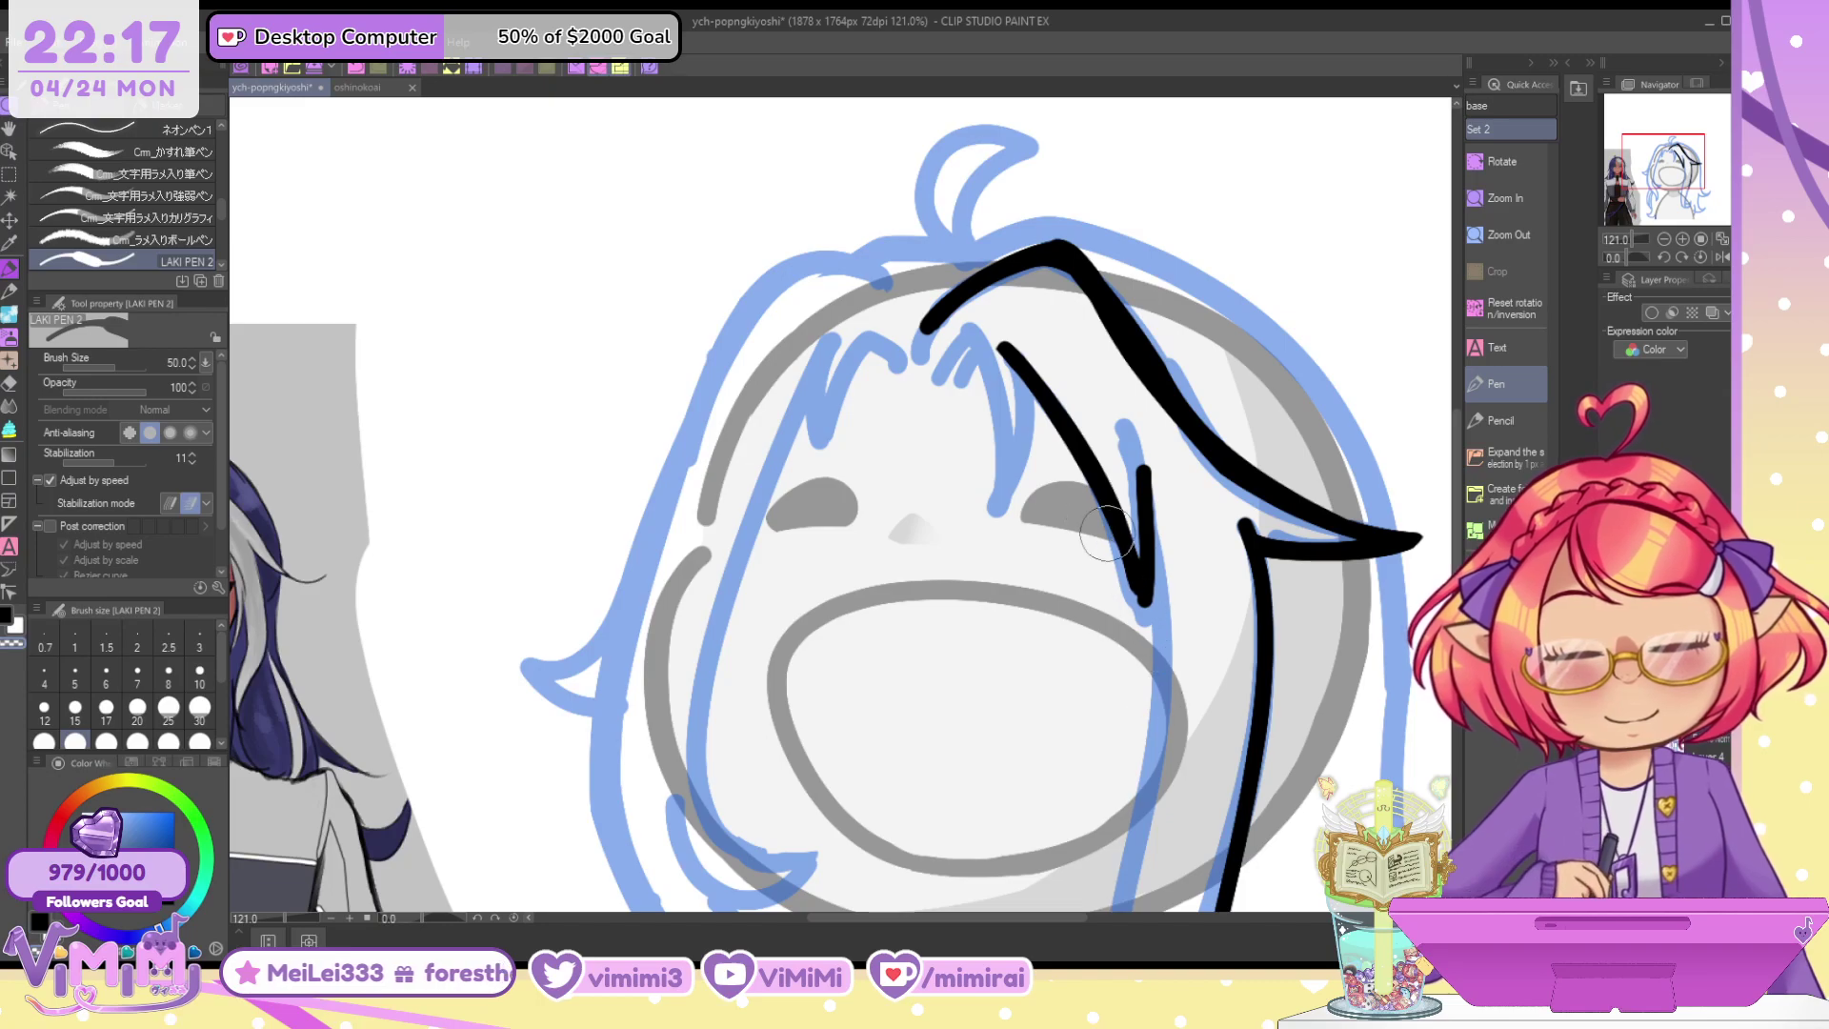
key("c")
key("c")
key("c")
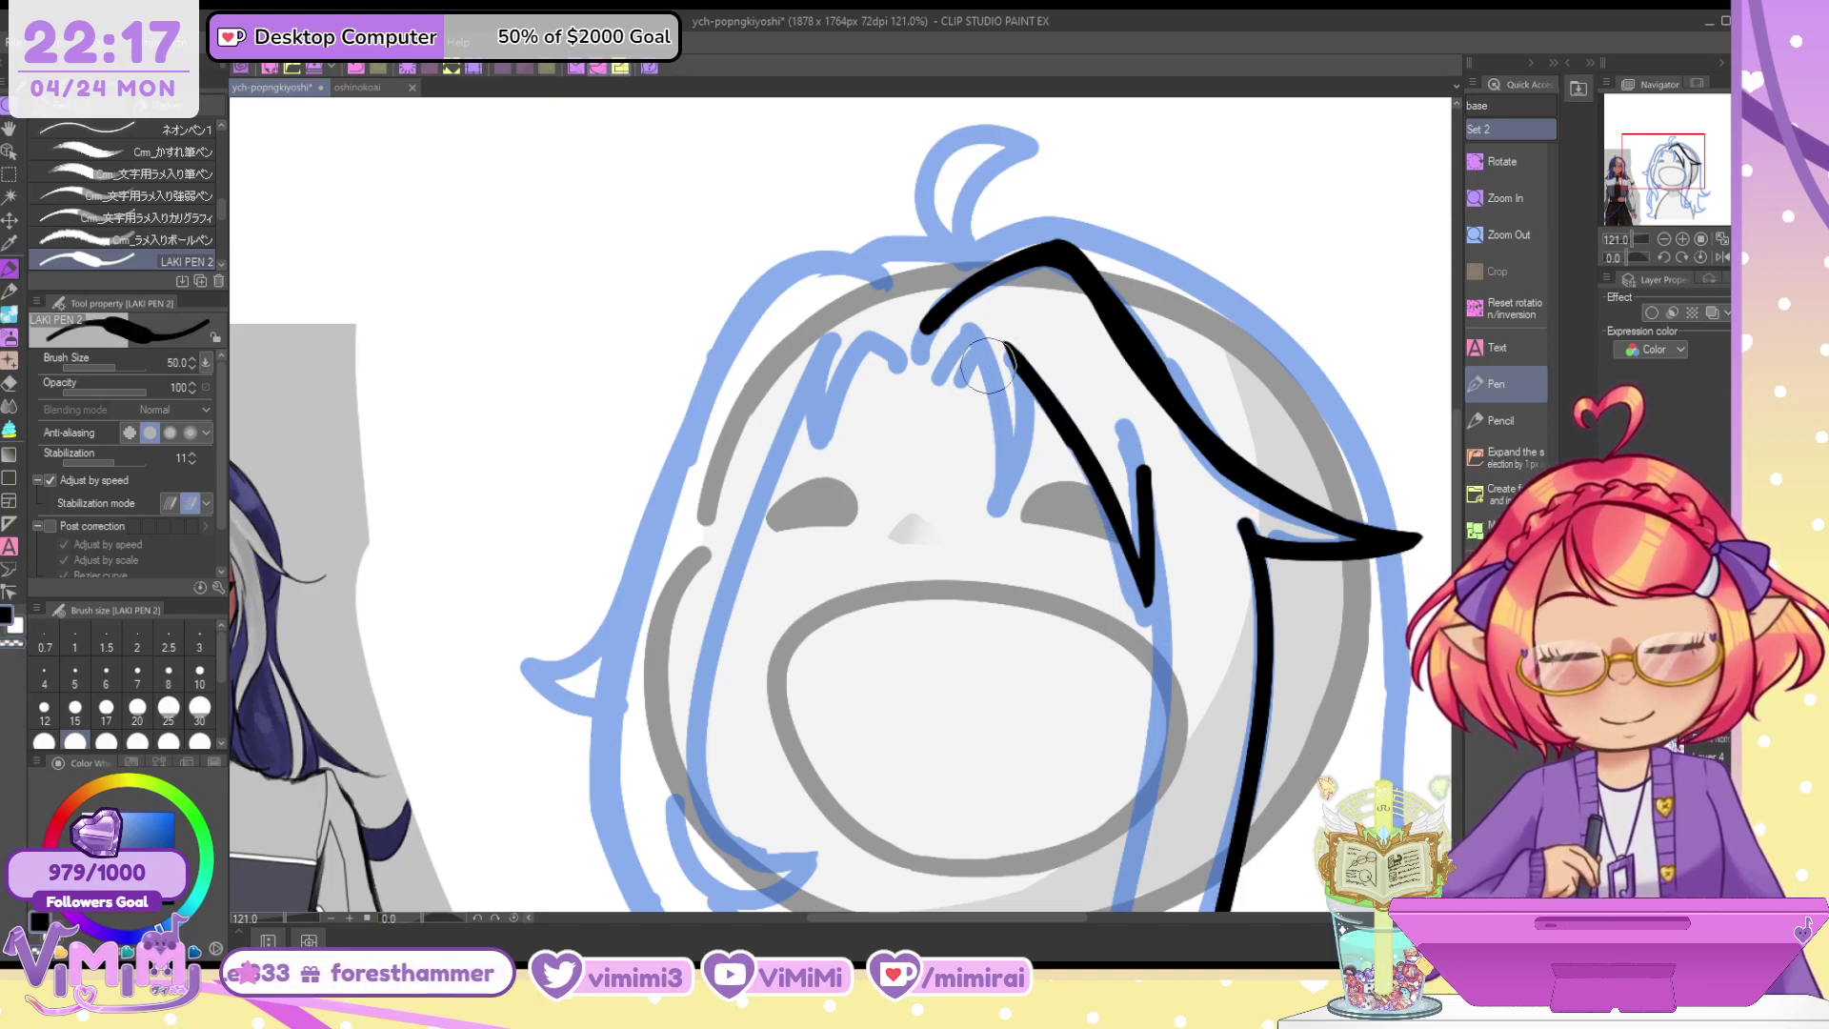
Ink the shorter pointed fringe lock between the parting and the long lock, and tidy its edges
mouse_move(968, 330)
left_mouse_down()
mouse_move(993, 503)
mouse_move(1015, 354)
left_mouse_up()
key("c")
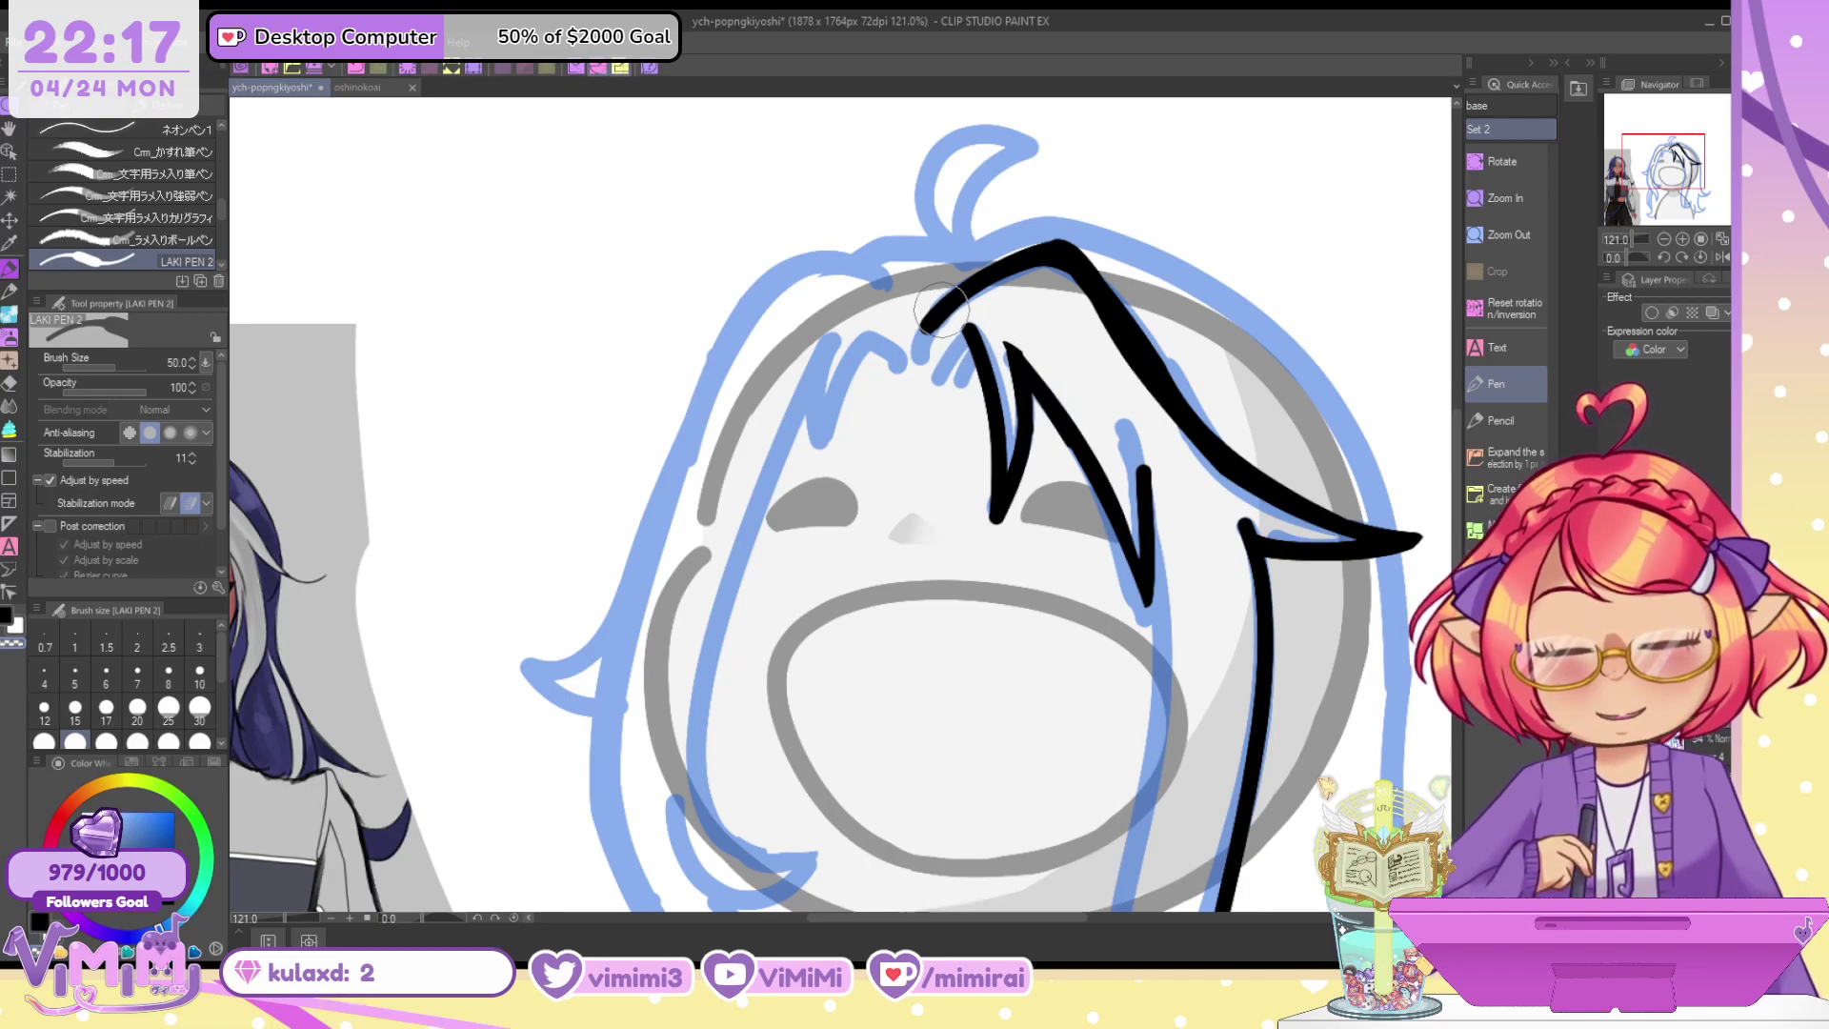
key("c")
Ink the outer hair outline opposite the swept fringe at pen size 60, from the parting down past the jaw
mouse_move(885, 277)
left_mouse_down()
mouse_move(637, 524)
mouse_move(681, 734)
left_mouse_up()
key("ctrl+z")
key("]")
mouse_move(889, 280)
left_mouse_down()
mouse_move(796, 255)
mouse_move(634, 891)
left_mouse_up()
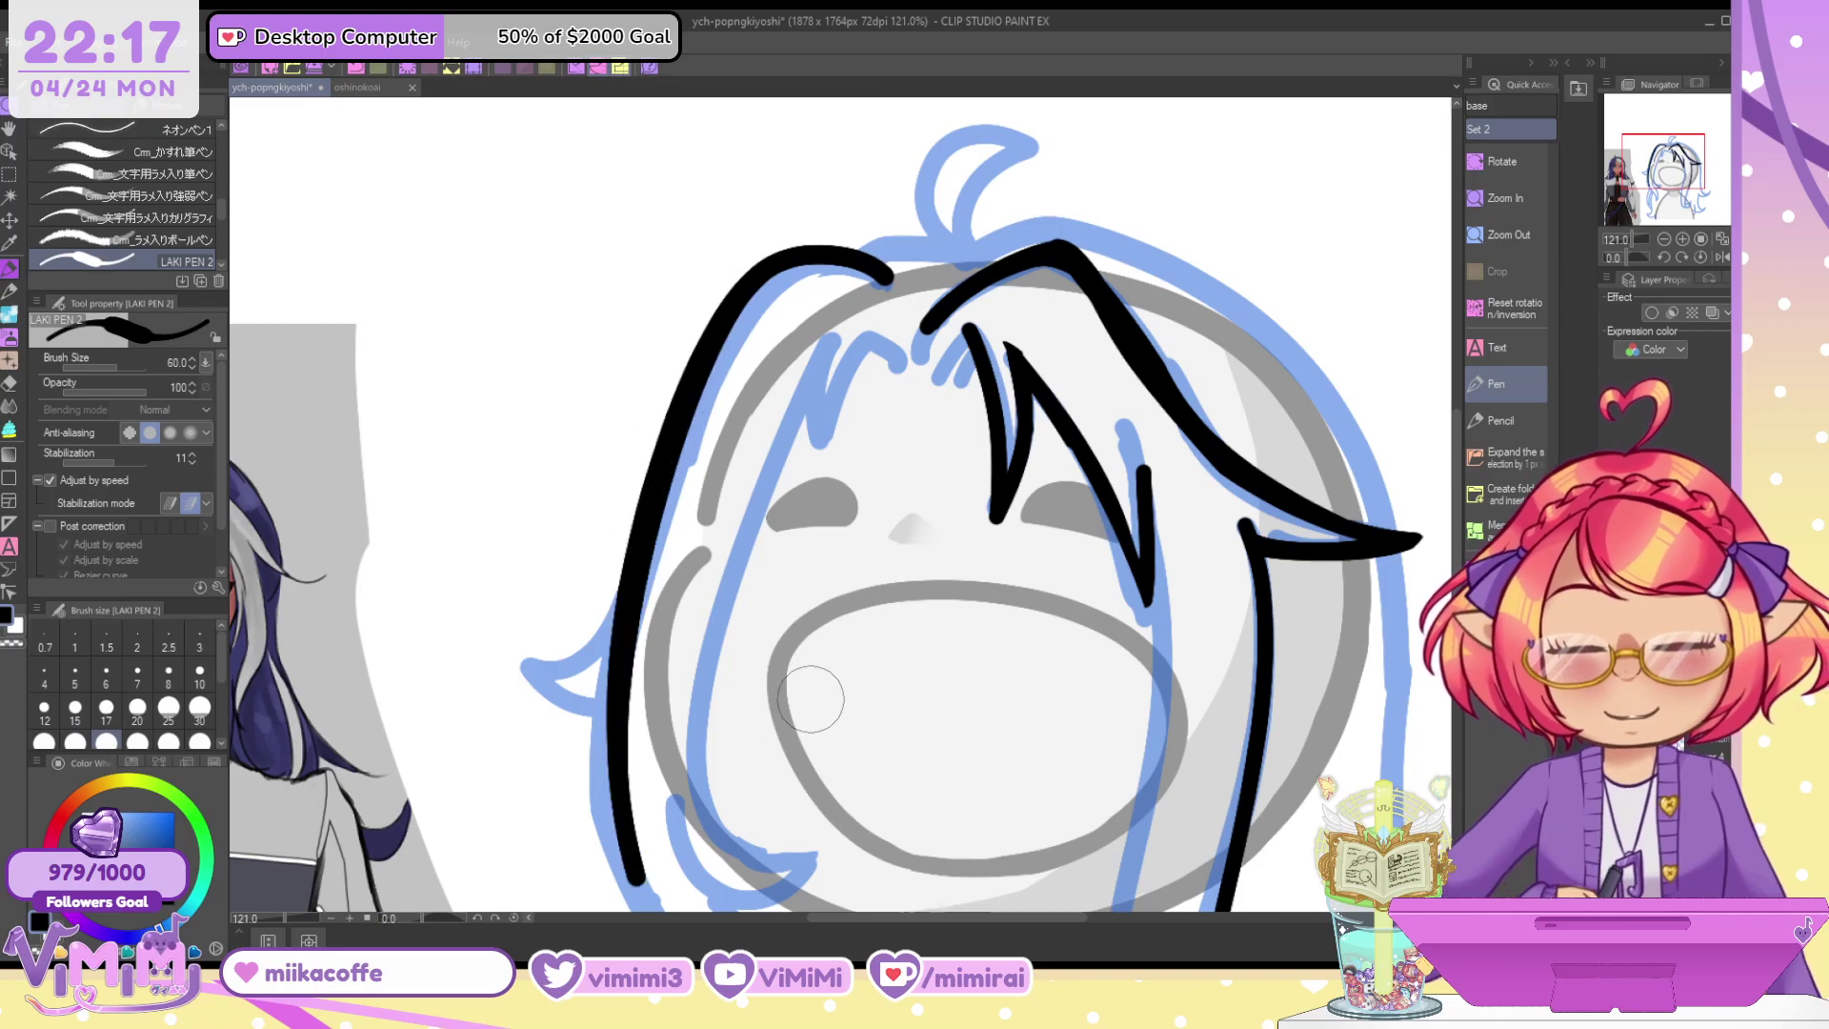
key("ctrl+z")
mouse_move(889, 280)
left_mouse_down()
mouse_move(610, 829)
mouse_move(636, 900)
left_mouse_up()
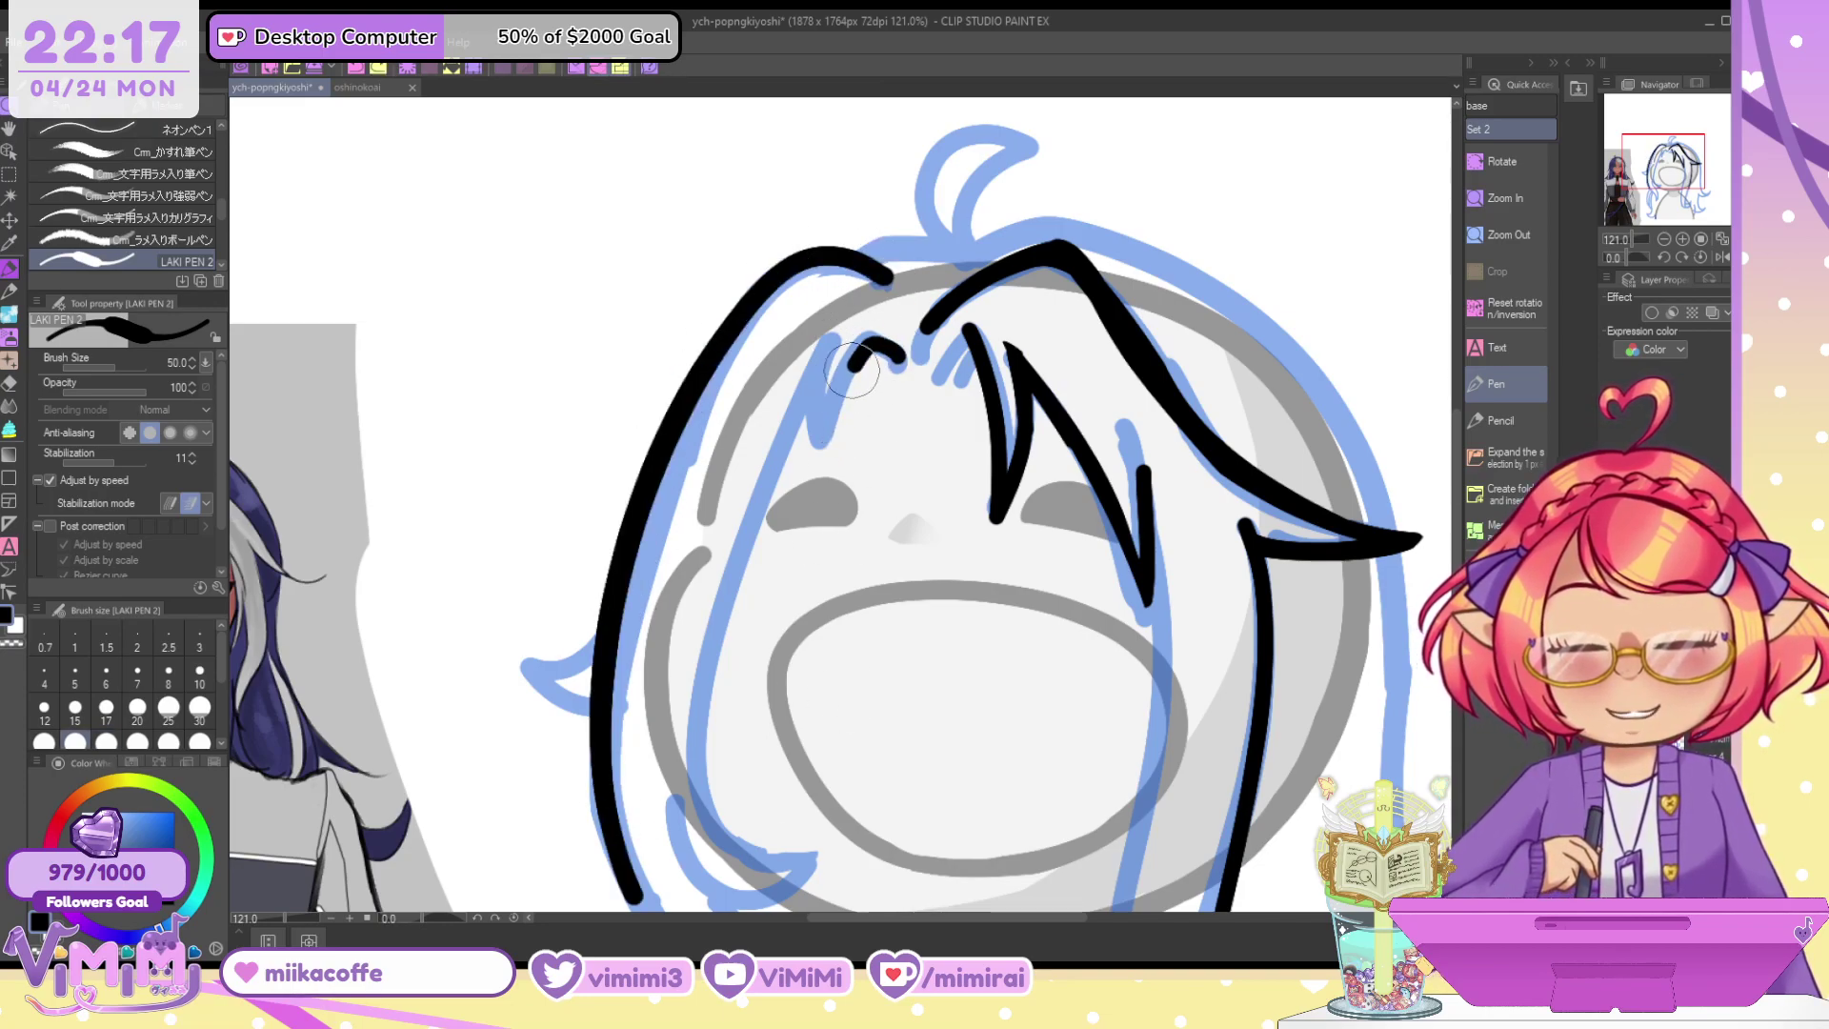
Ink the small pointed fringe lock beside the parting and the inner face-side strand curving in under the mouth
left_click_drag(852, 370, 826, 453)
key("c")
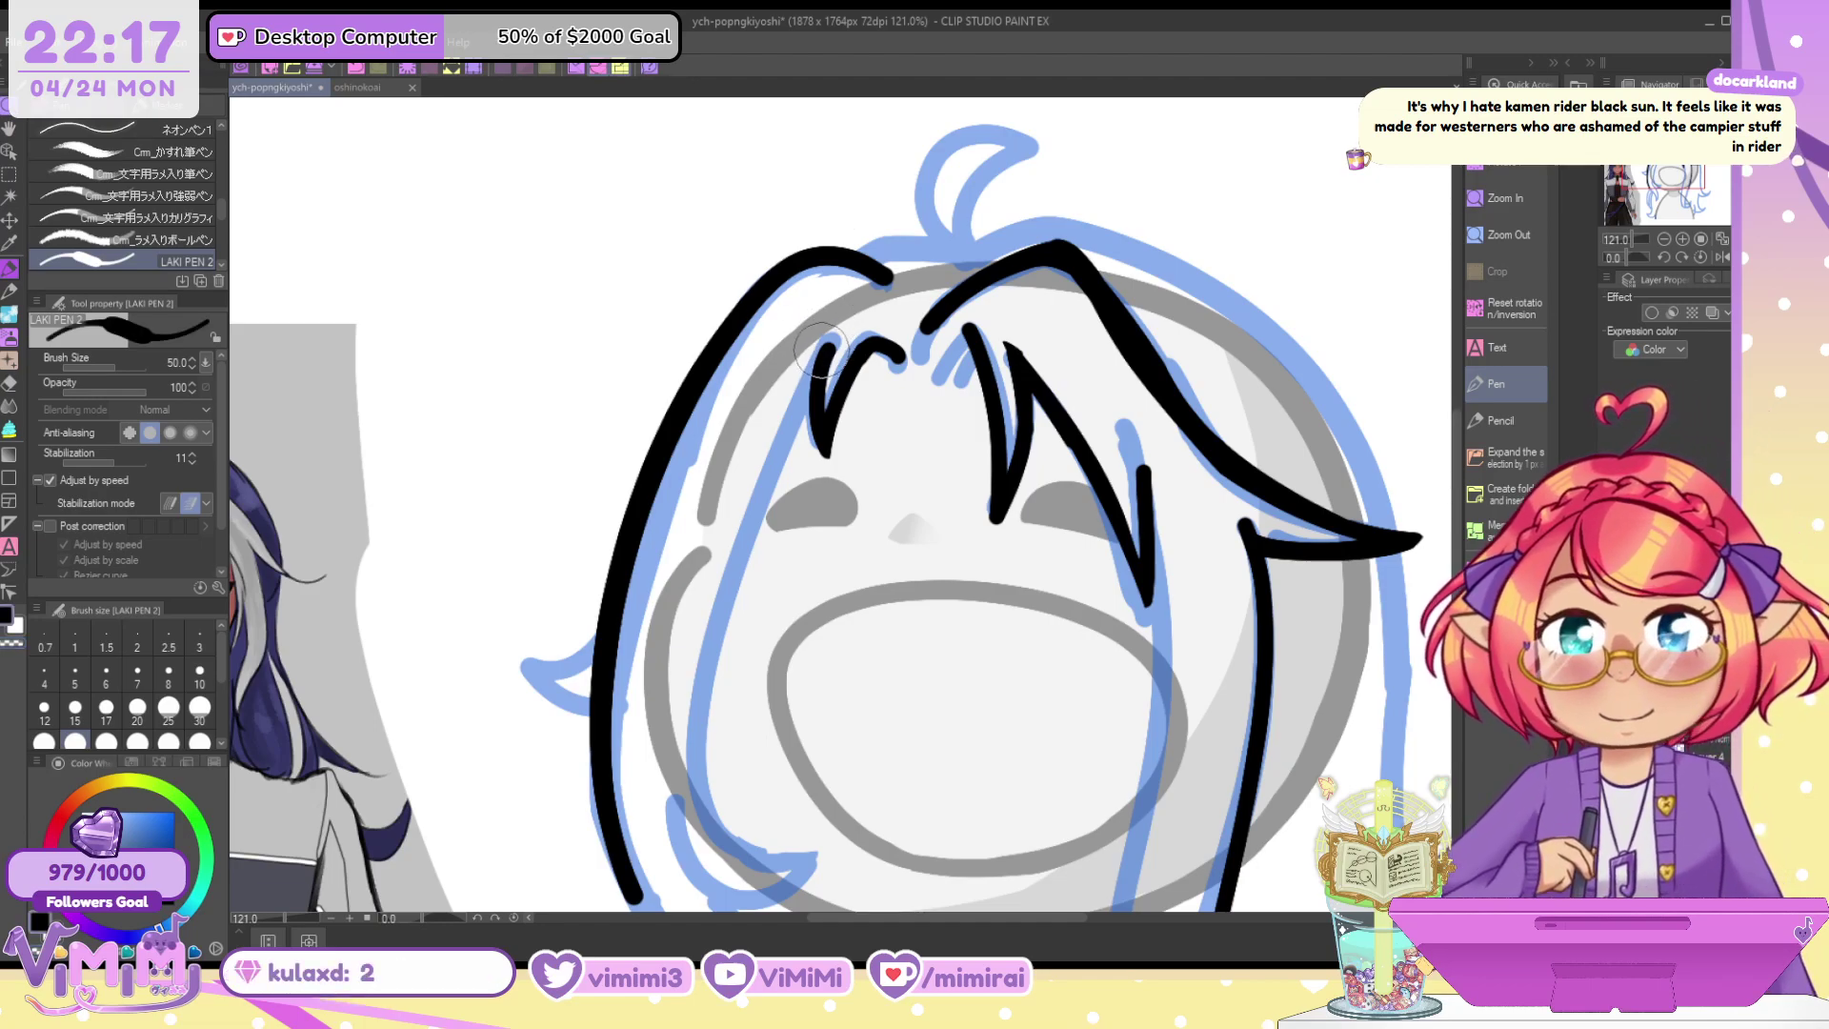
mouse_move(825, 348)
left_mouse_down()
mouse_move(733, 843)
mouse_move(767, 862)
mouse_move(767, 471)
mouse_move(786, 865)
left_mouse_up()
key("ctrl+z")
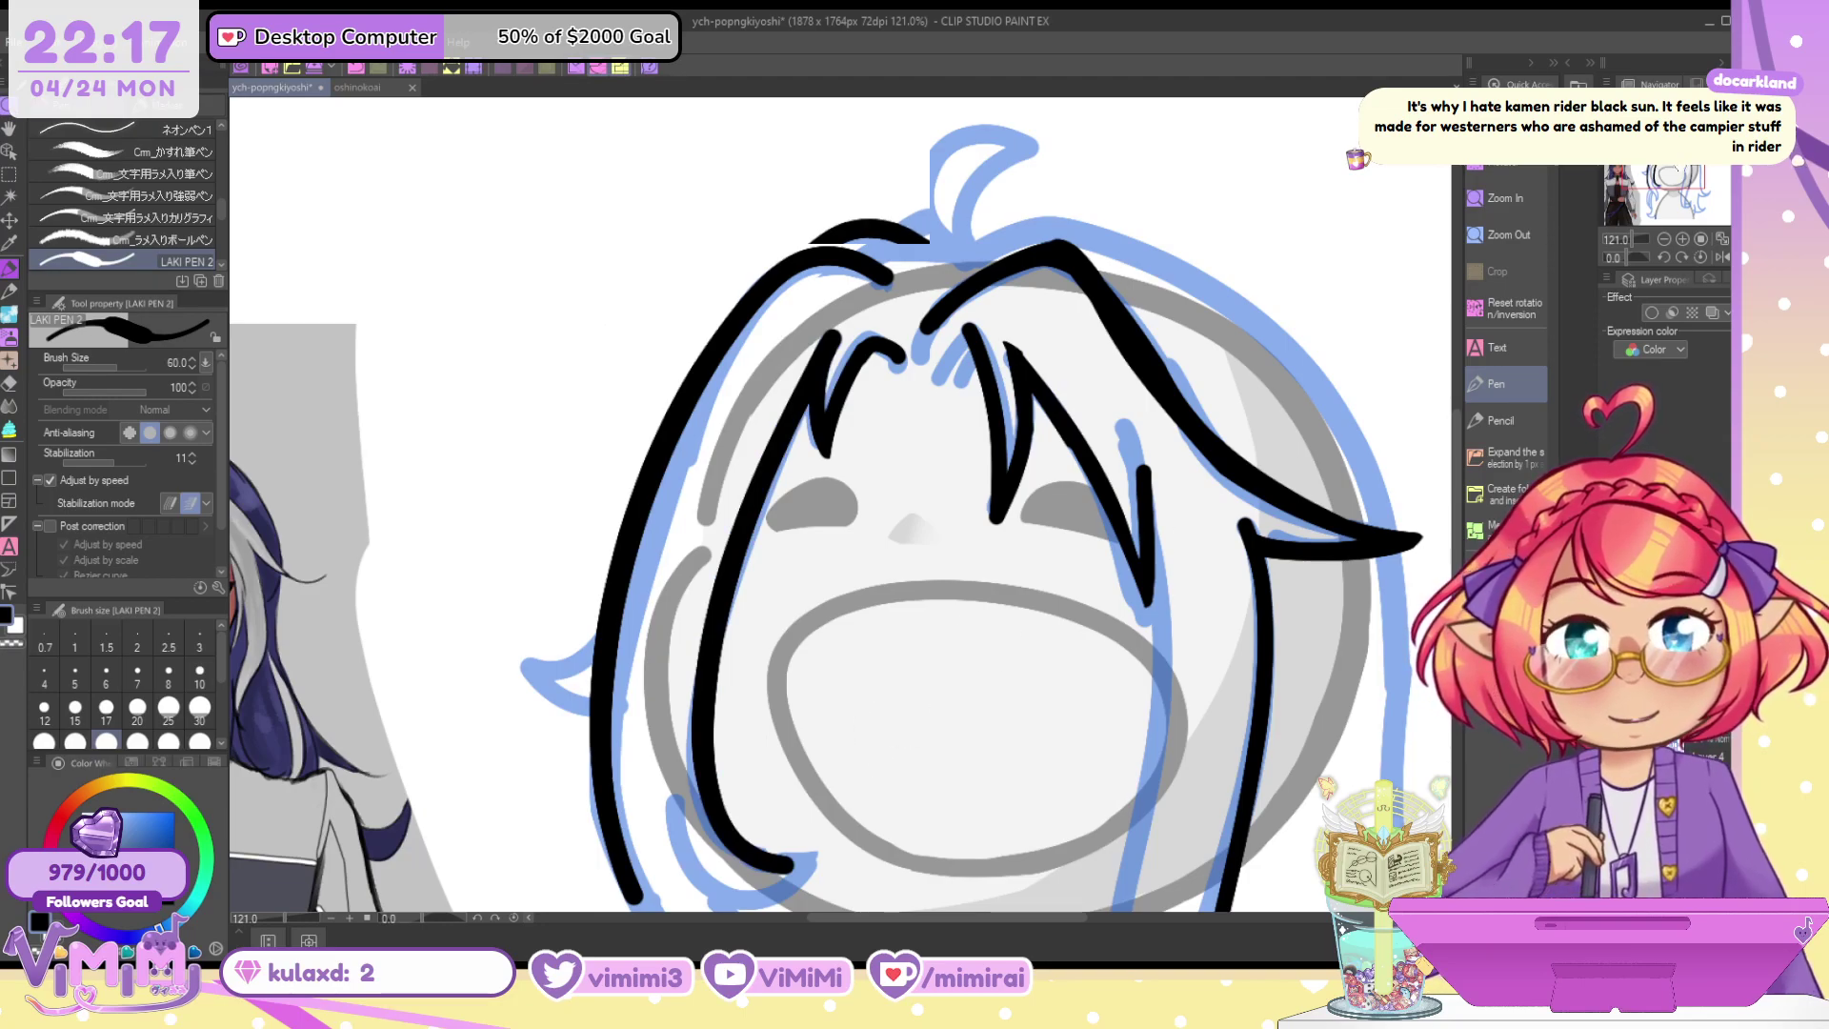
Reshape the top of the outer hair outline into a pointed peak and reduce the pen size to 40
left_click_drag(865, 354, 975, 244)
key("[")
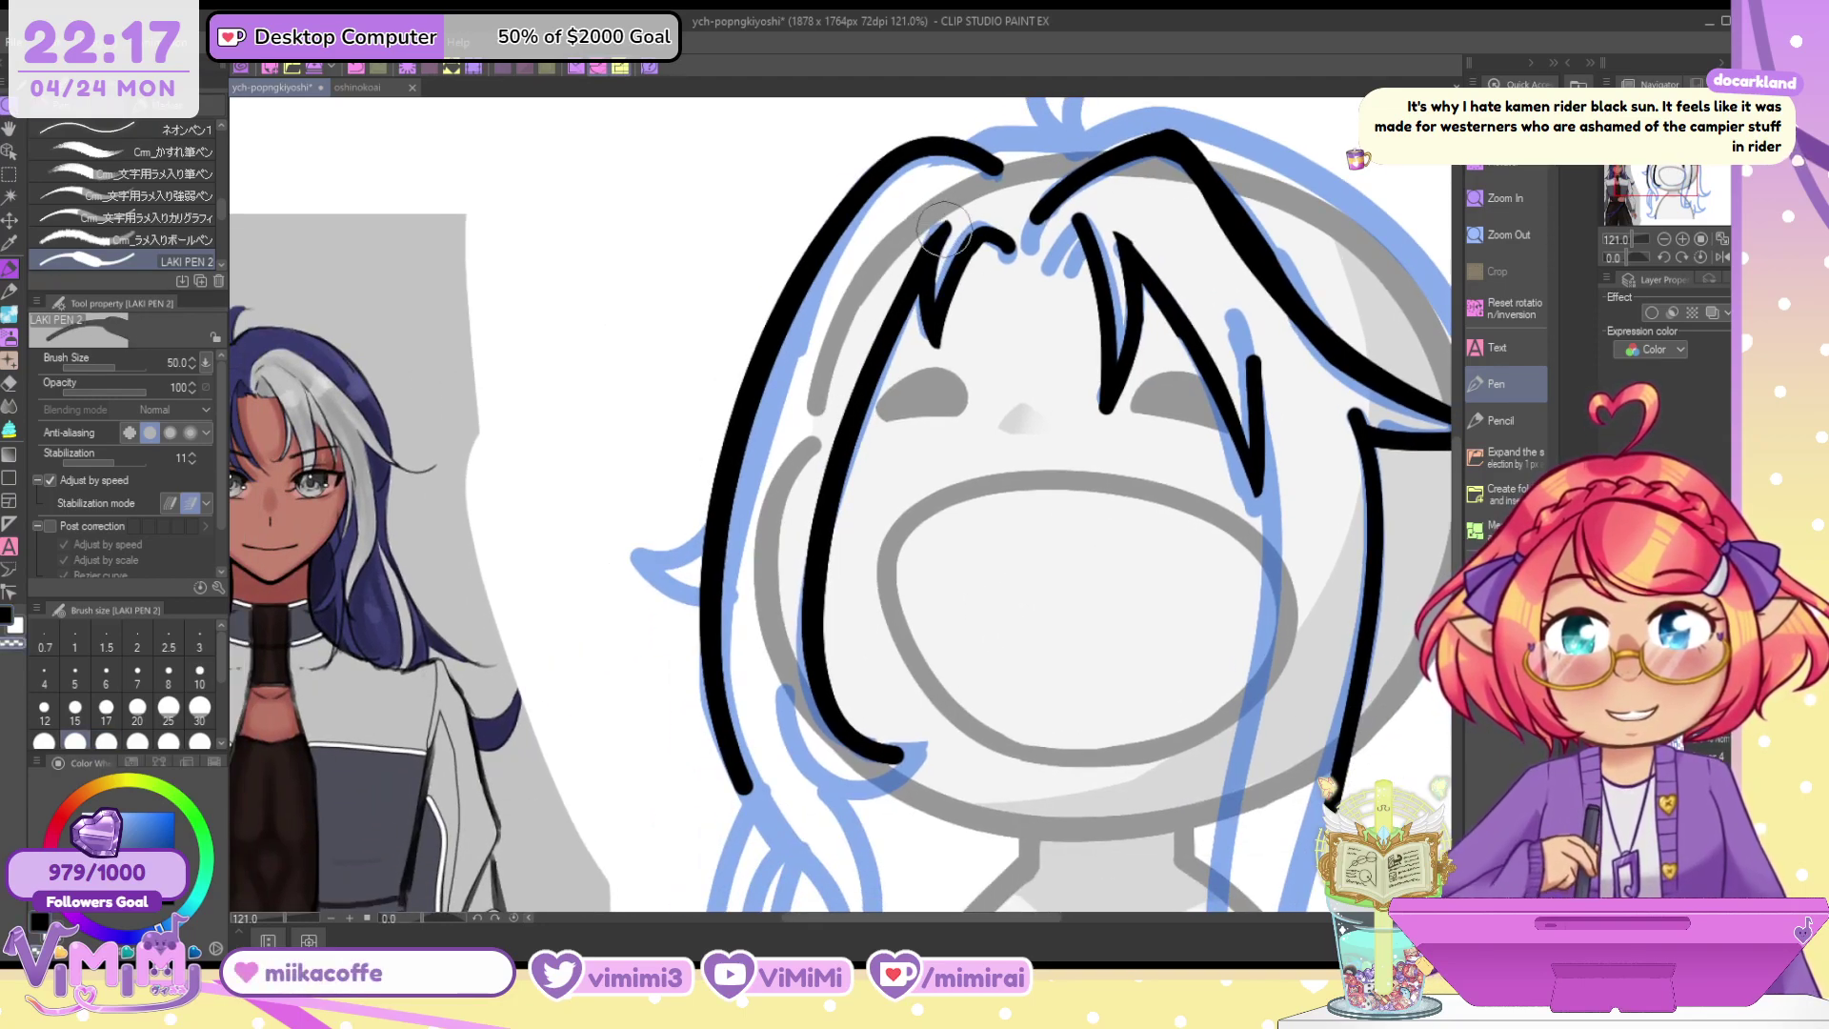
key("bracketleft")
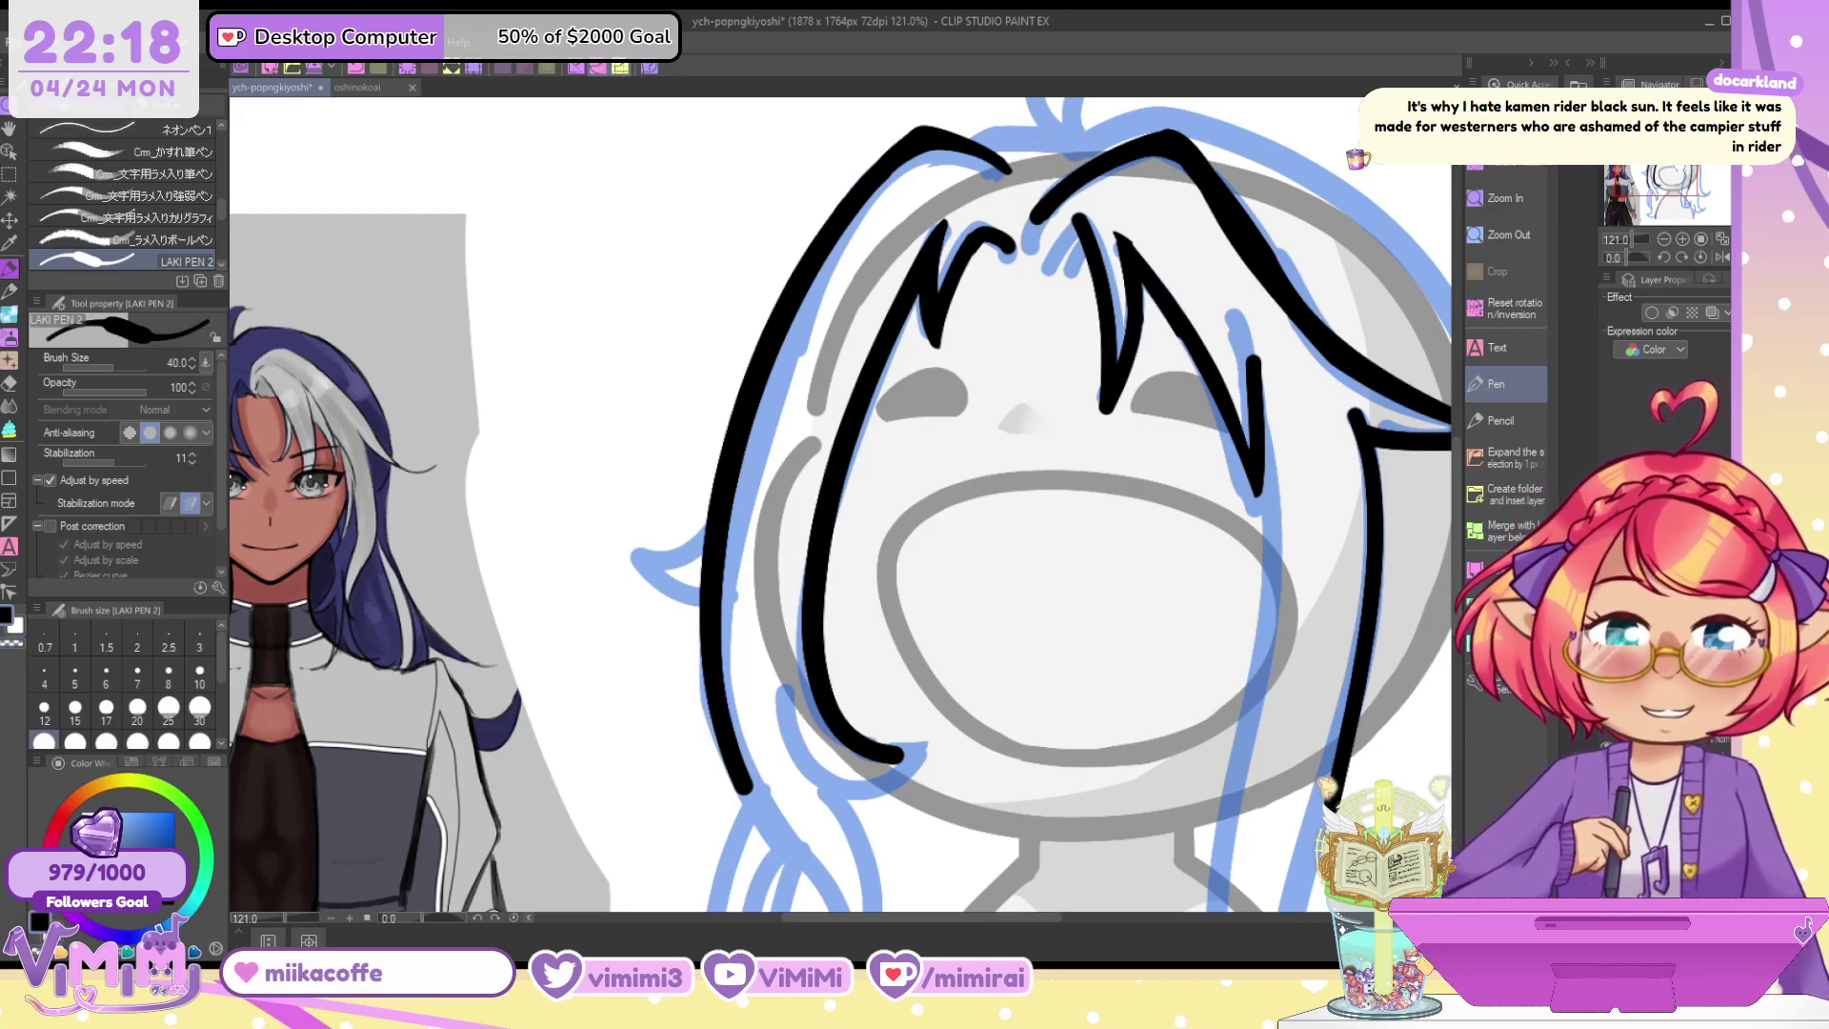
Sharpen the curled tip of the inner face-side strand and try a short stroke beneath it at pen size 40
left_click_drag(898, 739, 870, 631)
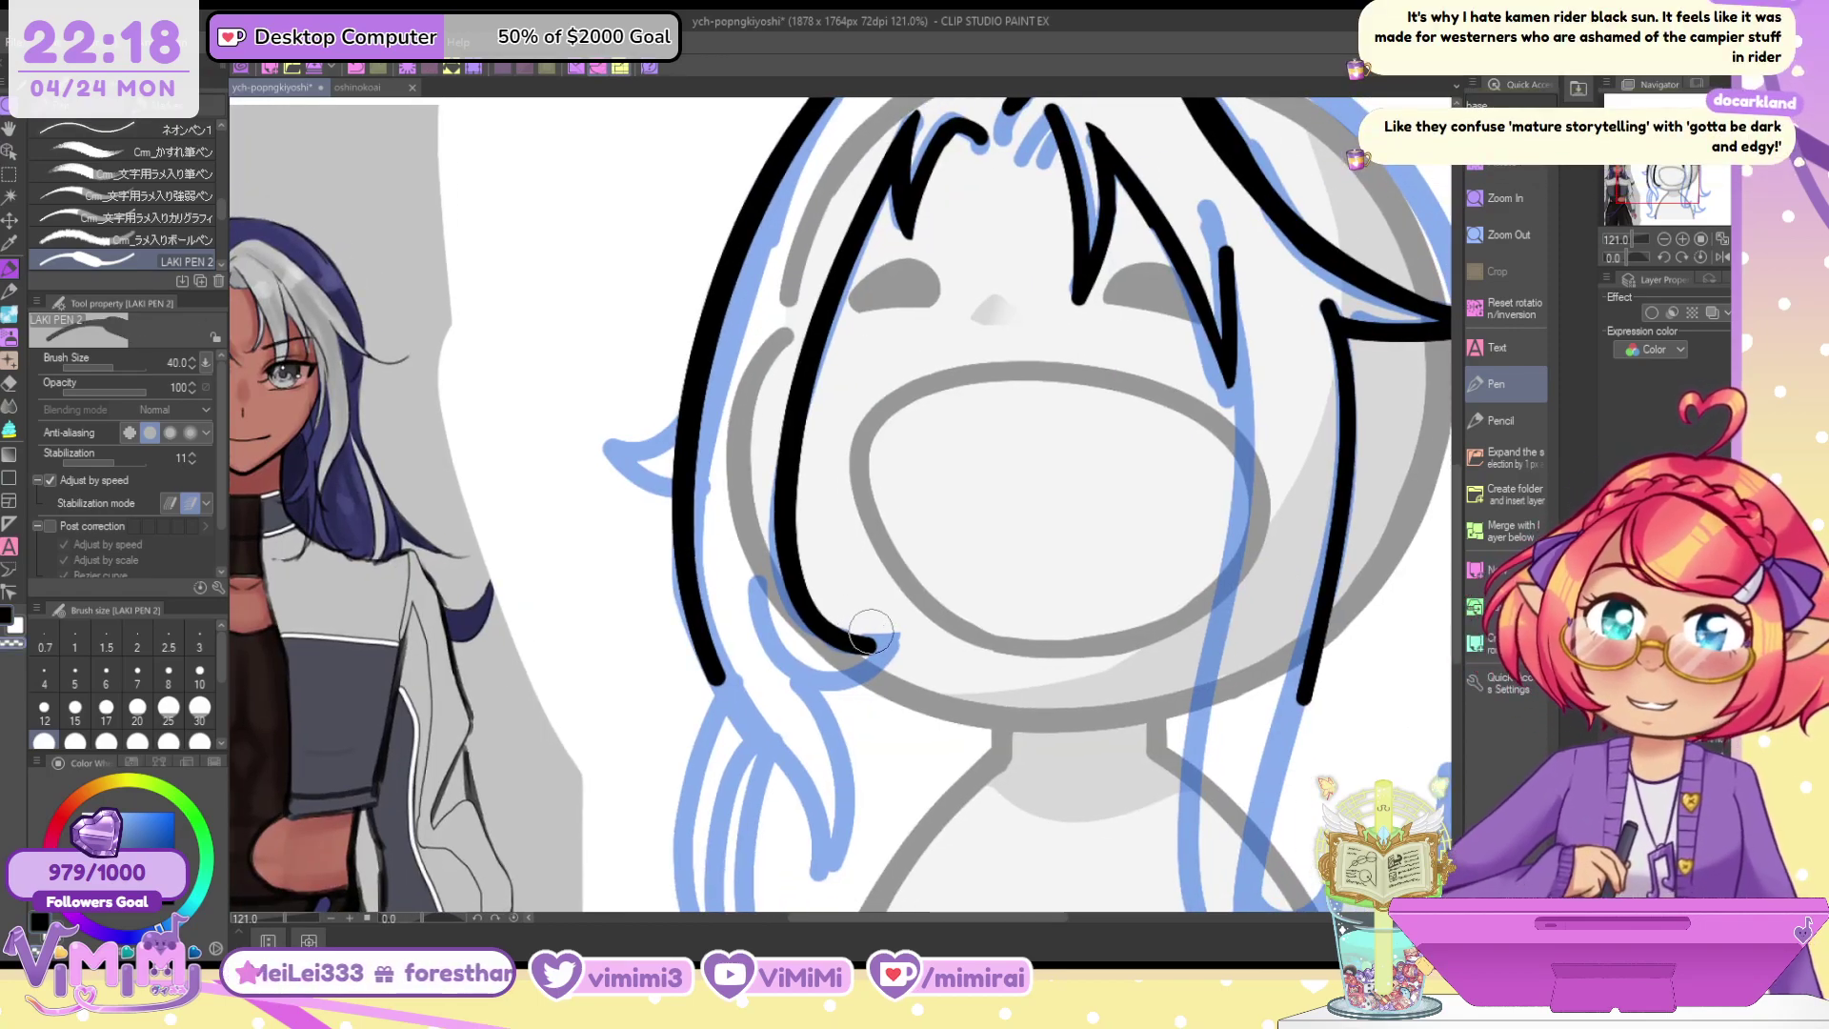
mouse_move(815, 616)
left_mouse_down()
mouse_move(902, 635)
mouse_move(823, 629)
mouse_move(895, 639)
mouse_move(827, 692)
left_mouse_up()
key("ctrl+z")
key("c")
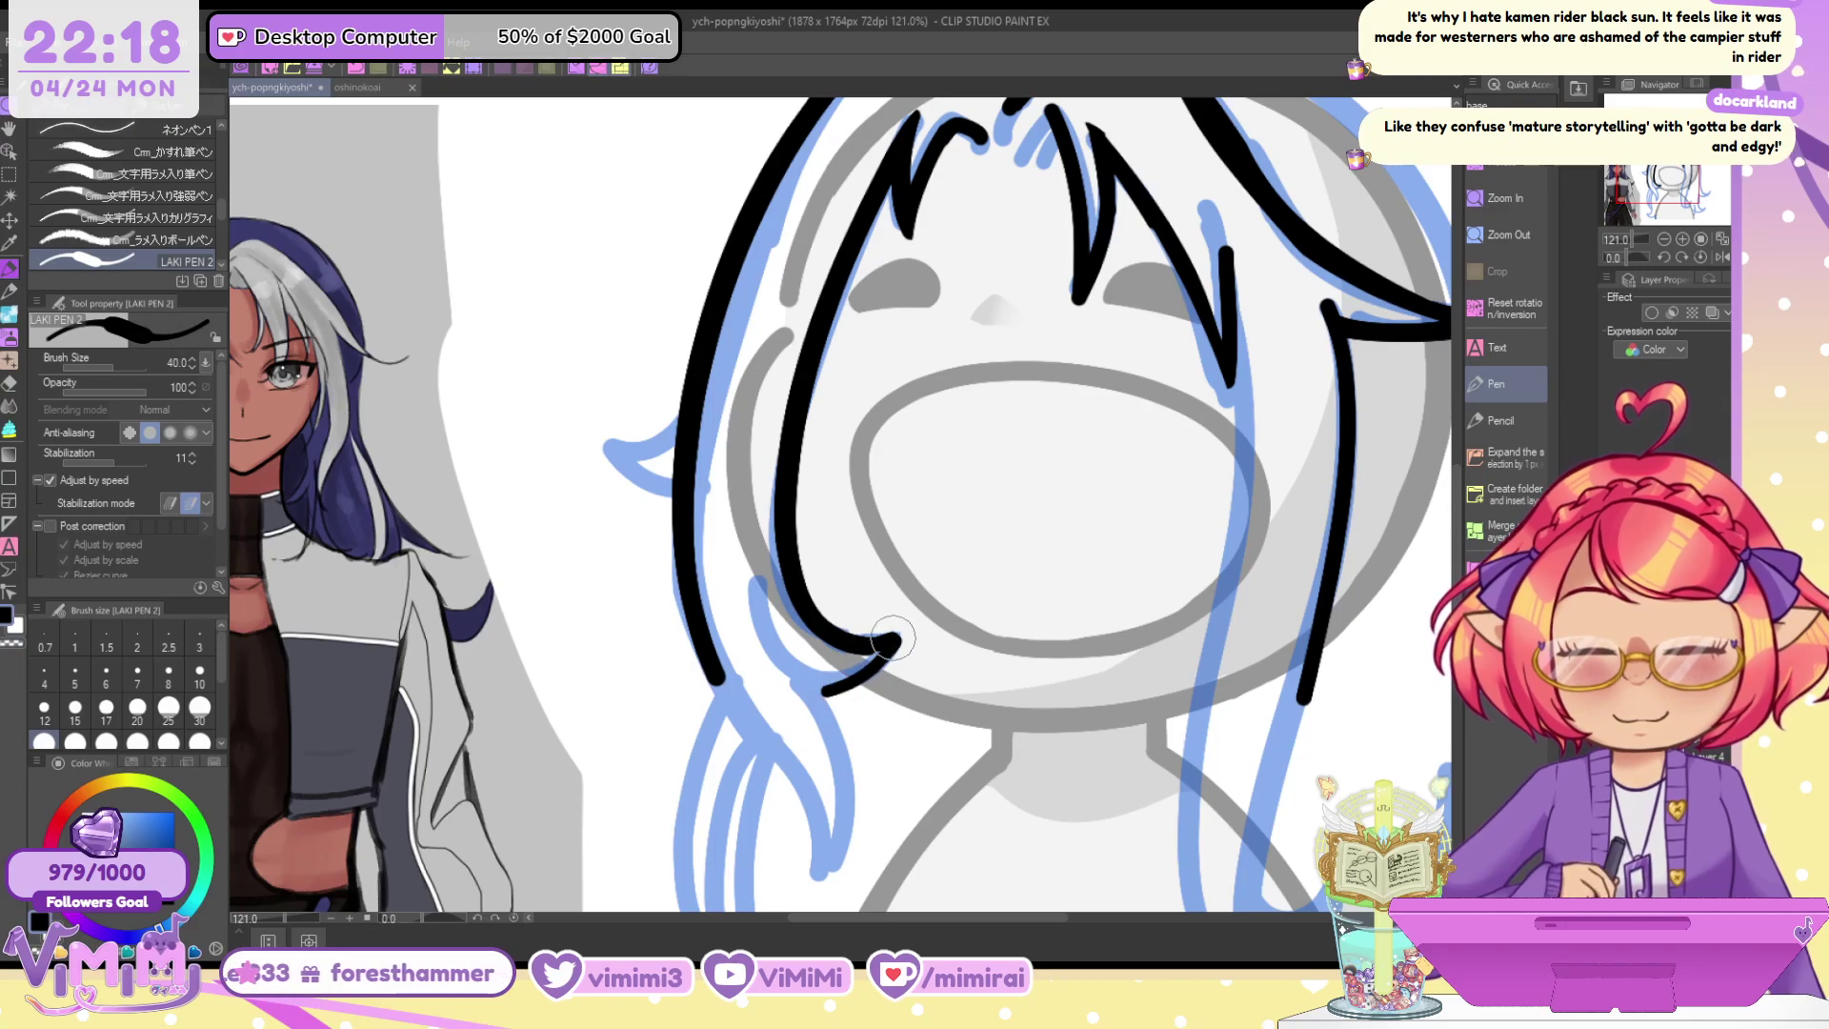
key("ctrl+z")
Ink the curl's underside as a hook meeting the strand's tip at pen size 50, and trim its ends
left_click_drag(748, 581, 896, 637)
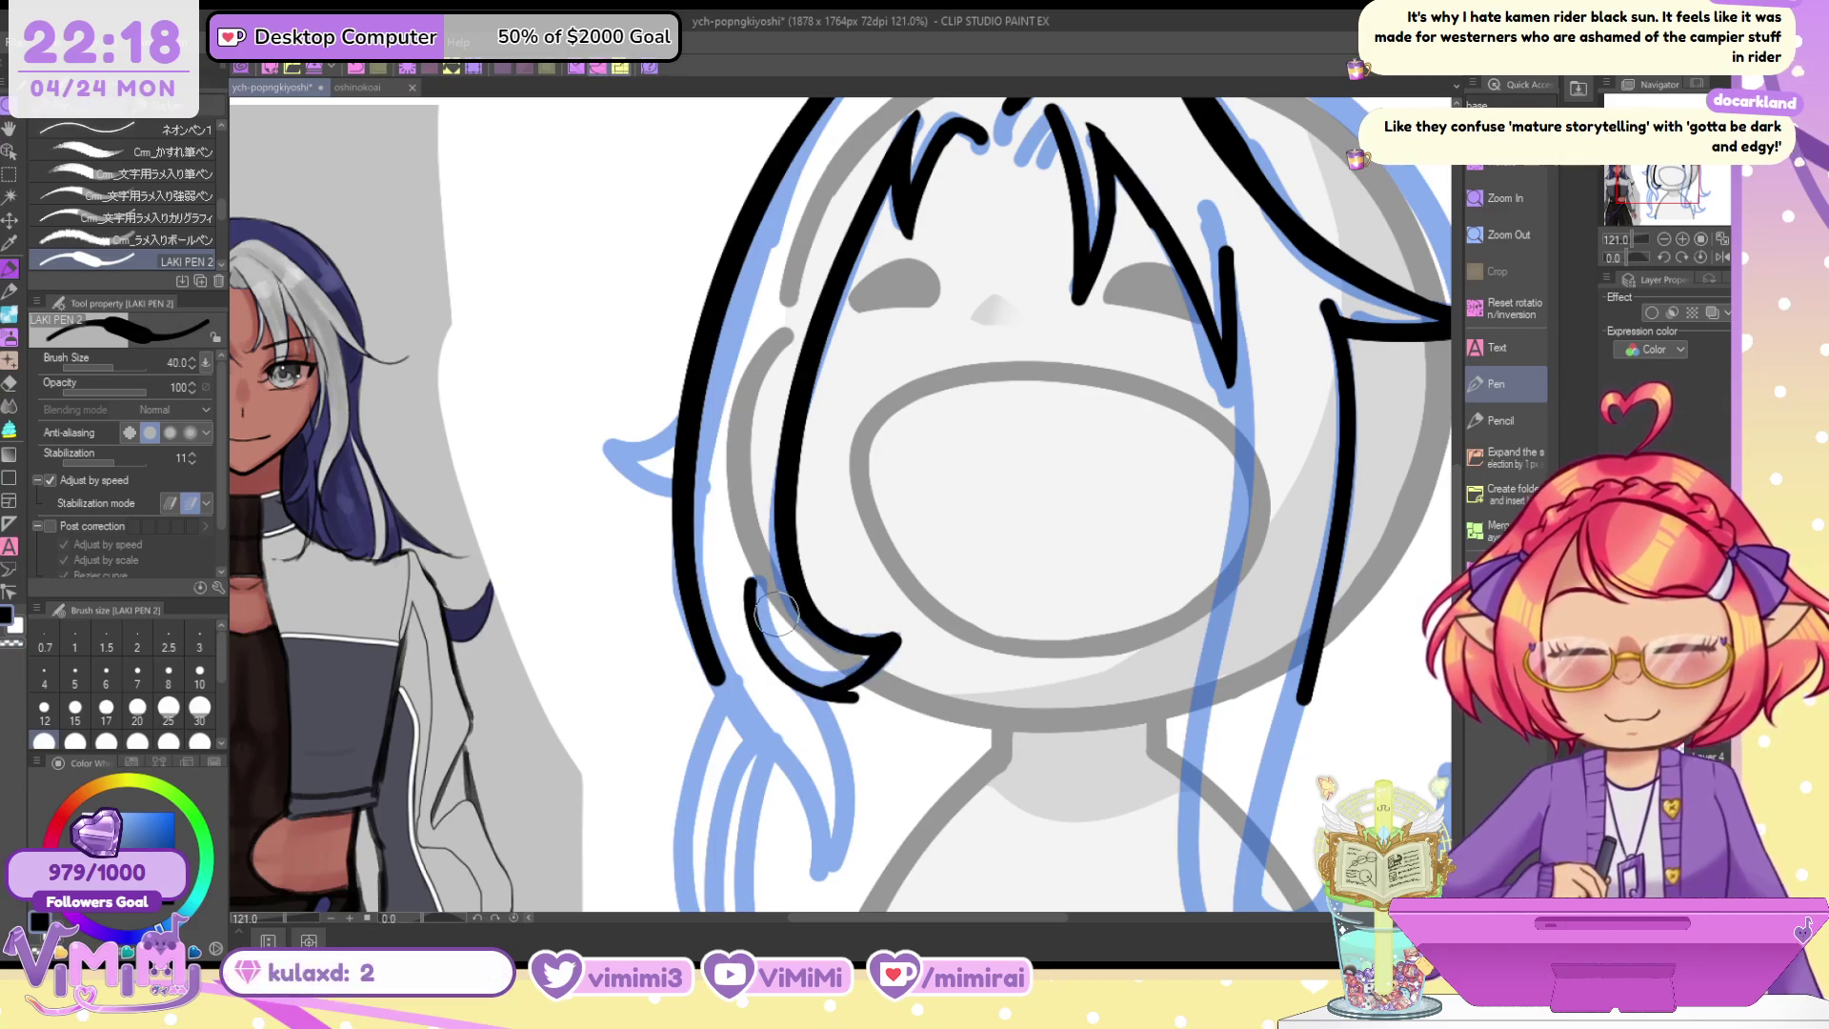
key("ctrl+z")
key("bracketright")
left_click_drag(748, 579, 887, 643)
key("ctrl+z")
left_click_drag(741, 596, 873, 636)
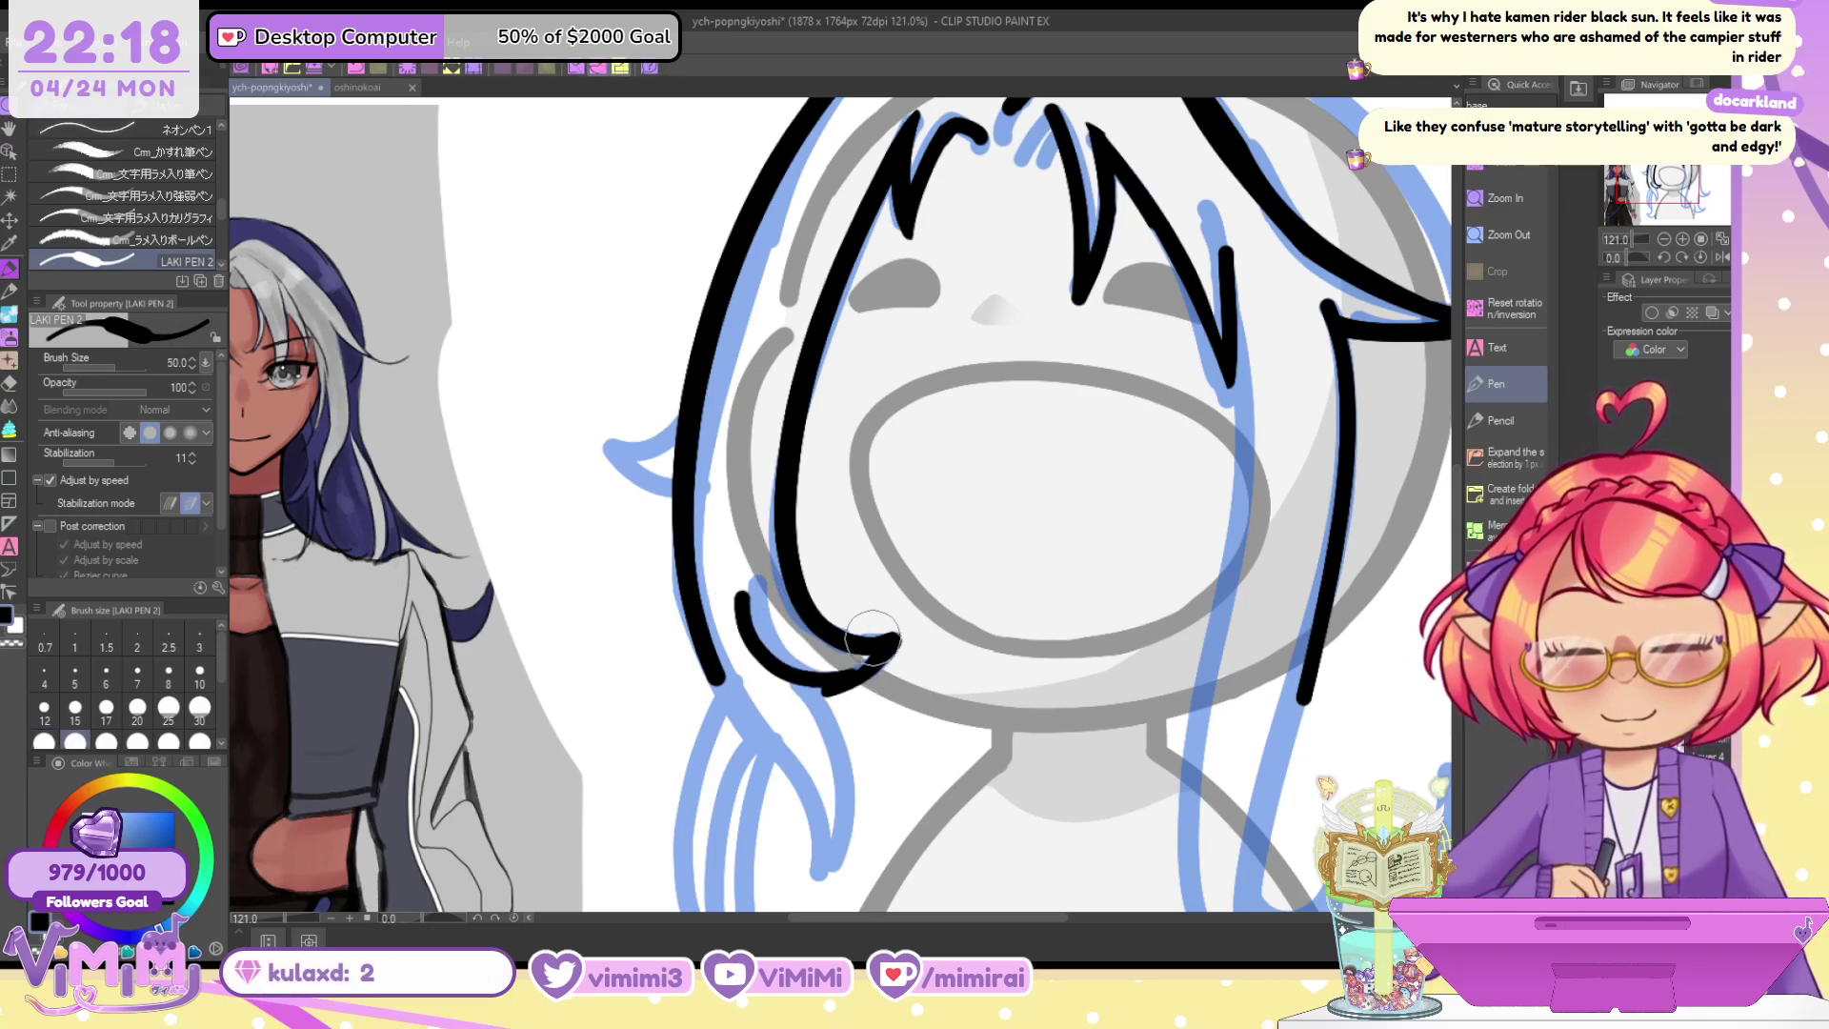
left_click_drag(741, 596, 839, 694)
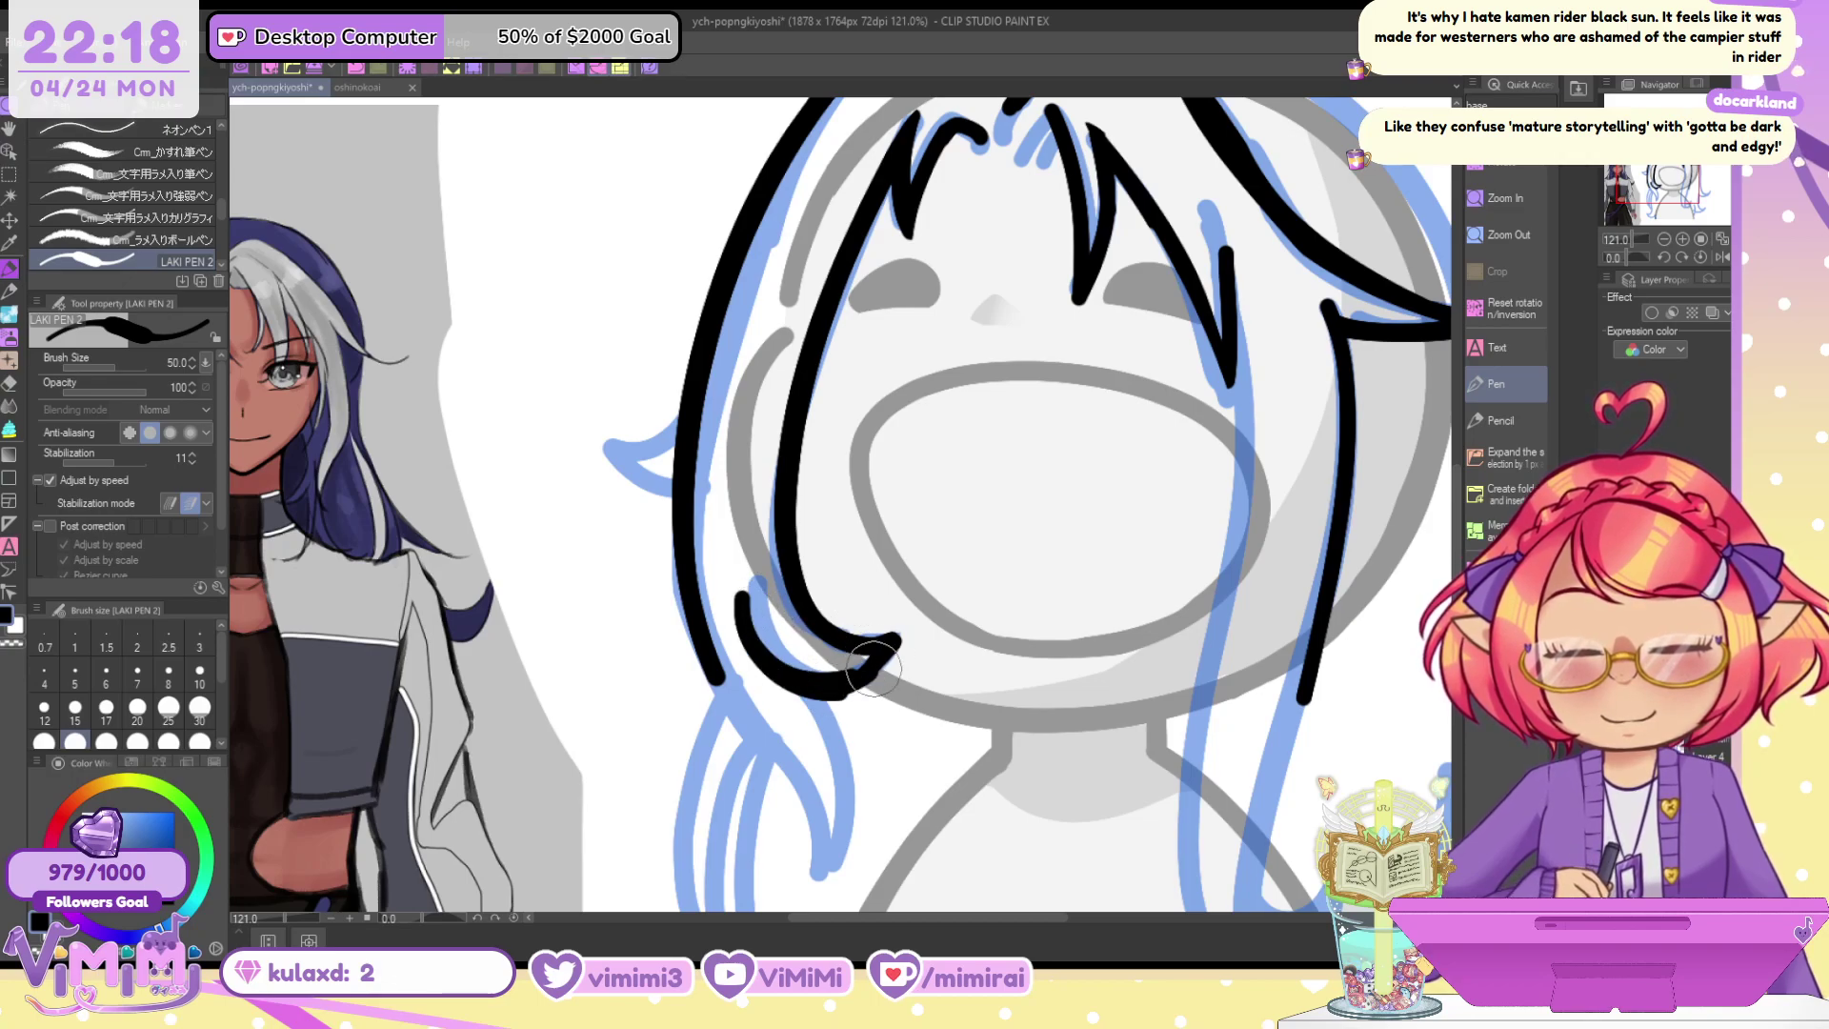
key("ctrl+z")
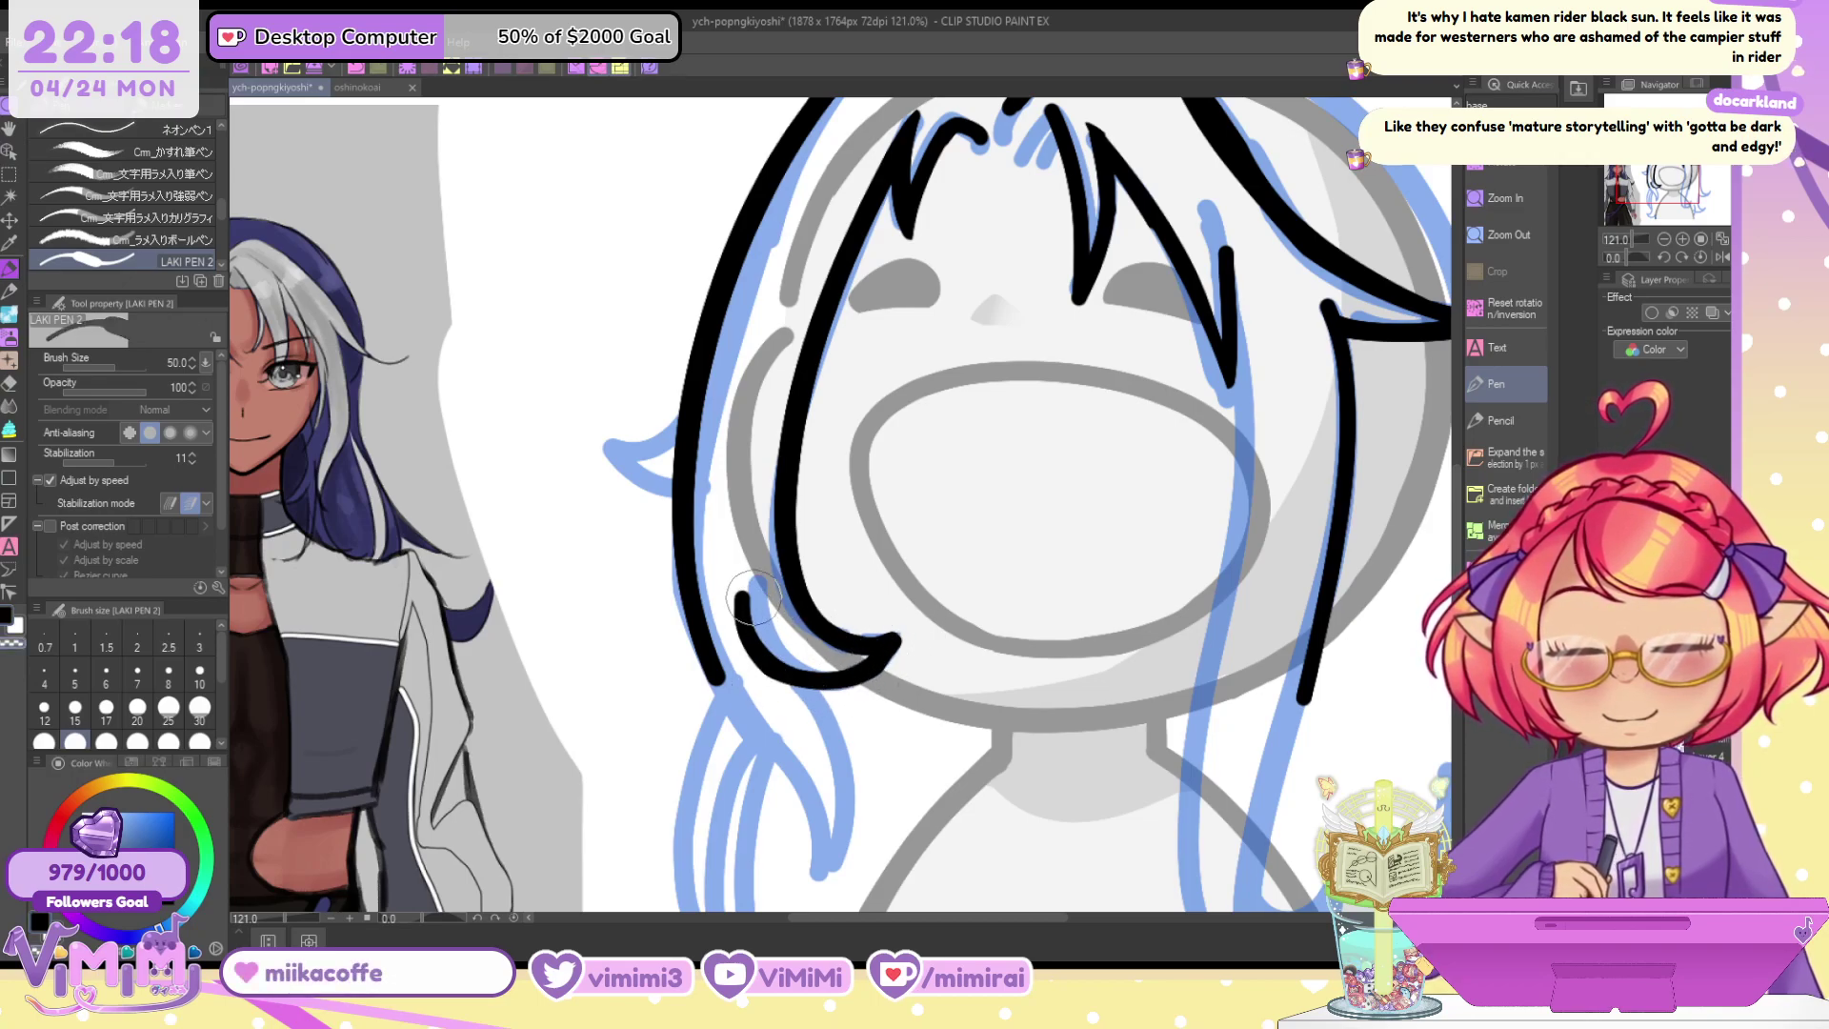
Ink the small outward flick on the outer hair outline and extend the outline down into the lock beside the shoulder
mouse_move(698, 377)
left_mouse_down()
mouse_move(612, 445)
mouse_move(695, 476)
left_mouse_up()
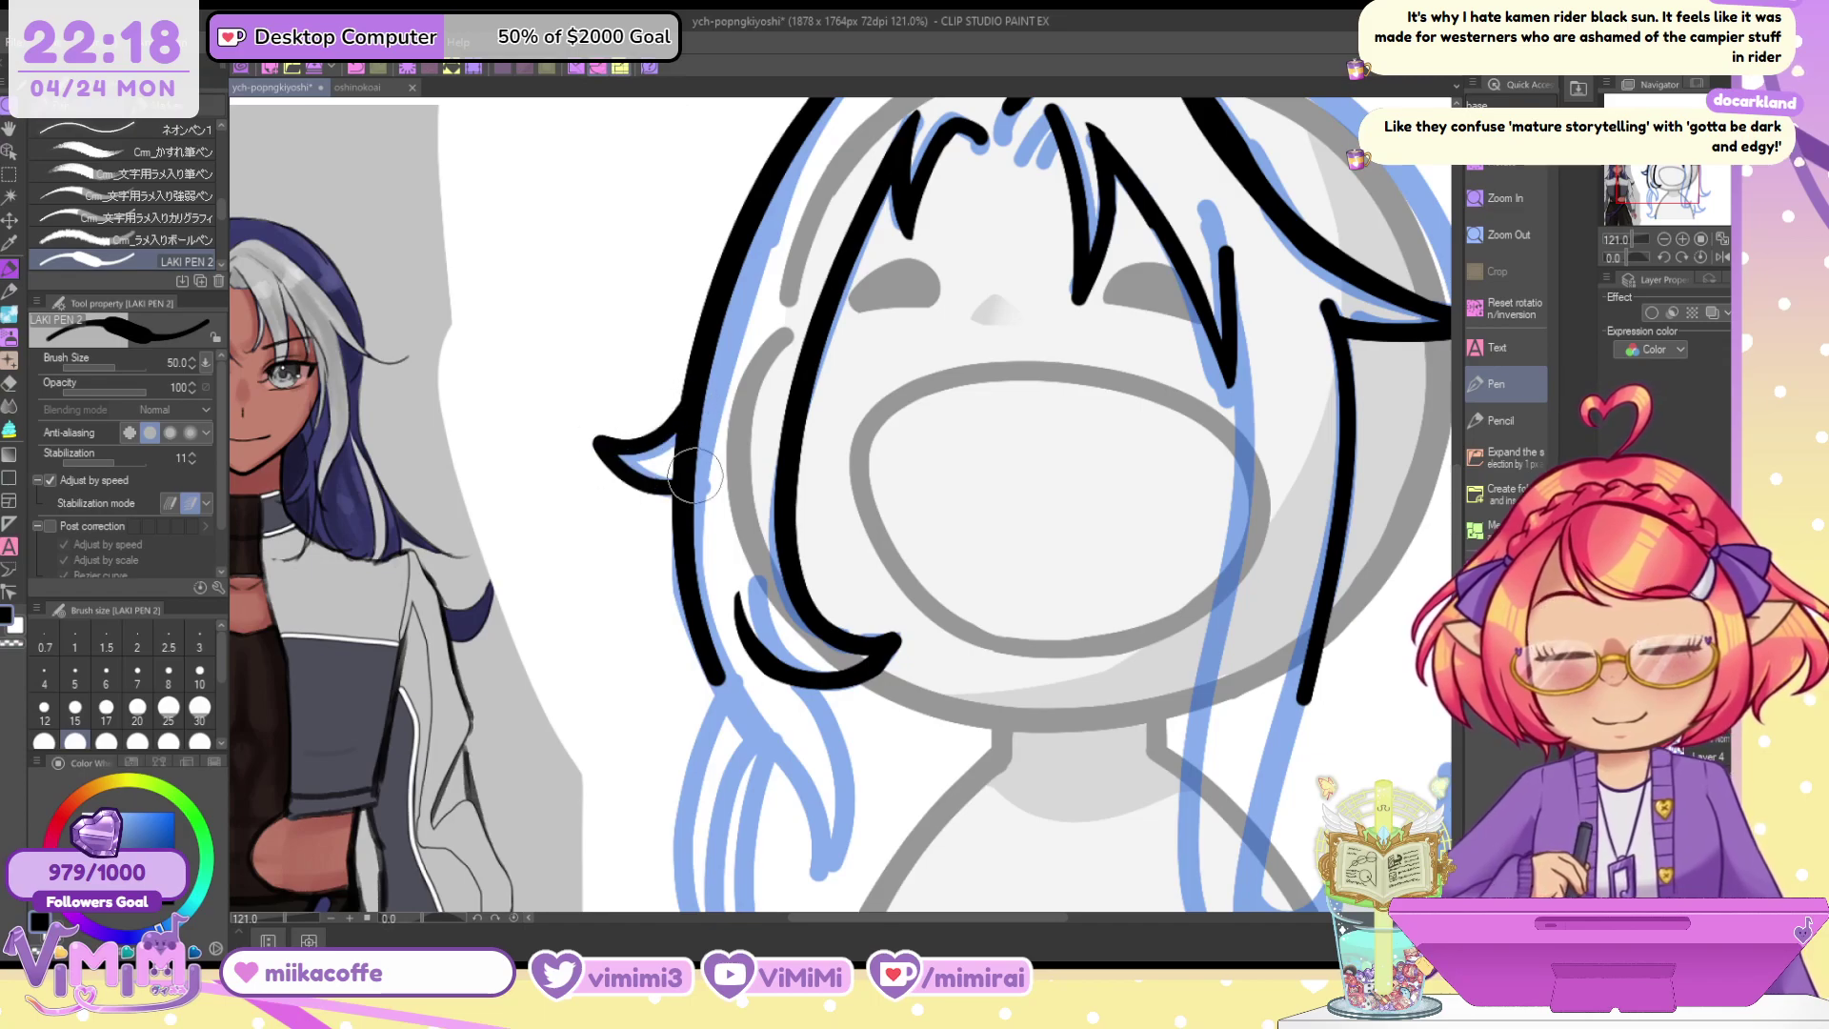
left_click_drag(601, 440, 687, 395)
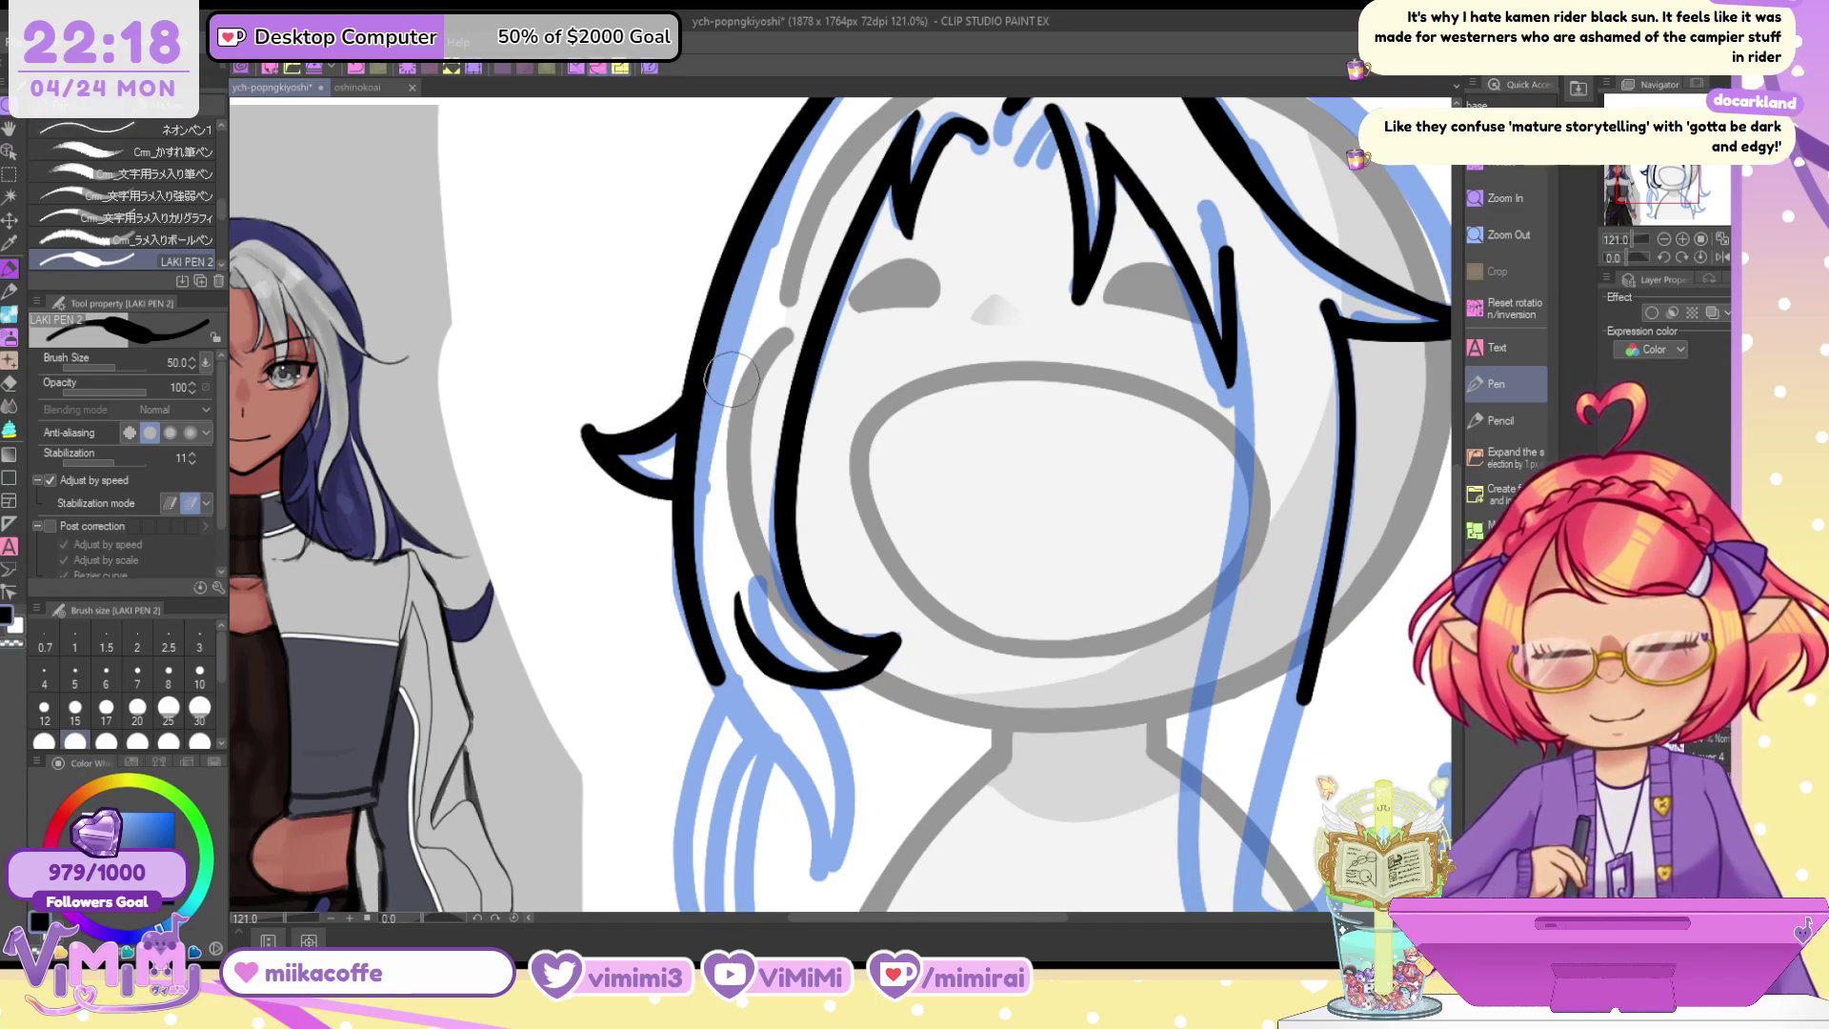
scroll(719, 314, "down", 5)
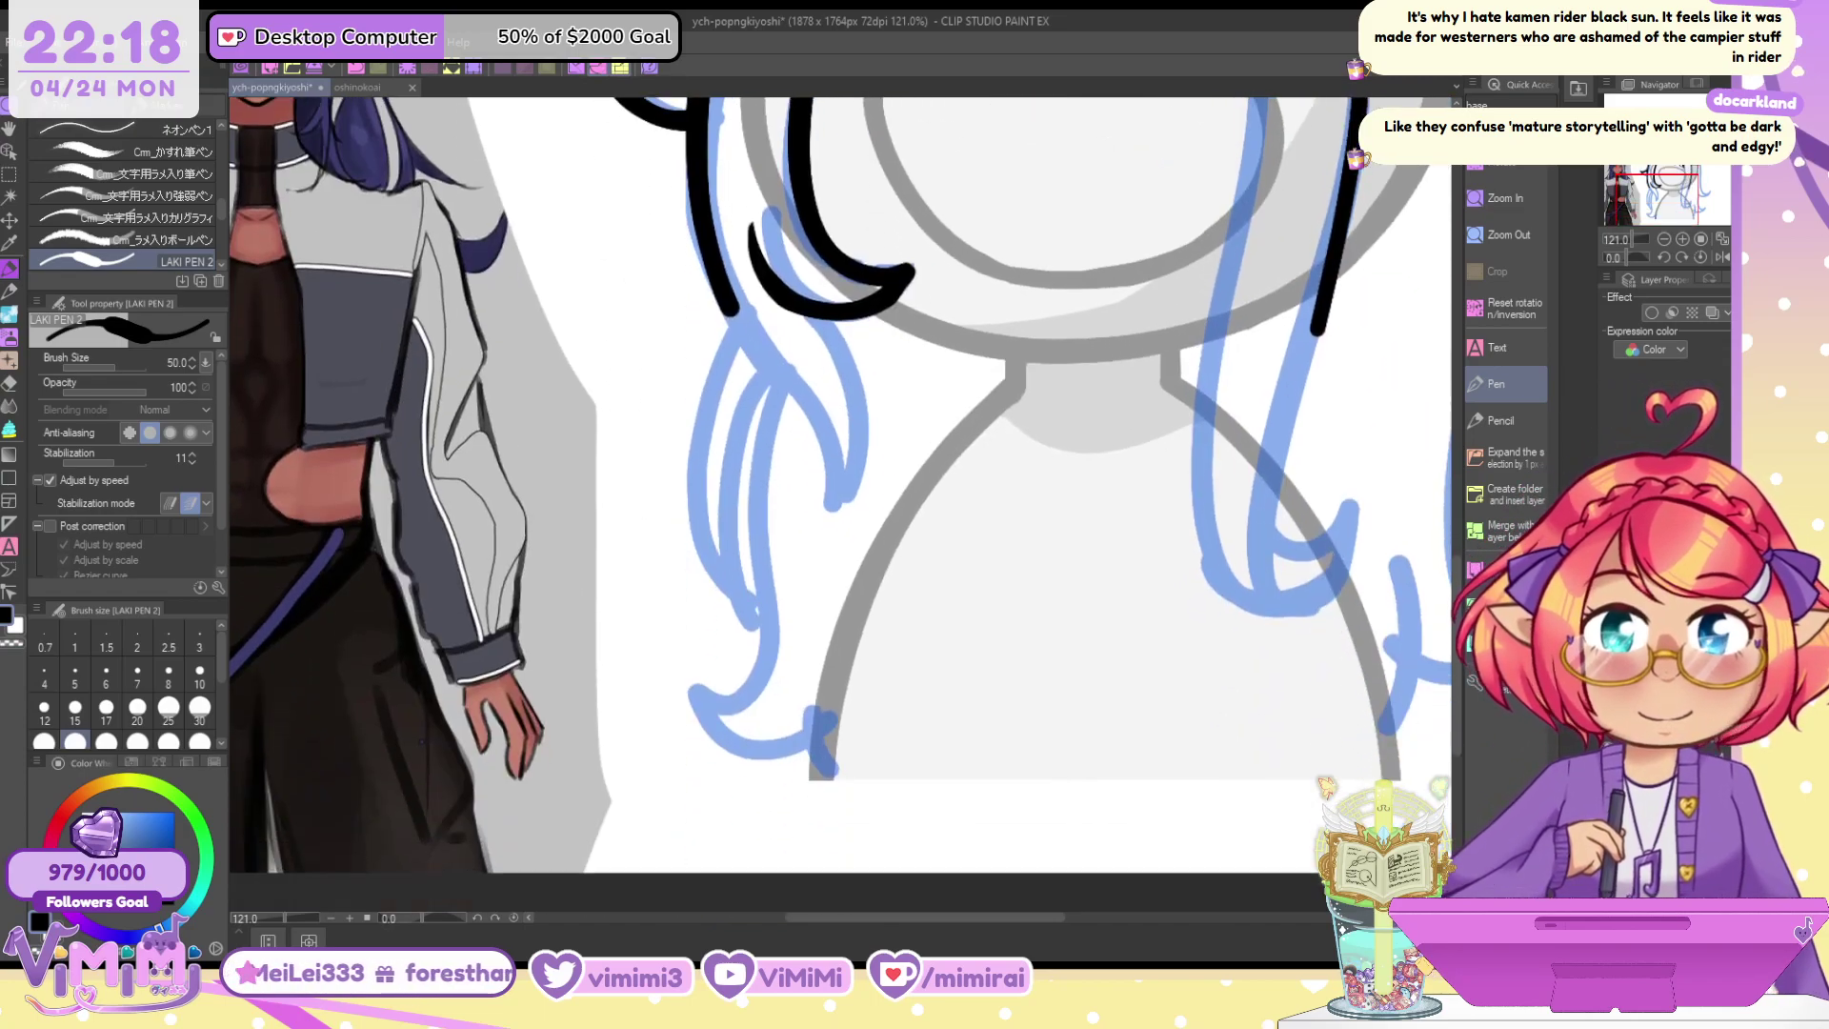
left_click_drag(720, 291, 827, 498)
left_click_drag(722, 296, 835, 541)
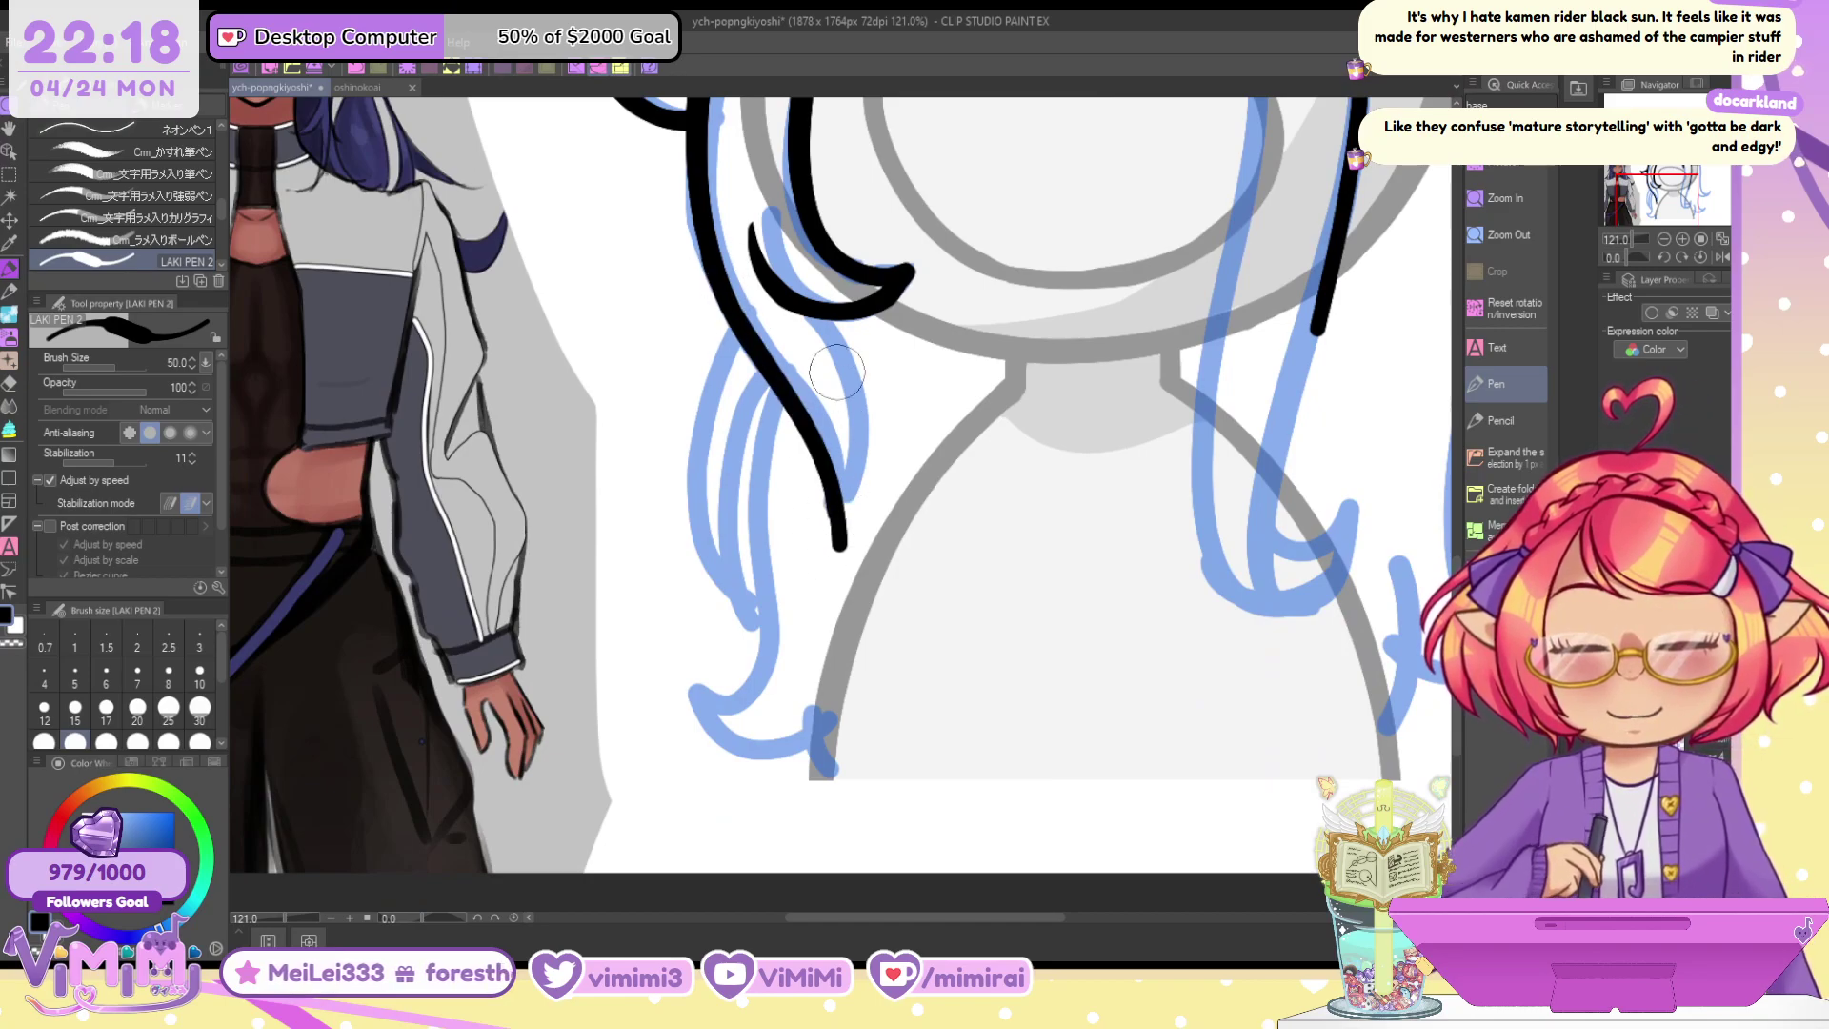
Ink the inner side of the pointed lock below the curl, trim its tip, and ink the outer curve of the lock beneath
left_click_drag(825, 324, 828, 559)
mouse_move(825, 324)
left_mouse_down()
mouse_move(846, 393)
mouse_move(821, 548)
left_mouse_up()
key("c")
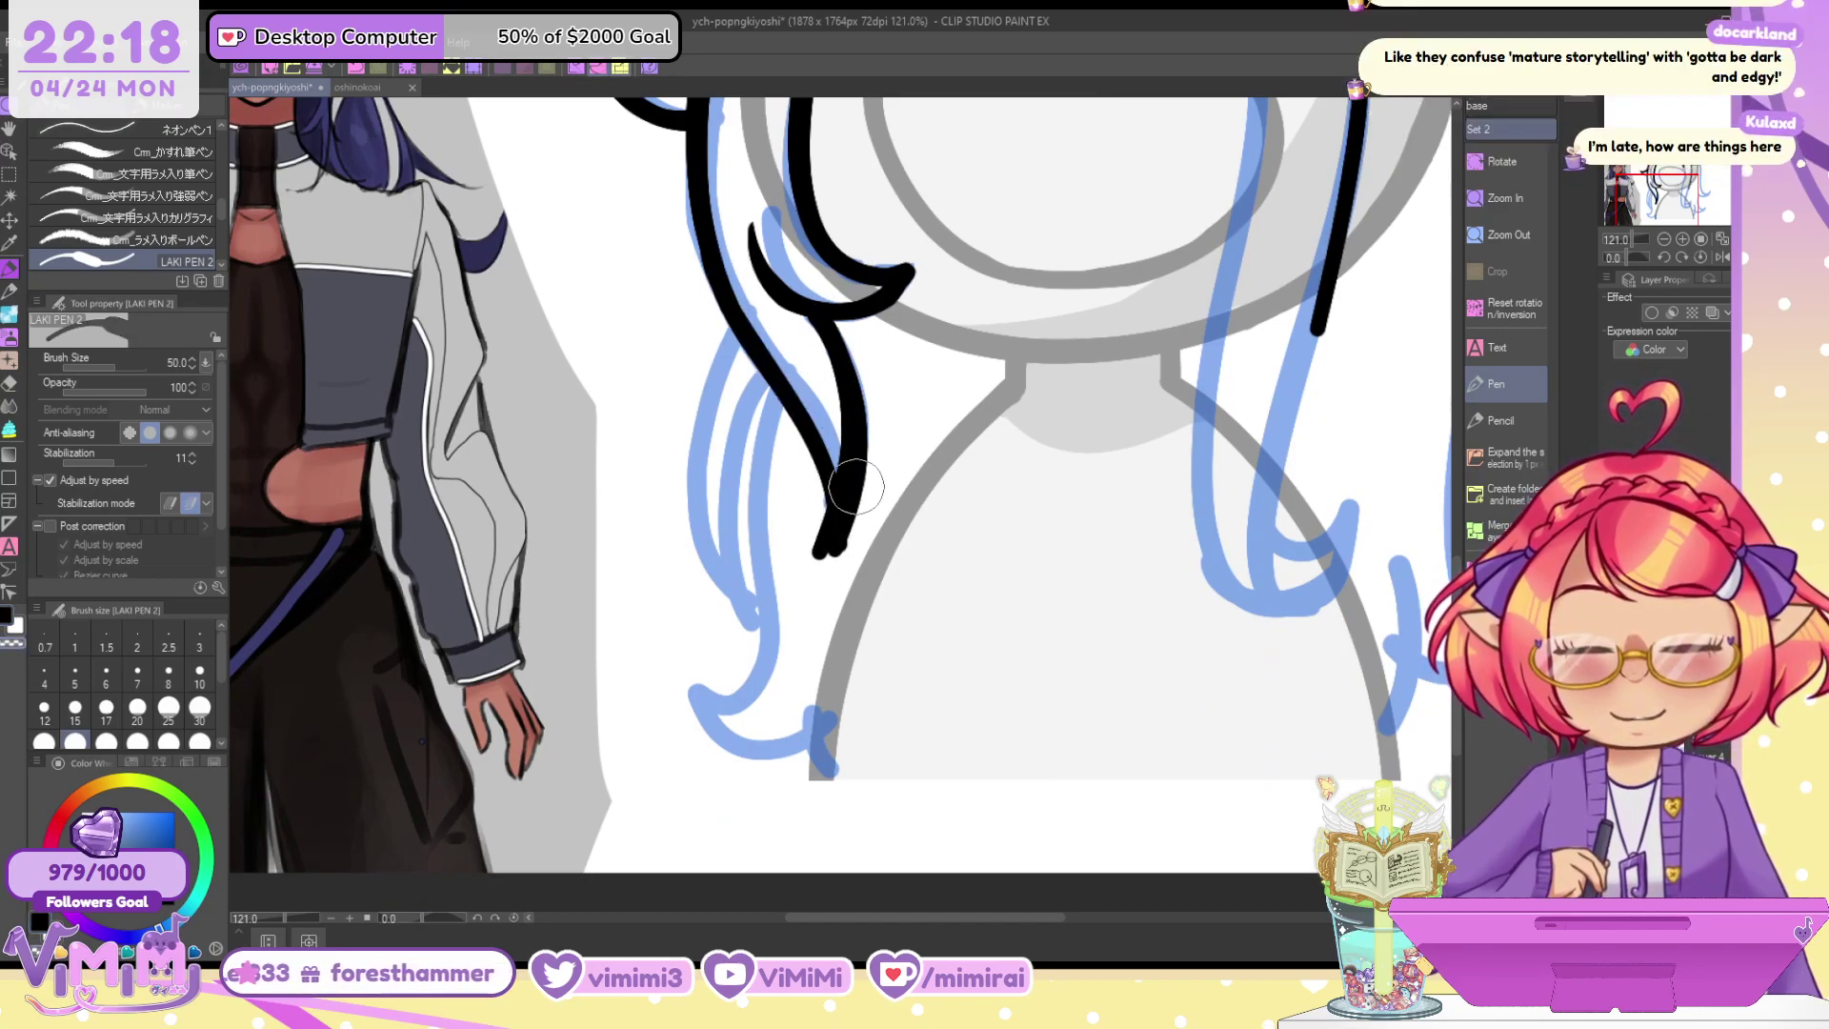
left_click_drag(880, 434, 803, 559)
left_click_drag(808, 476, 797, 597)
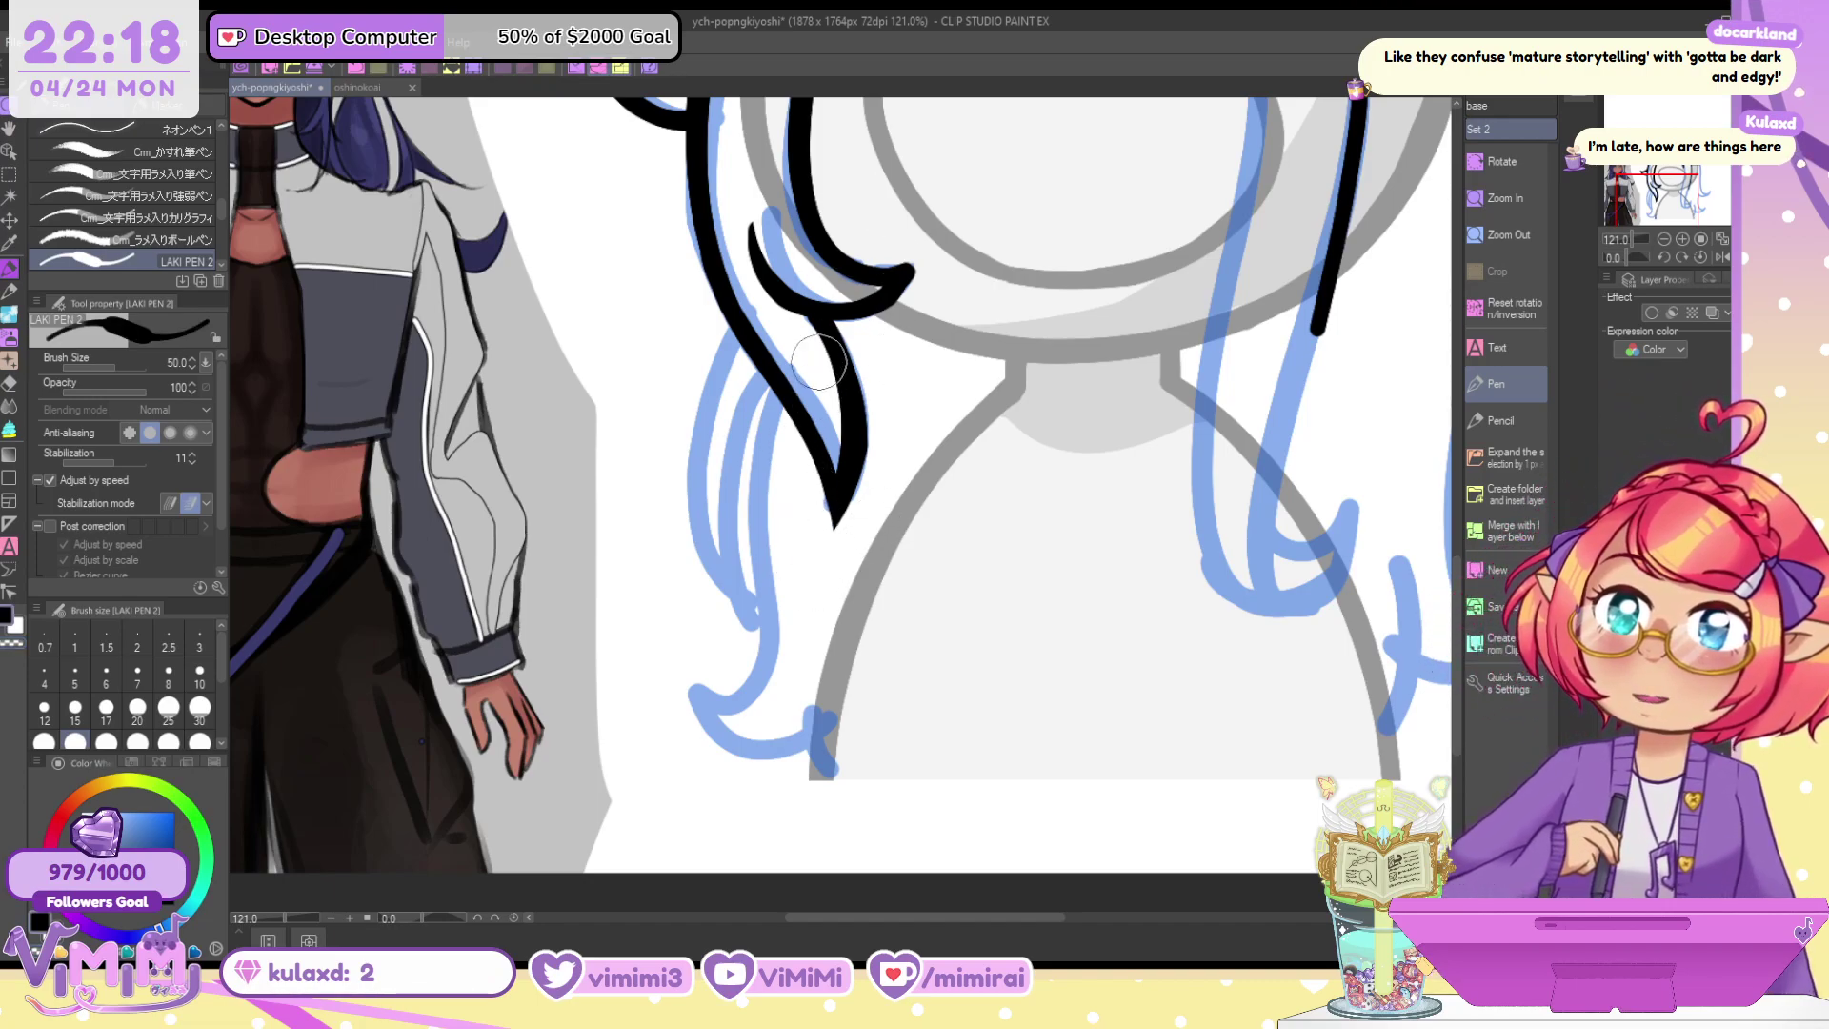
mouse_move(731, 331)
left_mouse_down()
mouse_move(698, 419)
mouse_move(758, 624)
left_mouse_up()
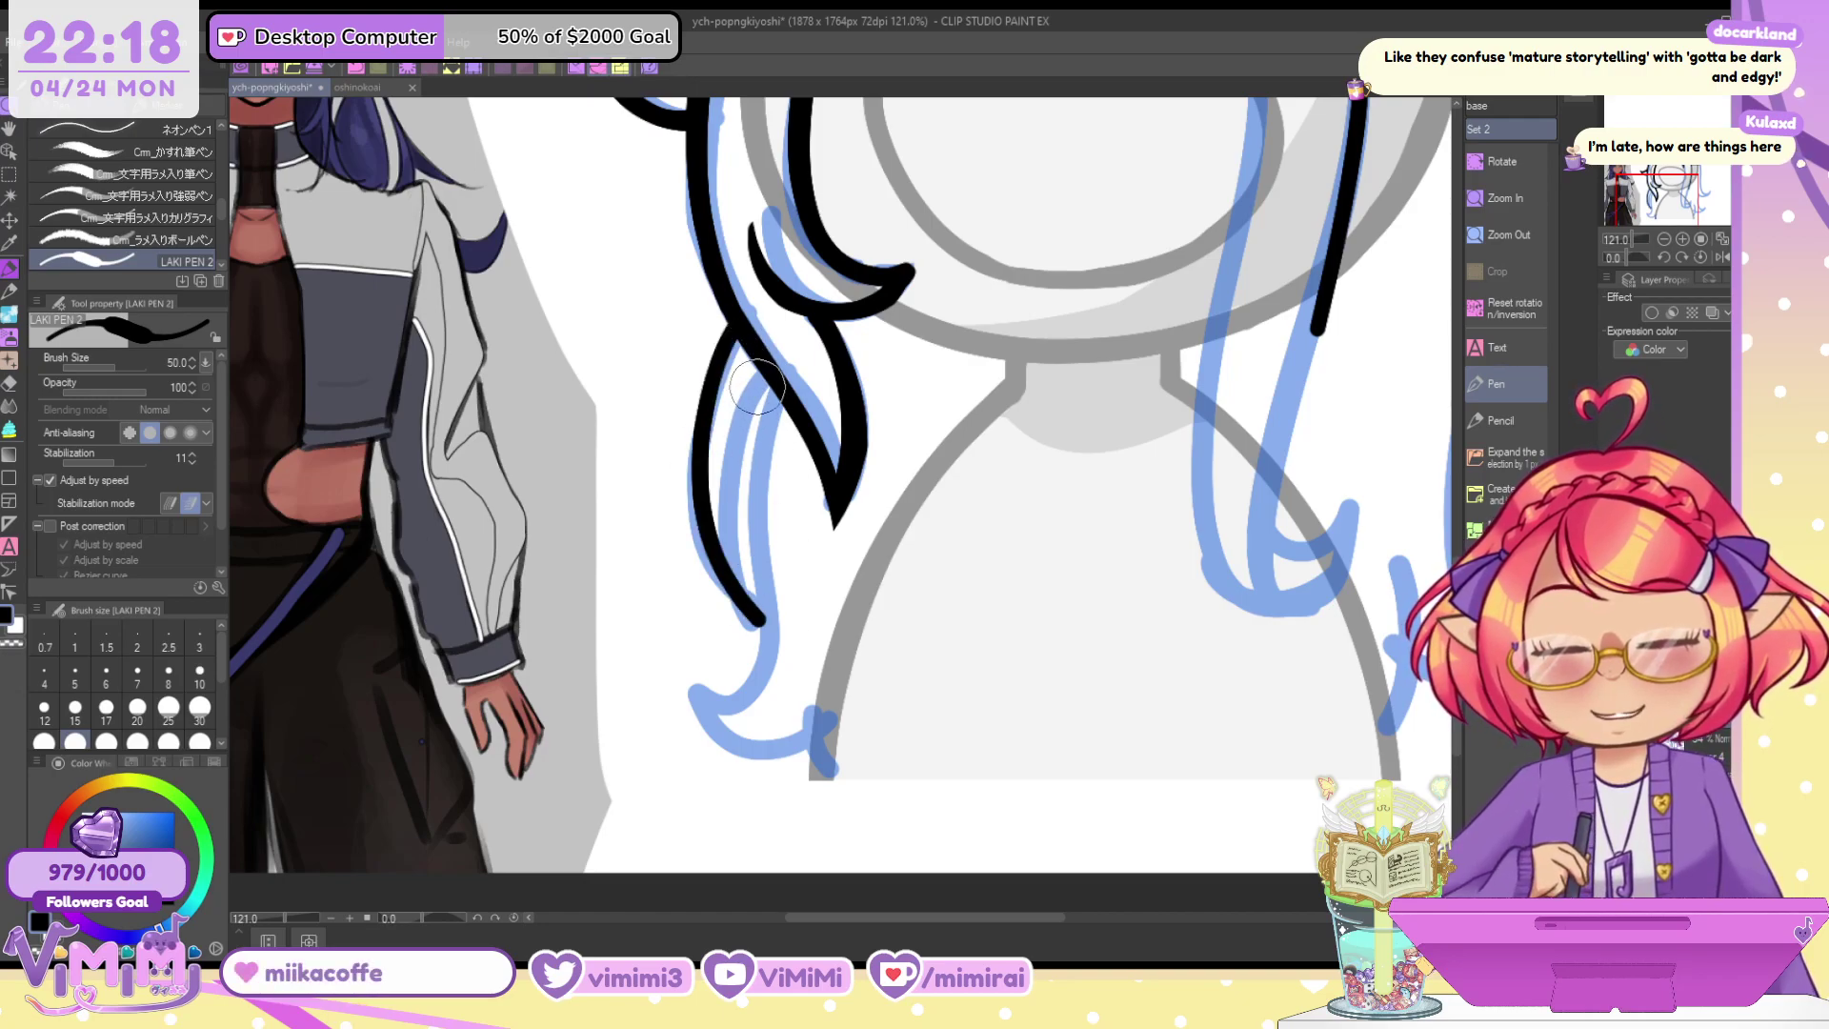
left_click_drag(768, 391, 764, 668)
key("ctrl+z")
left_click_drag(769, 387, 739, 704)
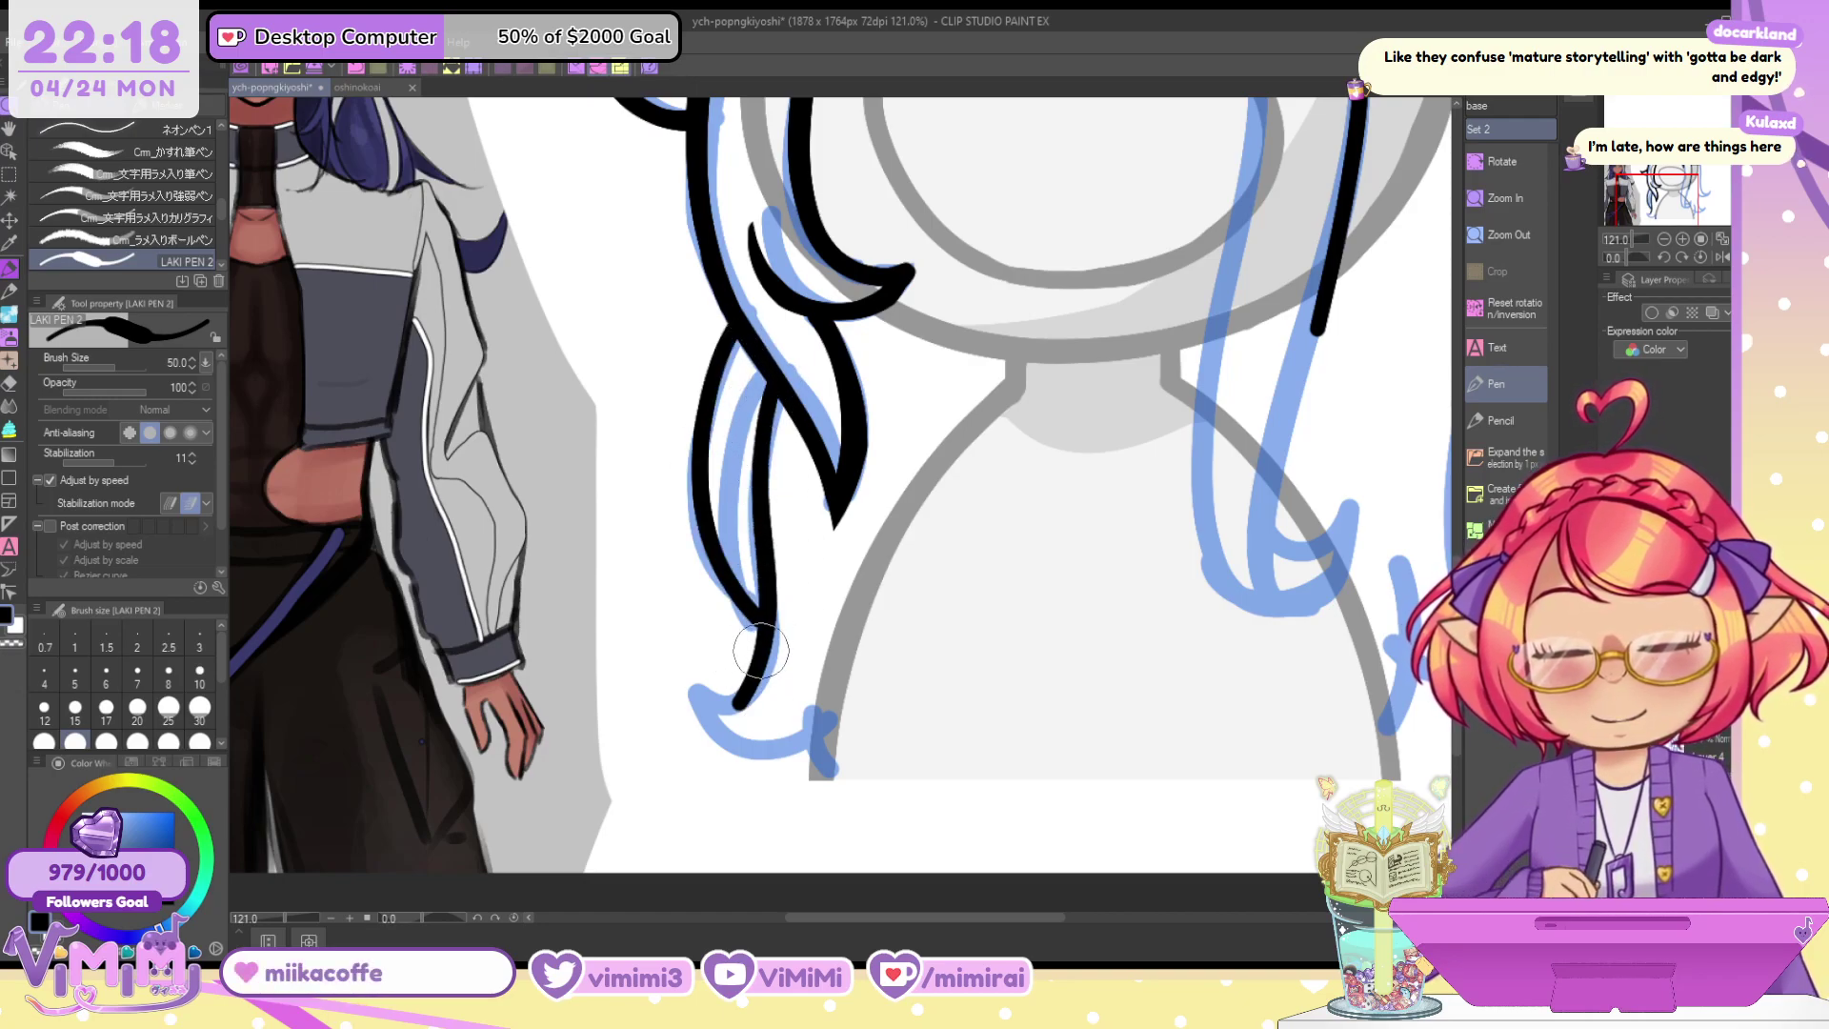
key("ctrl+z")
mouse_move(757, 367)
left_mouse_down()
mouse_move(691, 705)
mouse_move(828, 754)
left_mouse_up()
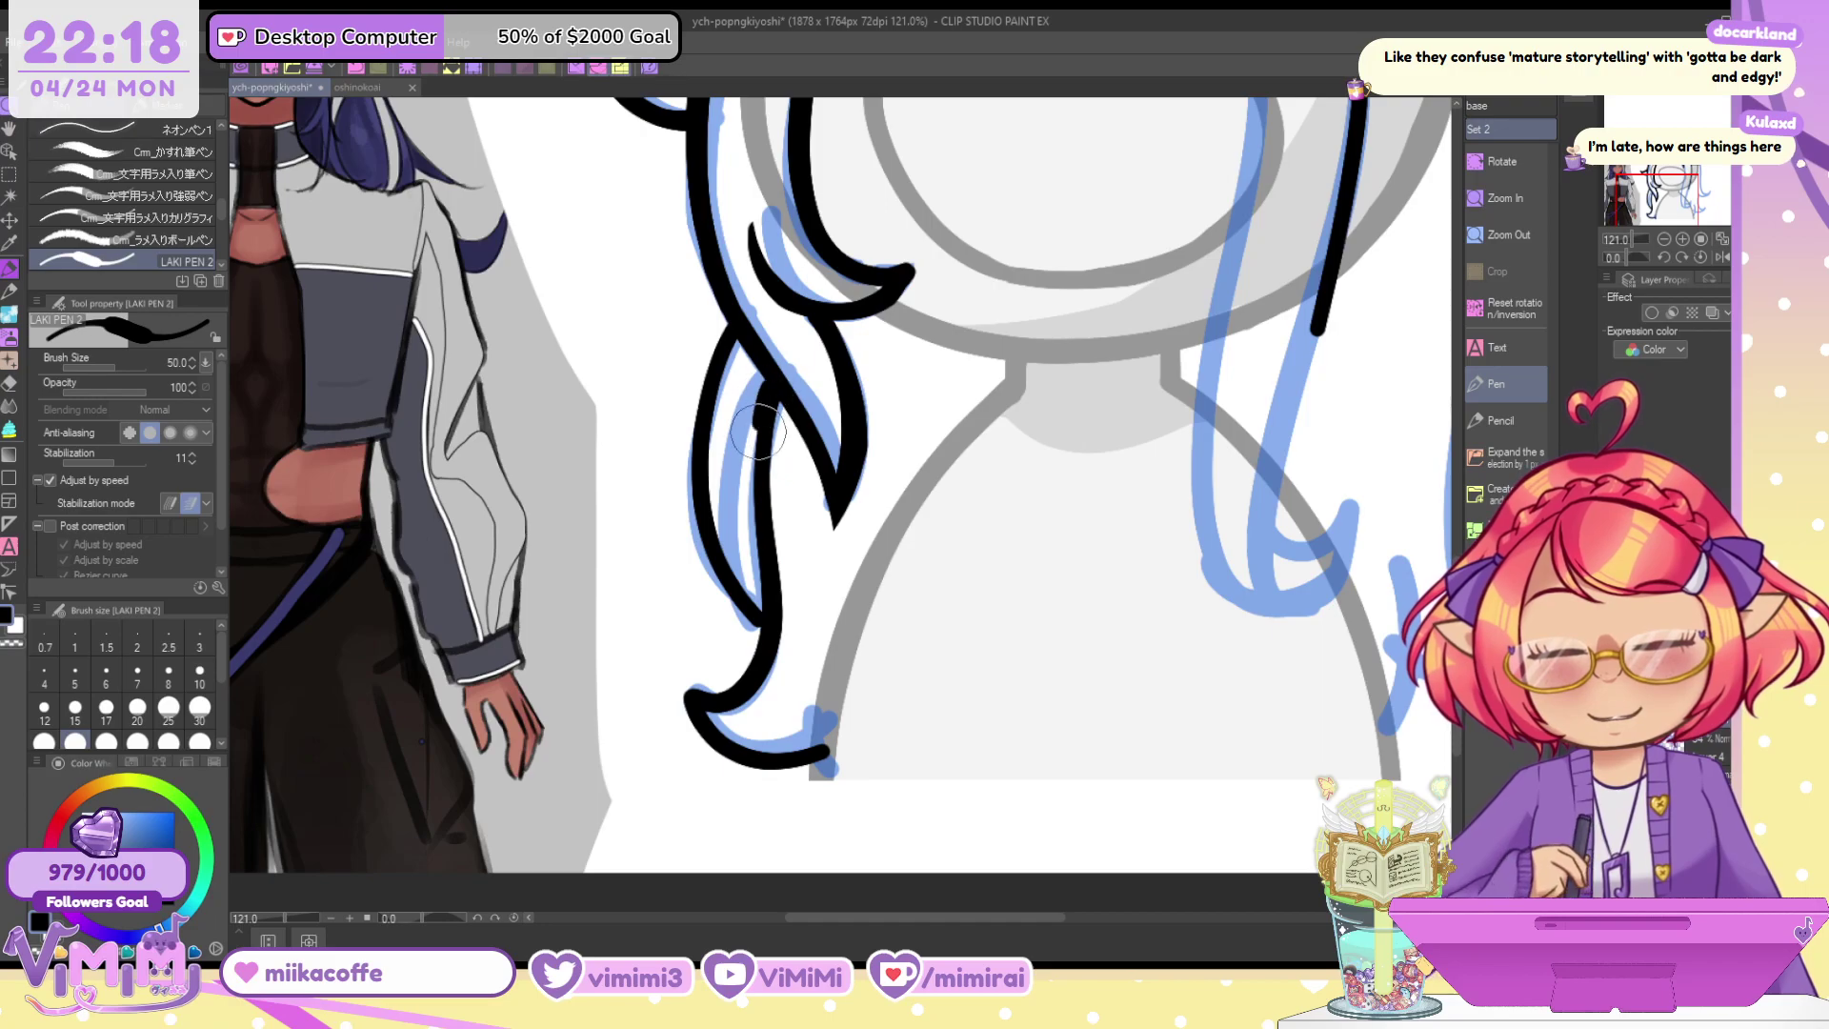
mouse_move(758, 431)
left_mouse_down()
mouse_move(706, 695)
mouse_move(852, 753)
left_mouse_up()
left_click_drag(762, 386, 765, 600)
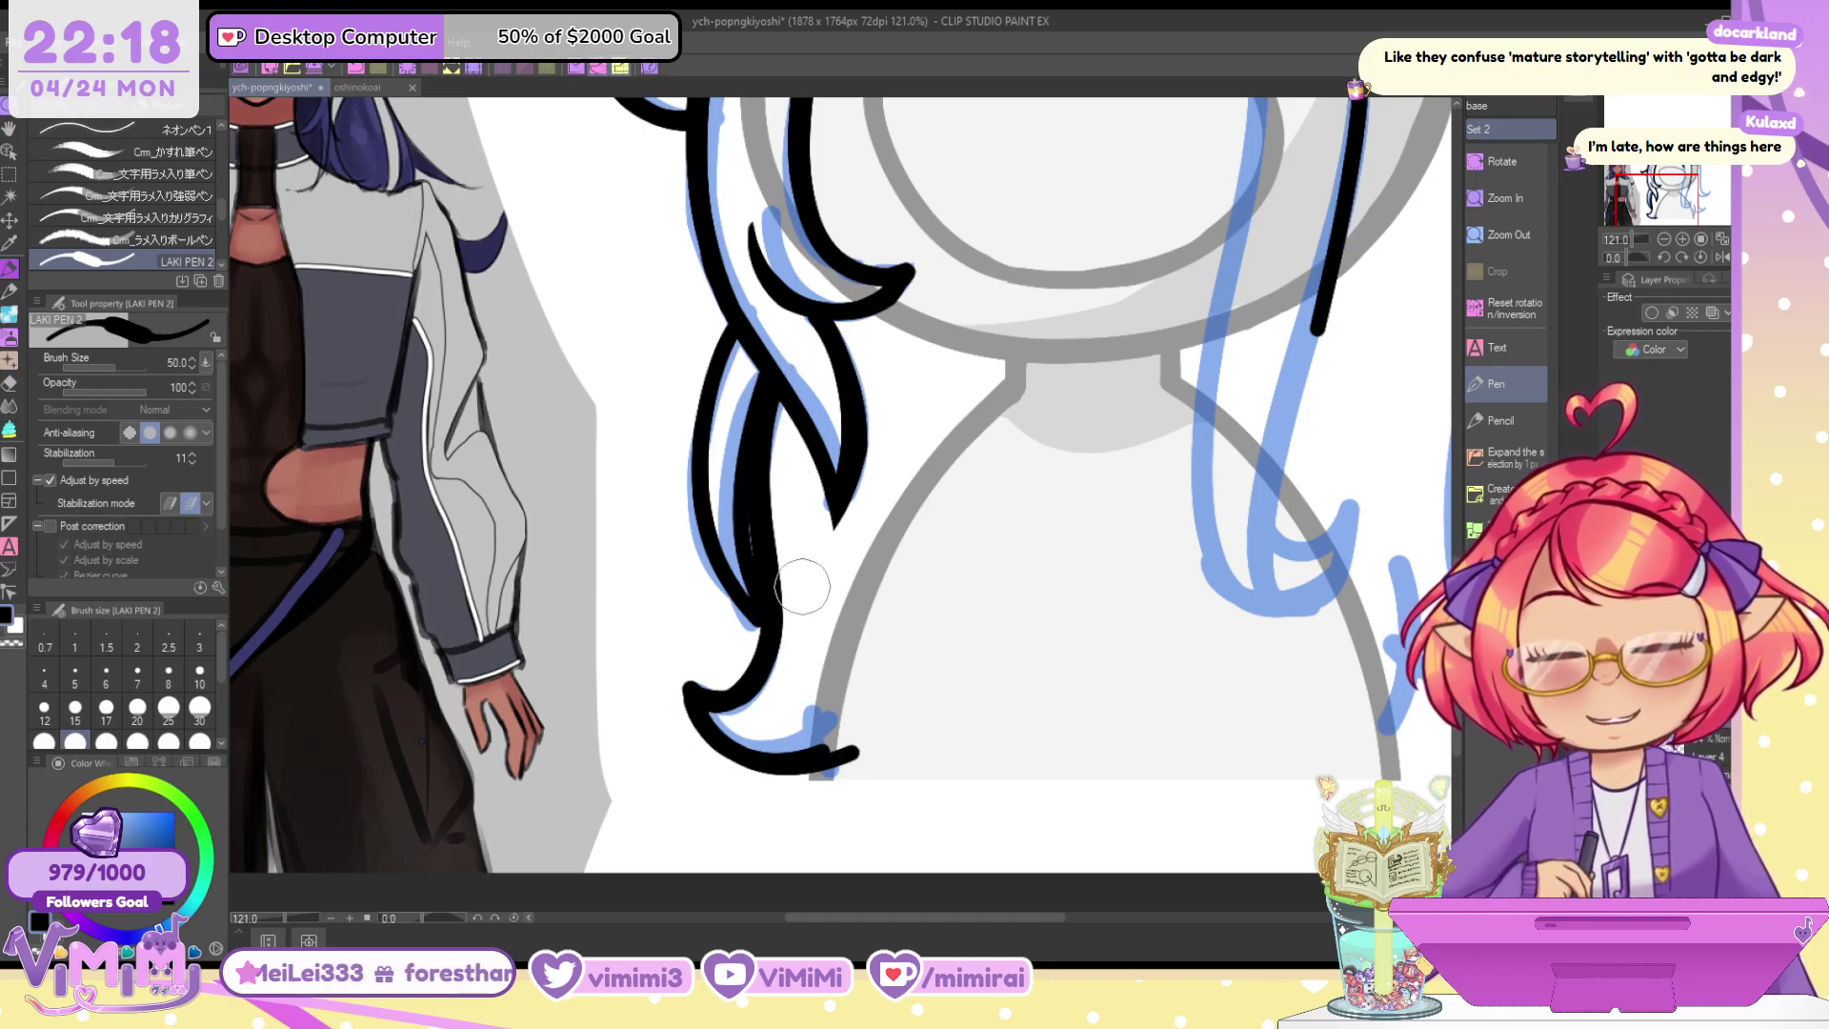
key("ctrl+z")
Reduce the pen size to 40 and replace the trial strokes with a short inner line meeting the lower lock's point
key("bracketleft")
key("ctrl+z")
key("ctrl+z")
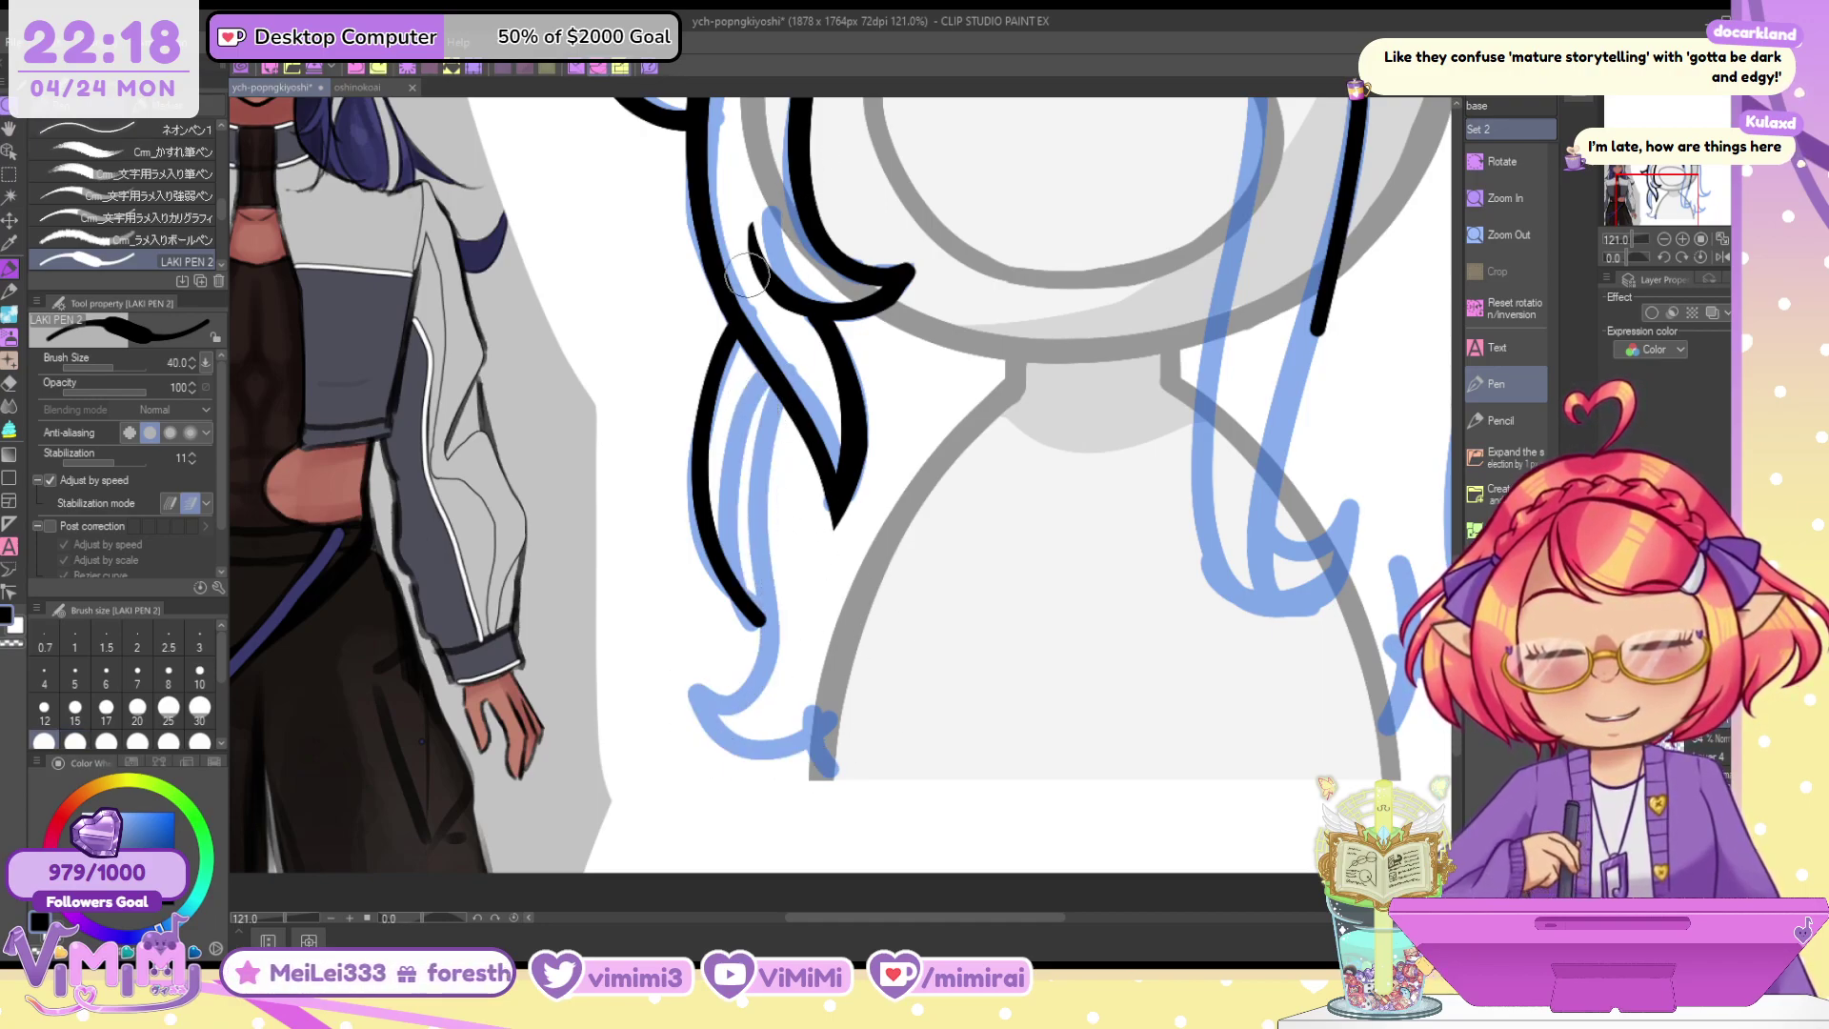
left_click_drag(761, 392, 749, 591)
key("ctrl+z")
left_click_drag(766, 376, 757, 610)
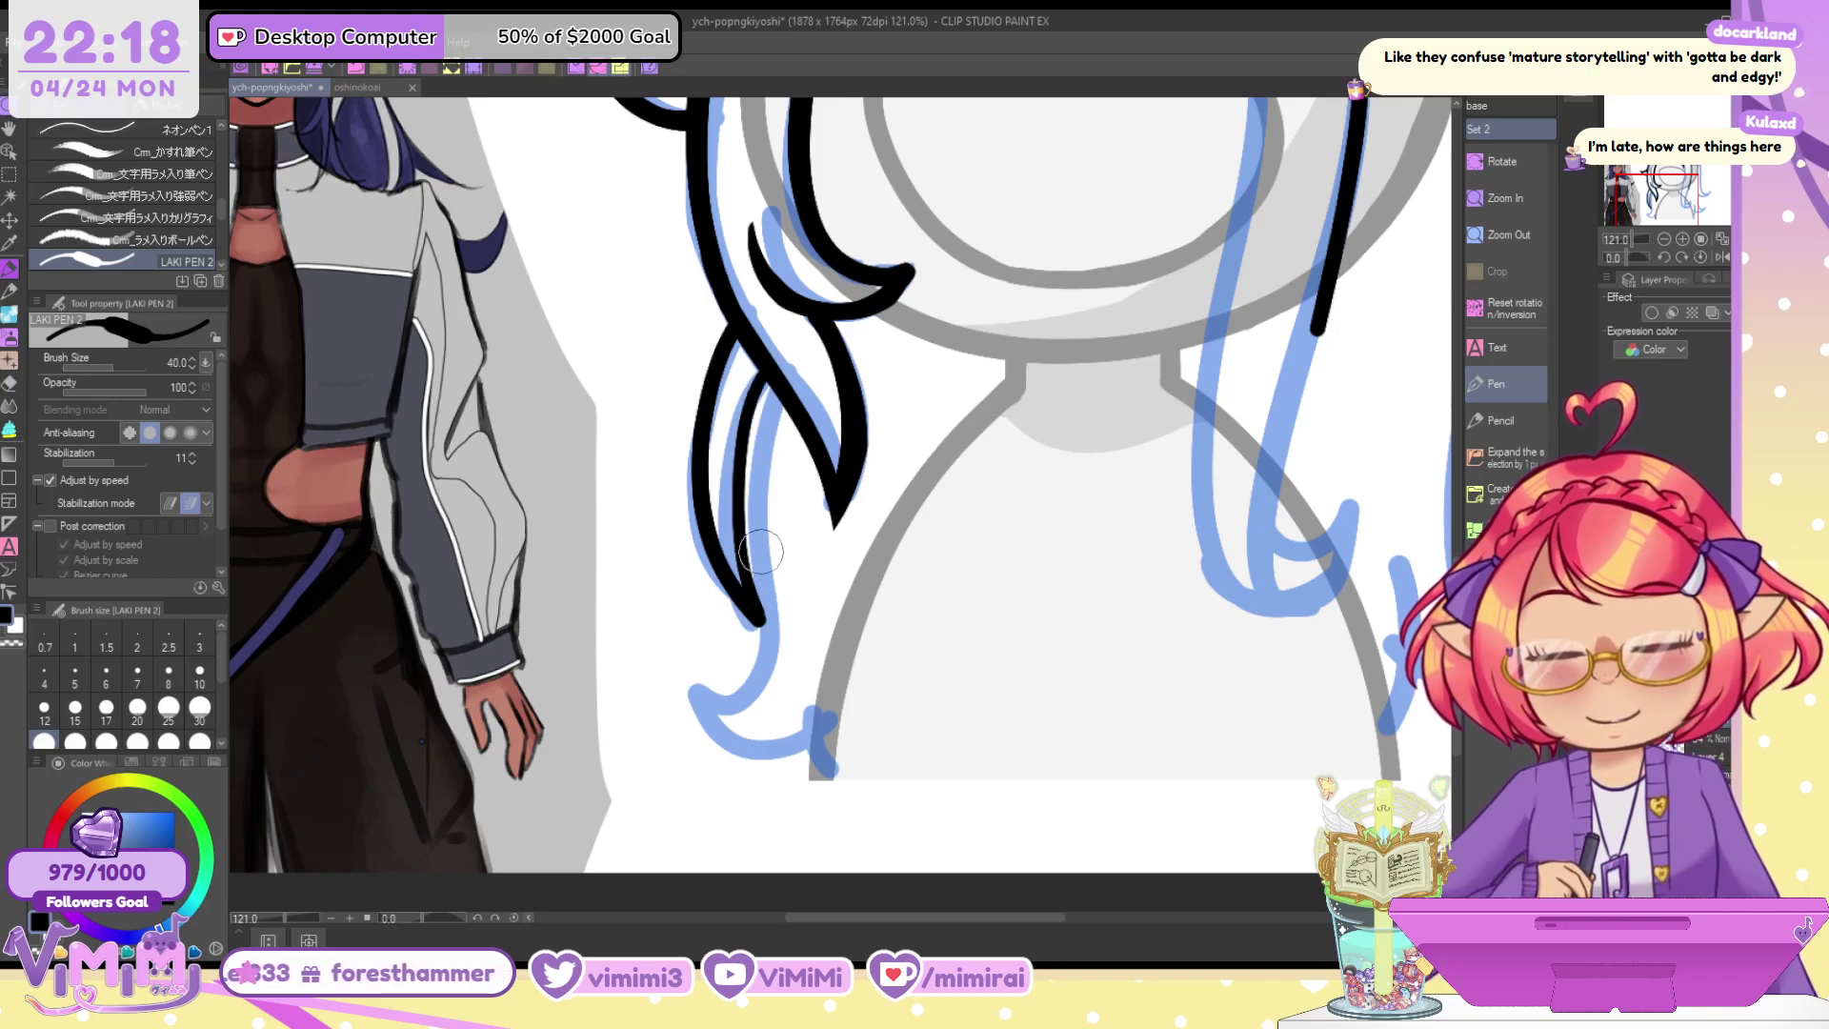
key("ctrl+z")
left_click_drag(743, 440, 762, 614)
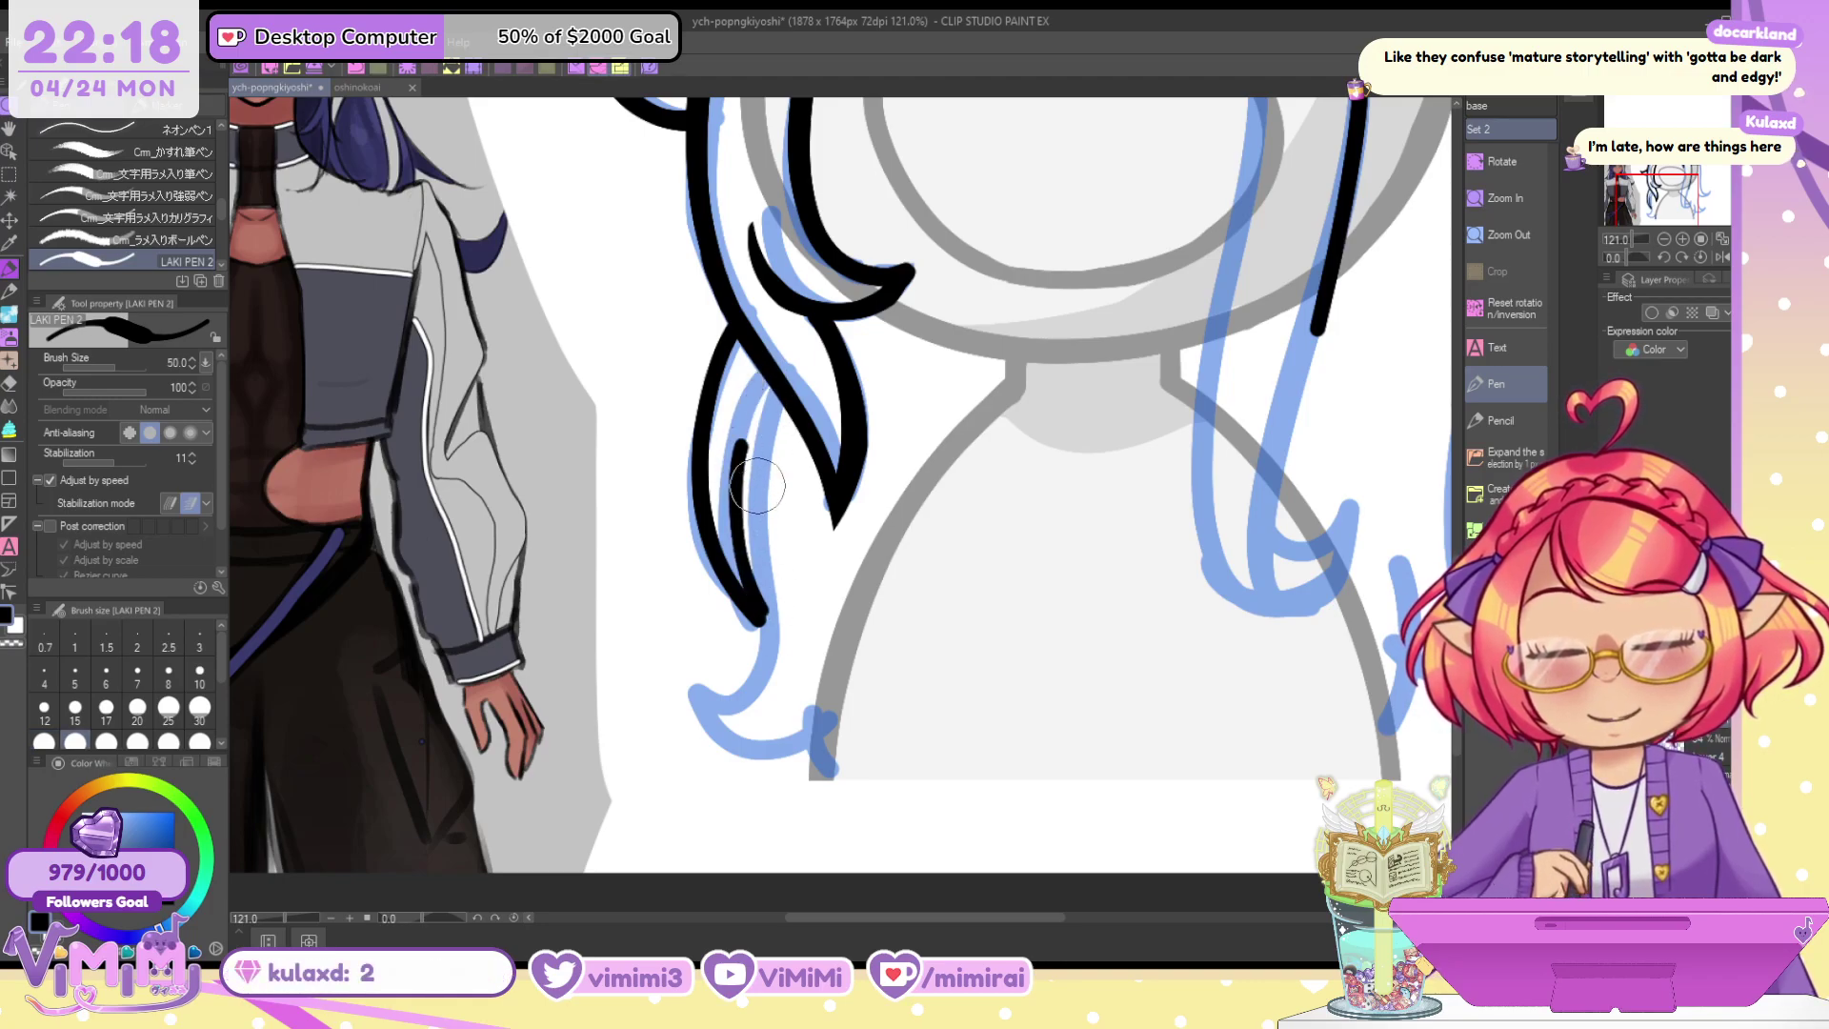
Ink a parallel strand line sweeping down into the lower lock's curled end at pen size 50, and trim above the curl
key("c")
mouse_move(754, 438)
left_mouse_down()
mouse_move(759, 547)
mouse_move(721, 684)
left_mouse_up()
key("c")
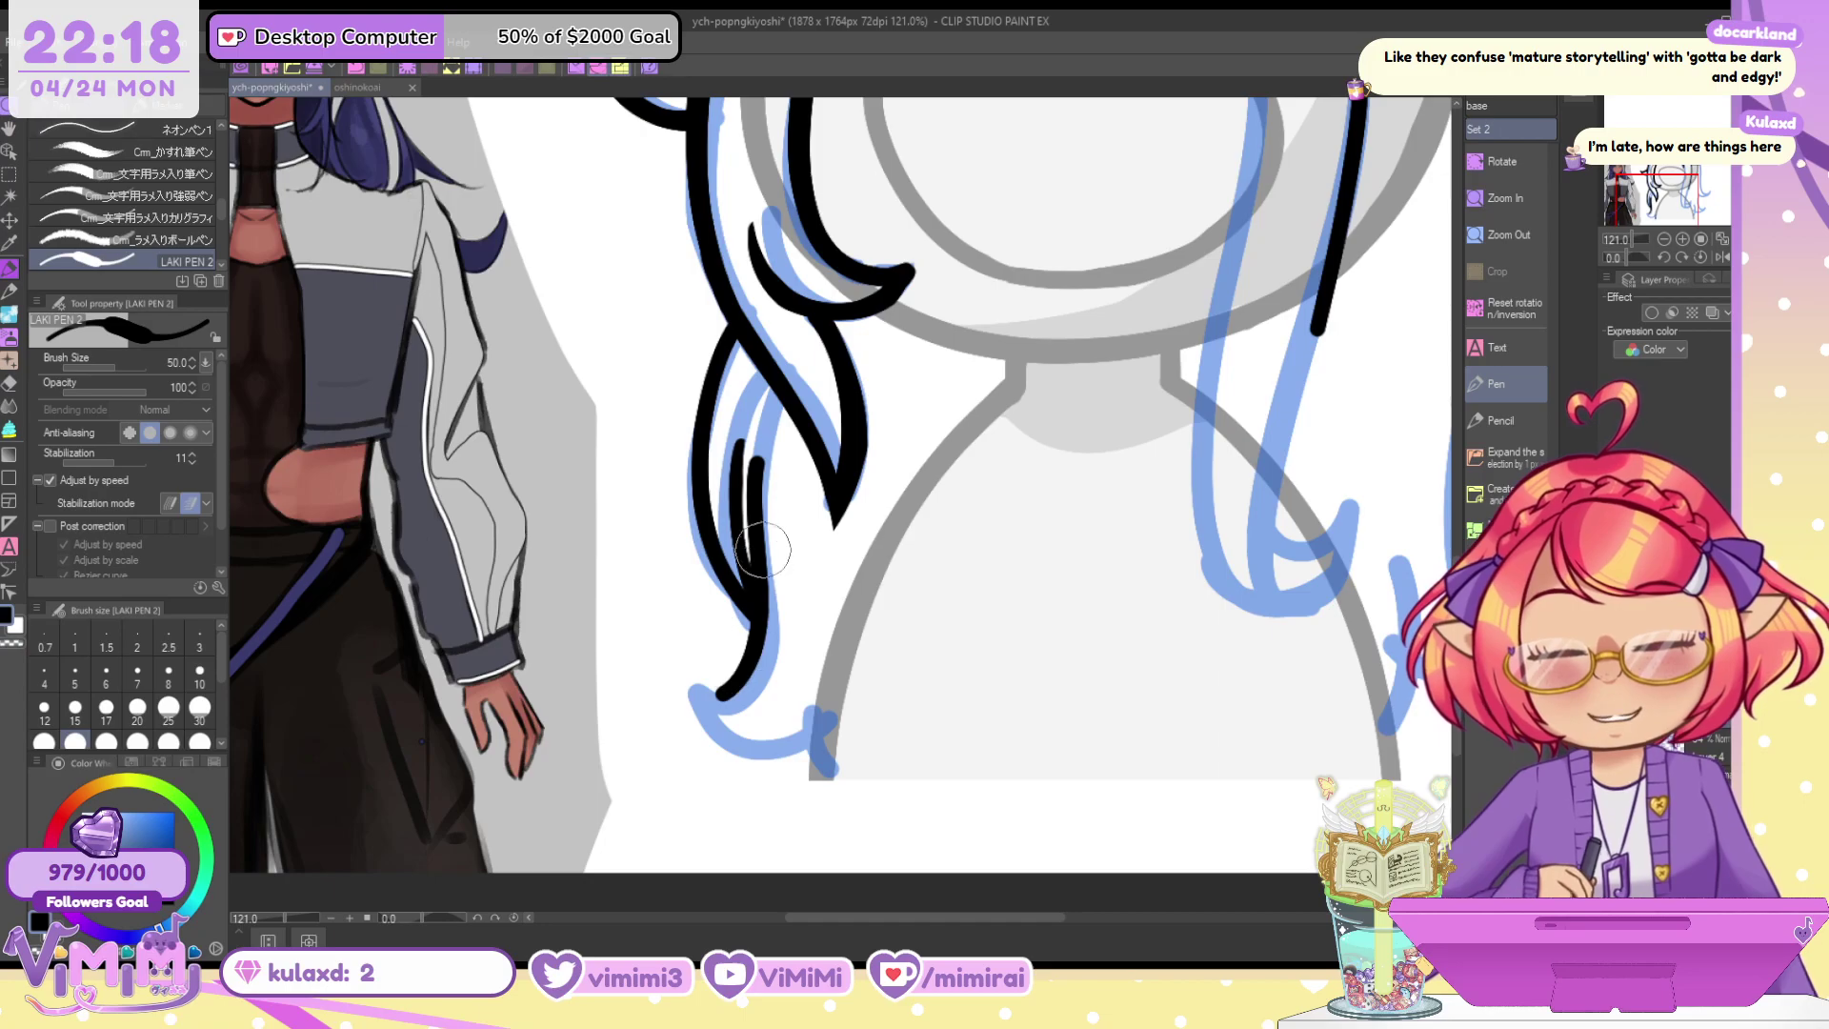
key("ctrl+z")
mouse_move(766, 443)
left_mouse_down()
mouse_move(722, 679)
mouse_move(824, 753)
left_mouse_up()
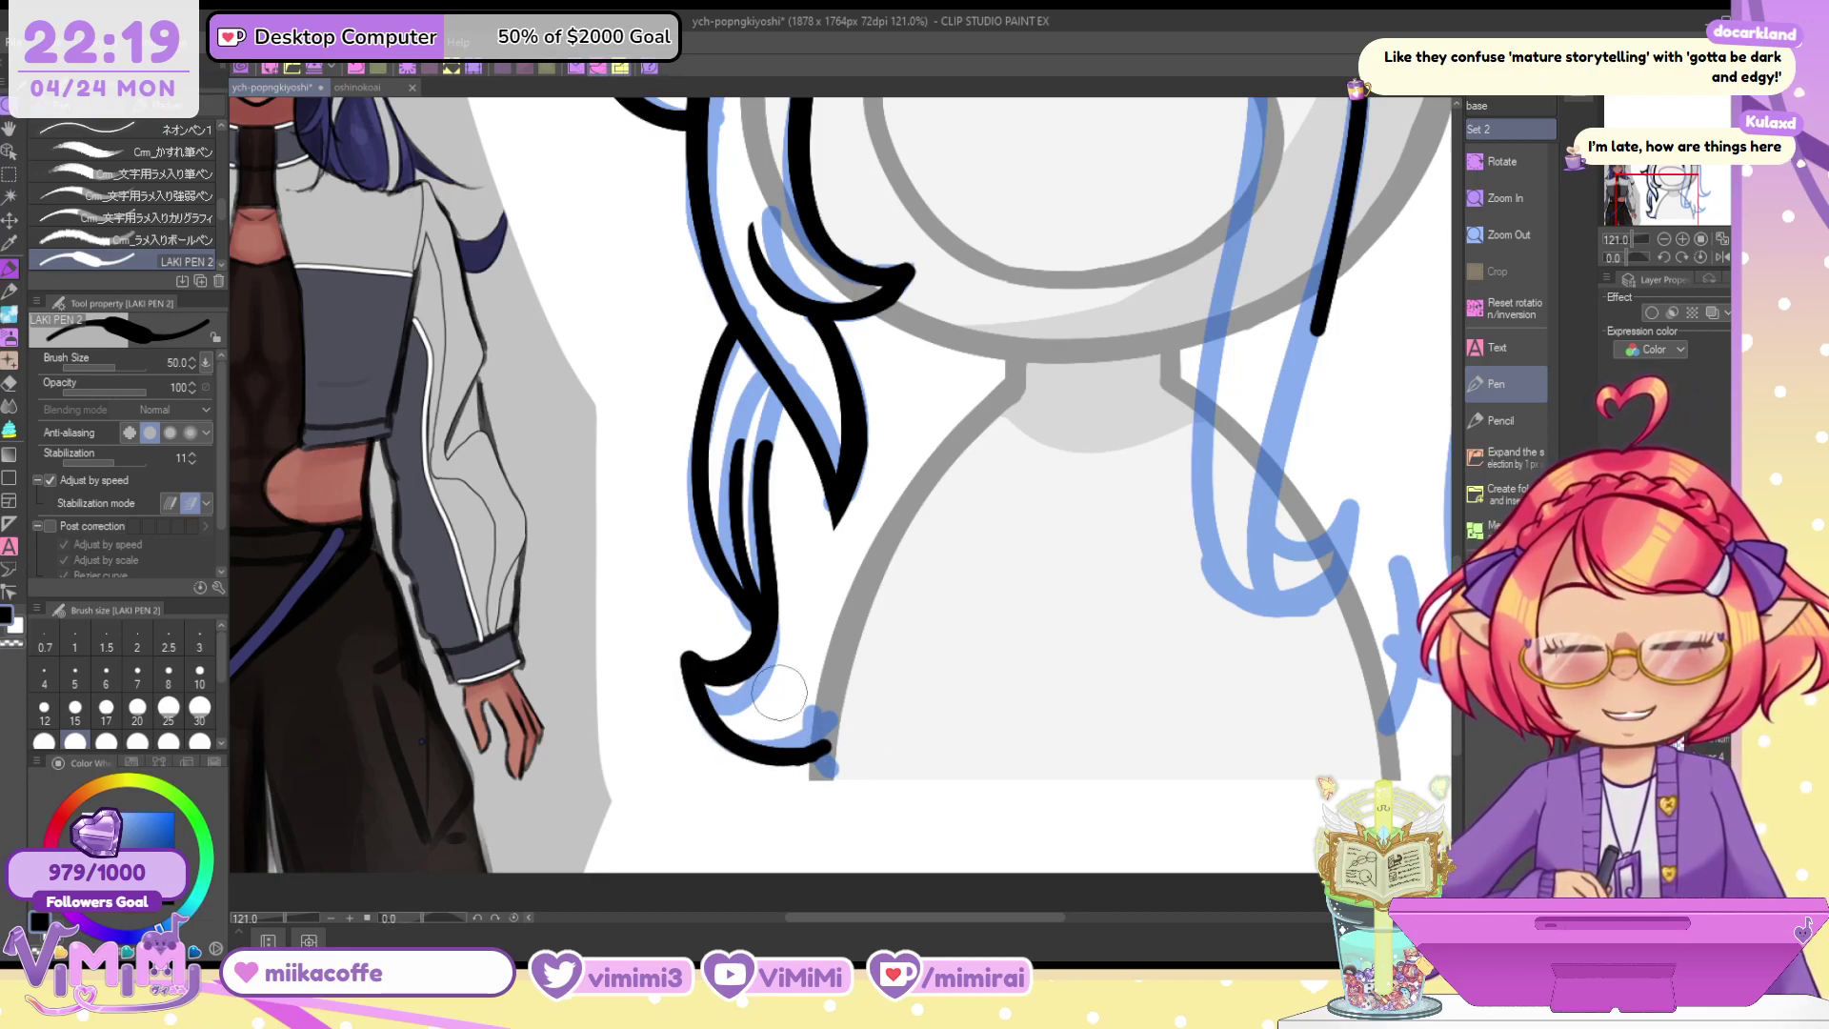
key("c")
left_click_drag(696, 648, 734, 624)
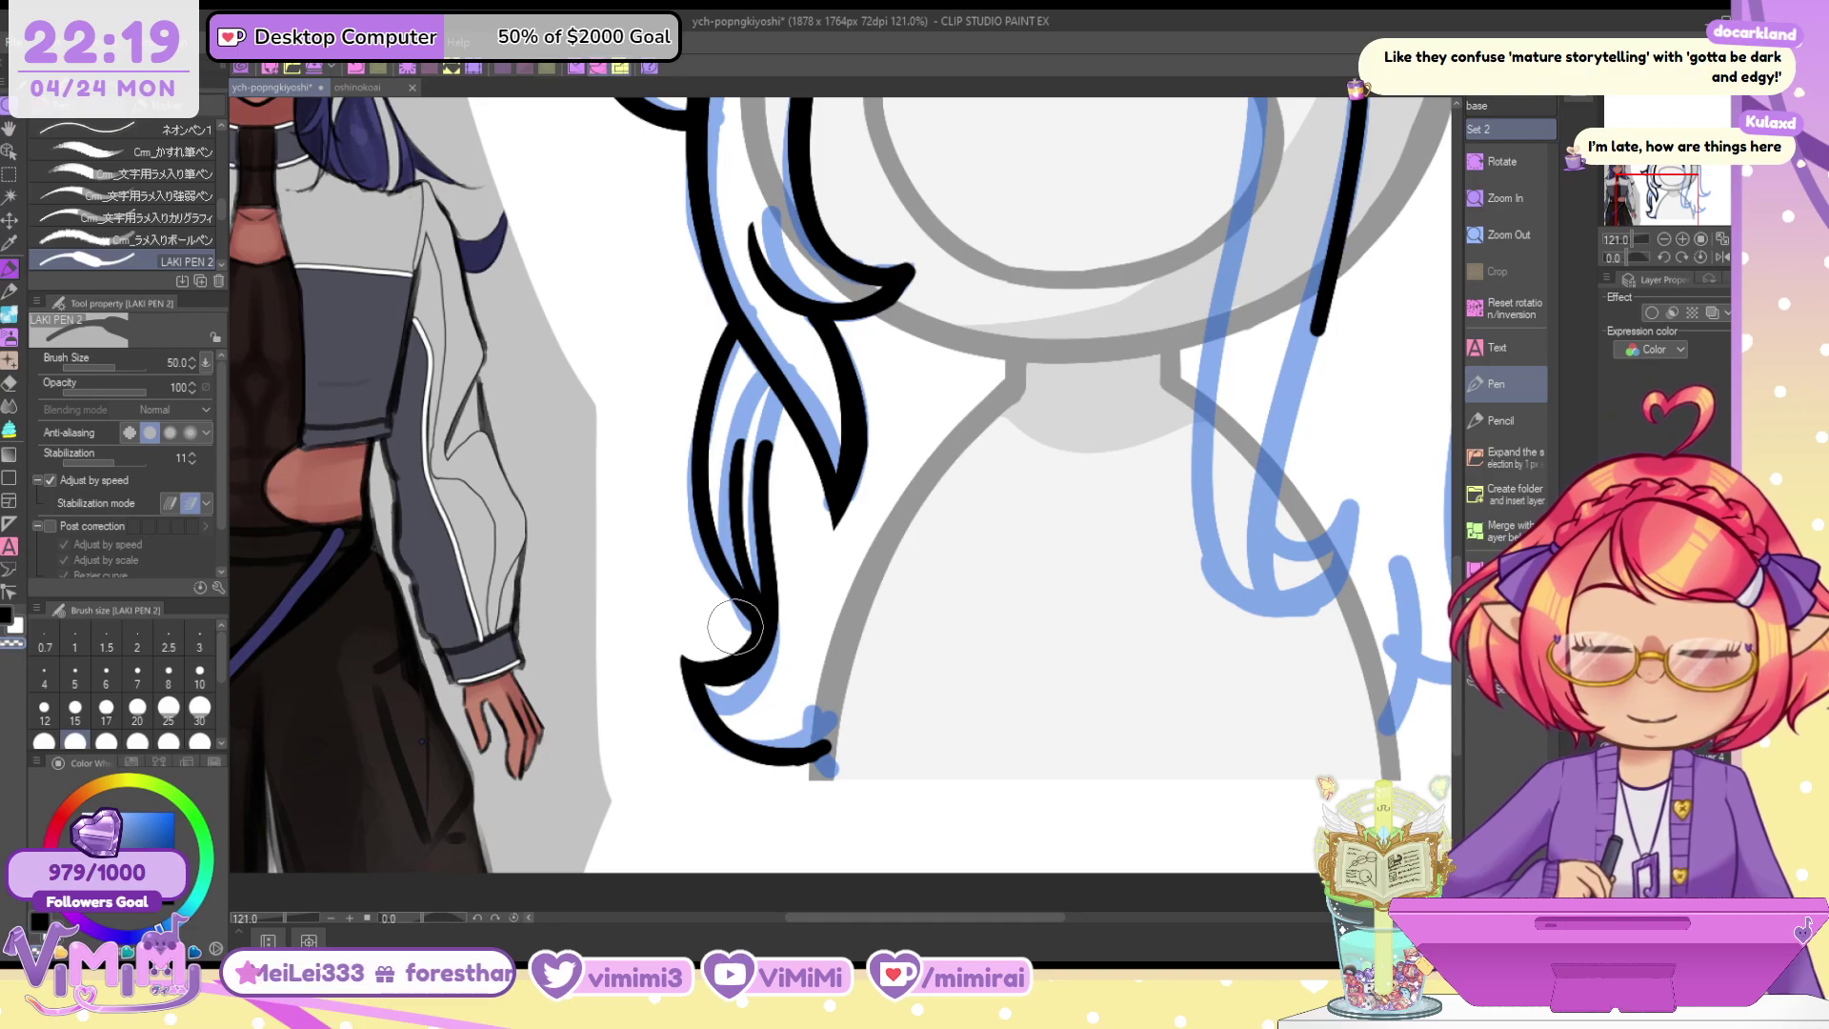
key("c")
Clean up and sharpen the curled tip of the face-side strand where it ends beside the chin
left_click_drag(1682, 197, 1703, 173)
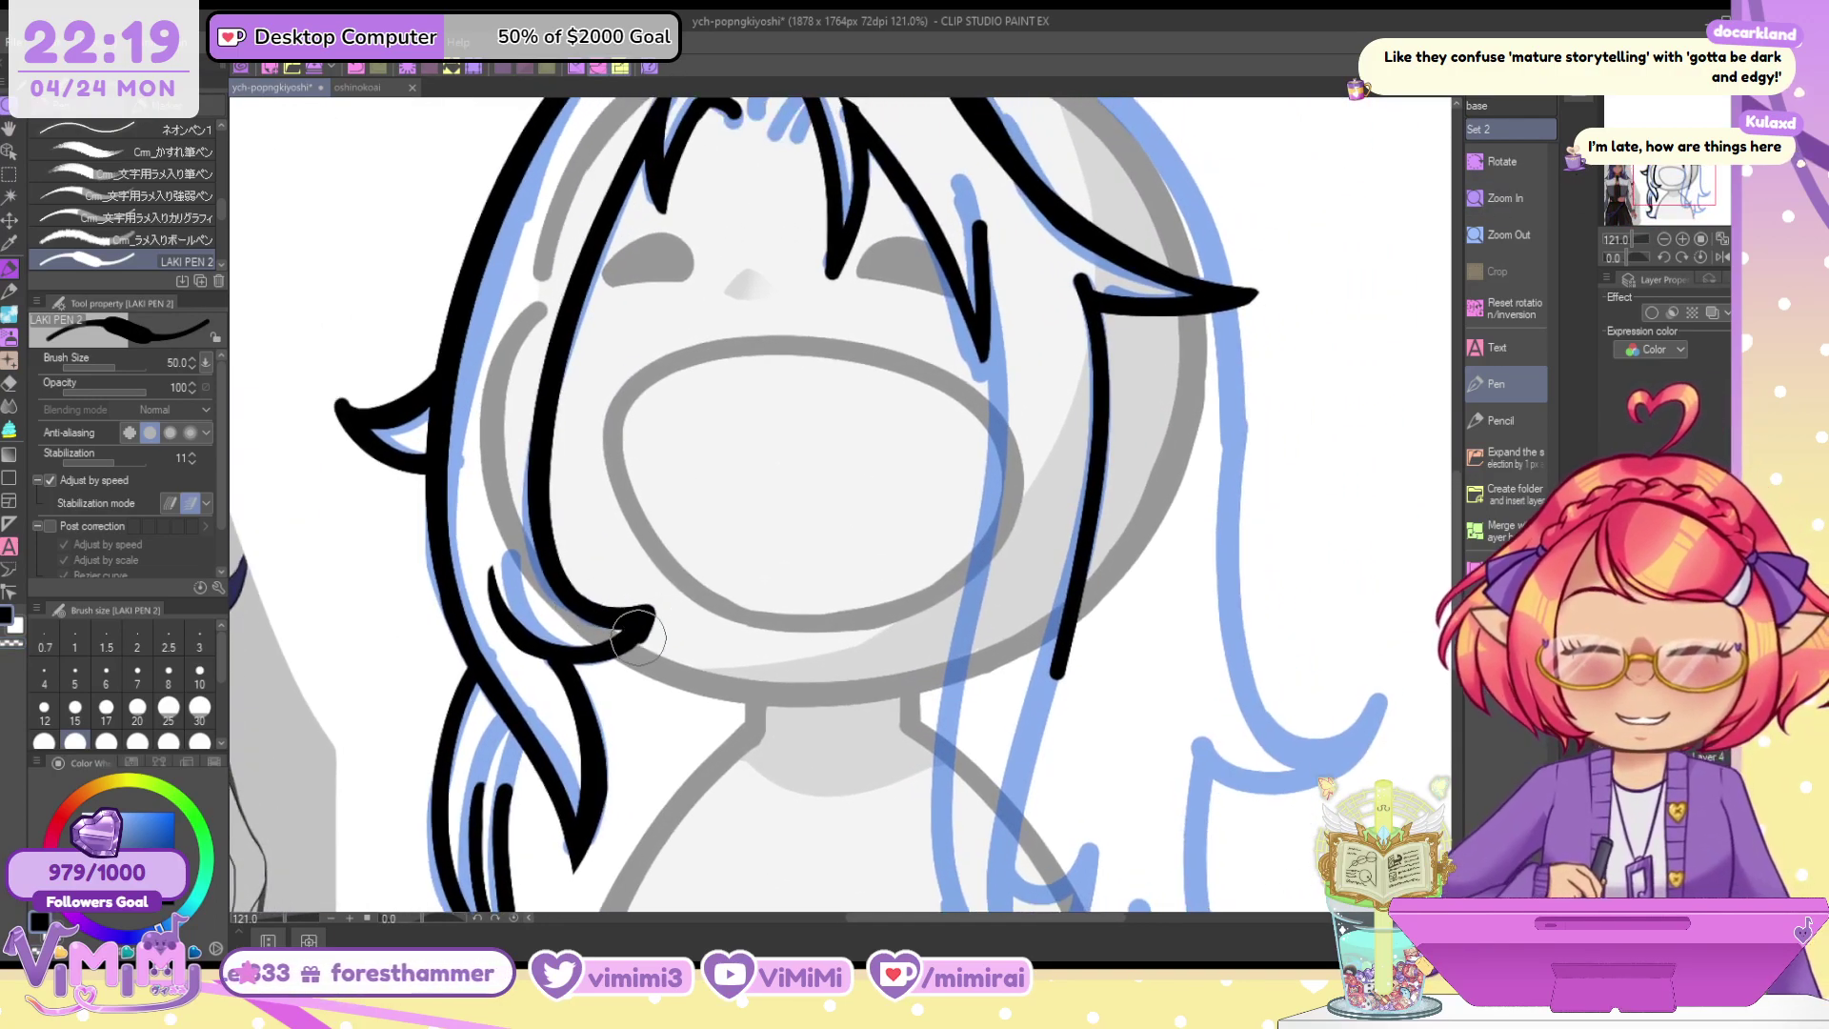
key("c")
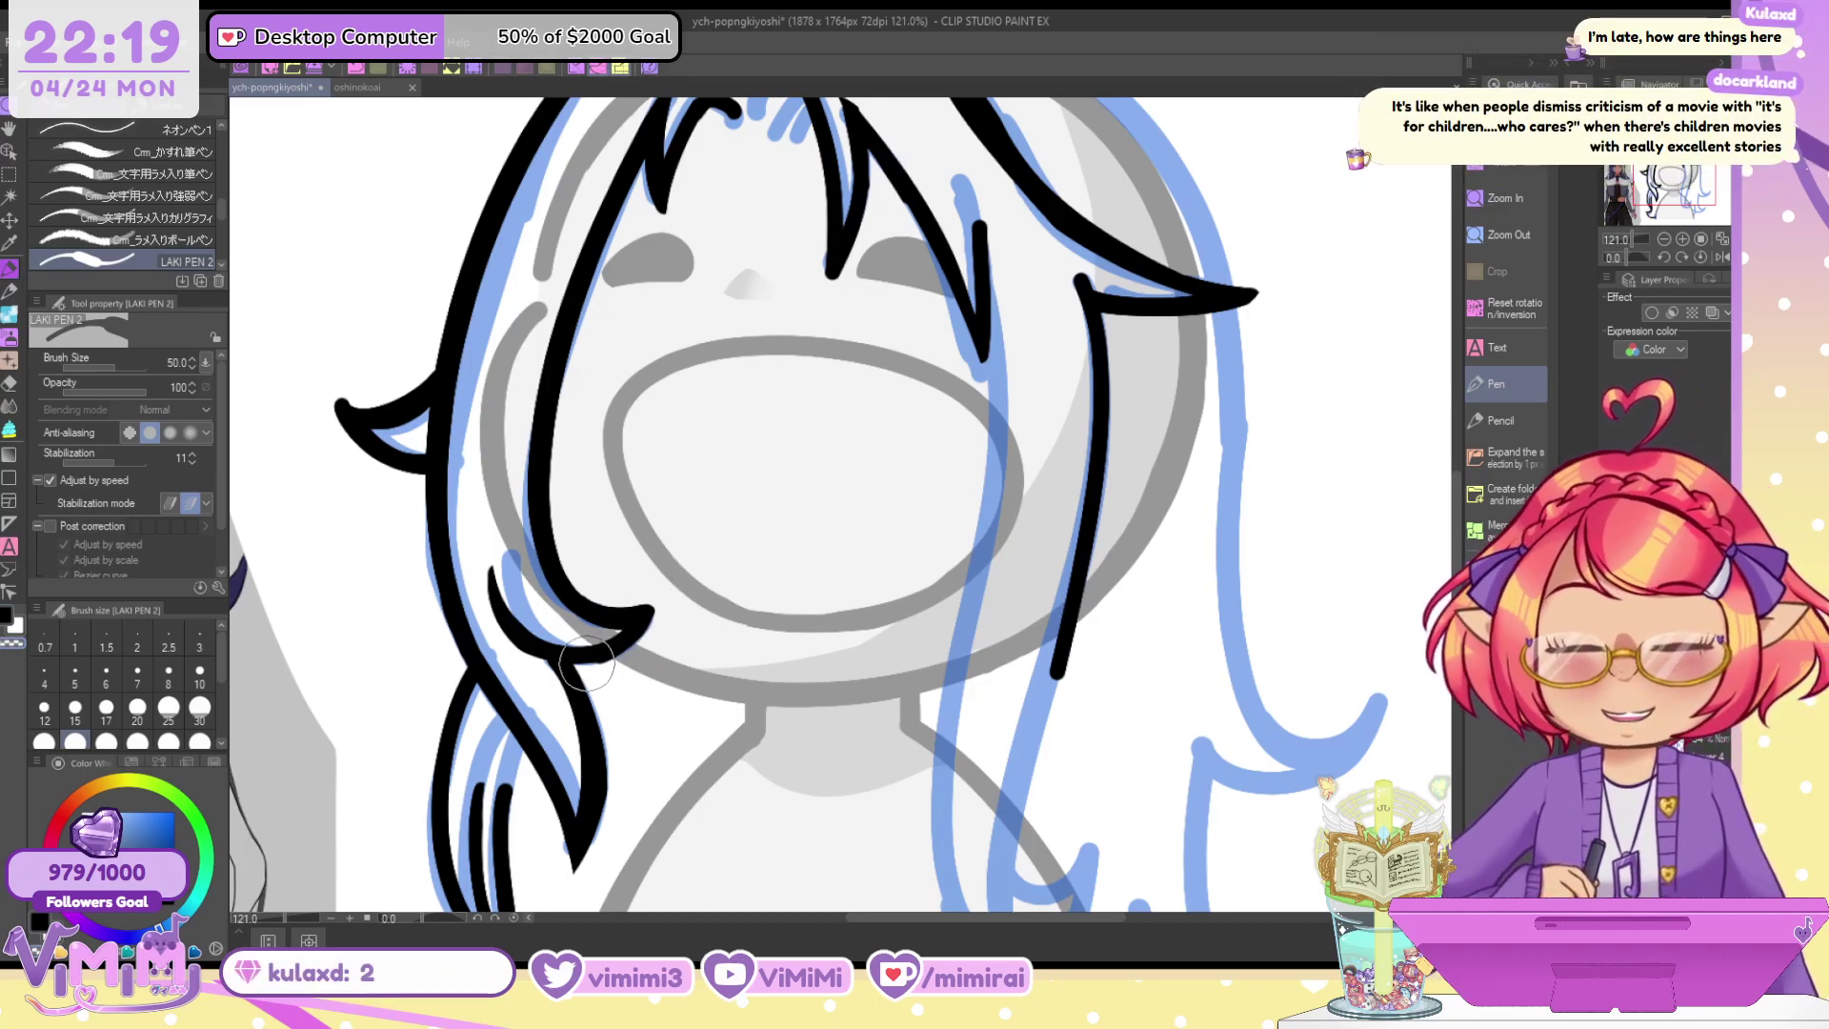
left_click_drag(683, 608, 592, 673)
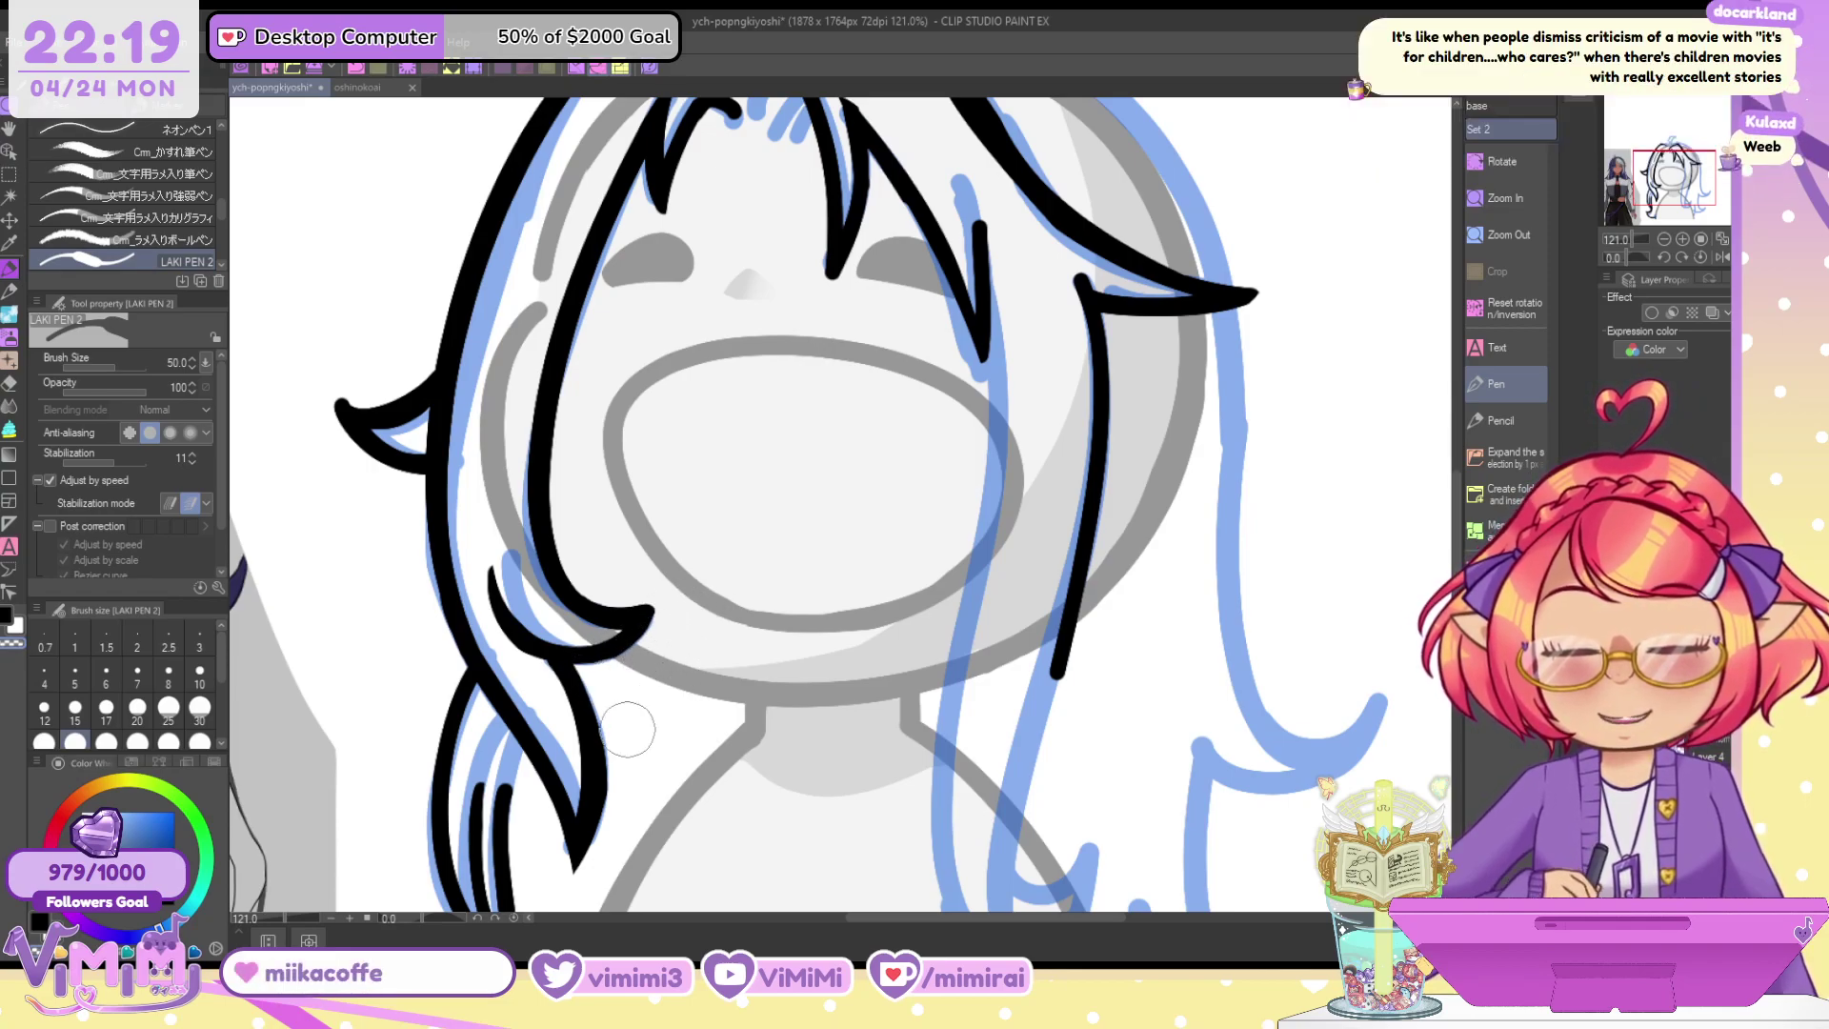
key("c")
key("c")
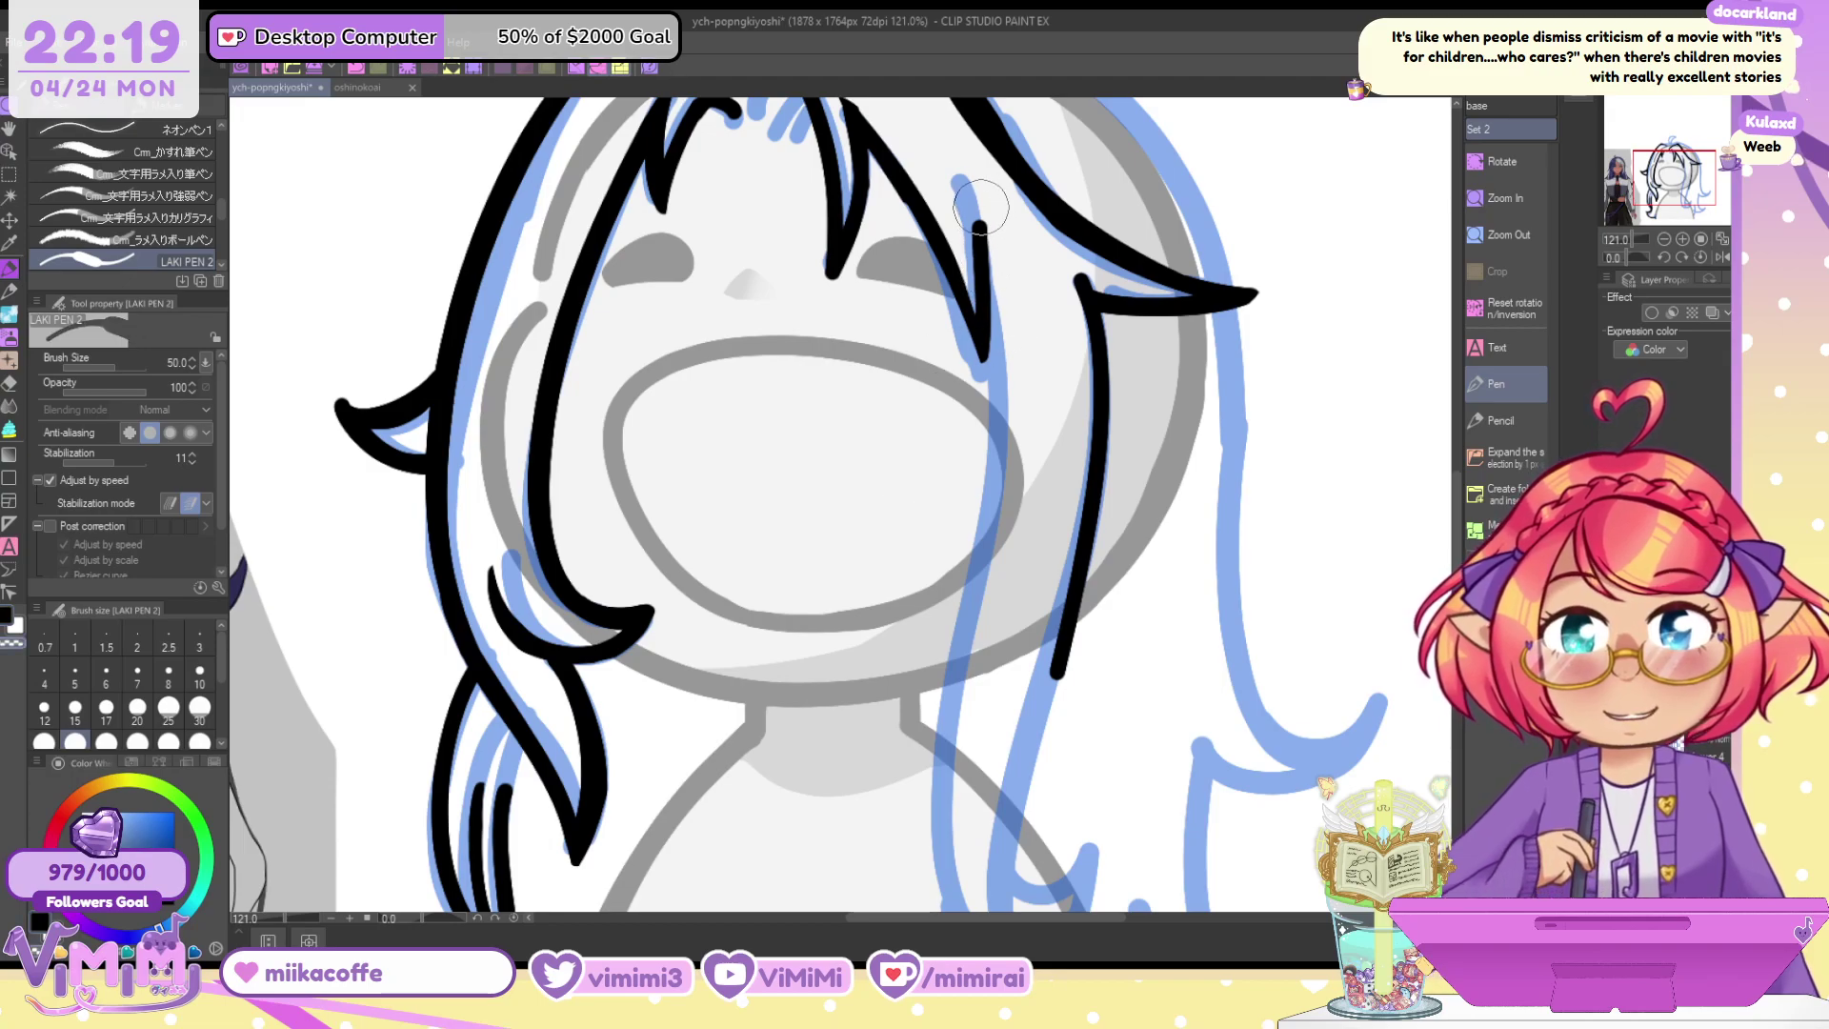
Extend the upper end of the short strand line beside the fringe and eye upward along the sketch
left_click_drag(964, 190, 981, 338)
key("ctrl+z")
key("c")
left_click_drag(979, 227, 962, 176)
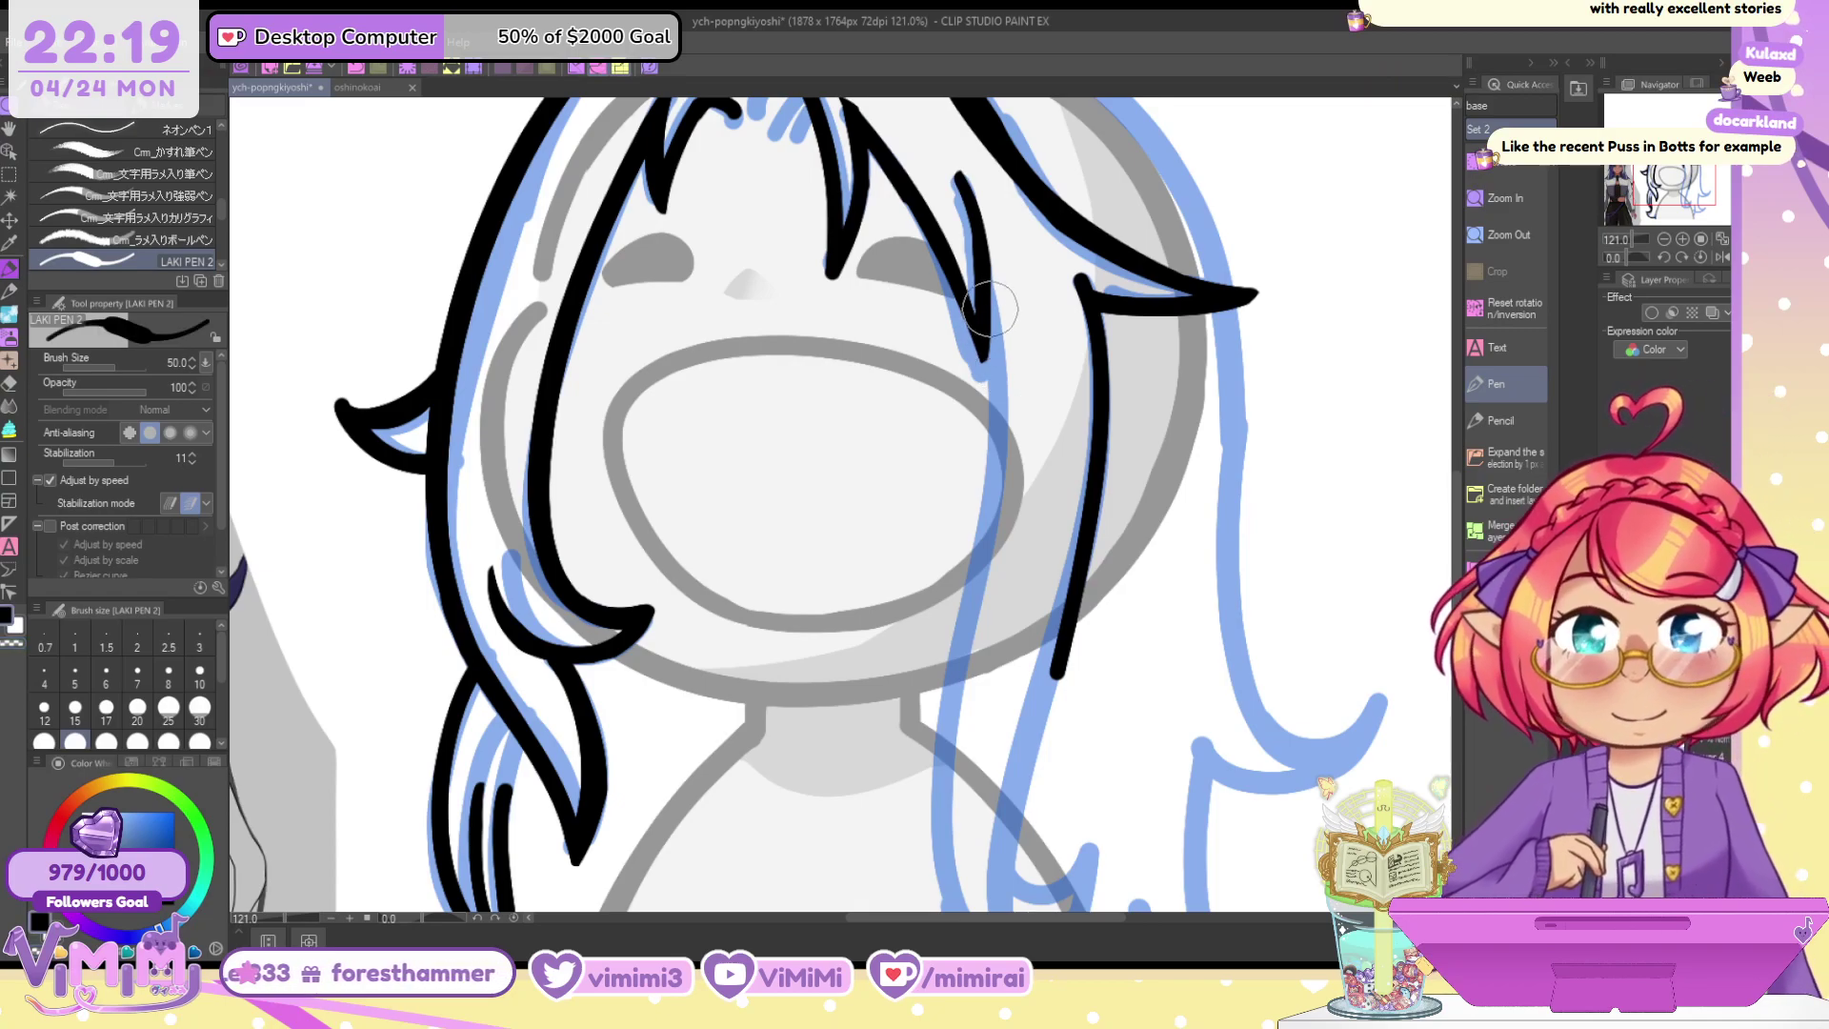
Ink the inner edge of the opposite long side lock from the fringe past the mouth down to its rounded bottom over the shoulder
mouse_move(985, 258)
left_mouse_down()
mouse_move(991, 476)
mouse_move(938, 910)
left_mouse_up()
key("ctrl+z")
left_click_drag(986, 276, 954, 884)
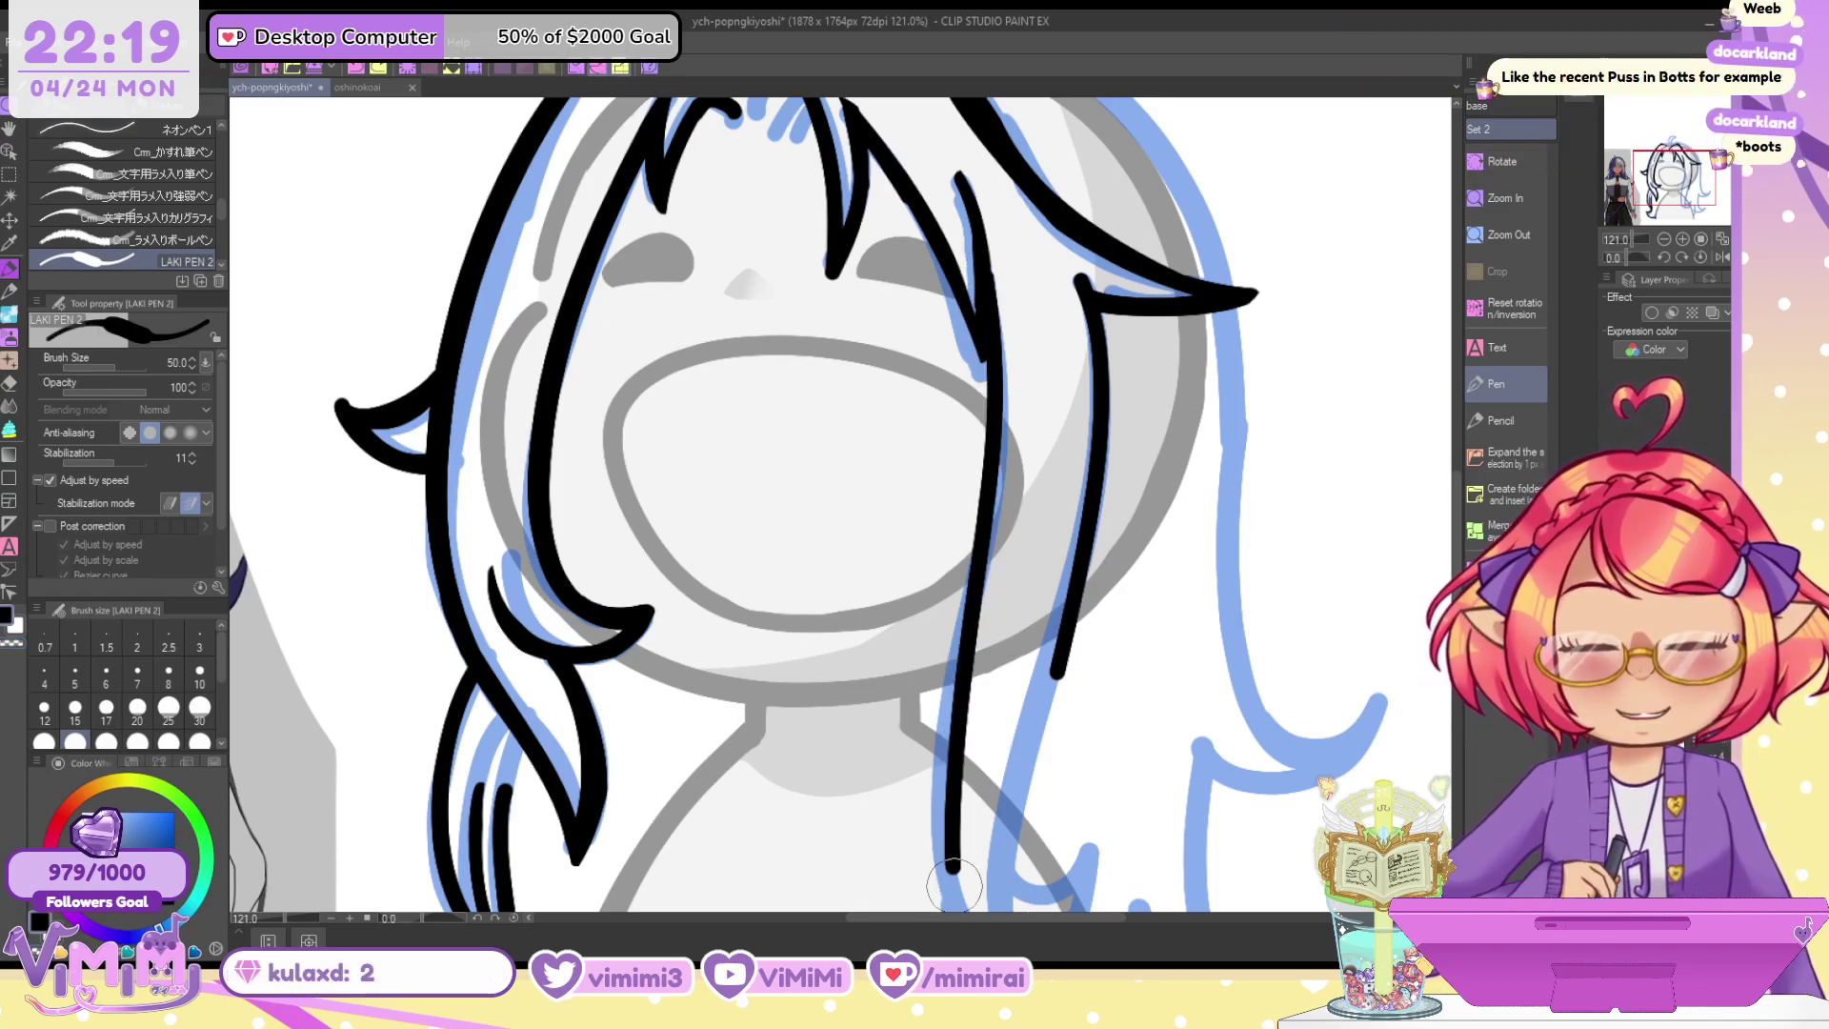
left_click_drag(983, 255, 954, 904)
key("ctrl+z")
left_click_drag(1692, 172, 1696, 193)
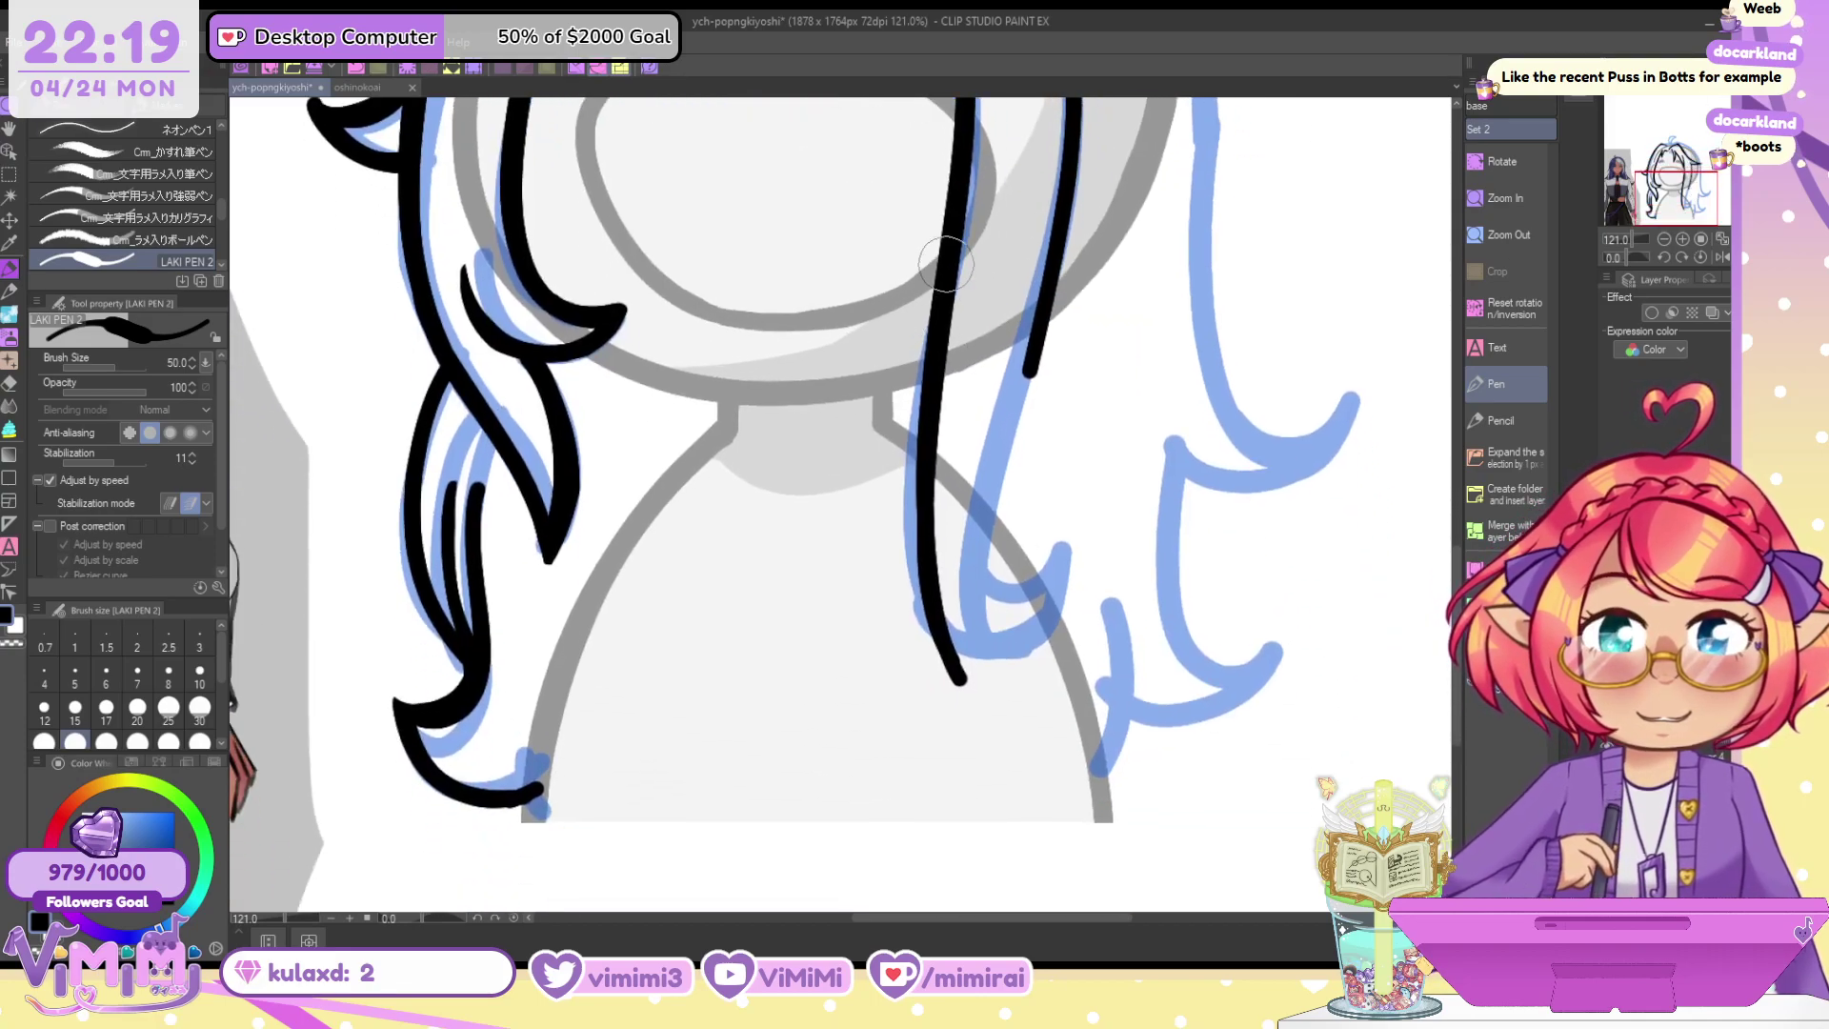
left_click_drag(945, 266, 1033, 636)
key("ctrl+z")
left_click_drag(942, 272, 1033, 637)
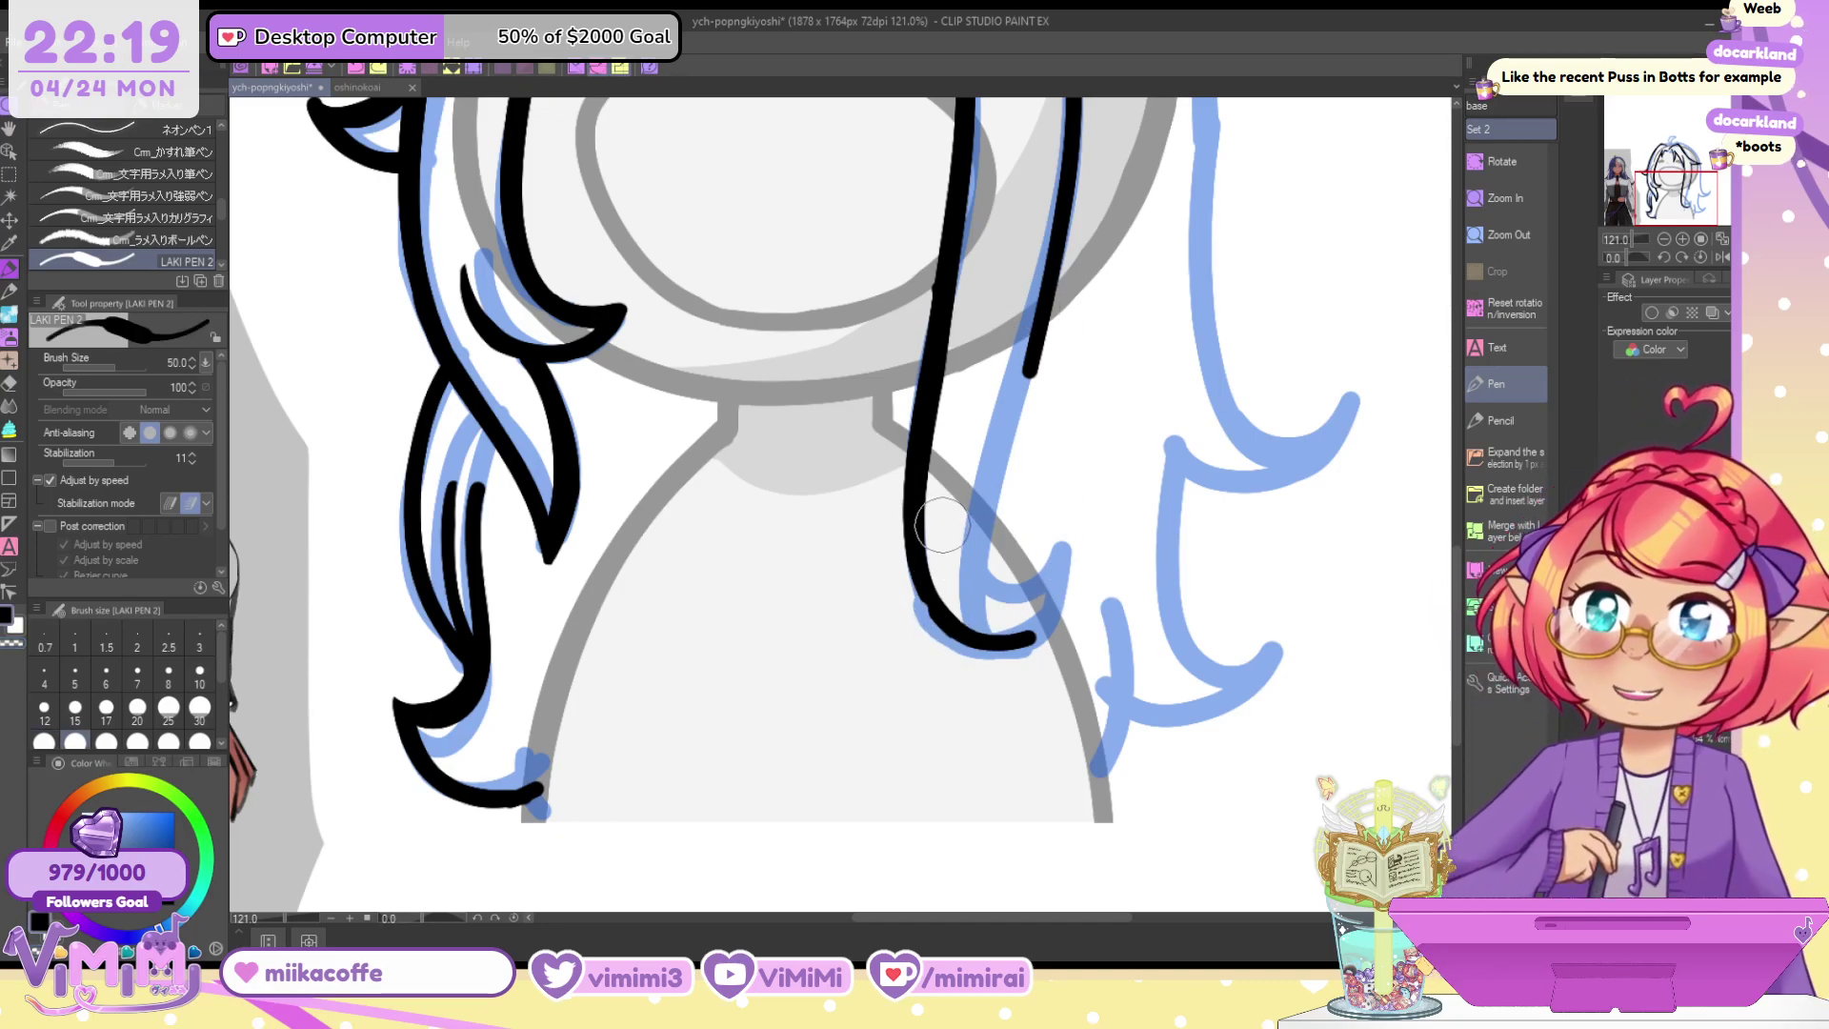
Redraw the rounded bottom of the long side lock as a fuller curve turning up into a hooked tip
left_click_drag(916, 560, 1047, 619)
key("ctrl+z")
left_click_drag(914, 571, 1067, 619)
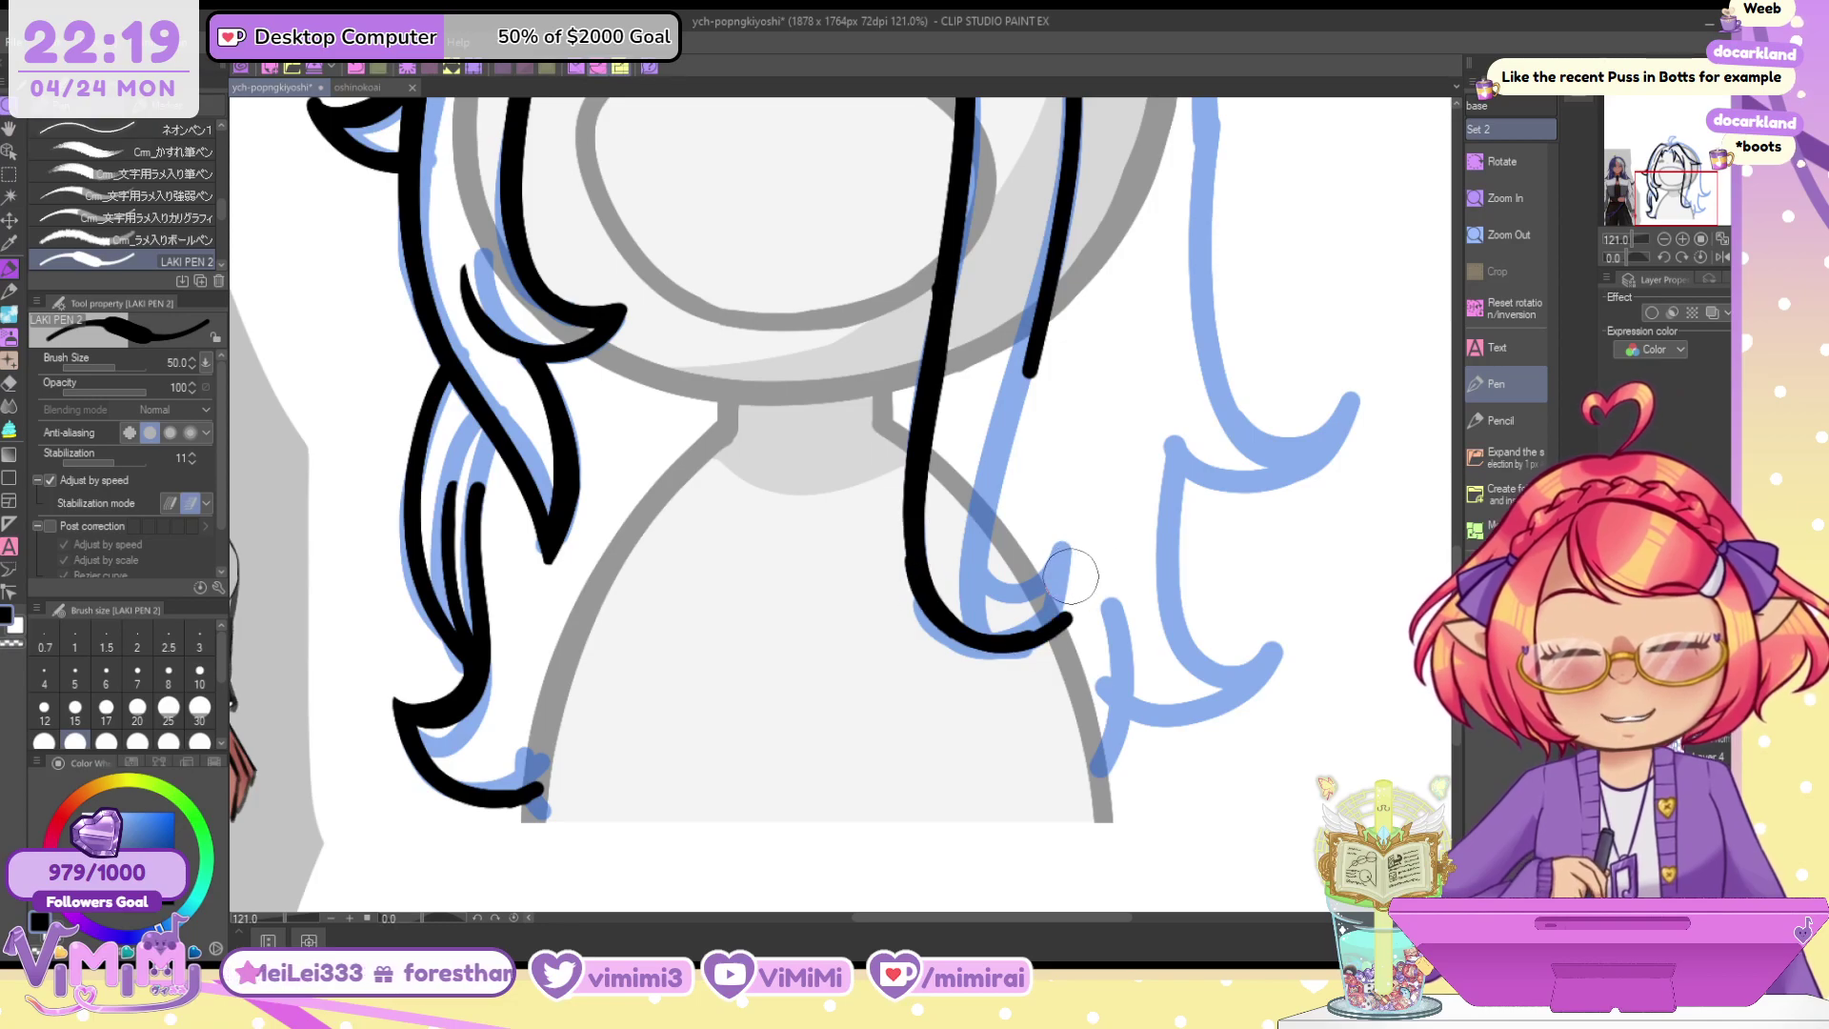
key("ctrl+z")
mouse_move(916, 552)
left_mouse_down()
mouse_move(1063, 596)
mouse_move(1018, 648)
left_mouse_up()
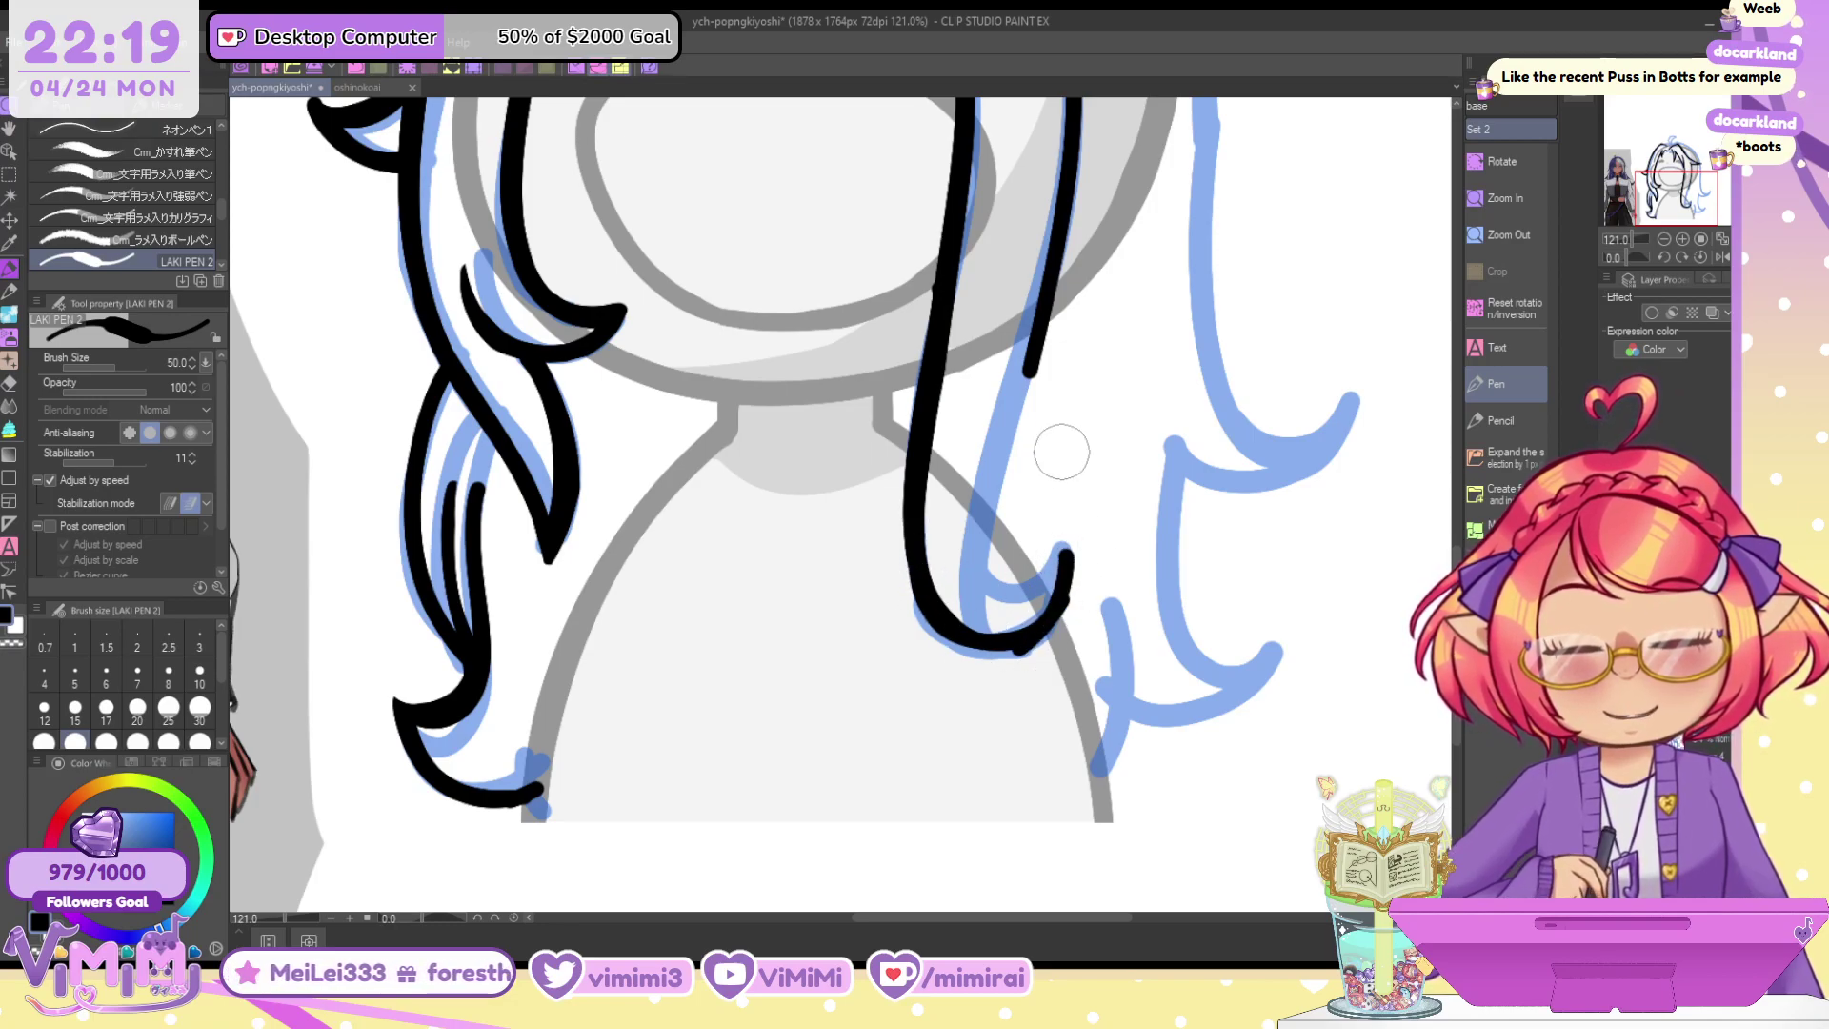
Extend the side lock's outer edge down into its upturned curl, and sharpen the tip of the opposite face-side curl
left_click_drag(1043, 316, 988, 605)
key("ctrl+z")
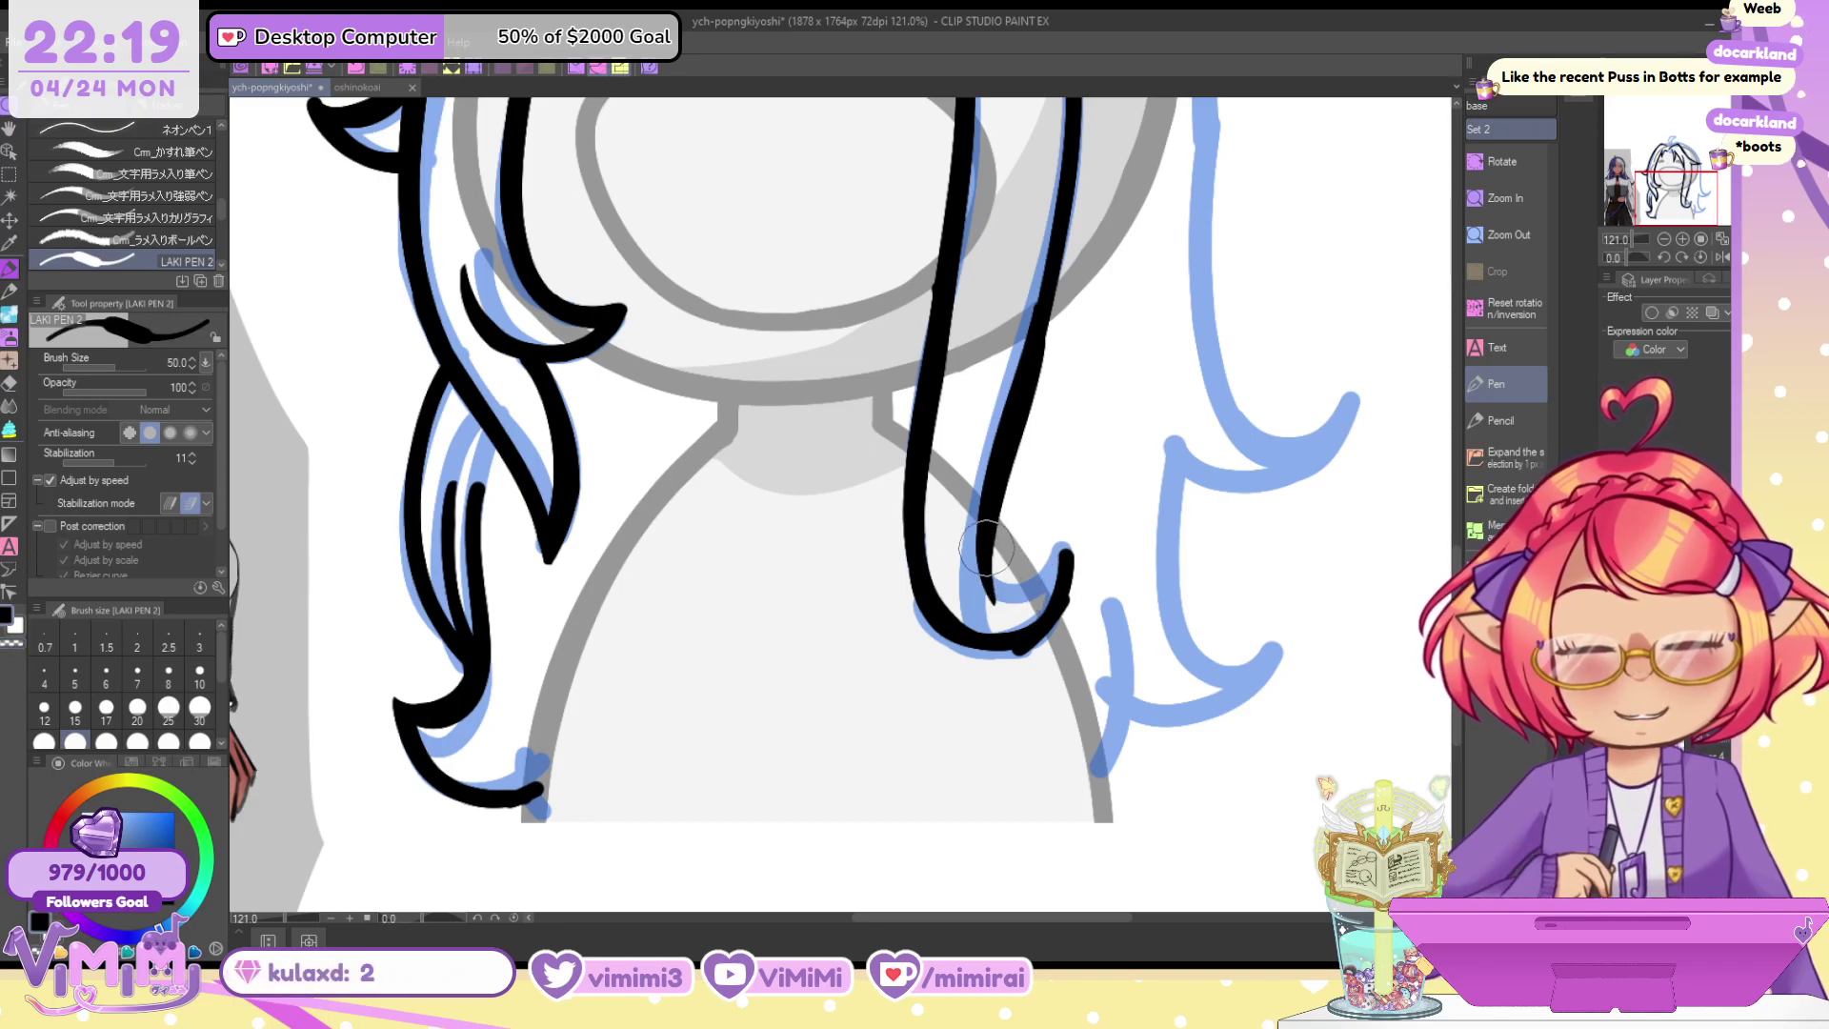
mouse_move(985, 551)
left_mouse_down()
mouse_move(1066, 555)
mouse_move(1007, 655)
mouse_move(935, 611)
left_mouse_up()
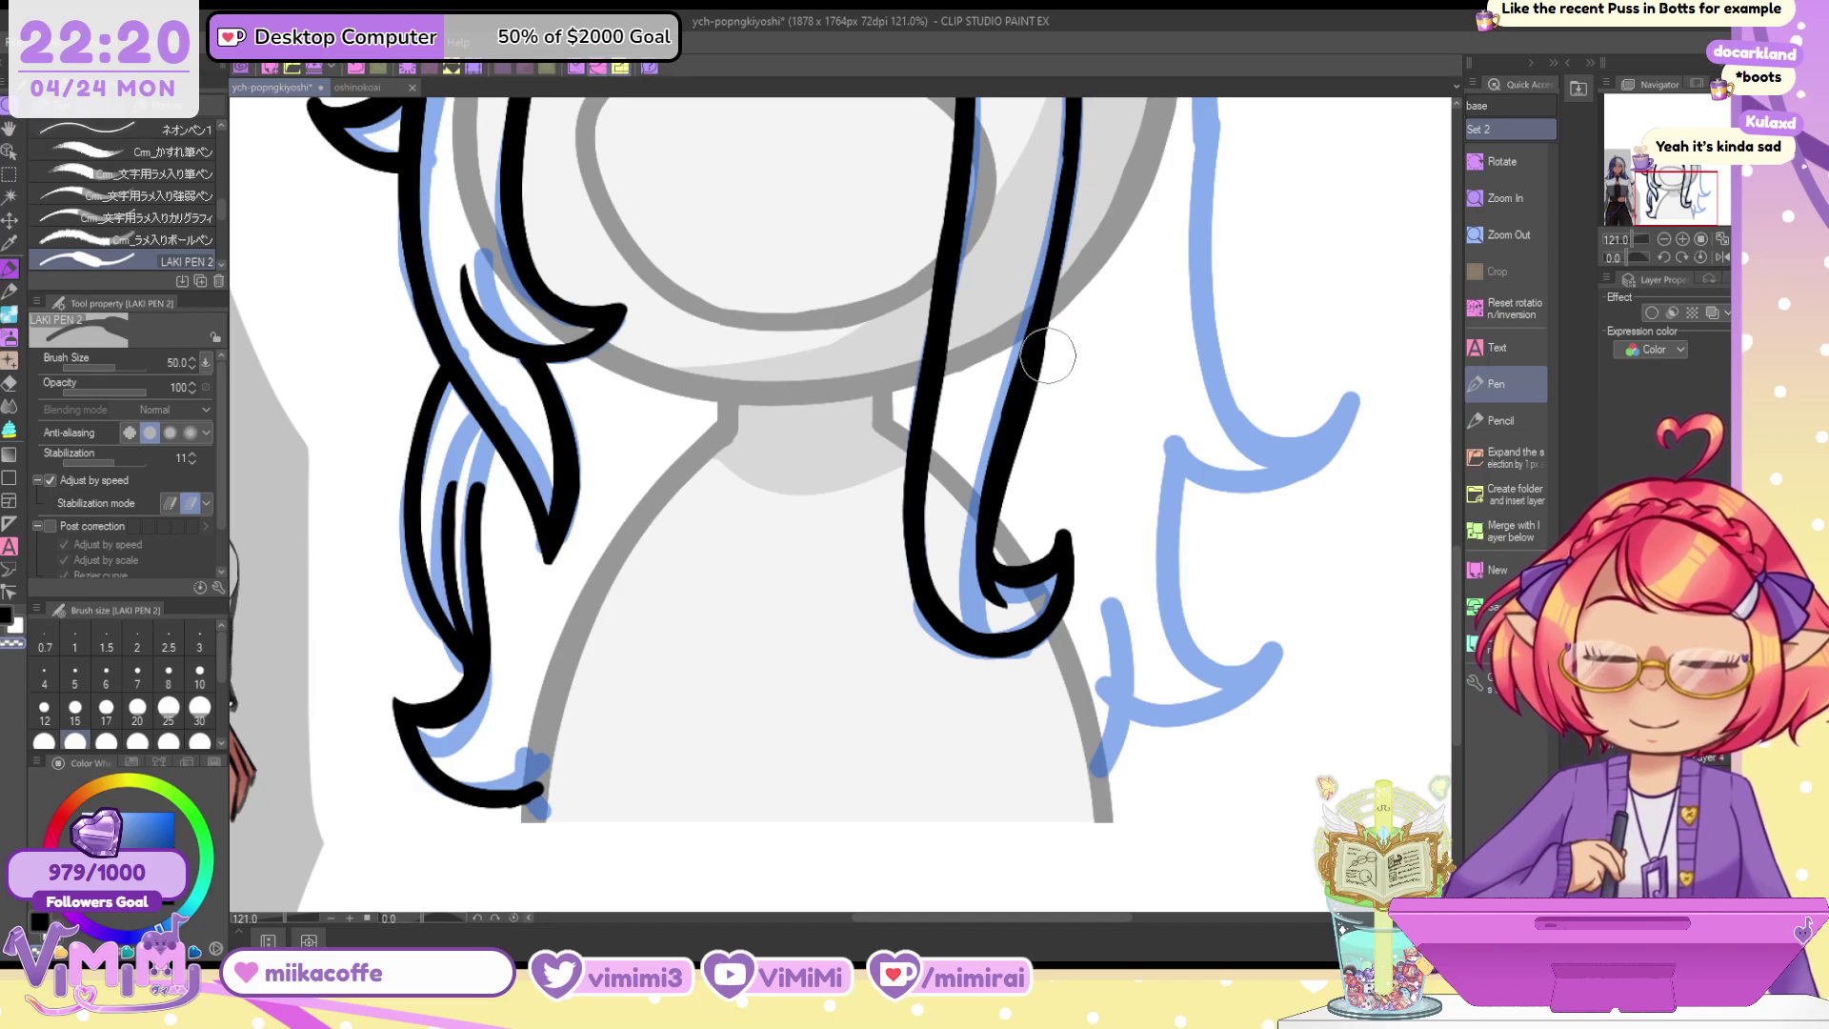
left_click_drag(616, 307, 601, 312)
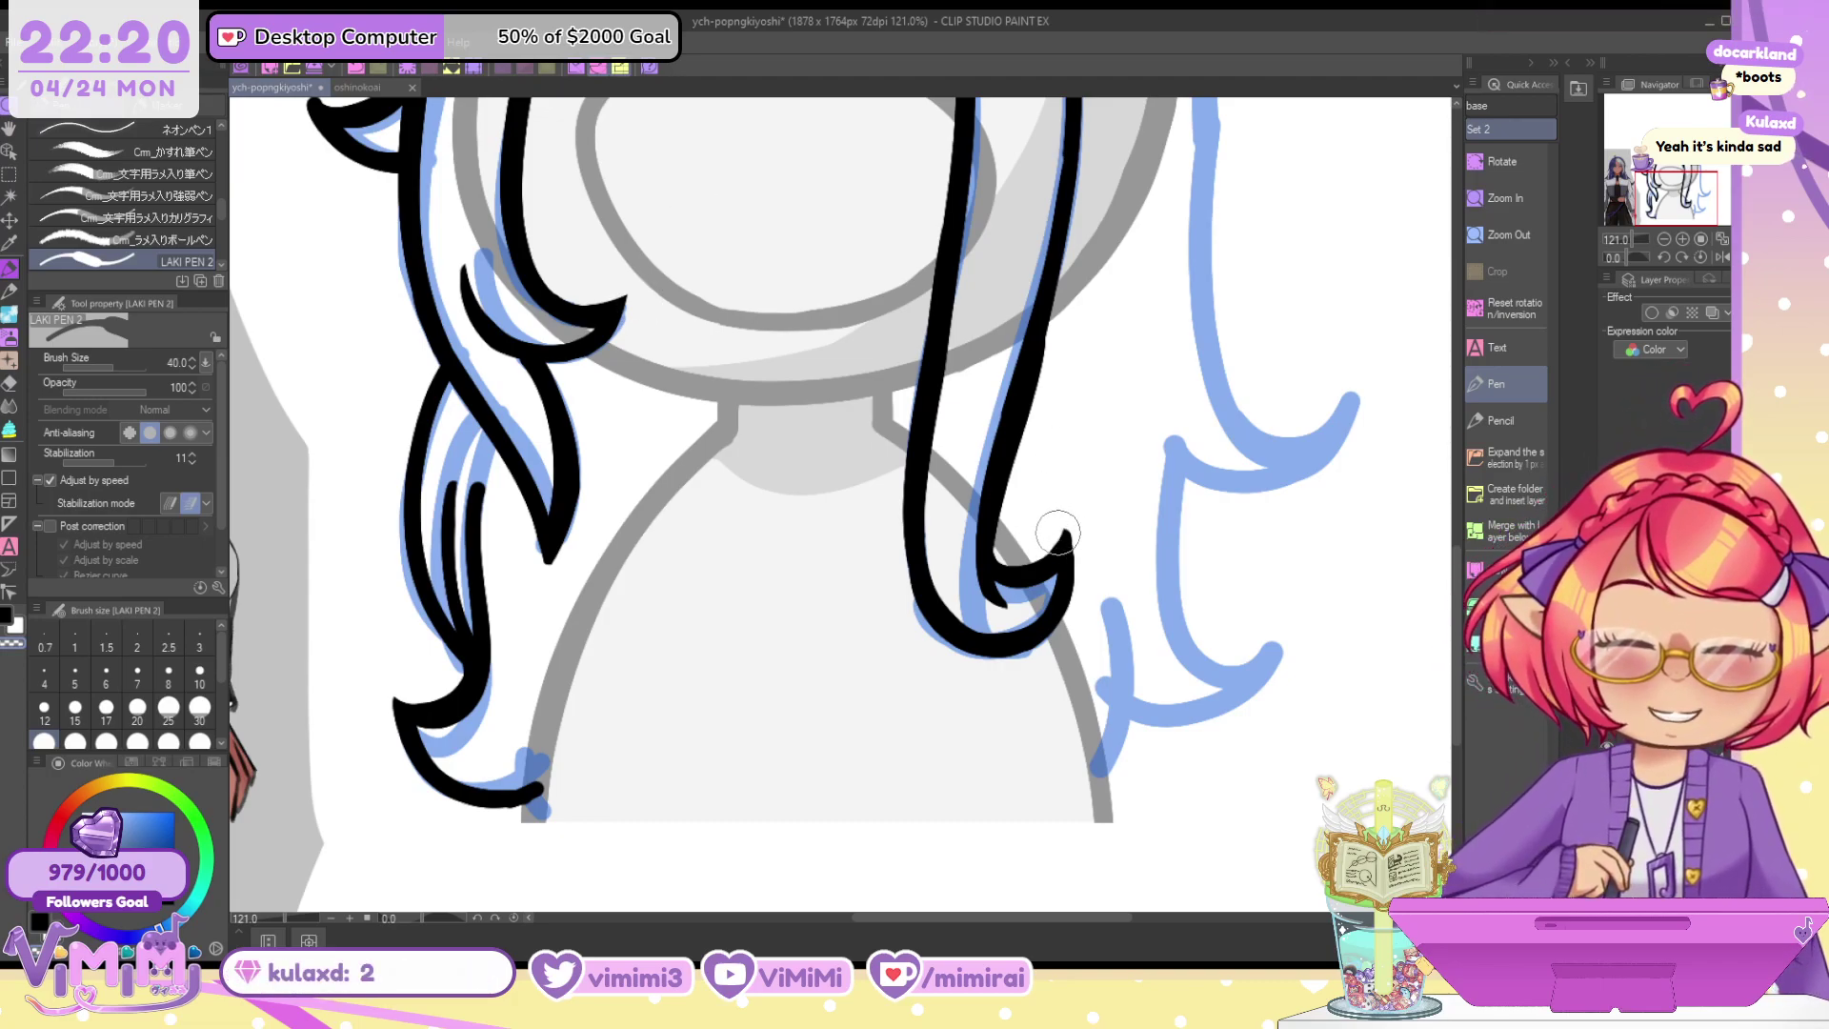
Refine the fringe point beside the eye at pen size 40, redrawing and trimming the lines where it meets the long side lock
left_click_drag(1680, 183, 1688, 152)
mouse_move(843, 390)
left_mouse_down()
mouse_move(827, 372)
mouse_move(834, 484)
left_mouse_up()
key("c")
key("c")
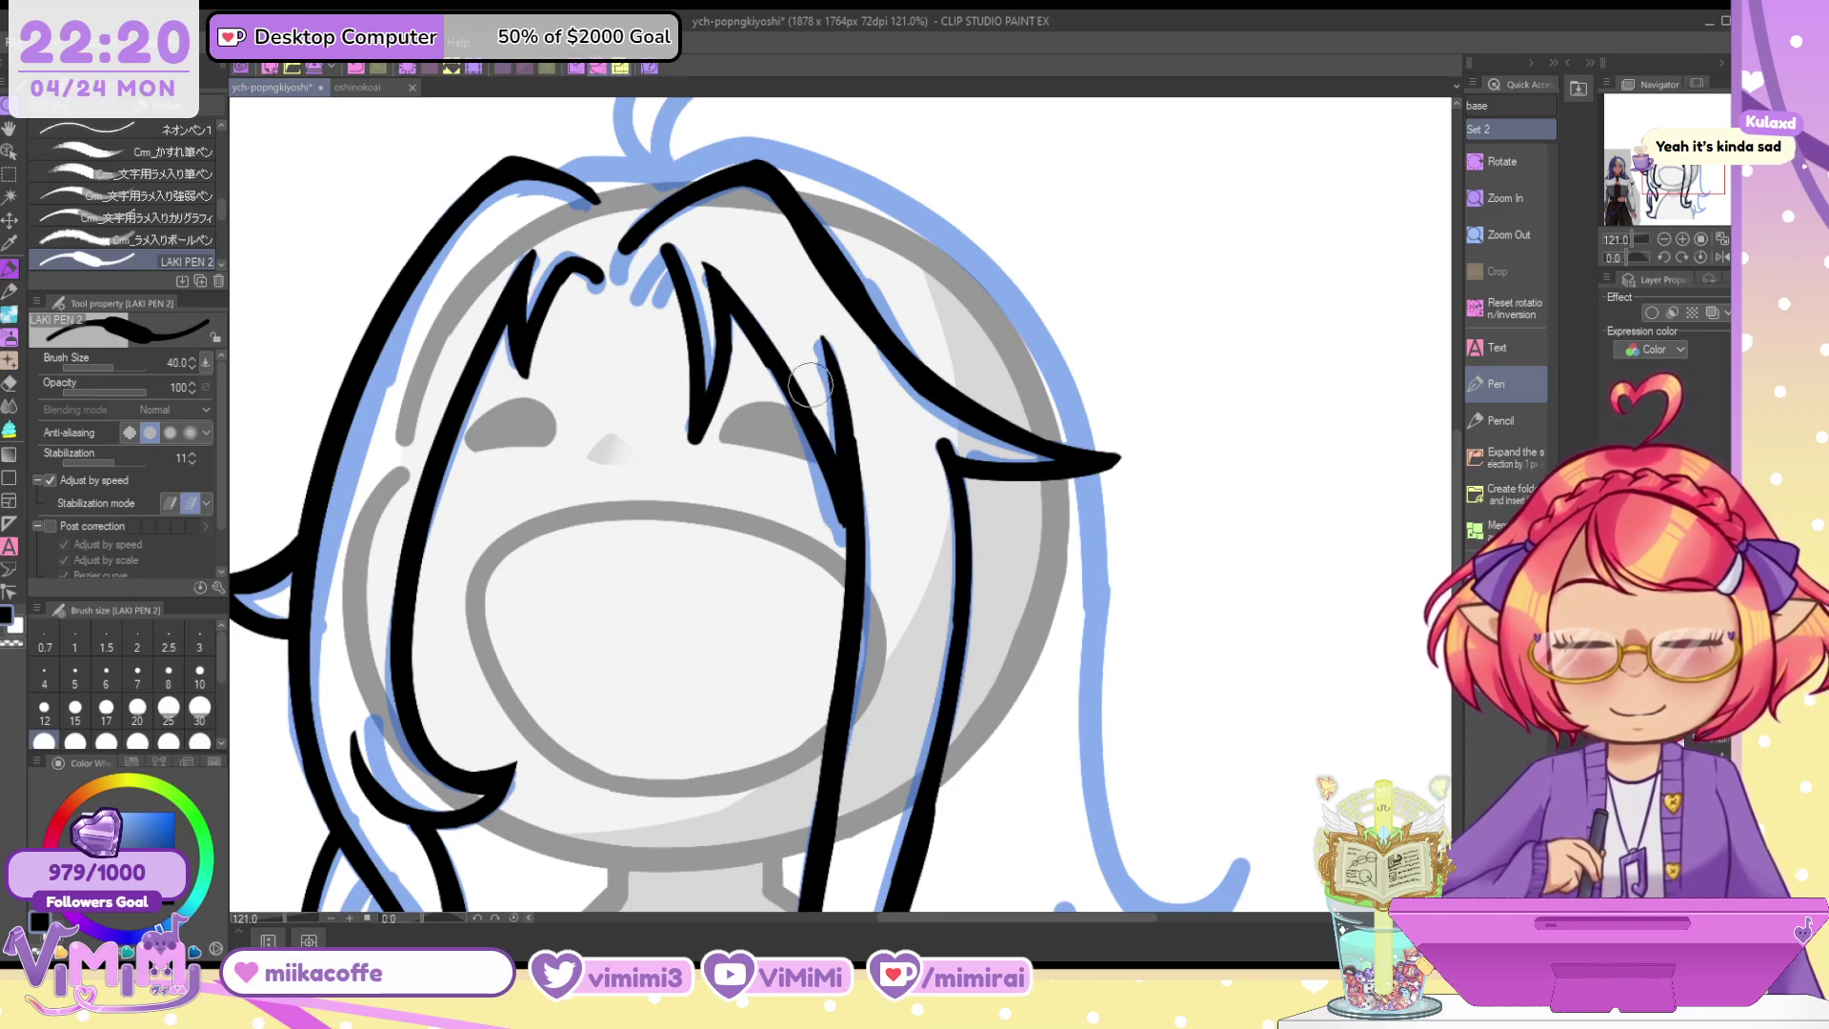
left_click_drag(750, 327, 847, 528)
key("c")
left_click_drag(763, 369, 850, 538)
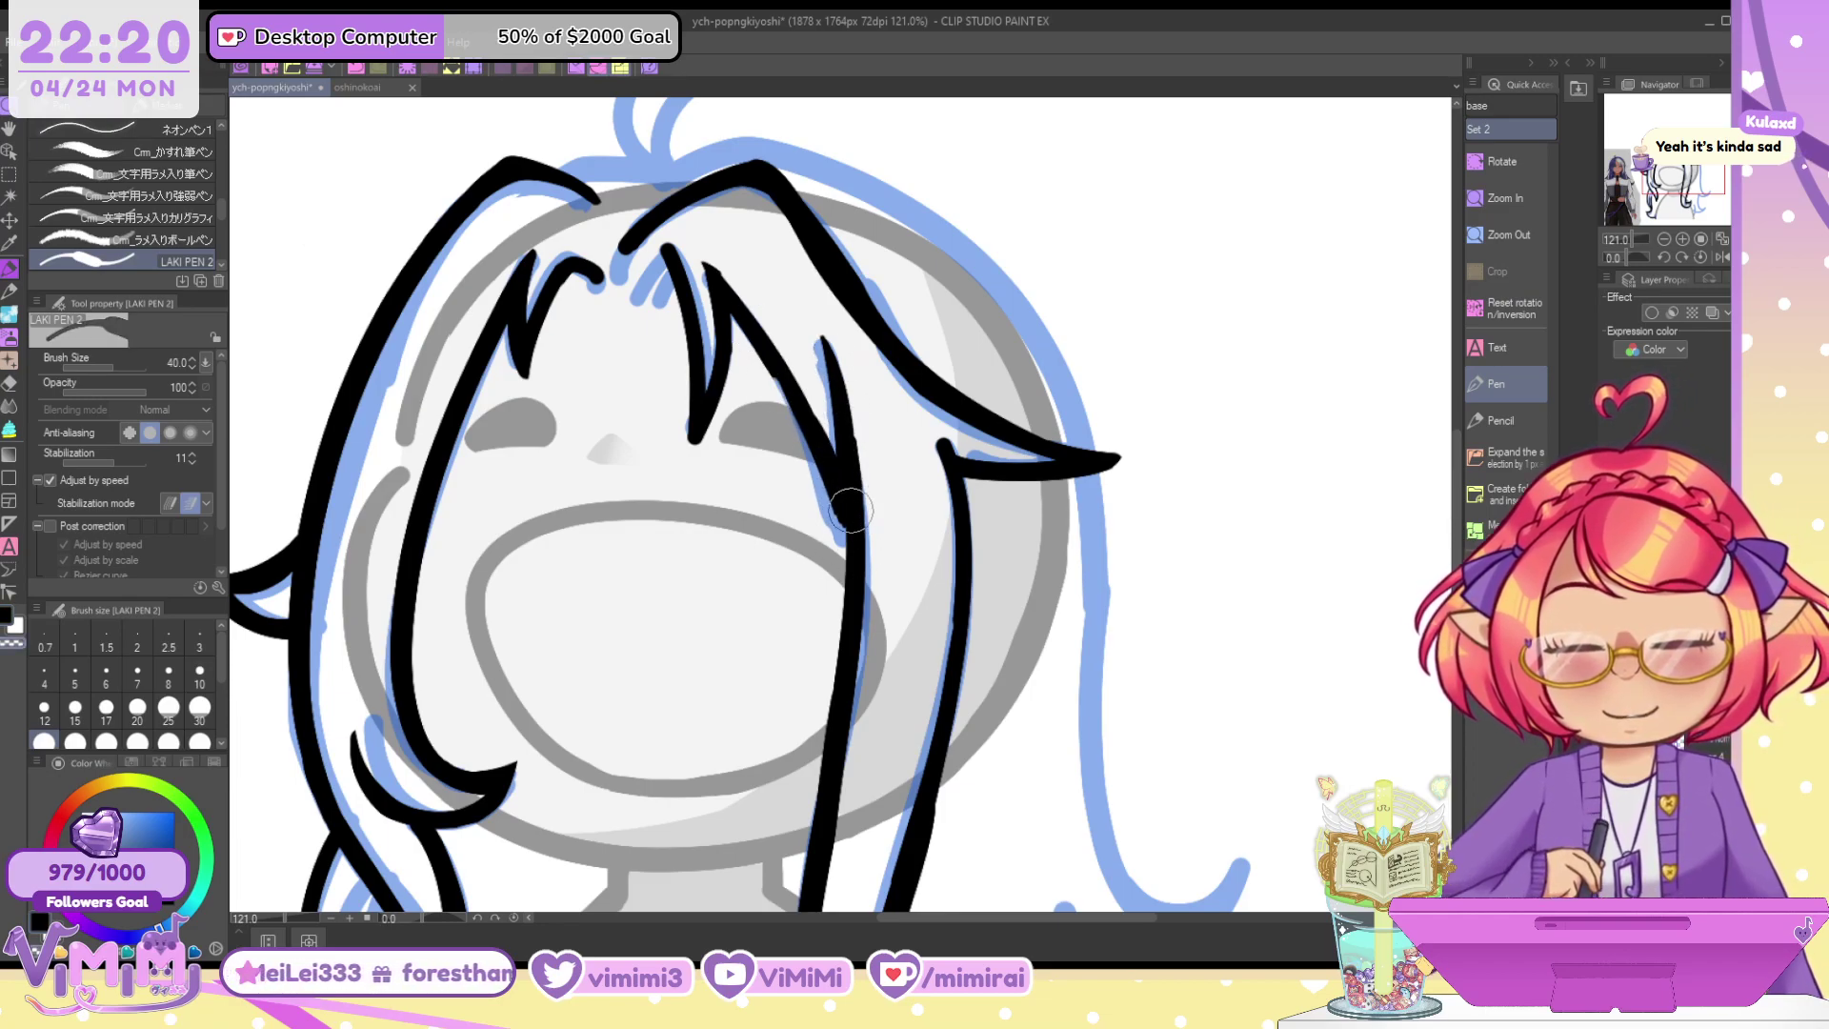
left_click_drag(781, 379, 847, 510)
key("c")
left_click_drag(784, 379, 846, 537)
key("c")
left_click_drag(812, 334, 840, 505)
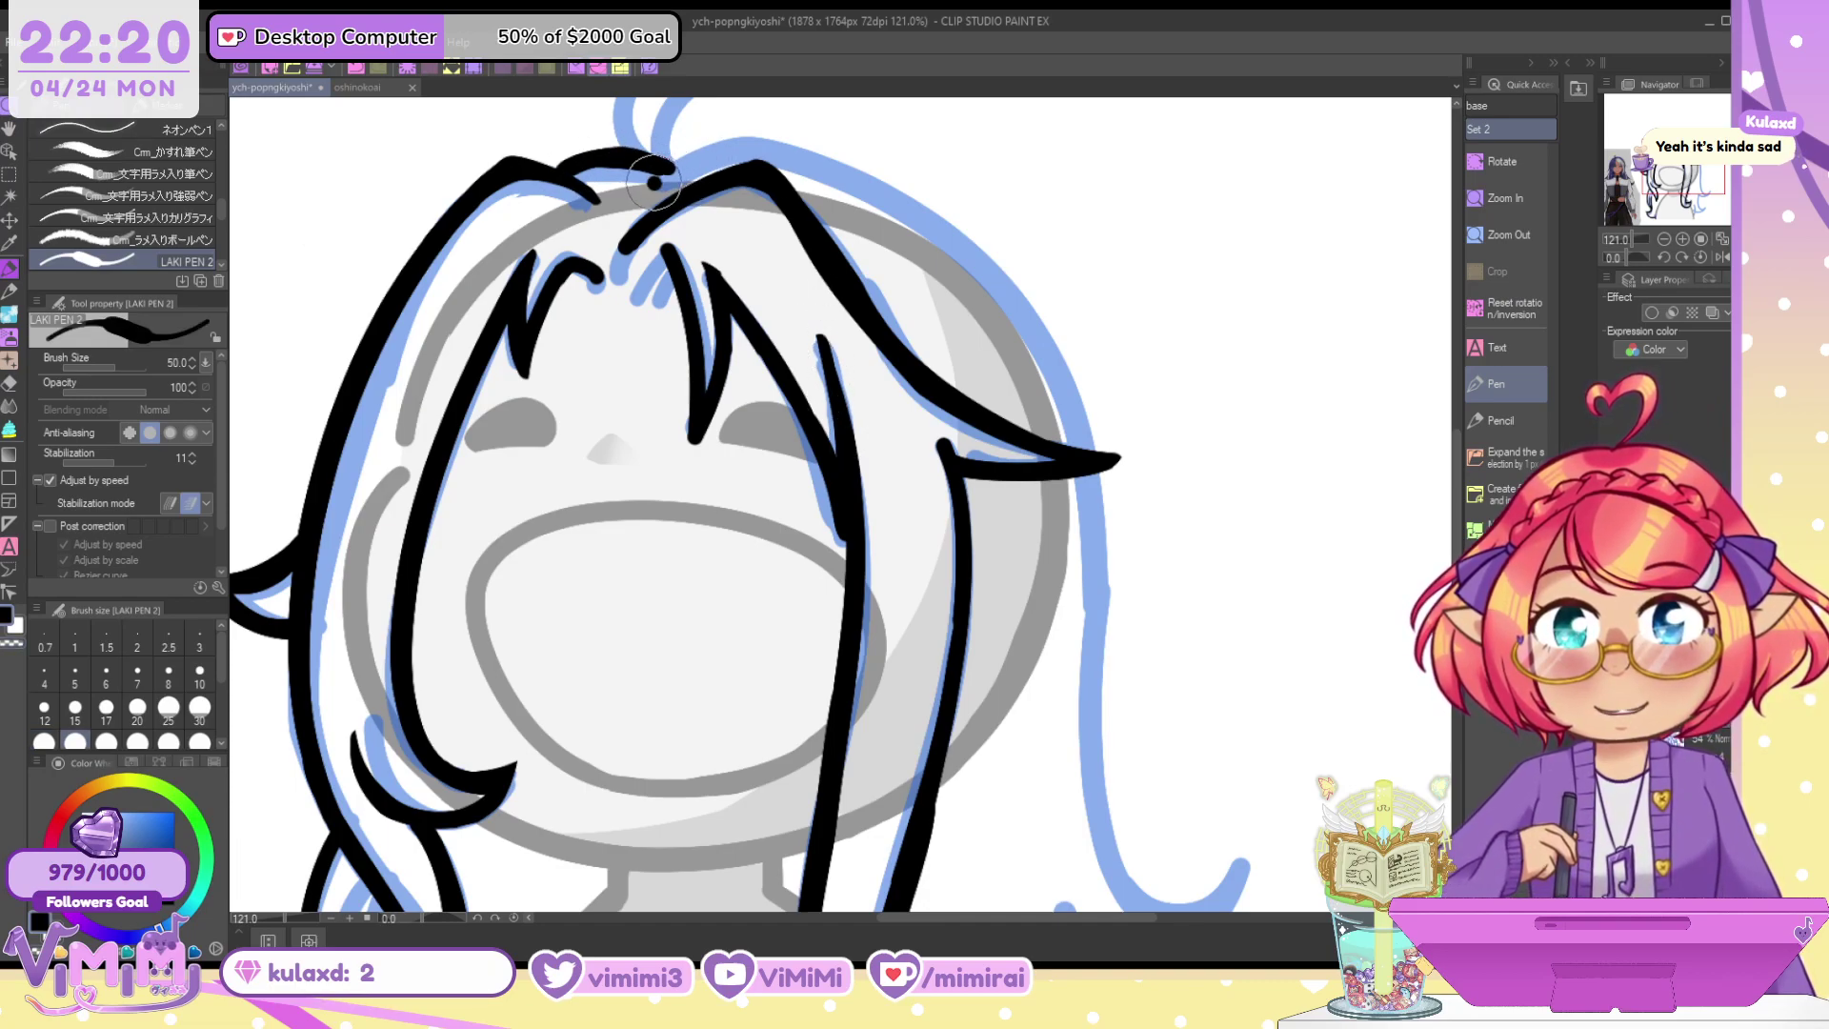
Ink the outer hair outline from the crown's parting over the top of the head, just outside the fringe's peak
left_click_drag(653, 183, 921, 235)
key("ctrl+z")
left_click_drag(659, 179, 1060, 386)
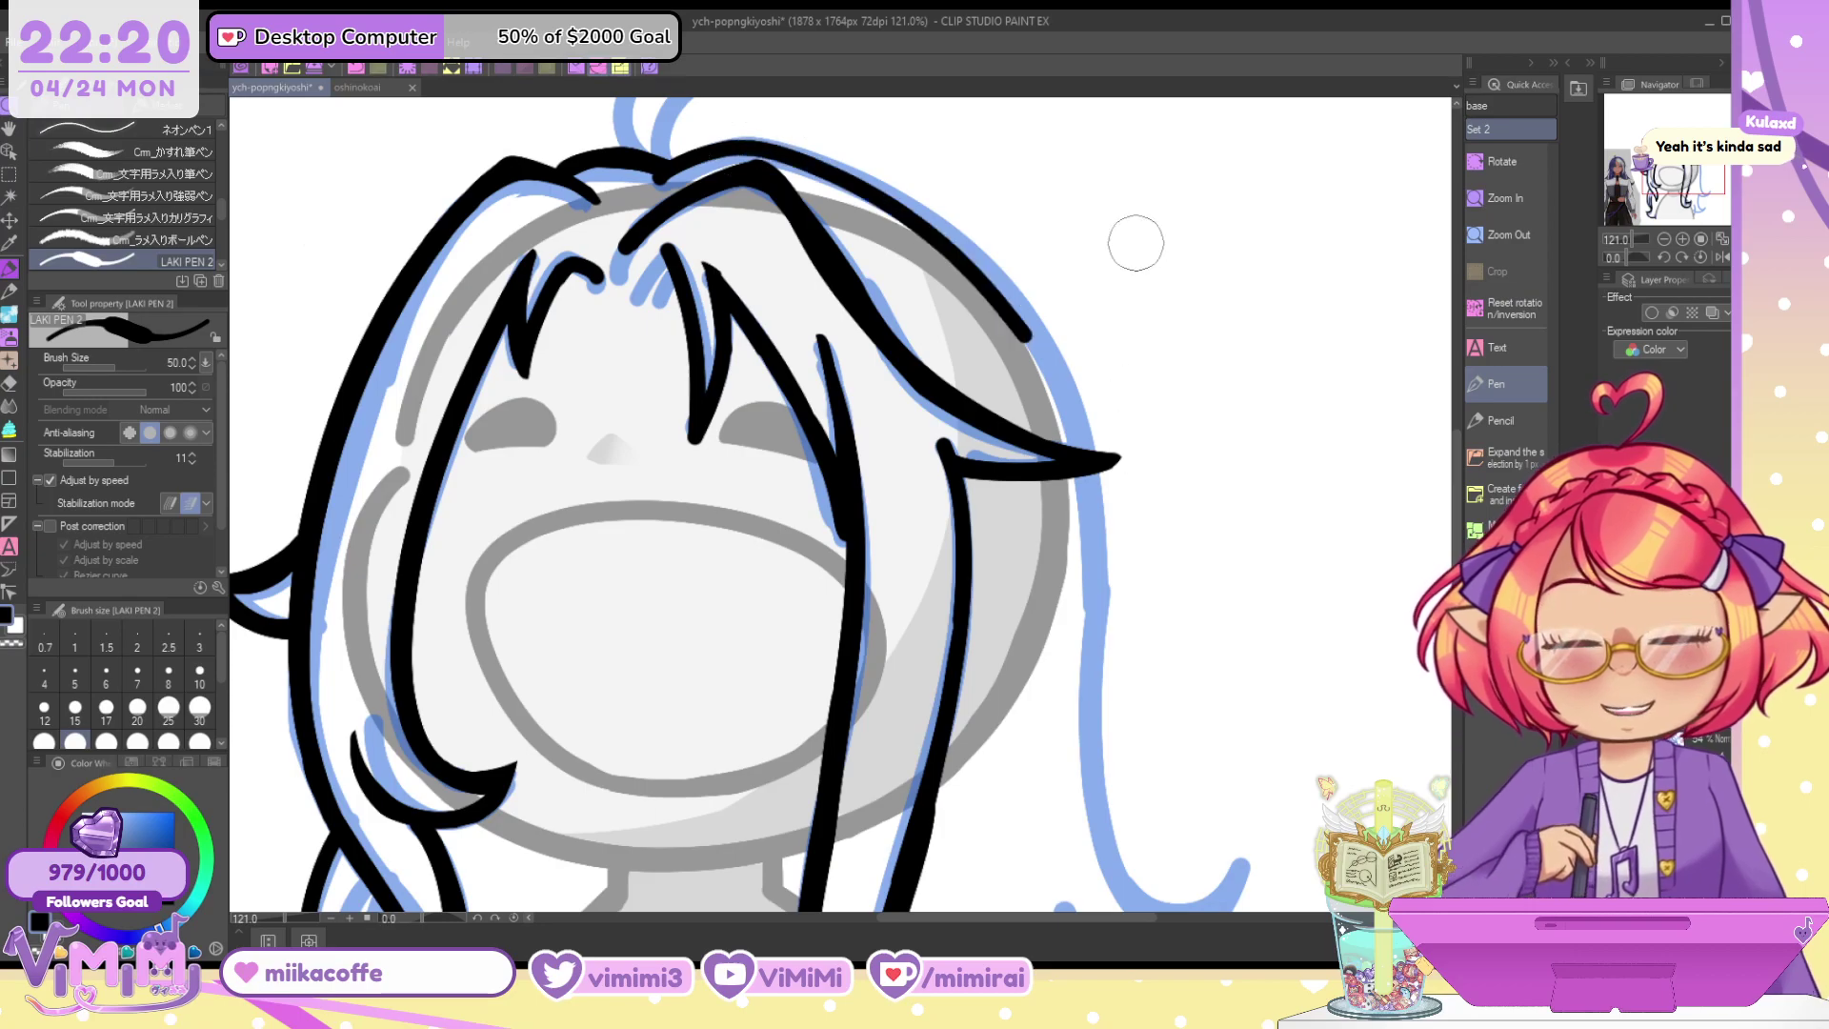
left_click_drag(1135, 243, 872, 56)
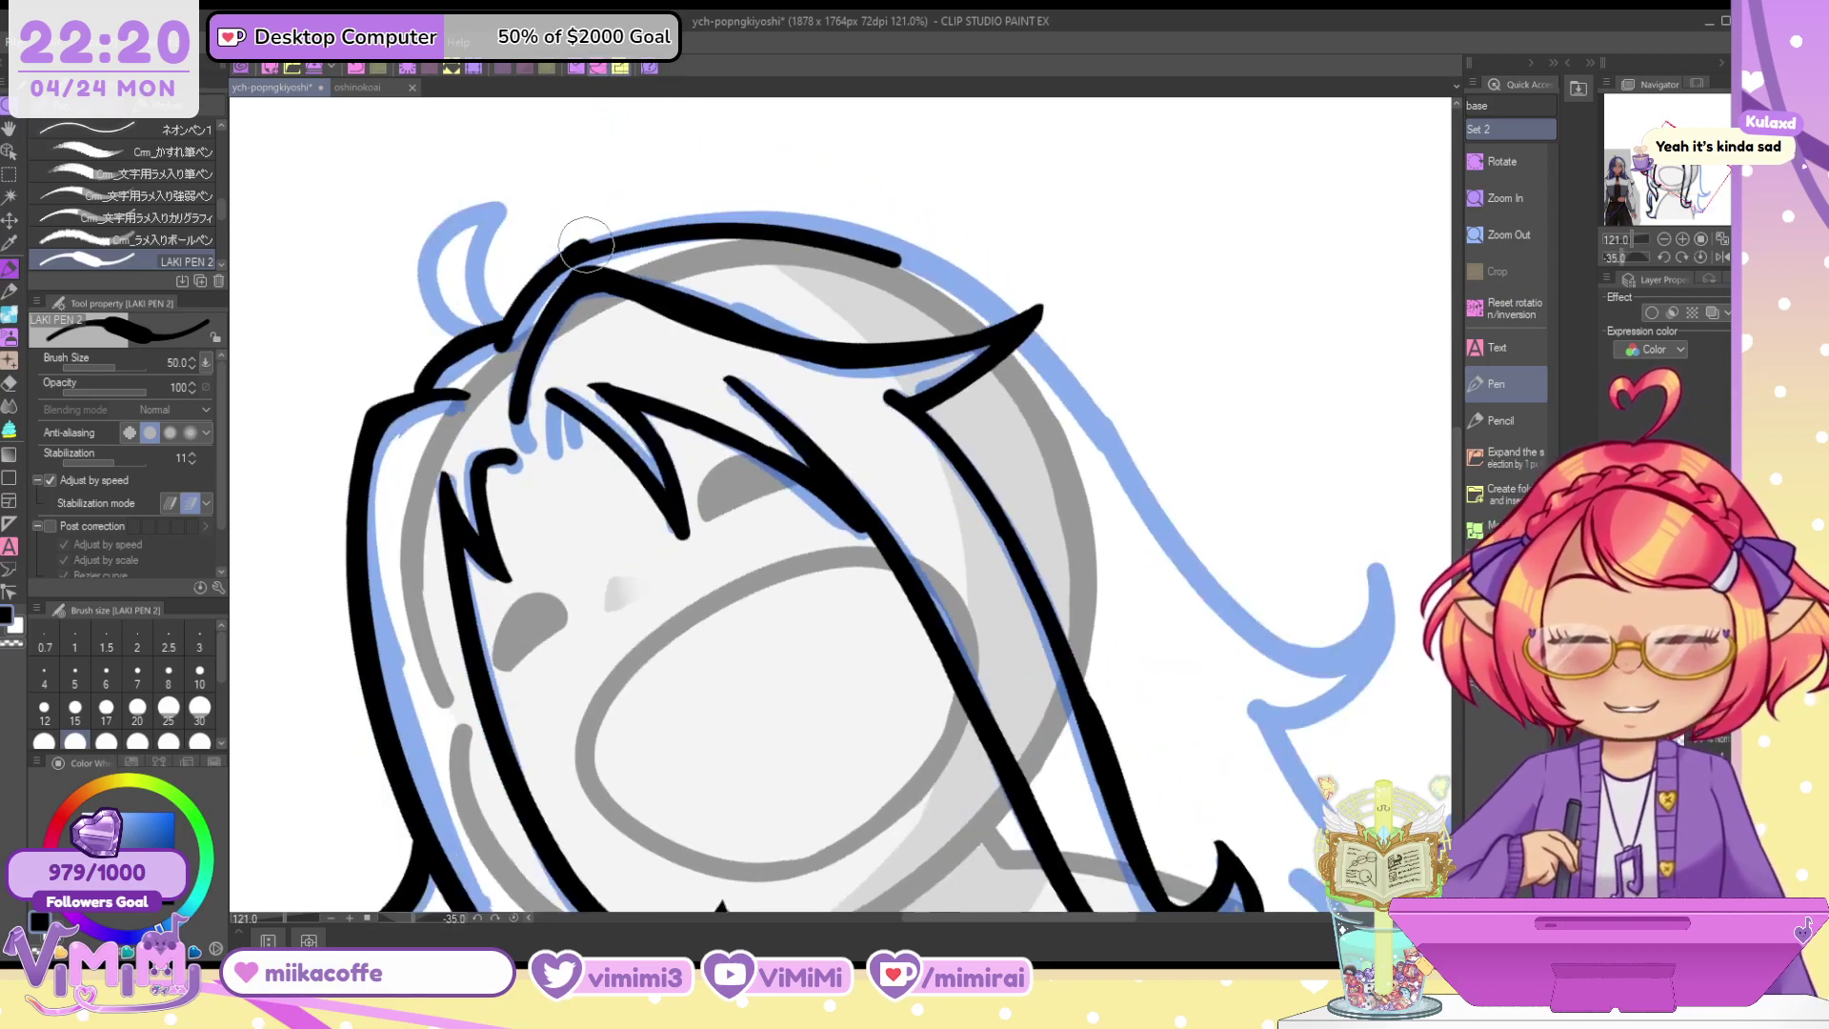
left_click_drag(586, 244, 900, 268)
key("ctrl+z")
mouse_move(494, 348)
left_mouse_down()
mouse_move(509, 319)
mouse_move(913, 267)
left_mouse_up()
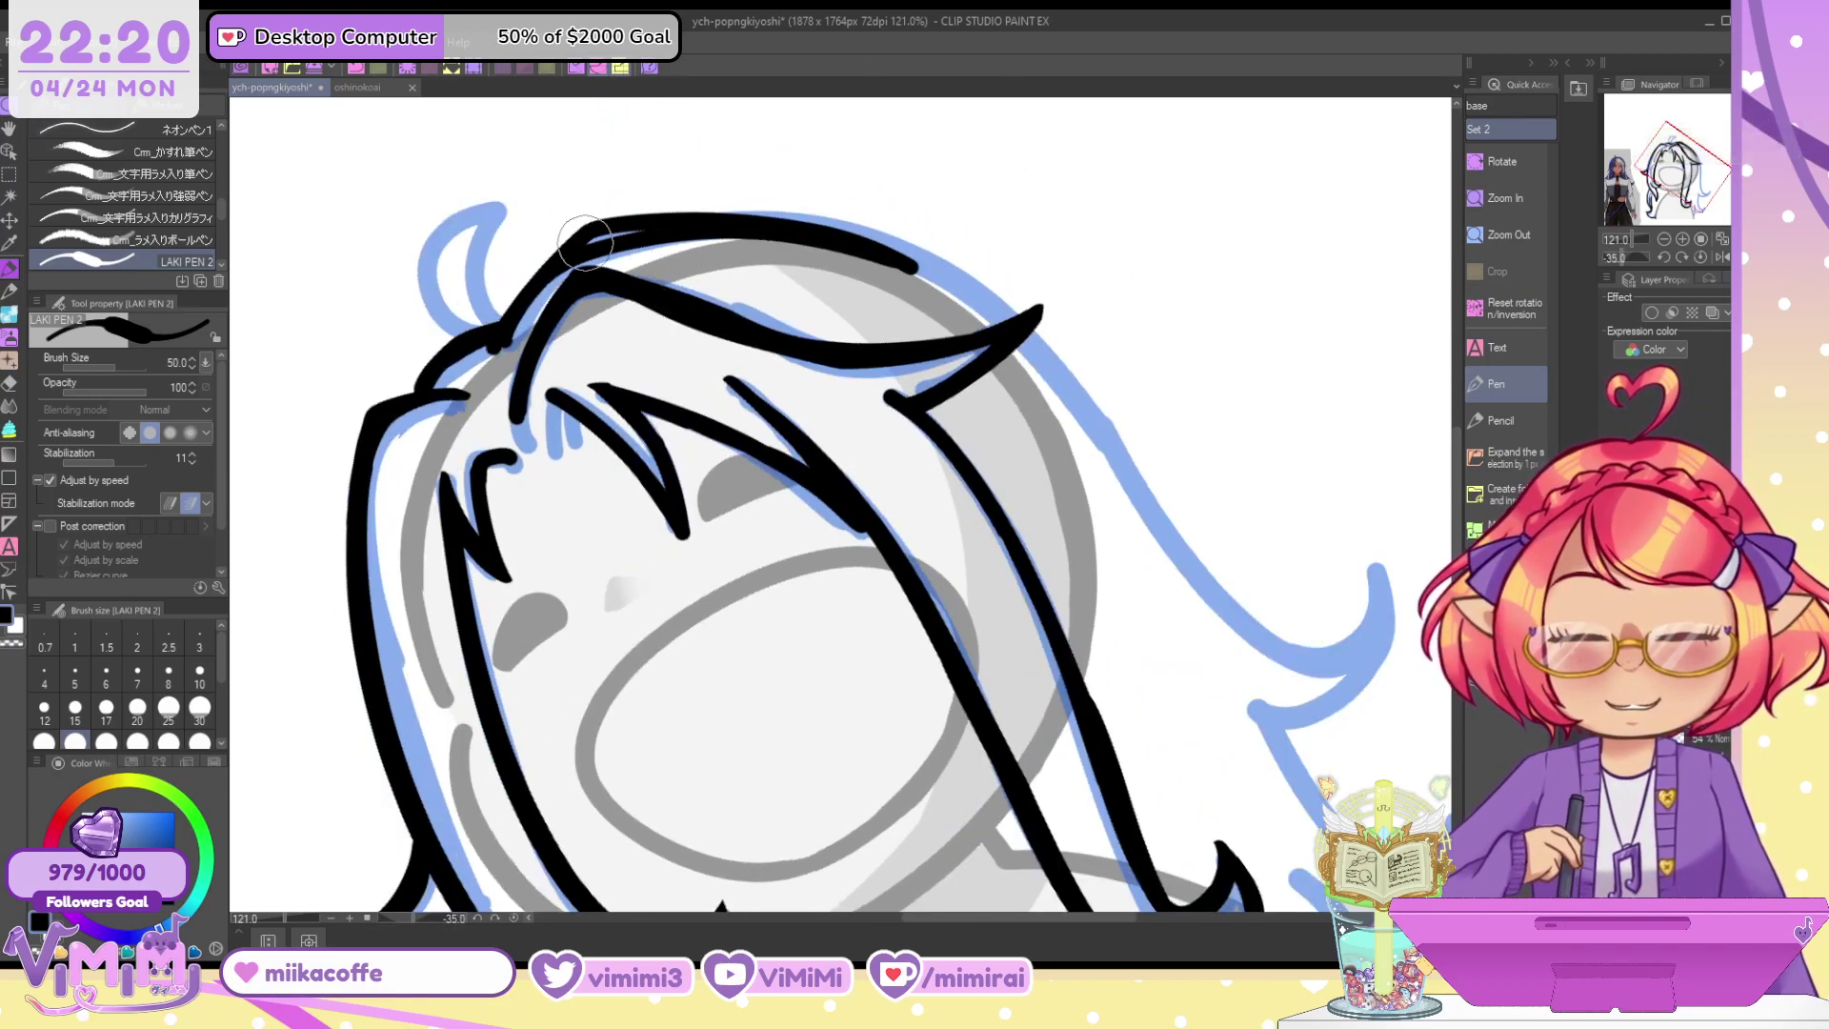
Extend the crown outline down to the swept fringe lock's pointed tip, and trim its thick, overlapping edges into one clean line
mouse_move(1315, 270)
left_mouse_down()
mouse_move(1094, 232)
mouse_move(723, 291)
mouse_move(514, 514)
left_mouse_up()
mouse_move(753, 267)
left_mouse_down()
mouse_move(567, 424)
mouse_move(606, 439)
mouse_move(736, 277)
mouse_move(498, 614)
mouse_move(541, 468)
mouse_move(508, 608)
mouse_move(640, 383)
left_mouse_up()
key("c")
mouse_move(519, 593)
left_mouse_down()
mouse_move(513, 637)
mouse_move(558, 706)
left_mouse_up()
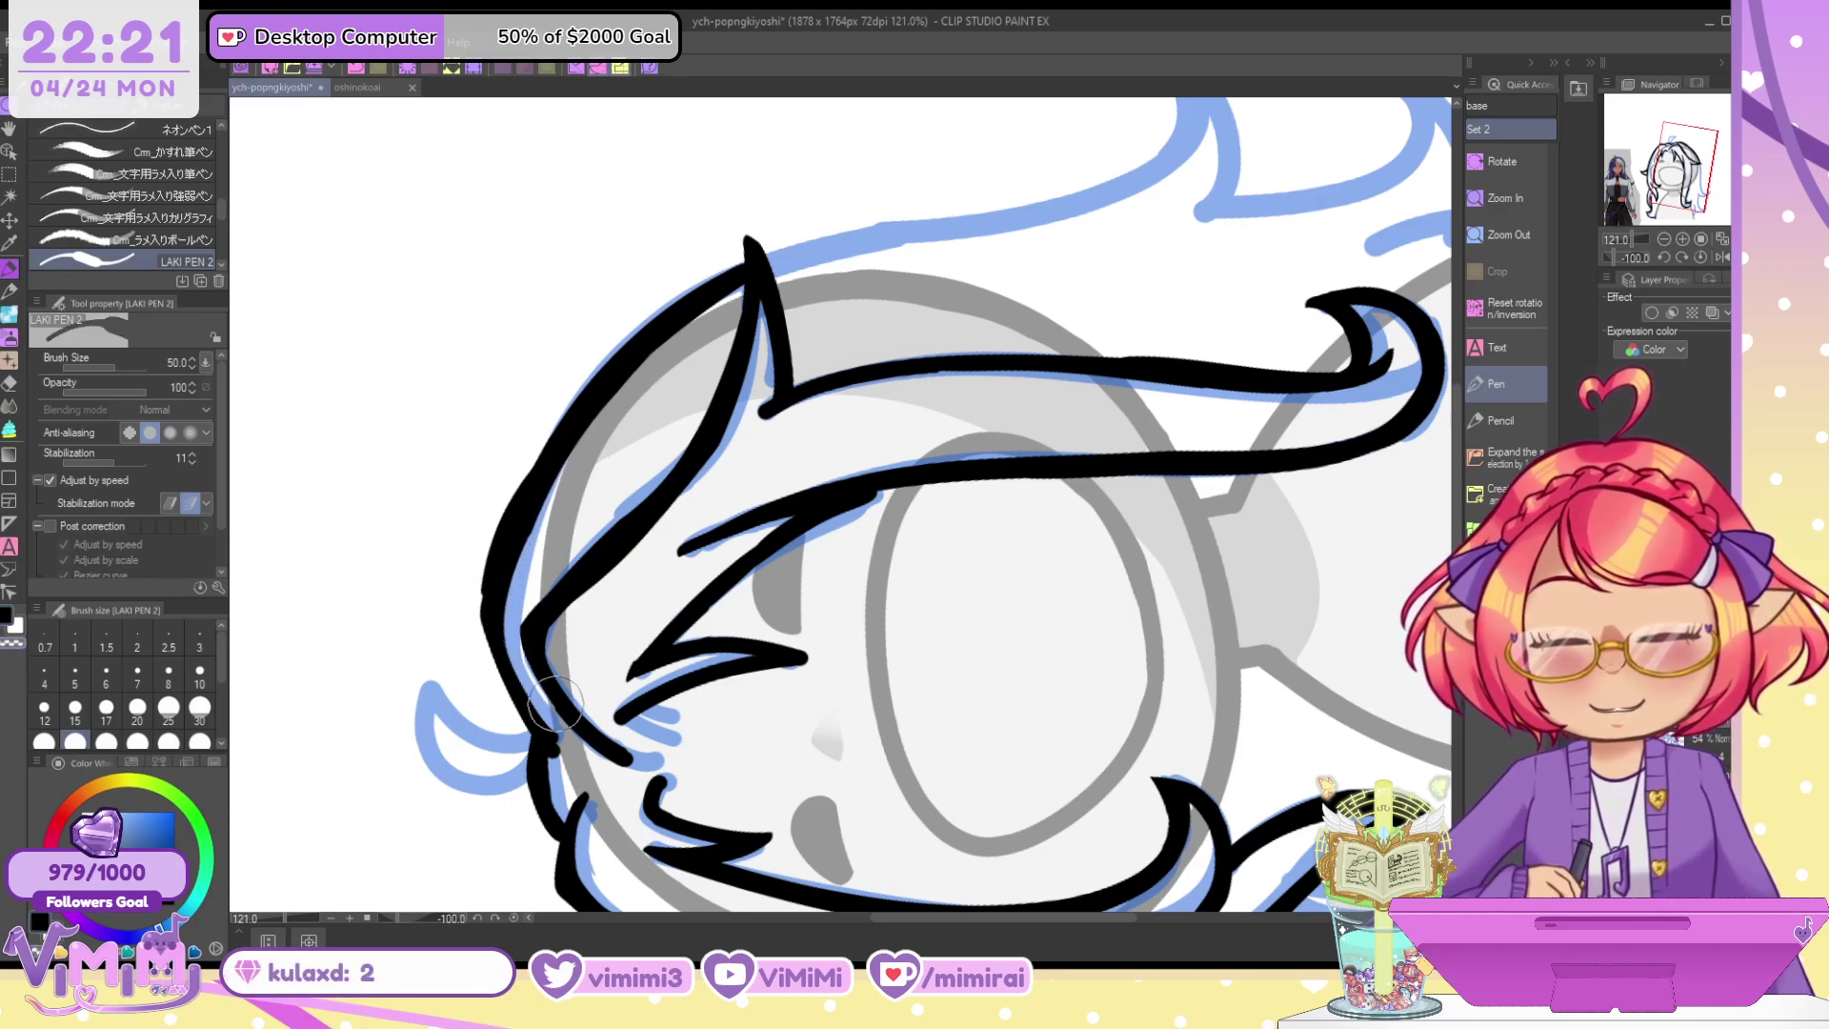
key("c")
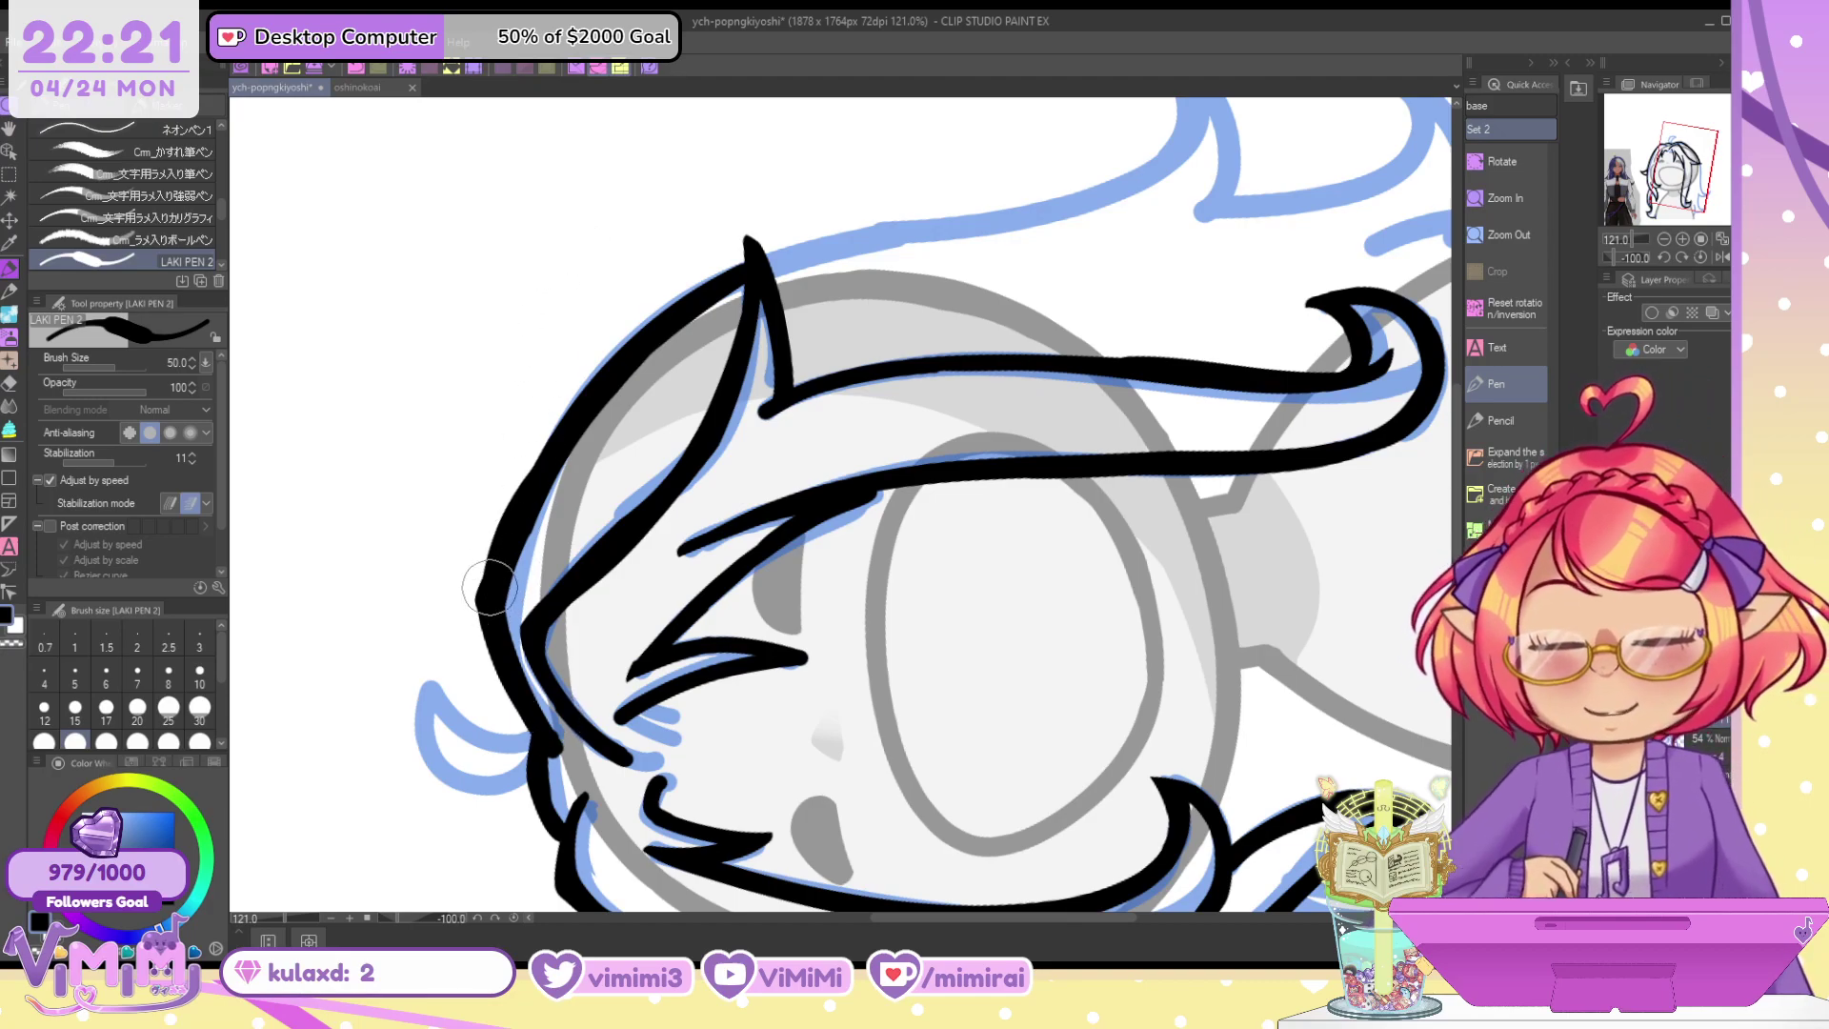
left_click_drag(714, 296, 746, 269)
left_click_drag(519, 519, 465, 621)
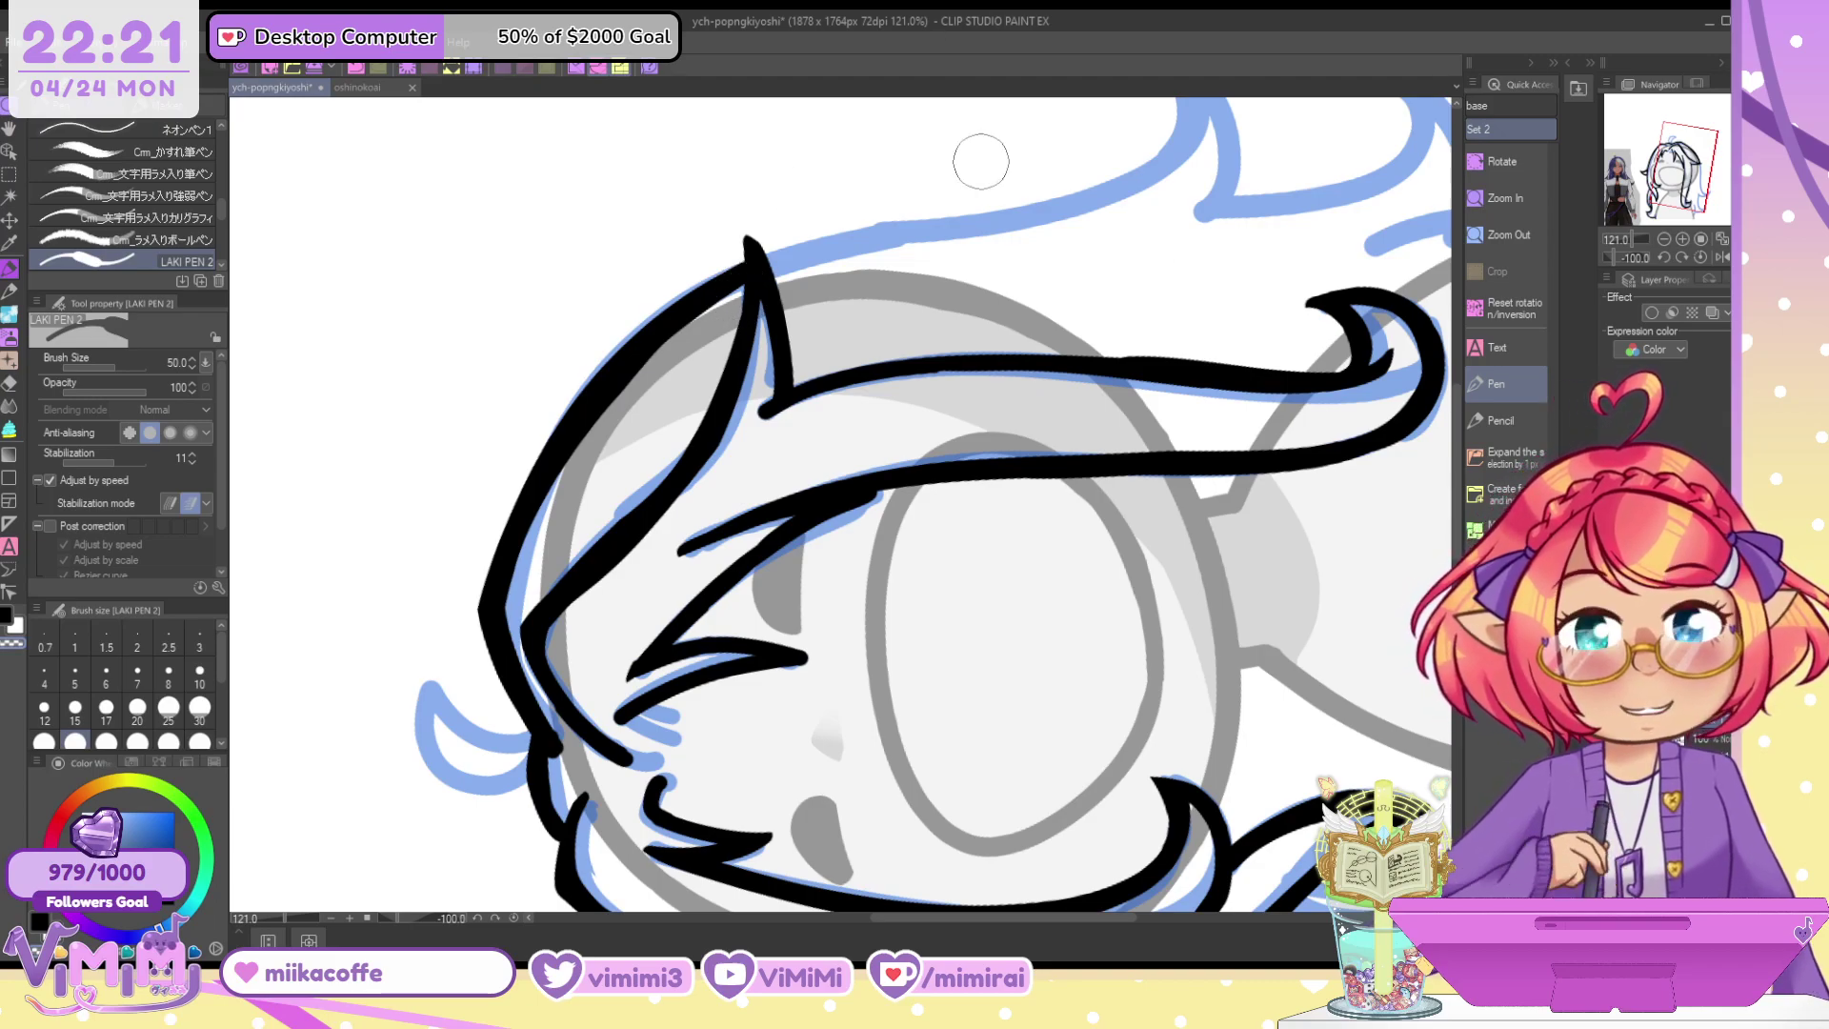
left_click(1699, 256)
left_click(1681, 256)
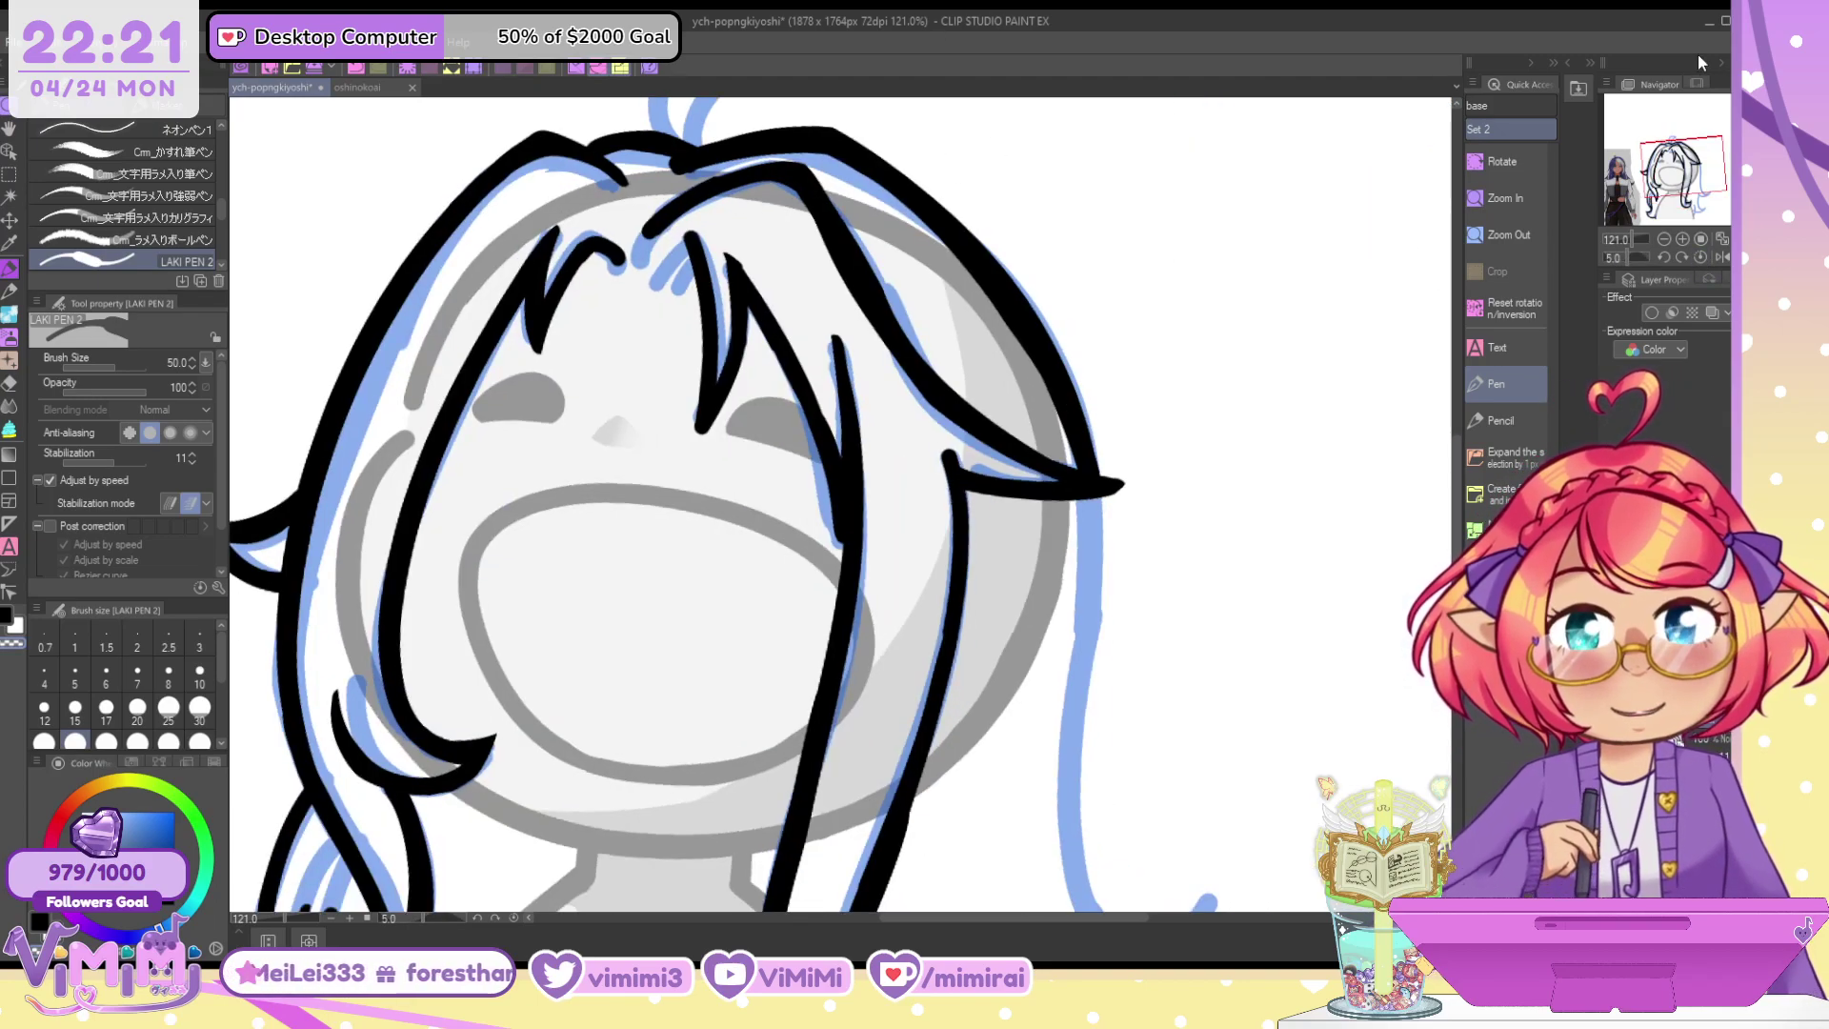
Ink the back hair's outer line from the swept fringe lock's tip down into its upturned curl and back along the curl's underside
scroll(724, 505, "down", 8)
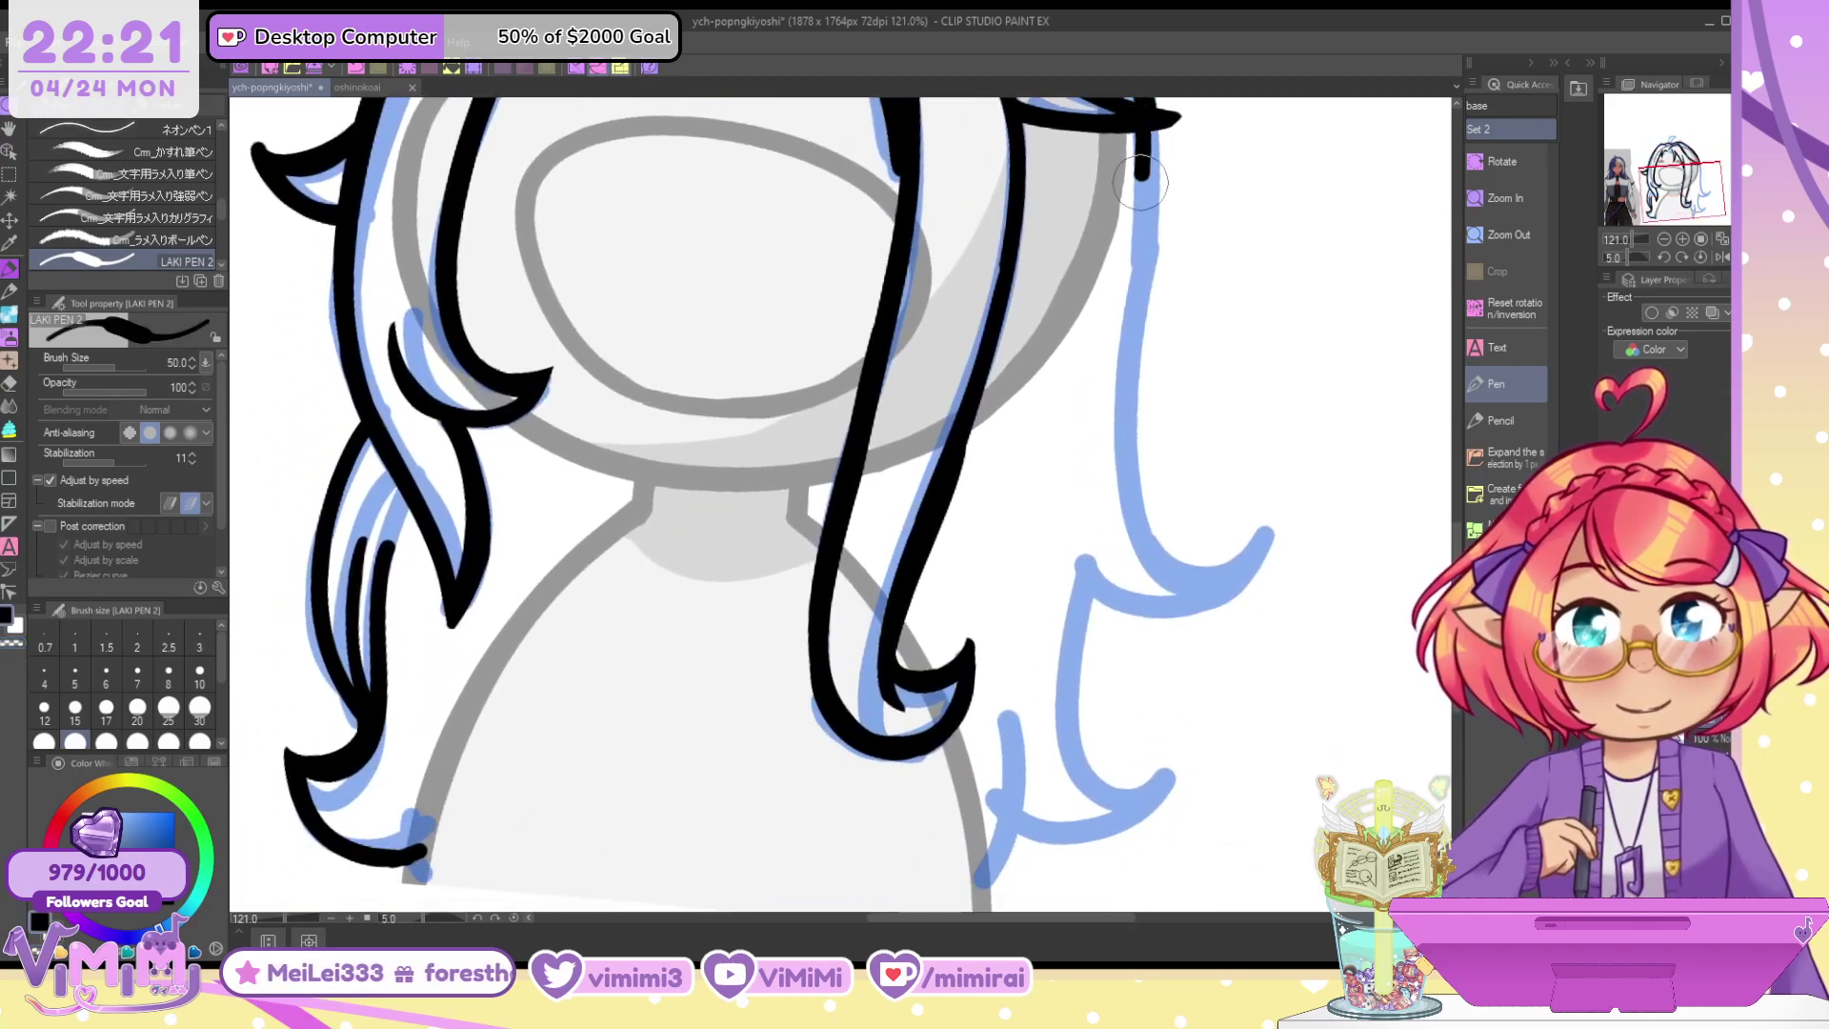
mouse_move(1148, 113)
left_mouse_down()
mouse_move(1135, 536)
mouse_move(1133, 271)
mouse_move(1207, 582)
left_mouse_up()
mouse_move(1148, 528)
left_mouse_down()
mouse_move(1219, 557)
mouse_move(1248, 542)
left_mouse_up()
key("ctrl+z")
mouse_move(1126, 481)
left_mouse_down()
mouse_move(1210, 582)
mouse_move(1266, 531)
left_mouse_up()
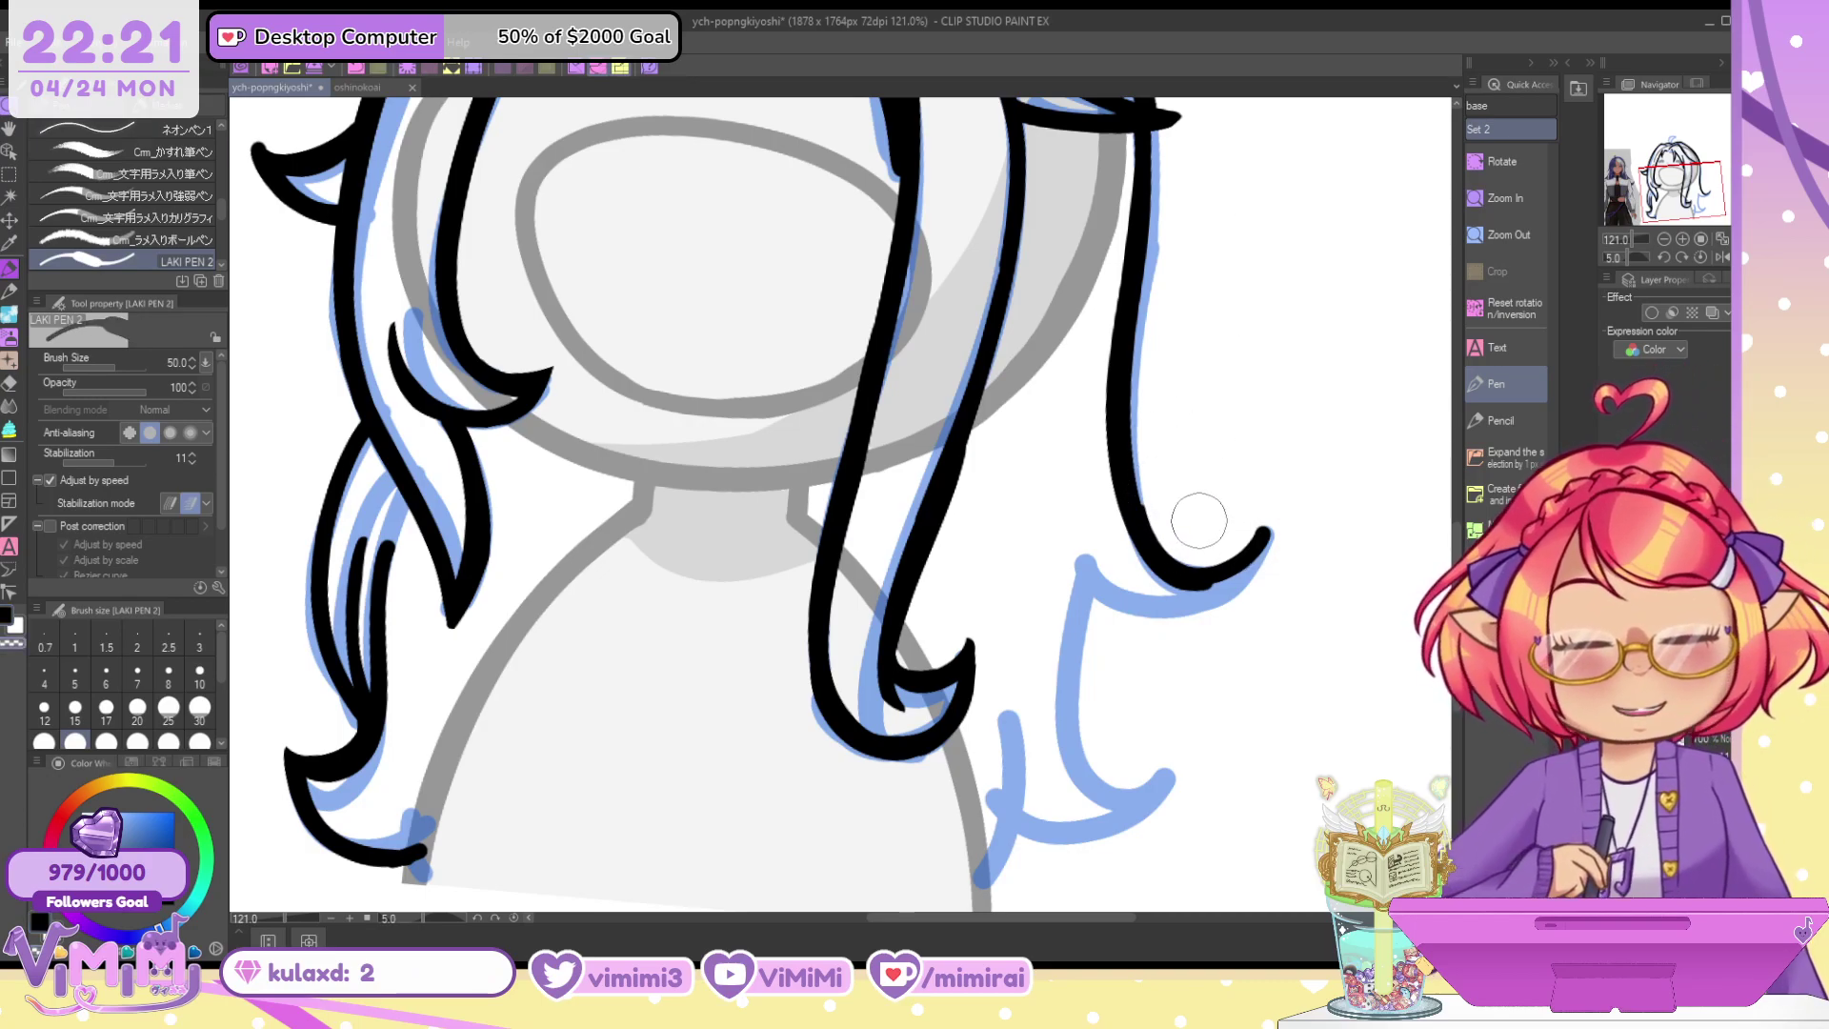
left_click_drag(1268, 530, 1119, 590)
key("ctrl+z")
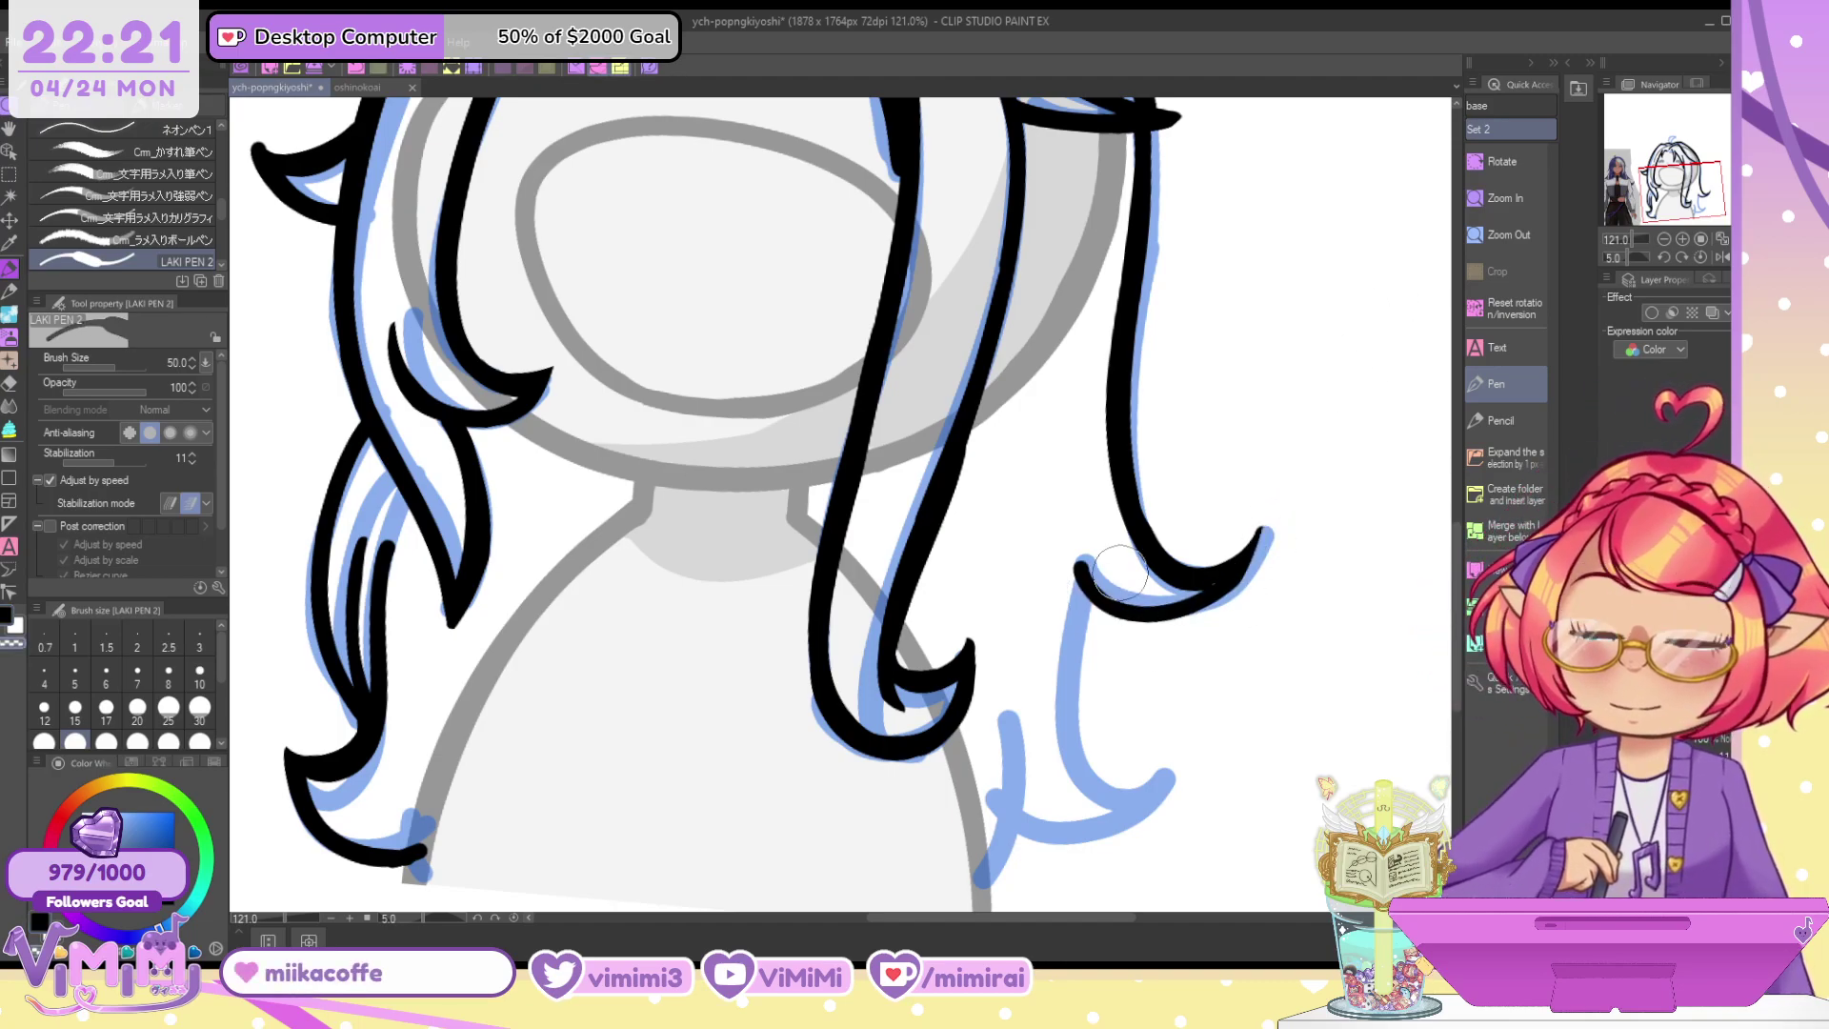
Ink the second flick of back hair below the upper curl, and the short curved strand beneath it beside the shoulder
left_click_drag(1078, 620, 1168, 762)
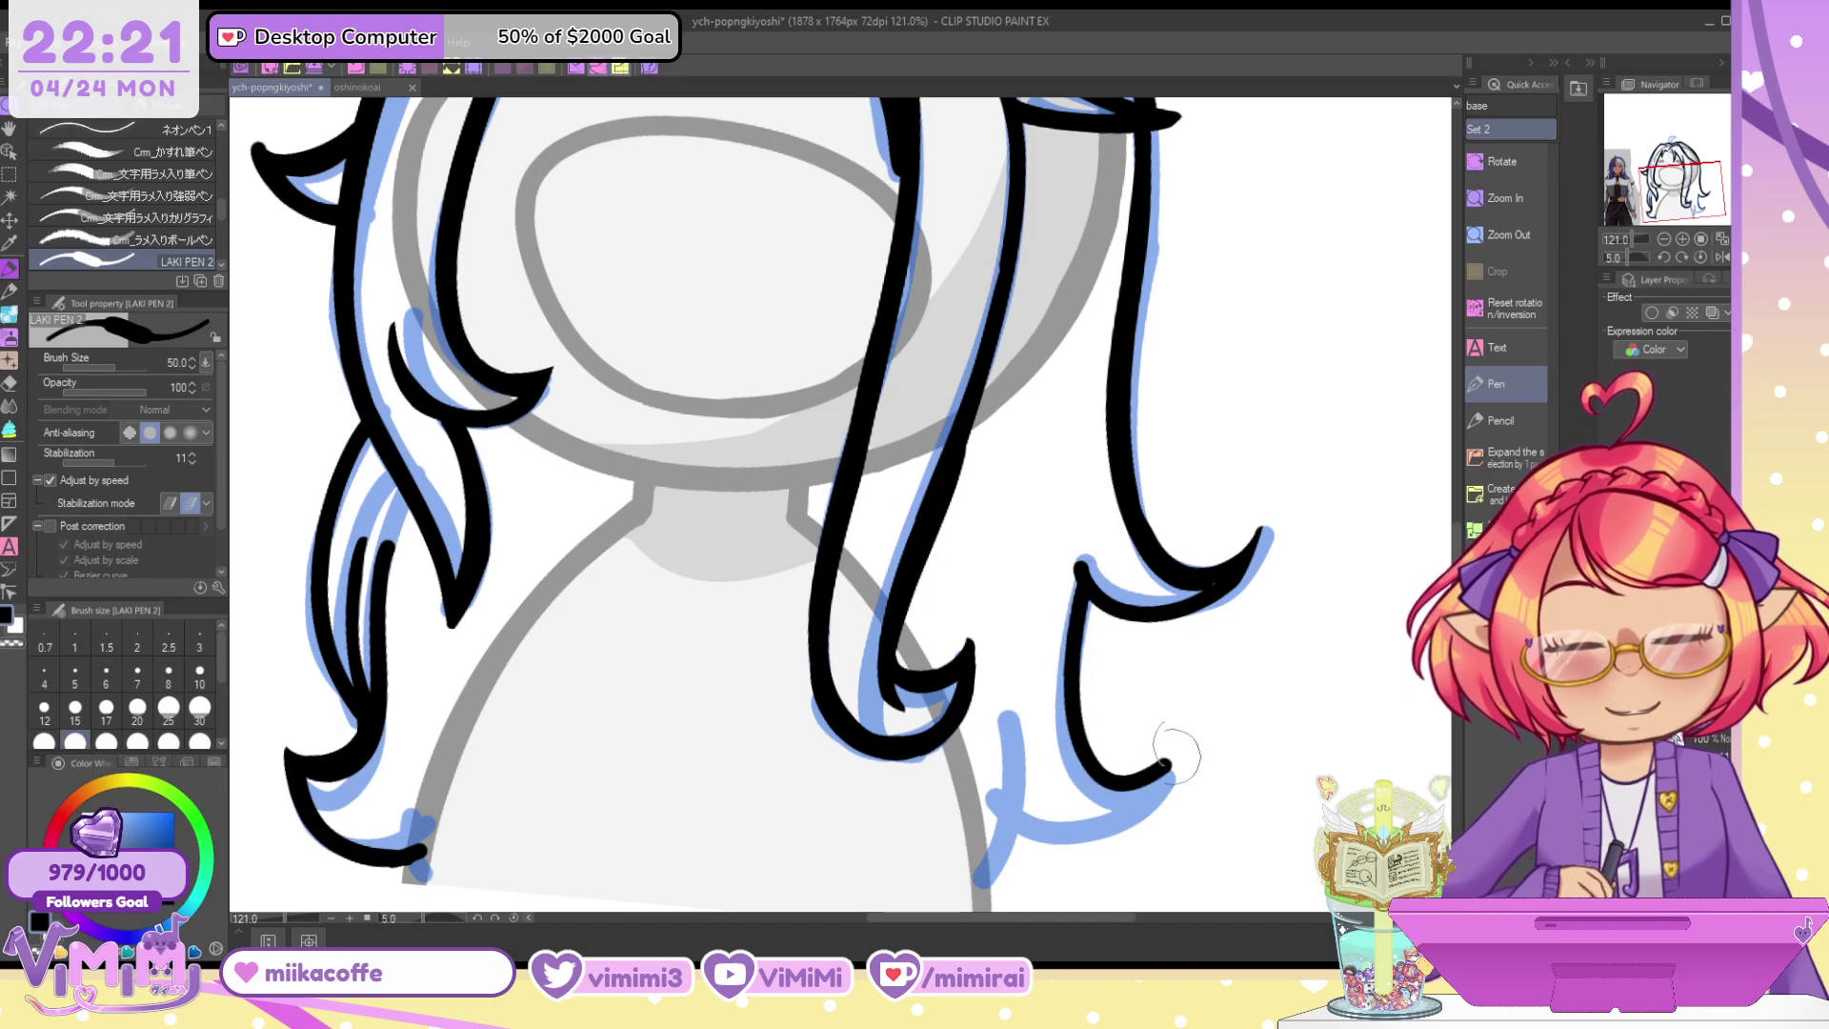
mouse_move(1080, 596)
left_mouse_down()
mouse_move(1177, 762)
mouse_move(1149, 779)
mouse_move(1182, 761)
left_mouse_up()
mouse_move(1182, 761)
left_mouse_down()
mouse_move(1149, 810)
mouse_move(1027, 827)
left_mouse_up()
mouse_move(1008, 719)
left_mouse_down()
mouse_move(977, 904)
mouse_move(1024, 786)
mouse_move(976, 904)
left_mouse_up()
mouse_move(1027, 829)
left_mouse_down()
mouse_move(1198, 756)
mouse_move(1231, 718)
left_mouse_up()
key("c")
key("ctrl+z")
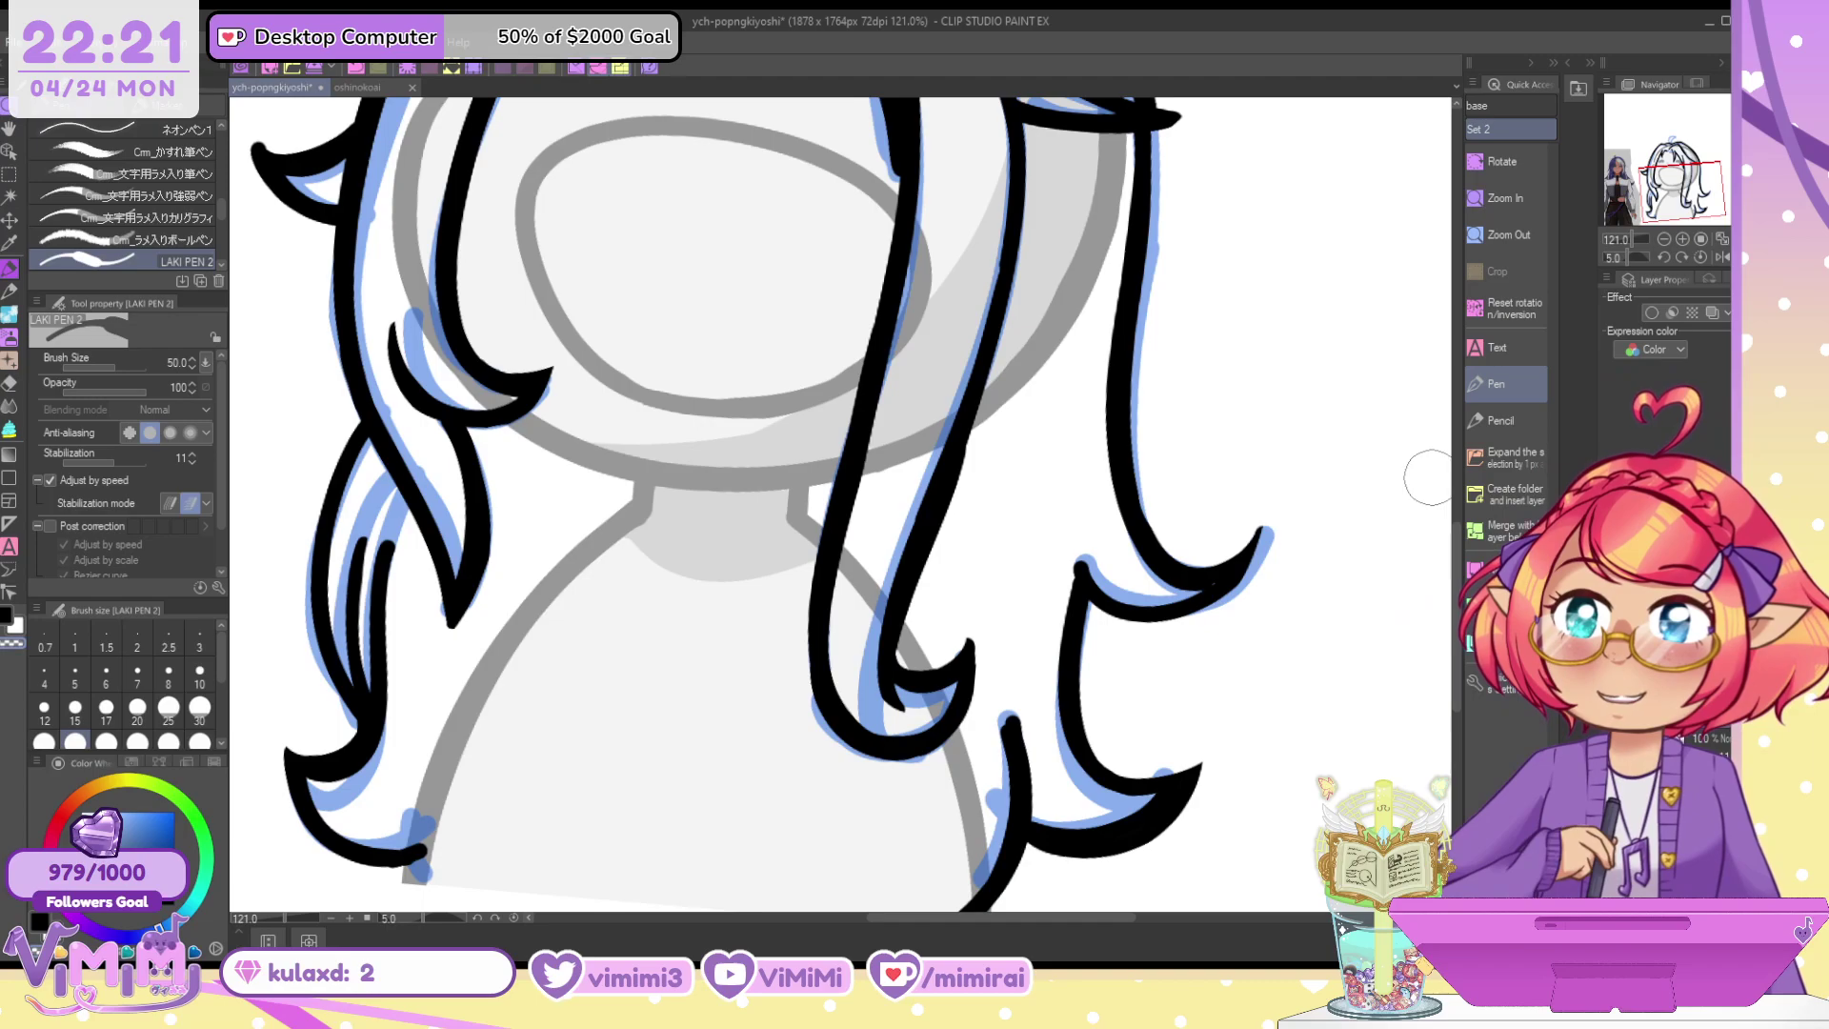
Refine the two outer curls, redrawing the lower flick's inner edge and thickening the upper curl's underside
left_click_drag(1078, 570, 1140, 787)
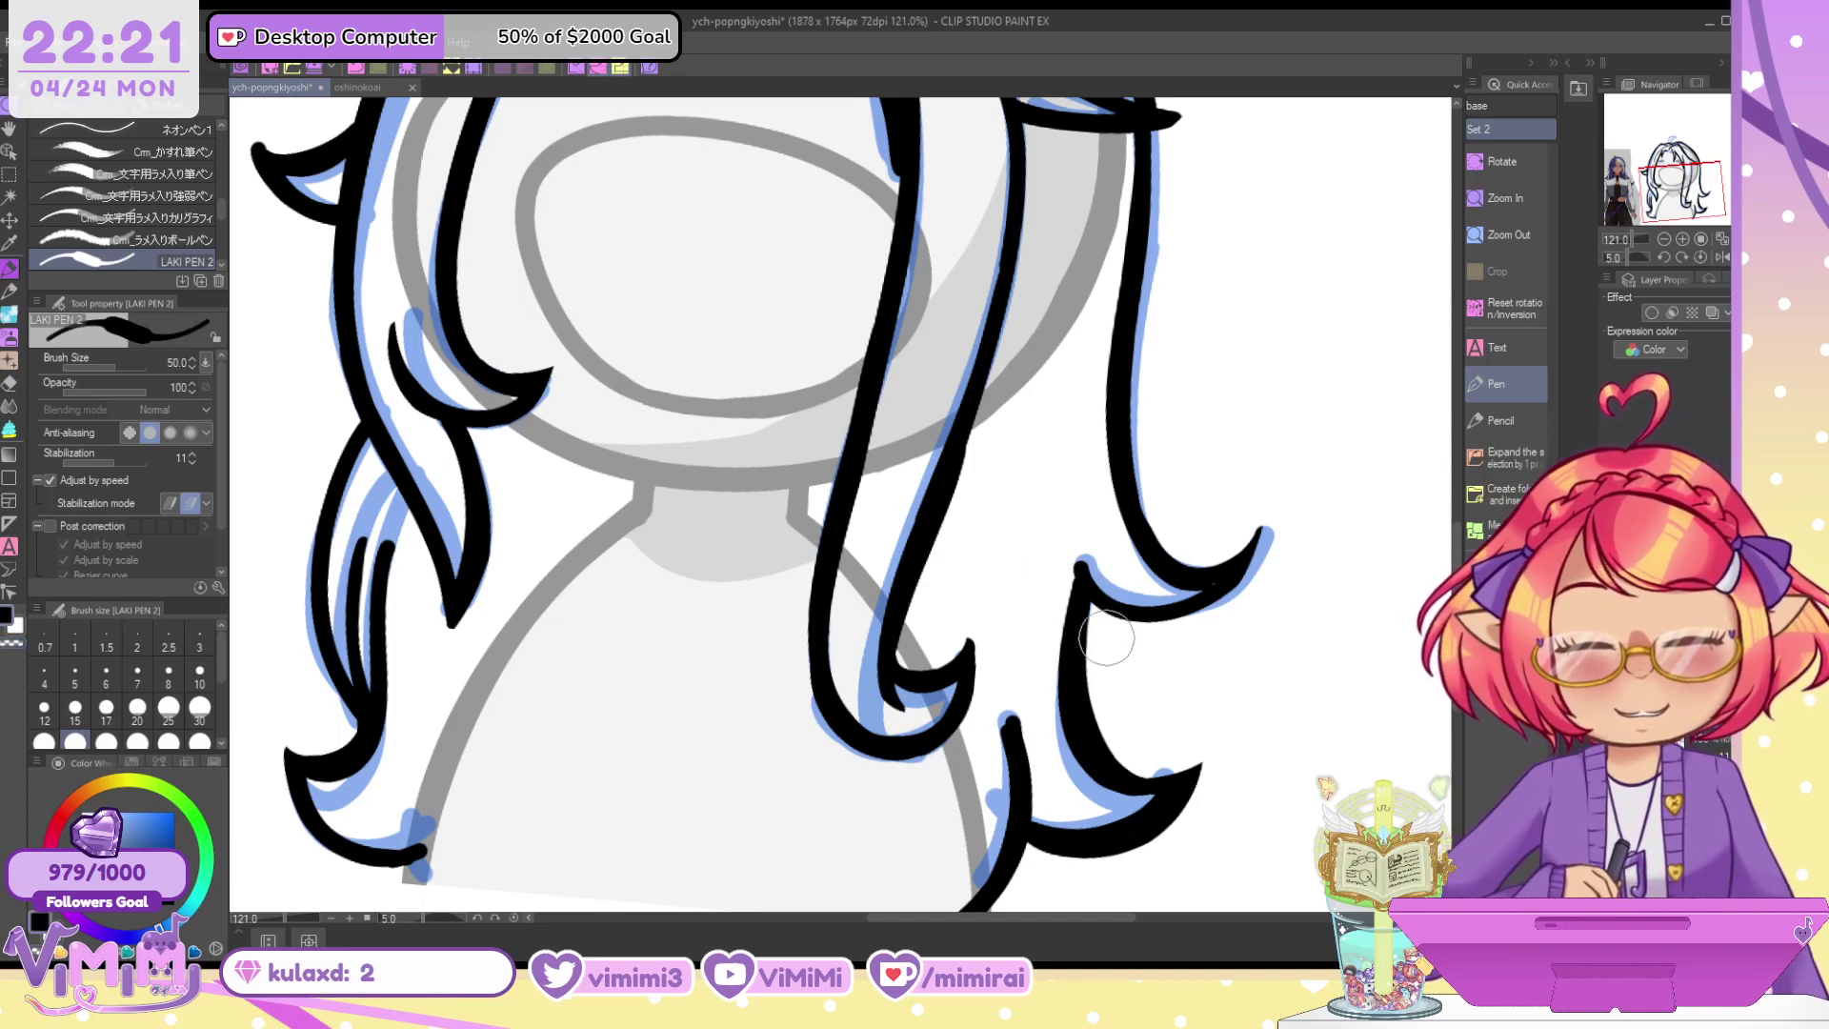
key("ctrl+z")
mouse_move(1079, 572)
left_mouse_down()
mouse_move(1078, 716)
mouse_move(1179, 768)
mouse_move(1205, 758)
left_mouse_up()
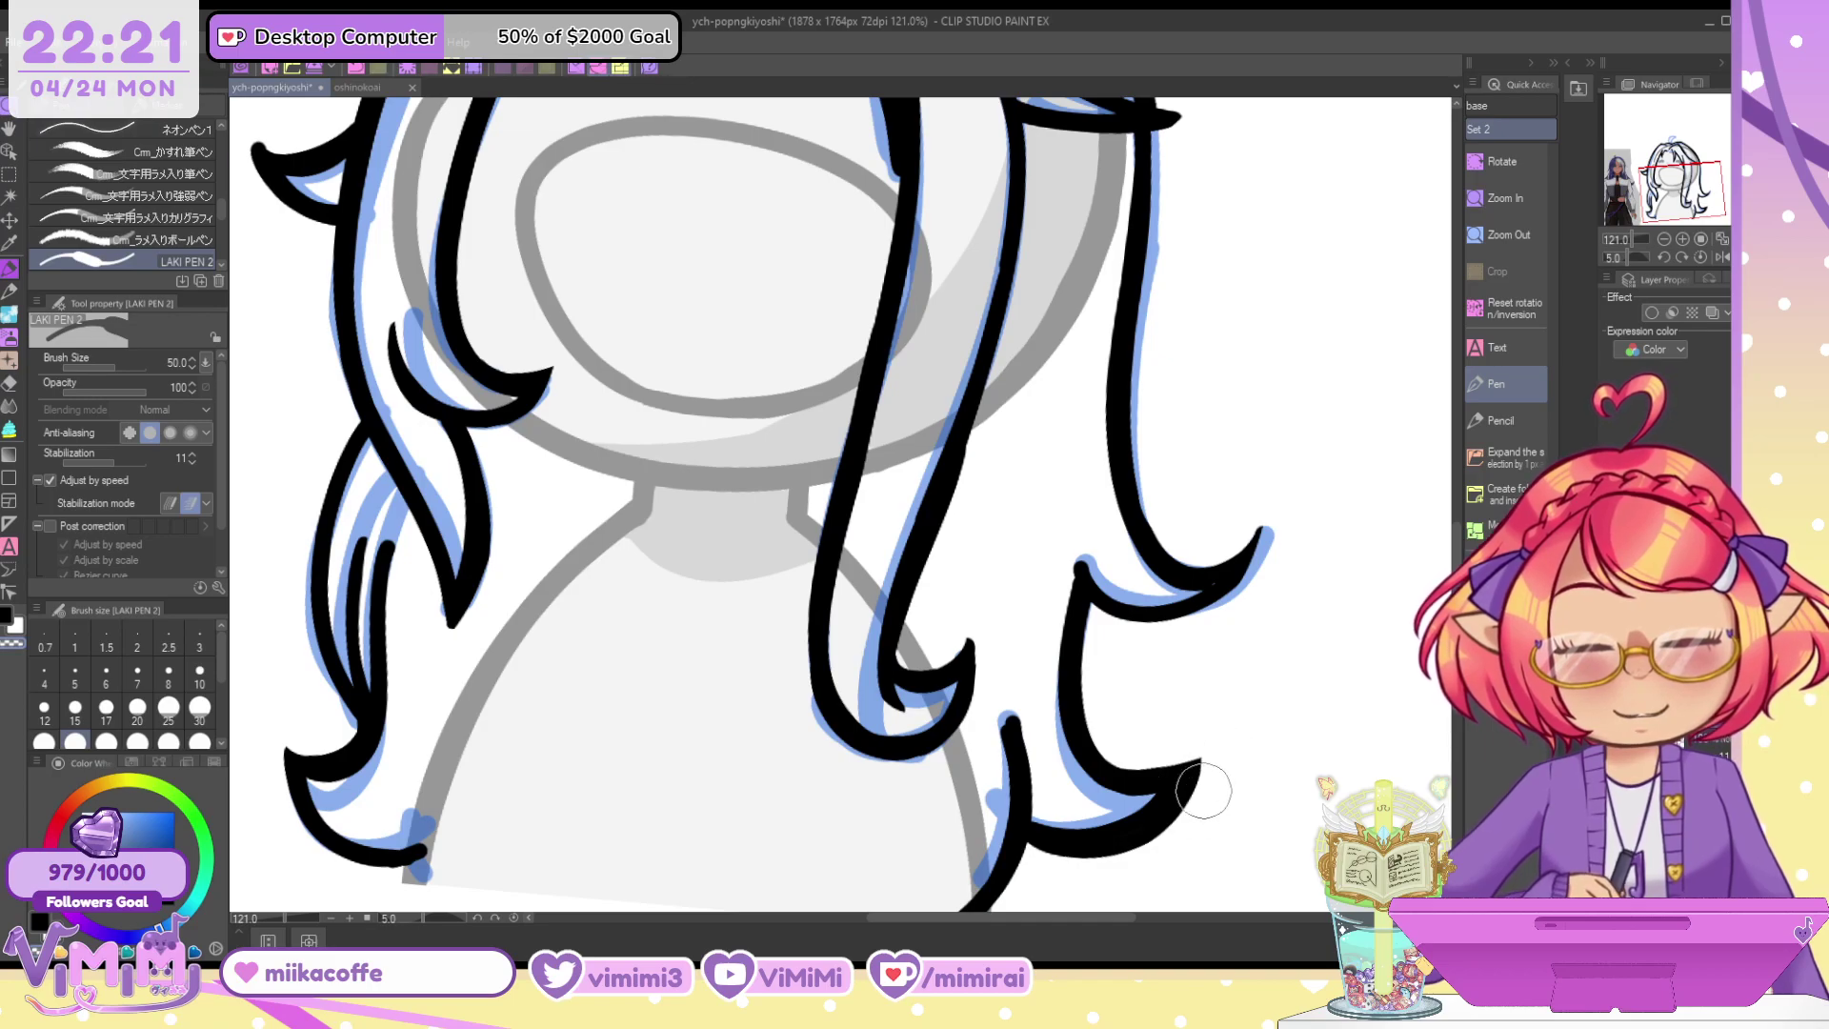
left_click_drag(1084, 598, 1259, 539)
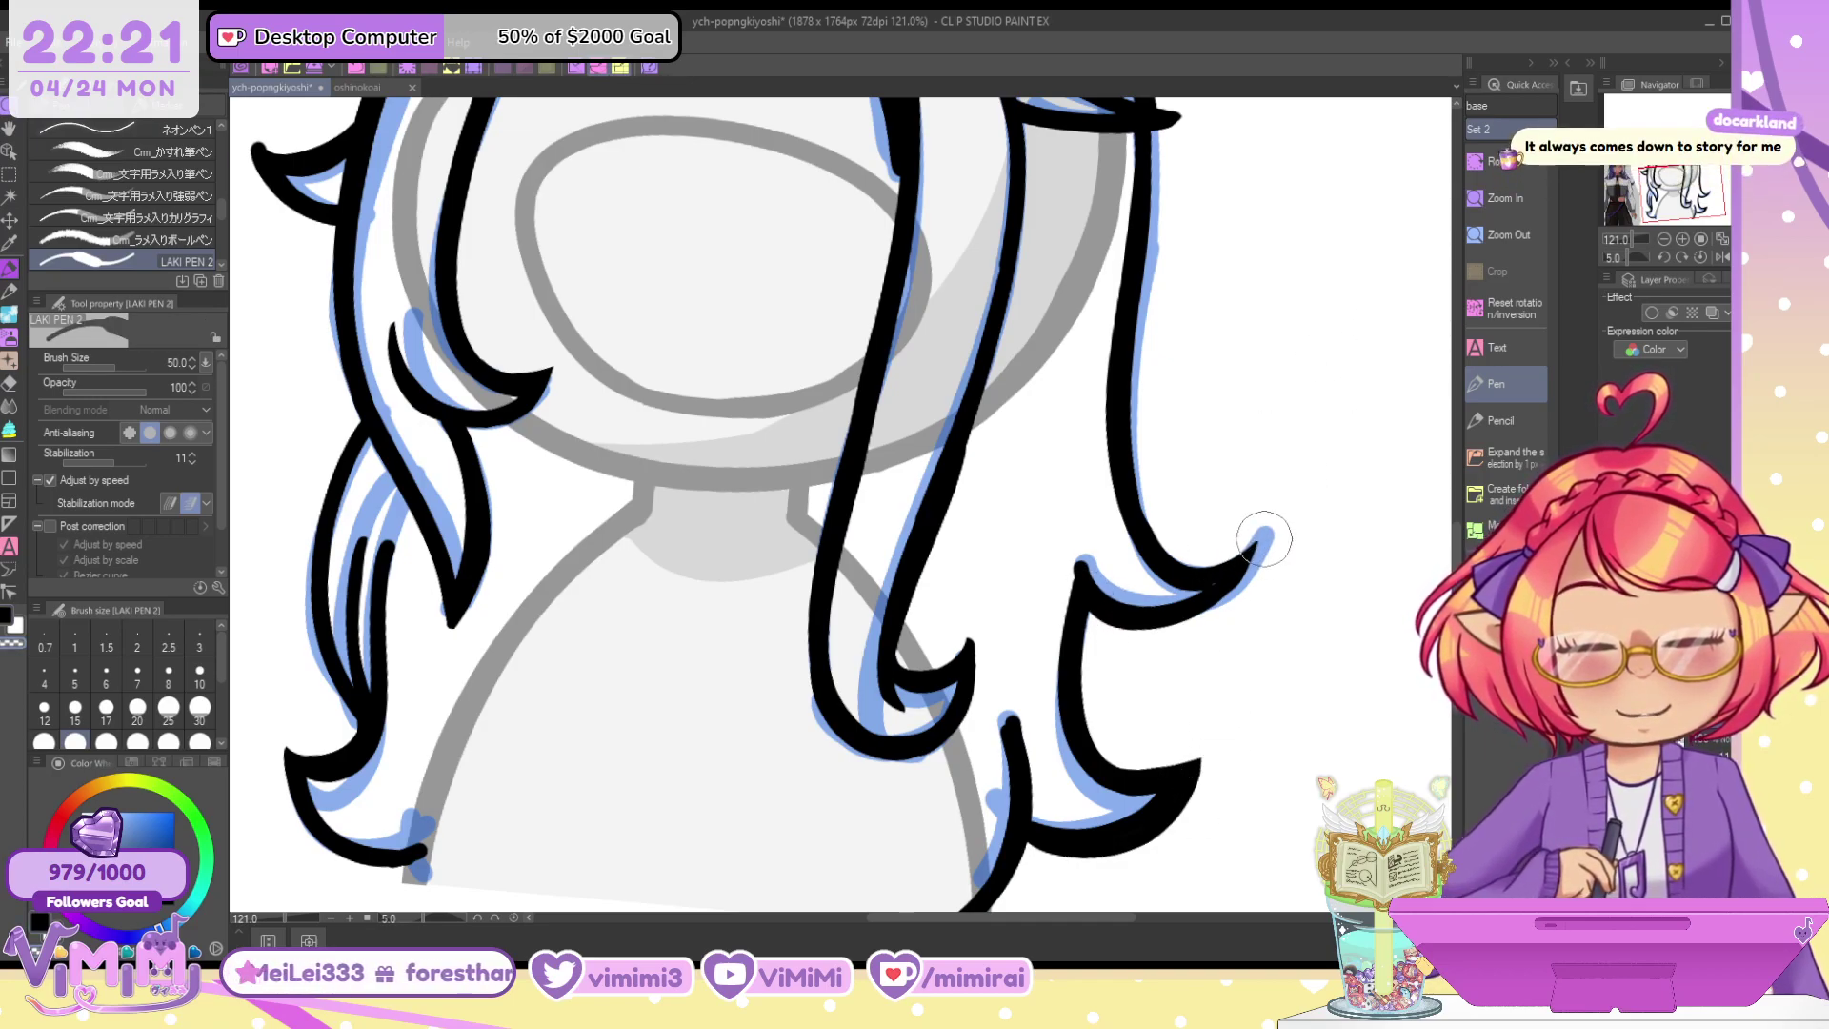
key("ctrl+z")
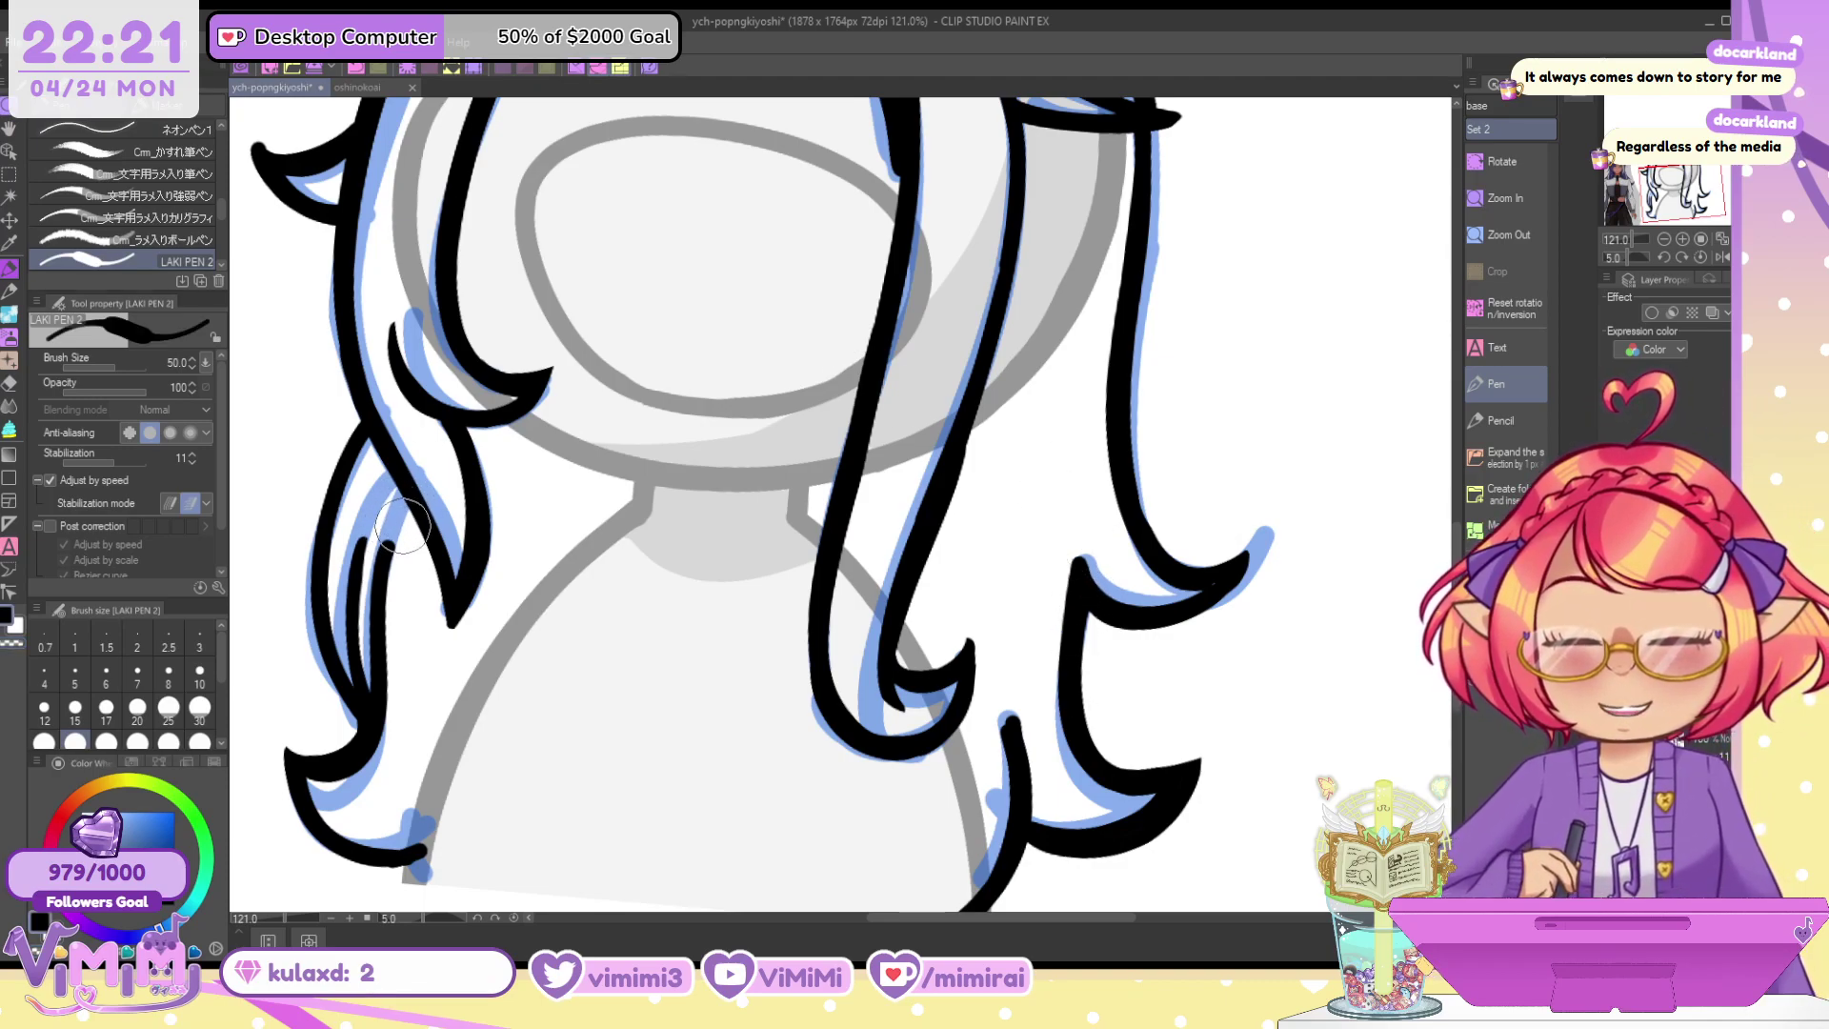
Ink the curved ahoge on top of the crown, following the blue sketch
scroll(810, 329, "up", 10)
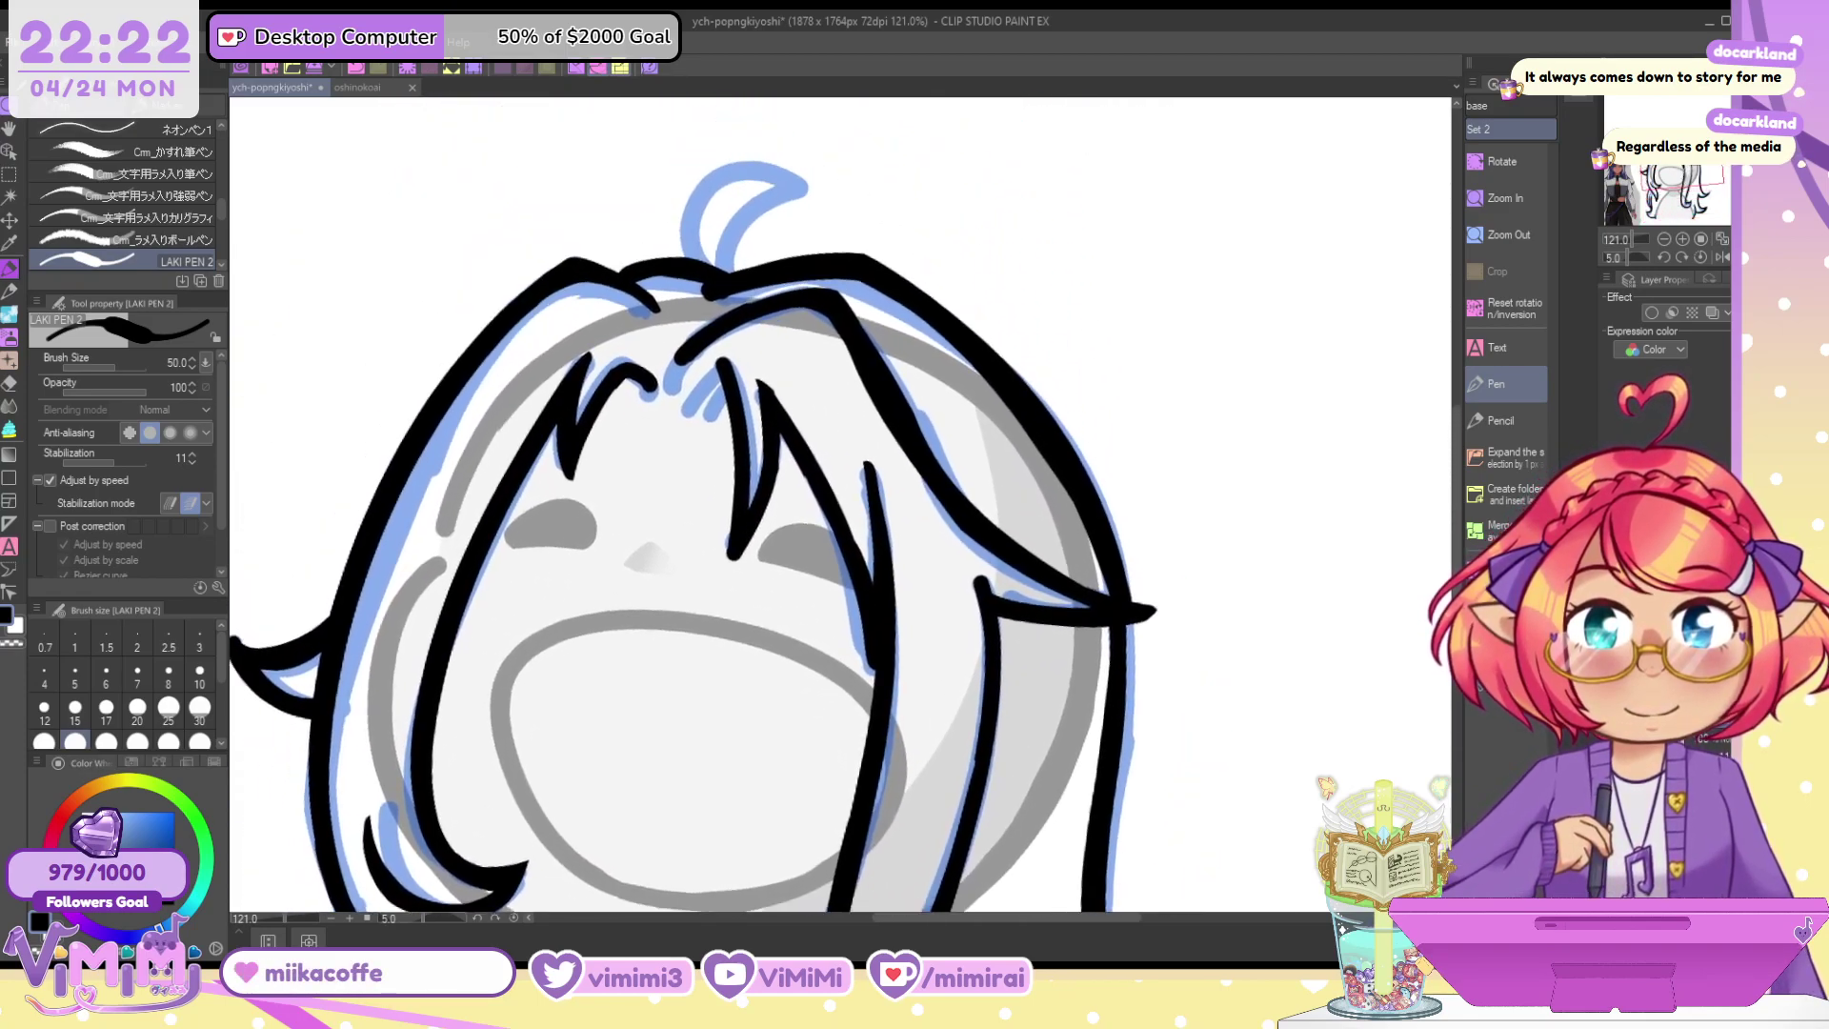
mouse_move(772, 345)
left_mouse_down()
mouse_move(849, 254)
mouse_move(836, 381)
left_mouse_up()
key("c")
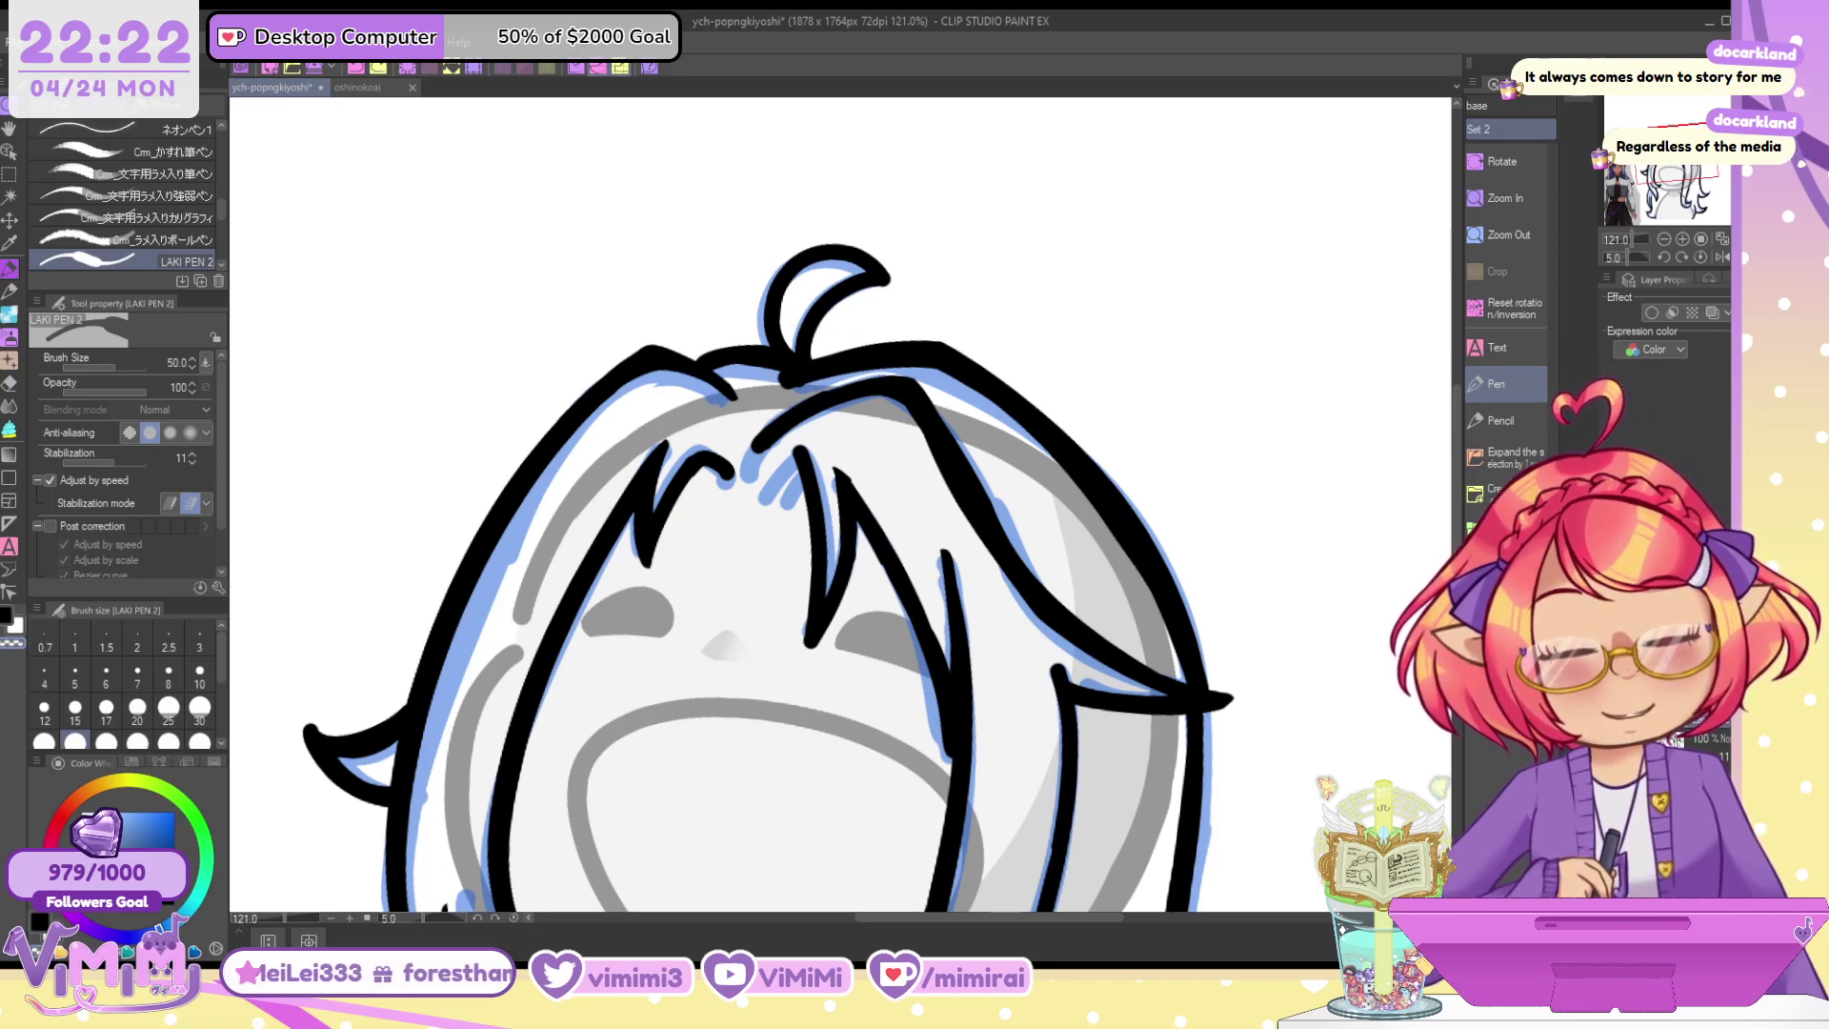
With pen size 30, clean up the line at the ahoge's base and add short strand strokes at the fringe's hairline
key("[")
key("[")
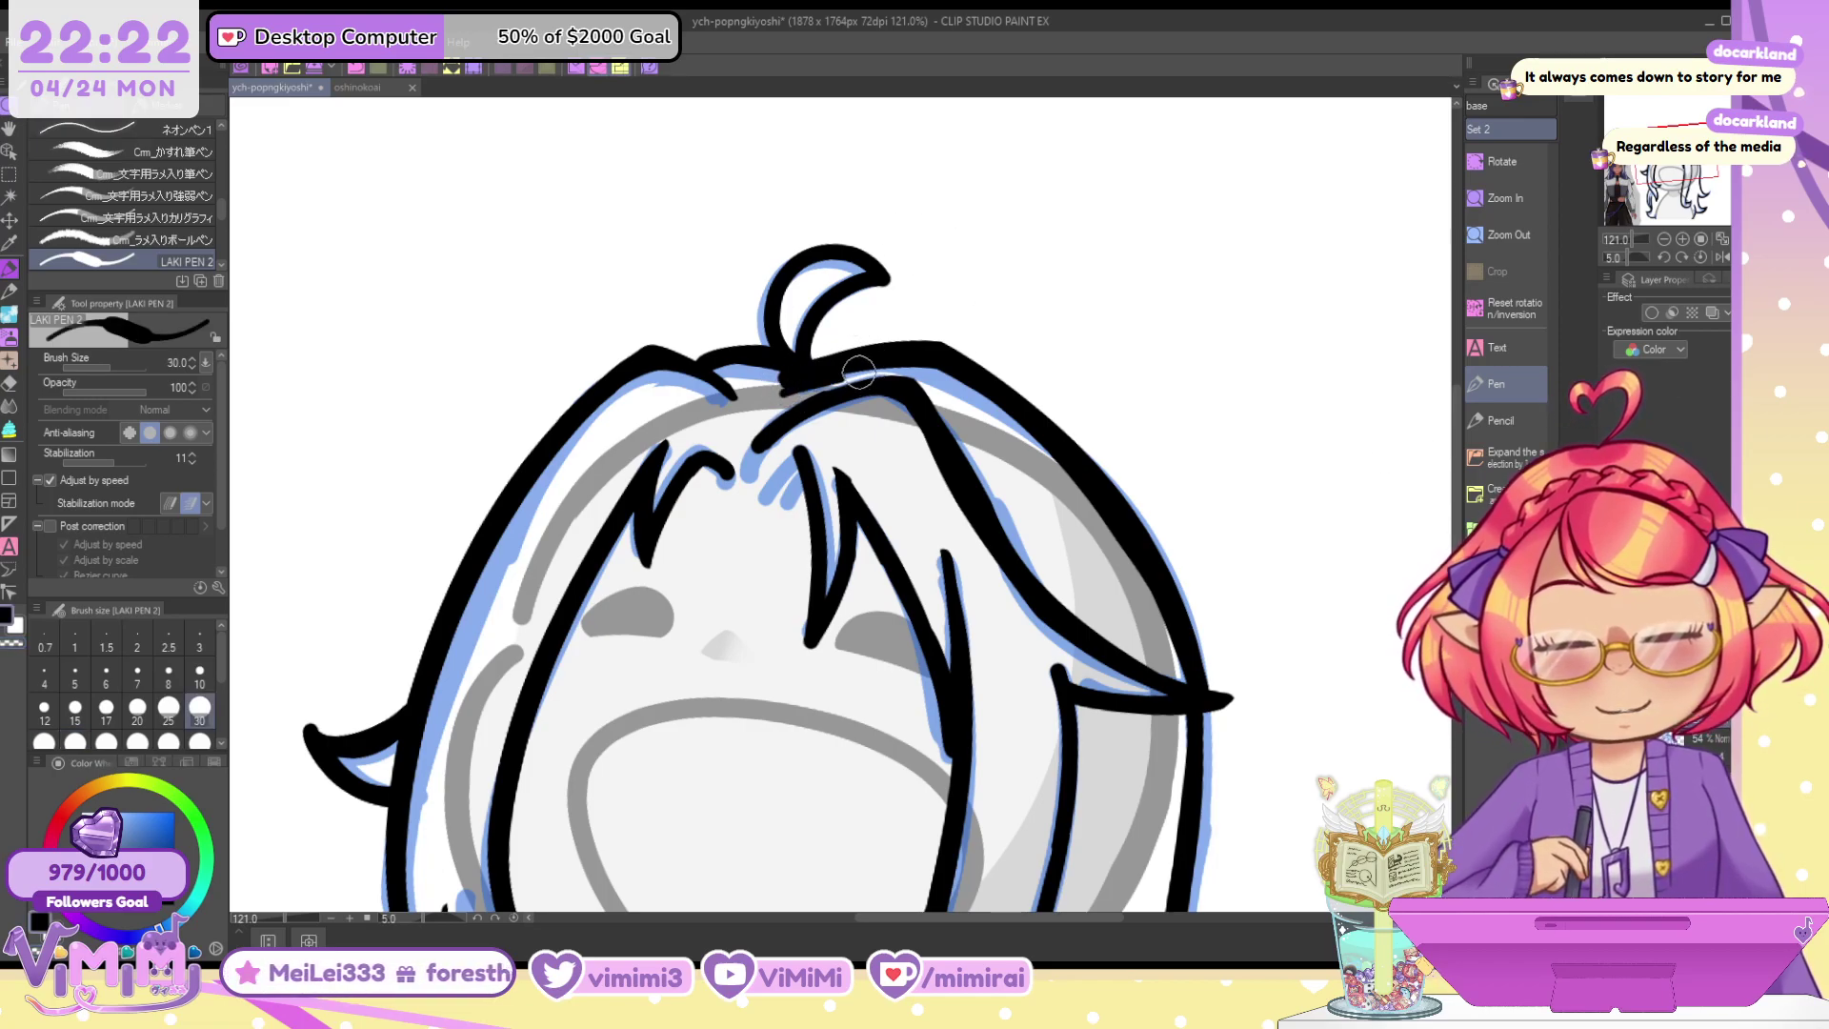
left_click_drag(784, 386, 825, 381)
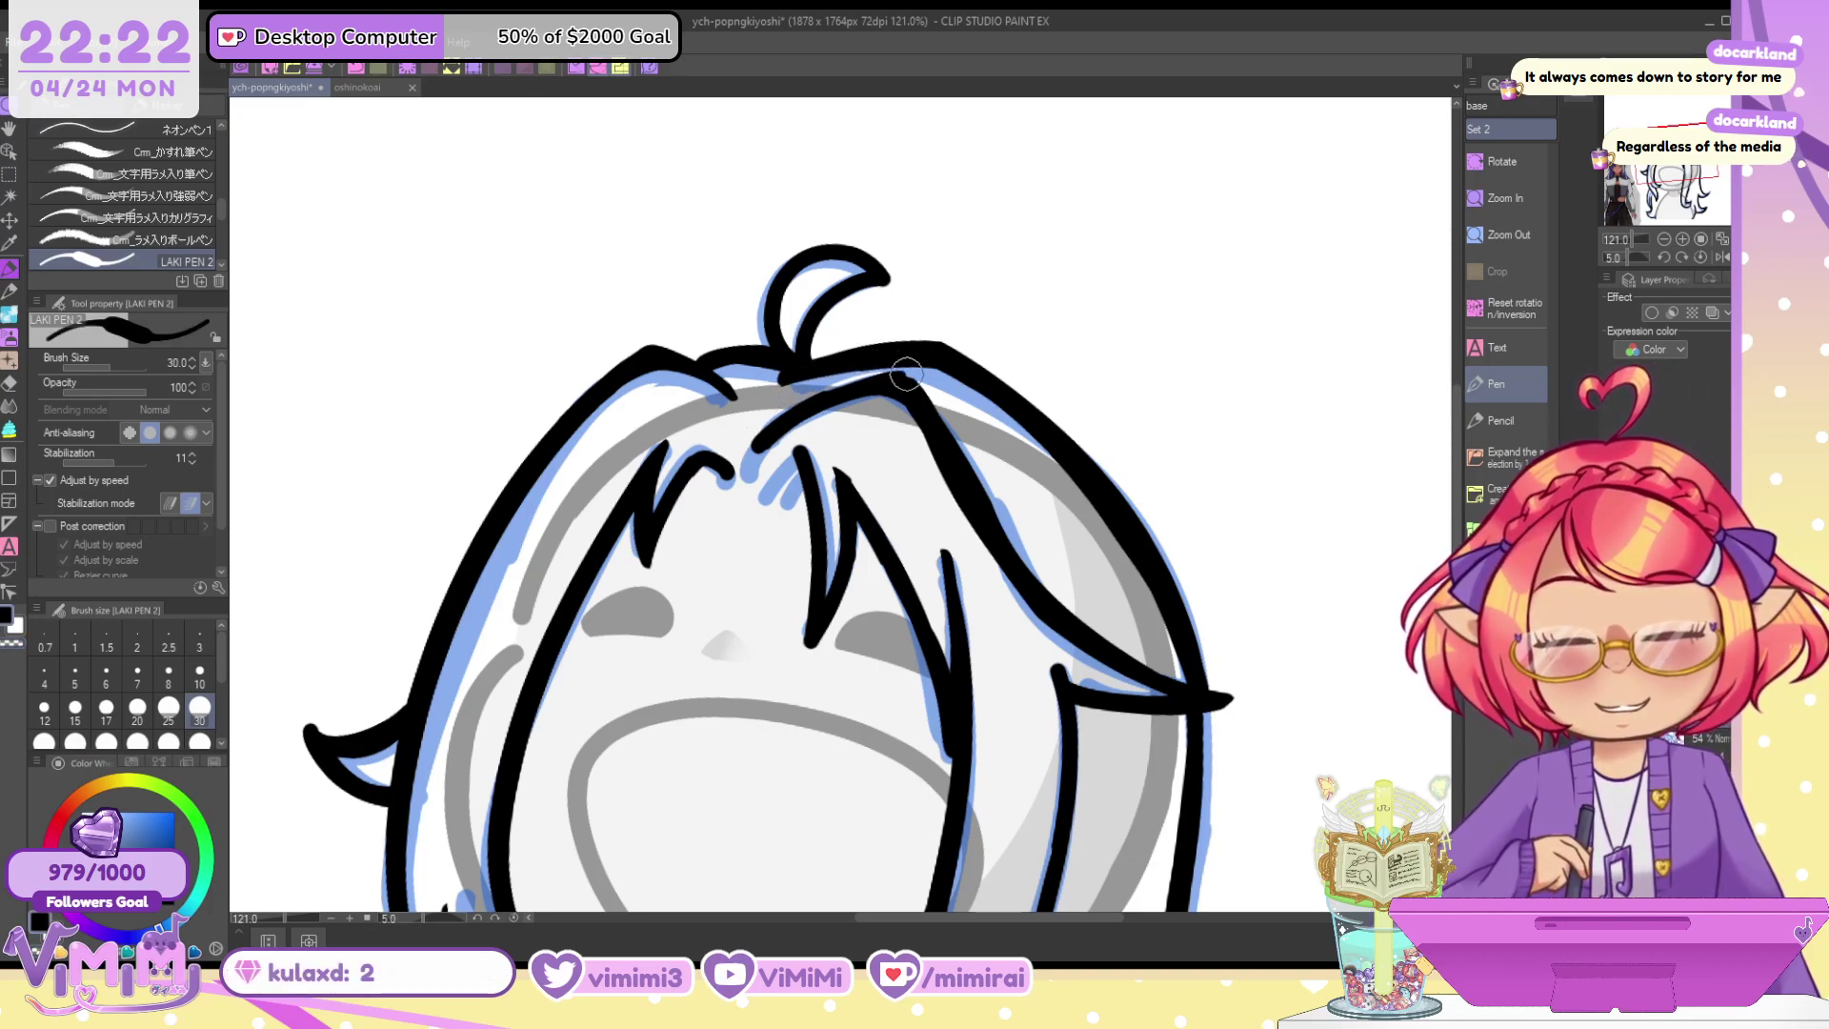
mouse_move(805, 442)
left_mouse_down()
mouse_move(776, 479)
mouse_move(799, 472)
mouse_move(800, 491)
mouse_move(700, 481)
left_mouse_up()
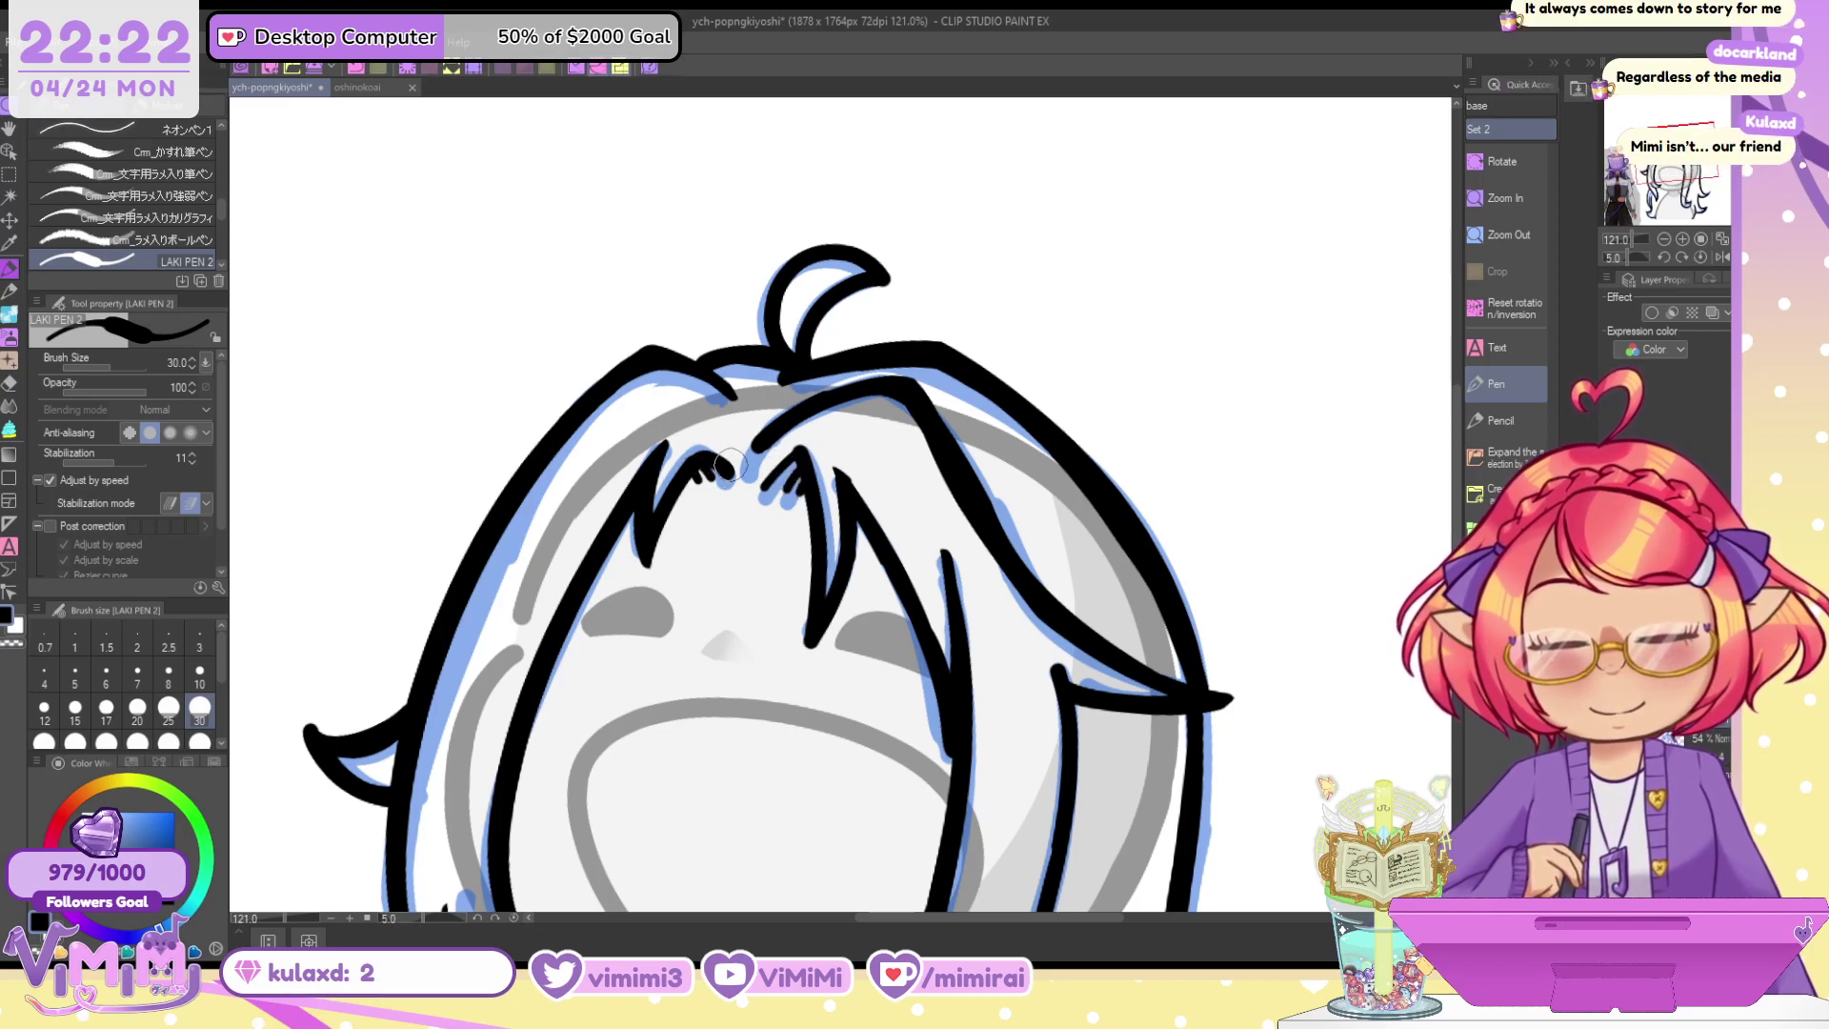
Reset the canvas rotation to 0 and hide the blue sketch layer
scroll(728, 455, "down", 3)
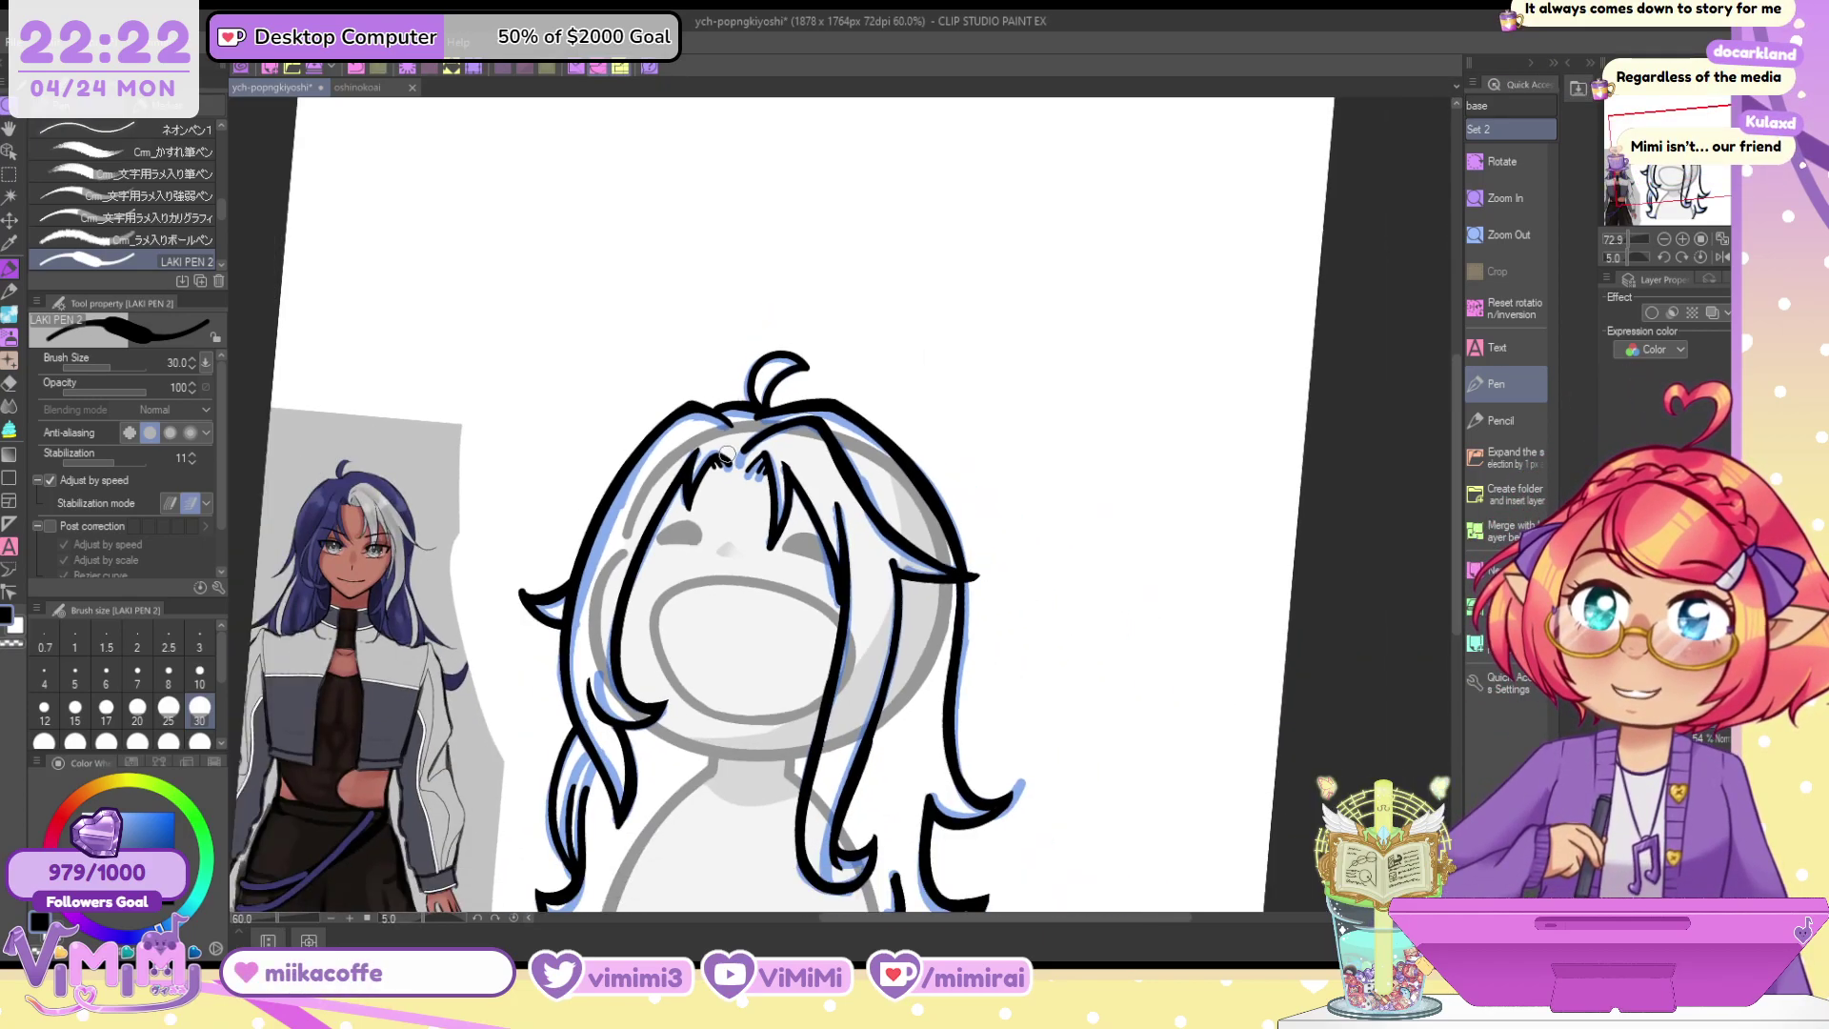
left_click(1701, 256)
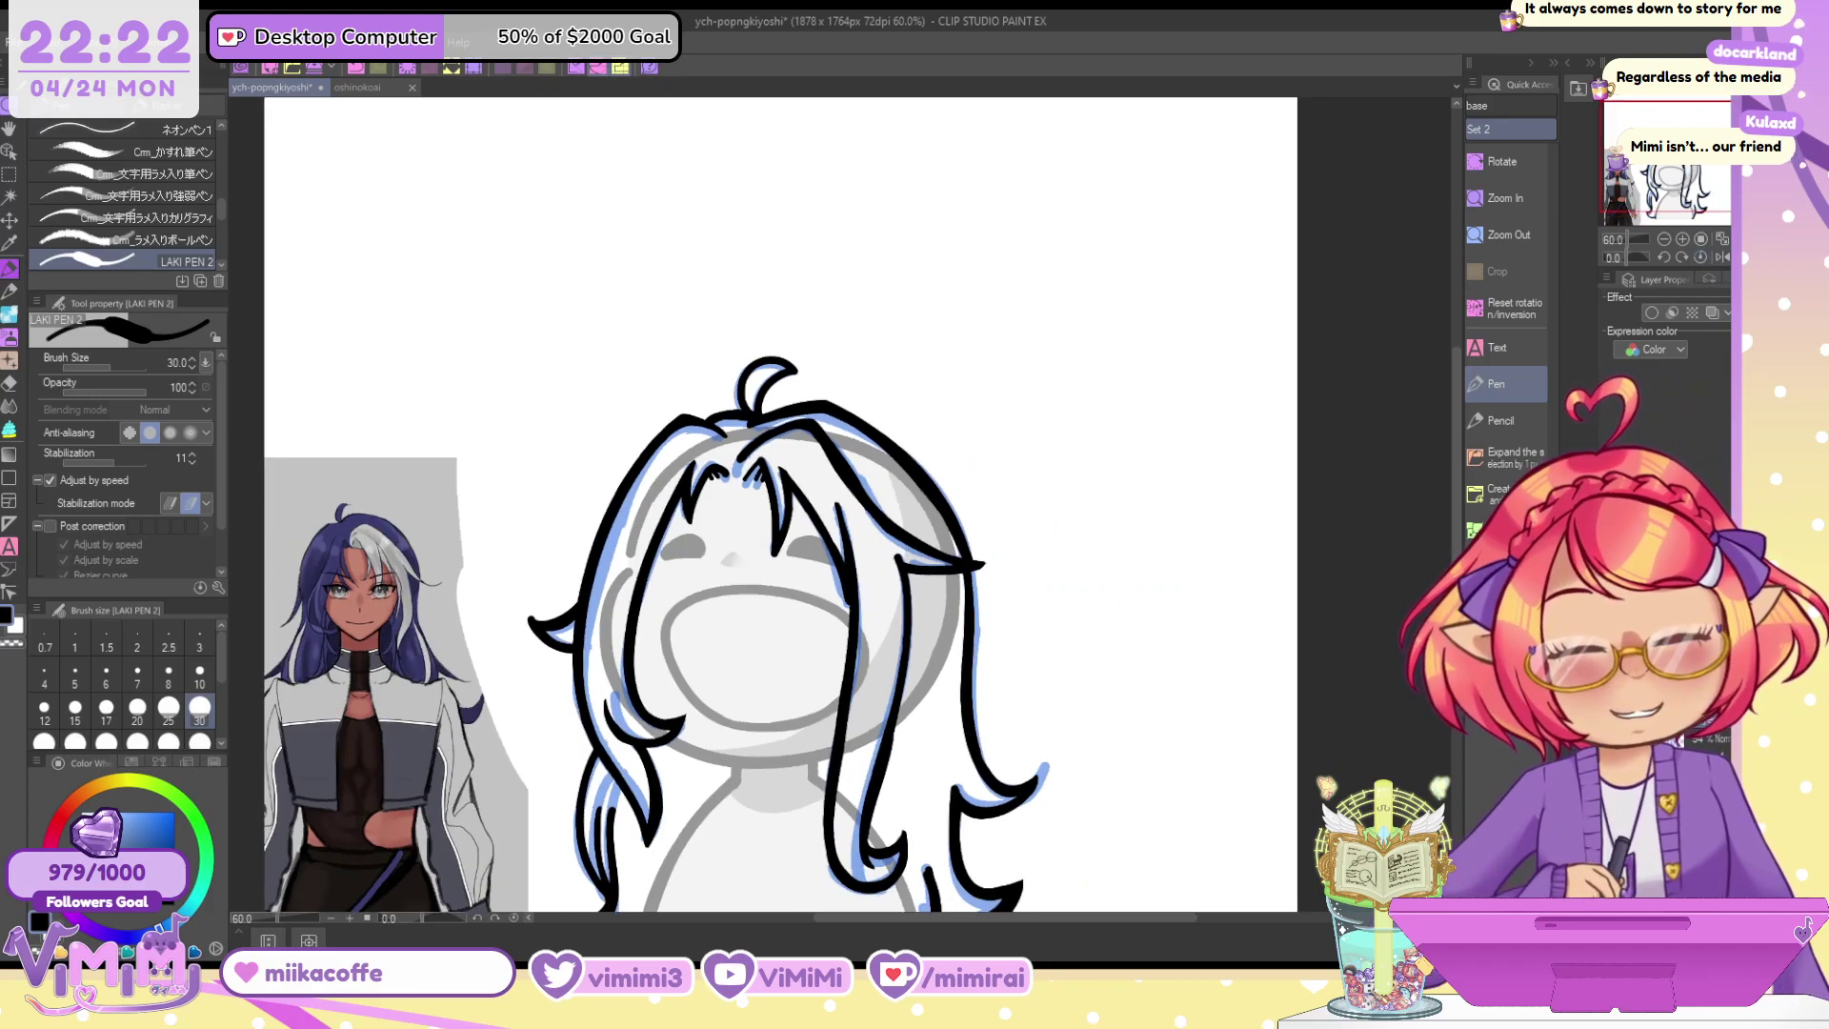
left_click(1611, 745)
scroll(967, 524, "up", 4)
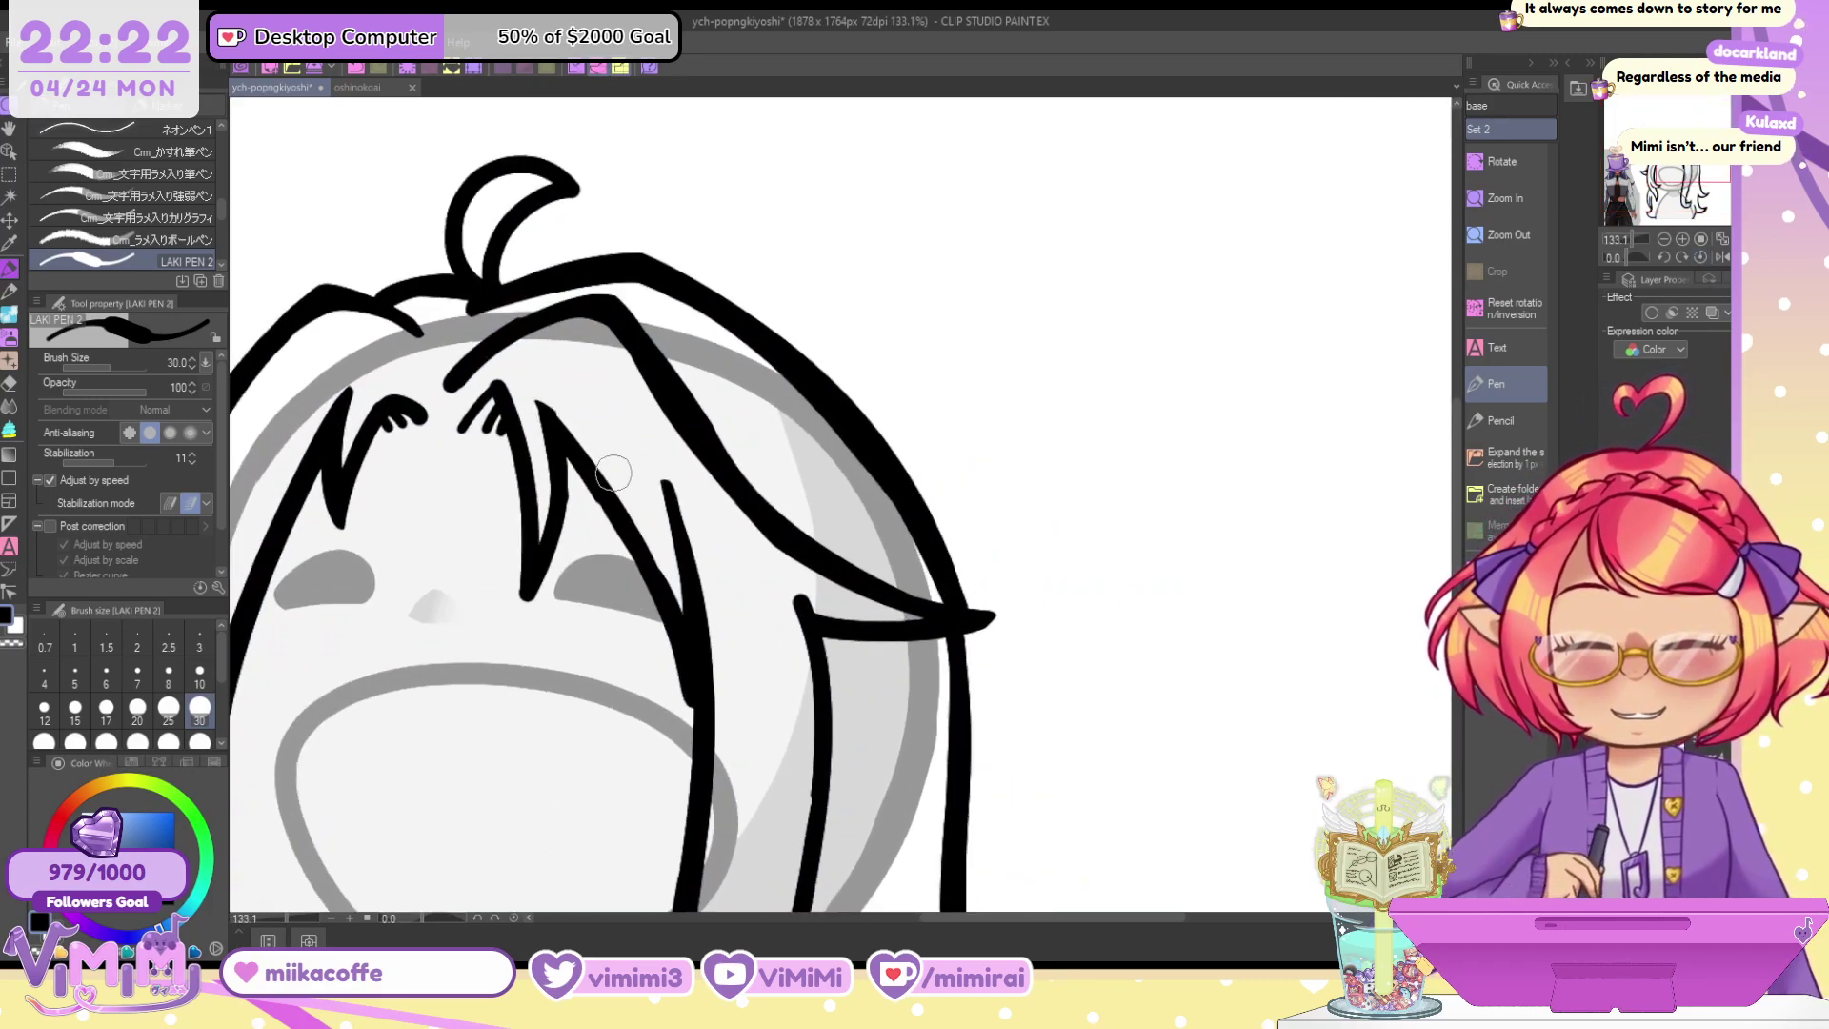
Set the pen size to 40 and thicken the fringe line beside the eye where it meets the long side lock
key("]")
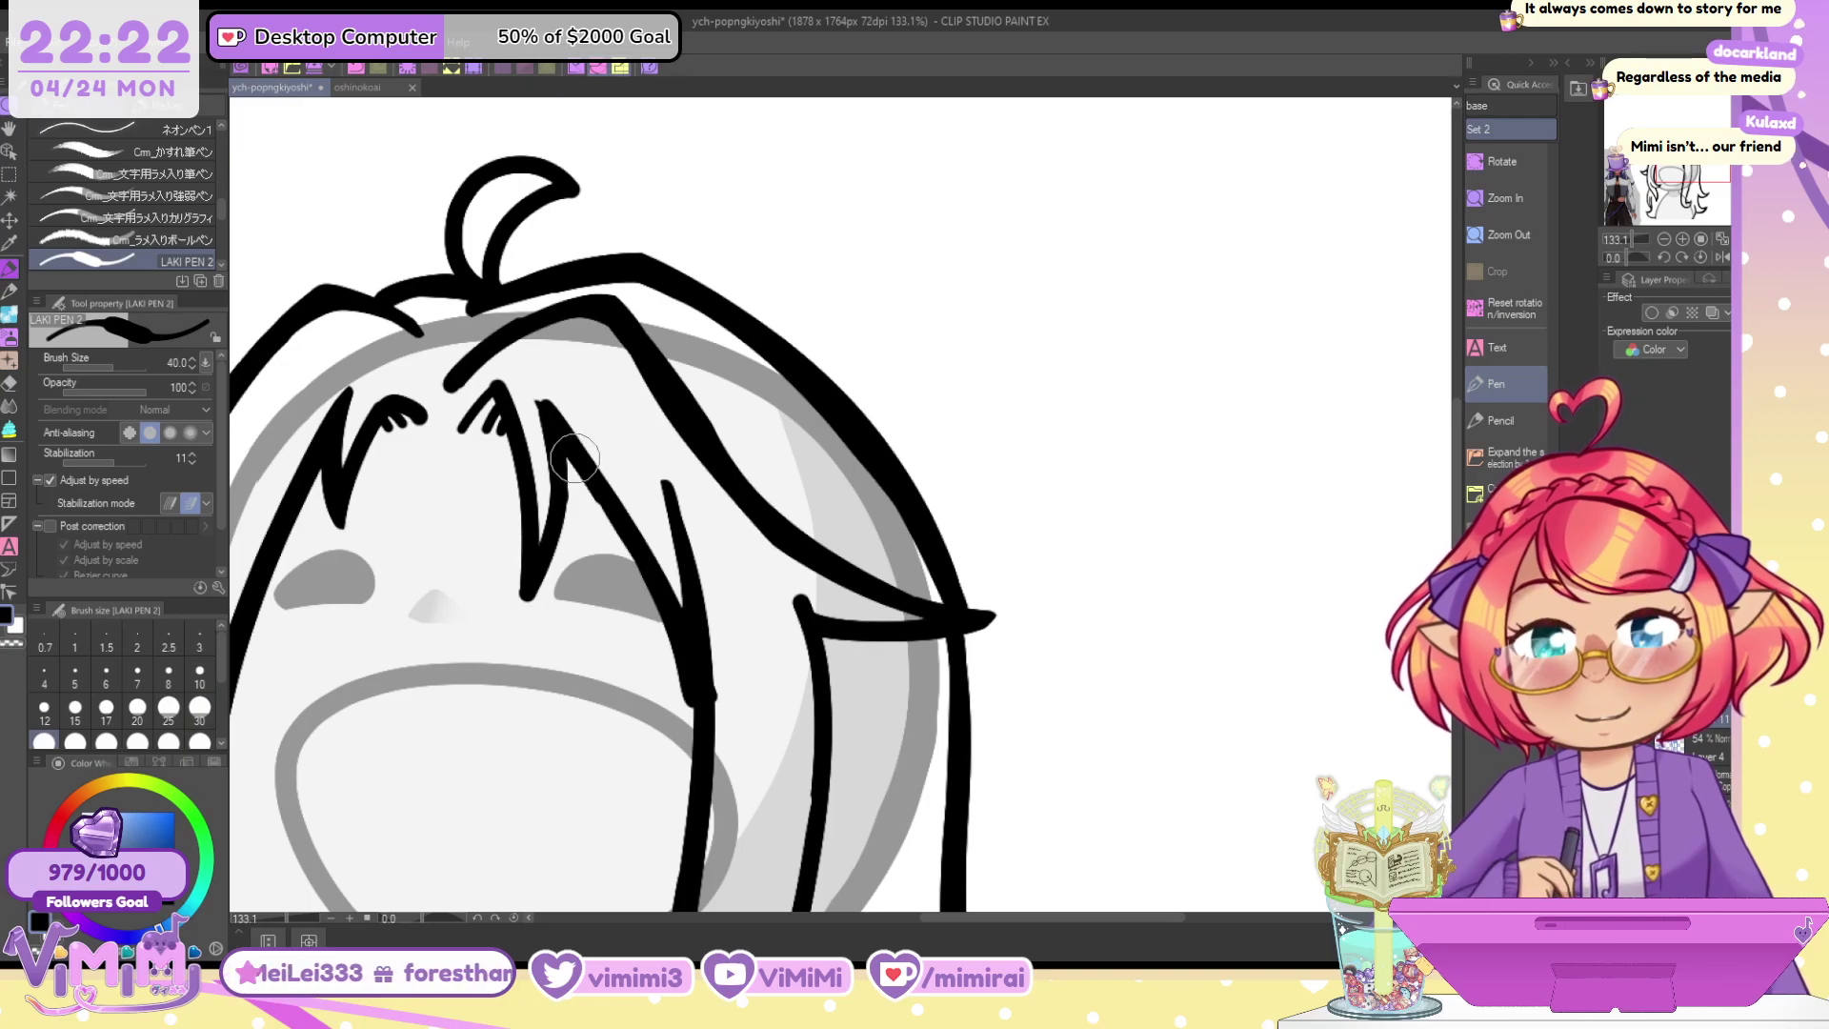
left_click_drag(567, 448, 688, 697)
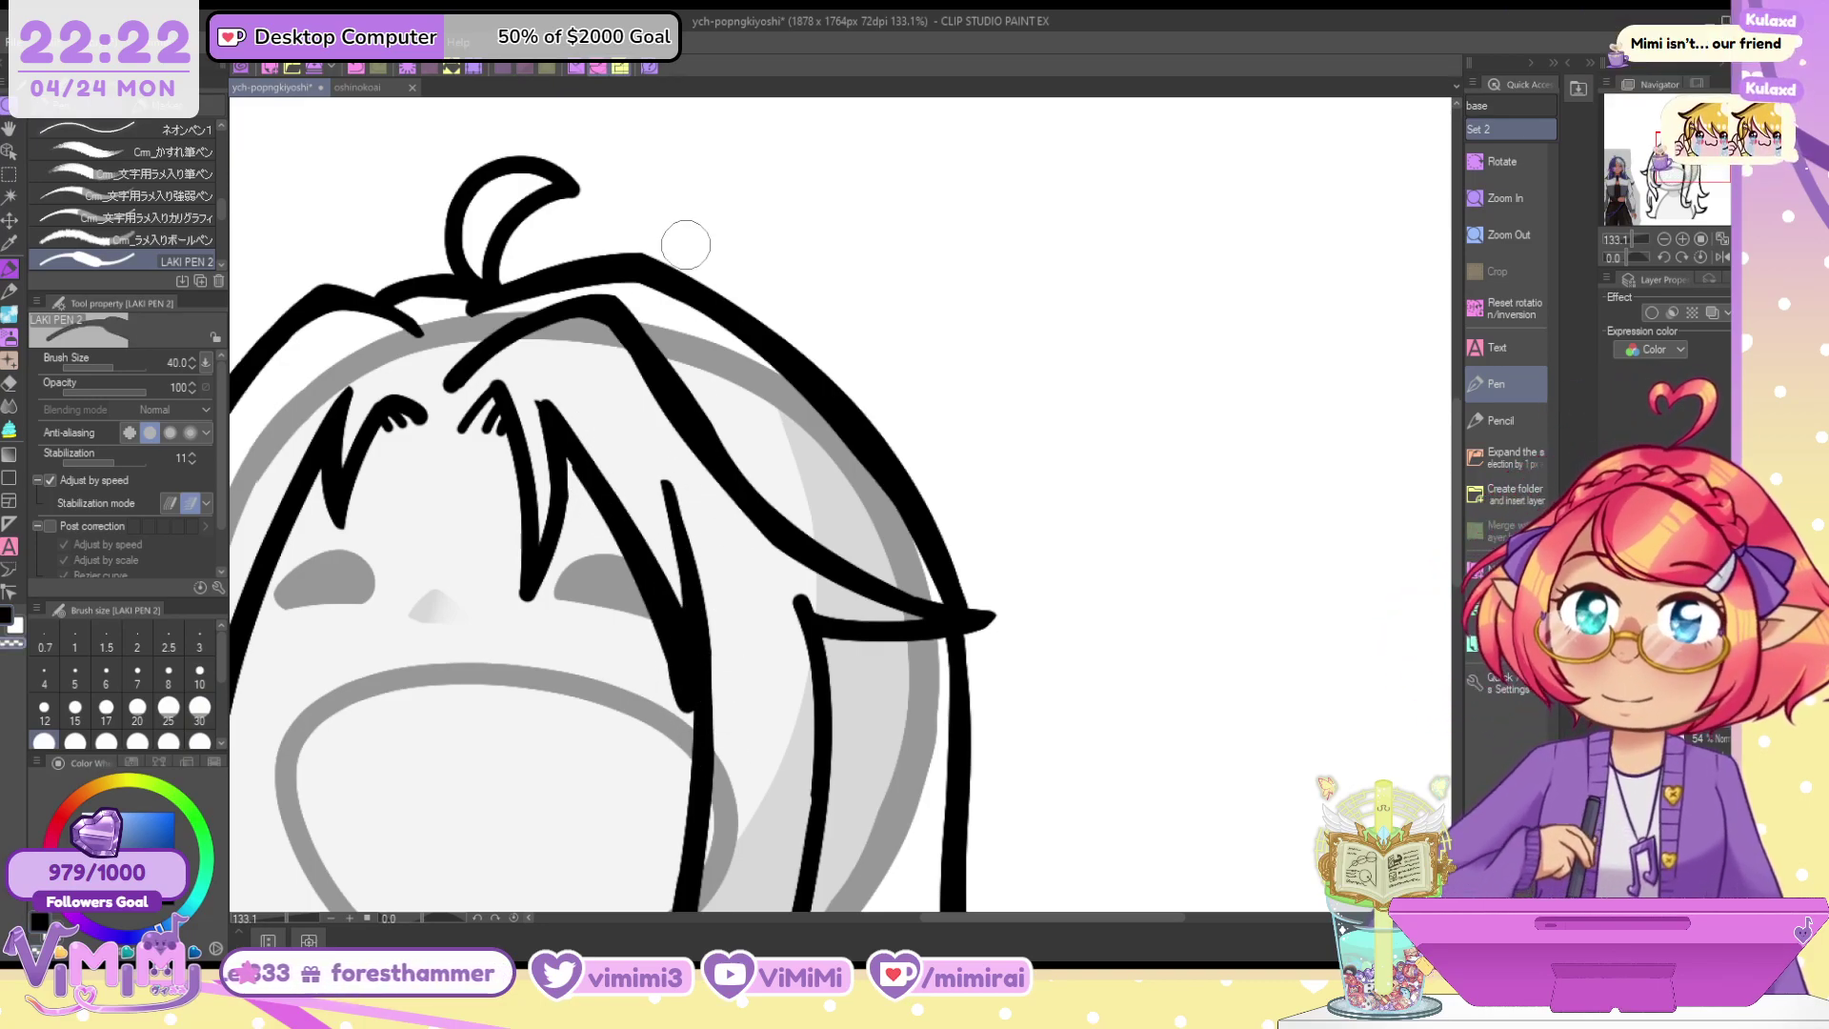
key("ctrl+z")
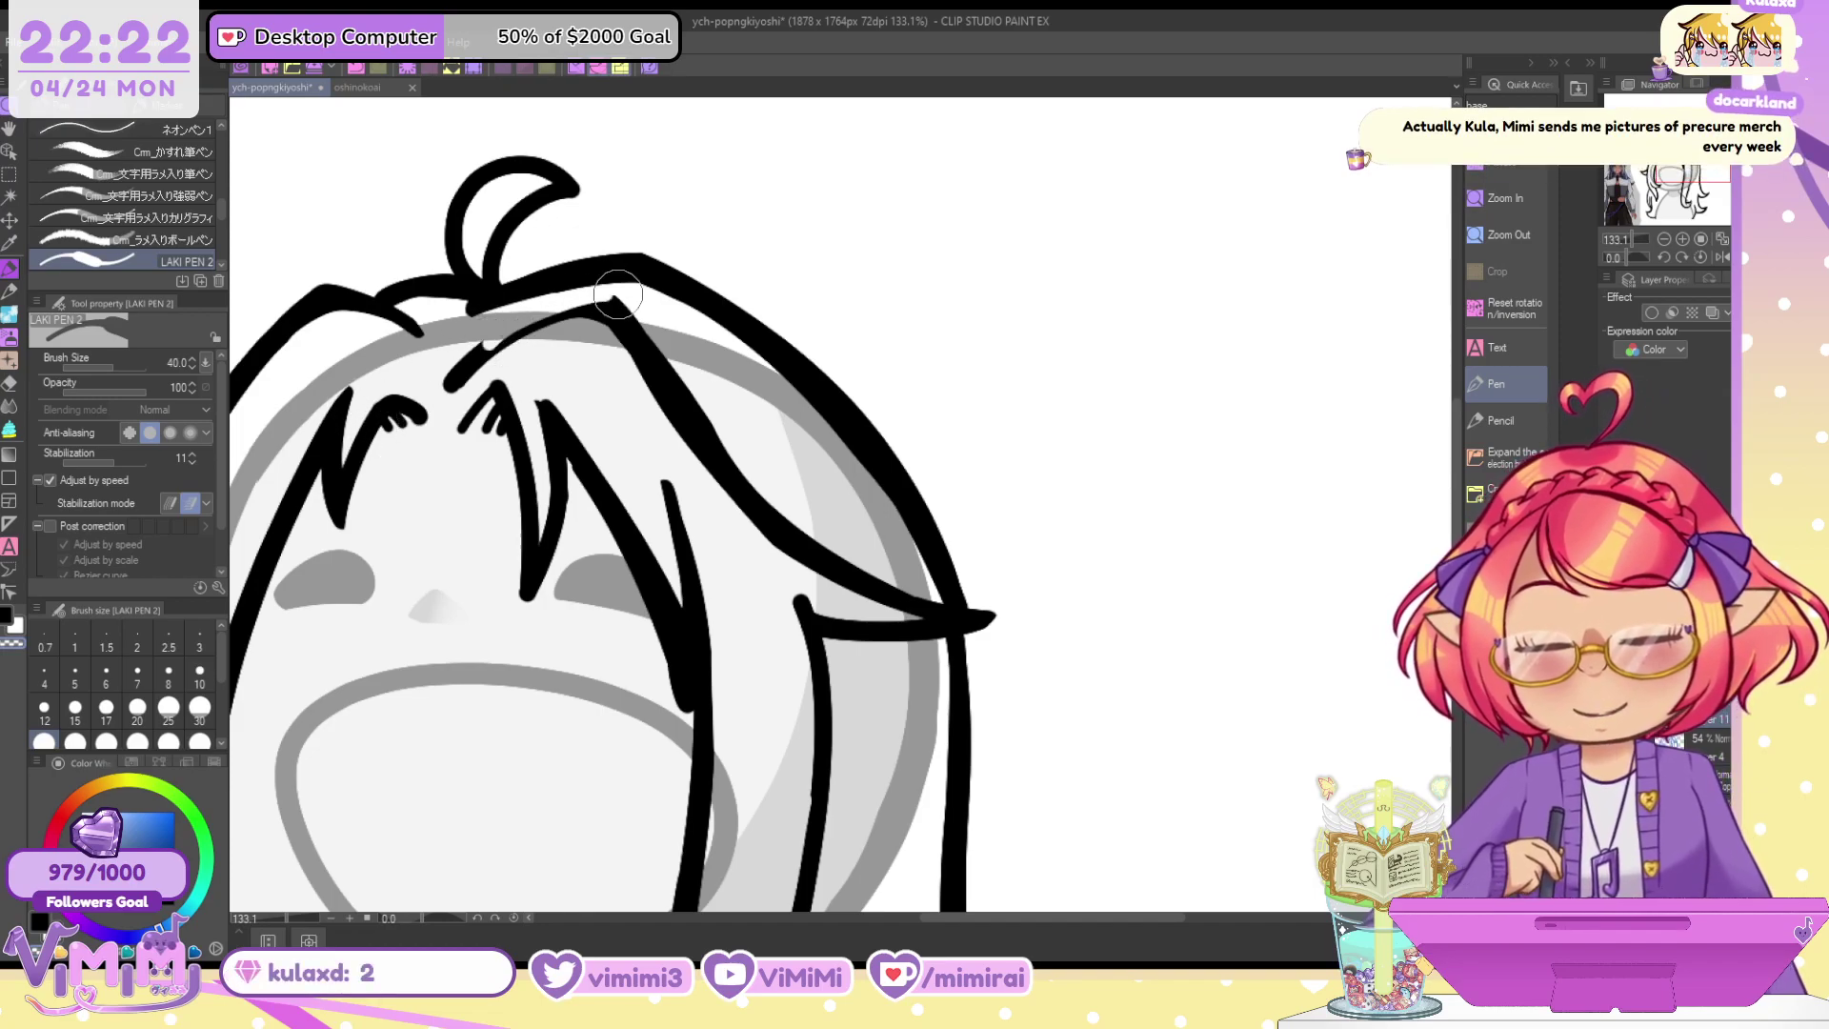
Thicken the outer crown outline from its peak down to the swept fringe lock's pointed tip
key("c")
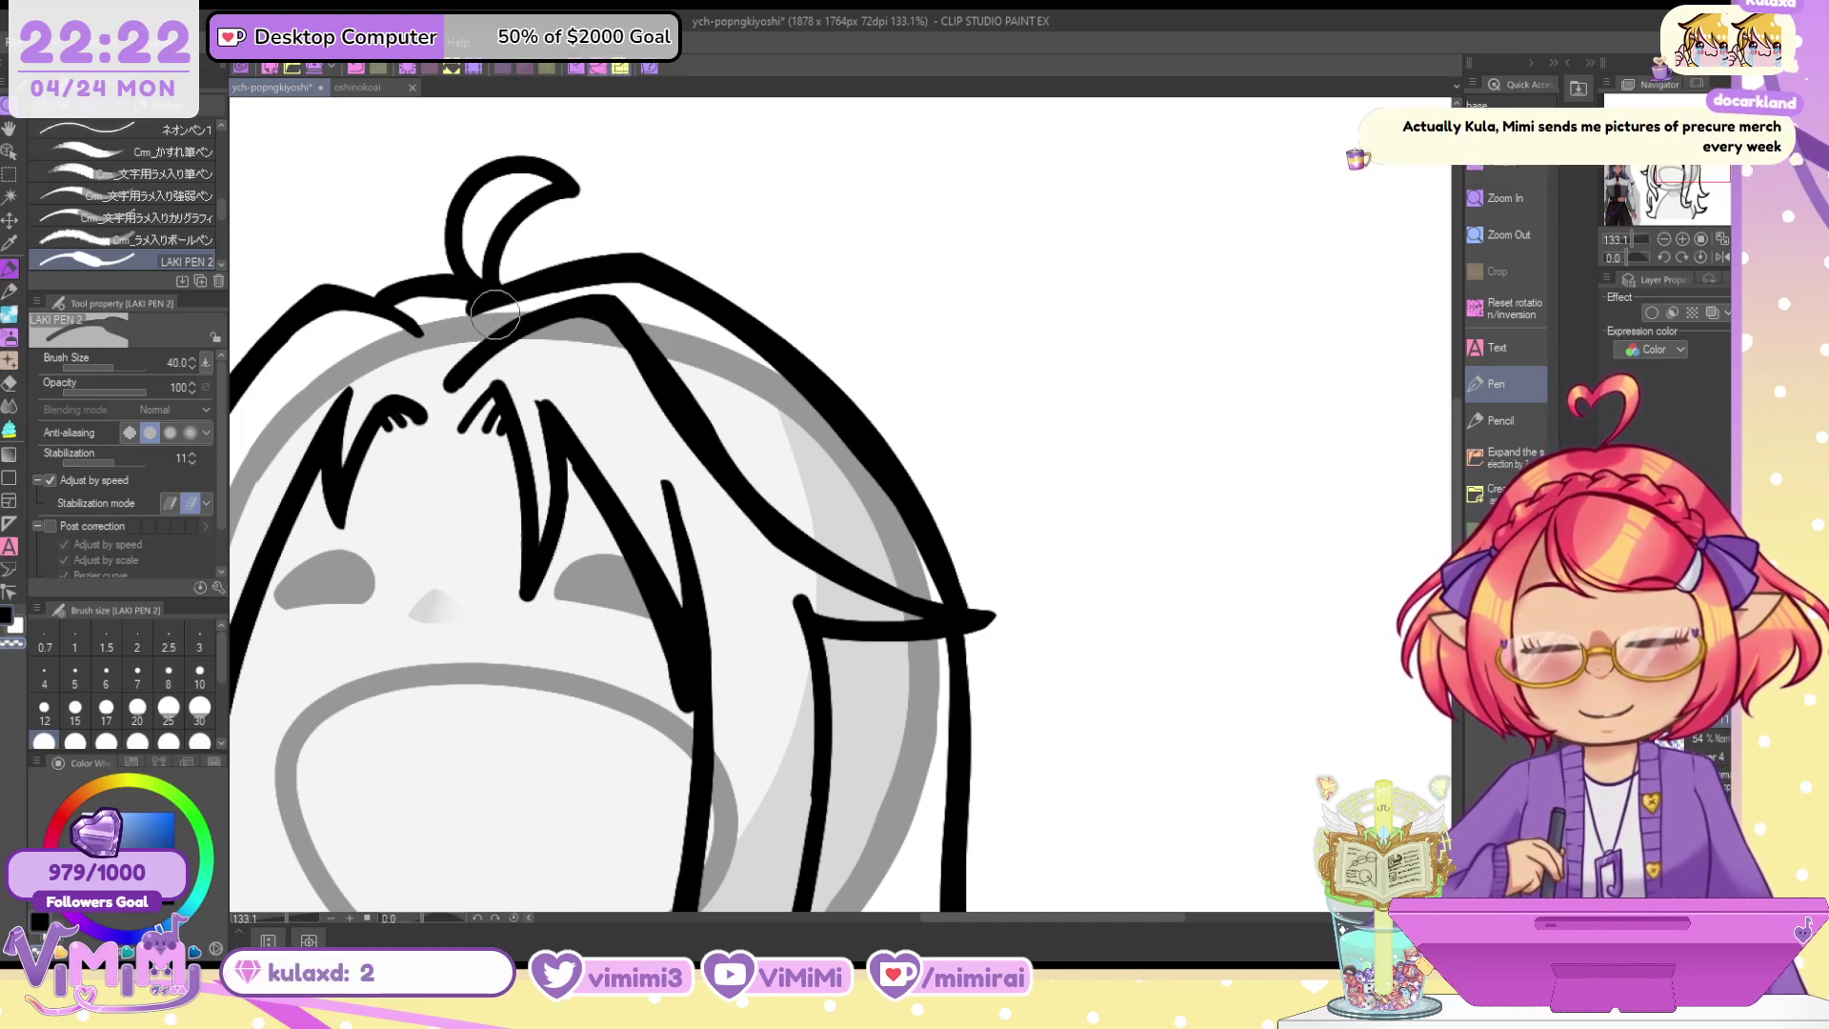
mouse_move(497, 316)
left_mouse_down()
mouse_move(651, 271)
mouse_move(938, 550)
left_mouse_up()
key("c")
key("ctrl+z")
left_click_drag(650, 279, 988, 682)
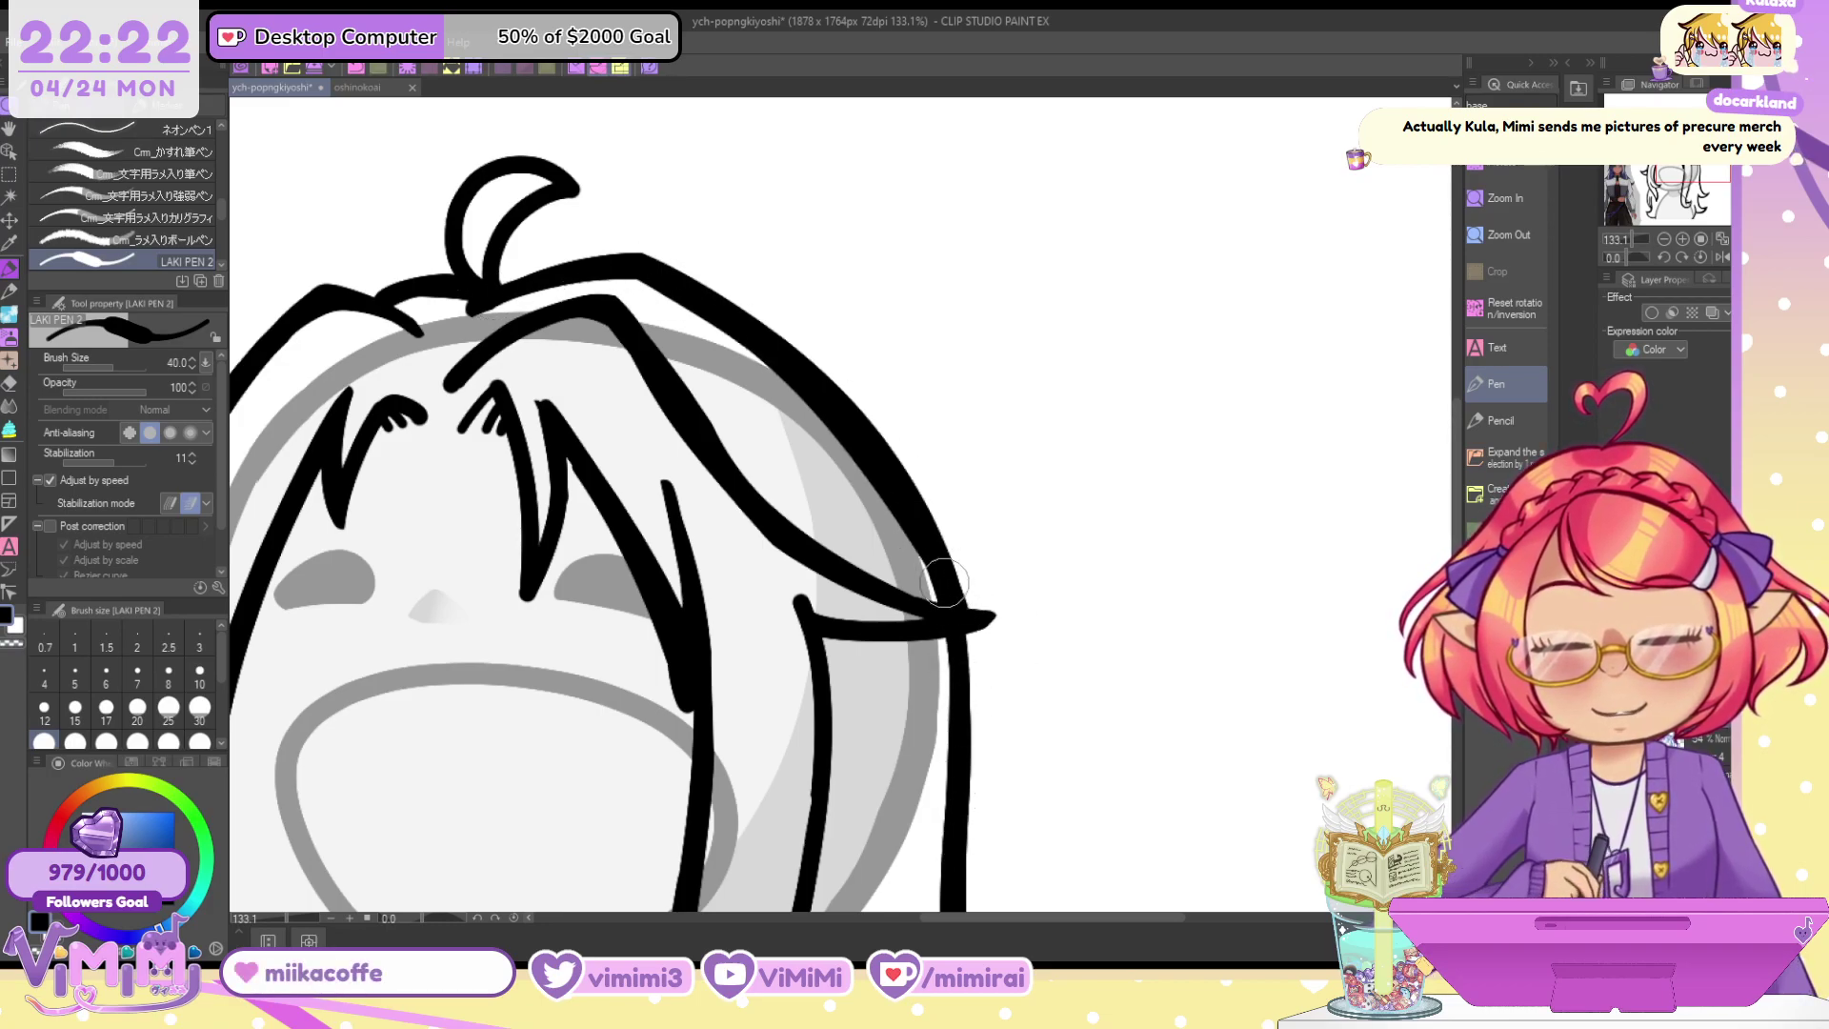
Thicken the back hair's outer line from beneath the swept lock's tip down into the upturned curl
left_click_drag(1691, 171, 1693, 192)
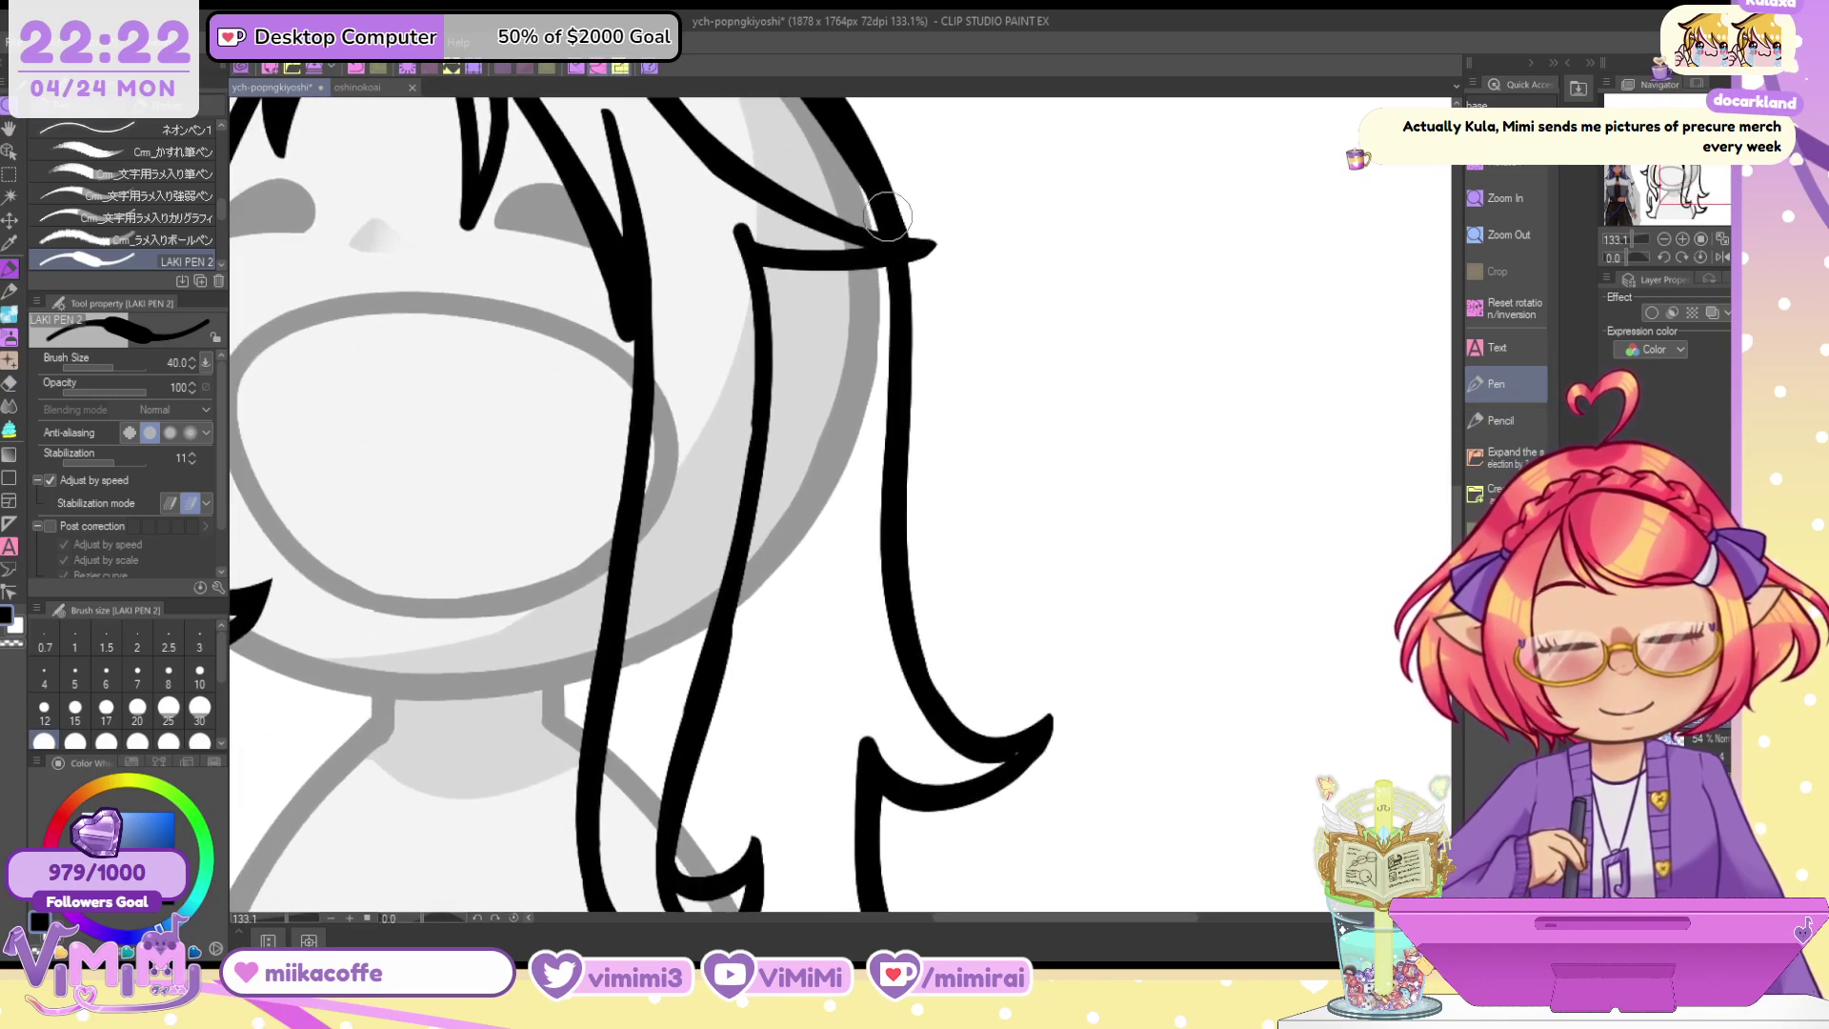
left_click_drag(891, 249, 980, 724)
key("ctrl+z")
mouse_move(889, 246)
left_mouse_down()
mouse_move(910, 395)
mouse_move(1038, 750)
left_mouse_up()
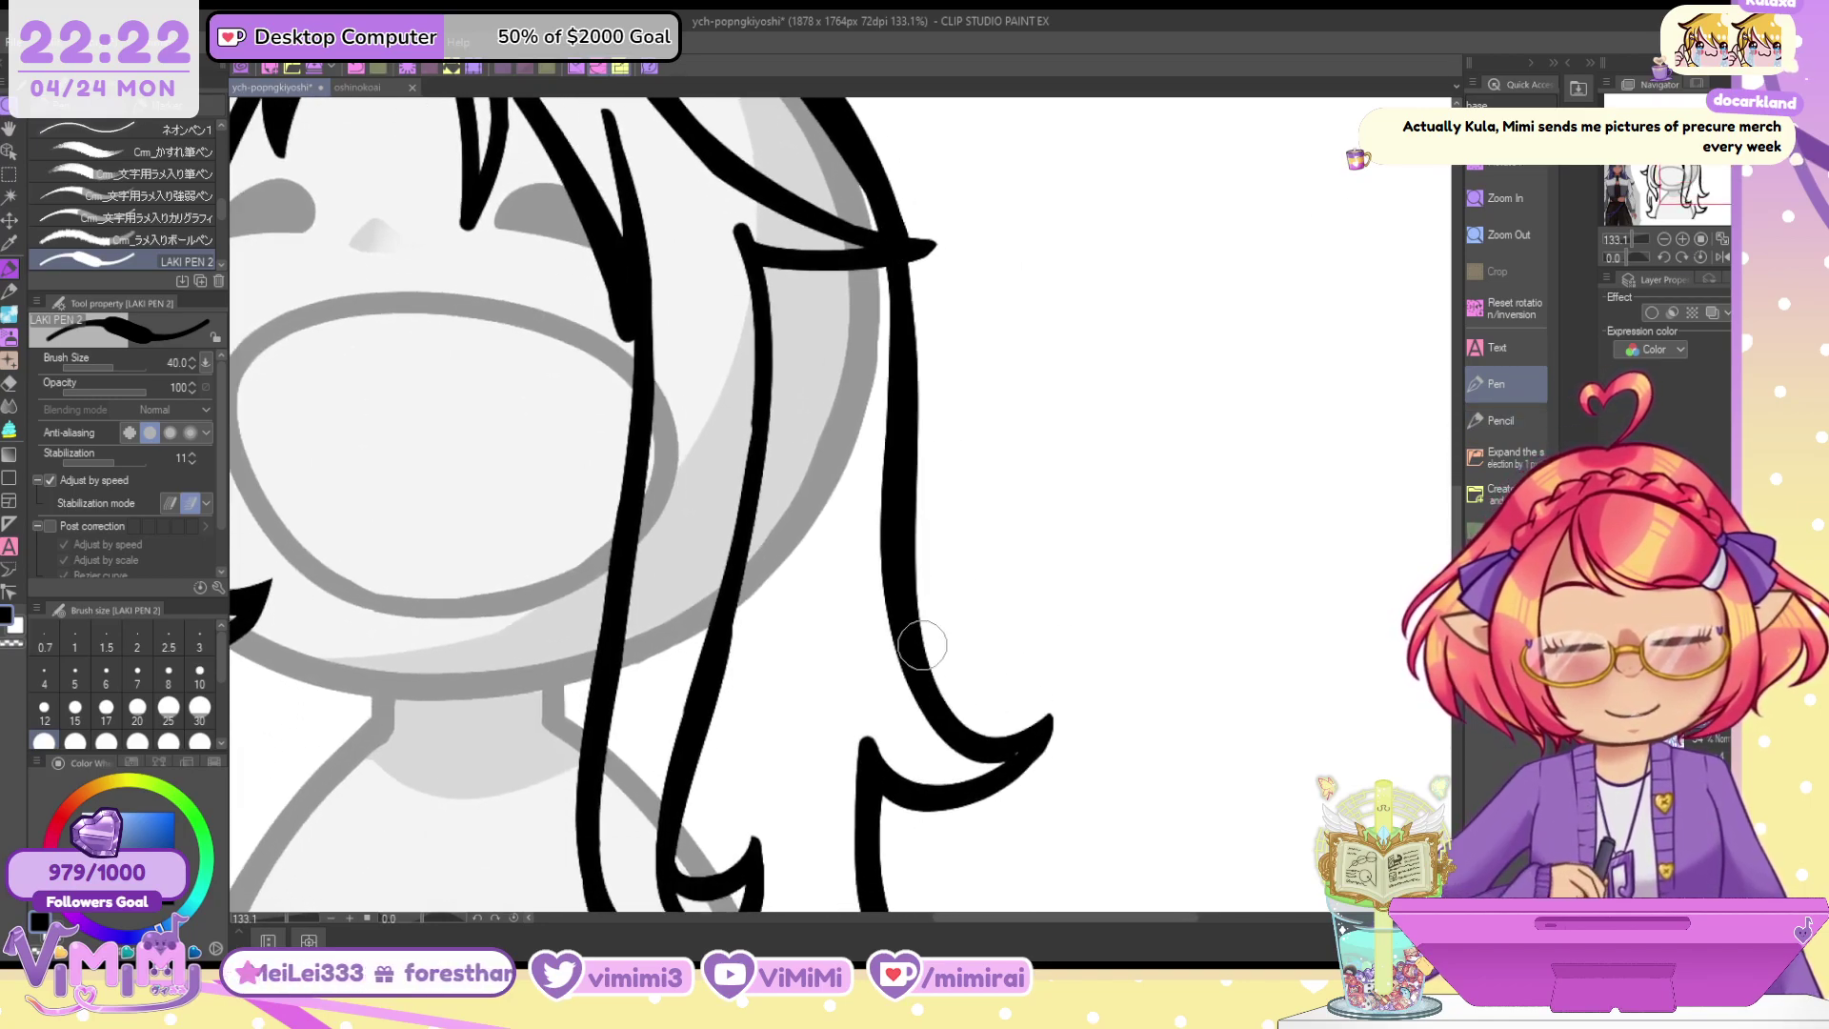
mouse_move(922, 646)
left_mouse_down()
mouse_move(935, 689)
mouse_move(1048, 721)
left_mouse_up()
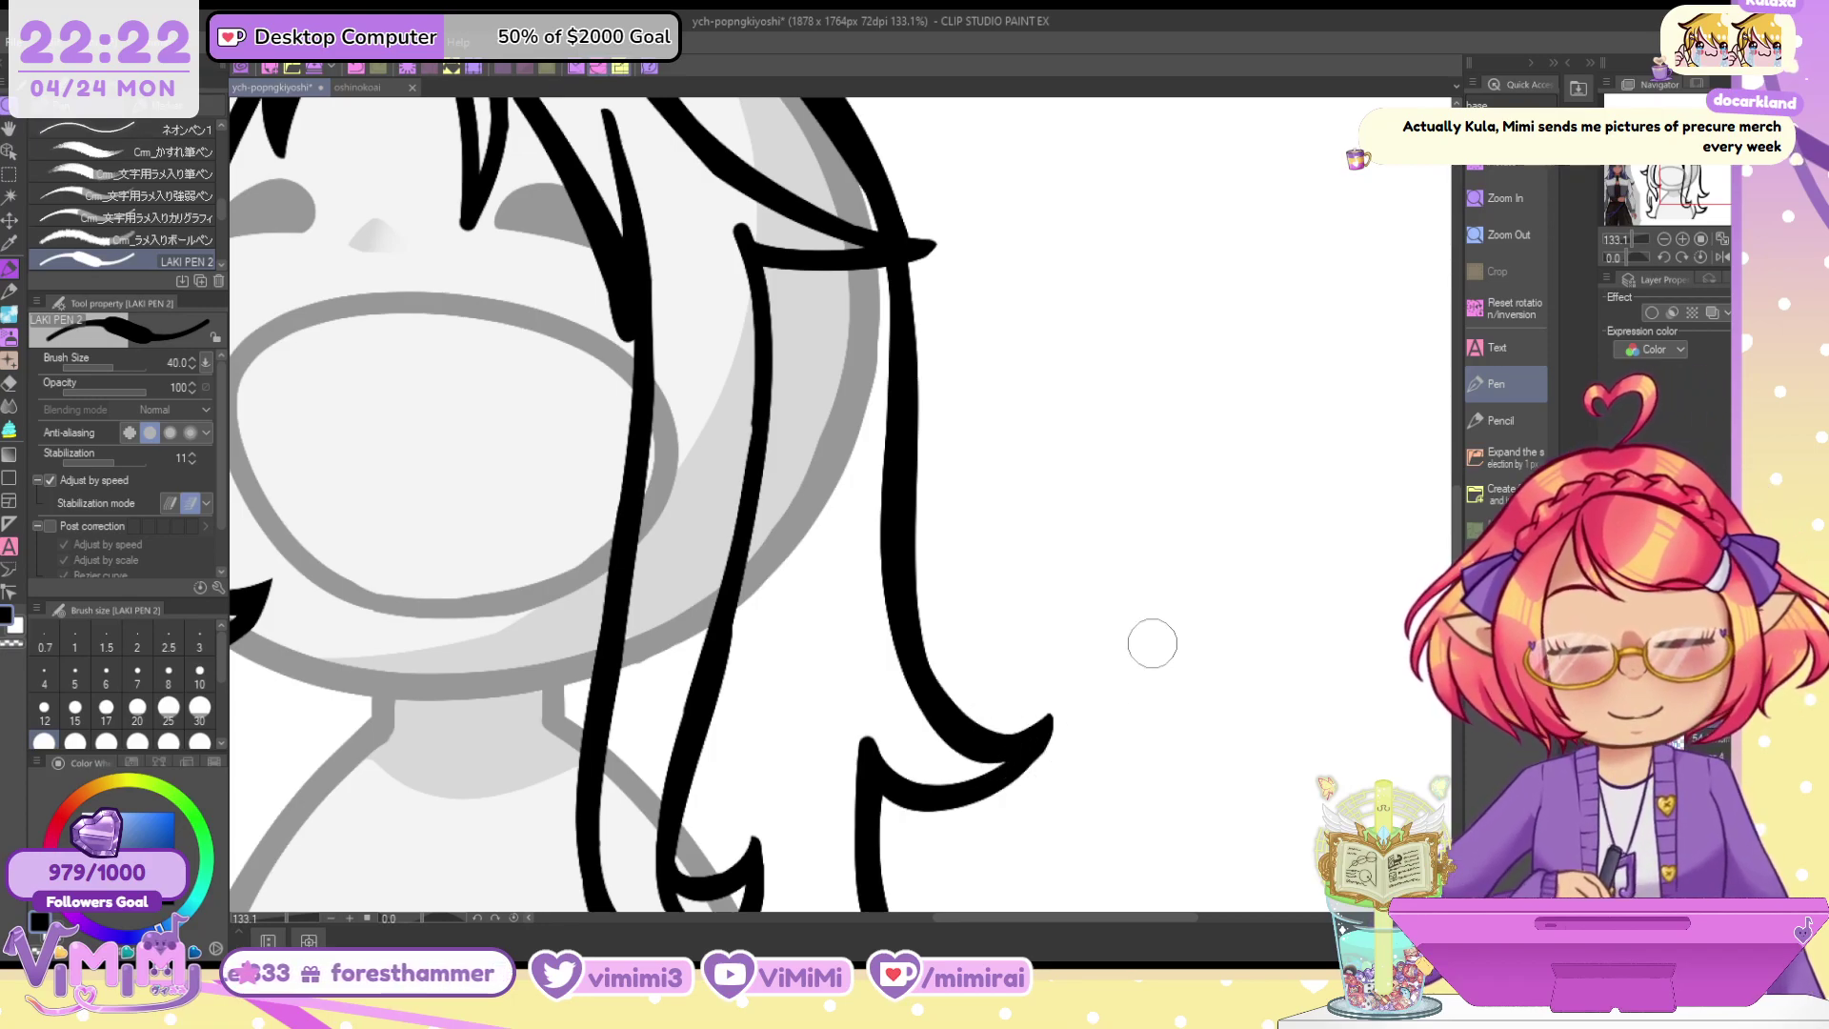
Thicken the long side lock's outer edge and the corner inside its curl, and taper the tip of the short strand by the shoulder
mouse_move(757, 265)
left_mouse_down()
mouse_move(710, 804)
mouse_move(700, 860)
mouse_move(657, 850)
left_mouse_up()
key("ctrl+z")
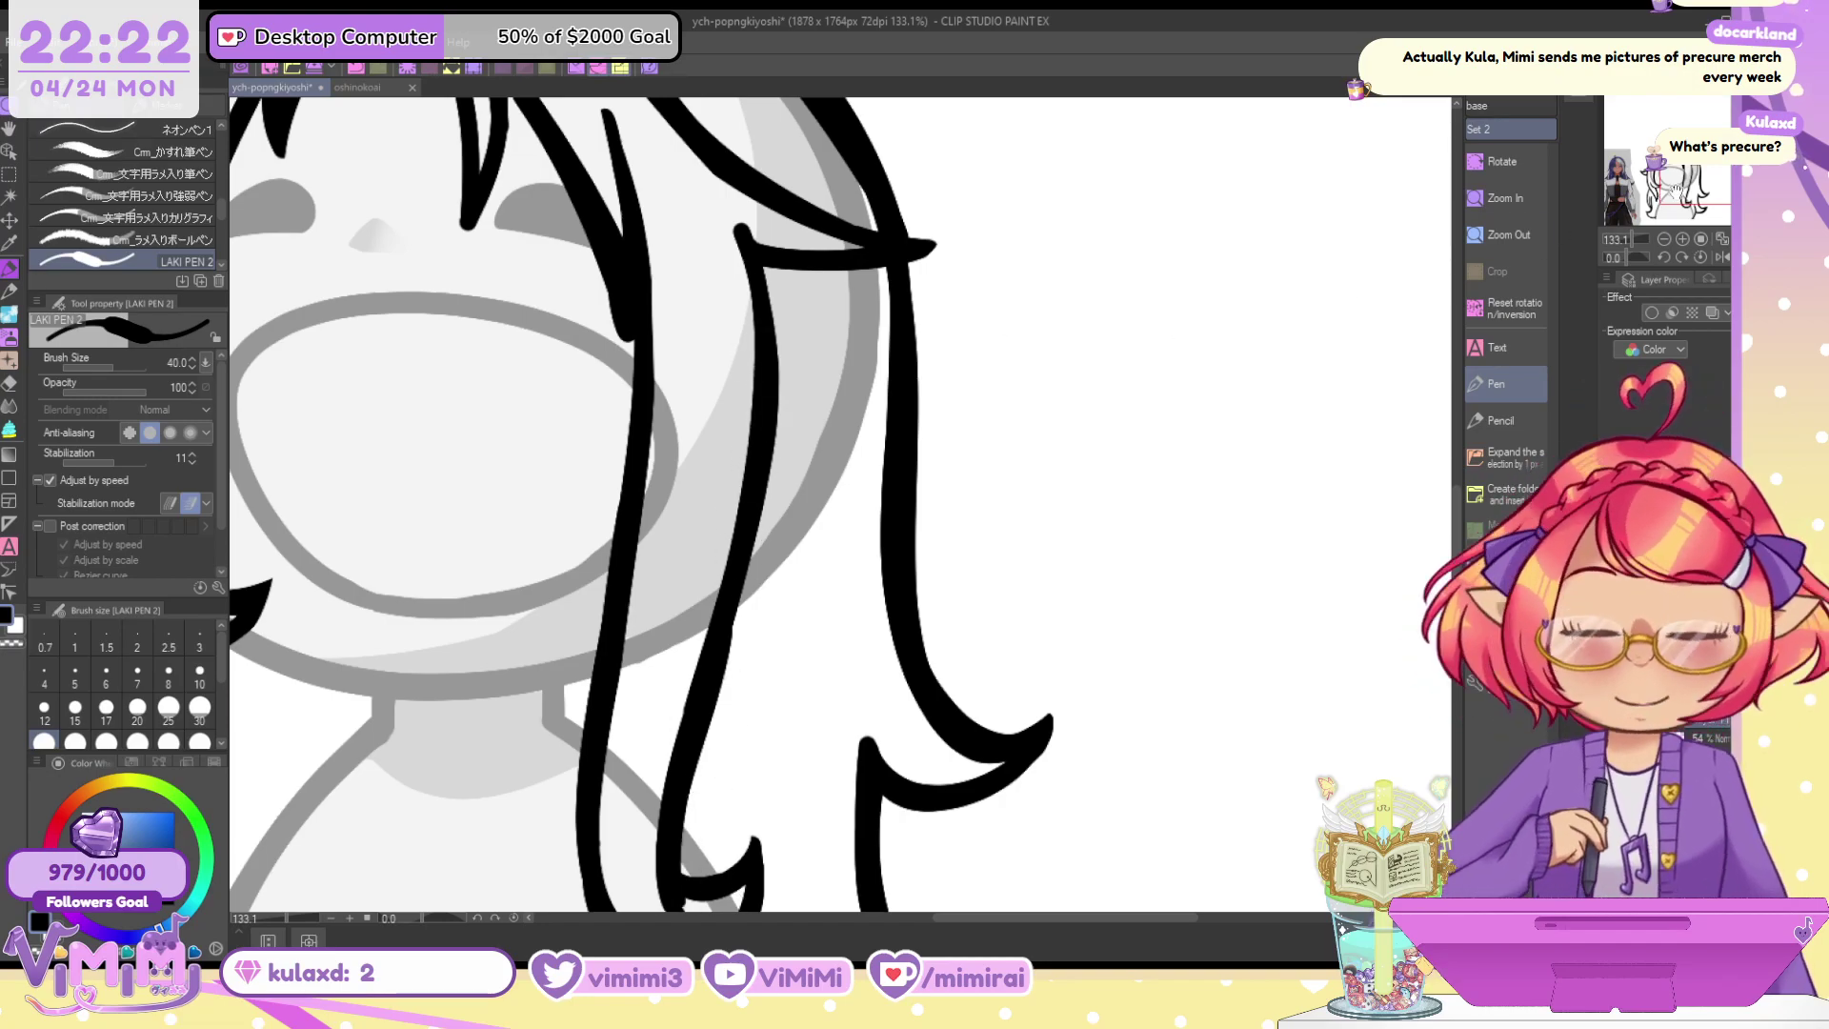
left_click_drag(932, 737, 1007, 438)
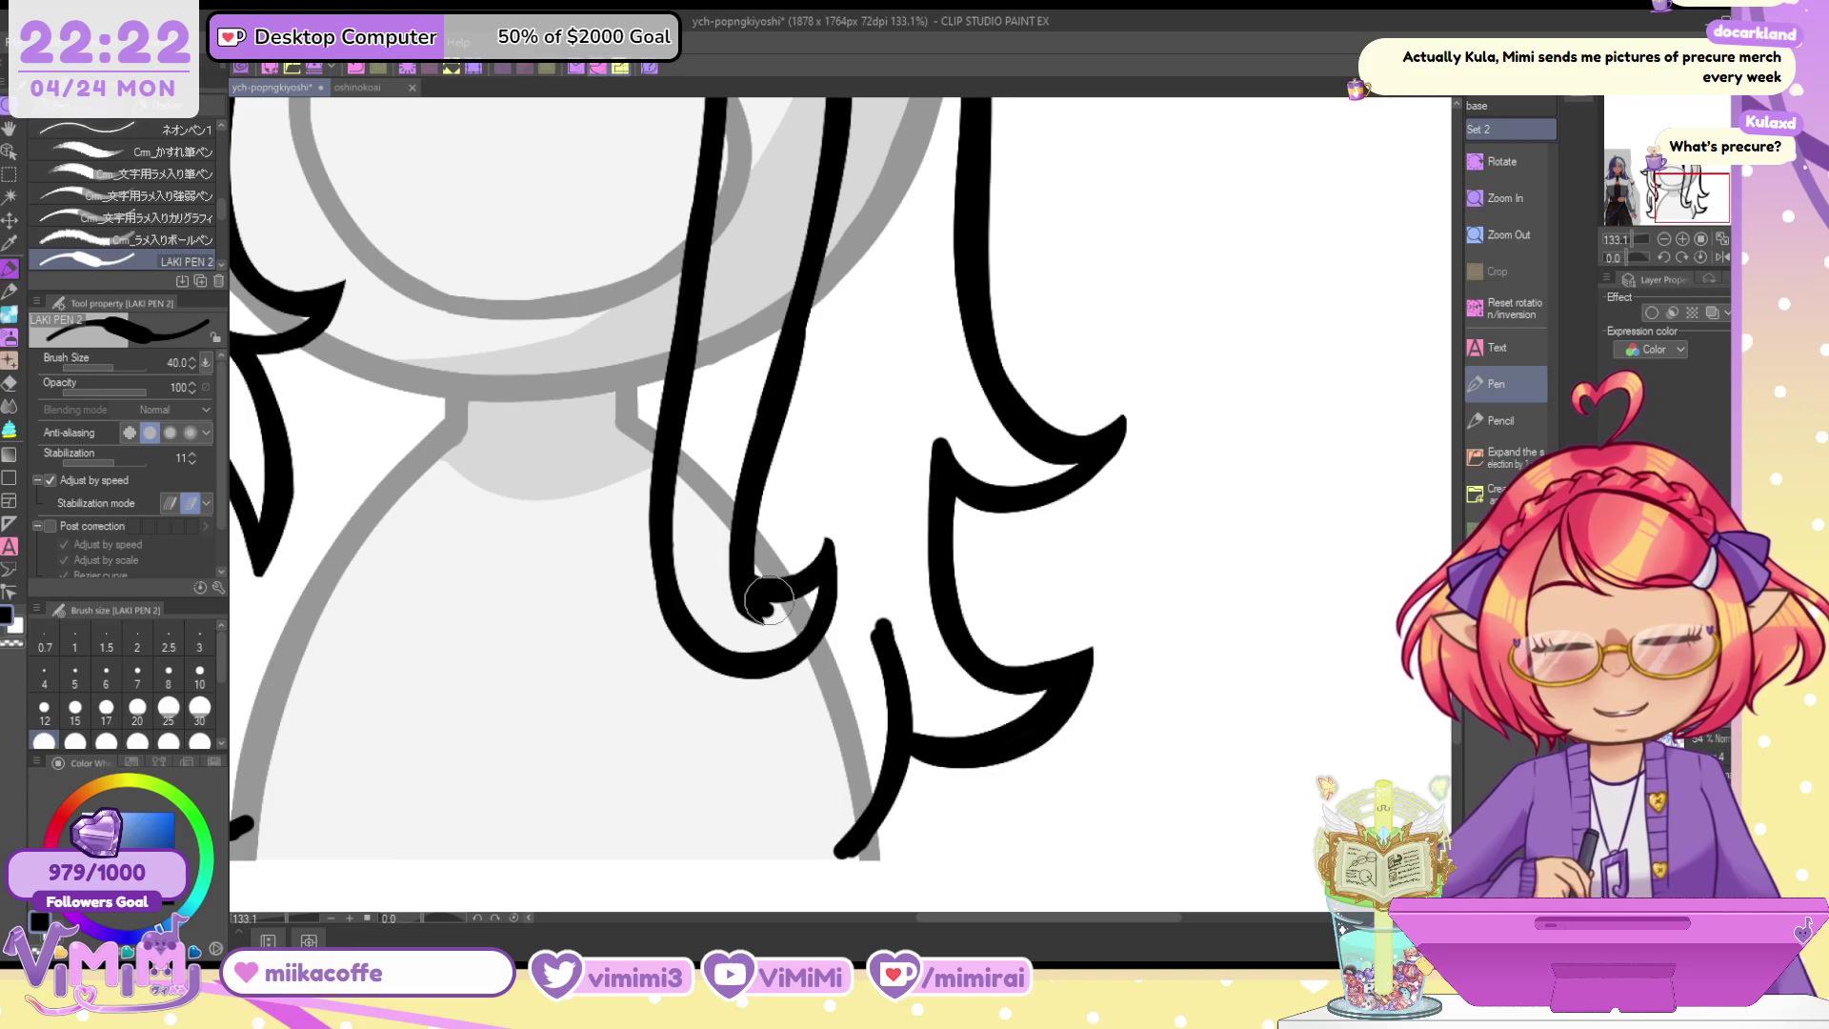
mouse_move(784, 614)
left_mouse_down()
mouse_move(758, 574)
mouse_move(768, 620)
mouse_move(791, 613)
mouse_move(755, 595)
mouse_move(804, 586)
mouse_move(890, 672)
left_mouse_up()
key("c")
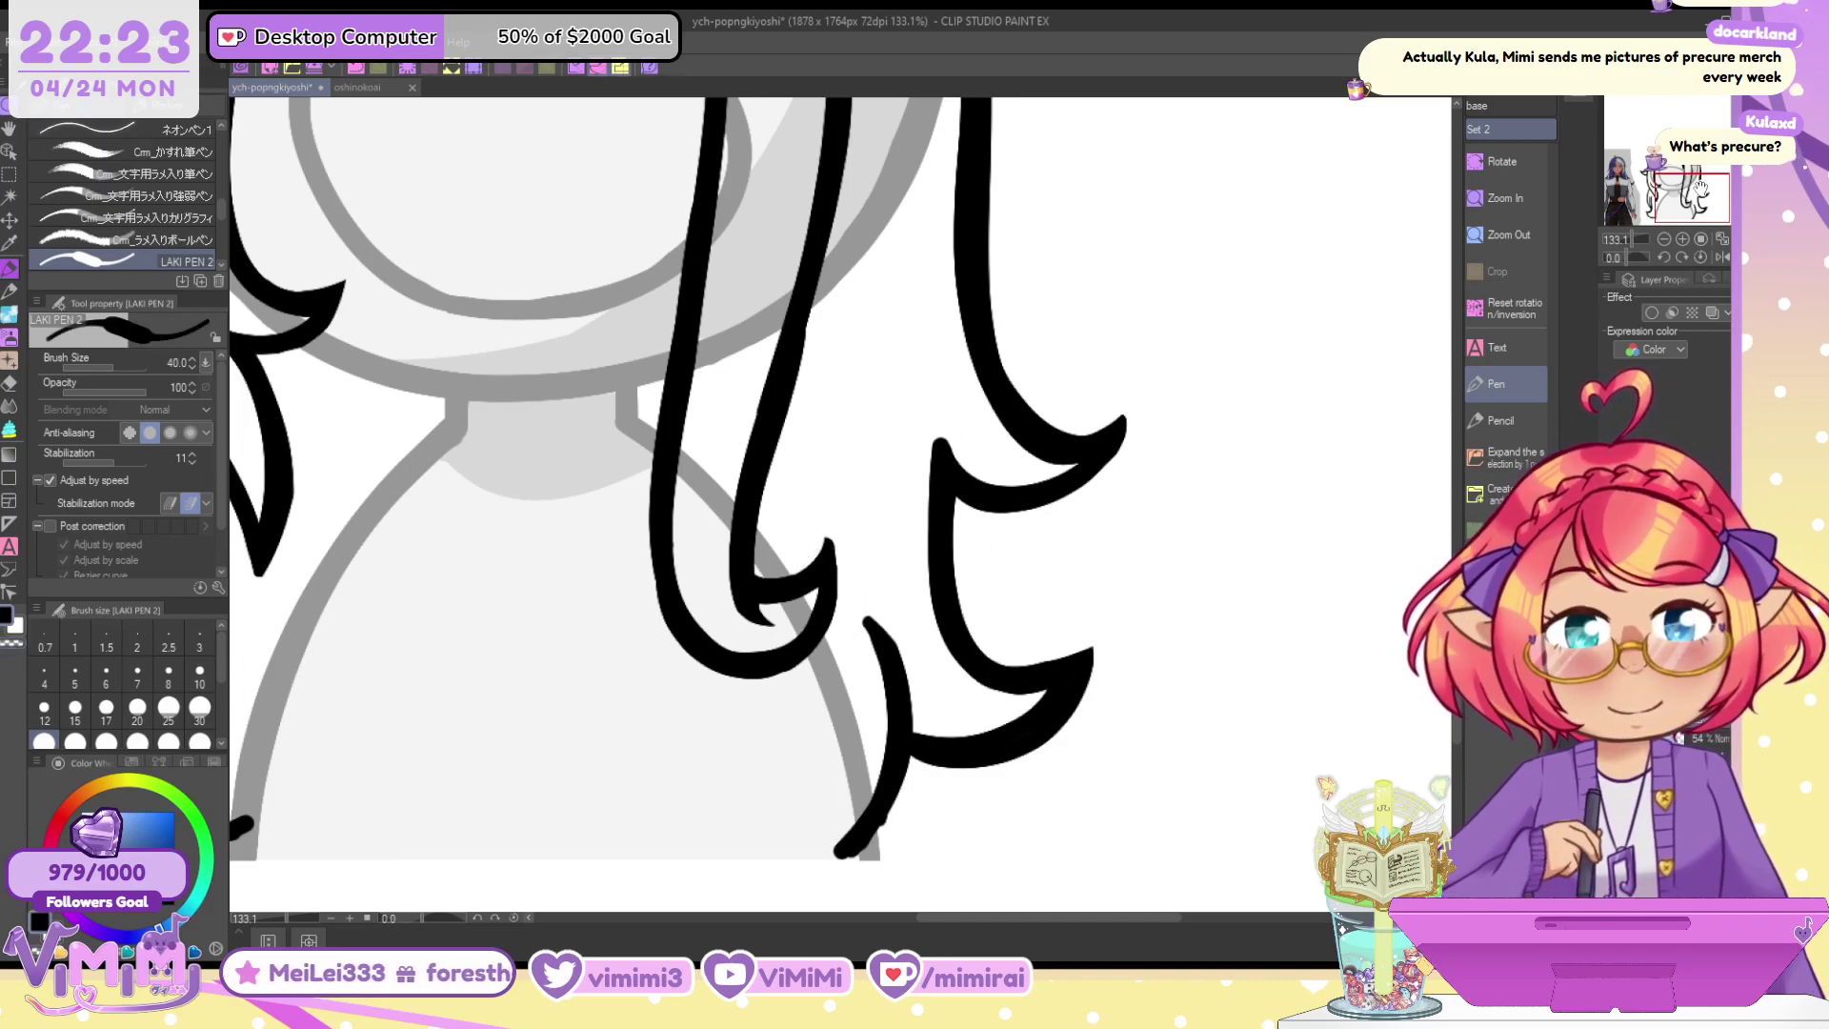
Thicken the crossing locks on the opposite side near the reference, and taper the short inner strands between them
left_click_drag(1700, 190, 1648, 183)
left_click_drag(973, 486, 948, 586)
key("ctrl+z")
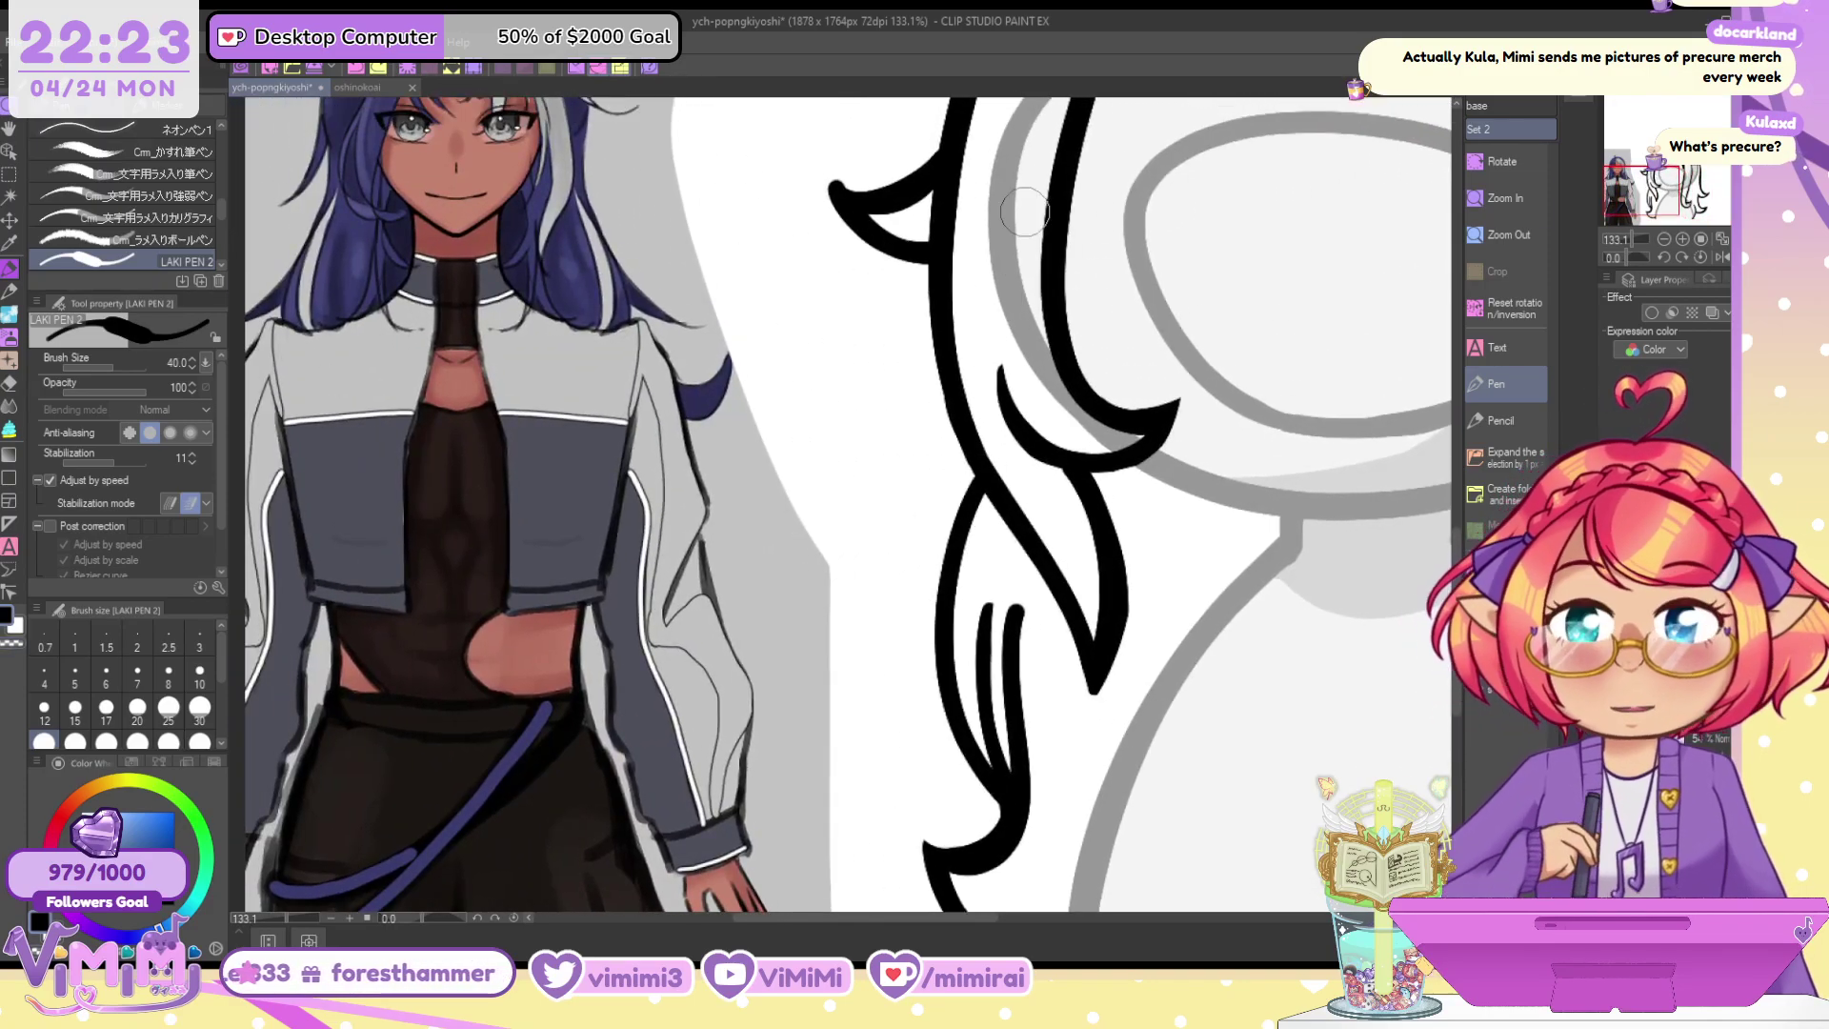
mouse_move(990, 462)
left_mouse_down()
mouse_move(958, 499)
mouse_move(1009, 814)
left_mouse_up()
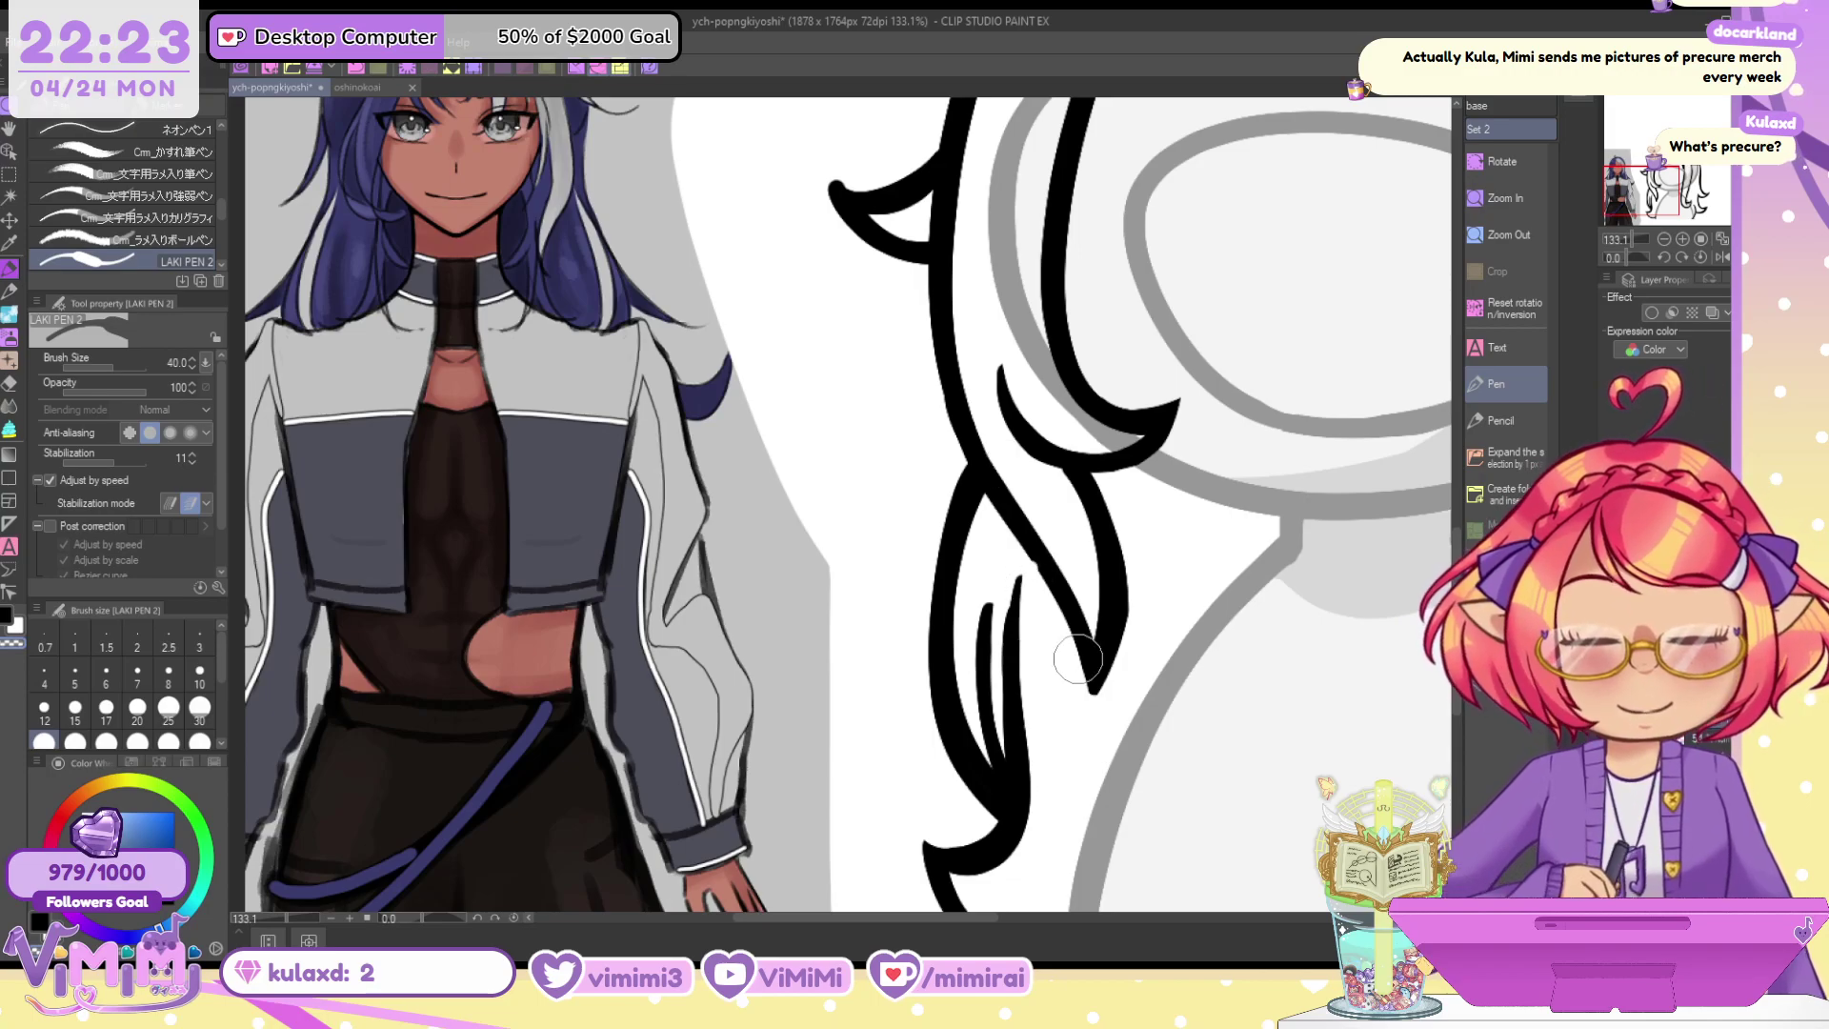
left_click_drag(1001, 530, 1085, 673)
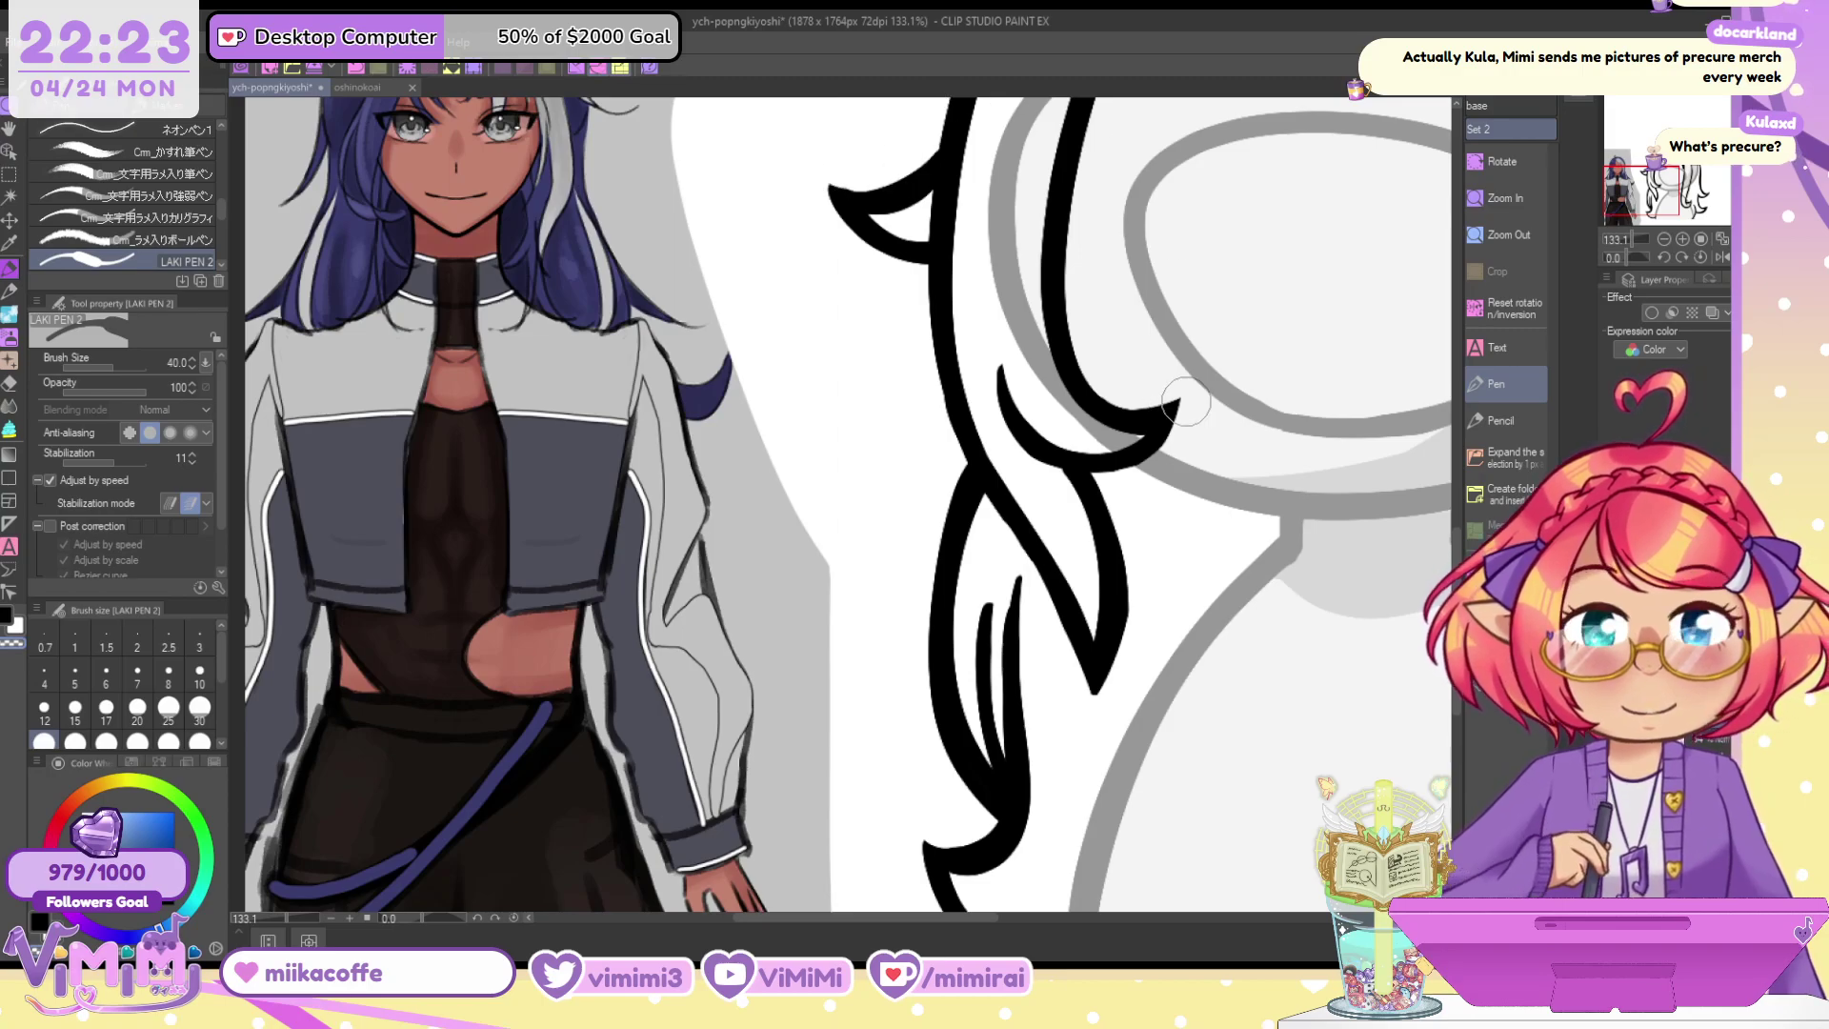
Build up and trim the fringe corner beside the eye where the pointed centre lock meets the side fringe line
left_click_drag(1688, 194, 1674, 159)
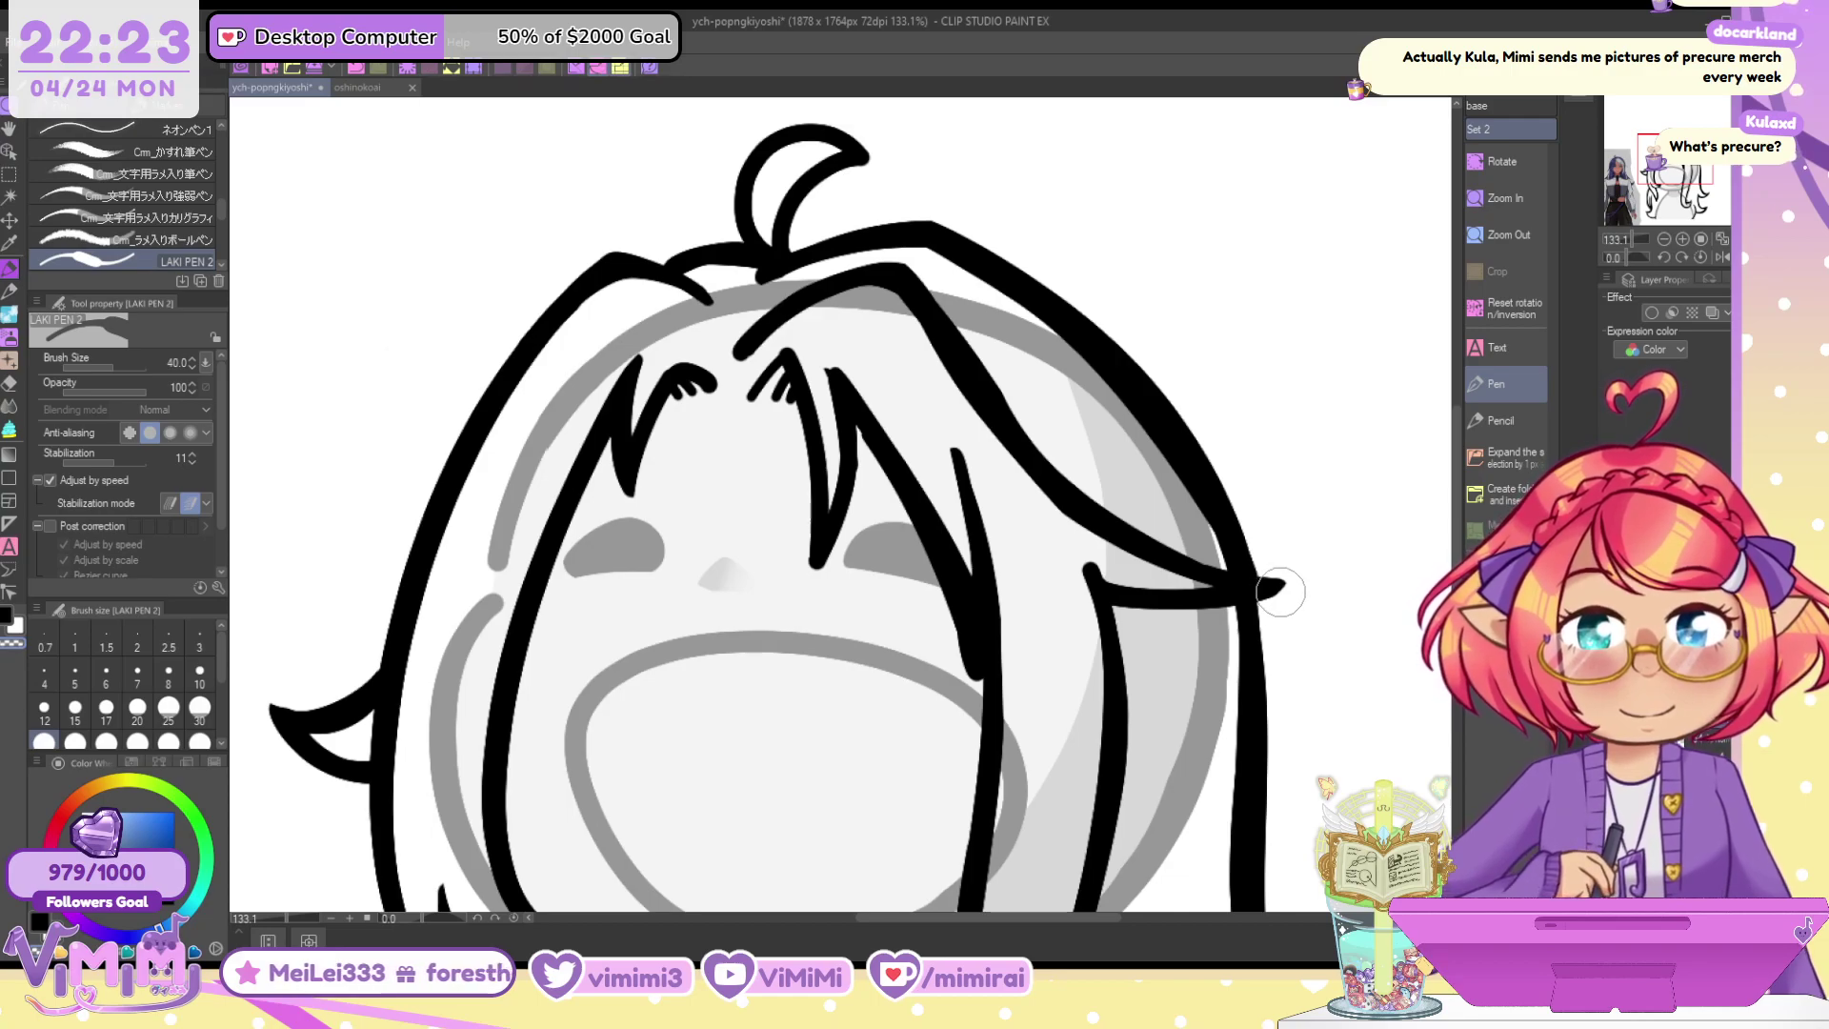
mouse_move(860, 435)
left_mouse_down()
mouse_move(936, 575)
mouse_move(975, 715)
left_mouse_up()
key("c")
left_click_drag(852, 425, 842, 543)
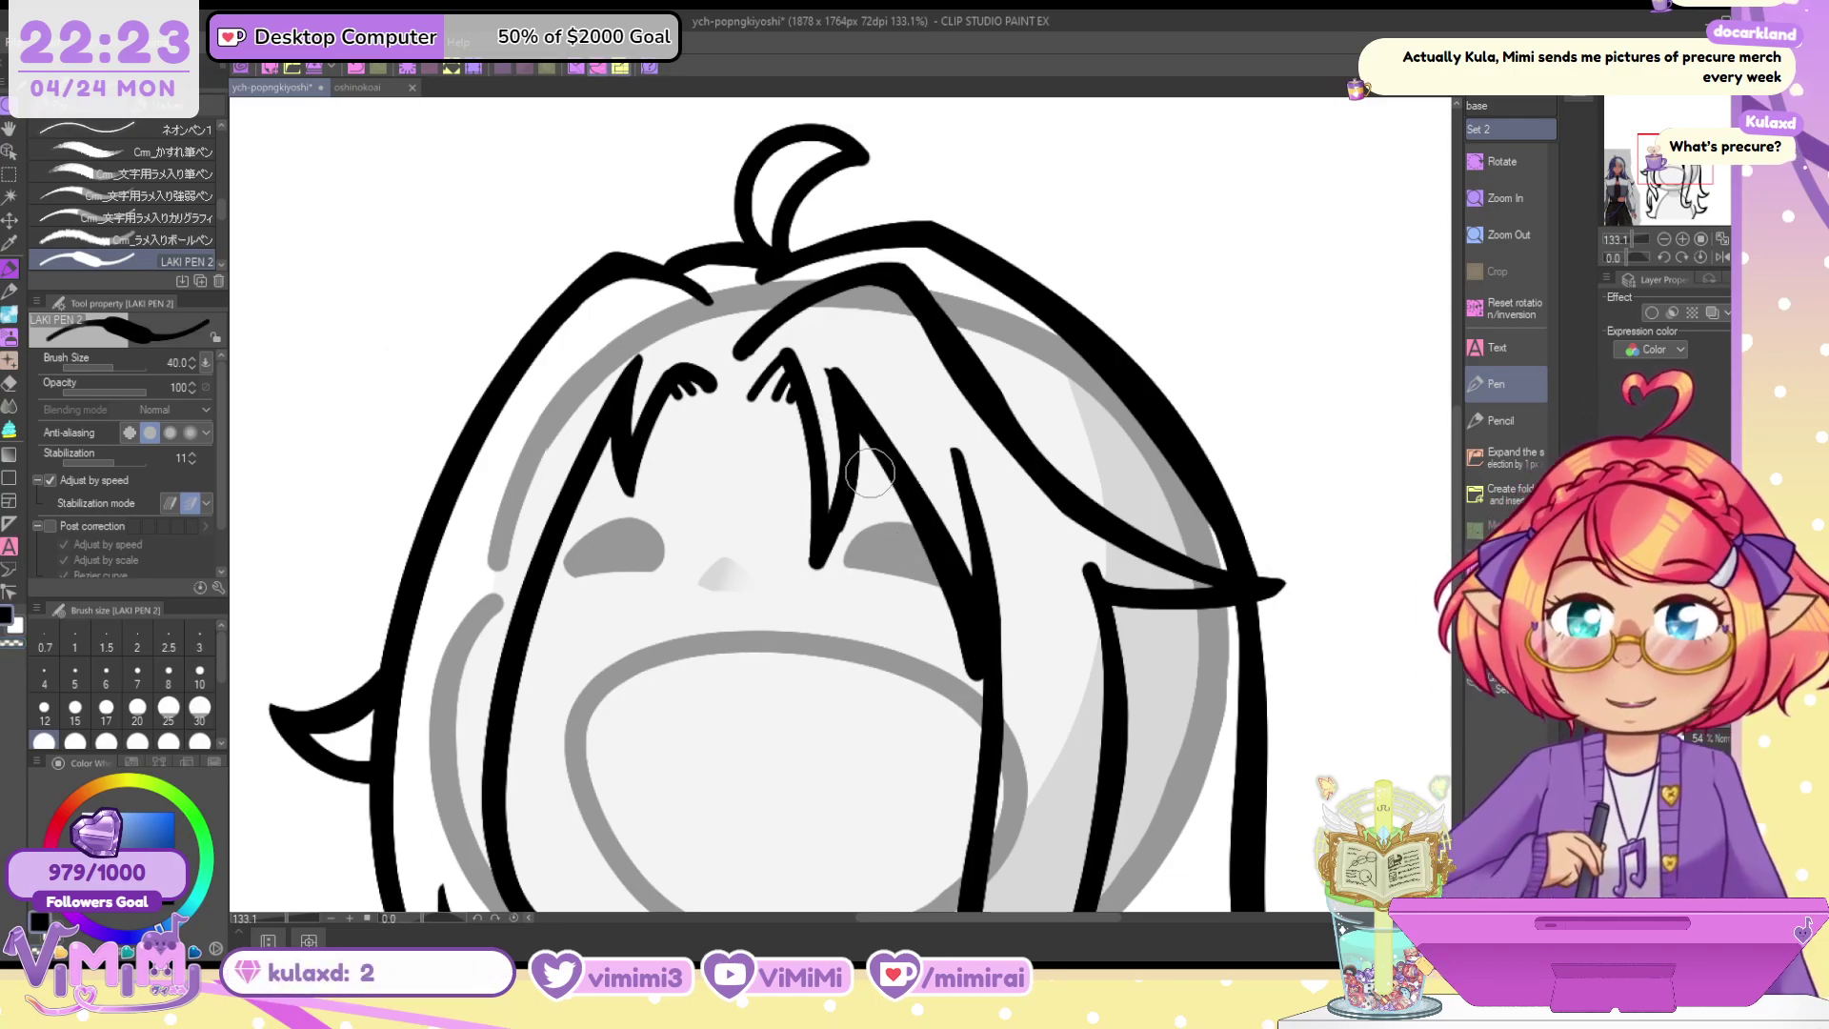
left_click_drag(862, 449, 830, 510)
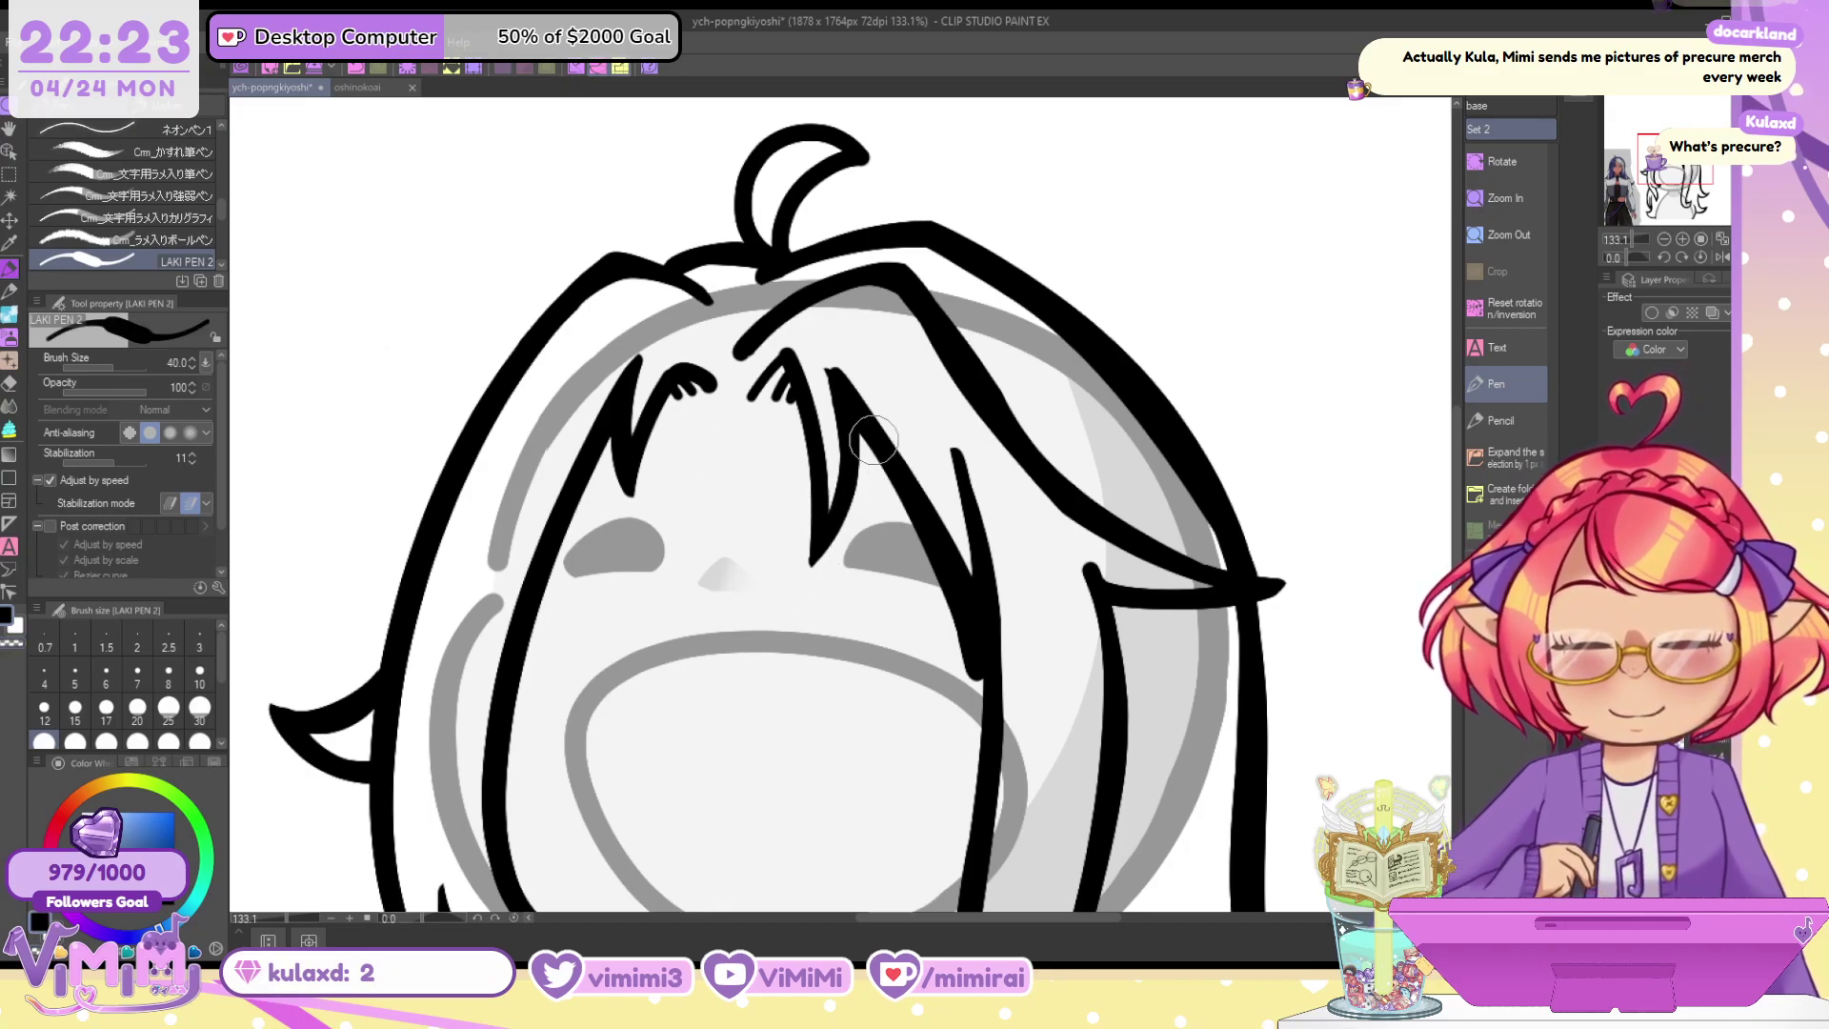
scroll(1036, 585, "down", 3)
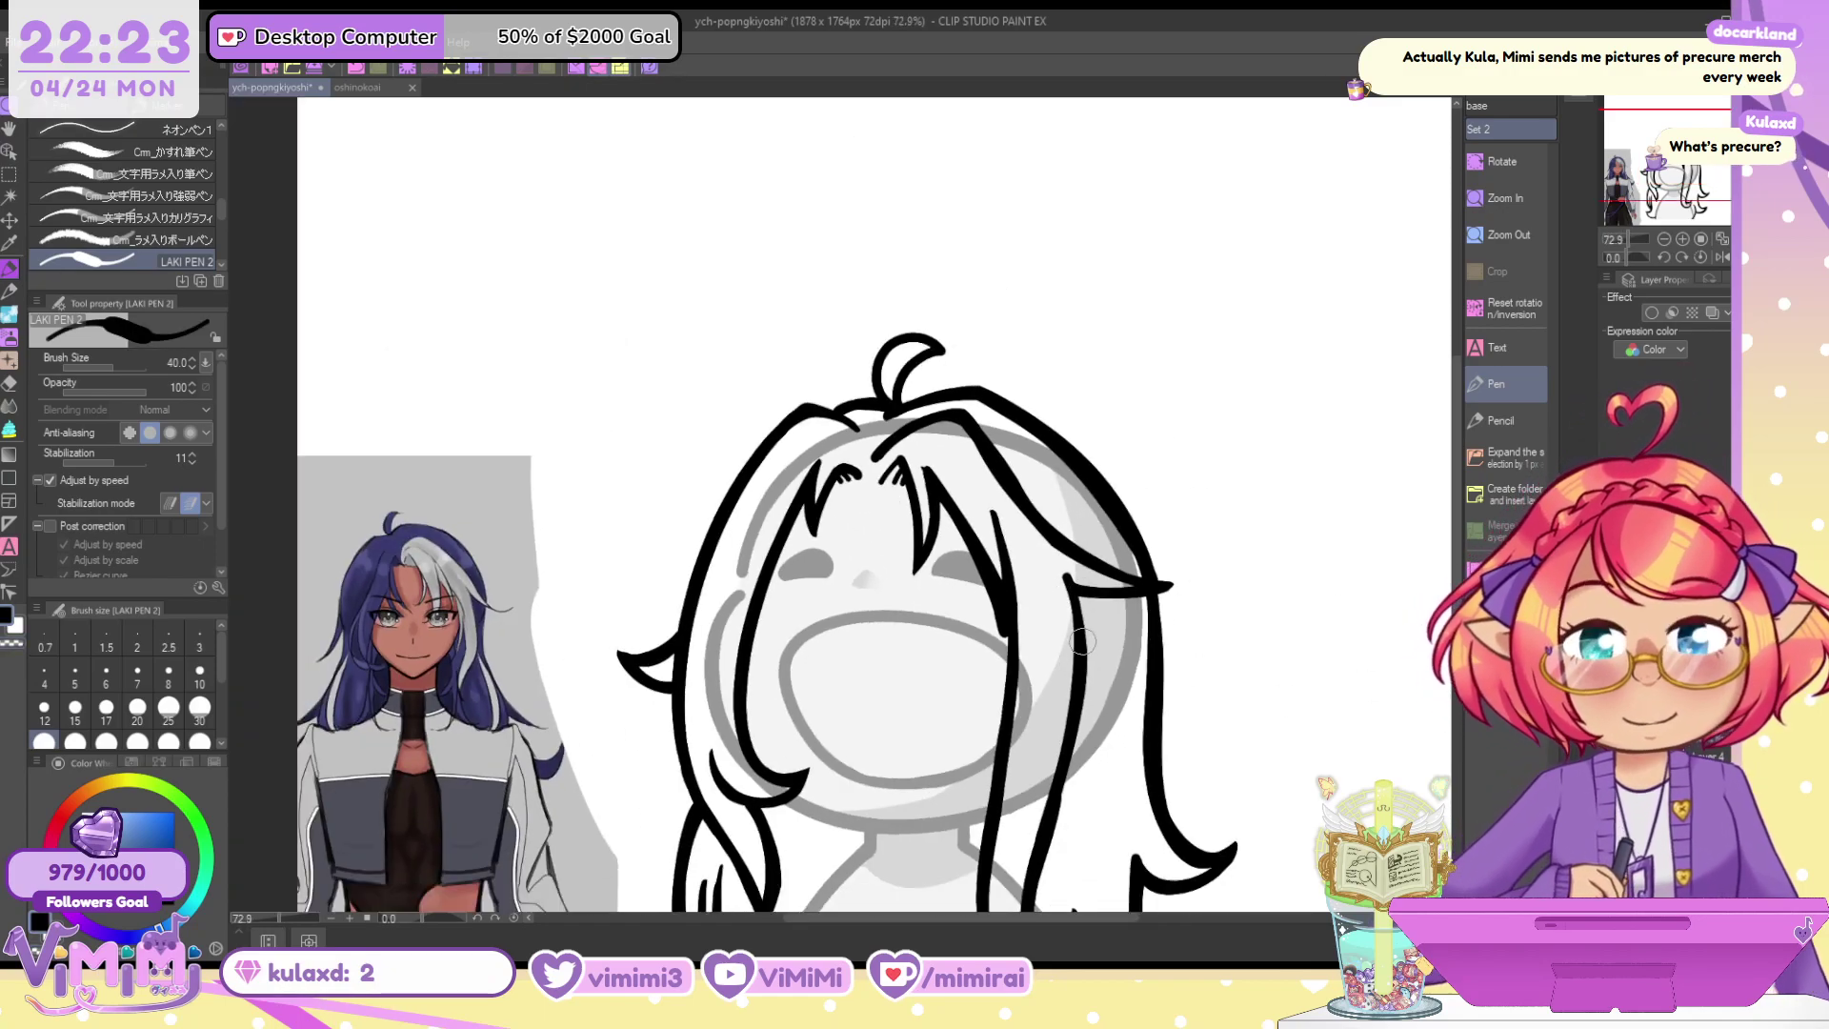
scroll(1081, 643, "up", 3)
mouse_move(1084, 636)
left_mouse_down()
mouse_move(1145, 275)
mouse_move(1089, 640)
left_mouse_up()
key("ctrl+z")
key("c")
mouse_move(1112, 181)
left_mouse_down()
mouse_move(1143, 318)
mouse_move(1077, 674)
mouse_move(1139, 350)
mouse_move(1088, 624)
left_mouse_up()
key("ctrl+z")
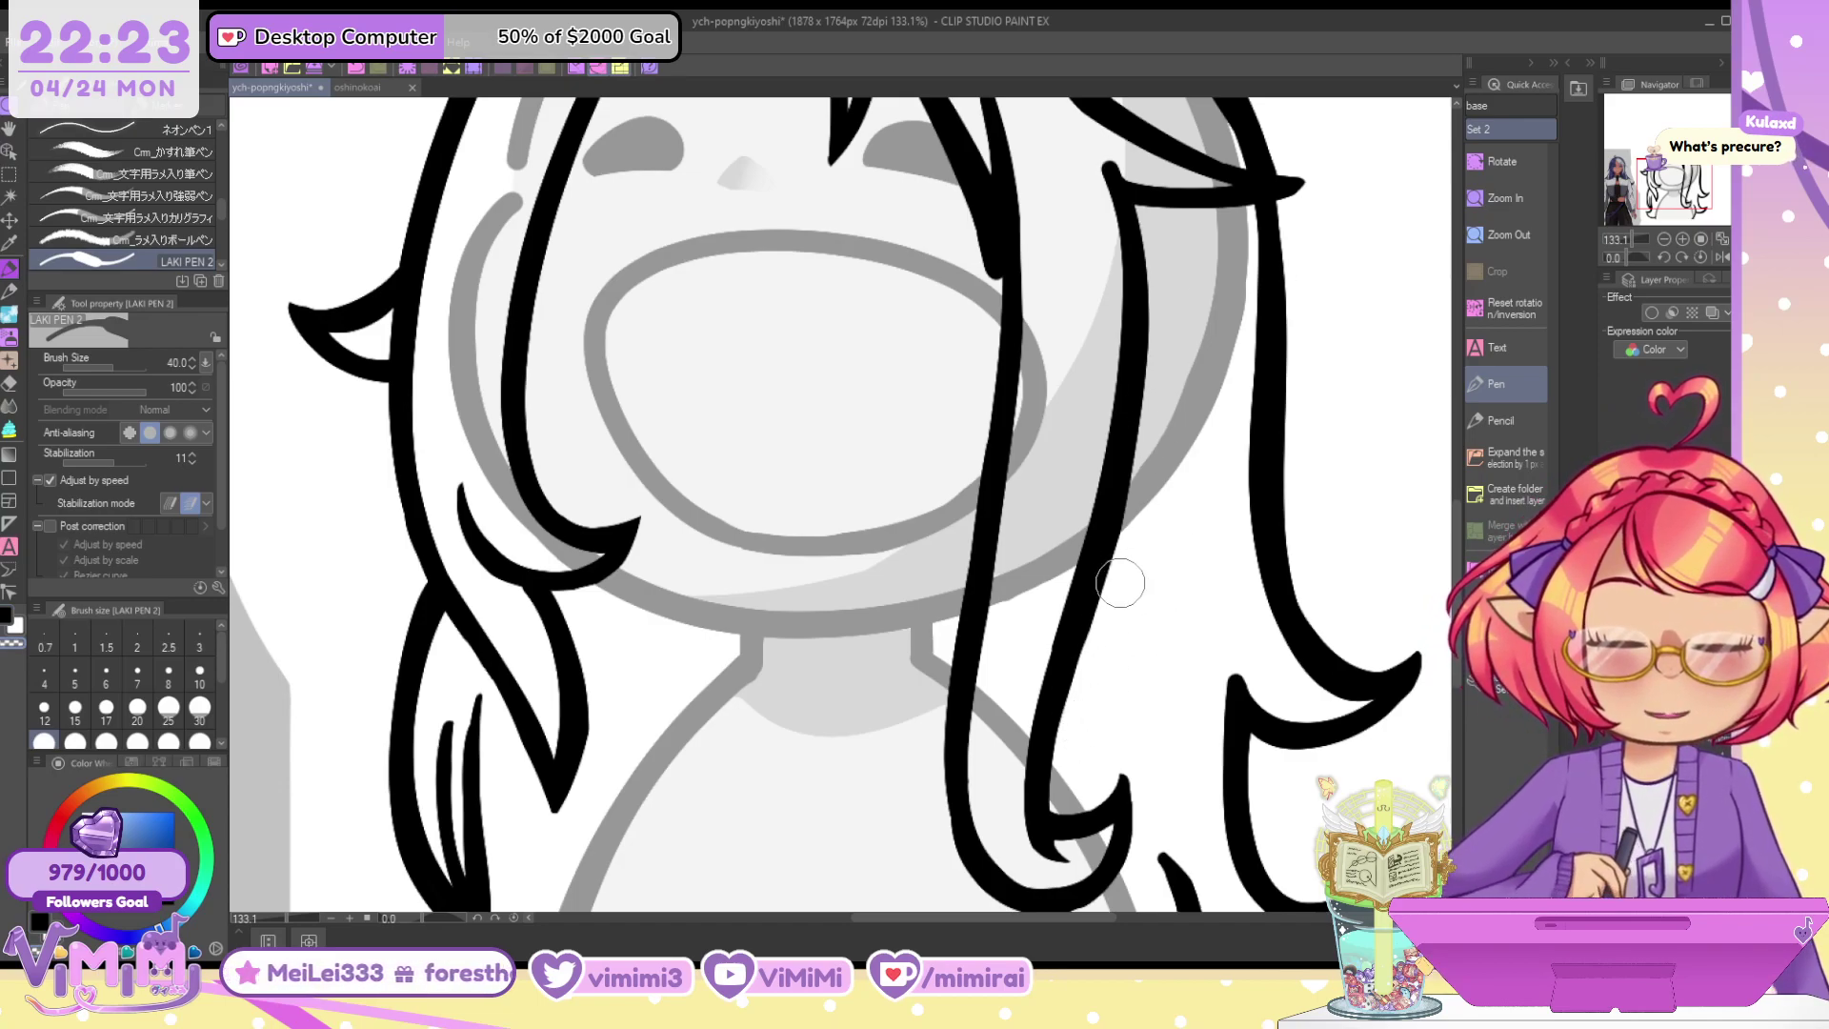
scroll(1119, 583, "down", 4)
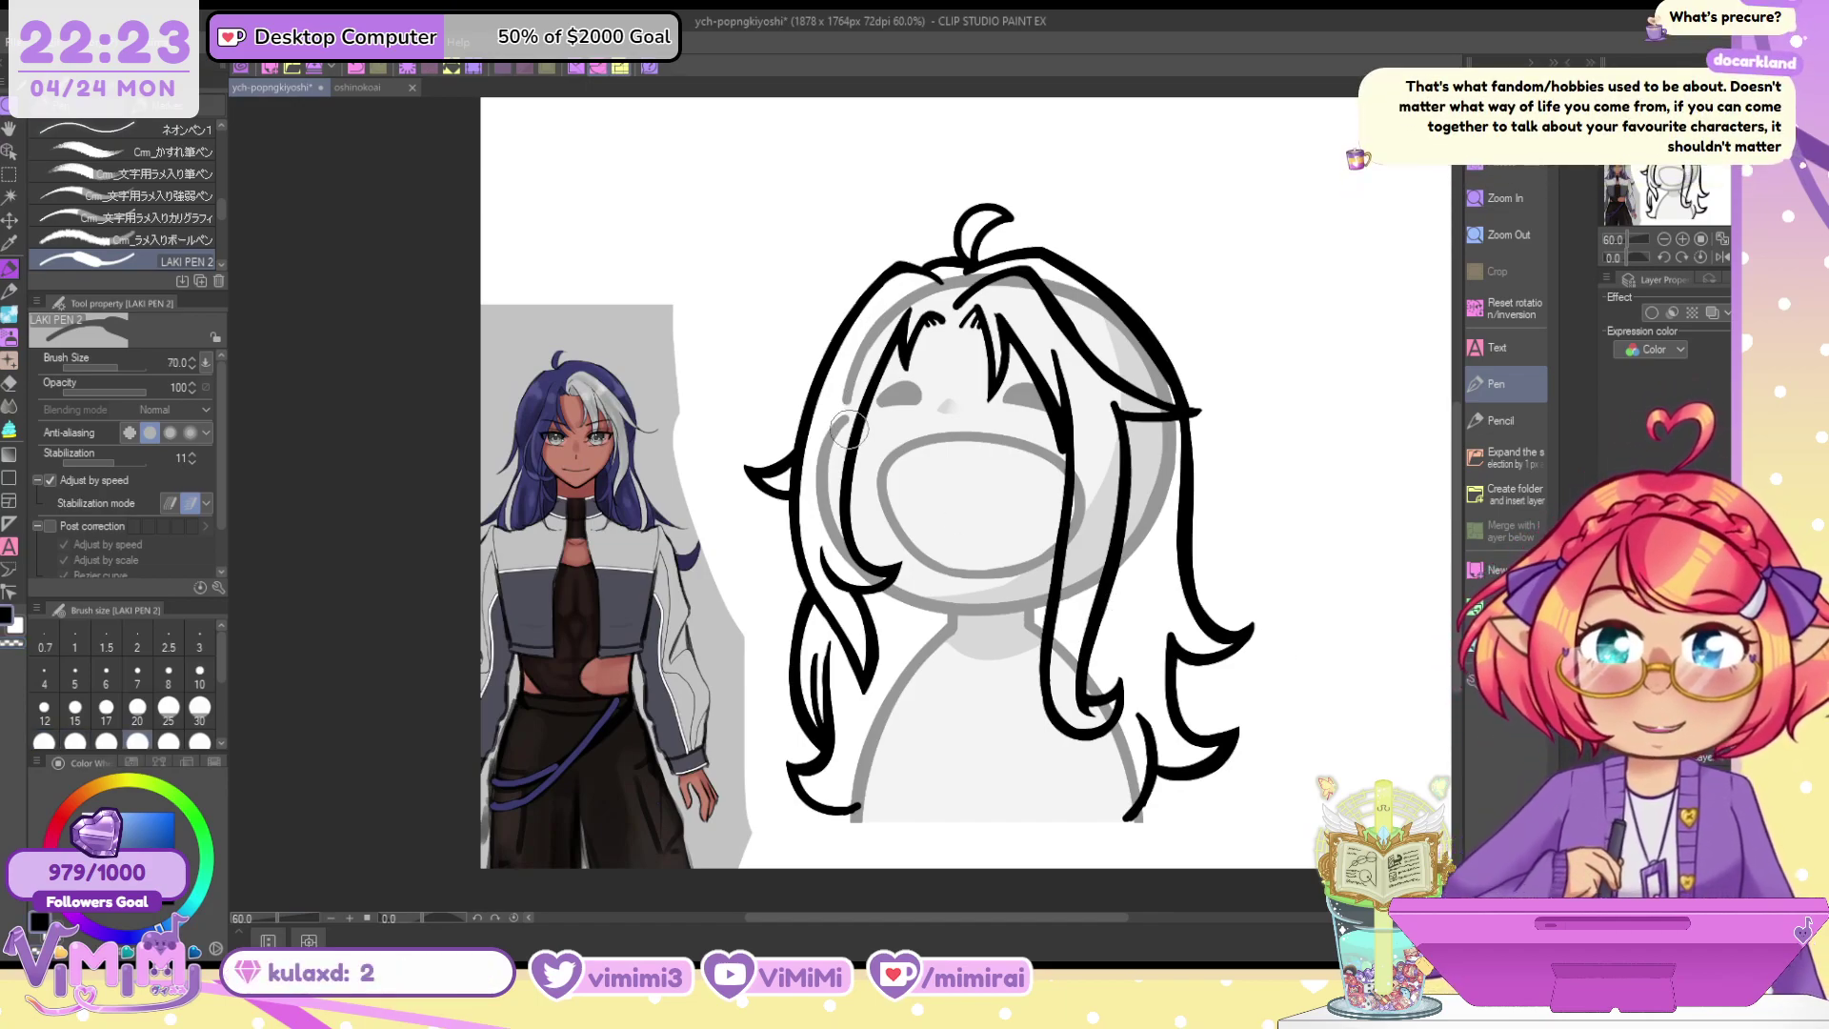
Erase the base's grey head outline where it runs beneath the hair, using a brush size of 100
key("ctrl+z")
key("ctrl+z")
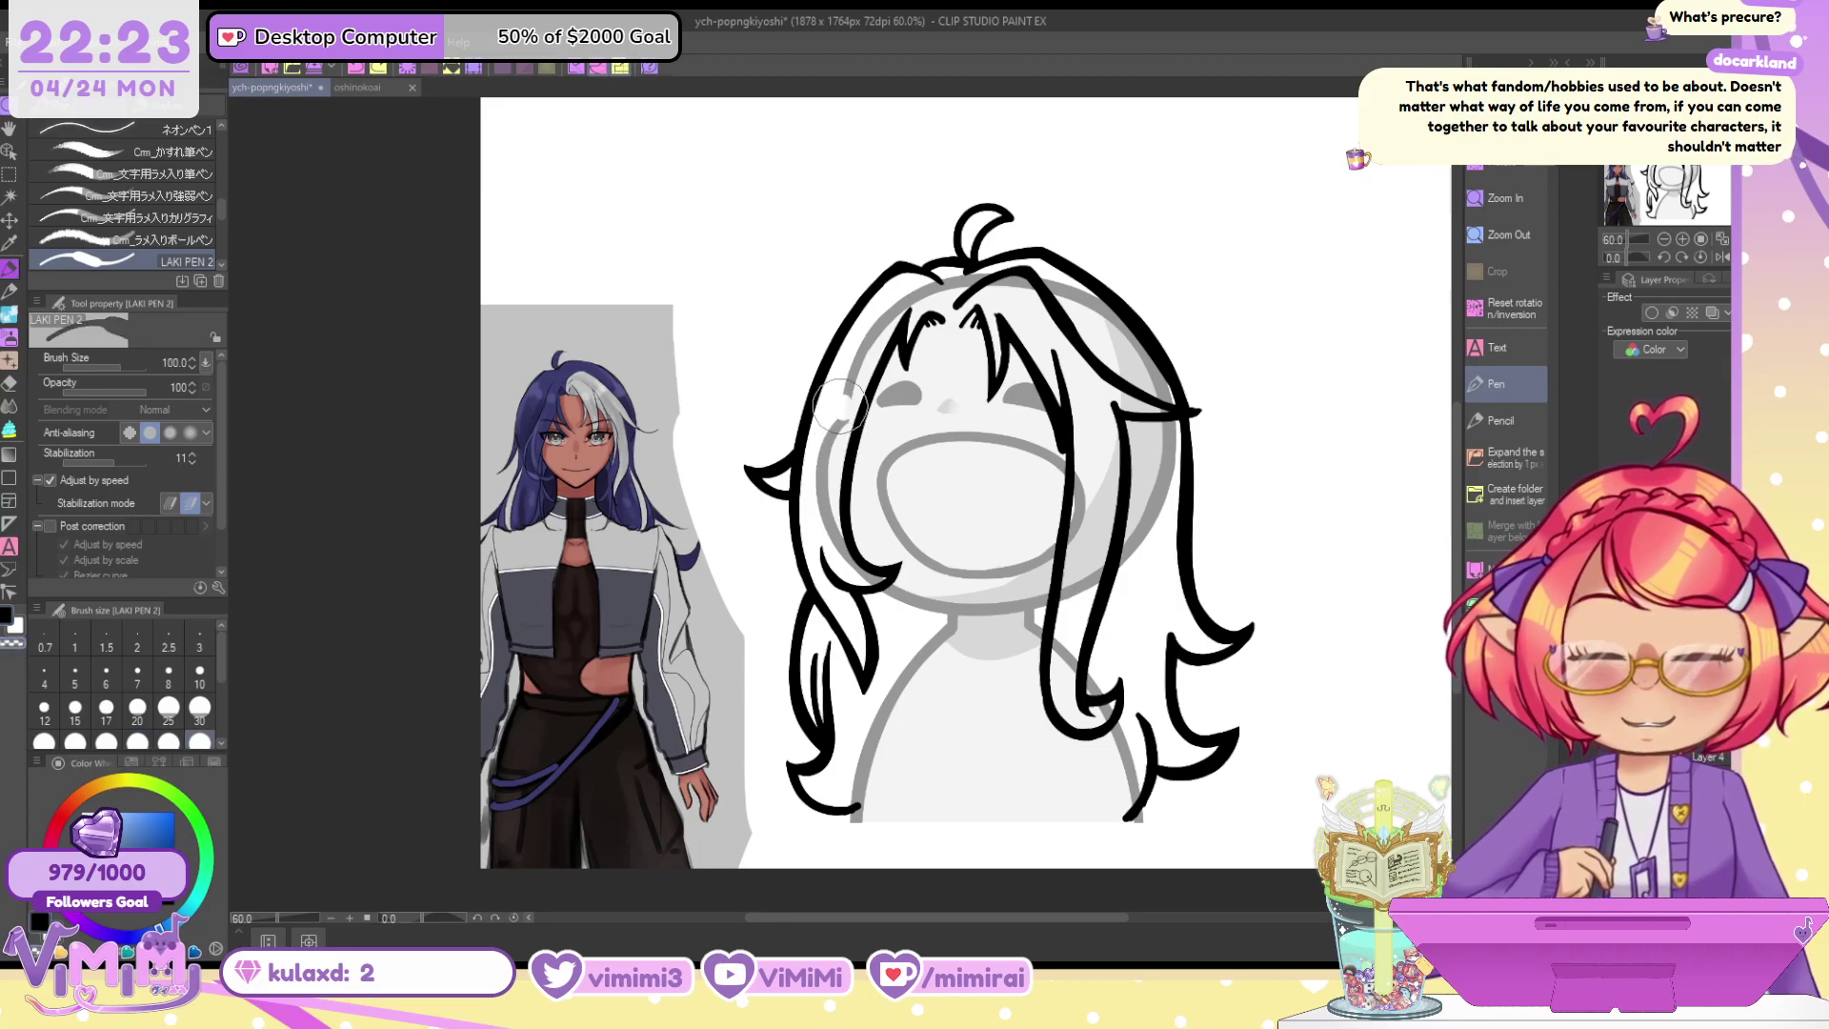
left_click_drag(838, 405, 831, 541)
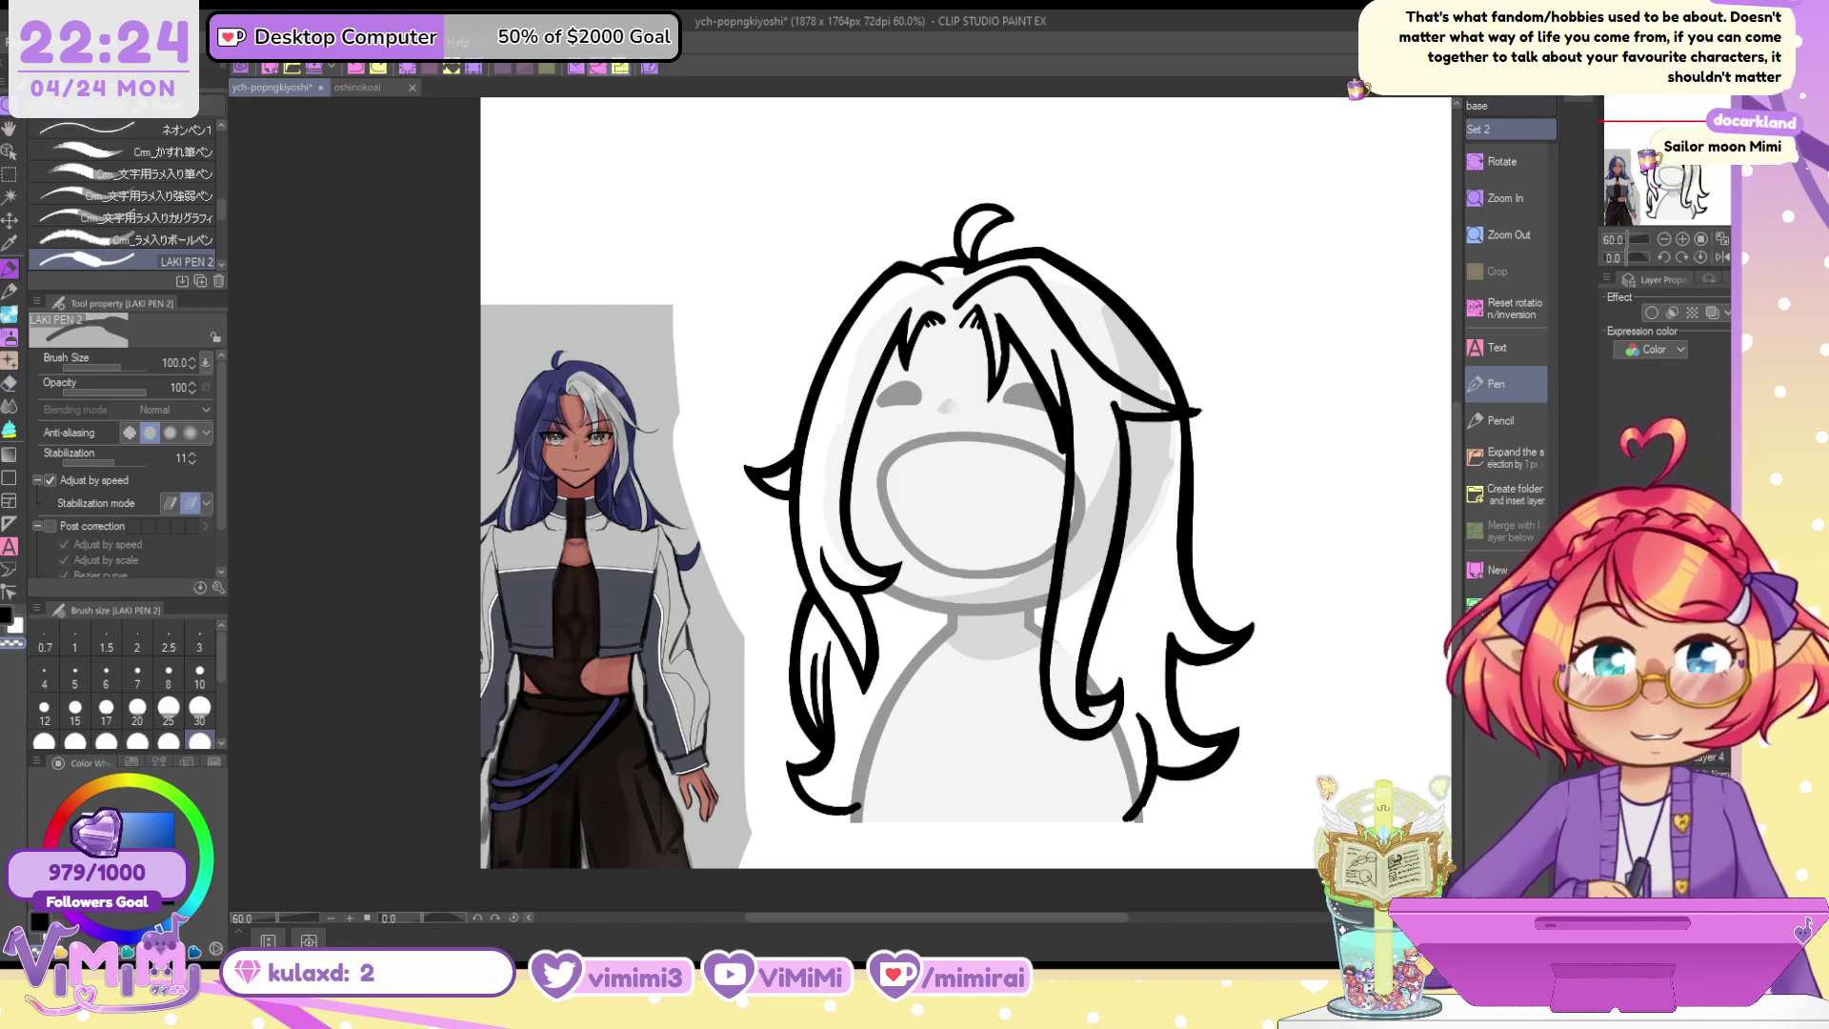
Lasso the open mouth outline and move it slightly toward the reference side, then deselect and return to the LAKI PEN 2
left_click(9, 174)
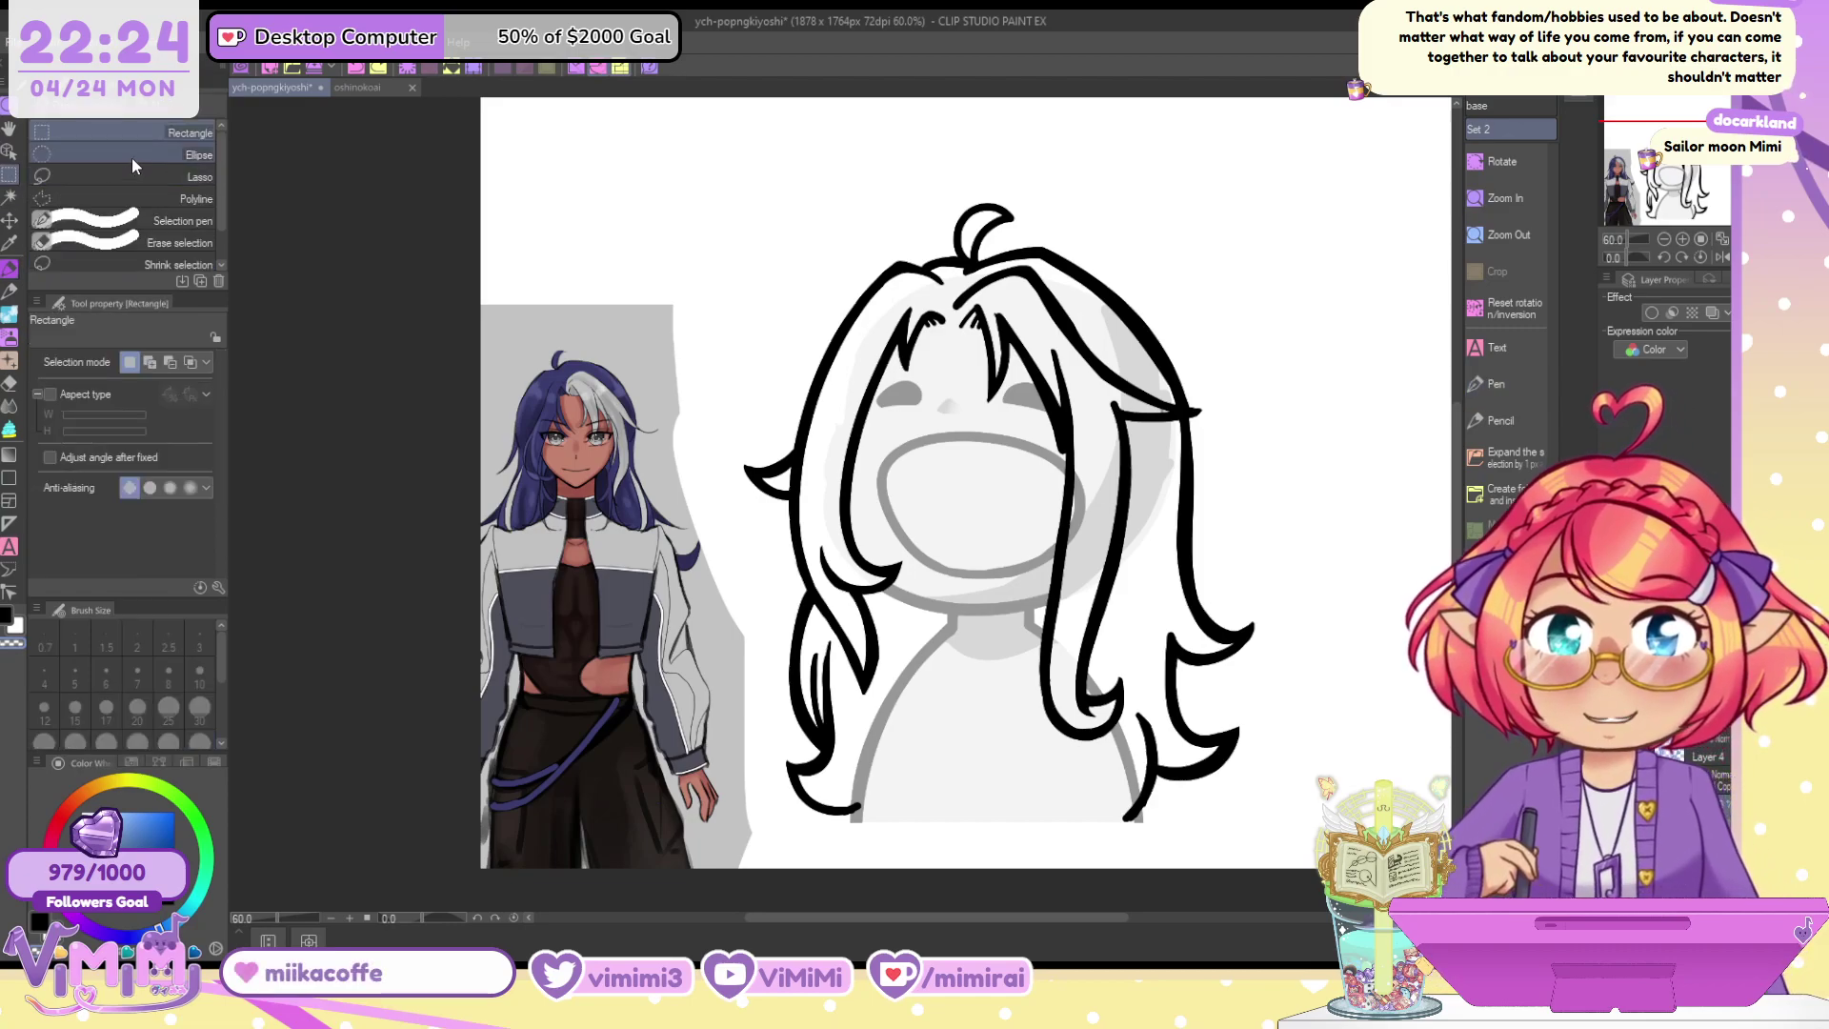
left_click(129, 176)
left_click_drag(1125, 483, 1120, 469)
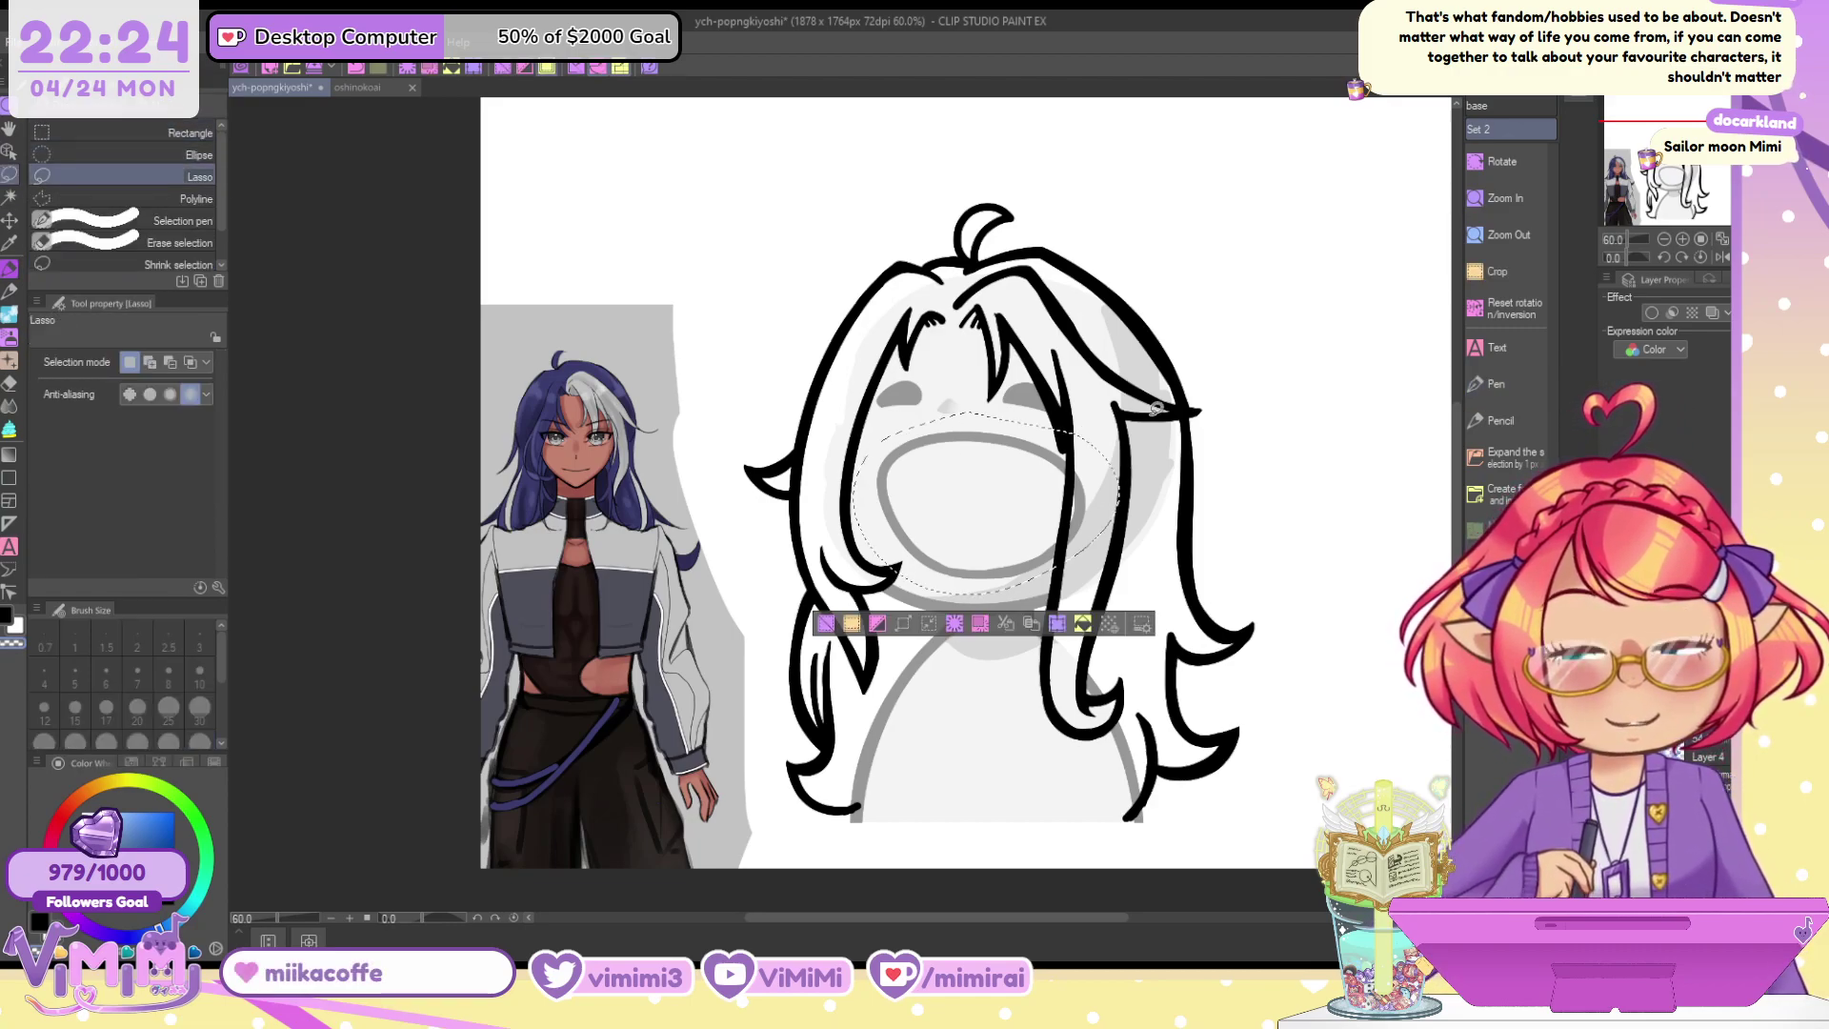
left_click(10, 220)
left_click_drag(1053, 538, 1042, 533)
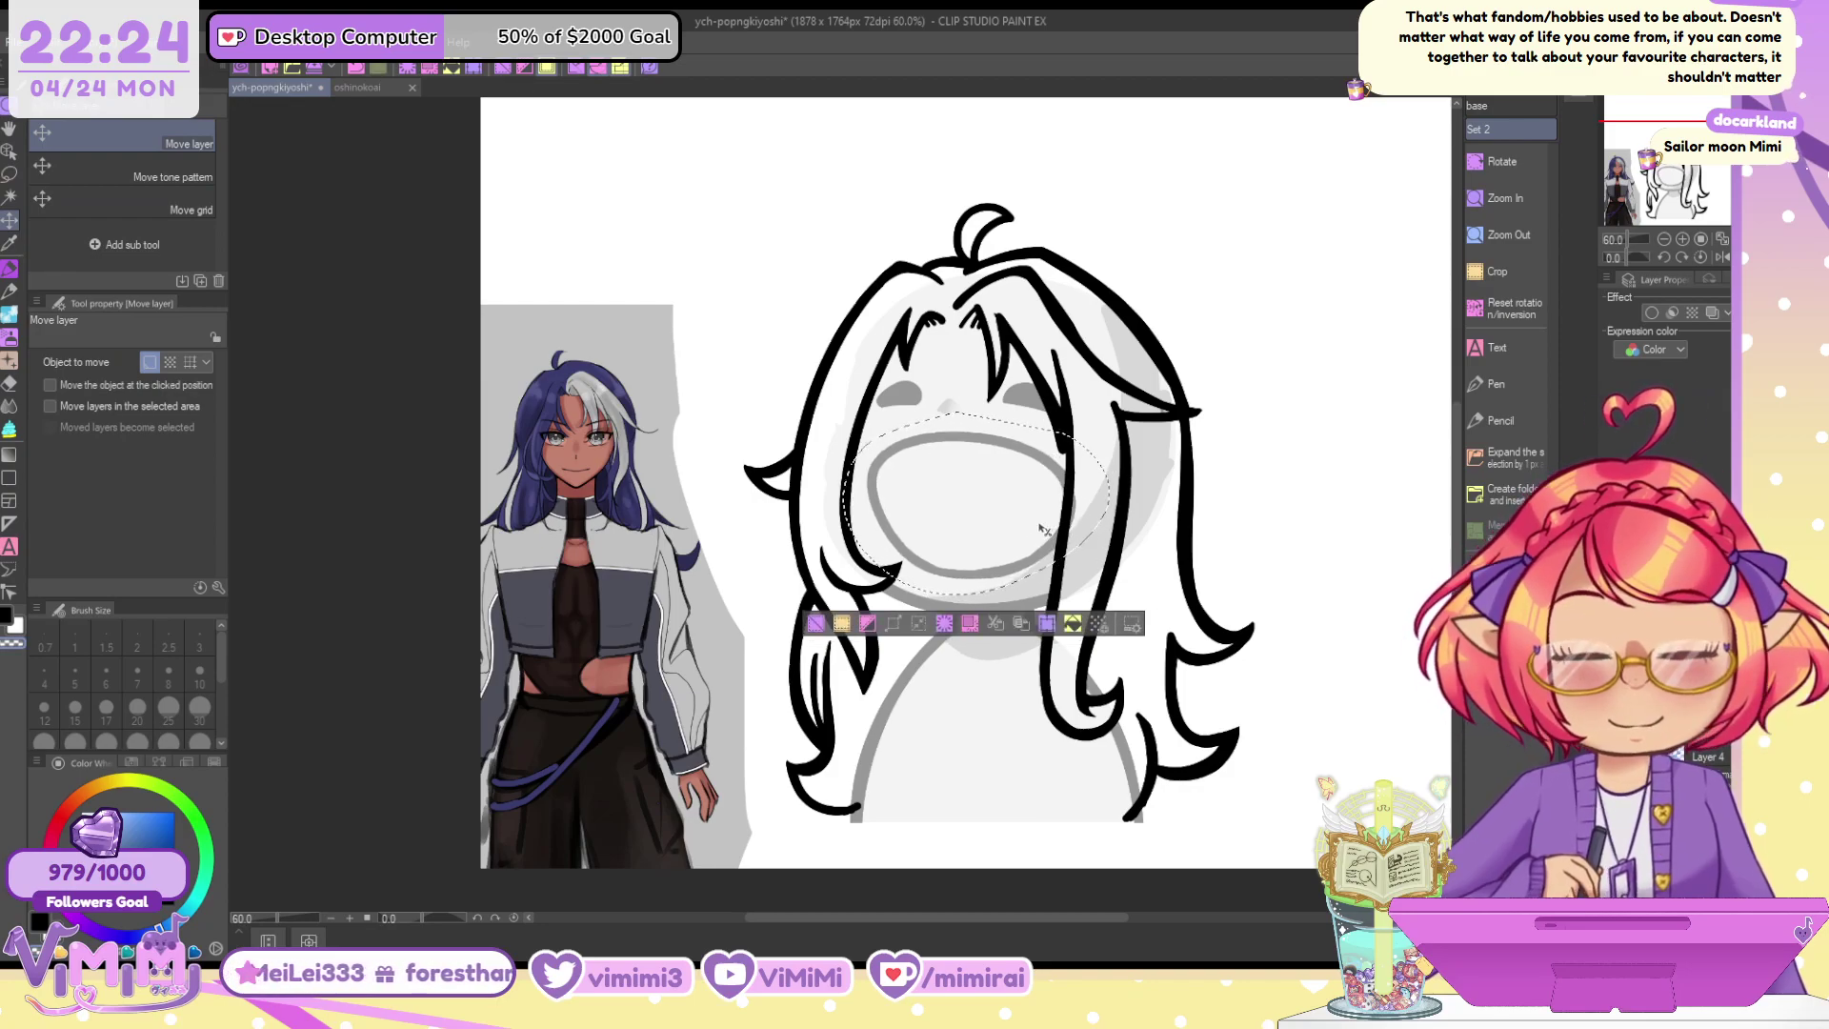
key("ctrl+d")
left_click(11, 268)
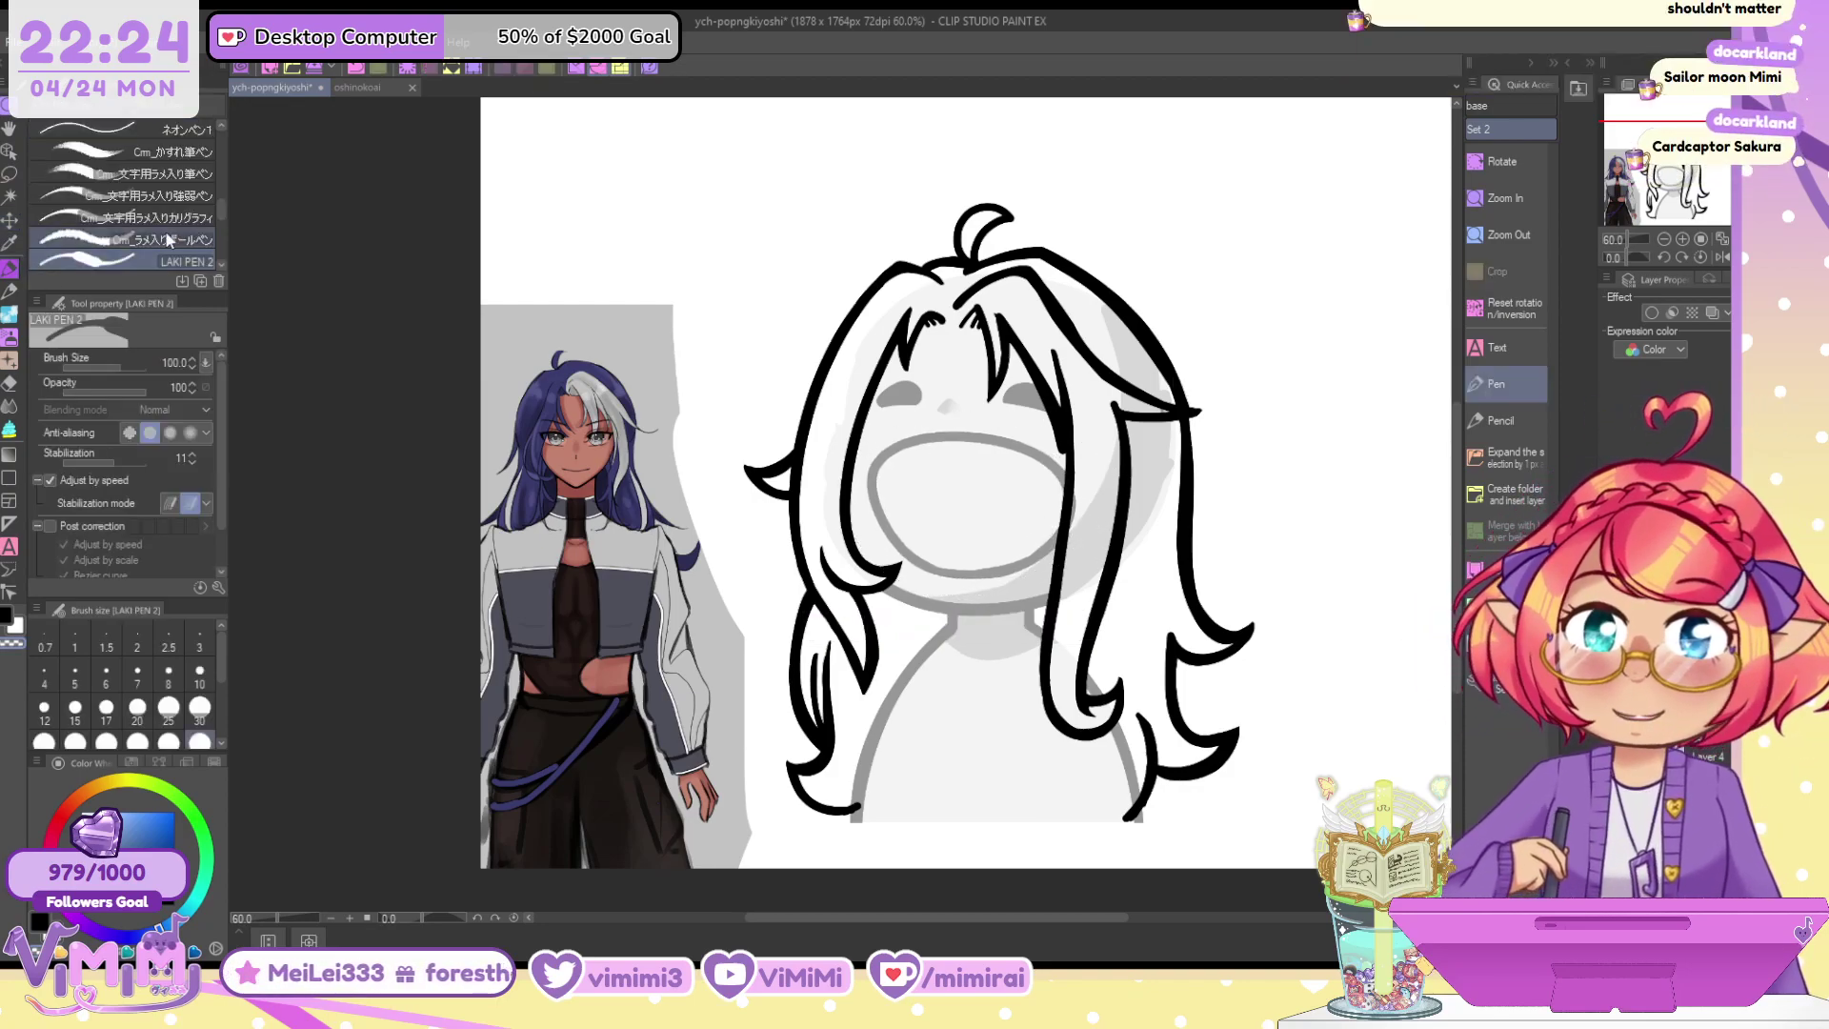
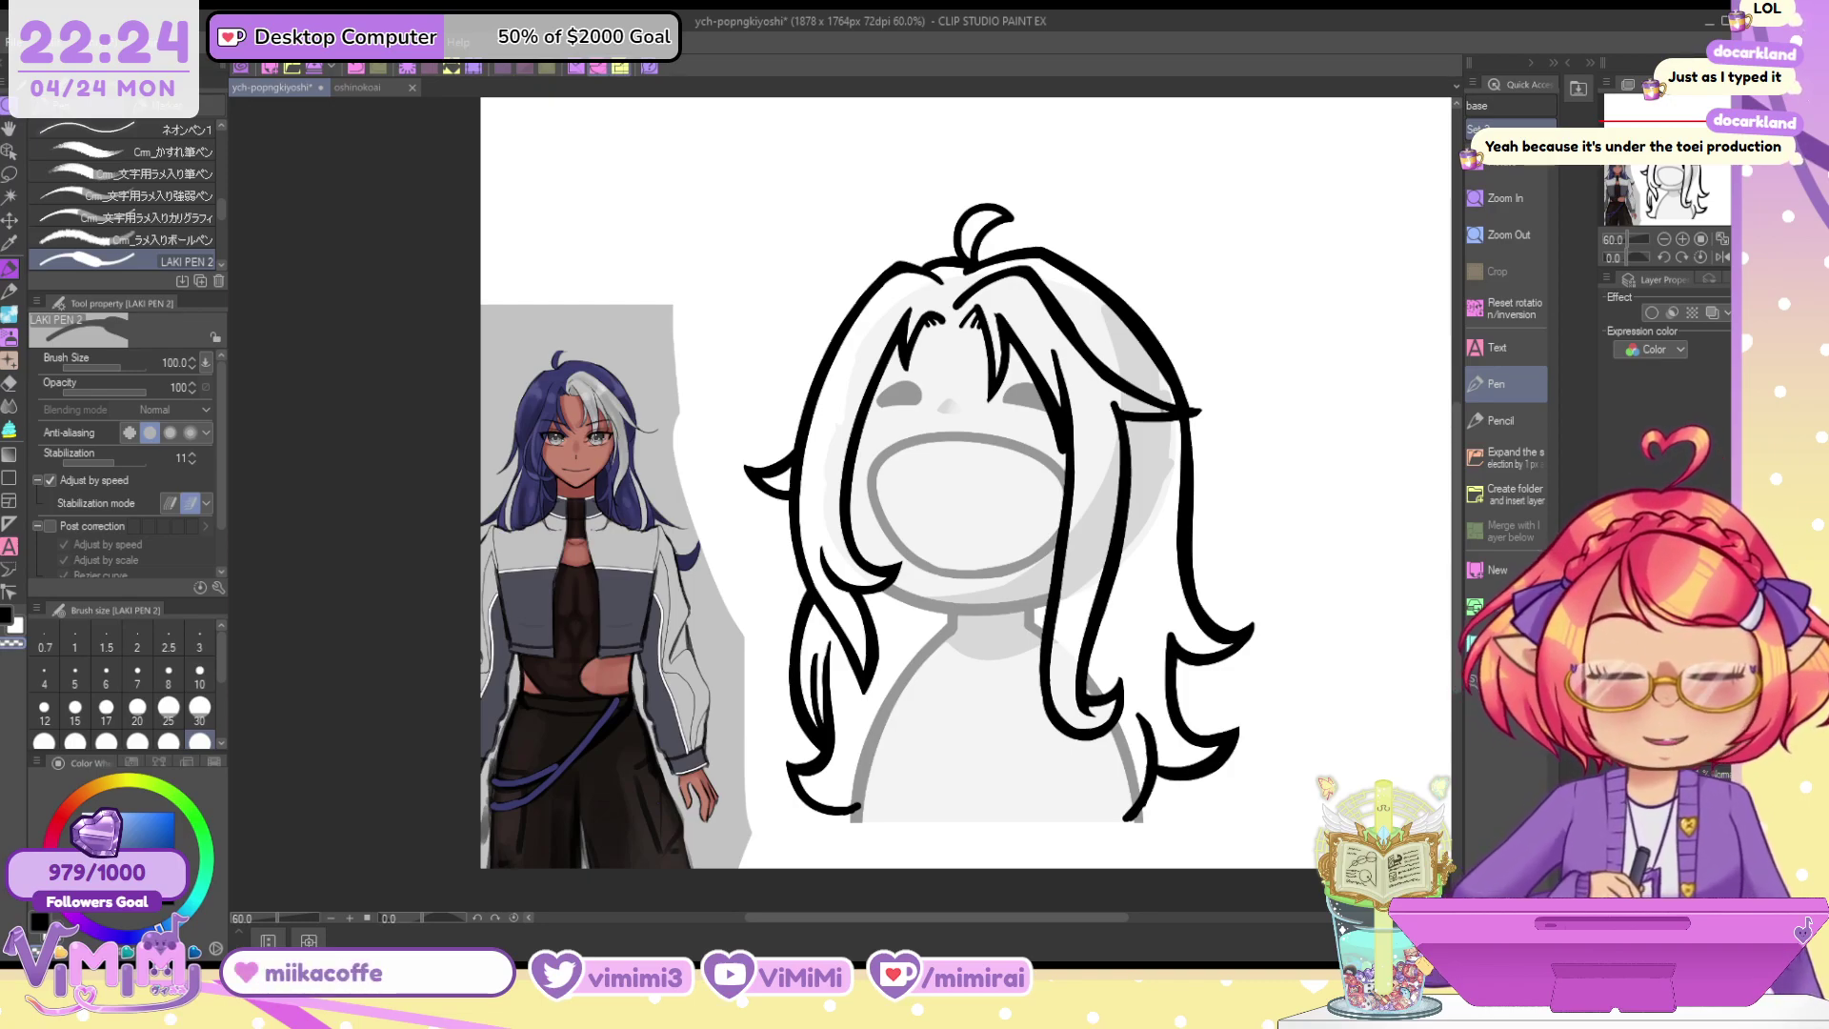
Show the collar and jacket line layer and give the hair lineart the same faded grey look
key("ctrl+z")
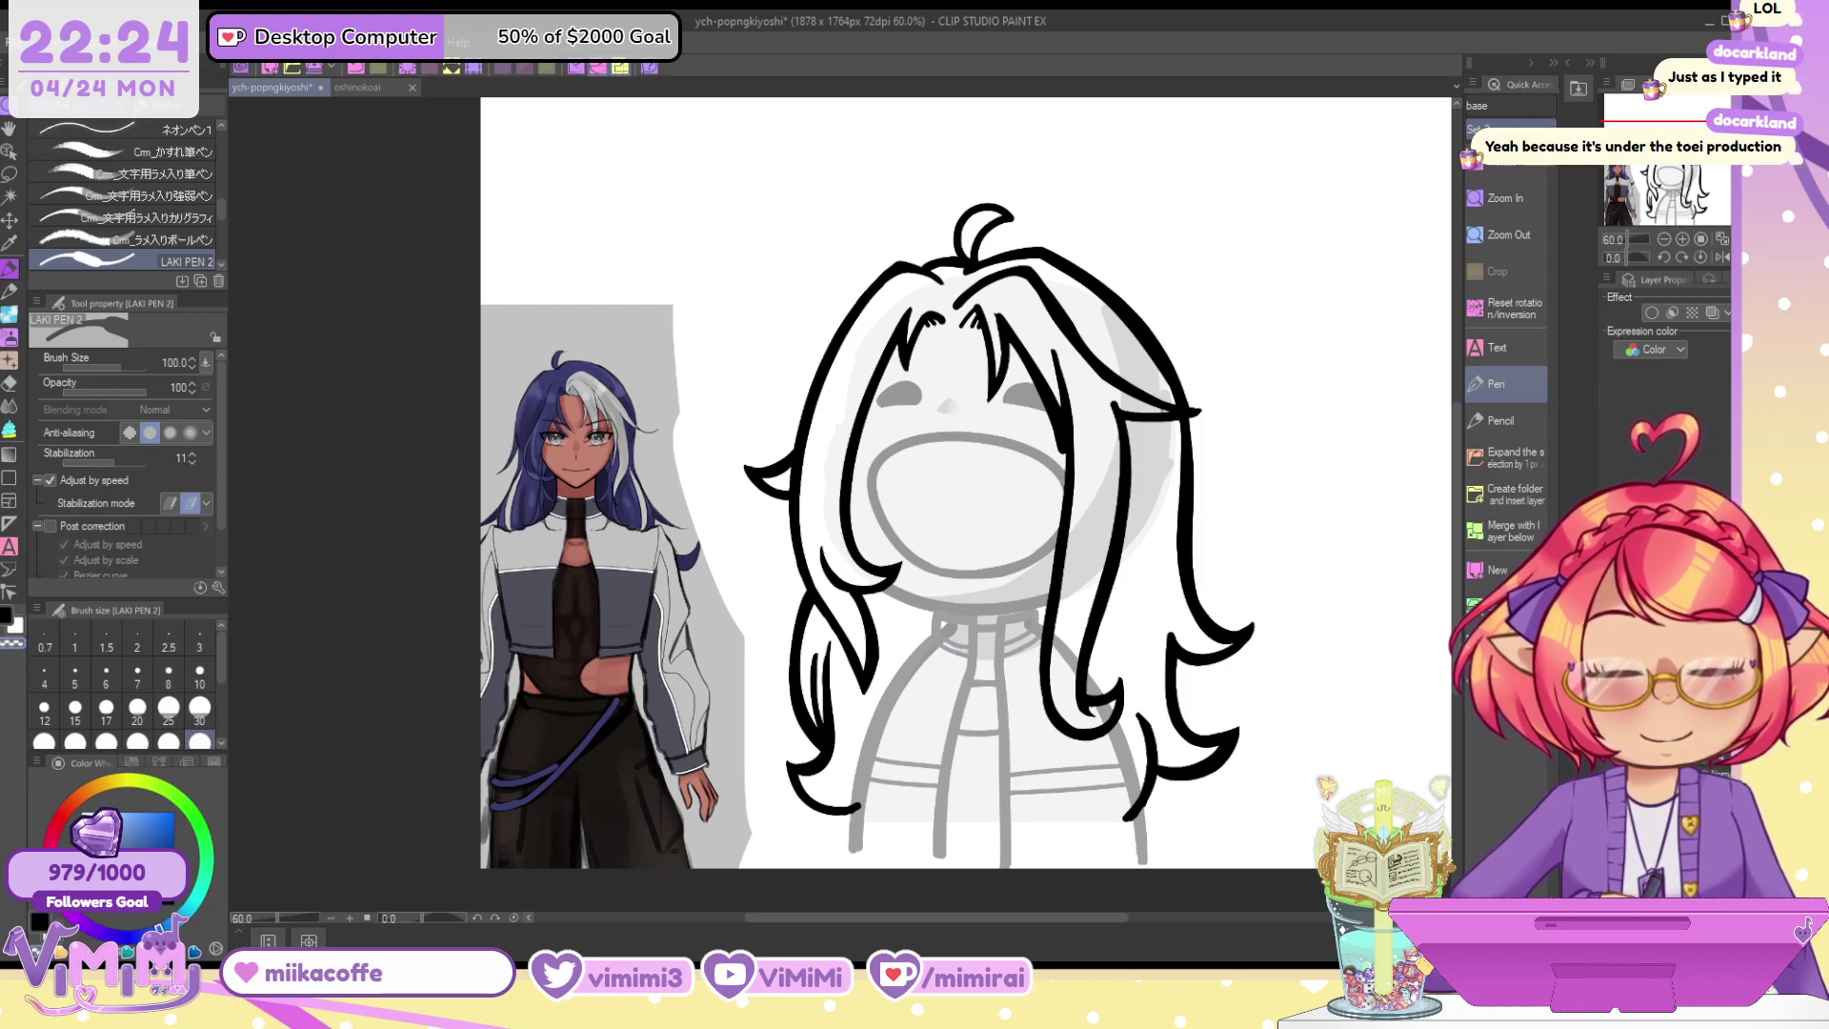
key("alt+[")
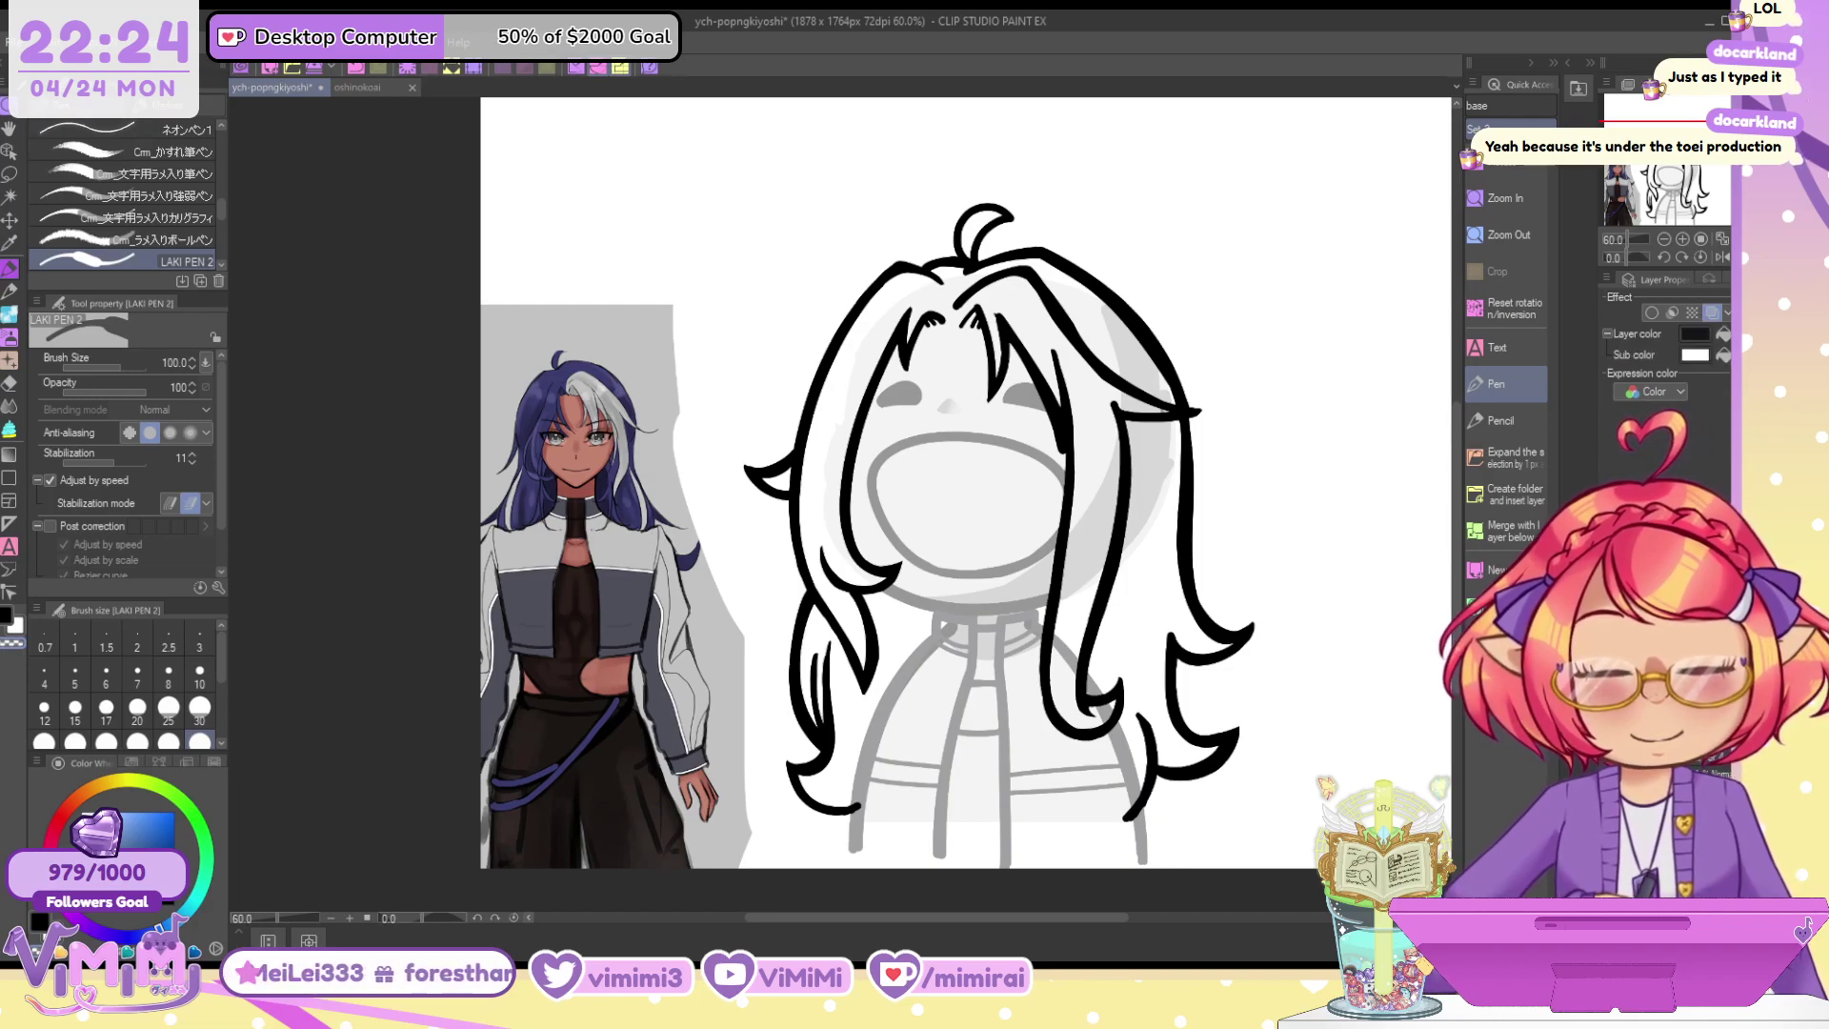
key("alt+[")
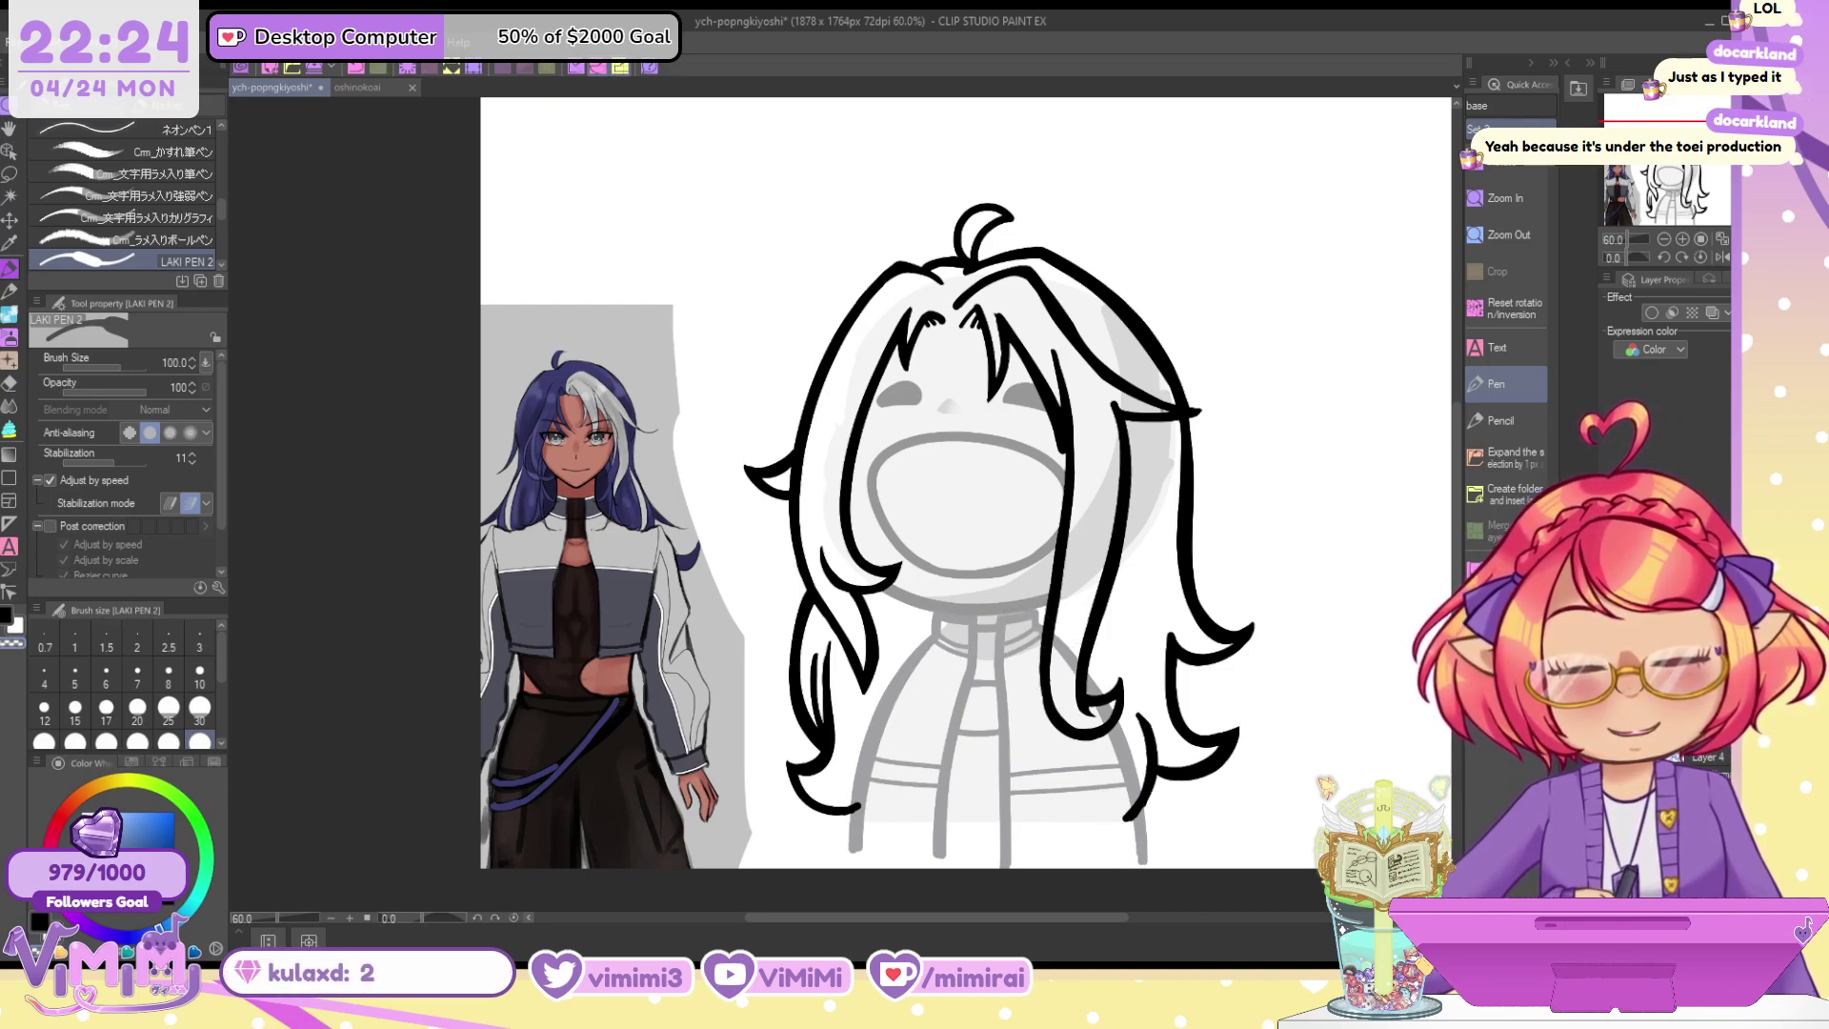
key("alt+]")
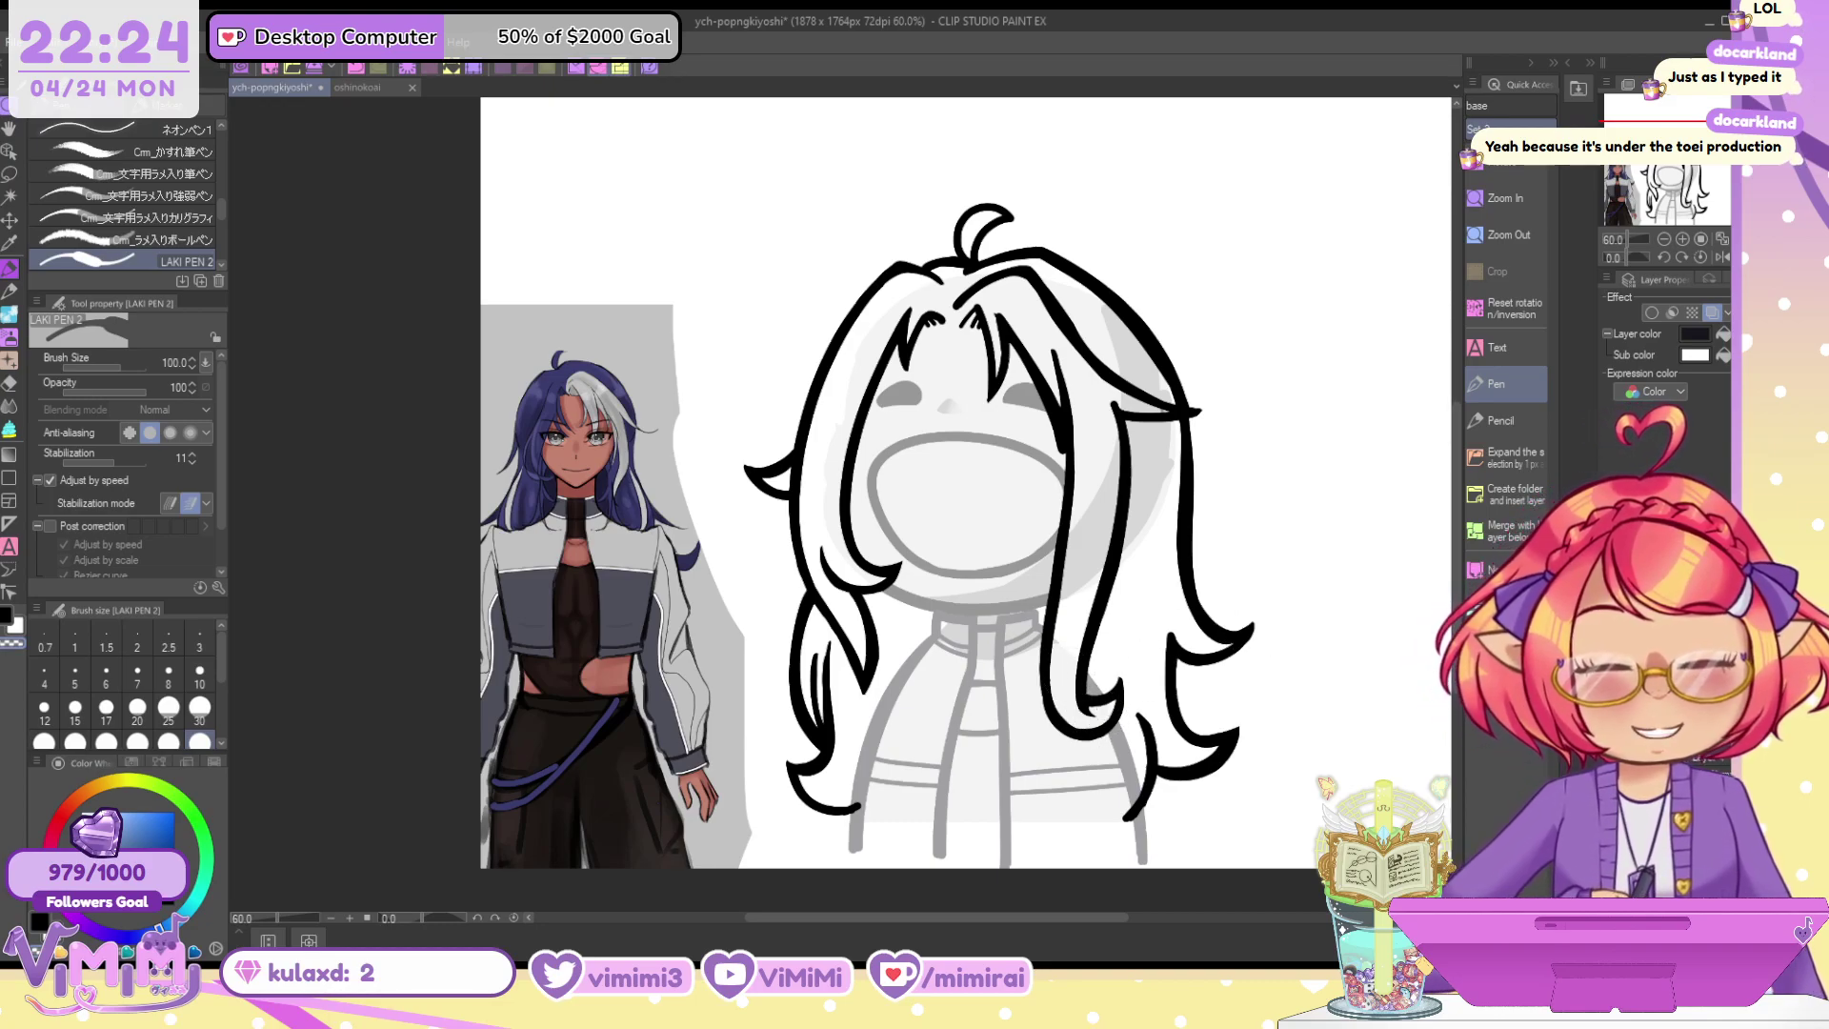
key("alt+[")
left_click(1711, 312)
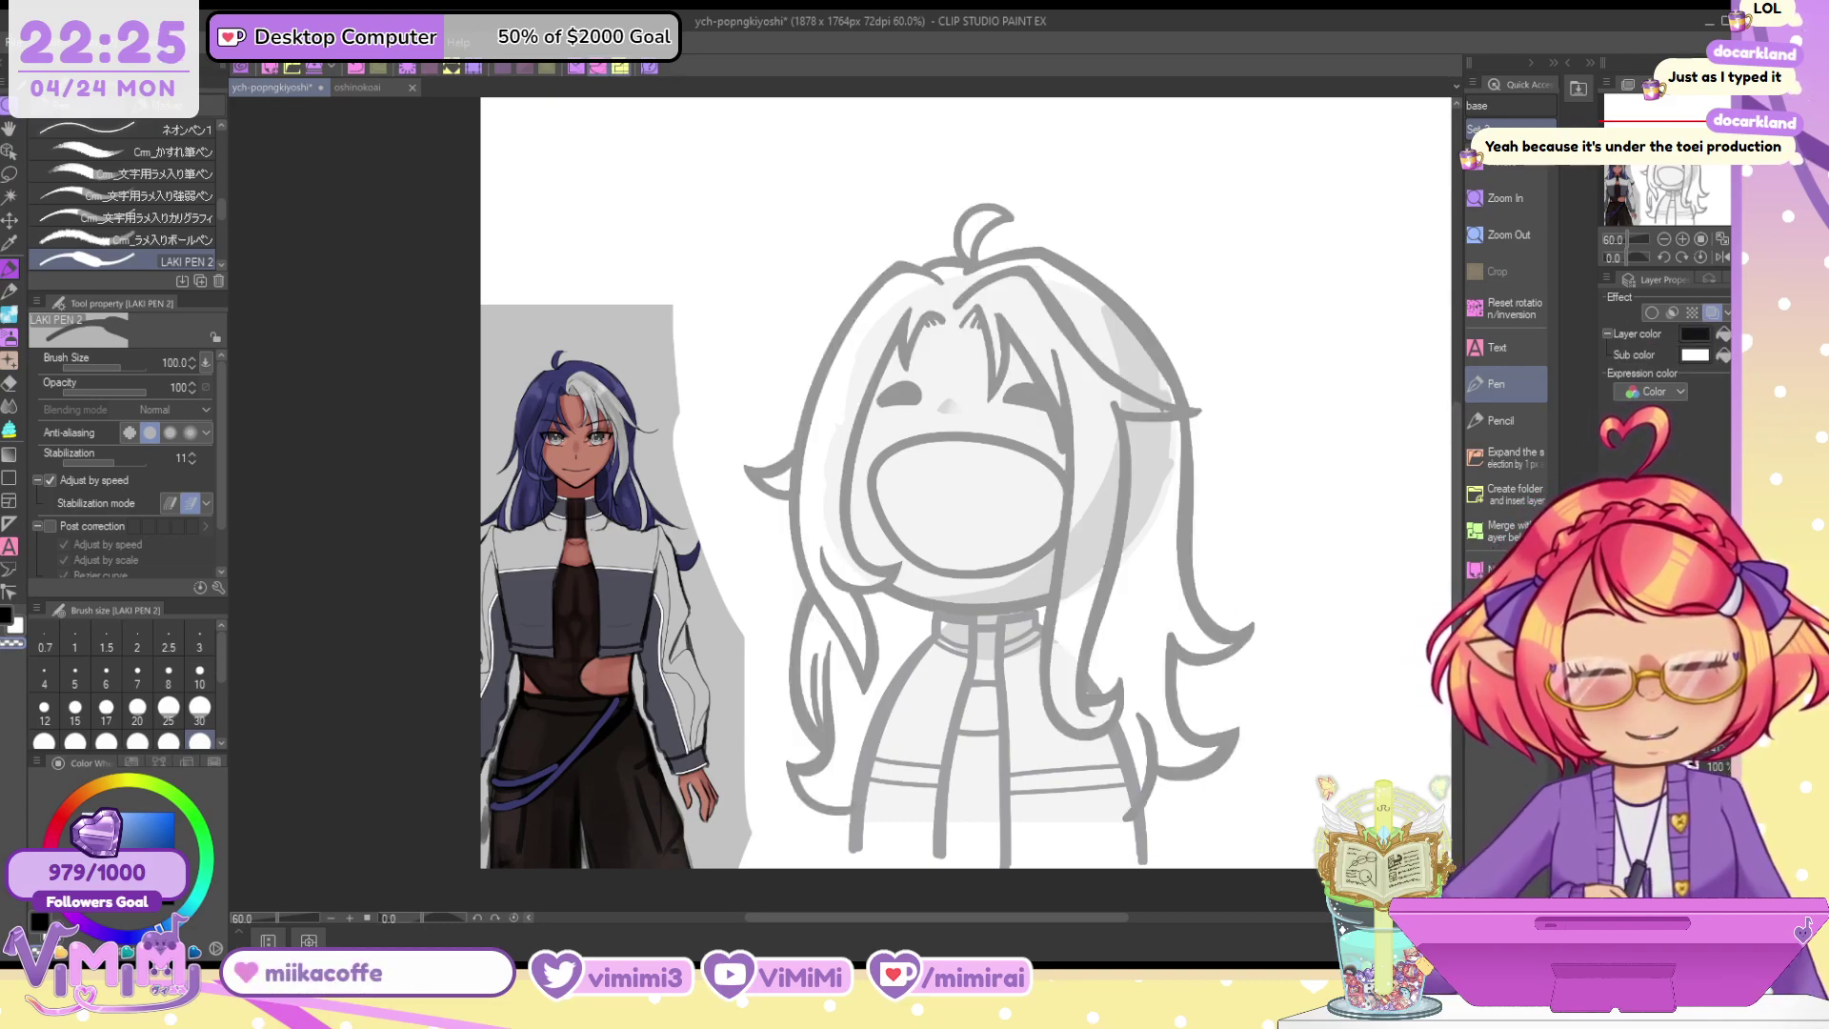
left_click(1712, 312)
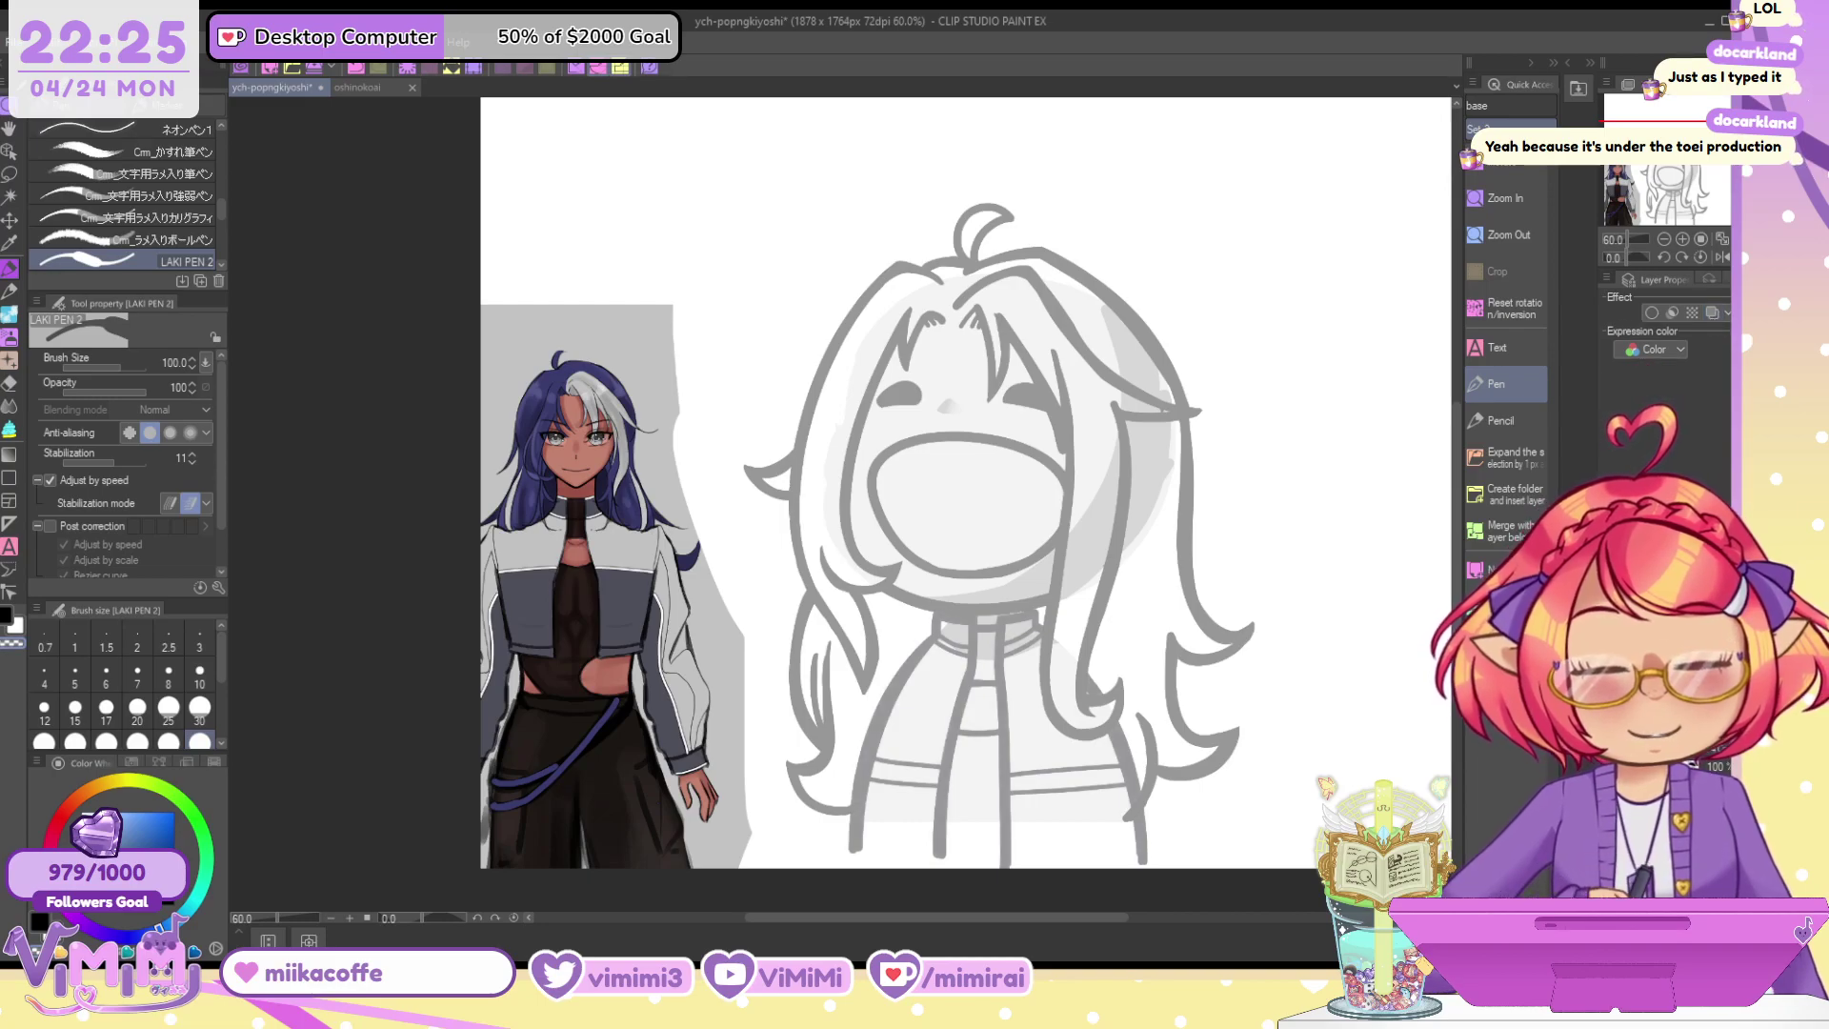
Touch up the collar band beneath the chin with the pen at brush sizes 70 and 60
scroll(1000, 590, "up", 4)
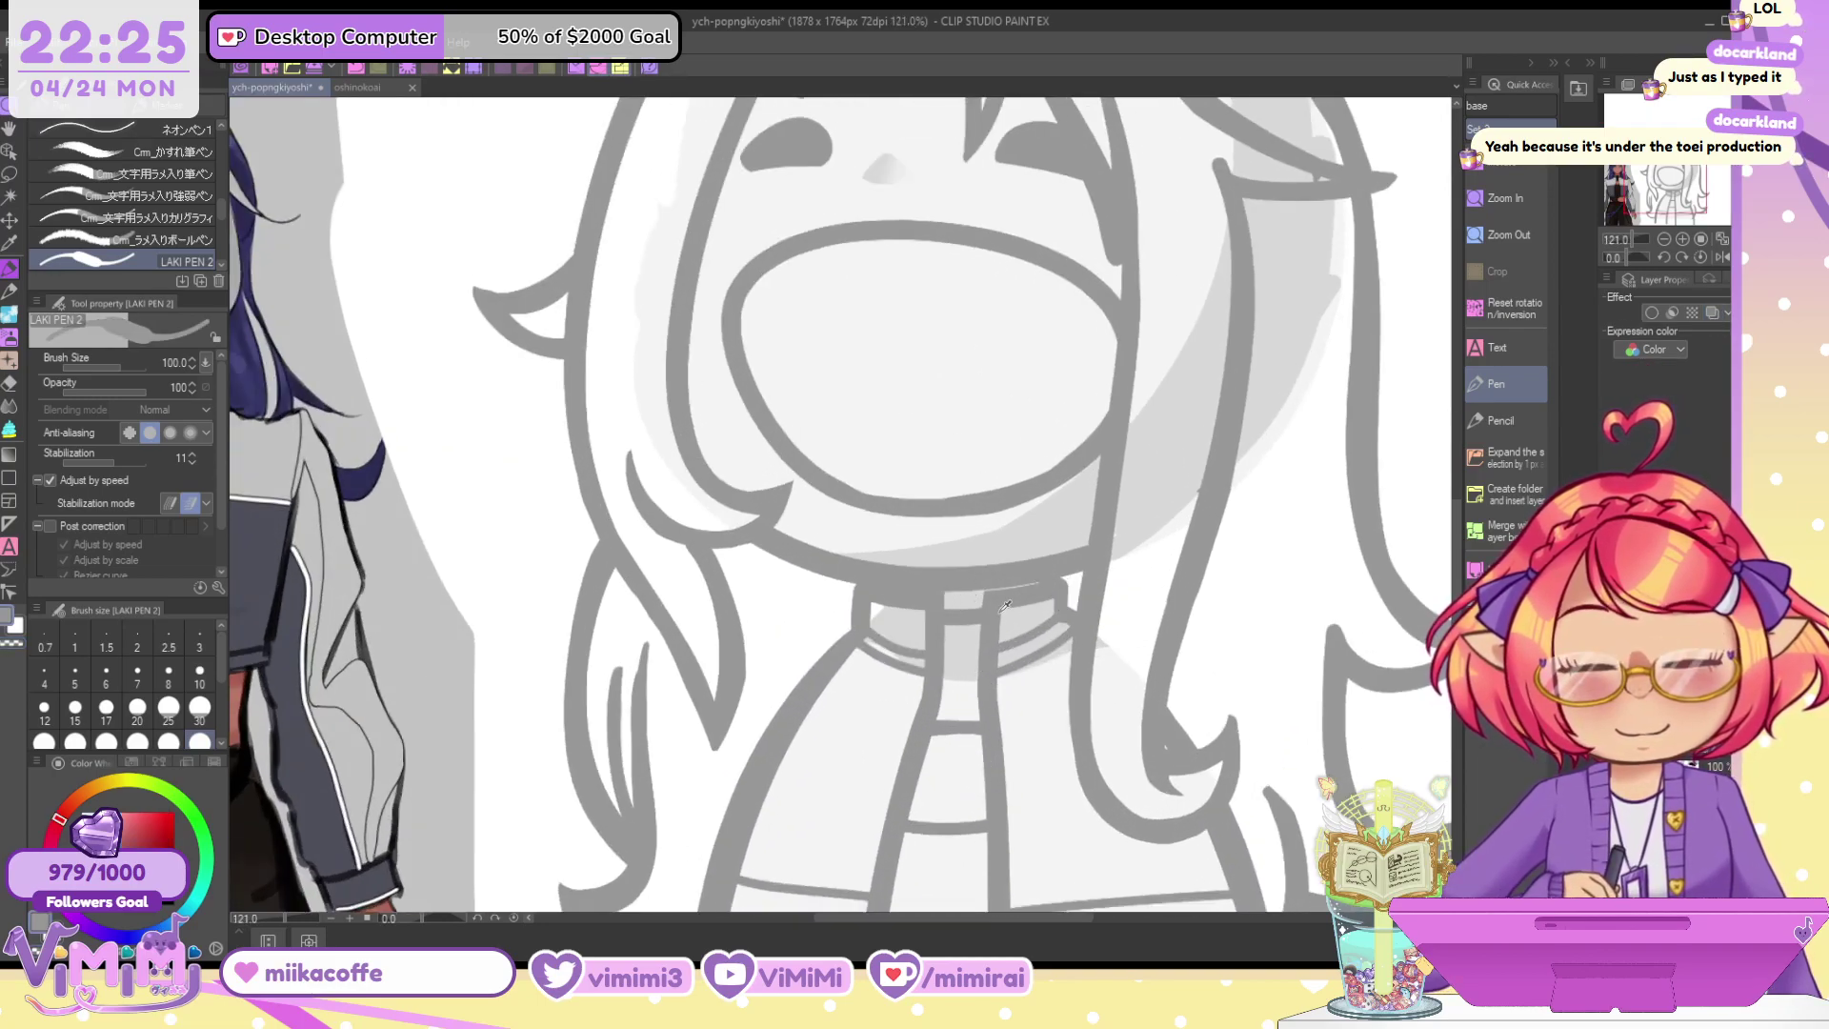
key("ctrl+z")
key("c")
key("bracketleft")
key("bracketleft")
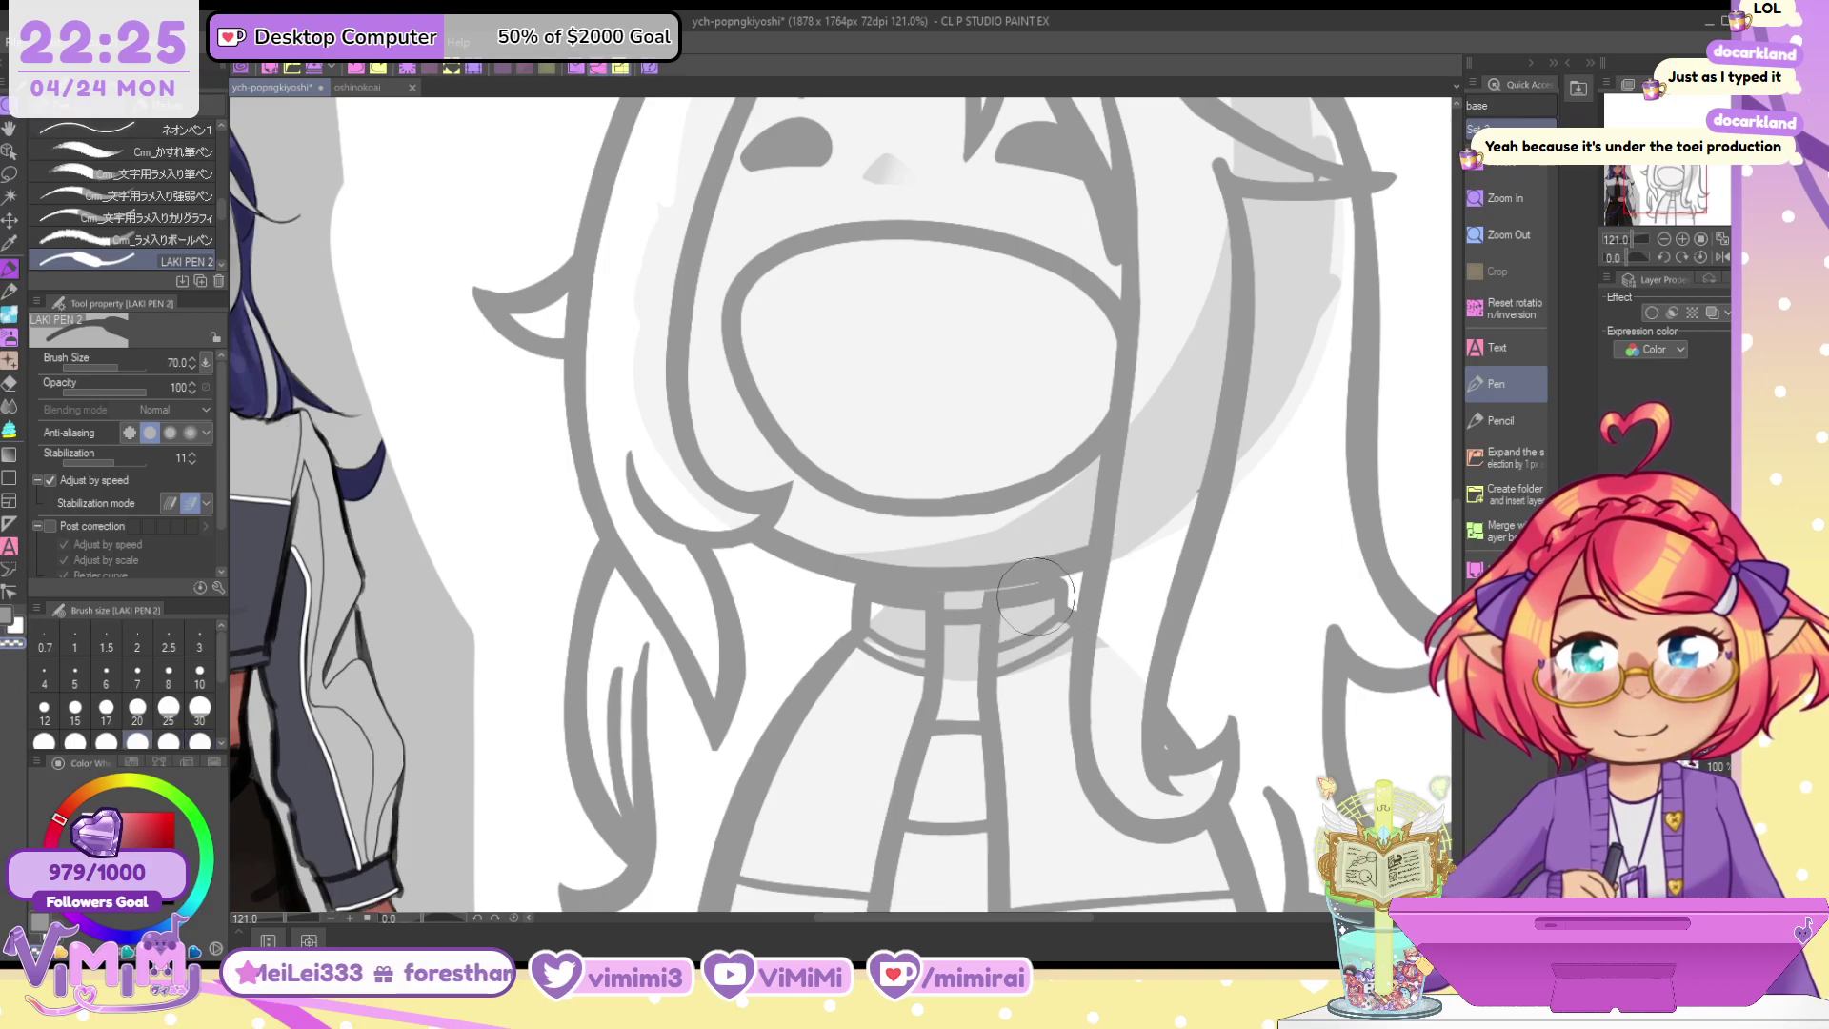
left_click(6, 615)
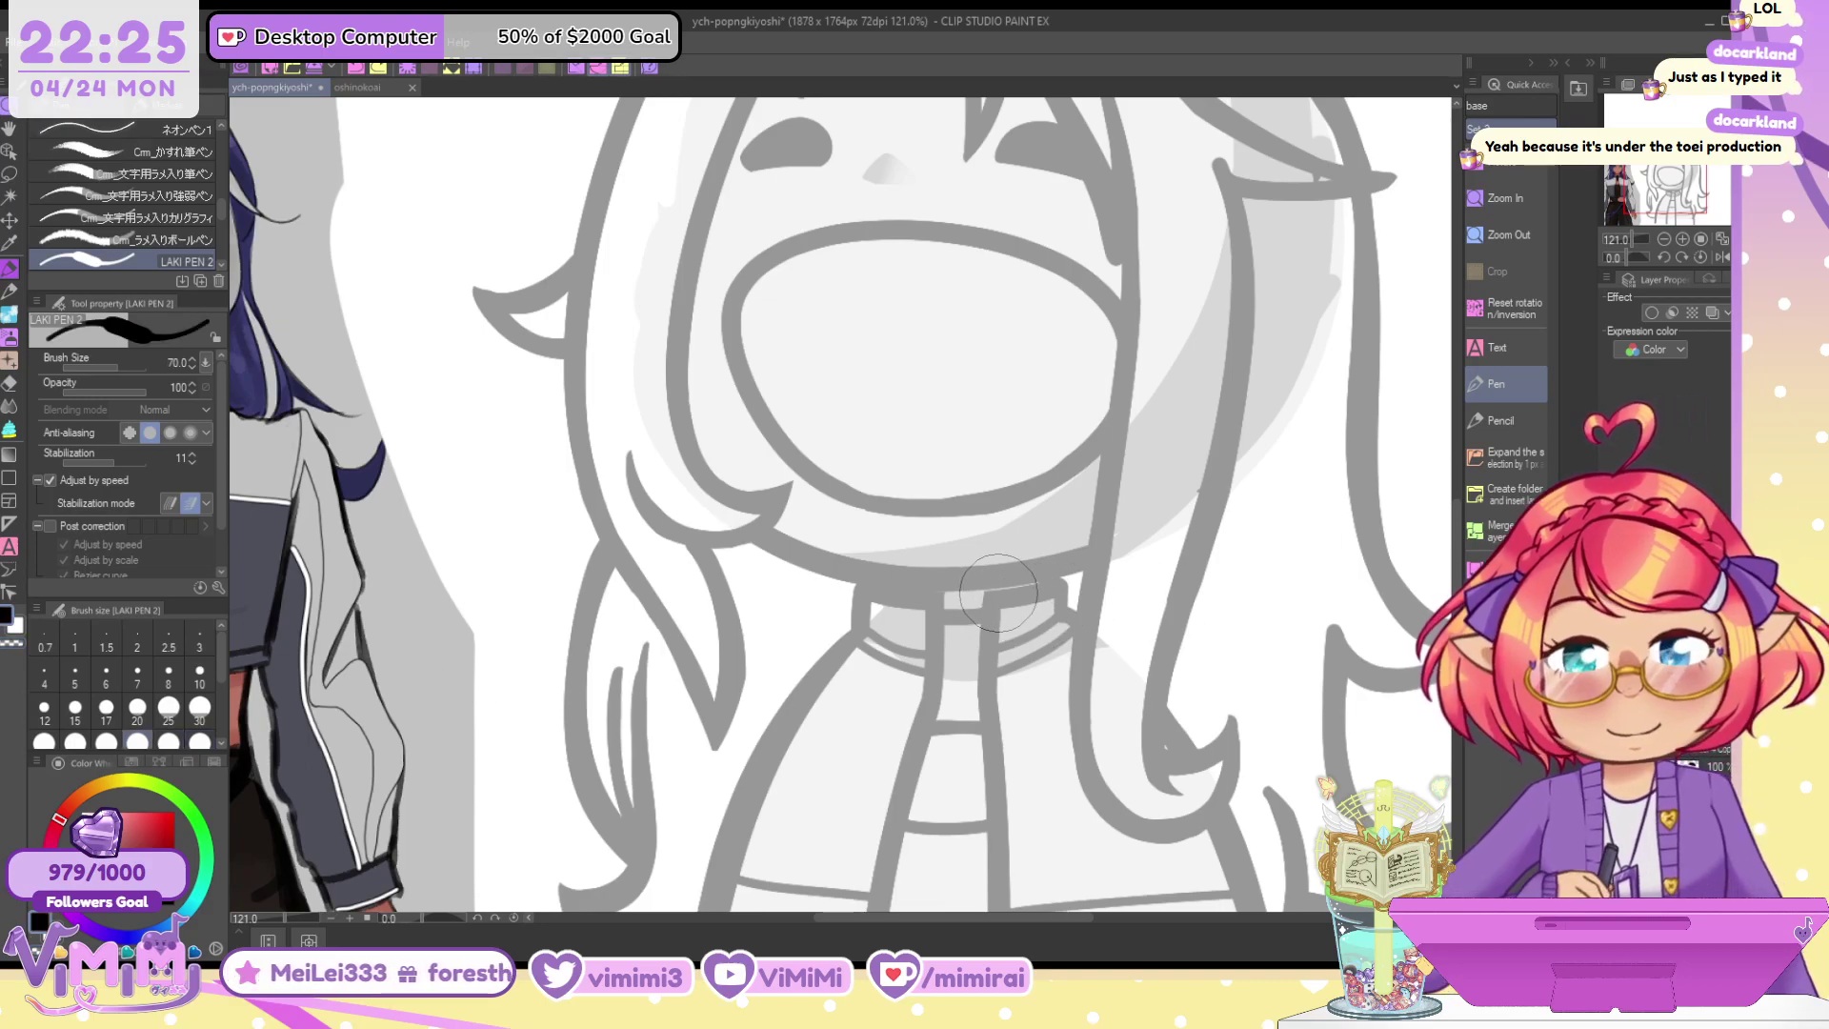
key("c")
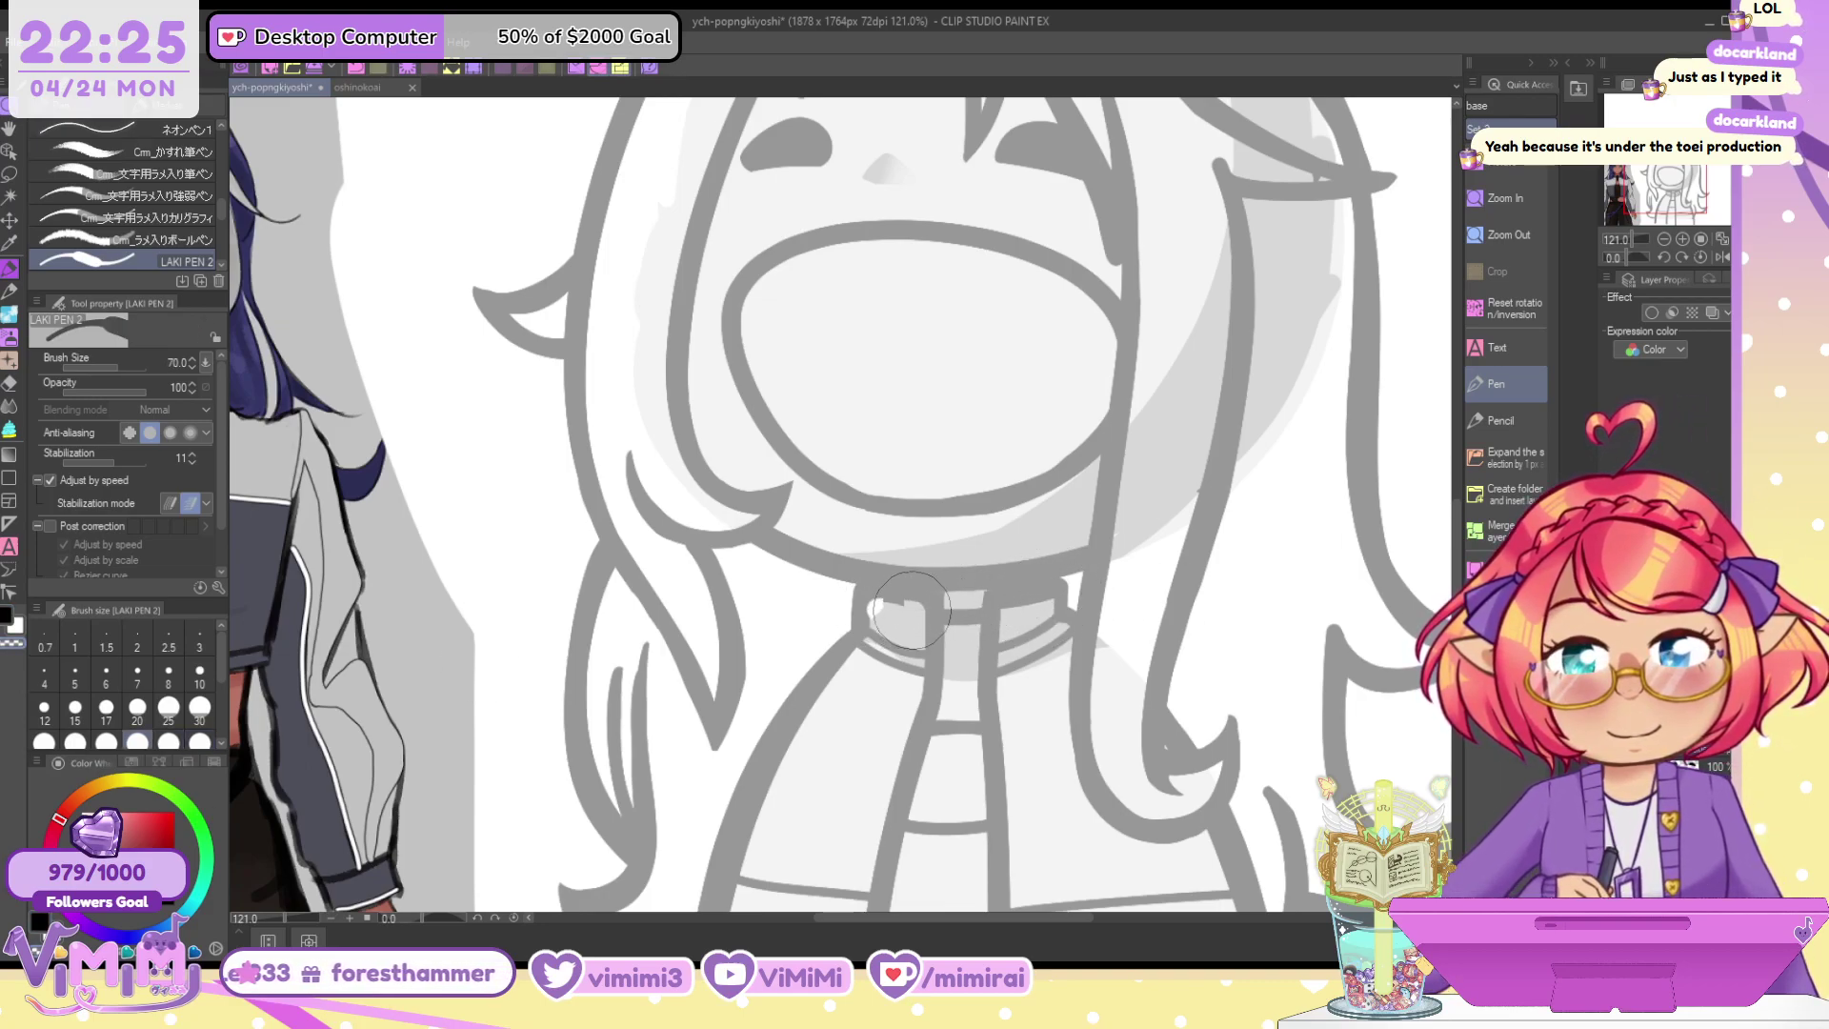
left_click_drag(923, 619, 896, 608)
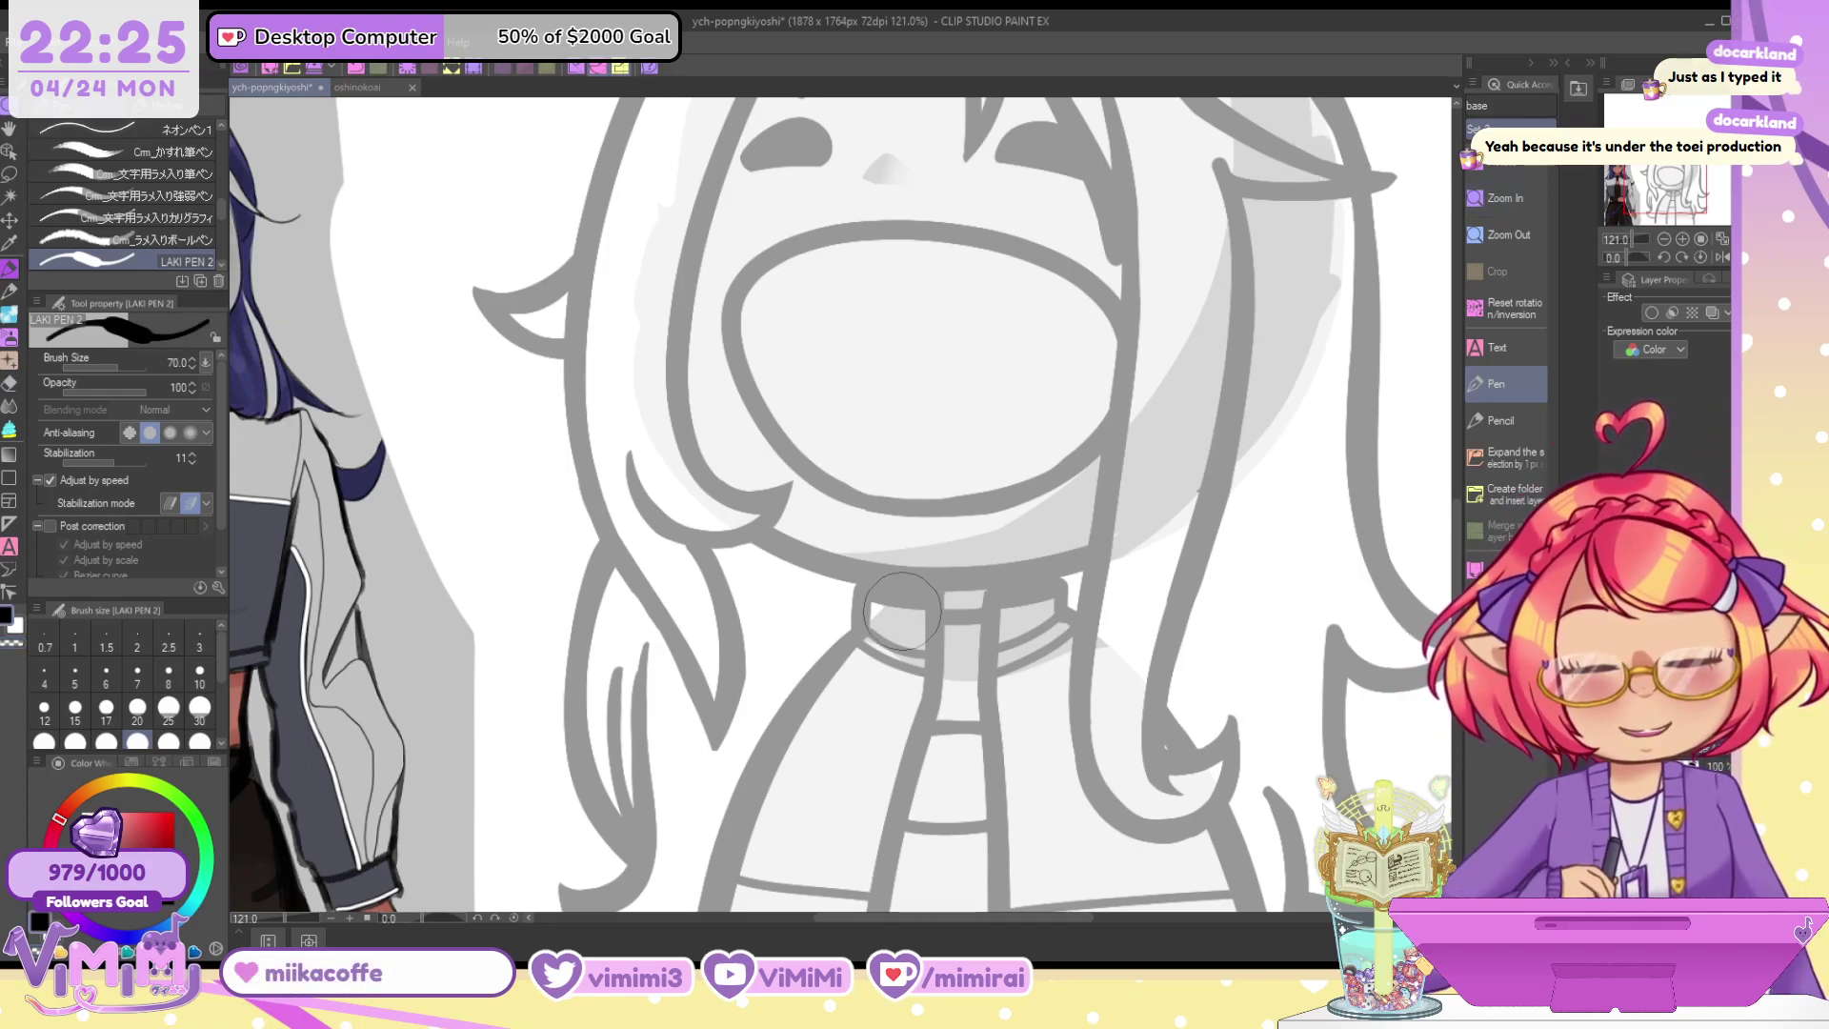
key("bracketleft")
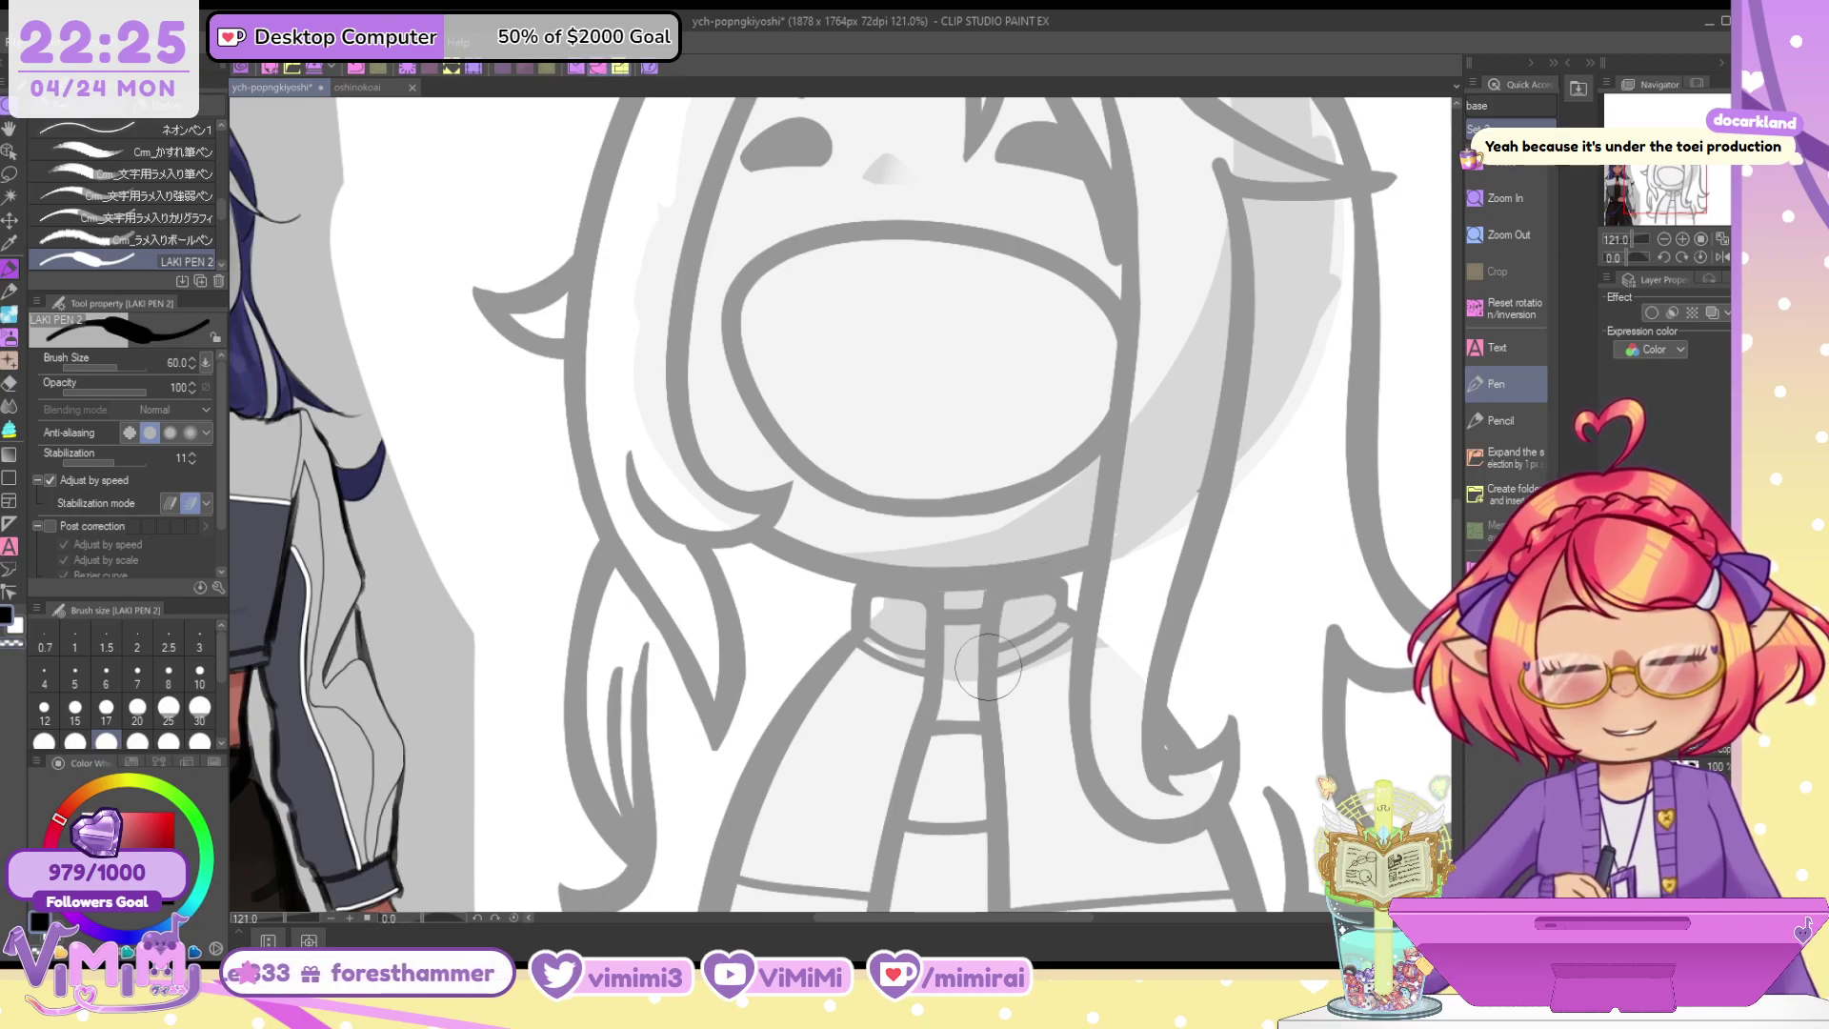
scroll(1123, 538, "down", 1)
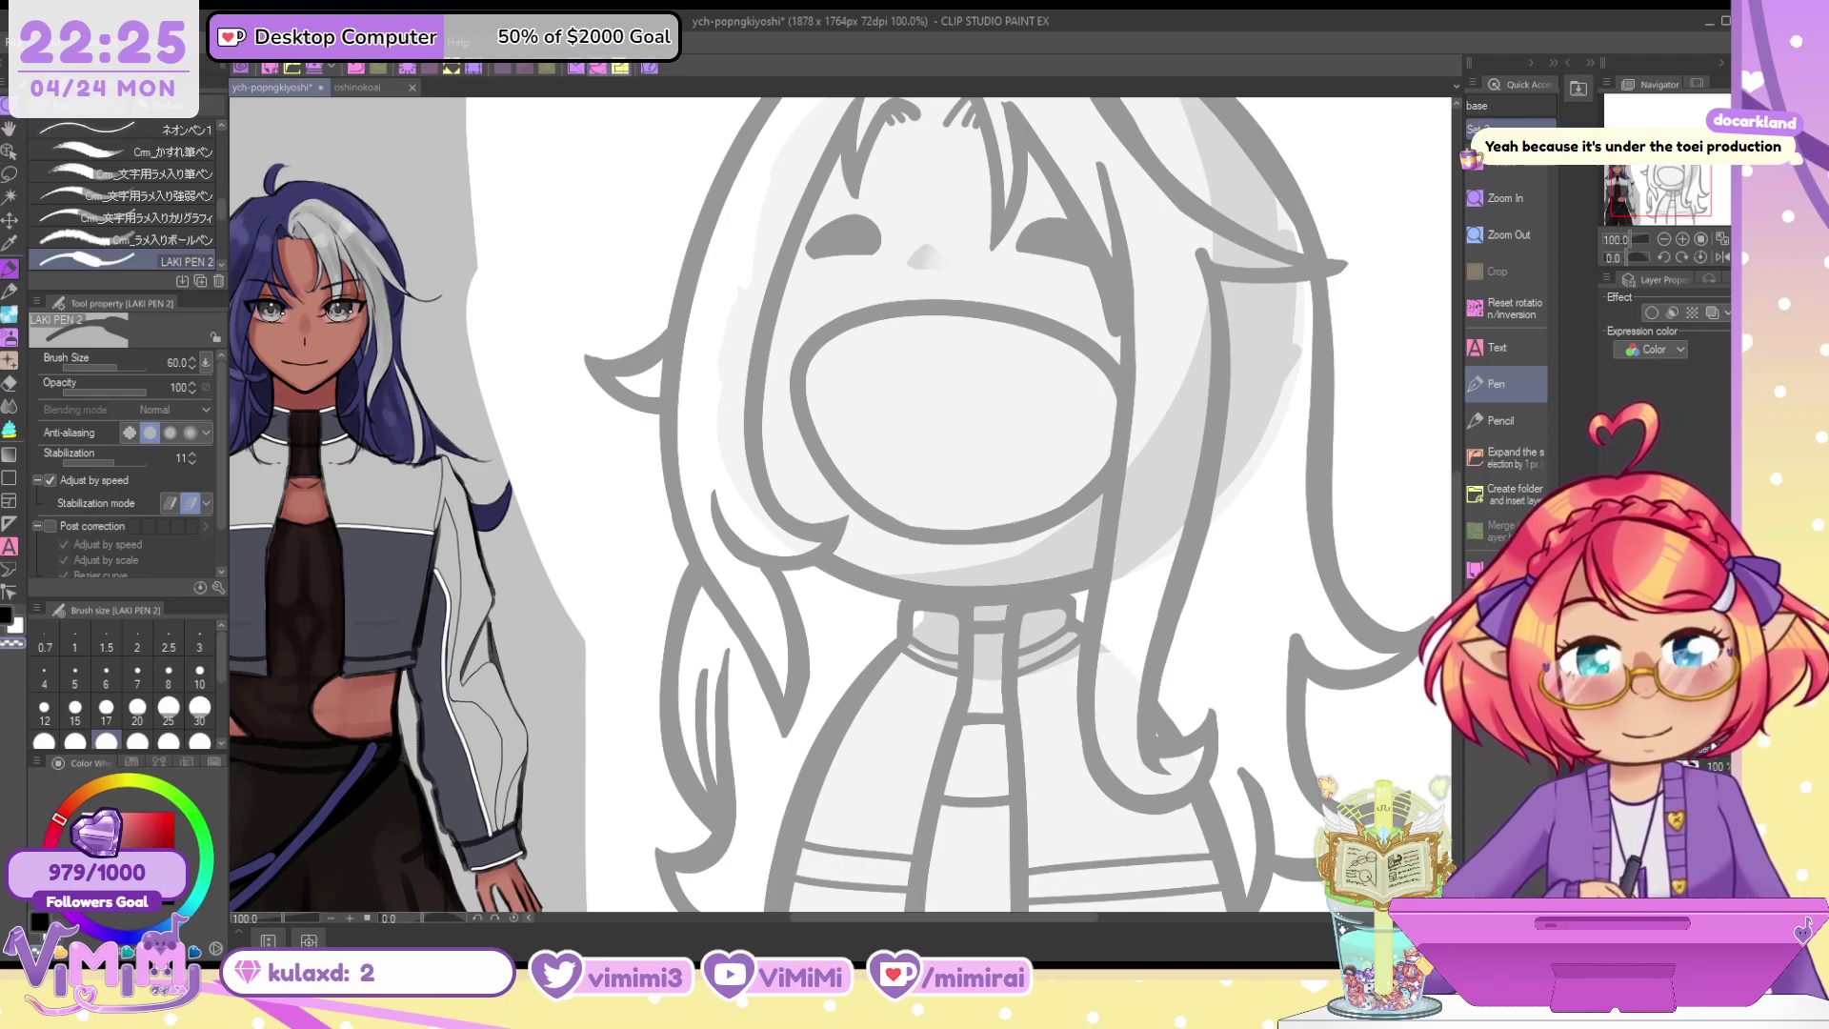
Restore the drawing to full-strength black lines and fill the enclosed hair with light grey sampled from the face
key("ctrl+z")
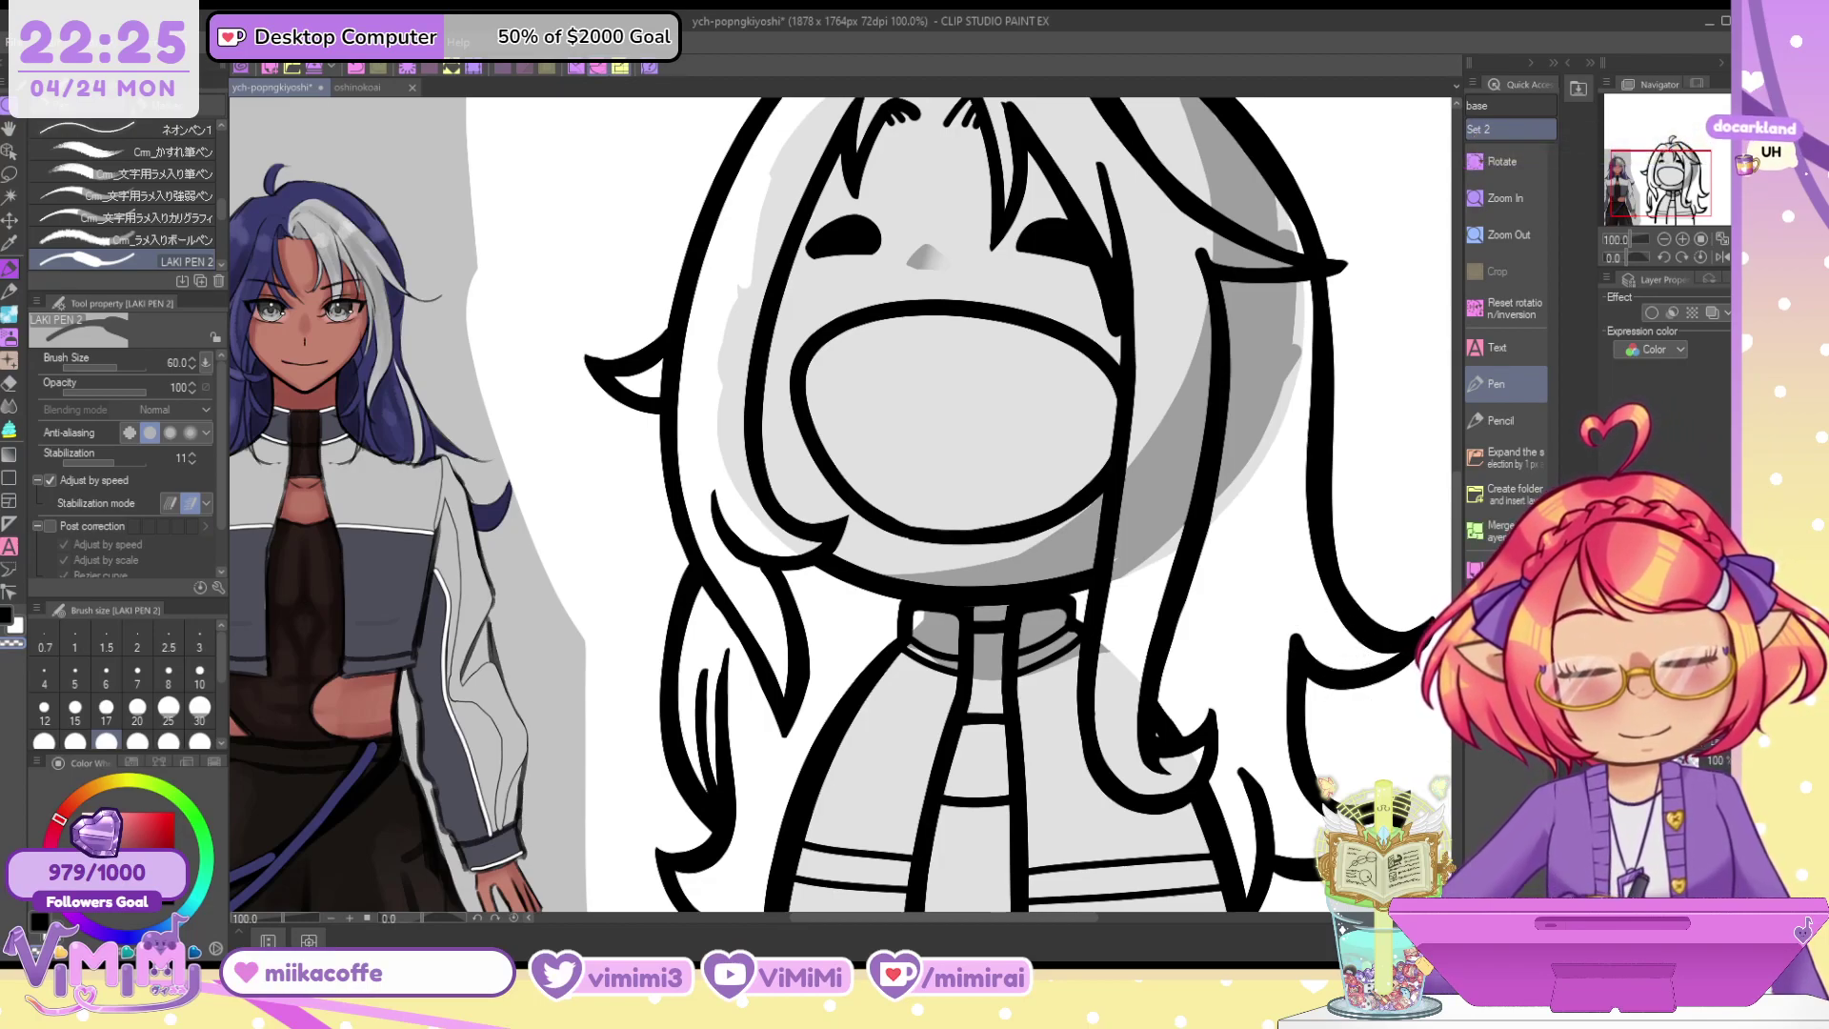
scroll(1110, 659, "down", 1)
left_click(1006, 401, "alt")
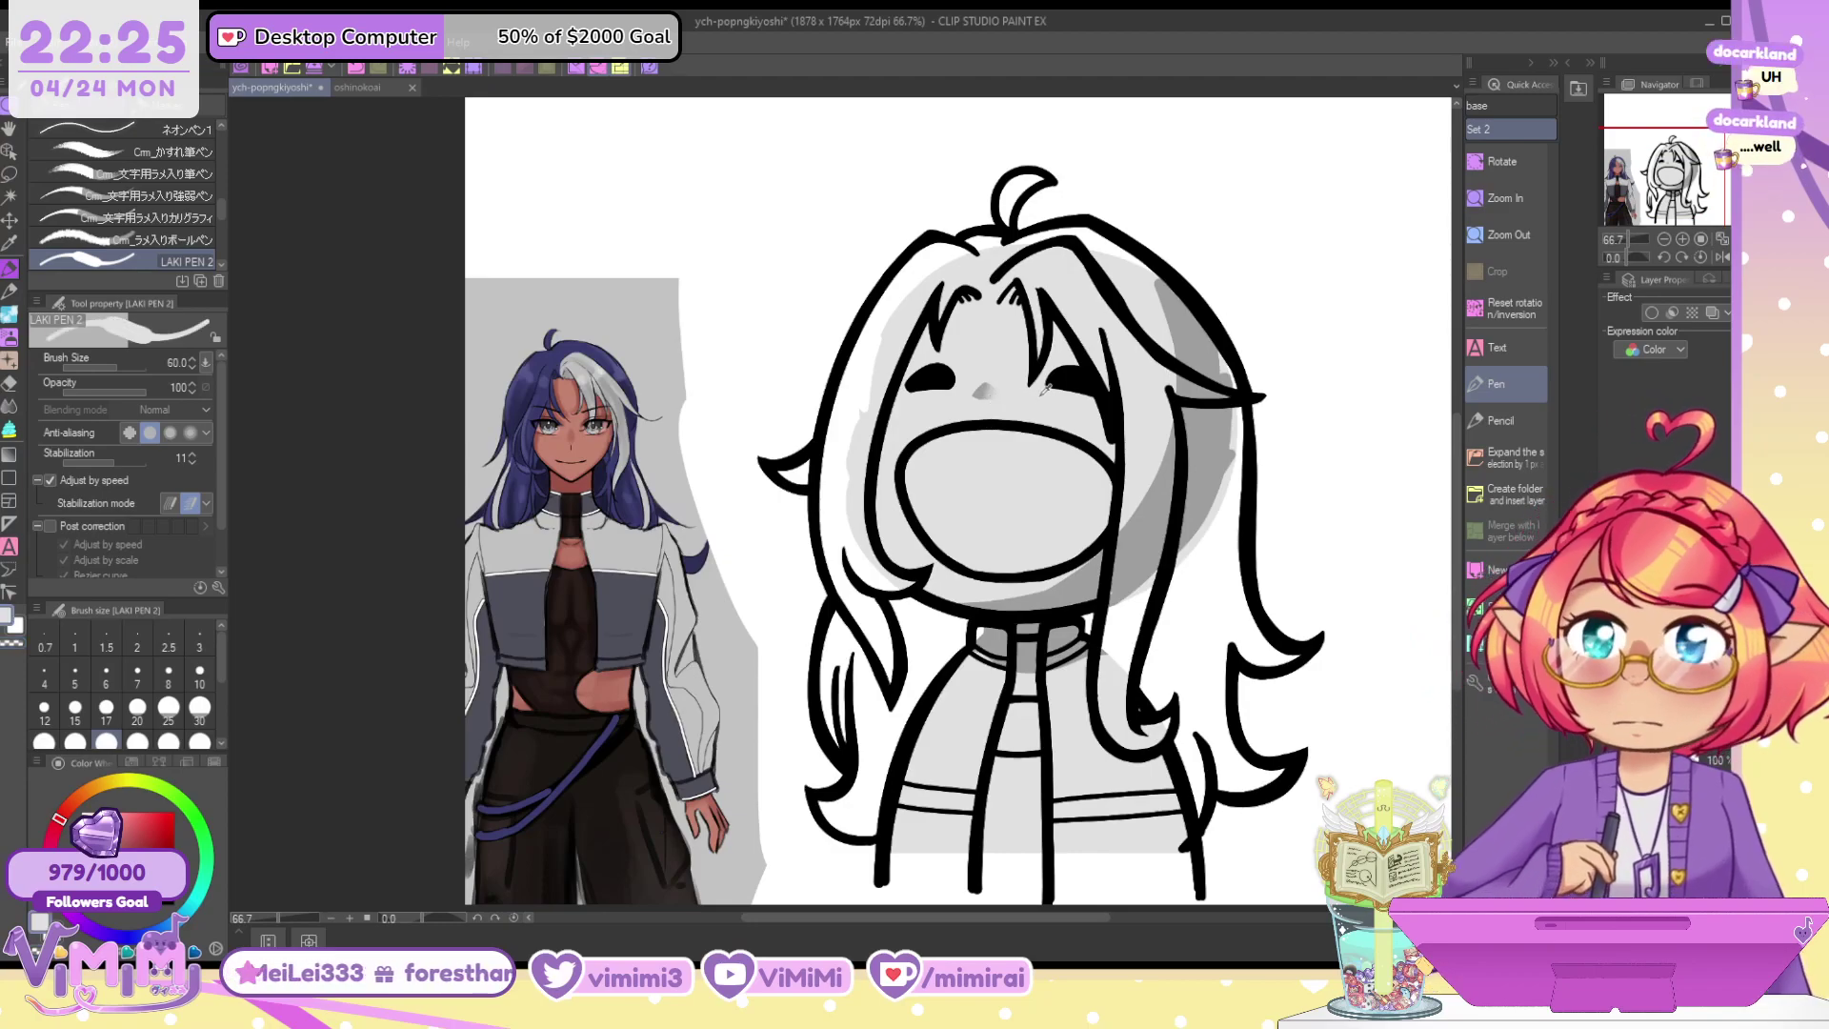
key("g")
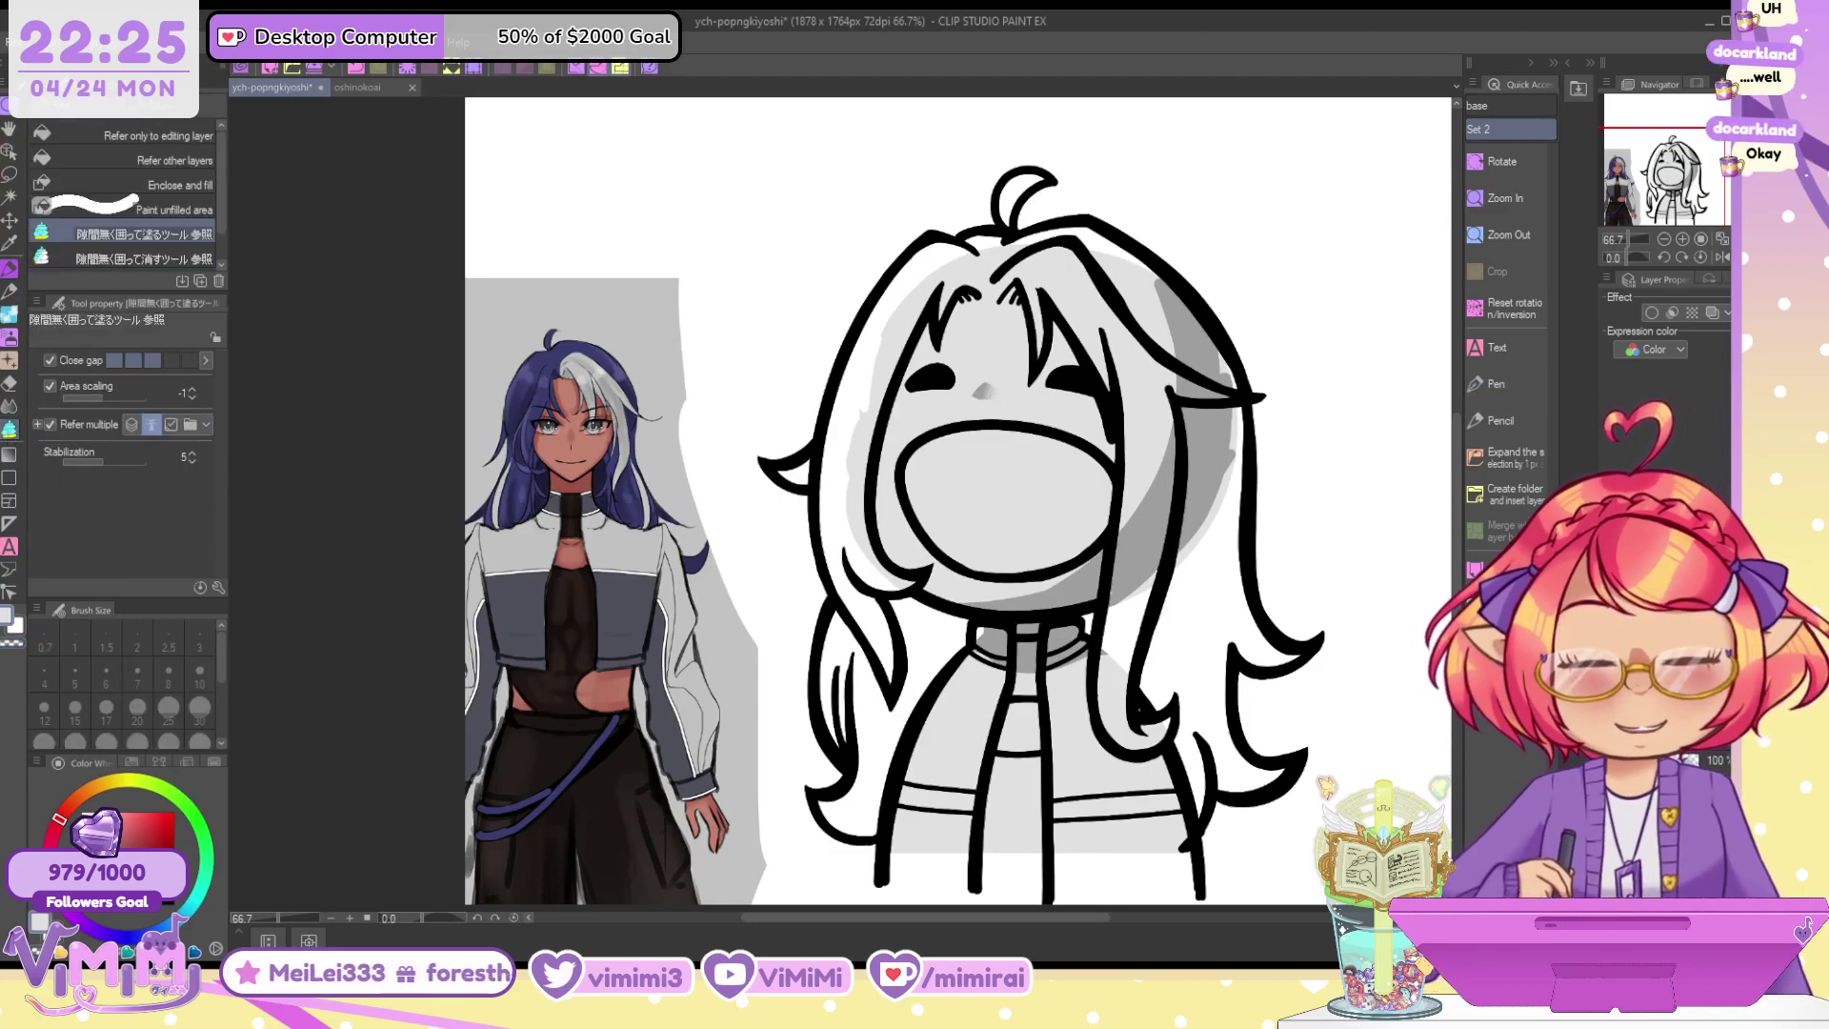
mouse_move(1085, 137)
left_mouse_down()
mouse_move(791, 803)
mouse_move(1227, 817)
mouse_move(1321, 292)
mouse_move(1124, 138)
left_mouse_up()
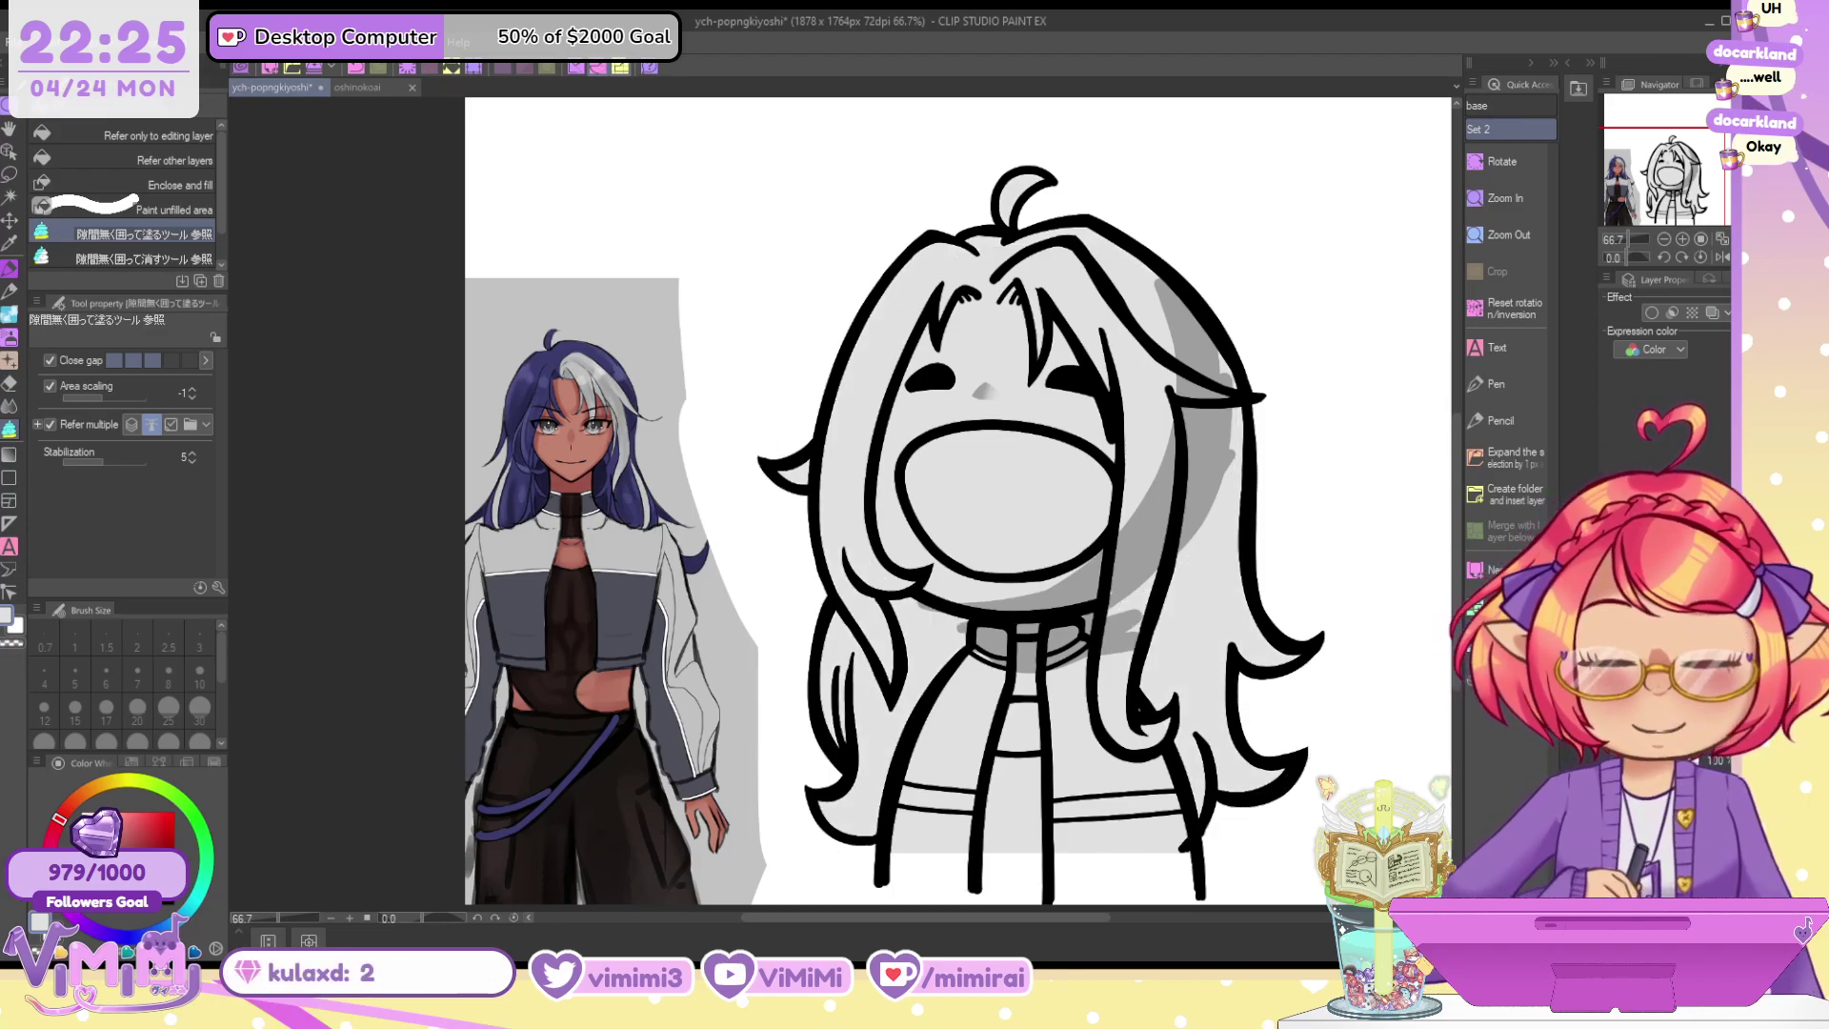
Shade the area between hair and shoulder in darker grey, and clear the old head shadow from the long locks opposite
left_click(7, 269)
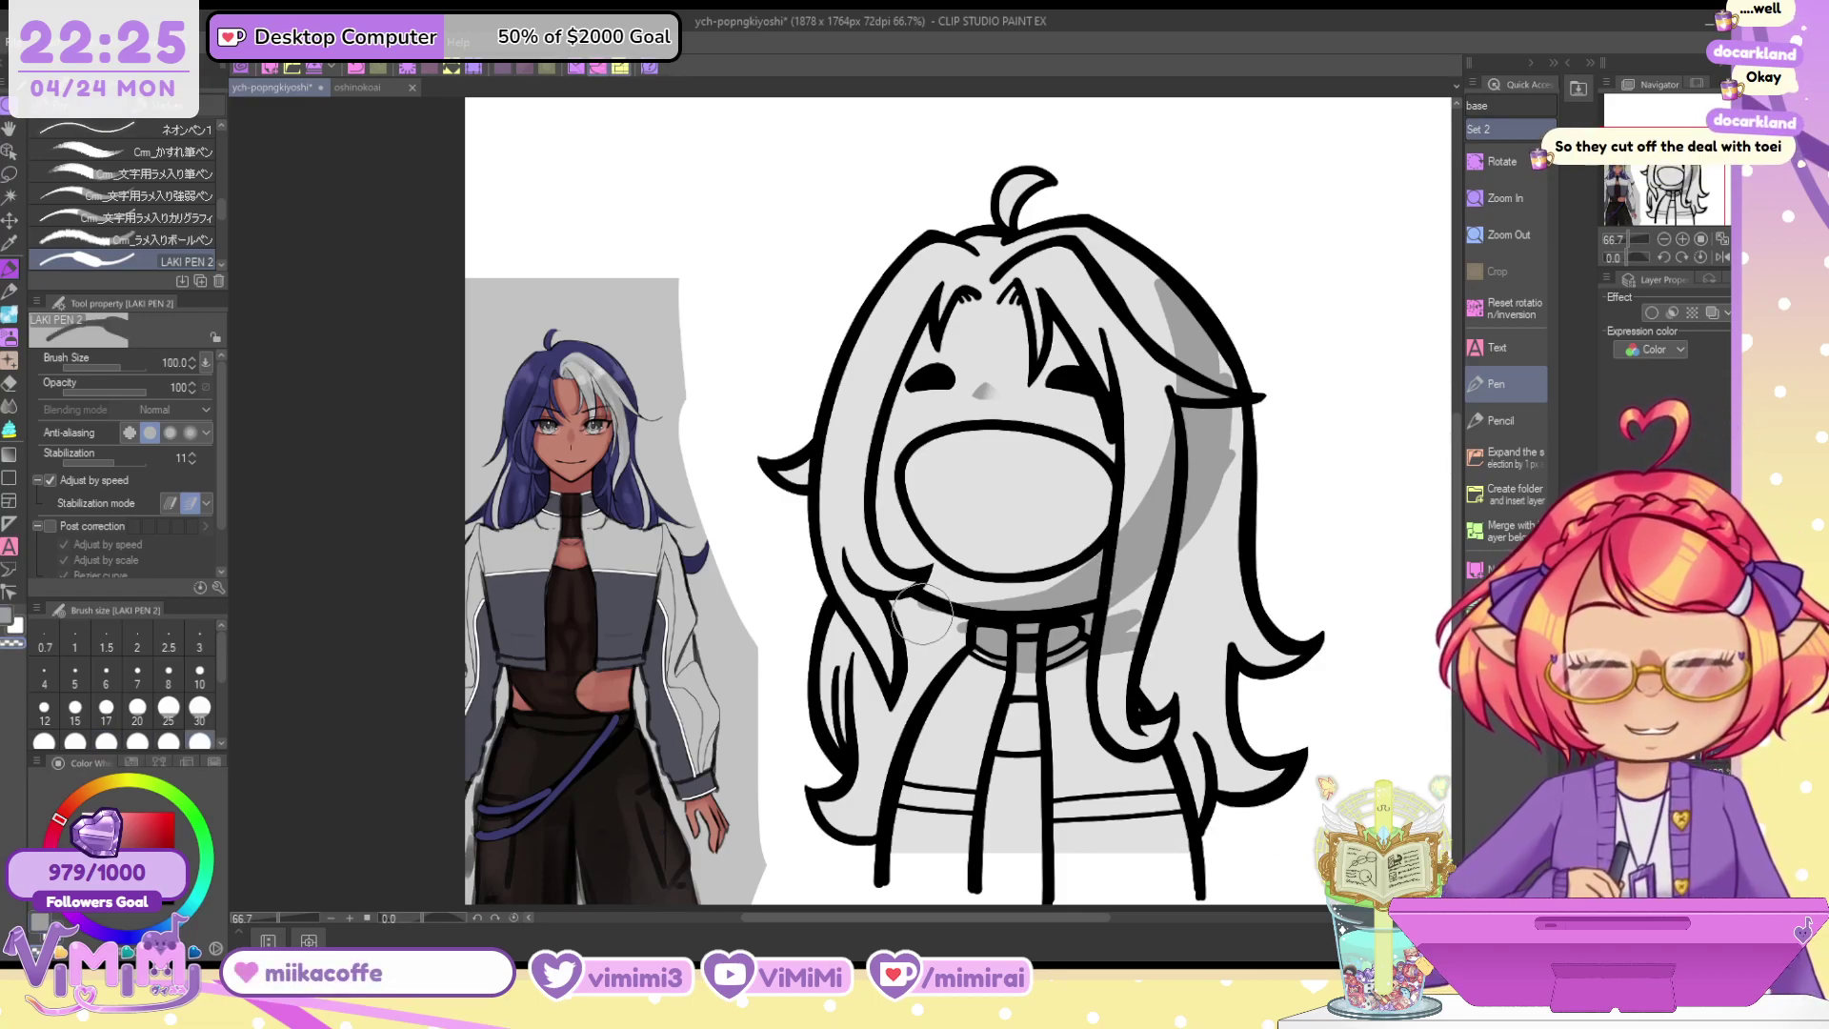
mouse_move(917, 602)
left_mouse_down()
mouse_move(917, 688)
mouse_move(936, 623)
mouse_move(948, 655)
mouse_move(958, 636)
mouse_move(1075, 633)
mouse_move(1036, 706)
left_mouse_up()
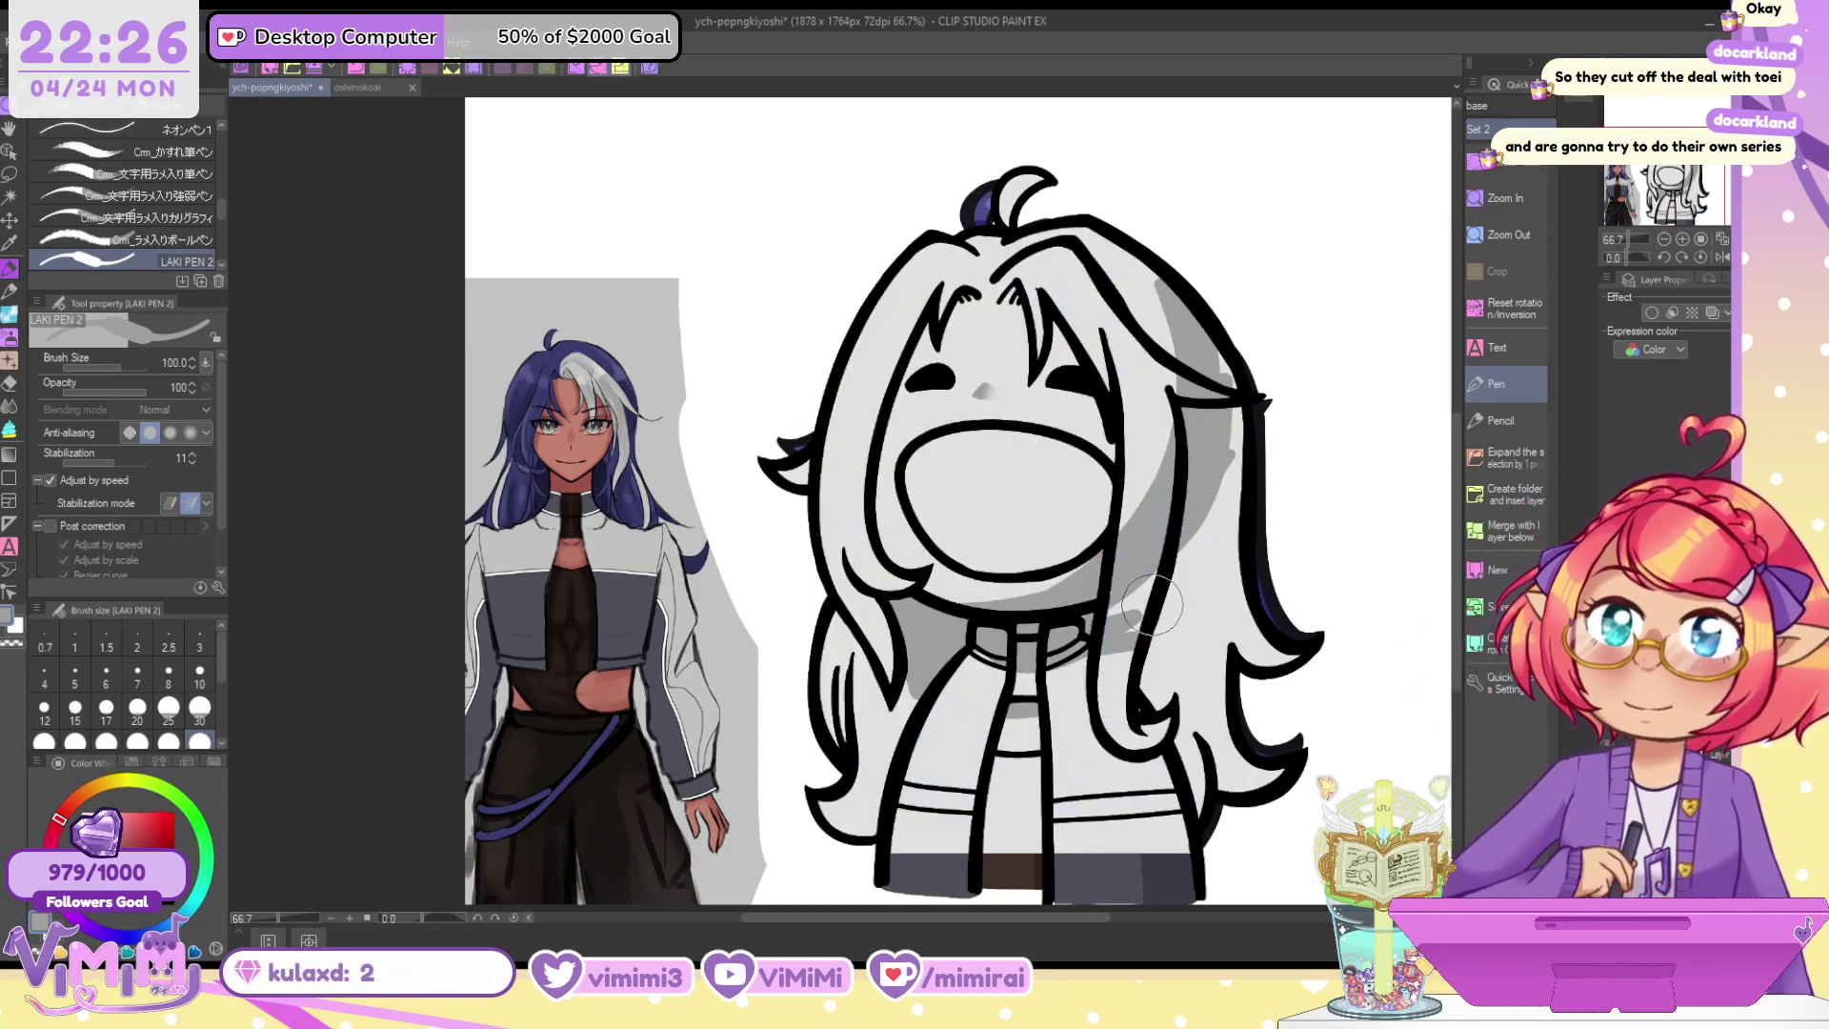
mouse_move(1162, 569)
left_mouse_down()
mouse_move(1135, 502)
mouse_move(1118, 597)
mouse_move(1140, 651)
mouse_move(1186, 340)
mouse_move(1167, 336)
mouse_move(1183, 416)
mouse_move(1222, 410)
left_mouse_up()
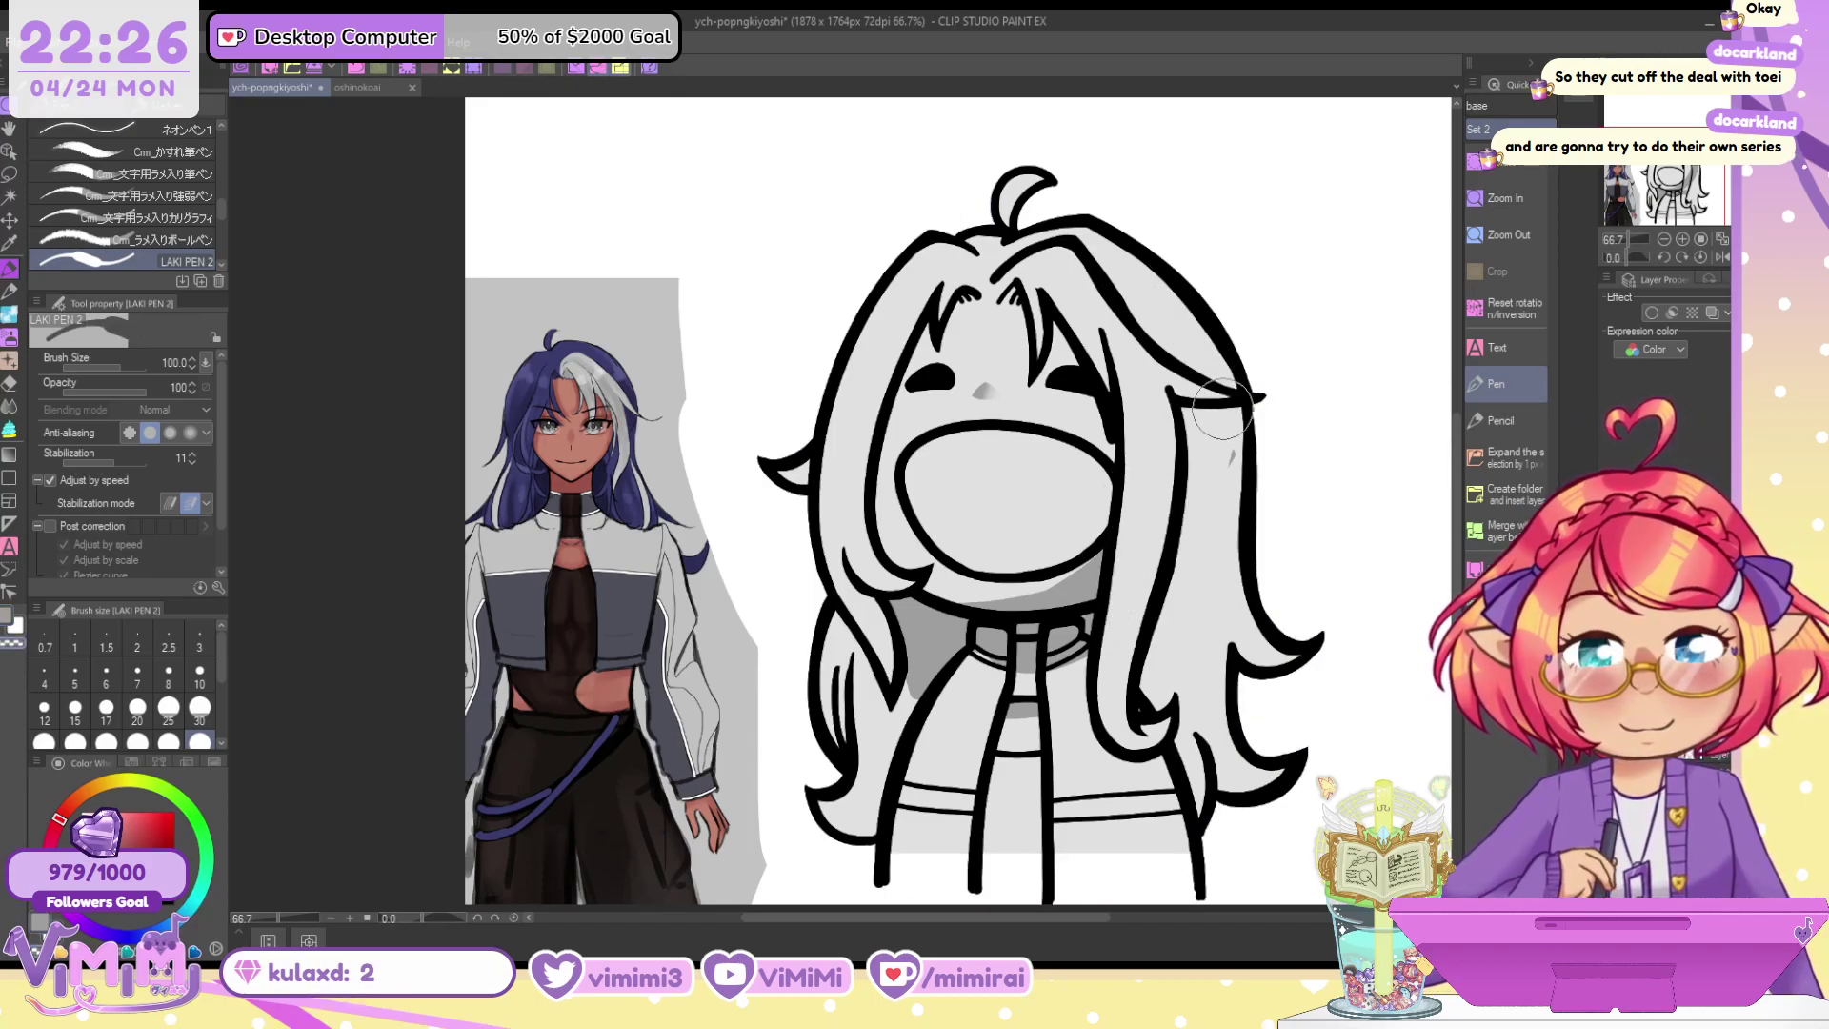
Shade the face beside the long lock and the forehead beneath the fringe in darker grey
left_click_drag(1045, 319, 1105, 495)
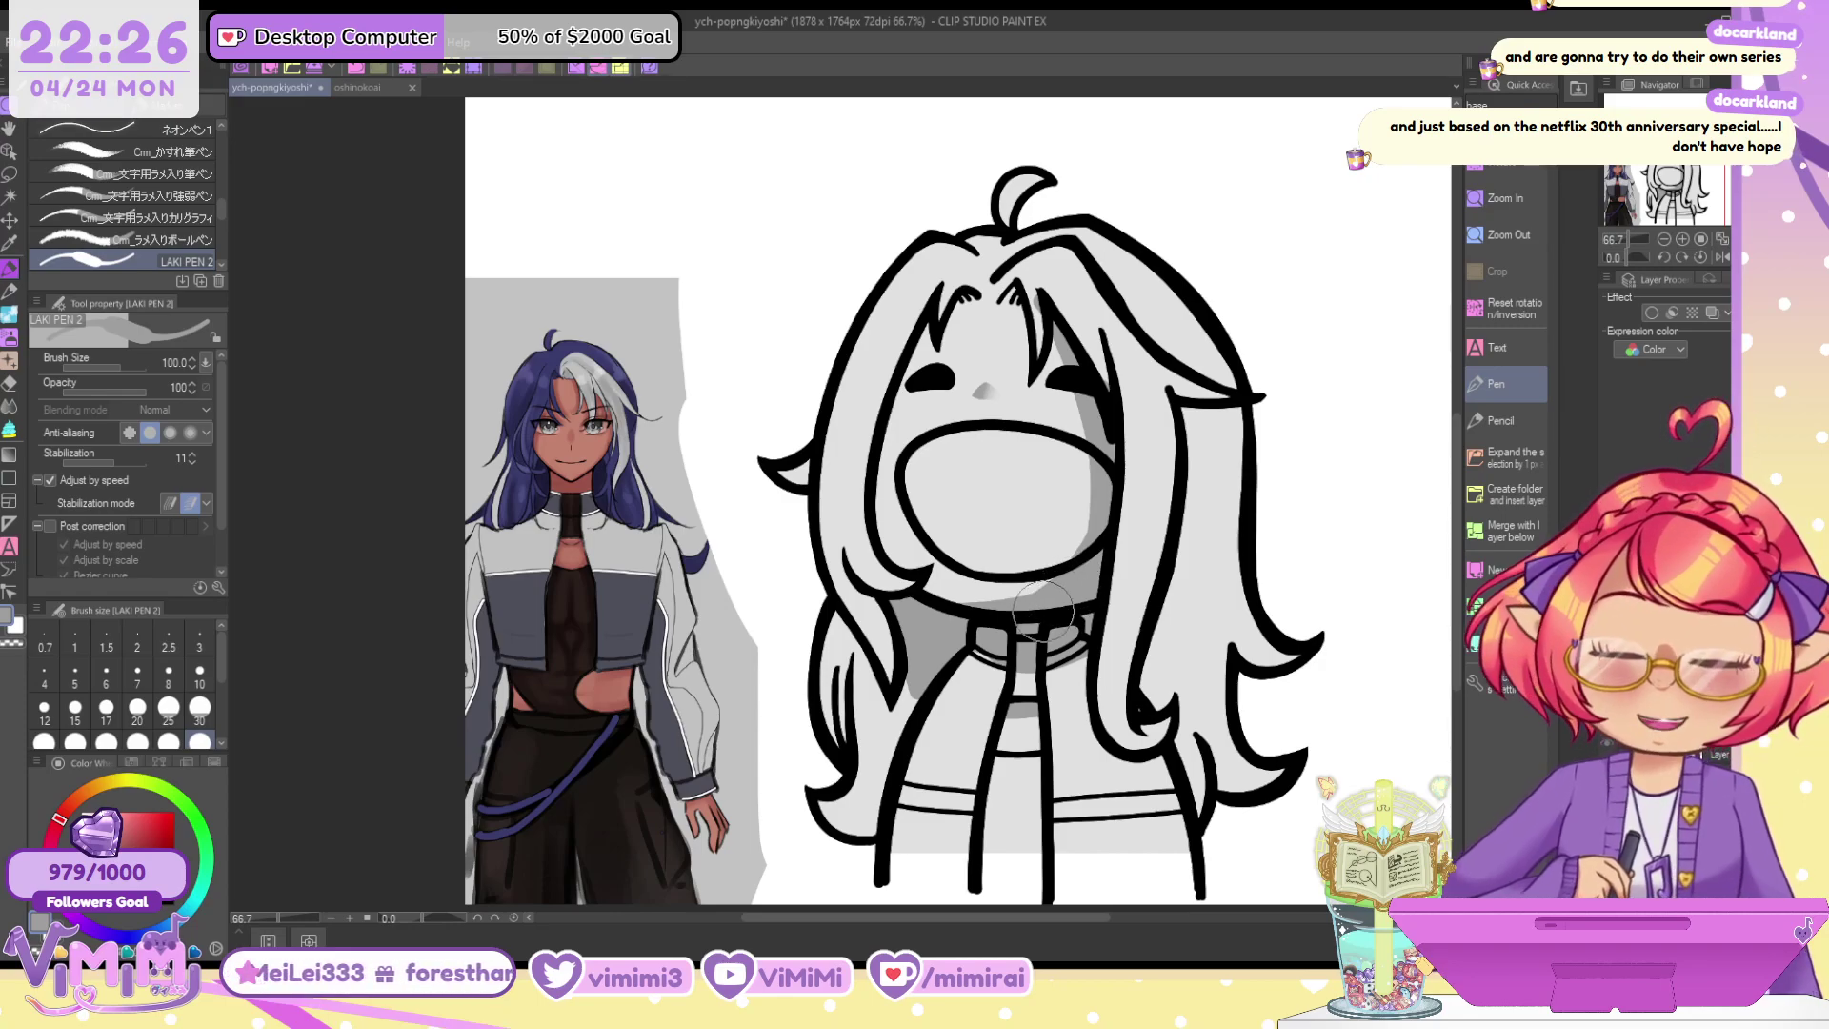
left_click_drag(962, 303, 1025, 313)
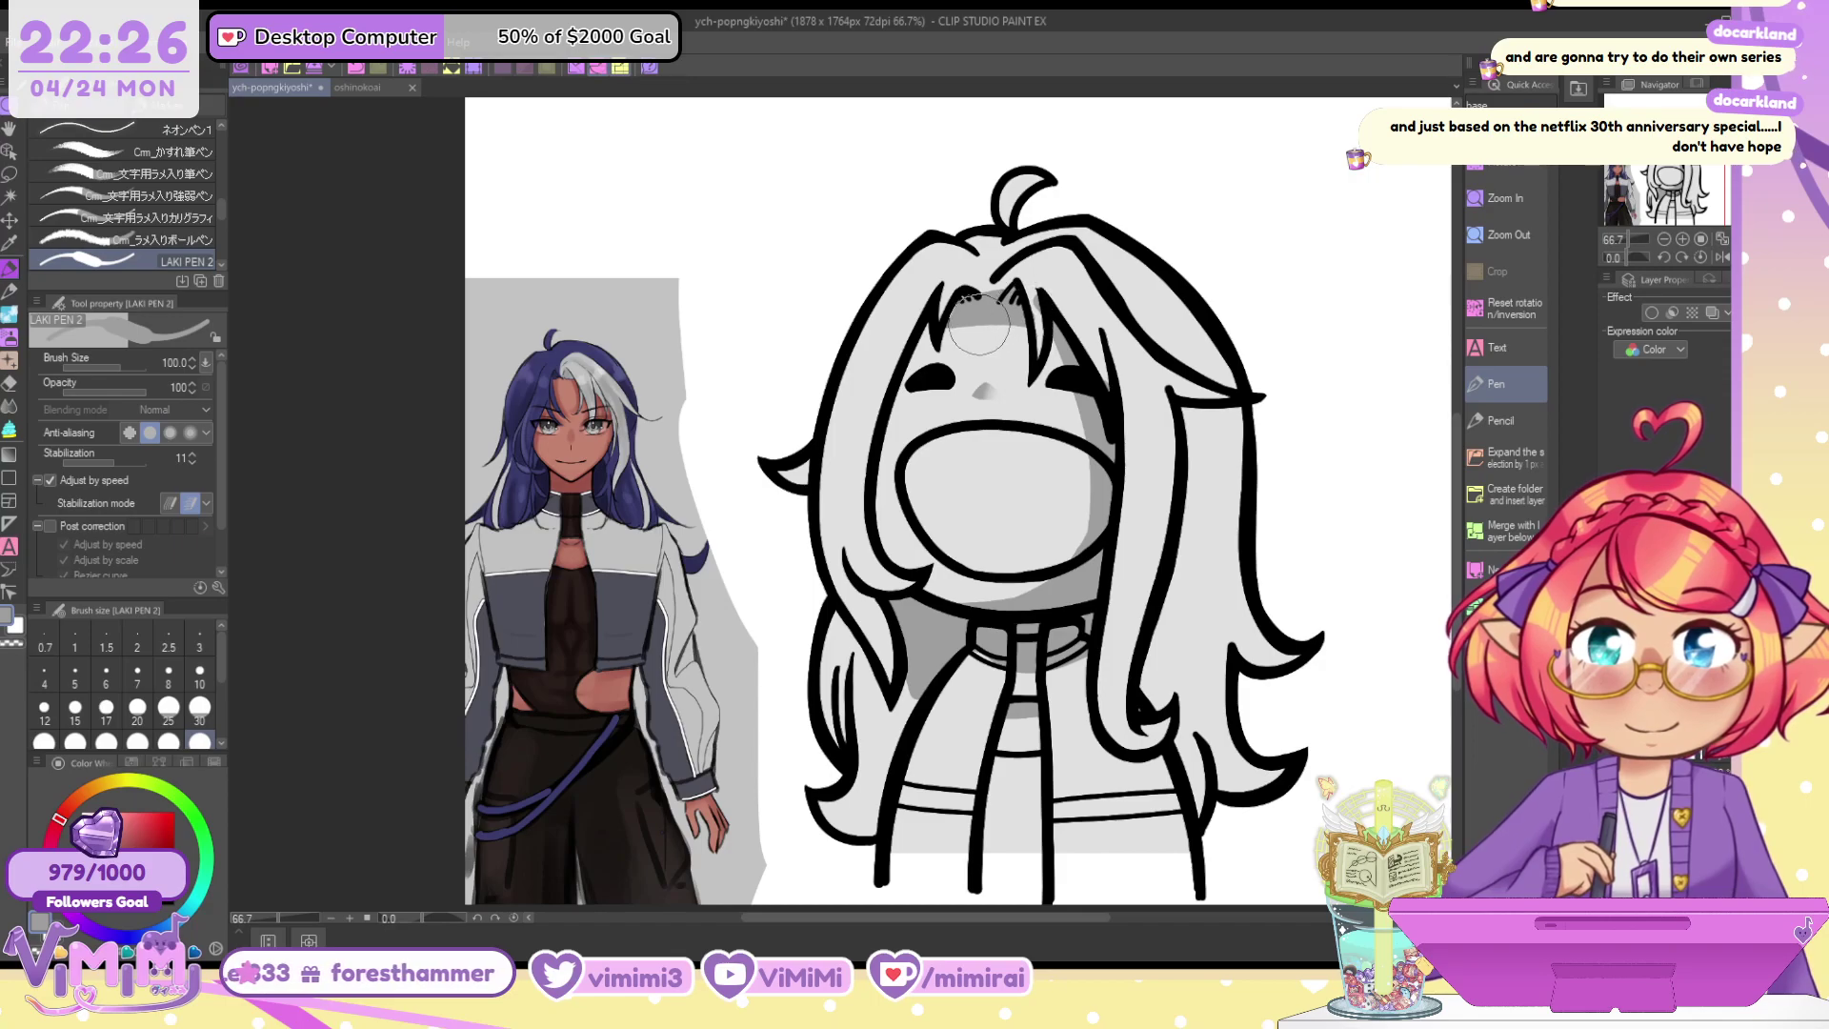
key("c")
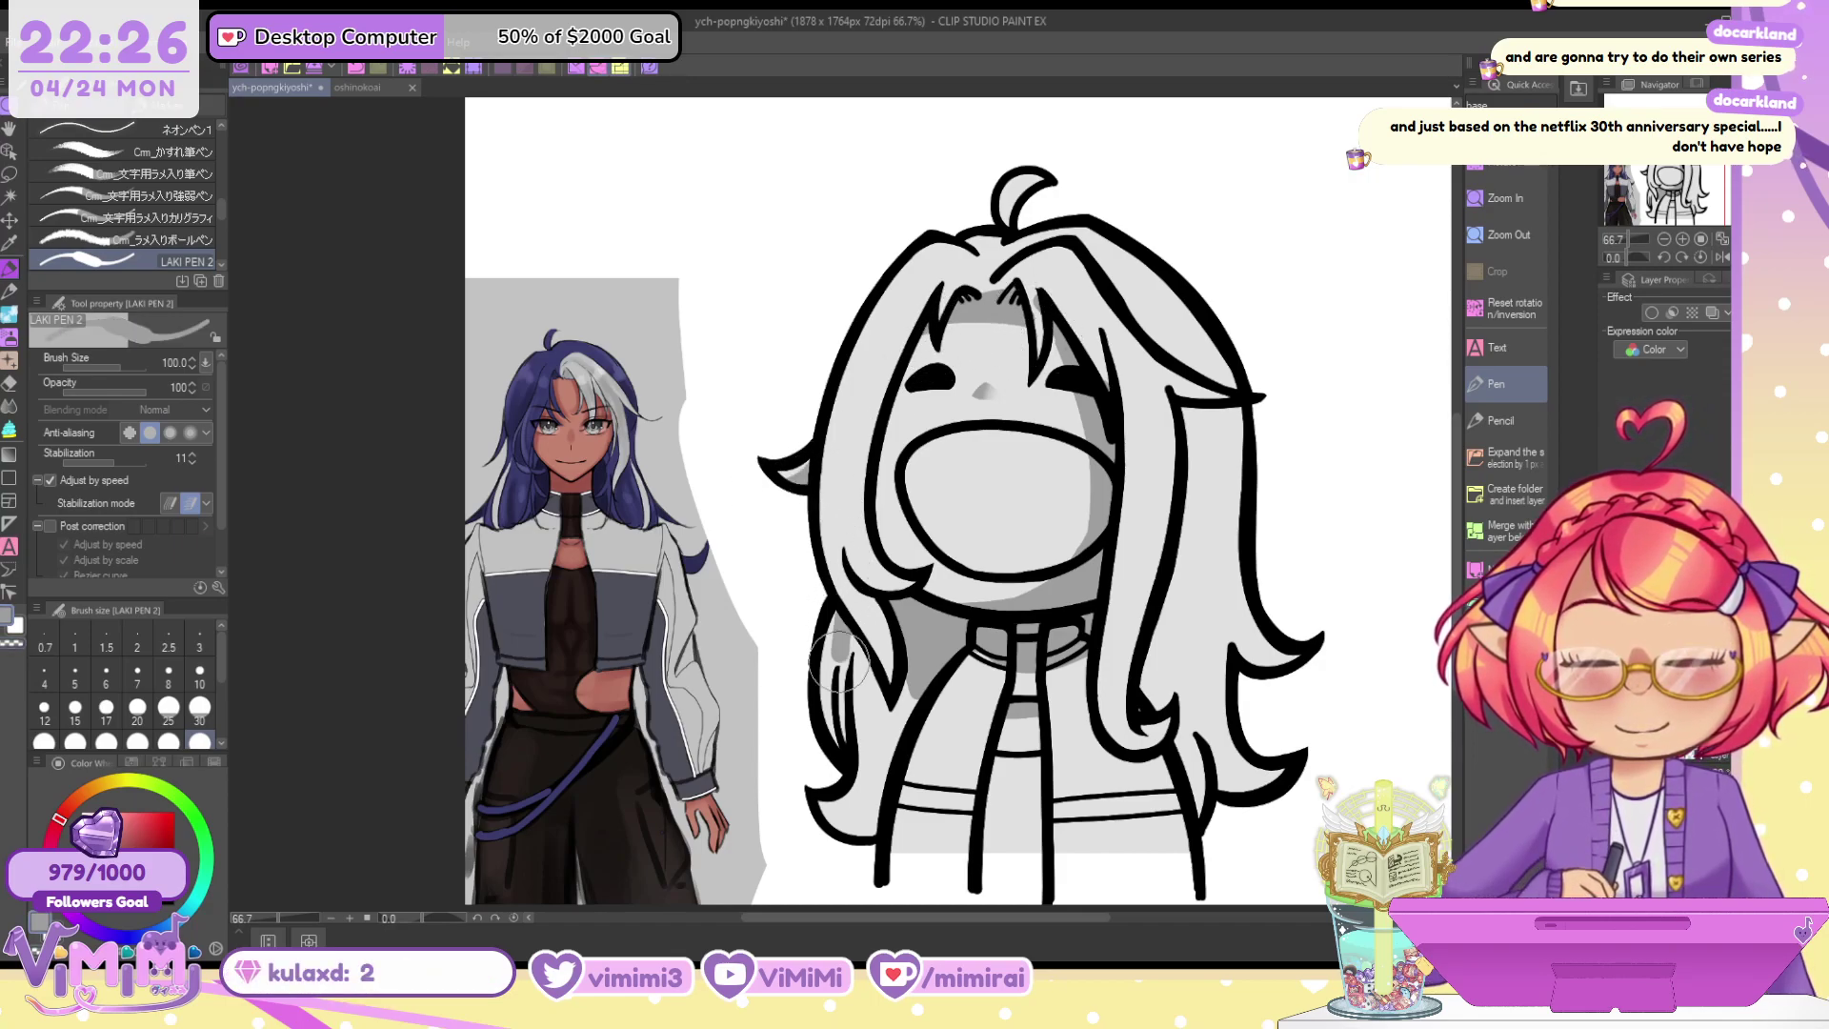
Shade the back hair behind the crossing locks on the reference side, down to the shoulder
mouse_move(853, 638)
left_mouse_down()
mouse_move(876, 680)
mouse_move(857, 638)
mouse_move(865, 660)
mouse_move(850, 659)
mouse_move(880, 674)
mouse_move(866, 651)
mouse_move(883, 803)
mouse_move(864, 653)
mouse_move(867, 722)
mouse_move(885, 684)
mouse_move(888, 703)
mouse_move(877, 660)
mouse_move(893, 761)
left_mouse_up()
key("c")
key("c")
key("c")
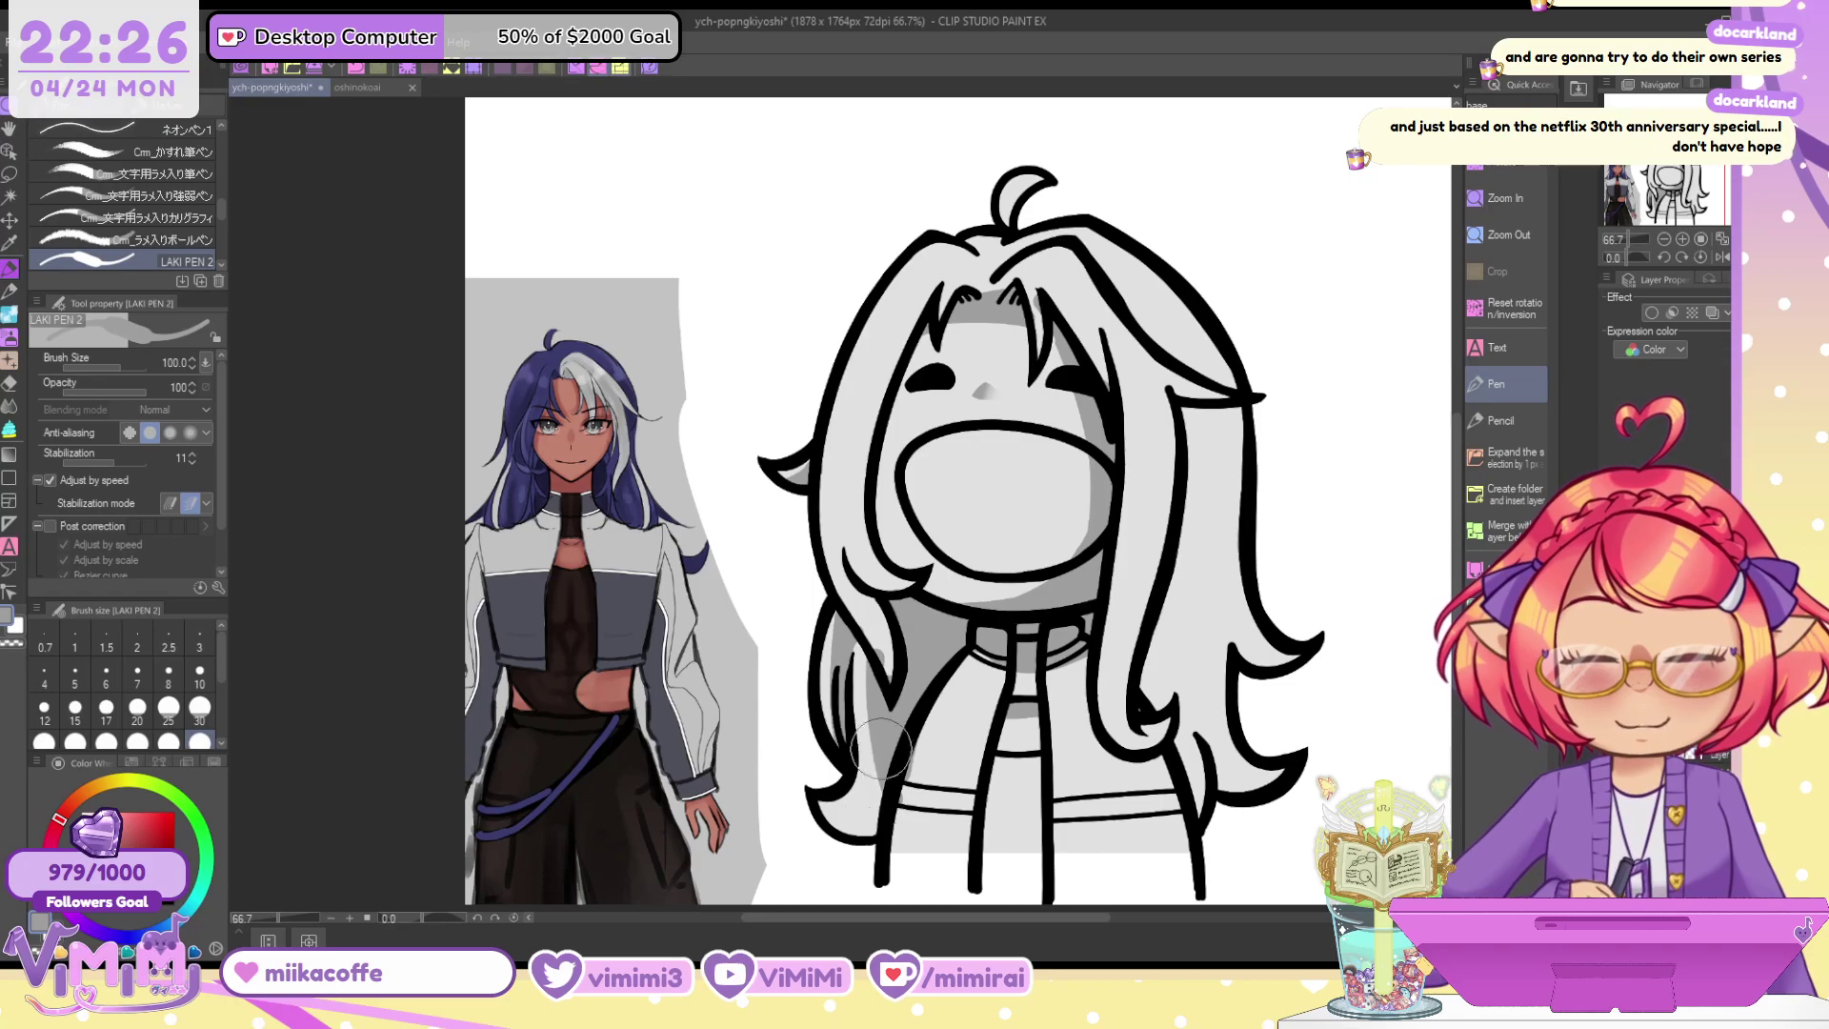
left_click_drag(881, 748, 891, 782)
mouse_move(868, 684)
left_mouse_down()
mouse_move(873, 642)
mouse_move(888, 670)
mouse_move(878, 596)
mouse_move(833, 592)
mouse_move(822, 554)
mouse_move(888, 658)
mouse_move(882, 617)
left_mouse_up()
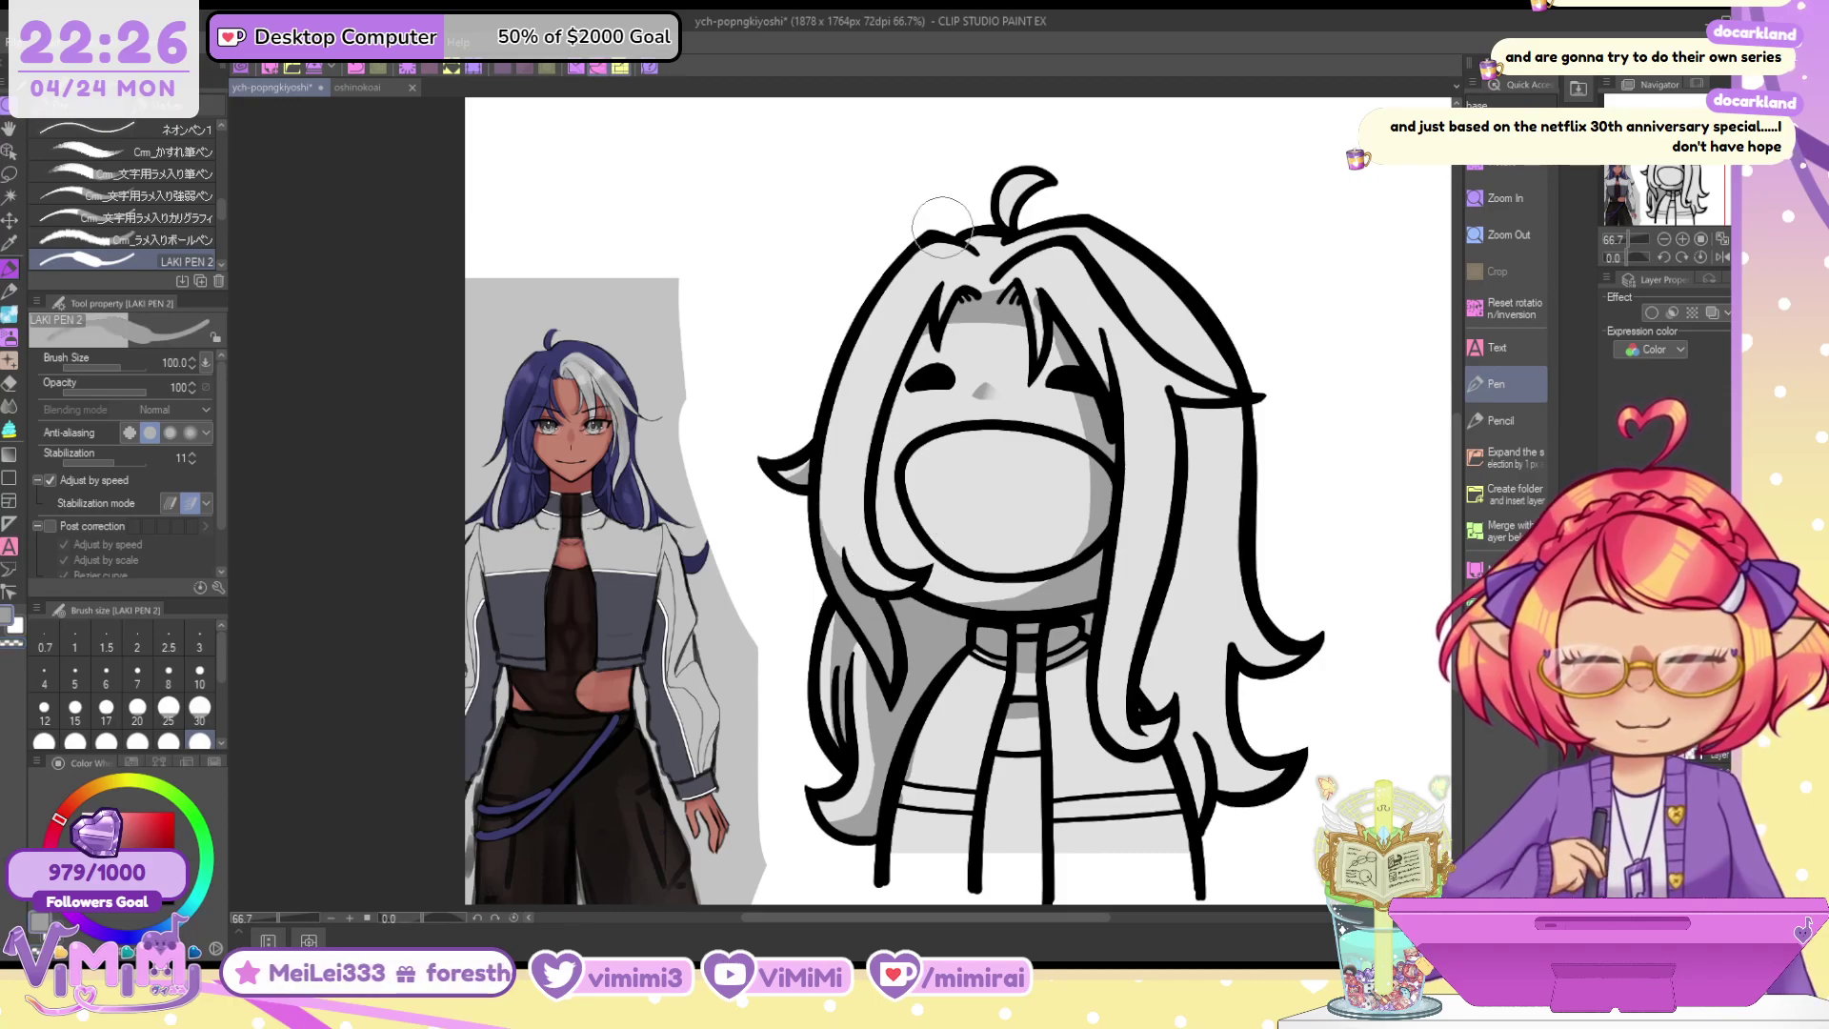
Shade the lower half of the long side lock beside the mouth on the reference side
mouse_move(833, 424)
left_mouse_down()
mouse_move(871, 438)
mouse_move(827, 444)
mouse_move(830, 555)
mouse_move(862, 482)
mouse_move(935, 544)
mouse_move(852, 514)
mouse_move(900, 590)
left_mouse_up()
key("c")
left_click_drag(875, 515, 942, 572)
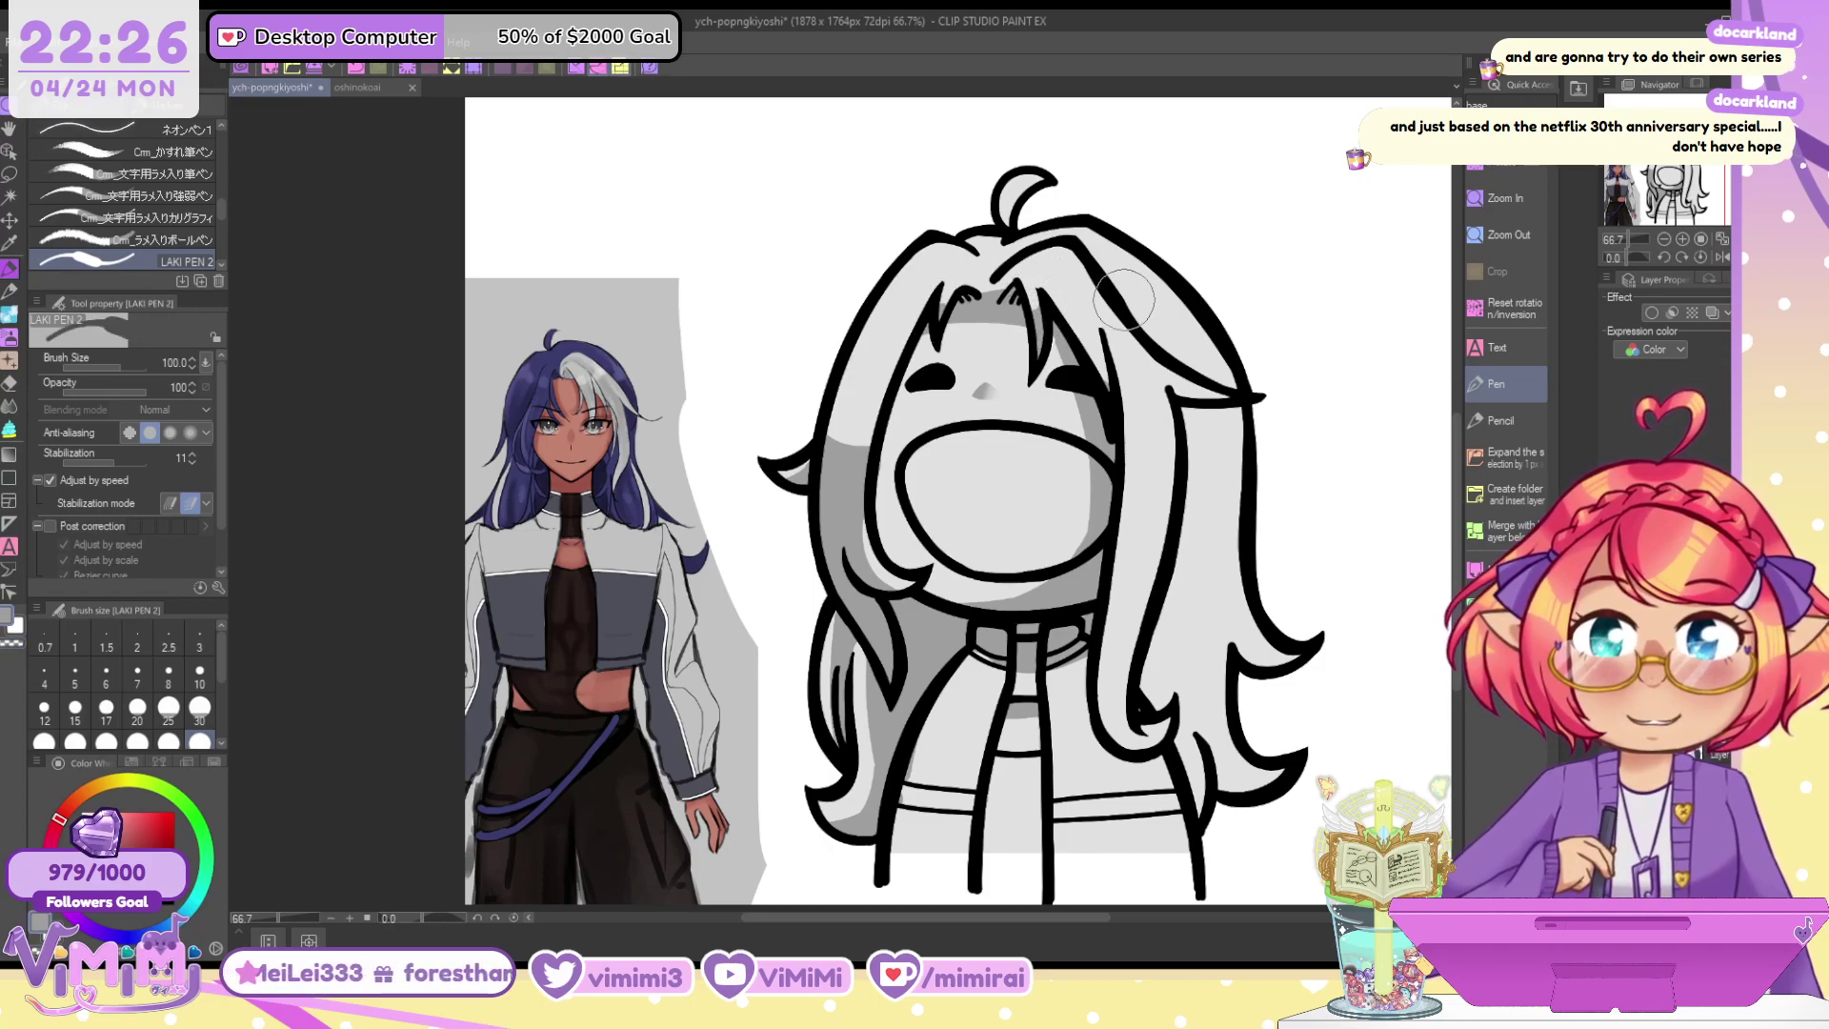
Shade the upper part of the long side lock and the outer back hair beside it in darker grey
left_click_drag(1081, 325, 1105, 363)
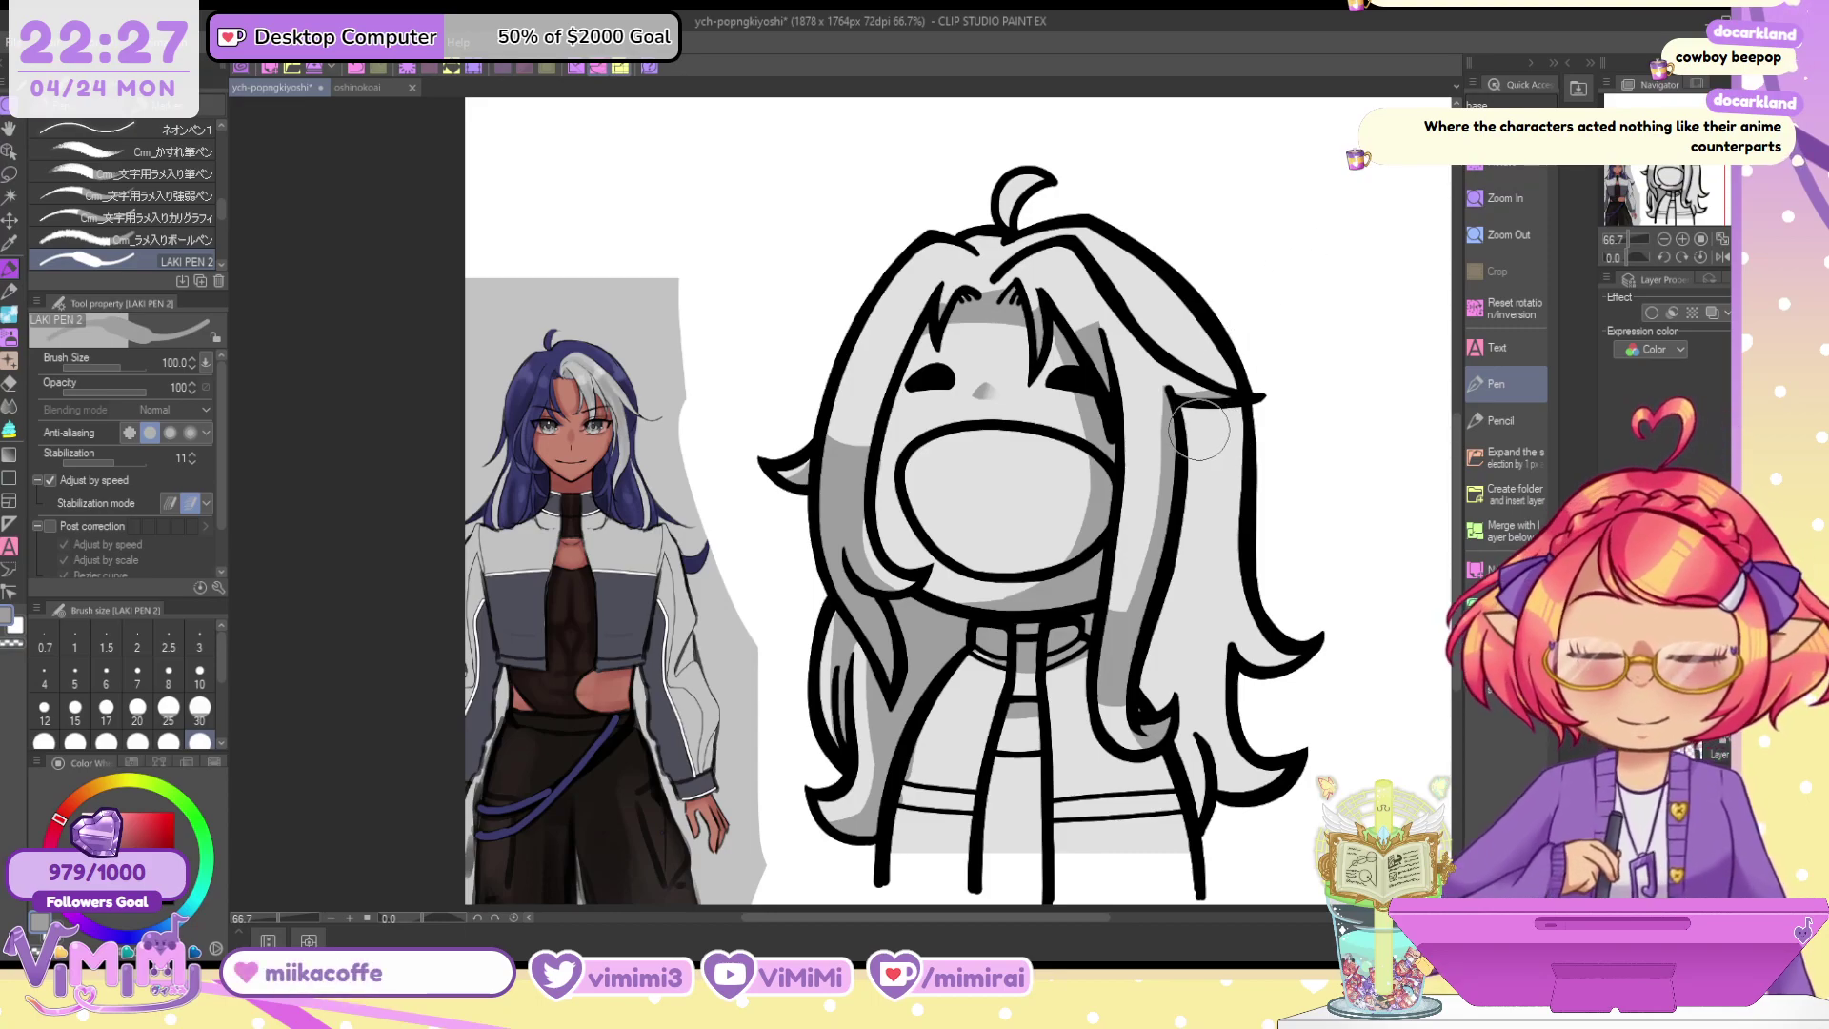
mouse_move(1199, 429)
left_mouse_down()
mouse_move(1189, 508)
mouse_move(1190, 549)
mouse_move(1228, 558)
mouse_move(1230, 441)
mouse_move(1202, 512)
left_mouse_up()
mouse_move(1192, 593)
left_mouse_down()
mouse_move(1190, 648)
mouse_move(1185, 551)
mouse_move(1168, 606)
mouse_move(1182, 791)
left_mouse_up()
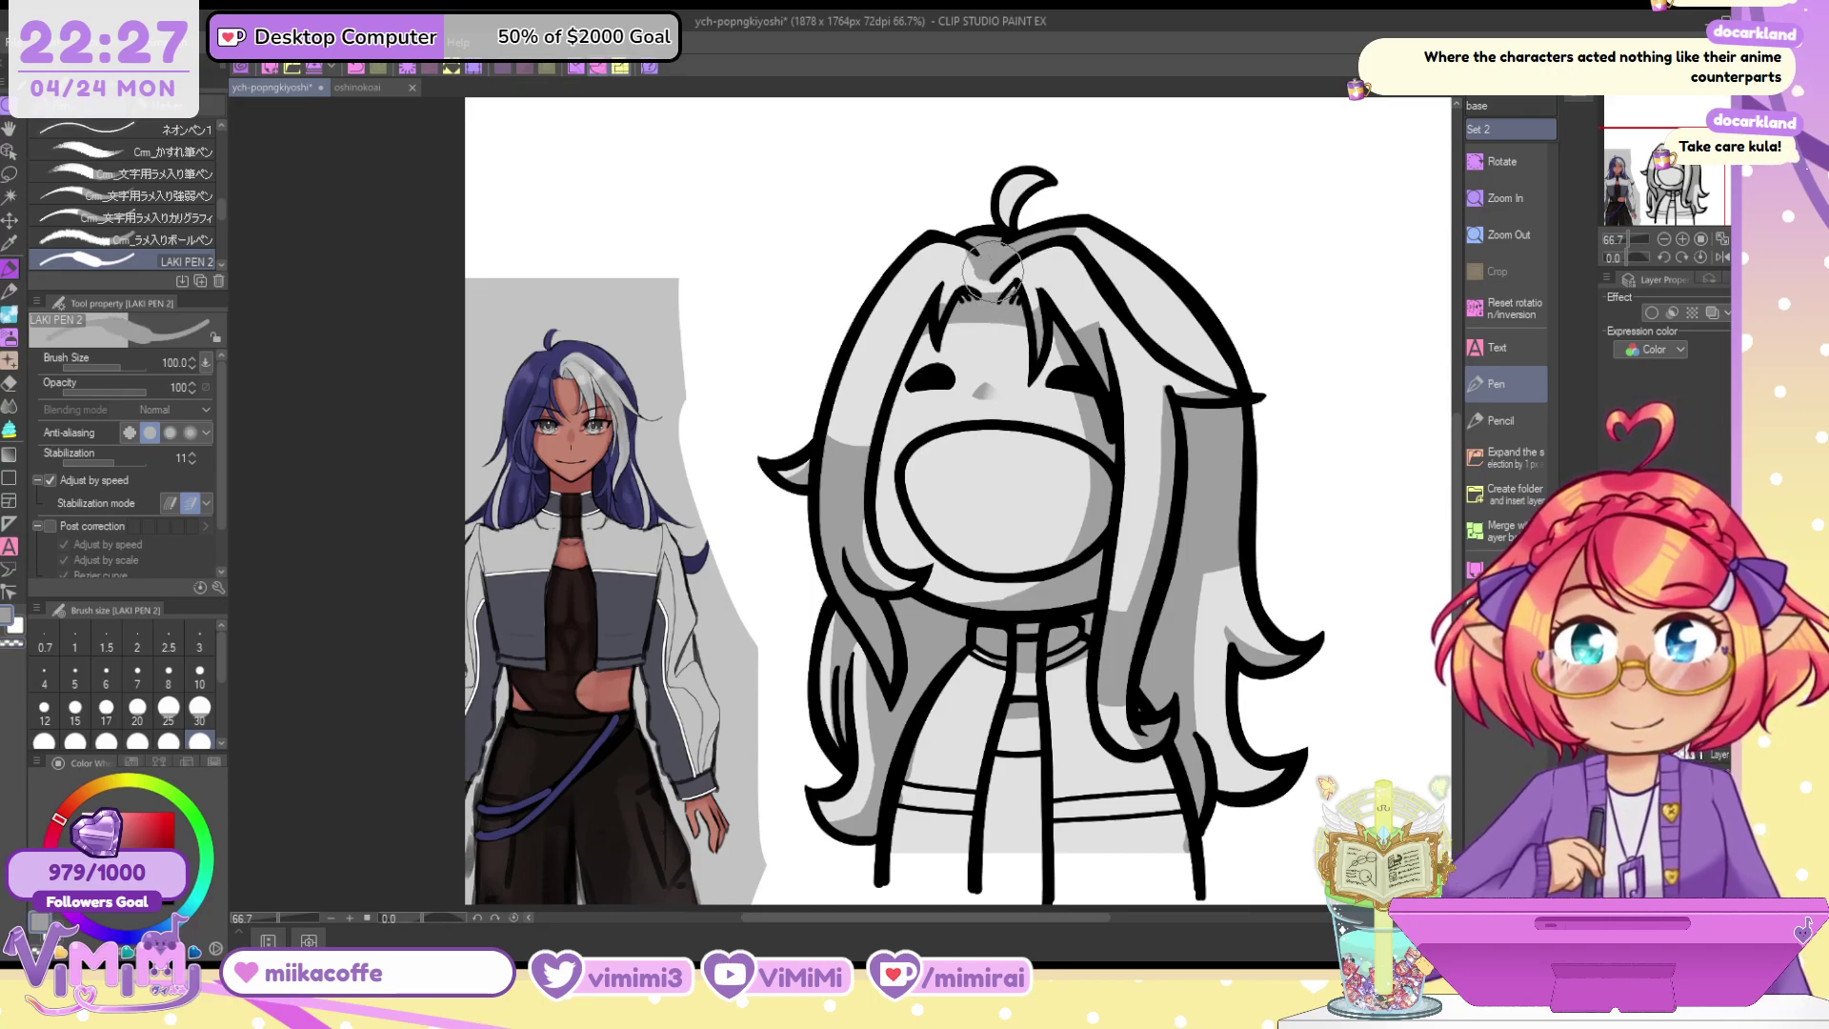
Shade the crown at the hair parting and the outer hair above the side tuft in darker grey
mouse_move(981, 259)
left_mouse_down()
mouse_move(950, 238)
mouse_move(978, 297)
left_mouse_up()
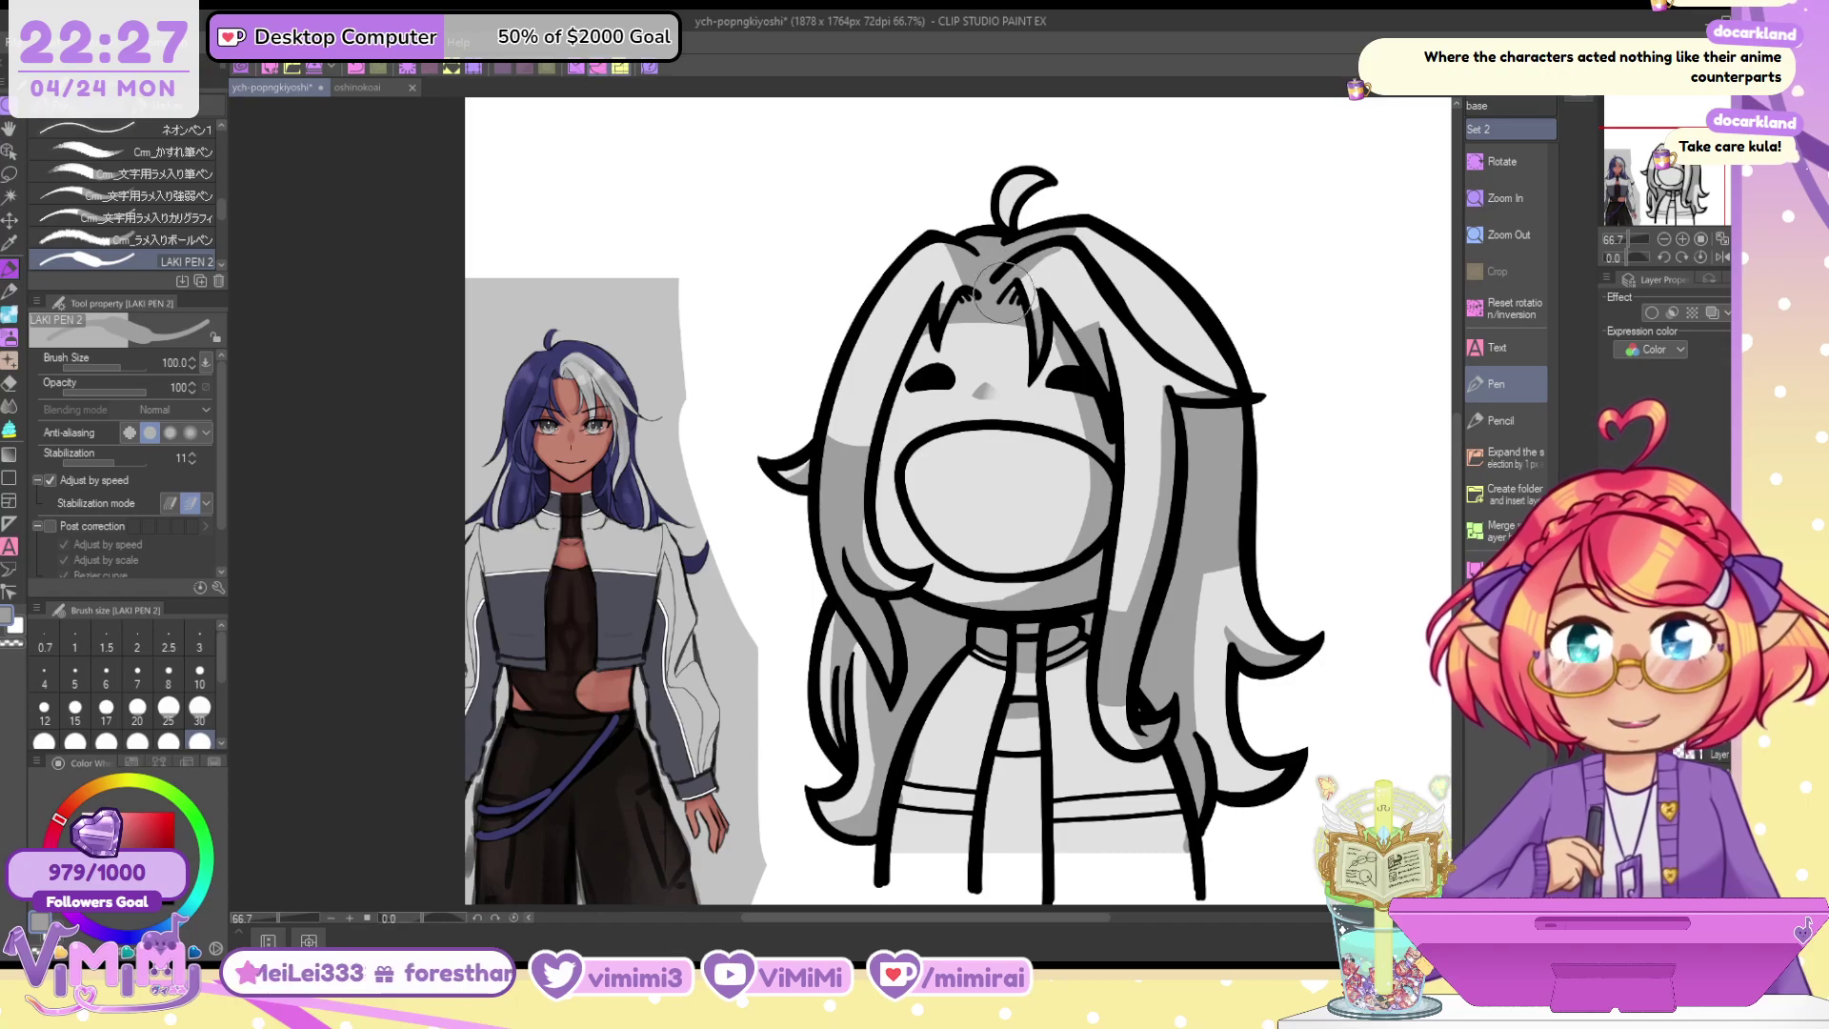
left_click_drag(1059, 232, 1105, 246)
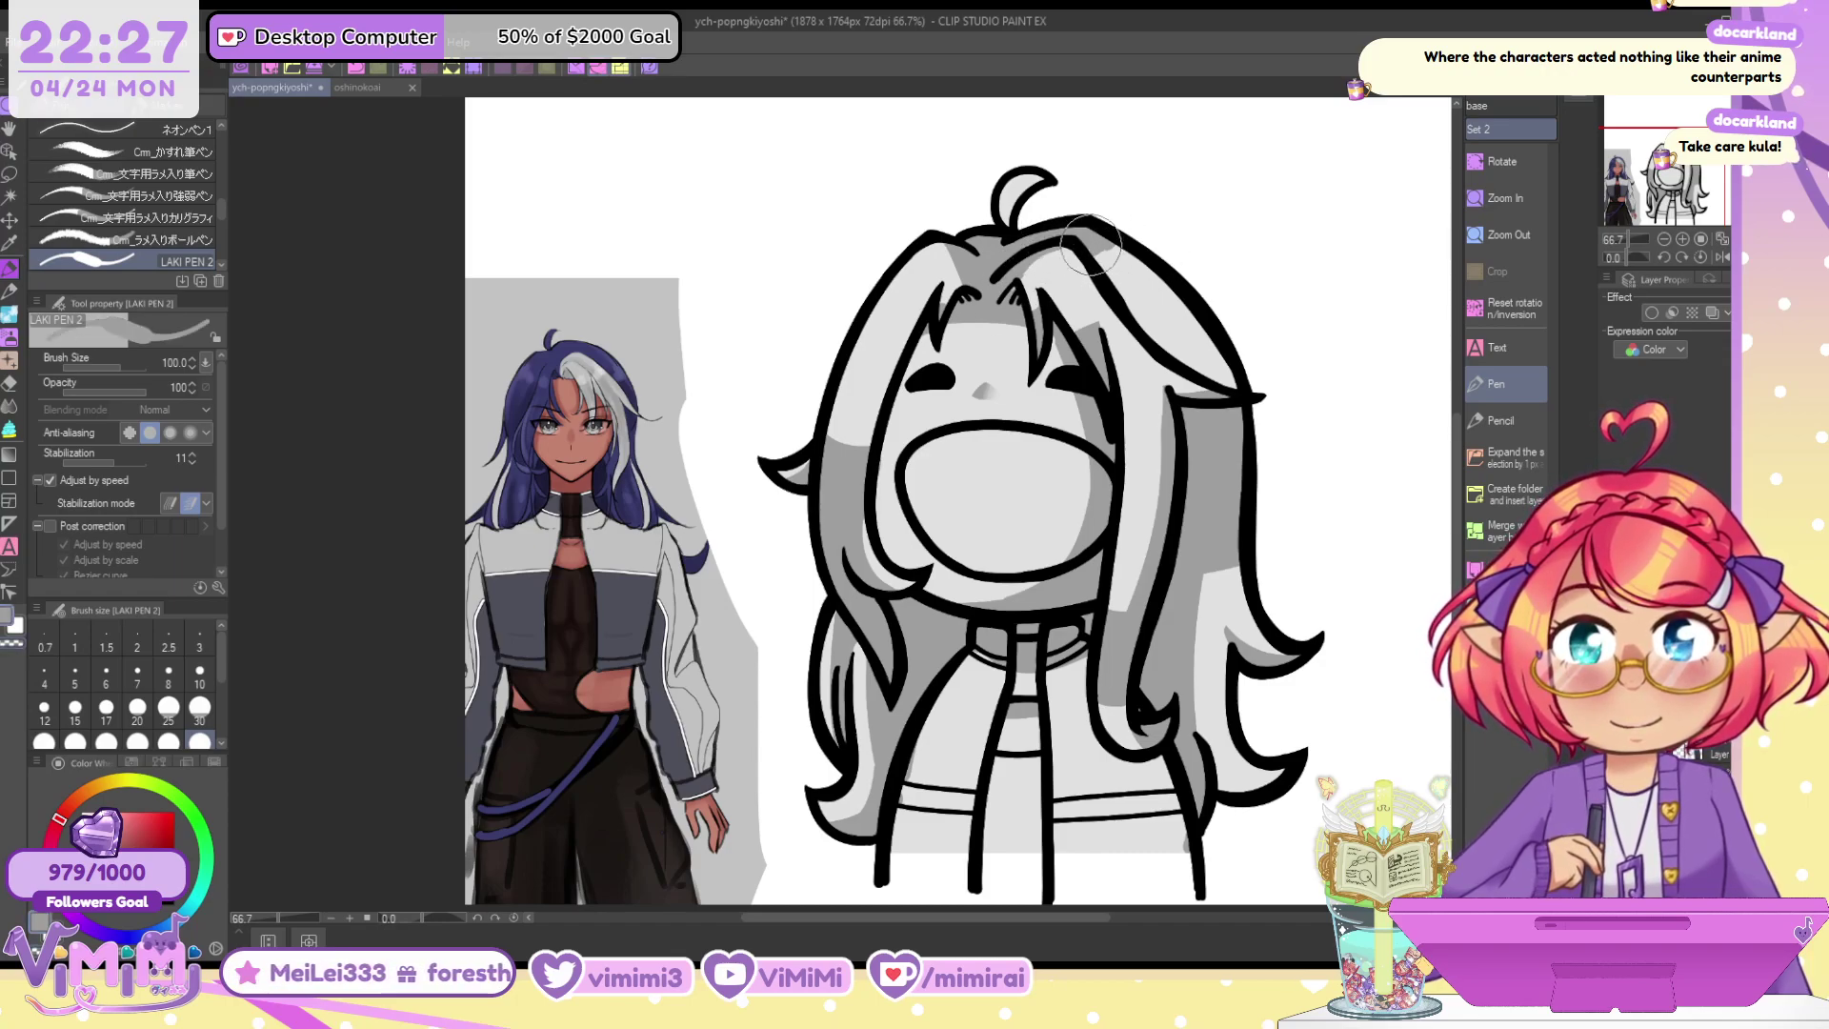
left_click_drag(1191, 339, 1215, 351)
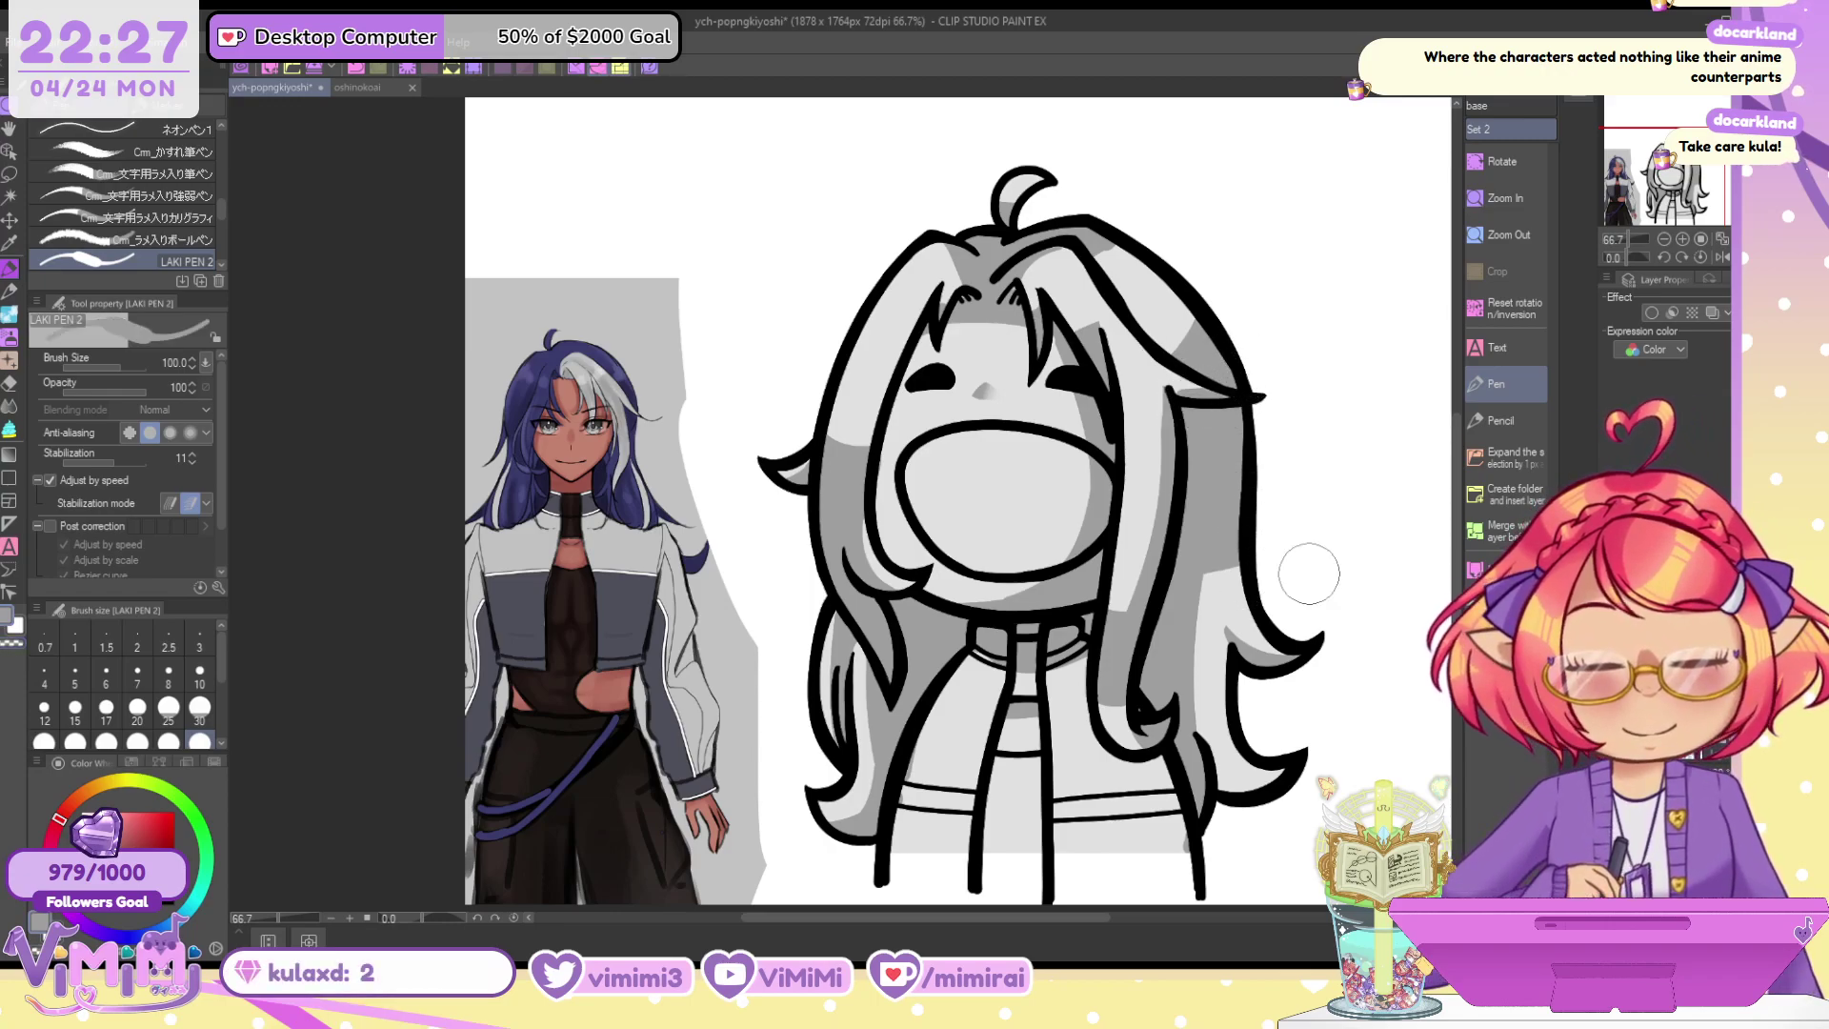
Compare the grey shading with the bare line art and the smiling coloured version, and return to the shaded view
left_click(1610, 753)
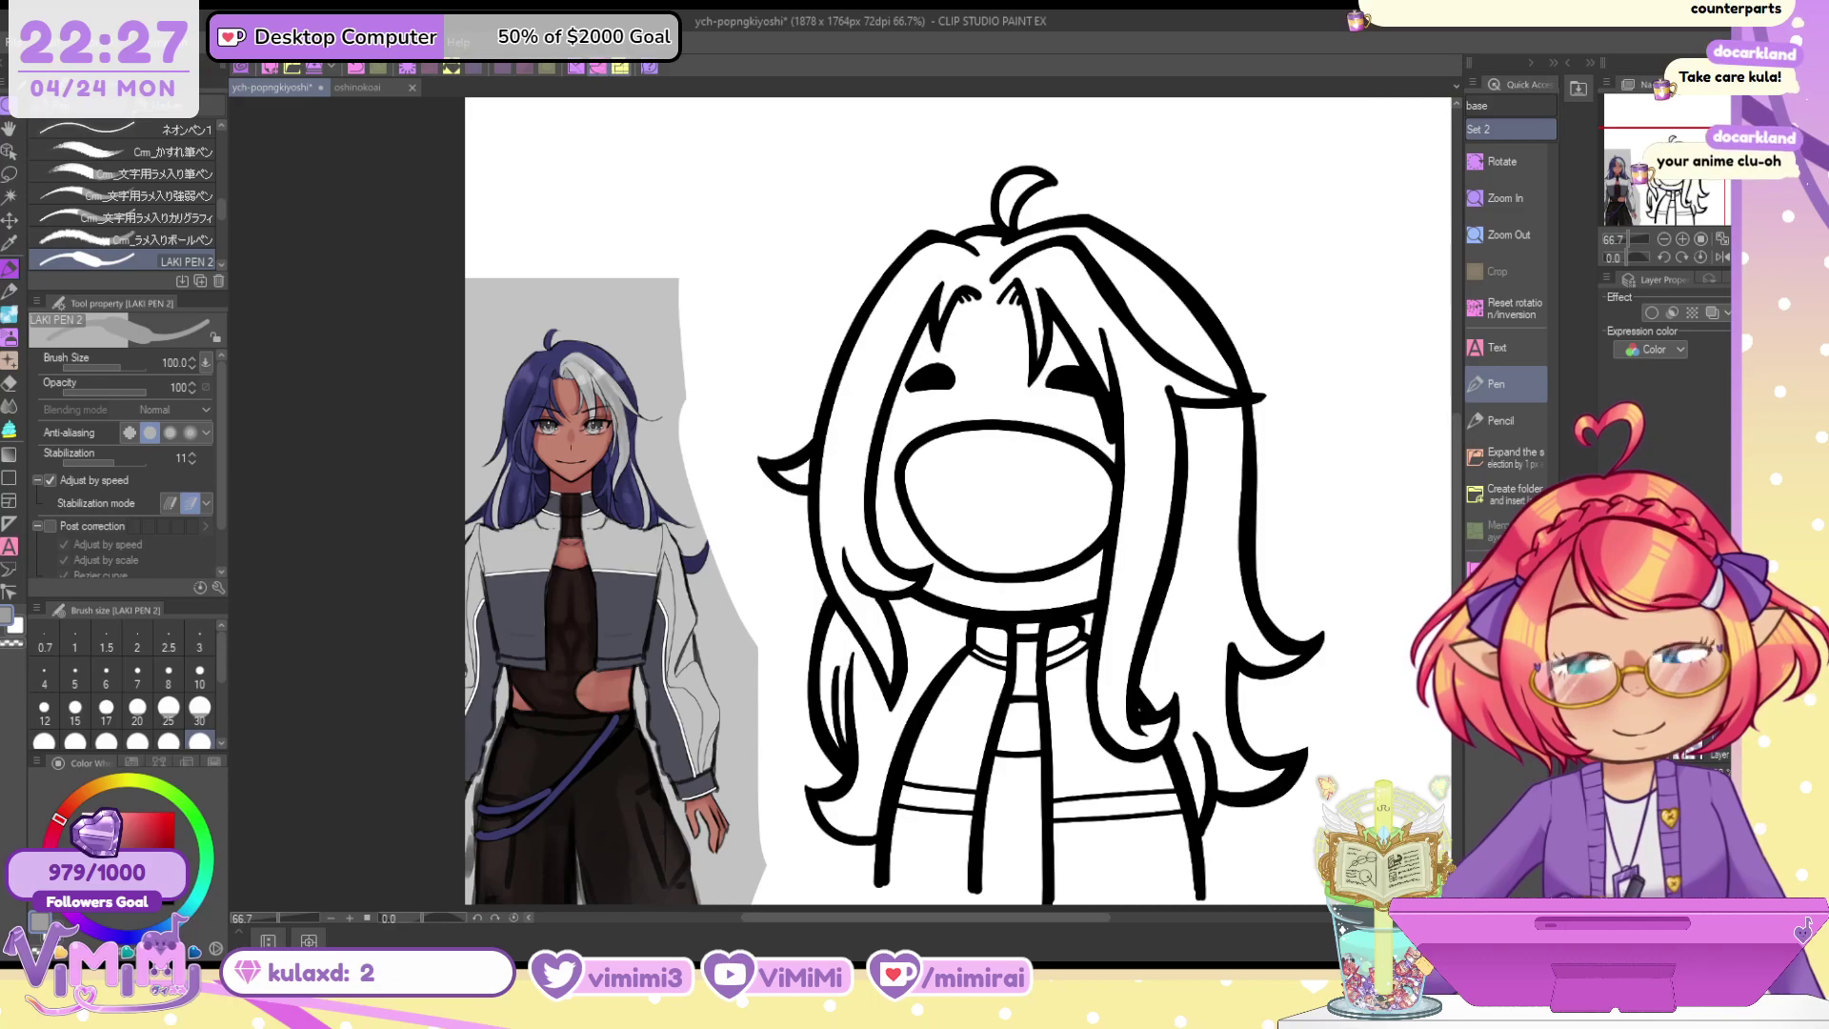
left_click(1607, 743)
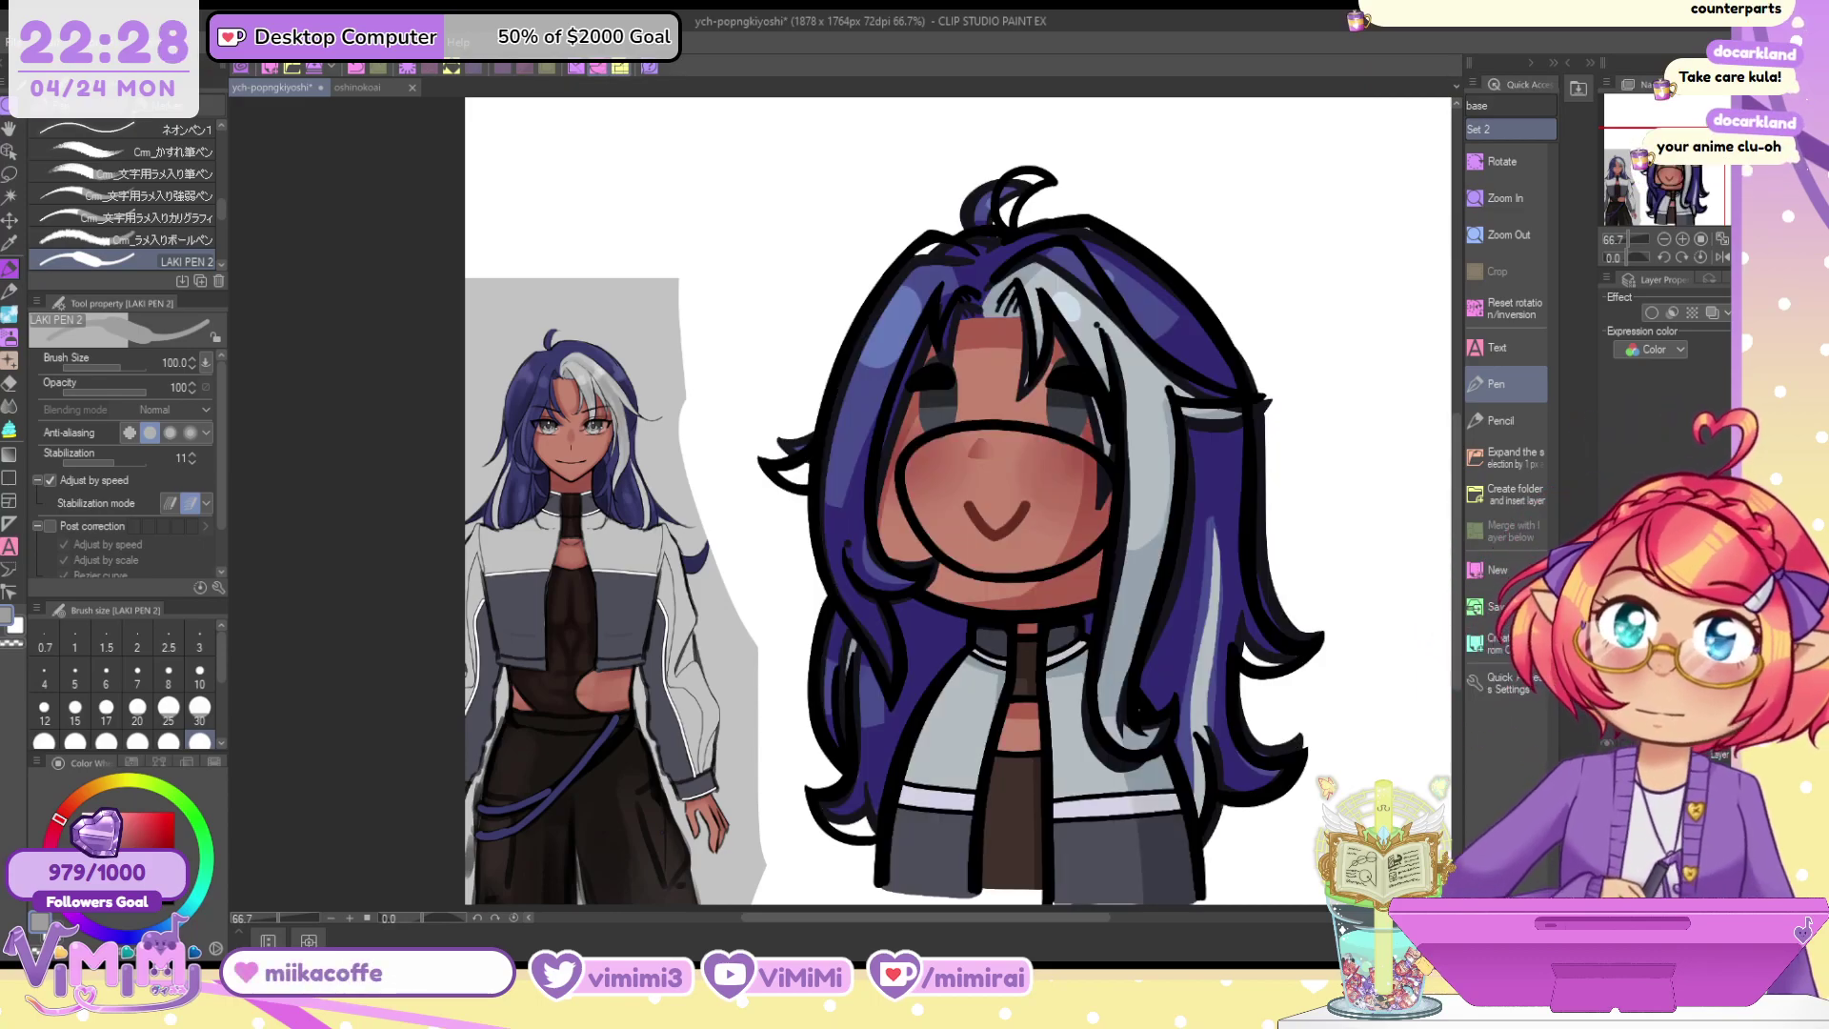
key("ctrl+z")
key("ctrl+z")
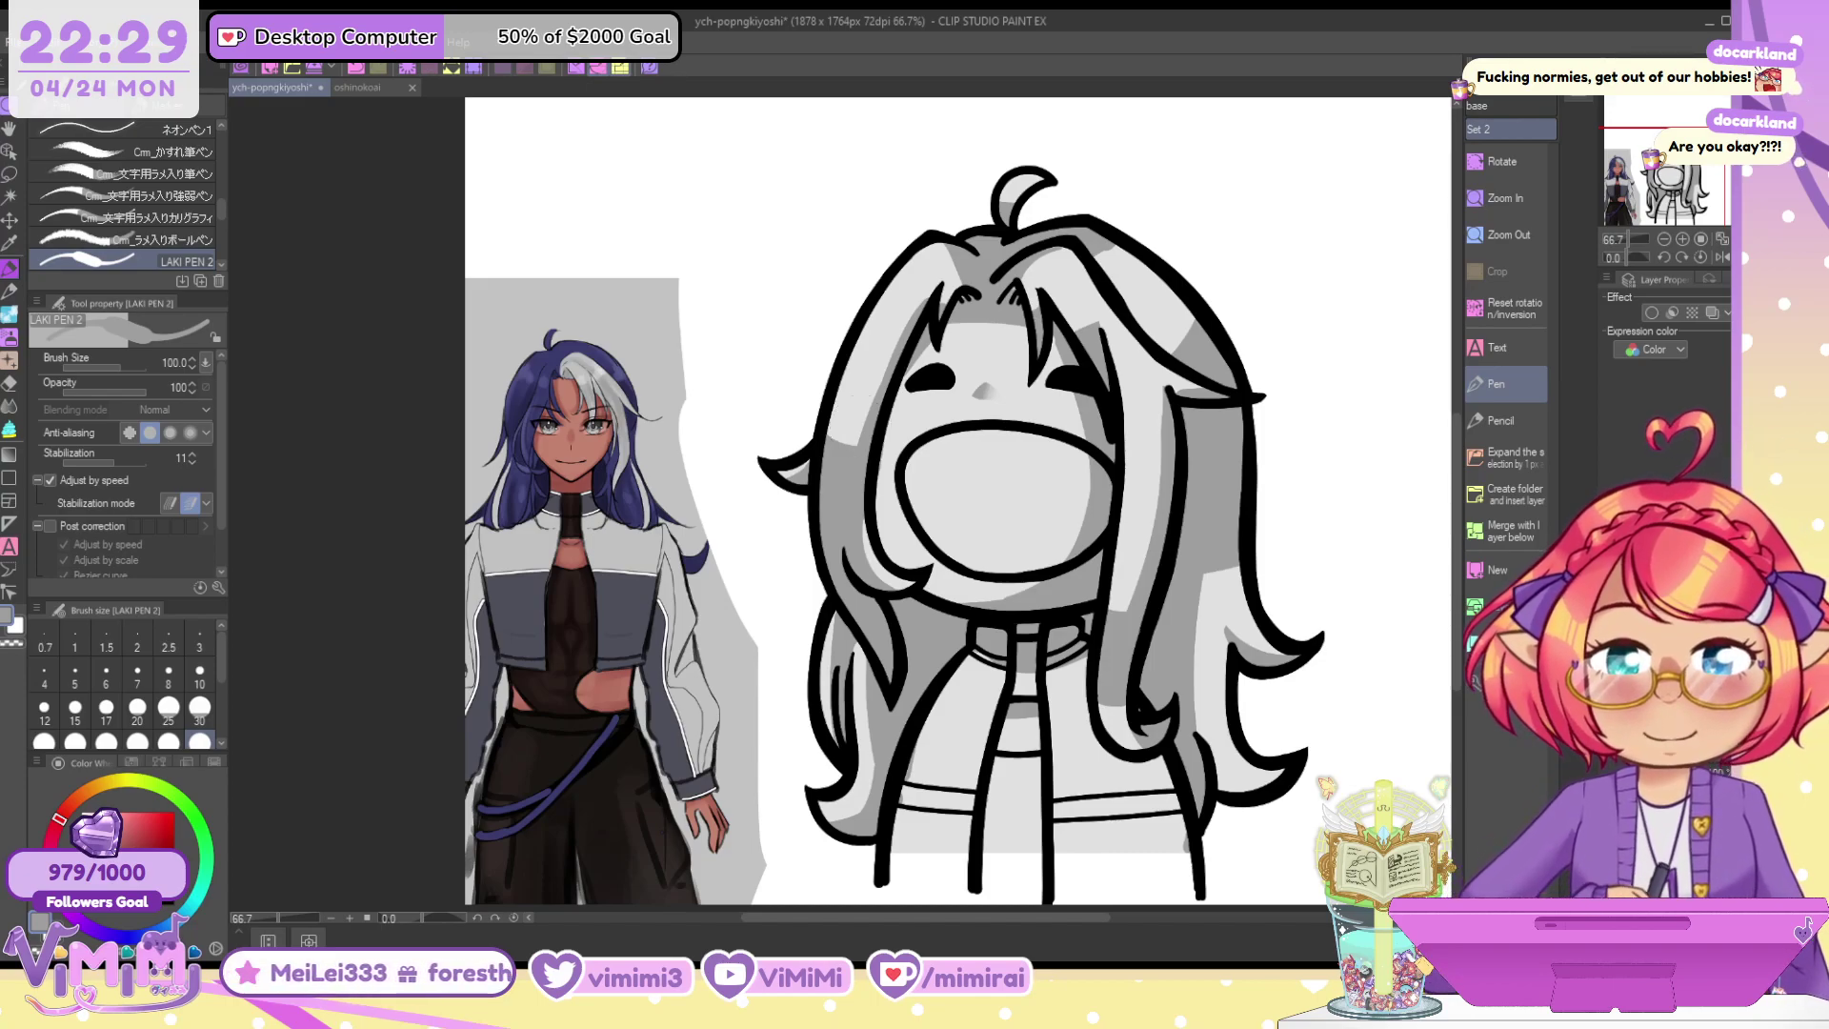
Hide the grey shadows and sample the skin tone from the face of the coloured version
key("Delete")
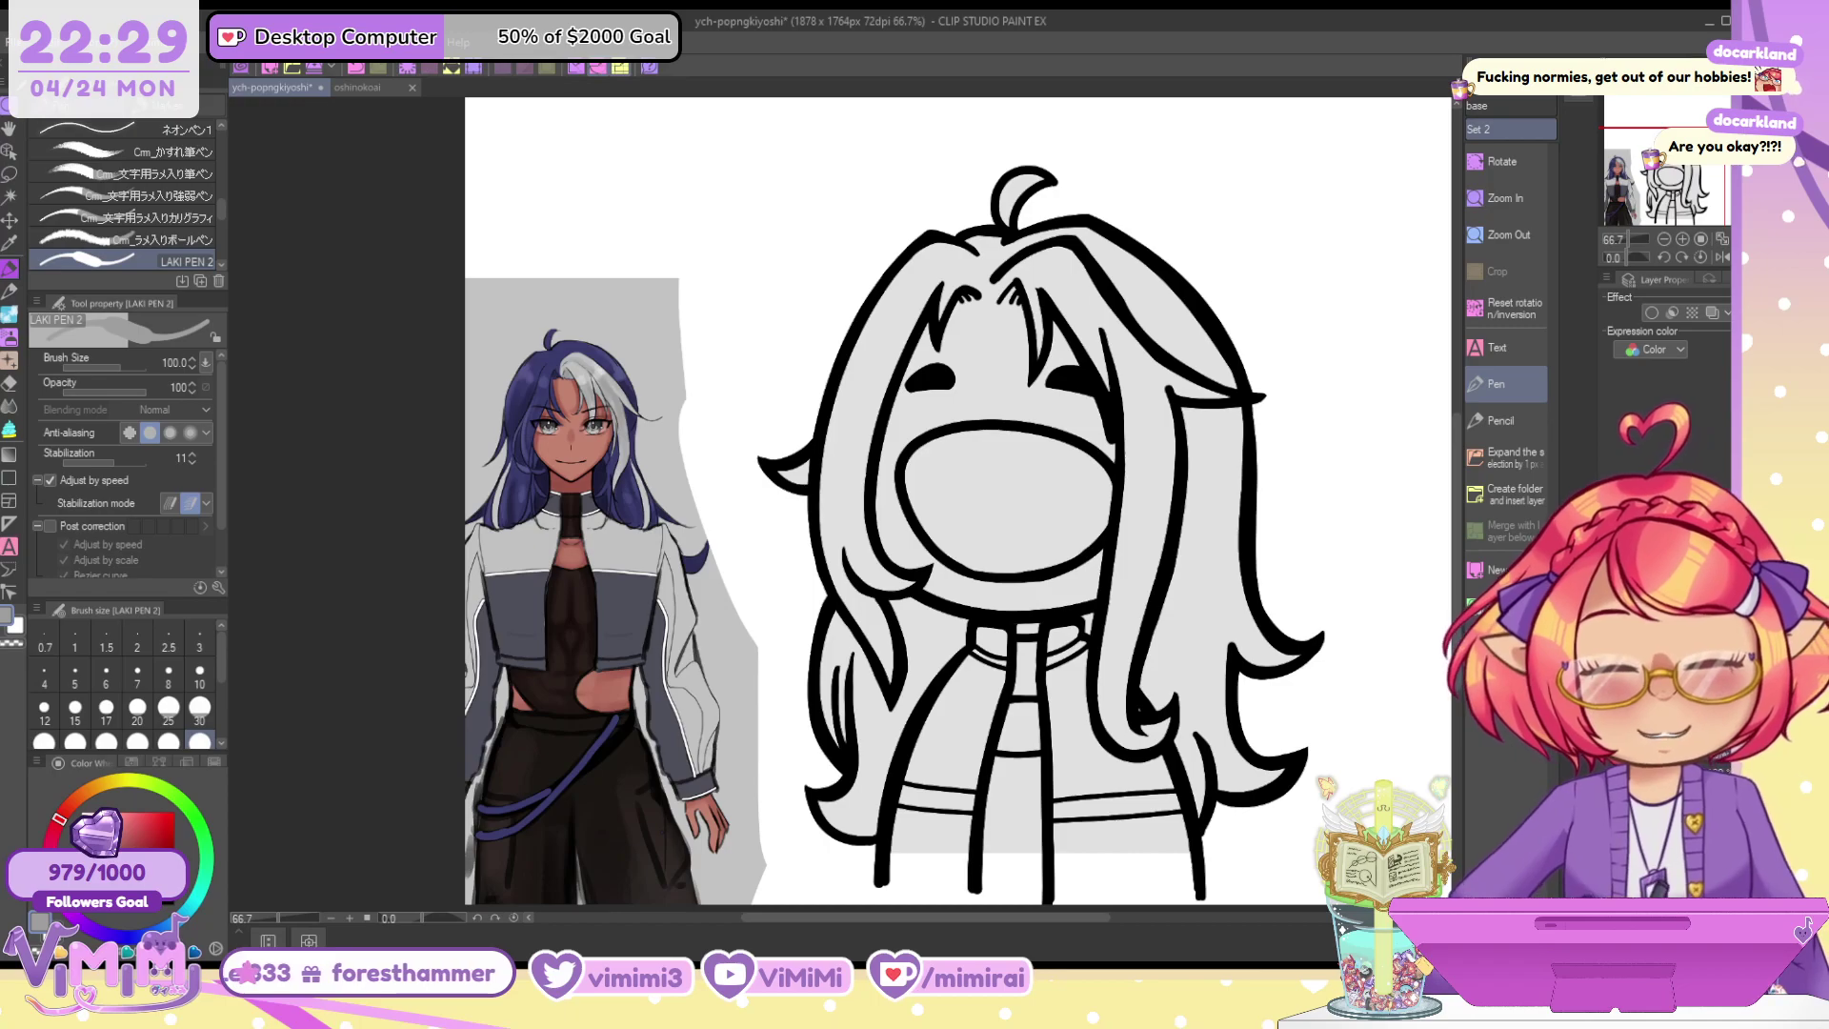
key("ctrl+y")
key("ctrl+y")
left_click(981, 588, "alt")
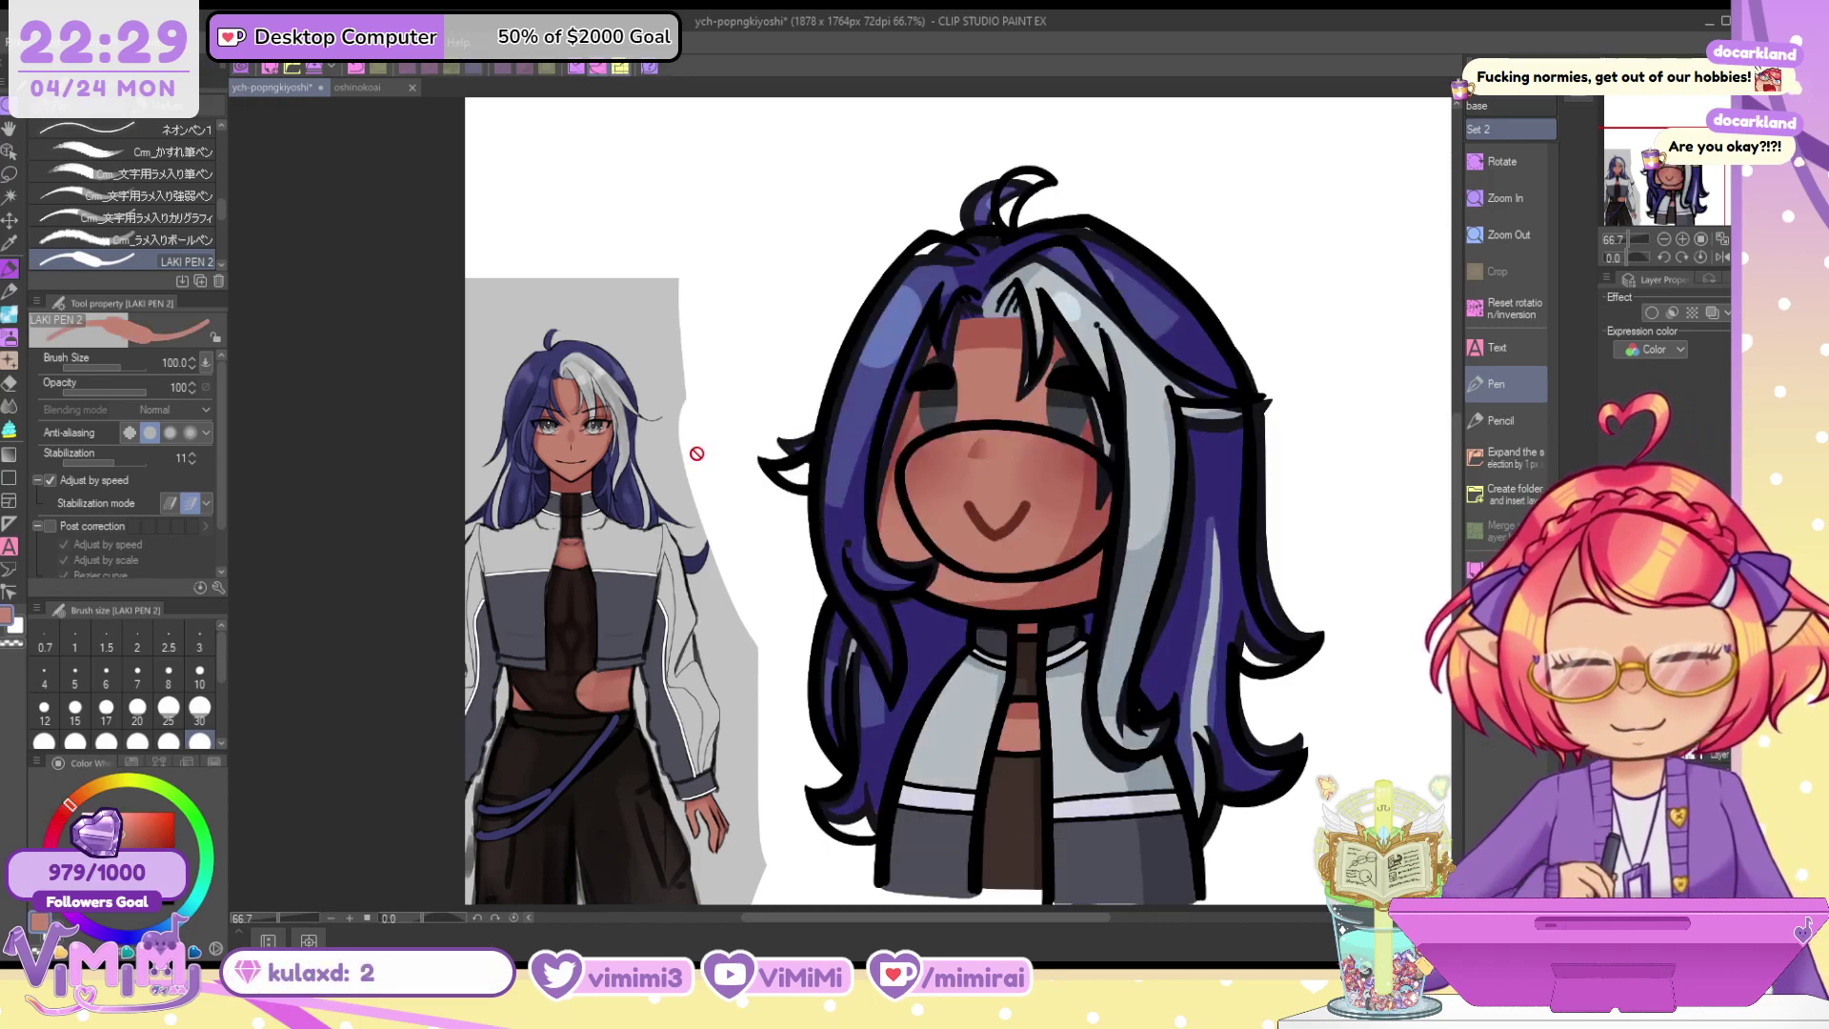
left_click(11, 430)
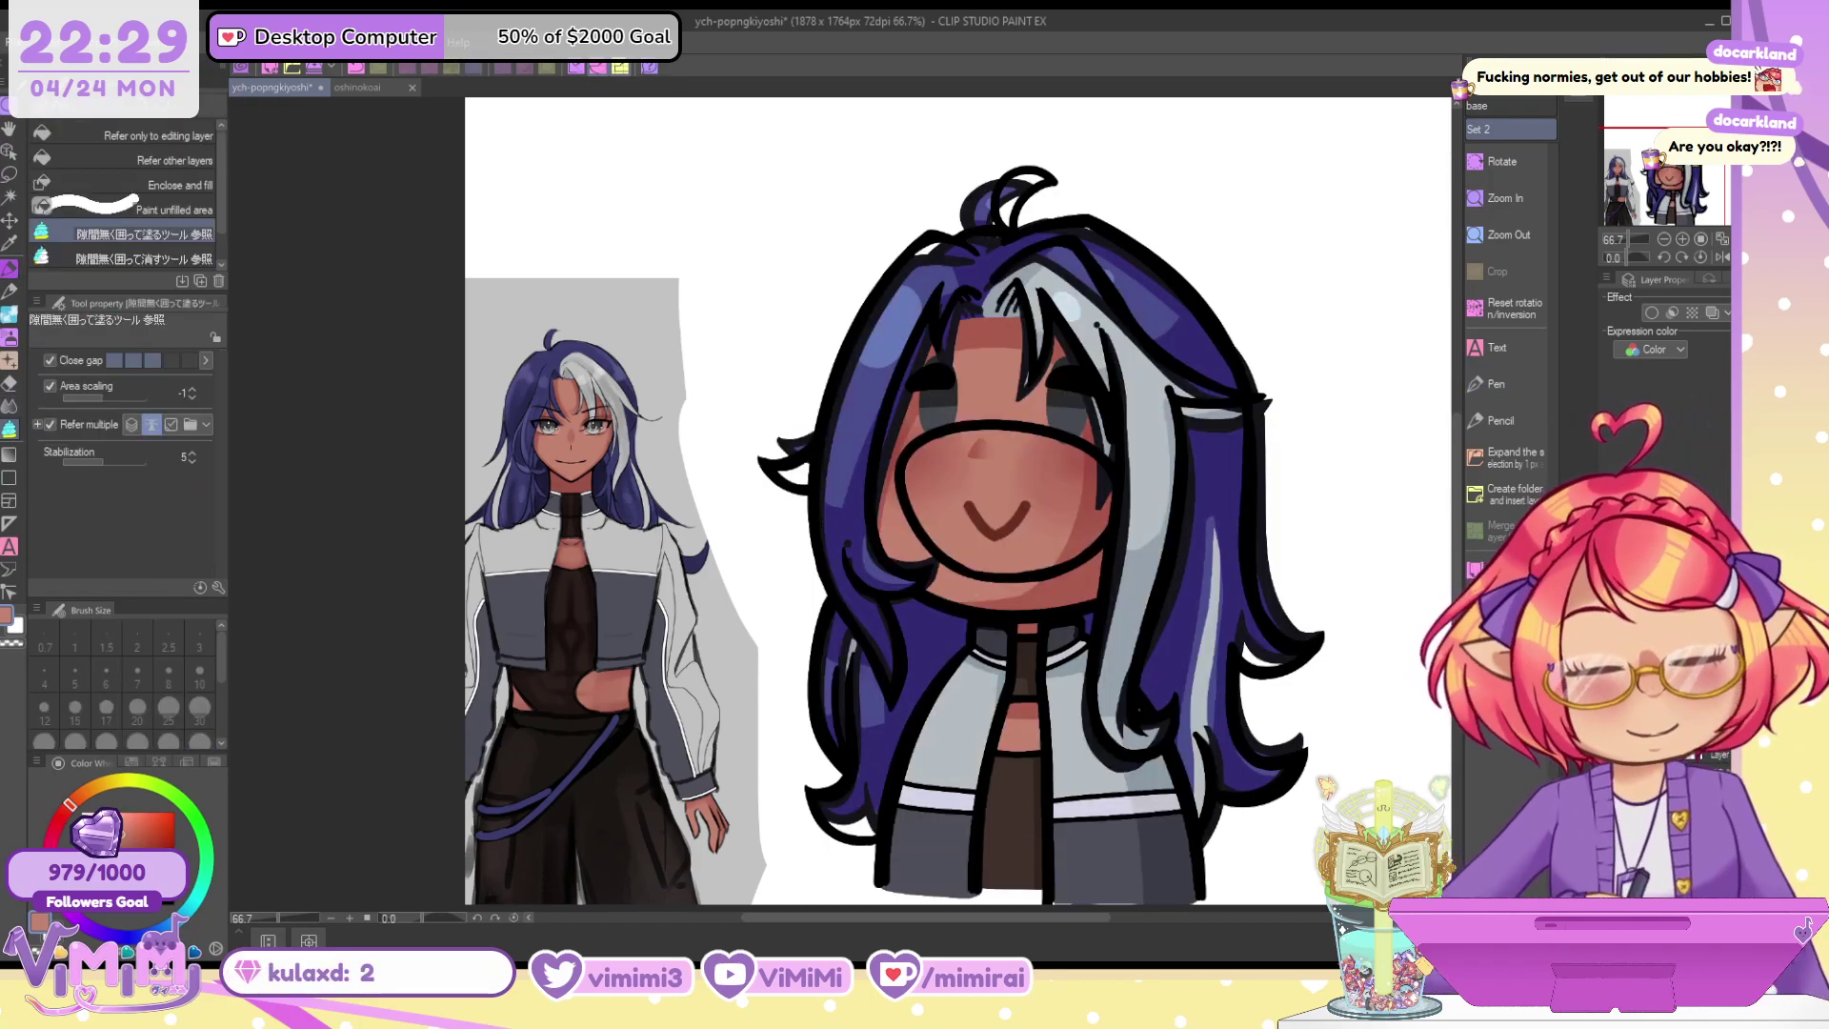
key("ctrl+z")
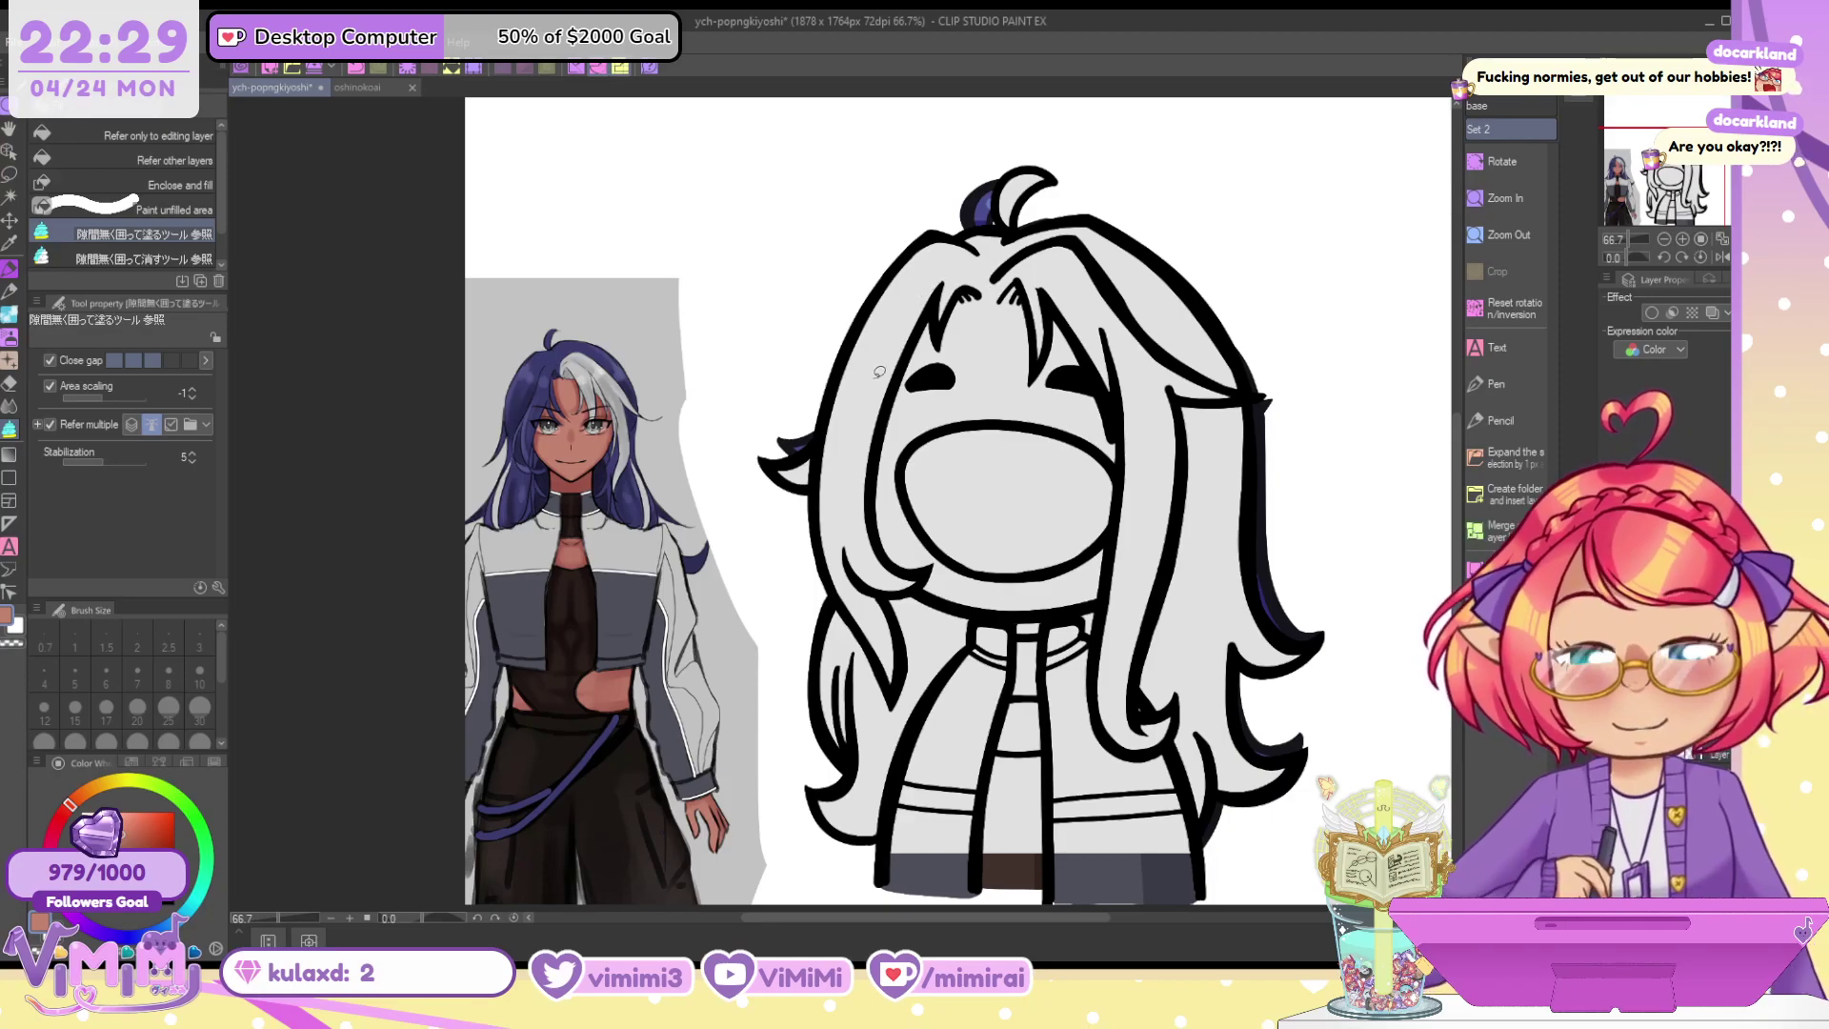
Paint the forehead gap under the fringe and fill the face, neck and chest with the sampled skin tone
key("p")
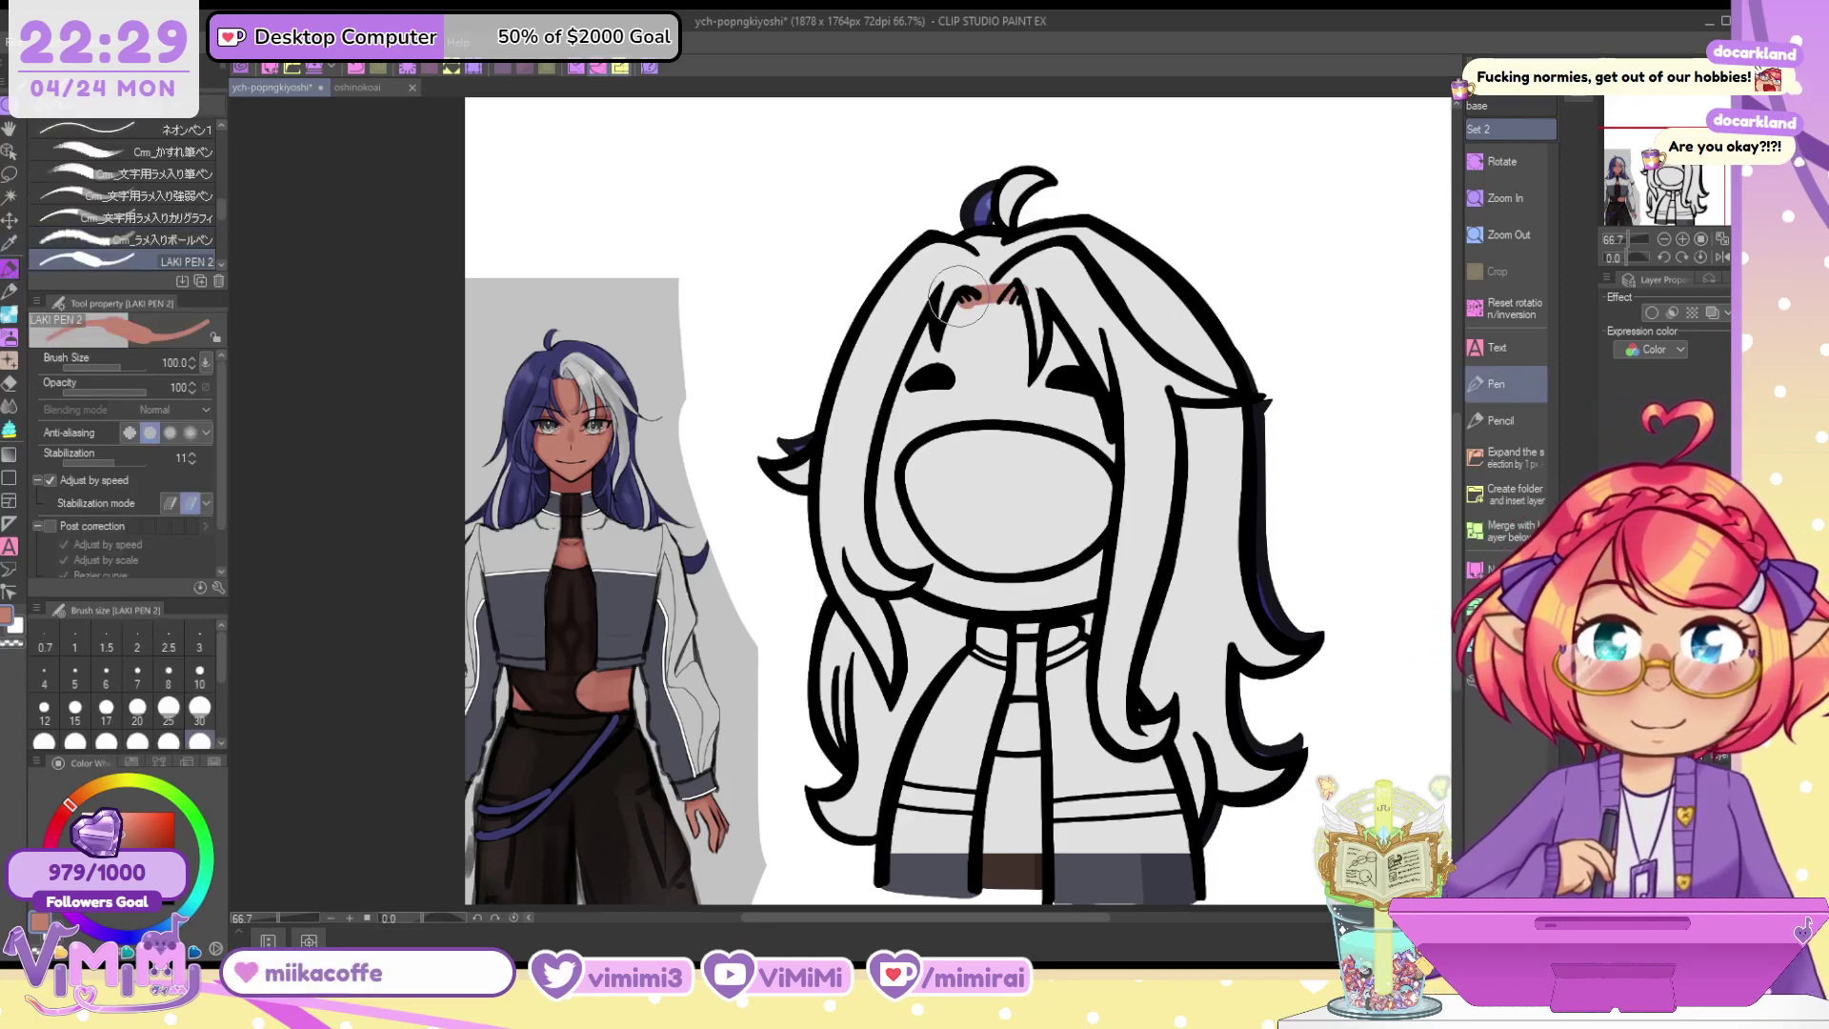
left_click_drag(959, 295, 1008, 307)
key("g")
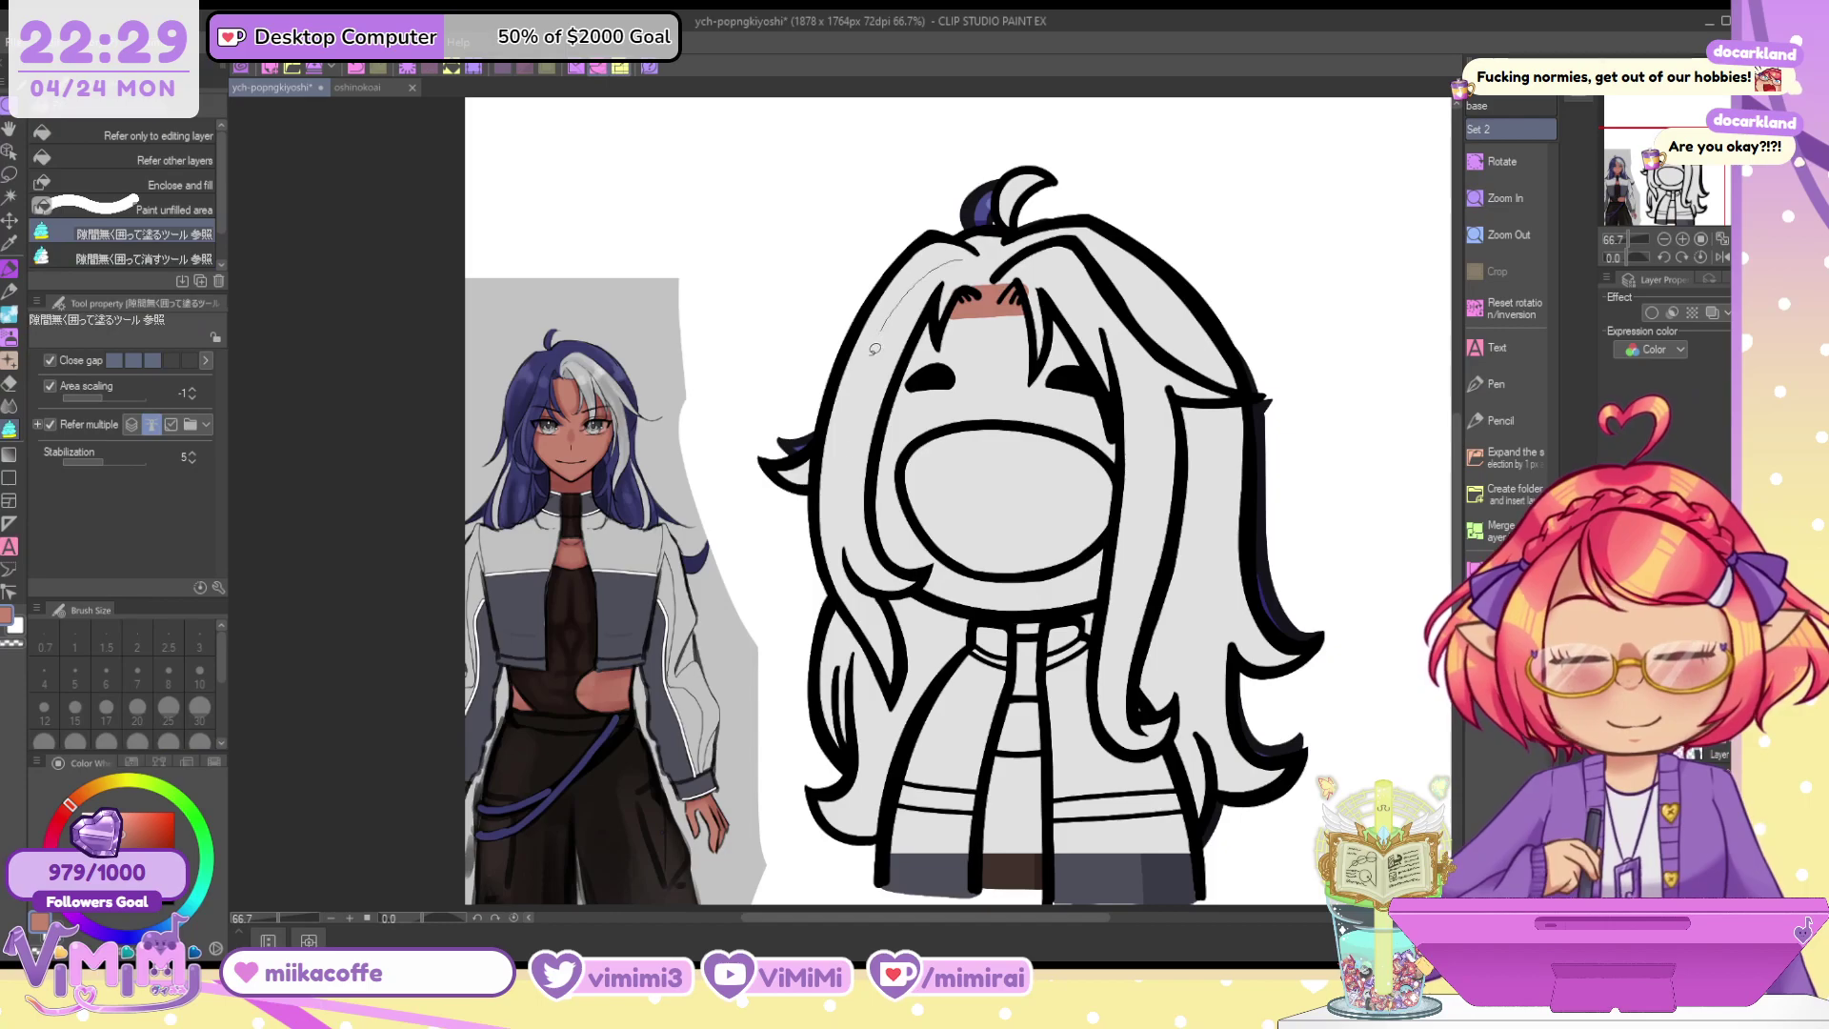
left_click_drag(1168, 539, 1069, 243)
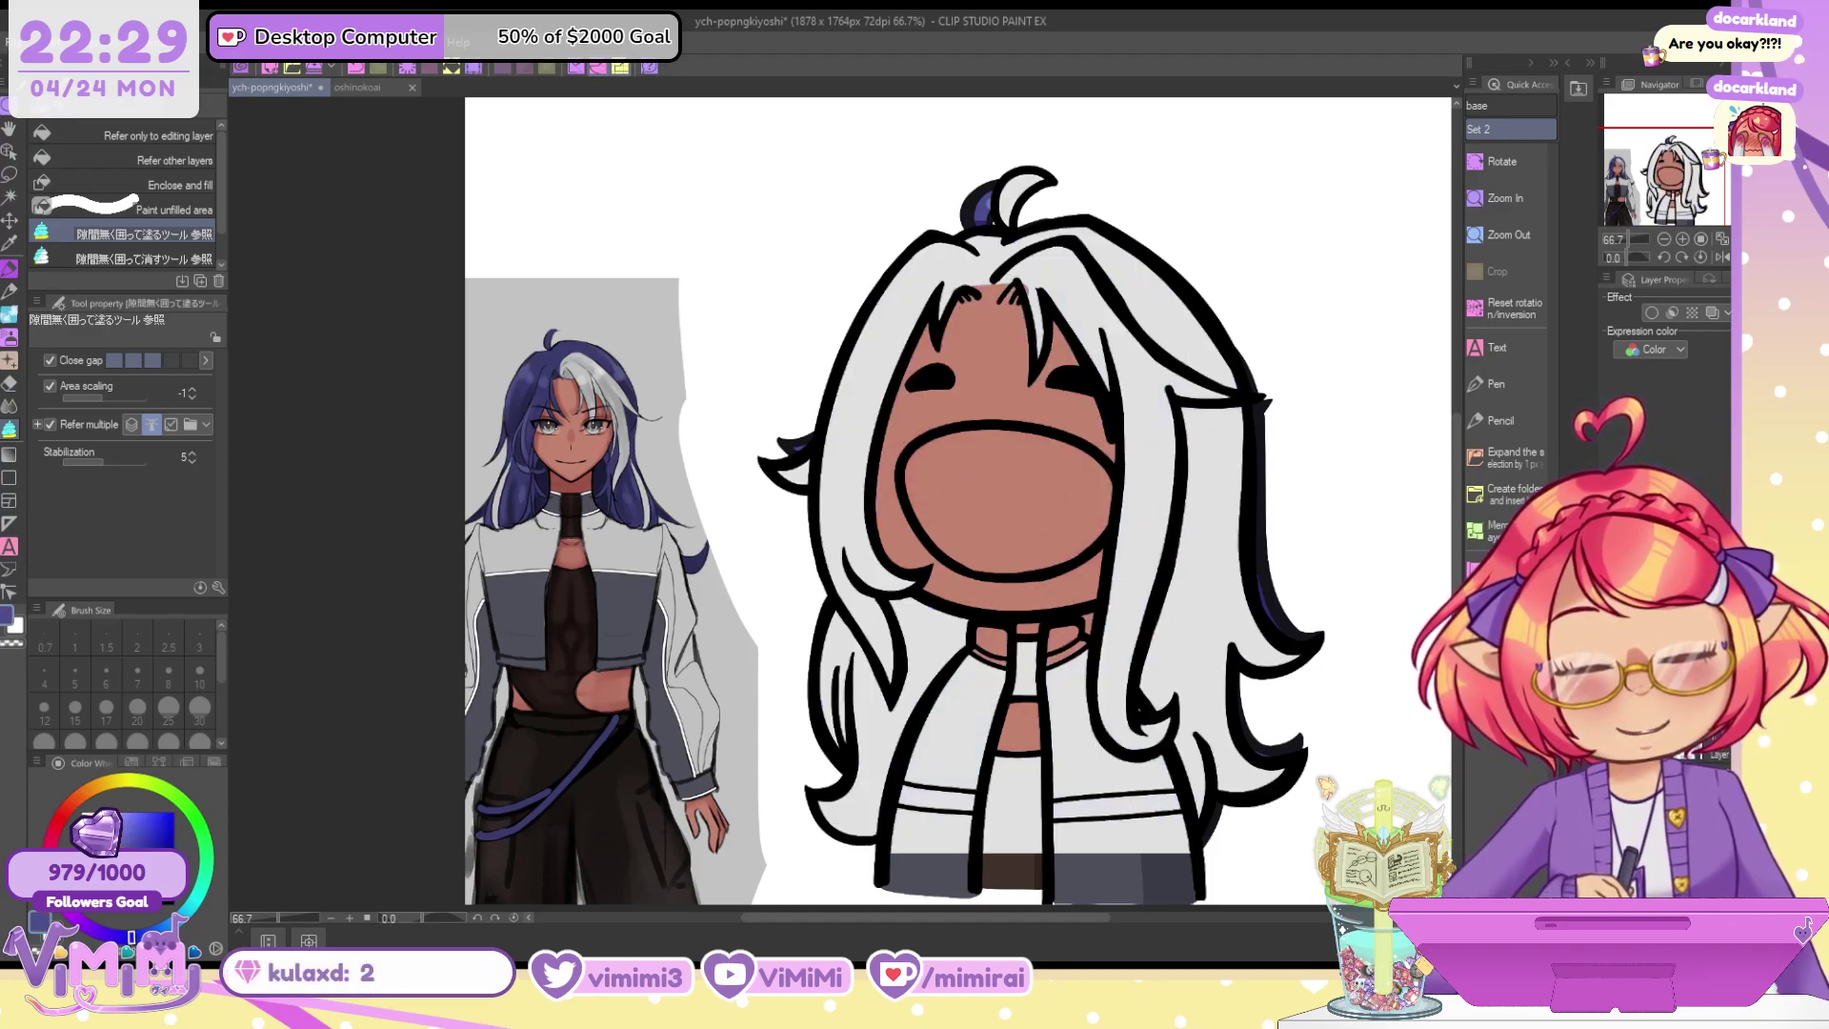
Paint the hairline gap above the forehead and fill all the hair, including the cowlick, with blue-purple
left_click(9, 270)
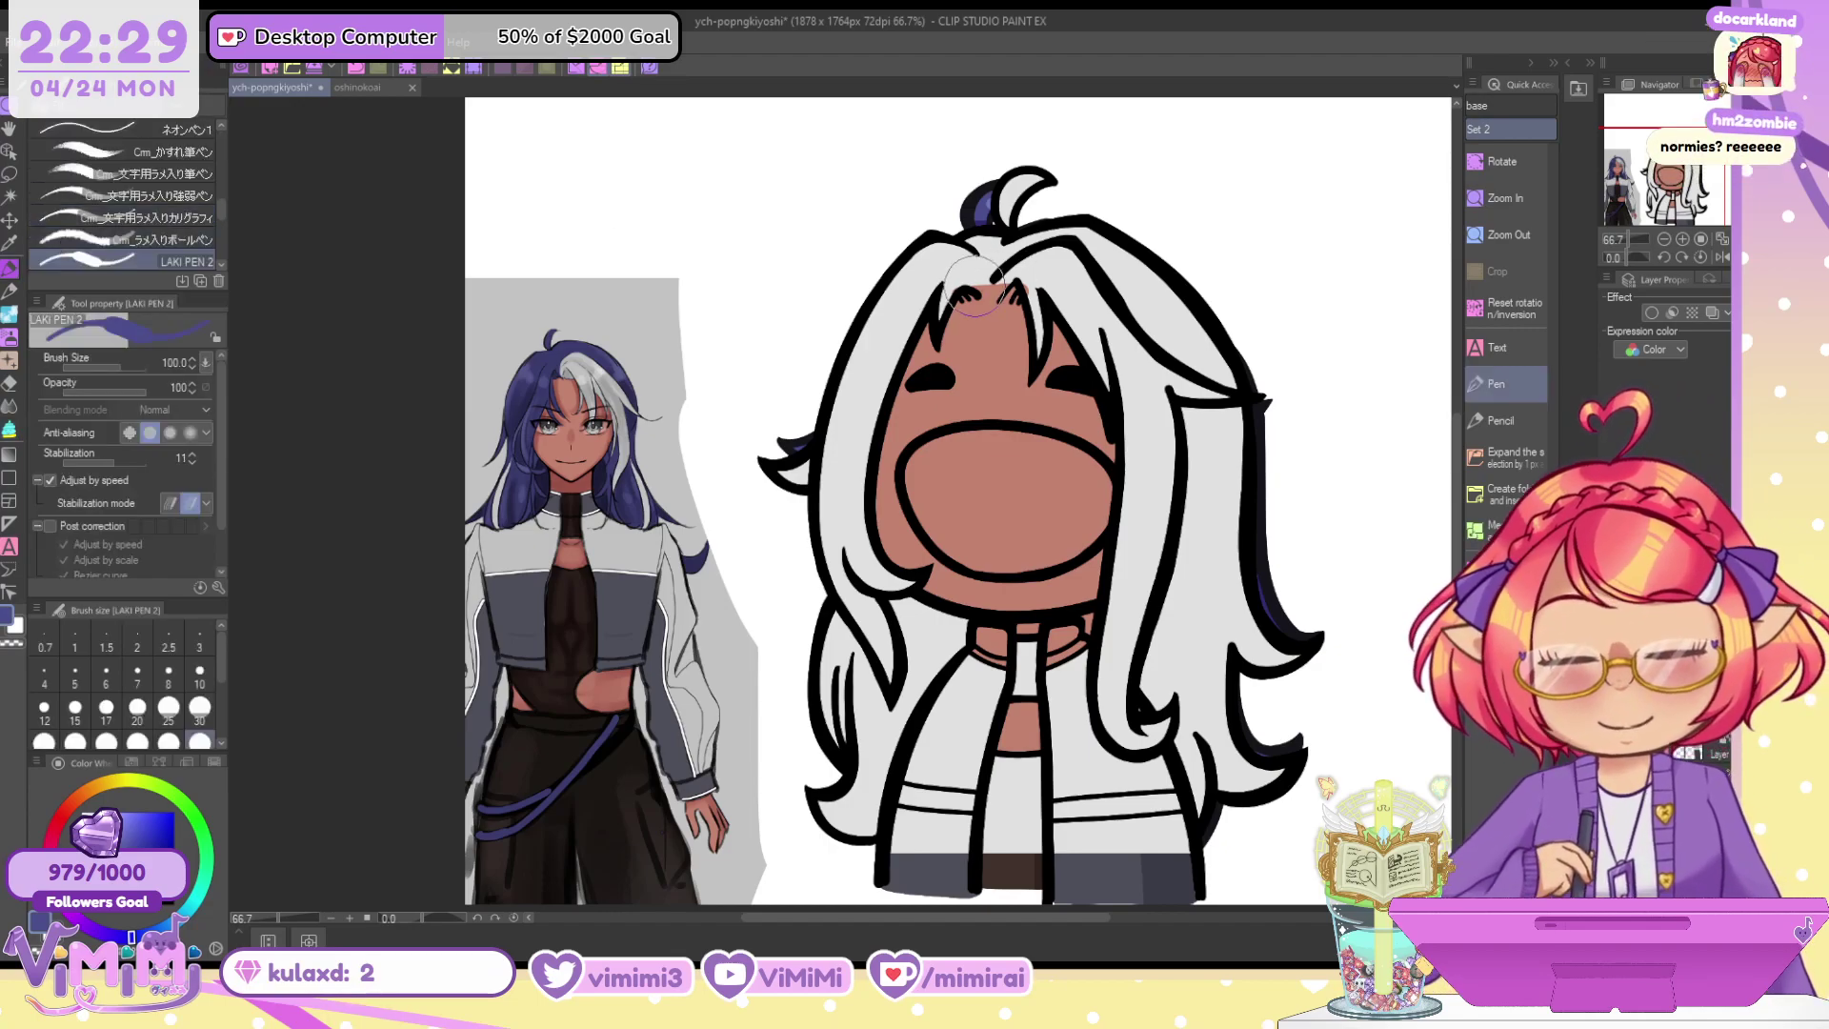
left_click_drag(955, 295, 1028, 293)
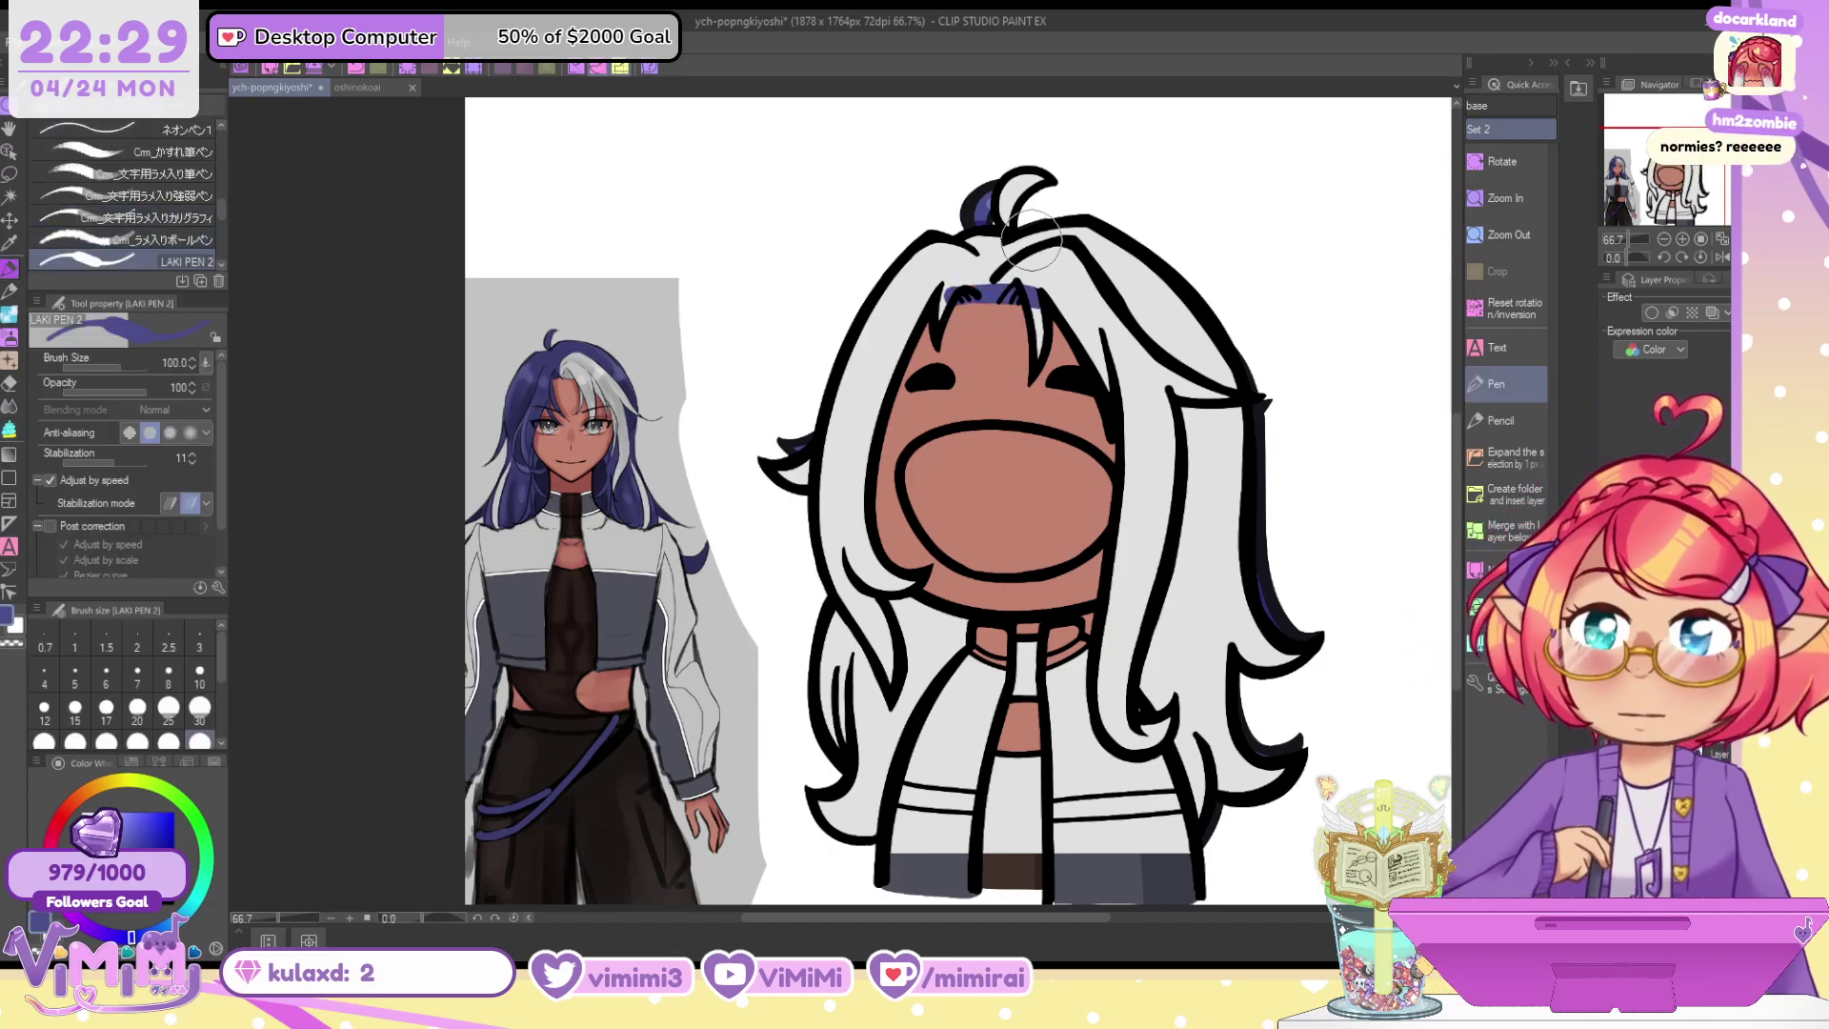
left_click(11, 430)
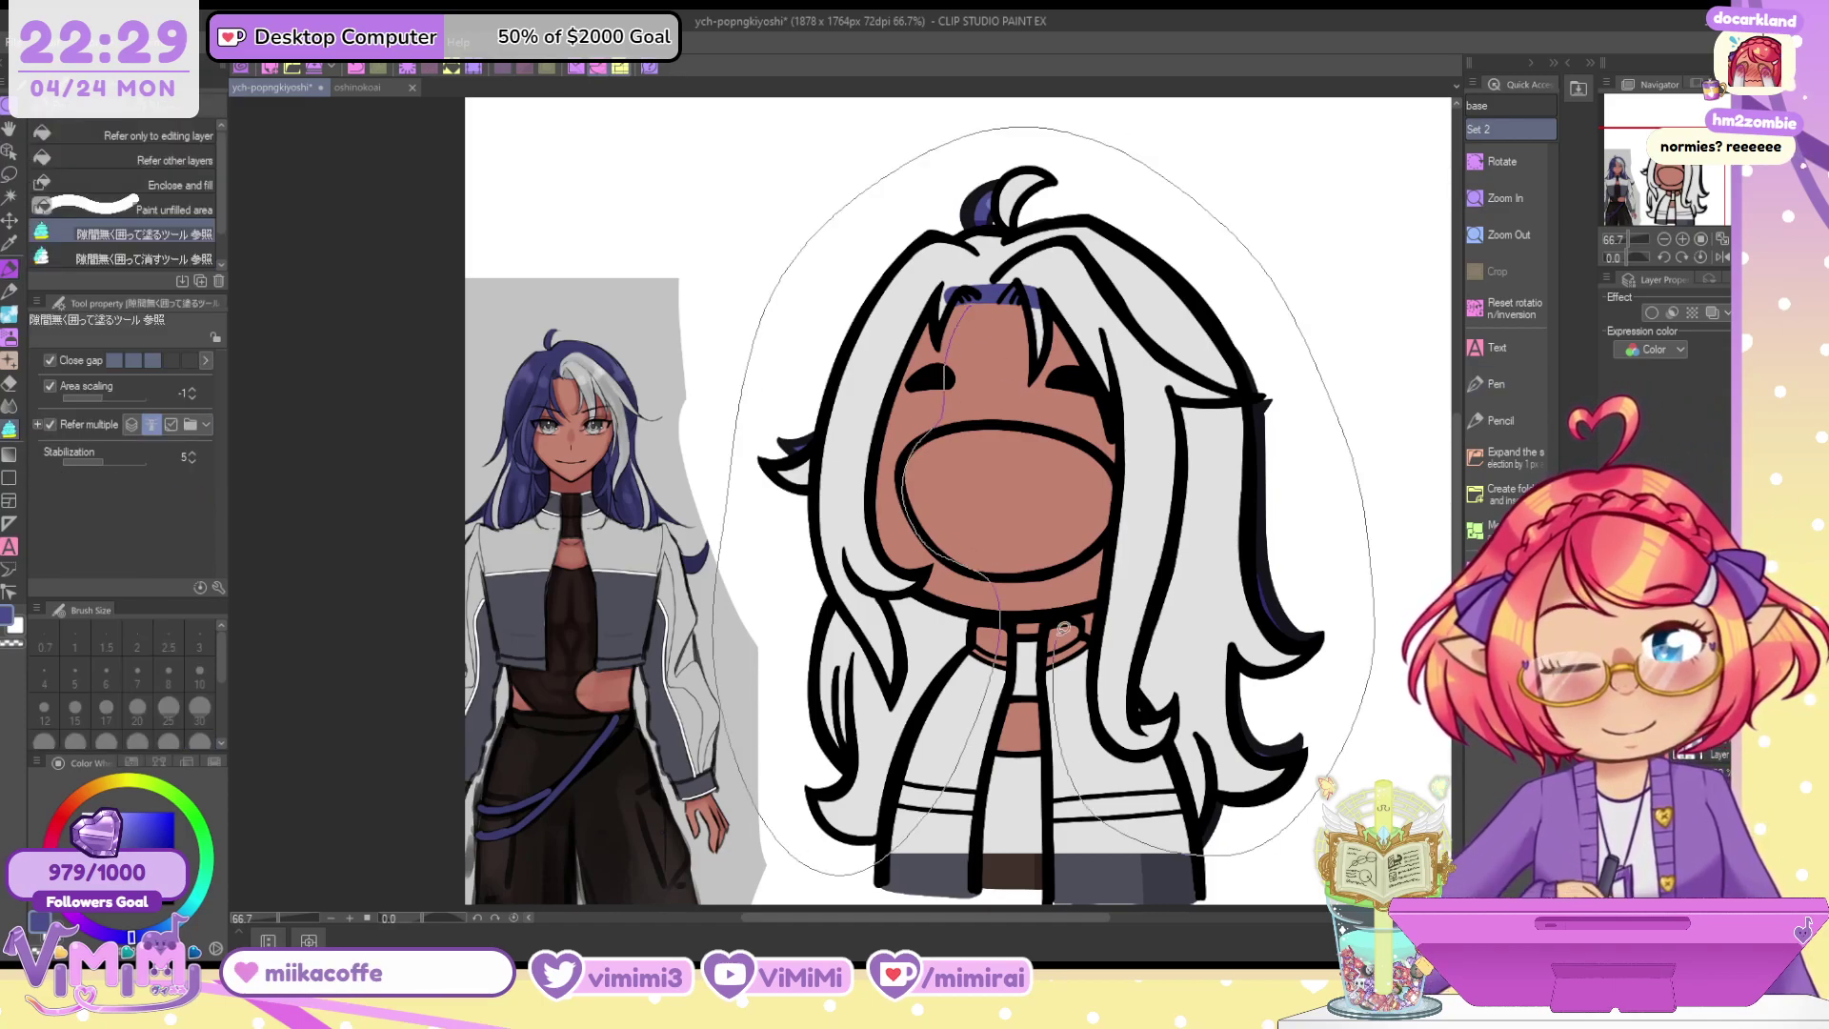
mouse_move(1063, 629)
left_mouse_down()
mouse_move(1069, 533)
mouse_move(1038, 381)
left_mouse_up()
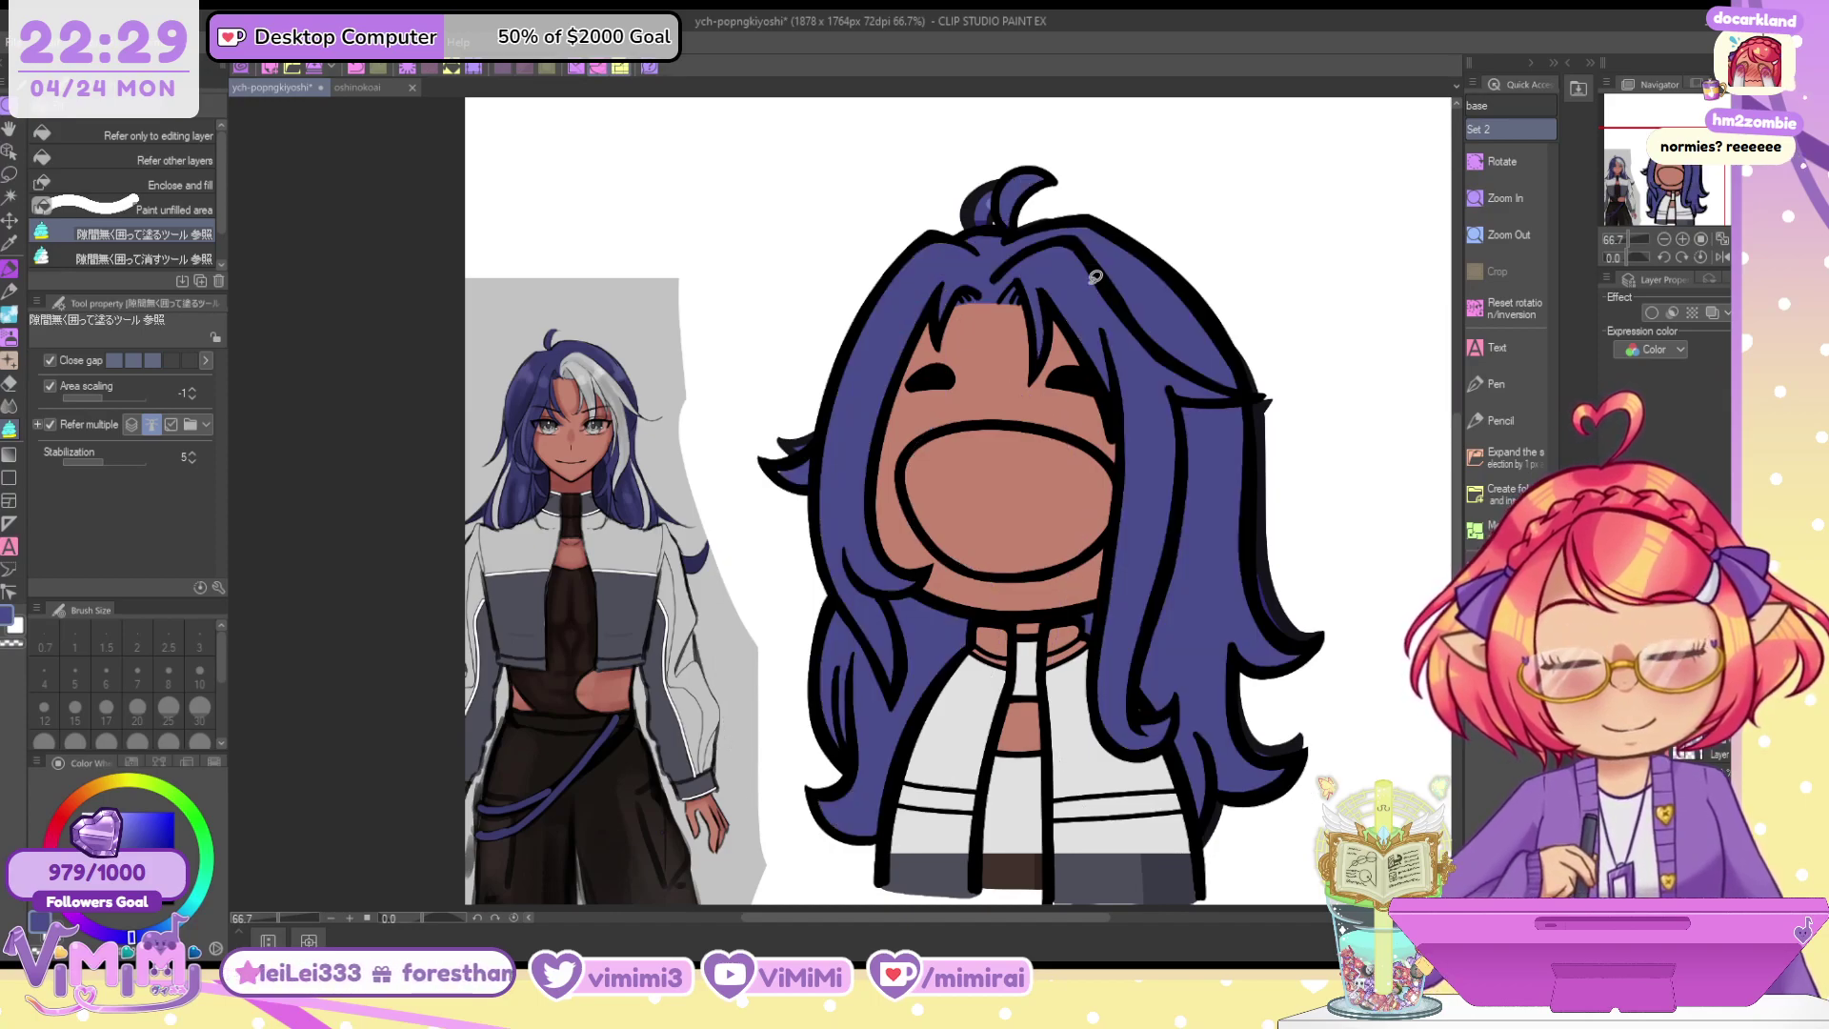
key("p")
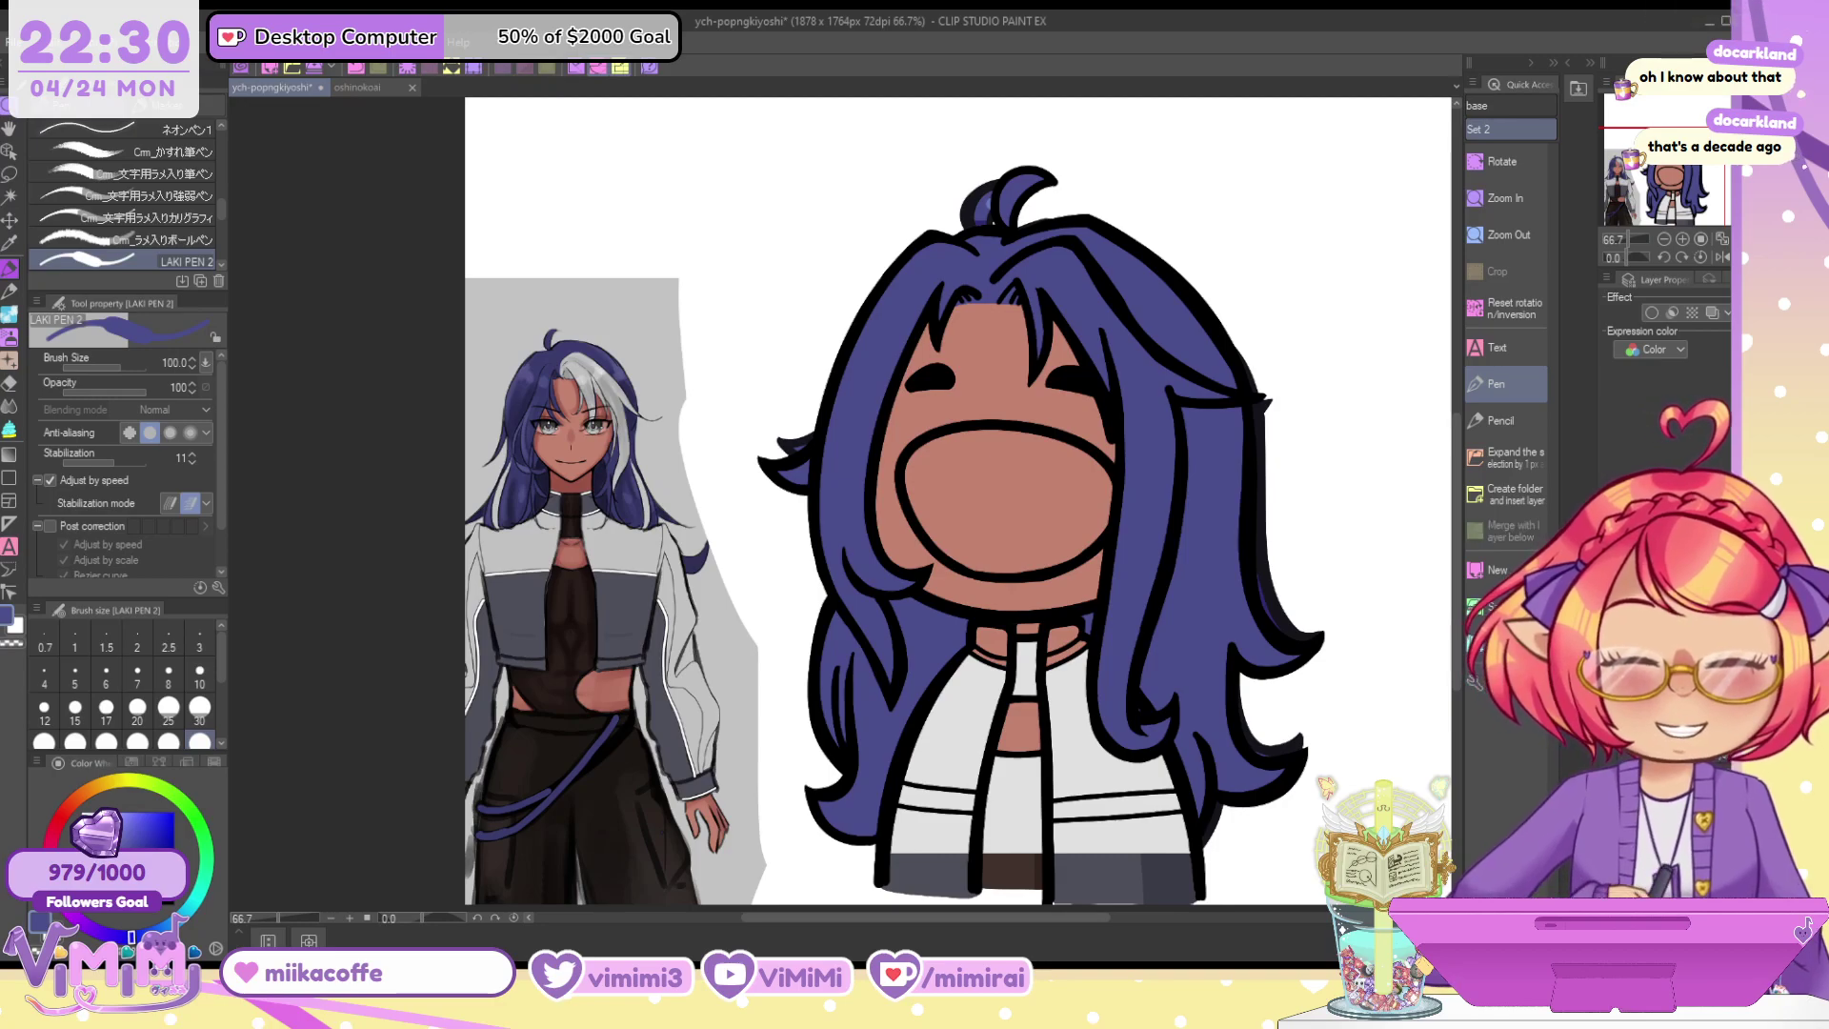
Select the blue-purple hair area by colour and sample the pale grey hair streak from the coloured version
left_click(10, 218)
left_click(11, 196)
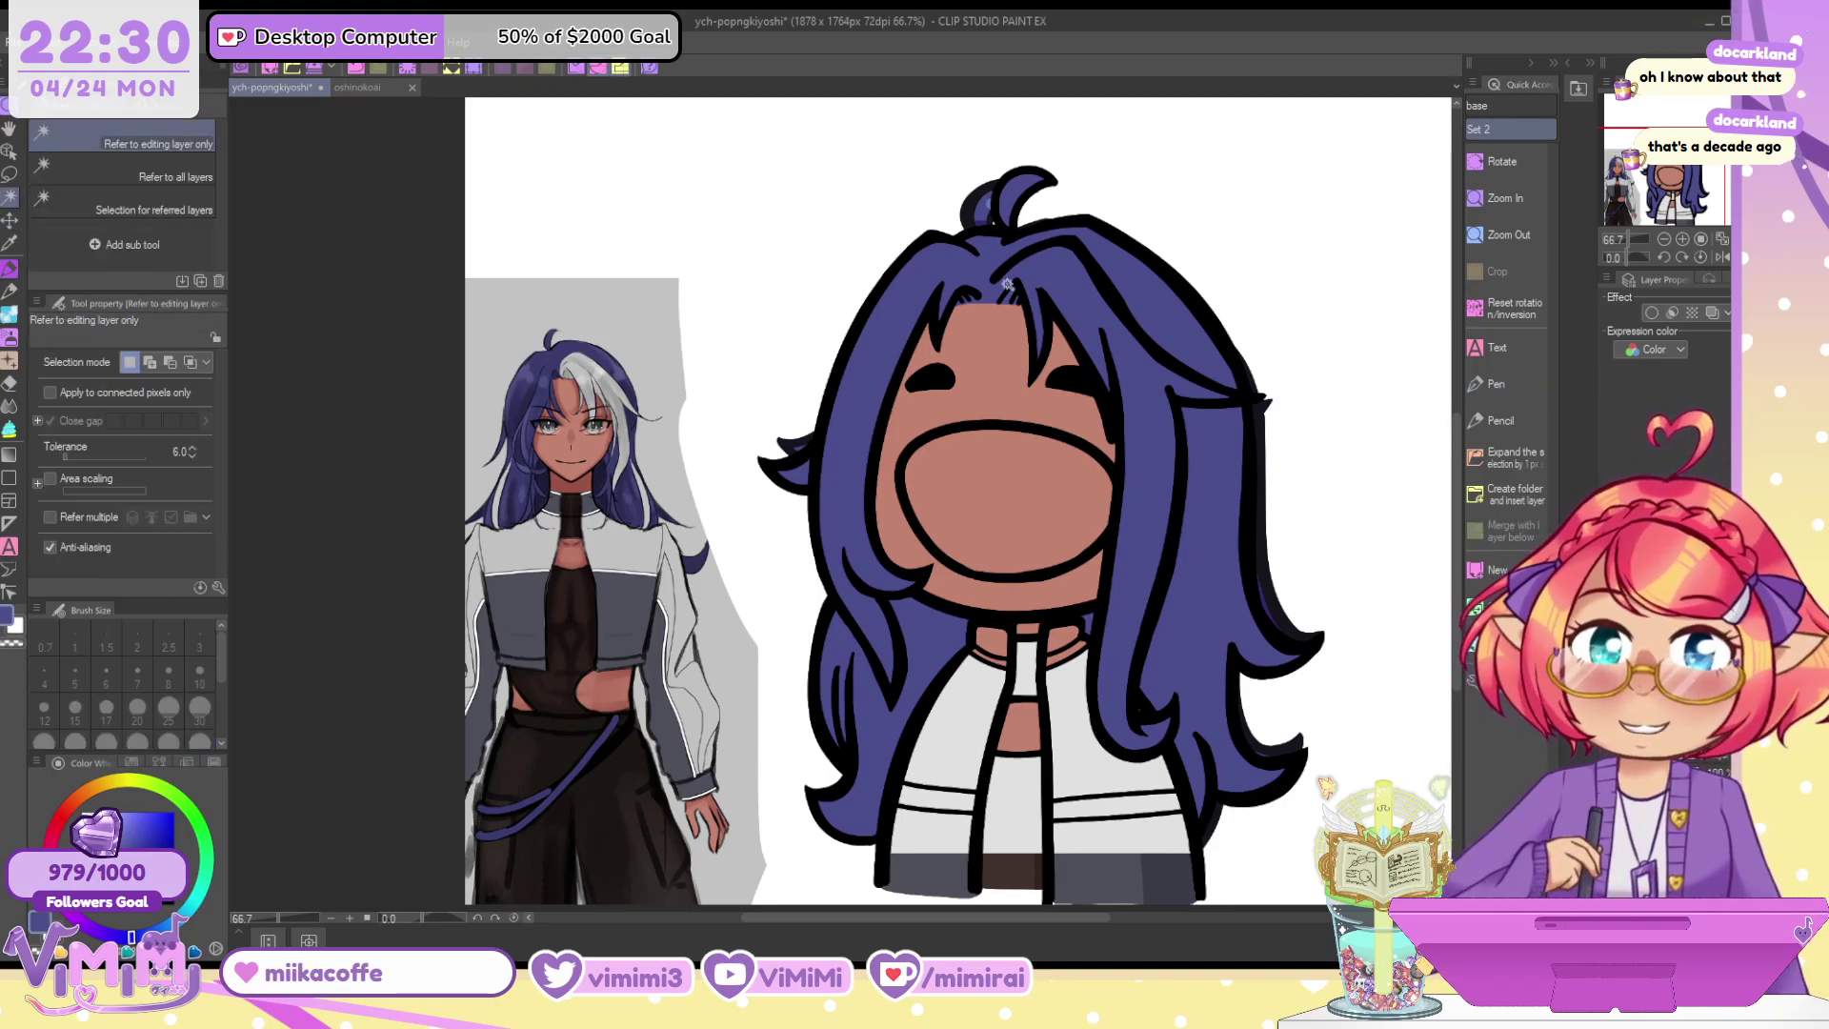
left_click(952, 269)
left_click(11, 267)
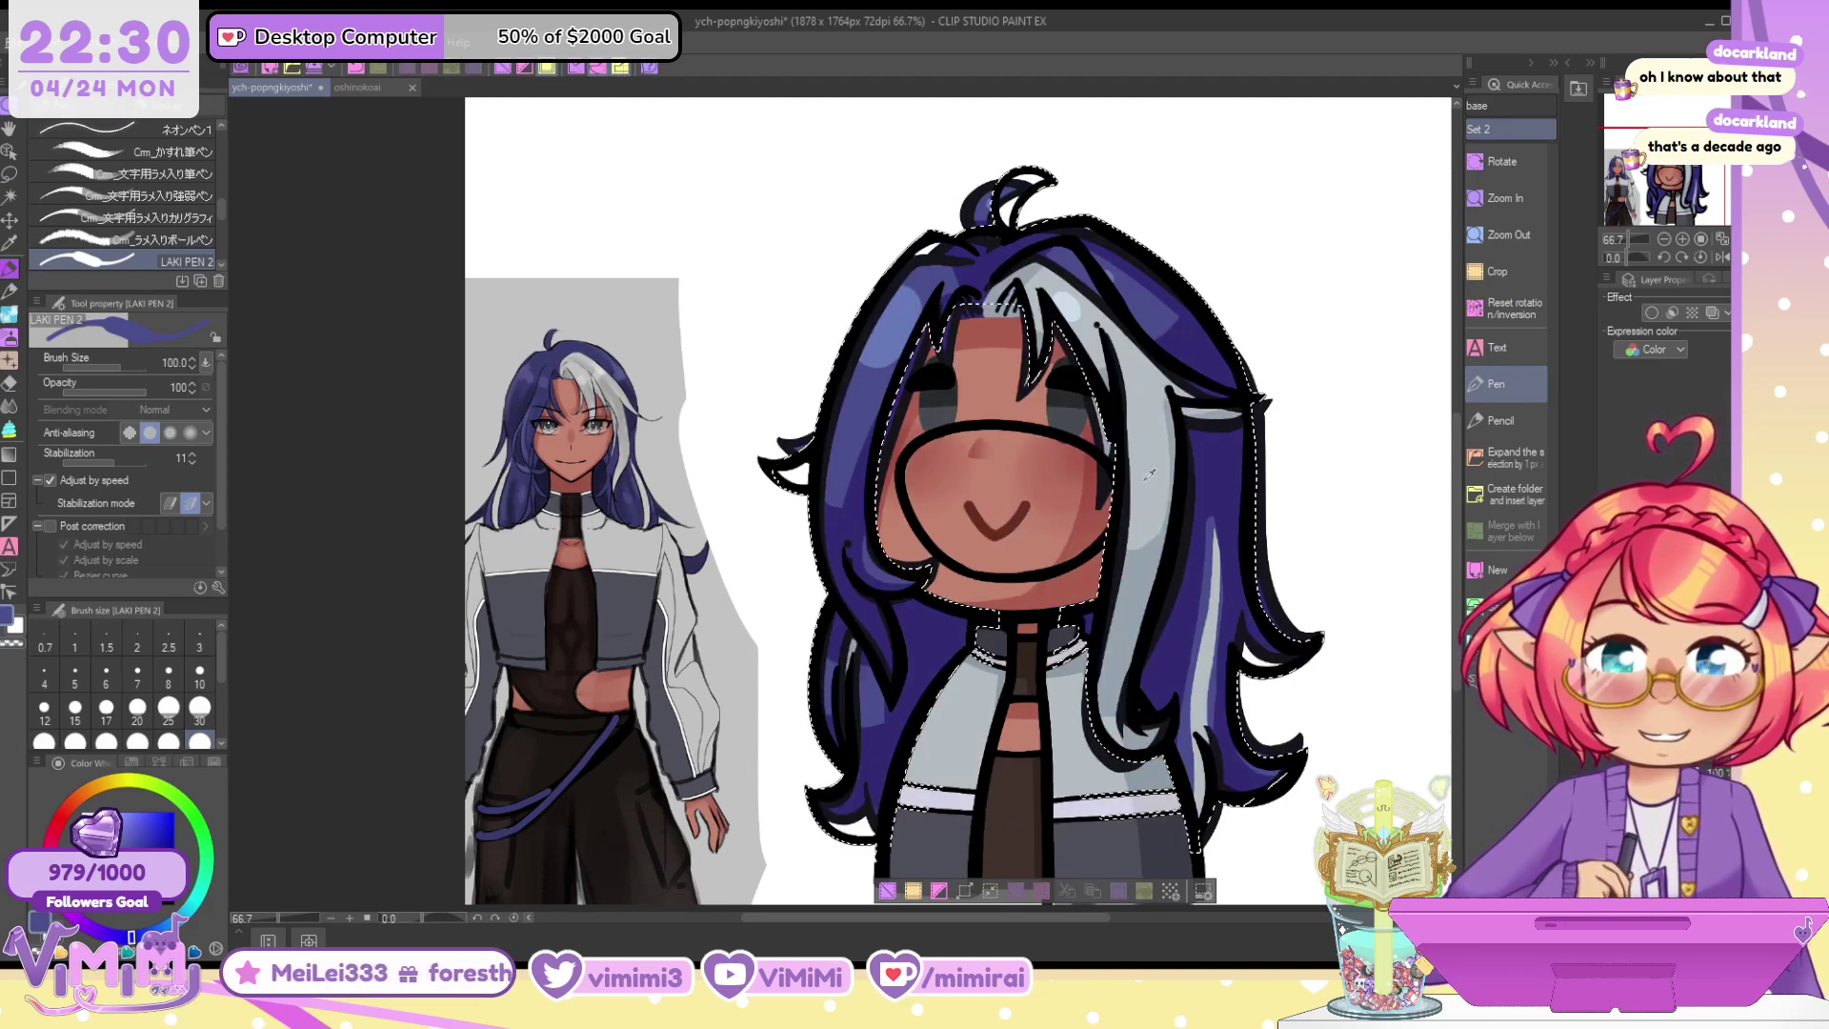
left_click(1215, 541, "alt")
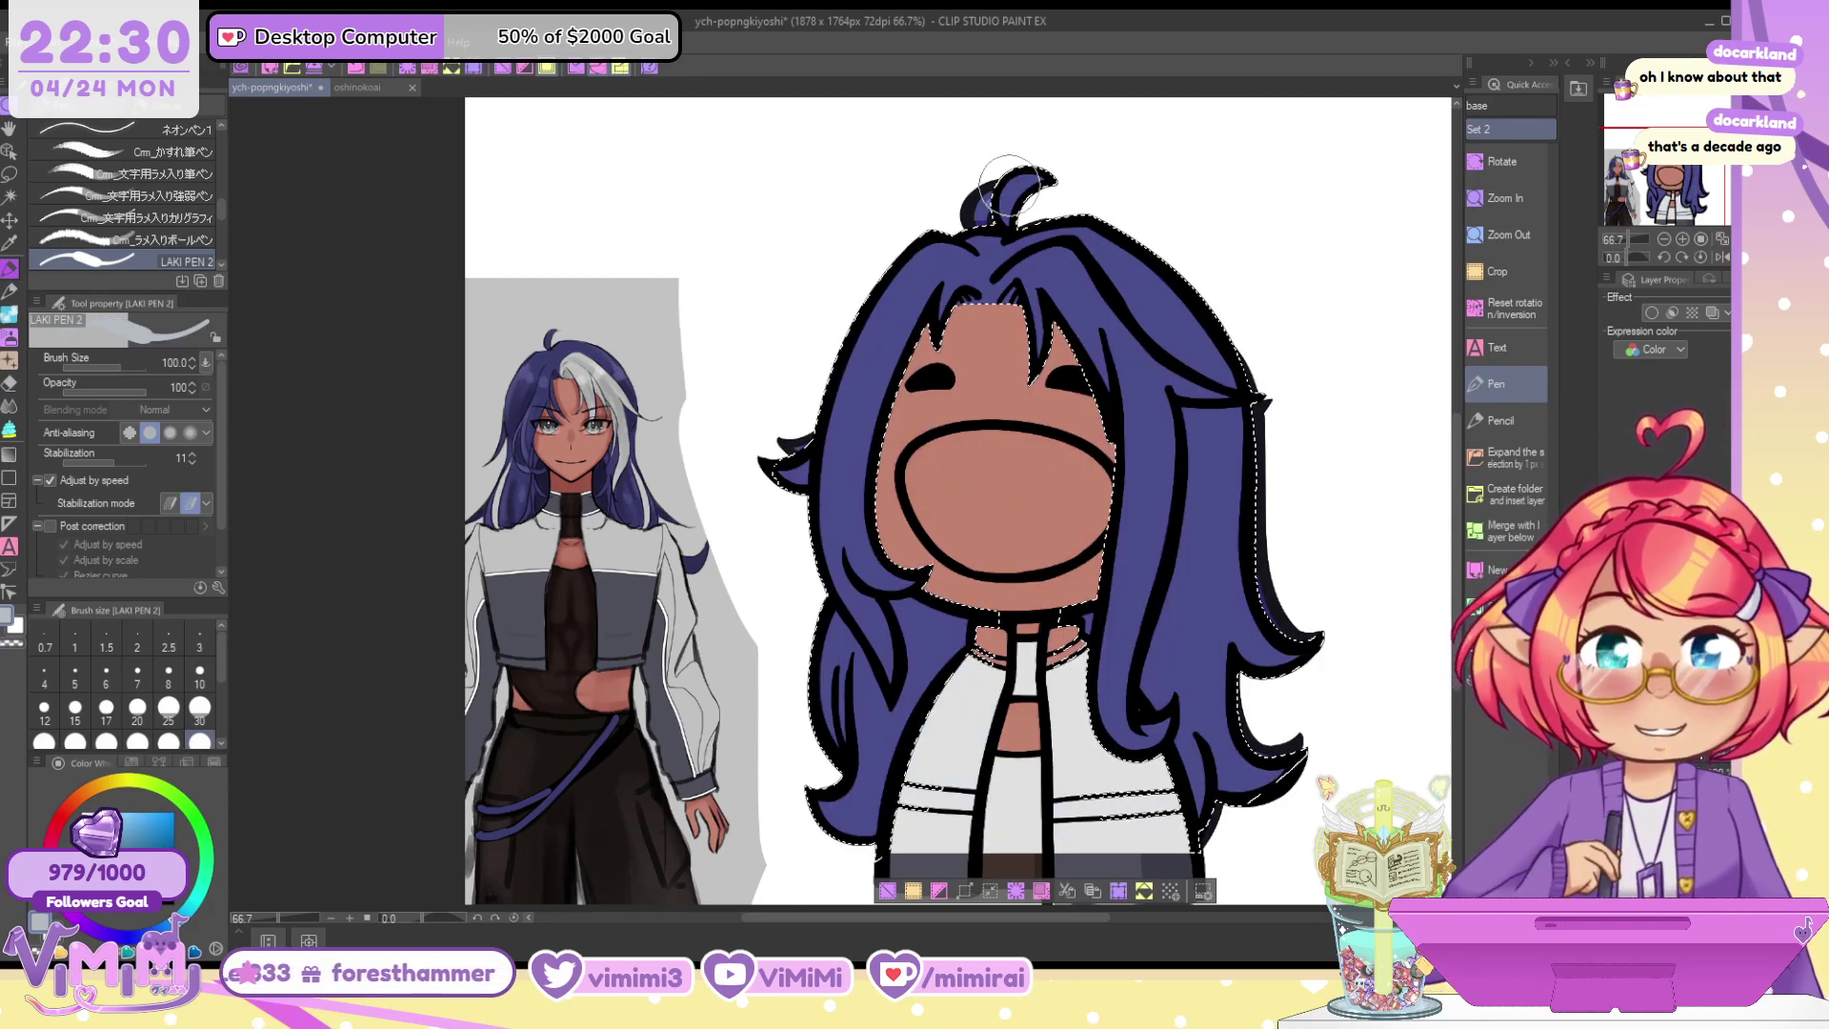
Paint the wide pale grey streak from the parting through the front fringe and down the long side lock
scroll(1021, 233, "up", 3)
mouse_move(993, 306)
left_mouse_down()
mouse_move(1071, 261)
mouse_move(1047, 414)
left_mouse_up()
mouse_move(1093, 303)
left_mouse_down()
mouse_move(1176, 509)
mouse_move(1139, 395)
left_mouse_up()
left_click_drag(1155, 471, 1187, 358)
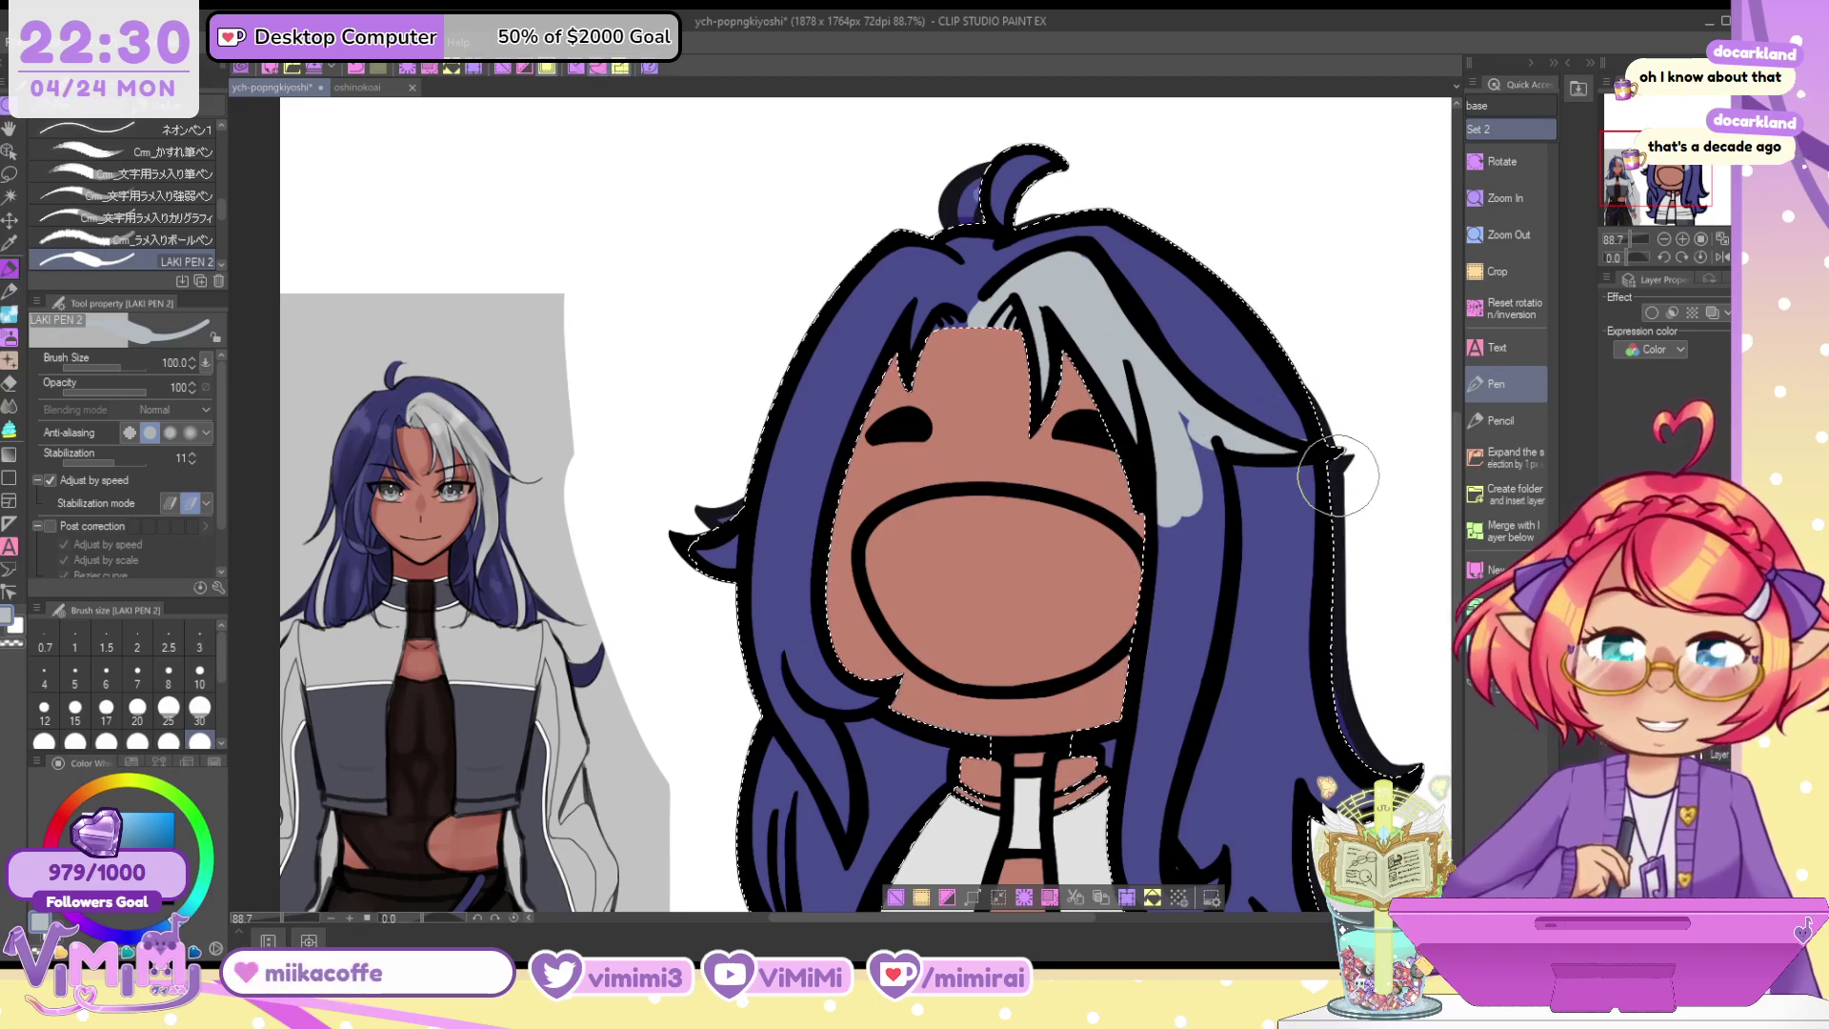
left_click_drag(1179, 380, 1186, 678)
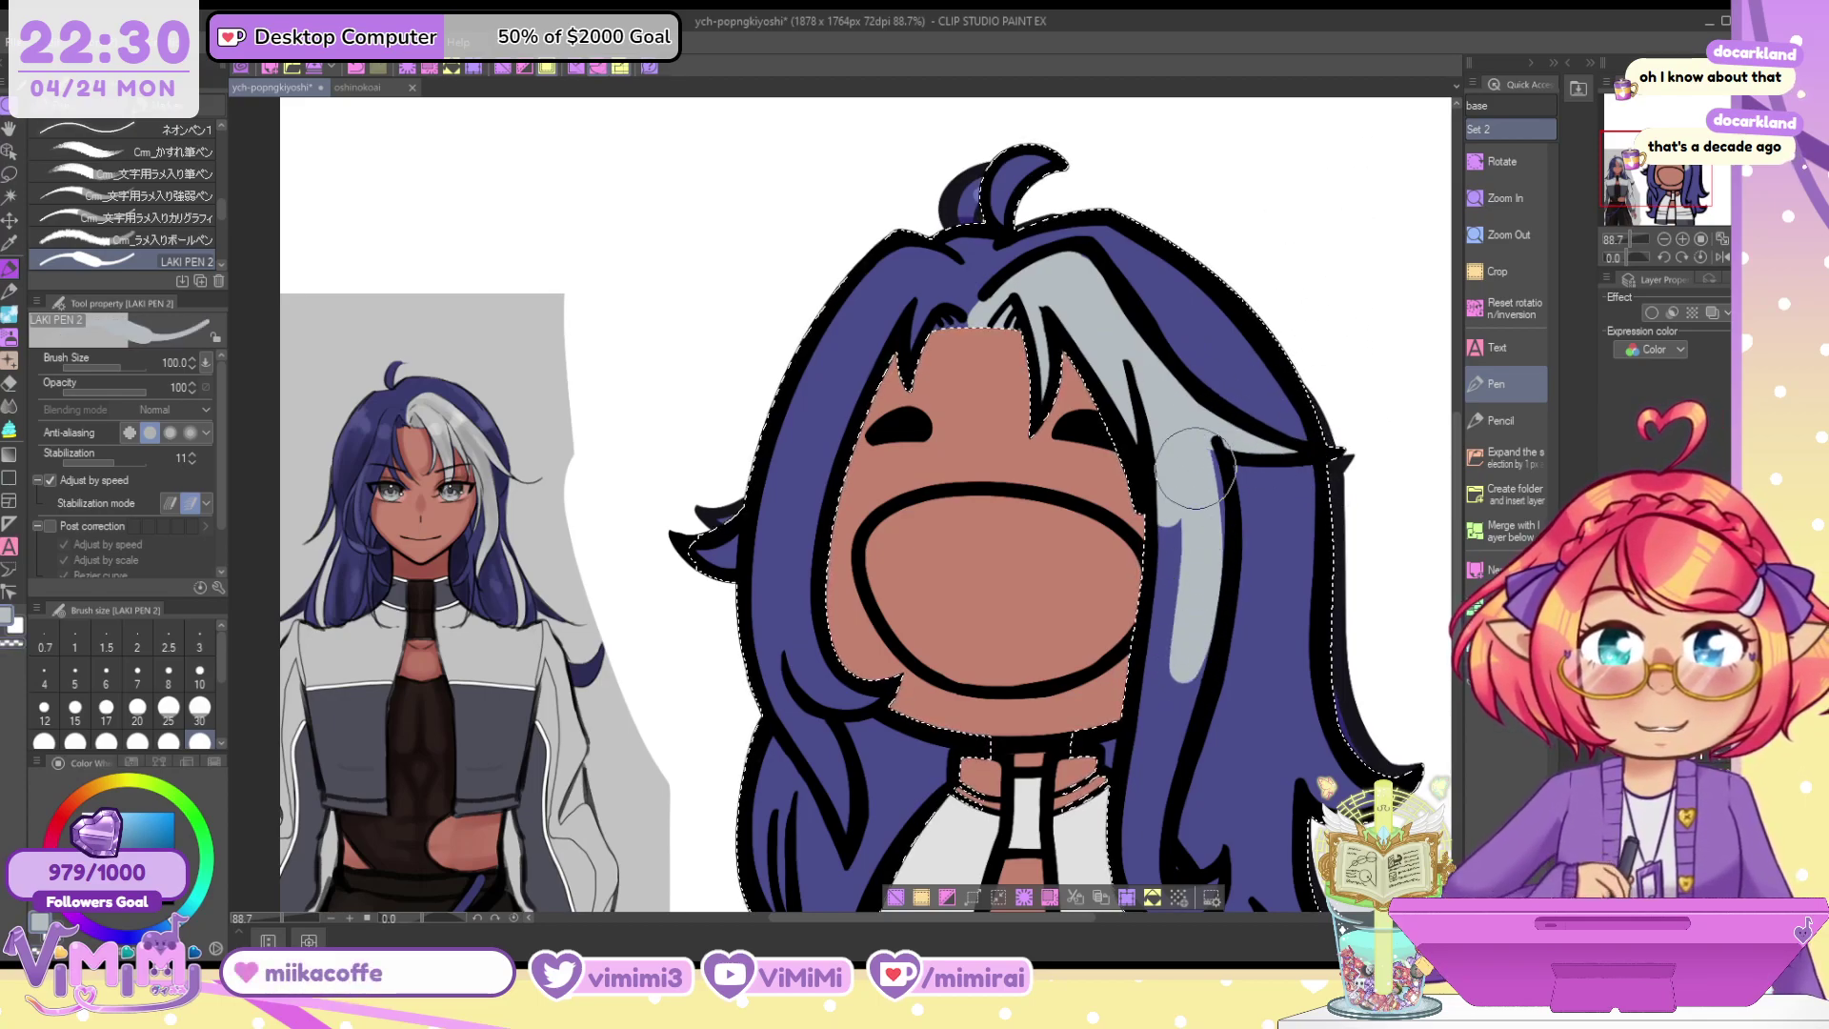
left_click_drag(1179, 562, 1165, 570)
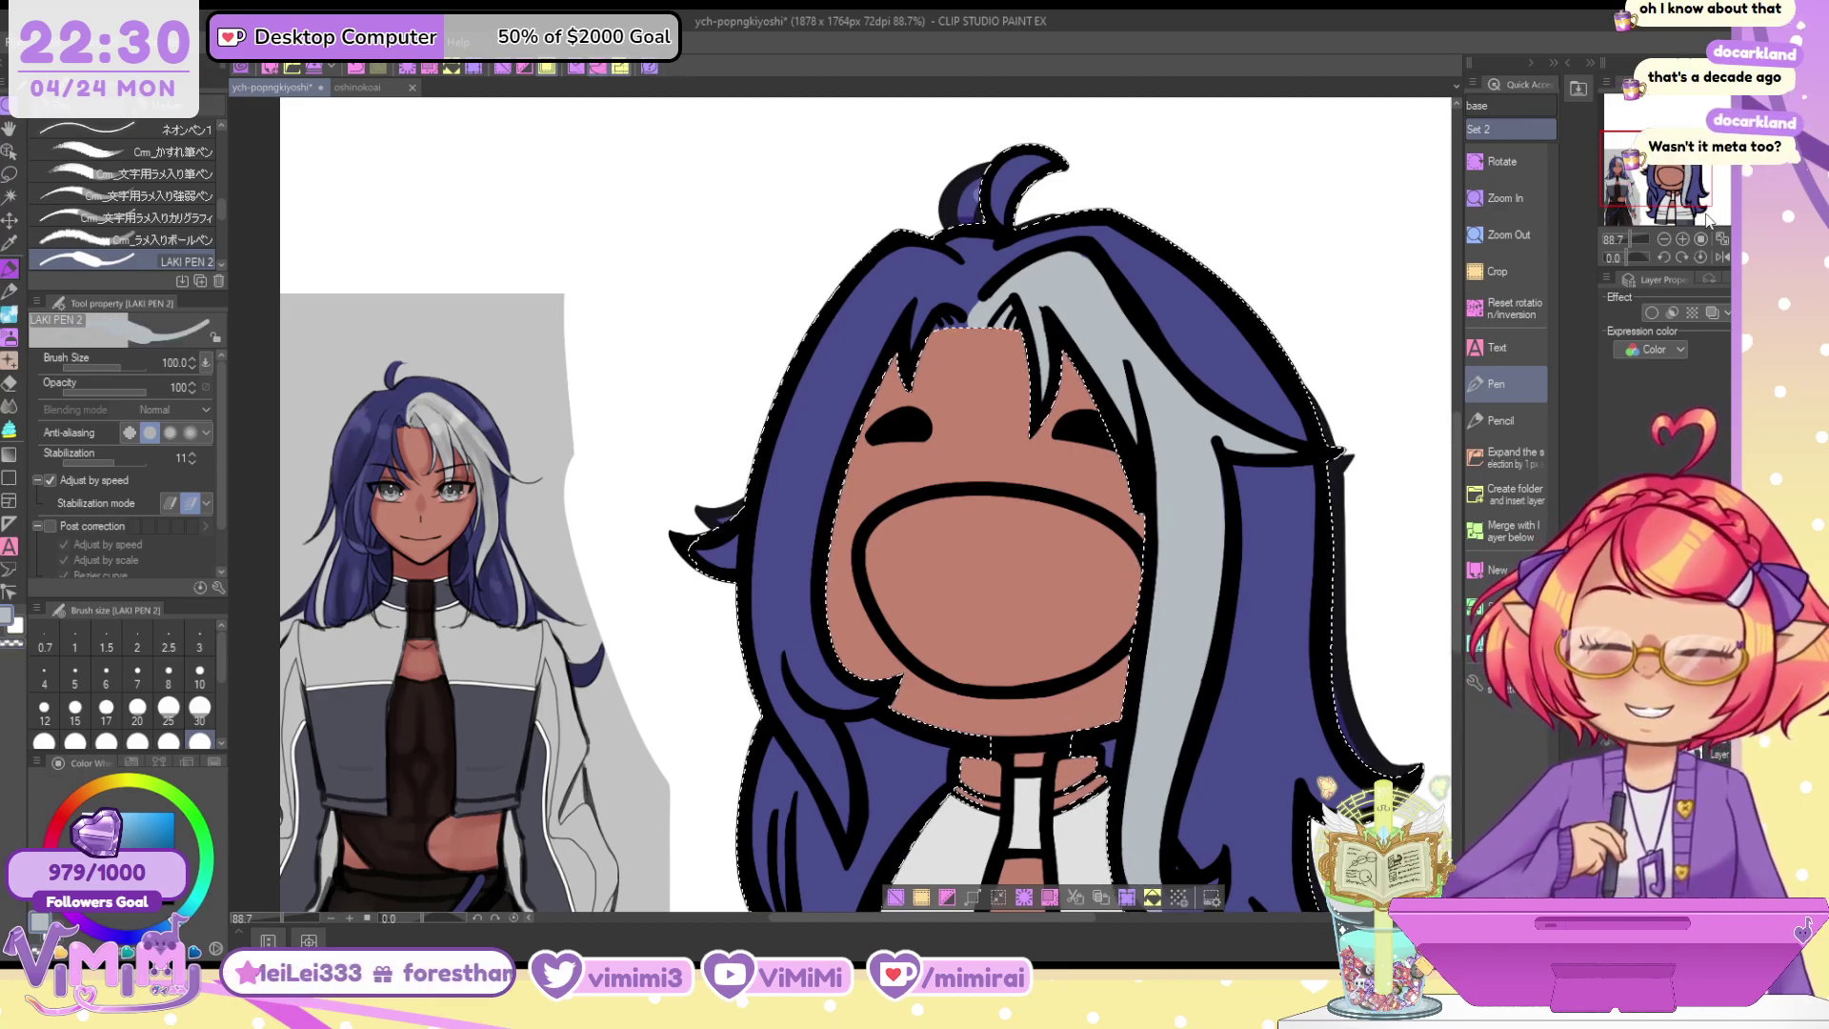
Paint thin pale grey streaks in the lower back hair on the reference side and in the outer hair opposite
left_click_drag(1705, 198, 1709, 214)
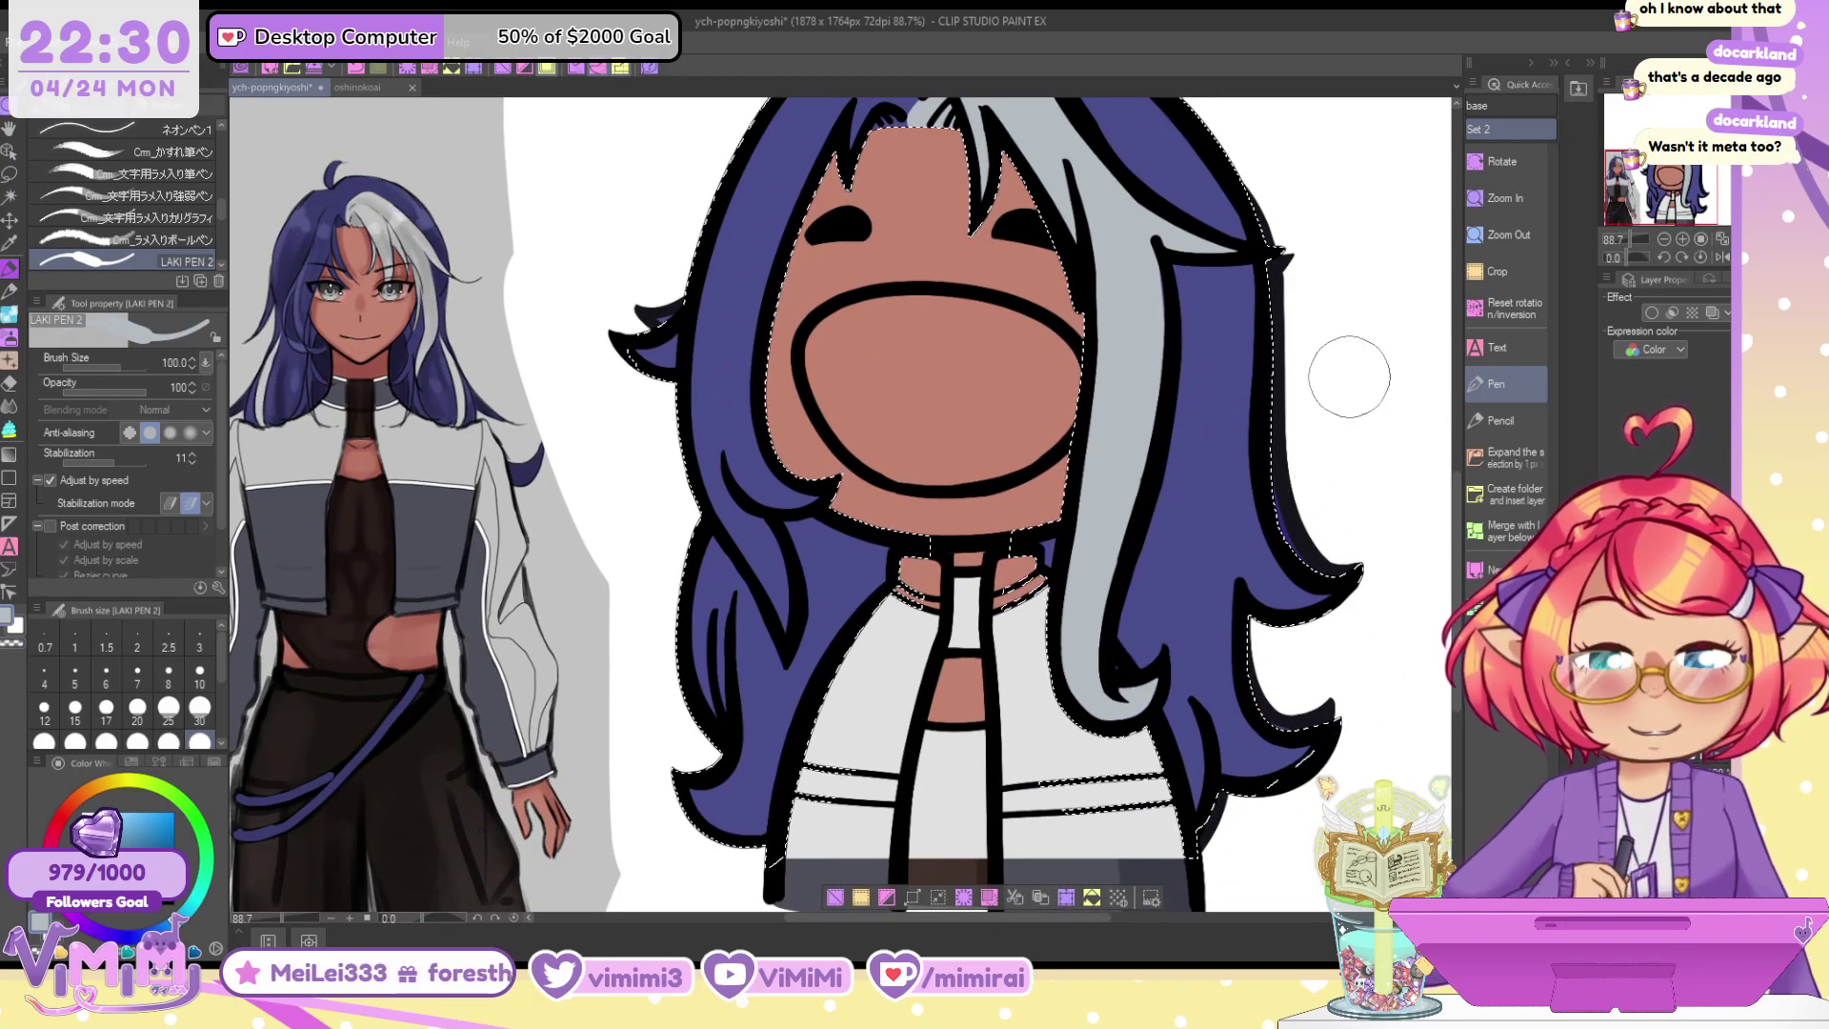
left_click_drag(735, 544, 733, 697)
key("c")
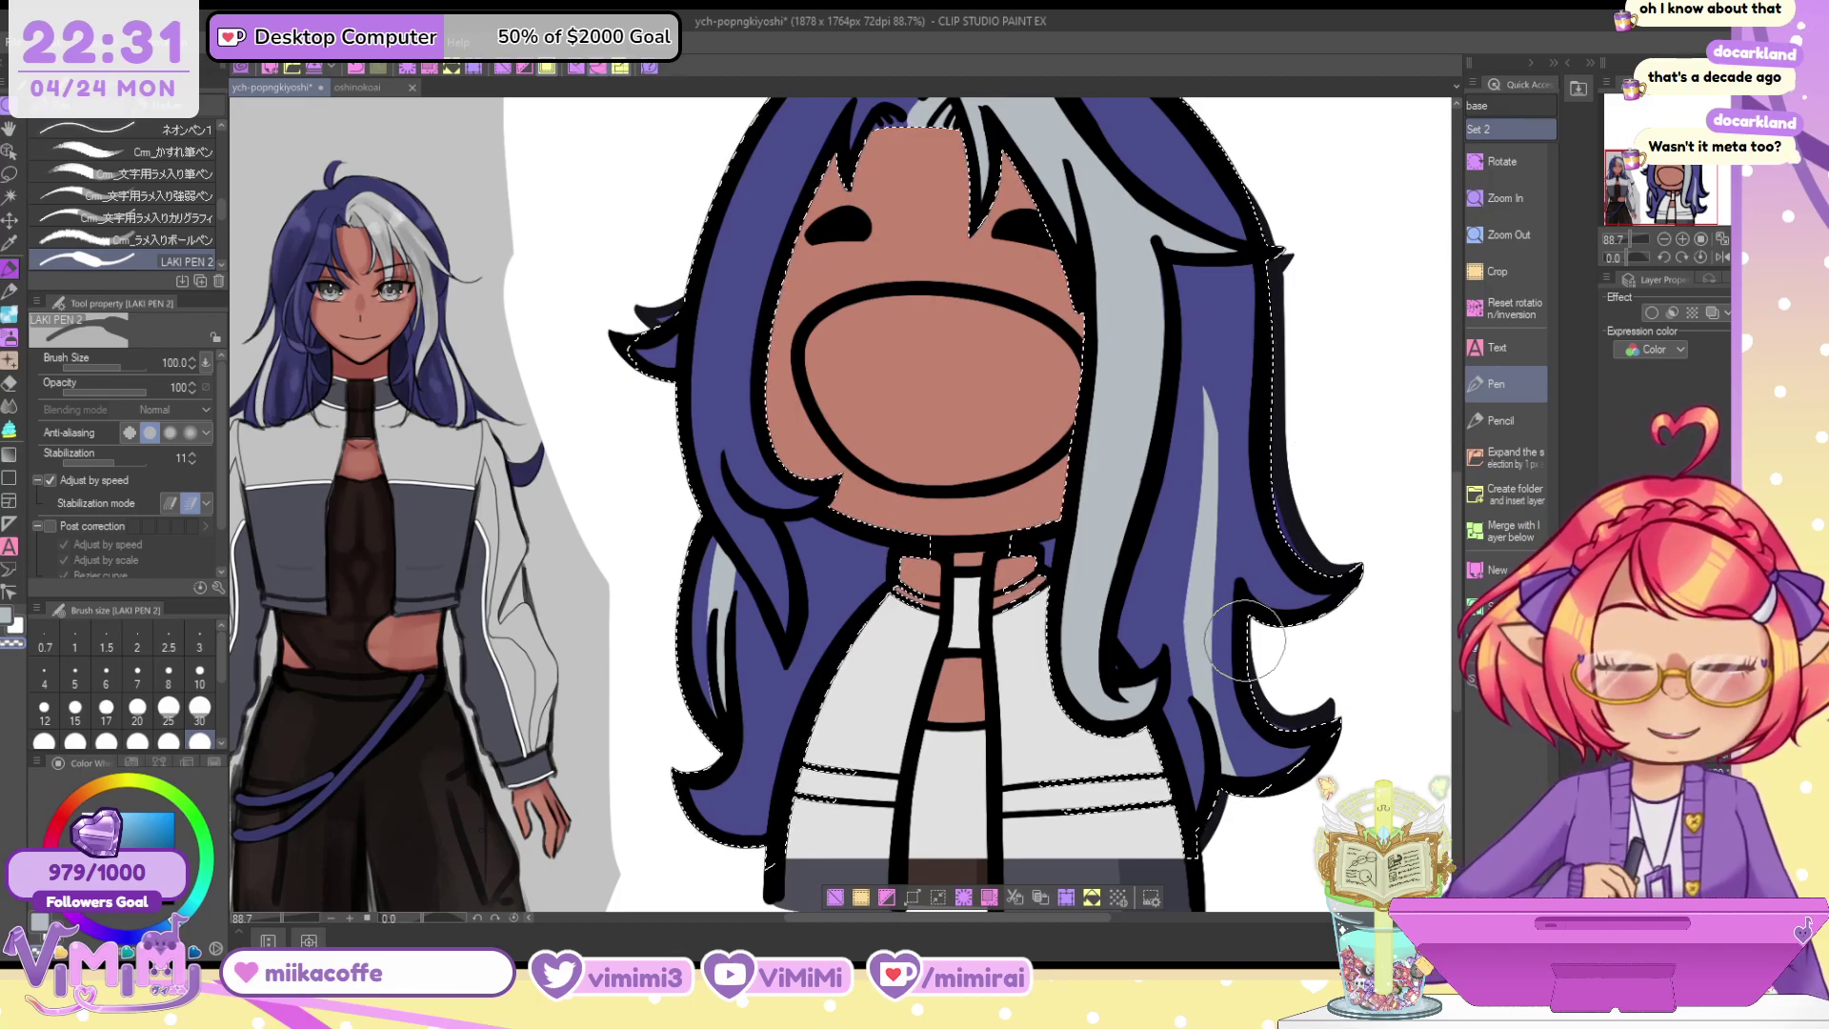
key("ctrl+z")
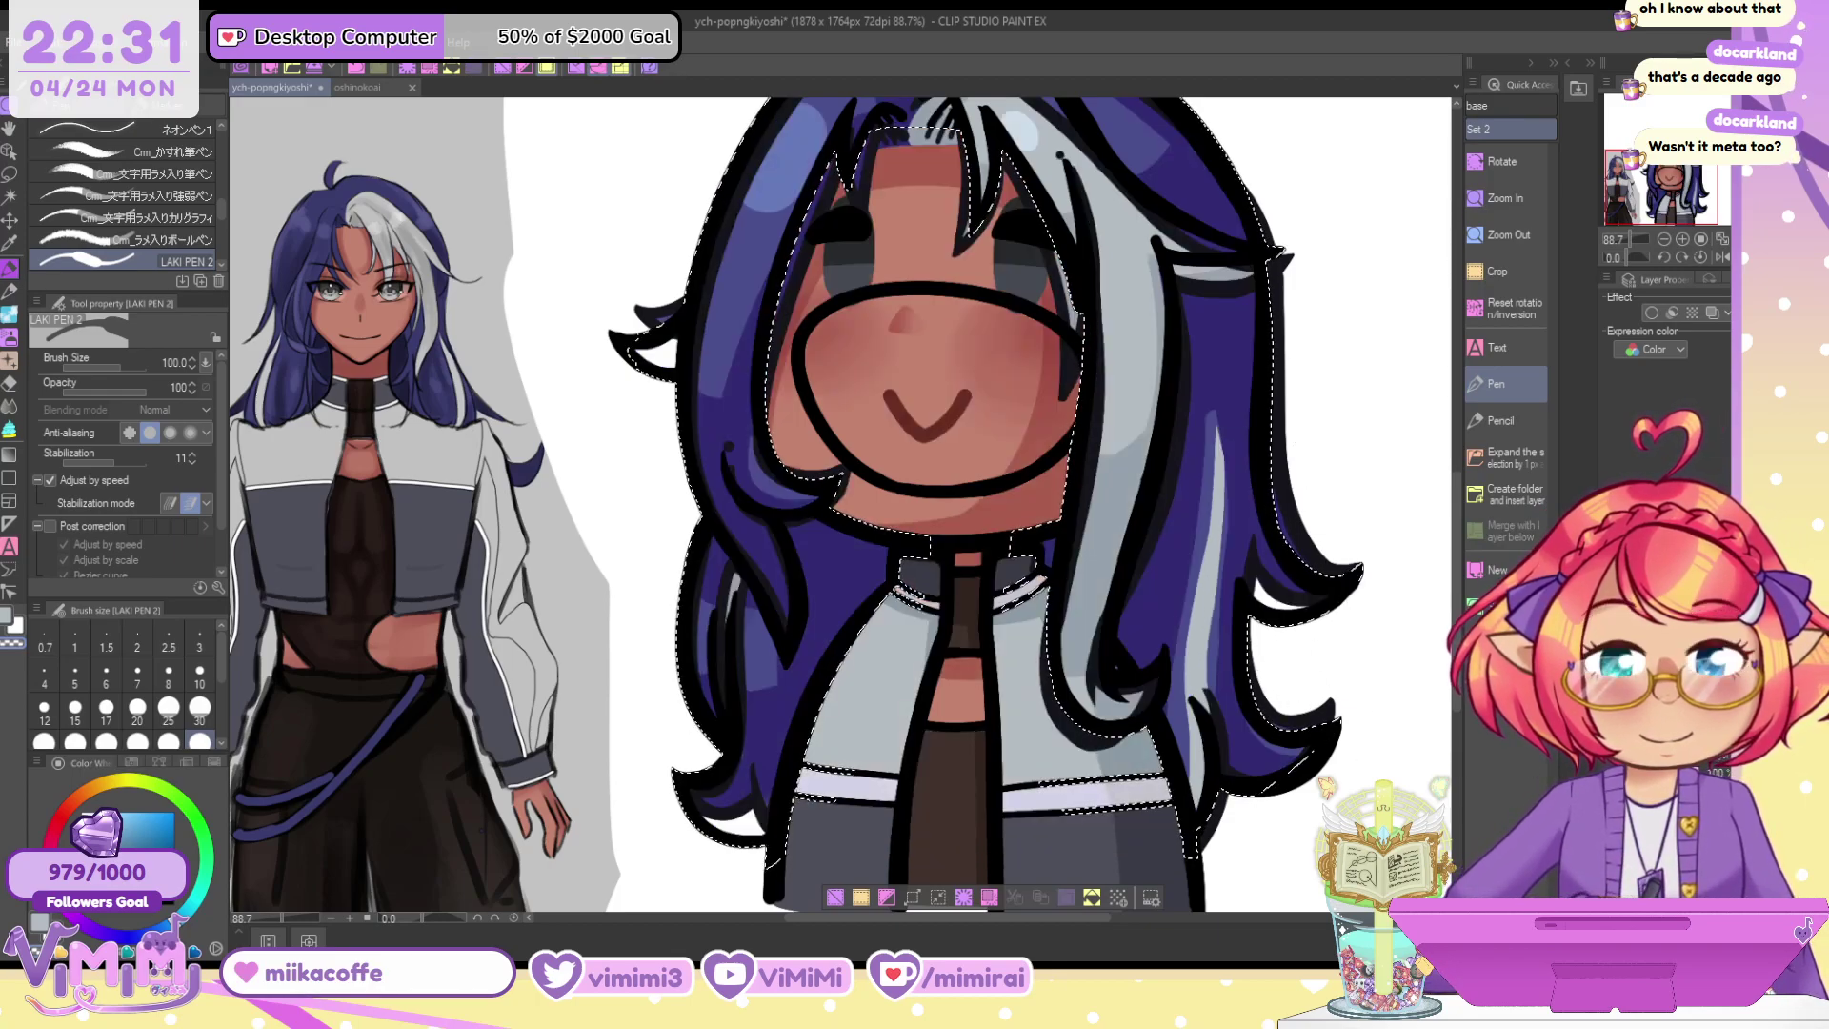
key("ctrl+y")
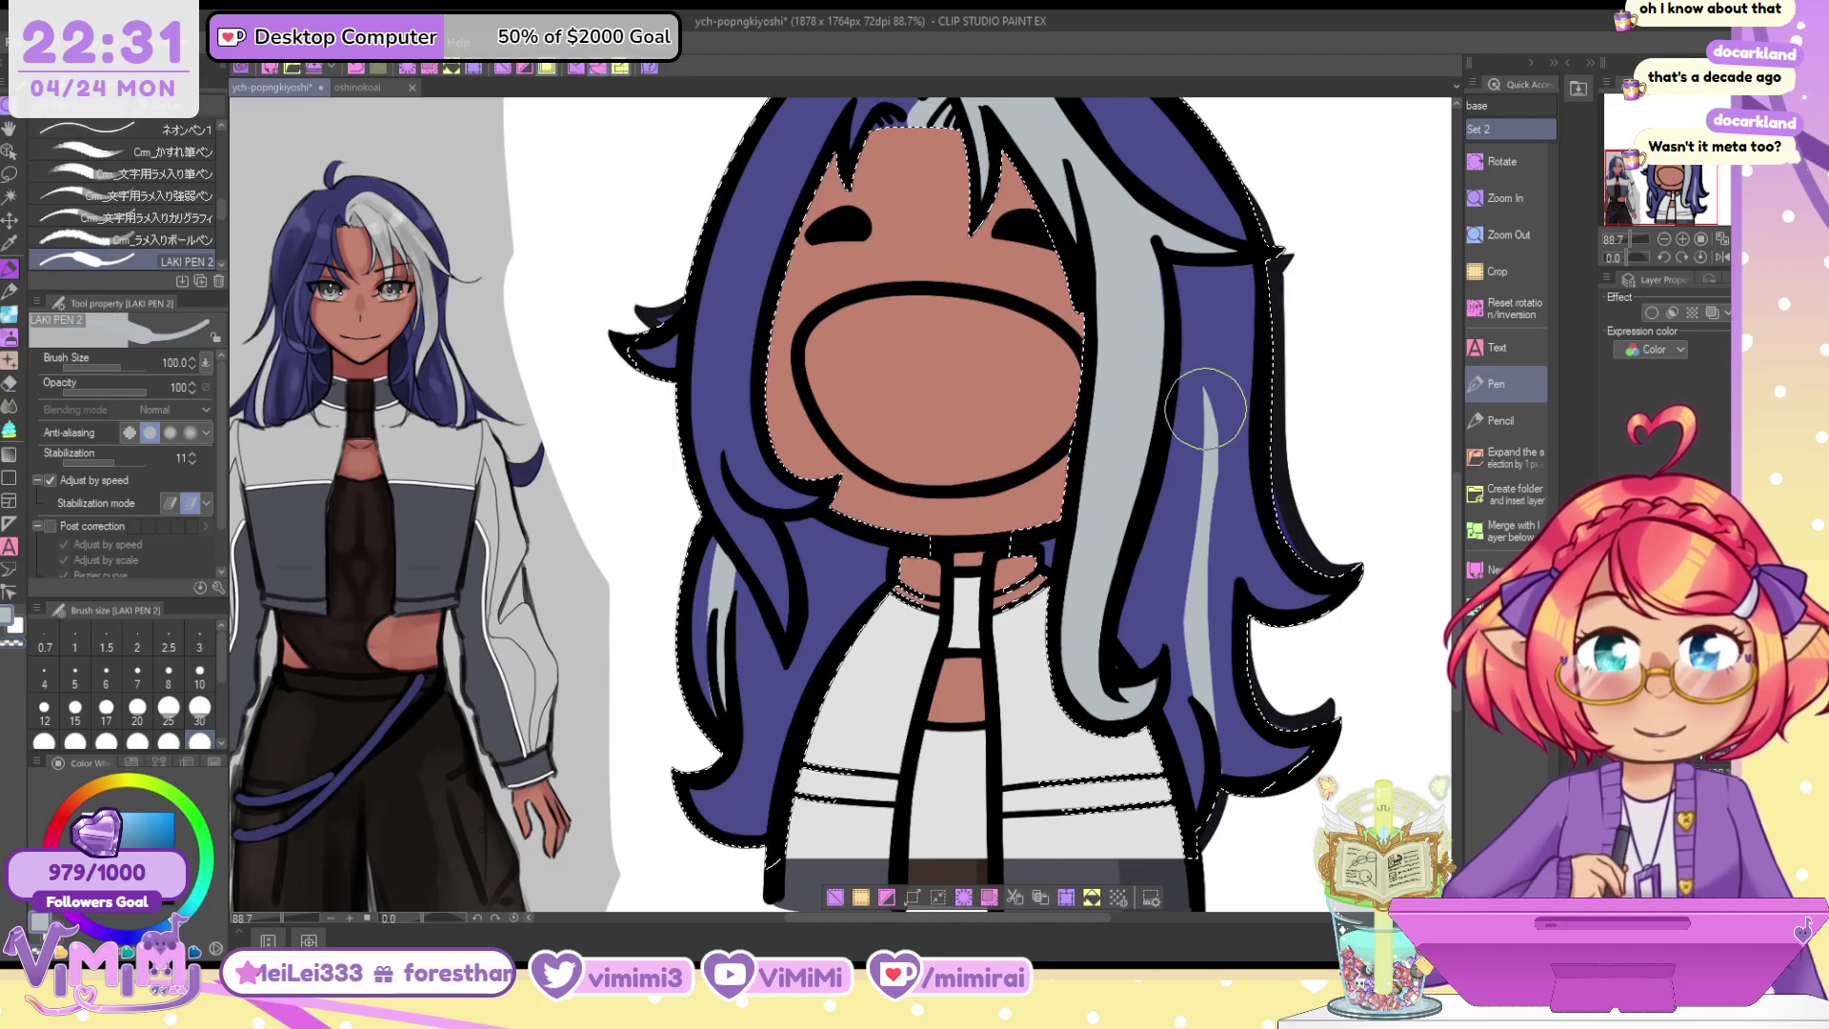
Rework the outer hair's pale grey streak into a slim taper with the brush size reduced to 80
left_click_drag(1206, 409, 1151, 920)
key("ctrl+z")
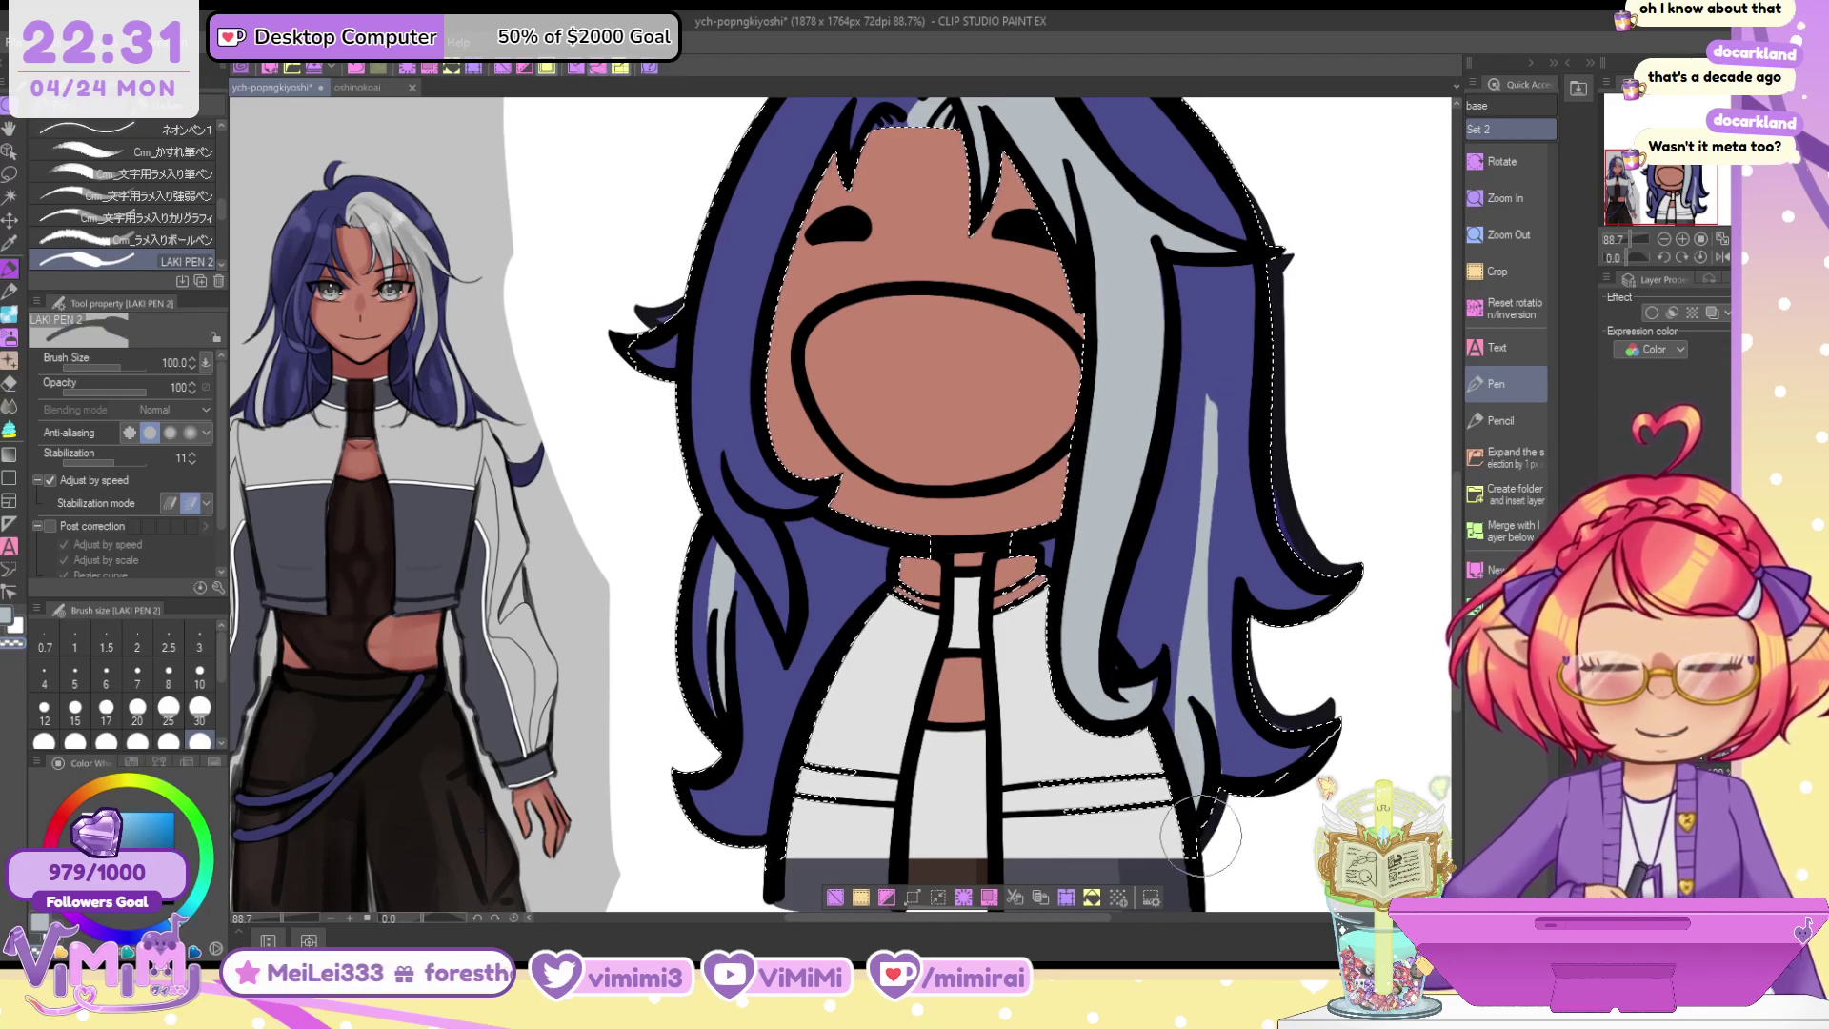
key("bracketleft")
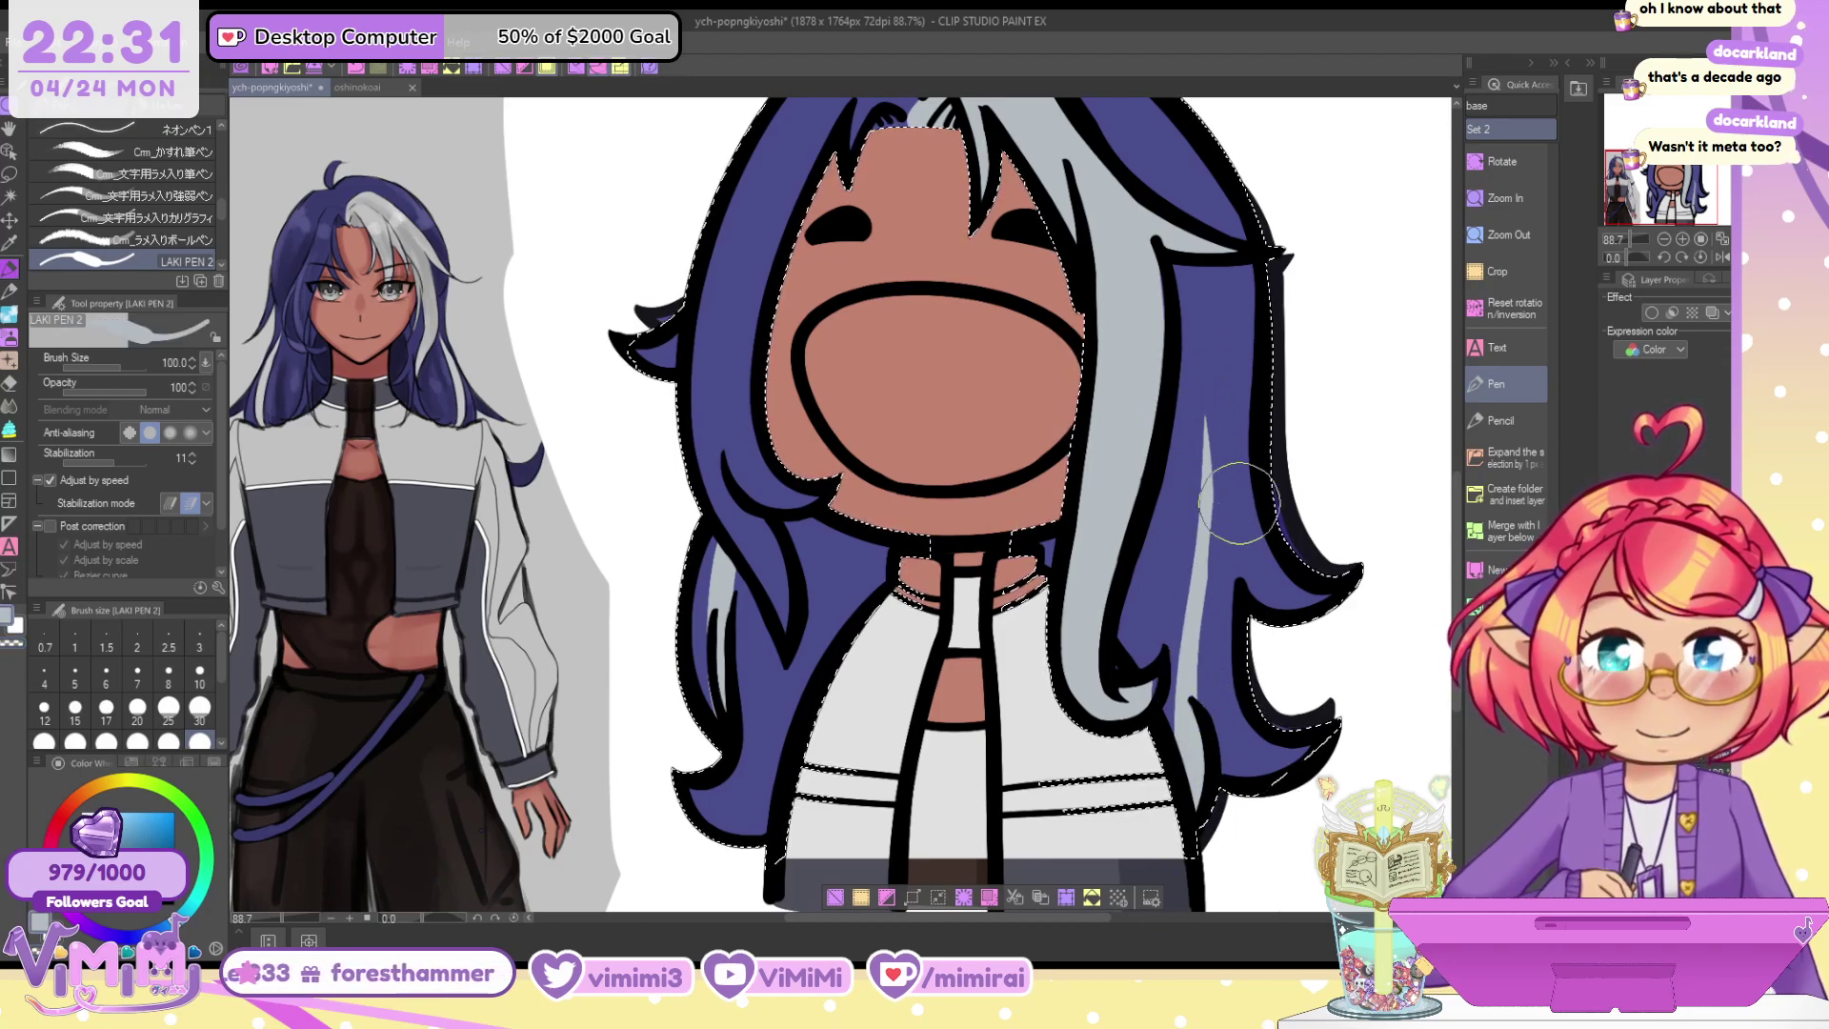
left_click_drag(1205, 410, 1191, 638)
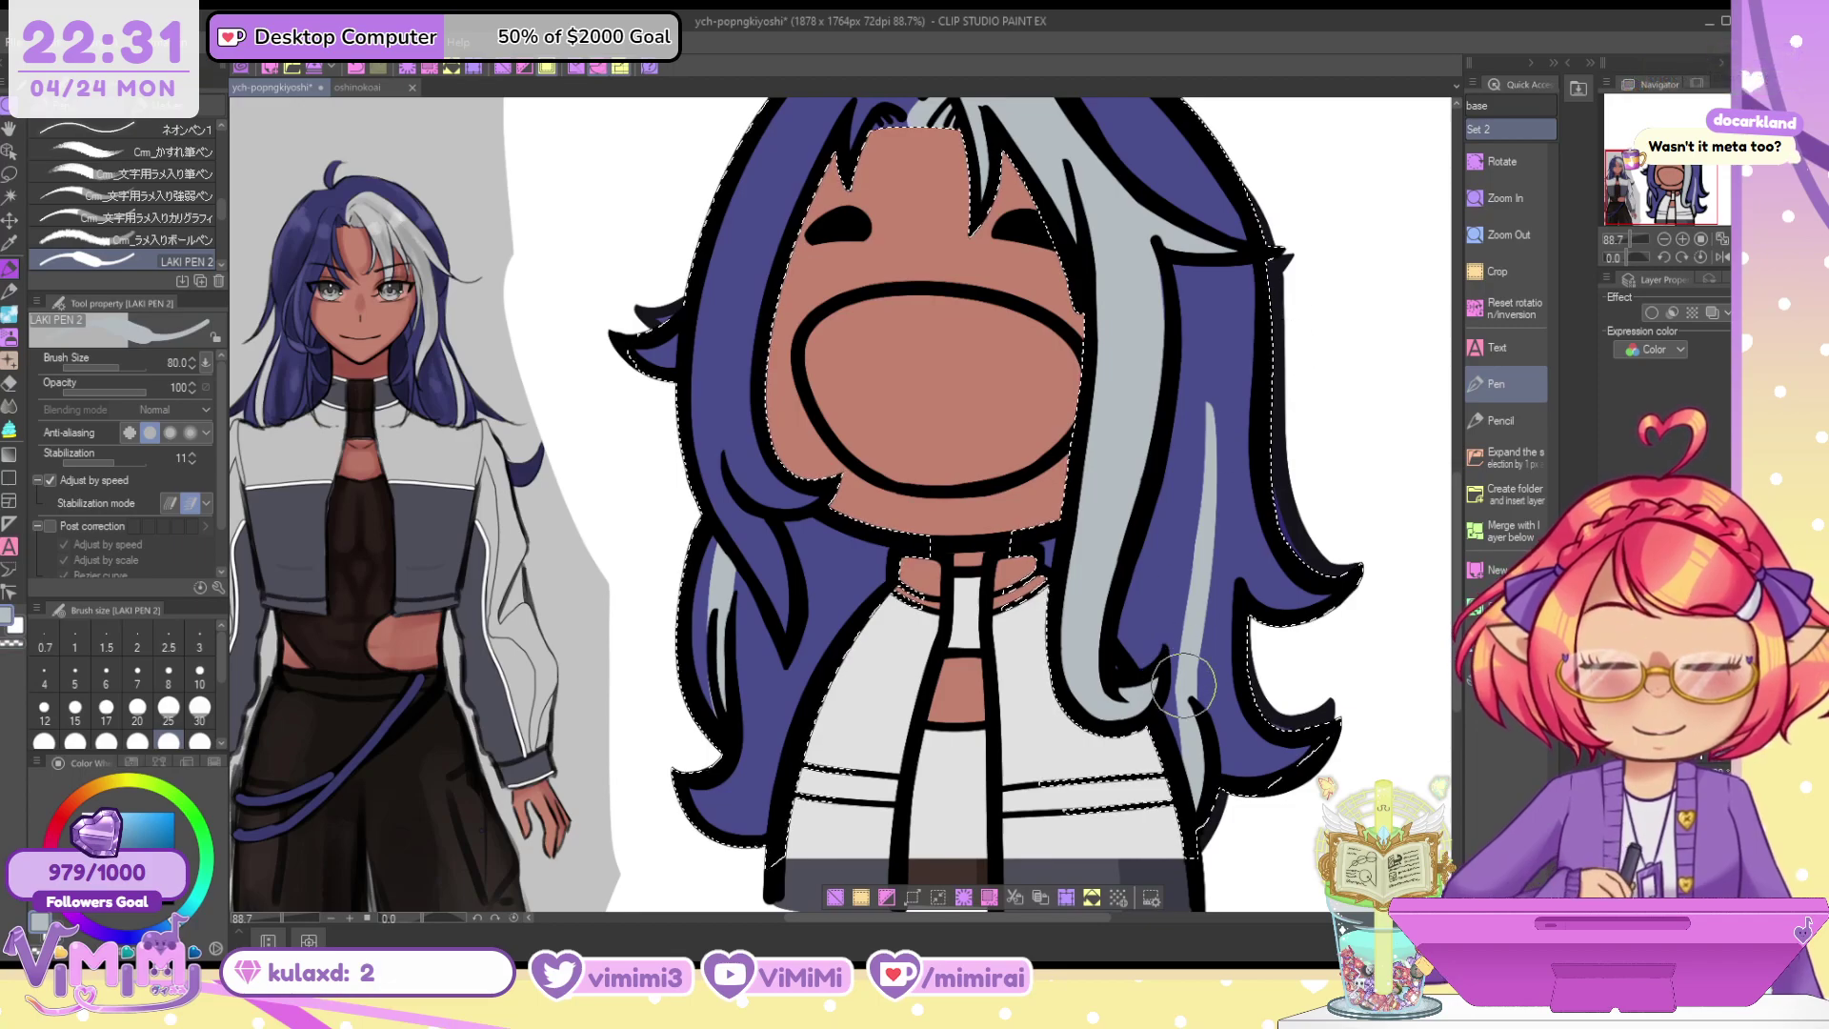
key("c")
left_click_drag(1173, 579, 1178, 814)
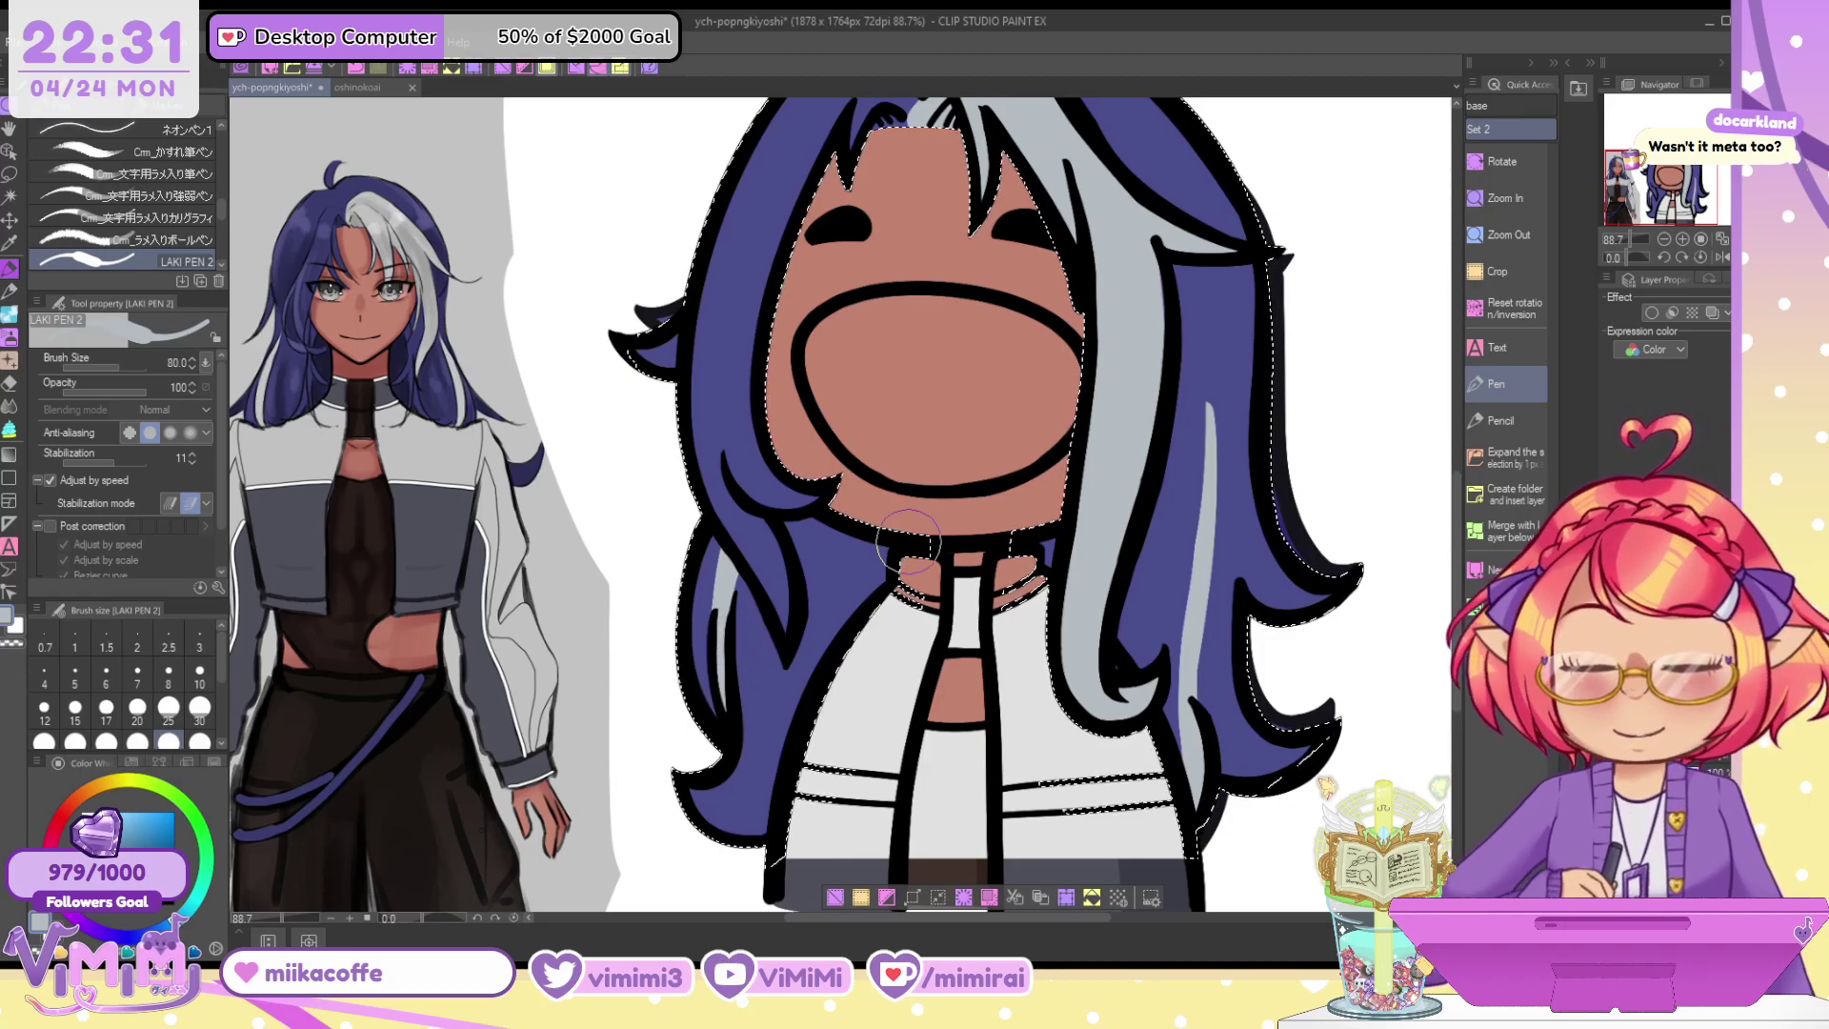
left_click_drag(1662, 200, 1665, 183)
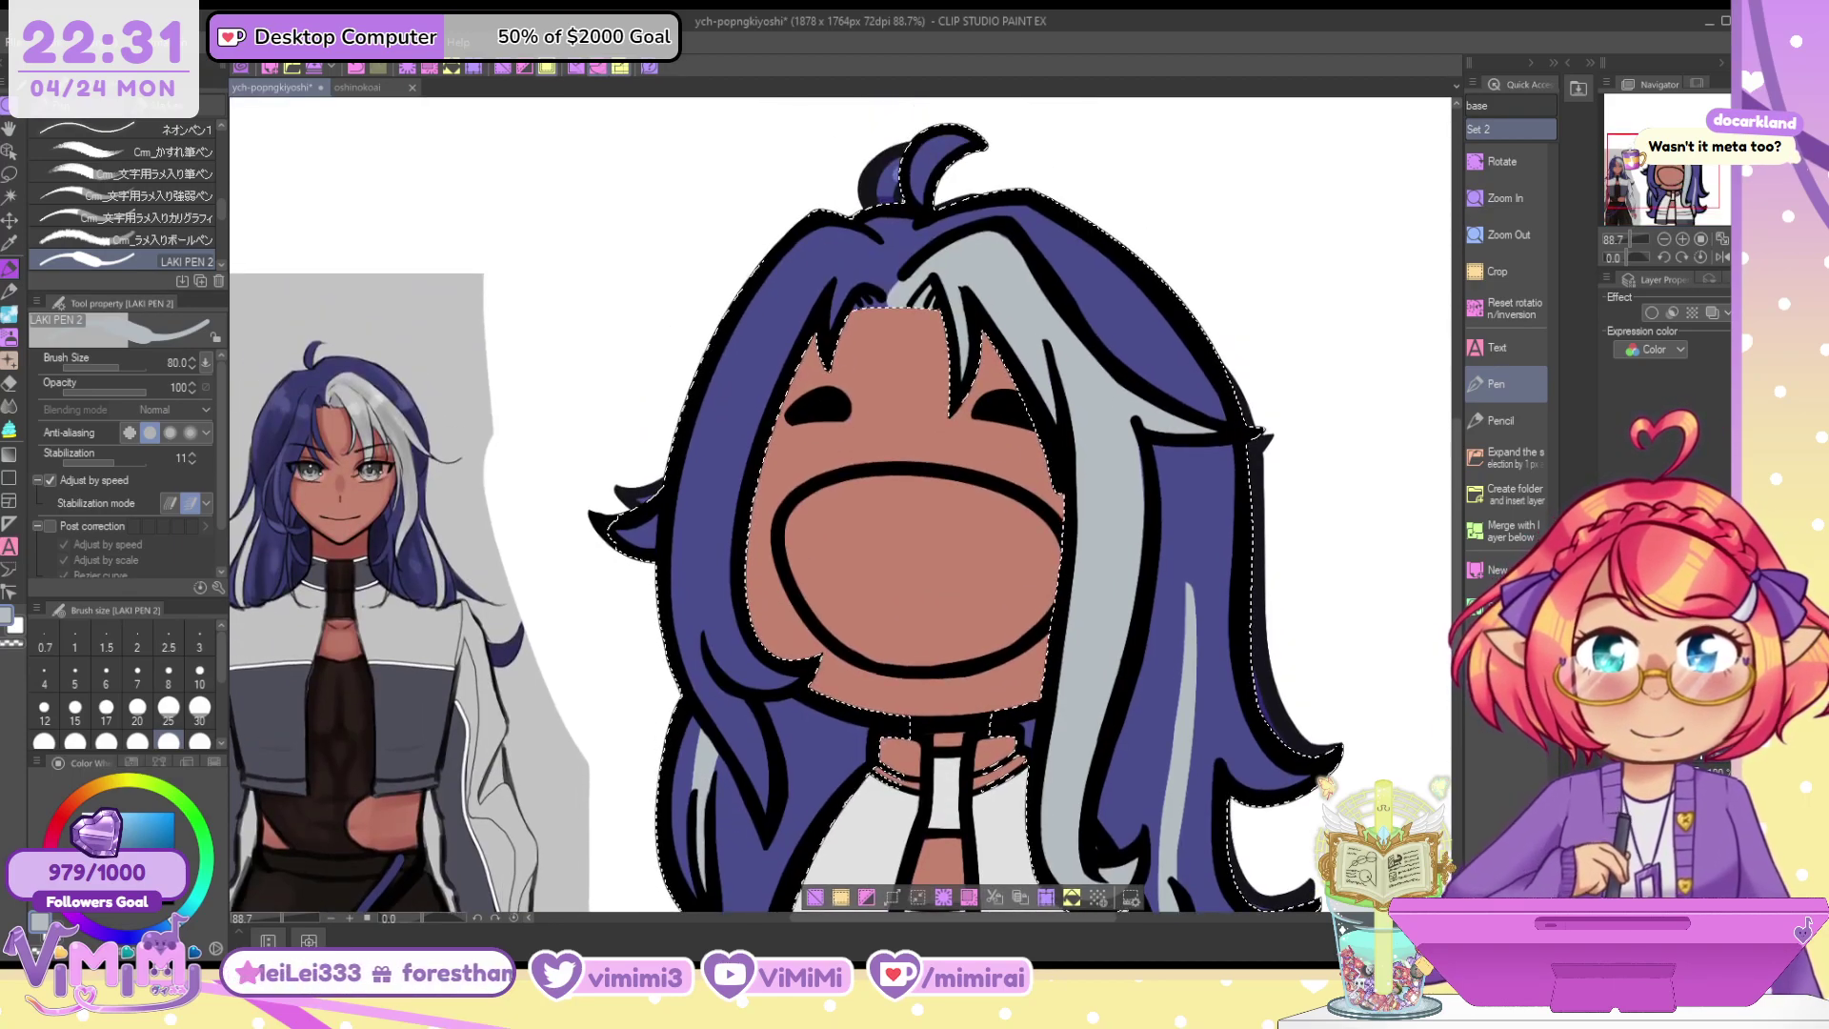
Hide the pale grey streaks and sample the dark purple hair shadow from the coloured version
key("Delete")
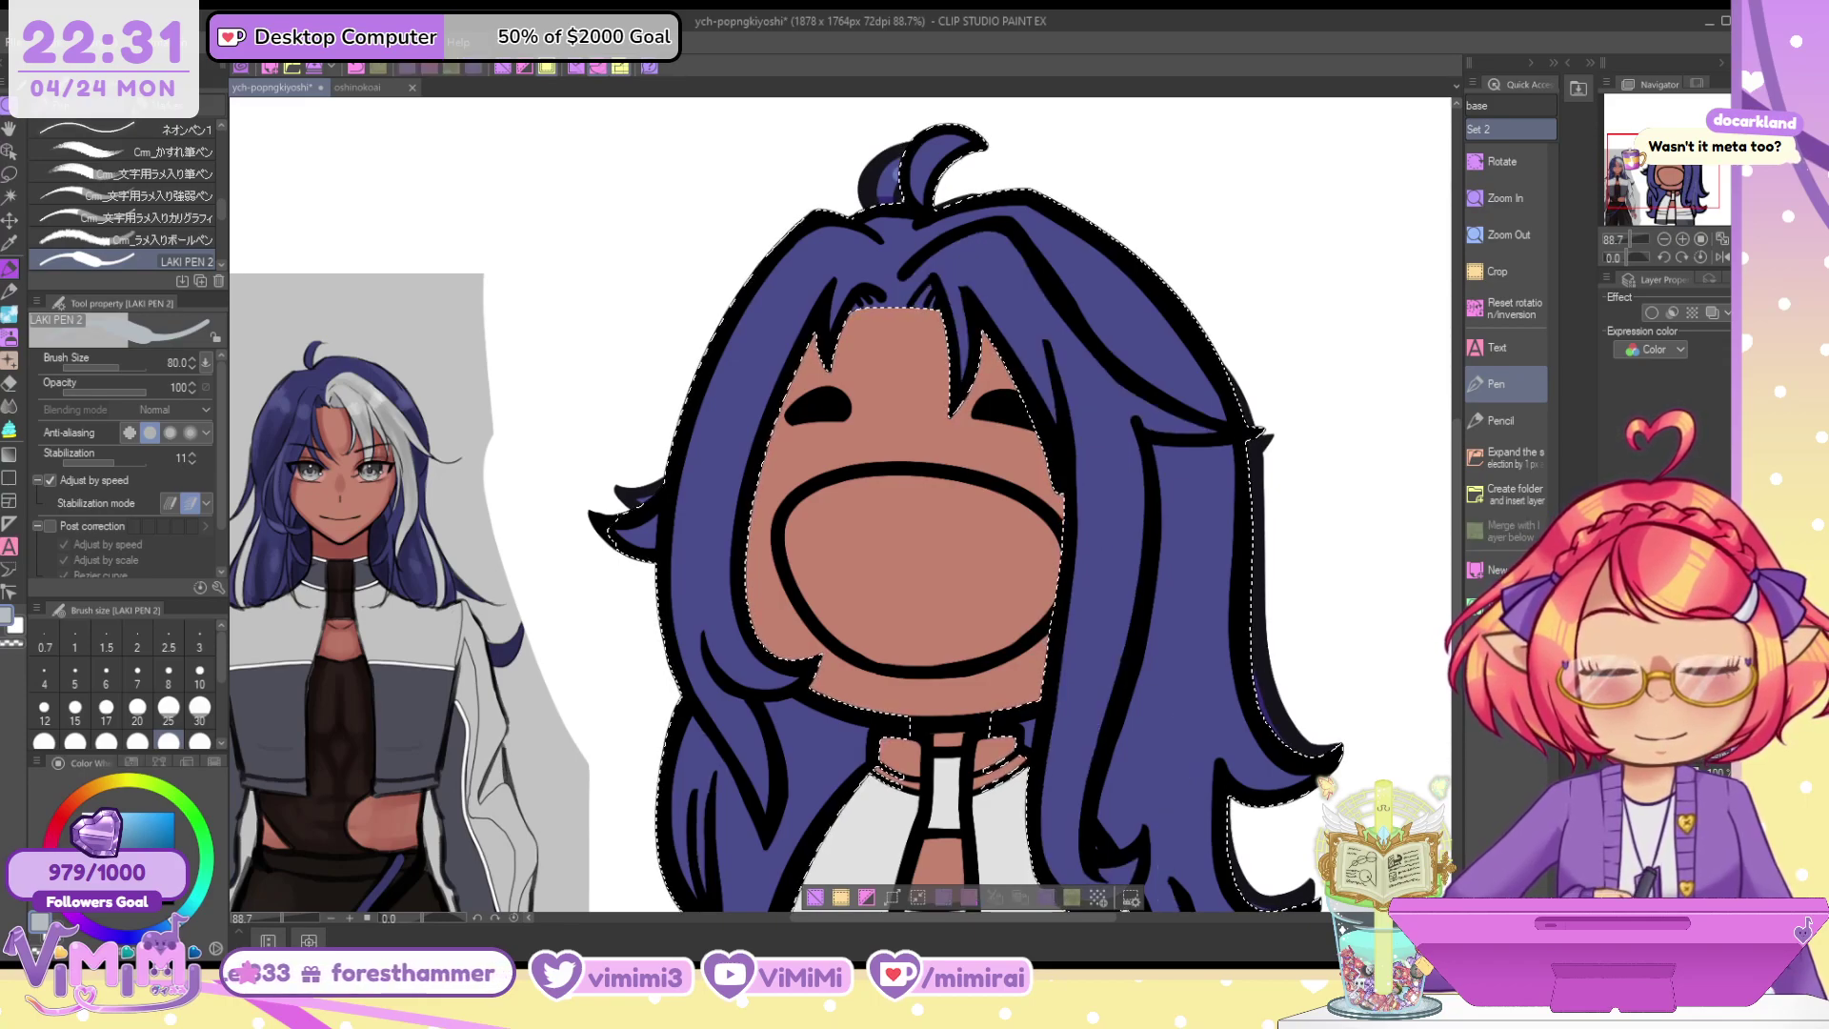
key("ctrl+z")
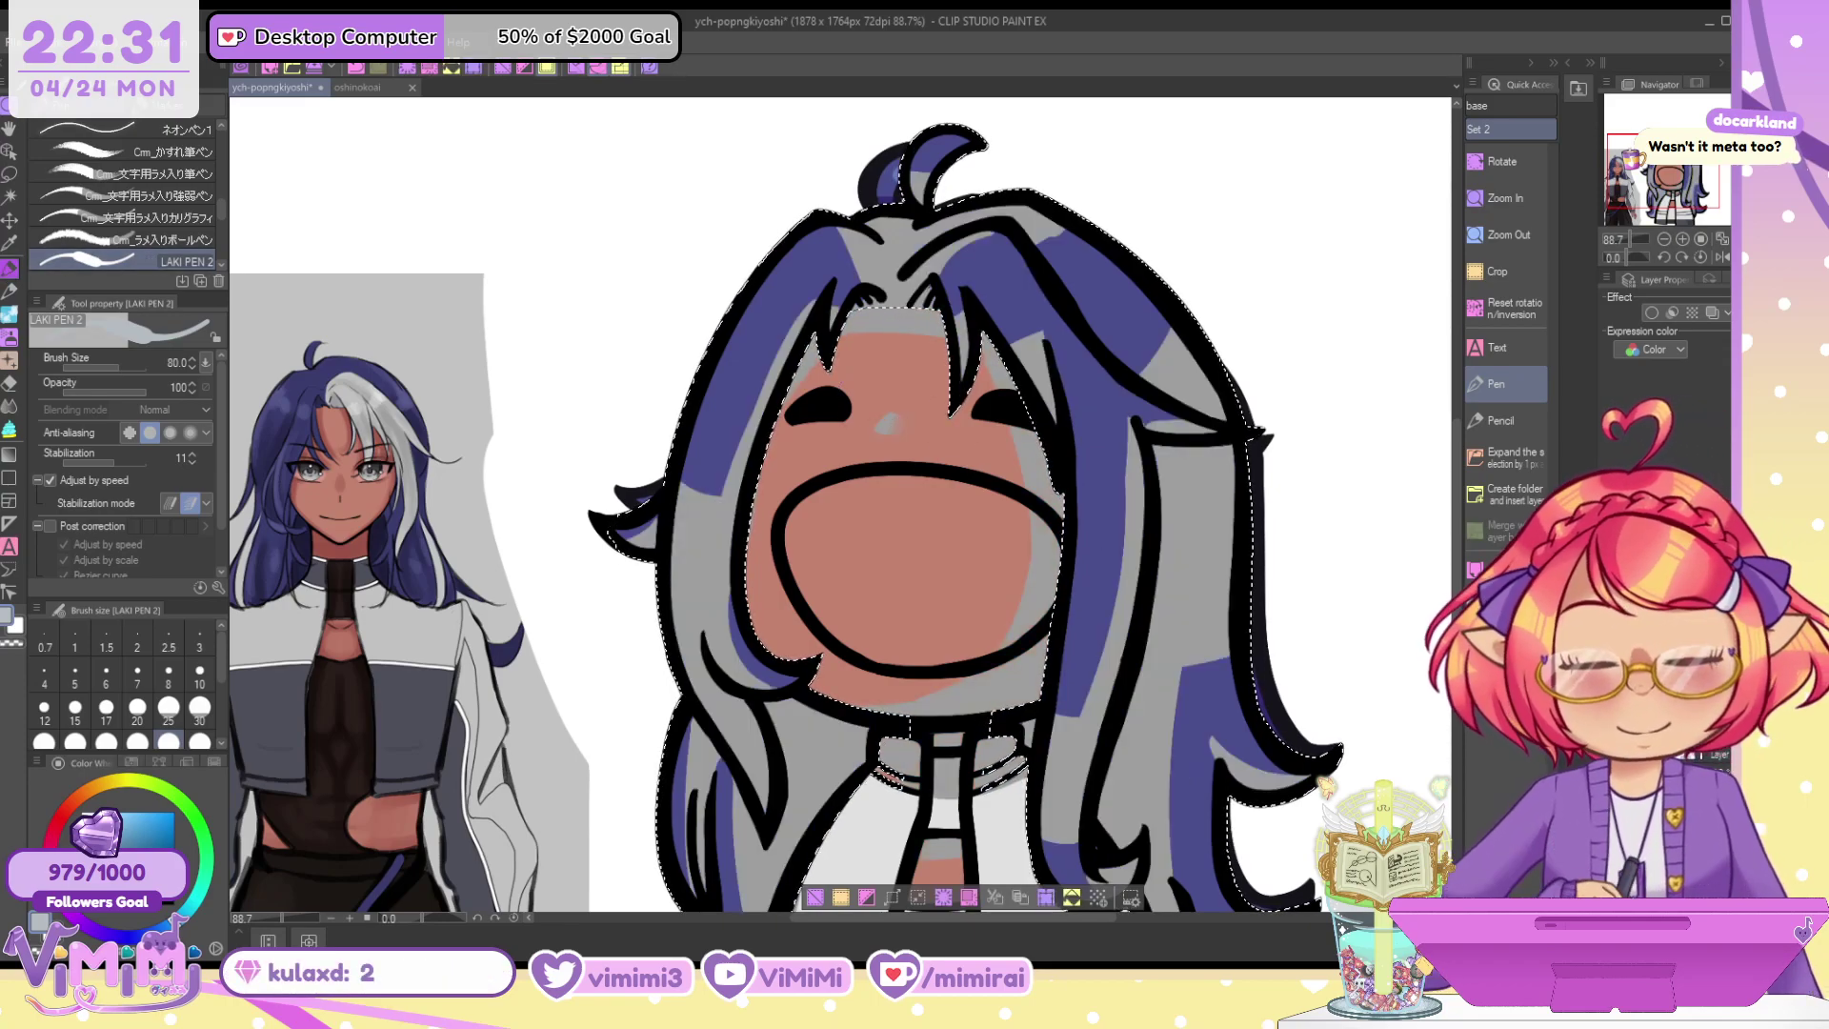
key("ctrl+z")
left_click(1208, 536, "alt")
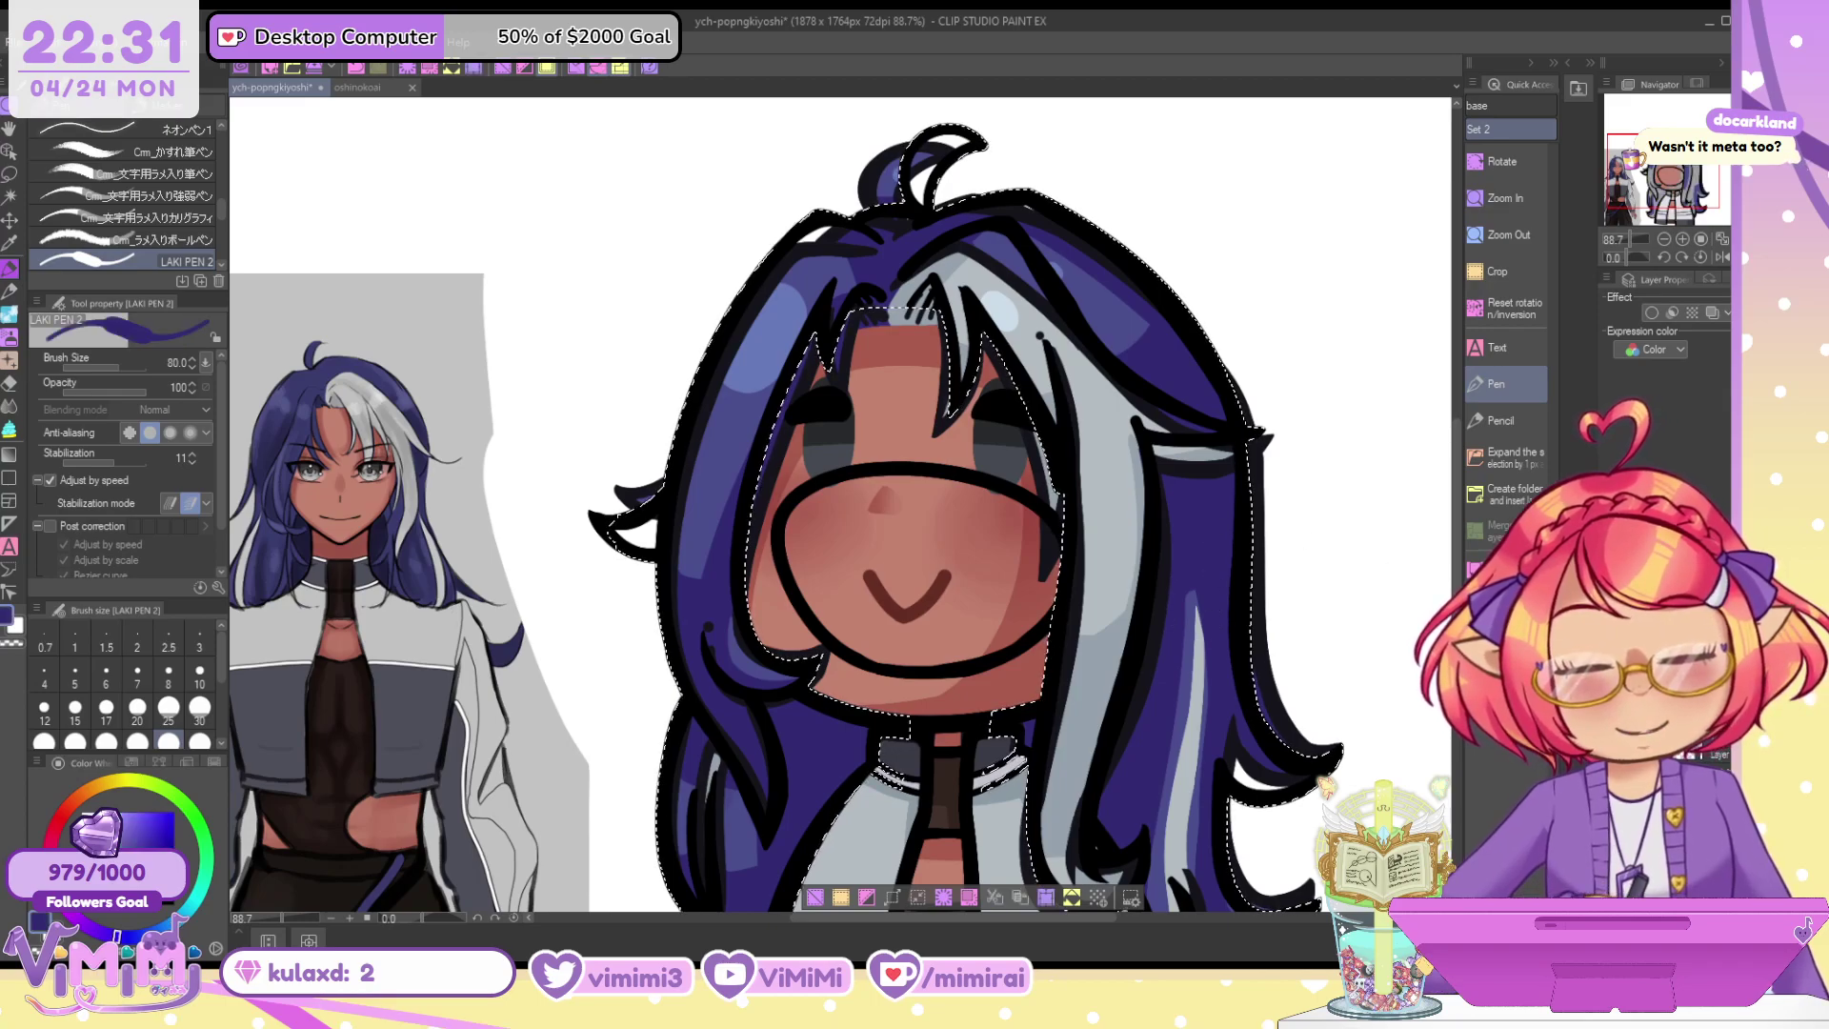
Paint dark purple shadows over the grey areas of the selected hair with the brush size raised to 170
key("ctrl+y")
scroll(1055, 353, "down", 1)
key("]")
key("]")
key("]")
key("]")
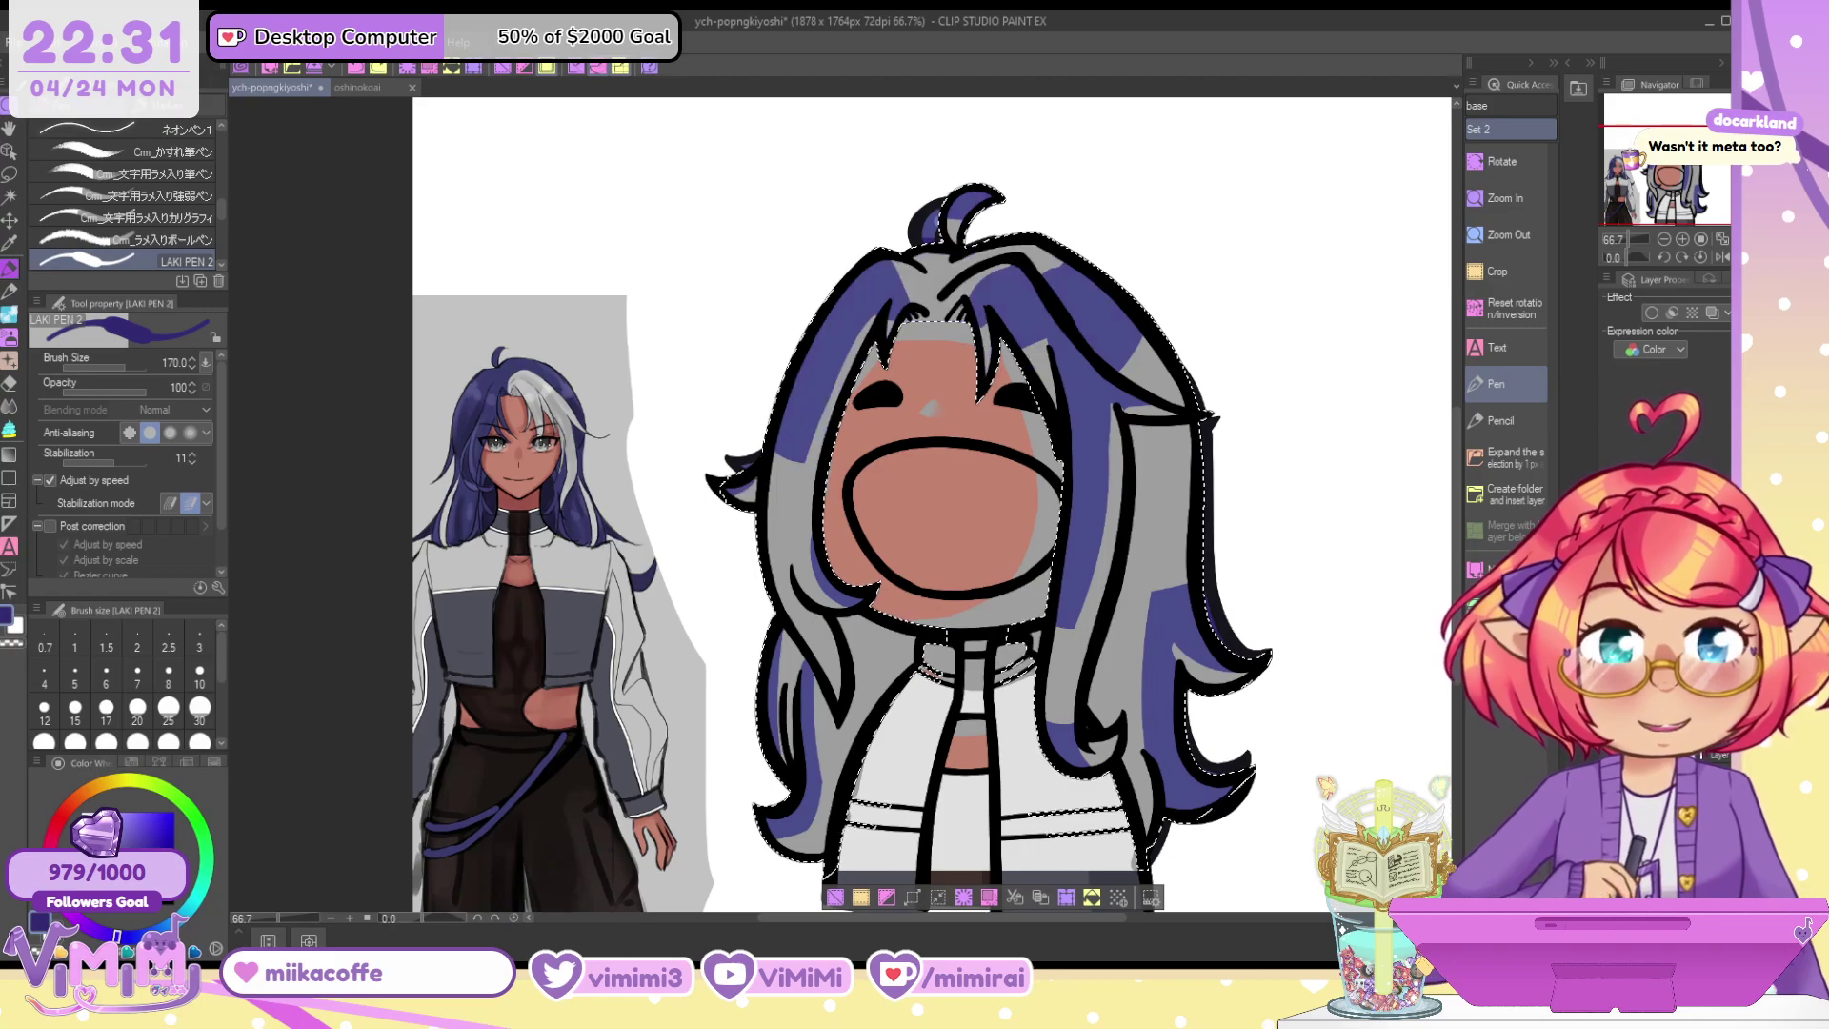
mouse_move(1143, 362)
left_mouse_down()
mouse_move(1157, 457)
mouse_move(1114, 667)
mouse_move(1224, 819)
left_mouse_up()
Paint rounded light blue highlights on the front locks and outer crown hair with brush size 100, comparing with the coloured version
scroll(1157, 242, "up", 3)
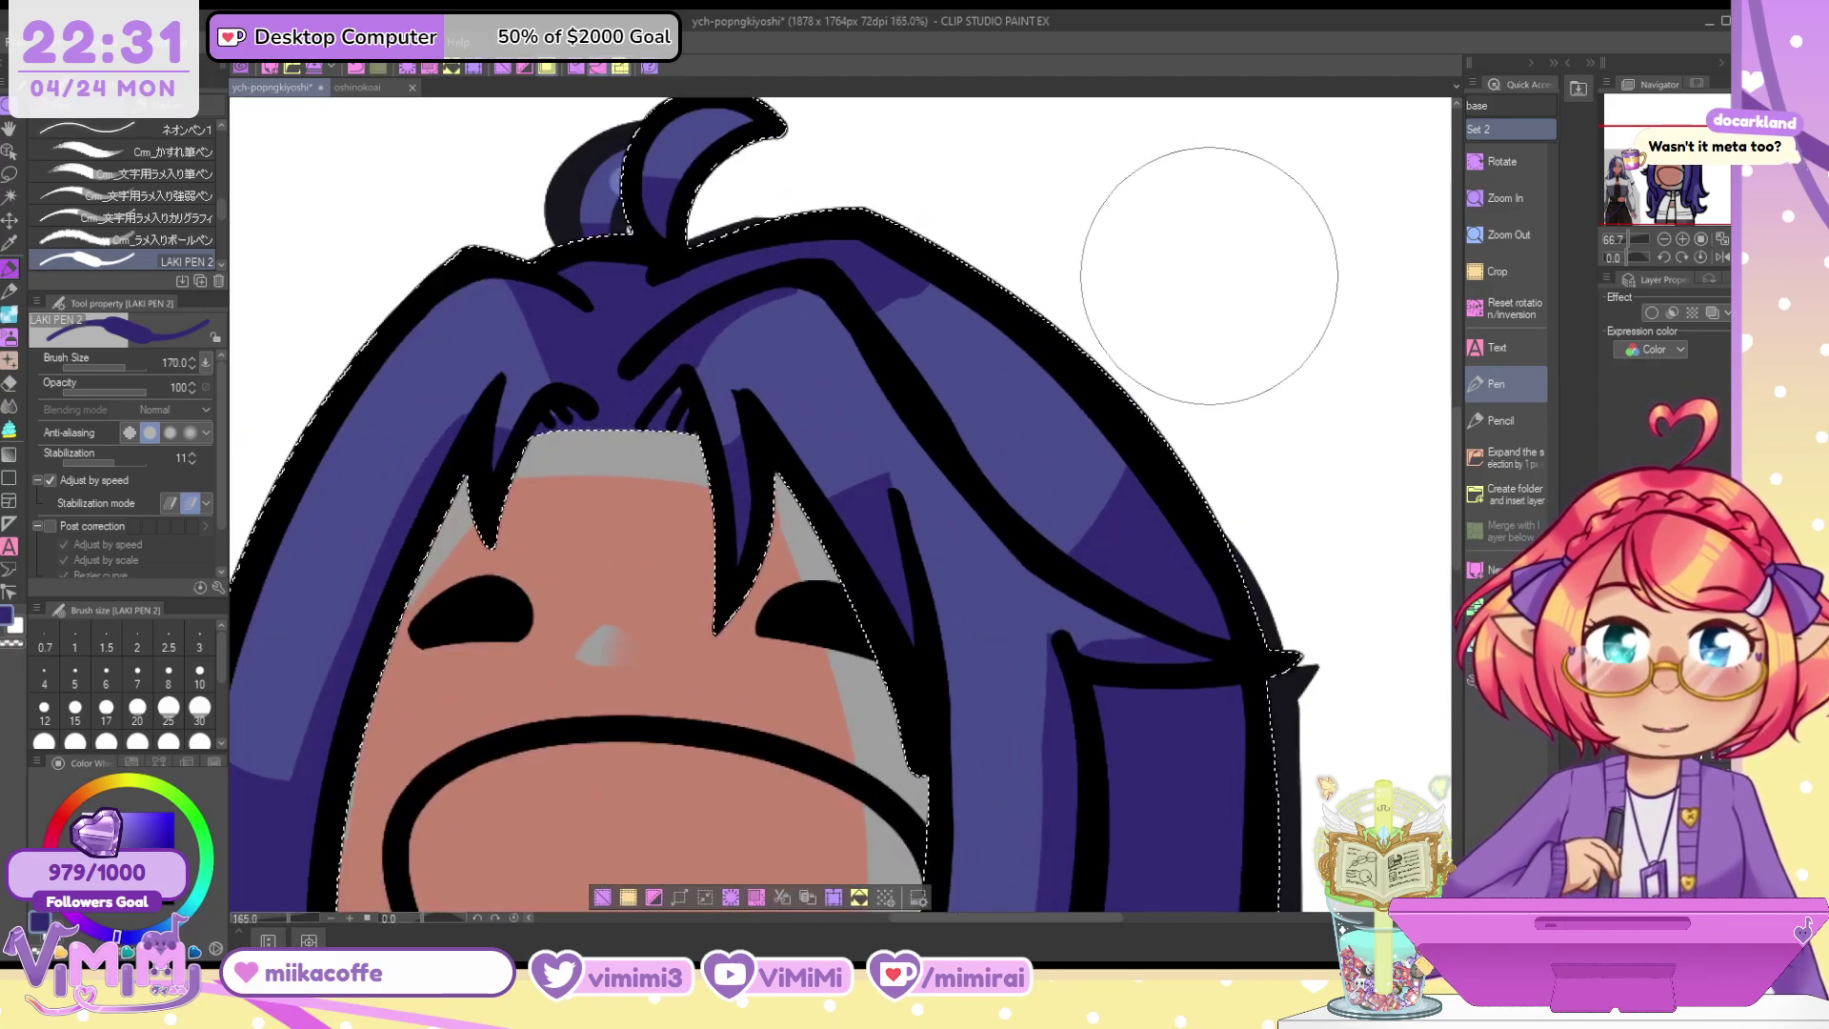
key("c")
key("bracketleft")
key("bracketleft")
key("bracketleft")
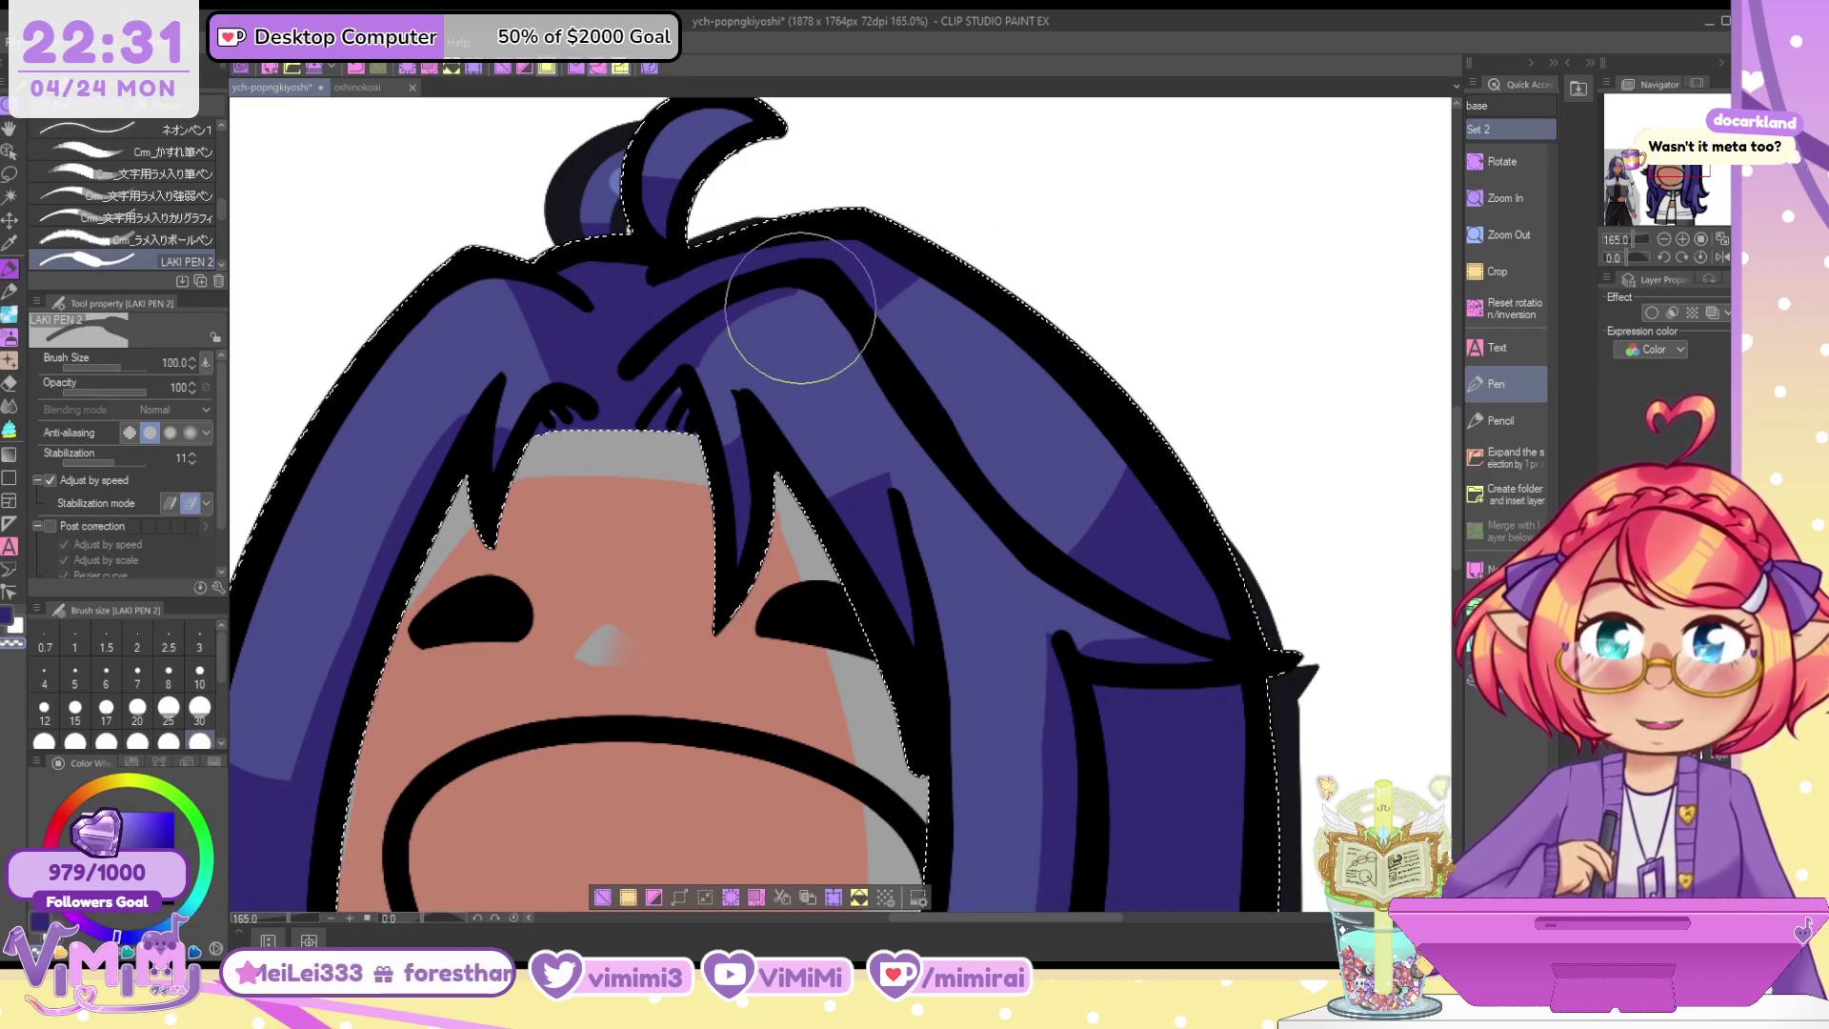
key("c")
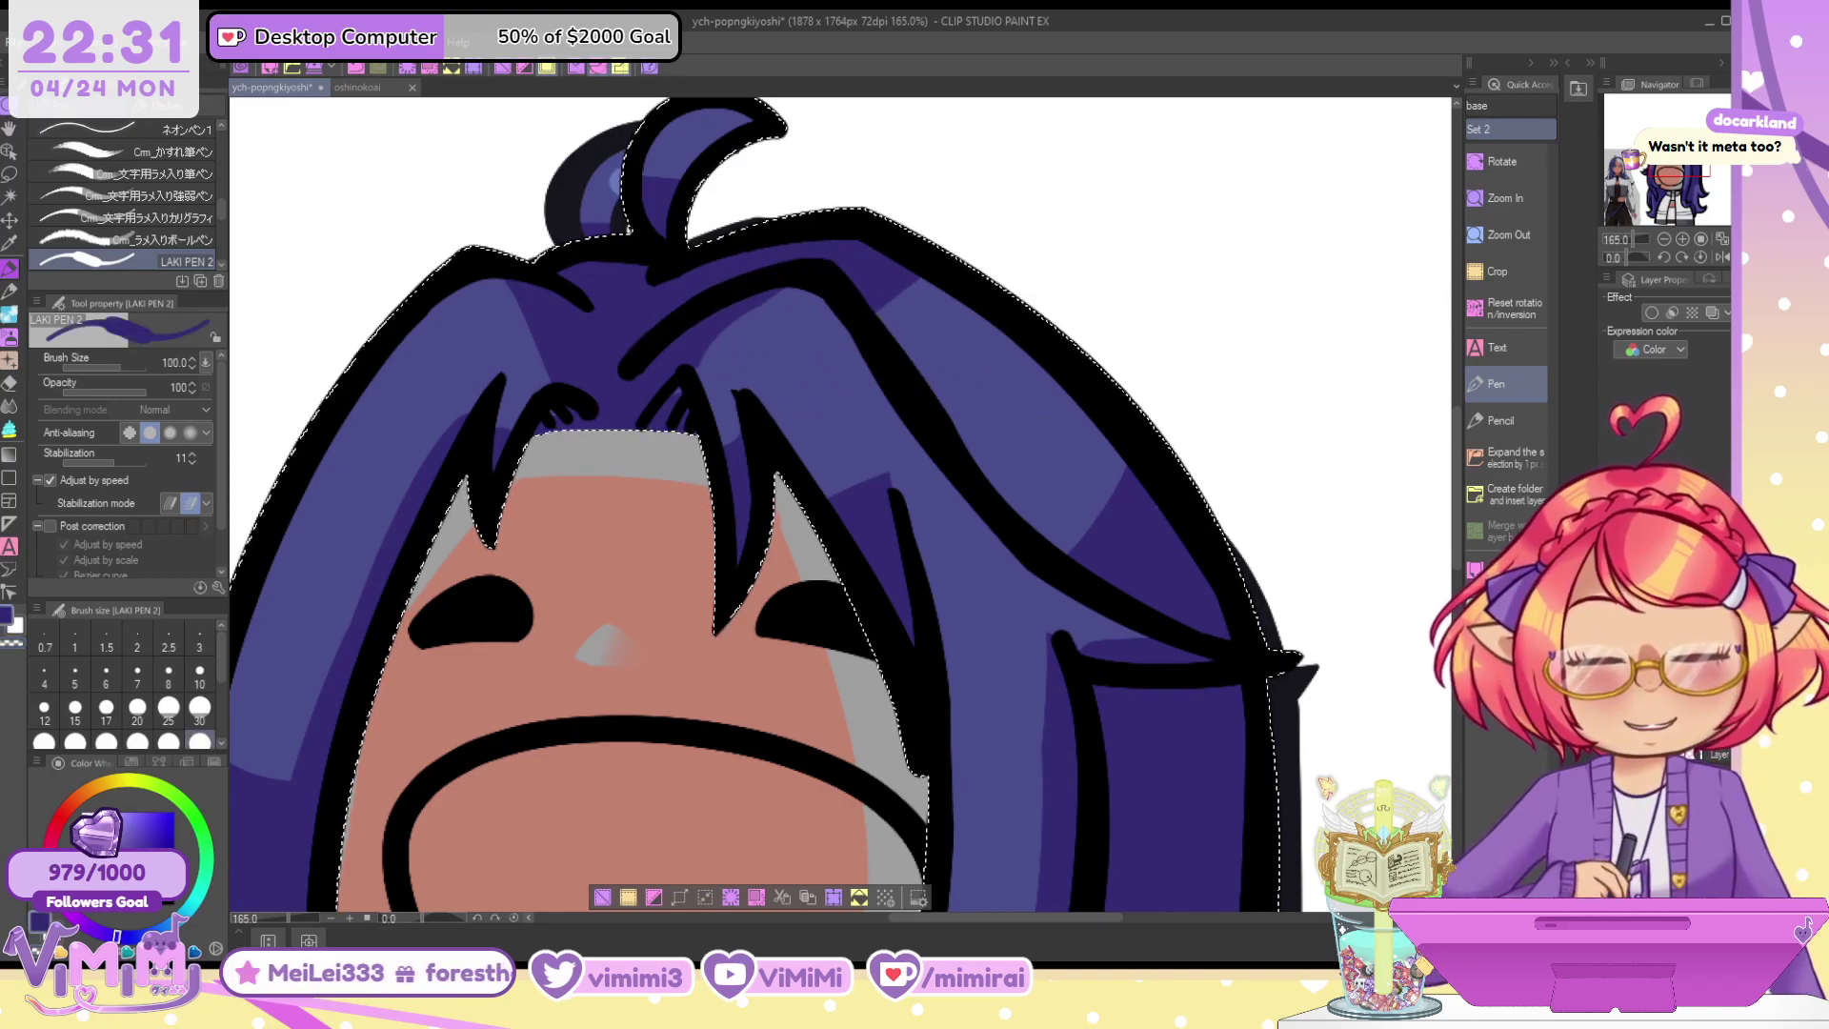
scroll(640, 400, "down", 5)
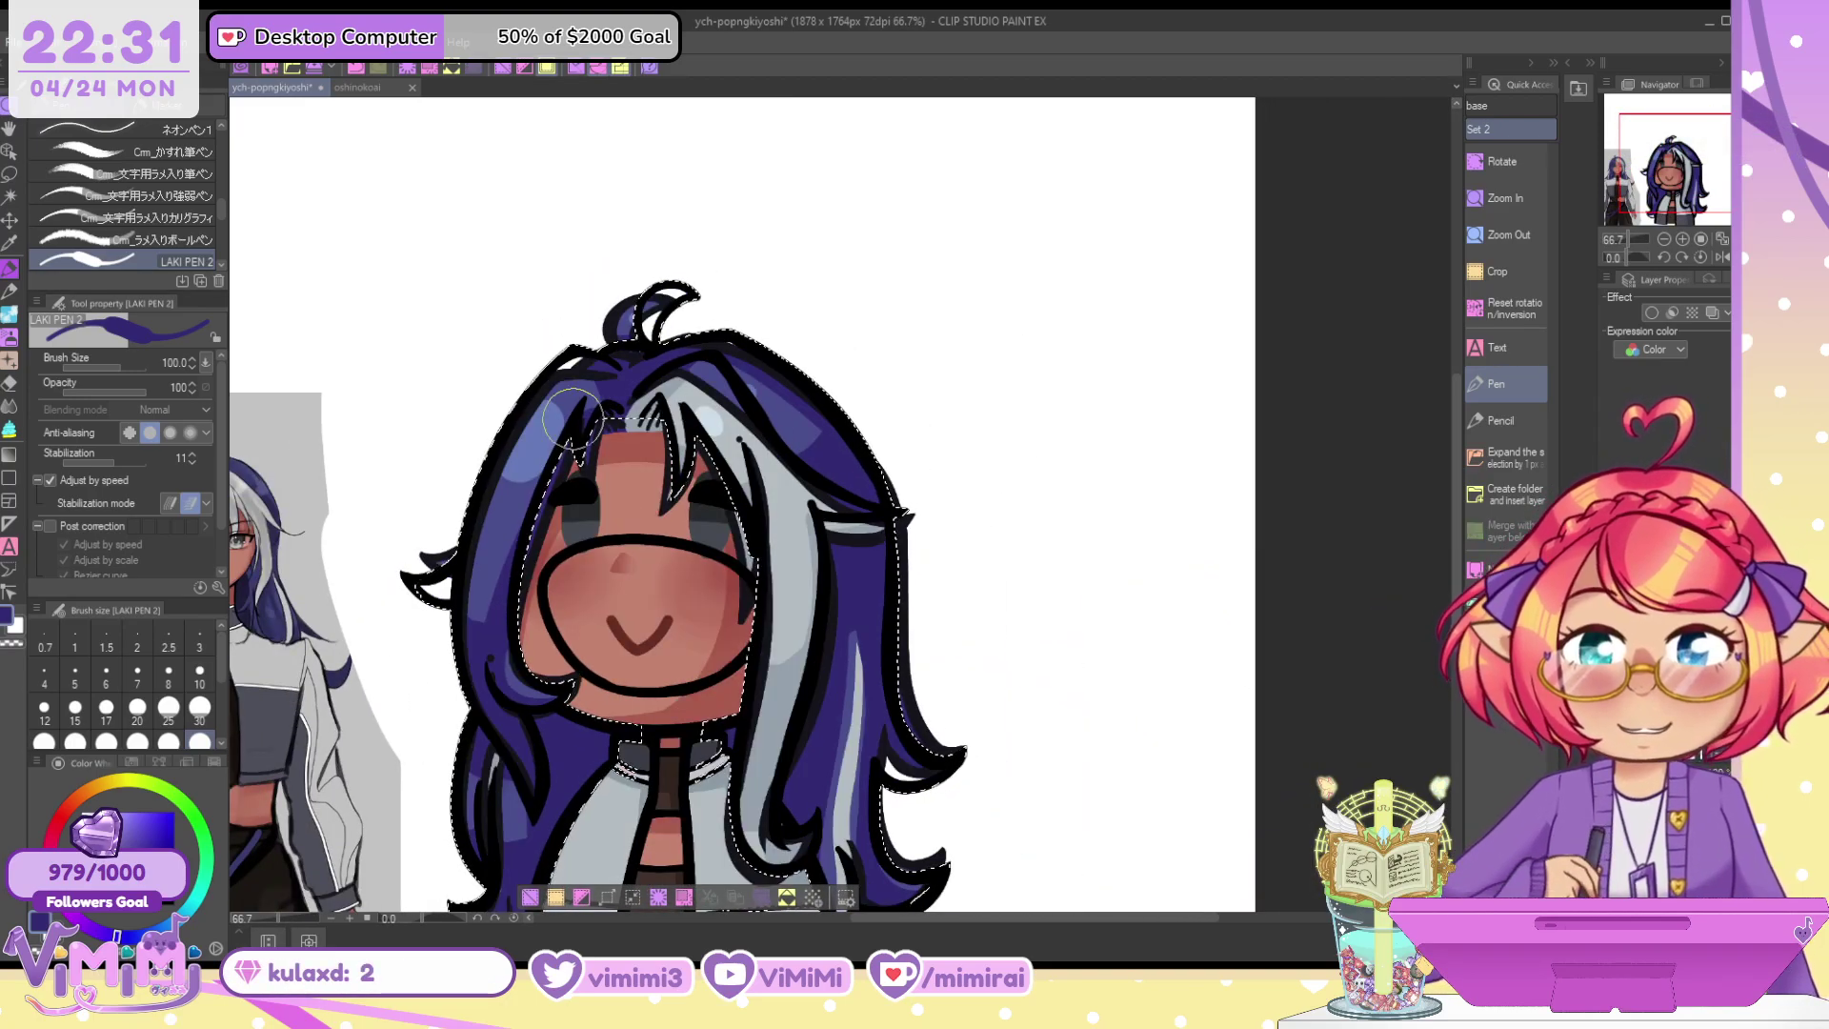
scroll(562, 410, "up", 3)
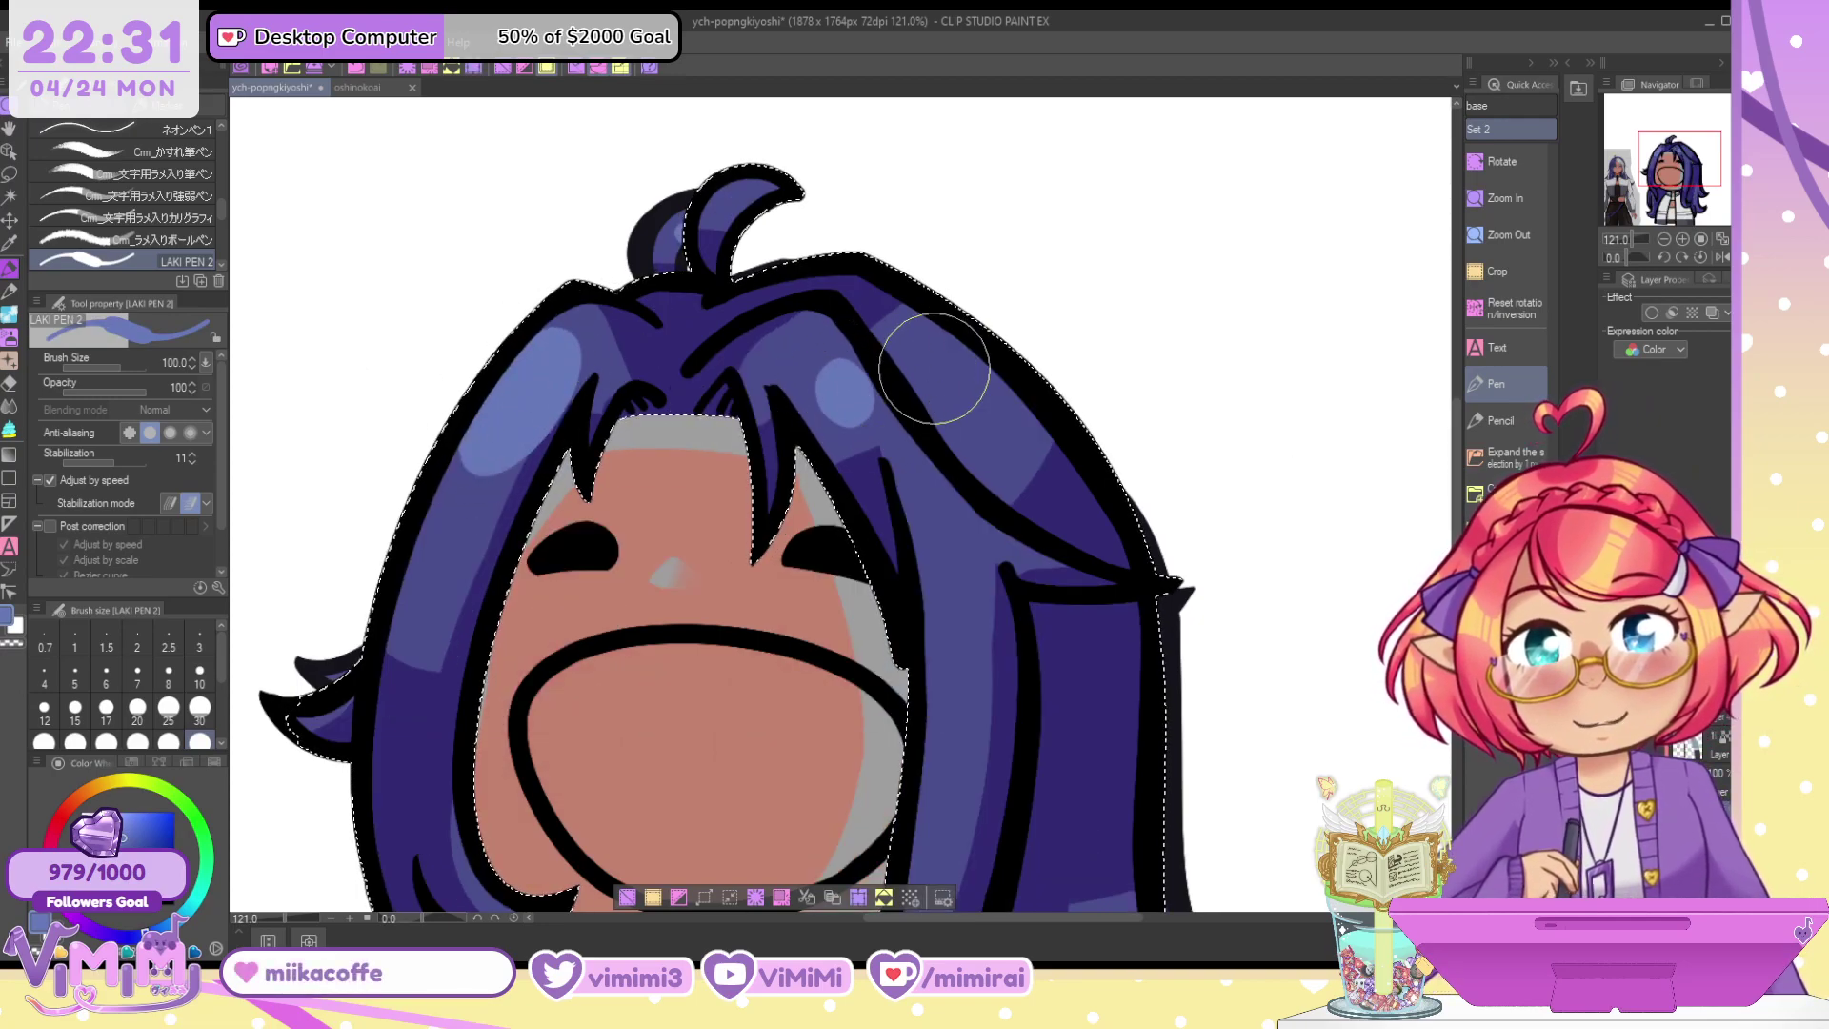
scroll(983, 353, "down", 4)
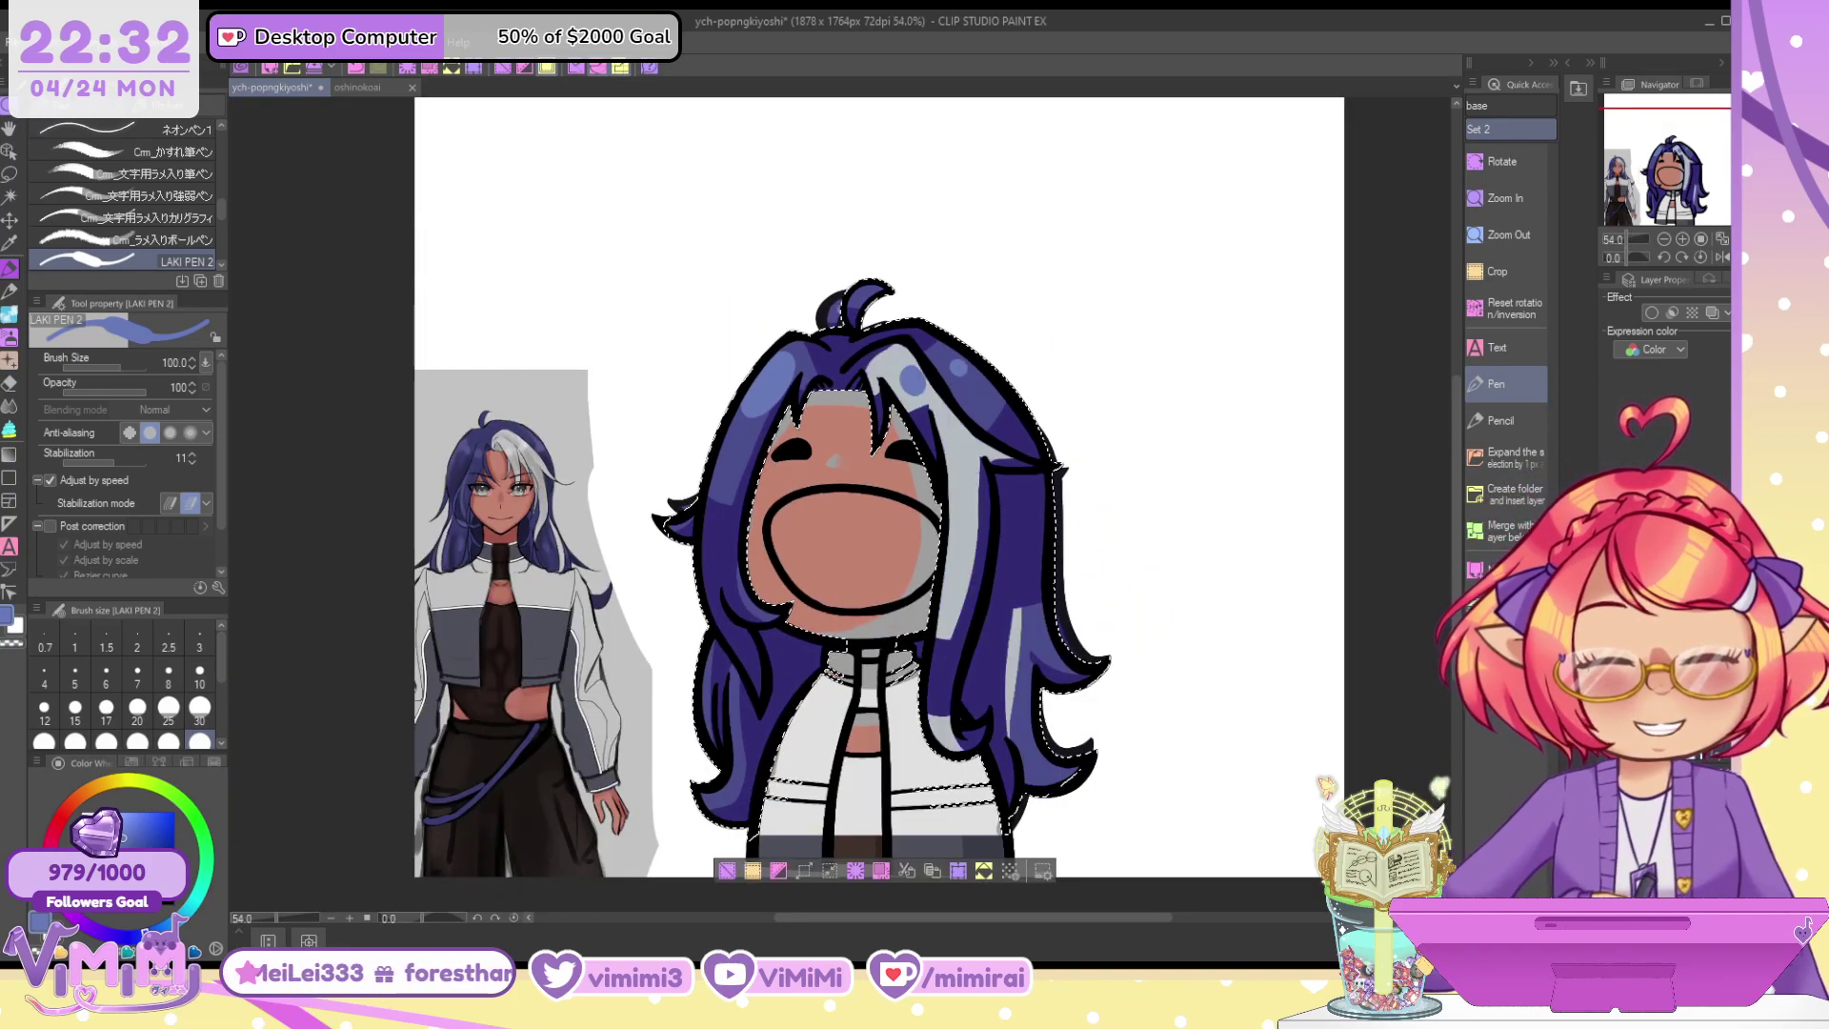
key("ctrl+z")
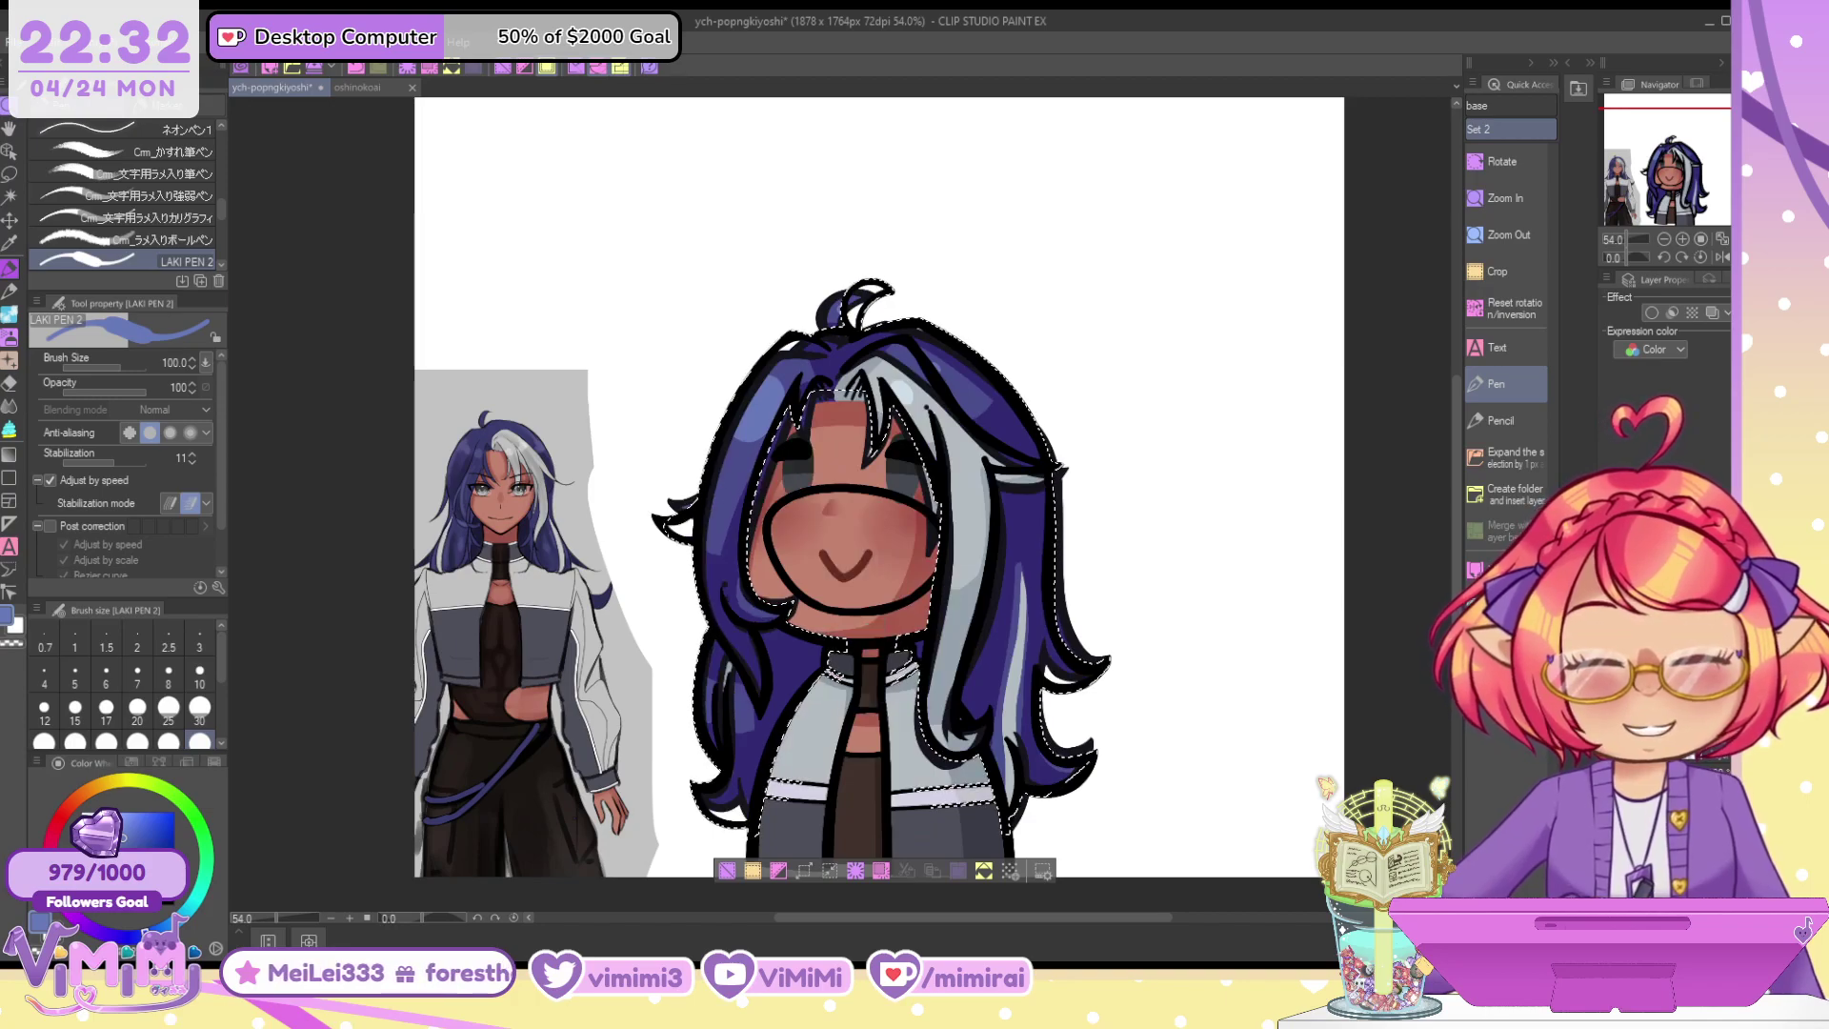
key("ctrl+y")
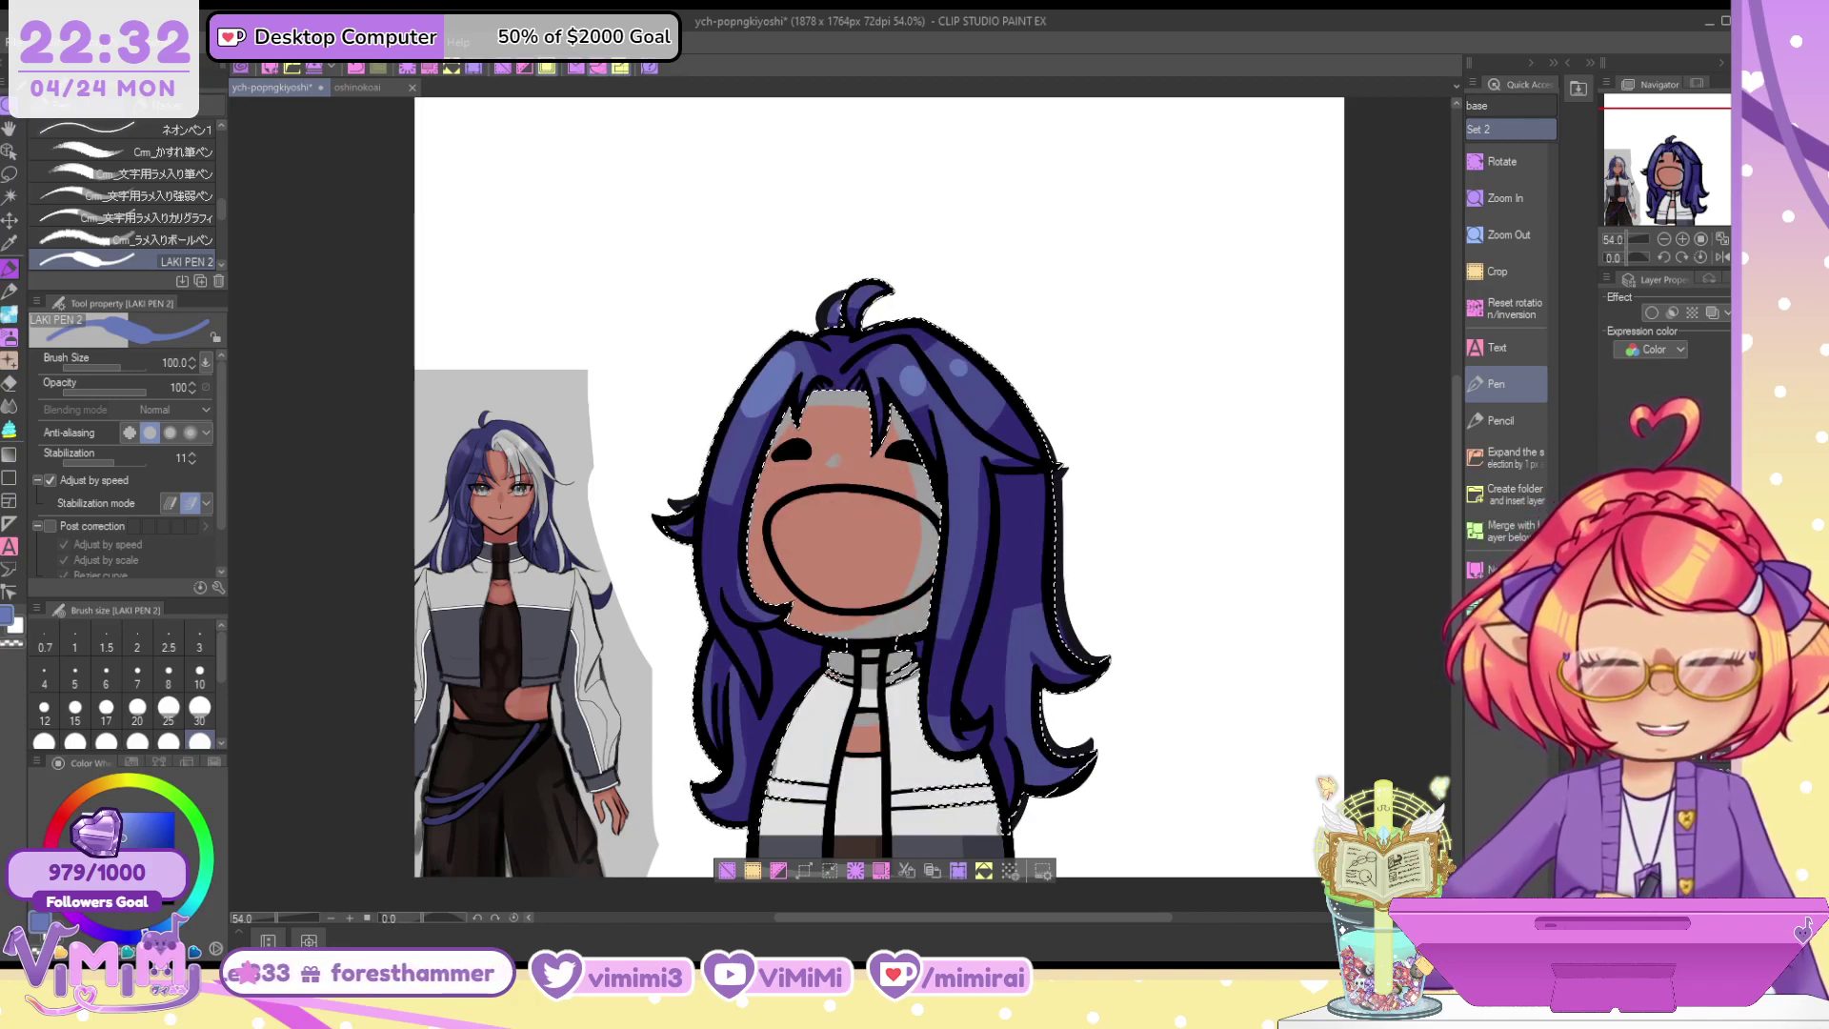
Select the face and neck skin by colour and sample the reddish-brown skin shadow from the coloured version
key("w")
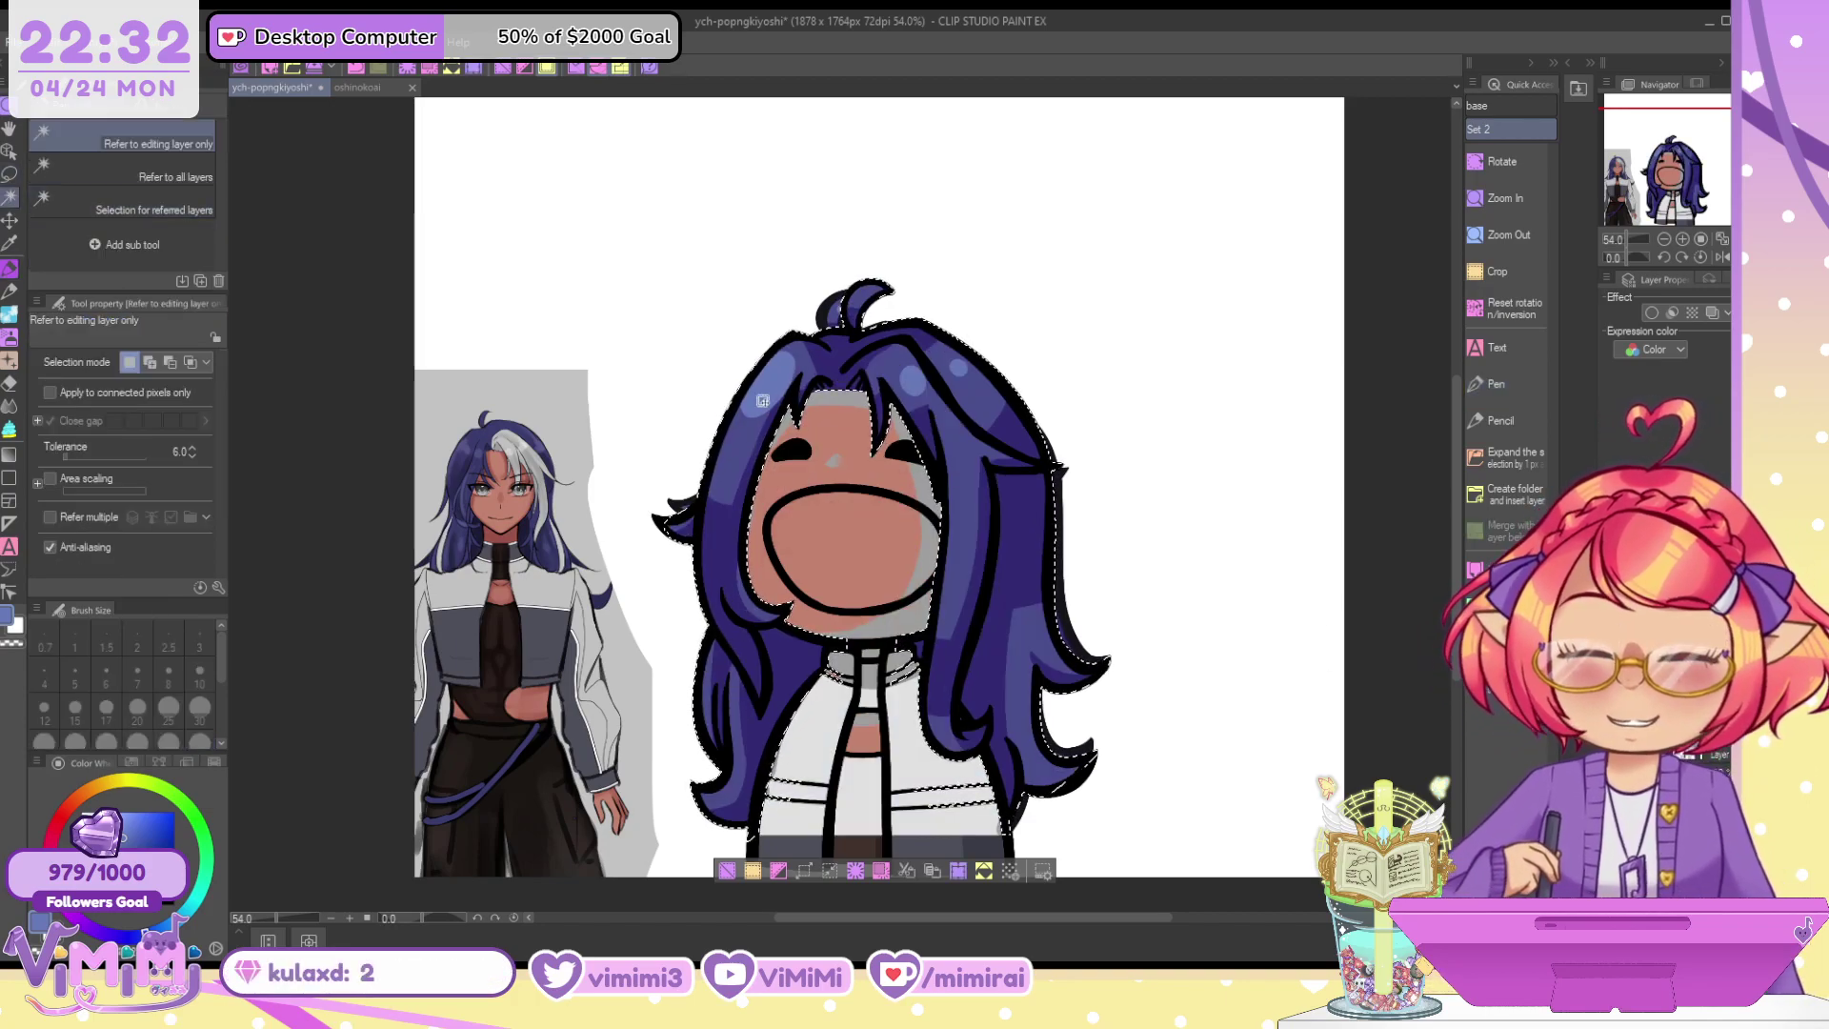
left_click(843, 430)
key("p")
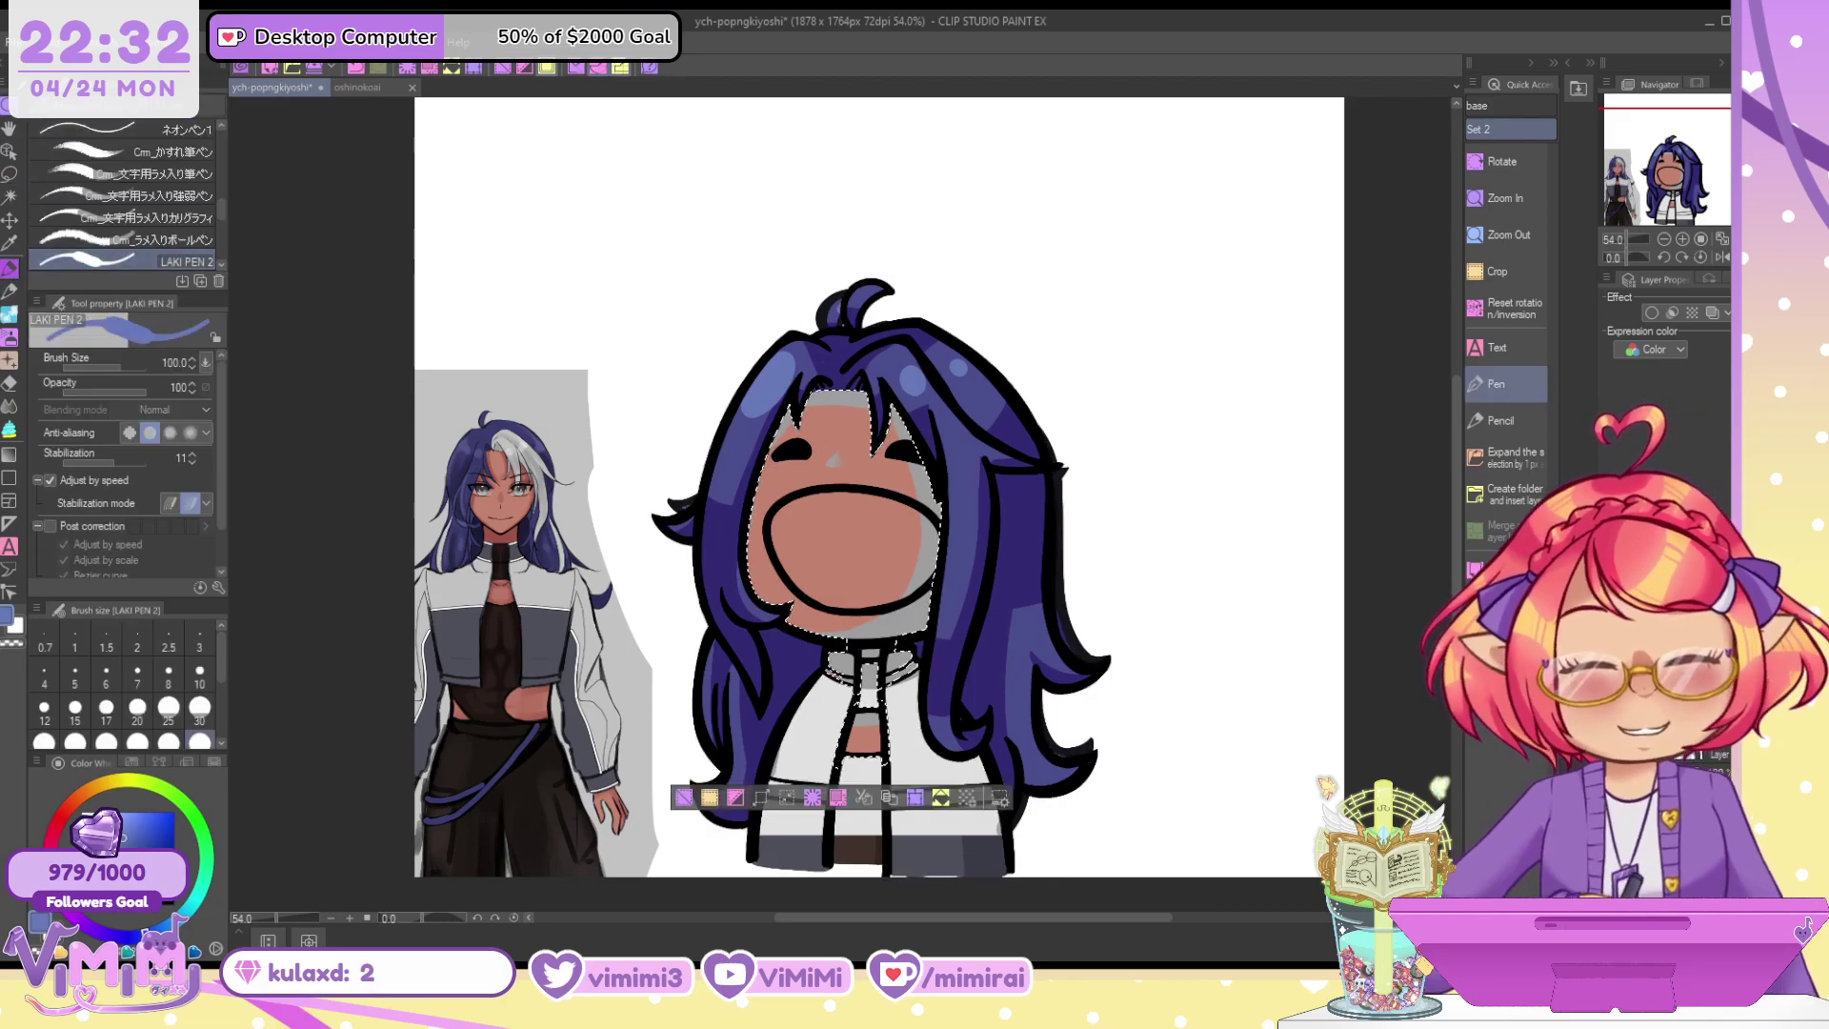
left_click(909, 617, "alt")
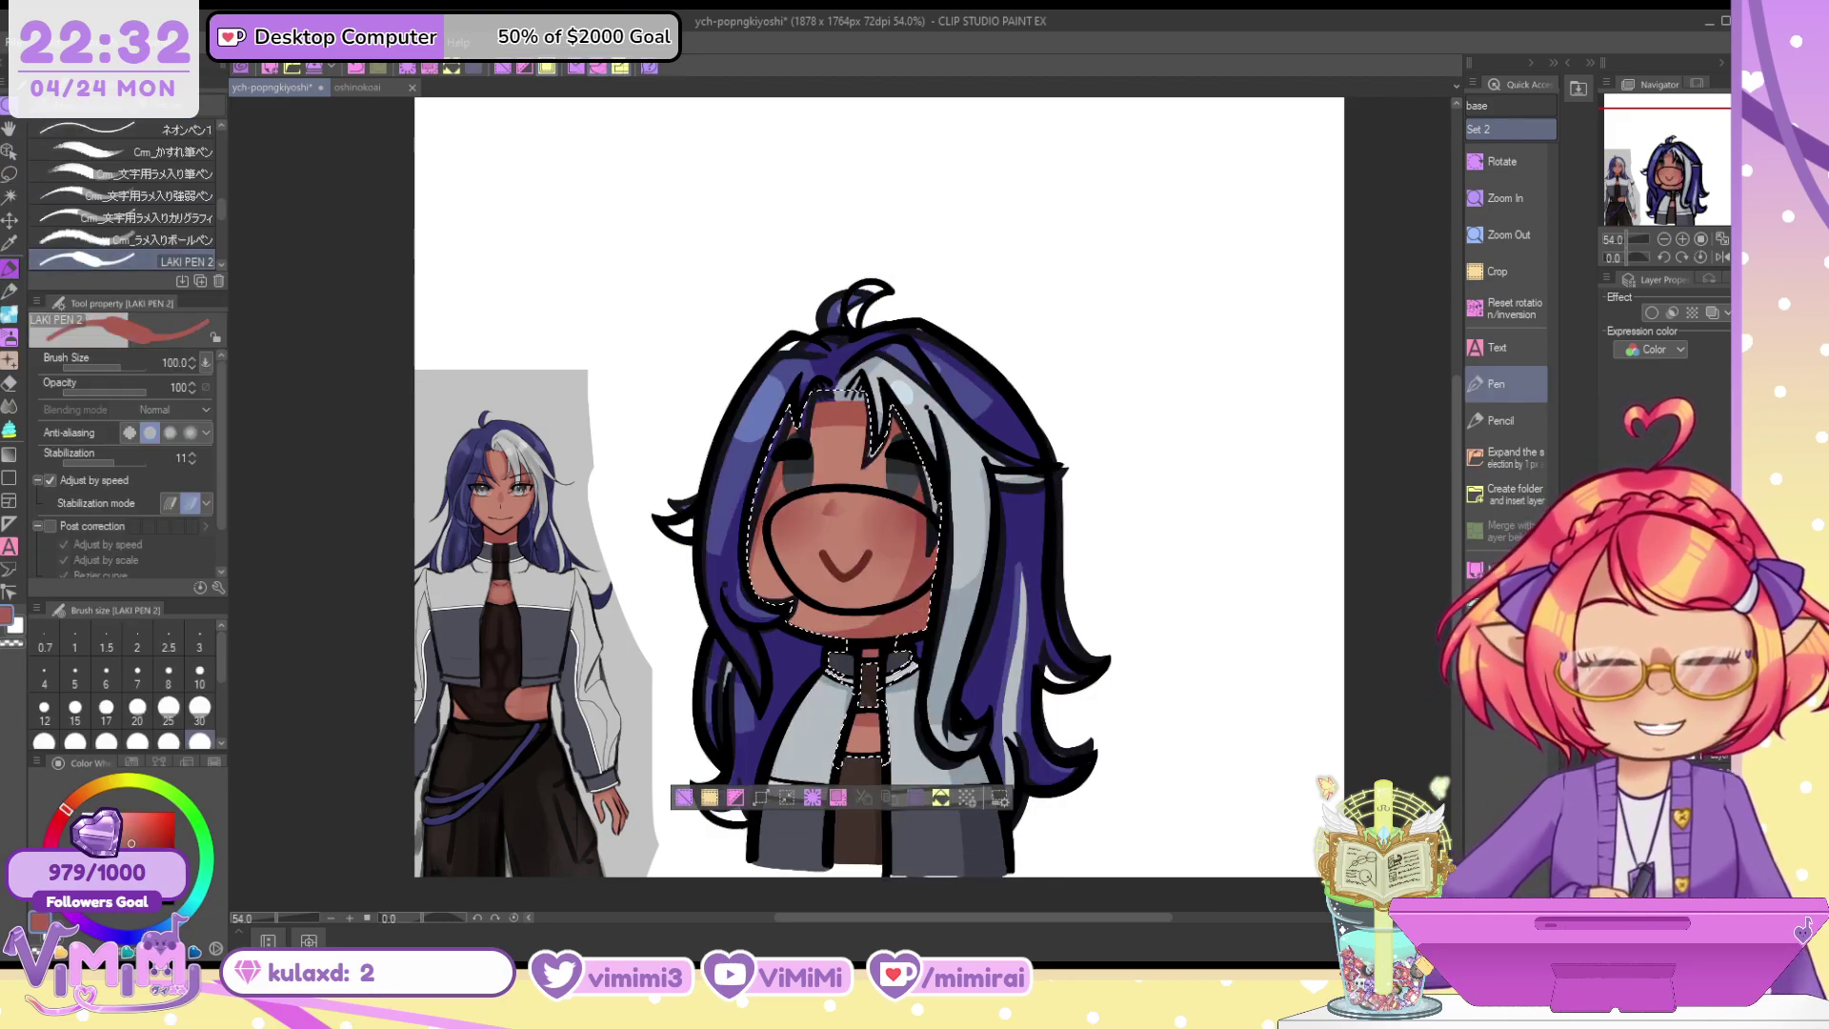
Paint reddish-brown shadows along the forehead, face edge, nose and neck within the skin selection, enlarging the brush to 200
scroll(1119, 585, "up", 3)
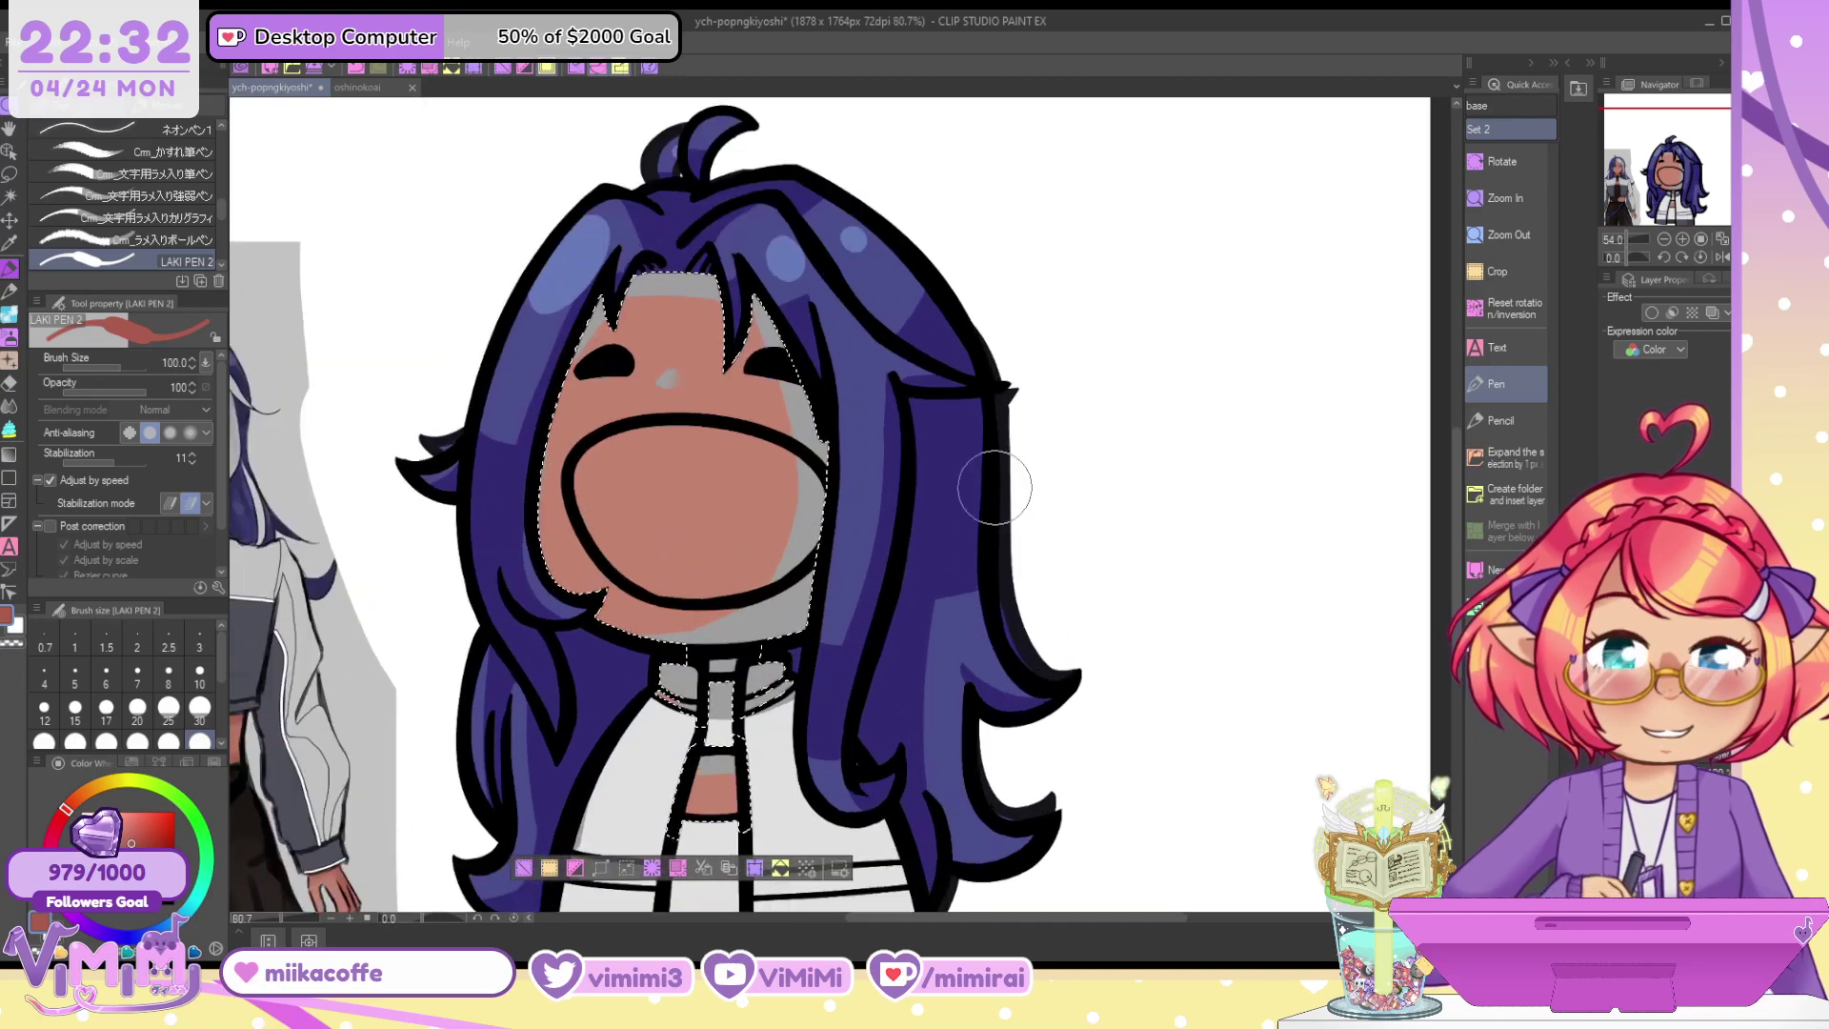
key("]")
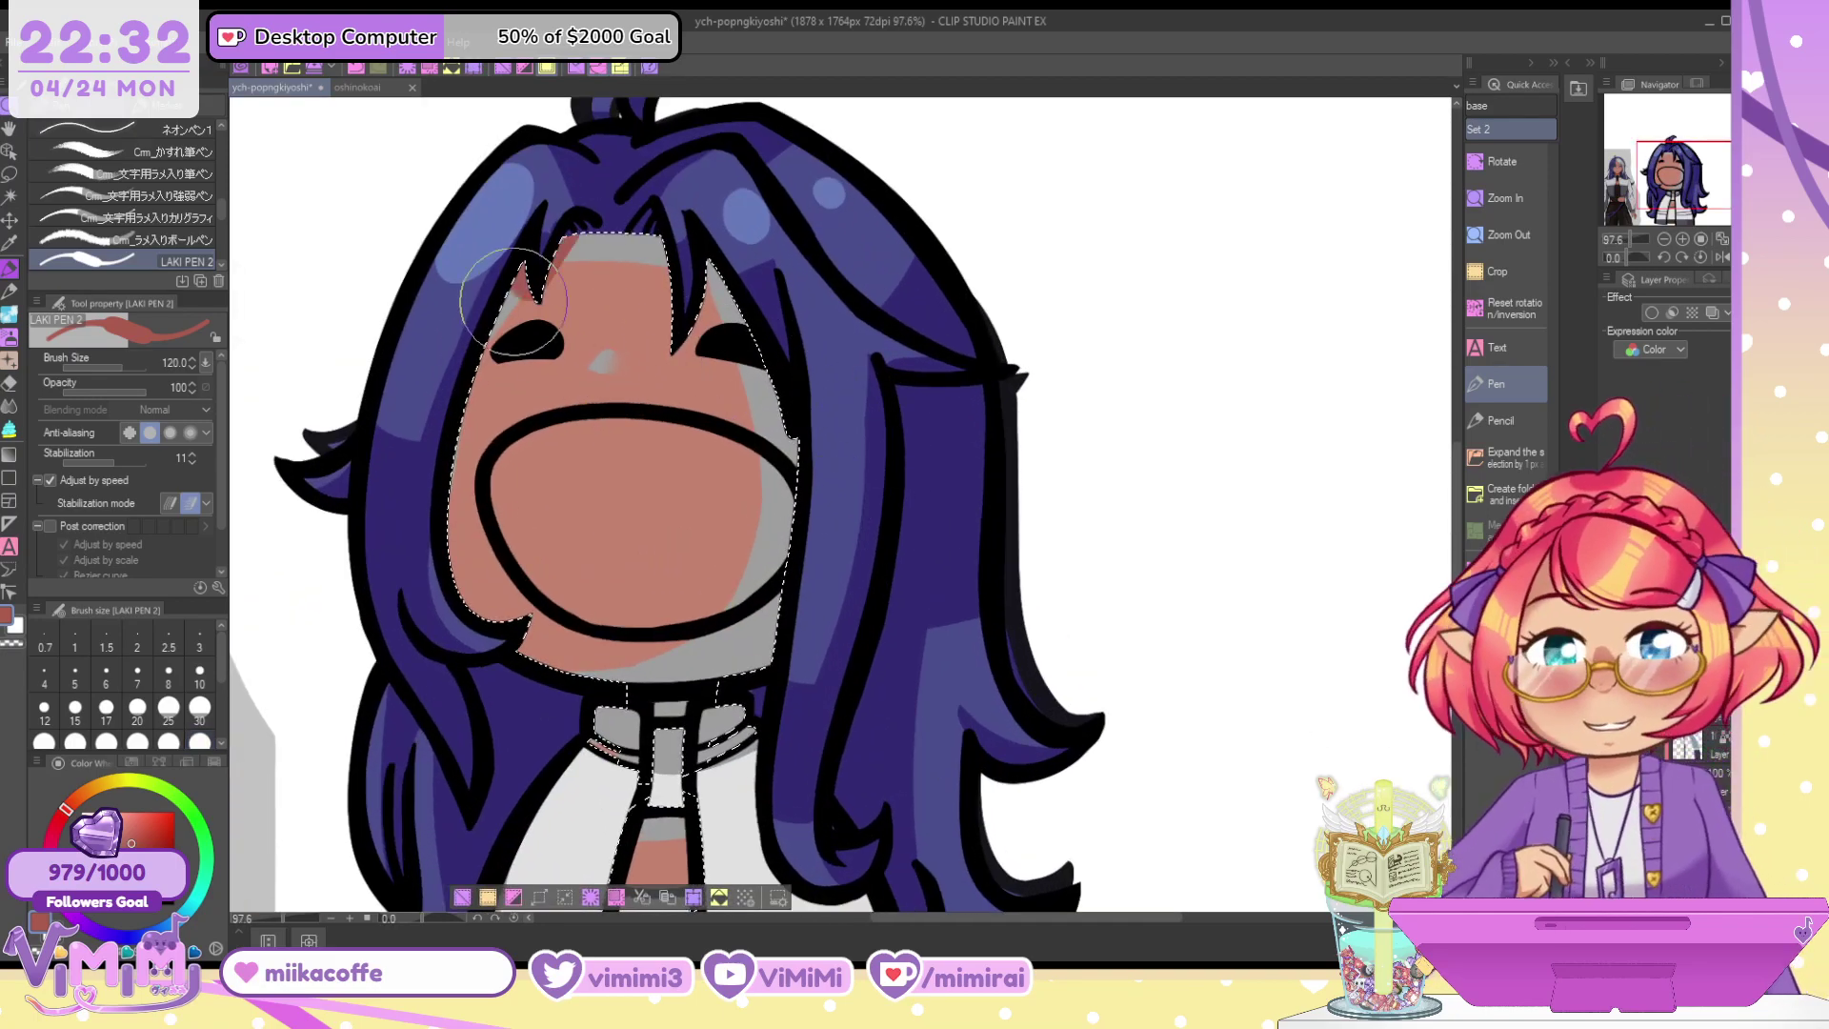
mouse_move(519, 291)
left_mouse_down()
mouse_move(465, 408)
mouse_move(620, 378)
left_mouse_up()
key("ctrl+z")
mouse_move(575, 273)
left_mouse_down()
mouse_move(471, 405)
mouse_move(635, 442)
mouse_move(729, 588)
mouse_move(877, 657)
mouse_move(861, 727)
left_mouse_up()
scroll(794, 573, "down", 3)
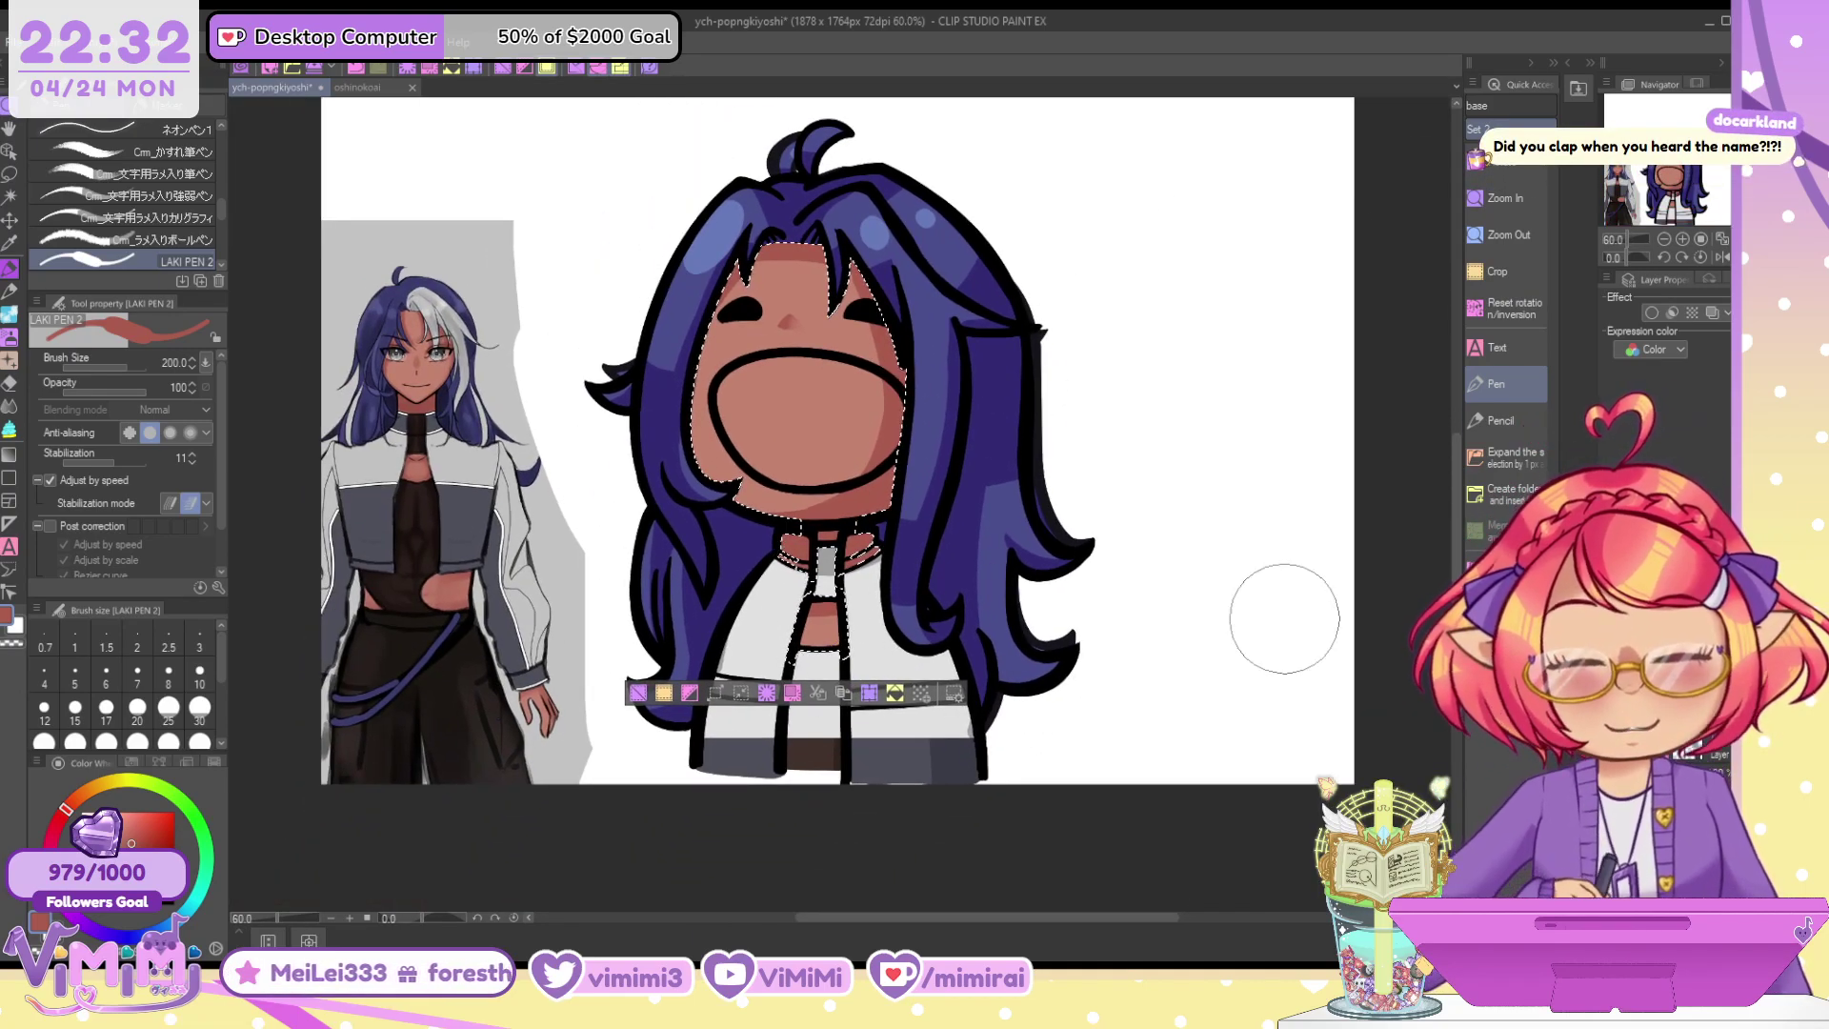
key("ctrl+d")
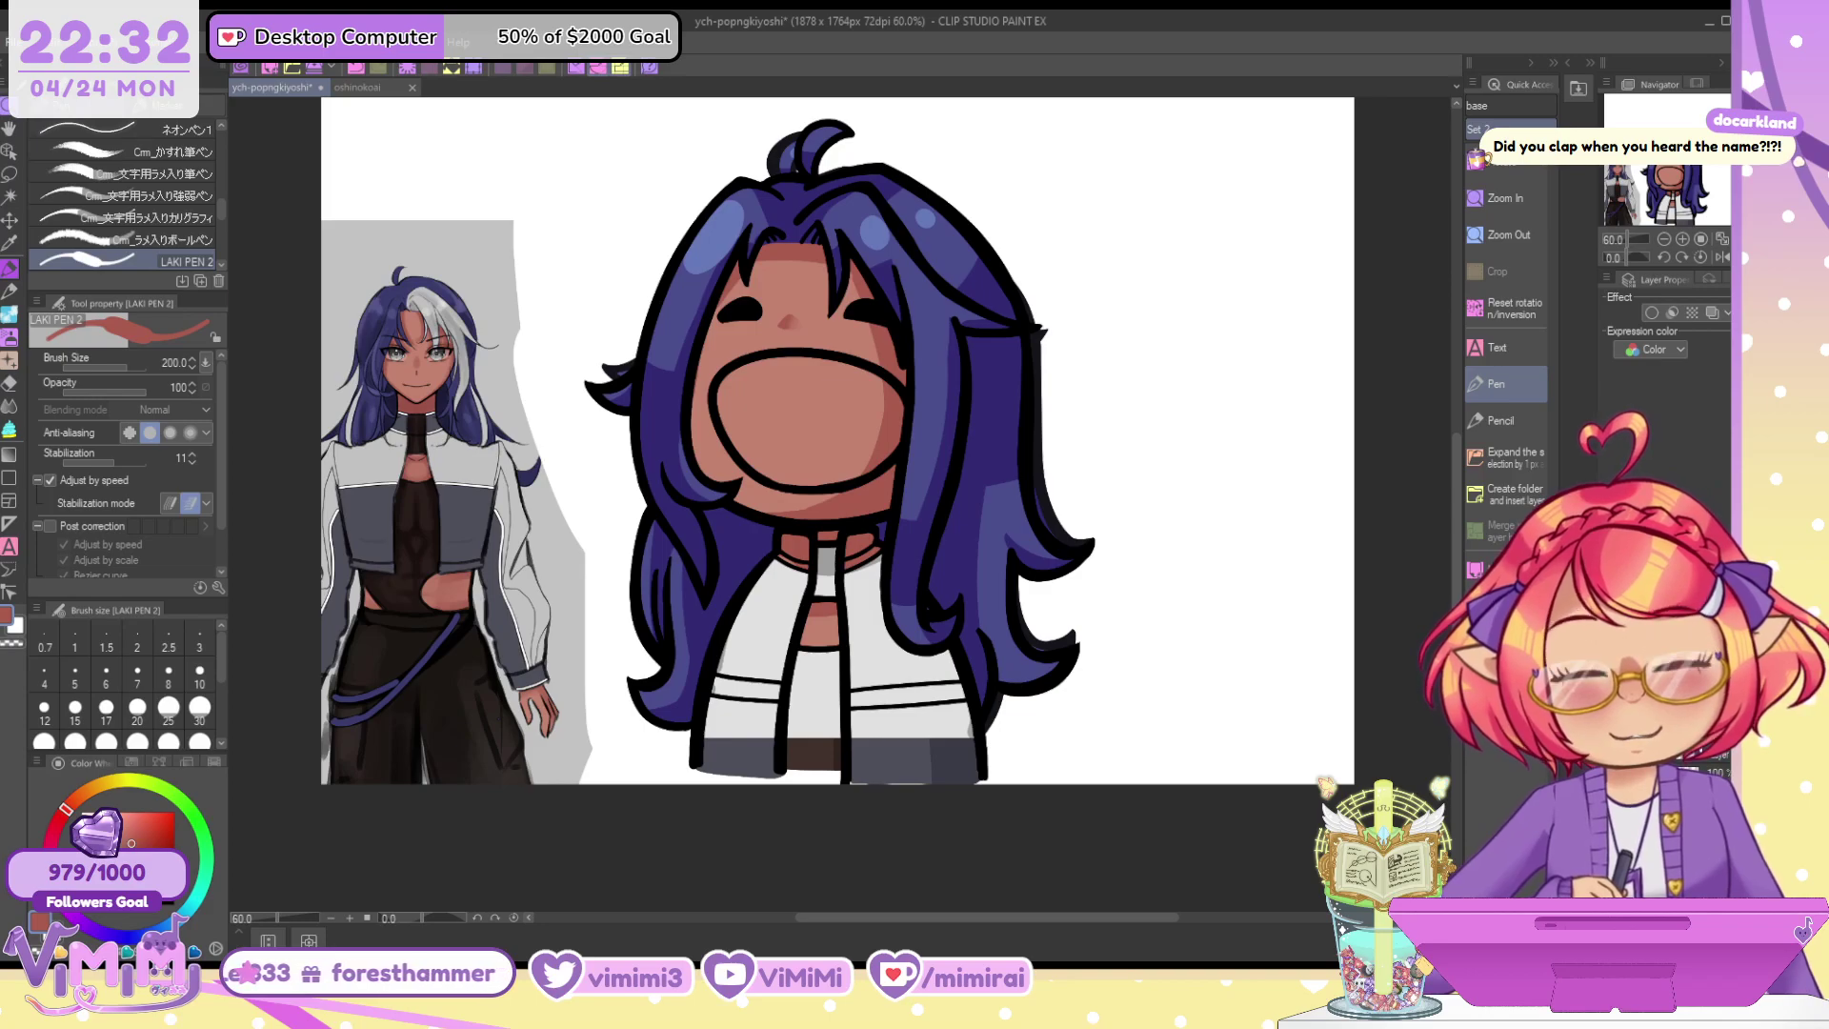
key("ctrl+z")
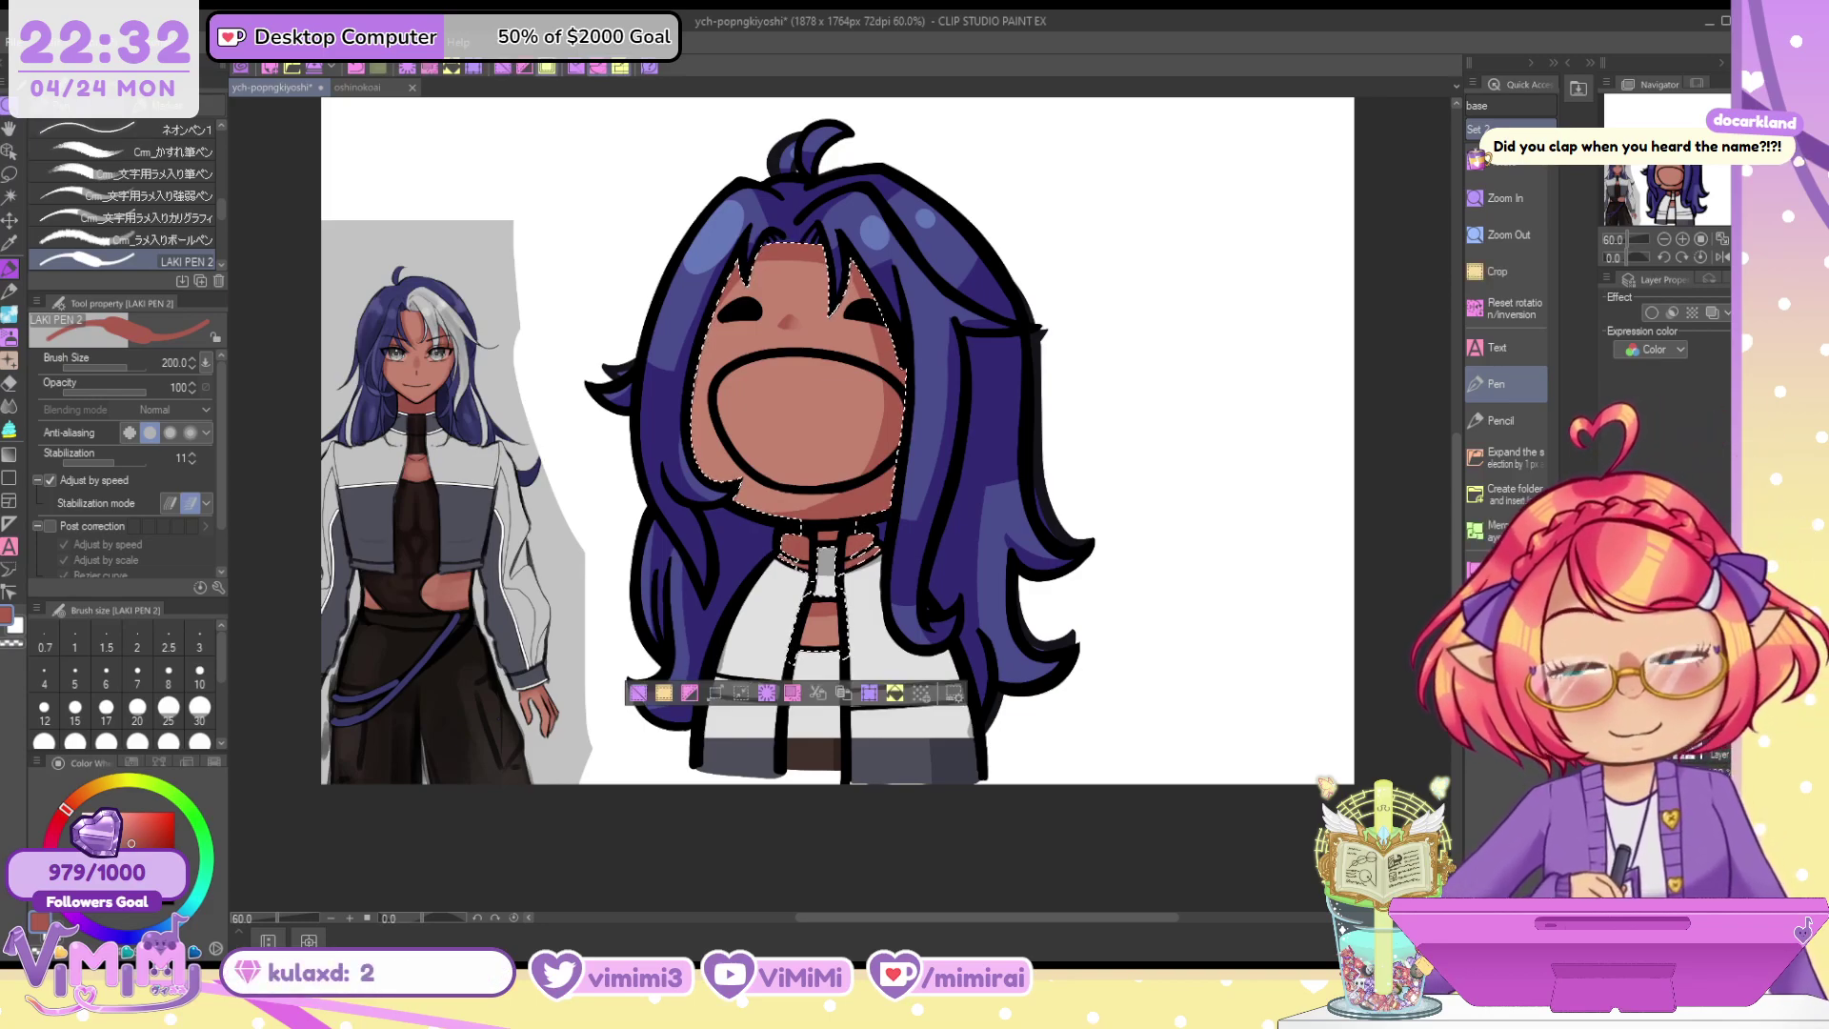
Blend soft red blush onto both cheeks with the soft-mix 2 brush at size 120, then clear the skin selection
left_click(10, 337)
scroll(830, 371, "up", 3)
key("]")
mouse_move(799, 366)
left_mouse_down()
mouse_move(767, 396)
mouse_move(735, 390)
left_mouse_up()
mouse_move(1009, 410)
left_mouse_down()
mouse_move(1044, 424)
mouse_move(1024, 381)
left_mouse_up()
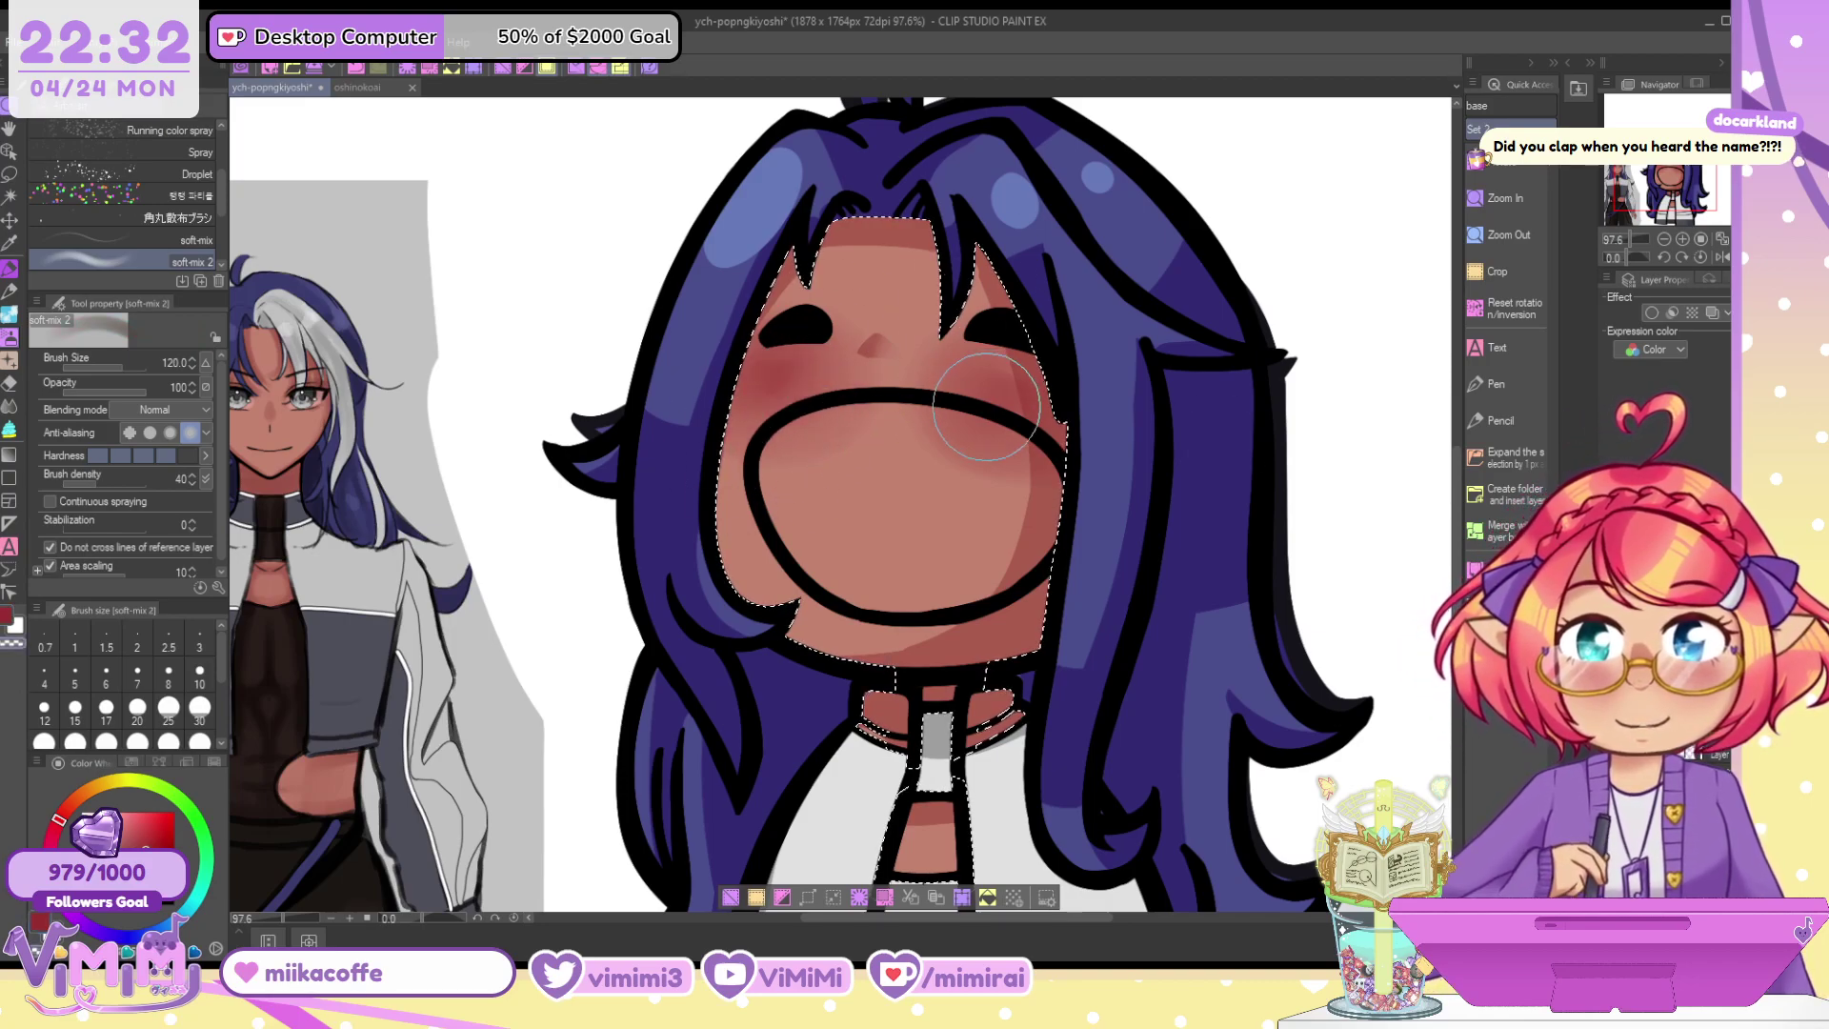
mouse_move(1011, 406)
left_mouse_down()
mouse_move(993, 389)
mouse_move(976, 410)
left_mouse_up()
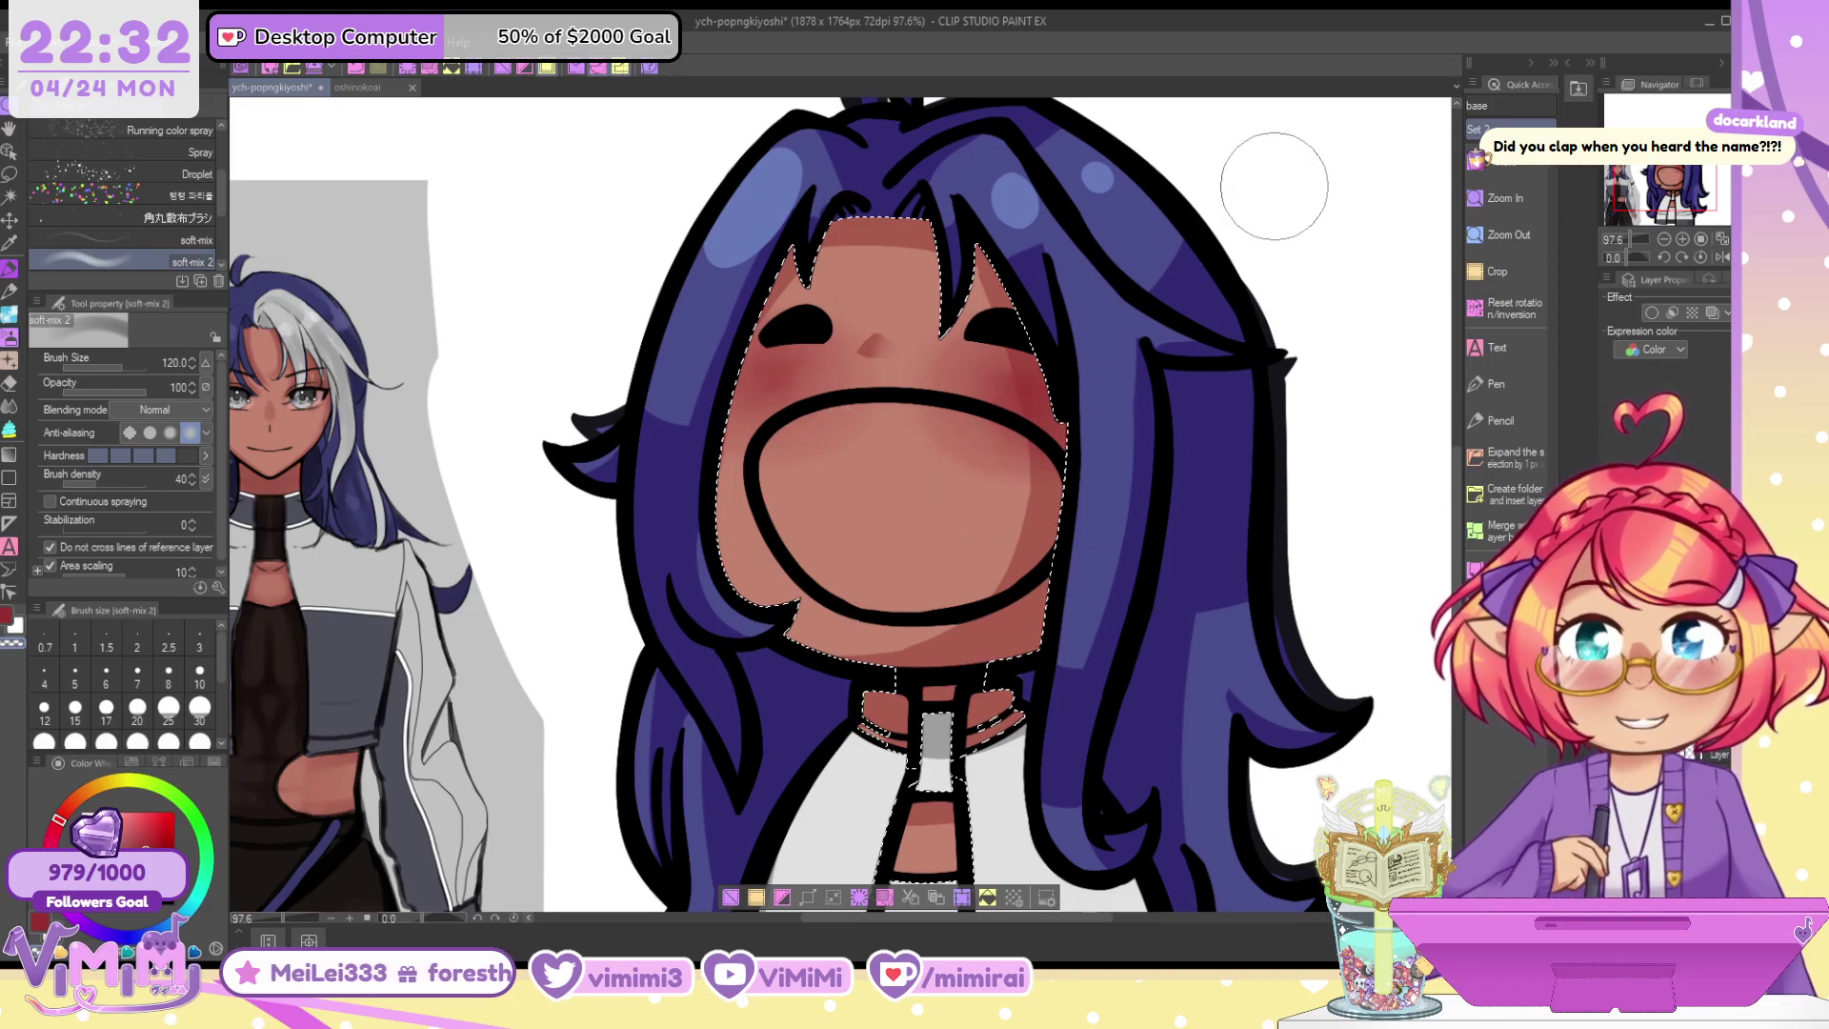
key("bracketleft")
key("bracketleft")
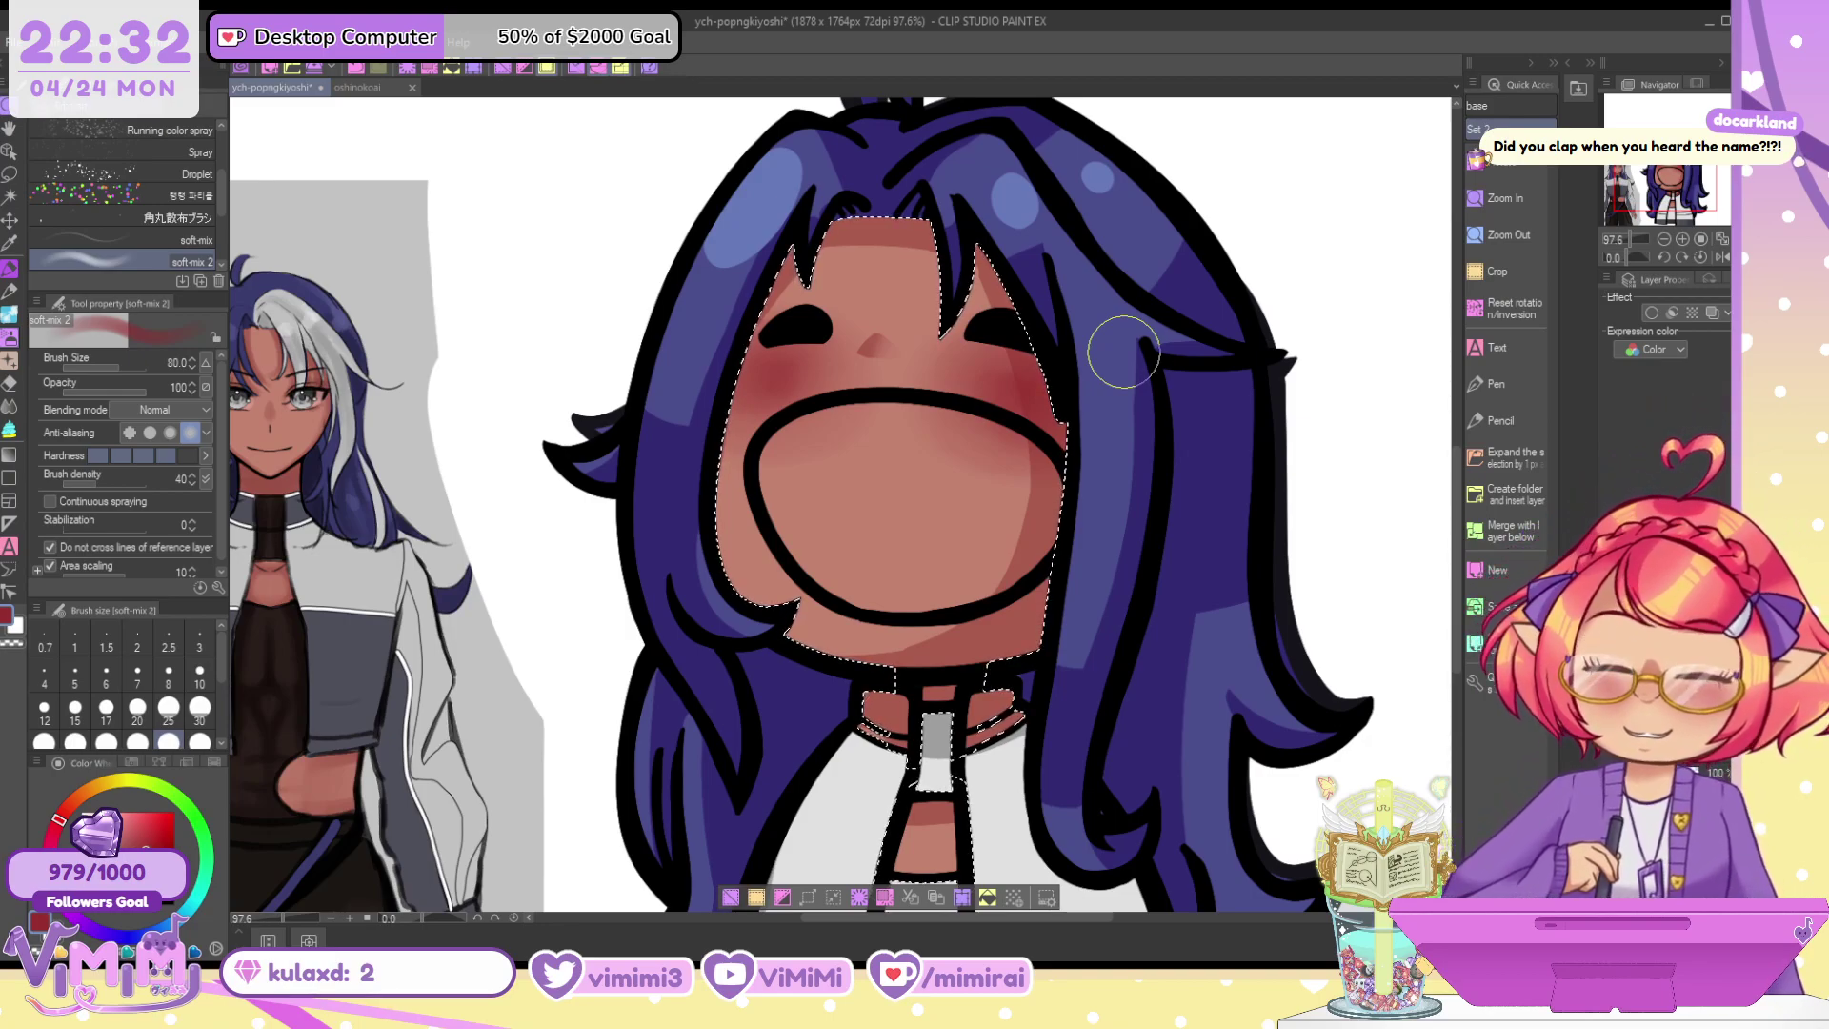
key("ctrl+d")
key("ctrl+z")
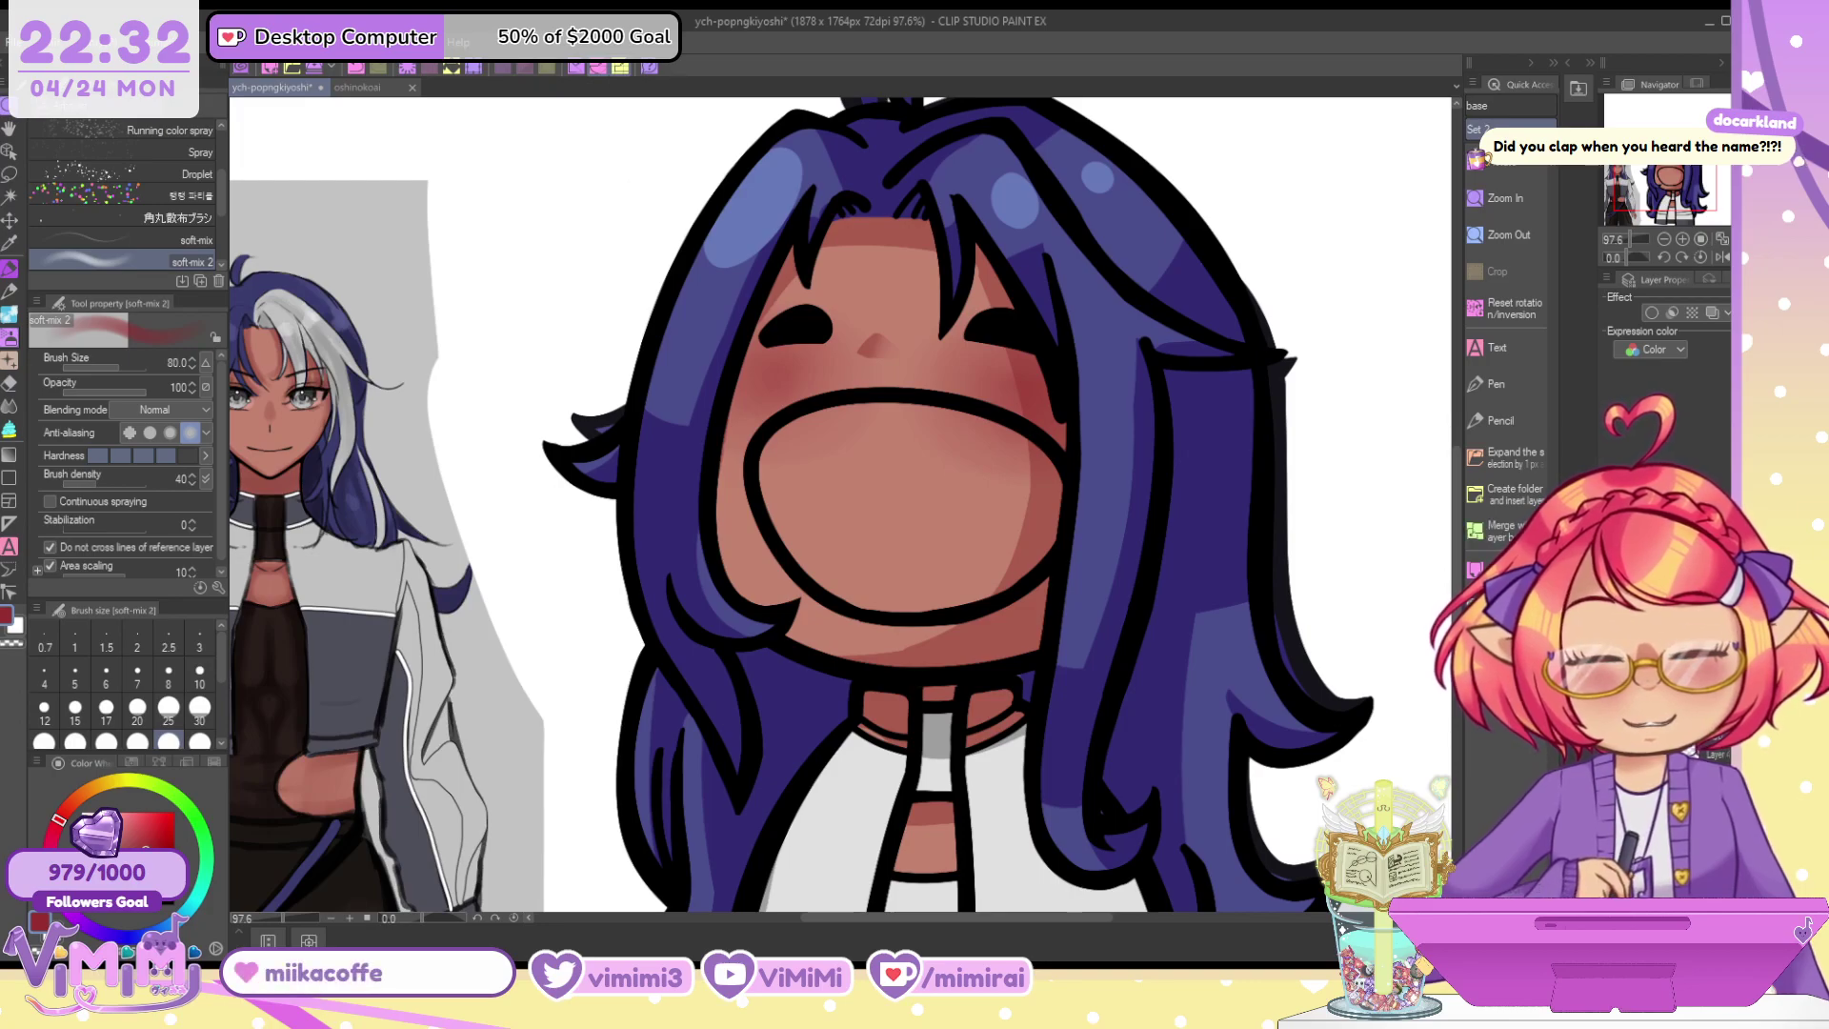
Recolour both closed eyes dark grey and the open mouth's outline dark reddish brown, sampling both colours from the coloured version
key("ctrl+z")
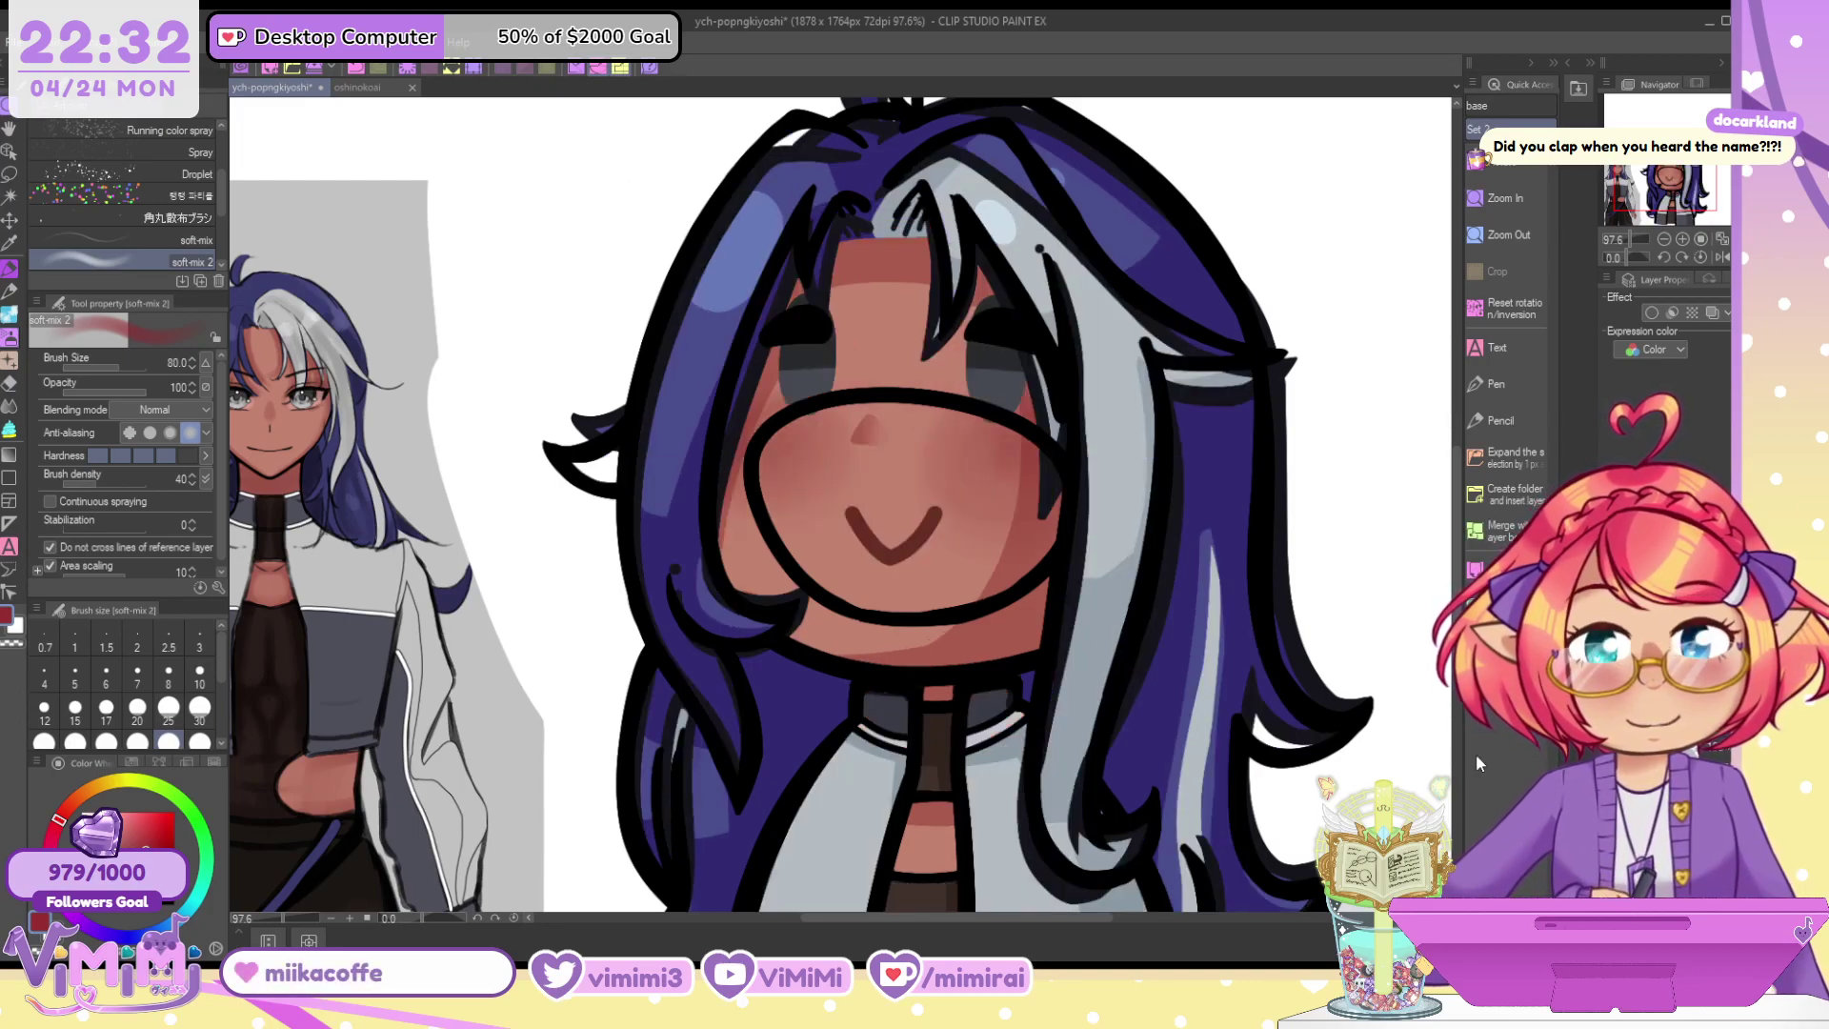
left_click(827, 343, "alt")
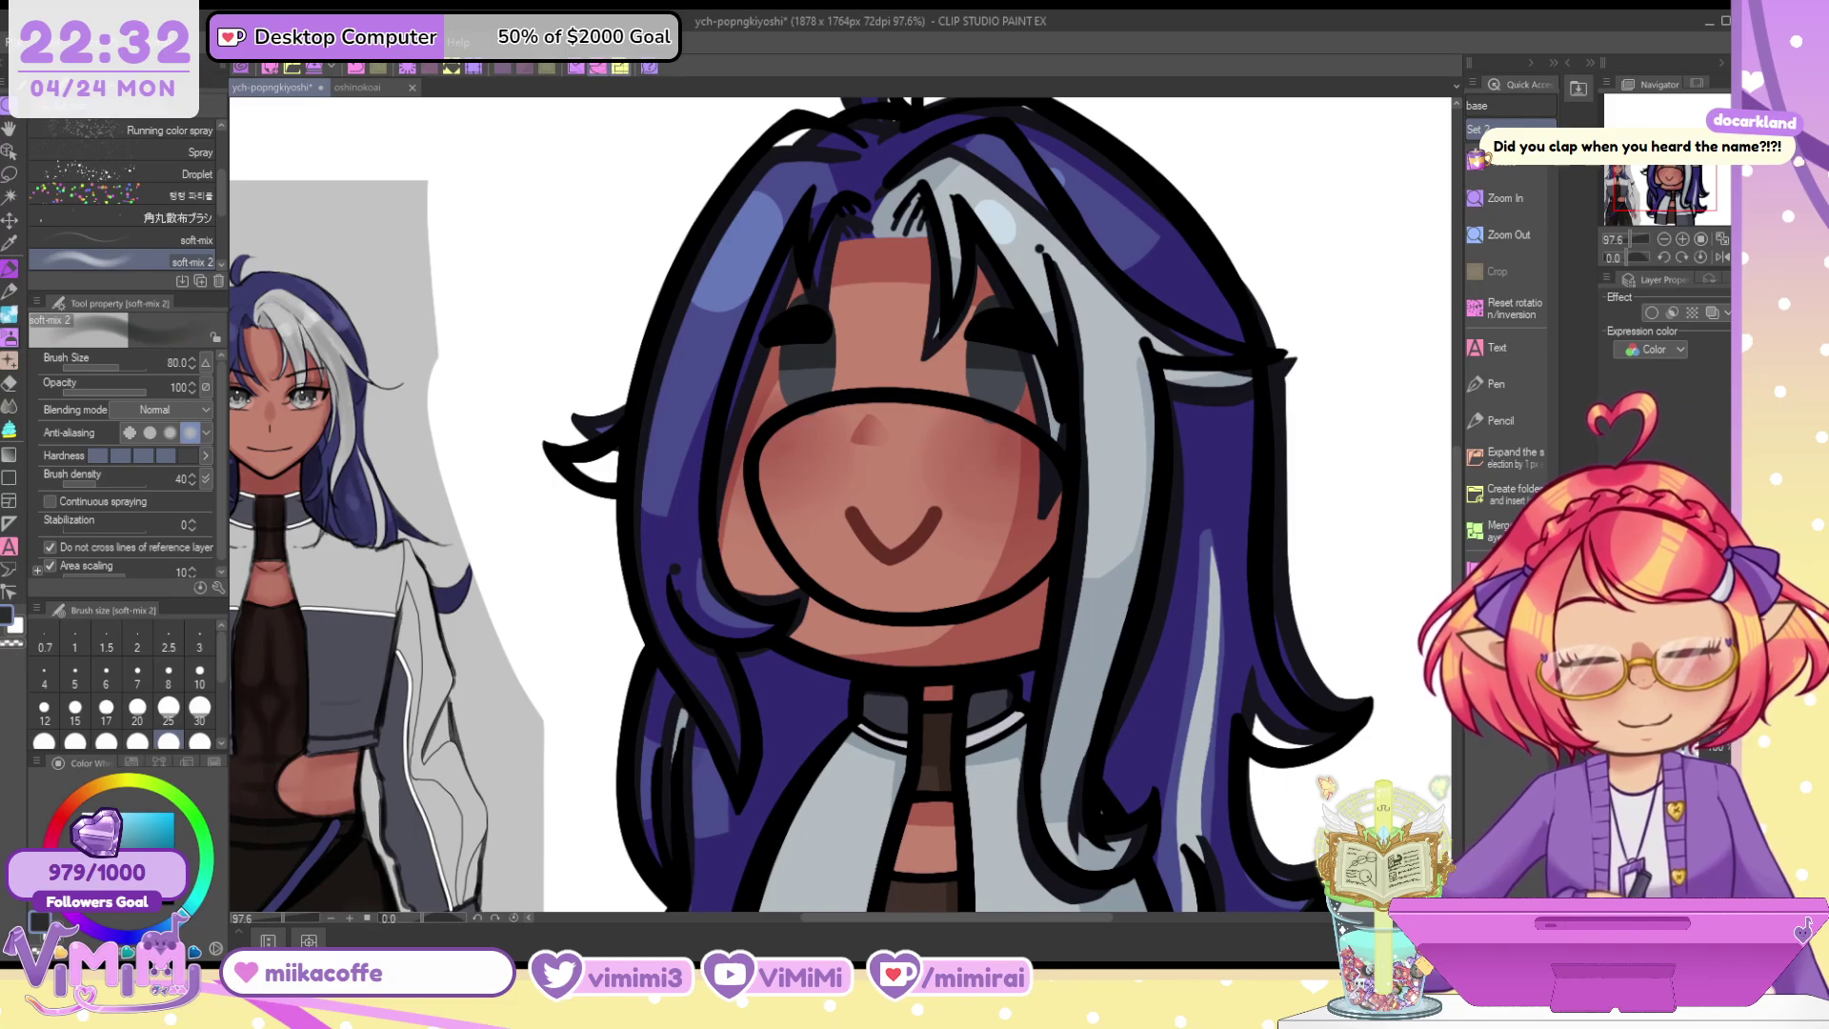
left_click(9, 268)
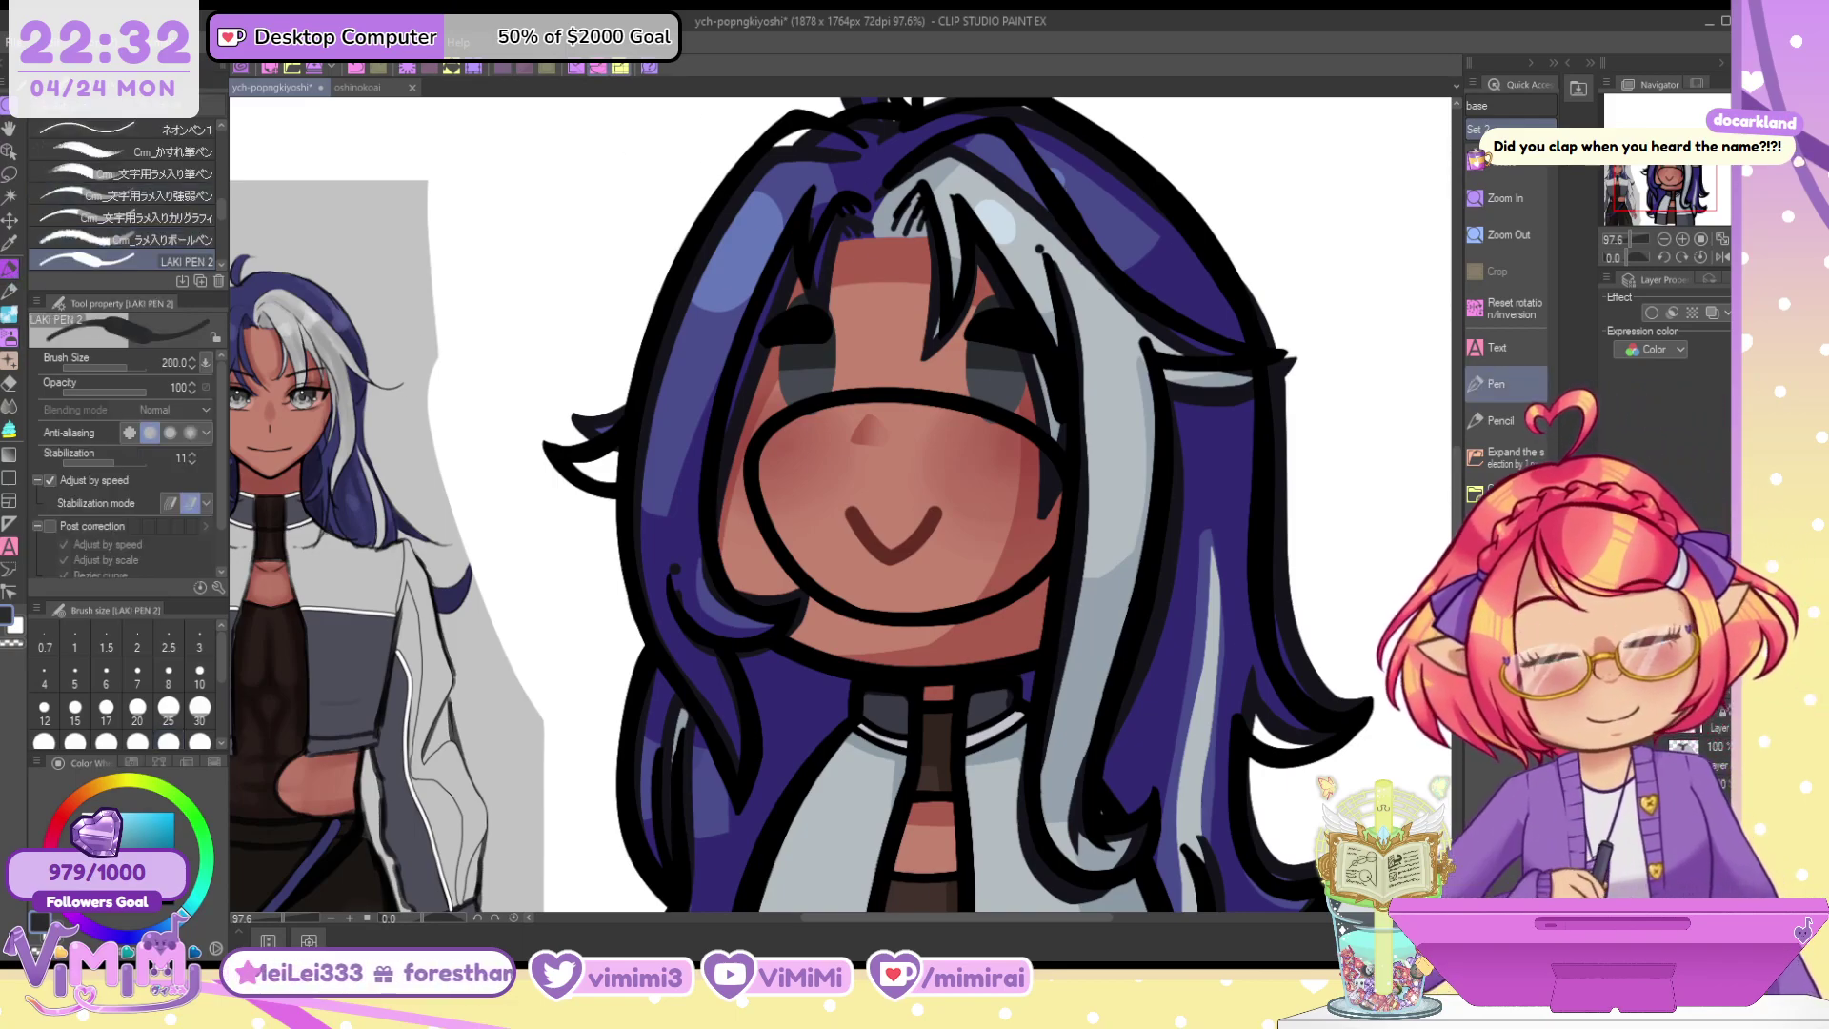
left_click_drag(796, 304, 831, 322)
left_click(991, 332)
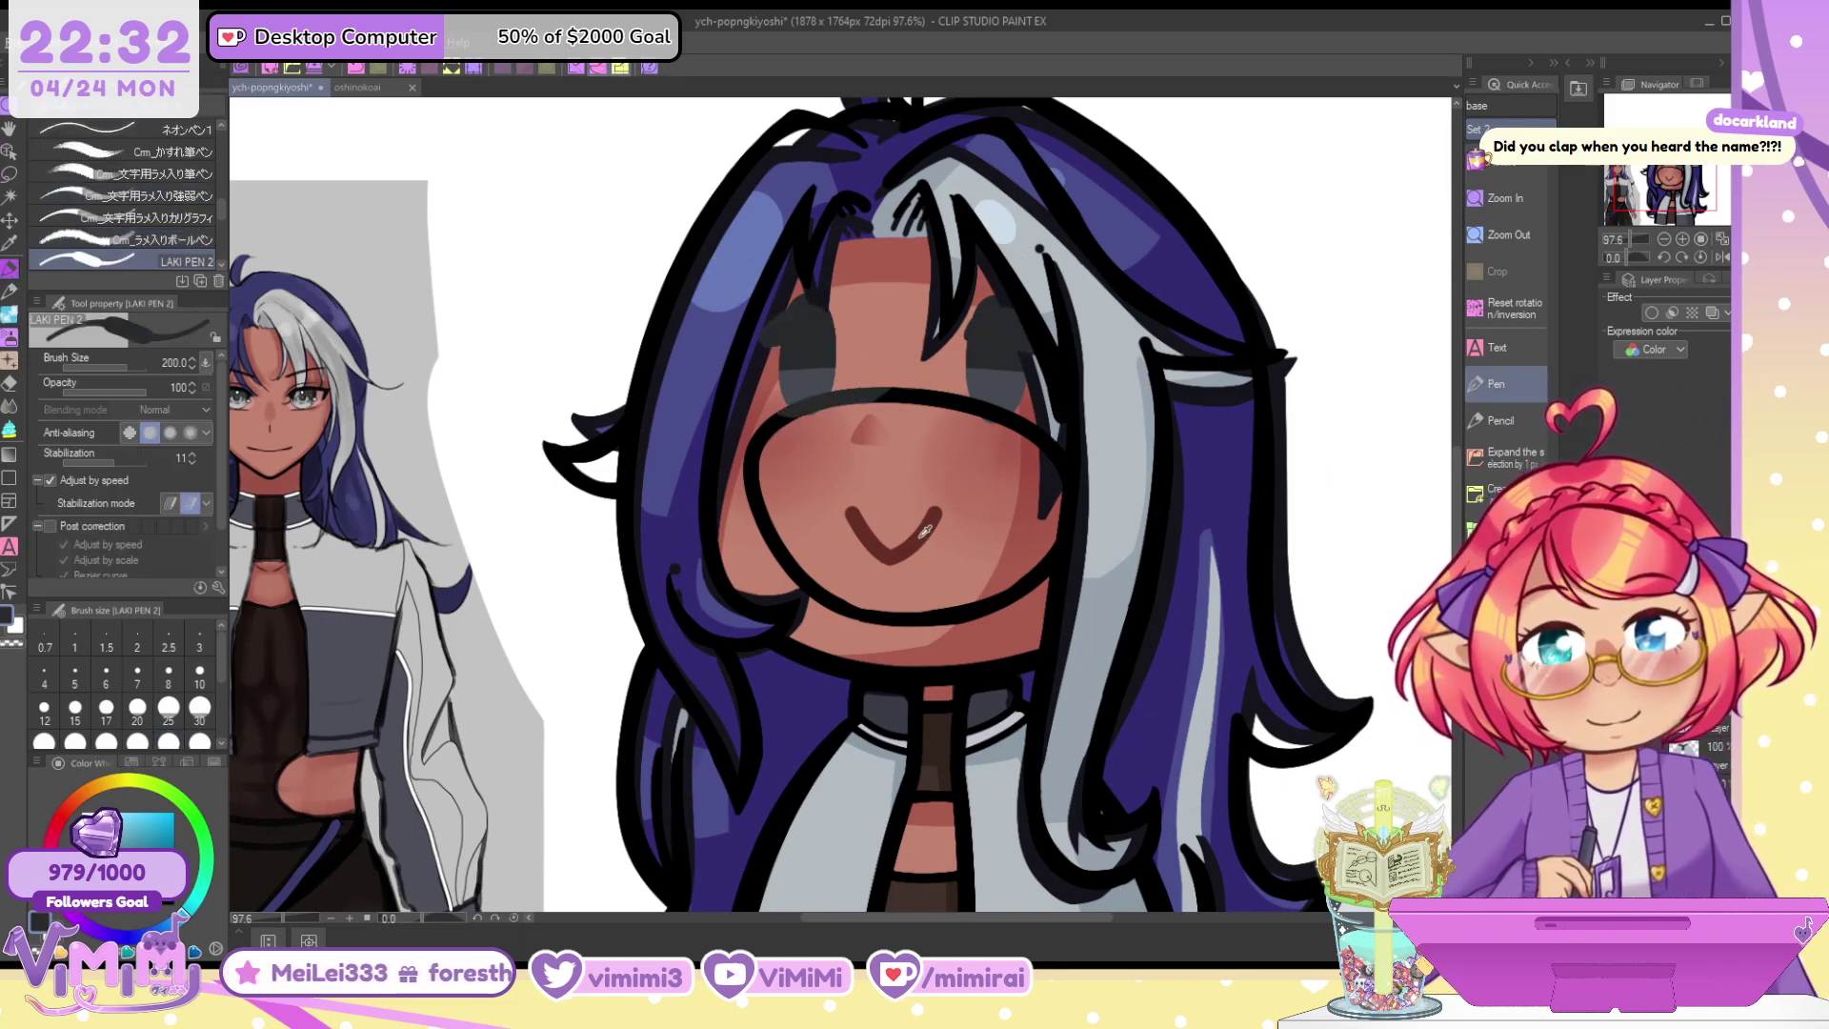
left_click(920, 534, "alt")
mouse_move(851, 400)
left_mouse_down()
mouse_move(744, 468)
mouse_move(827, 583)
mouse_move(1121, 481)
mouse_move(923, 419)
mouse_move(943, 412)
mouse_move(1117, 517)
left_mouse_up()
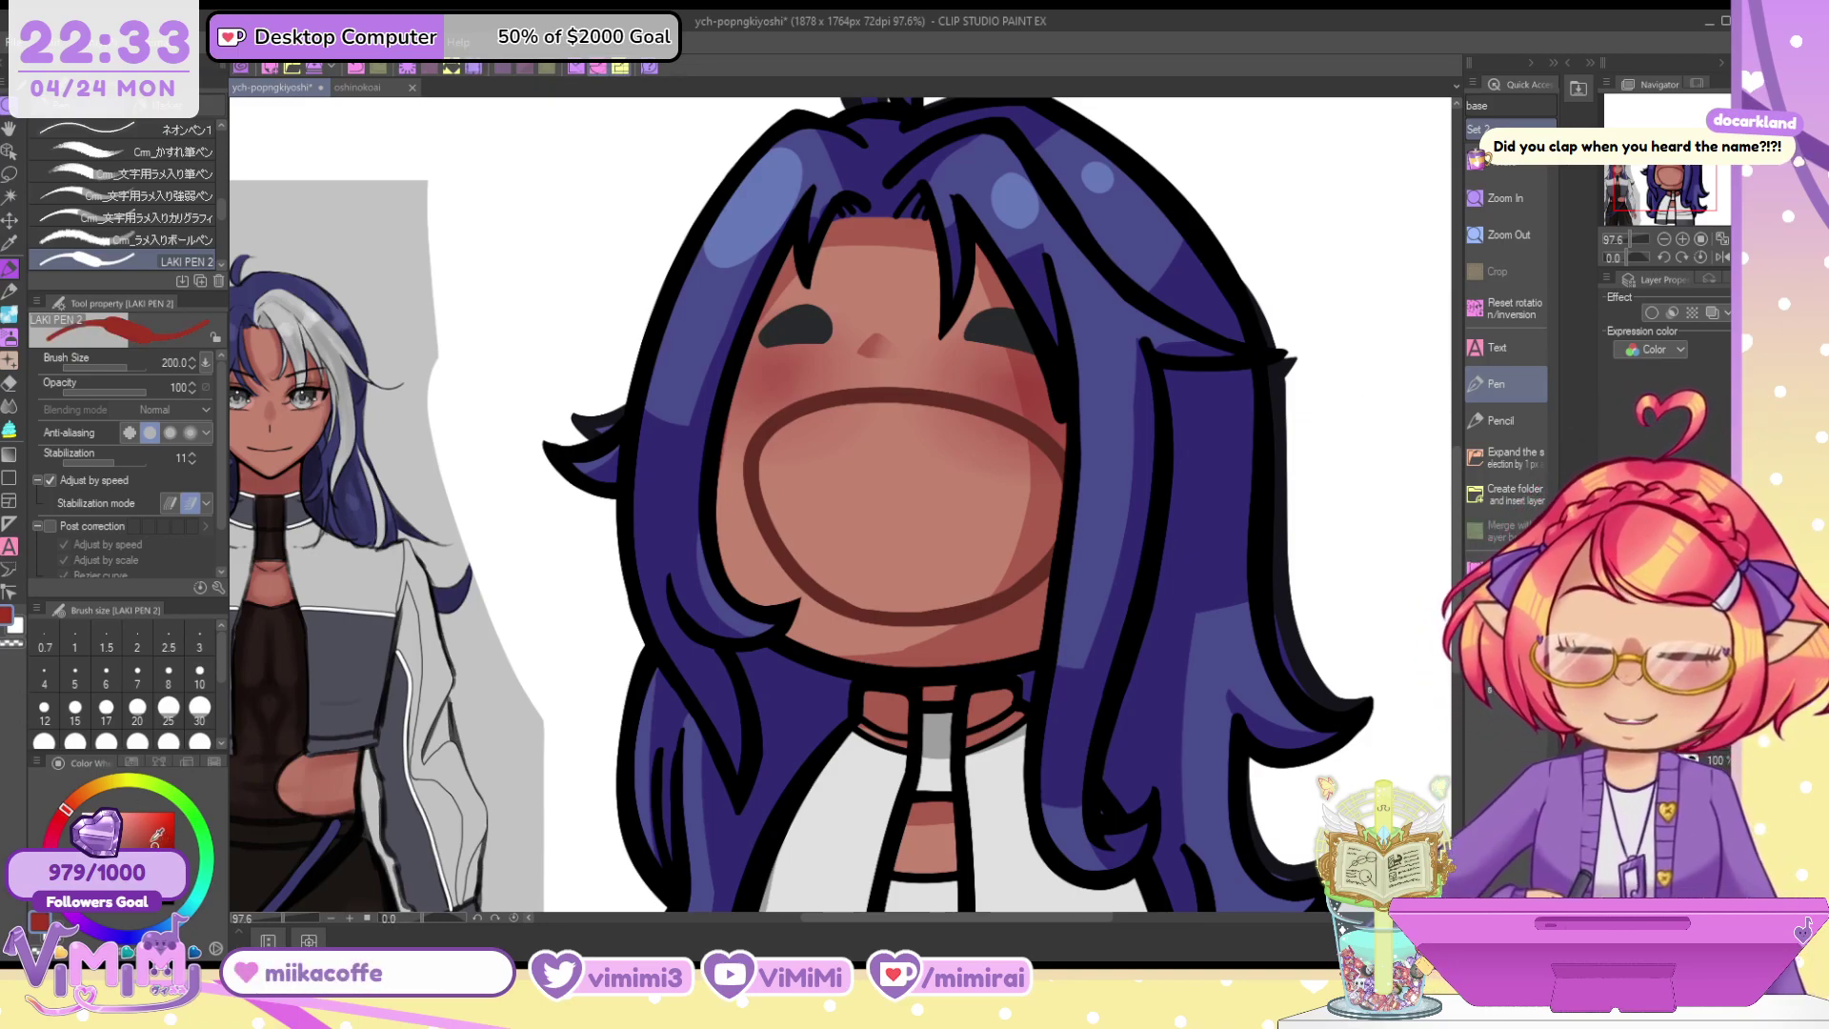
Fill the inside of the open mouth with pinkish red using the gap-closing enclosed fill tool
left_click(138, 838)
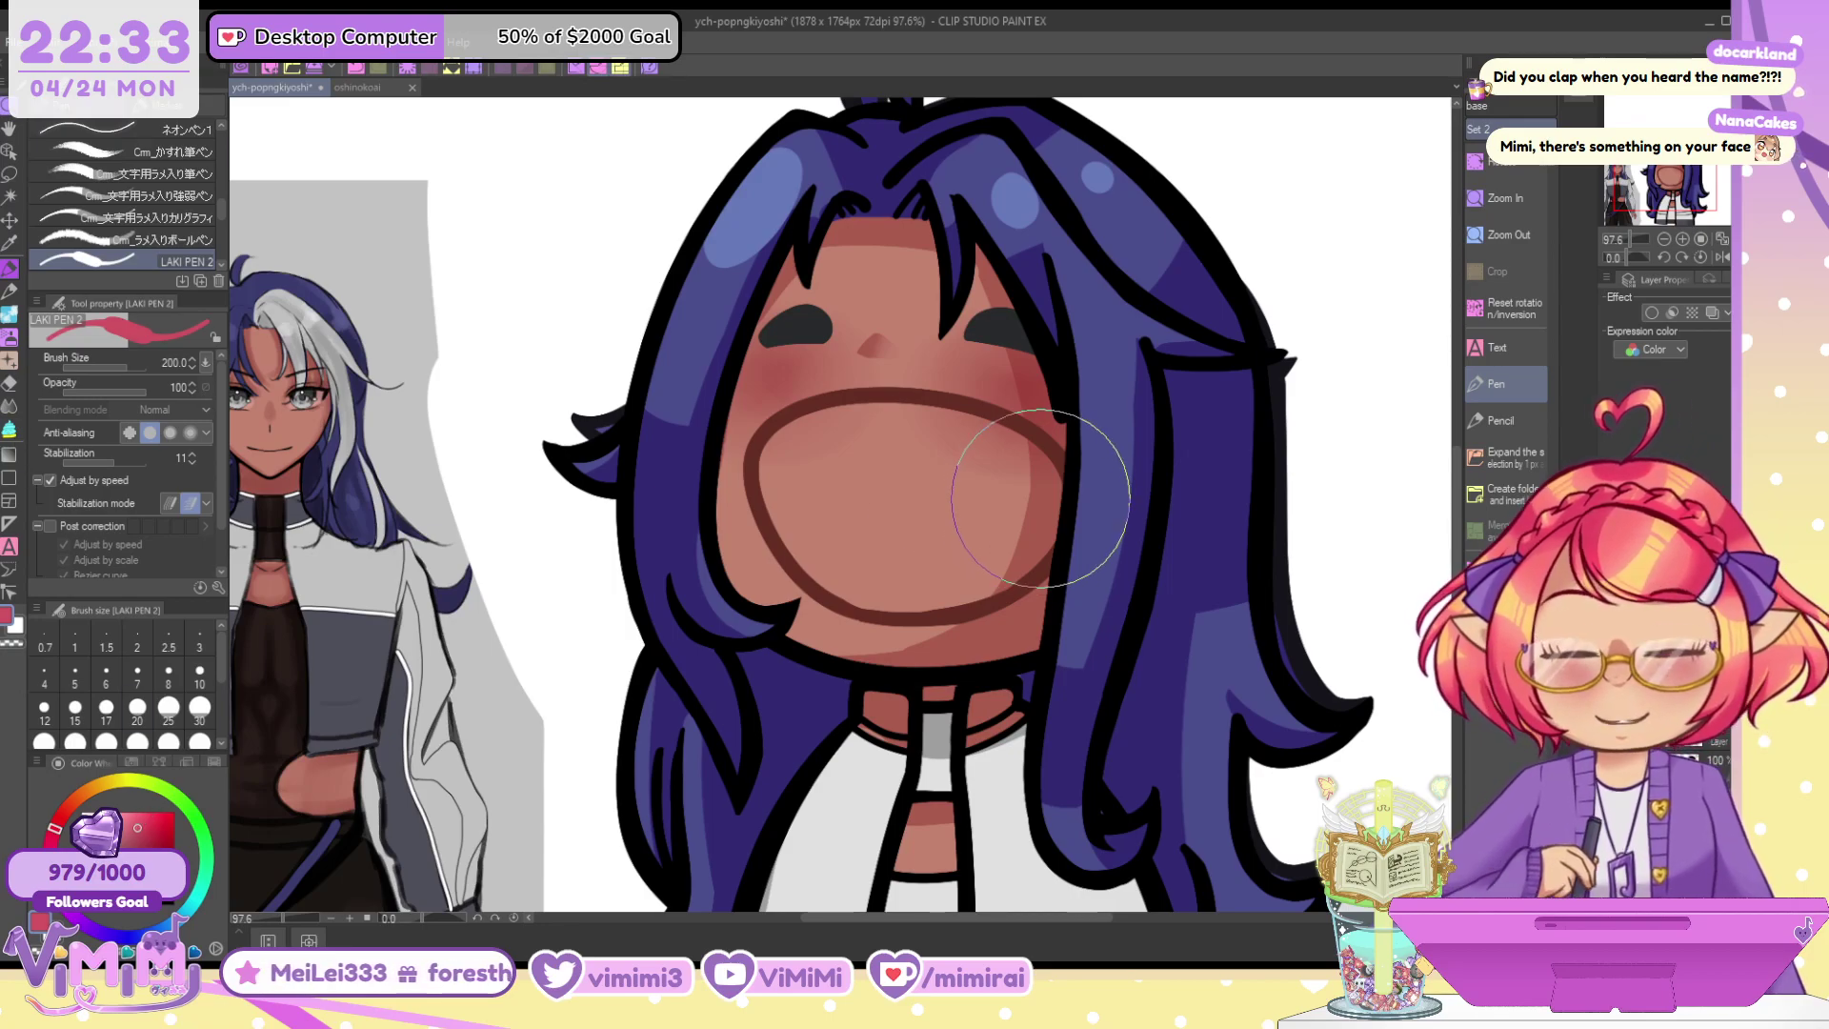
key("[")
key("[")
key("[")
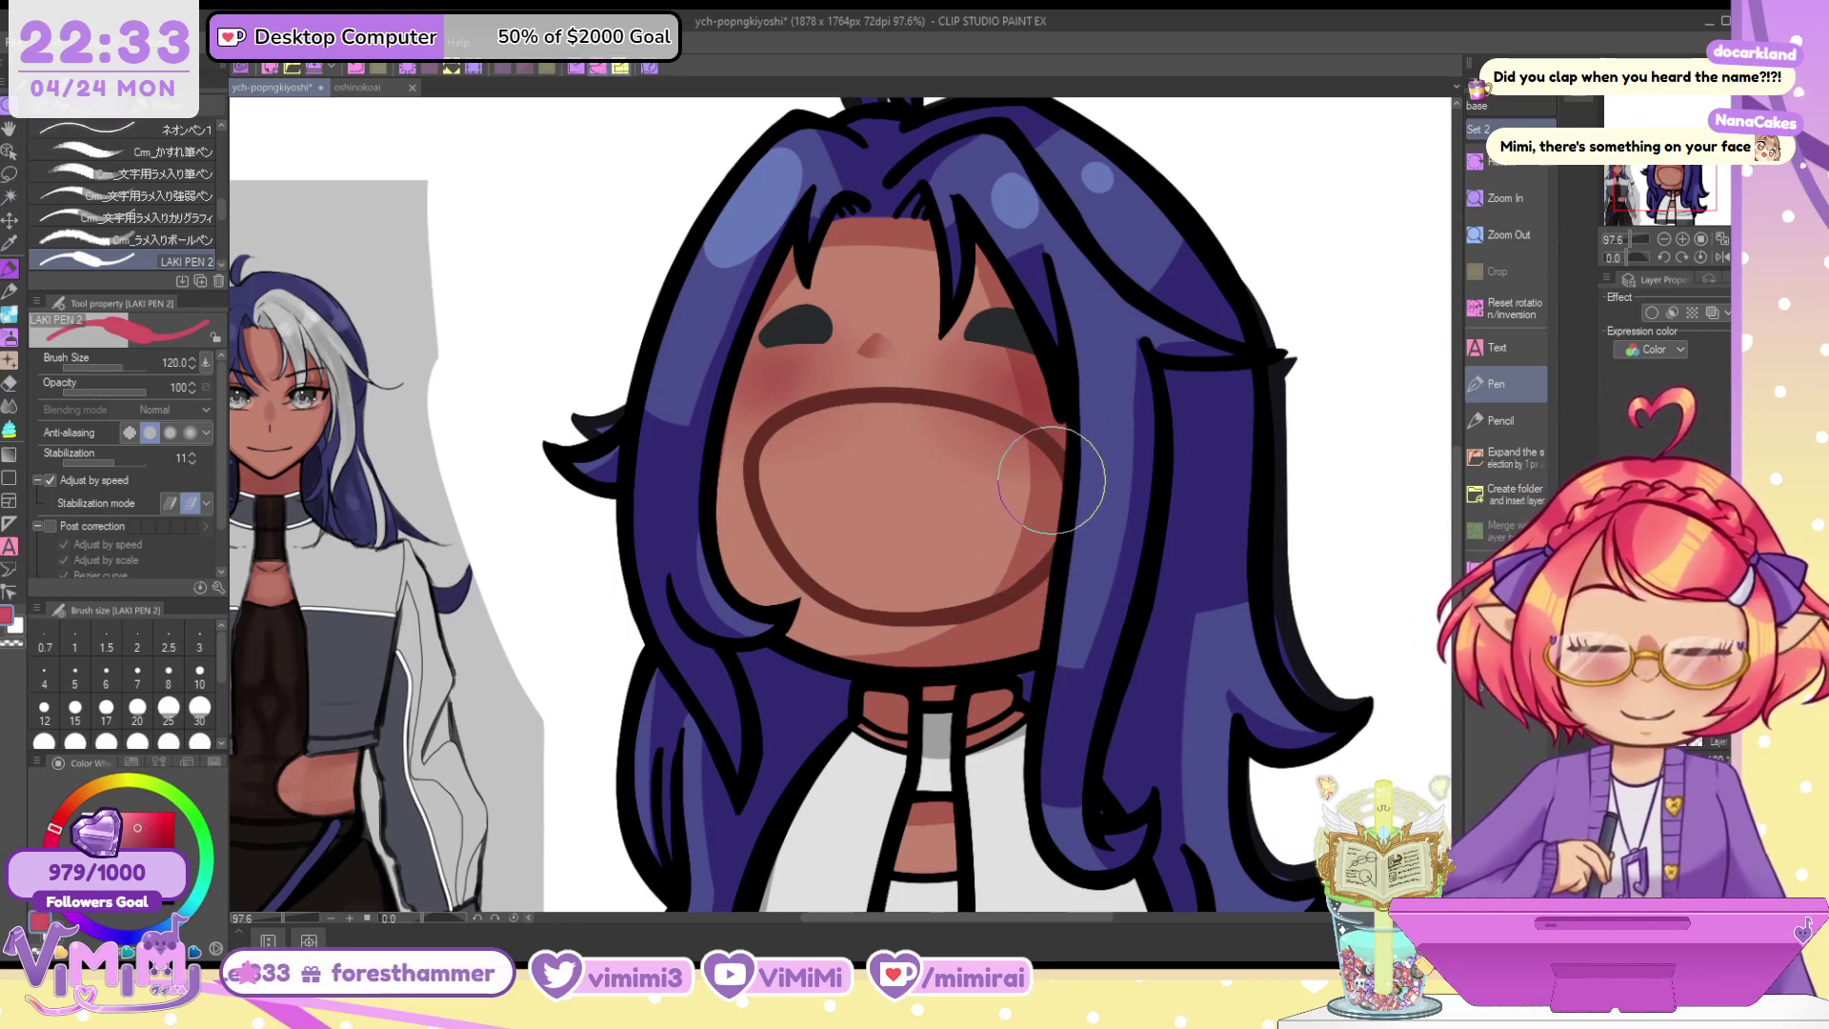
left_click_drag(1059, 533, 1073, 514)
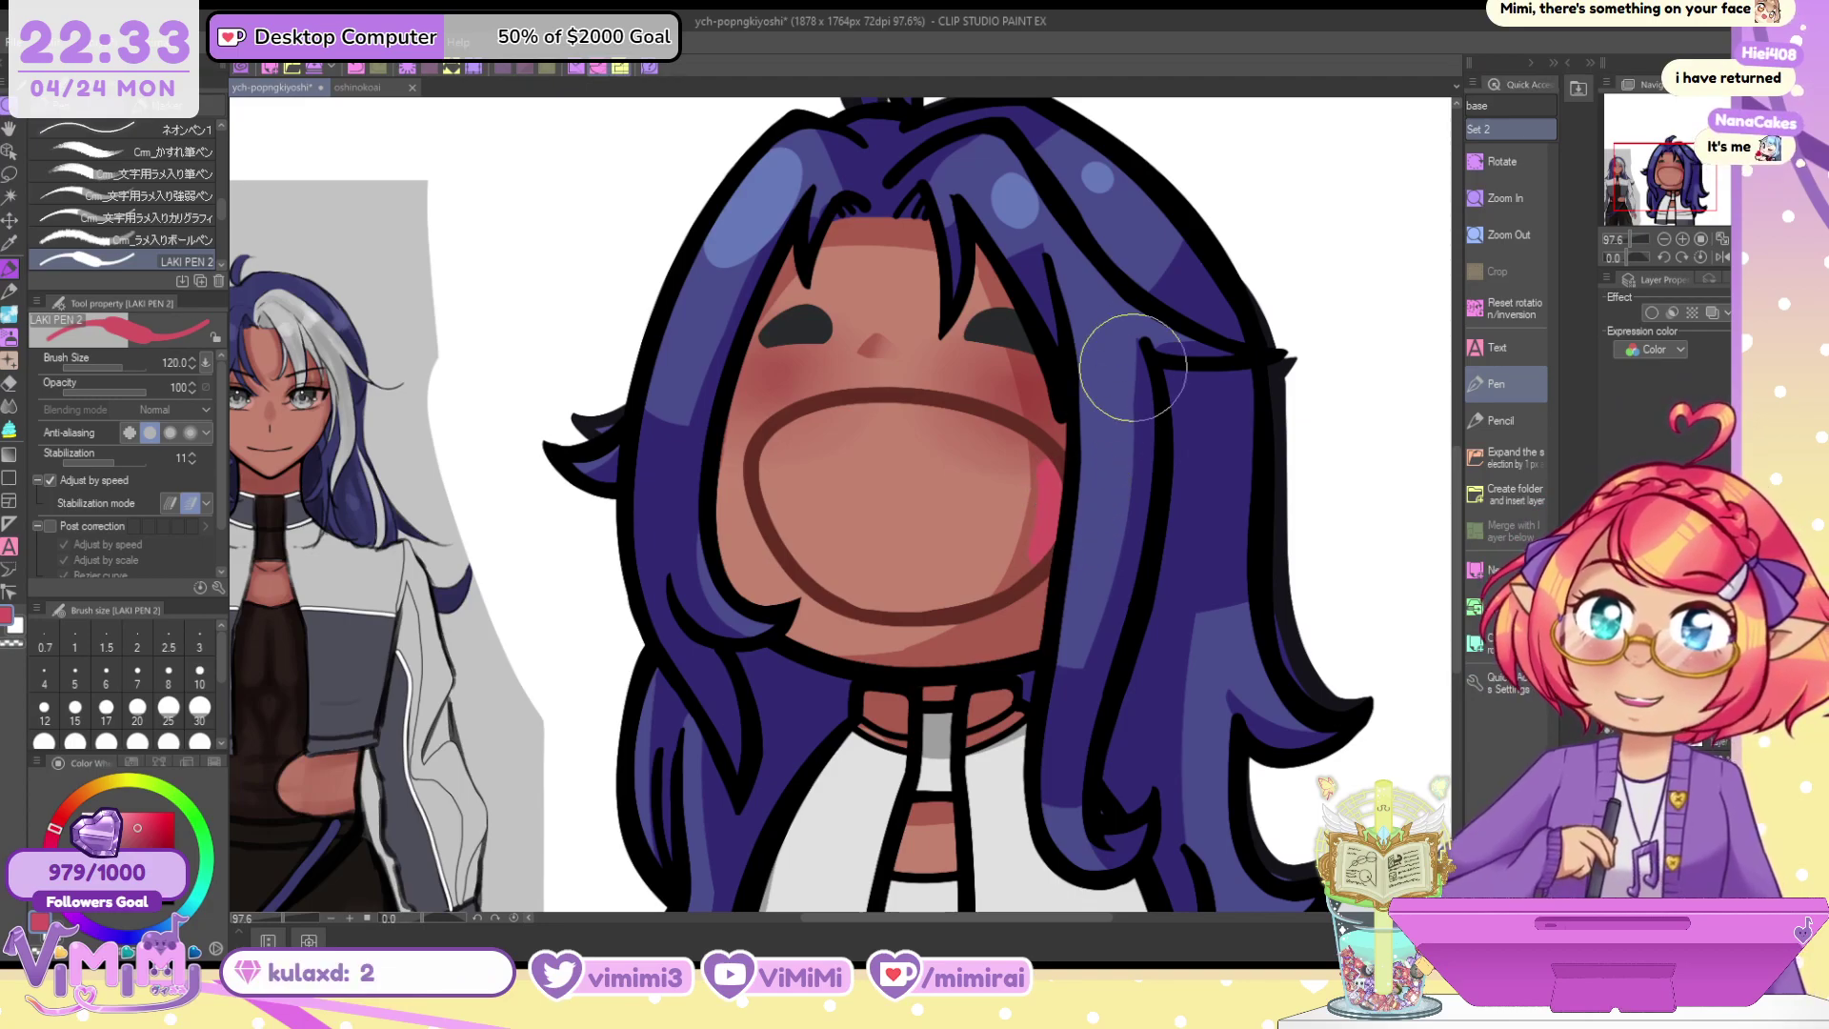
left_click(11, 430)
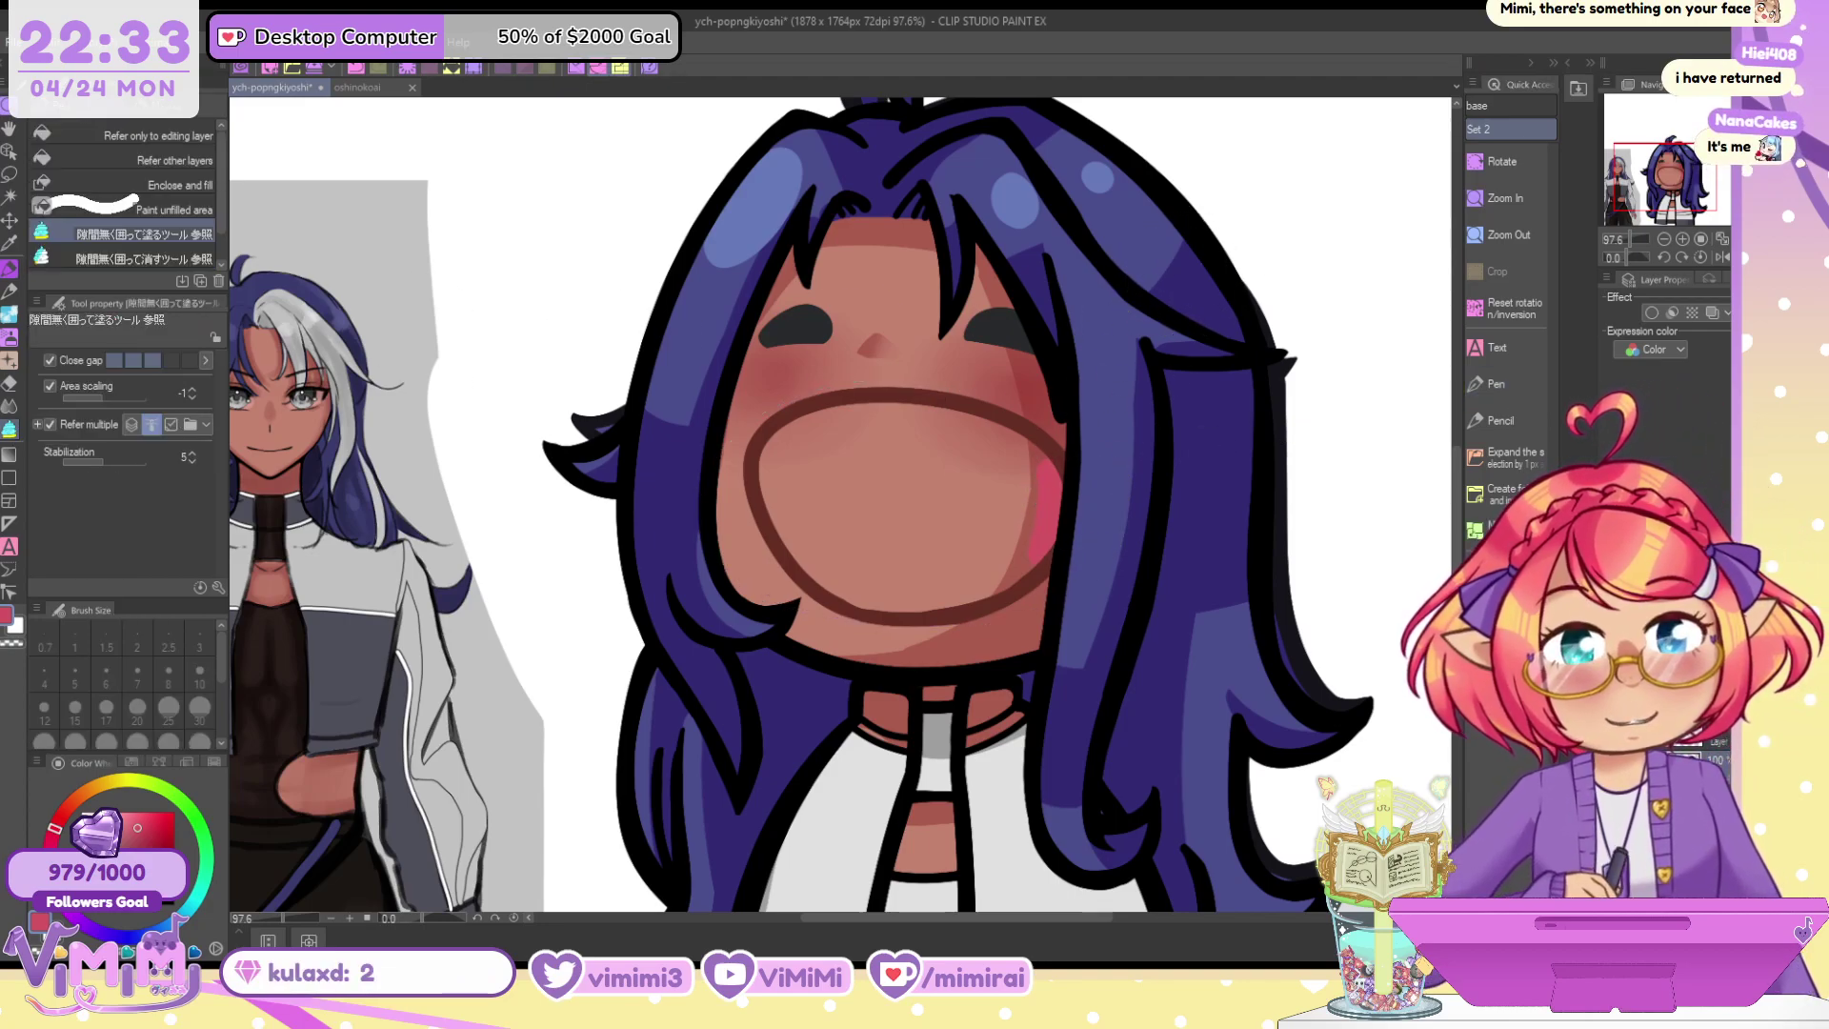
left_click(1038, 443)
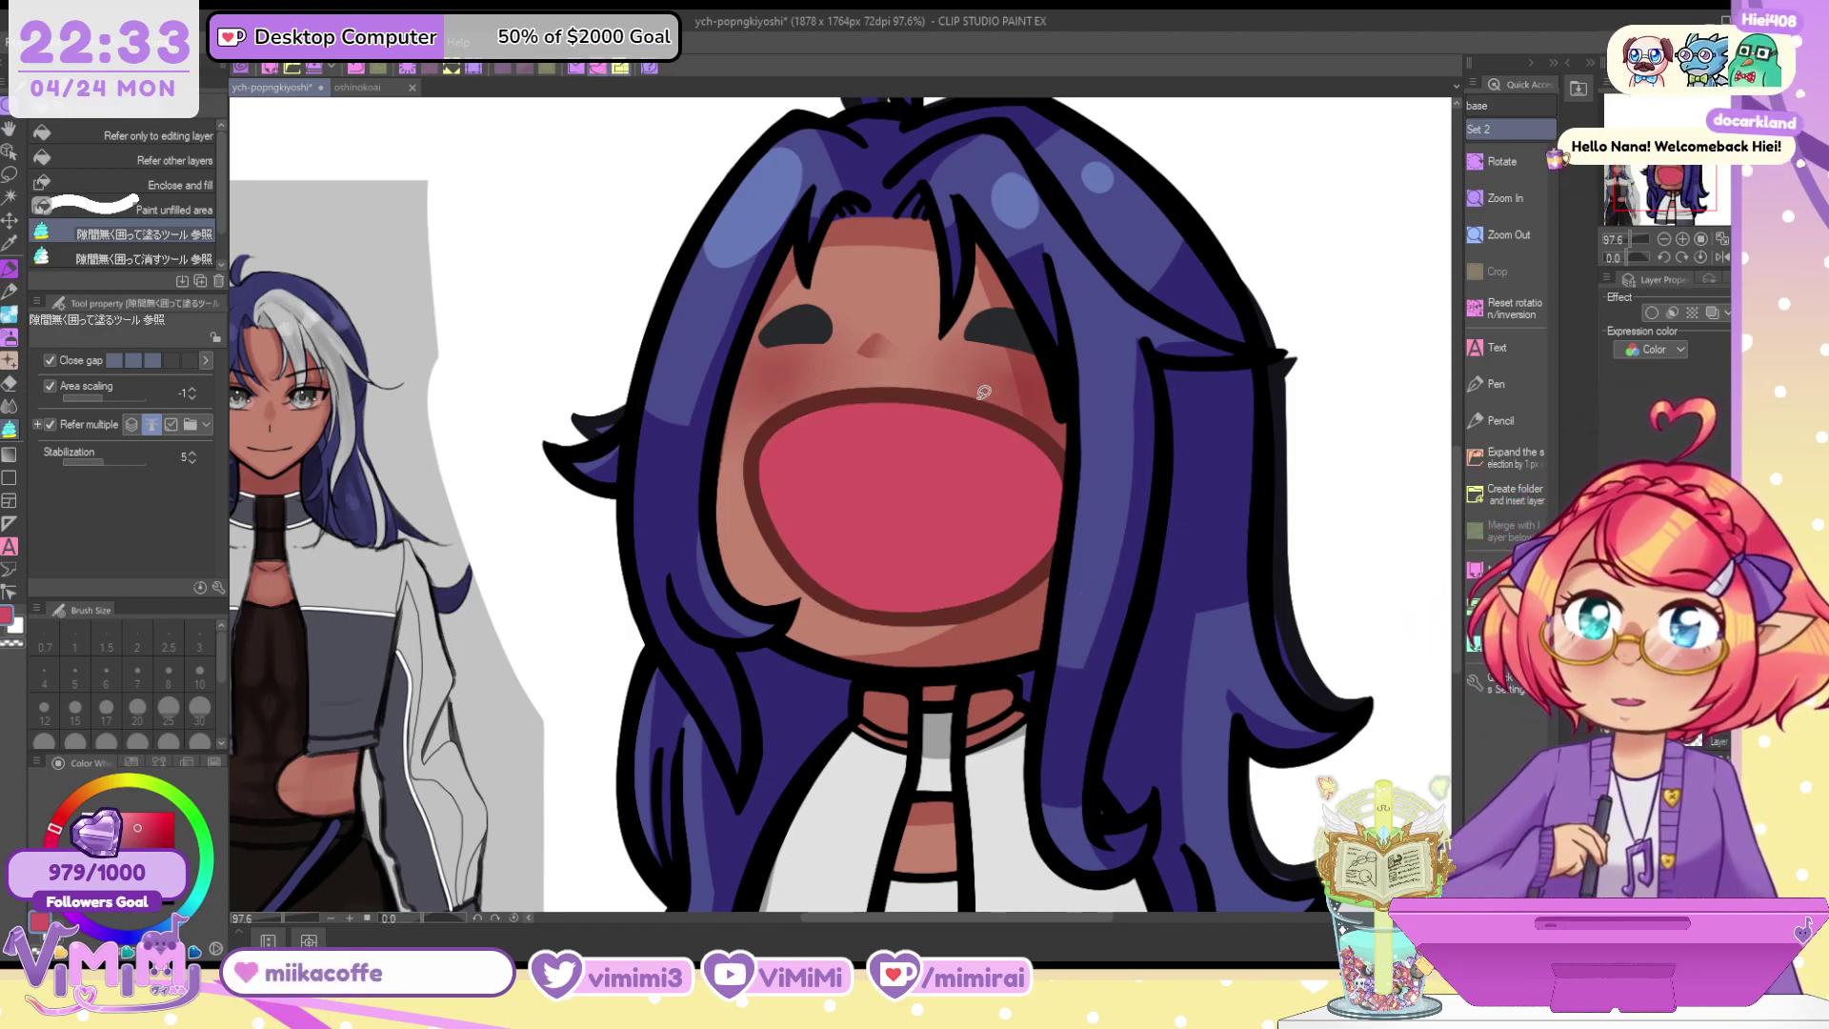
Paint a lighter pink tongue along the bottom of the open mouth with the LAKI PEN 2 brush at size 120
left_click(10, 270)
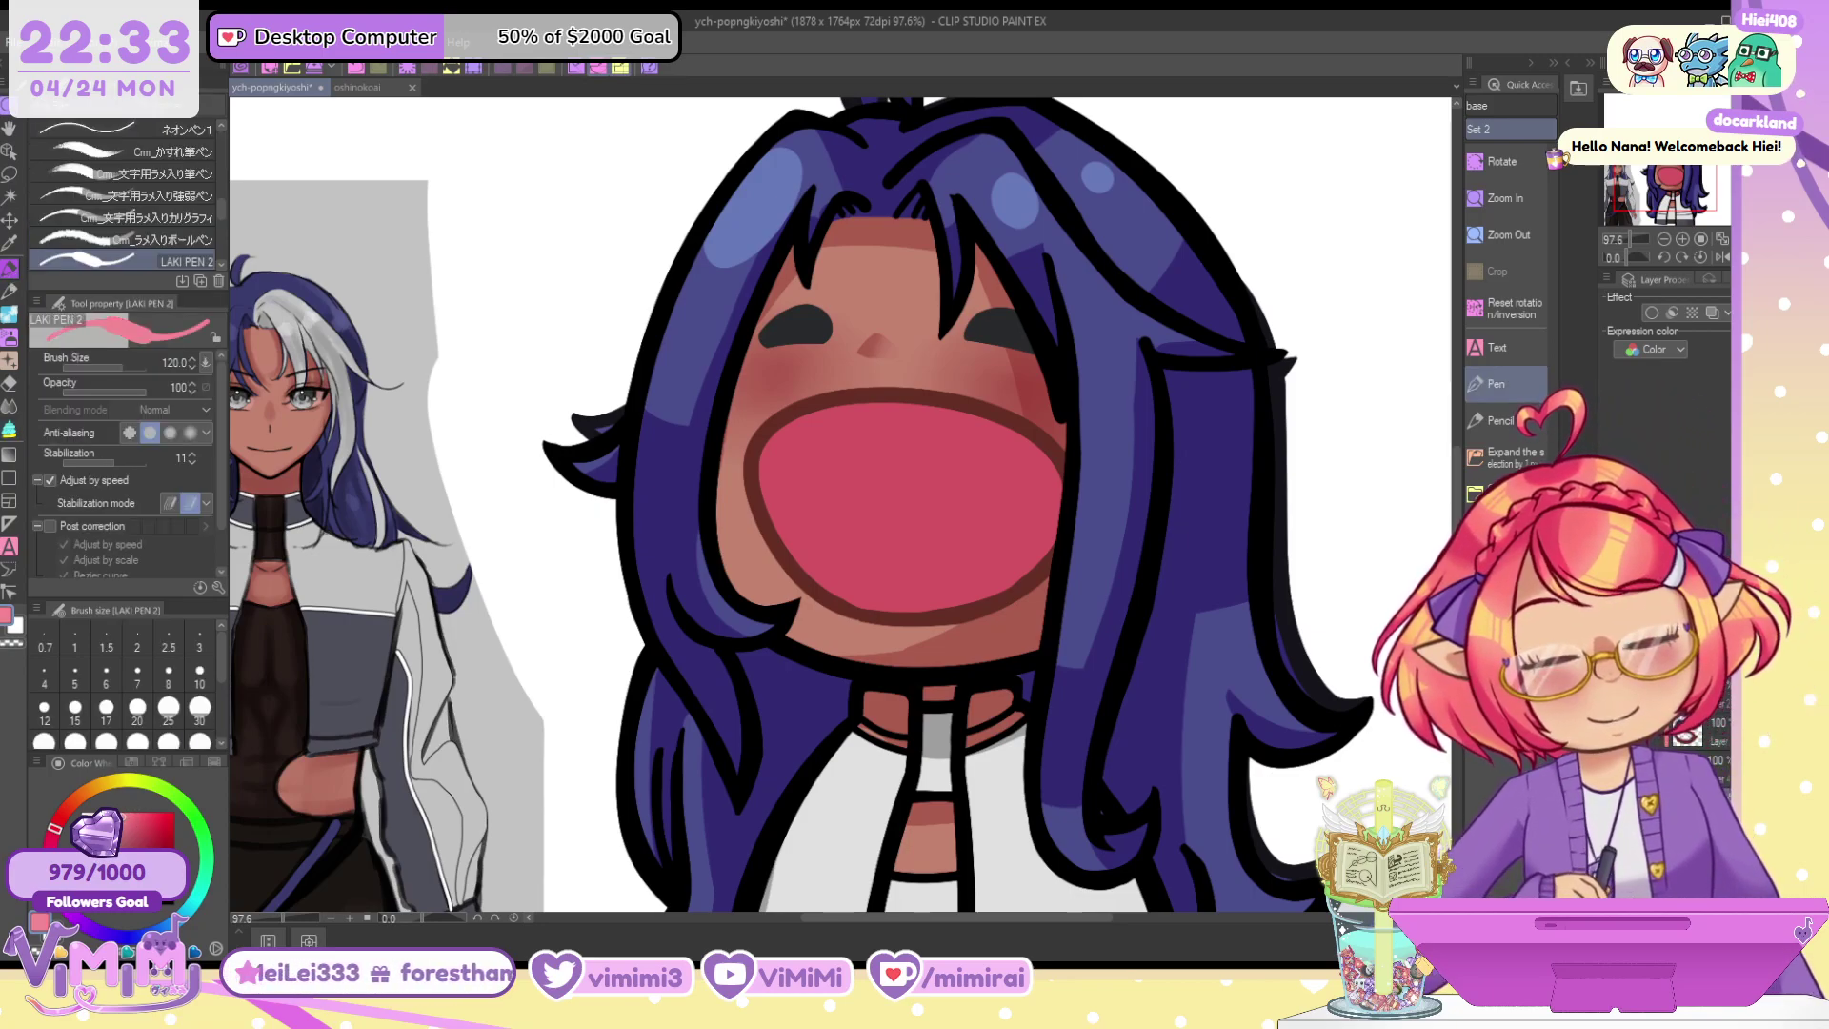
mouse_move(855, 591)
left_mouse_down()
mouse_move(871, 577)
mouse_move(956, 600)
left_mouse_up()
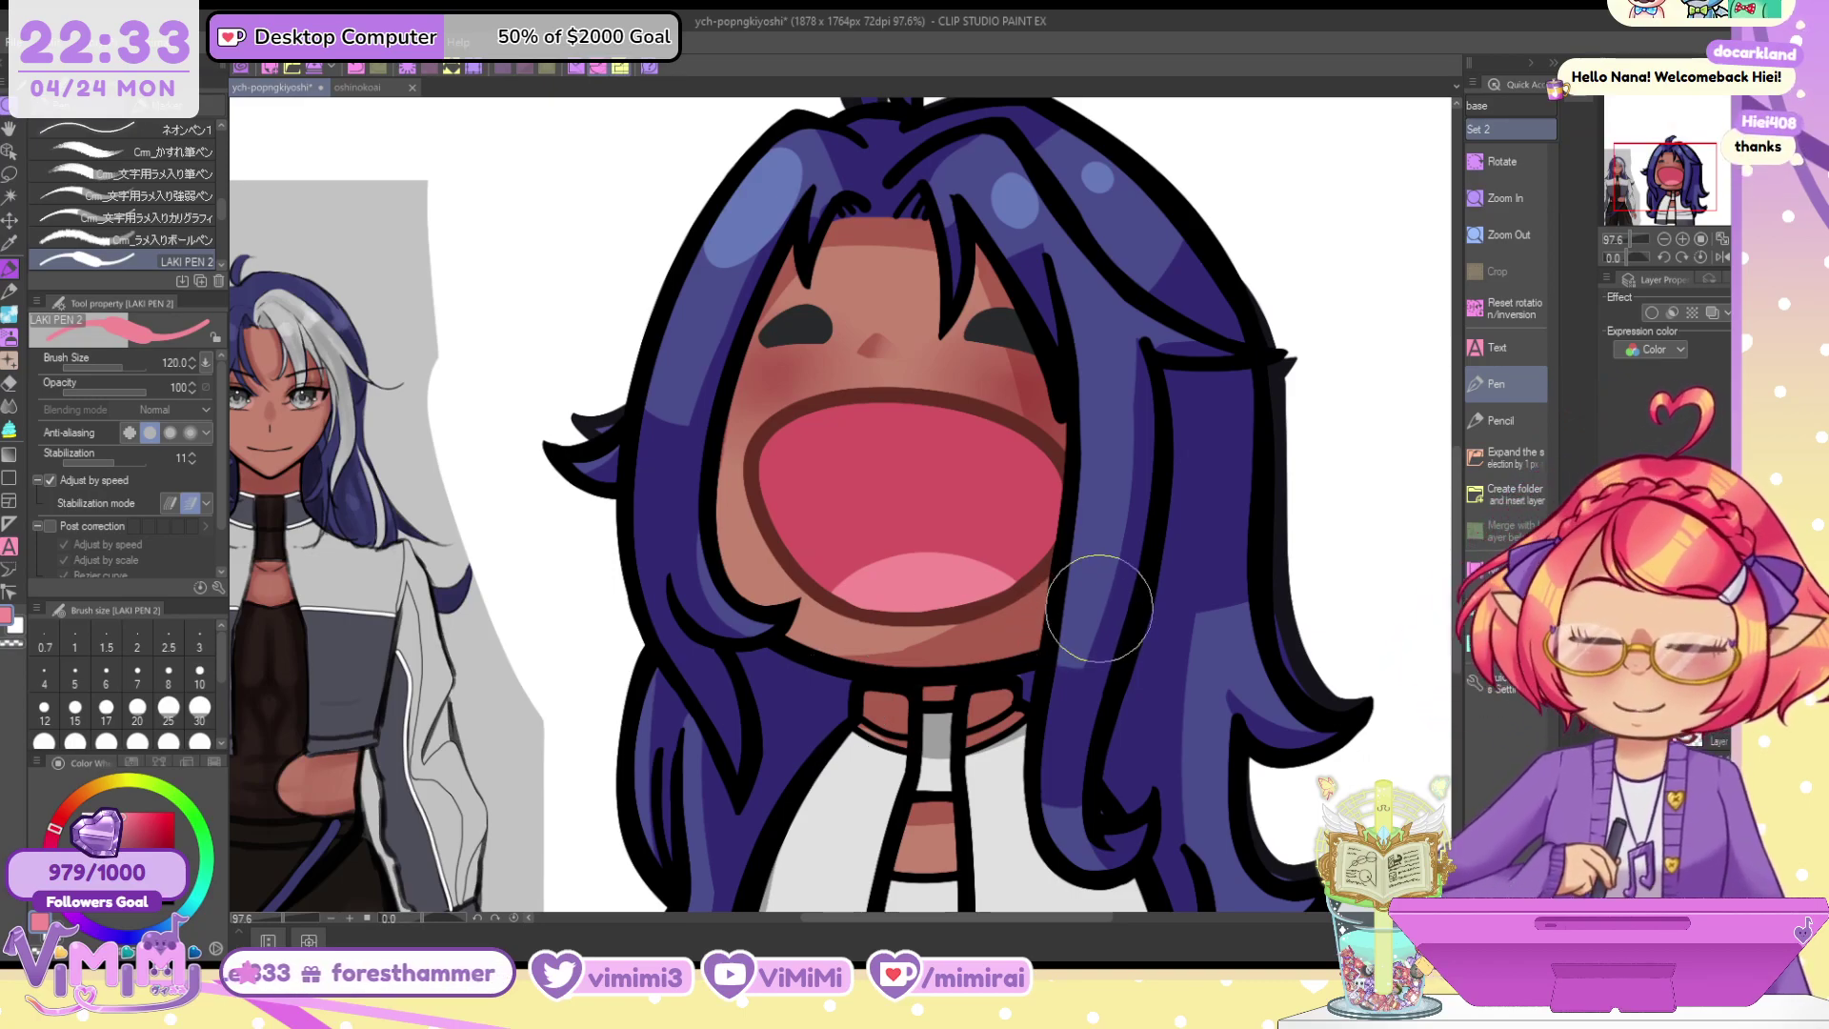
scroll(1100, 612, "down", 1)
scroll(1097, 613, "down", 1)
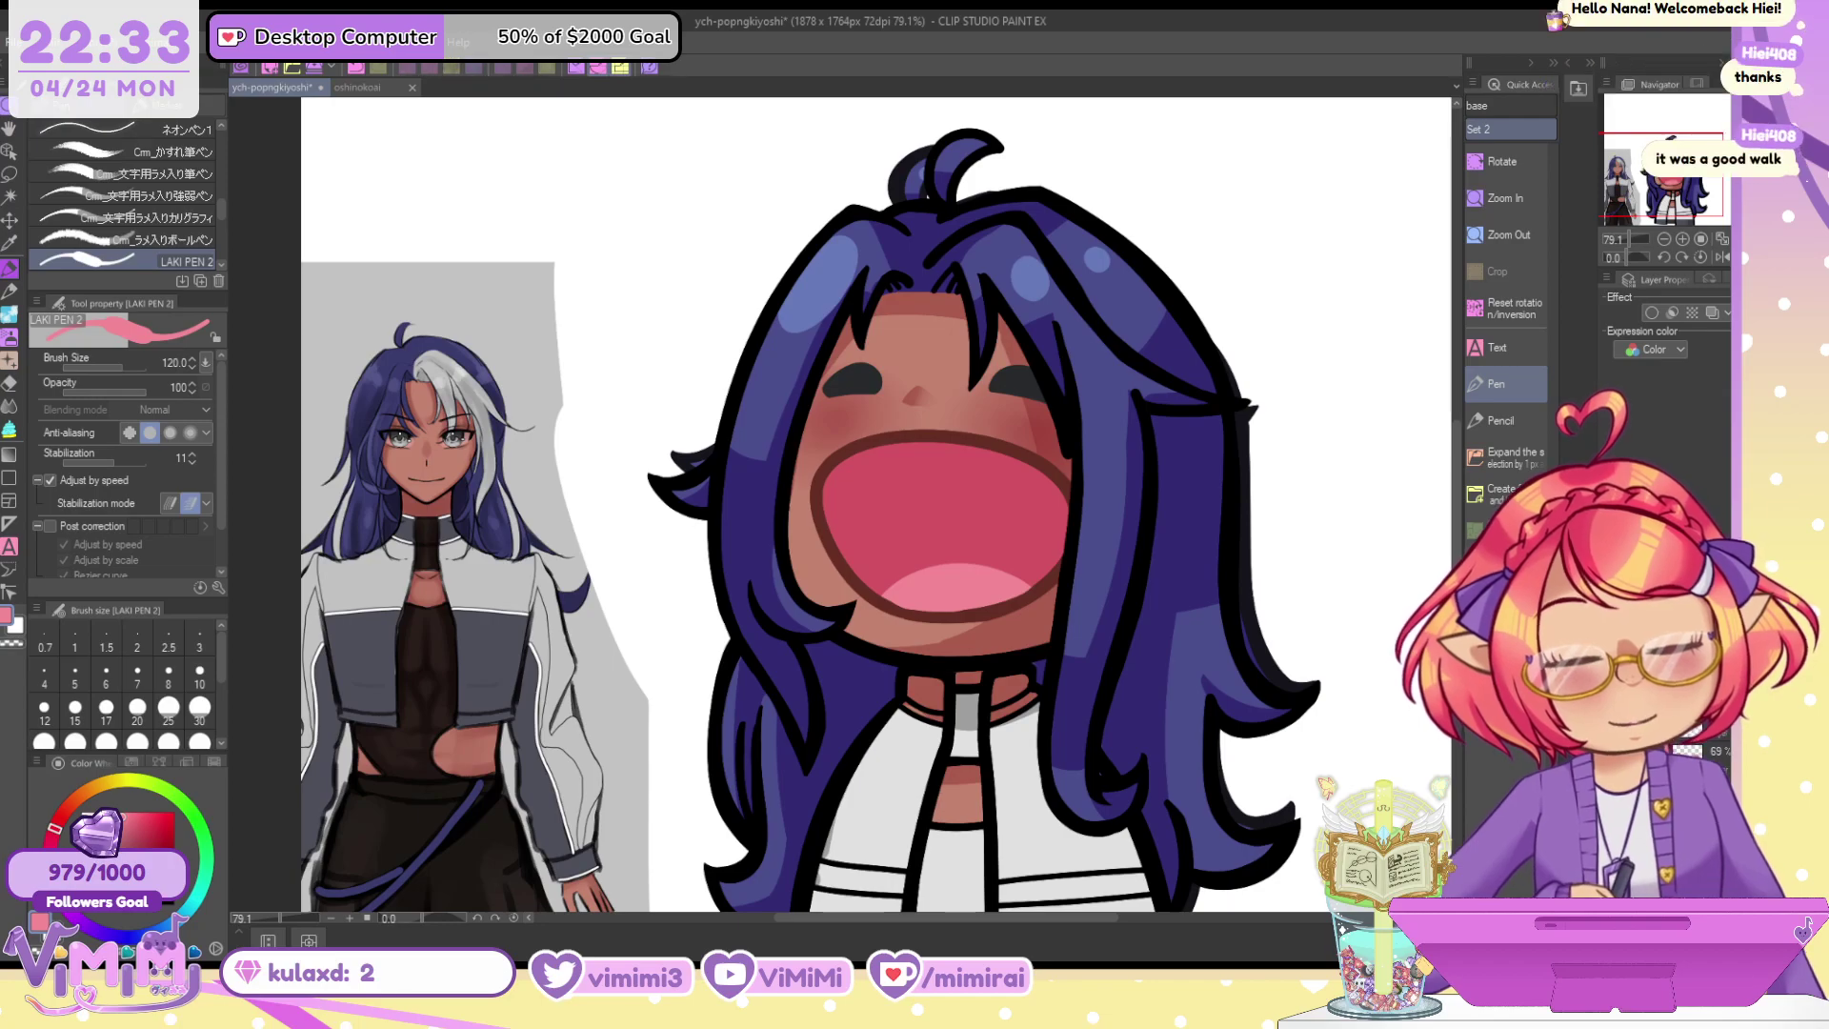
Select the white hair streaks by colour and paint grey-blue shadows over them on a new layer with the brush at size 170
left_click(12, 197)
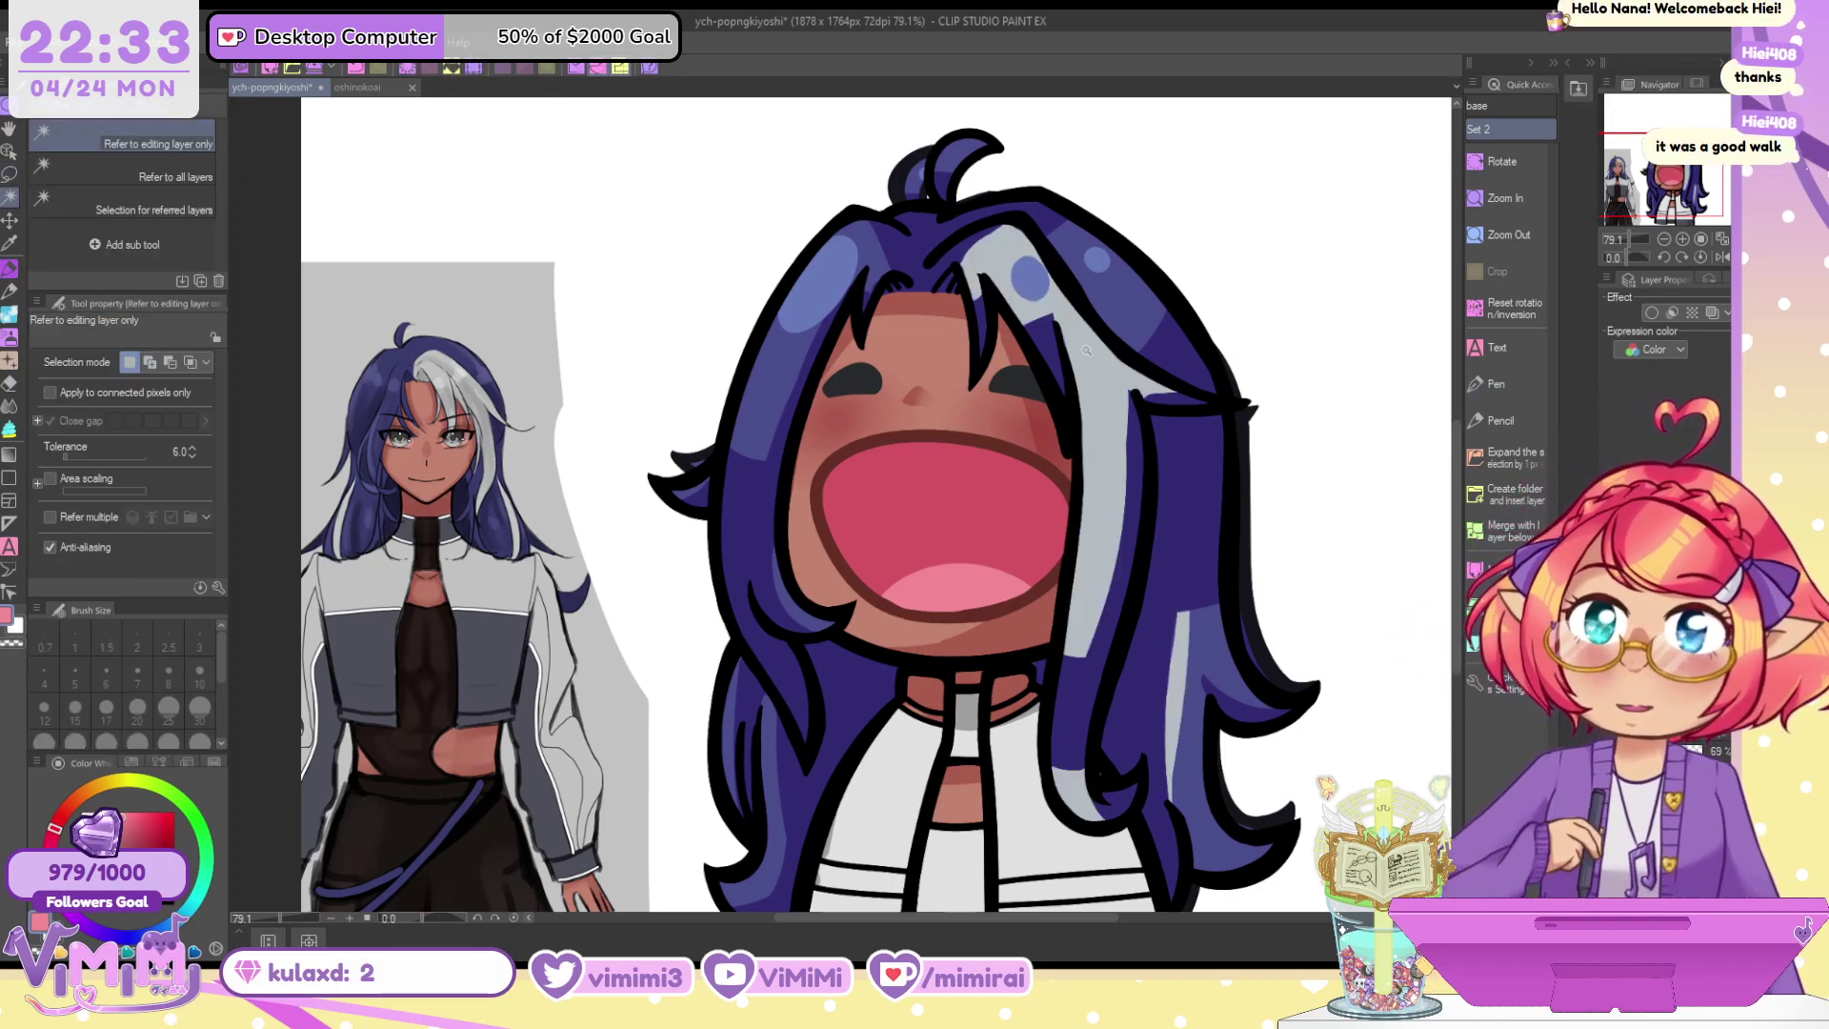
left_click(1106, 401)
left_click(8, 274)
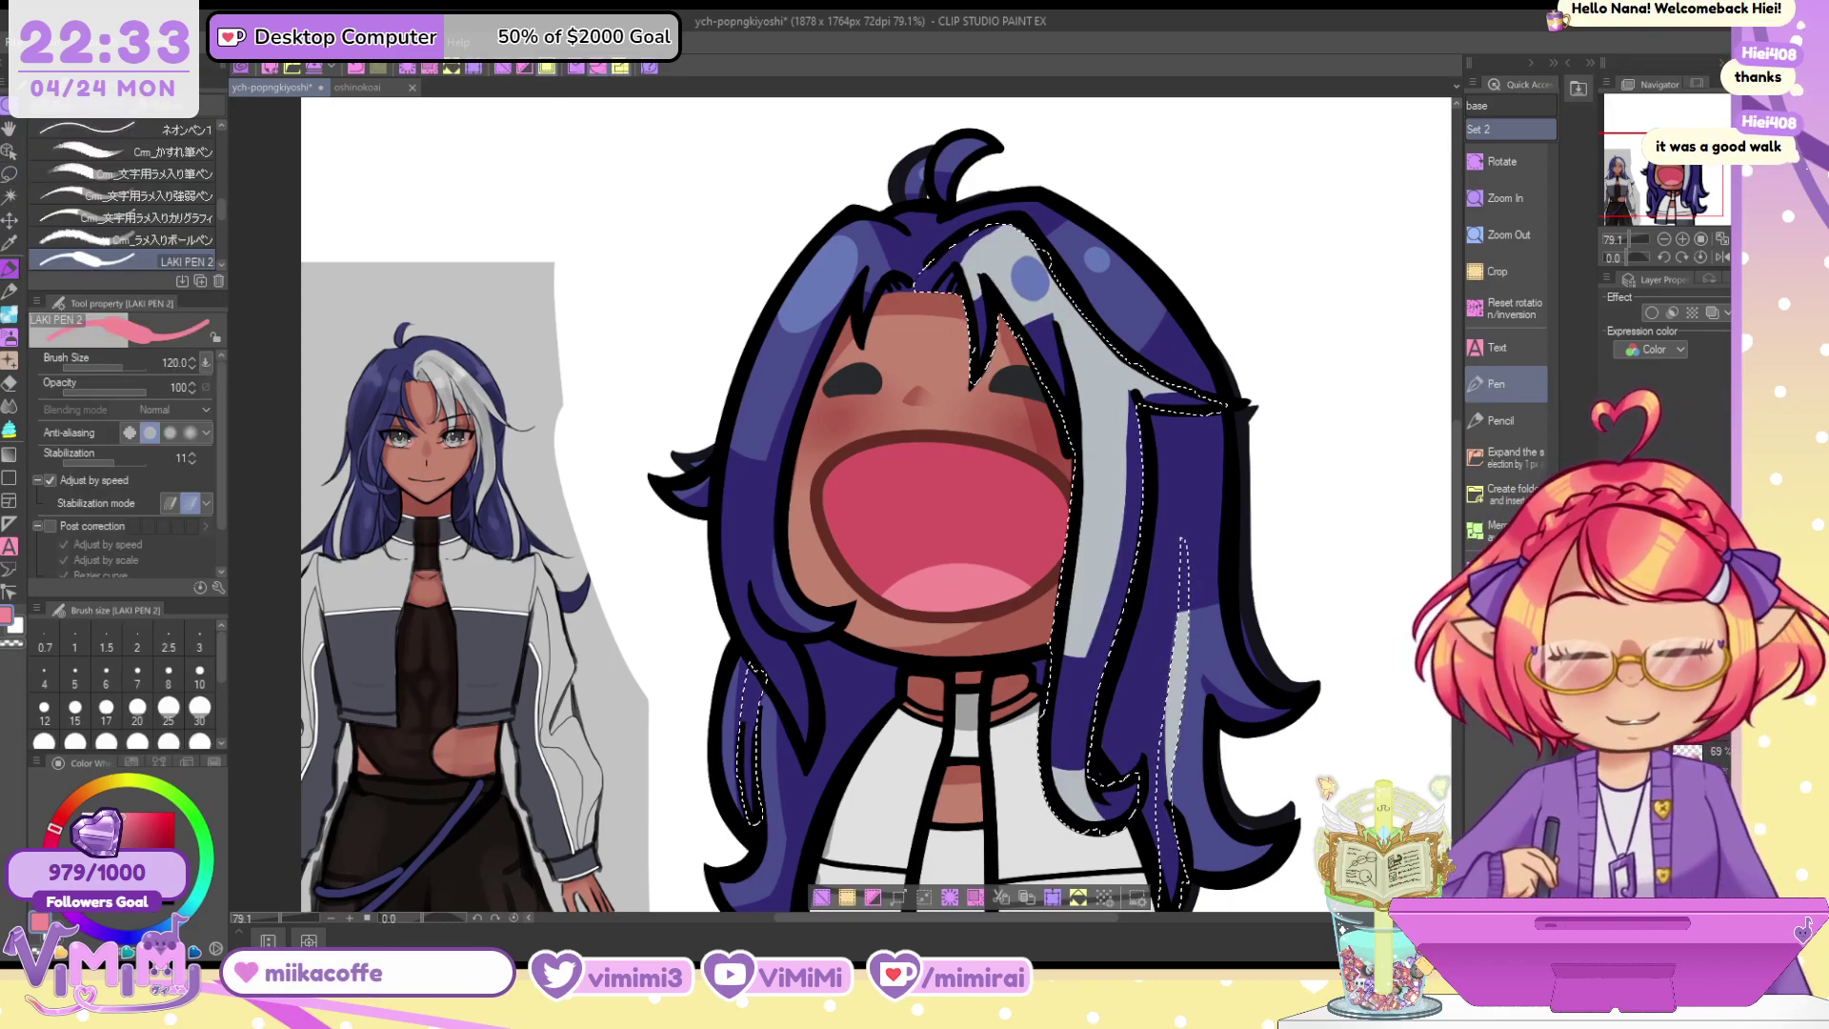
key("ctrl+shift+n")
left_click(1196, 653, "alt")
mouse_move(1086, 790)
left_mouse_down()
mouse_move(1148, 412)
mouse_move(1172, 885)
left_mouse_up()
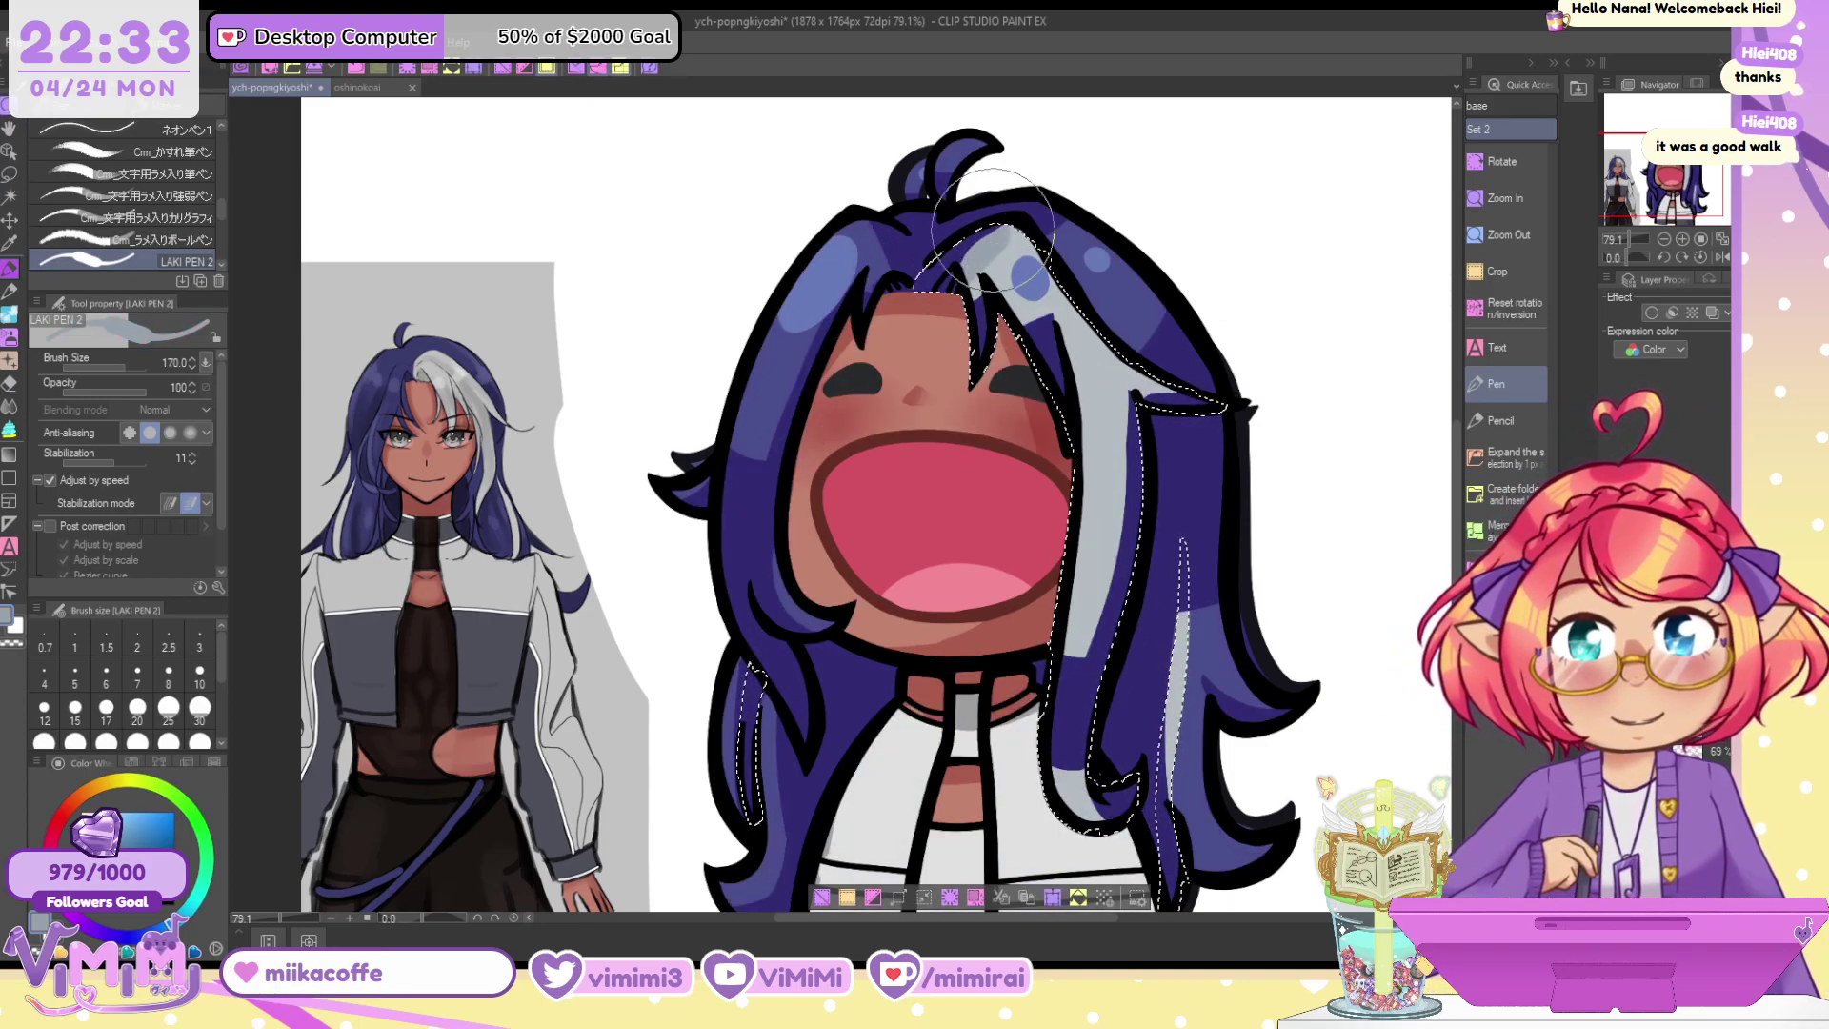
mouse_move(920, 305)
left_mouse_down()
mouse_move(1151, 350)
mouse_move(1266, 511)
mouse_move(1139, 776)
mouse_move(875, 809)
mouse_move(752, 705)
mouse_move(705, 847)
left_mouse_up()
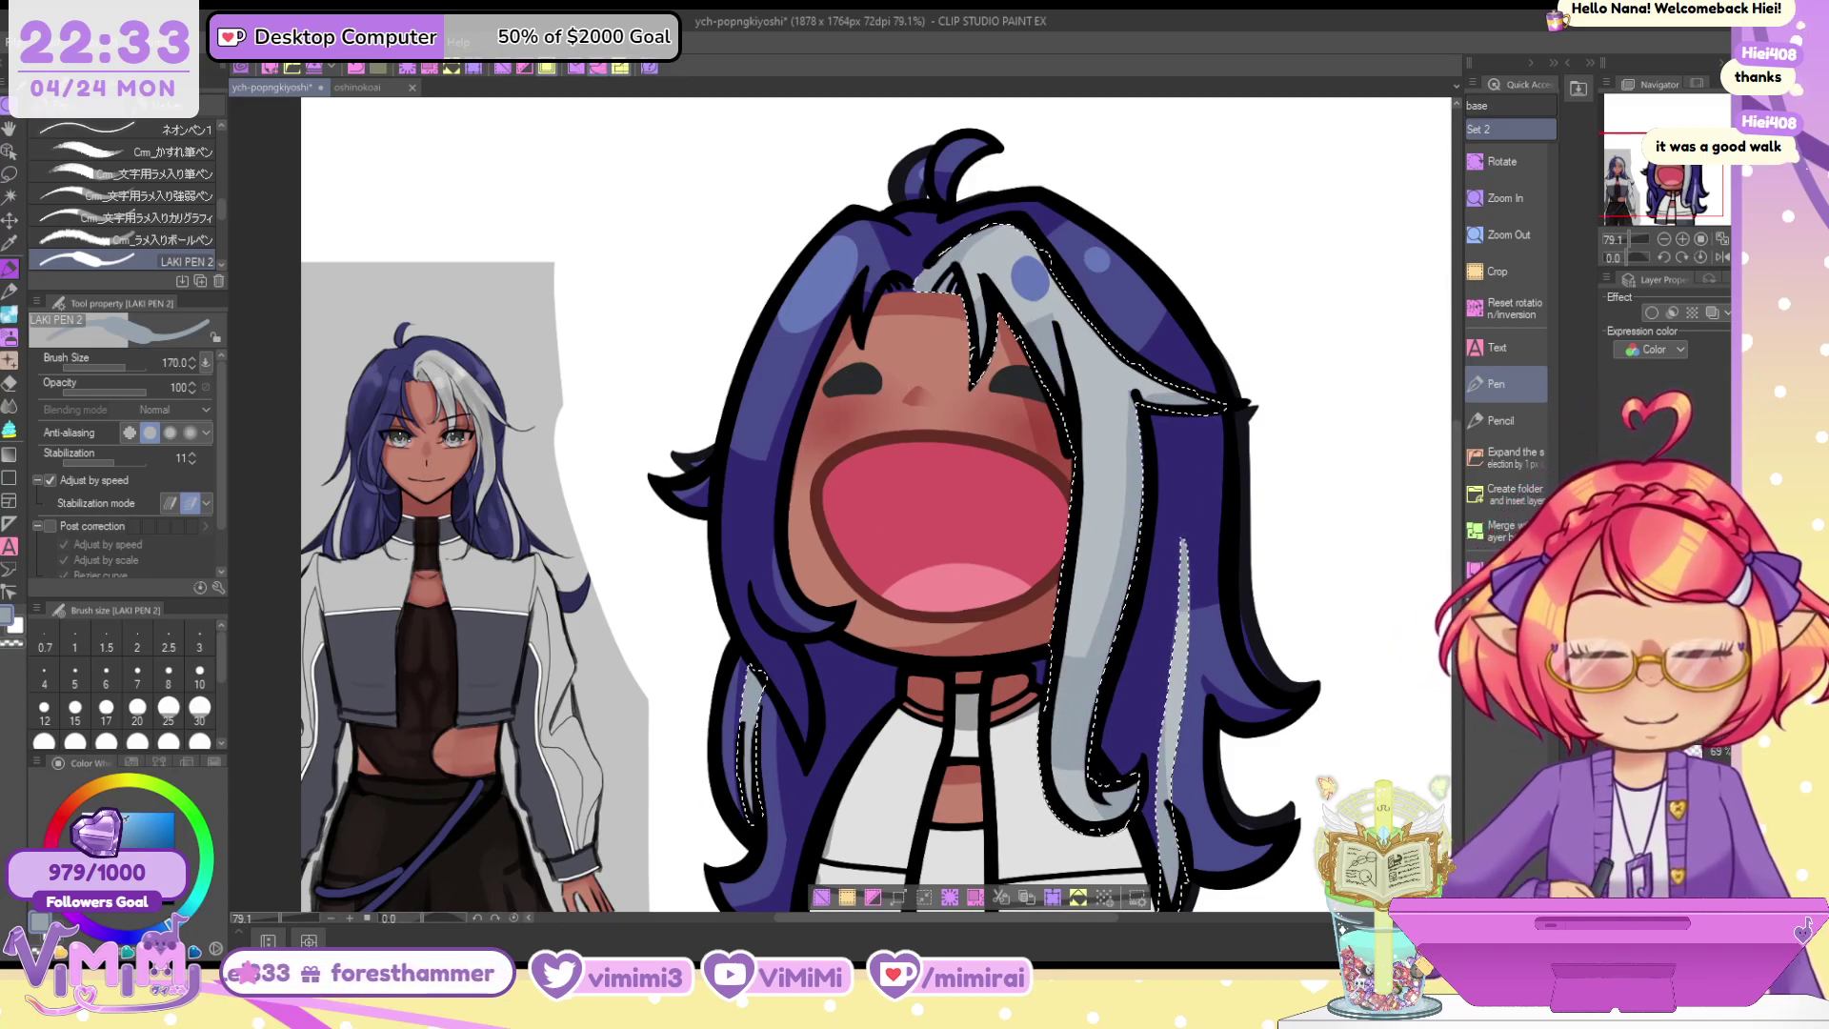
Recolour the round highlight on the white hair streak to a very pale blue-white, then clear the selection
left_click(81, 812)
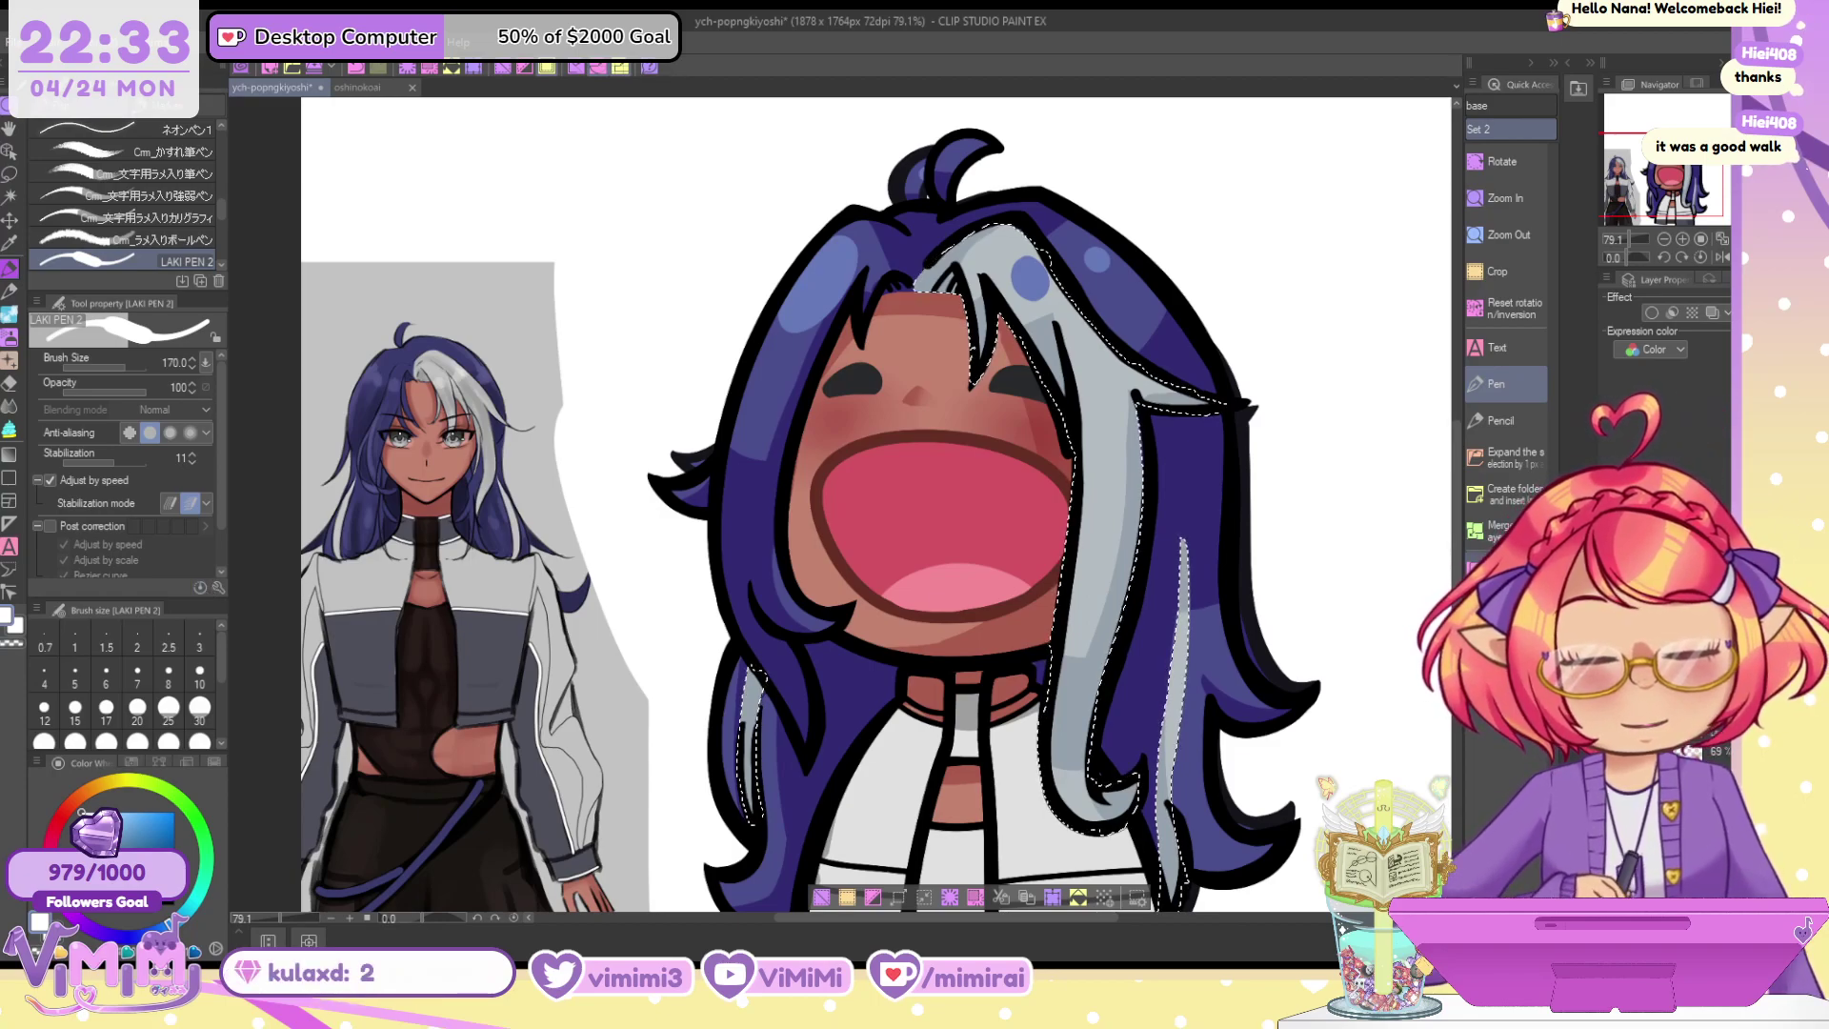
left_click(1029, 279)
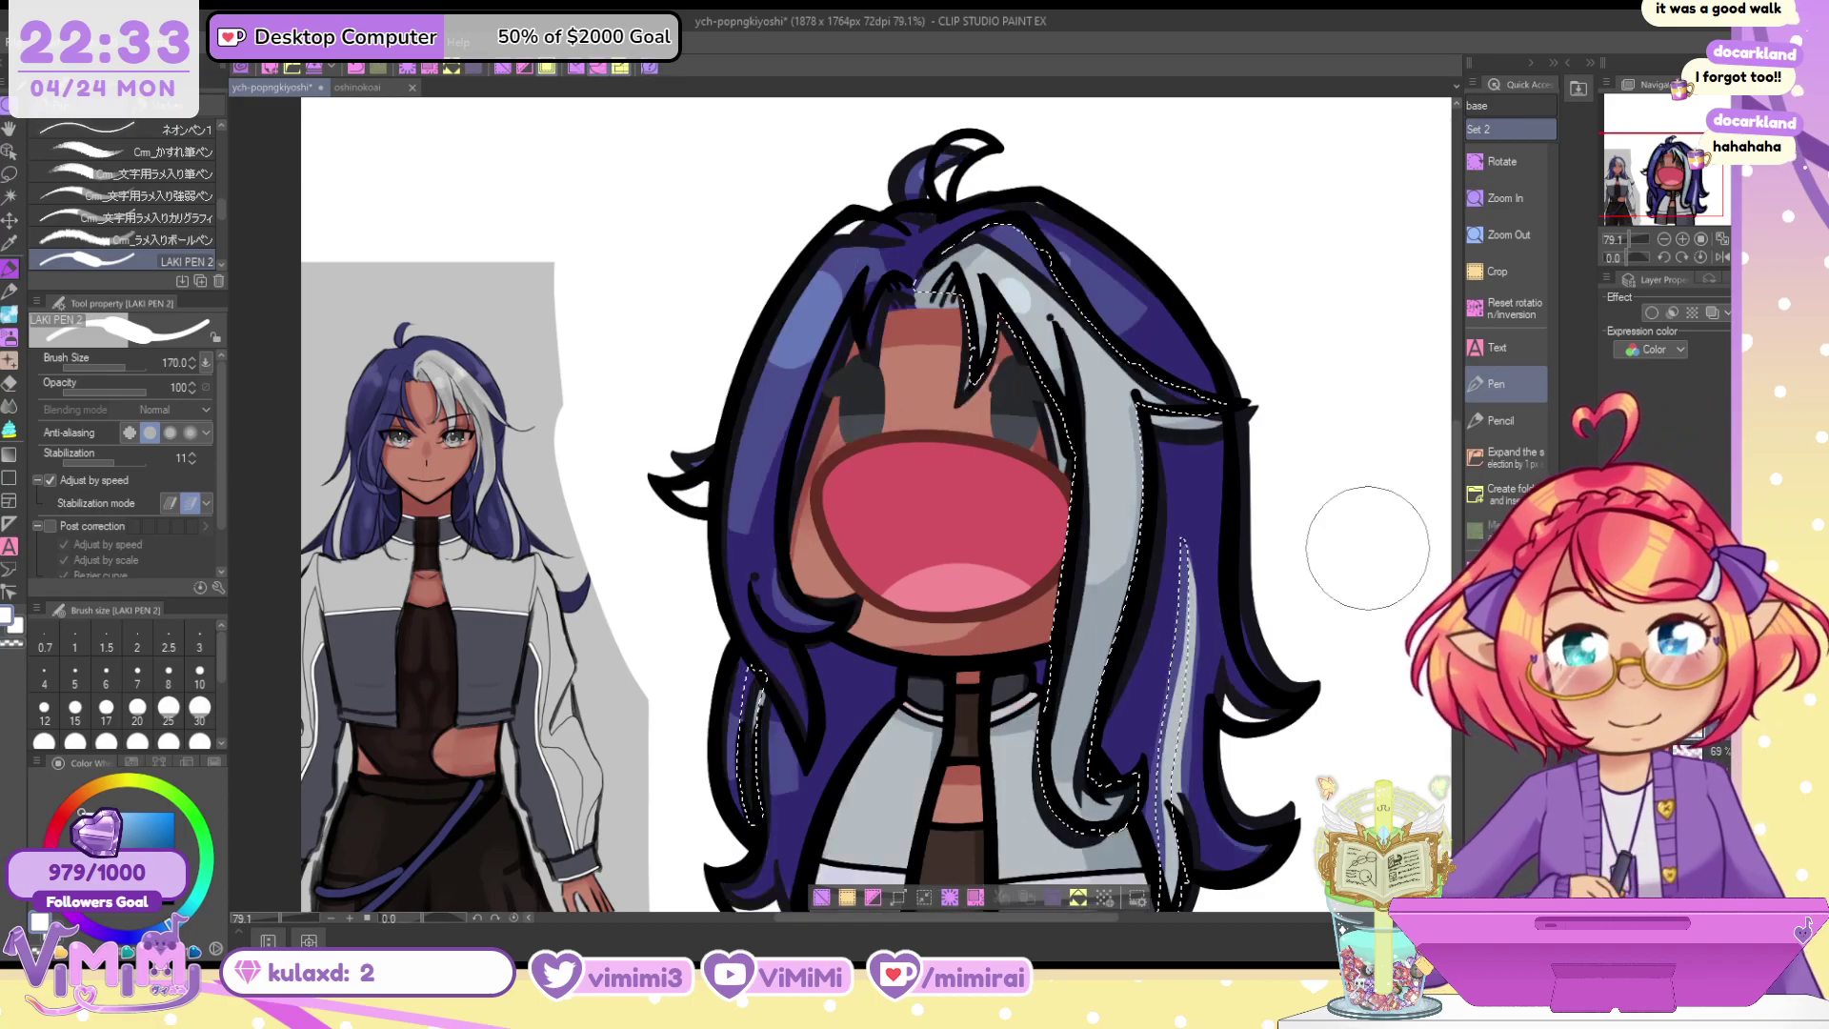
left_click(1015, 296, "alt")
key("ctrl+z")
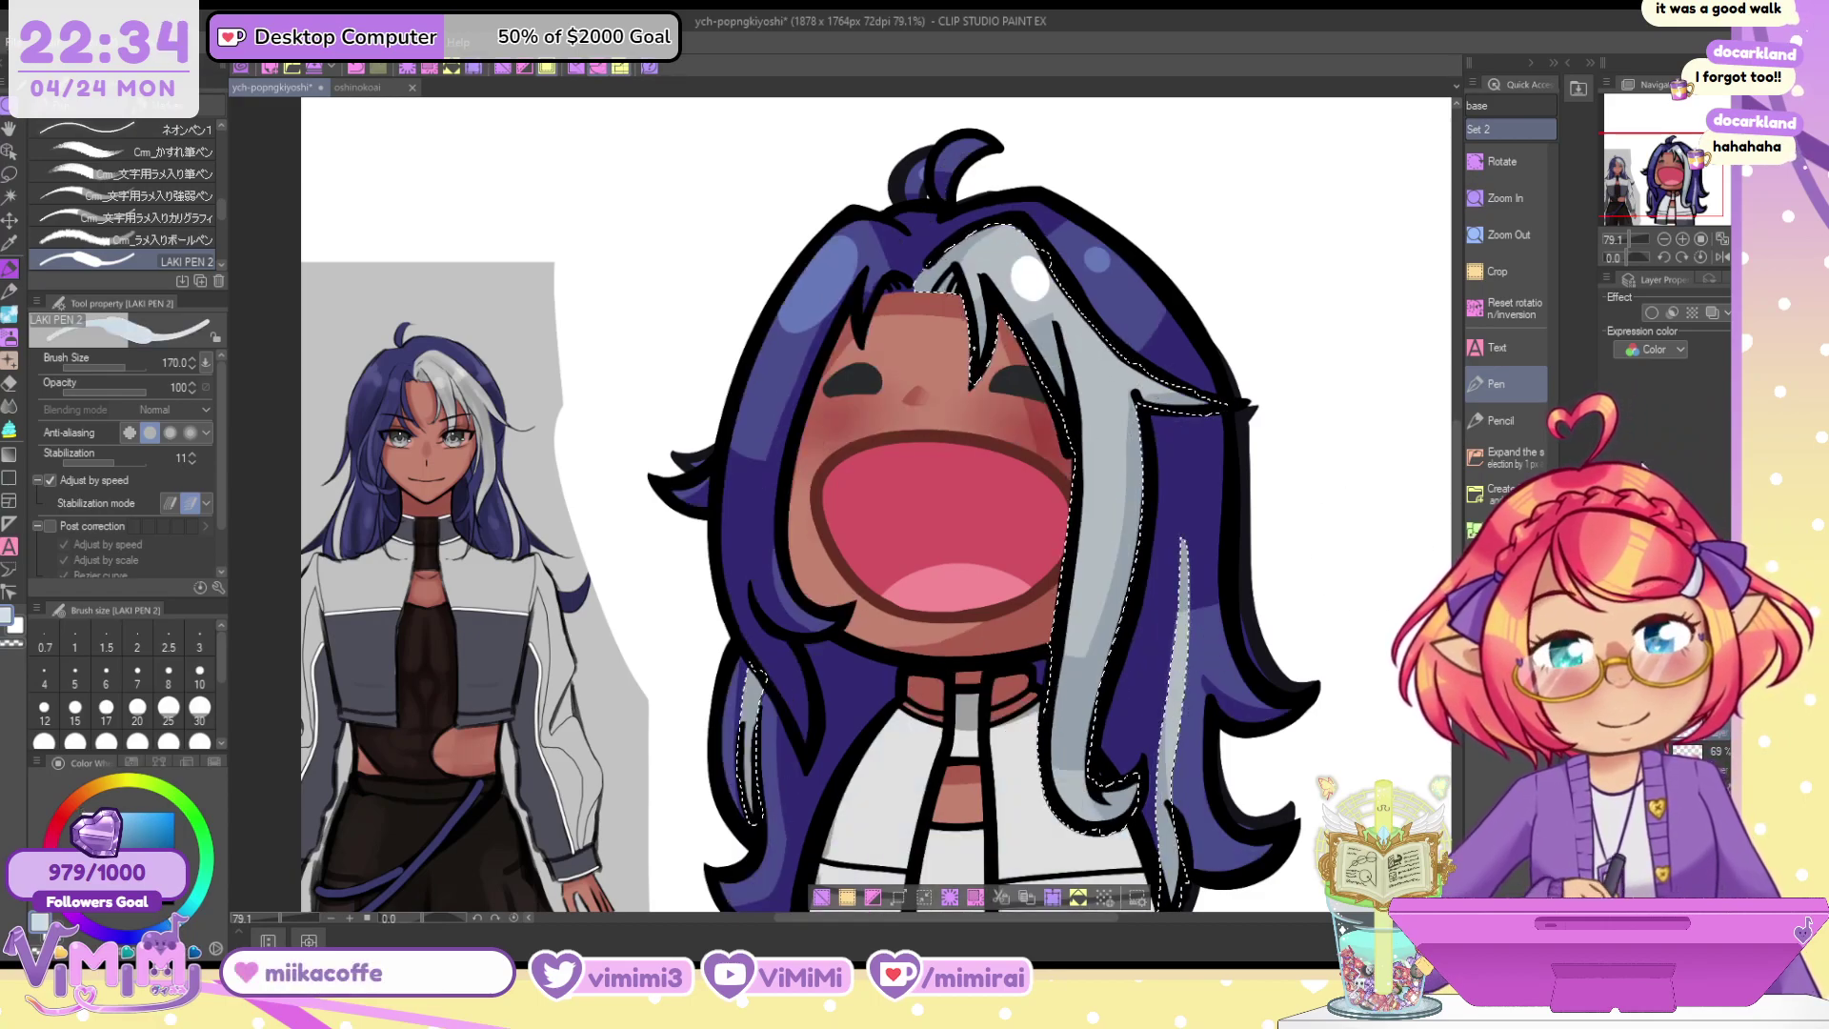
key("ctrl+d")
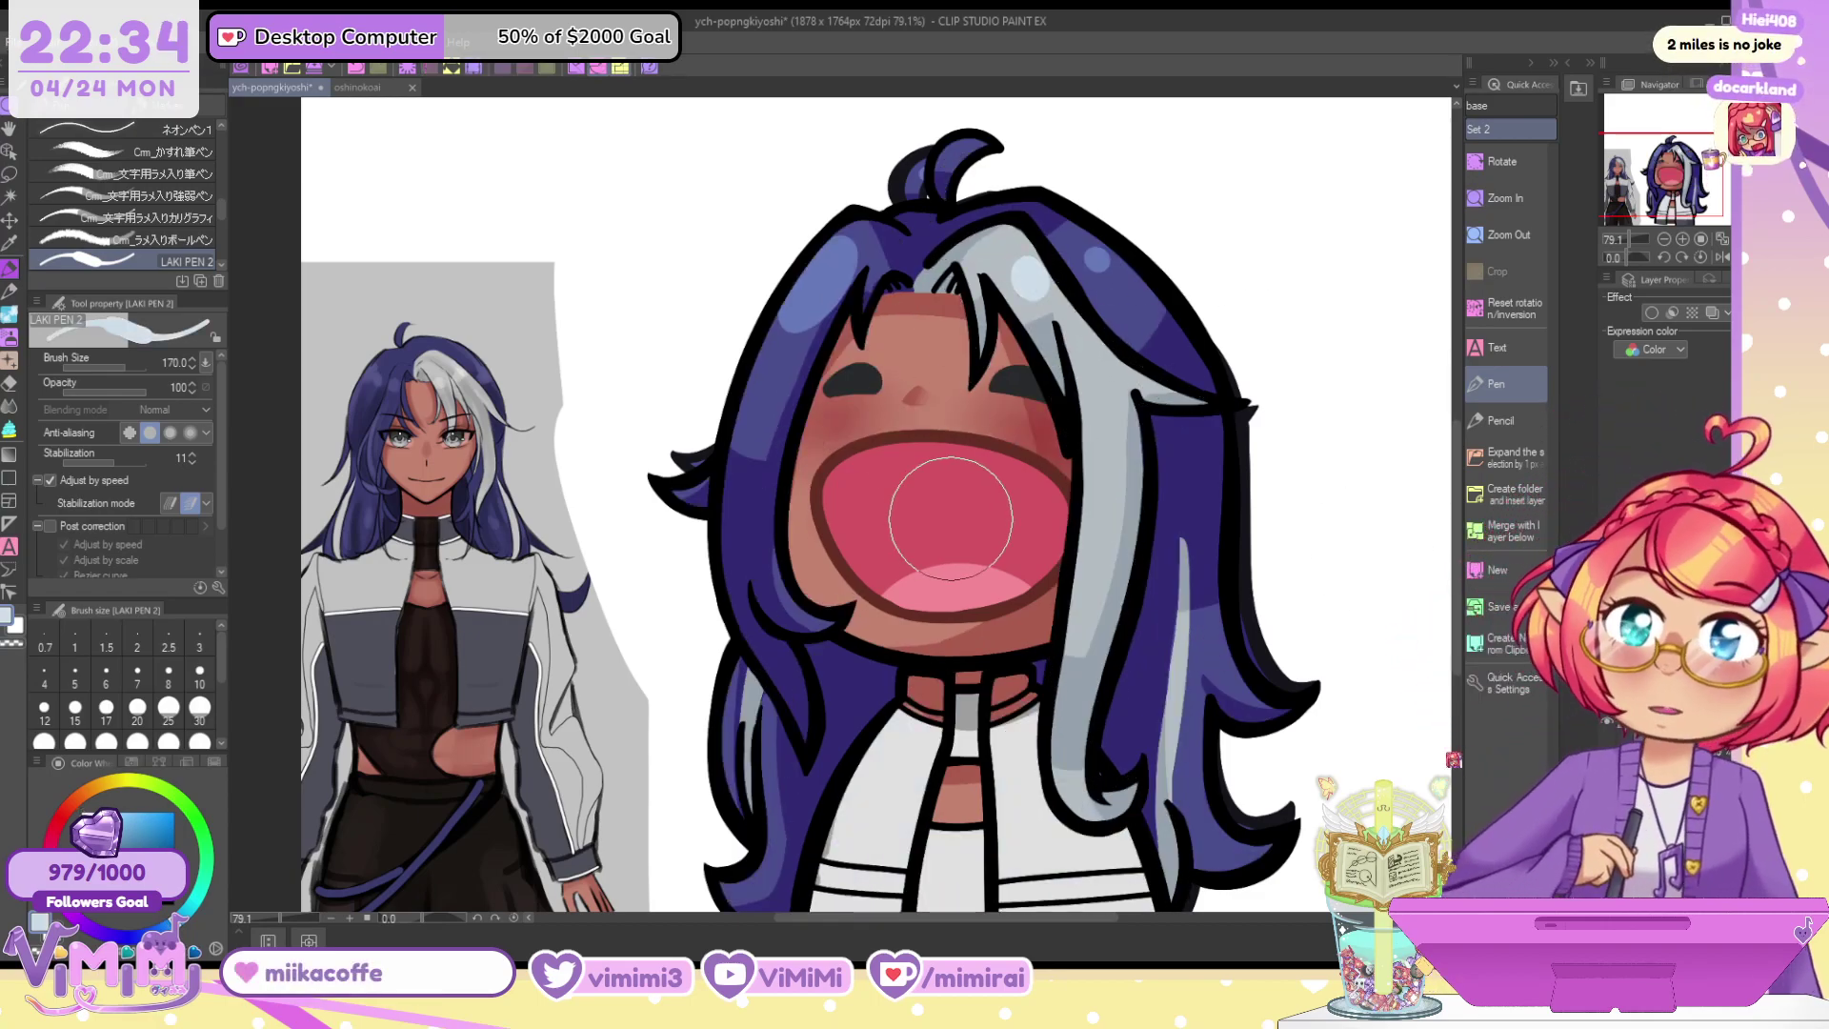
Paint highlights on the small tuft atop the head in the blue sampled from the hair highlight, reducing the brush to 60, and save
left_click(1097, 259, "alt")
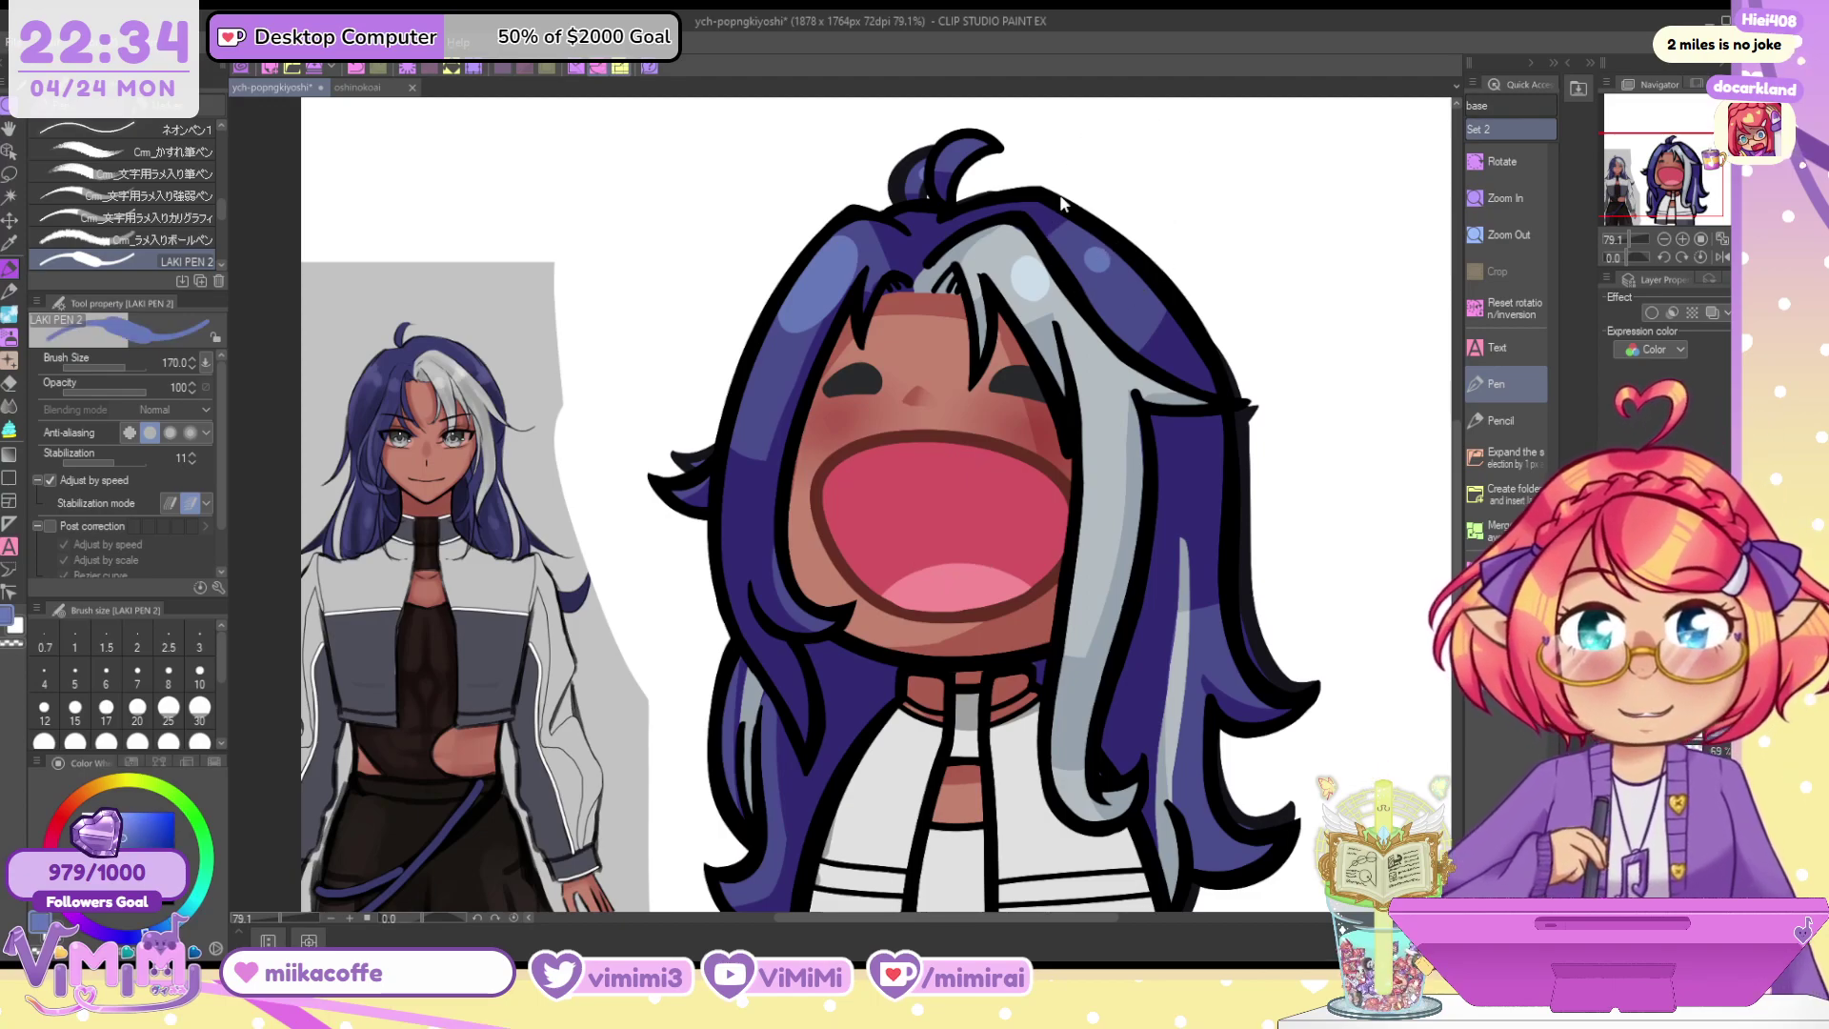
key("[")
key("[")
key("[")
key("[")
key("[")
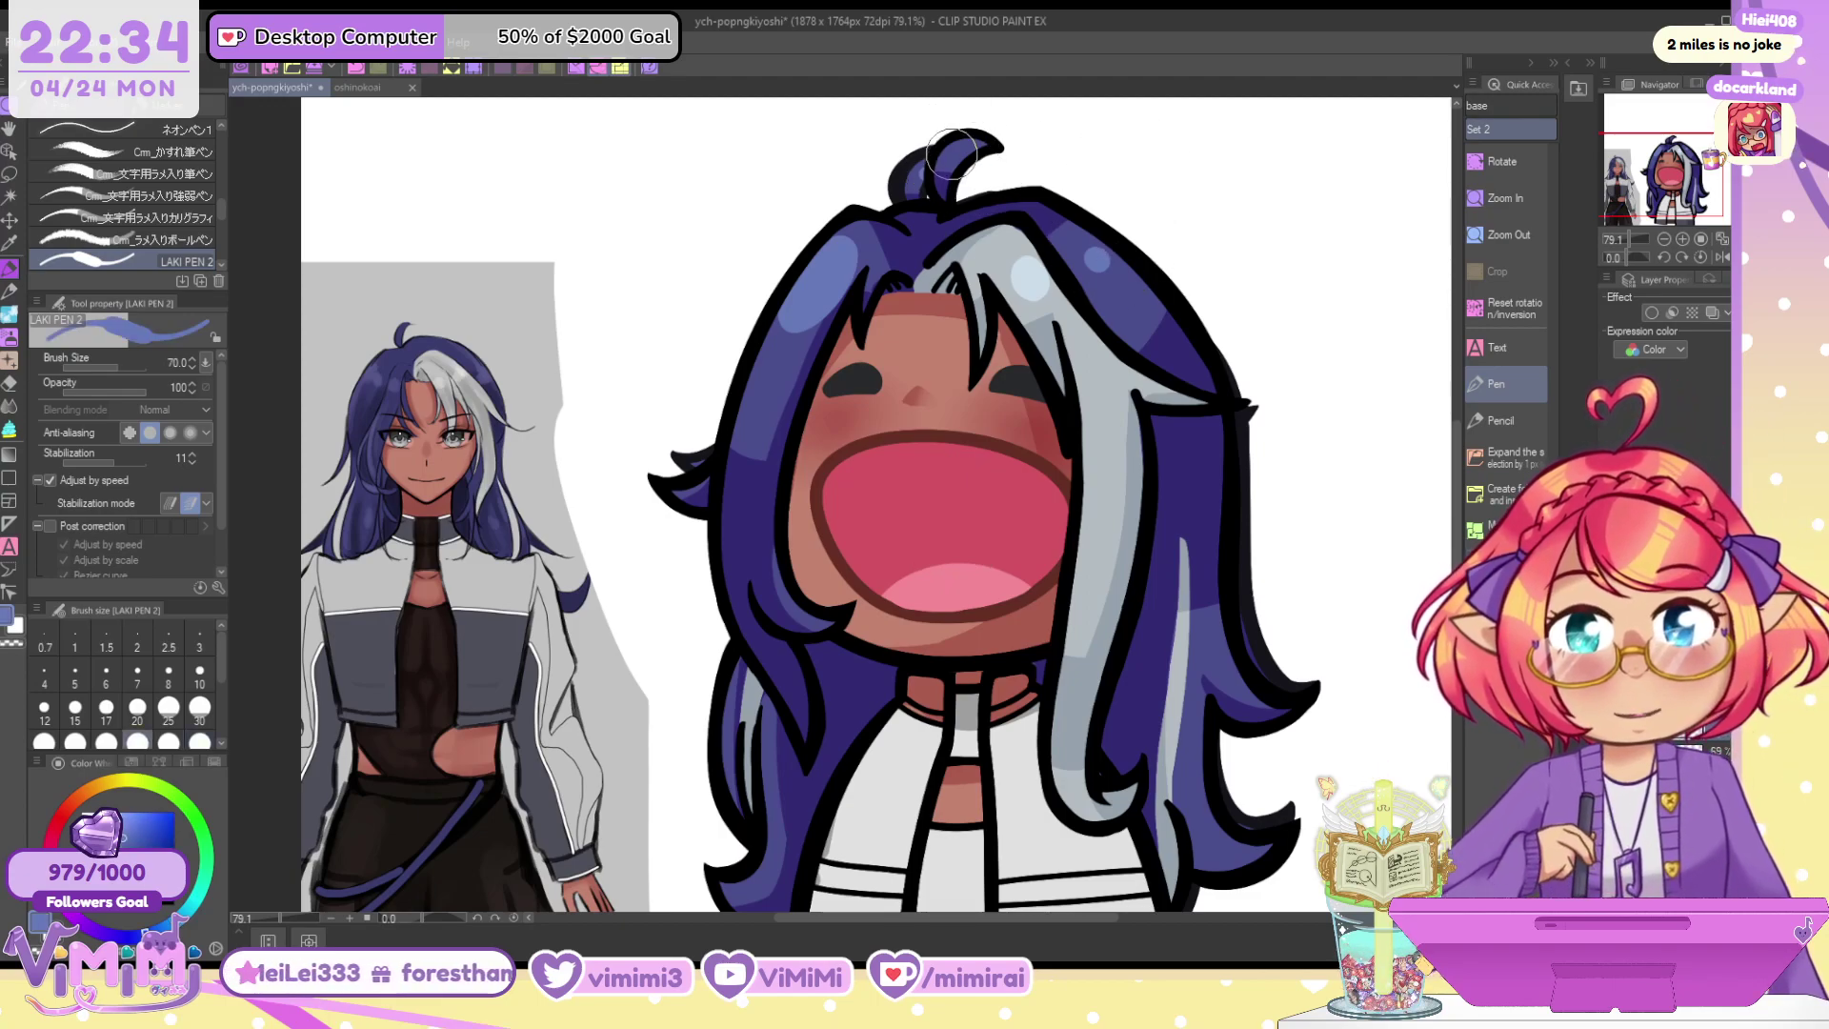
key("bracketleft")
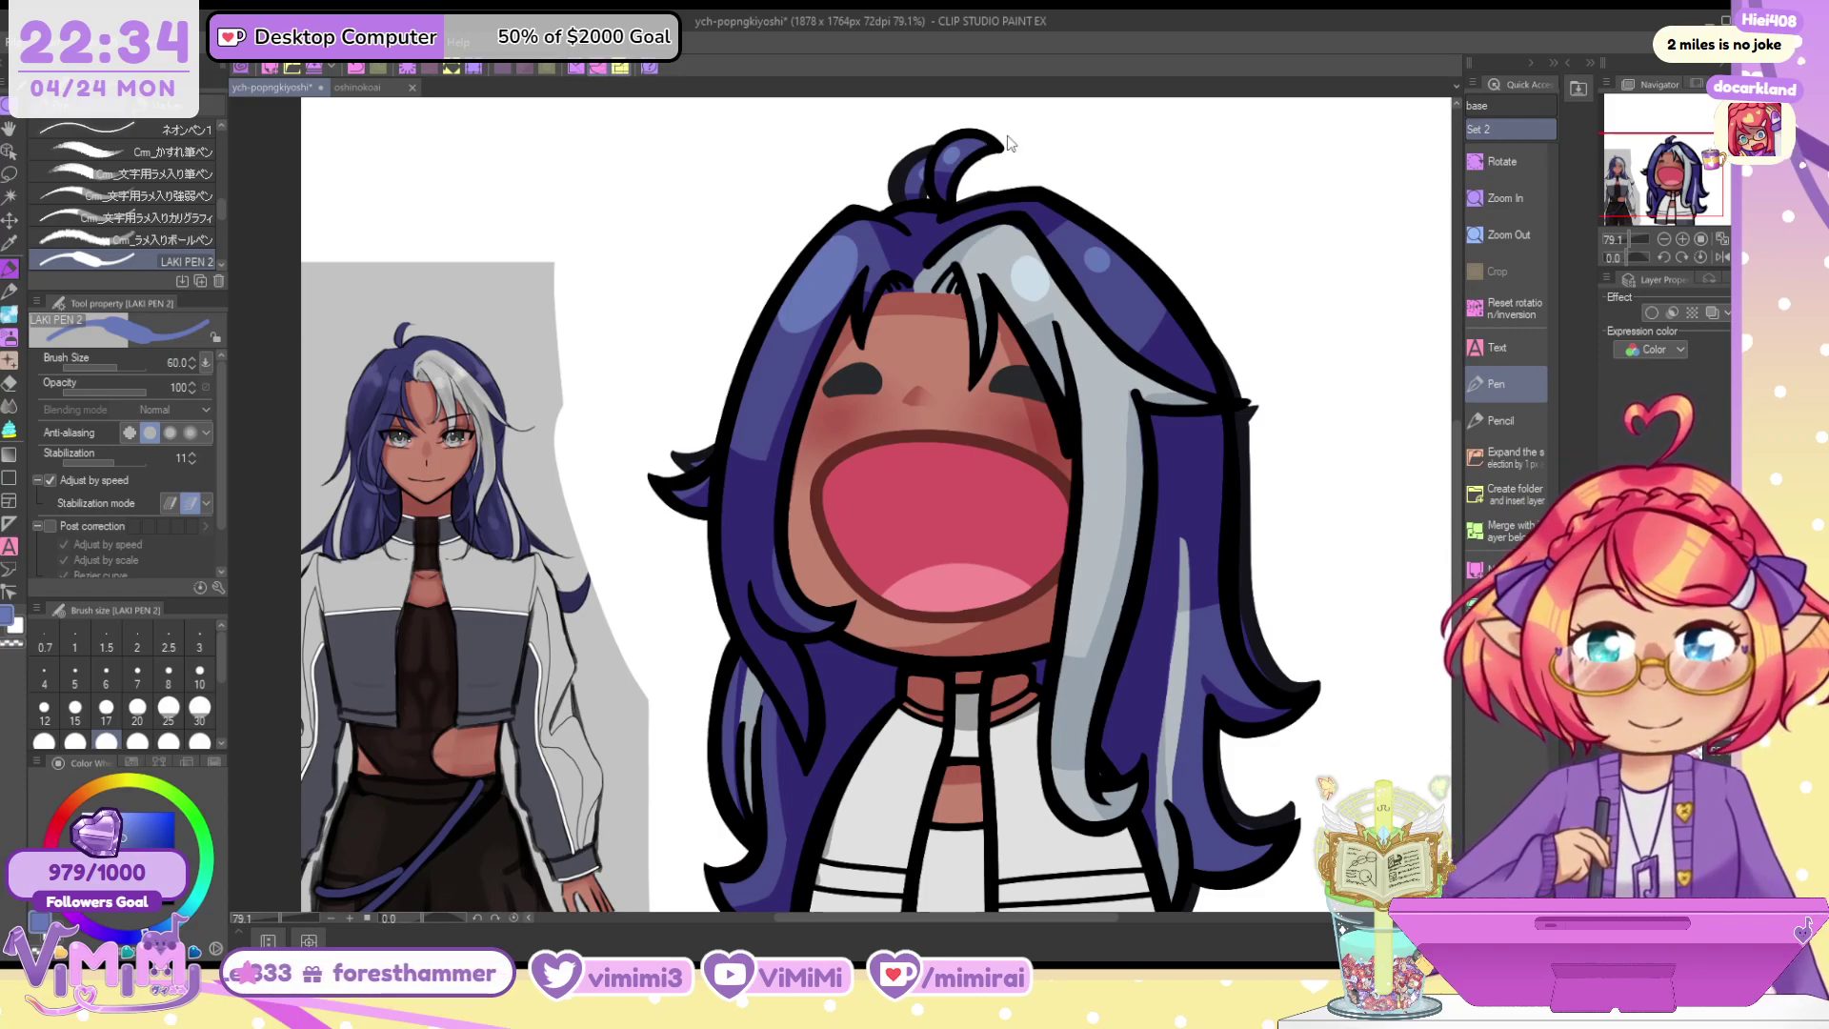
key("ctrl+s")
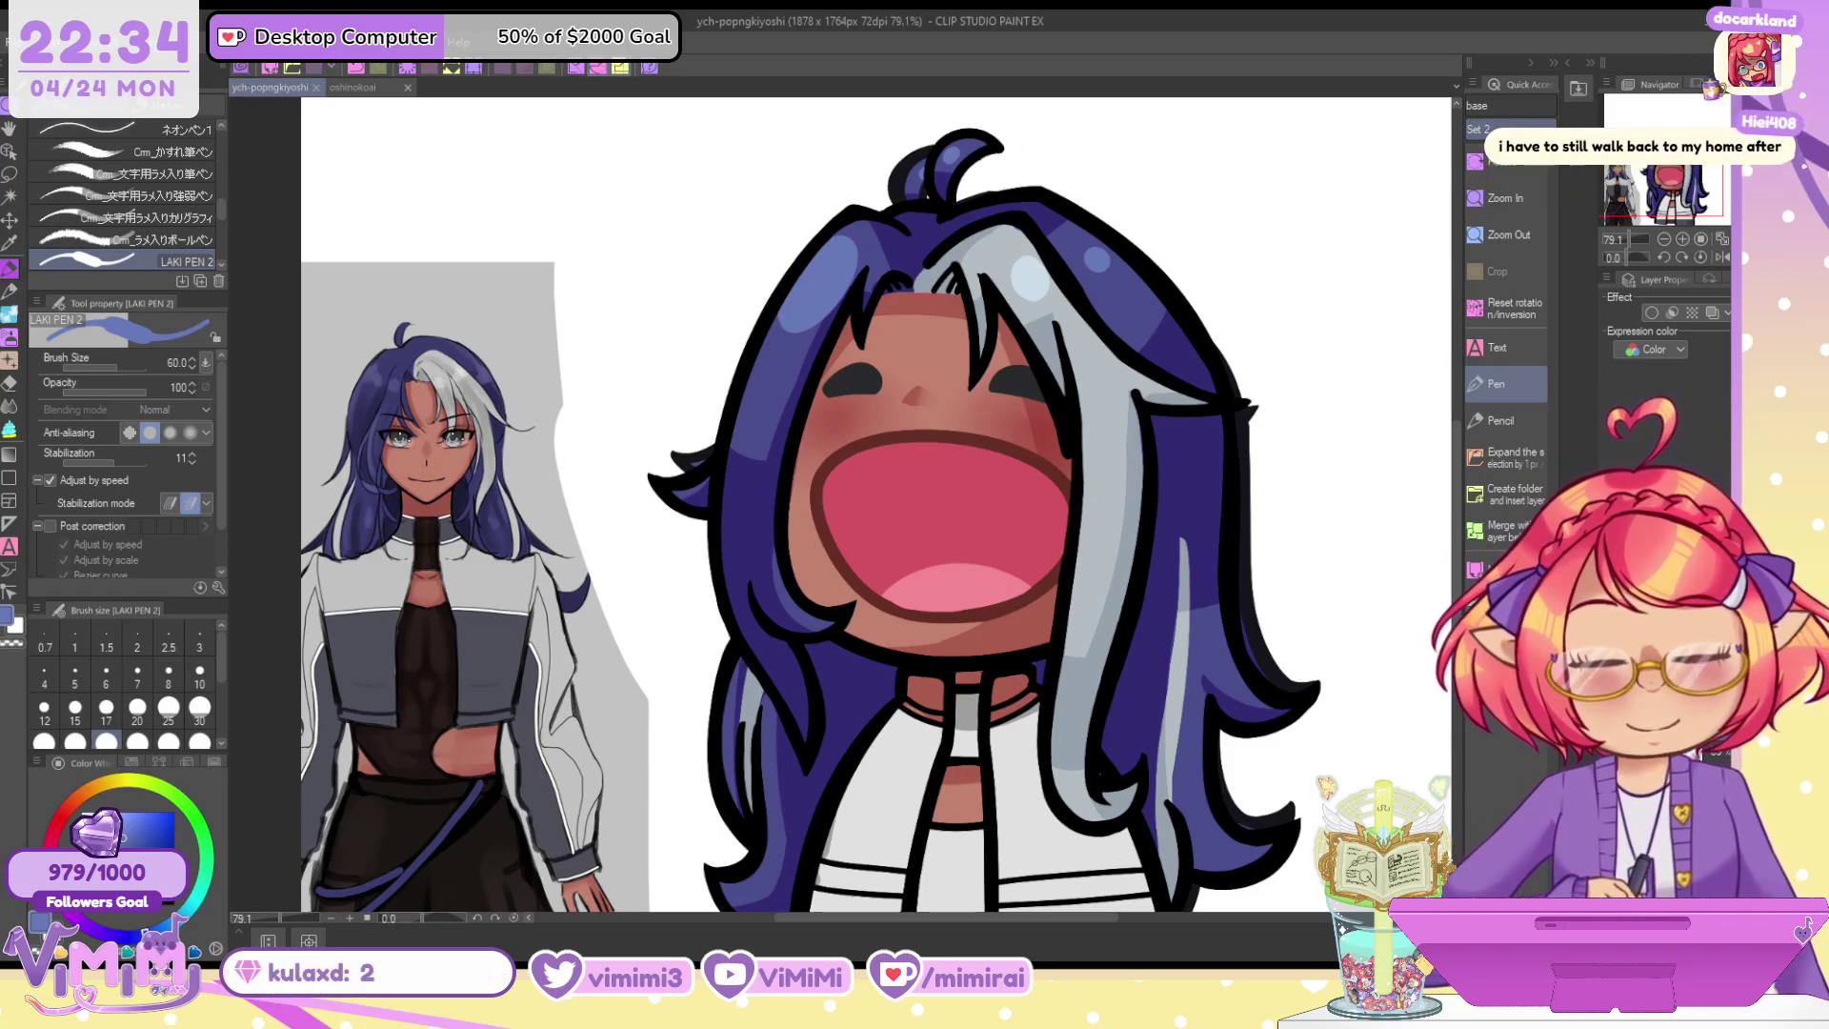
Hide the reference artwork and crop the canvas to a rectangle around the chibi character, about 1072 x 1298 px
key("ctrl+z")
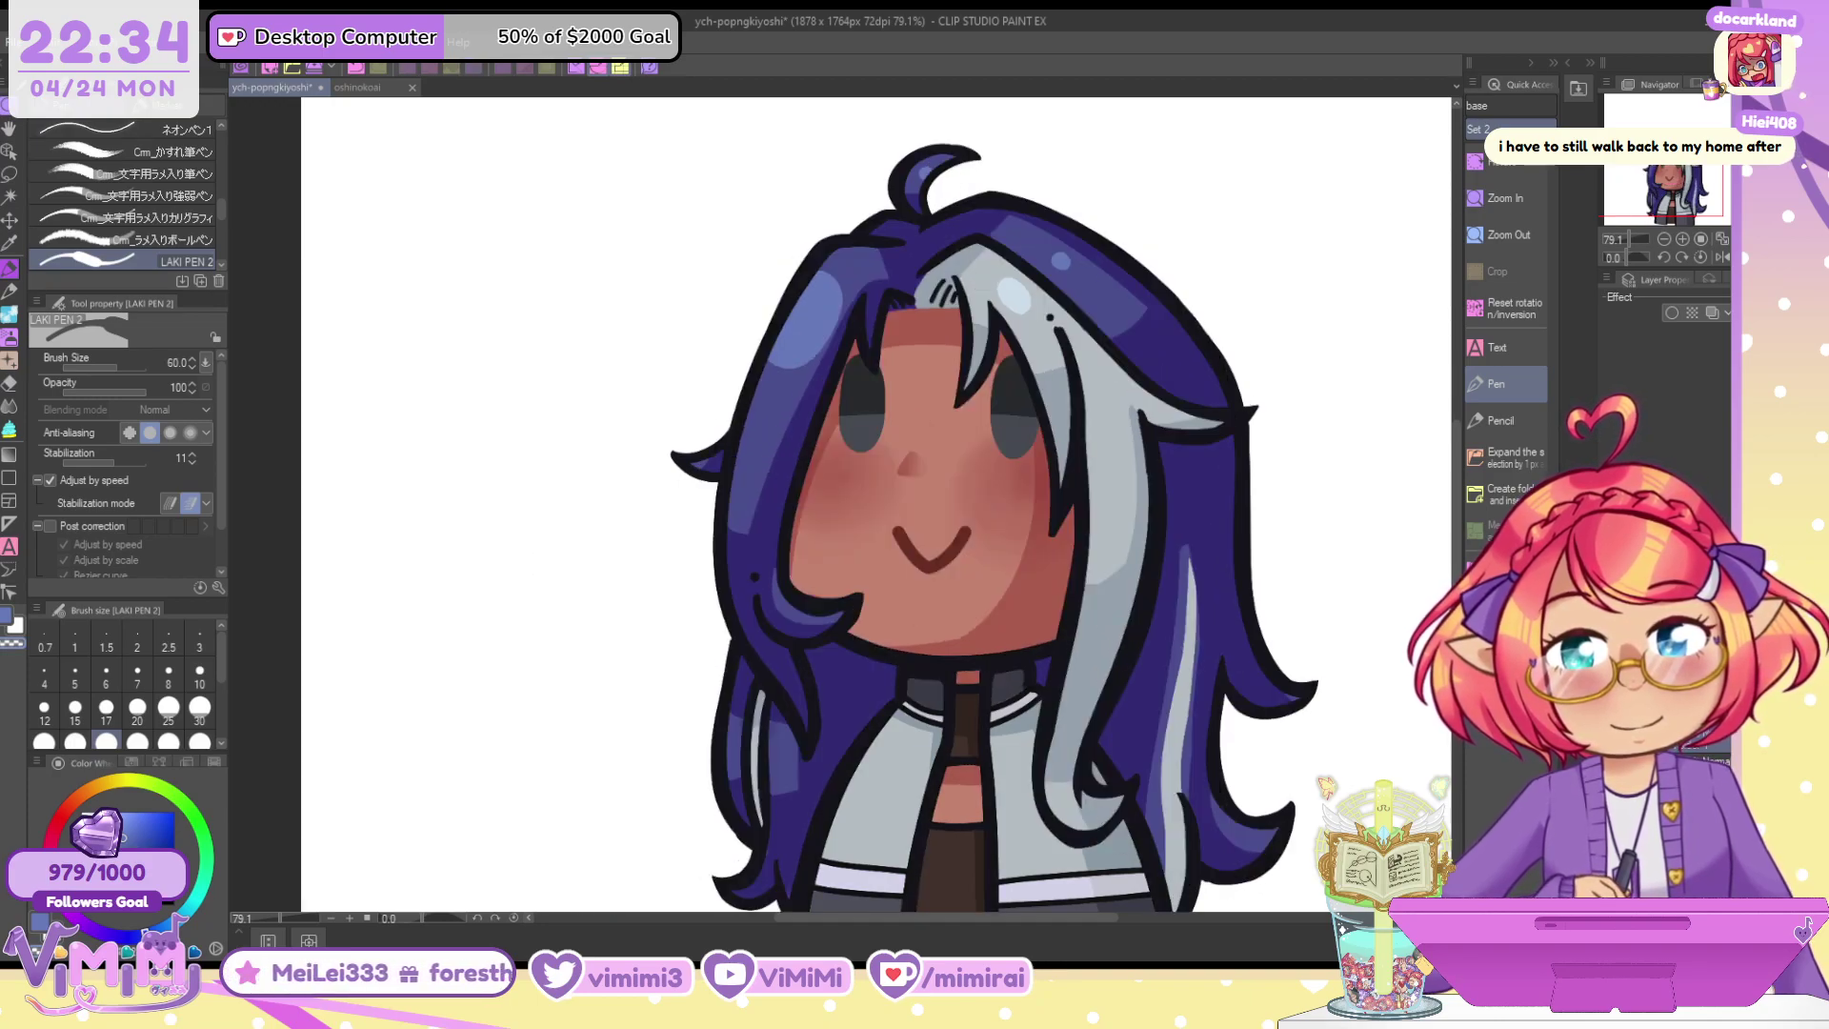
scroll(1145, 644, "down", 2)
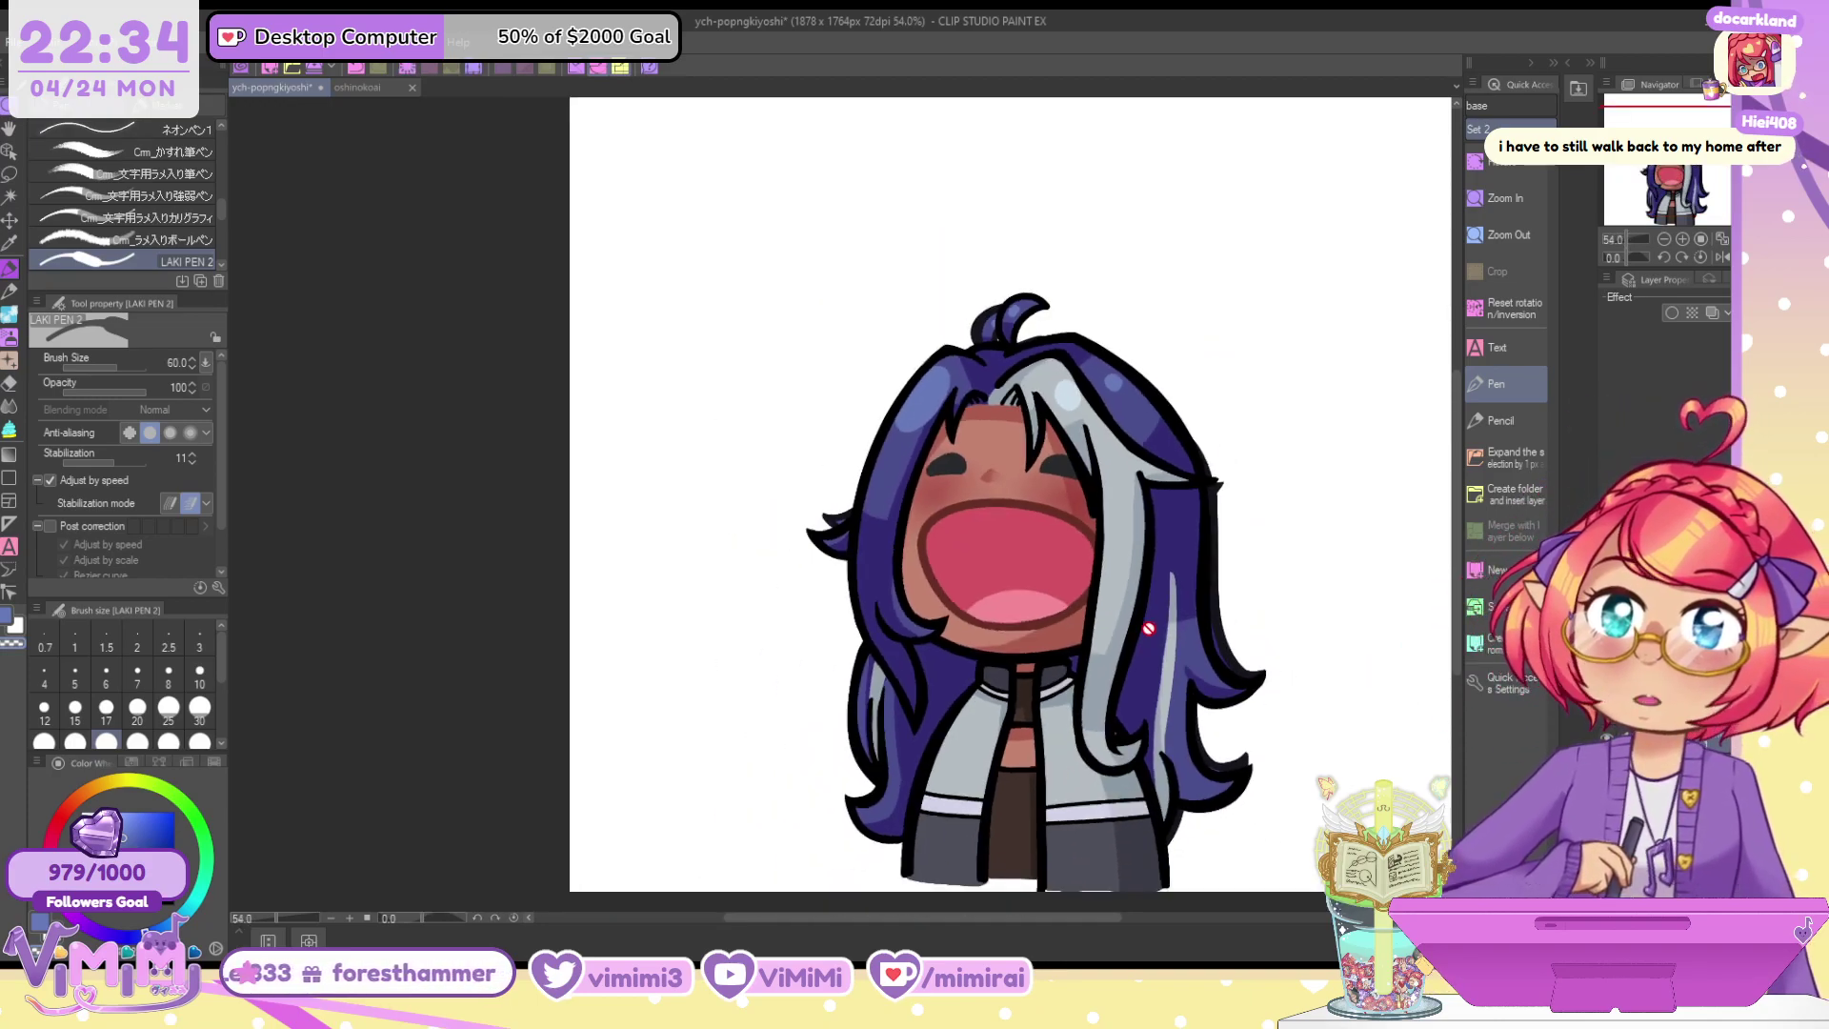
left_click(9, 175)
left_click(124, 132)
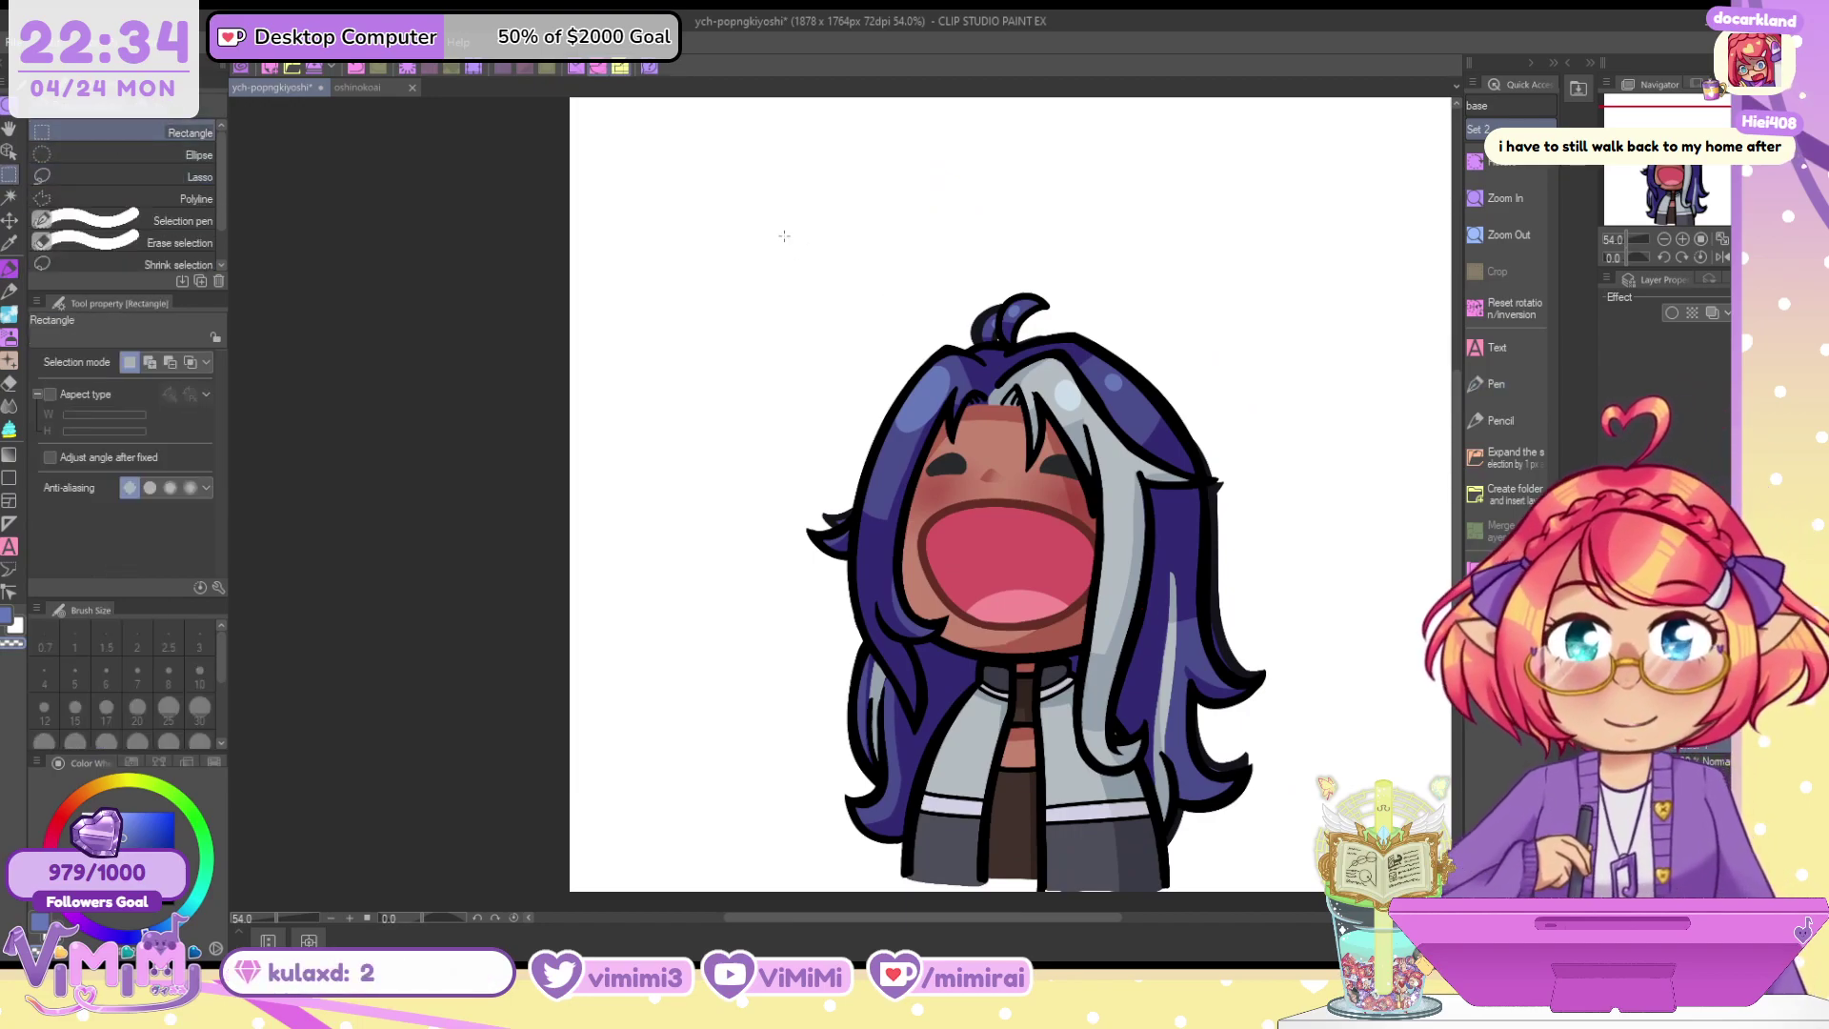
left_click_drag(768, 229, 1297, 868)
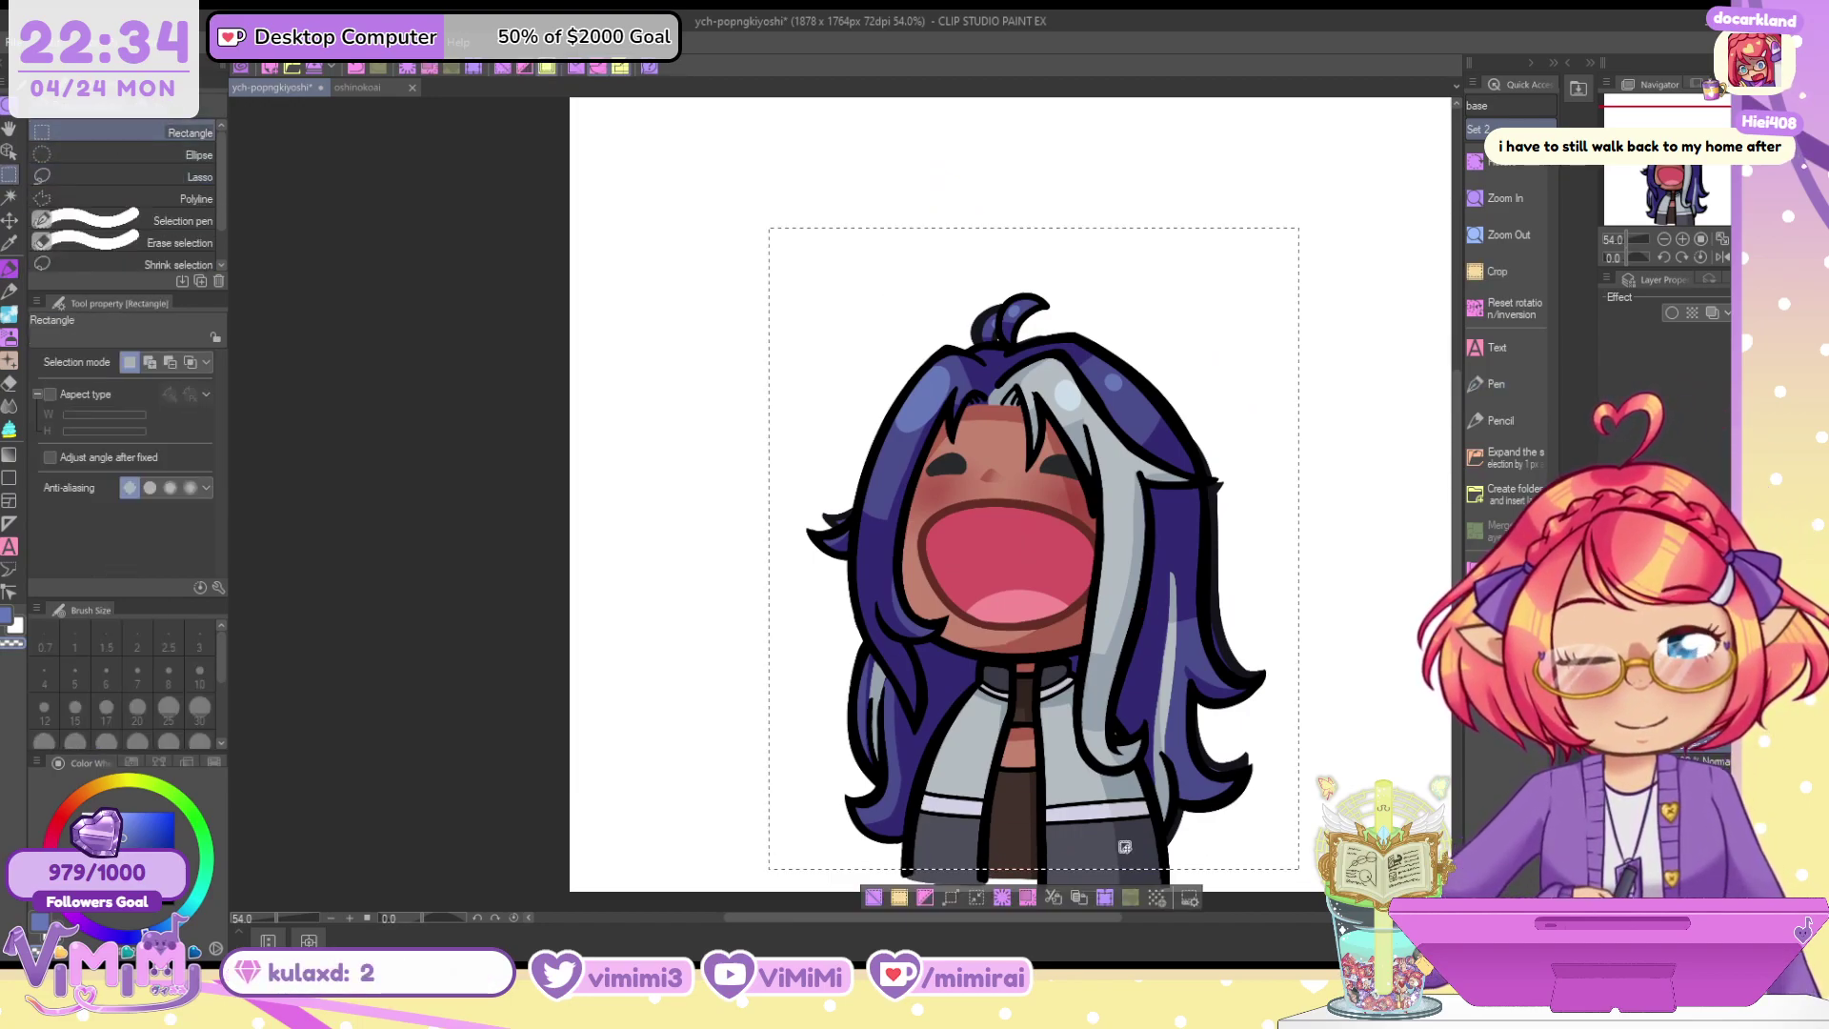
left_click(899, 898)
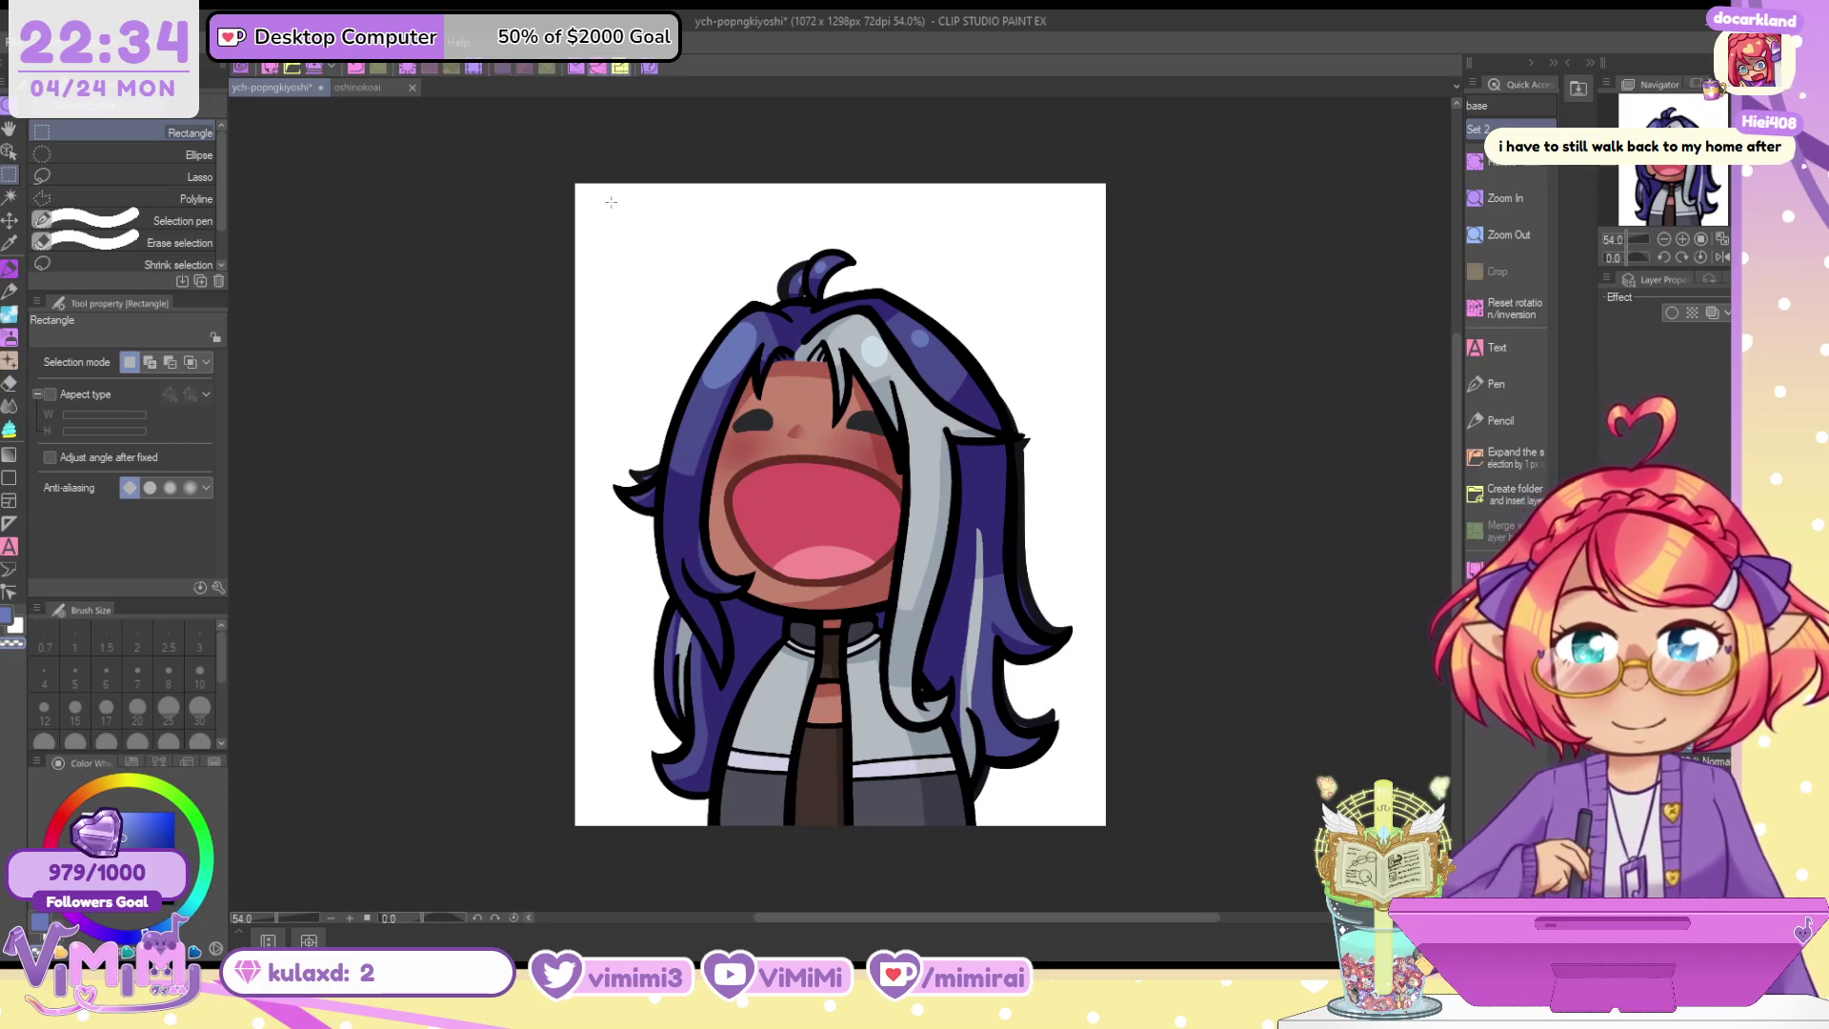
Trim the remaining canvas margins to 1026 x 1229 px with two tighter rectangular crops and hide the white background
left_click_drag(599, 190, 1238, 900)
left_click(717, 853)
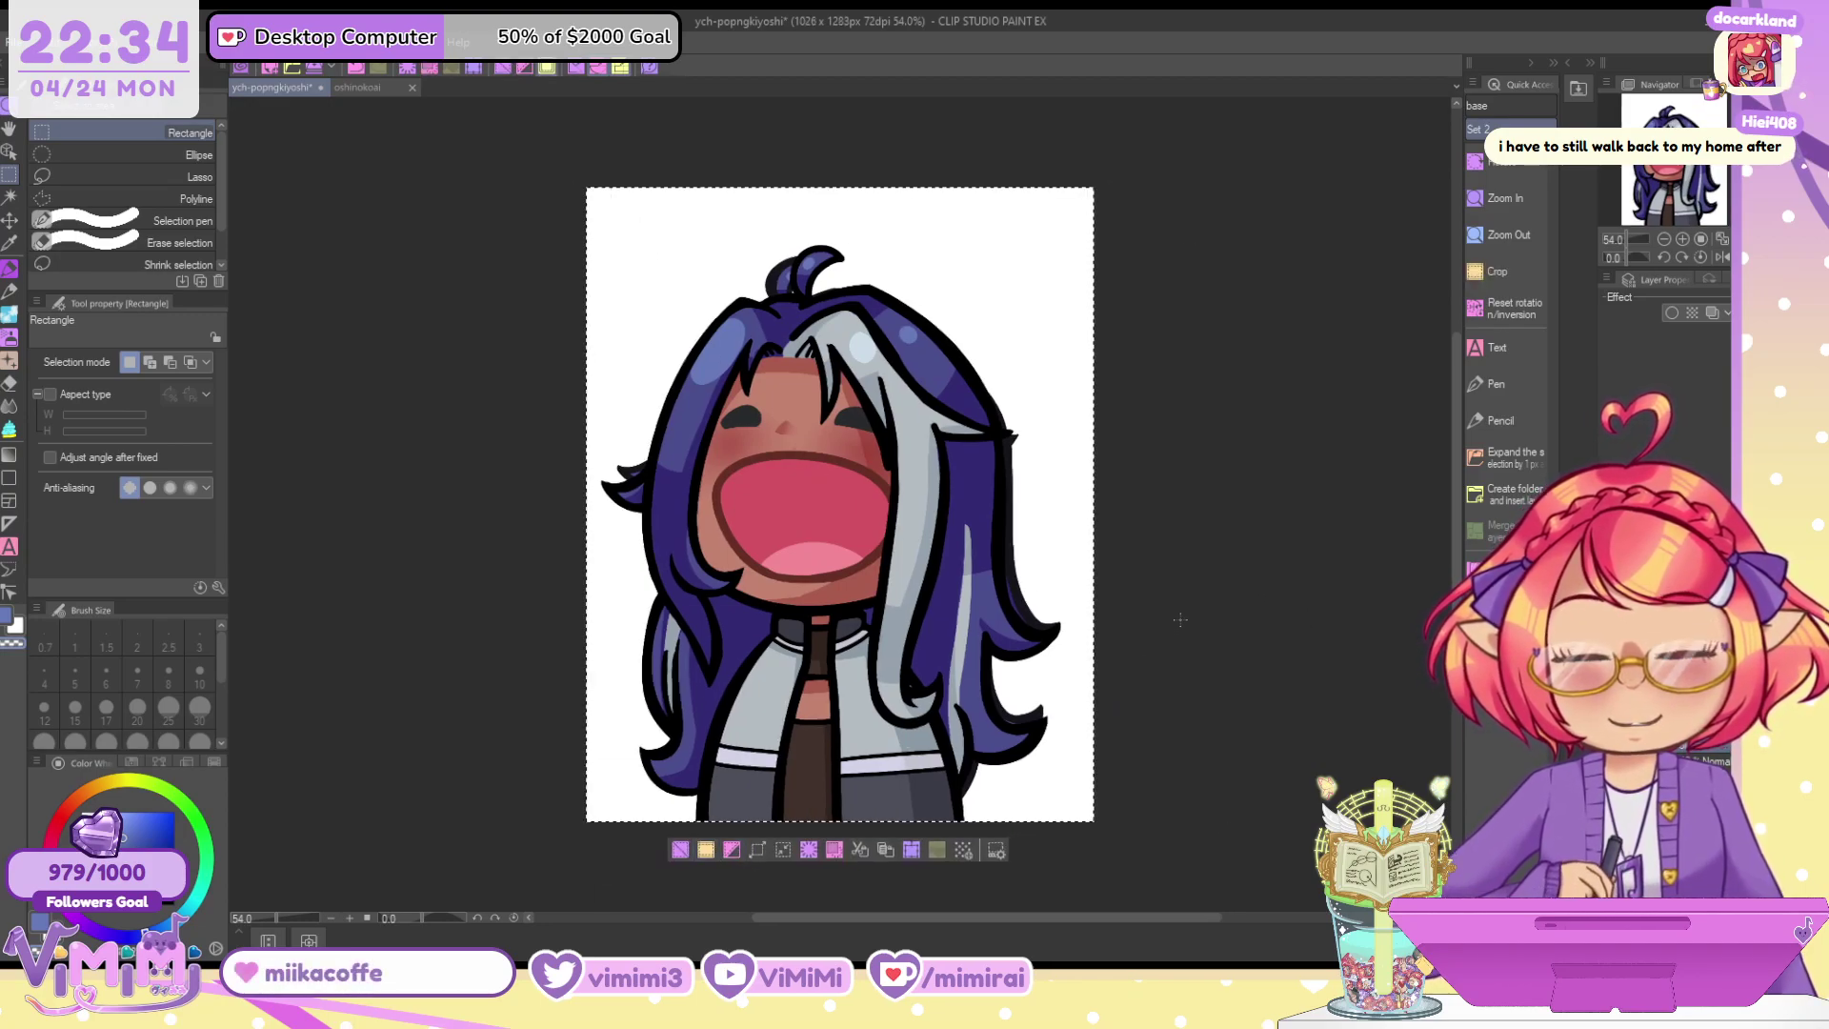
left_click_drag(585, 213, 1095, 823)
left_click(710, 850)
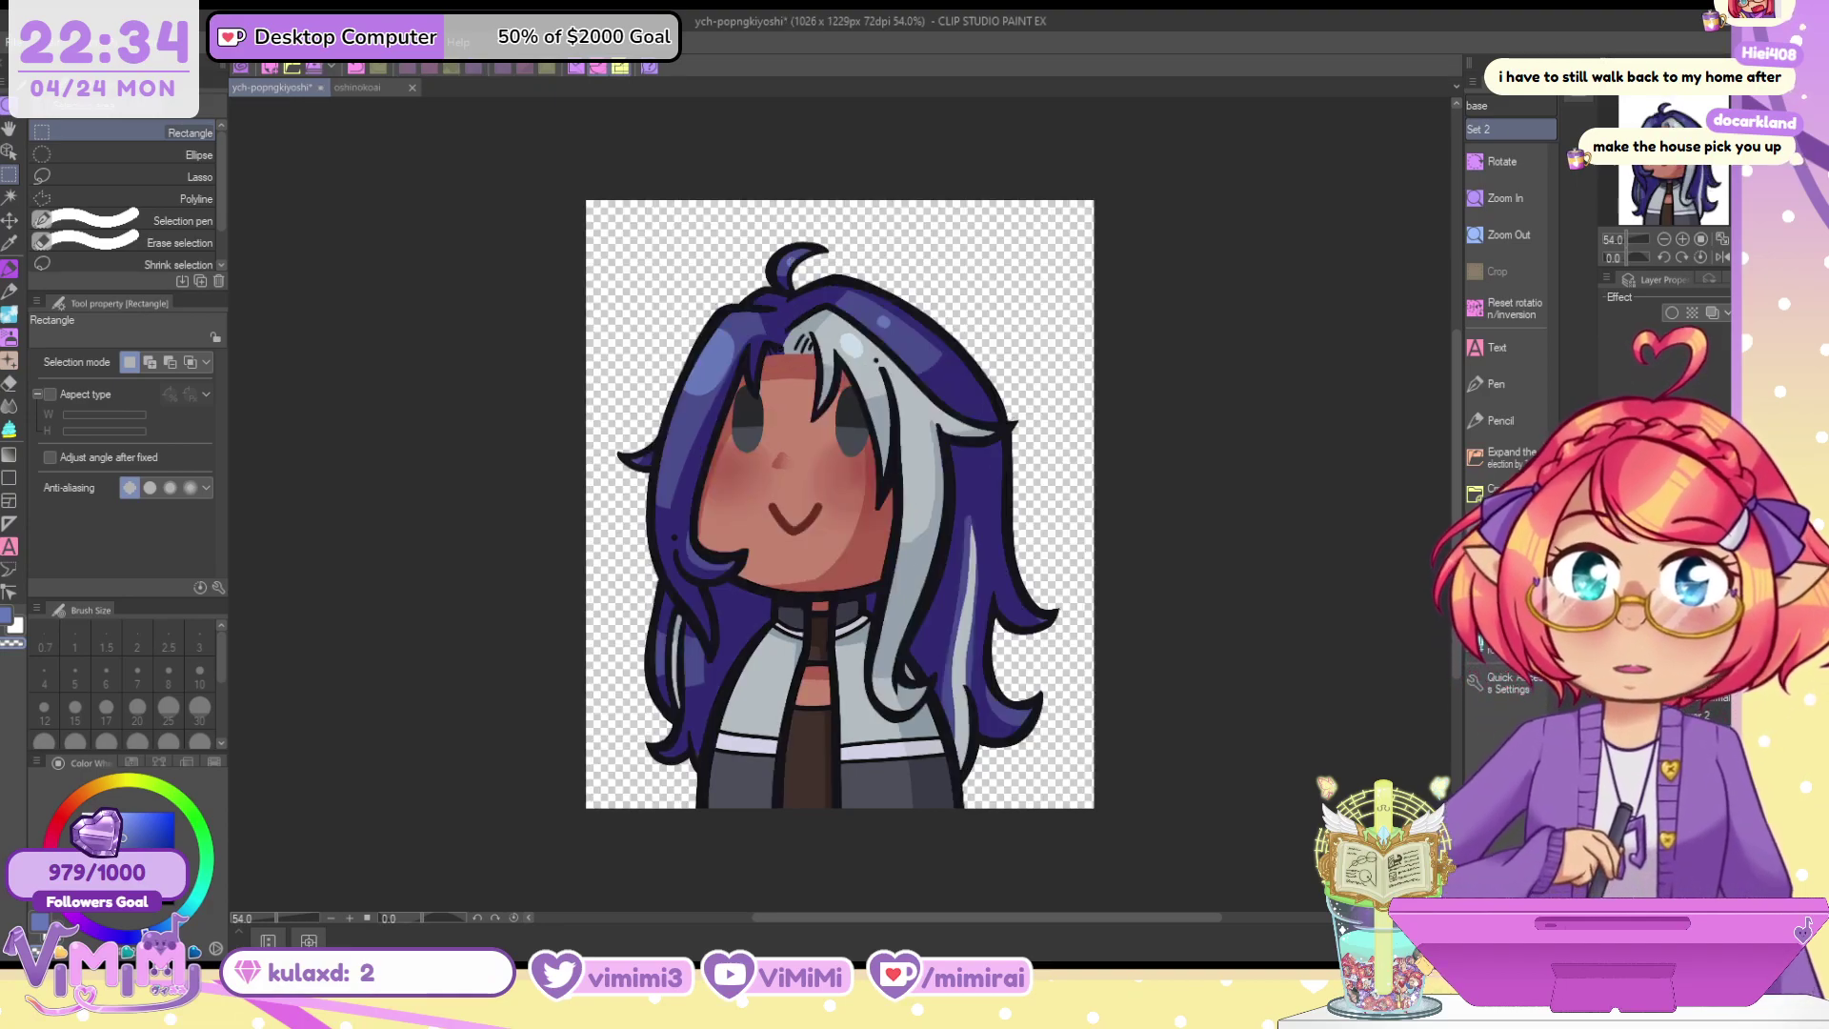
Recolour the open-mouthed version's black line art with the Layer color effect, using the near-black navy sampled from the smiling version's outline
key("ctrl+z")
scroll(946, 645, "up", 3)
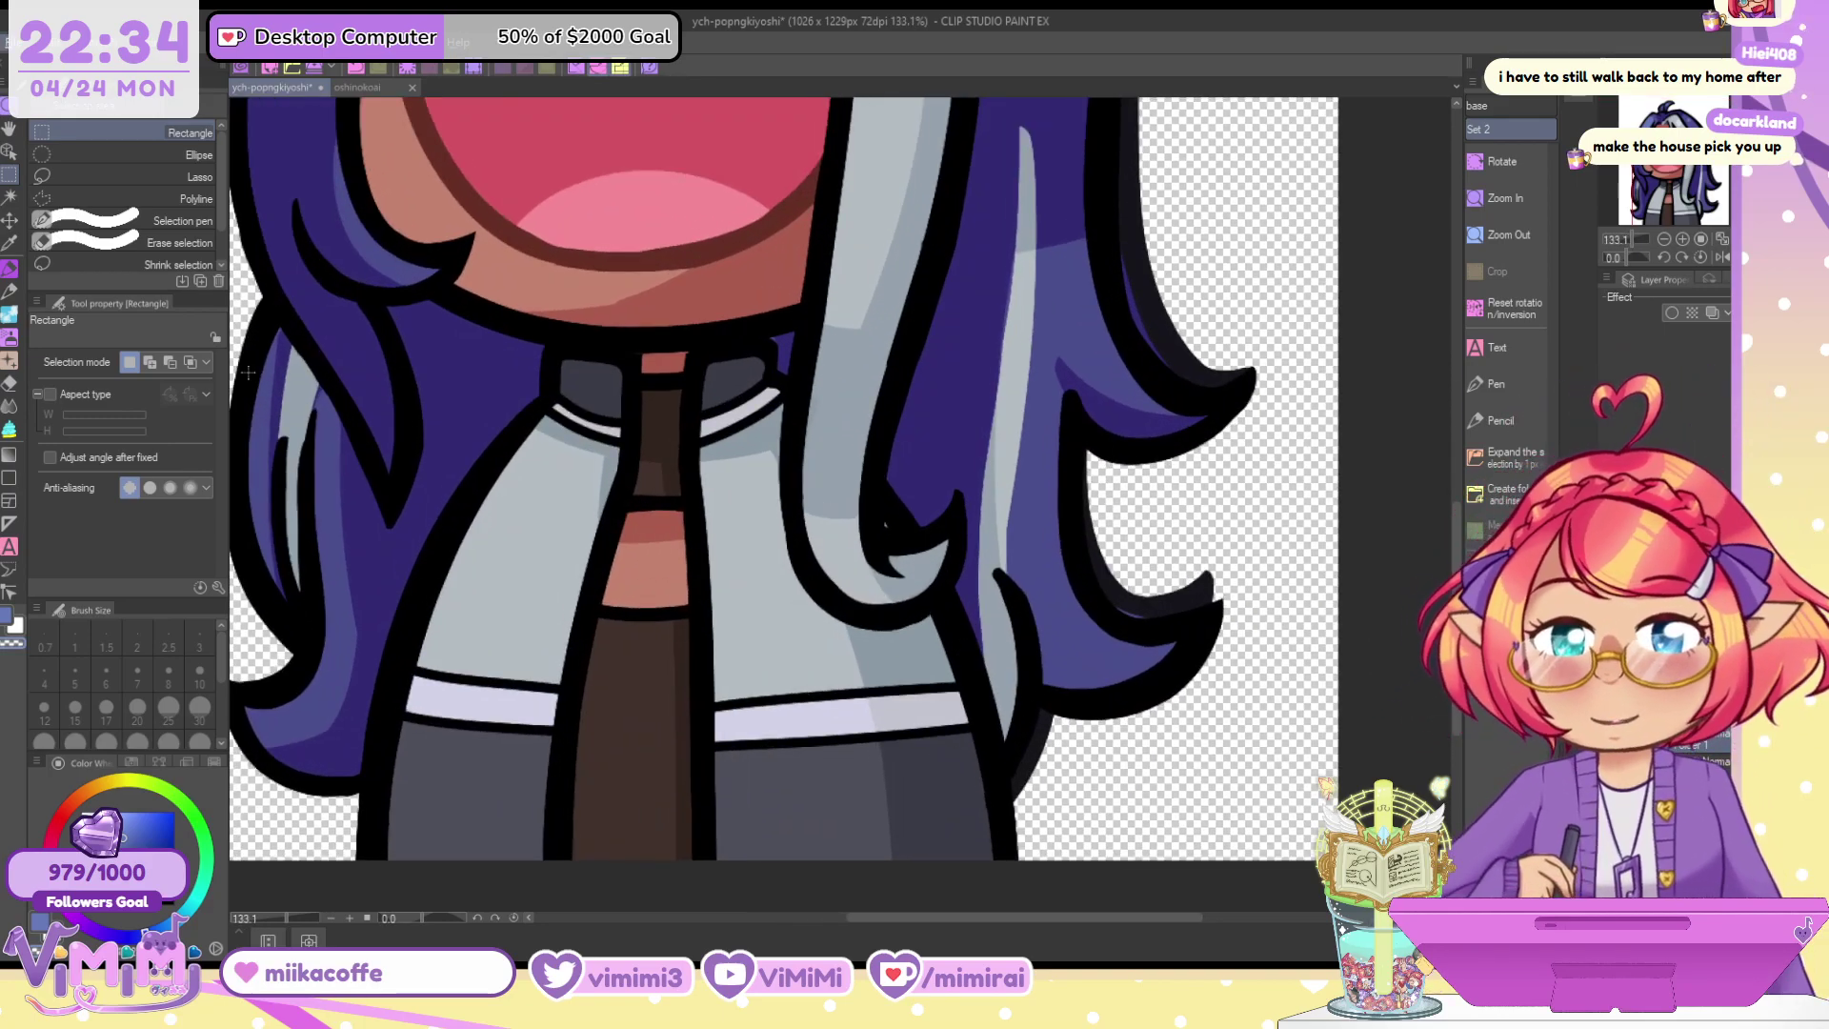
left_click(10, 270)
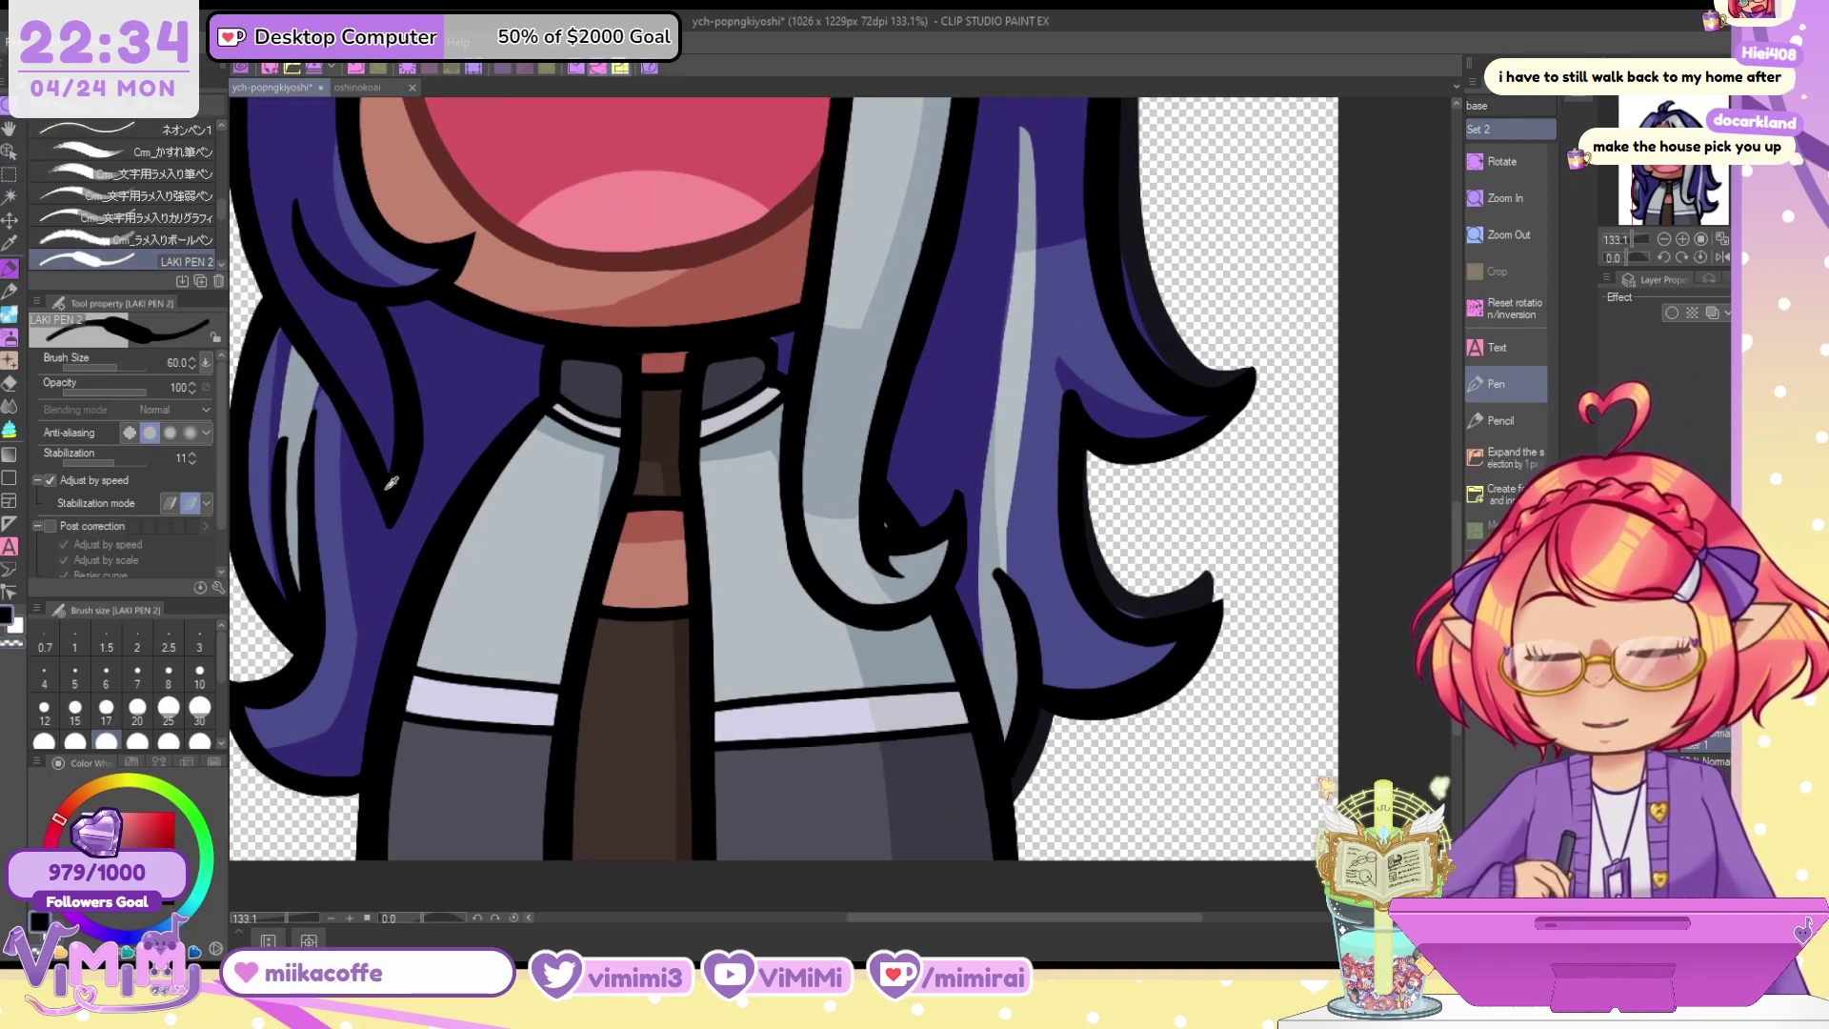
key("ctrl+y")
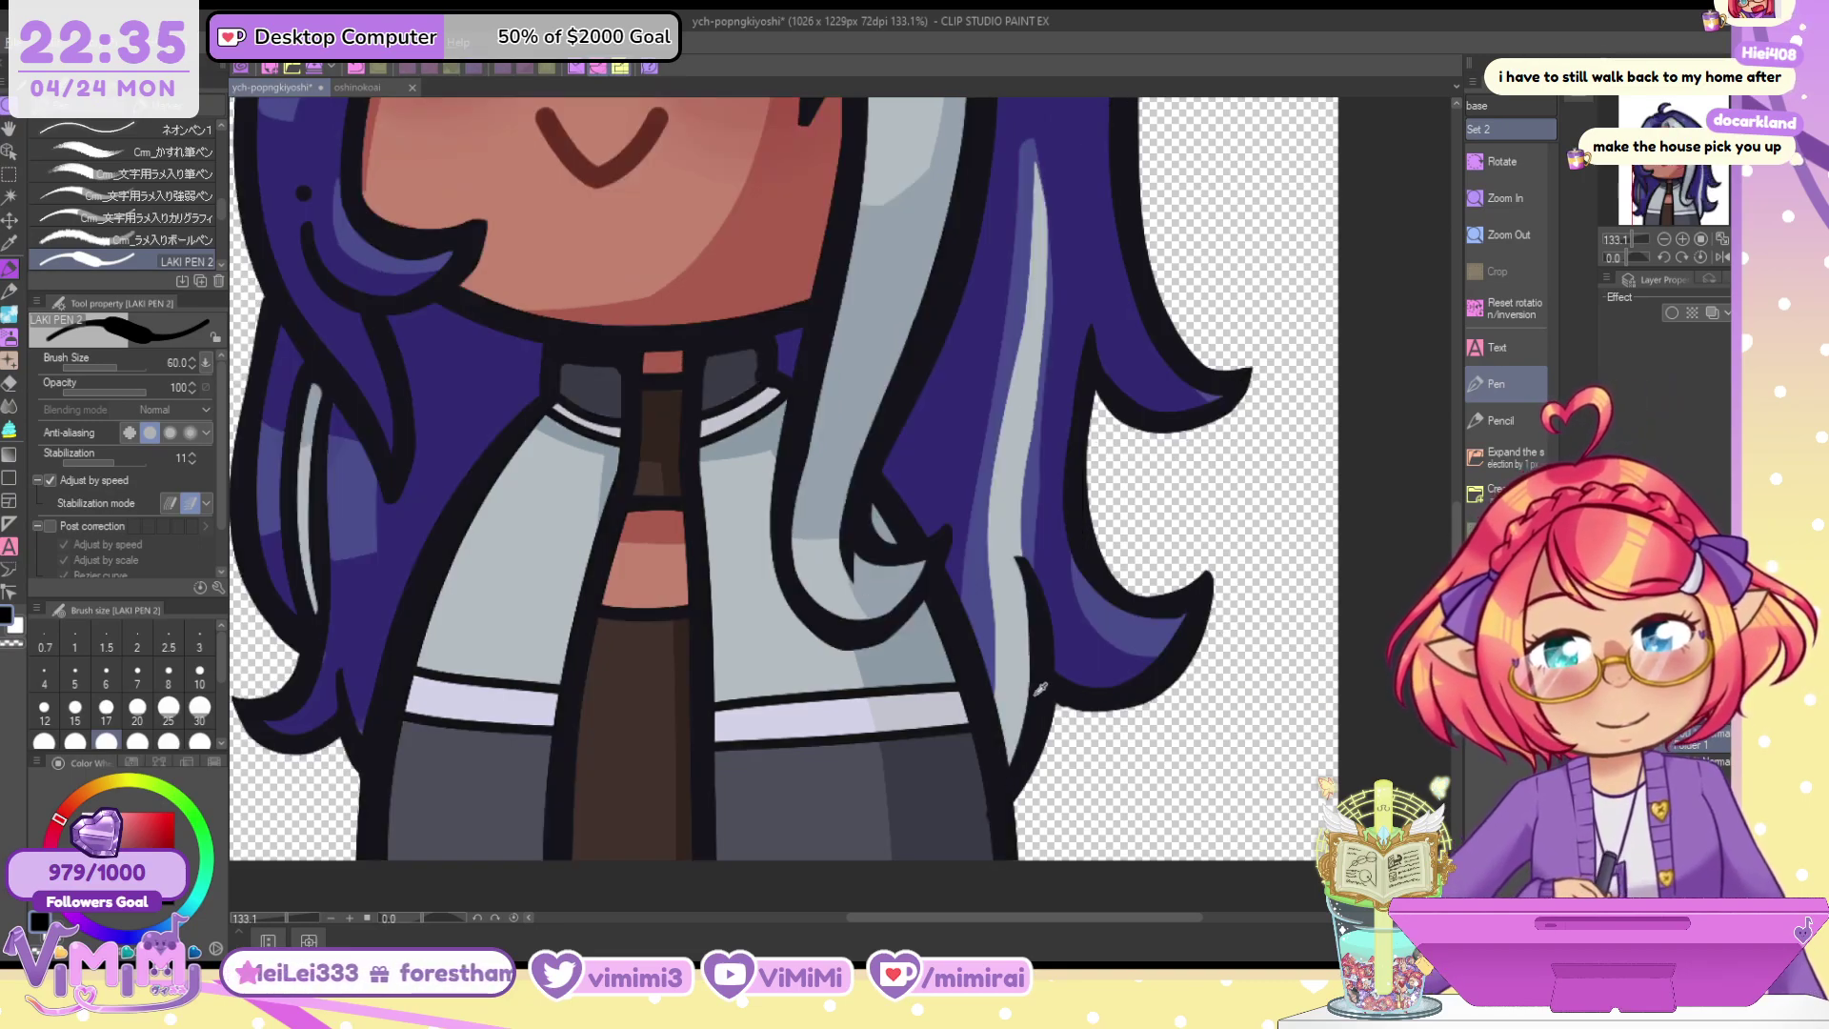
key("ctrl+z")
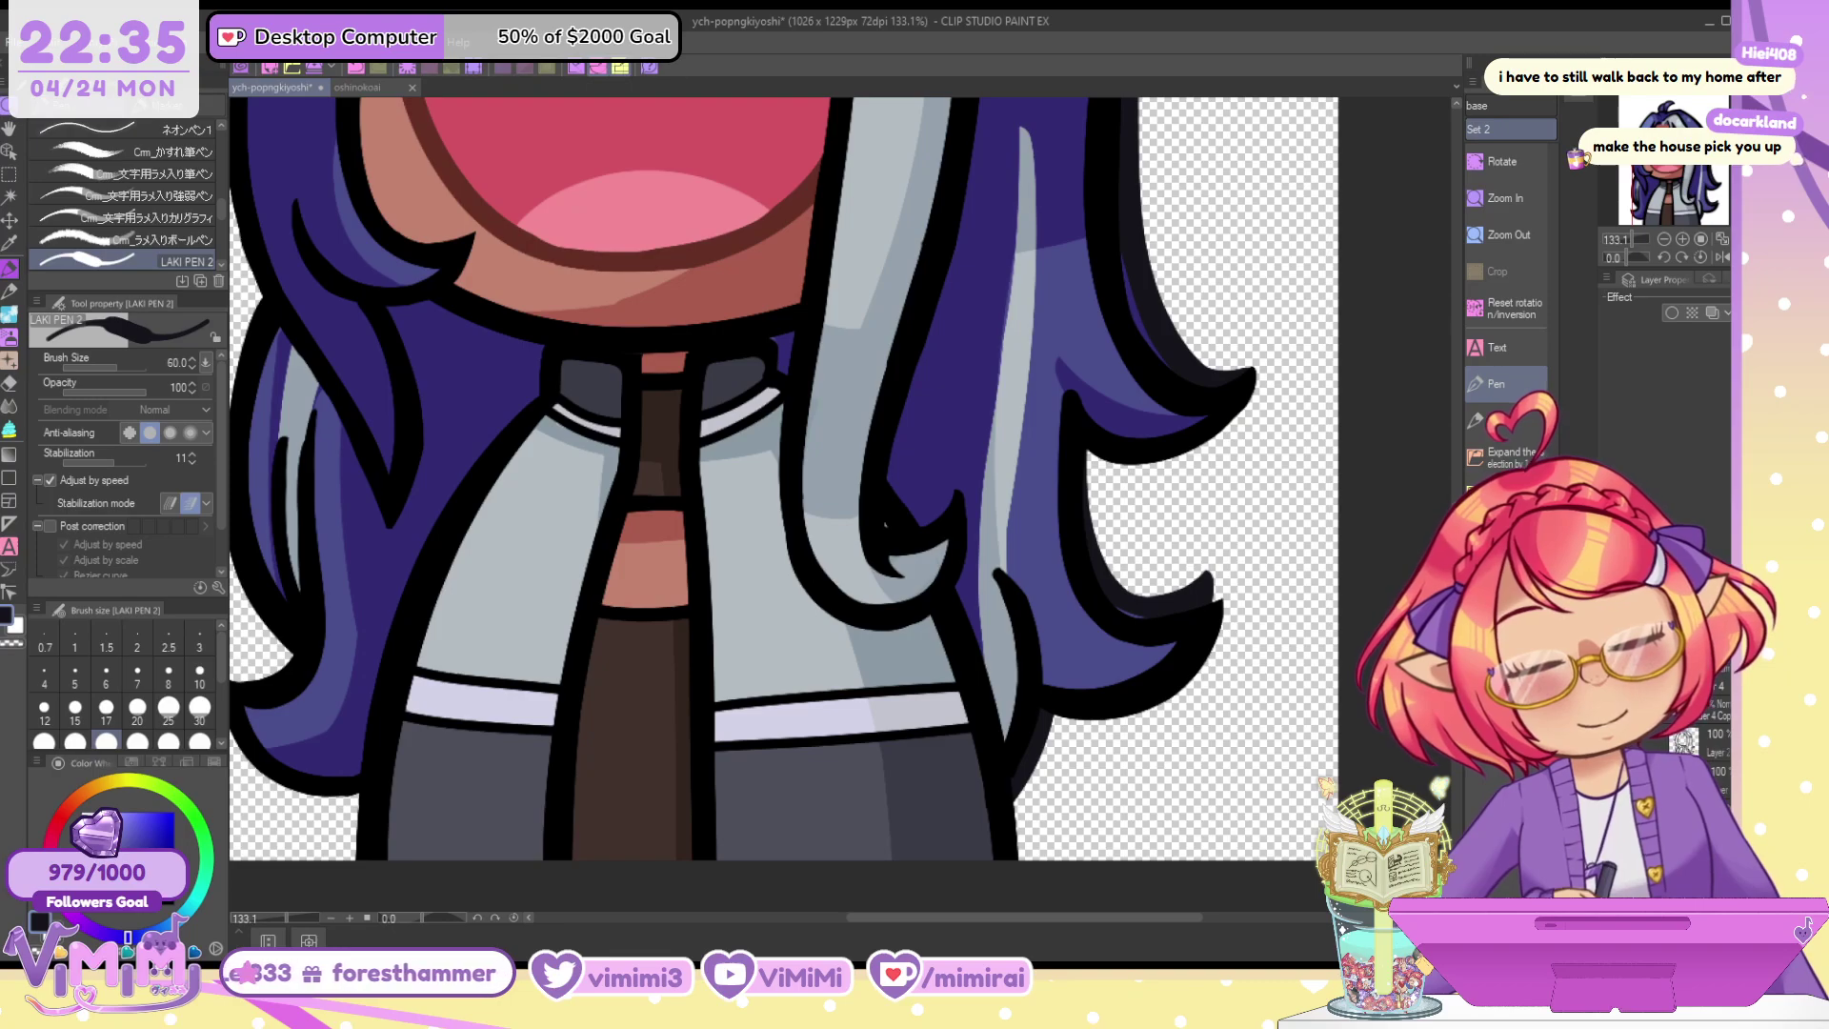
left_click(1705, 748)
left_click(1711, 312)
left_click(1722, 333)
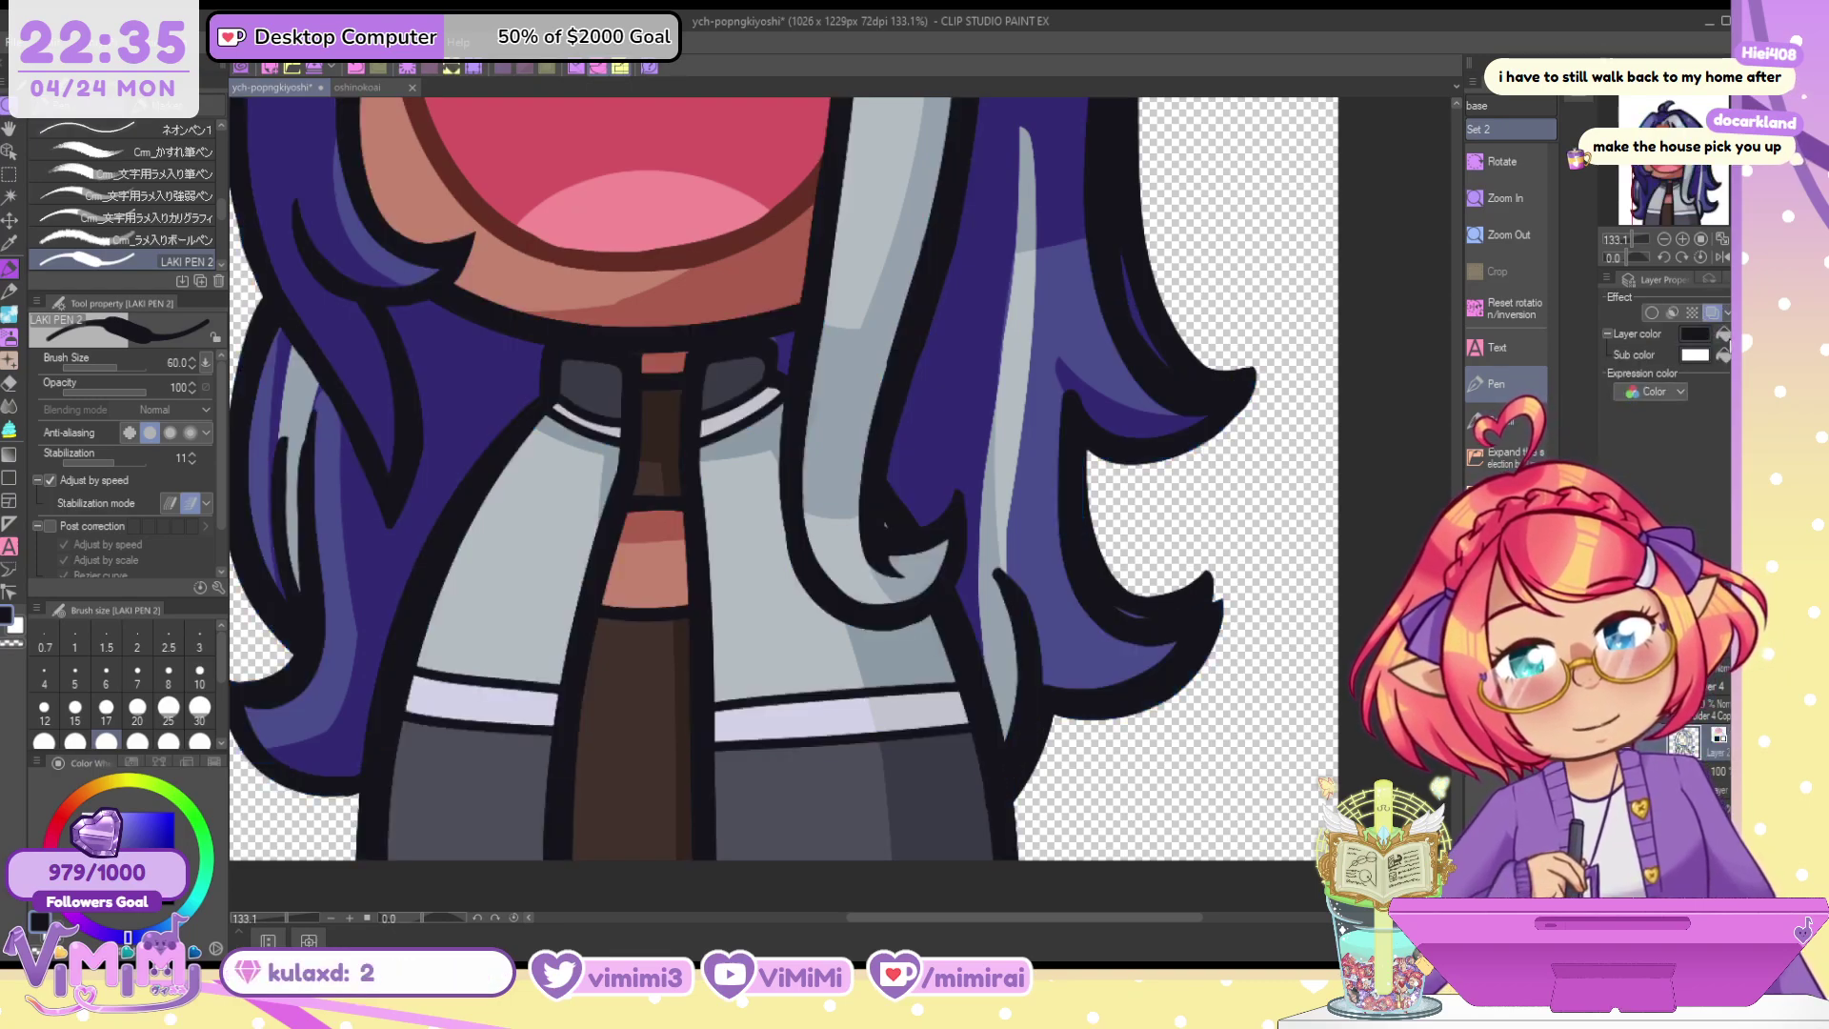
Switch the visible artwork back to the smiling version and save the file
key("ctrl+z")
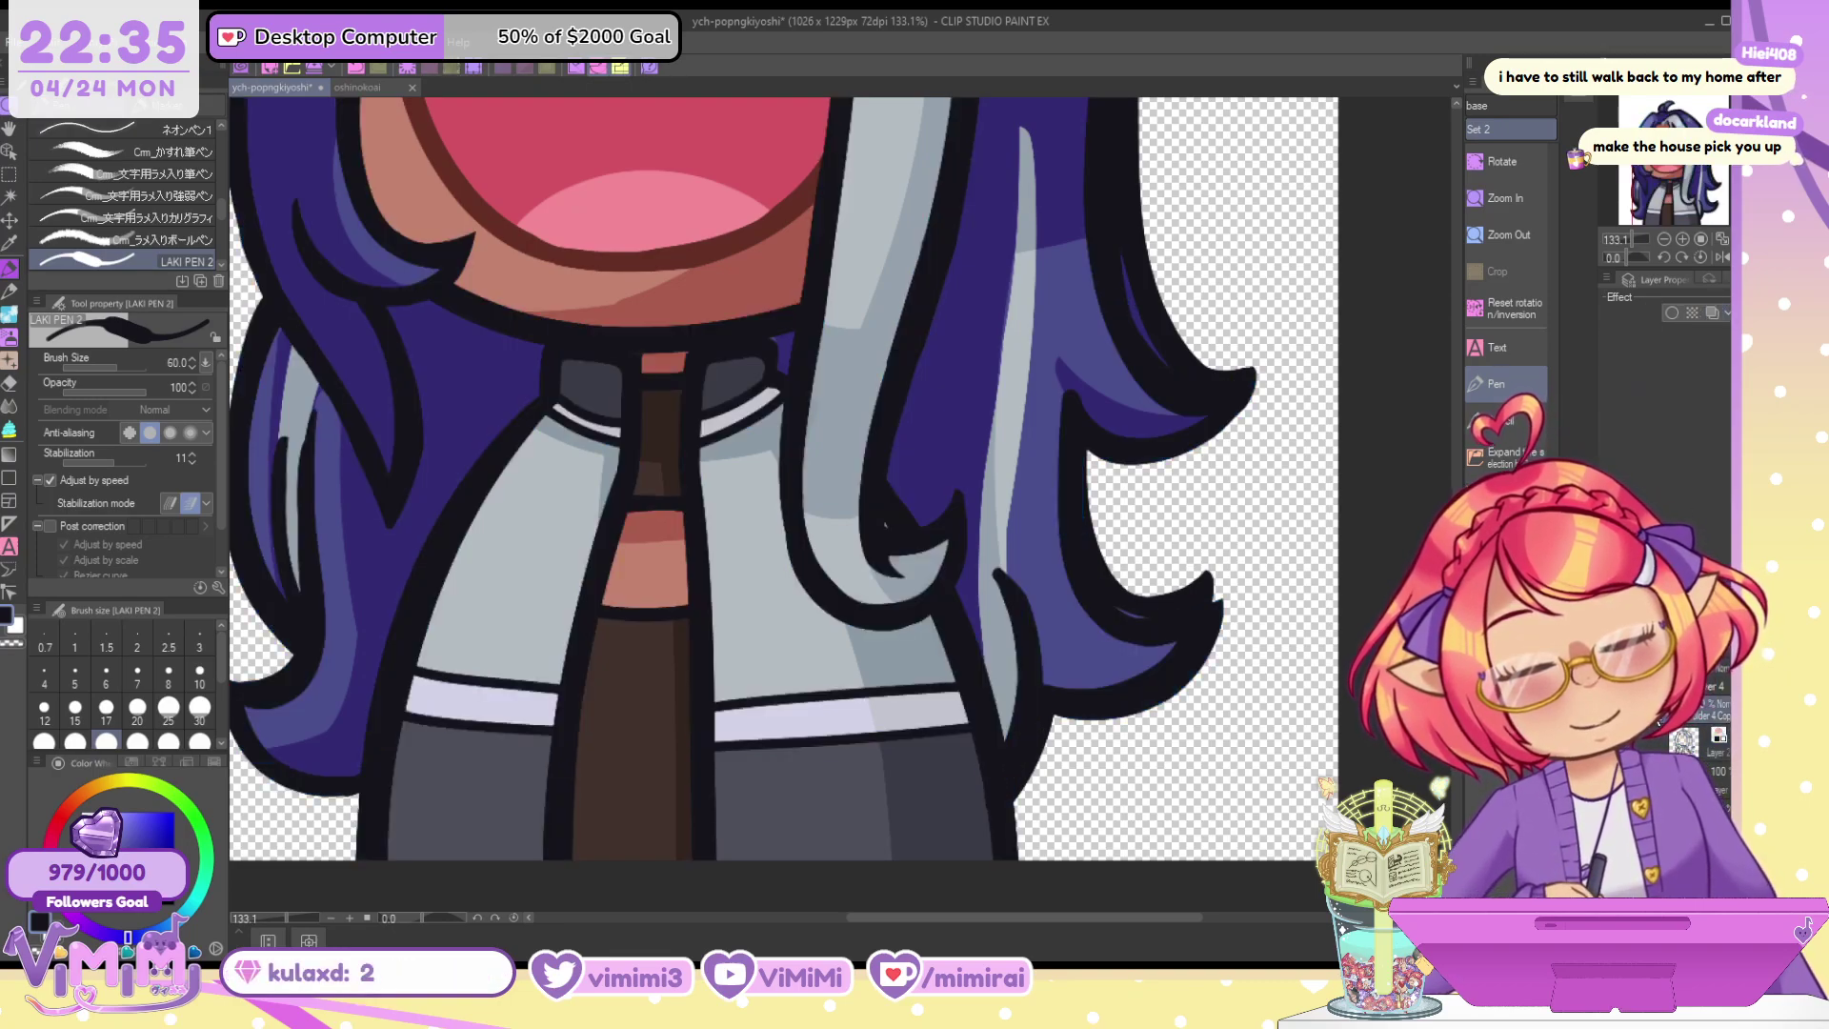
key("ctrl+z")
left_click(1663, 240)
left_click(1664, 240)
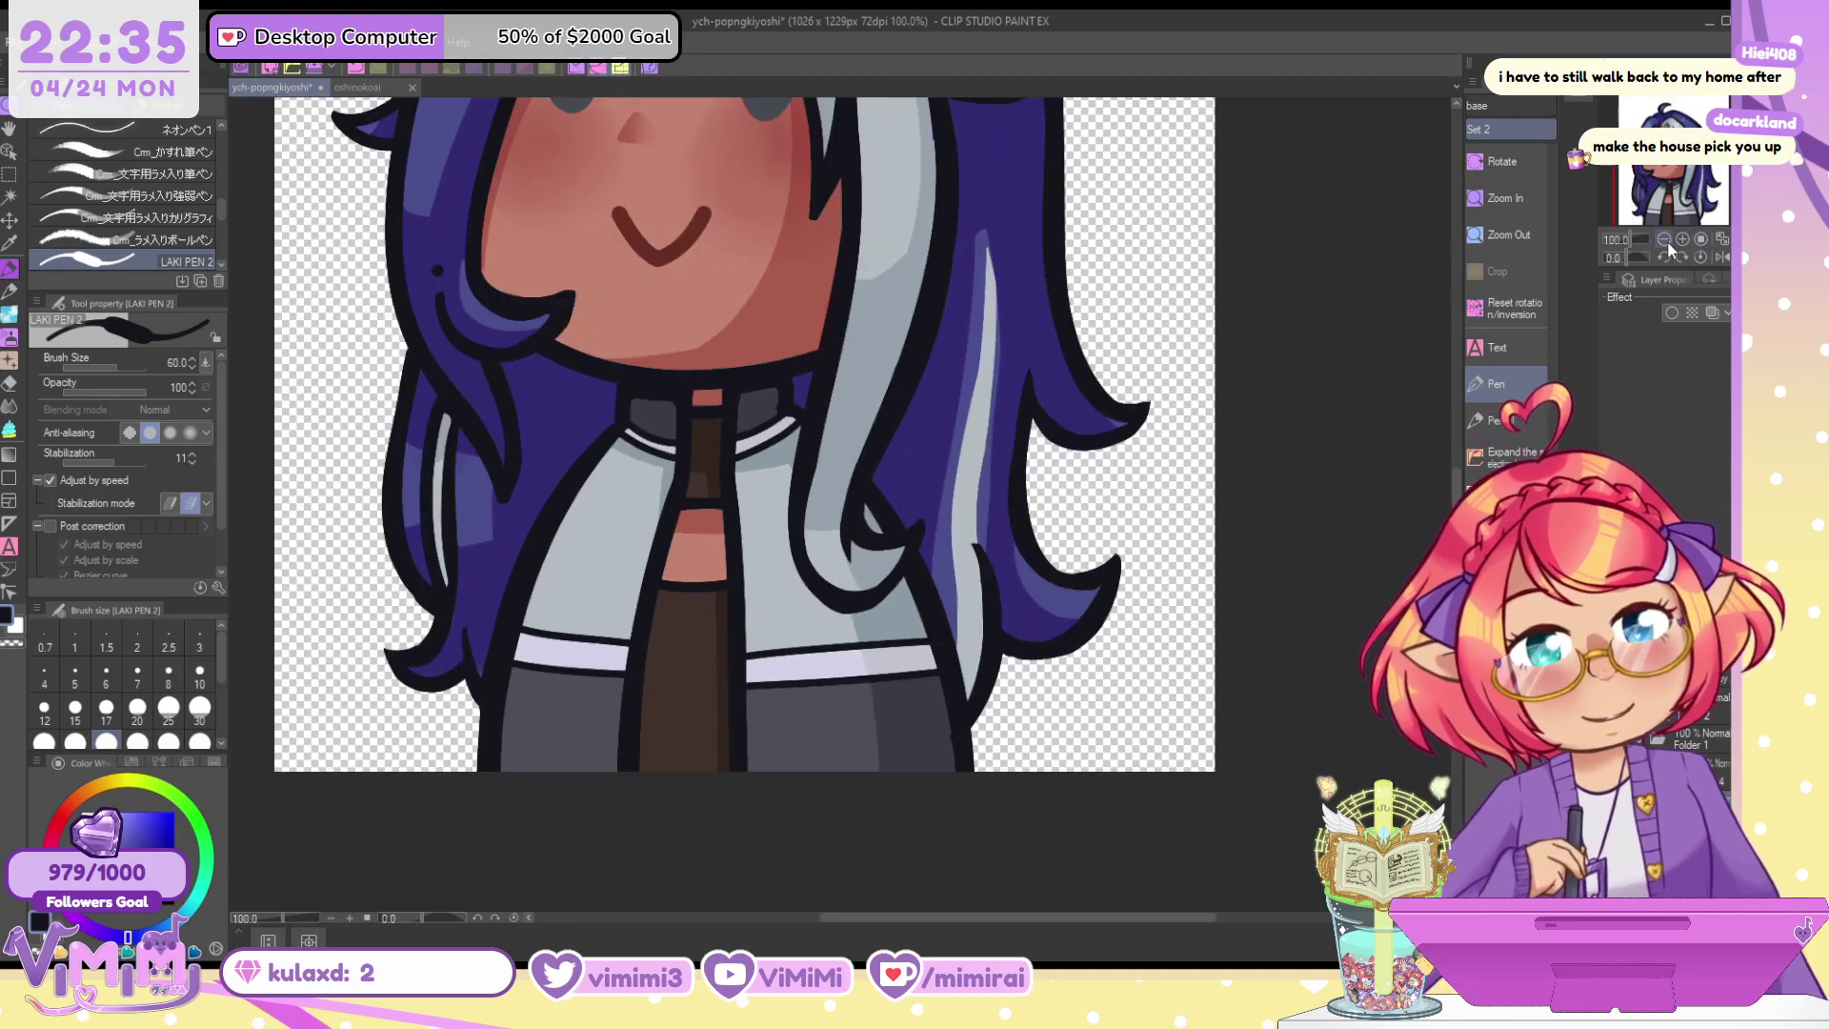
left_click(1664, 240)
key("ctrl+s")
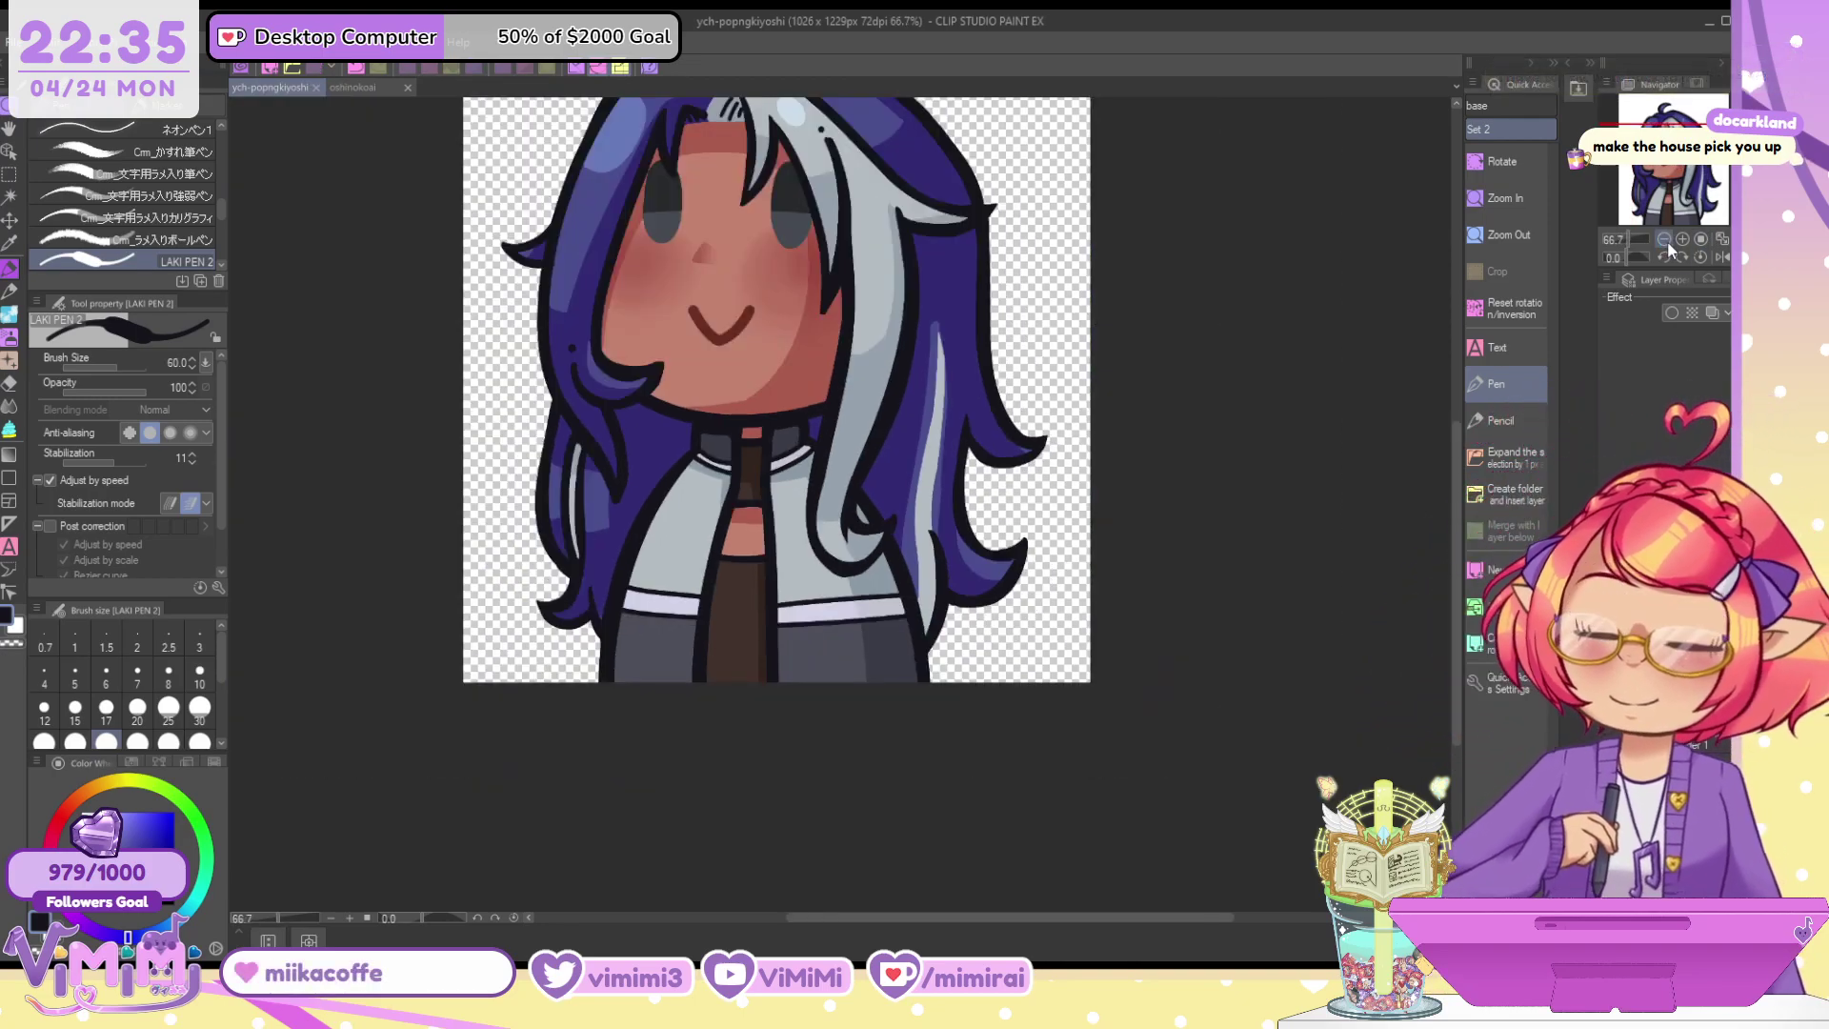
Display the open-mouthed version in place of the smiling one and check the whole canvas at 50%
left_click_drag(776, 400, 788, 463)
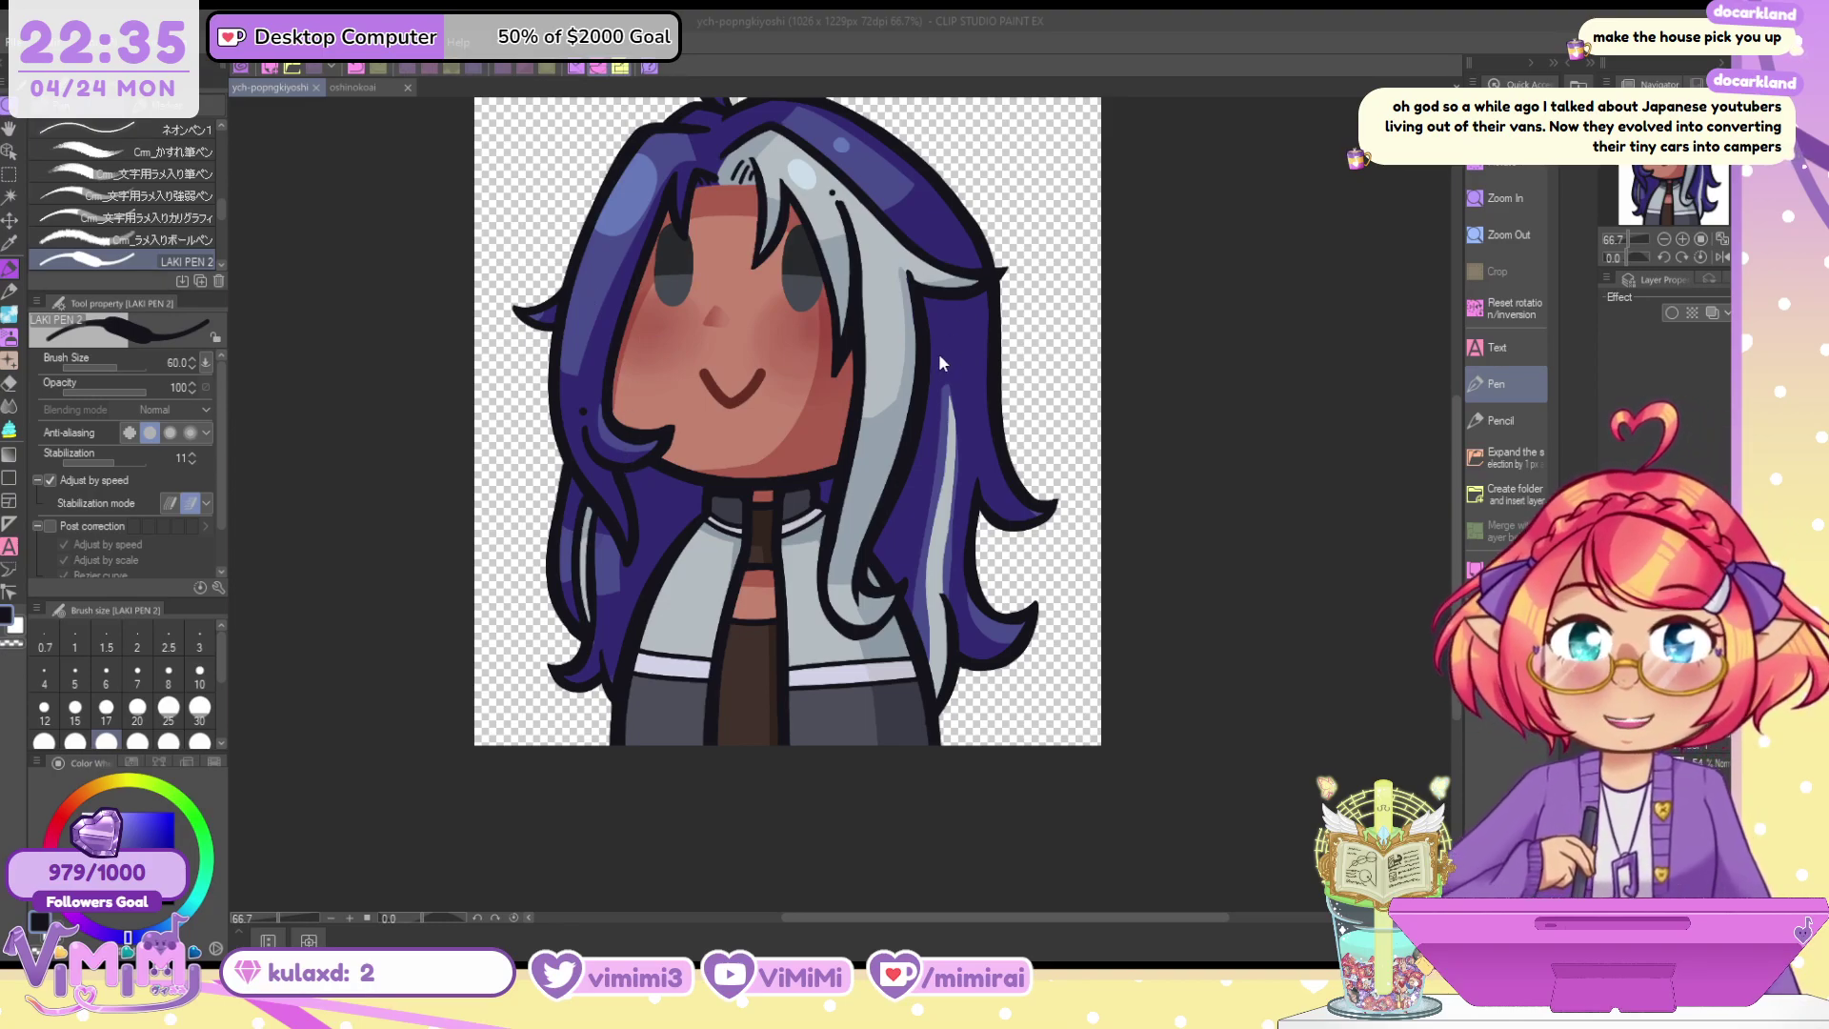
left_click(929, 377)
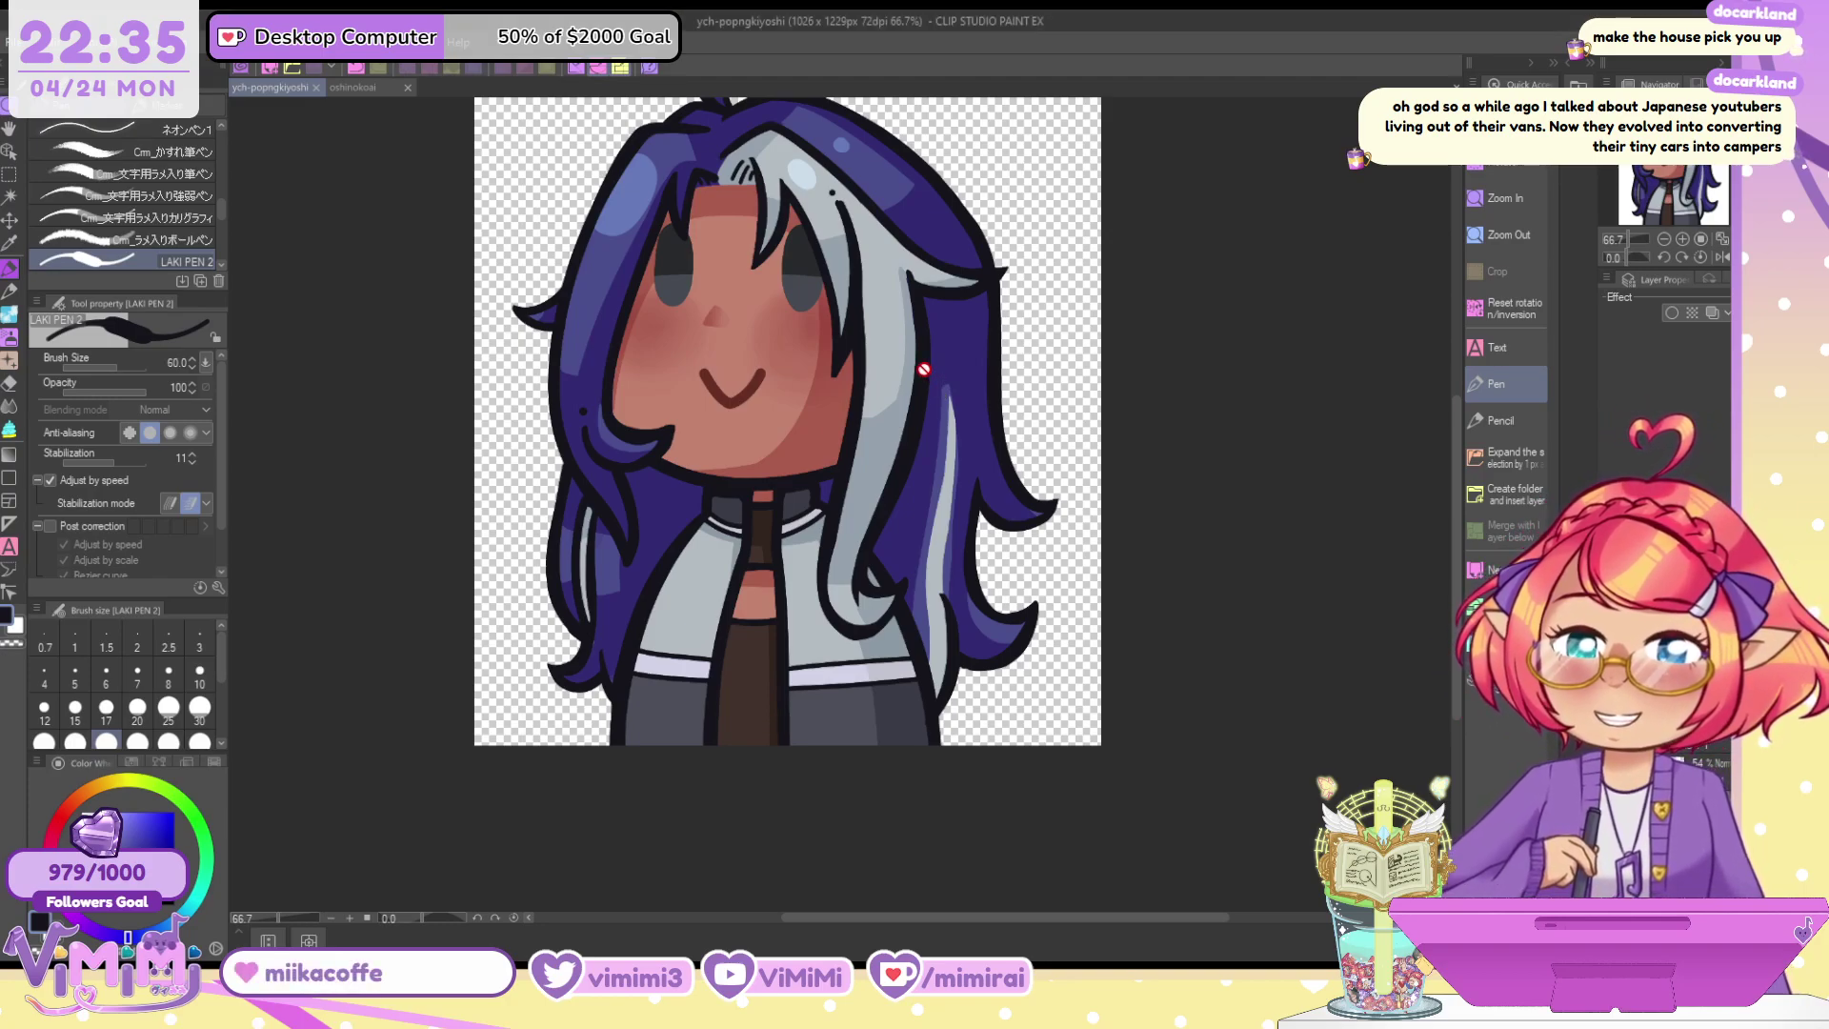
key("ctrl+z")
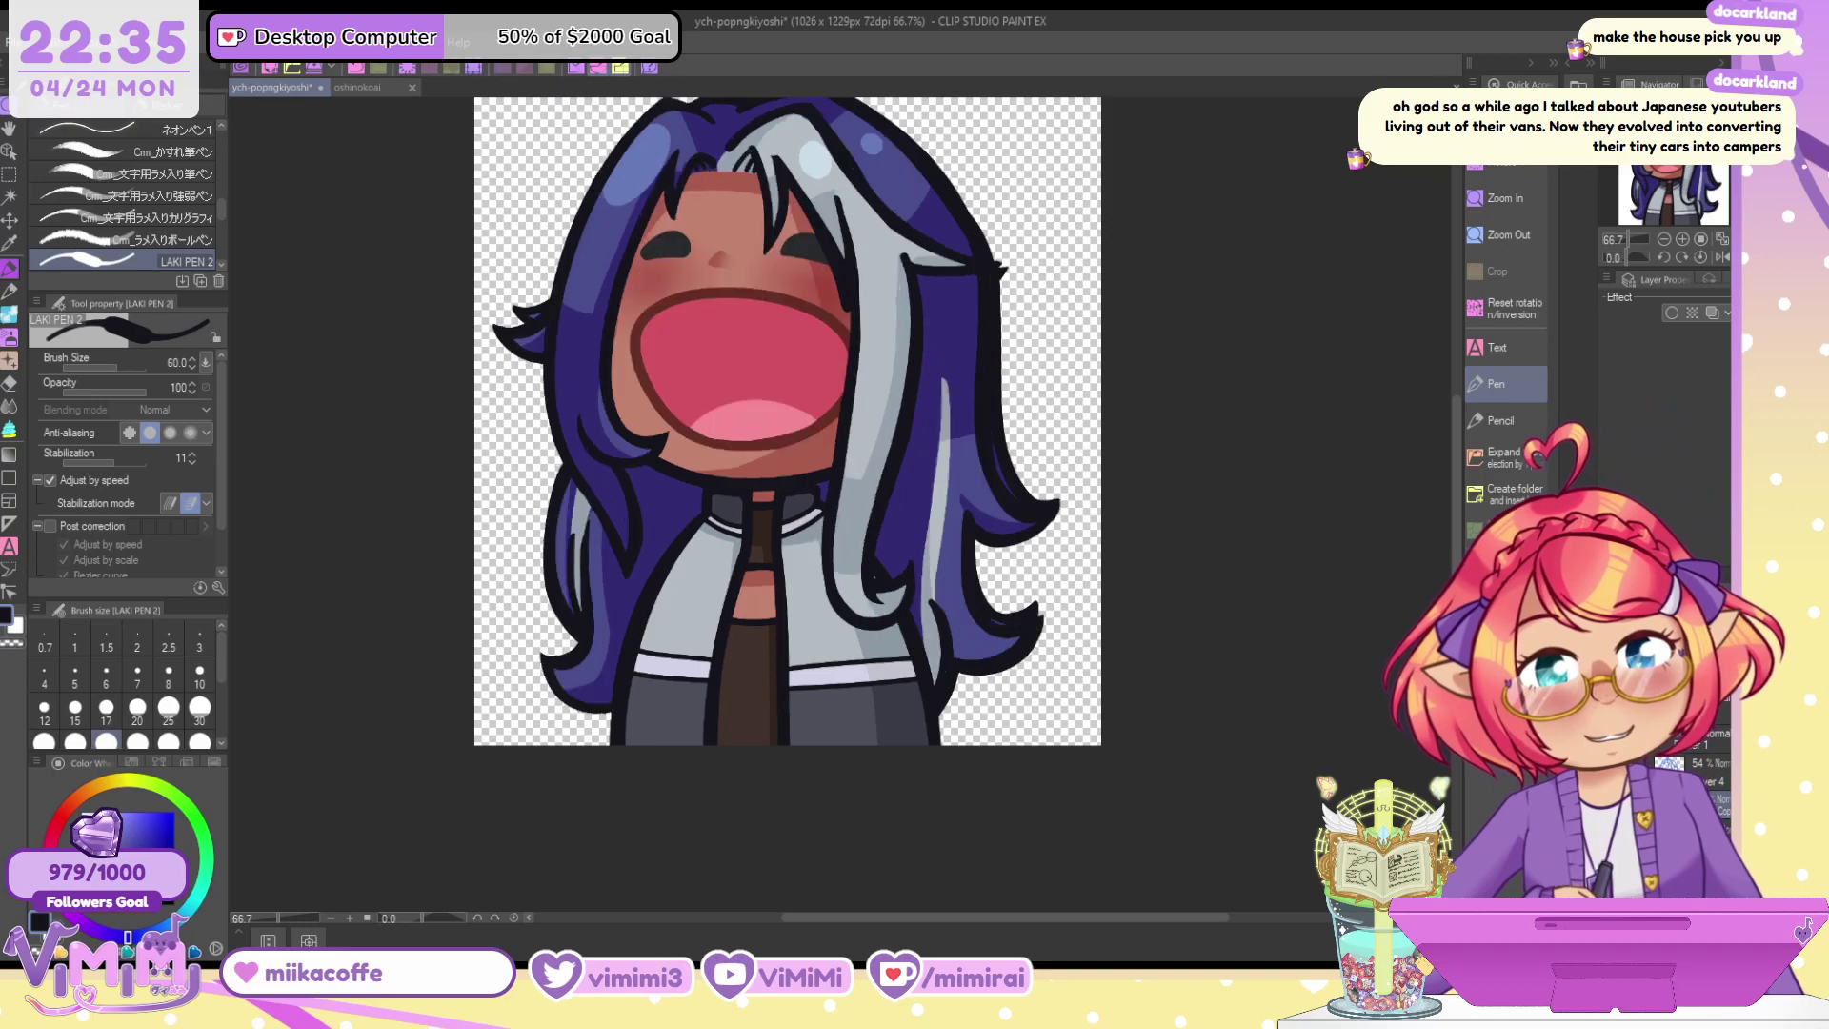
left_click(1648, 237)
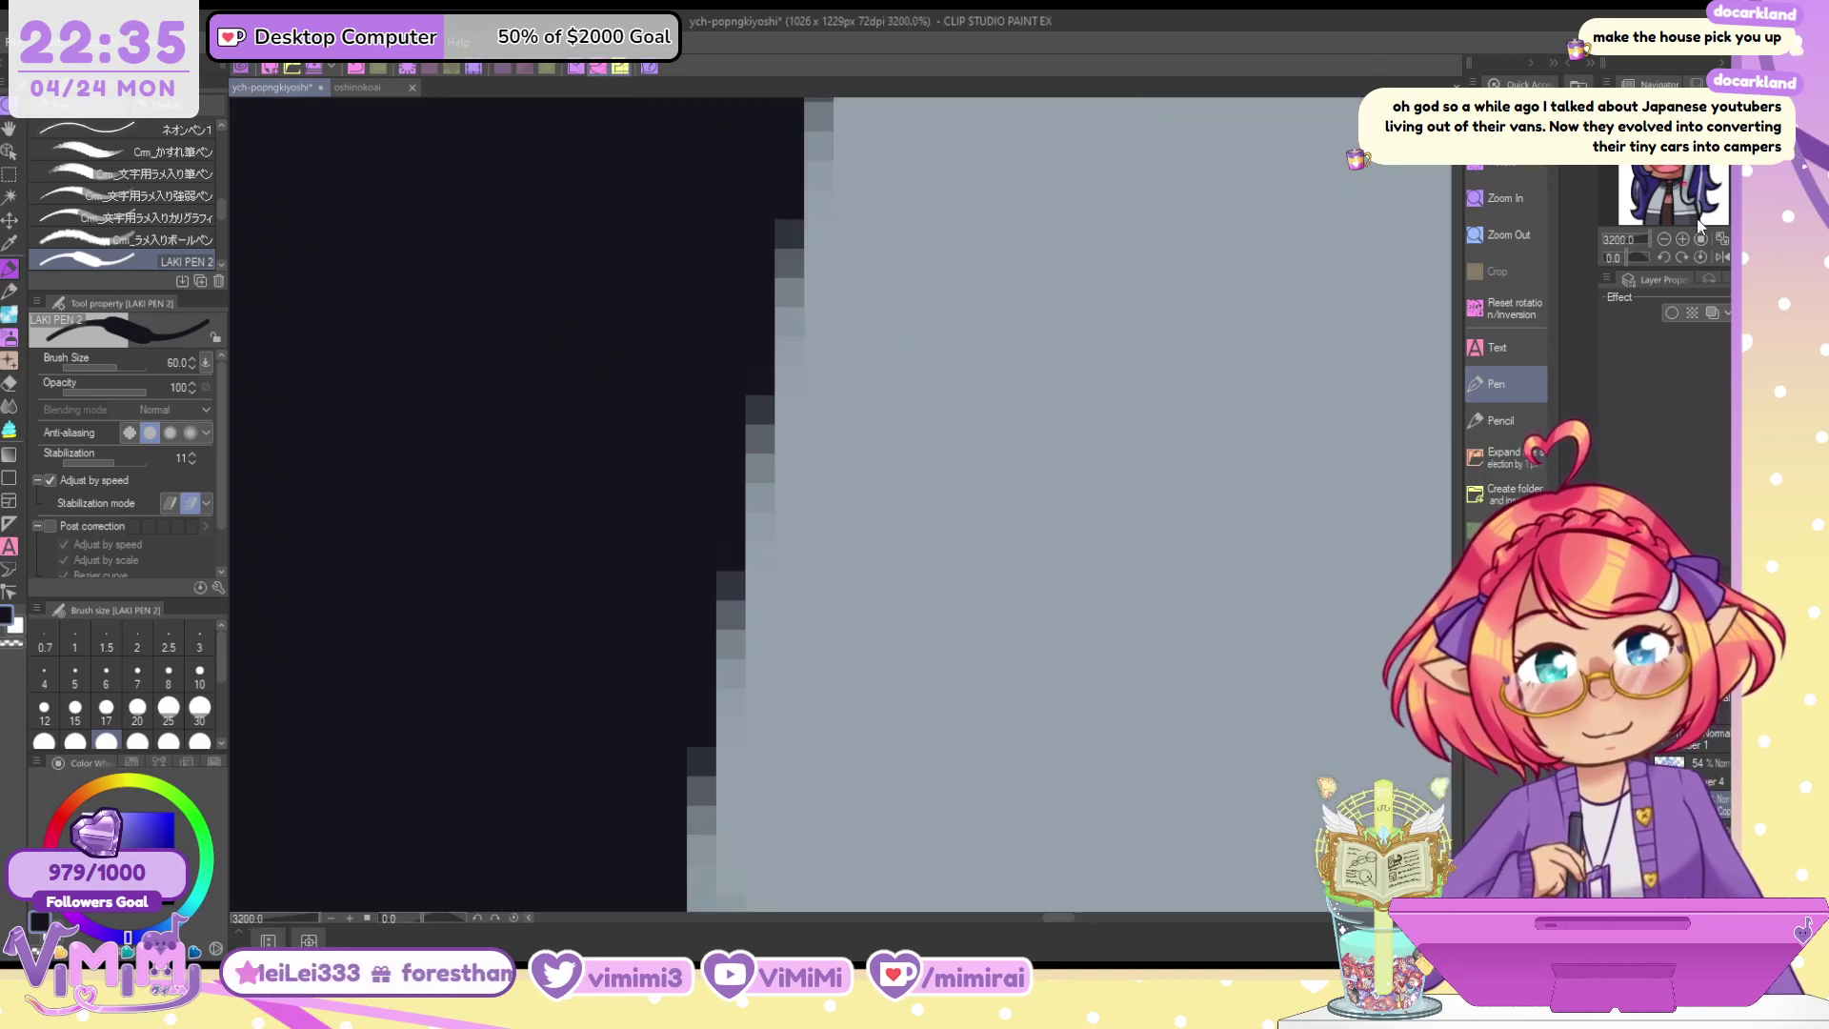
left_click_drag(1664, 238, 1630, 239)
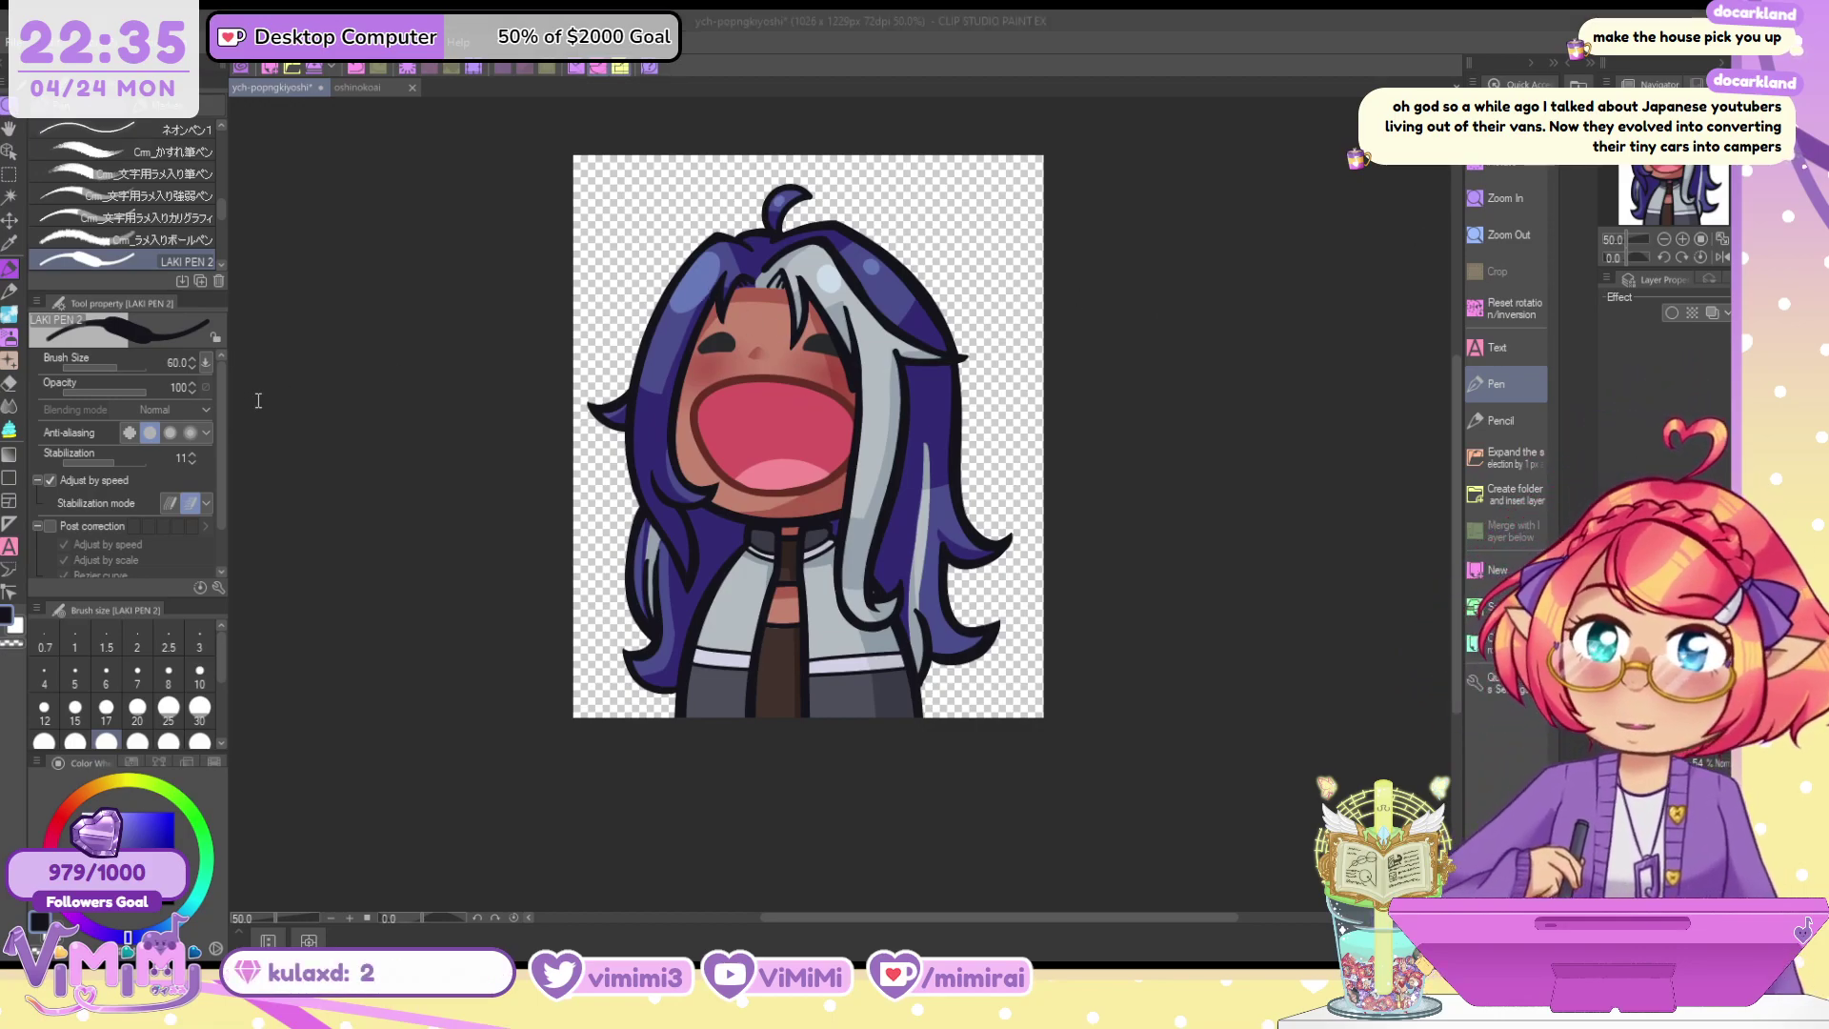
Save the file with the open-mouthed version displayed
left_click(923, 374)
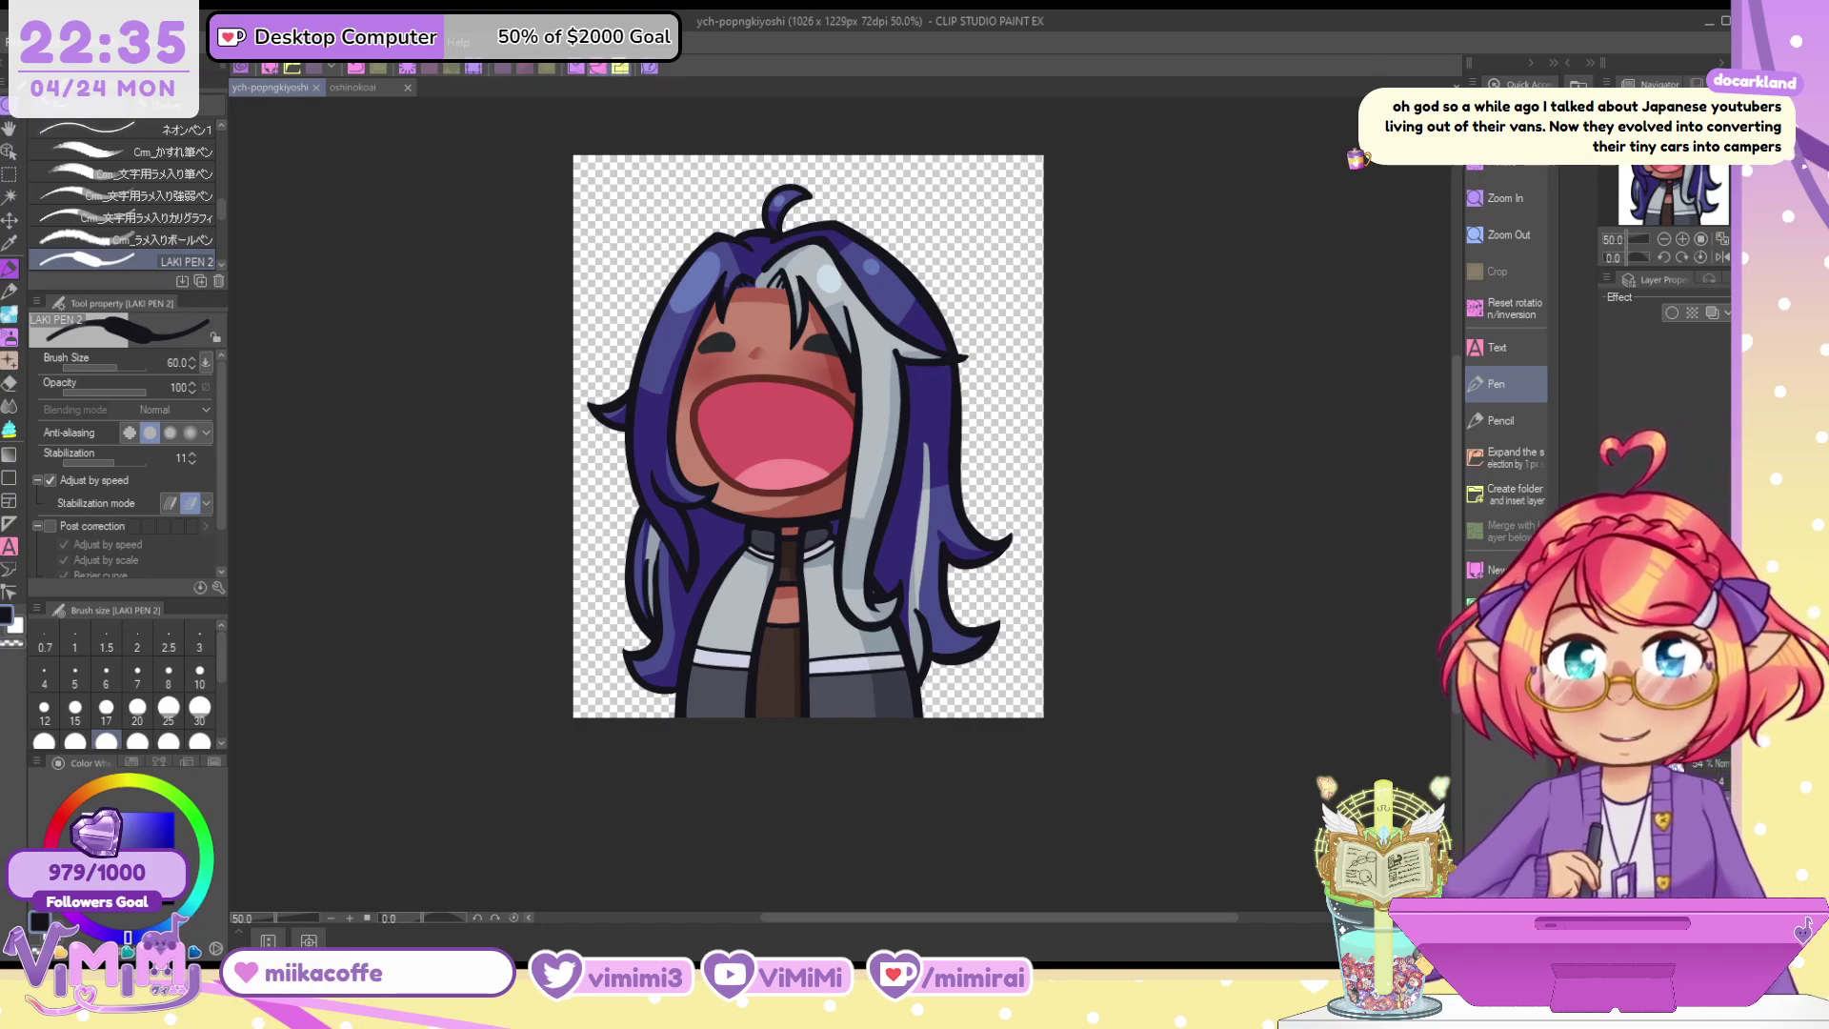
Examine the chibi in the oshinokoai document at 66.7%, framing its head and torso, and compare it with the open-mouthed drawing
left_click(374, 89)
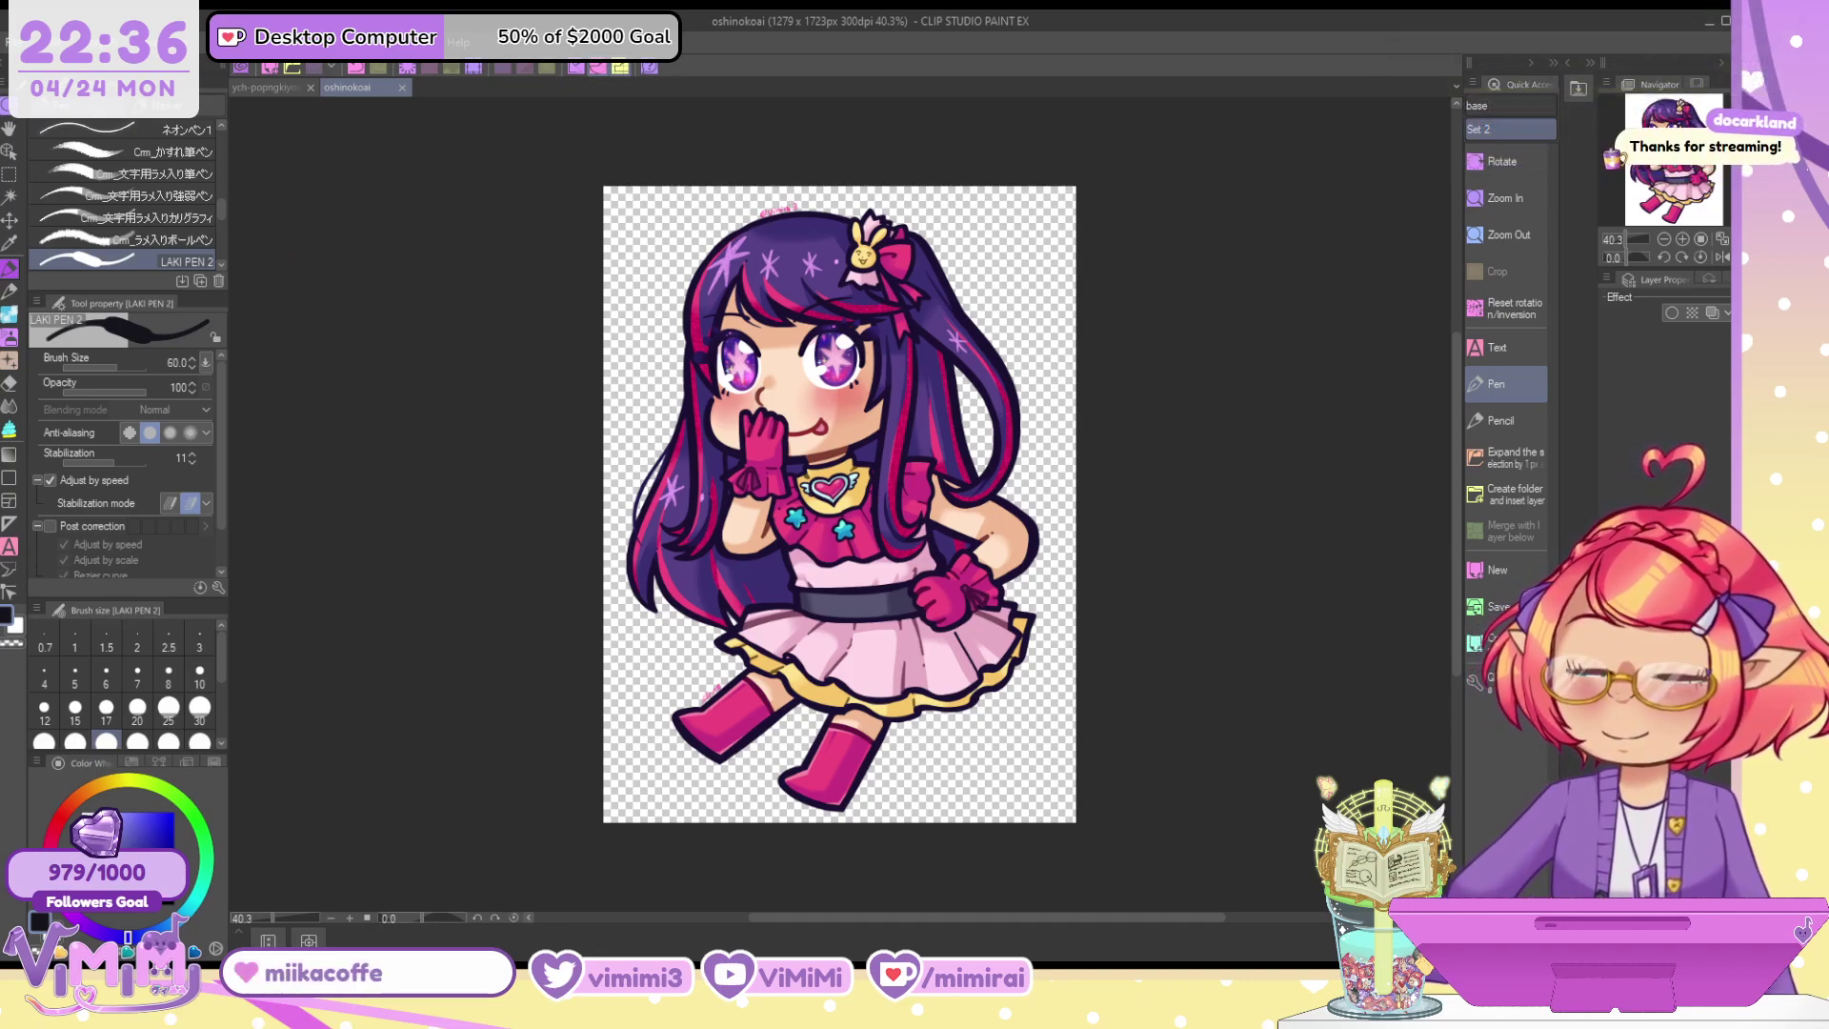
left_click(1680, 243)
left_click(1681, 244)
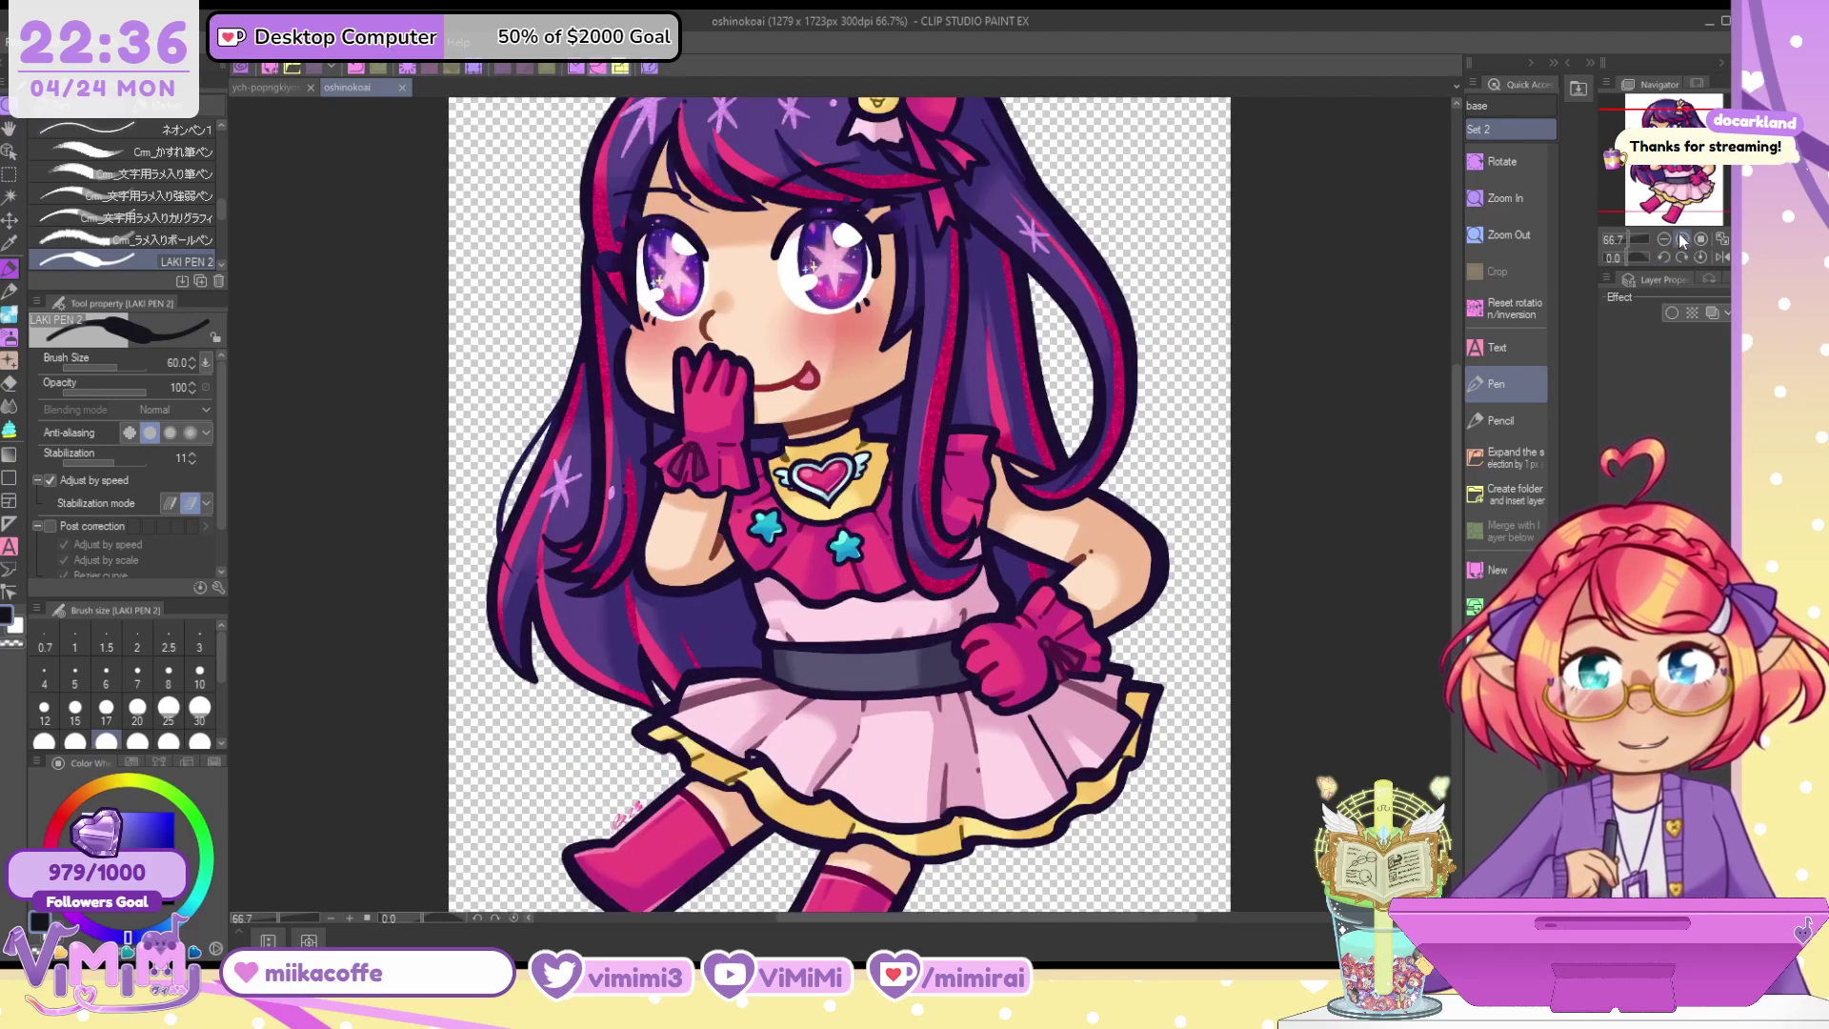
left_click_drag(1668, 193, 1662, 172)
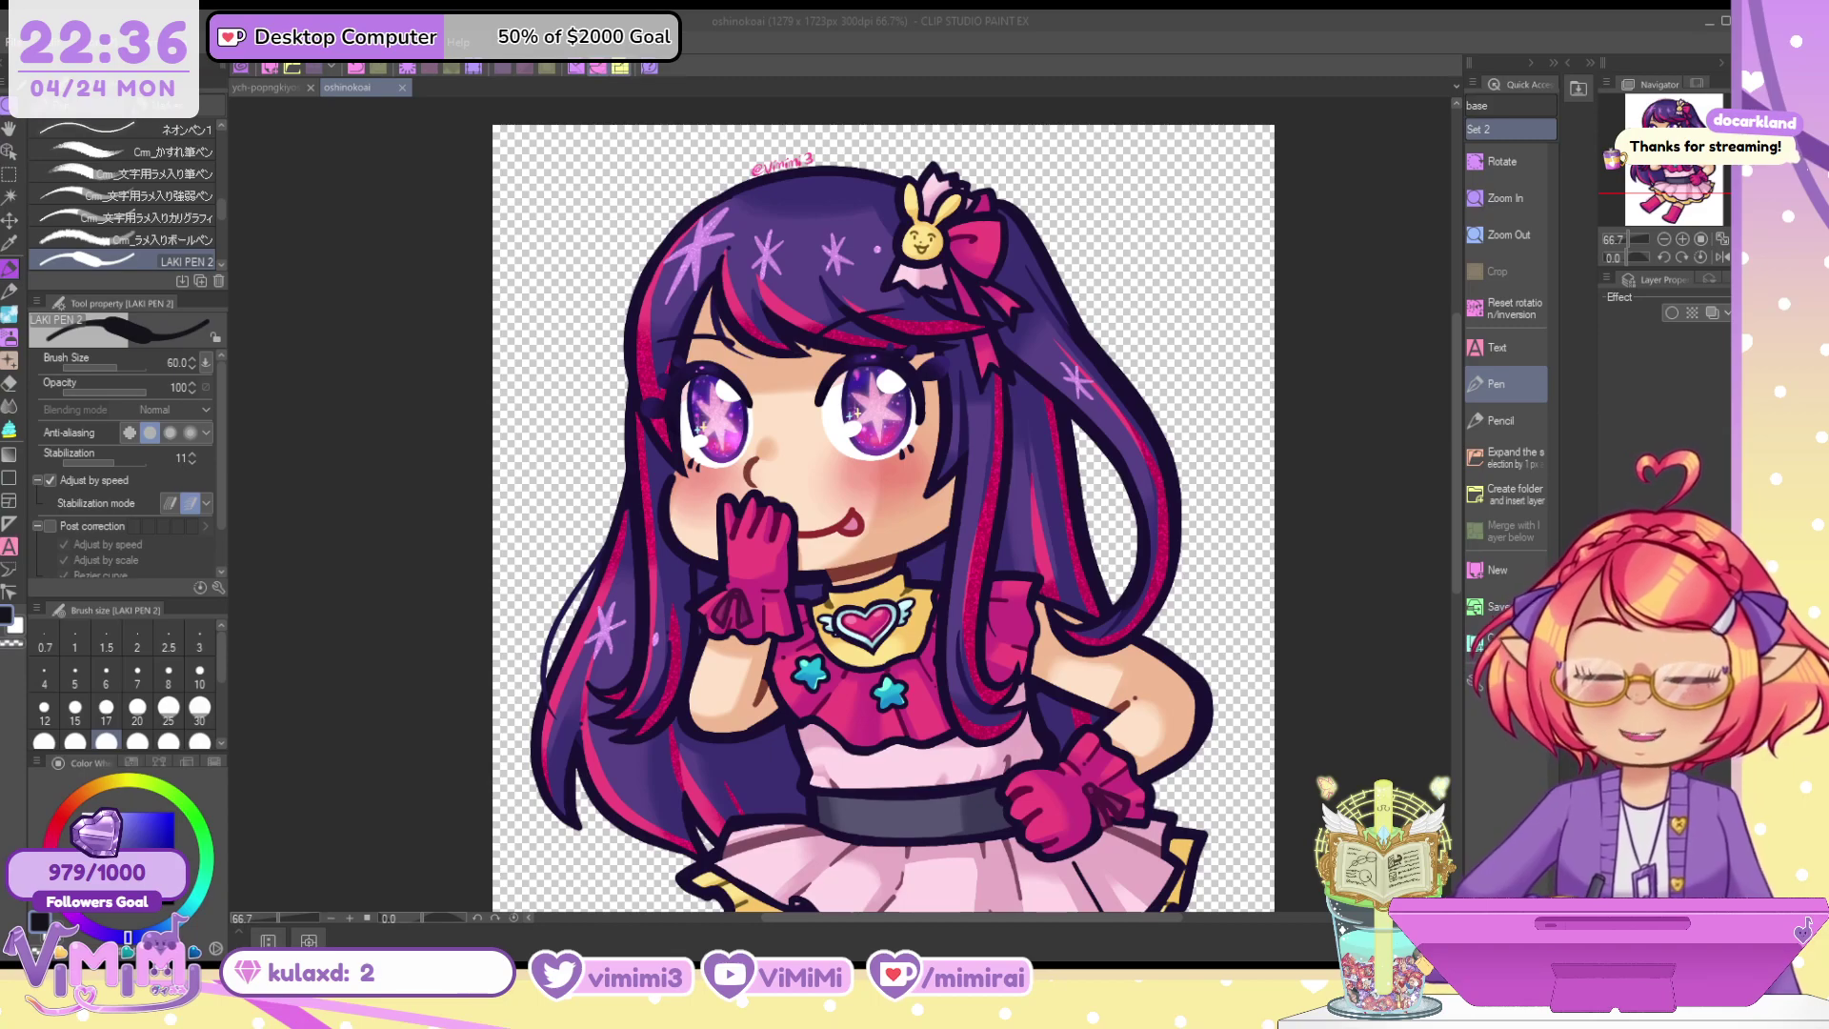
left_click(960, 17)
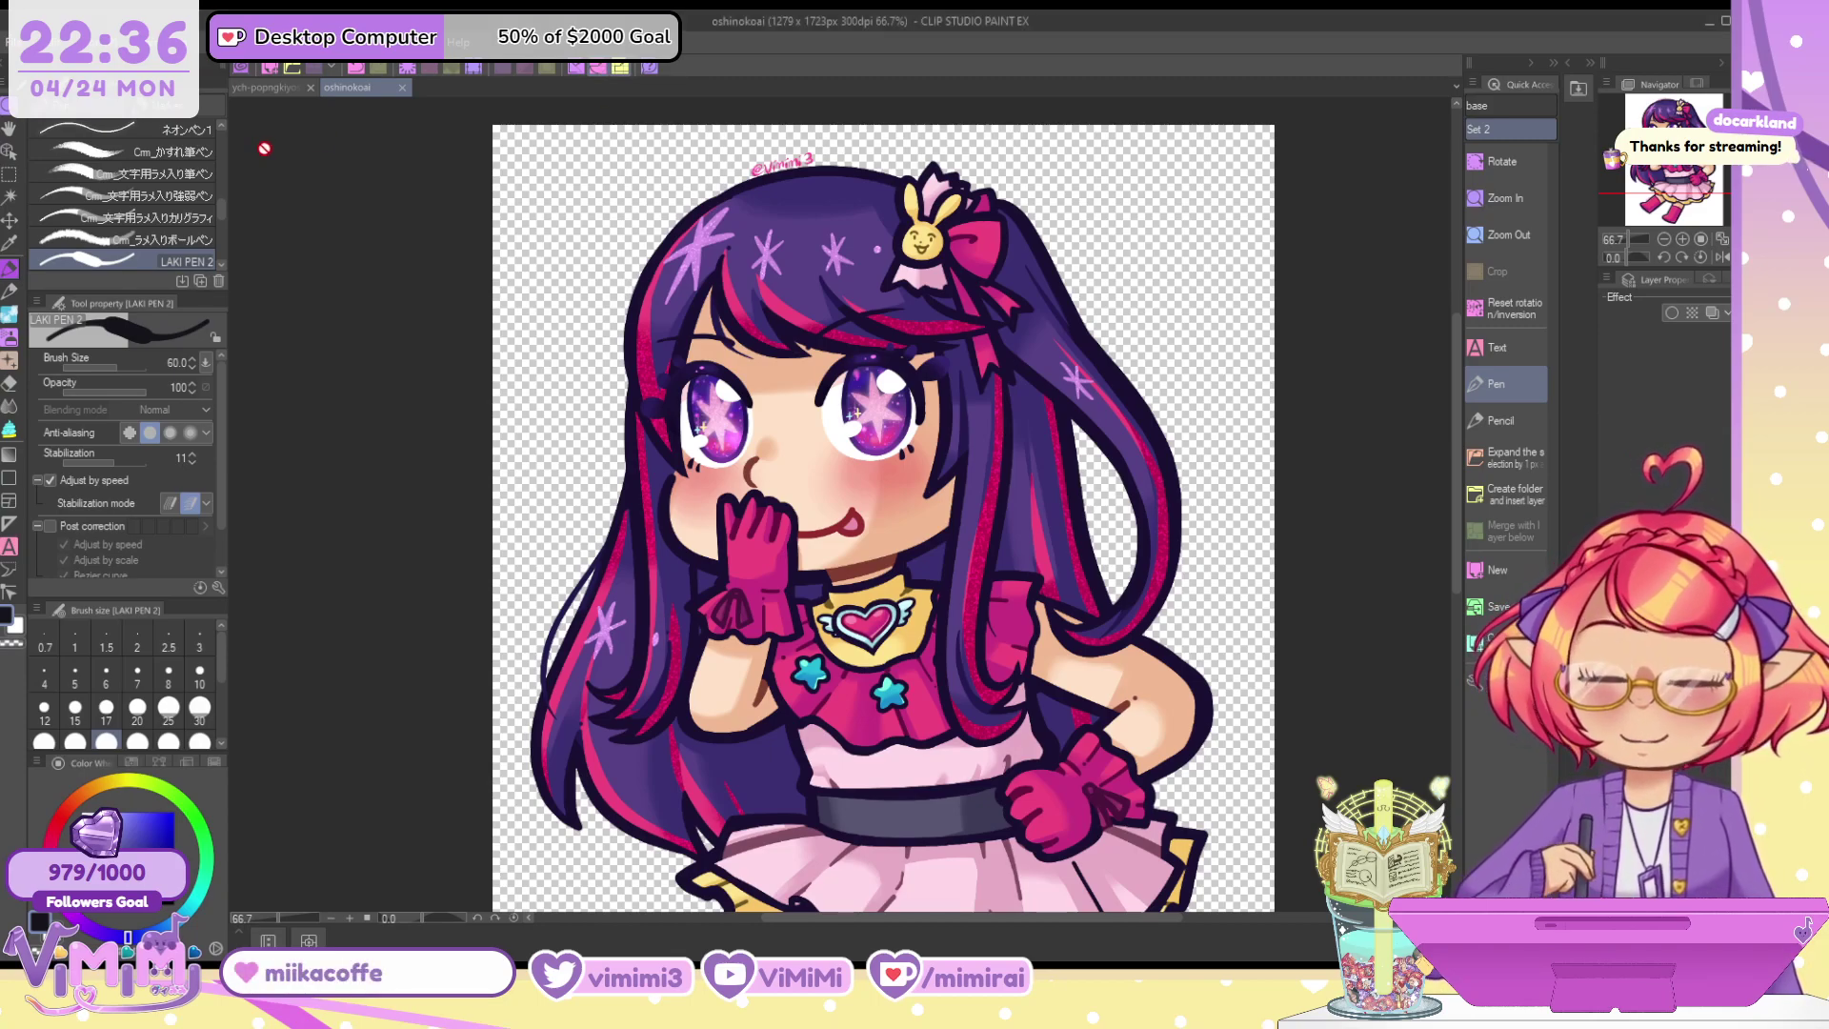
left_click(261, 87)
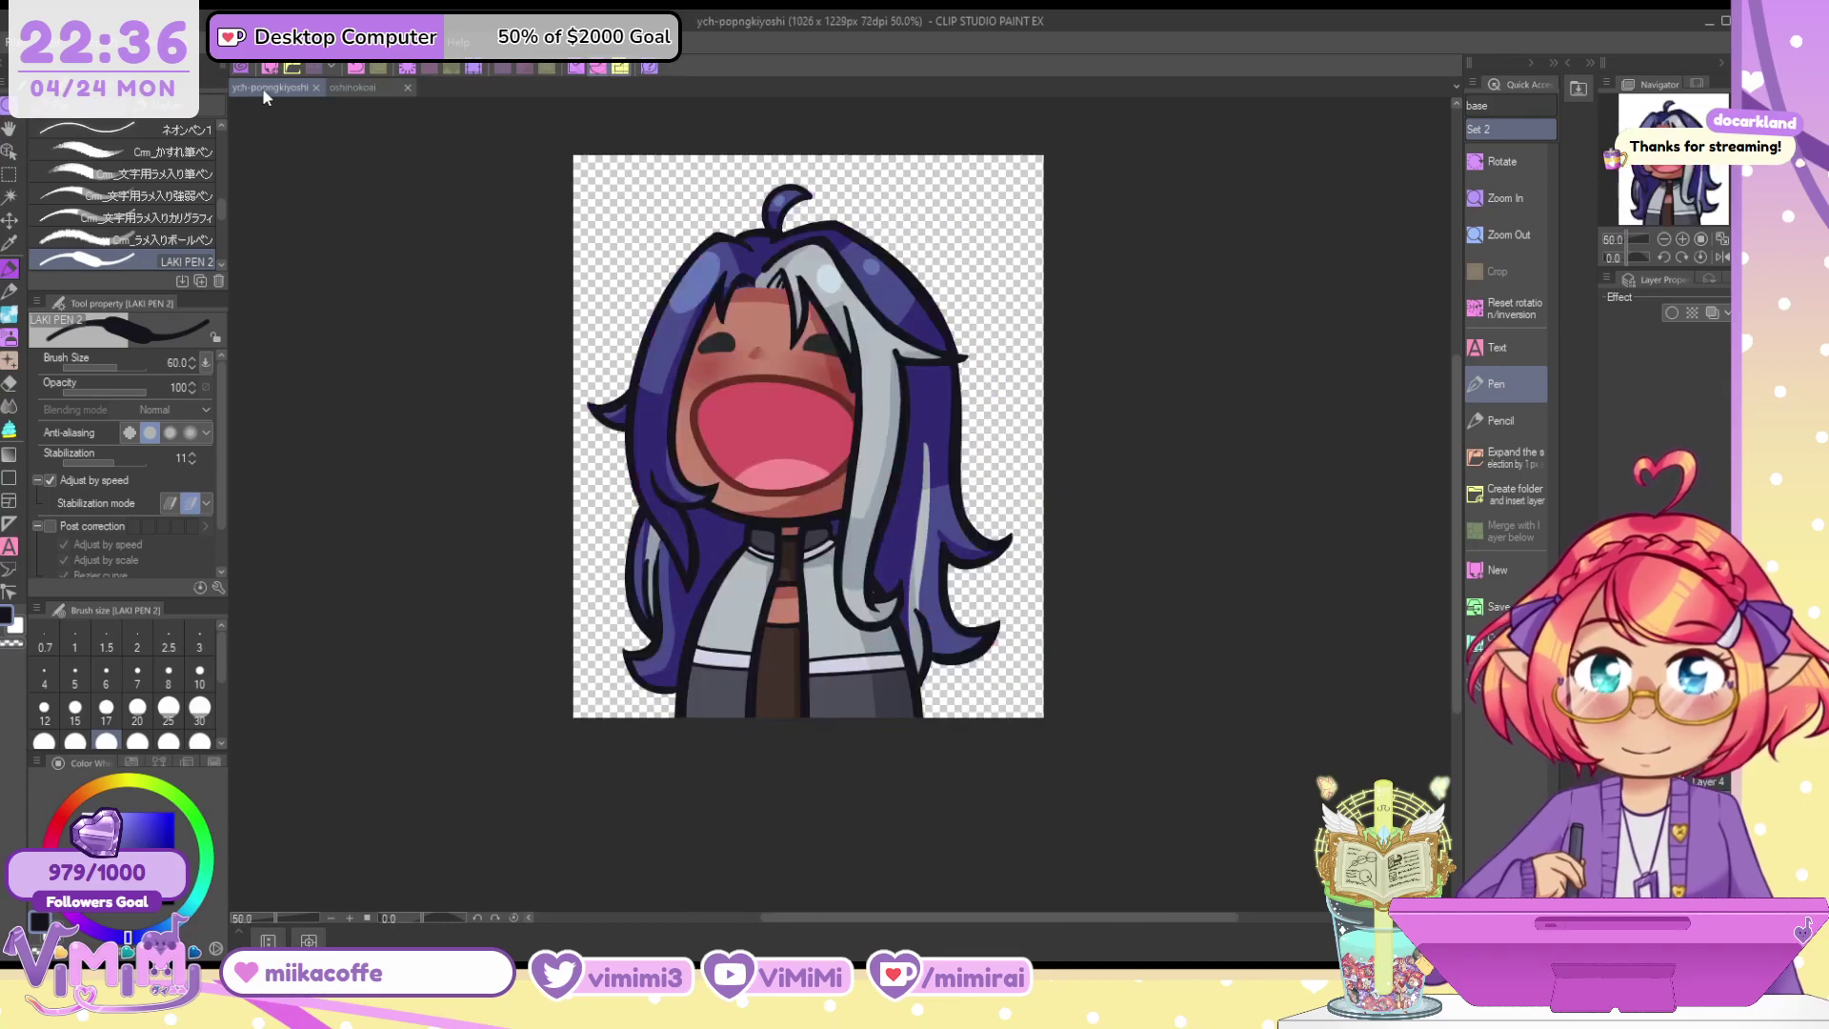
left_click(348, 90)
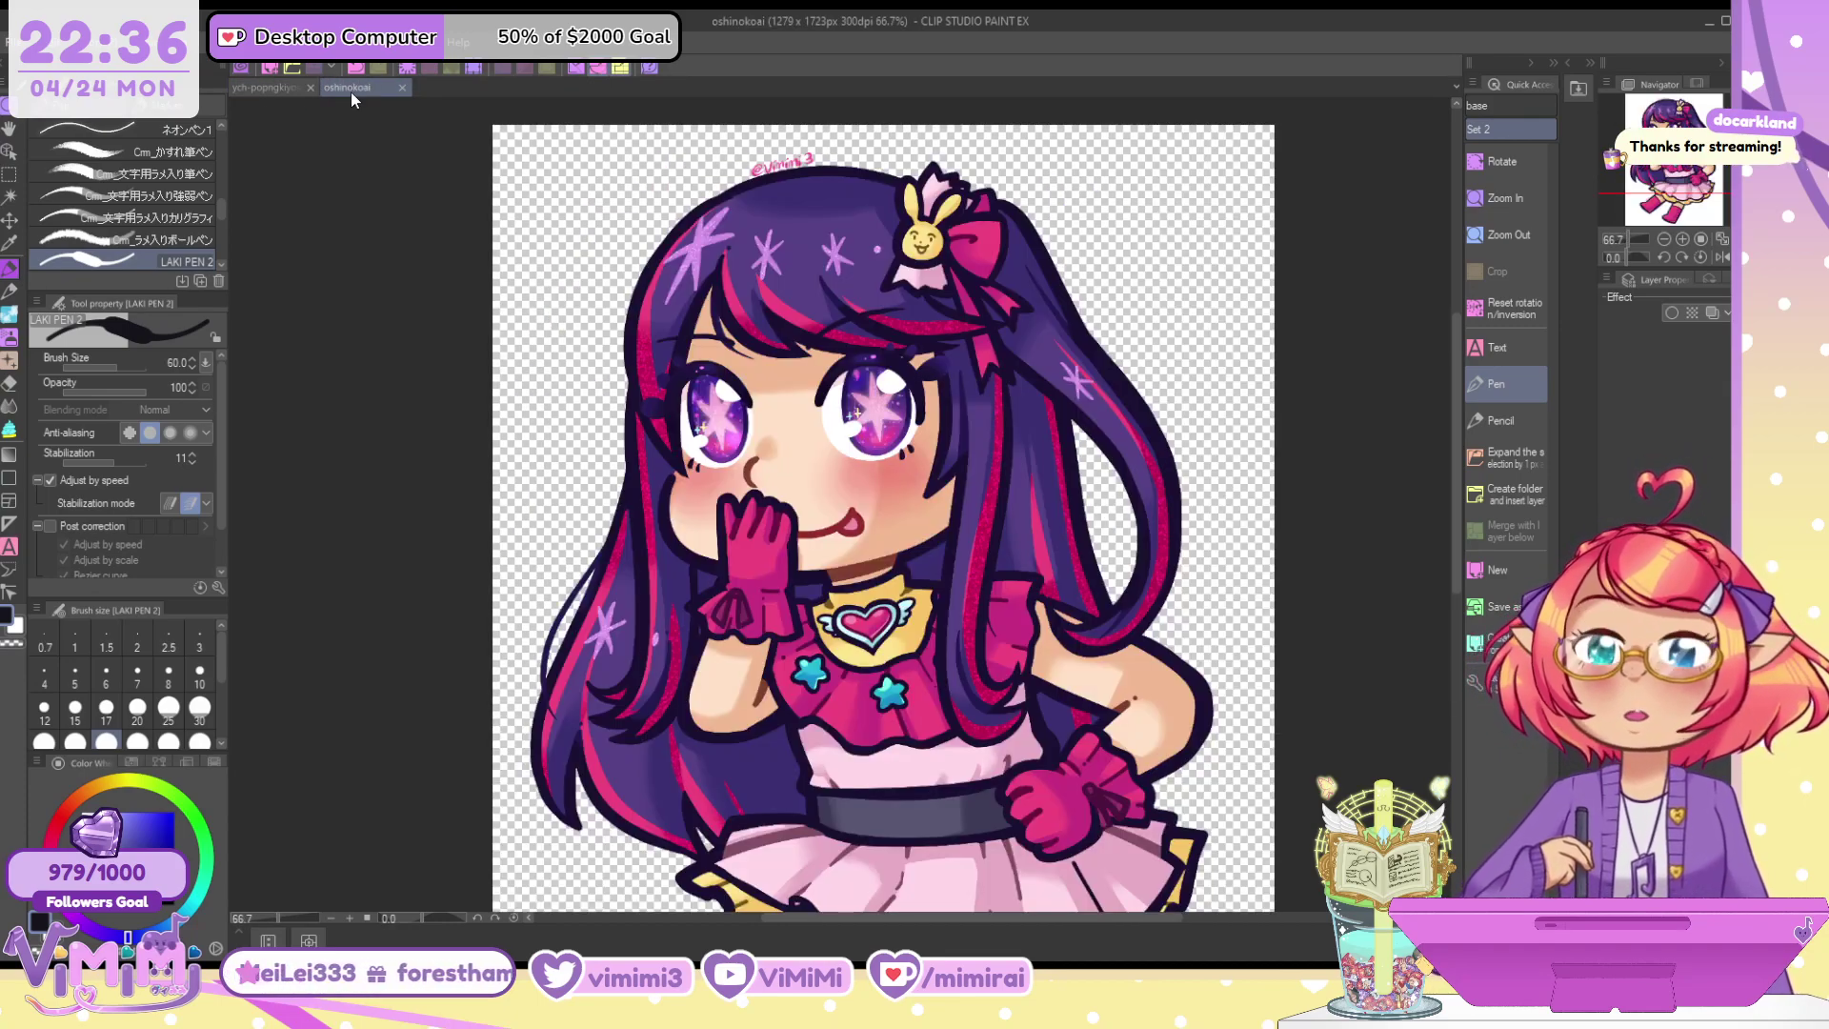